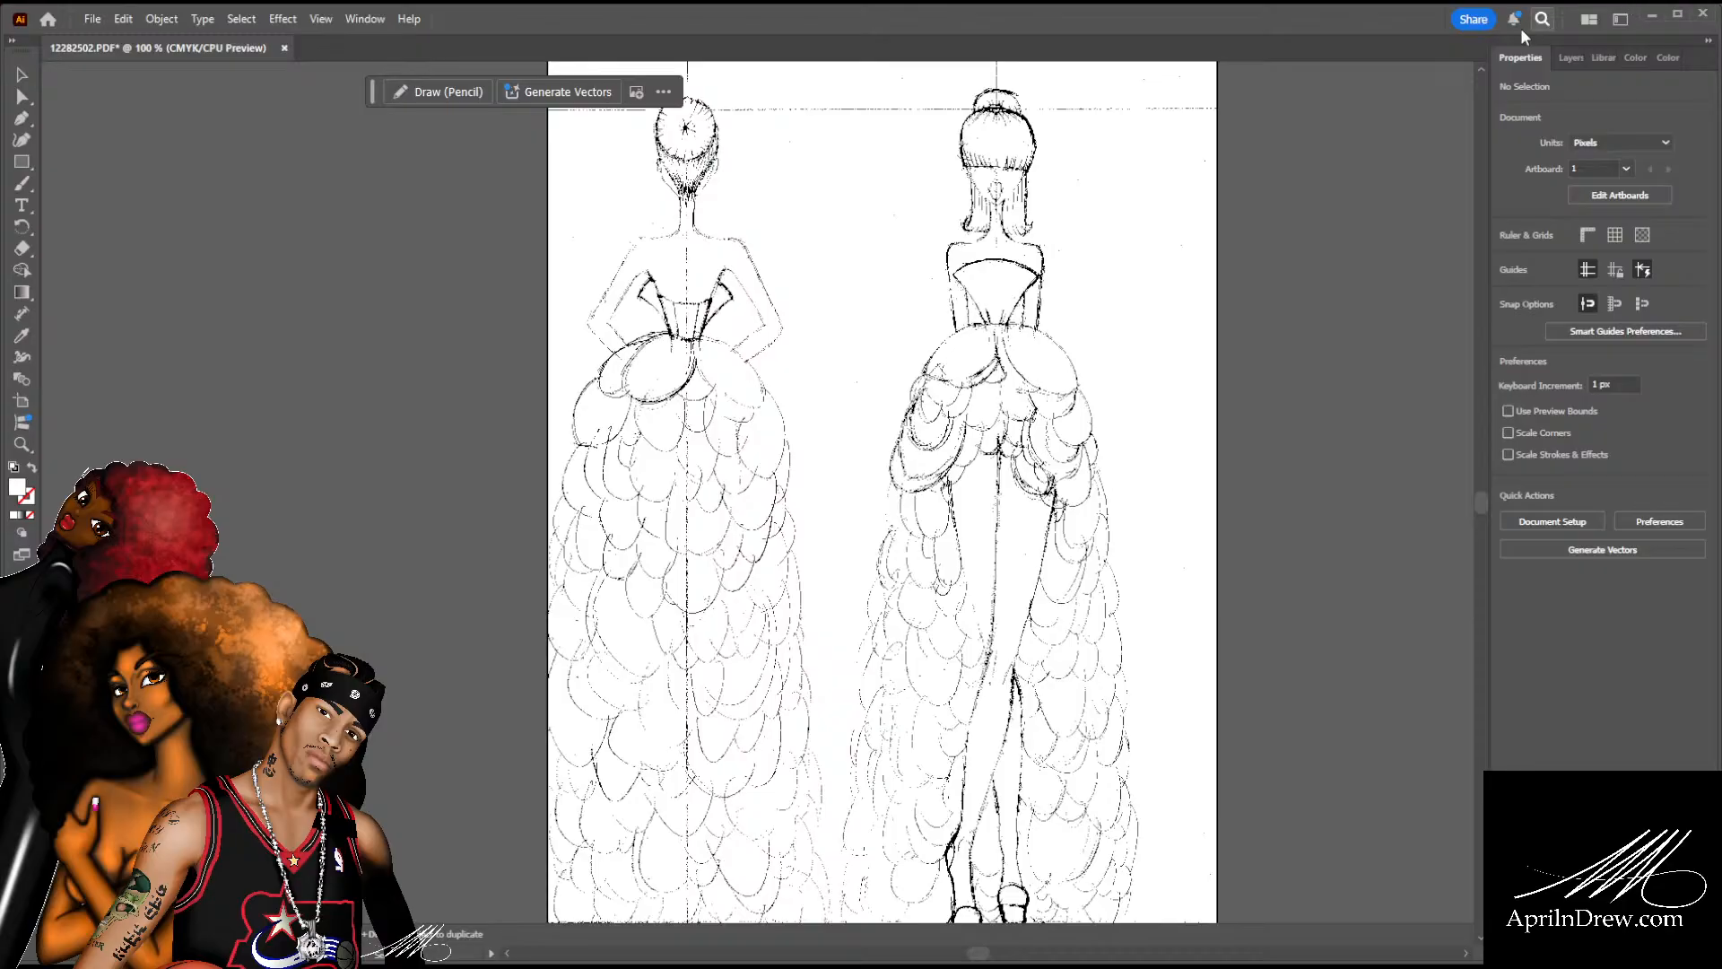
# Examine the scanned fashion sketch, closing in on the front-view figure's head and shoulders at 400%.
pyautogui.click(1676, 15)
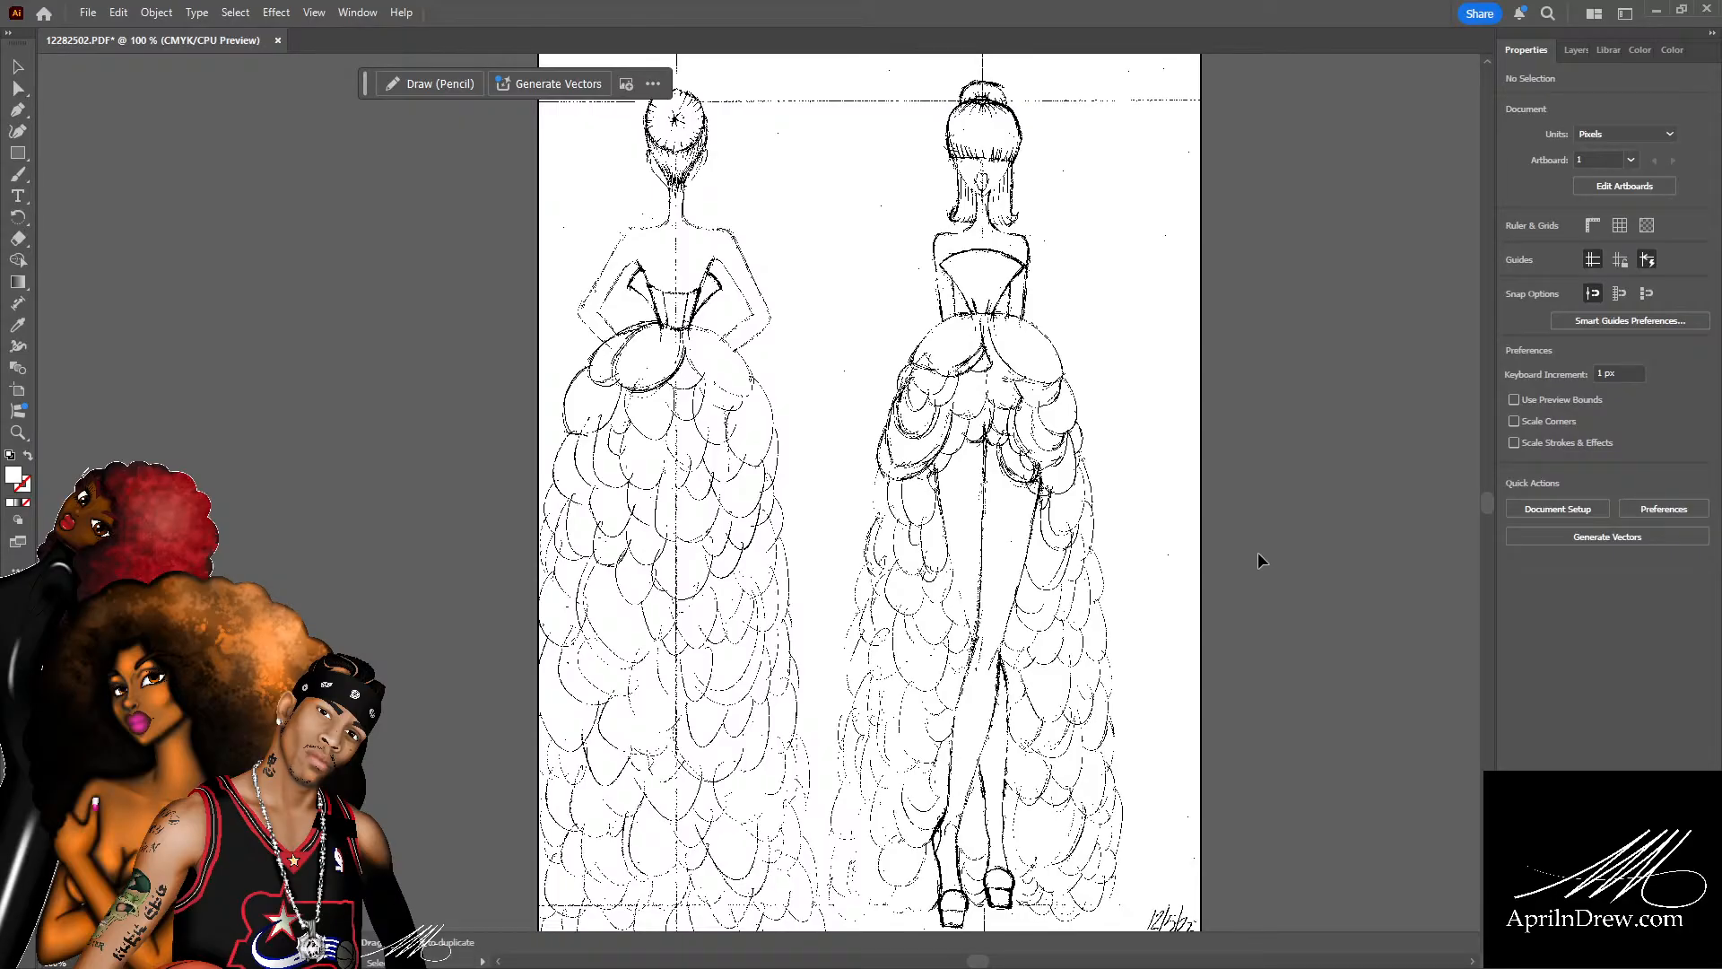
pyautogui.hotkey('ctrl', '-')
pyautogui.hotkey('ctrl', '-')
pyautogui.hotkey('ctrl', '-')
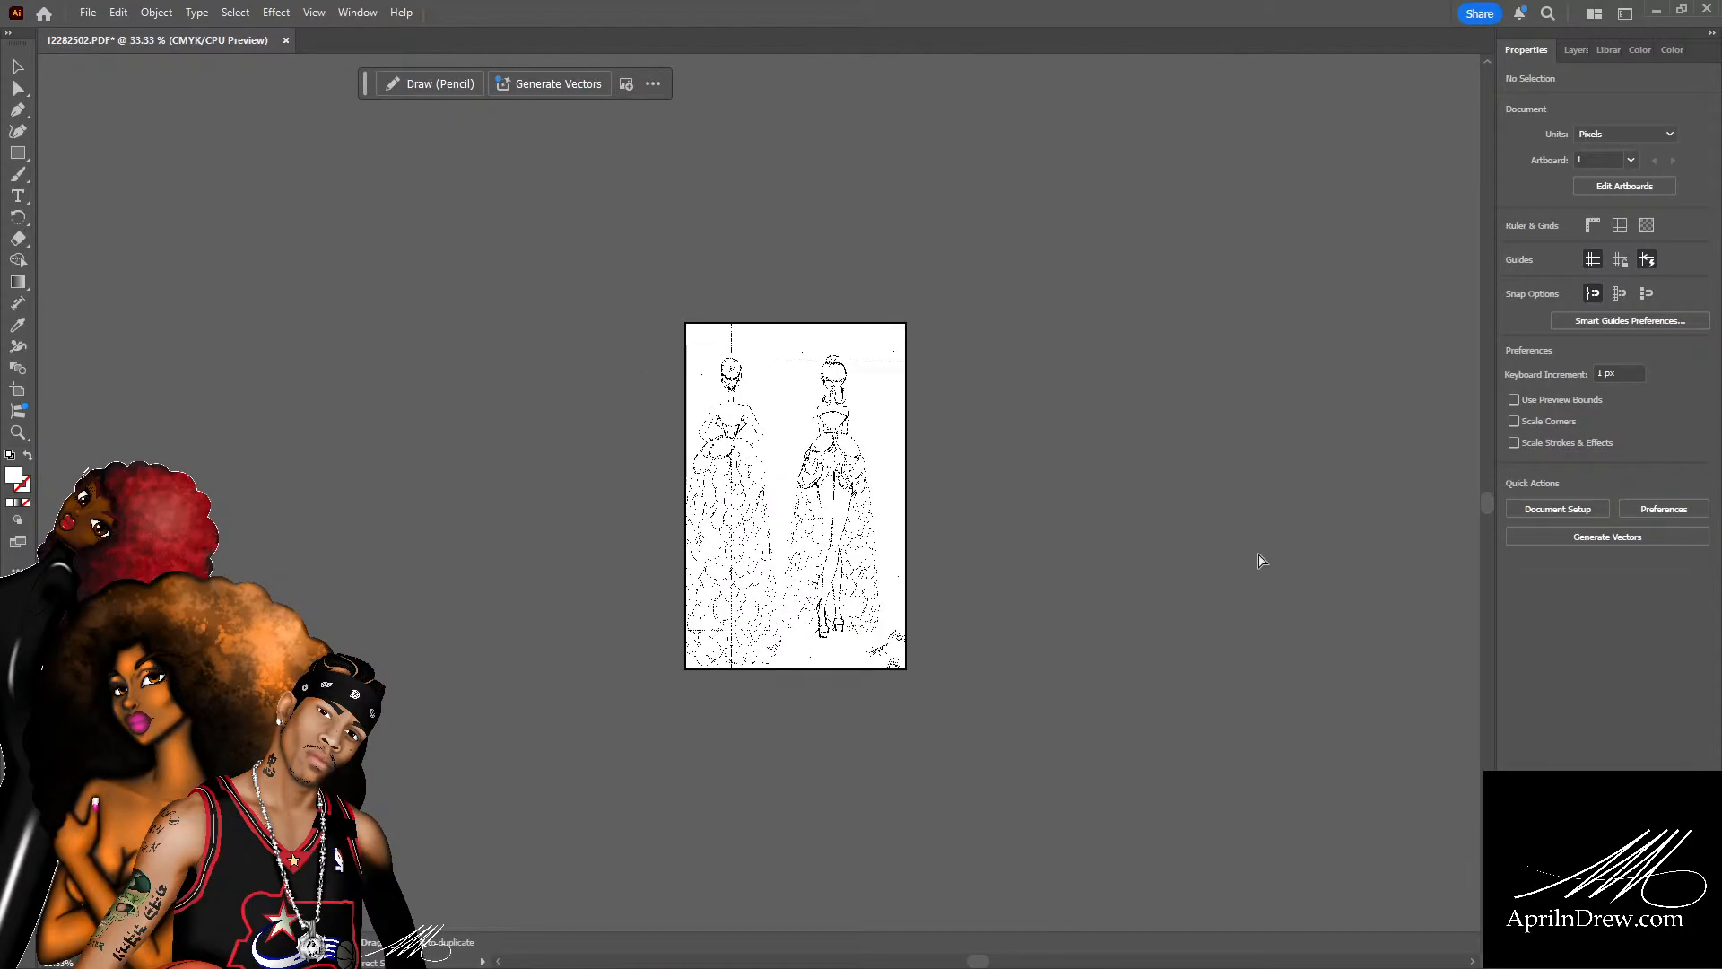
pyautogui.hotkey('ctrl', '+')
pyautogui.hotkey('ctrl', '+')
pyautogui.hotkey('ctrl', '+')
pyautogui.hotkey('ctrl', '+')
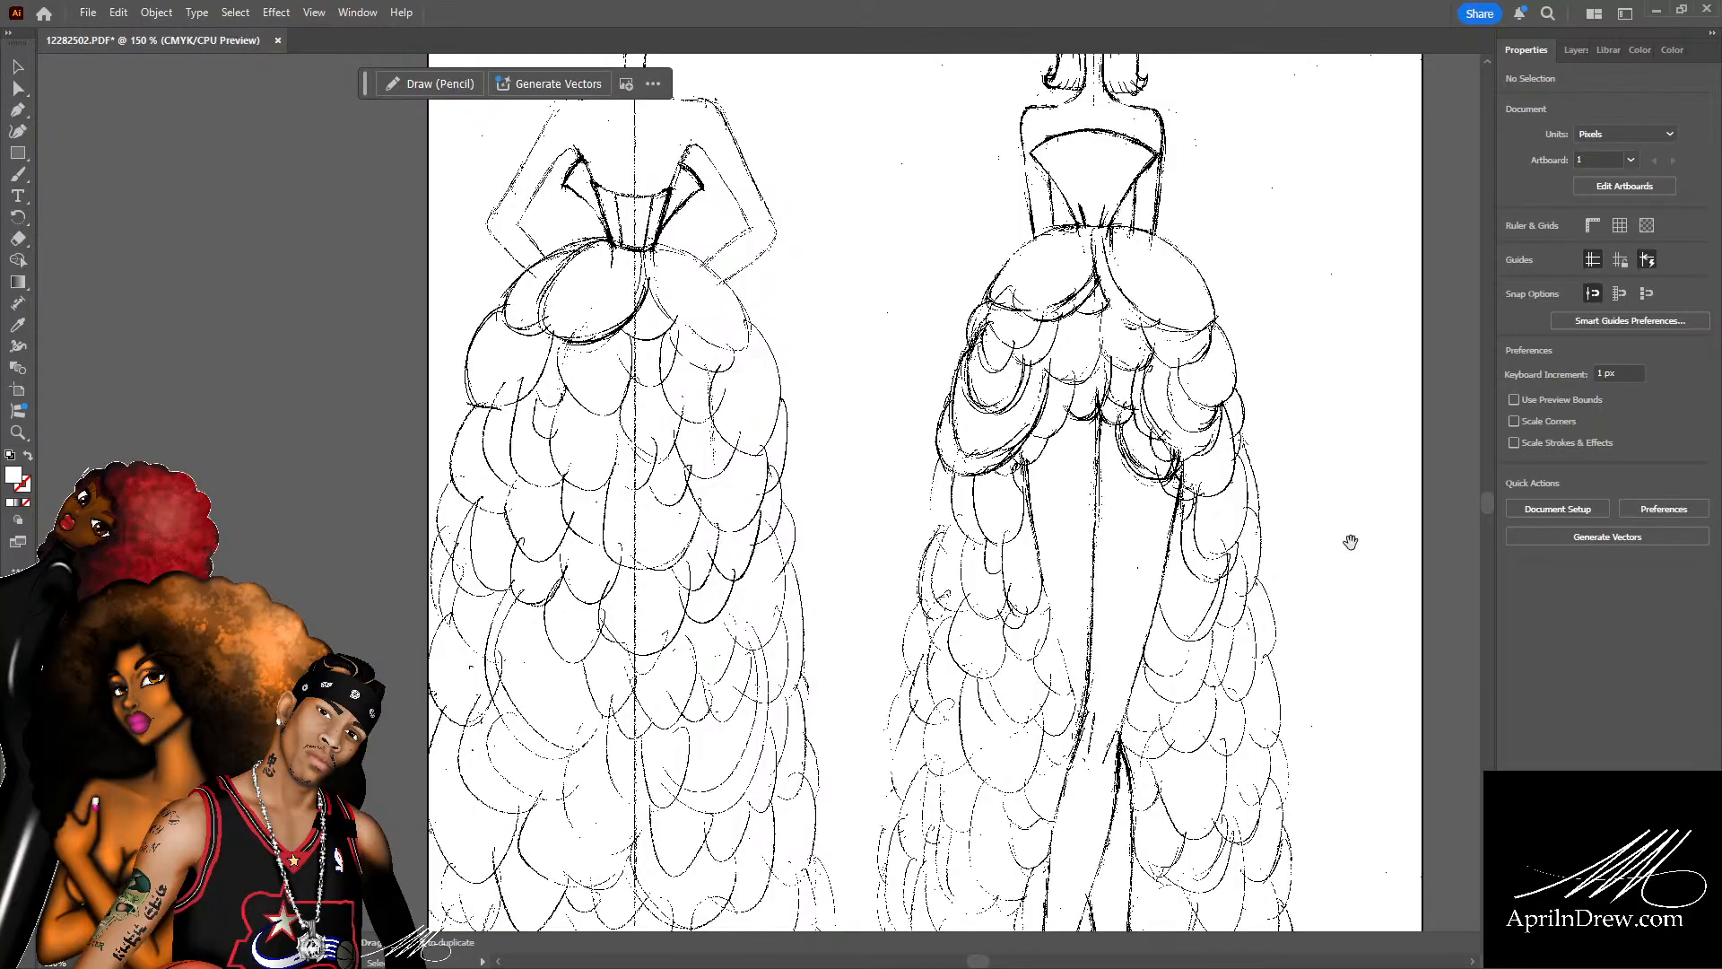
pyautogui.moveTo(1279, 359); pyautogui.dragTo(1076, 780)
pyautogui.moveTo(1022, 603); pyautogui.dragTo(951, 673)
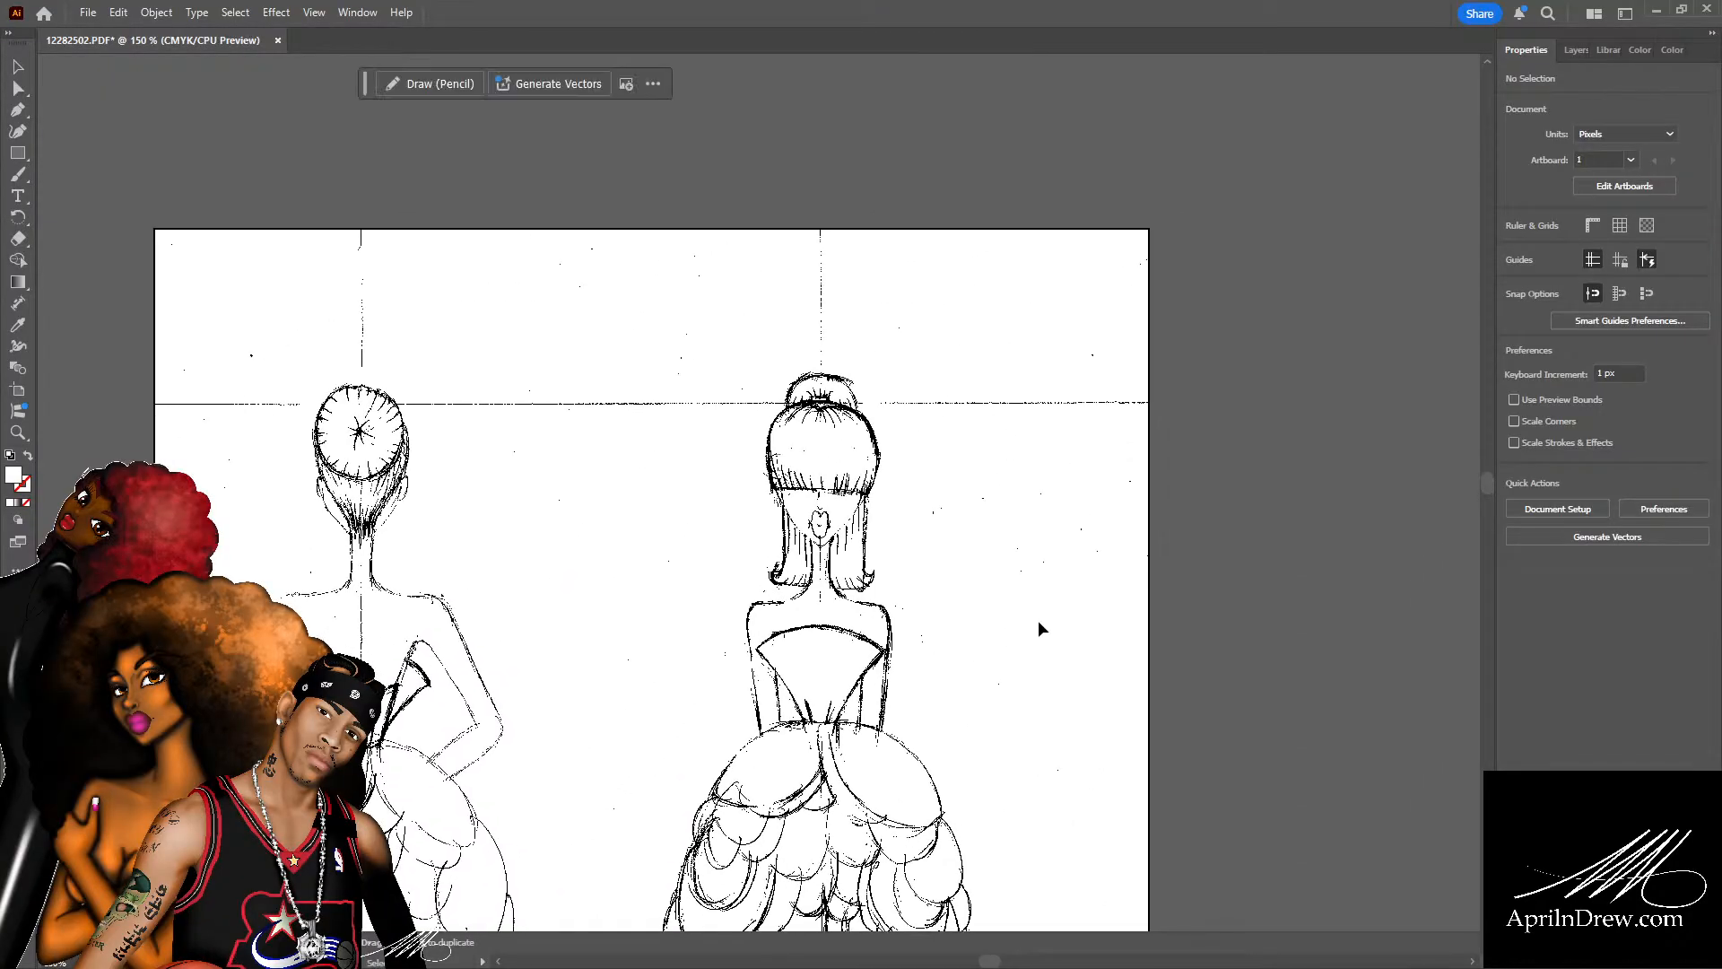
pyautogui.hotkey('ctrl', '+')
pyautogui.hotkey('ctrl', '+')
pyautogui.hotkey('ctrl', '+')
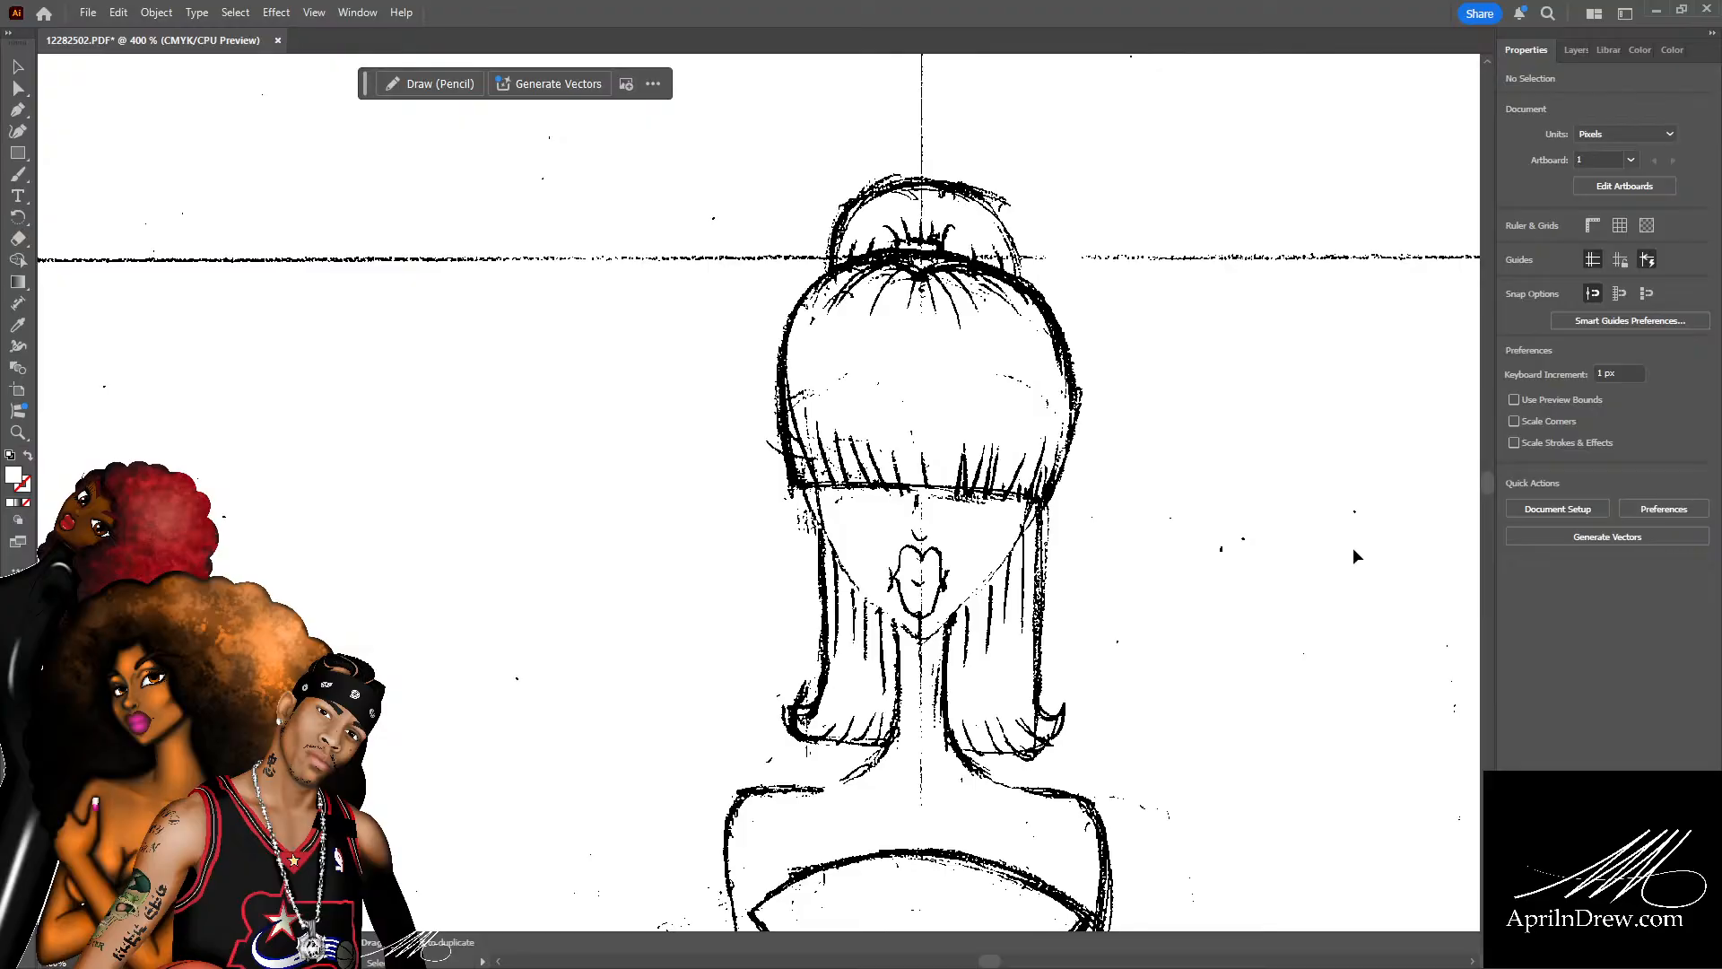
pyautogui.moveTo(1353, 549)
pyautogui.mouseDown()
pyautogui.moveTo(1083, 520)
pyautogui.moveTo(1260, 568)
pyautogui.mouseUp()
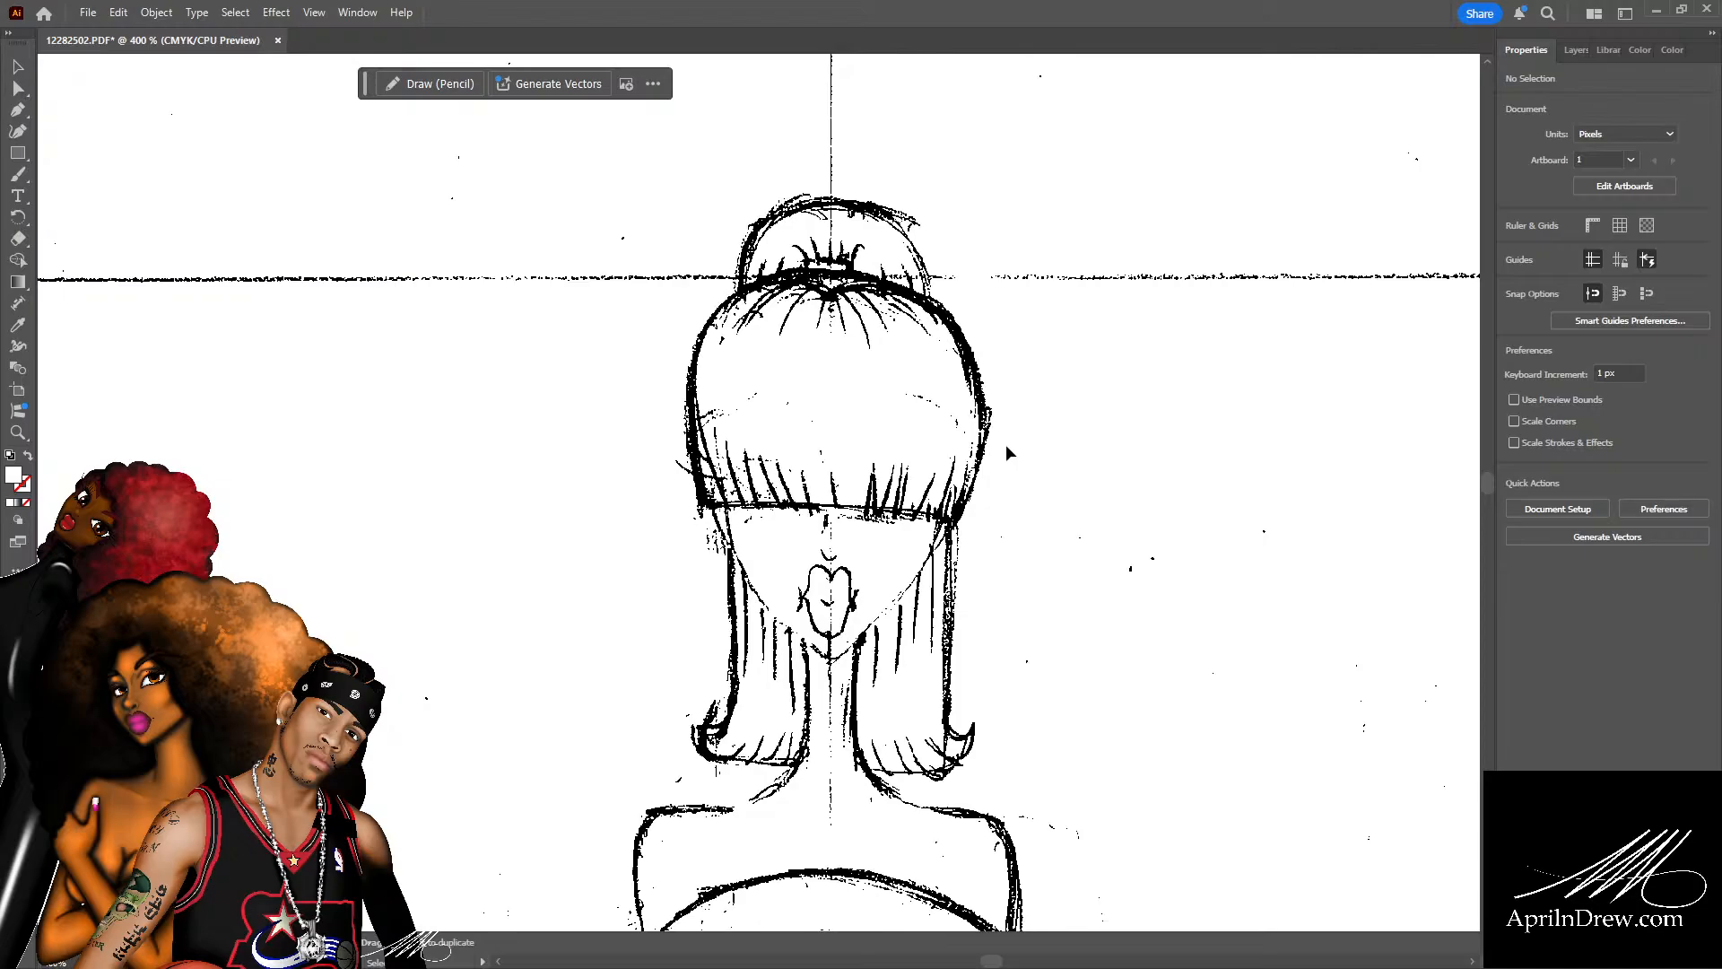
# Trace one side of the face from the fringe to the chin with the Pen tool, using no fill and a 1 pt magenta stroke.
pyautogui.press('p')
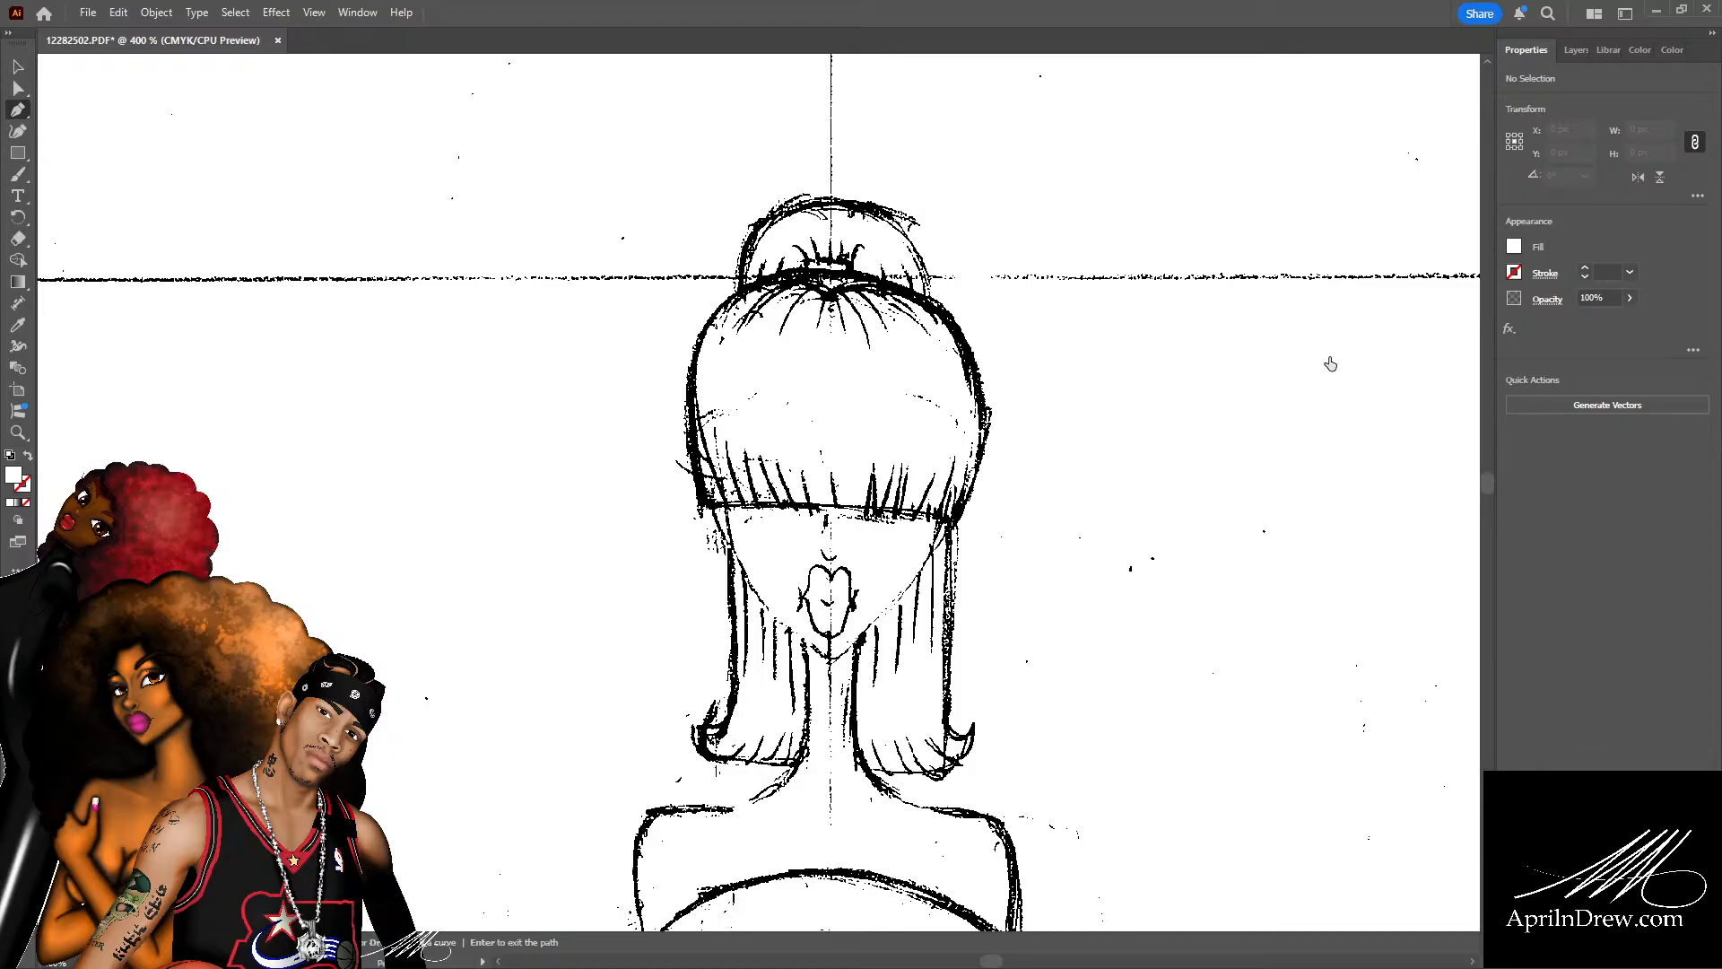
pyautogui.press(',')
pyautogui.press('/')
pyautogui.click(940, 519)
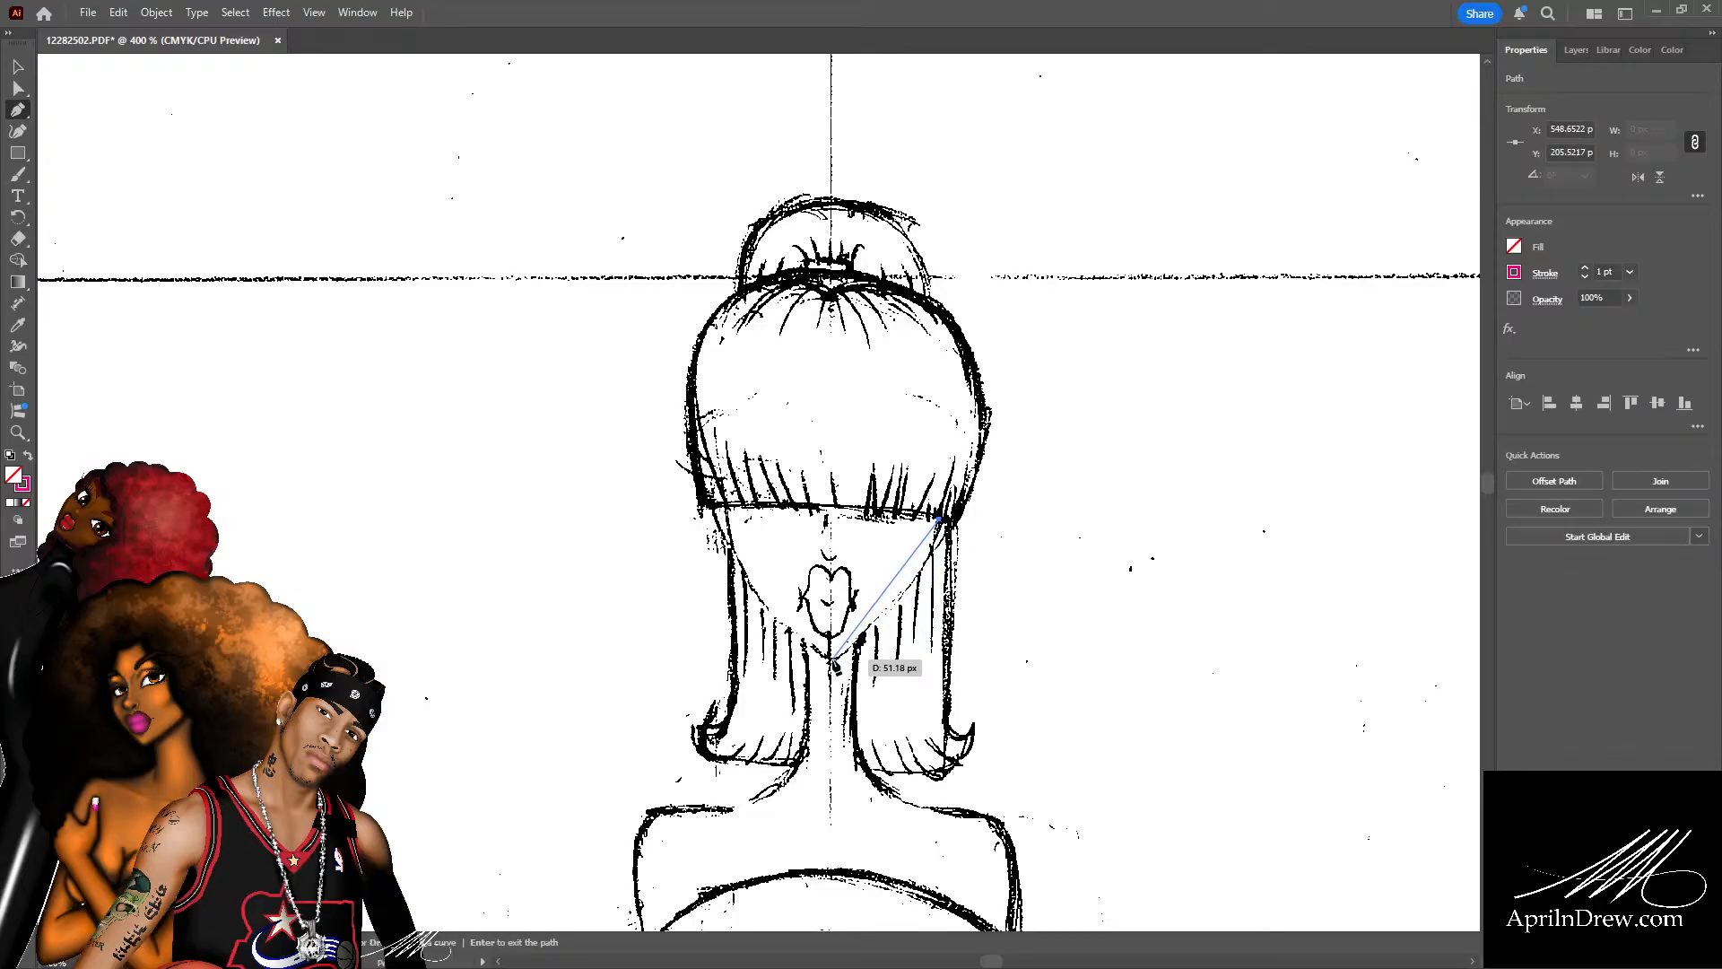
pyautogui.moveTo(833, 664); pyautogui.dragTo(729, 737)
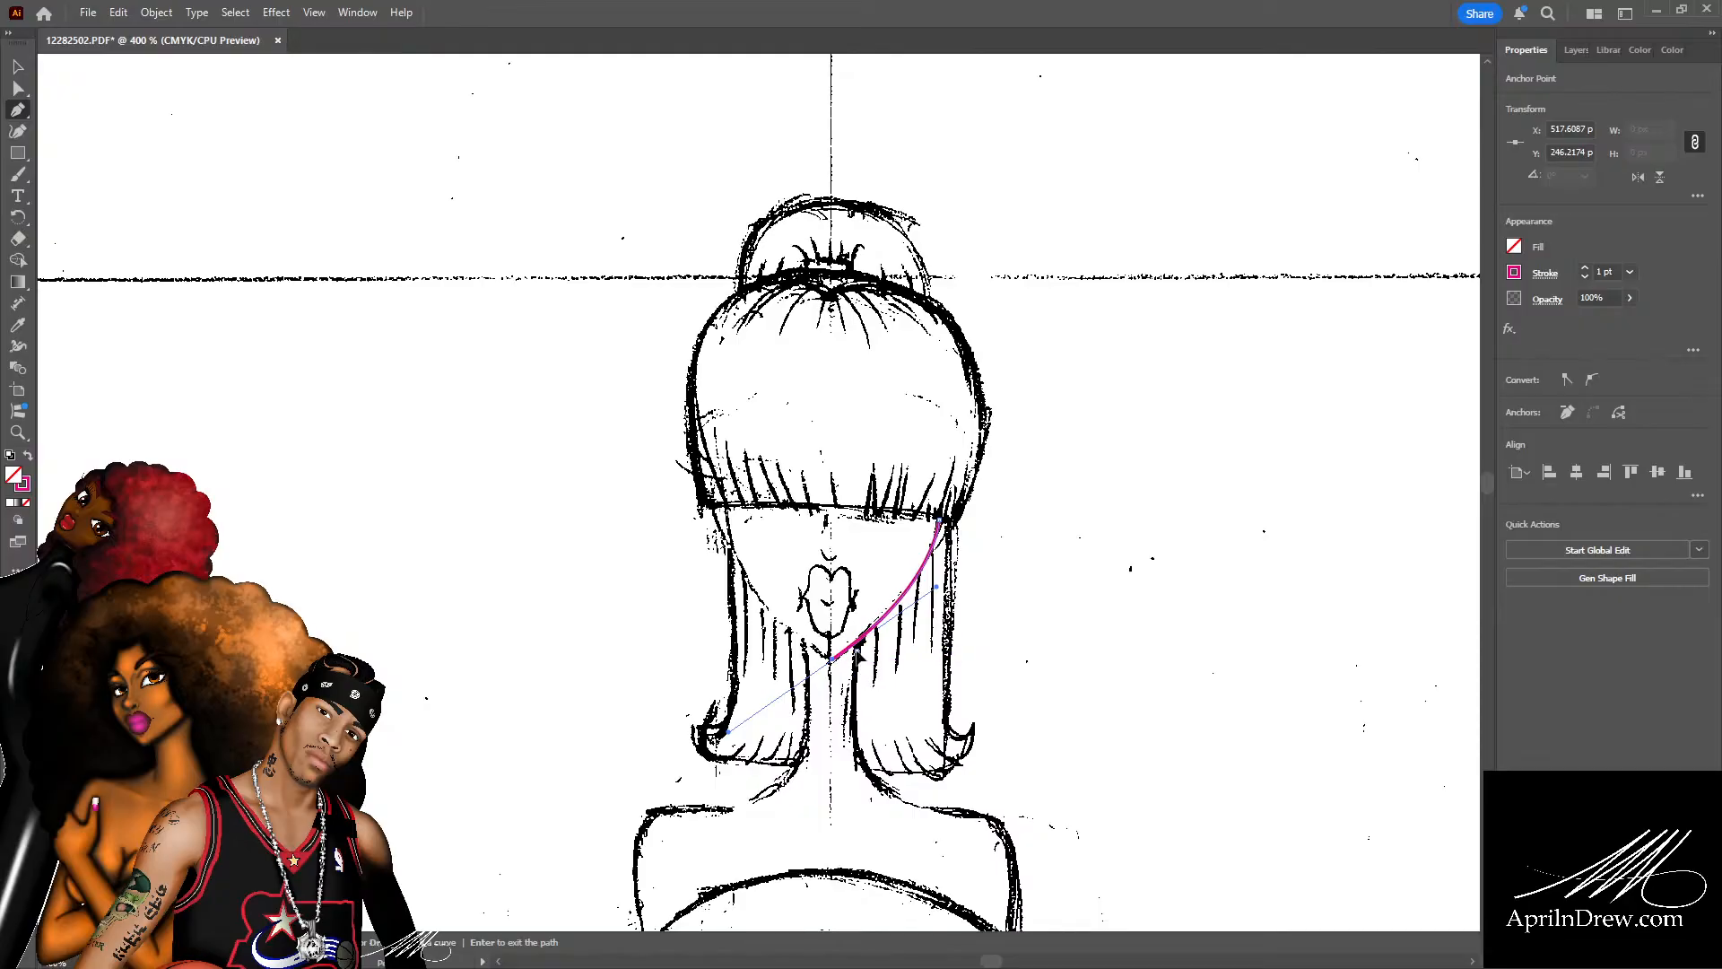
# Trace the neck, shoulder and outer arm as one continuous curved path from the jaw down to the skirt's waistline.
pyautogui.moveTo(834, 758); pyautogui.dragTo(951, 811)
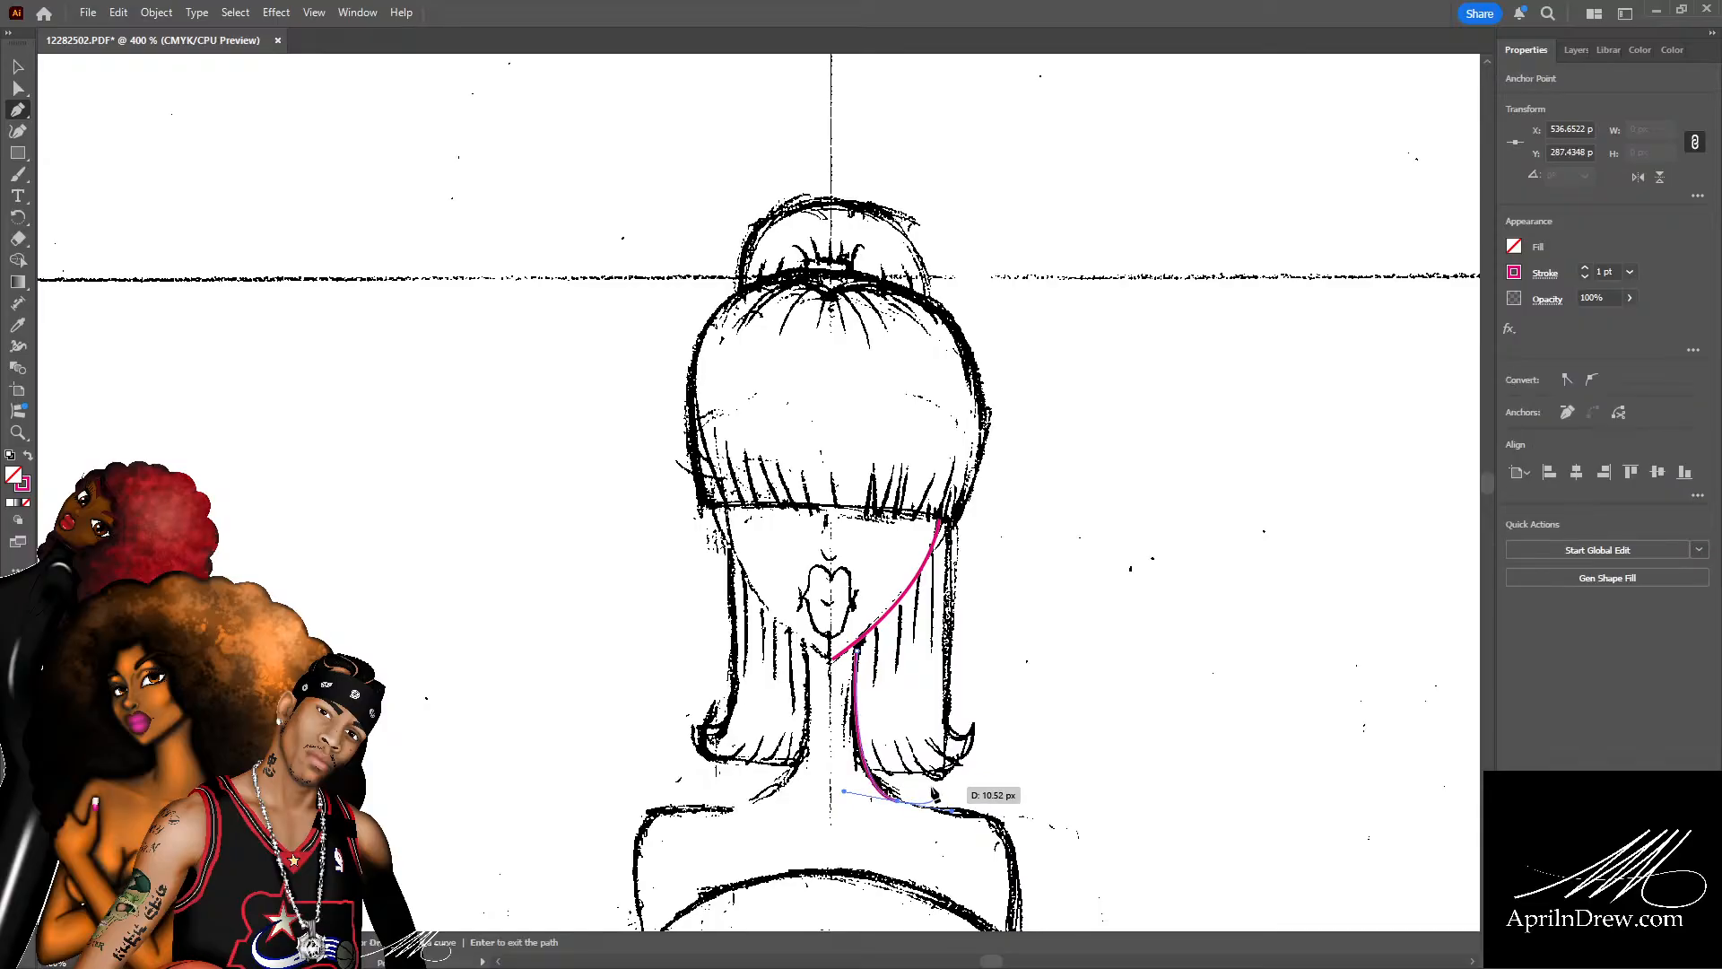
pyautogui.scroll(-3, 1005, 785)
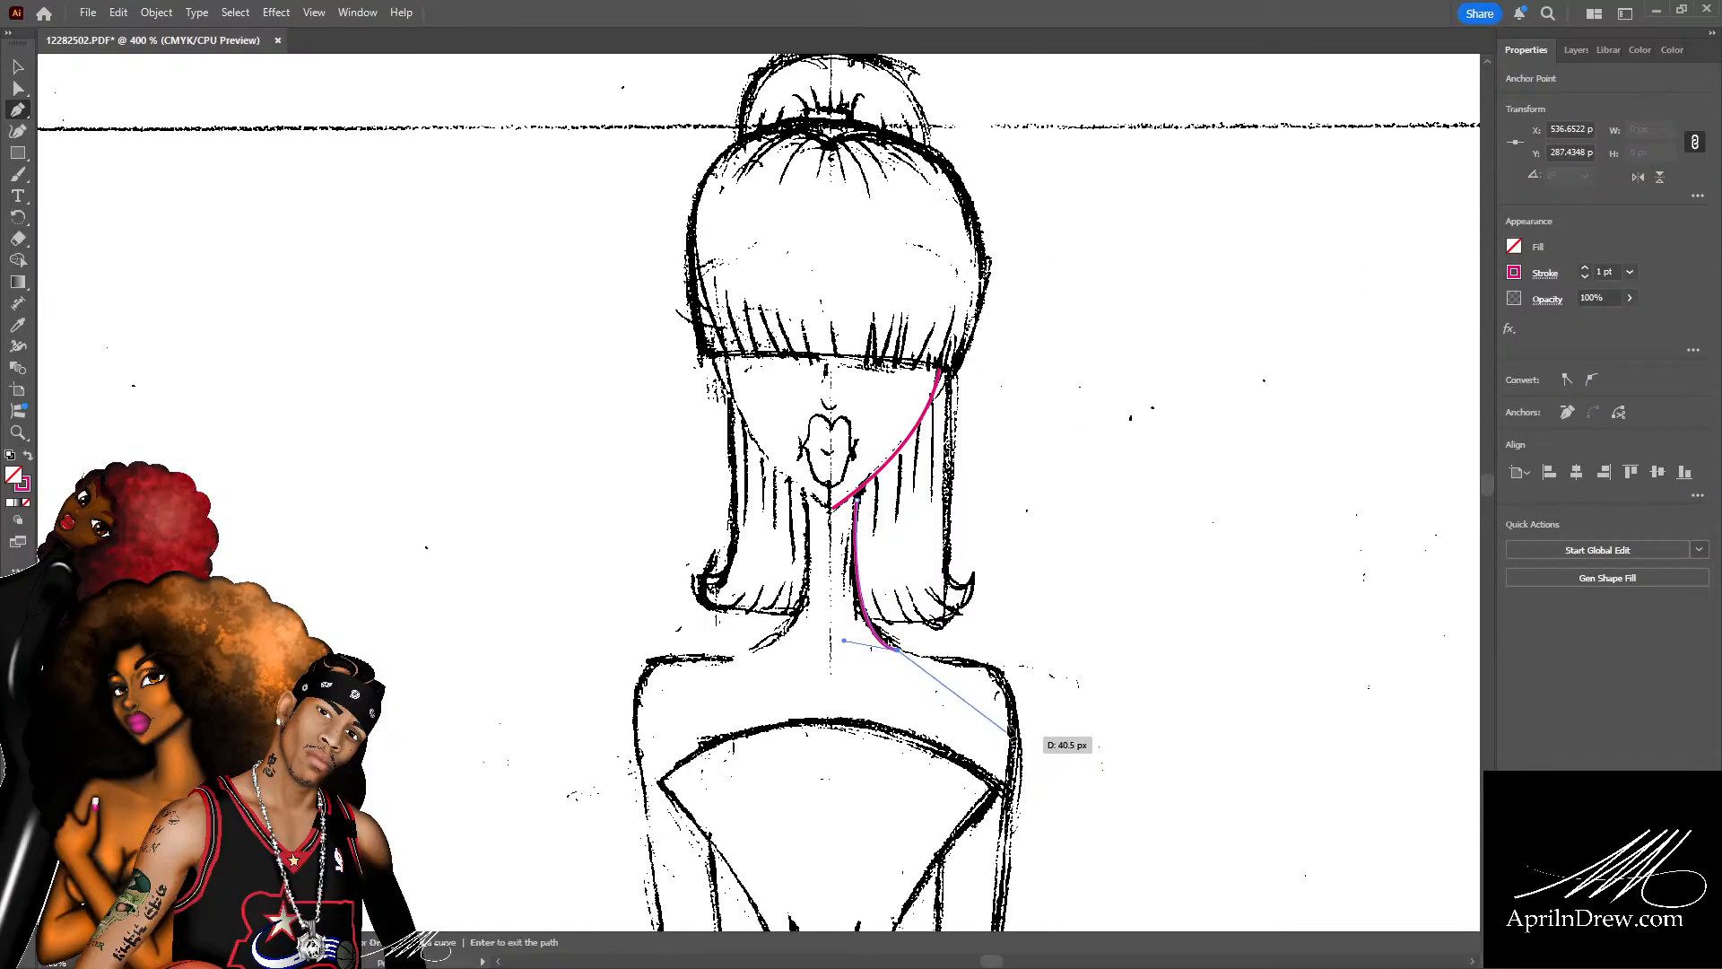
pyautogui.moveTo(1008, 689)
pyautogui.mouseDown()
pyautogui.moveTo(1020, 723)
pyautogui.moveTo(1002, 727)
pyautogui.moveTo(1004, 710)
pyautogui.mouseUp()
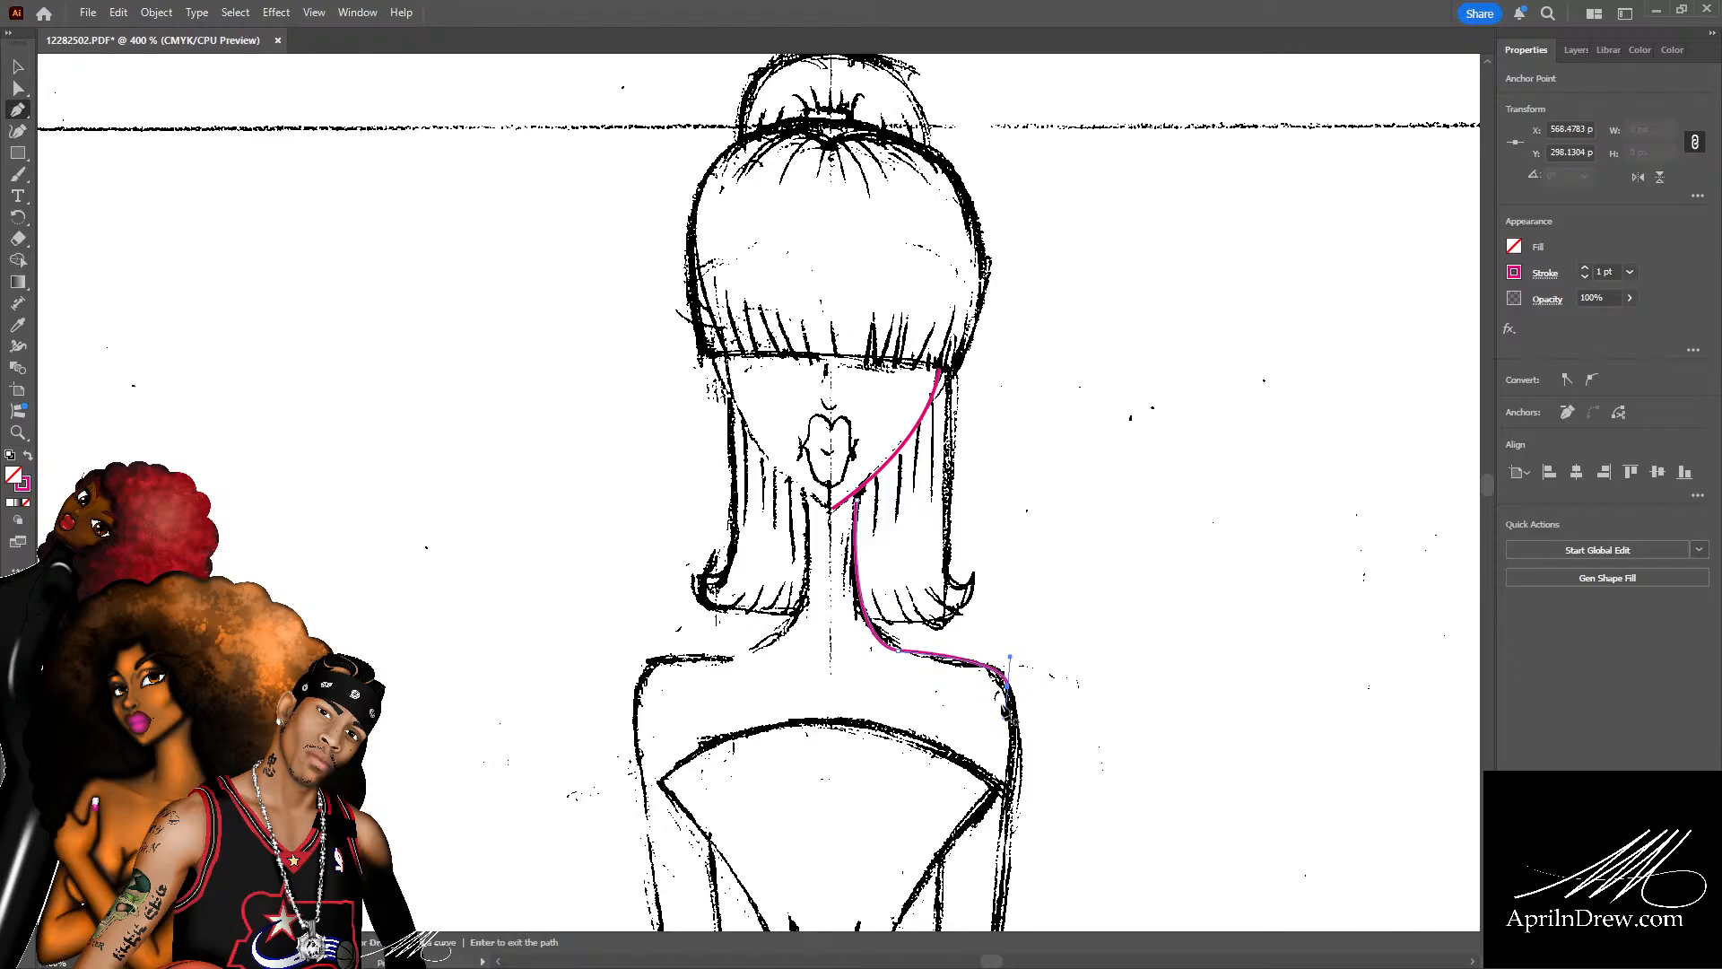
pyautogui.scroll(-5, 1003, 710)
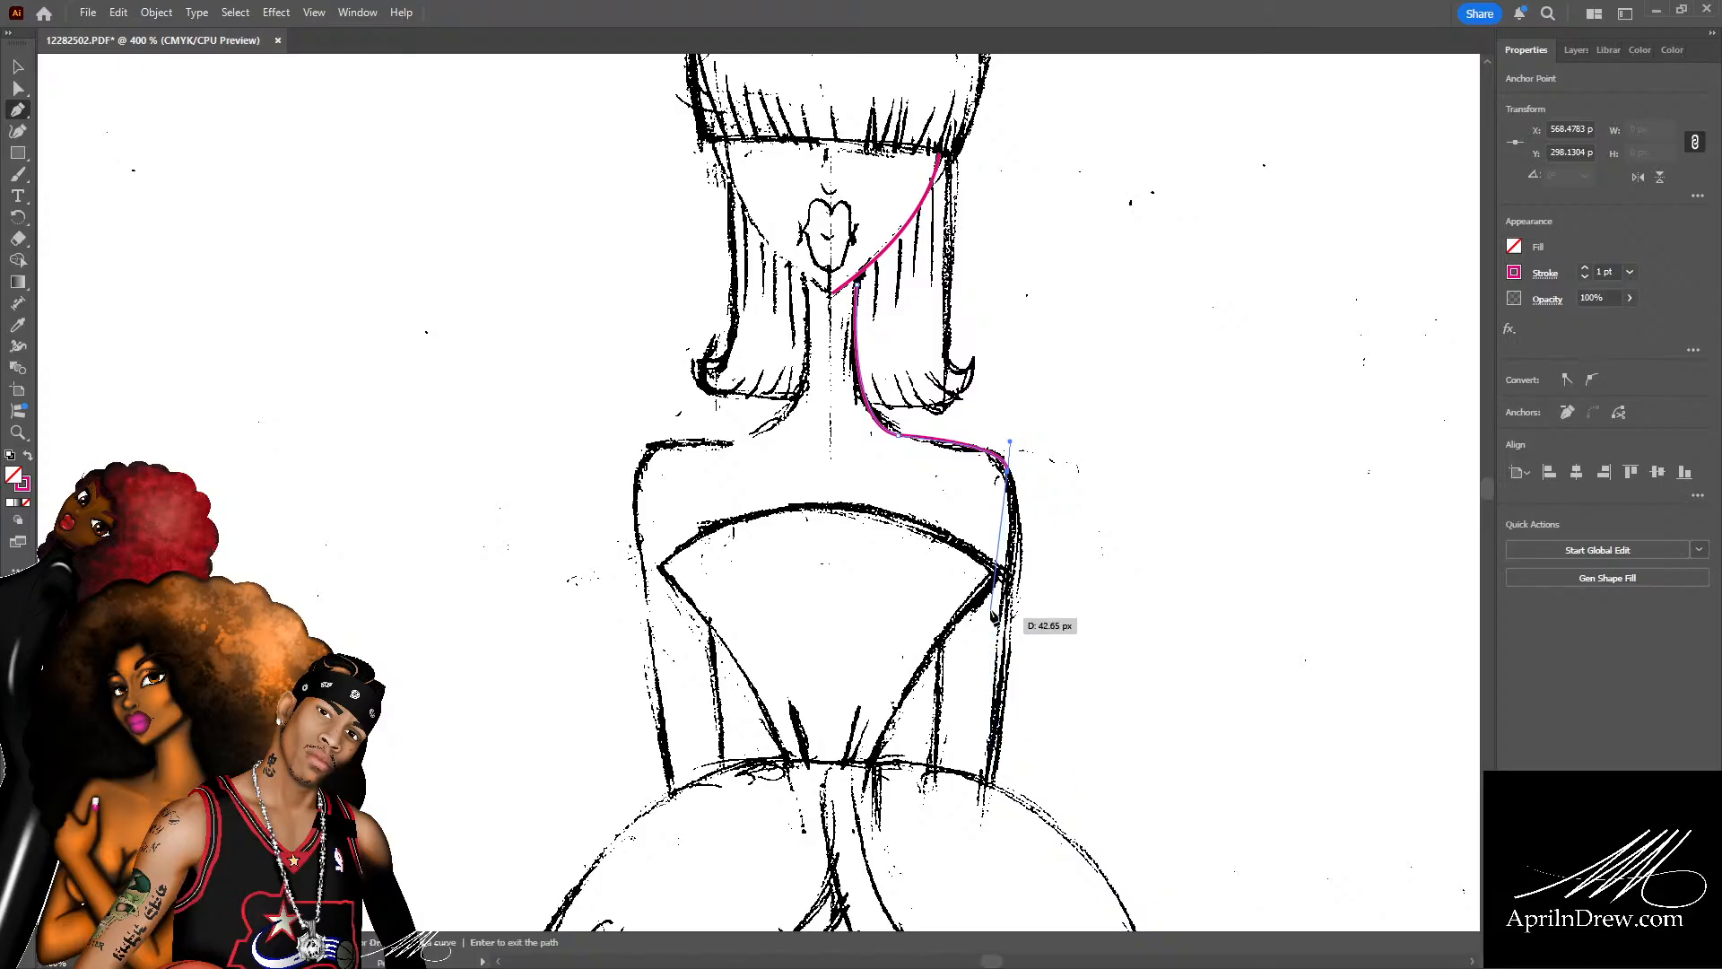
pyautogui.moveTo(1008, 596); pyautogui.dragTo(989, 684)
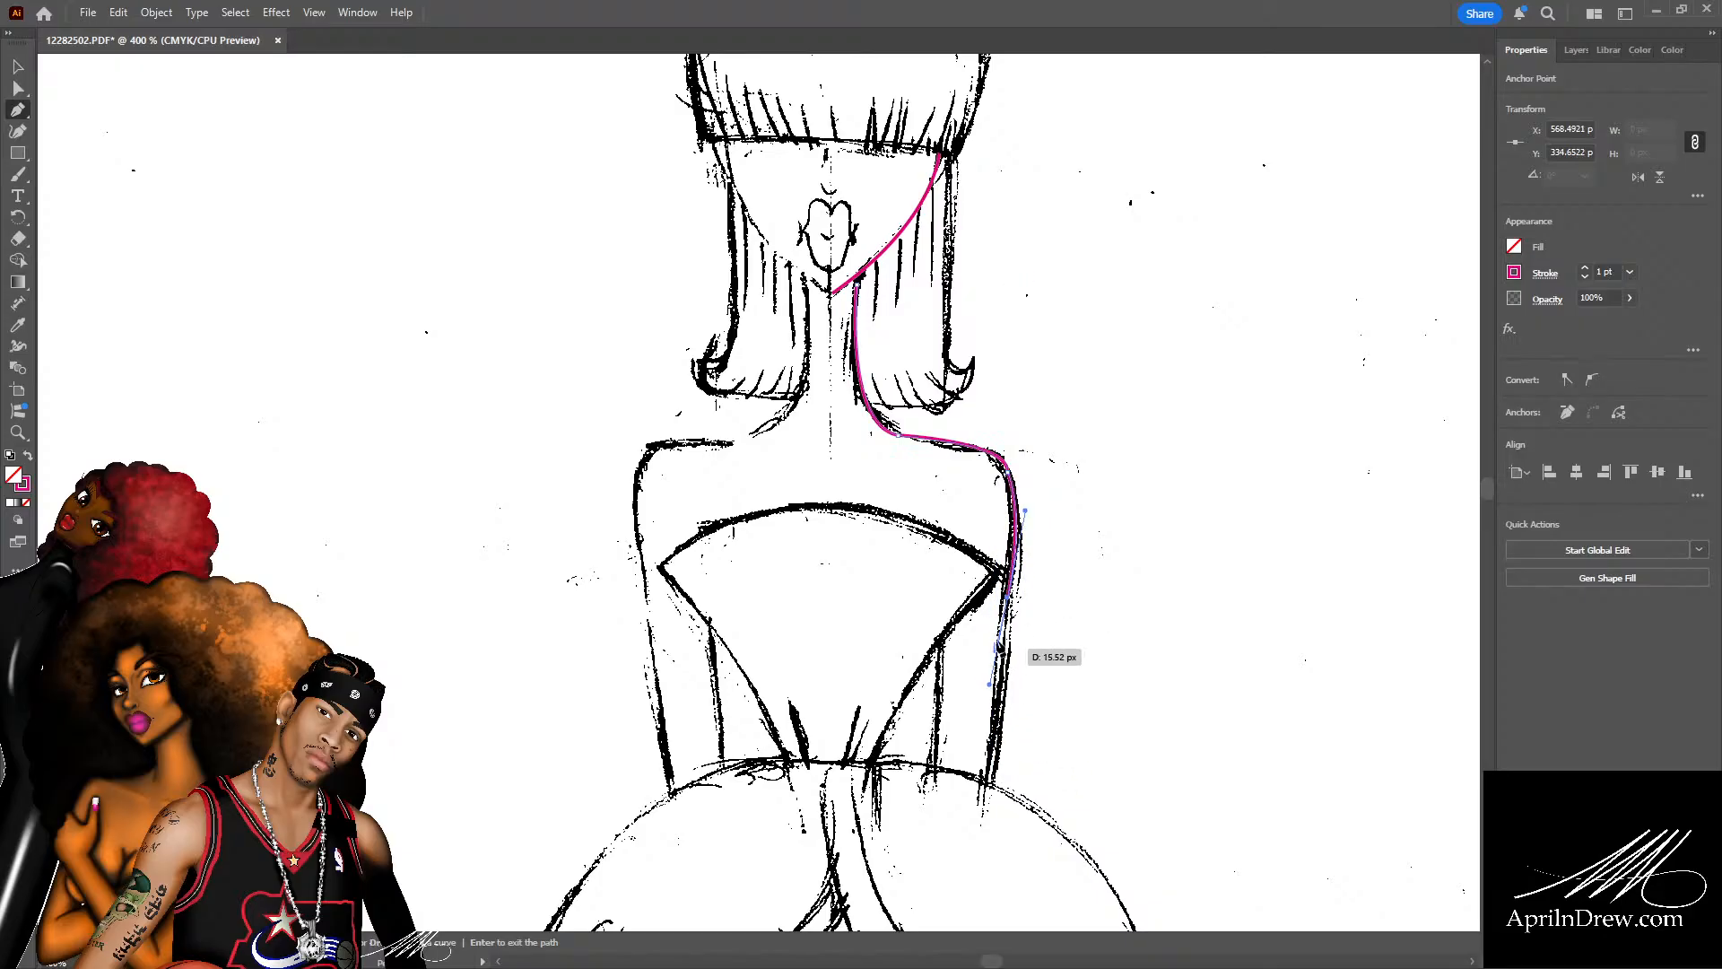
pyautogui.click(1008, 597)
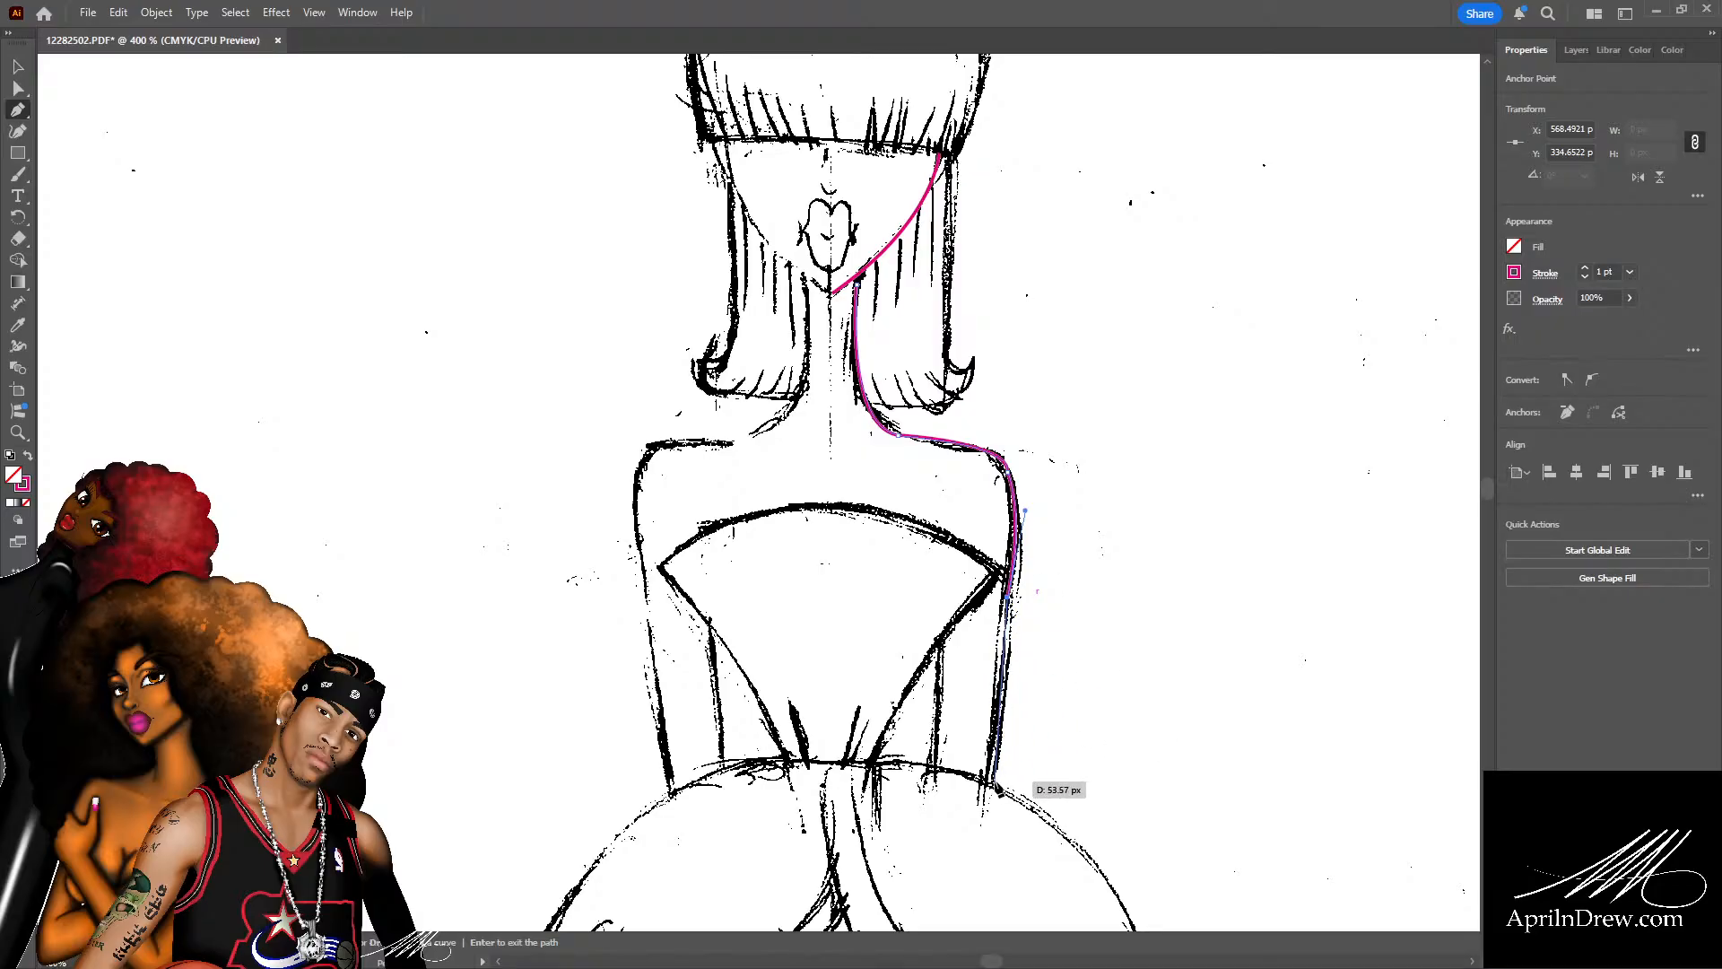
pyautogui.moveTo(990, 780); pyautogui.dragTo(983, 816)
pyautogui.press('Escape')
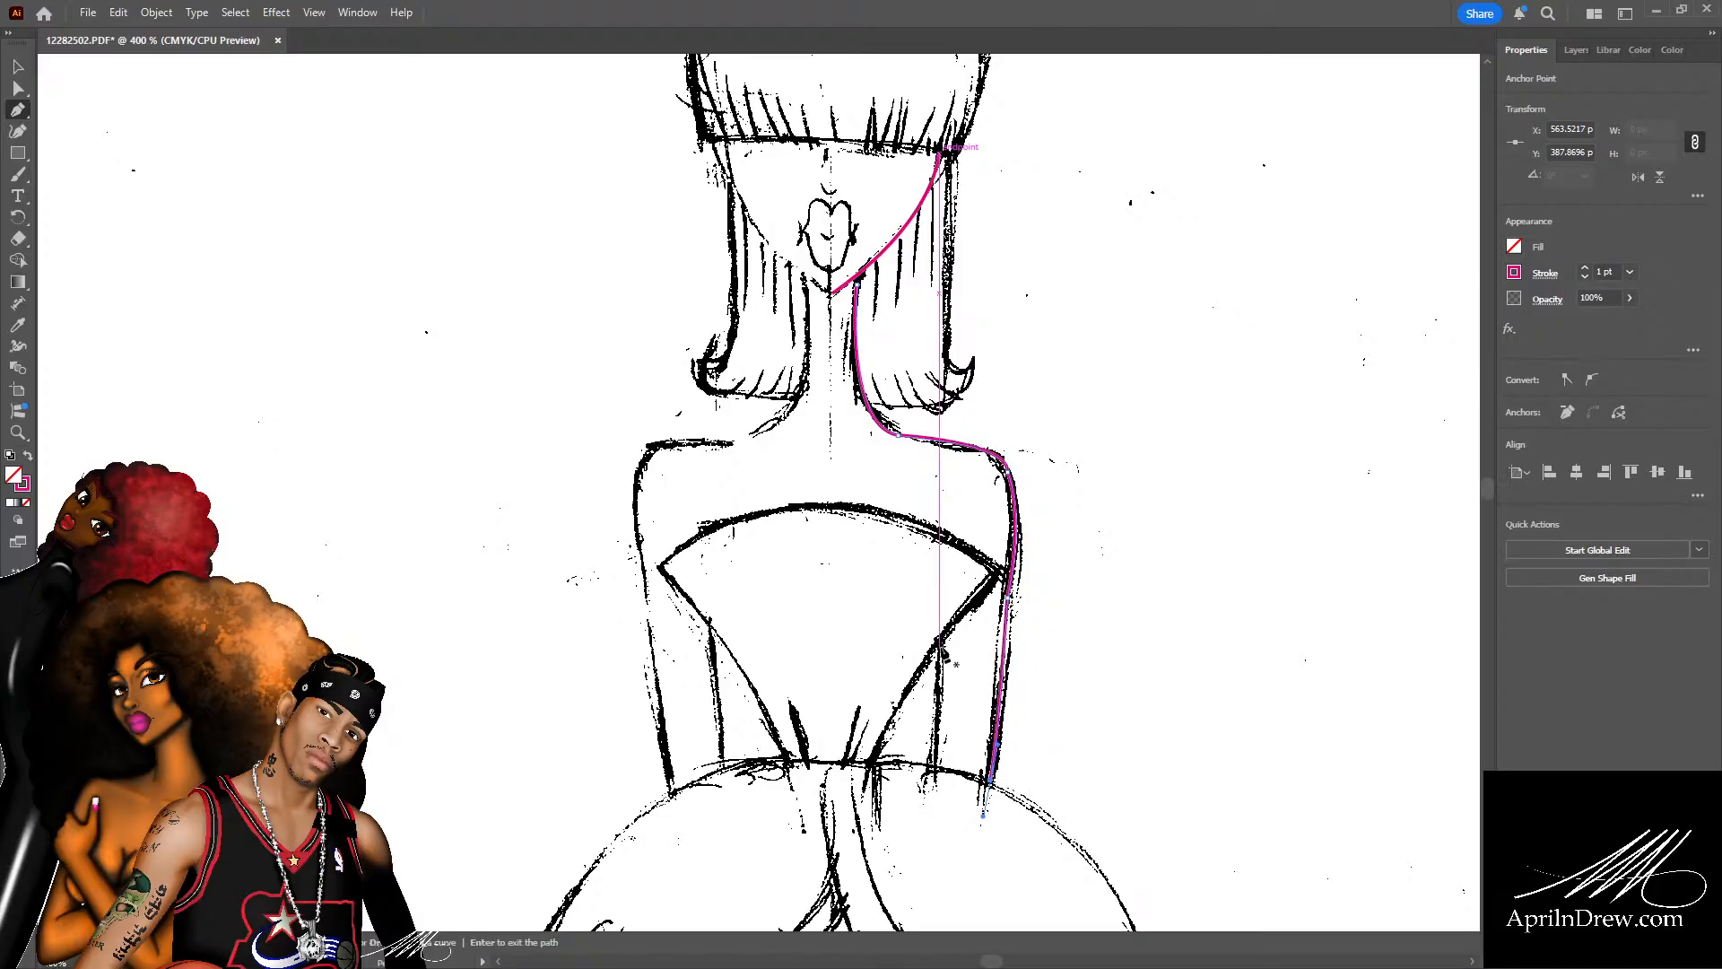
# Draw the inner arm line as a separate straight path from the bodice edge down to the skirt's waistline.
pyautogui.click(939, 645)
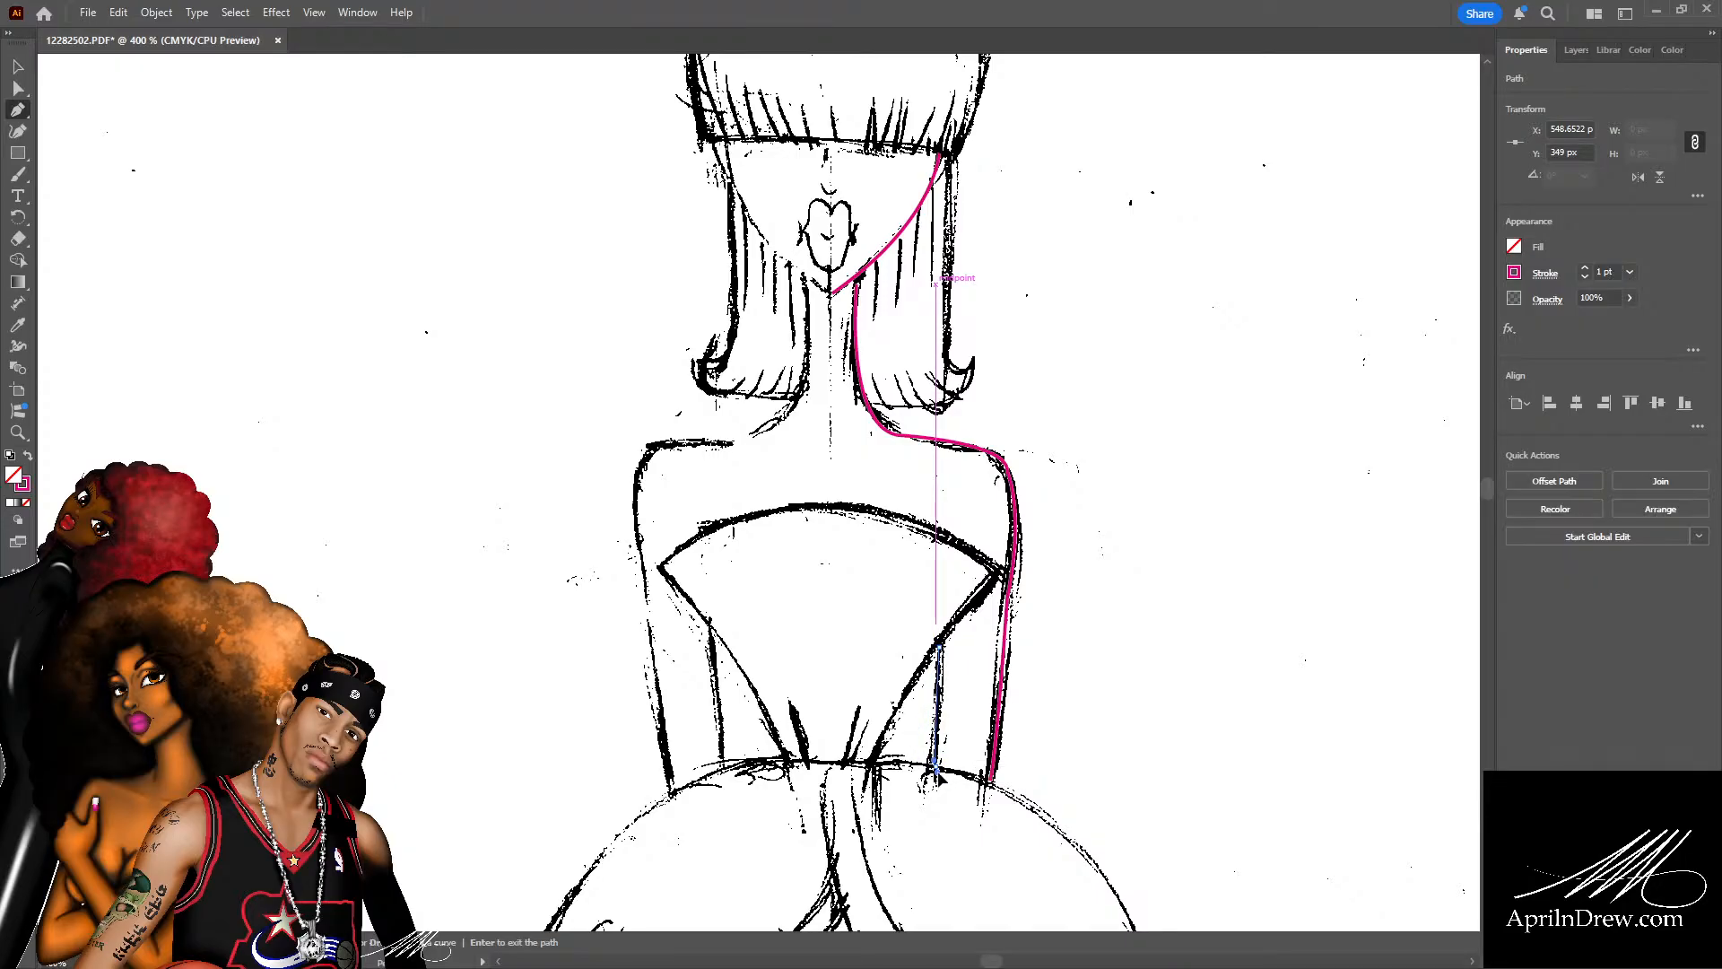
pyautogui.click(937, 770)
pyautogui.press('Escape')
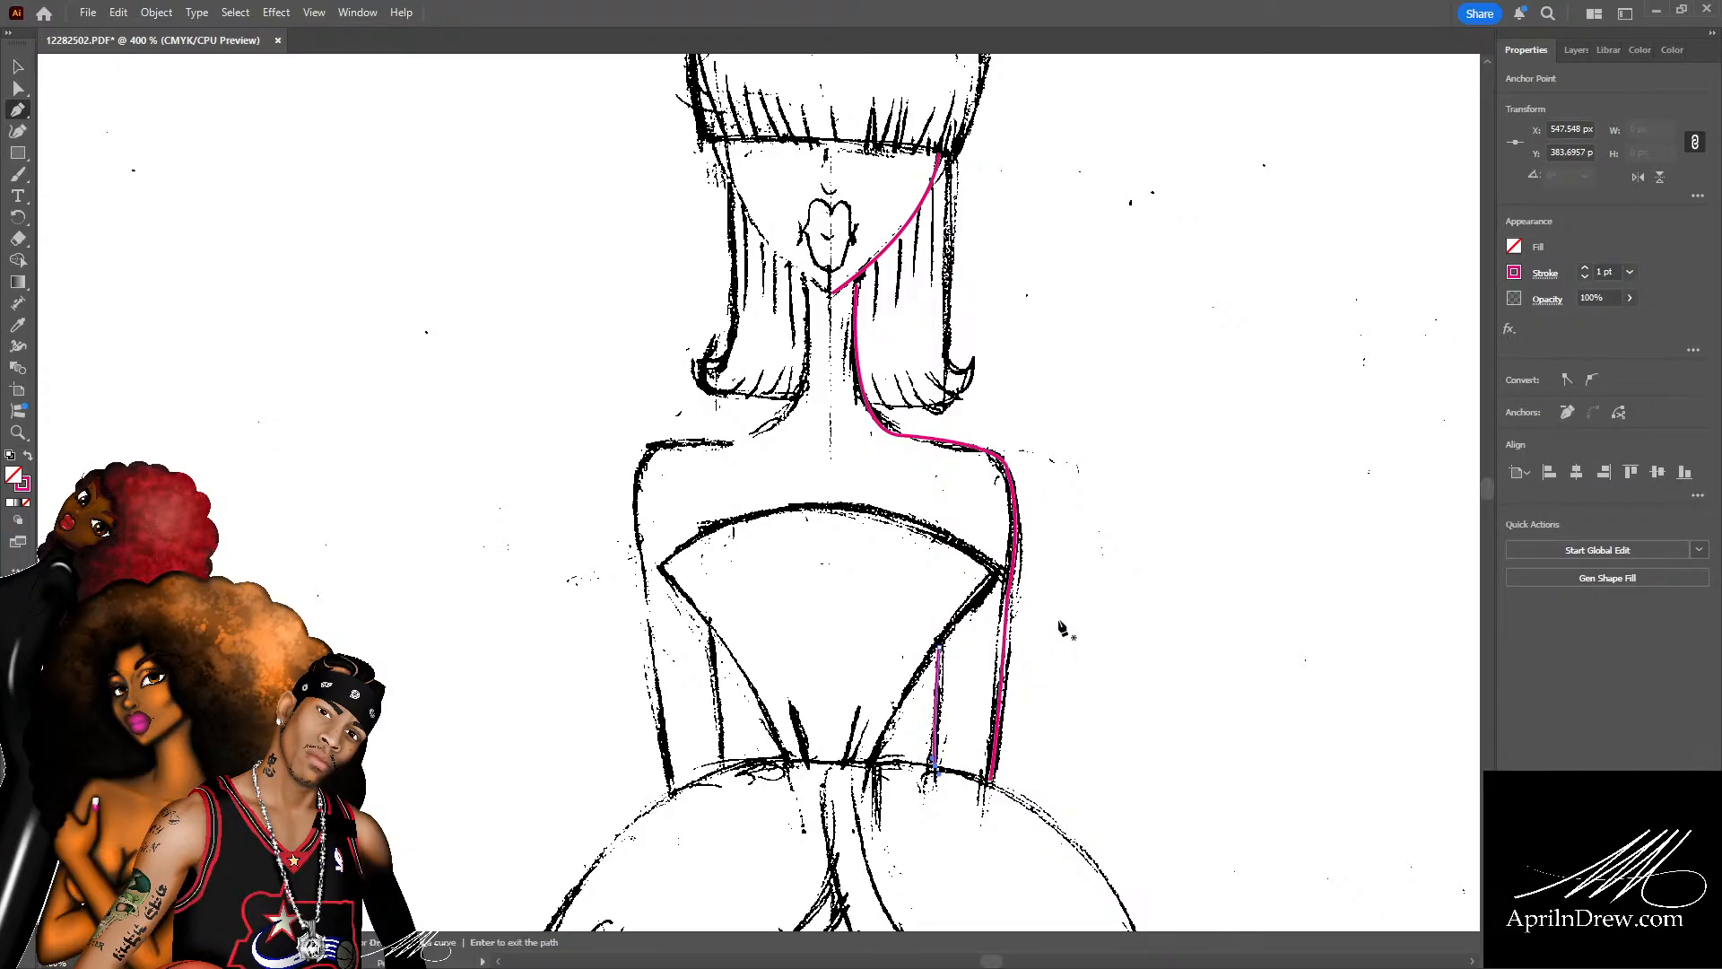
# Move the anchor at the base of the neck outward along the sketched shoulder line with the Direct Selection tool.
pyautogui.scroll(3, 1061, 628)
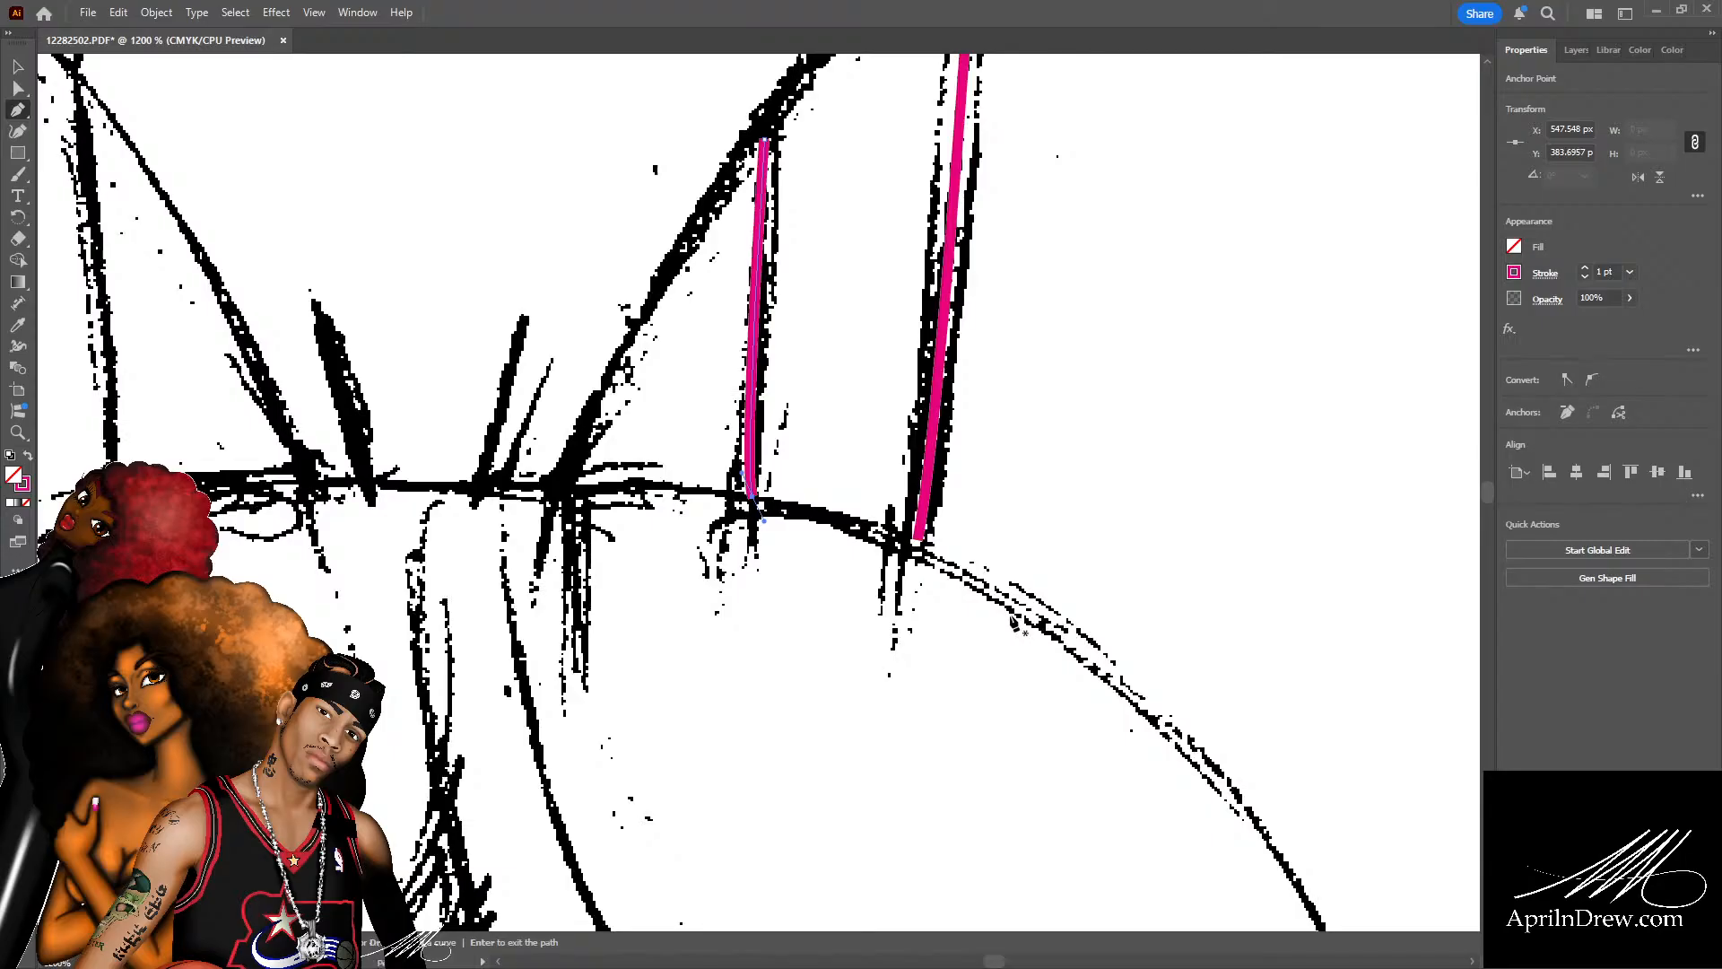
pyautogui.scroll(2, 953, 350)
pyautogui.scroll(5, 952, 350)
pyautogui.press('a')
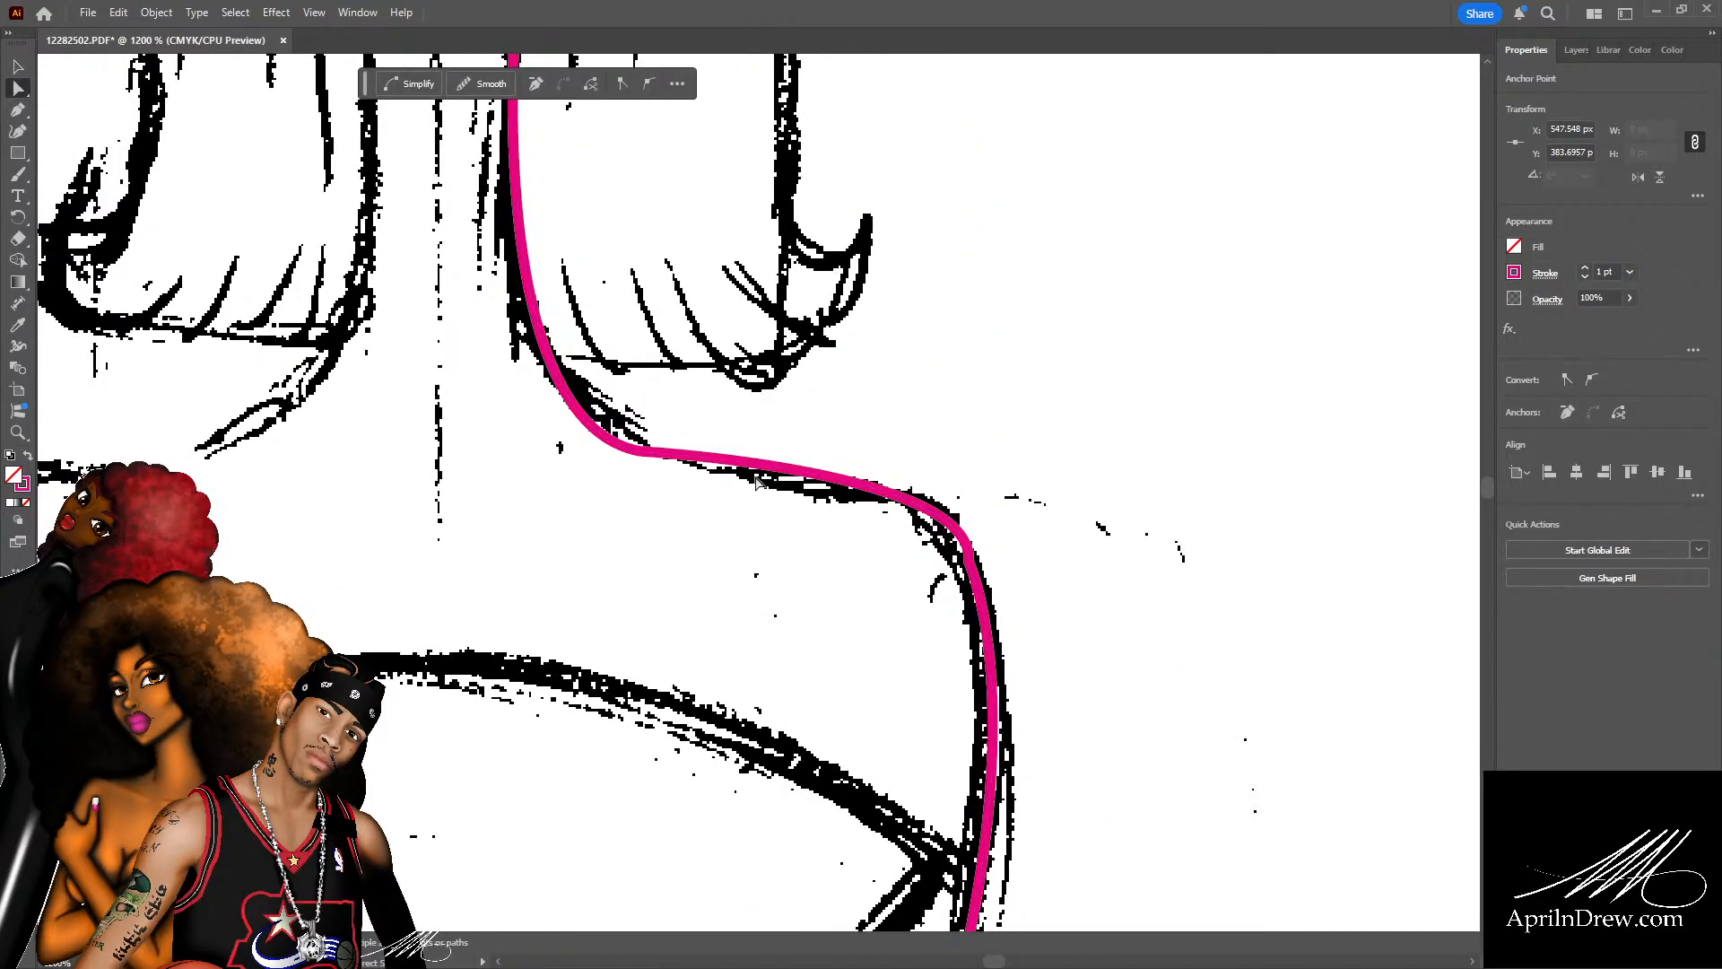
pyautogui.click(667, 455)
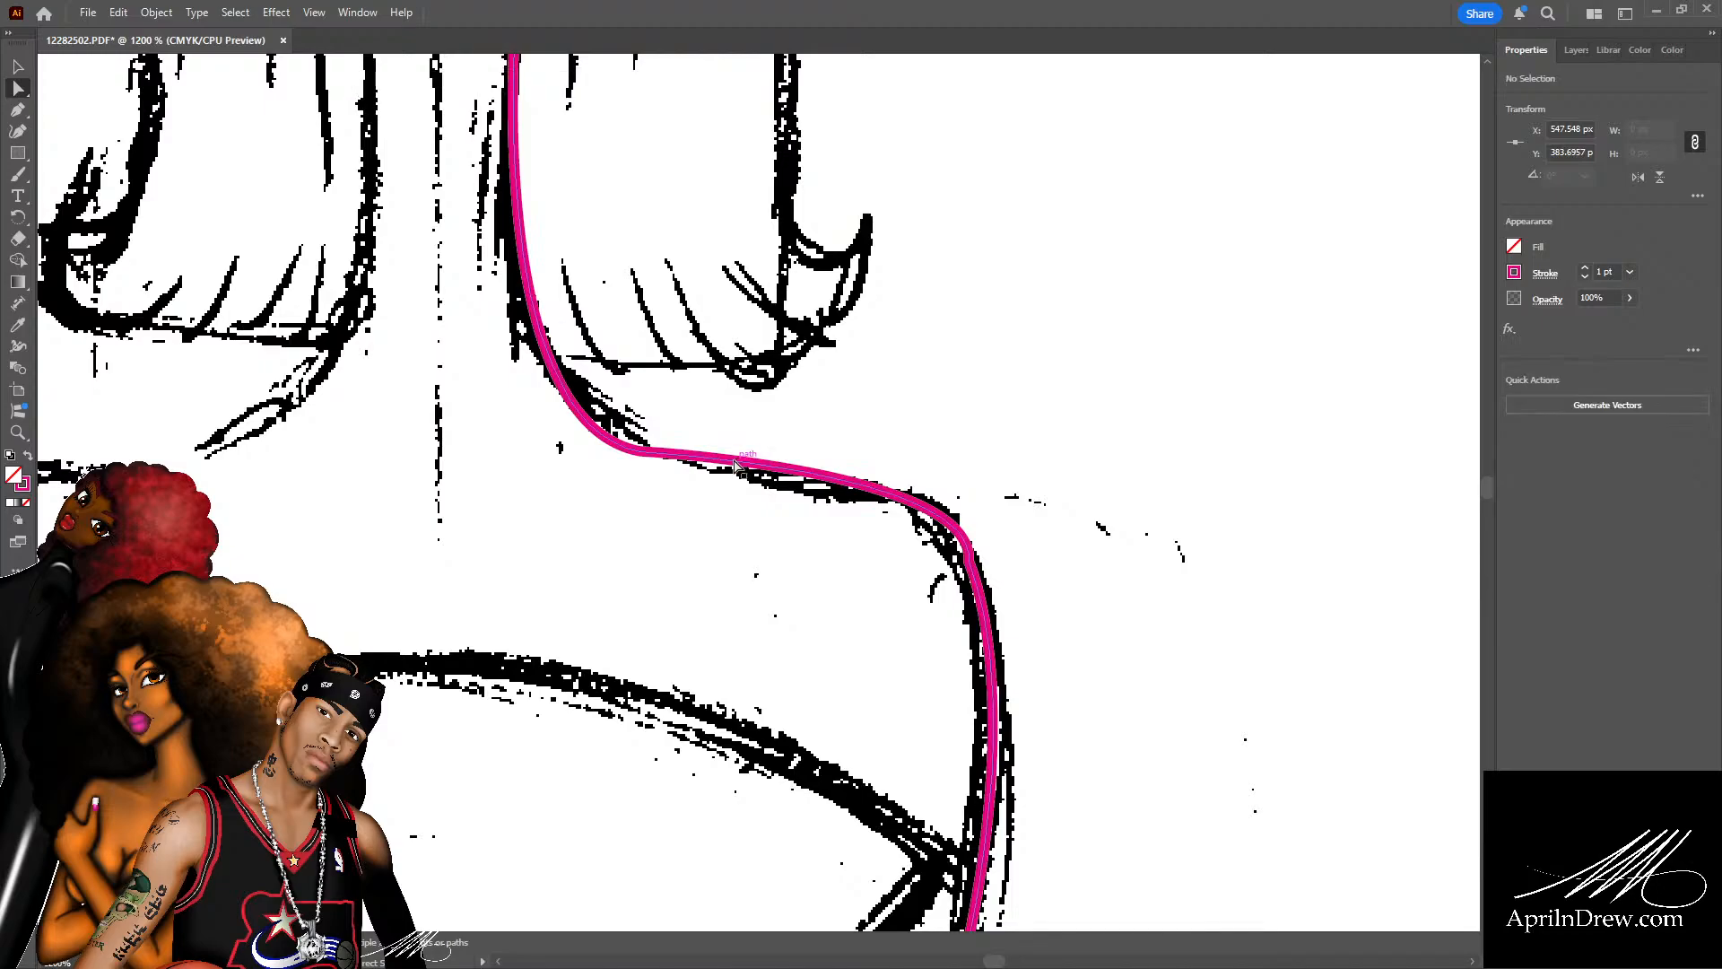
pyautogui.moveTo(640, 452); pyautogui.dragTo(687, 458)
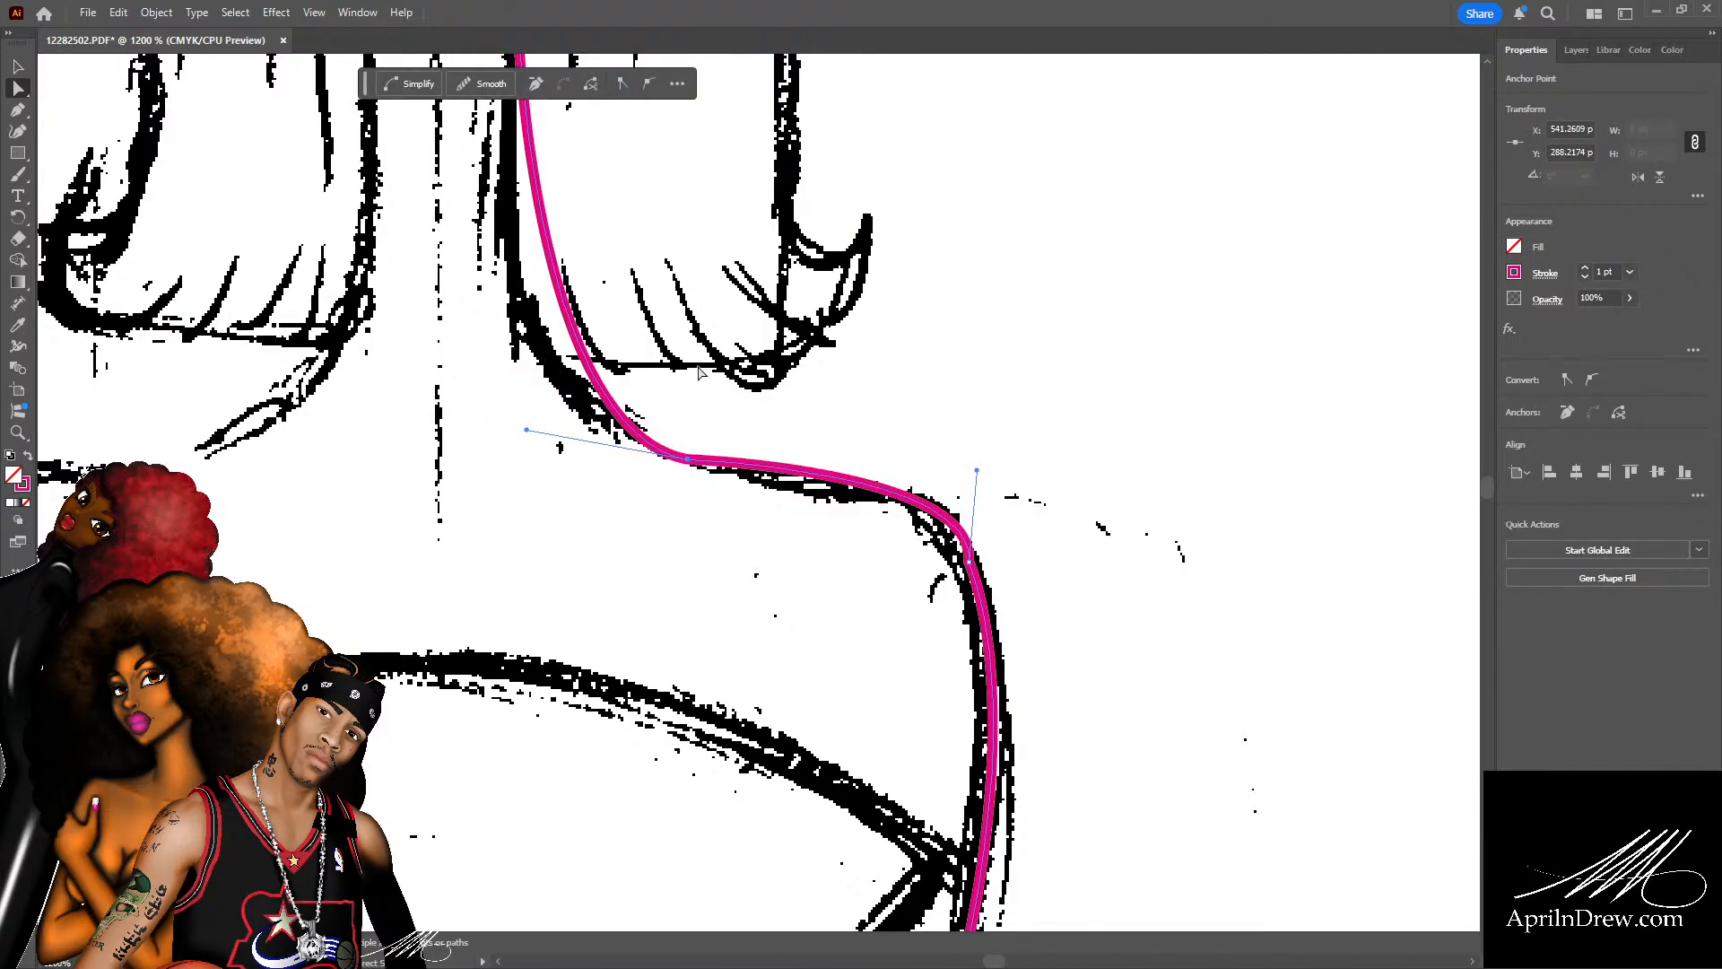
# Raise the neck path's top anchor onto the jawline and bend the neck curve inward to match the sketch.
pyautogui.scroll(3, 682, 377)
pyautogui.scroll(3, 538, 269)
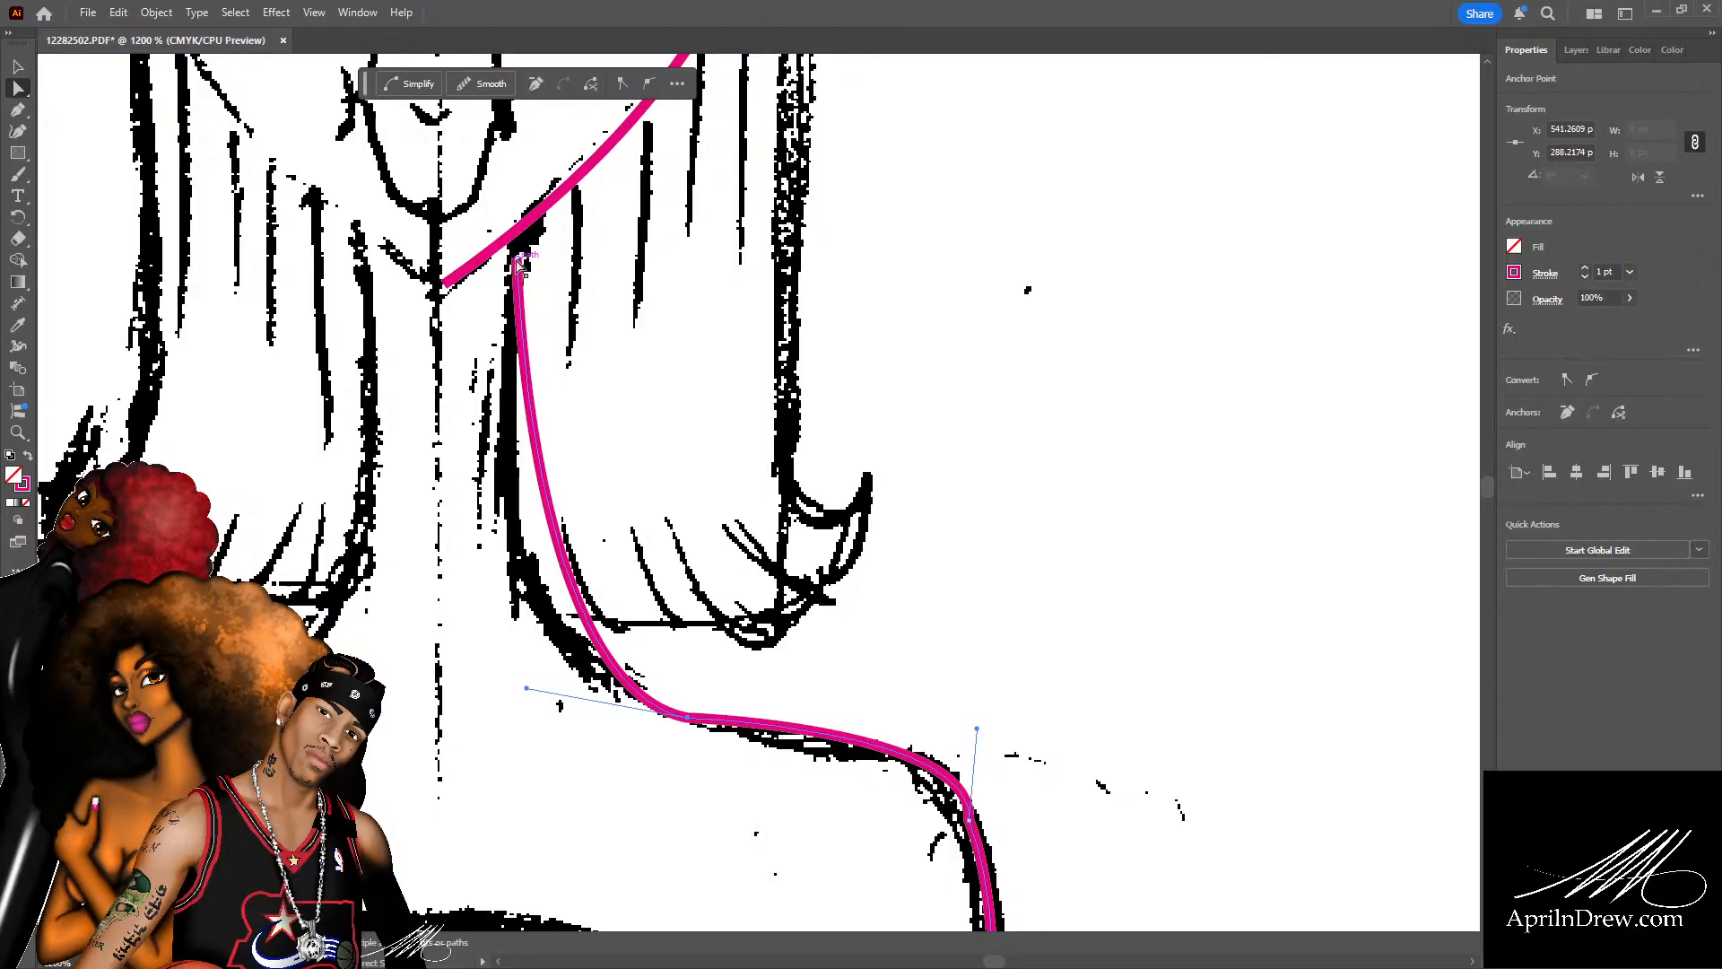
pyautogui.moveTo(520, 262); pyautogui.dragTo(518, 231)
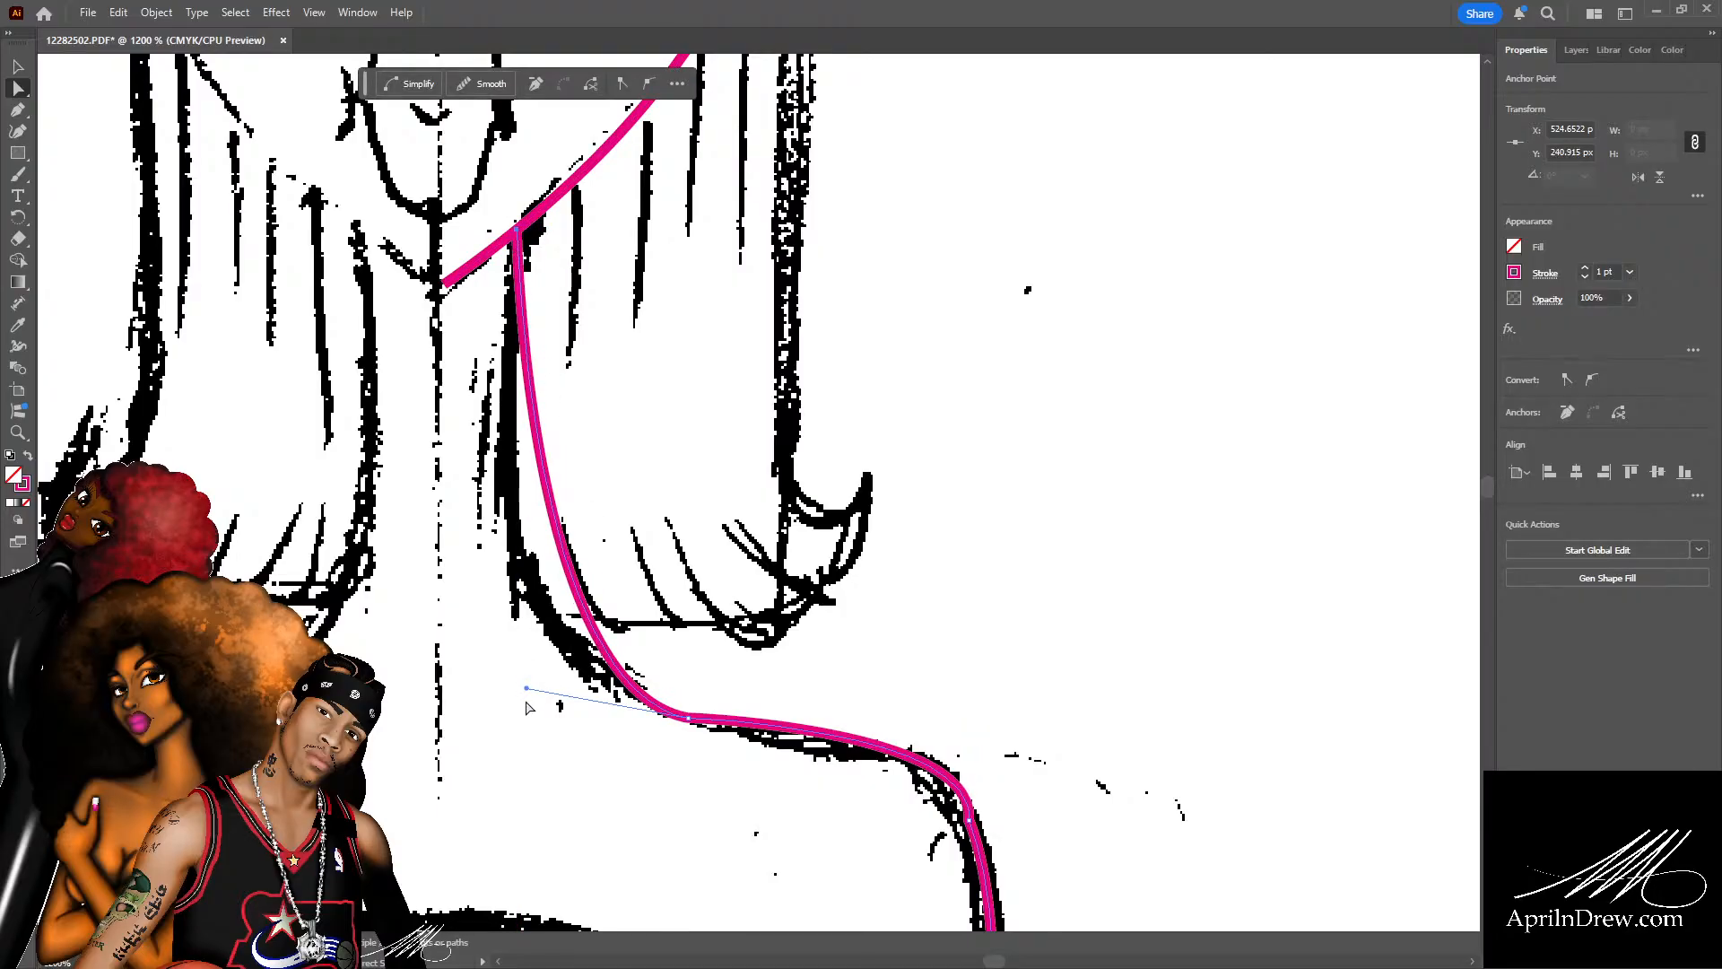
pyautogui.moveTo(526, 688); pyautogui.dragTo(450, 697)
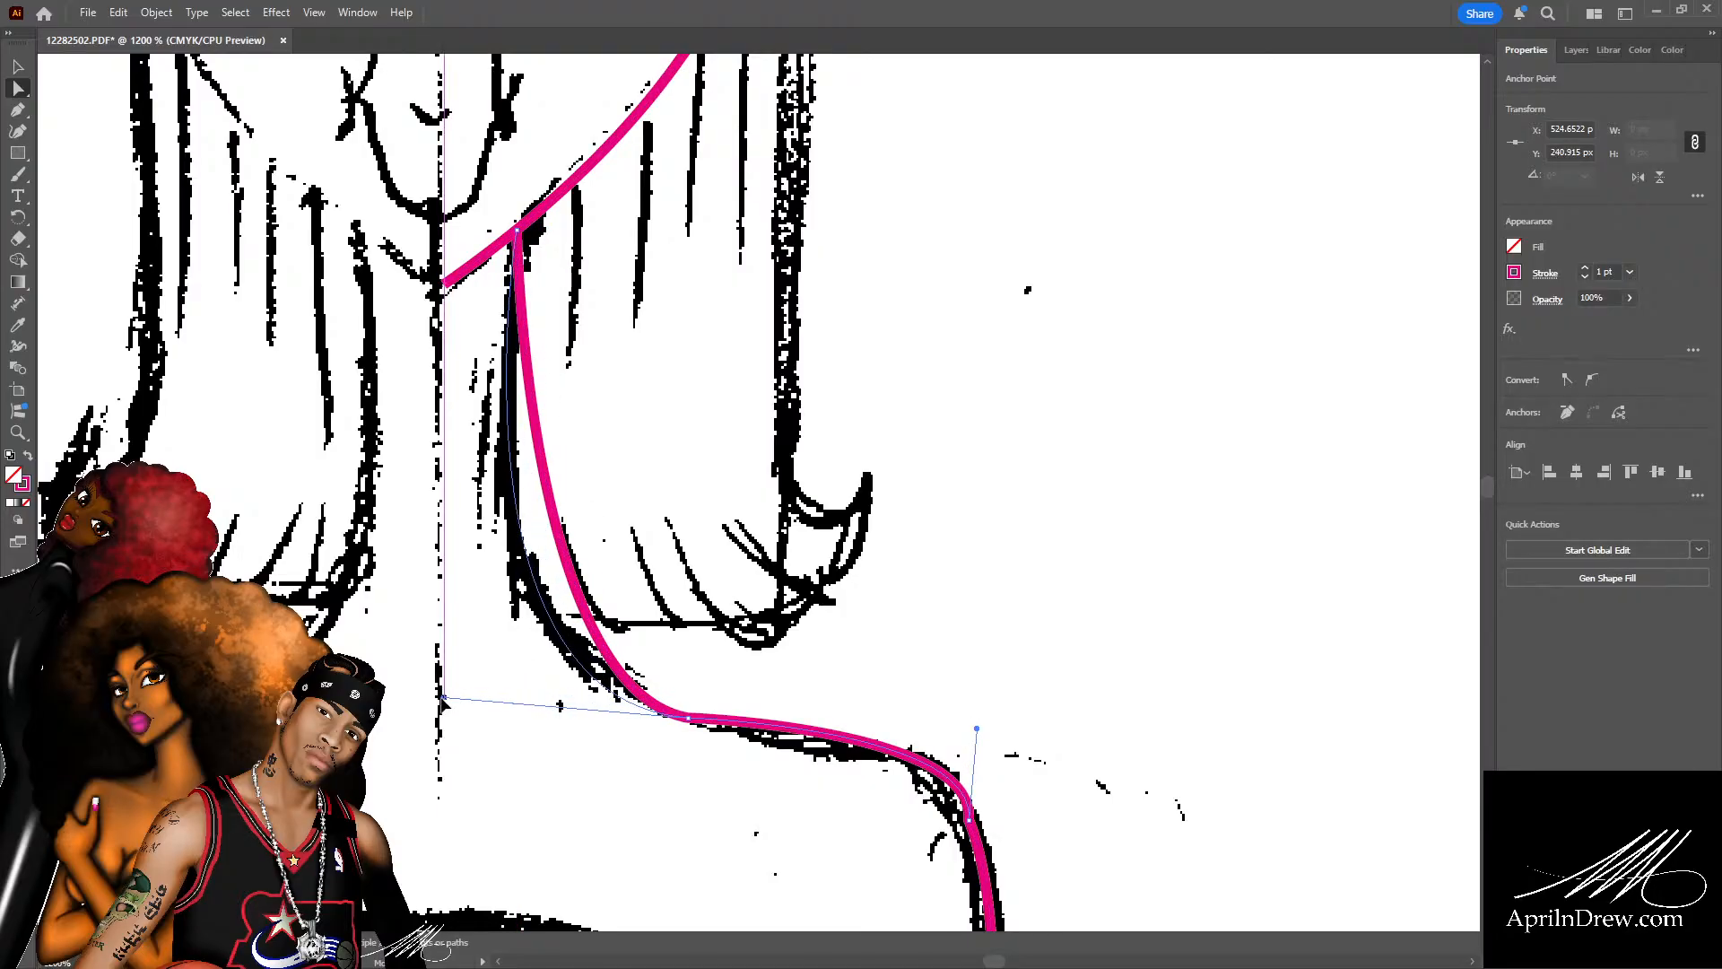
# Shift the neck-base anchor slightly farther toward the shoulder and lengthen its handle to refit the neck curve.
pyautogui.click(752, 509)
pyautogui.scroll(-3, 771, 538)
pyautogui.click(770, 604)
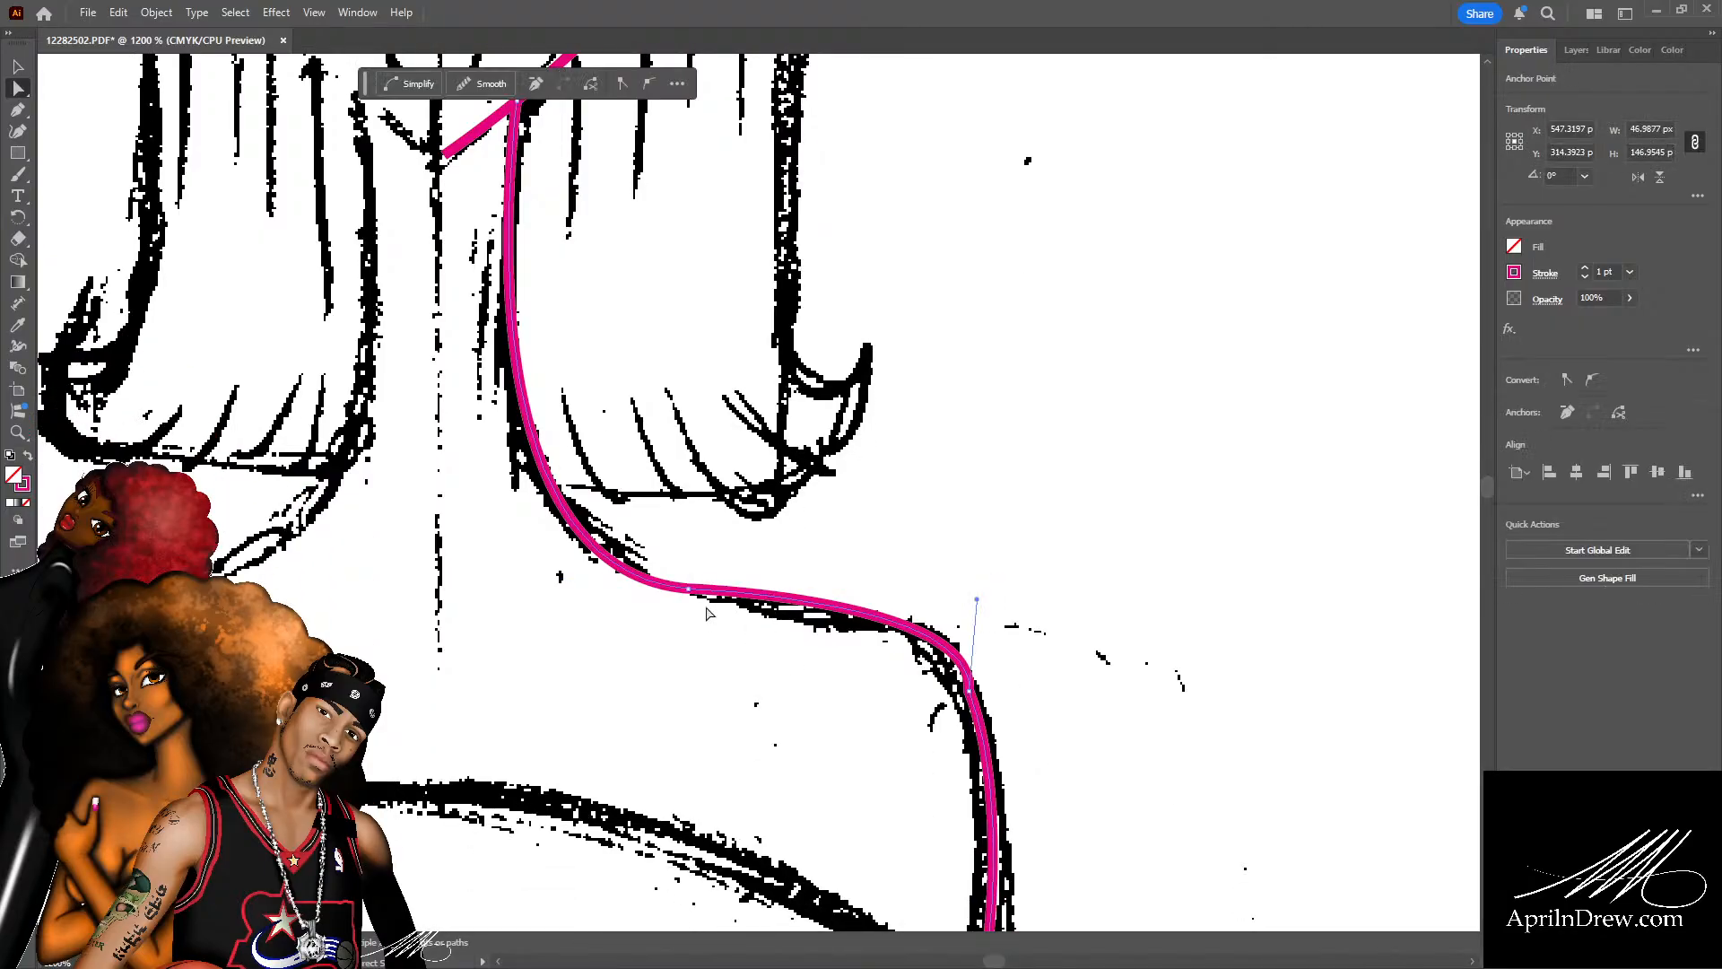
pyautogui.moveTo(725, 606); pyautogui.dragTo(729, 607)
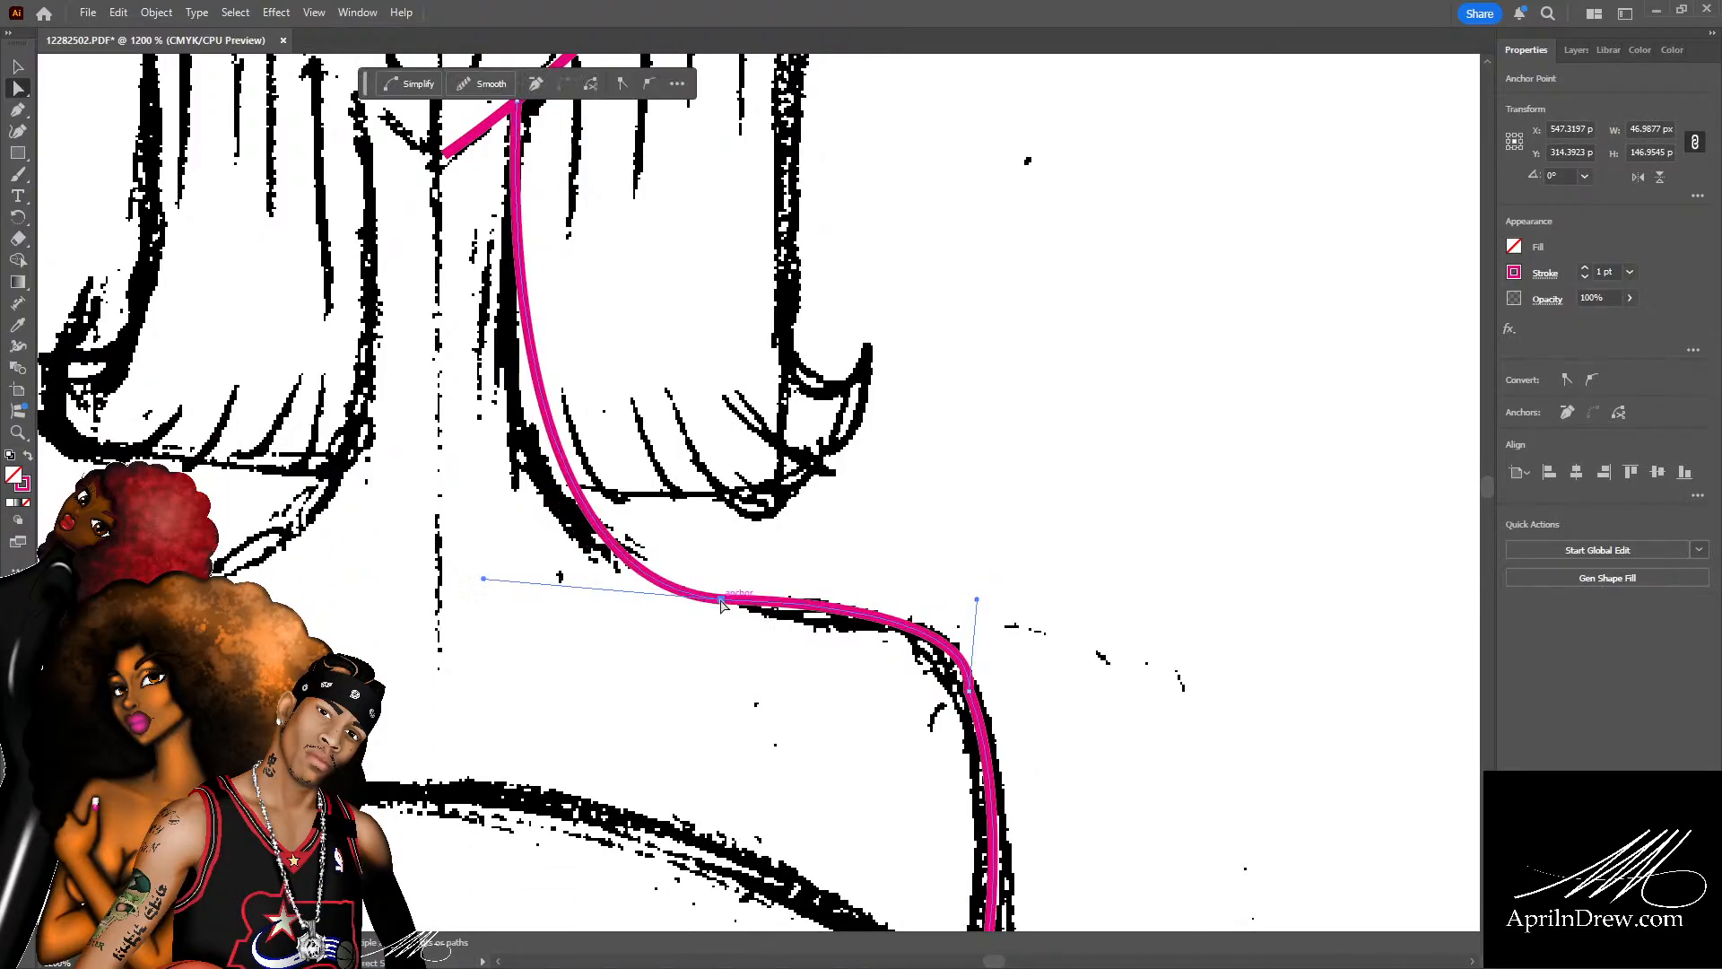
pyautogui.moveTo(486, 581); pyautogui.dragTo(444, 591)
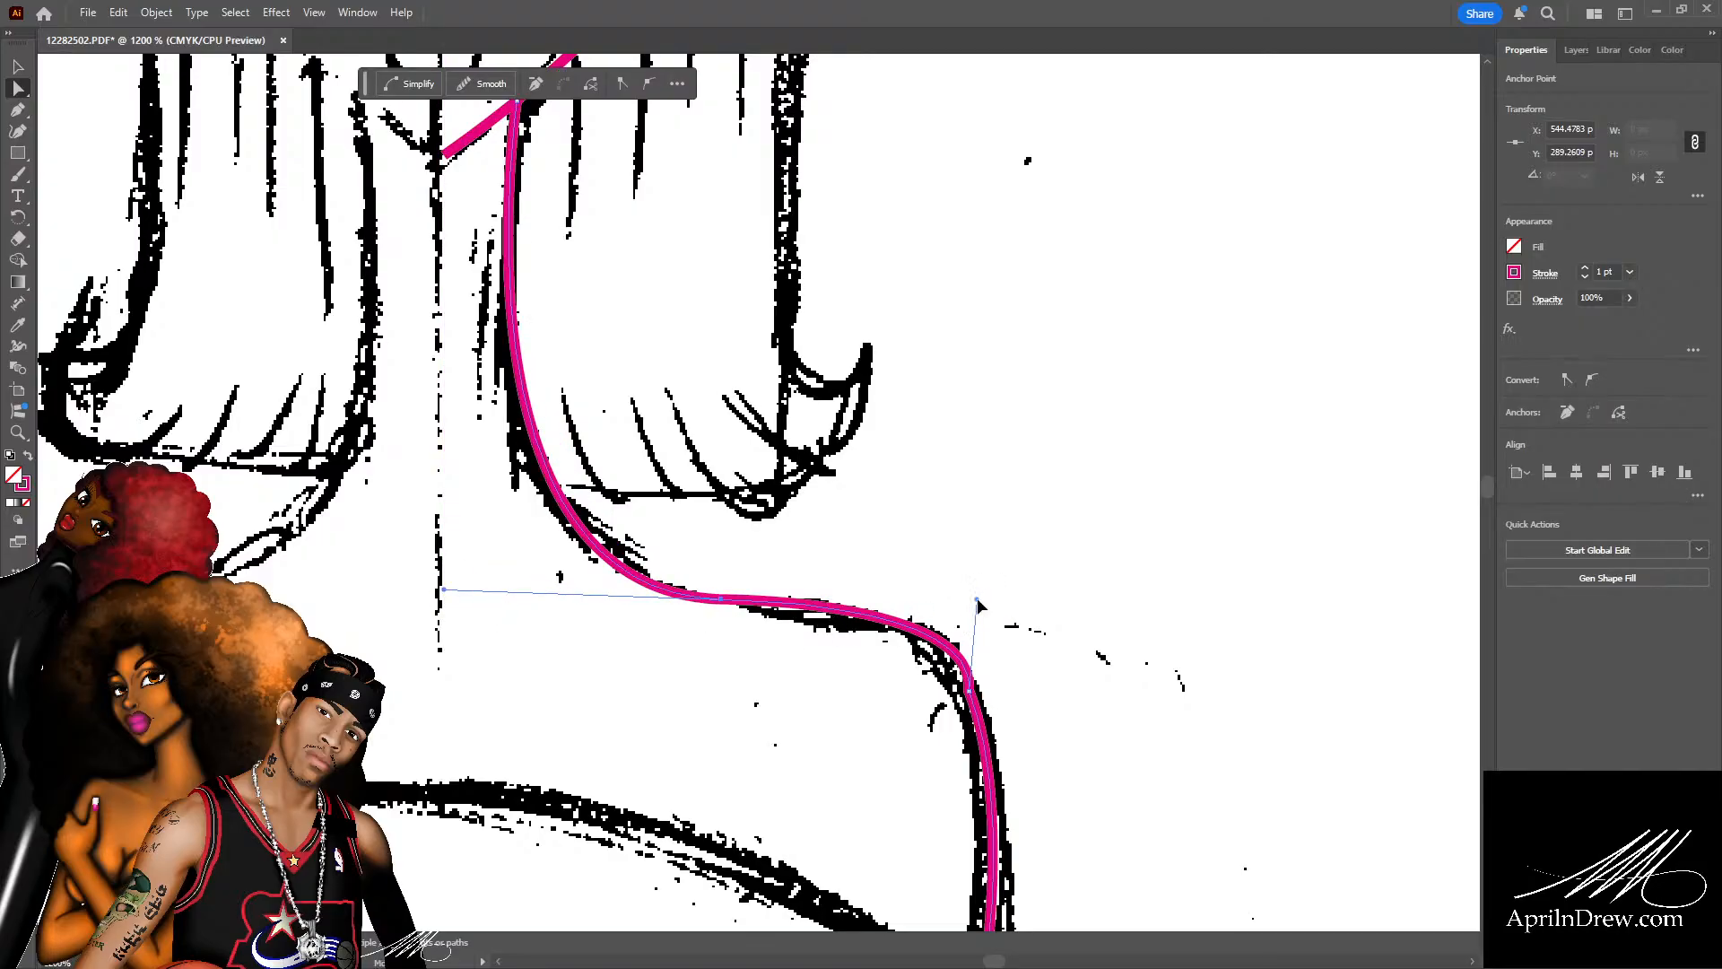
# Angle the shoulder anchor's upper handle toward the neck and nudge the anchor outward along the sketched arm.
pyautogui.moveTo(975, 601); pyautogui.dragTo(897, 579)
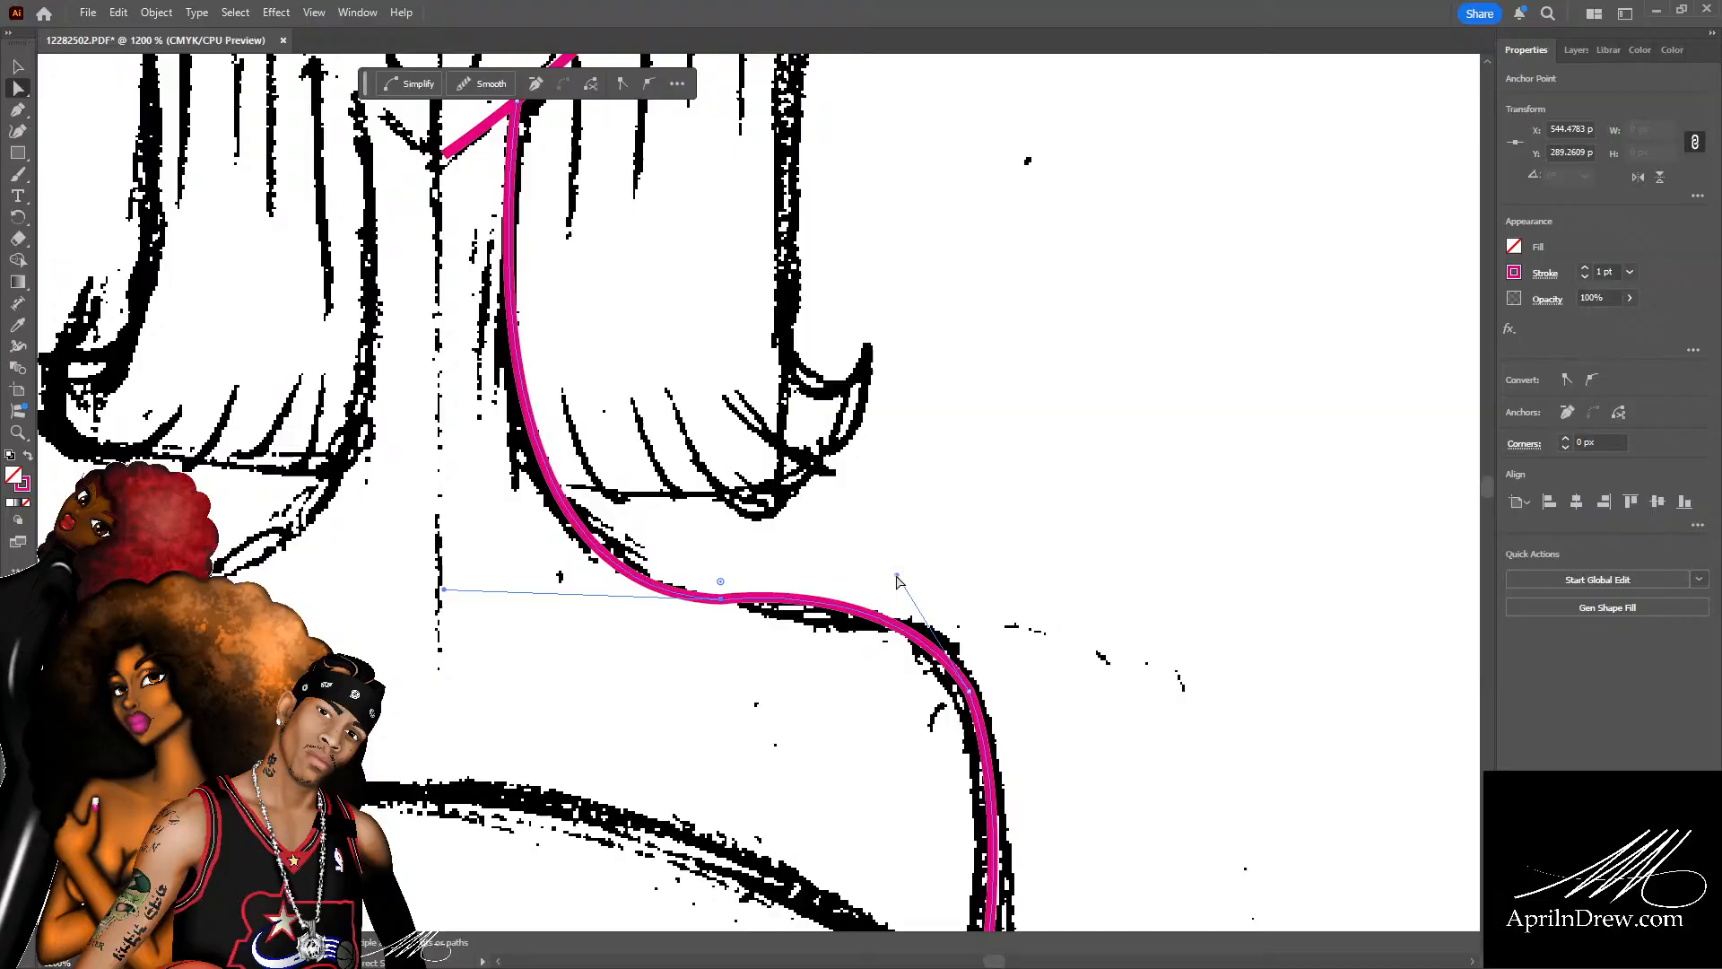
pyautogui.moveTo(976, 698); pyautogui.dragTo(980, 696)
pyautogui.click(810, 613)
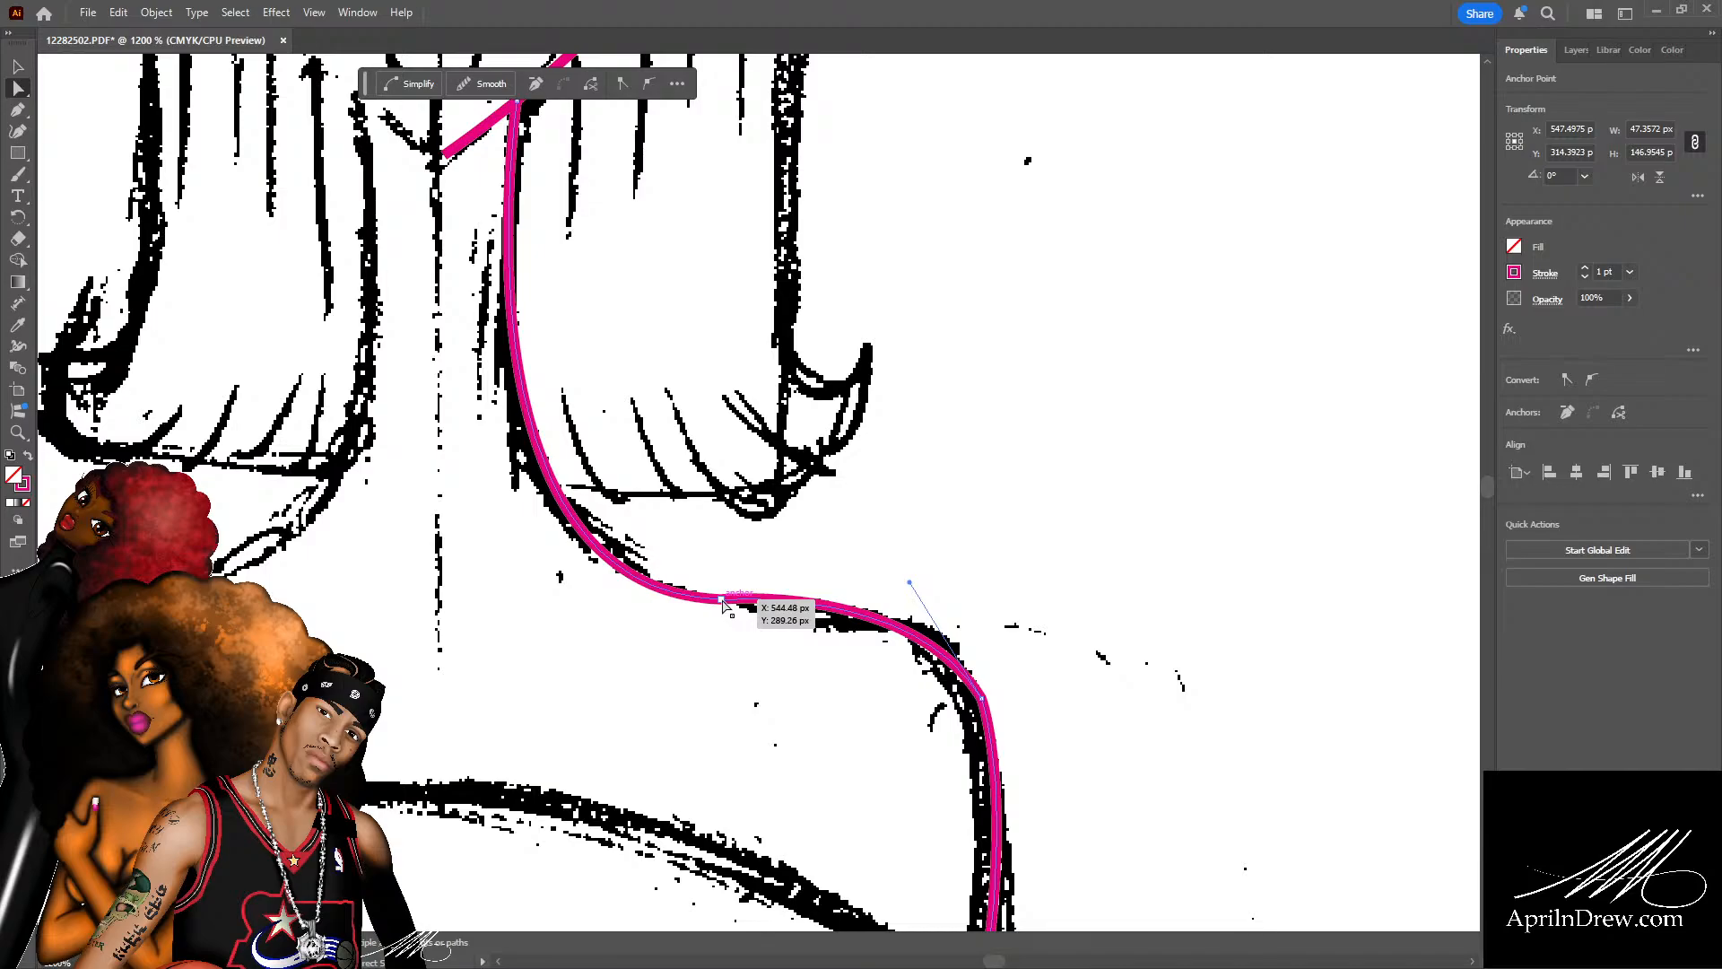
pyautogui.moveTo(725, 603)
pyautogui.mouseDown()
pyautogui.moveTo(787, 616)
pyautogui.moveTo(759, 652)
pyautogui.moveTo(722, 597)
pyautogui.mouseUp()
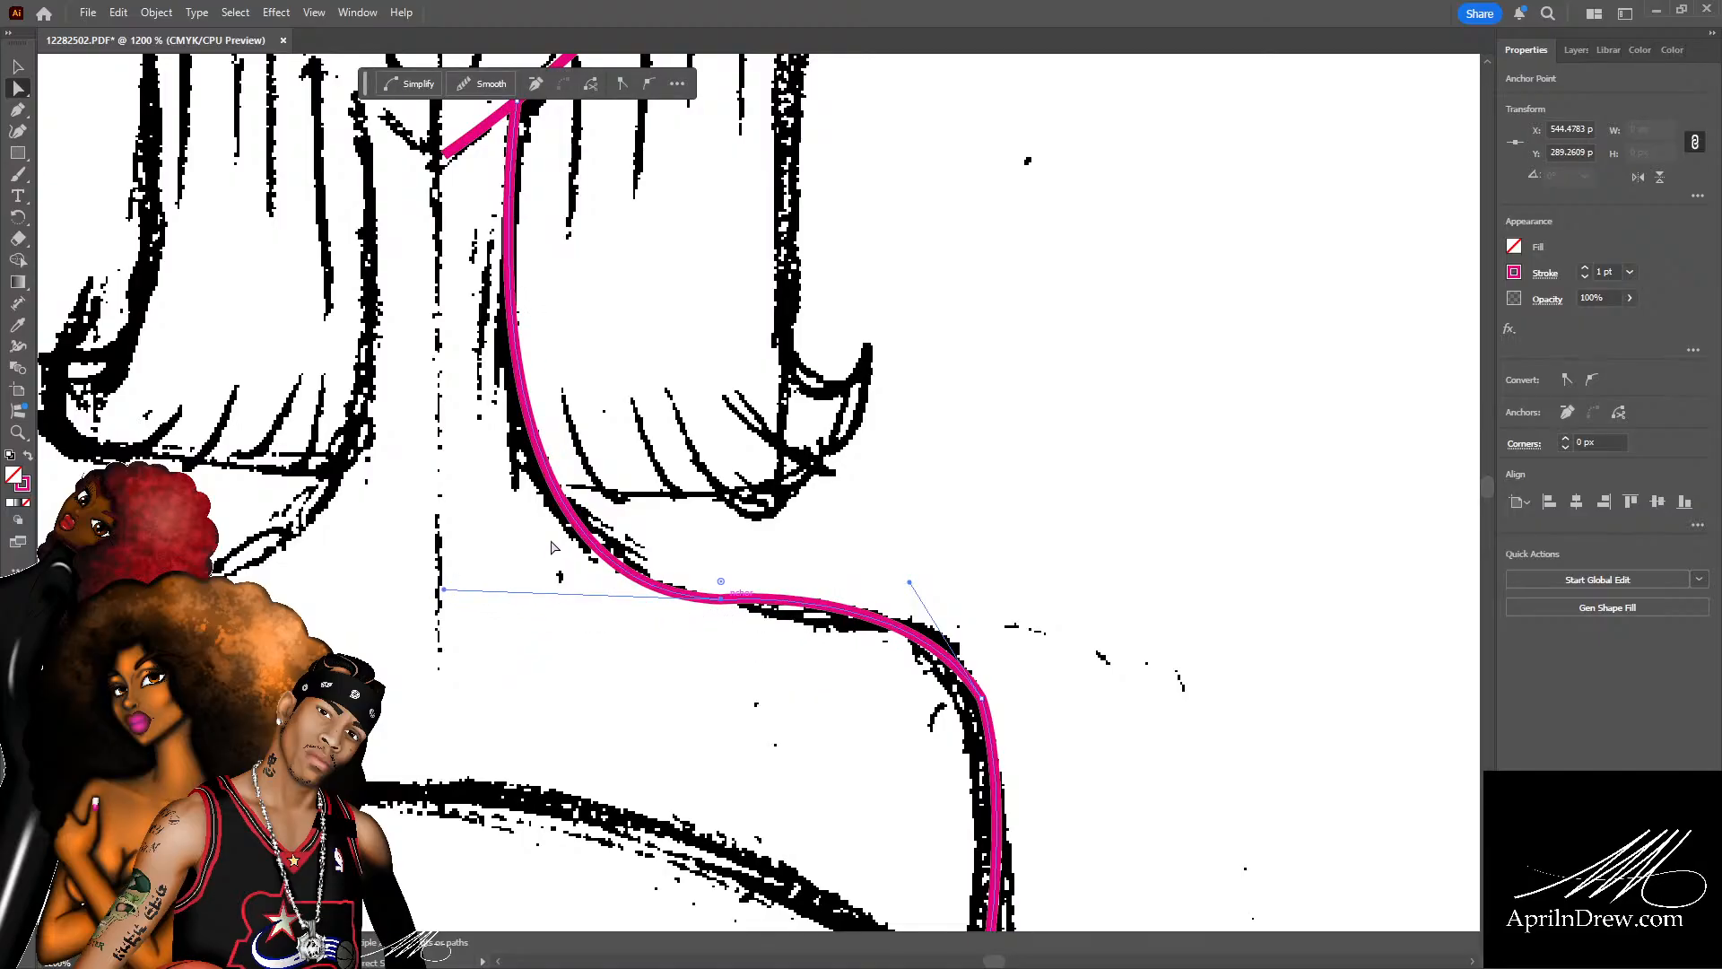
pyautogui.click(886, 523)
pyautogui.click(858, 611)
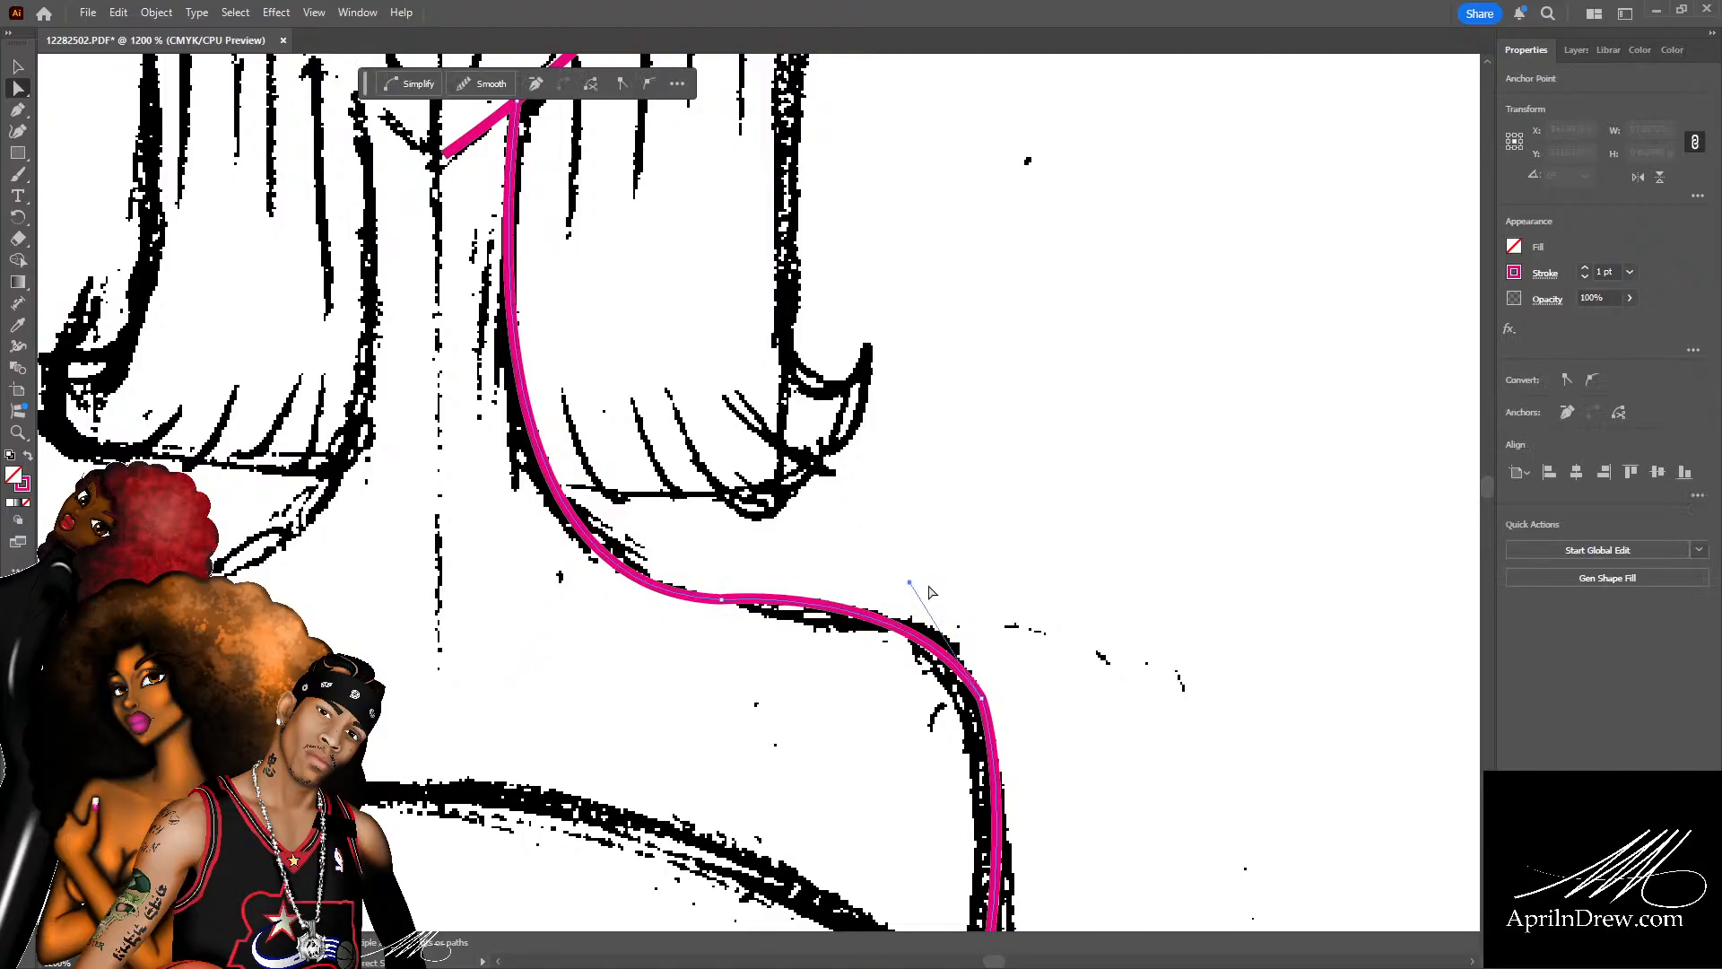
# Move the shoulder anchor up to the sketched shoulder corner and shorten its upper handle to round the shoulder curve.
pyautogui.moveTo(910, 583)
pyautogui.mouseDown()
pyautogui.moveTo(997, 592)
pyautogui.moveTo(943, 577)
pyautogui.mouseUp()
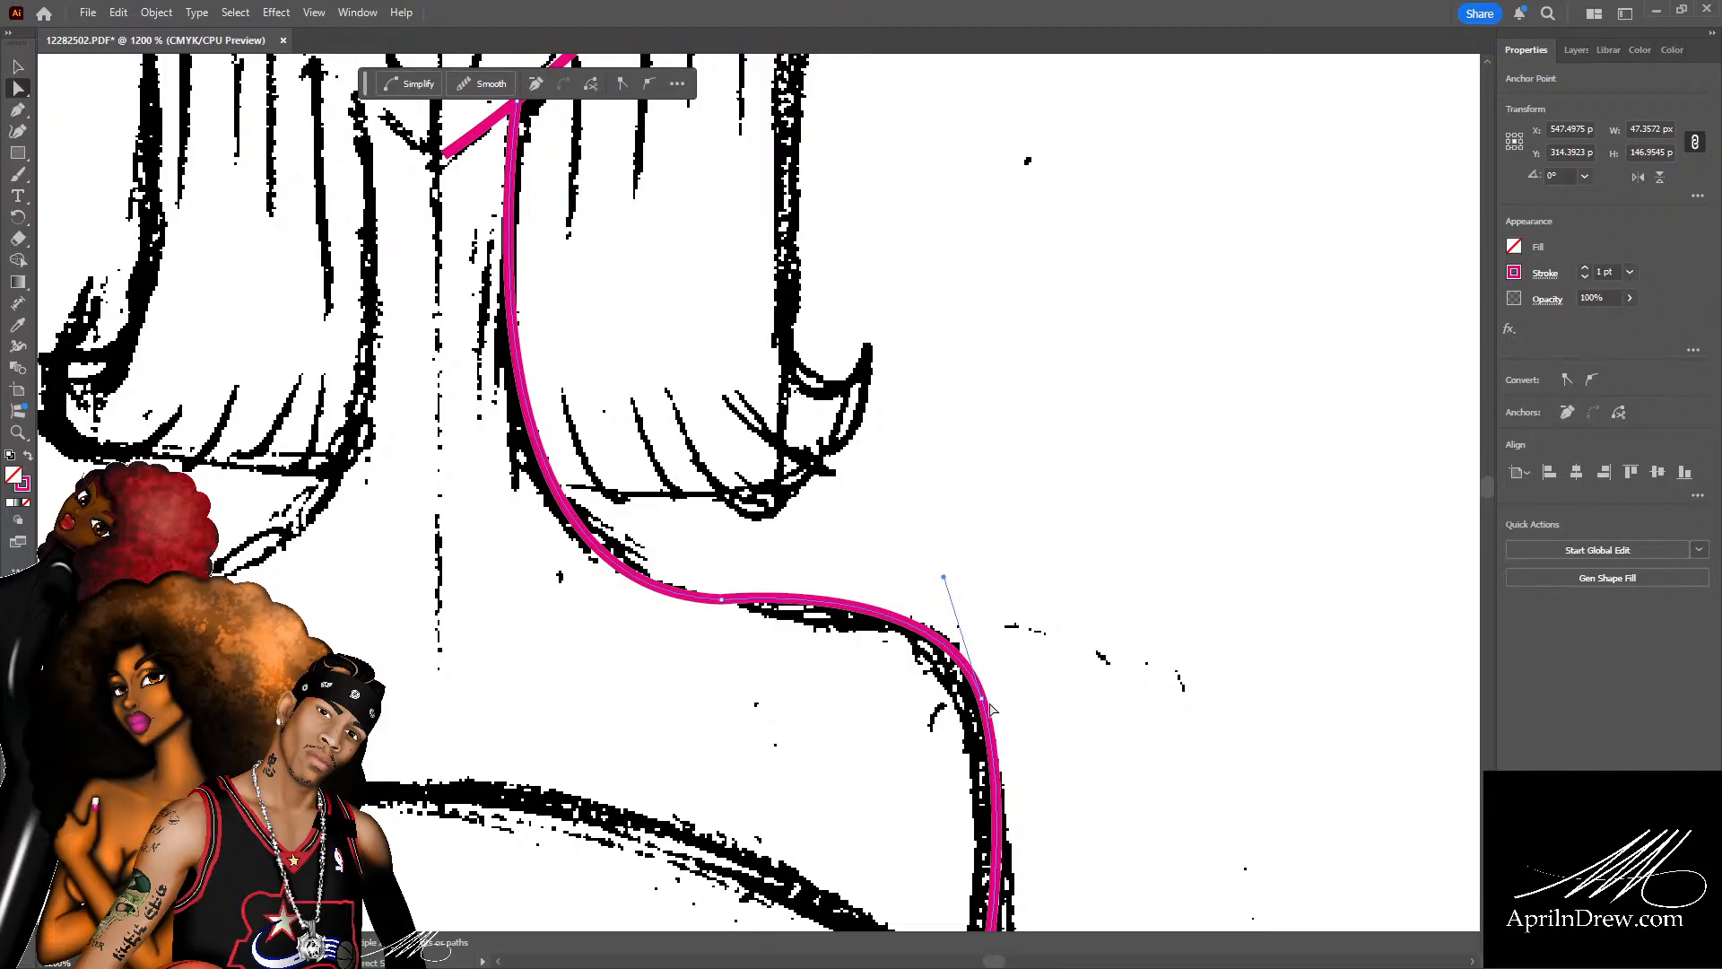
pyautogui.moveTo(981, 697); pyautogui.dragTo(958, 659)
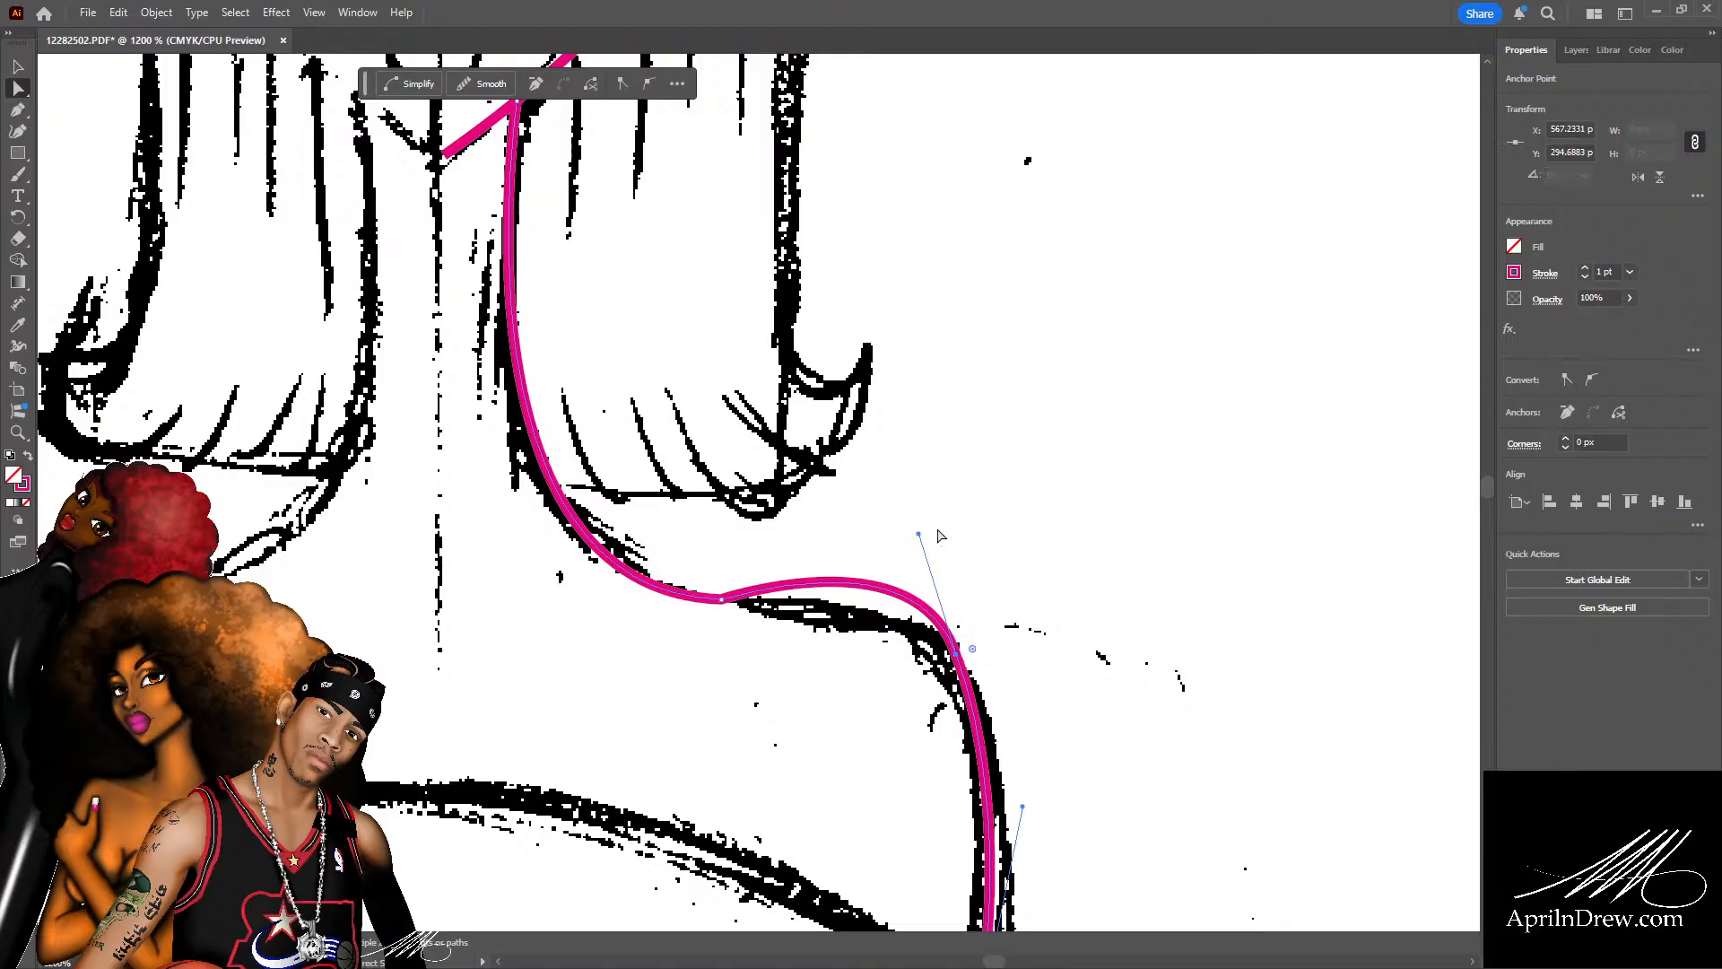
pyautogui.moveTo(919, 534); pyautogui.dragTo(927, 588)
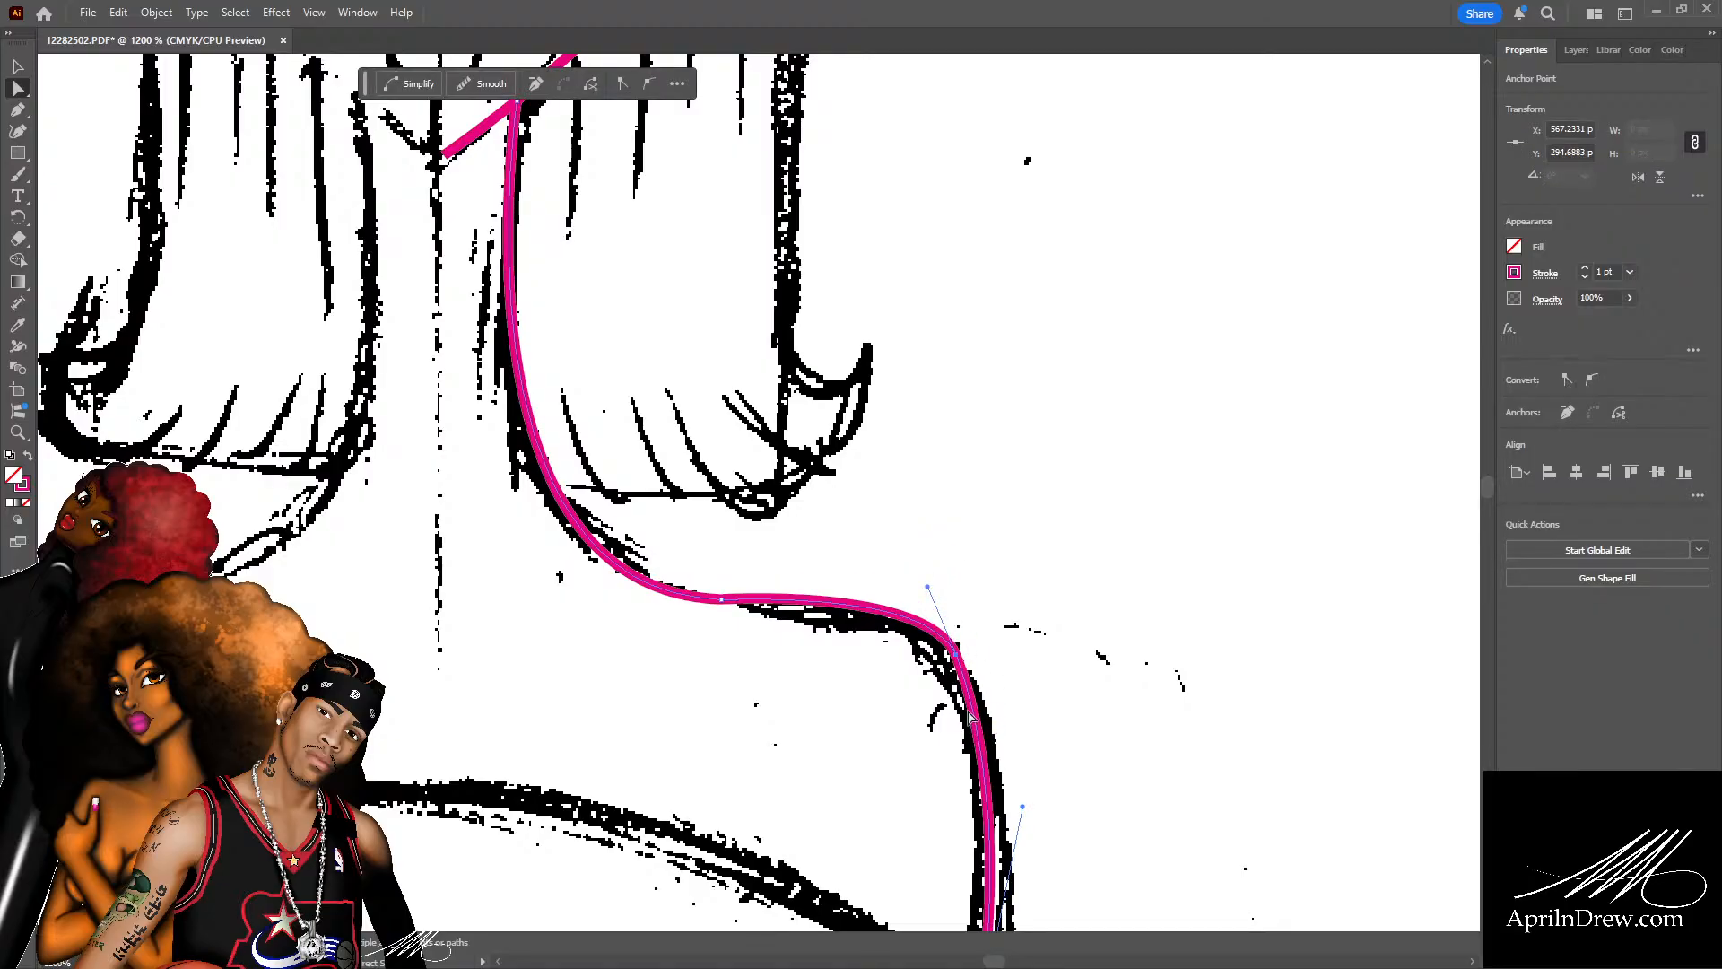
# Move the outer-arm path's middle anchor up to the bodice corner and shorten its upper handle to refit the upper-arm curve.
pyautogui.scroll(-1, 996, 709)
pyautogui.scroll(-1, 1036, 686)
pyautogui.scroll(-1, 1038, 672)
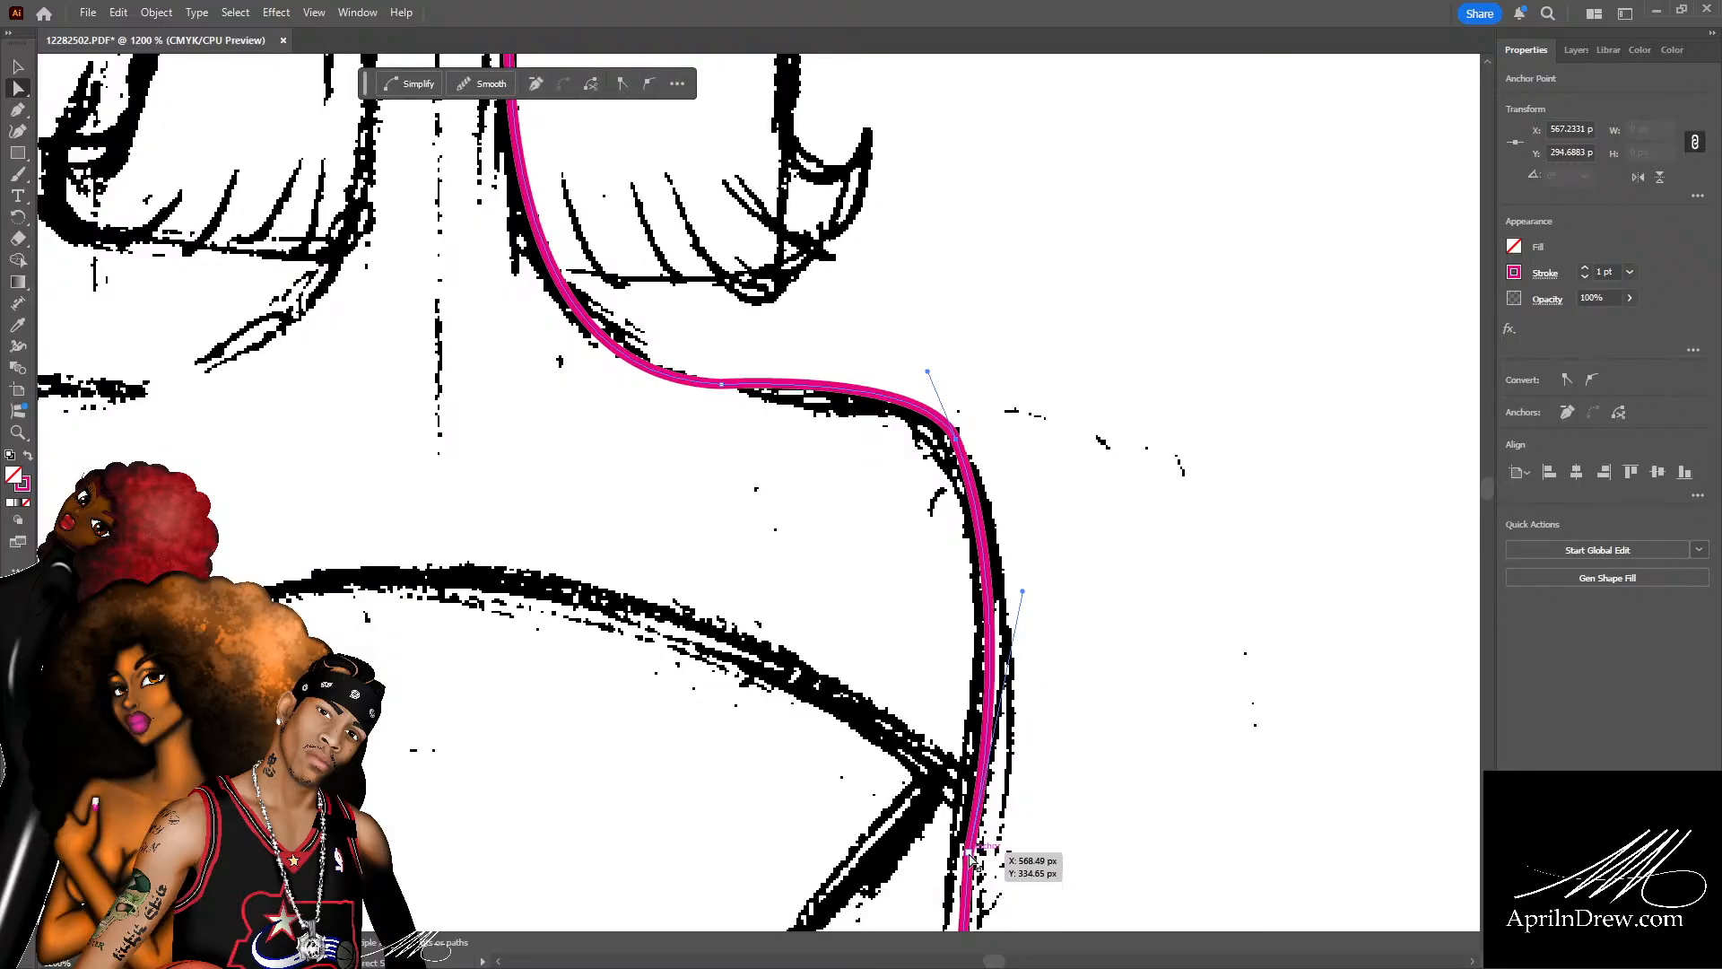
pyautogui.moveTo(970, 859); pyautogui.dragTo(981, 765)
pyautogui.moveTo(1037, 505); pyautogui.dragTo(1028, 547)
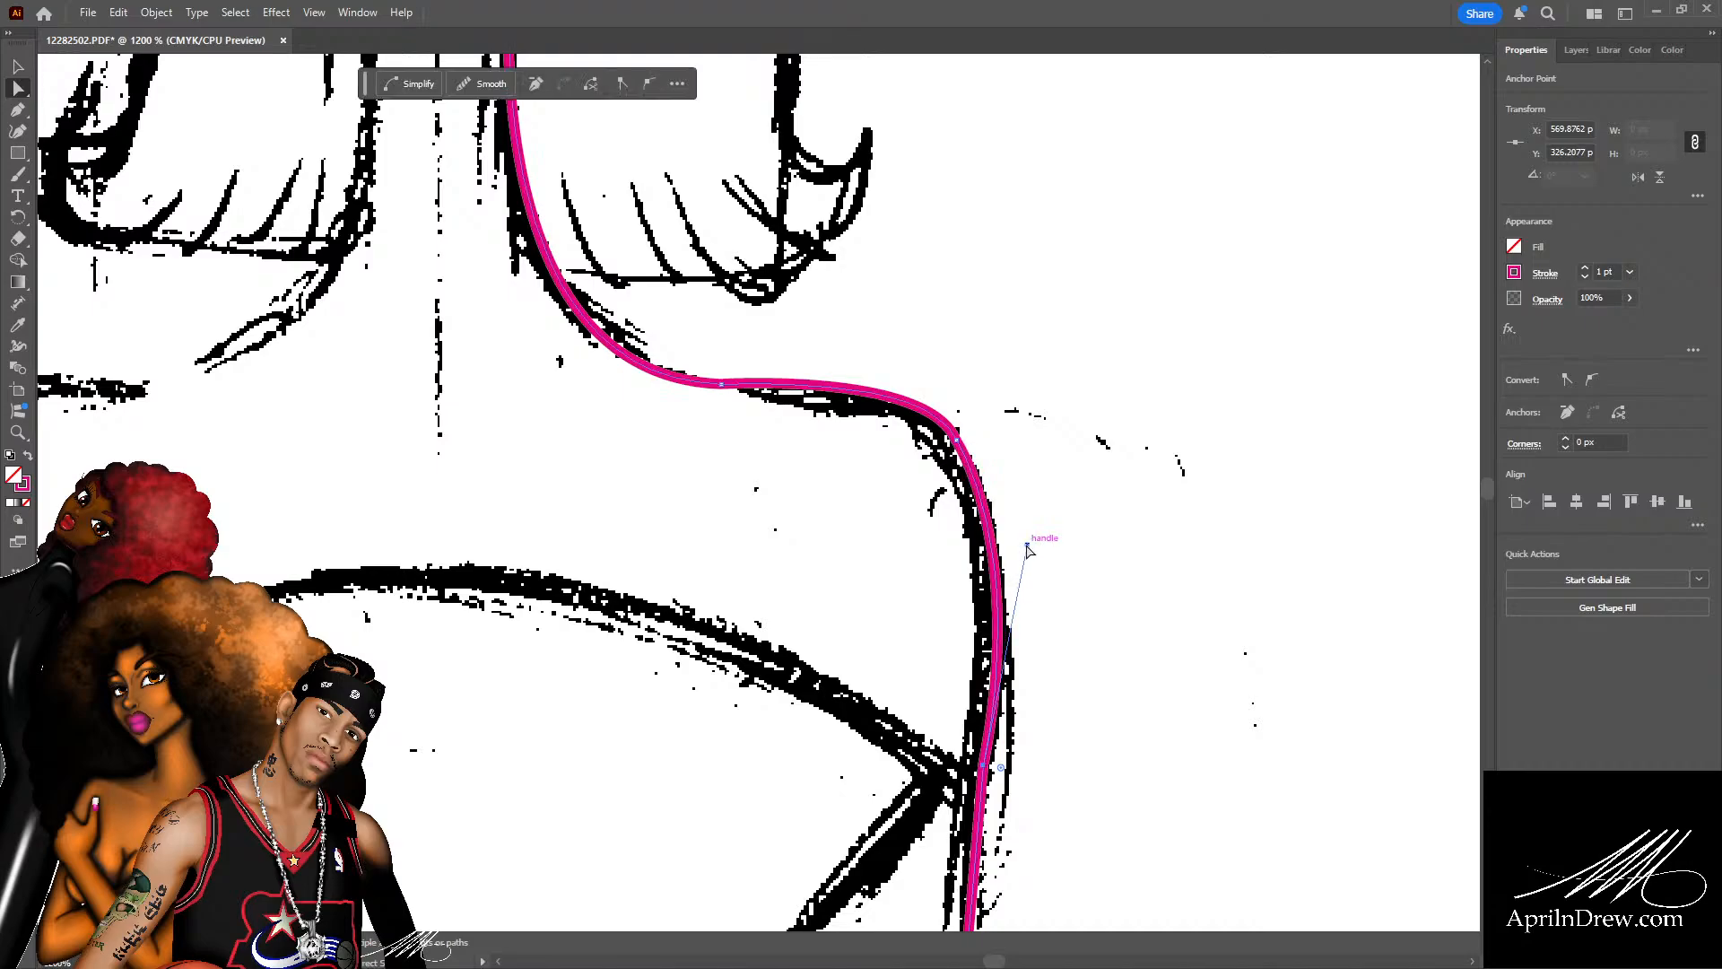
# Tilt the shoulder anchor's upper handle slightly farther toward the neck to flatten the shoulder corner, and compare the curve with the sketch.
pyautogui.click(884, 395)
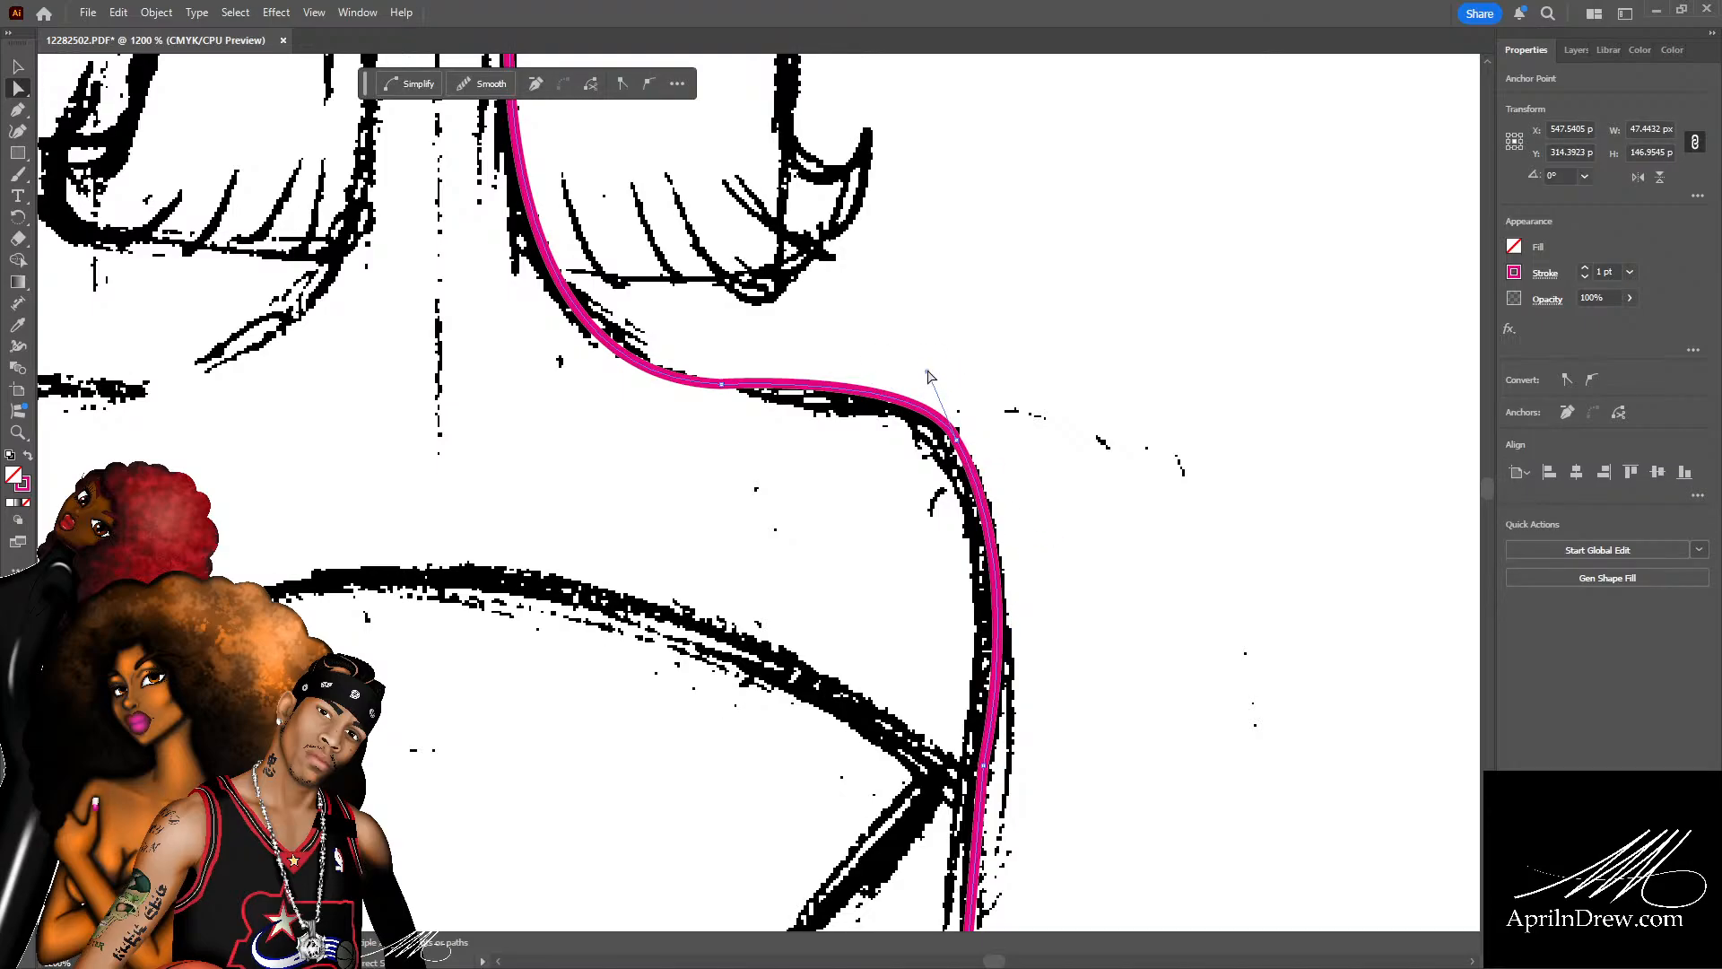
pyautogui.moveTo(928, 371); pyautogui.dragTo(911, 382)
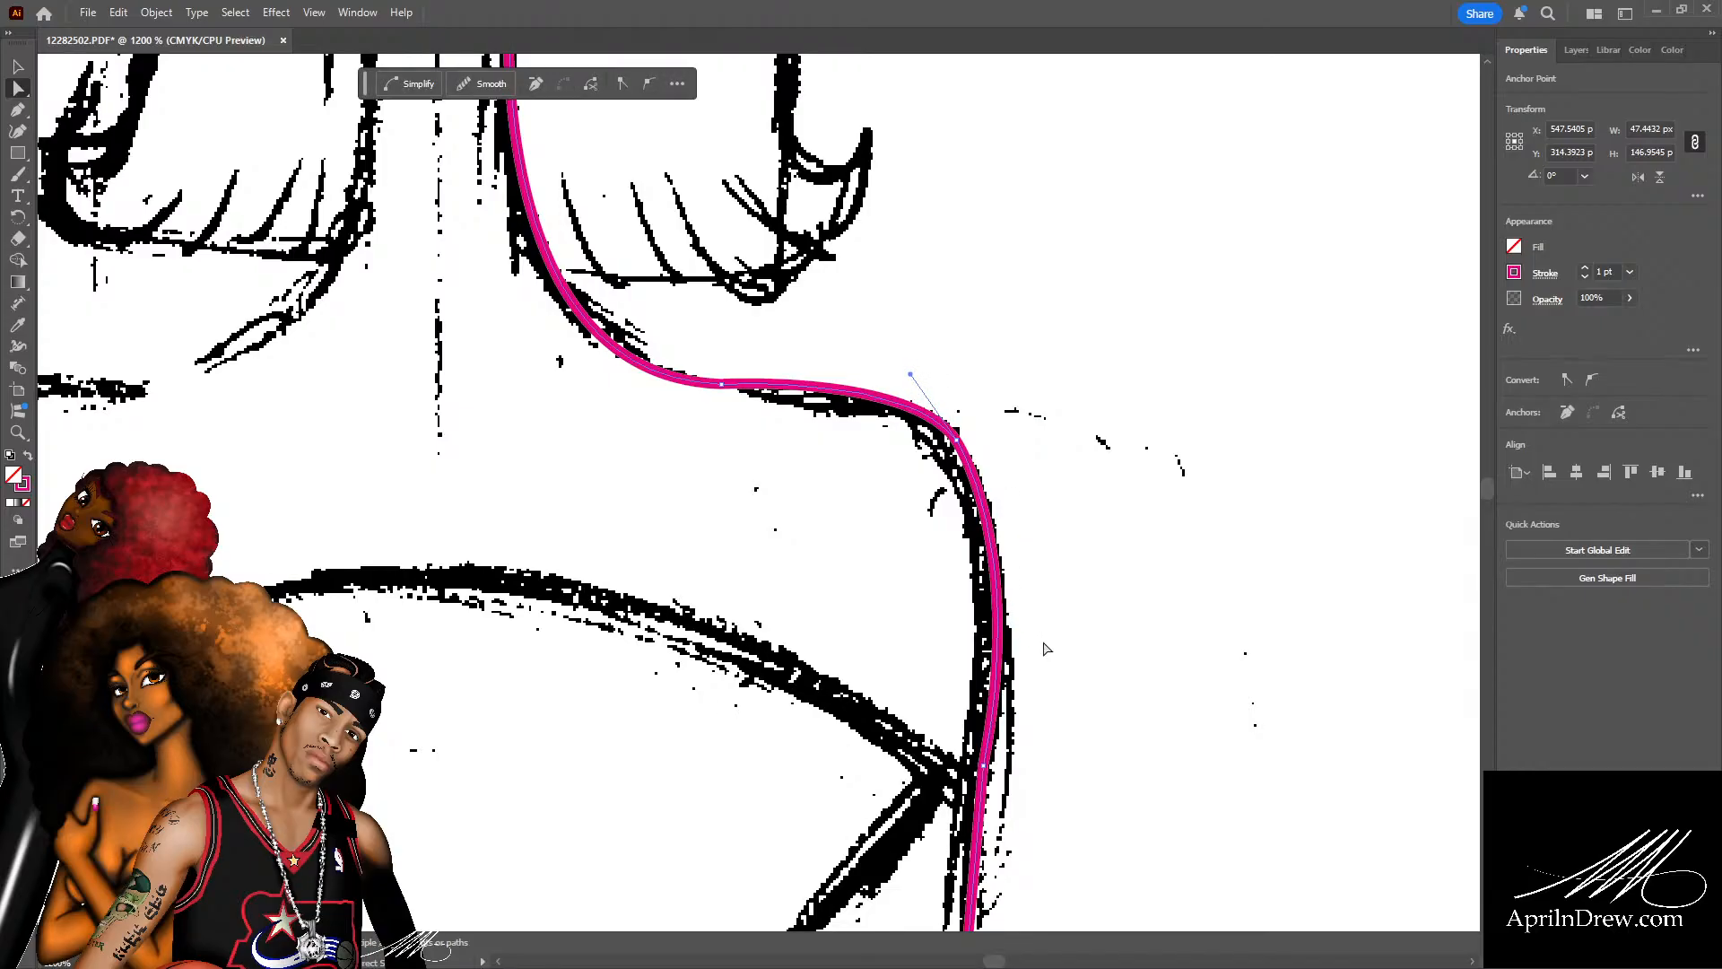
pyautogui.click(998, 567)
pyautogui.scroll(-5, 1184, 492)
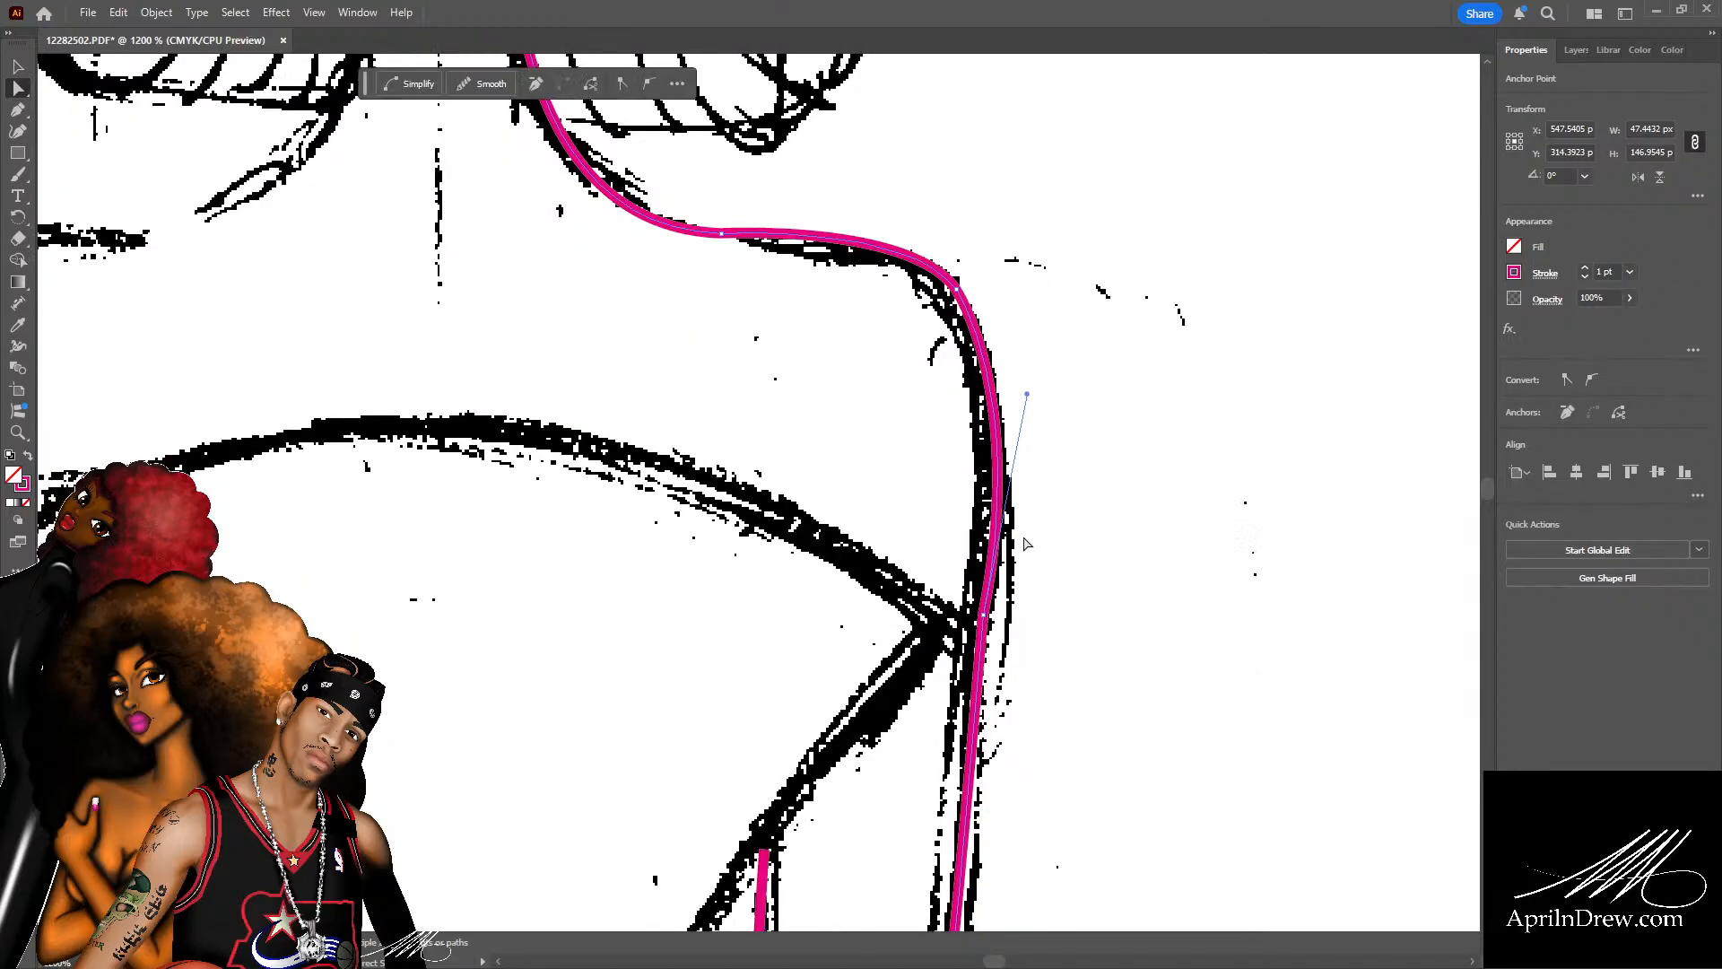
pyautogui.scroll(4, 1072, 453)
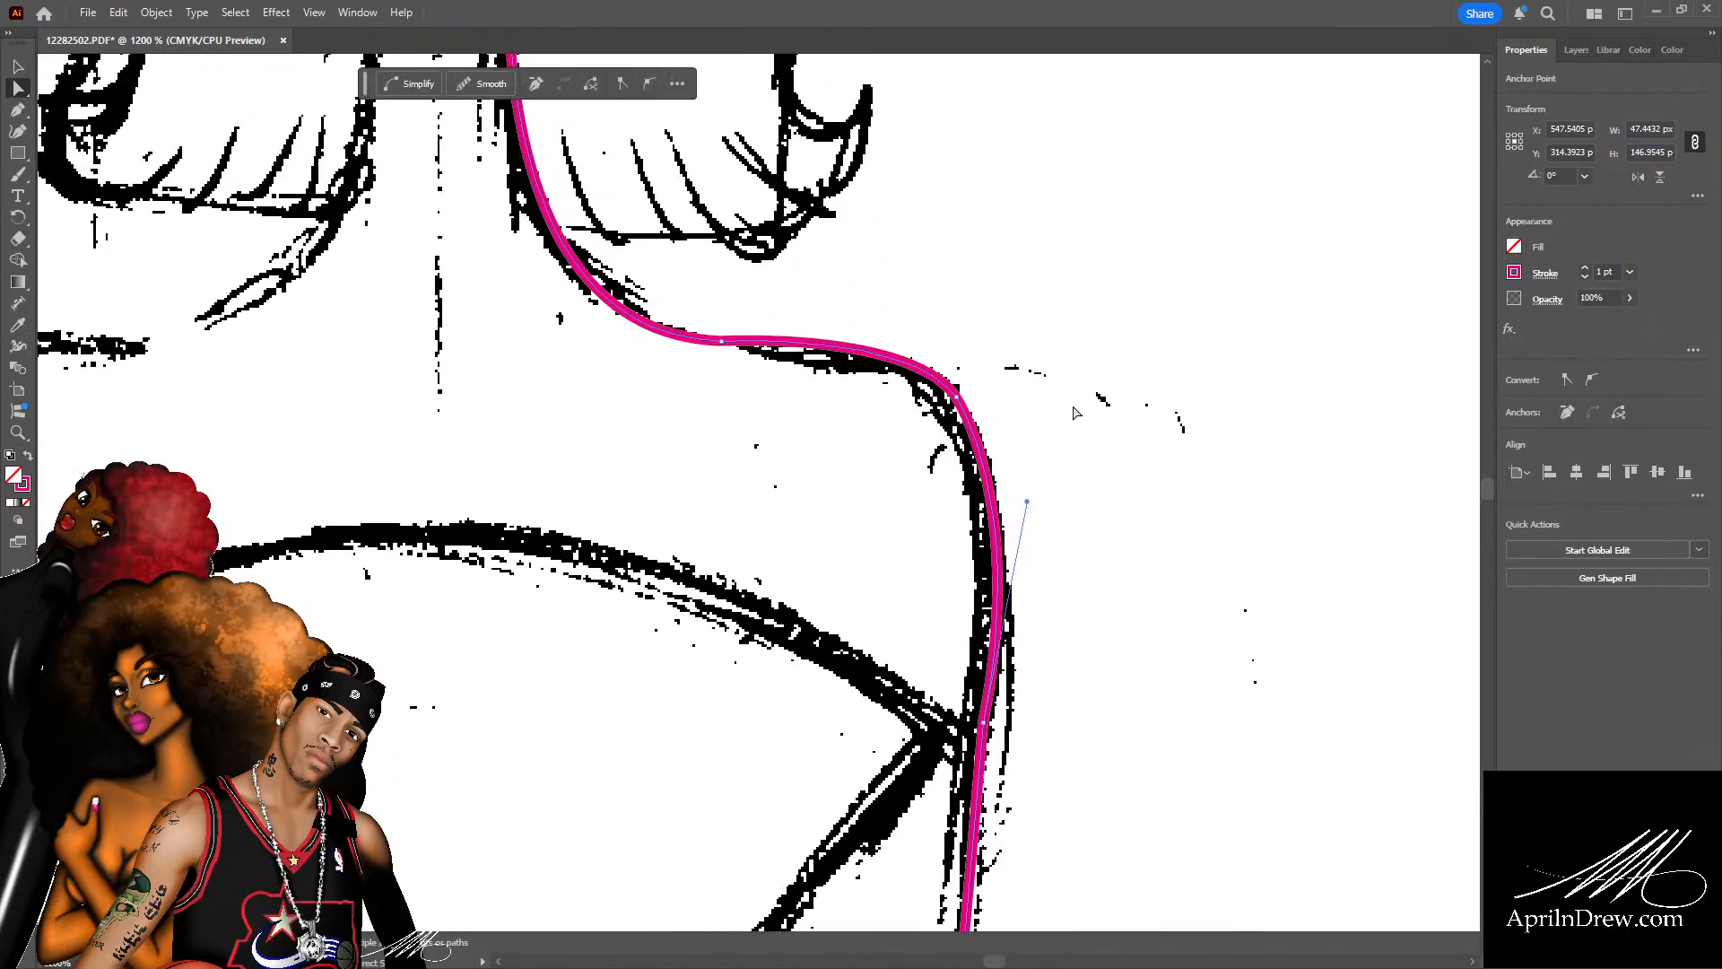
pyautogui.click(1077, 412)
pyautogui.scroll(4, 962, 443)
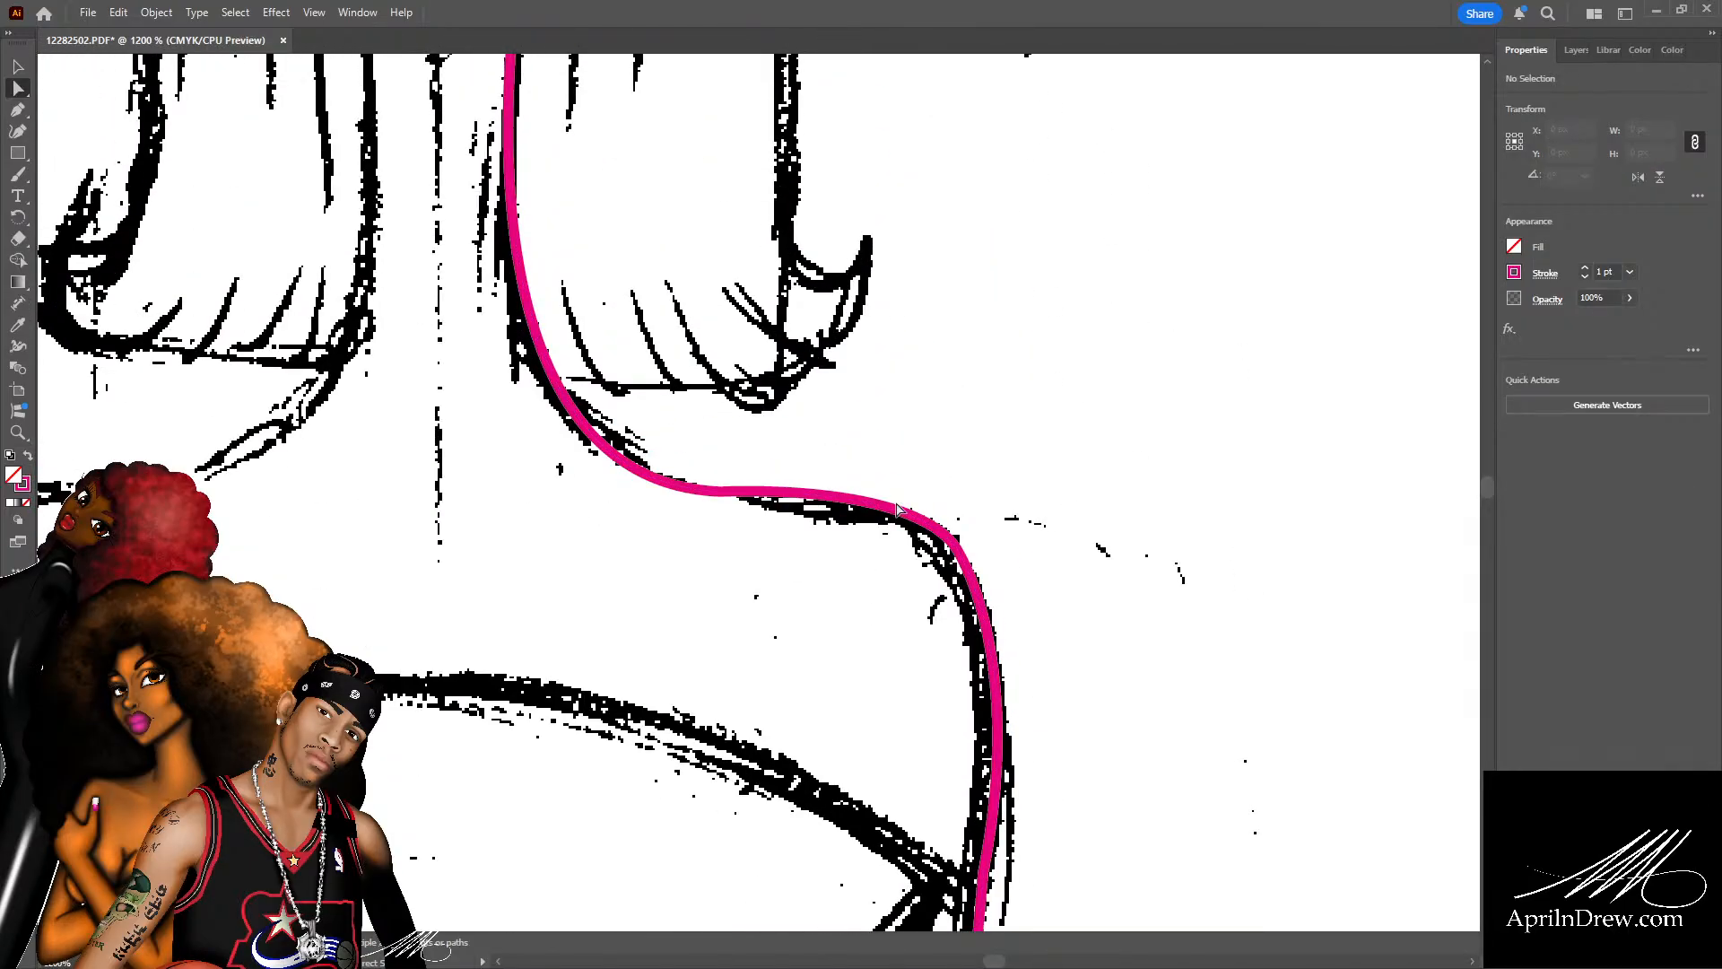
pyautogui.scroll(1, 928, 516)
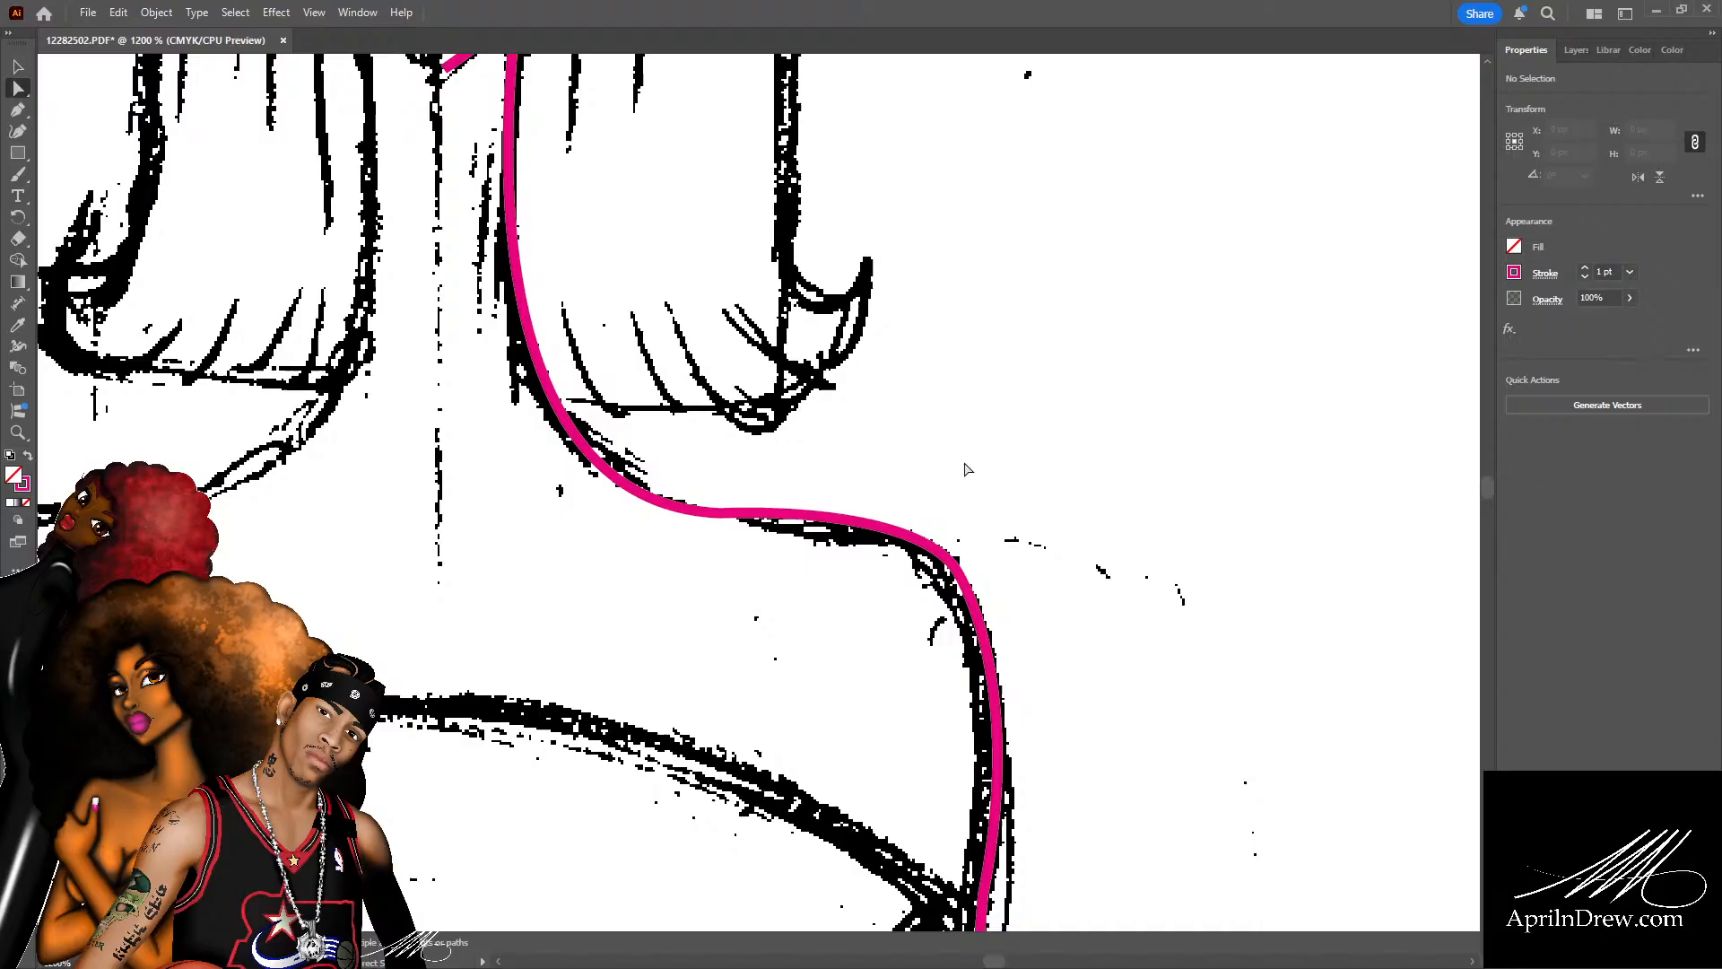
# Shift the neck-base anchor outward along the shoulder line and lengthen its neck-side handle to refit the neck curve.
pyautogui.click(767, 511)
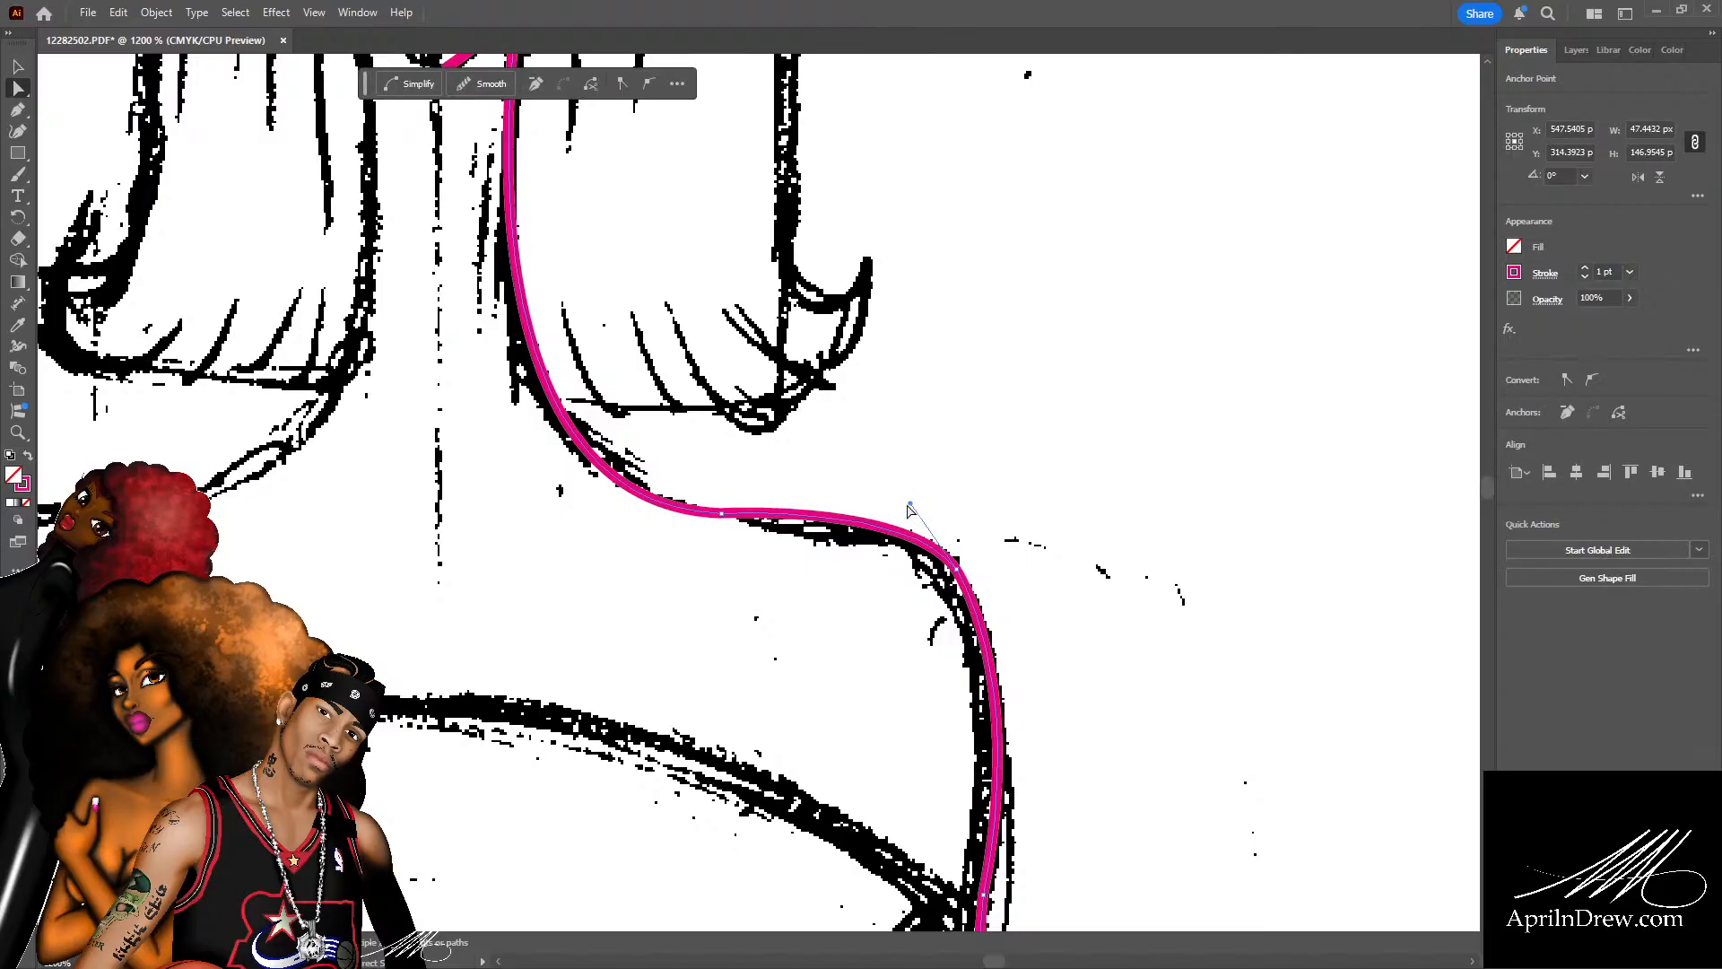
pyautogui.moveTo(911, 504); pyautogui.dragTo(923, 494)
pyautogui.moveTo(721, 513); pyautogui.dragTo(752, 523)
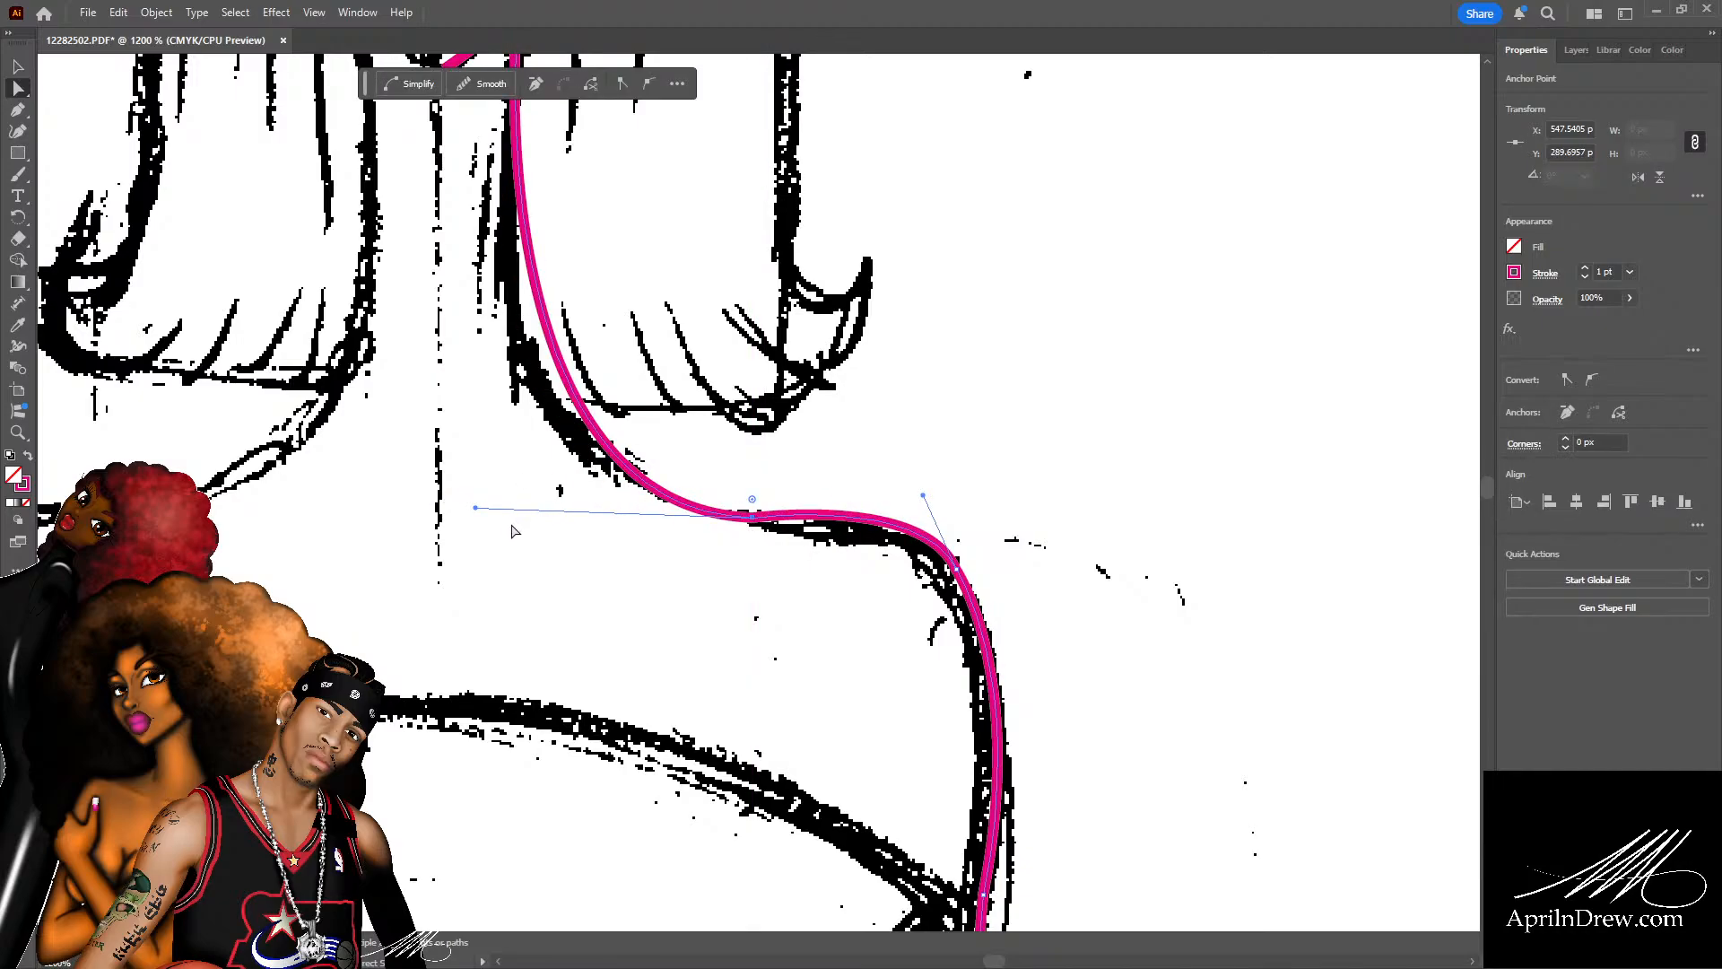
pyautogui.scroll(2, 489, 538)
pyautogui.moveTo(476, 594); pyautogui.dragTo(425, 613)
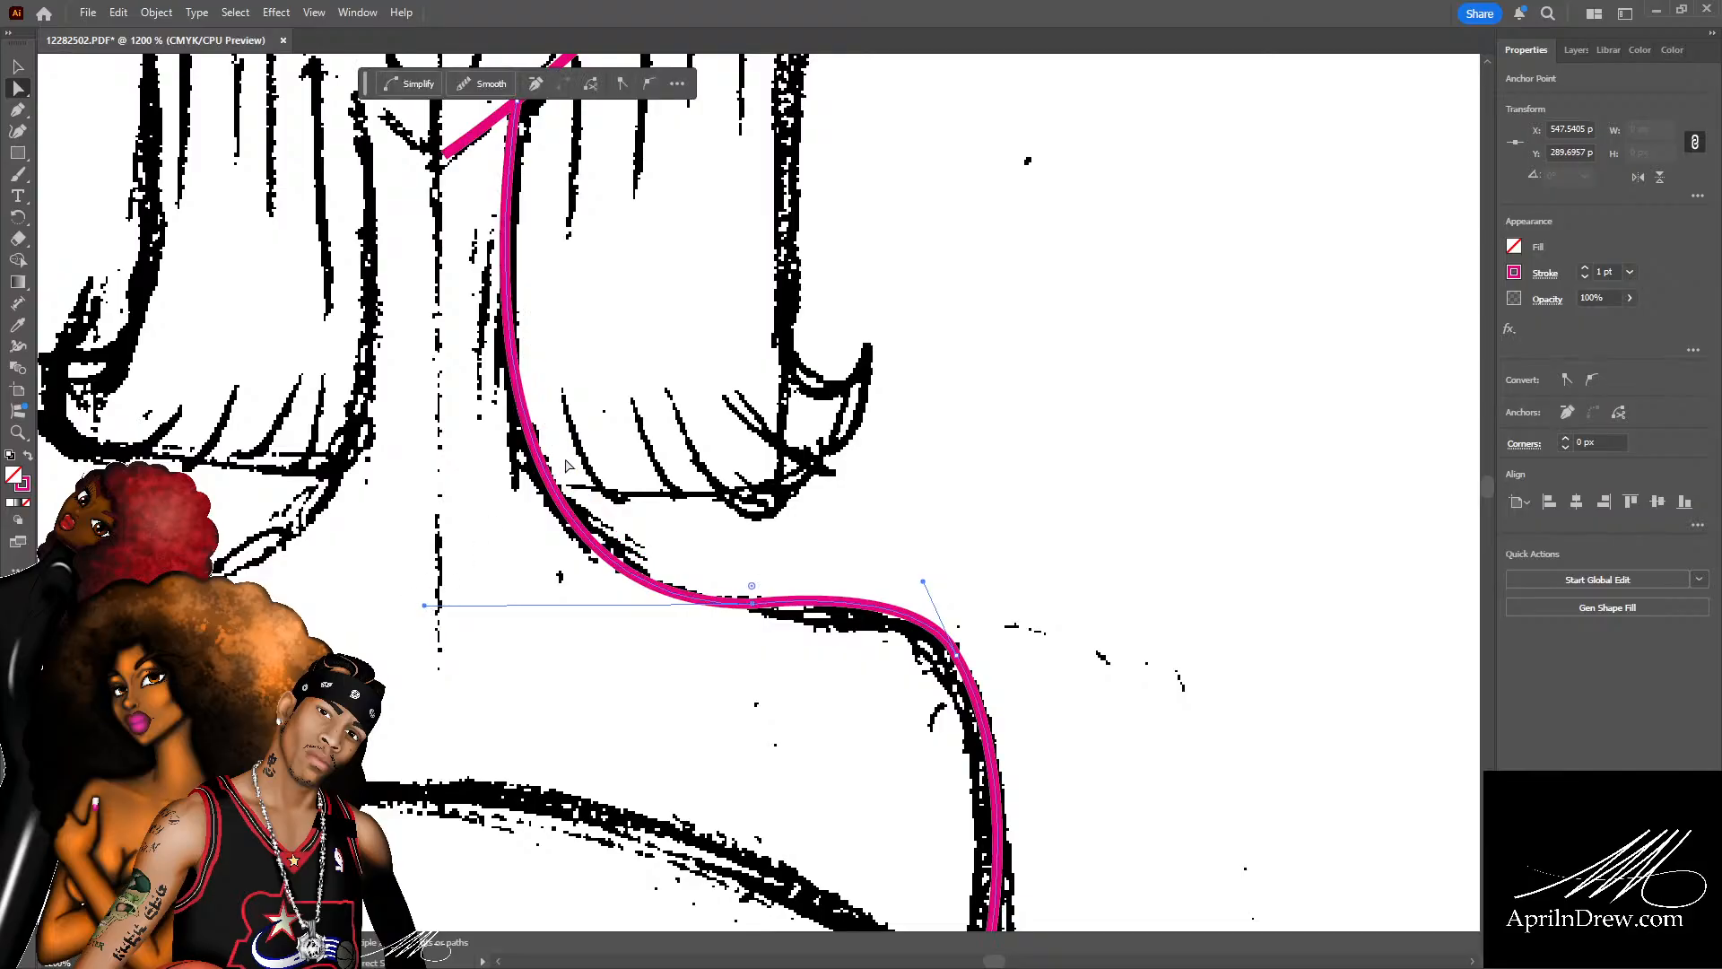
# Move the neck path's top anchor slightly up and outward along the jawline.
pyautogui.scroll(3, 523, 253)
pyautogui.moveTo(523, 253); pyautogui.dragTo(527, 244)
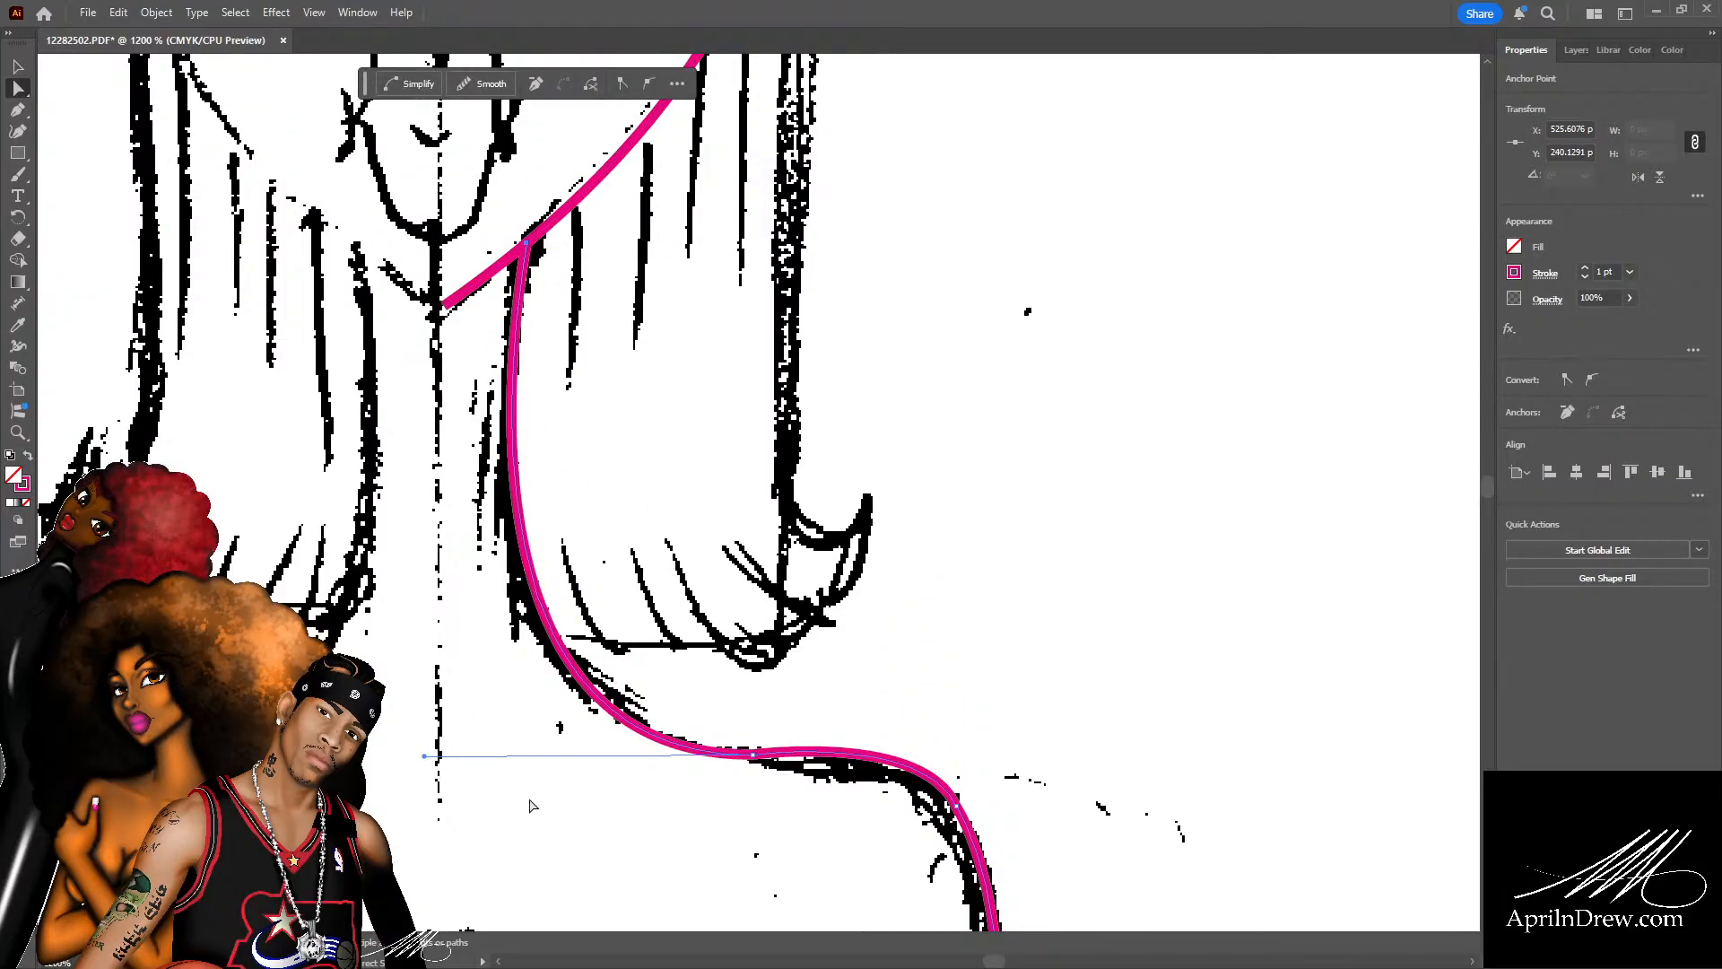
pyautogui.scroll(-1, 882, 741)
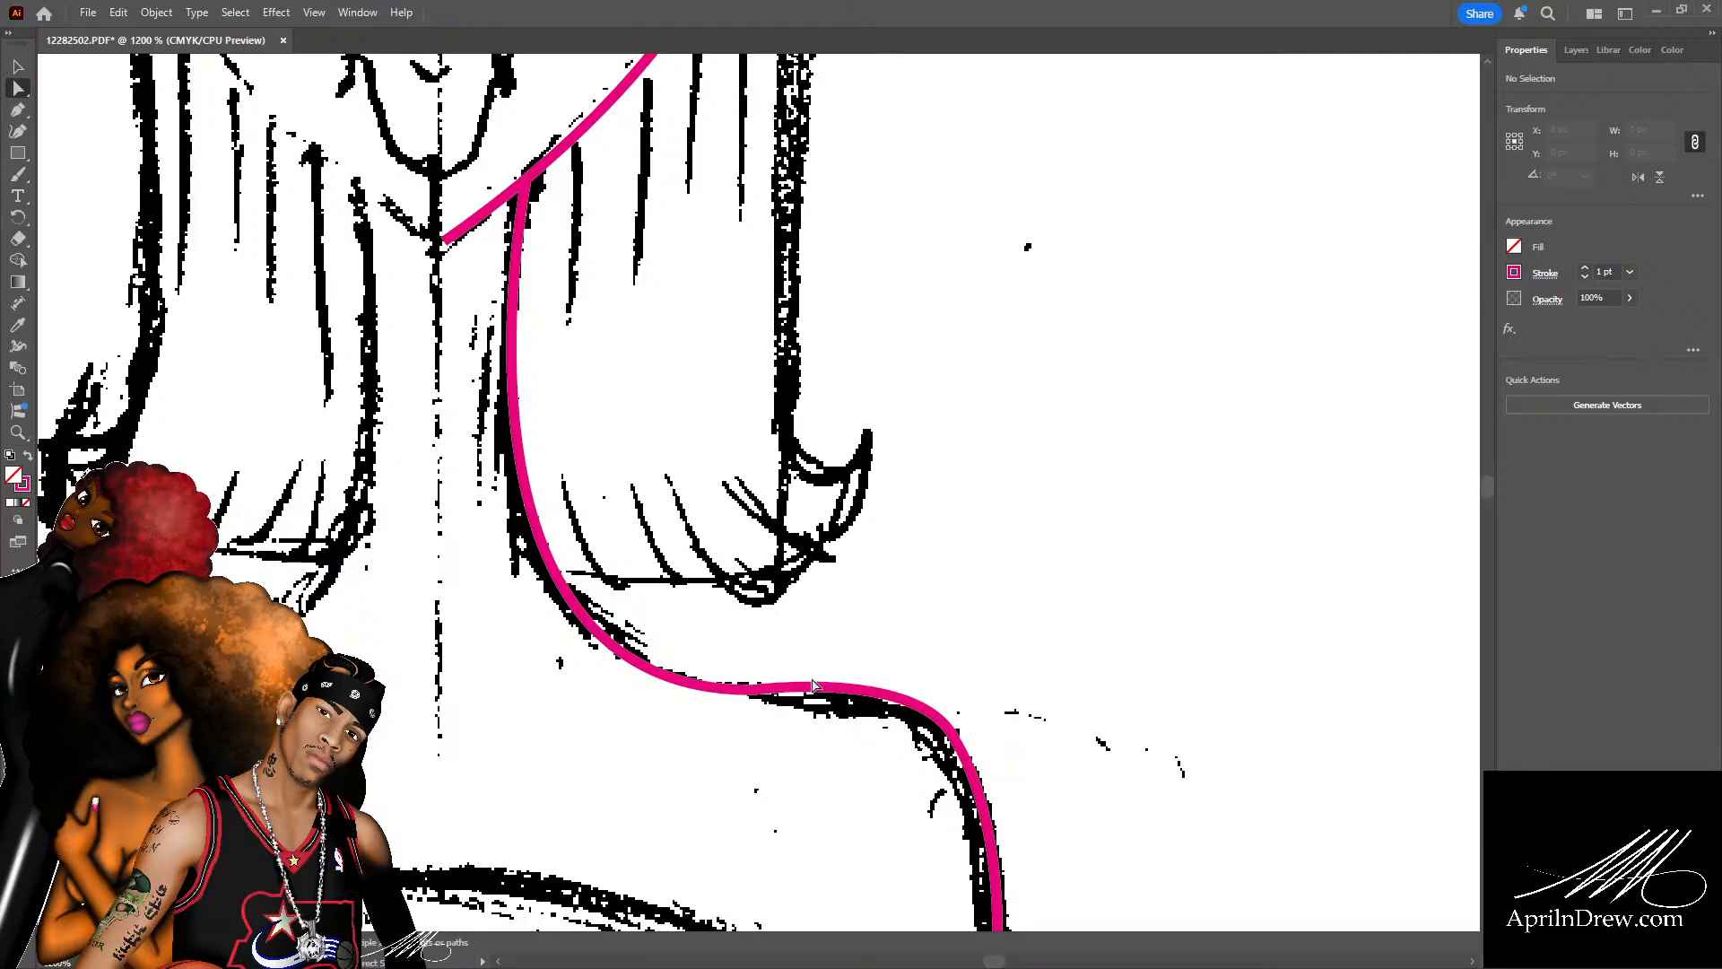
# Angle the shoulder anchor's upper handle back toward the neck to smooth the slope into the shoulder corner.
pyautogui.click(881, 692)
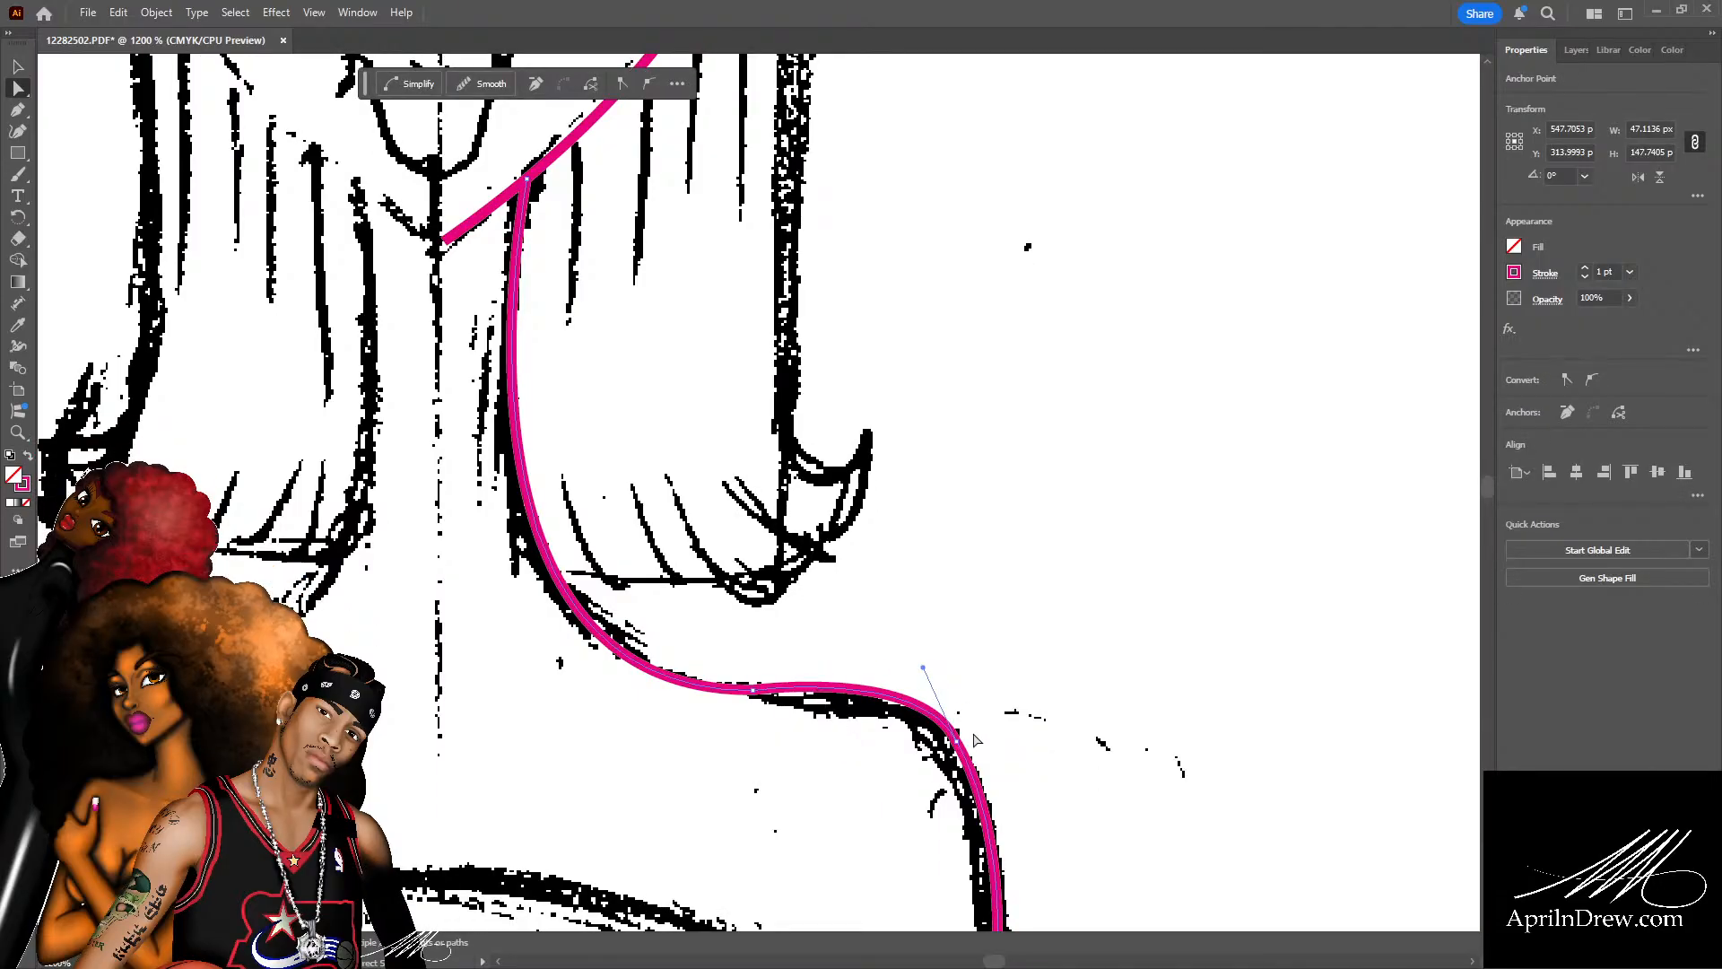
pyautogui.moveTo(923, 669); pyautogui.dragTo(900, 674)
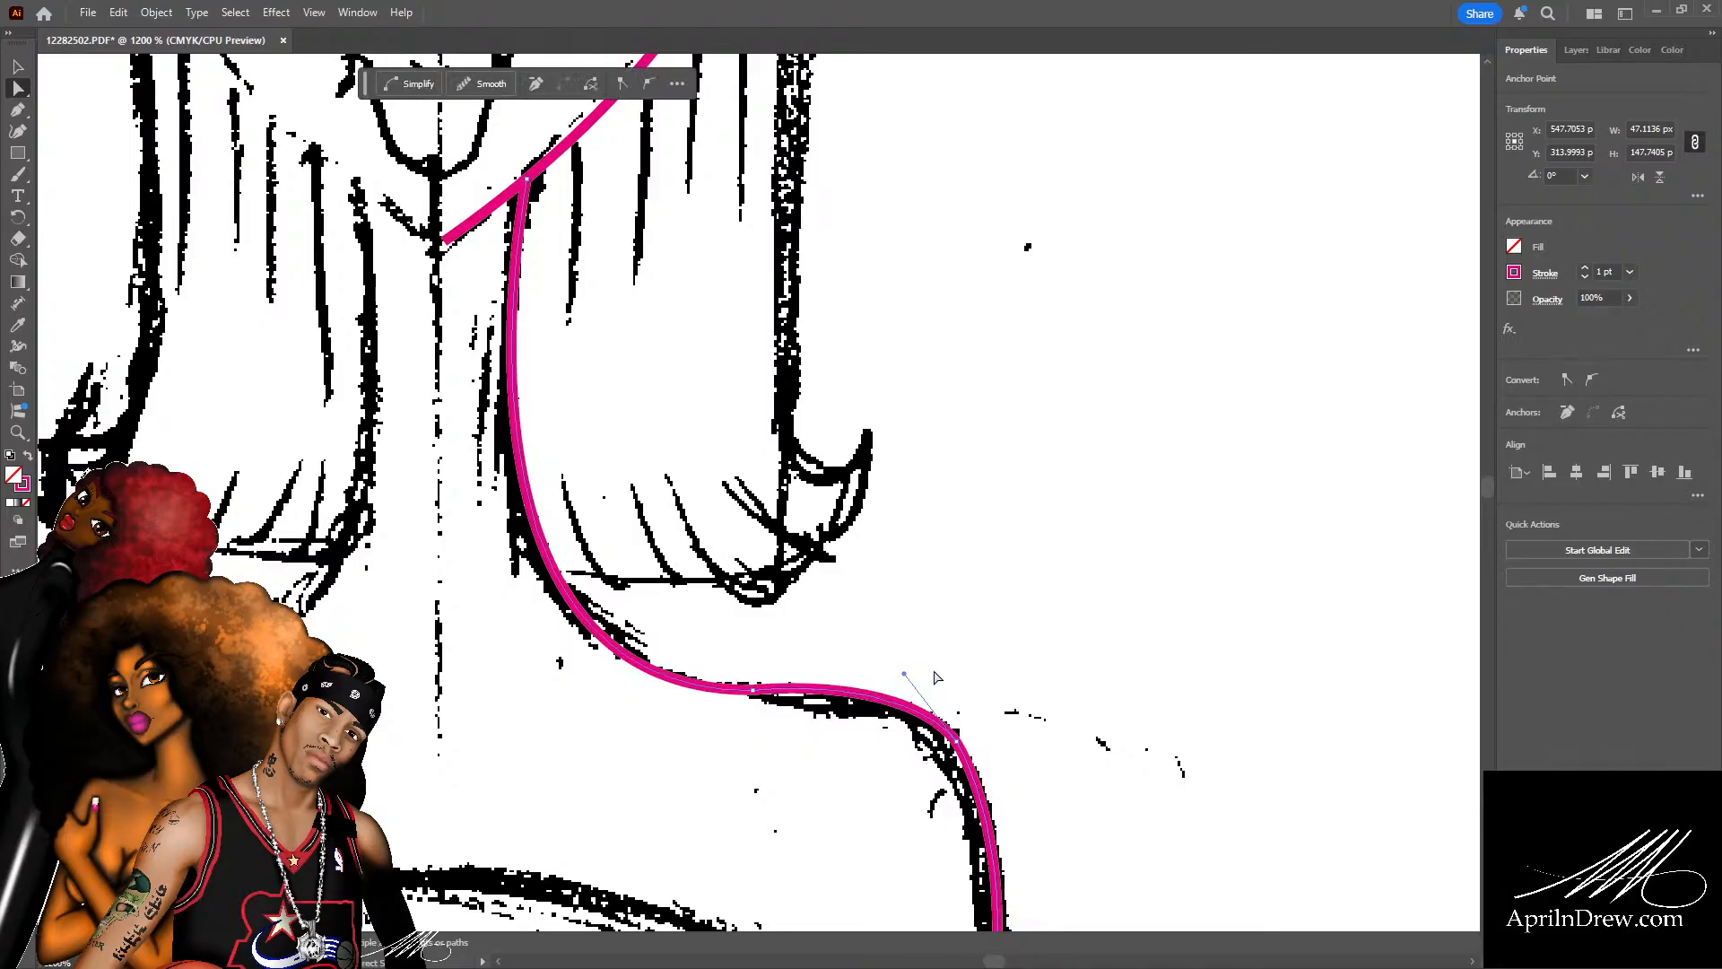
pyautogui.scroll(-2, 959, 668)
pyautogui.click(1017, 663)
# Lengthen the outer-arm middle anchor's upper handle and pull it slightly inward so the upper-arm curve follows the sketch.
pyautogui.scroll(-4, 1018, 664)
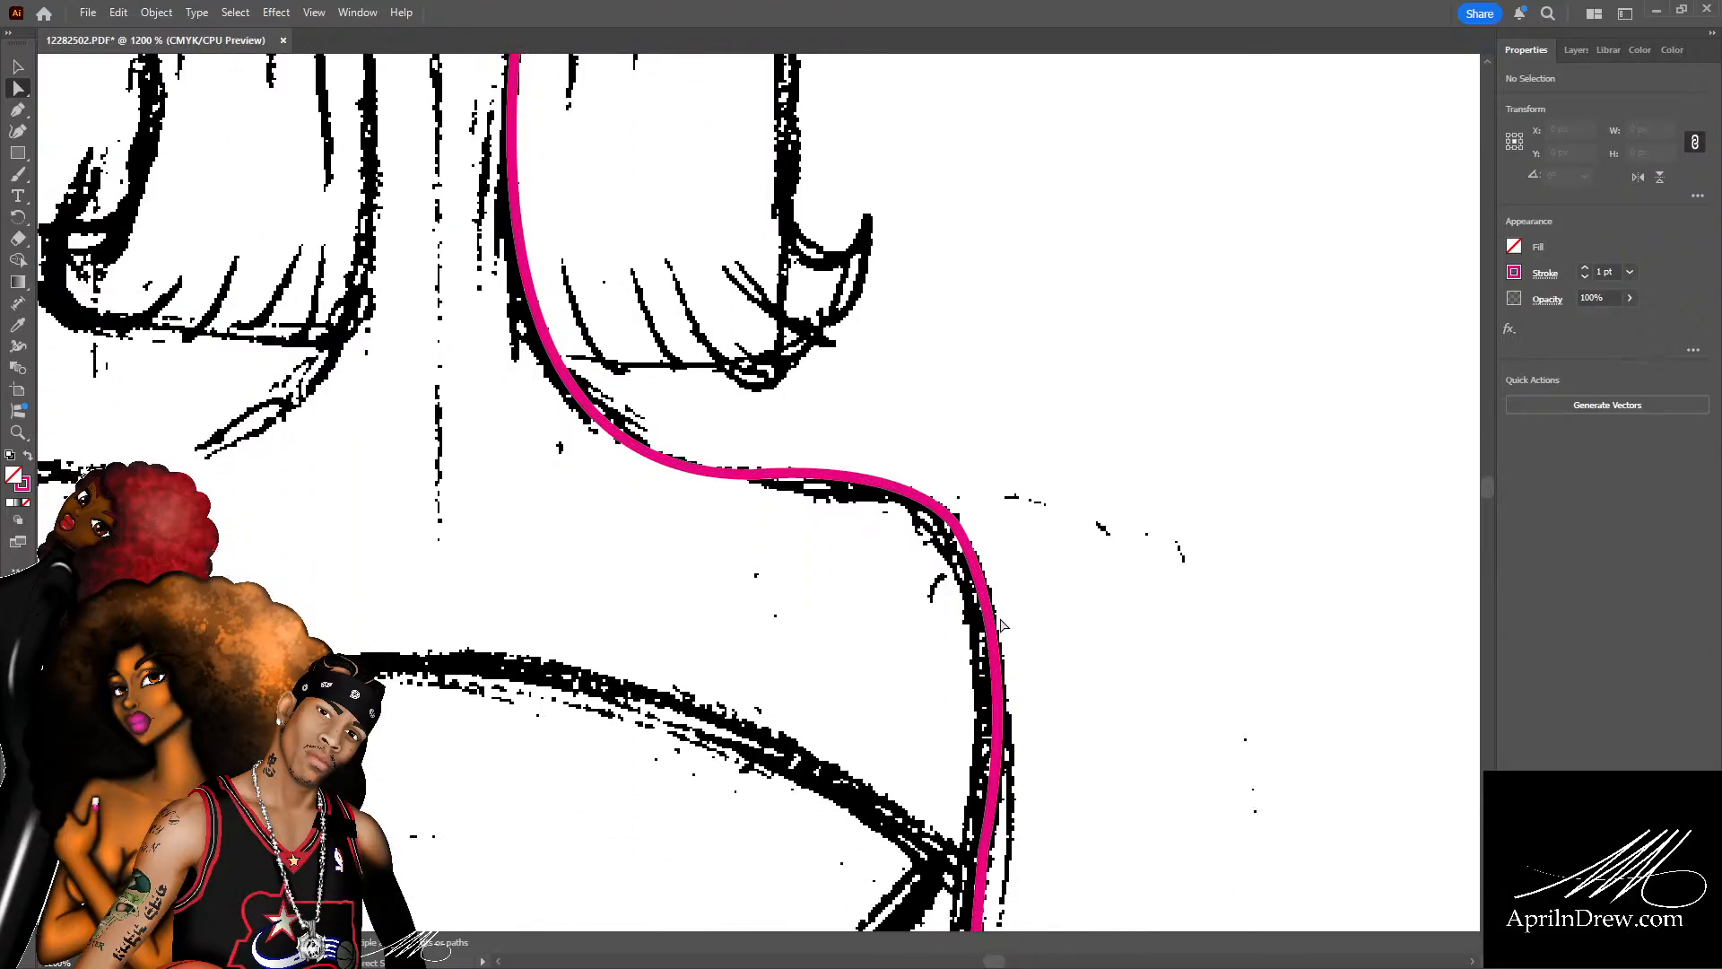
pyautogui.scroll(-2, 996, 617)
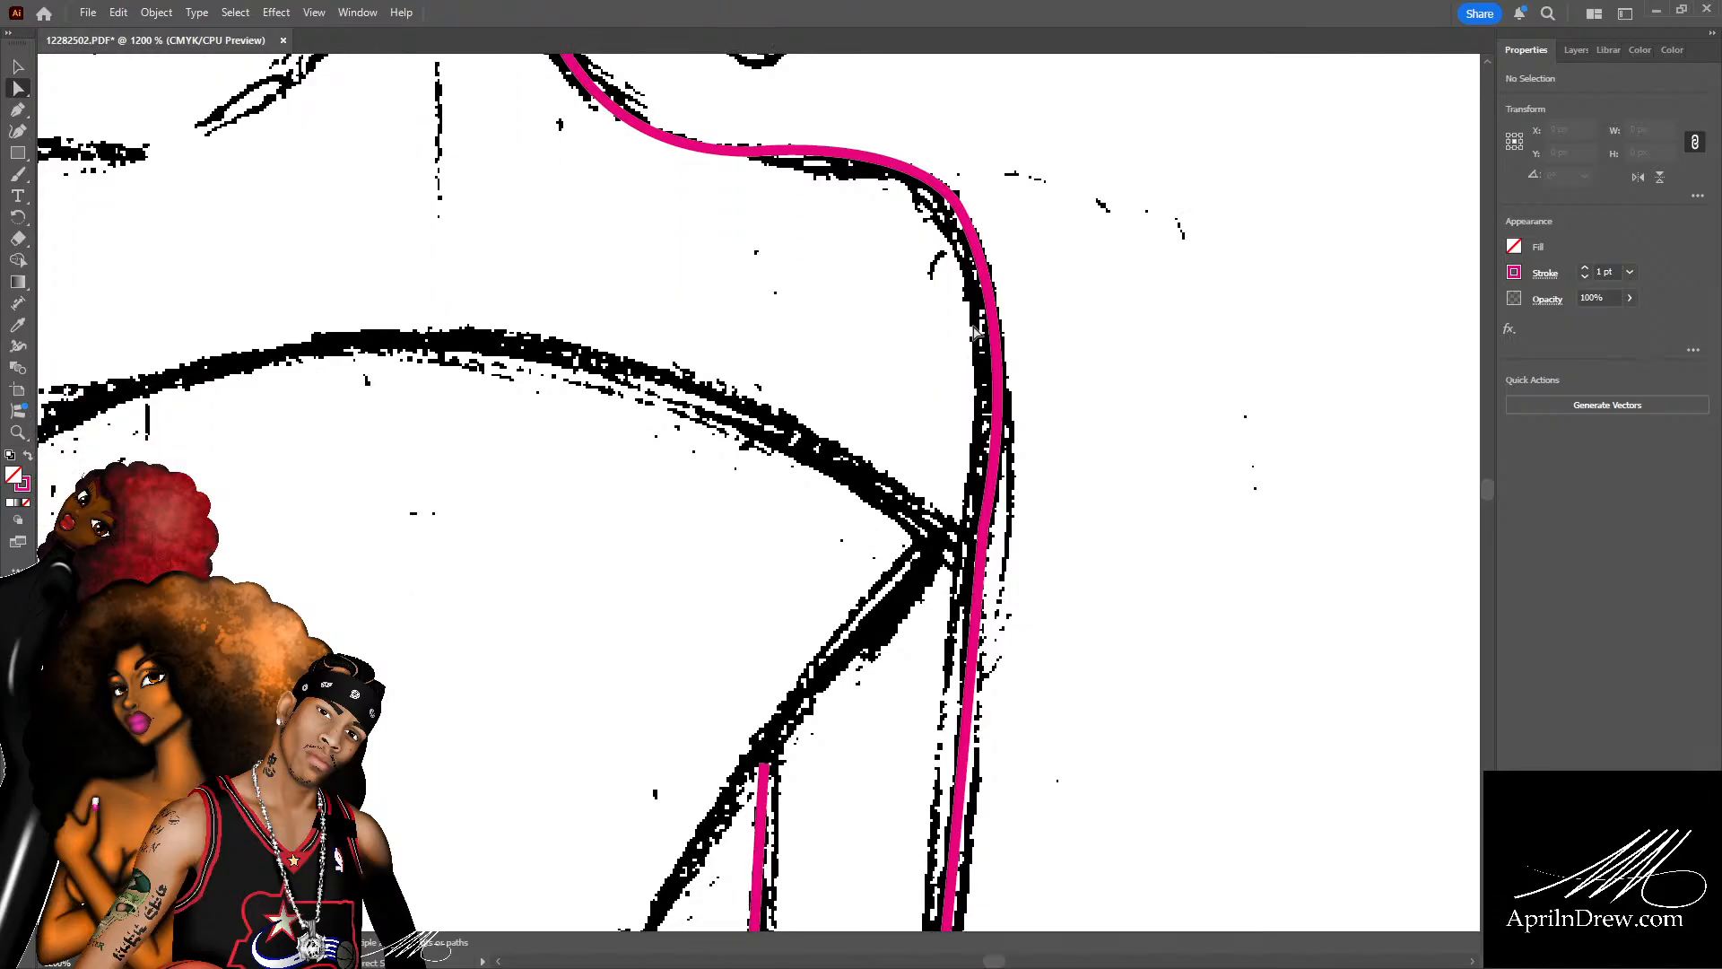
pyautogui.click(996, 284)
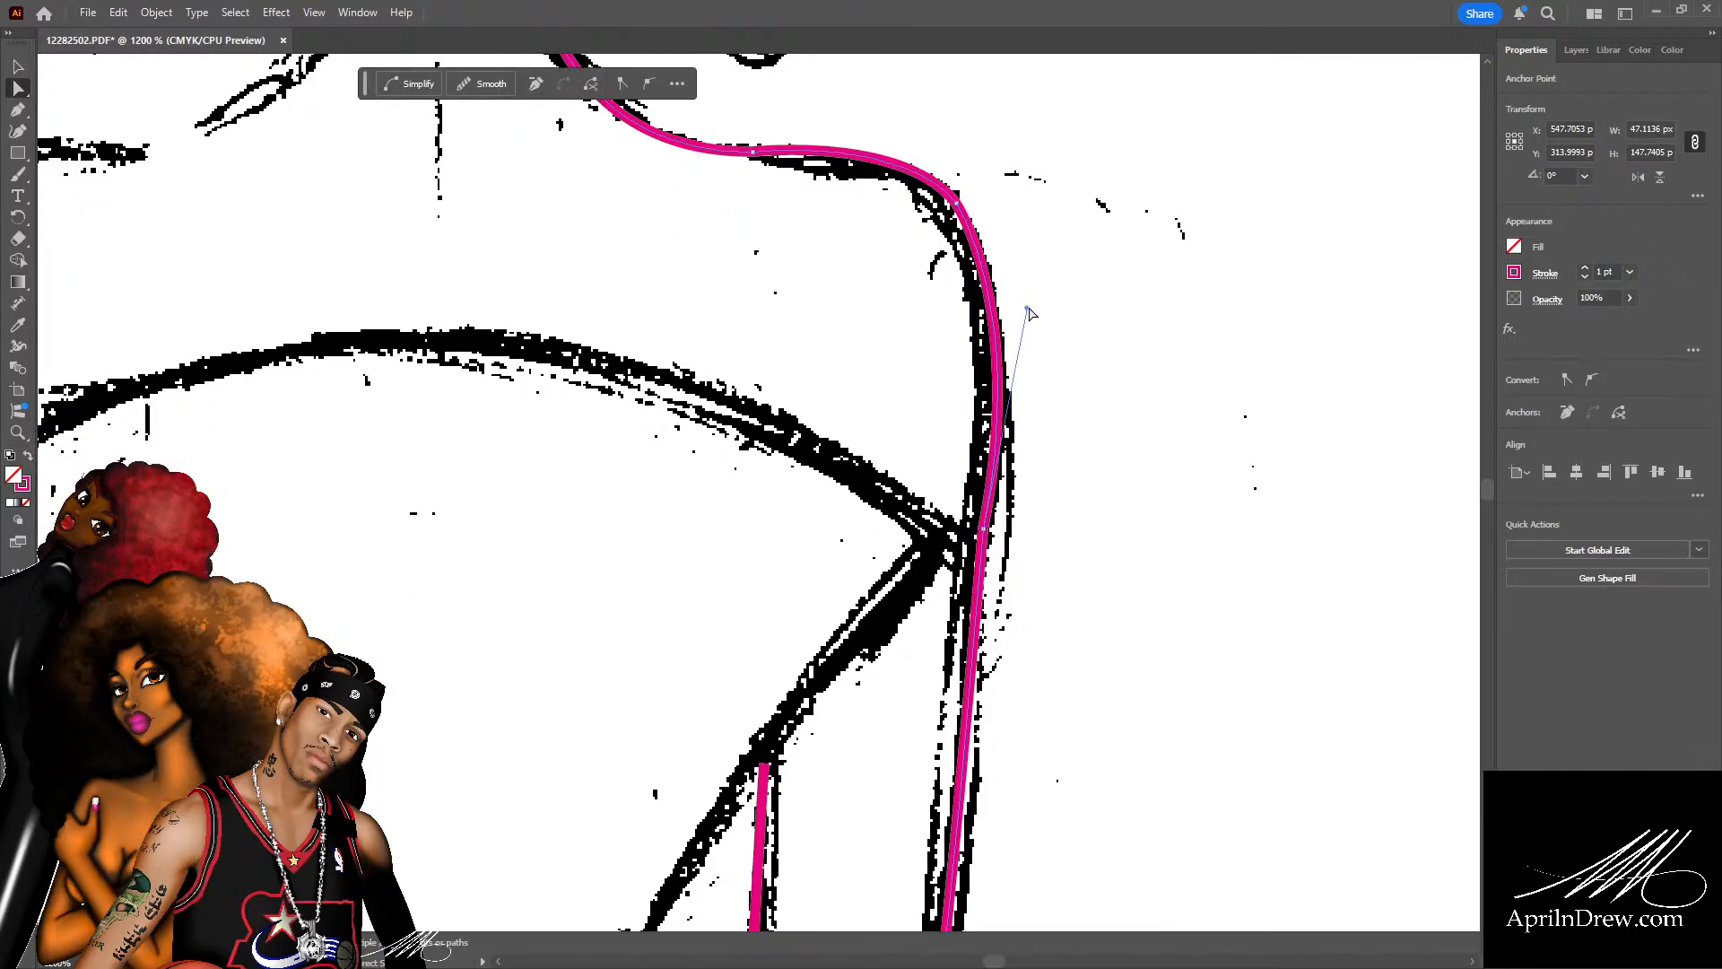
pyautogui.moveTo(1027, 308); pyautogui.dragTo(1026, 295)
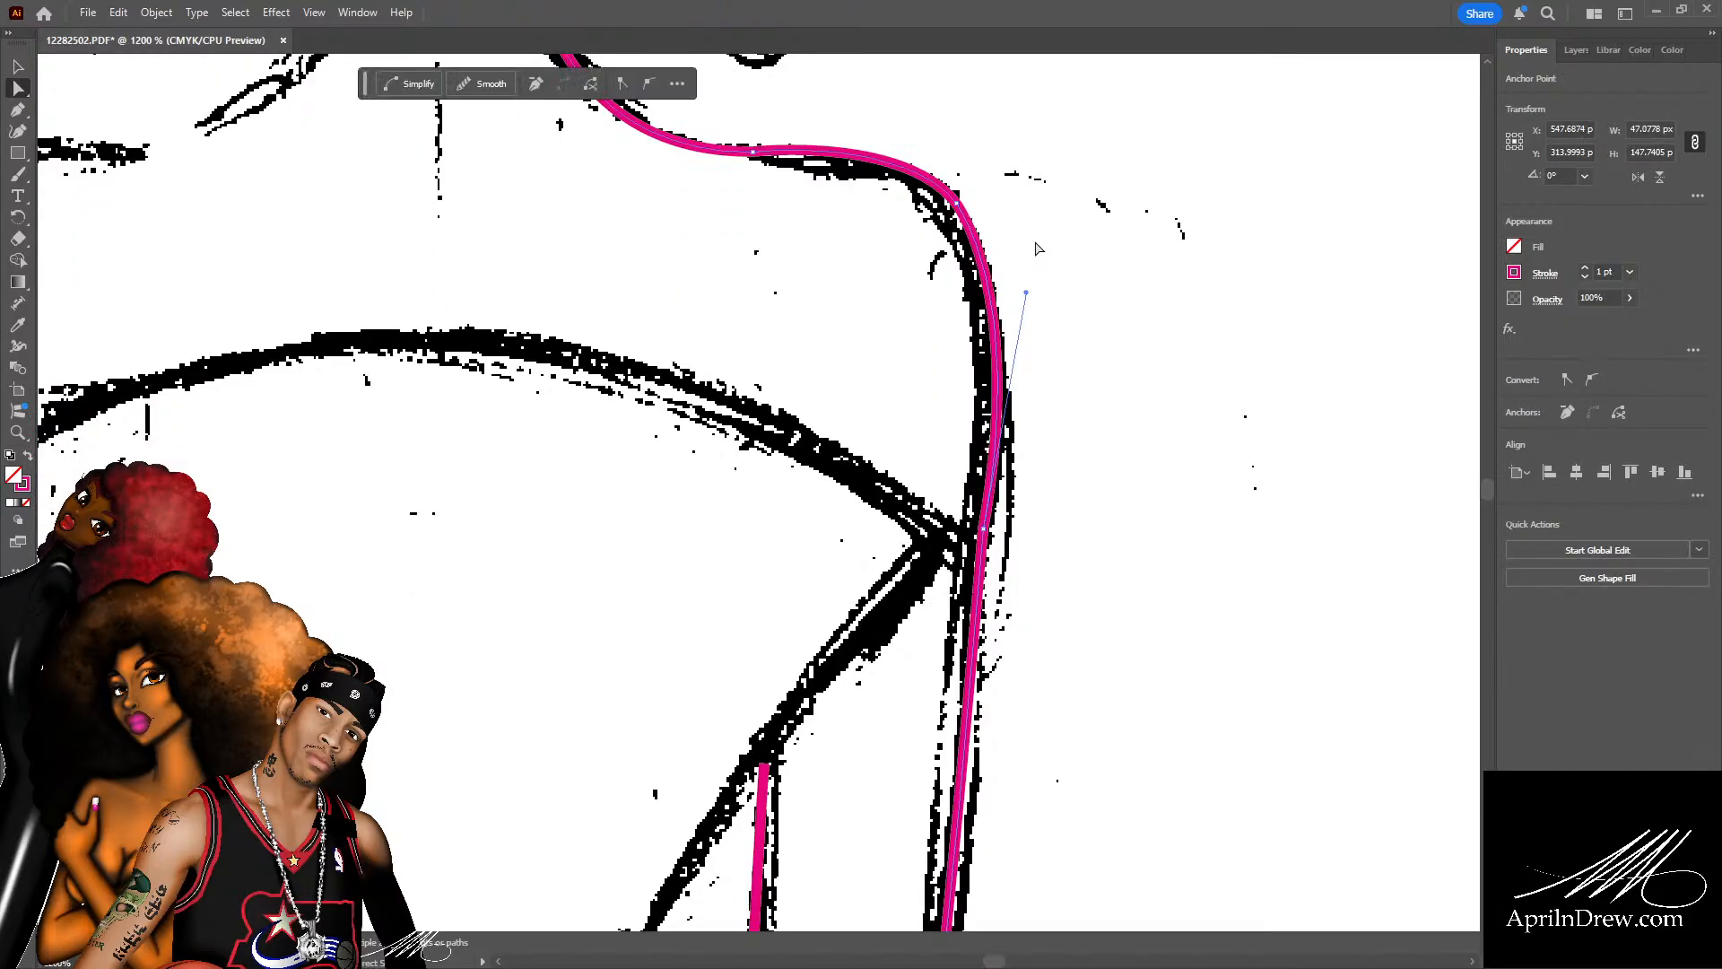
pyautogui.click(1033, 253)
pyautogui.scroll(-3, 1043, 318)
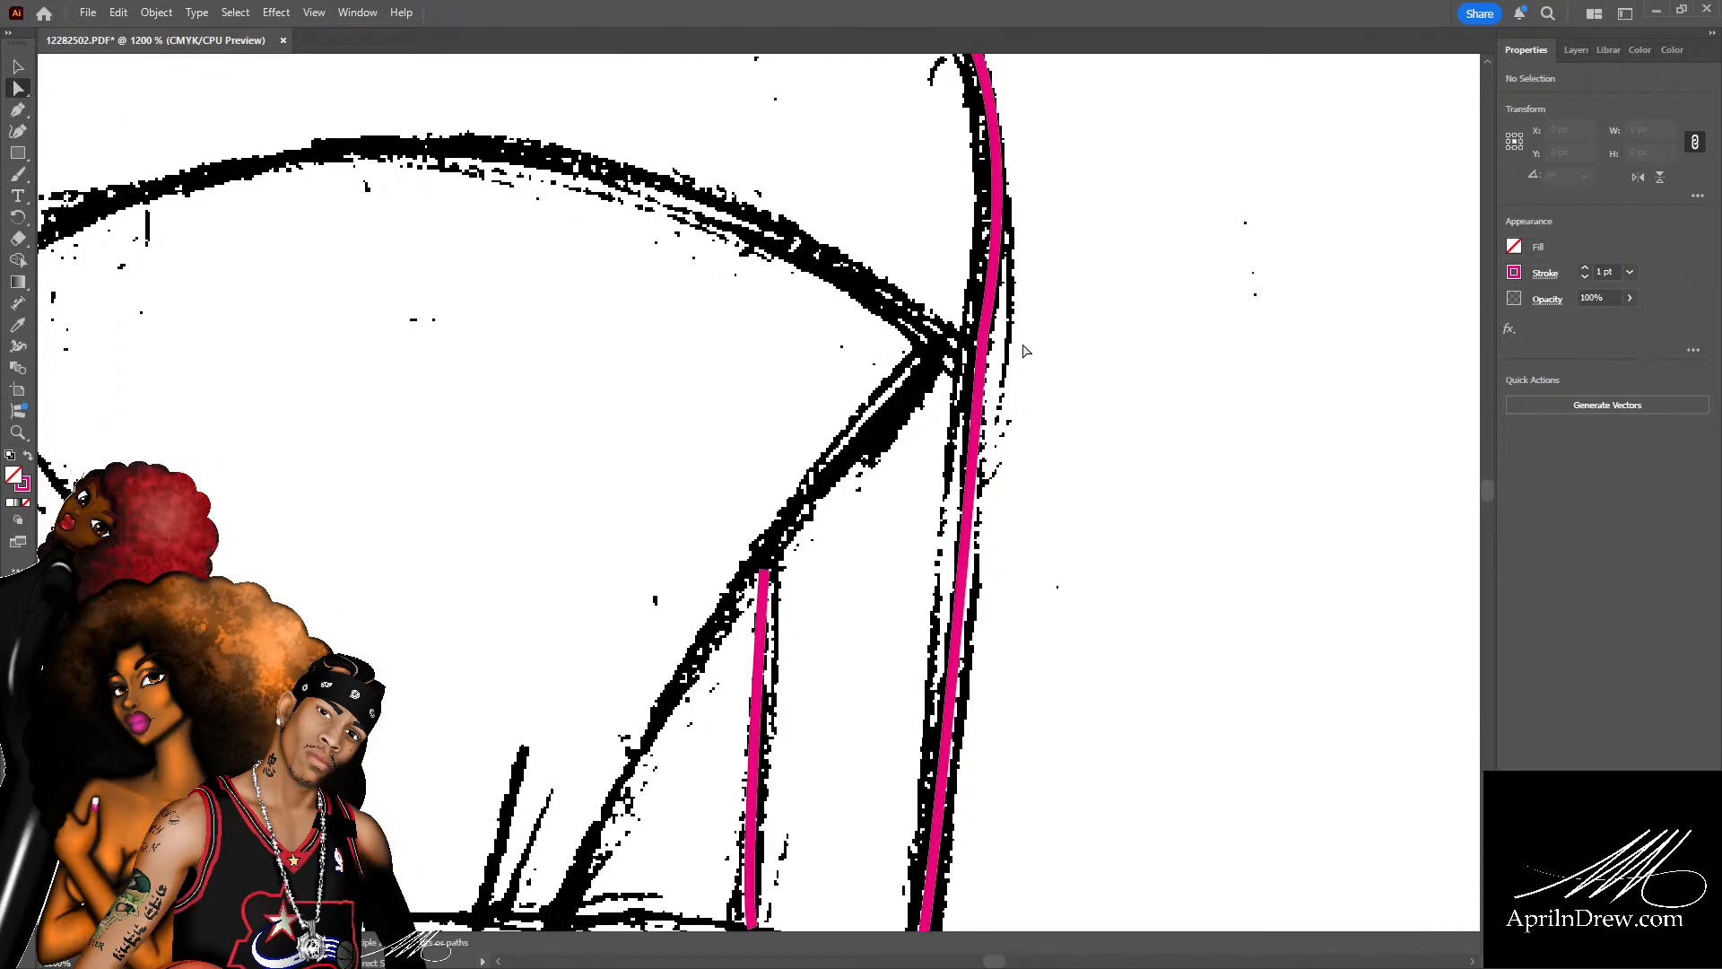
pyautogui.scroll(3, 1022, 359)
pyautogui.click(998, 484)
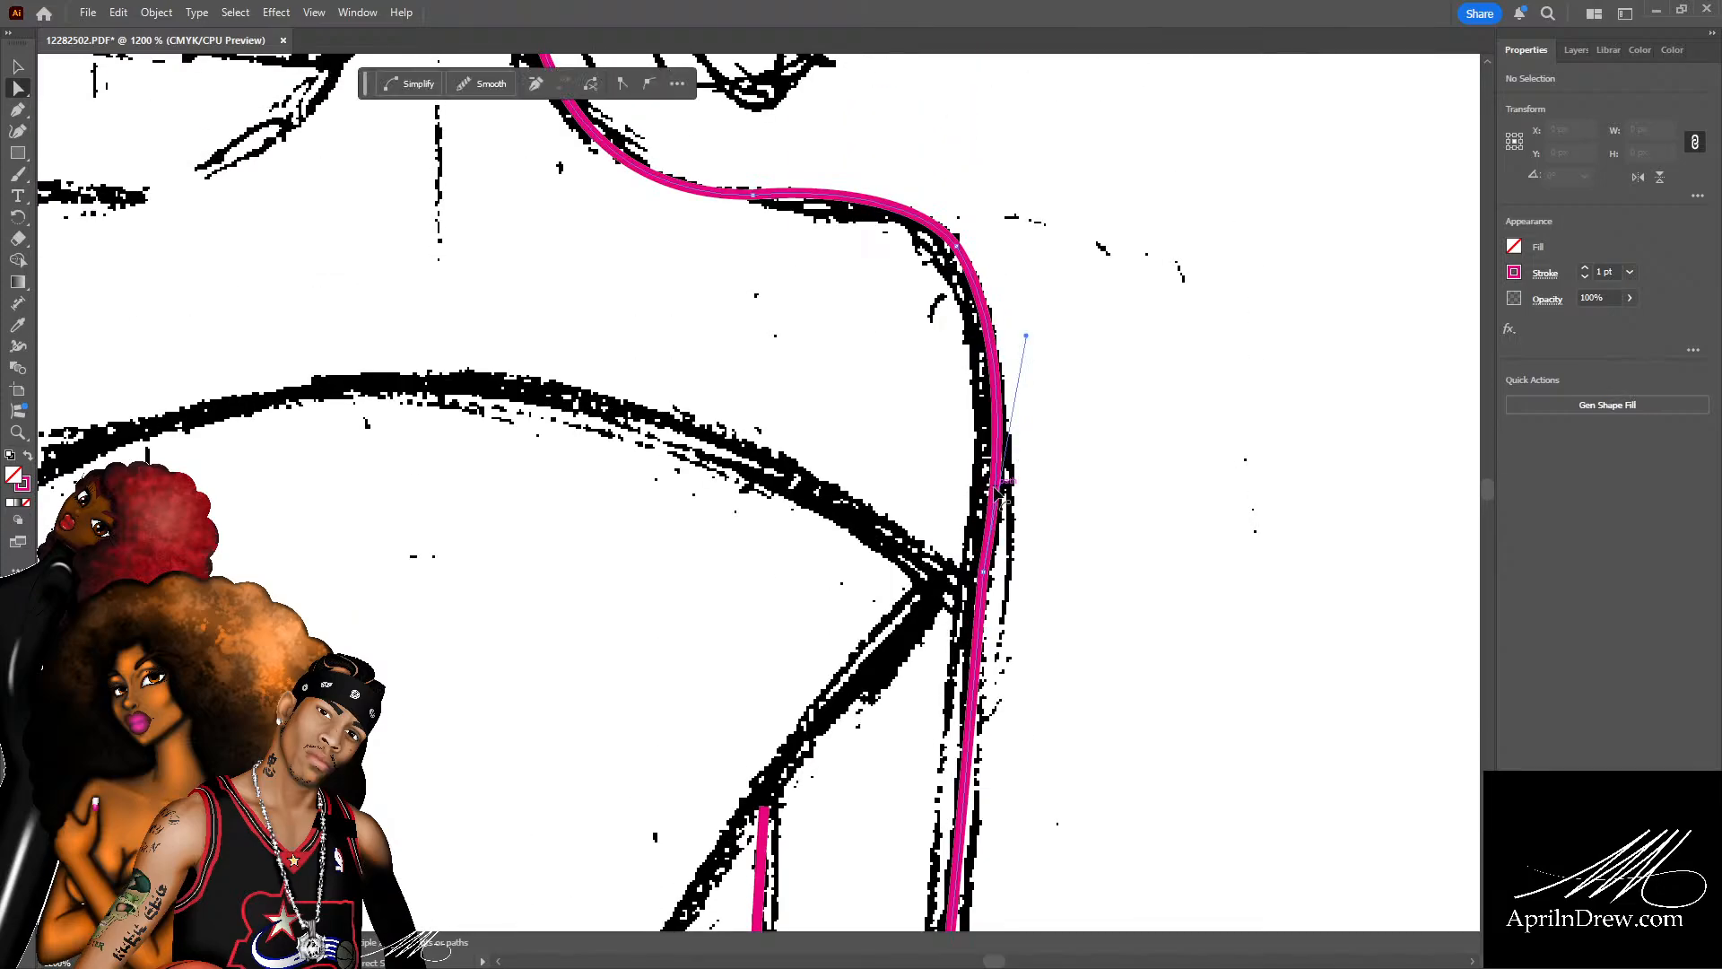
pyautogui.moveTo(1027, 338); pyautogui.dragTo(1022, 318)
pyautogui.click(1021, 320)
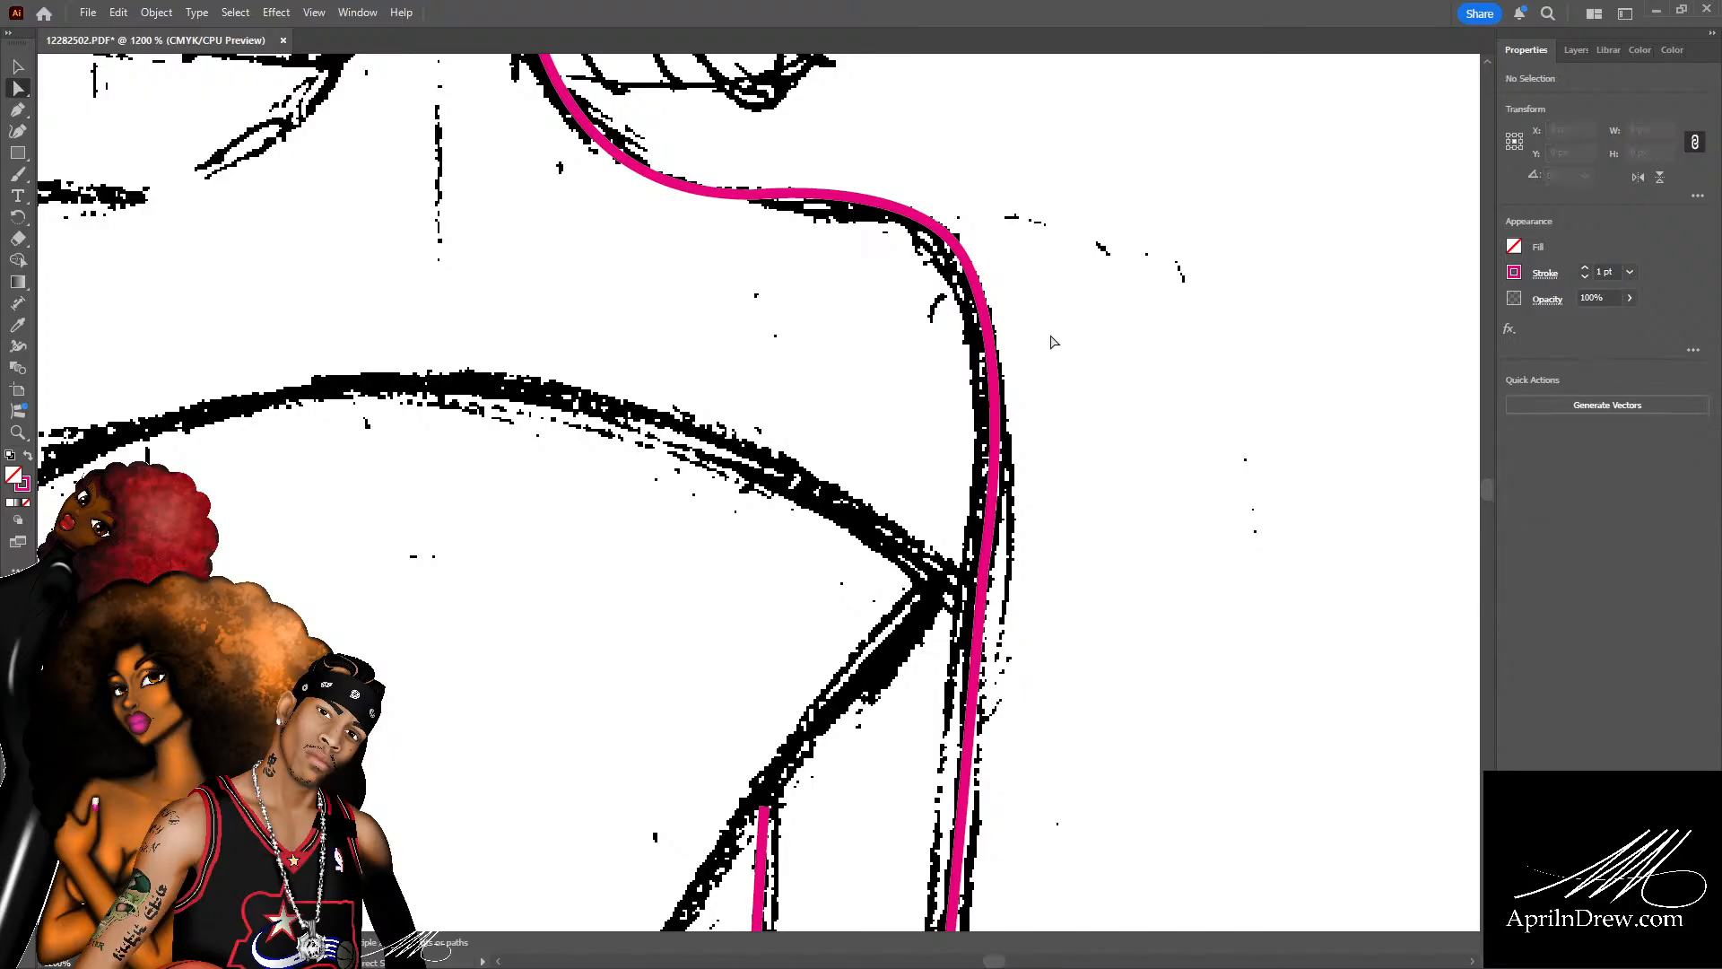
# Extend the outer-arm path's lower end anchor down to the sketched curved line below the bodice.
pyautogui.scroll(-6, 1044, 345)
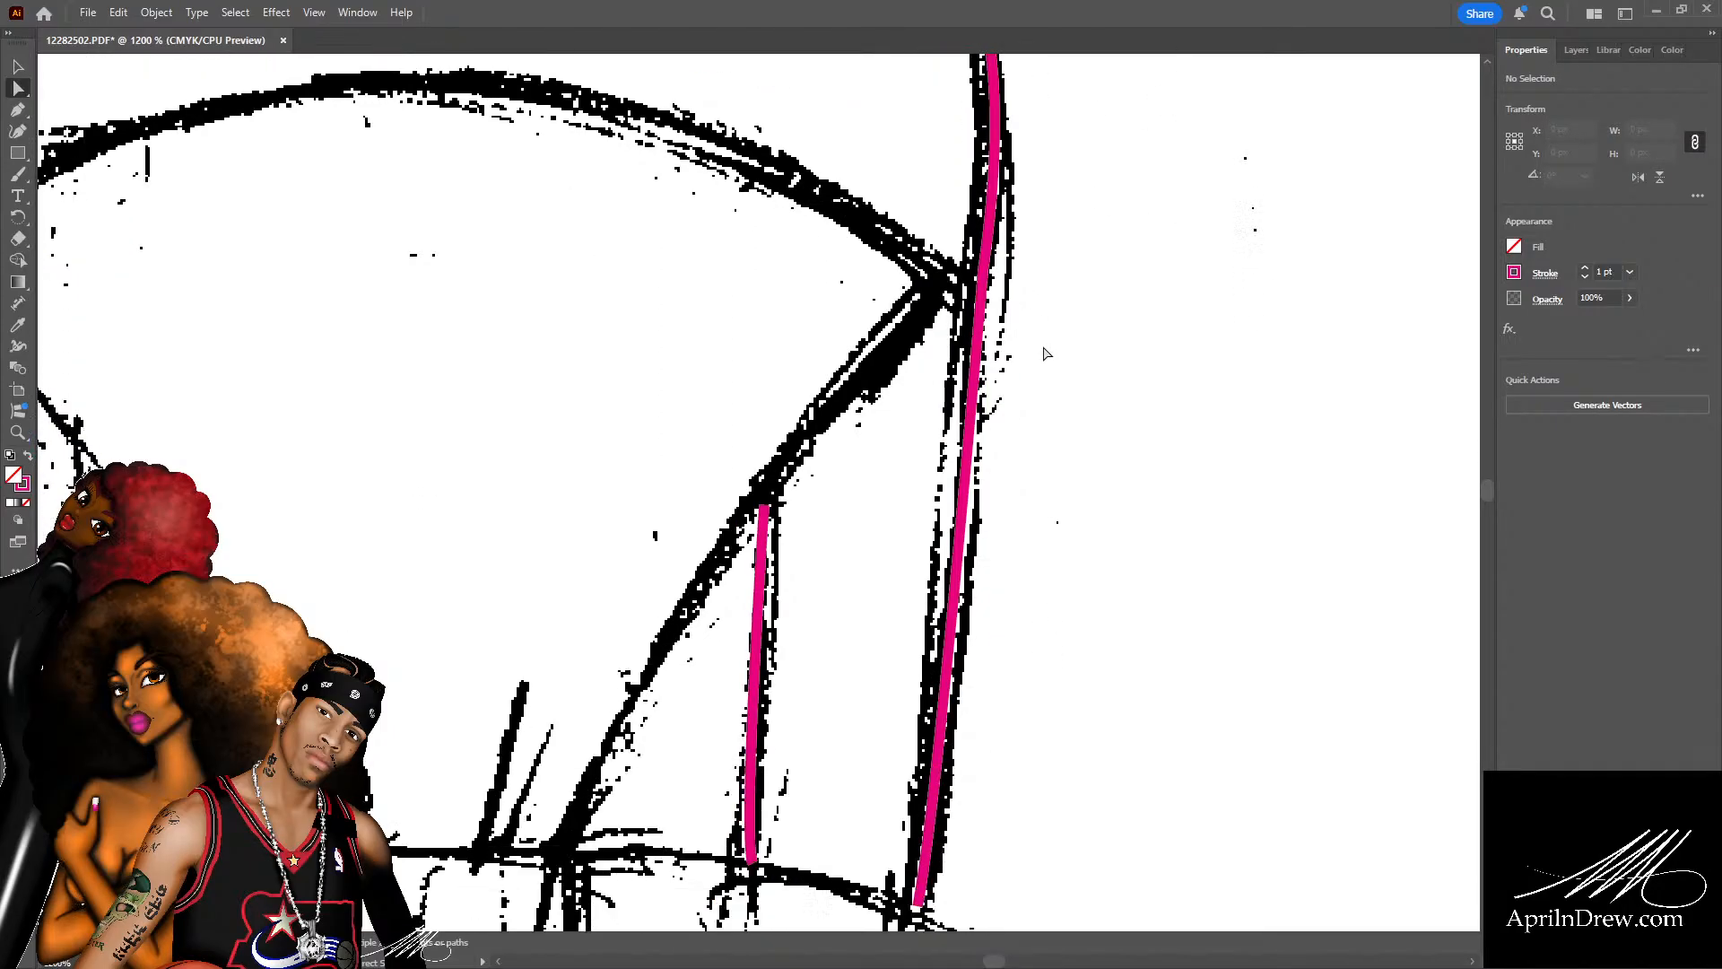
pyautogui.scroll(-1, 967, 586)
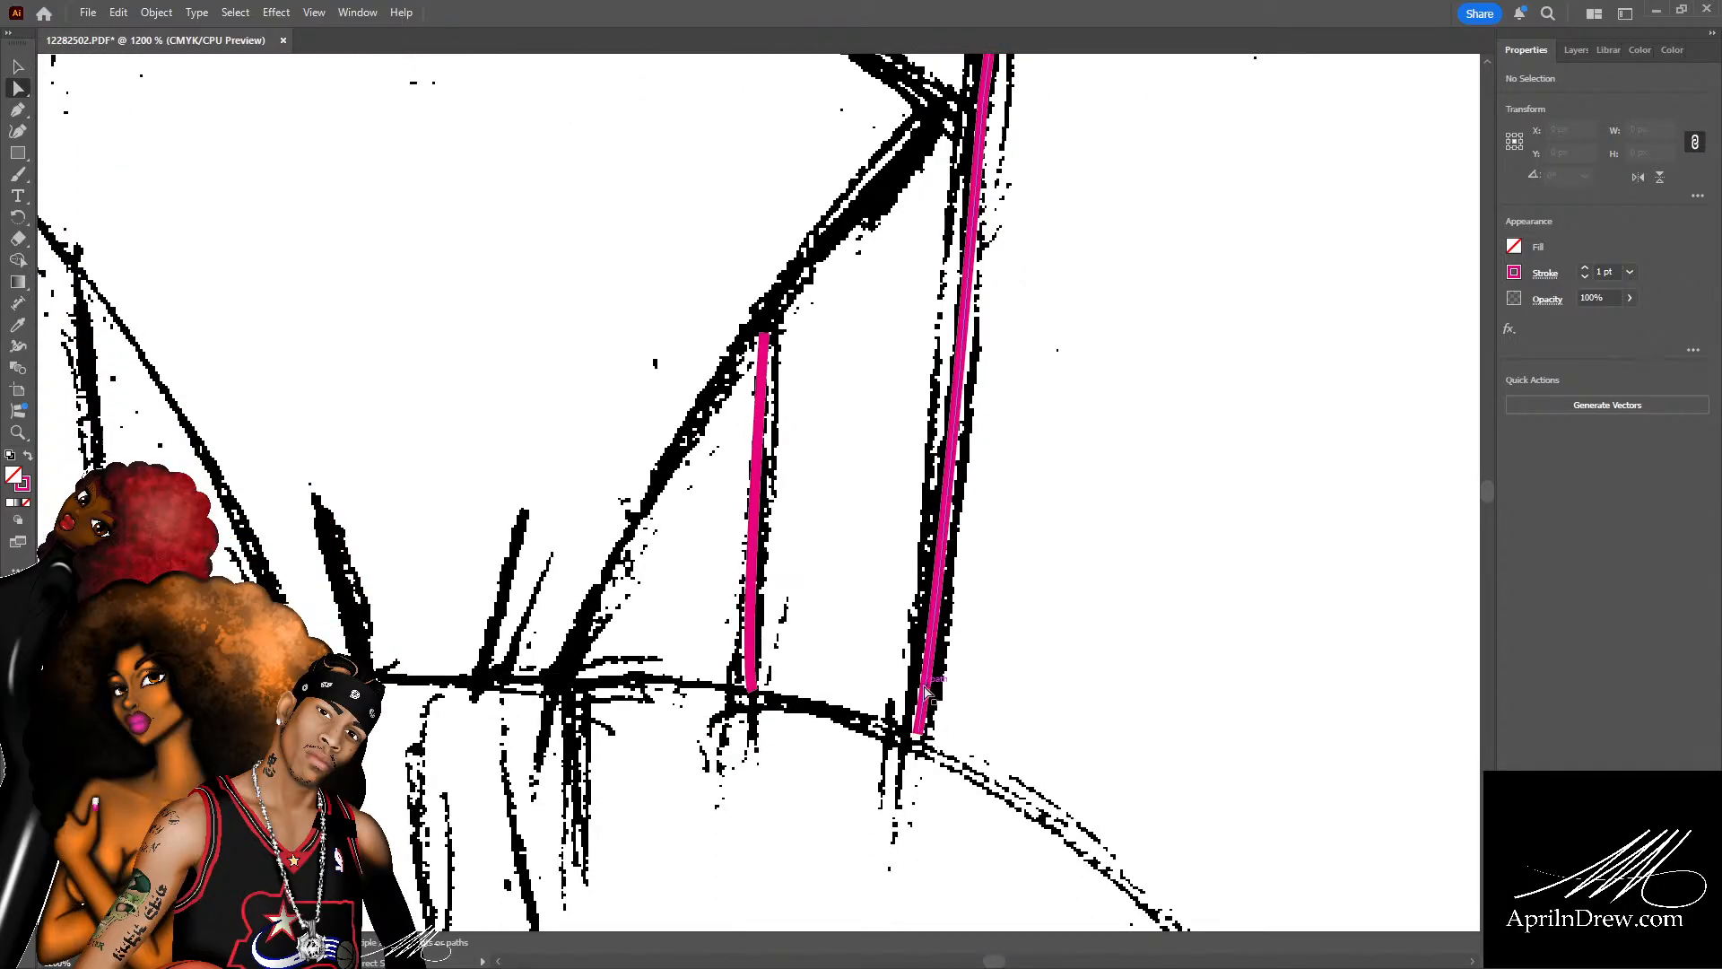
pyautogui.click(919, 738)
pyautogui.moveTo(919, 738); pyautogui.dragTo(915, 747)
# Raise the inner-arm line's top anchor to the bodice edge and adjust the lower anchor's handle to straighten the line.
pyautogui.moveTo(763, 334); pyautogui.dragTo(763, 323)
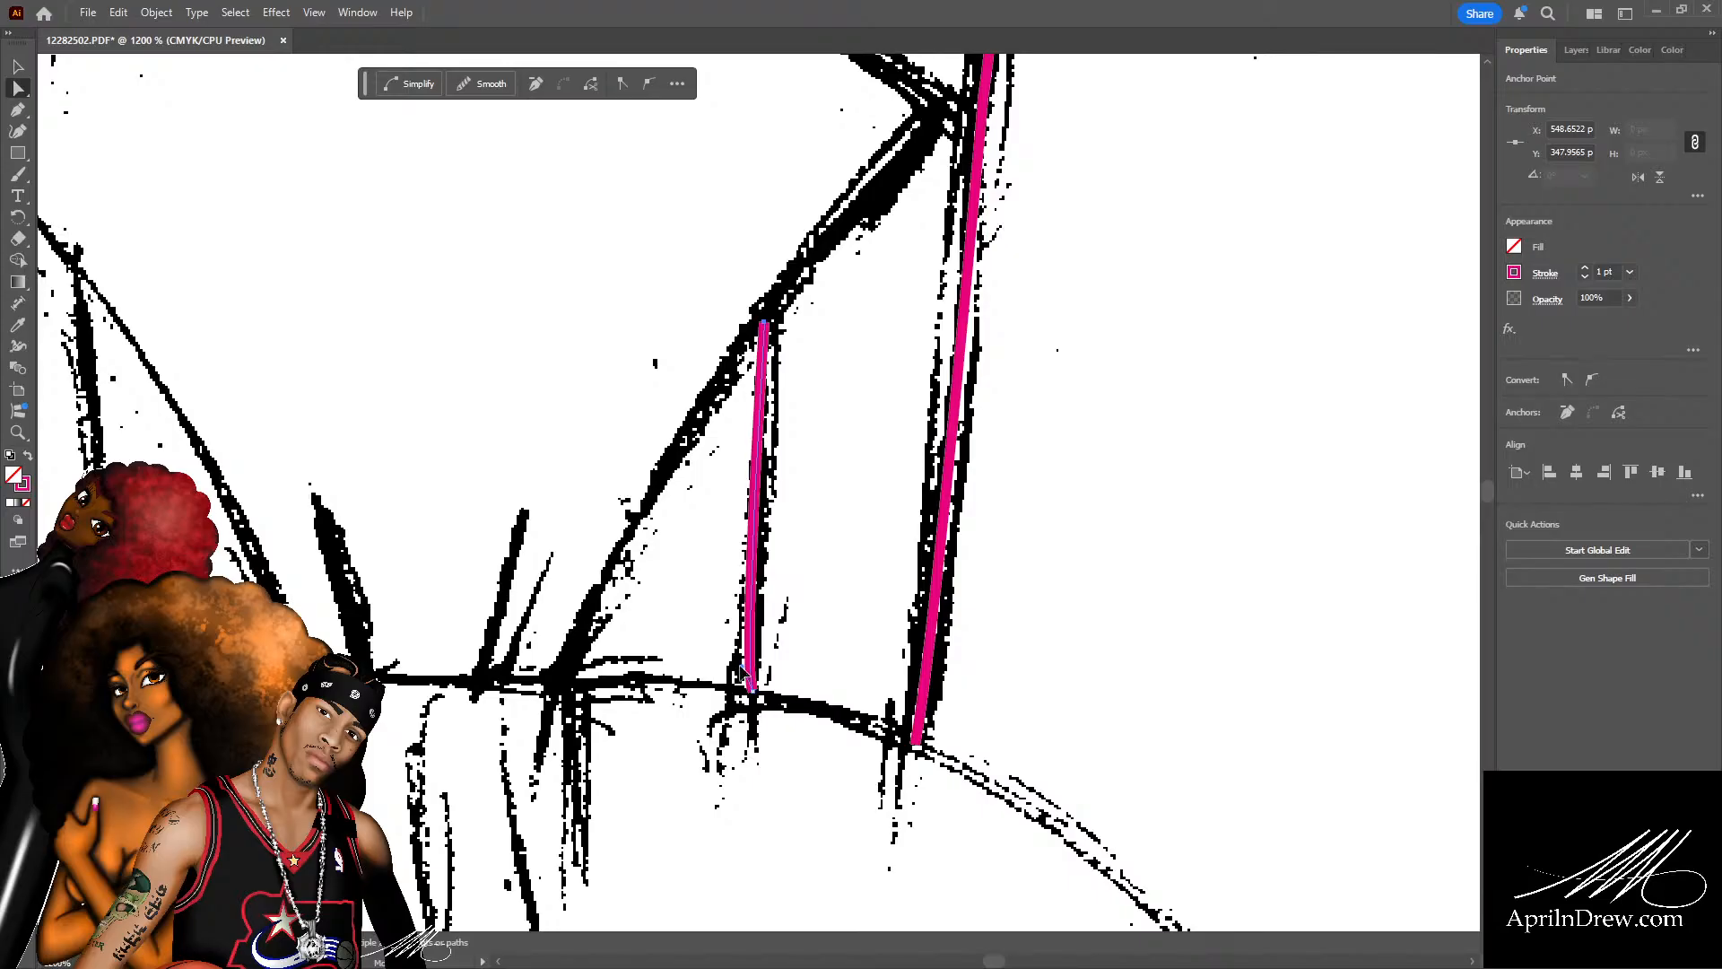
pyautogui.moveTo(741, 667); pyautogui.dragTo(748, 576)
pyautogui.click(1027, 455)
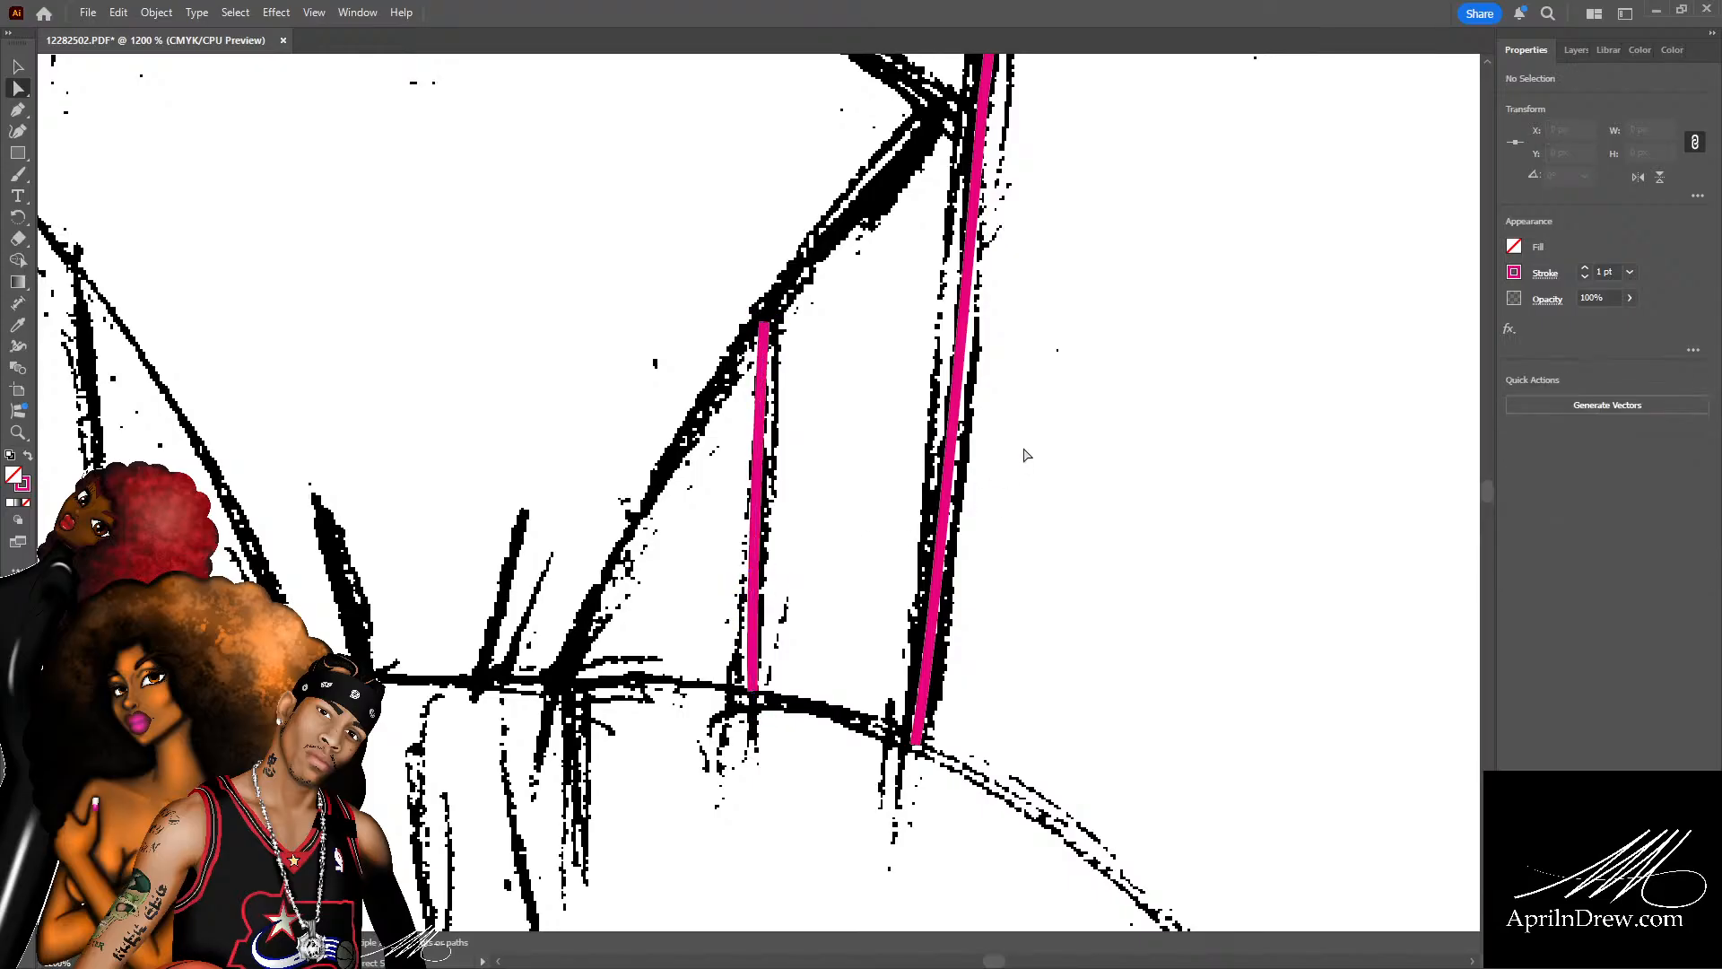
# Pull the outer-arm path's lower handle outward to bow the lower segment along the sketched arm edge.
pyautogui.scroll(2, 1046, 495)
pyautogui.click(949, 572)
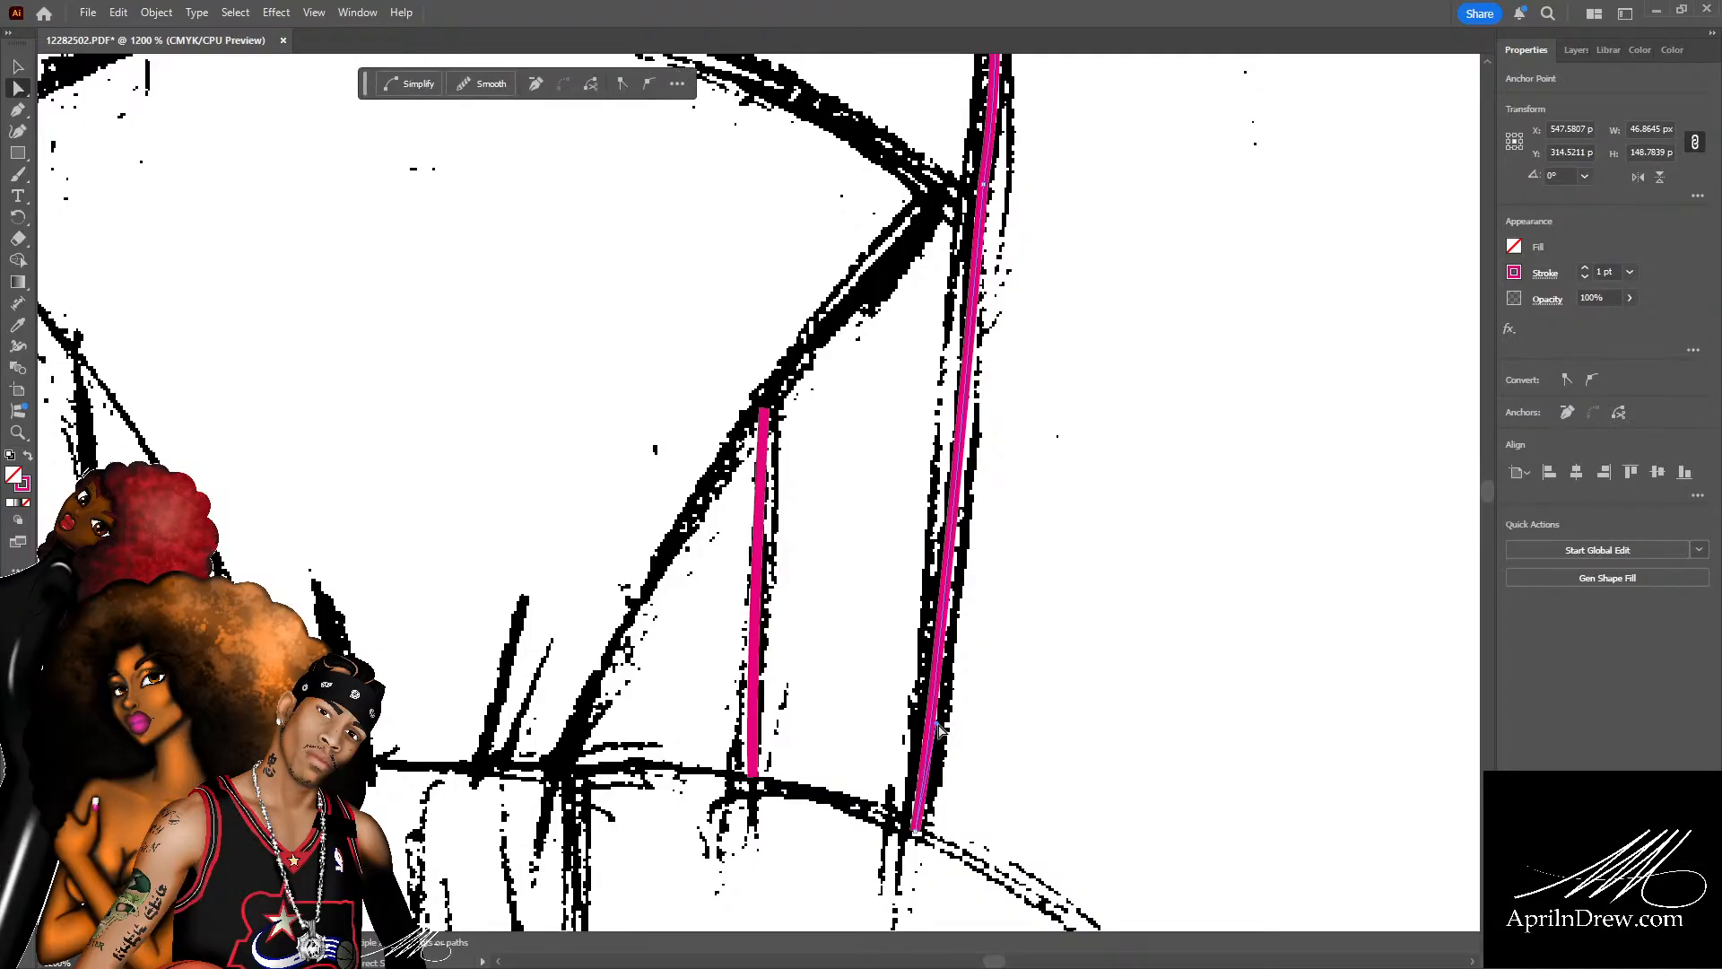
pyautogui.moveTo(939, 728); pyautogui.dragTo(953, 726)
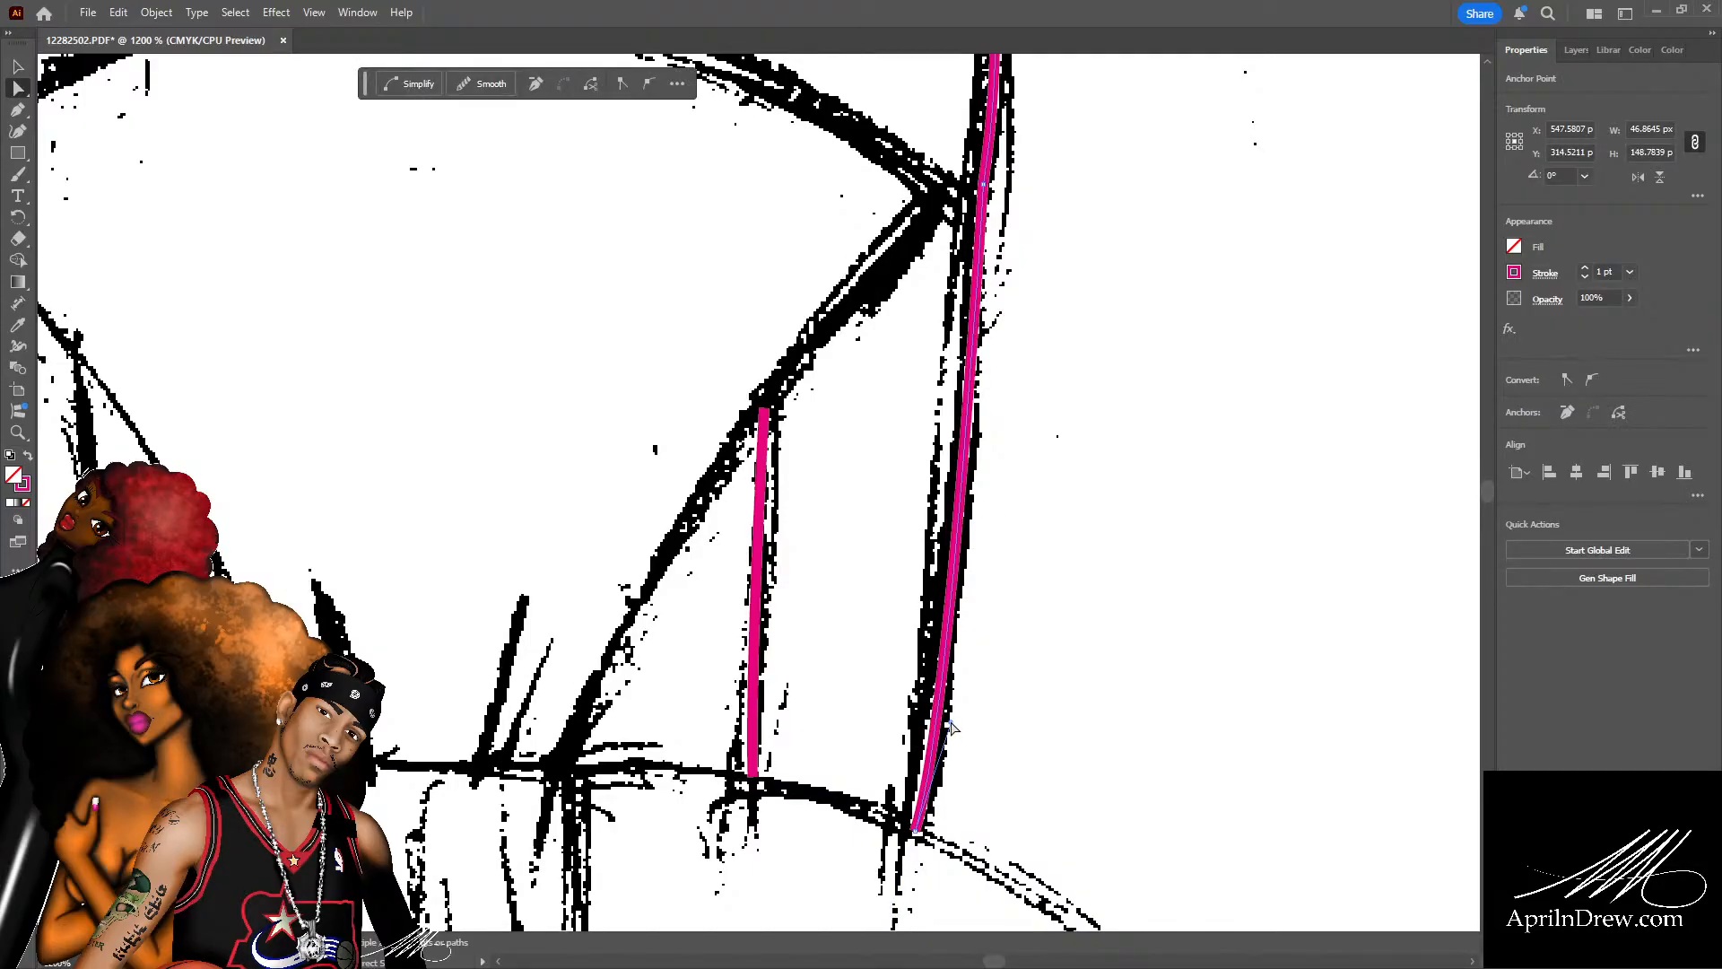
pyautogui.click(1036, 587)
# Review the traced face, neck, shoulder and arm paths against the sketch, zoomed out to 400%.
pyautogui.scroll(12, 1027, 583)
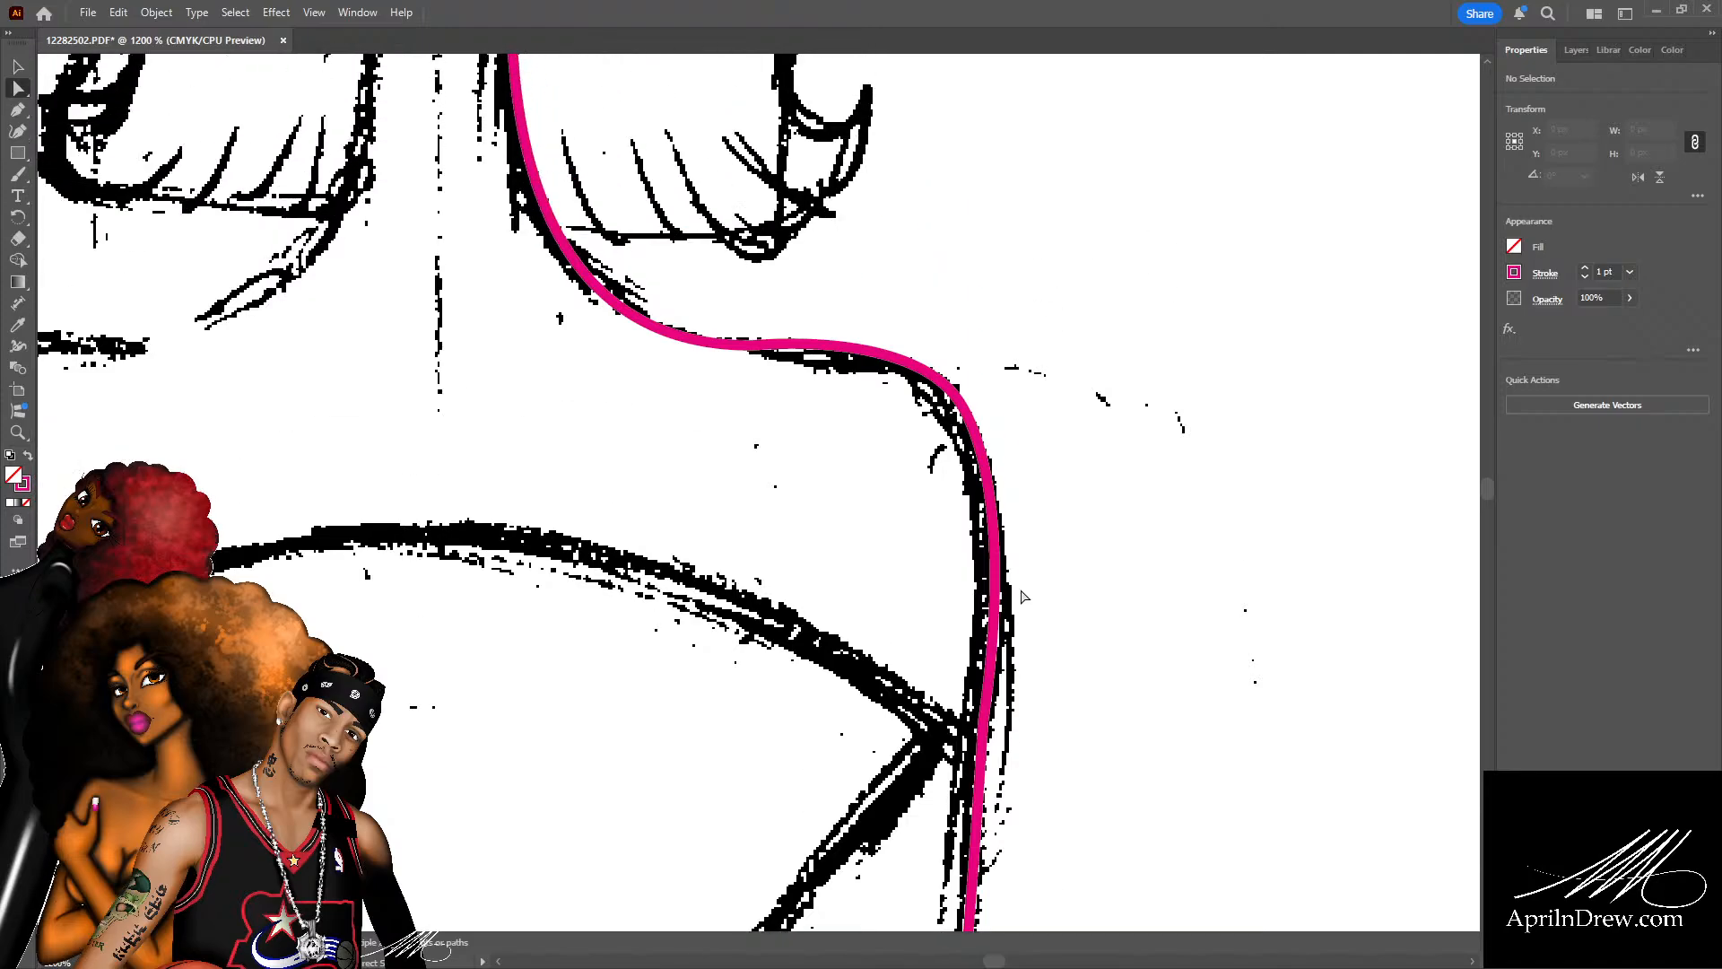
pyautogui.scroll(4, 1023, 596)
pyautogui.scroll(-10, 1020, 598)
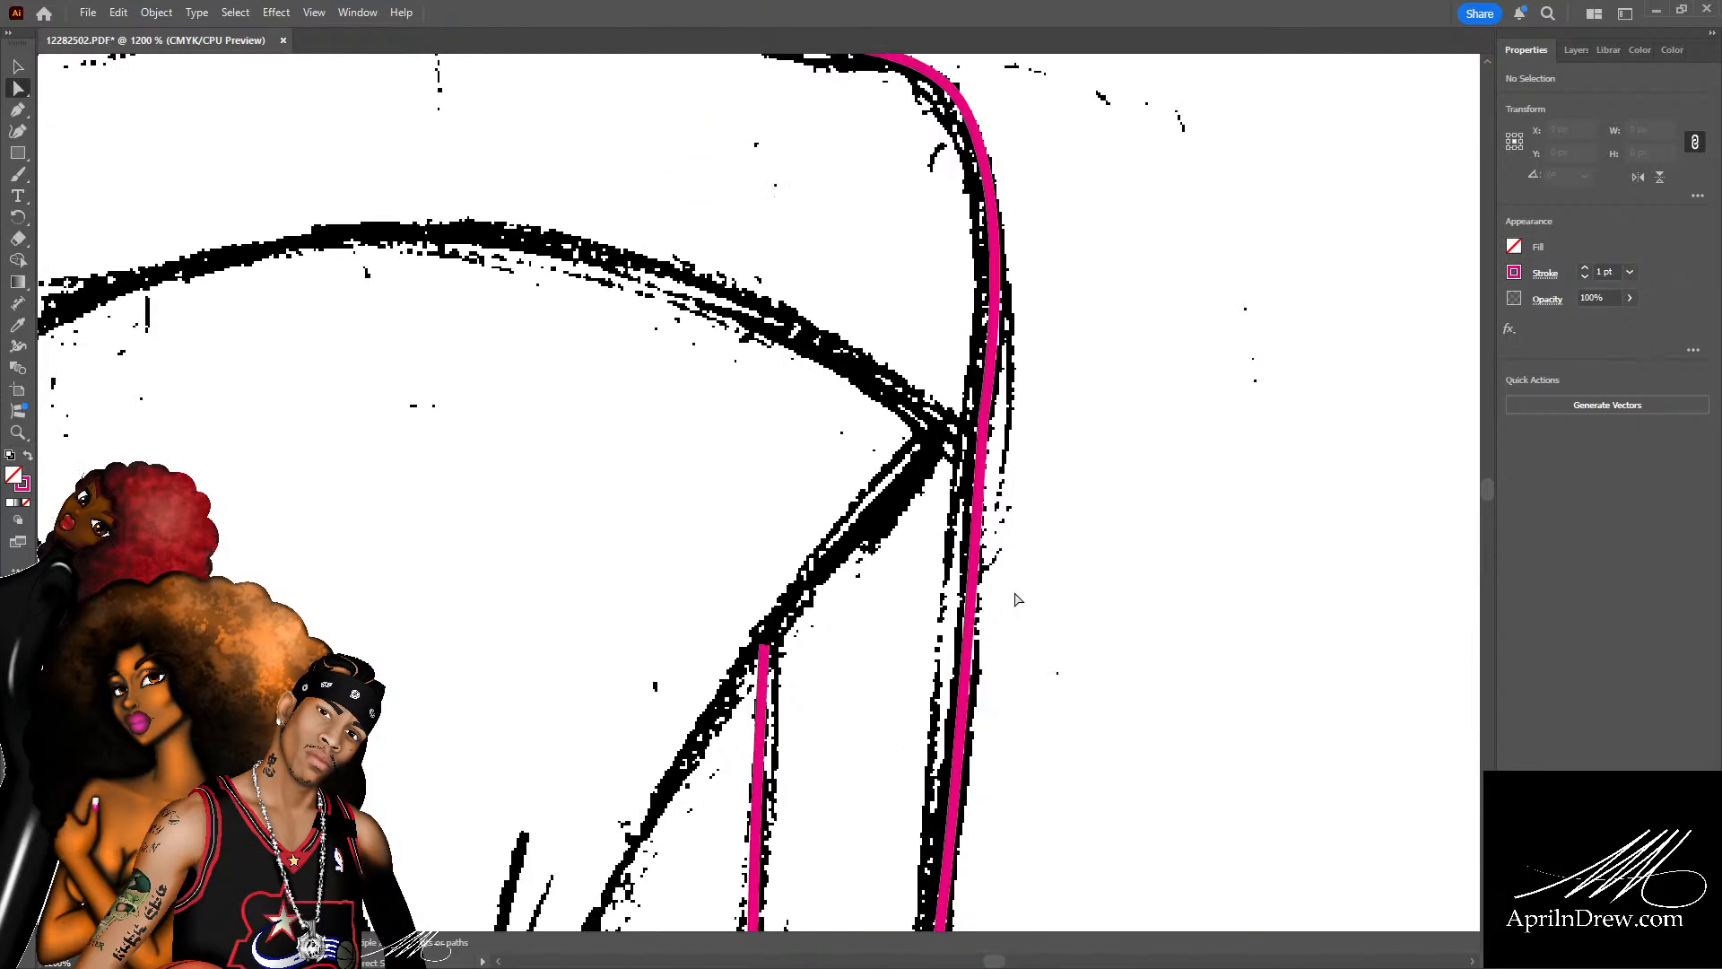
pyautogui.hotkey('ctrl', '-')
pyautogui.hotkey('ctrl', '-')
pyautogui.hotkey('ctrl', '-')
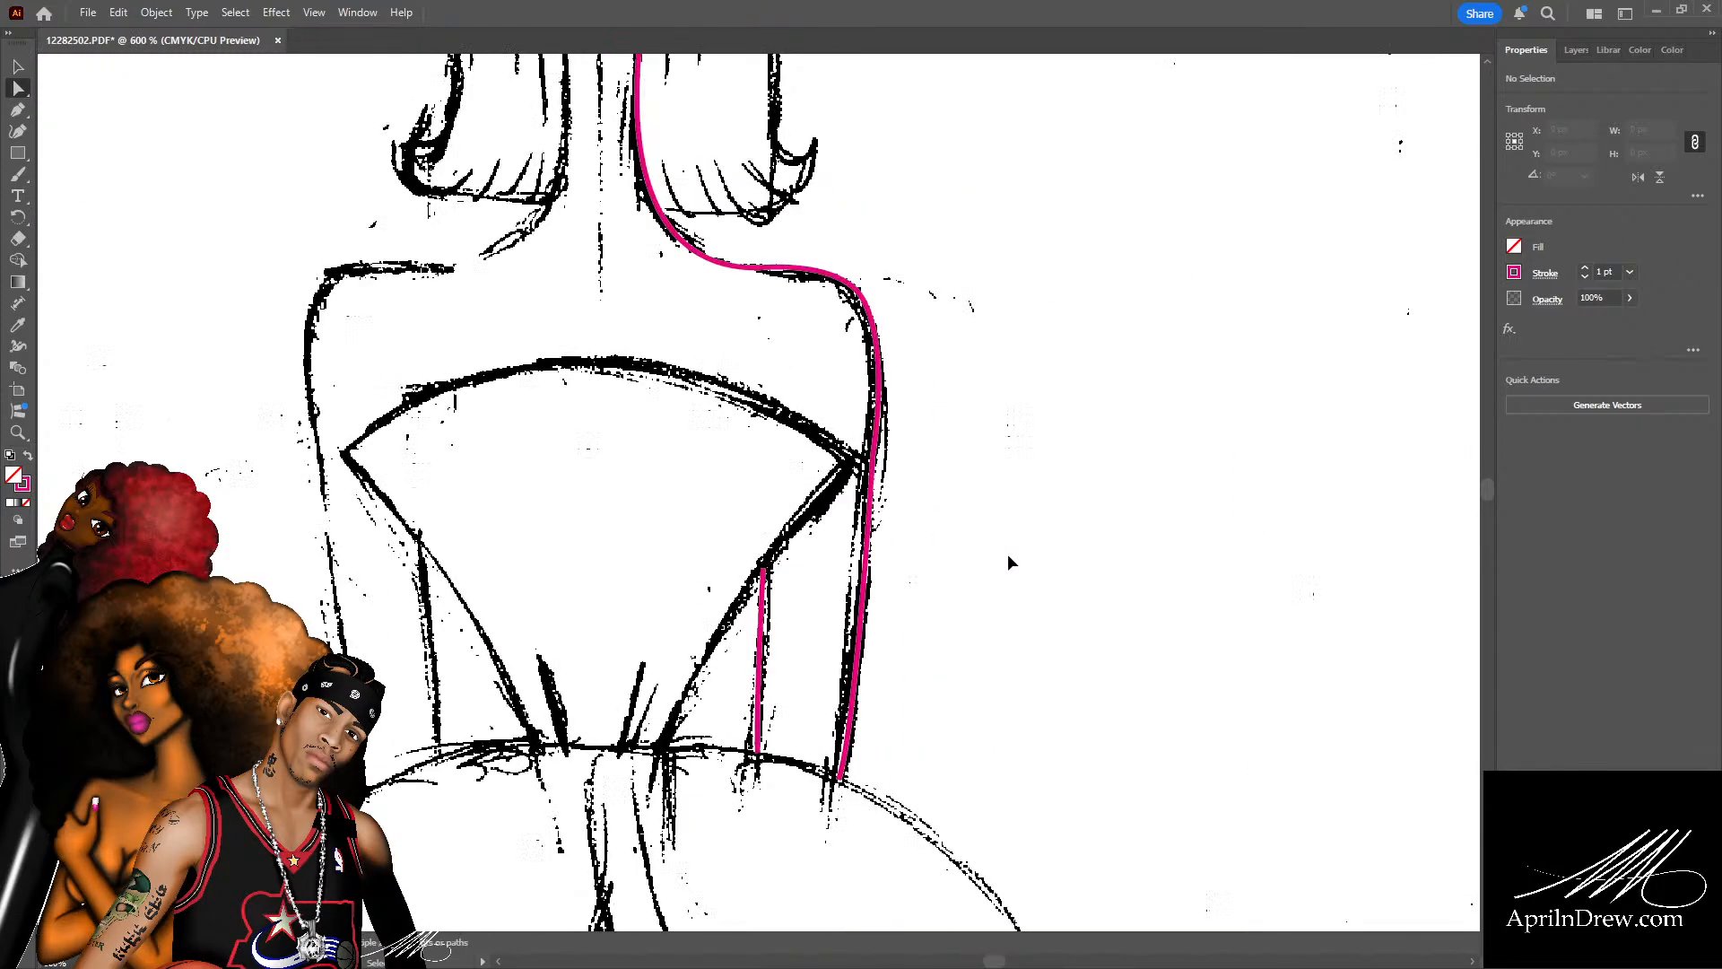
pyautogui.scroll(5, 994, 557)
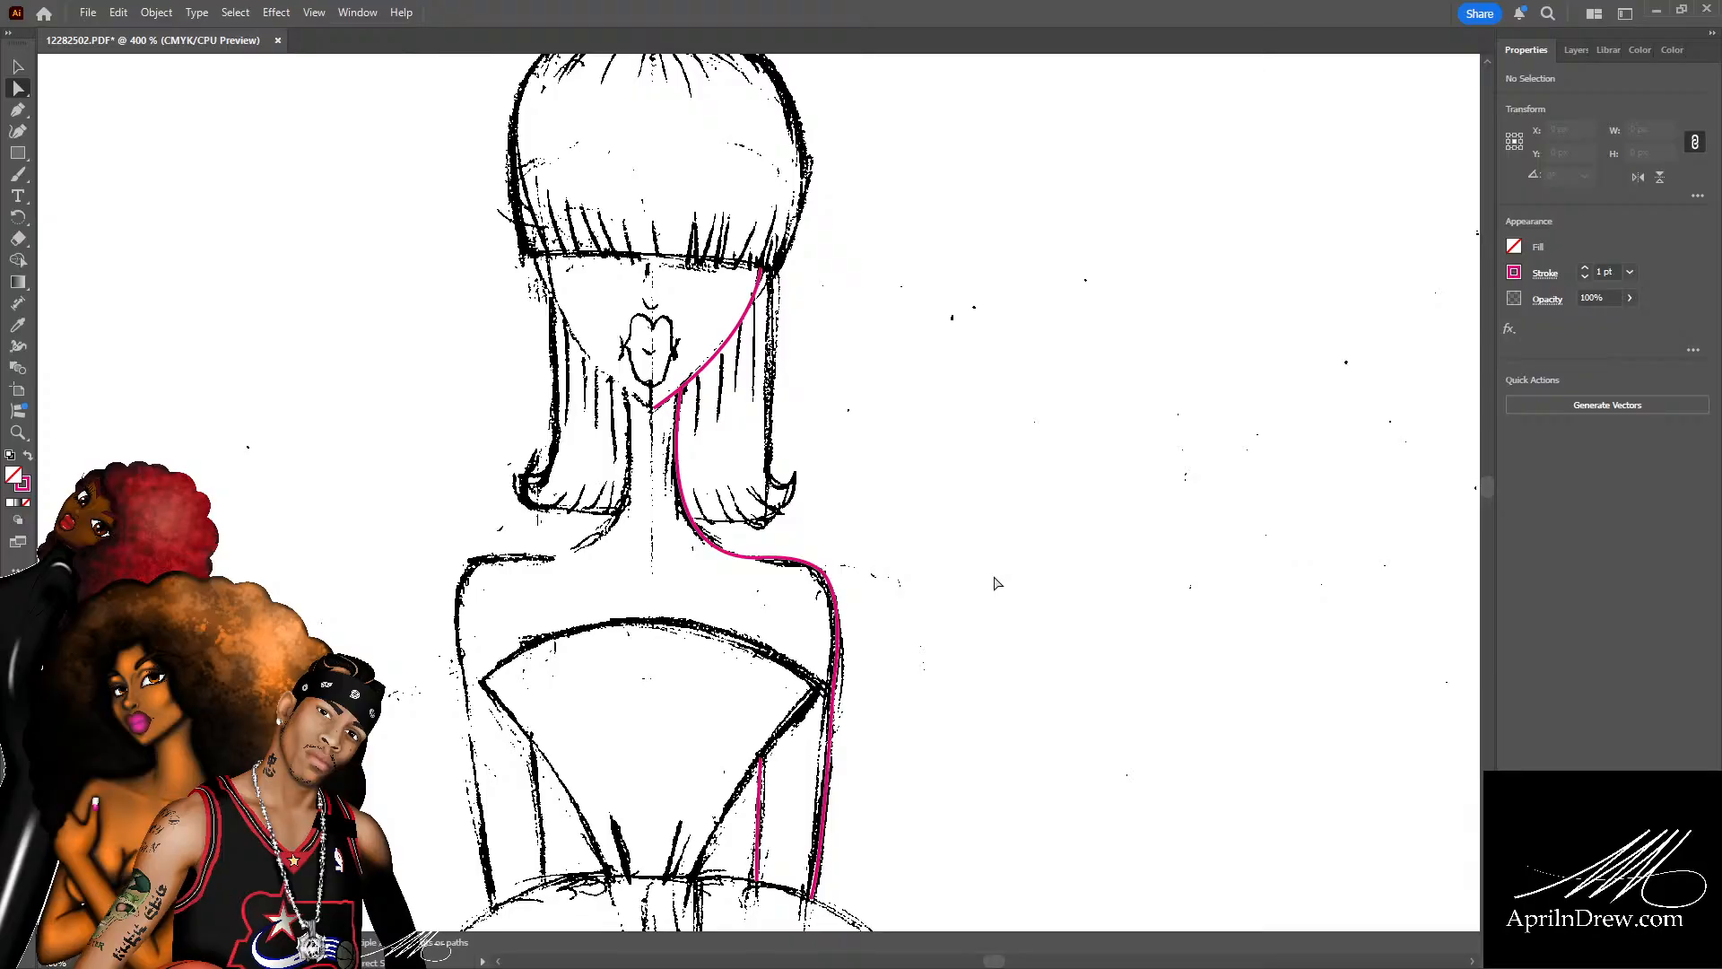
pyautogui.scroll(3, 994, 583)
pyautogui.scroll(-1, 994, 580)
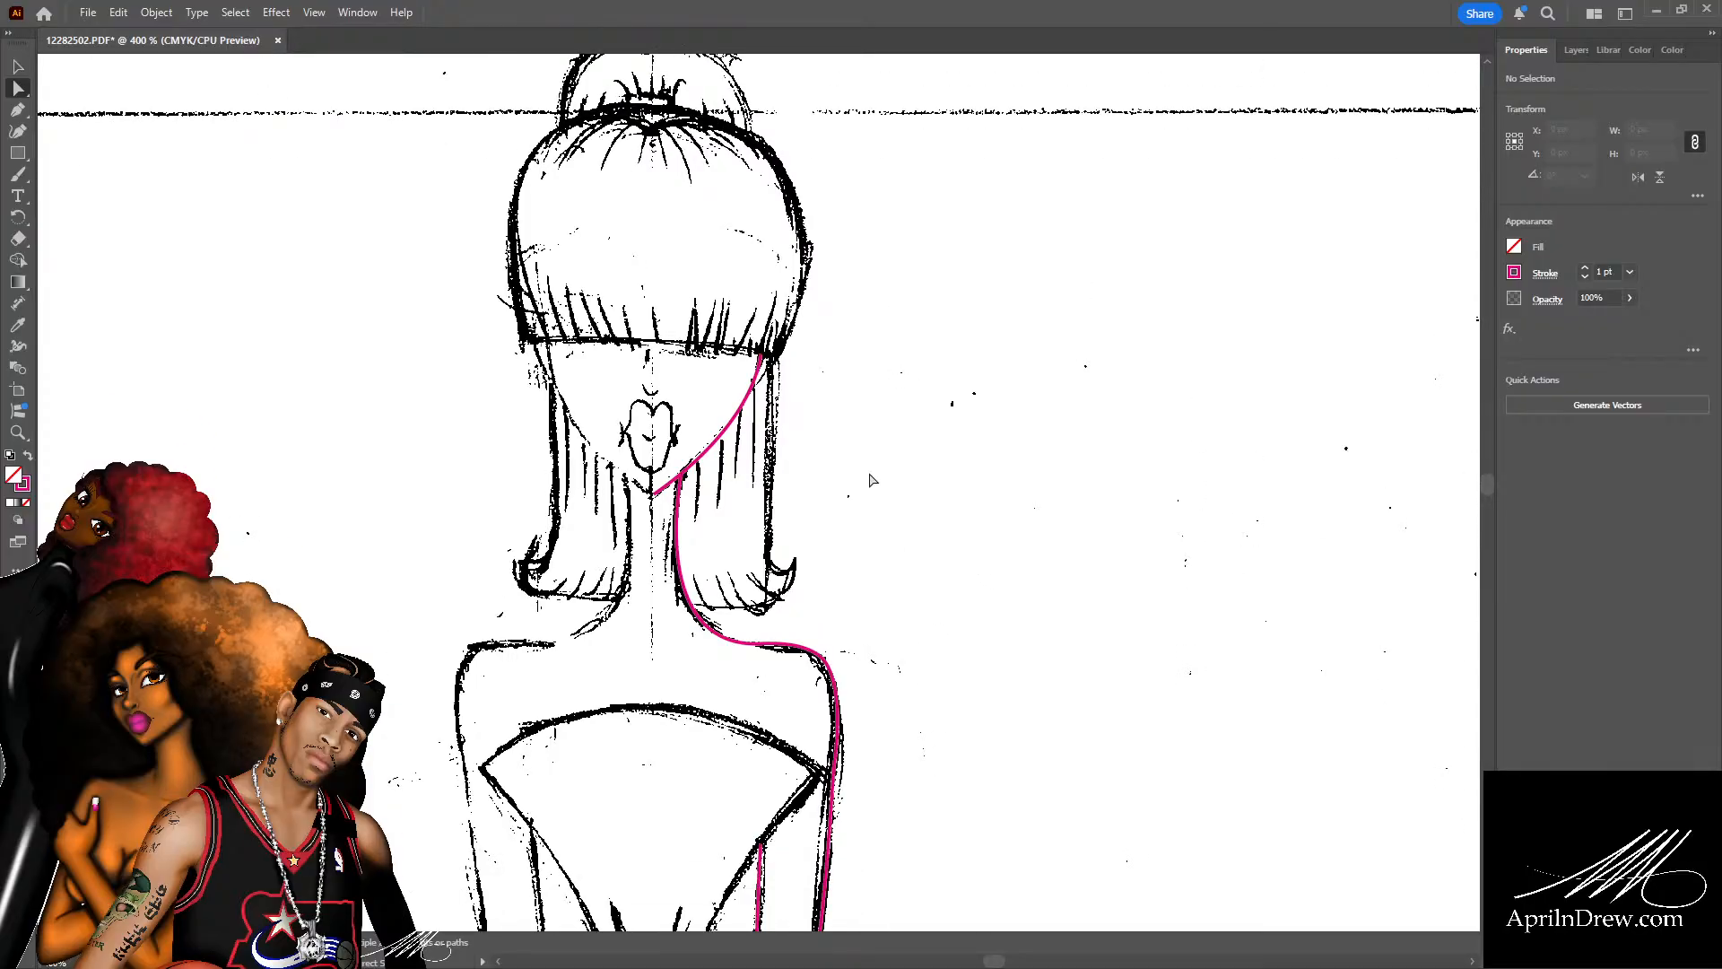
pyautogui.scroll(2, 868, 478)
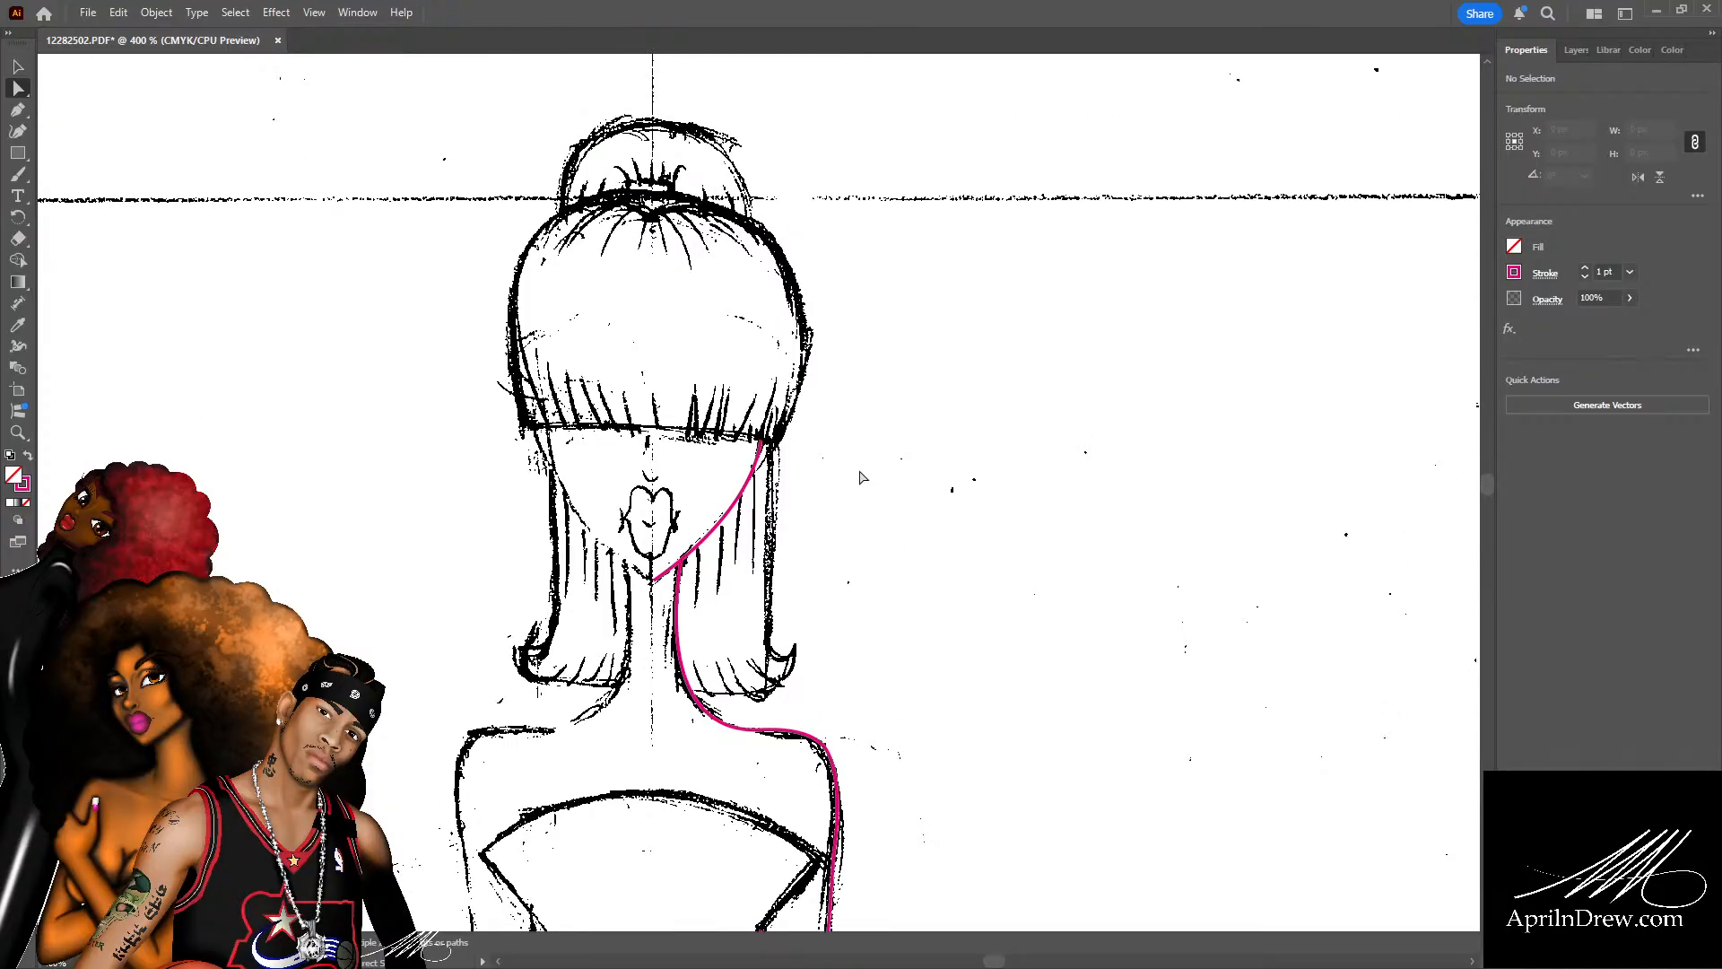
pyautogui.scroll(-10, 857, 475)
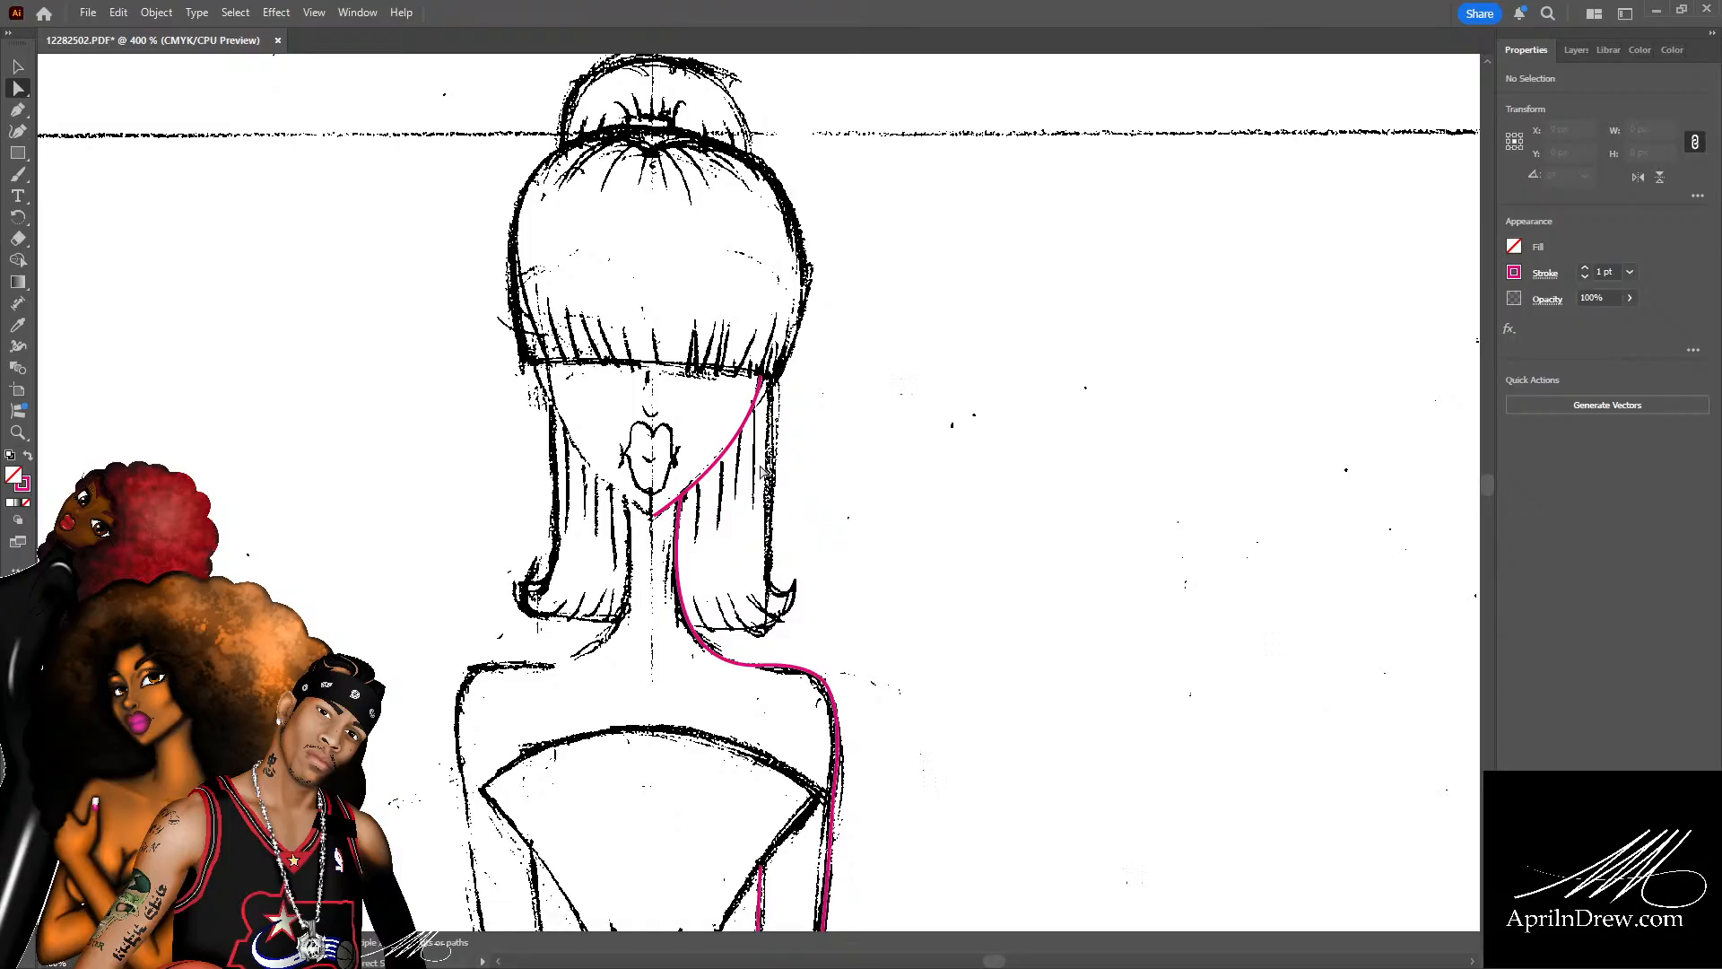
# Review the sketch from the traced upper body down through the layered skirt, legs and shoes at 400% zoom.
pyautogui.scroll(-14, 756, 471)
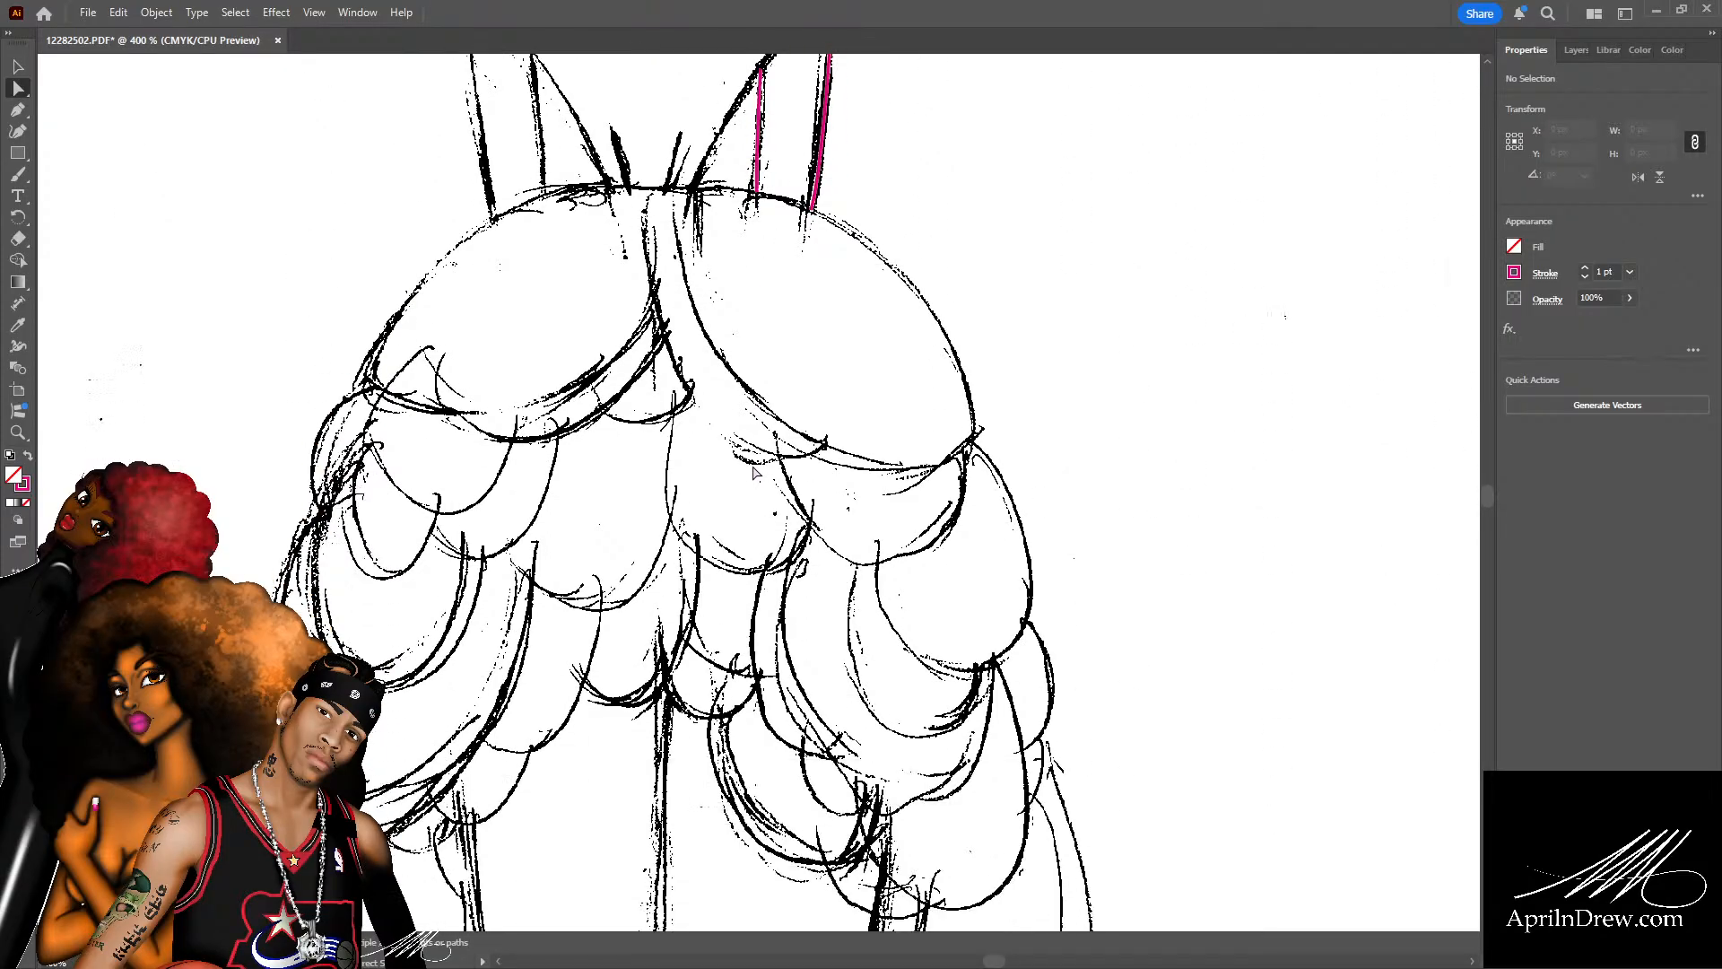
pyautogui.scroll(-18, 765, 471)
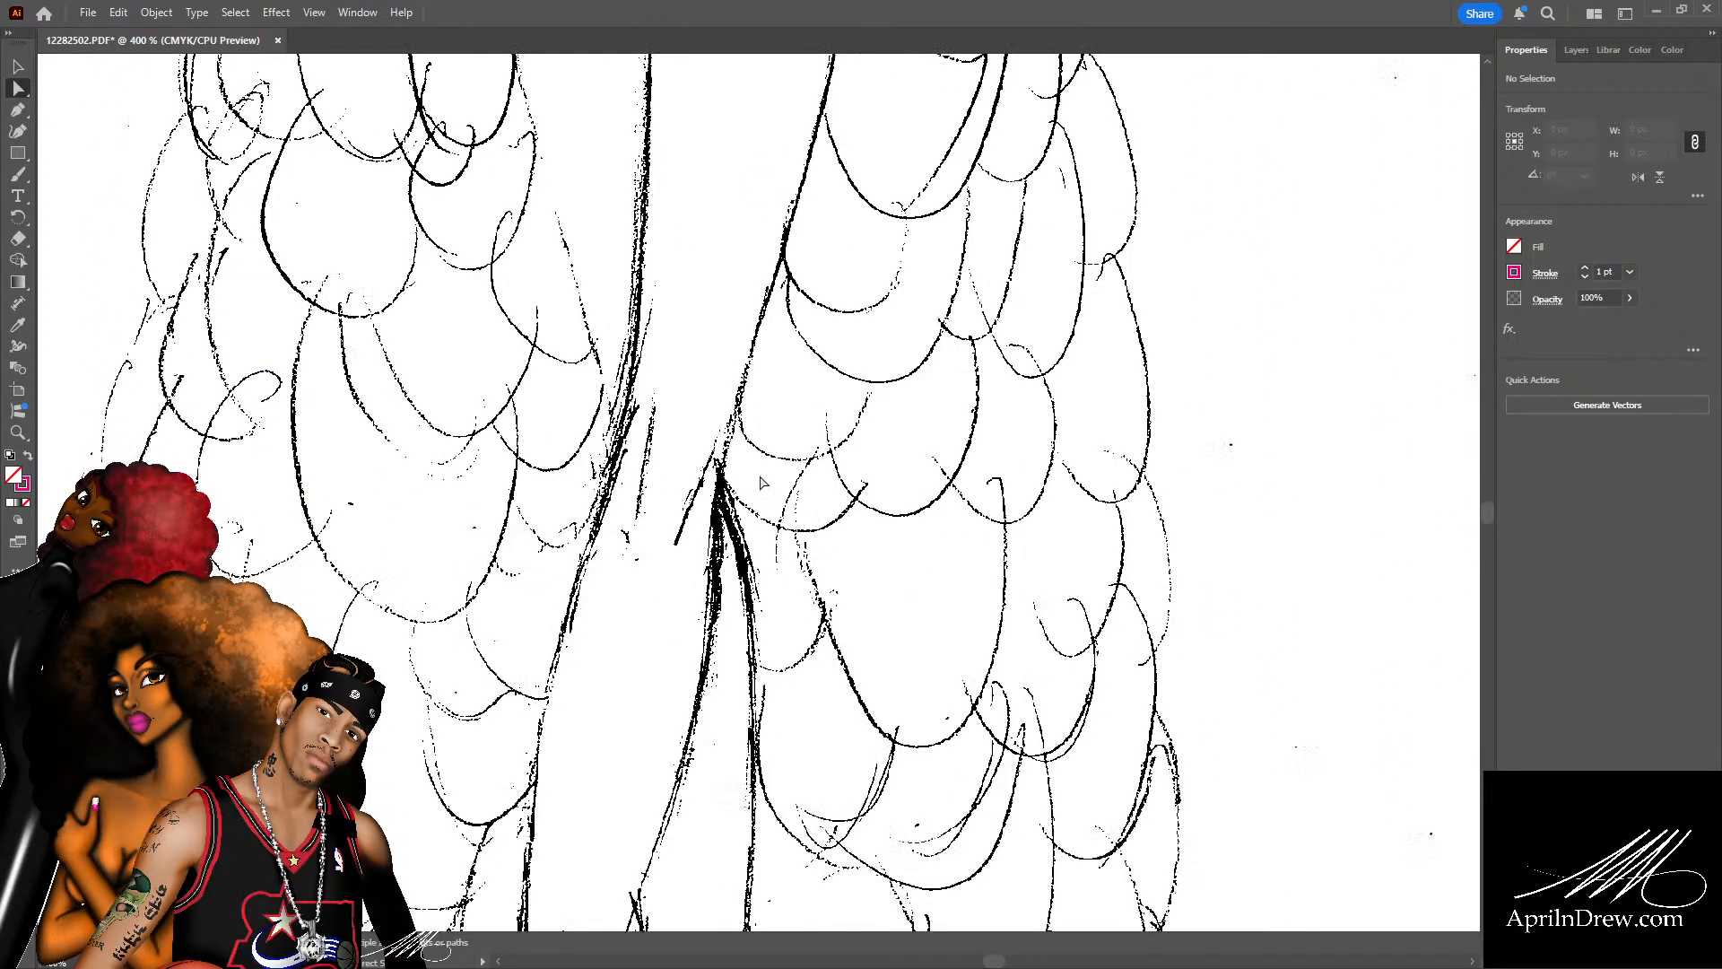
pyautogui.scroll(-2, 753, 486)
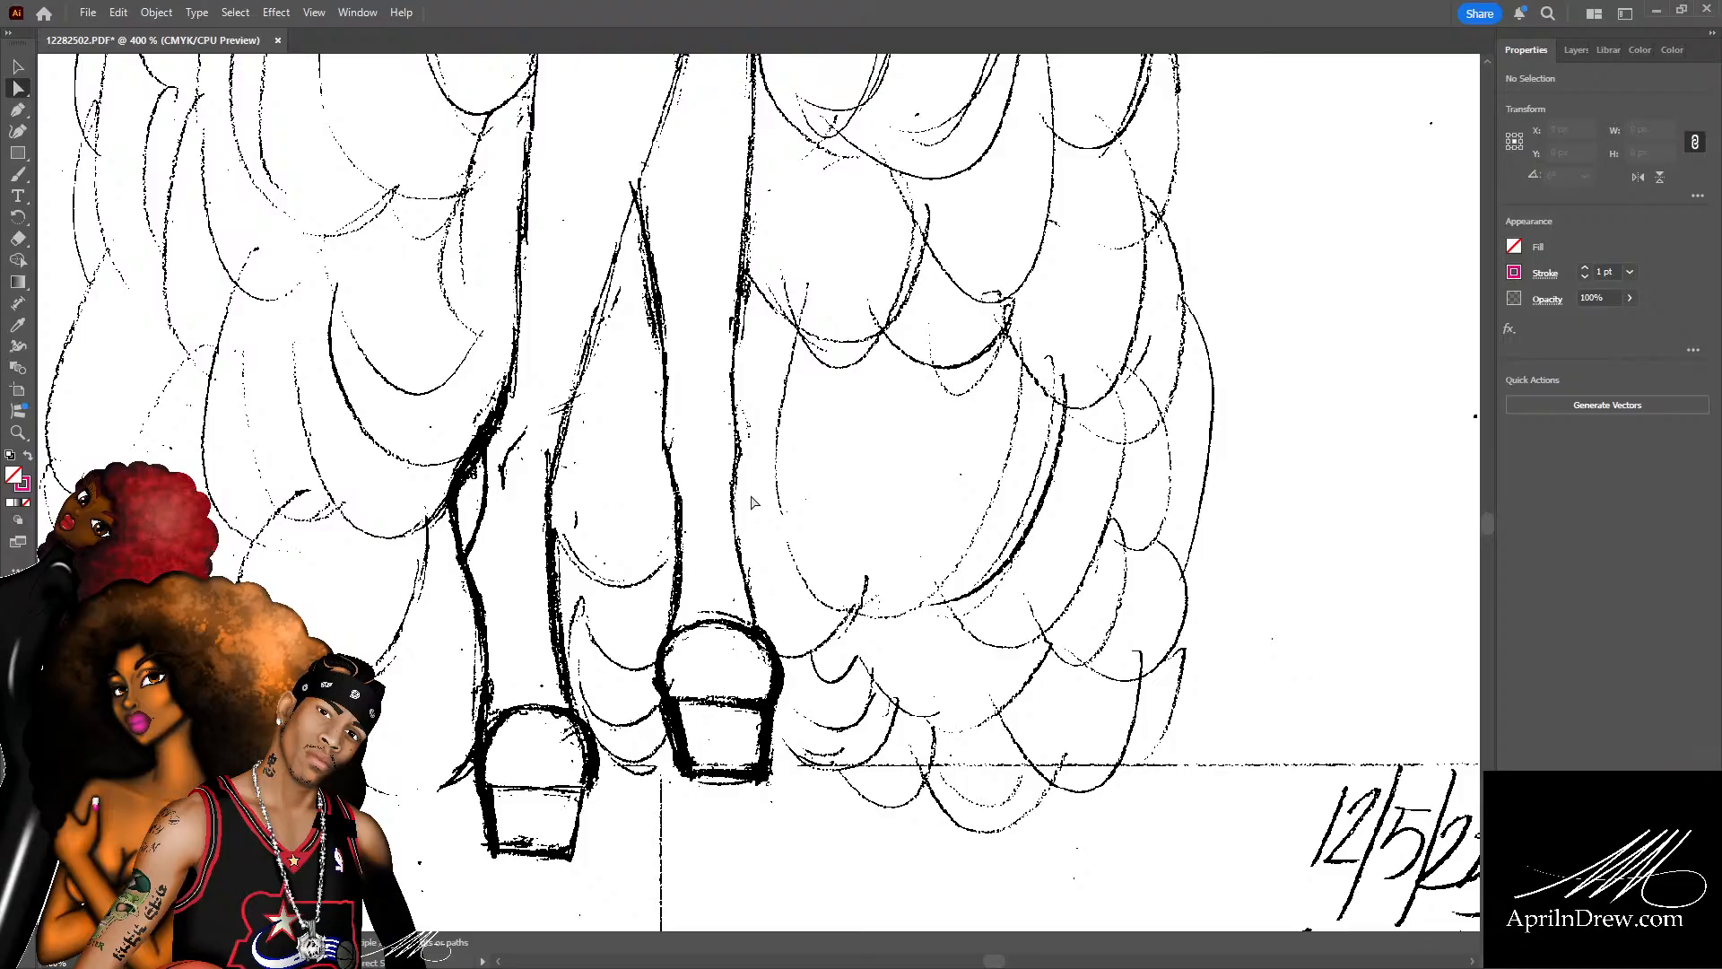
pyautogui.scroll(15, 751, 503)
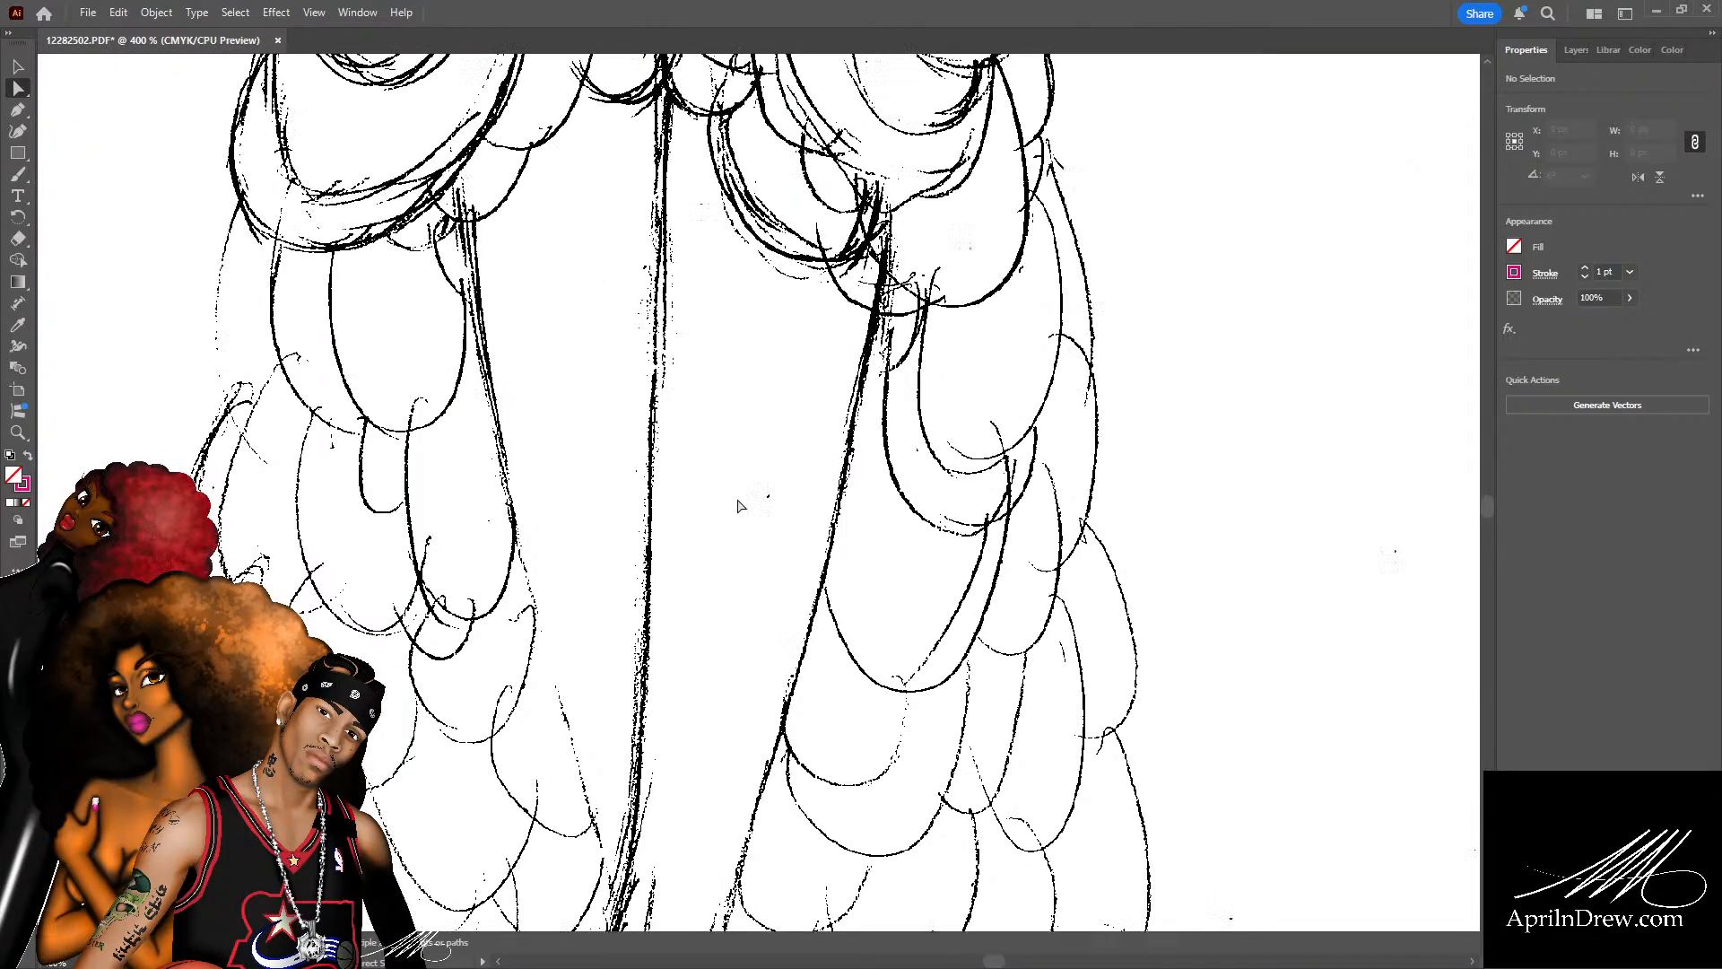
pyautogui.scroll(10, 739, 505)
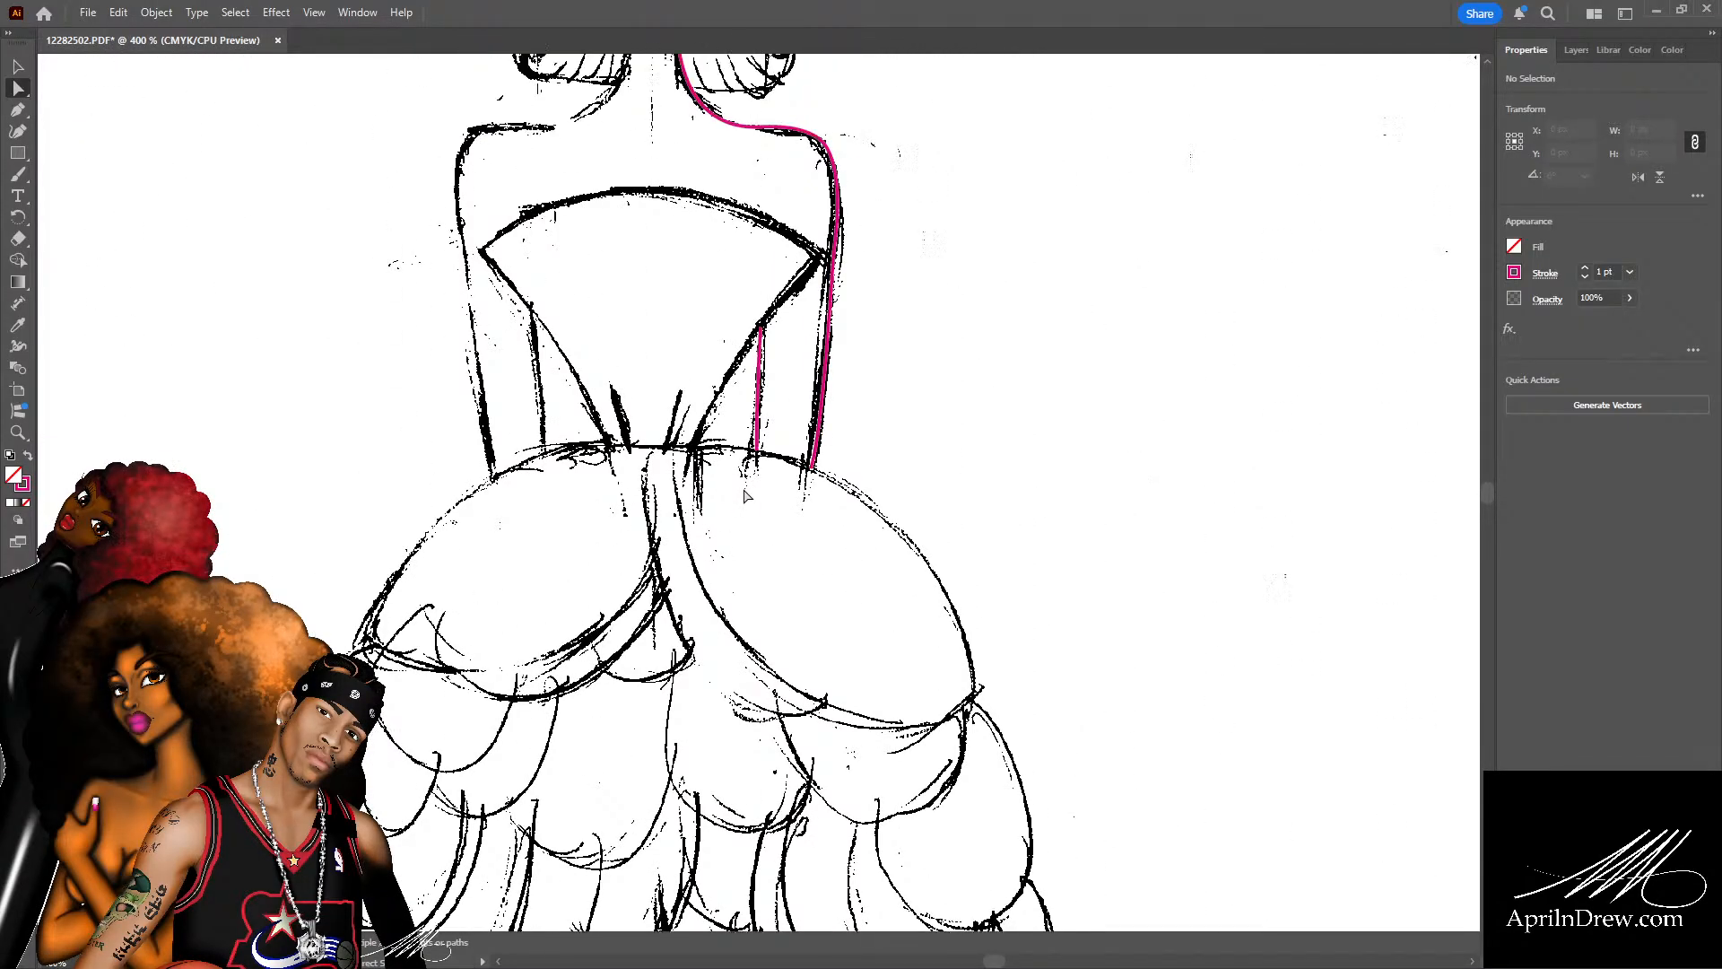
pyautogui.scroll(-15, 744, 496)
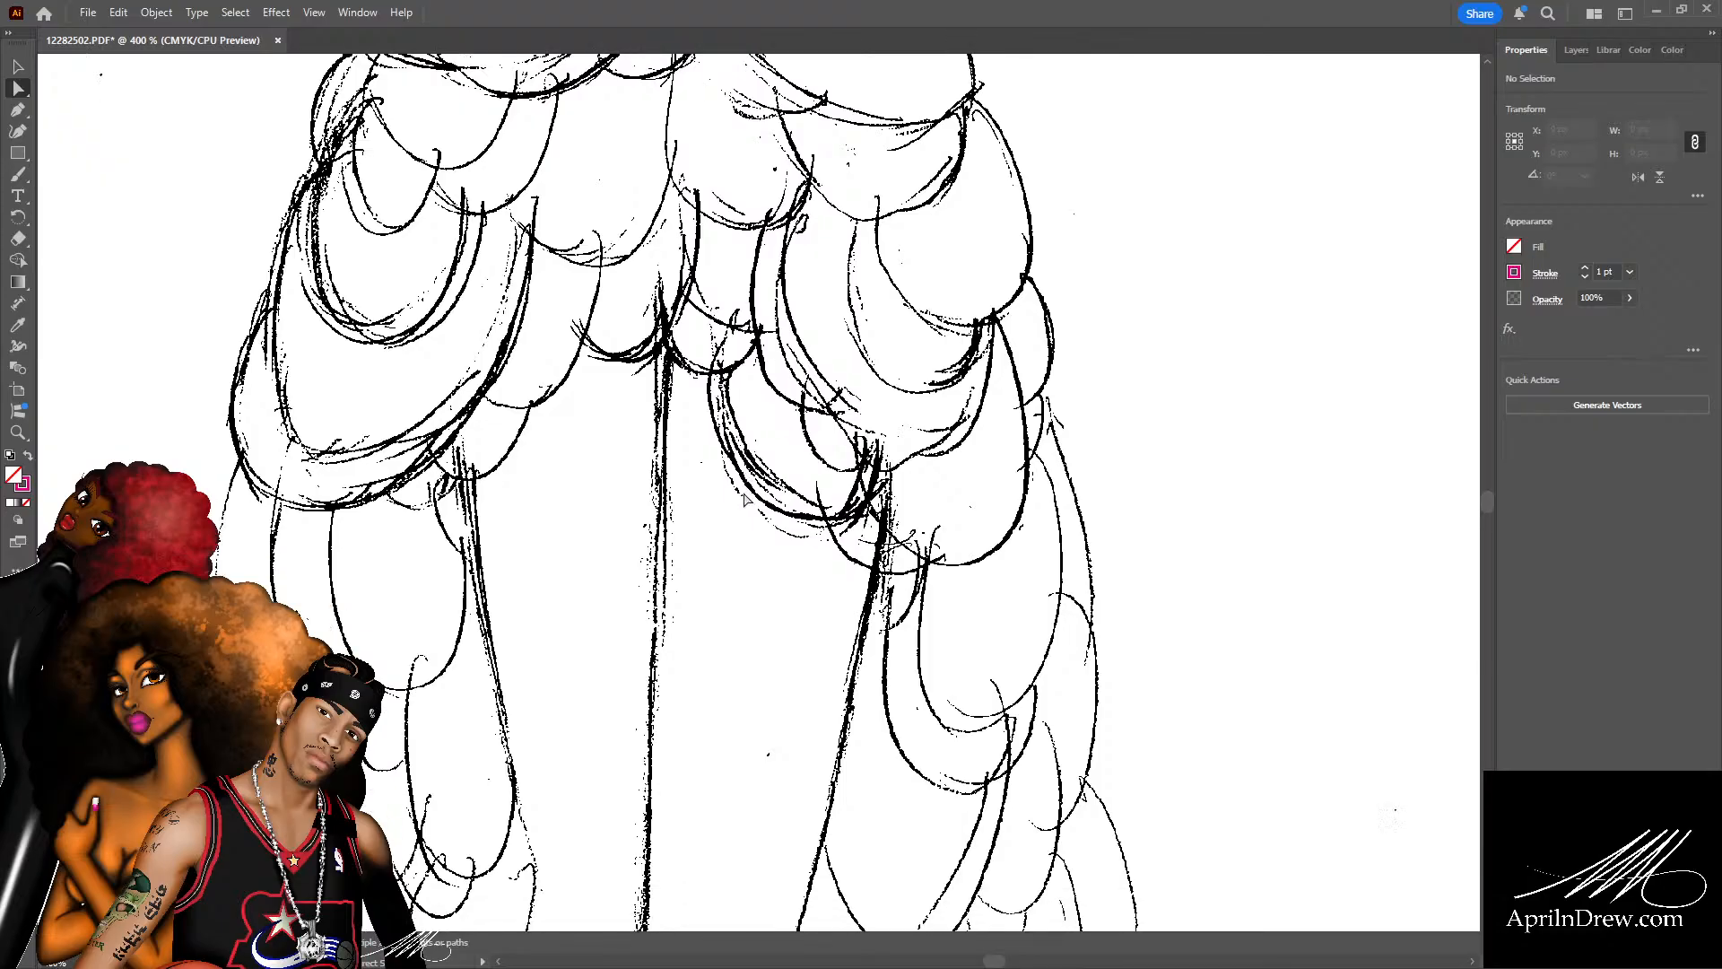
pyautogui.scroll(-12, 744, 499)
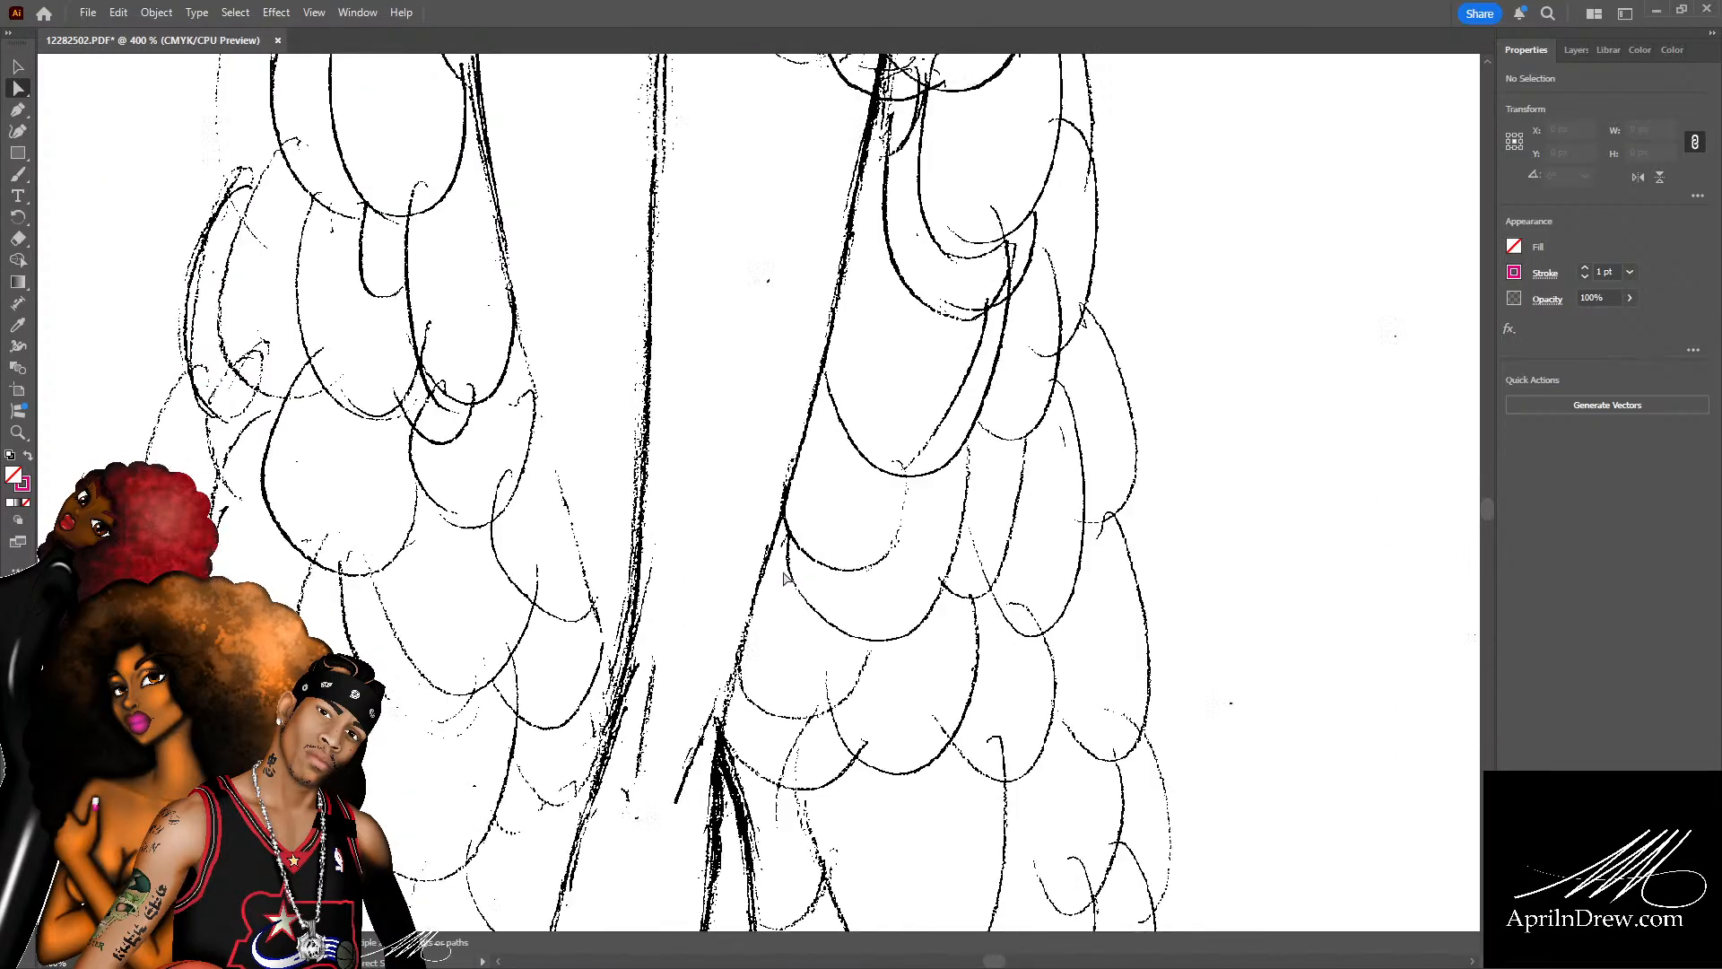
pyautogui.scroll(15, 782, 576)
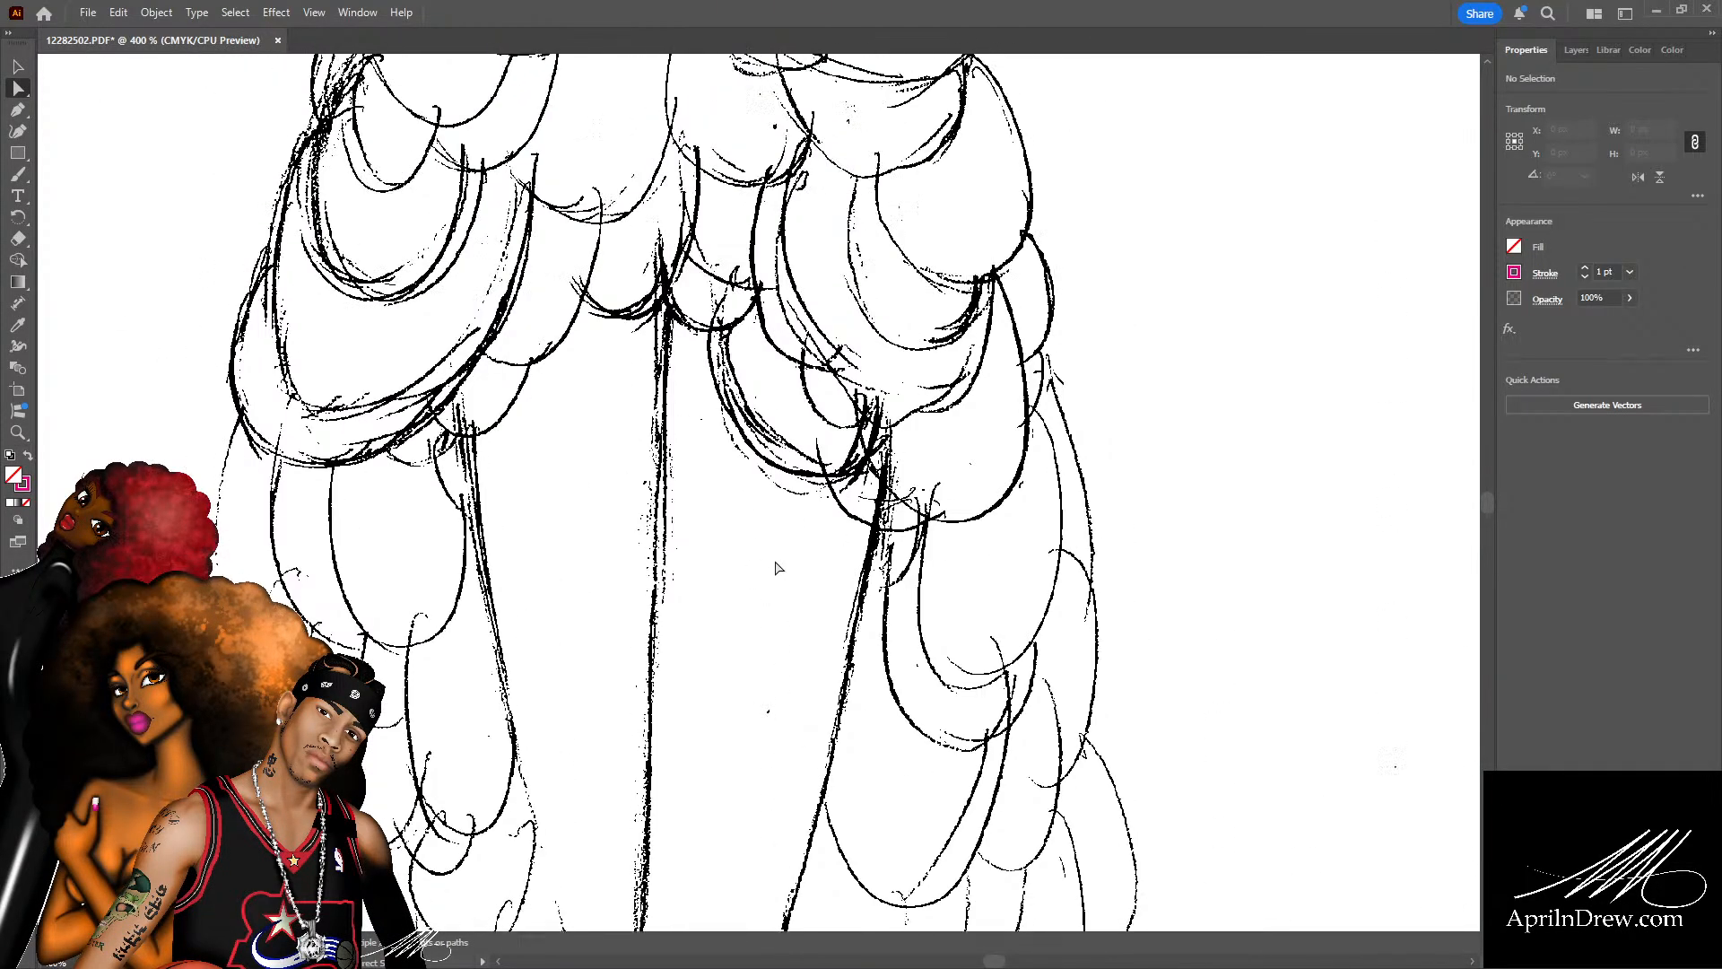
pyautogui.scroll(10, 777, 561)
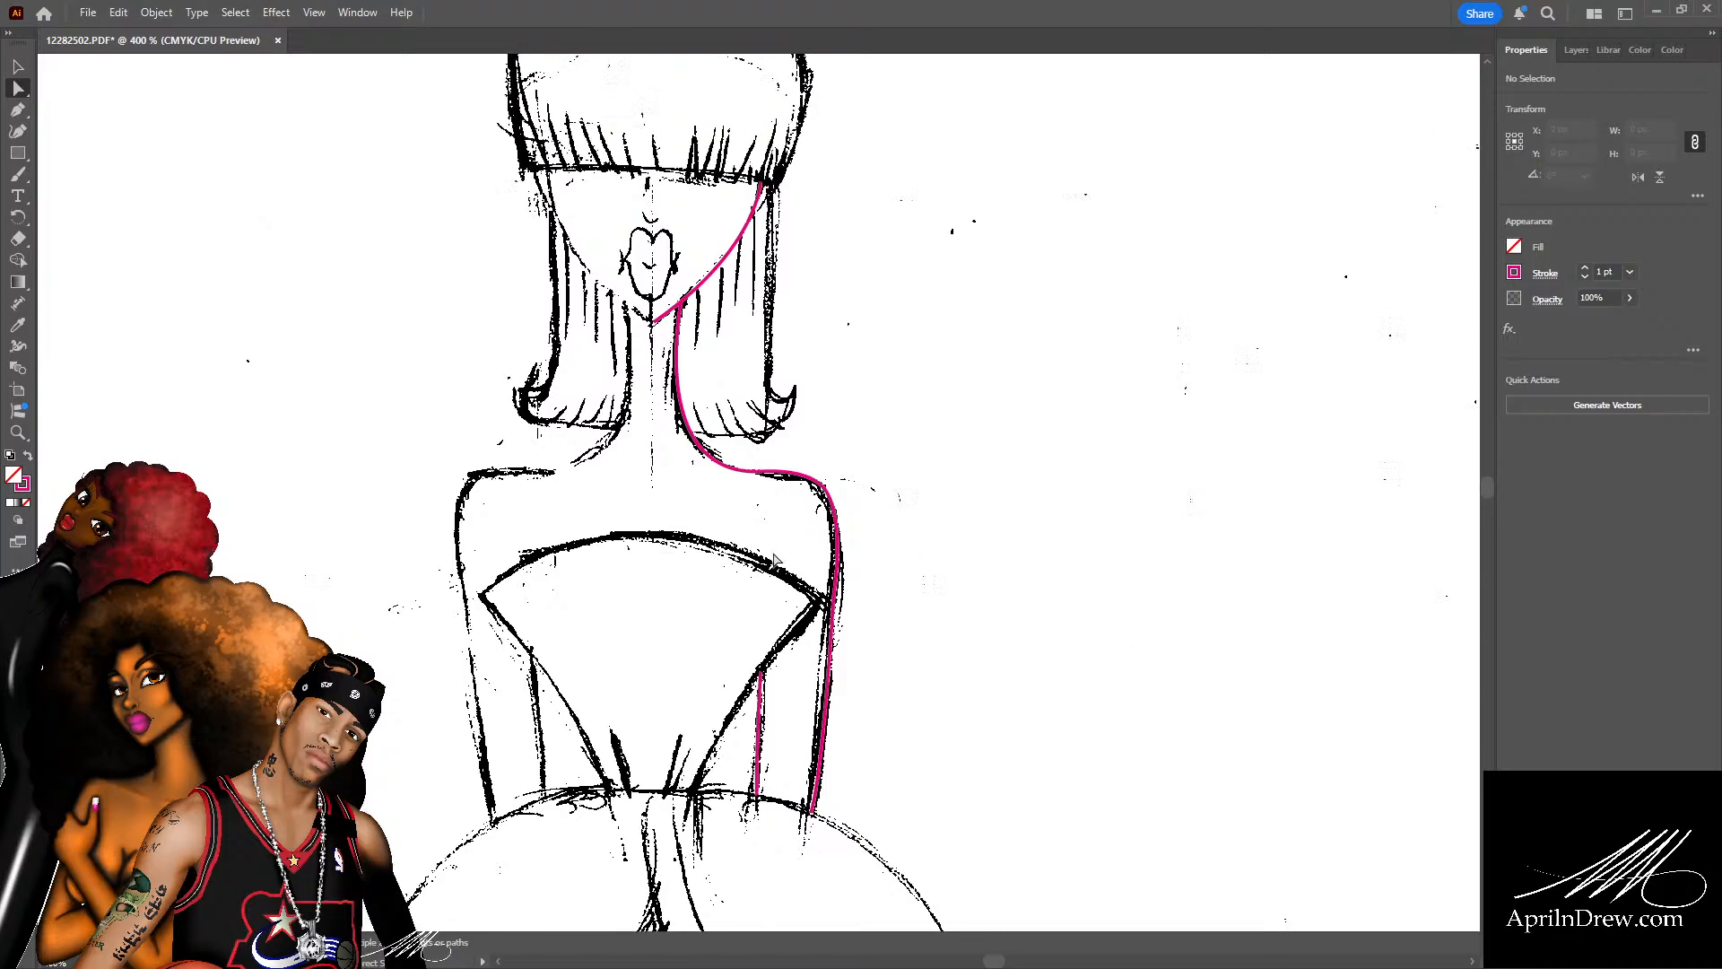
pyautogui.scroll(1, 777, 562)
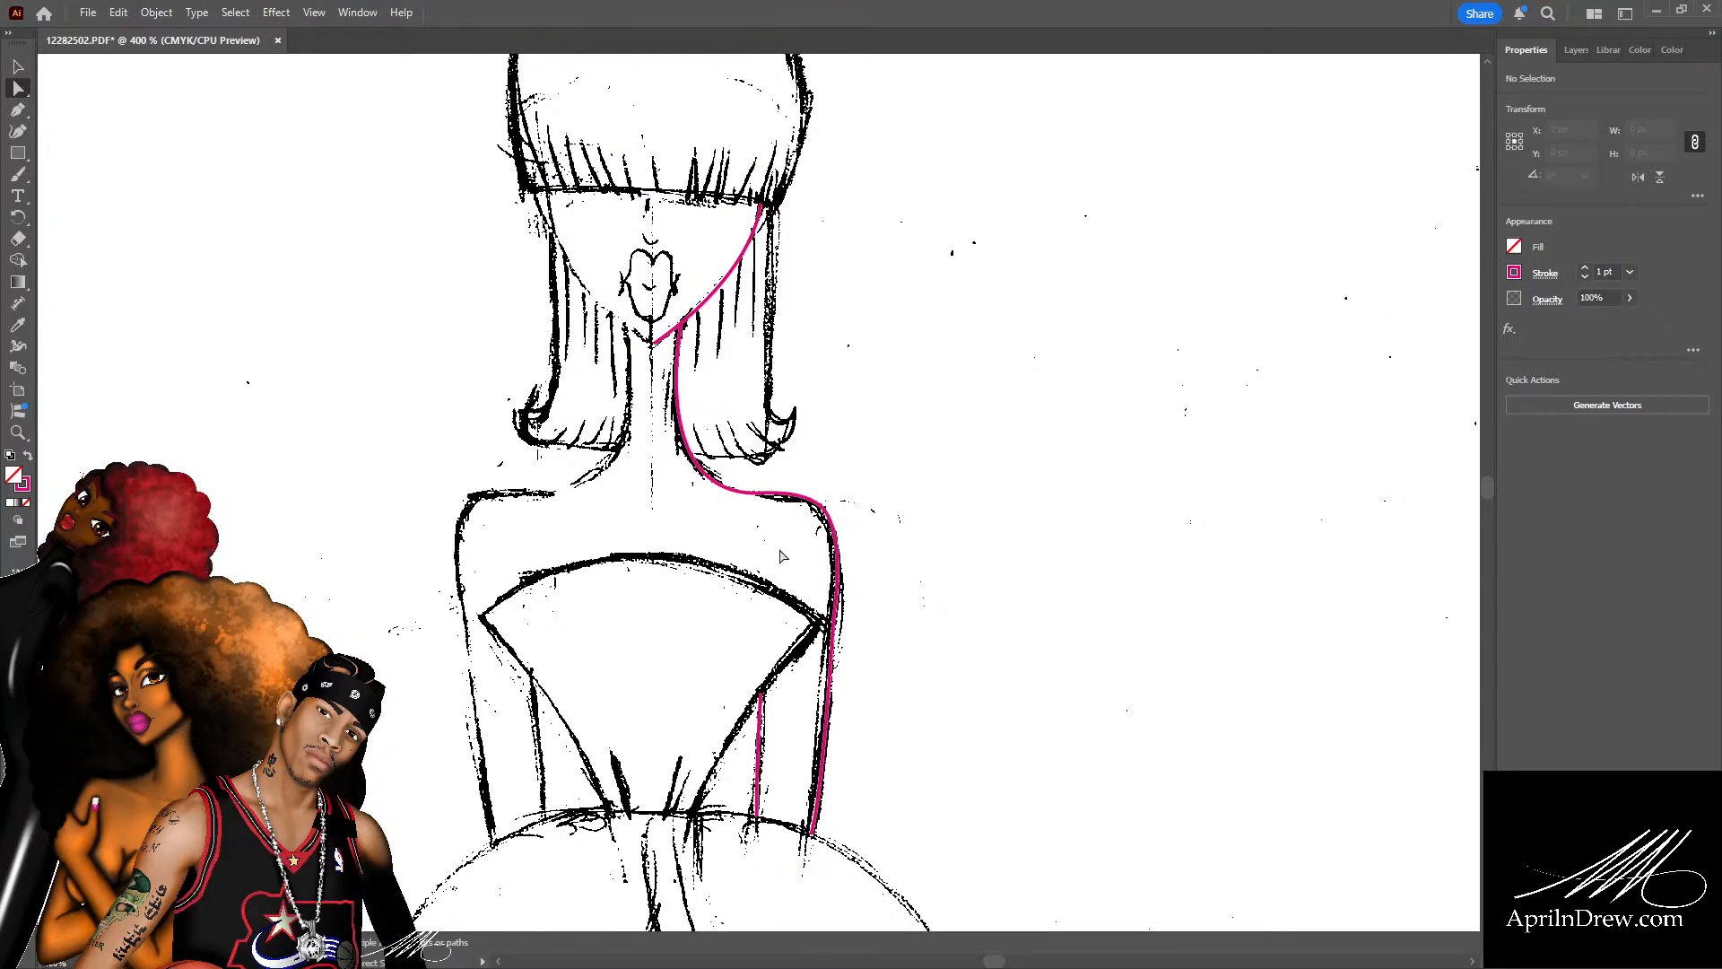
# Draw a short curved path with the Pen tool from the bangs' outer corner down to the traced face curve.
pyautogui.scroll(8, 782, 557)
pyautogui.scroll(1, 804, 518)
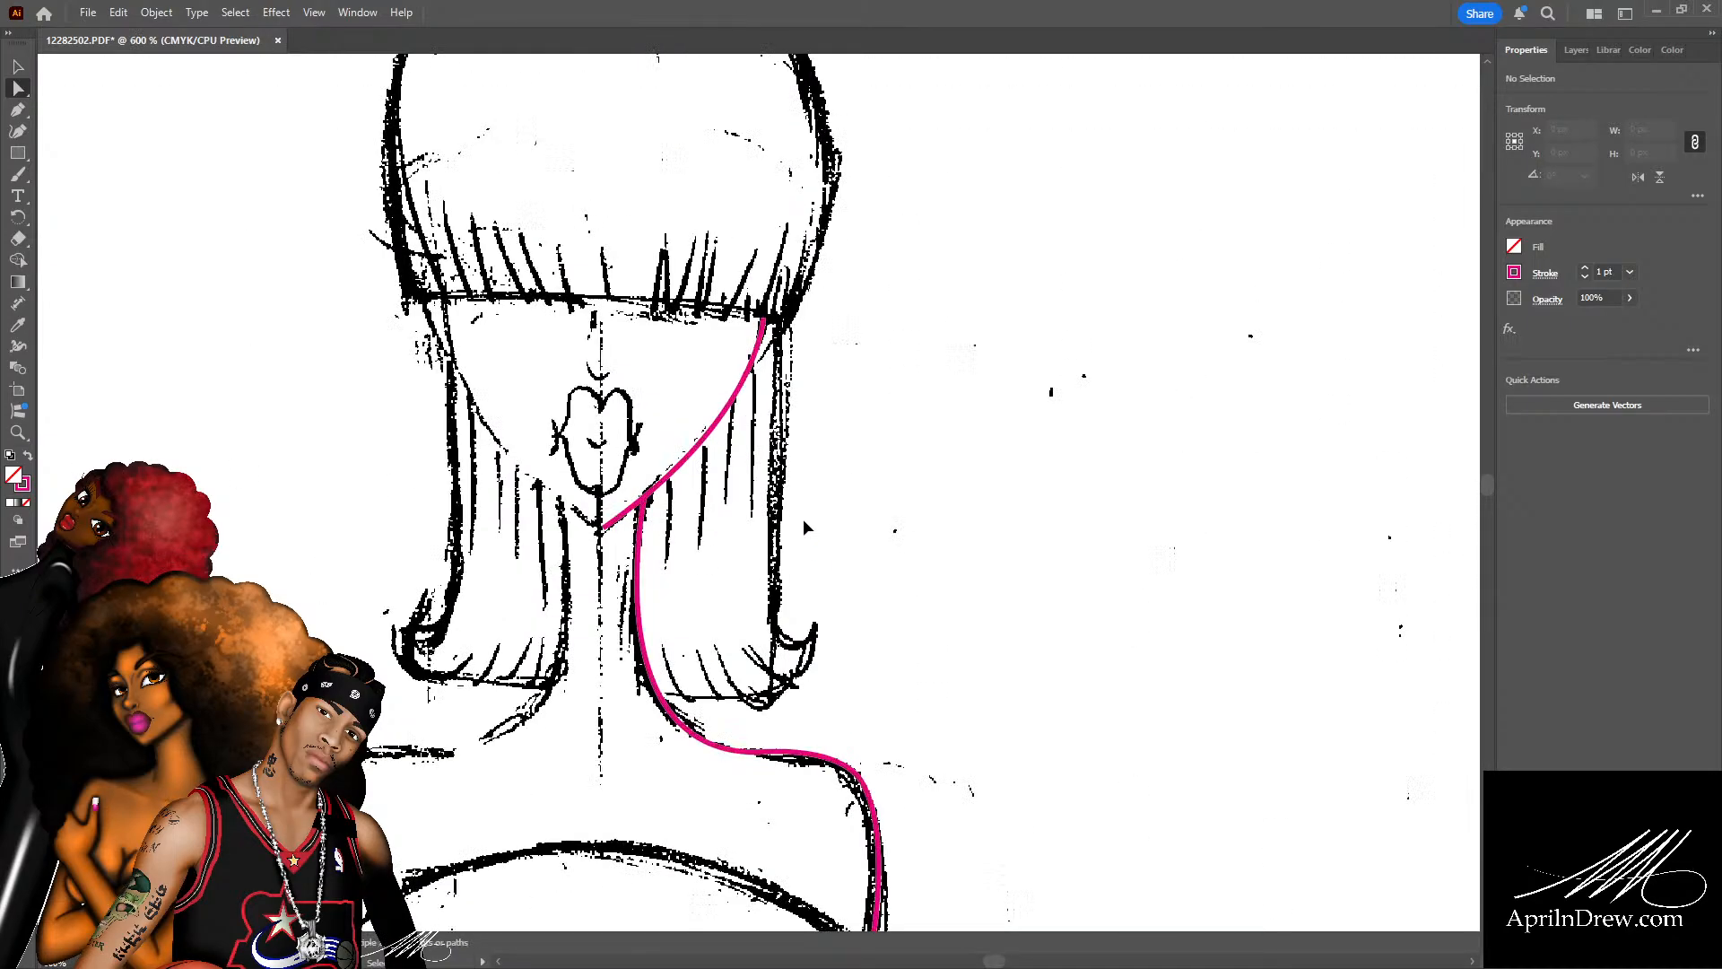
pyautogui.hotkey('ctrl', '=')
pyautogui.hotkey('ctrl', '=')
pyautogui.hotkey('ctrl', '=')
pyautogui.scroll(7, 596, 441)
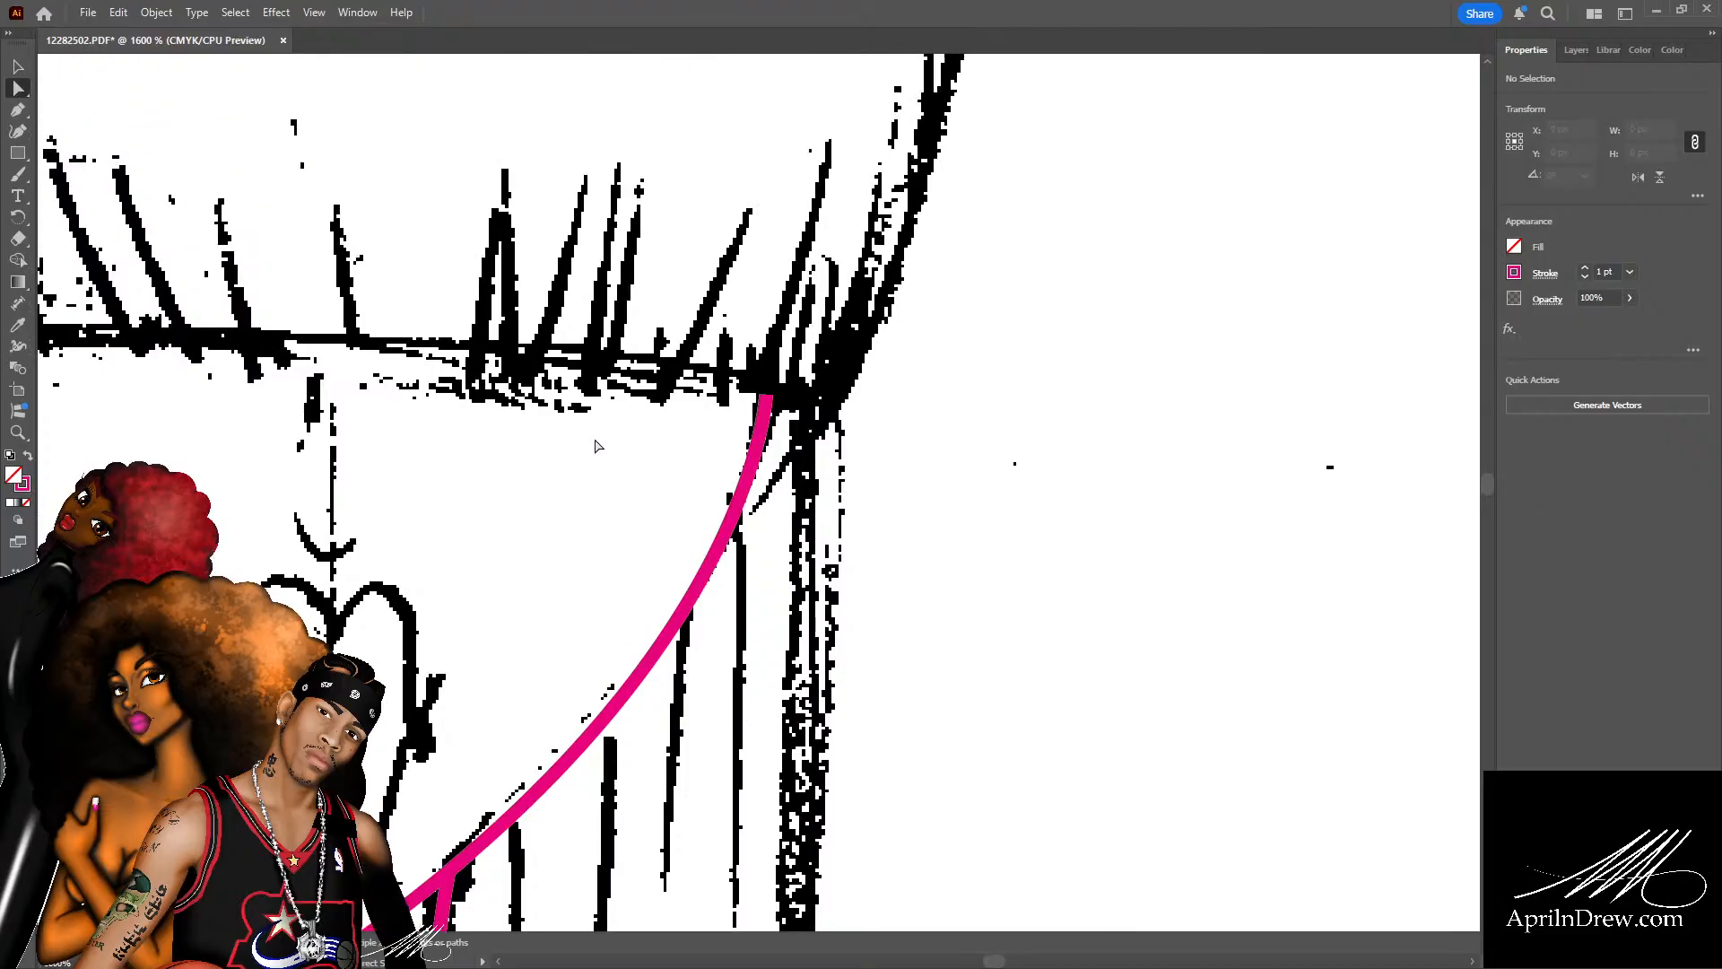
pyautogui.scroll(3, 598, 446)
pyautogui.press('p')
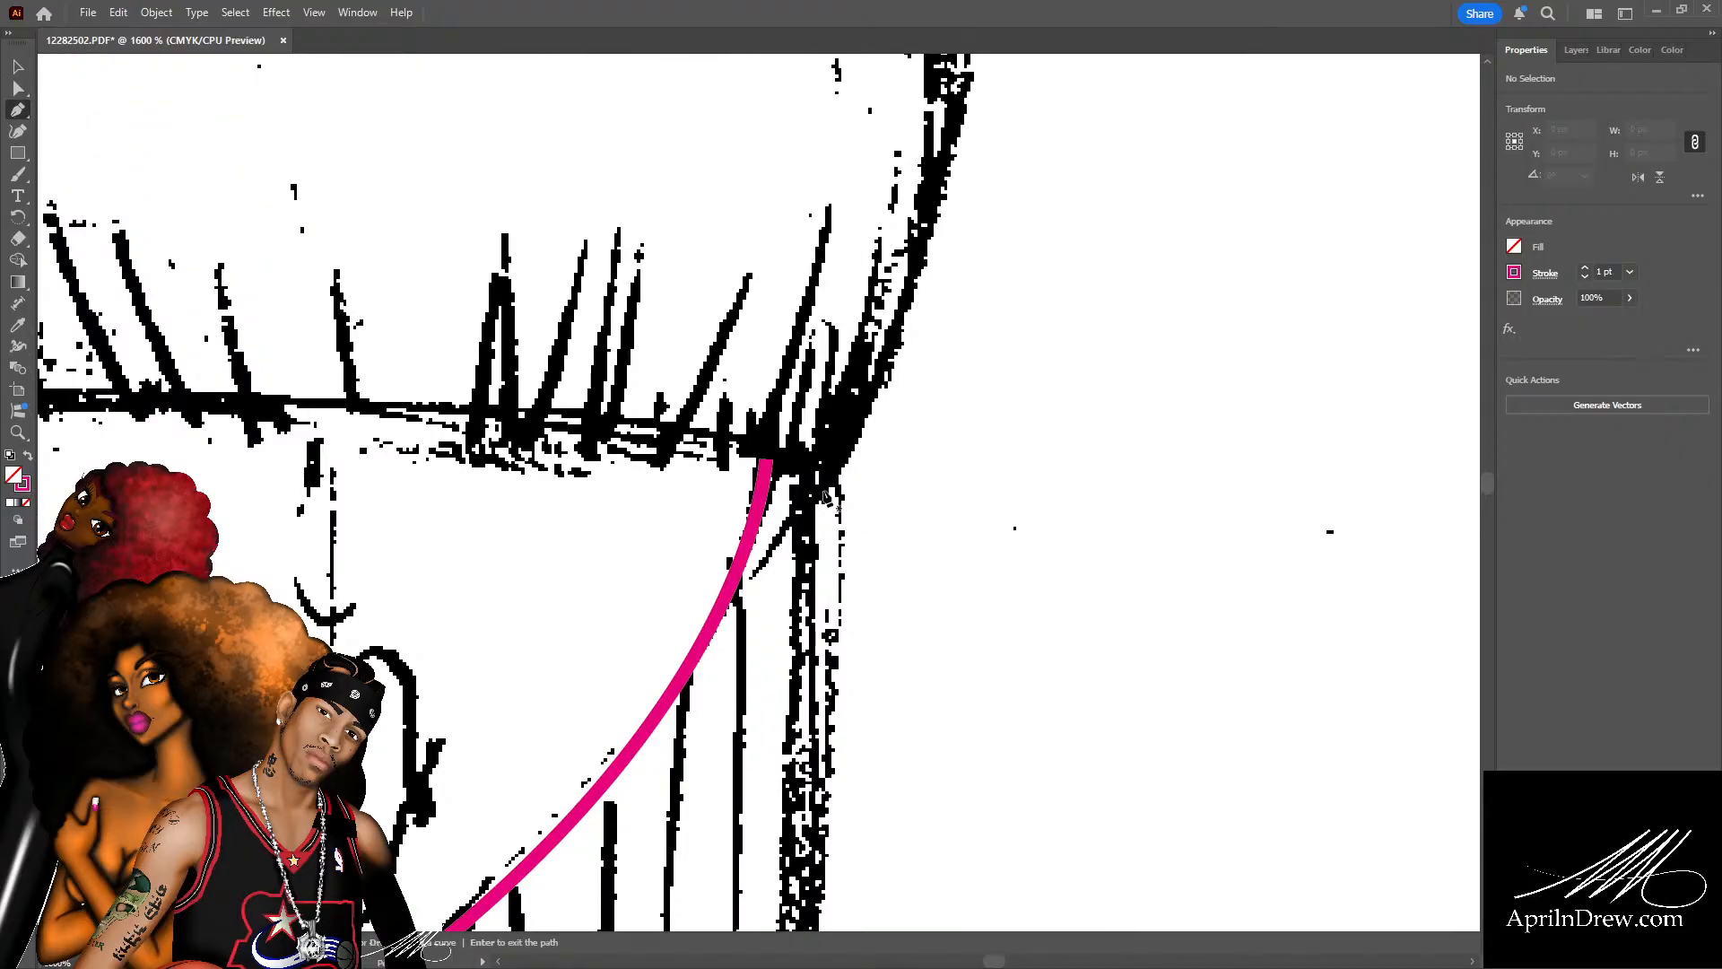
pyautogui.click(807, 482)
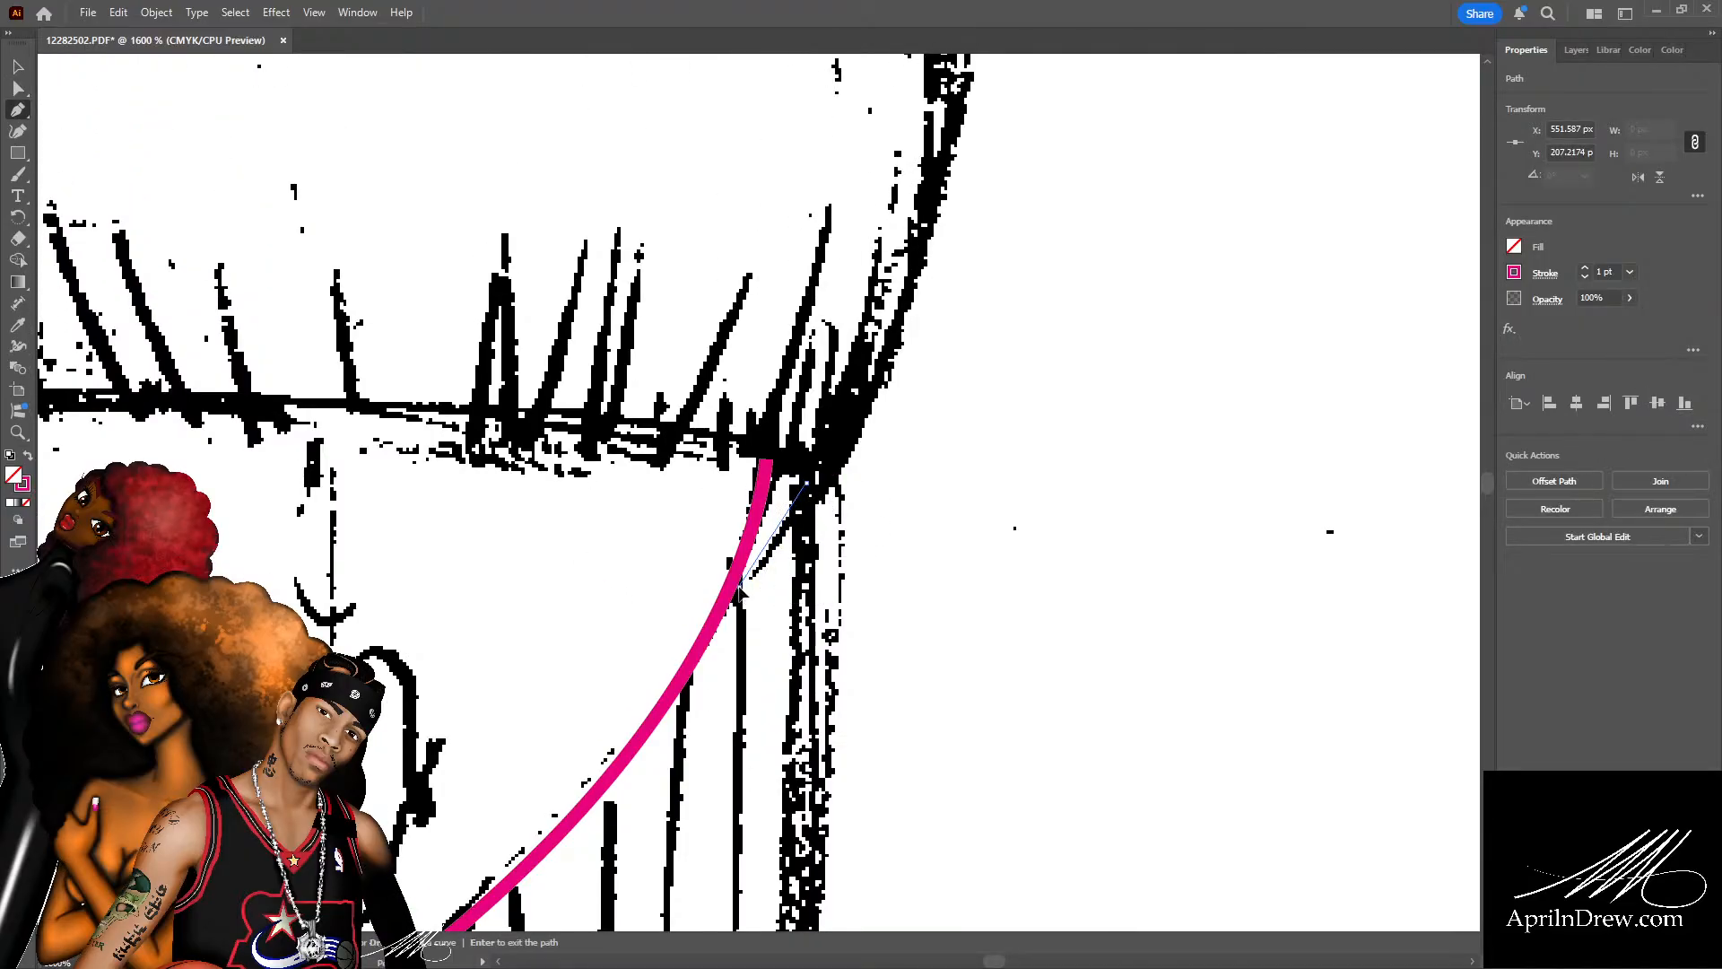
pyautogui.moveTo(791, 563); pyautogui.dragTo(692, 613)
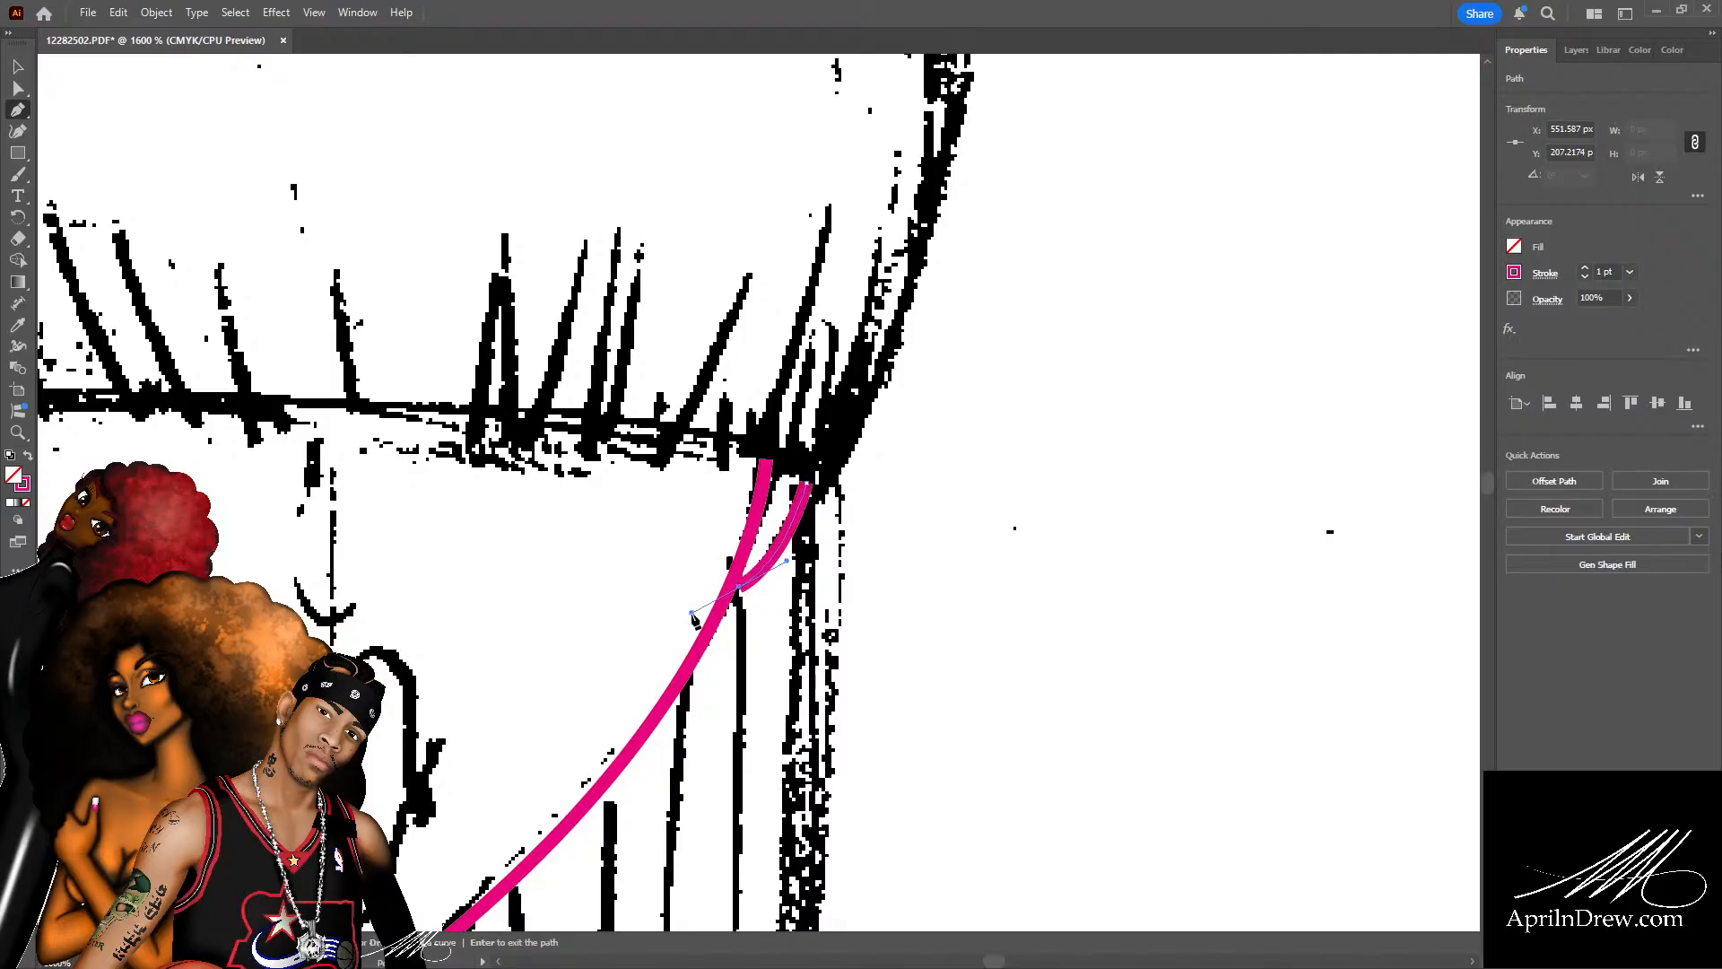
# Raise the short curve's top anchor to the bangs line and shift its lower anchor onto the traced face curve.
pyautogui.press('a')
pyautogui.moveTo(807, 485); pyautogui.dragTo(813, 464)
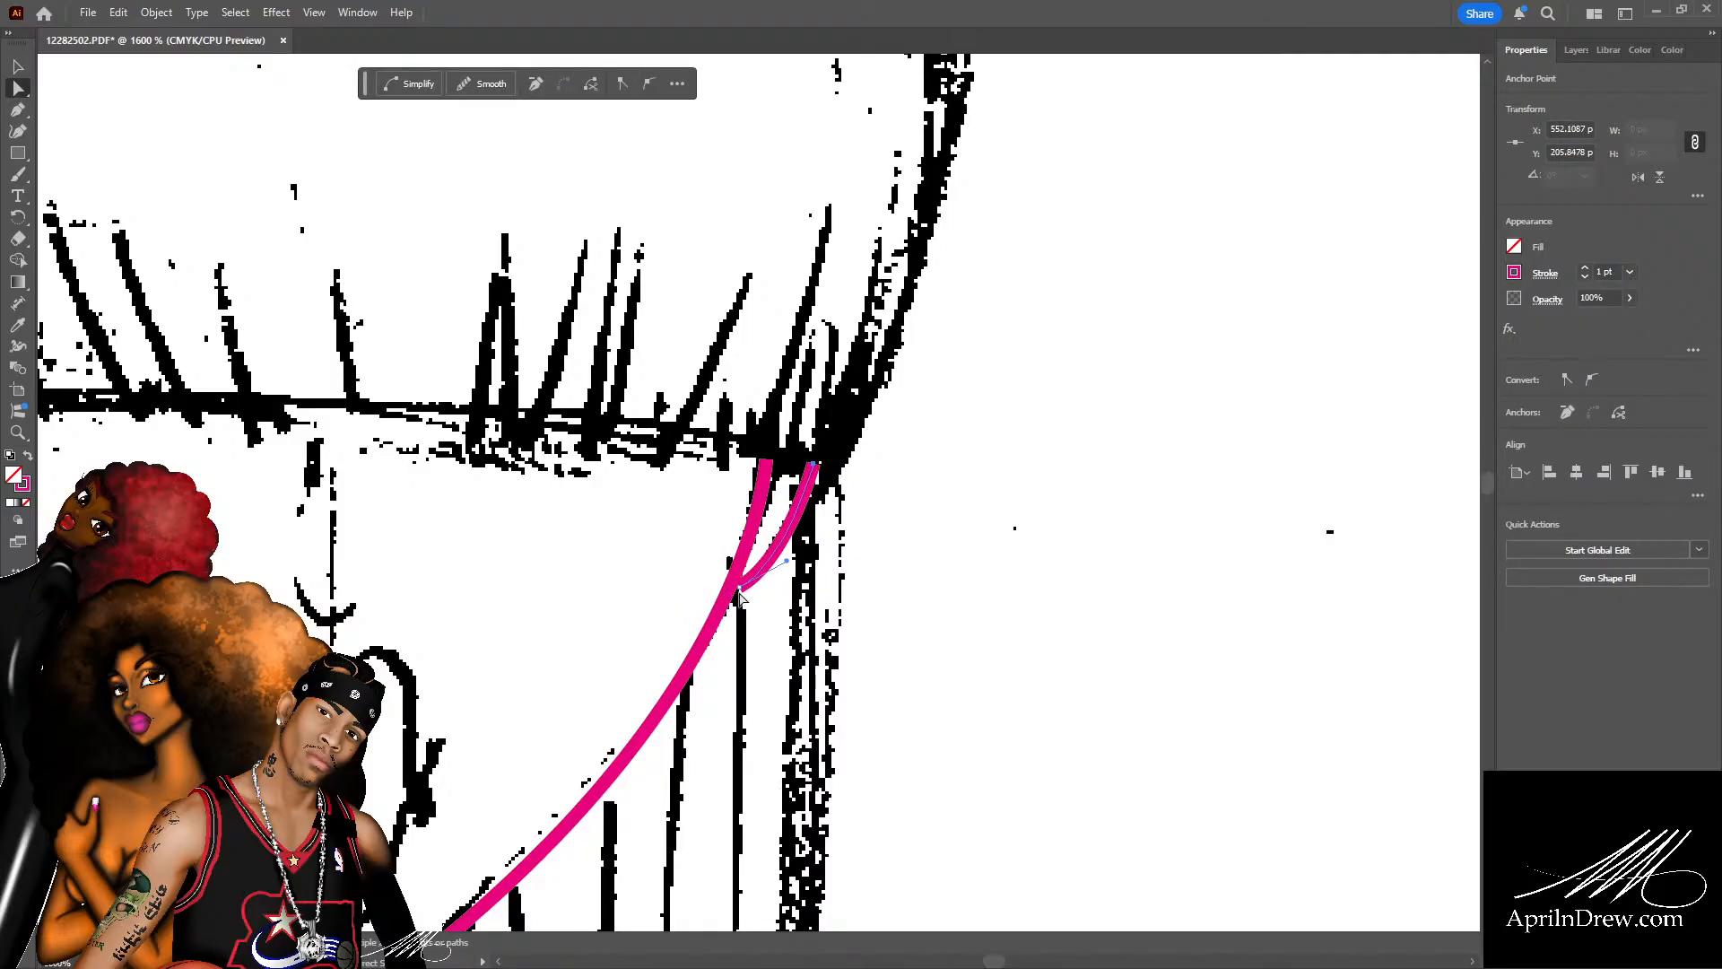
pyautogui.click(736, 592)
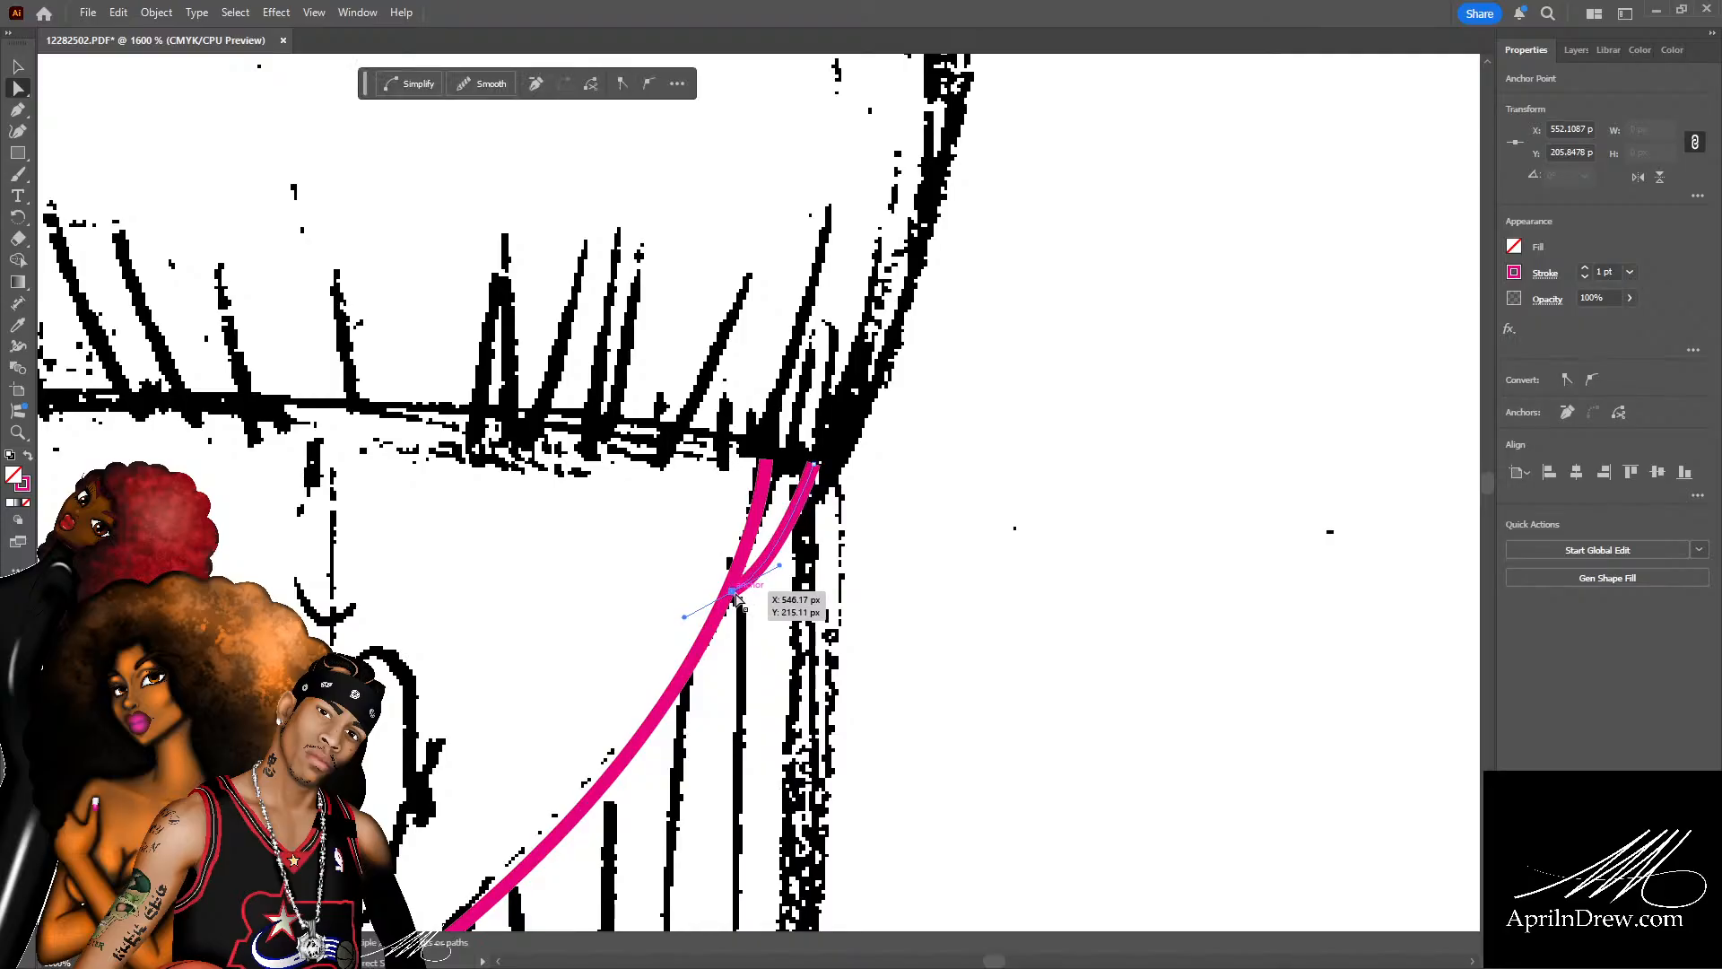
pyautogui.moveTo(733, 593); pyautogui.dragTo(781, 563)
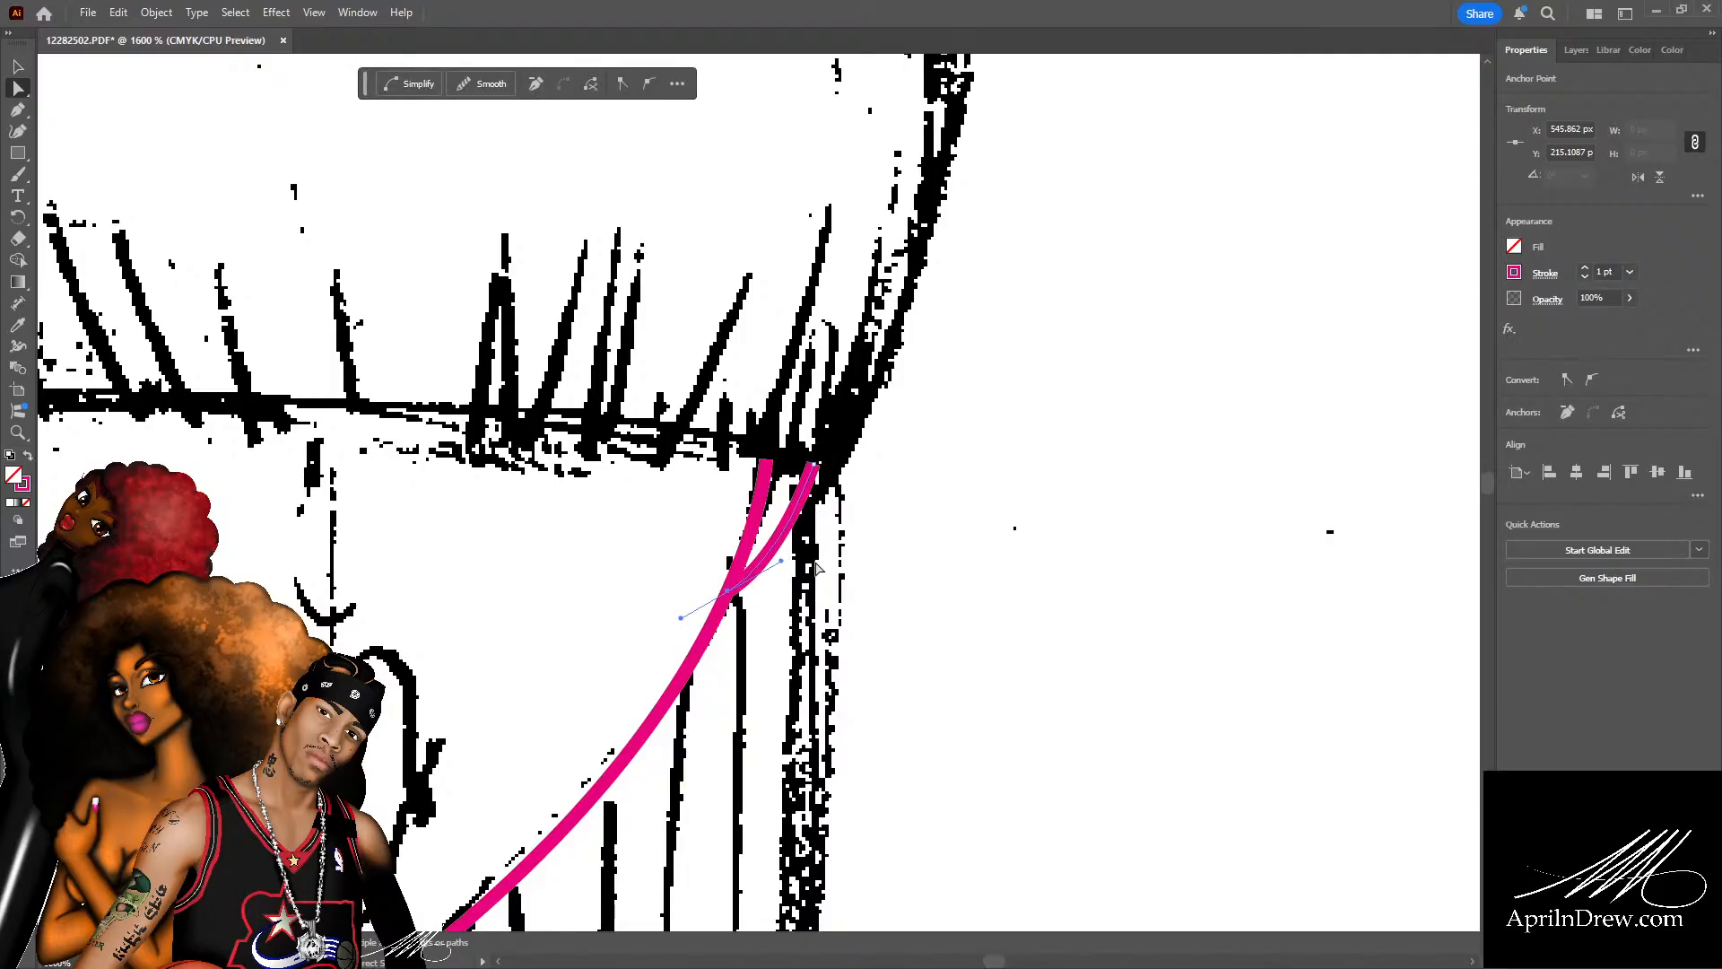
pyautogui.click(809, 550)
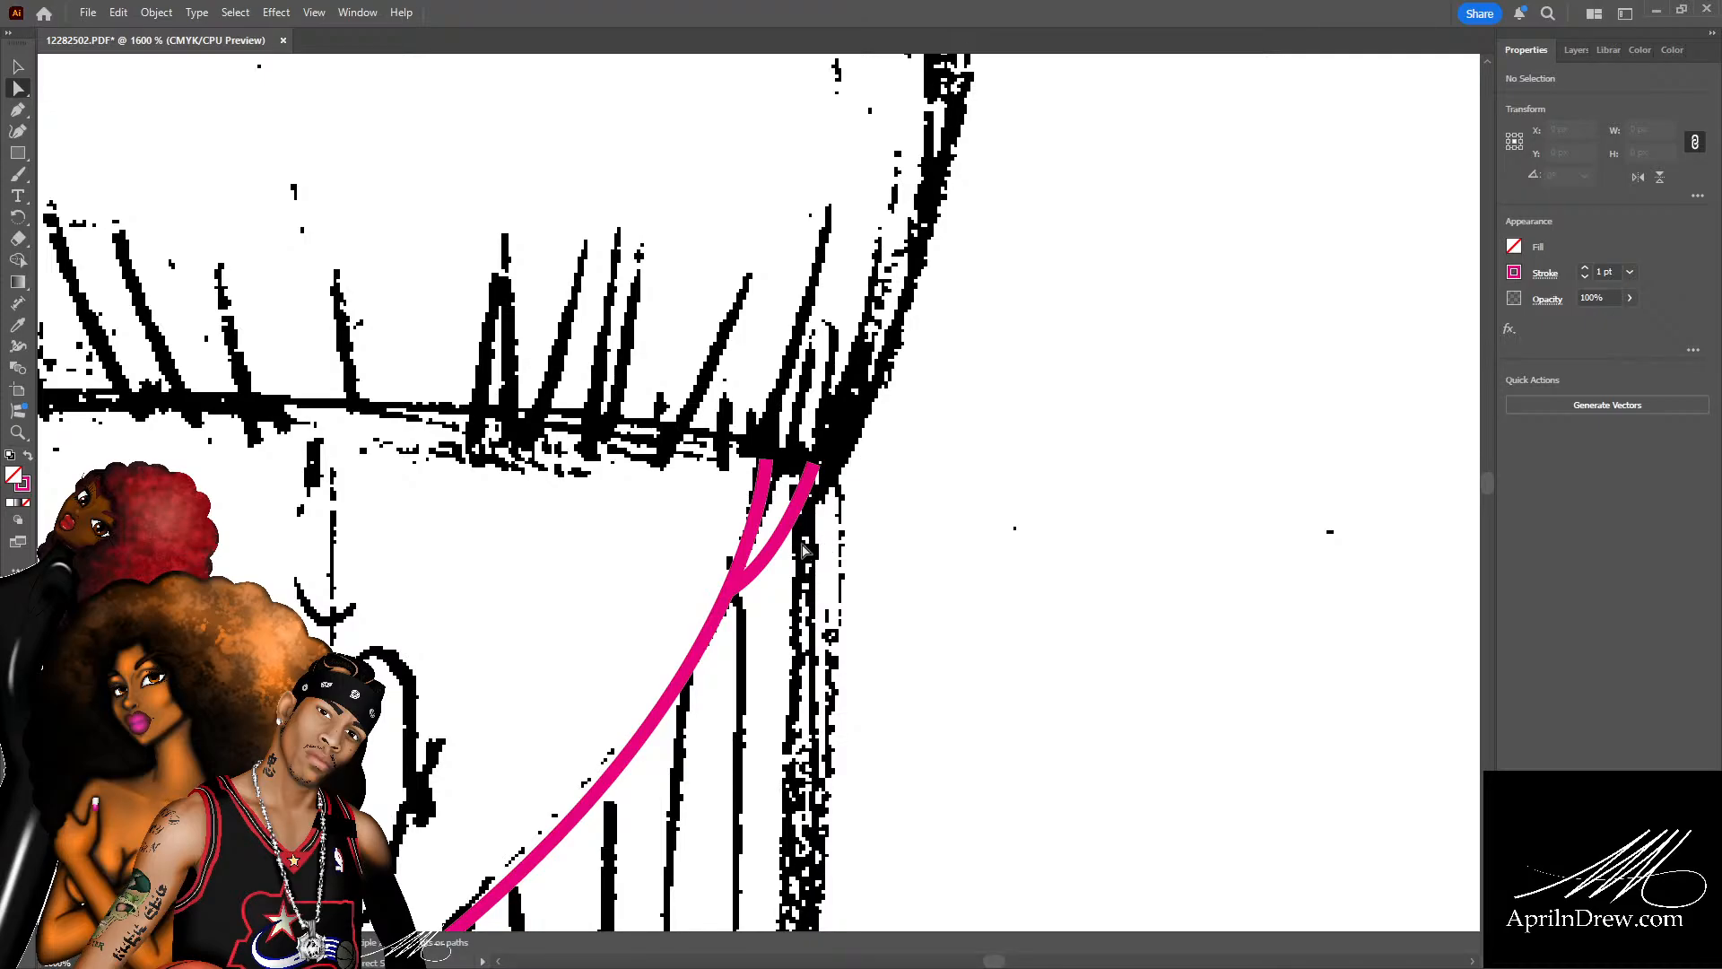
# Trace the left half of the lips from the center dip around the mouth corner to the bottom, about 8 px wide and 21 px tall.
pyautogui.moveTo(761, 688); pyautogui.dragTo(1030, 628)
pyautogui.moveTo(843, 678); pyautogui.dragTo(914, 594)
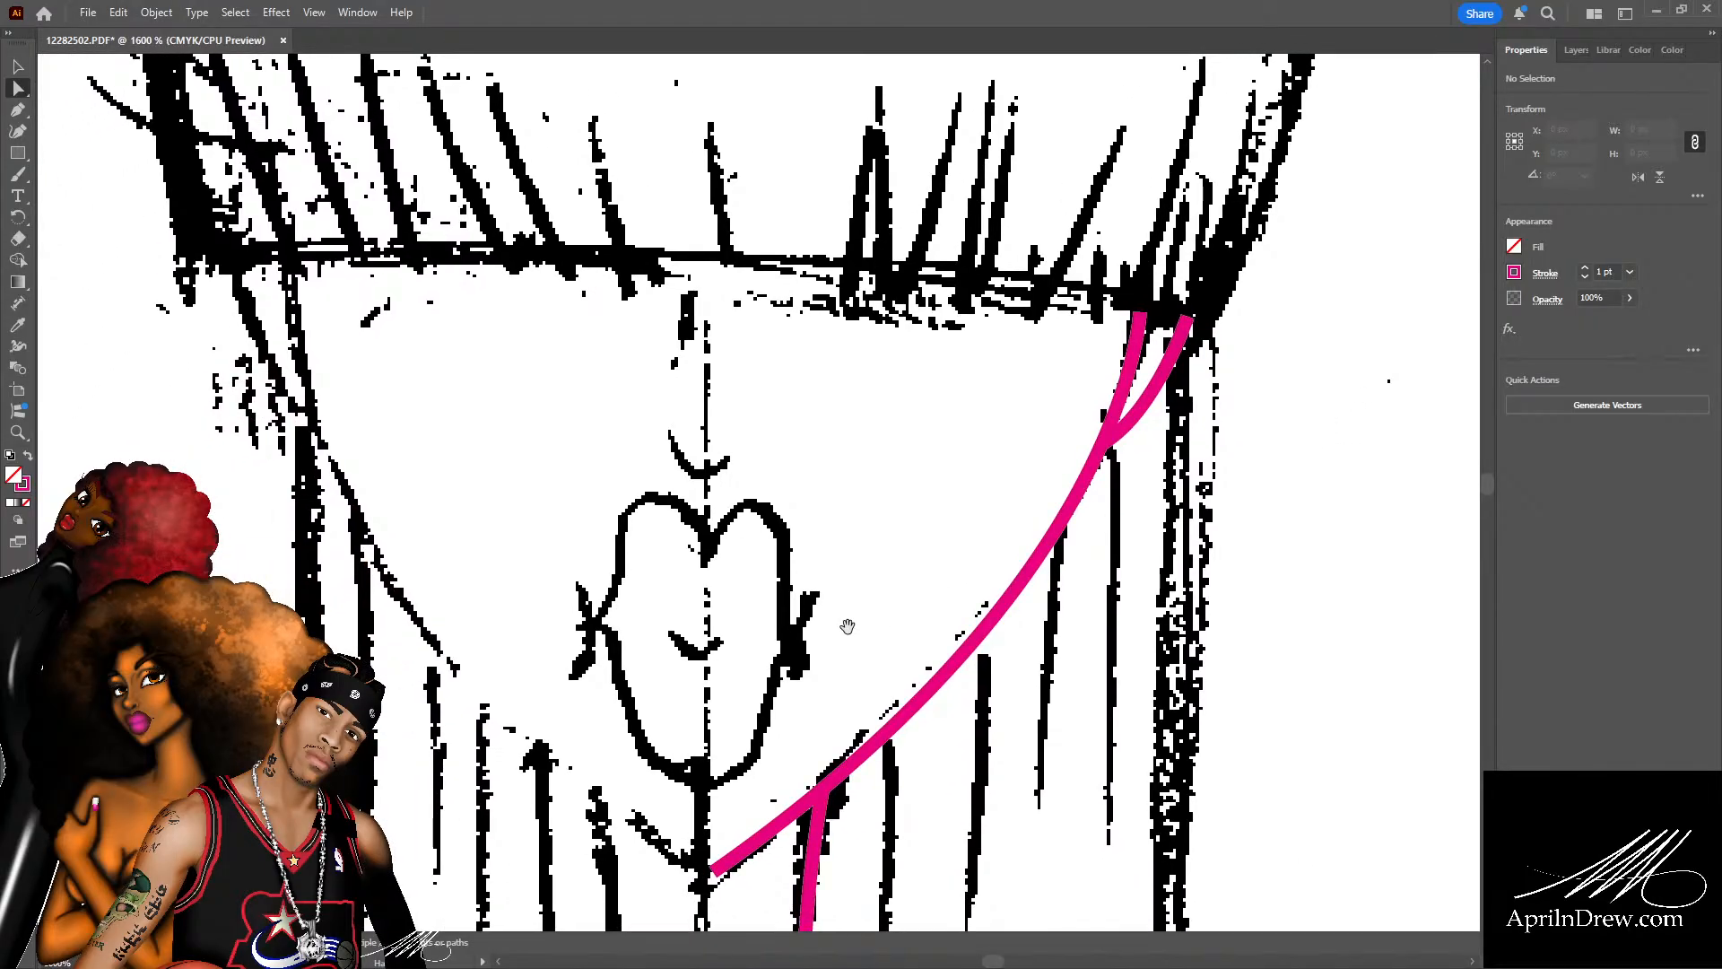
pyautogui.press('p')
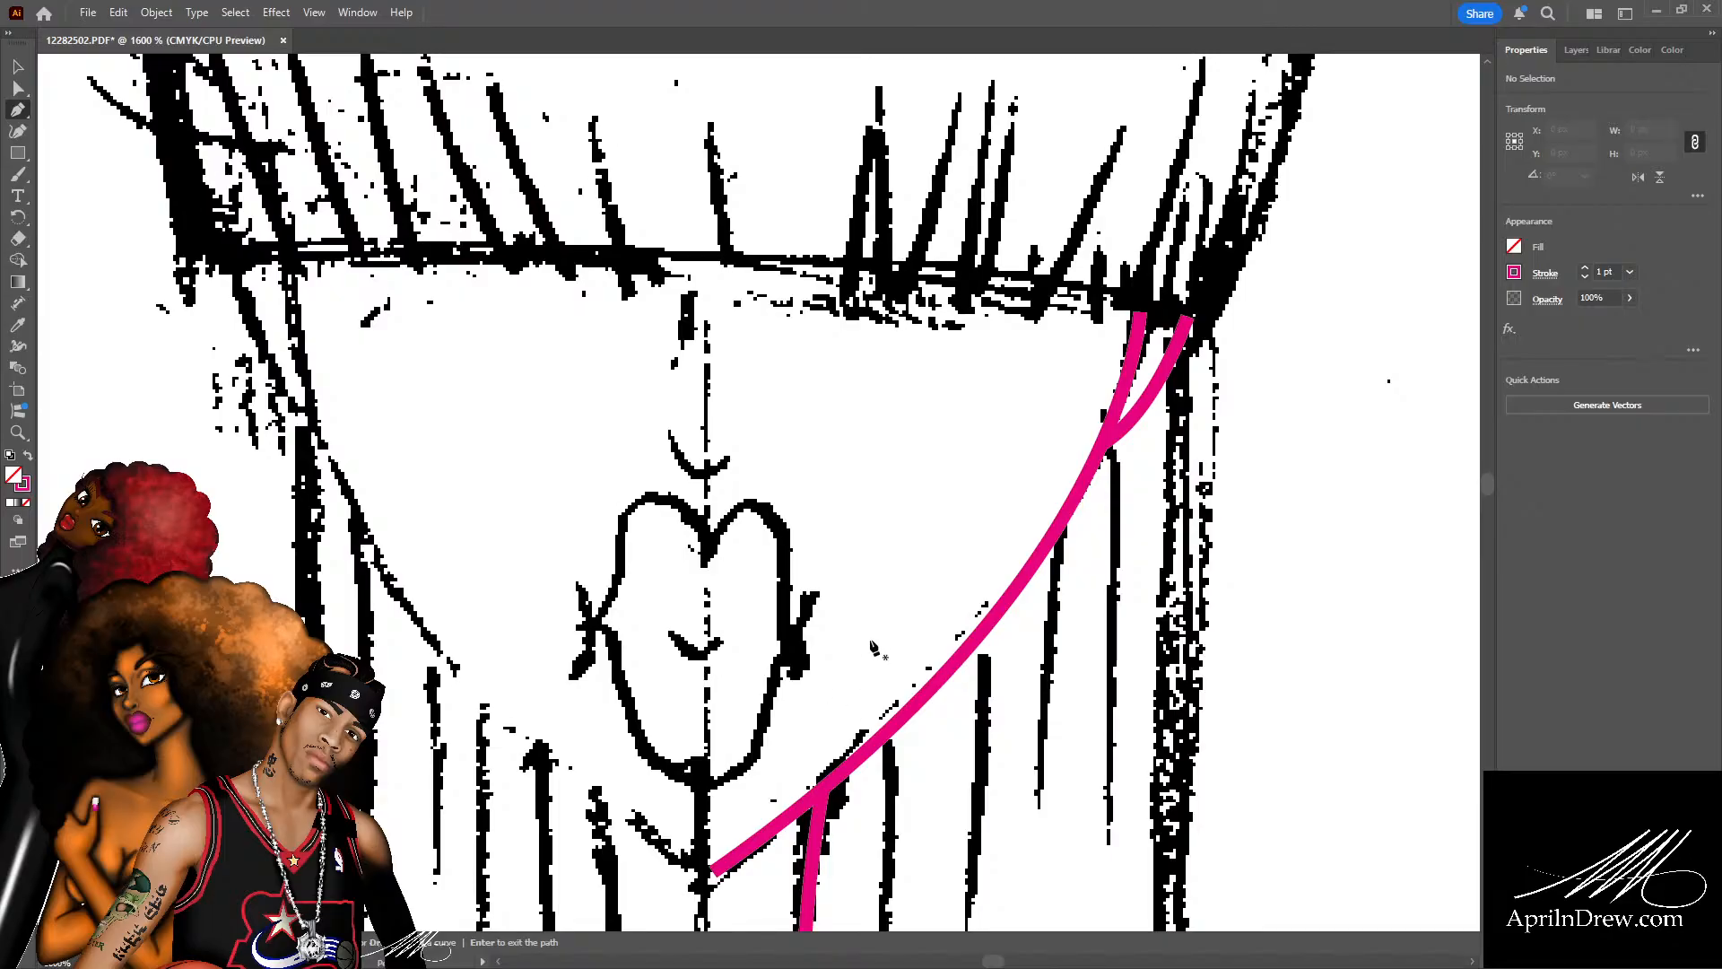
pyautogui.click(704, 553)
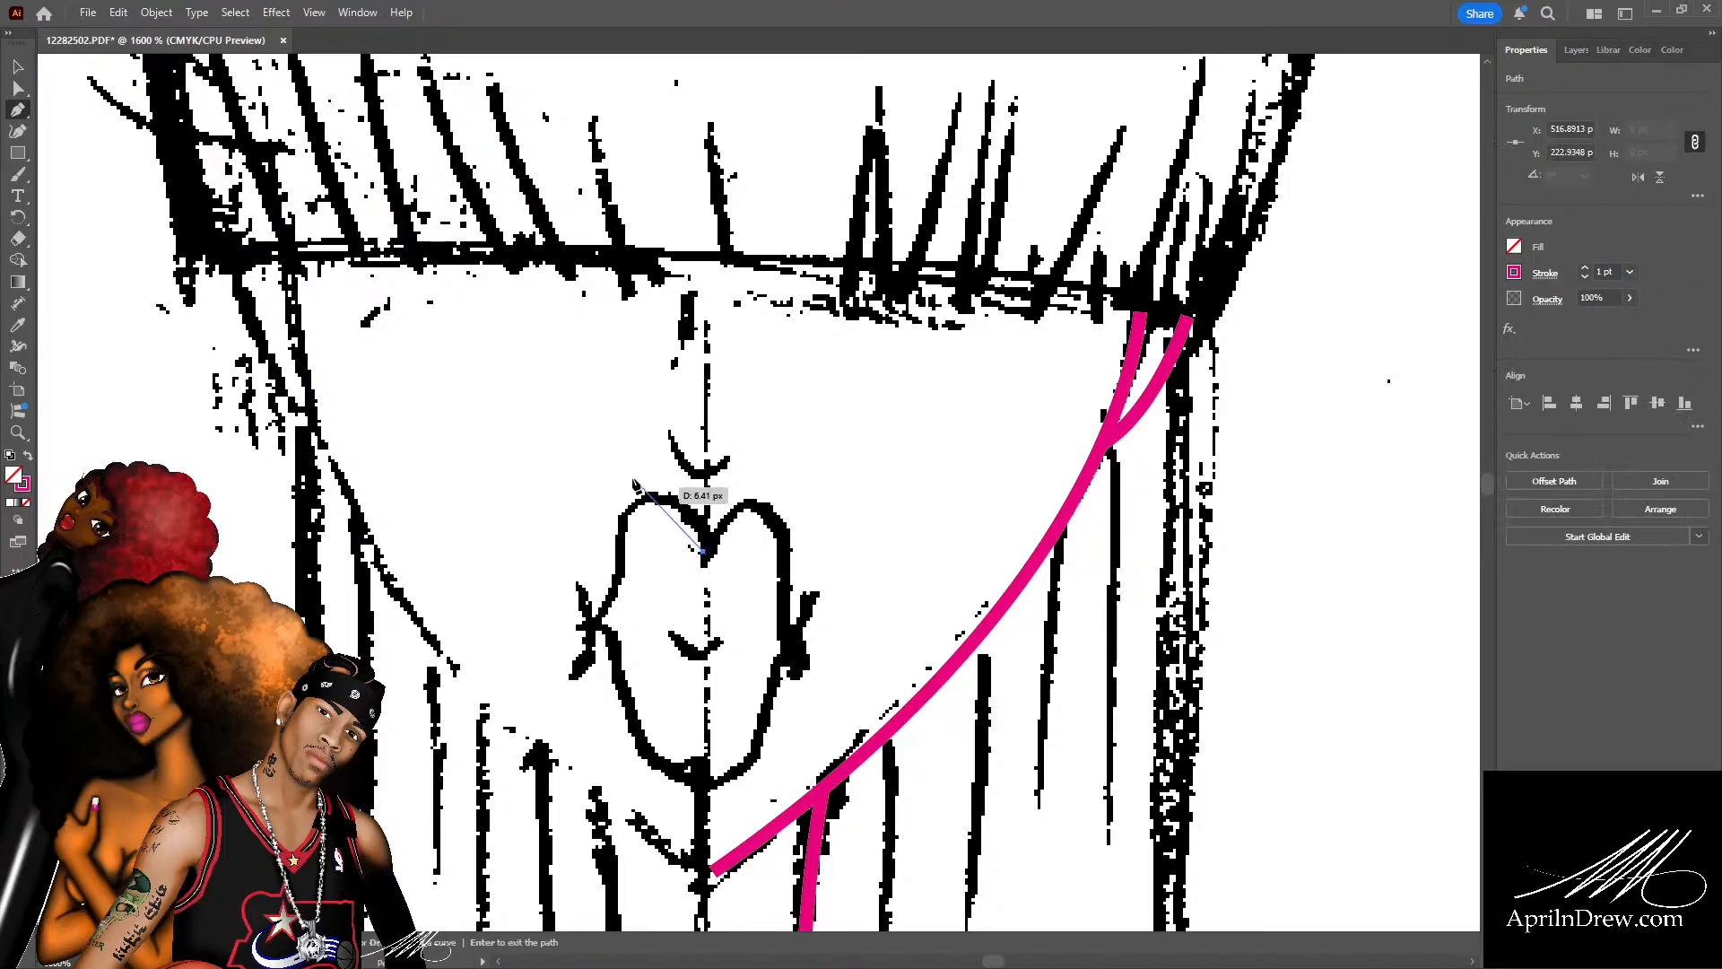
pyautogui.moveTo(625, 511); pyautogui.dragTo(556, 556)
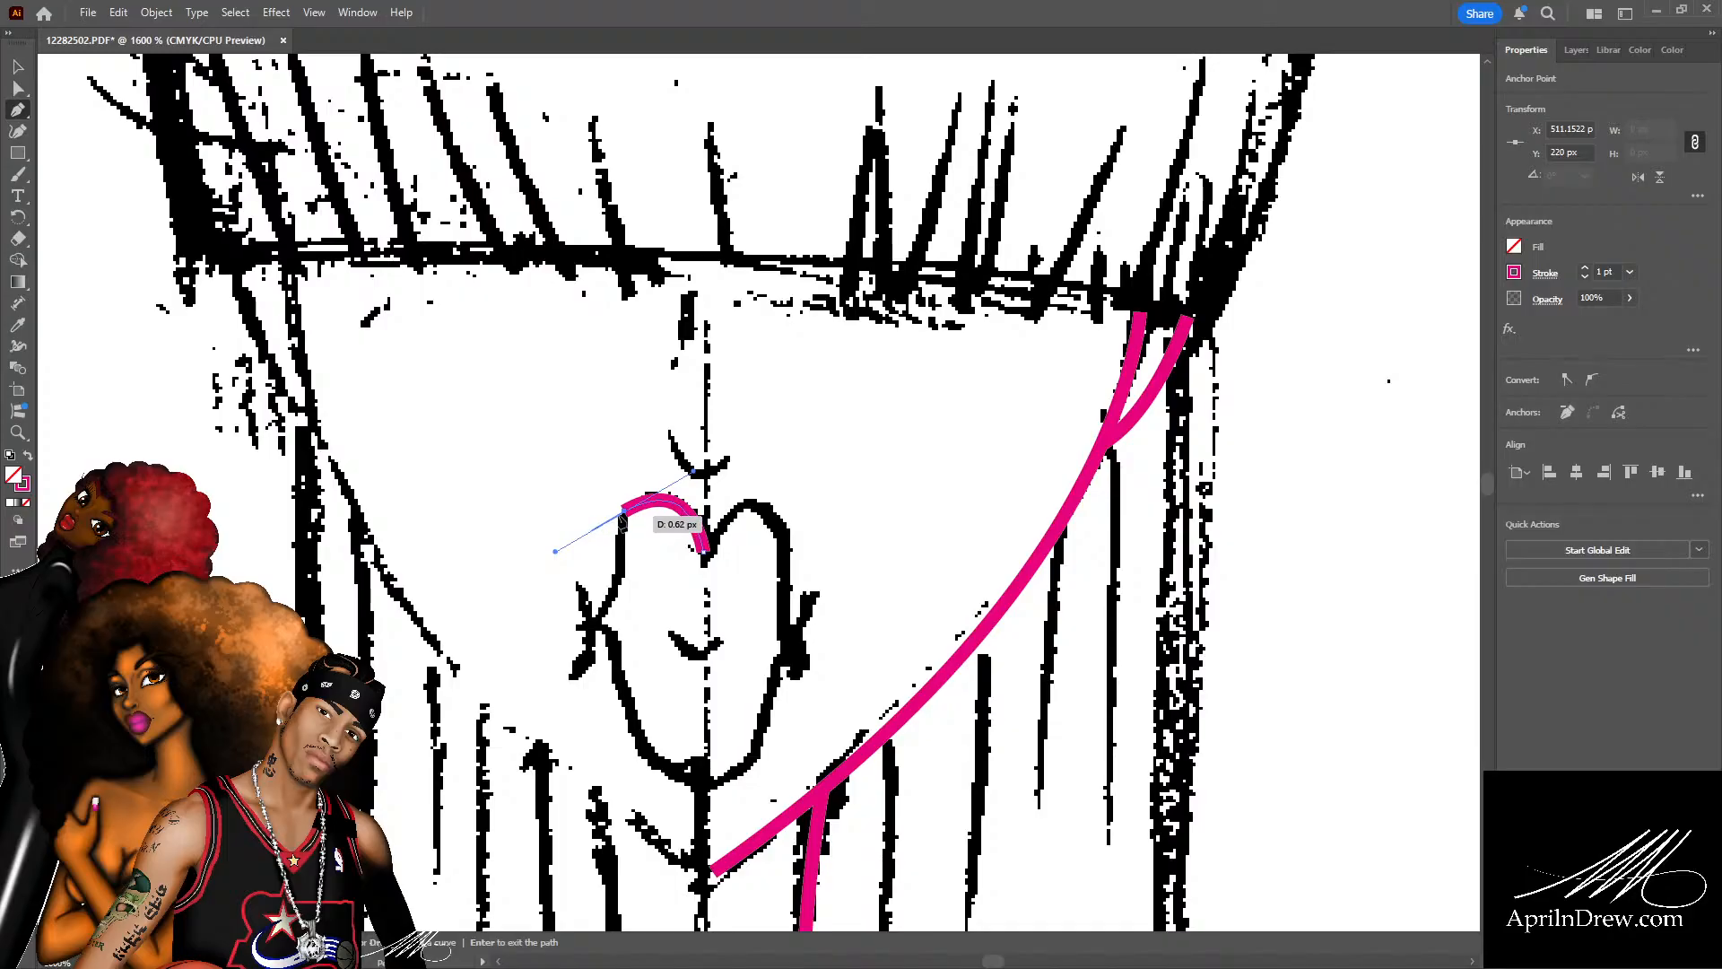
pyautogui.moveTo(625, 511)
pyautogui.mouseDown()
pyautogui.moveTo(623, 604)
pyautogui.moveTo(582, 630)
pyautogui.moveTo(614, 660)
pyautogui.moveTo(694, 839)
pyautogui.moveTo(693, 789)
pyautogui.moveTo(628, 672)
pyautogui.moveTo(701, 794)
pyautogui.moveTo(758, 777)
pyautogui.moveTo(770, 801)
pyautogui.mouseUp()
pyautogui.click(591, 623)
pyautogui.press('a')
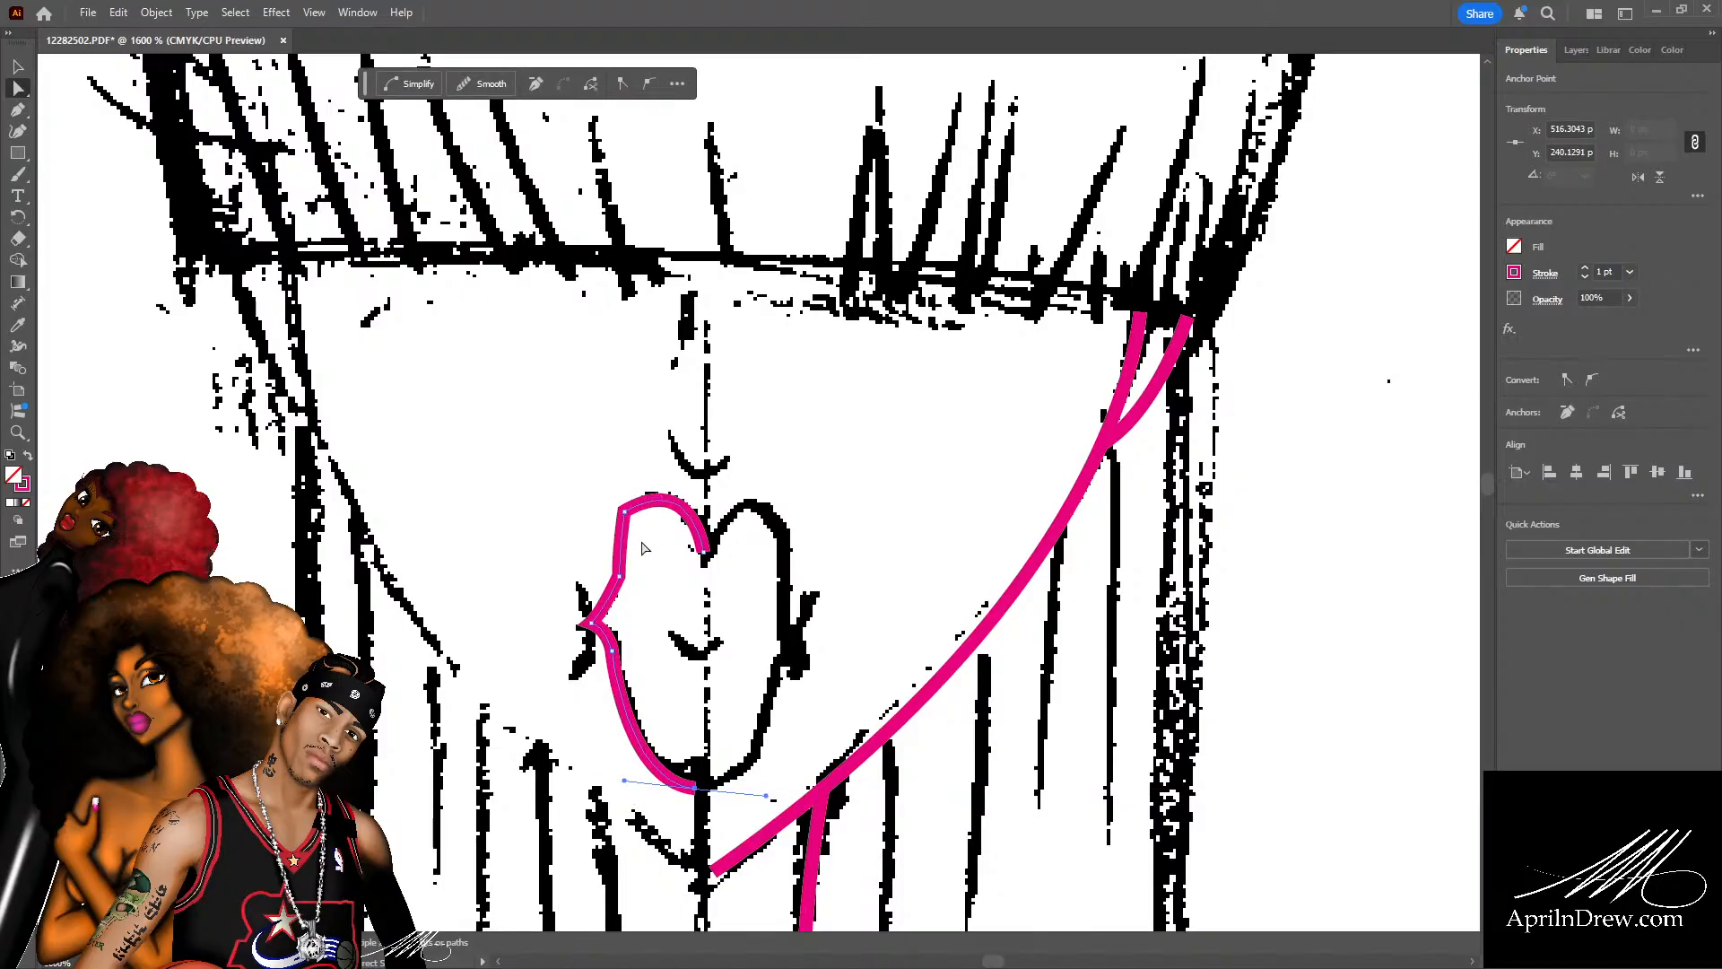
pyautogui.click(651, 560)
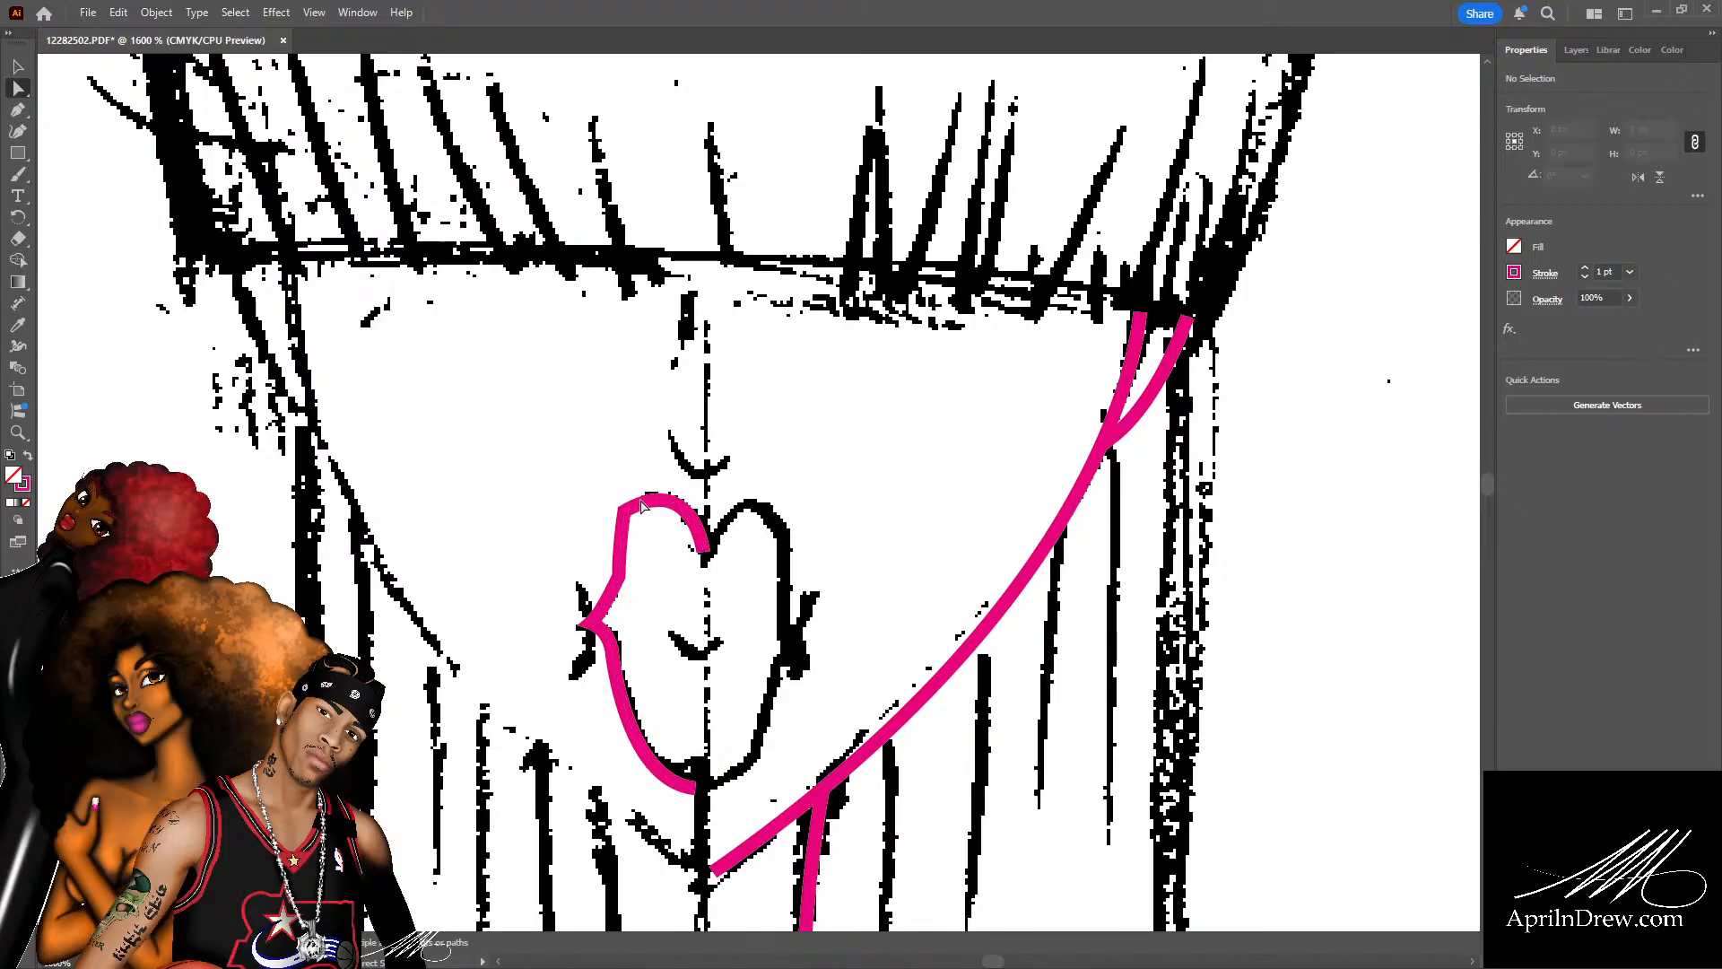
# Curve the upper-lip segment into the mouth corner and nudge the outer top anchor slightly up and inward.
pyautogui.click(606, 620)
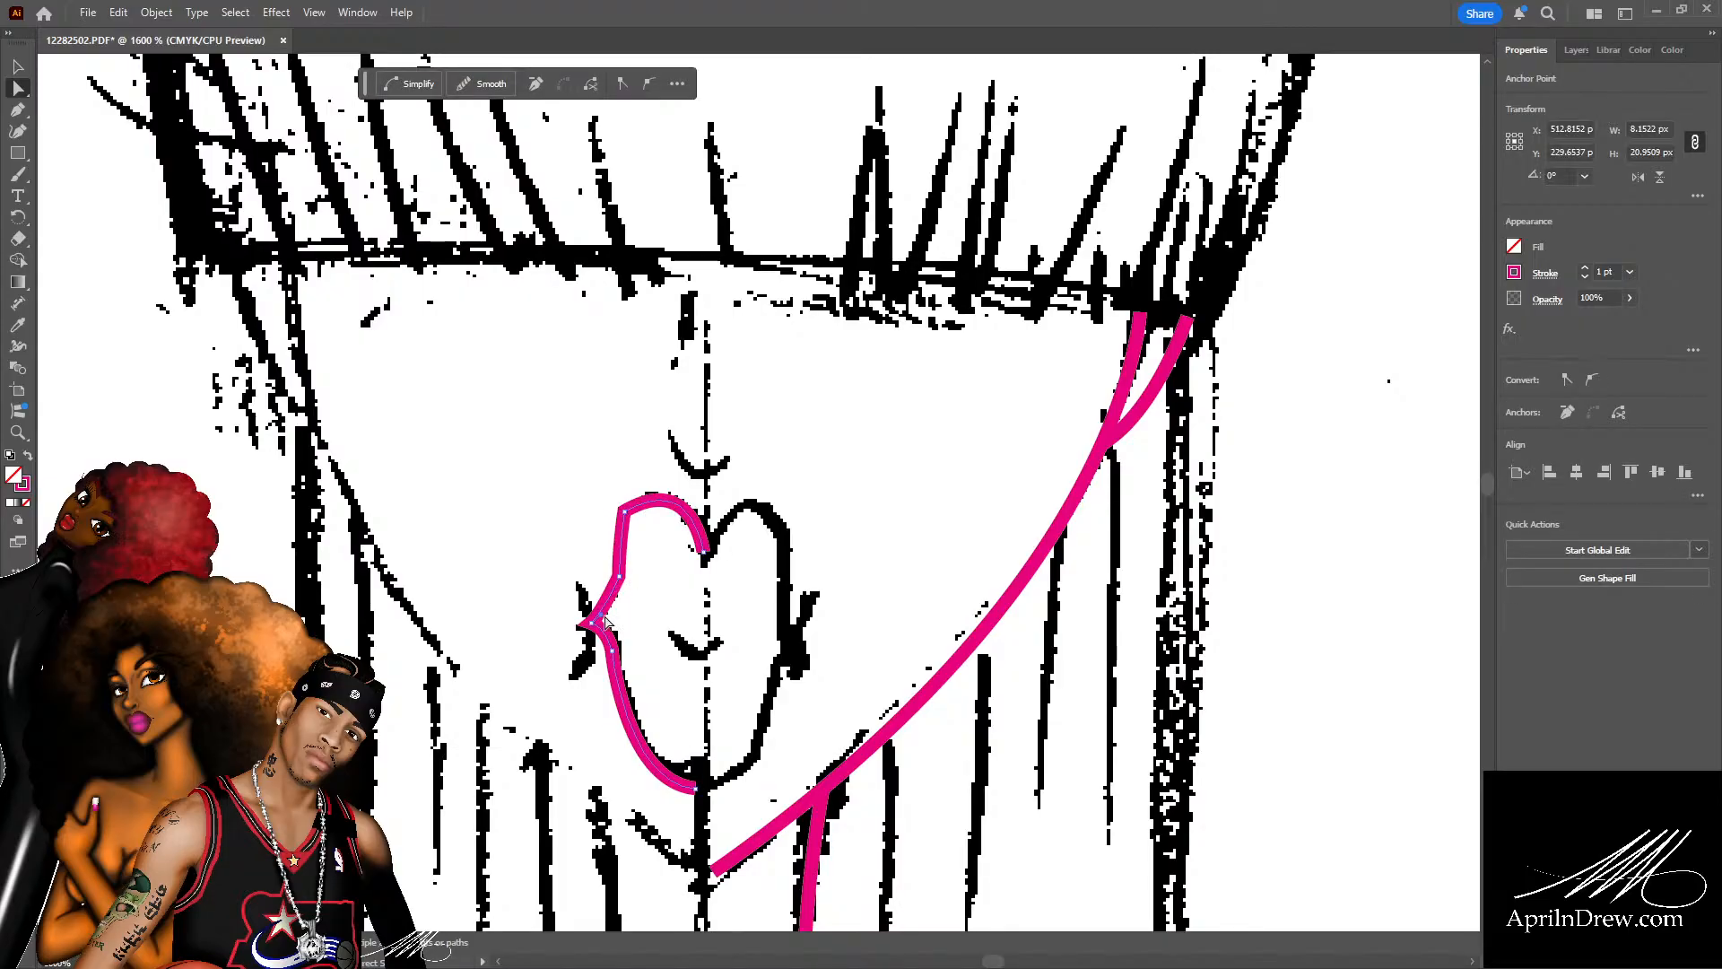
pyautogui.moveTo(602, 614); pyautogui.dragTo(601, 620)
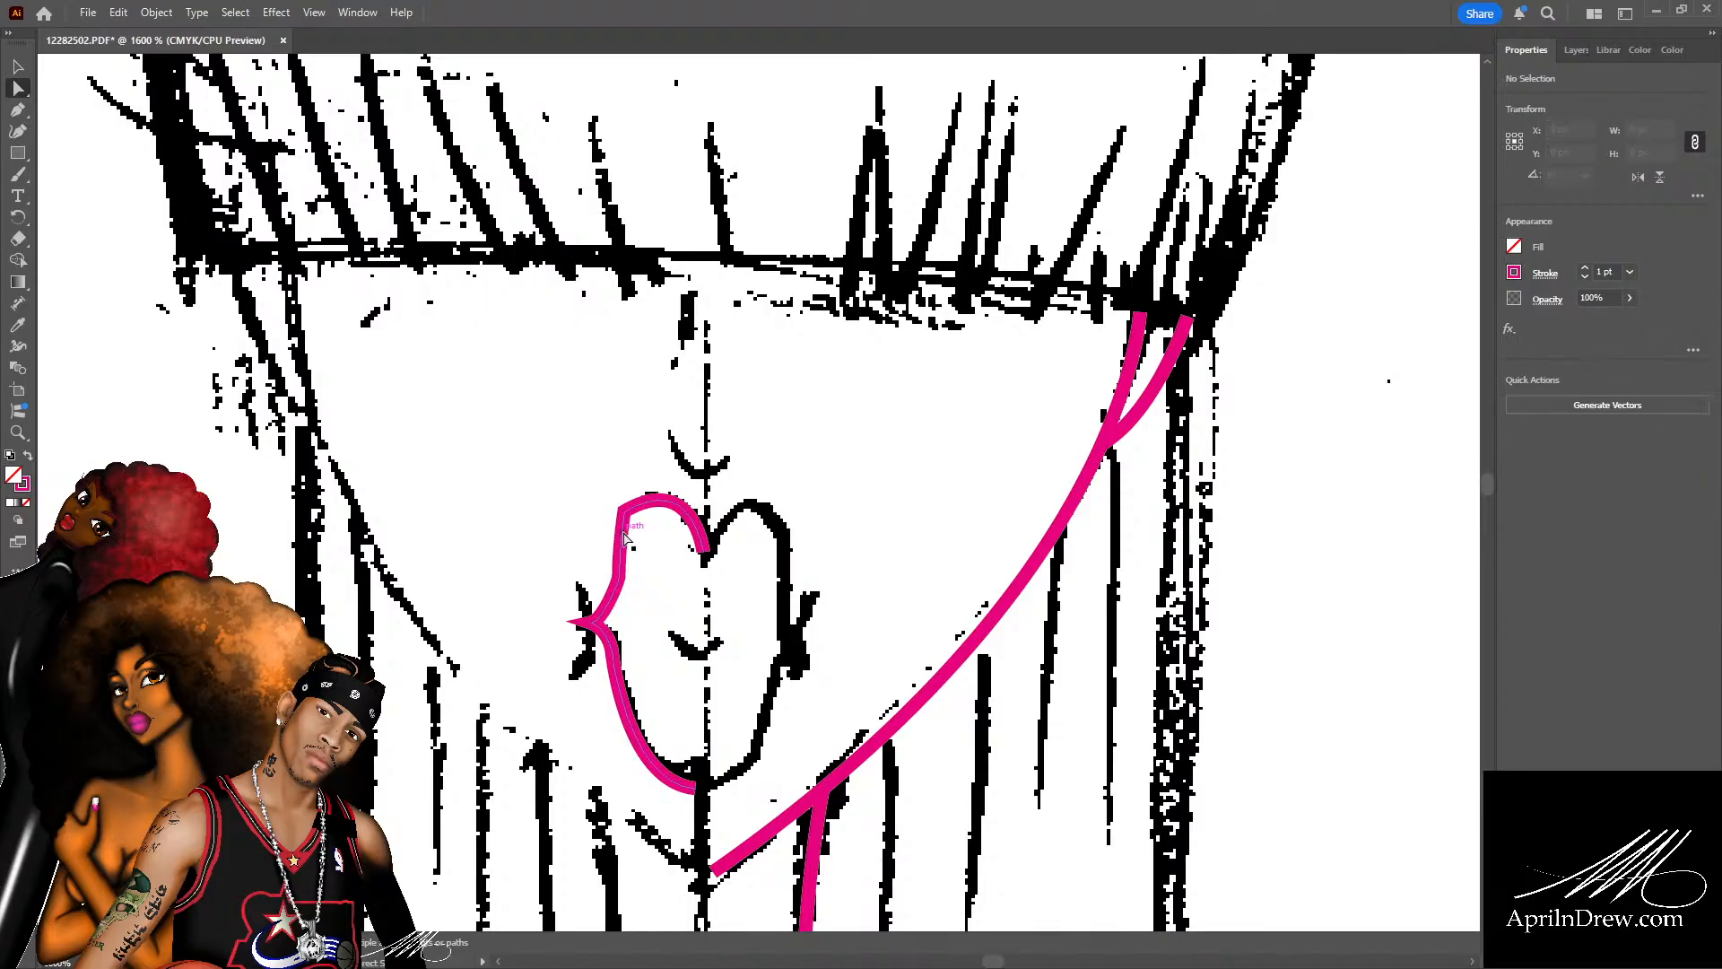
pyautogui.click(625, 511)
pyautogui.moveTo(625, 511); pyautogui.dragTo(632, 508)
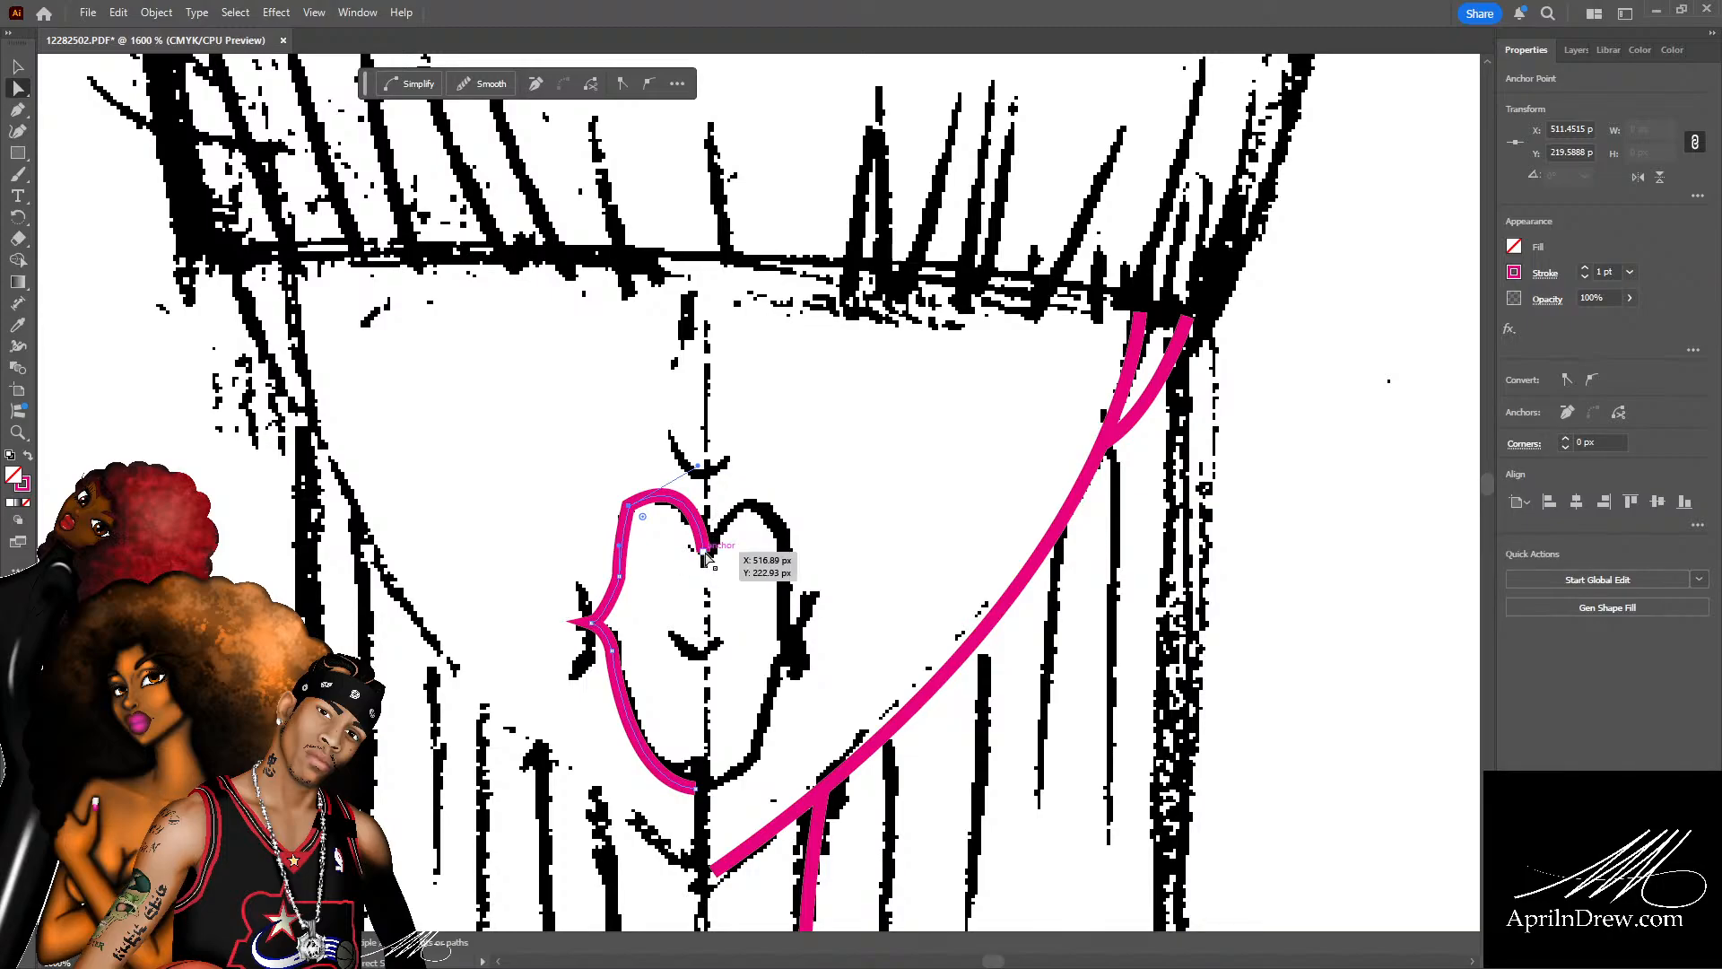
pyautogui.click(702, 552)
pyautogui.moveTo(702, 551); pyautogui.dragTo(703, 552)
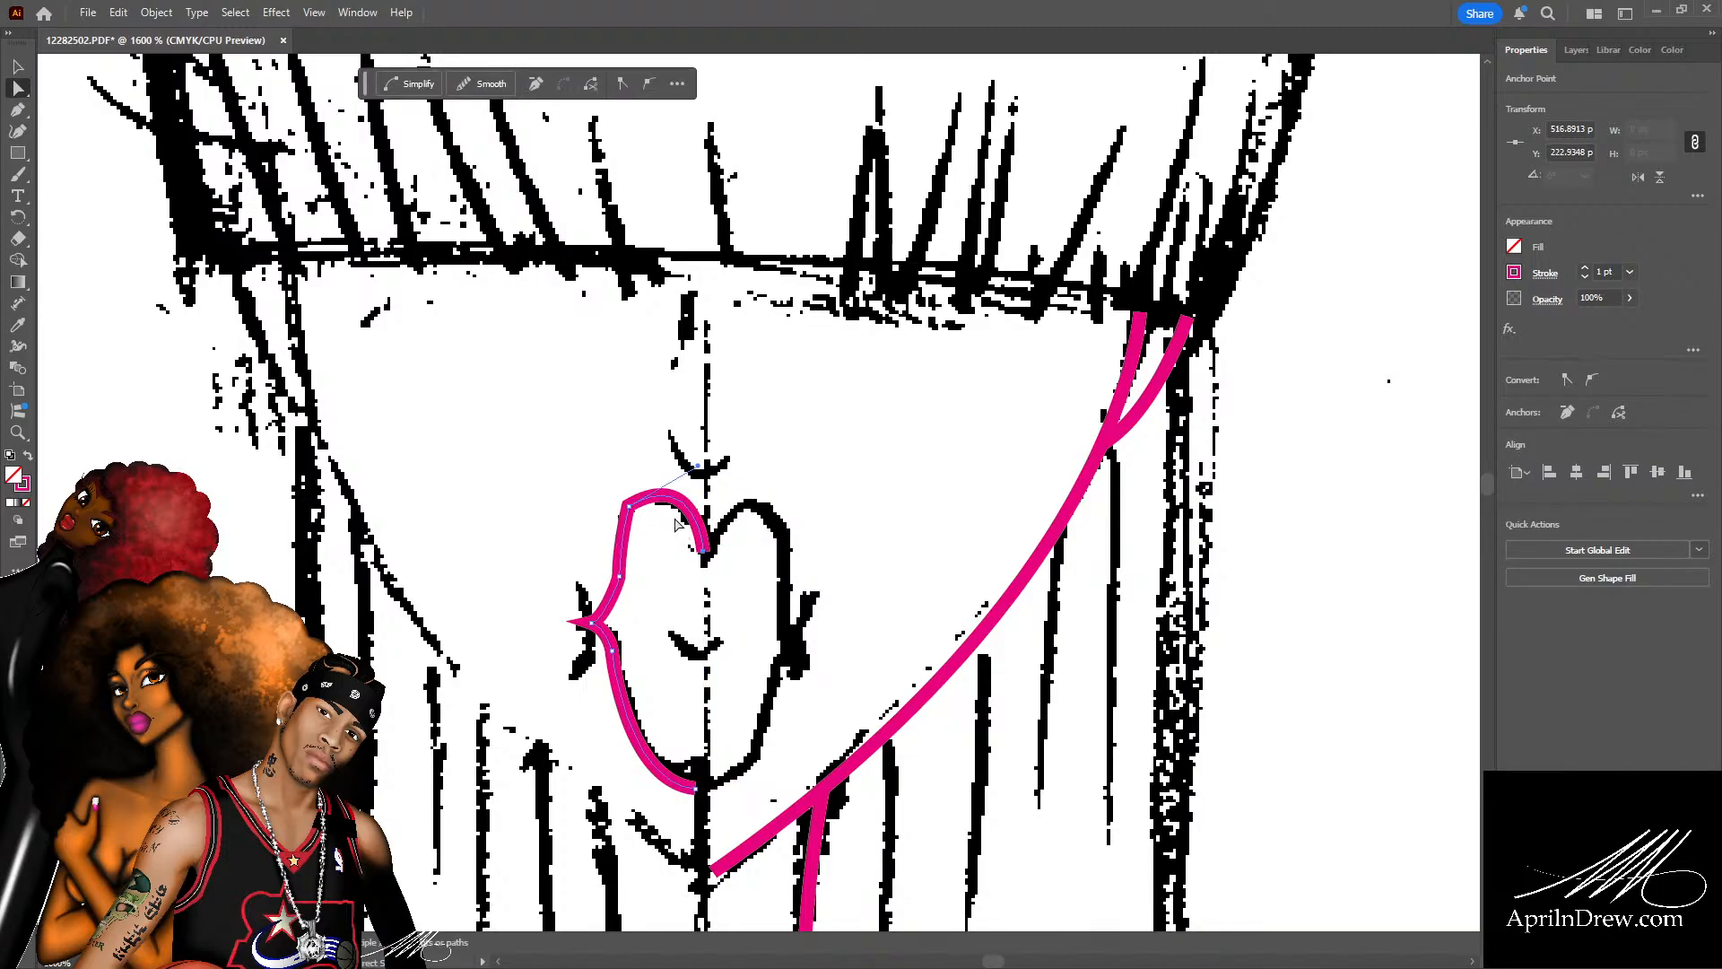
pyautogui.click(668, 524)
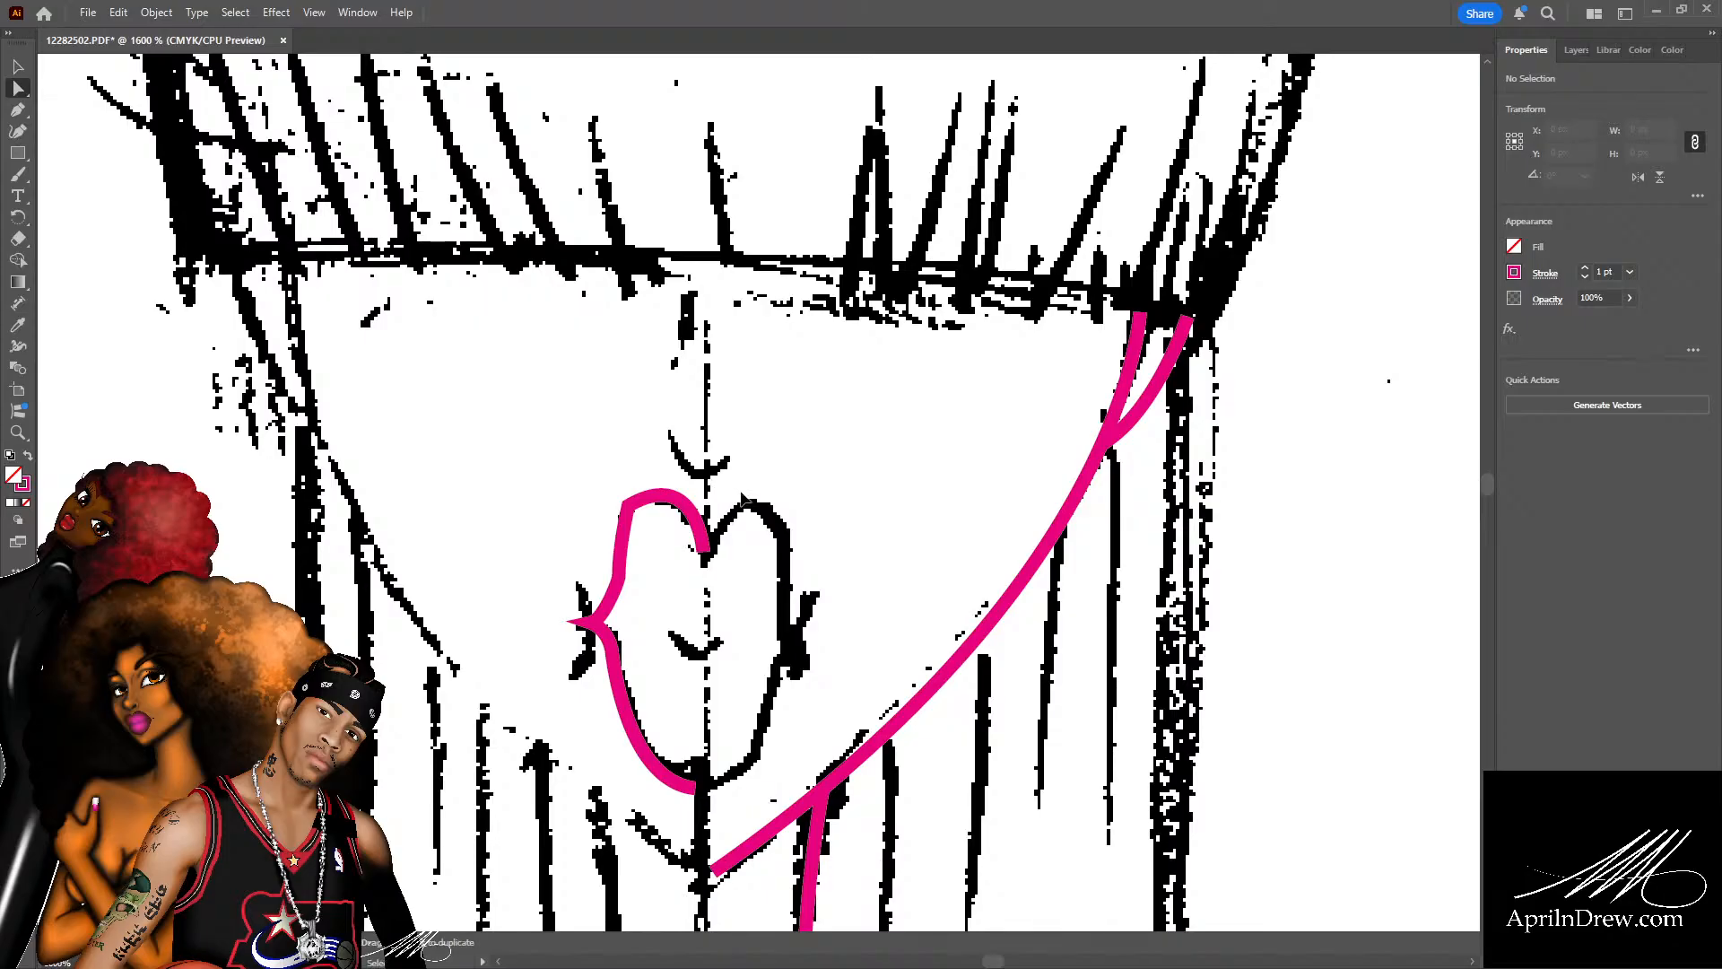
# Bow the upper lip's outer side segment outward and lower its outer top anchor along the side of the sketched lip.
pyautogui.scroll(2, 745, 495)
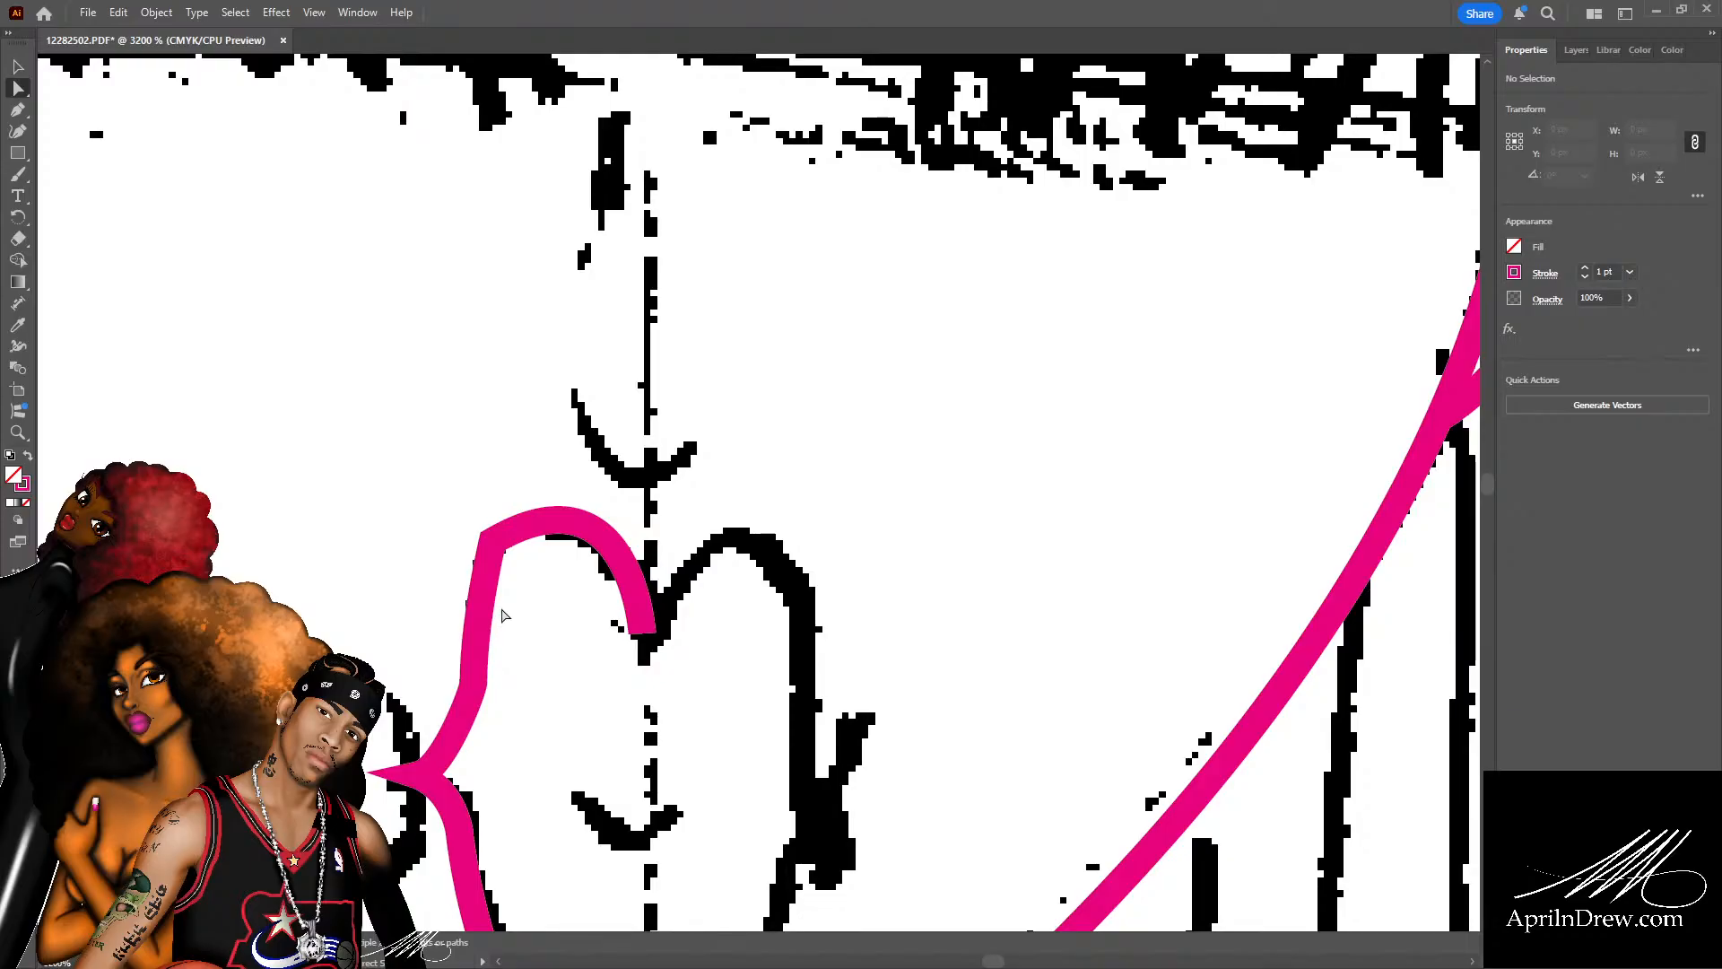
pyautogui.moveTo(465, 687); pyautogui.dragTo(465, 687)
pyautogui.click(496, 670)
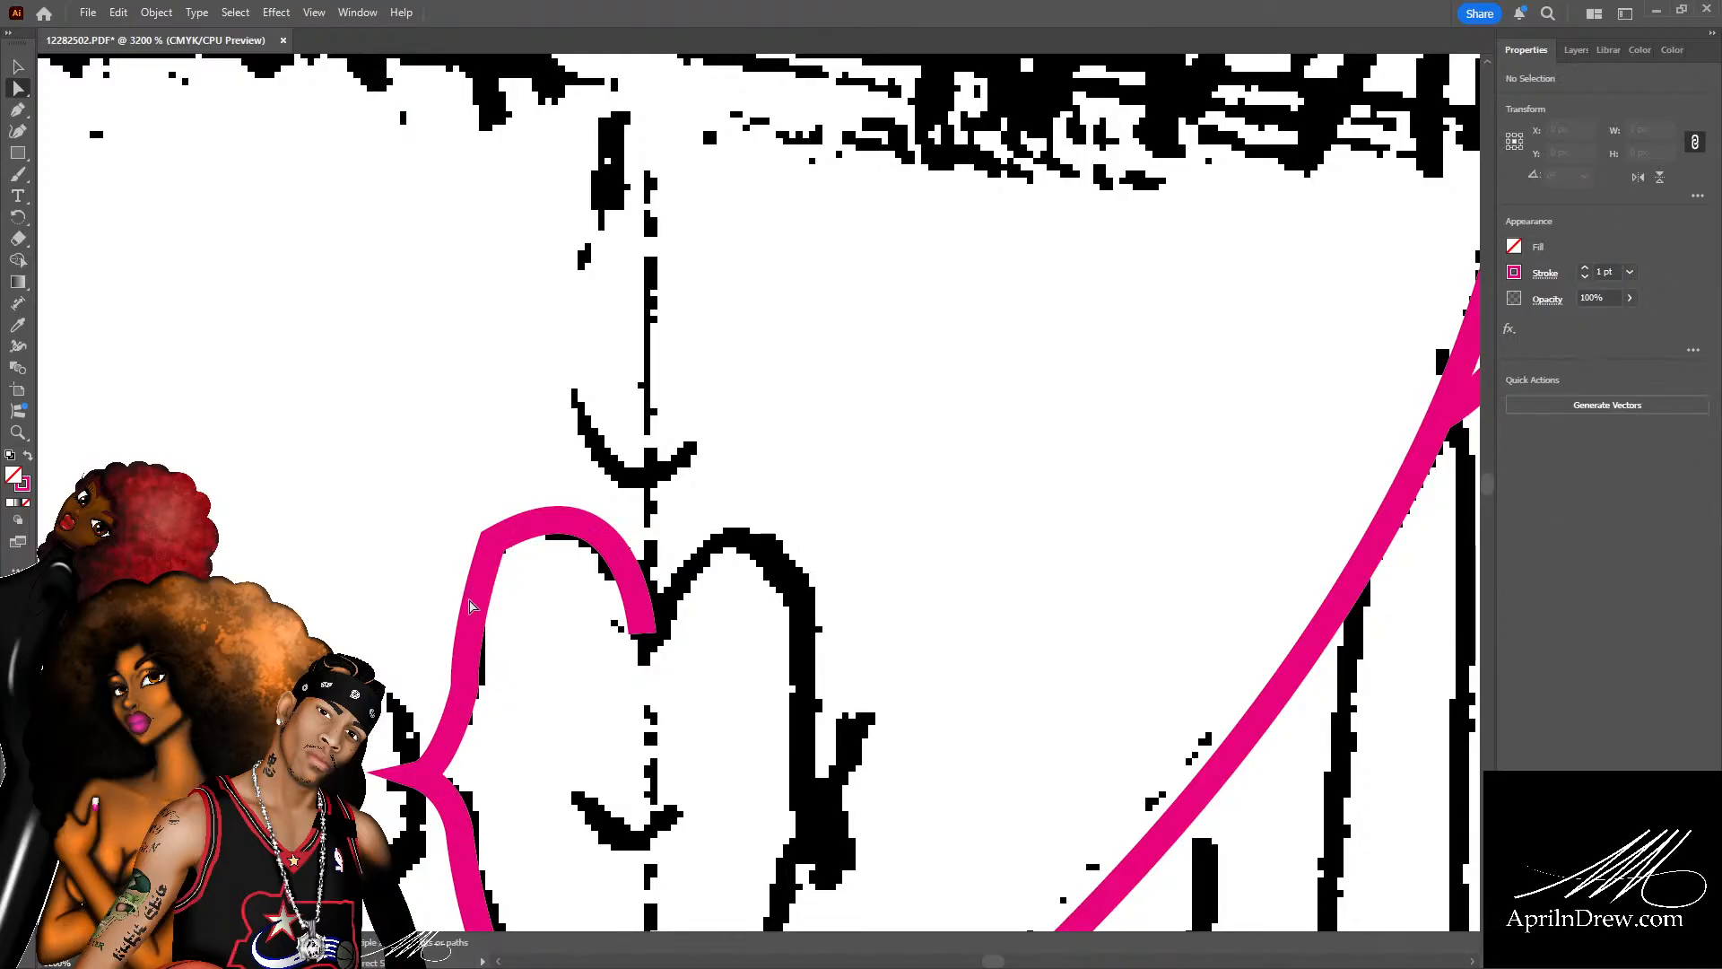
pyautogui.click(473, 599)
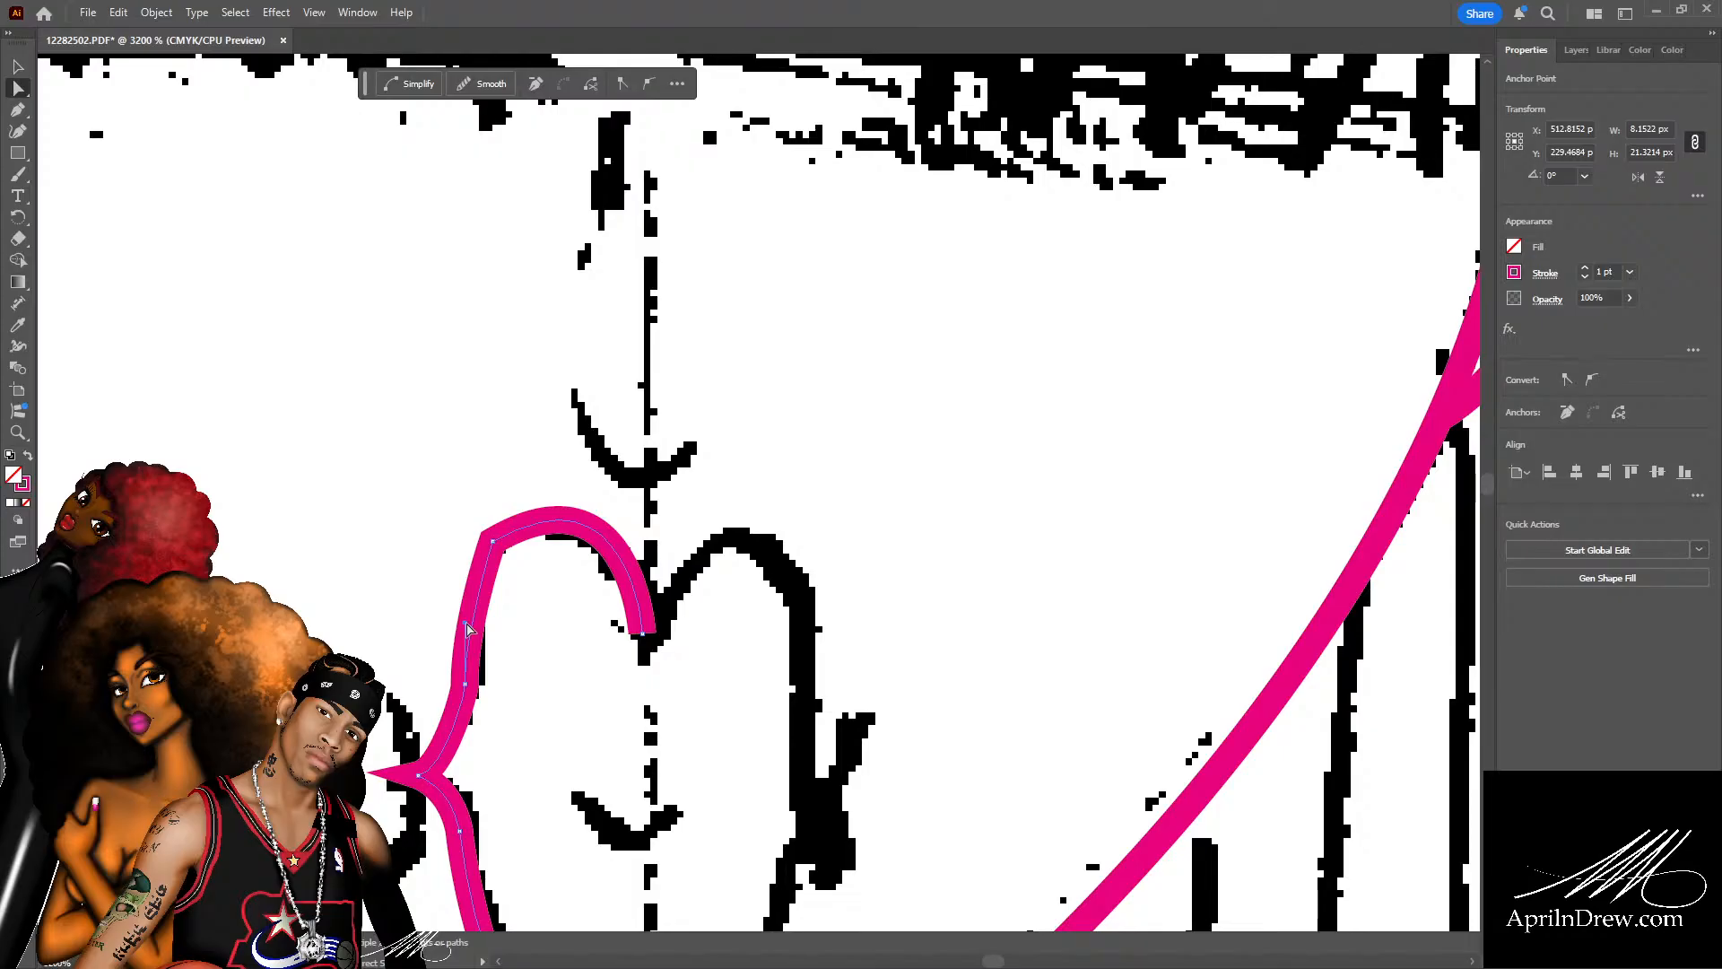
pyautogui.moveTo(467, 627); pyautogui.dragTo(459, 631)
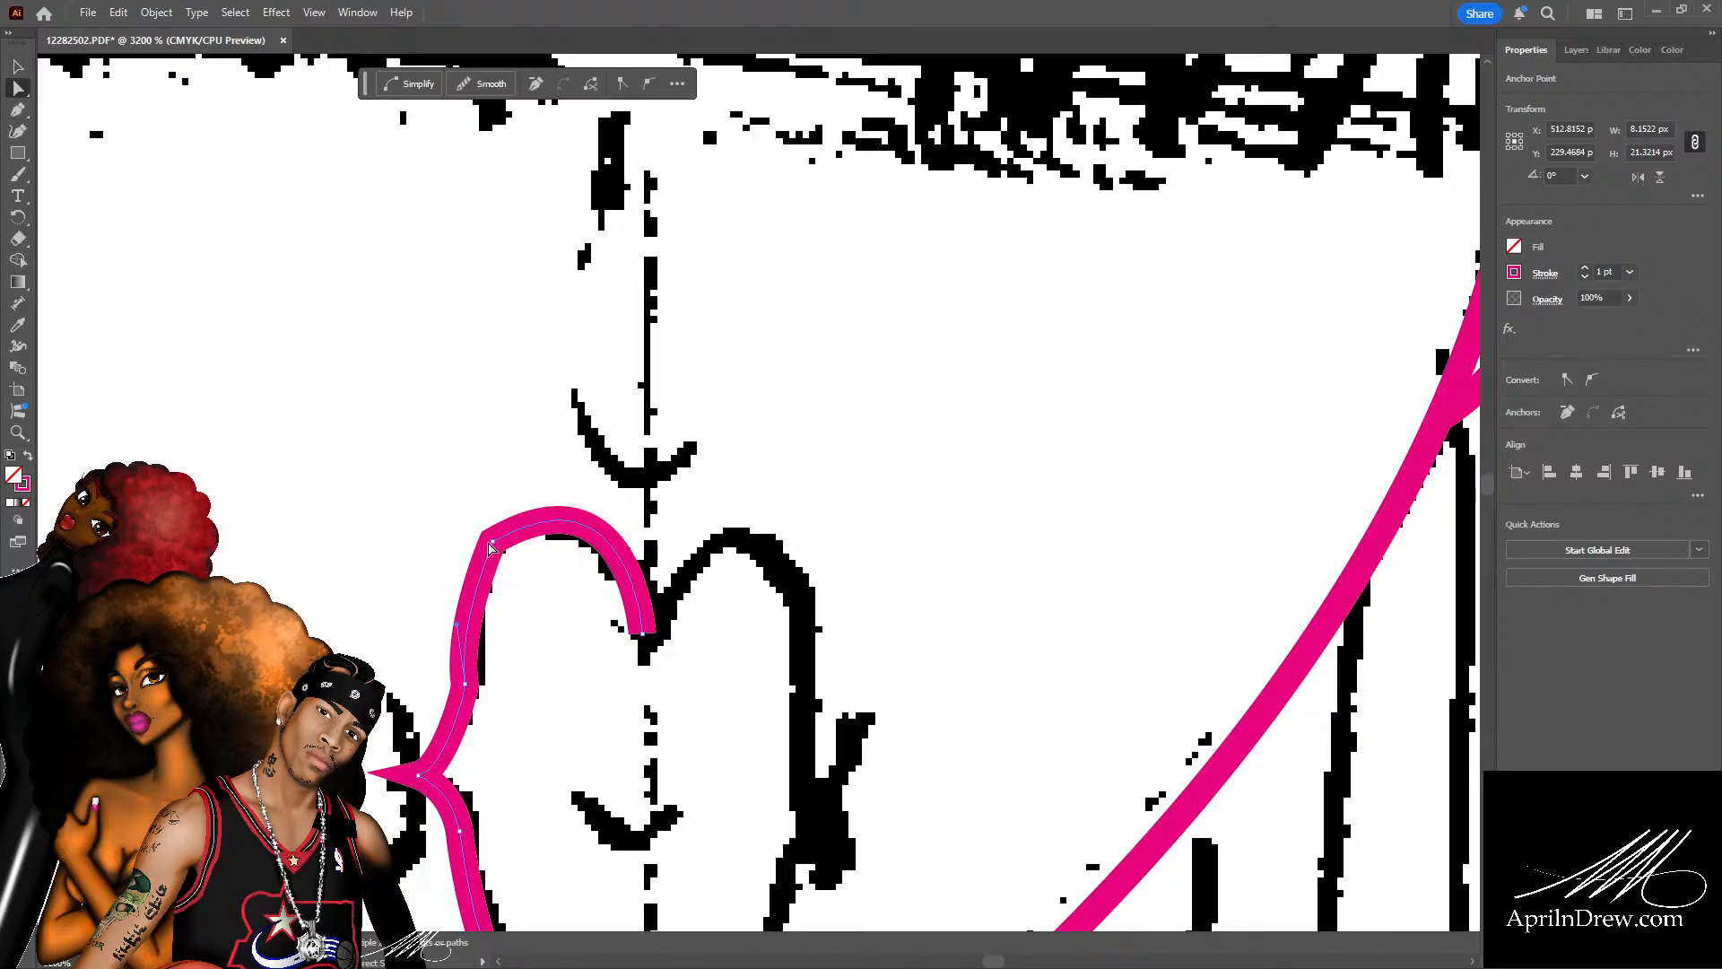
pyautogui.moveTo(495, 546); pyautogui.dragTo(484, 586)
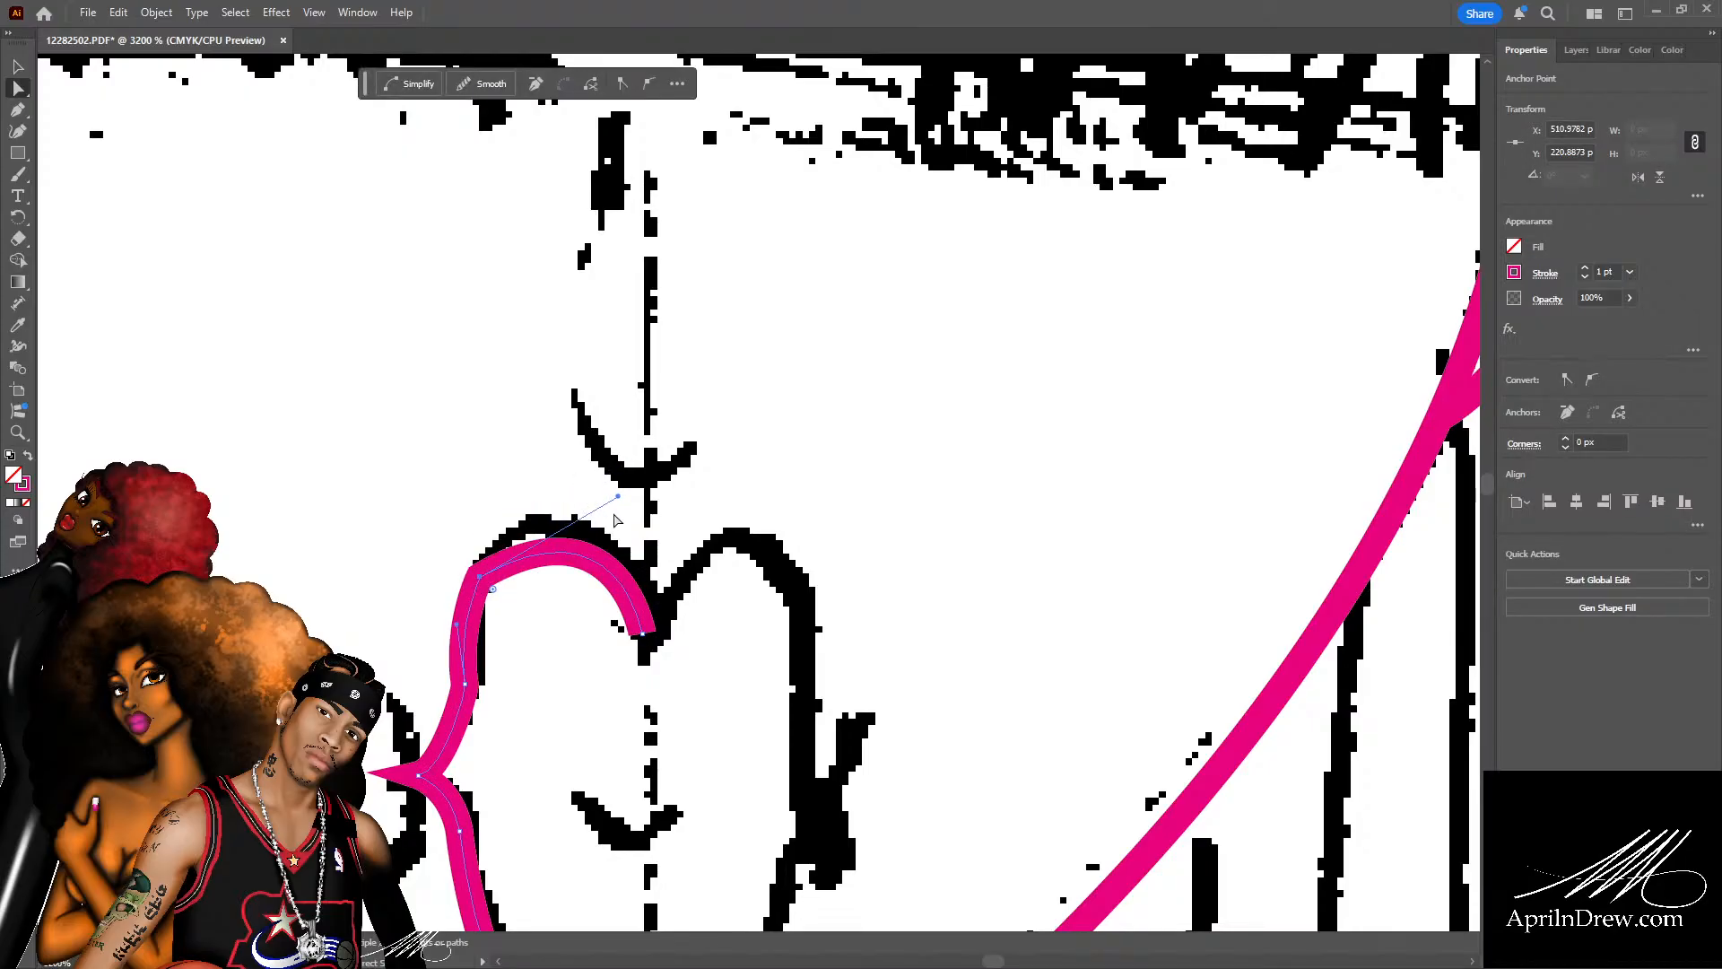
# Raise the left upper-lip arch and nudge its outer anchor up and inward to match the sketched lip.
pyautogui.moveTo(619, 496); pyautogui.dragTo(625, 437)
pyautogui.moveTo(491, 581); pyautogui.dragTo(497, 567)
pyautogui.moveTo(630, 425); pyautogui.dragTo(623, 448)
pyautogui.click(489, 666)
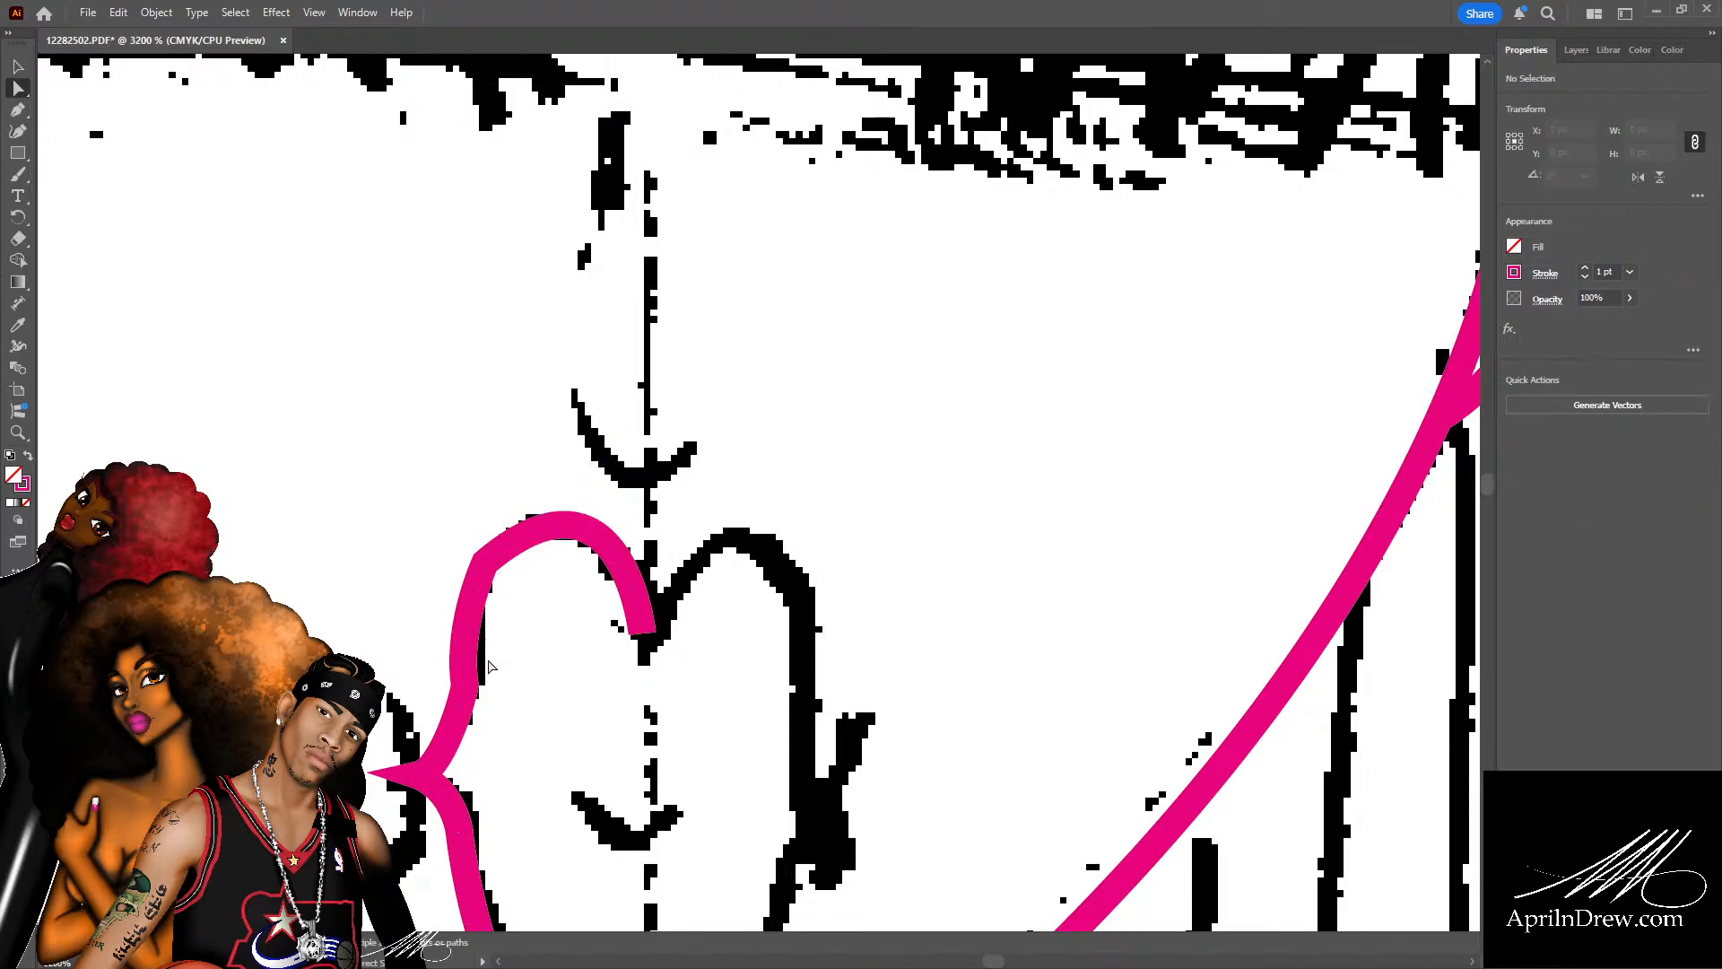
# Refine the upper lip's outer side segment and fine-tune the curve leading into the mouth corner.
pyautogui.scroll(-2, 488, 668)
pyautogui.click(464, 578)
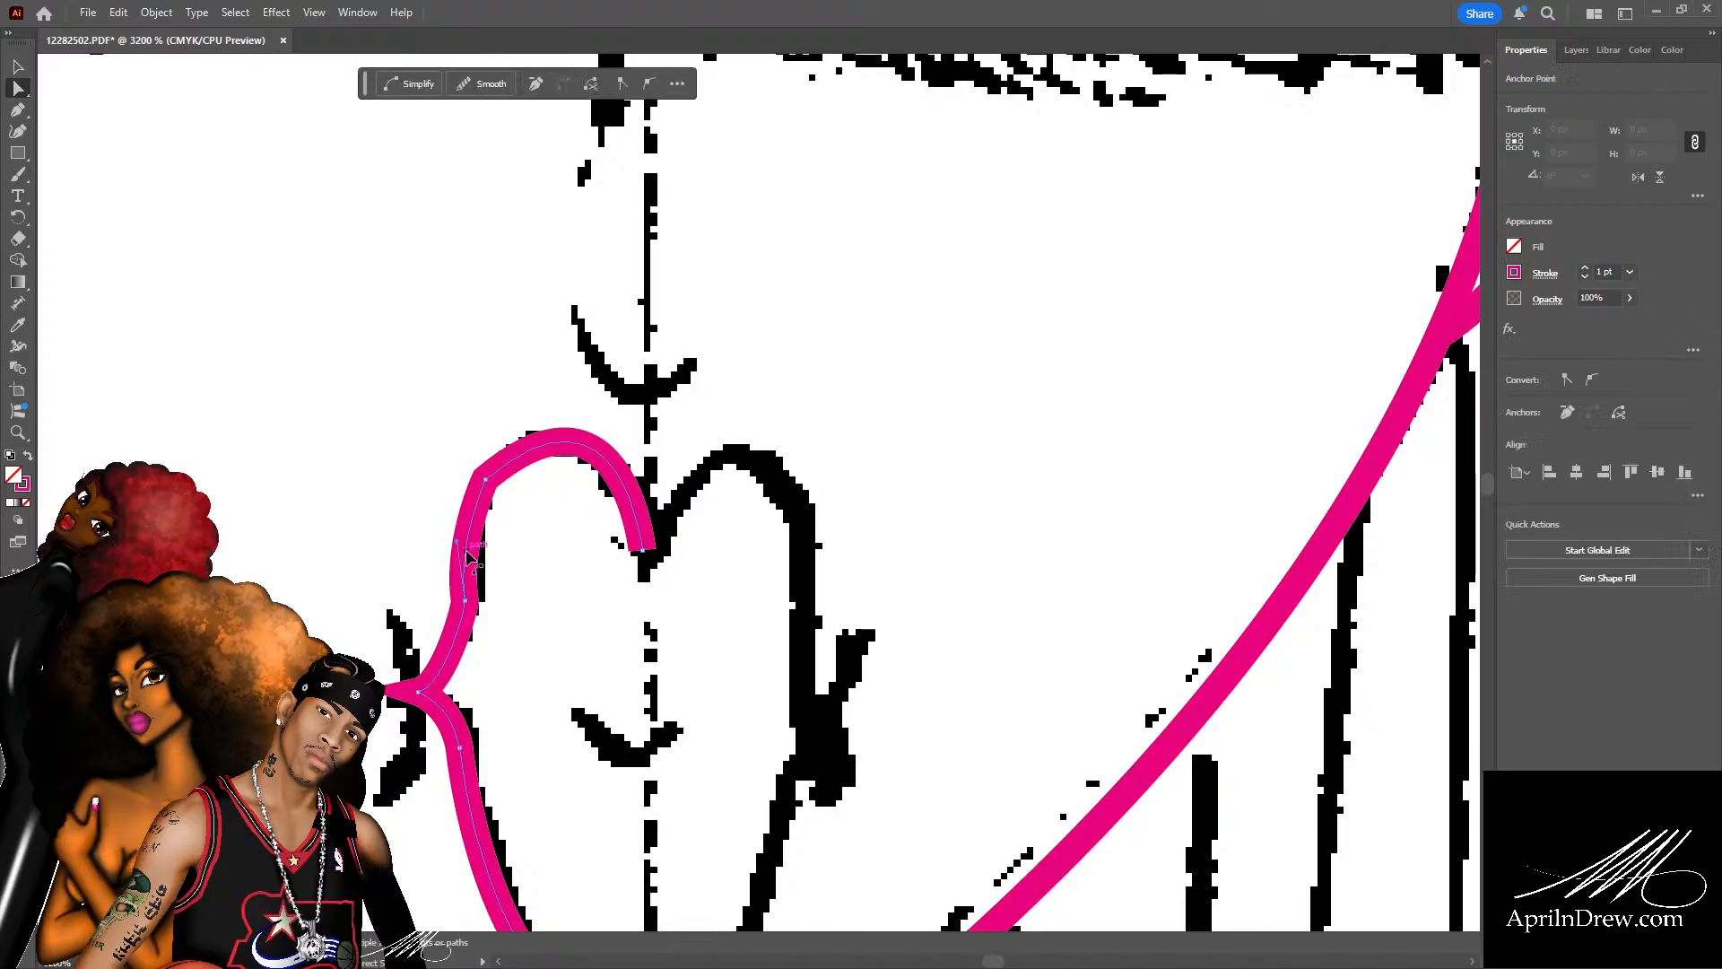
pyautogui.moveTo(457, 540); pyautogui.dragTo(463, 516)
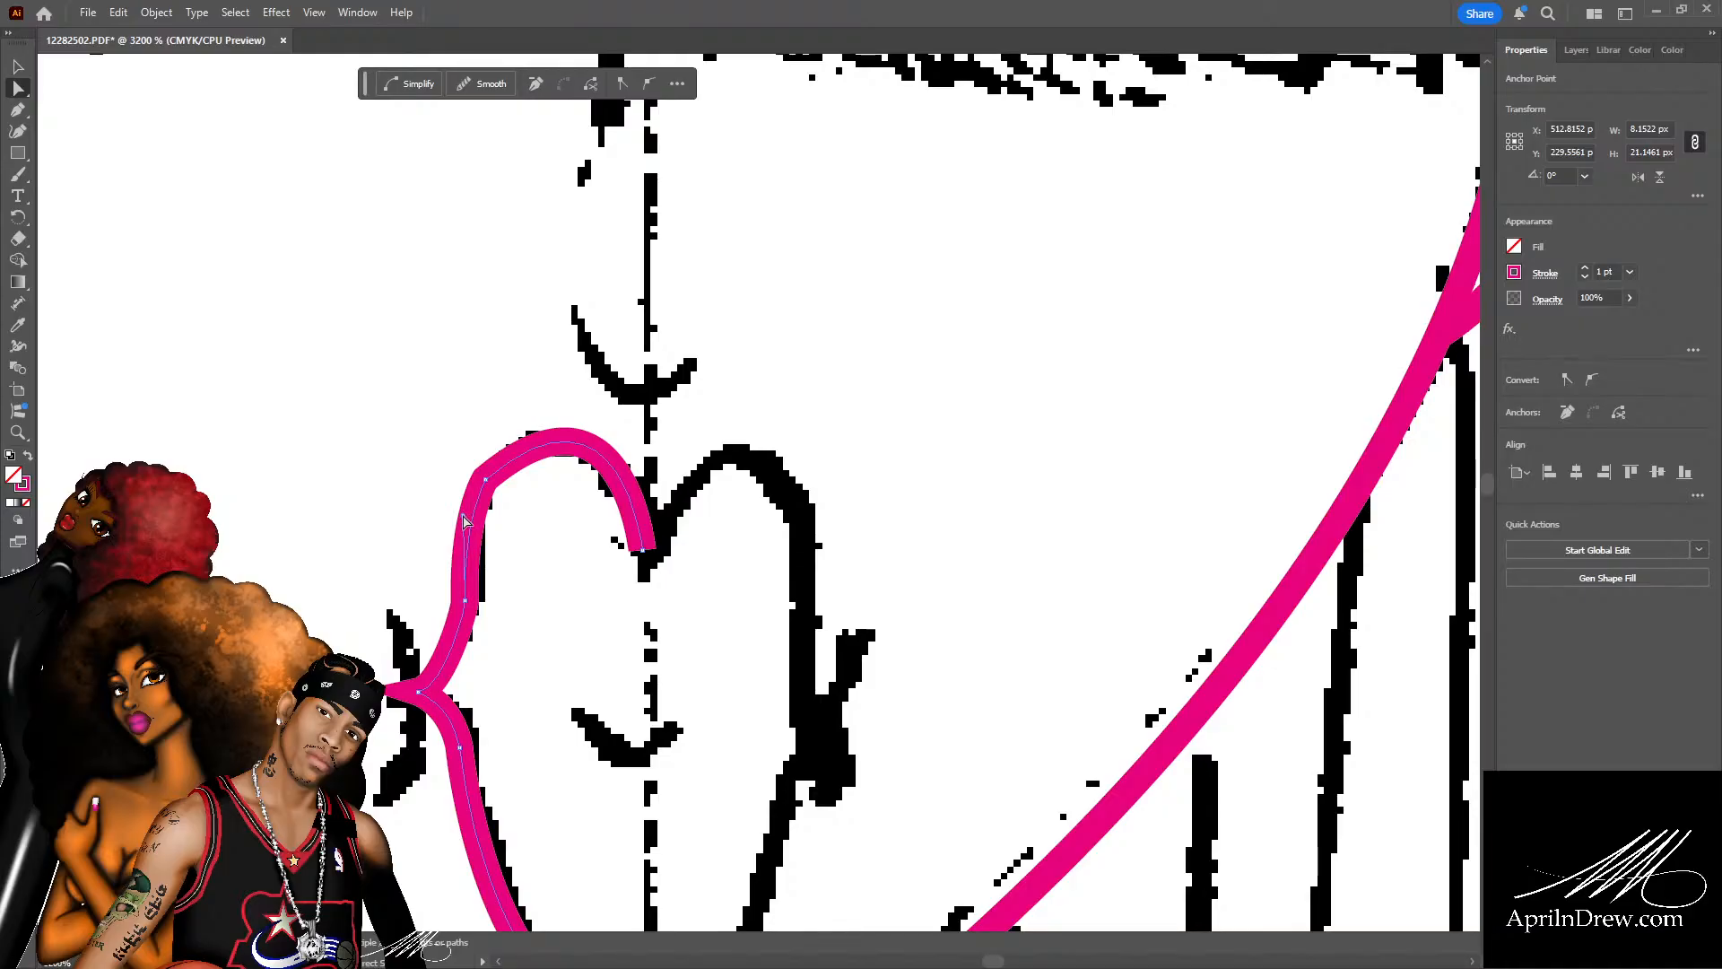
pyautogui.moveTo(462, 515); pyautogui.dragTo(463, 510)
pyautogui.click(496, 562)
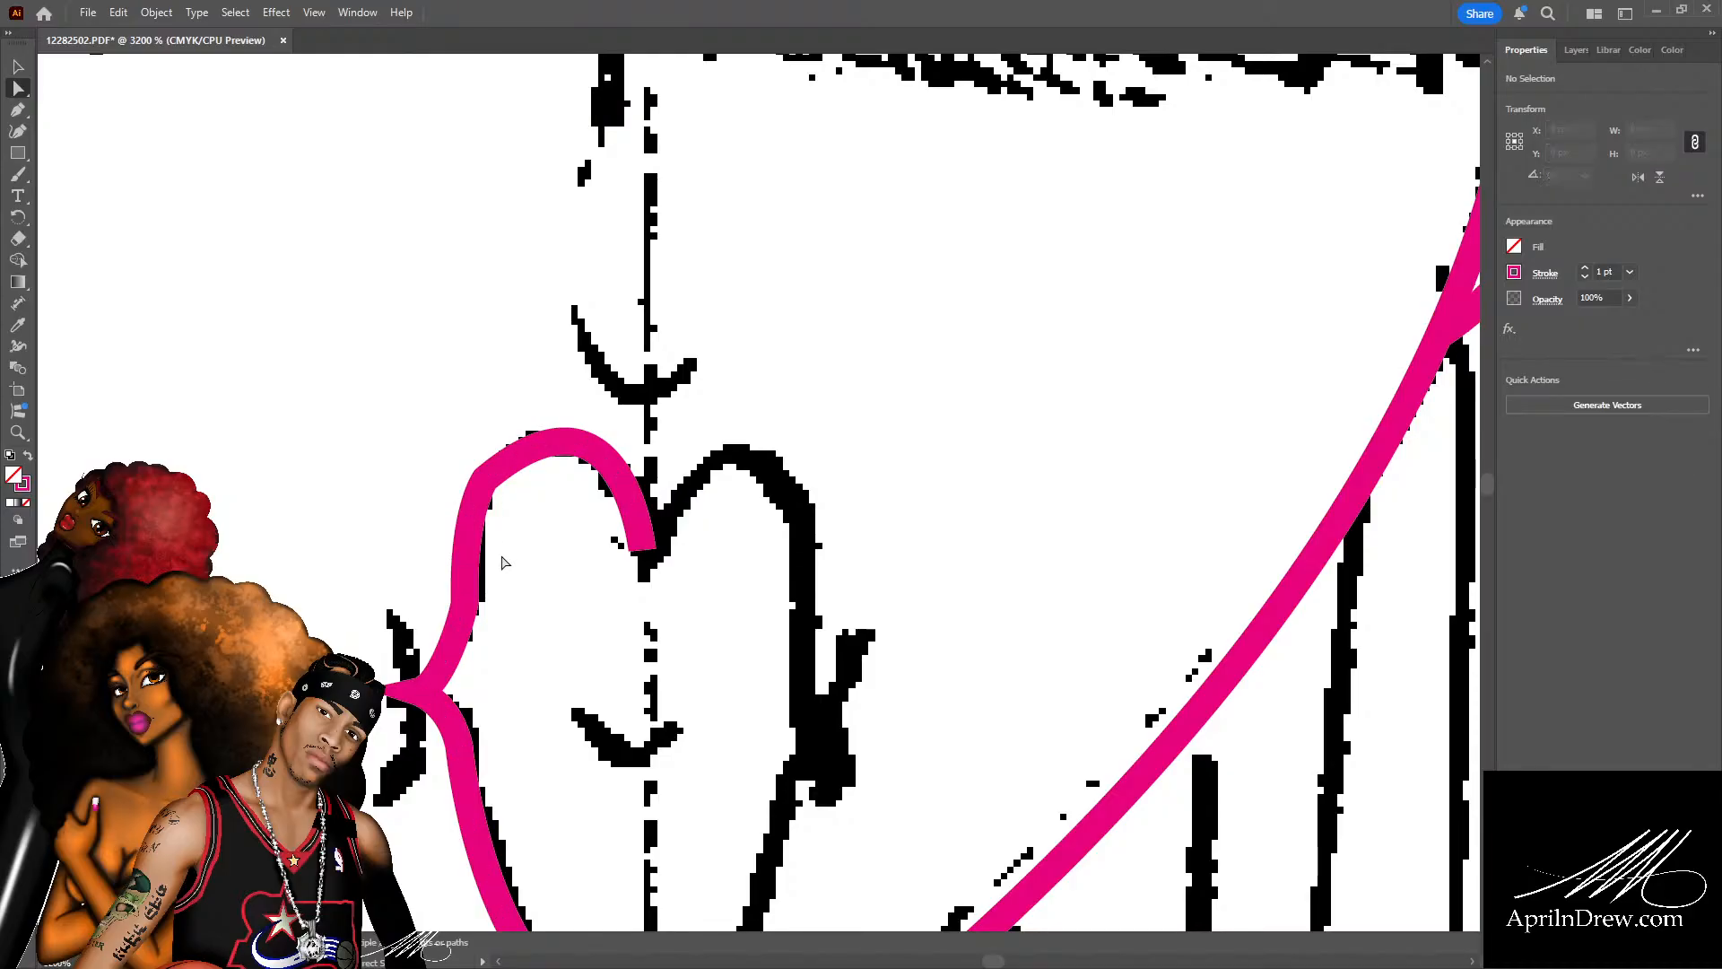
pyautogui.click(464, 641)
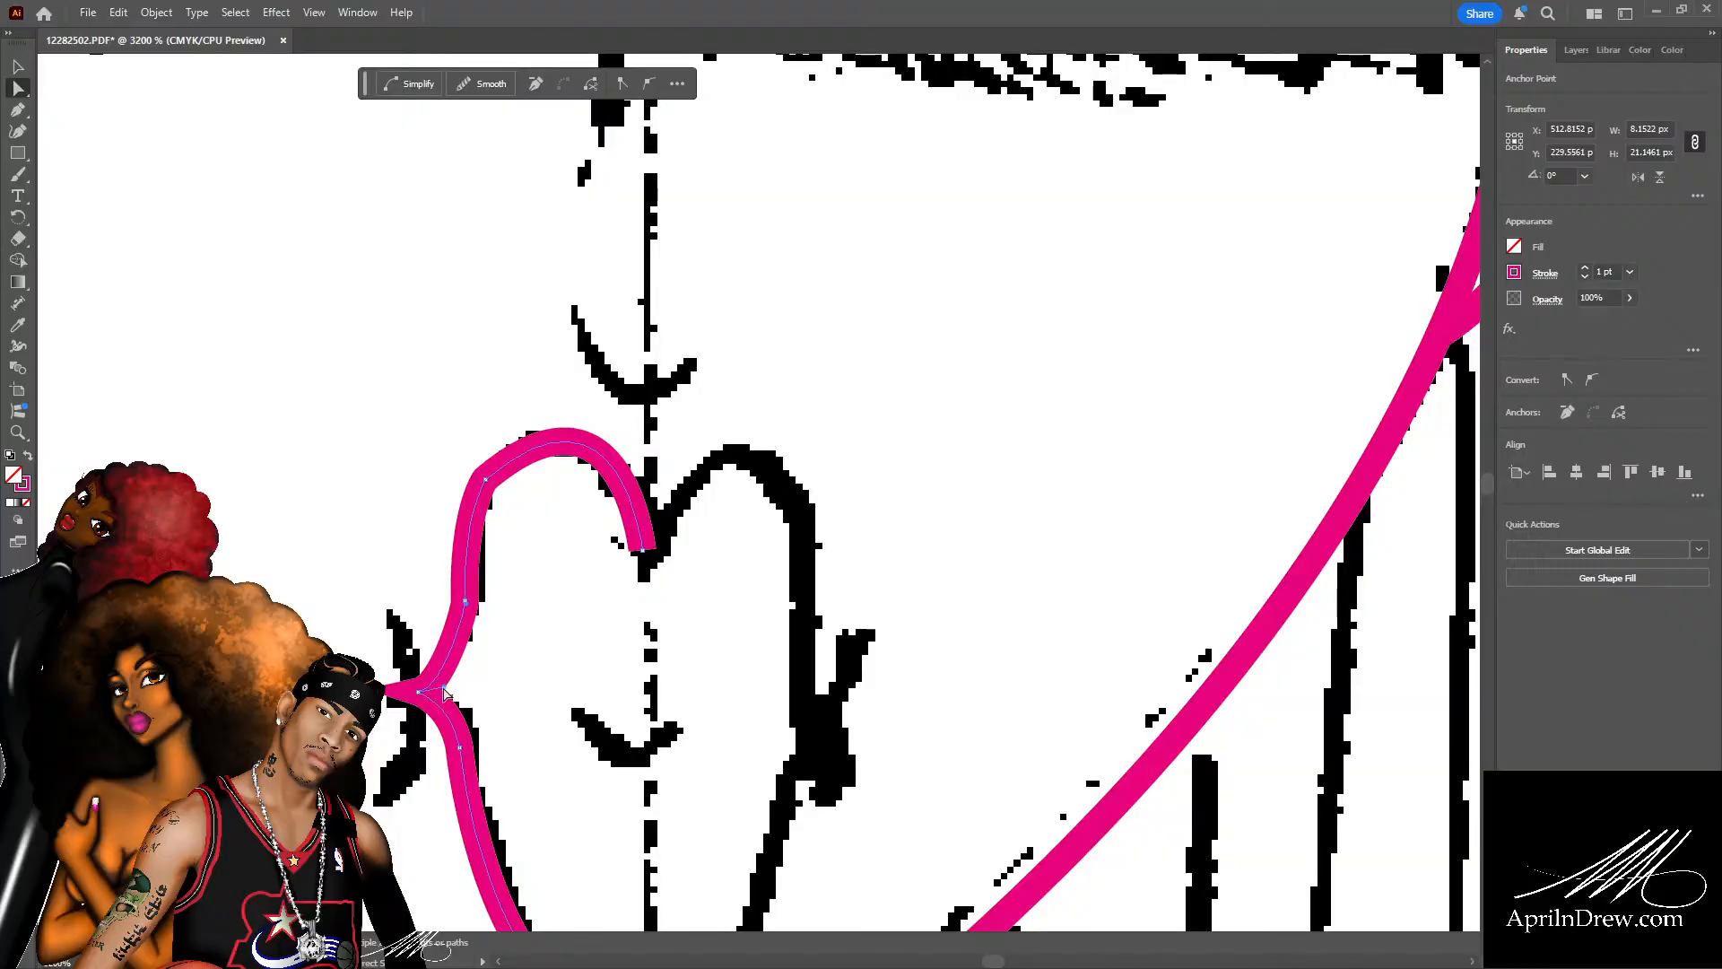
pyautogui.moveTo(445, 687); pyautogui.dragTo(447, 690)
pyautogui.click(542, 571)
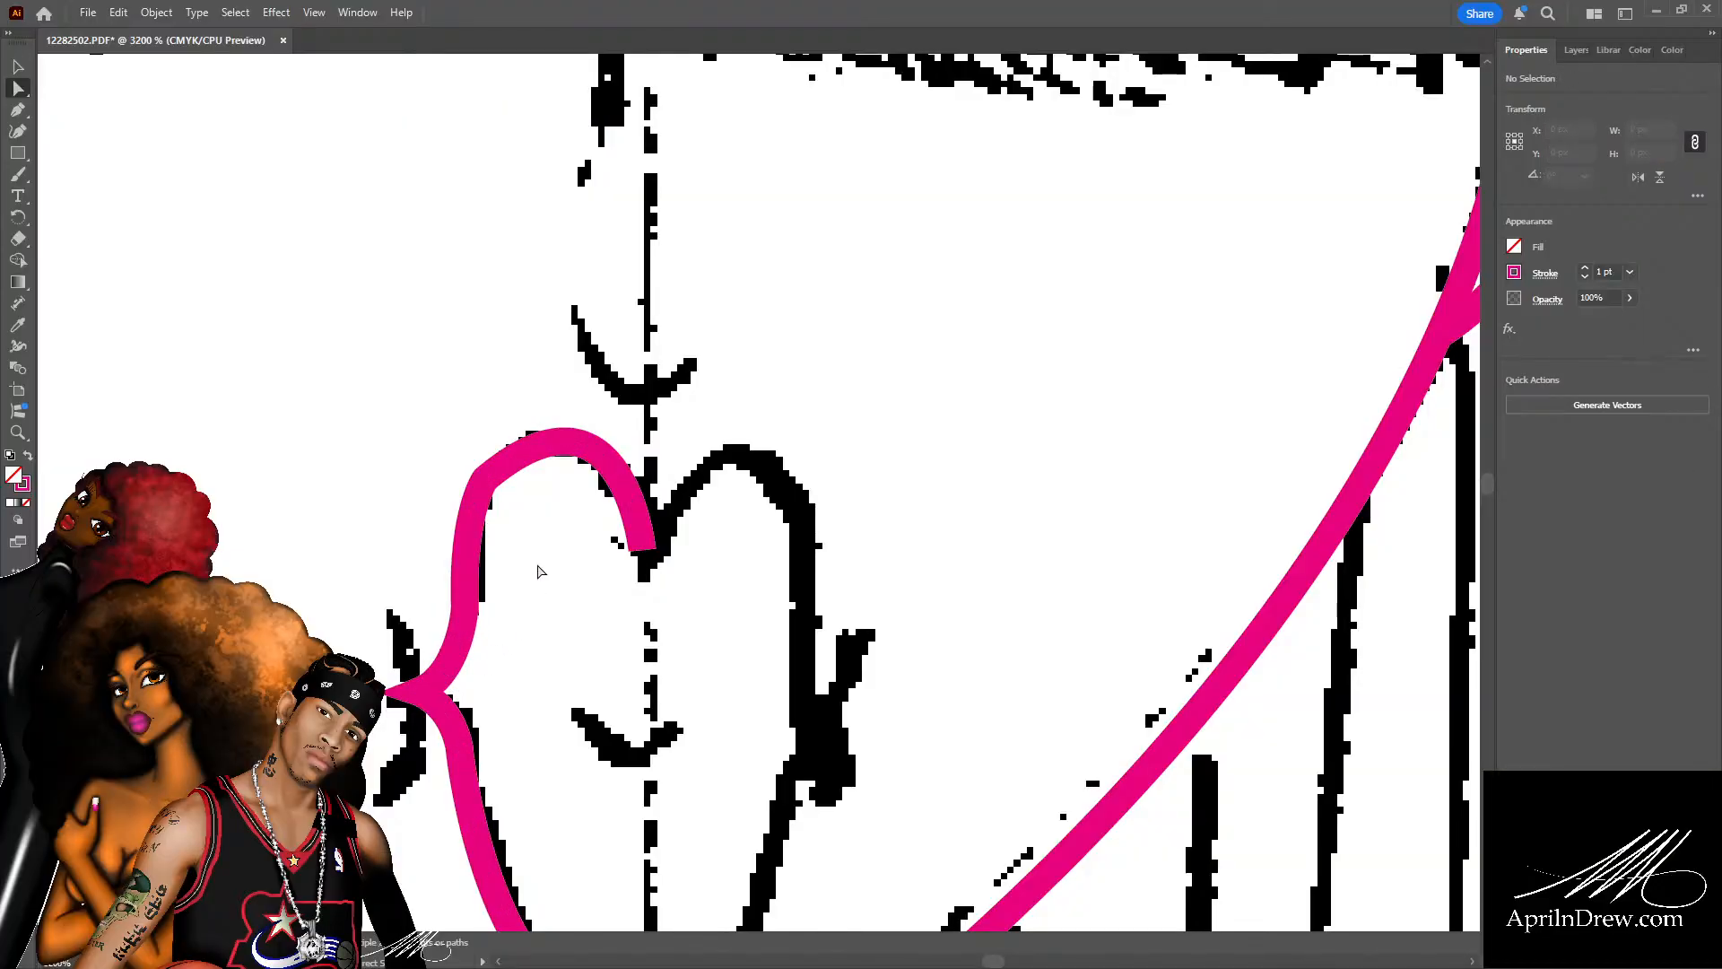
# Delete the left upper-lip arch segment and redraw it as a rounder arch from the outer anchor to the center dip.
pyautogui.scroll(4, 541, 571)
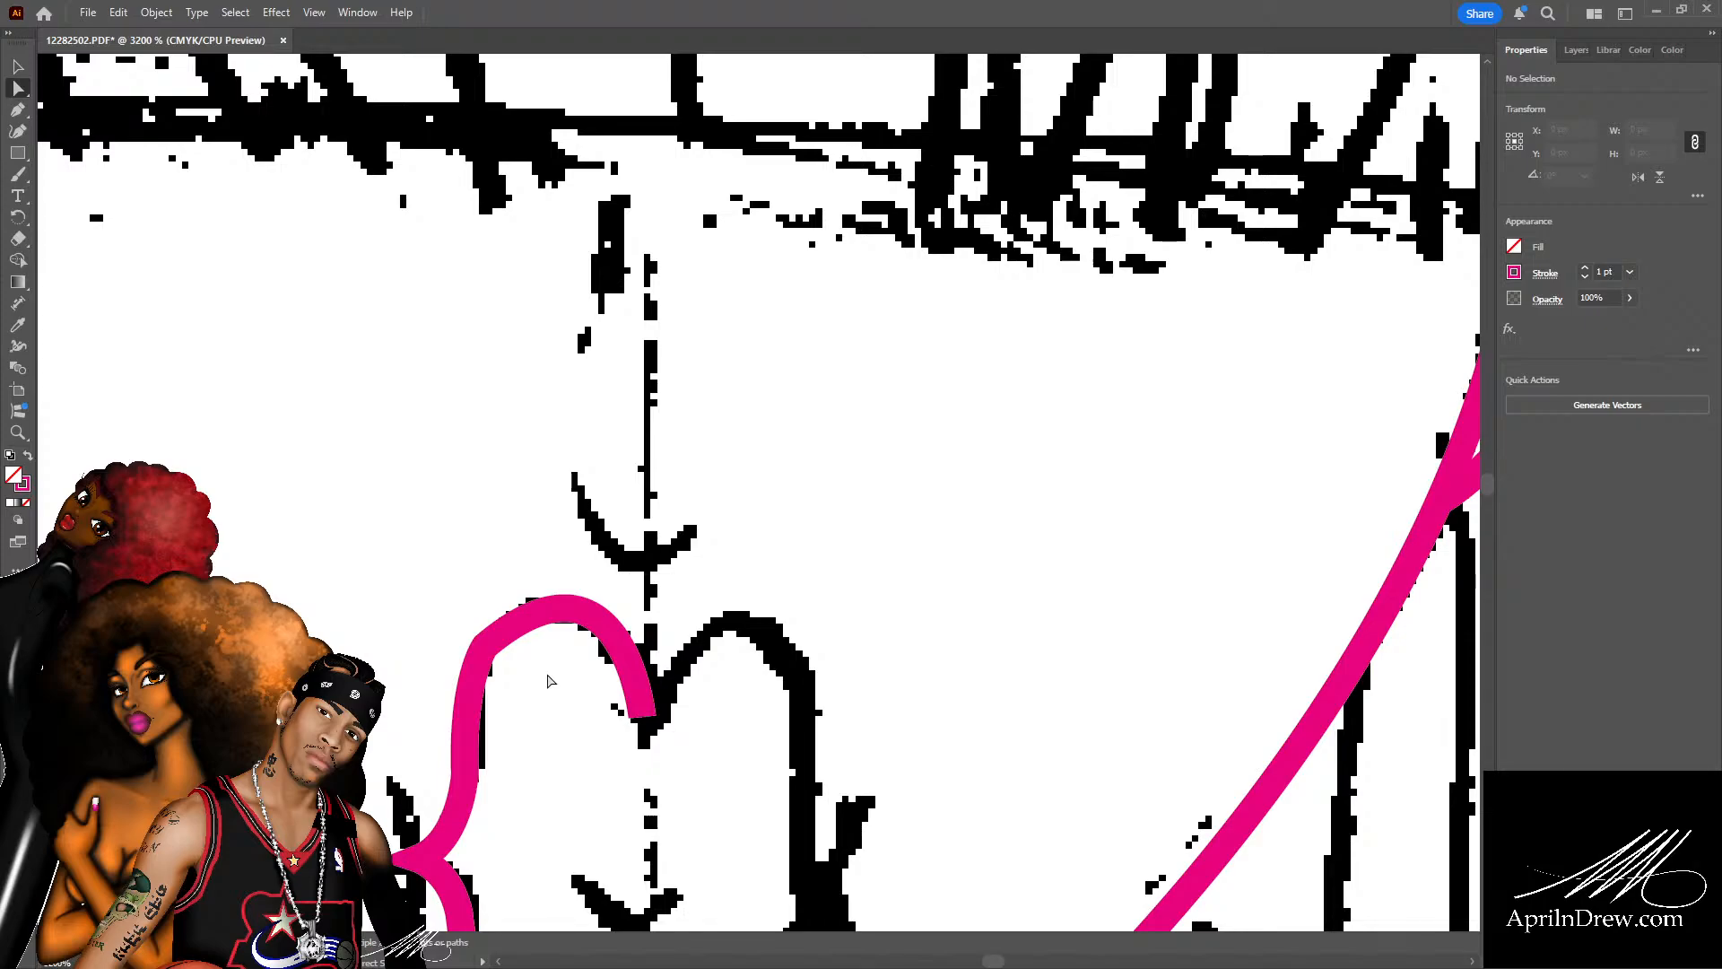
pyautogui.click(560, 614)
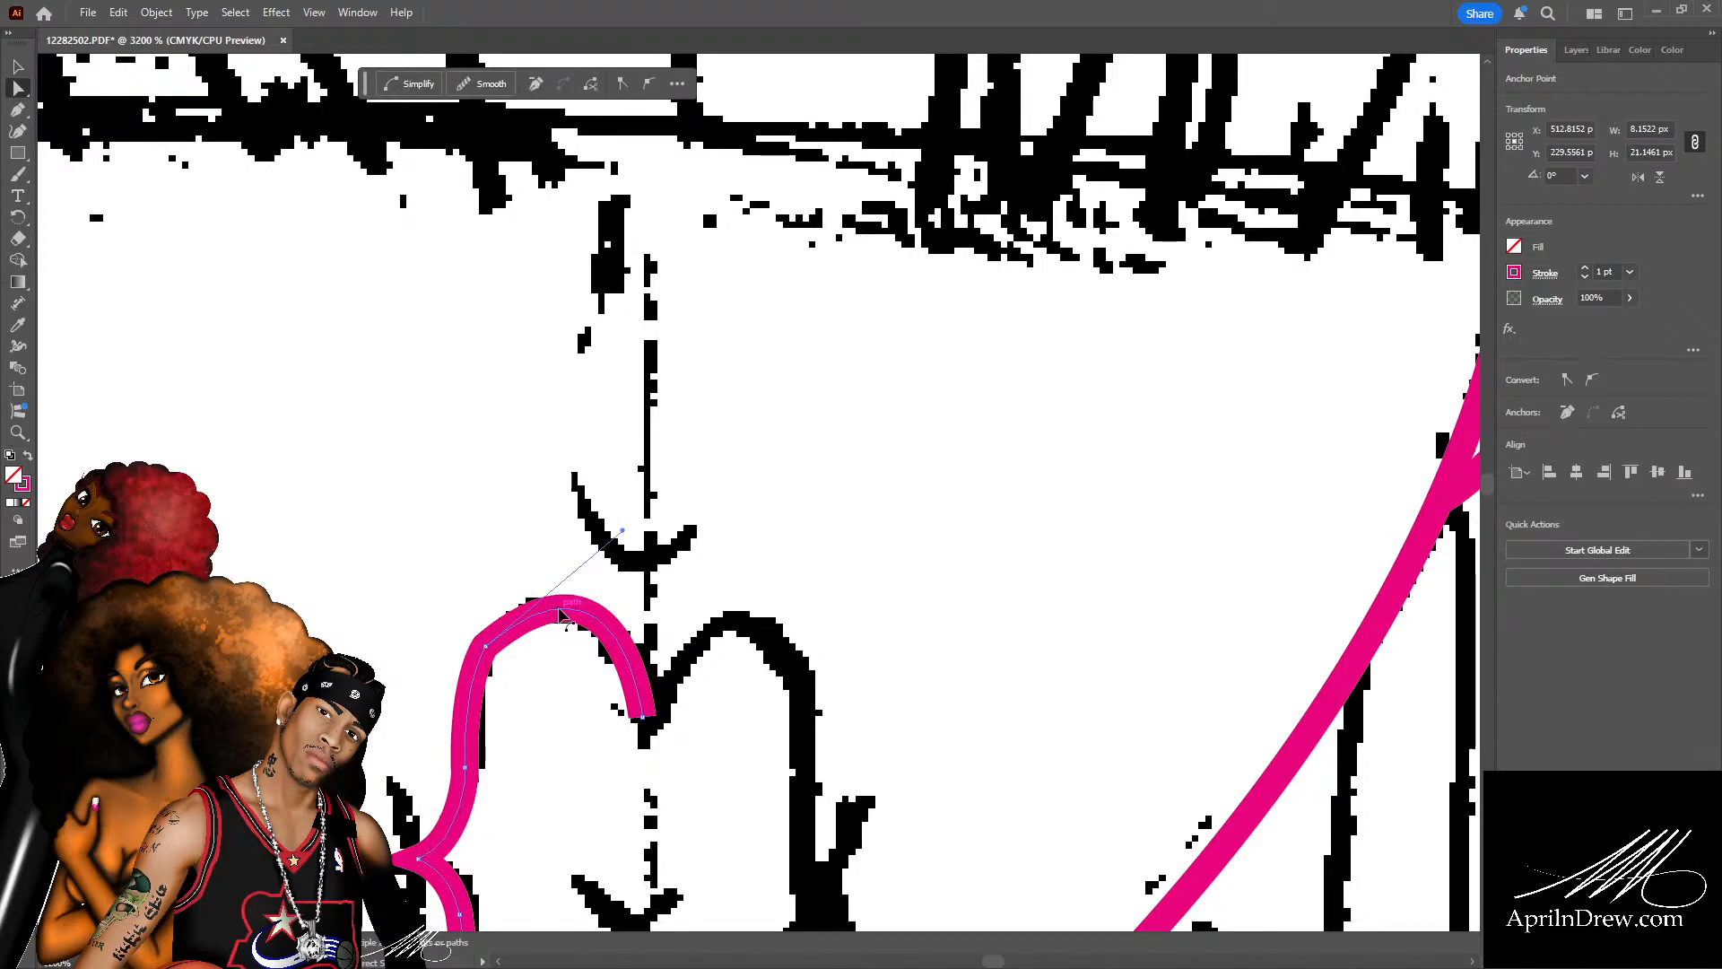
pyautogui.press('Delete')
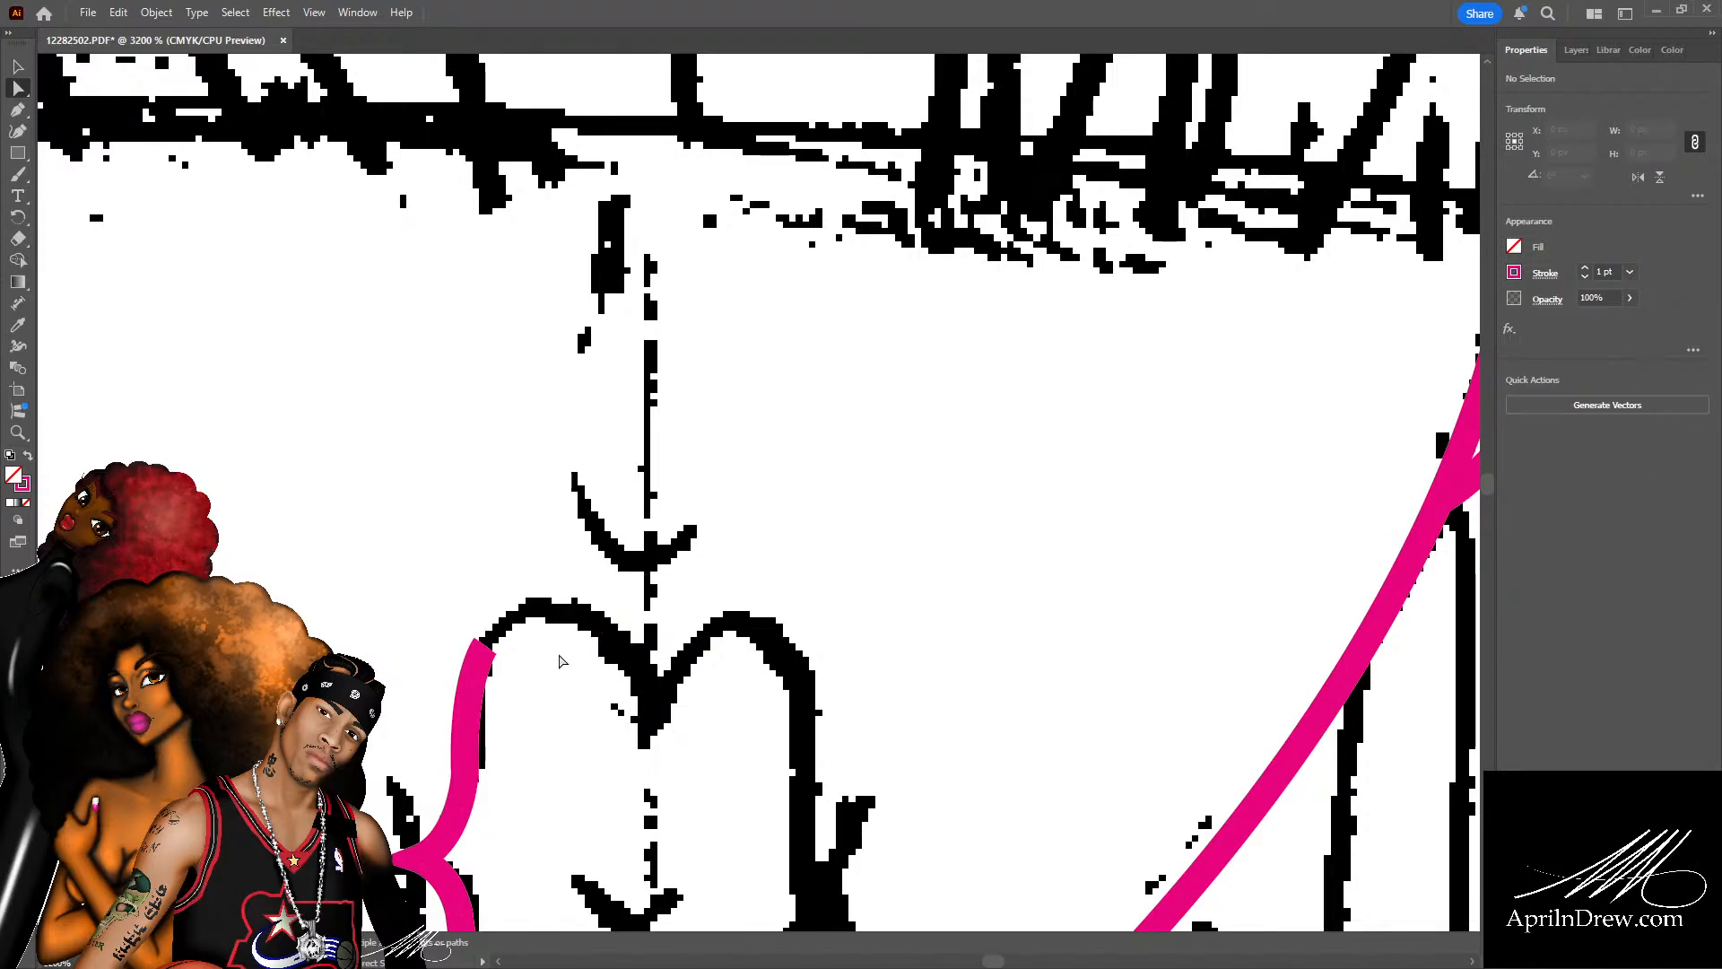
pyautogui.press('p')
pyautogui.click(486, 646)
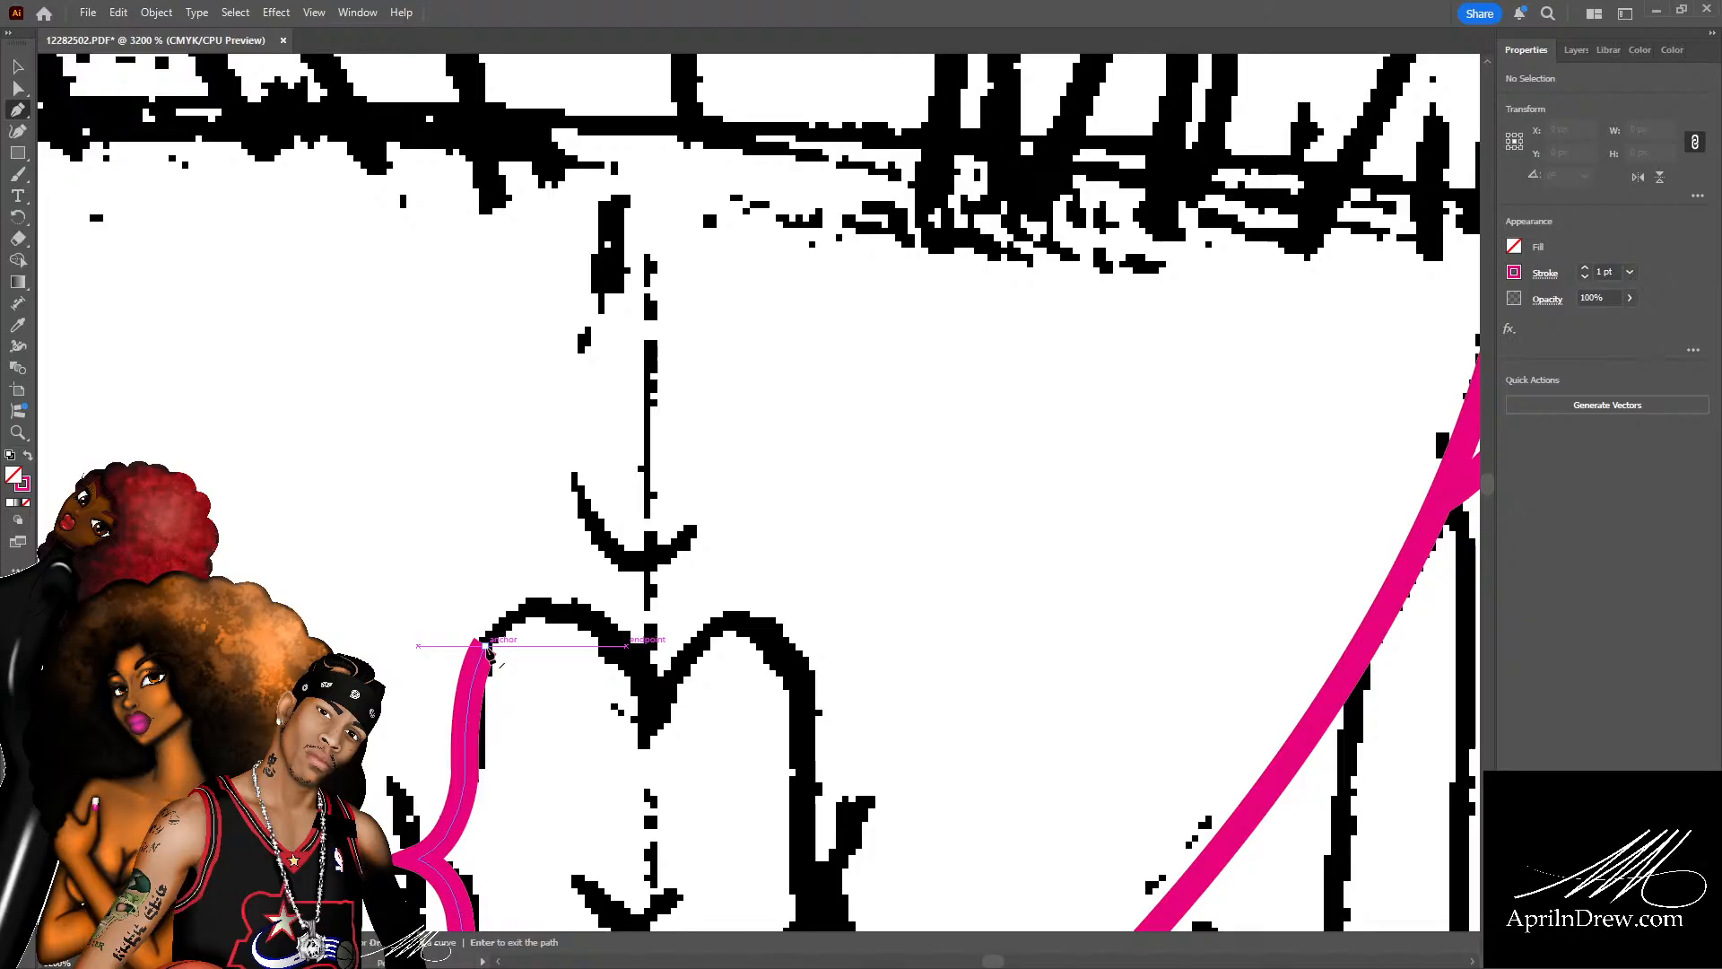
pyautogui.moveTo(584, 613)
pyautogui.mouseDown()
pyautogui.moveTo(633, 617)
pyautogui.moveTo(617, 634)
pyautogui.moveTo(642, 636)
pyautogui.moveTo(649, 743)
pyautogui.mouseUp()
pyautogui.press('a')
pyautogui.scroll(-2, 675, 525)
pyautogui.click(734, 485)
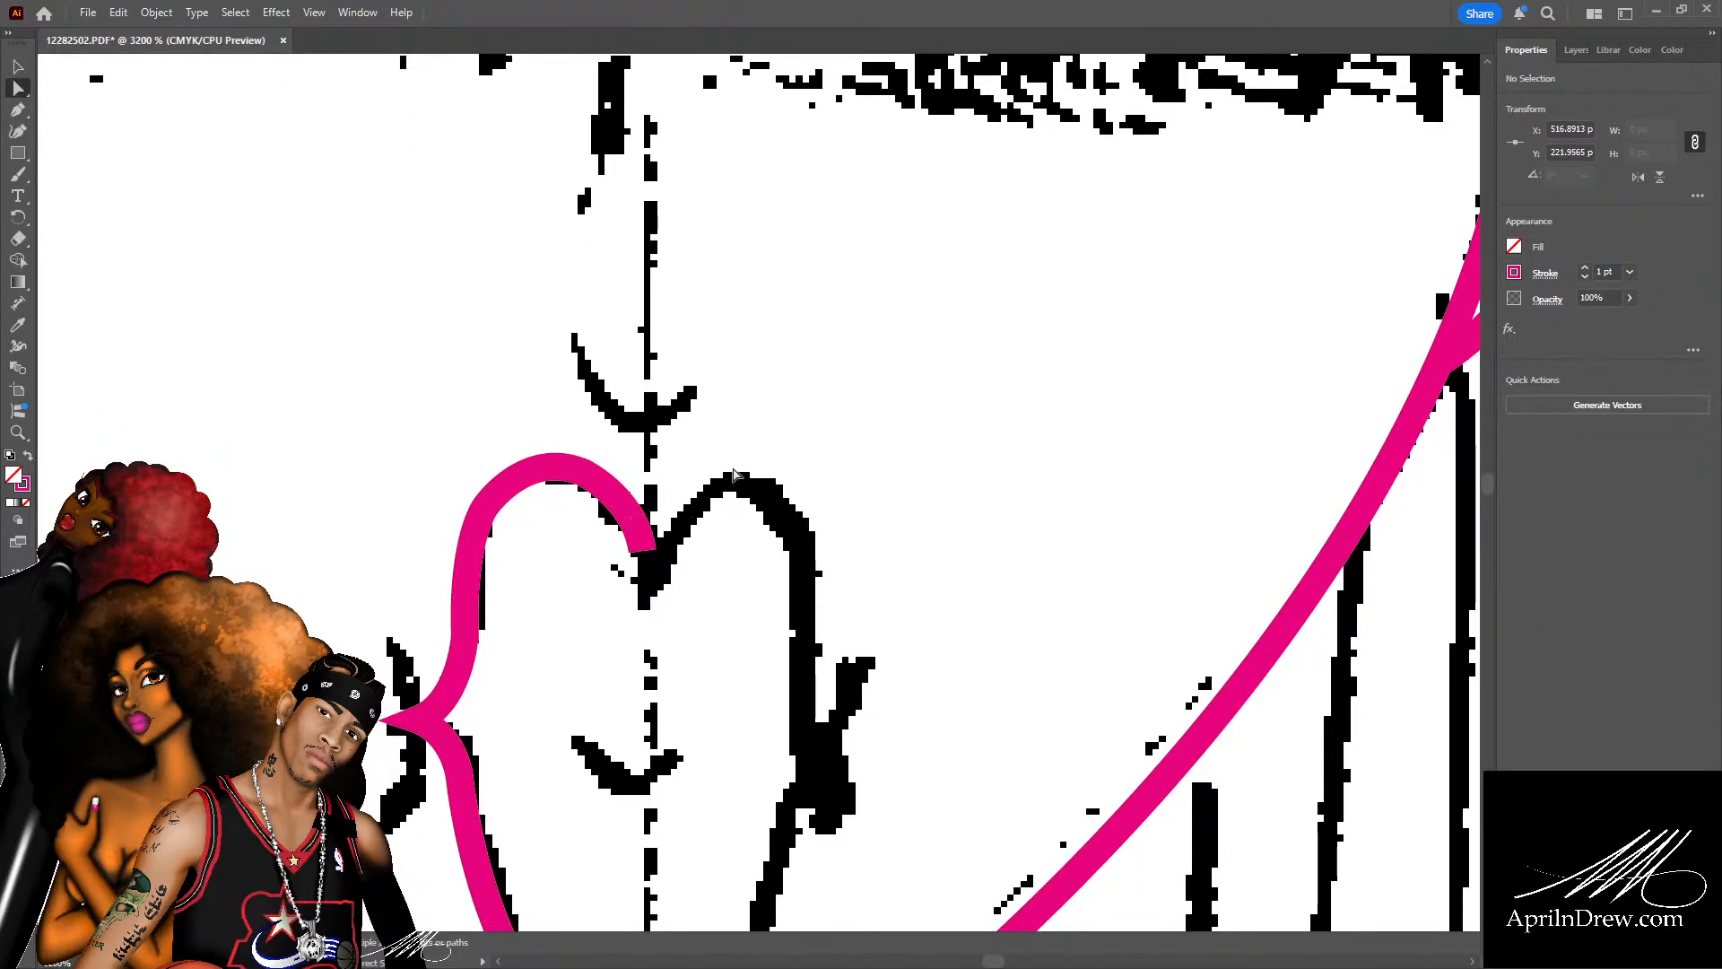
# Trace the small curved line in the middle of the lips with a 0.5 pt stroke and a width profile tapered at both ends.
pyautogui.scroll(-2, 733, 485)
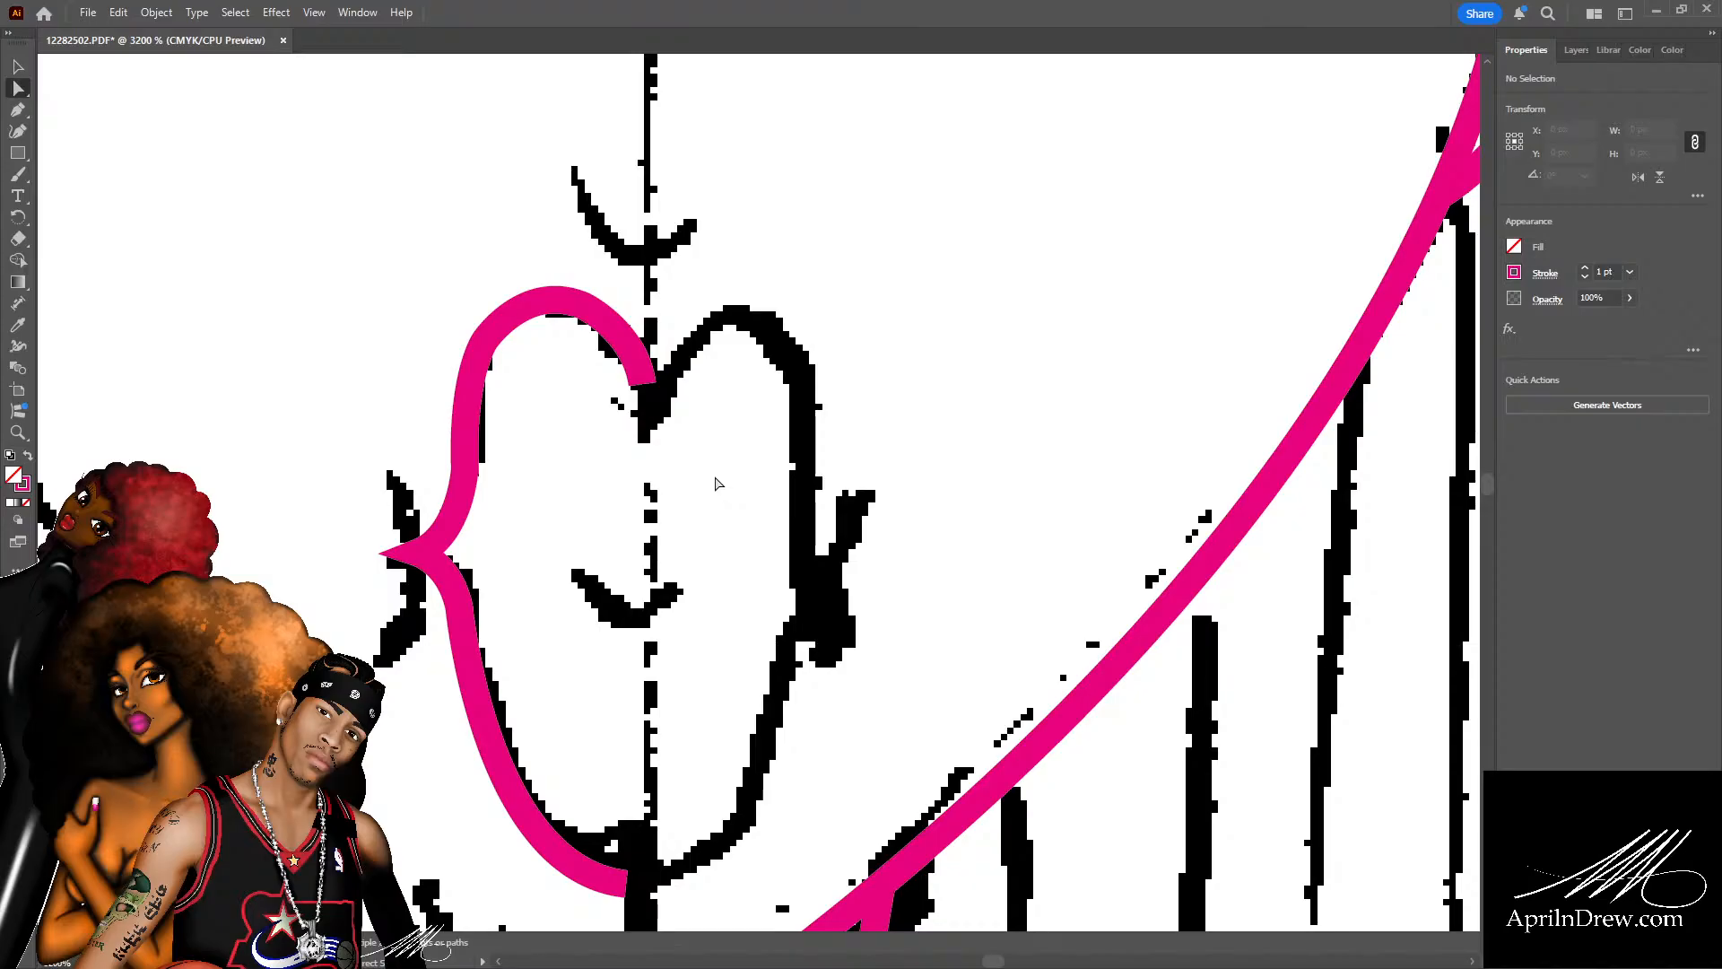
pyautogui.scroll(-1, 709, 485)
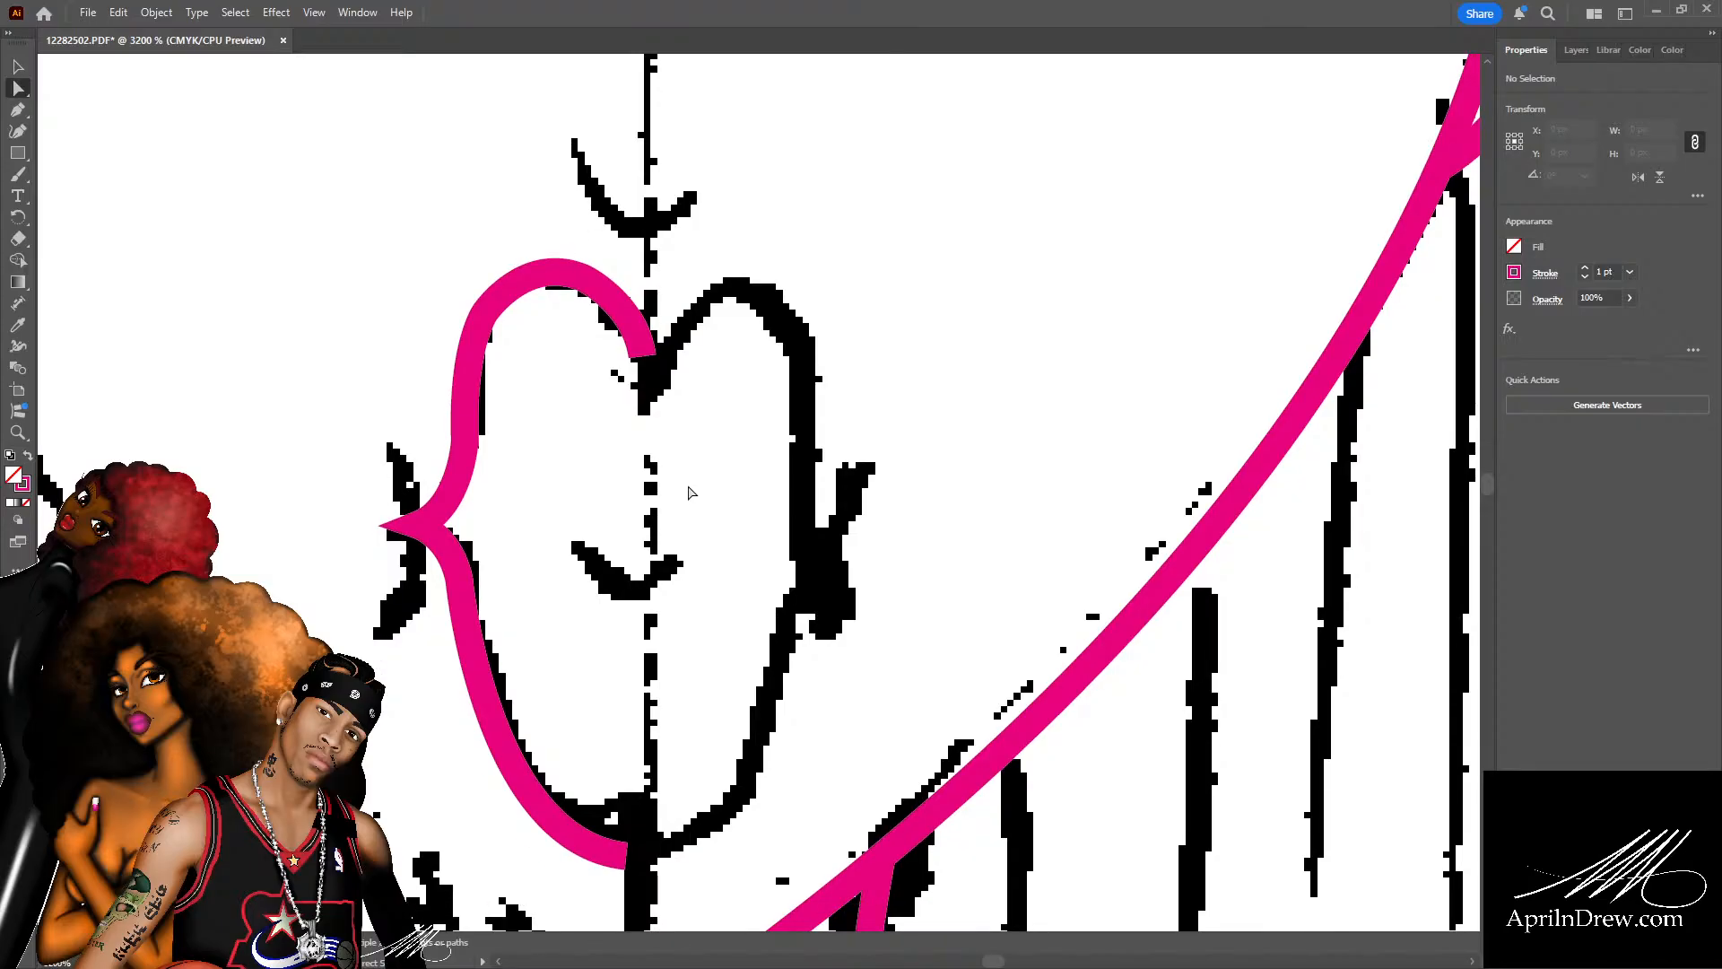
pyautogui.press('p')
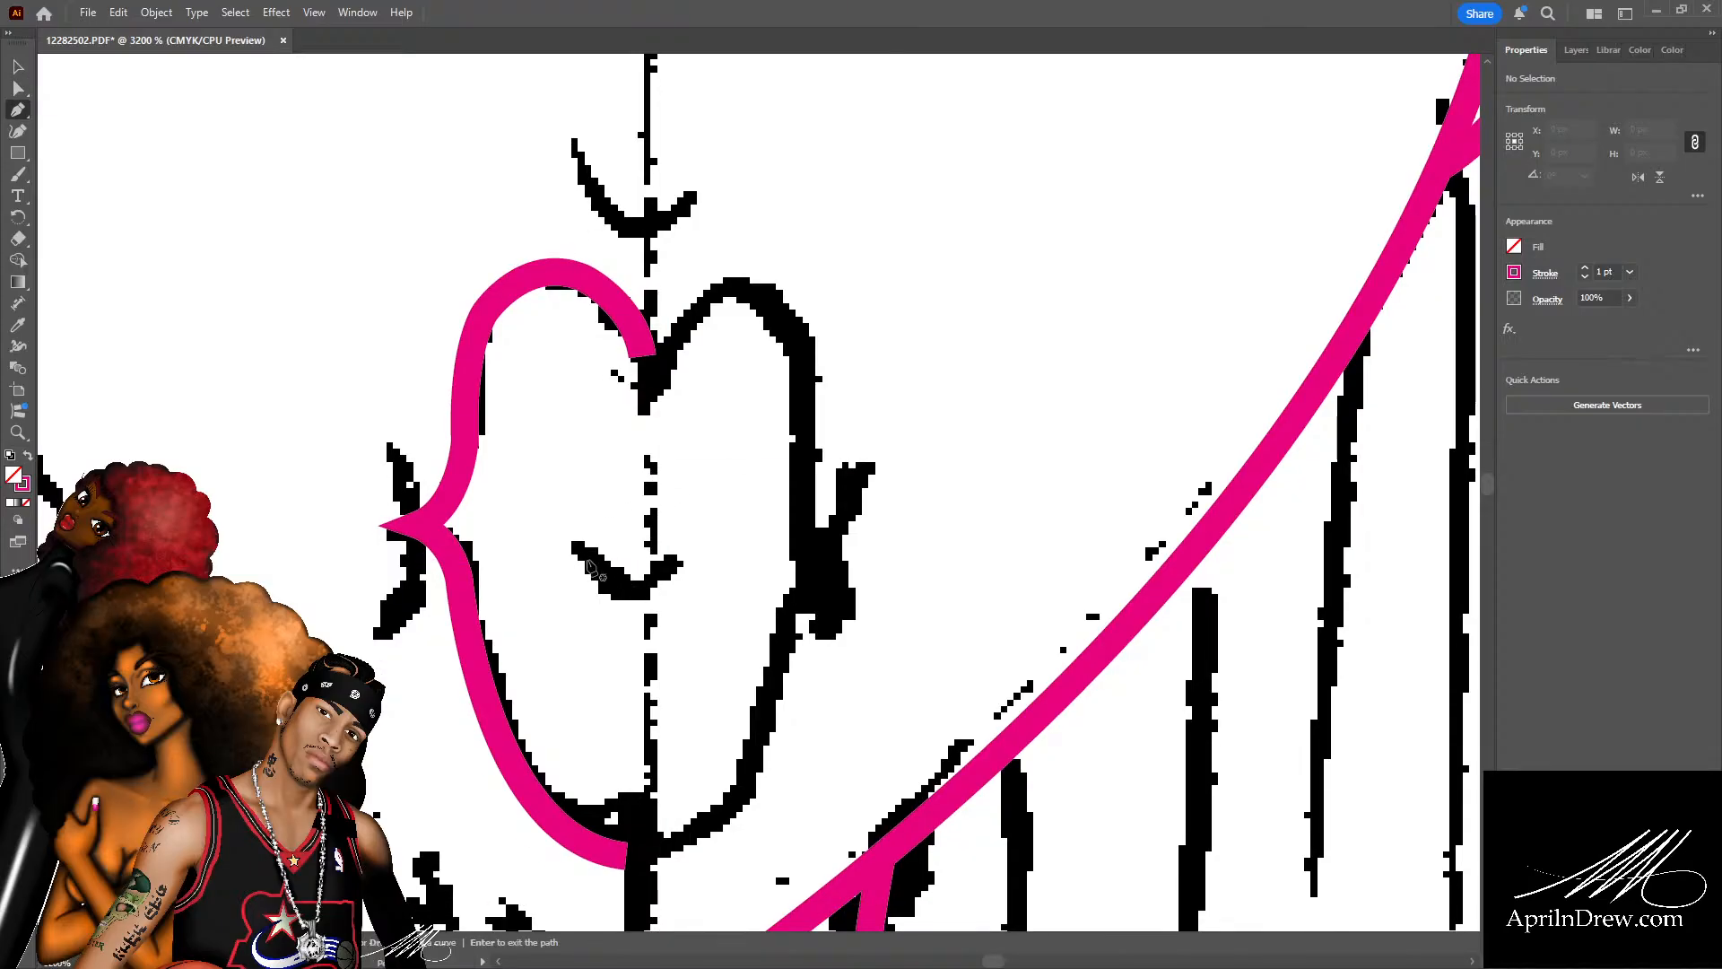
pyautogui.moveTo(599, 564)
pyautogui.mouseDown()
pyautogui.moveTo(610, 591)
pyautogui.moveTo(696, 569)
pyautogui.moveTo(681, 569)
pyautogui.moveTo(713, 509)
pyautogui.mouseUp()
pyautogui.press('a')
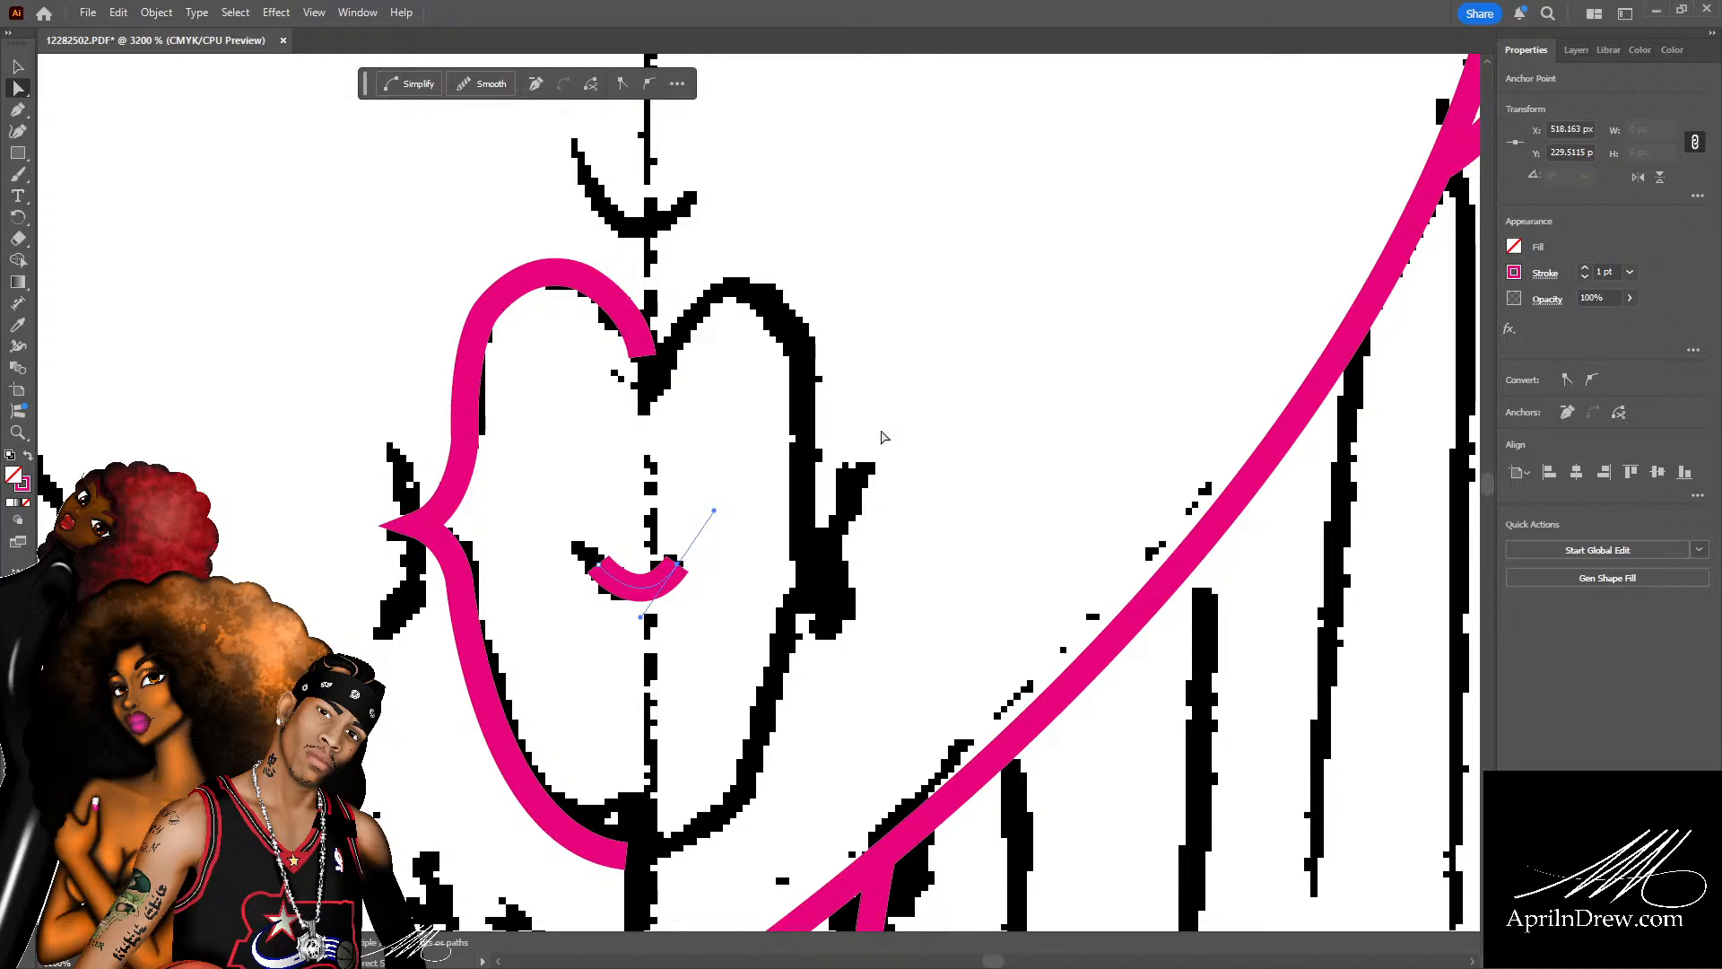
pyautogui.click(1654, 314)
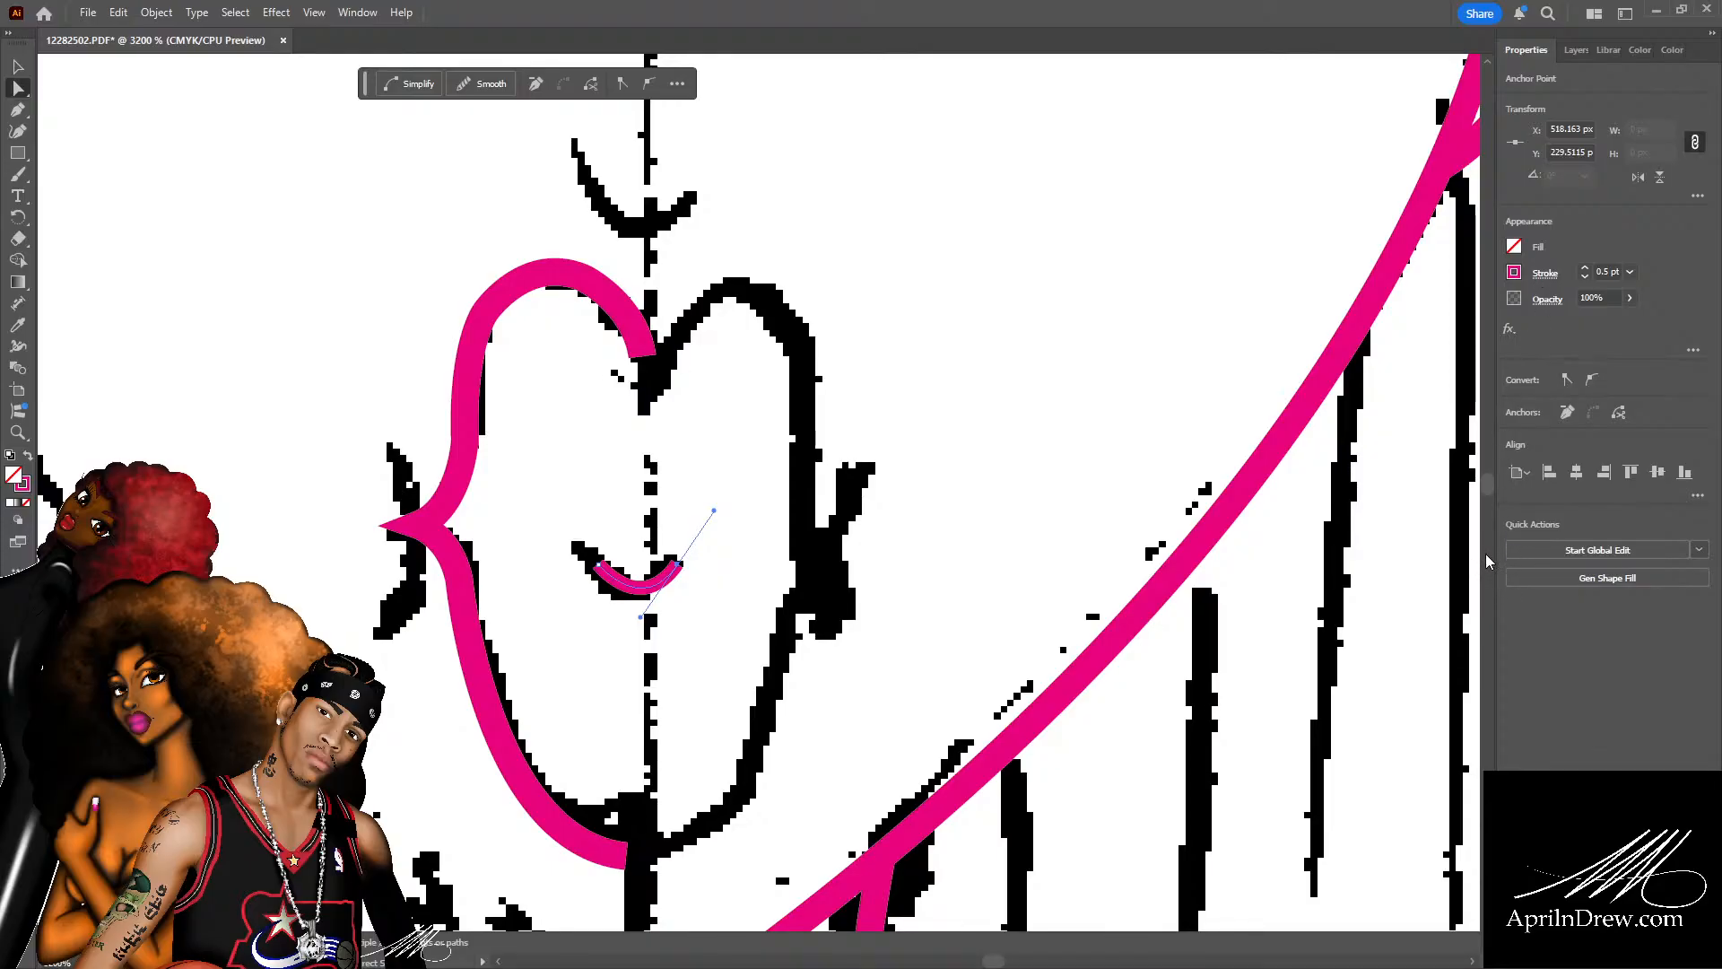
pyautogui.click(1476, 612)
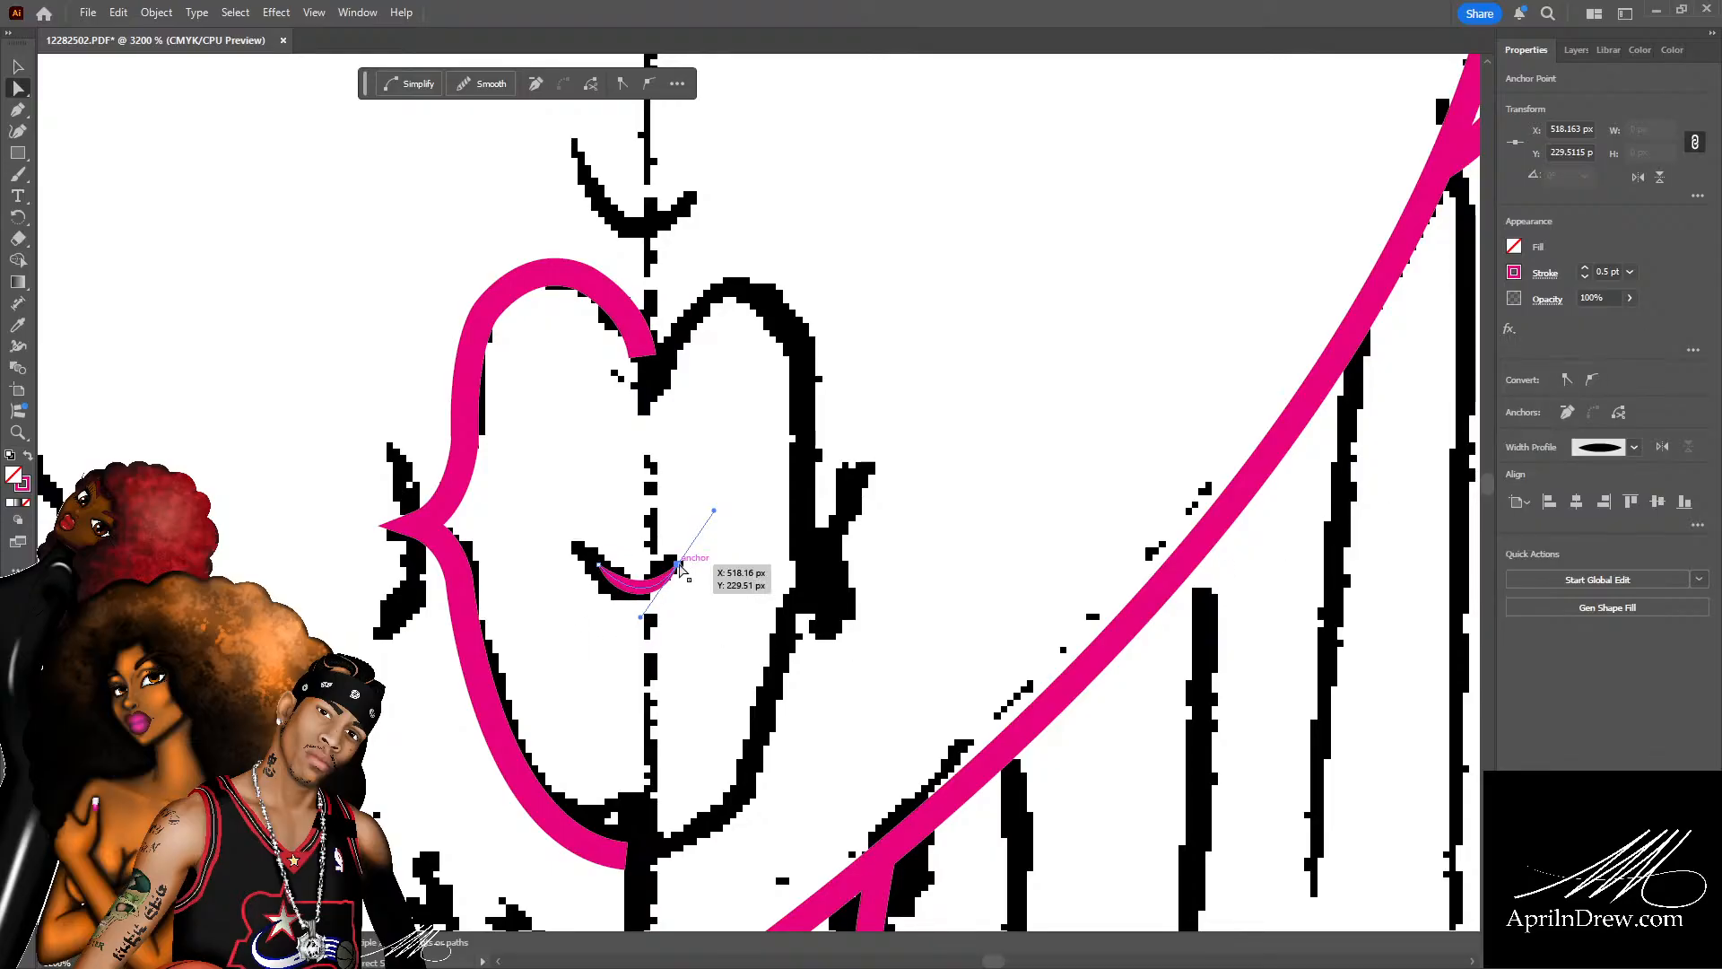
# Shift the small mouth curve's end anchors and deepen its bend, leaving it about 3 px wide and 1 px tall.
pyautogui.moveTo(680, 567); pyautogui.dragTo(603, 564)
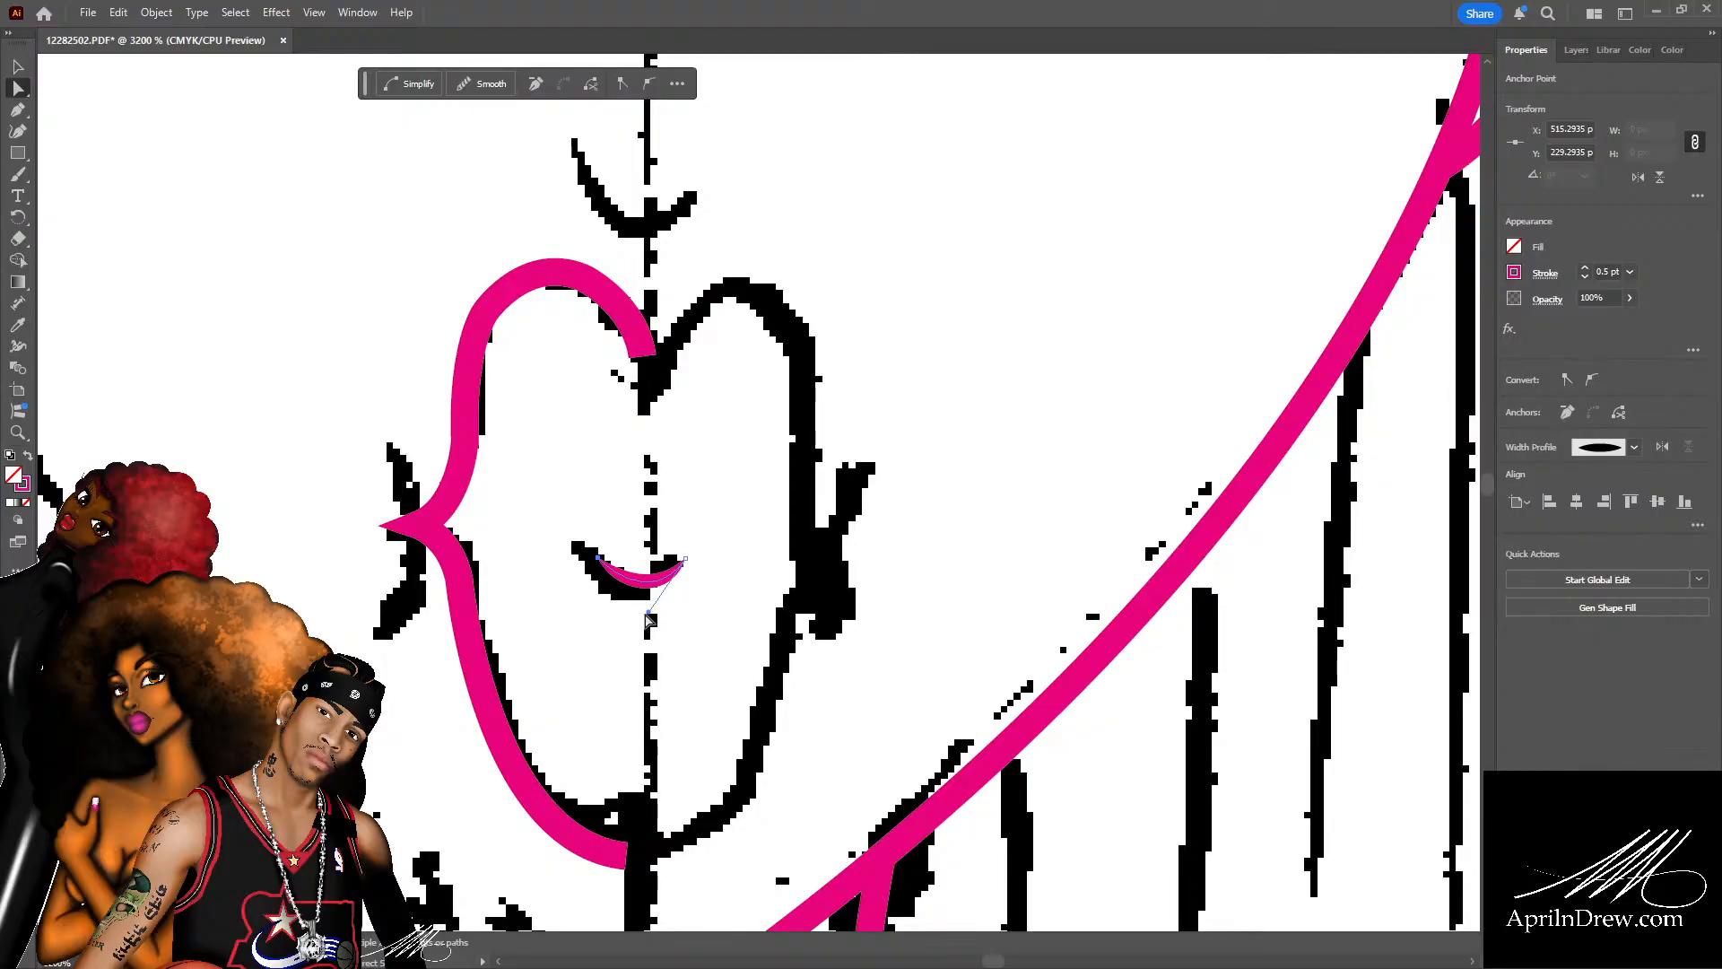
pyautogui.click(688, 560)
pyautogui.moveTo(654, 618); pyautogui.dragTo(655, 627)
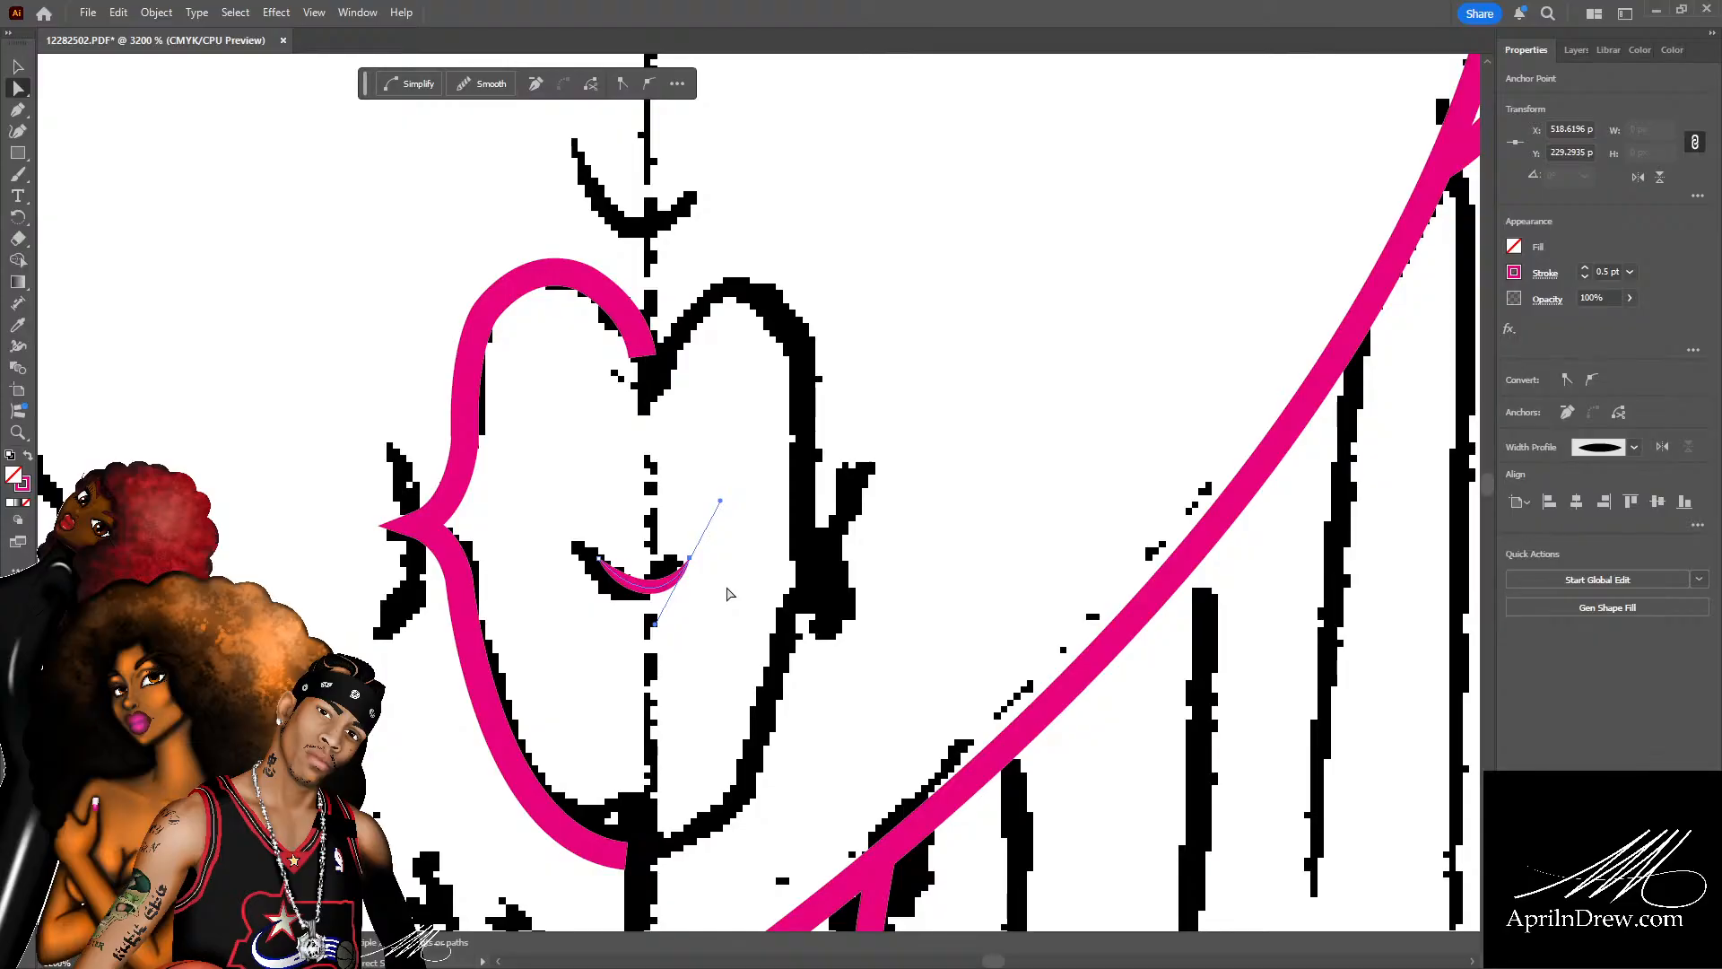
pyautogui.click(728, 589)
pyautogui.click(665, 583)
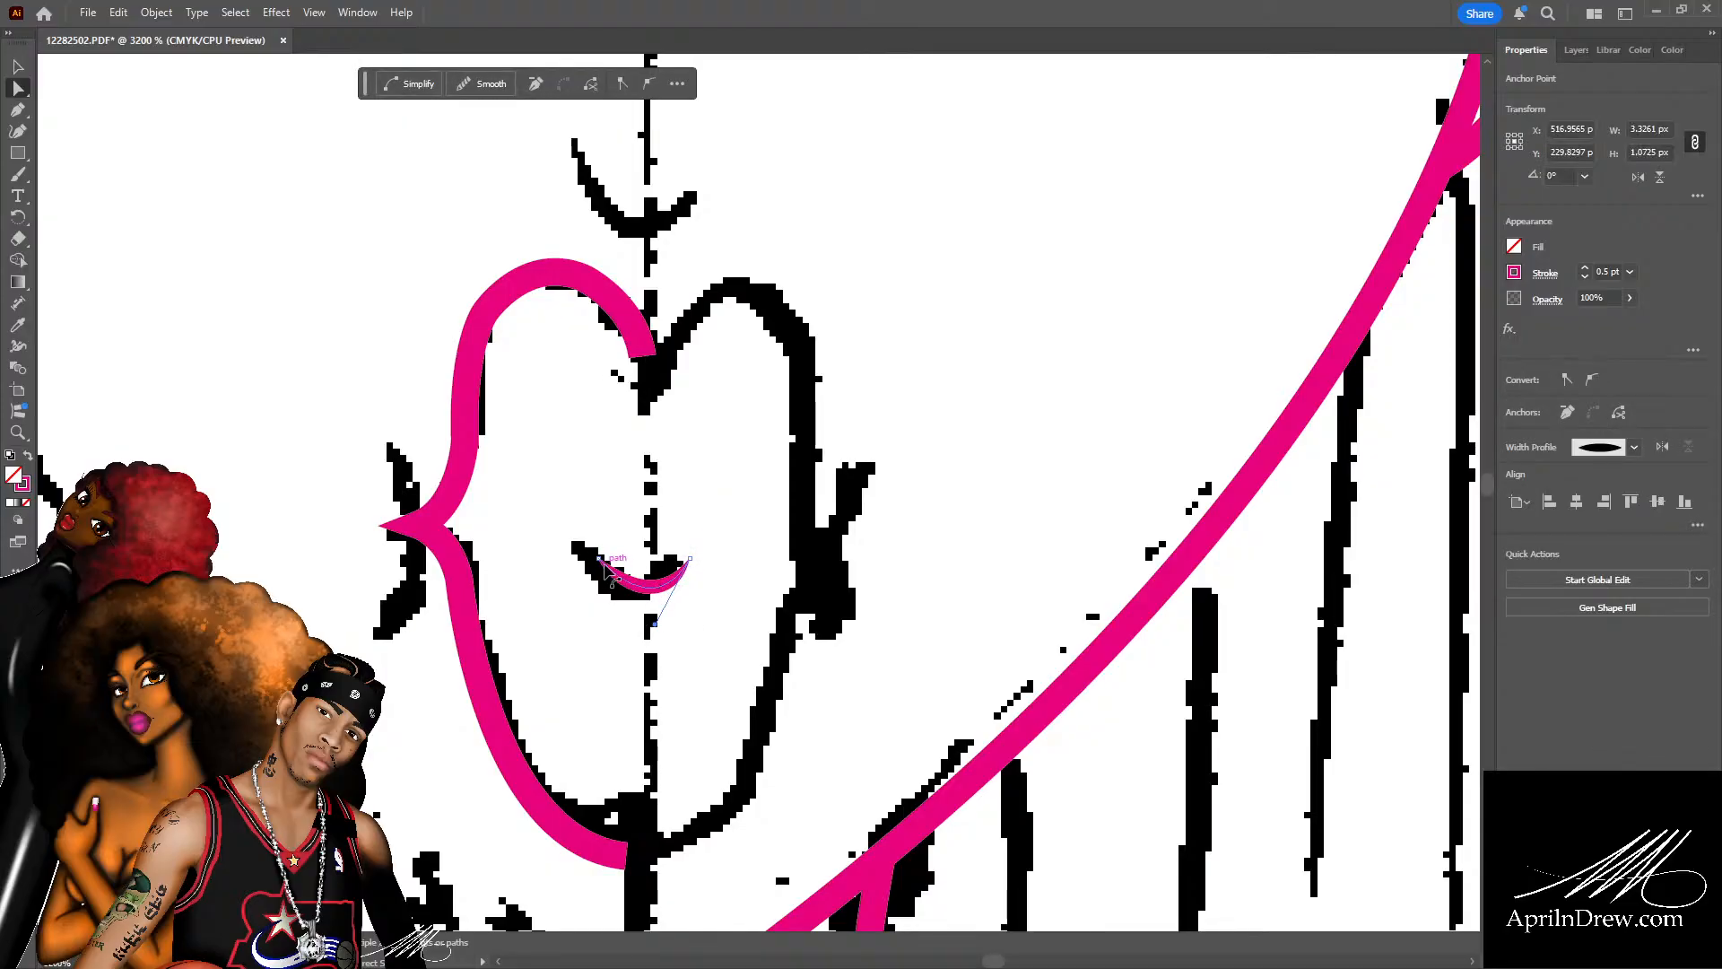
pyautogui.moveTo(599, 558); pyautogui.dragTo(605, 558)
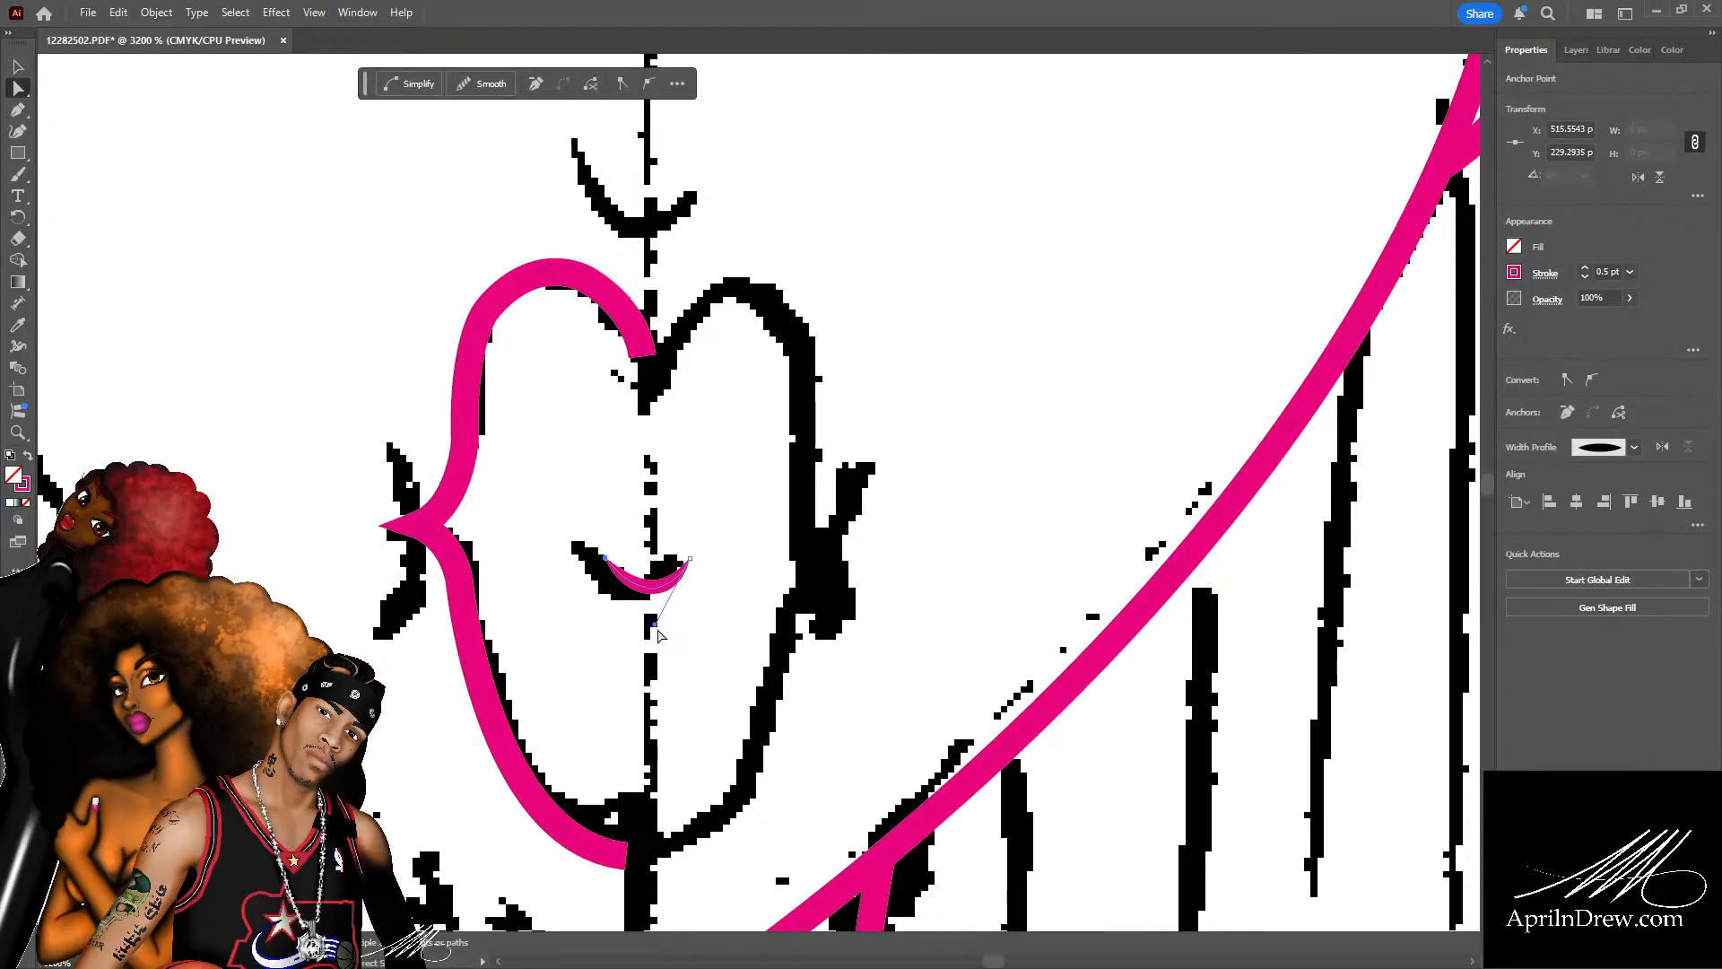
pyautogui.click(645, 615)
pyautogui.click(648, 588)
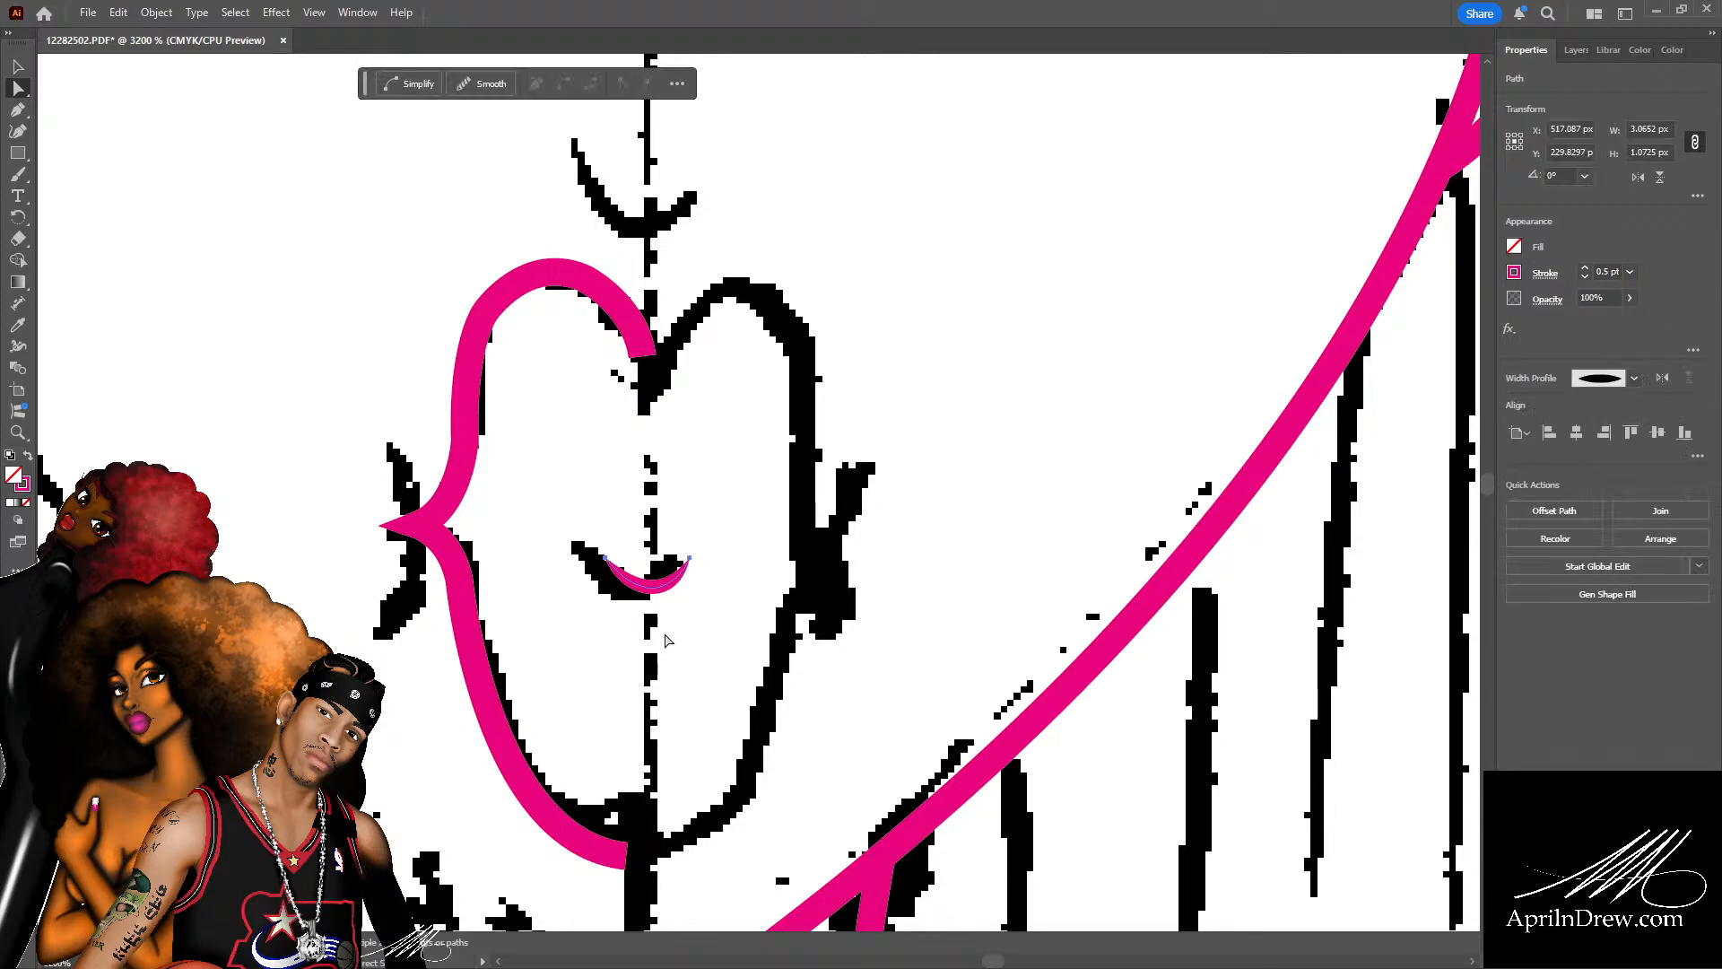
pyautogui.click(715, 536)
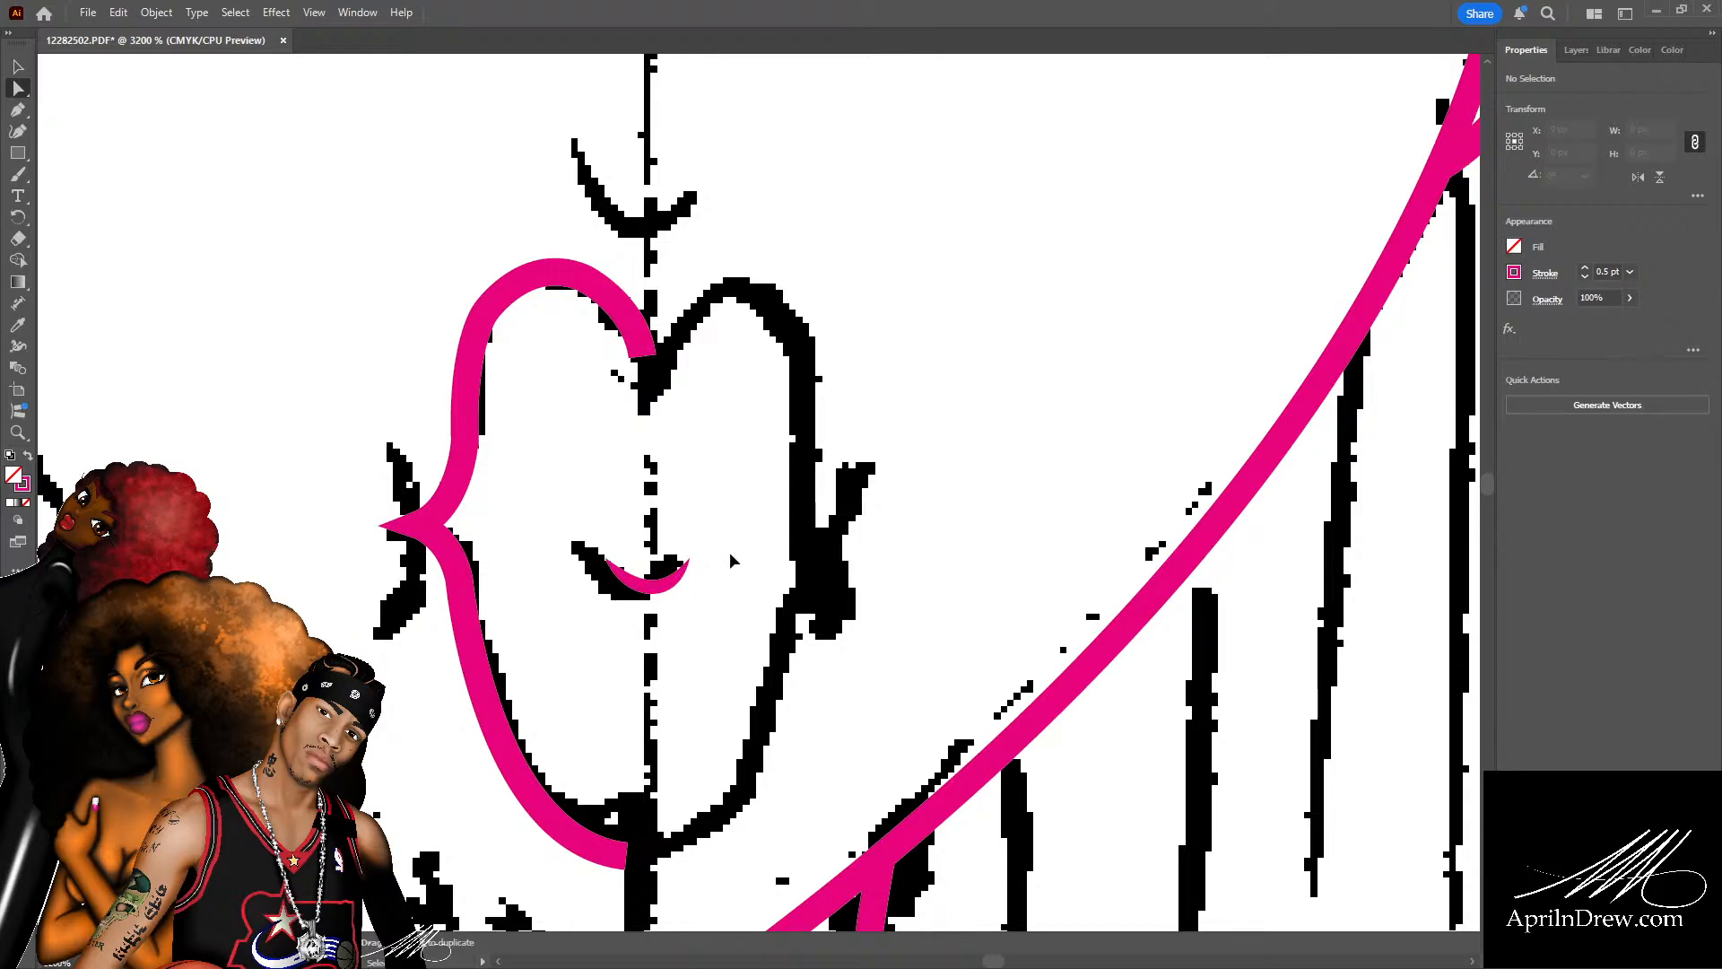
# Save the document as Trish Petal Gown Outline.ai.
pyautogui.hotkey('ctrl', 's')
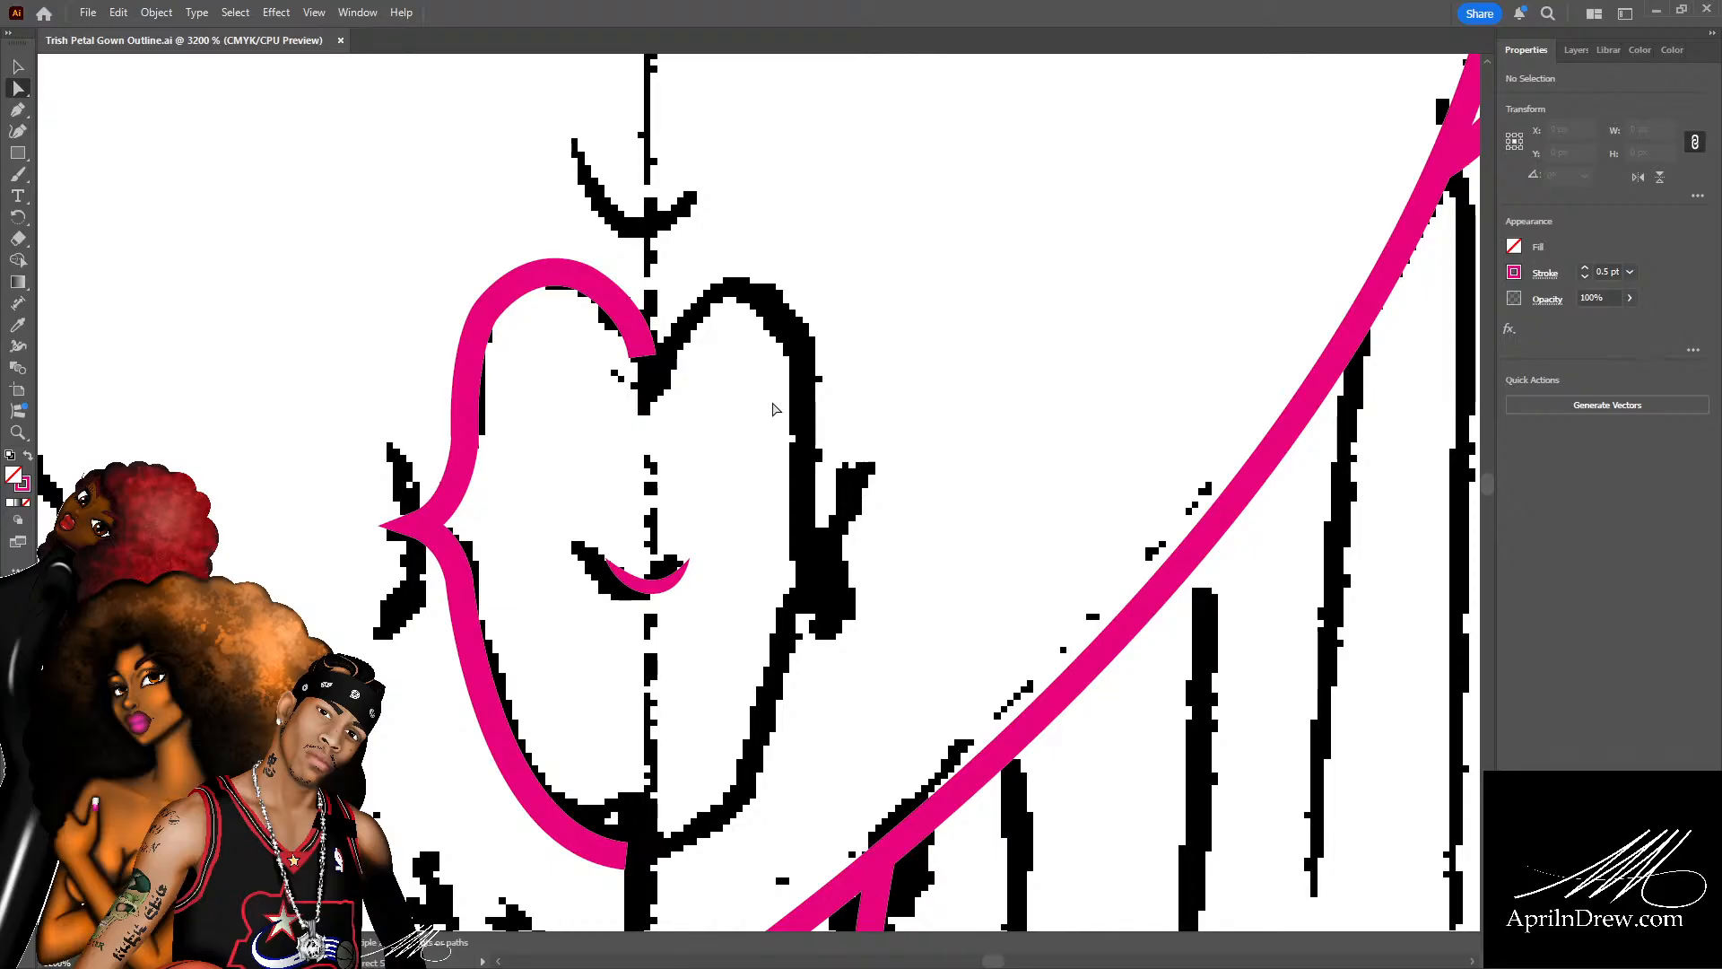
# Duplicate the traced left lip half and reflect the copy horizontally.
pyautogui.click(580, 280)
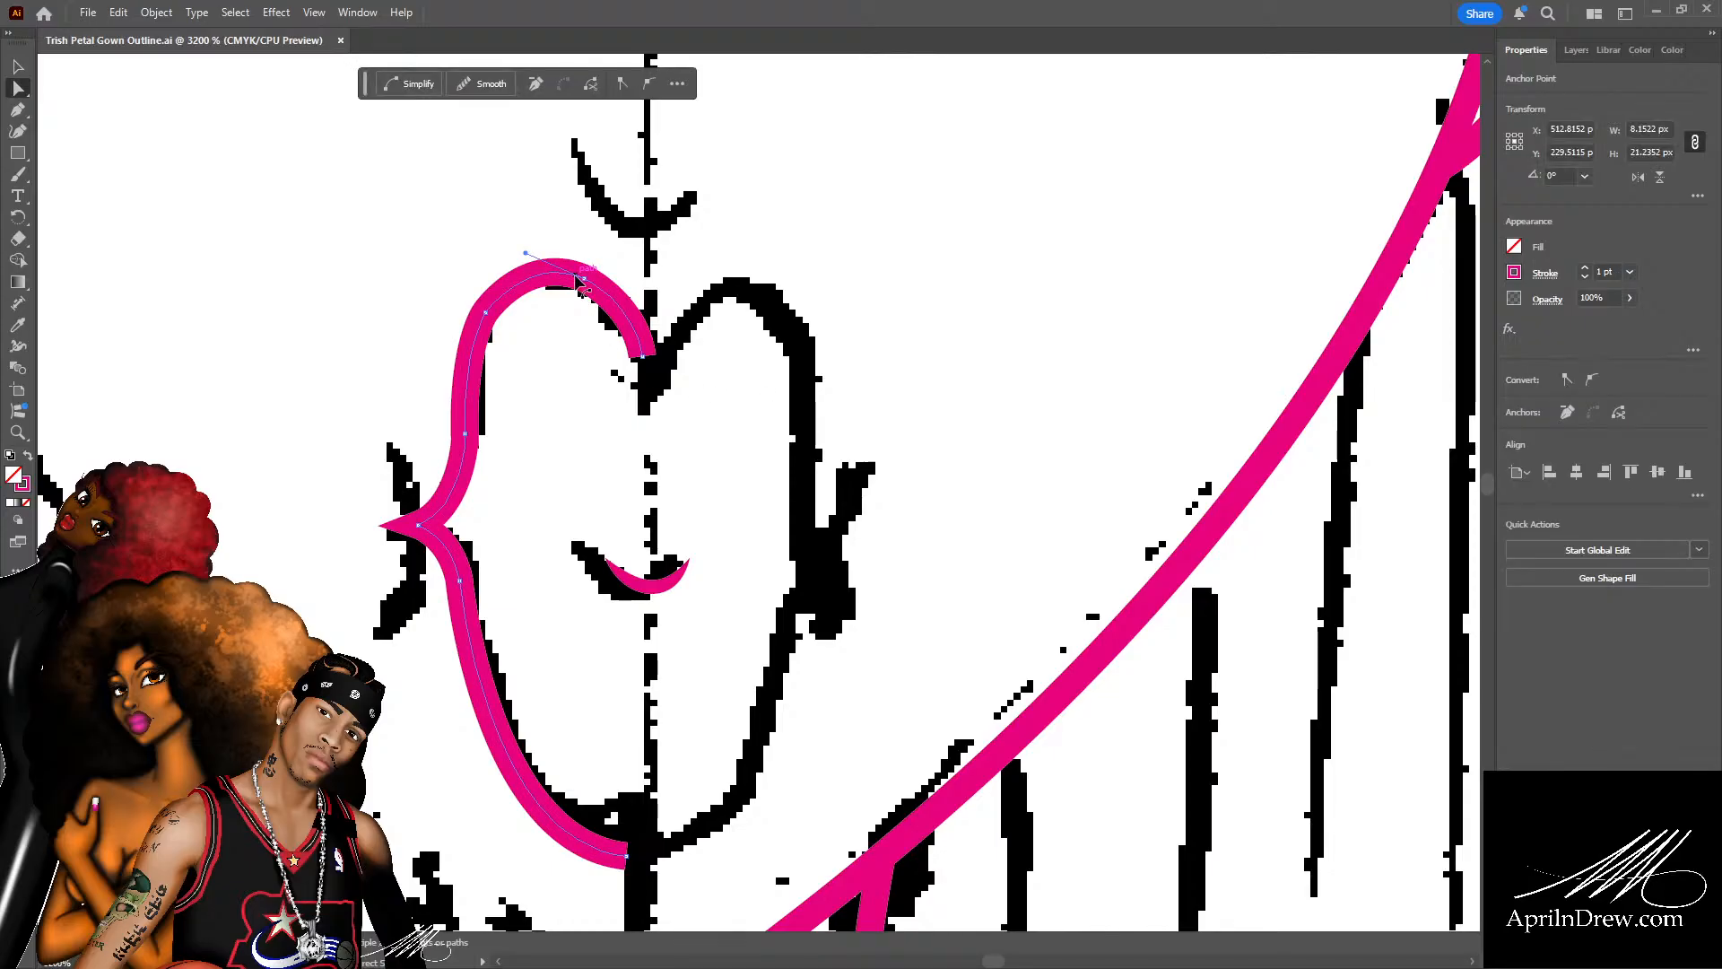
pyautogui.click(749, 239)
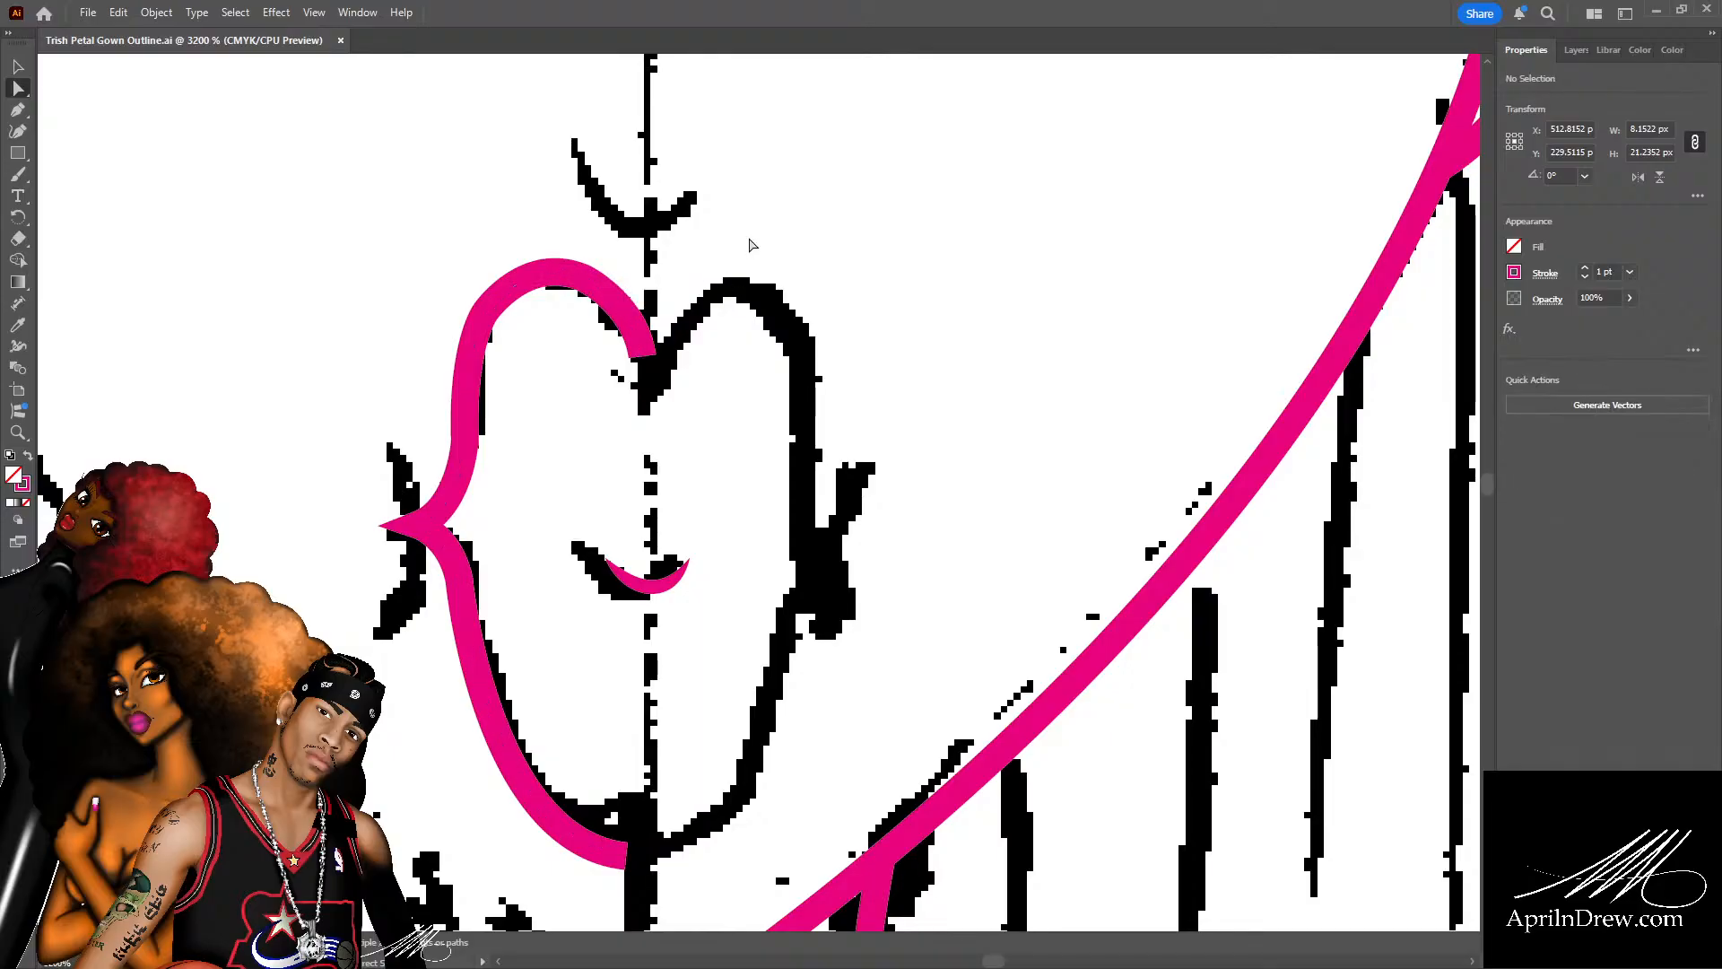
pyautogui.press('v')
pyautogui.click(493, 307)
pyautogui.hotkey('ctrl', 'c')
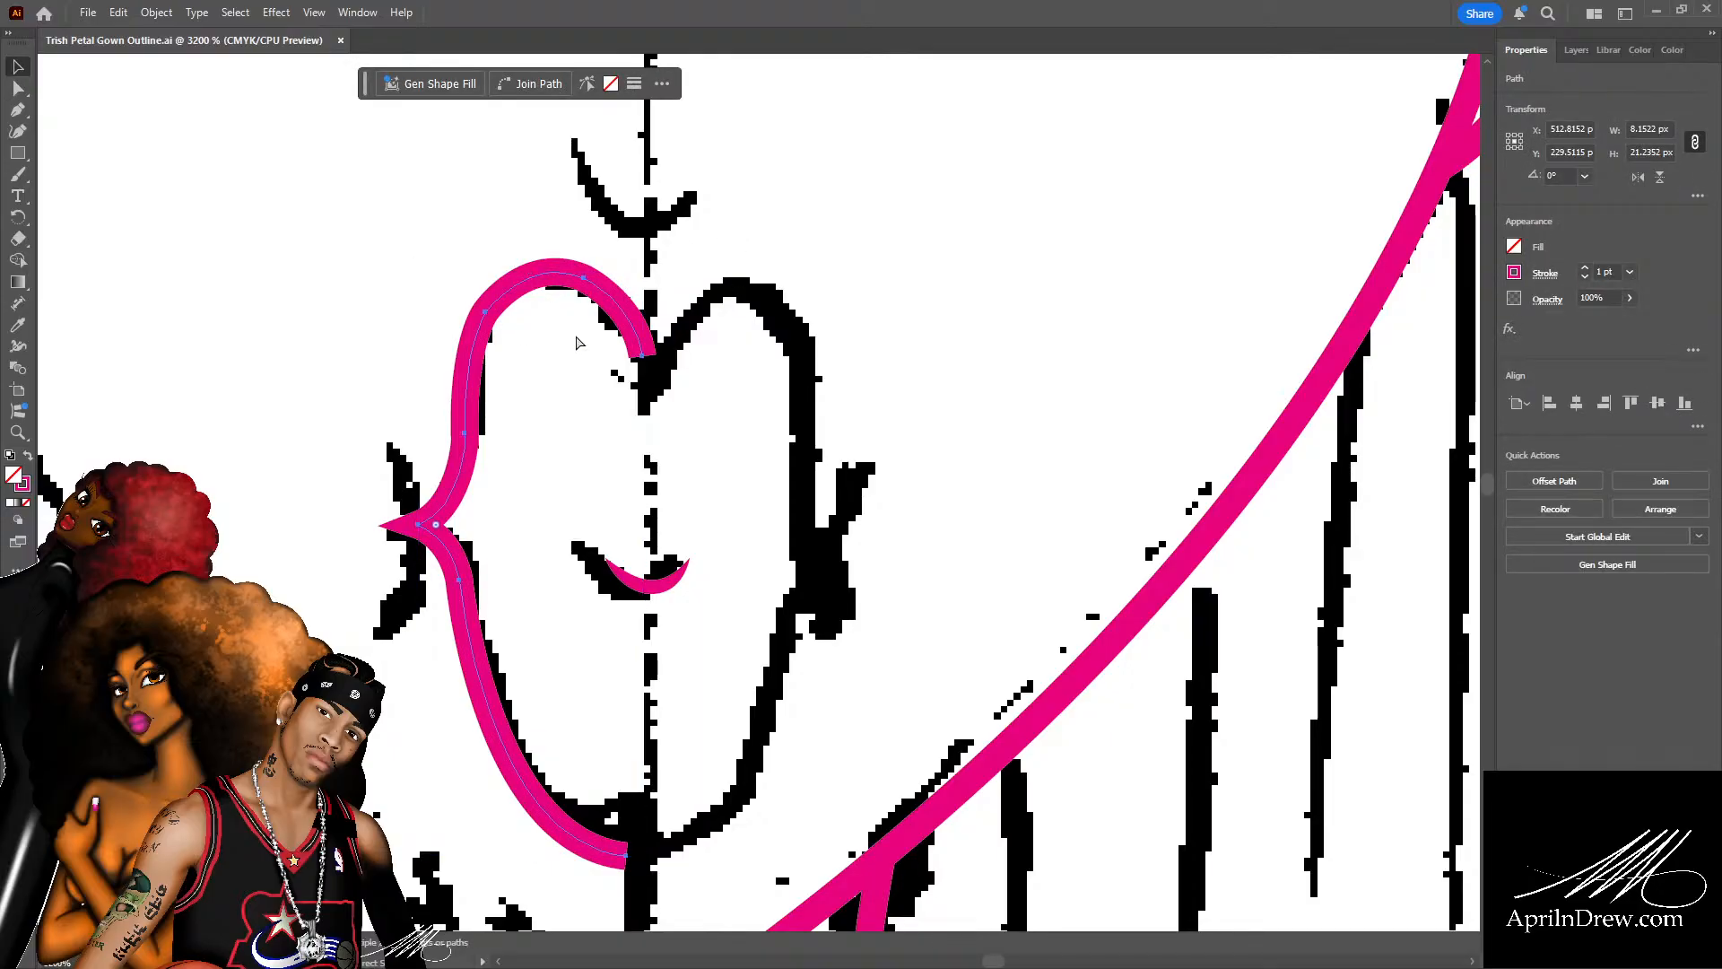
pyautogui.hotkey('ctrl', 'v')
pyautogui.press('o')
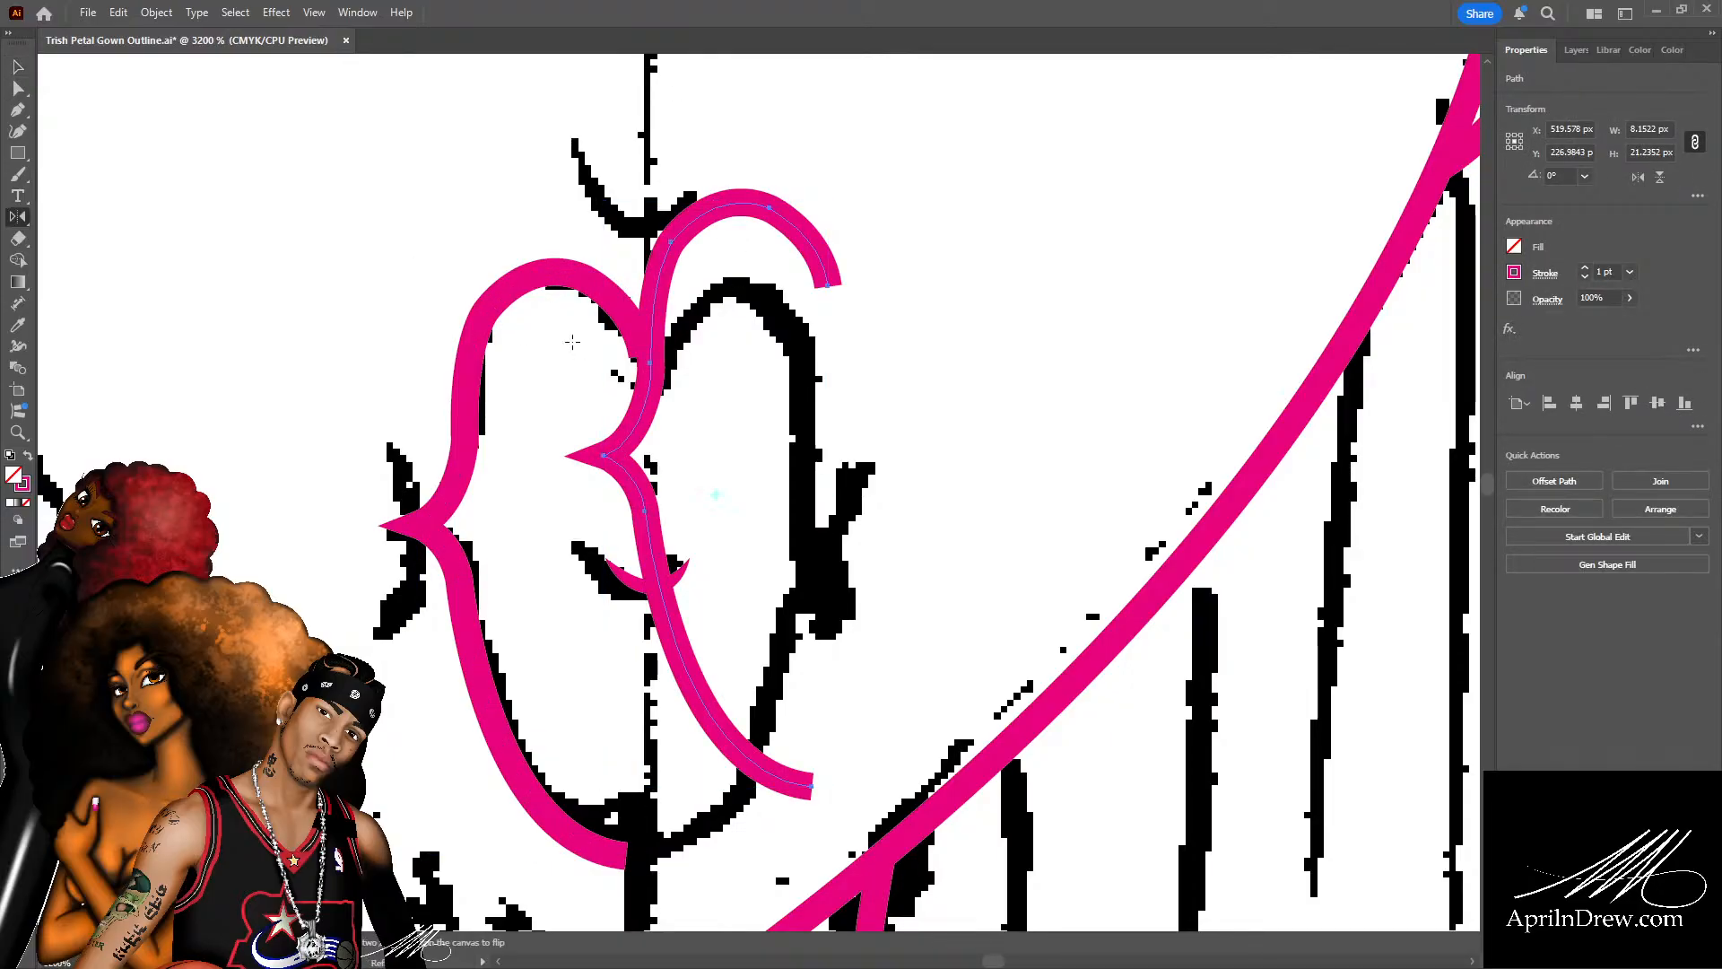
pyautogui.moveTo(574, 348); pyautogui.dragTo(576, 351)
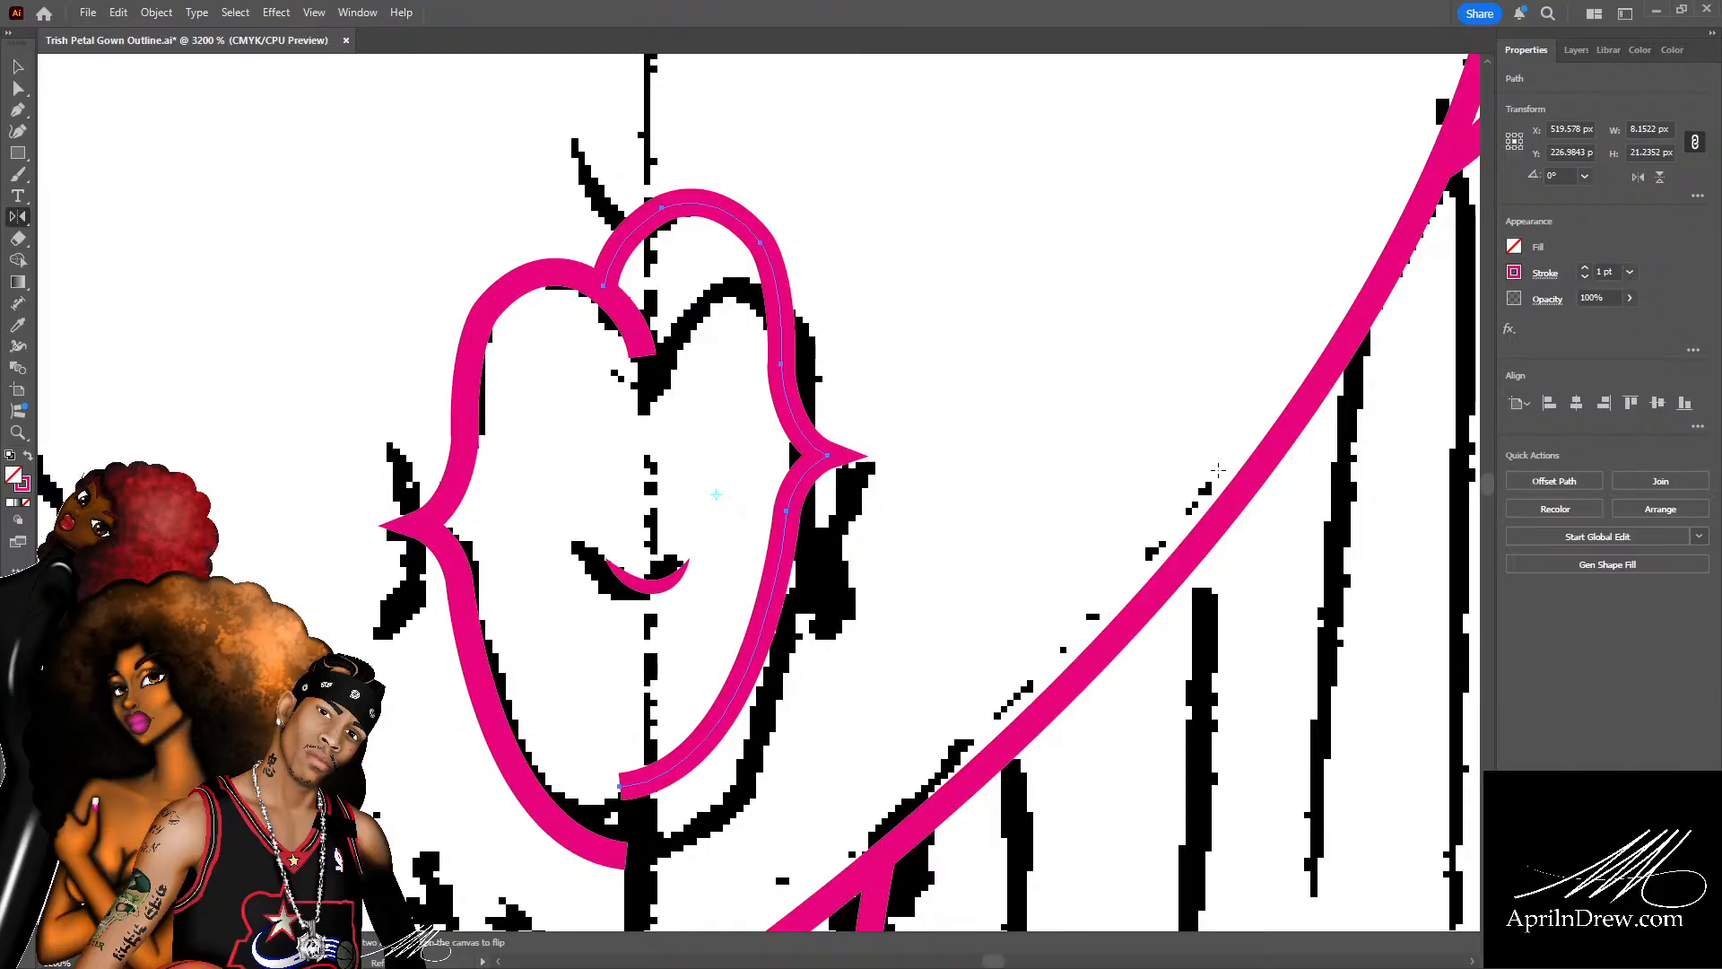
# Move the mirrored lip half to meet the original at the center dip and align the top edges of both halves.
pyautogui.press('v')
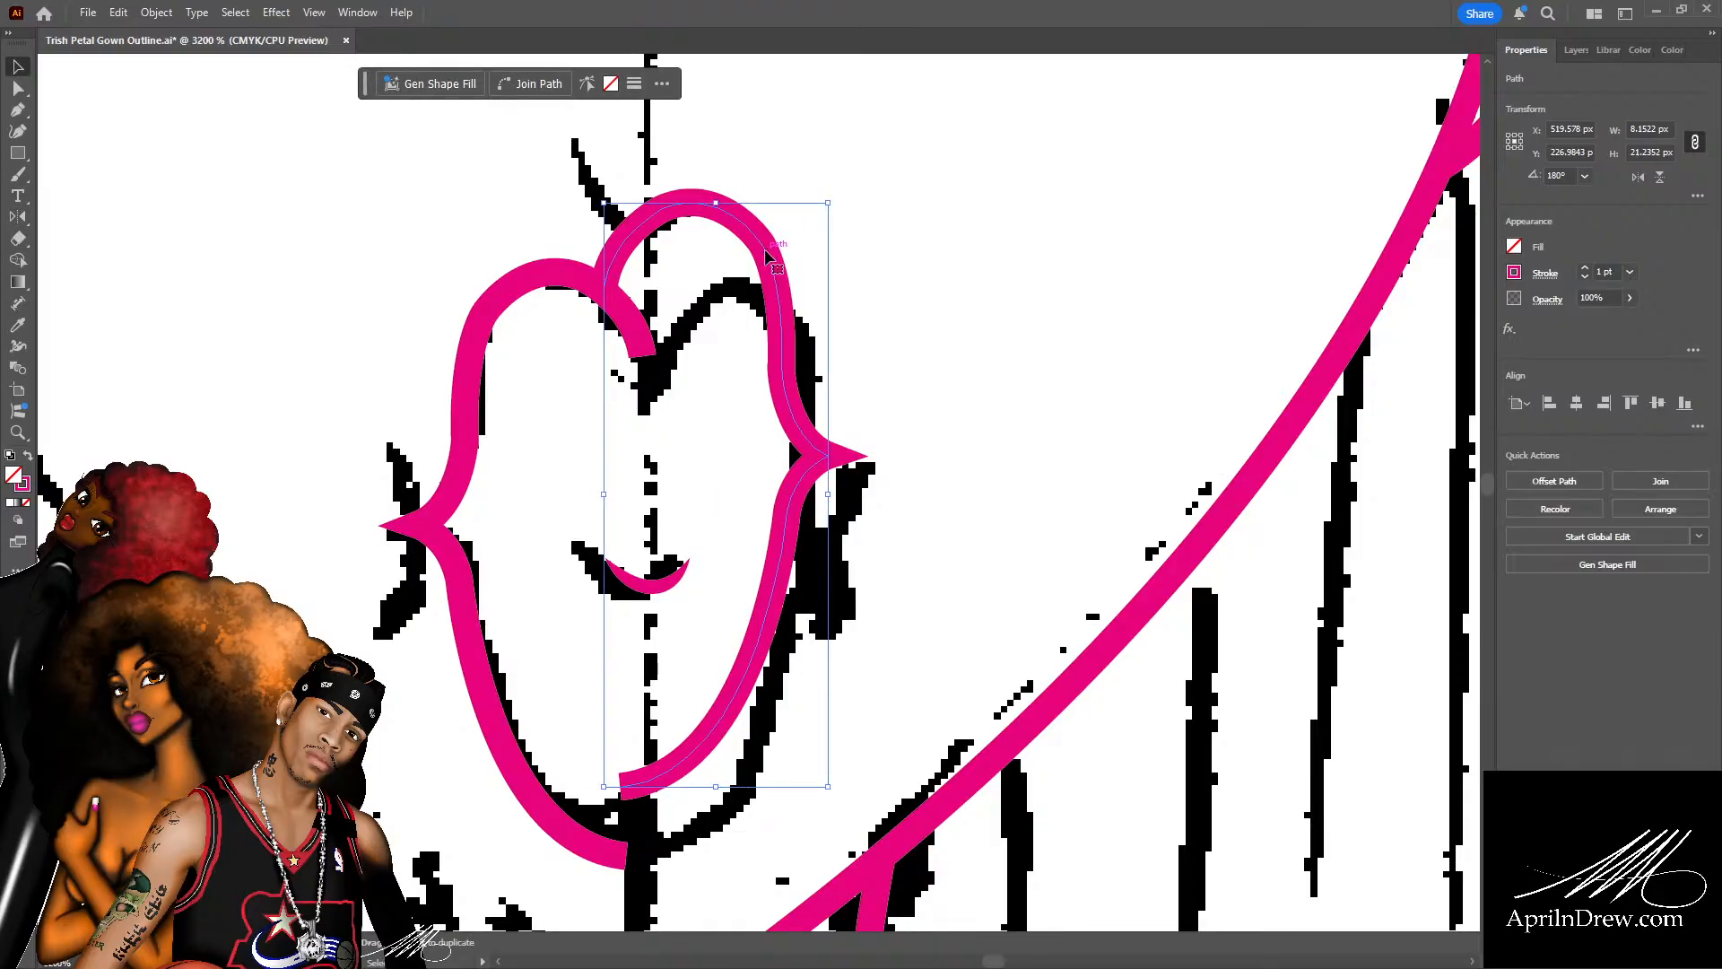
pyautogui.moveTo(771, 254); pyautogui.dragTo(807, 341)
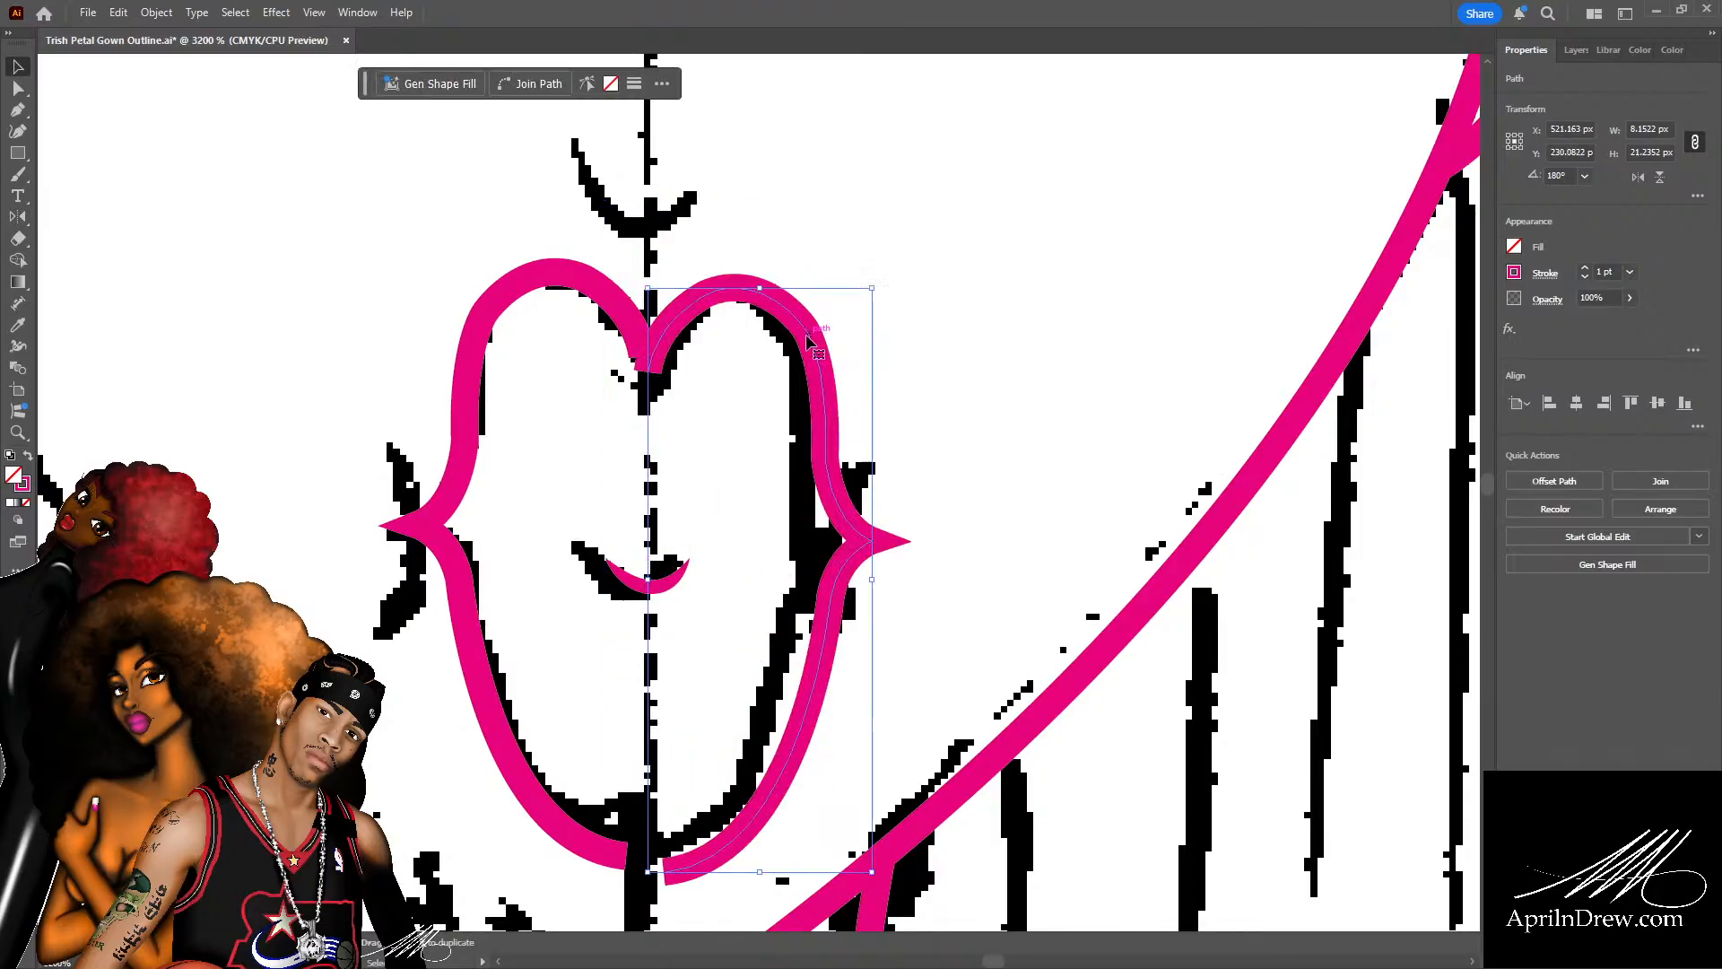
pyautogui.keyDown('shift'); pyautogui.click(578, 274); pyautogui.keyUp('shift')
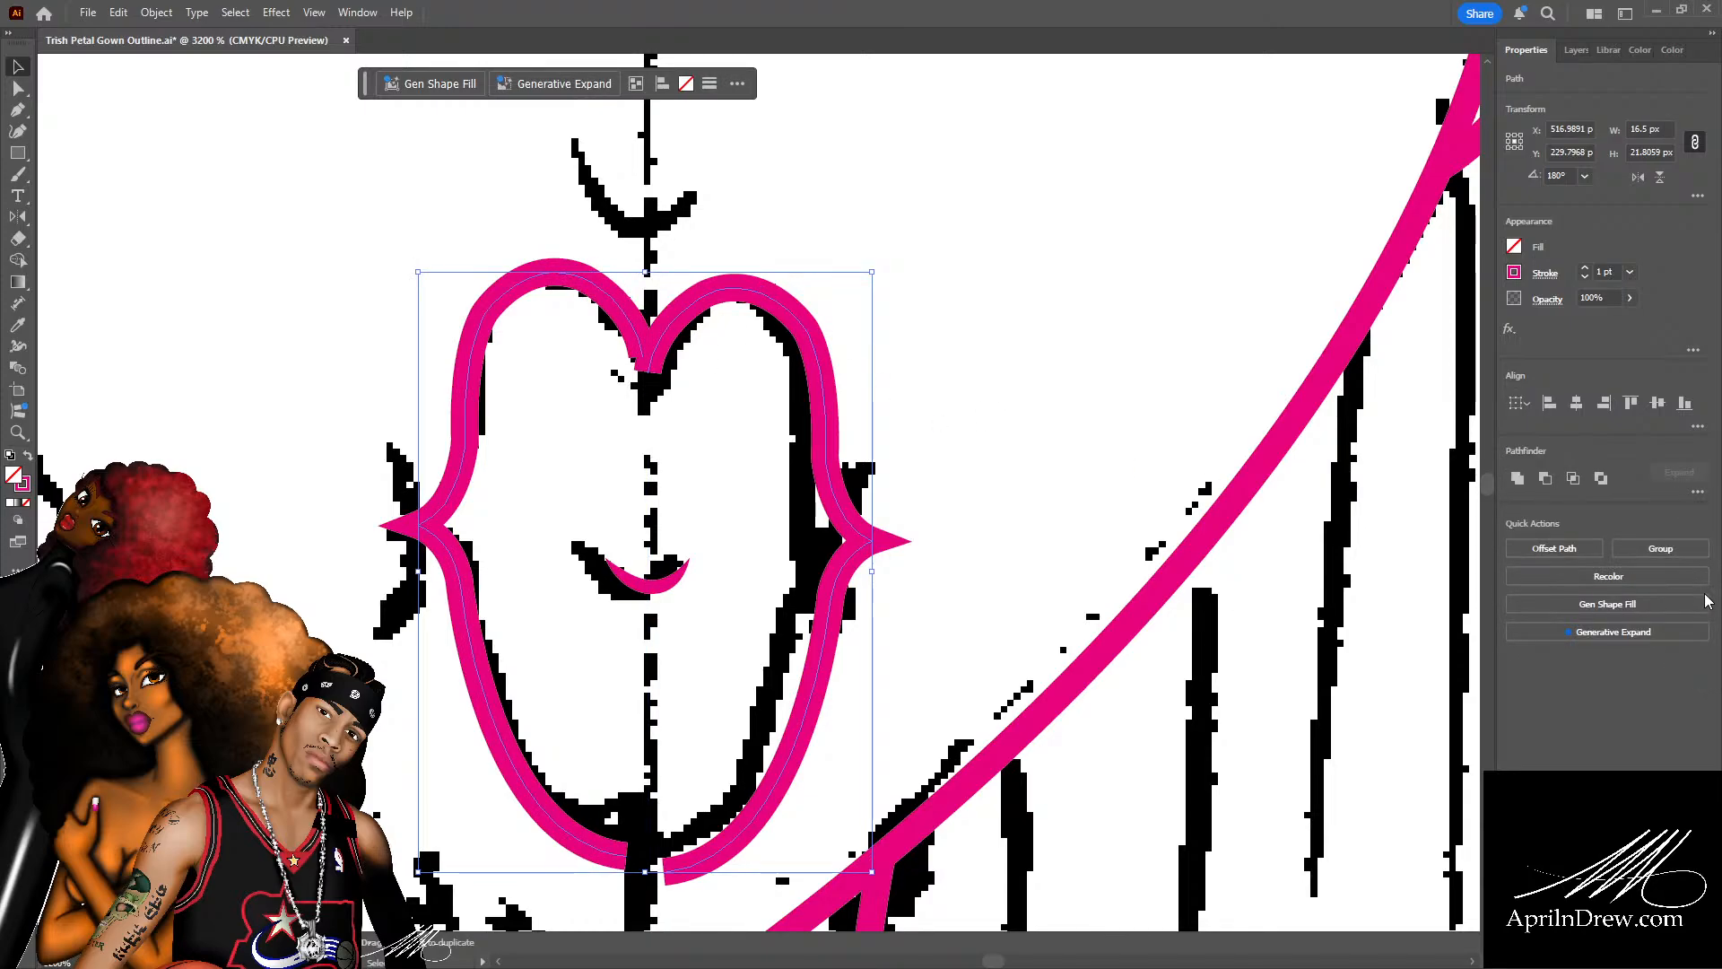
pyautogui.click(1628, 404)
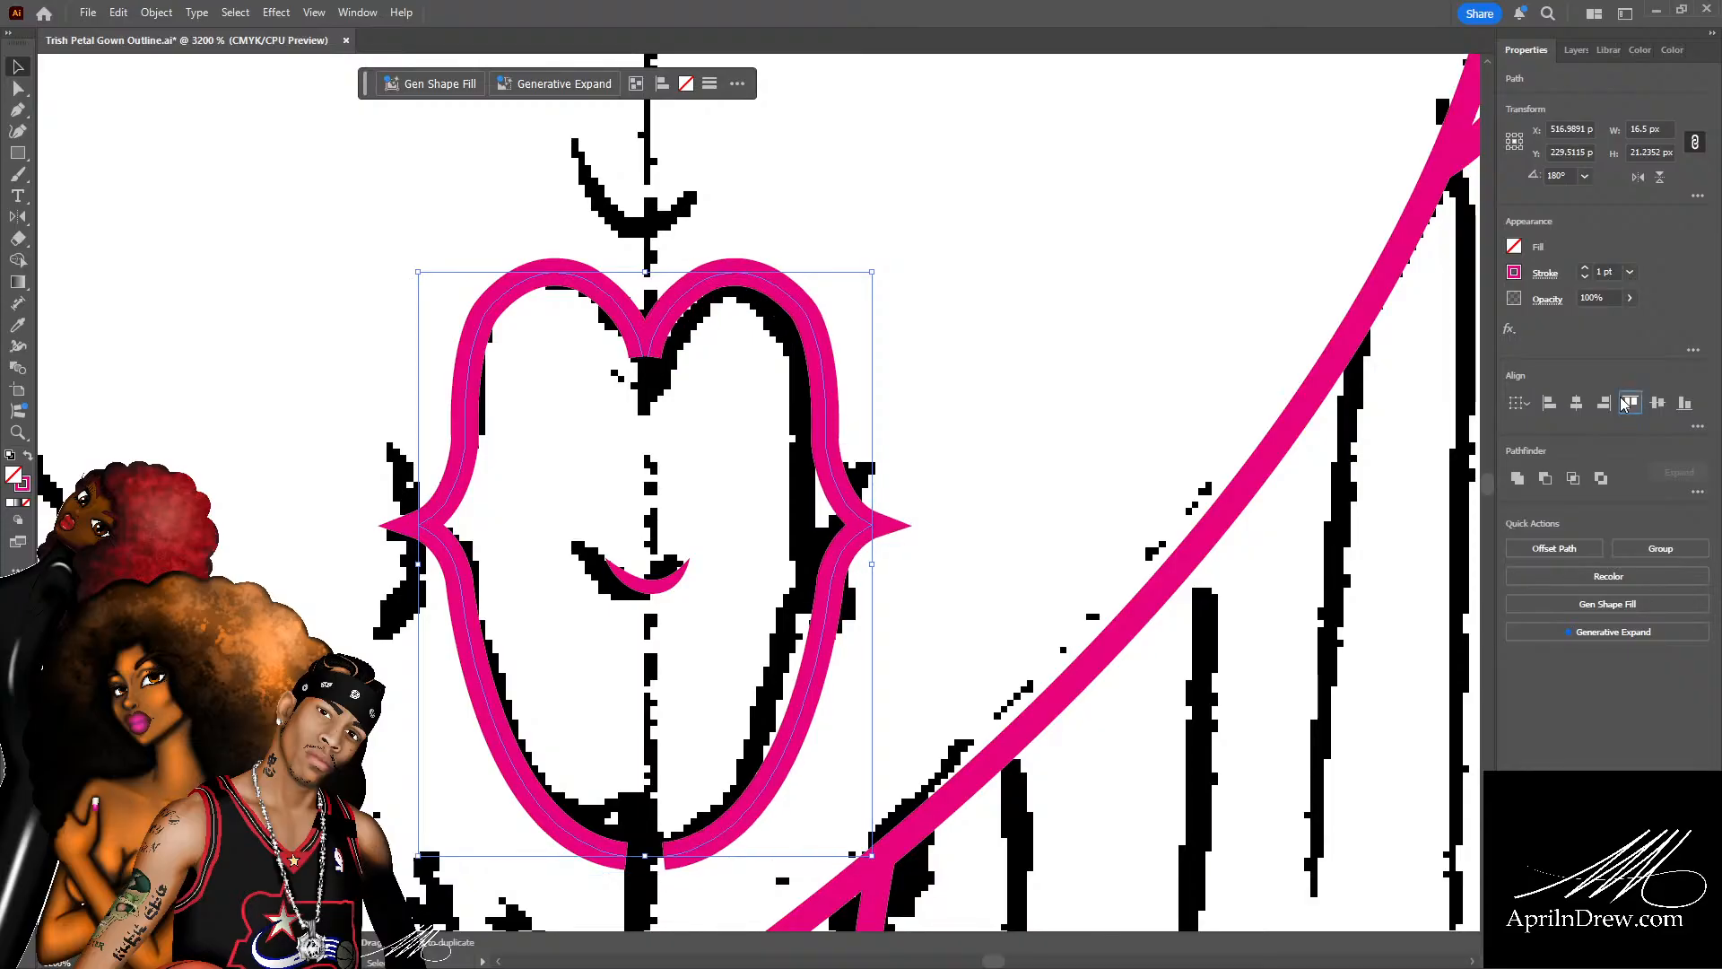
pyautogui.click(1100, 434)
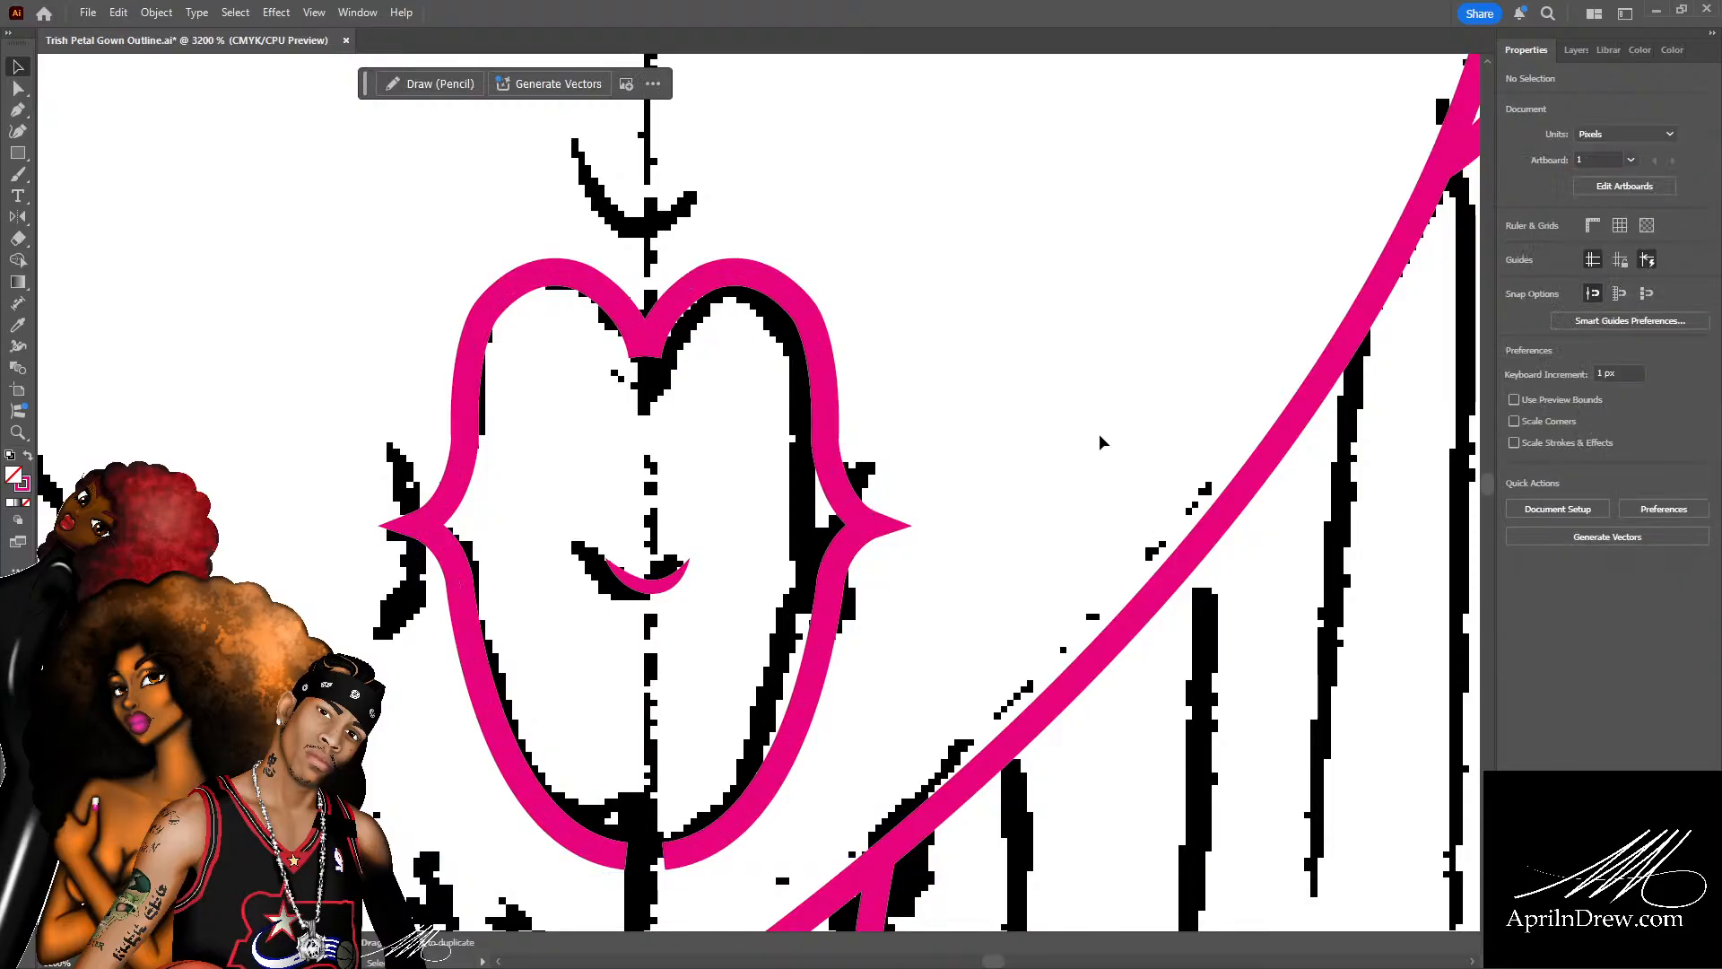
# Join the two lip halves at the center dip and across the bottom gap into one closed outline, and save the document.
pyautogui.press('a')
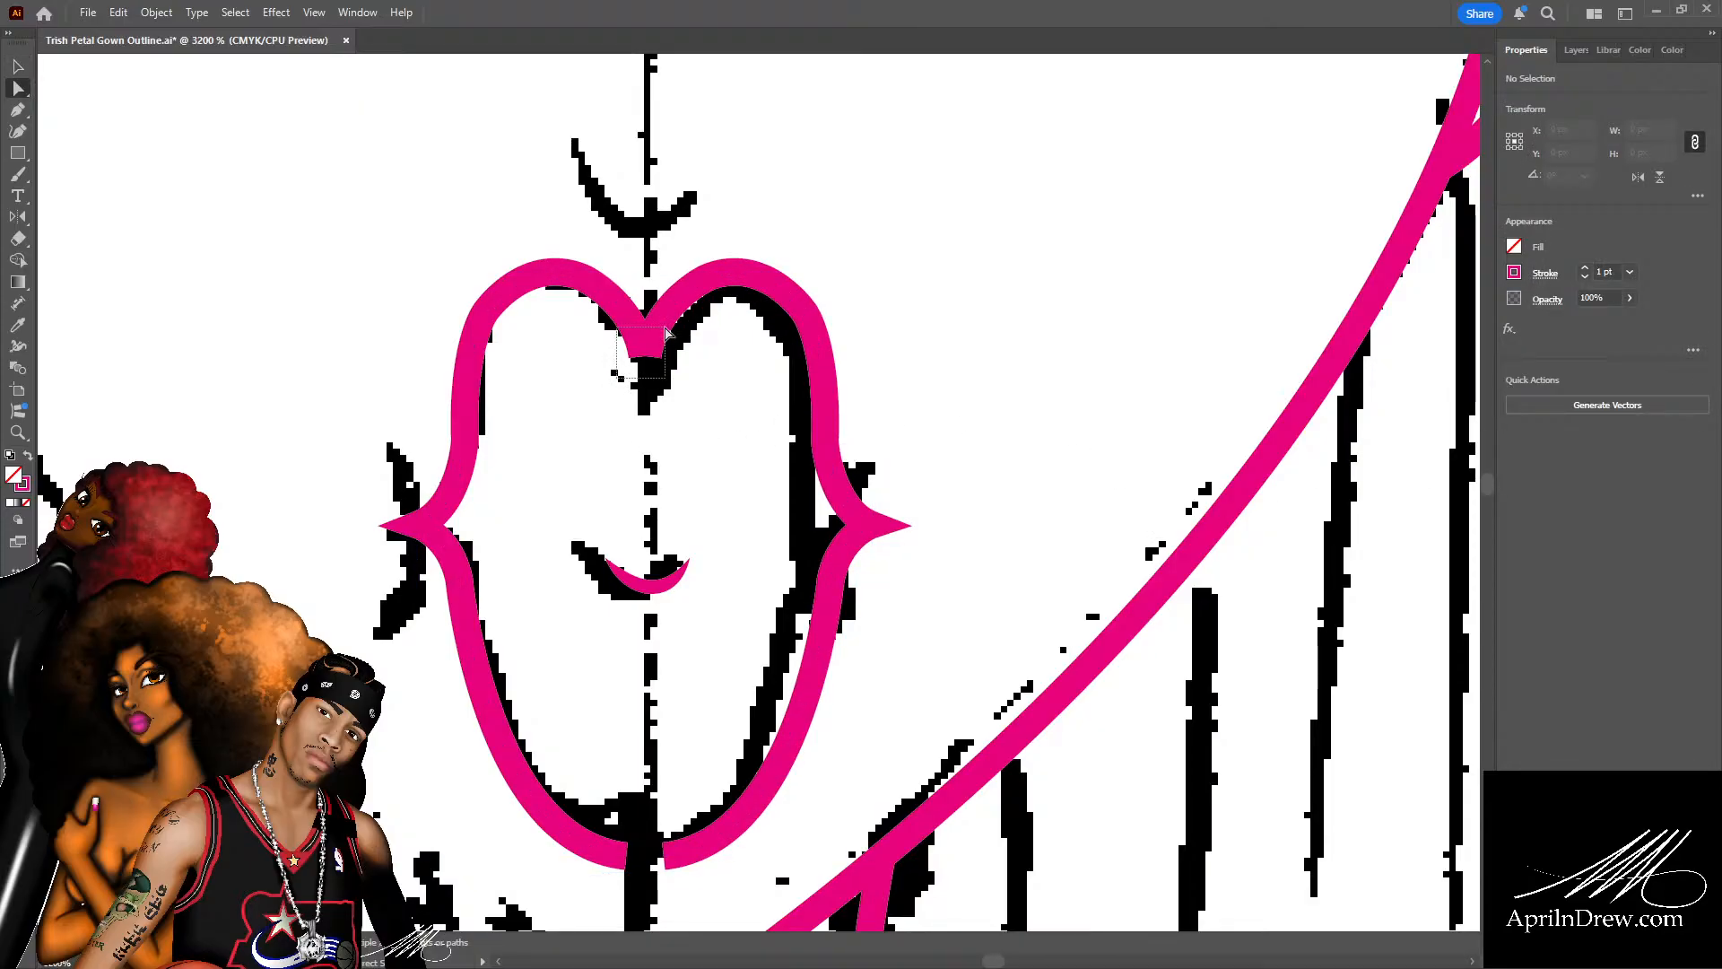
pyautogui.click(666, 332)
pyautogui.hotkey('ctrl', 'j')
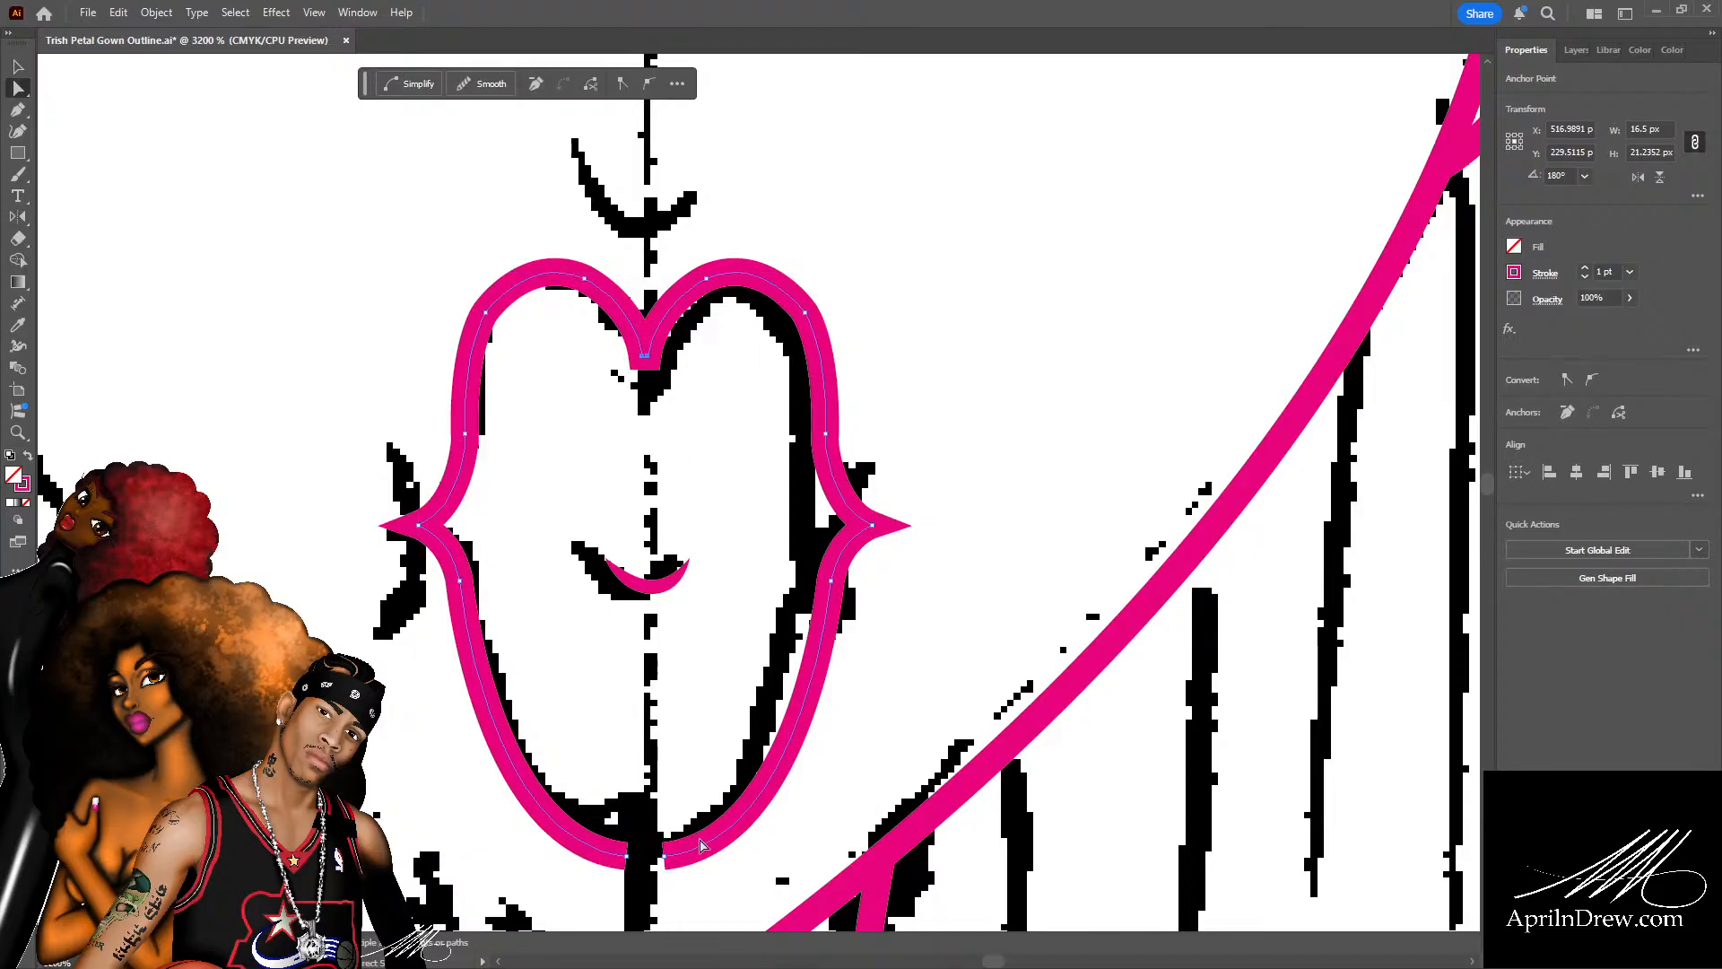
pyautogui.moveTo(612, 891); pyautogui.dragTo(669, 839)
pyautogui.click(658, 889)
pyautogui.moveTo(614, 894); pyautogui.dragTo(681, 816)
pyautogui.press('ctrl')
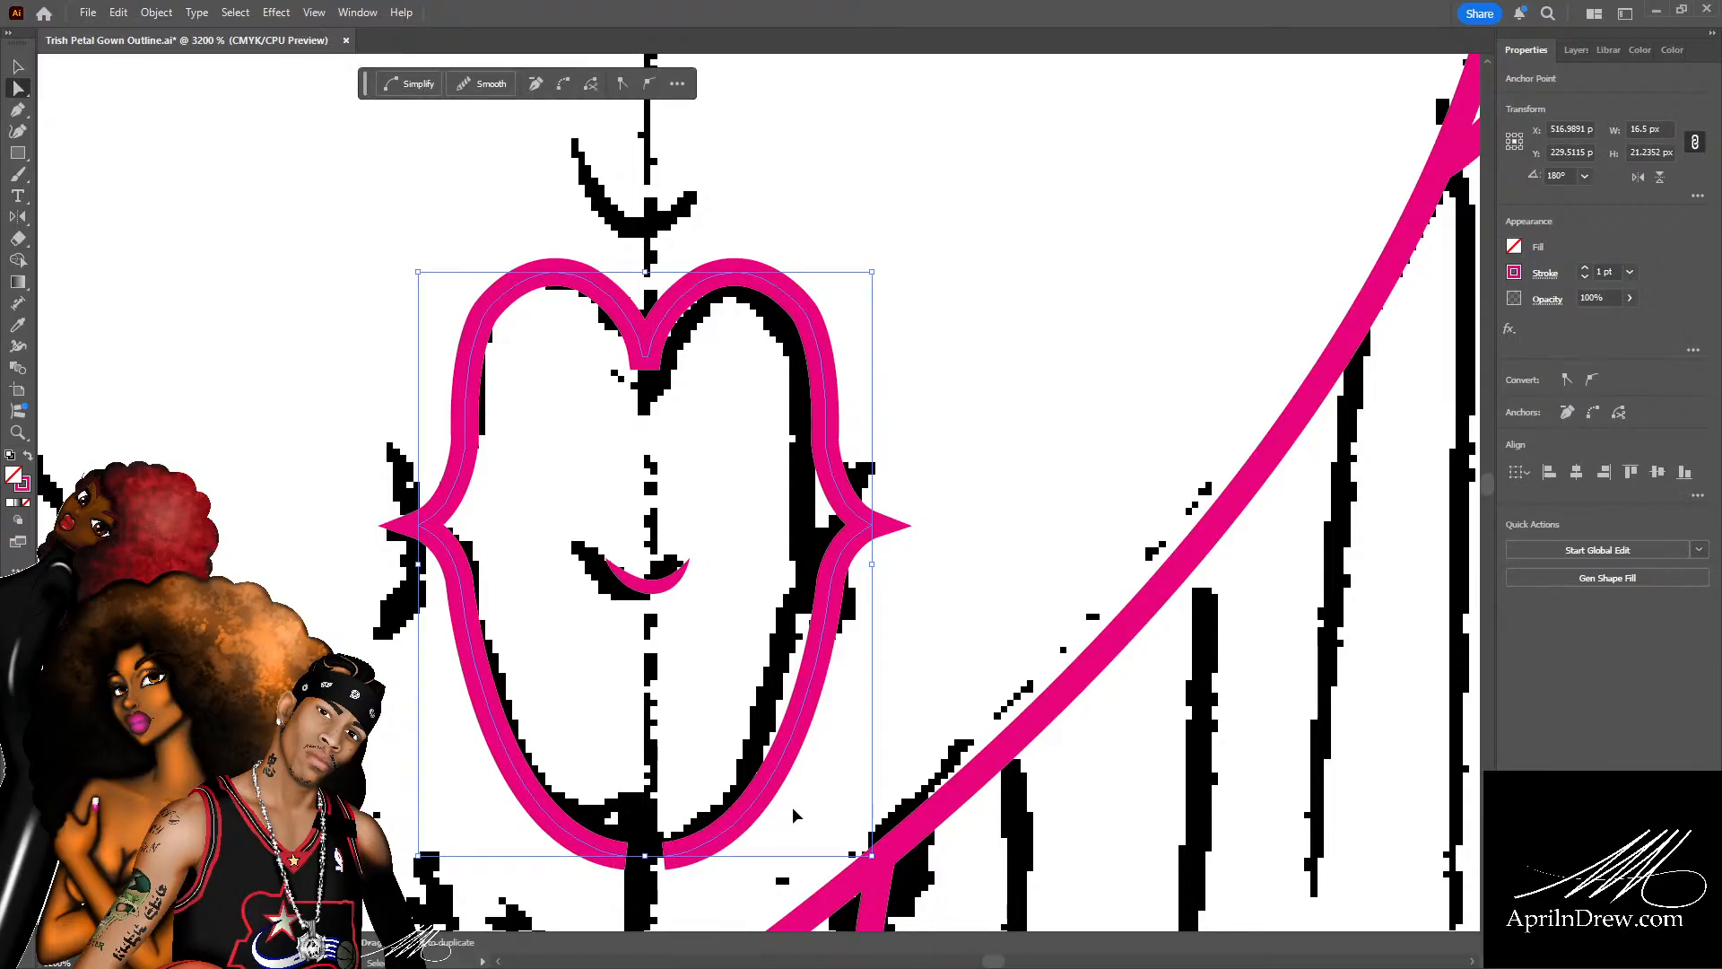
pyautogui.hotkey('ctrl', 'j')
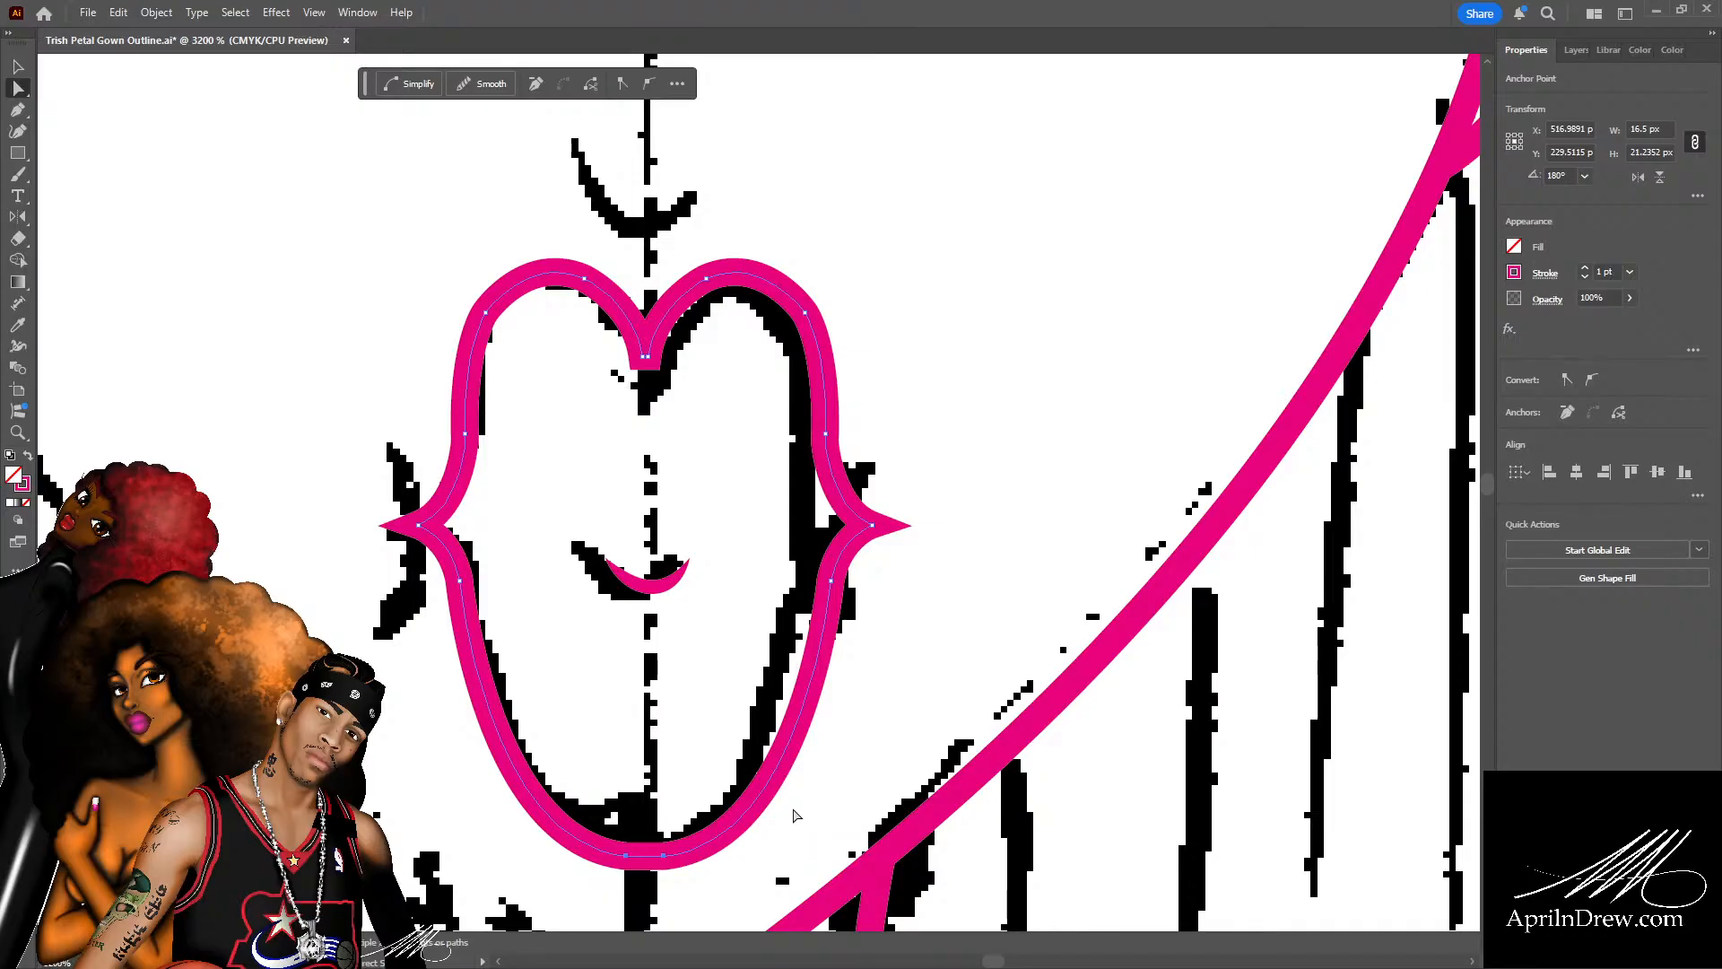
pyautogui.click(1108, 433)
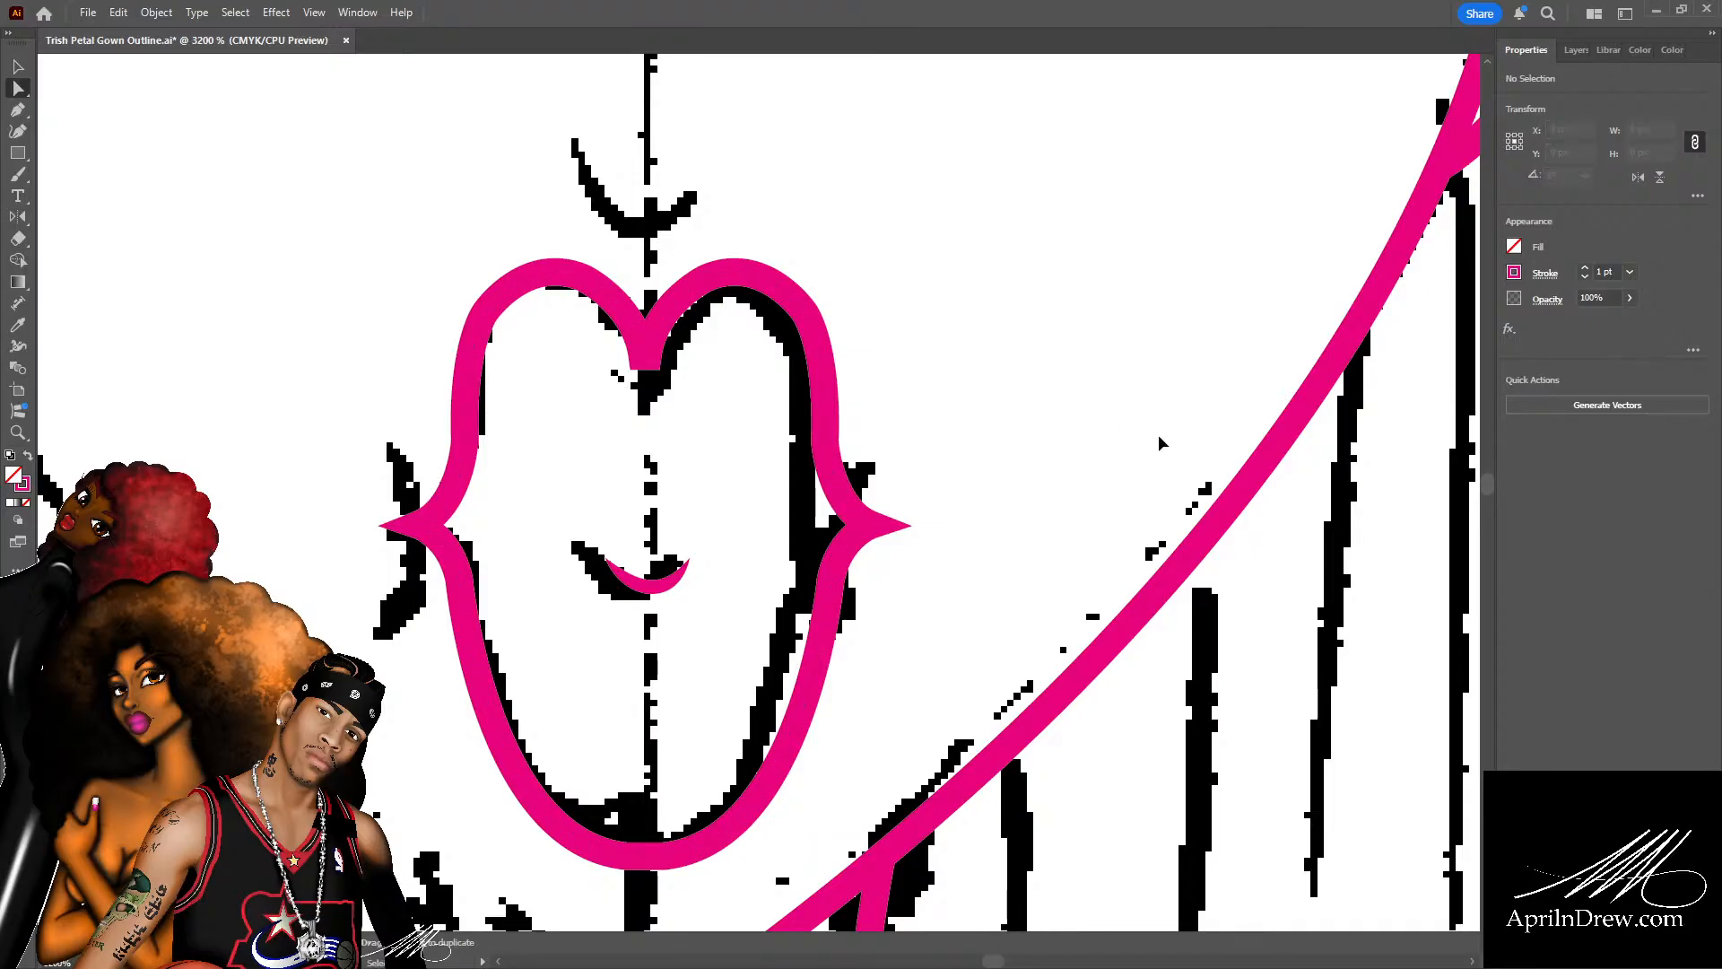
pyautogui.hotkey('ctrl', 's')
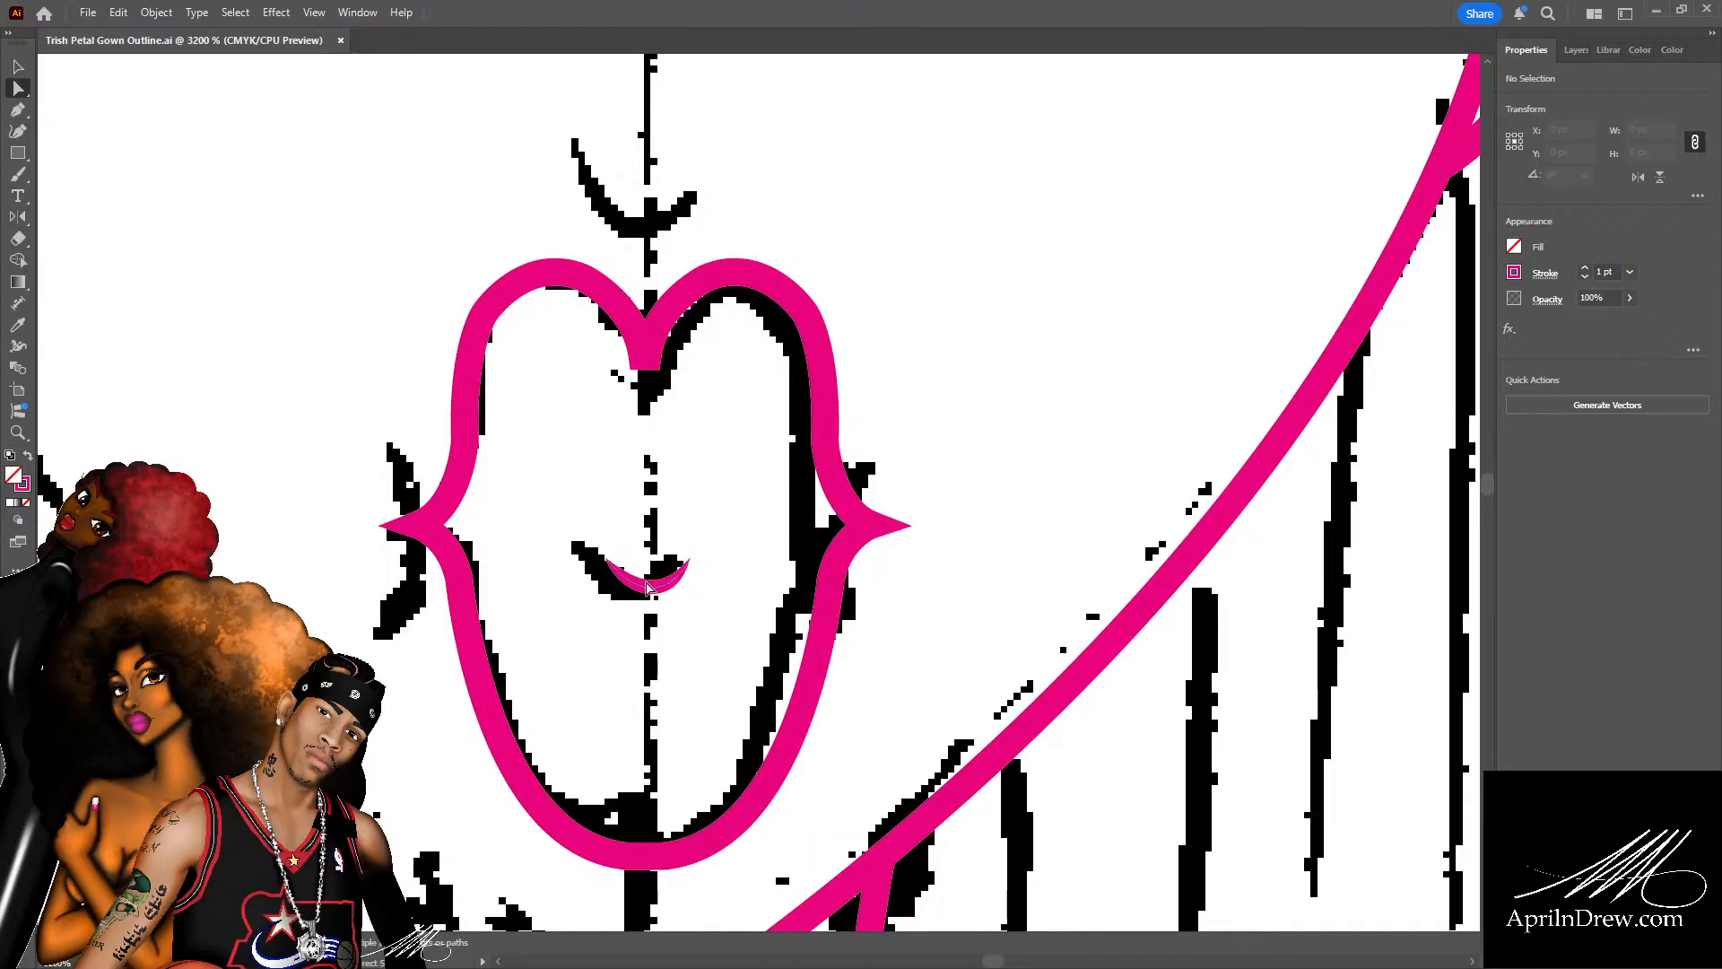
# Shift both end anchors of the small mouth curve slightly up and to the right so it centers on the sketch's center line.
pyautogui.click(656, 592)
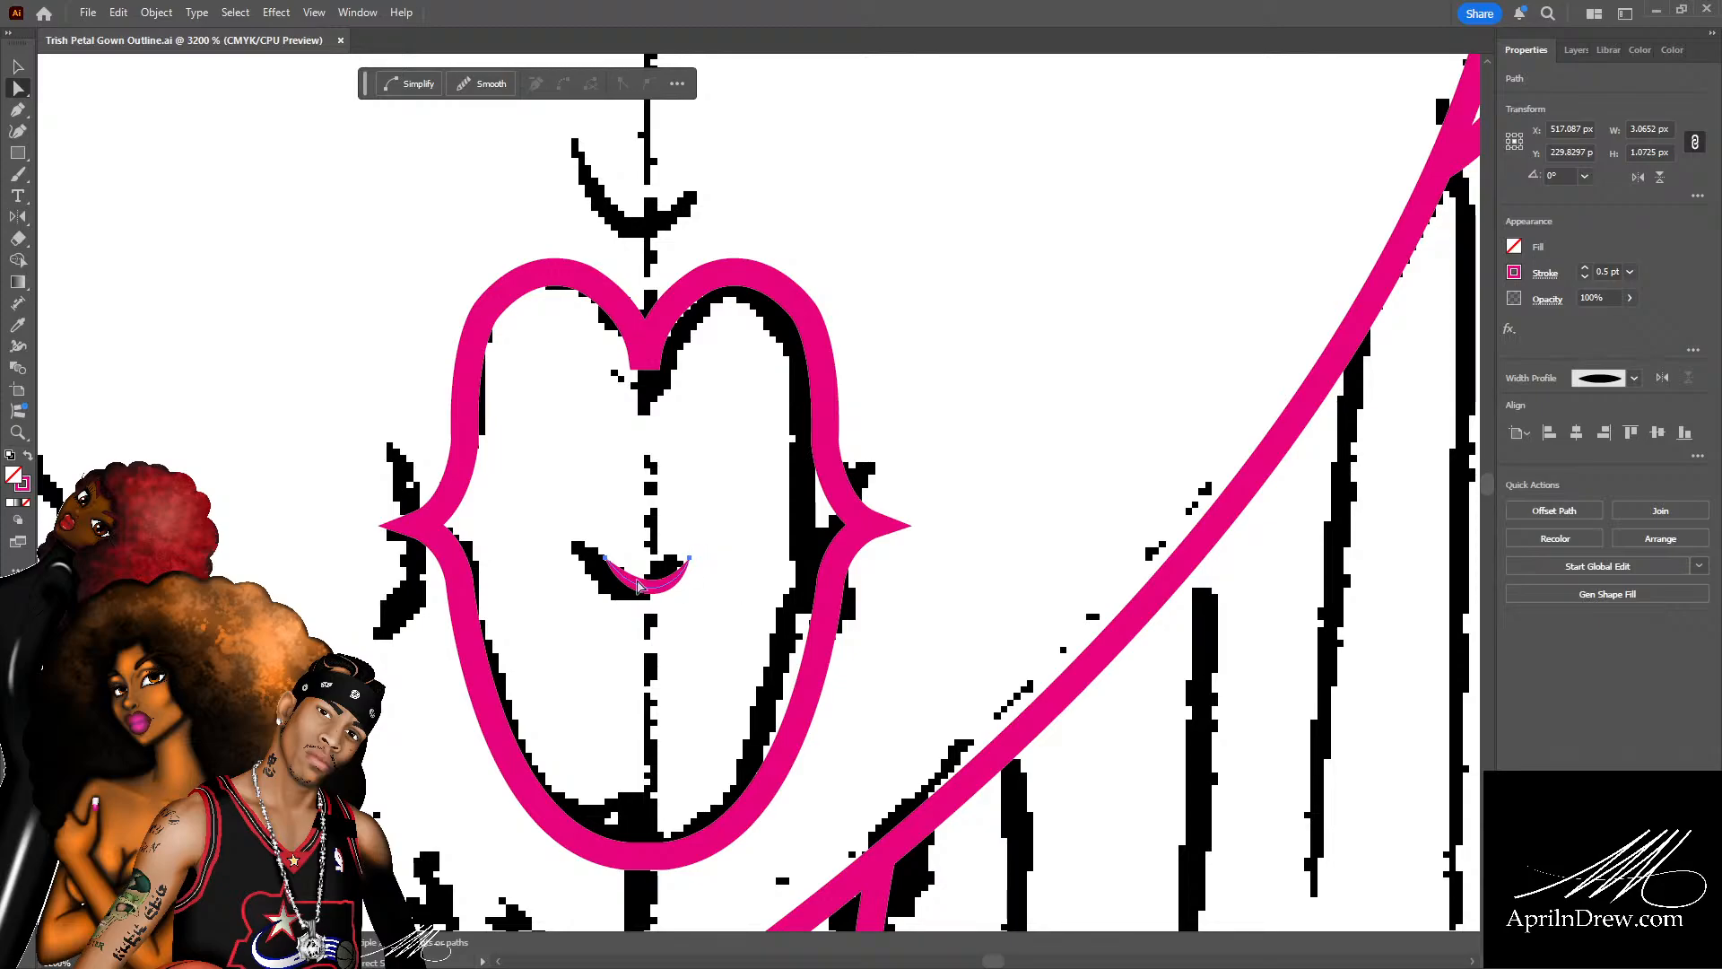
pyautogui.click(688, 561)
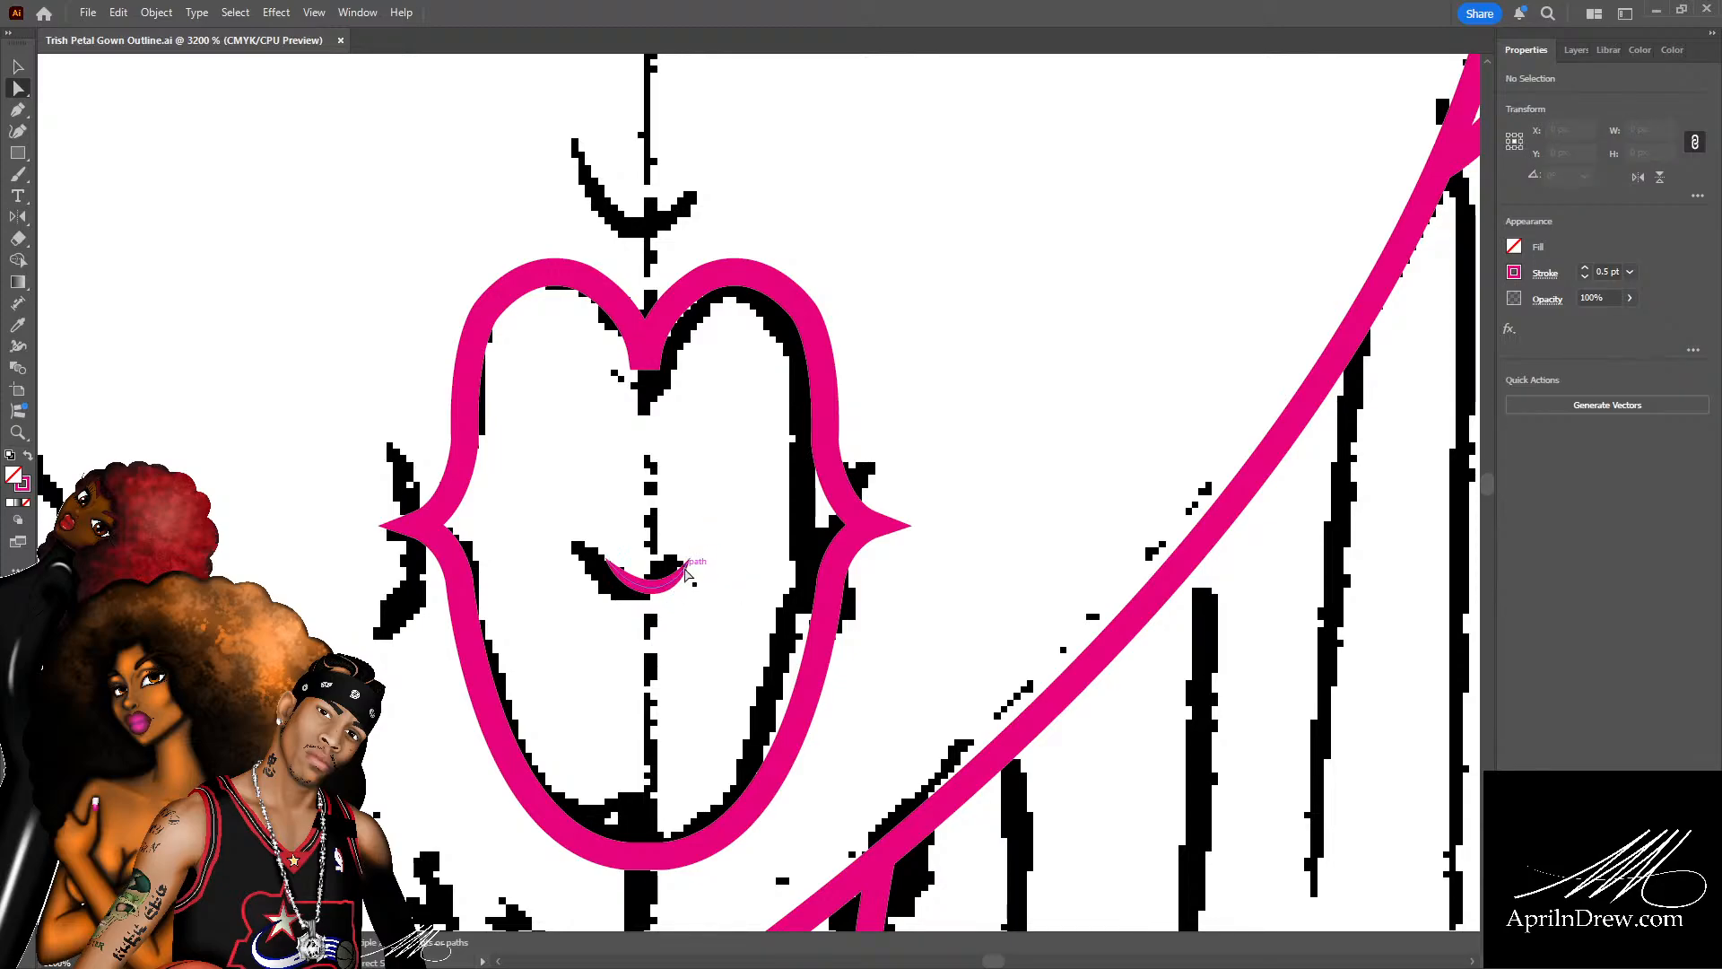
pyautogui.moveTo(689, 561); pyautogui.dragTo(725, 493)
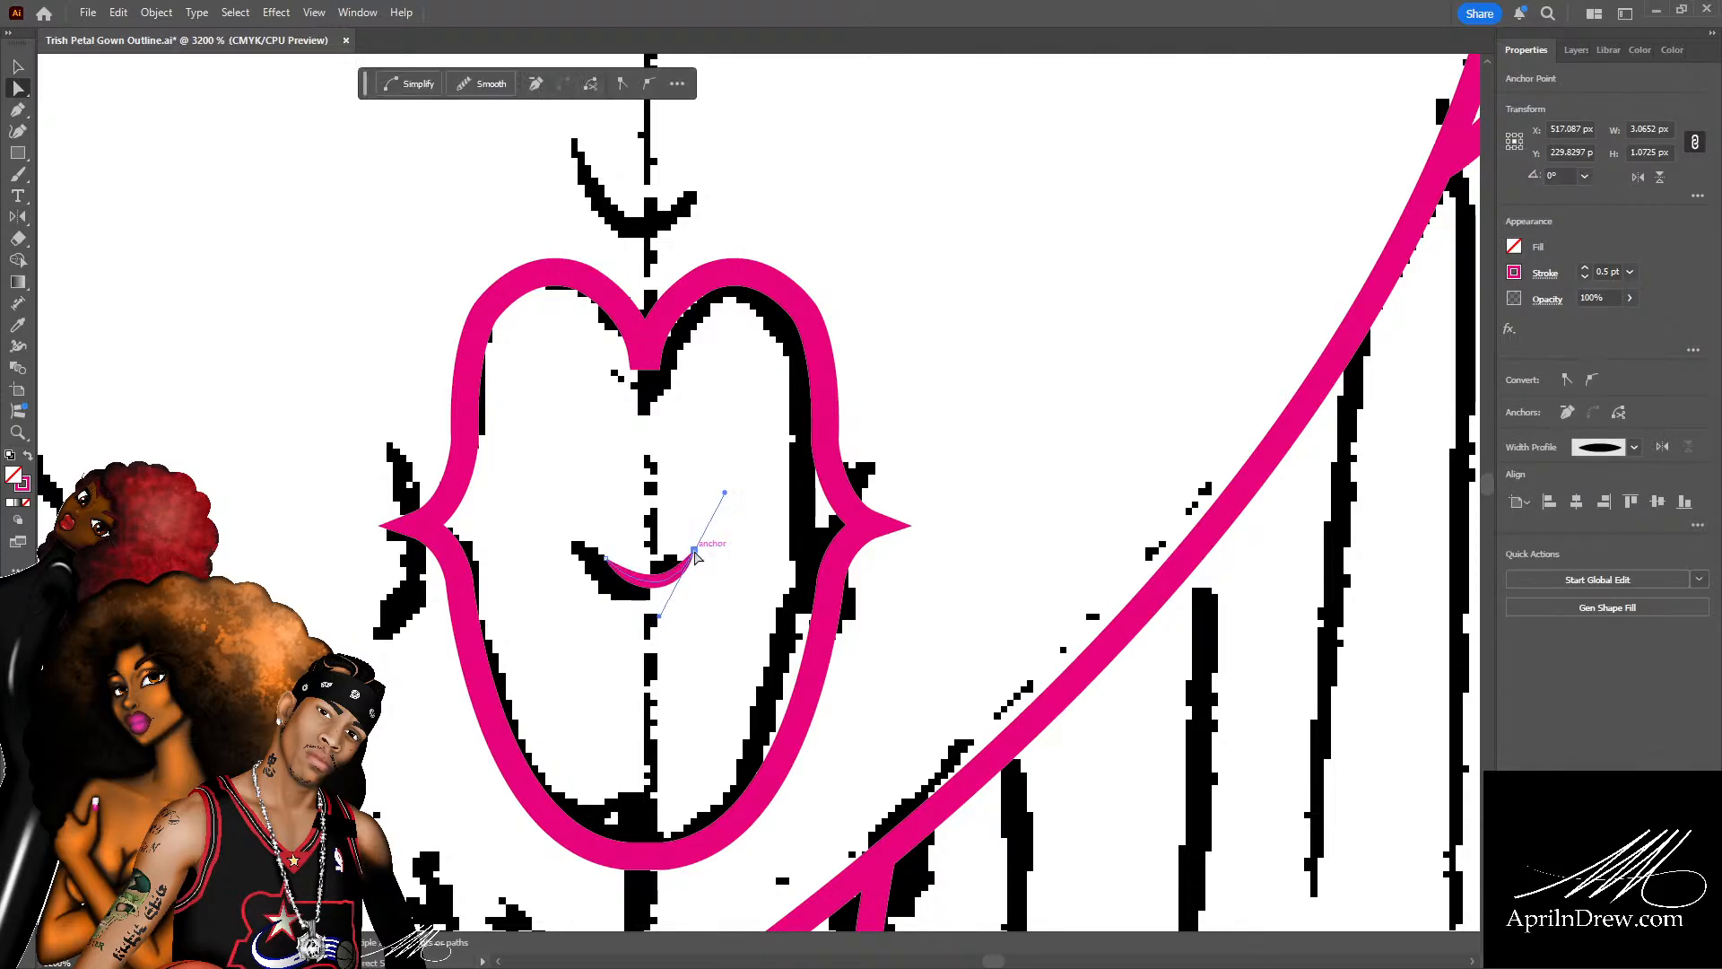
pyautogui.click(611, 558)
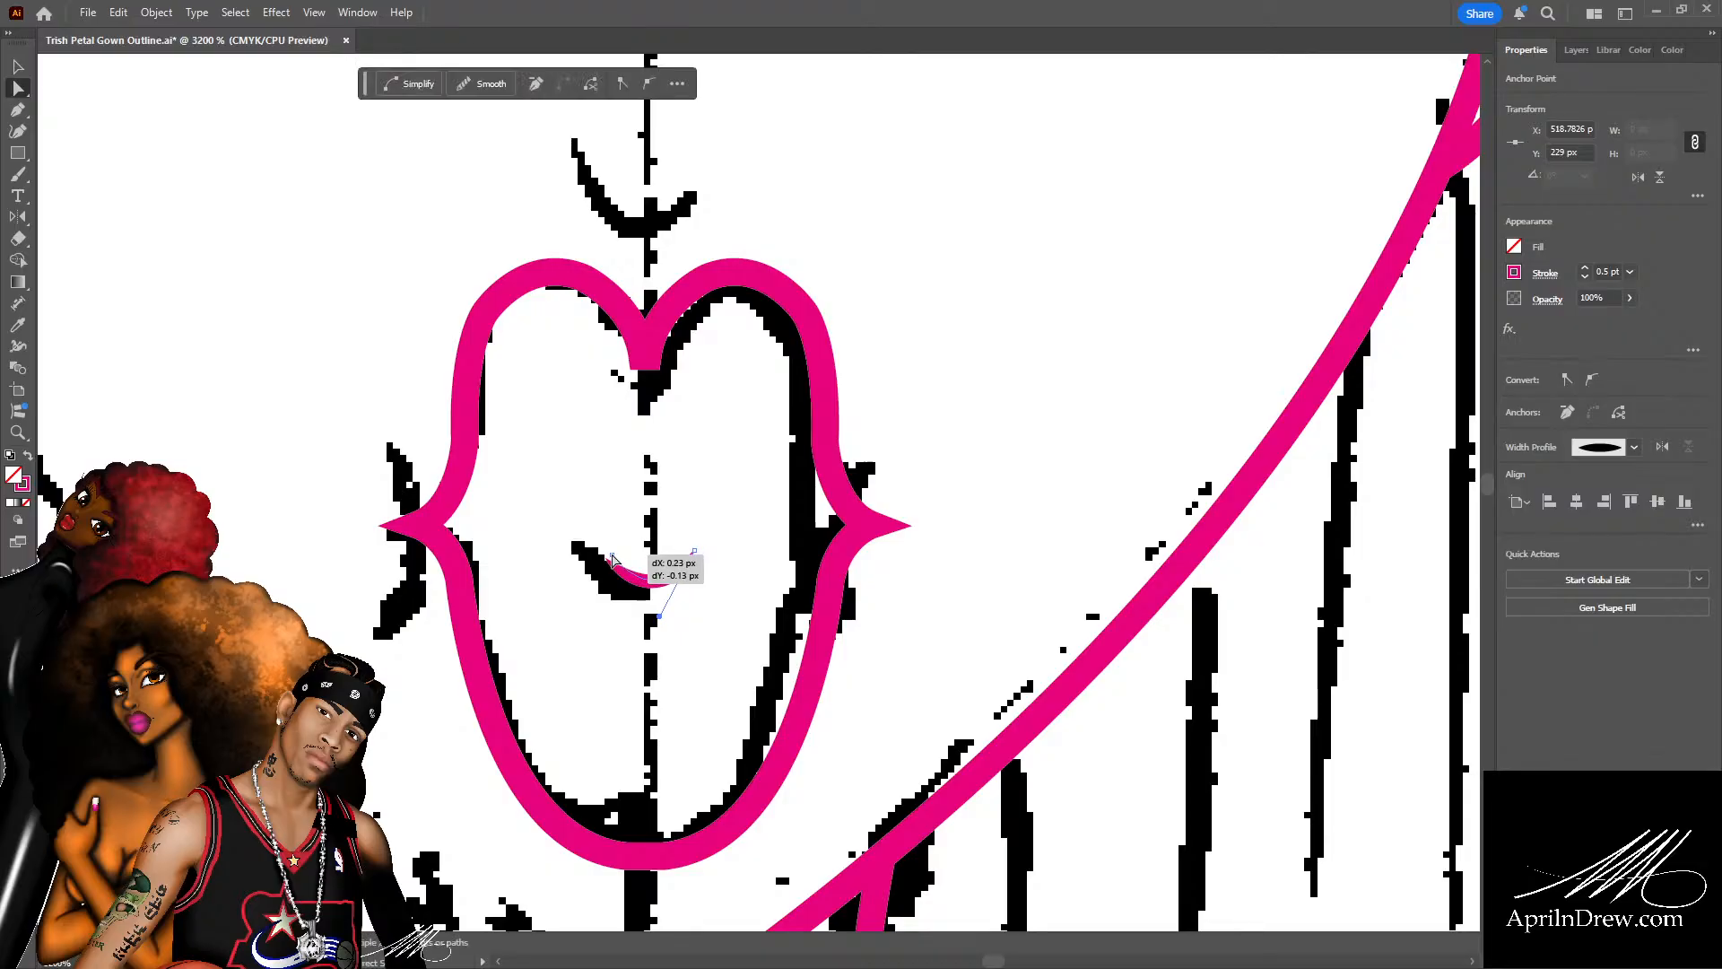
pyautogui.moveTo(659, 616); pyautogui.dragTo(653, 603)
pyautogui.click(717, 545)
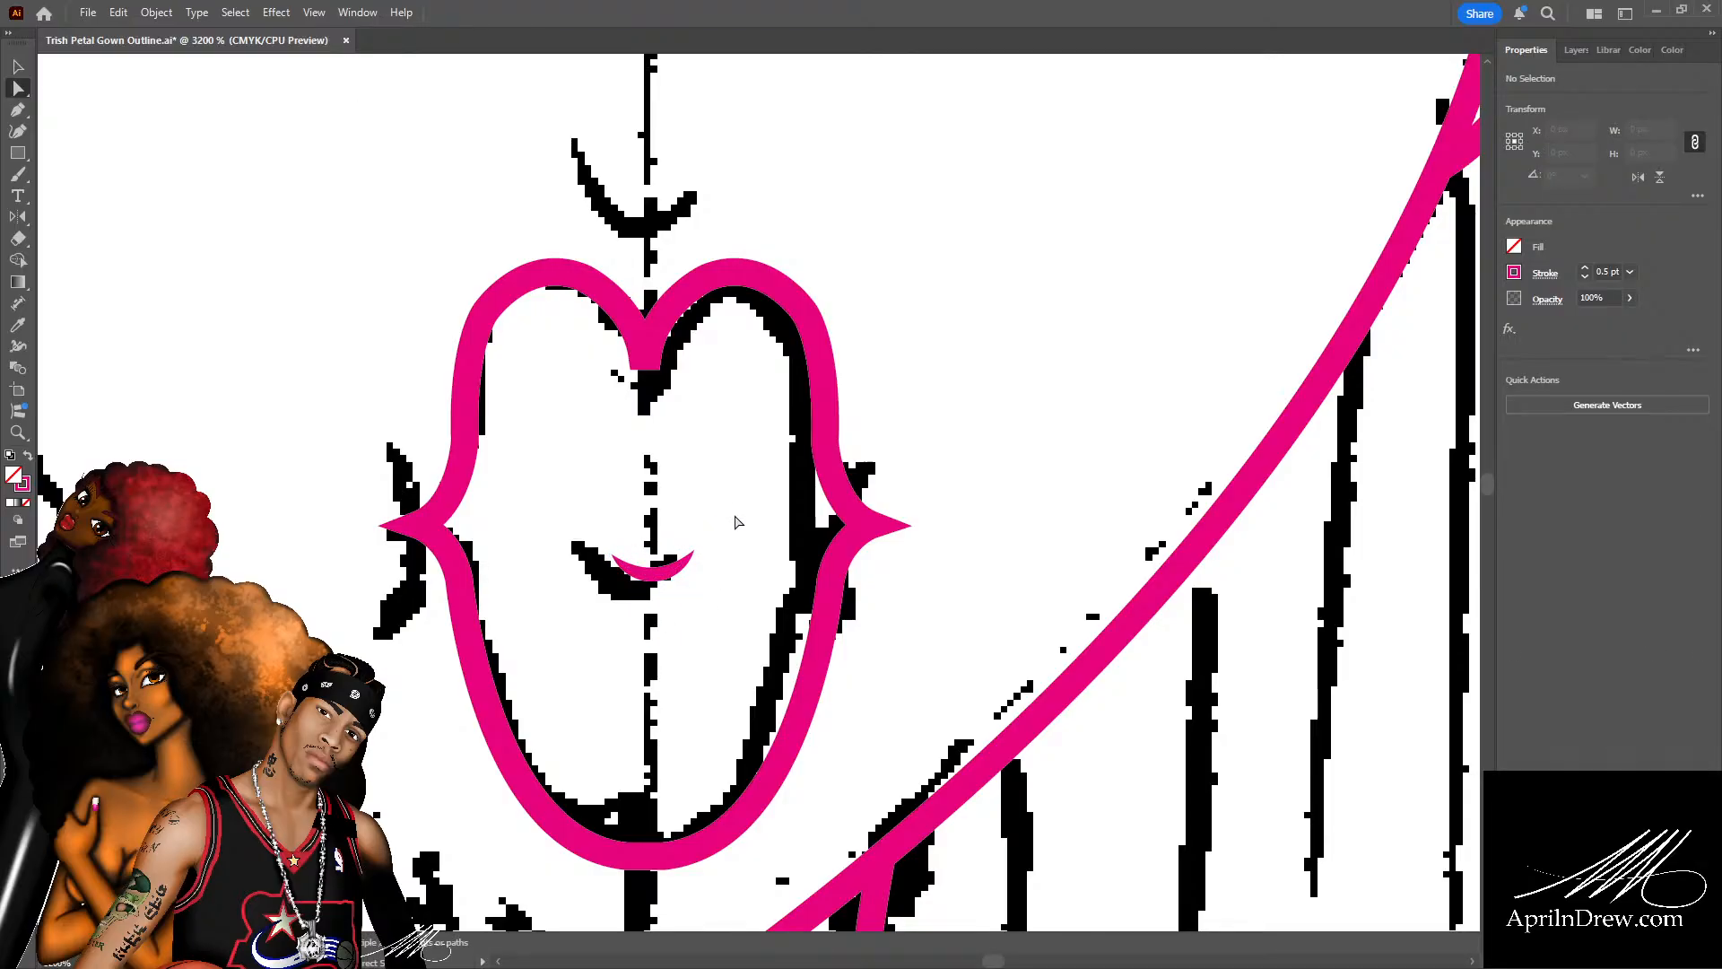
# Examine the nose, bangs, hair and jaw areas of the sketch around the traced face paths.
pyautogui.scroll(2, 737, 520)
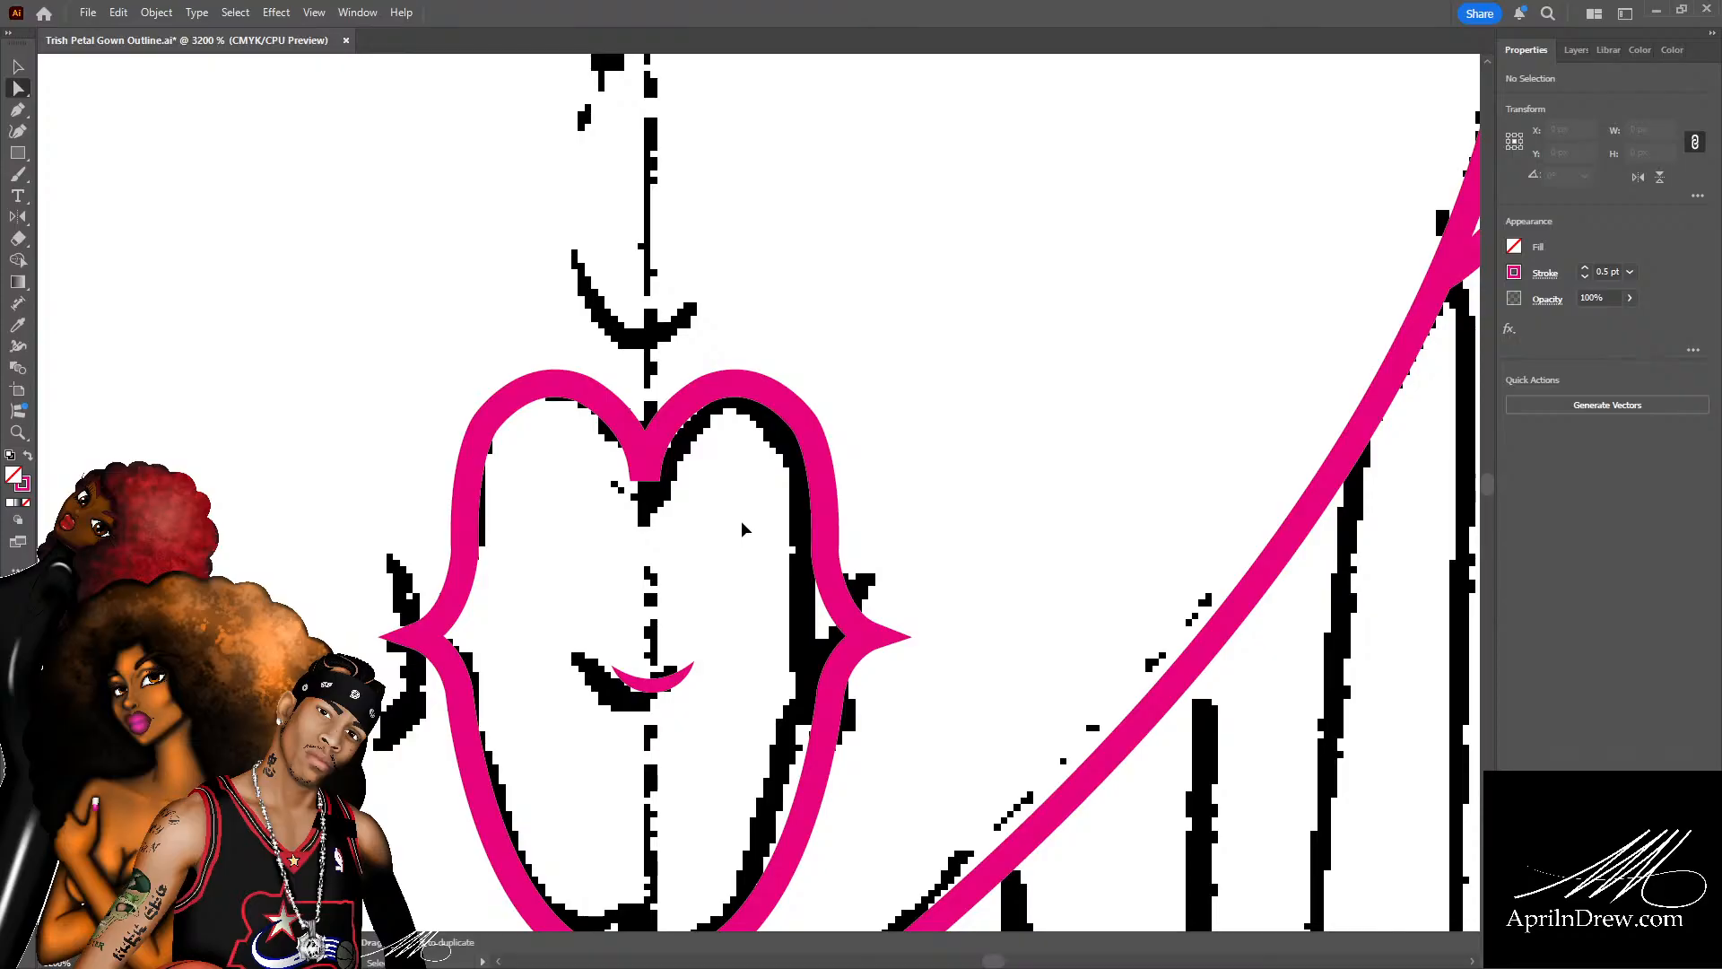
pyautogui.scroll(3, 741, 520)
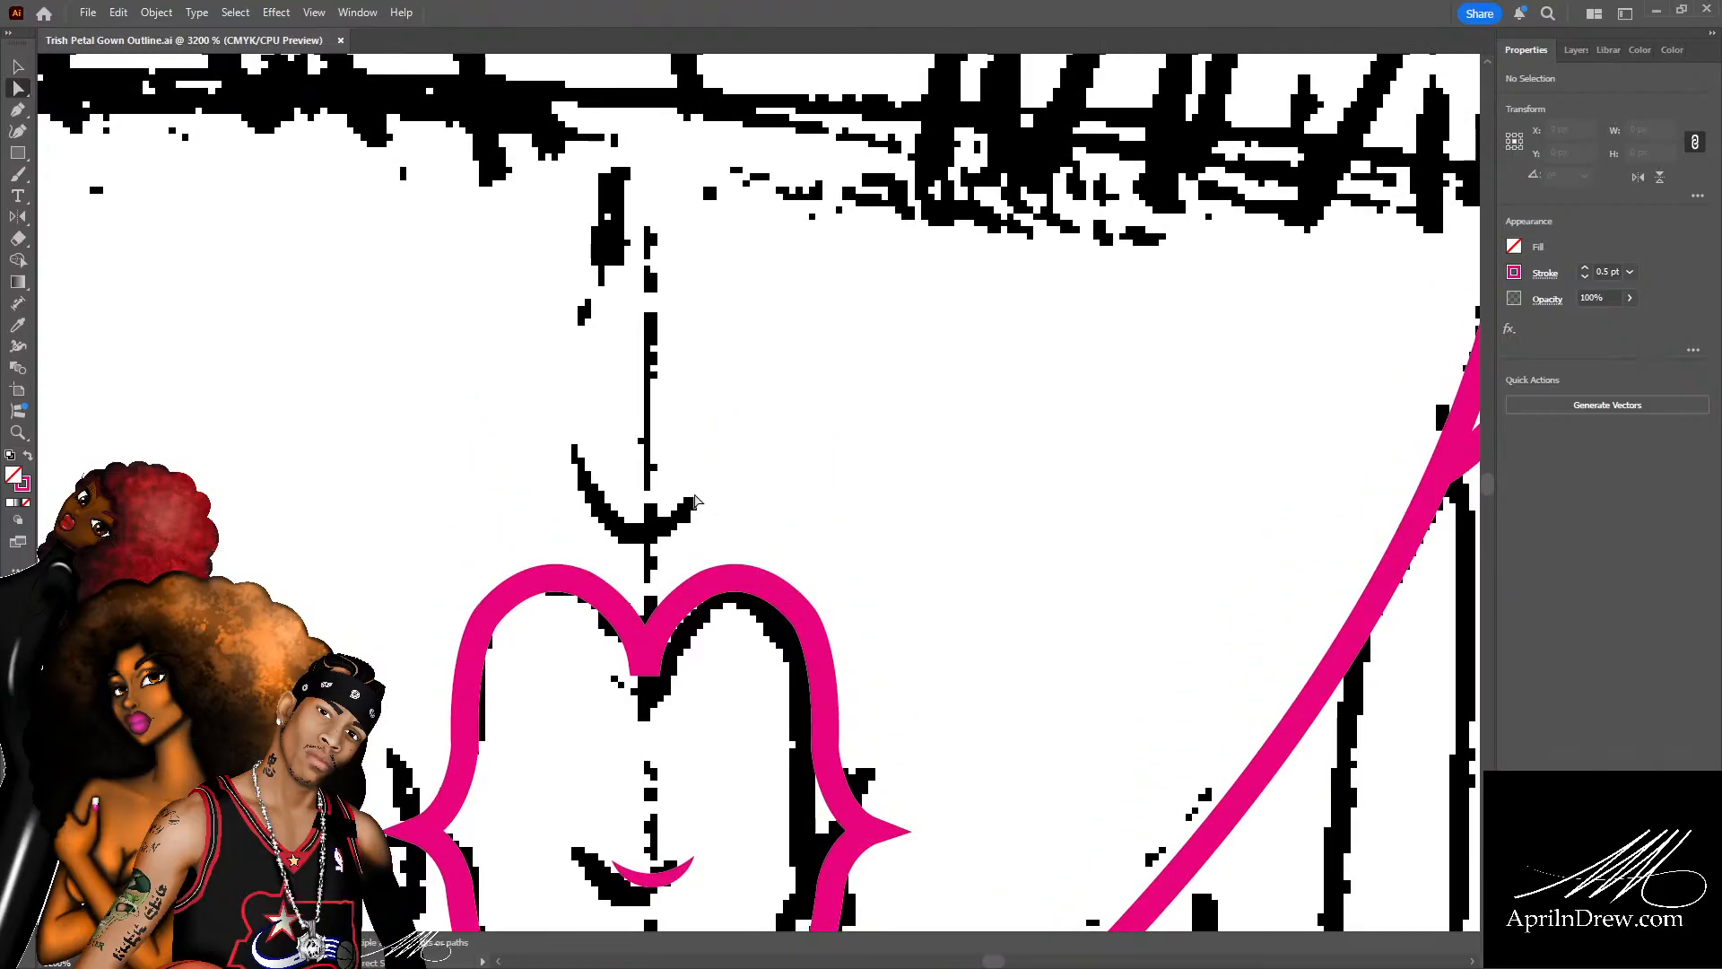
pyautogui.press('p')
pyautogui.scroll(6, 664, 533)
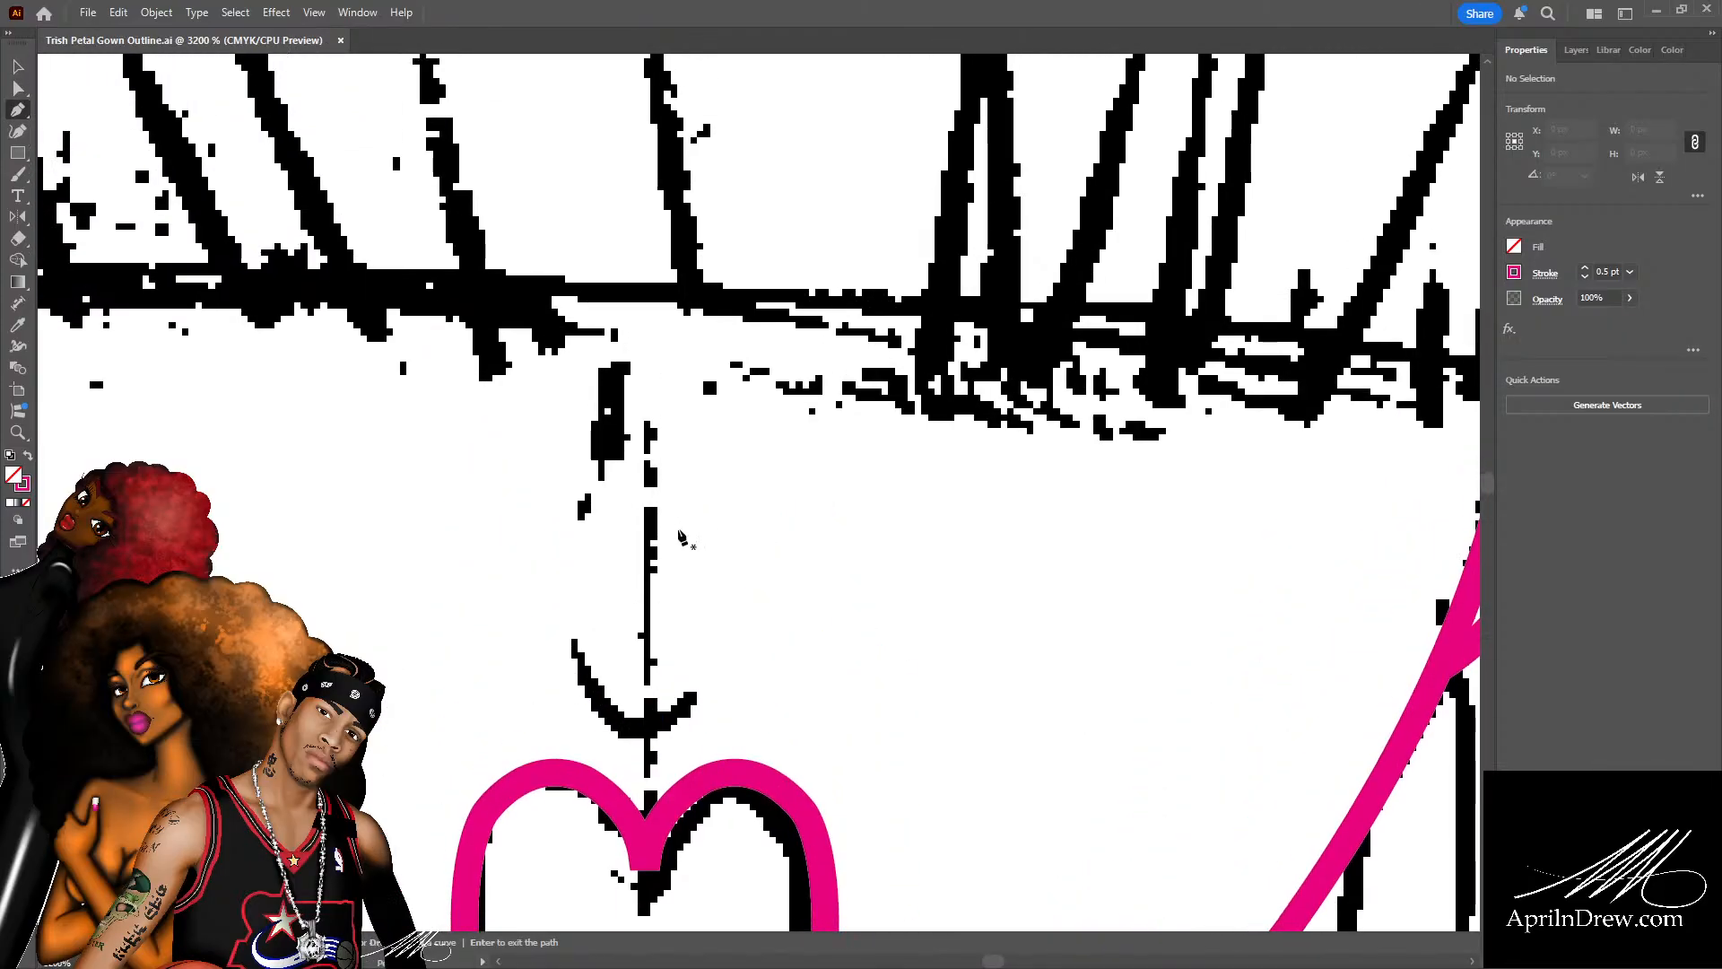
pyautogui.scroll(-4, 687, 541)
pyautogui.scroll(-3, 687, 540)
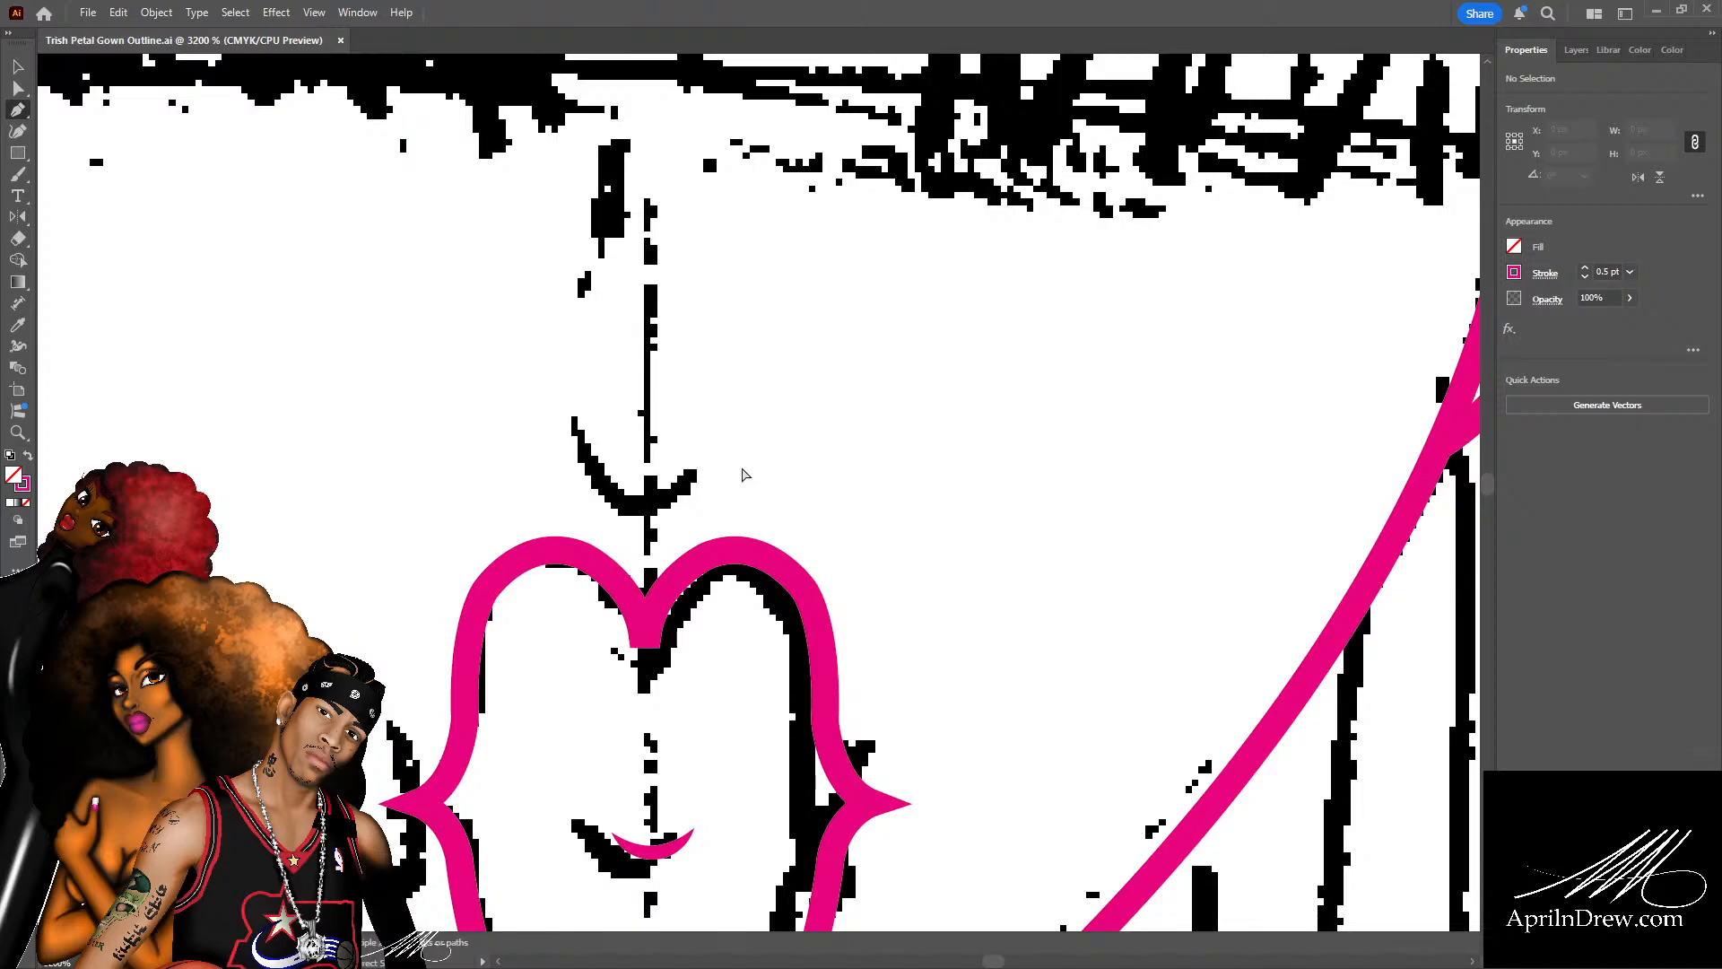
pyautogui.hotkey('ctrl', '-')
pyautogui.hotkey('ctrl', '-')
pyautogui.hotkey('ctrl', '-')
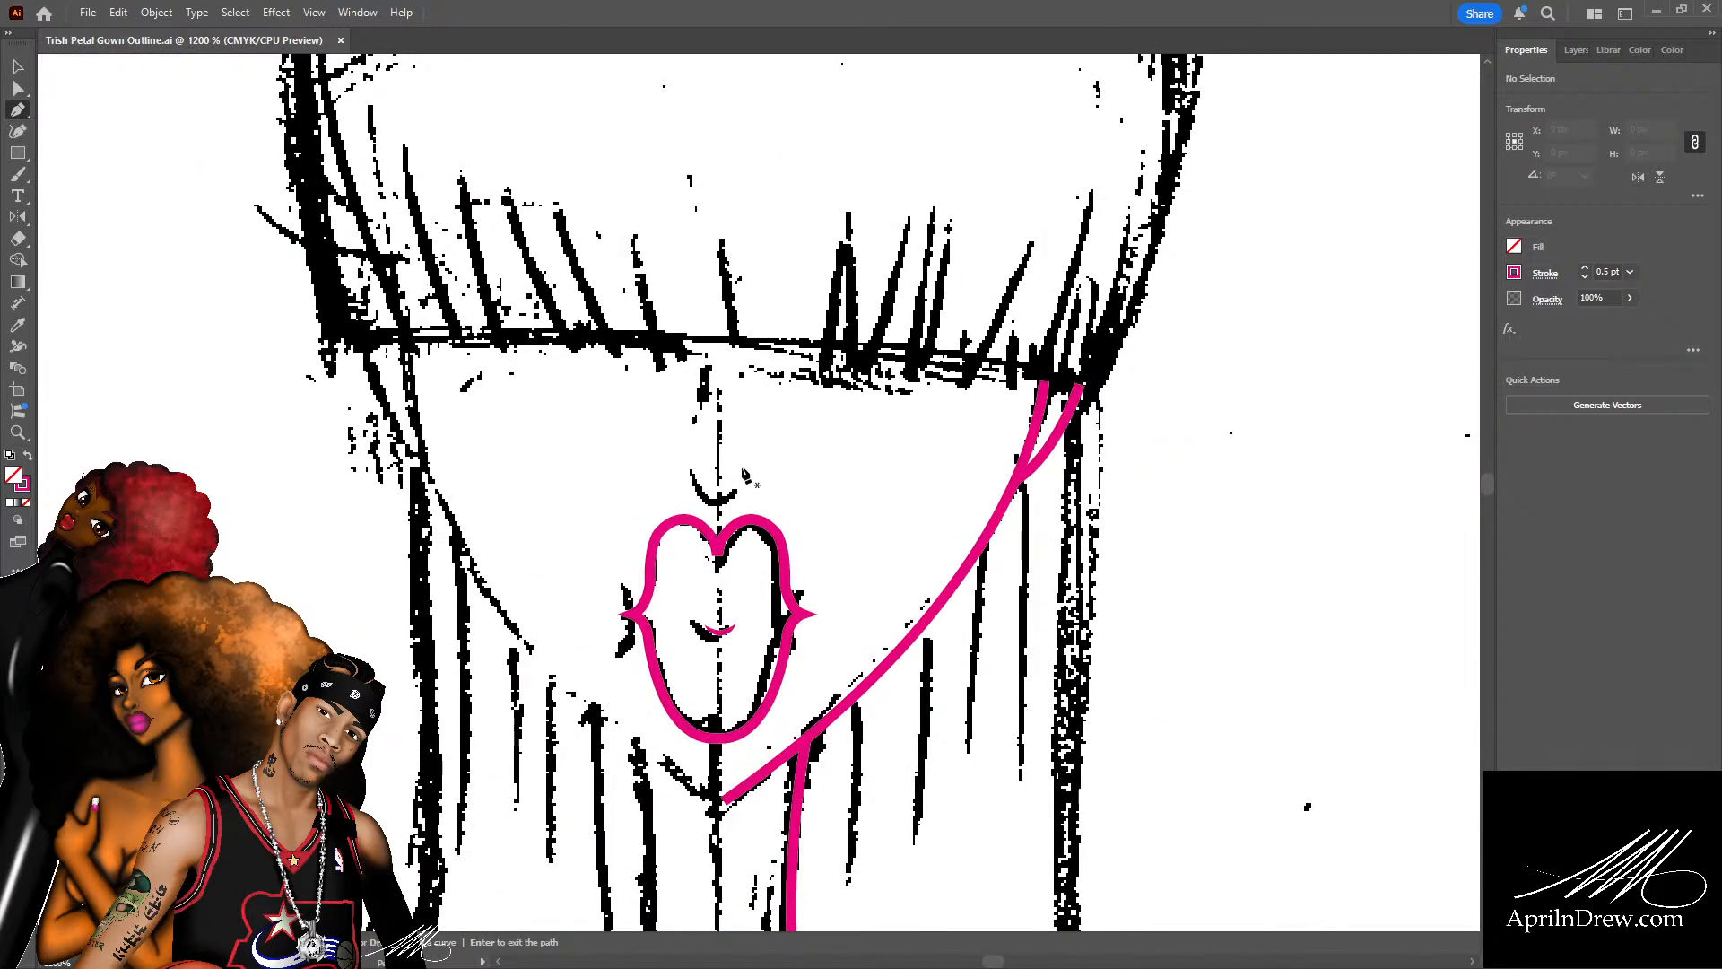
pyautogui.press('a')
pyautogui.scroll(-5, 771, 476)
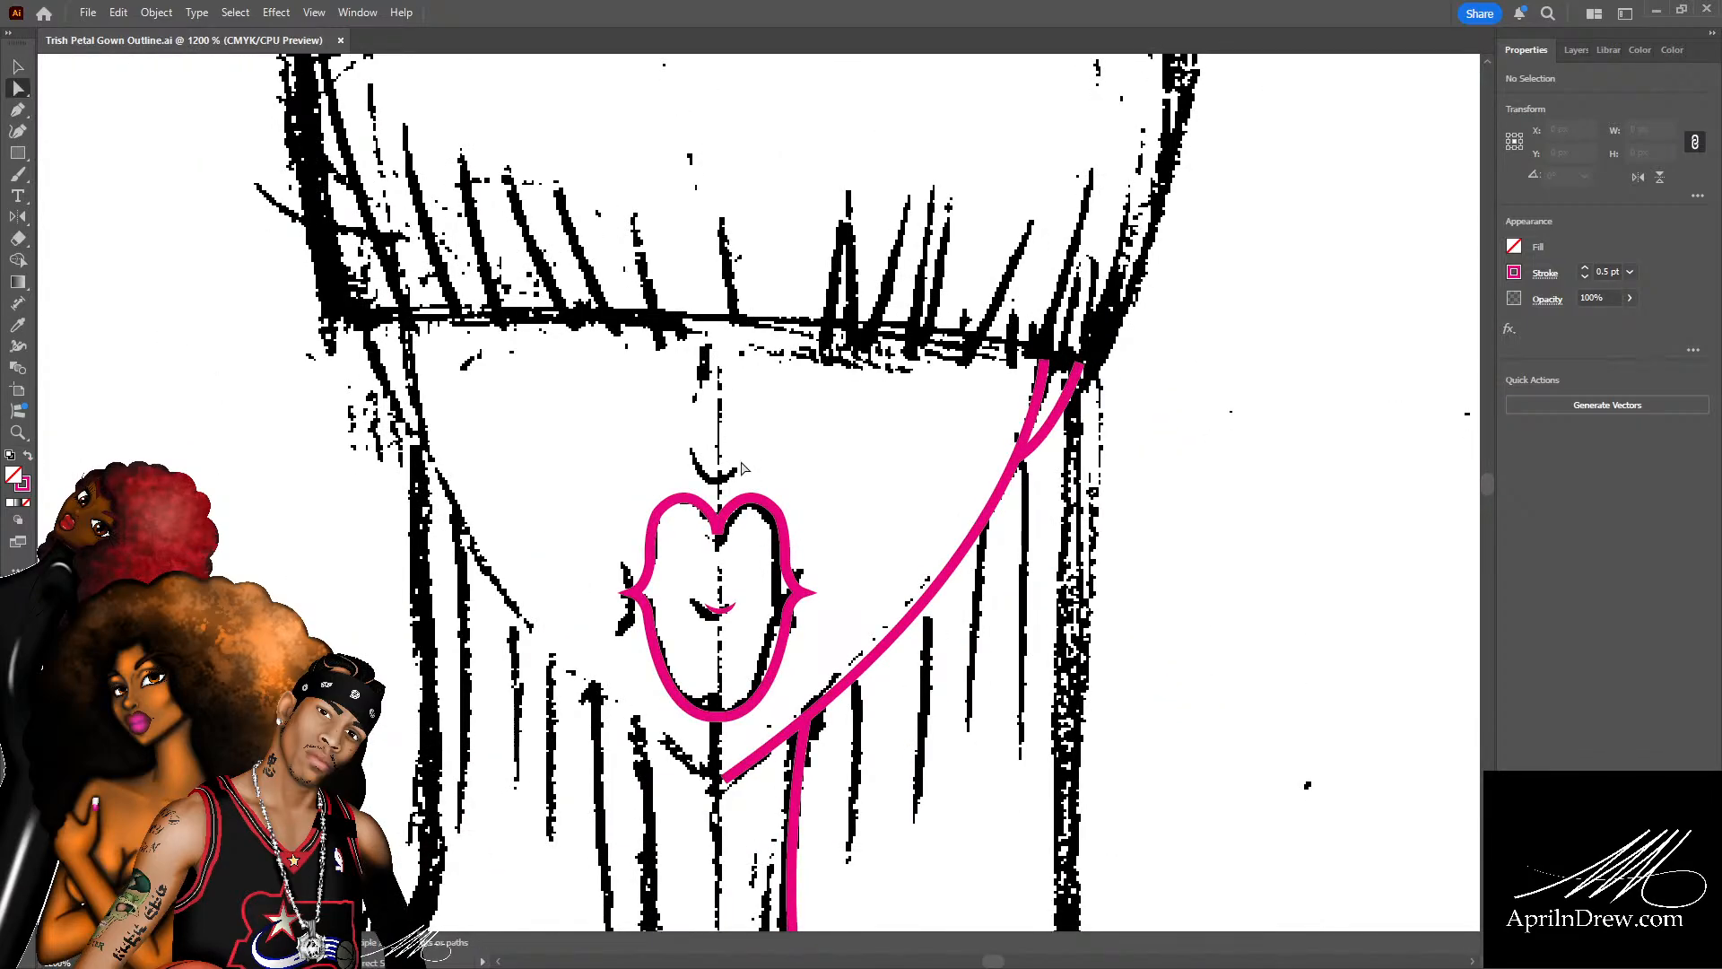
pyautogui.scroll(15, 802, 480)
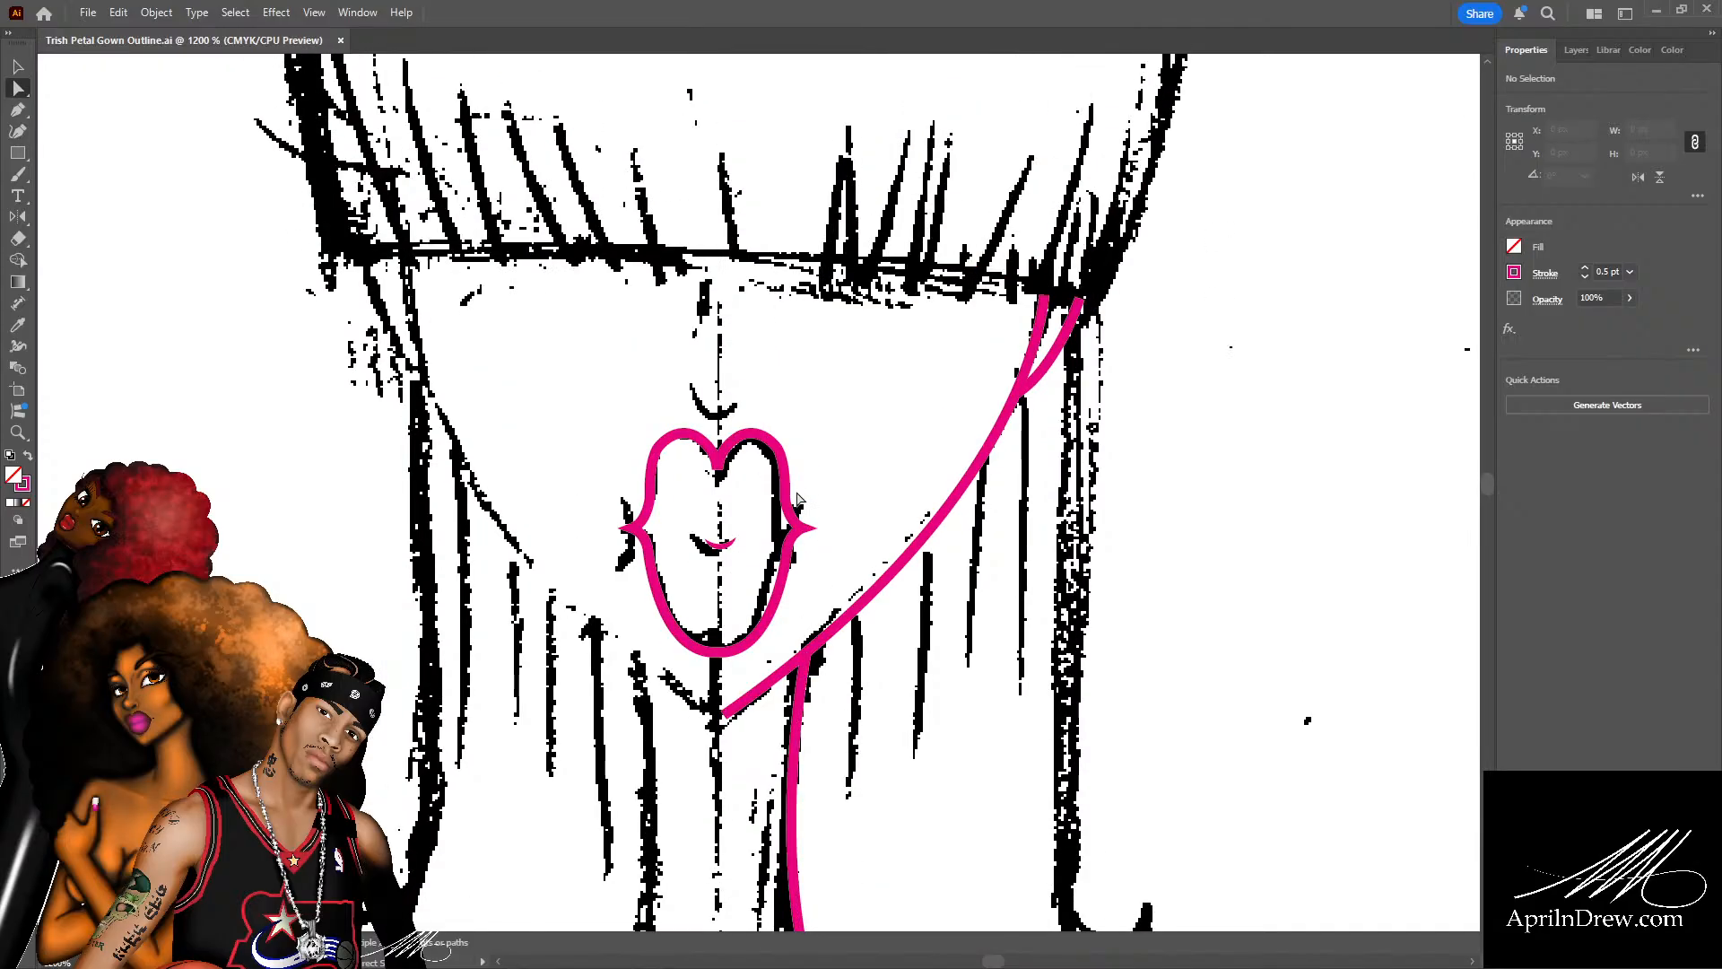
pyautogui.scroll(5, 802, 485)
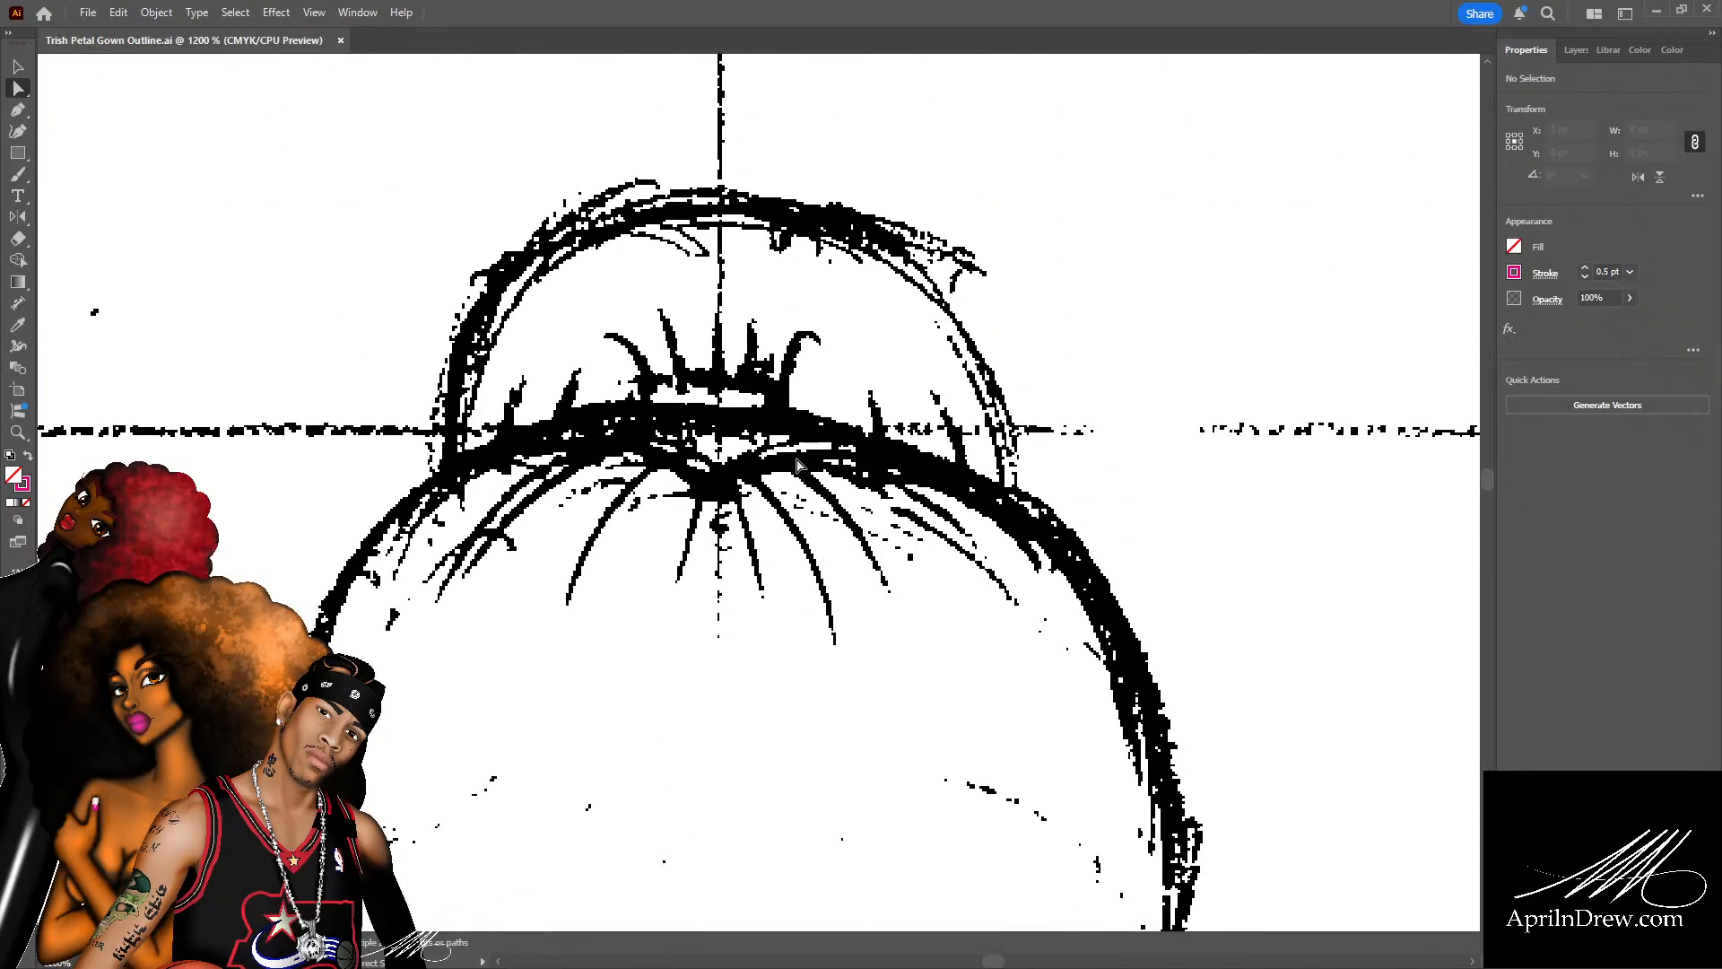
pyautogui.scroll(-5, 801, 465)
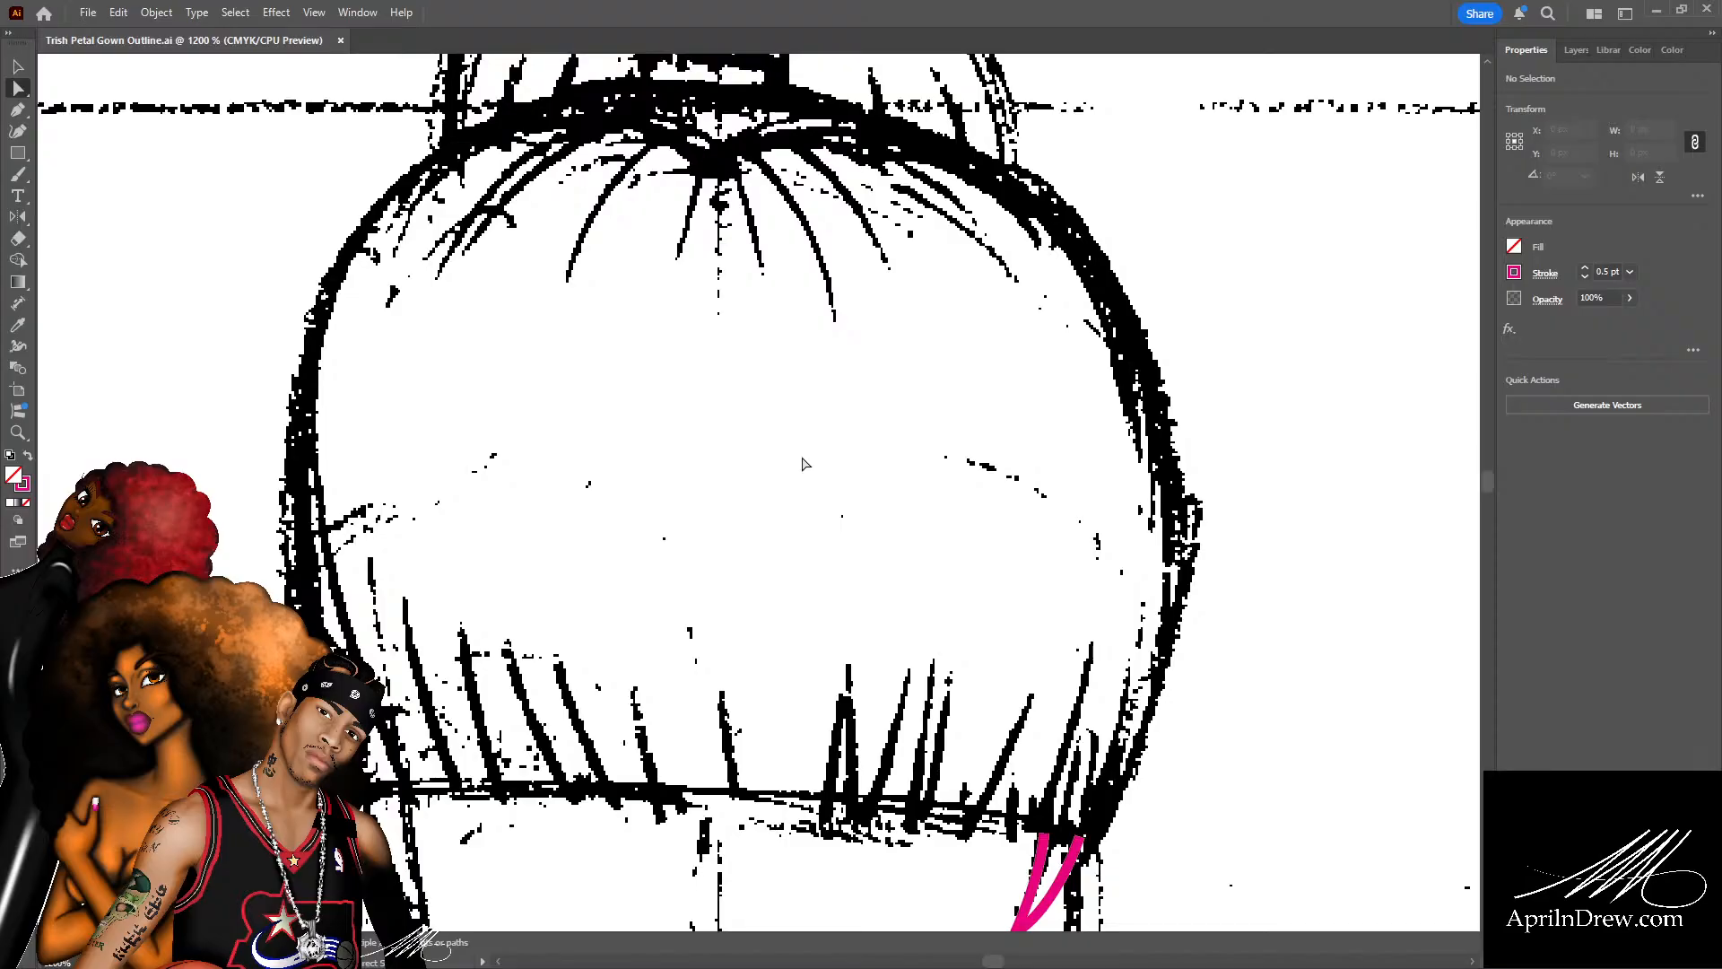
pyautogui.scroll(-11, 805, 464)
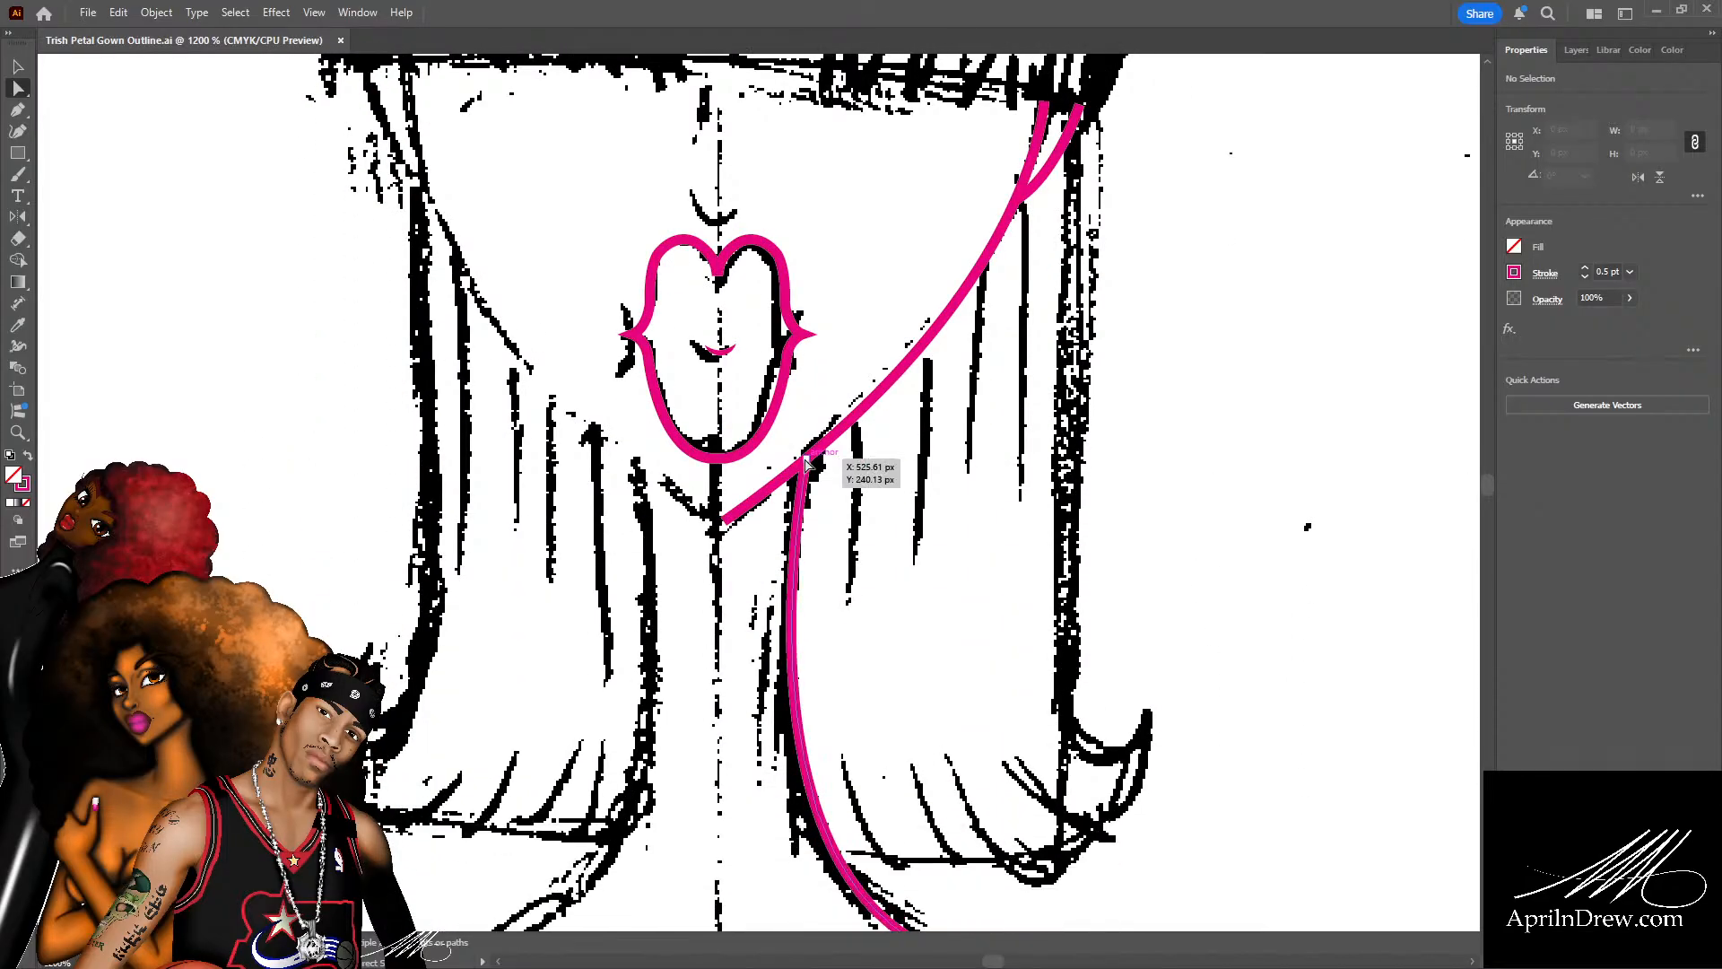
# Change the stroke color of the neck-and-shoulder path to yellow.
pyautogui.scroll(-4, 805, 462)
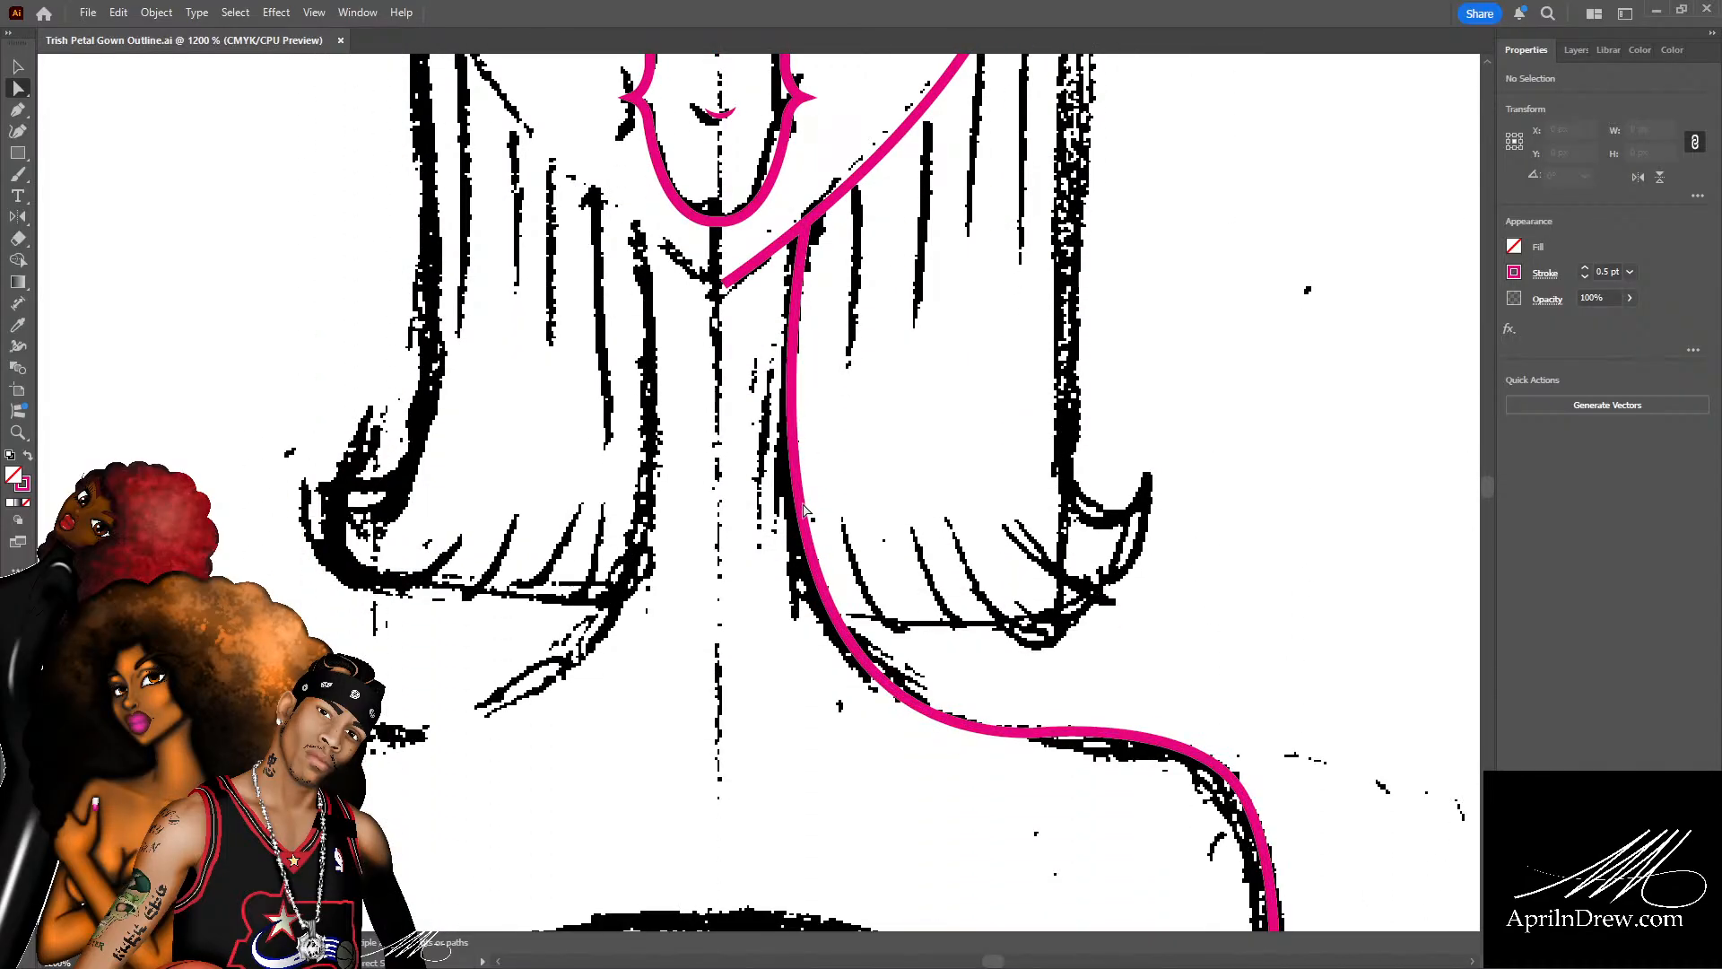
pyautogui.click(804, 509)
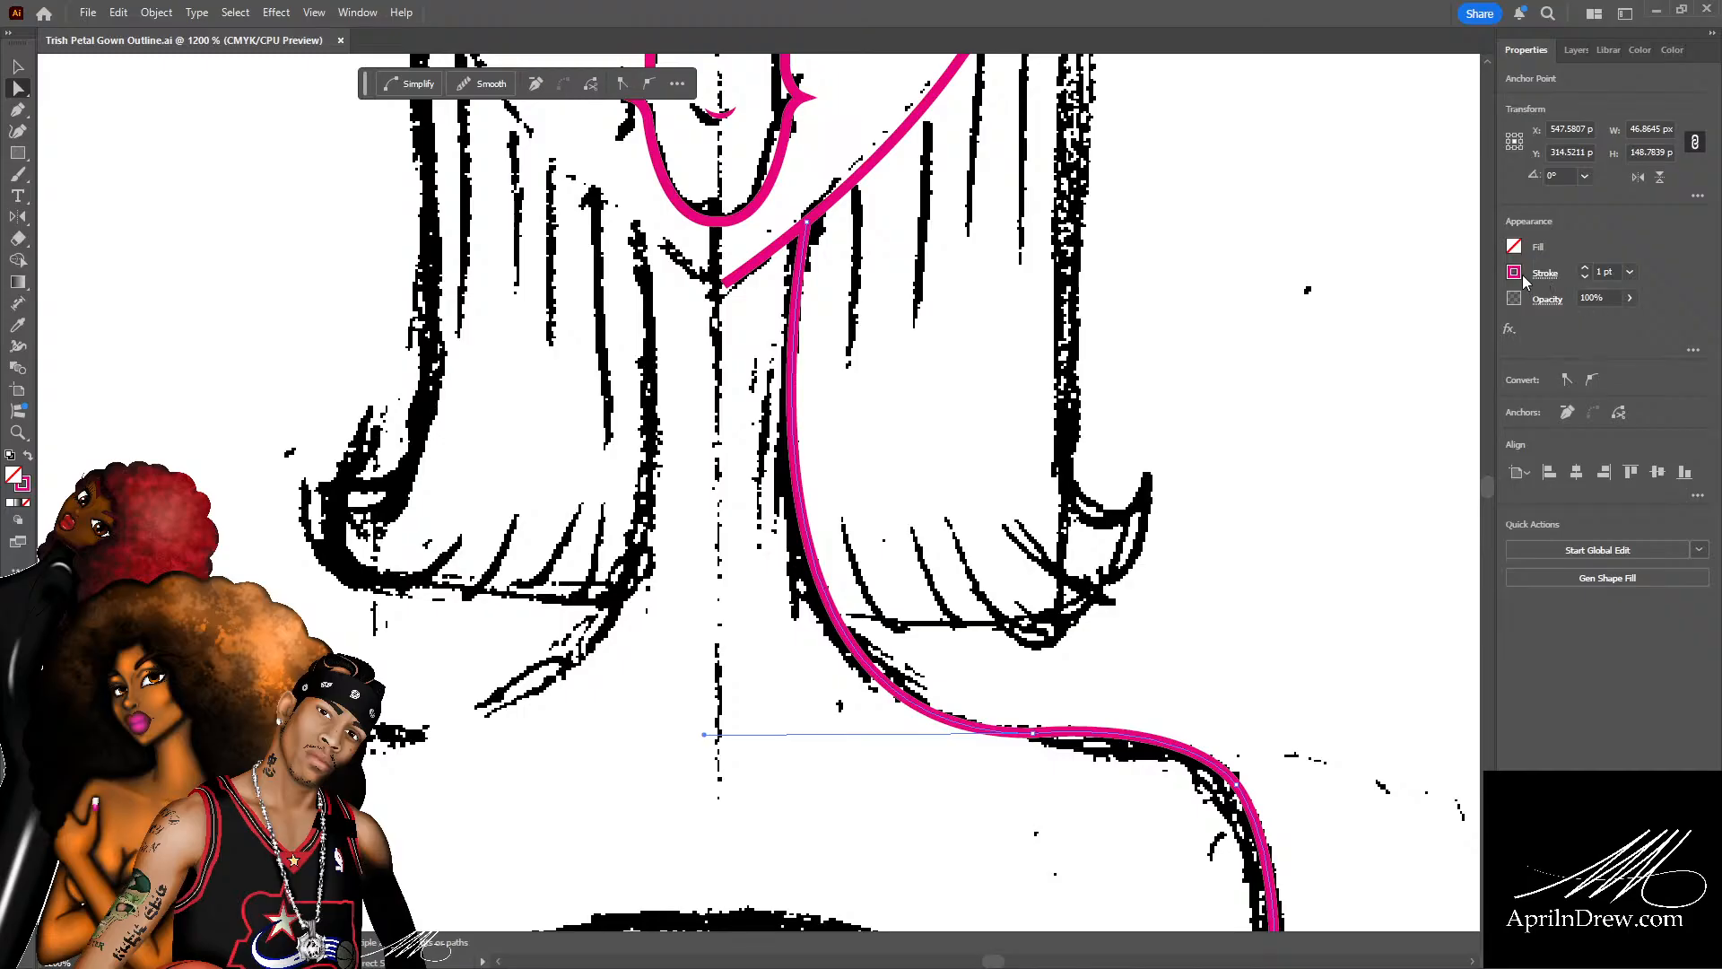
pyautogui.click(1375, 364)
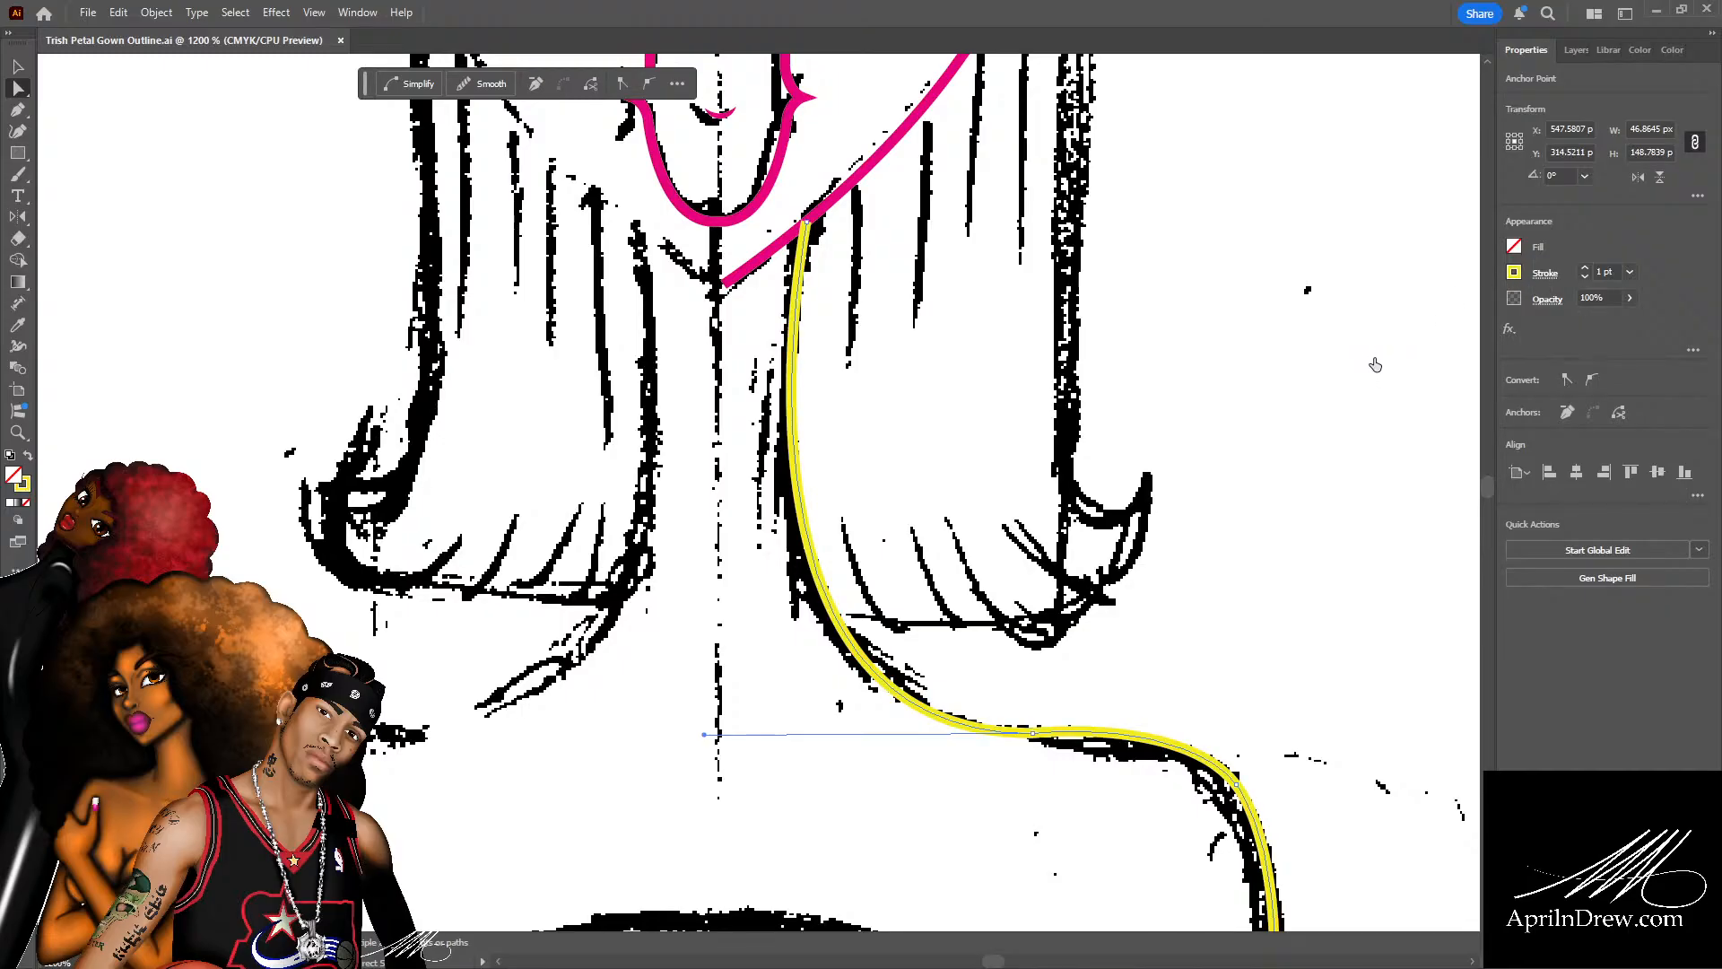
# Change the stroke color of the short curve branching off the upper jaw line to blue, and save the document.
pyautogui.scroll(5, 942, 469)
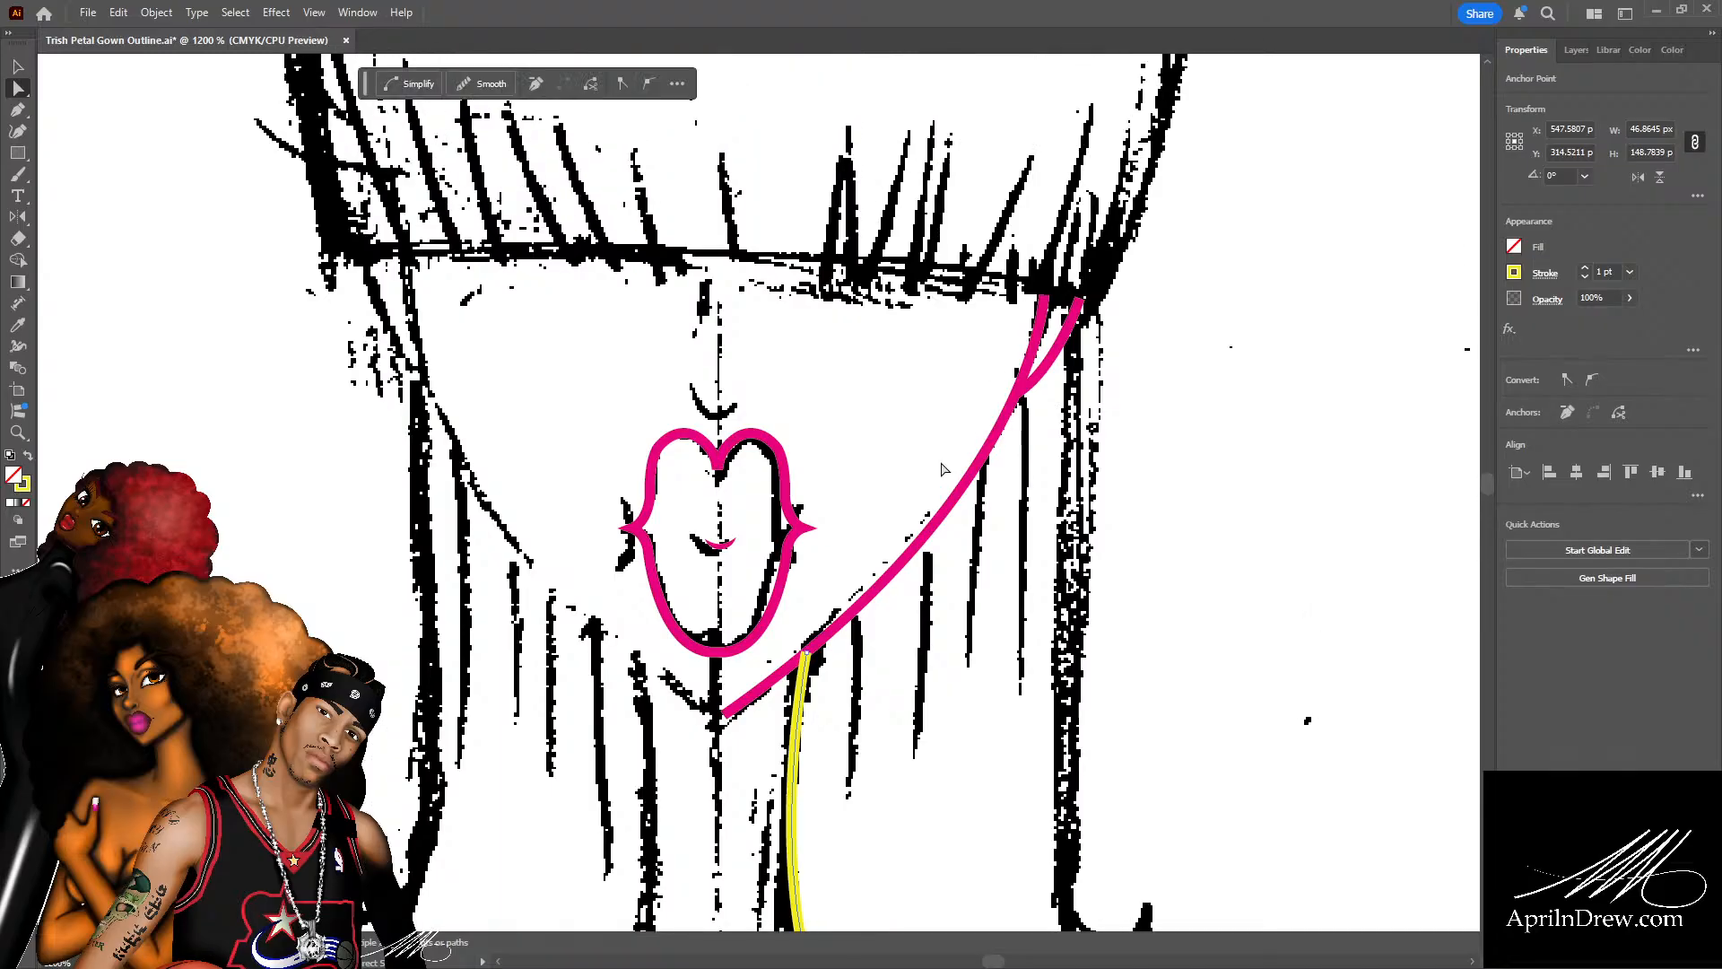
pyautogui.click(957, 500)
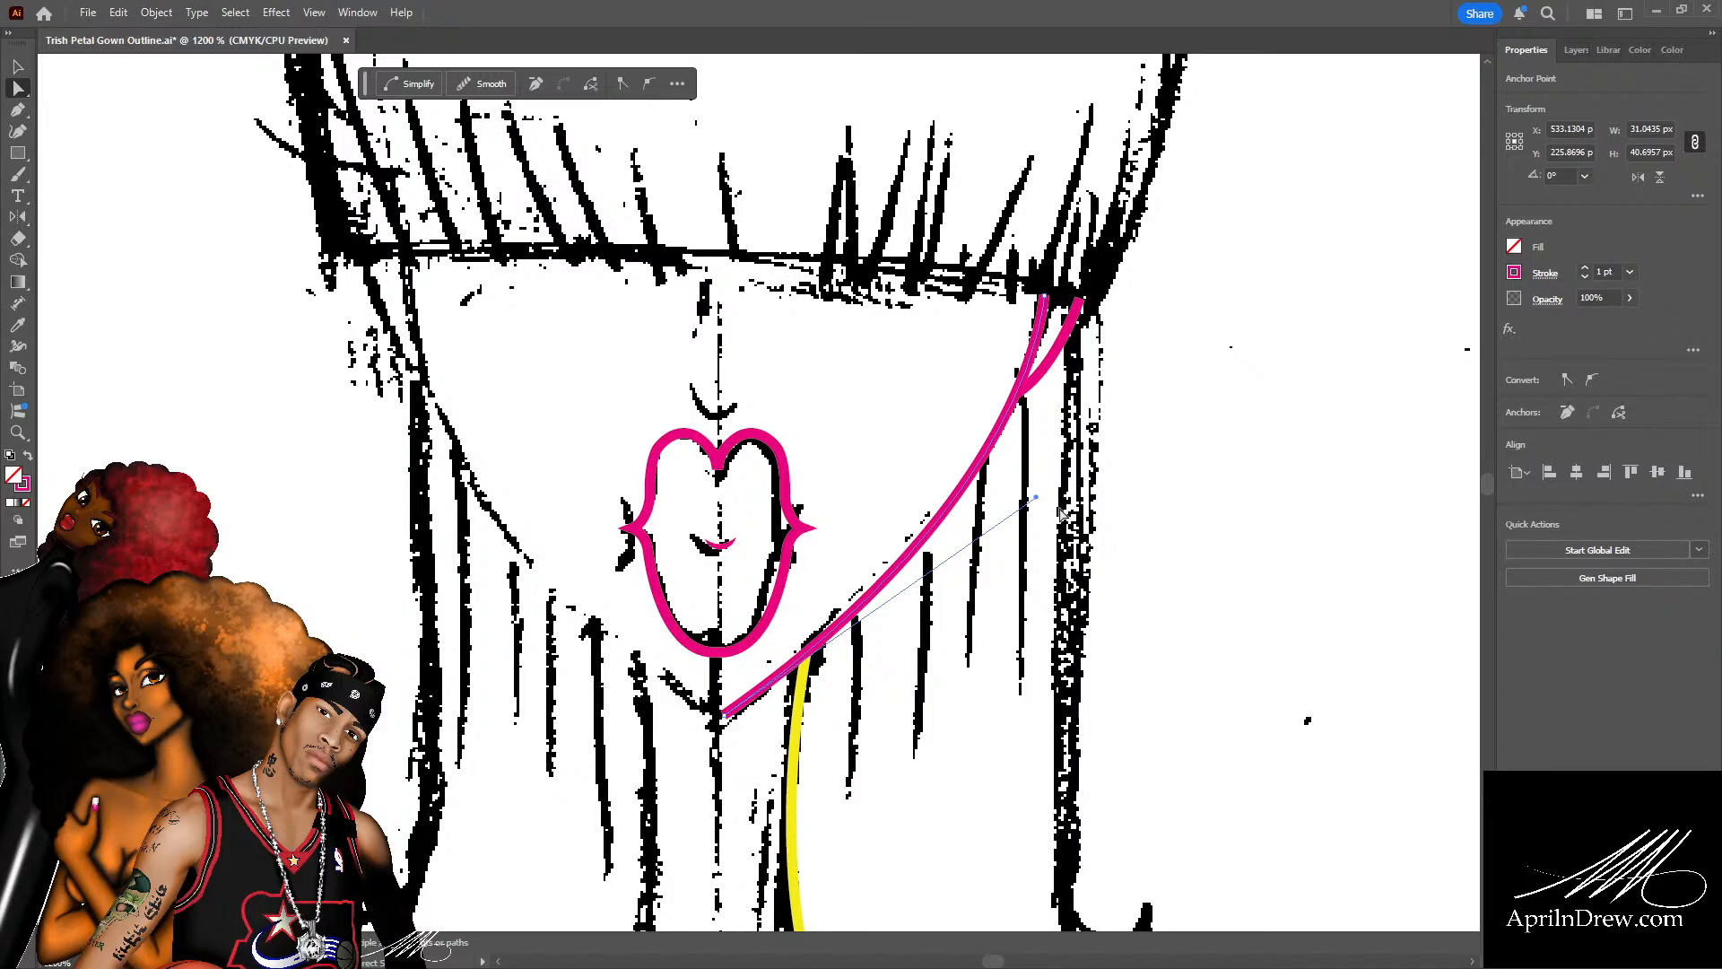
pyautogui.click(1045, 463)
pyautogui.click(1054, 370)
pyautogui.click(1513, 273)
pyautogui.click(1401, 352)
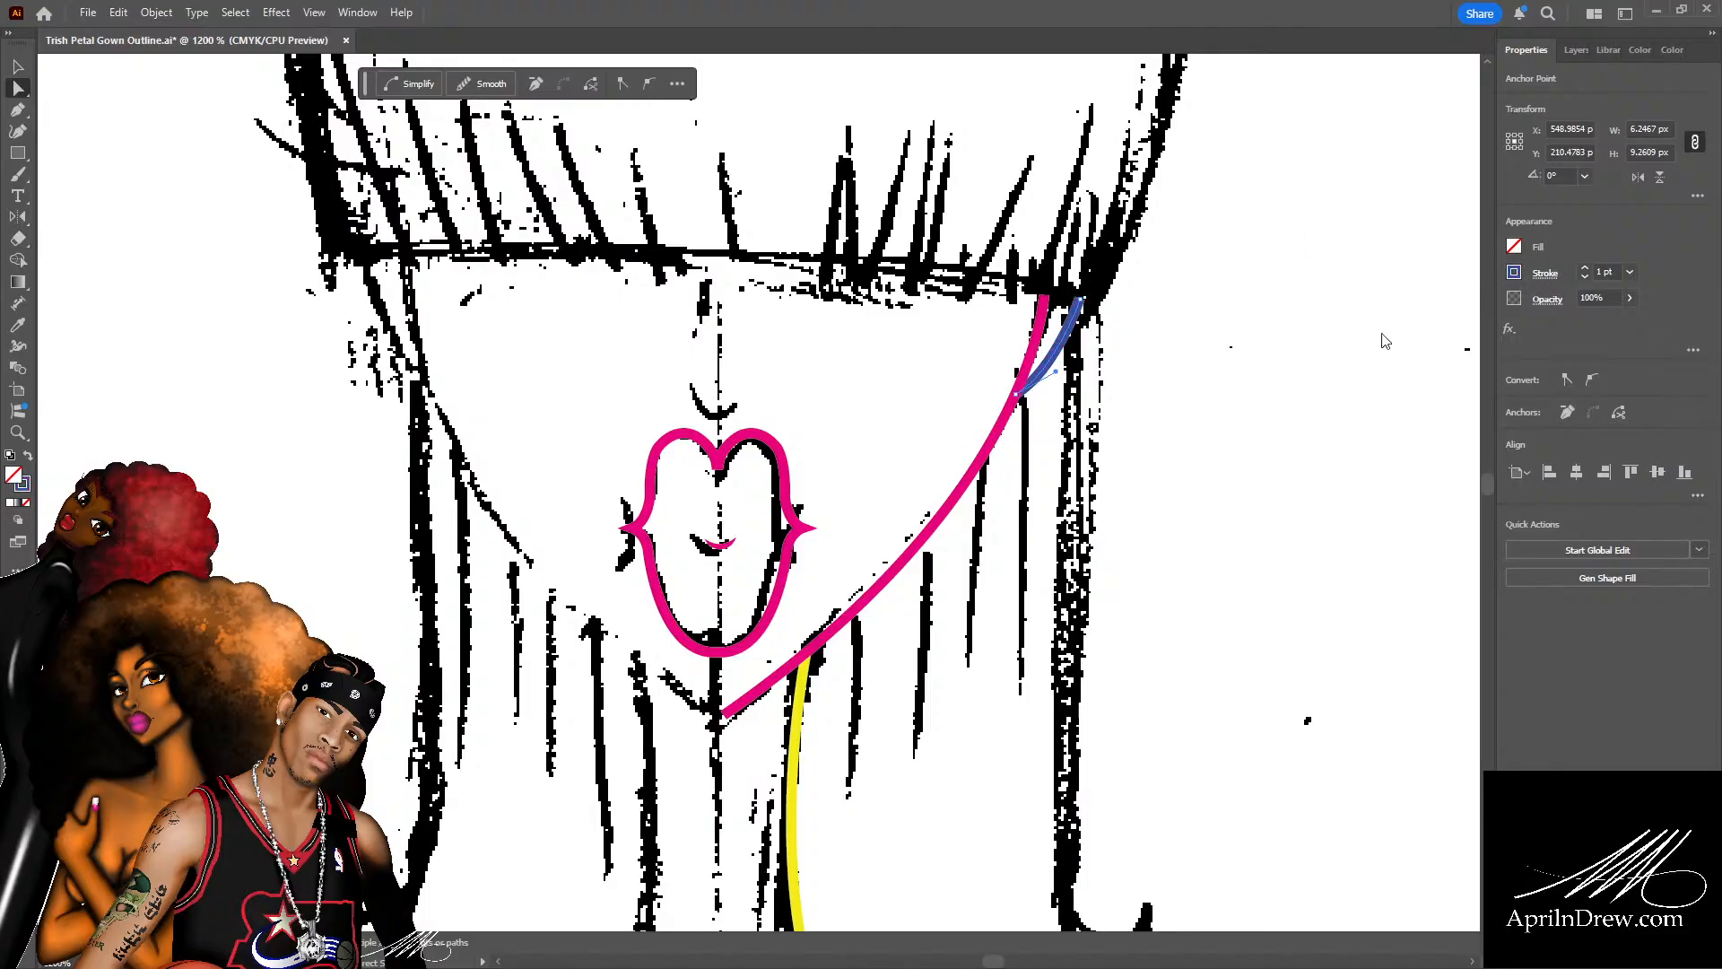
pyautogui.click(1215, 385)
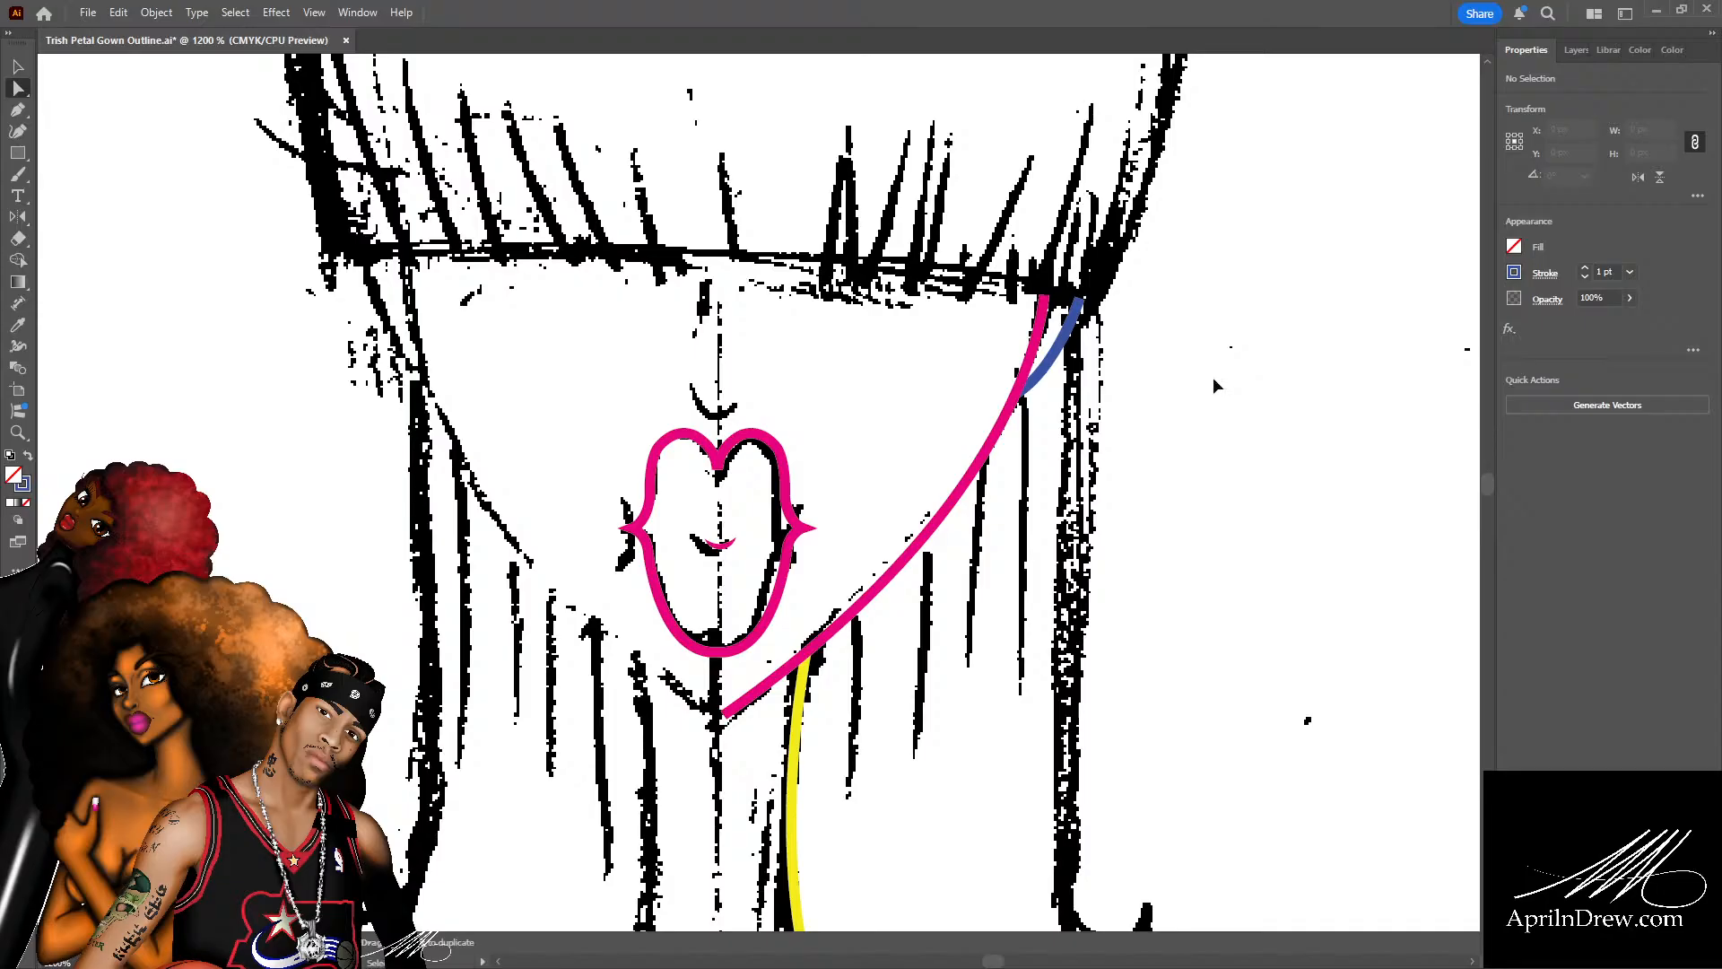
pyautogui.hotkey('ctrl', 's')
# Change the stroke color of the short inner arm line beside the bodice to yellow, and save the document.
pyautogui.scroll(-5, 1207, 376)
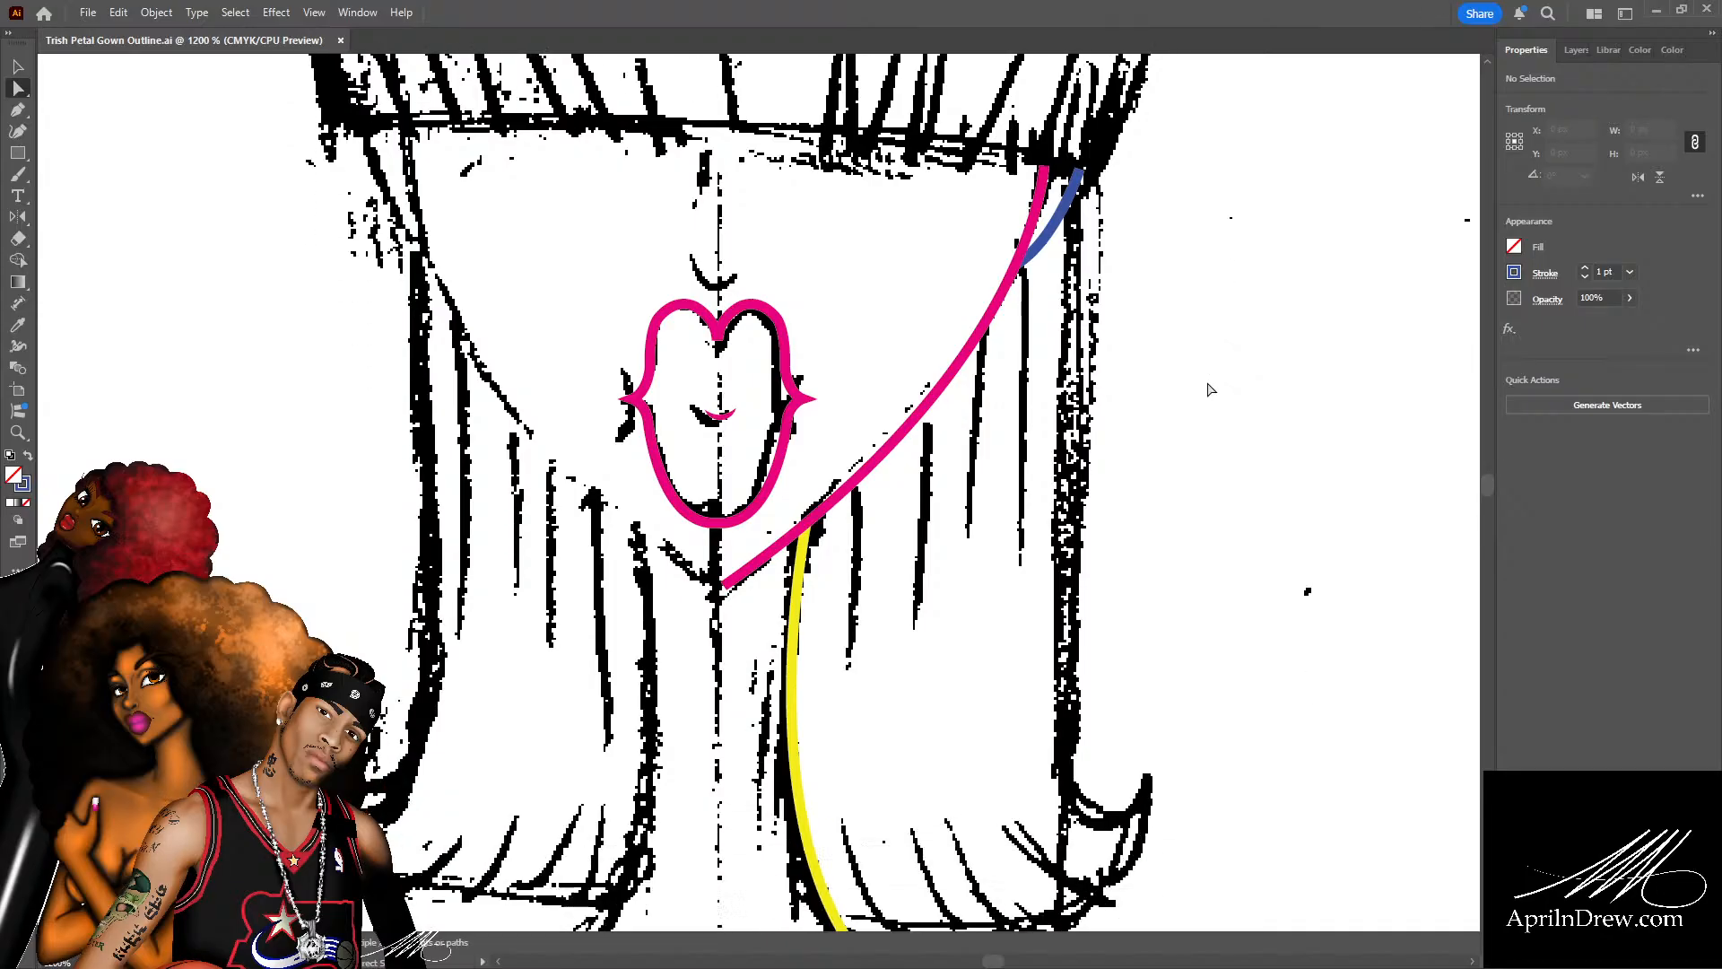
pyautogui.scroll(-13, 1216, 370)
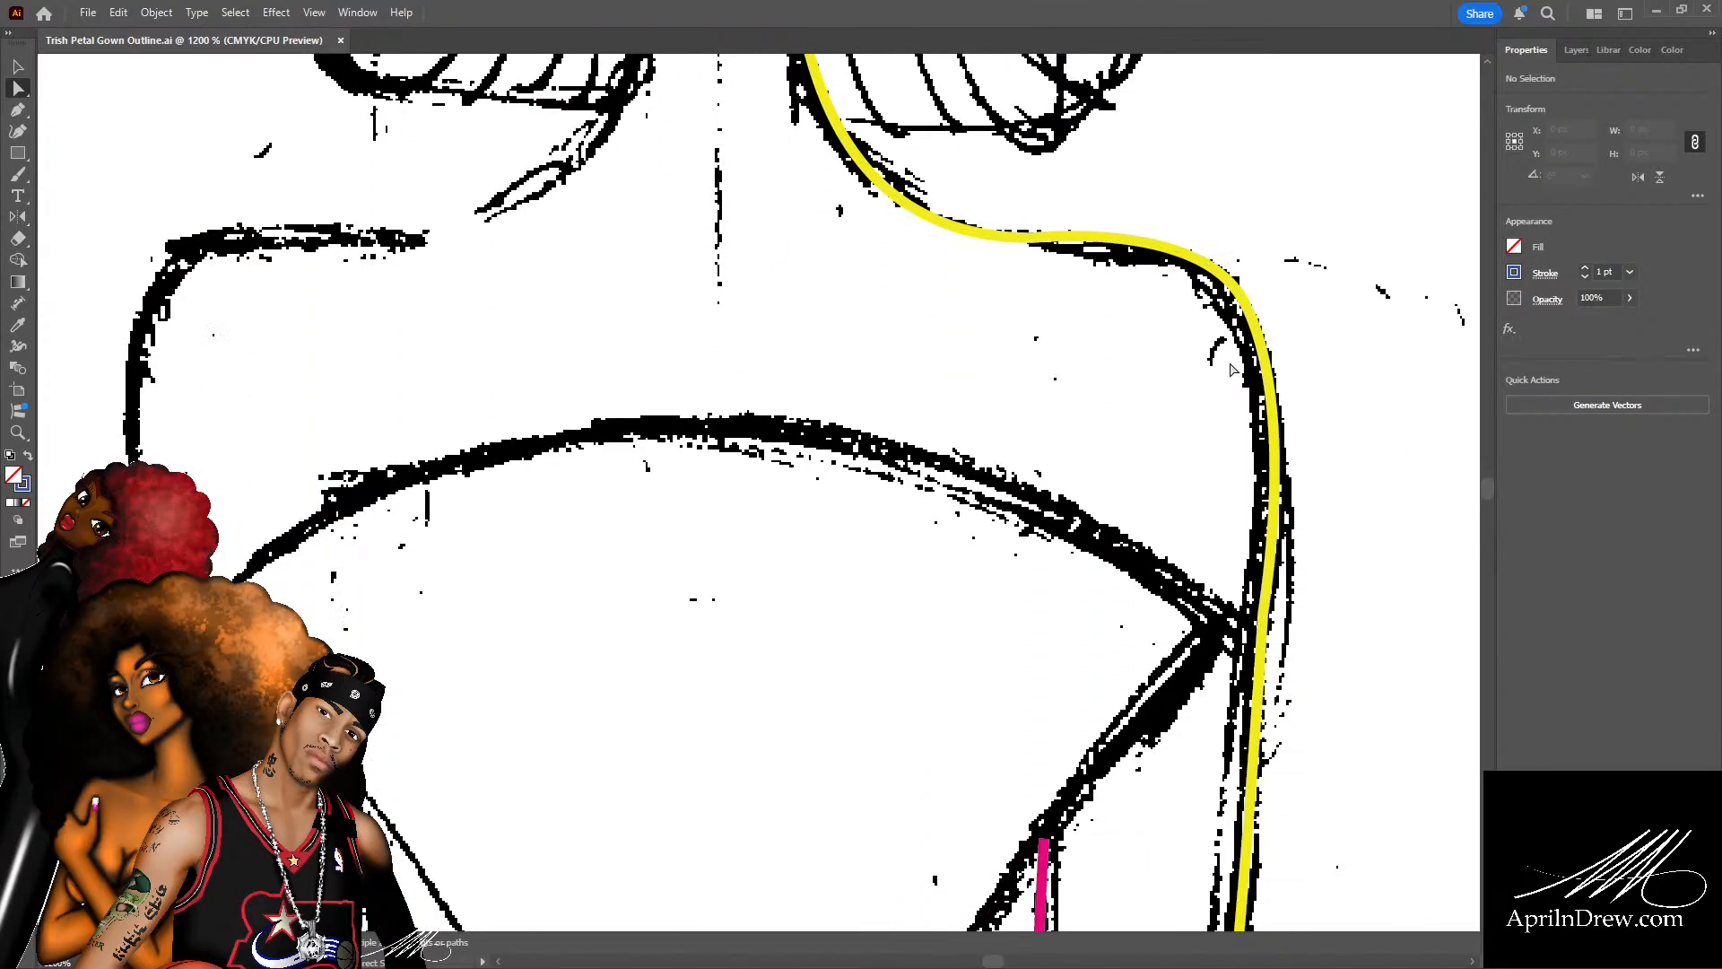
pyautogui.scroll(-3, 1233, 388)
pyautogui.click(1040, 644)
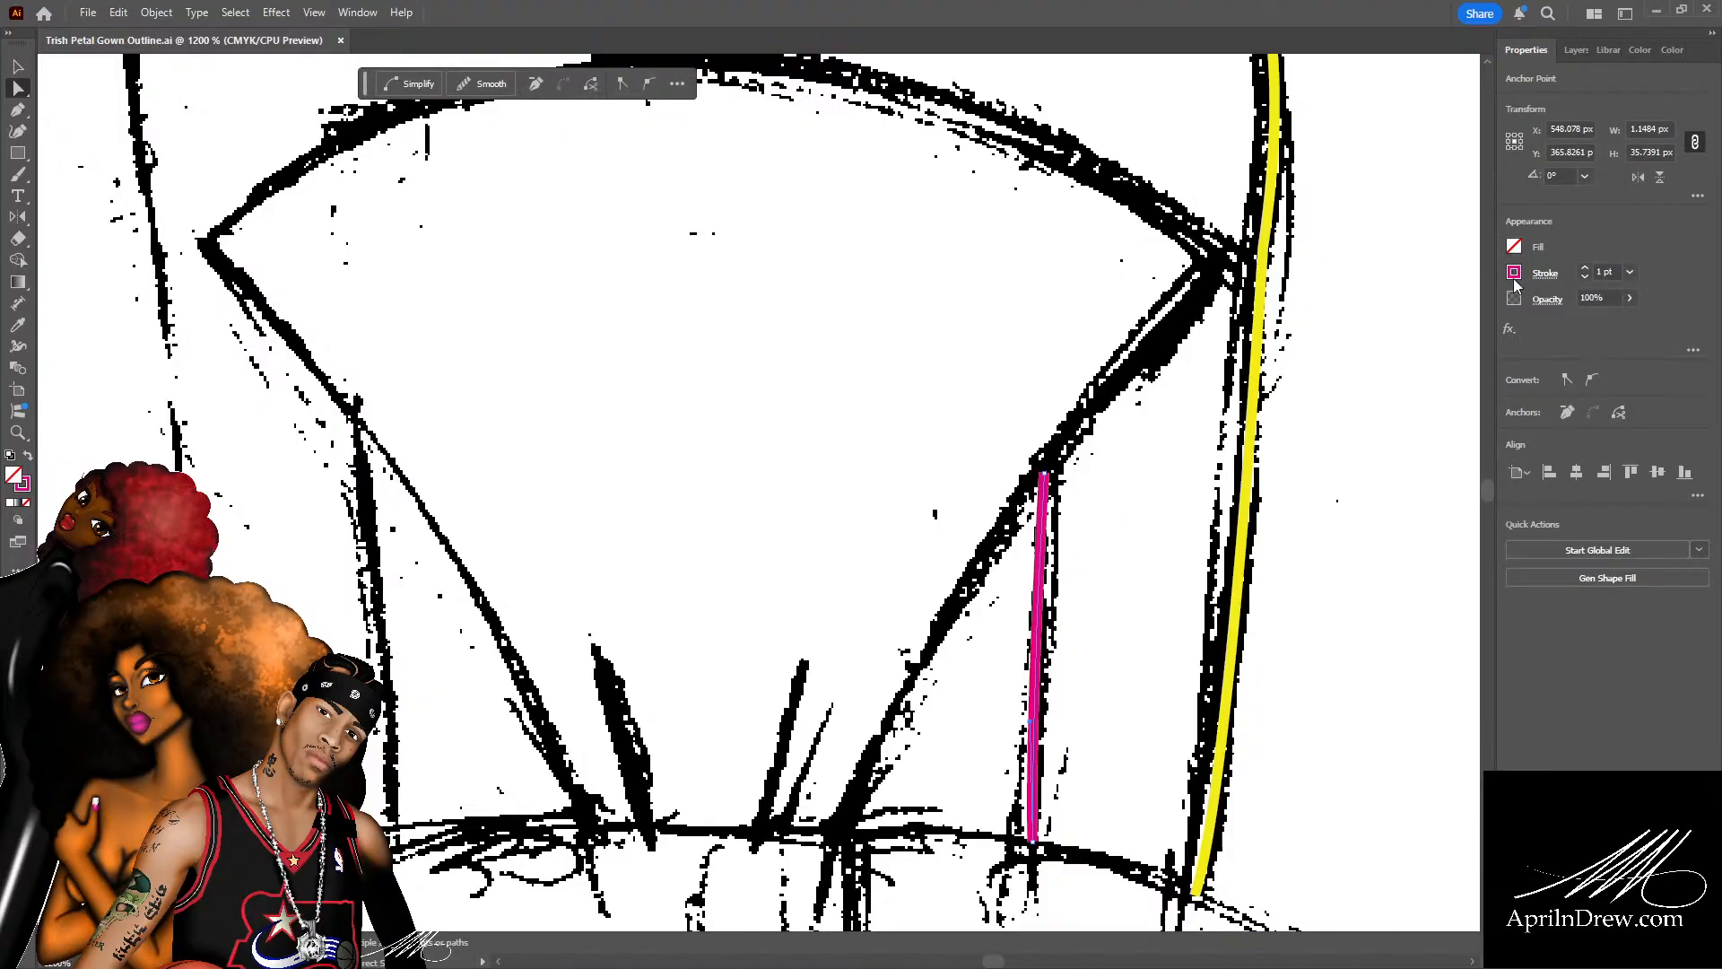
pyautogui.hotkey('ctrl', 'z')
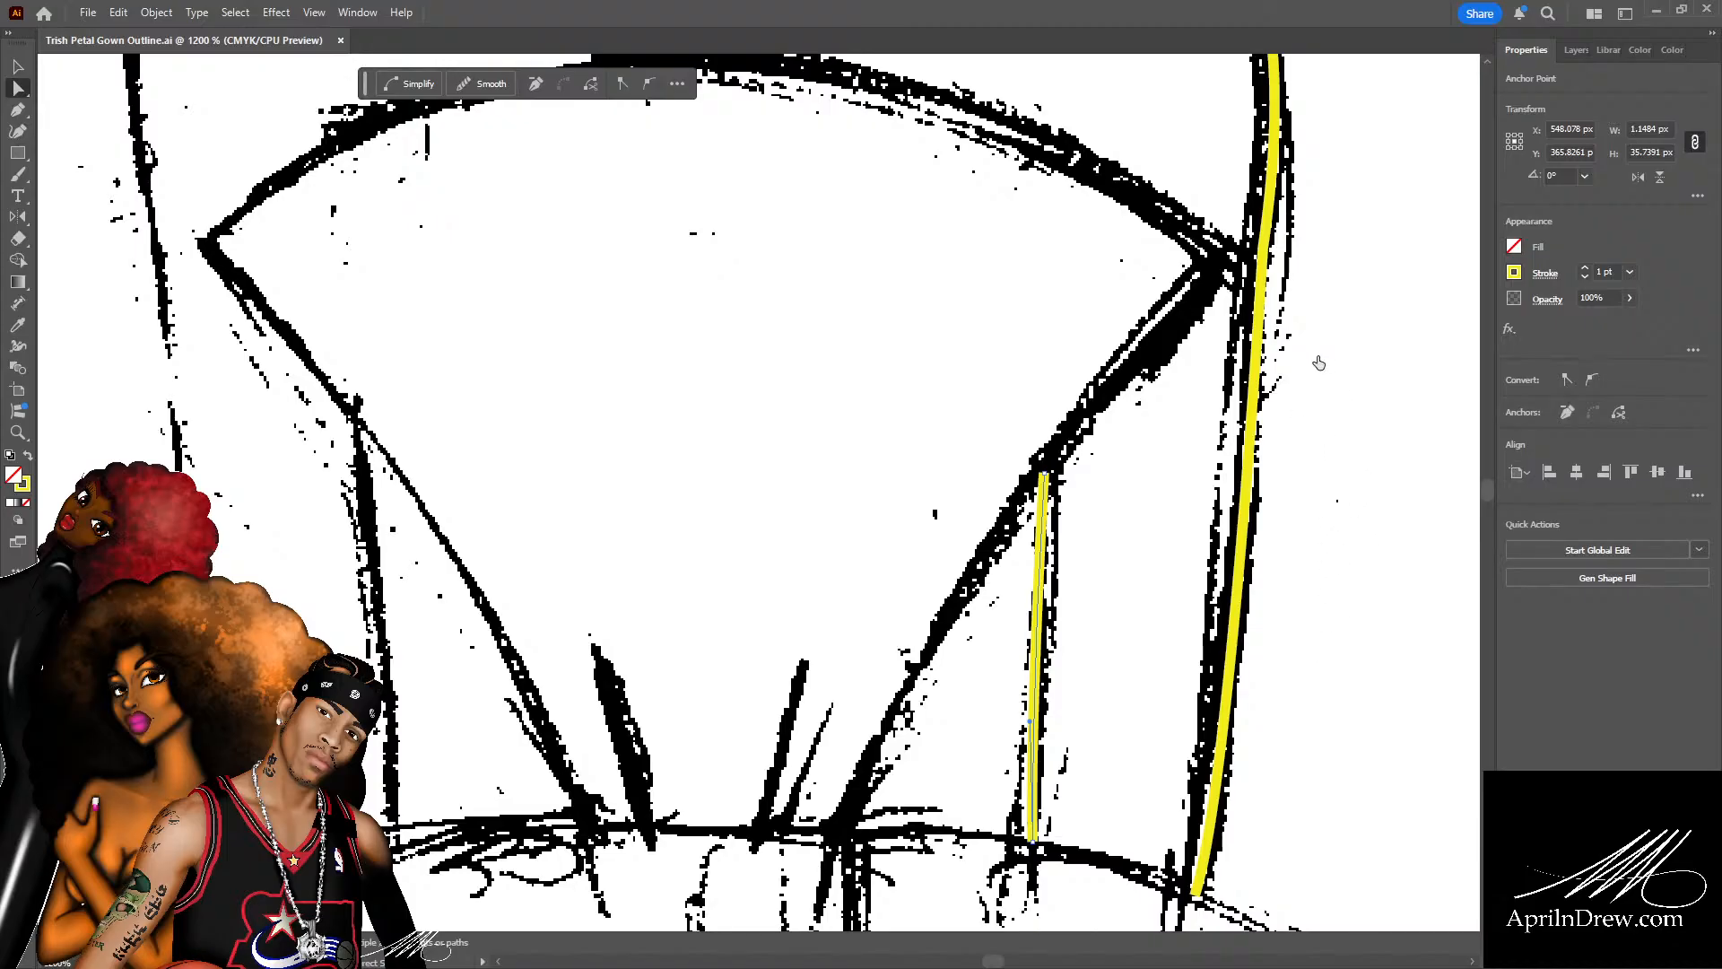
pyautogui.click(1261, 545)
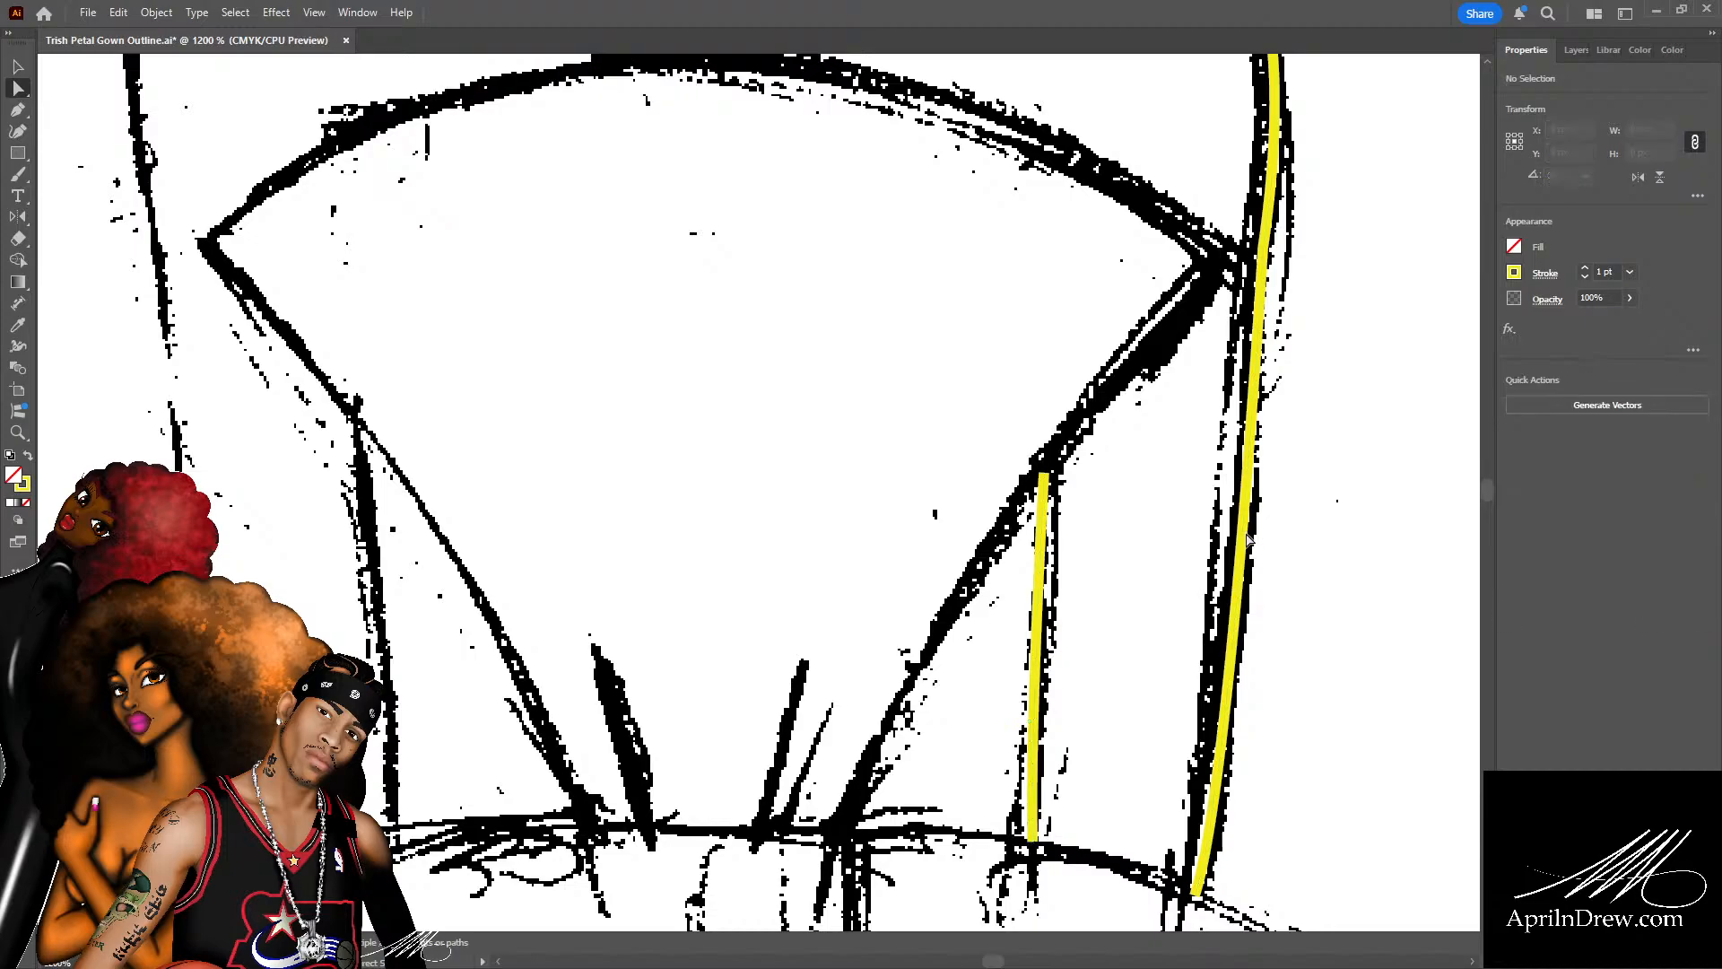
pyautogui.click(1245, 538)
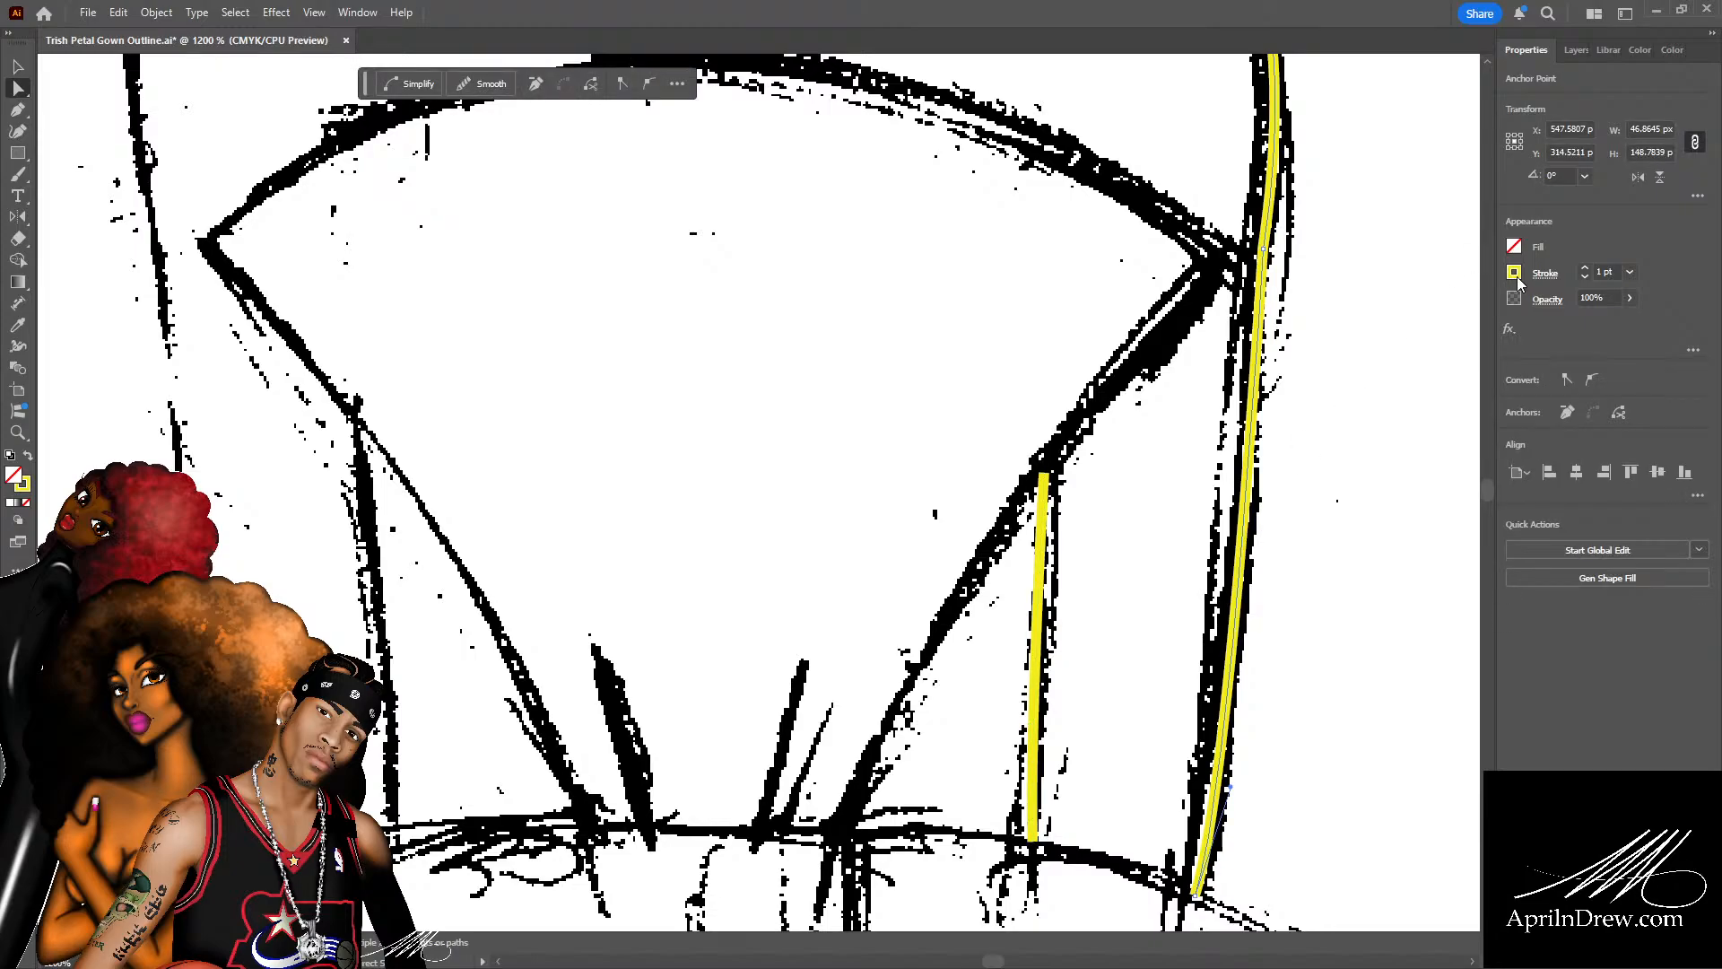
pyautogui.click(1386, 603)
pyautogui.hotkey('ctrl', '-')
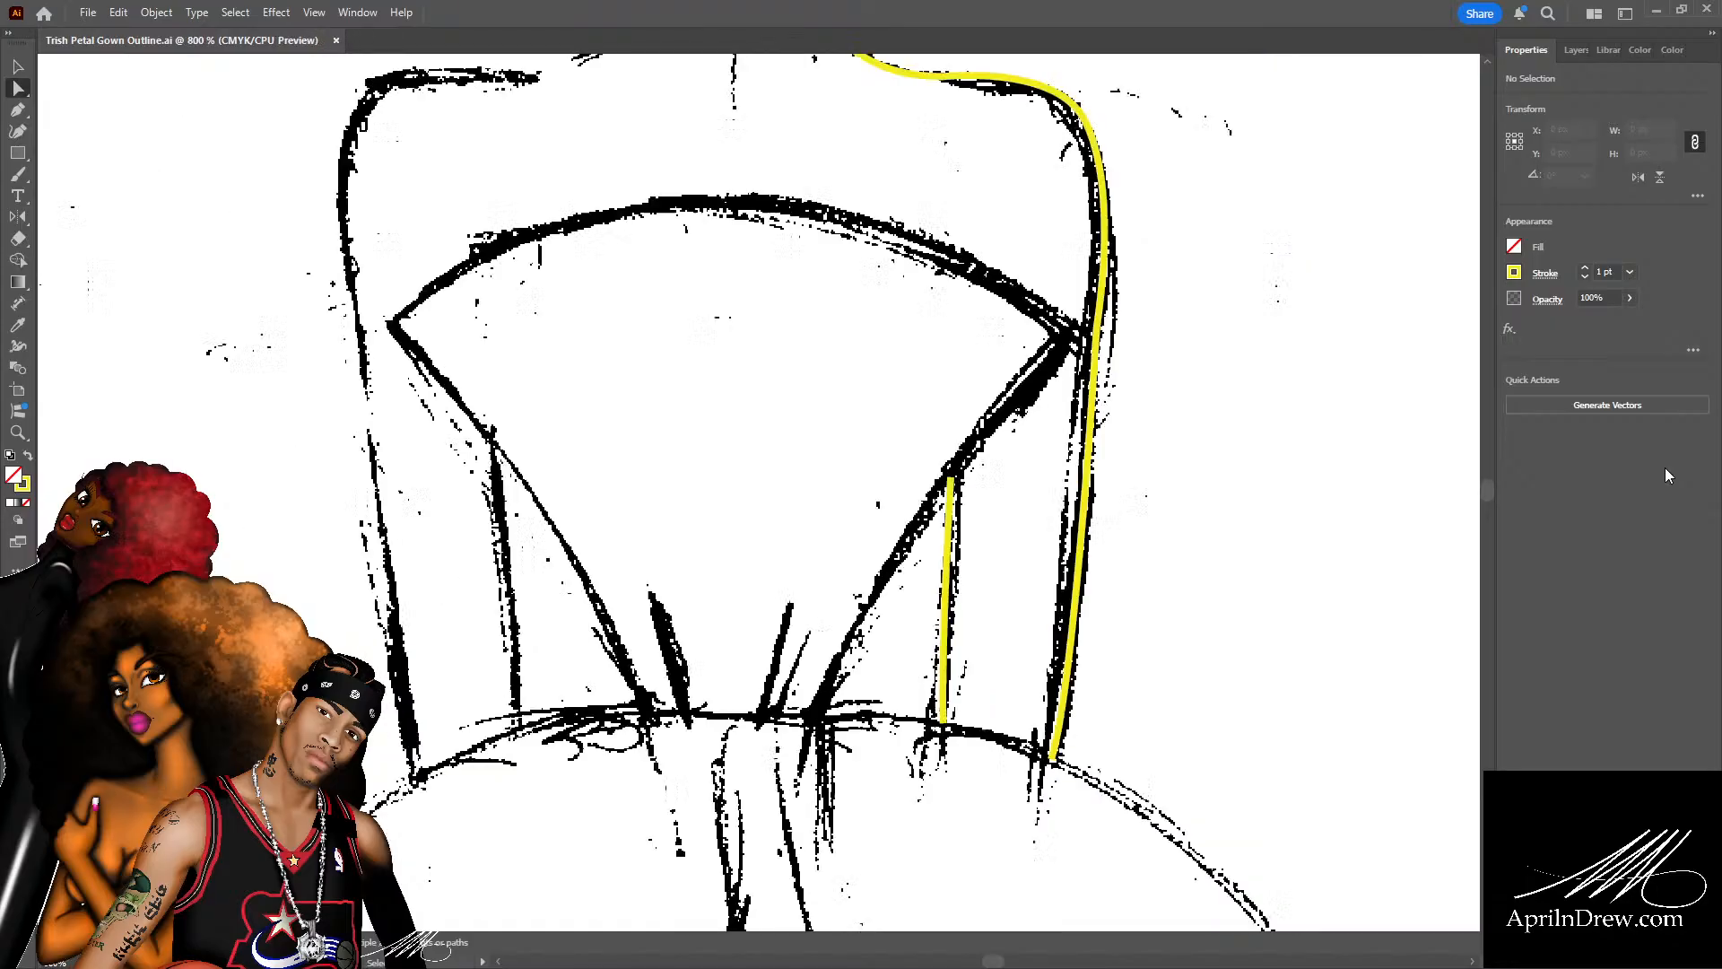
# Duplicate the yellow neck-and-shoulder path together with the short yellow inner arm line.
pyautogui.hotkey('ctrl', '-')
pyautogui.scroll(8, 1043, 434)
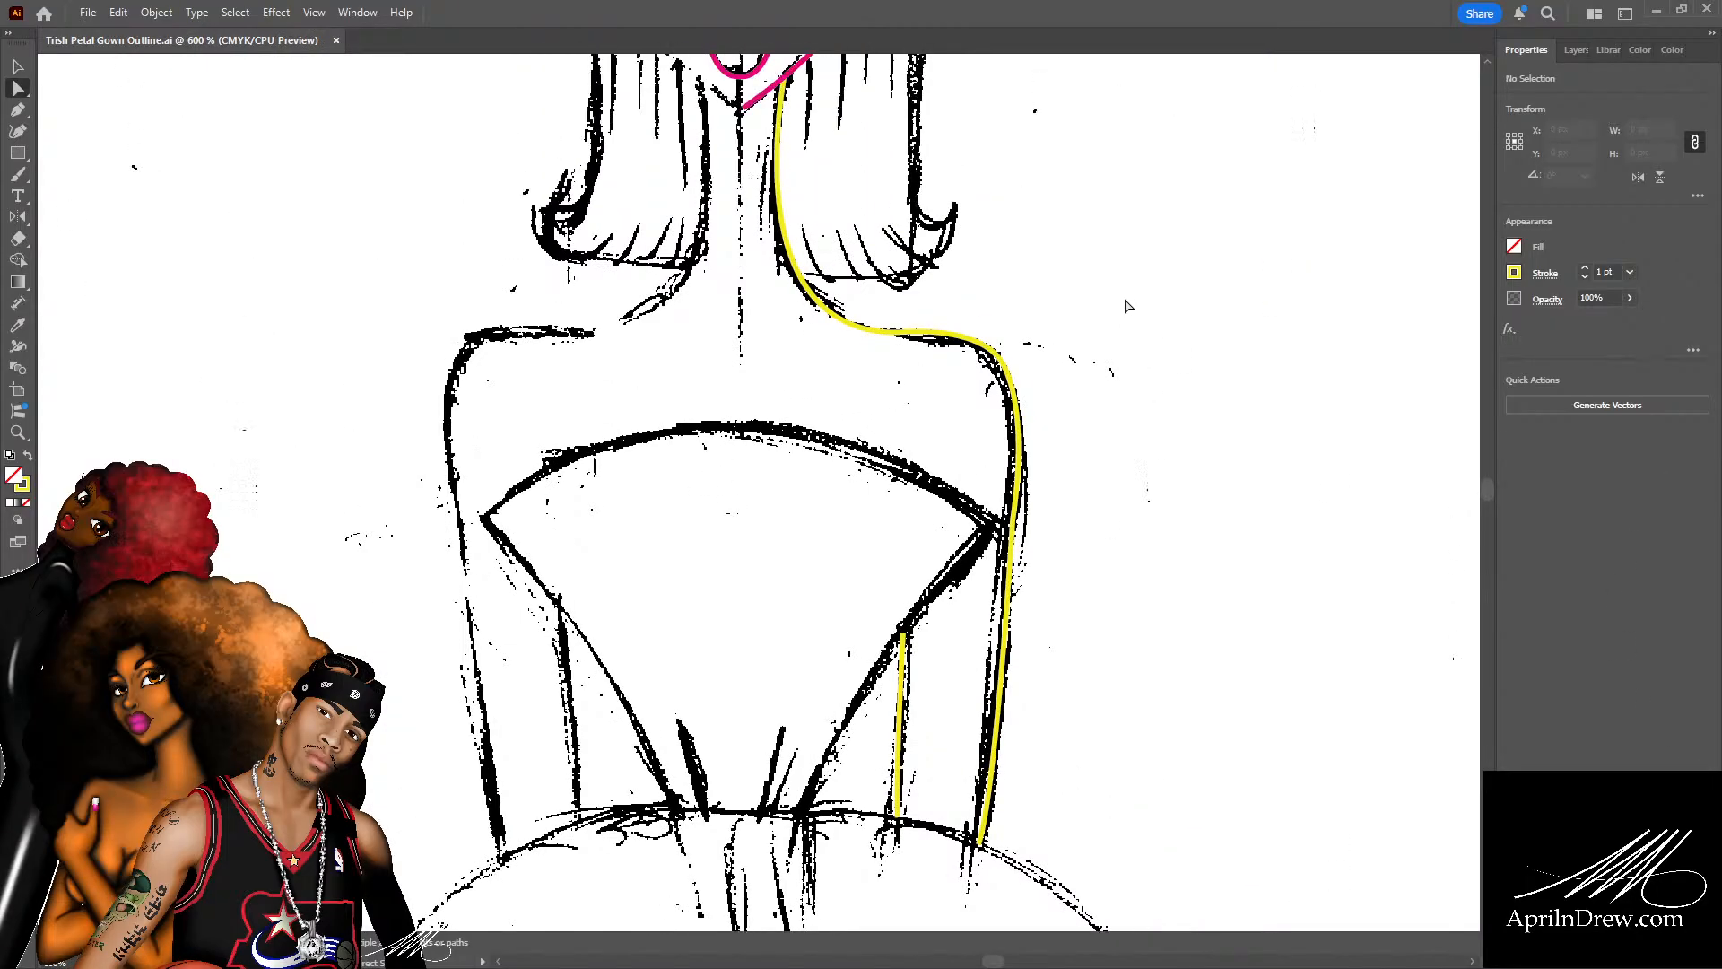
pyautogui.scroll(6, 1043, 433)
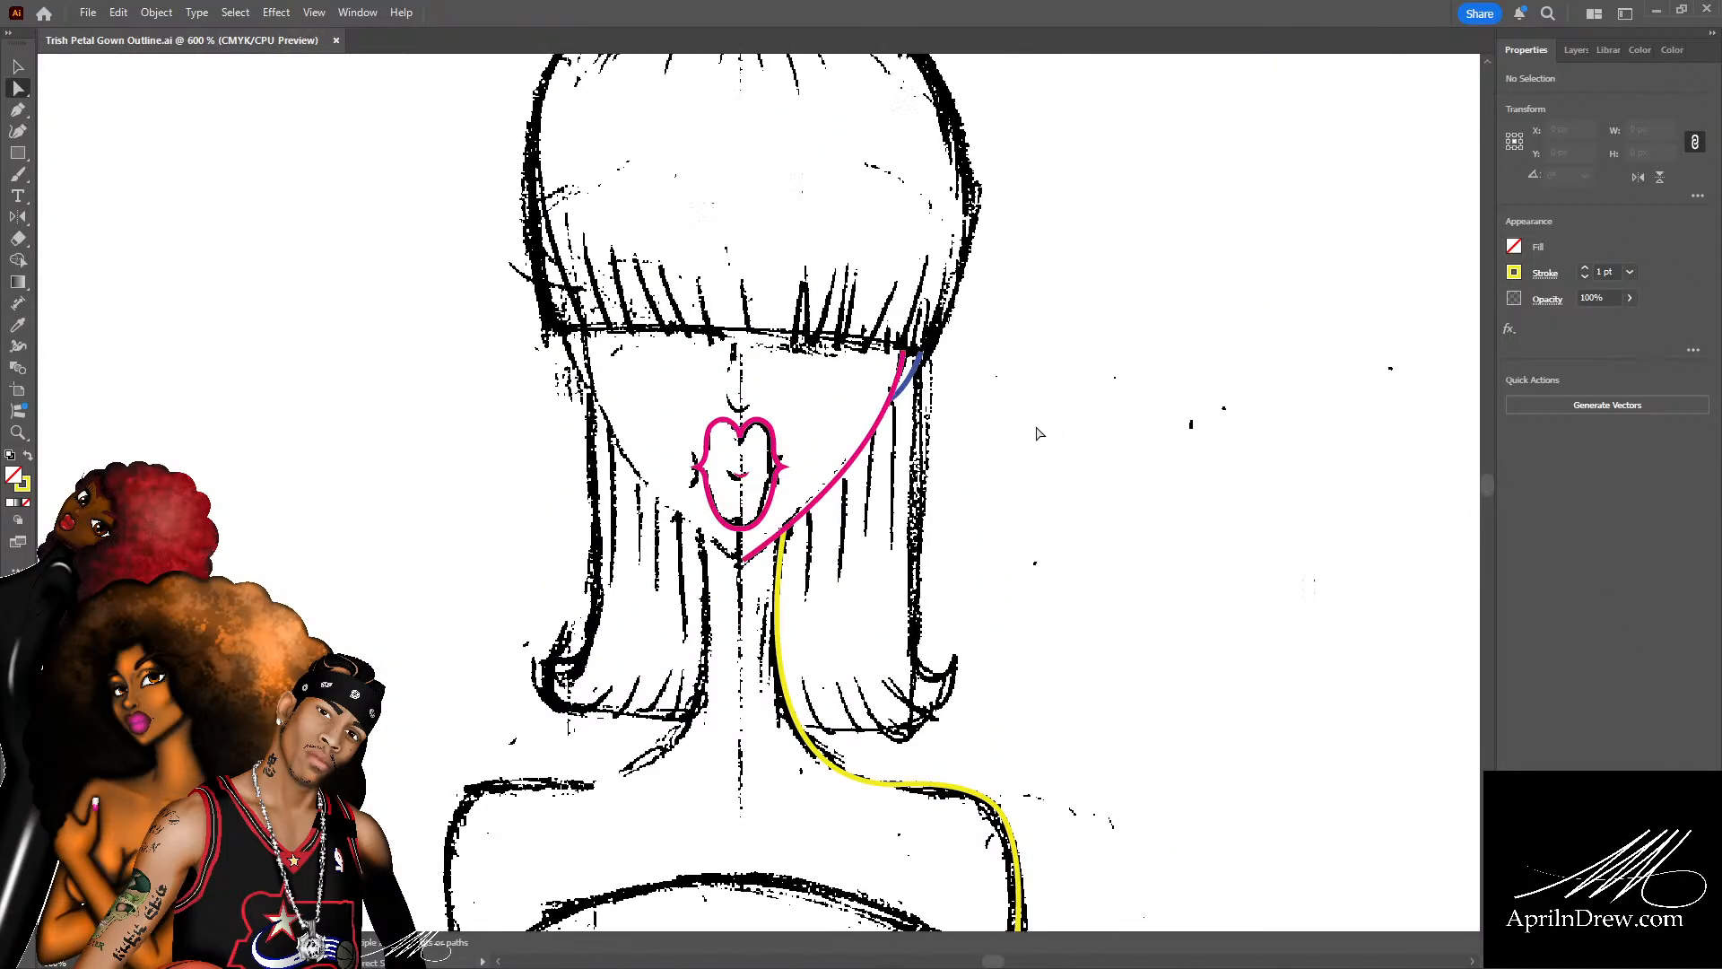
pyautogui.scroll(-10, 1032, 430)
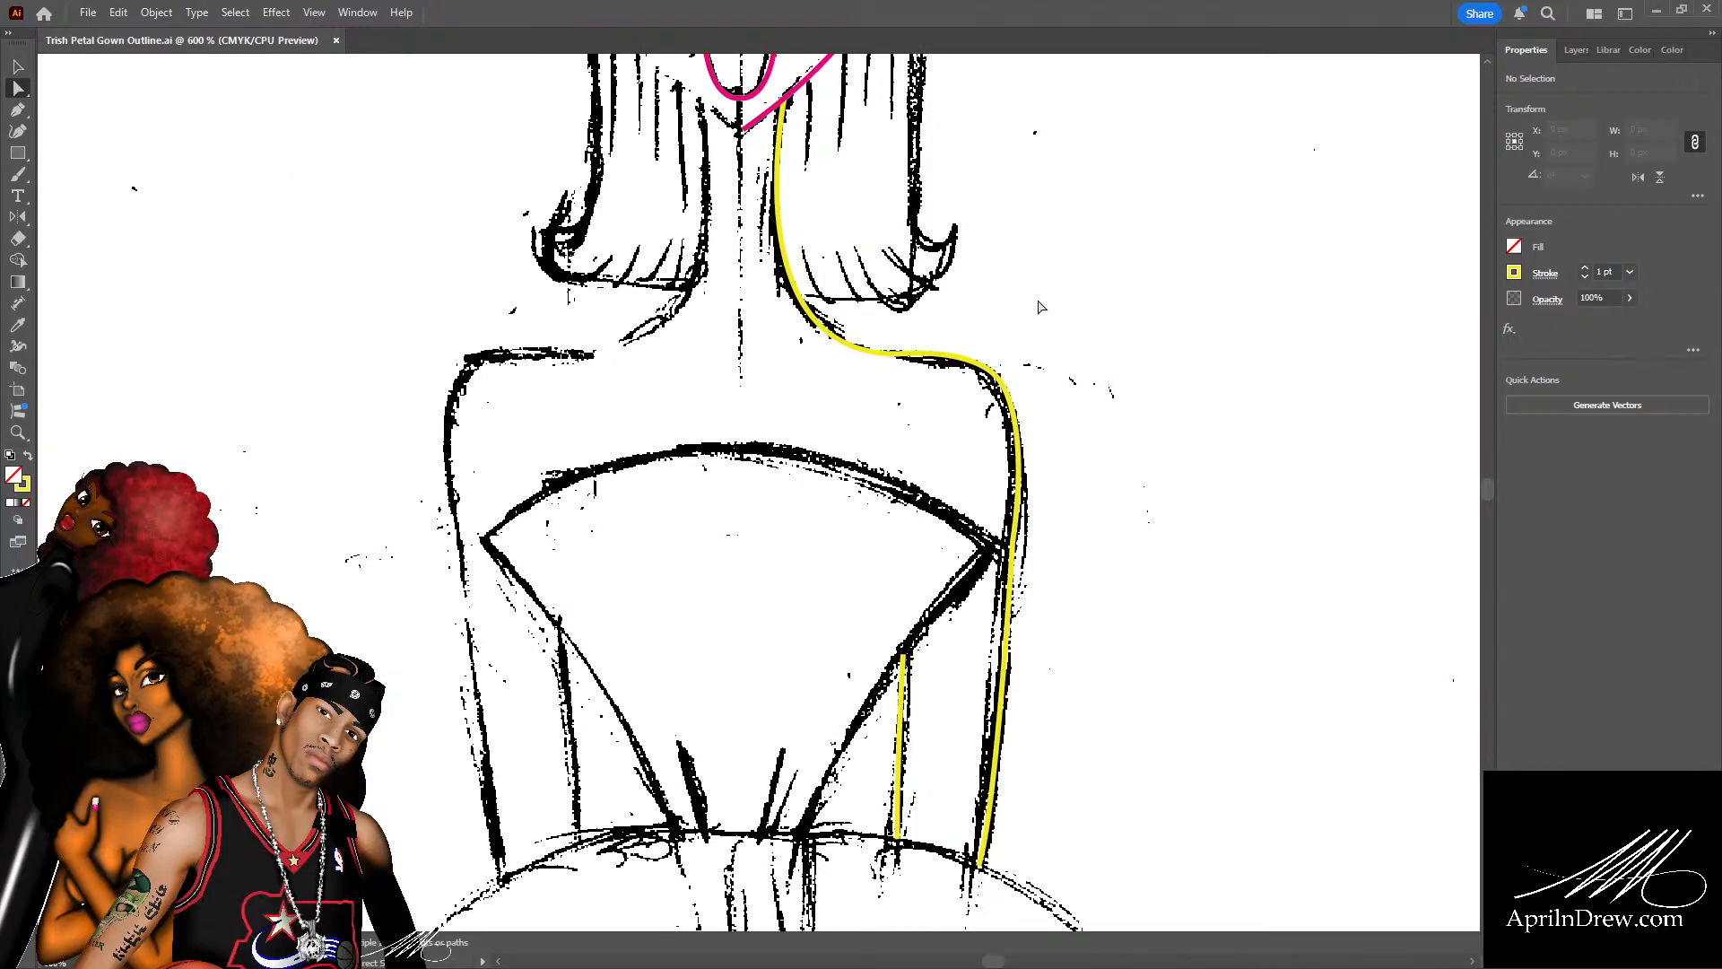
pyautogui.scroll(2, 1043, 309)
pyautogui.press('v')
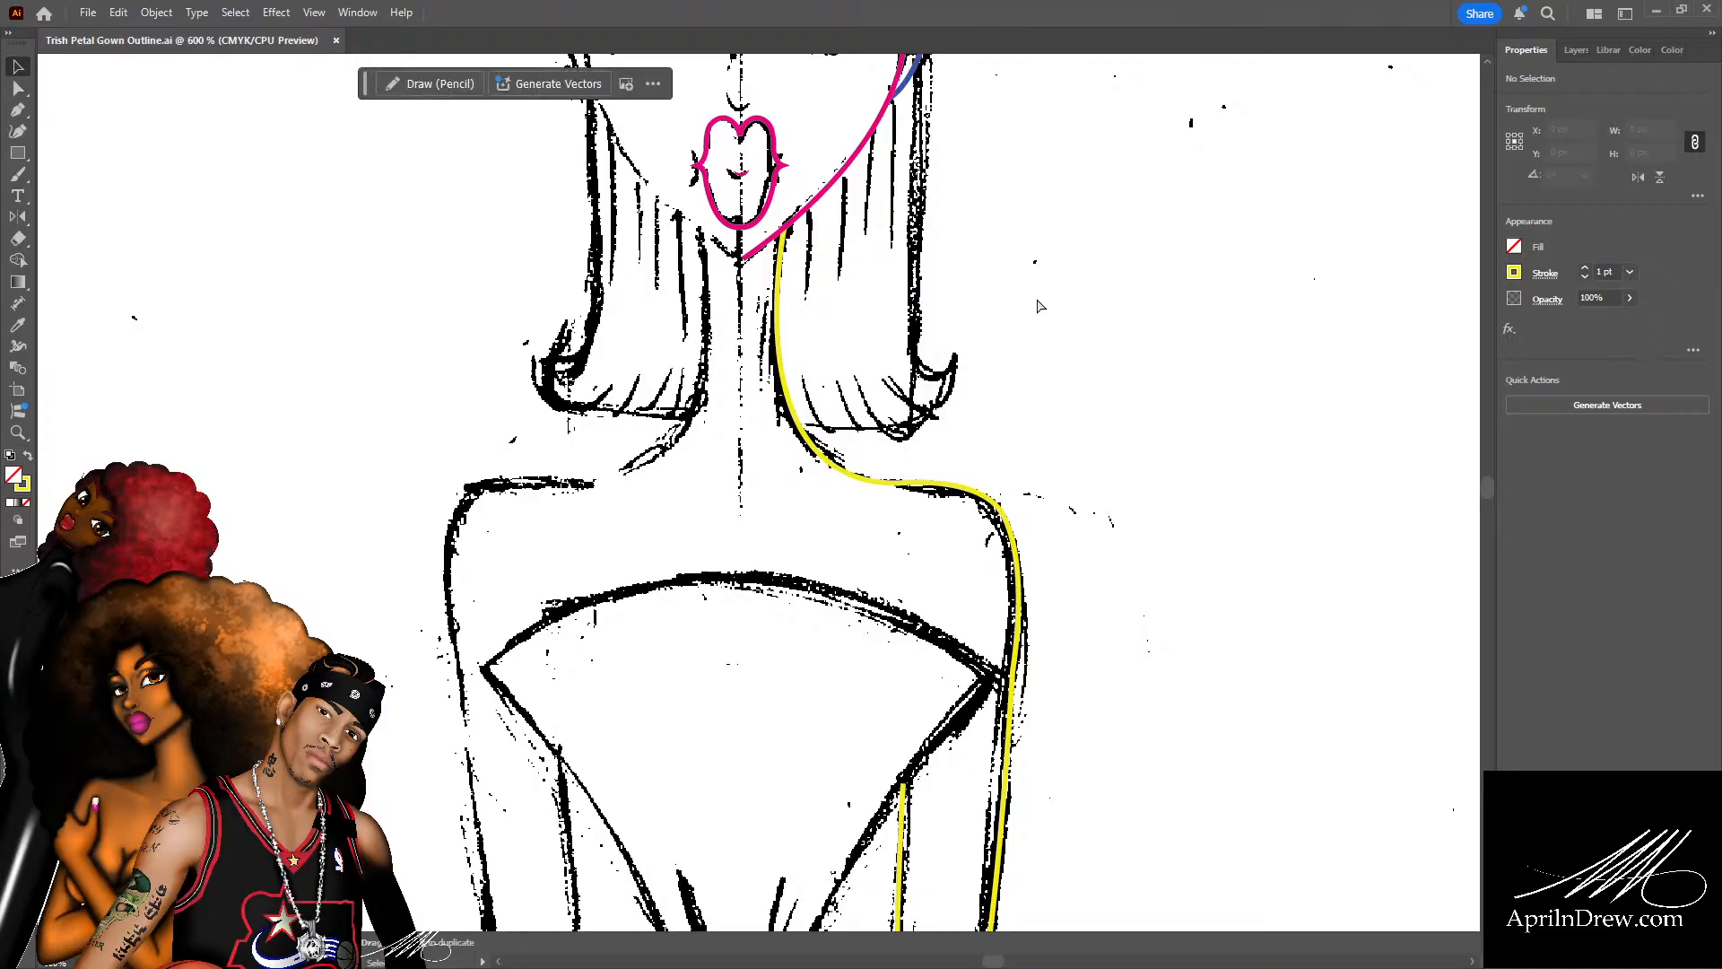
pyautogui.scroll(-1, 977, 489)
pyautogui.hotkey('ctrl', '-')
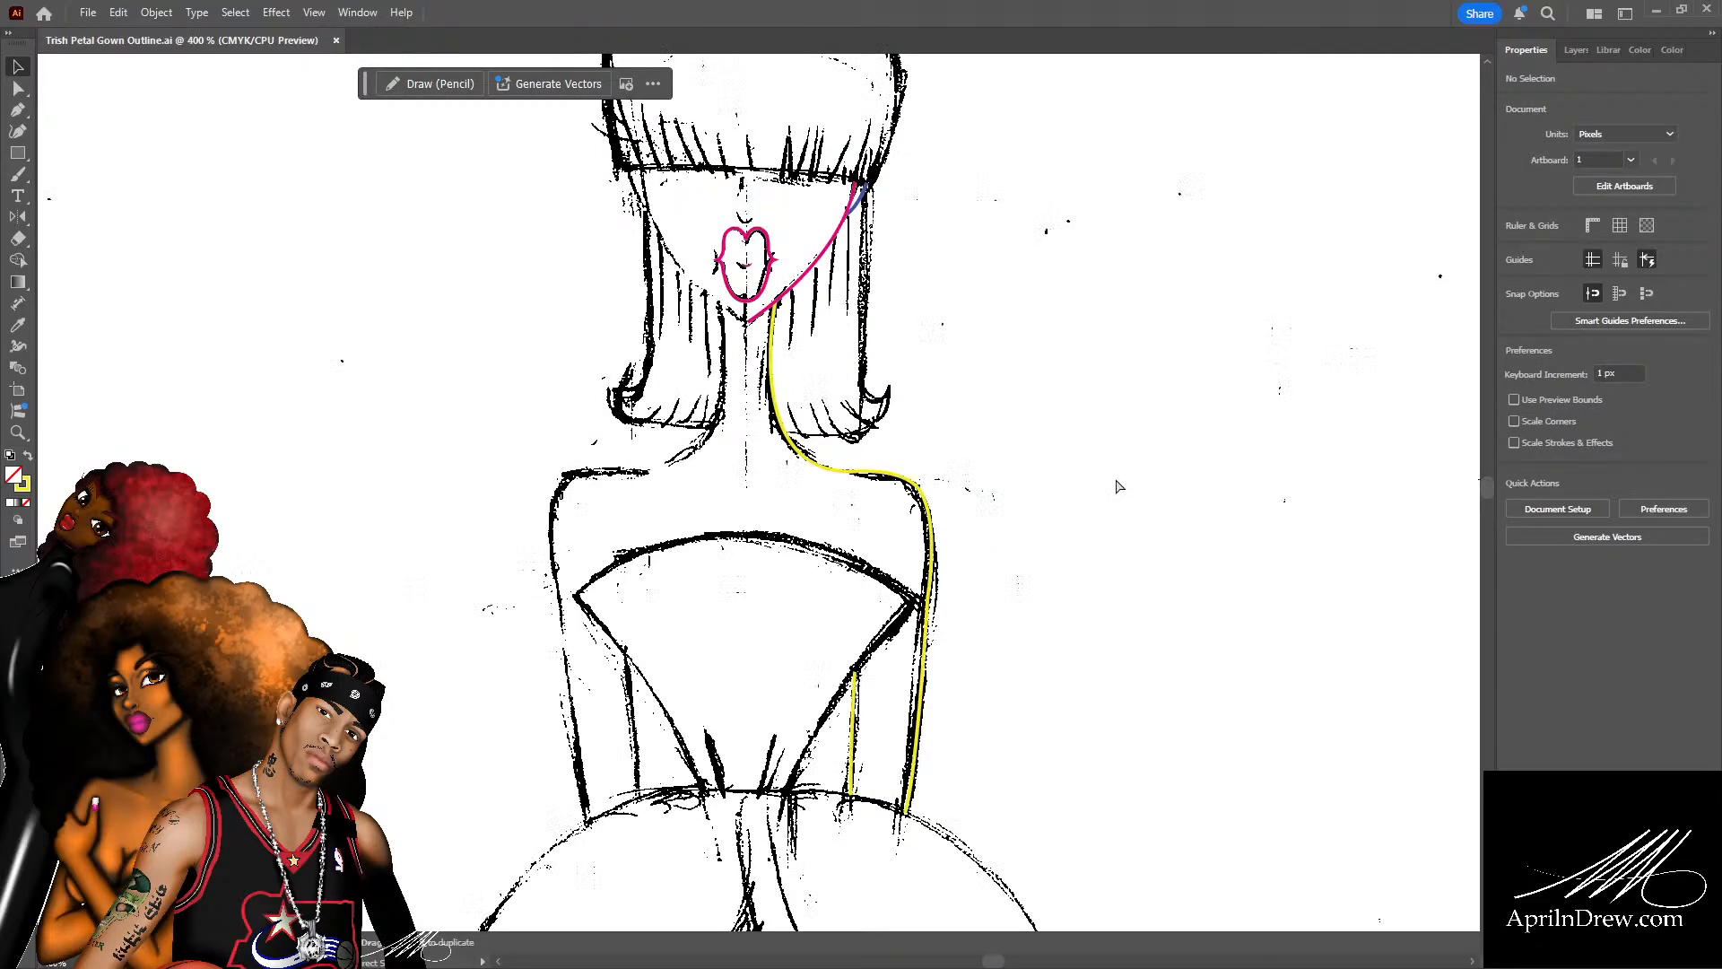
pyautogui.click(834, 478)
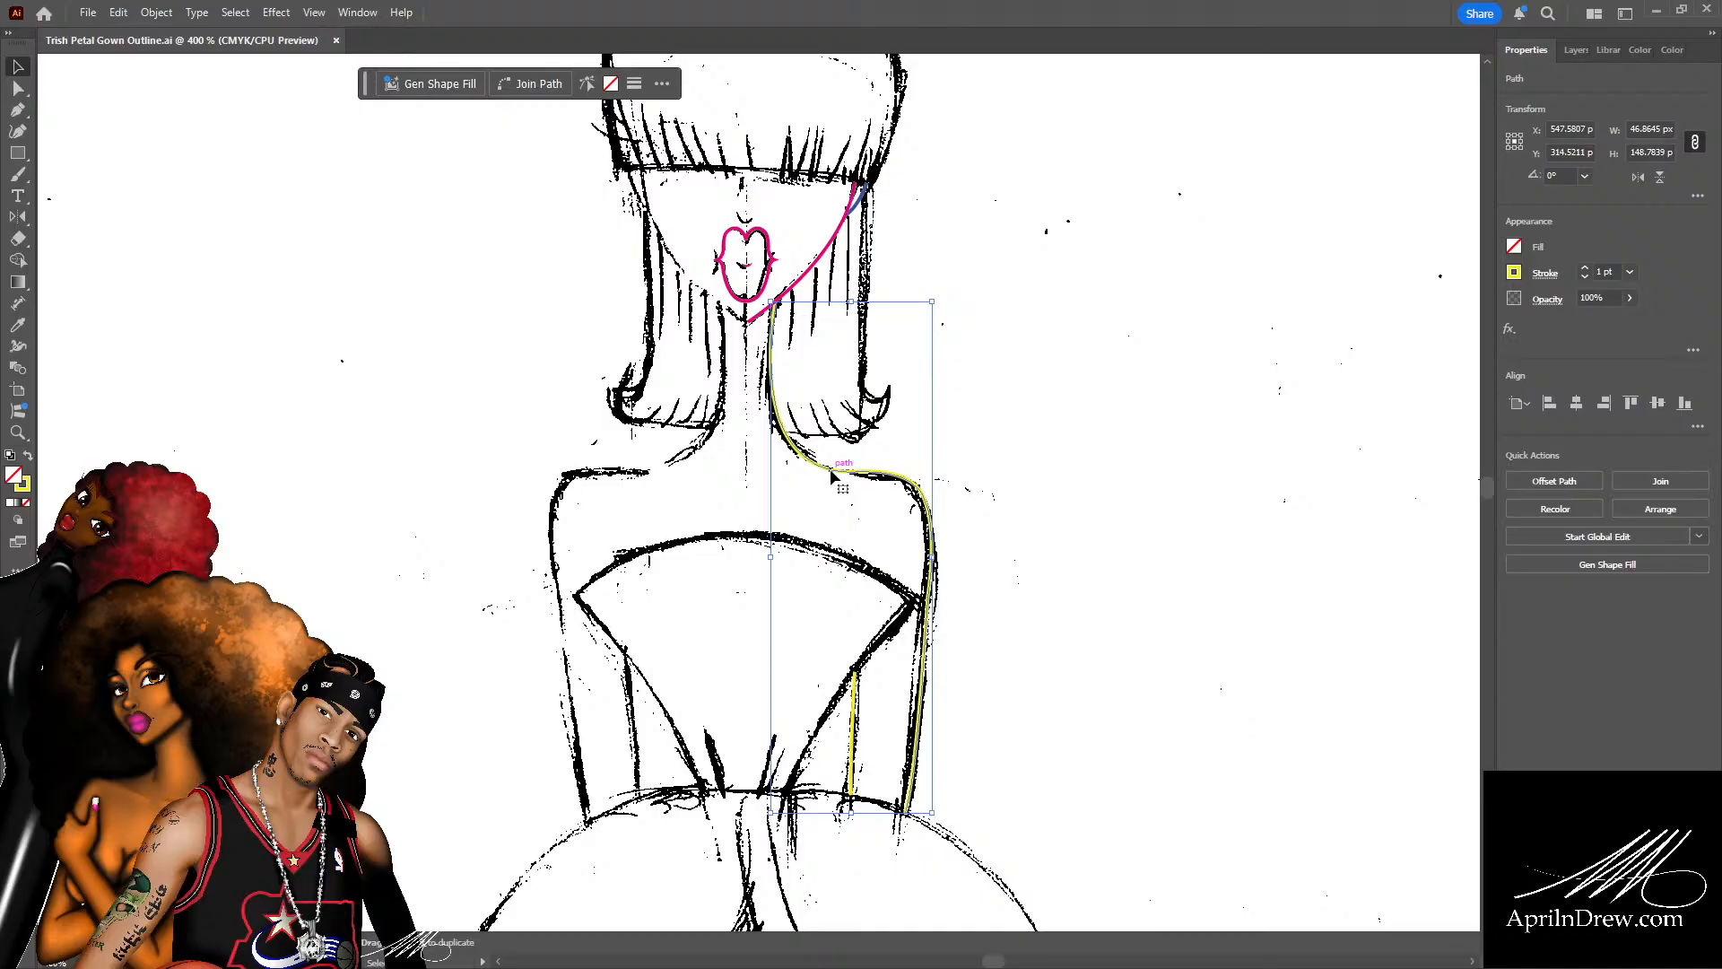
pyautogui.keyDown('shift'); pyautogui.click(855, 728); pyautogui.keyUp('shift')
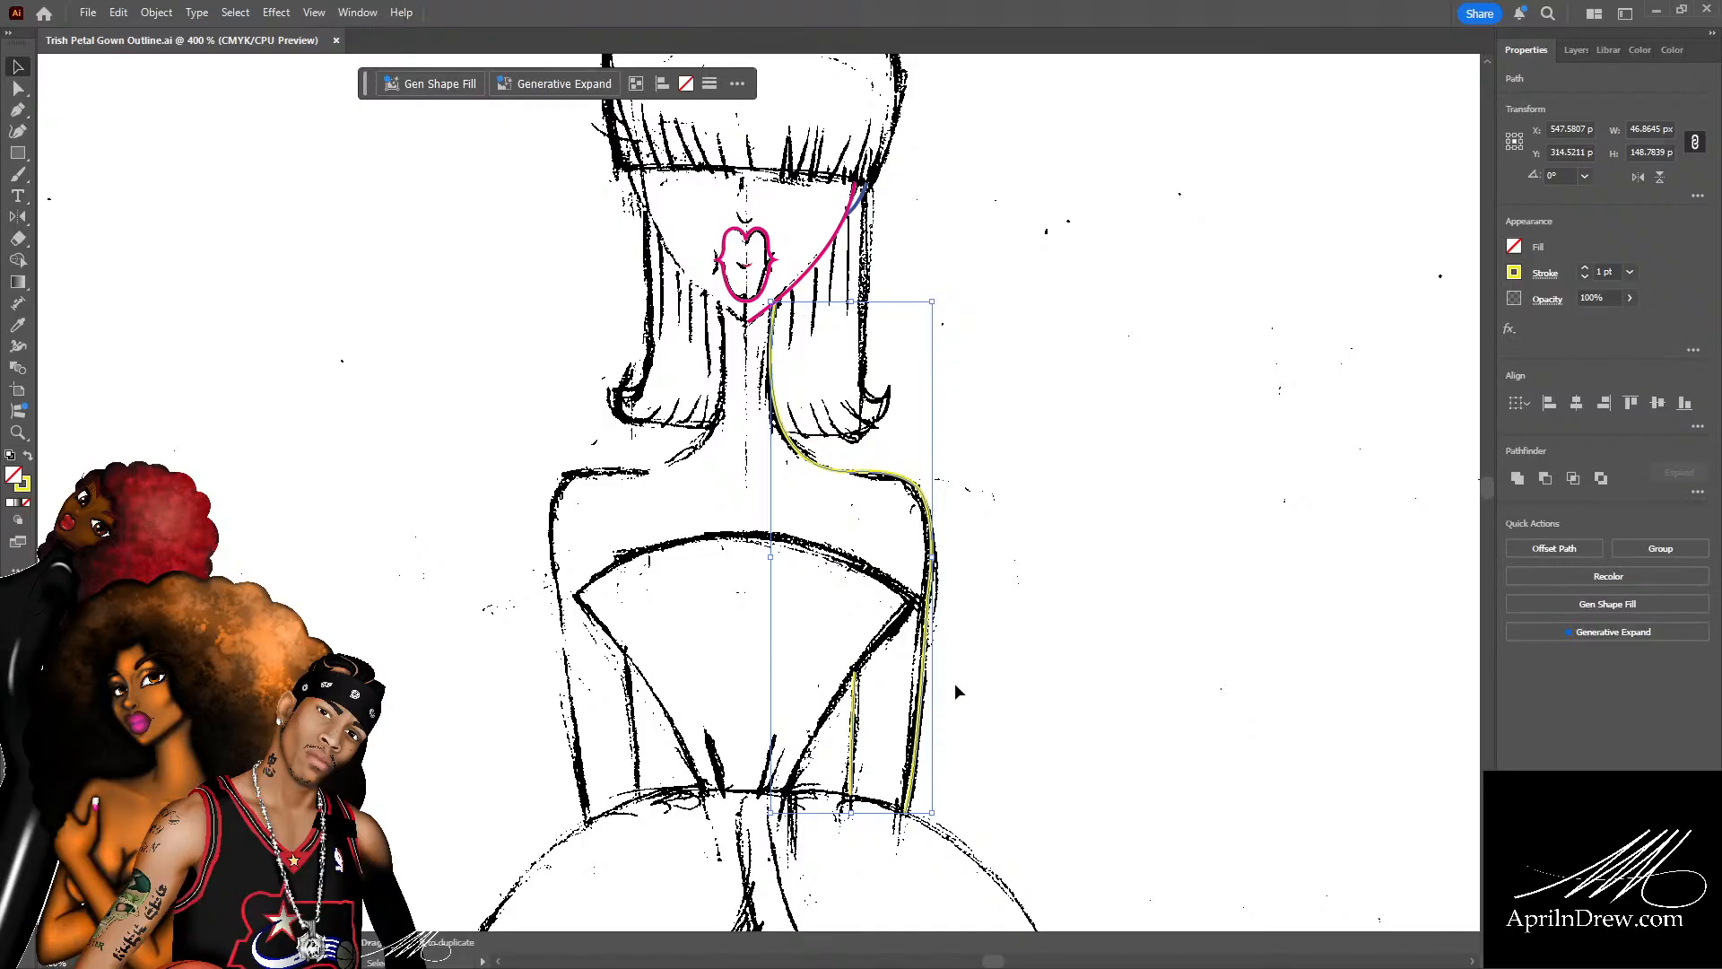
pyautogui.press('a')
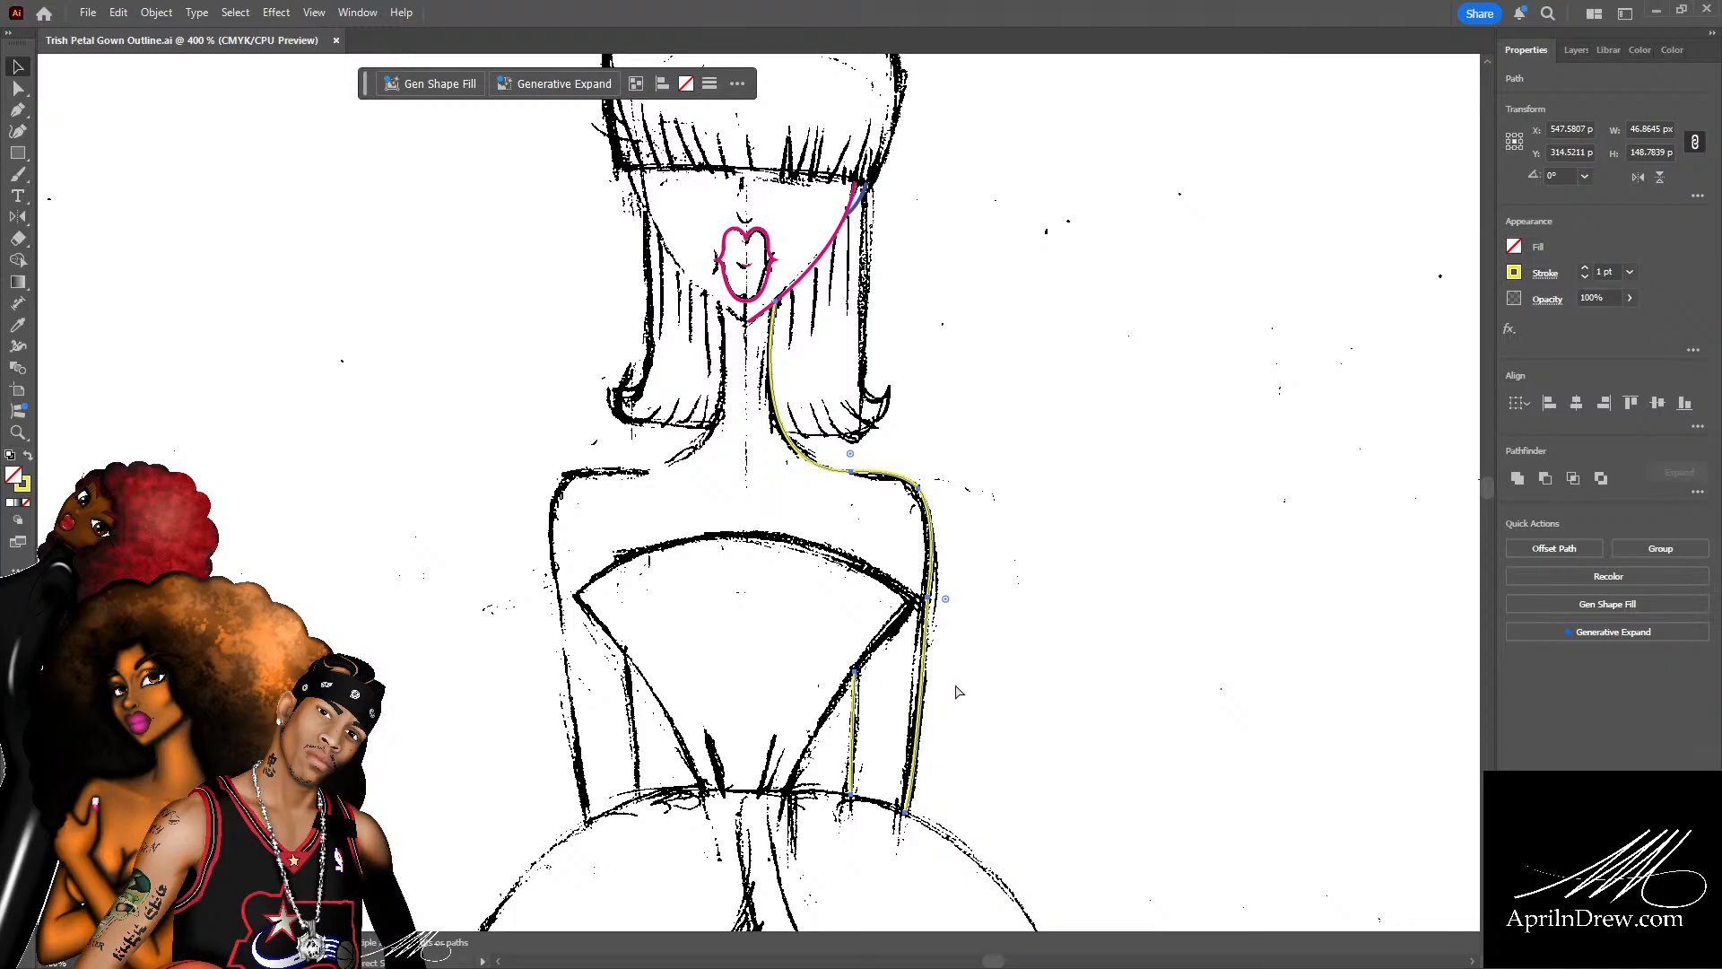
pyautogui.hotkey('ctrl', 'v')
# Reflect the duplicated paths across the vertical axis, place them over the opposite neck, shoulder and arm of the sketch, and save the document.
pyautogui.press('o')
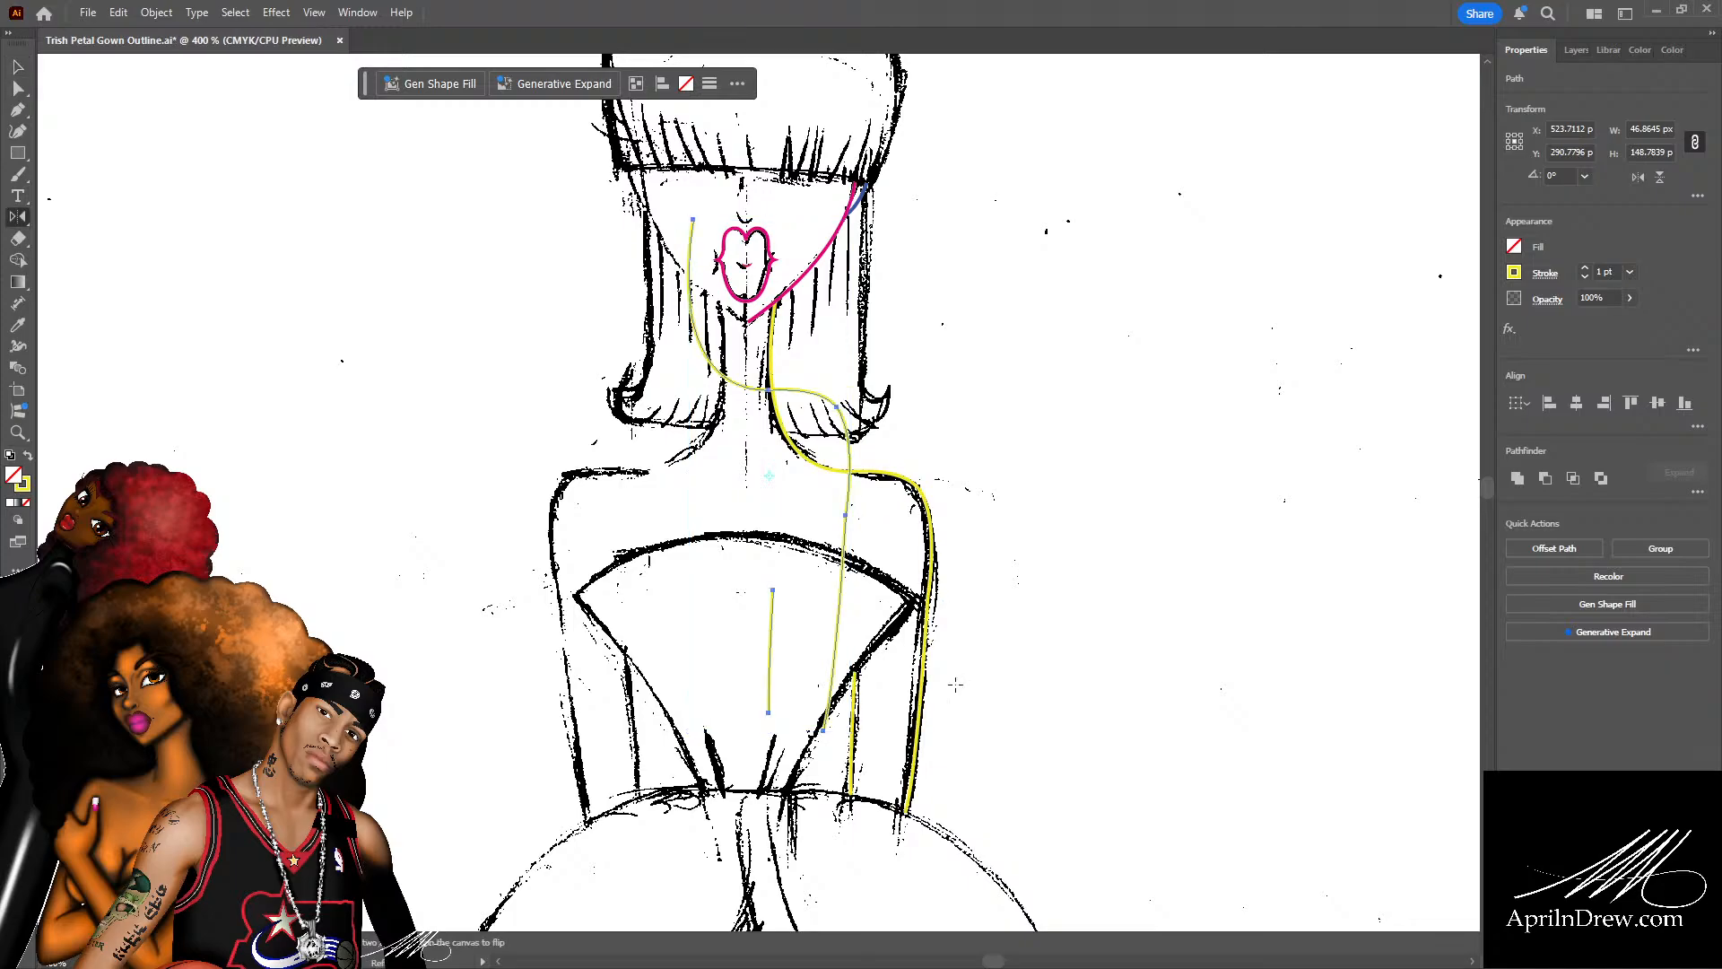
pyautogui.press('Return')
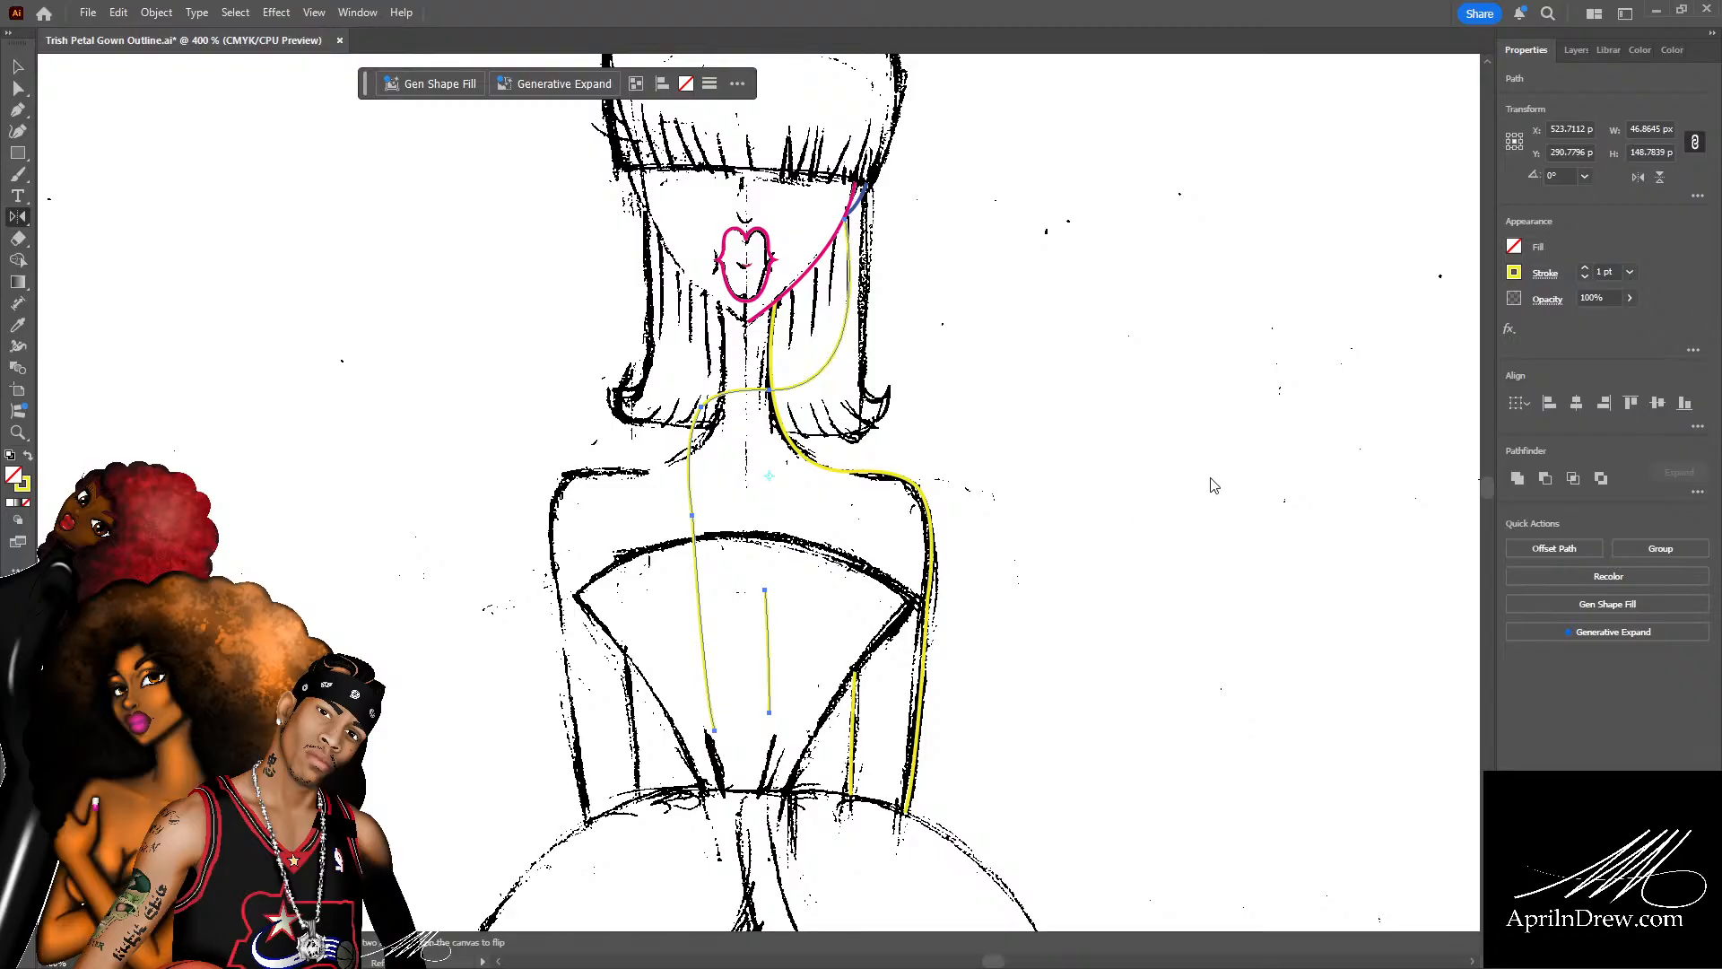
pyautogui.press('v')
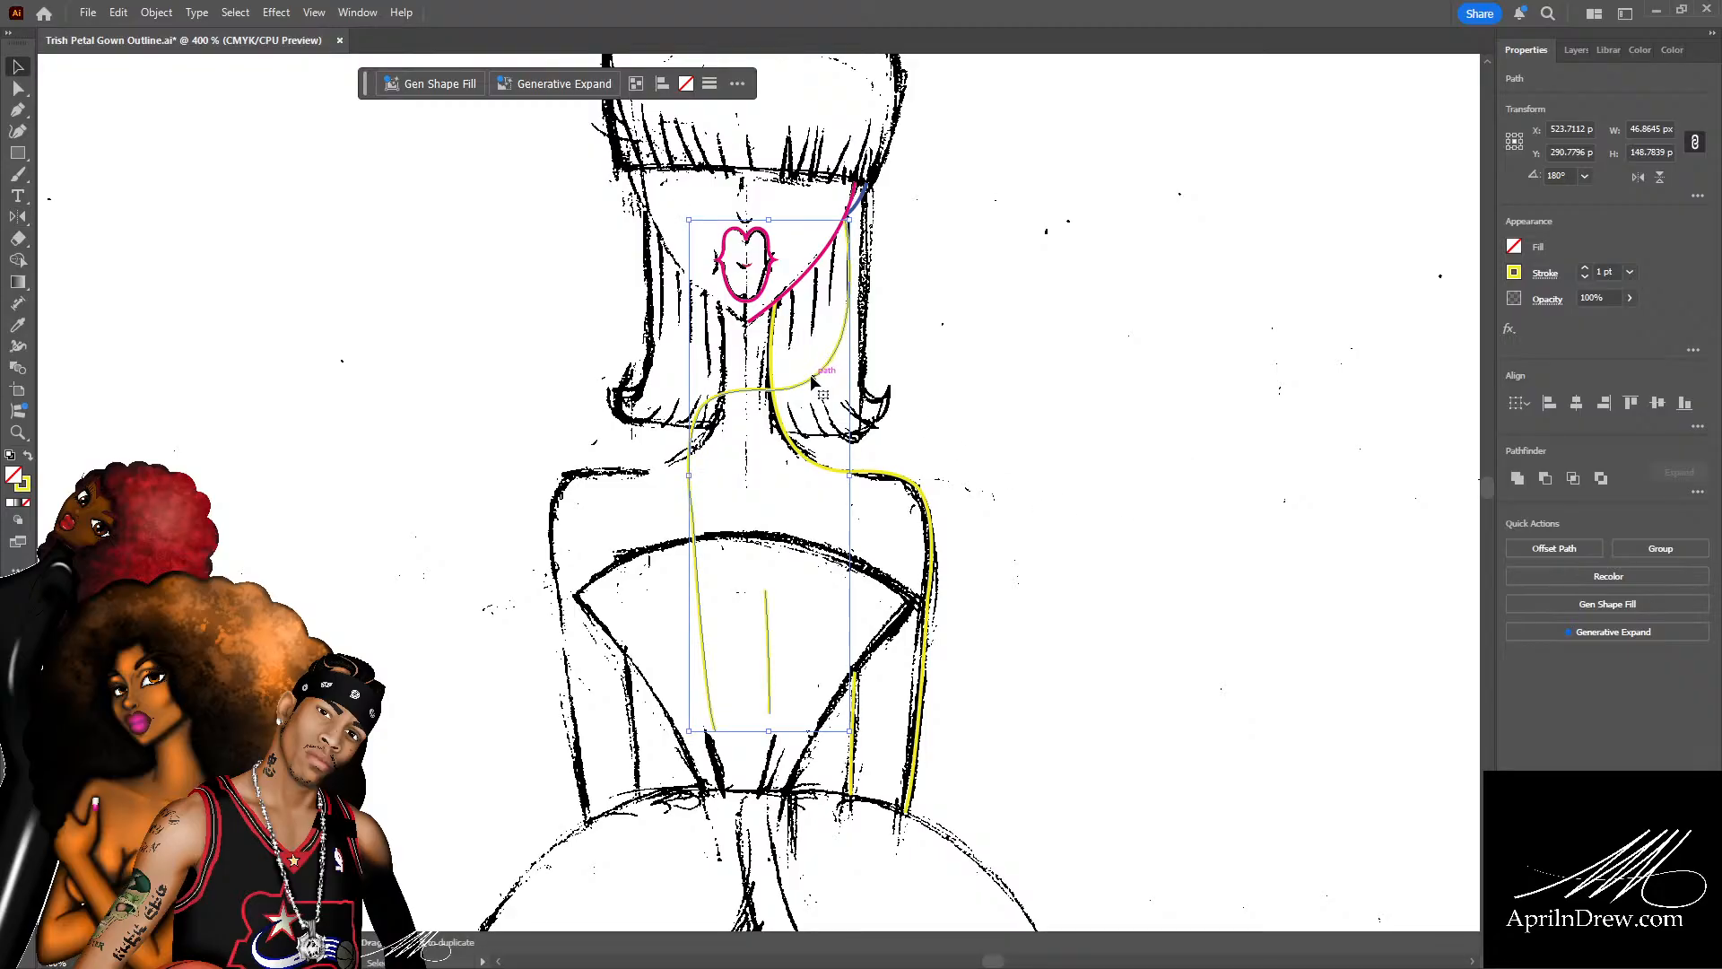
pyautogui.moveTo(830, 375); pyautogui.dragTo(680, 467)
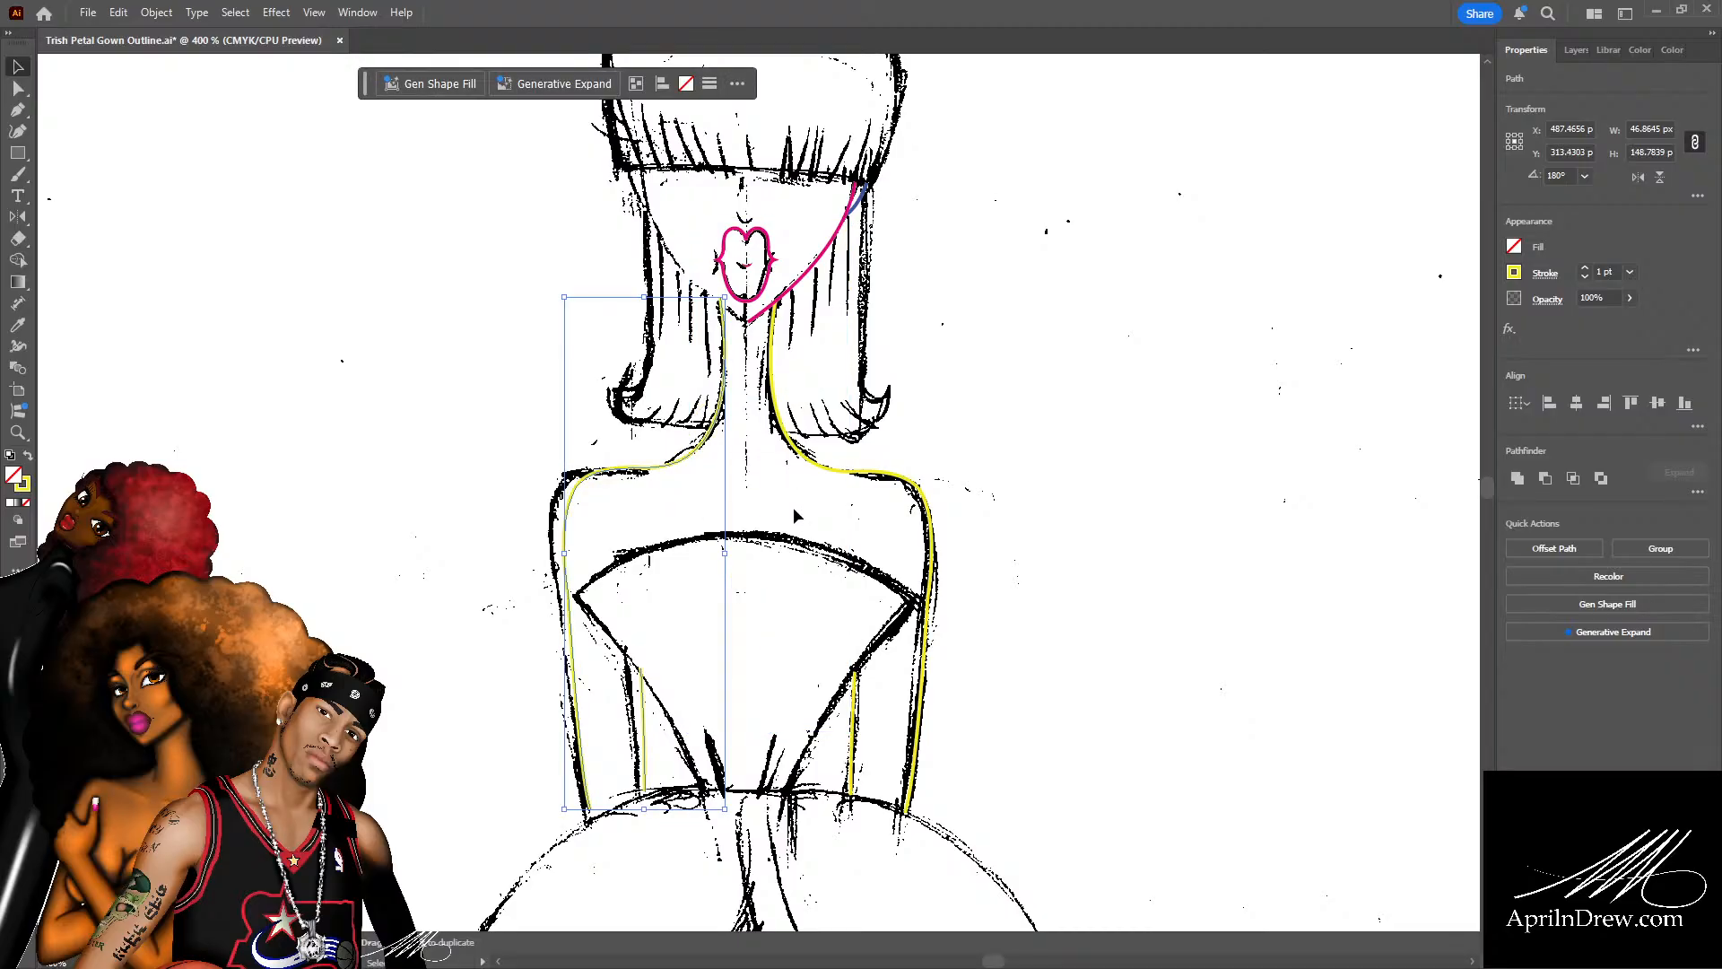
pyautogui.click(1067, 549)
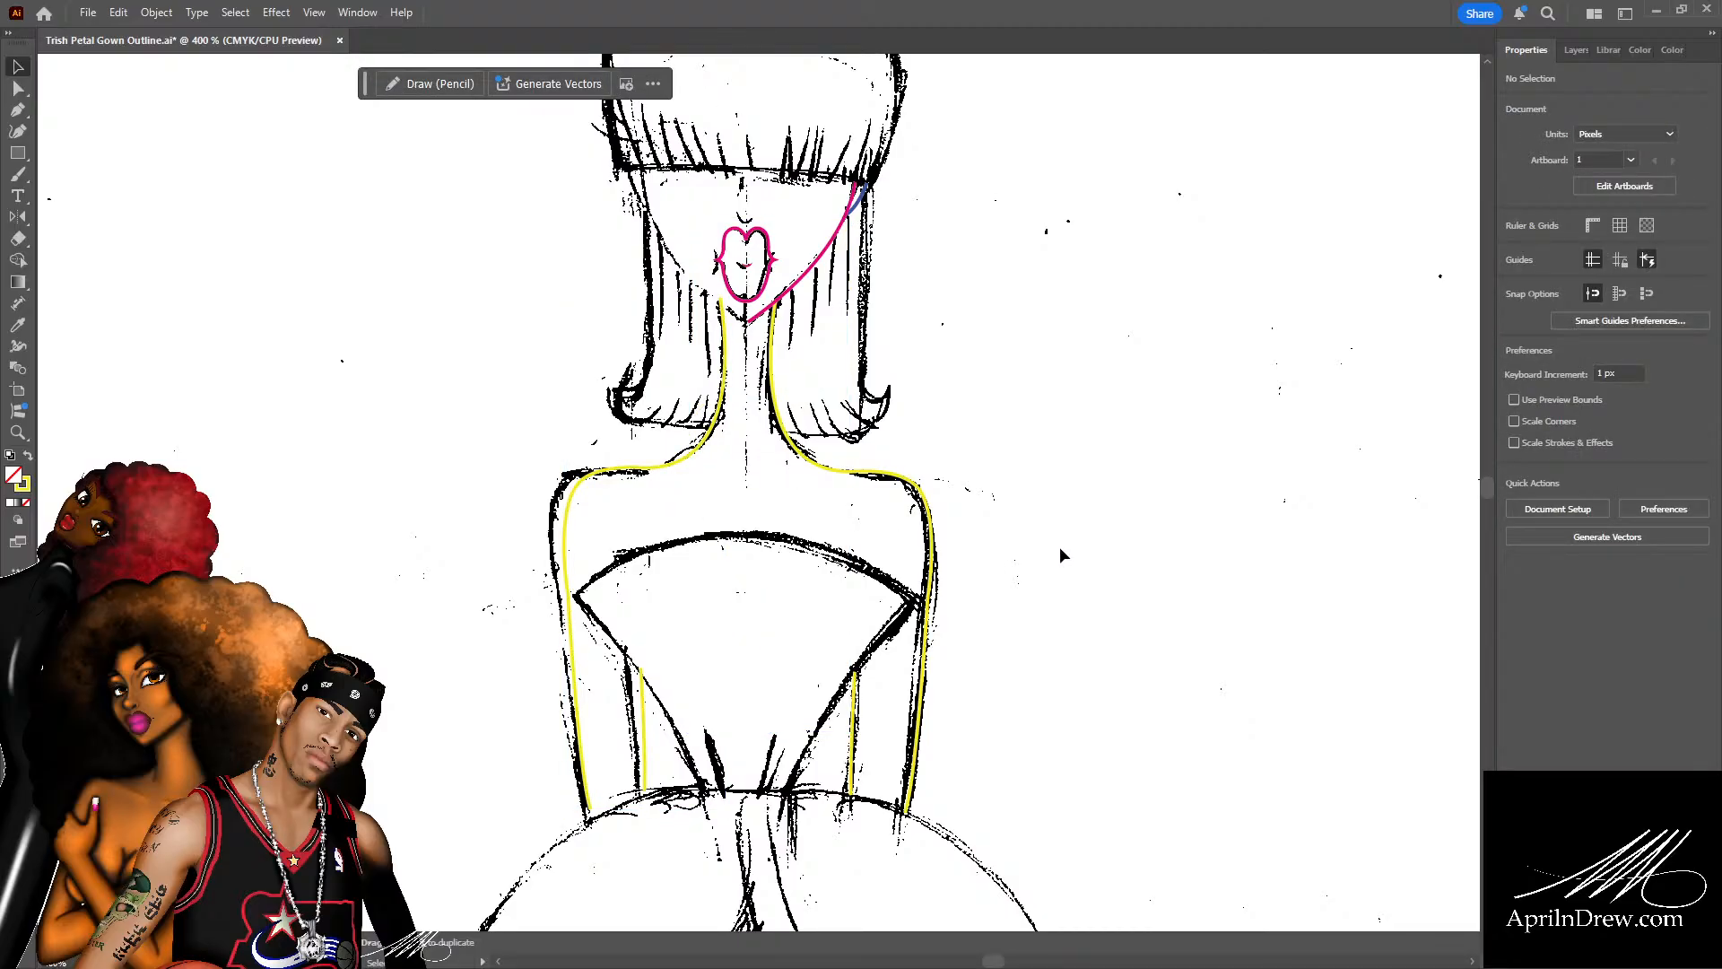
pyautogui.hotkey('ctrl', 's')
# Group the mirrored neck-and-shoulder path with its inner arm line and move the group 3 px to the left.
pyautogui.hotkey('ctrl', '=')
pyautogui.hotkey('ctrl', '=')
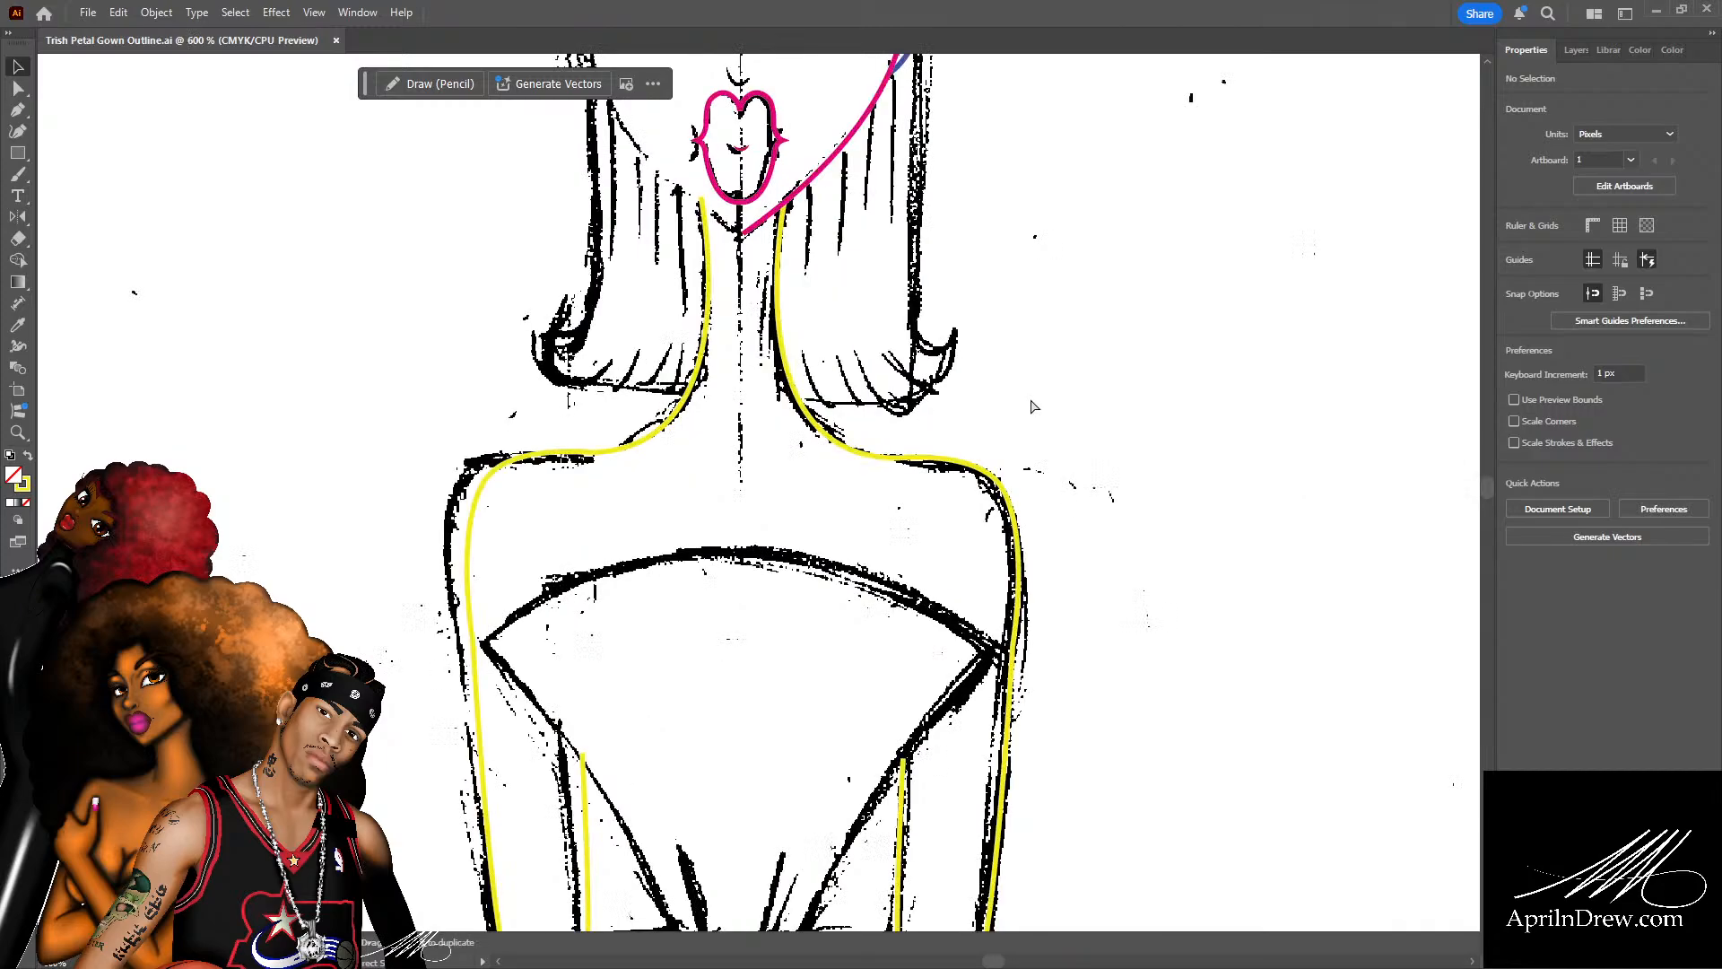
pyautogui.hotkey('ctrl', '-')
pyautogui.hotkey('ctrl', '-')
pyautogui.hotkey('ctrl', '-')
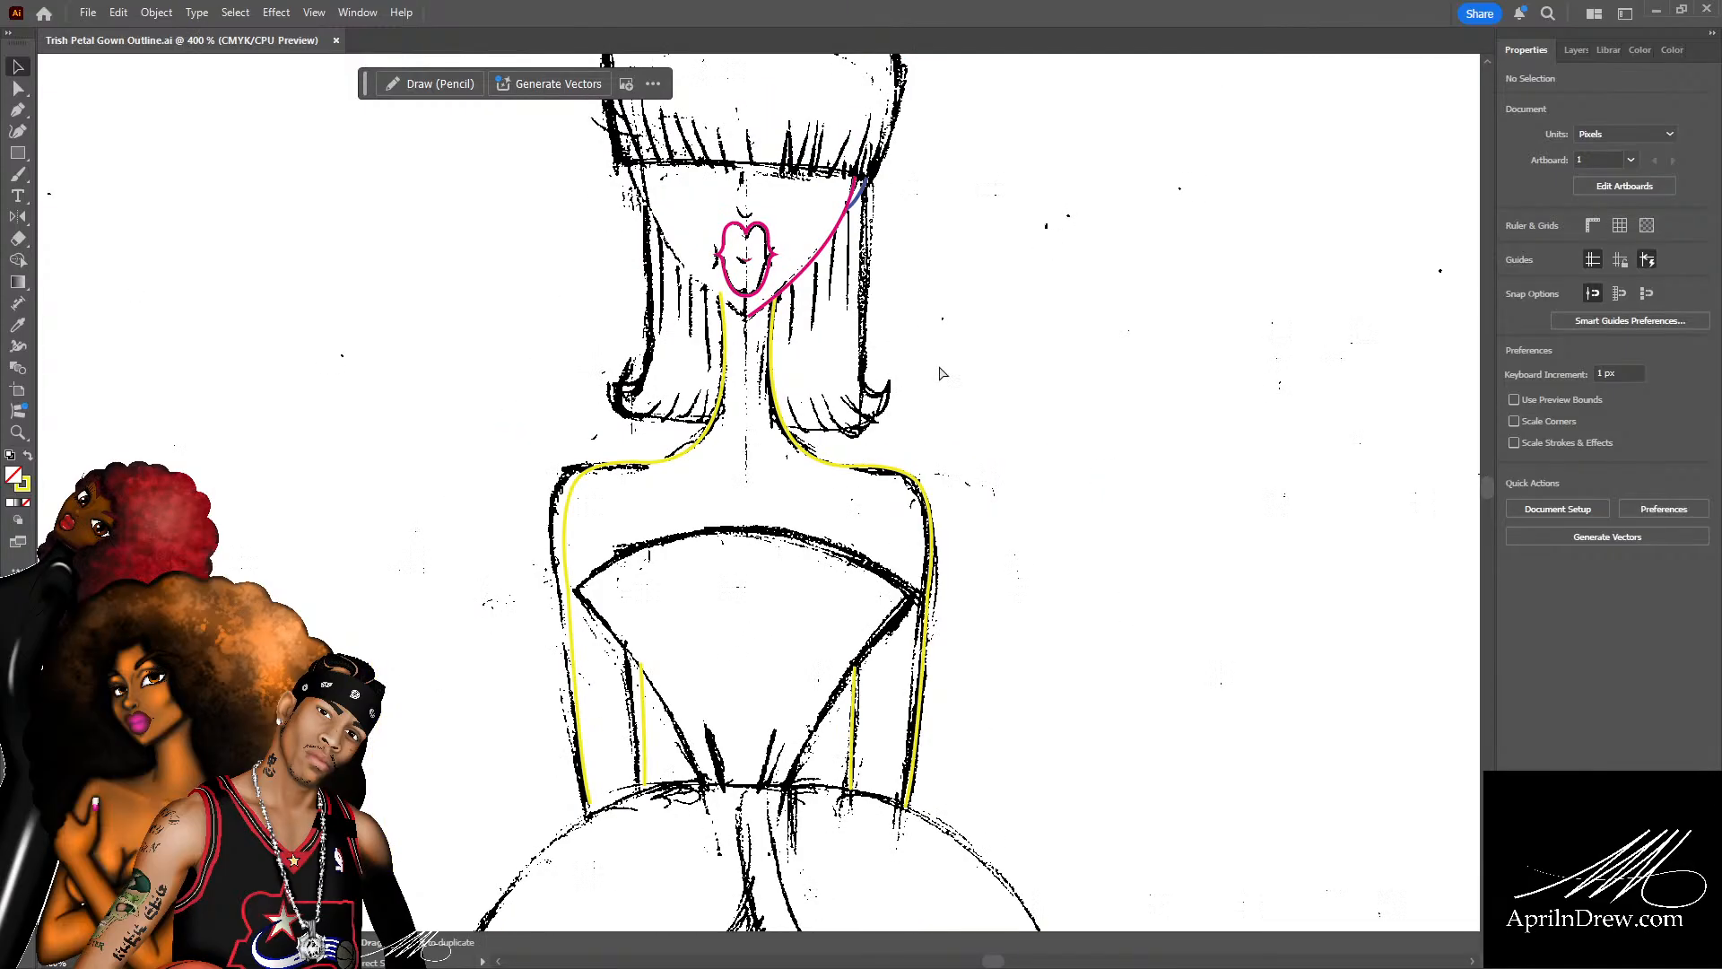
pyautogui.click(673, 664)
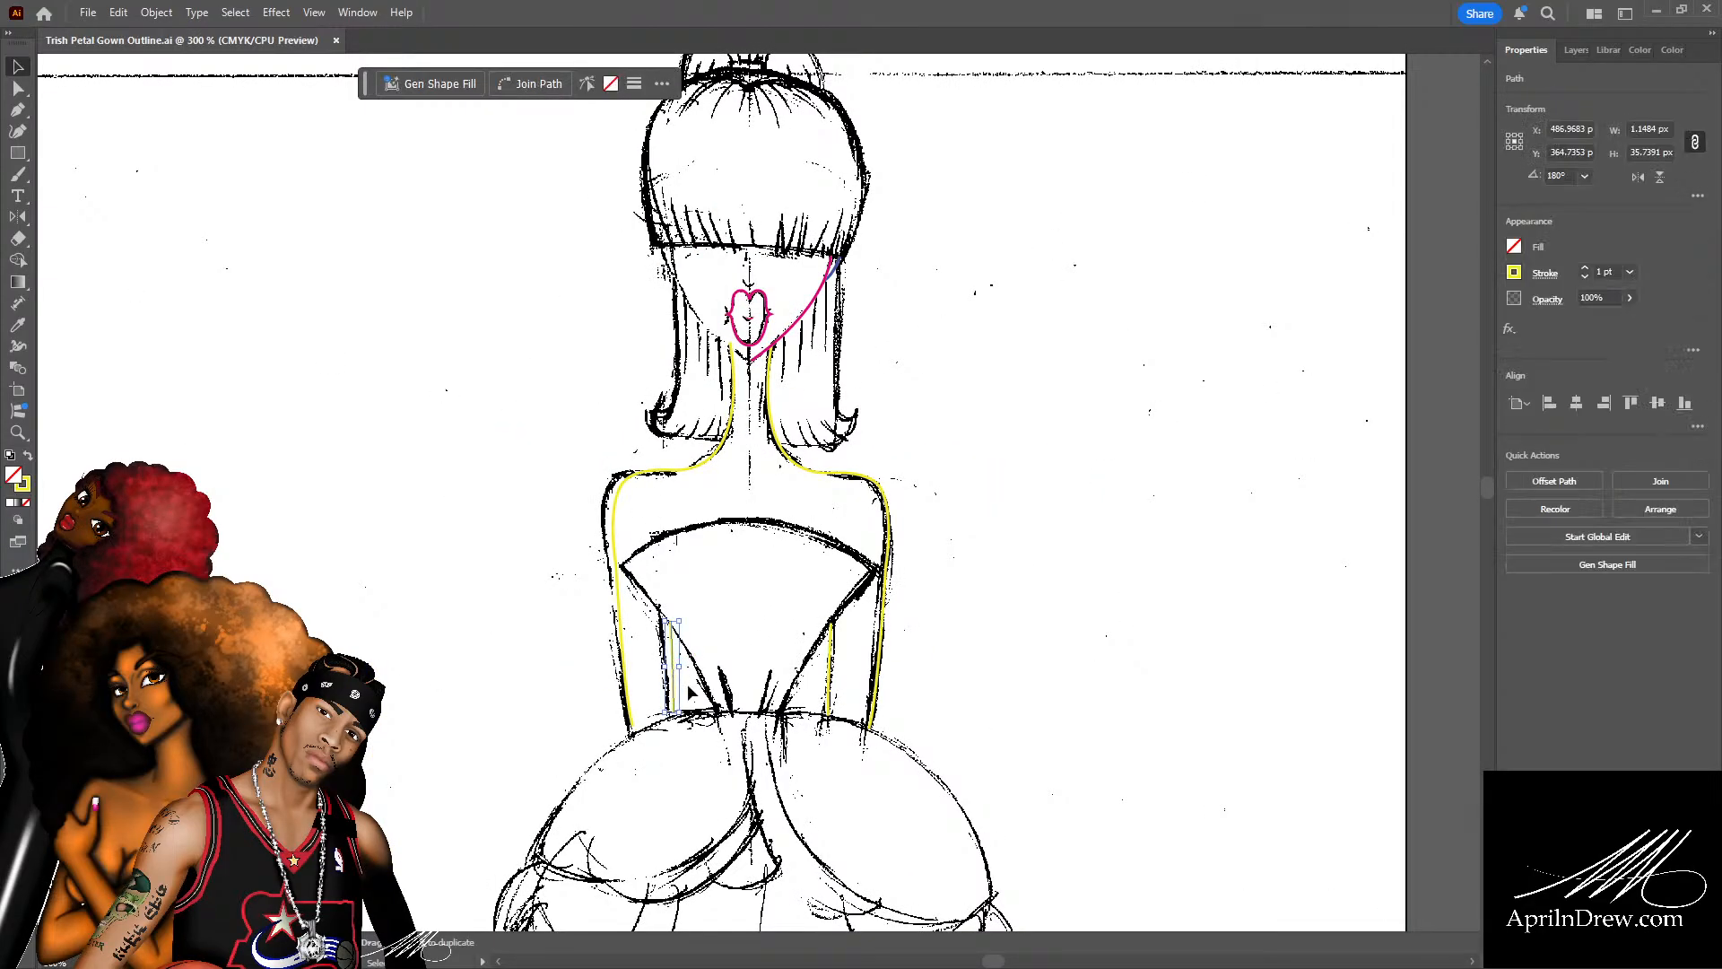
pyautogui.keyDown('shift'); pyautogui.click(617, 628); pyautogui.keyUp('shift')
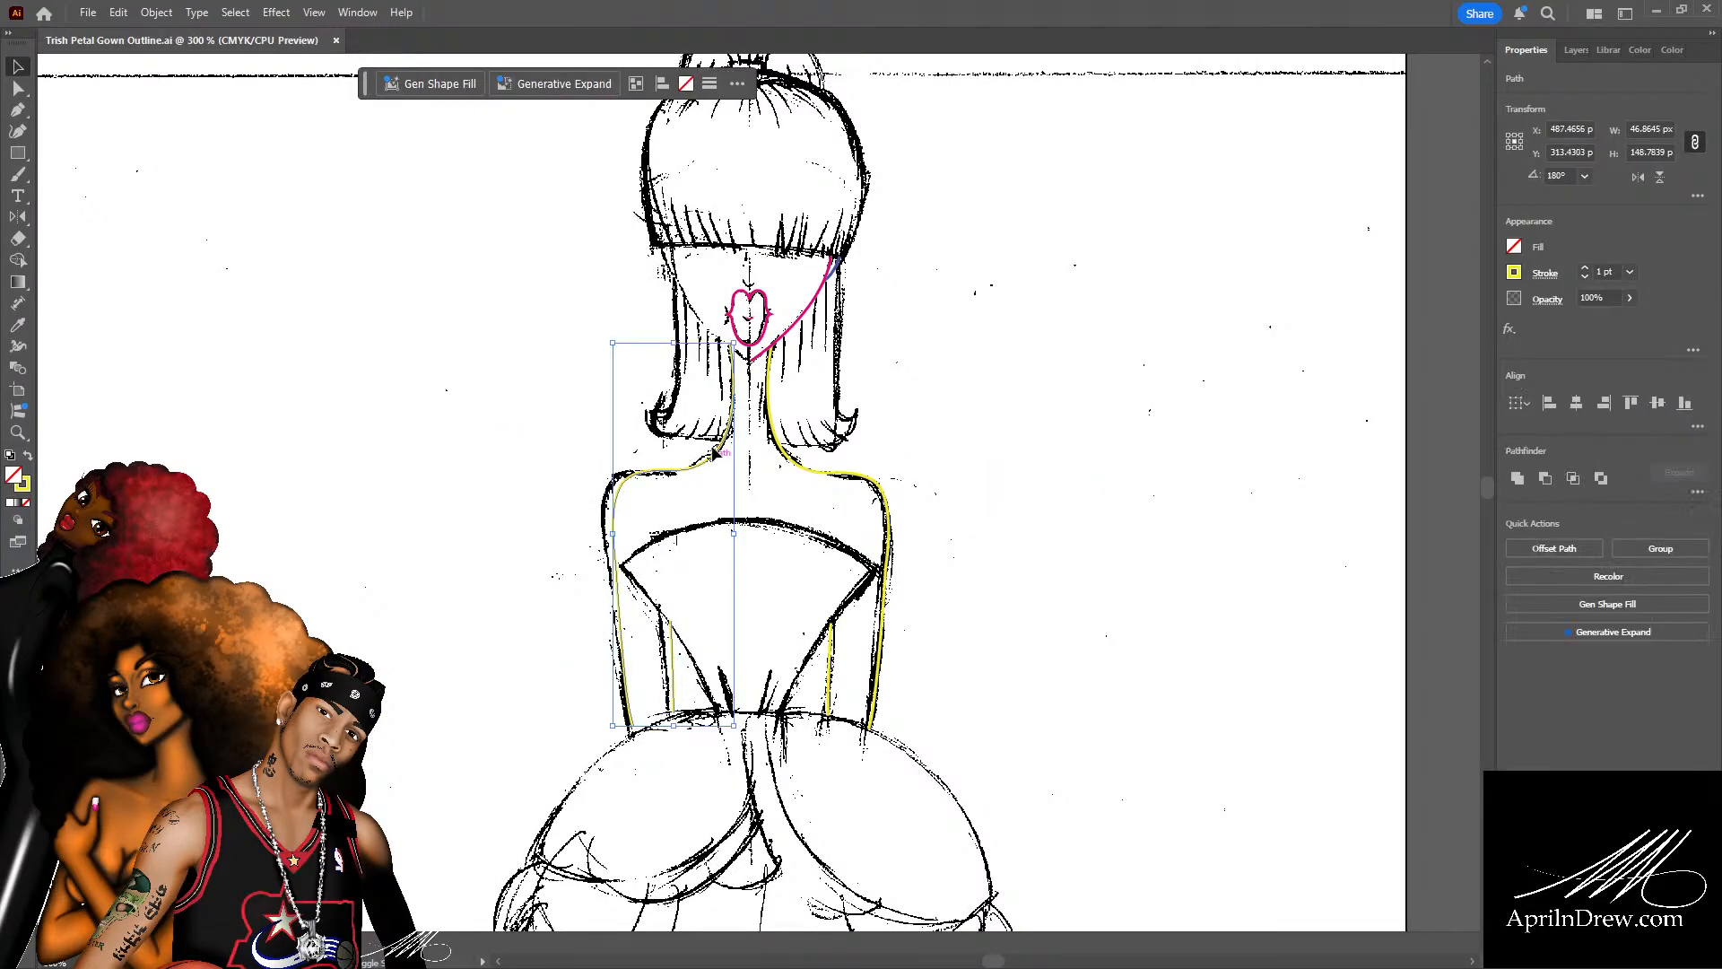
pyautogui.press('a')
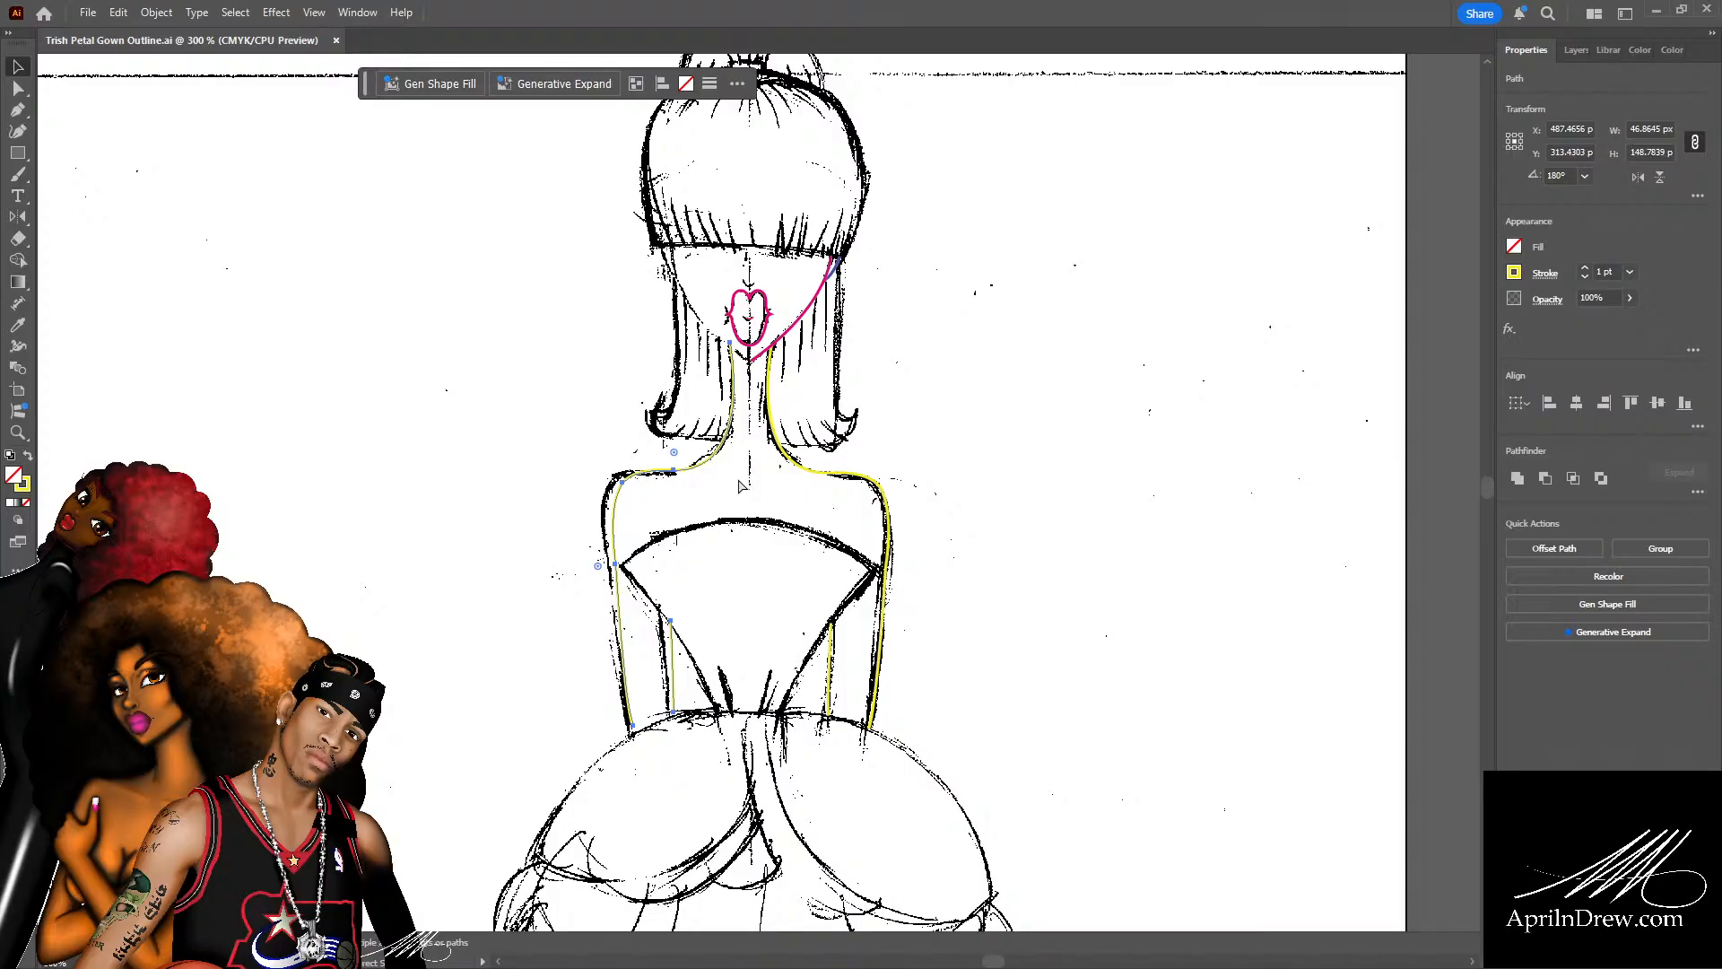
pyautogui.hotkey('ctrl', 'g')
pyautogui.press('v')
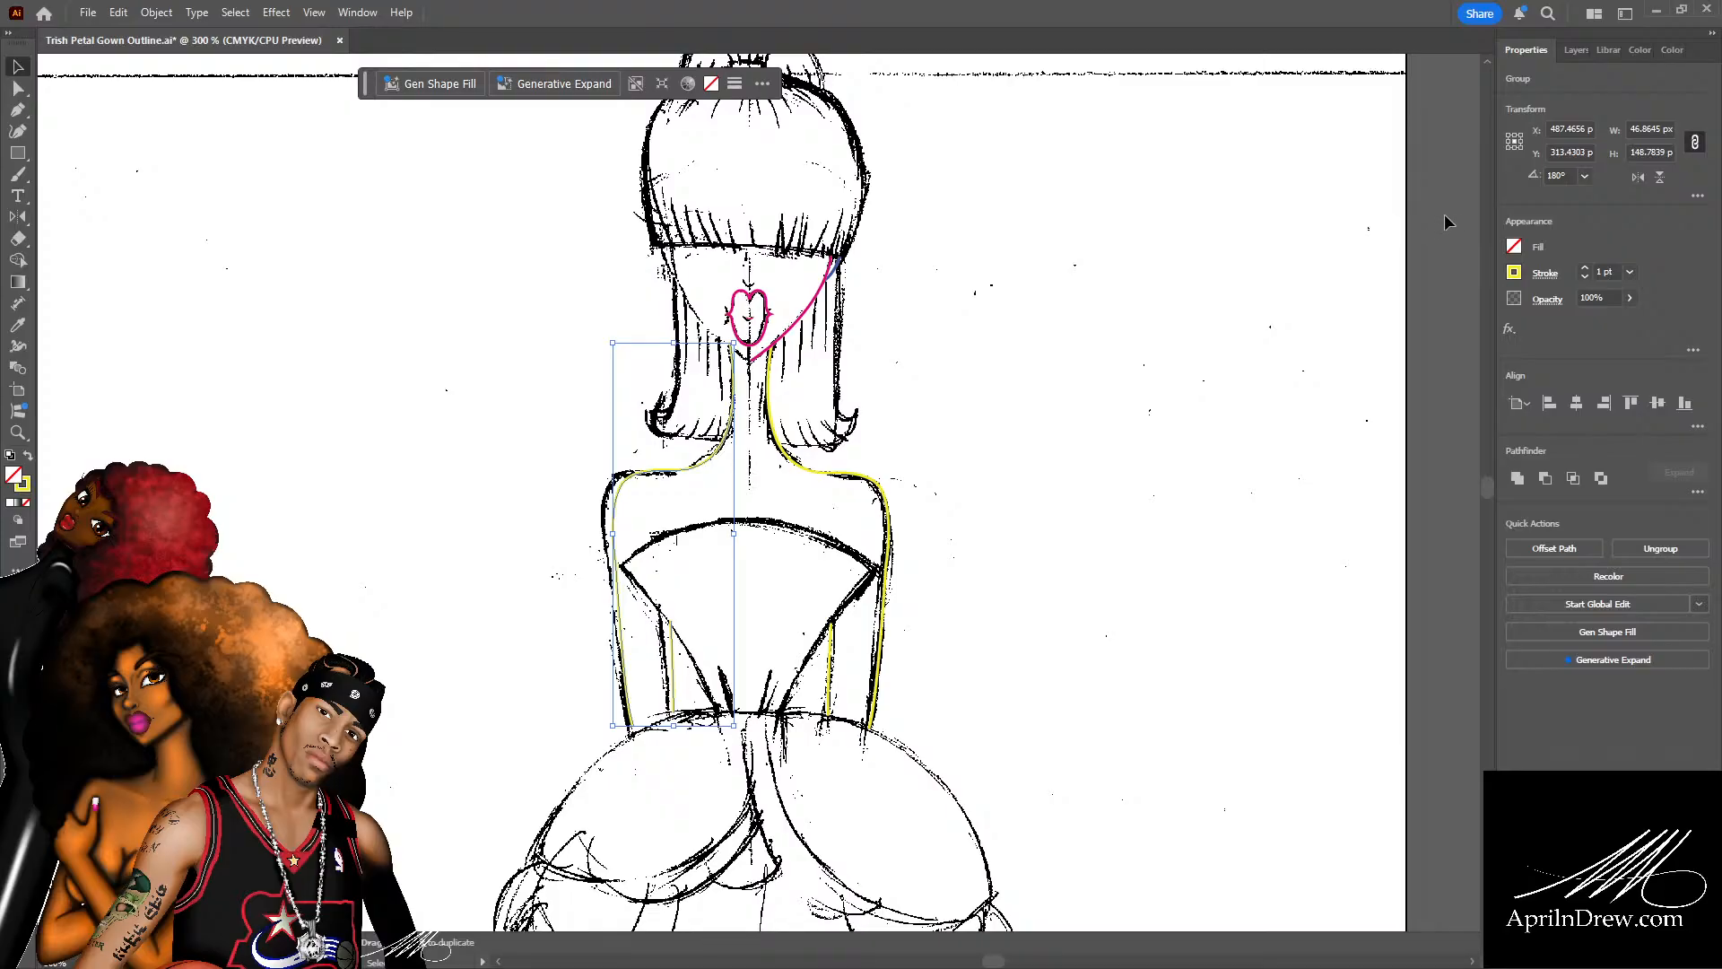
pyautogui.press('Left')
pyautogui.press('Left')
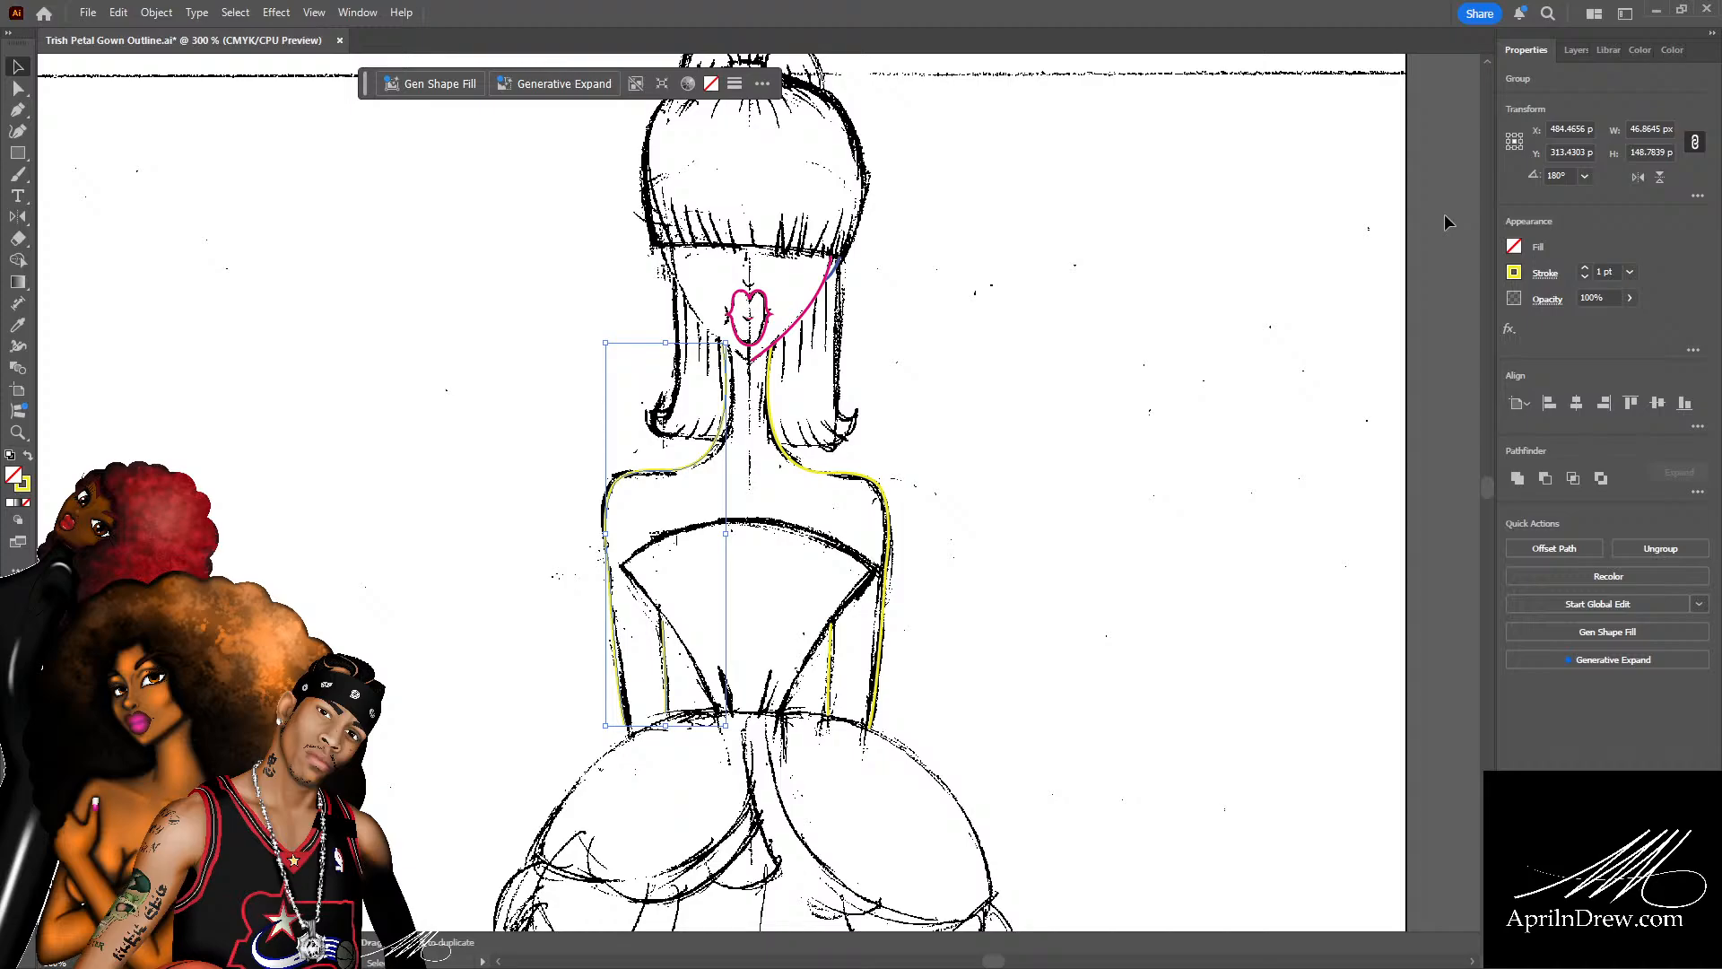
# Group the original neck-and-shoulder path with its short inner arm line.
pyautogui.hotkey('ctrl', '+')
pyautogui.hotkey('ctrl', '+')
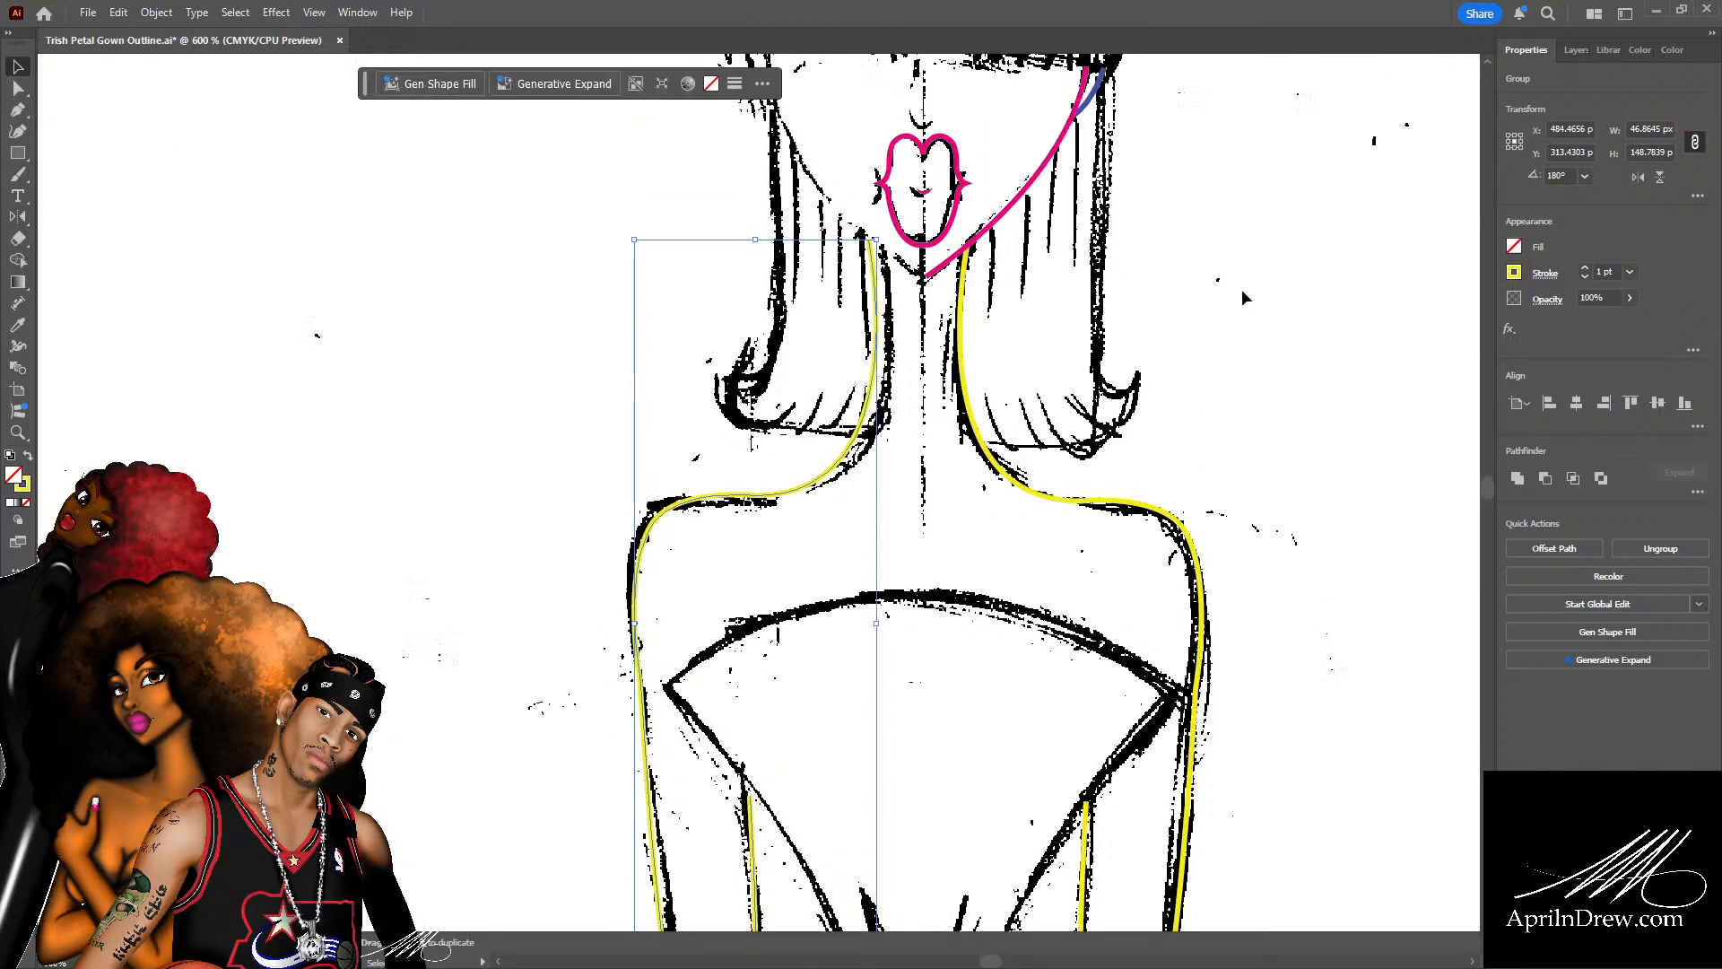
pyautogui.click(990, 470)
pyautogui.scroll(-4, 1117, 663)
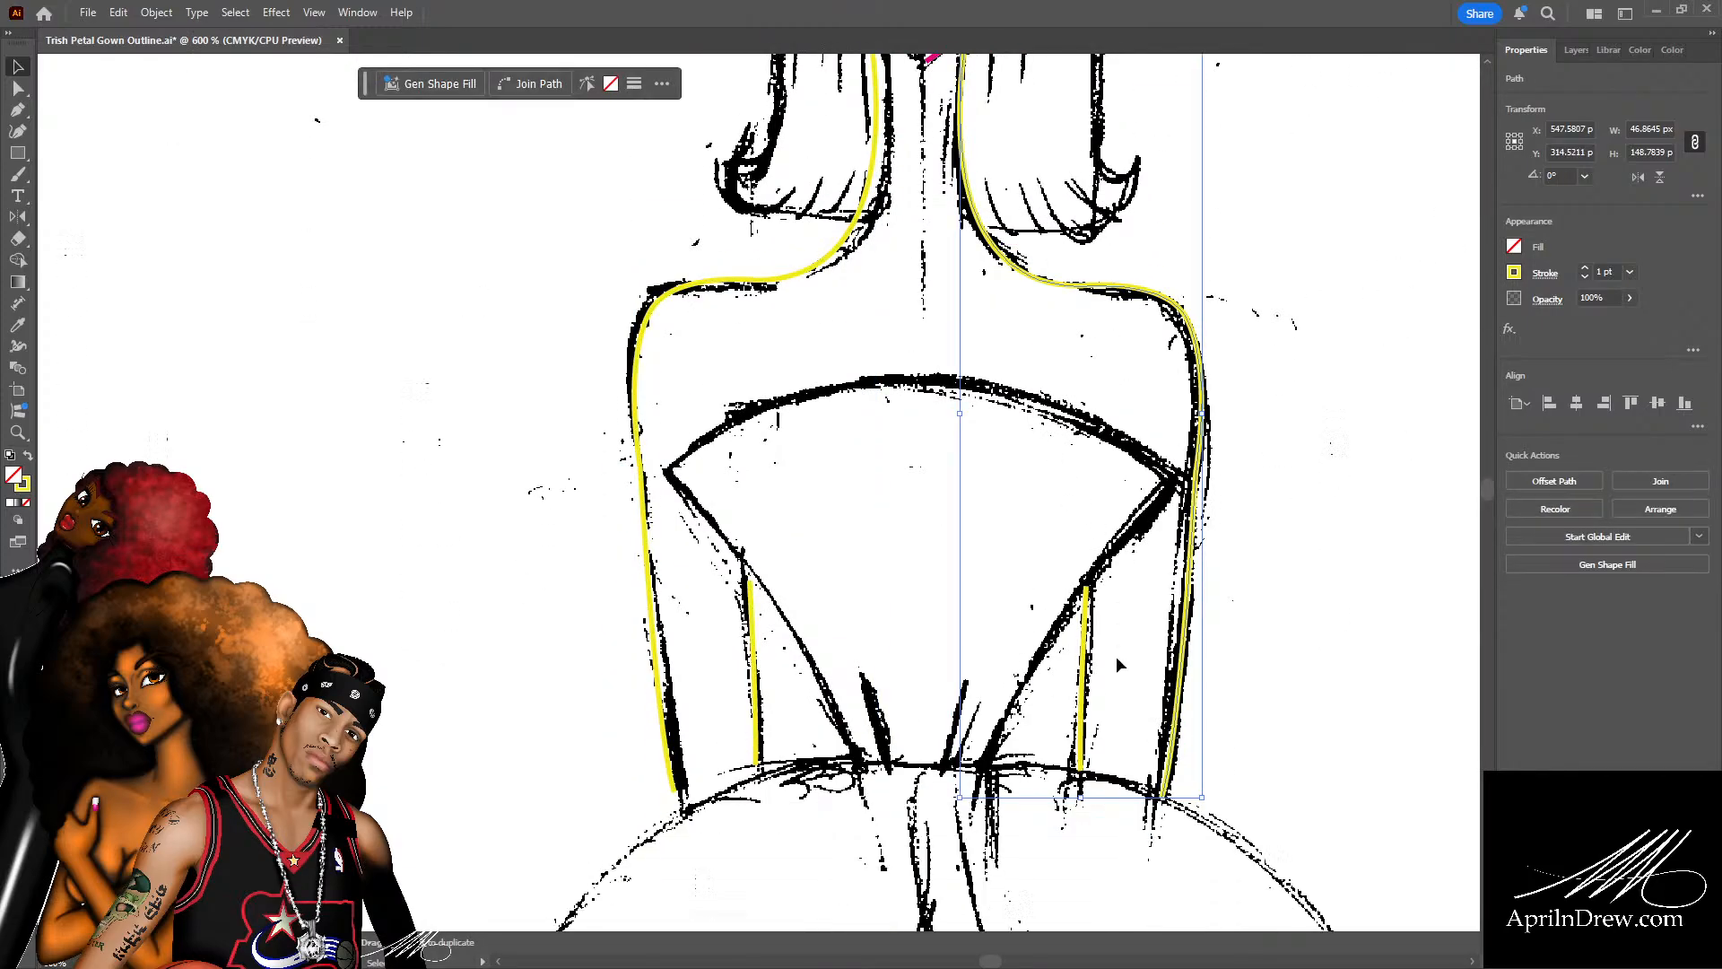
pyautogui.keyDown('shift'); pyautogui.click(1086, 675); pyautogui.keyUp('shift')
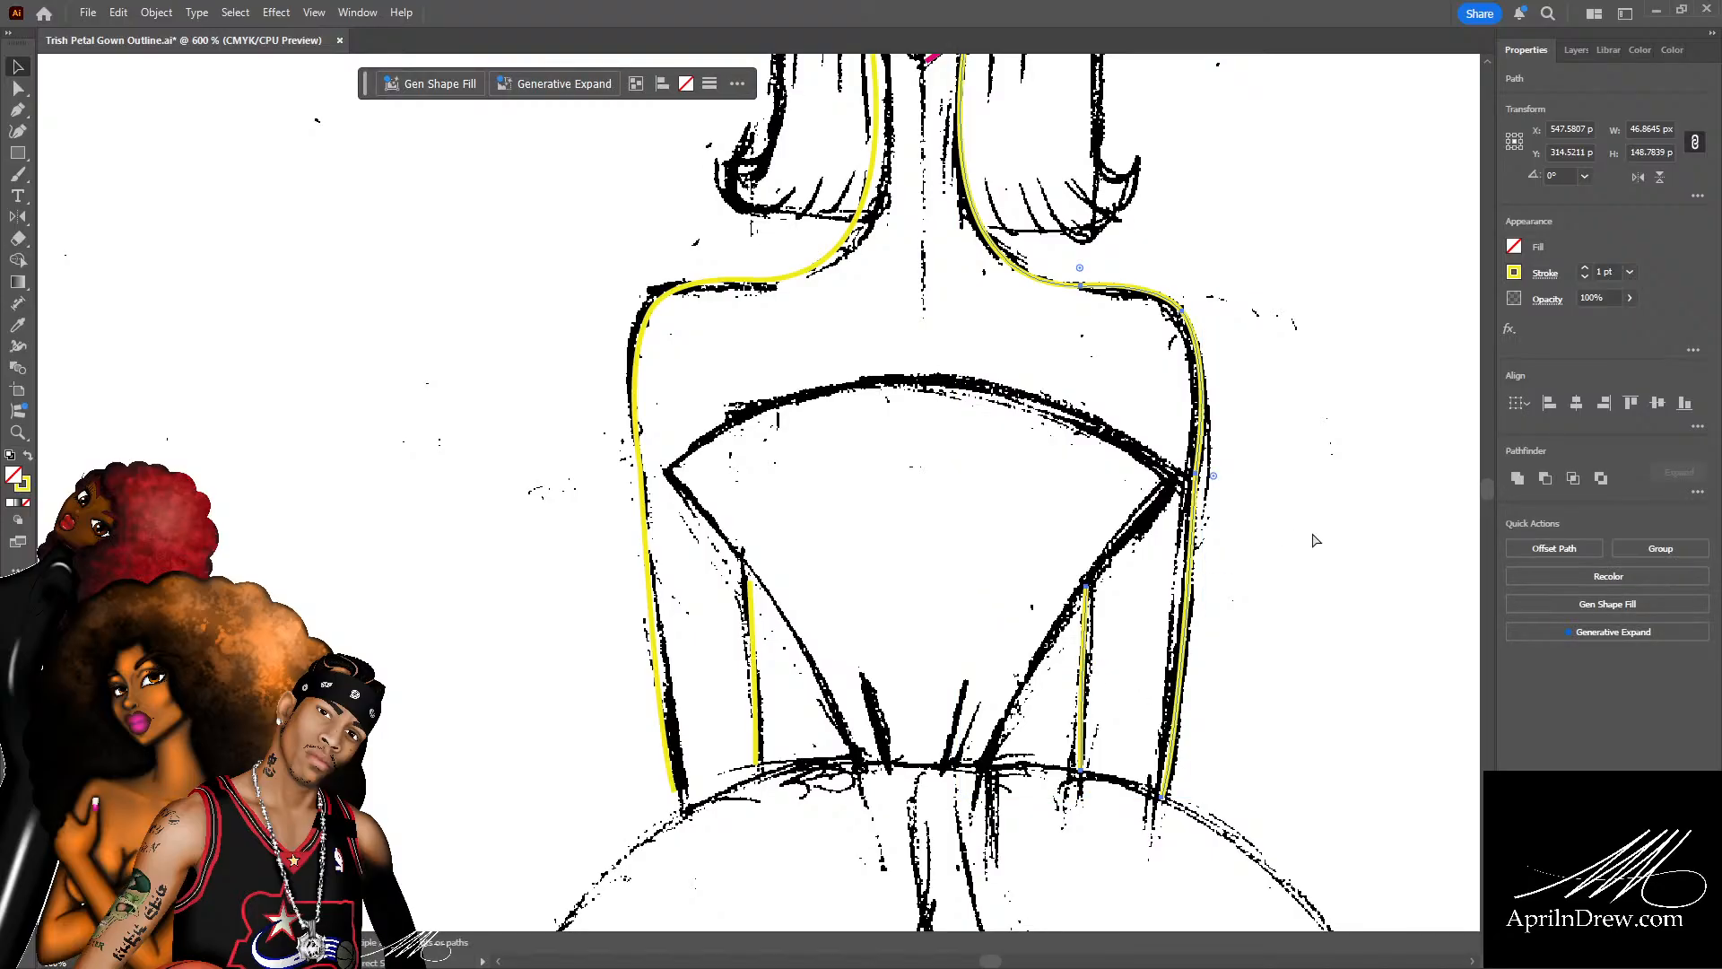
pyautogui.hotkey('ctrl', 'g')
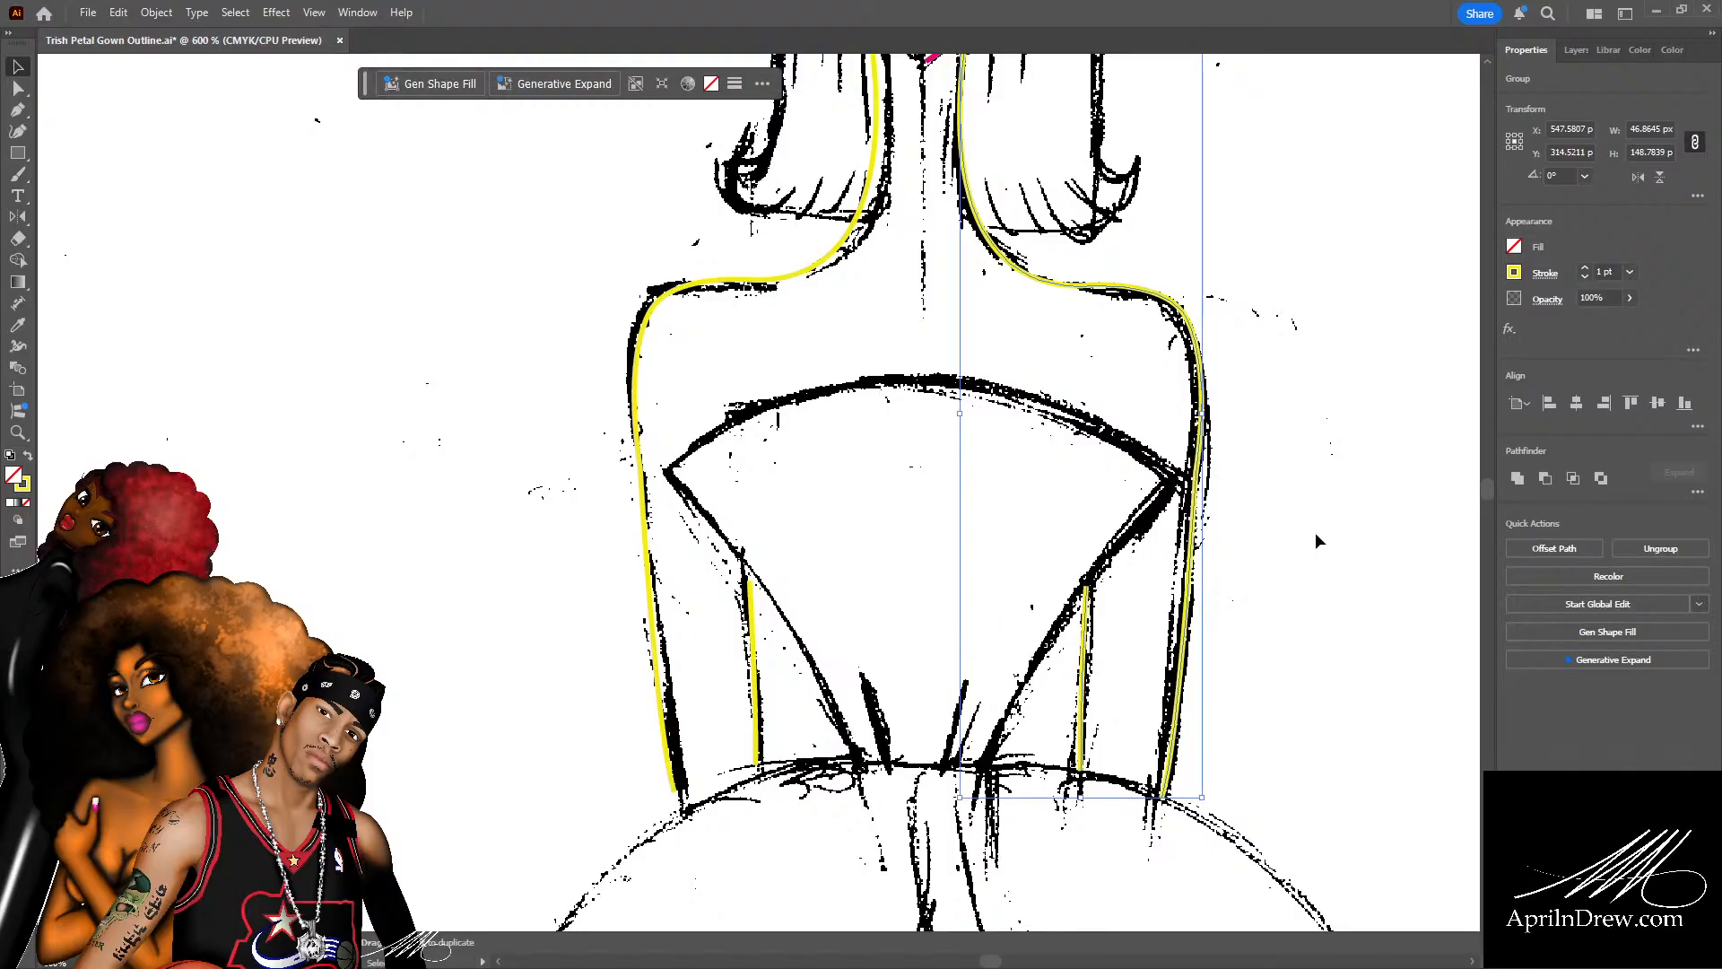
# Align the mirrored and original neck-and-arm groups along their bottom edges.
pyautogui.scroll(4, 1315, 534)
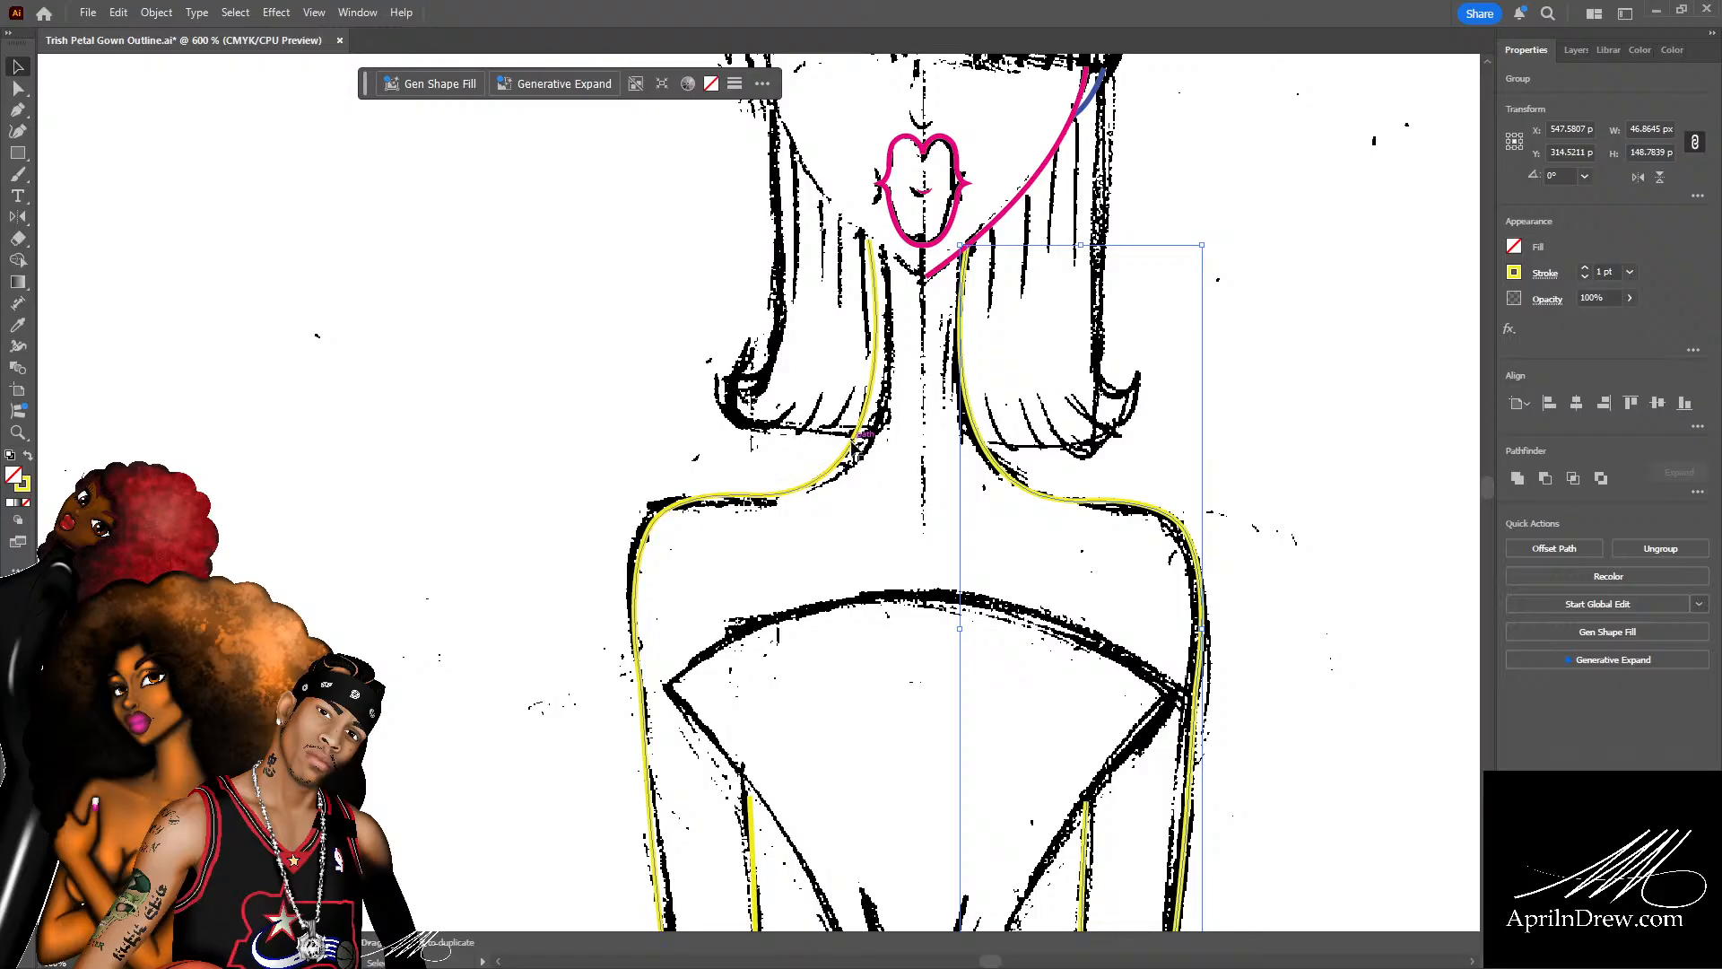
pyautogui.click(852, 441)
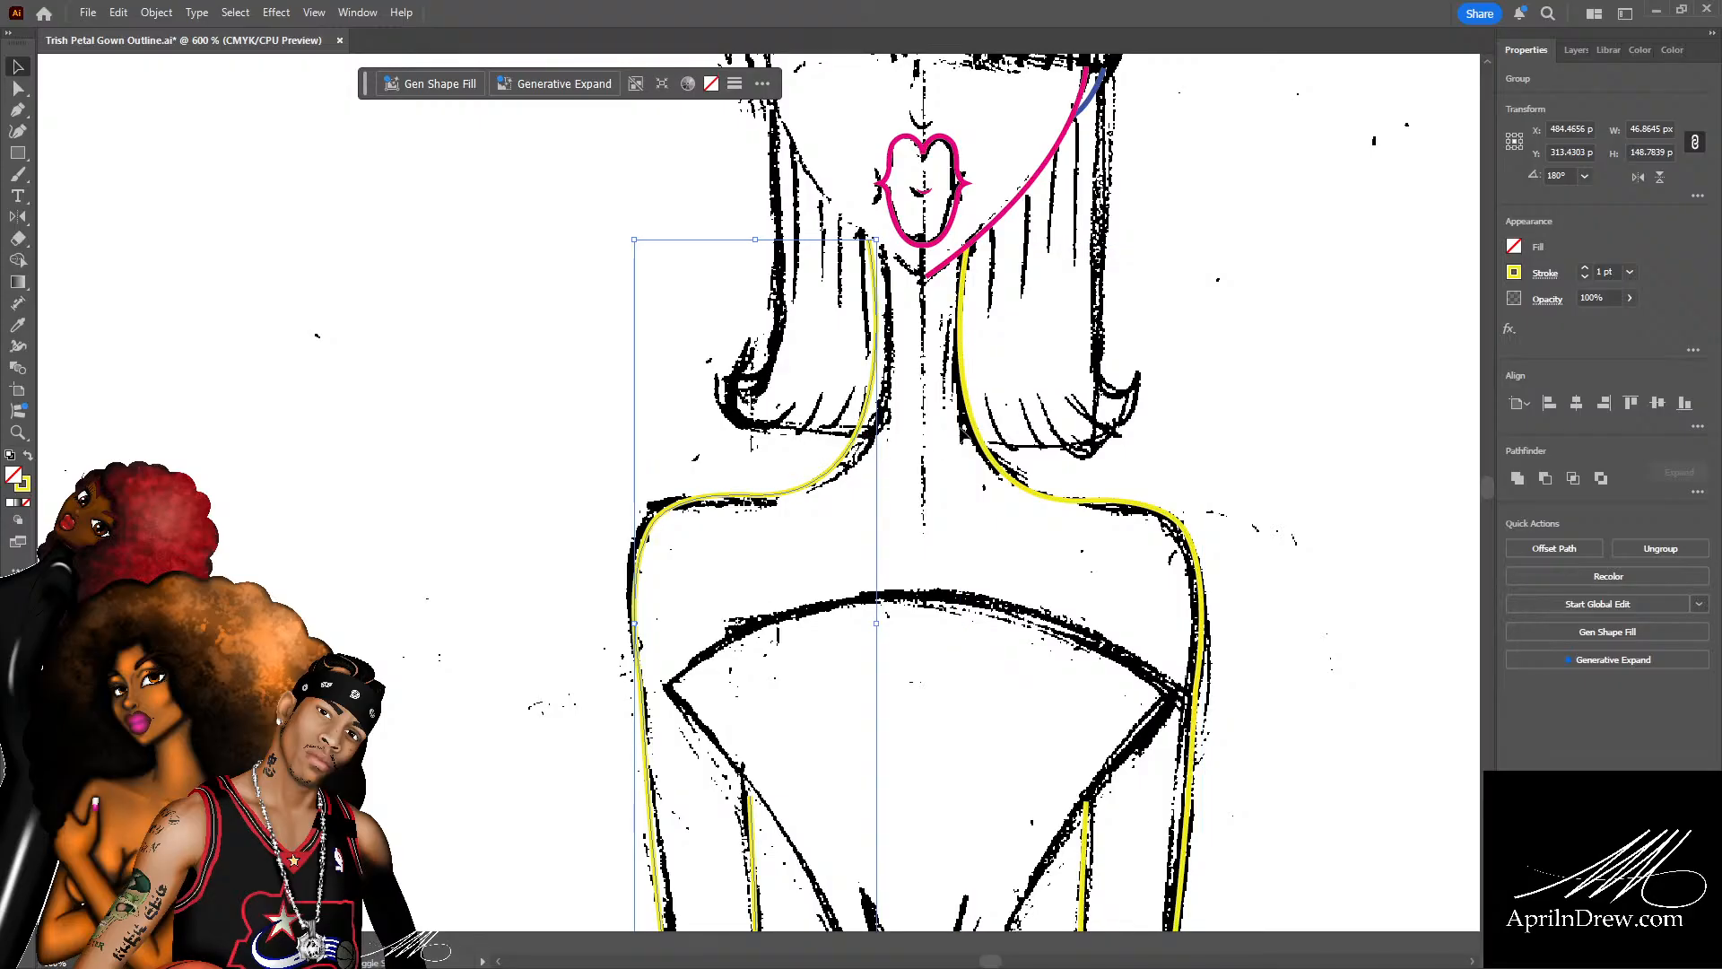
pyautogui.keyDown('shift'); pyautogui.click(968, 430); pyautogui.keyUp('shift')
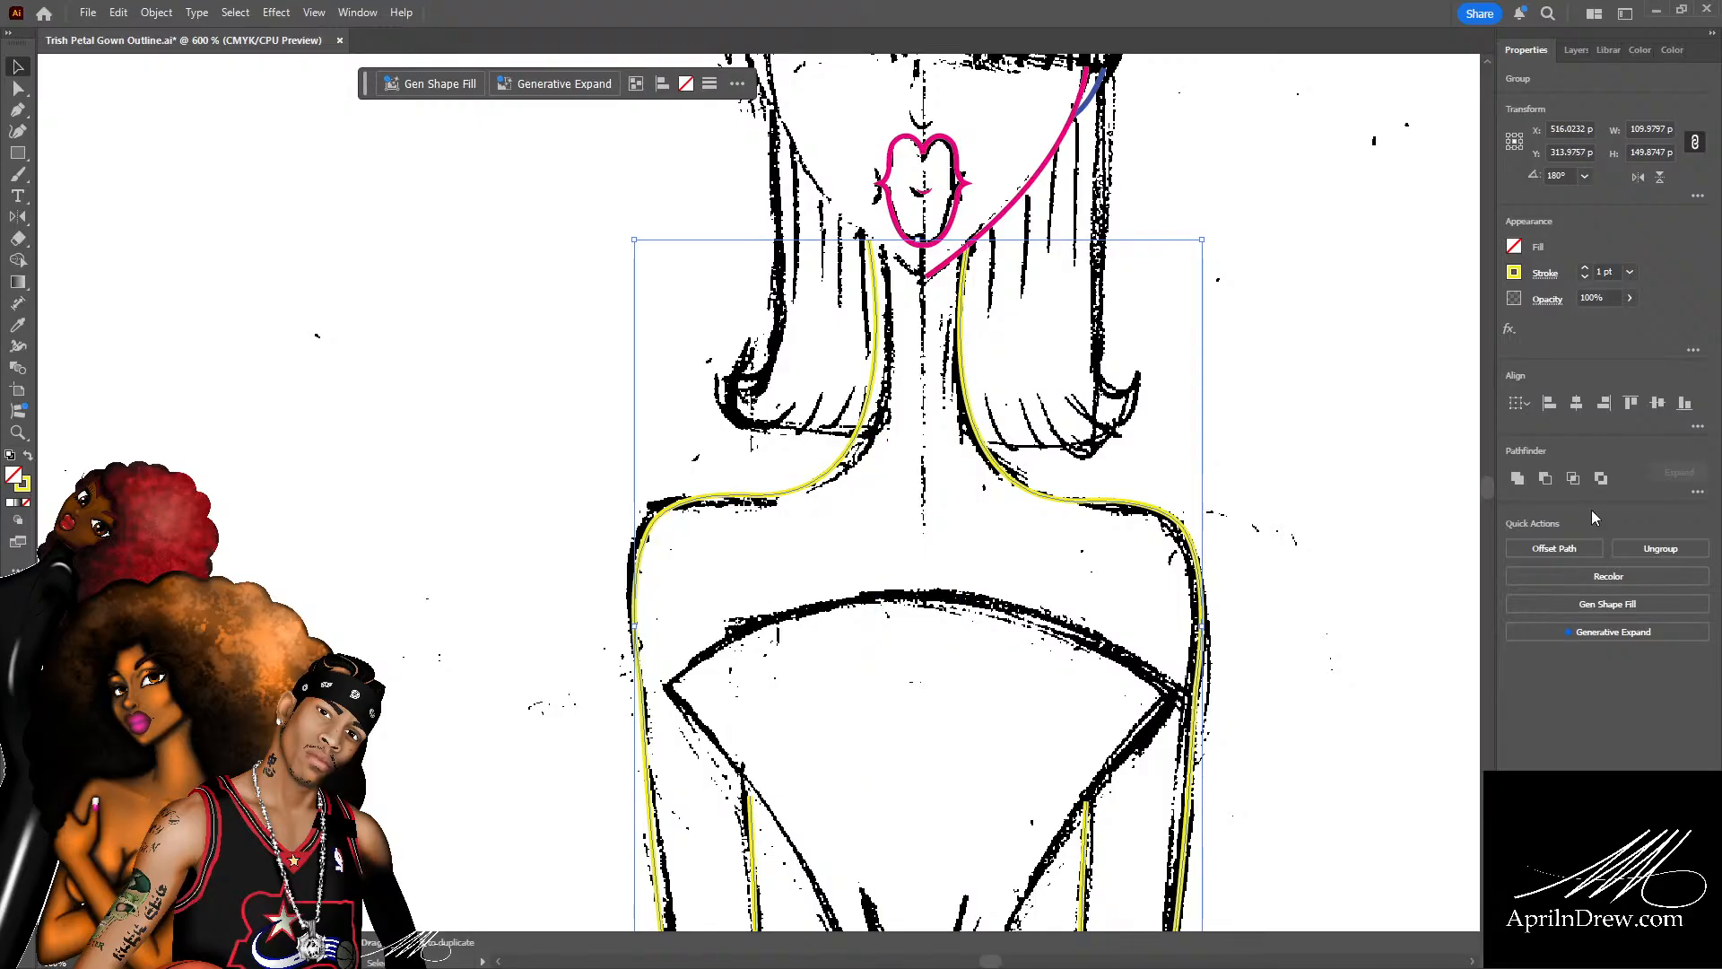
pyautogui.click(1685, 404)
pyautogui.click(1290, 395)
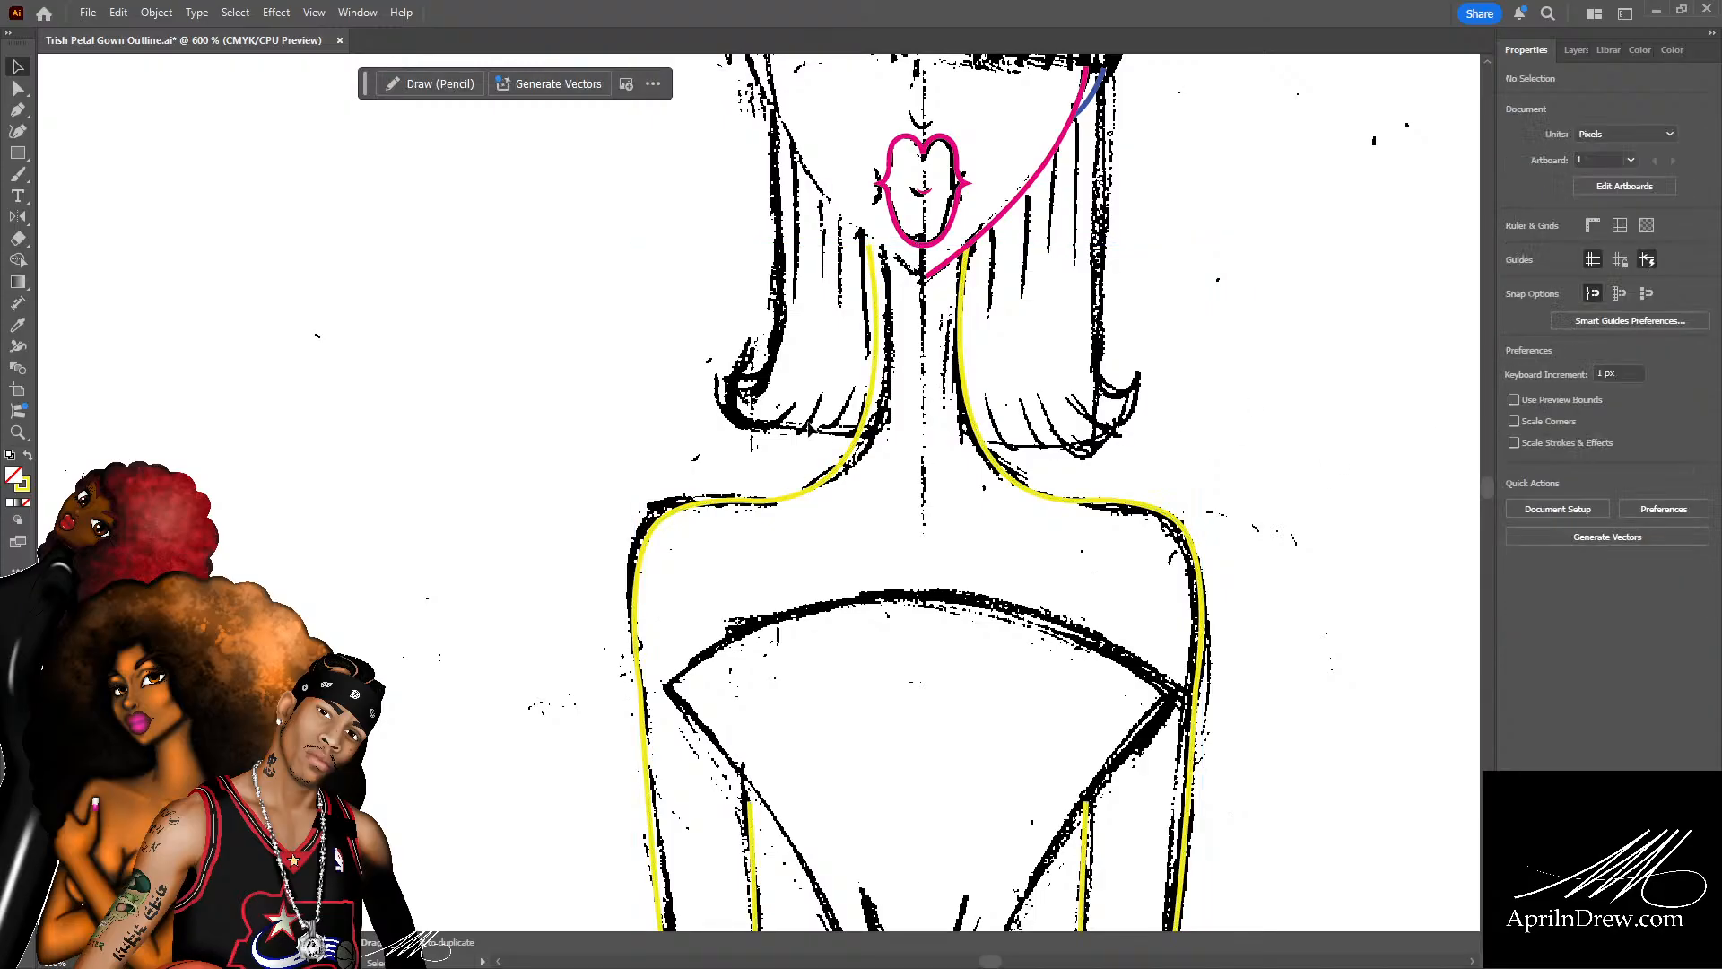
# Move the mirrored neck-and-arm group 2 px to the right, toward the figure's center line.
pyautogui.click(872, 386)
pyautogui.scroll(-3, 869, 408)
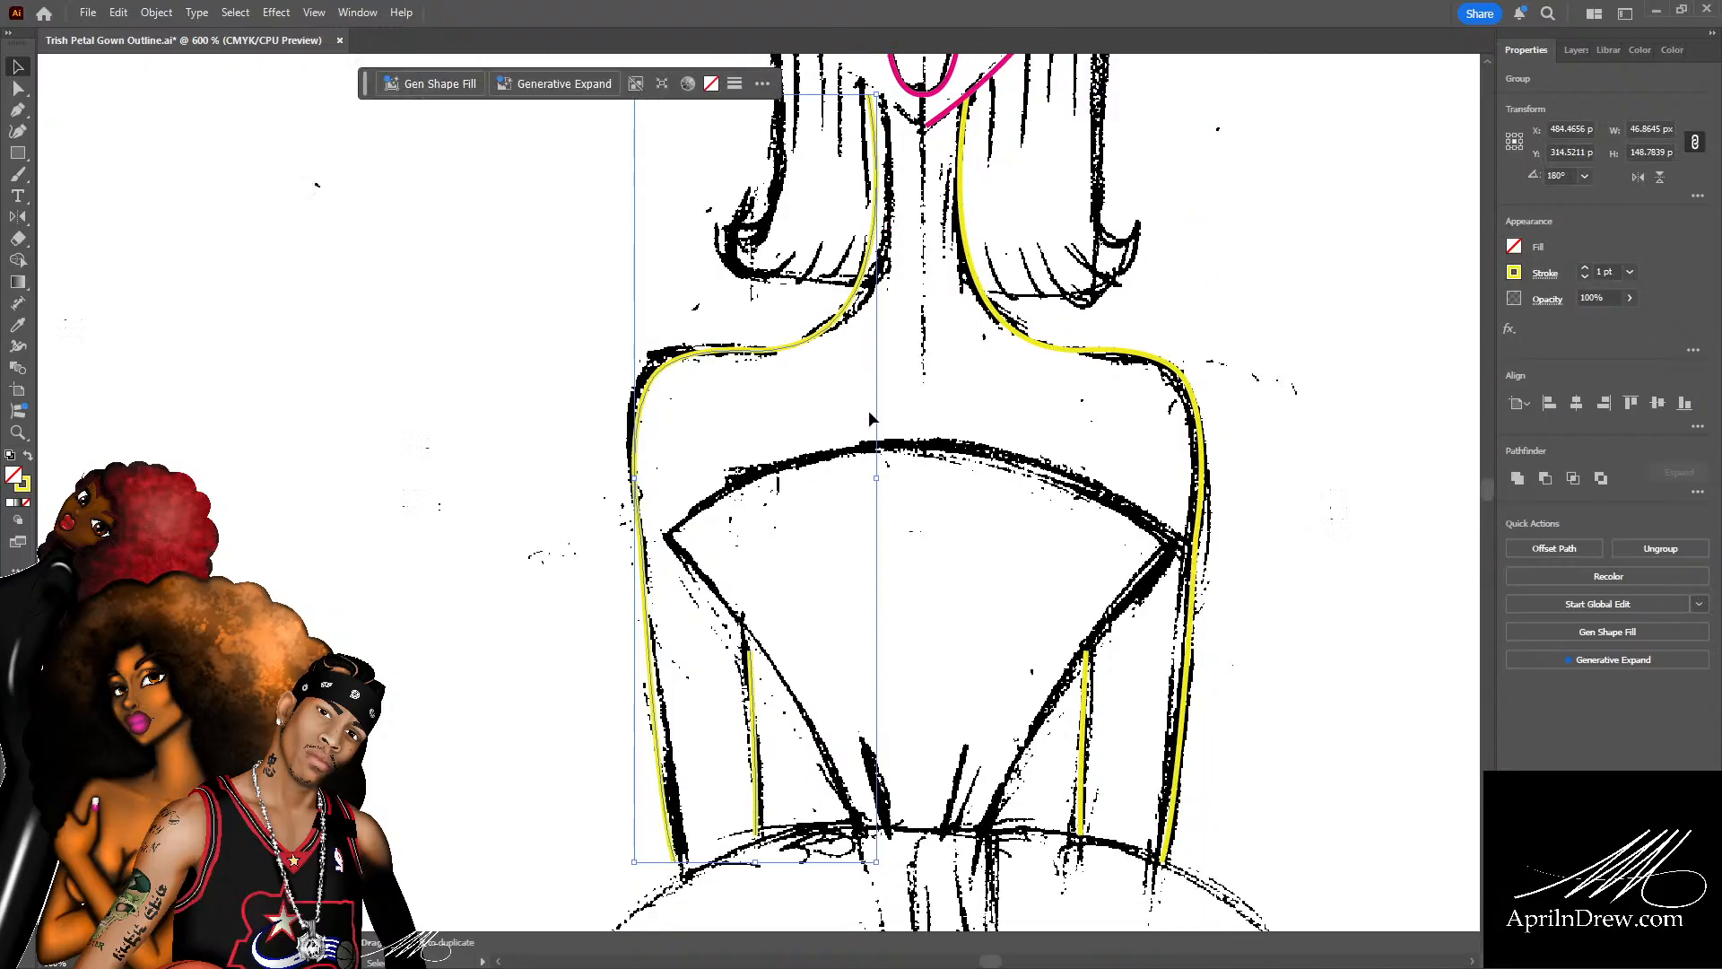
pyautogui.scroll(-3, 870, 418)
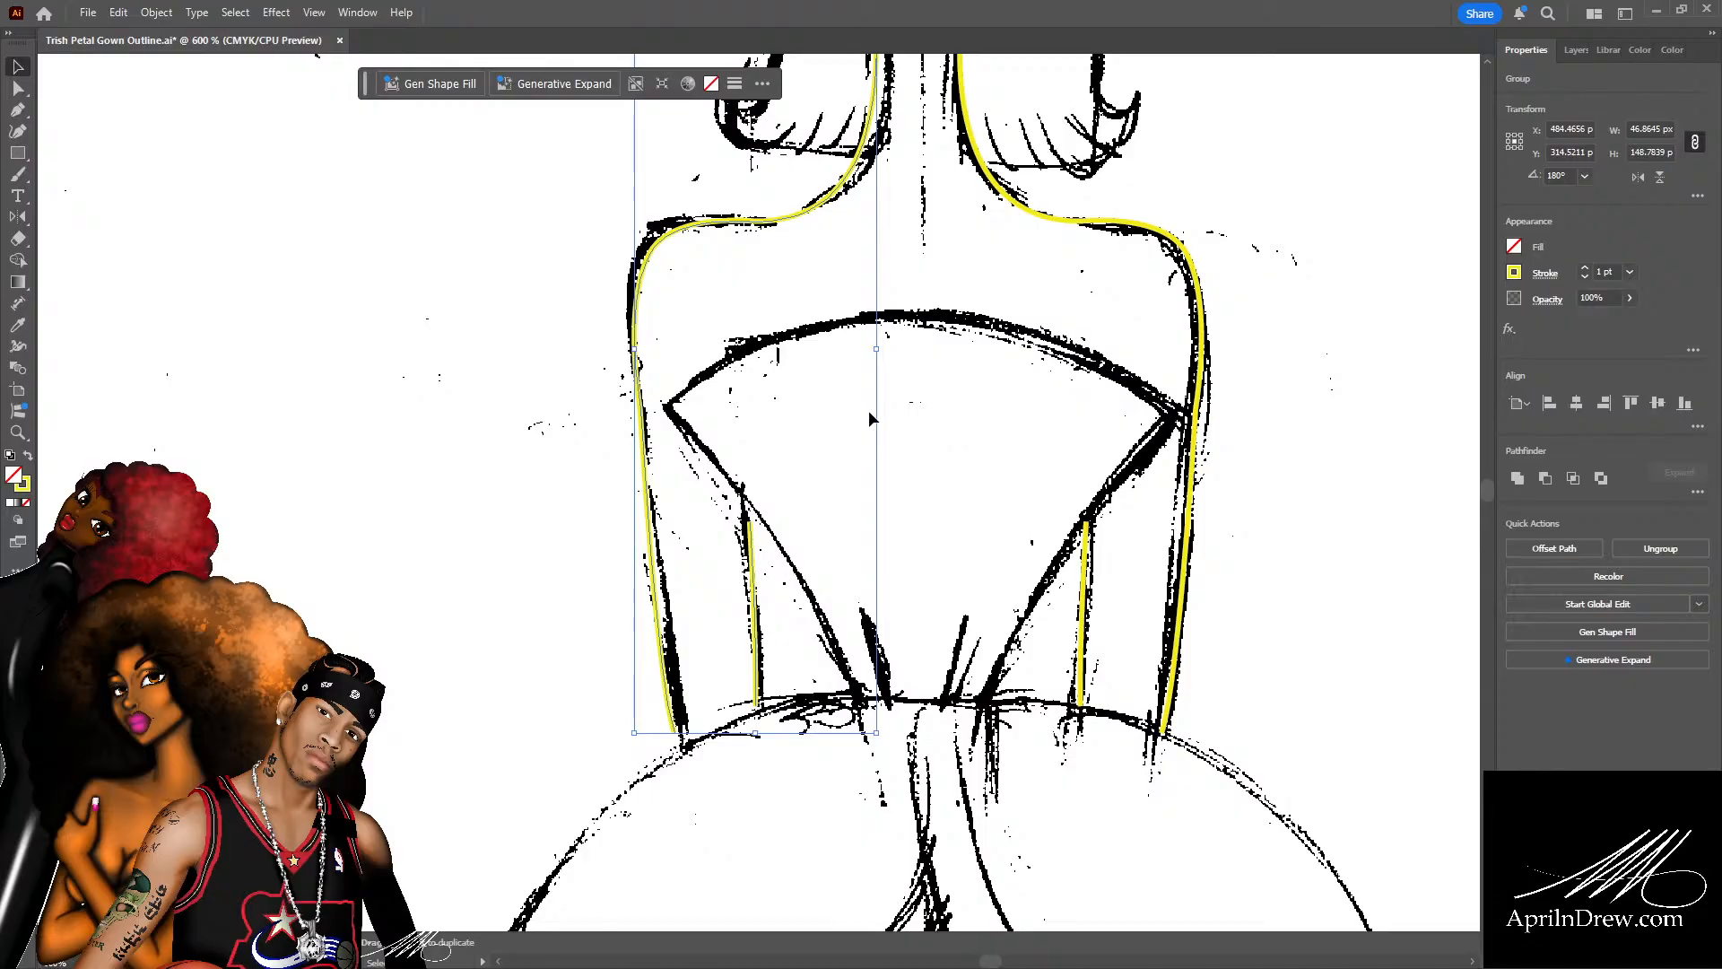
pyautogui.click(982, 281)
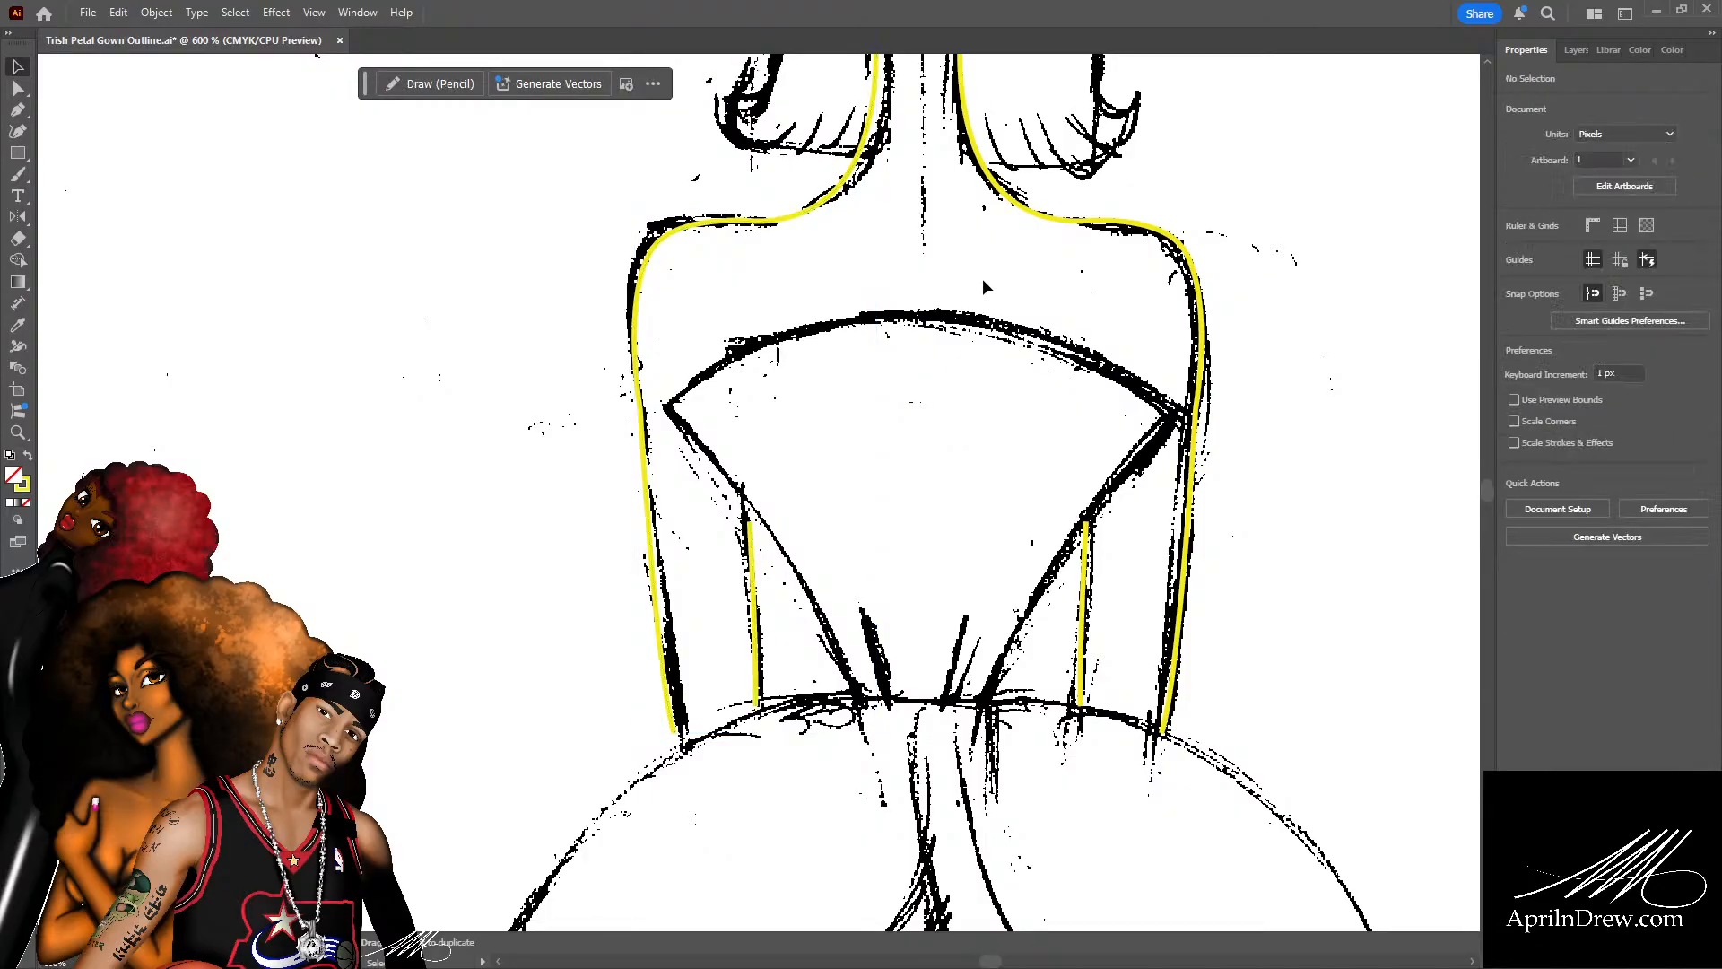
pyautogui.scroll(6, 984, 285)
pyautogui.click(876, 305)
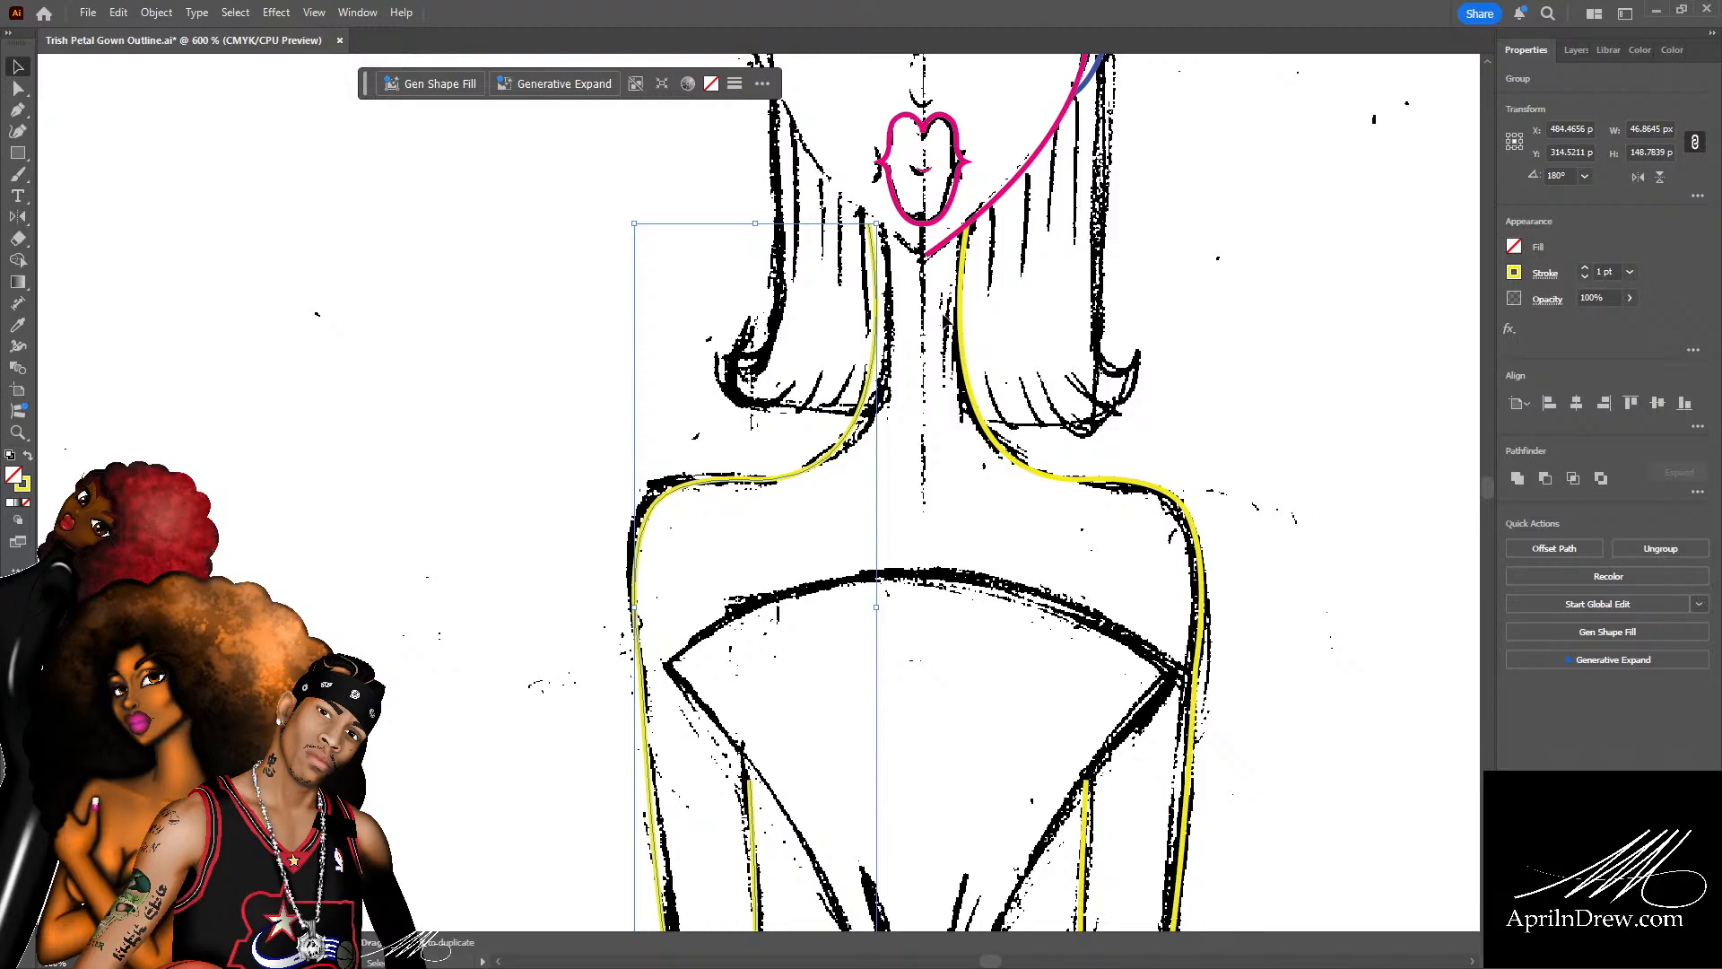
pyautogui.press('Right')
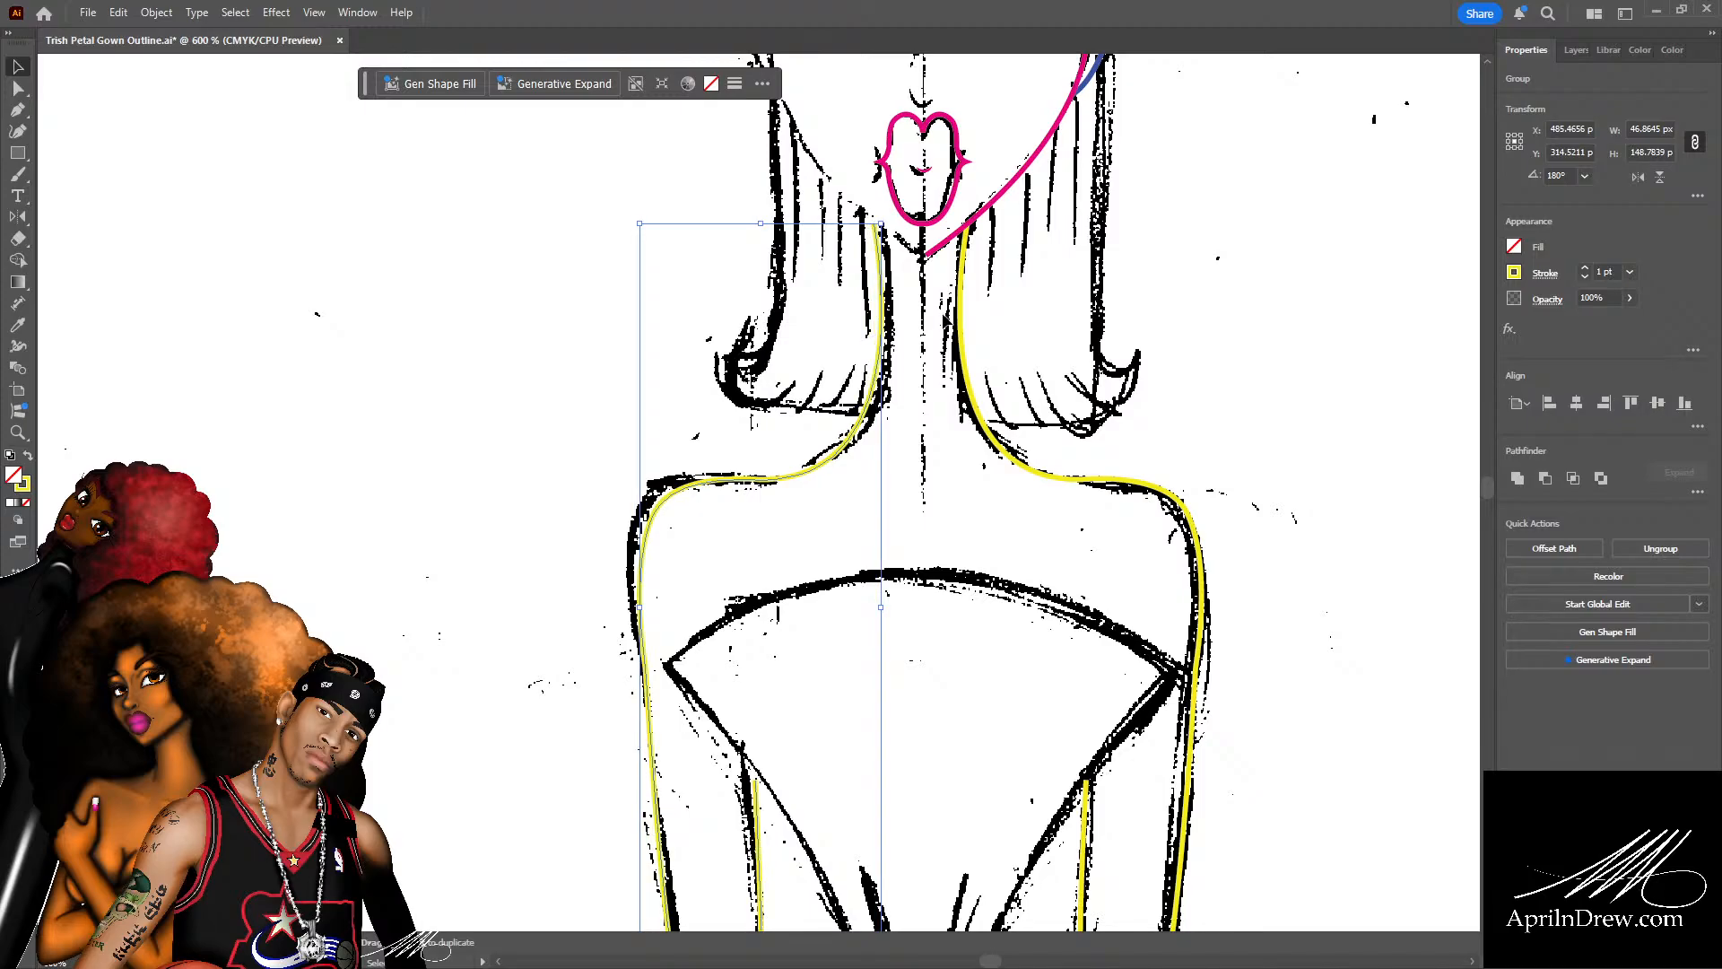
pyautogui.scroll(-2, 941, 359)
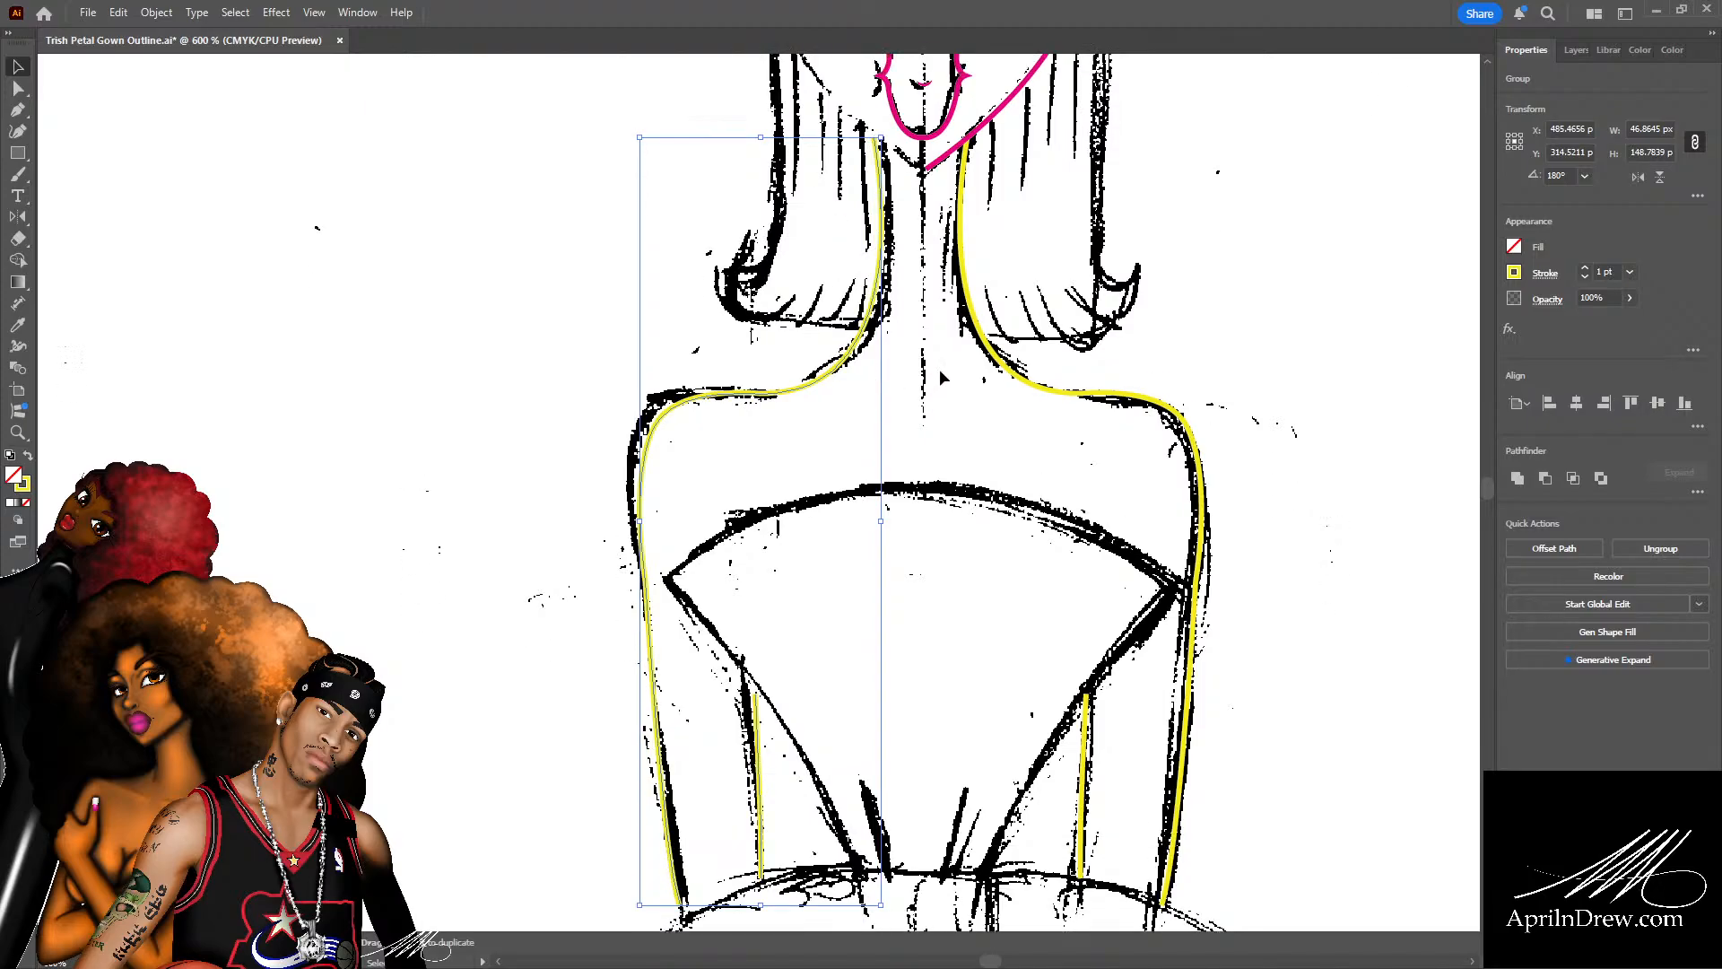
pyautogui.scroll(1, 942, 376)
pyautogui.press('Right')
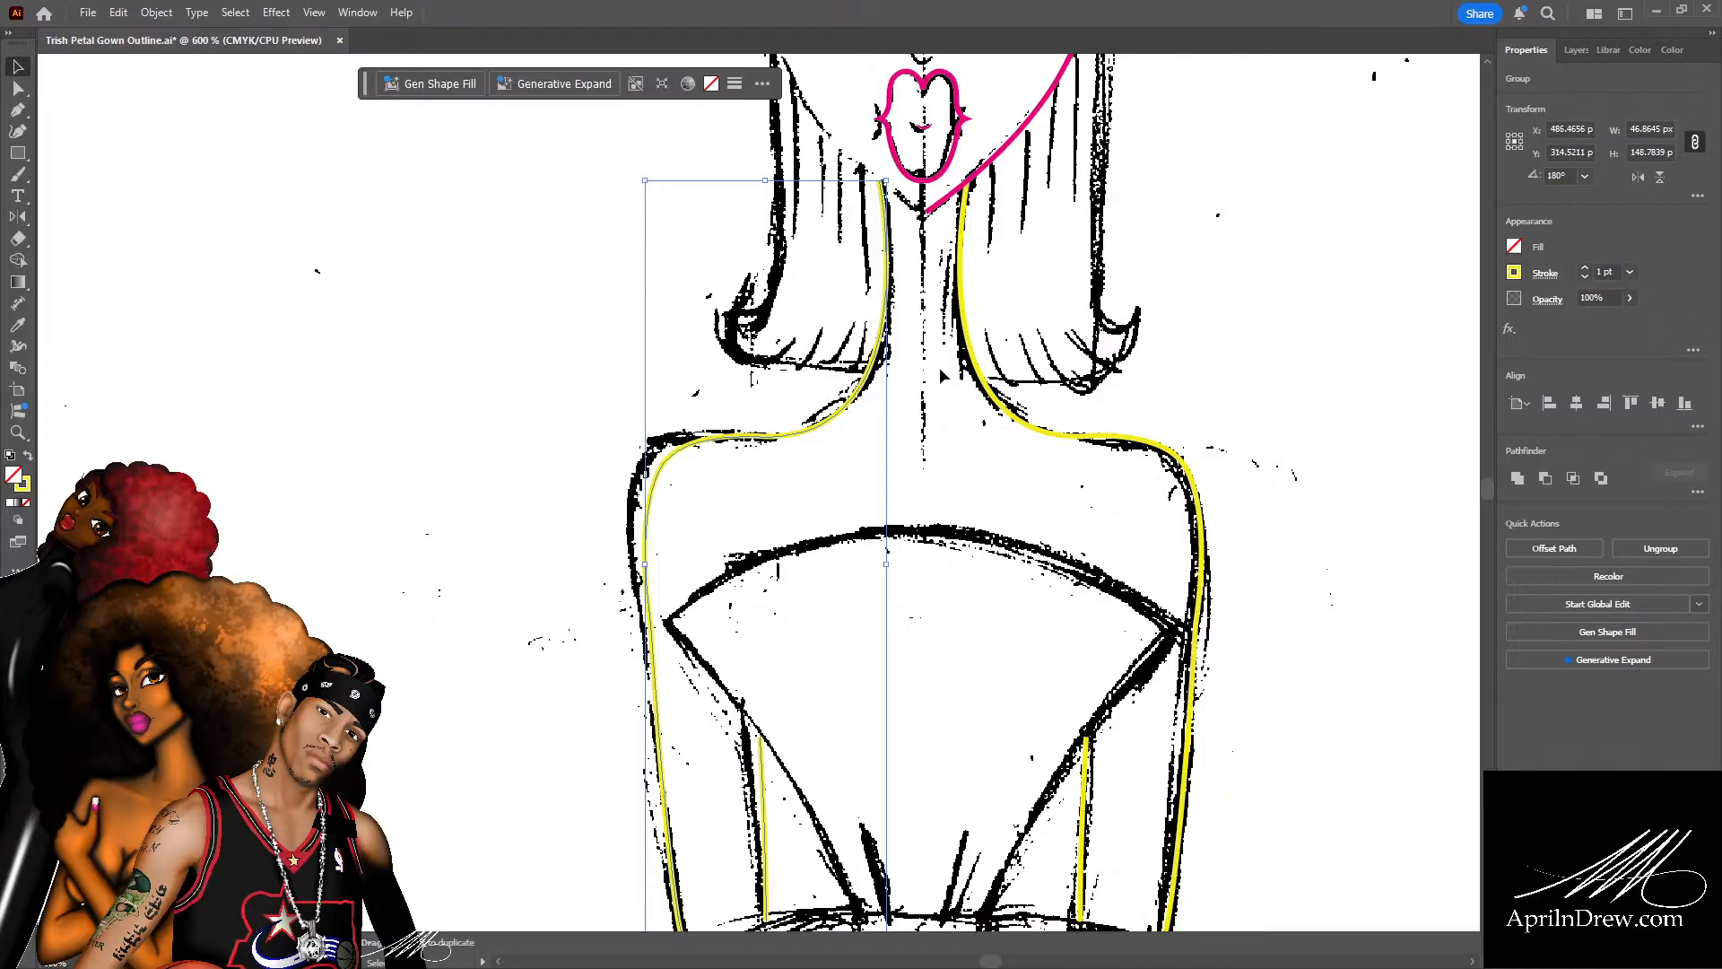
# Check the aligned neck, shoulder and arm outlines against the sketch, from the arms' lower ends up to the face.
pyautogui.scroll(-1, 911, 440)
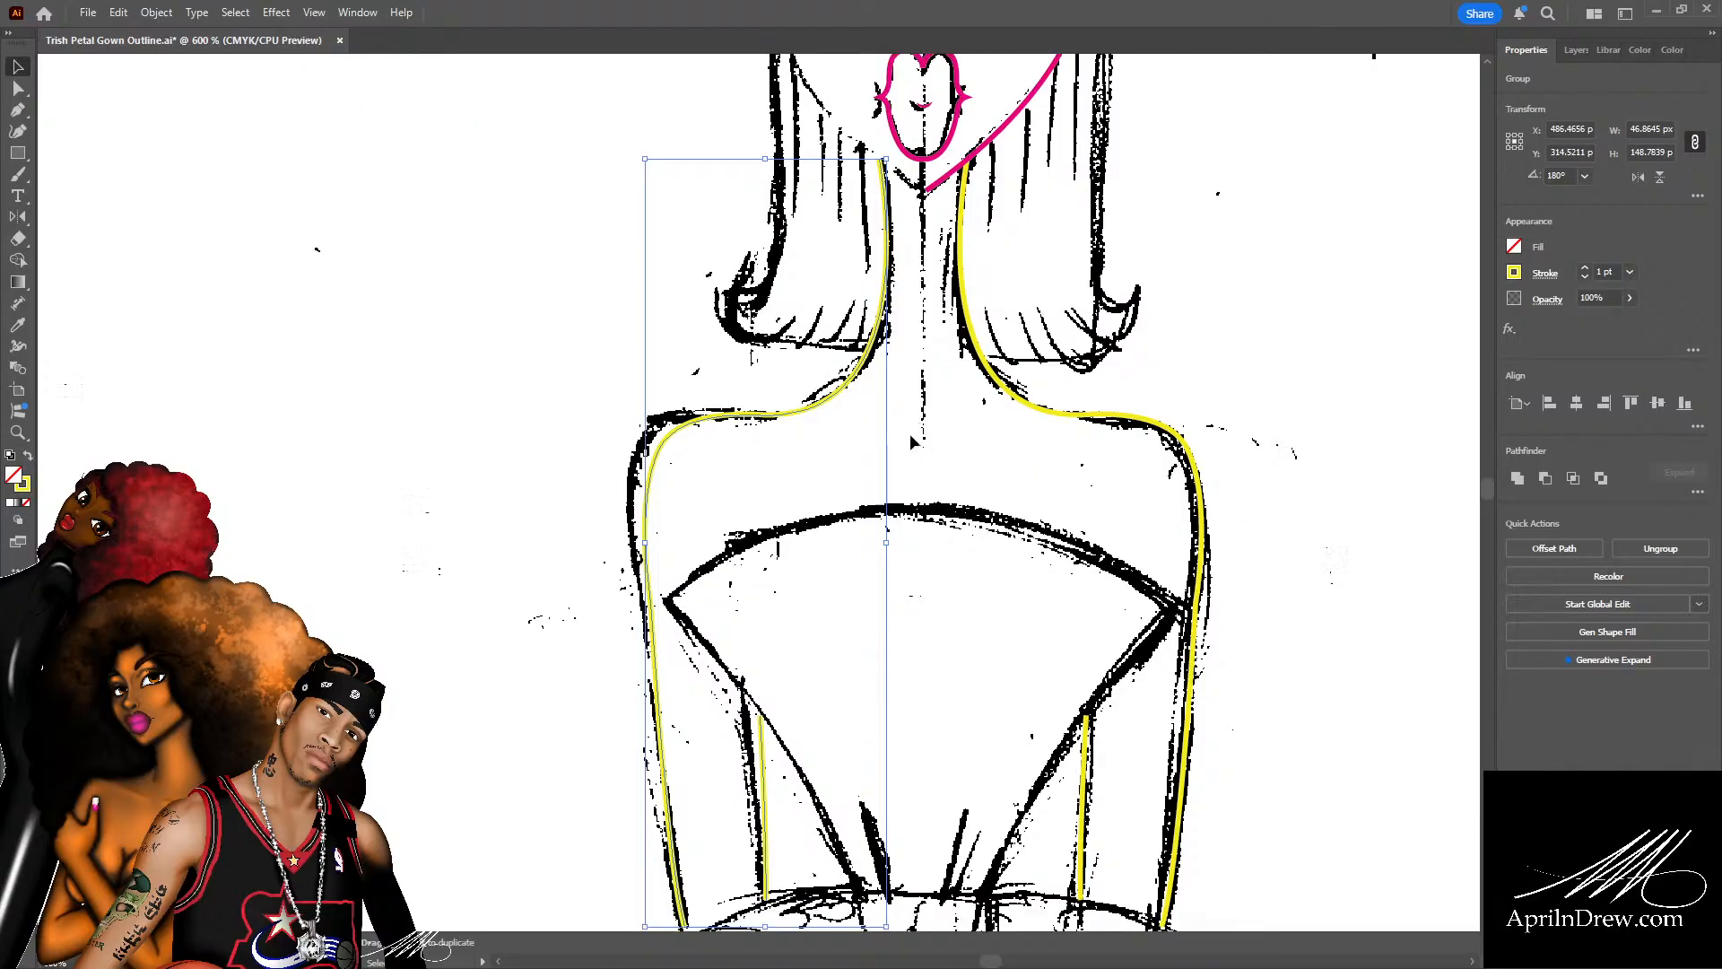
pyautogui.scroll(-4, 909, 433)
pyautogui.click(933, 567)
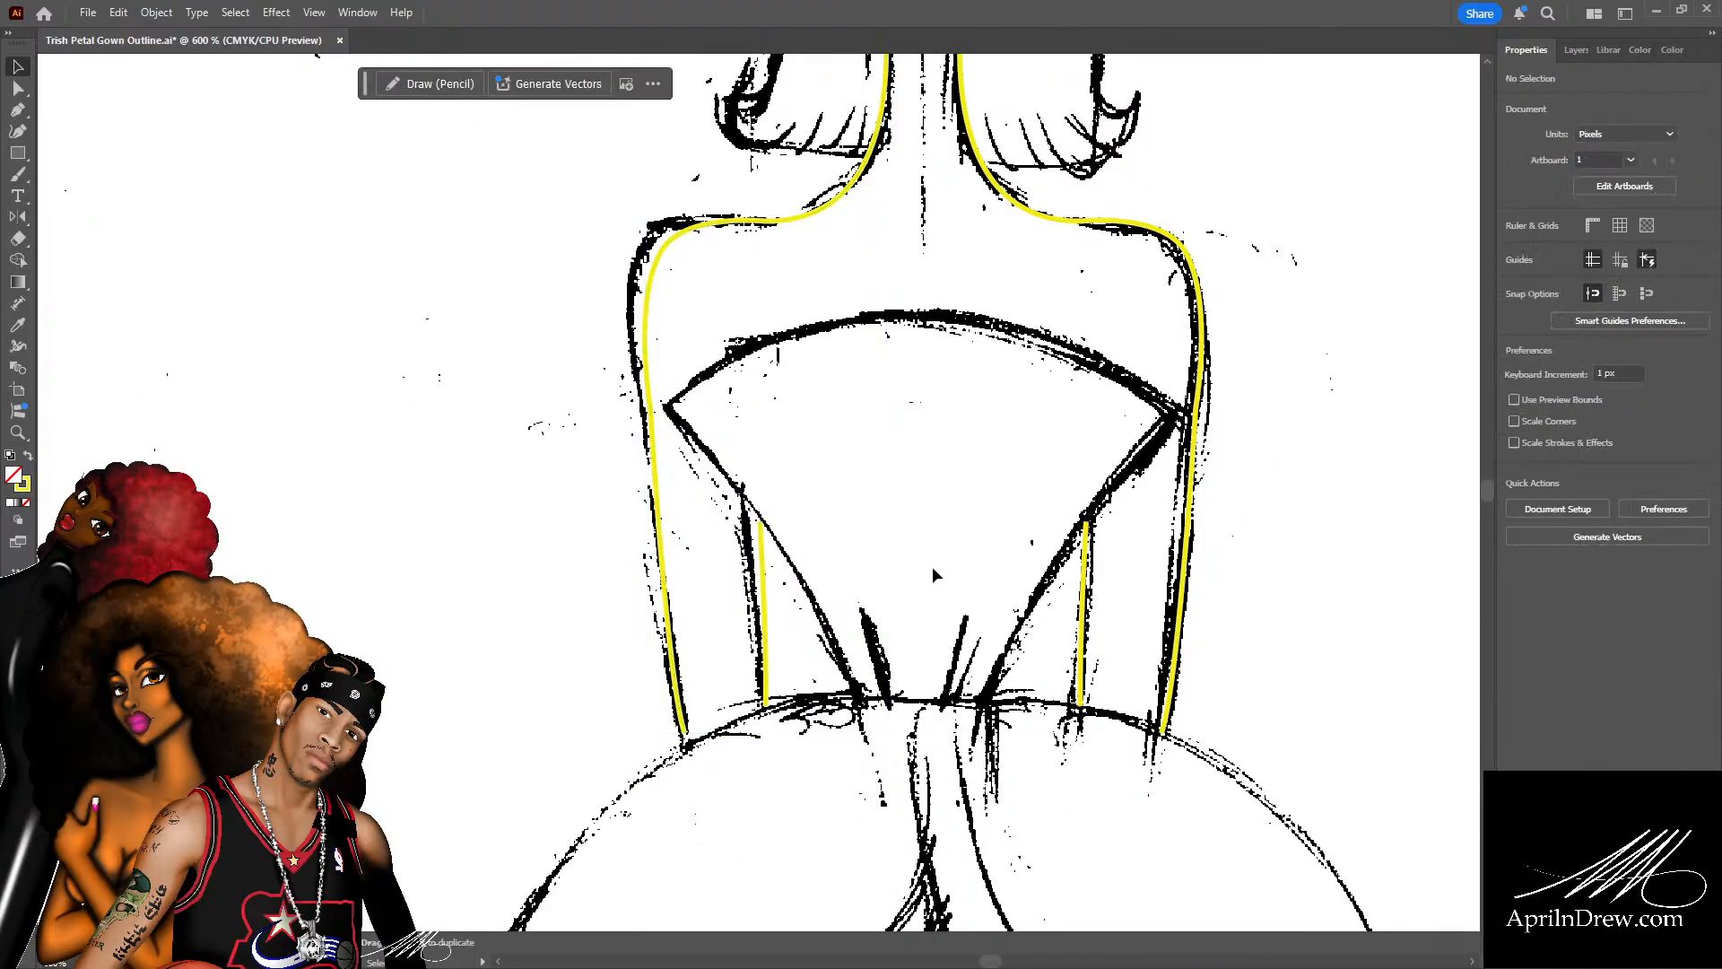
pyautogui.scroll(8, 942, 538)
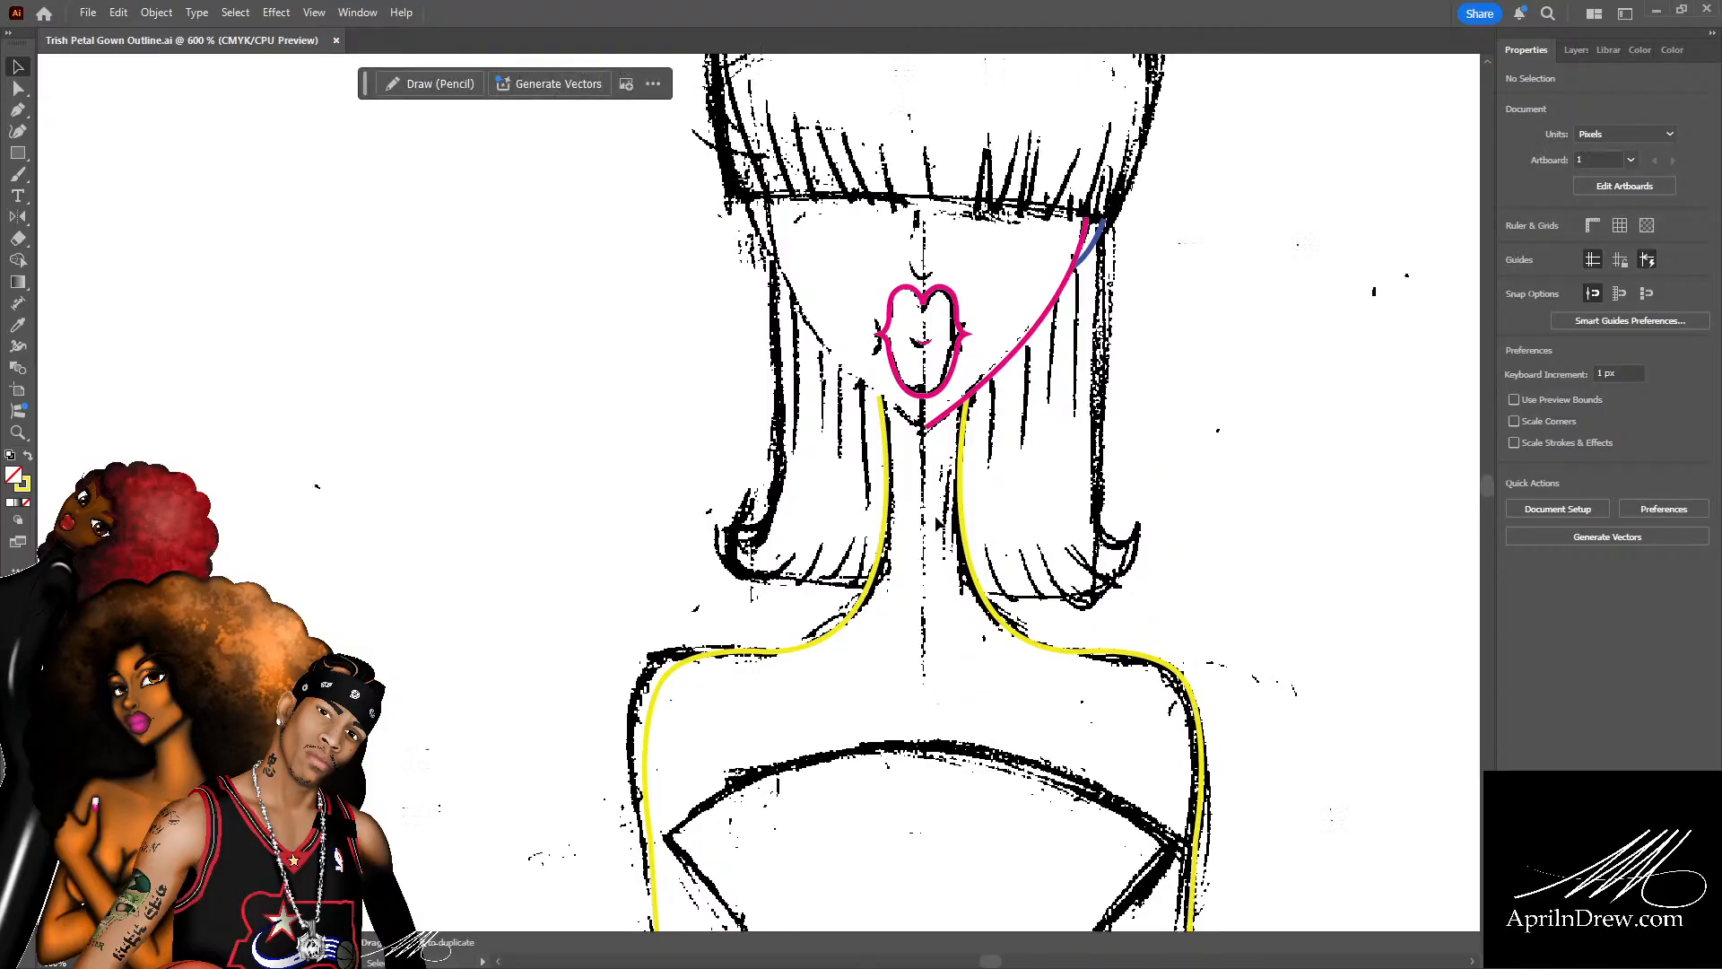
pyautogui.scroll(2, 935, 522)
# Try to paste a copy of the pink jaw curve on its own and reflect it for the opposite side of the face.
pyautogui.click(1028, 438)
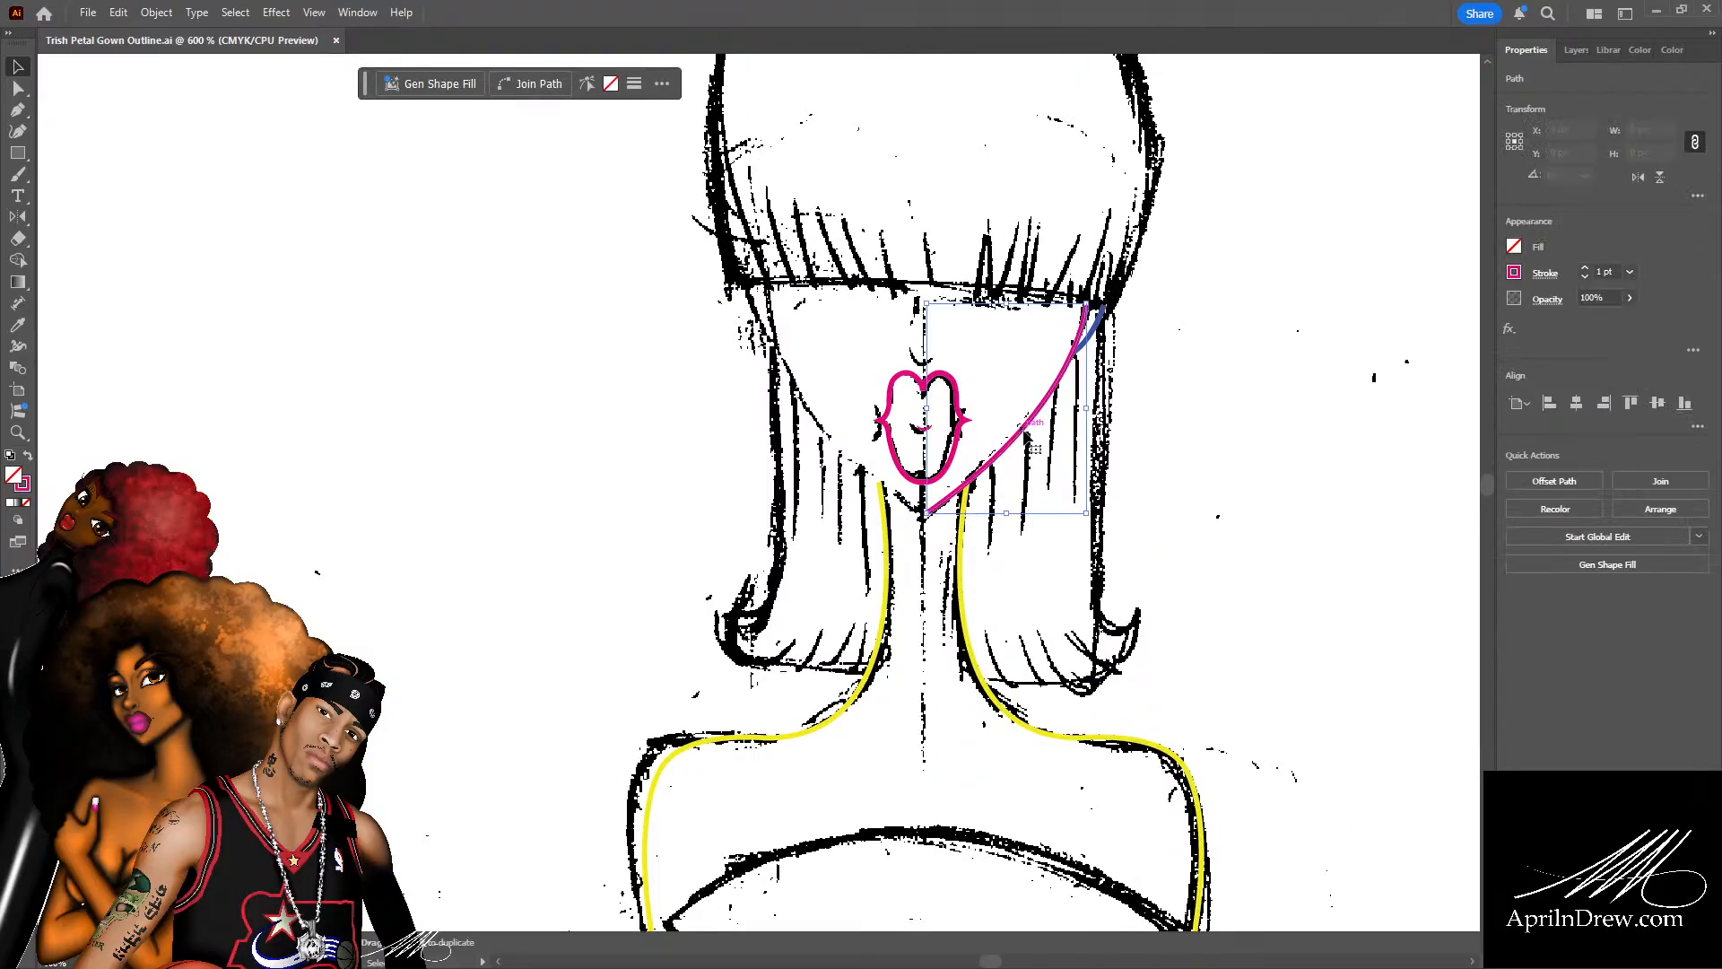
pyautogui.hotkey('ctrl', 'c')
pyautogui.hotkey('ctrl', 'v')
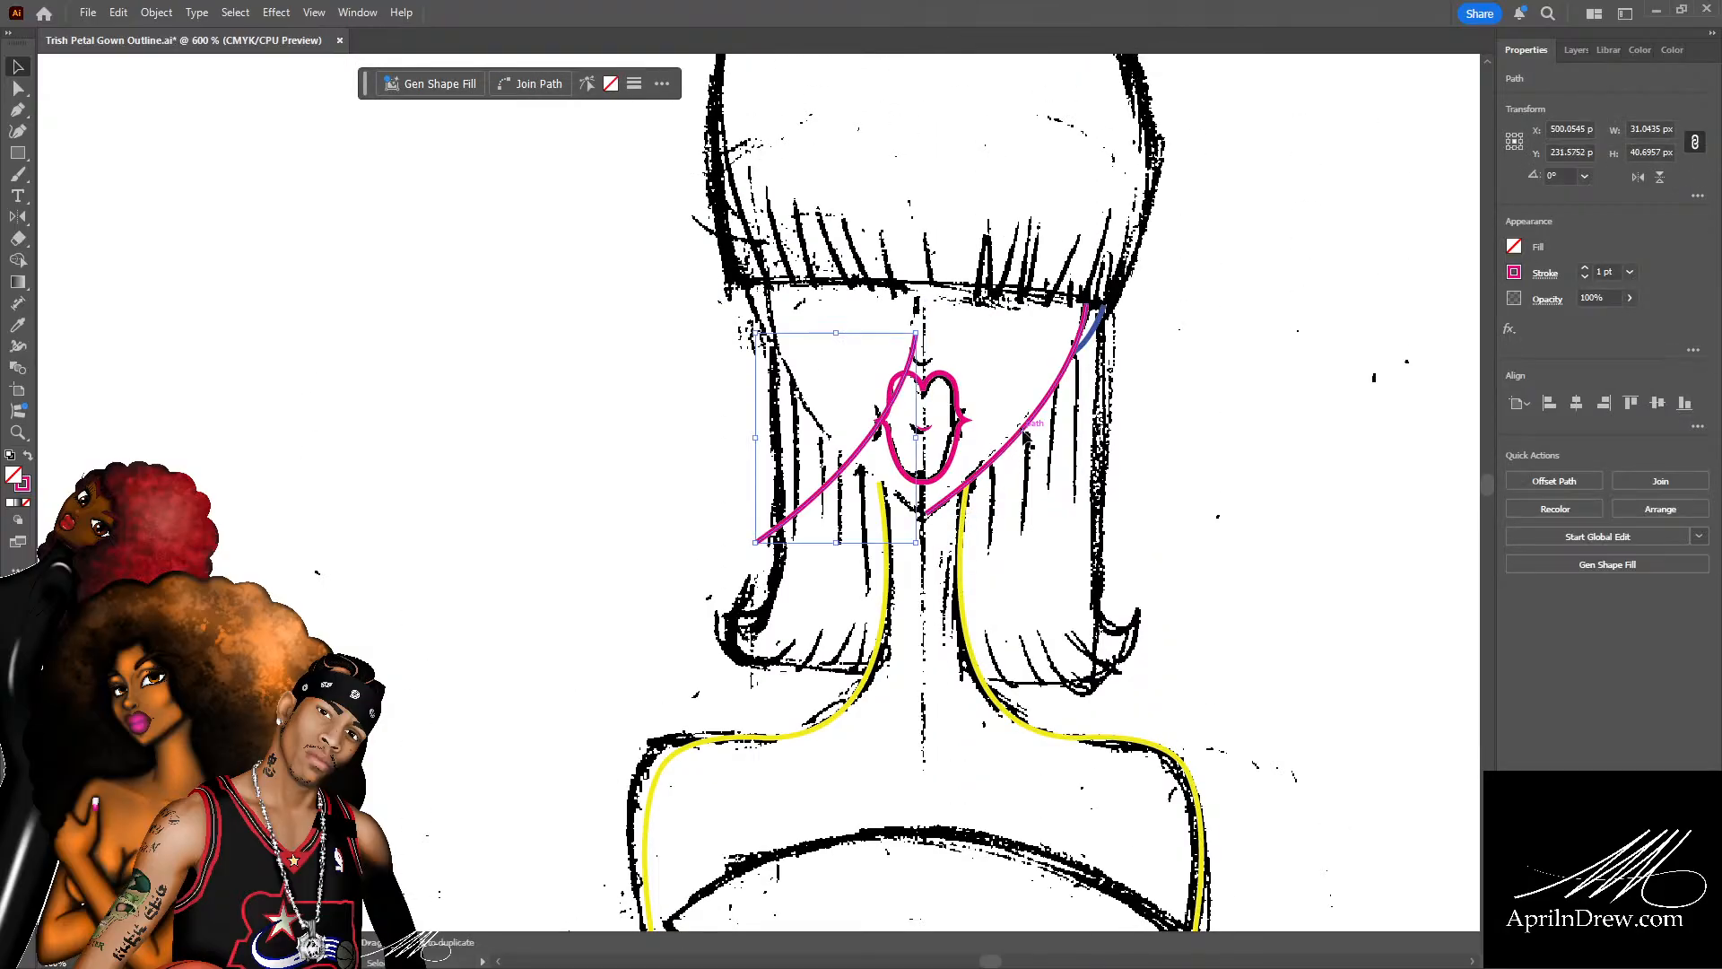
pyautogui.press('o')
pyautogui.moveTo(1025, 437); pyautogui.dragTo(1022, 435)
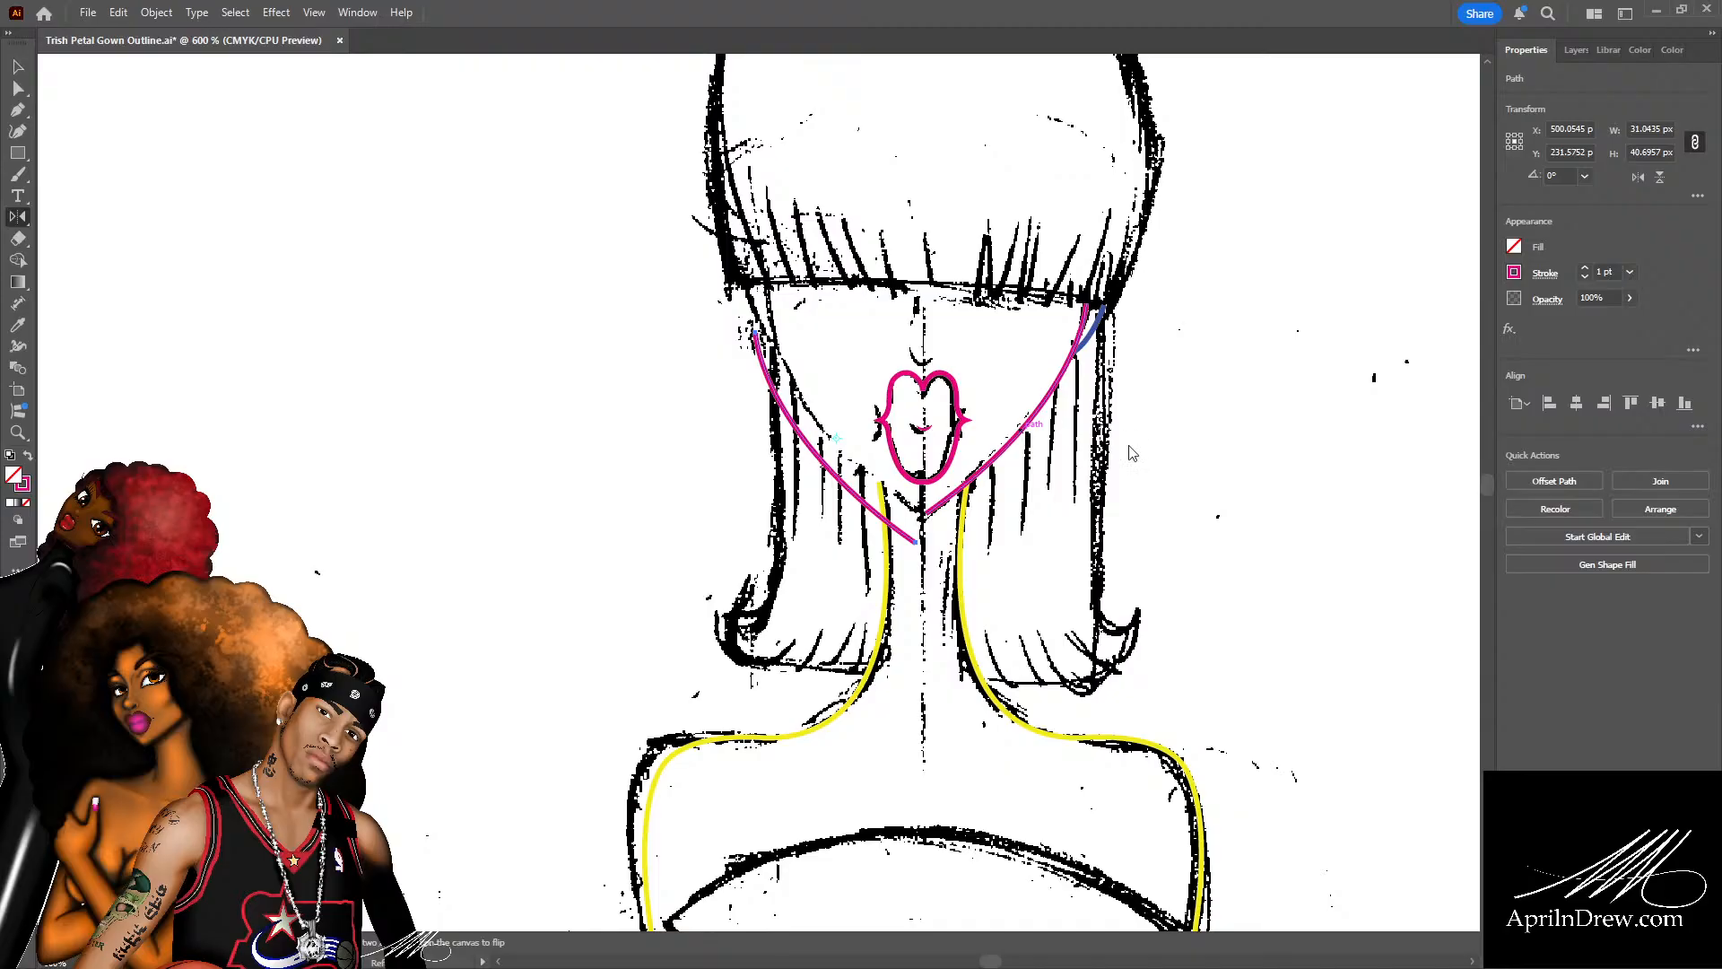
pyautogui.moveTo(1283, 468); pyautogui.dragTo(1287, 485)
pyautogui.hotkey('ctrl', 'z')
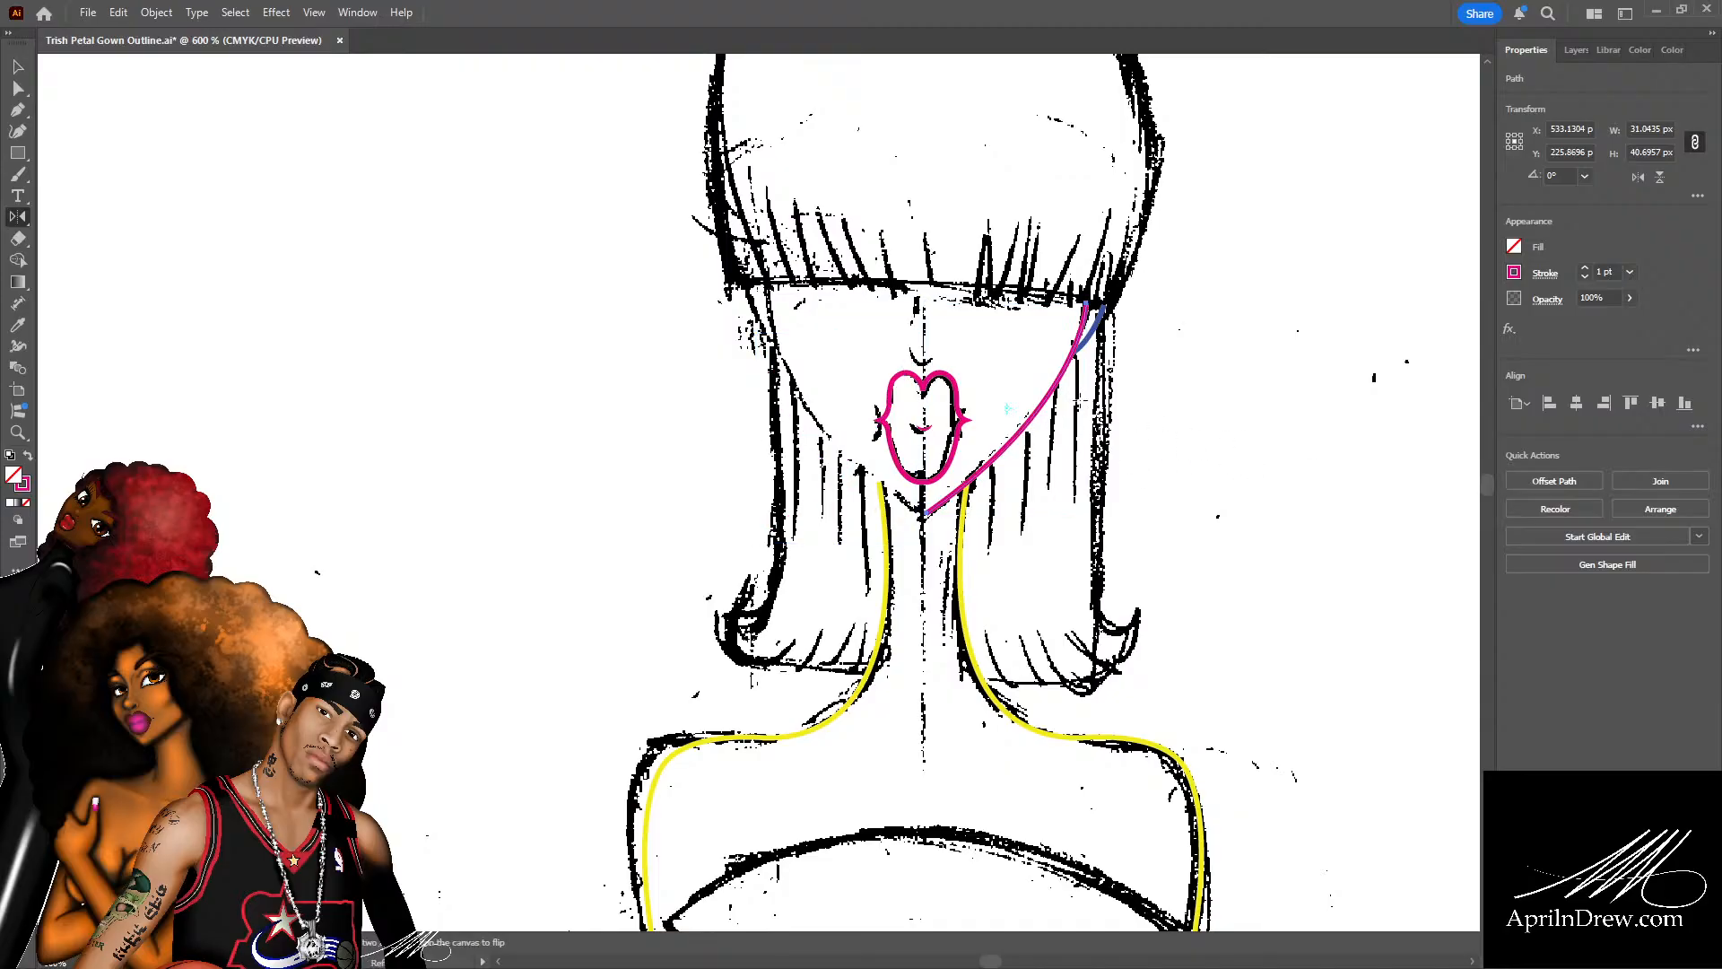
# Duplicate the pink jaw curve together with the short blue curve beside it, and reflect the copies horizontally for the opposite side of the face.
pyautogui.press('v')
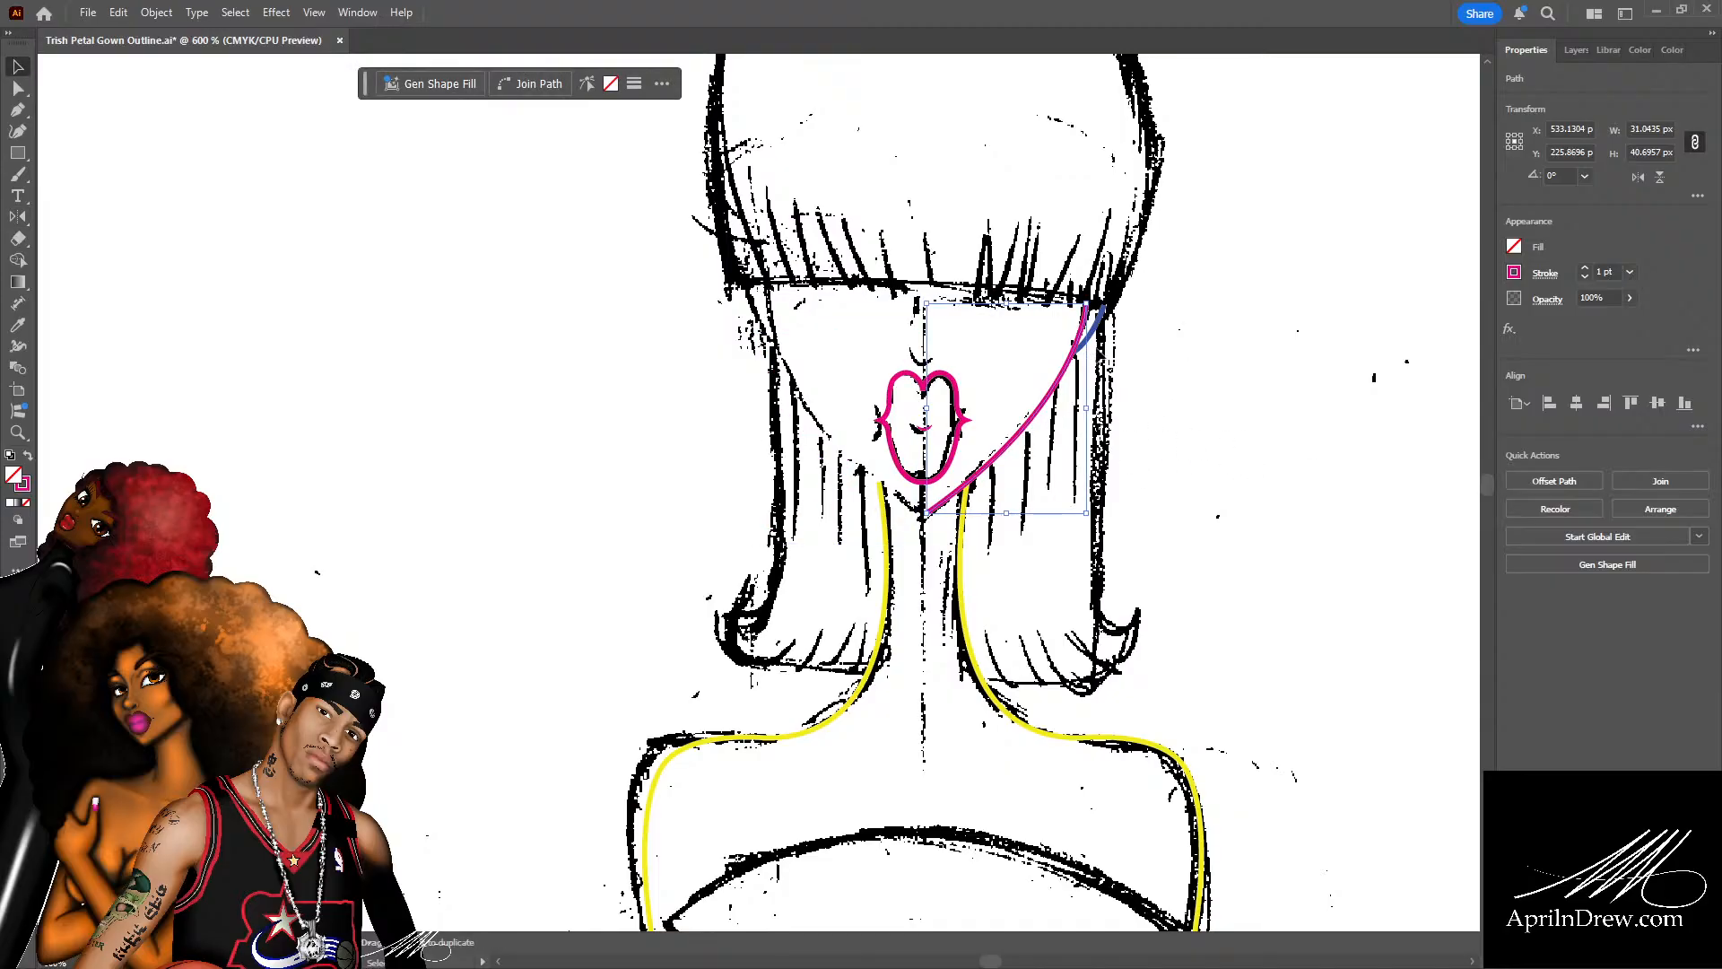
pyautogui.keyDown('shift'); pyautogui.click(1094, 333); pyautogui.keyUp('shift')
pyautogui.hotkey('ctrl', 'c')
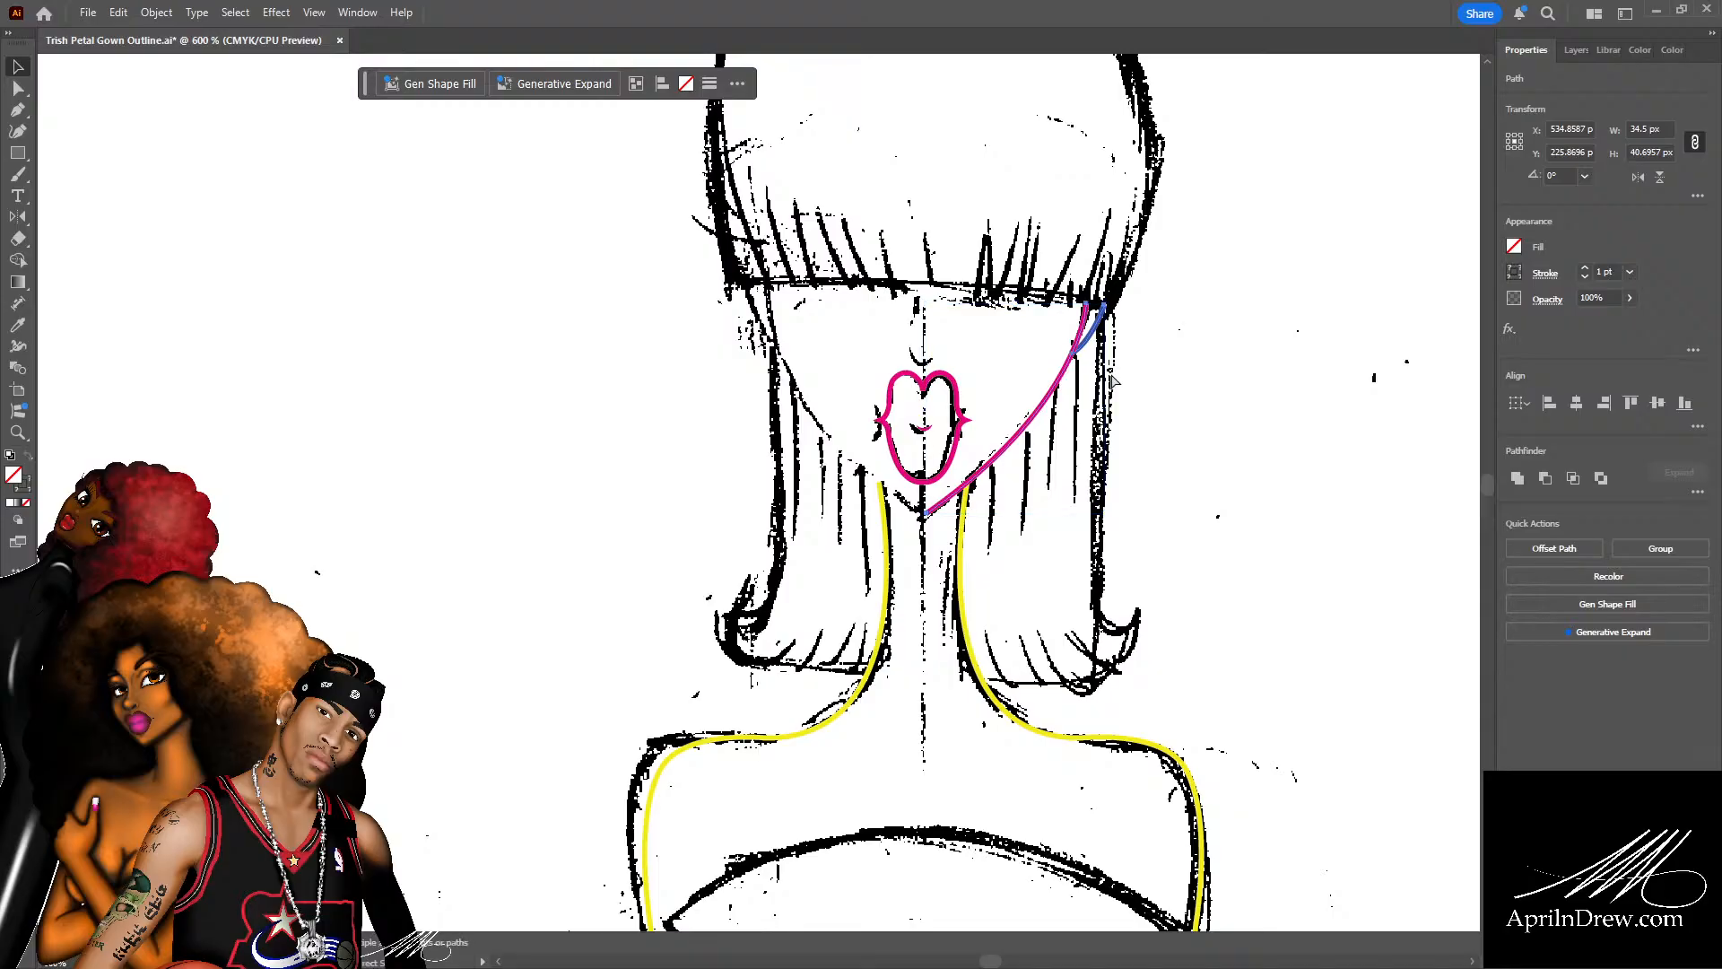
pyautogui.hotkey('ctrl', 'v')
pyautogui.press('o')
pyautogui.moveTo(1101, 383); pyautogui.dragTo(1023, 431)
pyautogui.press('v')
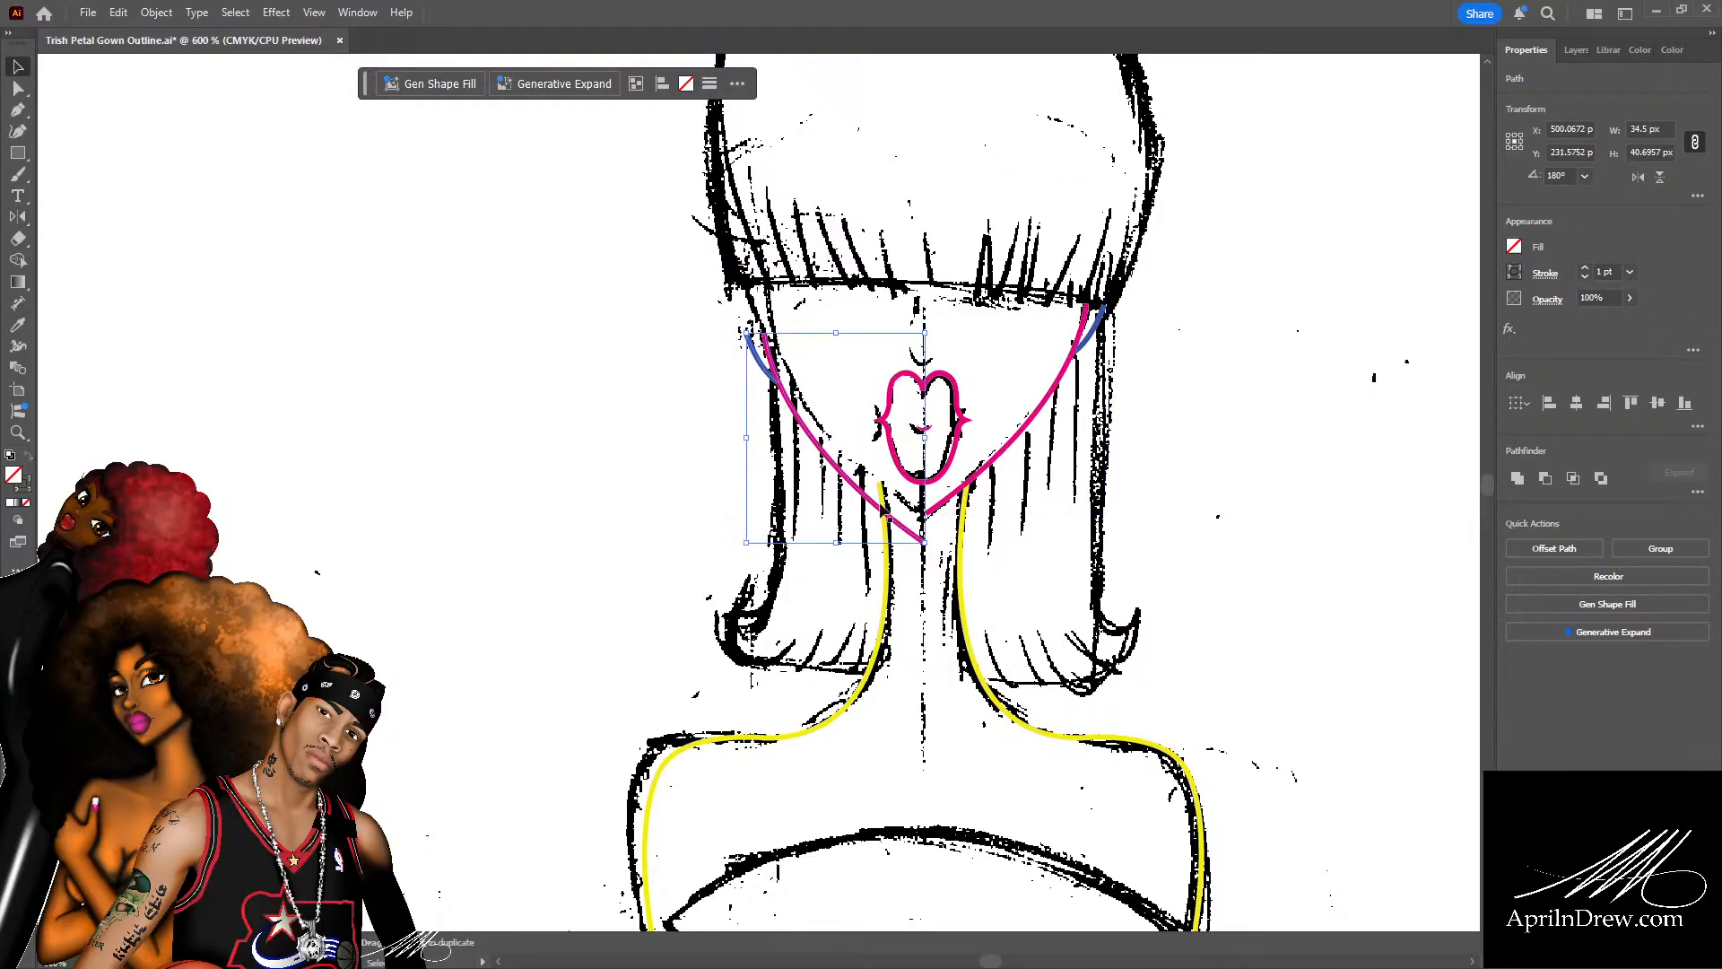
# Align the mirrored jaw and blue curves with the originals along their top edges.
pyautogui.keyDown('shift'); pyautogui.click(1067, 339); pyautogui.keyUp('shift')
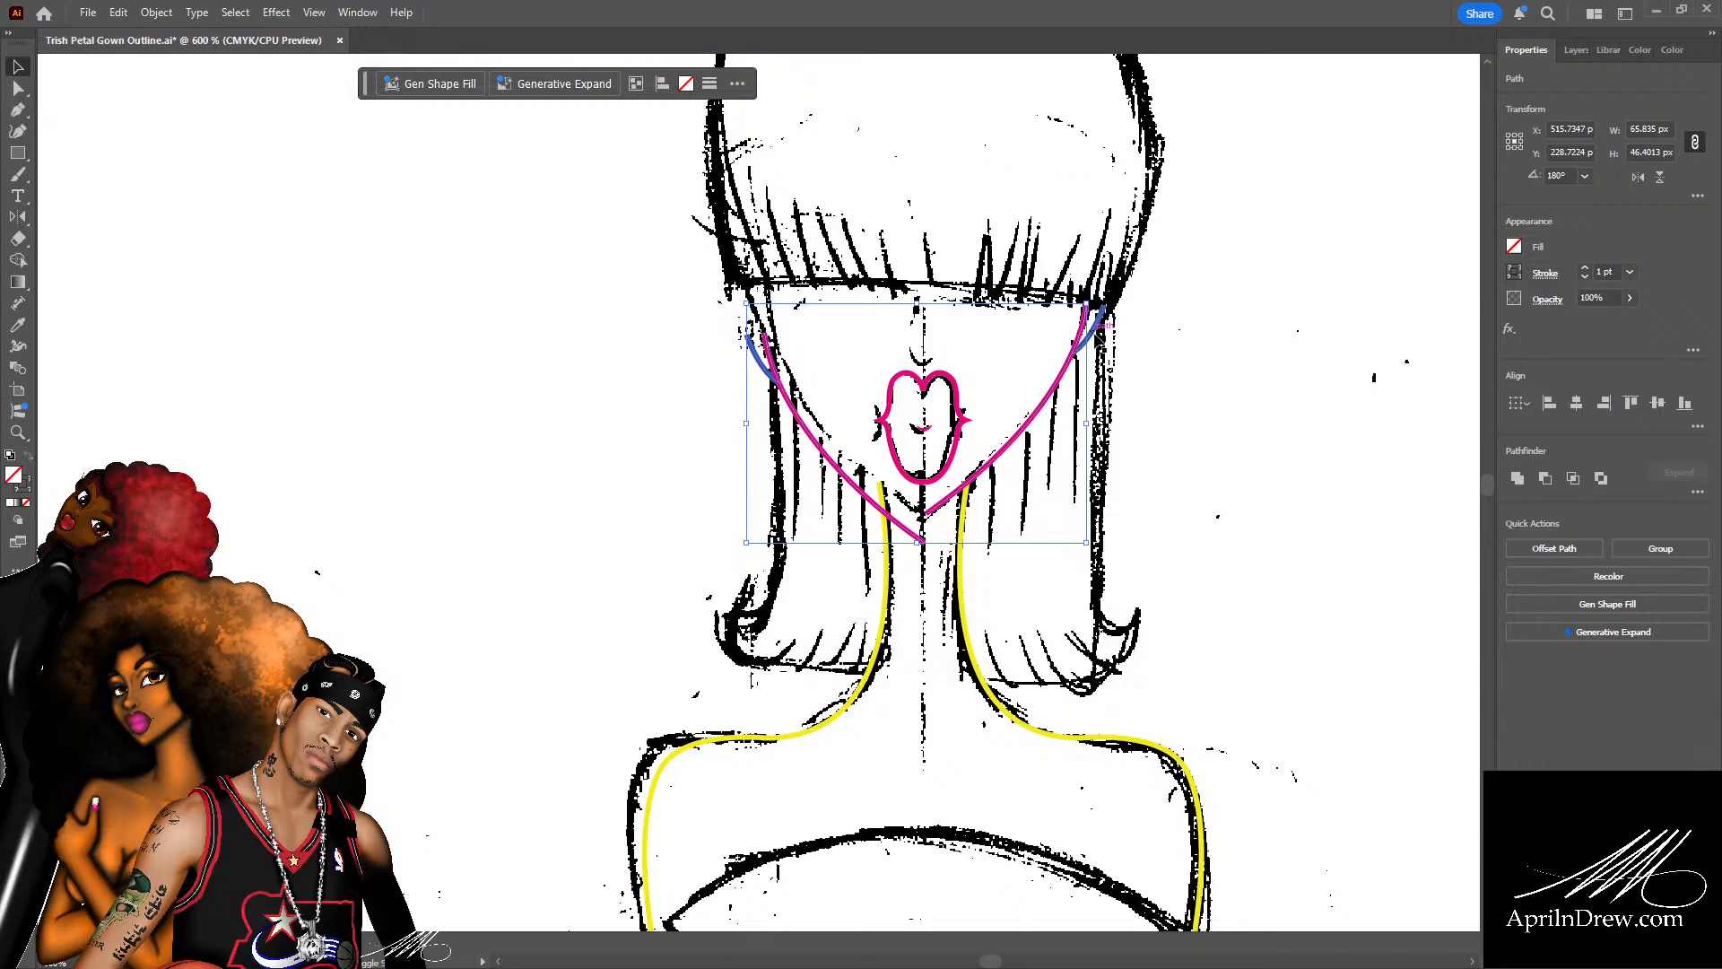
pyautogui.click(1099, 336)
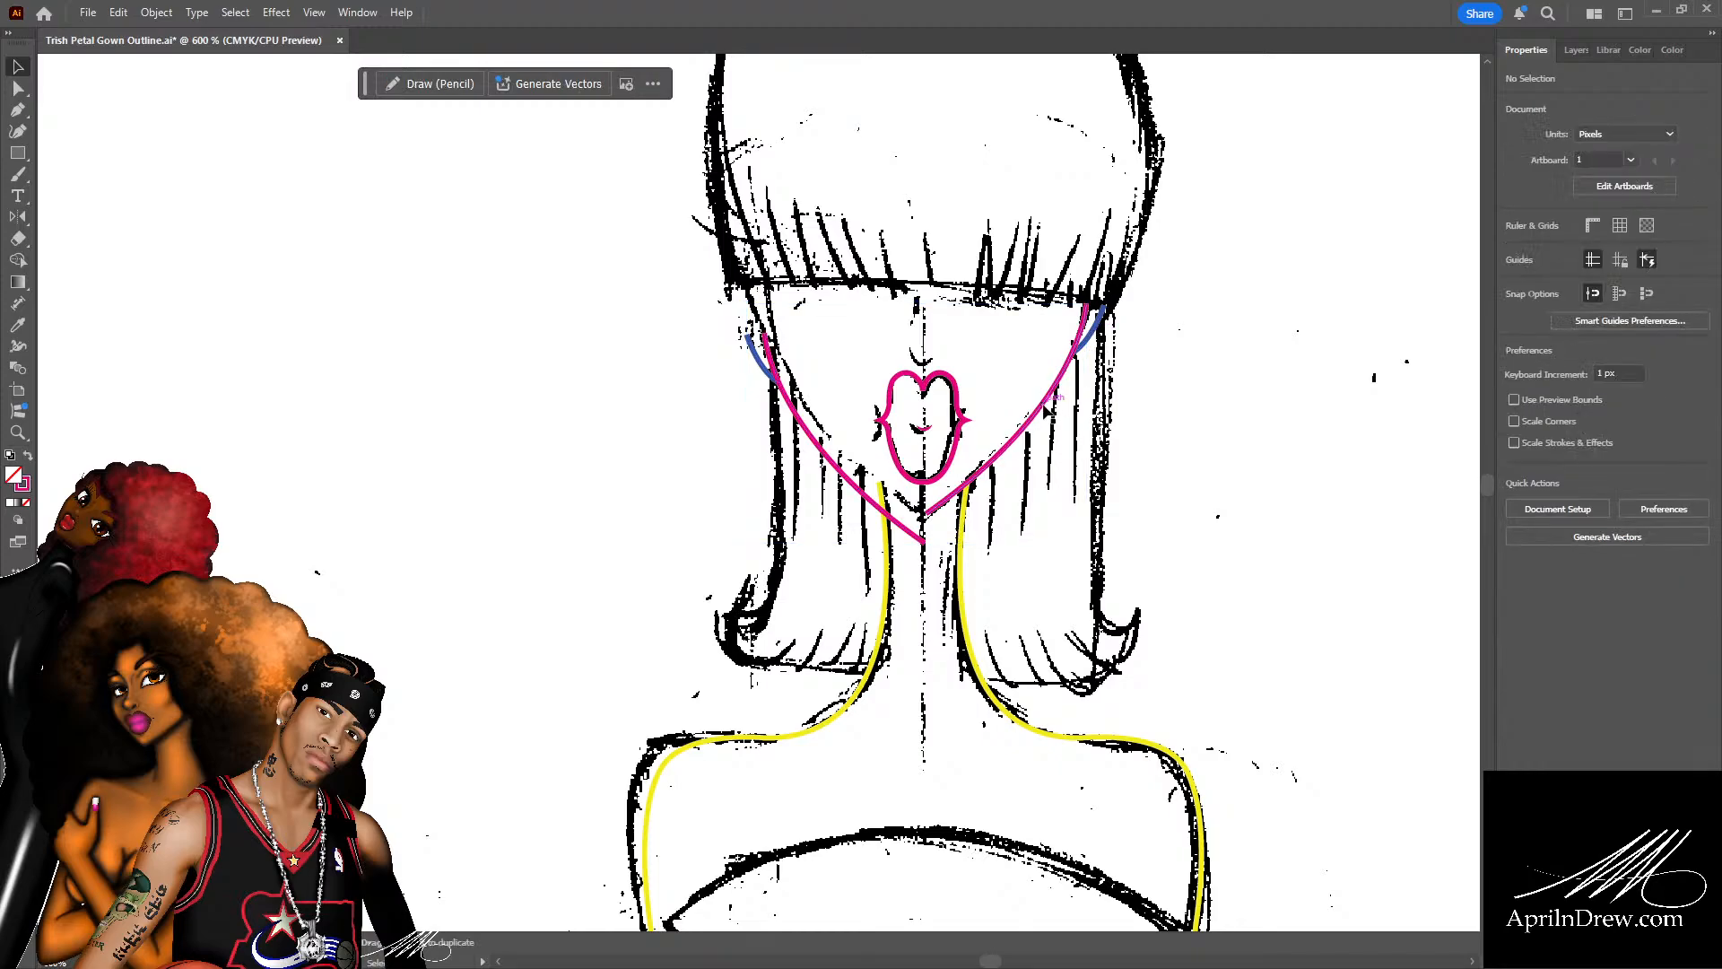
pyautogui.keyDown('shift'); pyautogui.click(1100, 334); pyautogui.keyUp('shift')
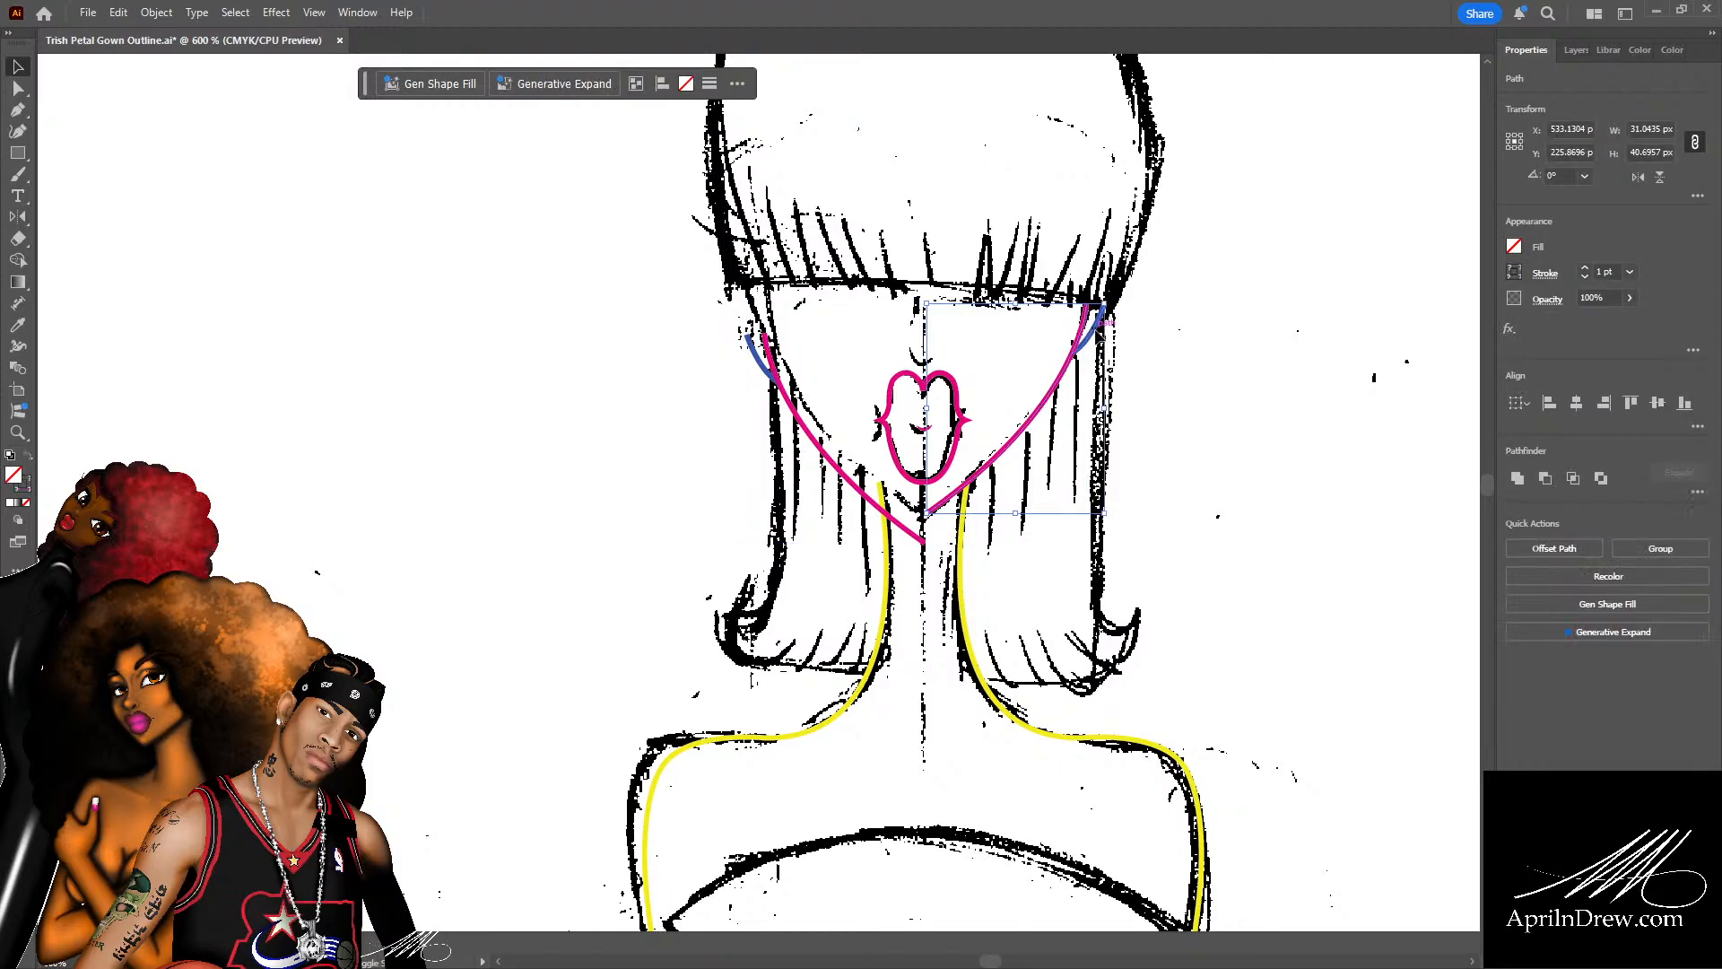
pyautogui.click(1164, 383)
pyautogui.click(761, 370)
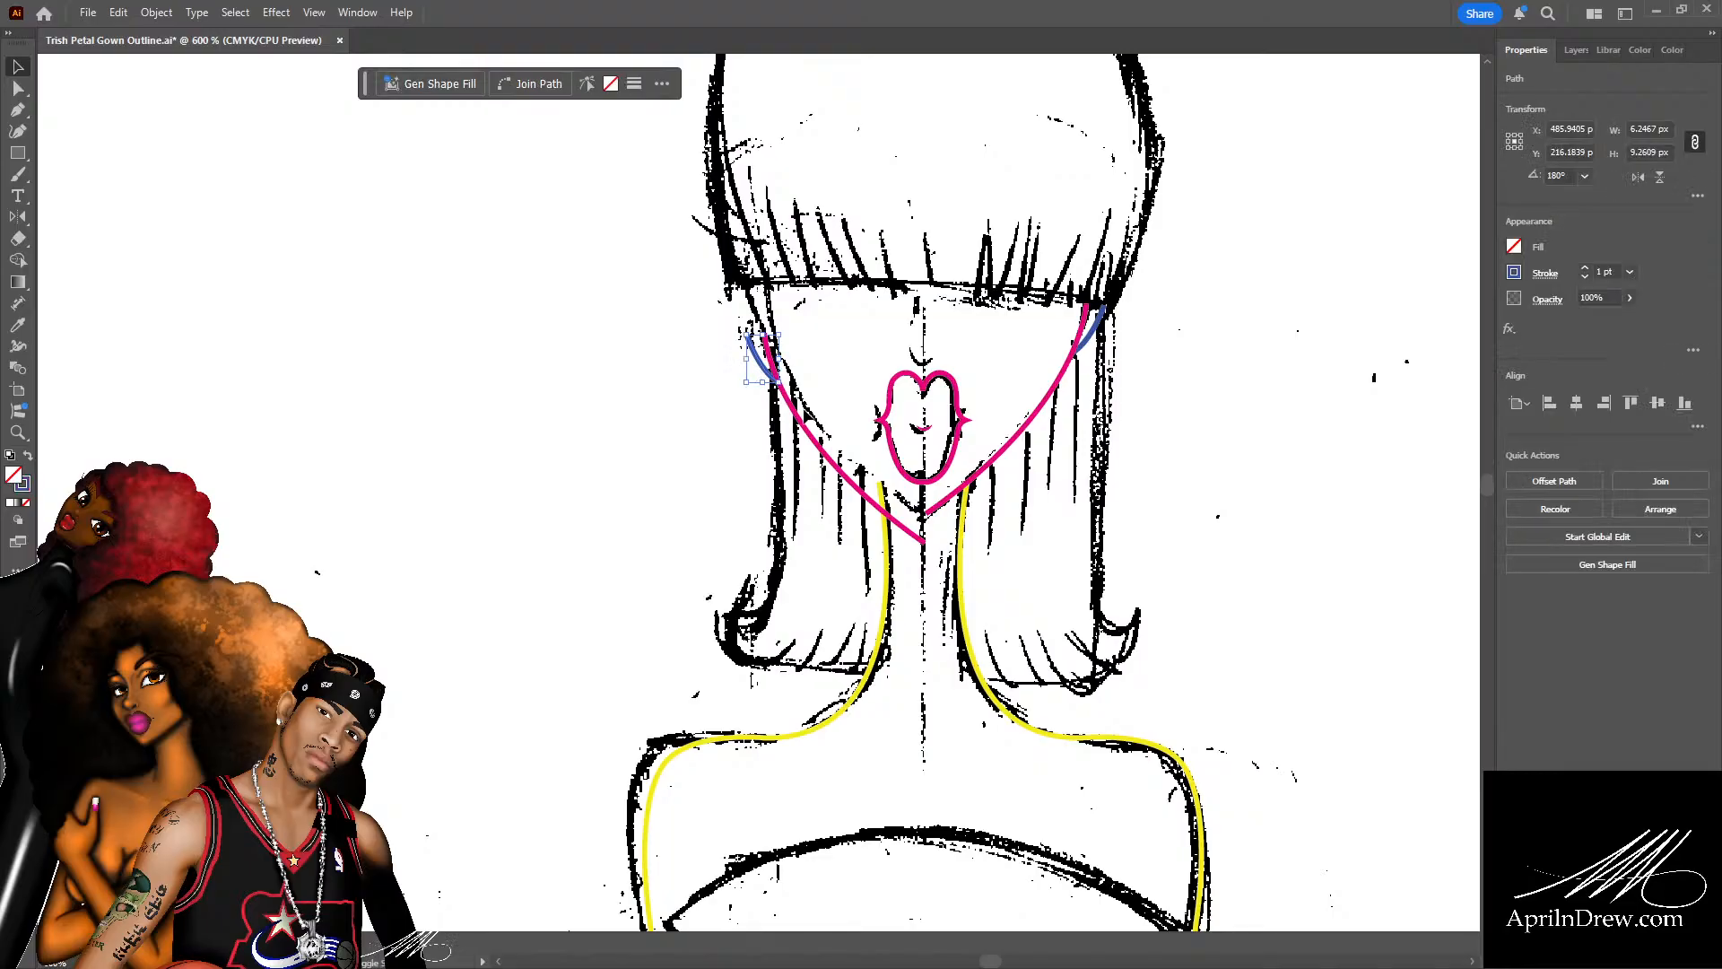
pyautogui.keyDown('shift'); pyautogui.click(811, 422); pyautogui.keyUp('shift')
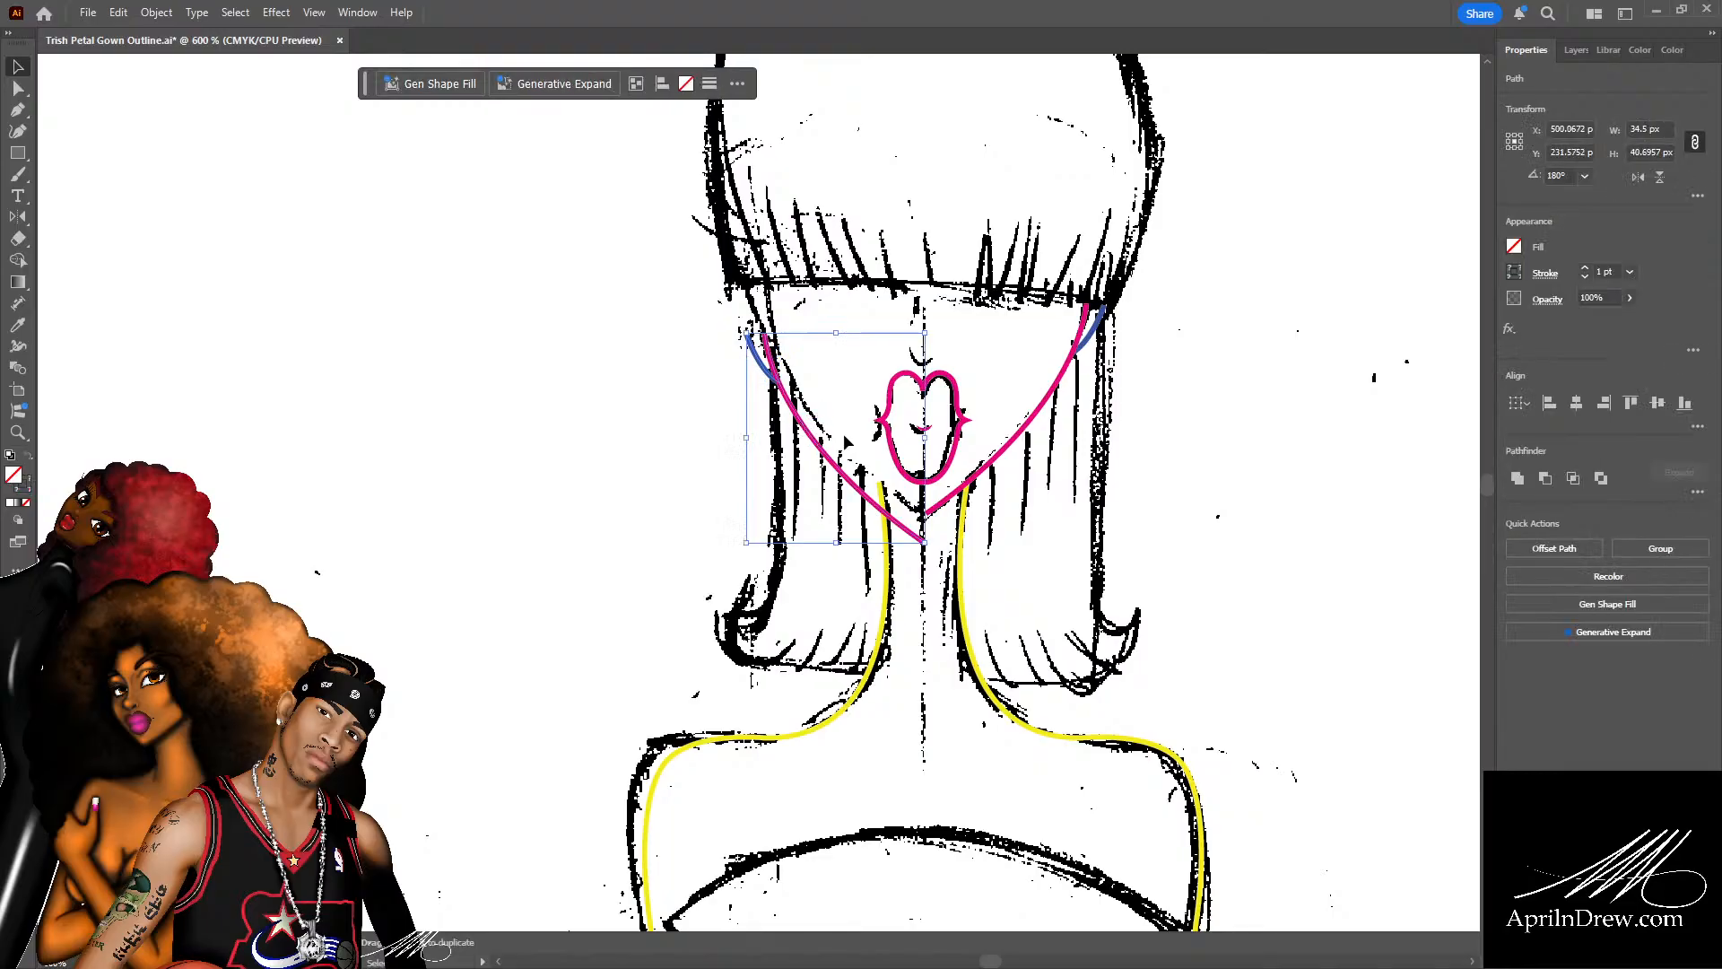
pyautogui.keyDown('shift'); pyautogui.click(985, 465); pyautogui.keyUp('shift')
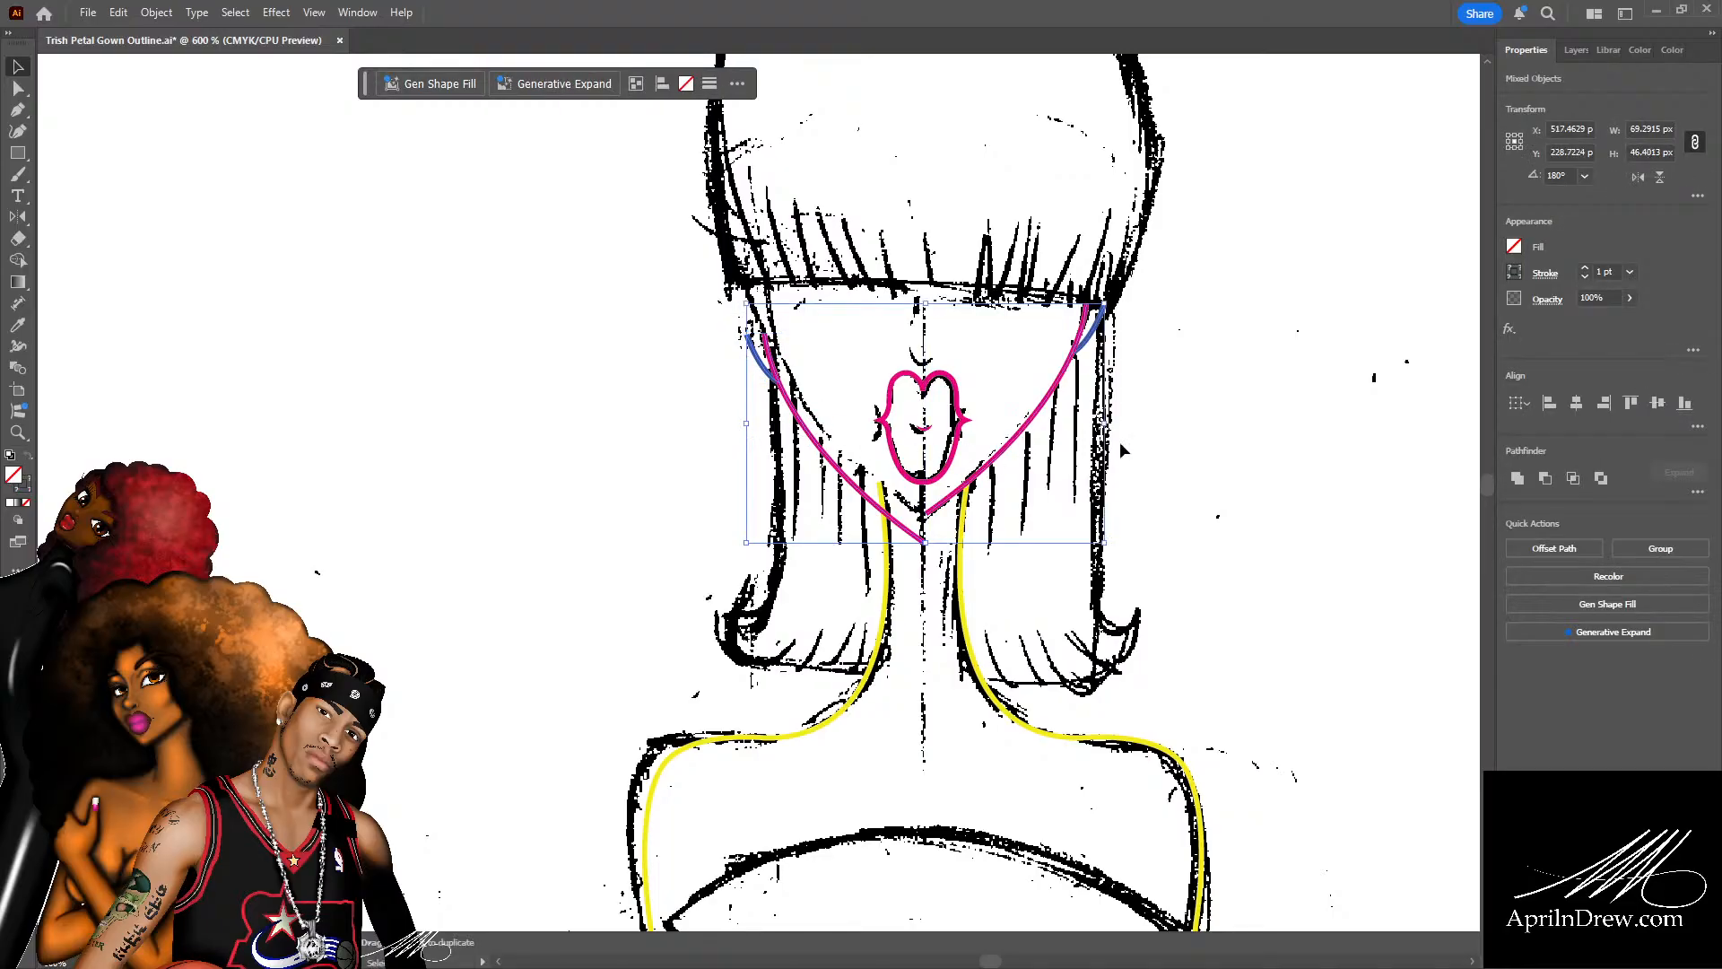
pyautogui.click(1631, 402)
pyautogui.click(1213, 504)
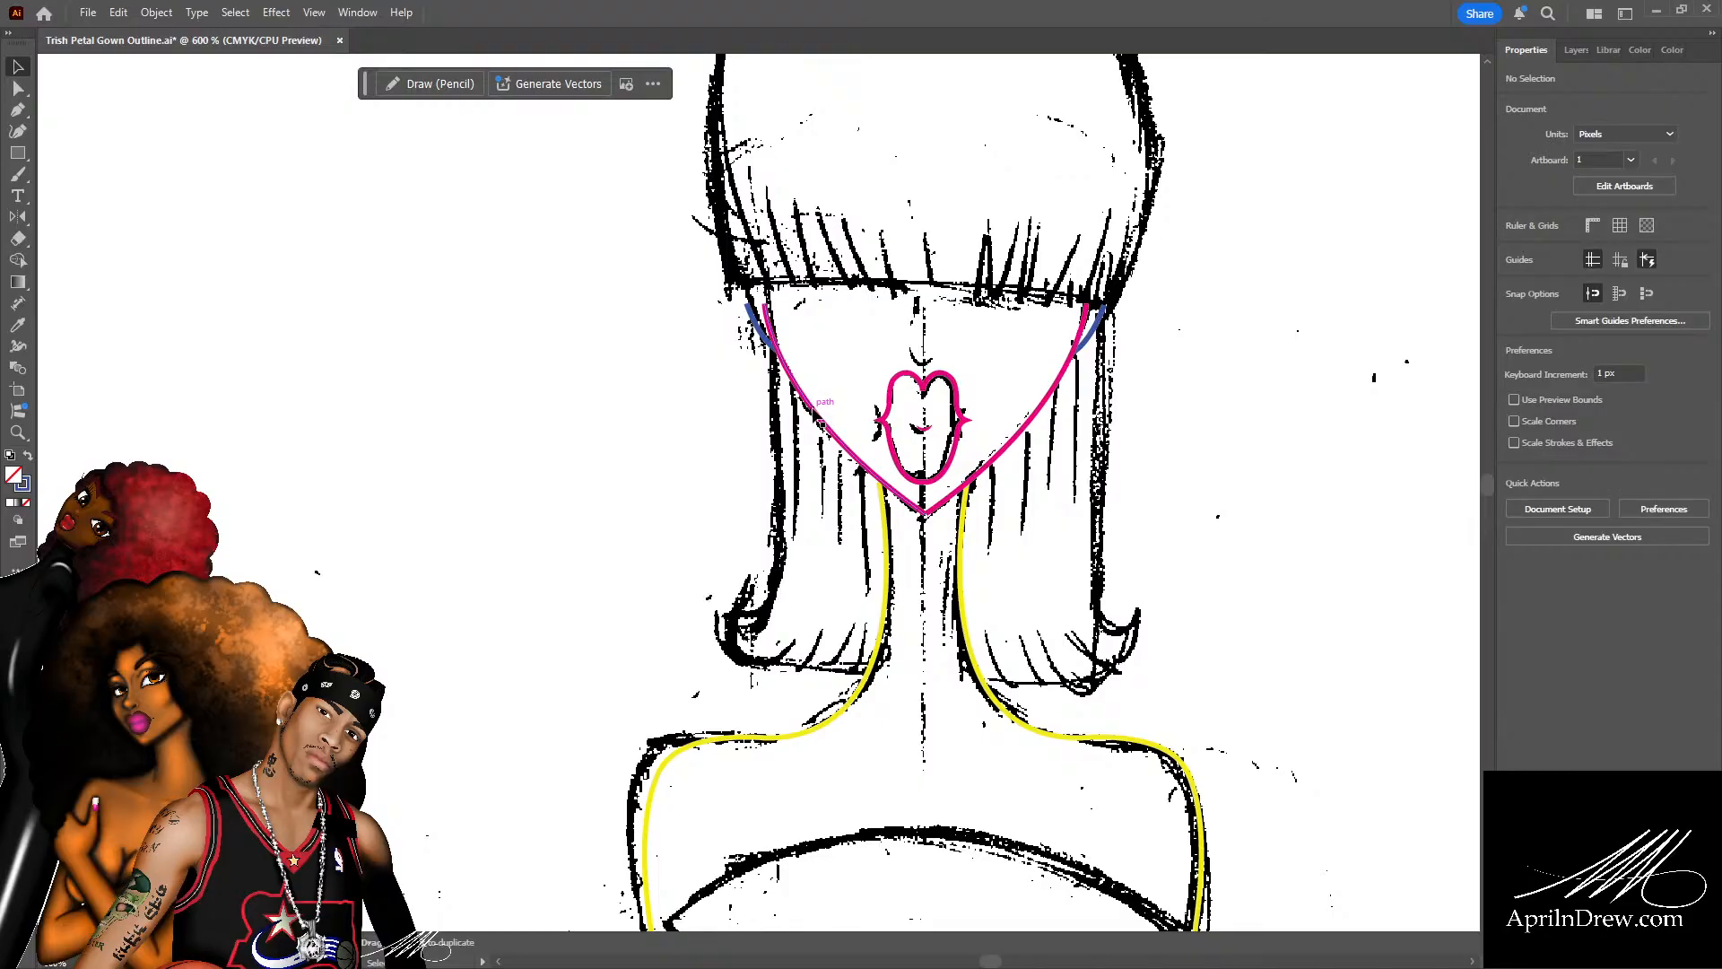
# Show the rulers around the canvas and review the mirrored face, neck, shoulder and arm outlines.
pyautogui.scroll(4, 1130, 462)
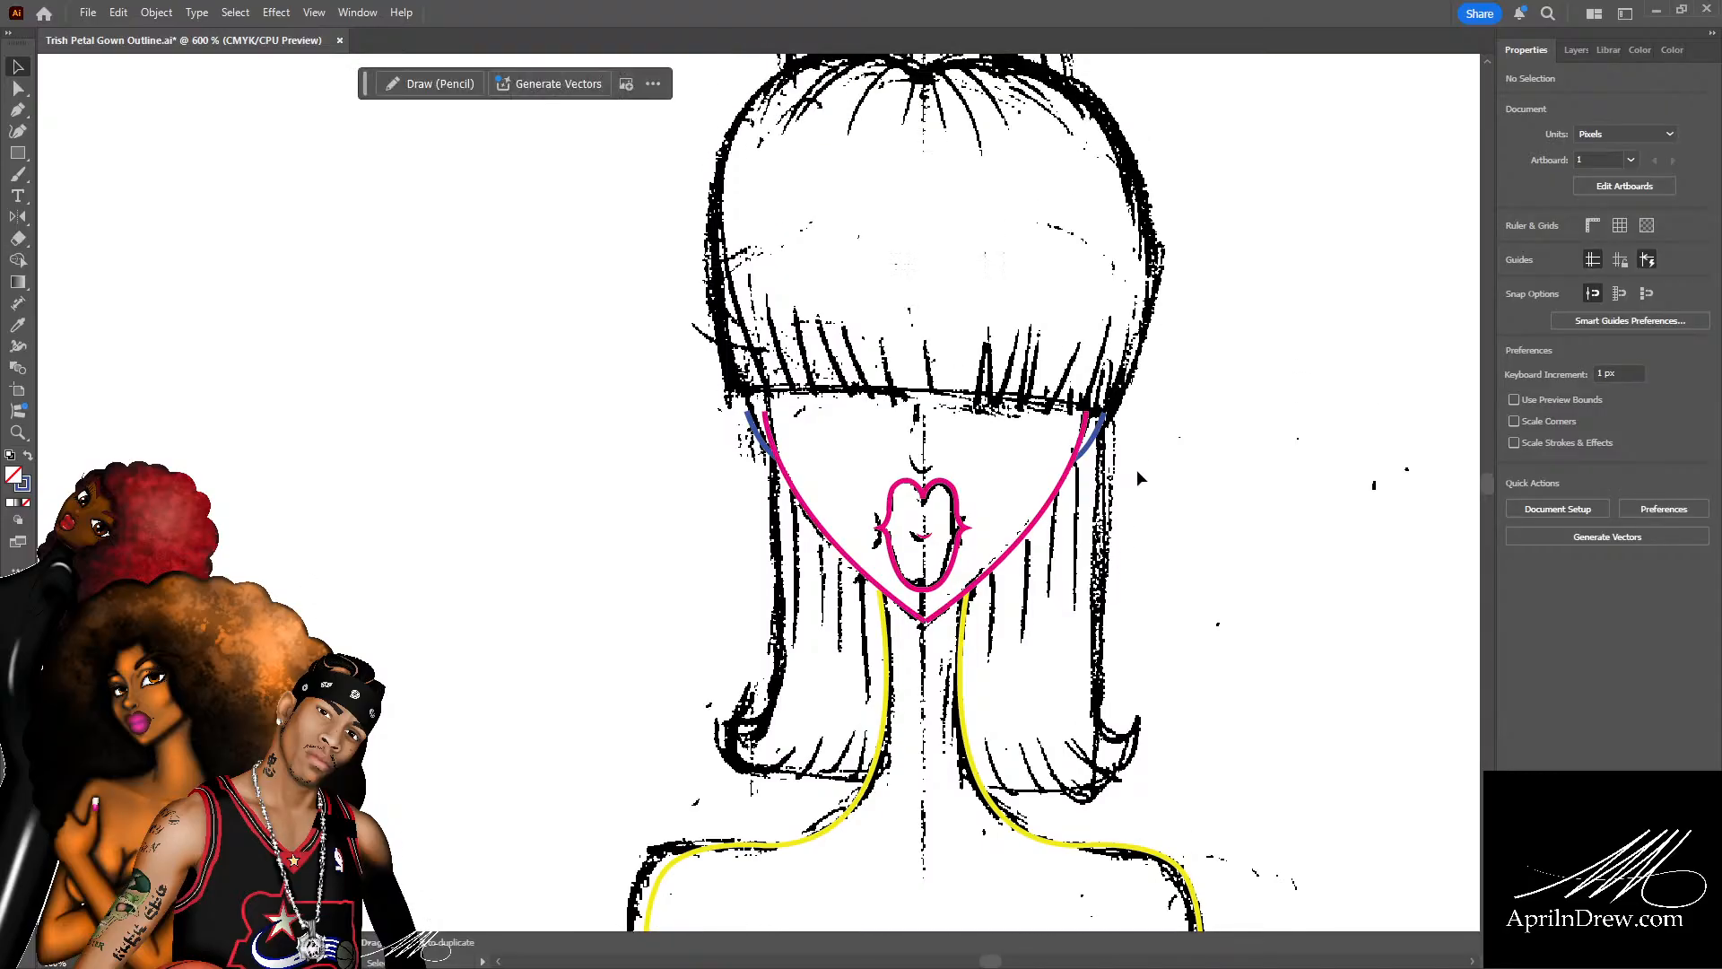
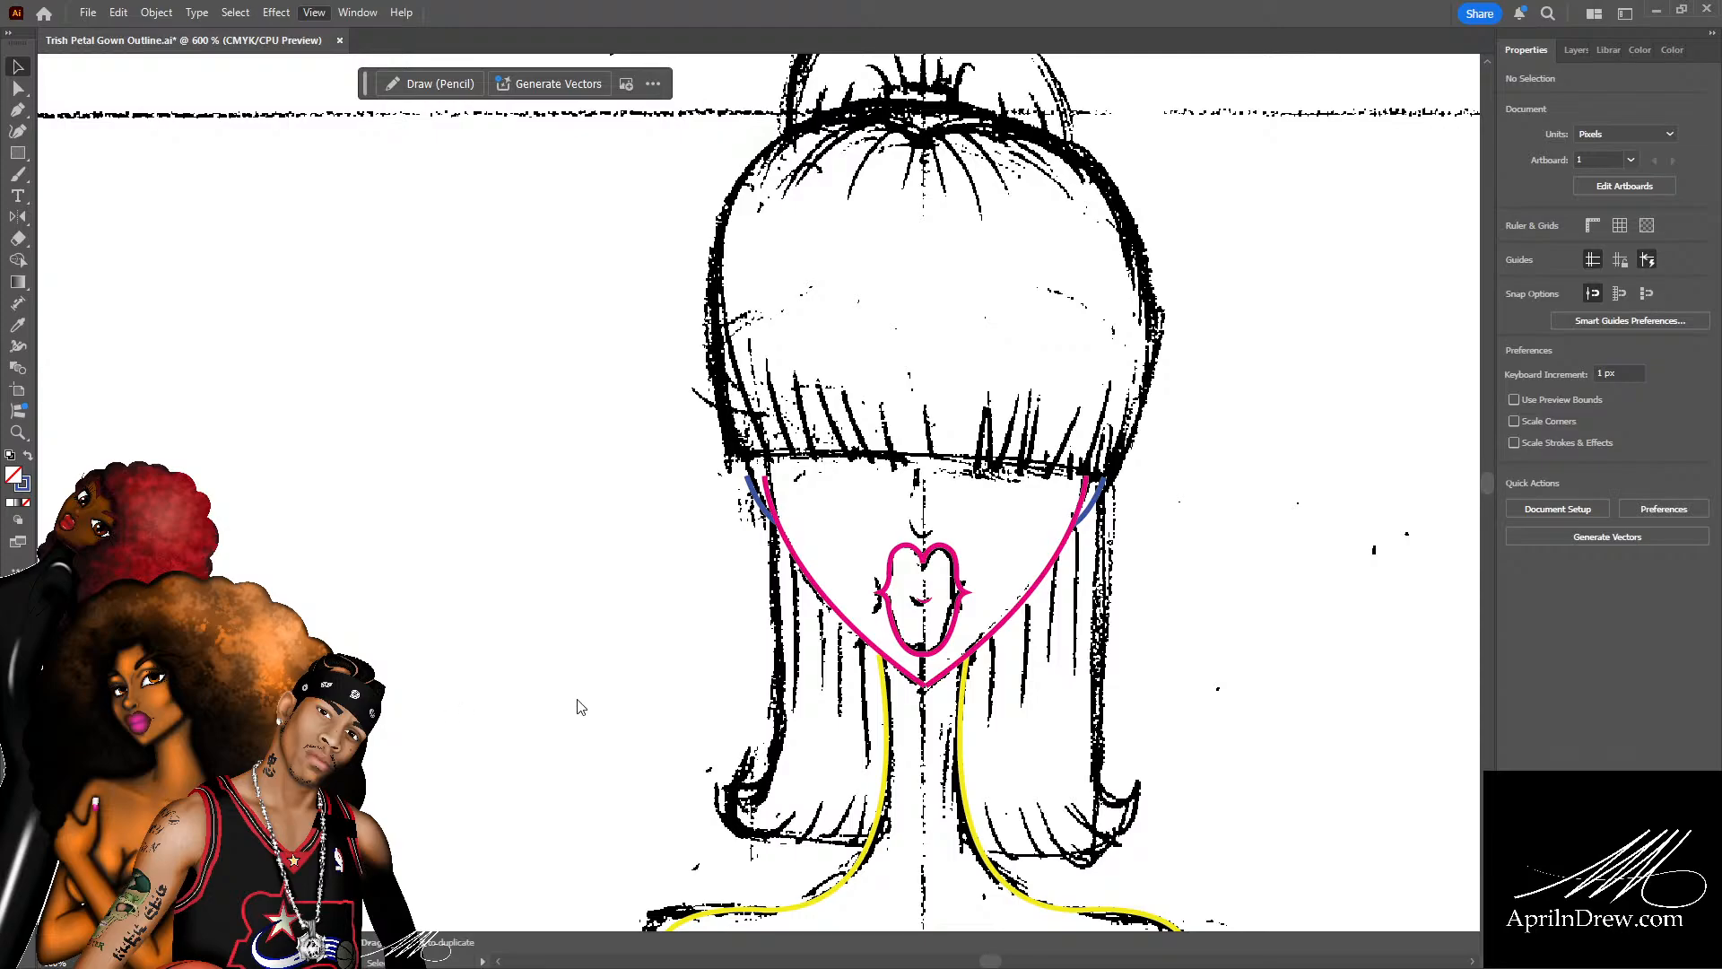
pyautogui.hotkey('ctrl', 'r')
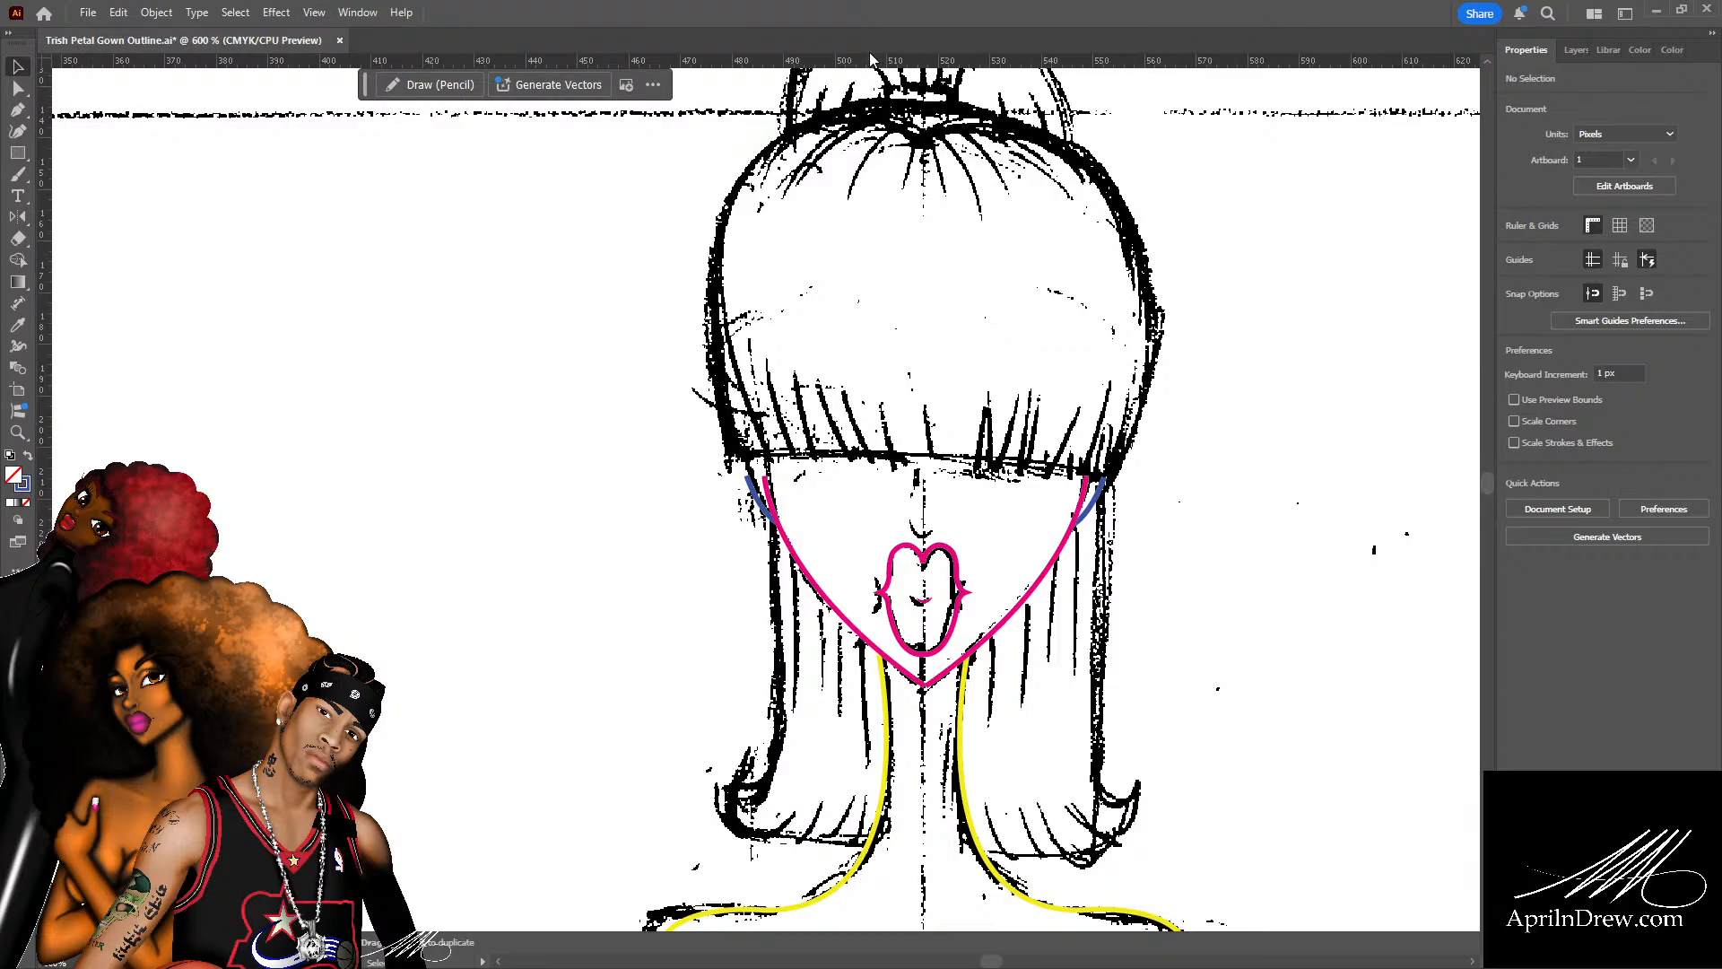
pyautogui.moveTo(869, 54); pyautogui.dragTo(823, 39)
pyautogui.scroll(-3, 1197, 487)
pyautogui.scroll(-3, 820, 606)
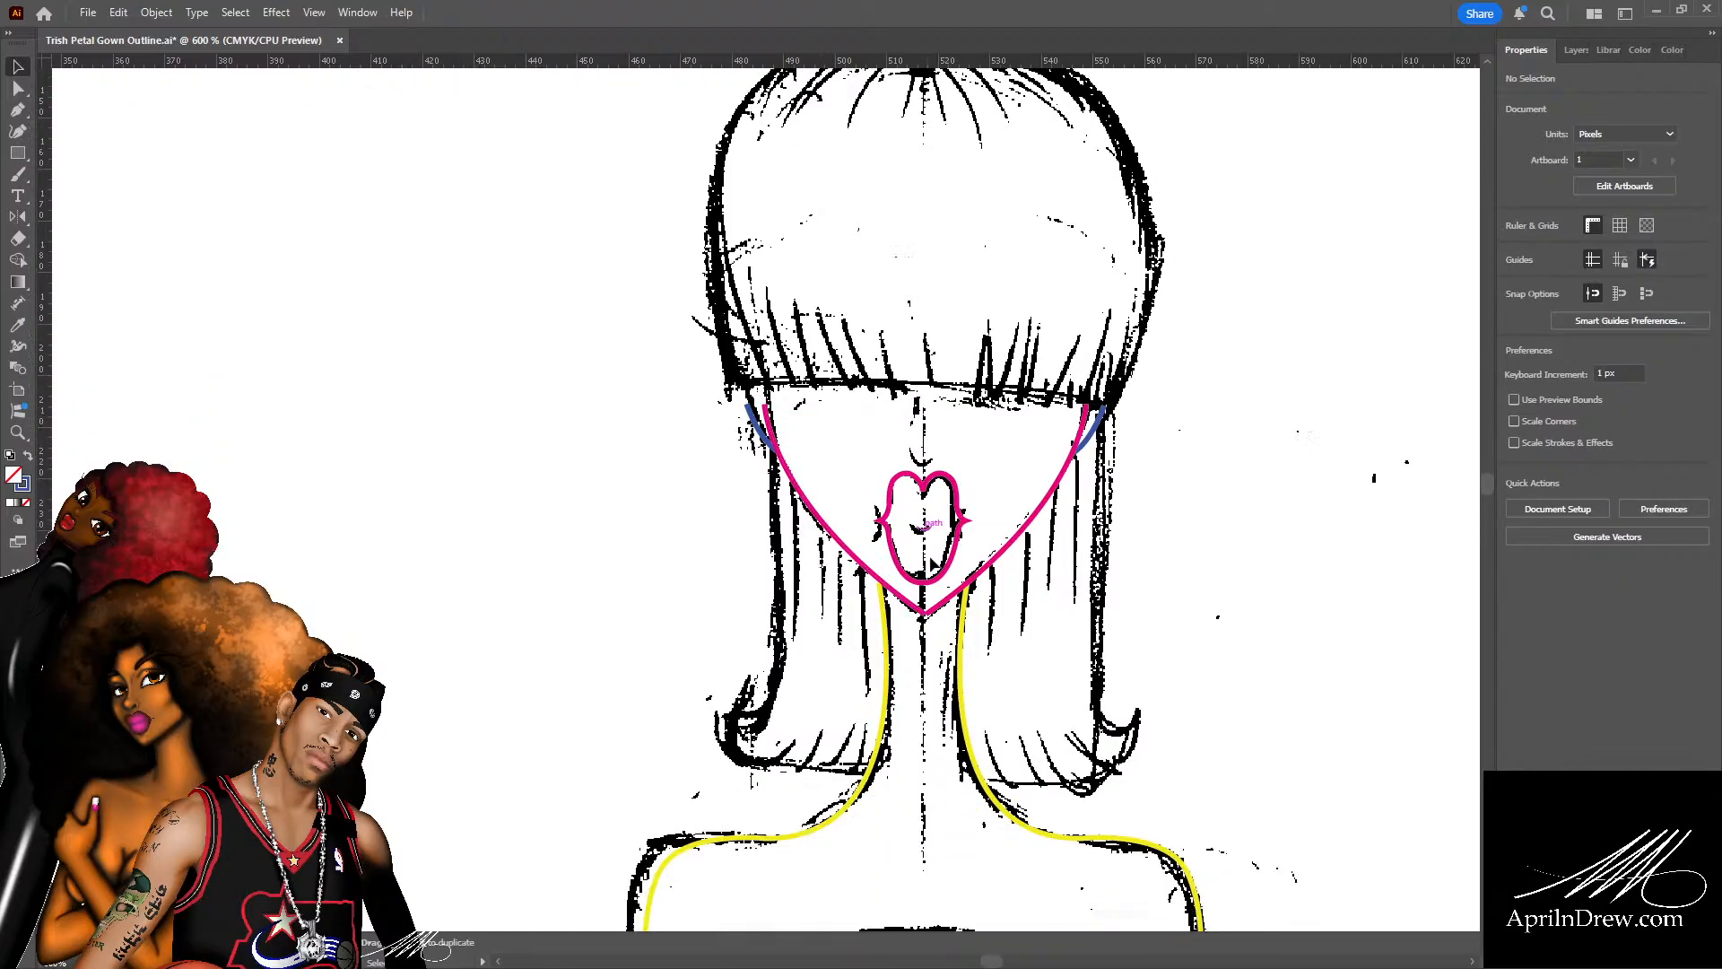
pyautogui.scroll(-3, 1044, 473)
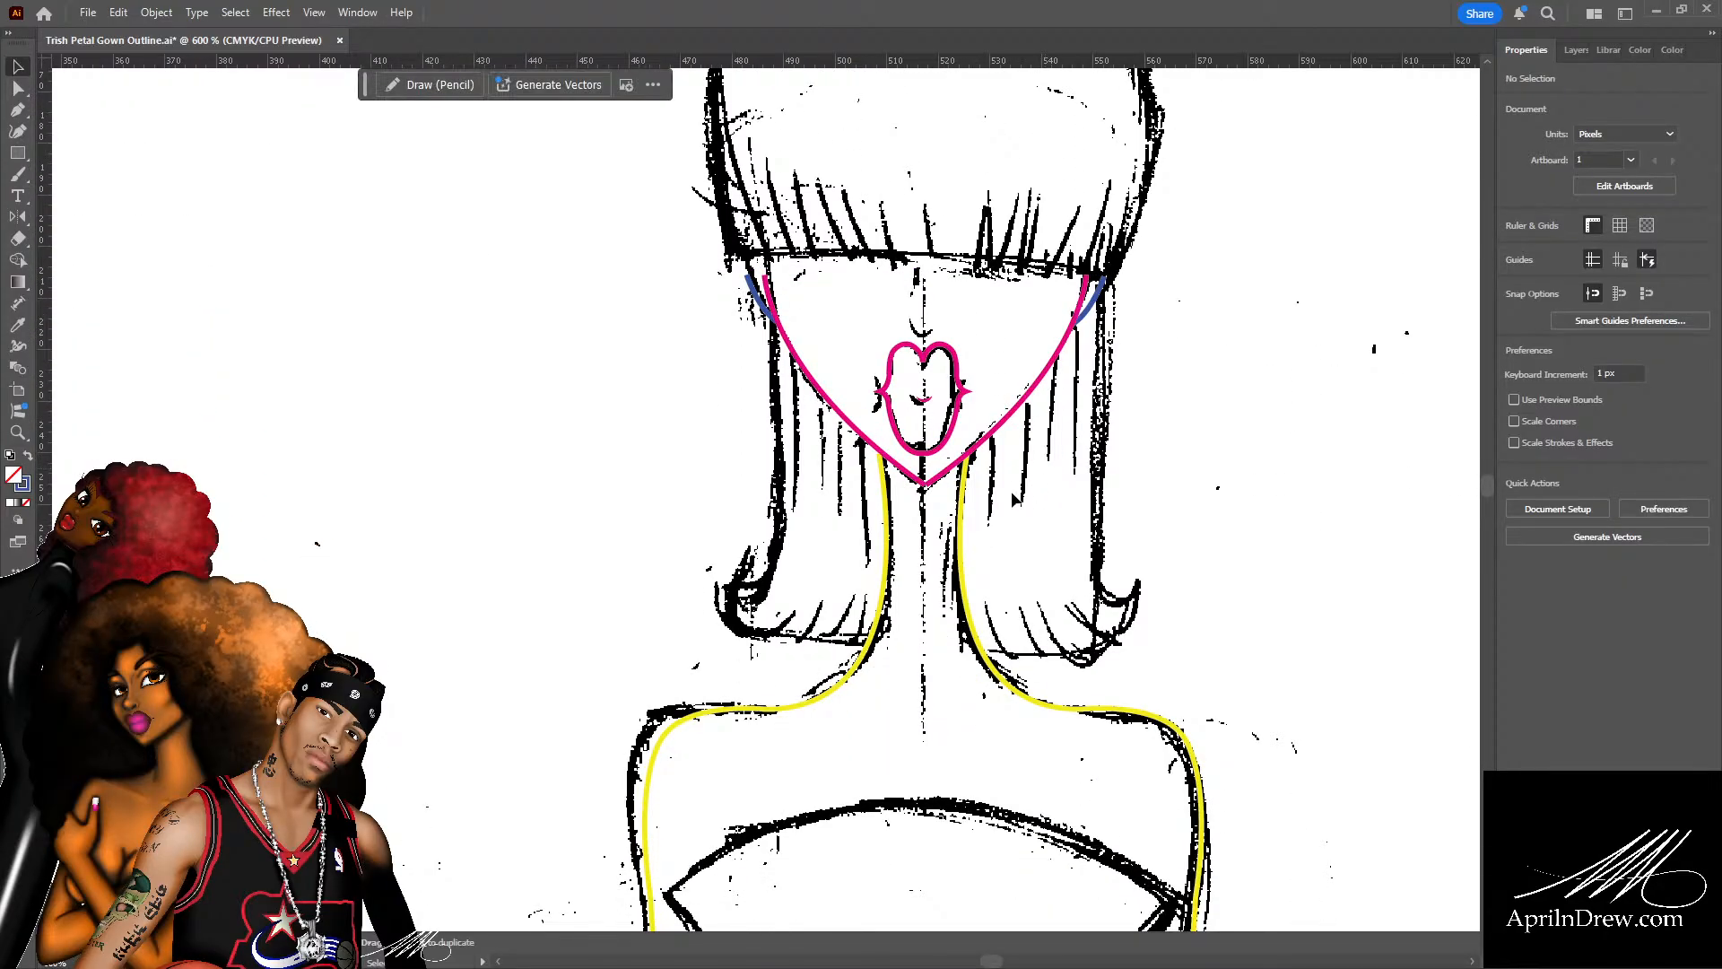
pyautogui.scroll(-1, 1051, 468)
pyautogui.scroll(-8, 1051, 470)
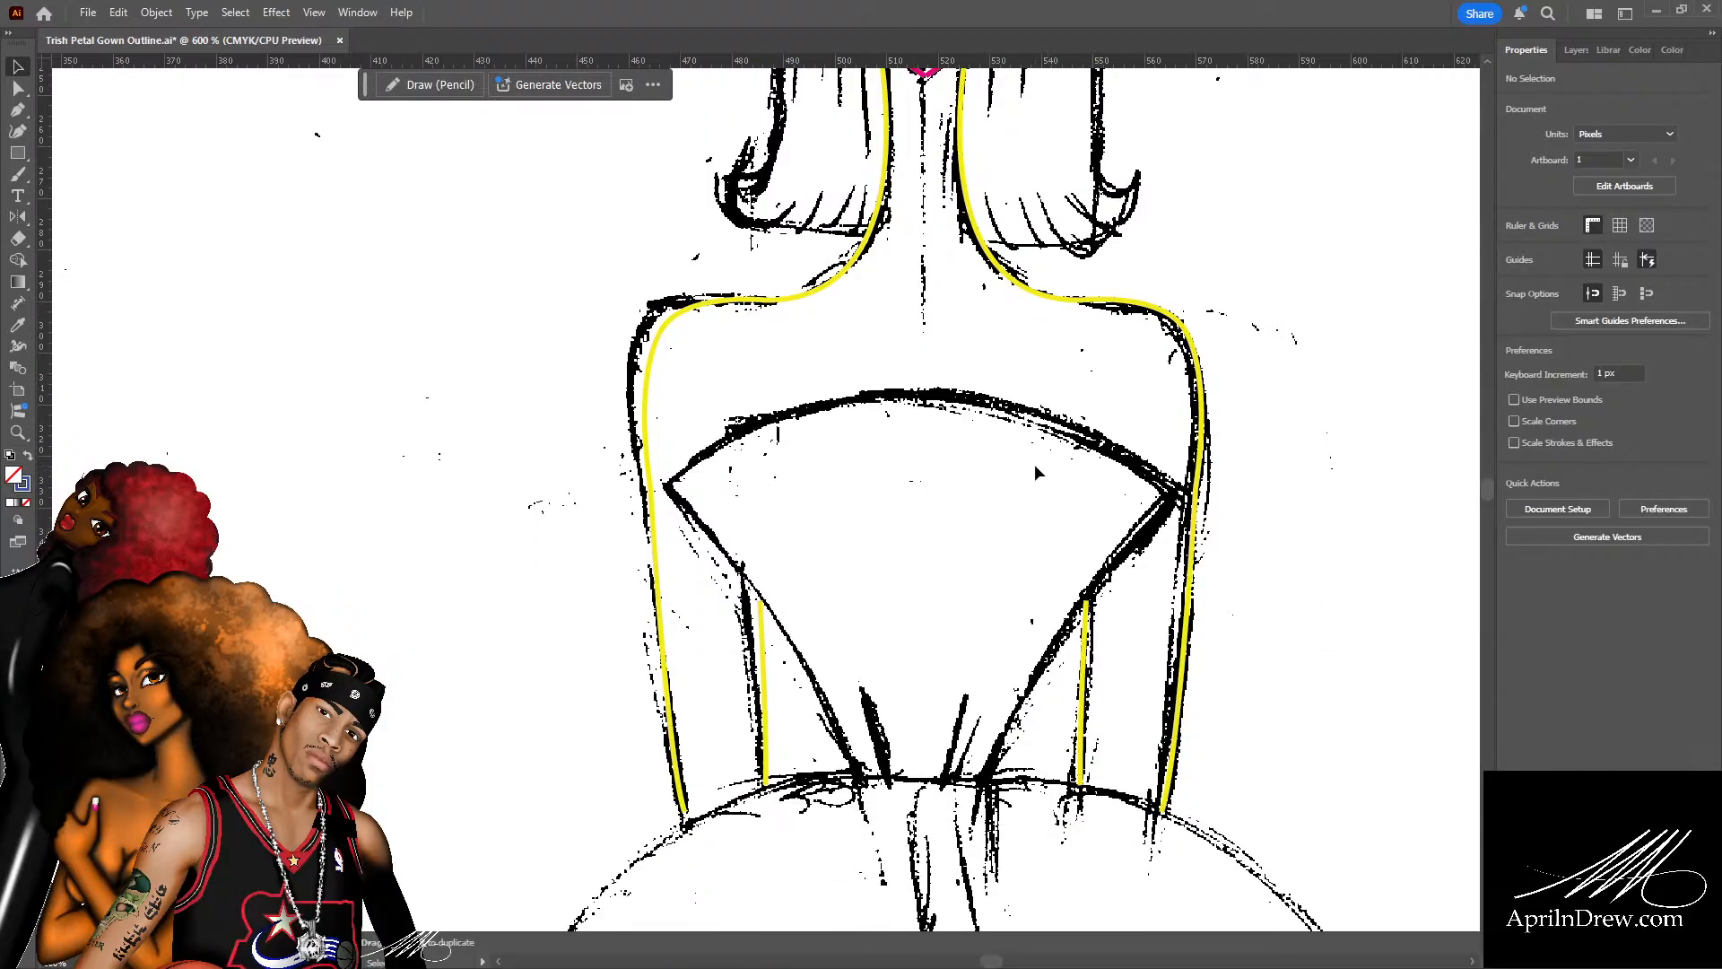
pyautogui.scroll(14, 1035, 466)
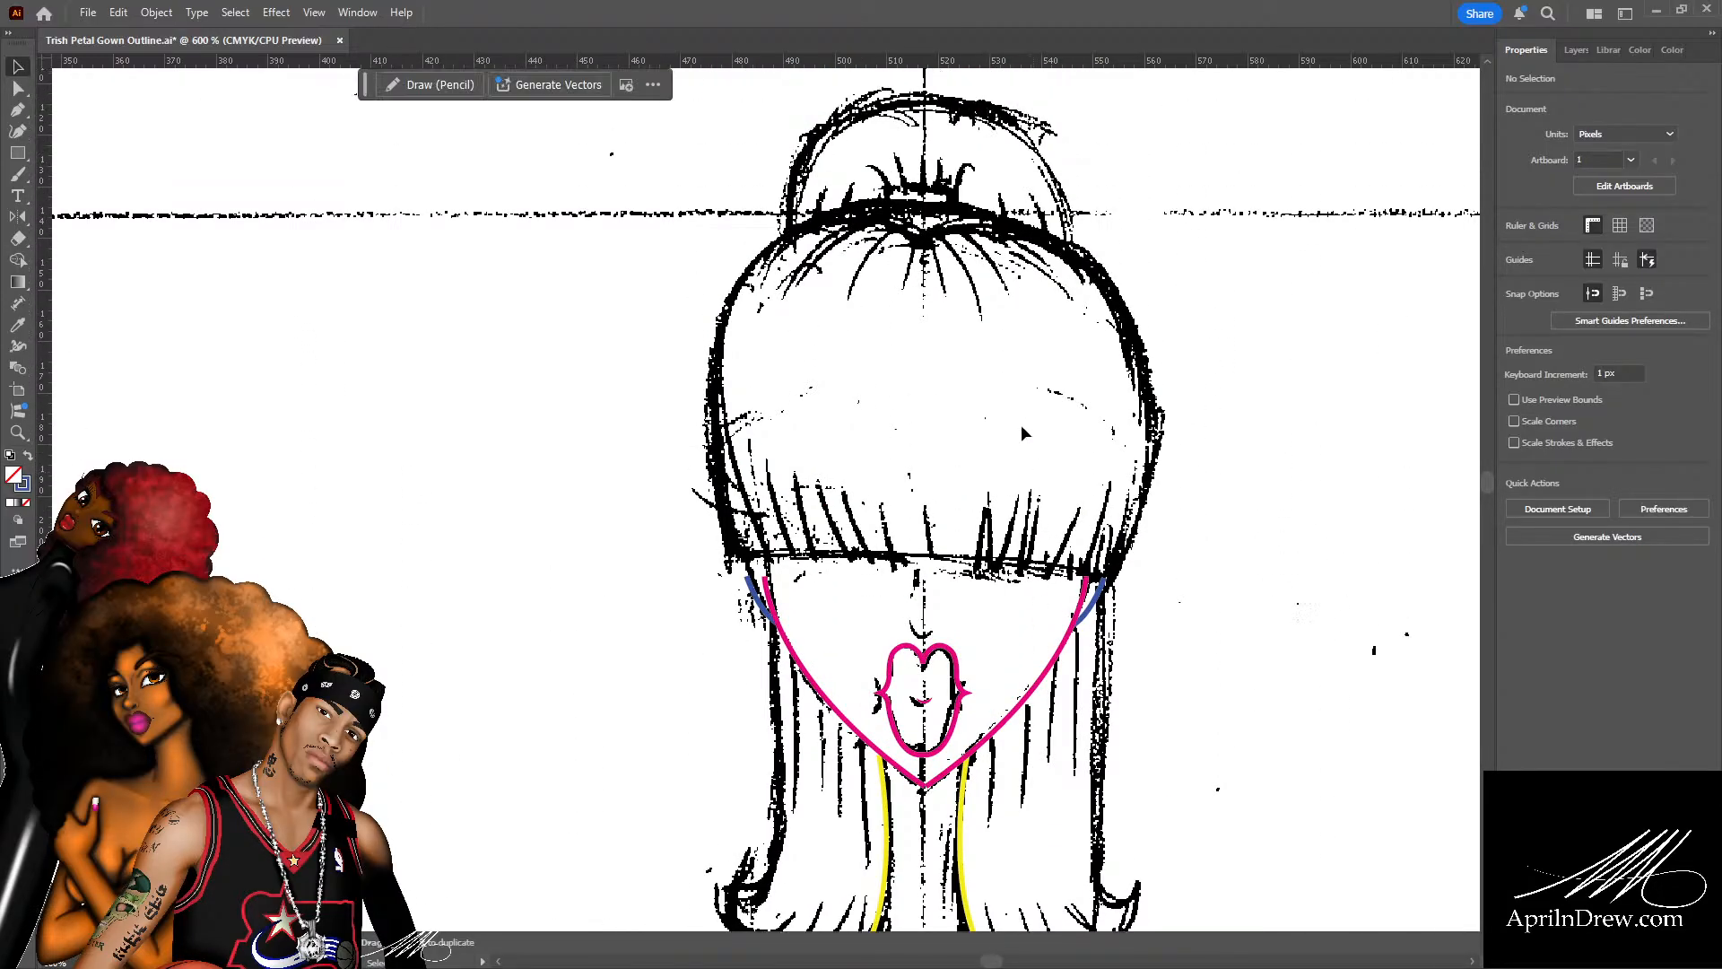
# Trace the lower edge of the bangs with a single shallow Pen curve running from one side of the hair to the other.
pyautogui.press('p')
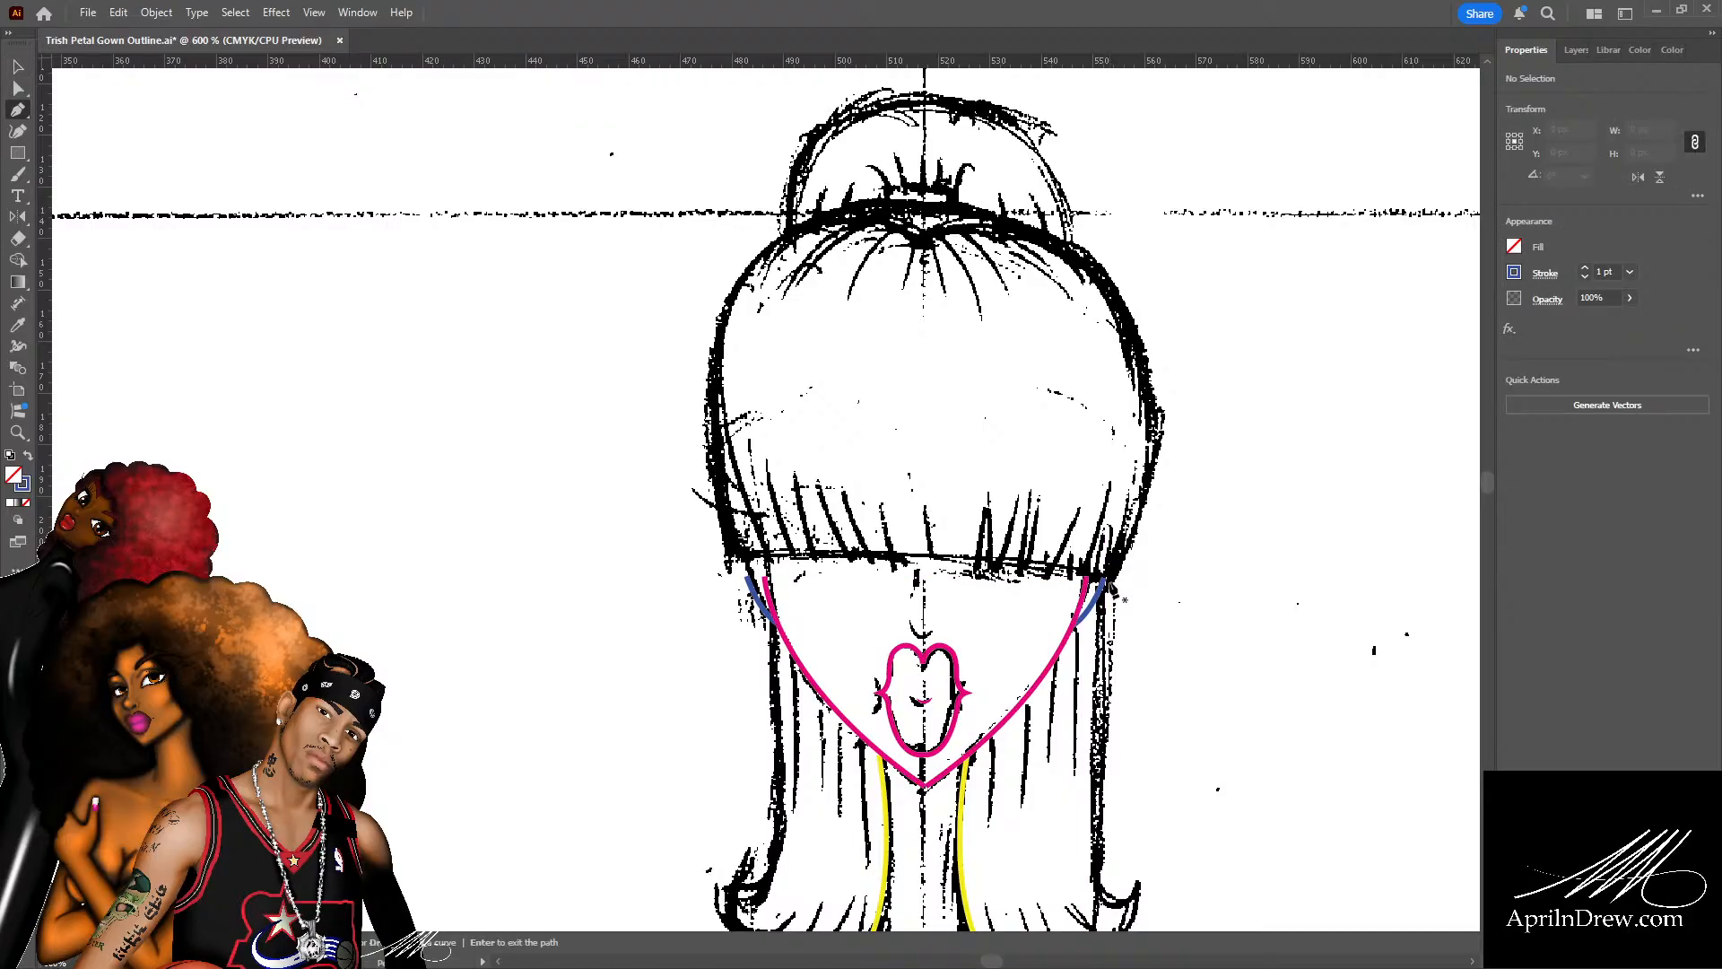
pyautogui.click(1109, 583)
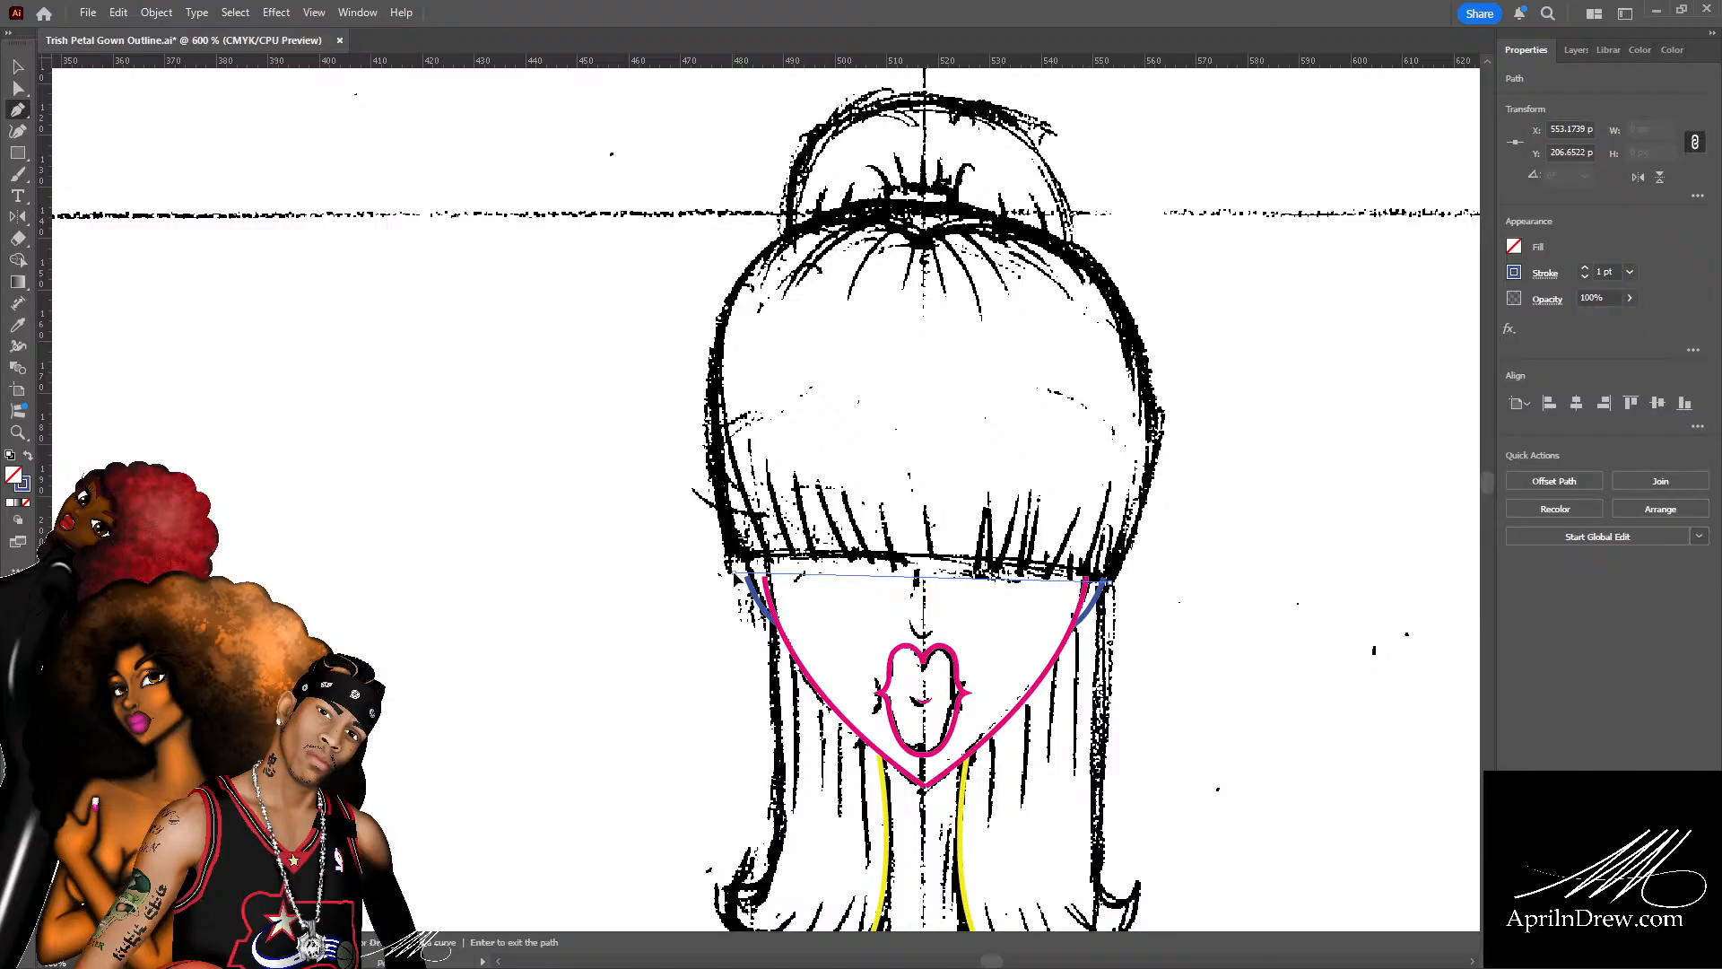
pyautogui.moveTo(736, 572); pyautogui.dragTo(626, 597)
pyautogui.moveTo(592, 600); pyautogui.dragTo(529, 599)
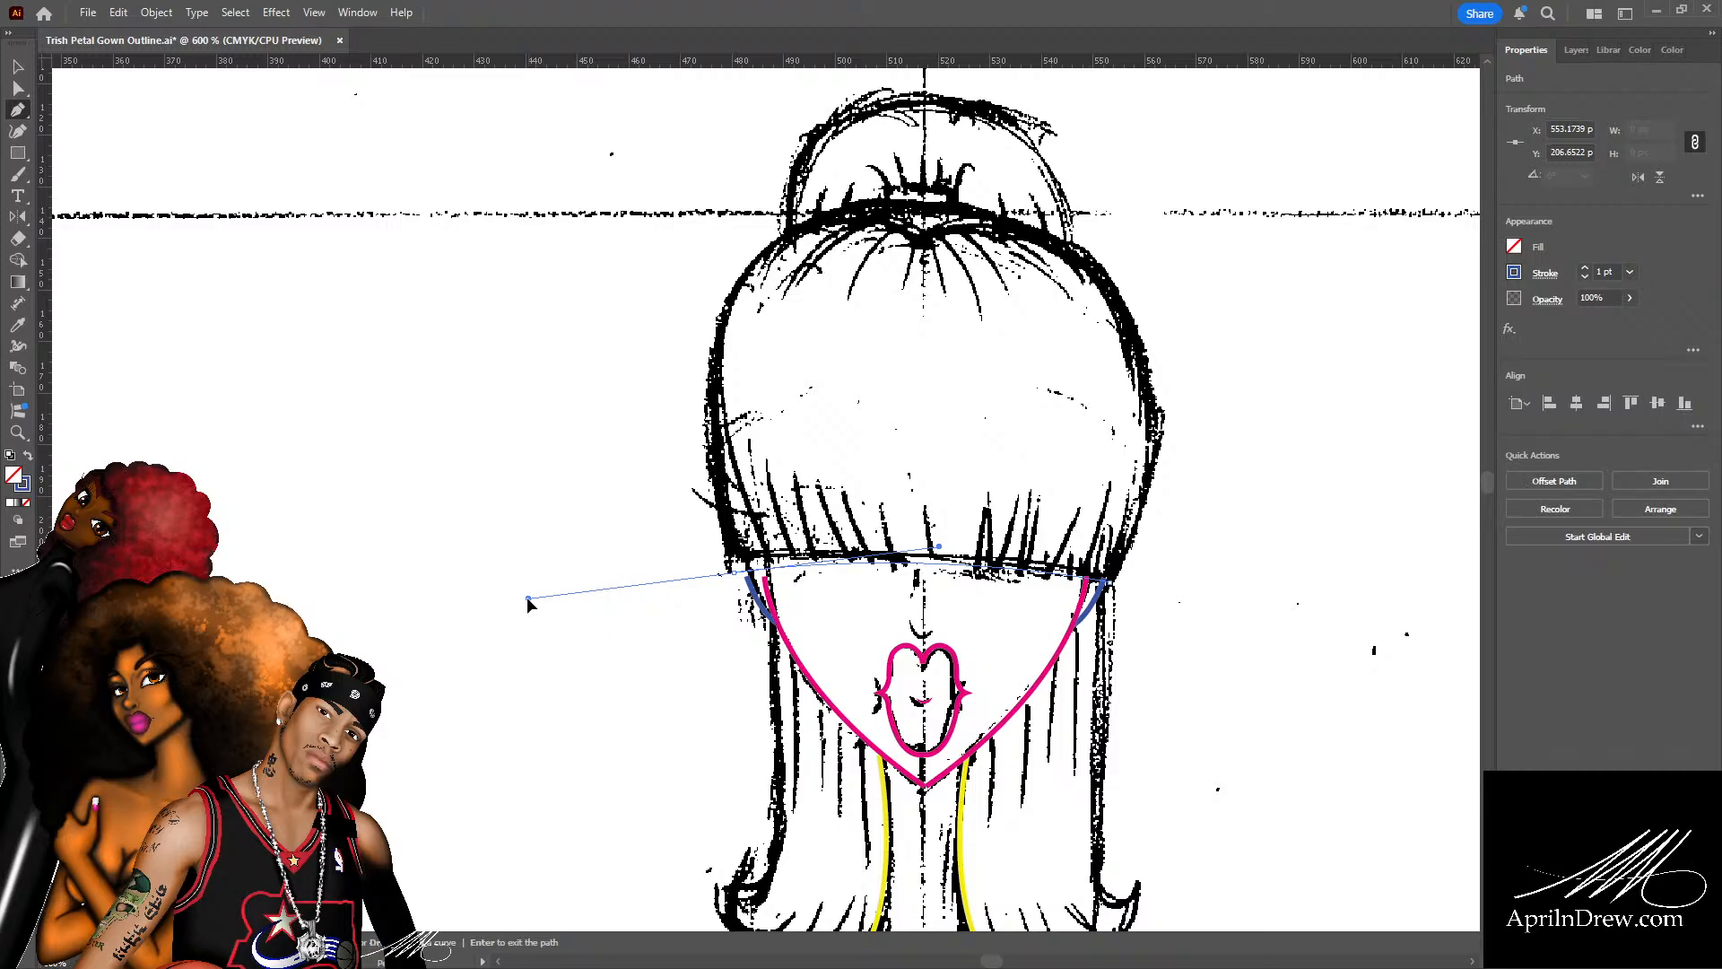
pyautogui.moveTo(528, 600); pyautogui.dragTo(523, 605)
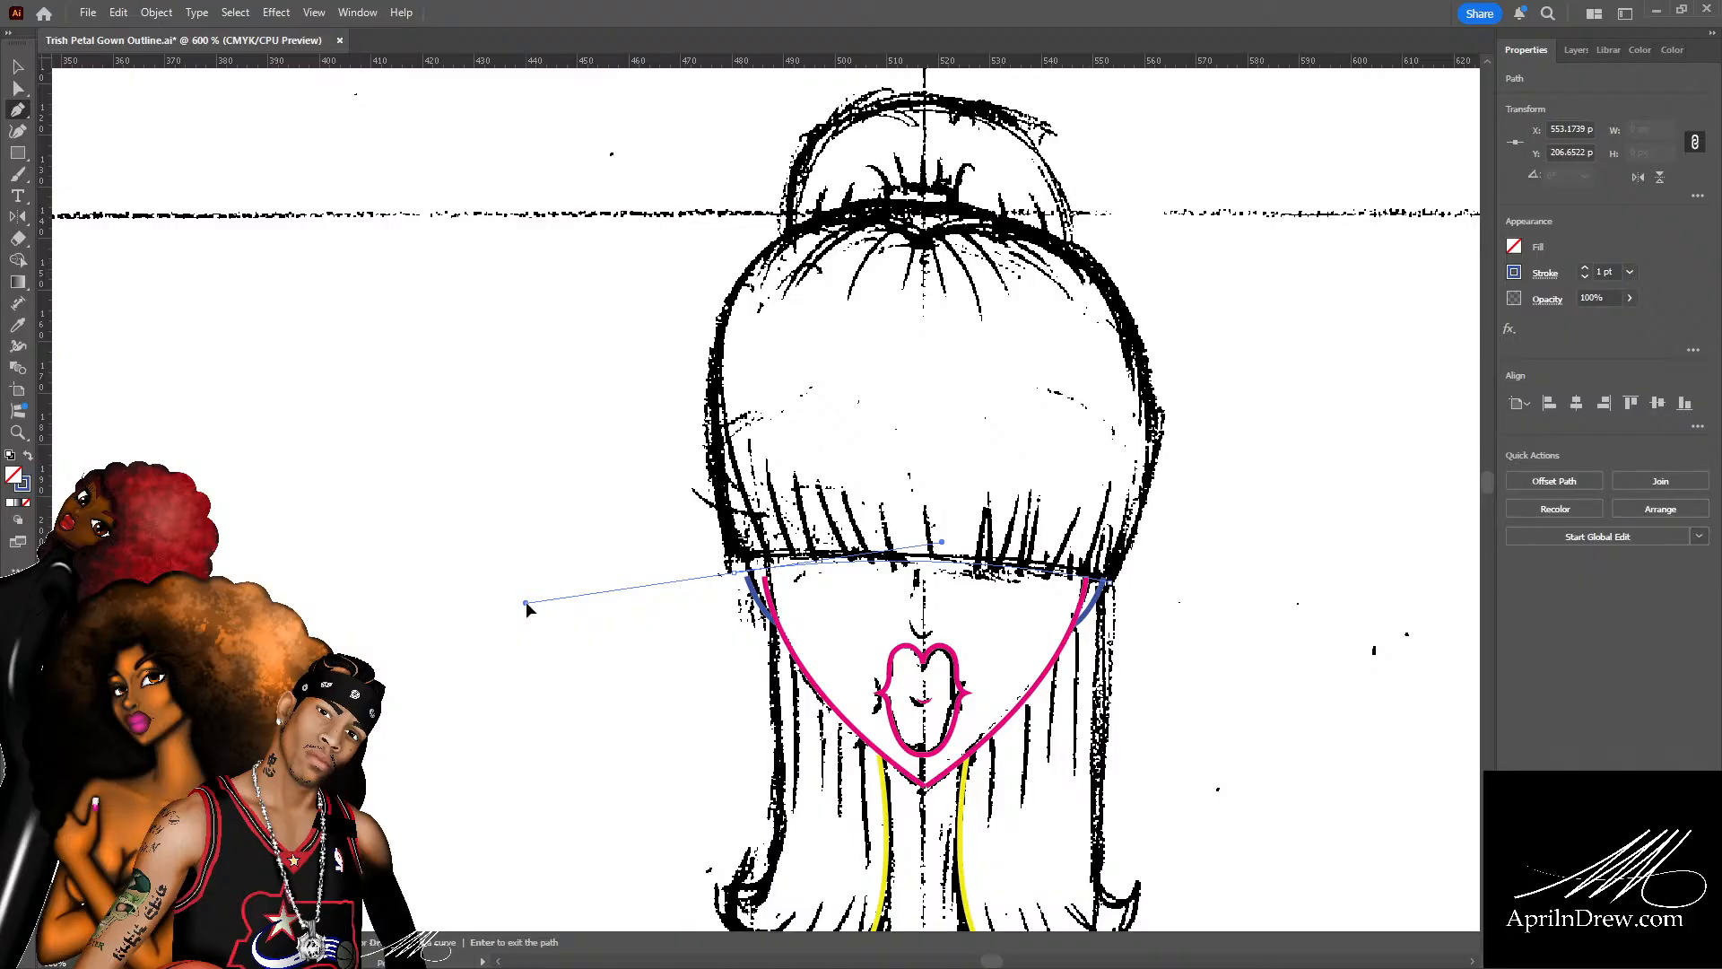
pyautogui.moveTo(526, 600); pyautogui.dragTo(526, 601)
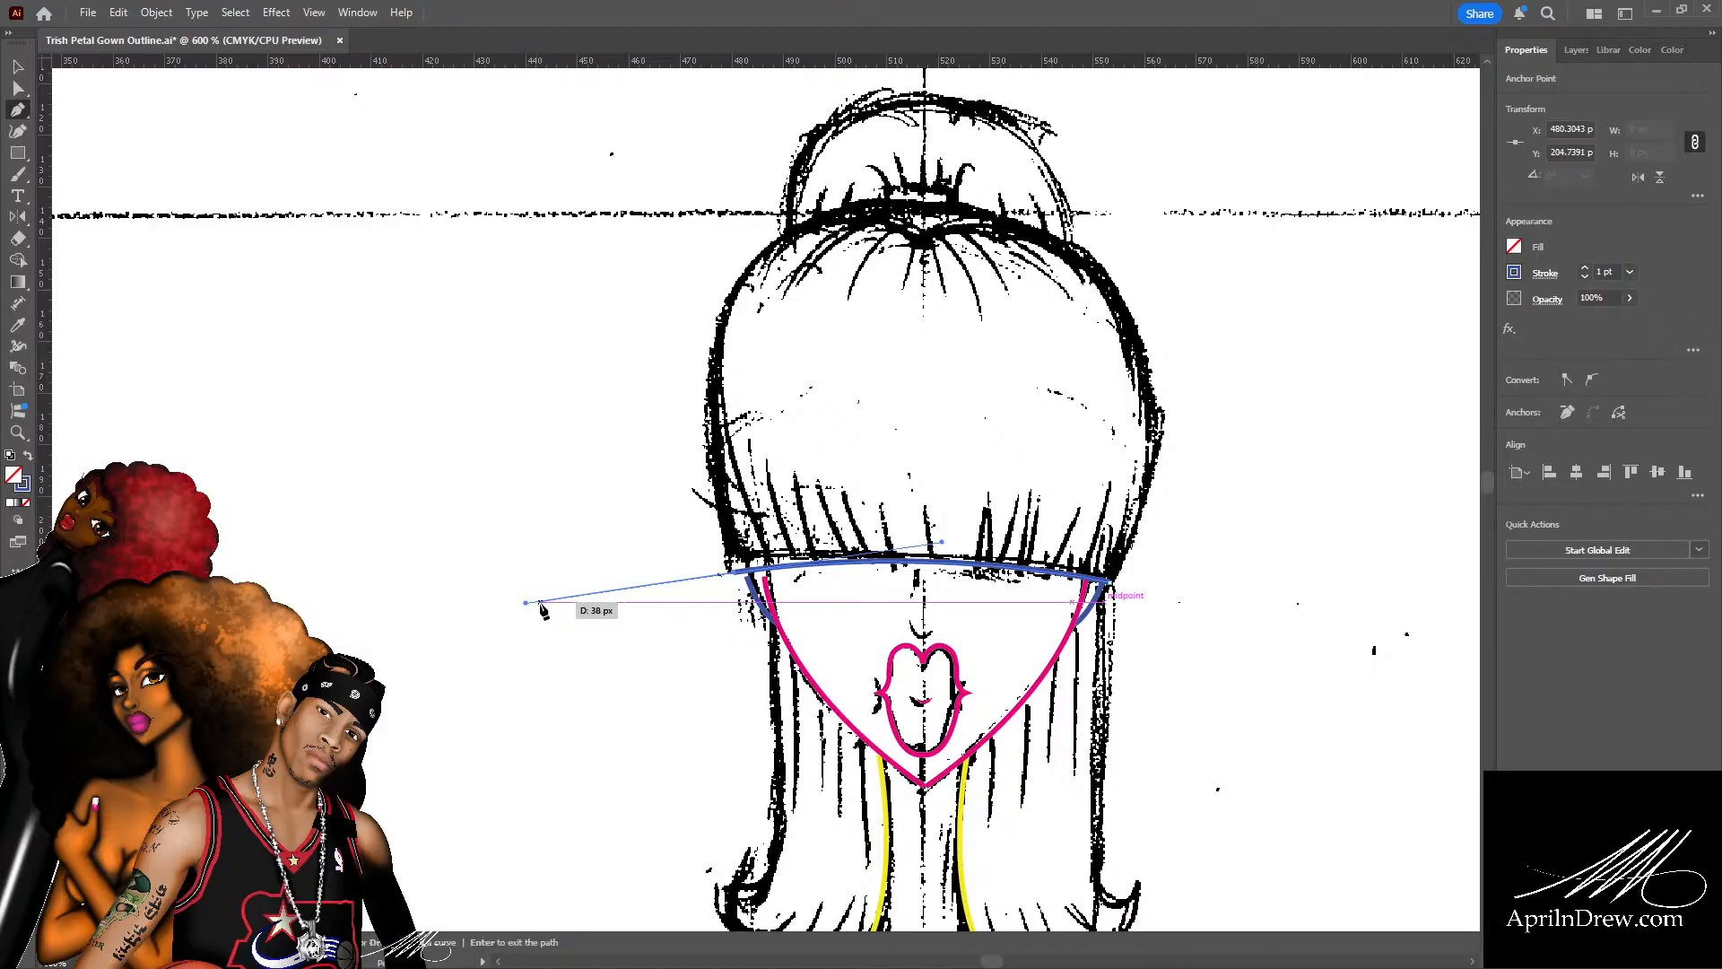
# Flatten the bangs curve slightly by adjusting its direction handle, and change its stroke color to green.
pyautogui.press('a')
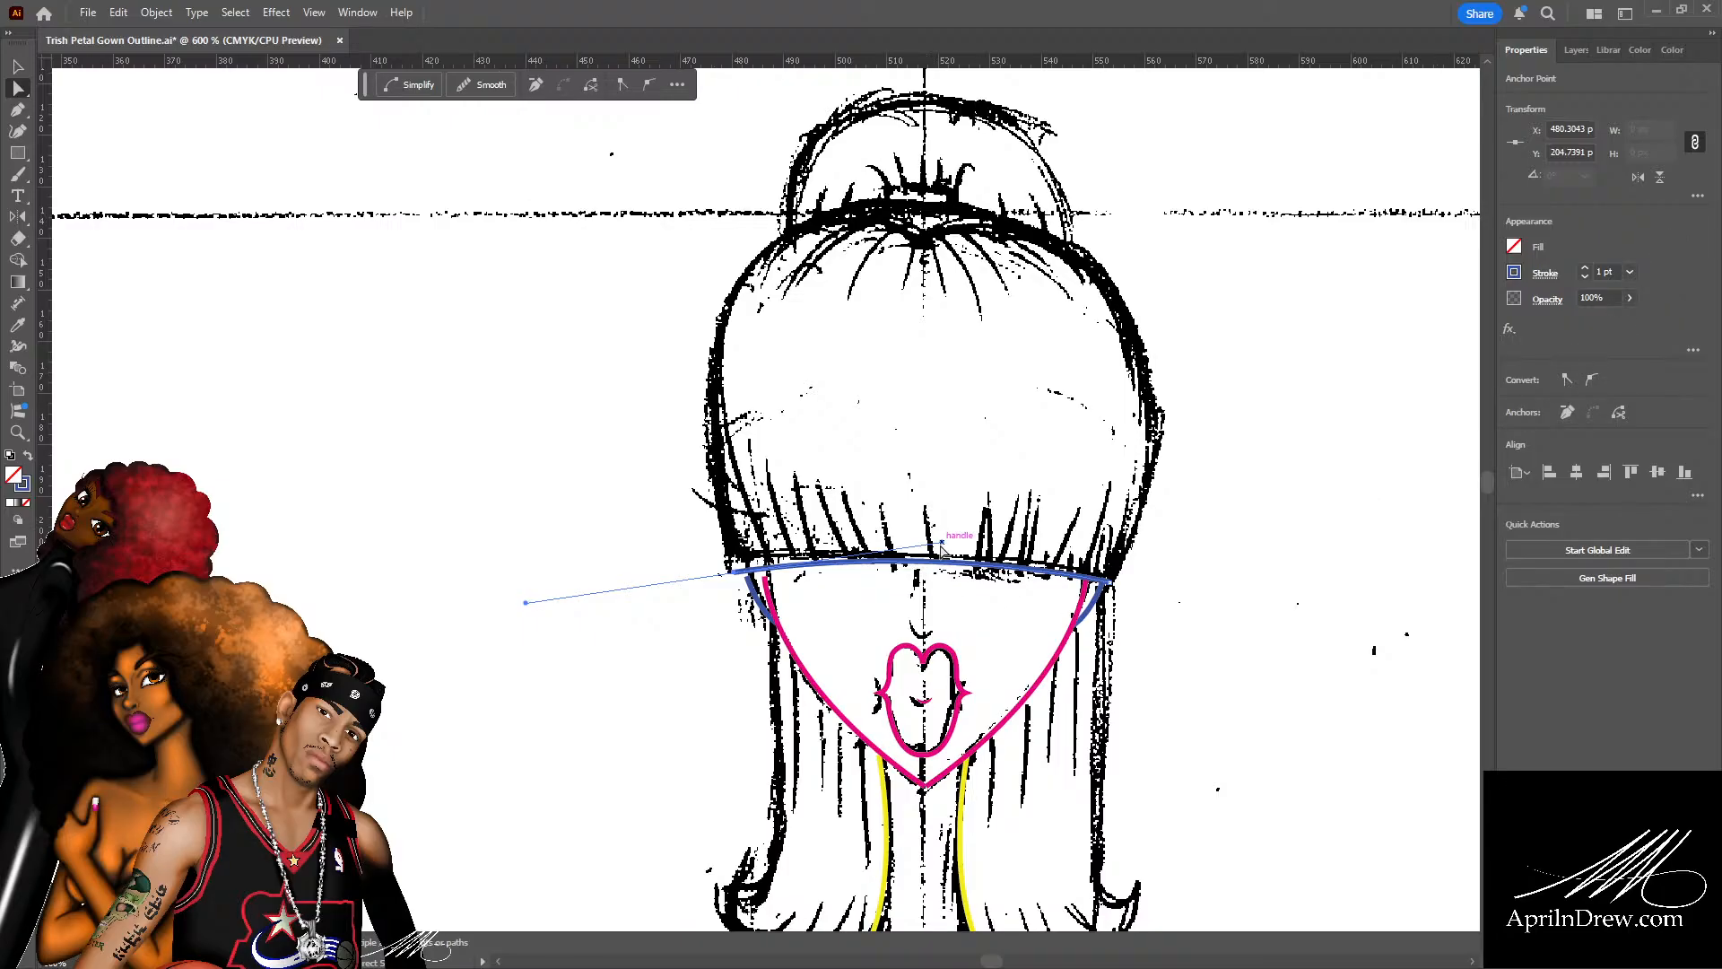
pyautogui.moveTo(943, 542); pyautogui.dragTo(946, 555)
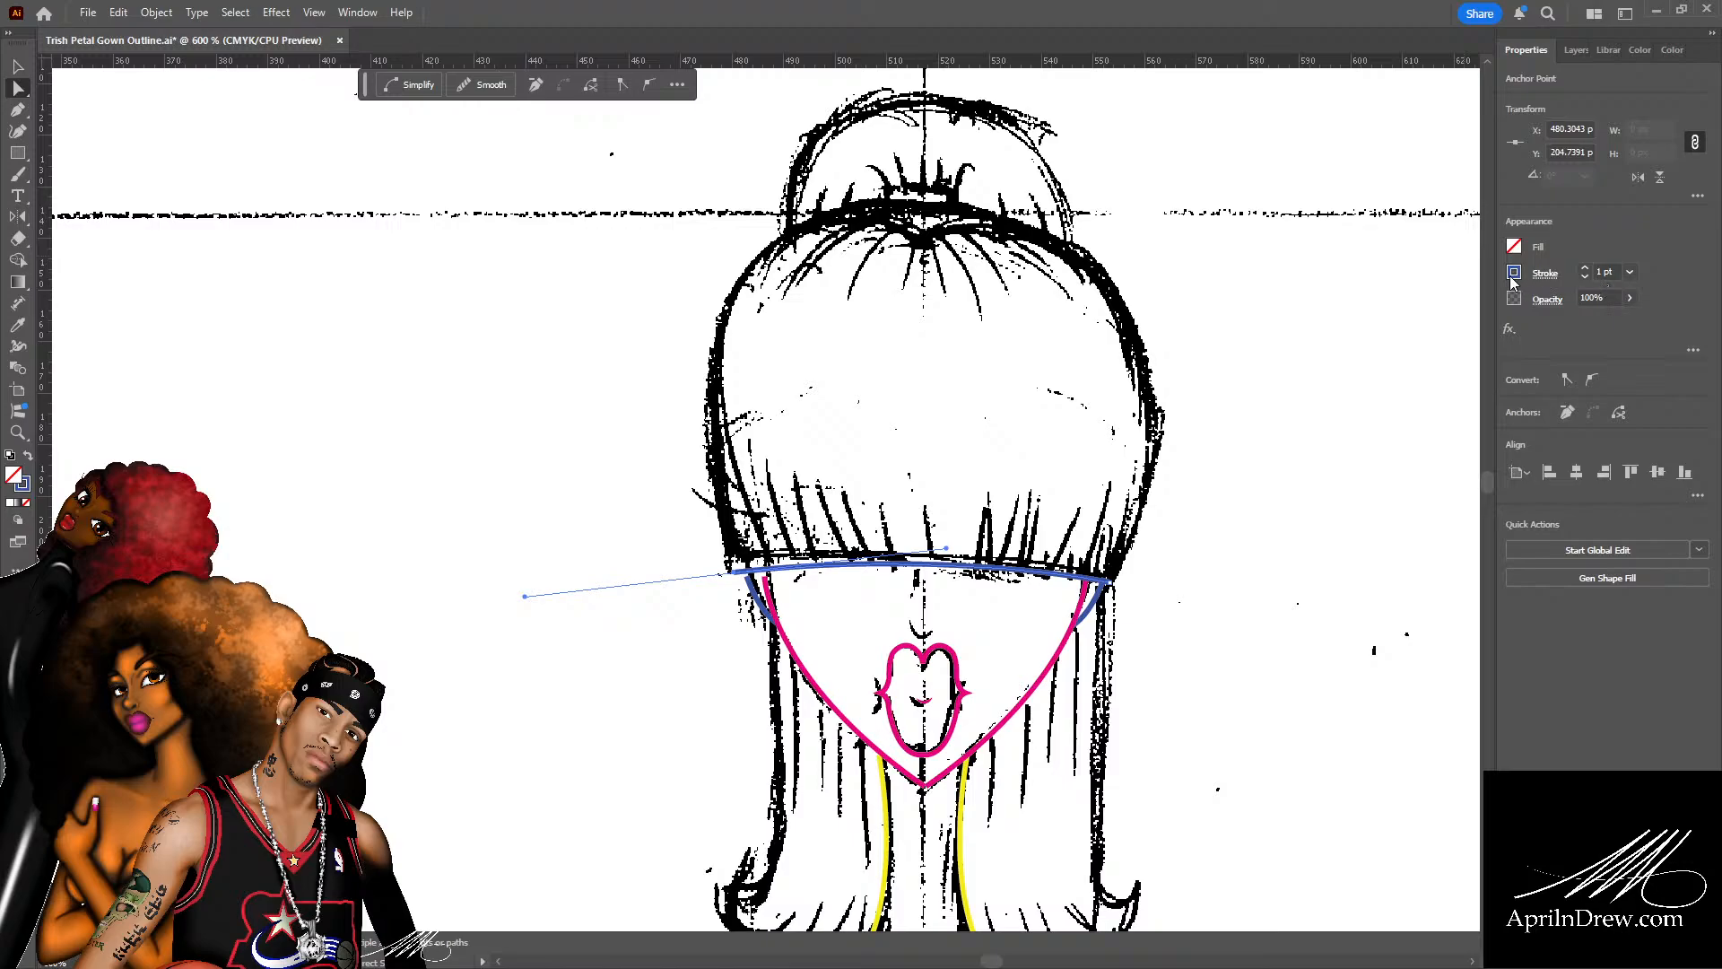
pyautogui.click(1413, 358)
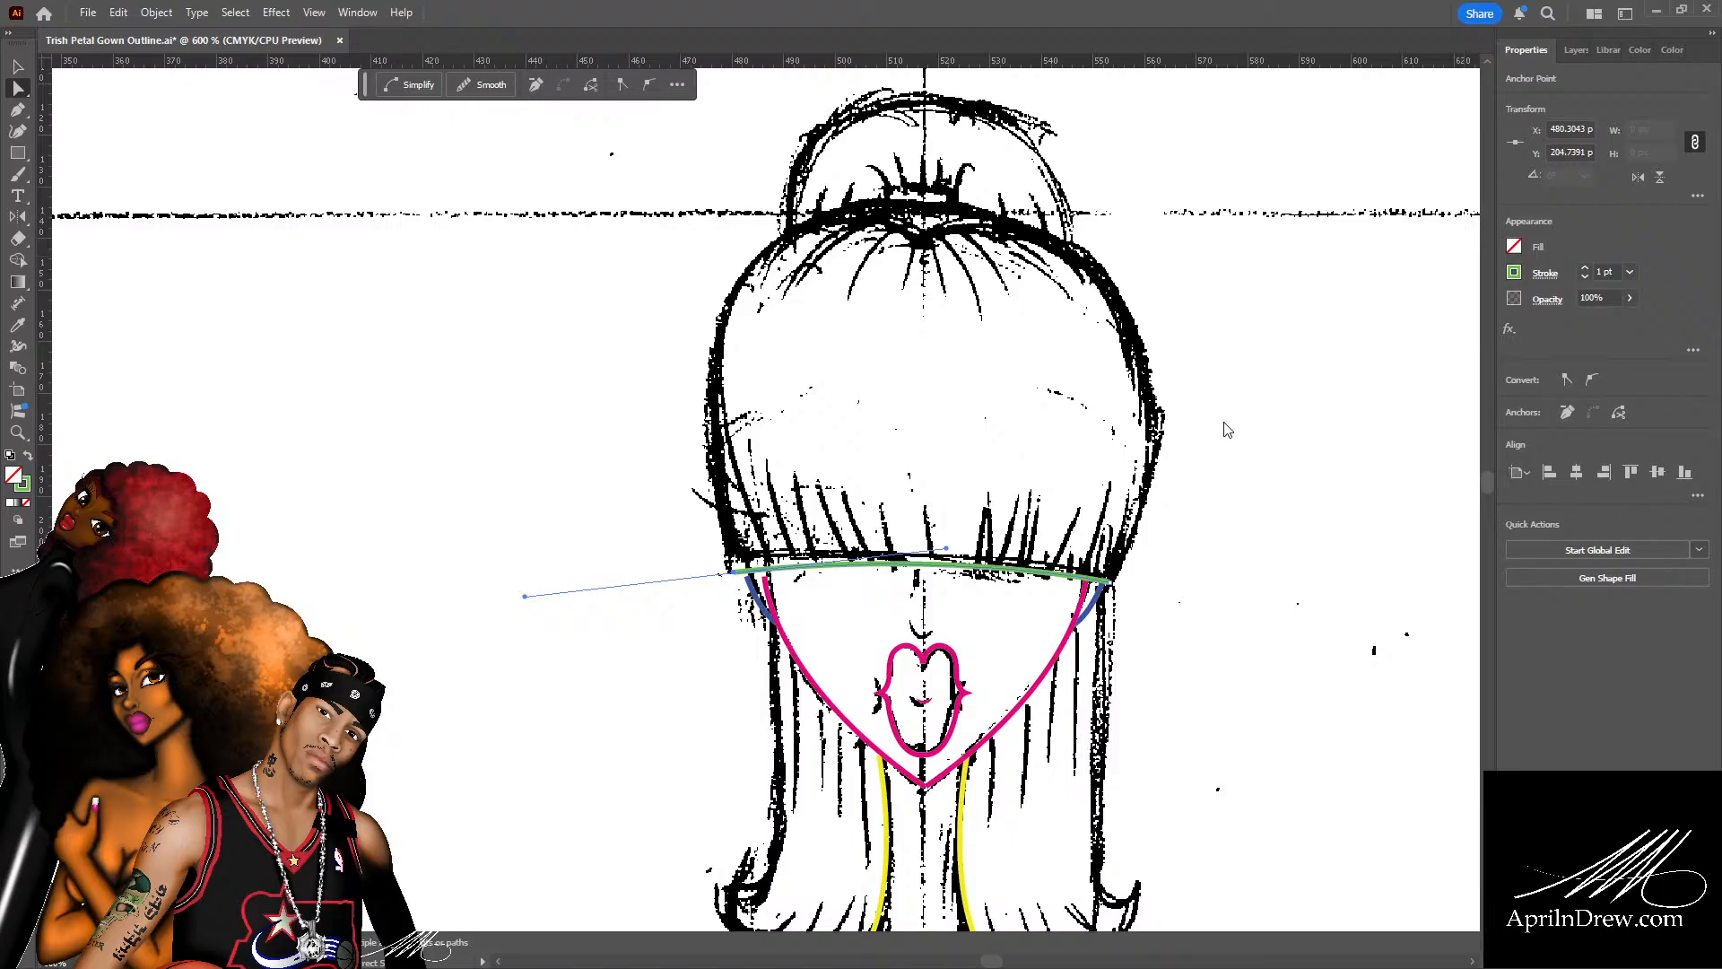
pyautogui.click(356, 93)
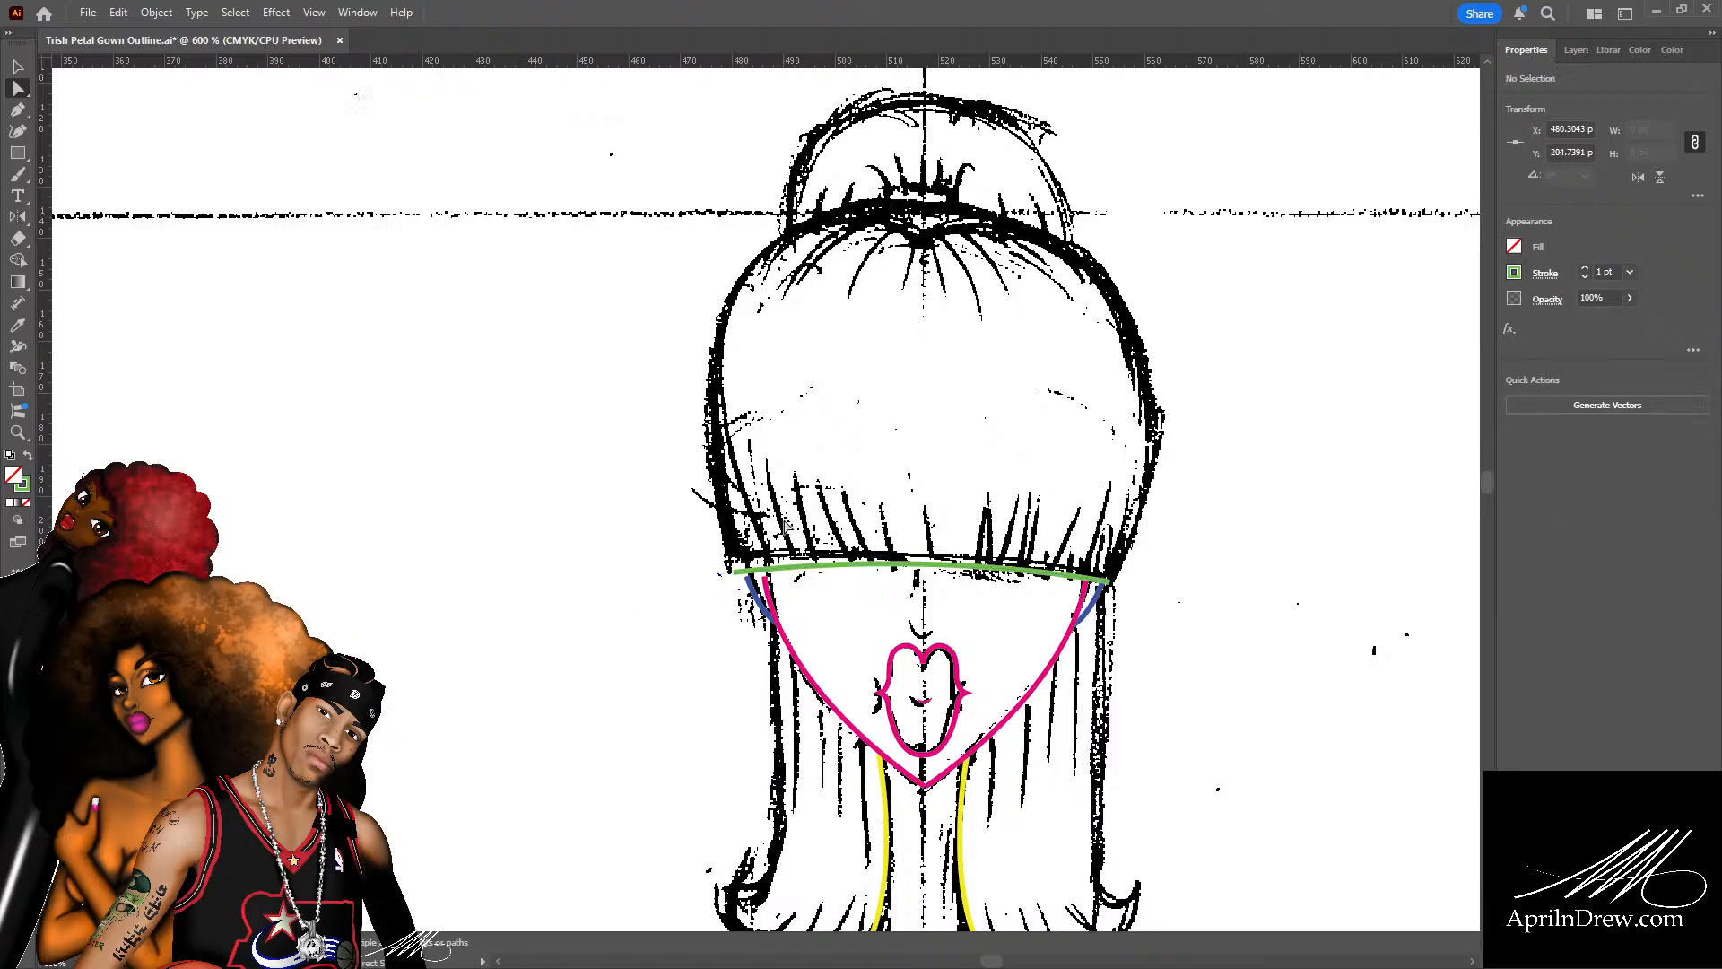
# Trace the right side of the hair cap with the Pen tool, from the bangs' right end up to the center notch at the crown.
pyautogui.press('p')
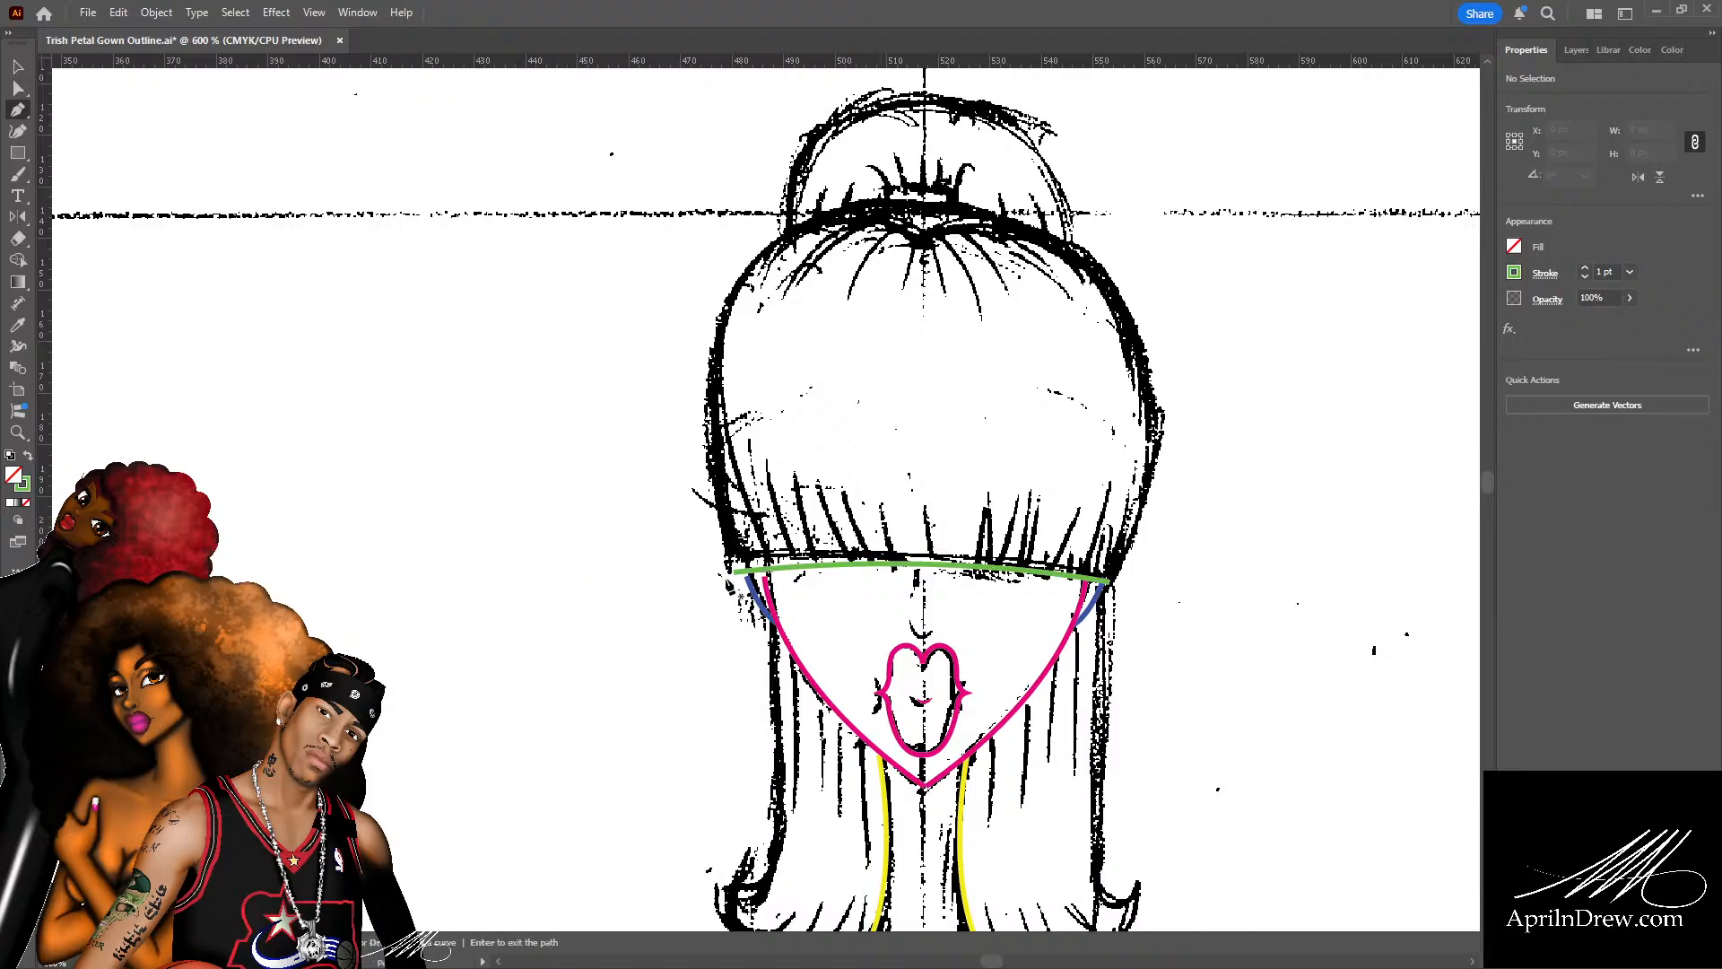
pyautogui.click(1112, 582)
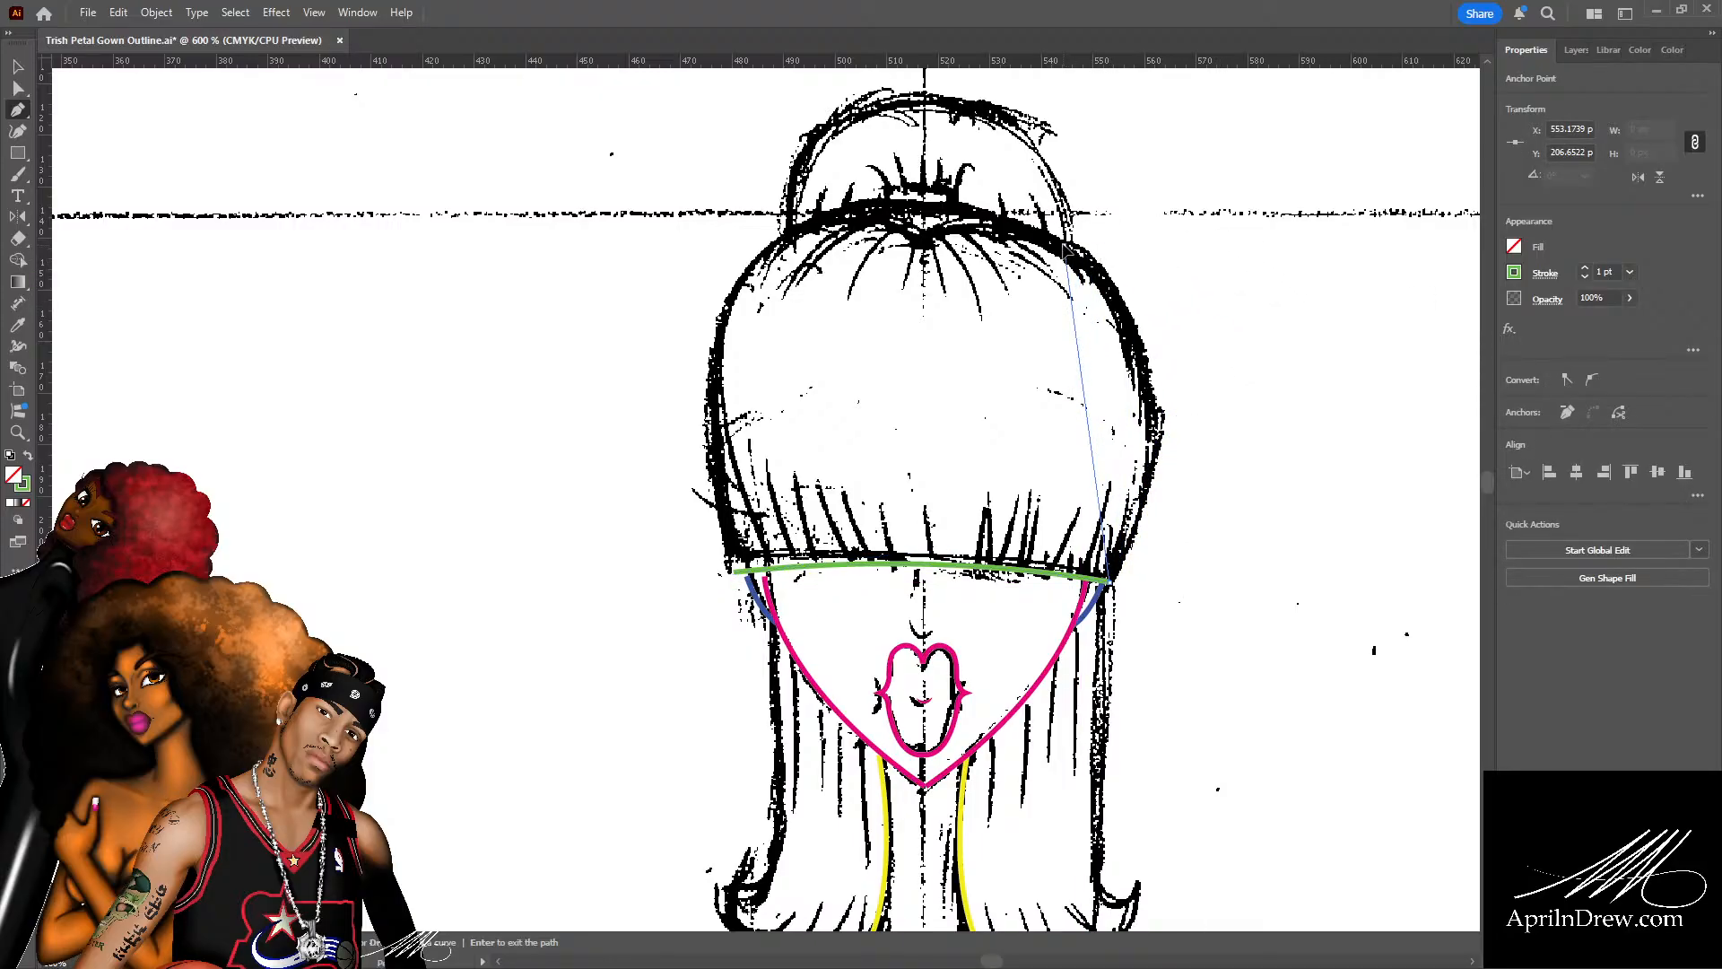
pyautogui.moveTo(1065, 244); pyautogui.dragTo(887, 134)
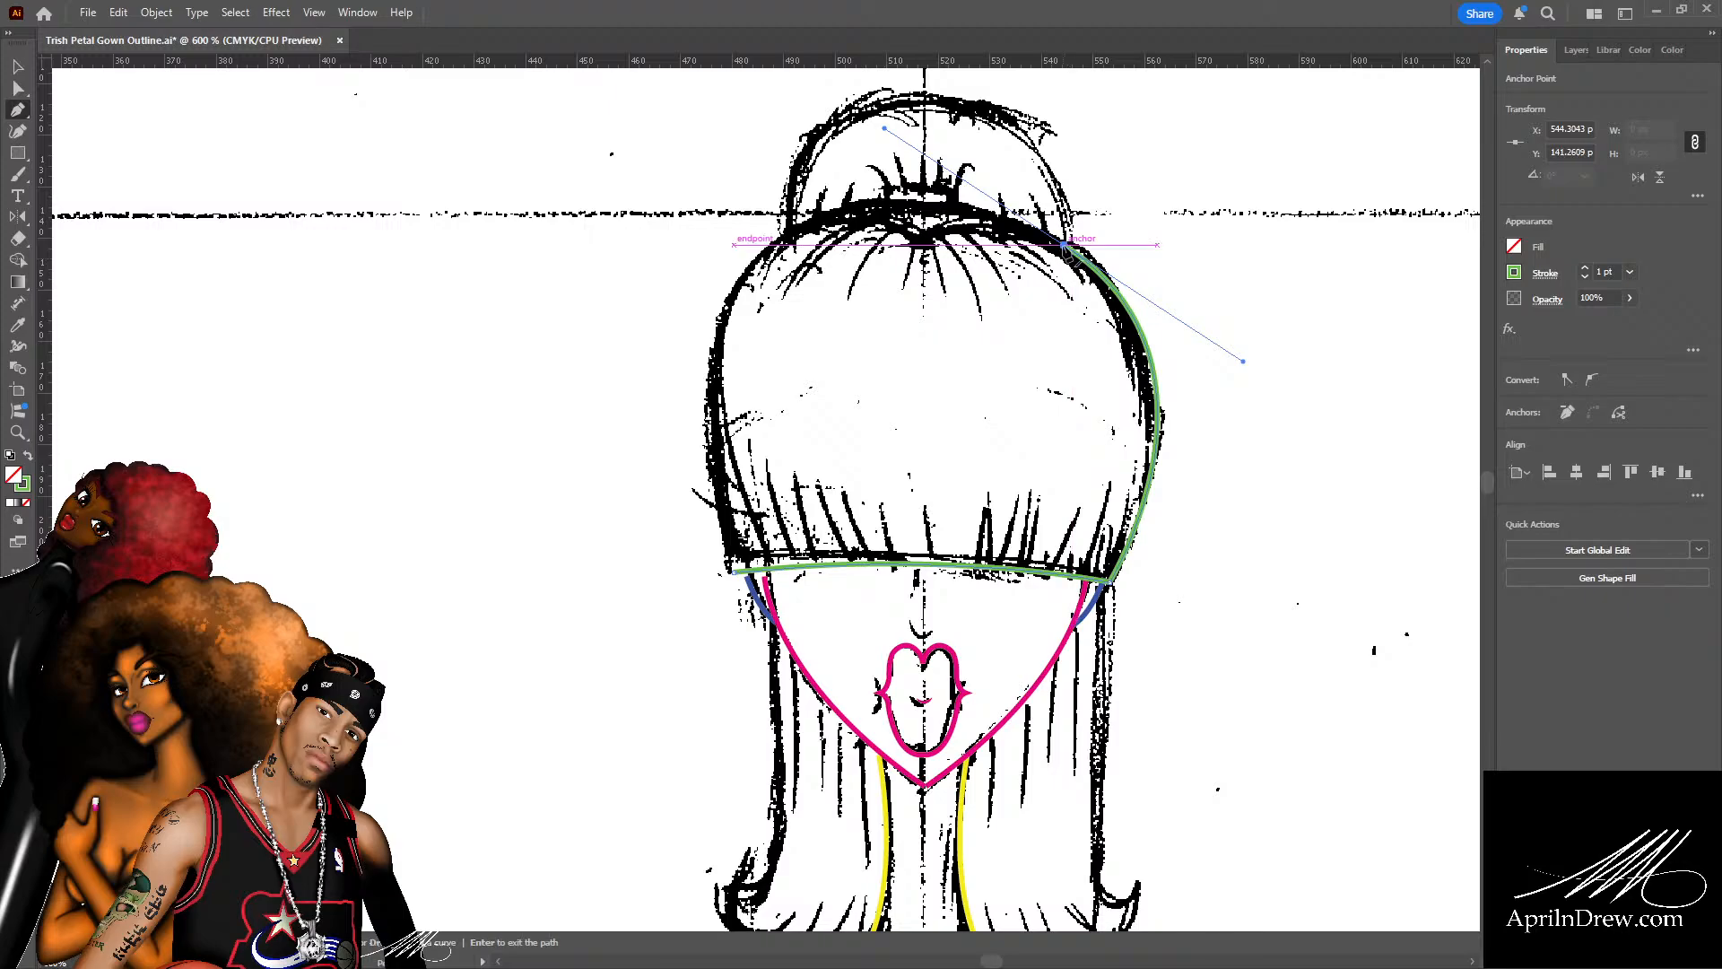
pyautogui.click(1065, 245)
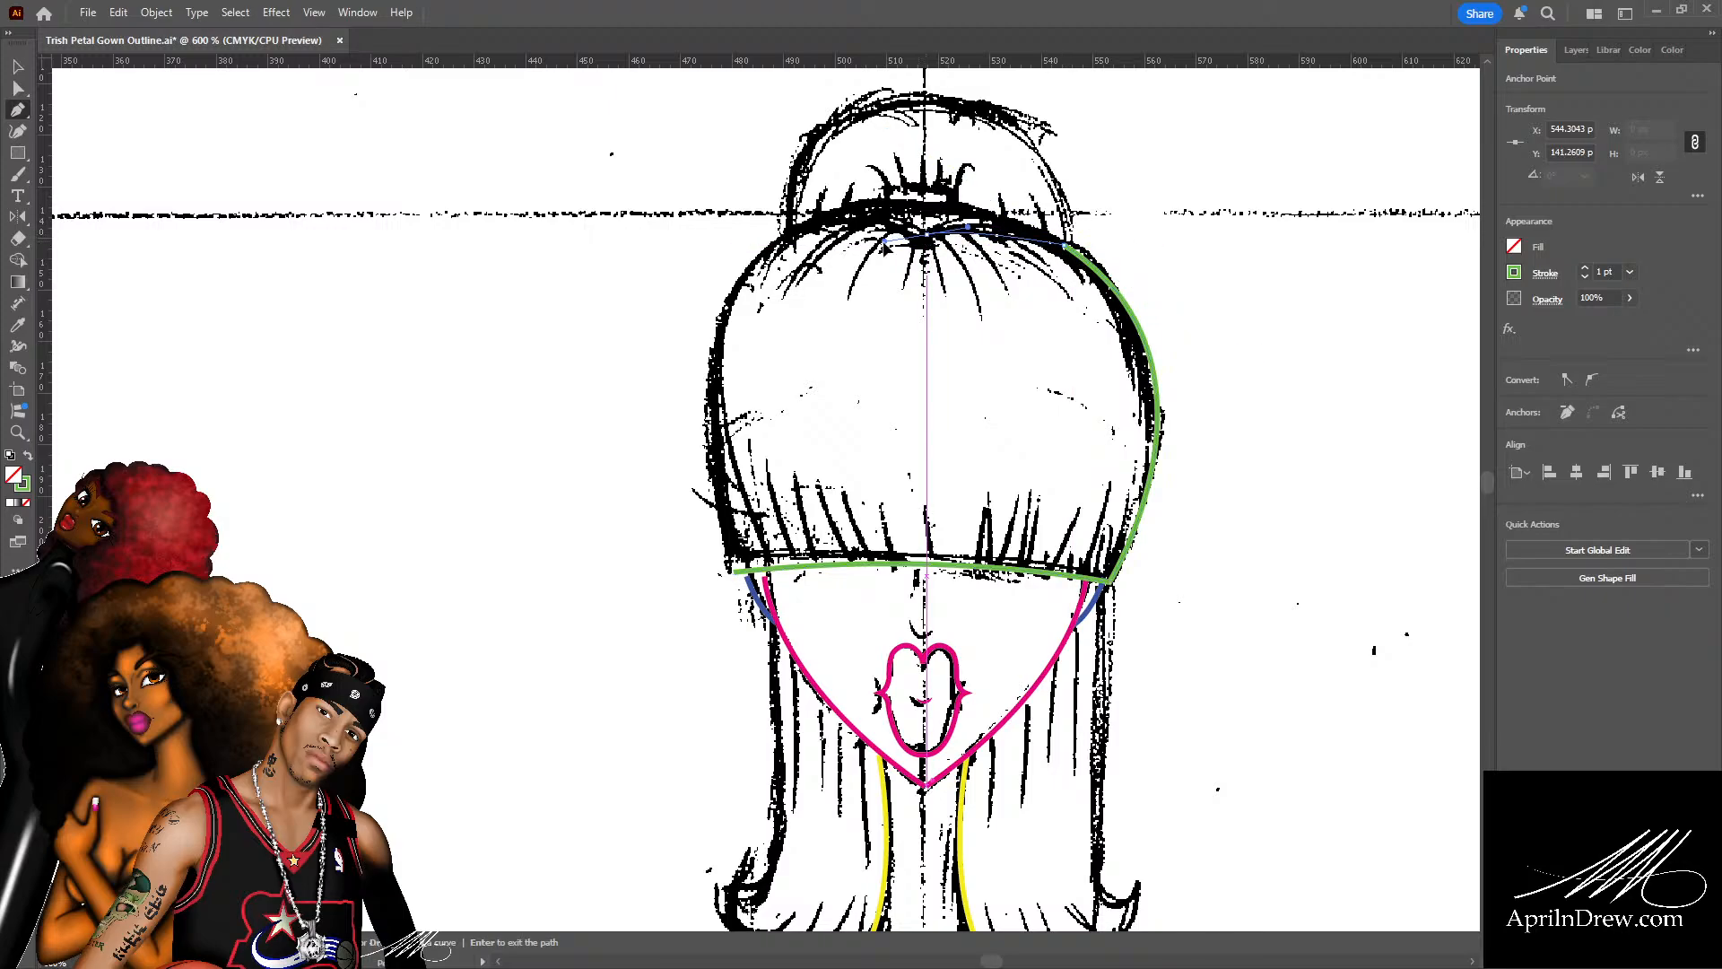
pyautogui.moveTo(884, 249); pyautogui.dragTo(856, 260)
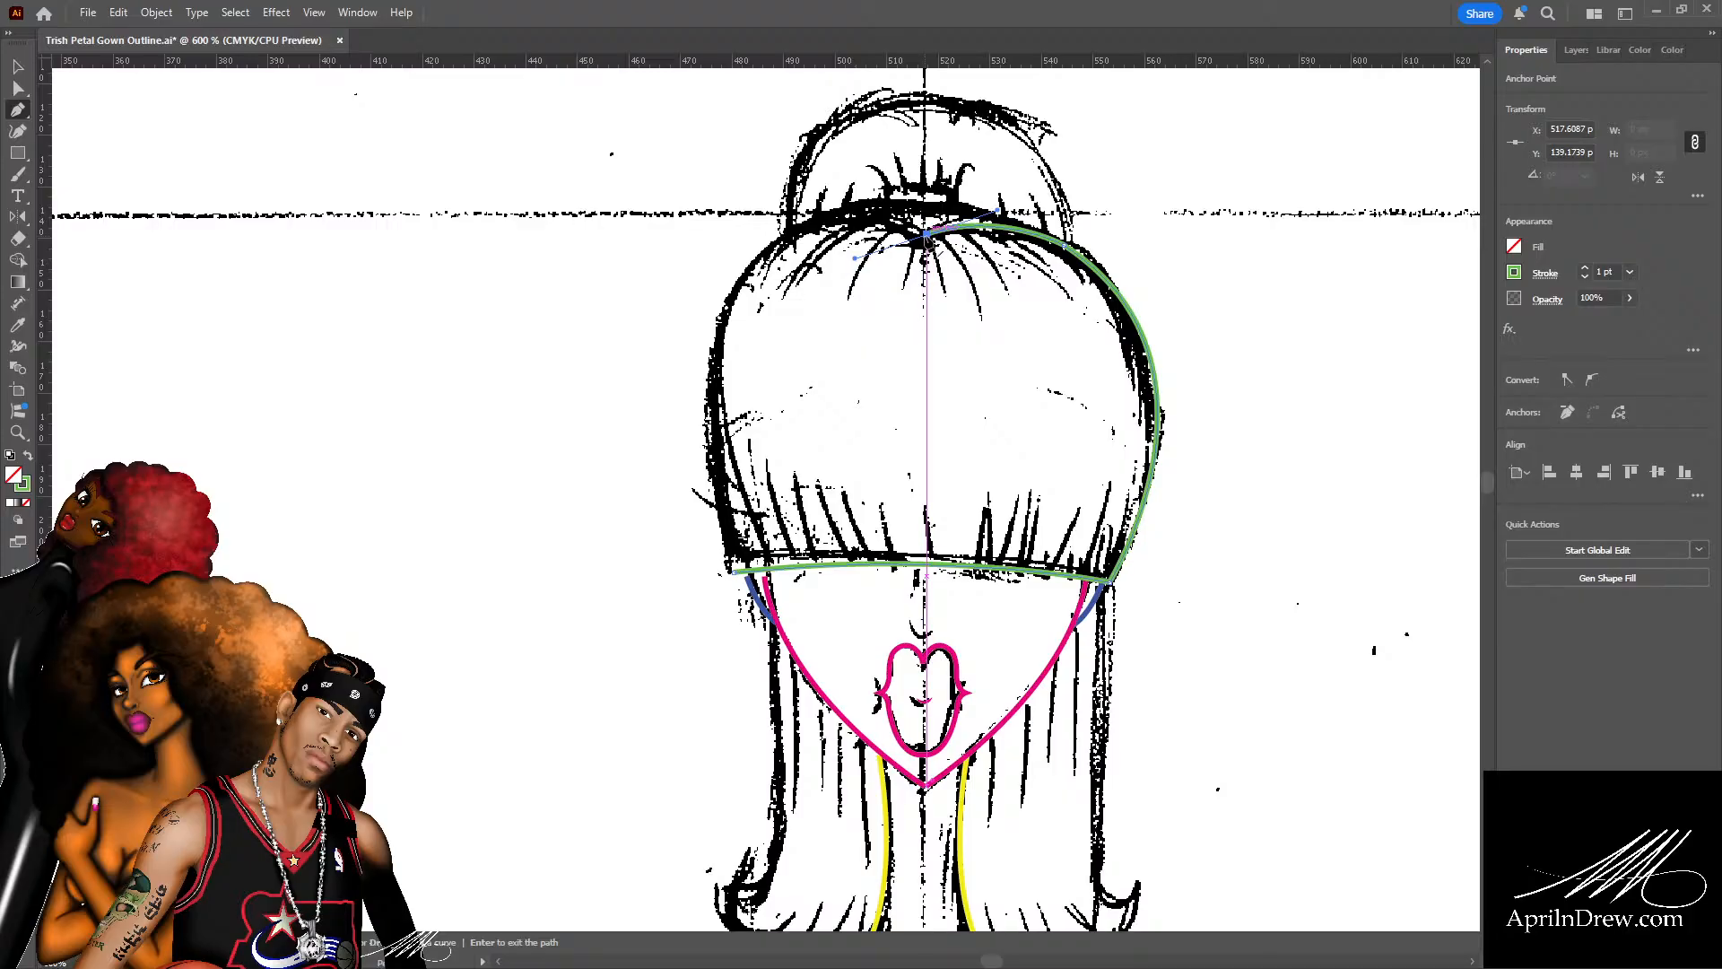
pyautogui.click(927, 239)
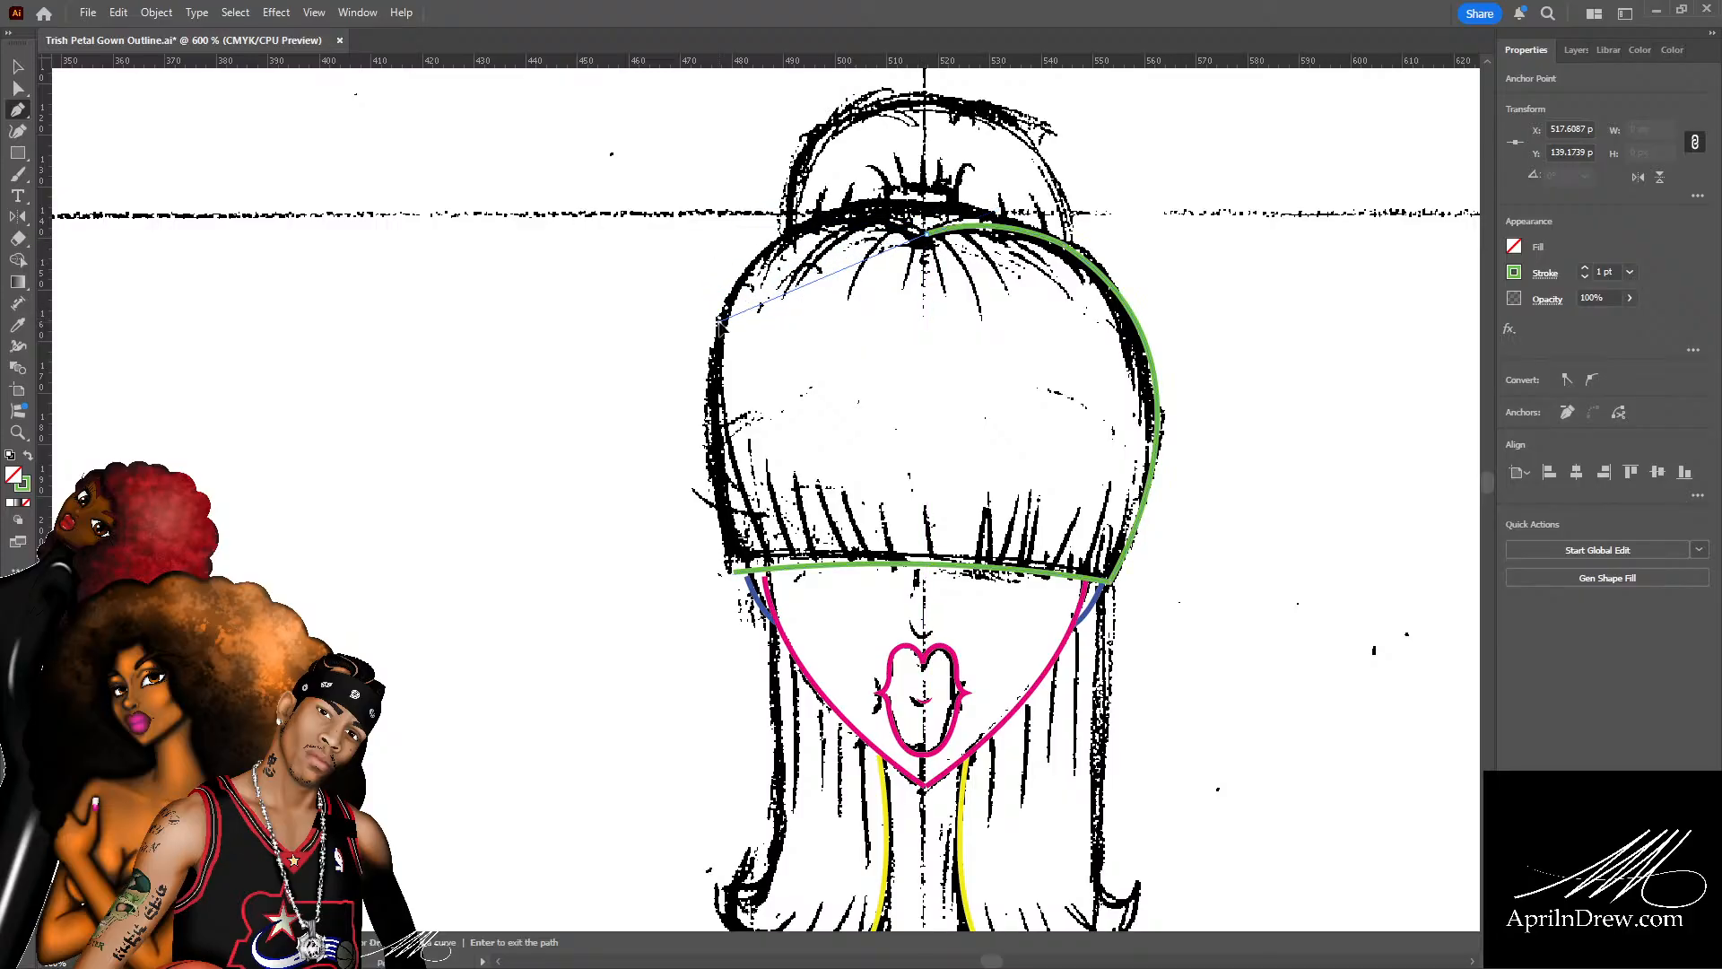
# Continue the Pen path over the left crown and down the left side of the hair to the bangs' left end.
pyautogui.moveTo(722, 319)
pyautogui.mouseDown()
pyautogui.moveTo(633, 433)
pyautogui.moveTo(628, 479)
pyautogui.moveTo(648, 484)
pyautogui.mouseUp()
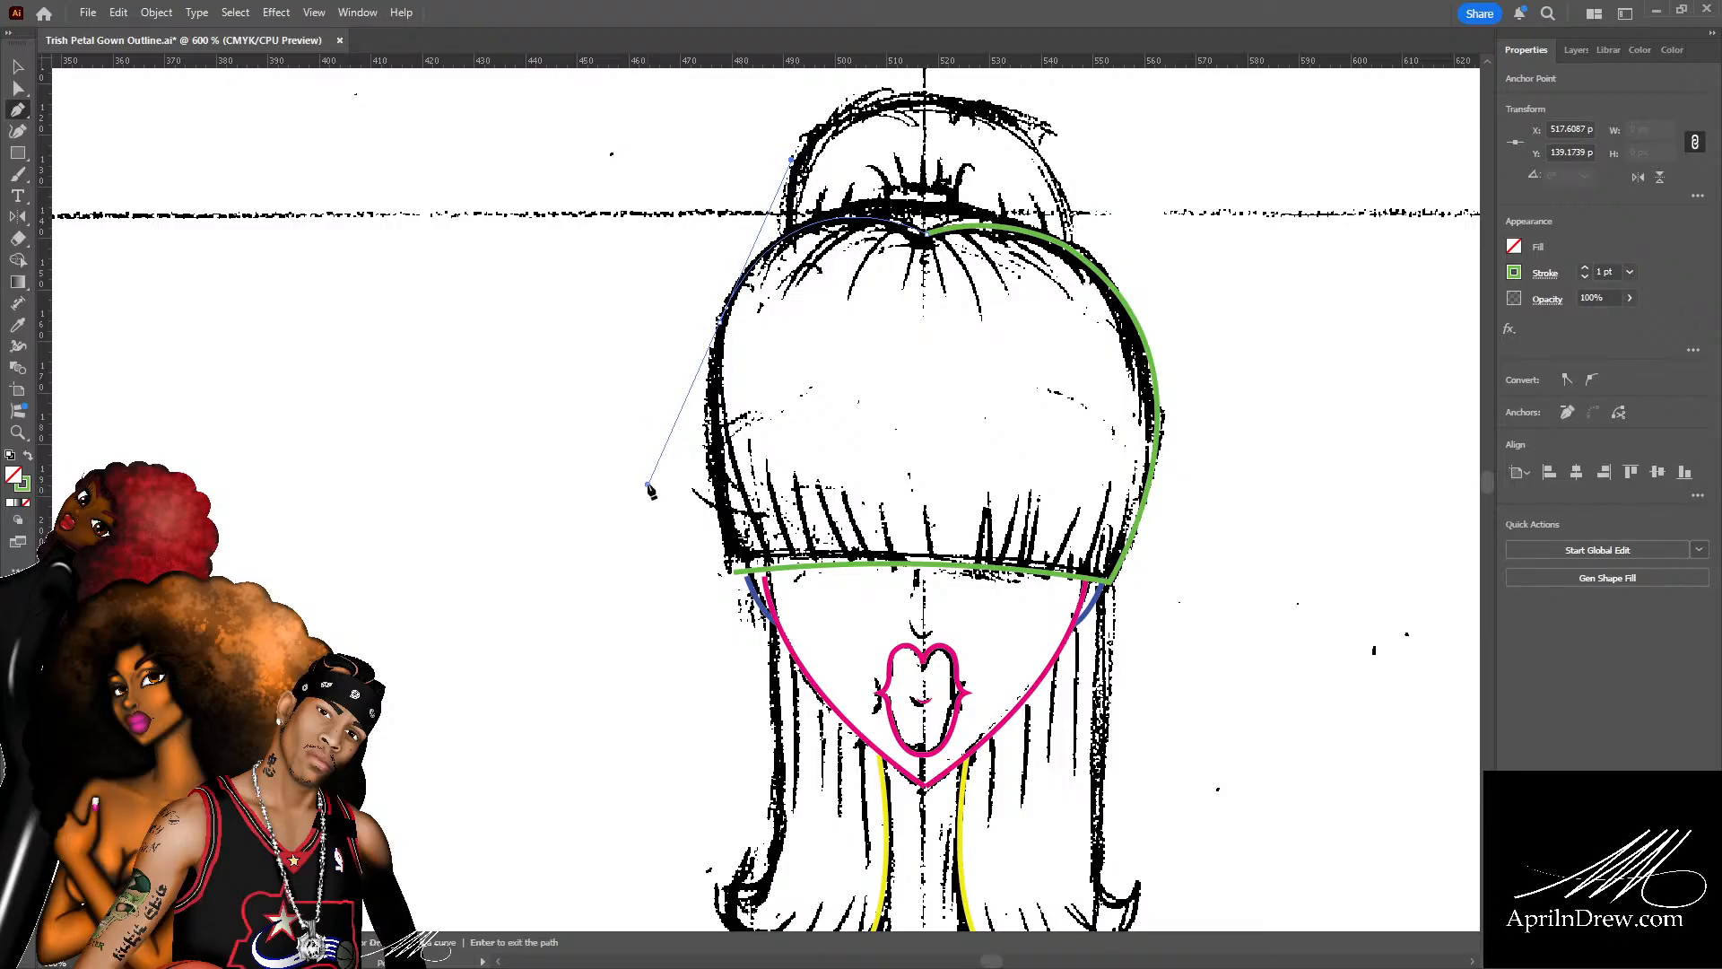
pyautogui.click(720, 322)
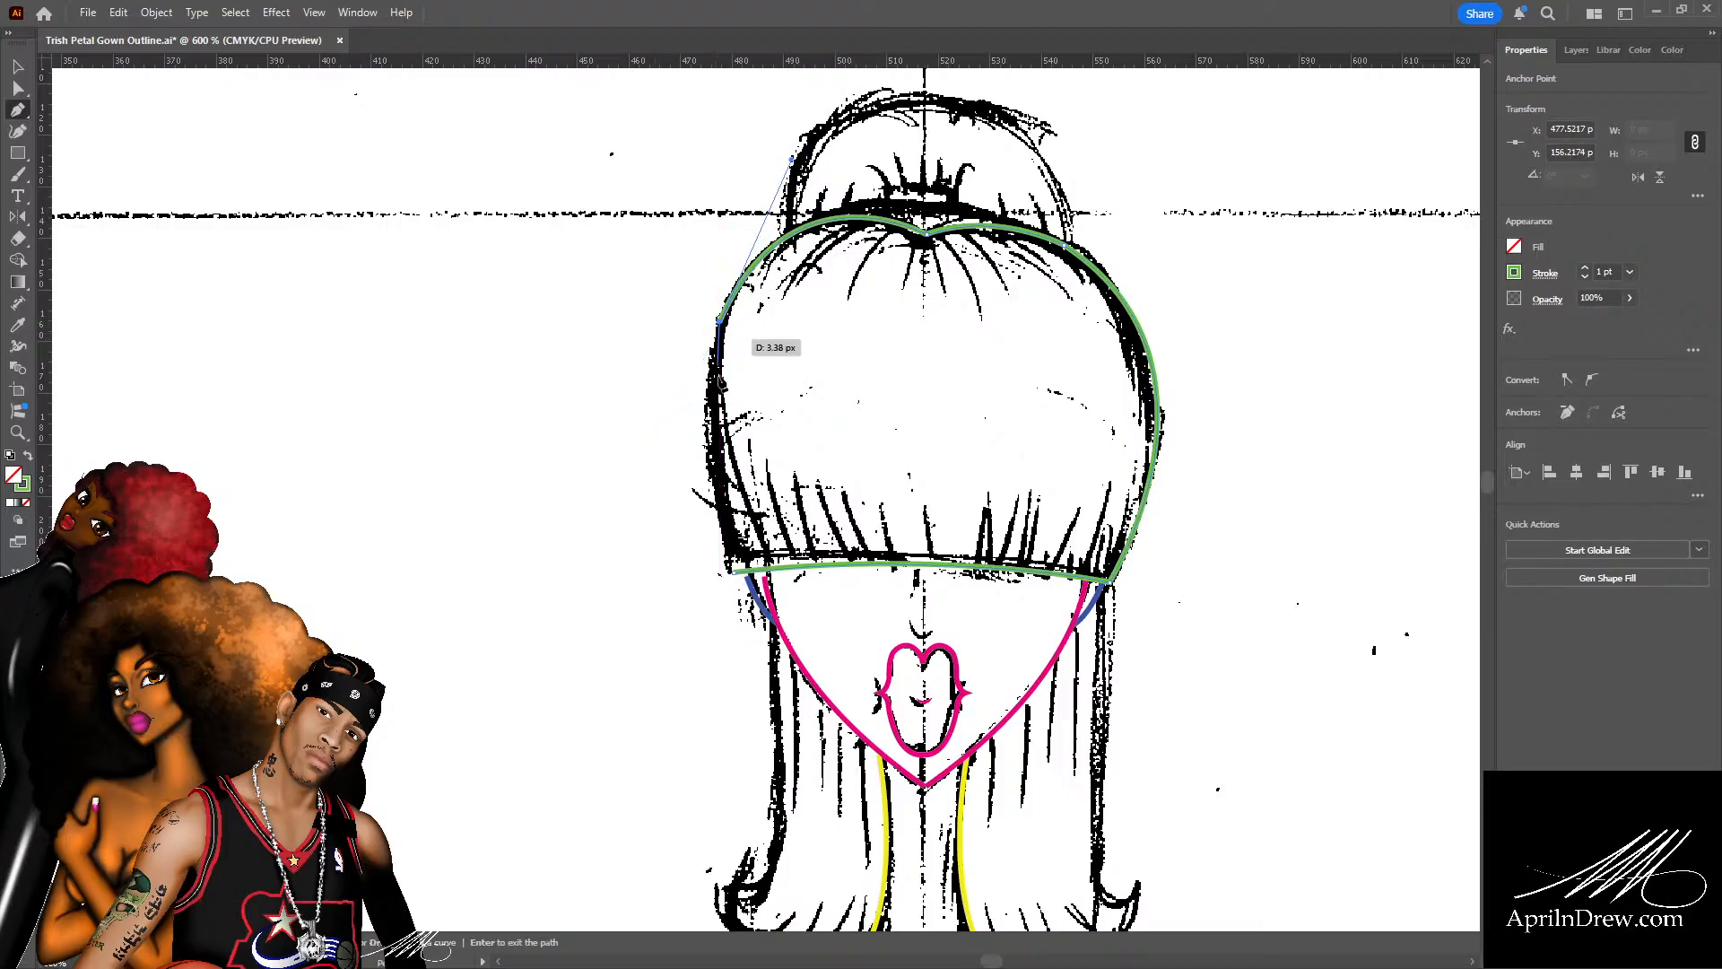
pyautogui.moveTo(733, 571); pyautogui.dragTo(749, 612)
pyautogui.hotkey('ctrl', 'z')
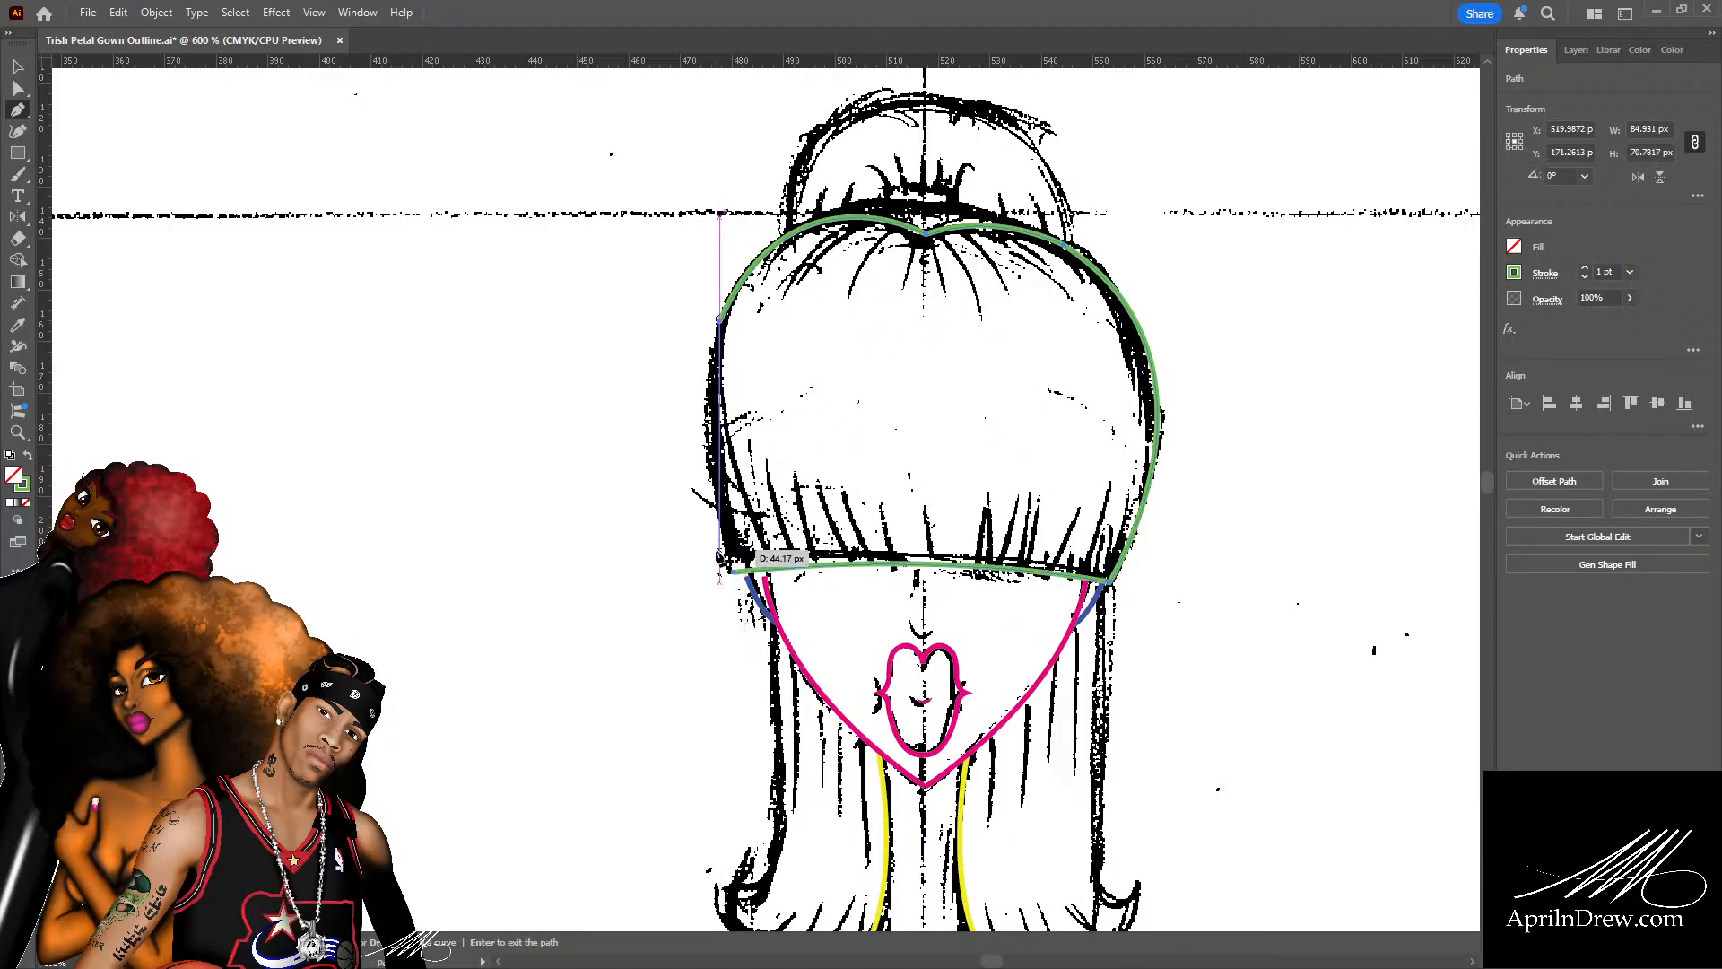
pyautogui.moveTo(729, 565); pyautogui.dragTo(769, 647)
pyautogui.press('a')
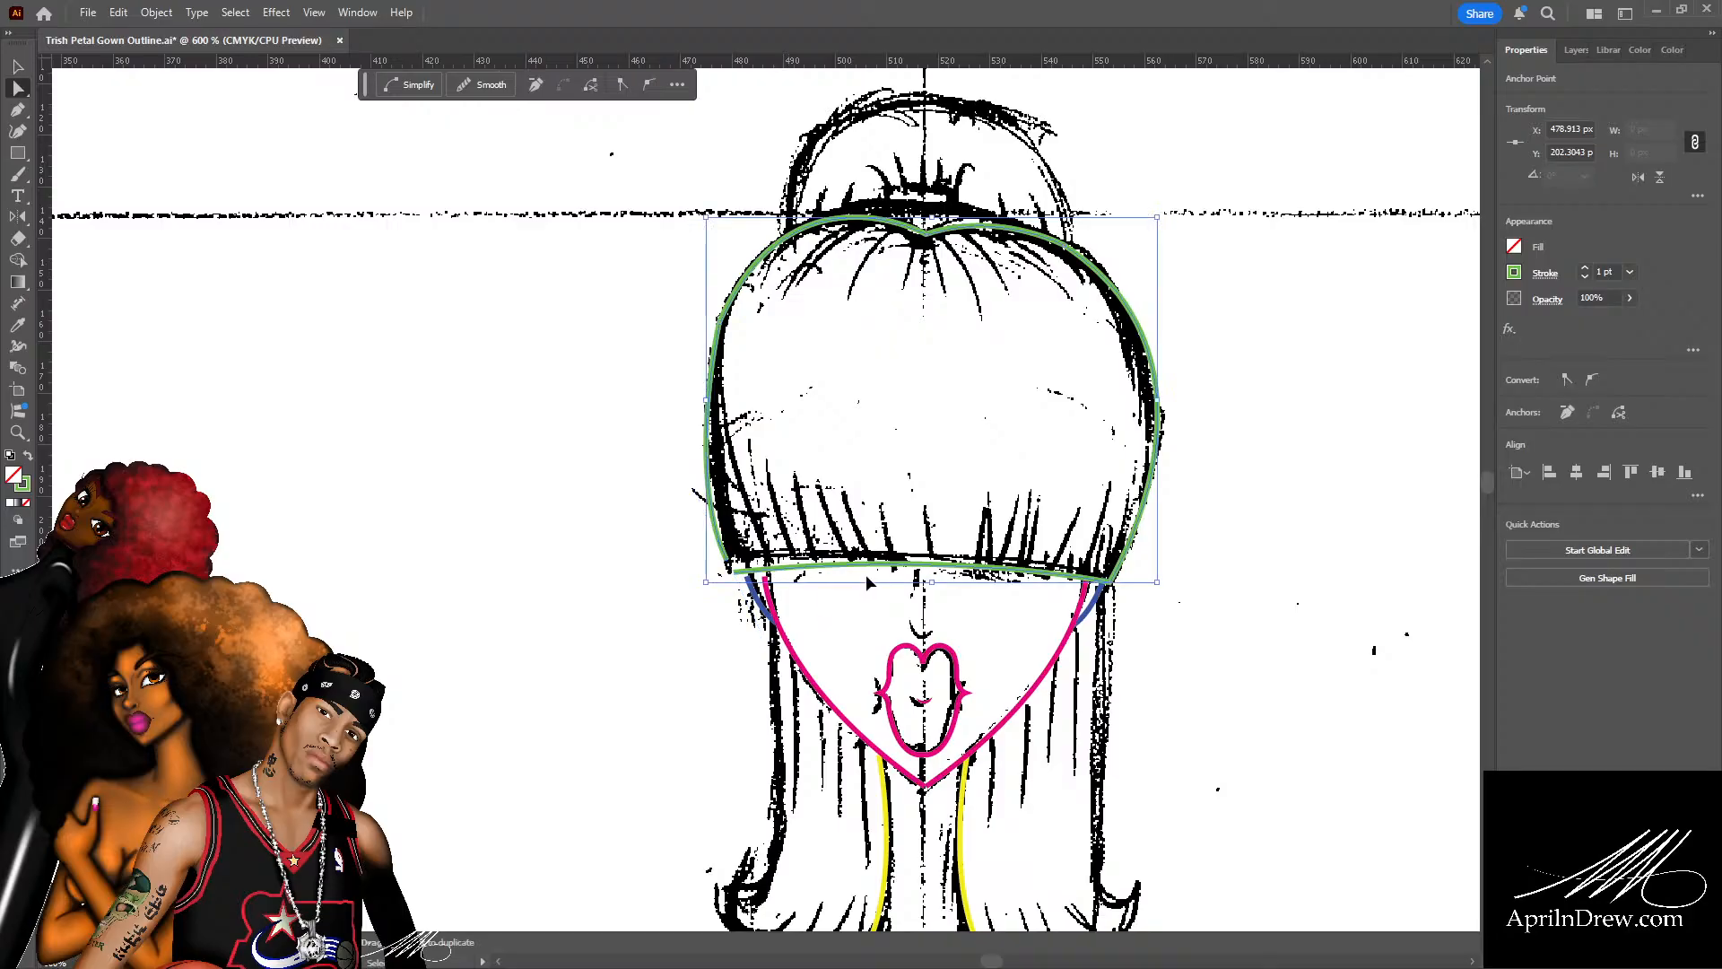
# Move the lower-left end anchor of the hair cap outline onto the left endpoint of the bangs curve.
pyautogui.hotkey('ctrl', '=')
pyautogui.hotkey('ctrl', '=')
pyautogui.hotkey('ctrl', '=')
pyautogui.hotkey('ctrl', '=')
pyautogui.hotkey('ctrl', '=')
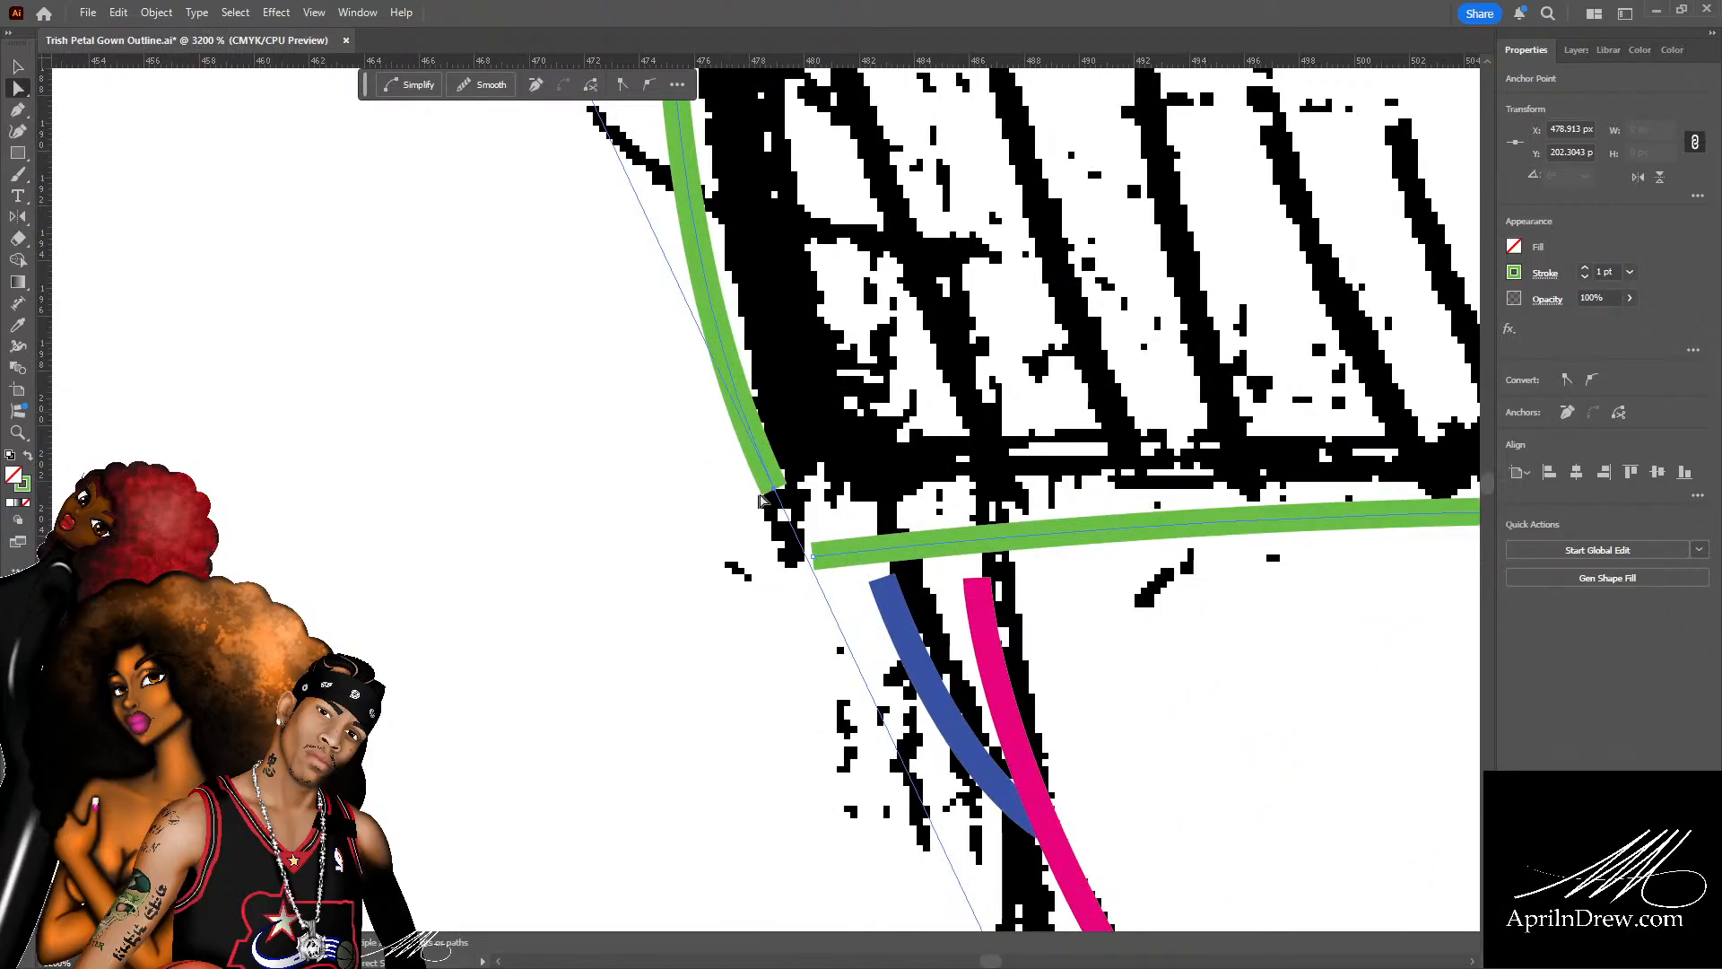
pyautogui.moveTo(775, 493); pyautogui.dragTo(804, 548)
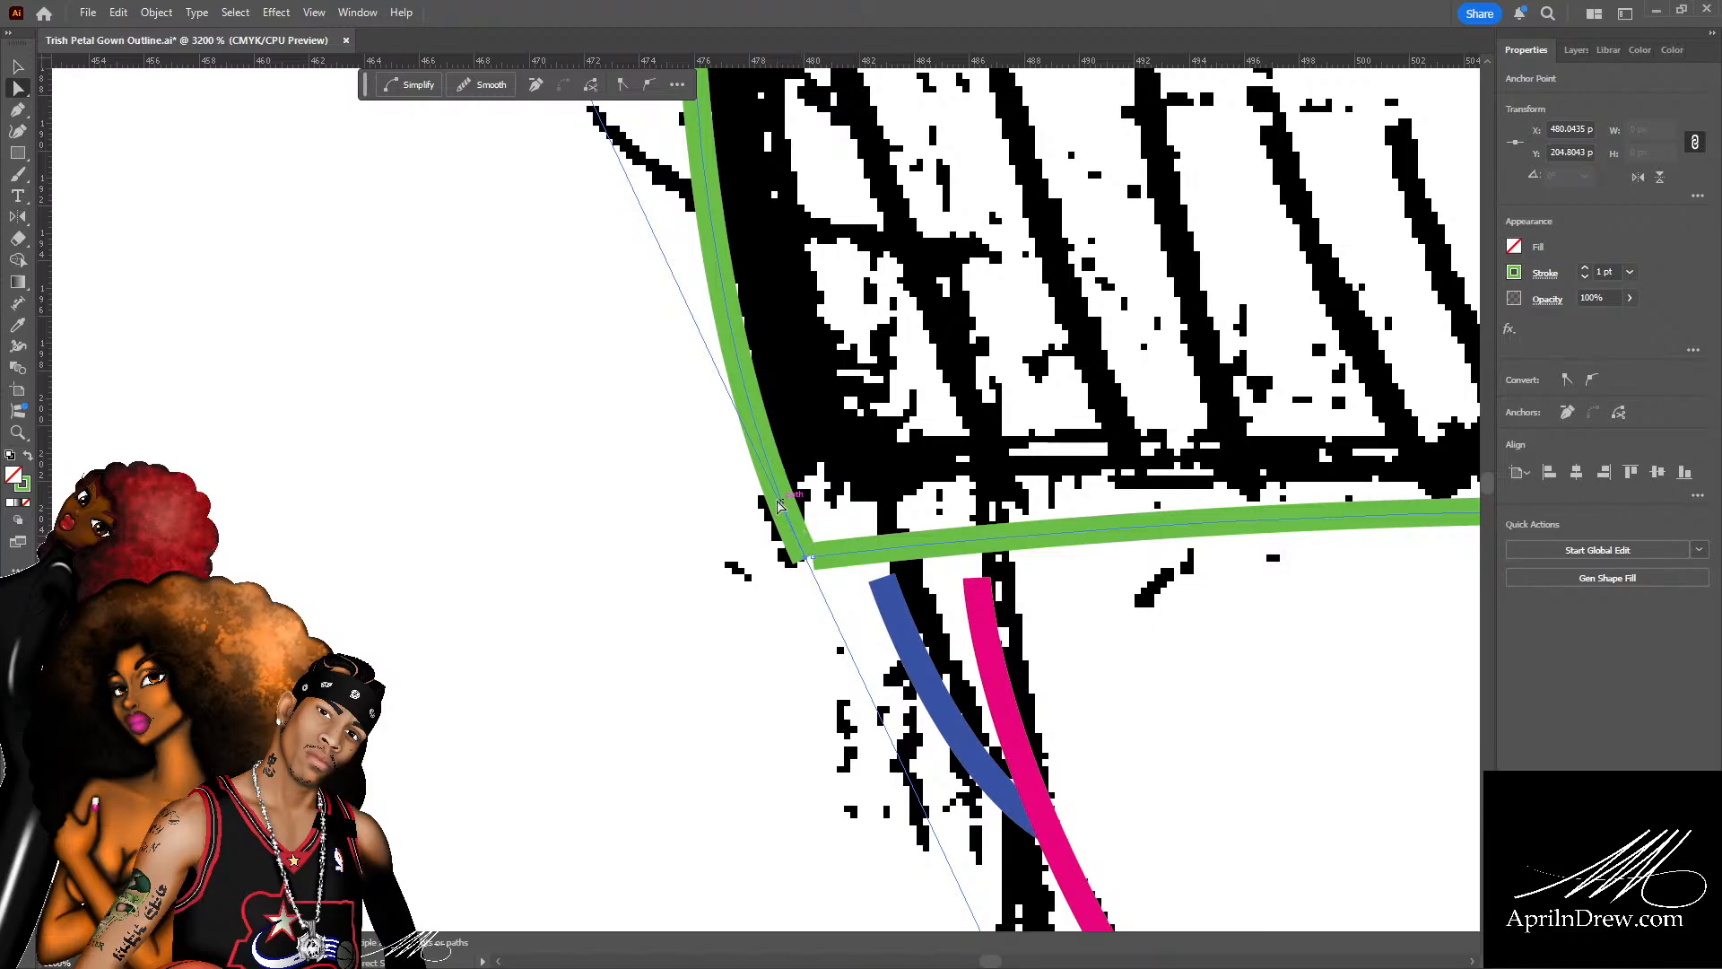
# Bow the lower left side of the hair outline outward by raising its bottom direction handle.
pyautogui.scroll(8, 669, 287)
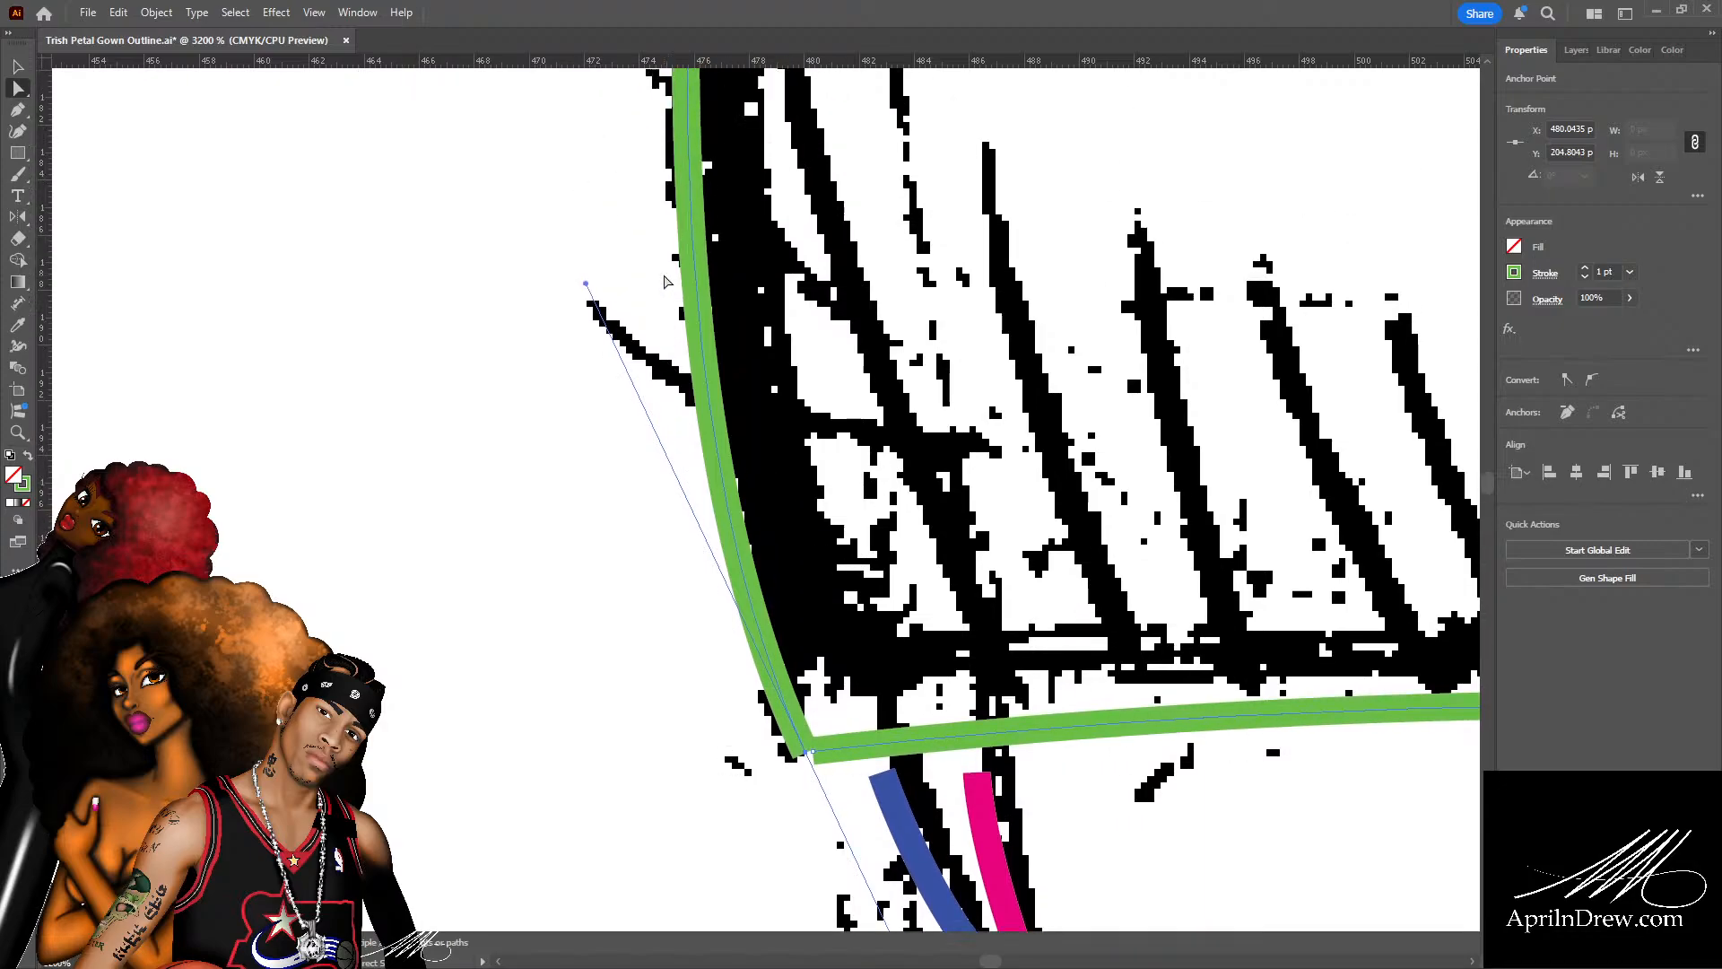
pyautogui.hotkey('ctrl', '-')
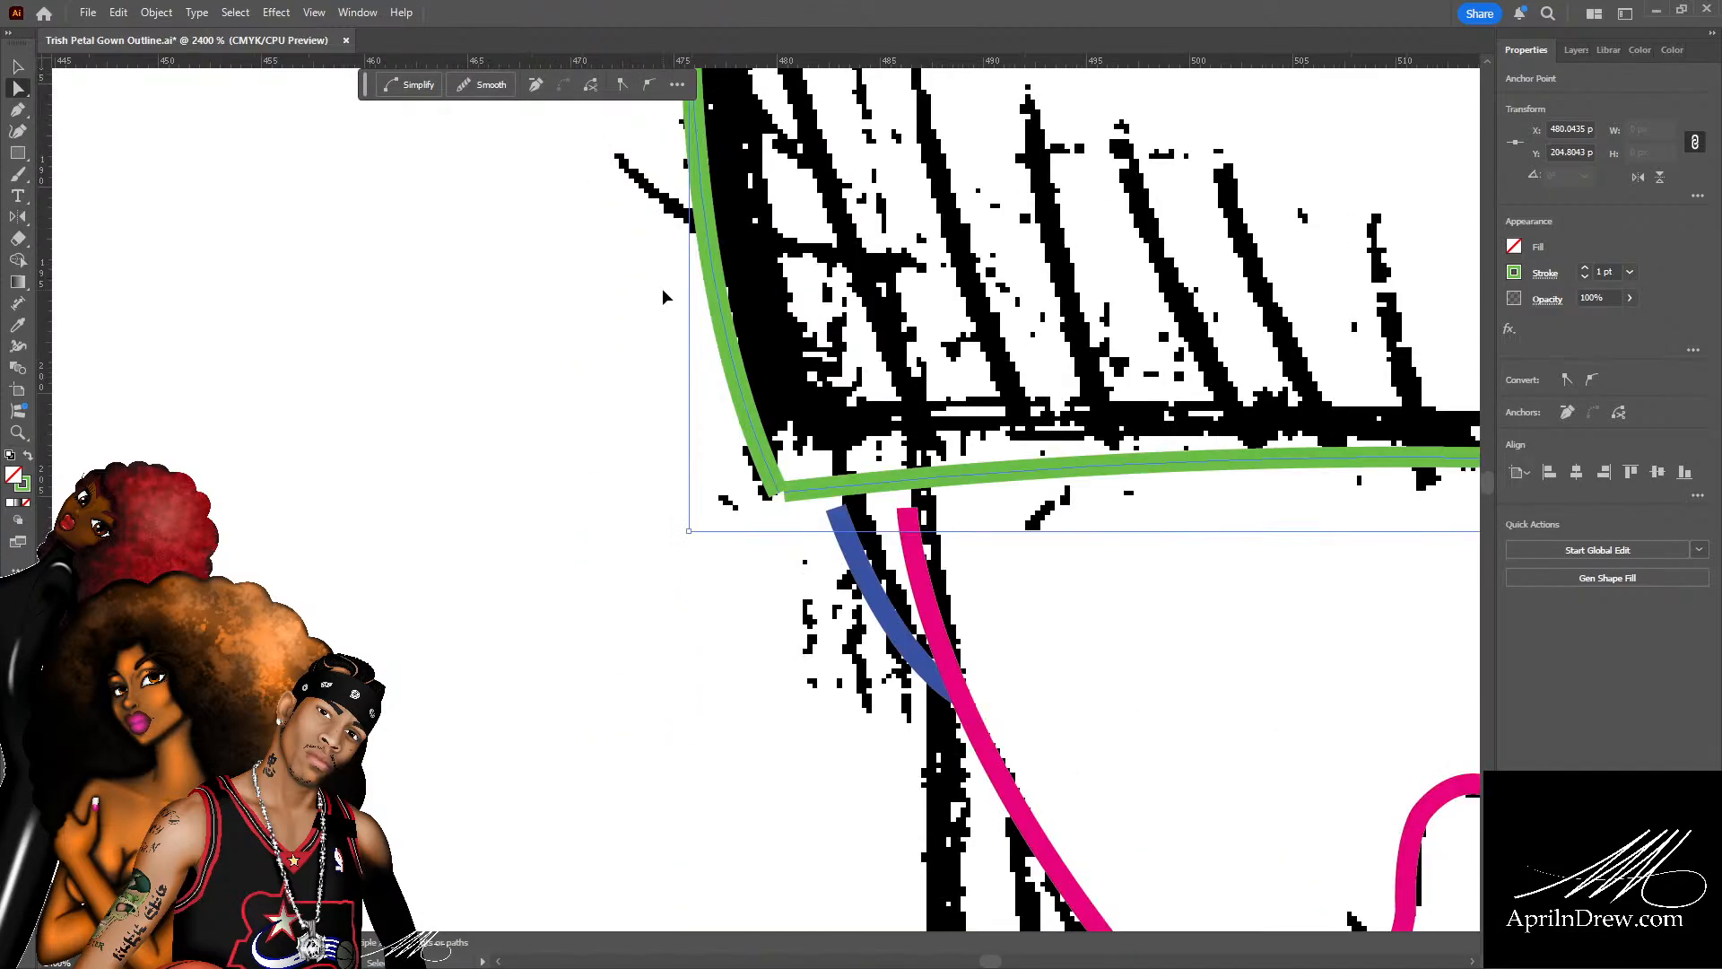
pyautogui.hotkey('ctrl', '-')
pyautogui.scroll(5, 659, 376)
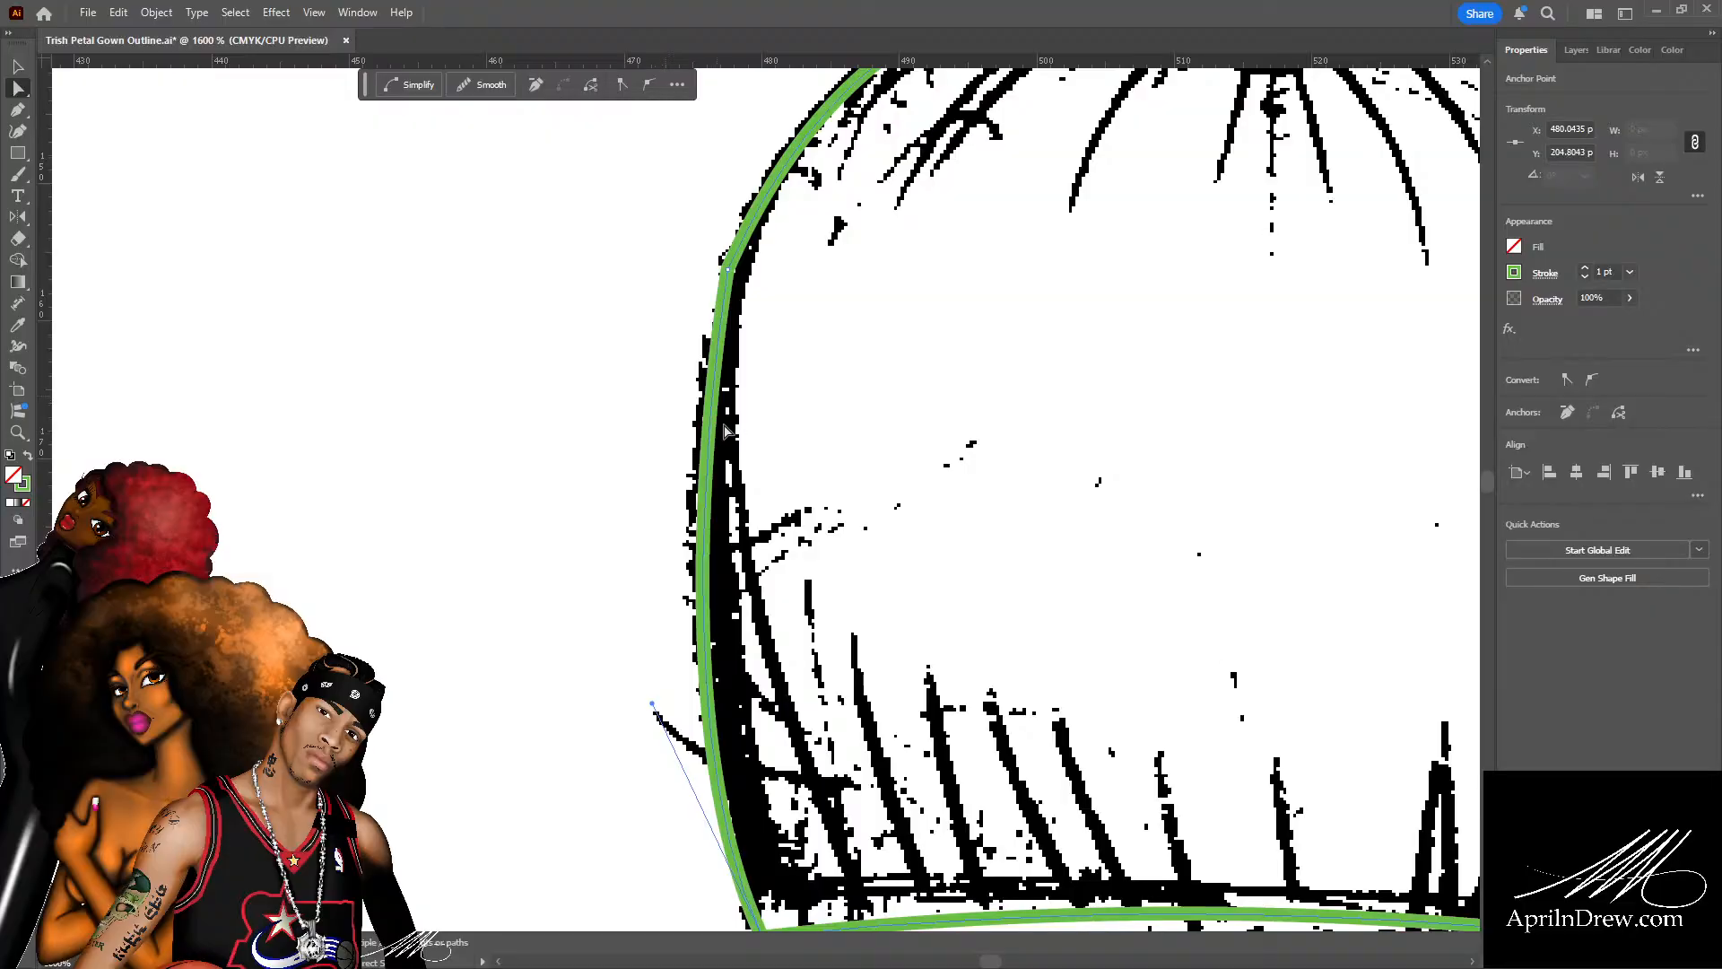
pyautogui.click(731, 496)
pyautogui.click(704, 549)
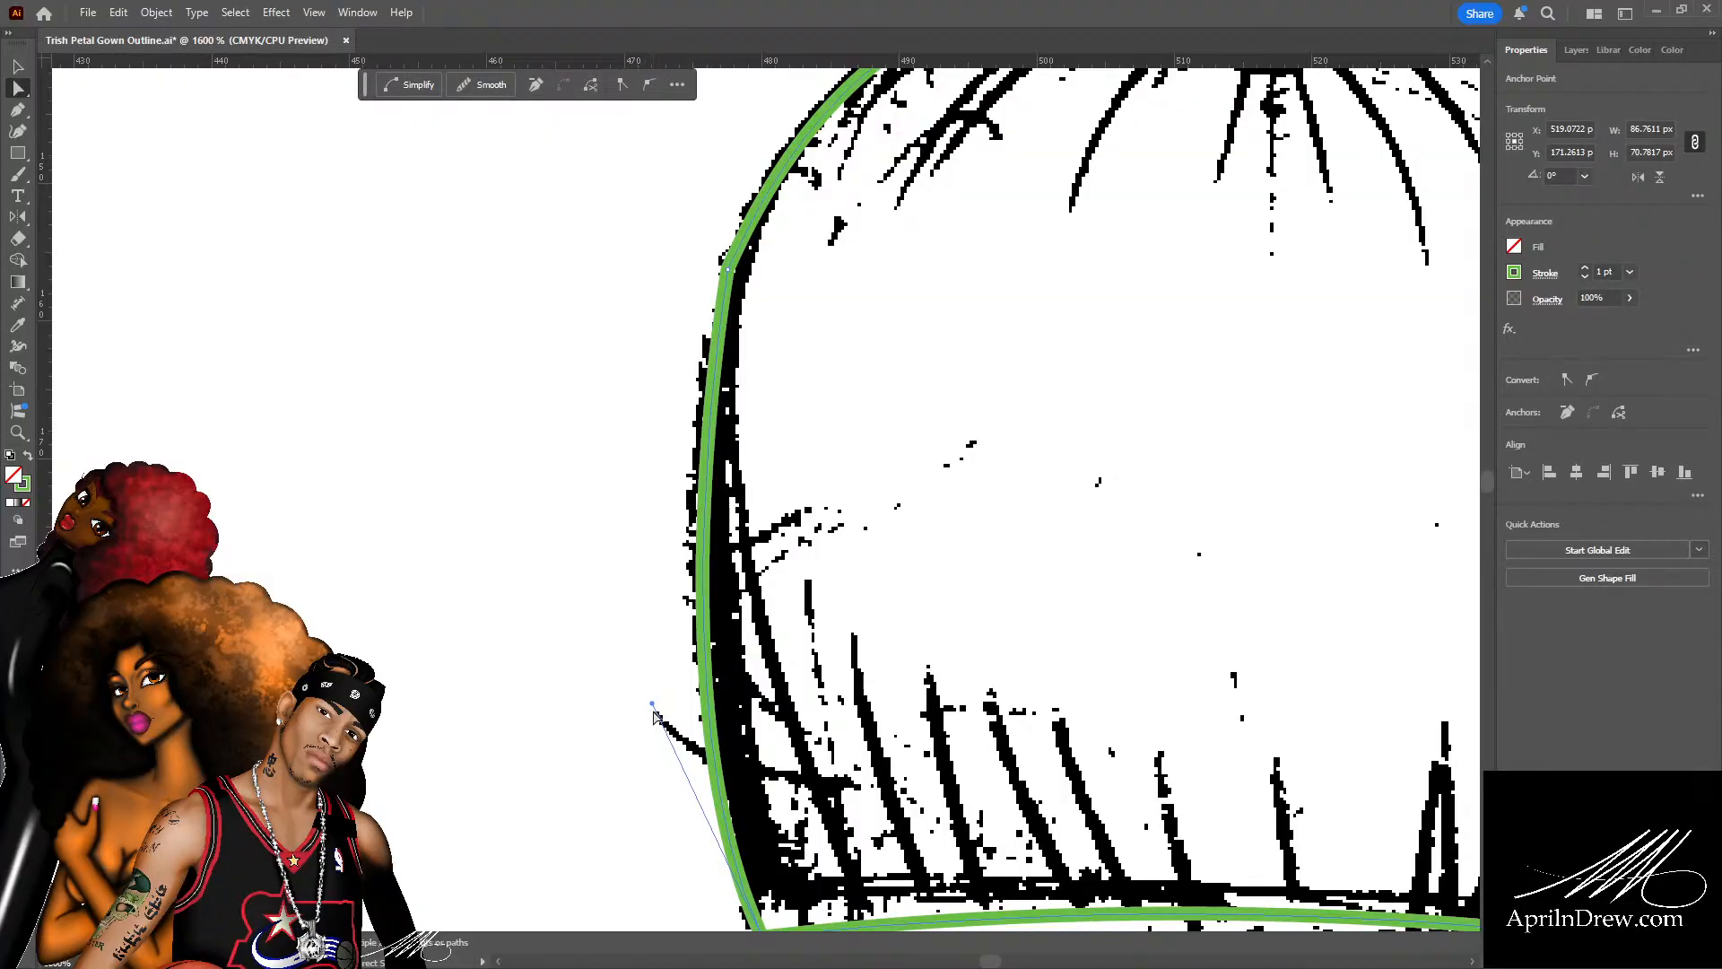
pyautogui.moveTo(653, 706); pyautogui.dragTo(627, 595)
pyautogui.hotkey('ctrl', '-')
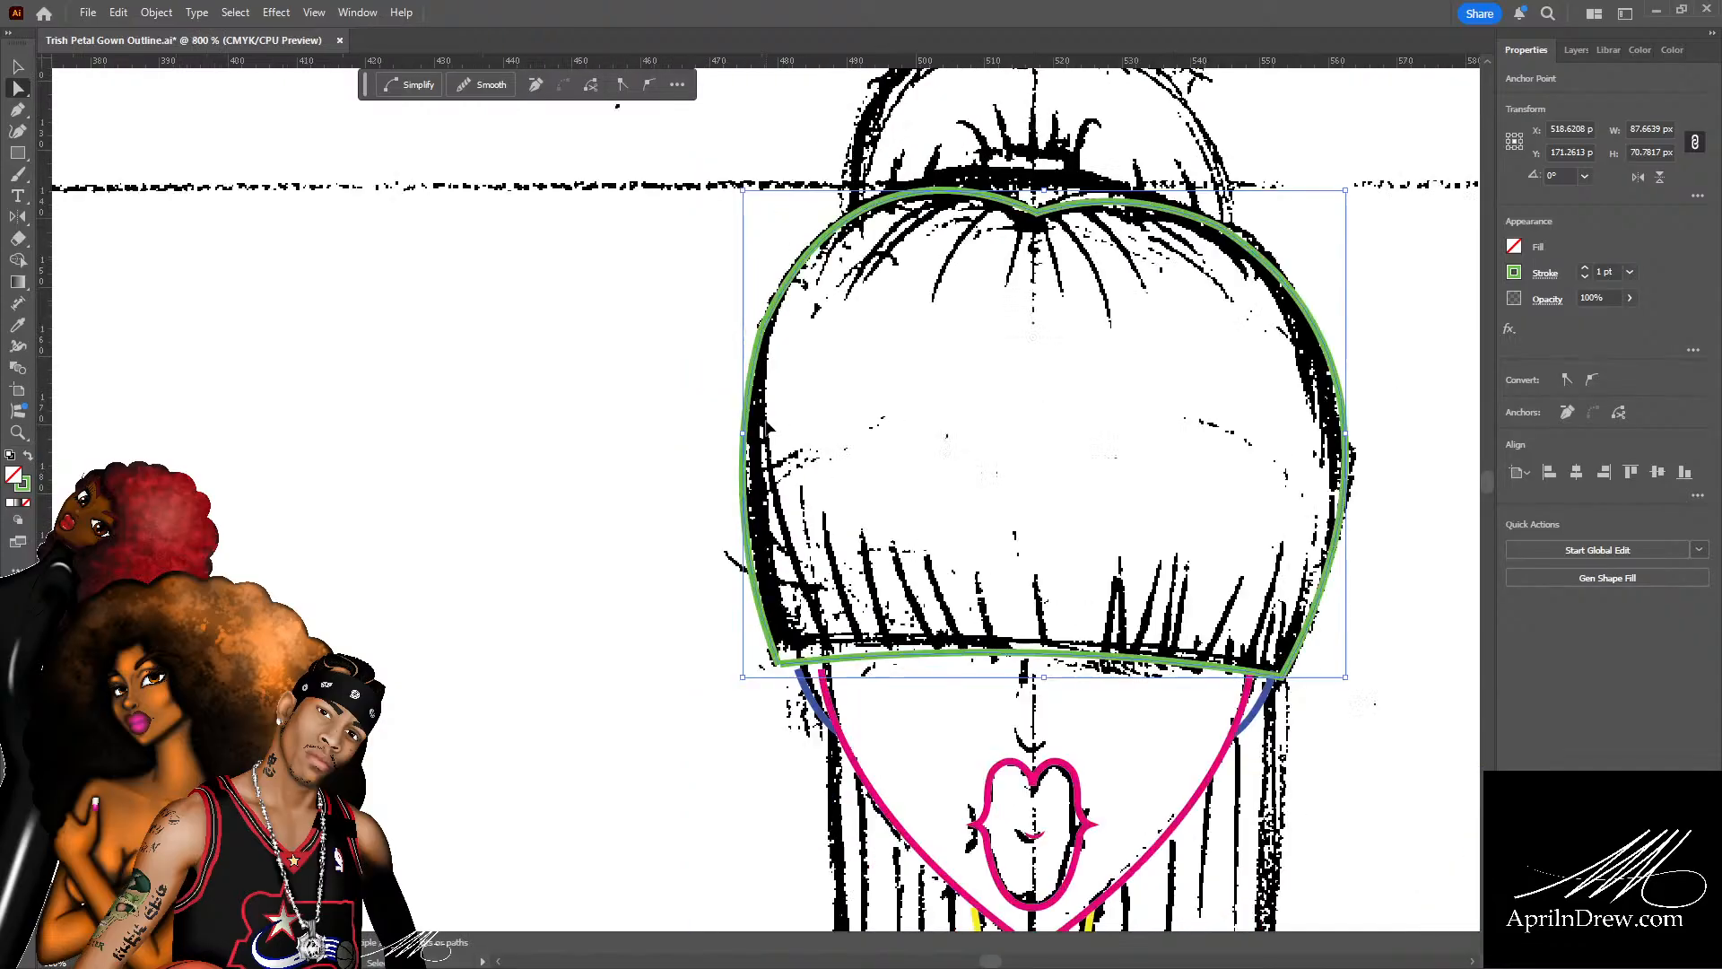
# Reshape the upper-left crown curve with its direction handle so it follows the sketched hairline.
pyautogui.scroll(3, 767, 426)
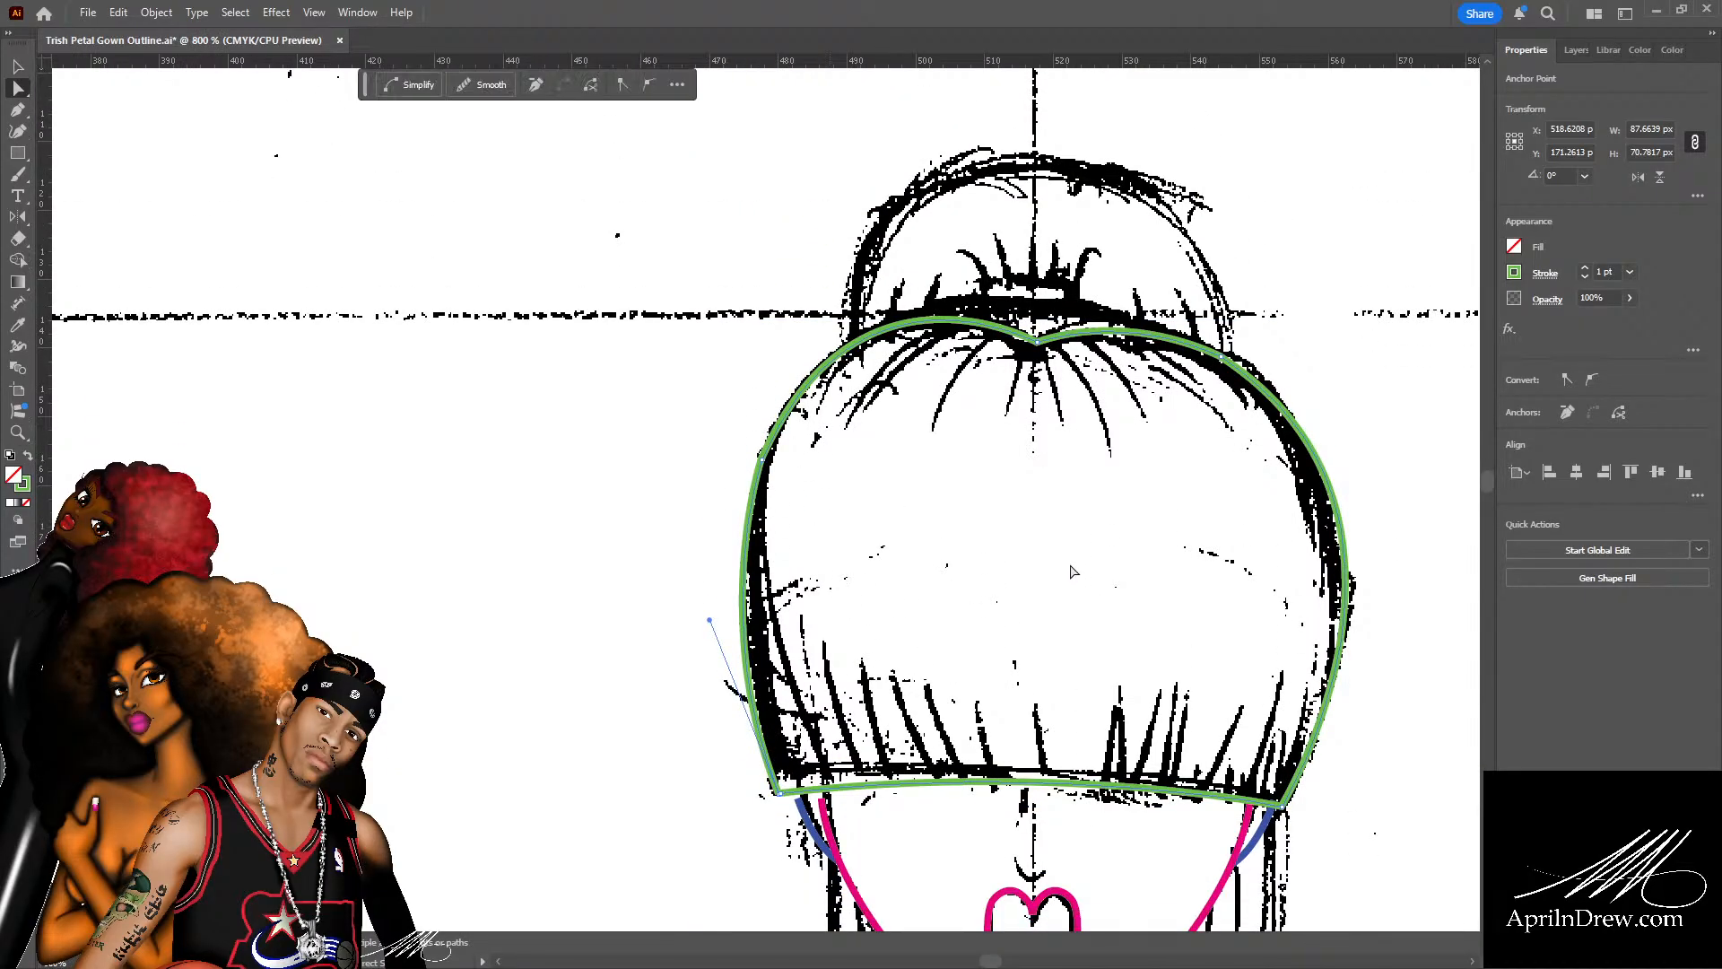
pyautogui.moveTo(1079, 560)
pyautogui.mouseDown()
pyautogui.moveTo(866, 558)
pyautogui.moveTo(946, 653)
pyautogui.mouseUp()
pyautogui.hotkey('ctrl', '+')
pyautogui.hotkey('ctrl', '+')
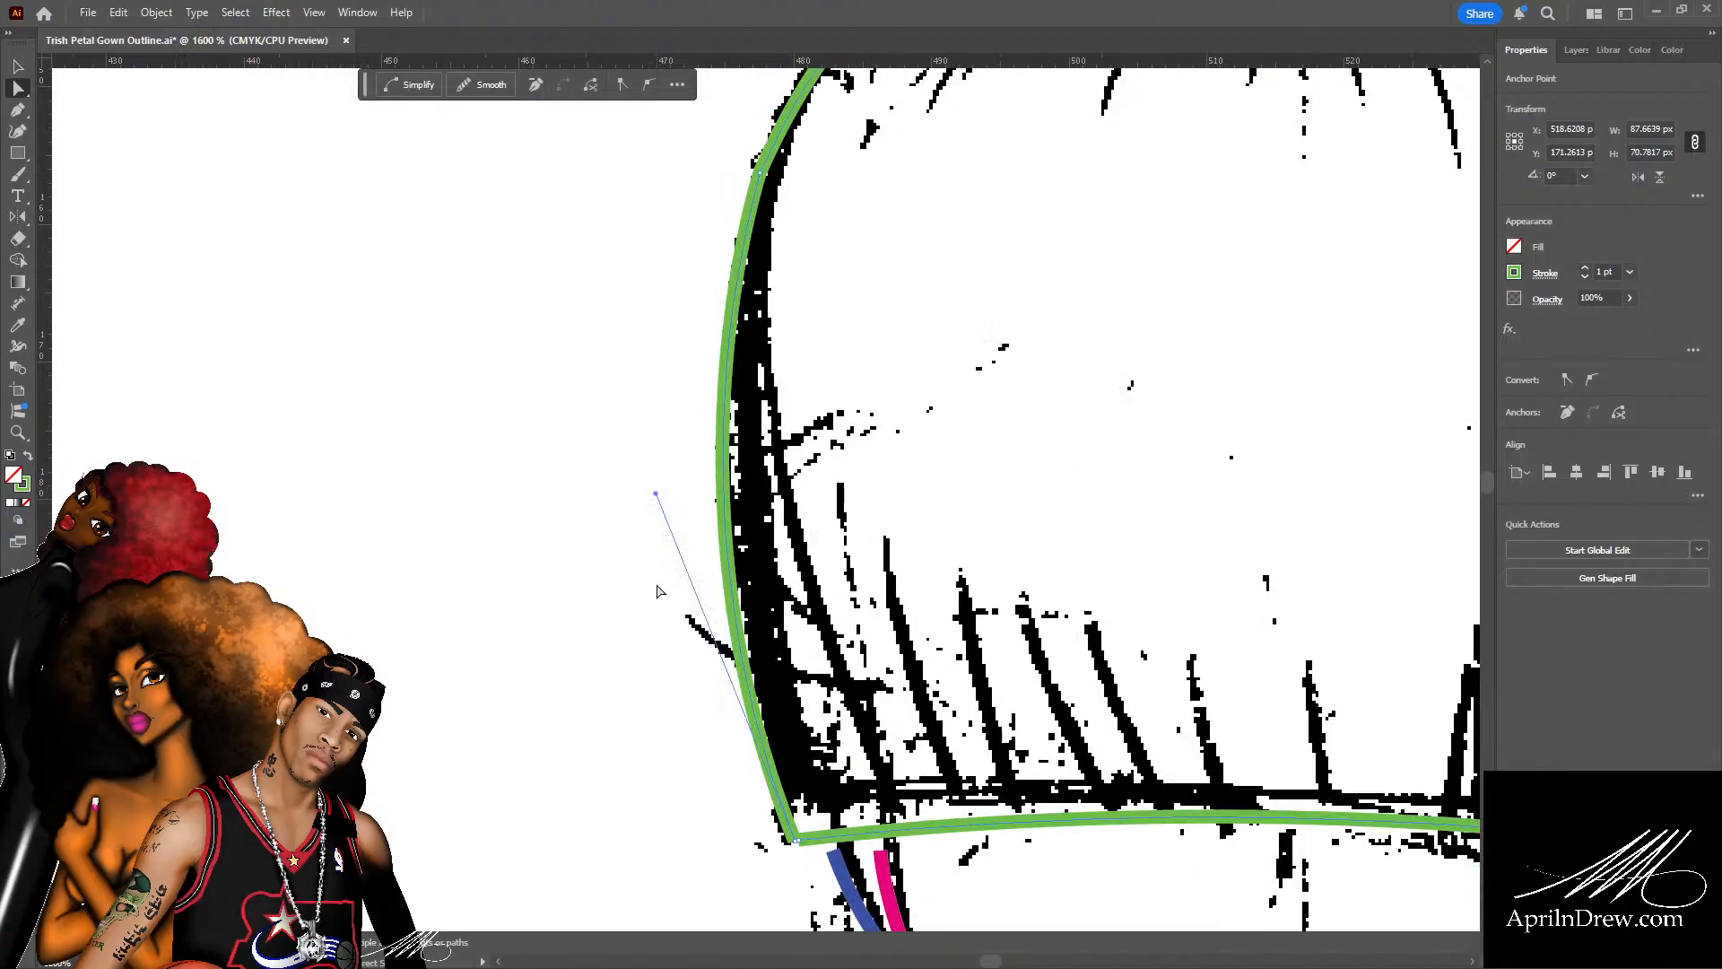
pyautogui.moveTo(782, 339)
pyautogui.mouseDown()
pyautogui.moveTo(802, 421)
pyautogui.moveTo(754, 770)
pyautogui.mouseUp()
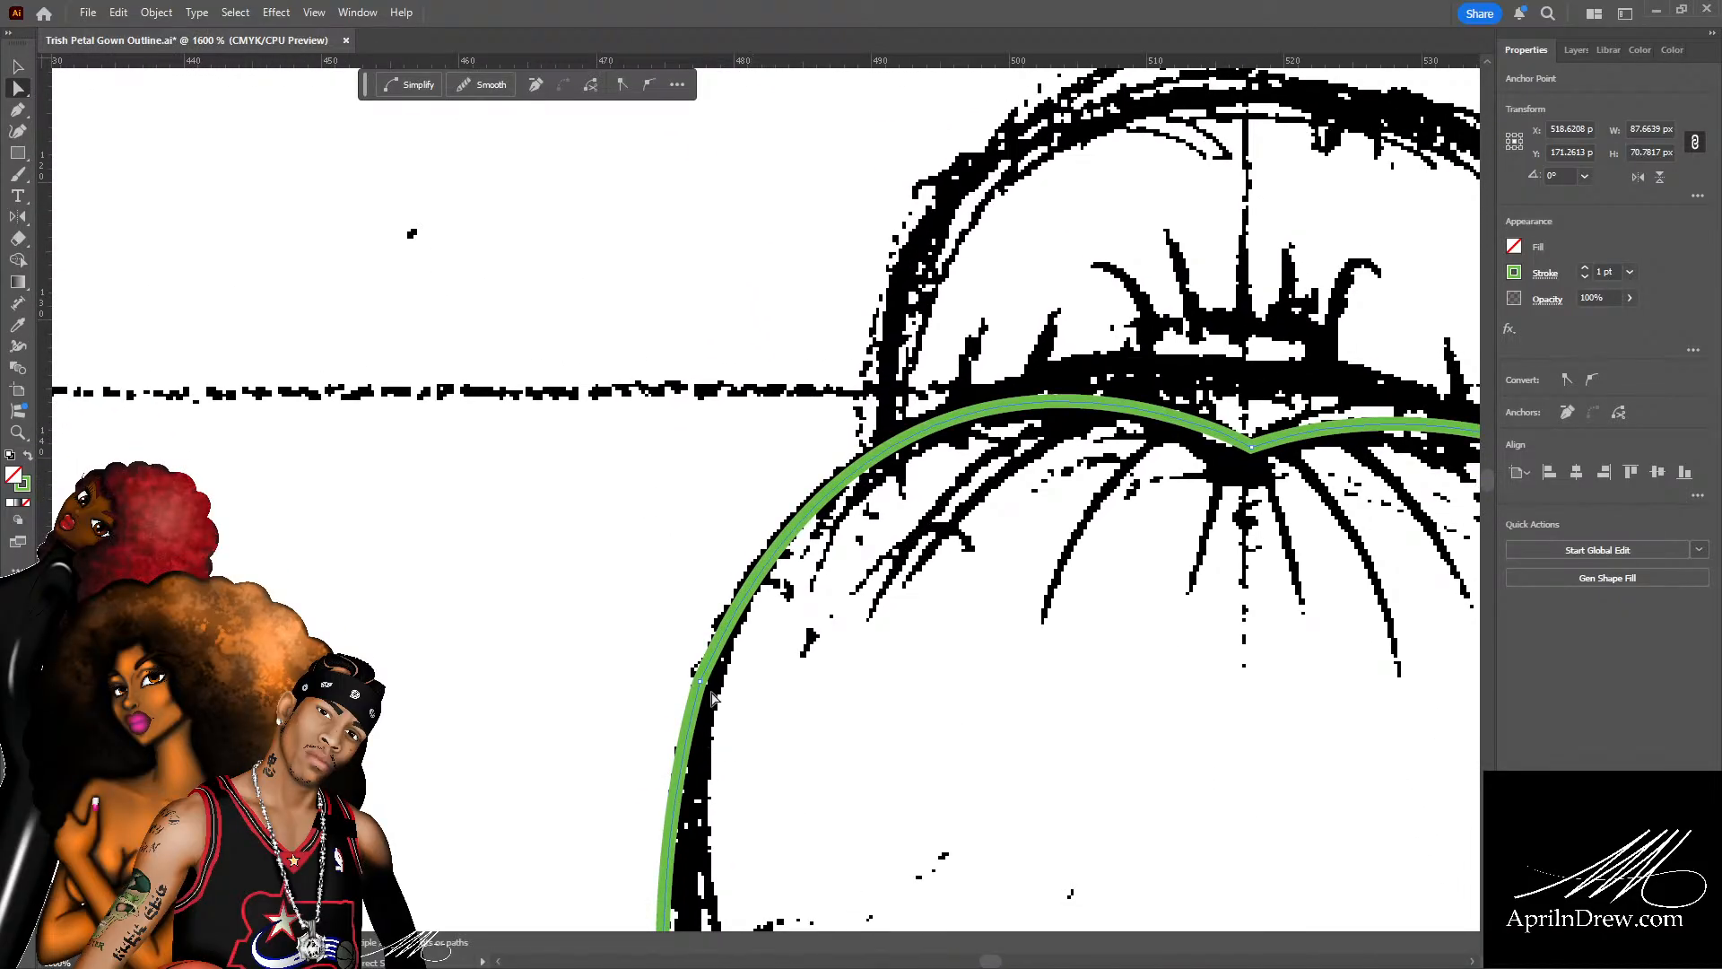
pyautogui.click(761, 676)
pyautogui.click(726, 618)
pyautogui.scroll(-4, 759, 628)
pyautogui.scroll(2, 759, 628)
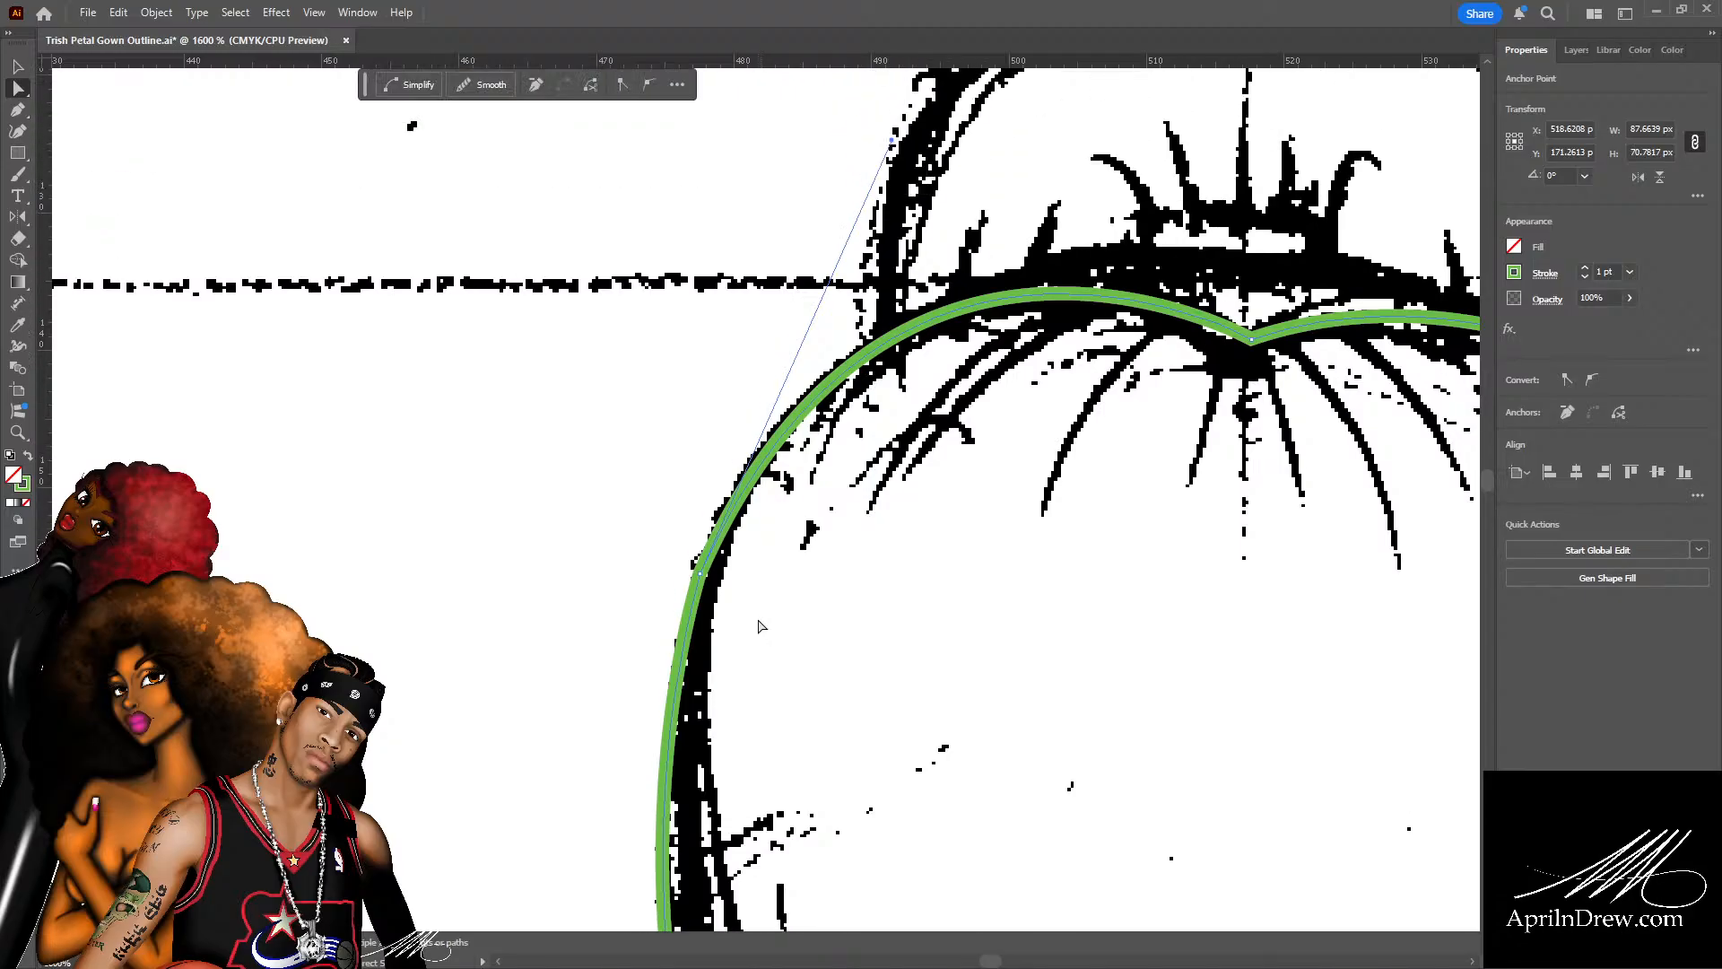
pyautogui.moveTo(892, 141); pyautogui.dragTo(844, 166)
pyautogui.scroll(-1, 927, 503)
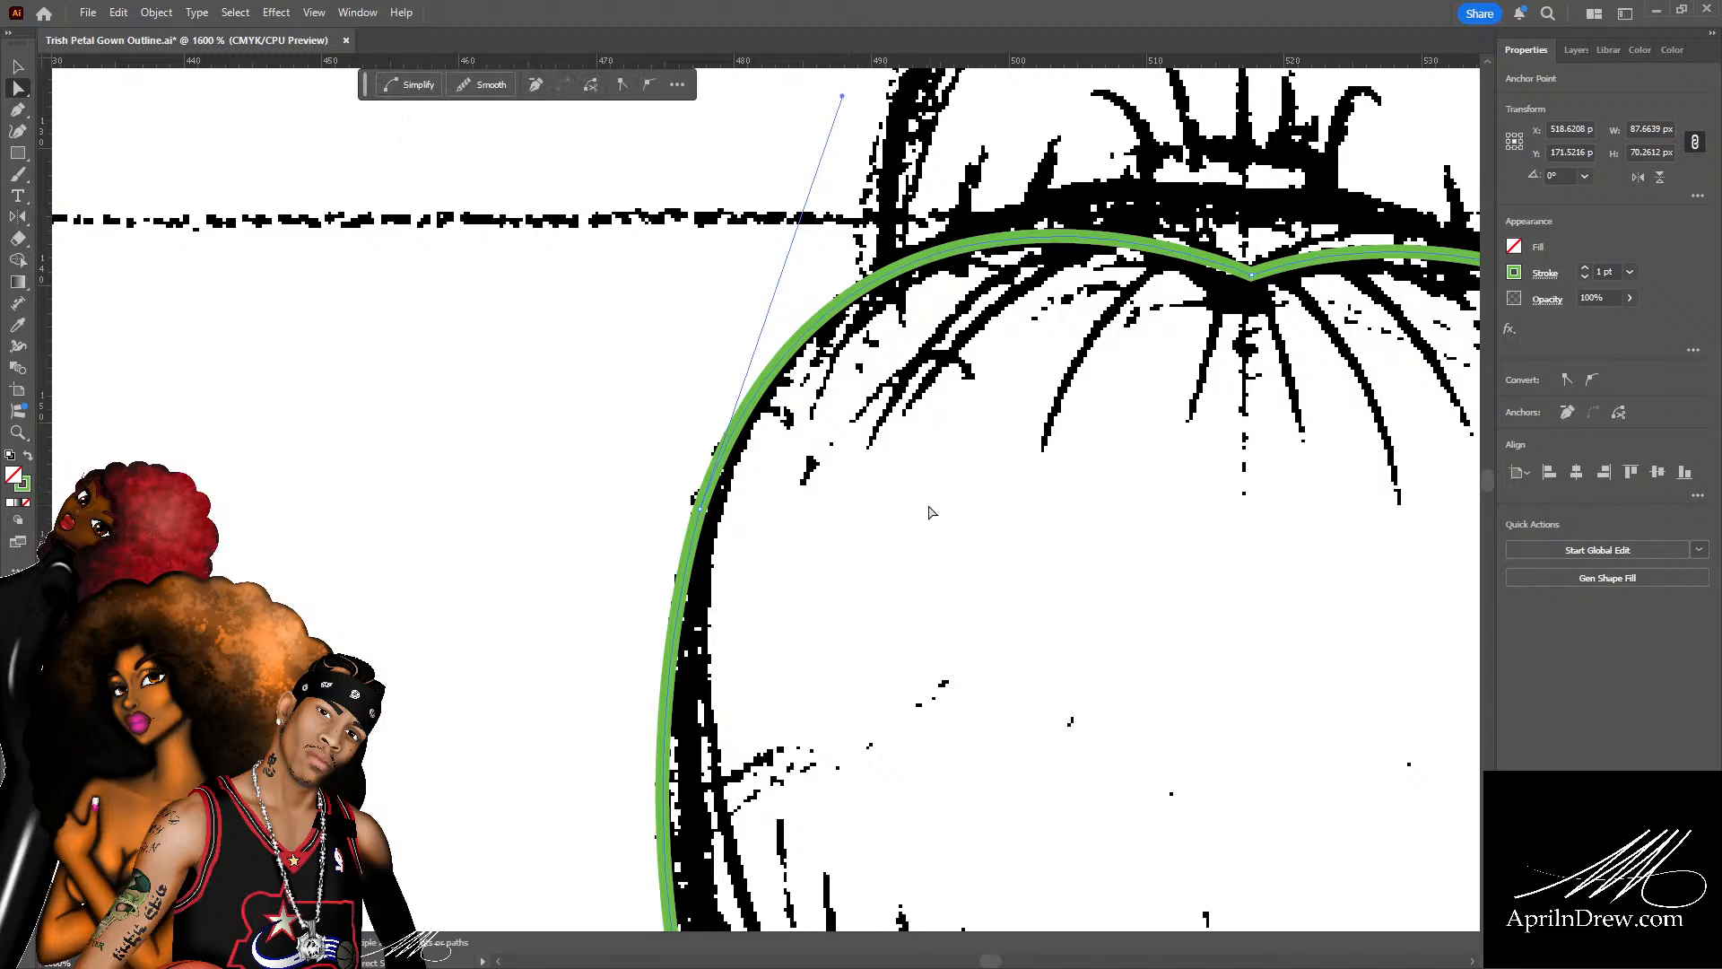
pyautogui.click(799, 569)
# Pull the left side curve of the hair slightly inward by fine-tuning its bottom direction handle.
pyautogui.scroll(-5, 797, 574)
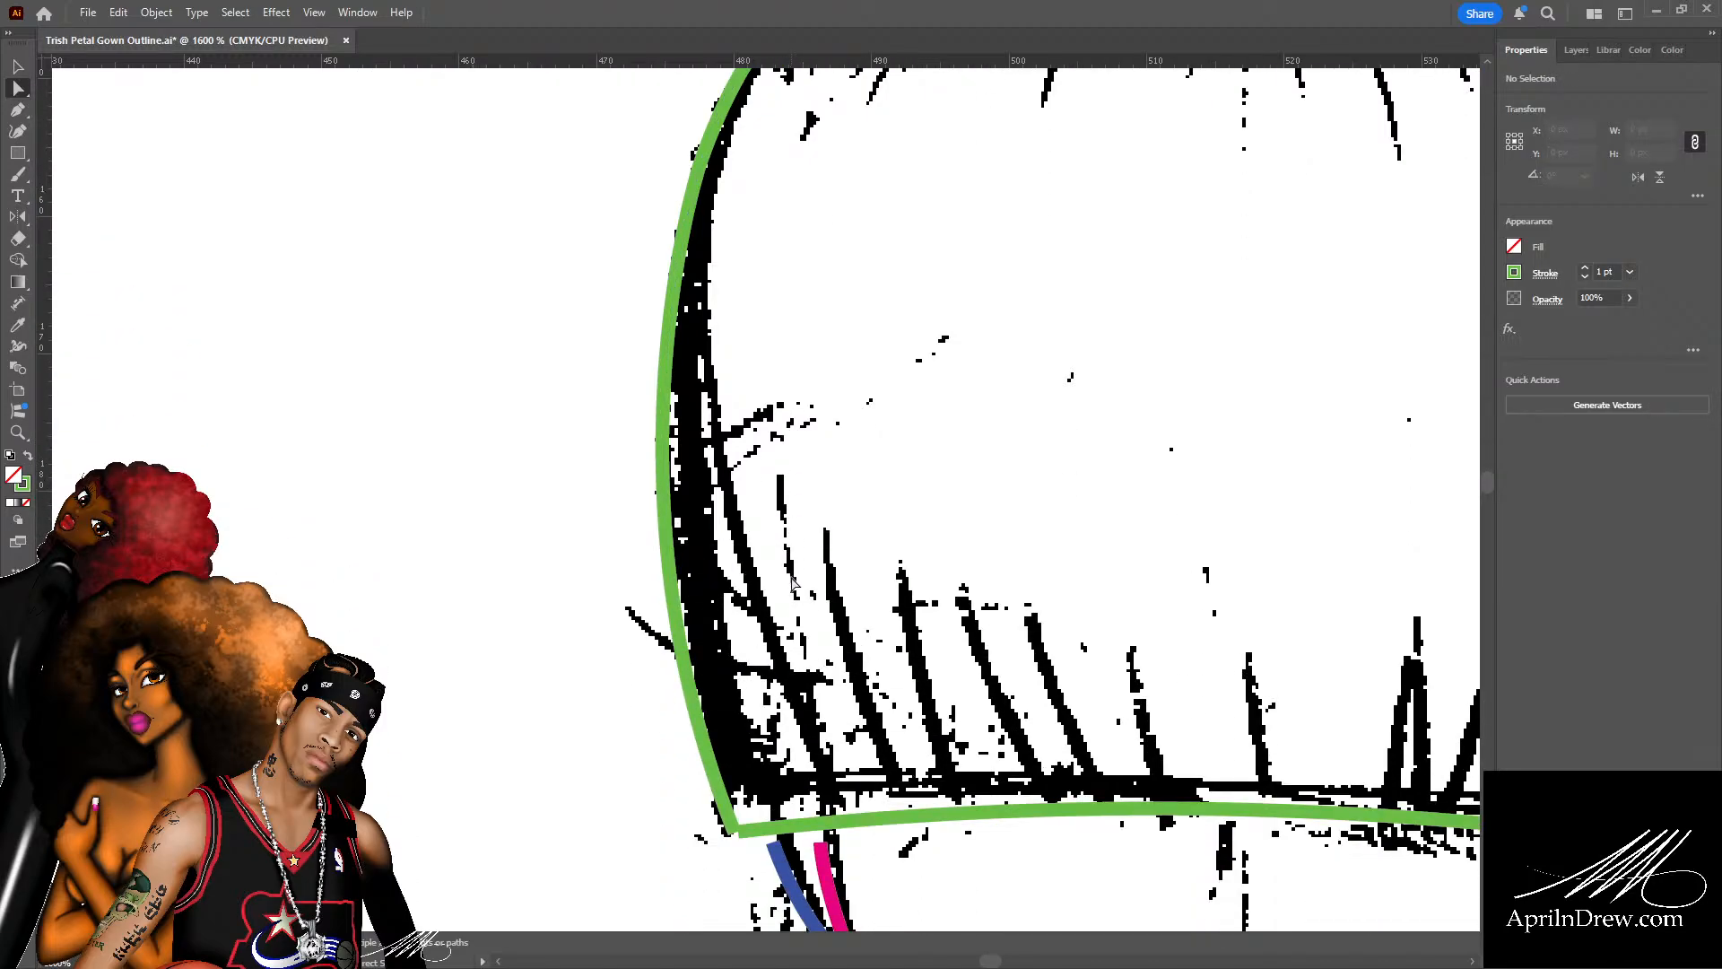
pyautogui.click(675, 578)
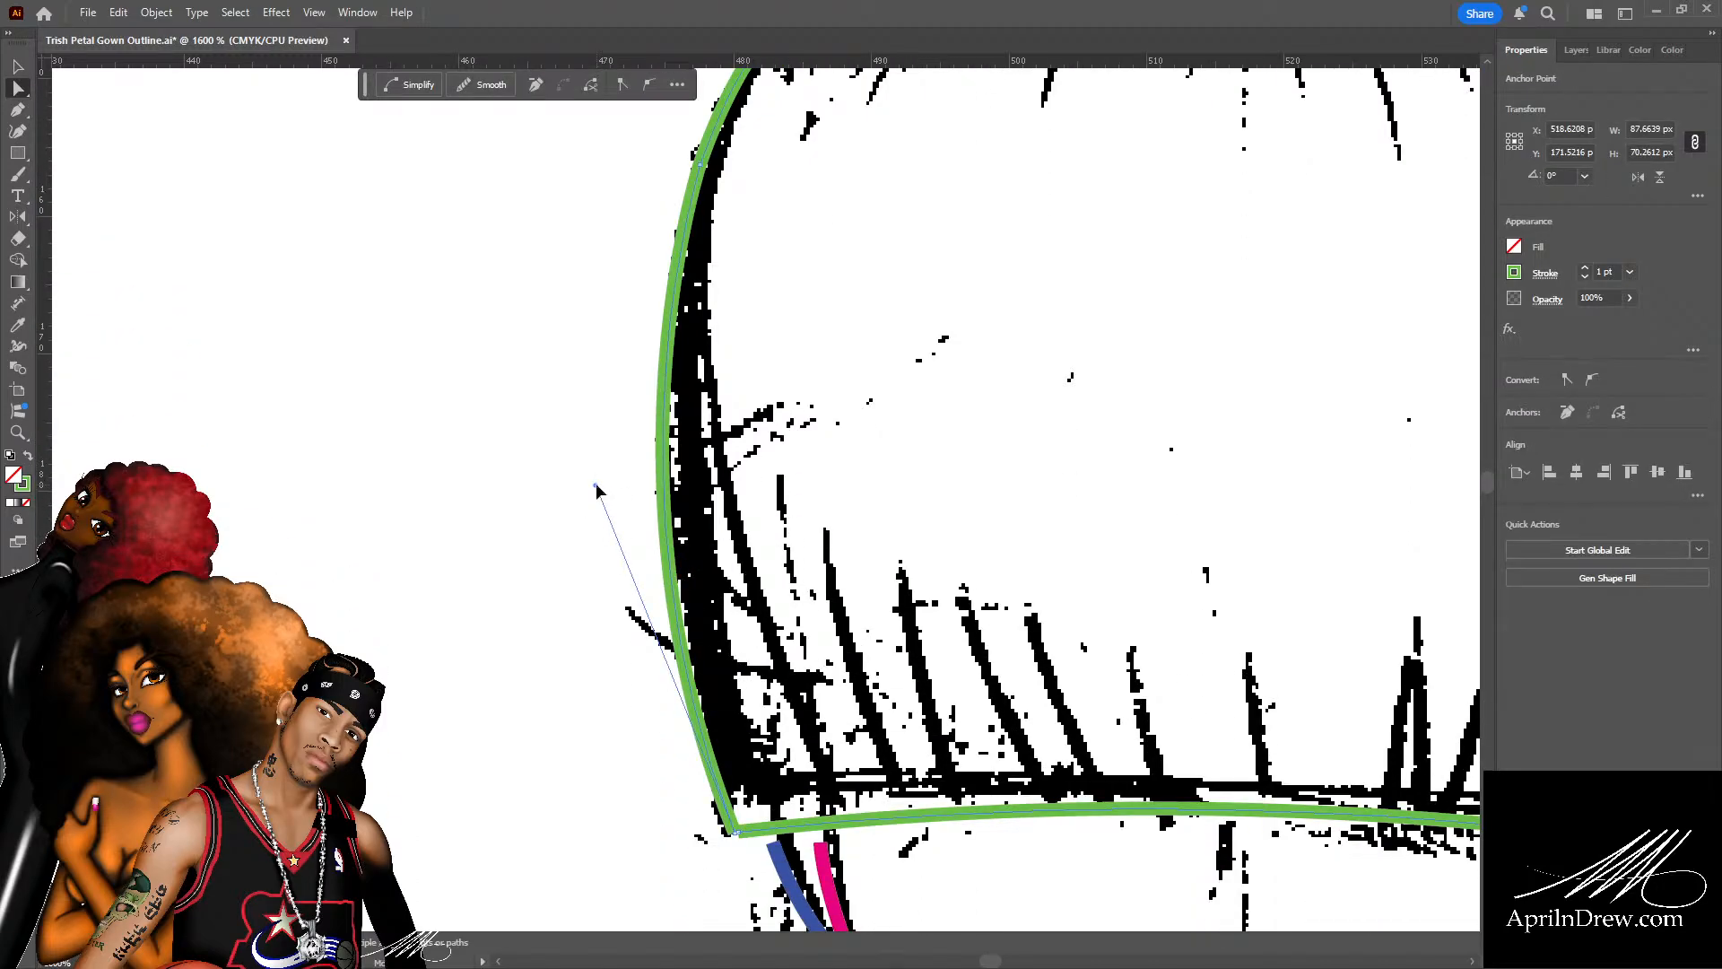
pyautogui.moveTo(596, 489); pyautogui.dragTo(606, 468)
pyautogui.click(966, 560)
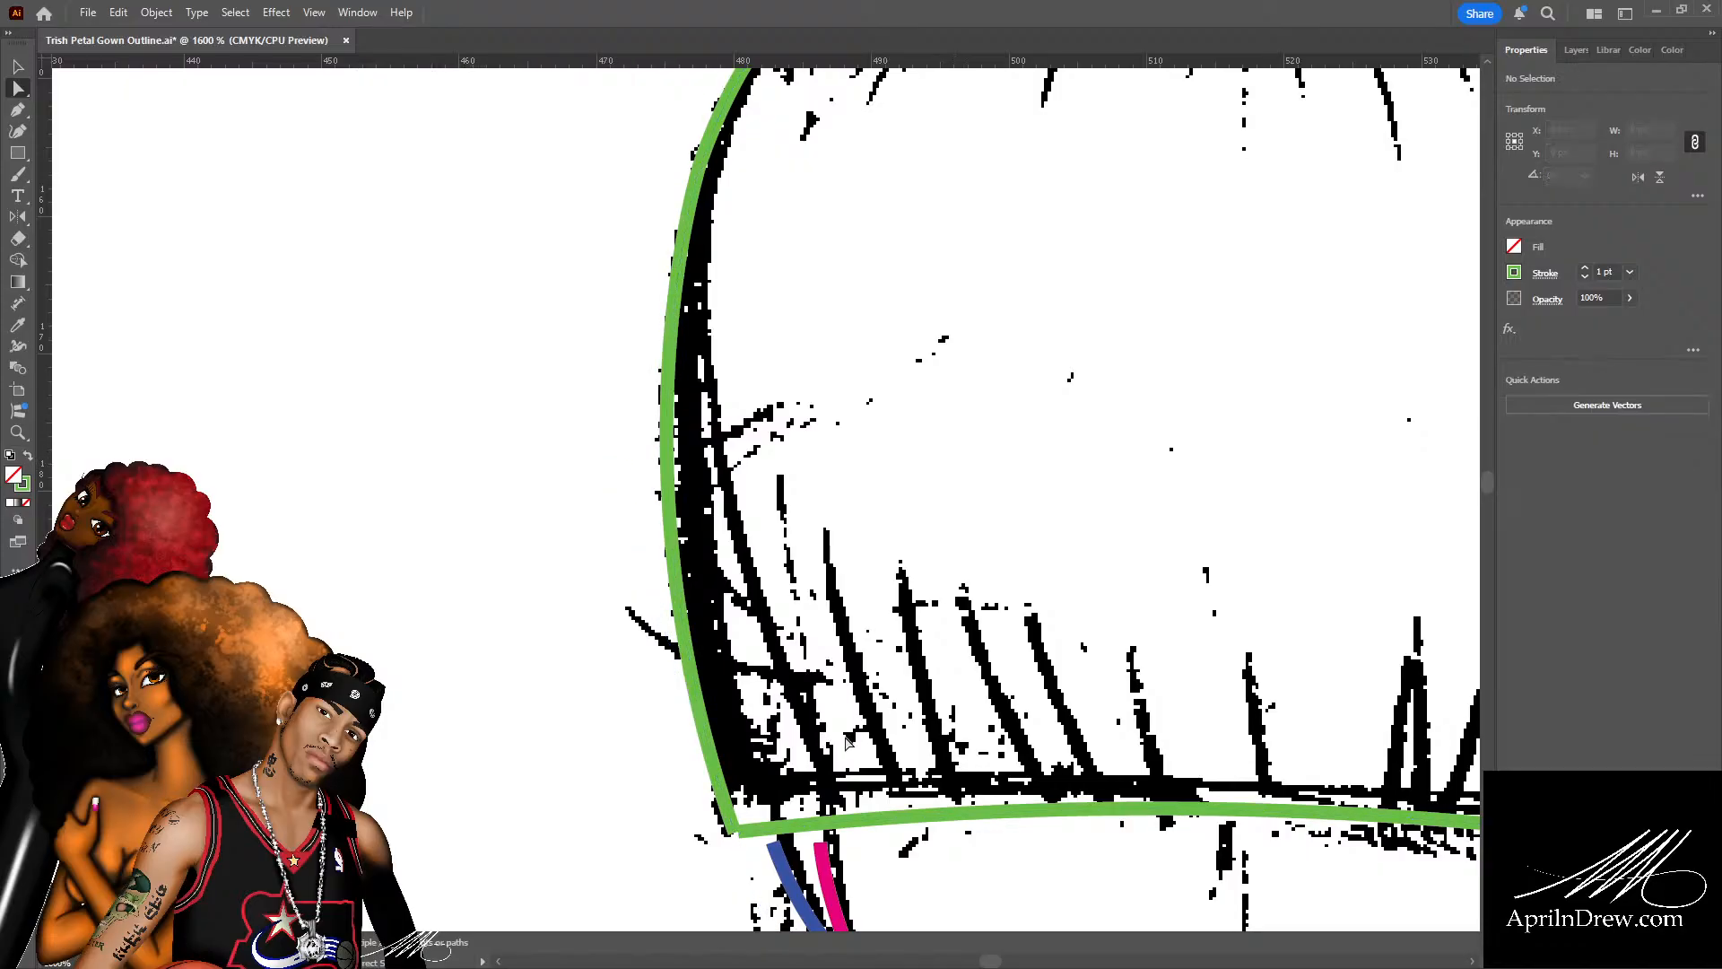
# Join the endpoints of the side outline and the bangs curve at the lower-left corner of the hair.
pyautogui.scroll(-3, 771, 725)
pyautogui.click(735, 684)
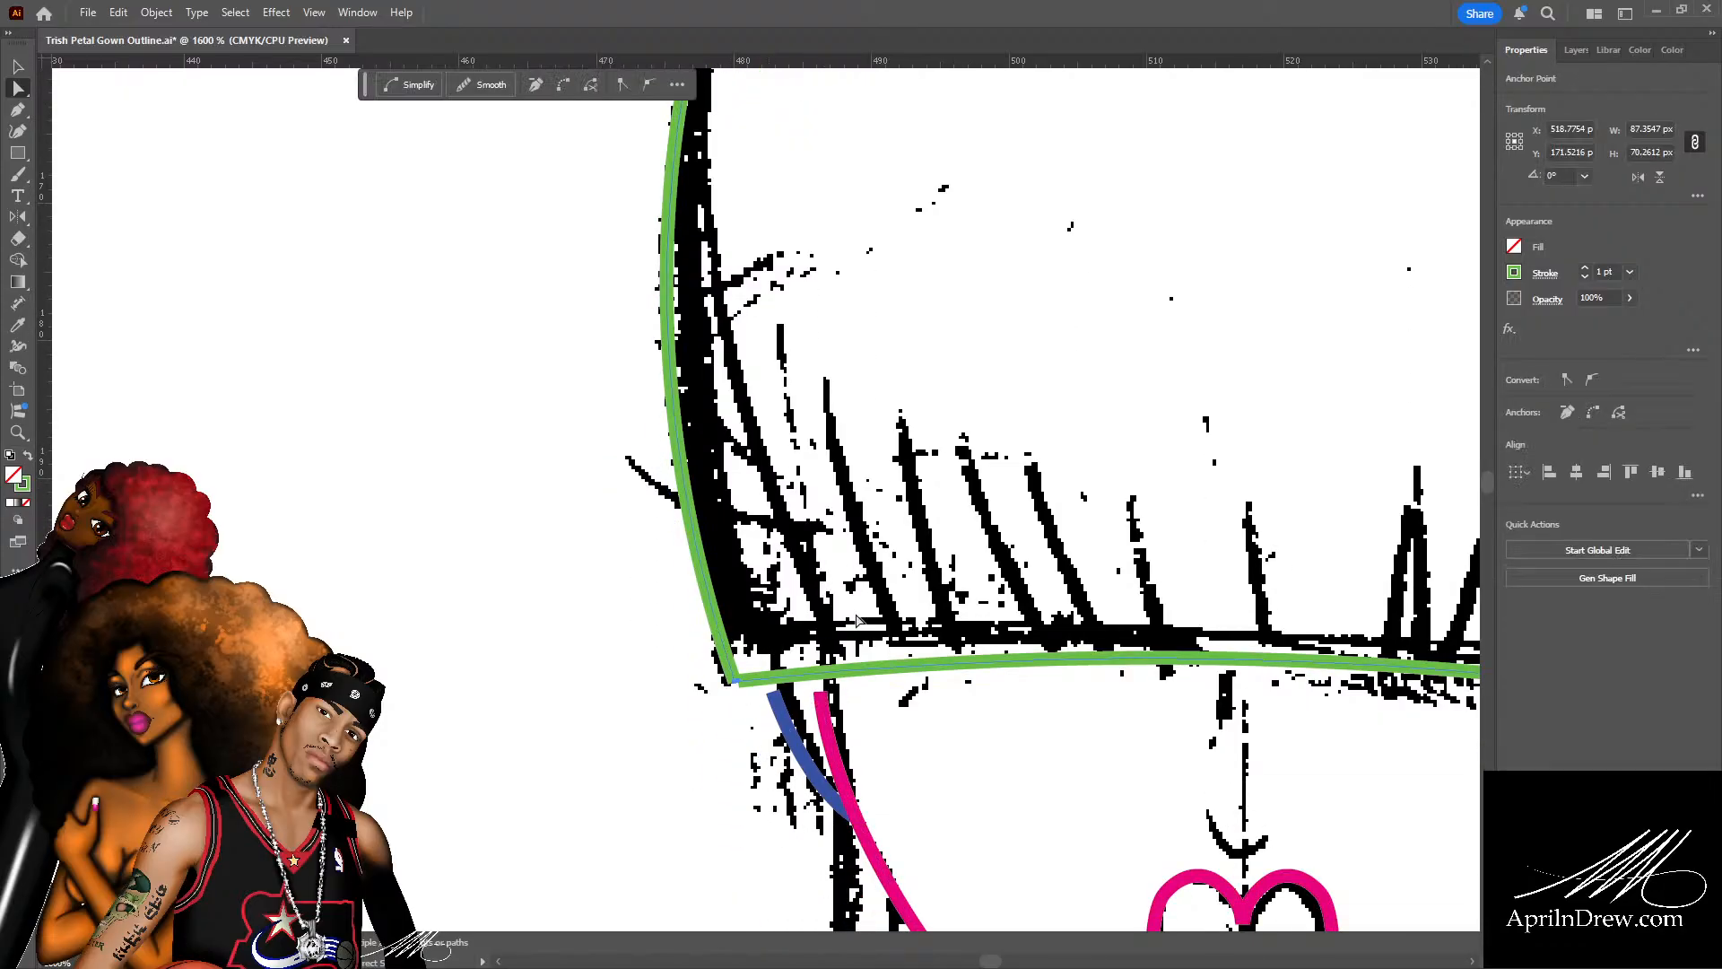
pyautogui.hotkey('ctrl', 'j')
pyautogui.click(932, 576)
# Lower the joined left corner of the bangs so the green edge covers the tops of the blue and pink face curves.
pyautogui.hotkey('ctrl', '-')
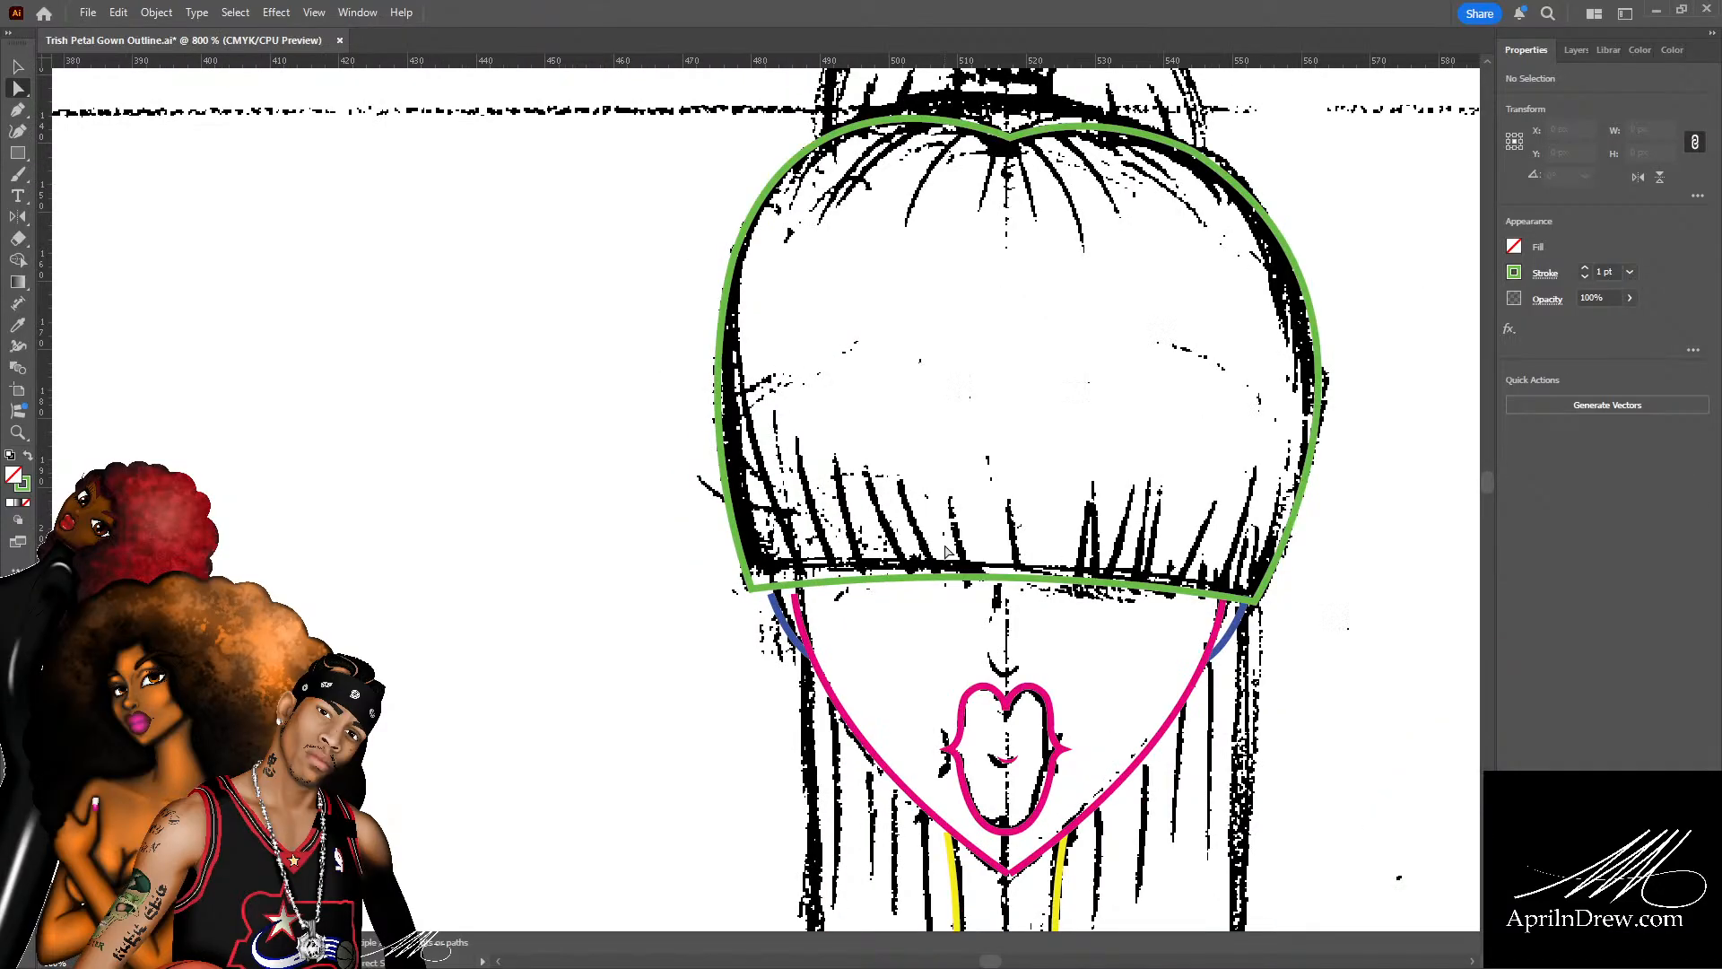
pyautogui.scroll(-3, 946, 549)
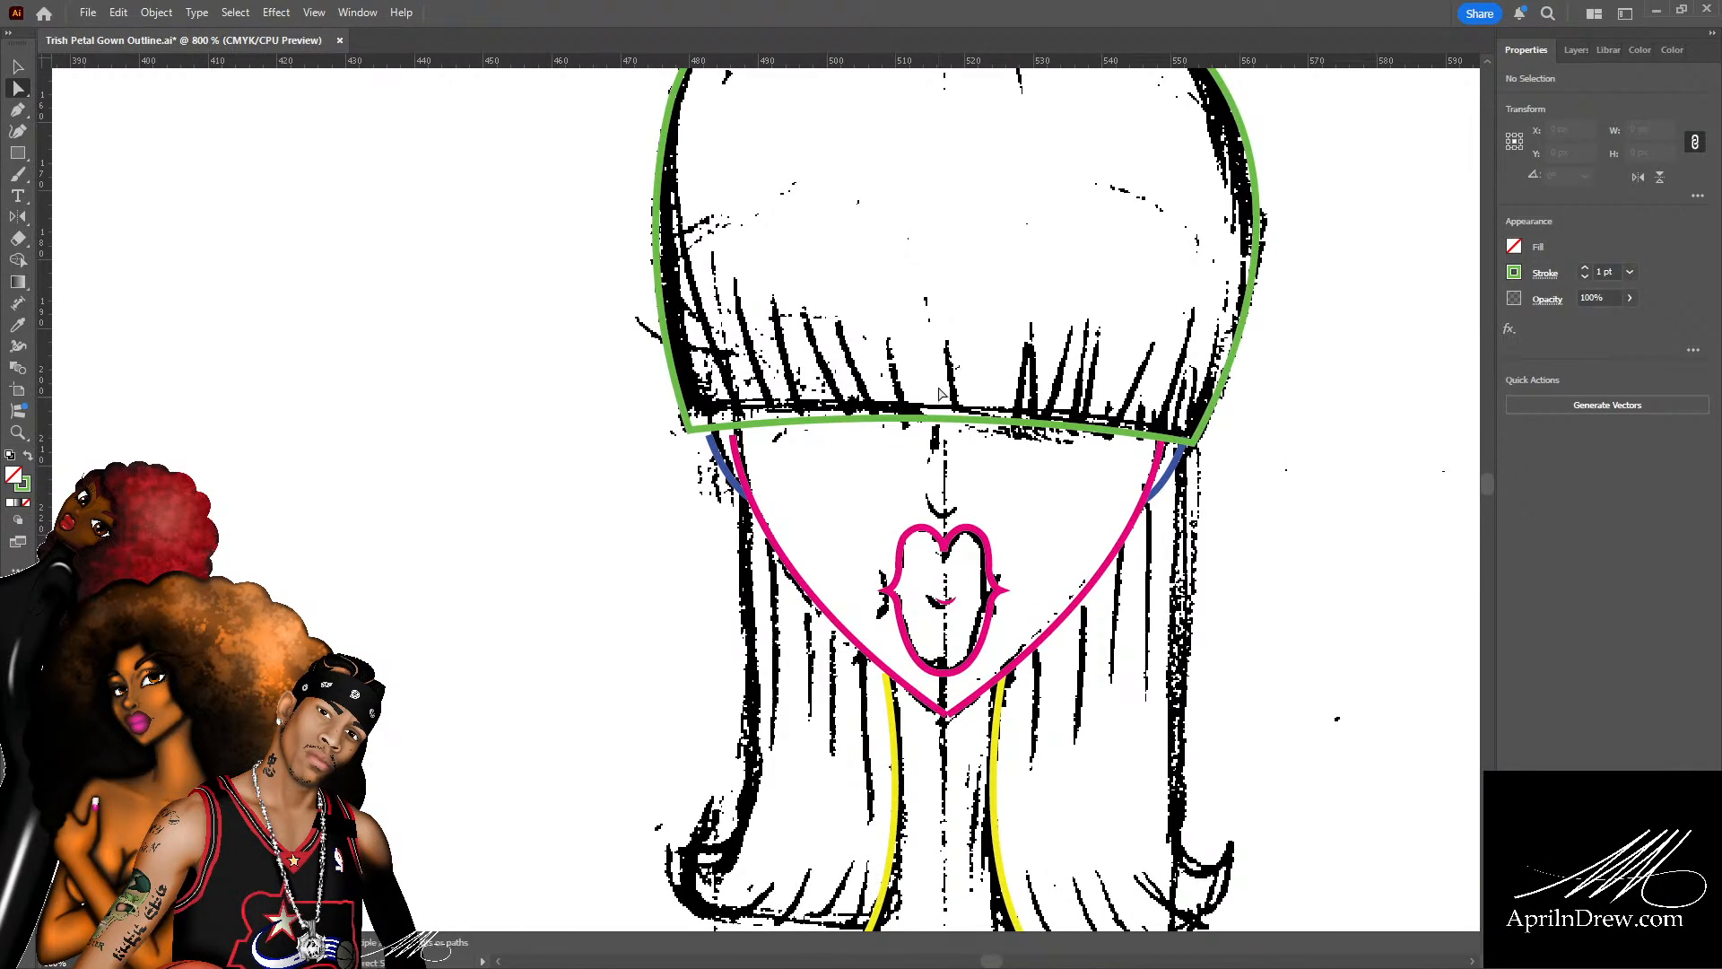
pyautogui.hotkey('ctrl', '+')
pyautogui.hotkey('ctrl', '+')
pyautogui.hotkey('ctrl', '+')
pyautogui.scroll(3, 743, 538)
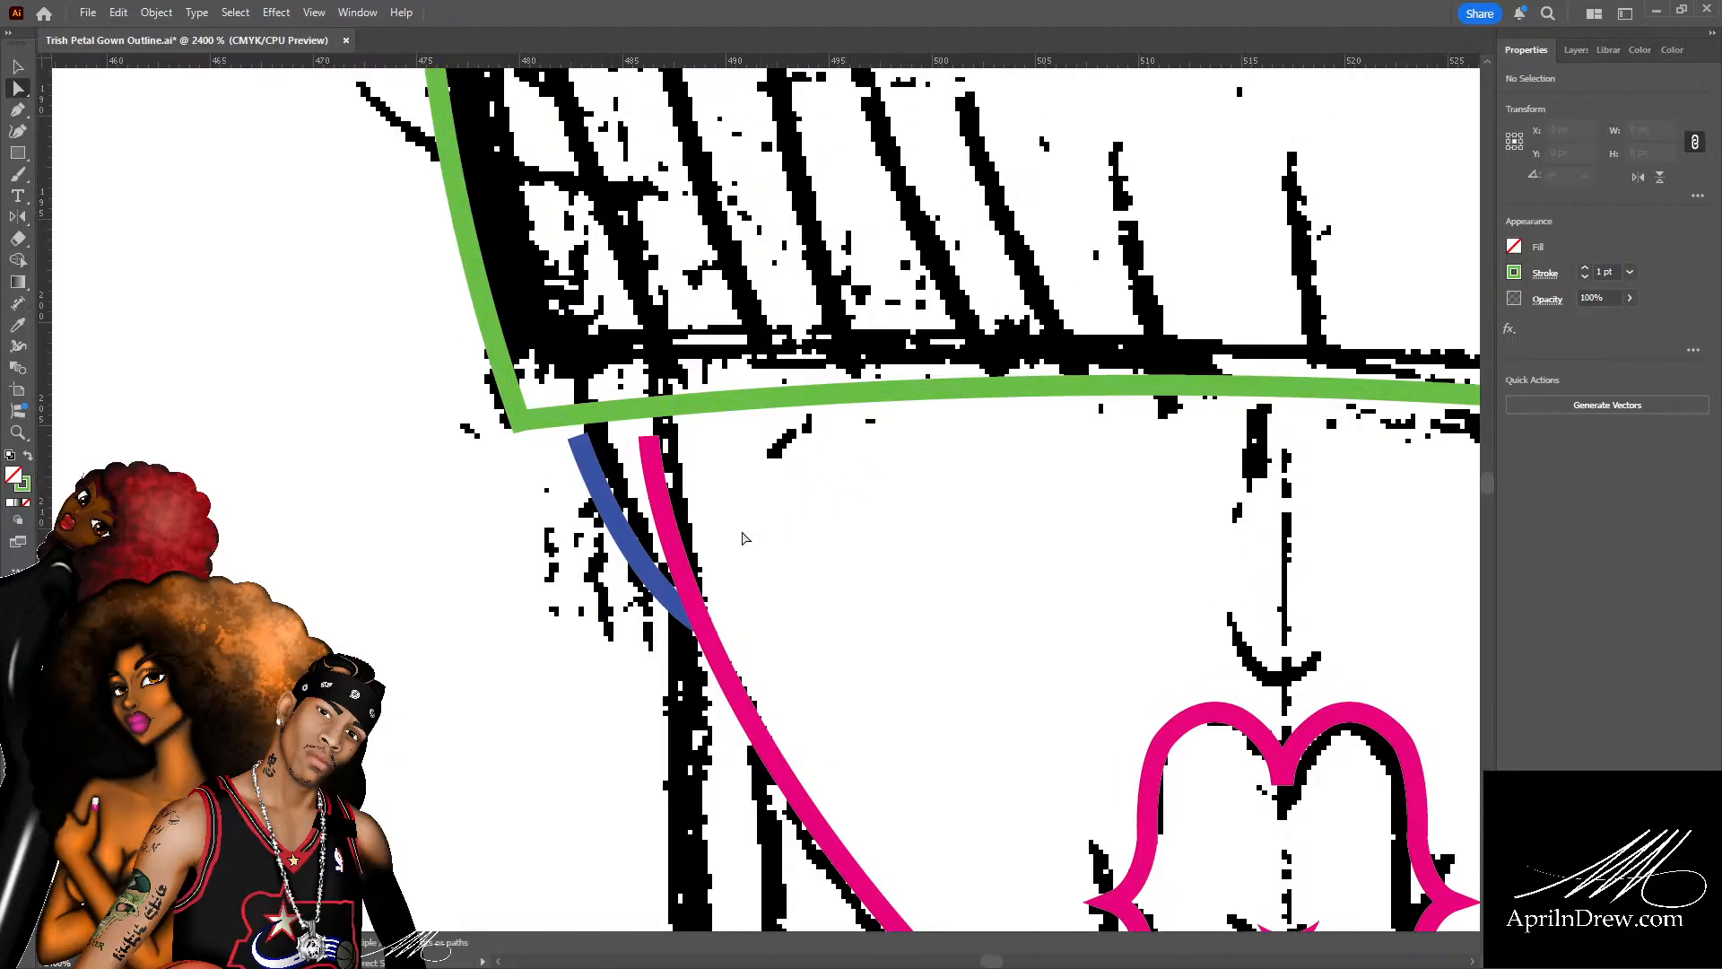
pyautogui.click(525, 422)
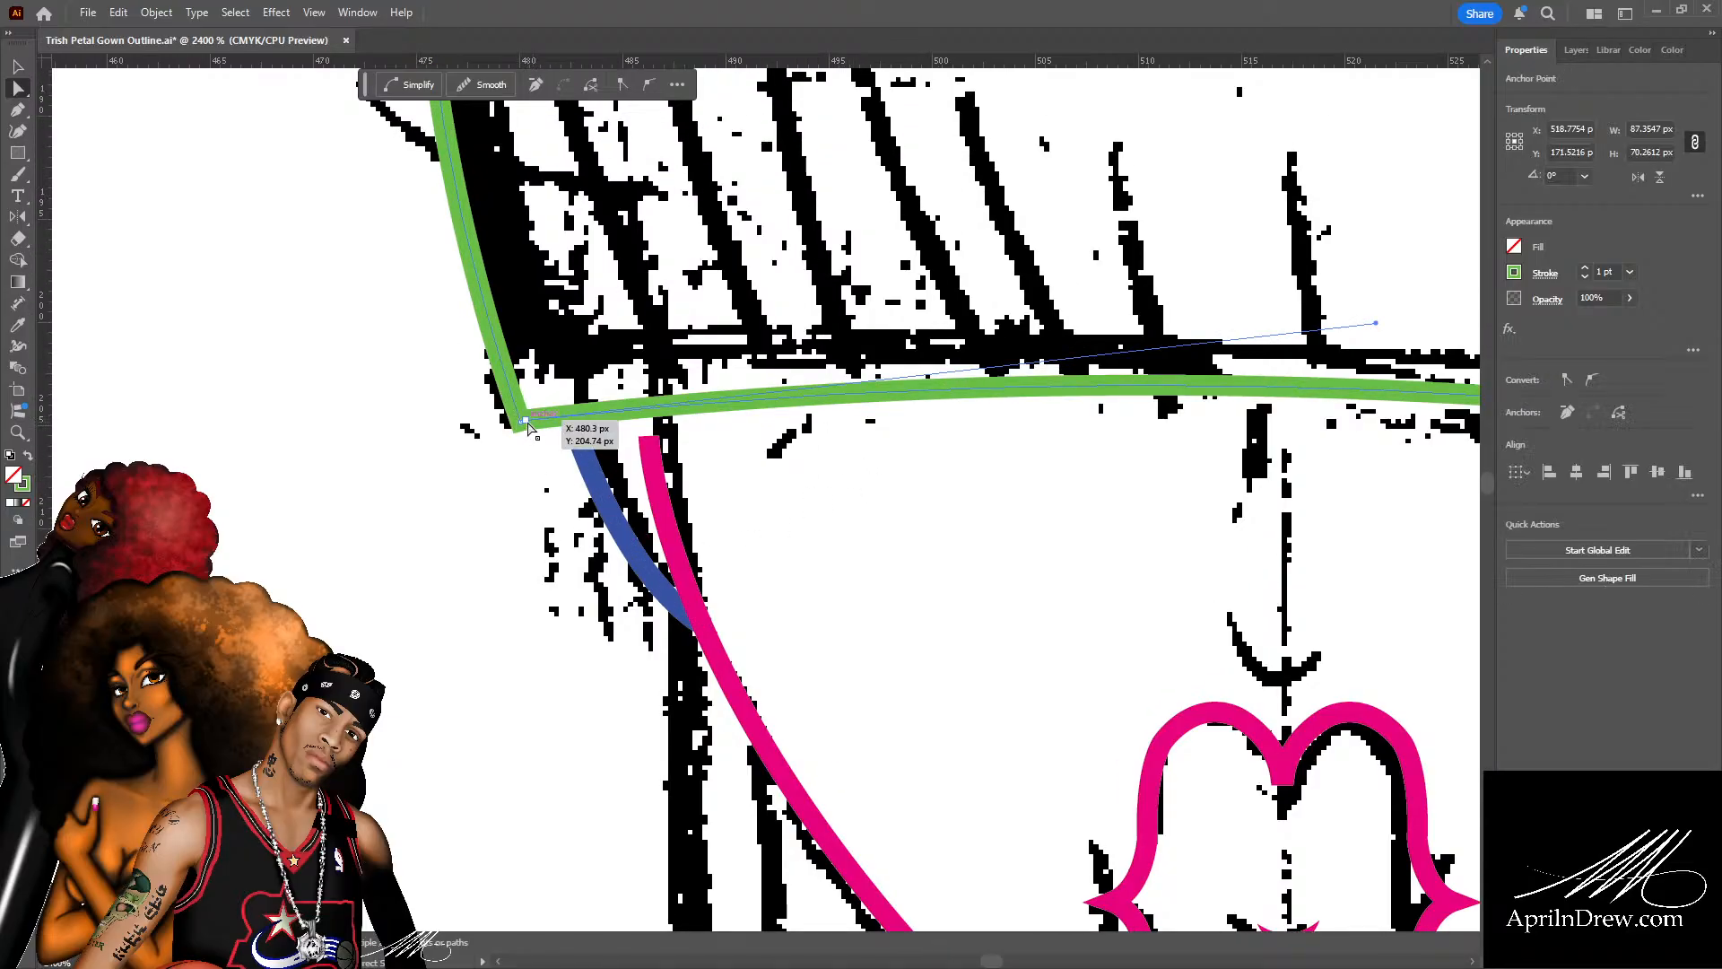
pyautogui.moveTo(528, 428); pyautogui.dragTo(529, 452)
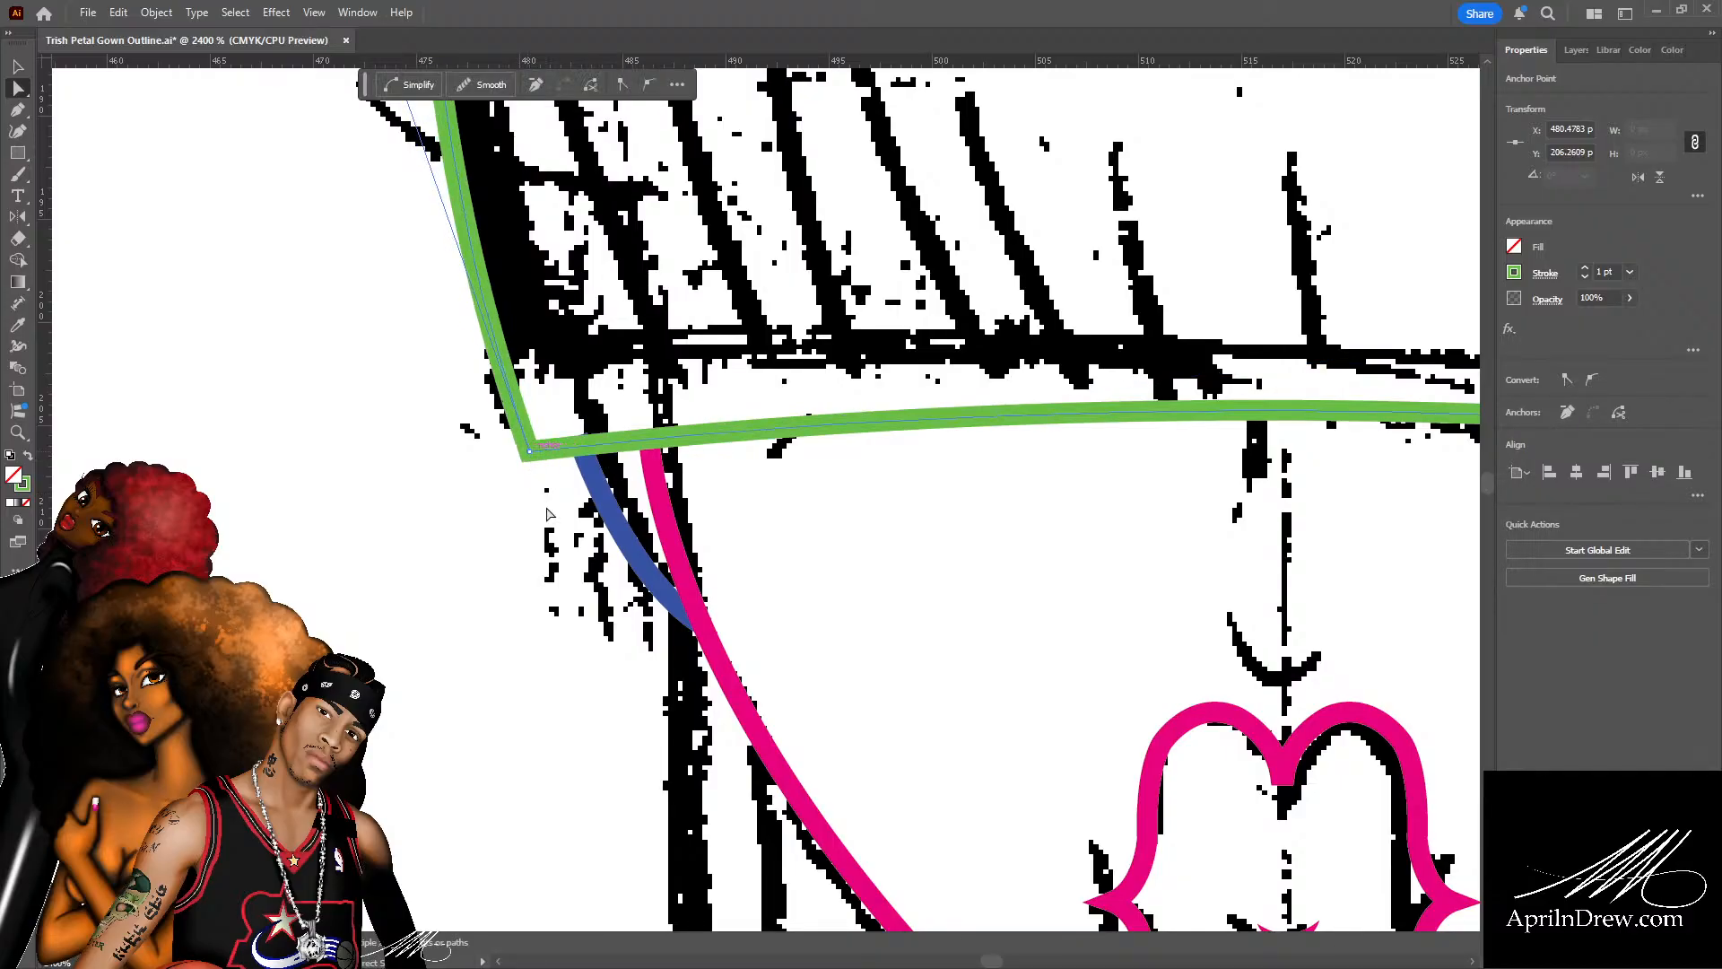
pyautogui.click(548, 508)
# Move the lower-left corner of the green hair outline slightly inward, toward the top of the blue curve.
pyautogui.hotkey('ctrl', '-')
pyautogui.hotkey('ctrl', '-')
pyautogui.hotkey('ctrl', '-')
pyautogui.hotkey('ctrl', '-')
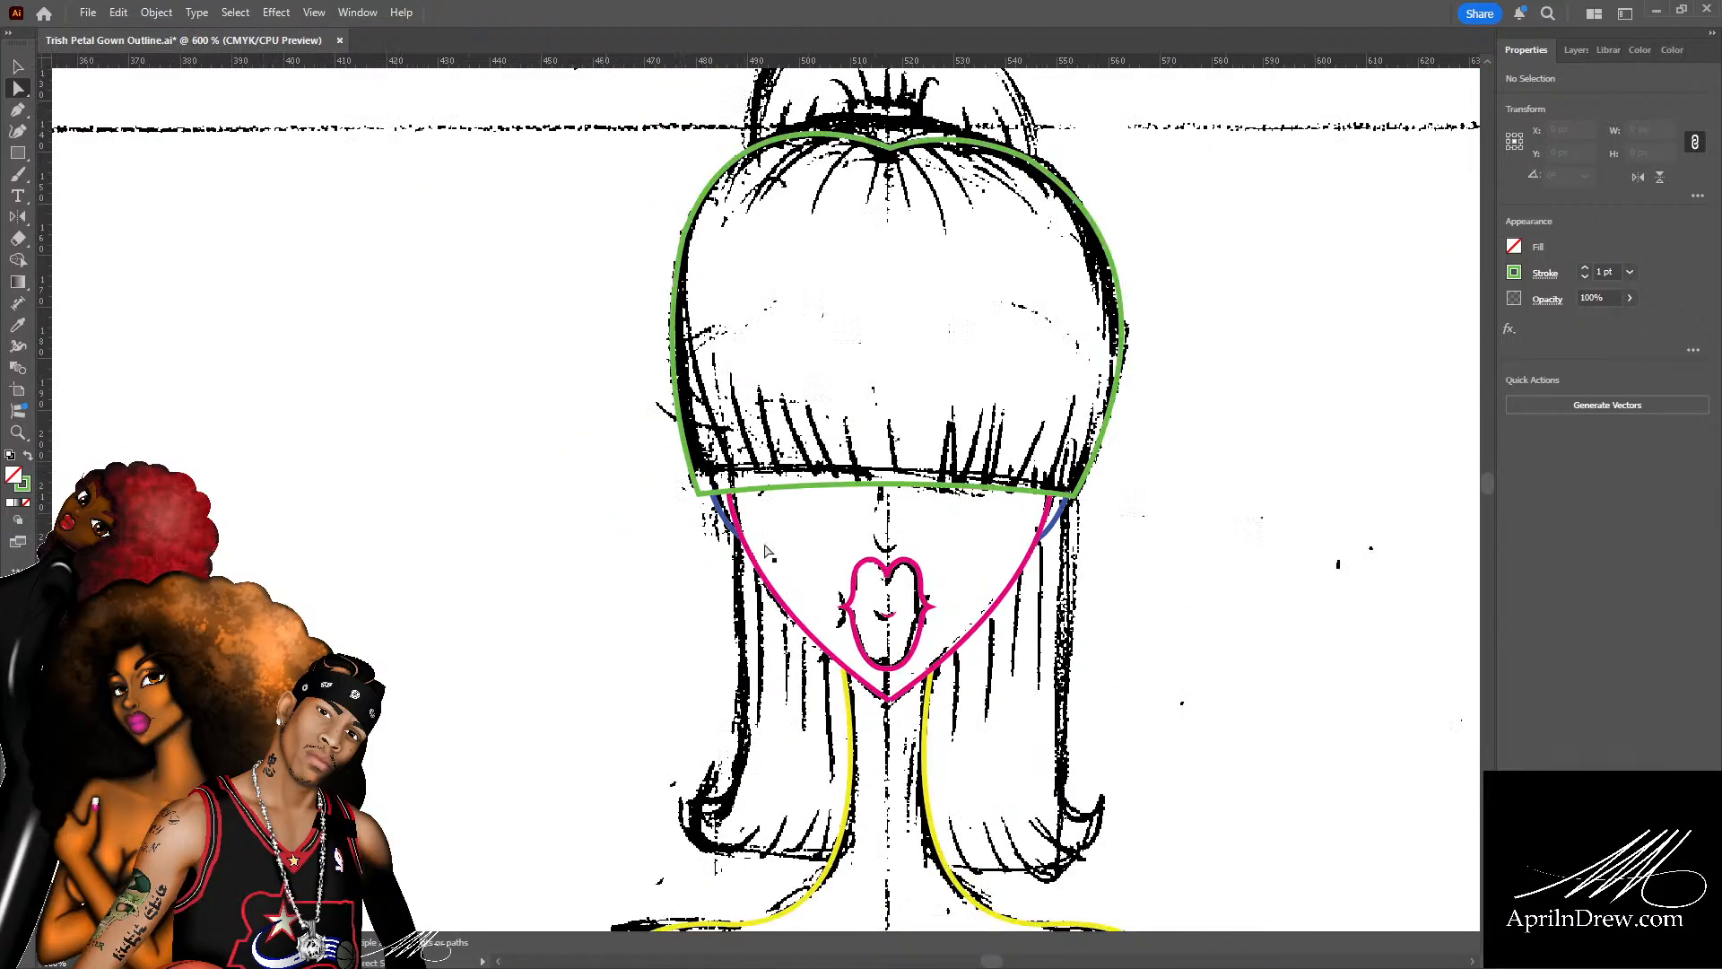
pyautogui.hscroll(3, 1121, 596)
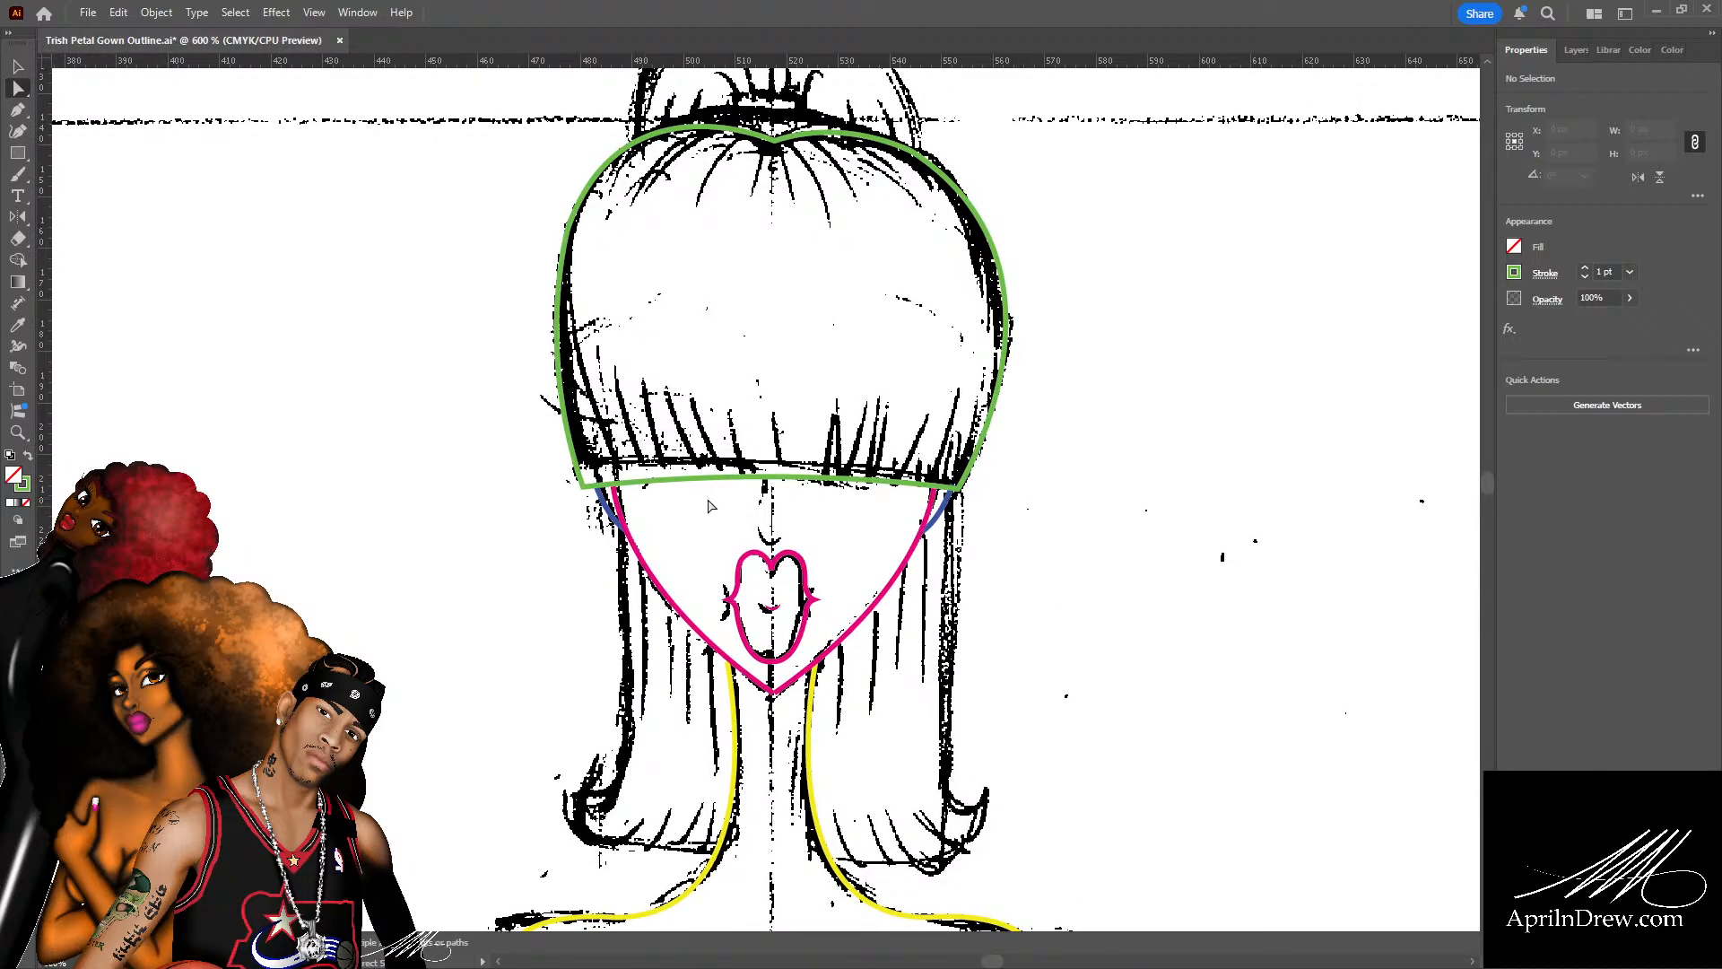
pyautogui.scroll(2, 709, 505)
pyautogui.scroll(1, 711, 499)
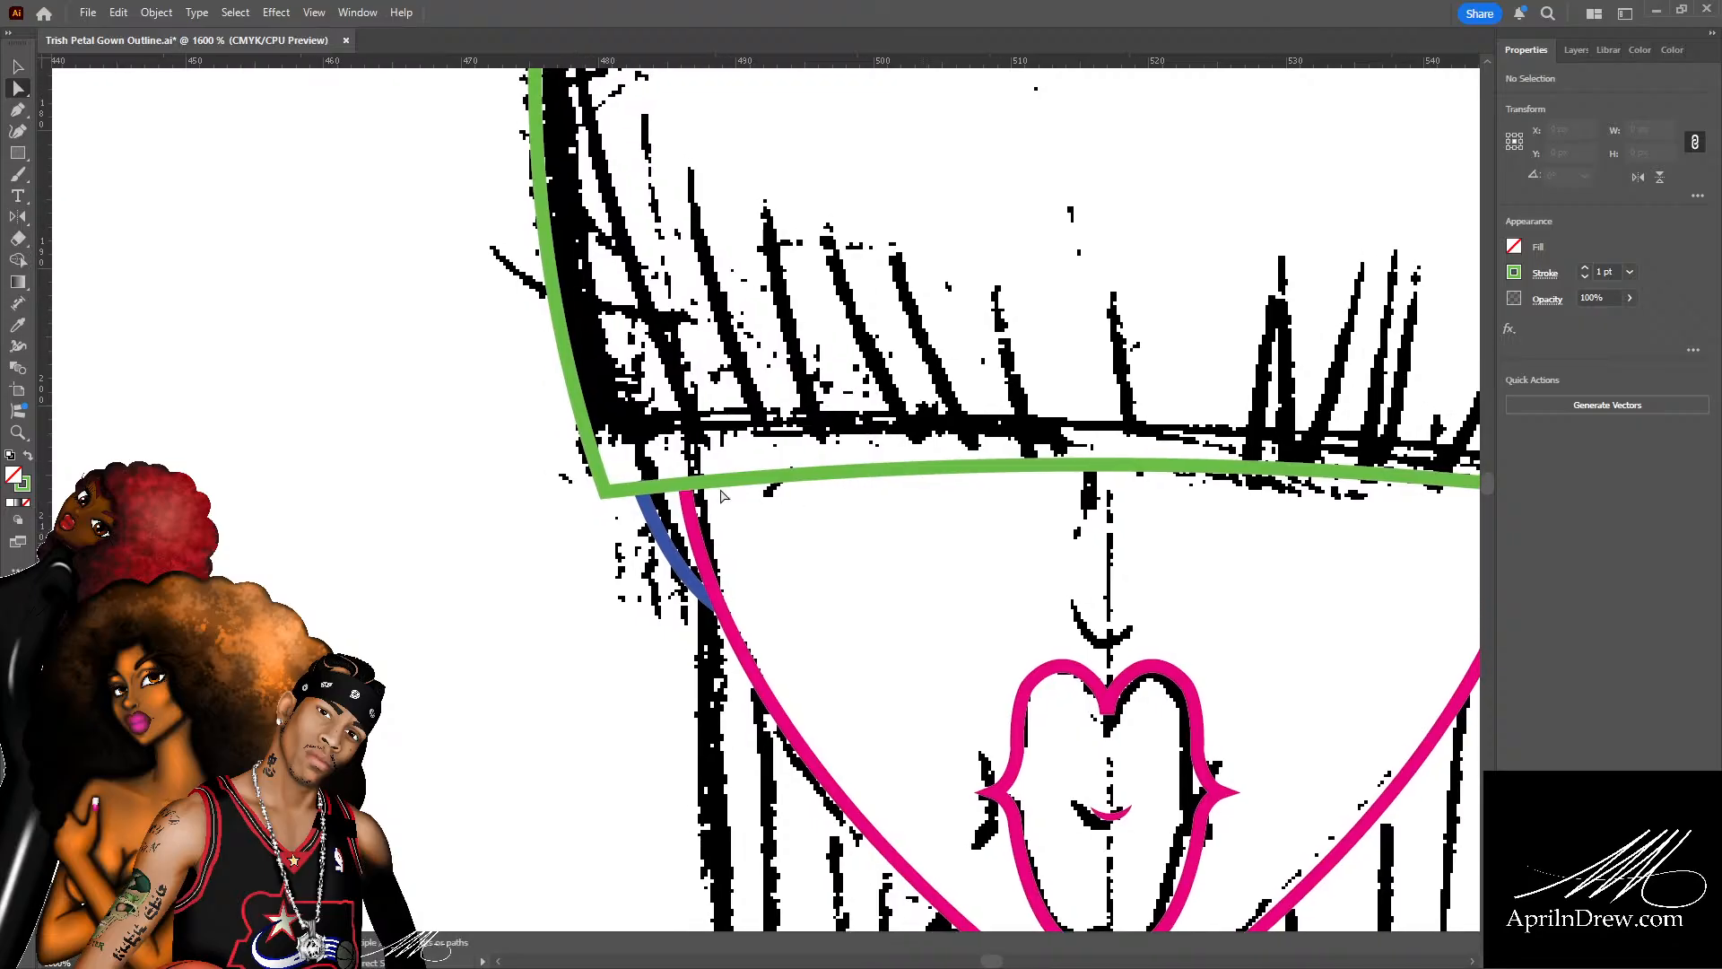
pyautogui.click(605, 491)
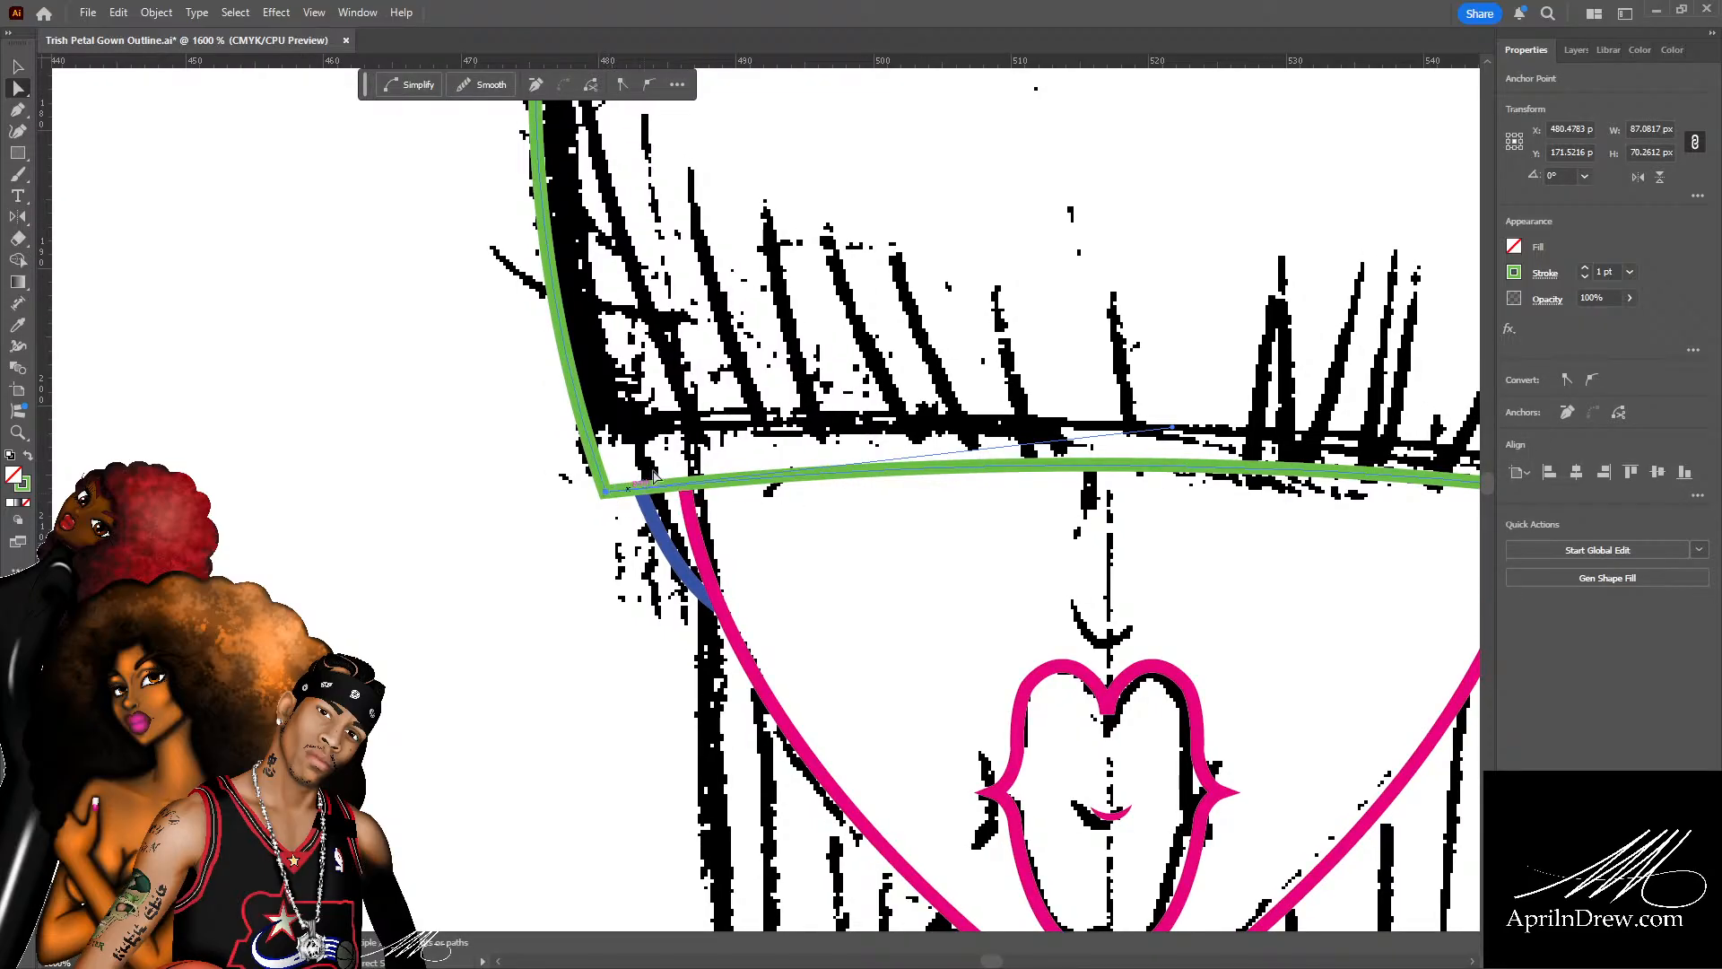
pyautogui.moveTo(605, 499); pyautogui.dragTo(628, 489)
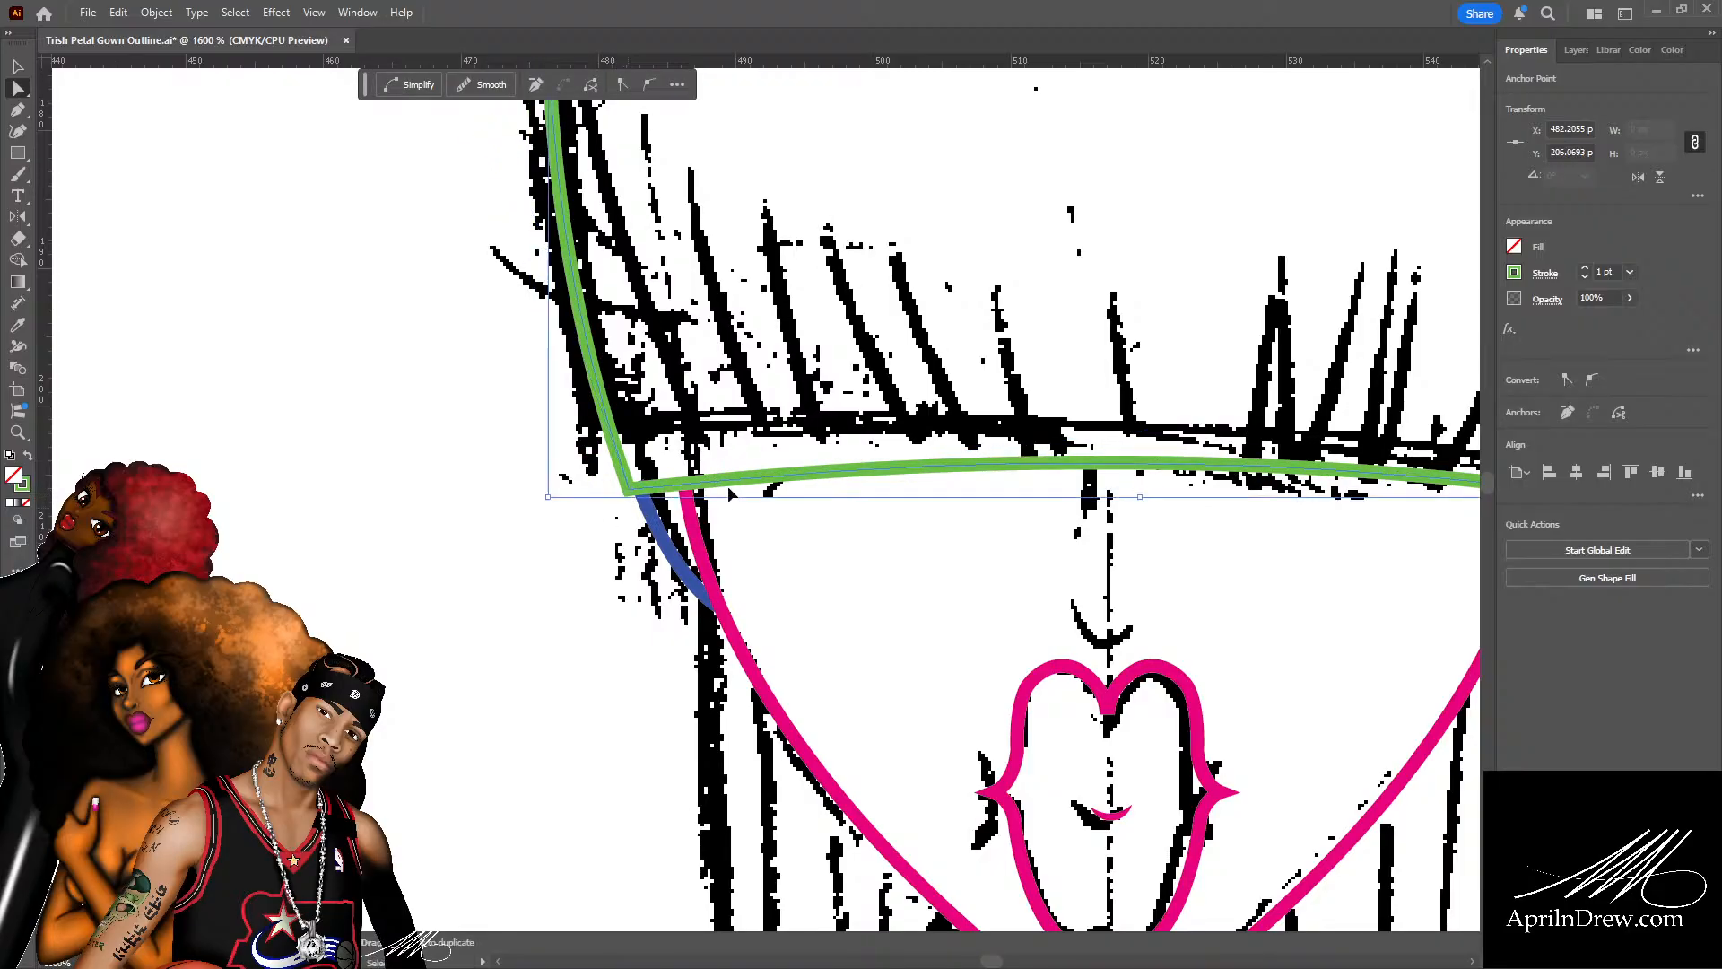
# Reshape the left side curve of the green hair outline with its direction handle so it bows outward along the sketch.
pyautogui.hotkey('ctrl', '-')
pyautogui.hotkey('ctrl', '-')
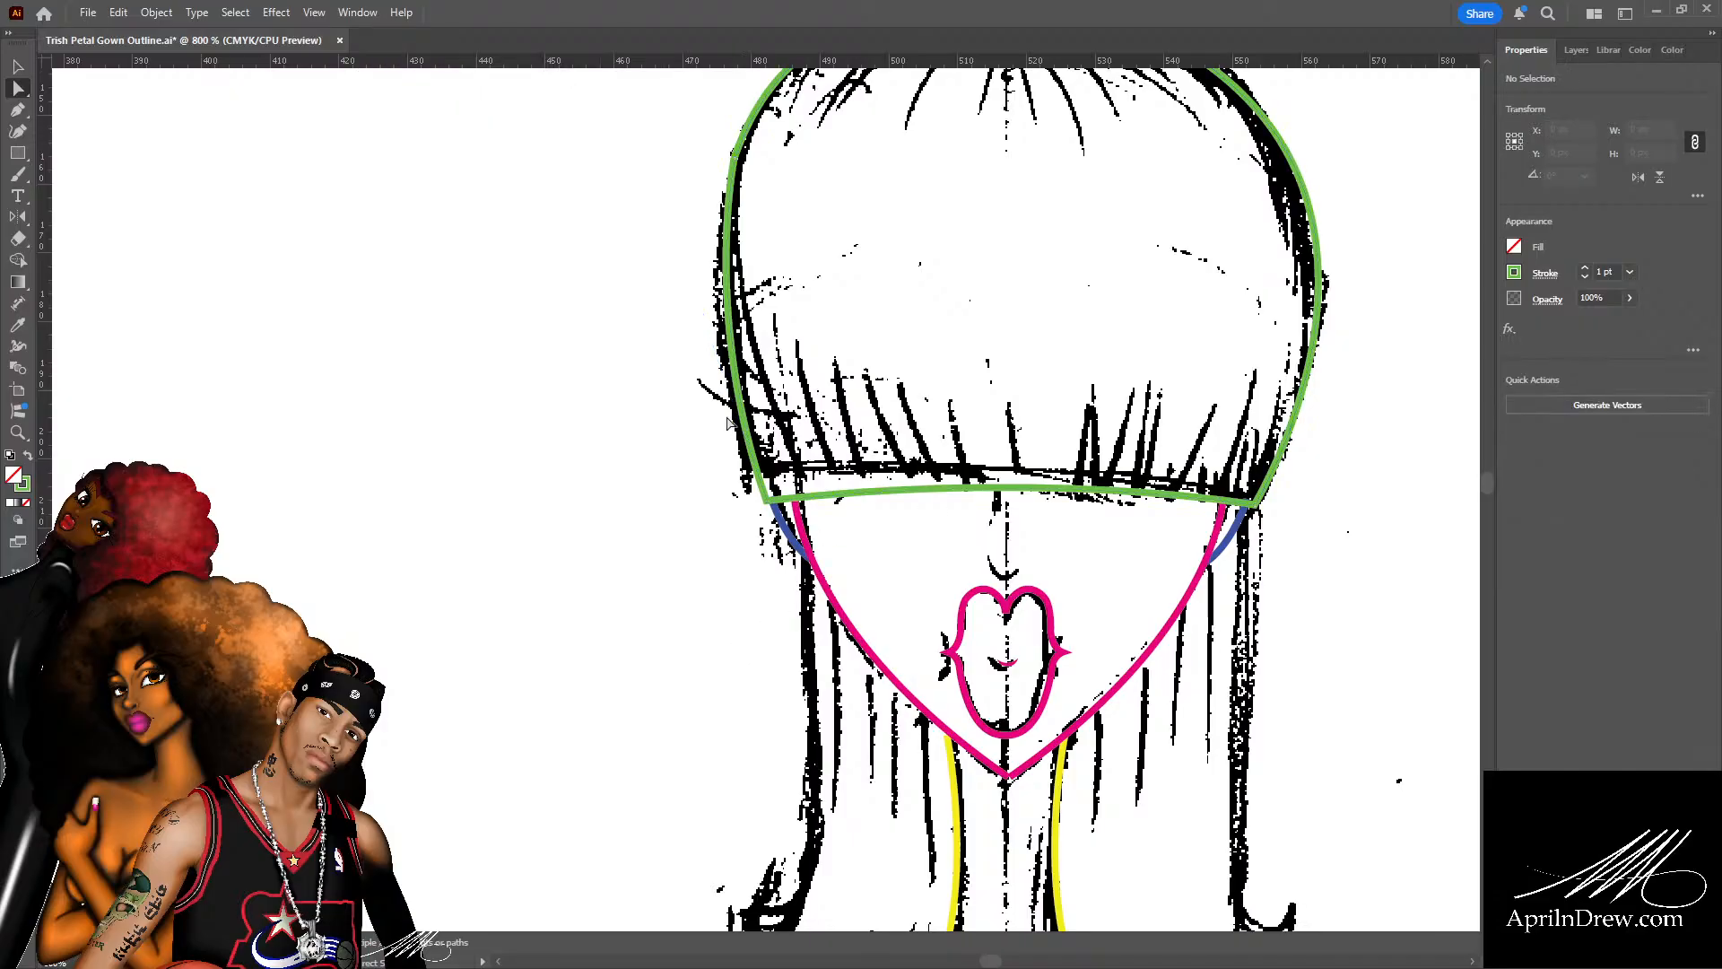
pyautogui.scroll(3, 731, 421)
pyautogui.click(704, 432)
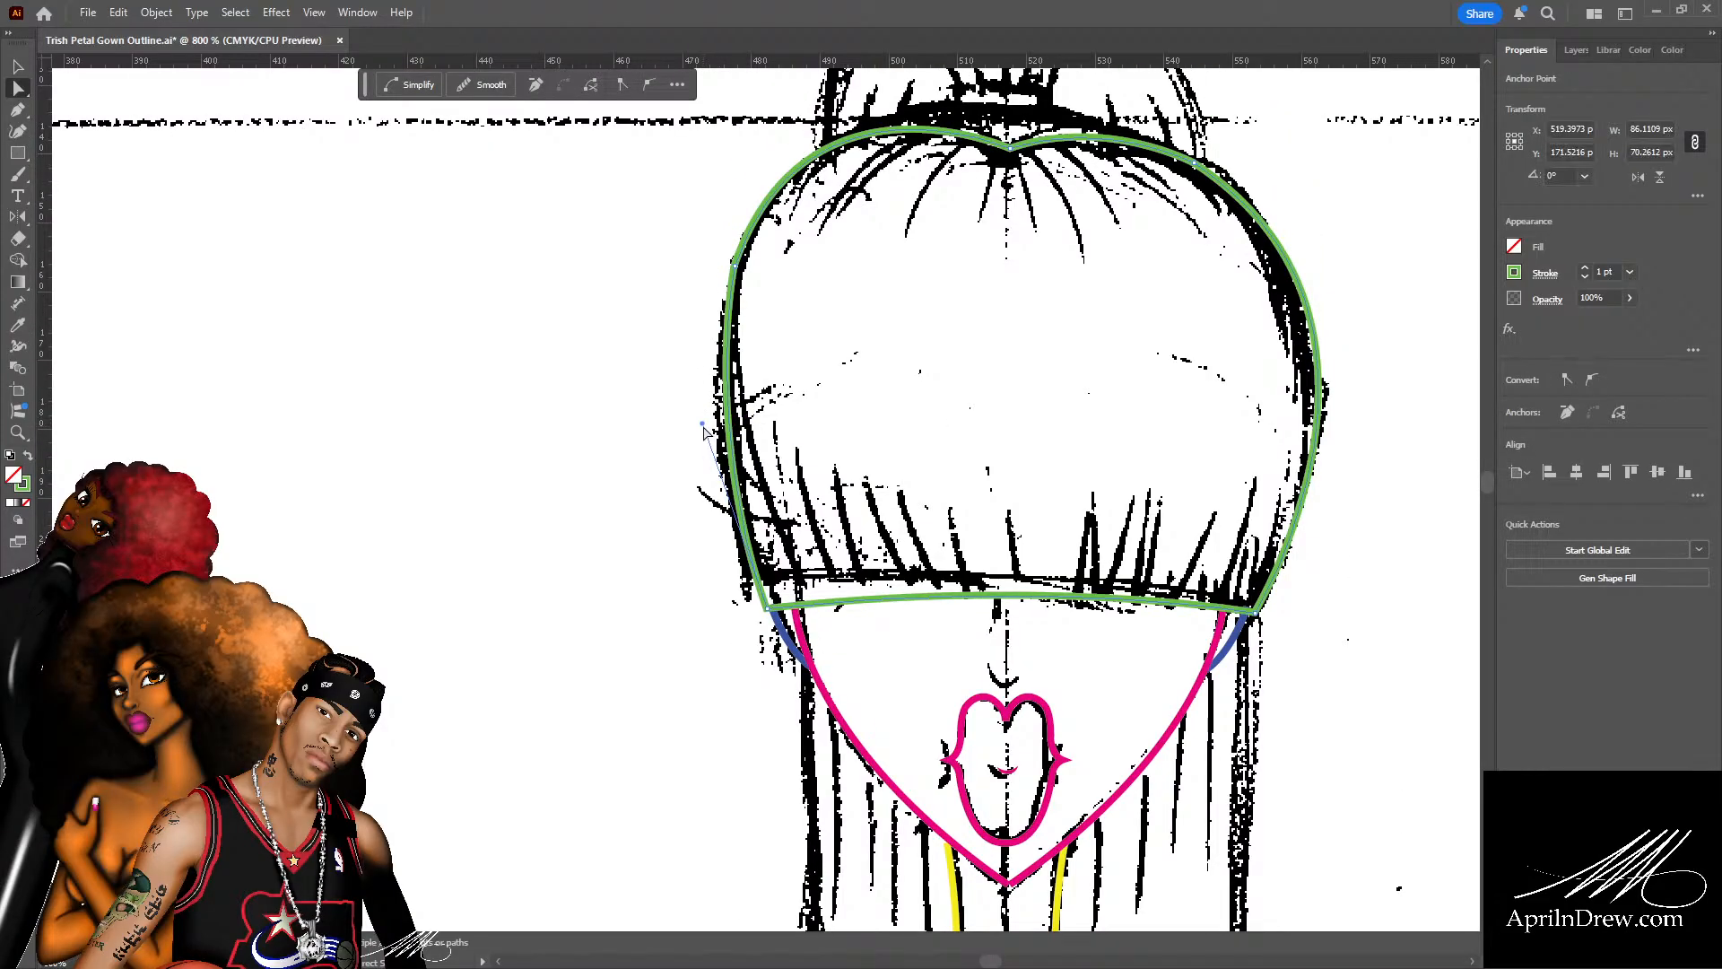
pyautogui.moveTo(703, 424); pyautogui.dragTo(696, 449)
pyautogui.click(792, 433)
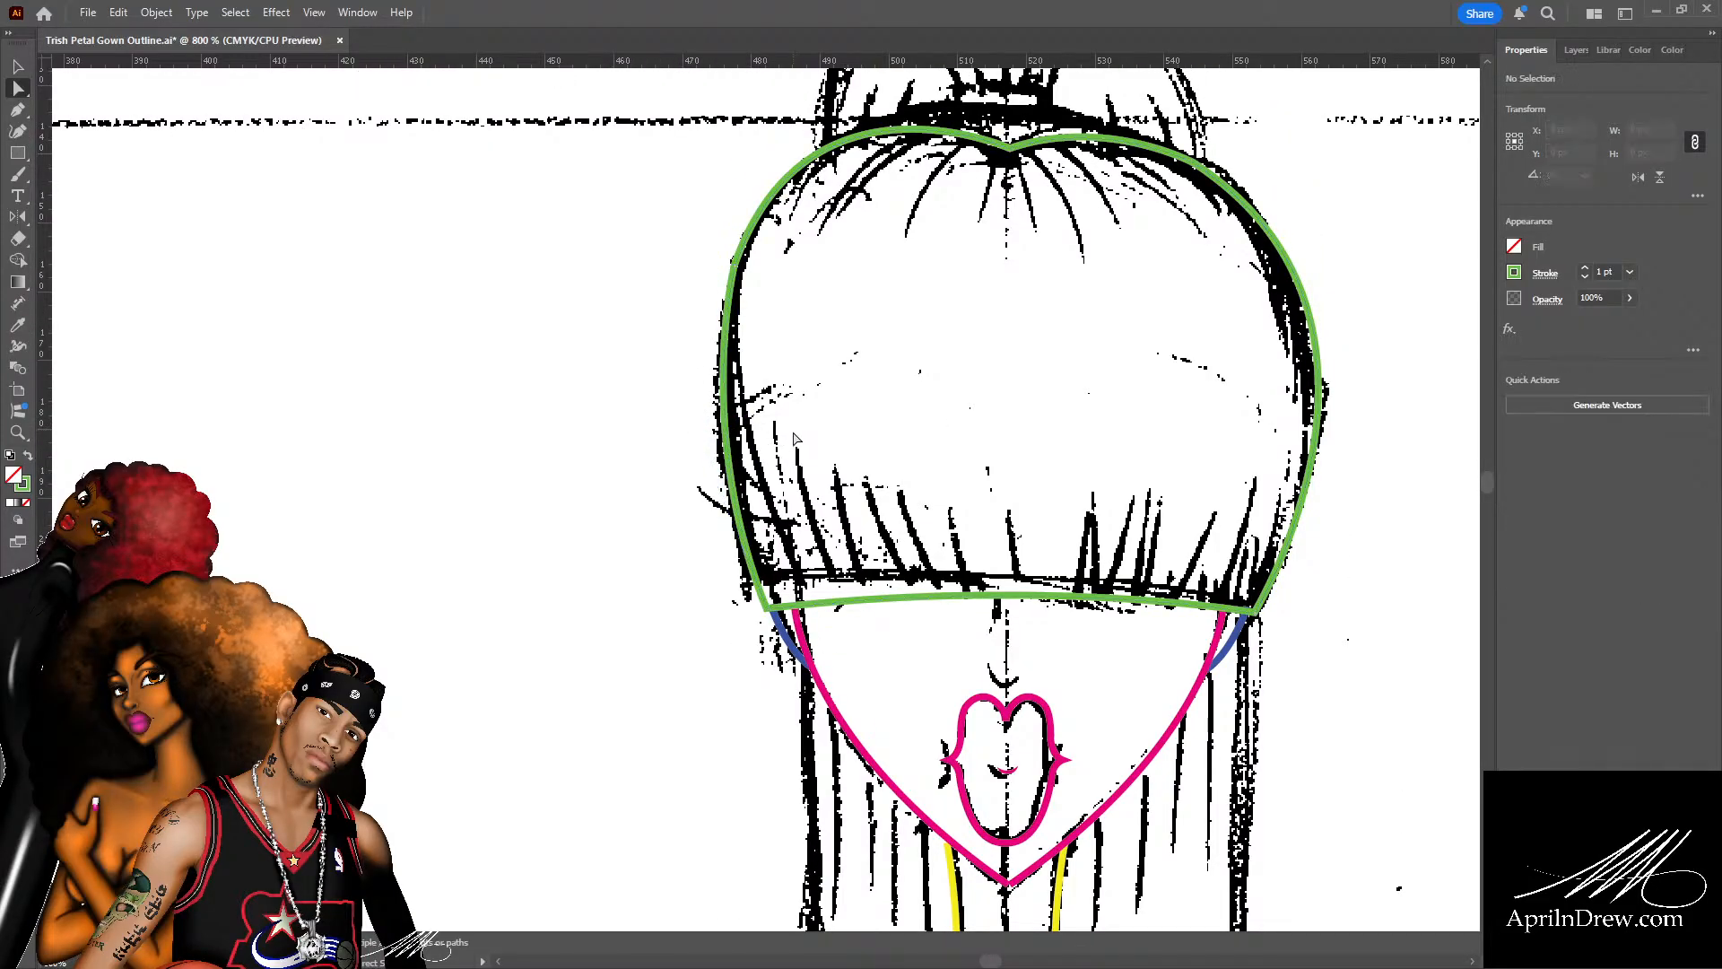
pyautogui.click(726, 387)
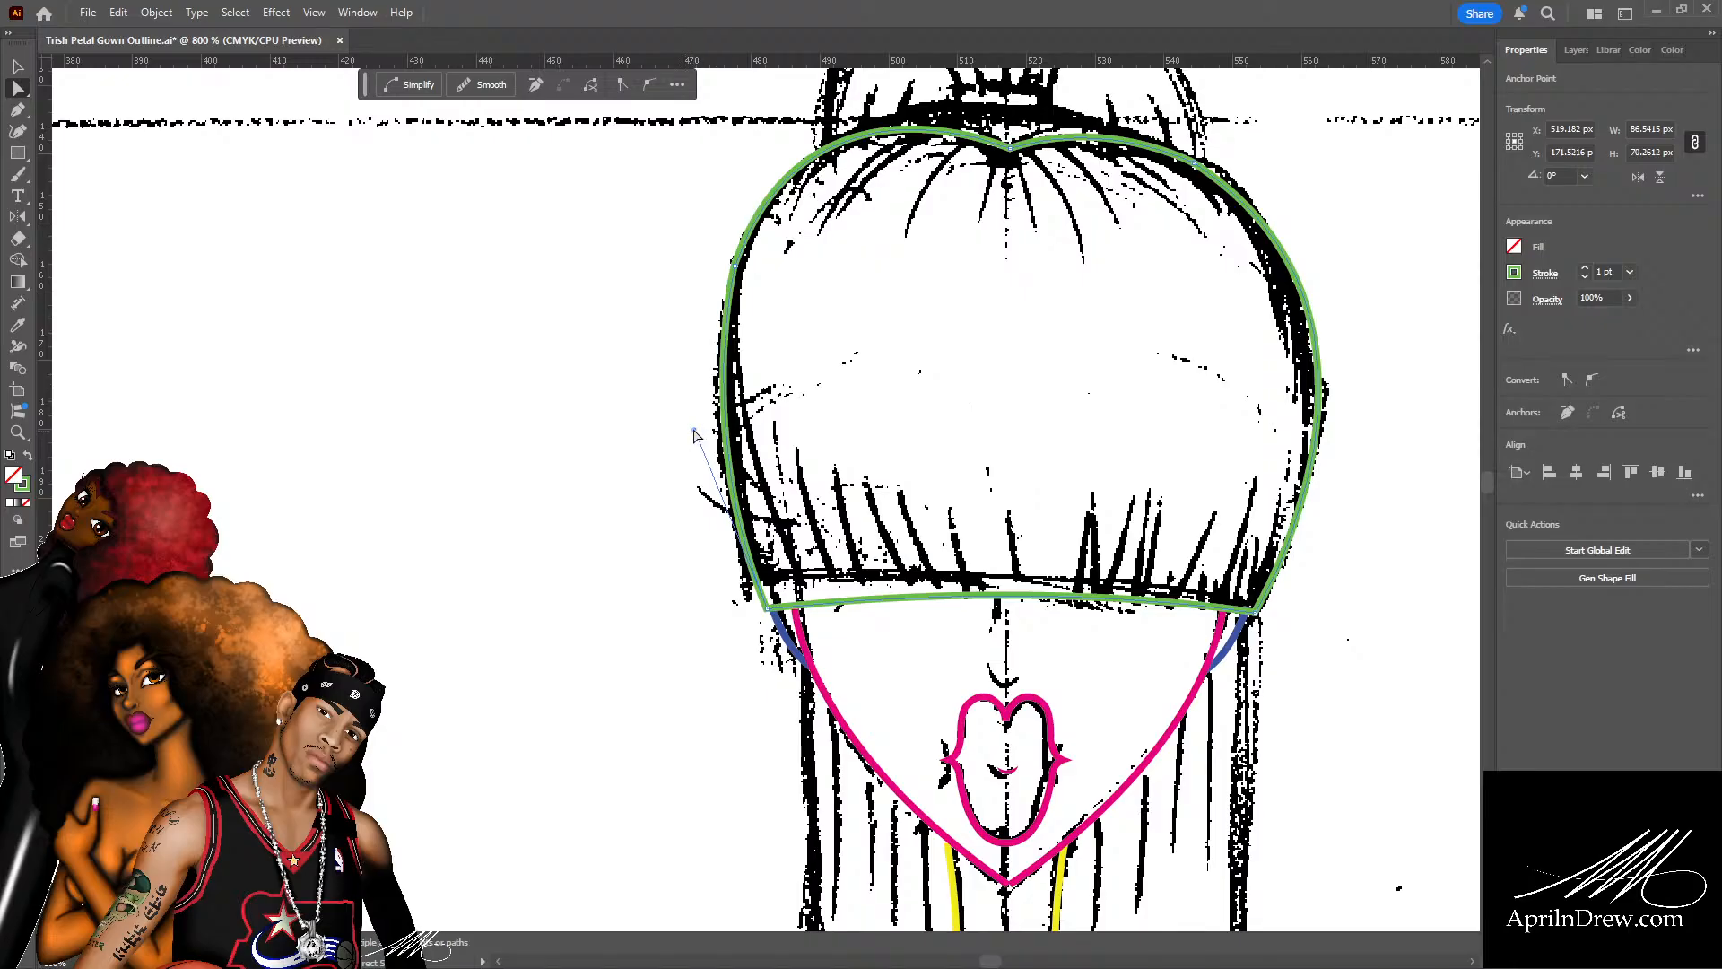
pyautogui.moveTo(693, 434); pyautogui.dragTo(680, 425)
pyautogui.click(684, 395)
# Fine-tune the bottom curve of the bangs by shortening its left direction handle.
pyautogui.scroll(1, 807, 408)
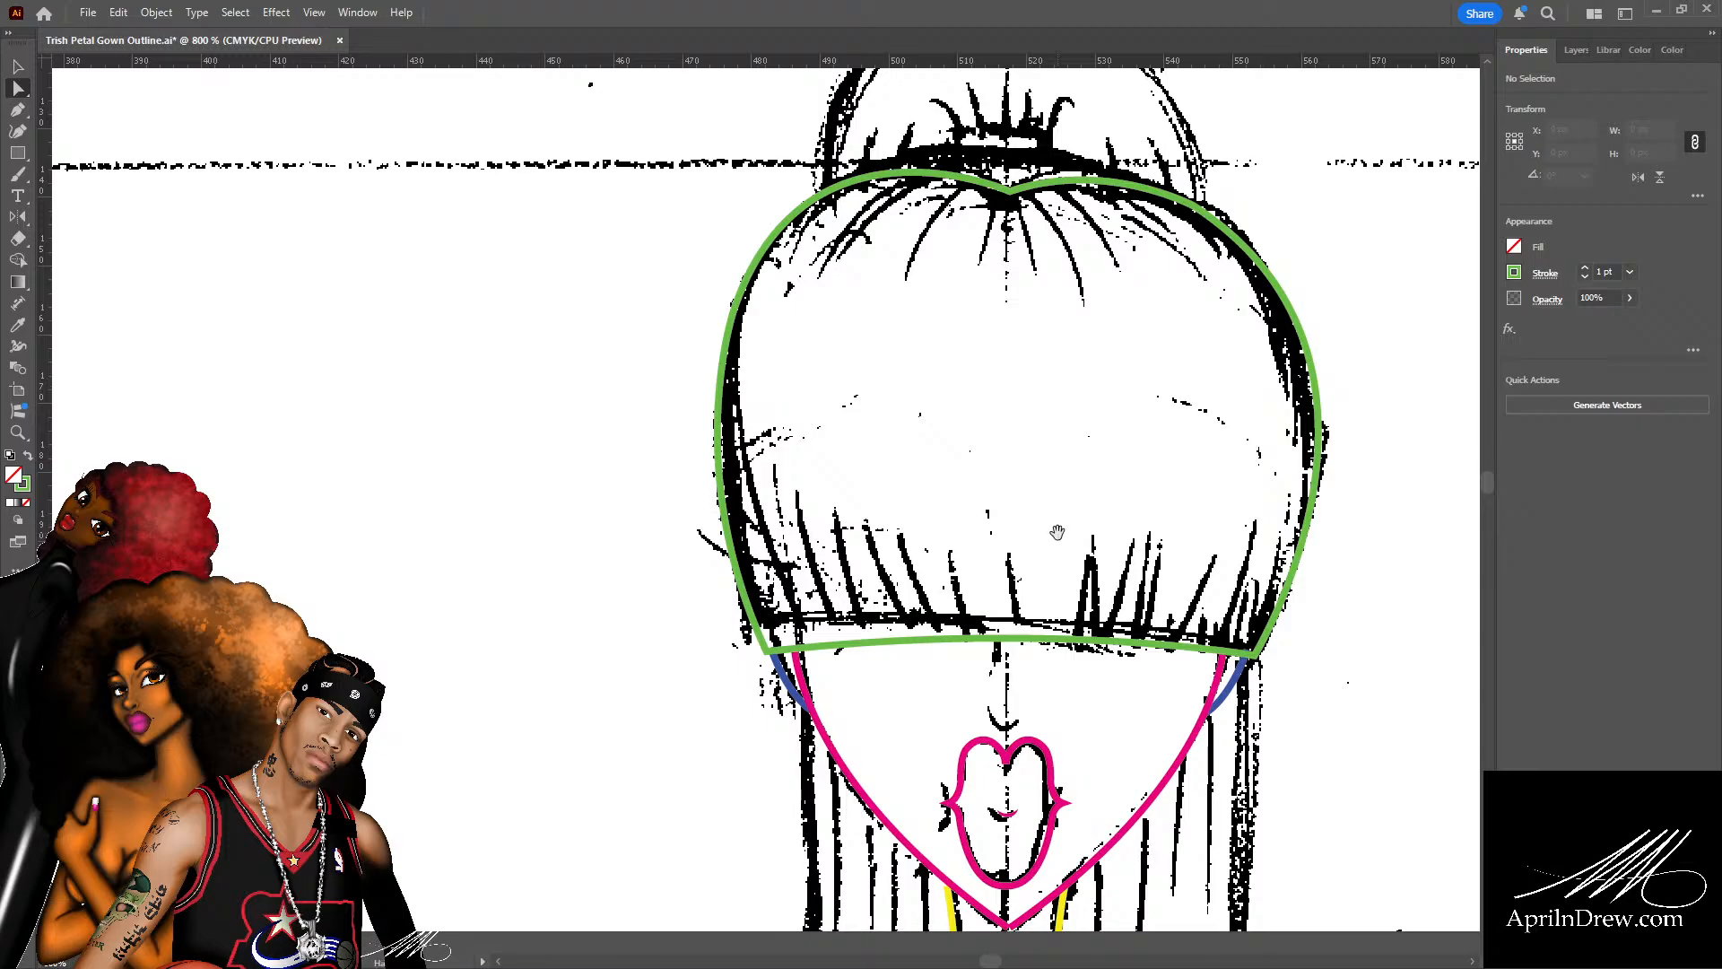
pyautogui.moveTo(1059, 539)
pyautogui.mouseDown()
pyautogui.moveTo(718, 373)
pyautogui.moveTo(789, 359)
pyautogui.mouseUp()
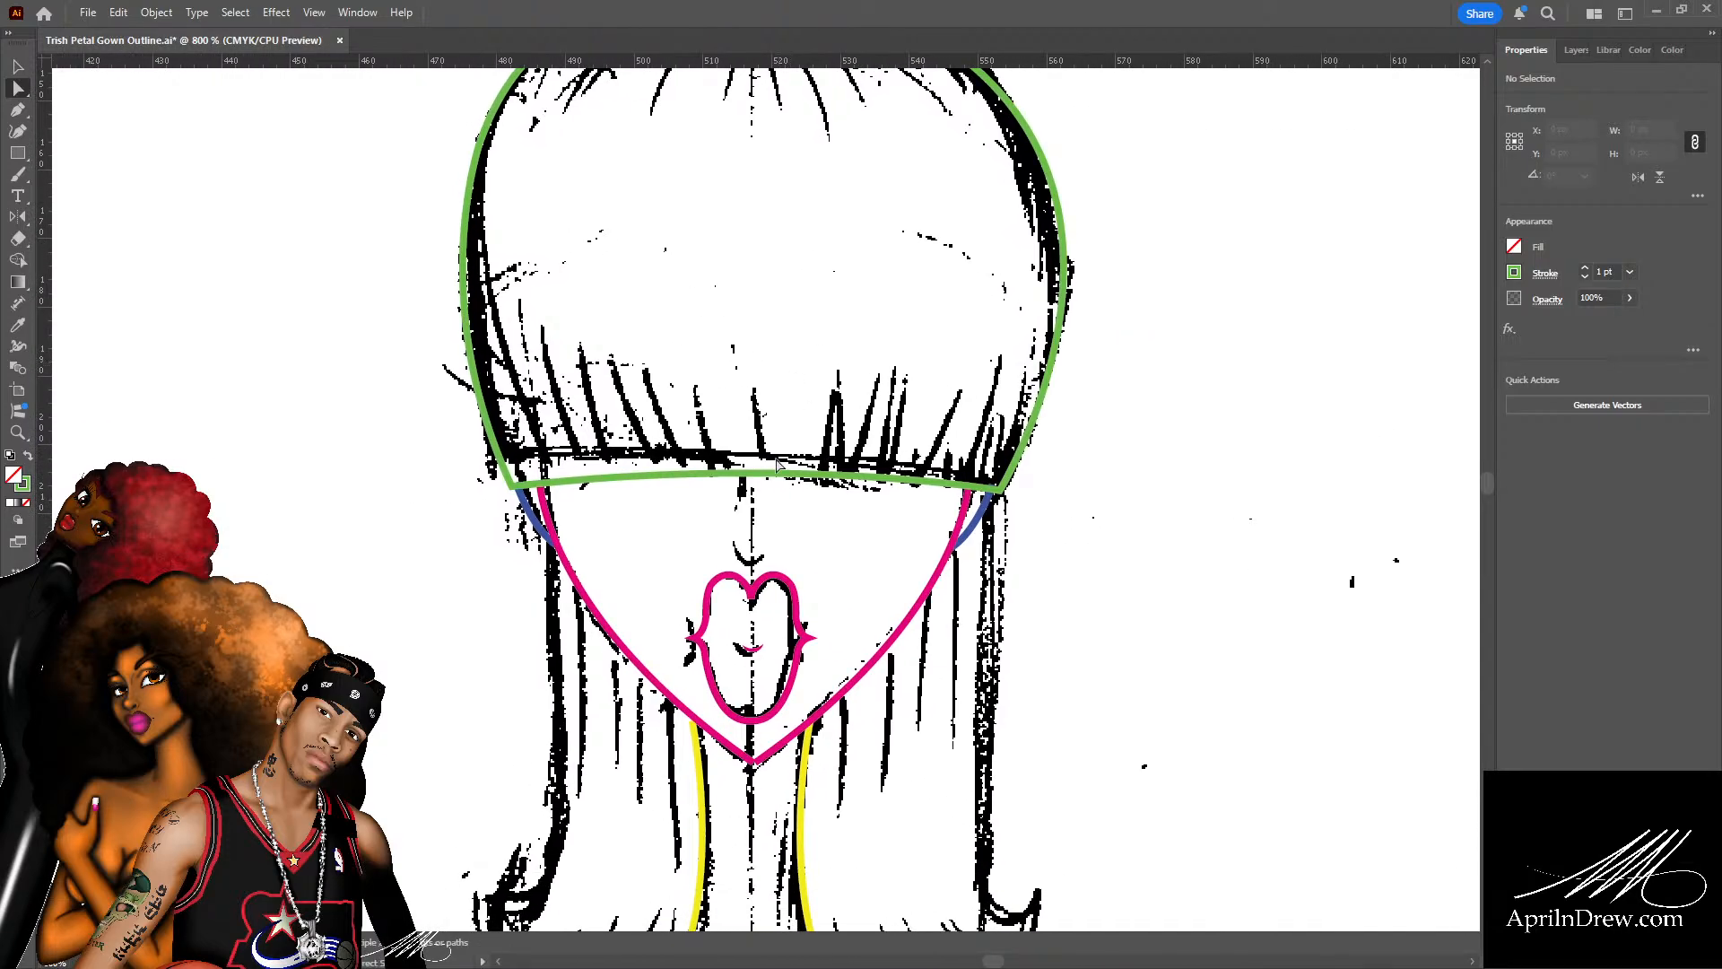
pyautogui.click(728, 472)
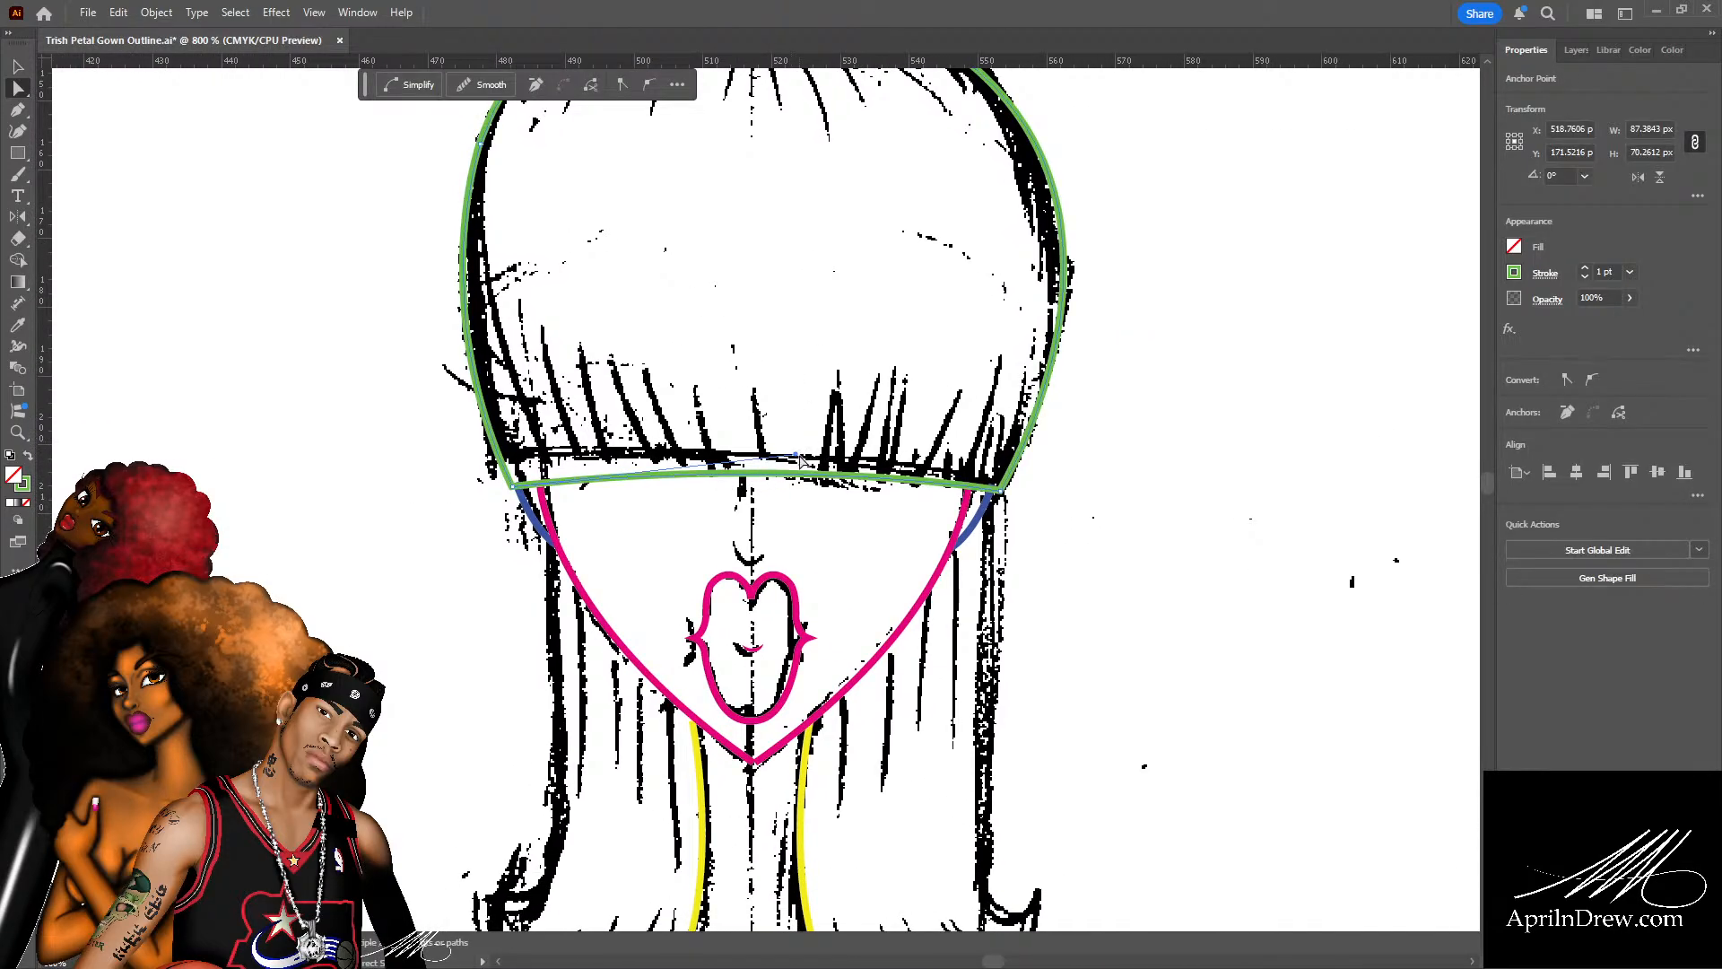
pyautogui.moveTo(796, 456); pyautogui.dragTo(758, 455)
pyautogui.click(818, 437)
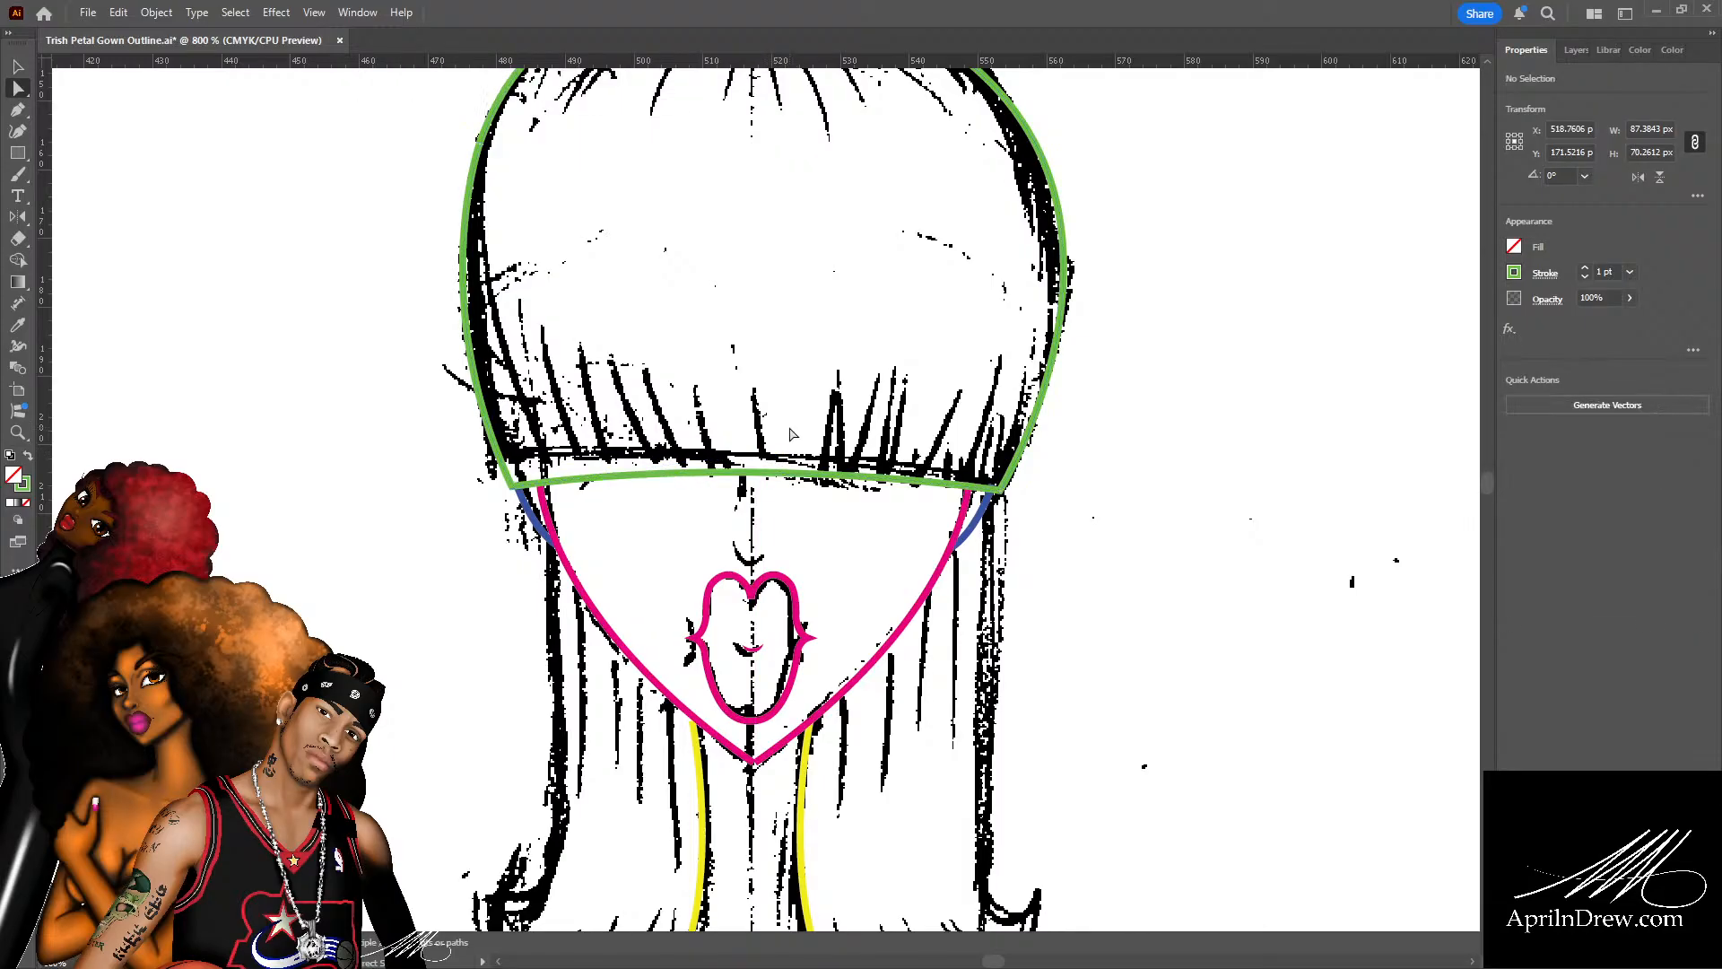
pyautogui.scroll(-2, 818, 437)
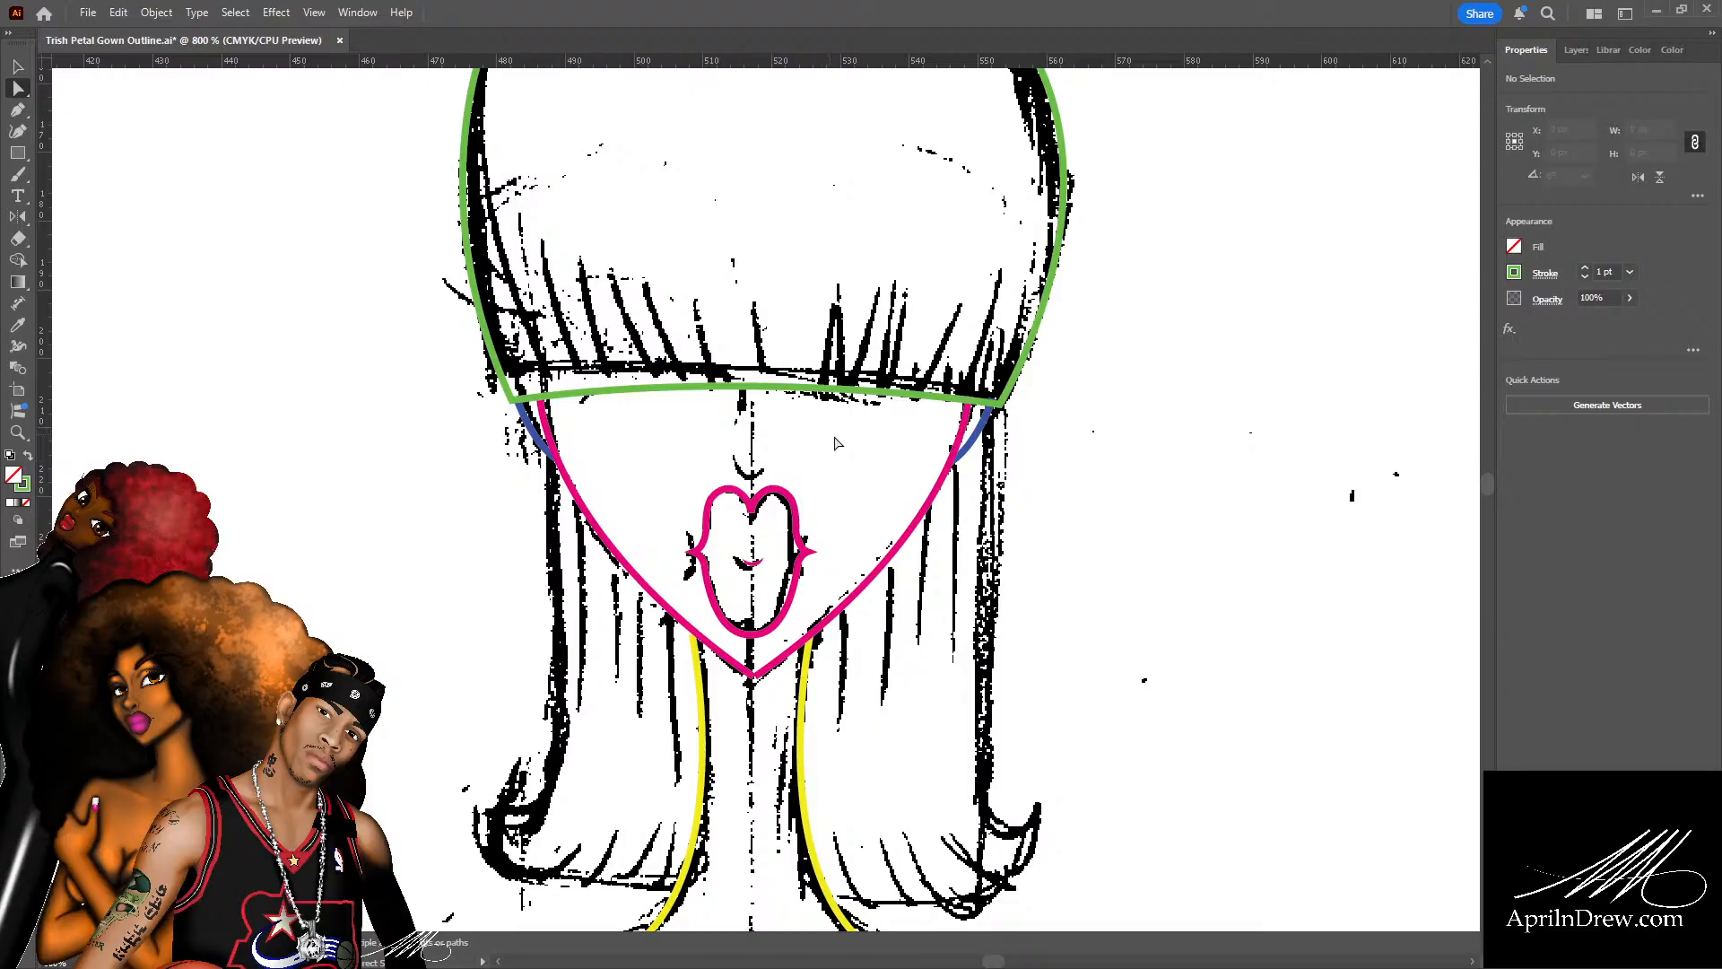
pyautogui.scroll(10, 834, 443)
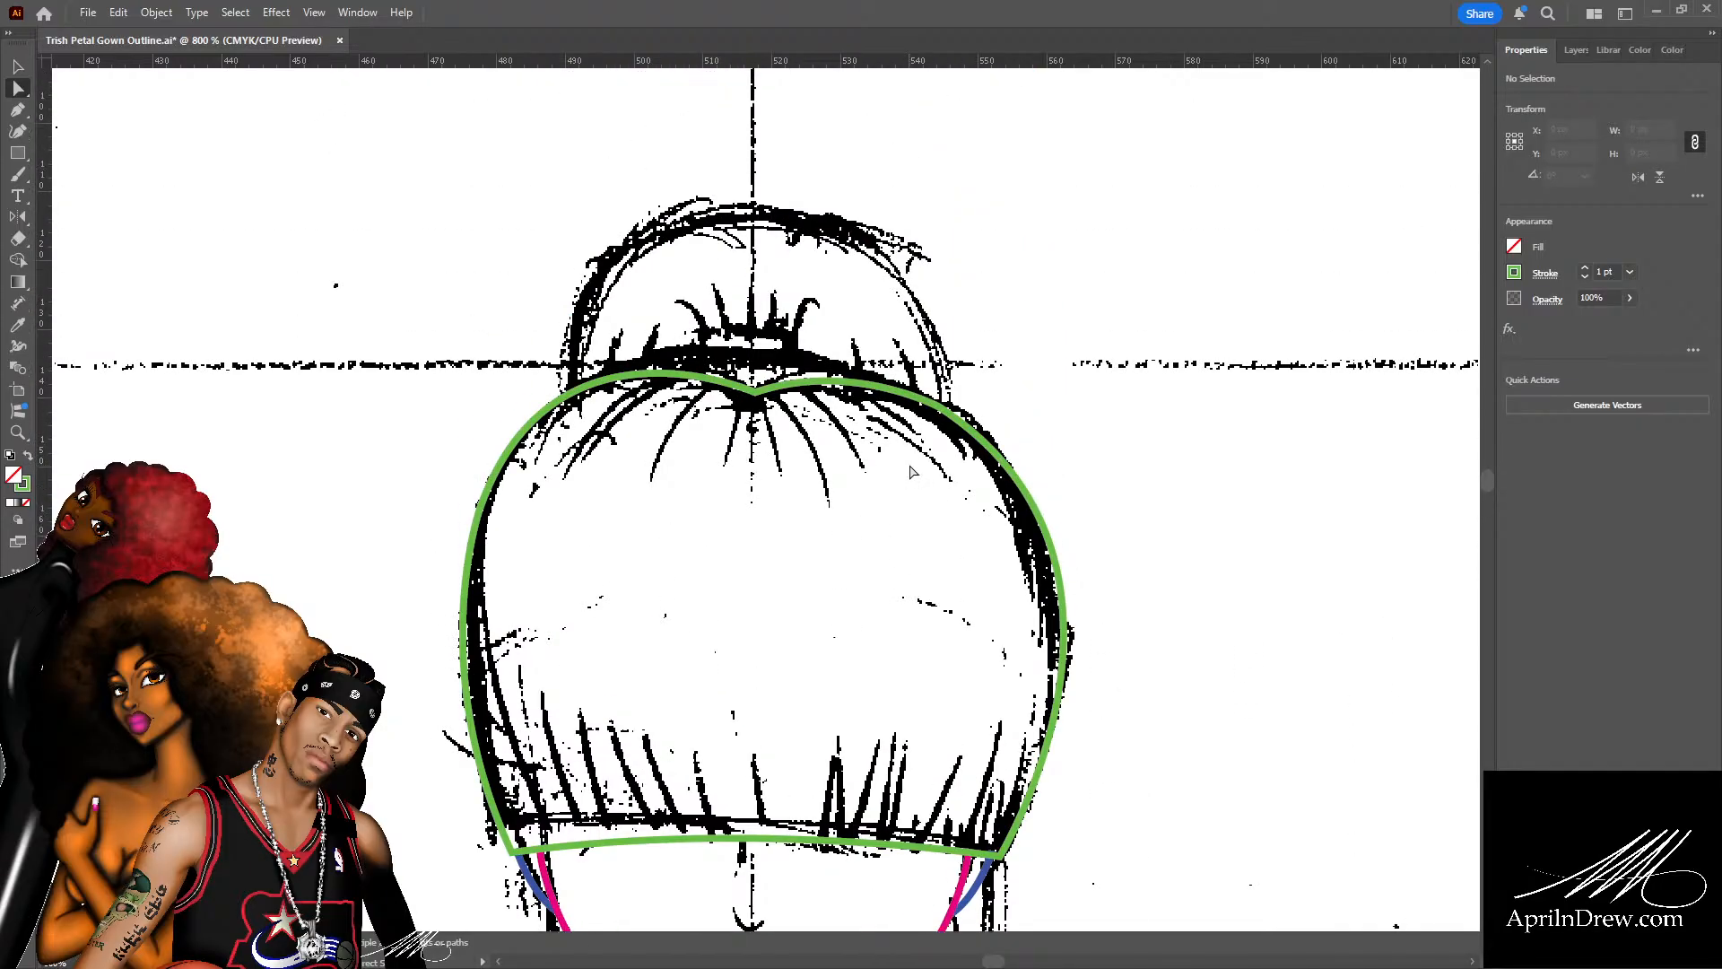
pyautogui.scroll(2, 911, 471)
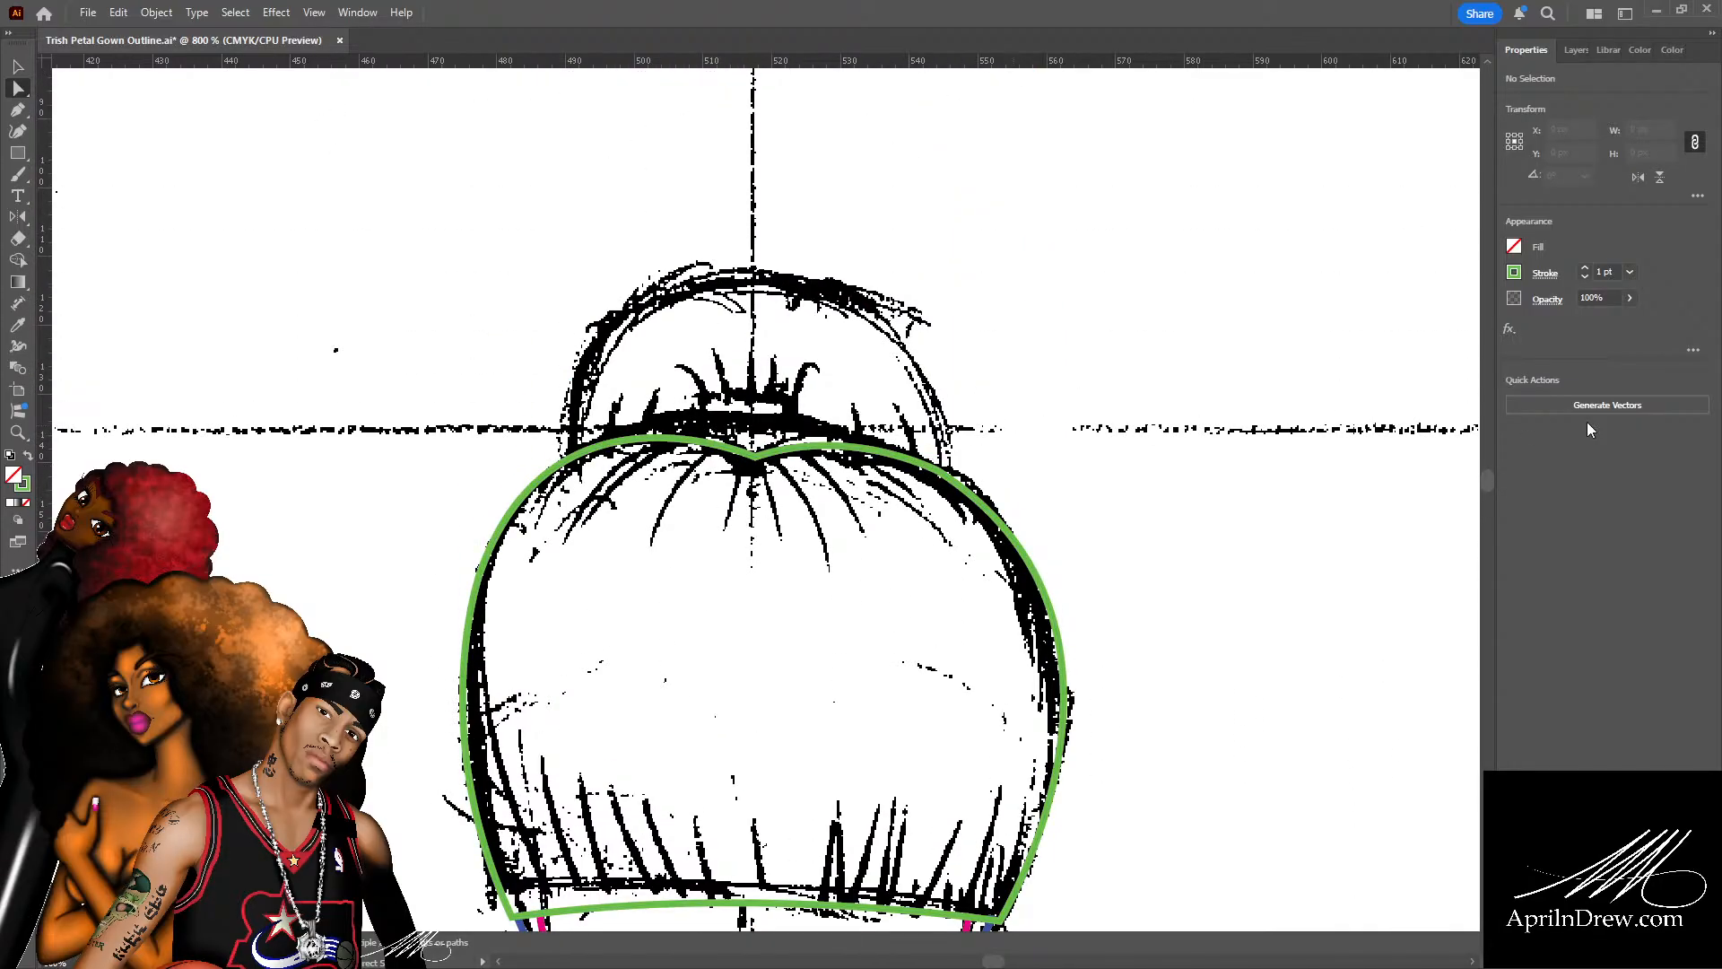
pyautogui.press('p')
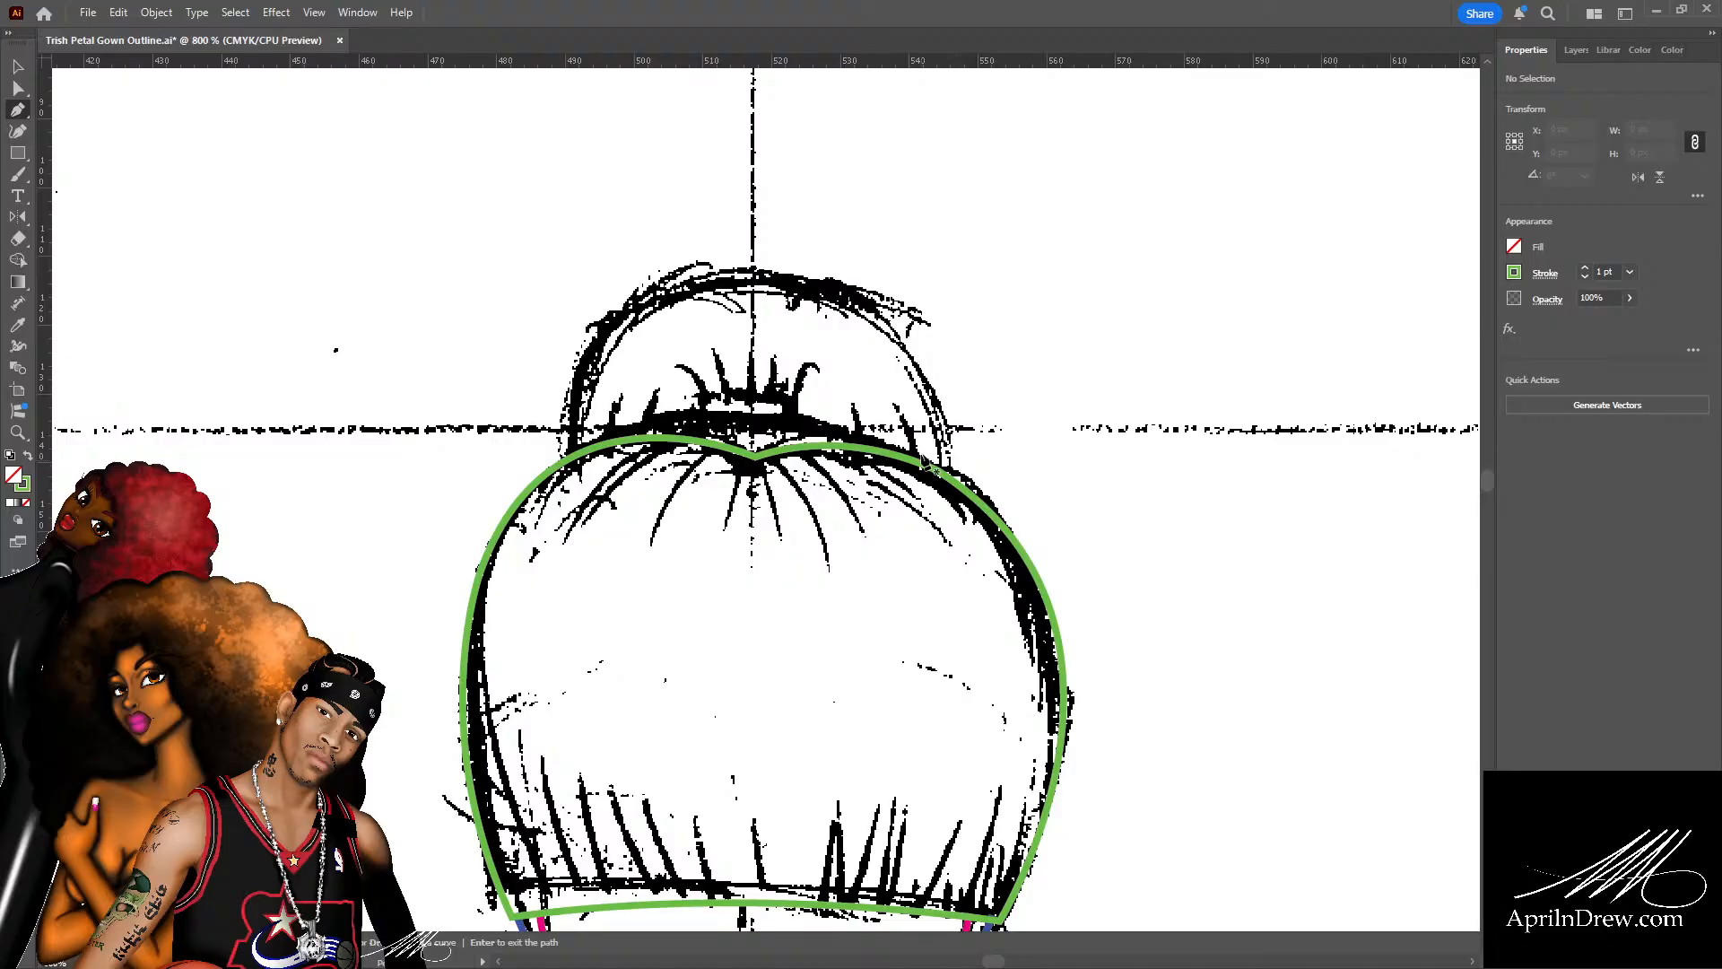
pyautogui.click(922, 454)
pyautogui.moveTo(574, 453)
pyautogui.mouseDown()
pyautogui.moveTo(471, 515)
pyautogui.moveTo(395, 531)
pyautogui.mouseUp()
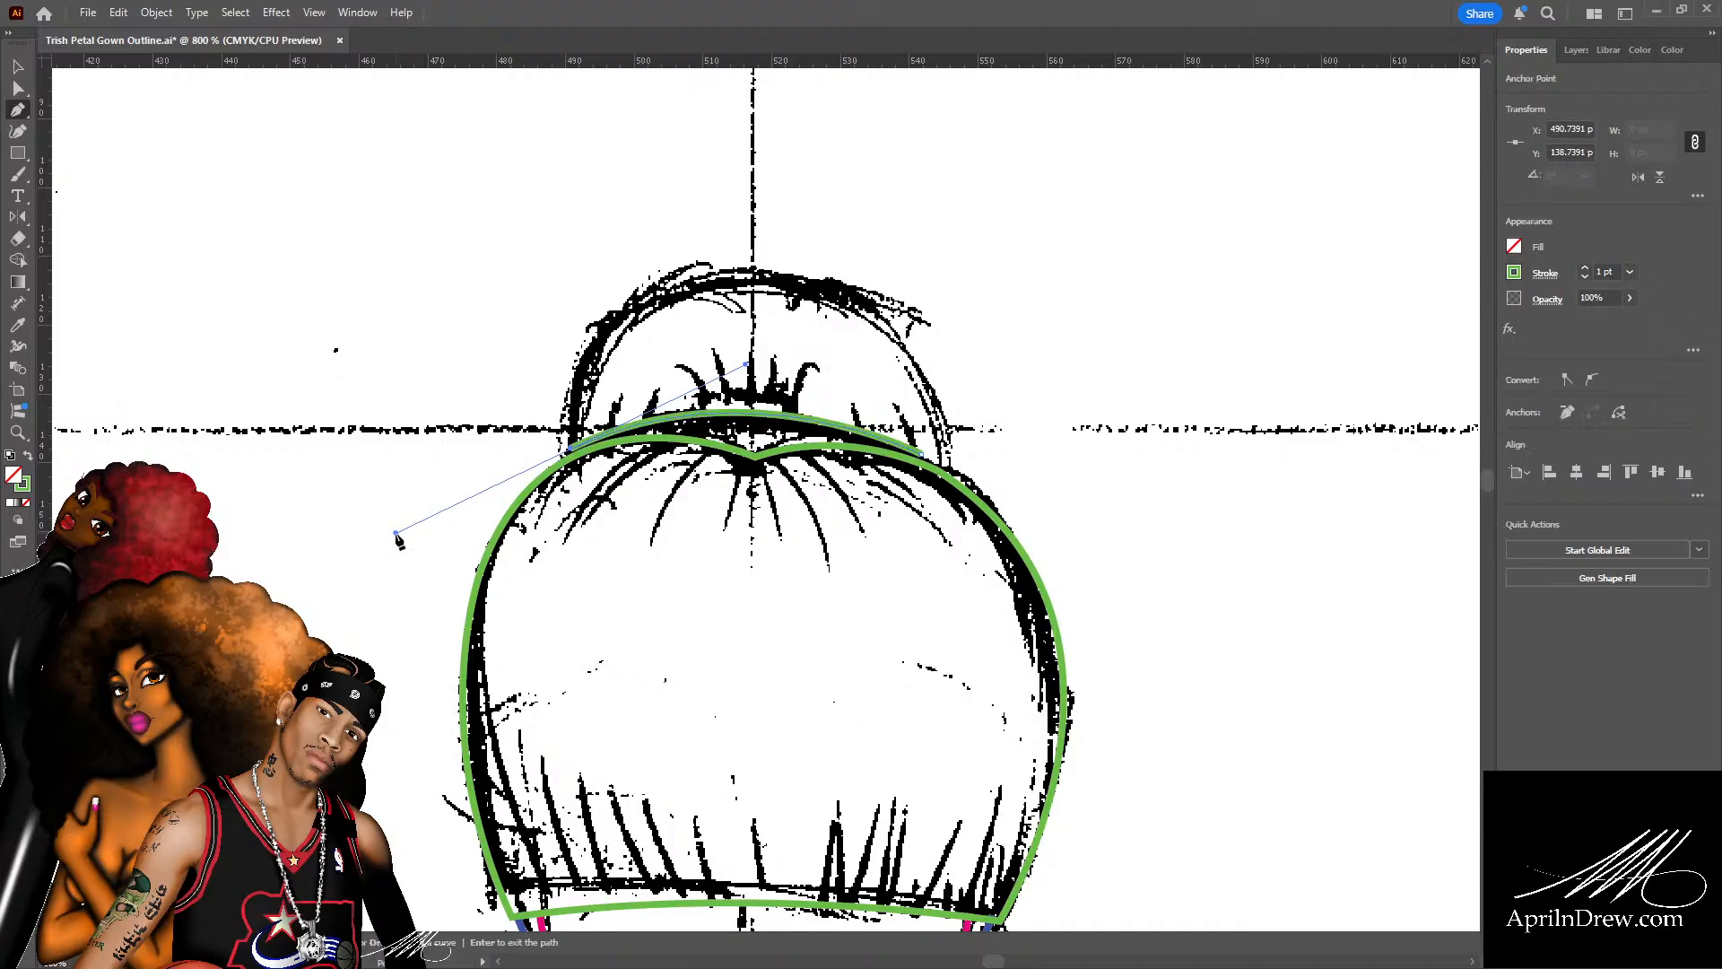
pyautogui.press('a')
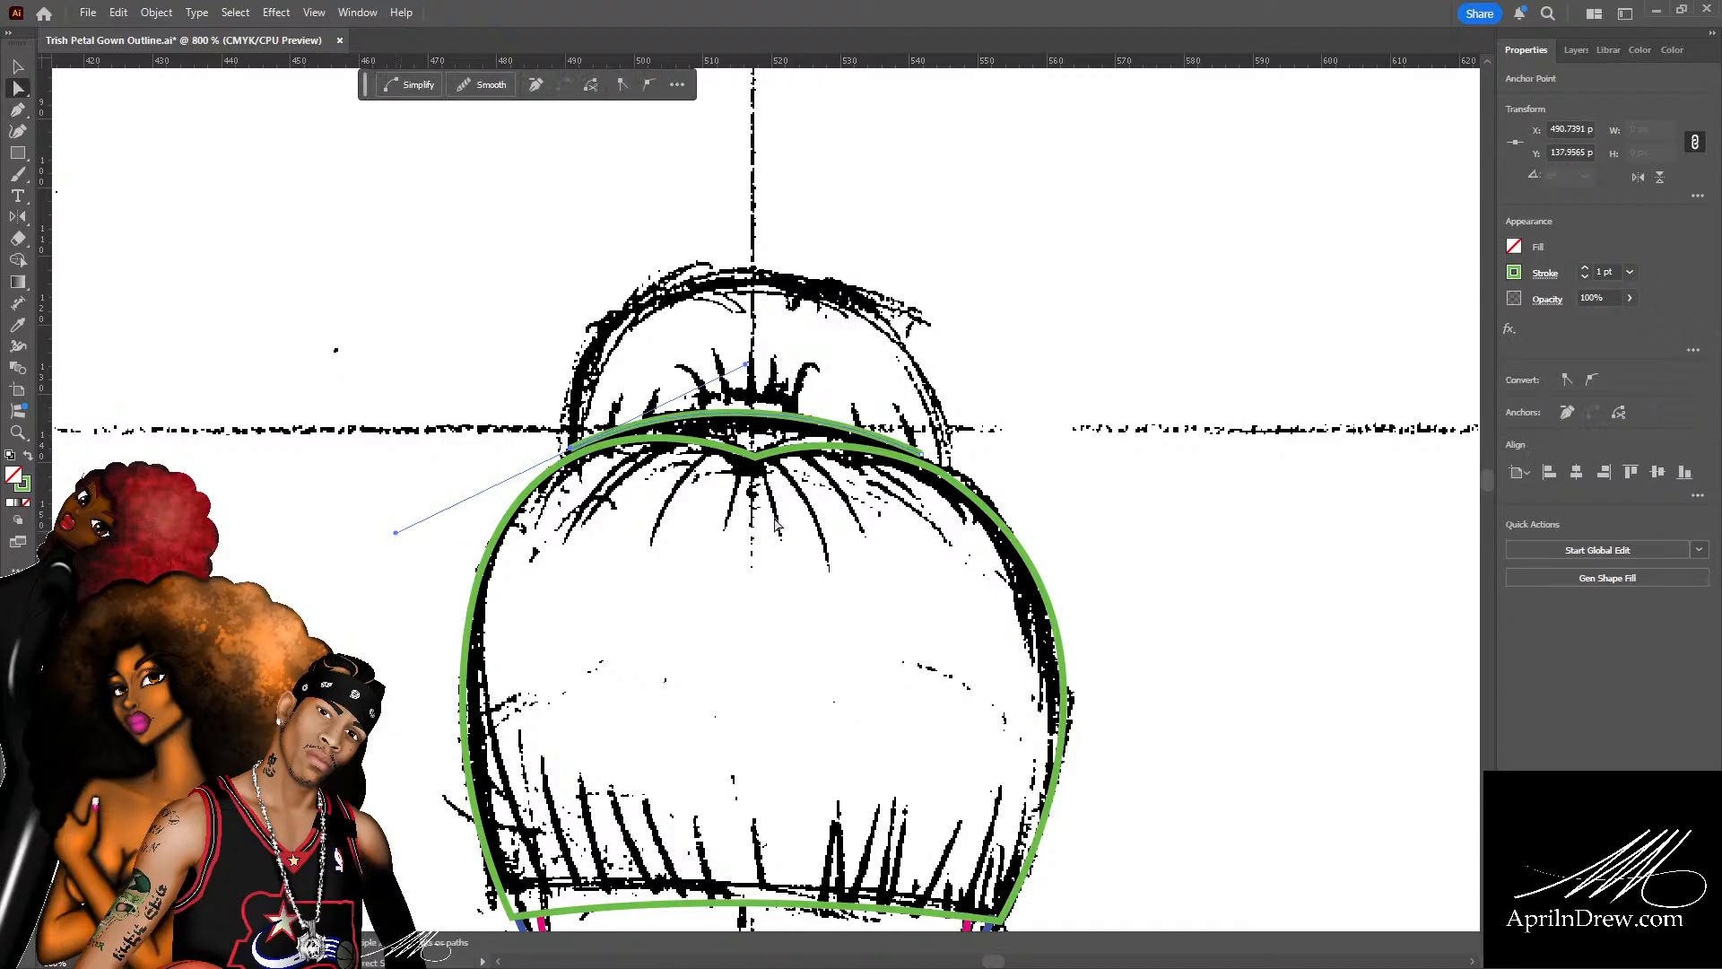
pyautogui.click(936, 466)
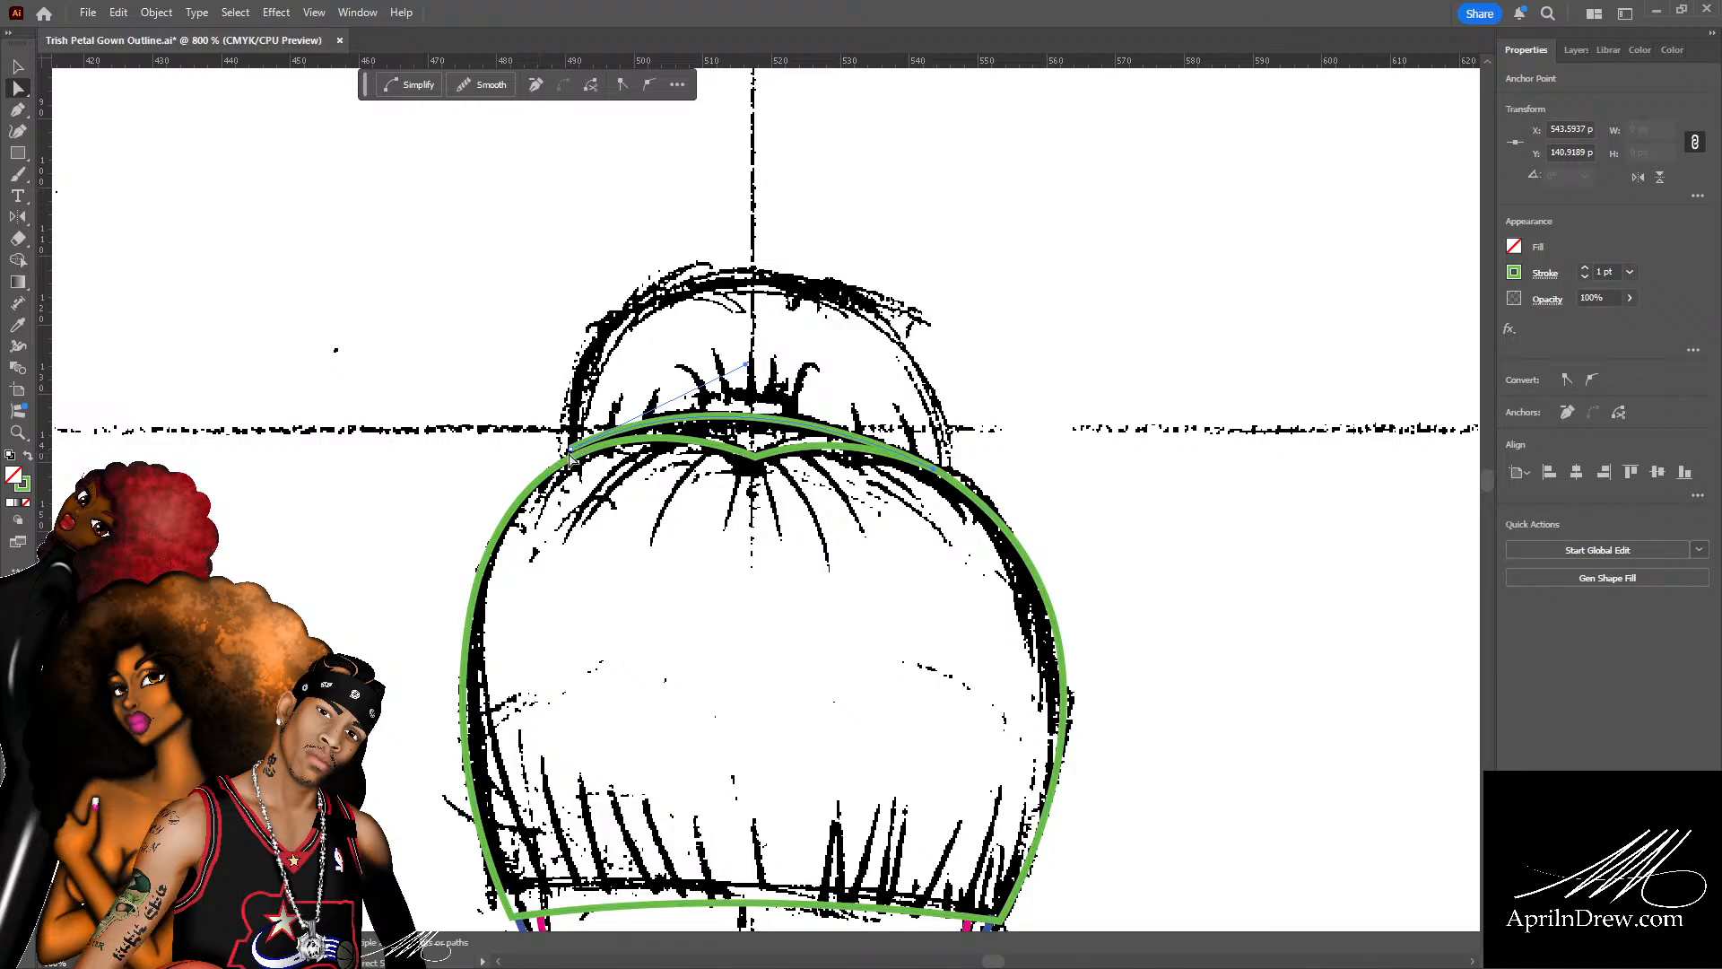
pyautogui.moveTo(570, 452); pyautogui.dragTo(567, 463)
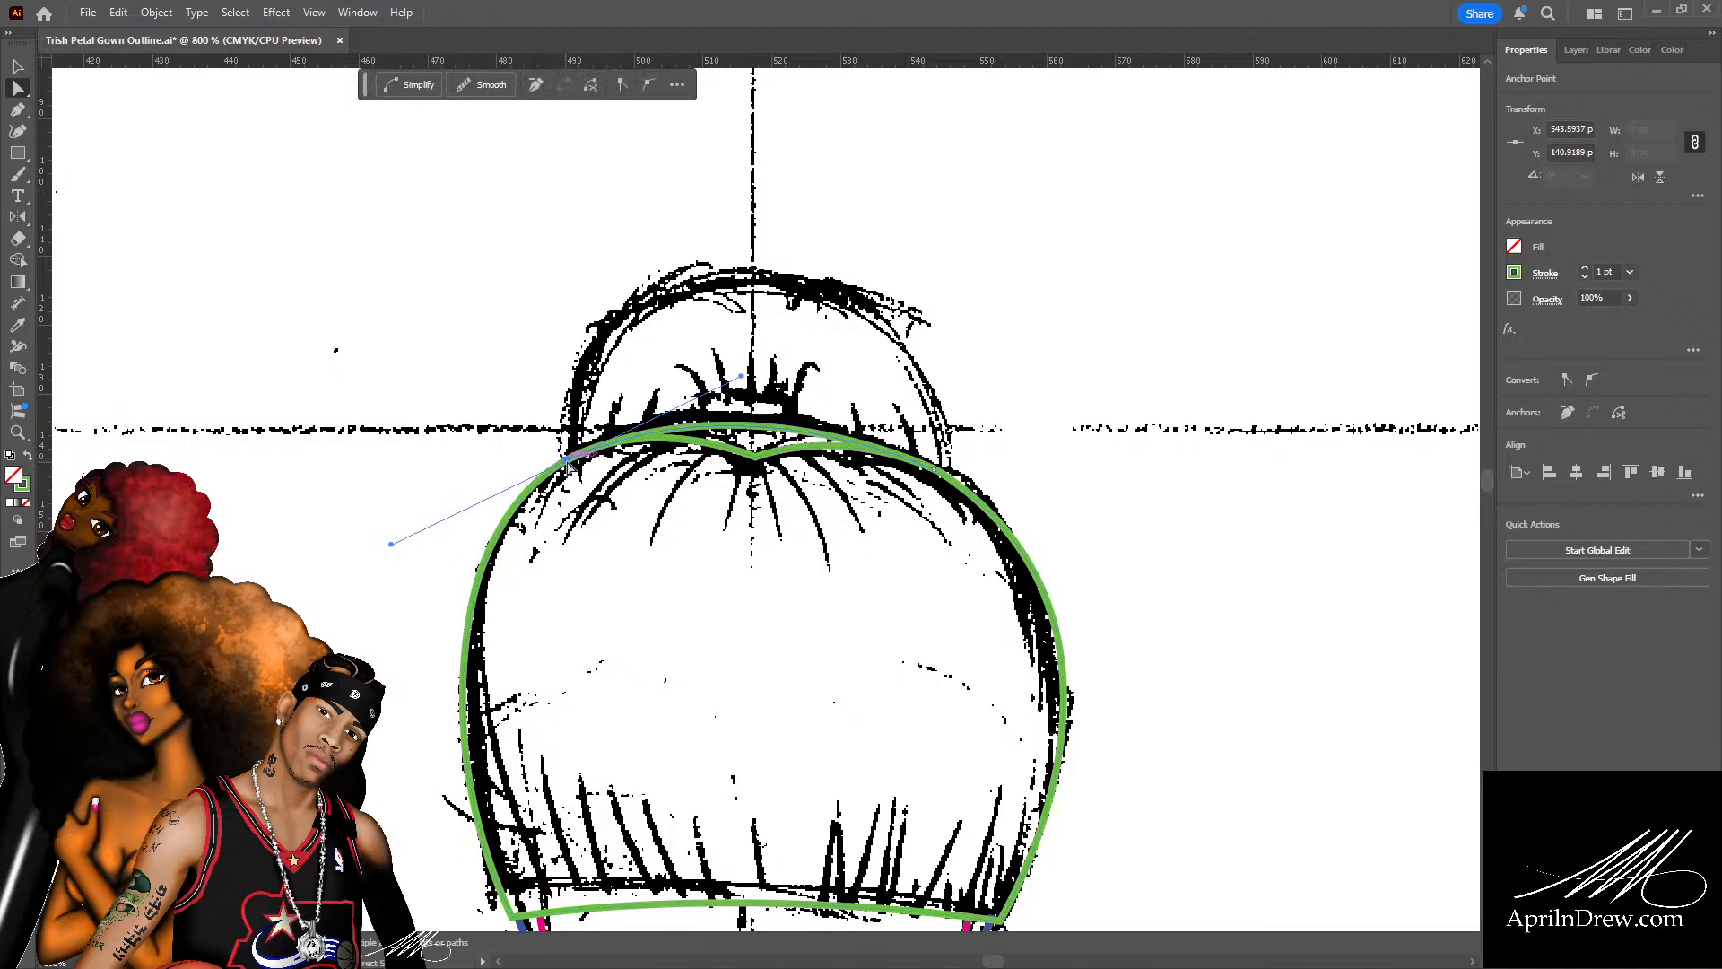
pyautogui.moveTo(740, 376)
pyautogui.mouseDown()
pyautogui.moveTo(757, 380)
pyautogui.moveTo(743, 344)
pyautogui.mouseUp()
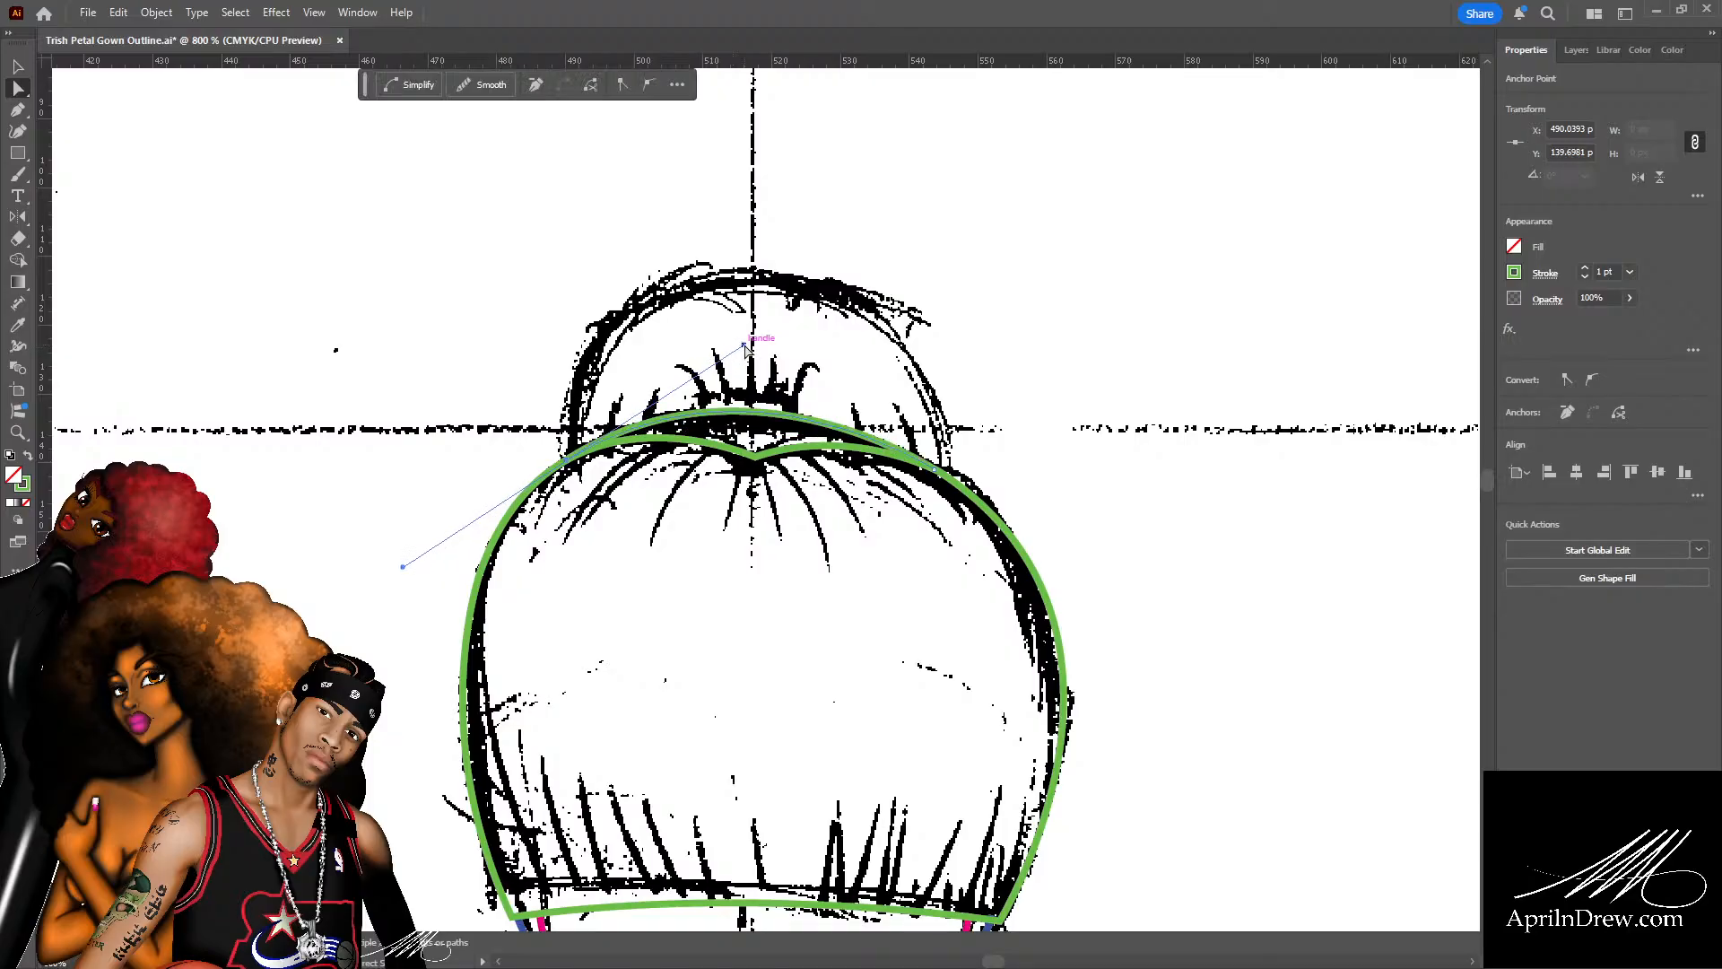
pyautogui.click(794, 401)
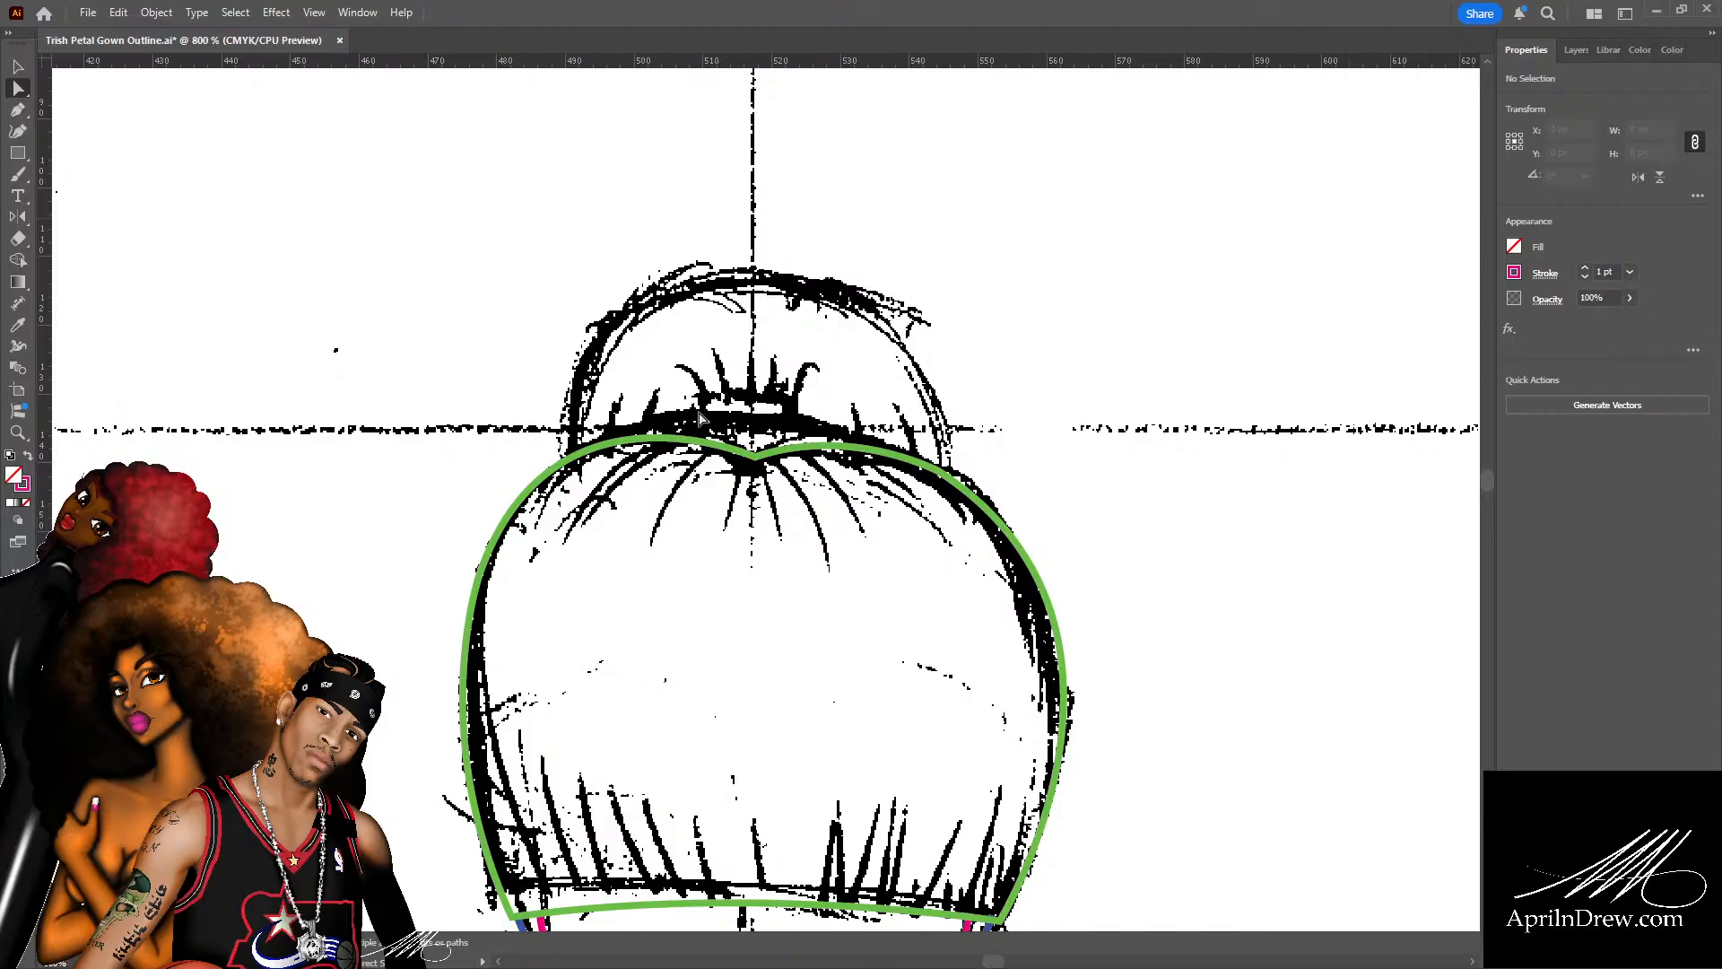
# Draw a magenta path with the Pen tool along the band below the bun, with both ends meeting the green hair outline.
pyautogui.press('p')
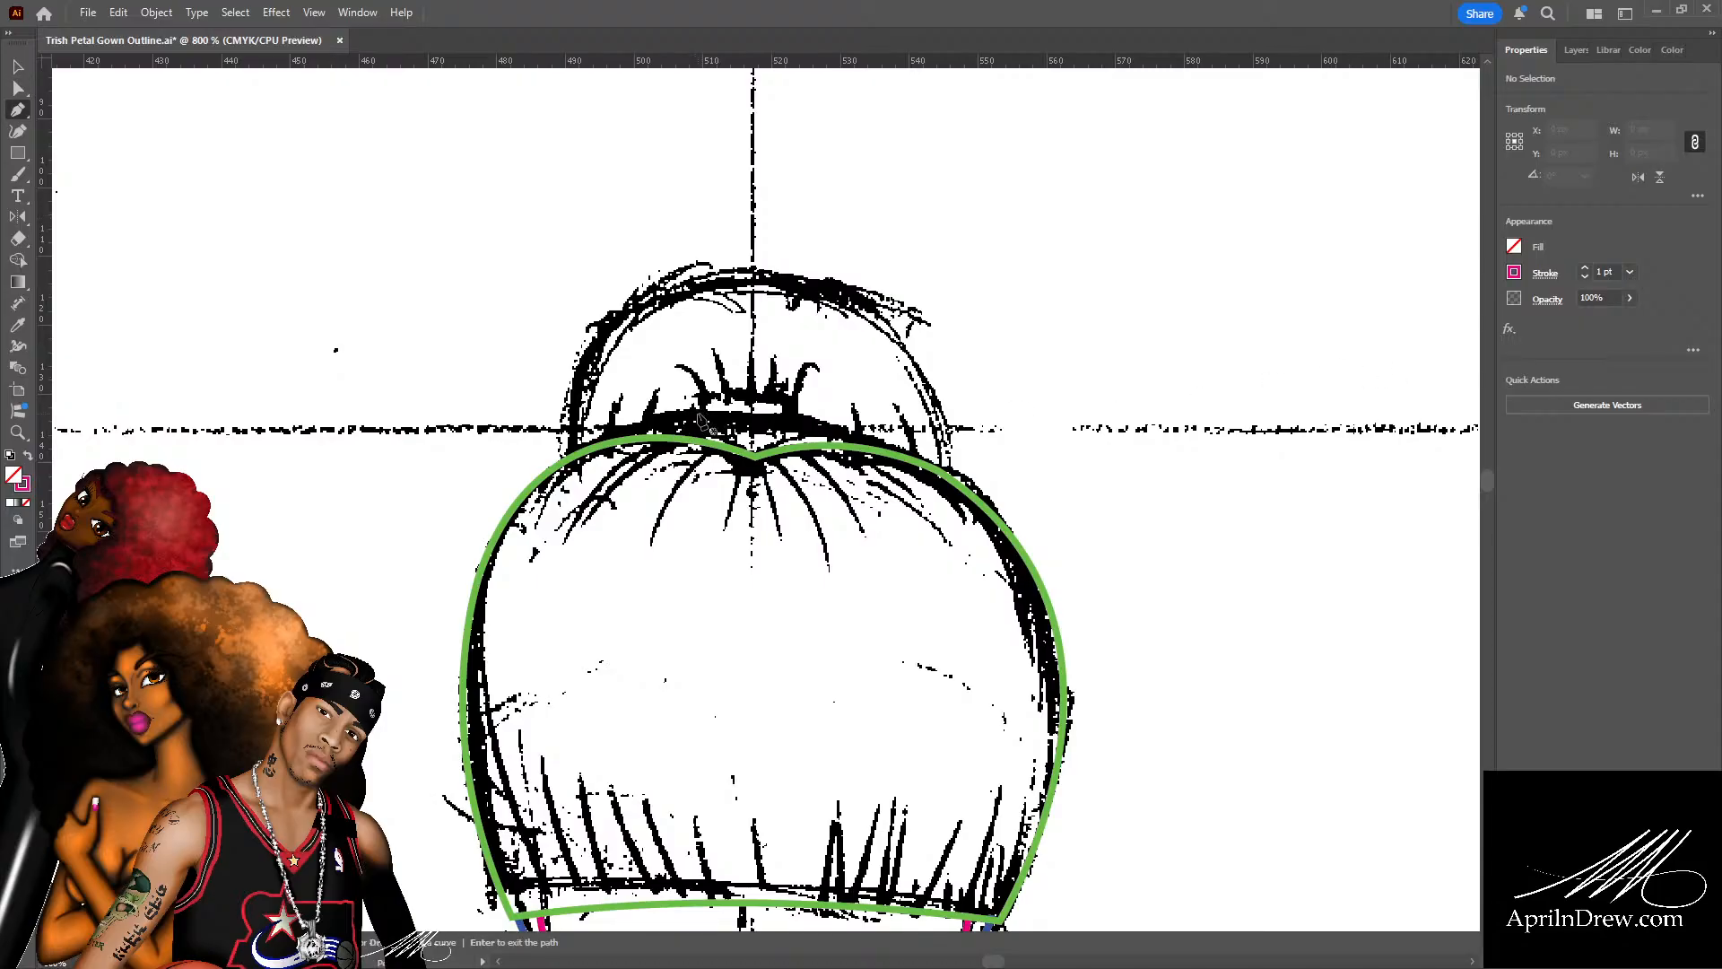
pyautogui.click(703, 414)
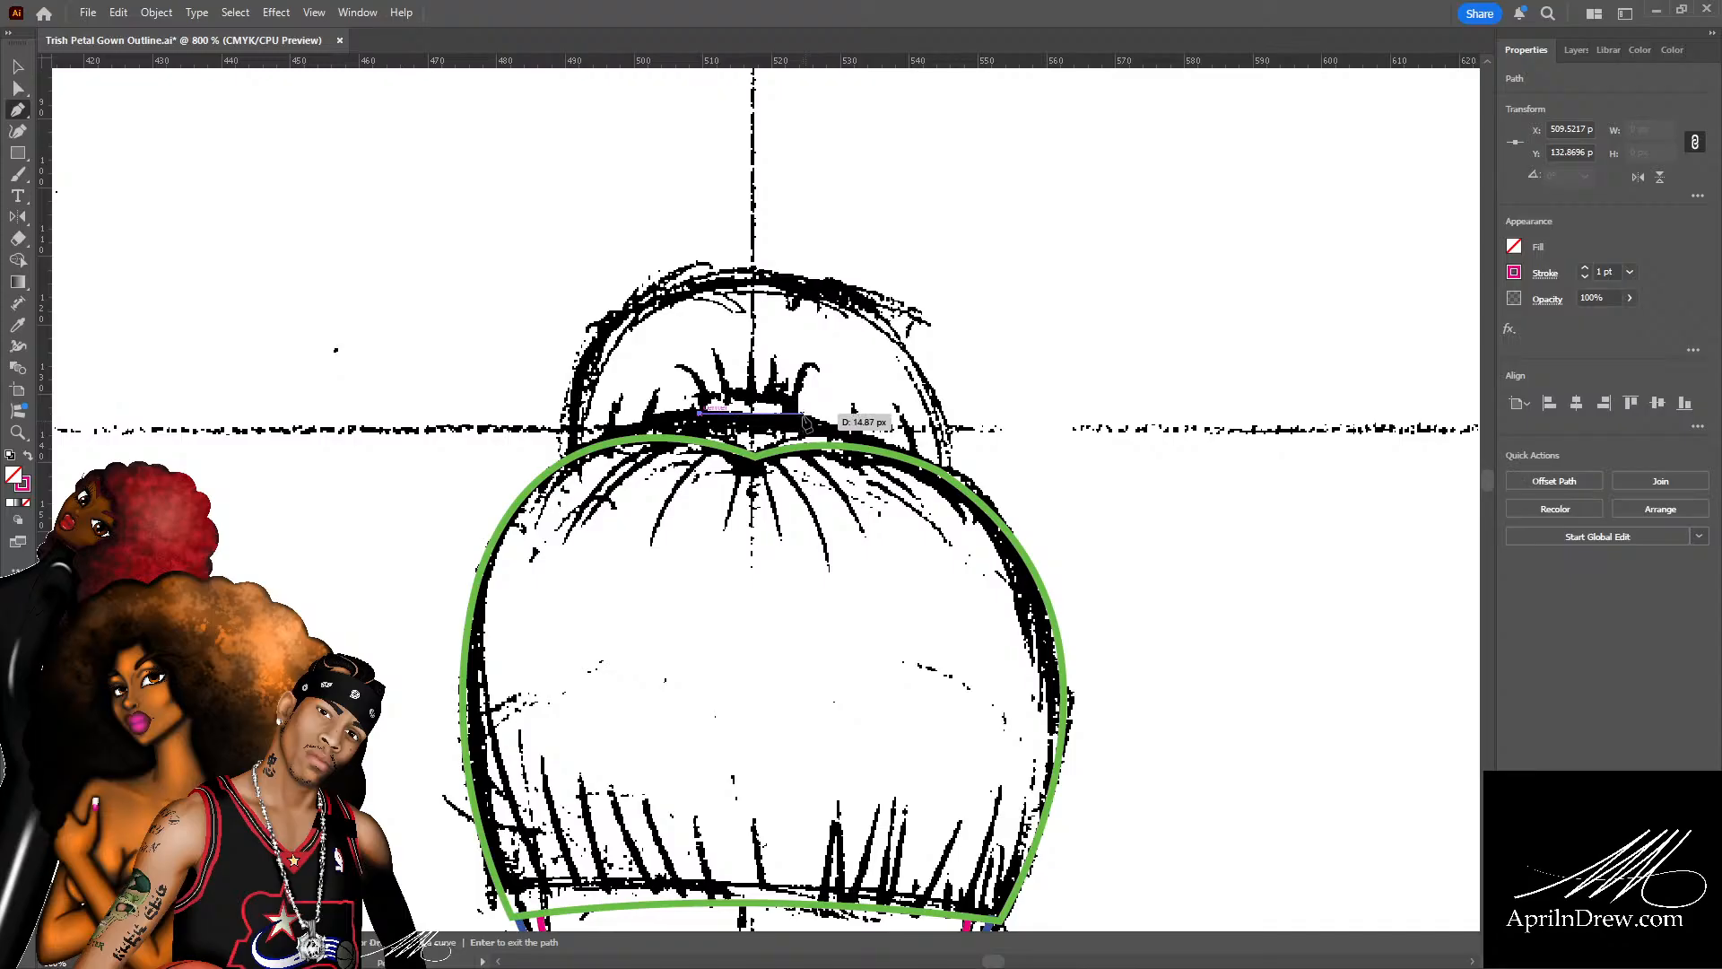
pyautogui.click(801, 415)
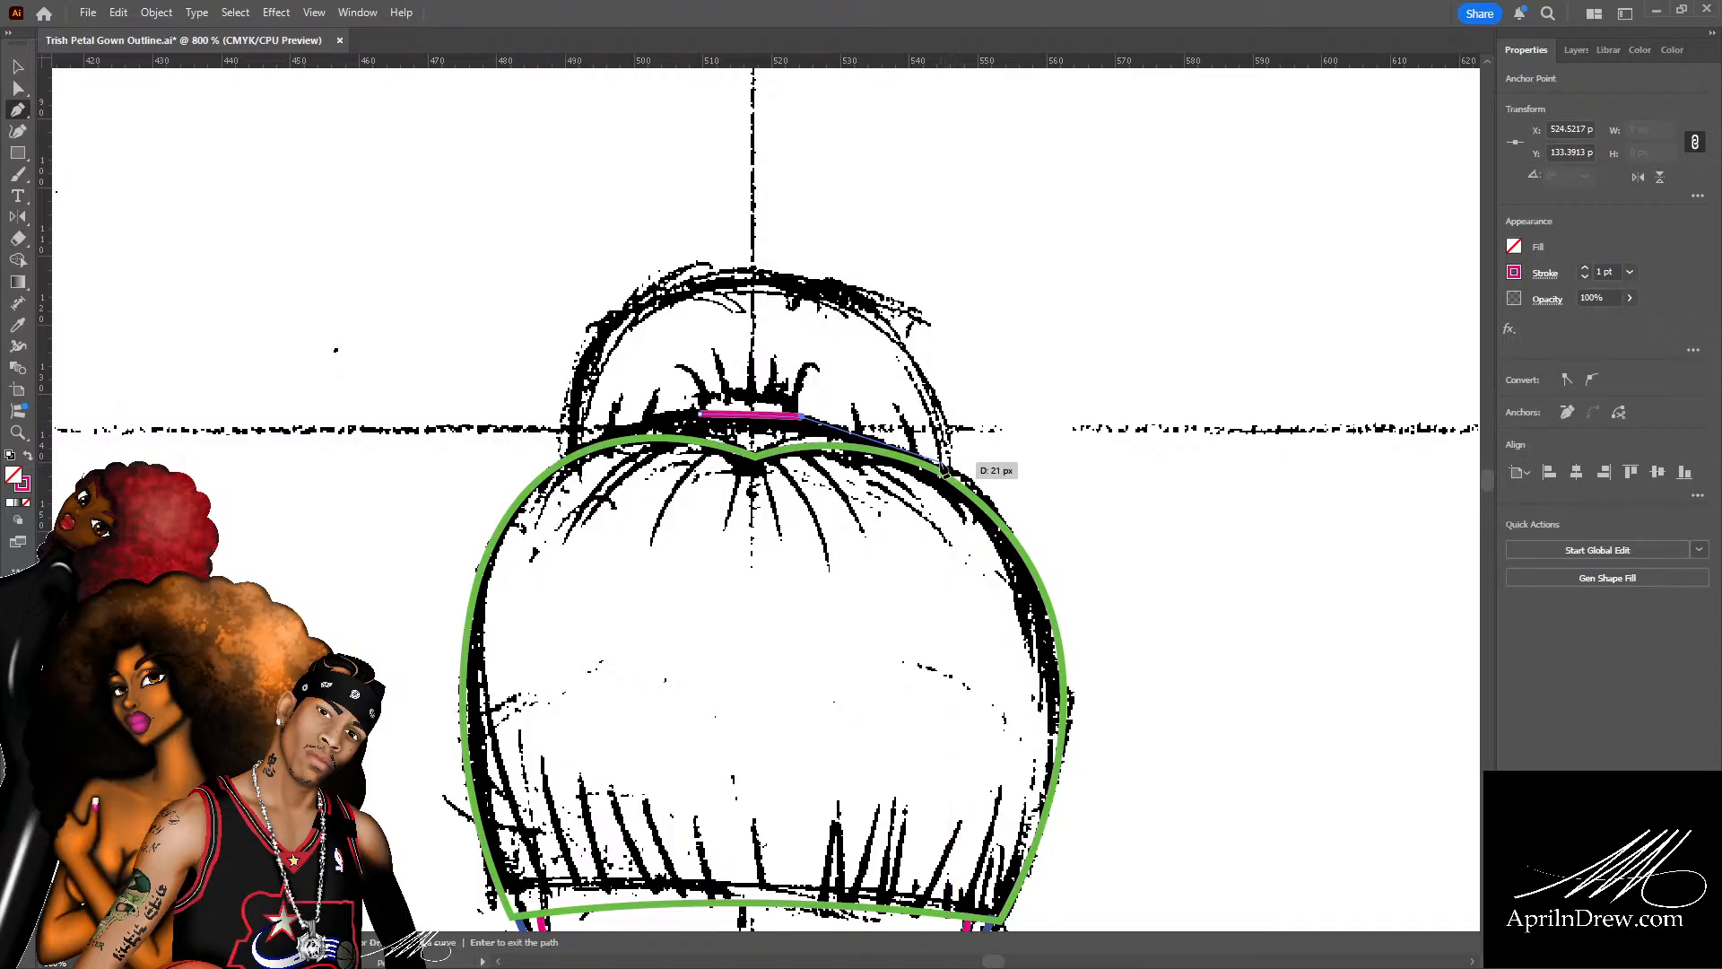
pyautogui.moveTo(941, 461); pyautogui.dragTo(949, 476)
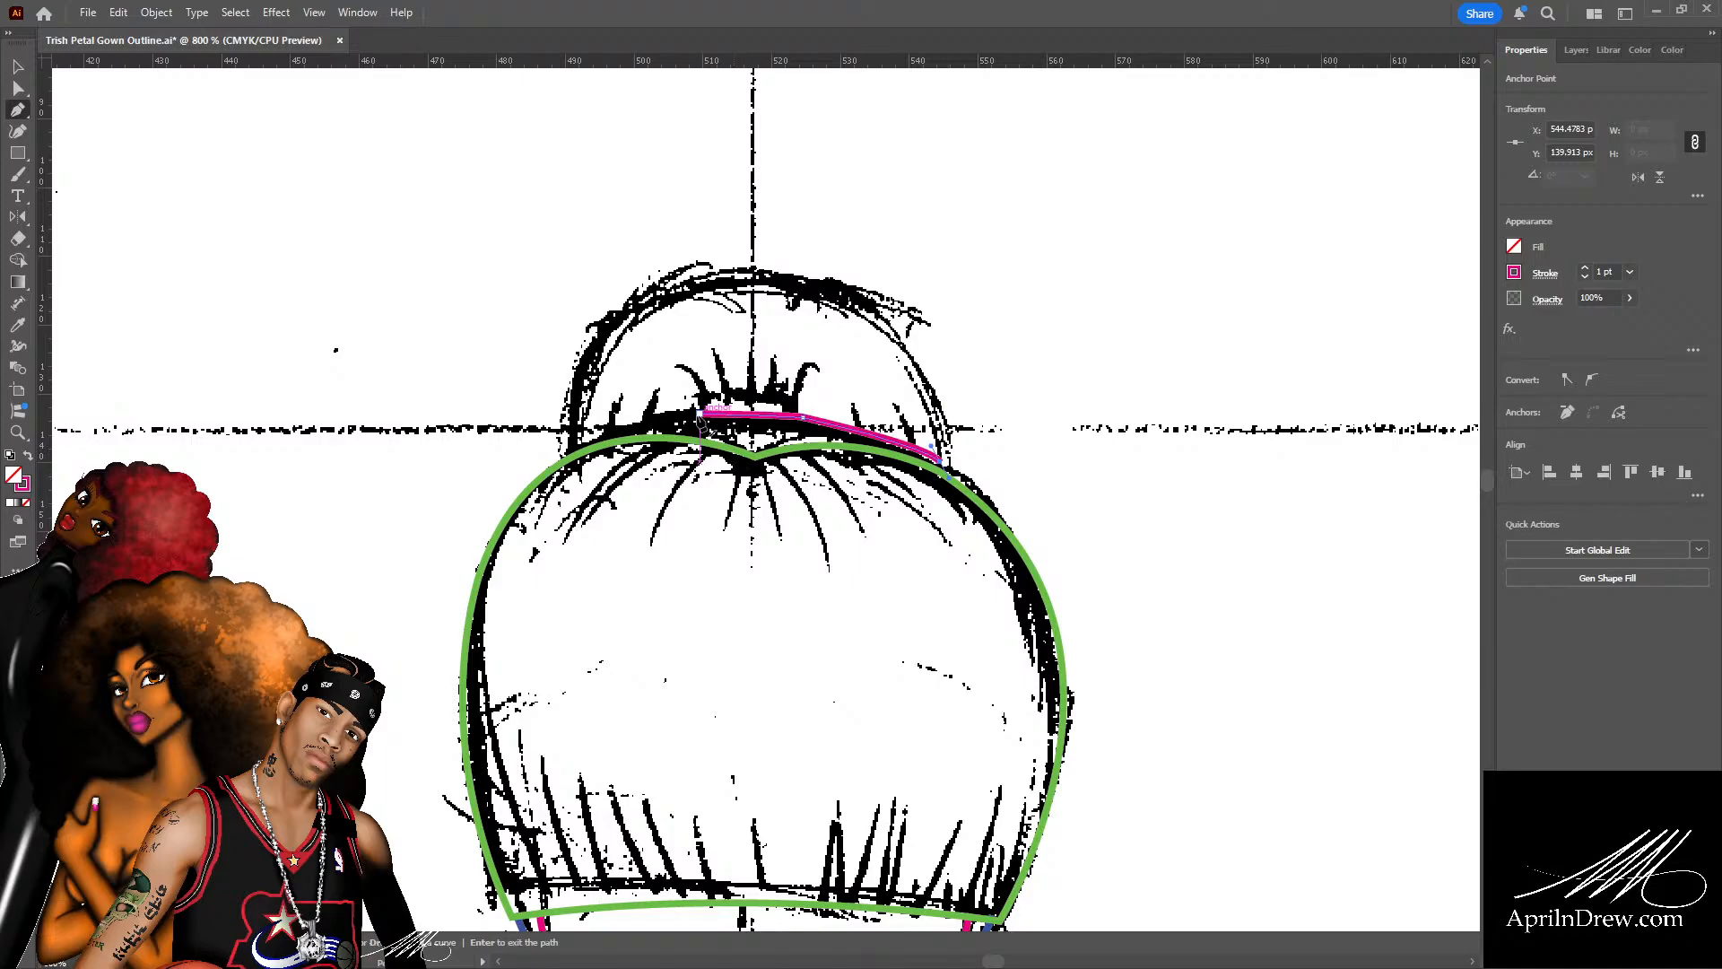
pyautogui.click(701, 414)
pyautogui.moveTo(566, 450); pyautogui.dragTo(567, 460)
pyautogui.press('a')
pyautogui.moveTo(940, 461); pyautogui.dragTo(952, 480)
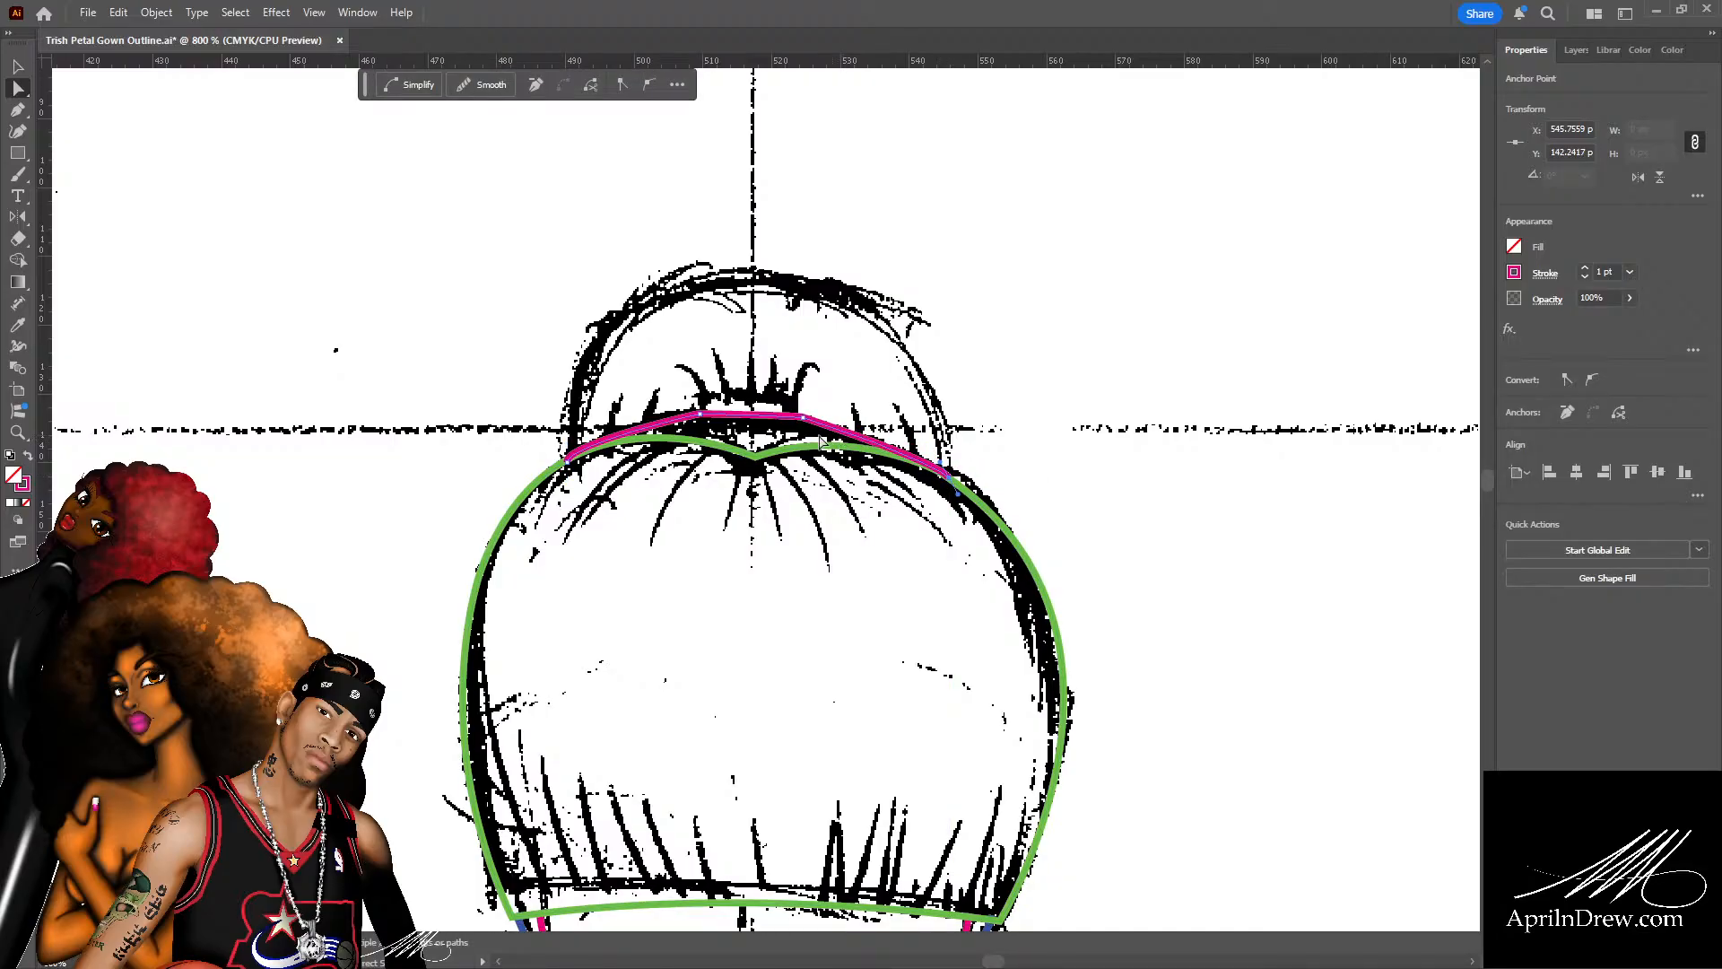
# Bend the right and left segments of the magenta band path upward with their direction handles to round them.
pyautogui.click(869, 437)
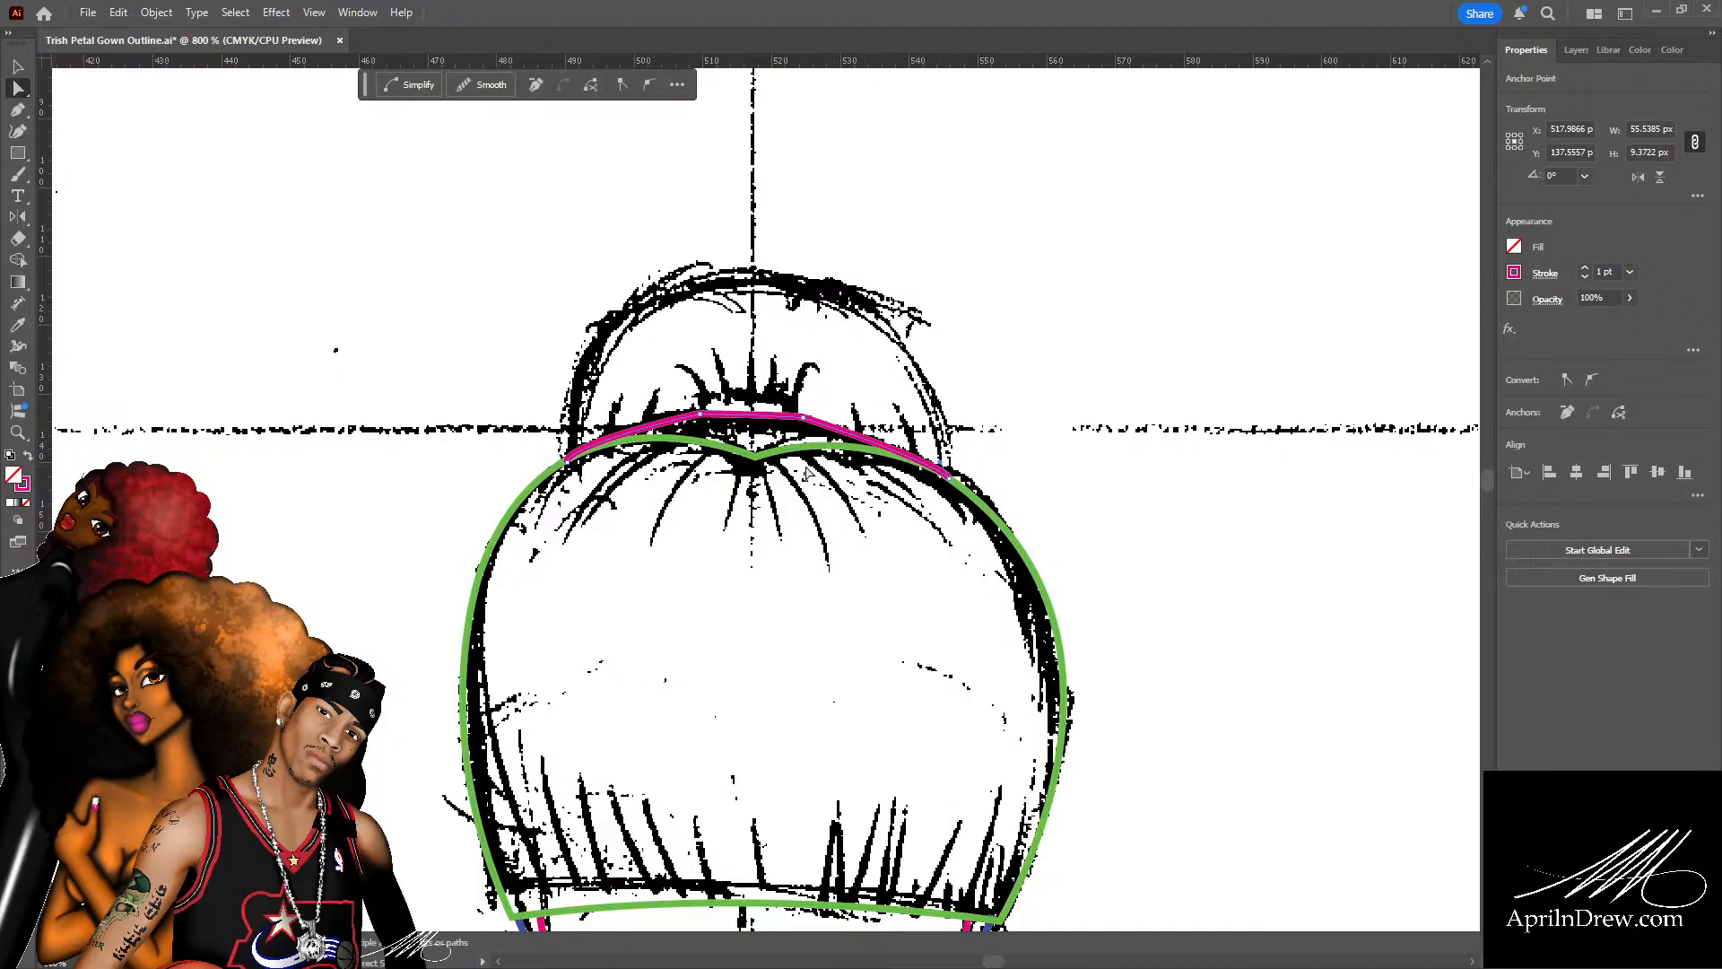
pyautogui.moveTo(941, 465); pyautogui.dragTo(927, 446)
pyautogui.click(613, 413)
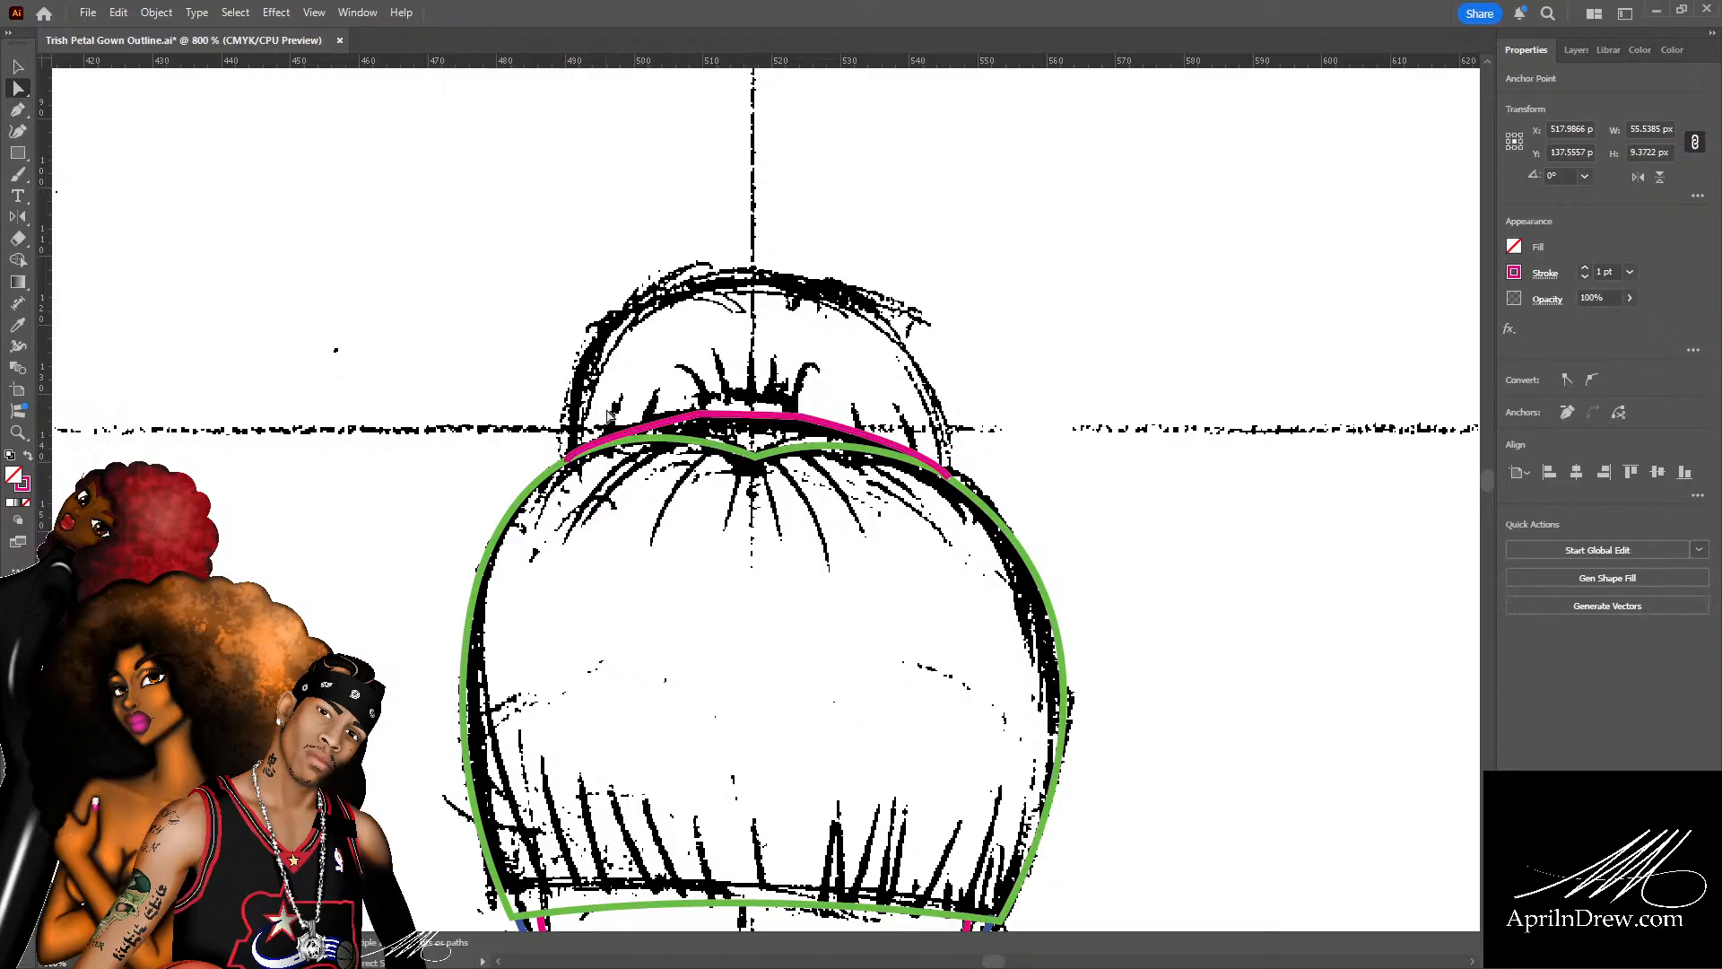
pyautogui.click(628, 432)
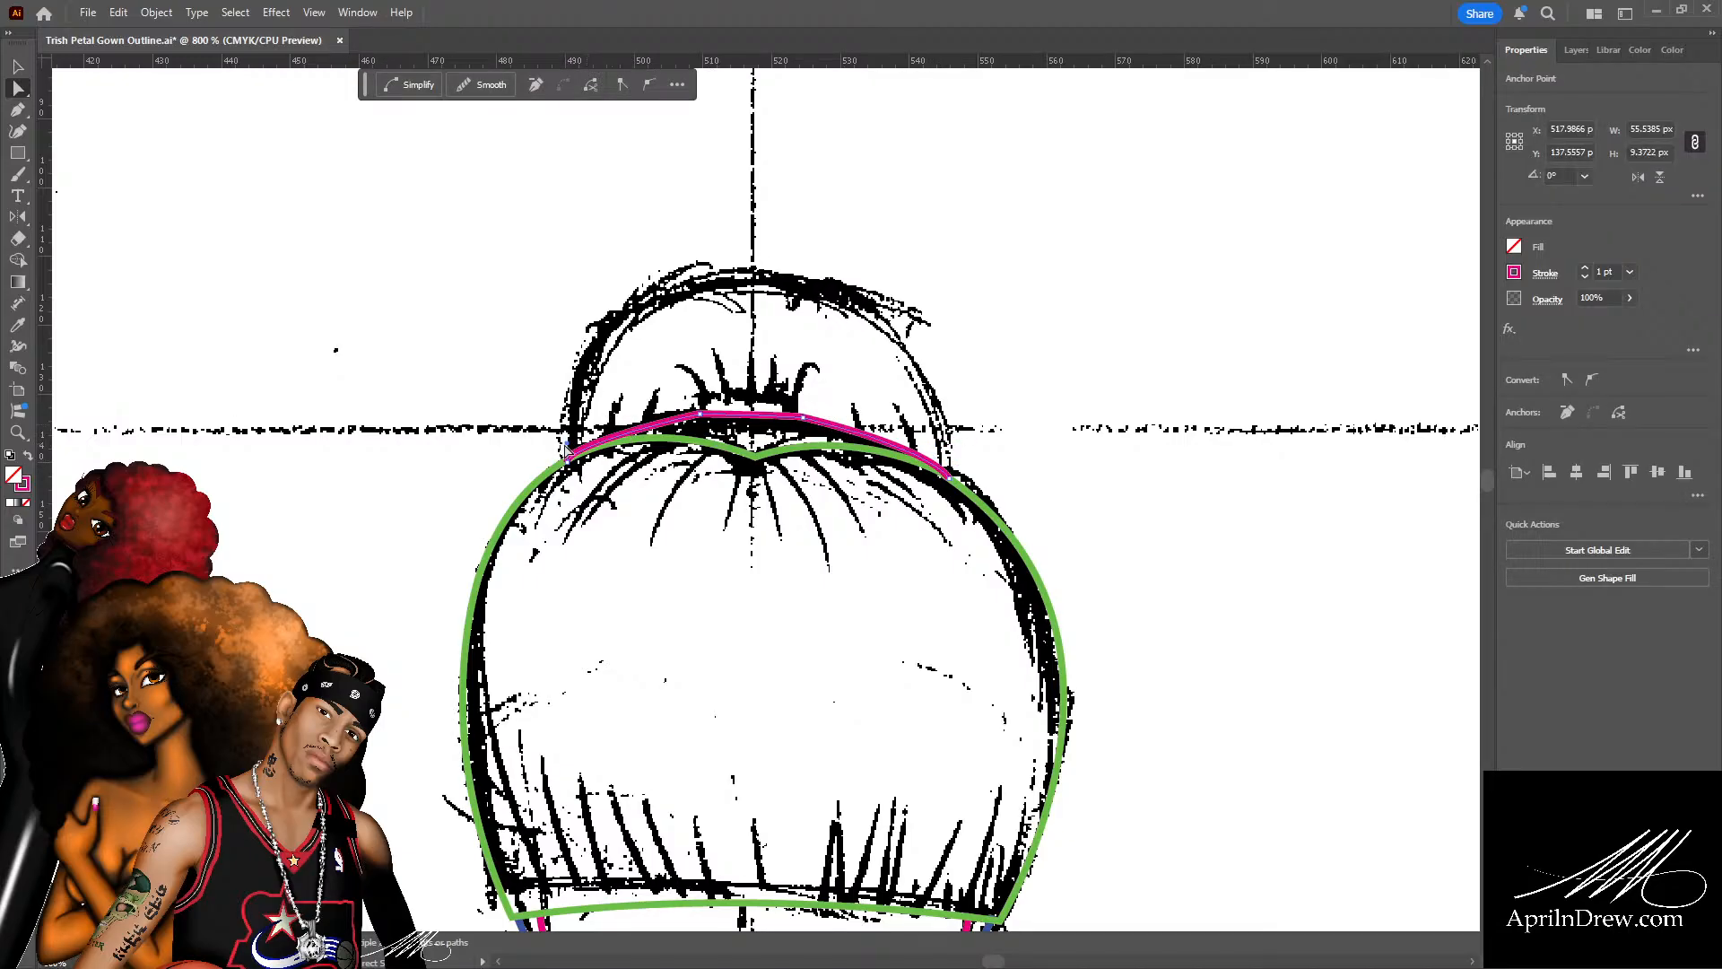
pyautogui.moveTo(567, 445); pyautogui.dragTo(615, 414)
pyautogui.click(759, 422)
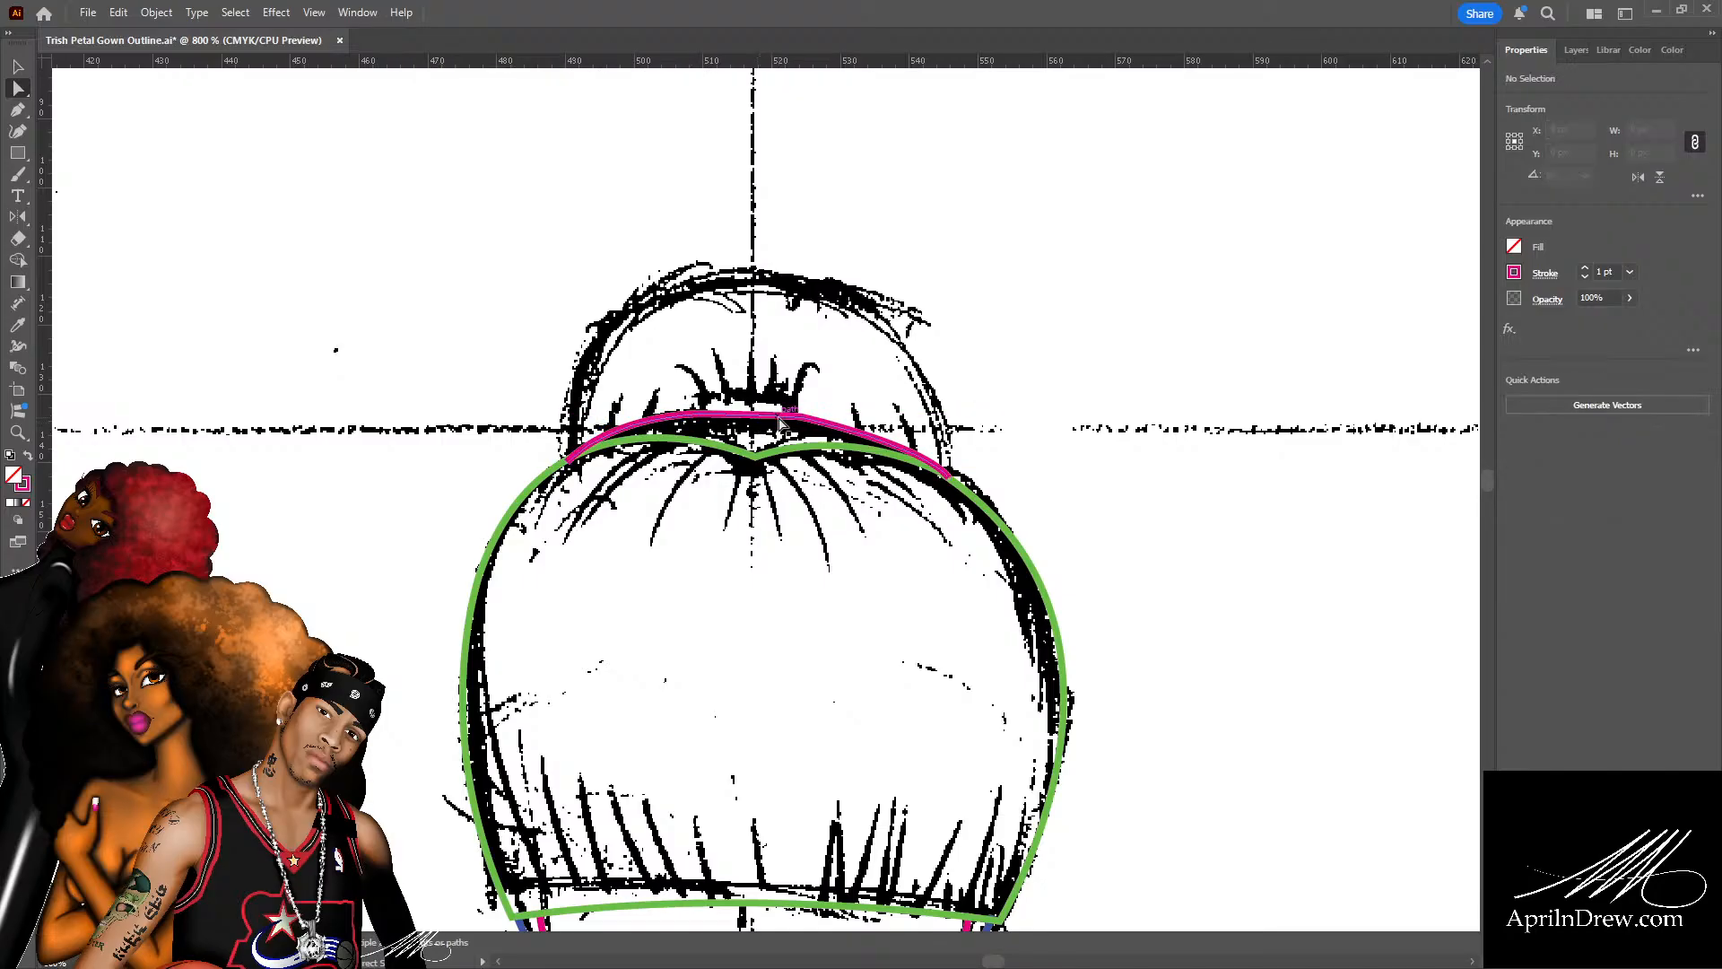
# Extend both ends of the magenta band path slightly further down the green hair outline and refine their curvature.
pyautogui.click(836, 424)
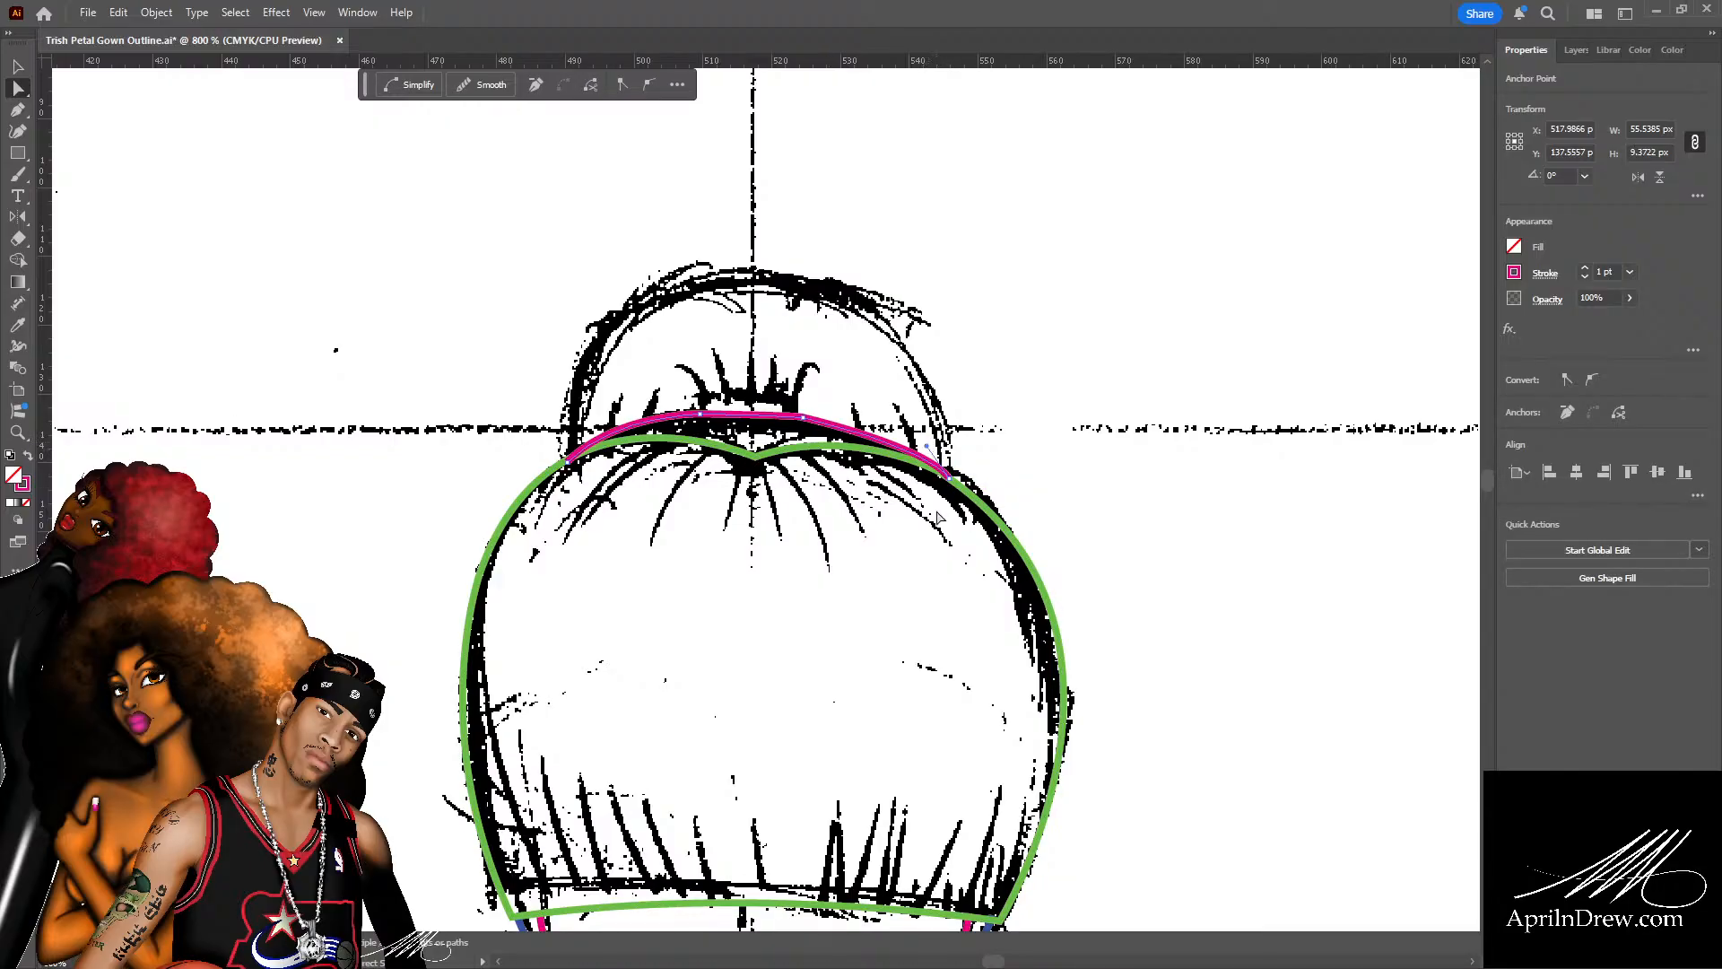
pyautogui.moveTo(951, 476); pyautogui.dragTo(921, 442)
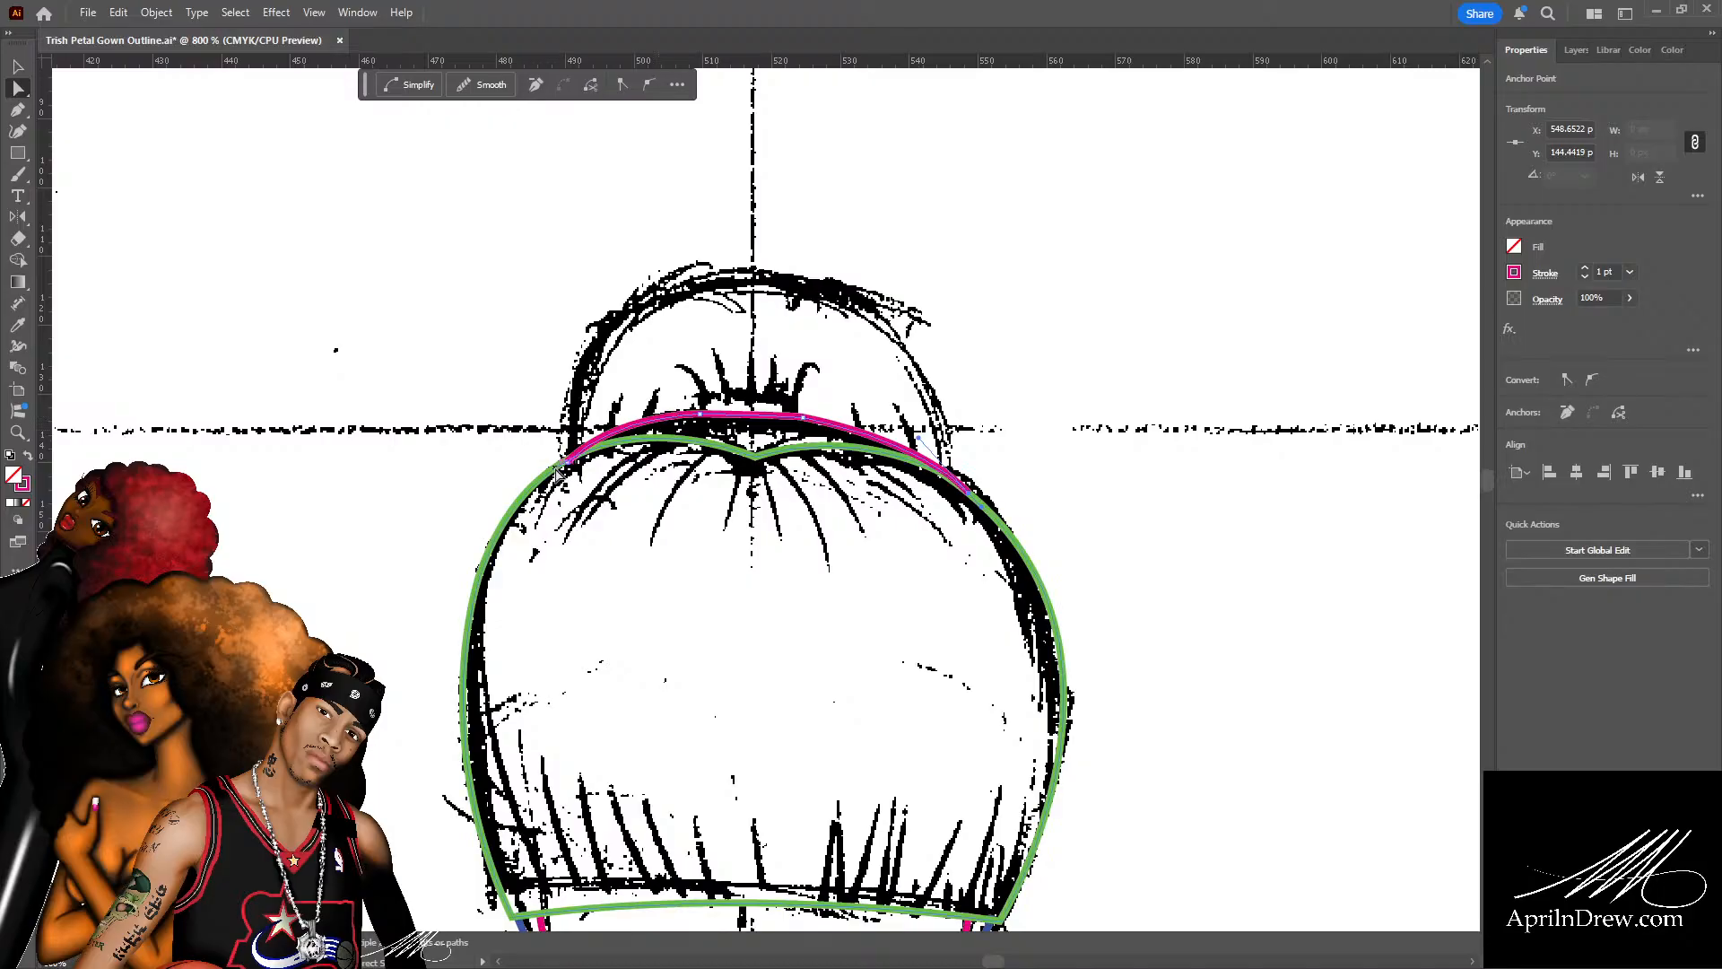
pyautogui.moveTo(567, 464); pyautogui.dragTo(558, 464)
pyautogui.moveTo(613, 415); pyautogui.dragTo(616, 421)
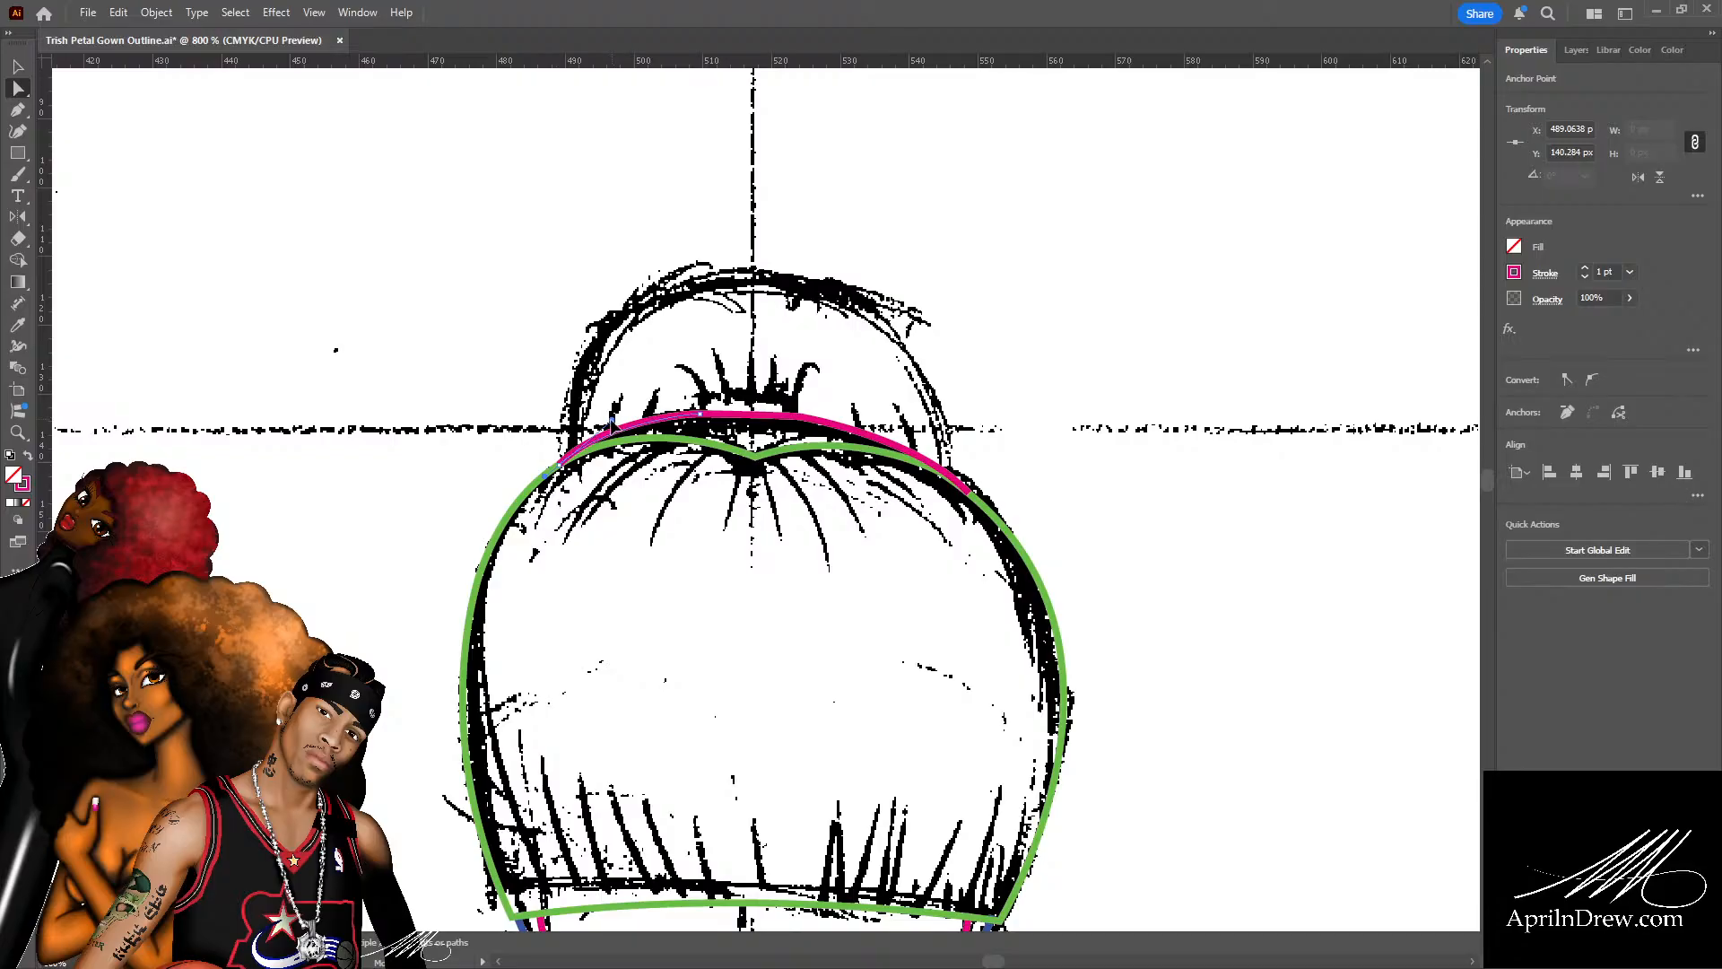
# Move the two middle anchor points of the magenta band path slightly inward, closer to the vertical centre line.
pyautogui.click(639, 390)
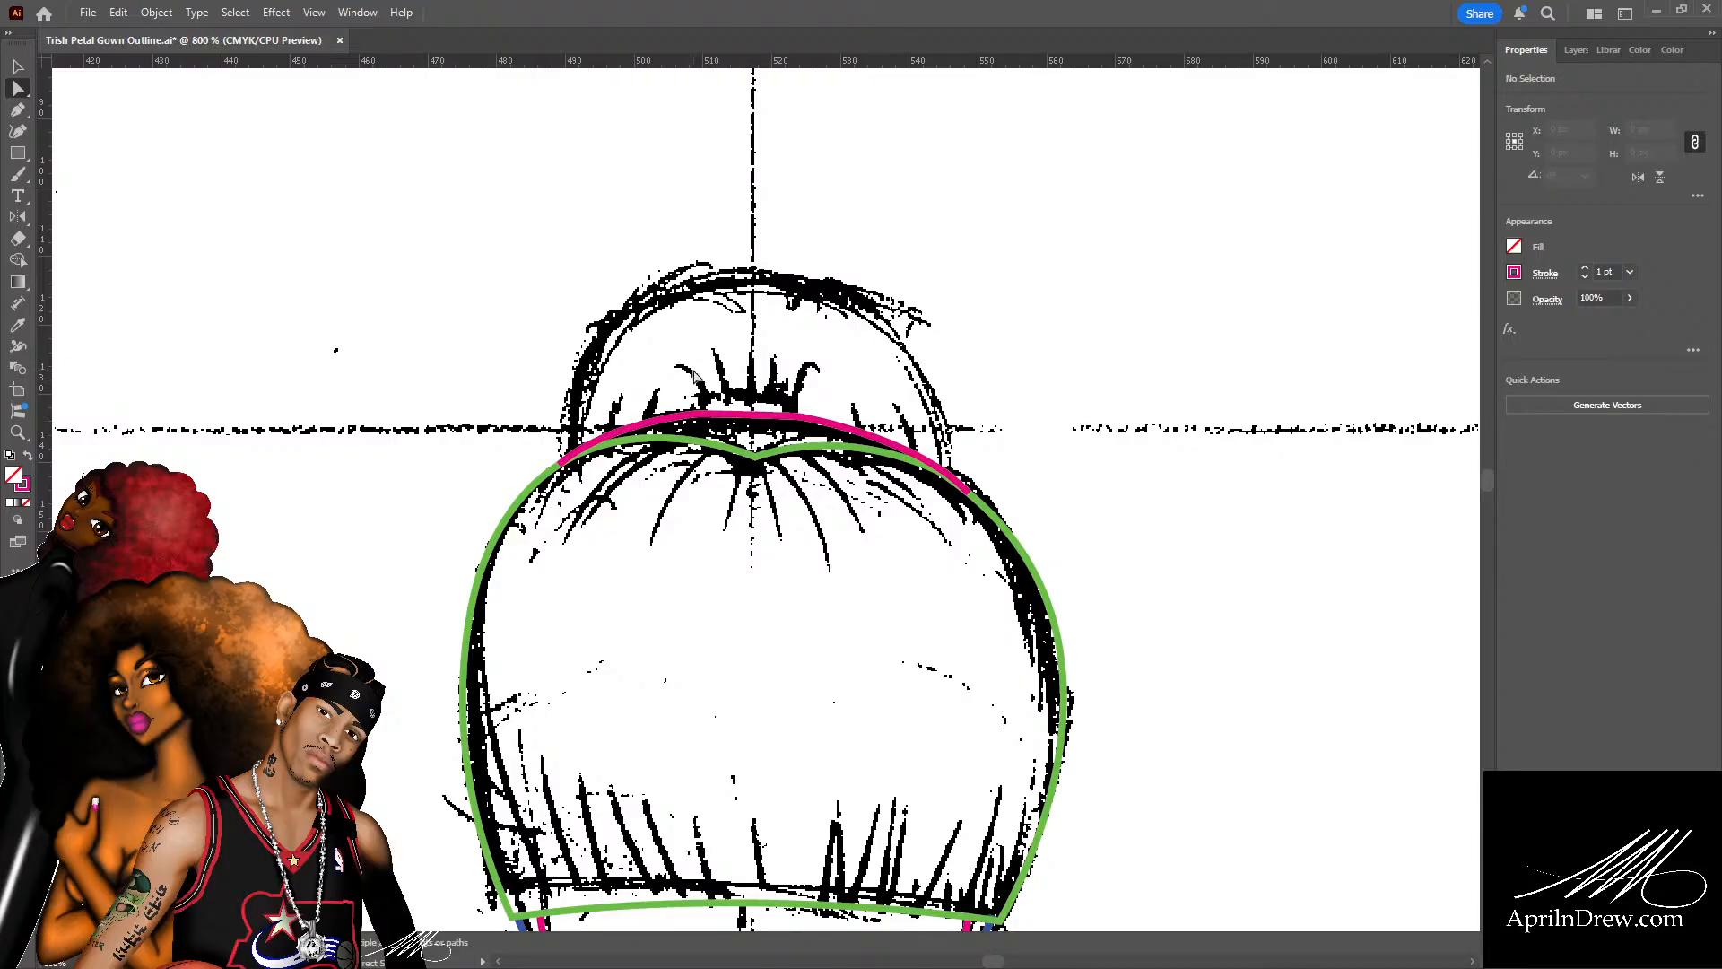
pyautogui.scroll(3, 695, 375)
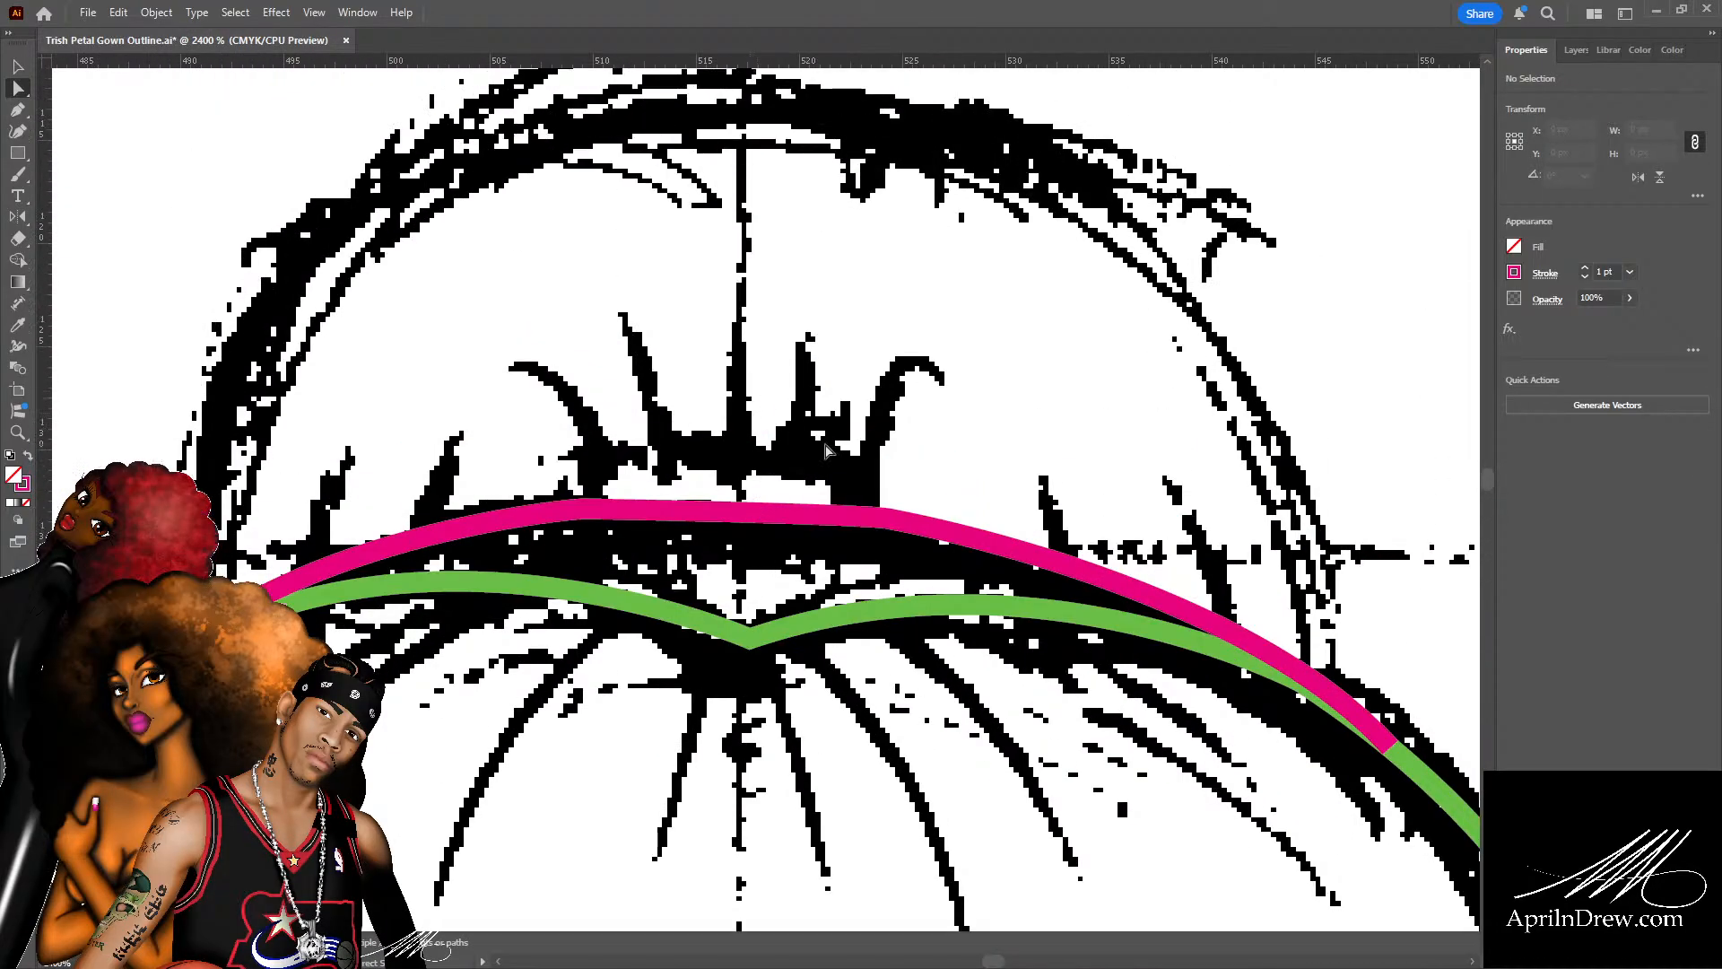
pyautogui.moveTo(909, 451); pyautogui.dragTo(847, 415)
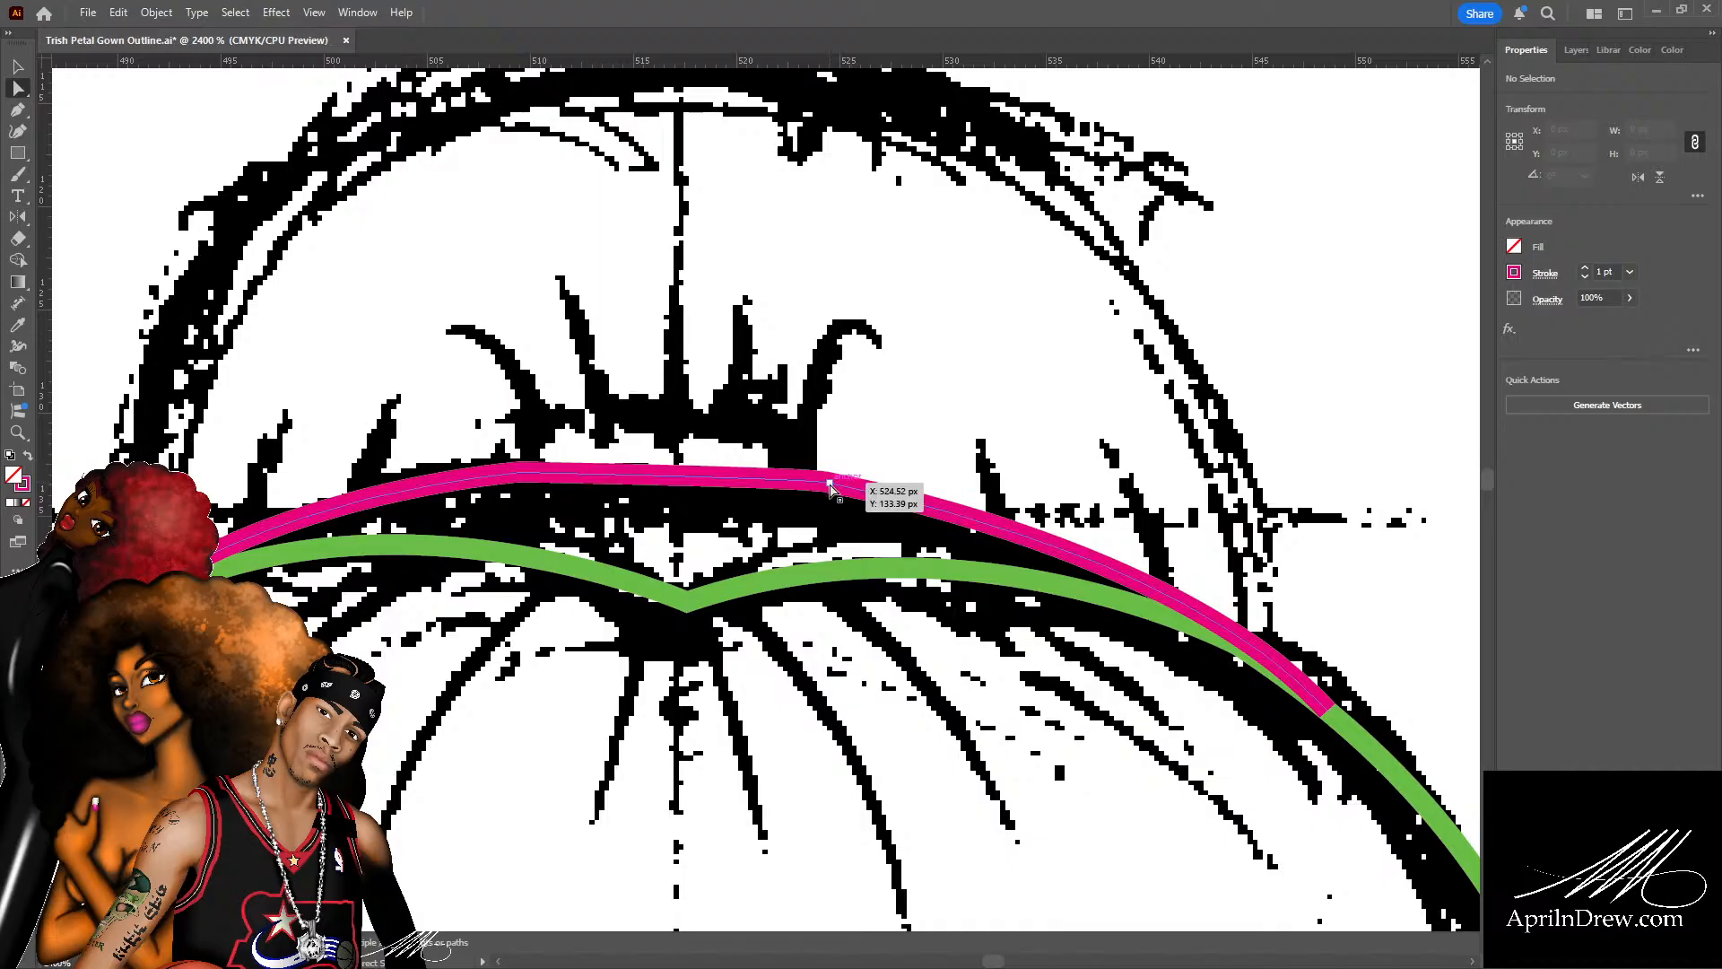
pyautogui.click(830, 485)
pyautogui.moveTo(830, 485); pyautogui.dragTo(811, 486)
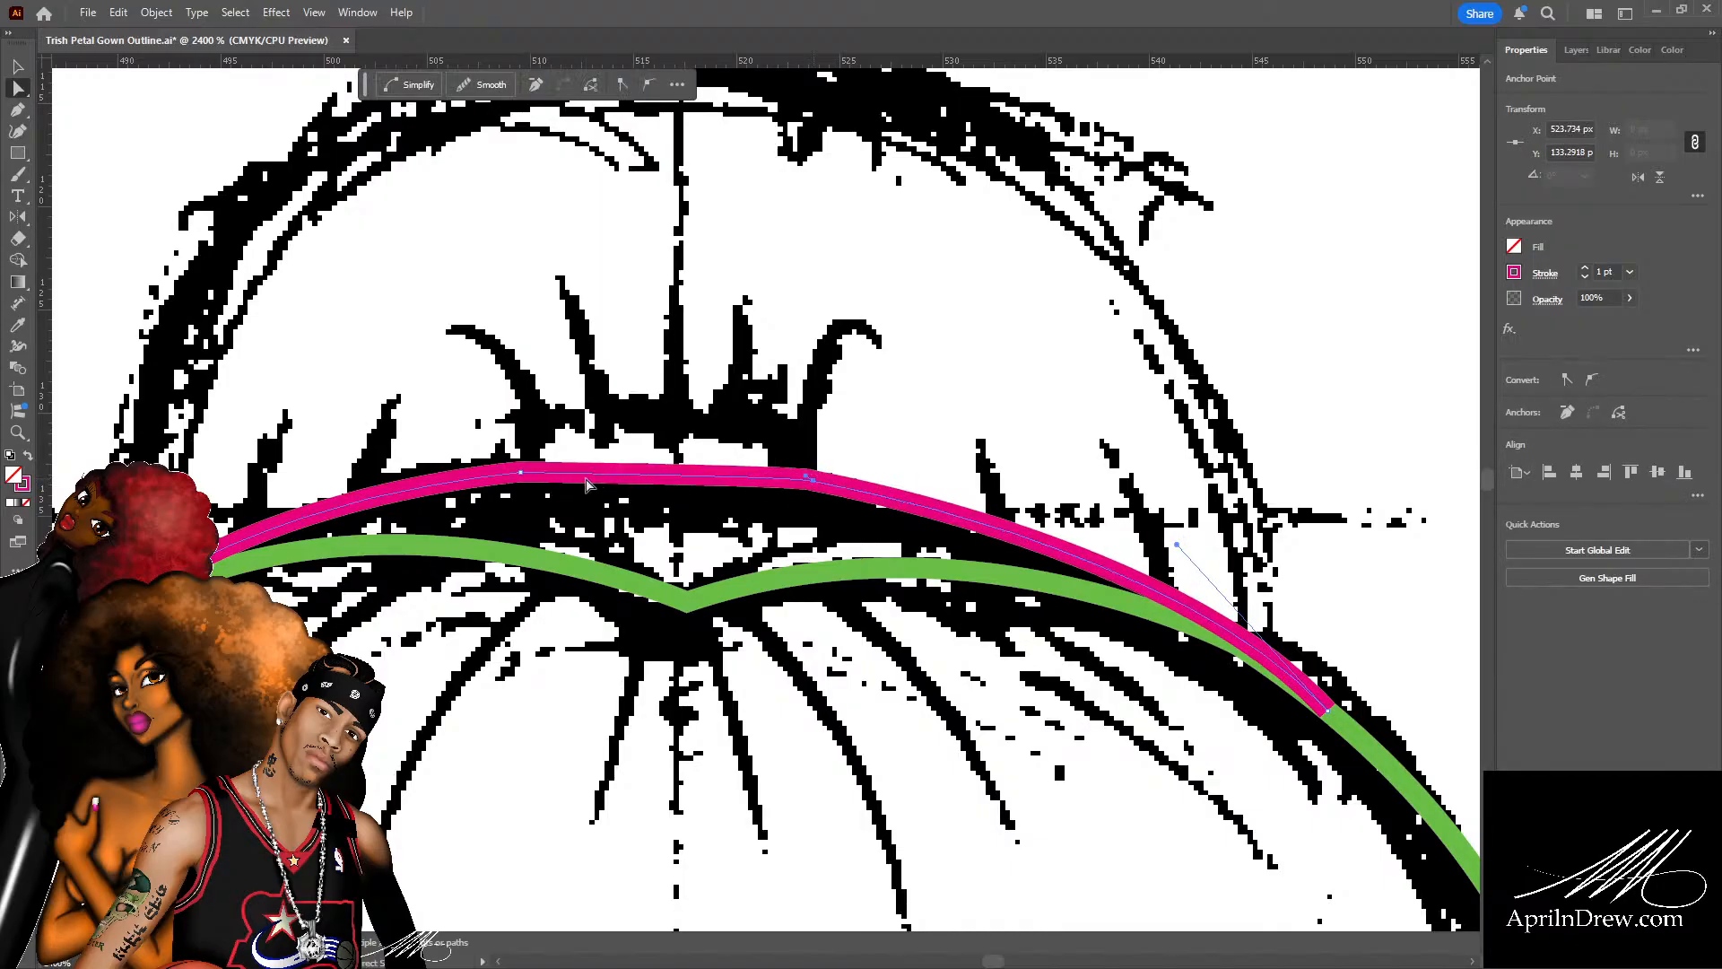
pyautogui.moveTo(521, 472); pyautogui.dragTo(536, 471)
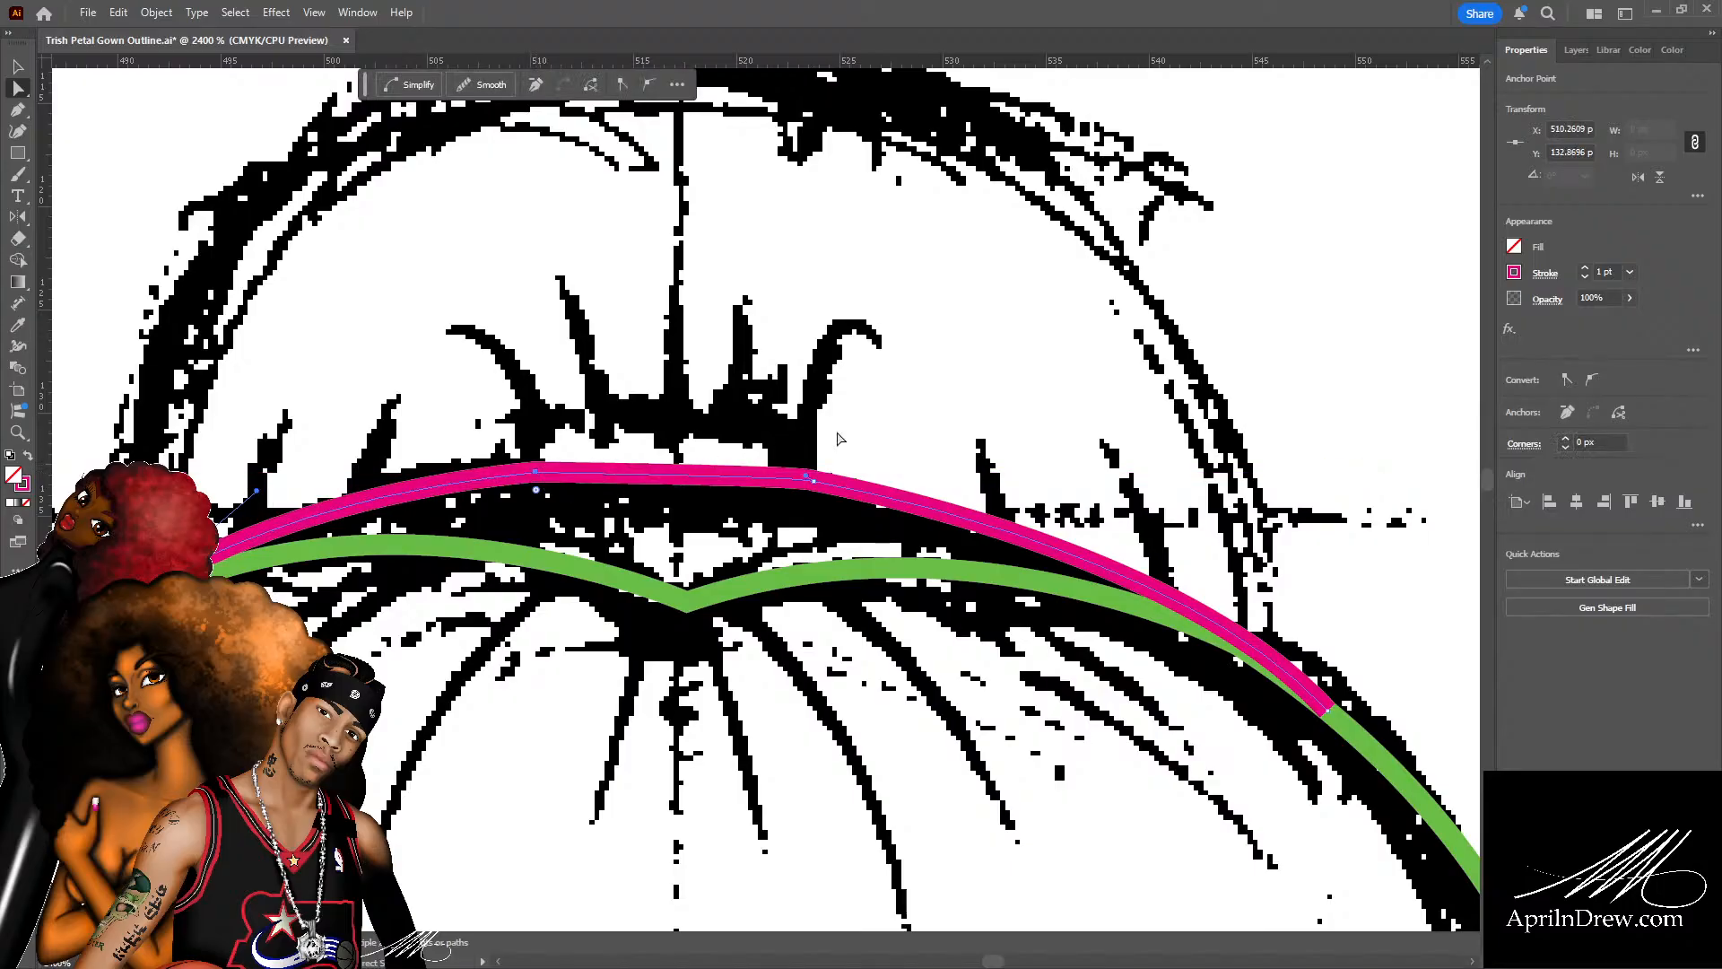
pyautogui.click(839, 439)
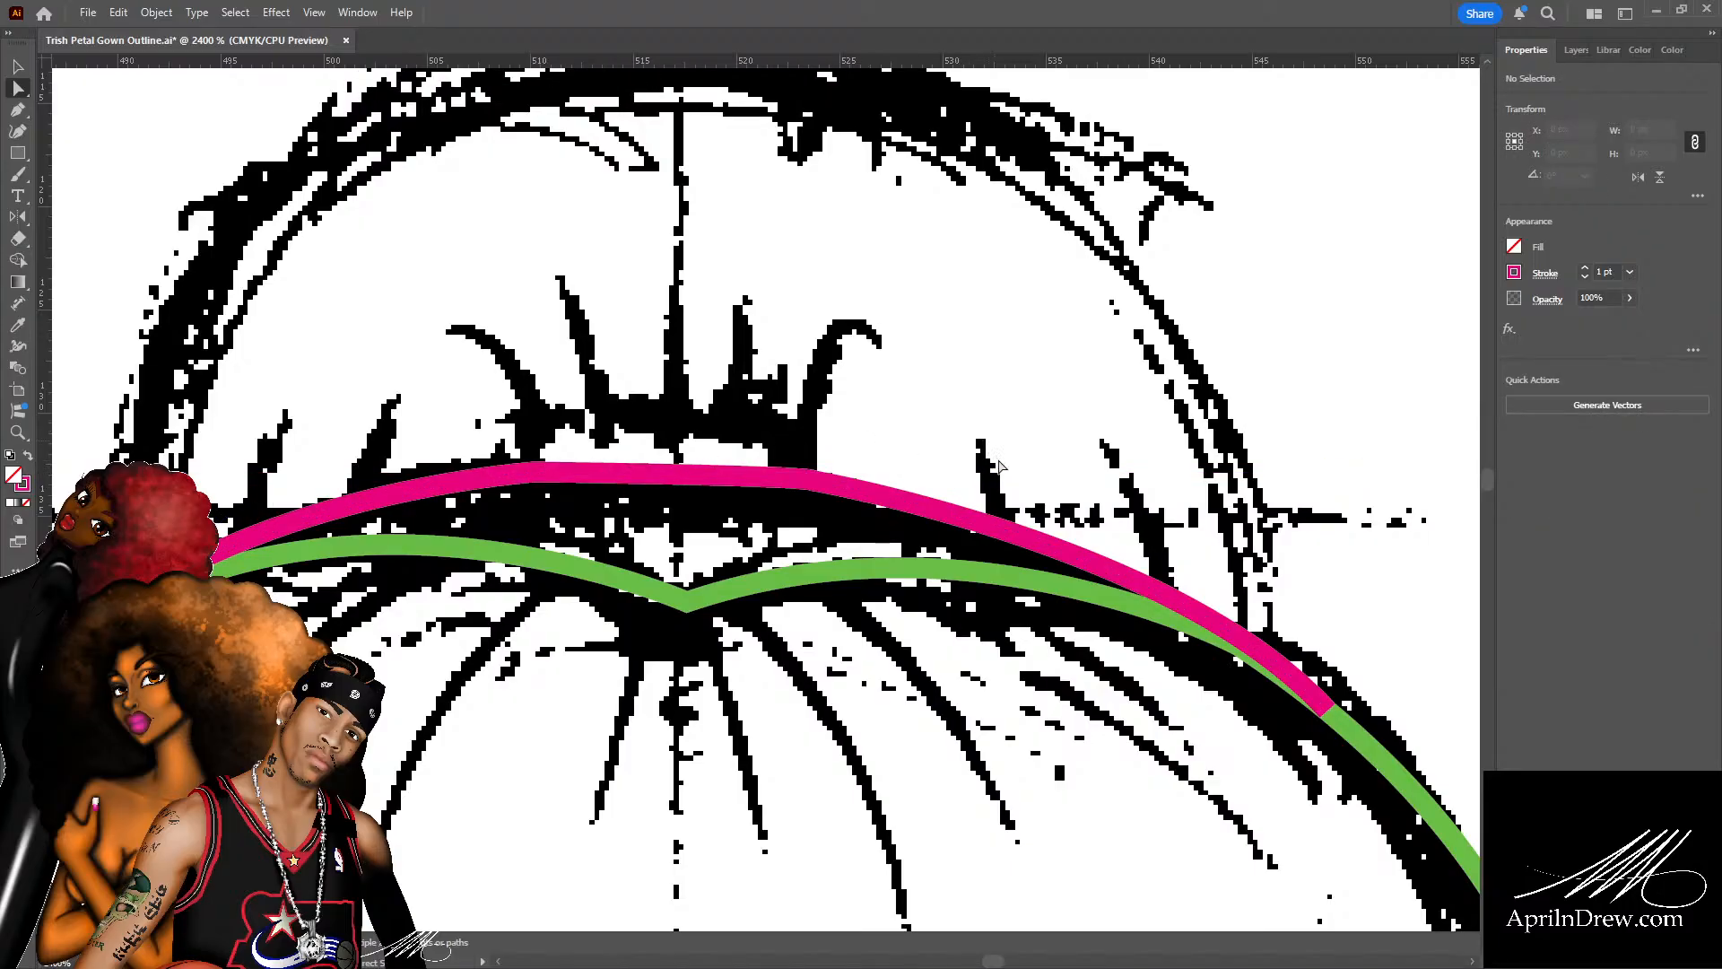
# Examine how the magenta band path fits against the green hair outline, both zoomed out and close up.
pyautogui.hotkey('ctrl', '-')
pyautogui.hotkey('ctrl', '-')
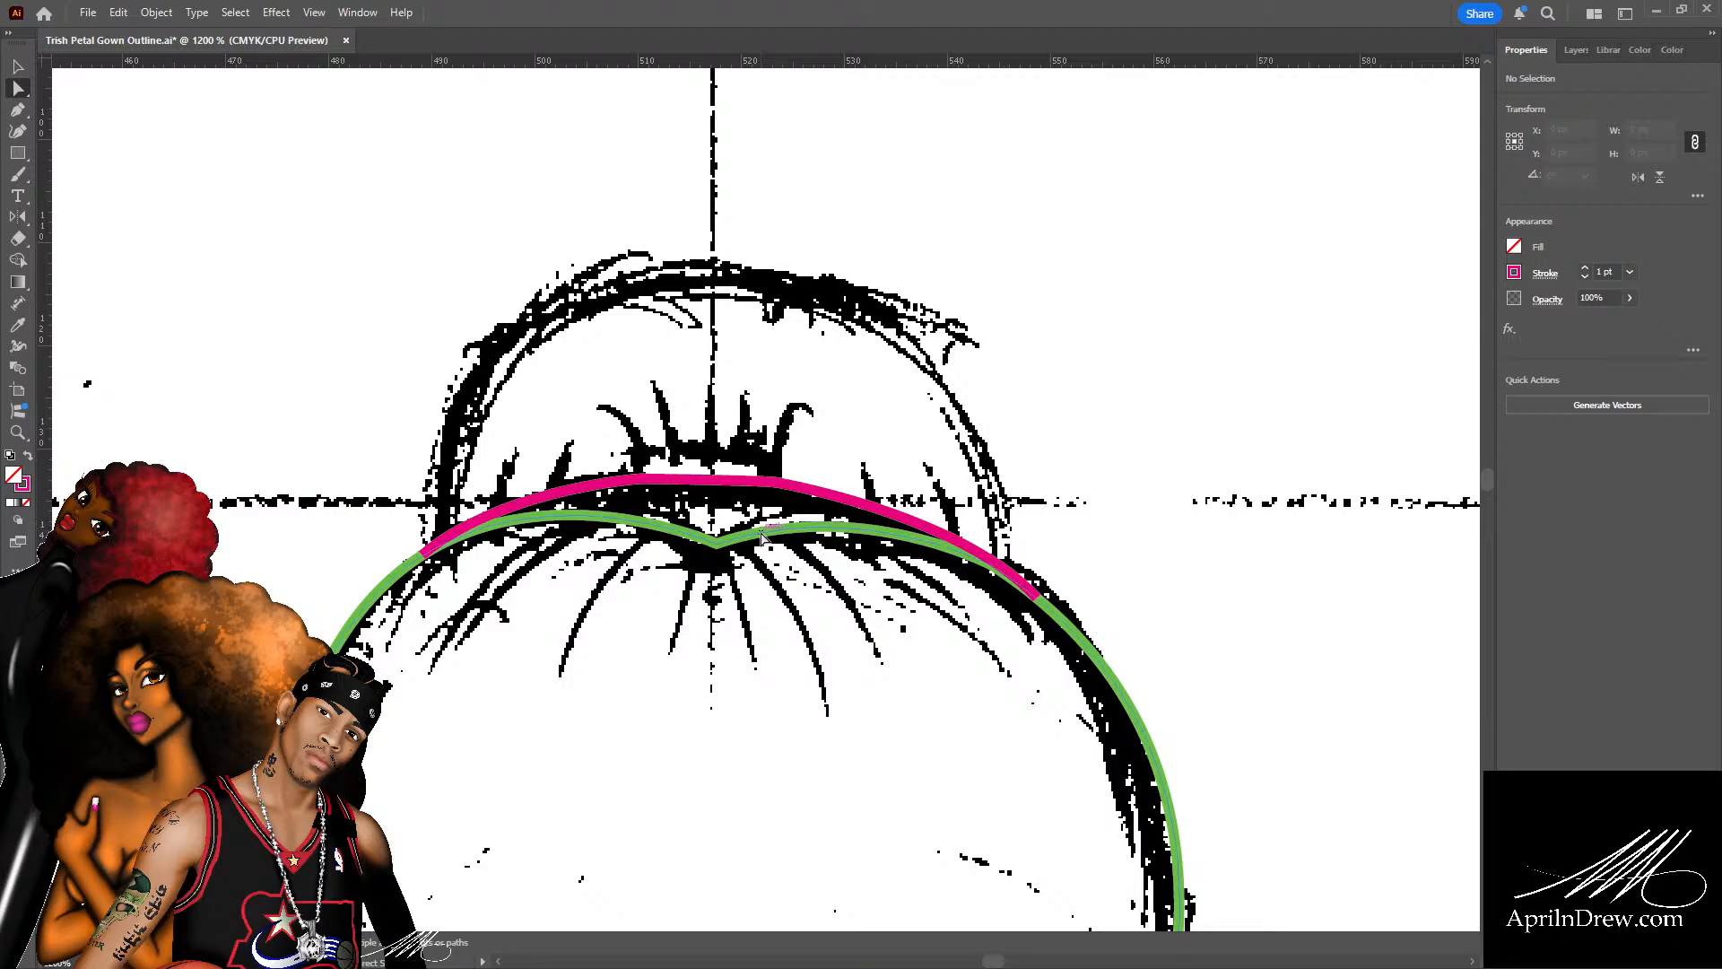
pyautogui.hotkey('ctrl', '-')
pyautogui.press('v')
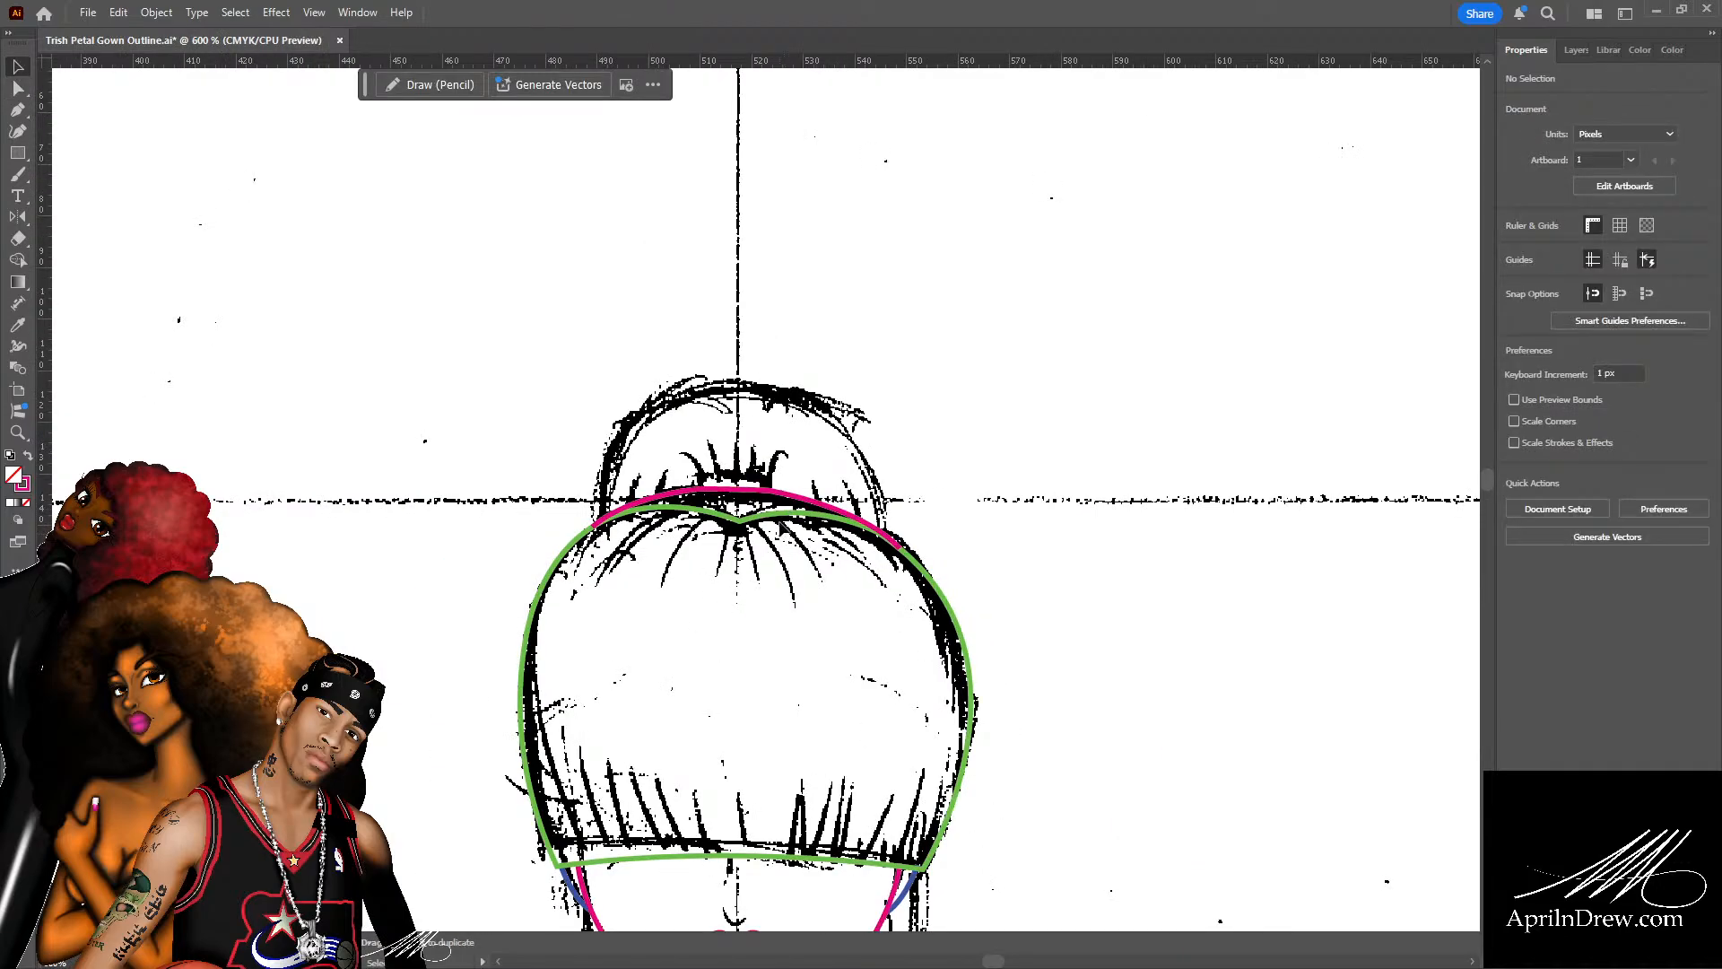
pyautogui.click(782, 511)
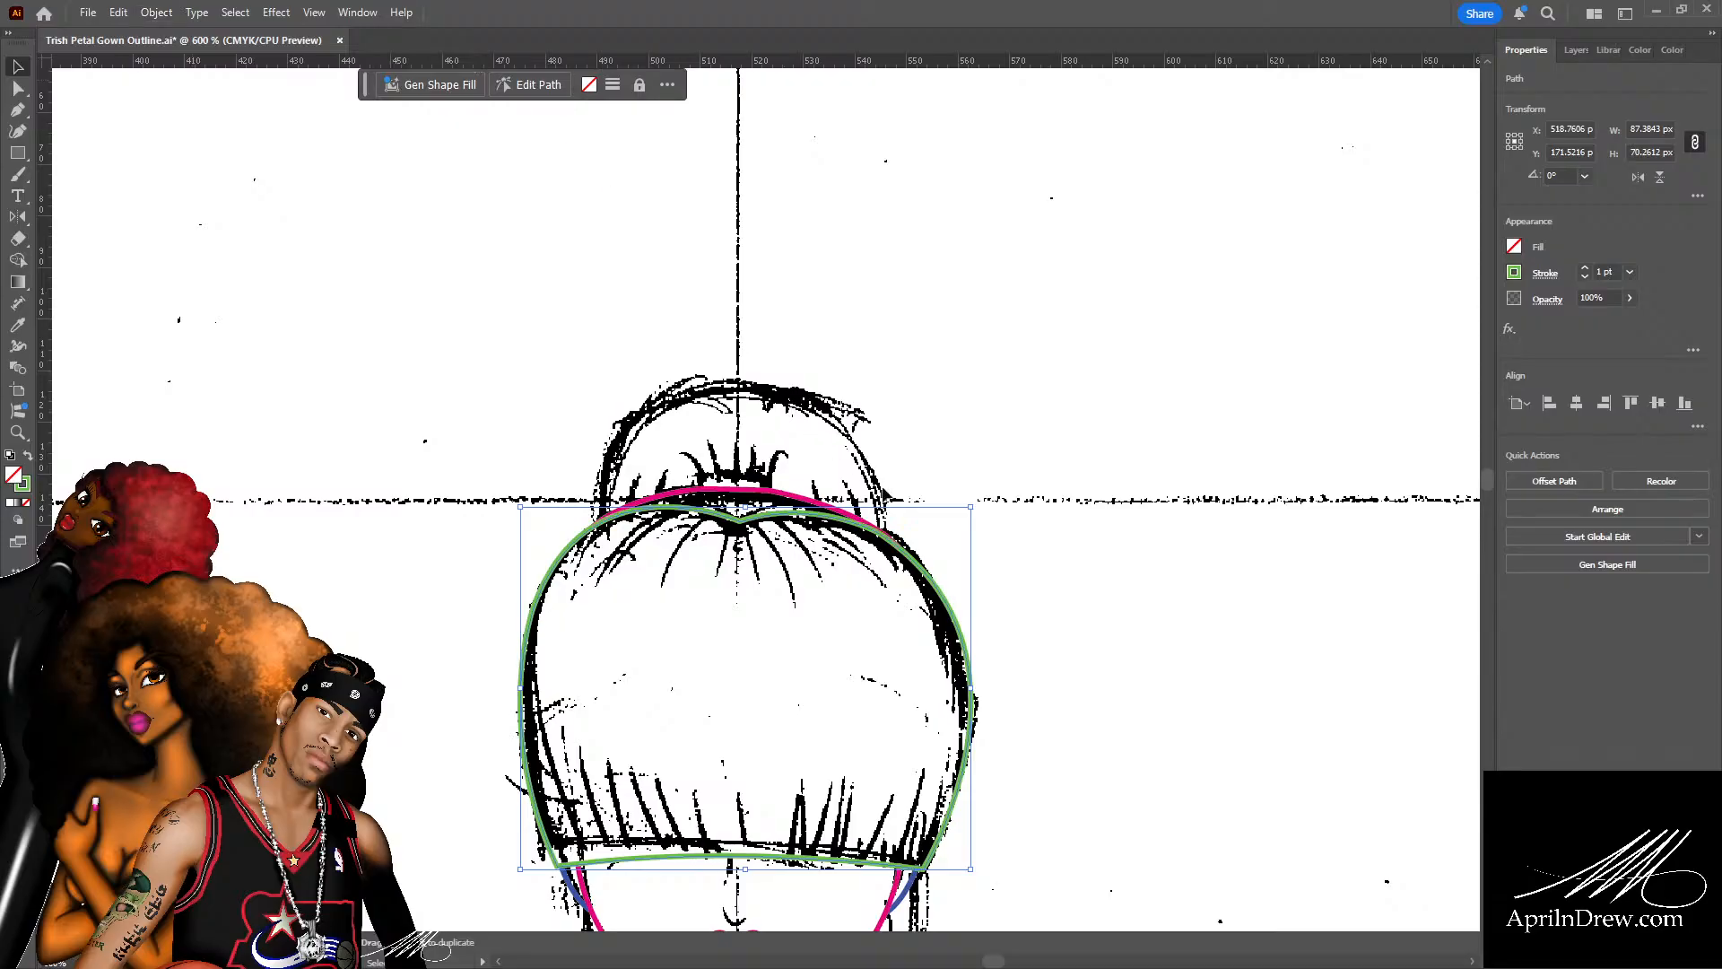
pyautogui.click(1047, 532)
pyautogui.hotkey('ctrl', '=')
pyautogui.hotkey('ctrl', '=')
pyautogui.hotkey('ctrl', '=')
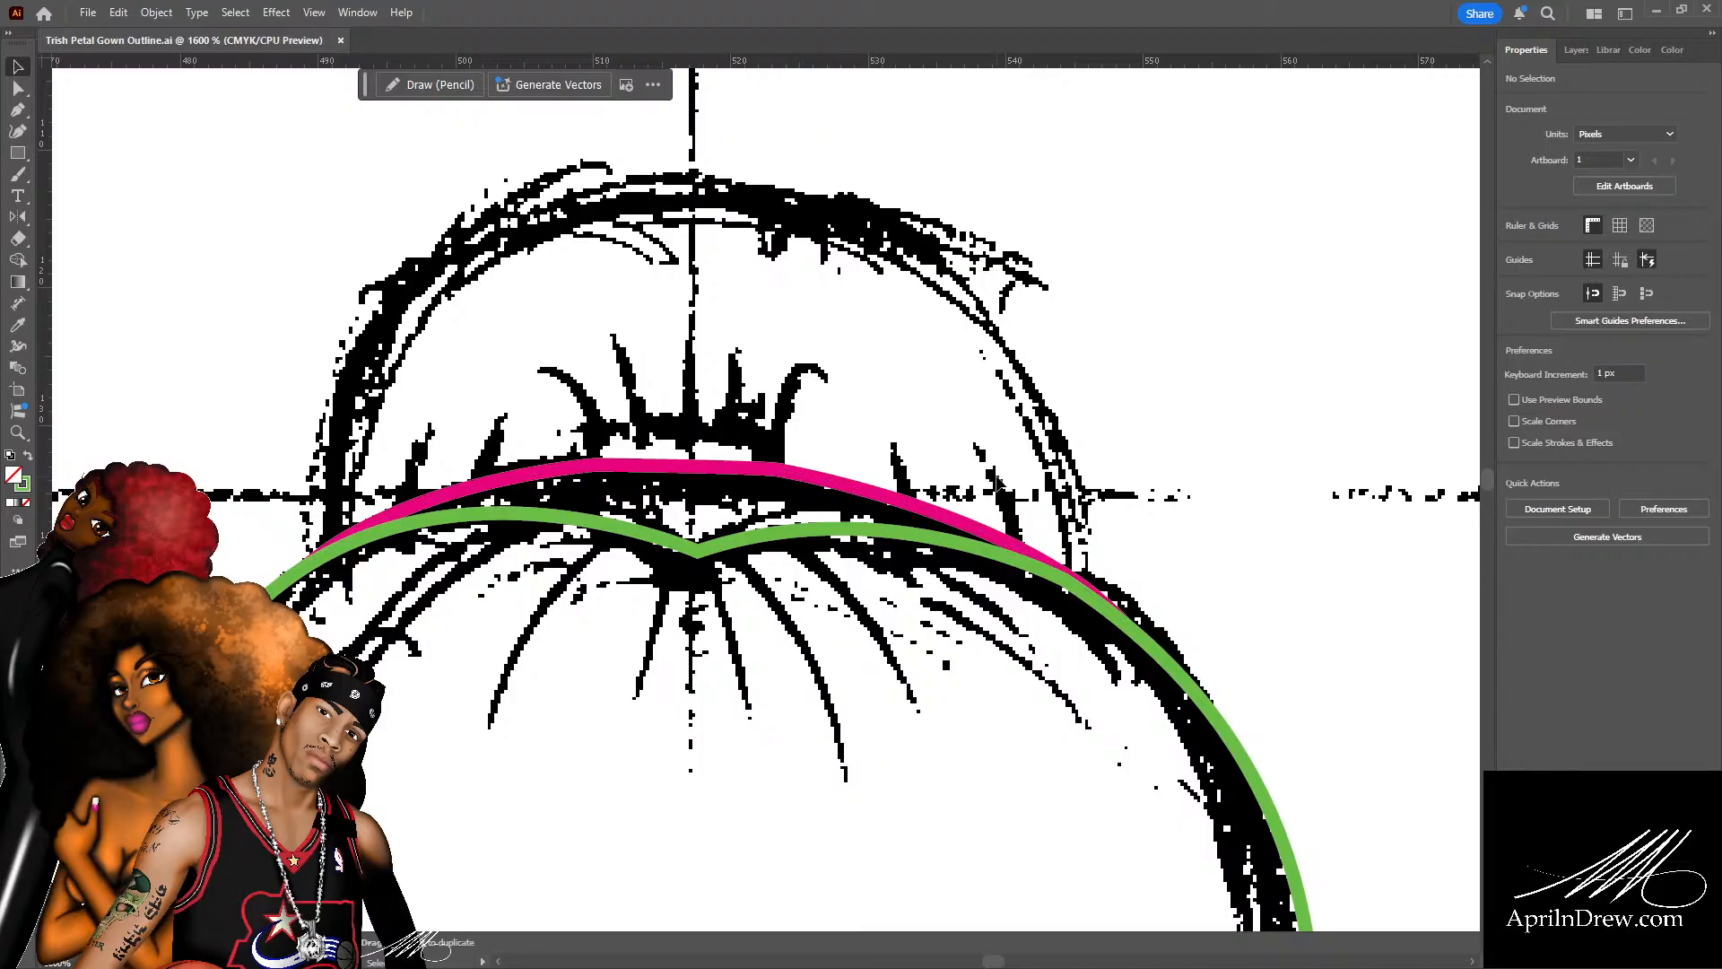
# Shift the direction handle at the right end of the magenta band path slightly outward to refine its curve.
pyautogui.click(963, 508)
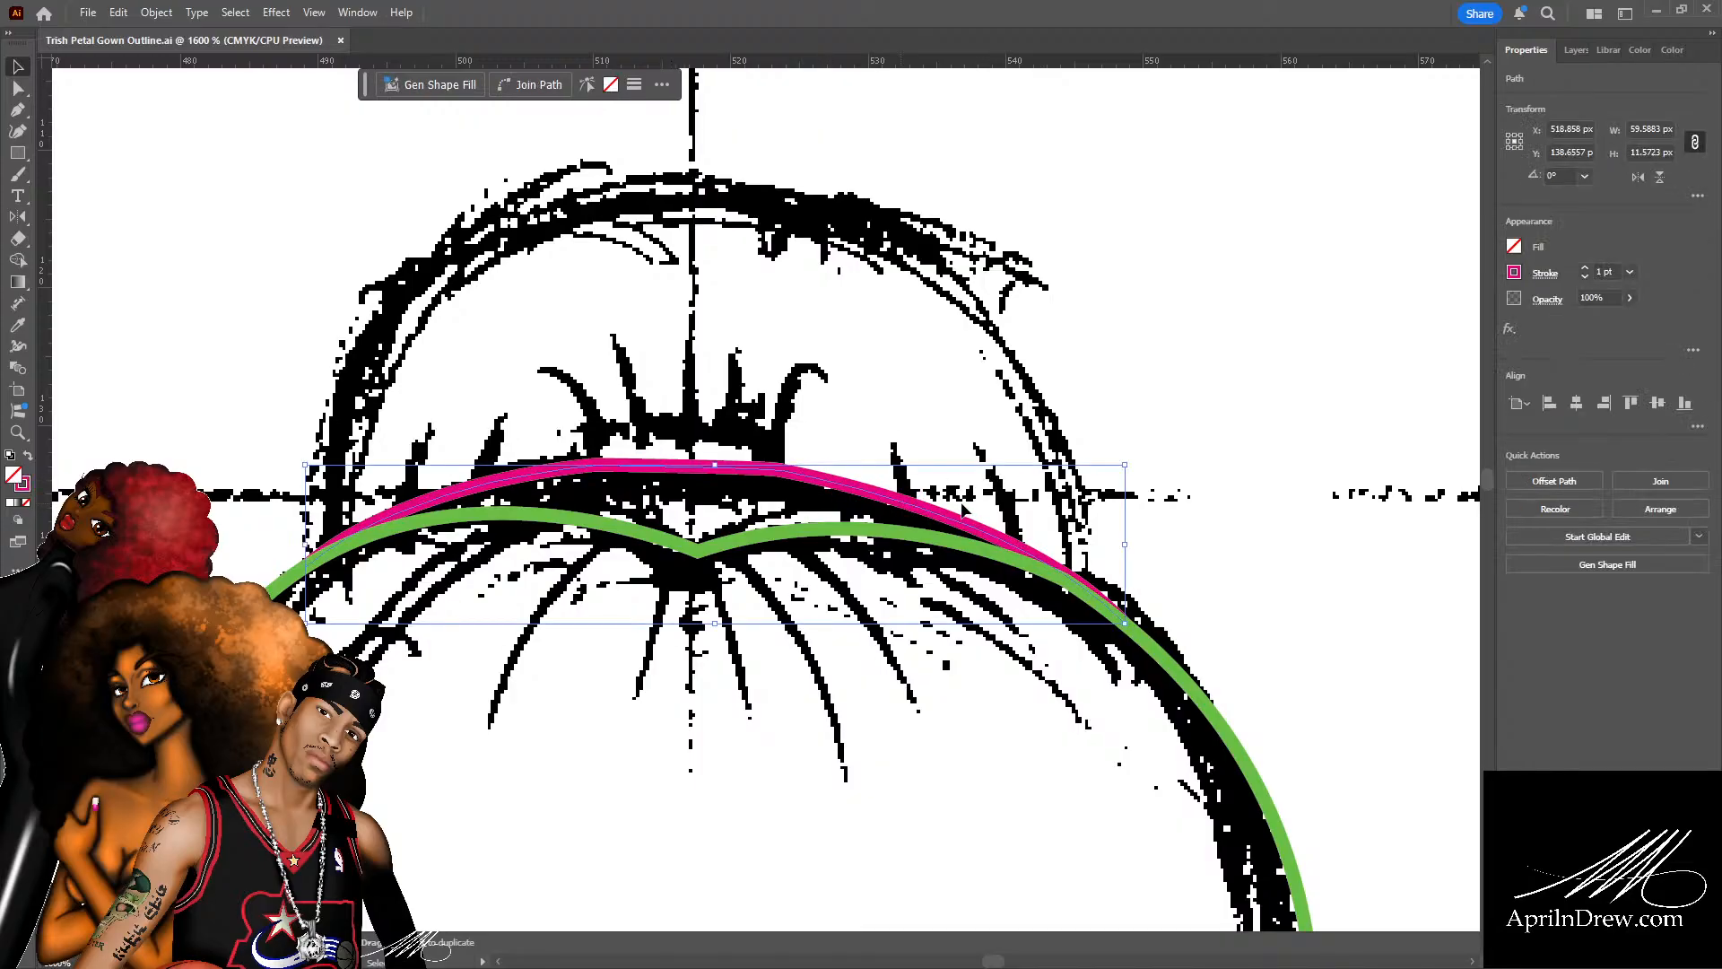
pyautogui.press('a')
pyautogui.click(933, 427)
pyautogui.click(884, 499)
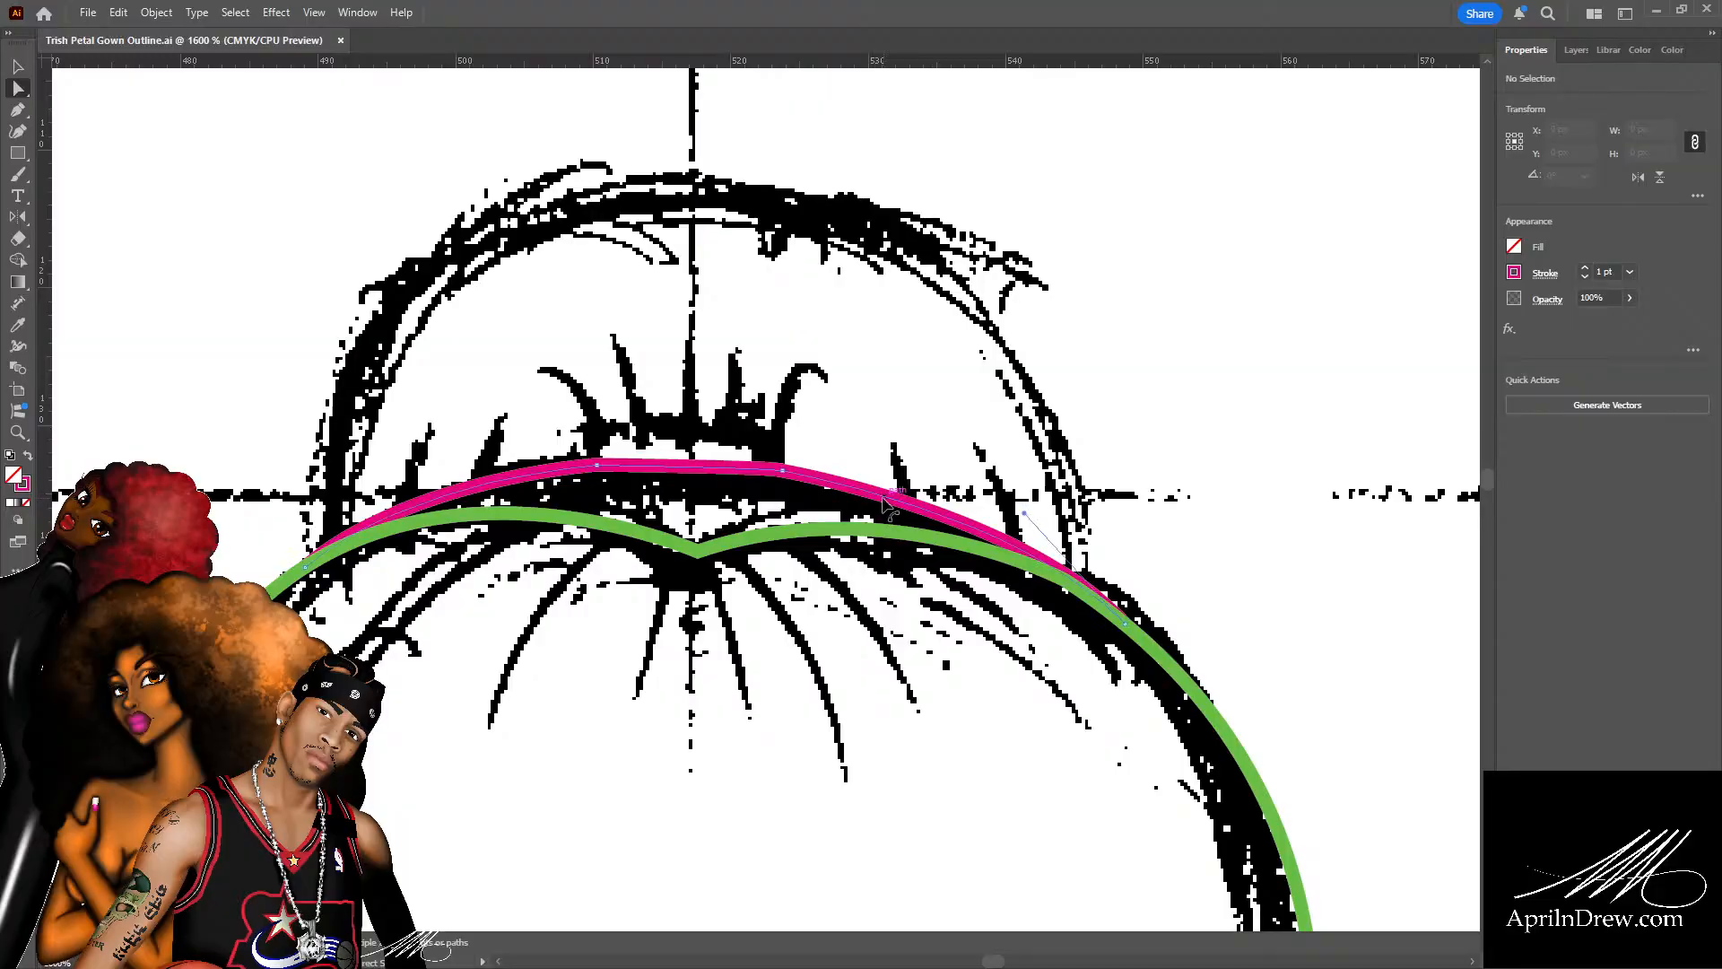
pyautogui.moveTo(1024, 516); pyautogui.dragTo(1040, 517)
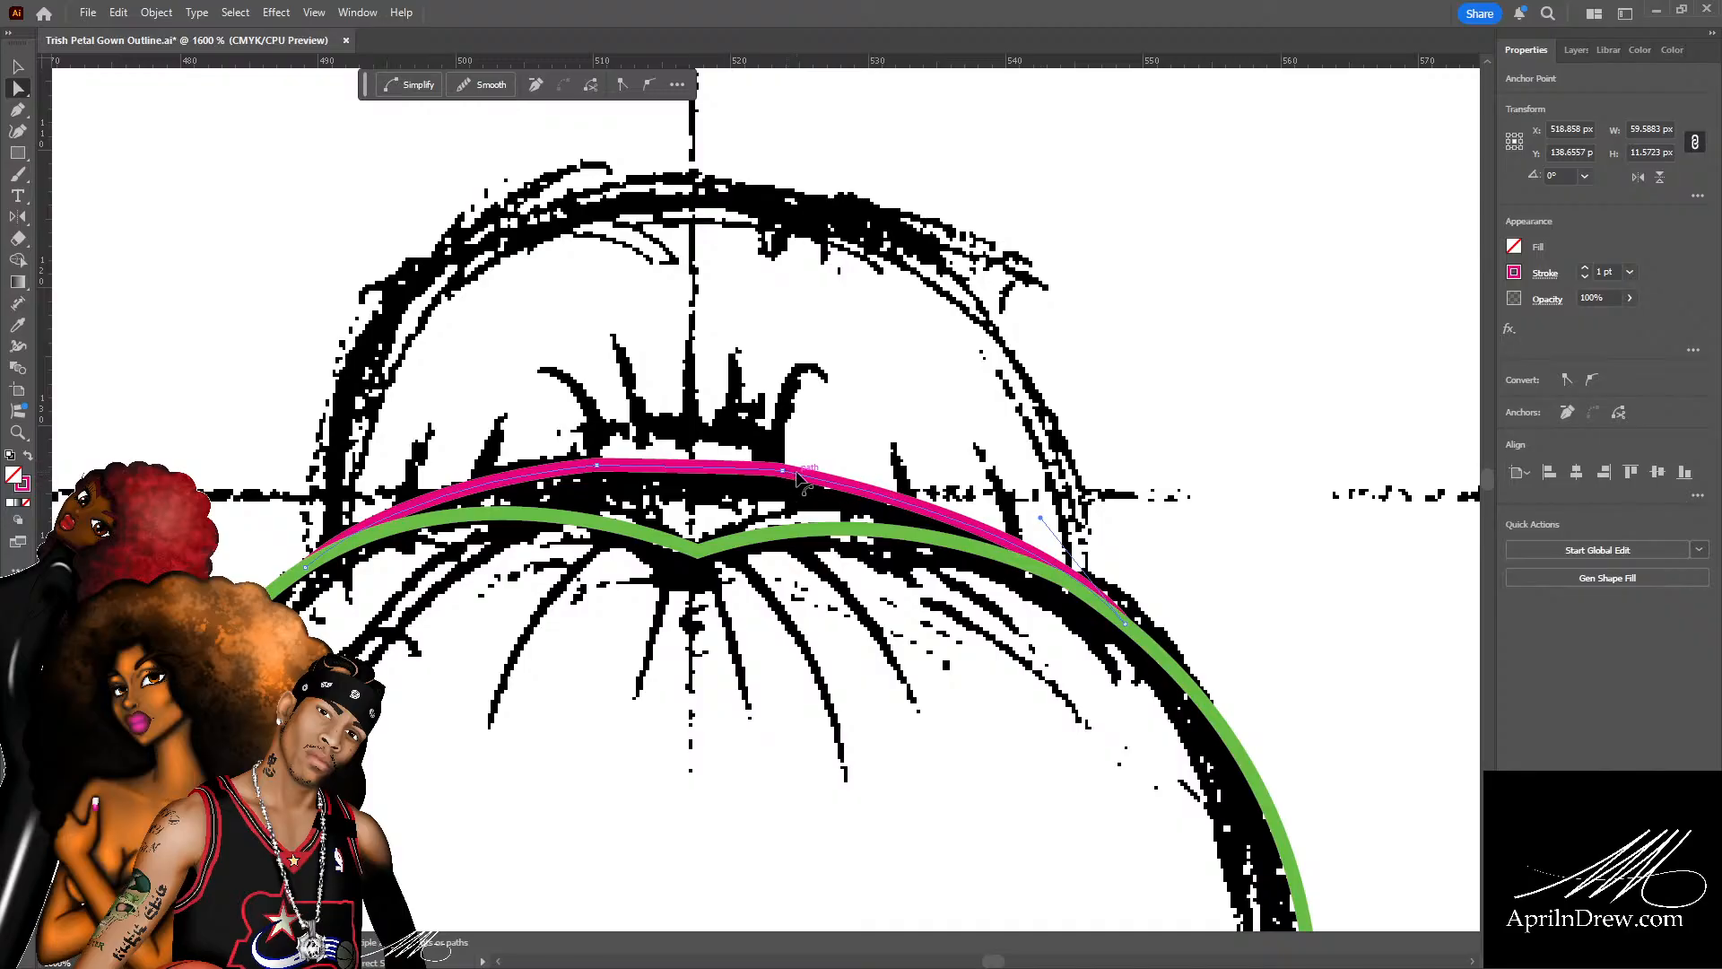
pyautogui.click(829, 437)
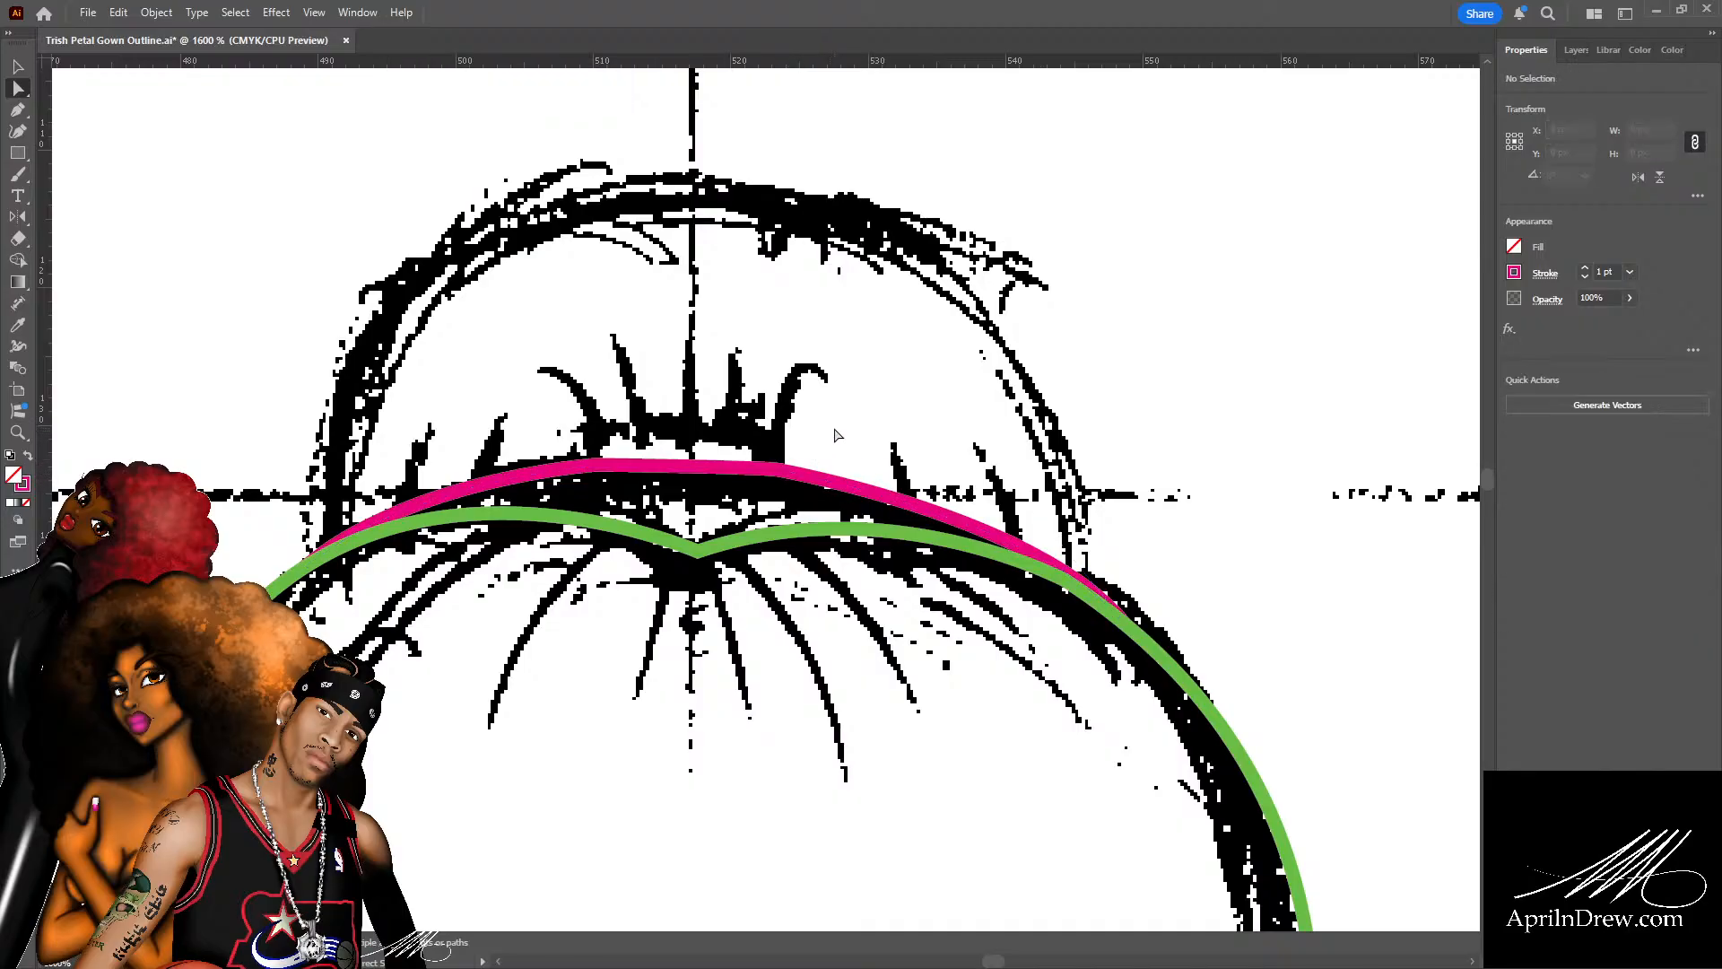
pyautogui.hotkey('ctrl', '-')
pyautogui.hotkey('ctrl', '-')
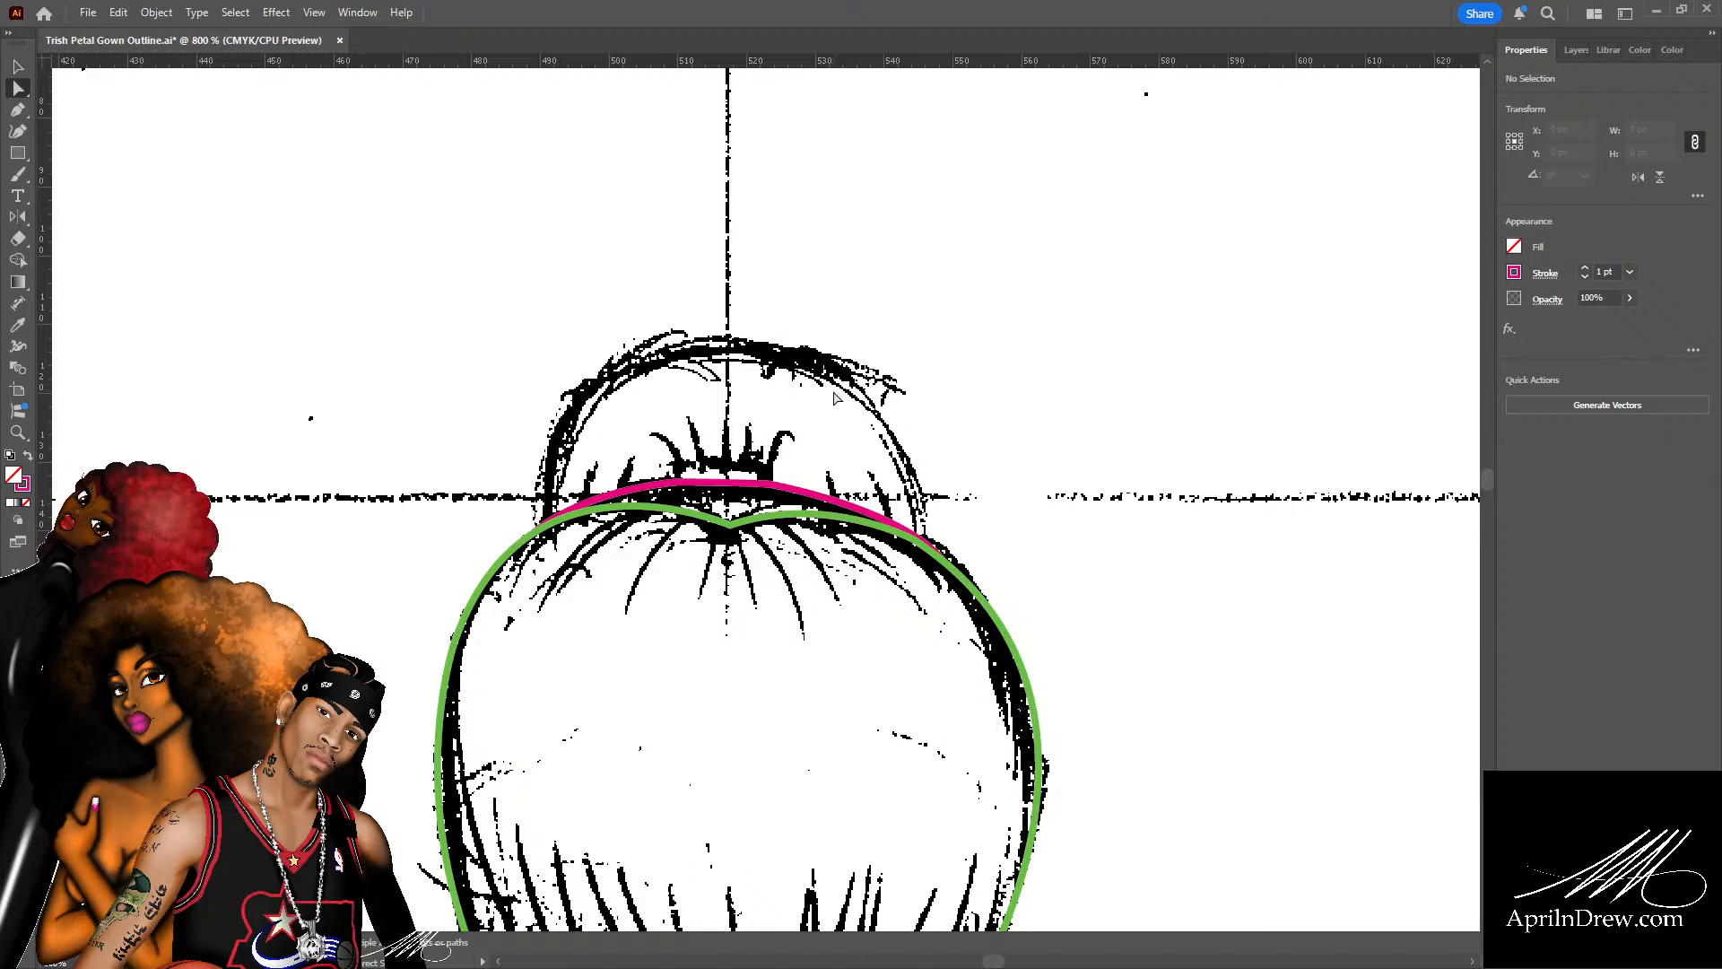
# Draw a curved path with the Pen tool along the bun's right side, from the hair outline up to the bun's top centre.
pyautogui.press('p')
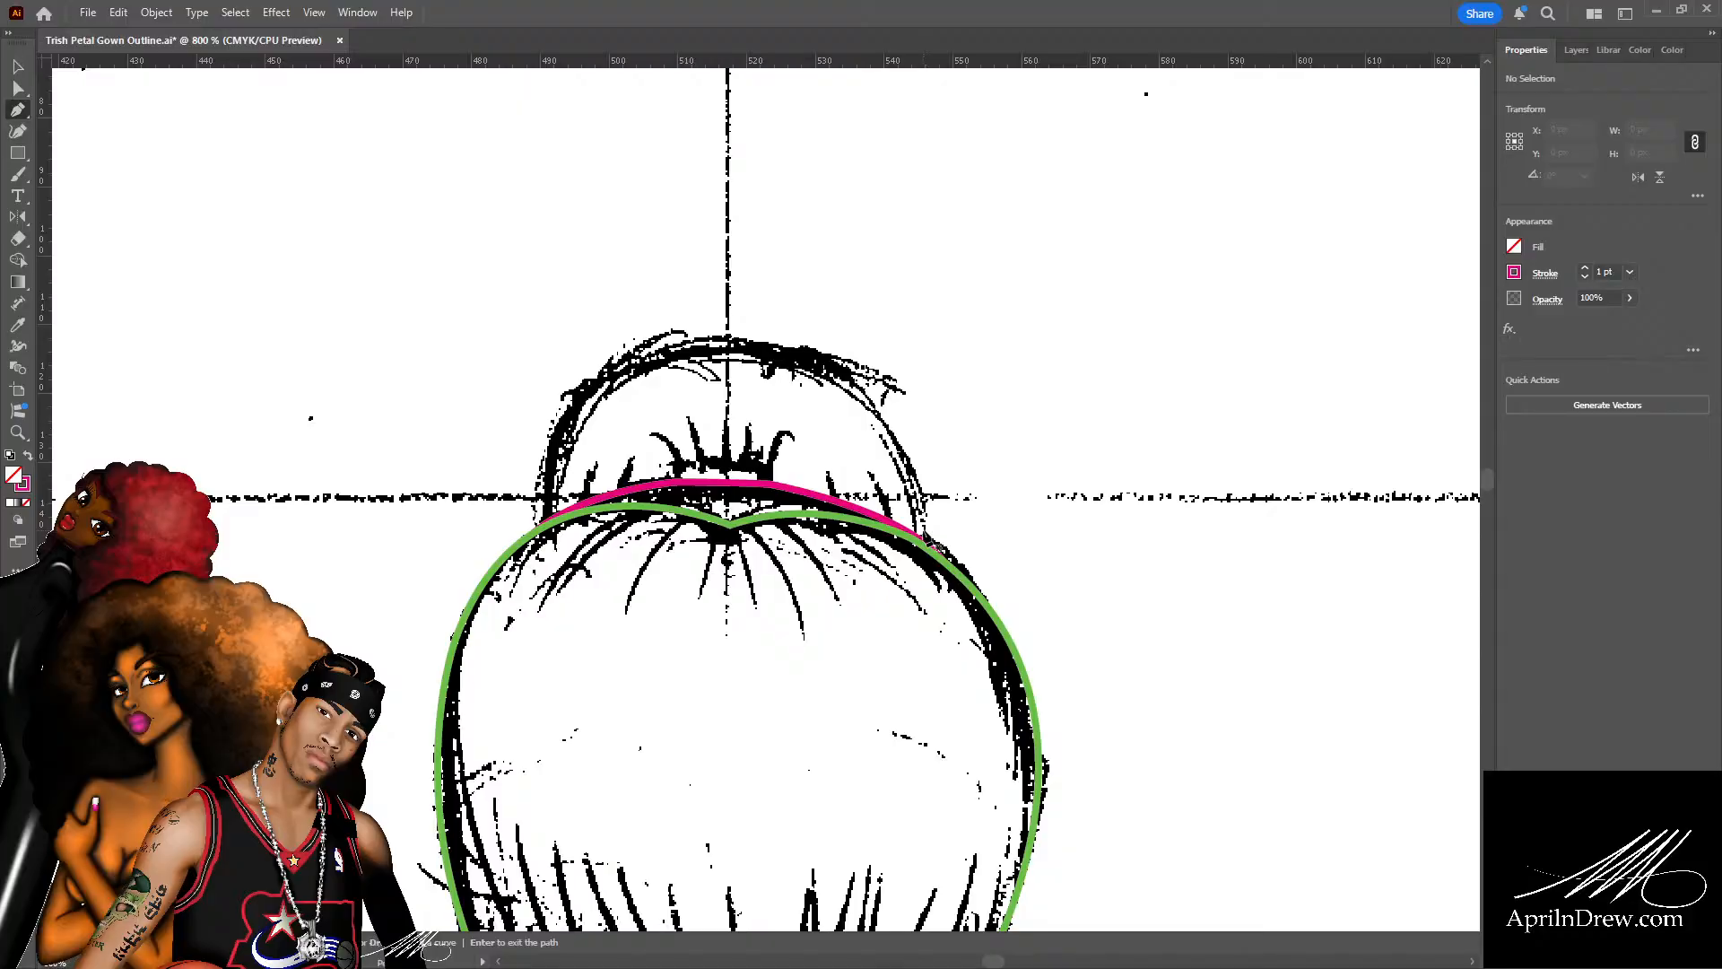
pyautogui.click(927, 533)
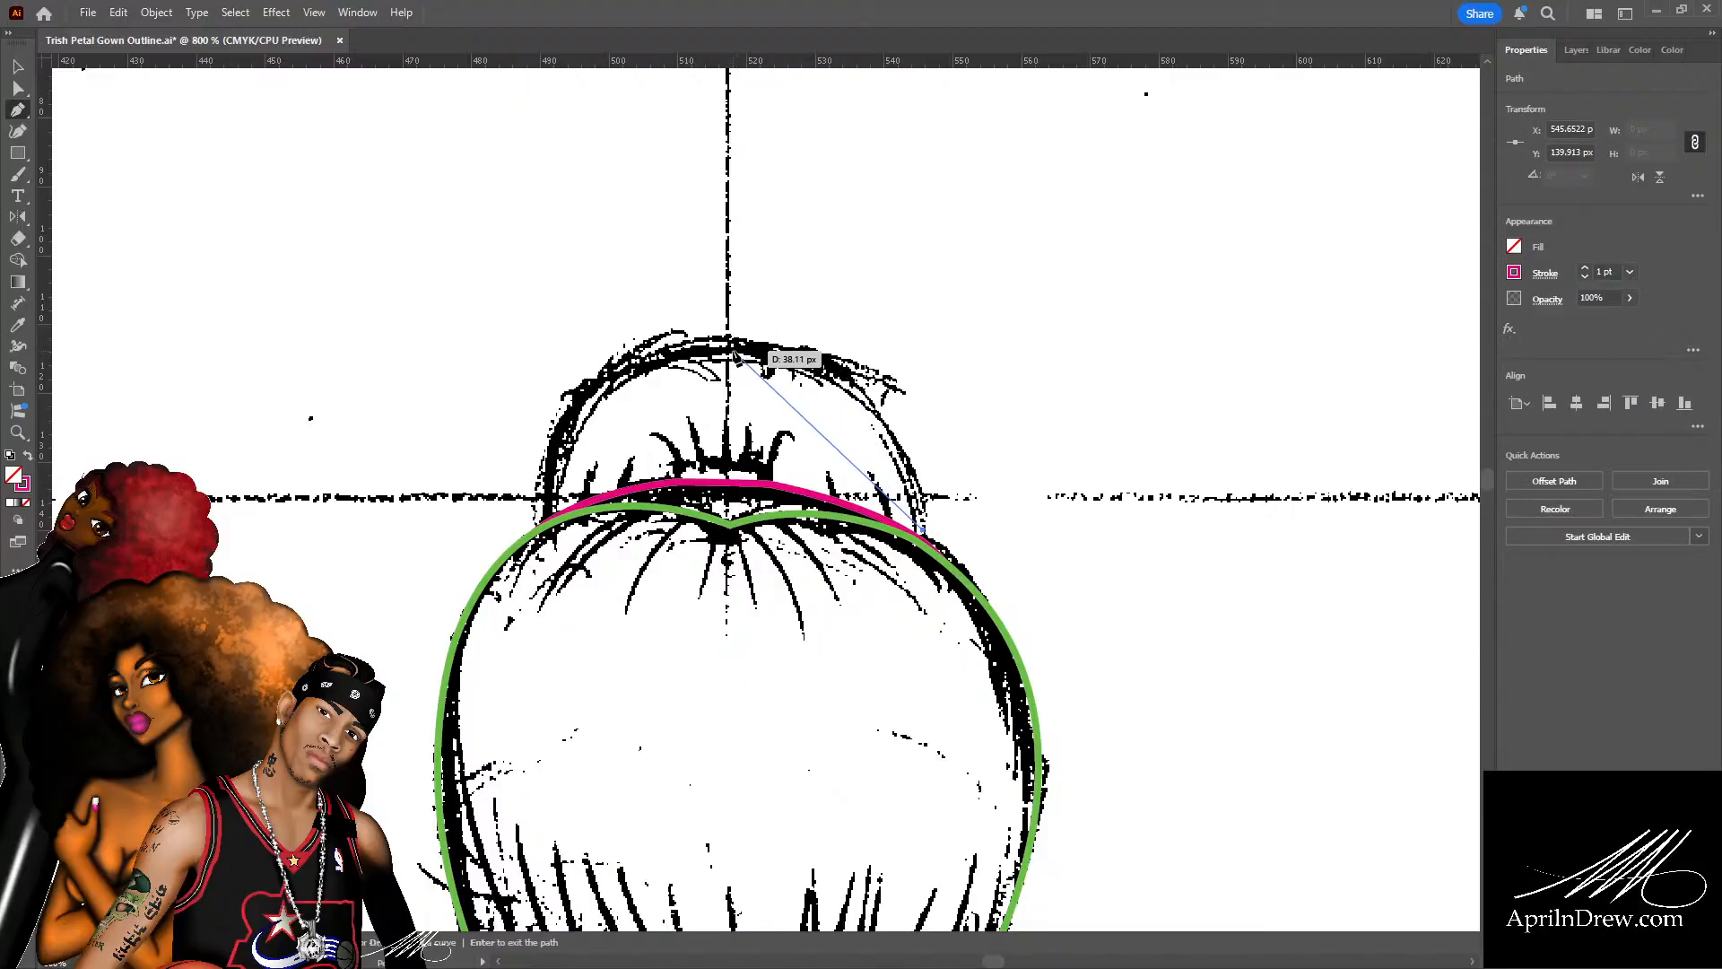
pyautogui.moveTo(745, 348); pyautogui.dragTo(575, 337)
pyautogui.press('ctrl')
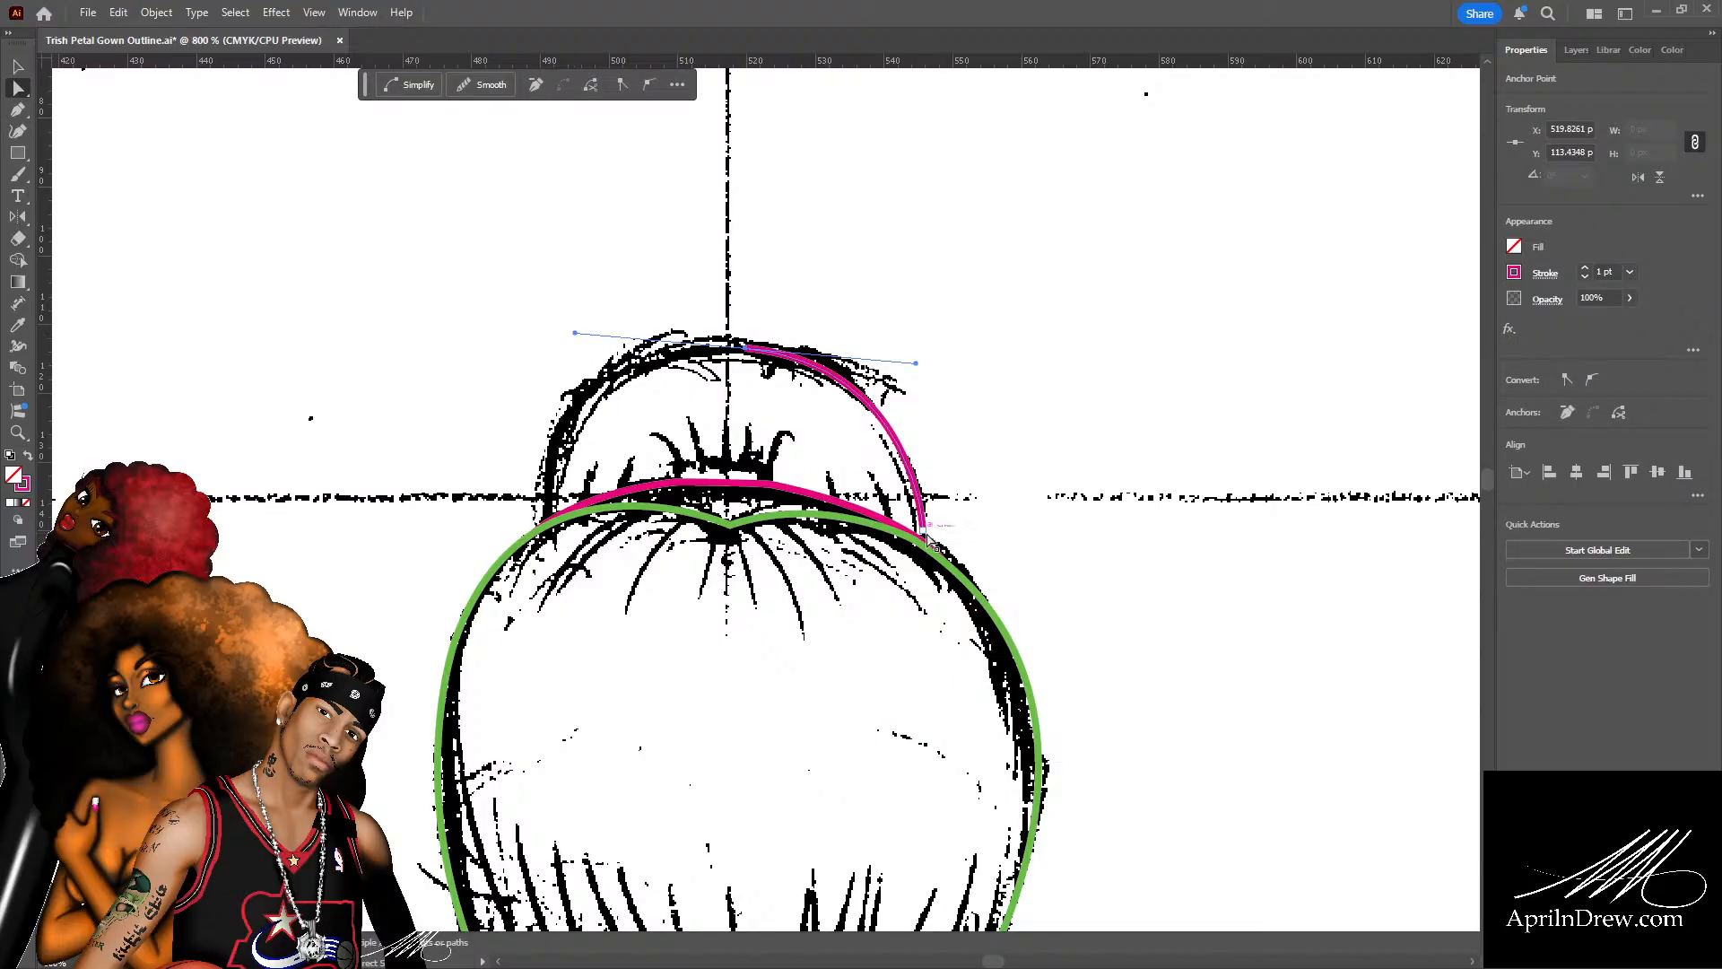
# Lower the bun arc's bottom endpoint onto the green hair outline and level the direction handle at its top end horizontally.
pyautogui.moveTo(923, 535); pyautogui.dragTo(924, 538)
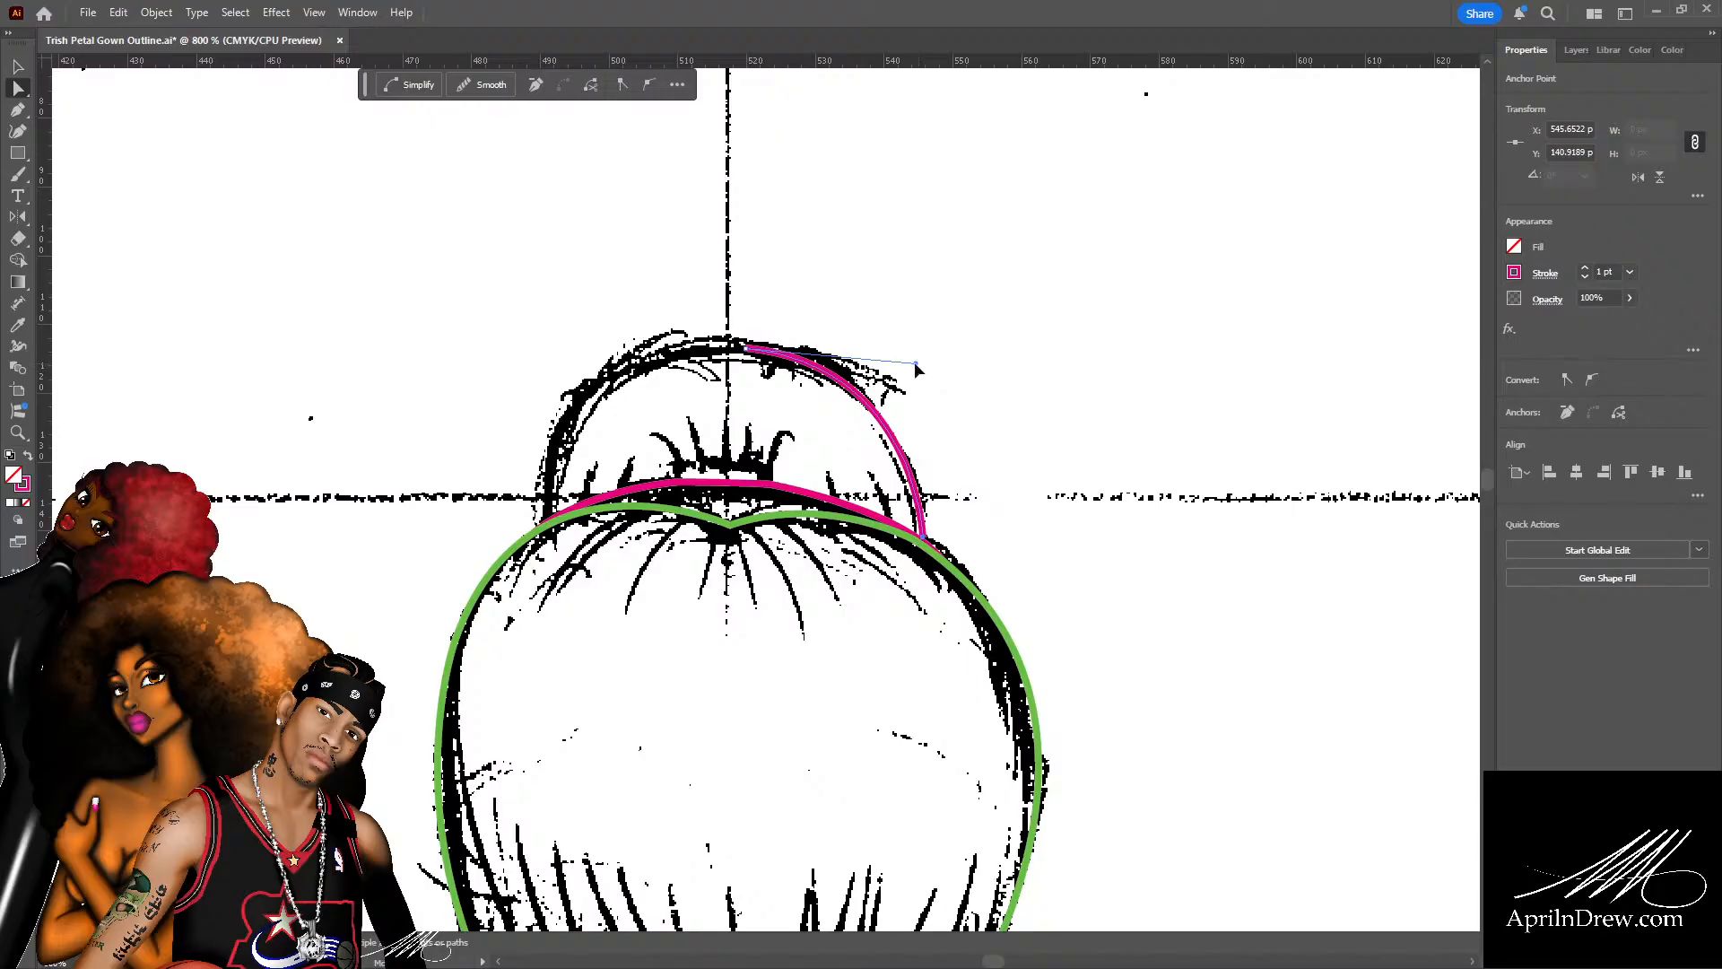
pyautogui.moveTo(915, 364); pyautogui.dragTo(921, 349)
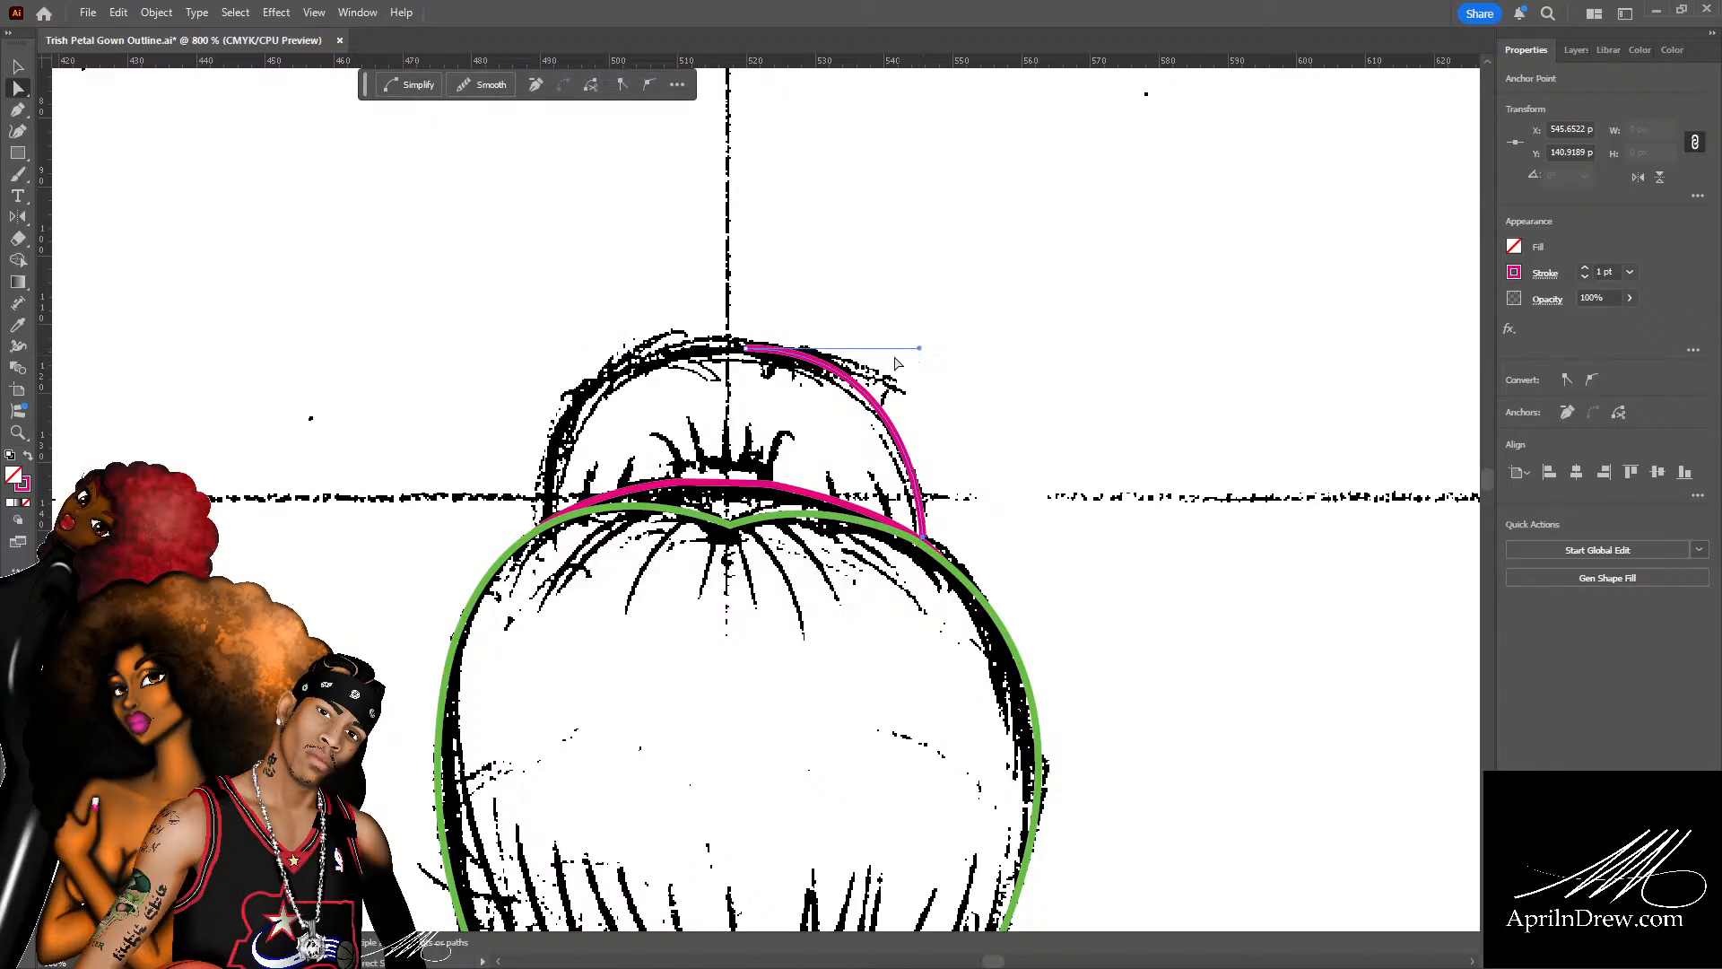
pyautogui.click(803, 305)
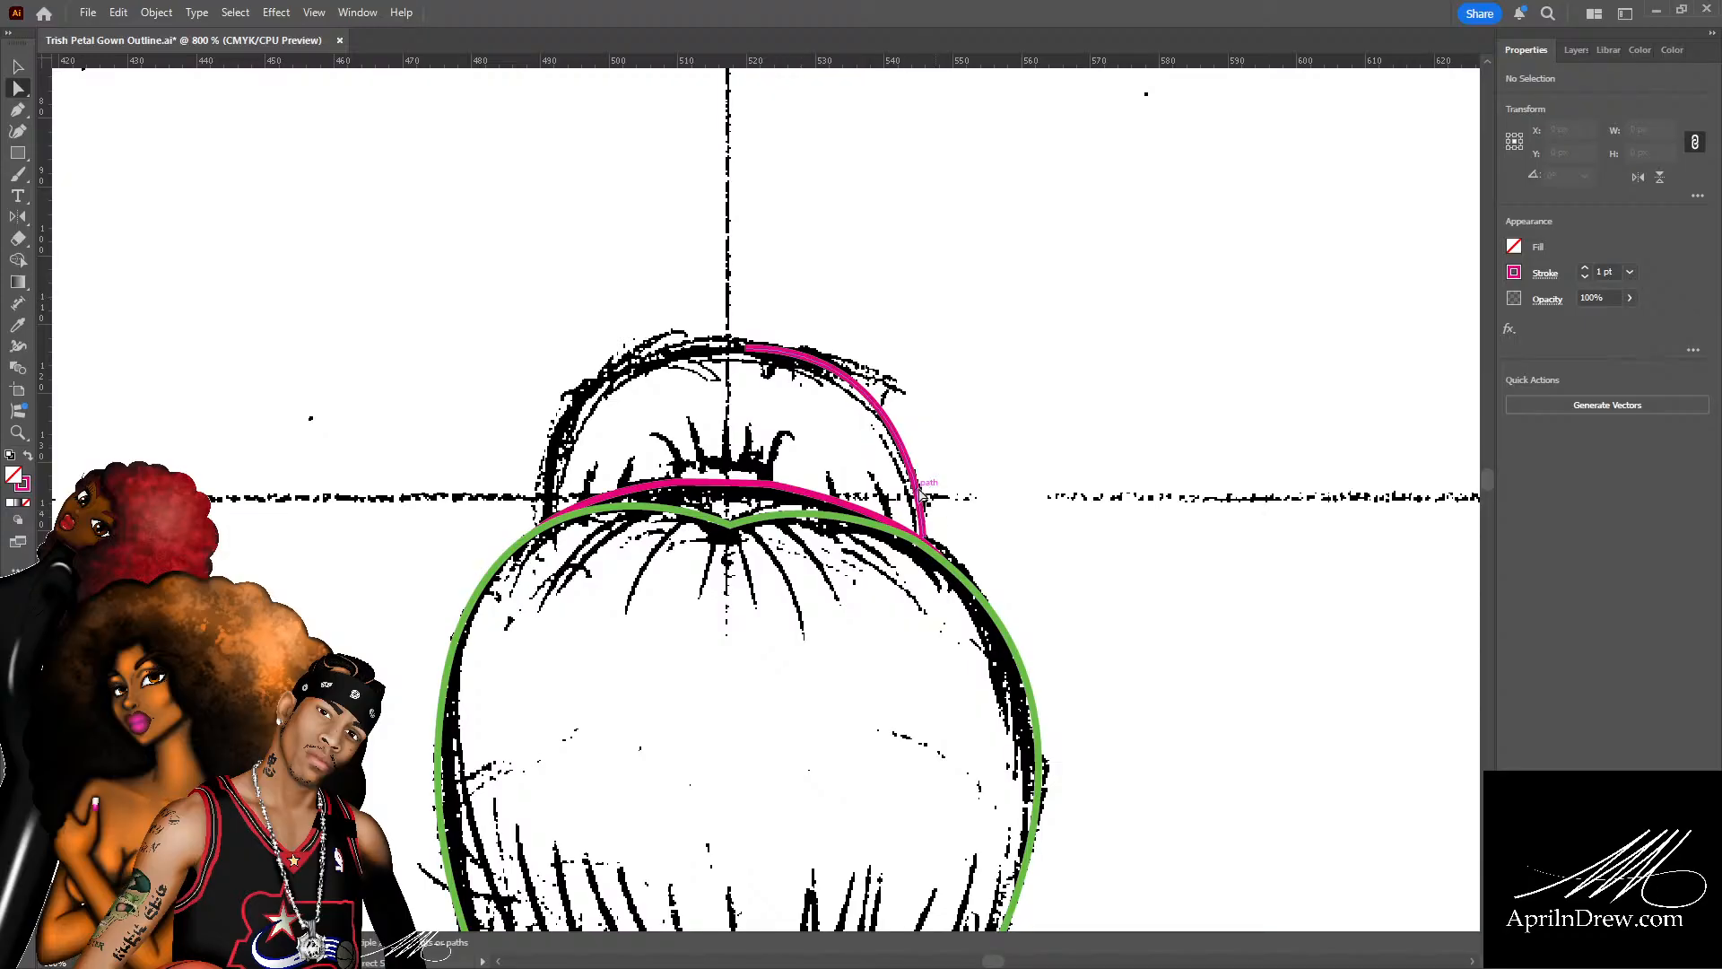
pyautogui.click(927, 549)
pyautogui.click(926, 544)
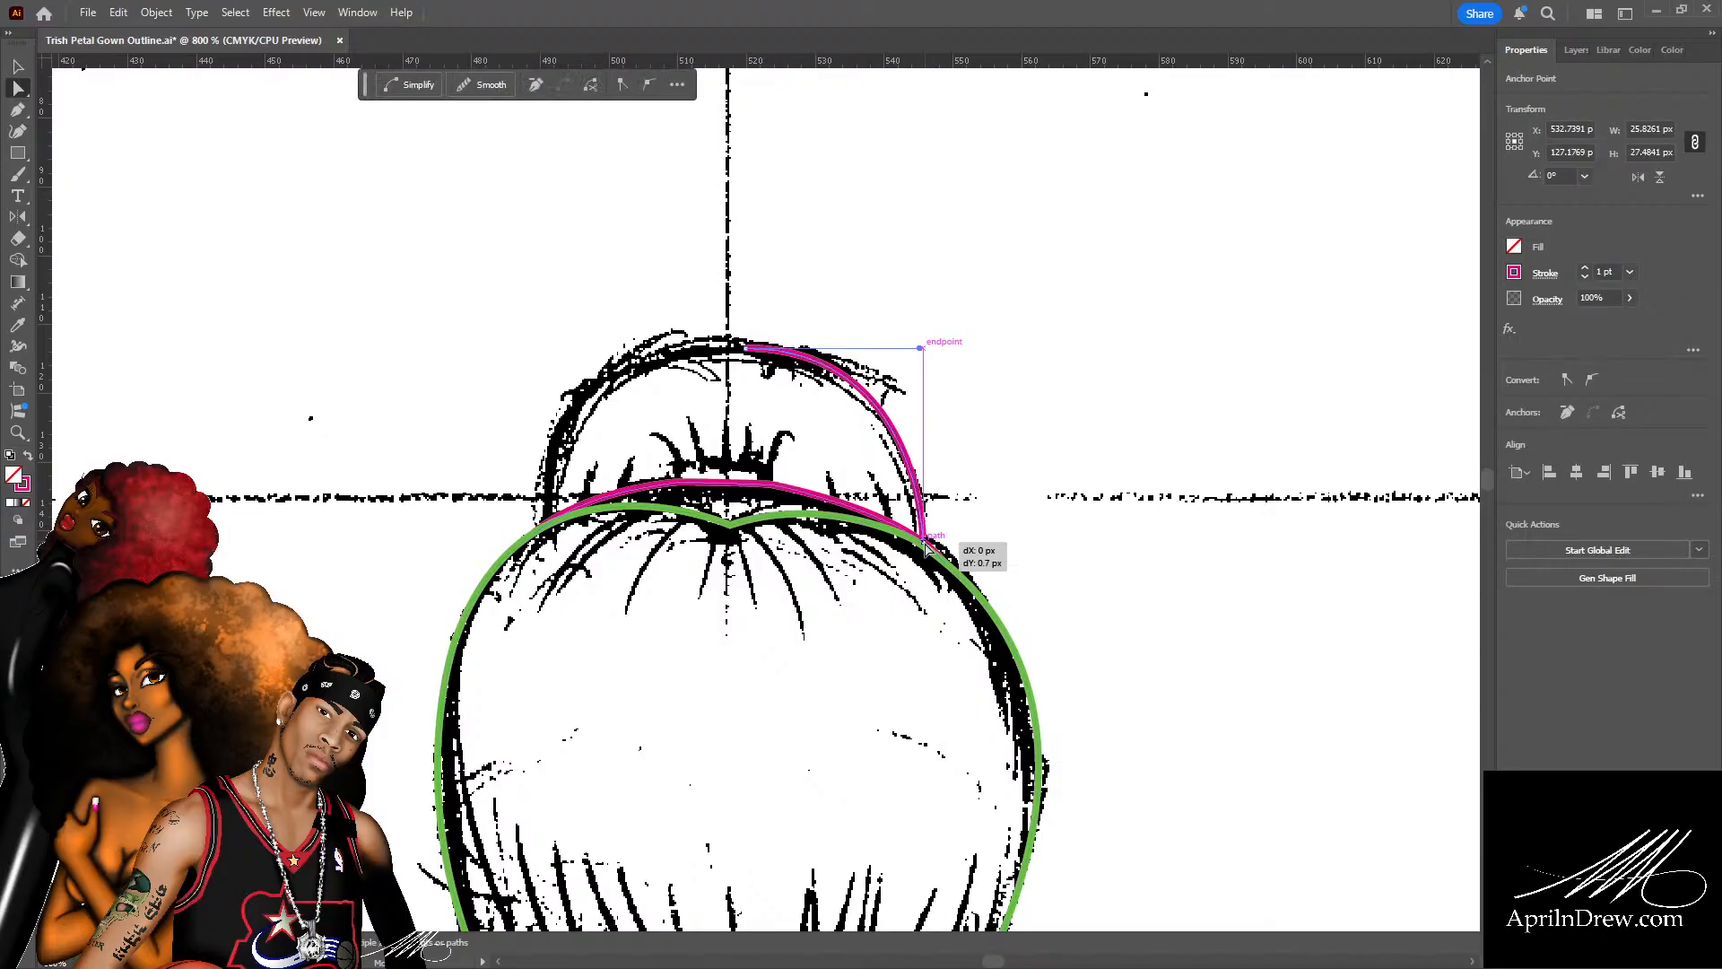
pyautogui.click(971, 482)
# Change the stroke colour of the right bun arc to blue.
pyautogui.click(879, 401)
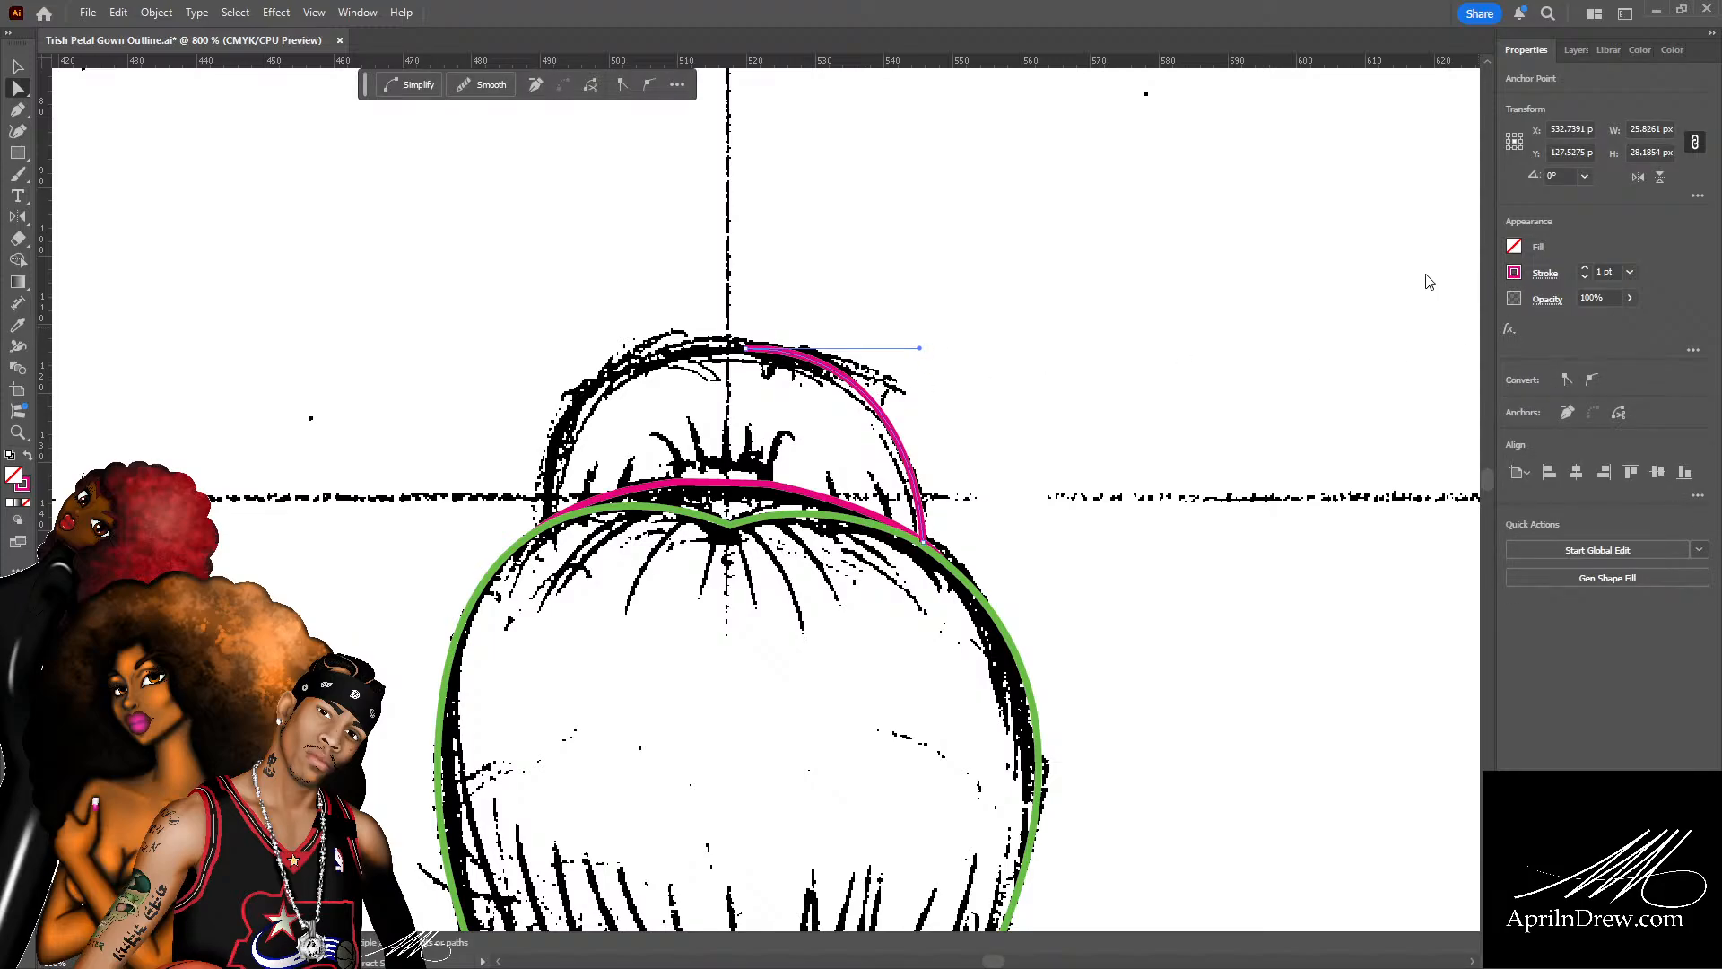
pyautogui.click(1383, 359)
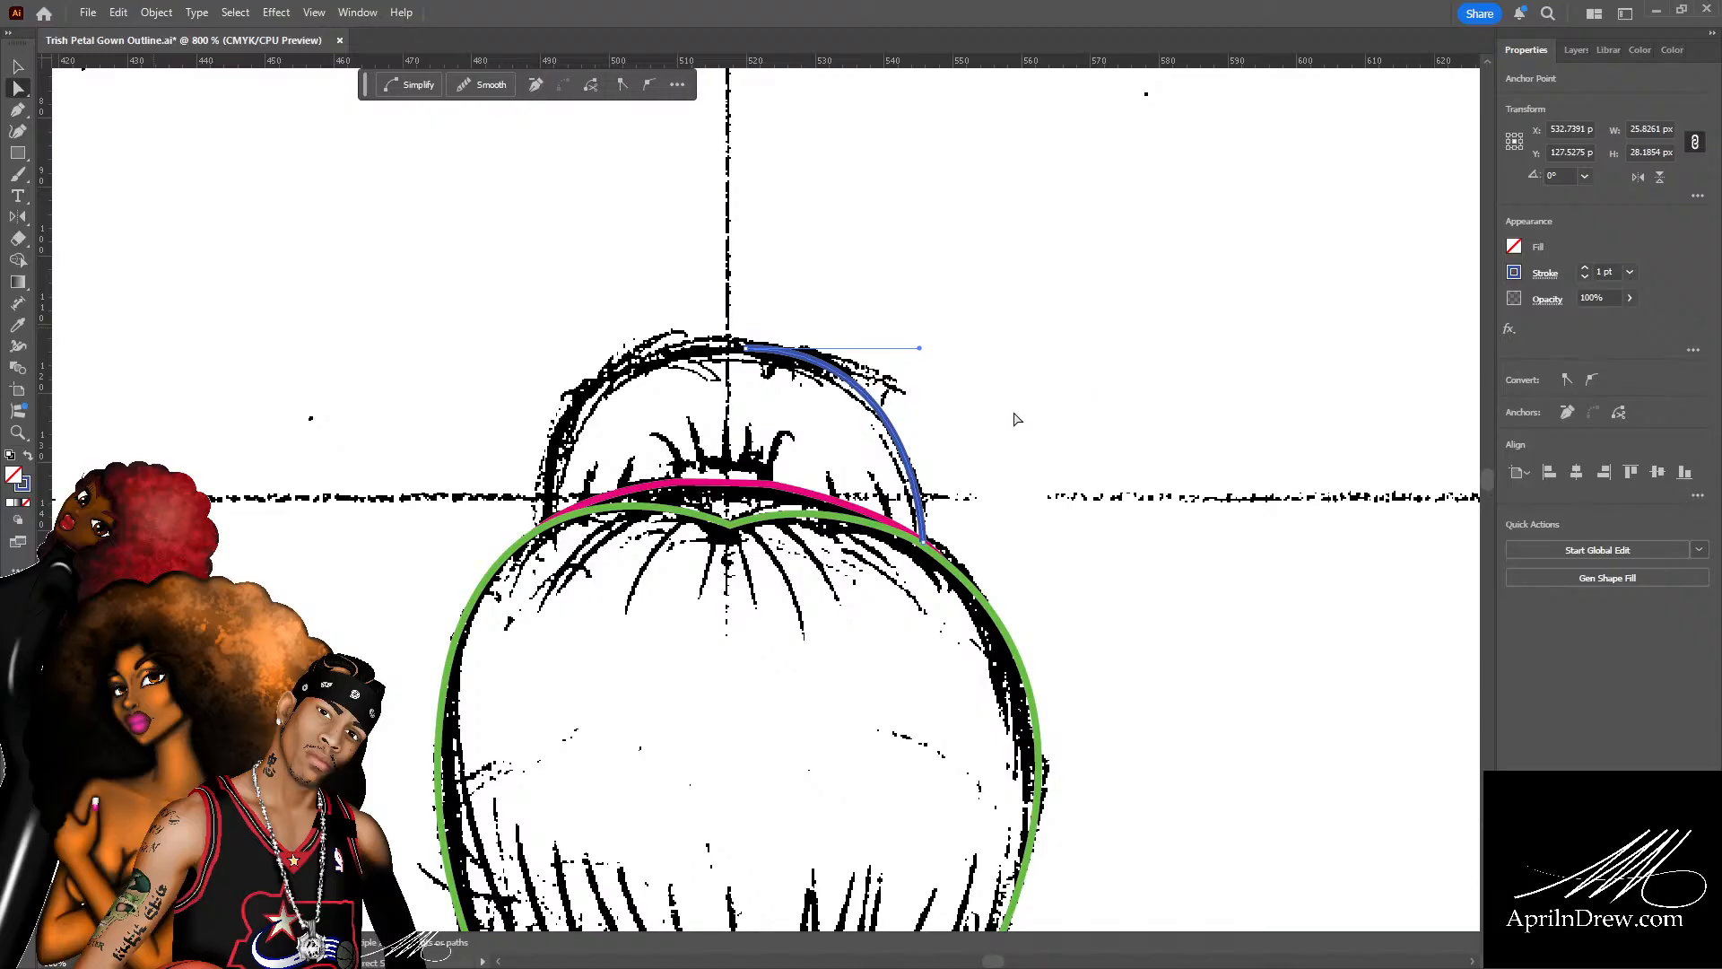
pyautogui.click(827, 405)
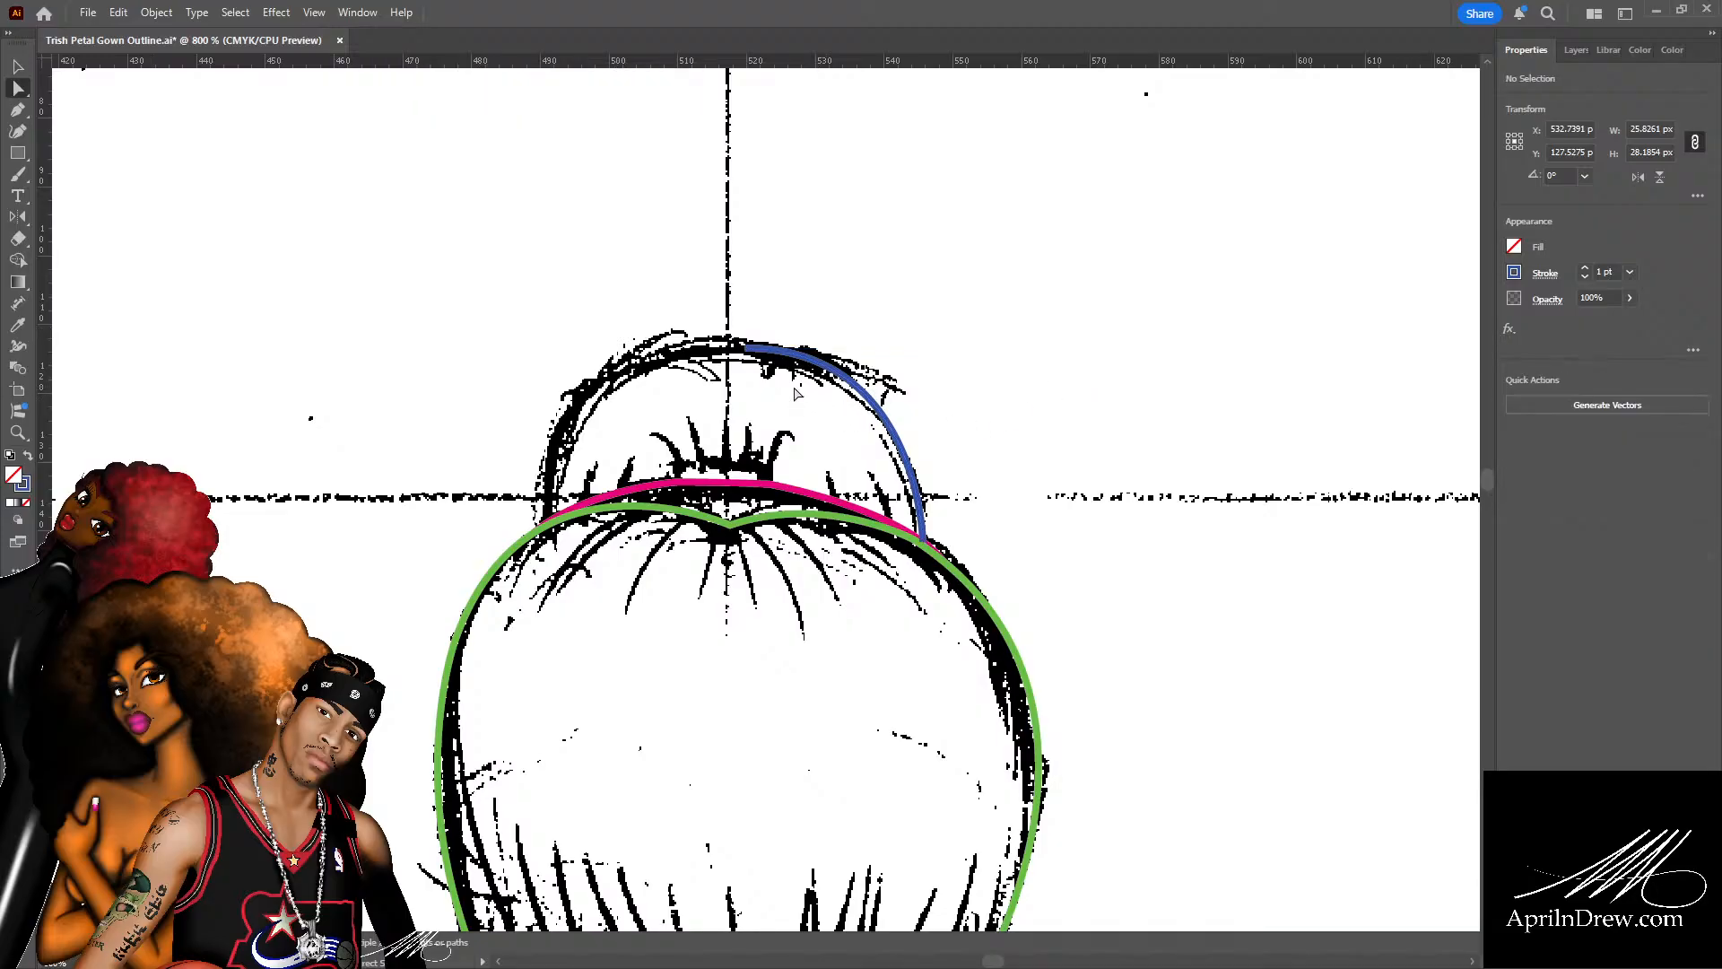
# Copy and paste the blue bun arc, reflect the copy horizontally, and place it along the left side of the bun.
pyautogui.press('v')
pyautogui.click(827, 366)
pyautogui.hotkey('ctrl', 'c')
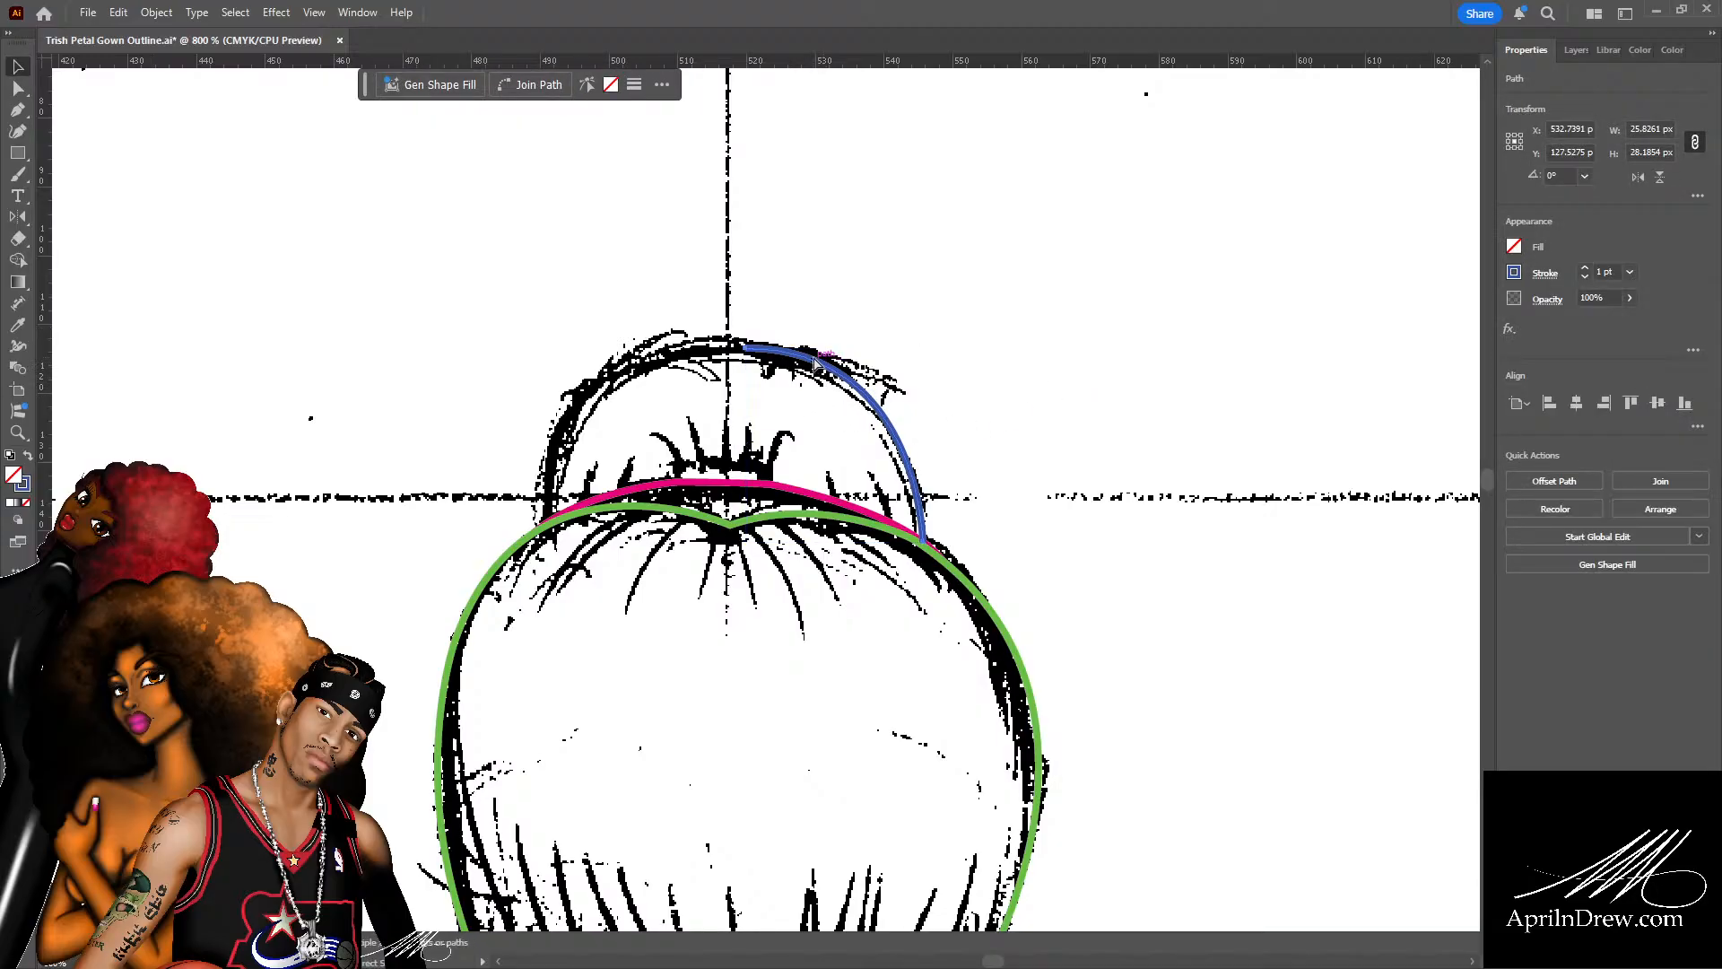
pyautogui.hotkey('ctrl', 'v')
pyautogui.press('o')
pyautogui.moveTo(783, 338); pyautogui.dragTo(830, 320)
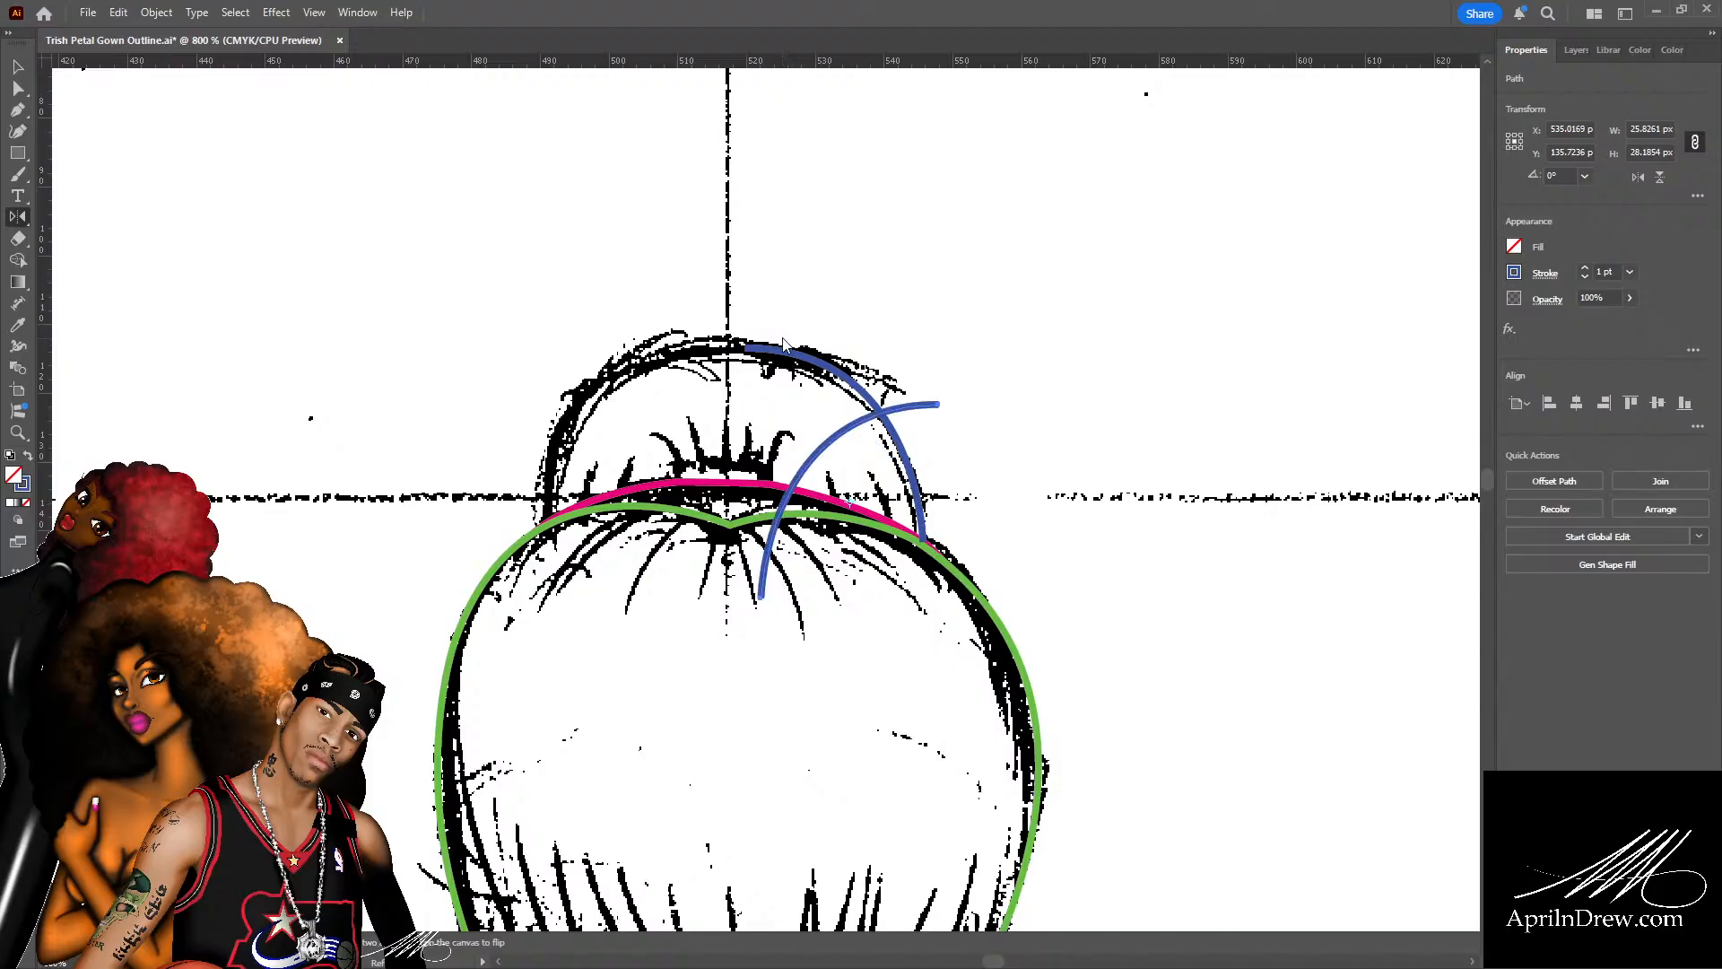
pyautogui.press('v')
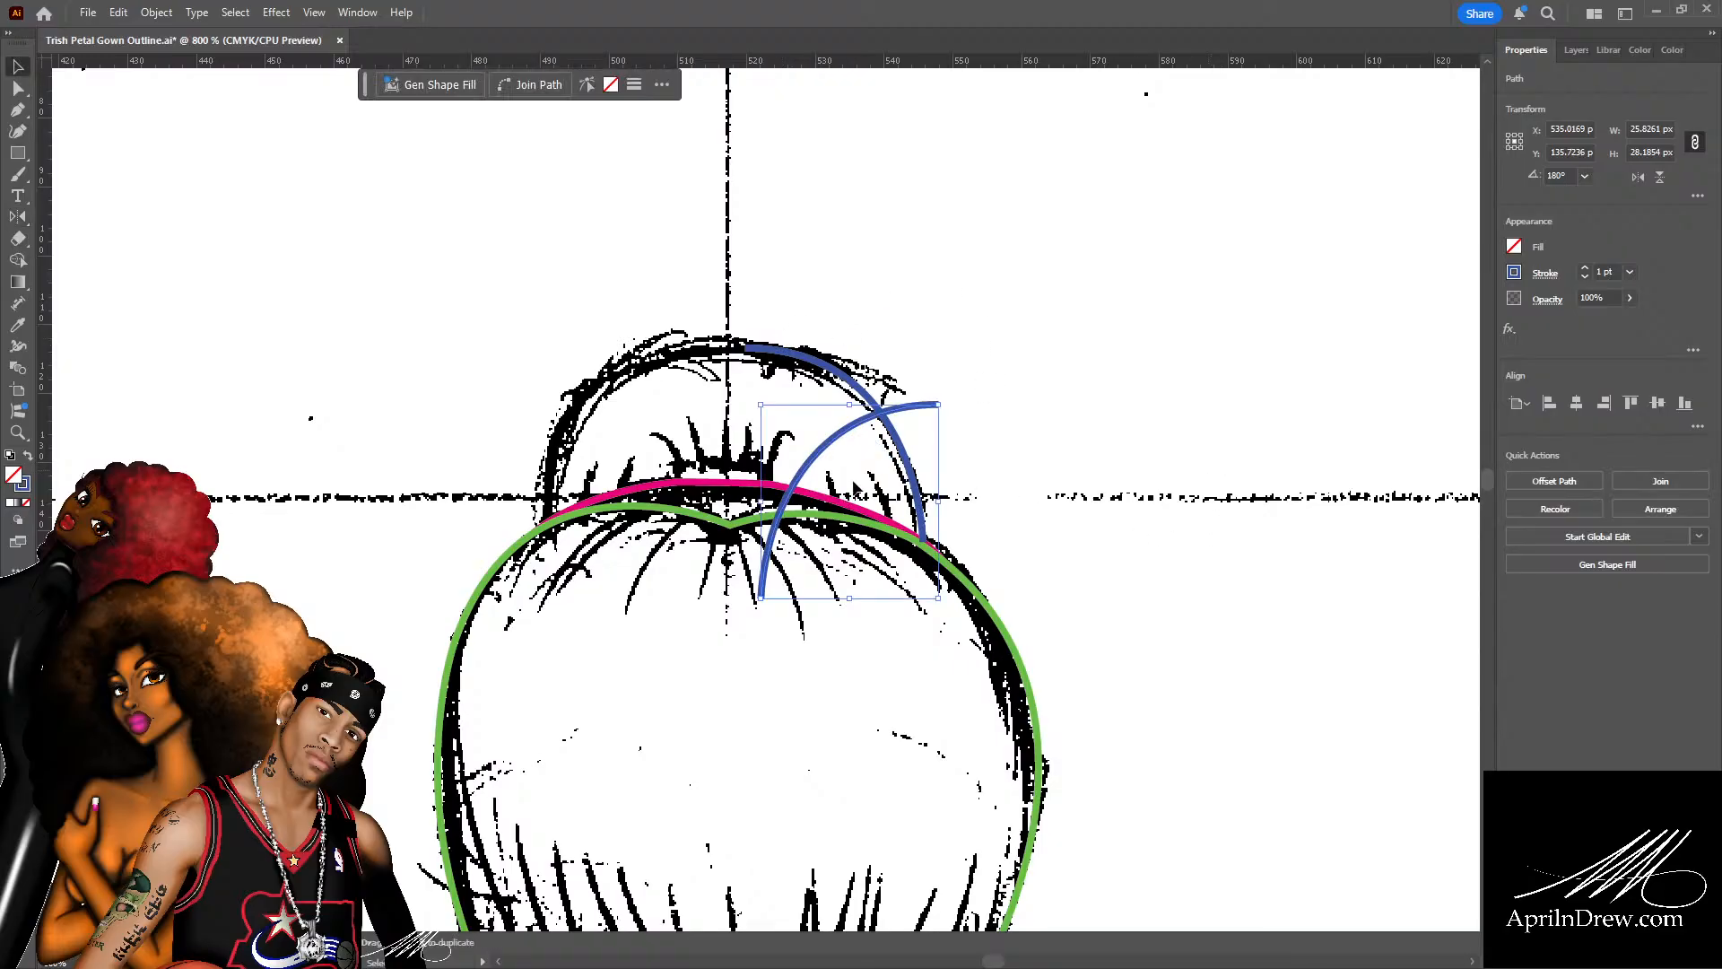
pyautogui.moveTo(817, 455); pyautogui.dragTo(606, 394)
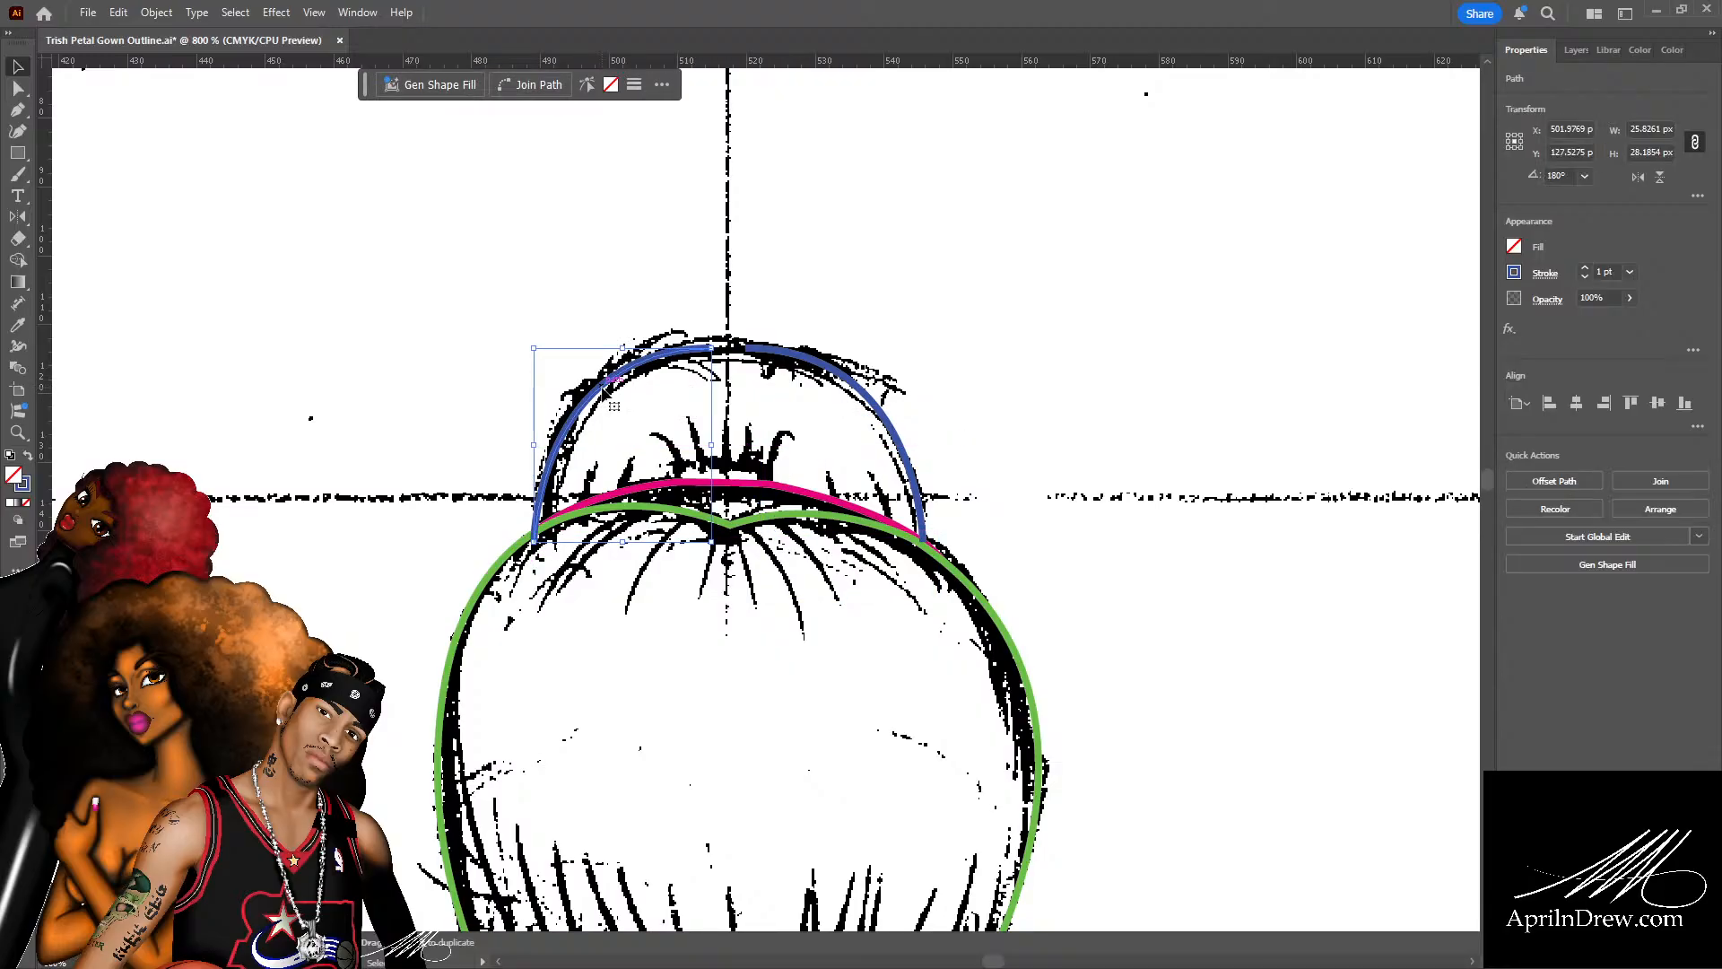
# Reposition the left bun arc slightly outward and align the top edges of both blue arcs.
pyautogui.keyDown('shift'); pyautogui.click(918, 507); pyautogui.keyUp('shift')
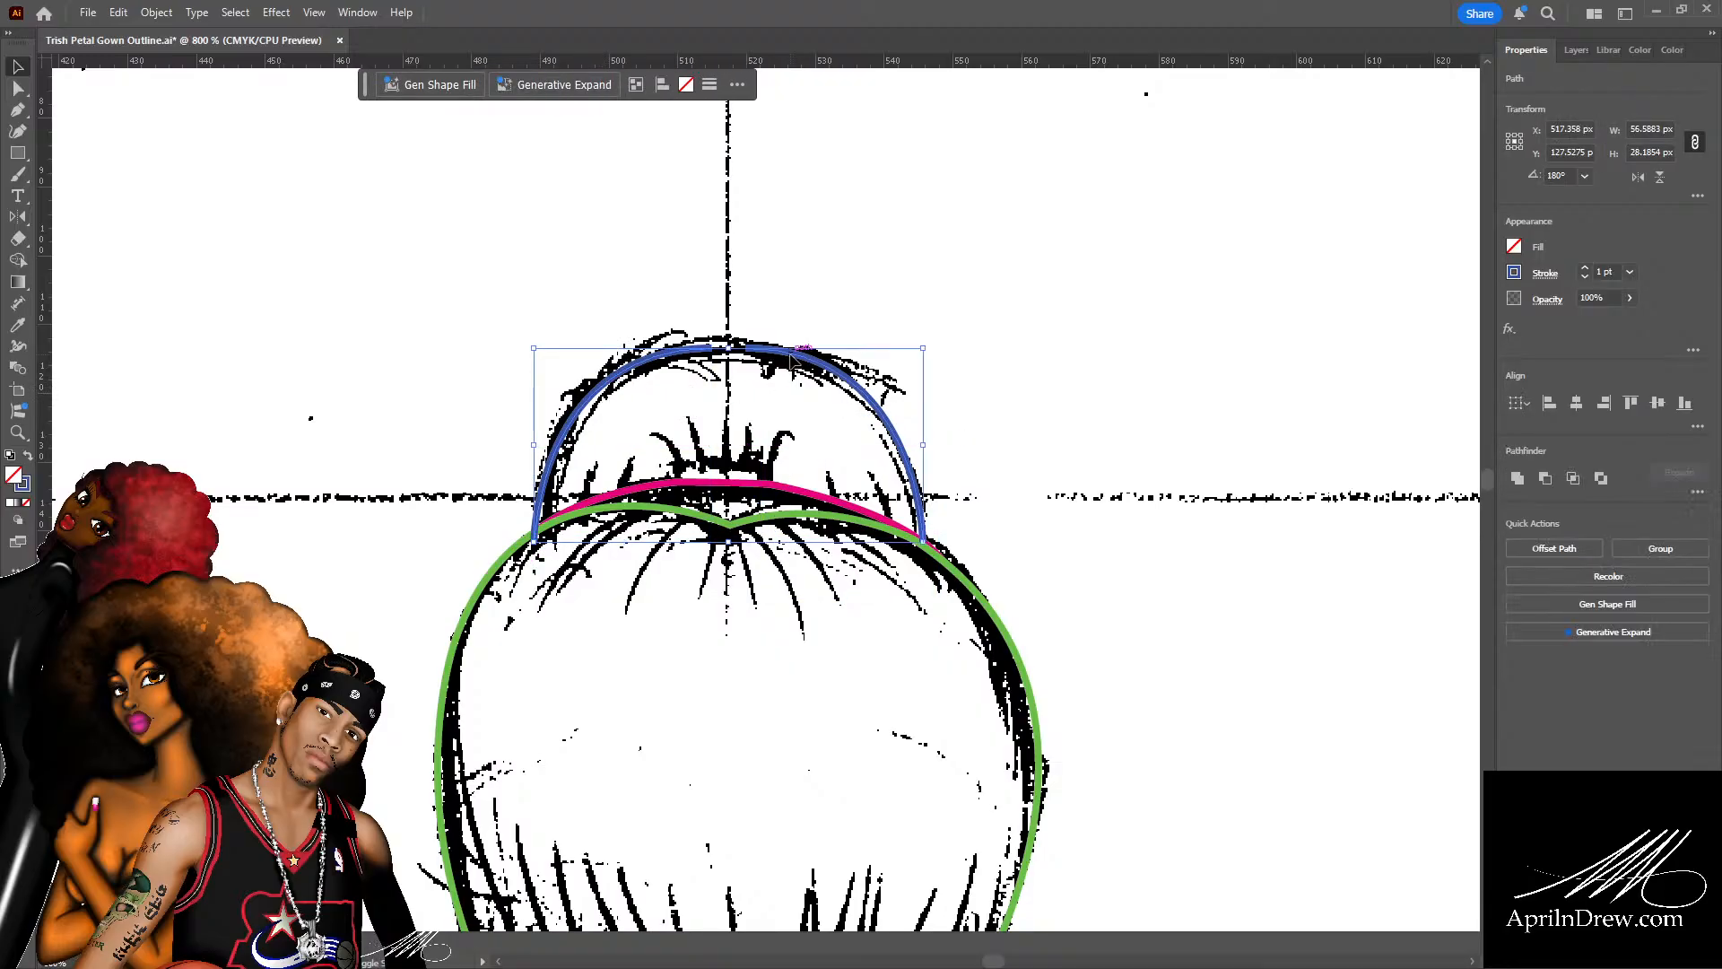
pyautogui.click(1628, 403)
pyautogui.click(939, 265)
pyautogui.moveTo(939, 265); pyautogui.dragTo(631, 379)
pyautogui.click(635, 312)
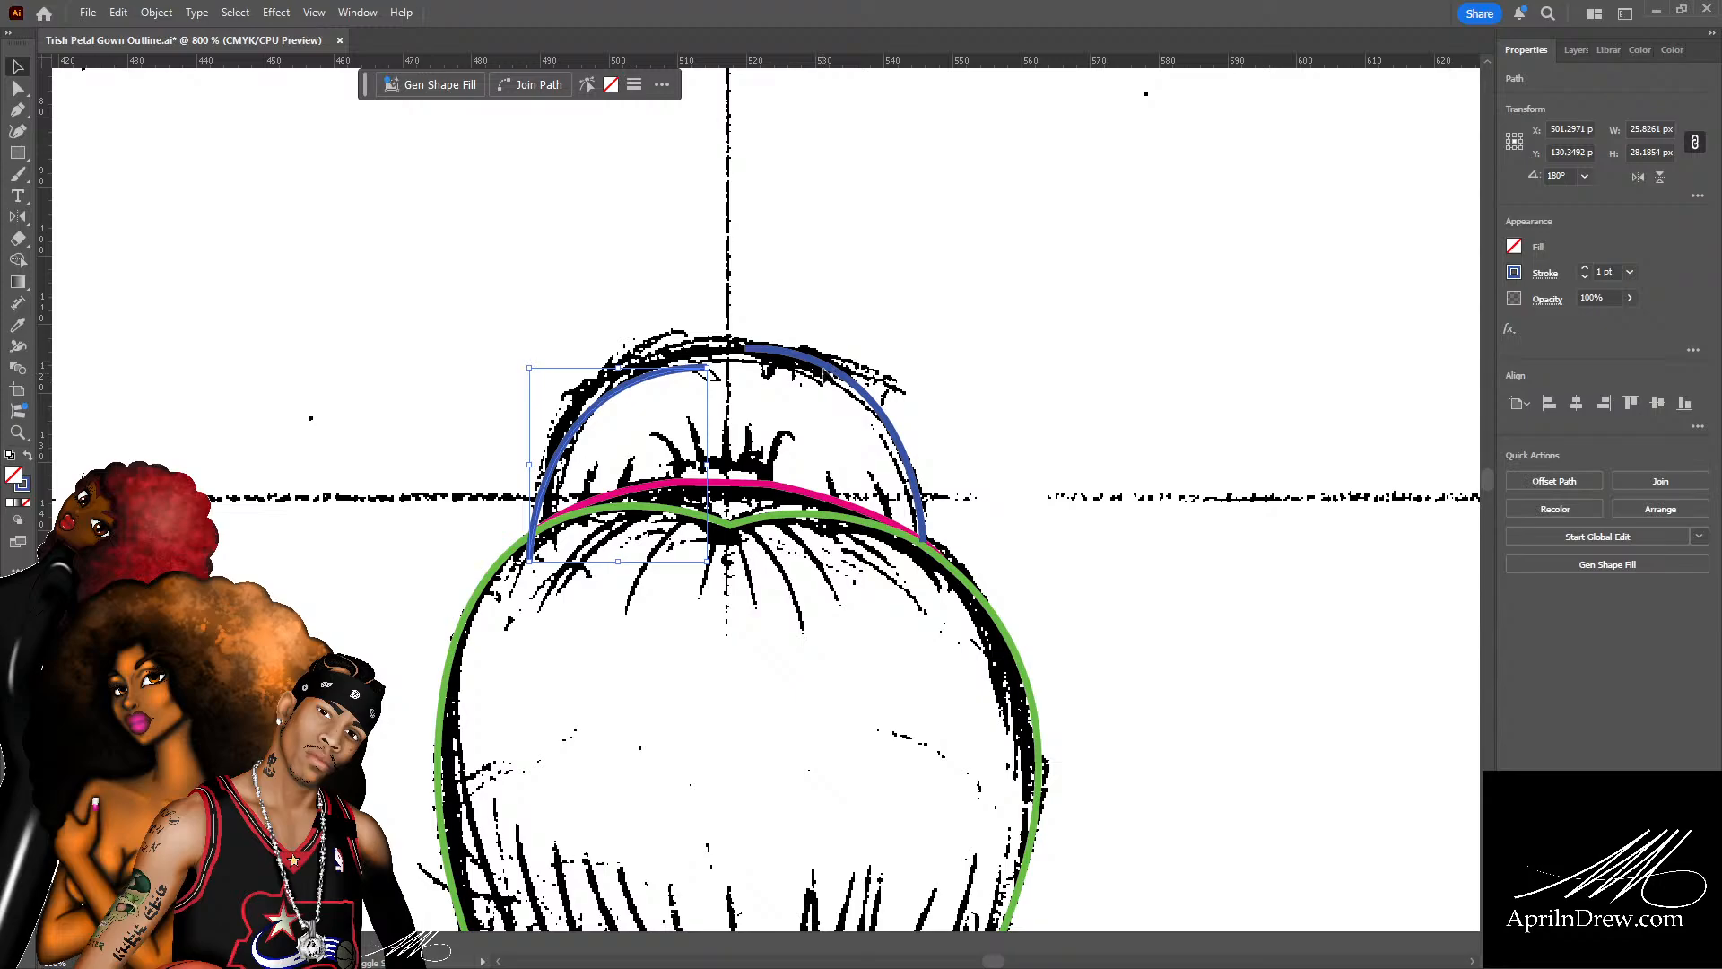
pyautogui.keyDown('shift'); pyautogui.click(827, 364); pyautogui.keyUp('shift')
pyautogui.click(1629, 403)
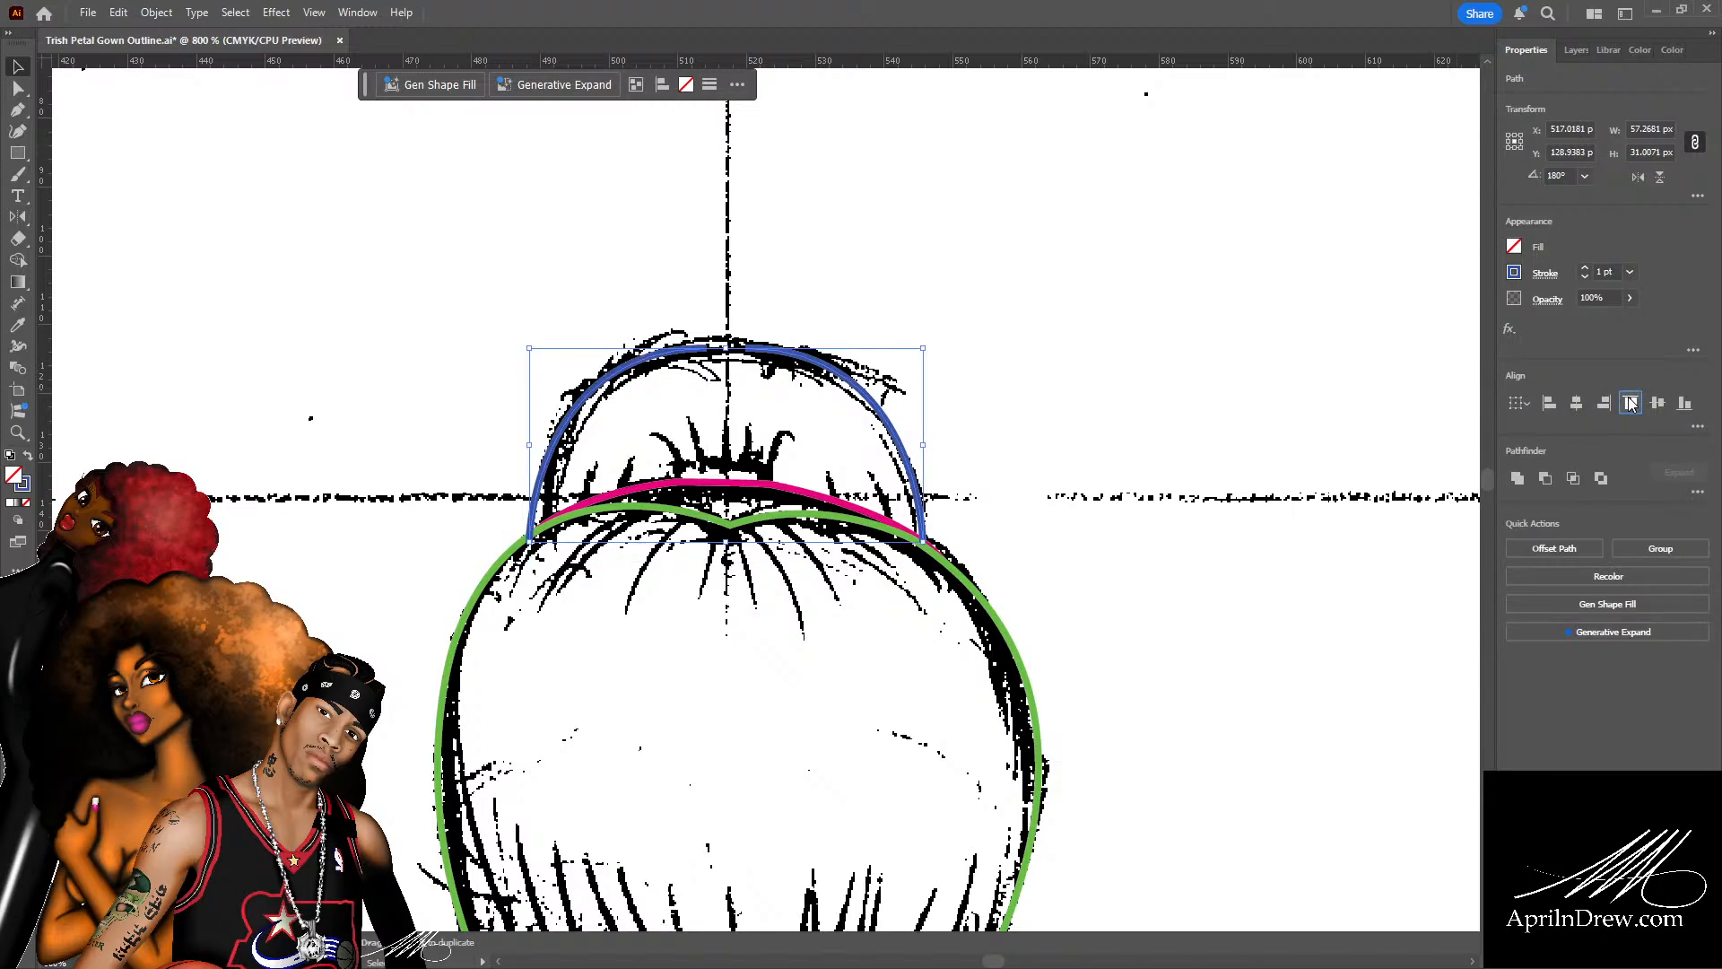
pyautogui.click(1131, 364)
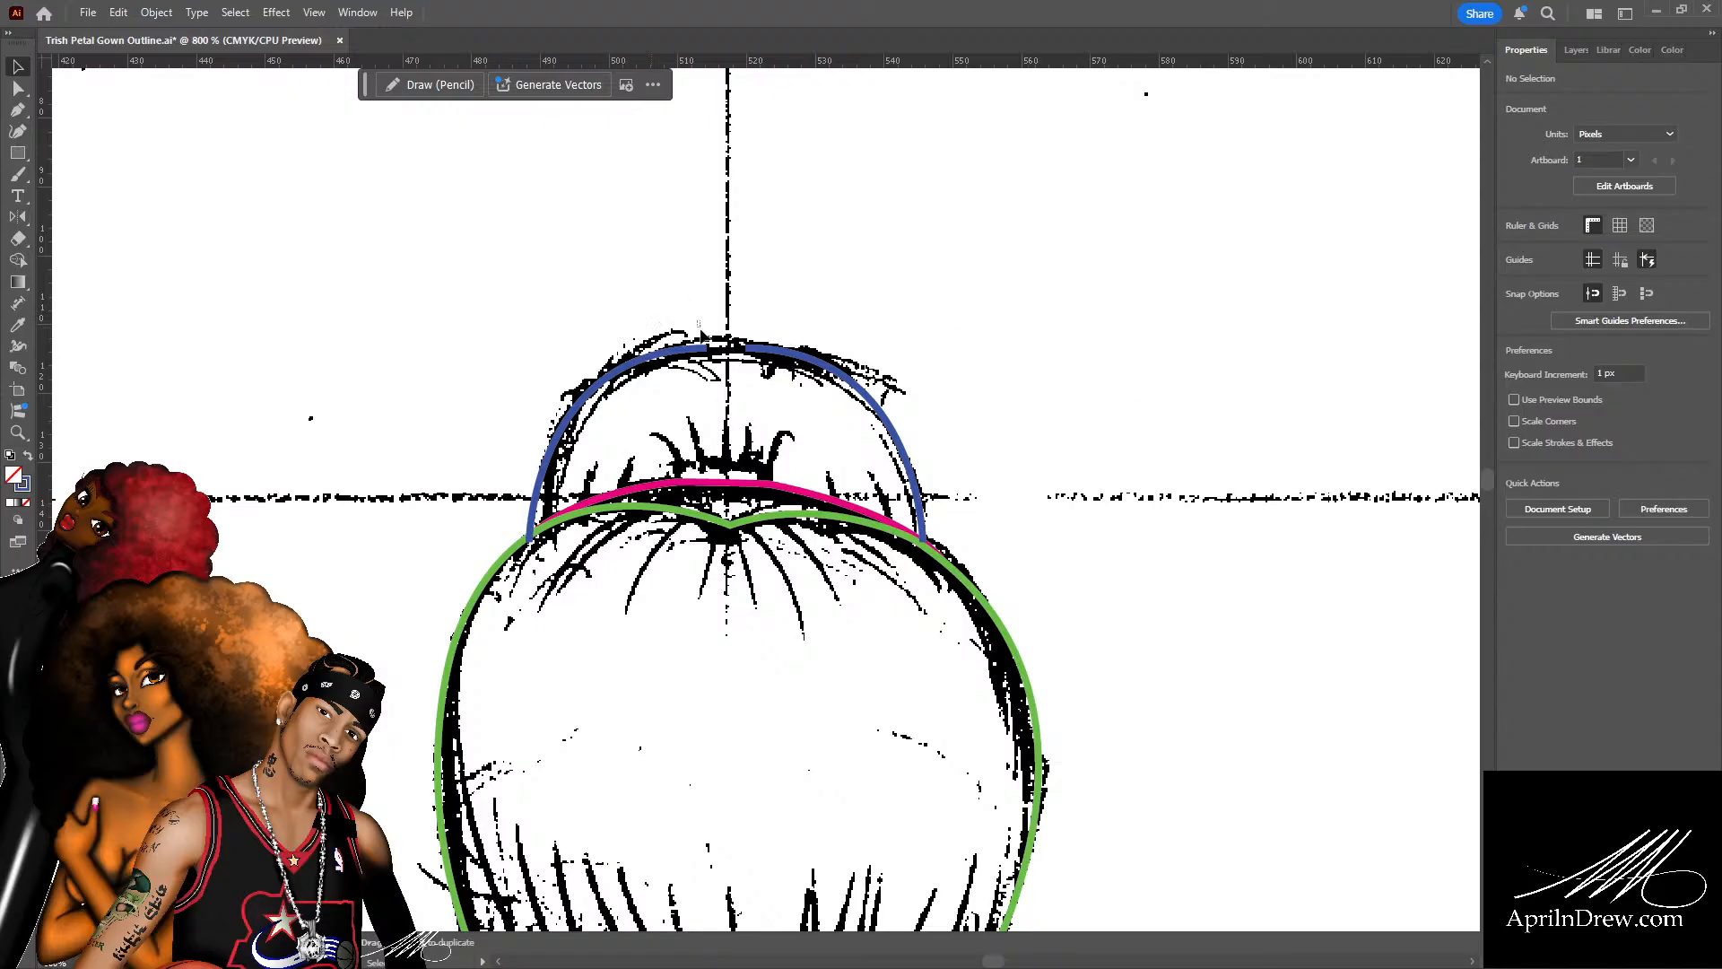
# Join the facing top endpoints of the two blue bun arcs into one continuous outline.
pyautogui.click(772, 351)
pyautogui.press('a')
pyautogui.press('ctrl')
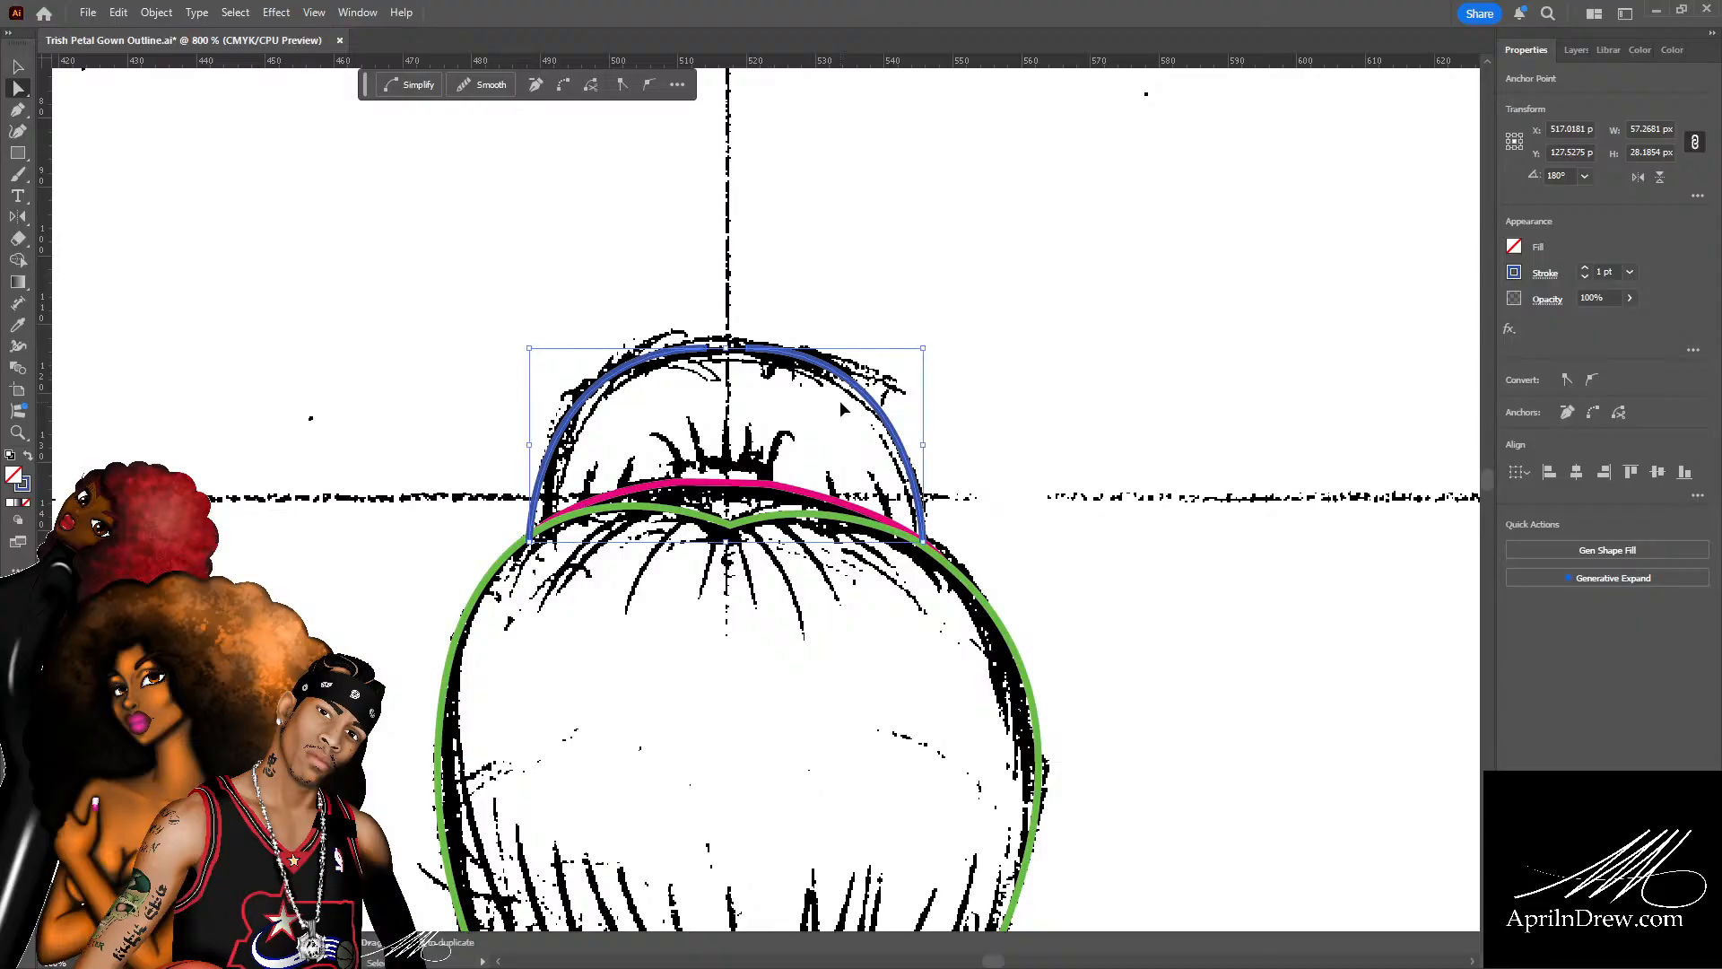
pyautogui.hotkey('ctrl', 'j')
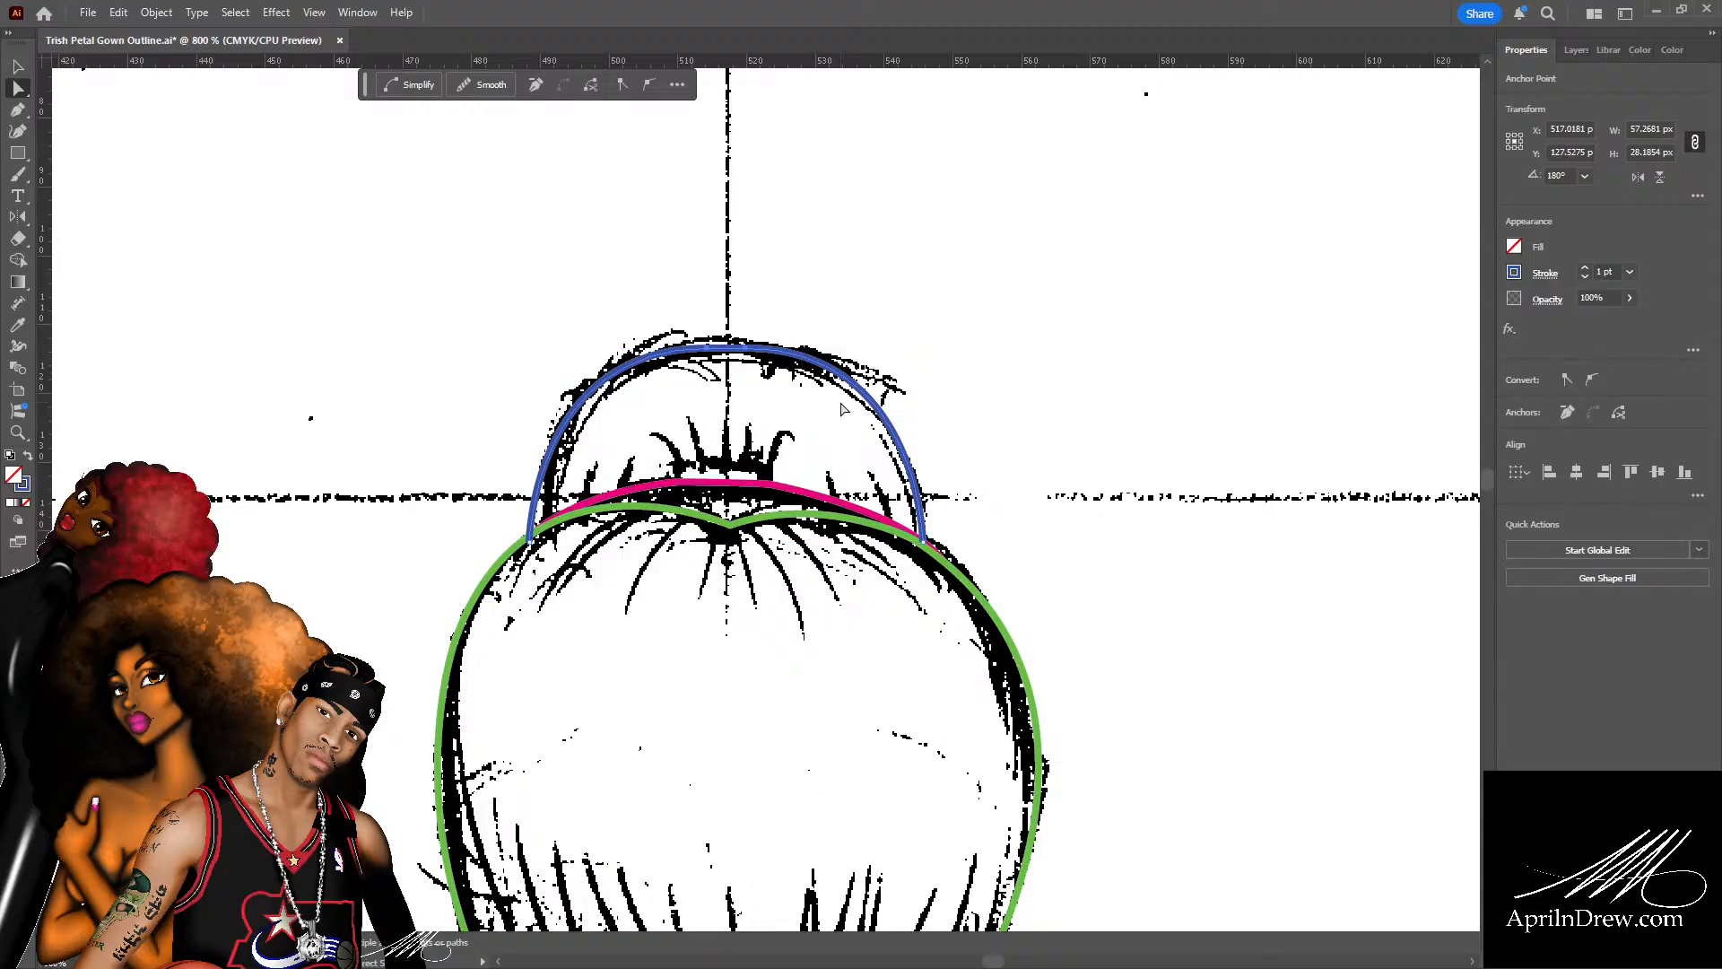
# Nudge the two top anchor points of the blue bun outline horizontally to even out the curve at its crown.
pyautogui.click(814, 308)
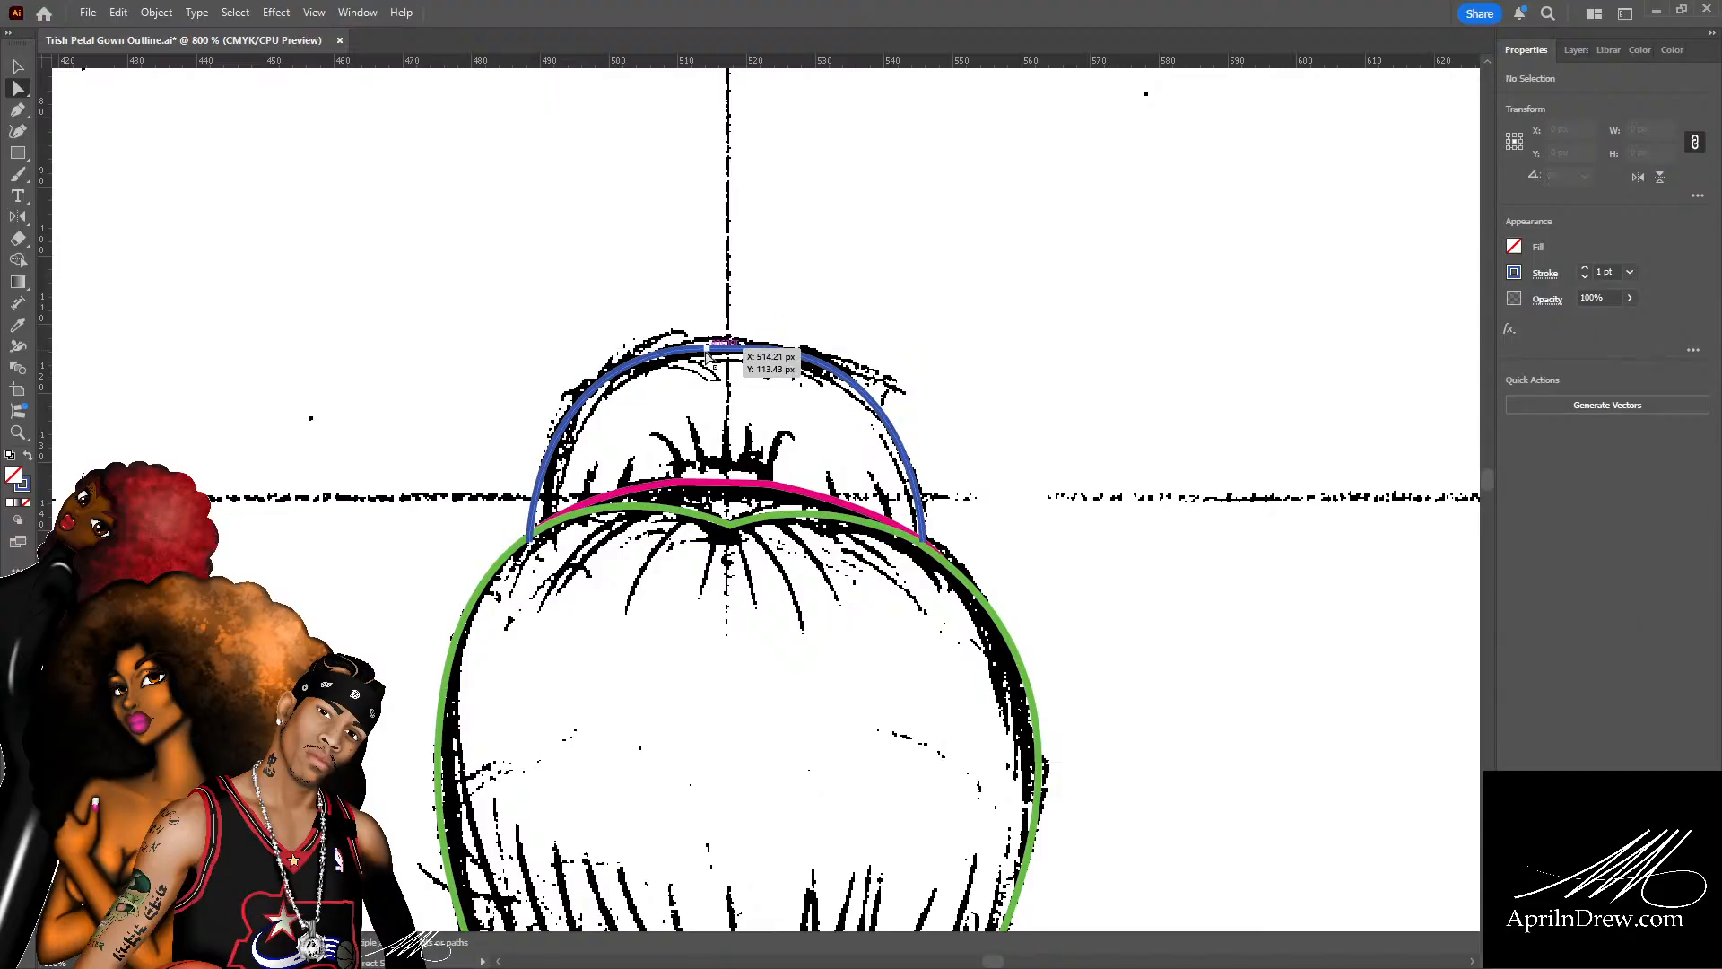
pyautogui.click(707, 348)
pyautogui.moveTo(533, 347); pyautogui.dragTo(539, 347)
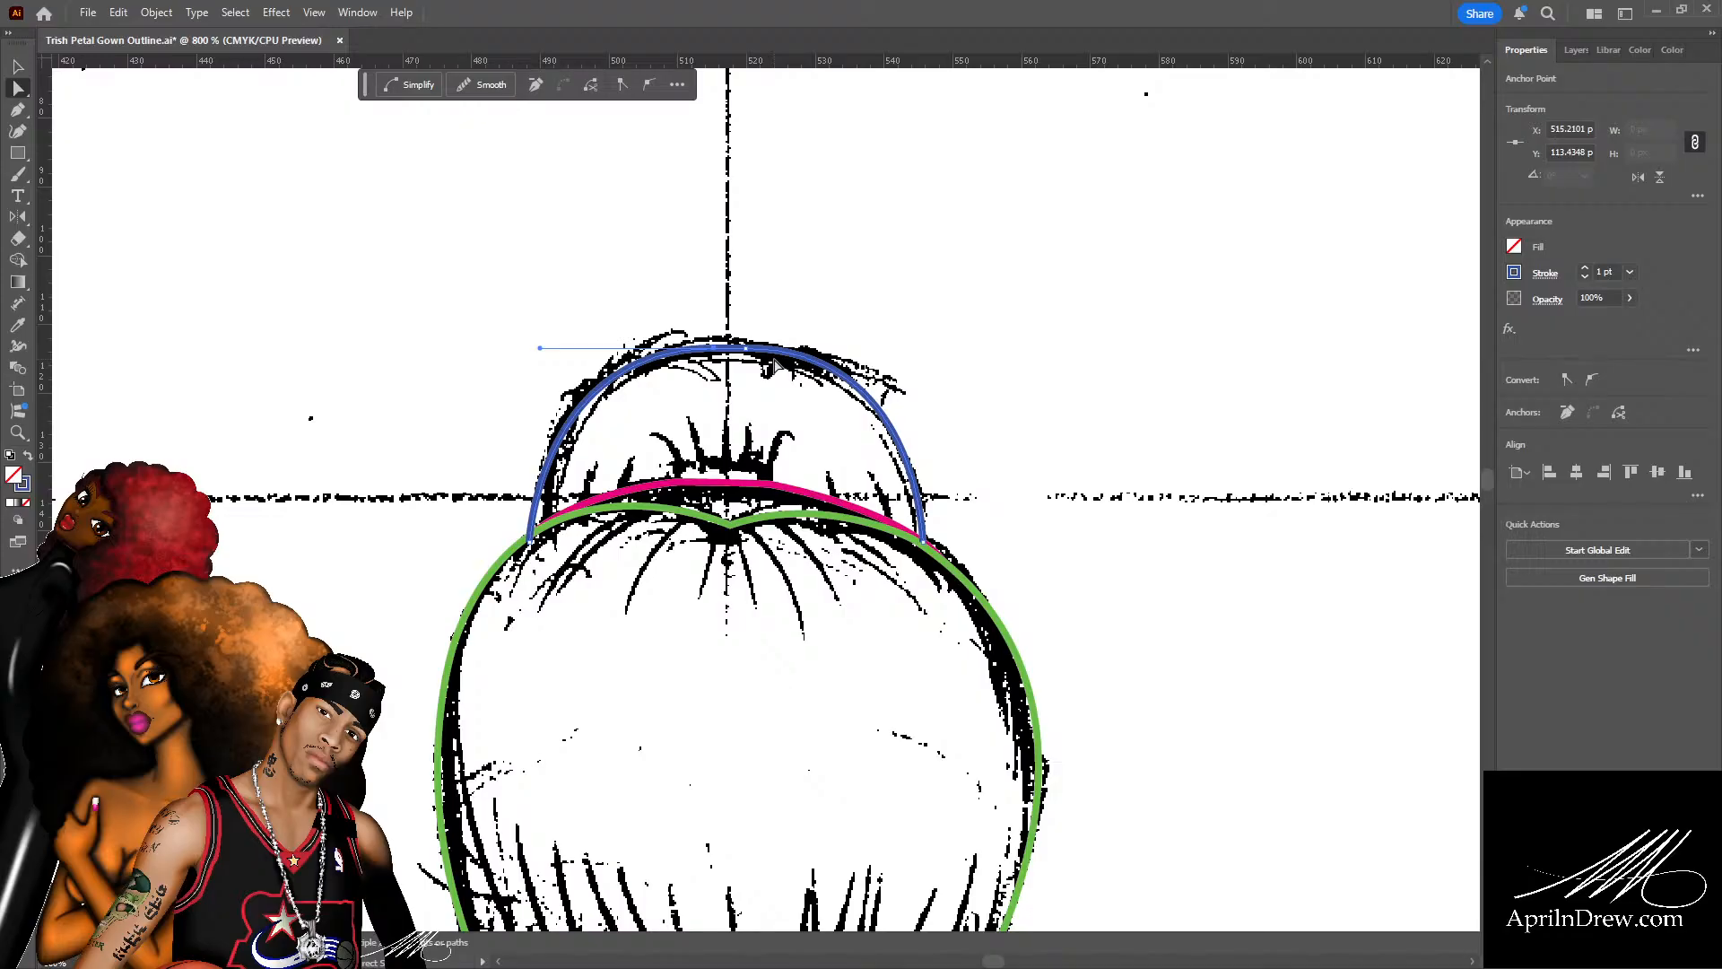
pyautogui.moveTo(745, 359); pyautogui.dragTo(787, 342)
pyautogui.press('Left')
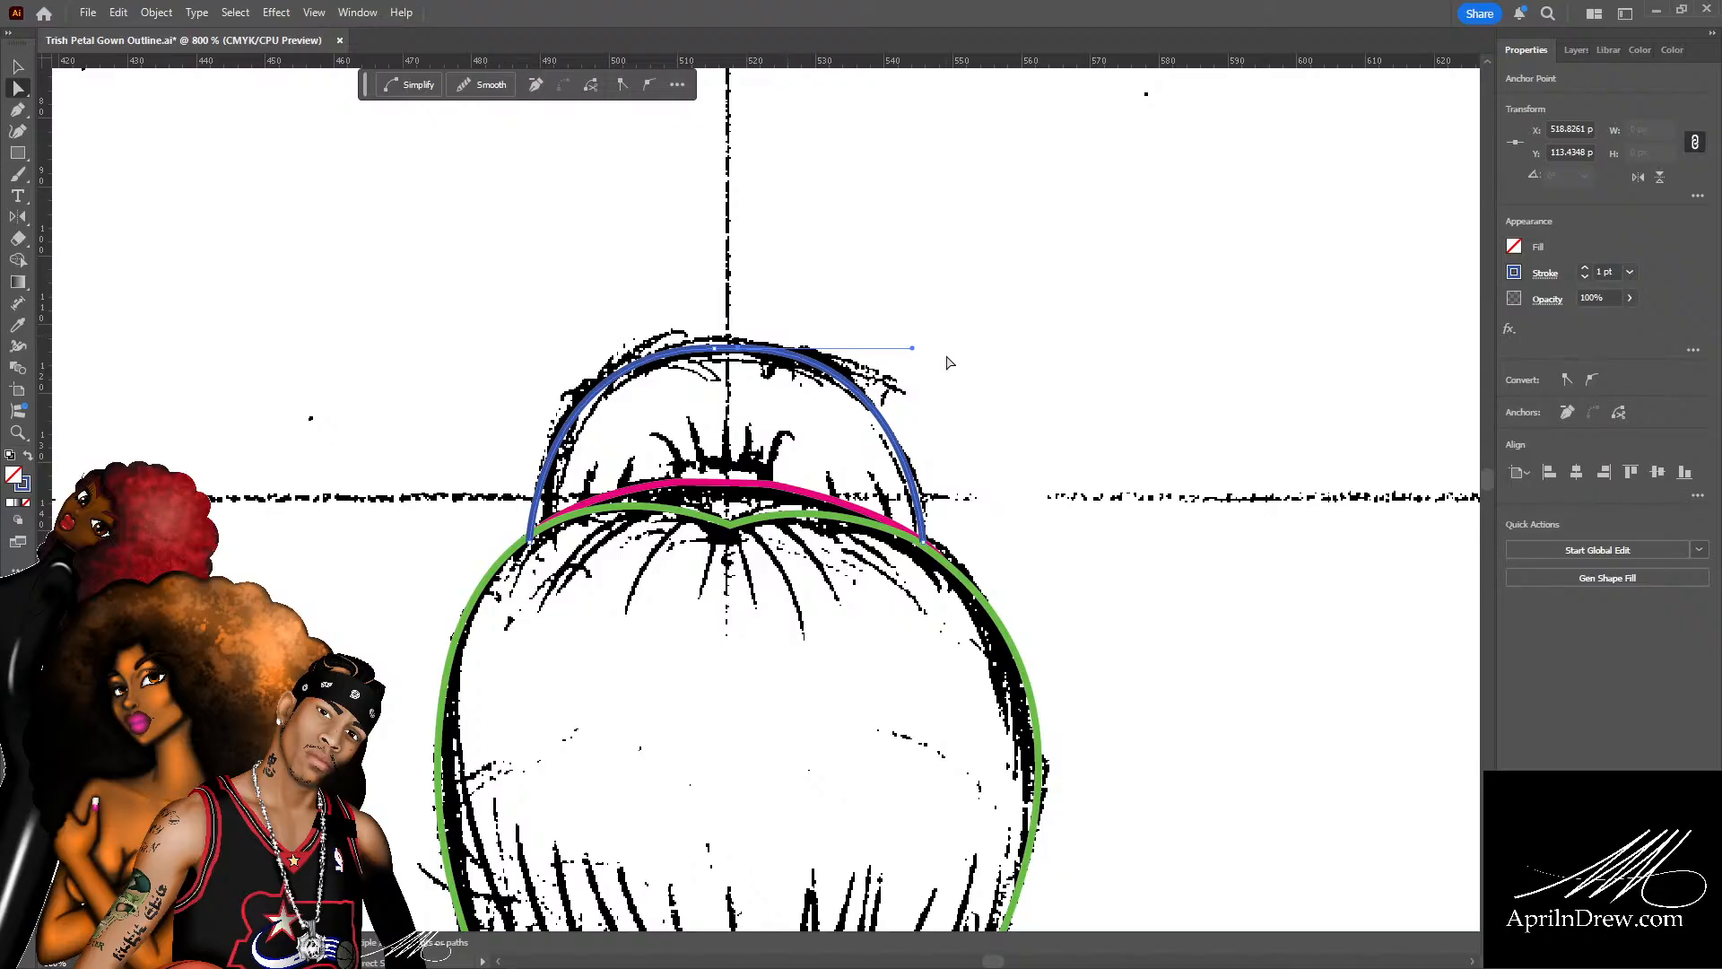
pyautogui.click(950, 363)
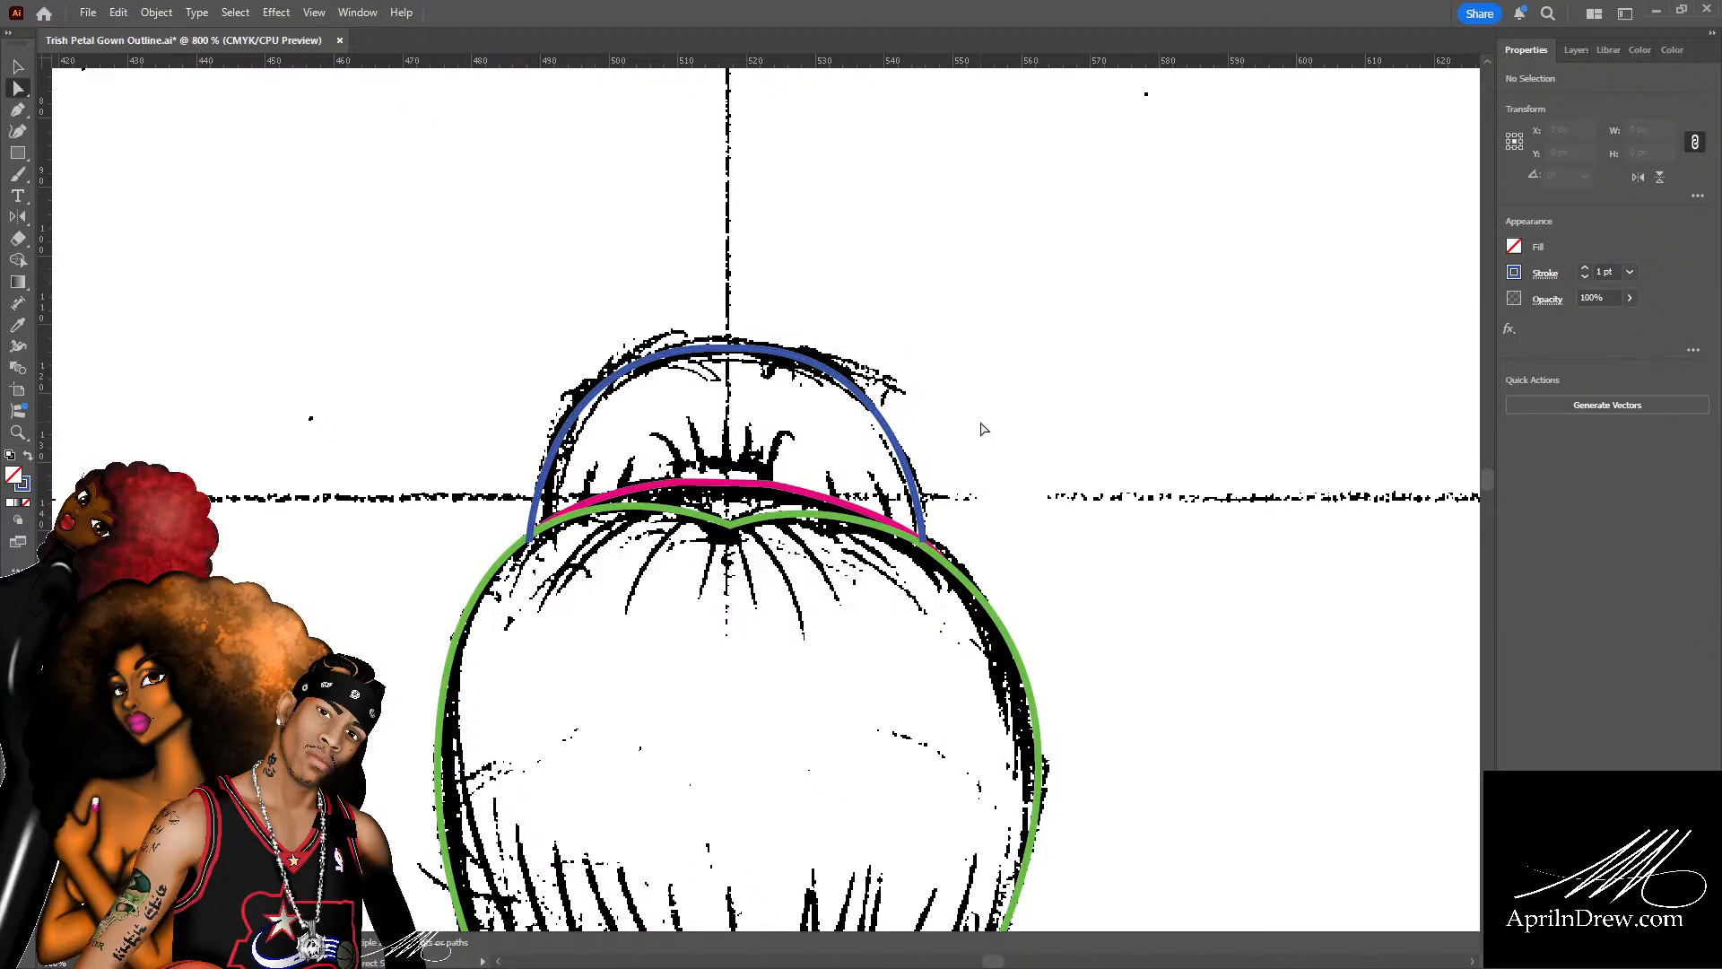
# Draw a small blue bracket-shaped path about 12 px wide with the Pen tool, just above the centre of the magenta band.
pyautogui.press('p')
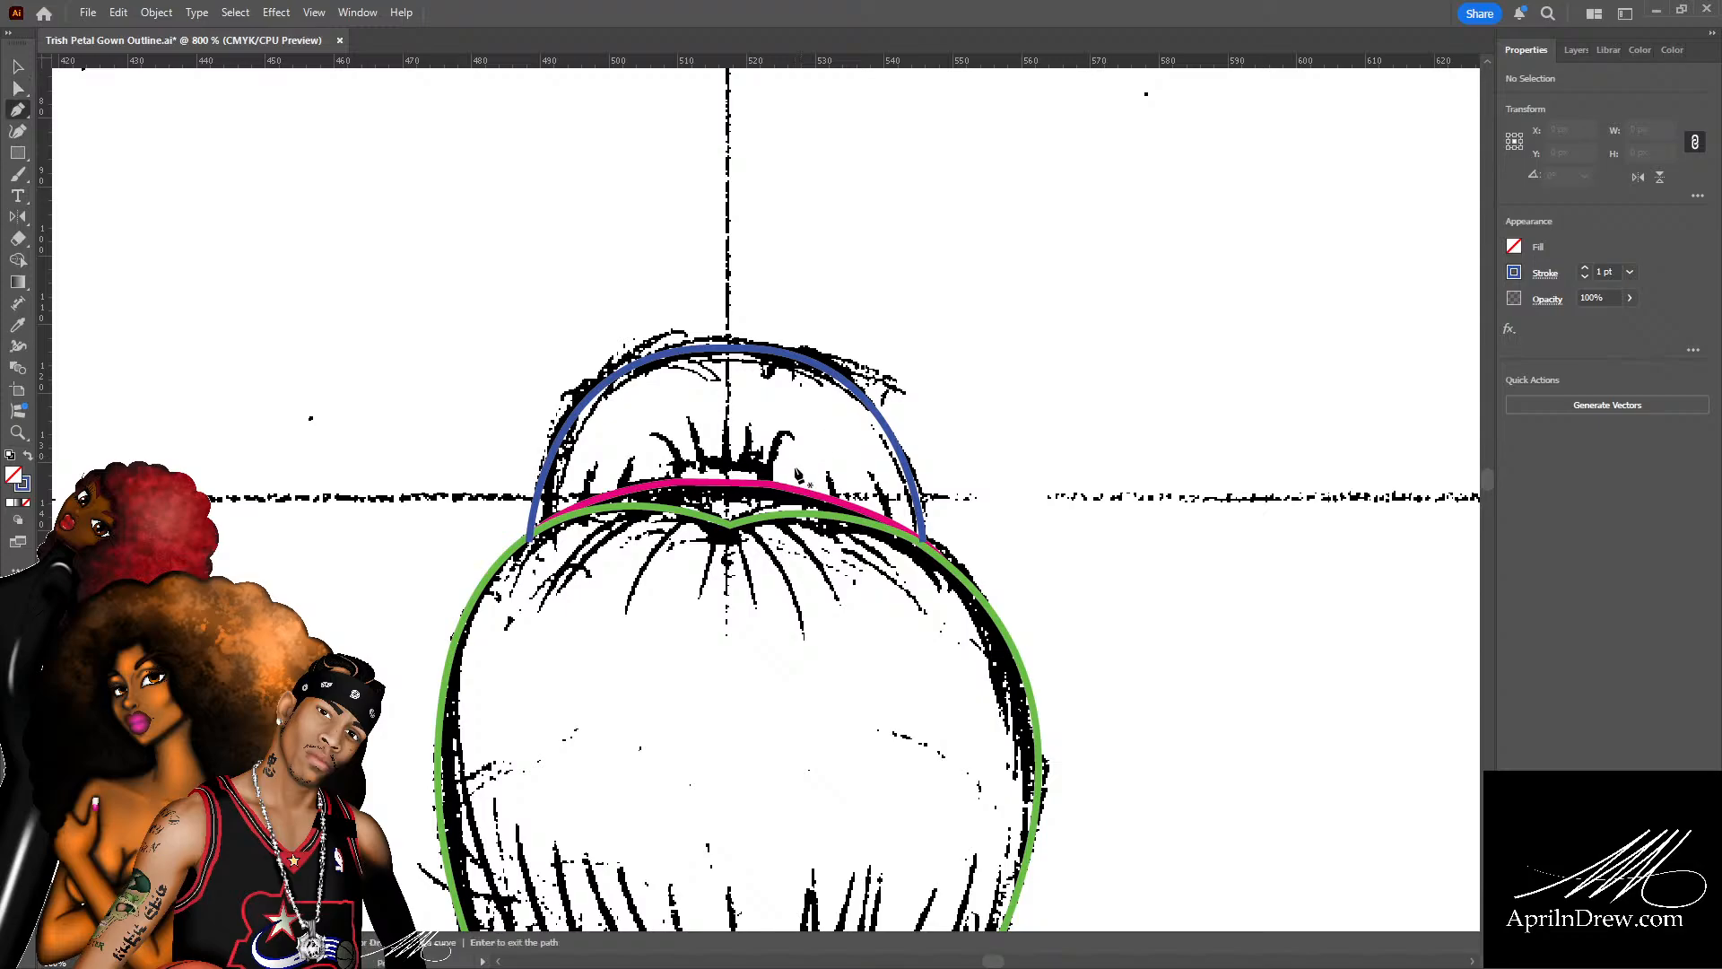
pyautogui.click(769, 484)
pyautogui.hotkey('ctrl', '+')
pyautogui.hotkey('ctrl', '+')
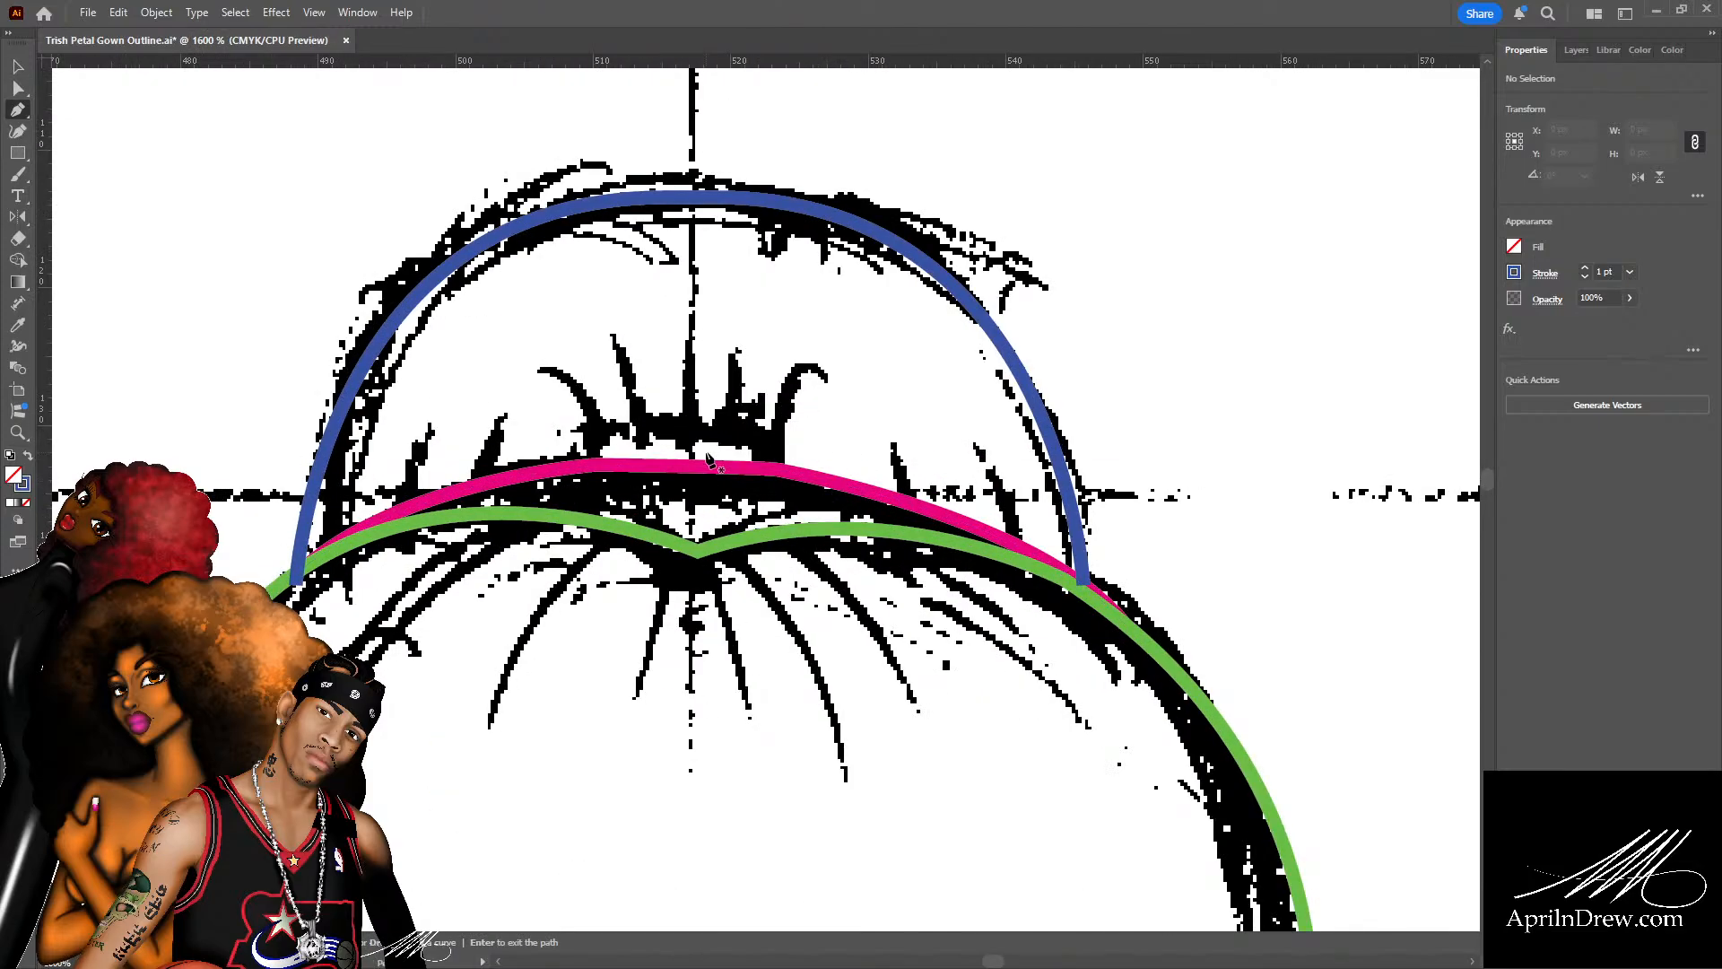
pyautogui.click(764, 451)
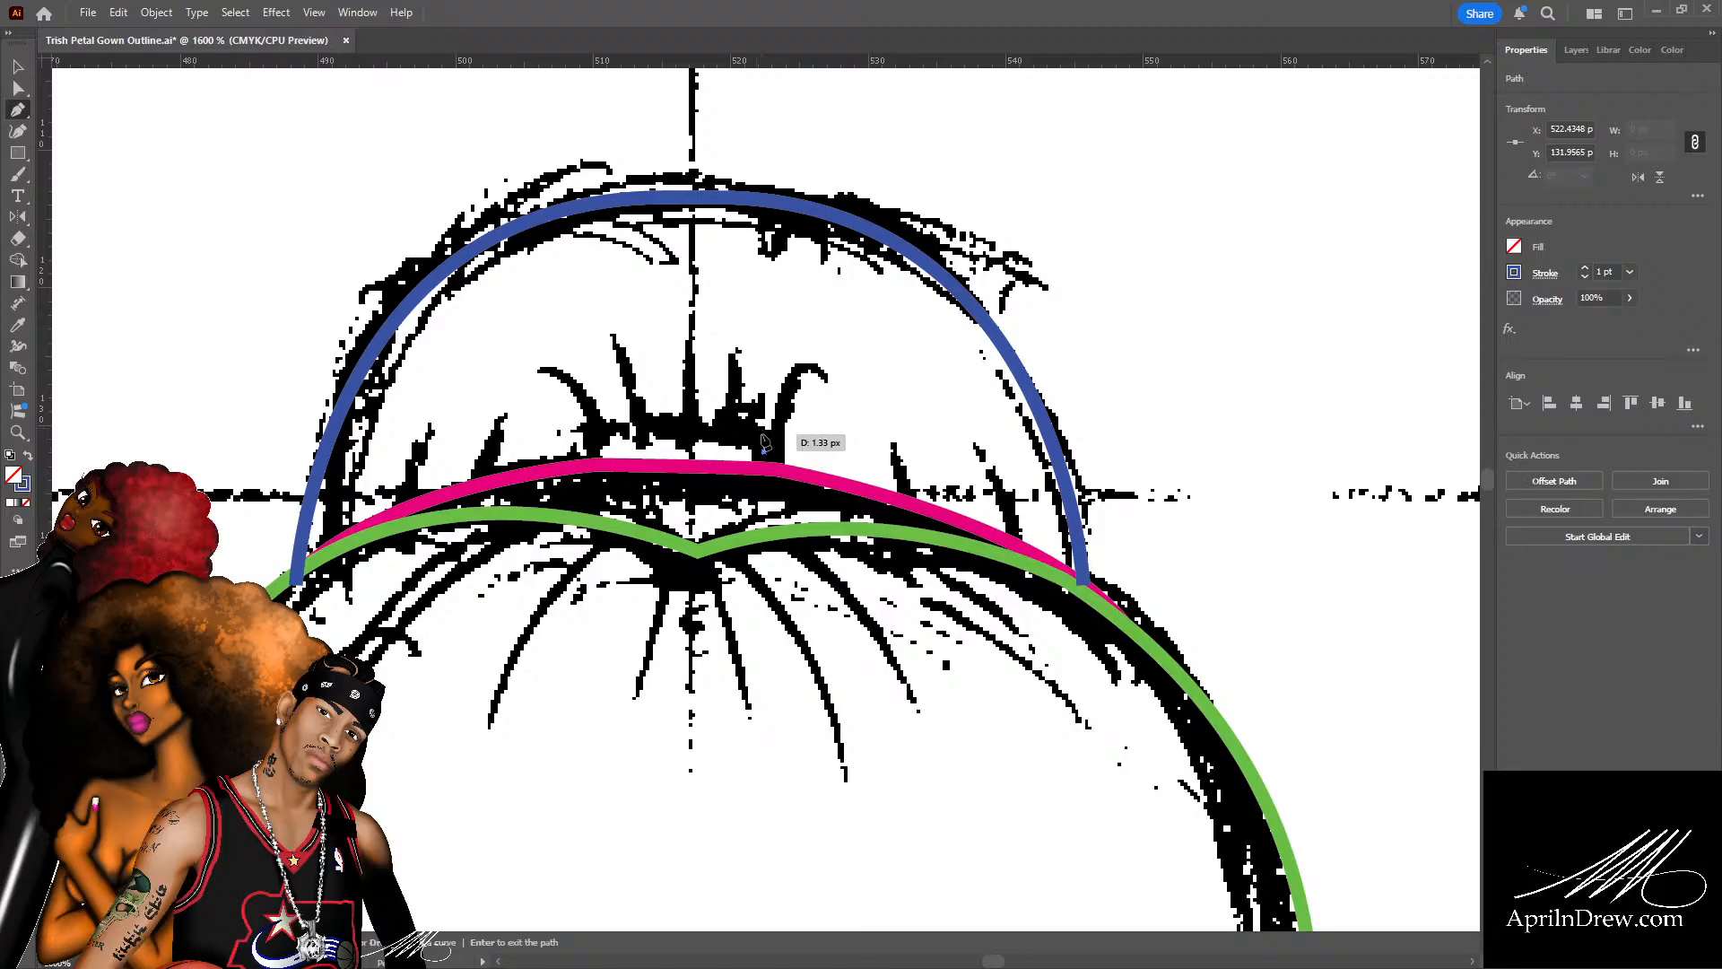
pyautogui.click(763, 430)
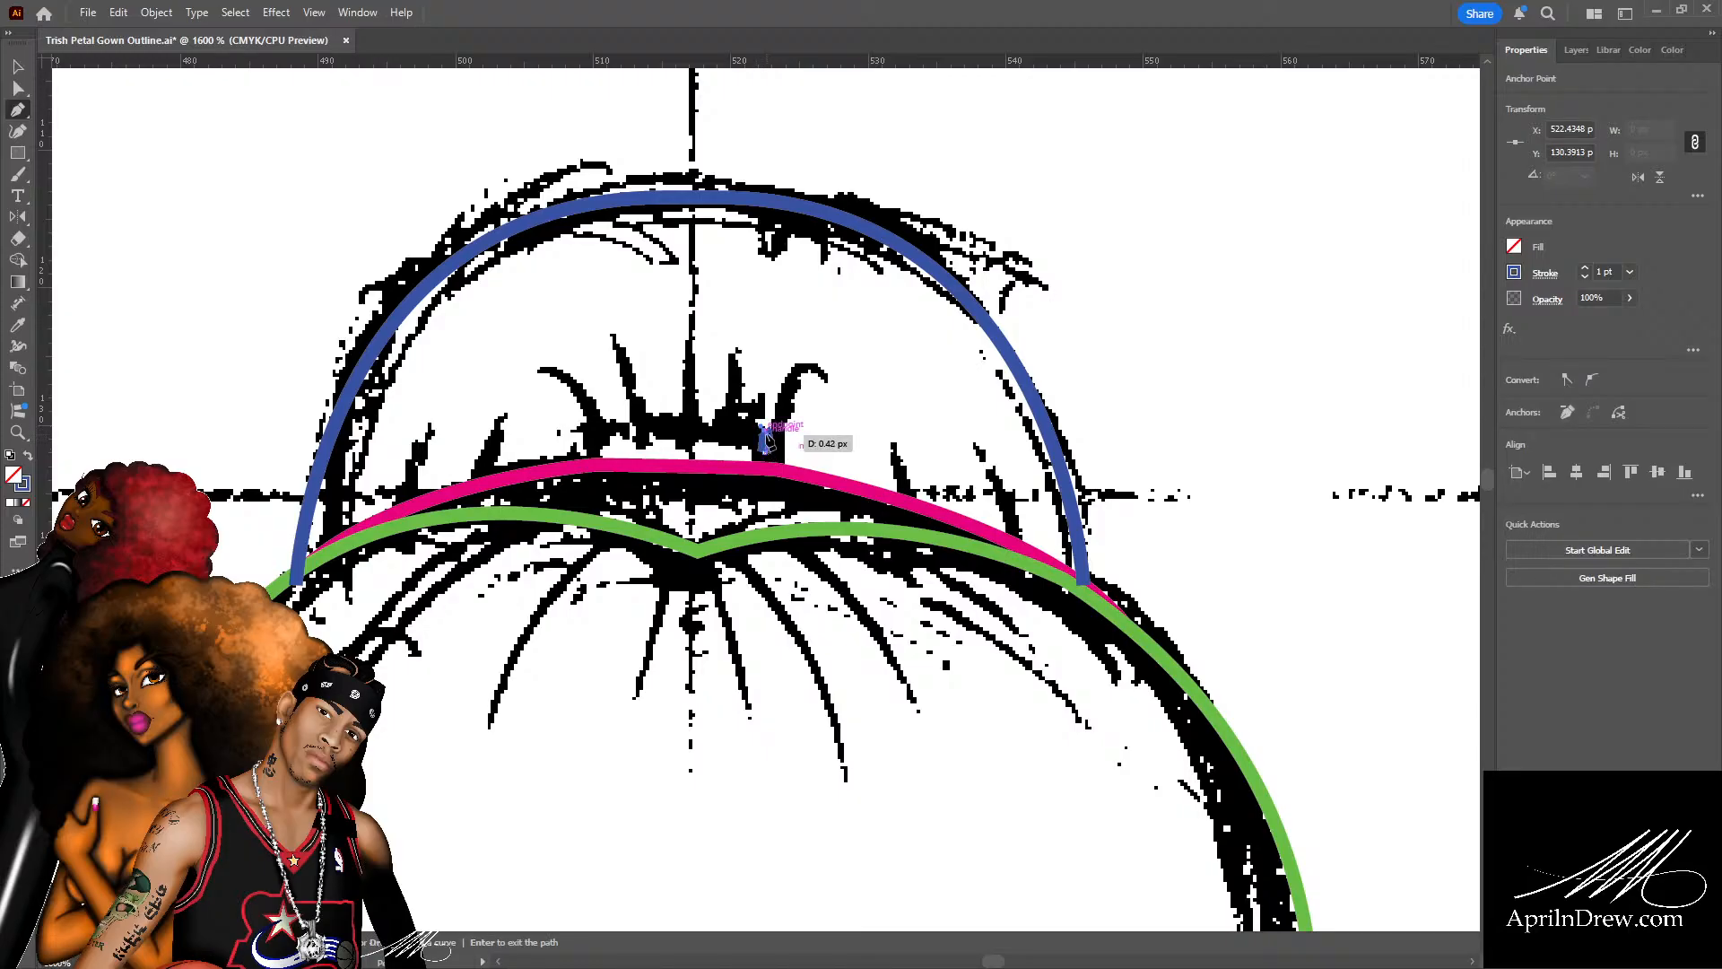
pyautogui.moveTo(598, 430); pyautogui.dragTo(571, 436)
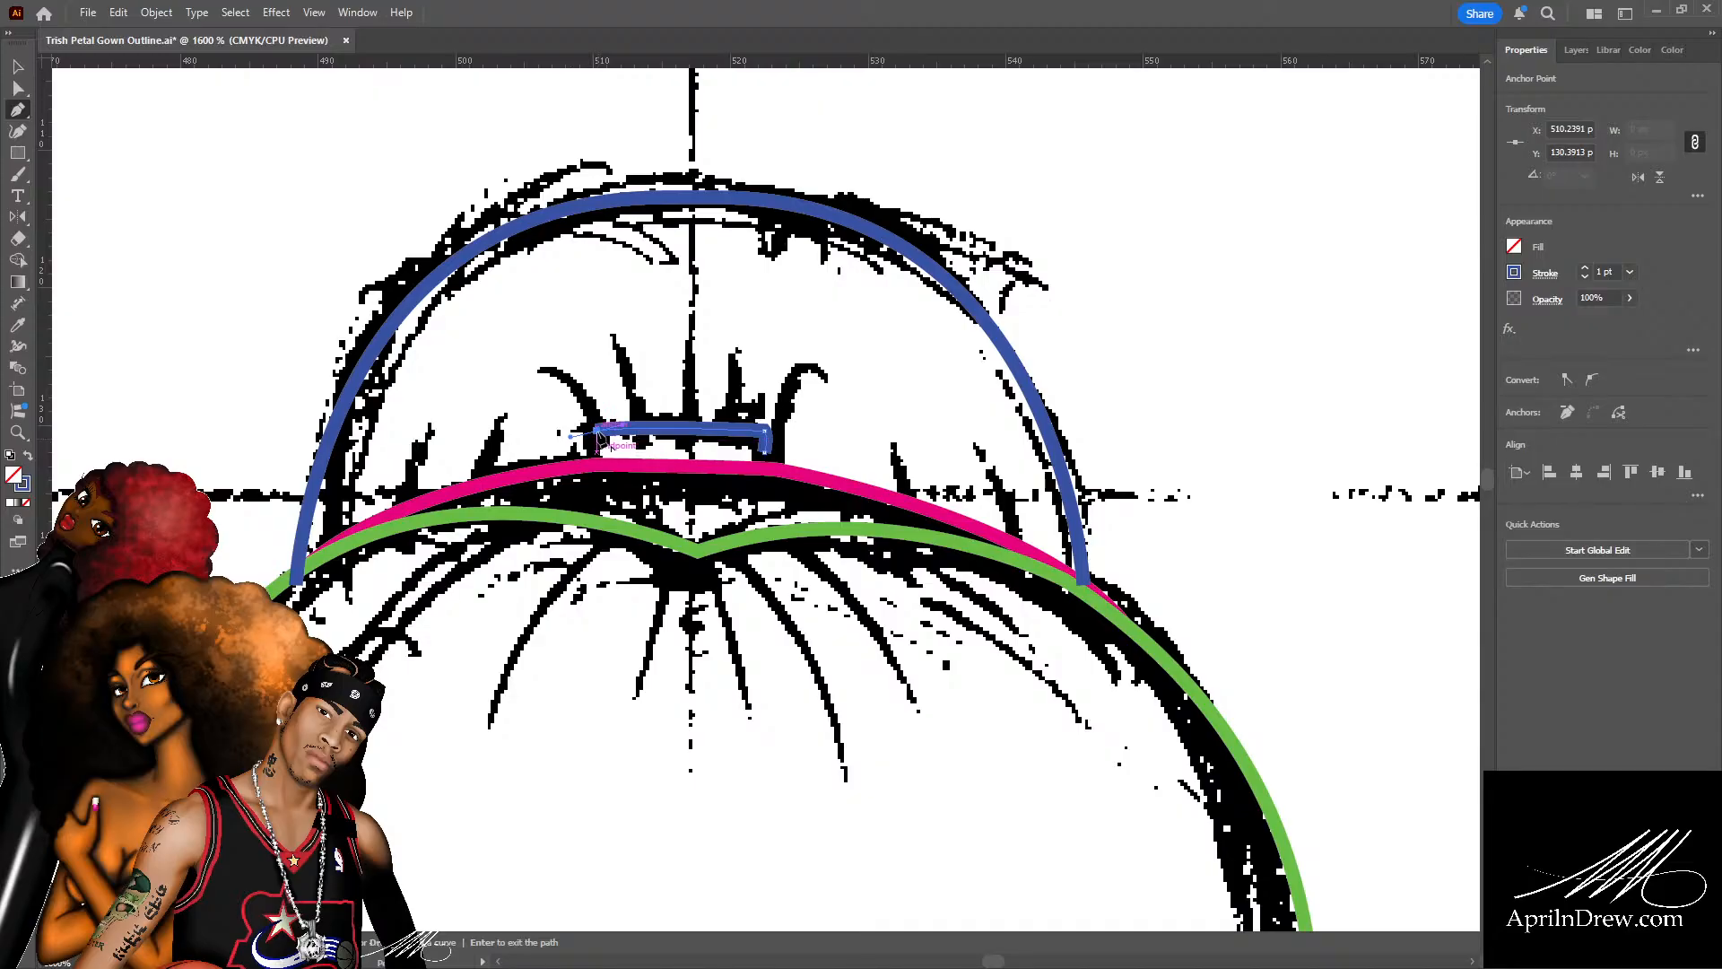
pyautogui.click(596, 458)
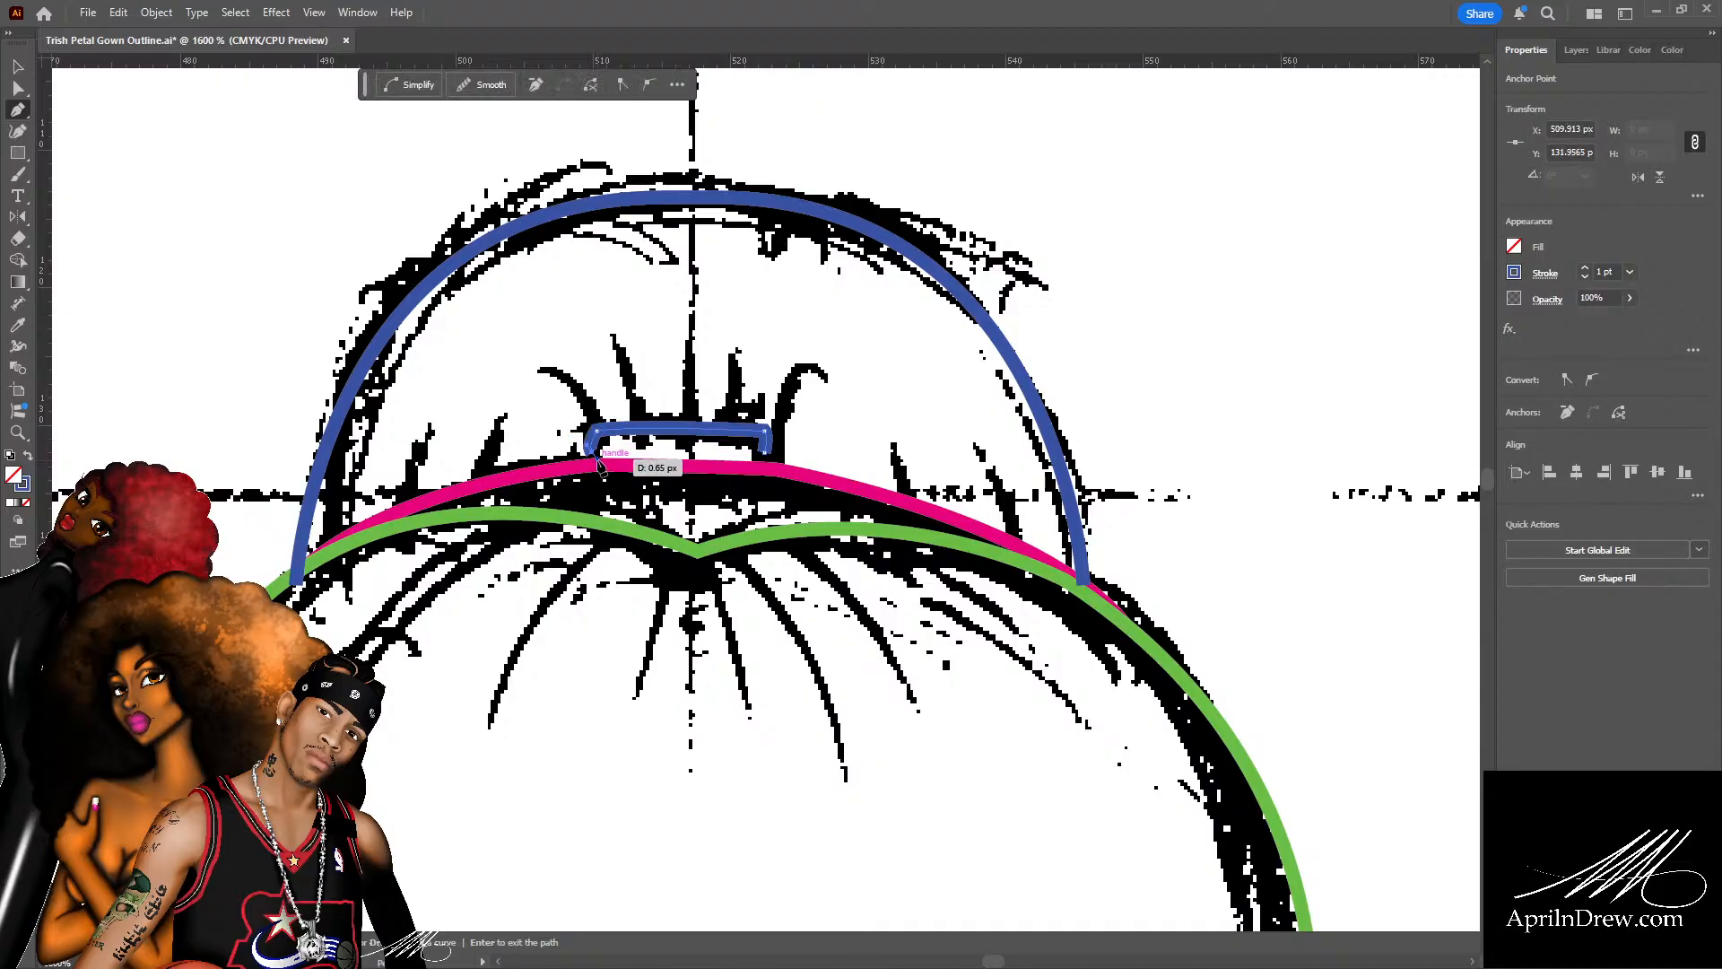
# Move the small bracket's ends onto the magenta band, adjust its corners, and bow its upper edge slightly upward.
pyautogui.press('a')
pyautogui.moveTo(591, 452); pyautogui.dragTo(596, 460)
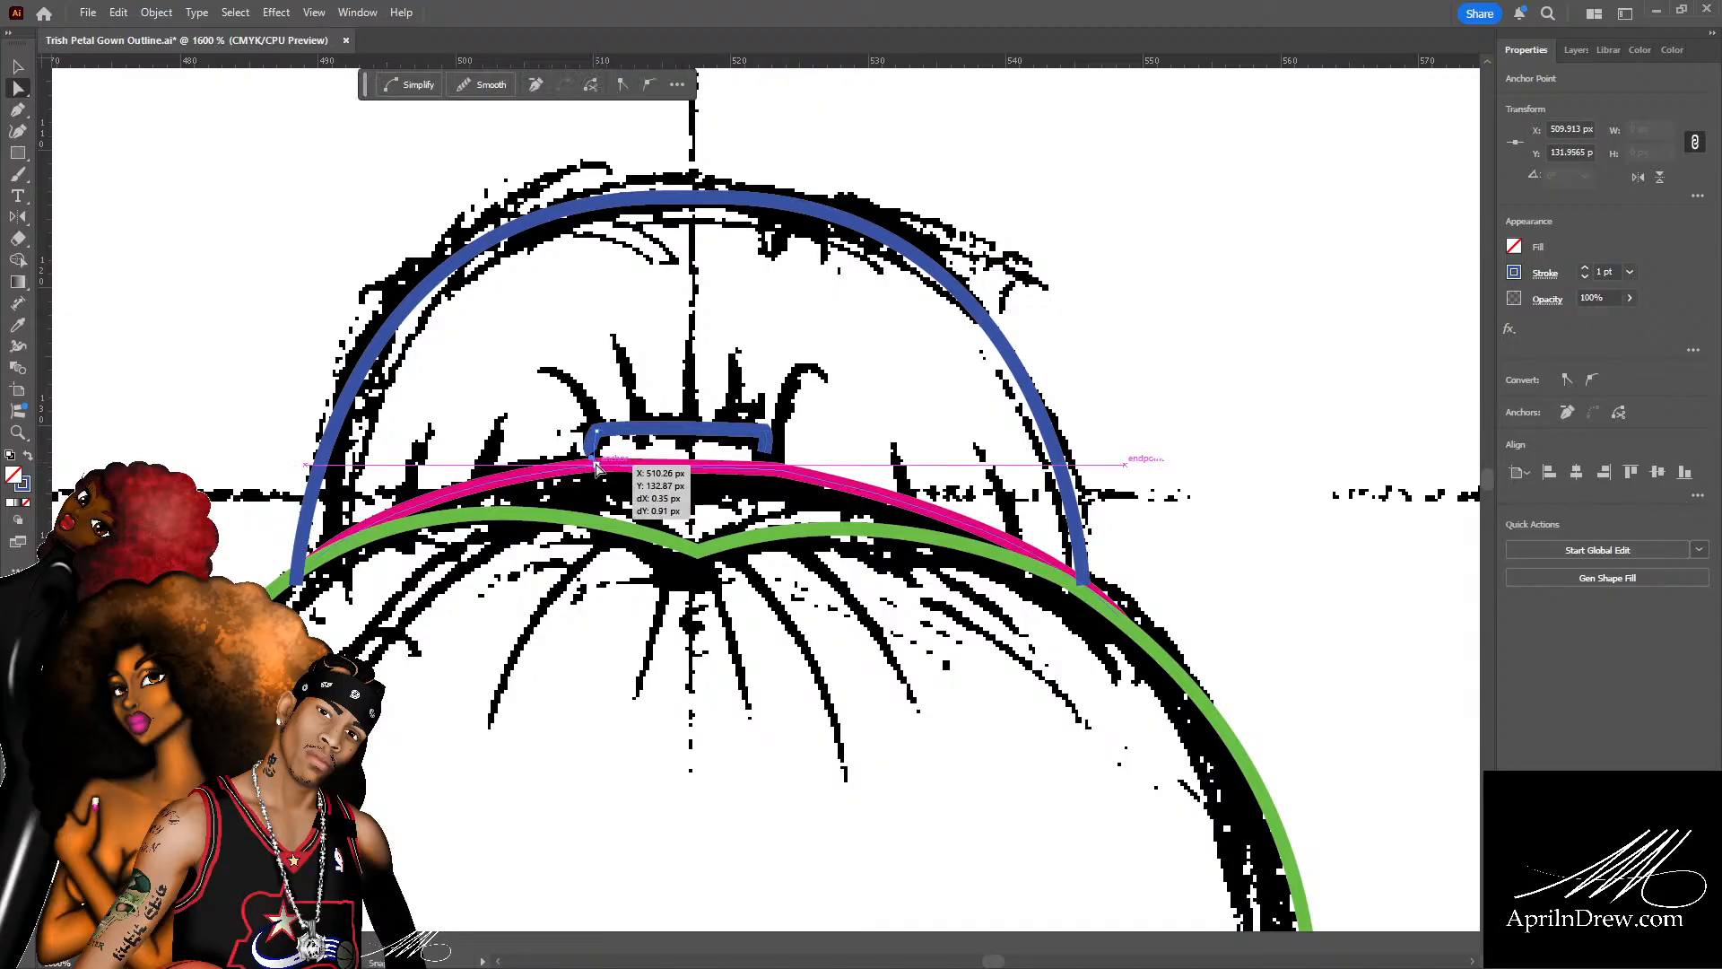
pyautogui.moveTo(765, 448)
pyautogui.mouseDown()
pyautogui.moveTo(767, 466)
pyautogui.moveTo(760, 438)
pyautogui.mouseUp()
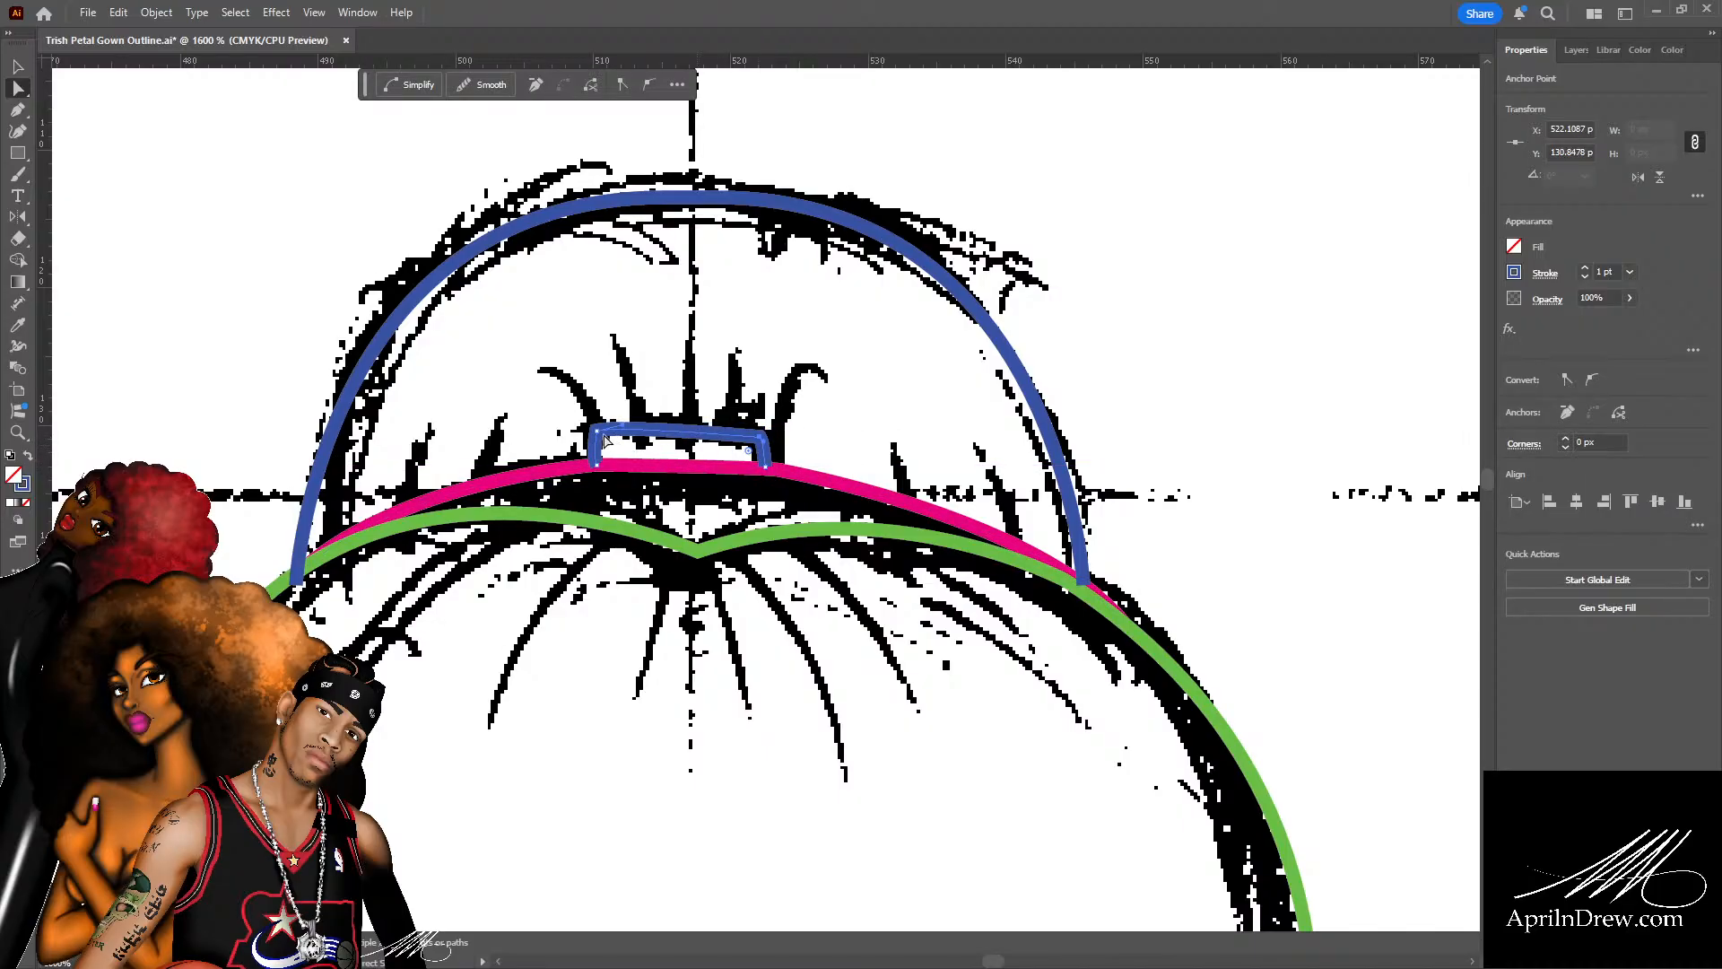
pyautogui.moveTo(597, 432); pyautogui.dragTo(677, 419)
# Set the small blue bracket's stroke weight to 2 pt.
pyautogui.click(659, 438)
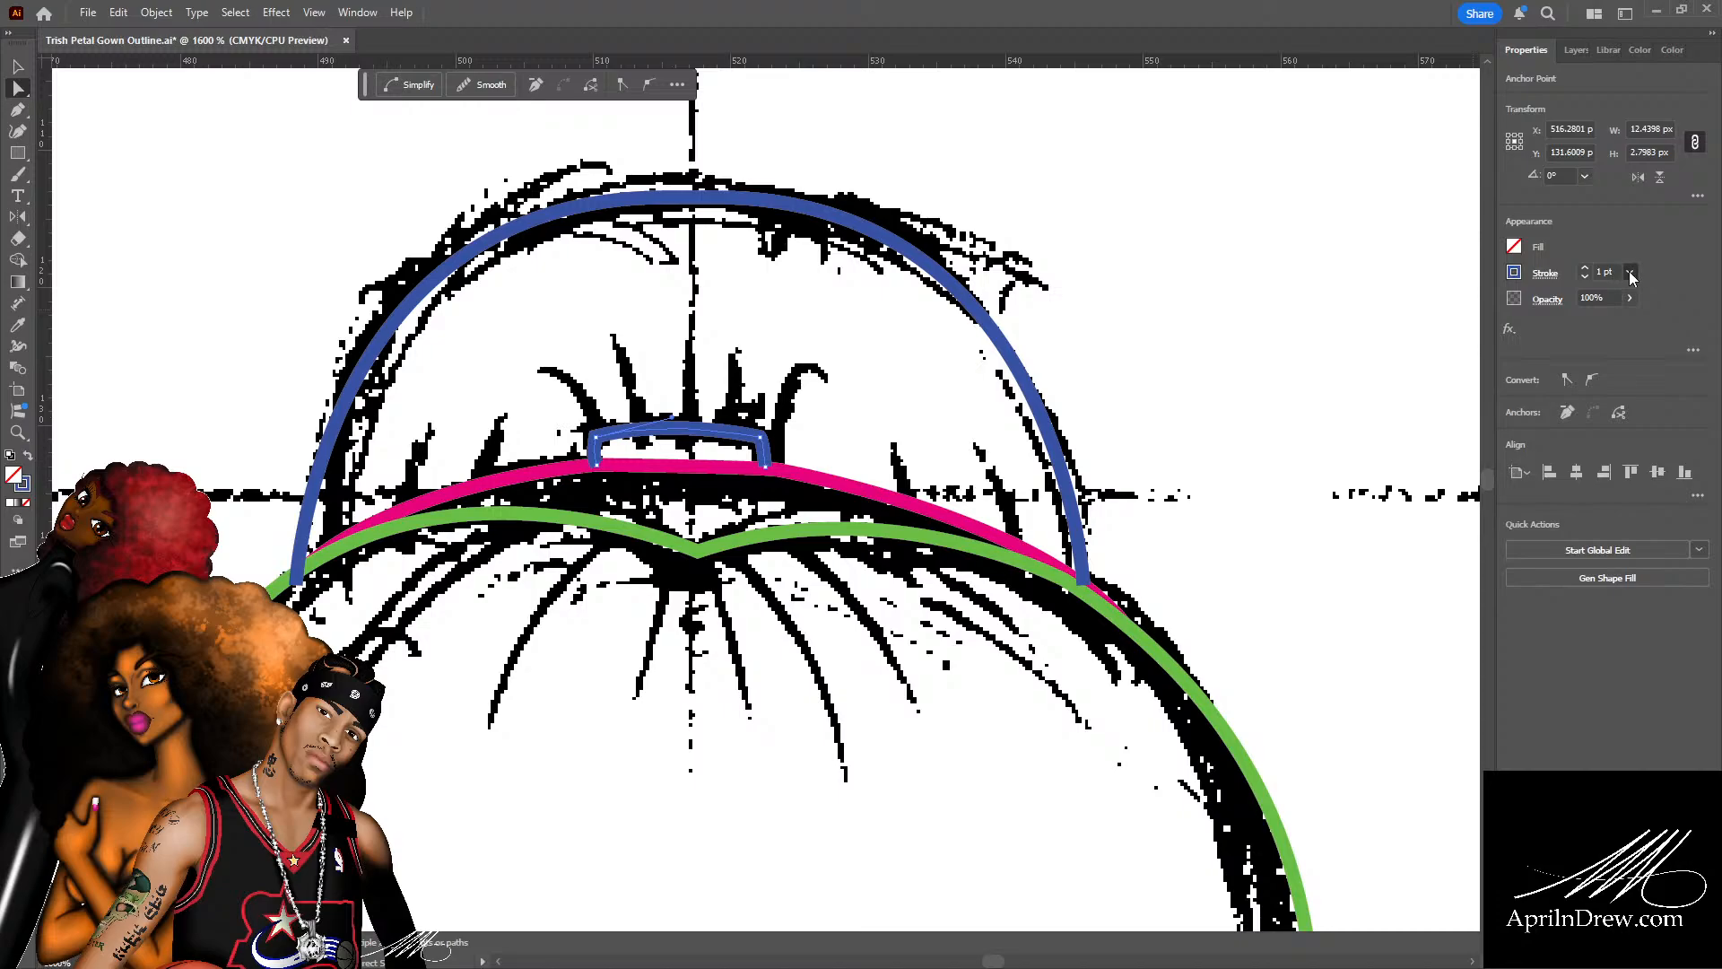
pyautogui.click(1669, 375)
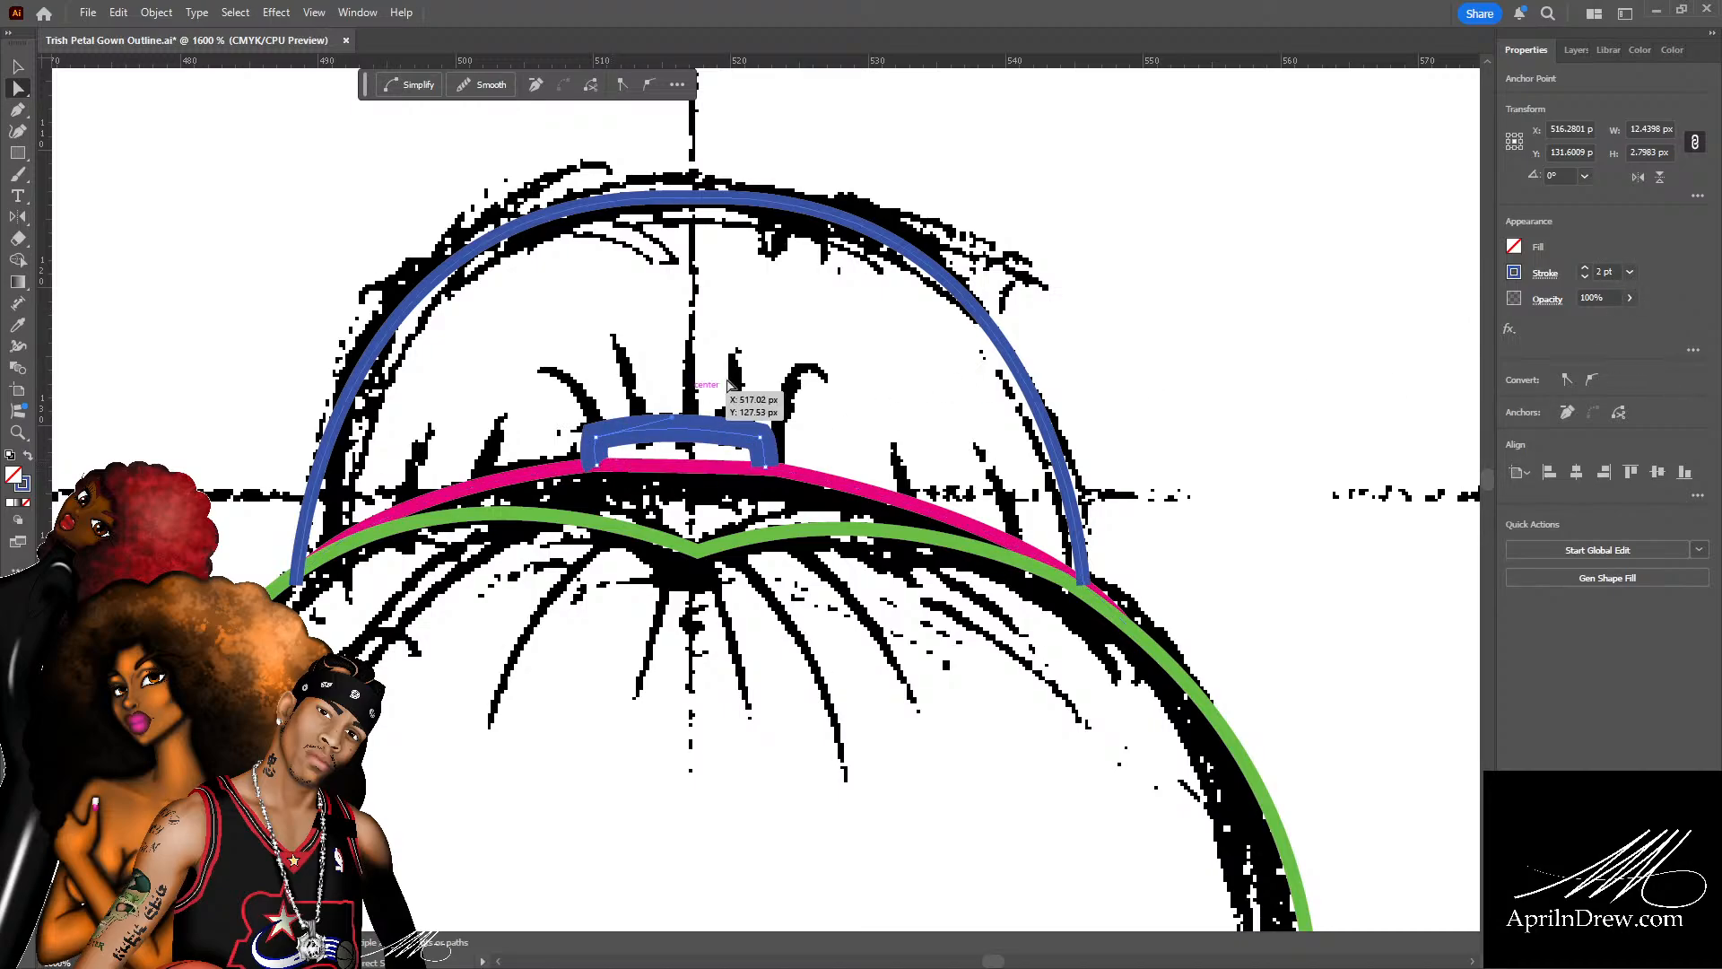
pyautogui.click(803, 405)
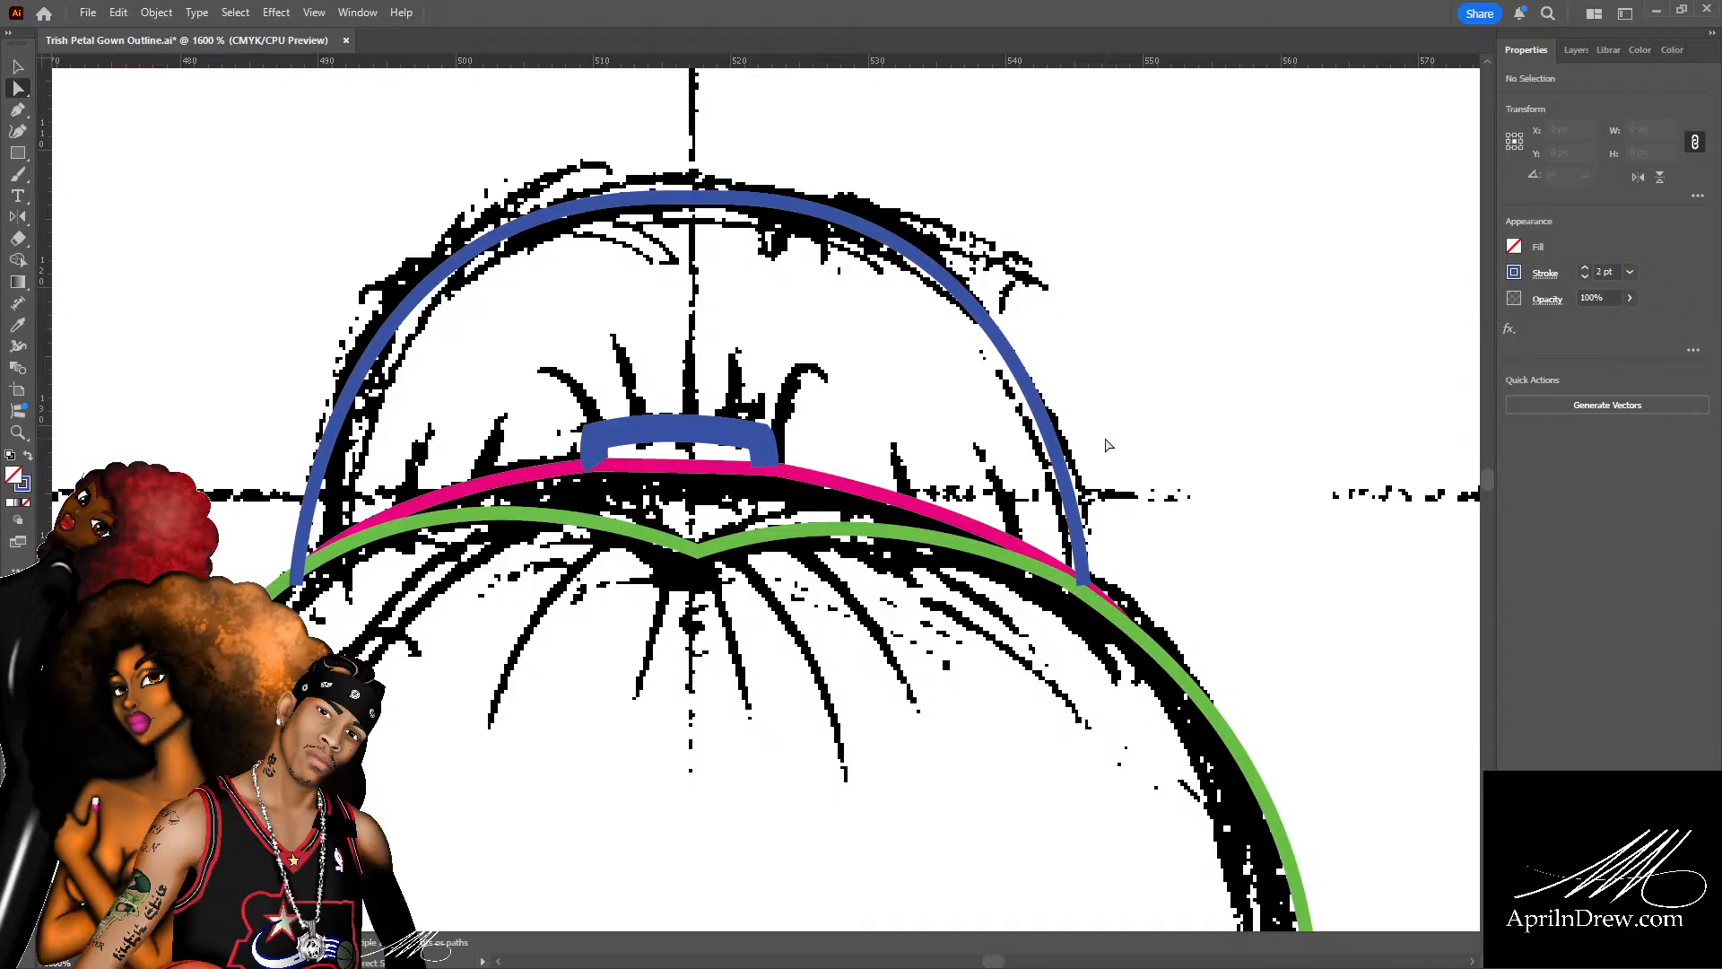
# Move the lower-left endpoint of the blue bun outline up and inward onto the green hair outline.
pyautogui.scroll(-3, 1108, 445)
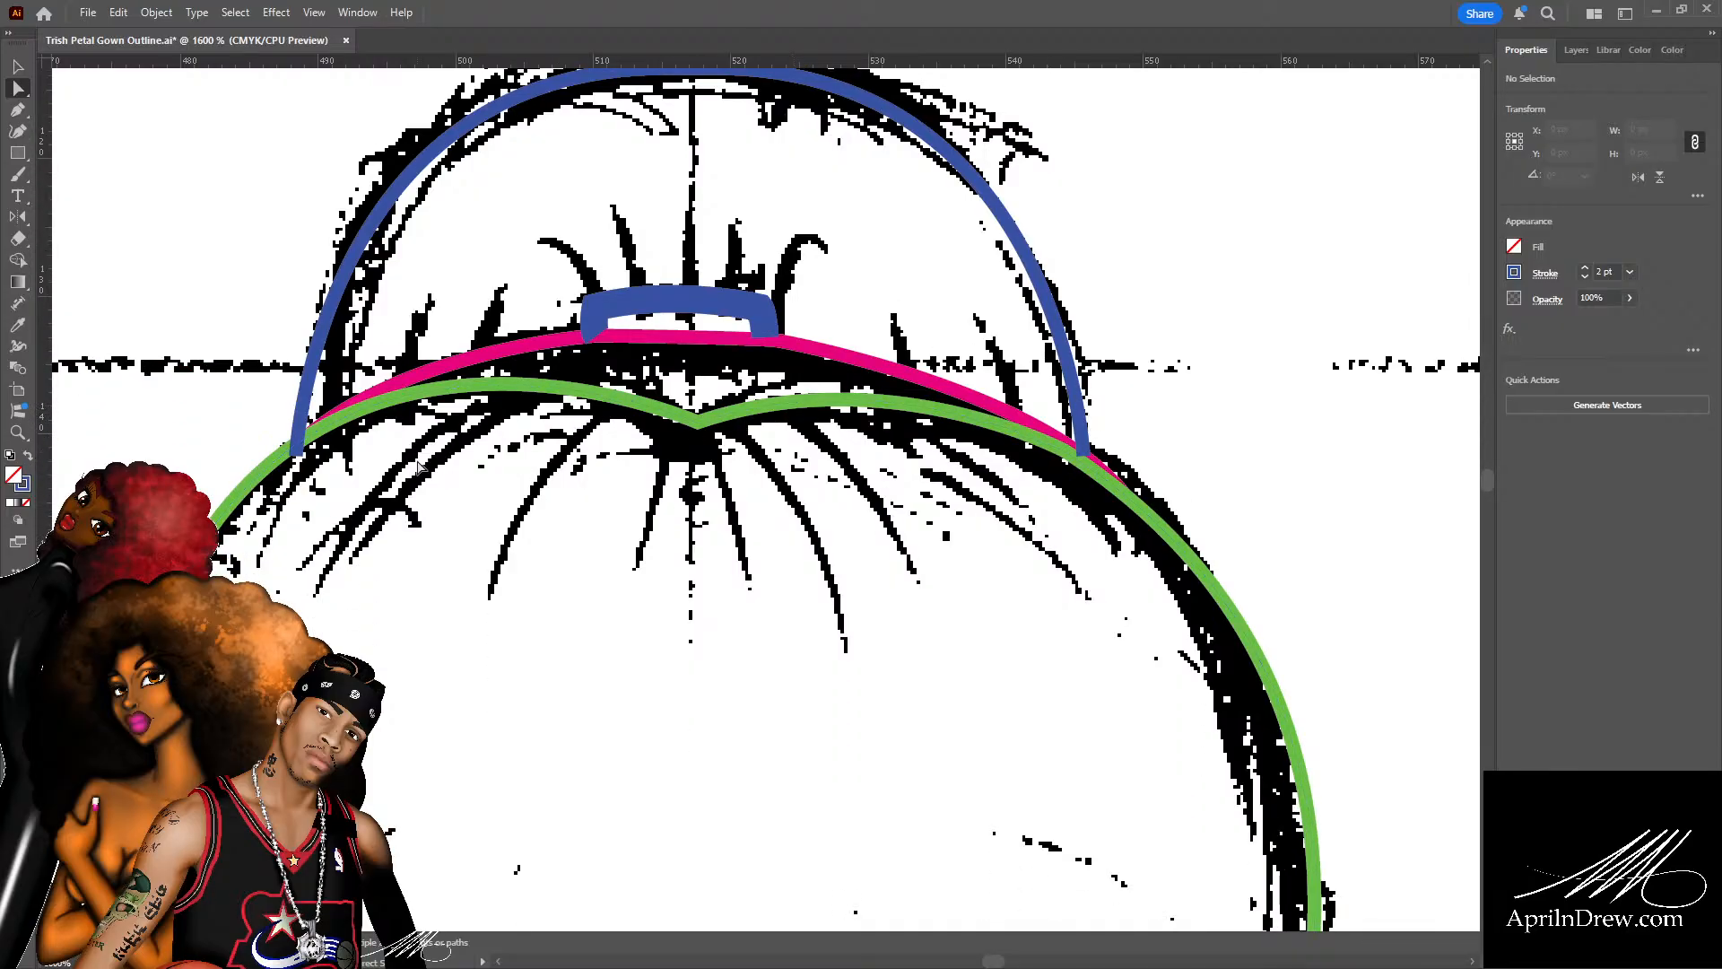
pyautogui.click(303, 407)
pyautogui.click(297, 457)
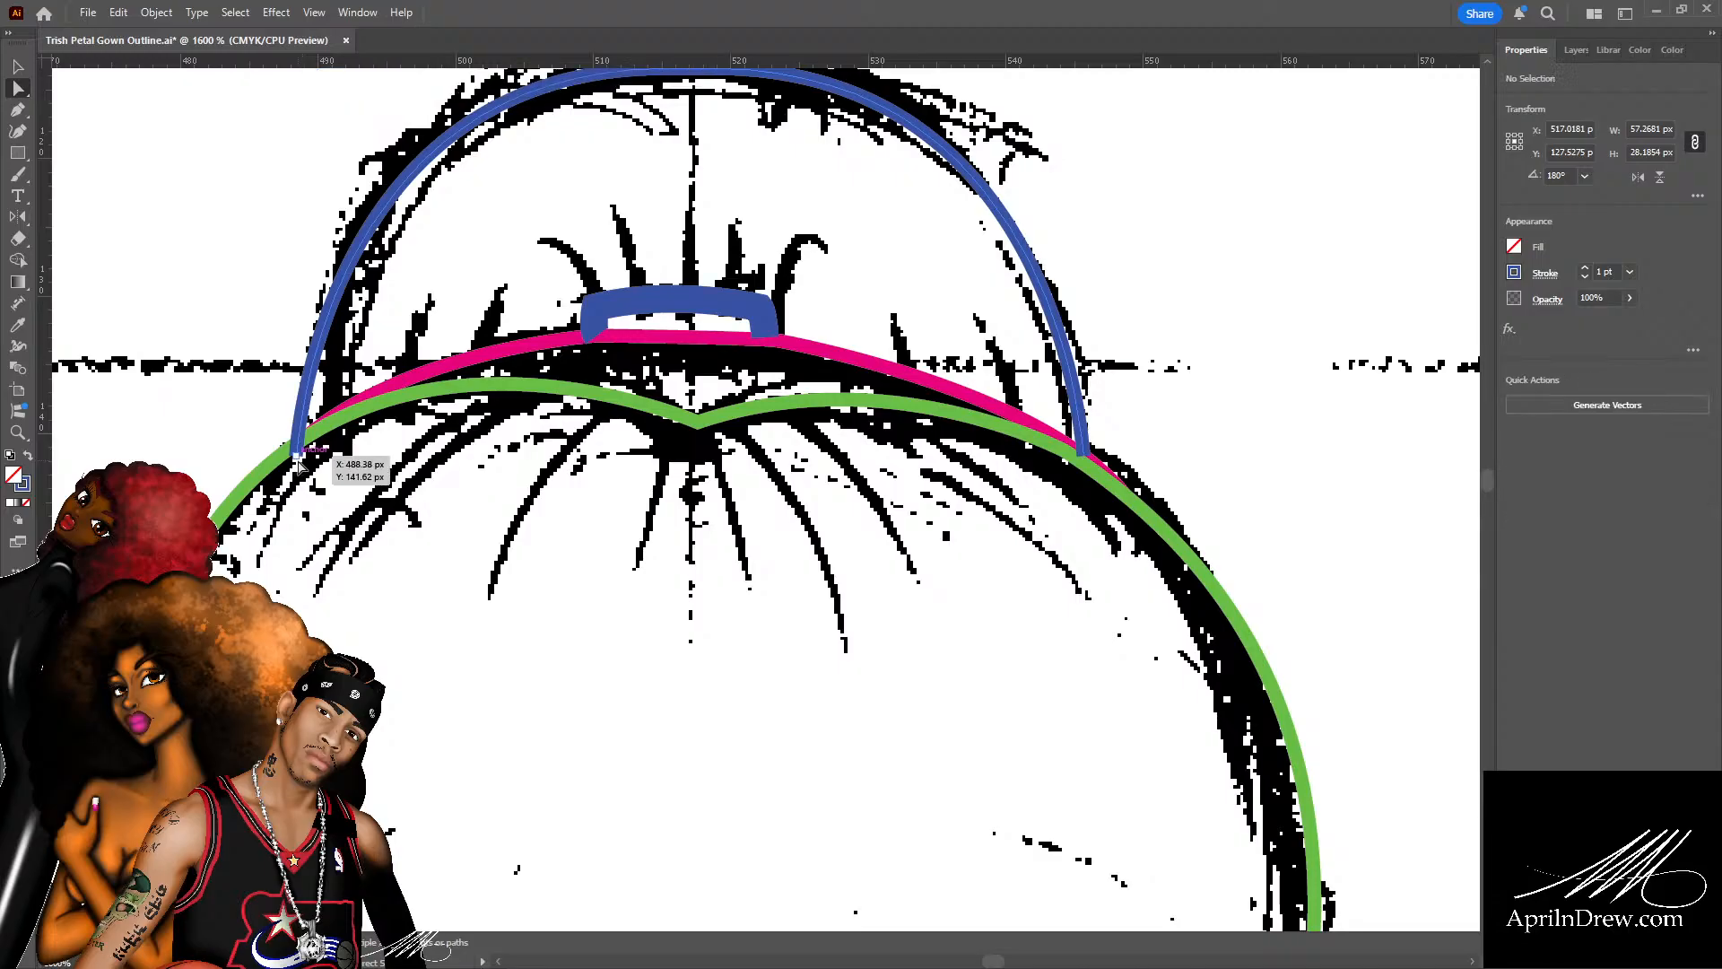
pyautogui.click(299, 458)
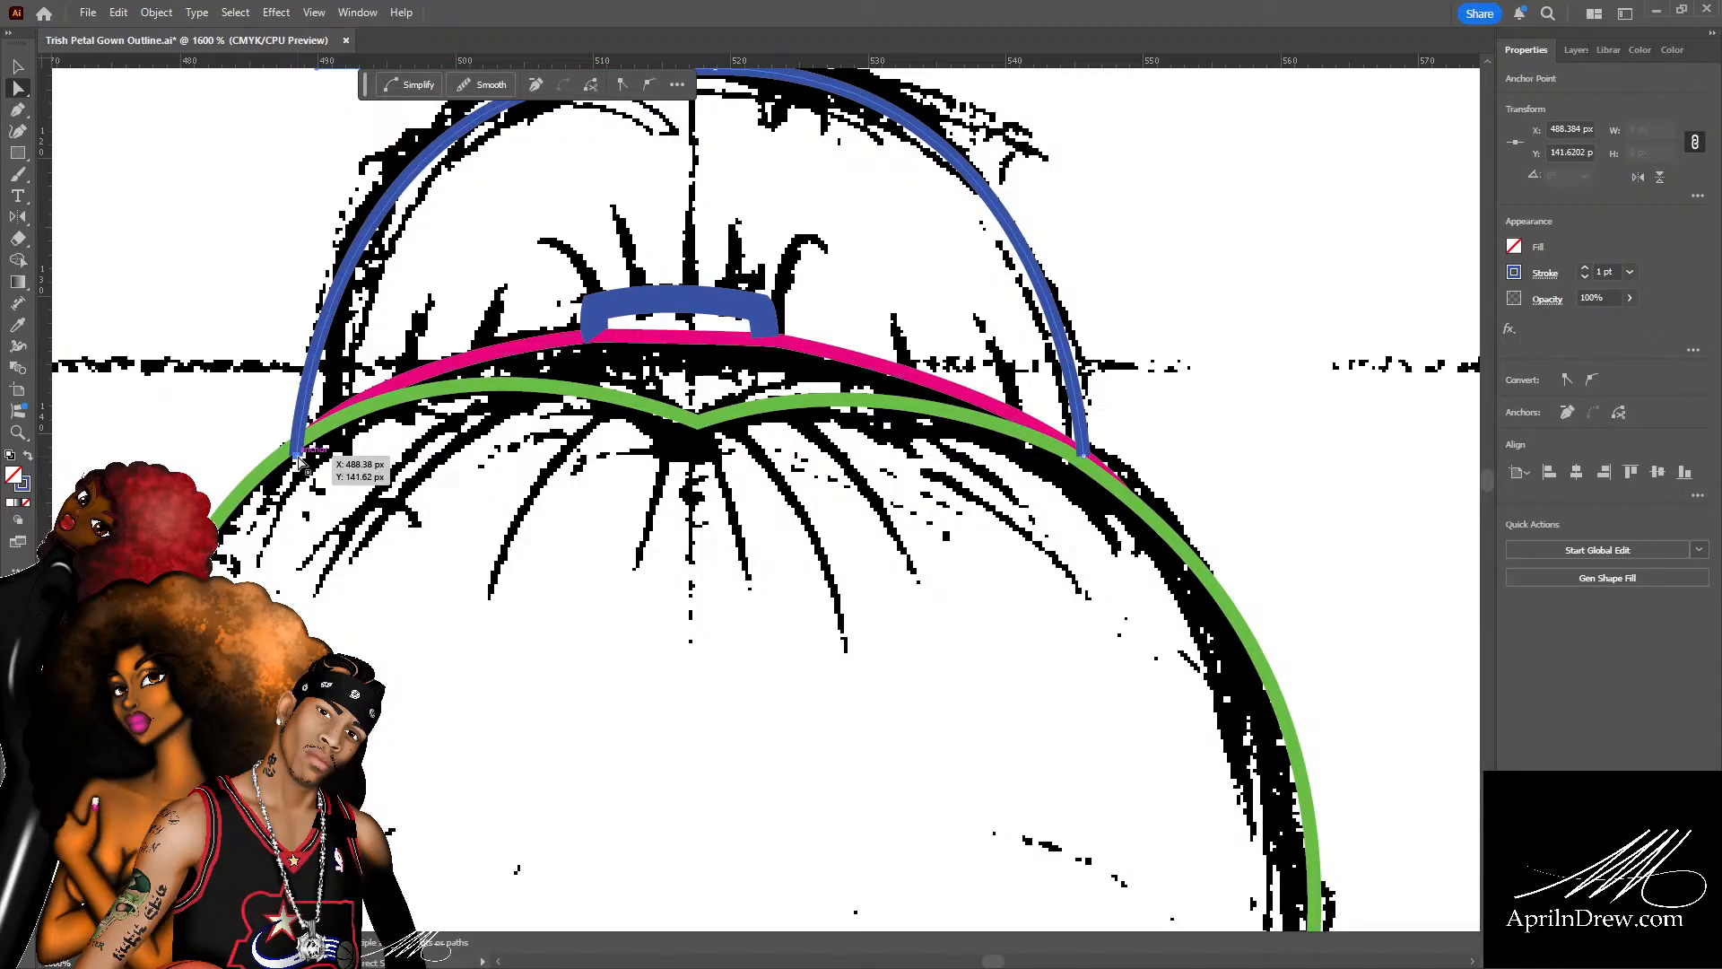
pyautogui.moveTo(298, 457); pyautogui.dragTo(313, 437)
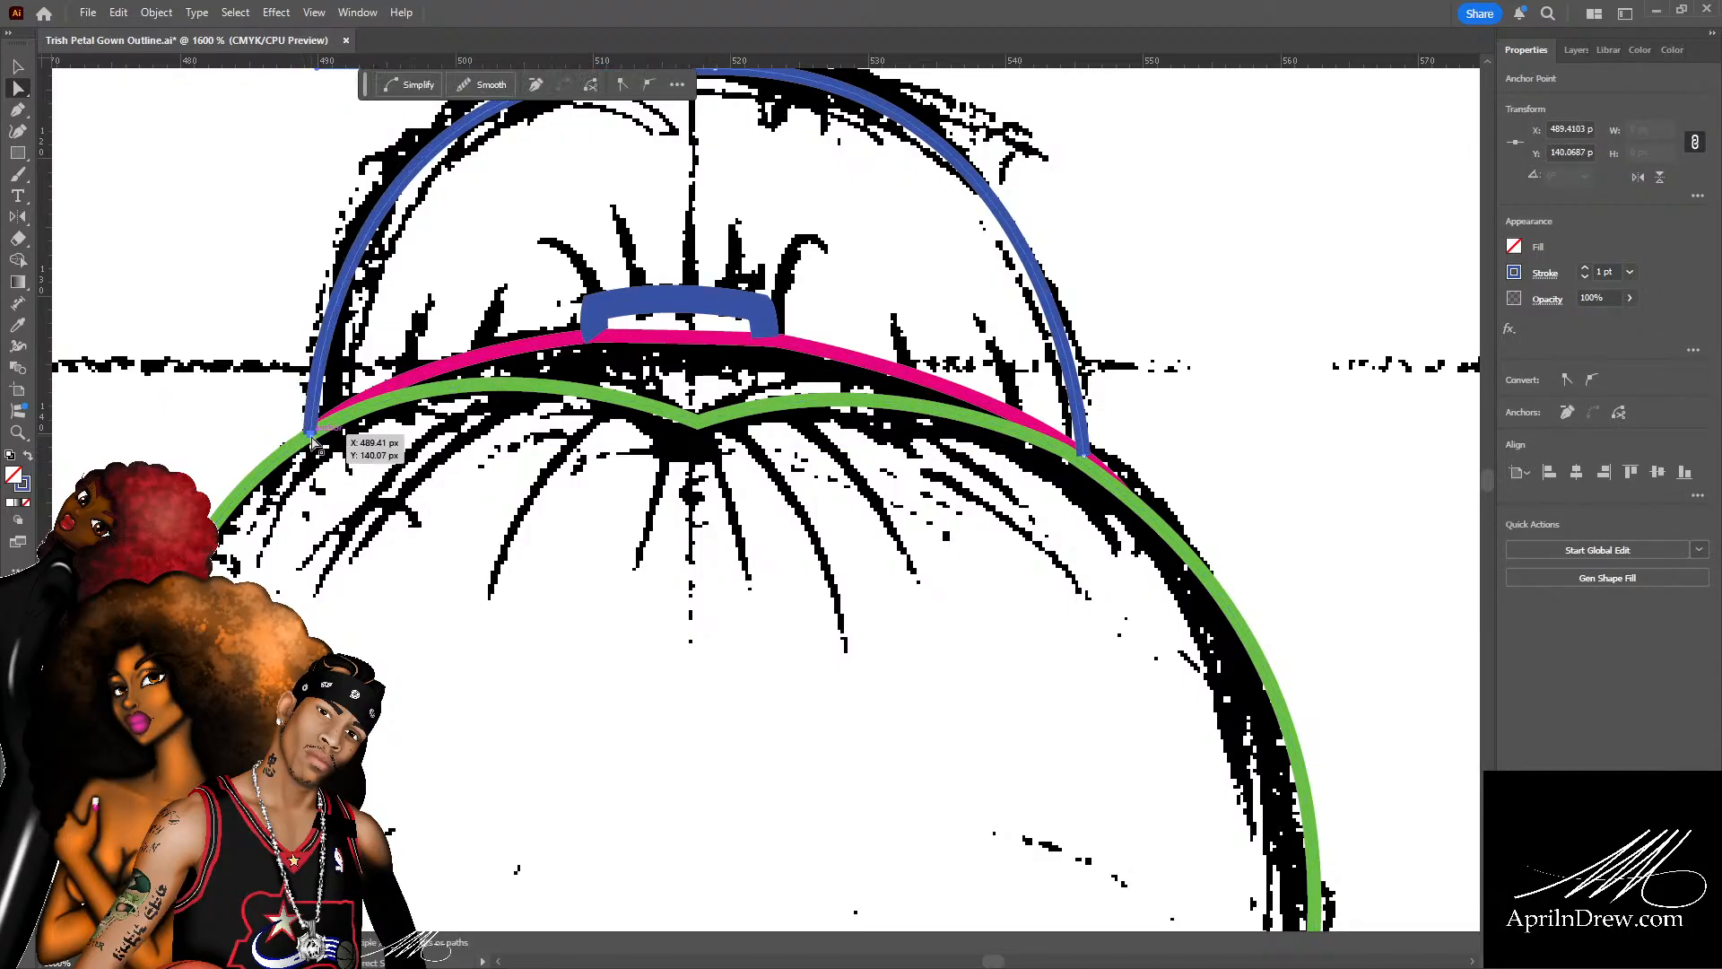
pyautogui.scroll(2, 269, 286)
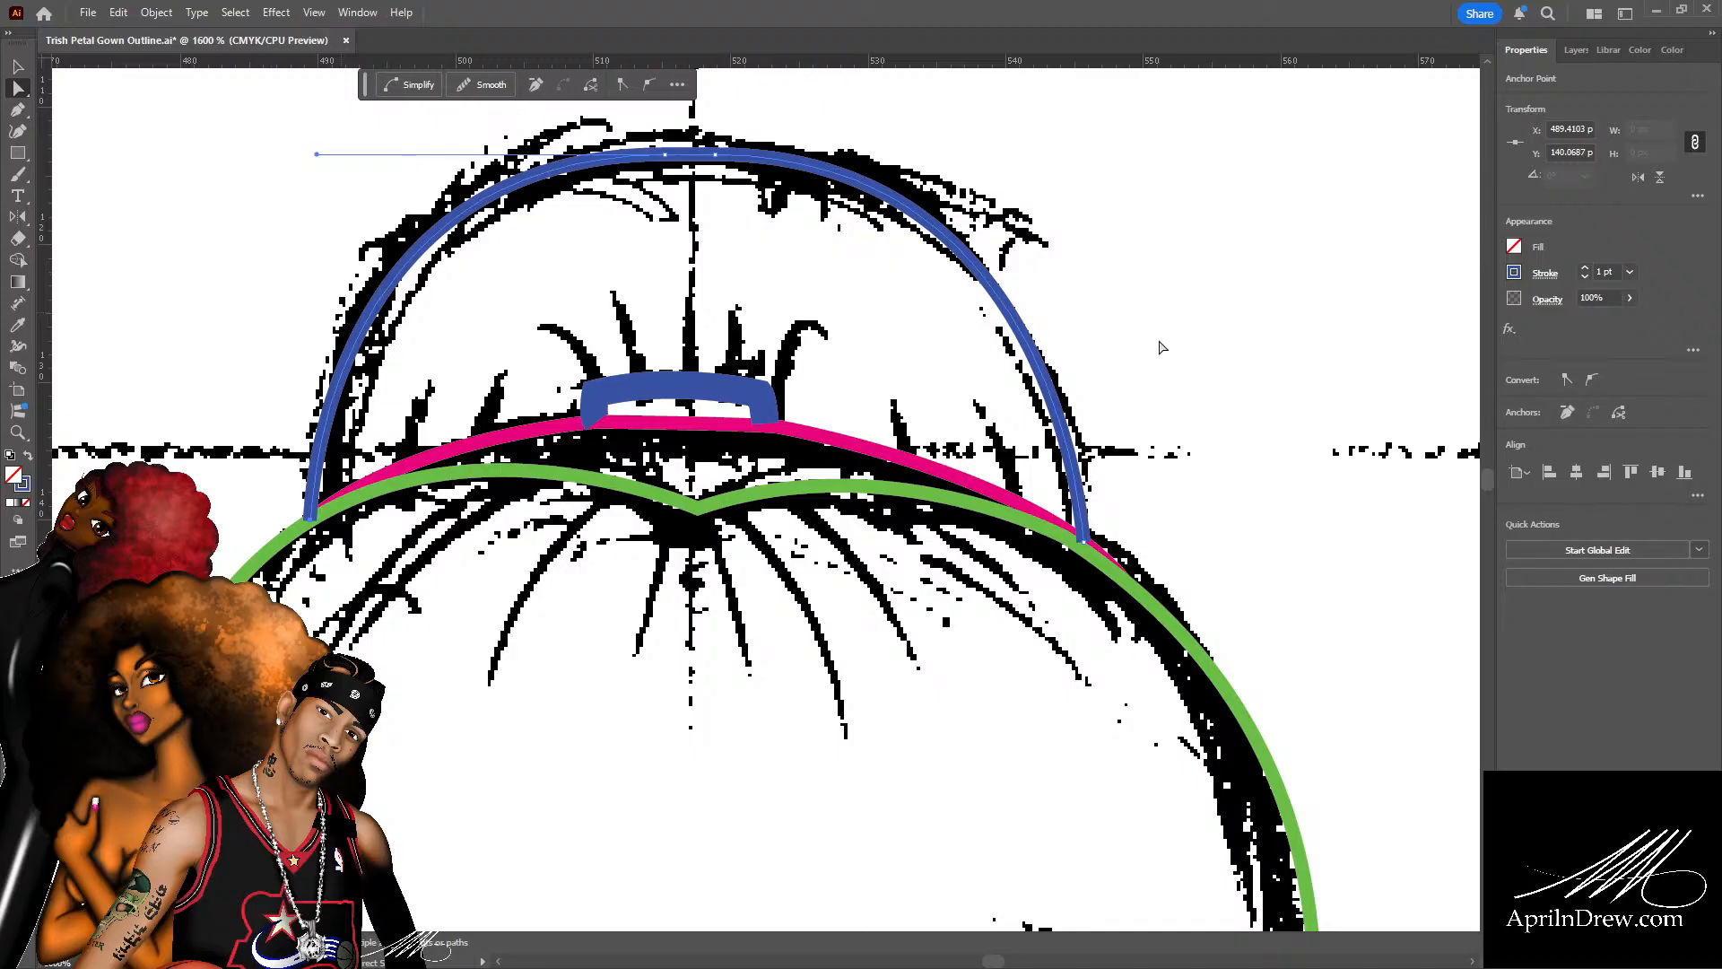
# Reshape the right side of the large blue arc slightly by extending the direction handle of its top anchor.
pyautogui.click(1175, 366)
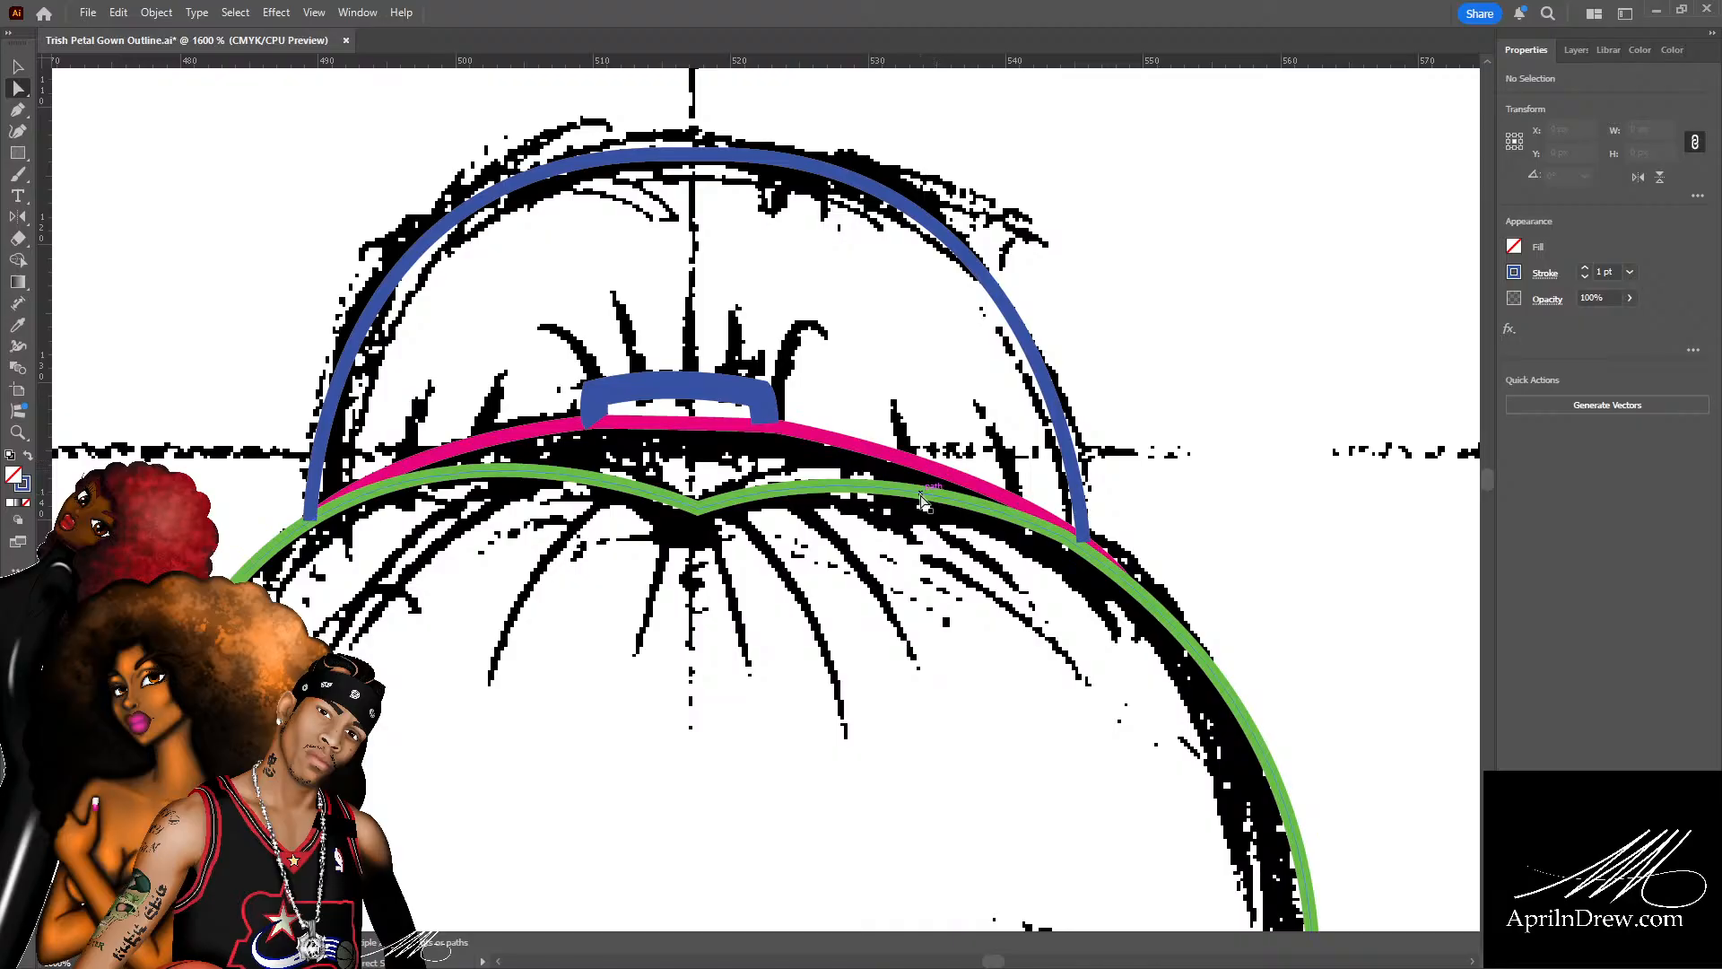
pyautogui.hotkey('ctrl', '-')
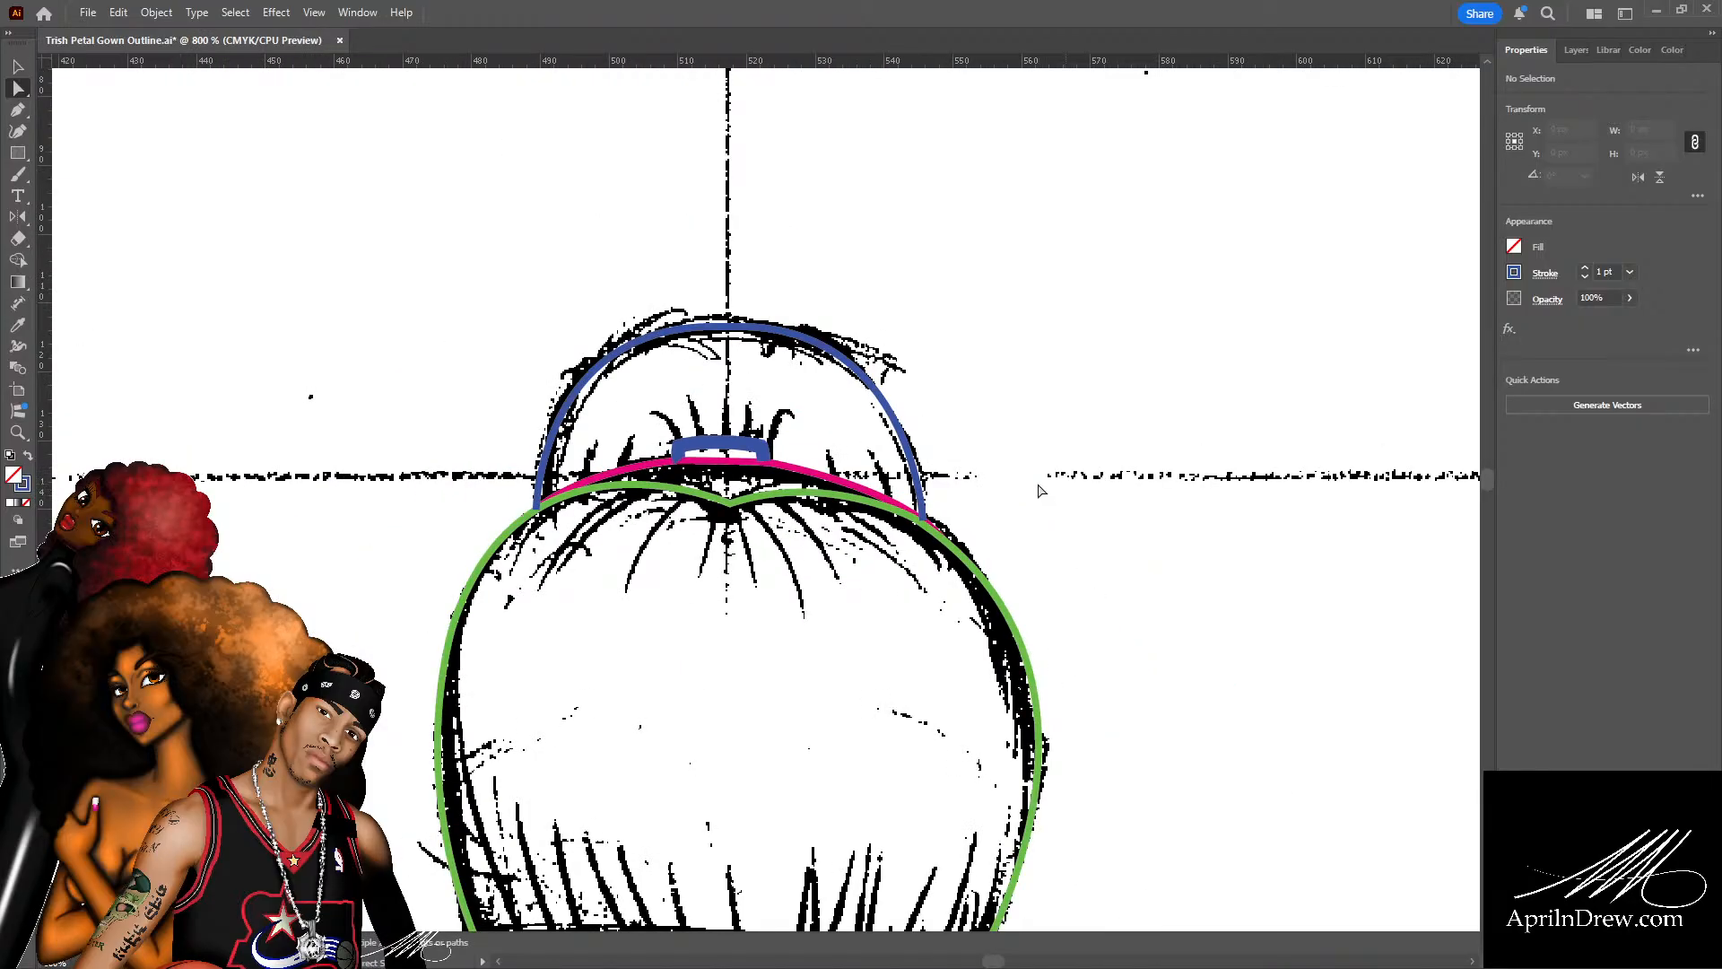
pyautogui.click(888, 395)
pyautogui.moveTo(912, 327); pyautogui.dragTo(935, 330)
pyautogui.click(986, 396)
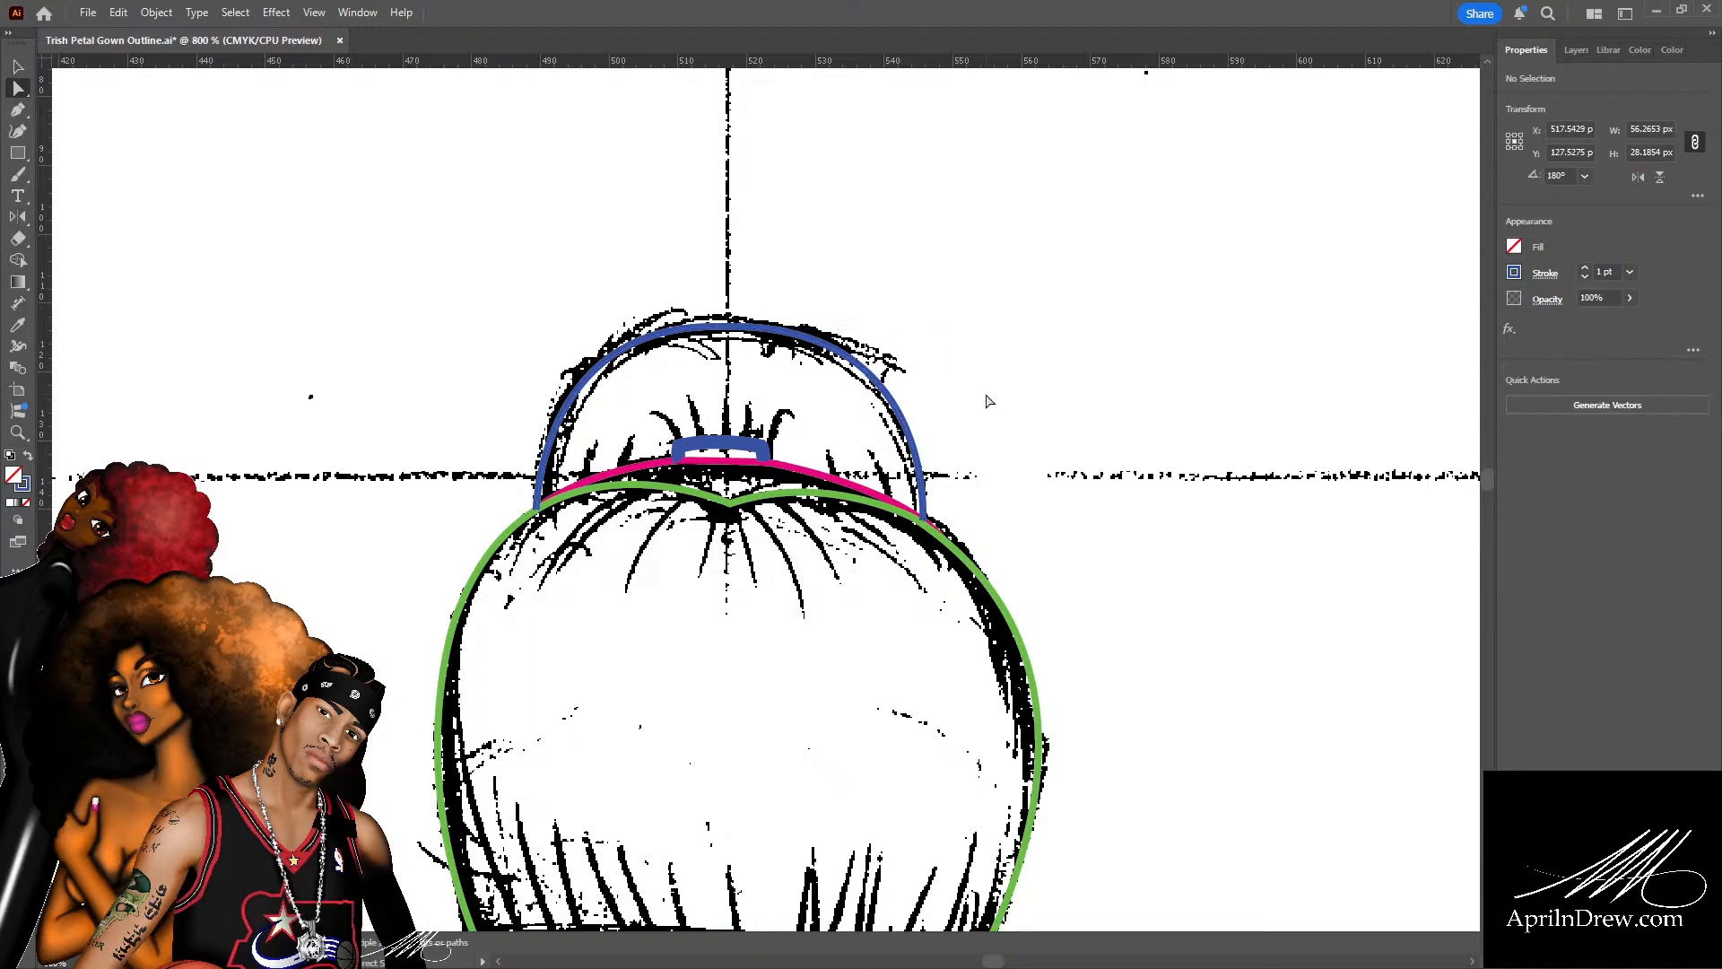
pyautogui.scroll(-1, 976, 417)
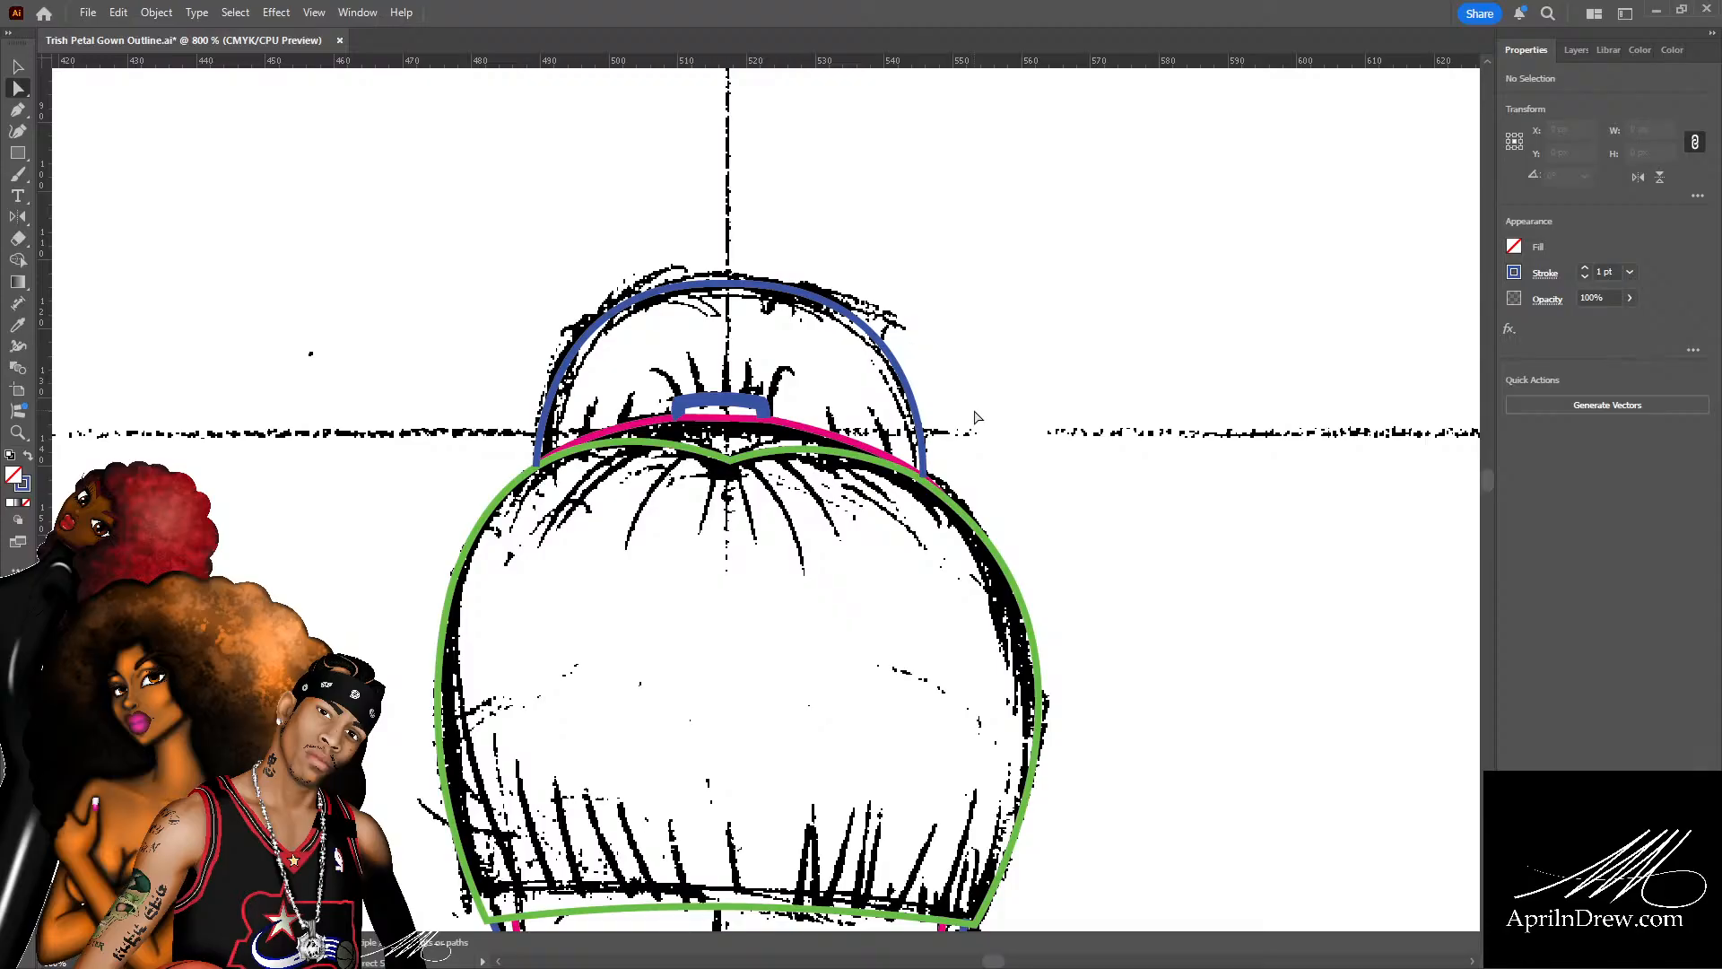
pyautogui.scroll(-1, 976, 416)
pyautogui.click(976, 459)
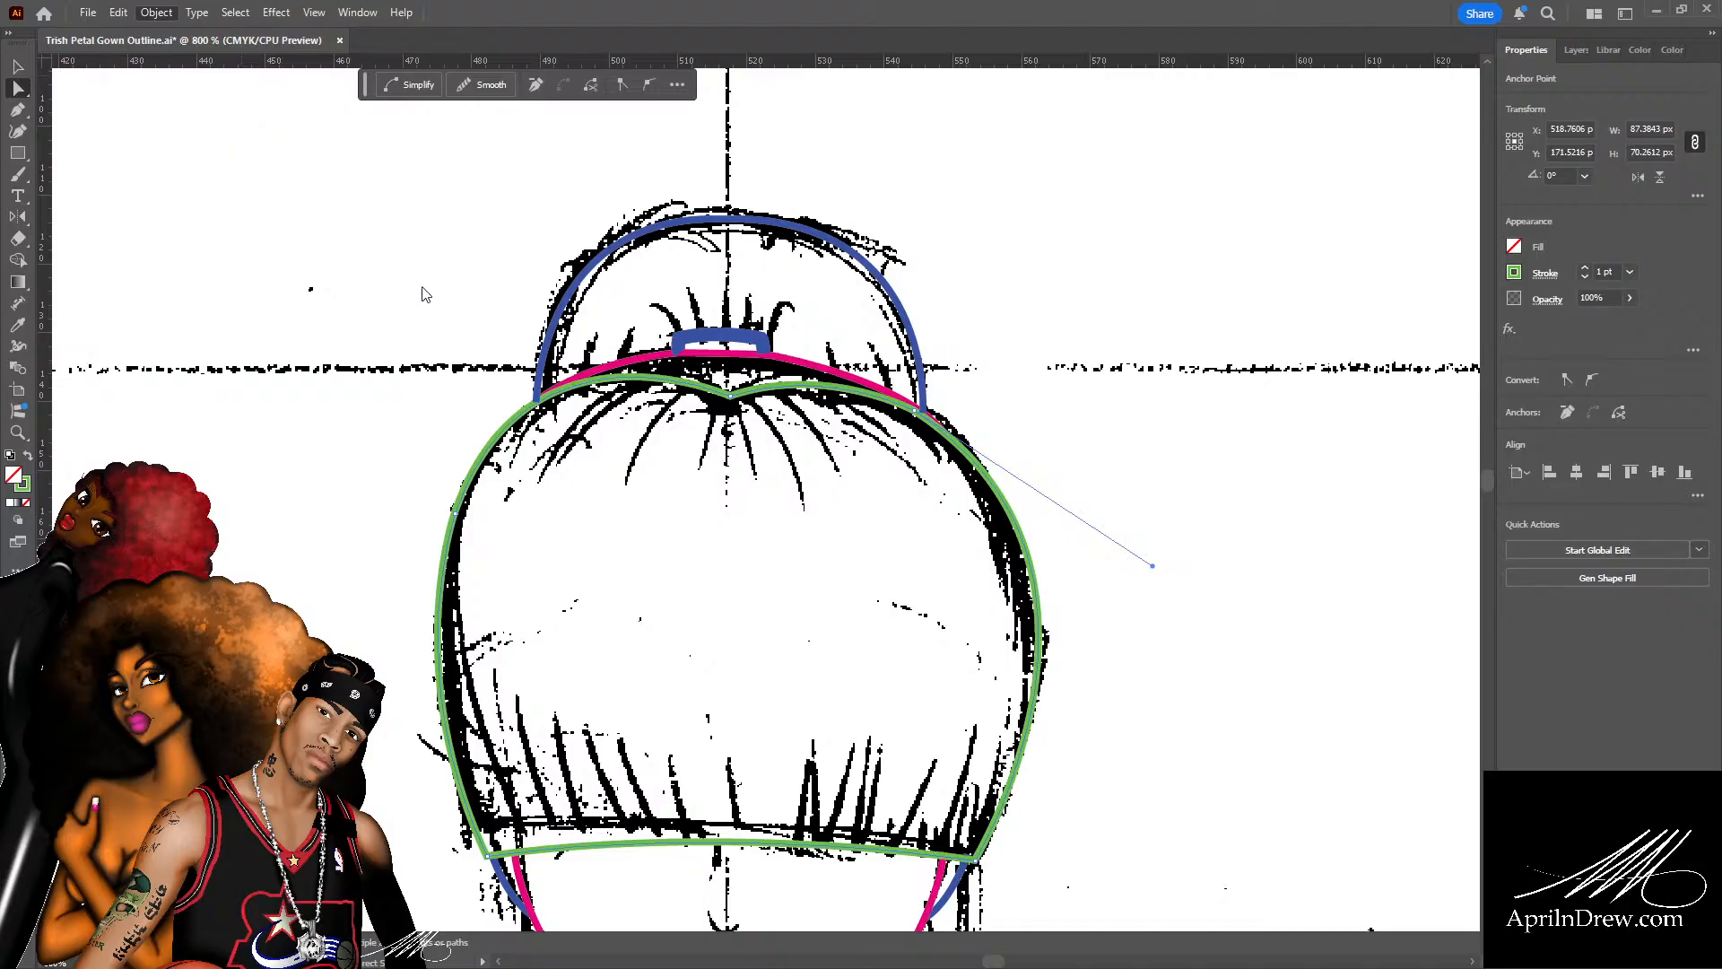
pyautogui.click(1118, 446)
pyautogui.click(961, 449)
pyautogui.click(1085, 353)
pyautogui.press('v')
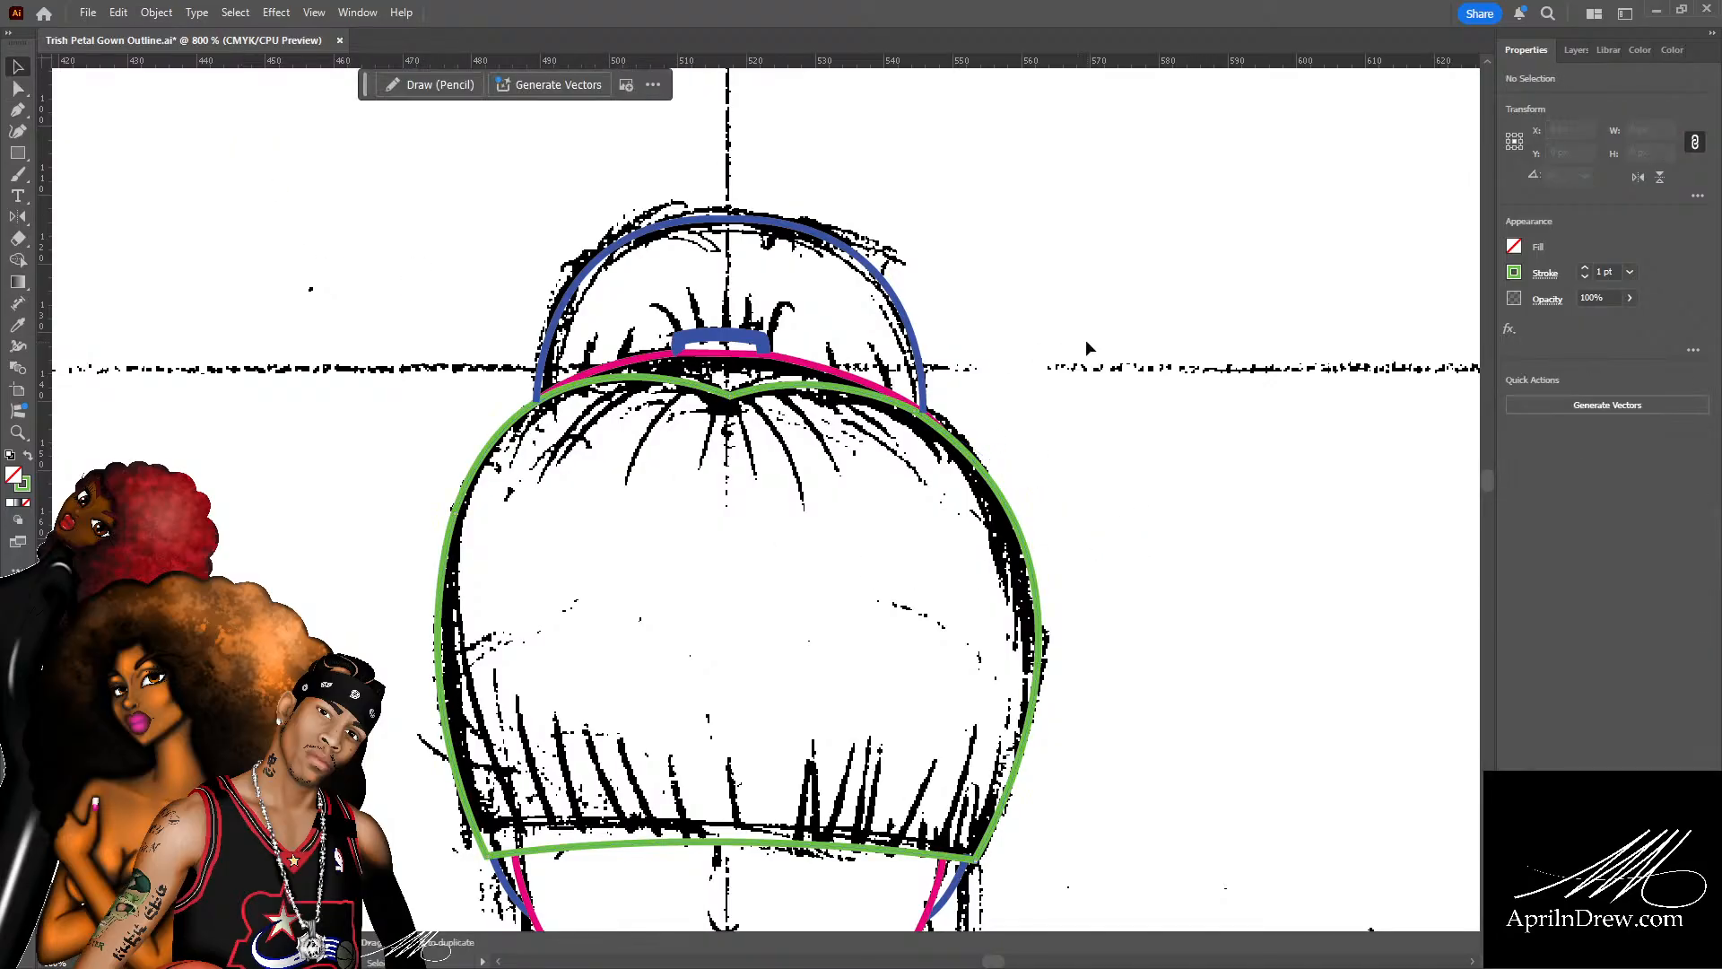
pyautogui.click(851, 394)
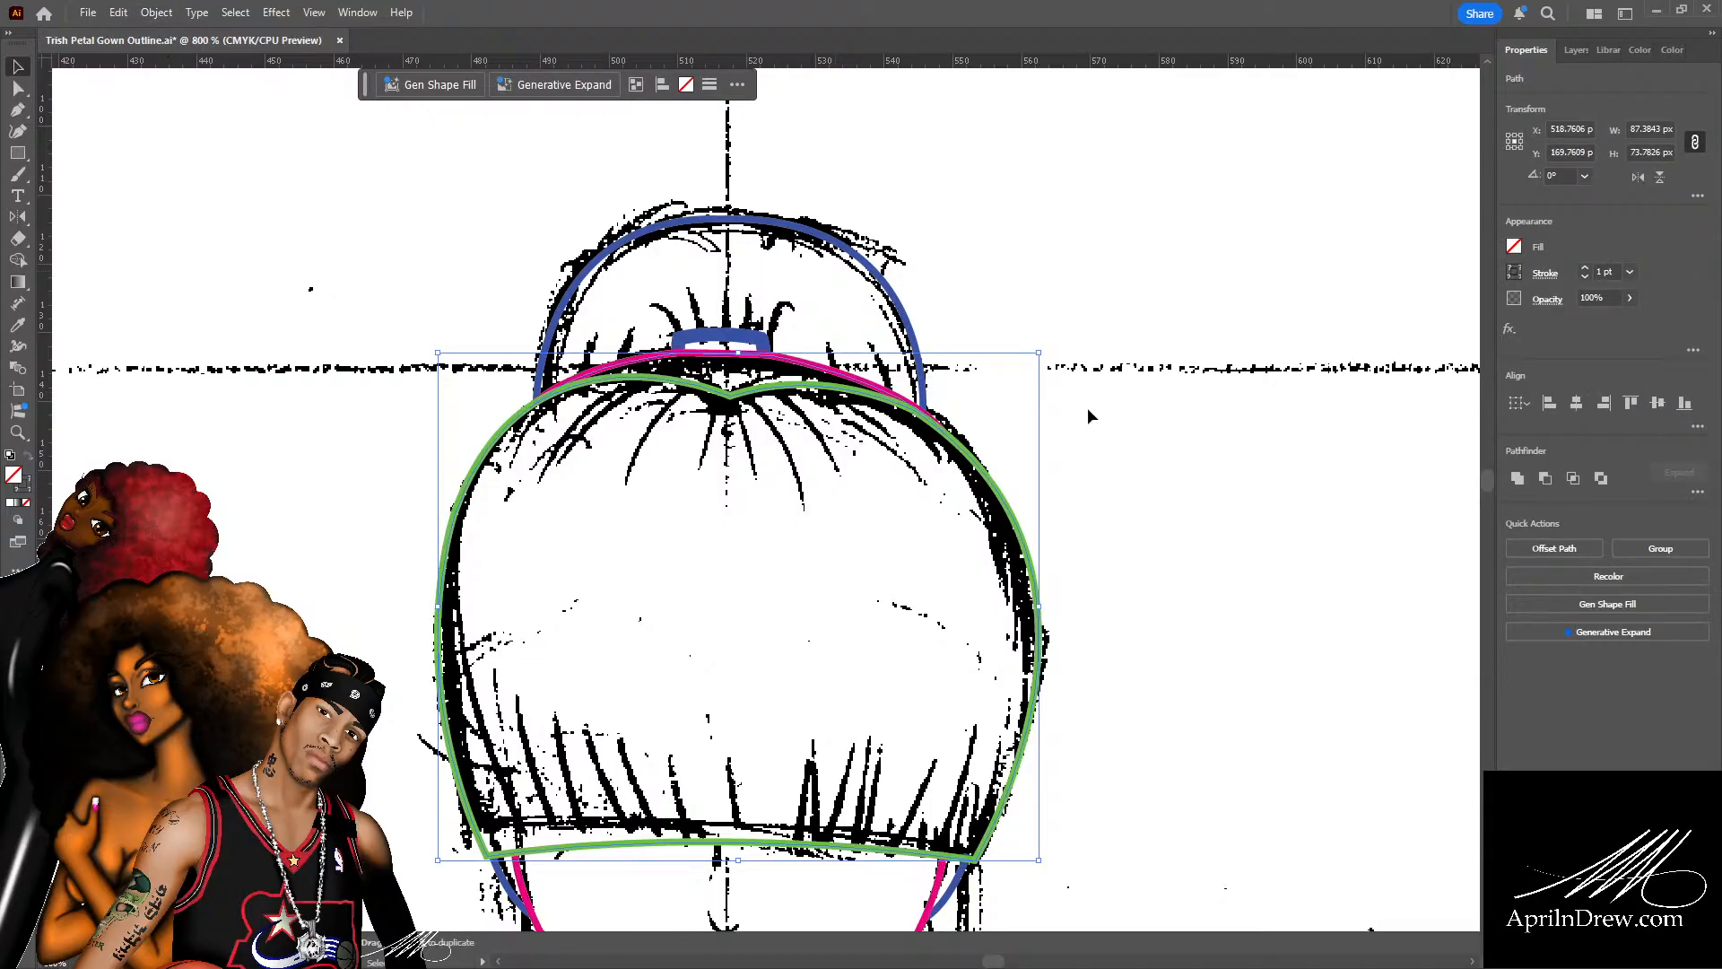
pyautogui.click(1113, 371)
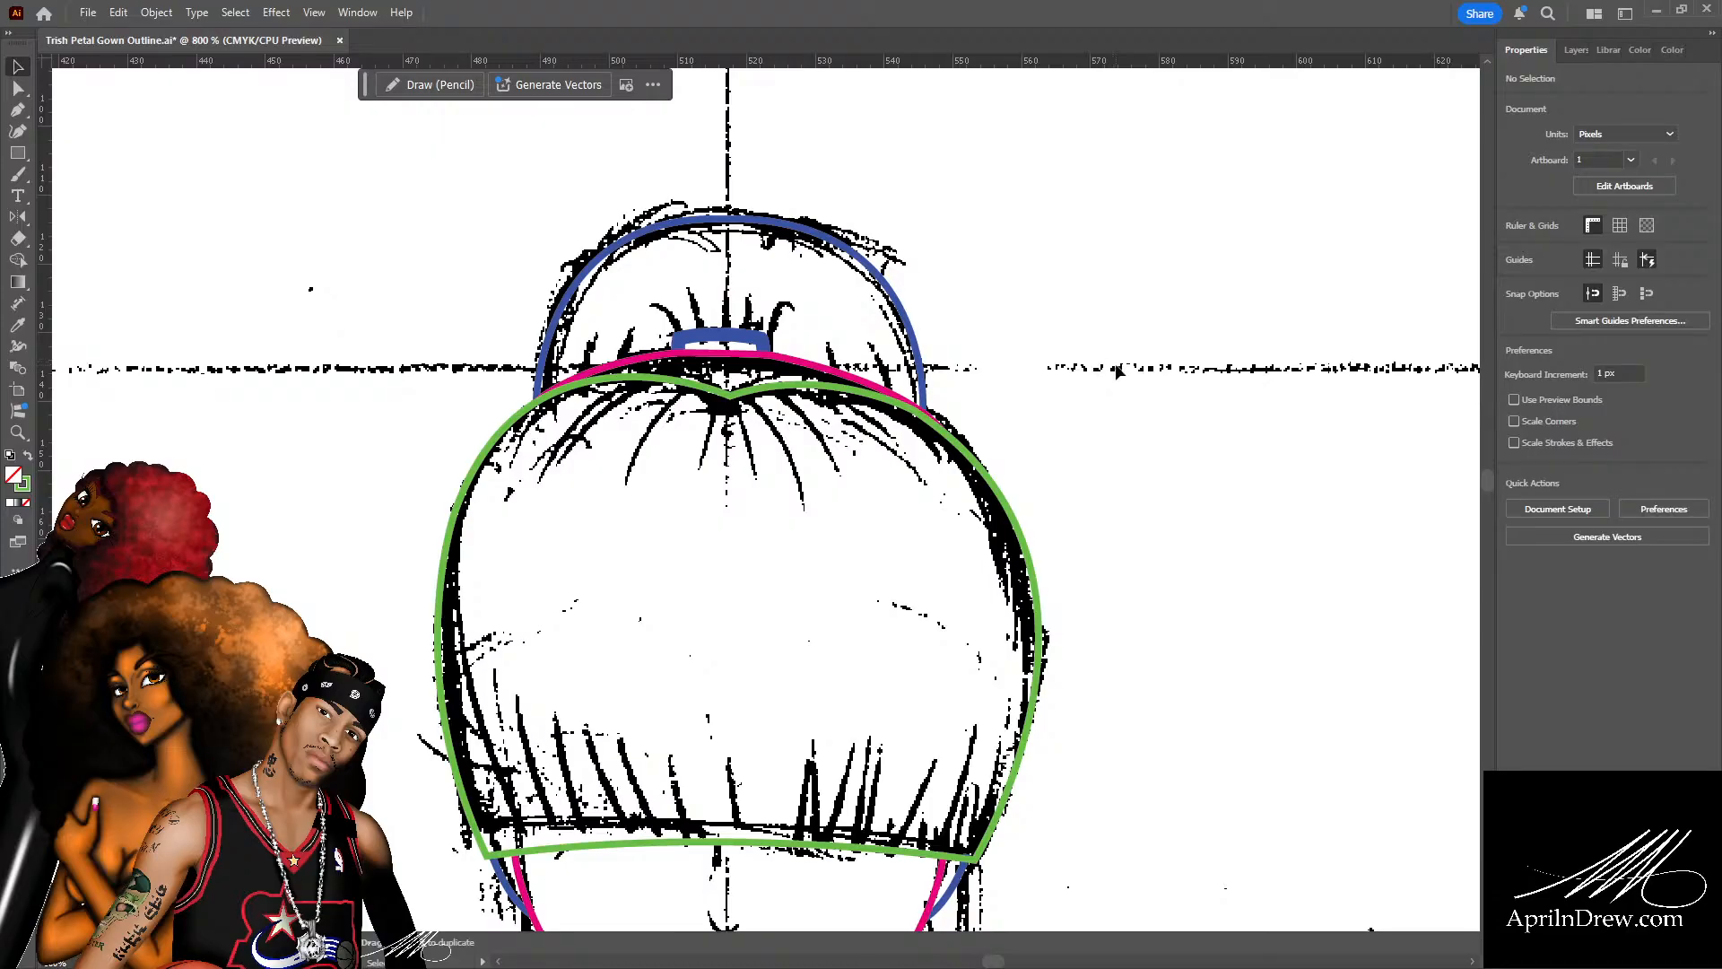
# Change the stroke colour of the small blue band above the pink line to yellow.
pyautogui.press('a')
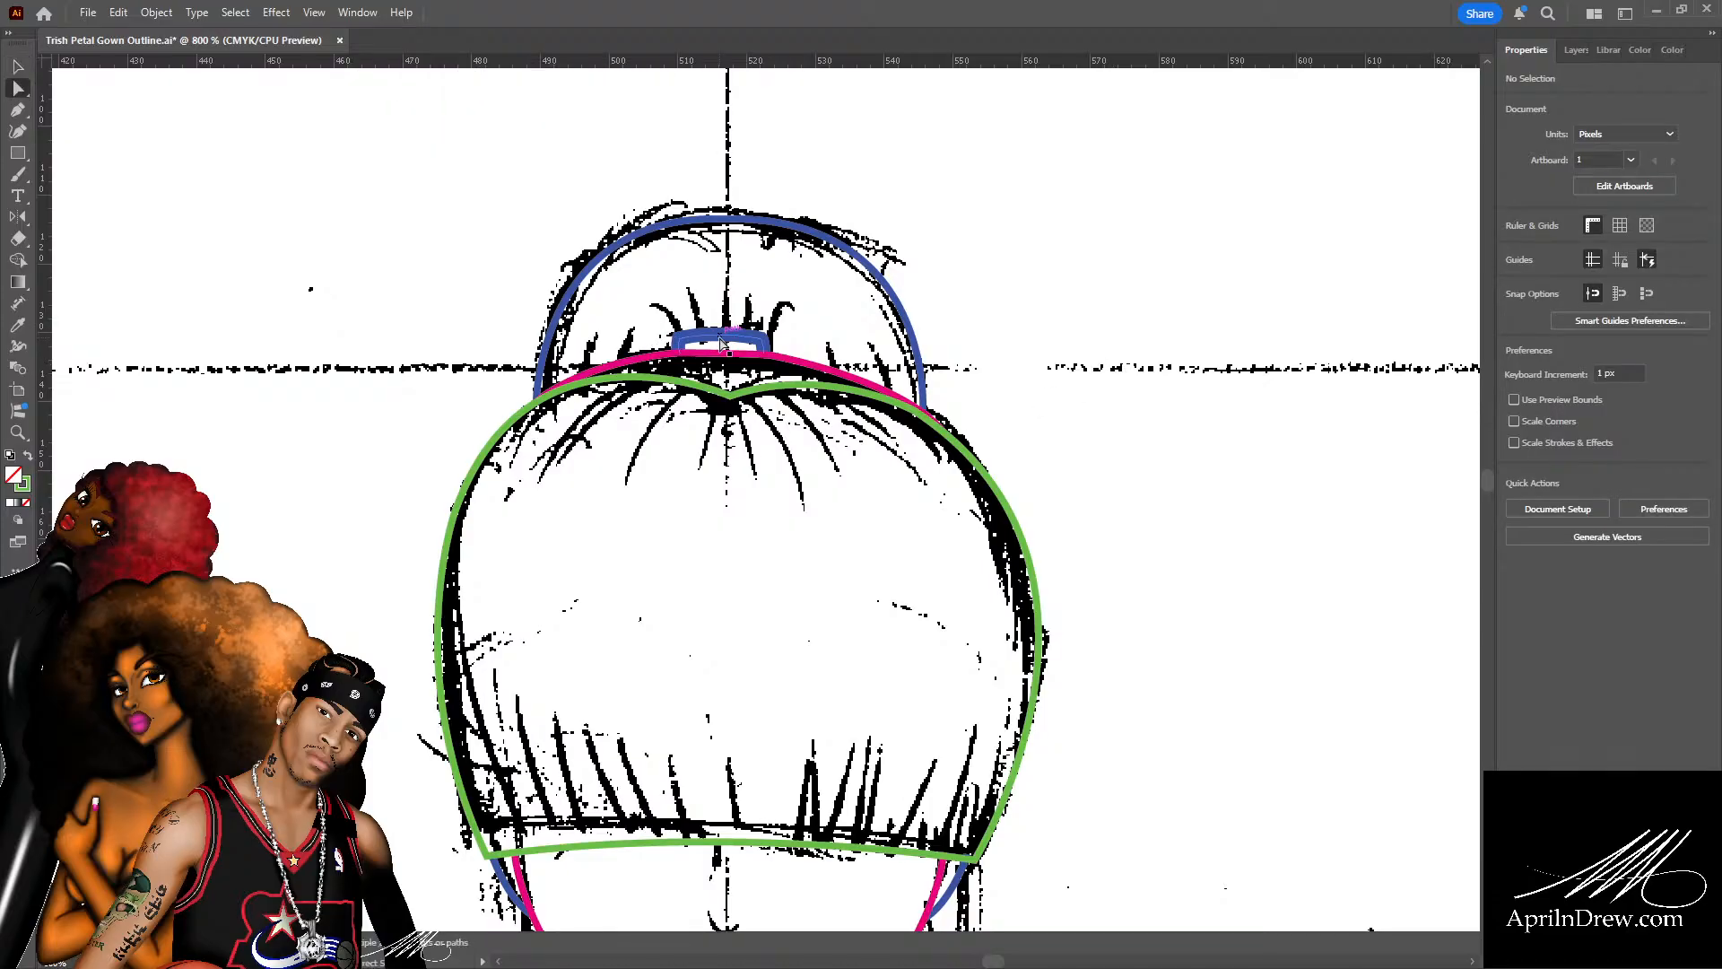
pyautogui.click(718, 343)
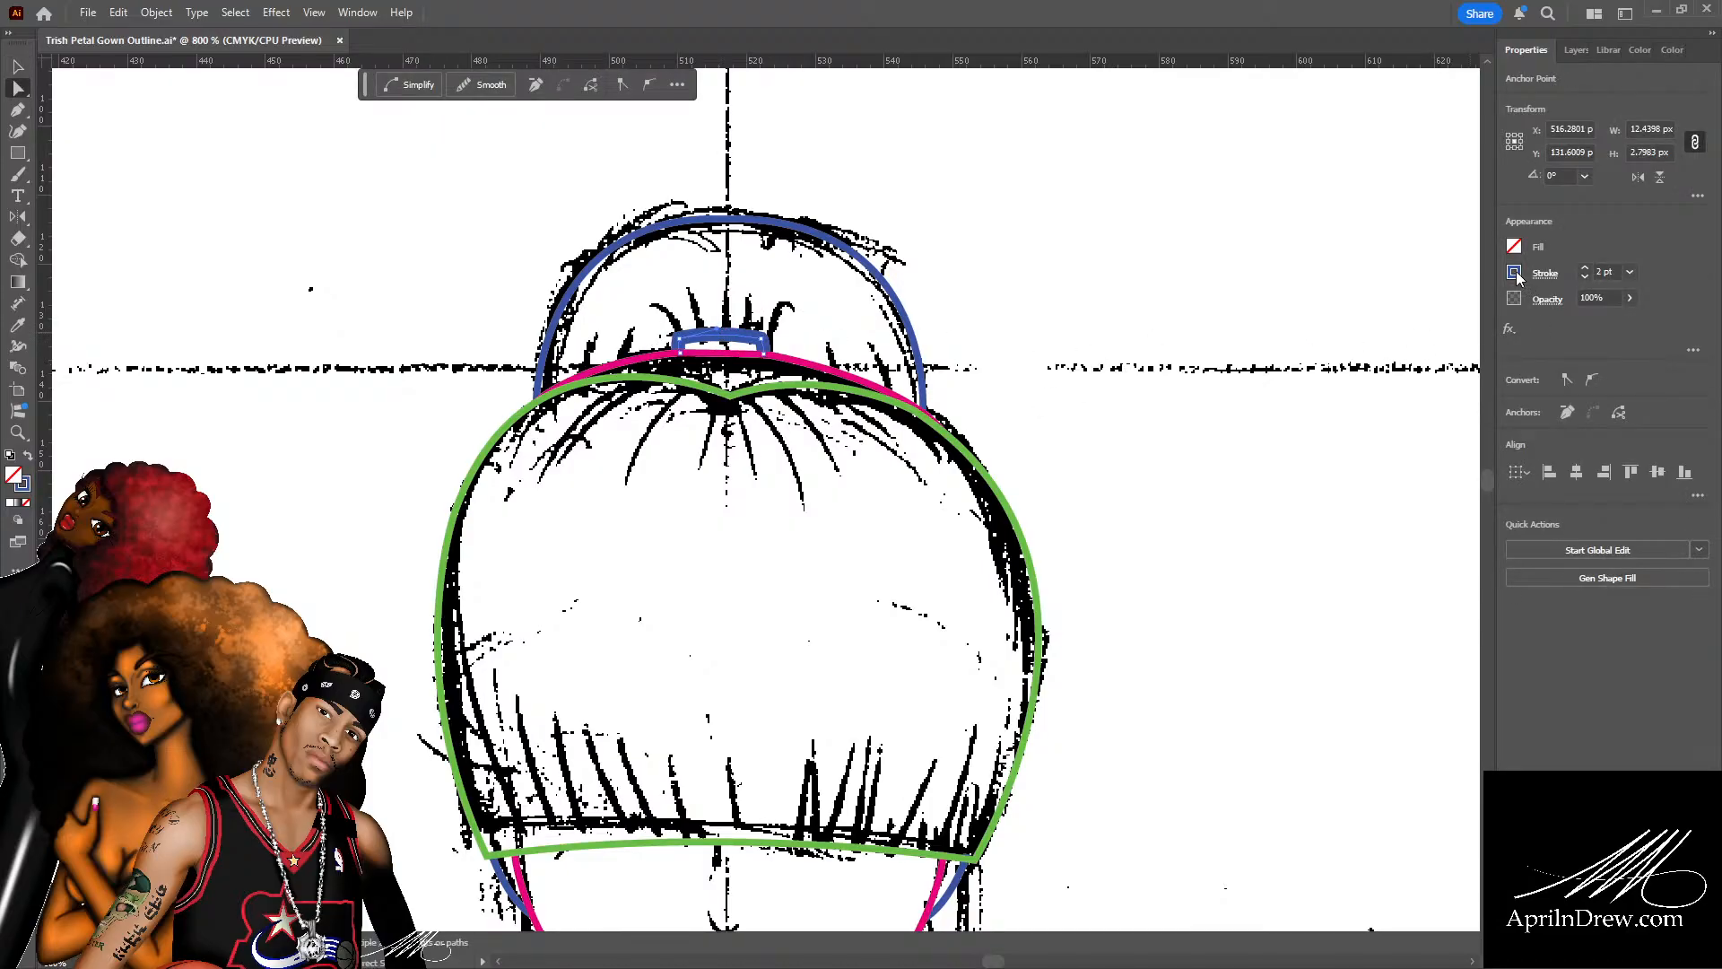
pyautogui.click(1372, 363)
pyautogui.click(1082, 220)
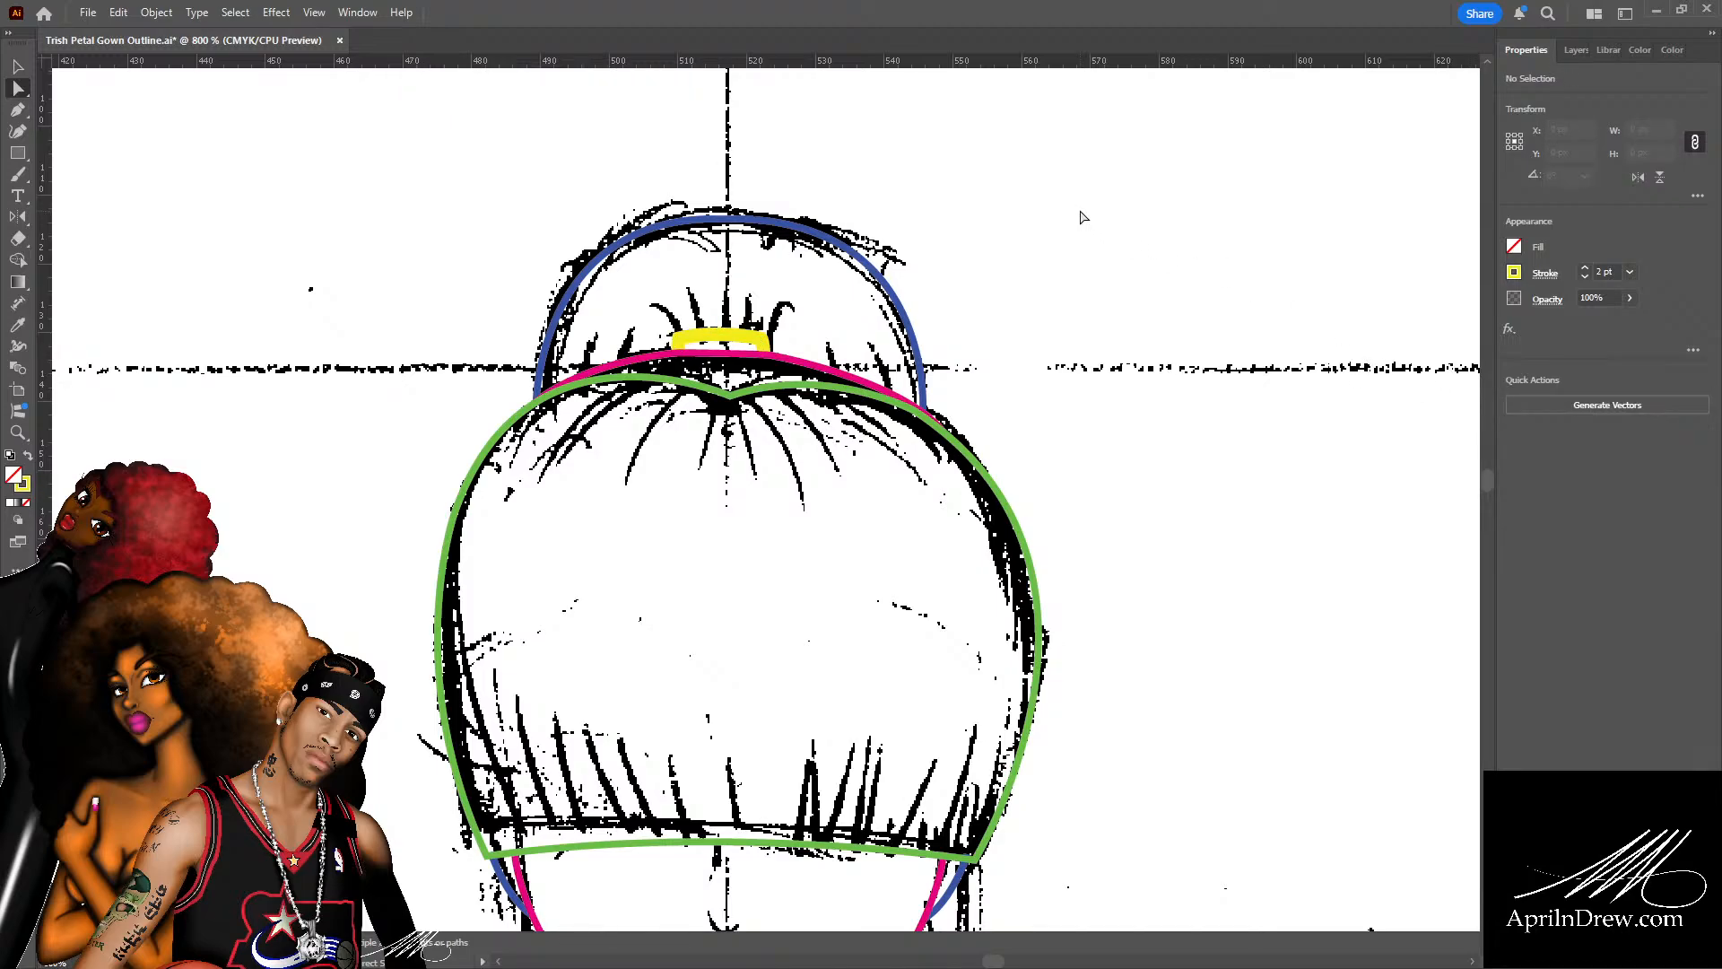
# Nudge the upper-right corner anchor of the yellow band slightly outward to fit the sketch.
pyautogui.hotkey('ctrl', '+')
pyautogui.hotkey('ctrl', '+')
pyautogui.hotkey('ctrl', '+')
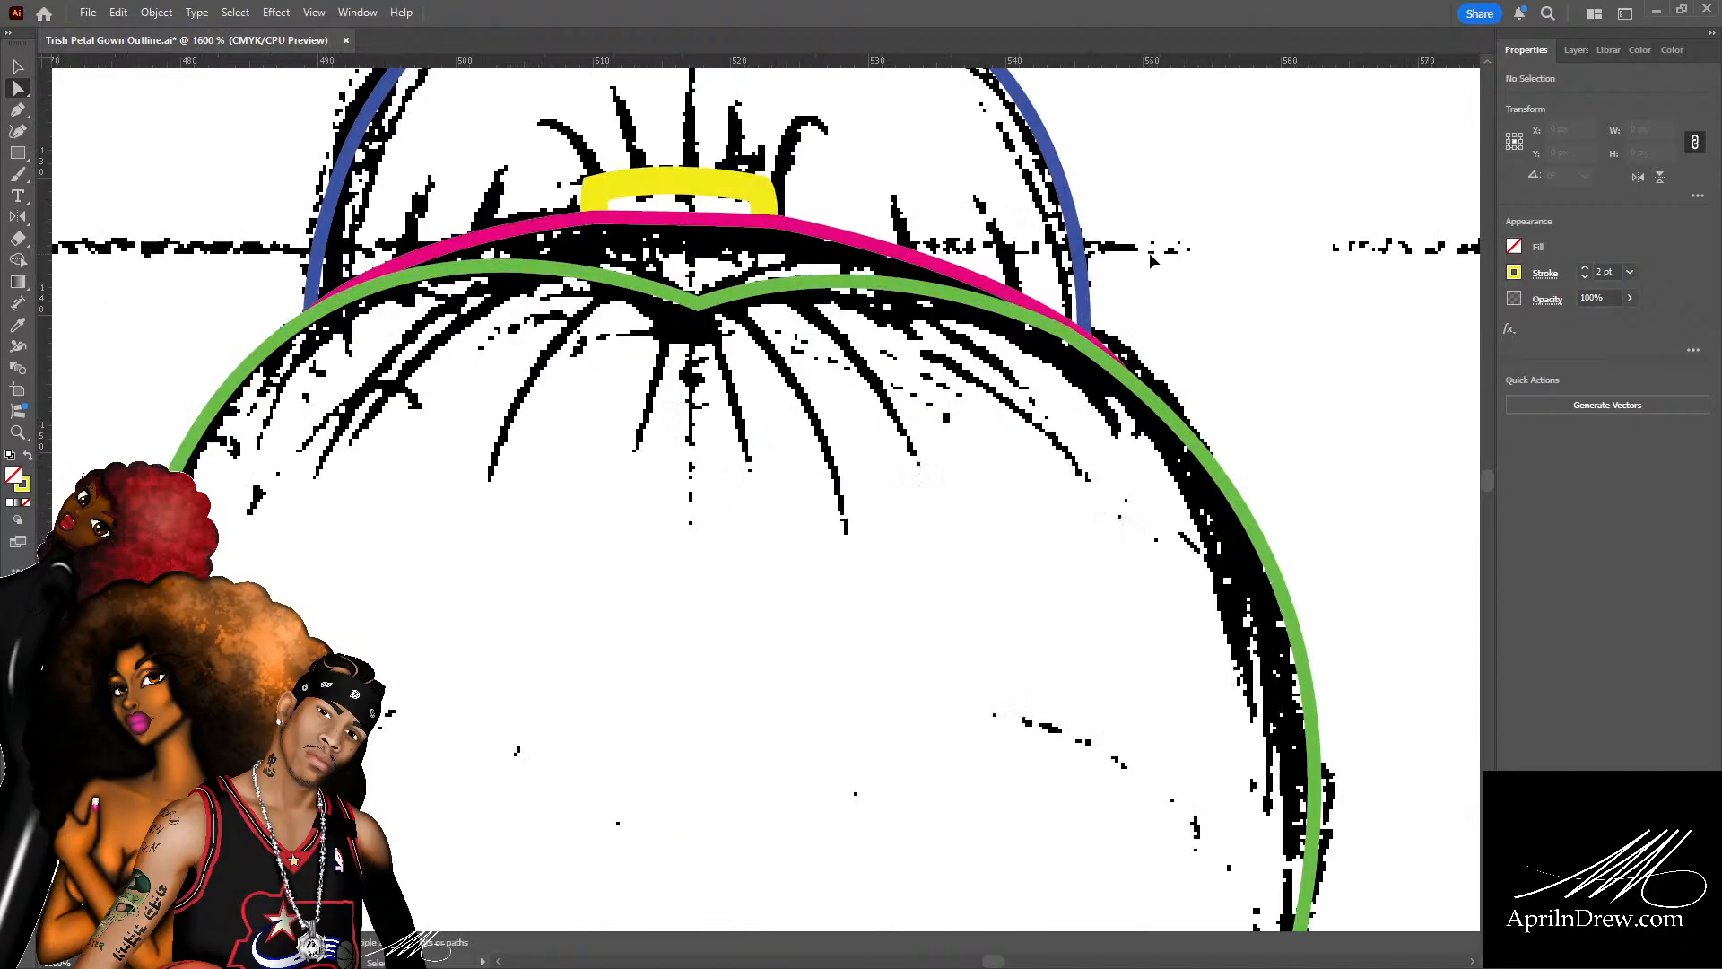
pyautogui.scroll(2, 1106, 274)
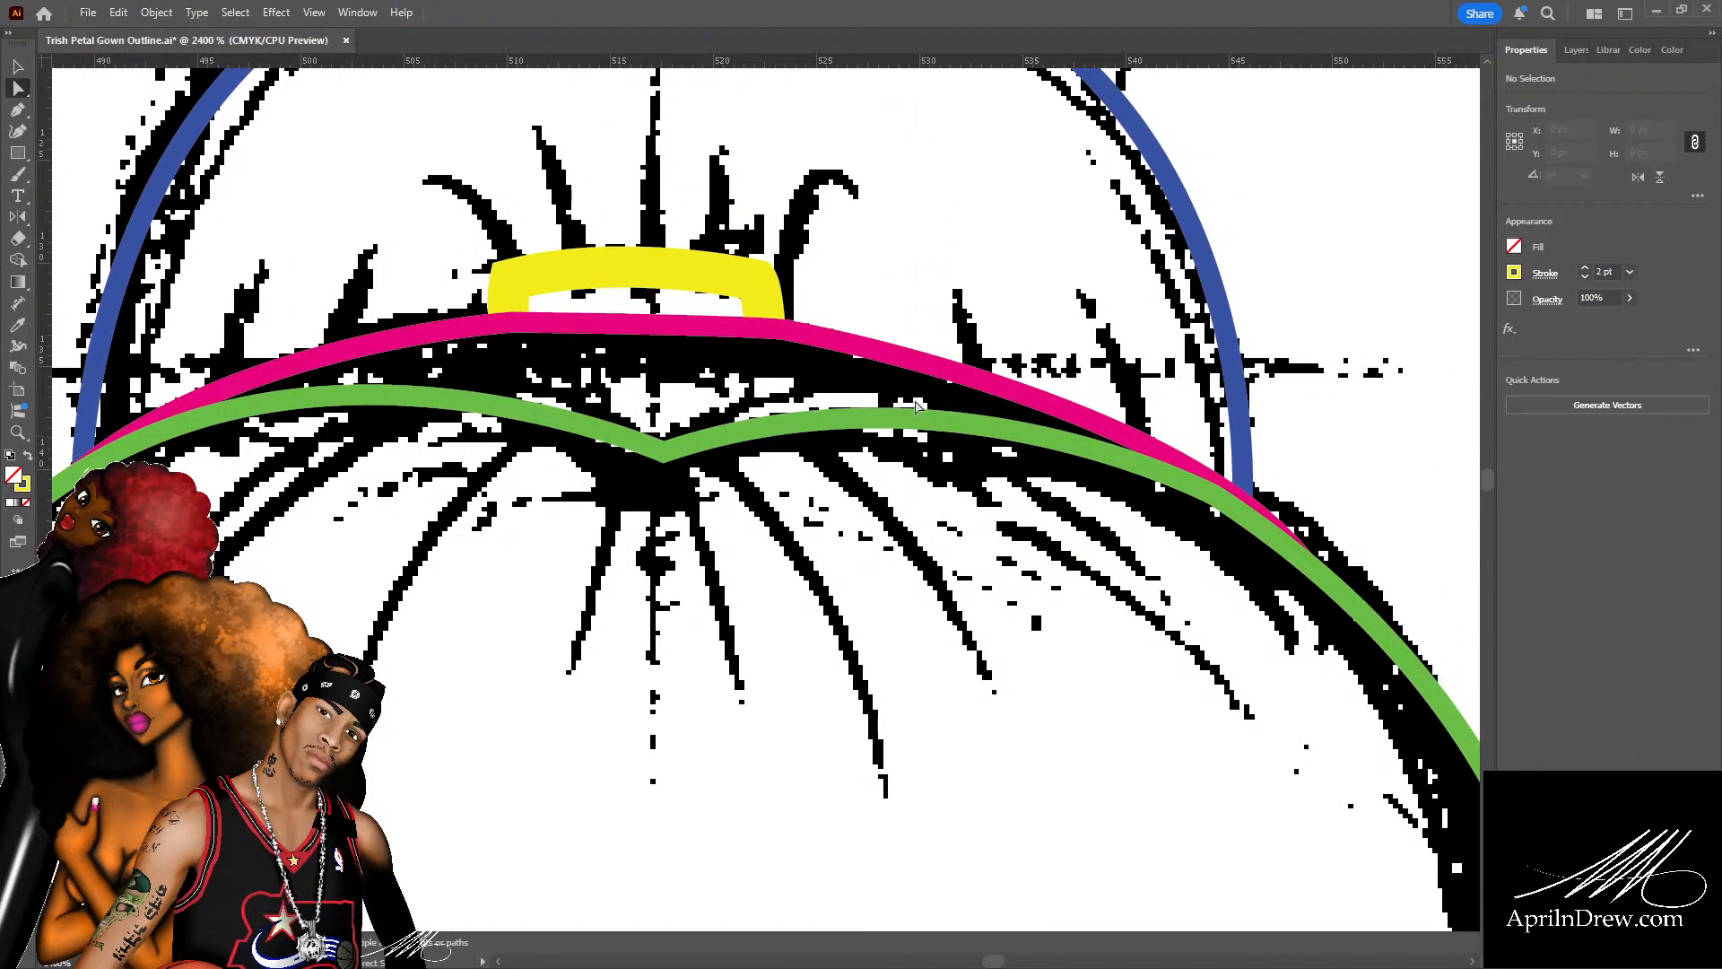
pyautogui.click(751, 278)
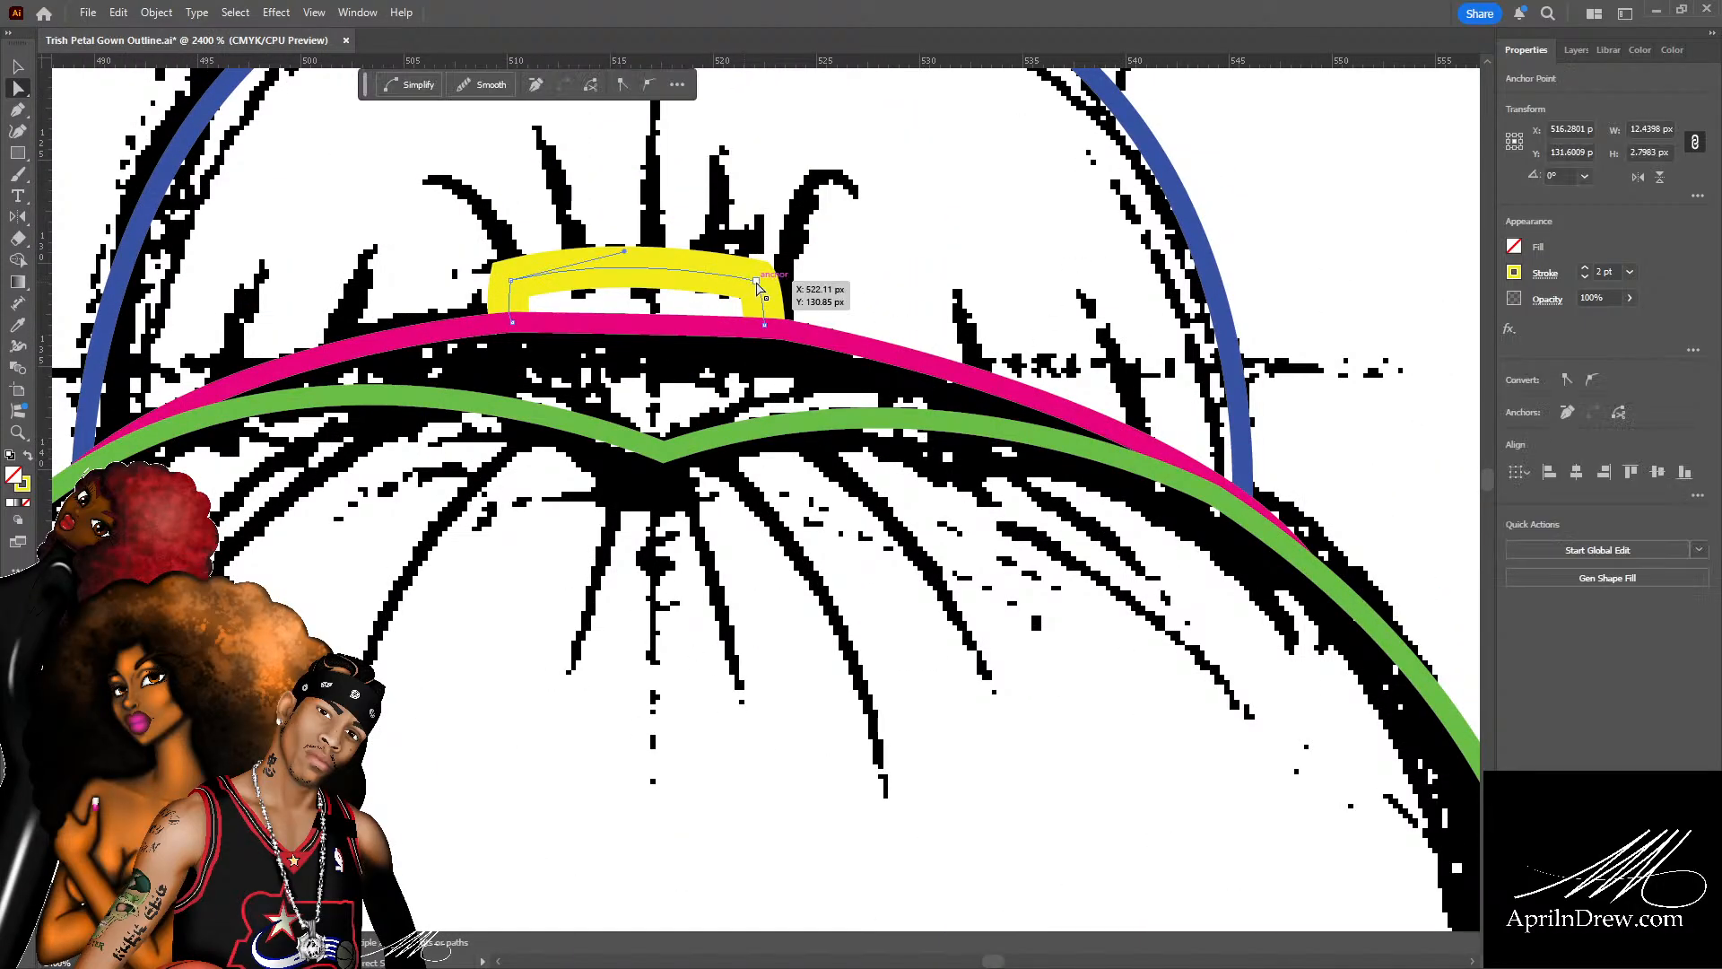
pyautogui.click(765, 283)
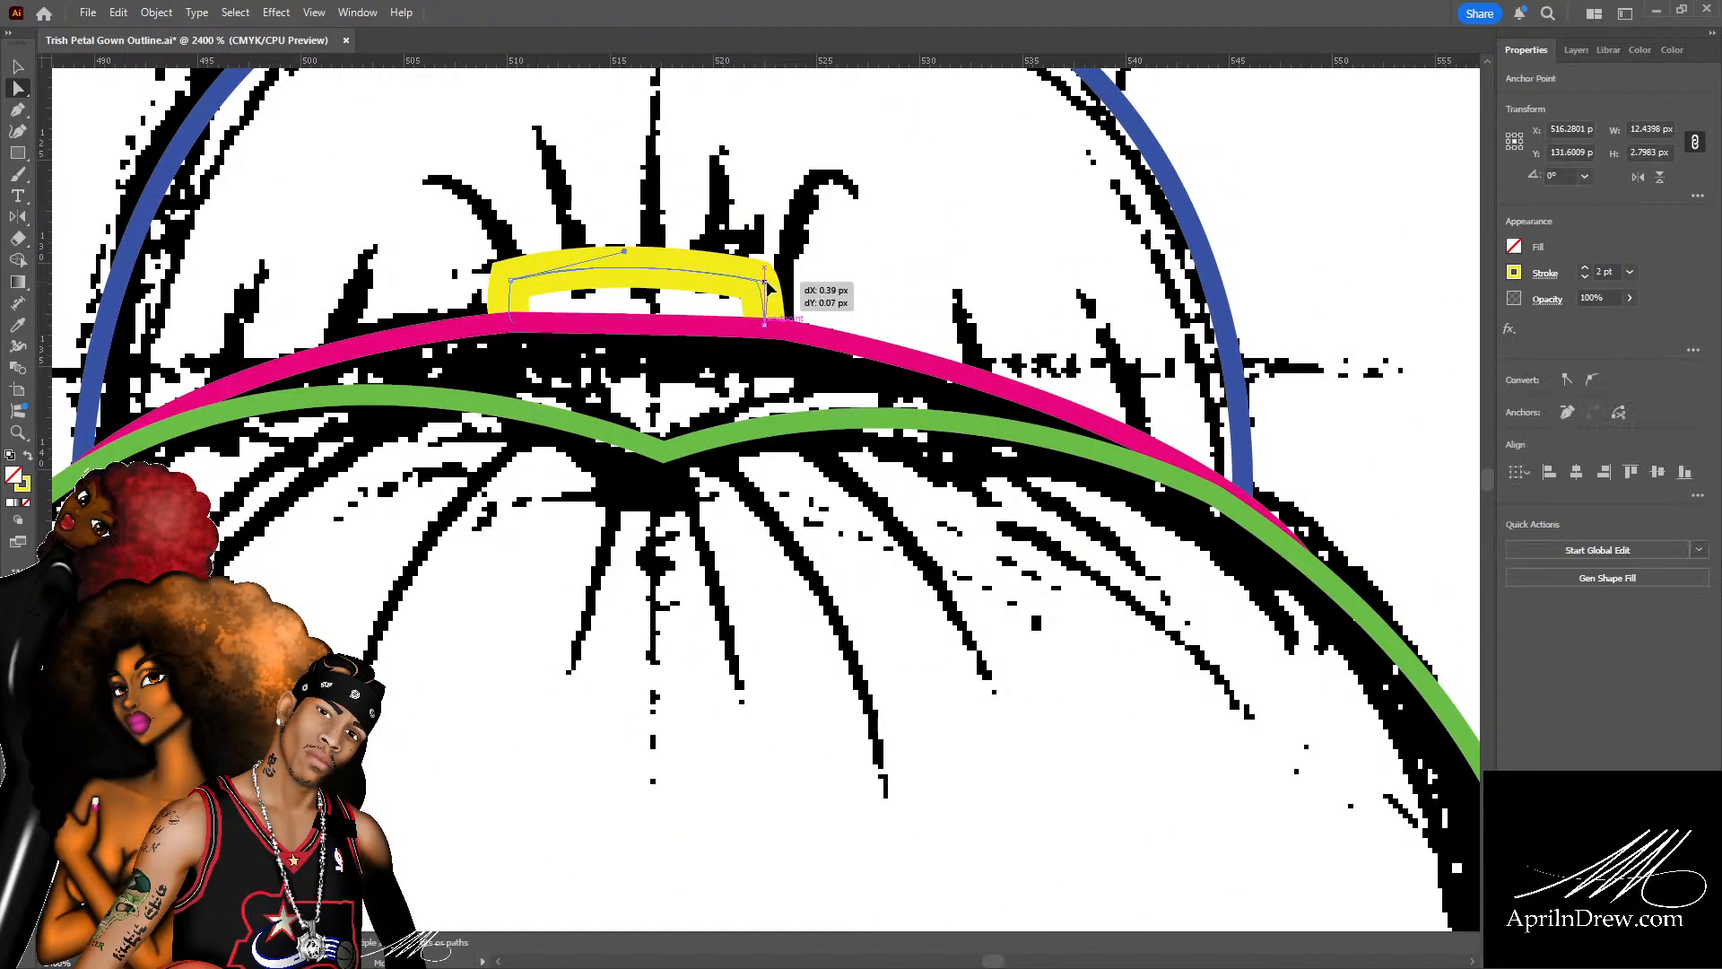
pyautogui.click(834, 268)
# Move the yellow band's lower-right end anchor slightly outward and refine its upper-right corner to match.
pyautogui.scroll(2, 843, 269)
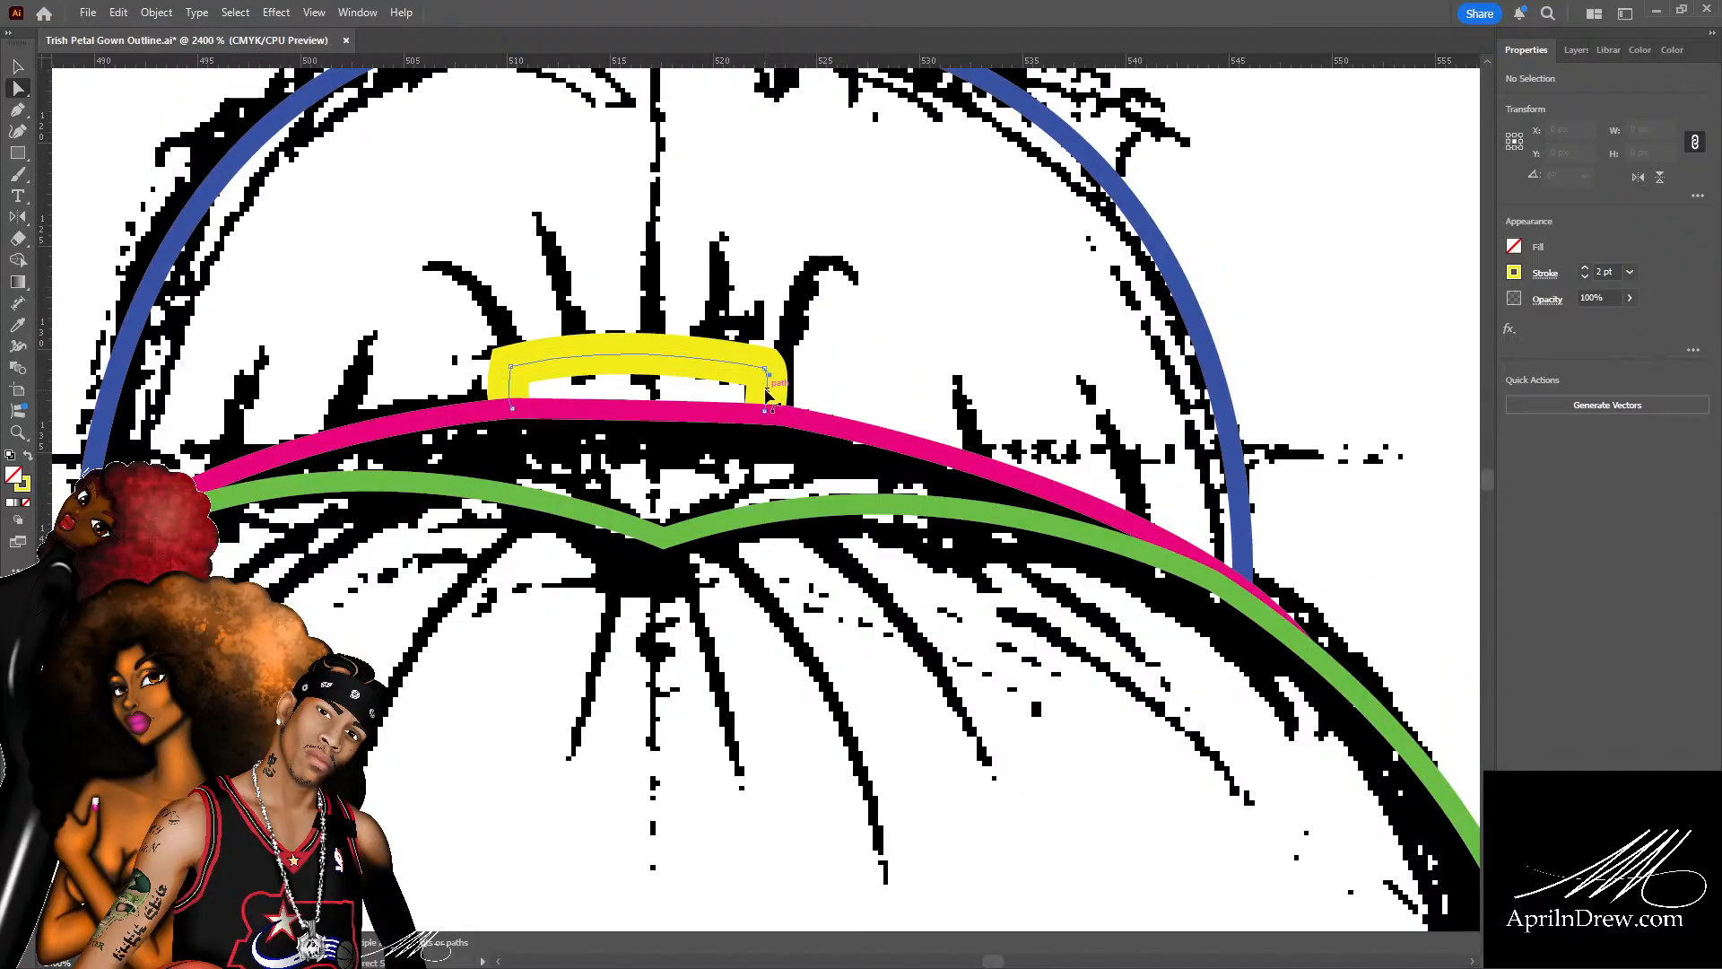
pyautogui.click(765, 411)
pyautogui.moveTo(765, 411)
pyautogui.mouseDown()
pyautogui.moveTo(773, 367)
pyautogui.moveTo(768, 410)
pyautogui.mouseUp()
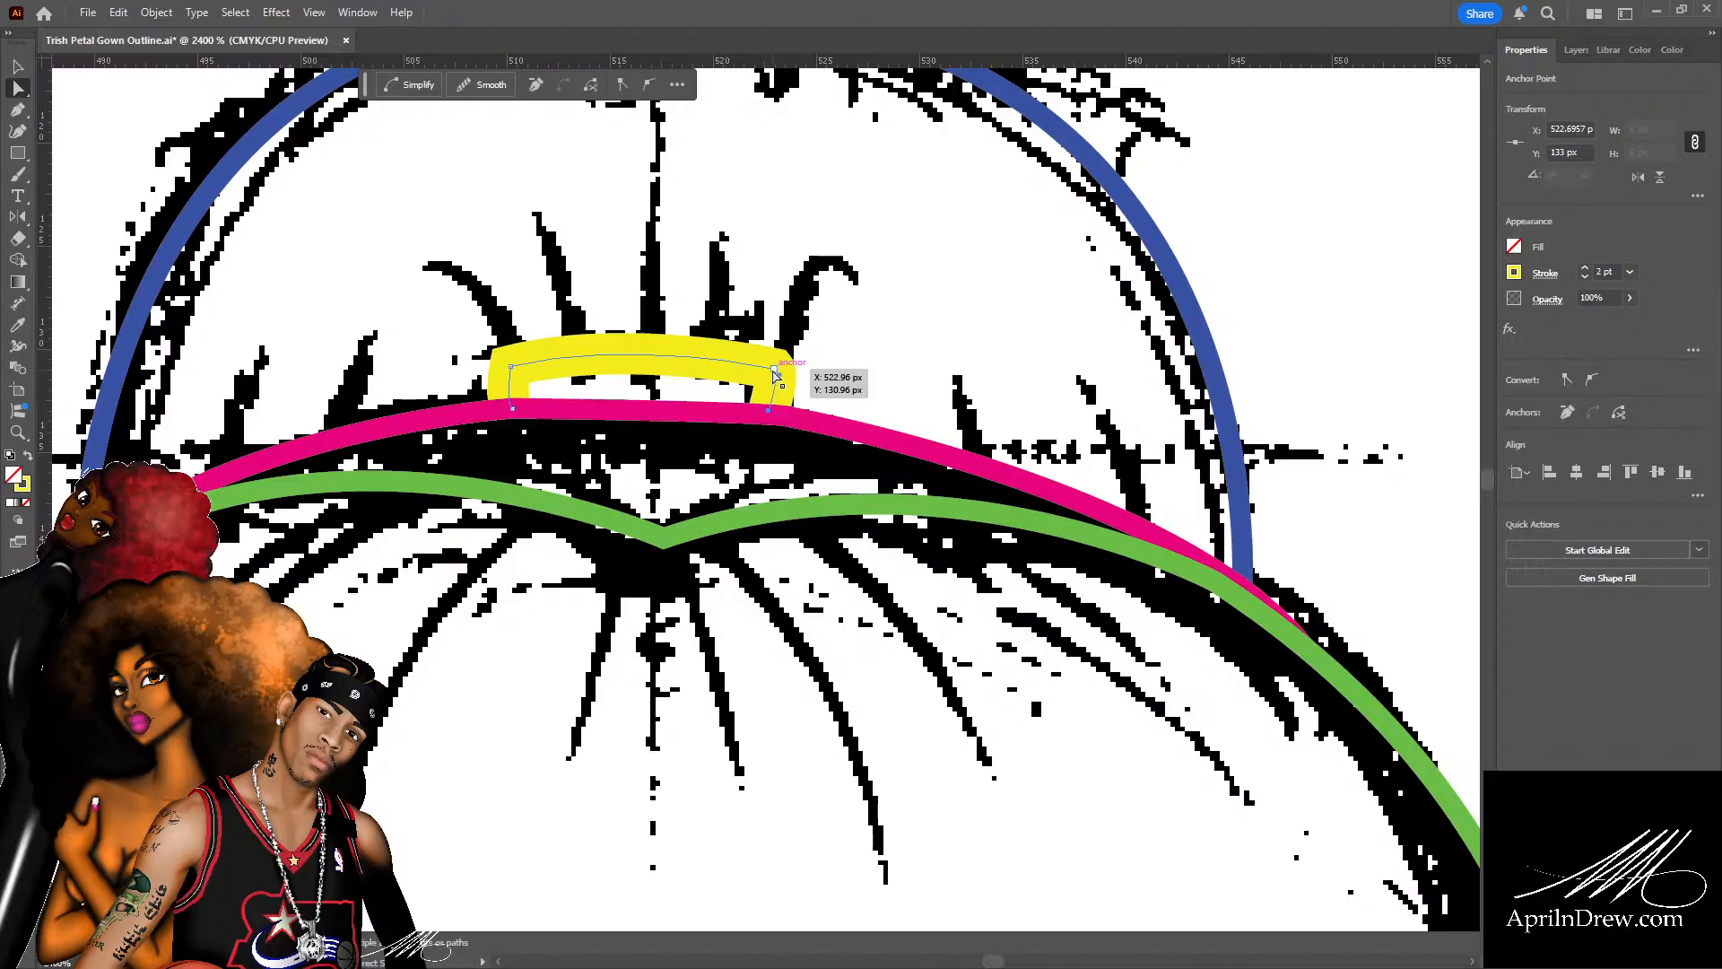
pyautogui.click(777, 375)
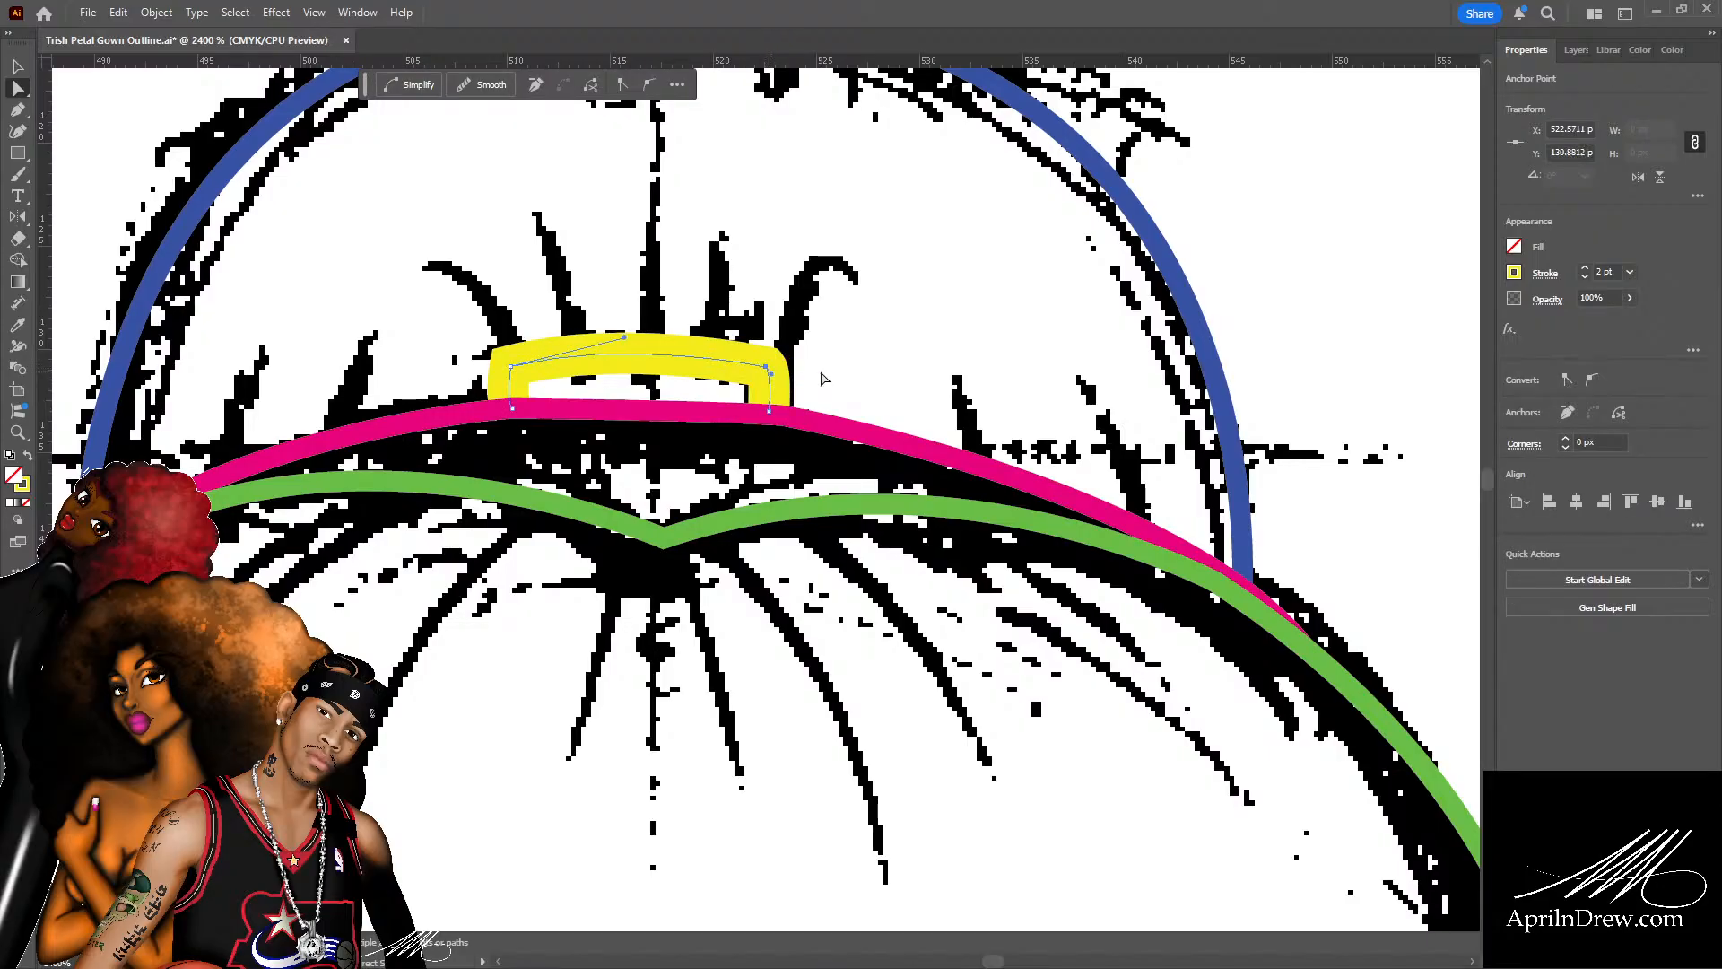
pyautogui.click(825, 368)
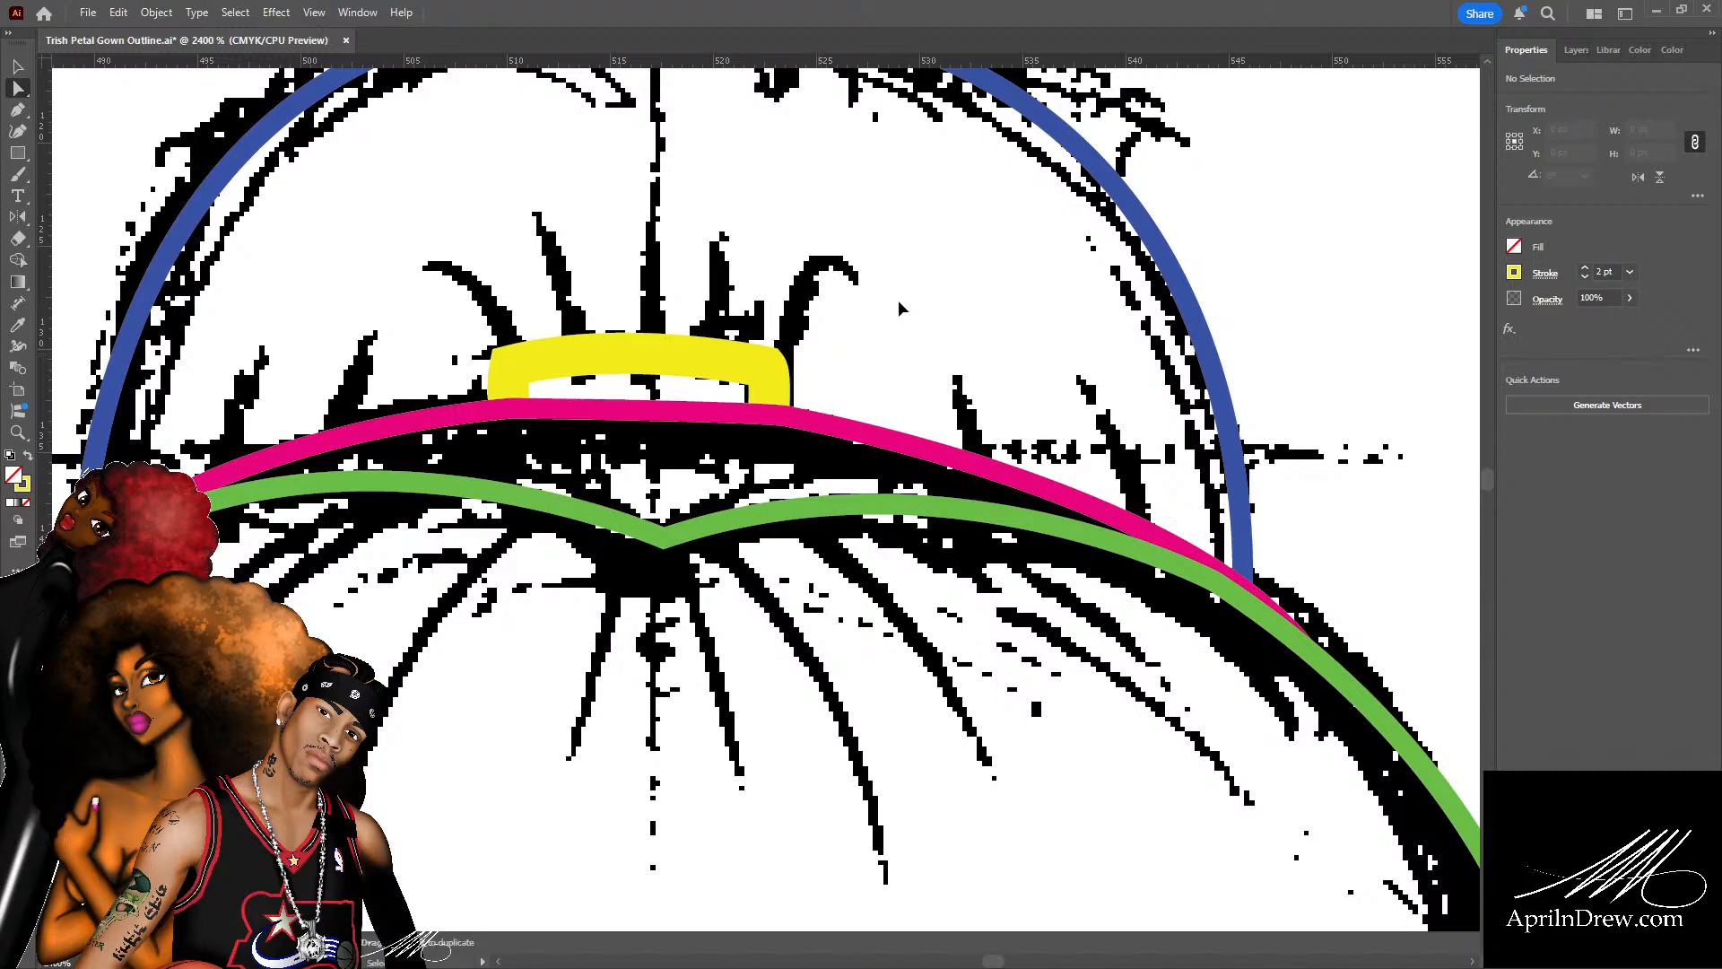
pyautogui.click(1160, 258)
# Trace the two outer gather lines above the yellow band's right and left corners as curved 1 pt blue Pen paths.
pyautogui.press('p')
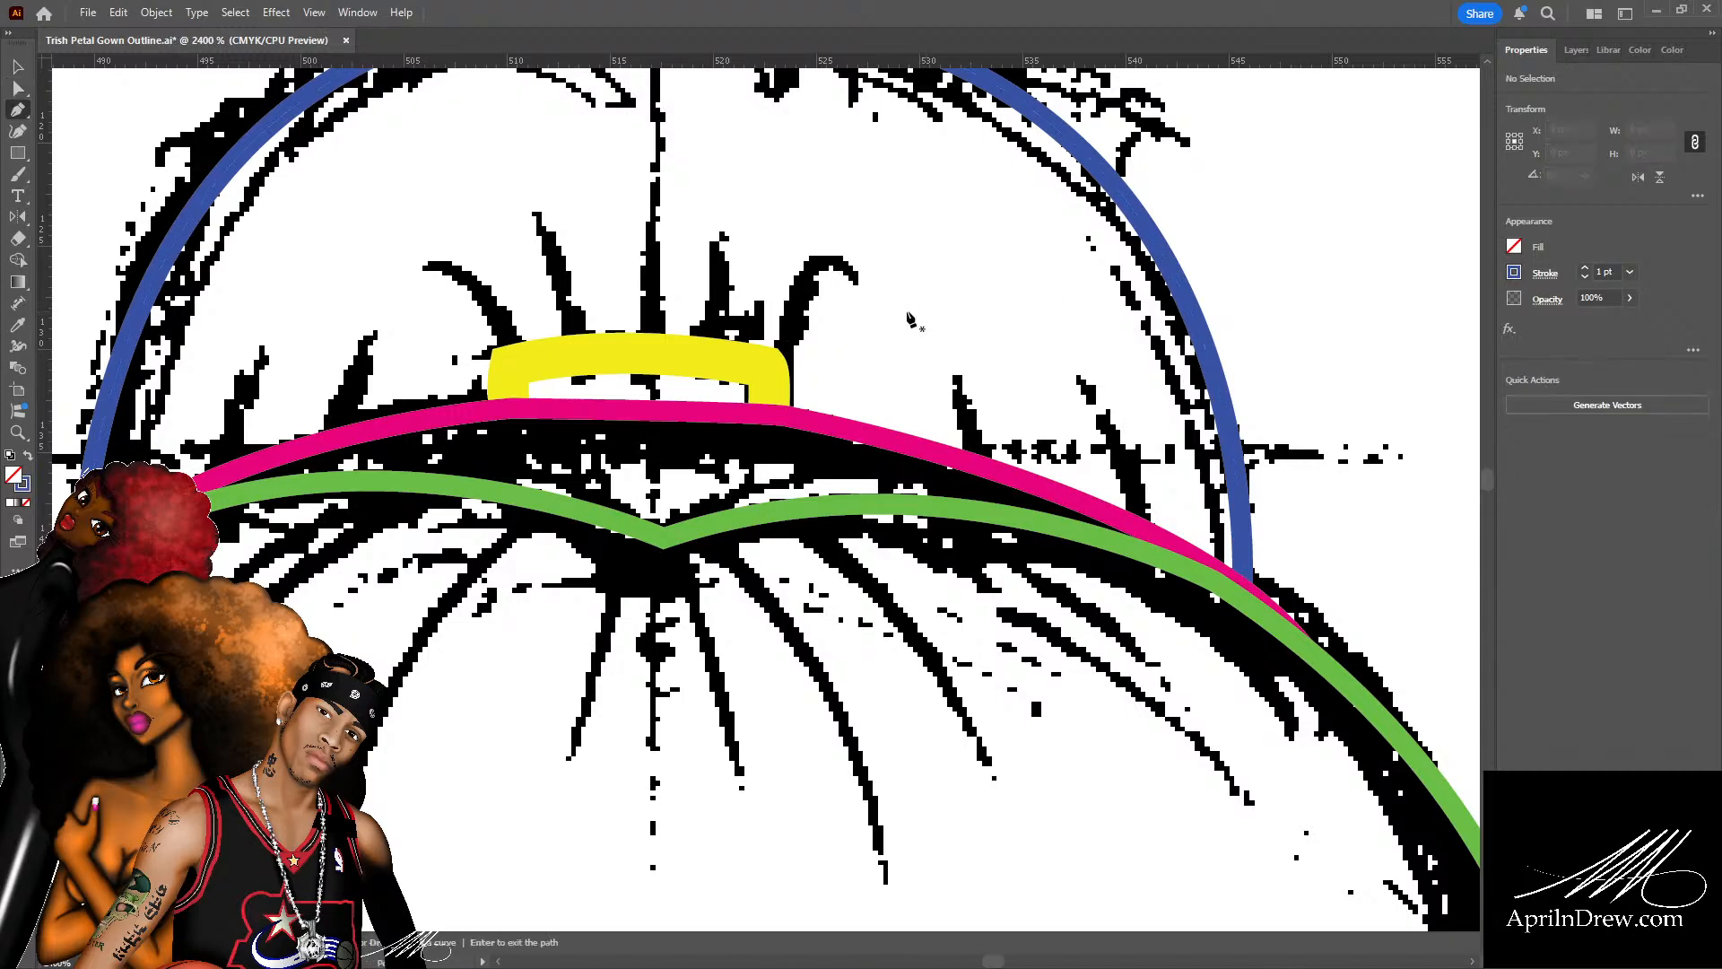
pyautogui.click(773, 343)
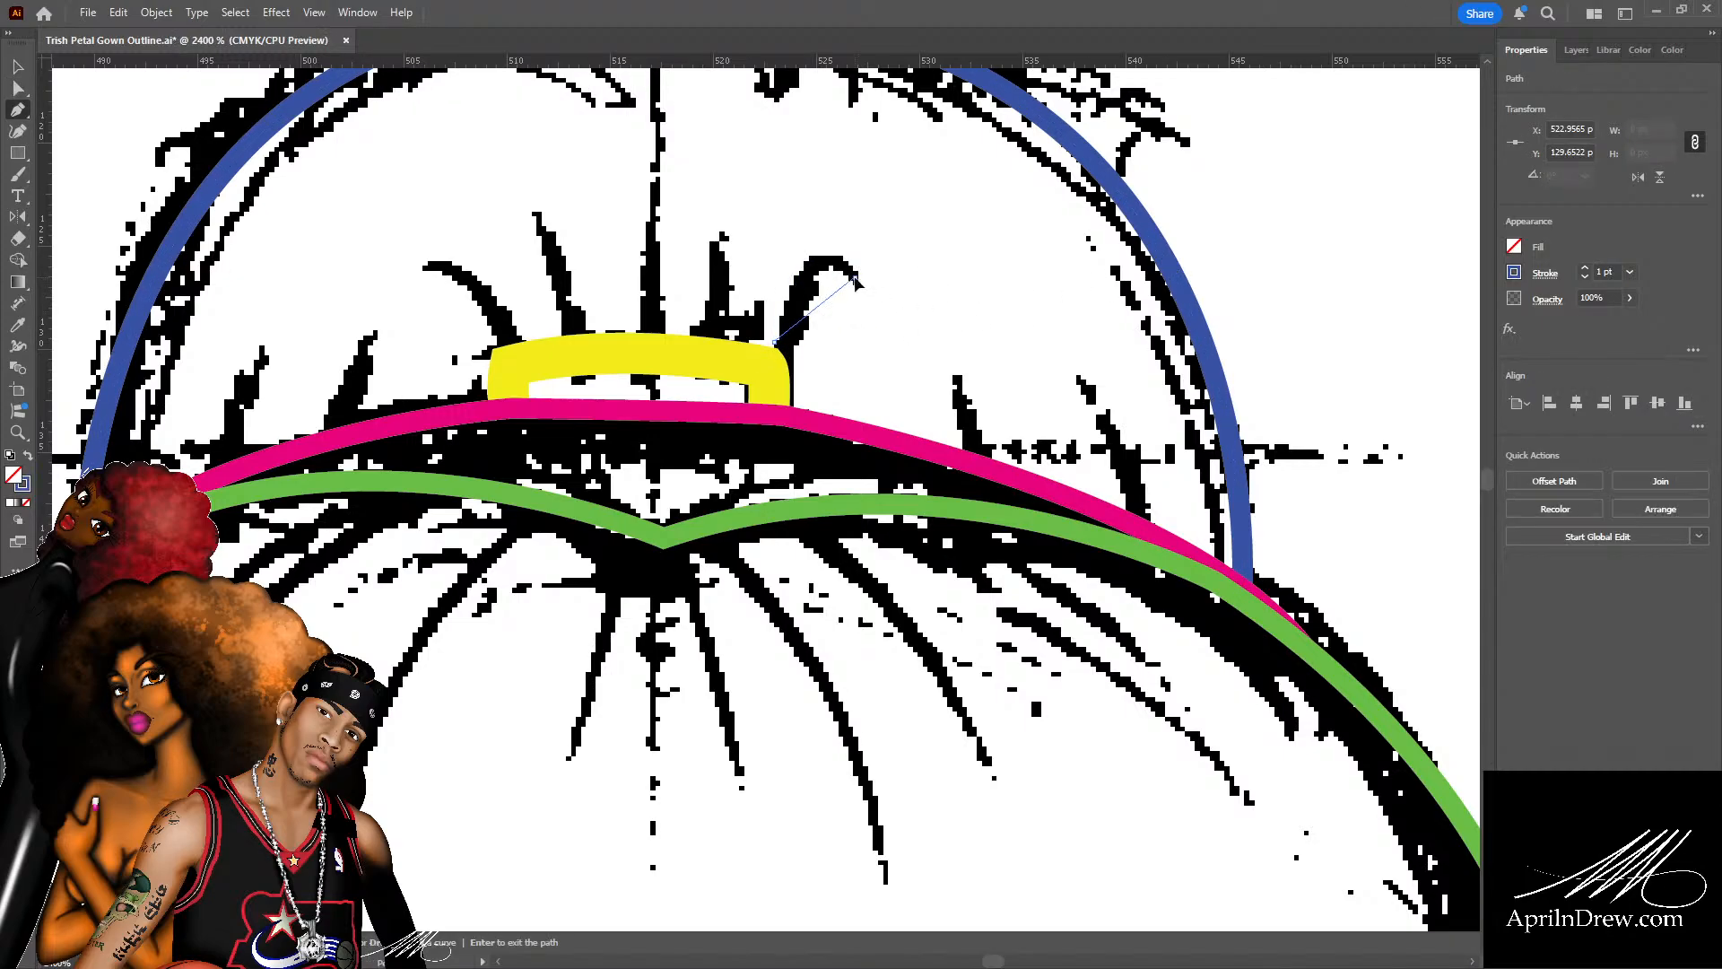
pyautogui.moveTo(856, 276); pyautogui.dragTo(893, 334)
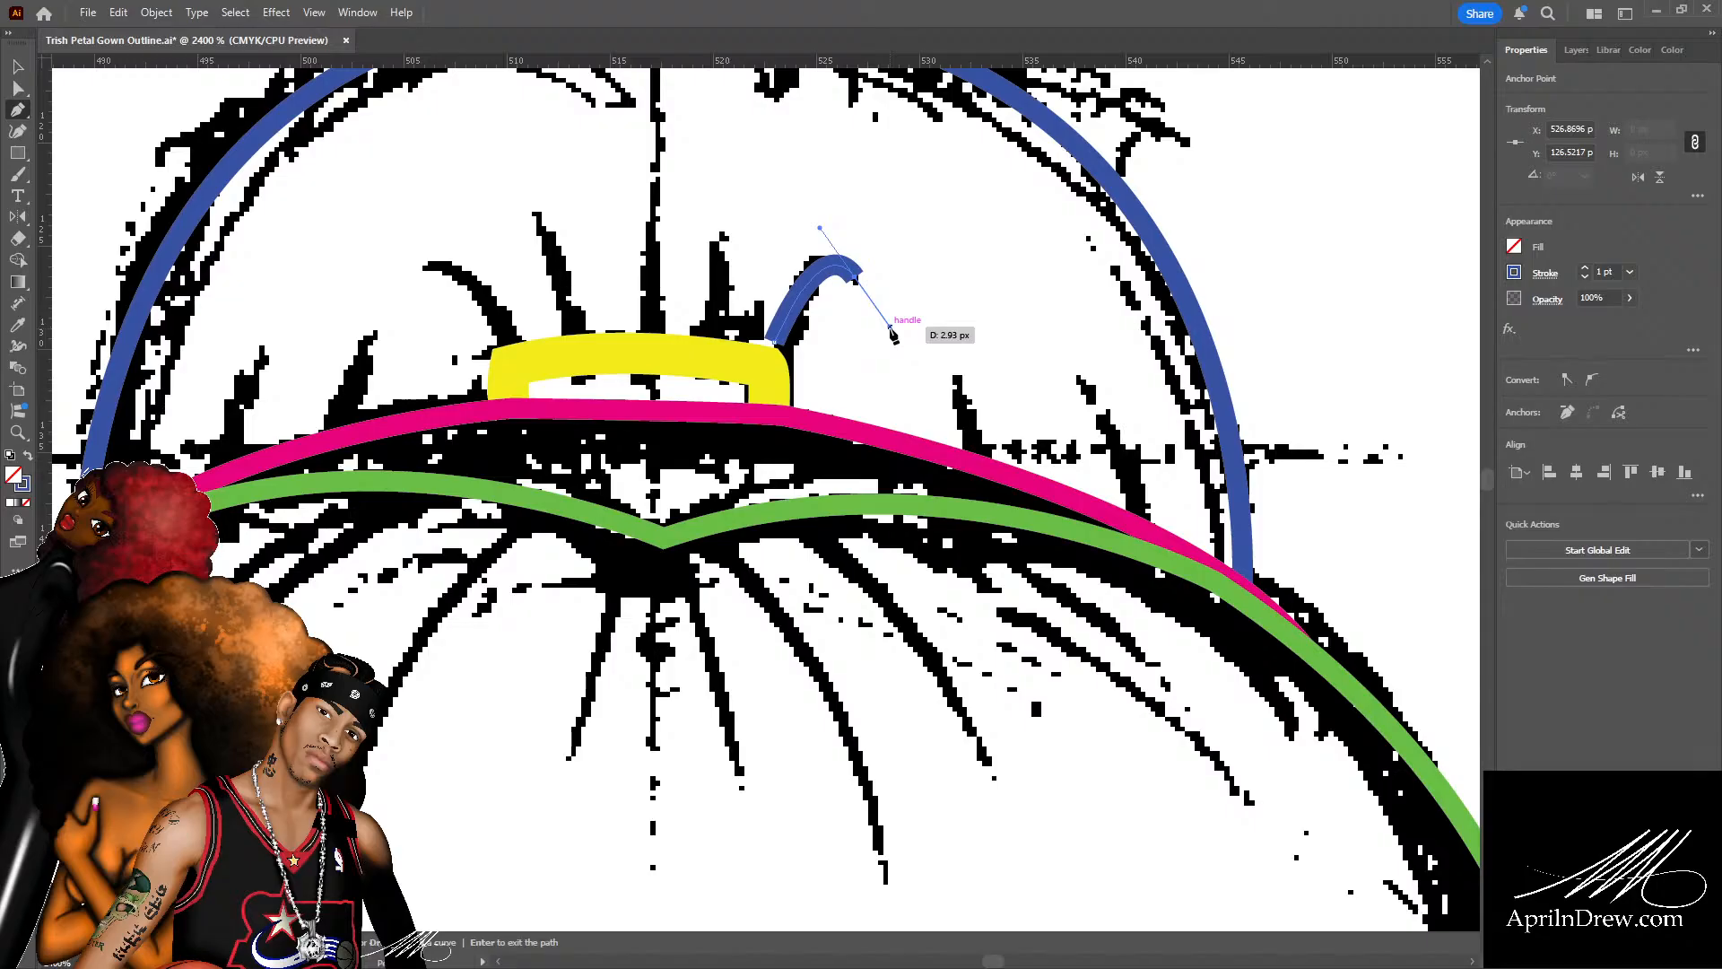
pyautogui.press('Return')
pyautogui.click(508, 342)
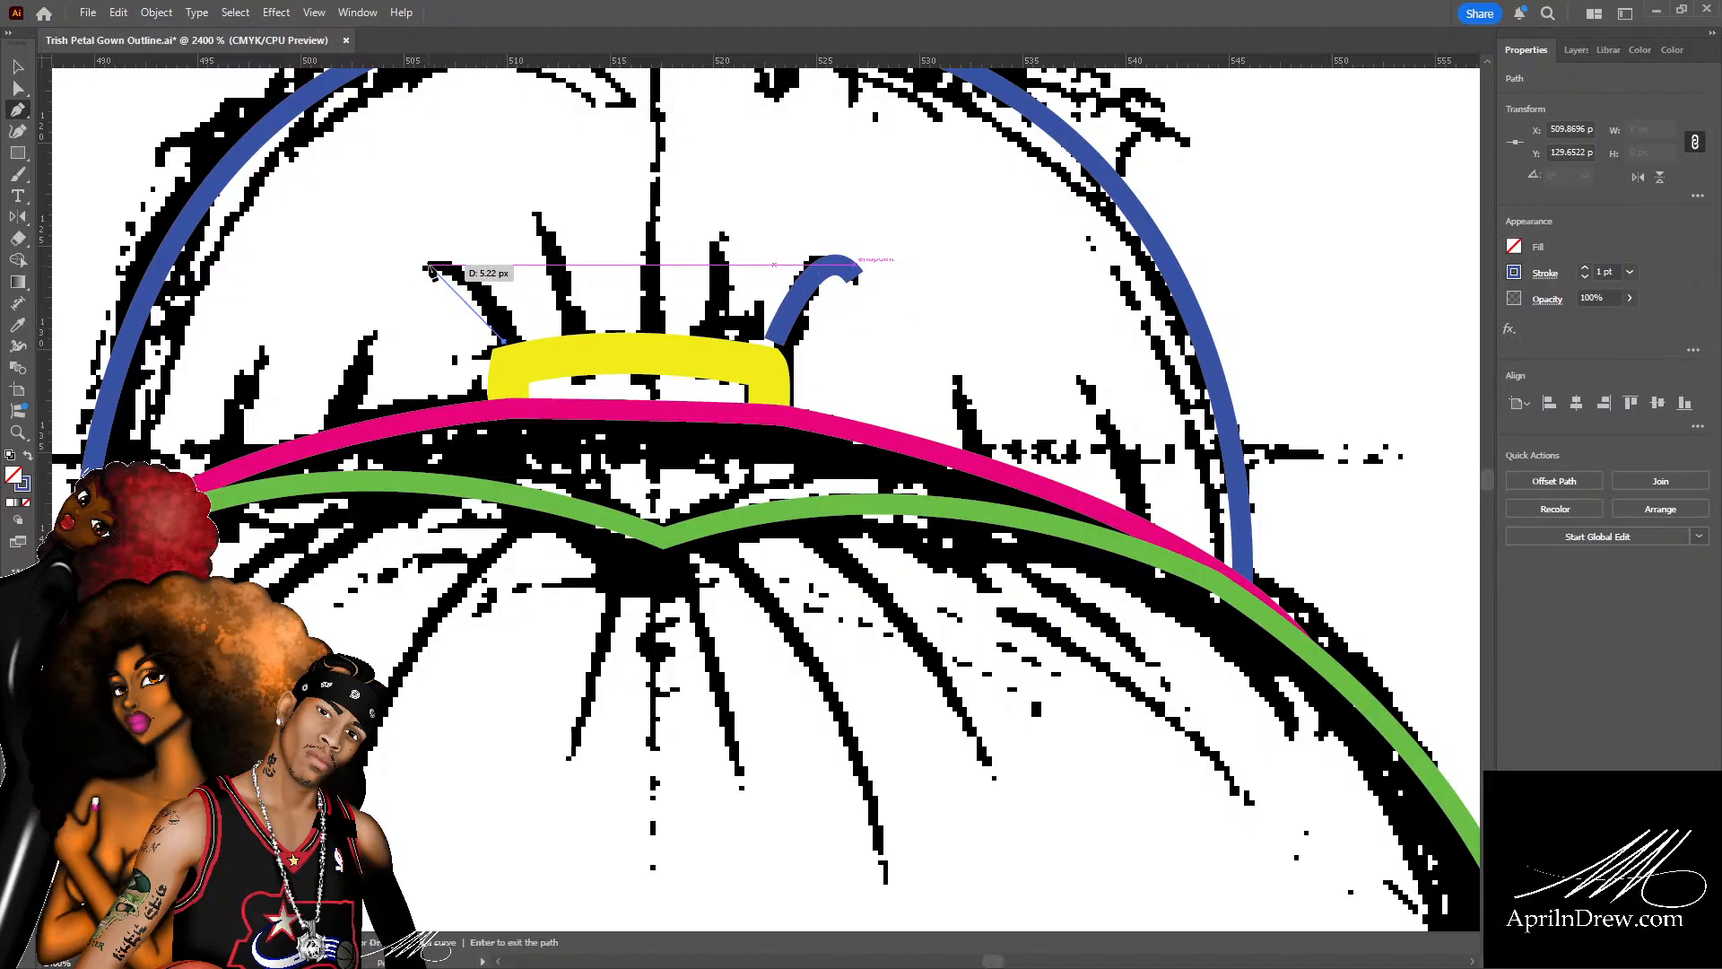
pyautogui.moveTo(431, 269); pyautogui.dragTo(386, 260)
pyautogui.press('Return')
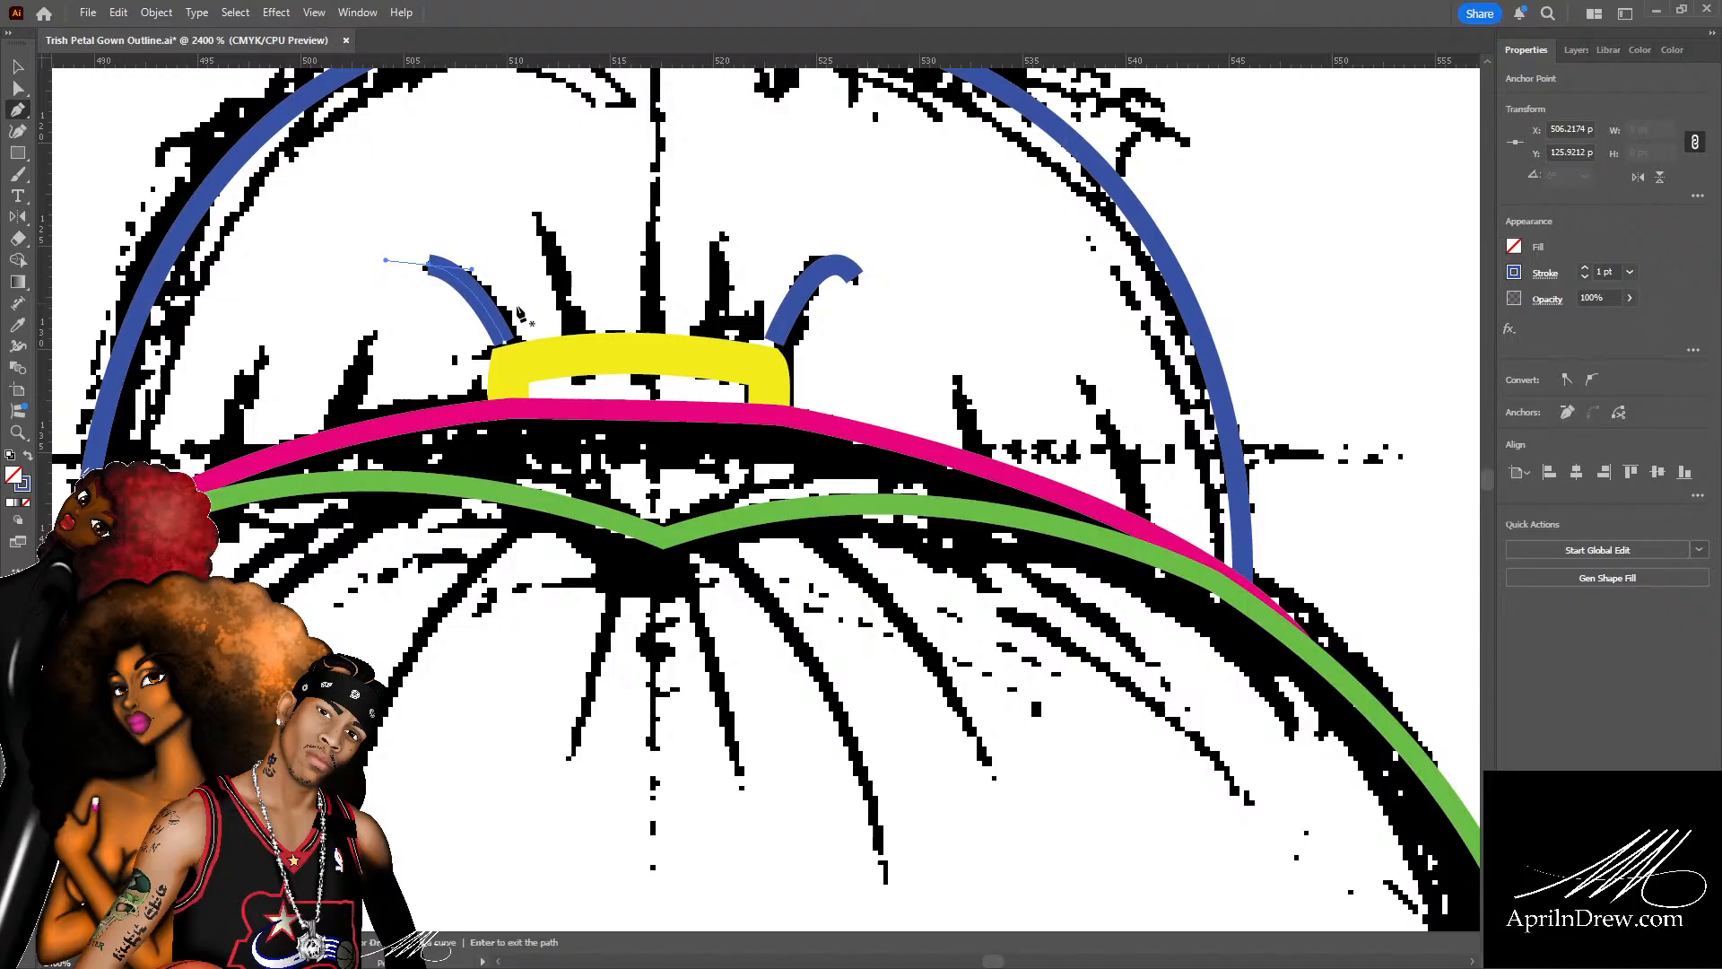
# Trace the two inner gather lines above the yellow band, left and right of the centre line, as curved blue Pen paths.
pyautogui.click(573, 323)
pyautogui.moveTo(536, 211); pyautogui.dragTo(512, 204)
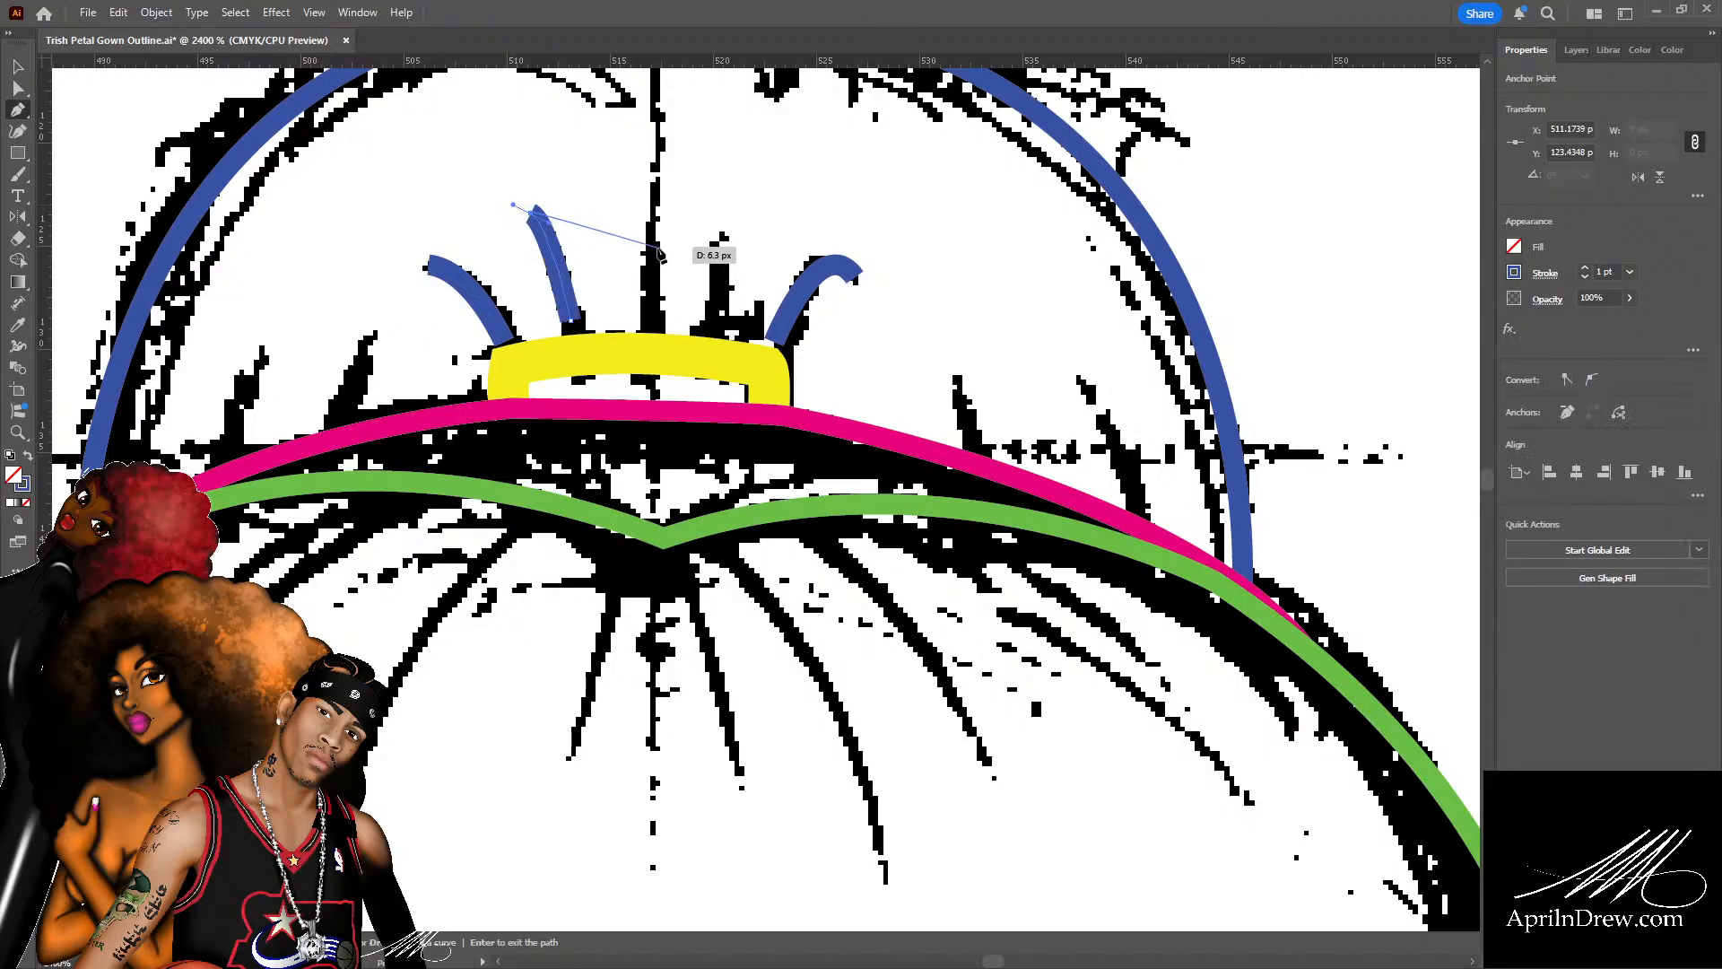
pyautogui.scroll(2, 659, 254)
pyautogui.press('Return')
pyautogui.click(706, 333)
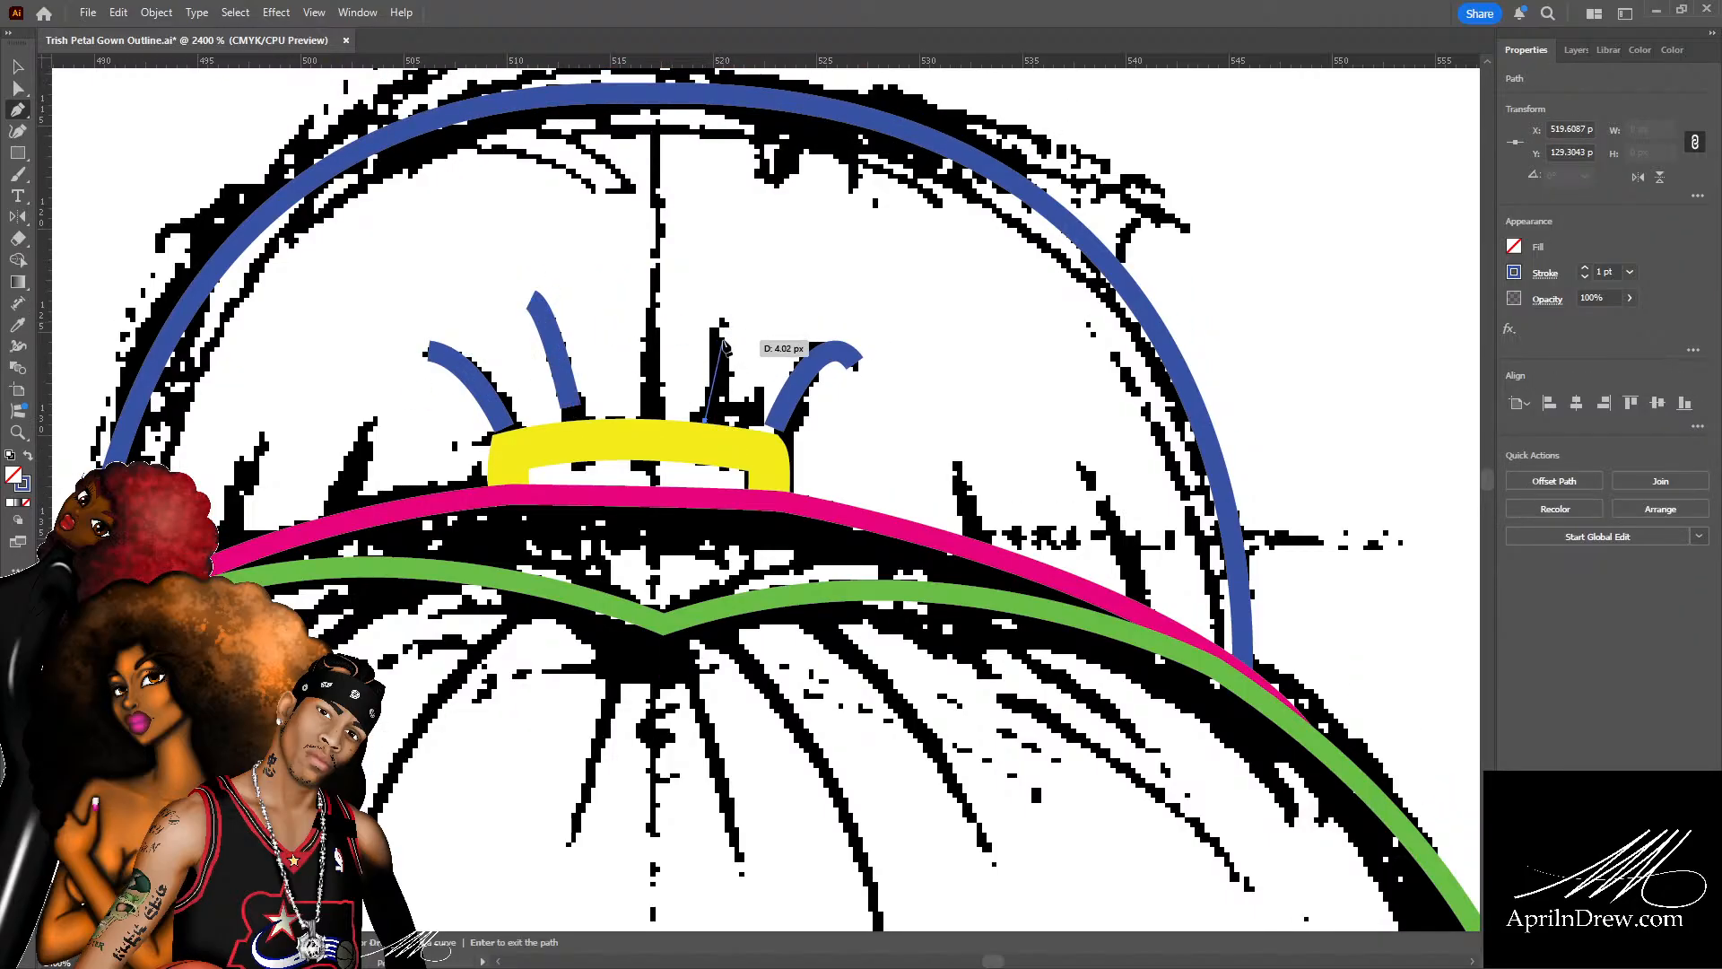
pyautogui.moveTo(718, 339); pyautogui.dragTo(745, 334)
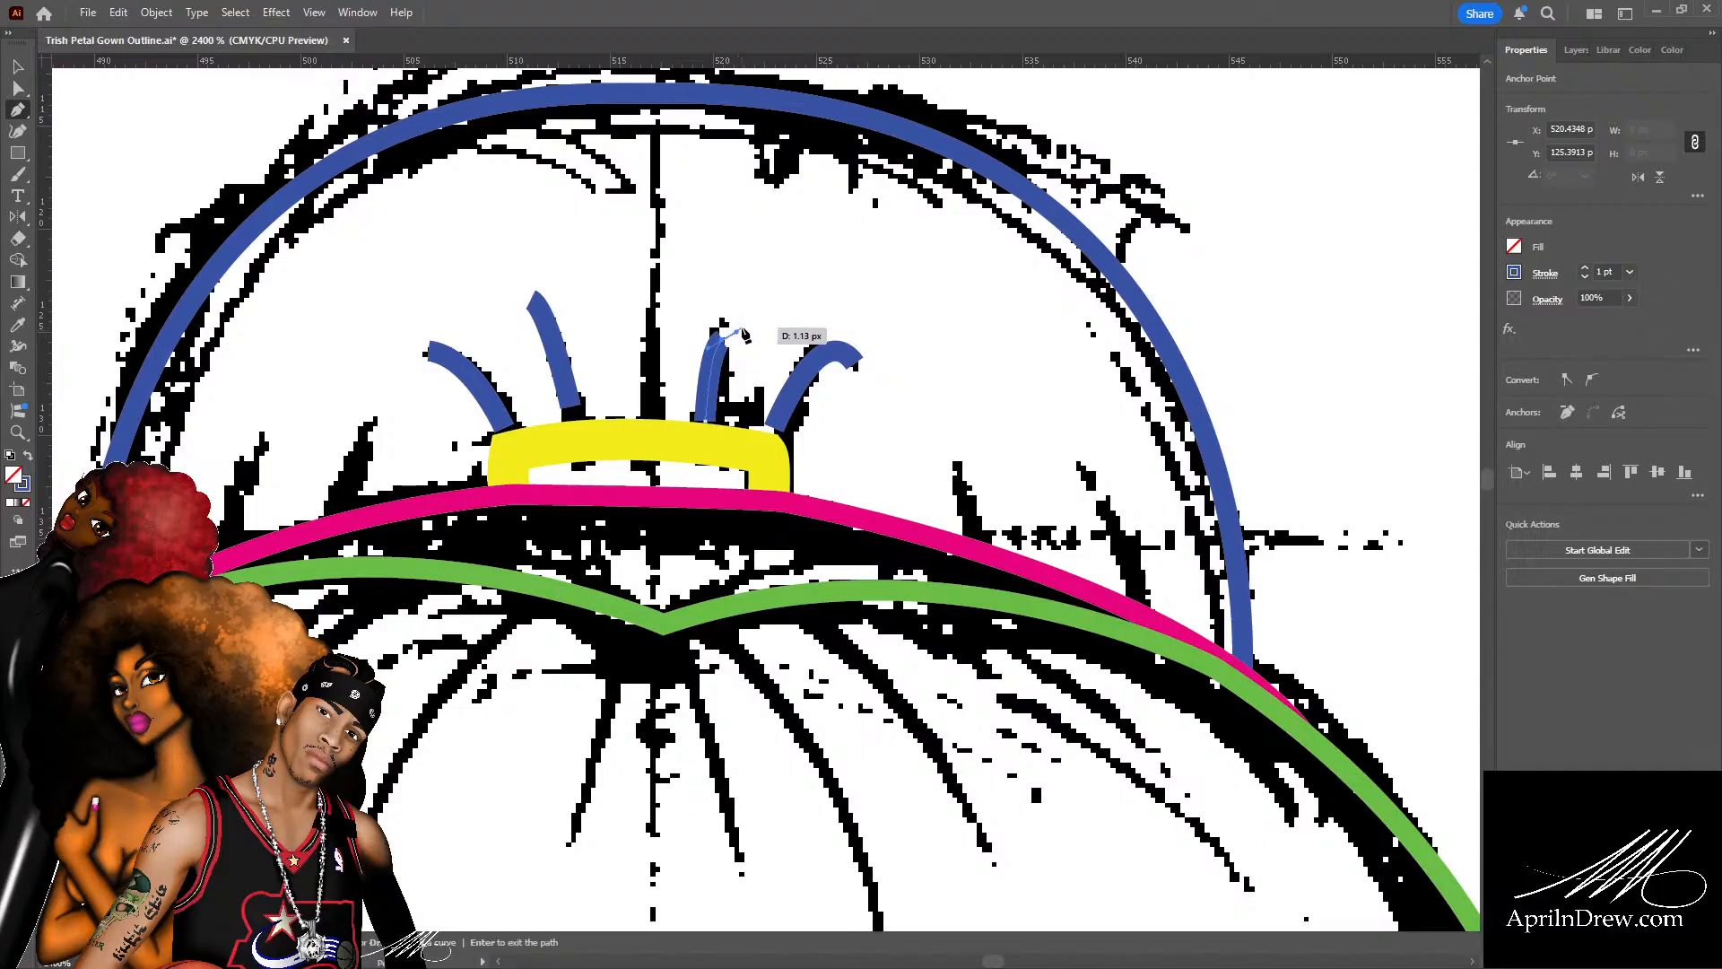
# Apply a width profile to the four blue gather lines that is wide at the band and tapers to a point at the tips.
pyautogui.press('a')
pyautogui.click(801, 374)
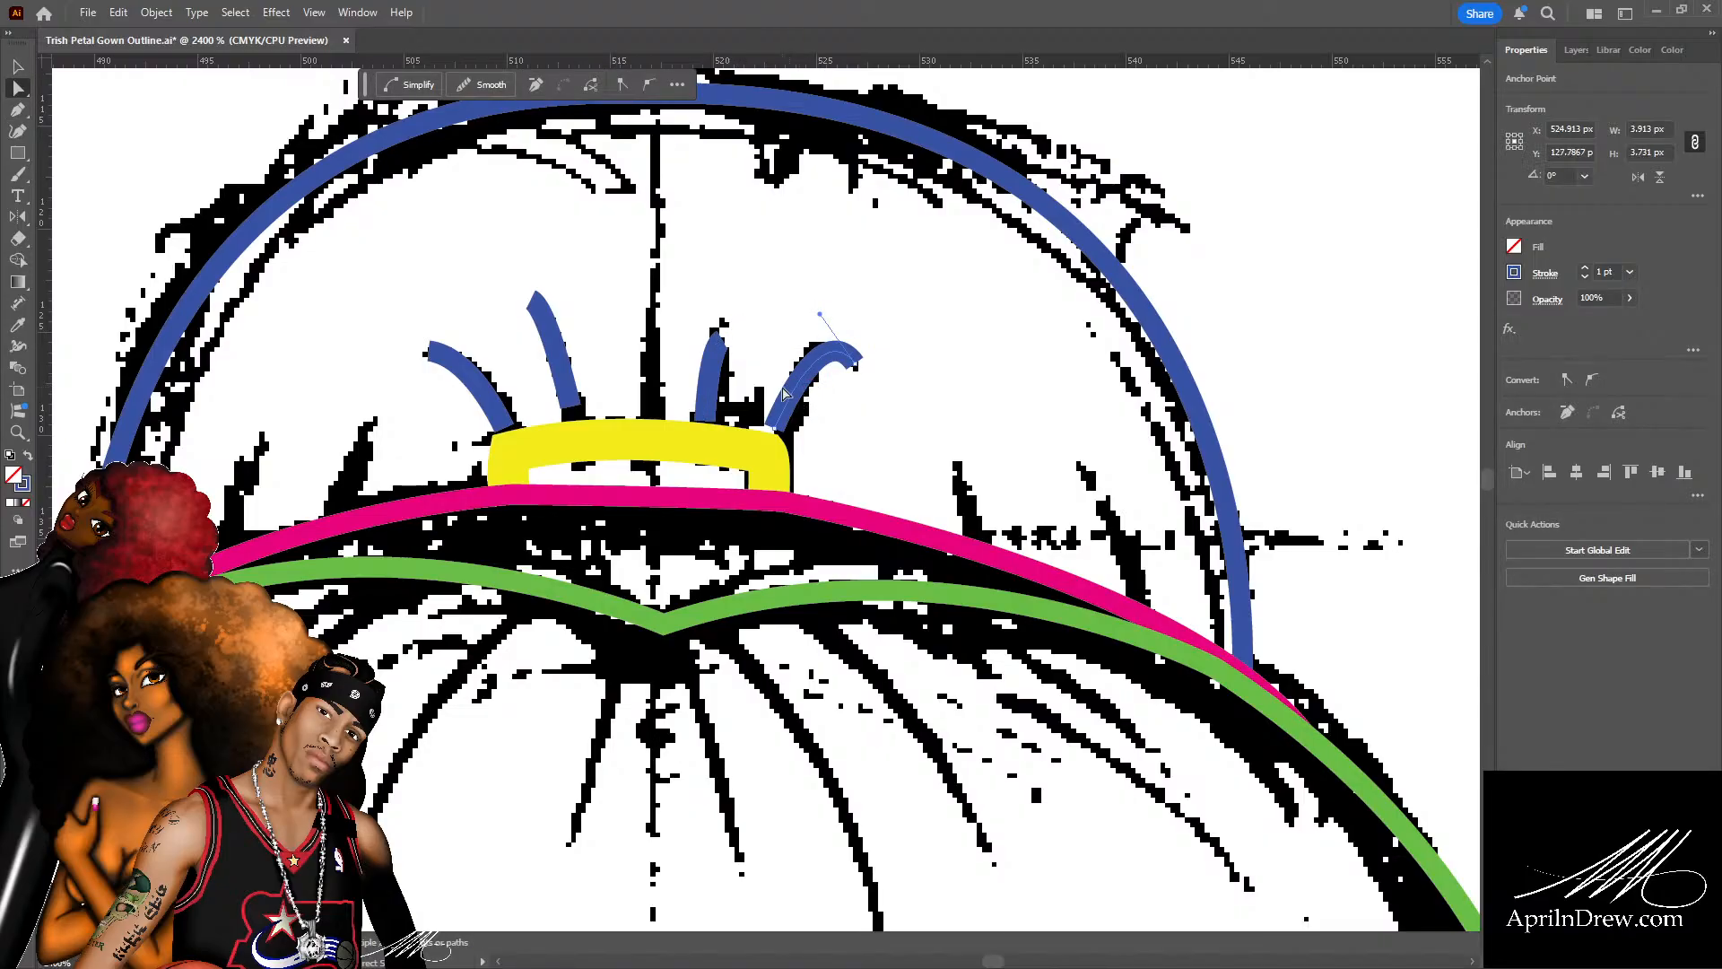
pyautogui.keyDown('shift'); pyautogui.click(559, 371); pyautogui.keyUp('shift')
pyautogui.keyDown('shift'); pyautogui.click(494, 403); pyautogui.keyUp('shift')
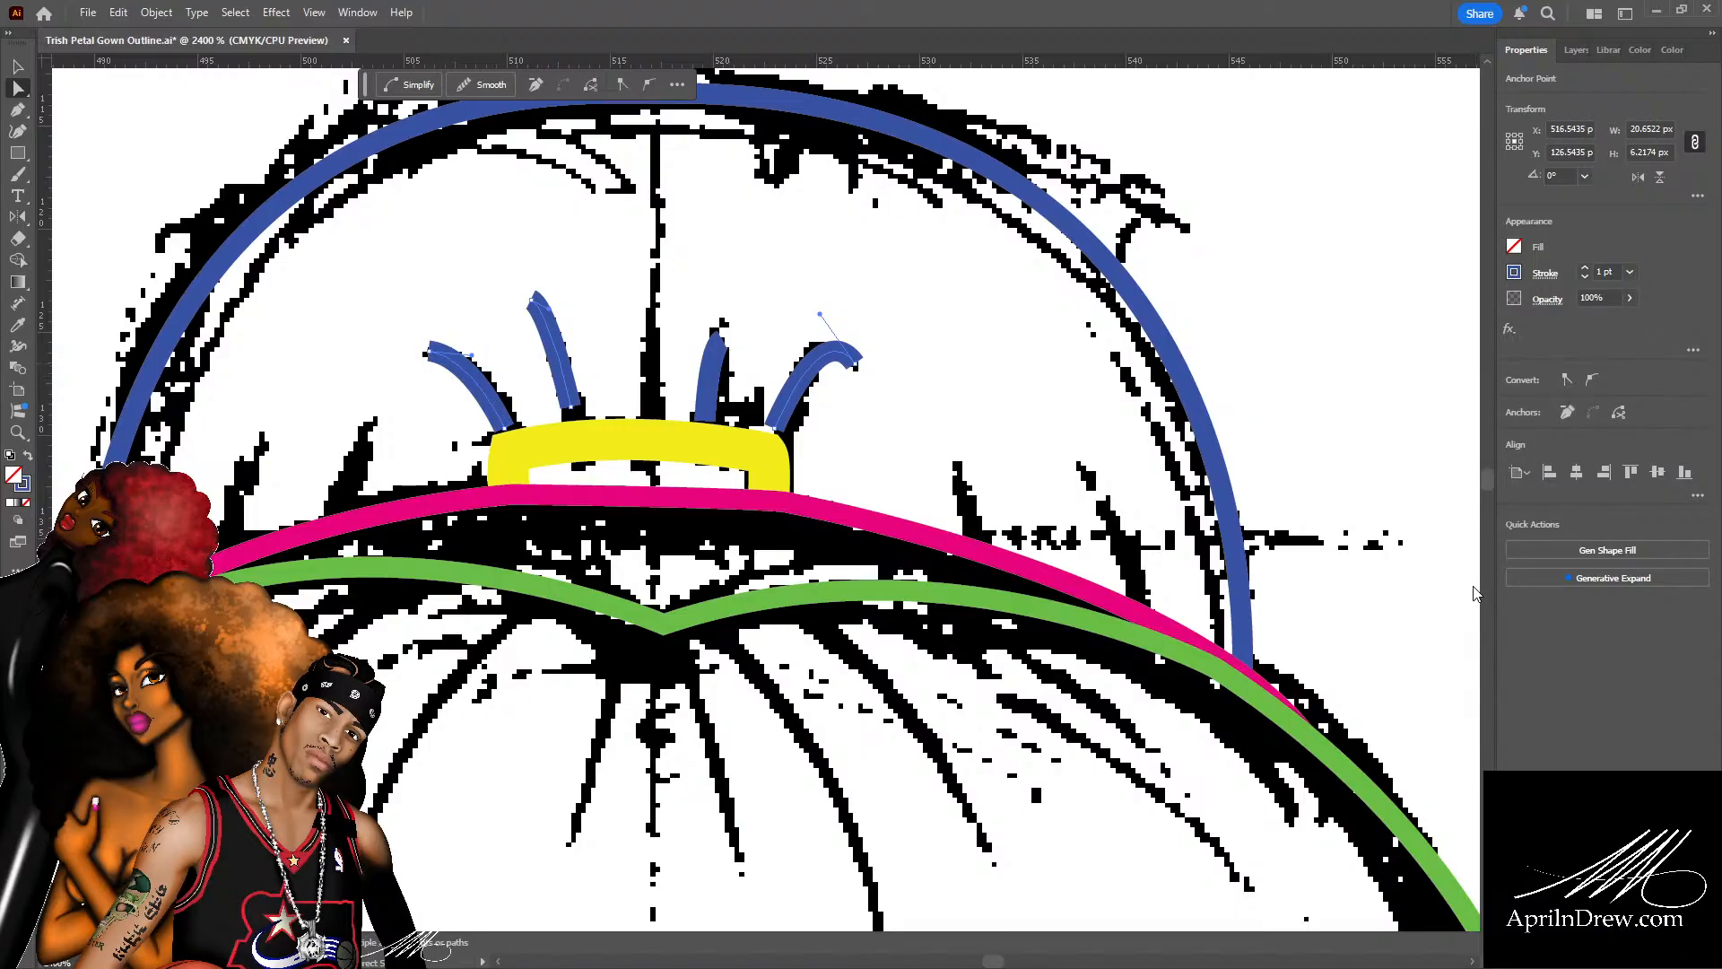
pyautogui.click(1460, 682)
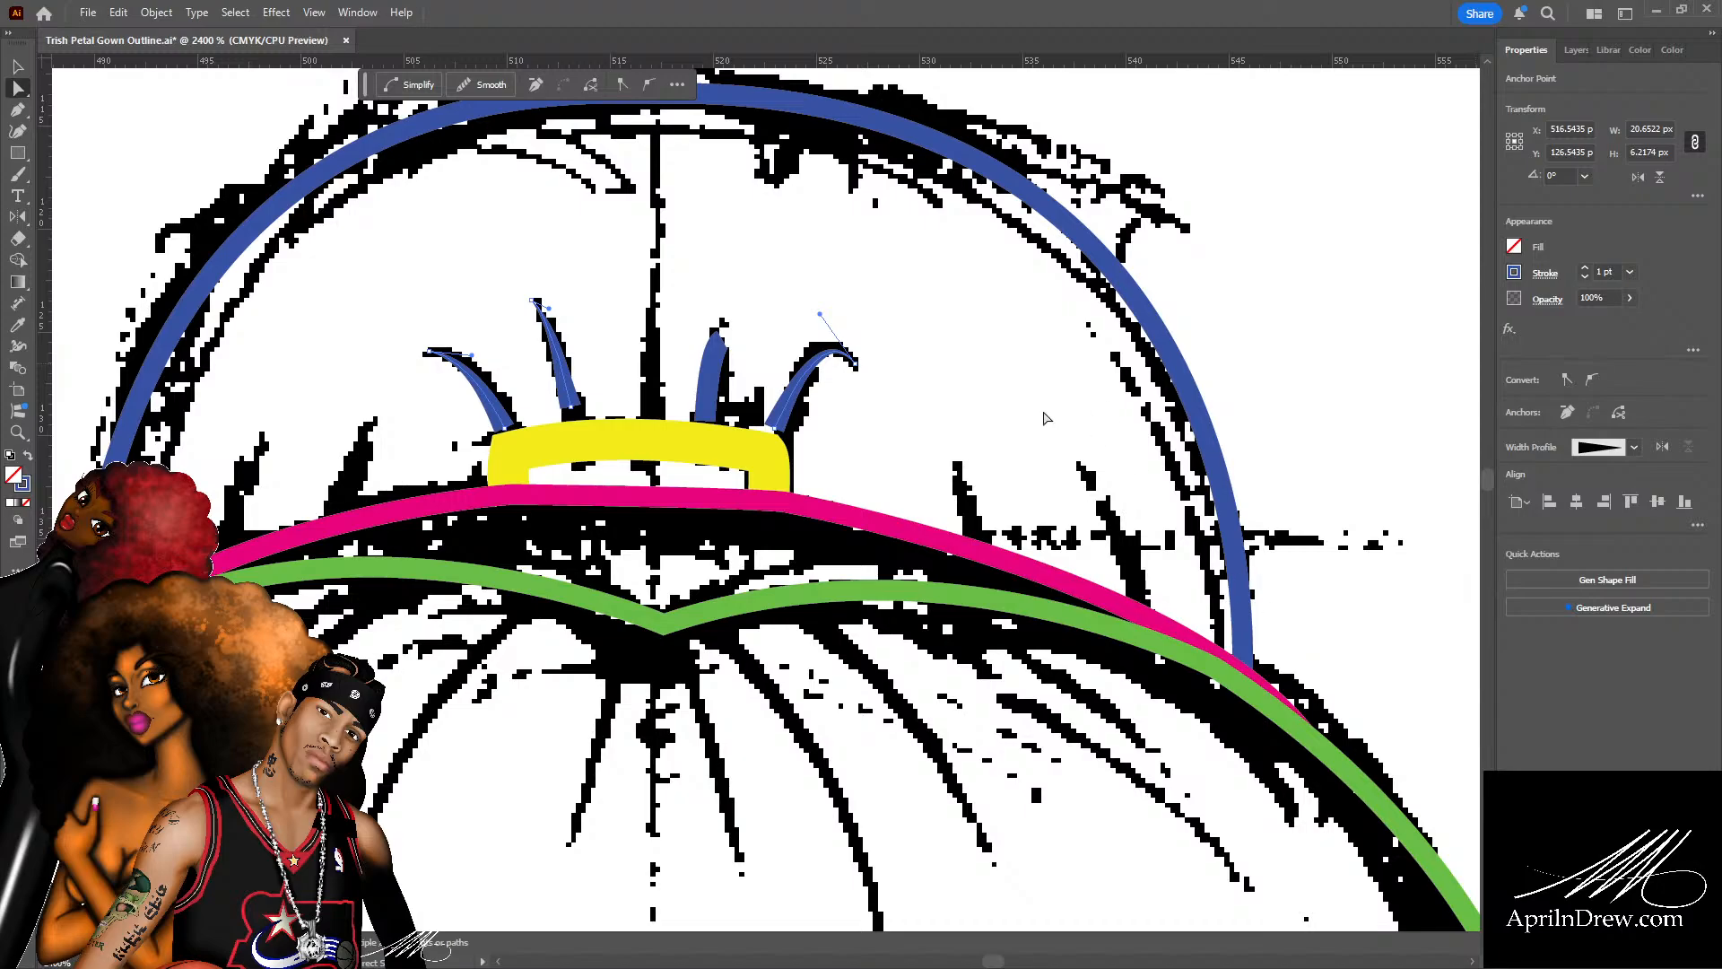
pyautogui.click(718, 377)
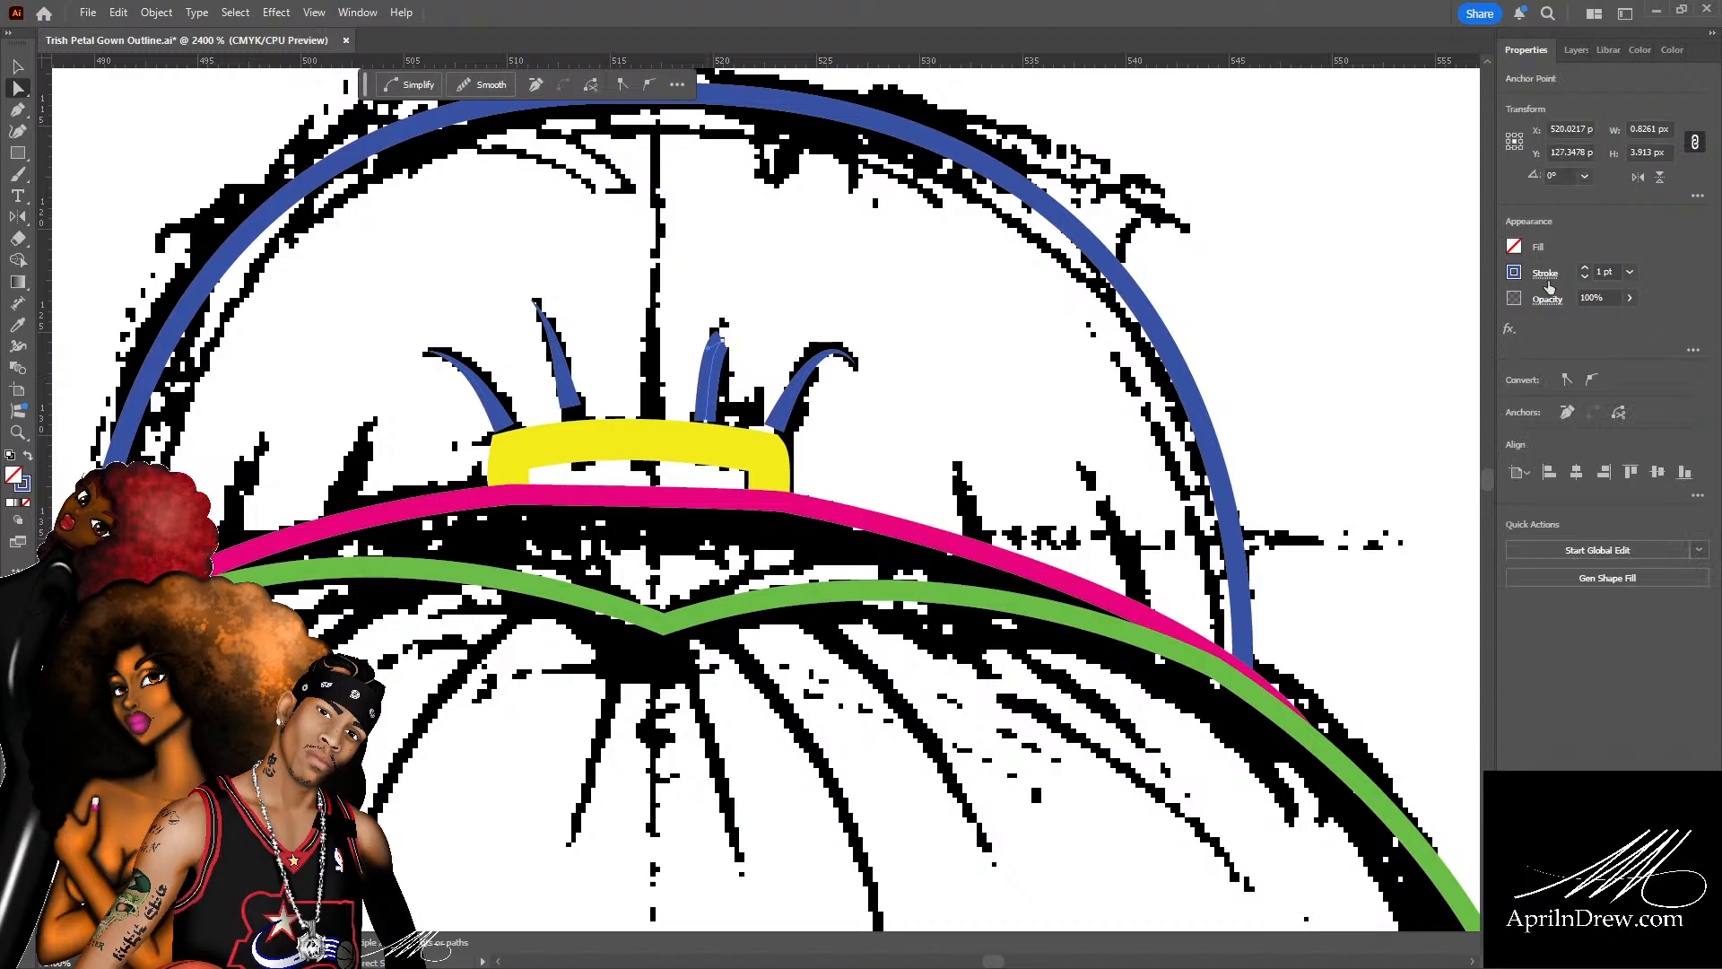
pyautogui.click(1467, 687)
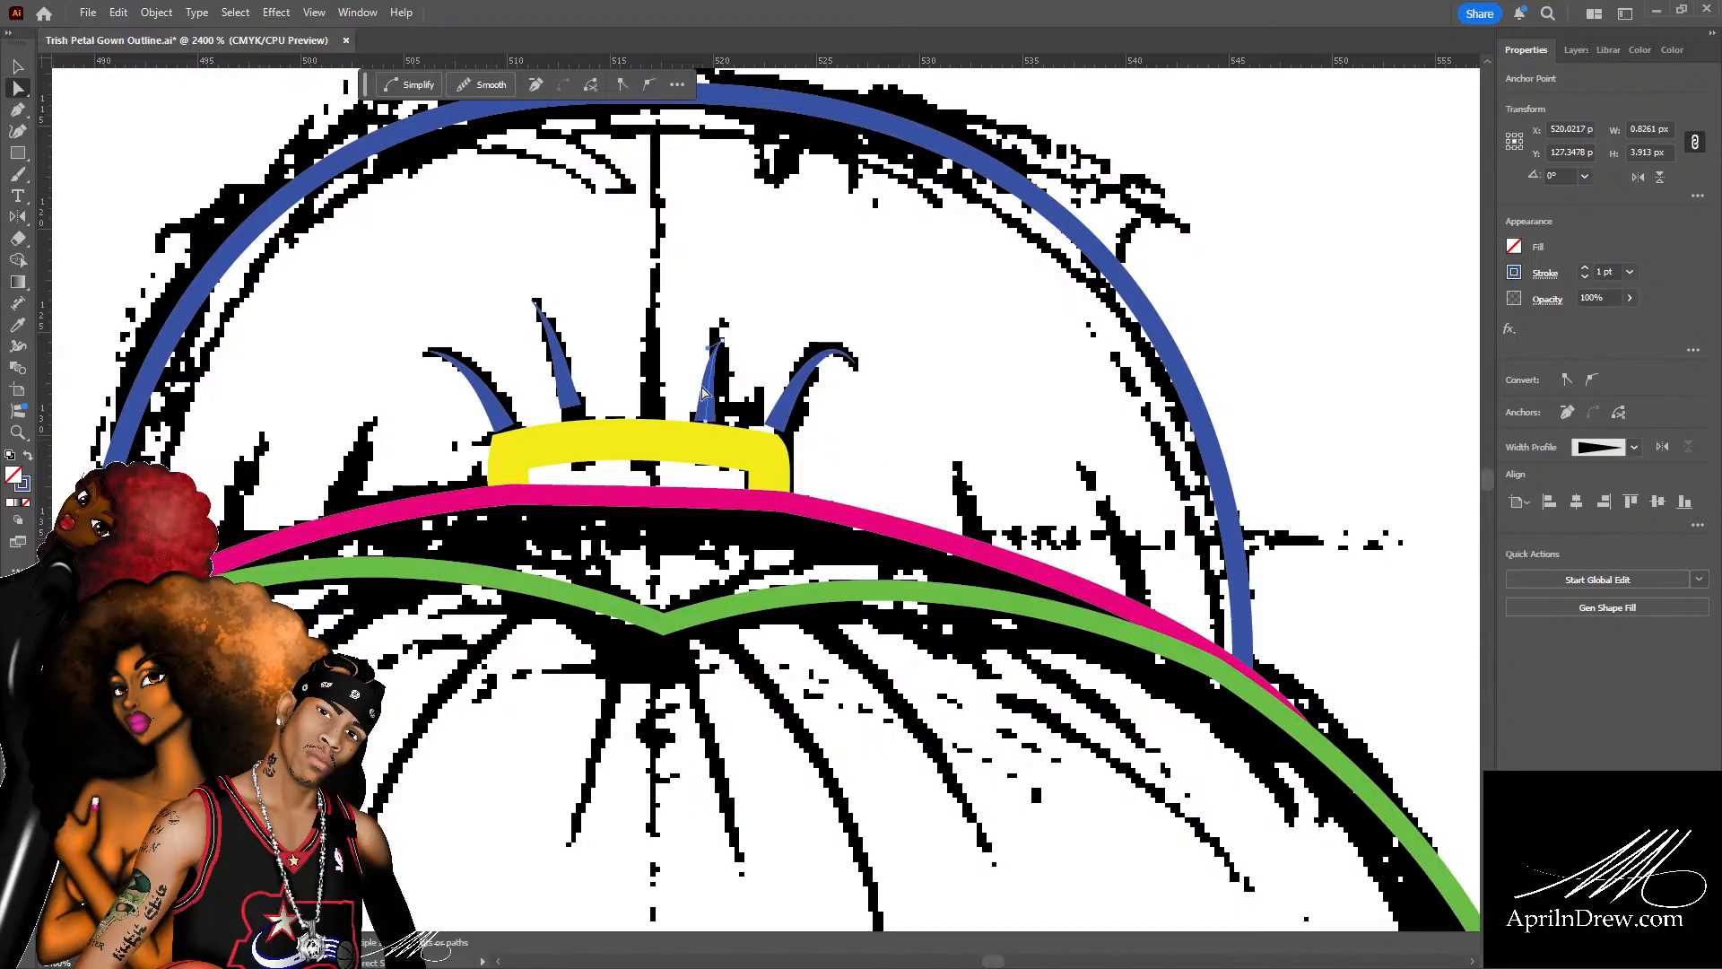
# Select all four blue gather lines and give them a width profile tapered at both ends and widest near the base.
pyautogui.click(791, 406)
pyautogui.click(711, 395)
pyautogui.click(565, 391)
pyautogui.click(496, 414)
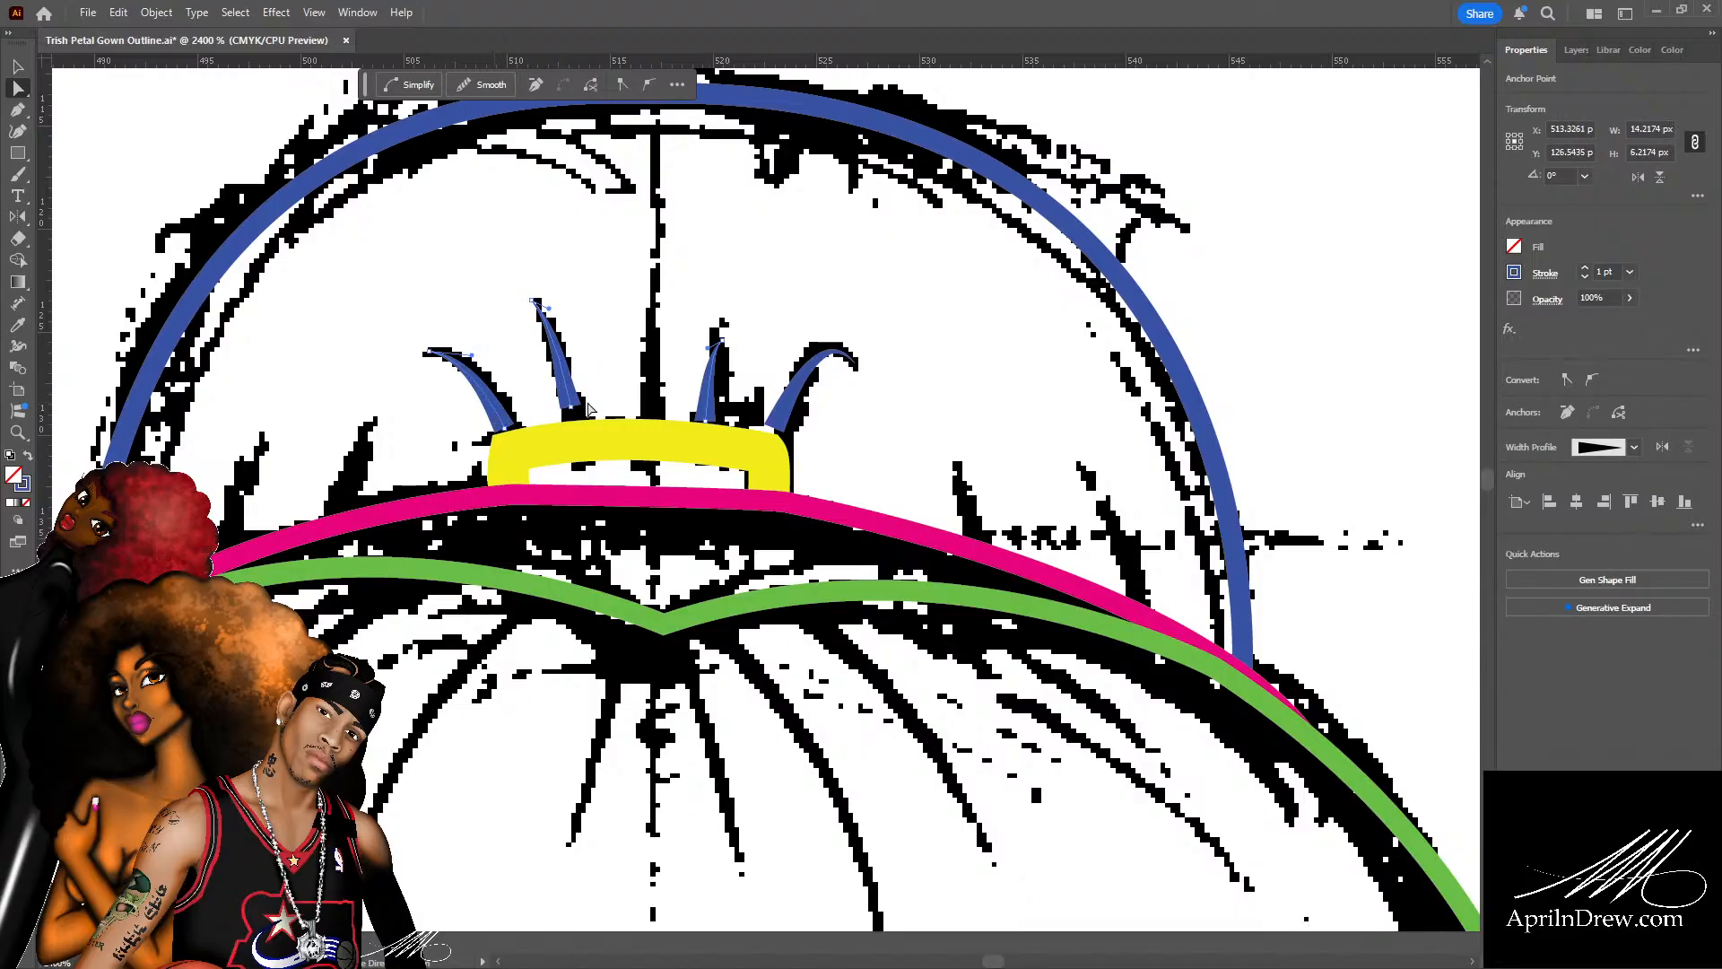
pyautogui.click(784, 415)
pyautogui.click(1454, 616)
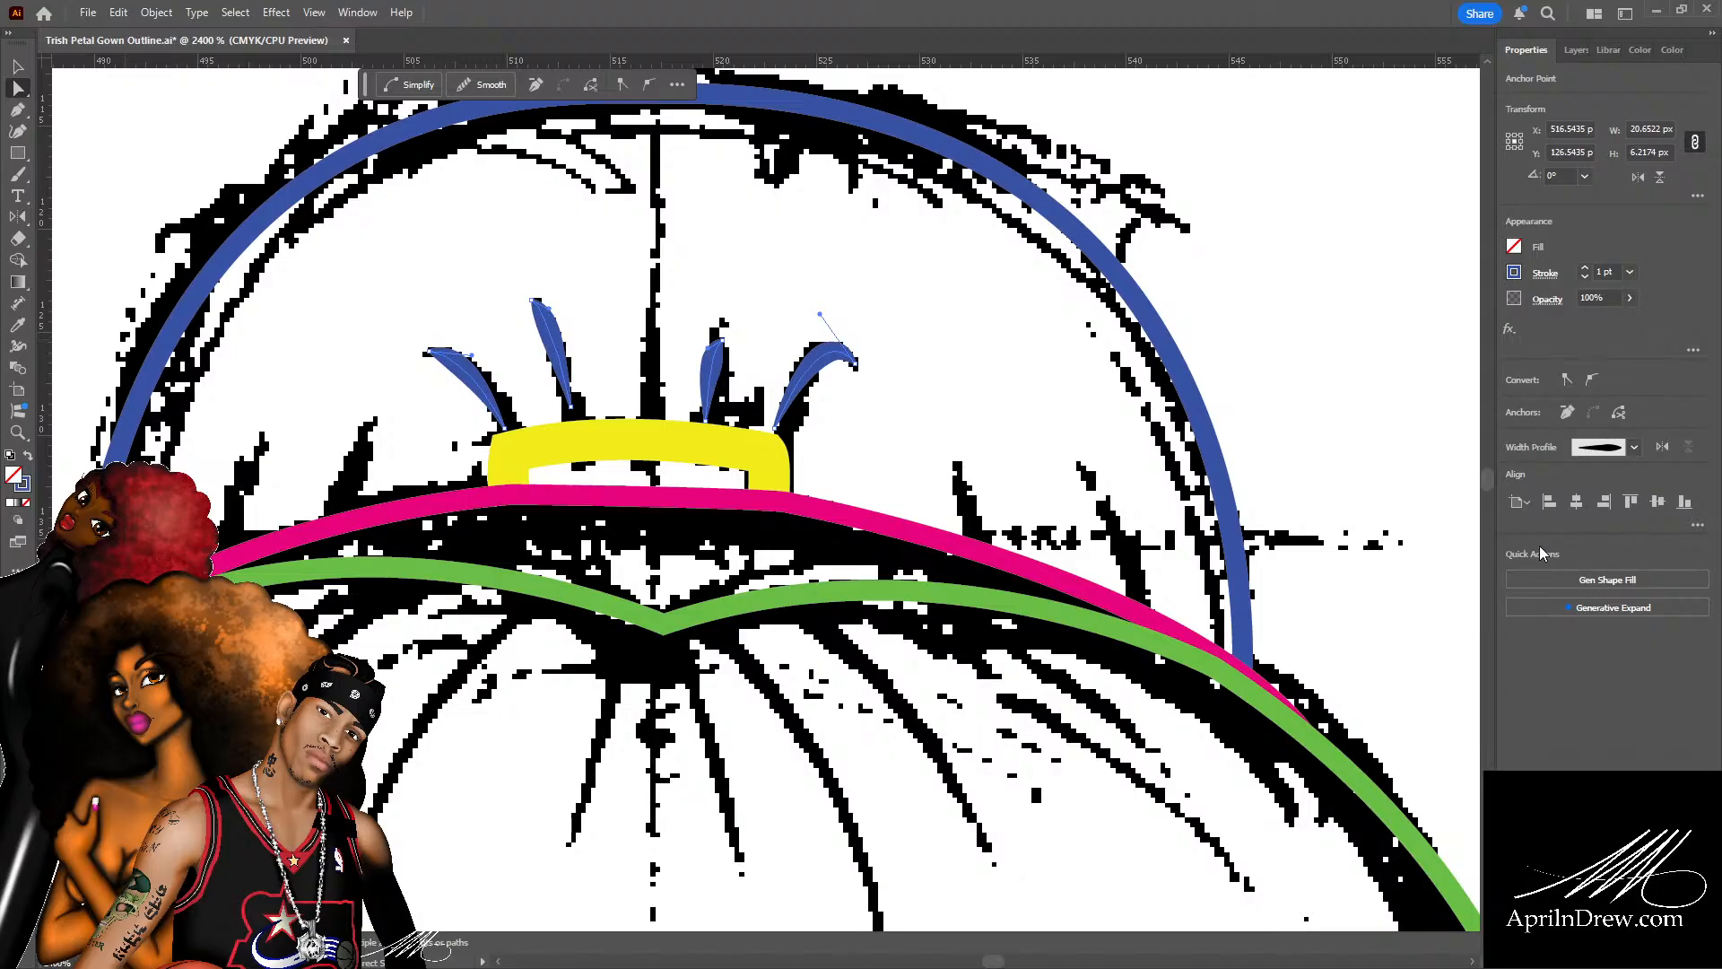
pyautogui.hotkey('ctrl', 'z')
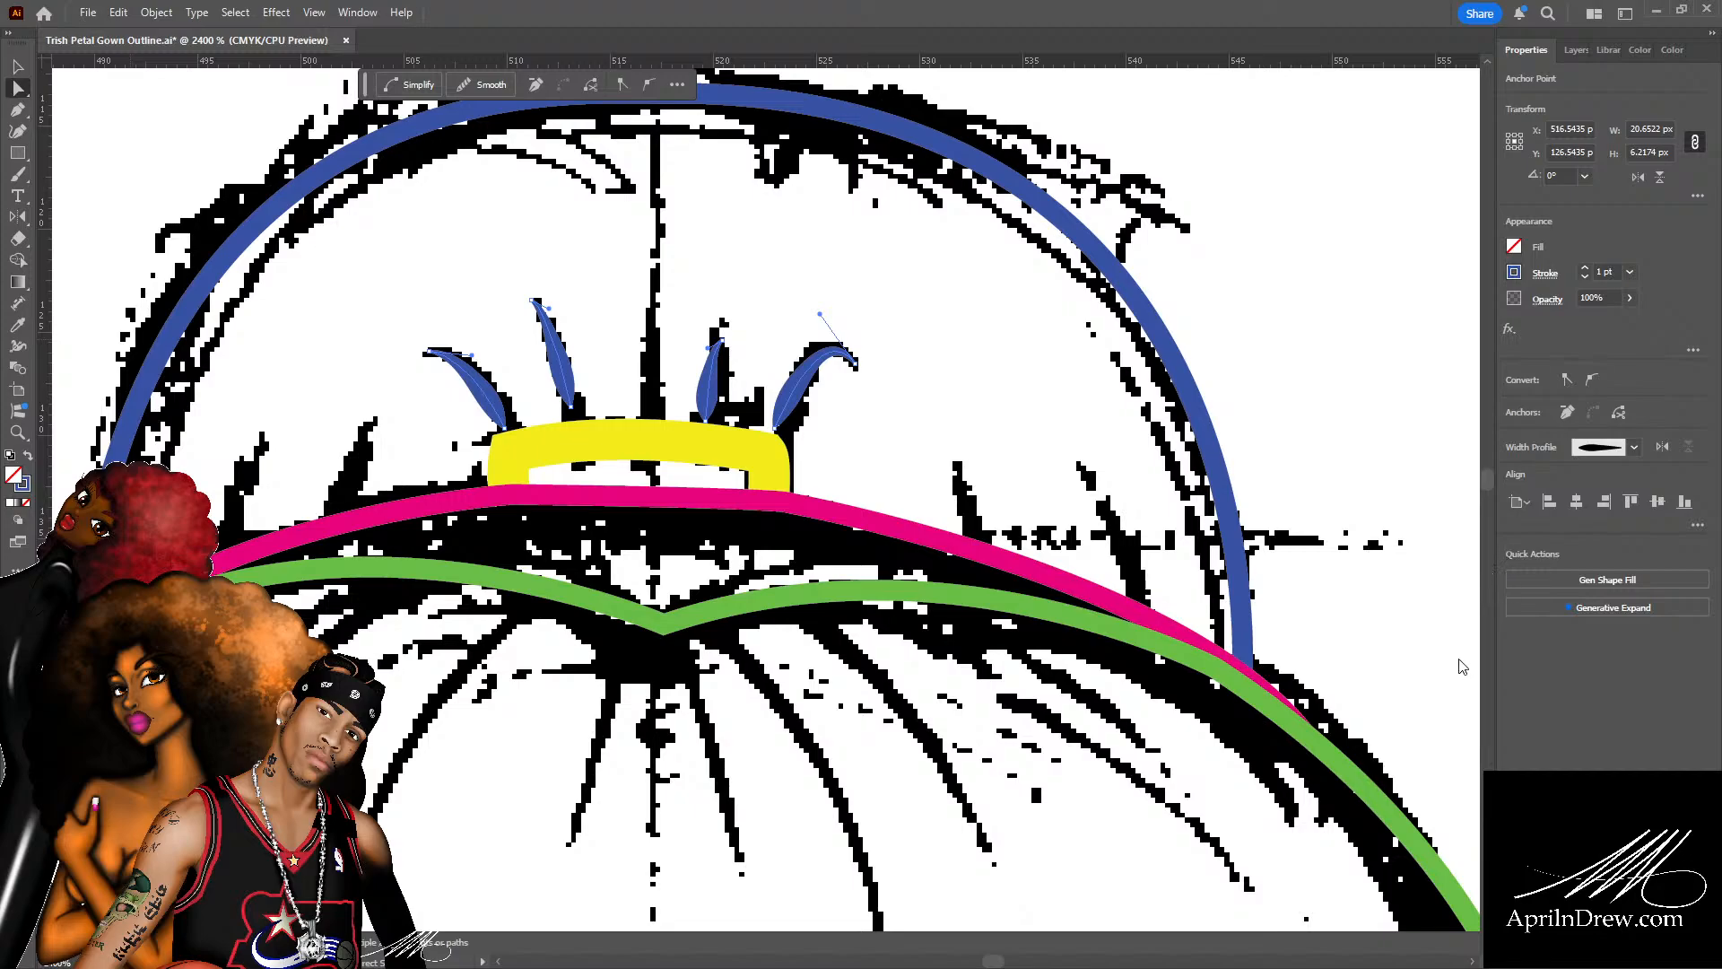
# Undo the double-tapered width profile on the four blue gather lines and set their stroke weight to 0.75 pt.
pyautogui.hotkey('ctrl', 'z')
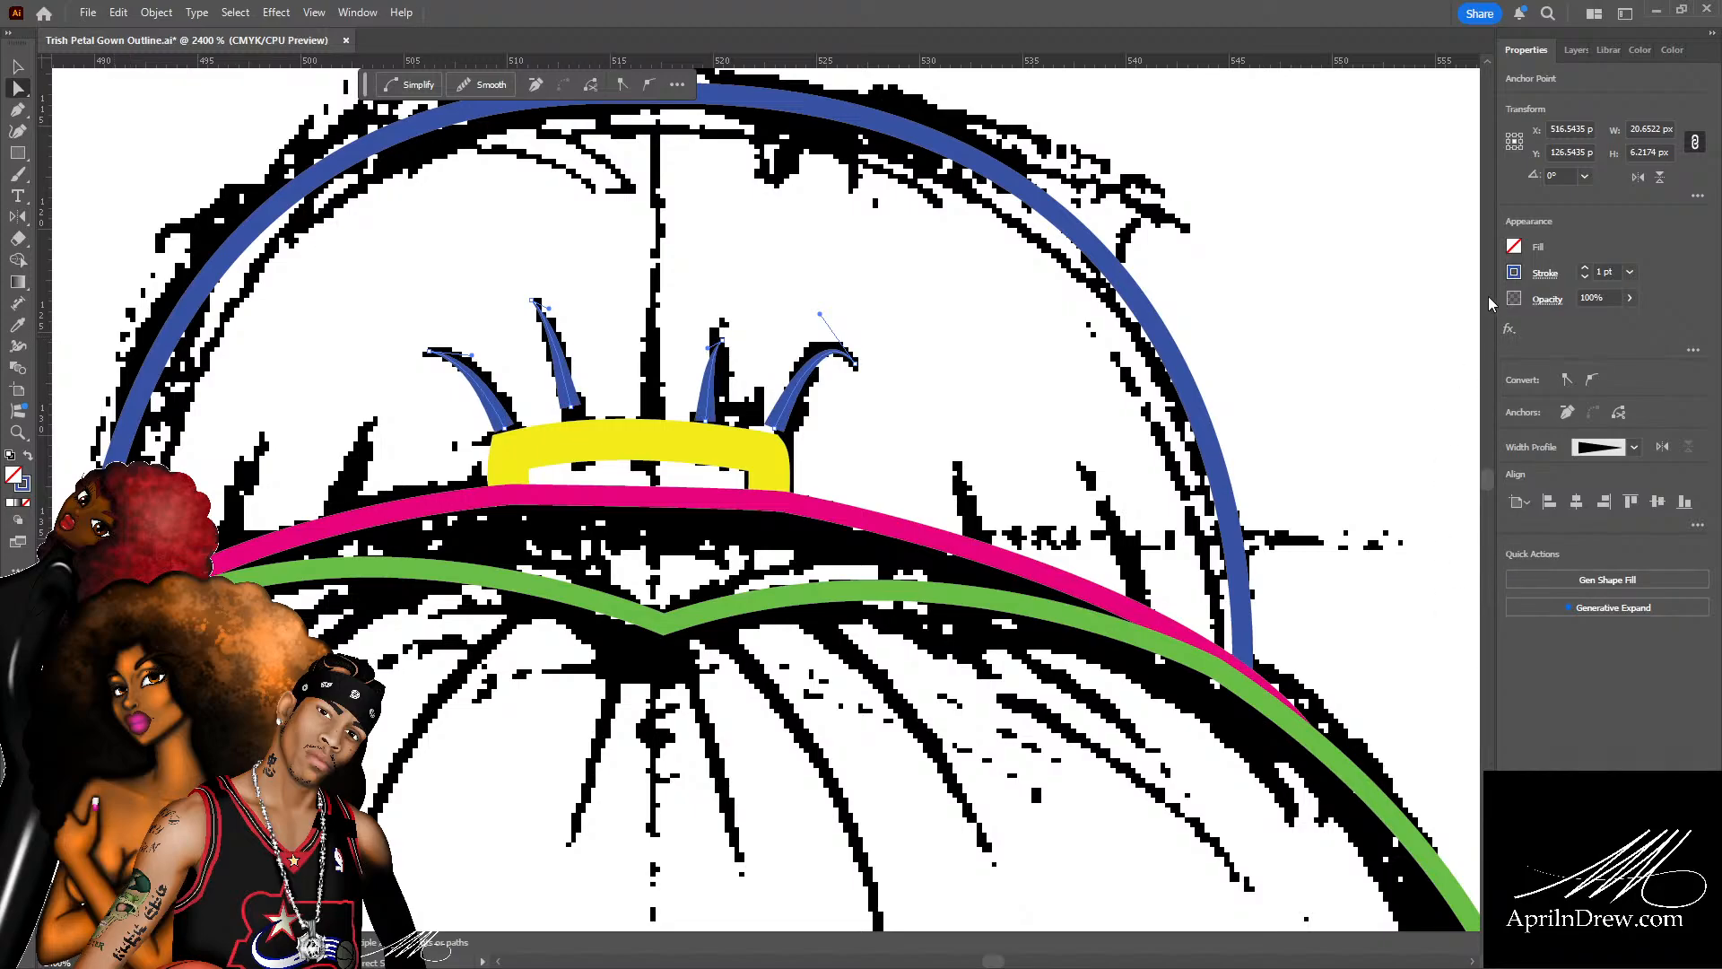
pyautogui.hotkey('ctrl', 'z')
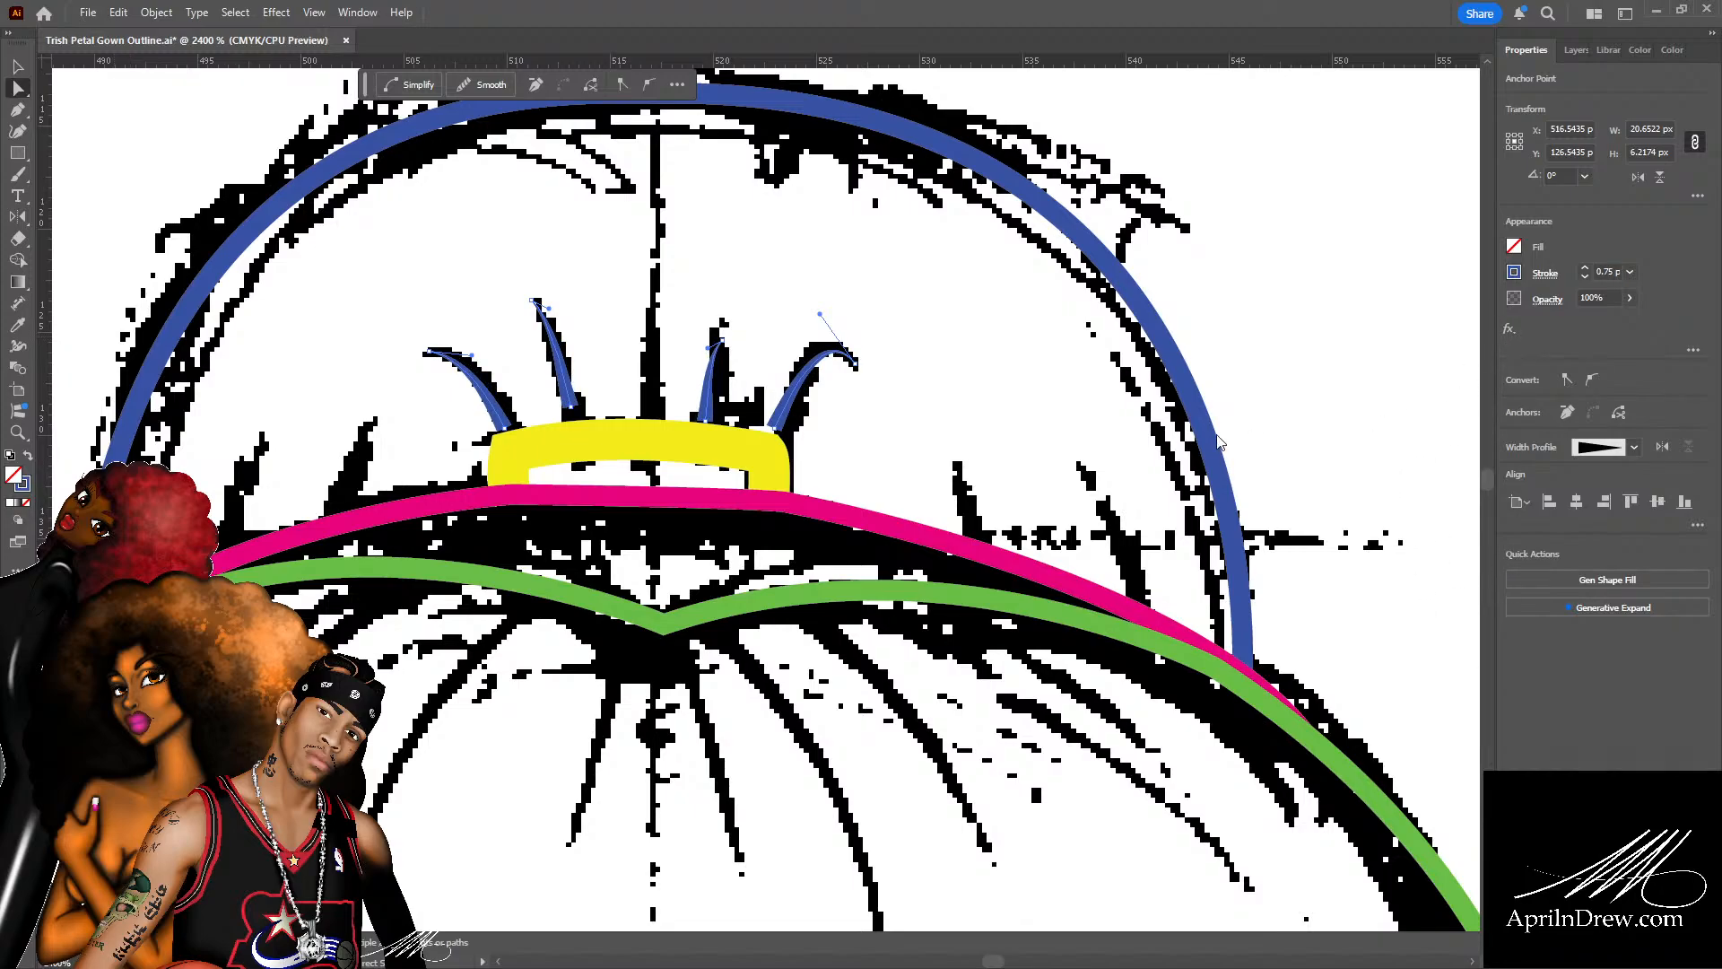
# Move the base anchors of the four blue gather lines down into the yellow band and refine the left outer curve.
pyautogui.moveTo(775, 431); pyautogui.dragTo(770, 437)
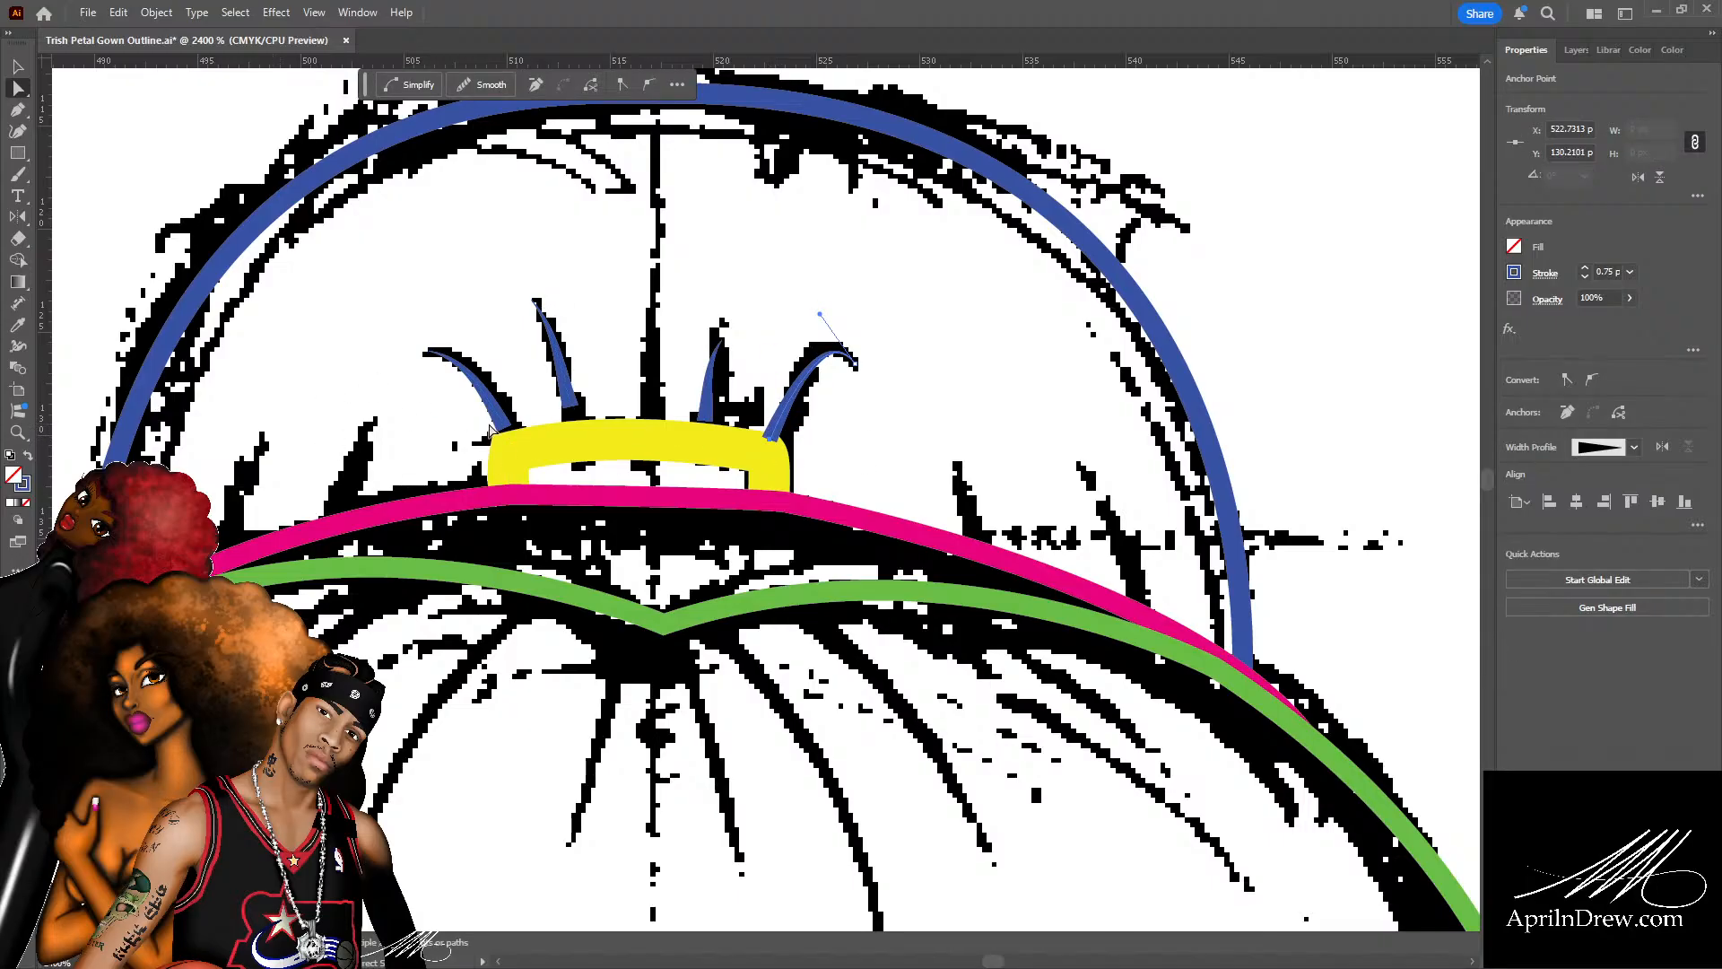
pyautogui.moveTo(508, 437); pyautogui.dragTo(516, 439)
pyautogui.moveTo(473, 358); pyautogui.dragTo(482, 358)
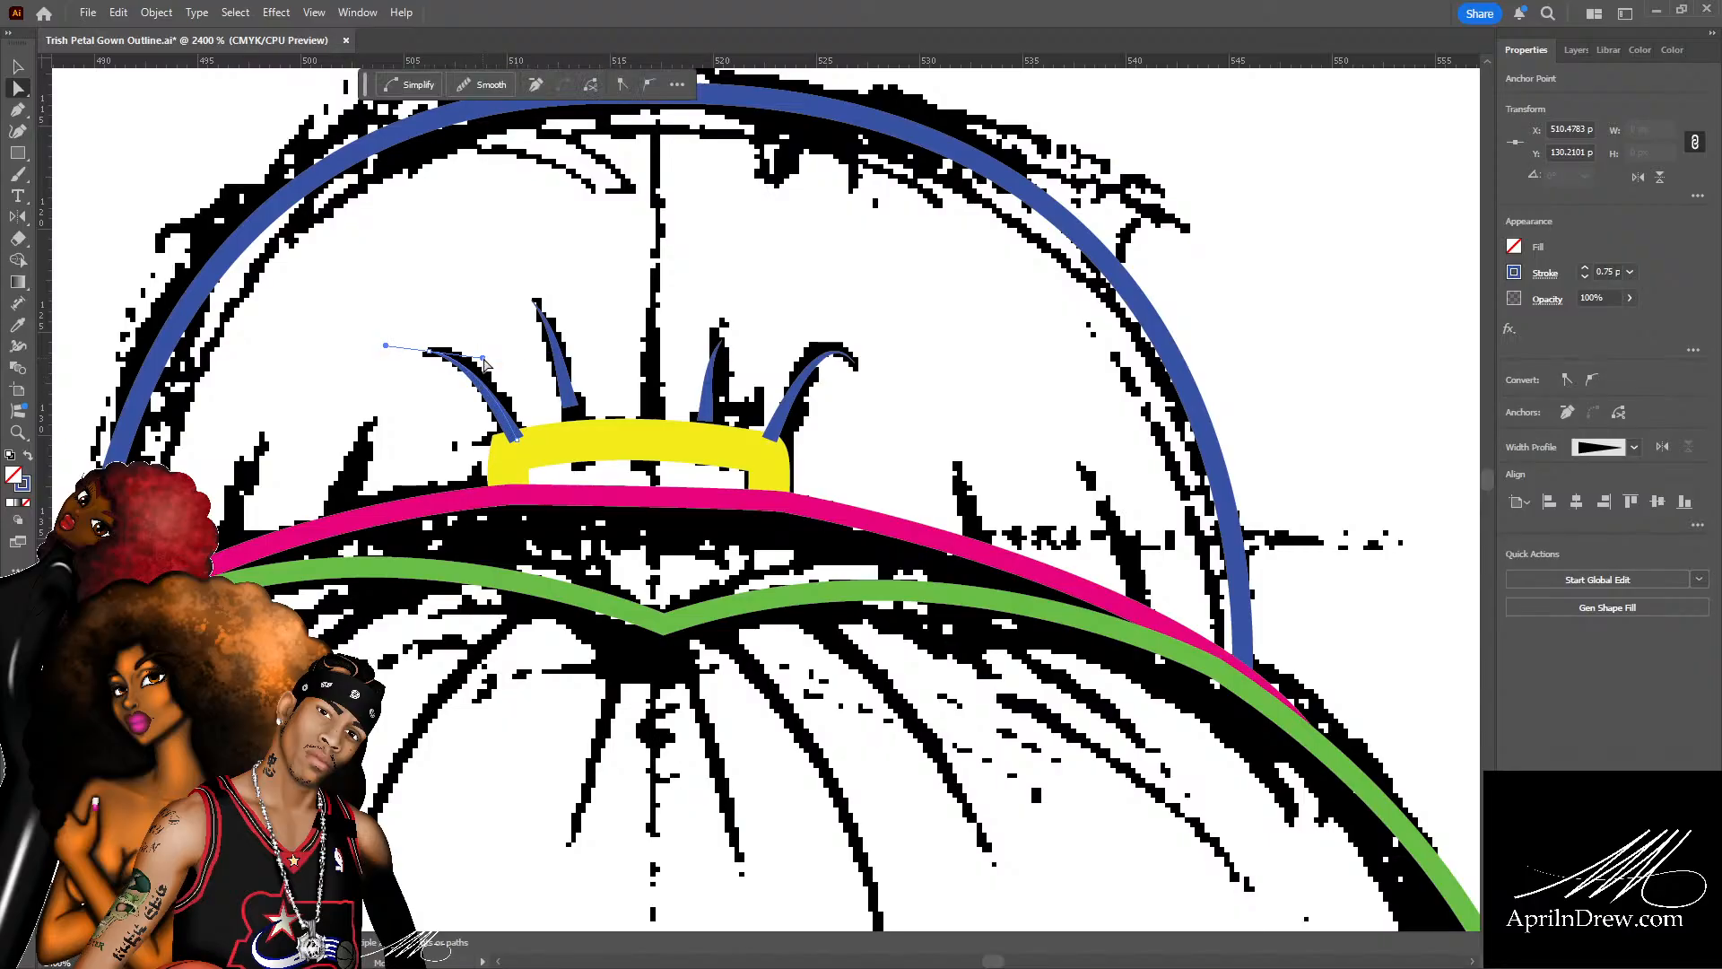
pyautogui.click(561, 364)
pyautogui.moveTo(570, 405); pyautogui.dragTo(578, 428)
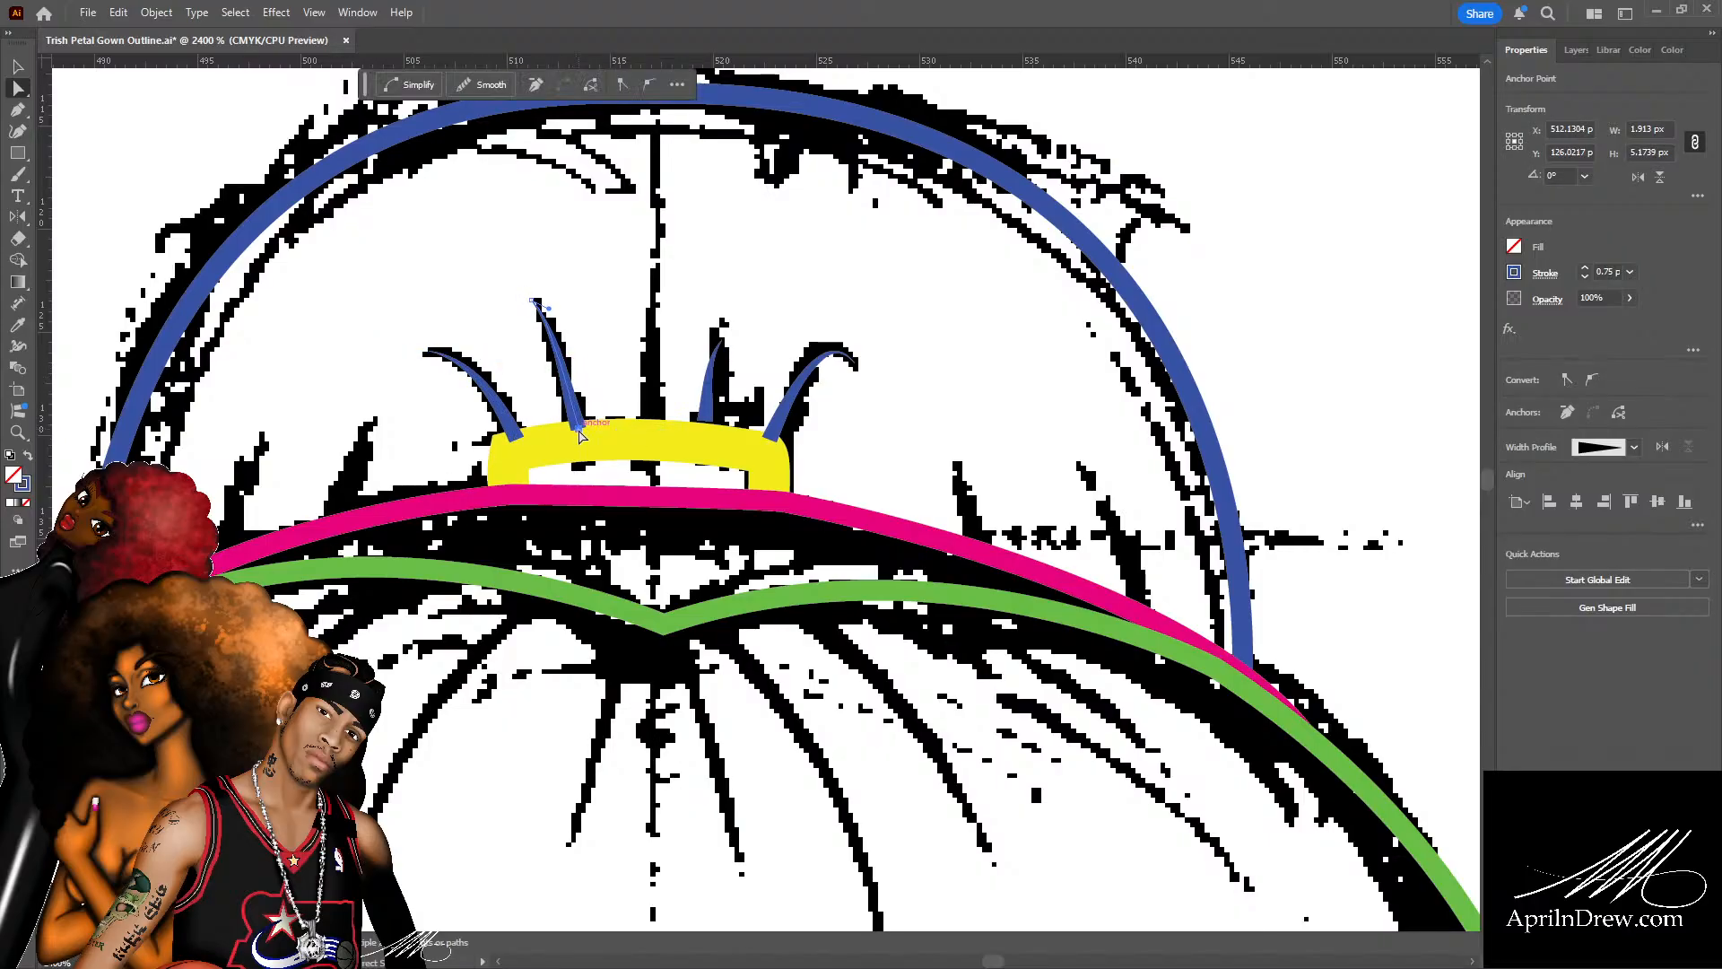
pyautogui.click(716, 392)
pyautogui.moveTo(702, 420); pyautogui.dragTo(698, 434)
# Reshape the left inner gather line's curve by adjusting the direction handle near its tip.
pyautogui.click(562, 366)
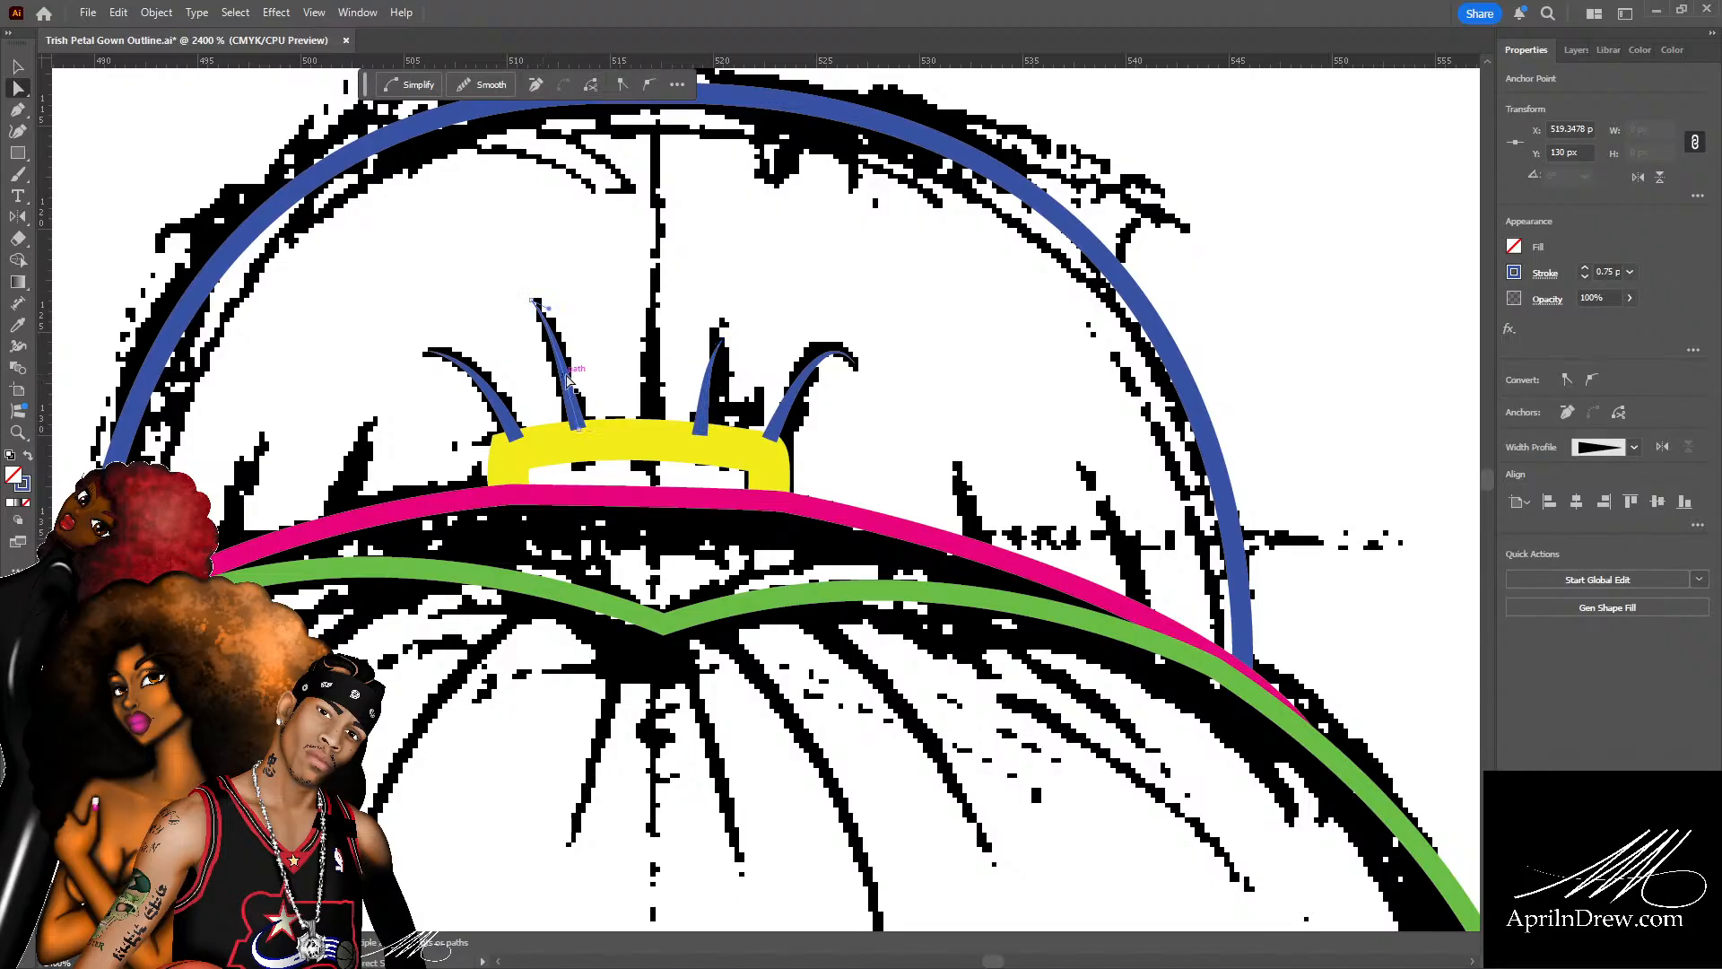
pyautogui.click(586, 371)
pyautogui.click(557, 365)
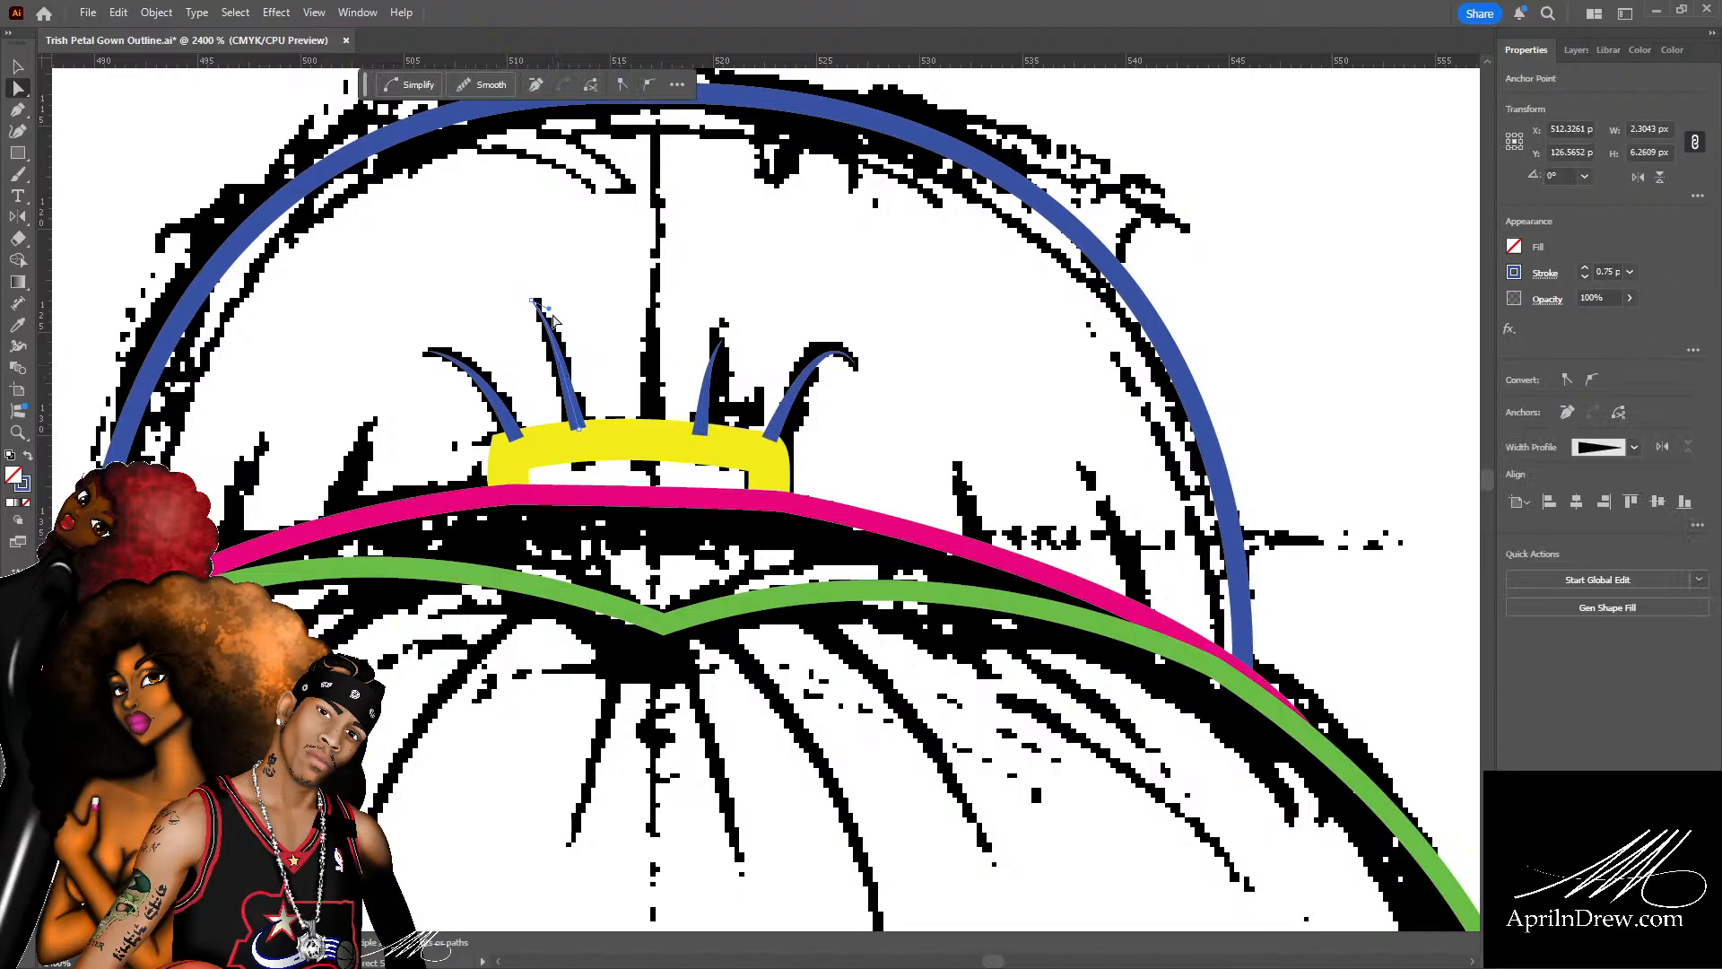
pyautogui.moveTo(549, 314); pyautogui.dragTo(565, 339)
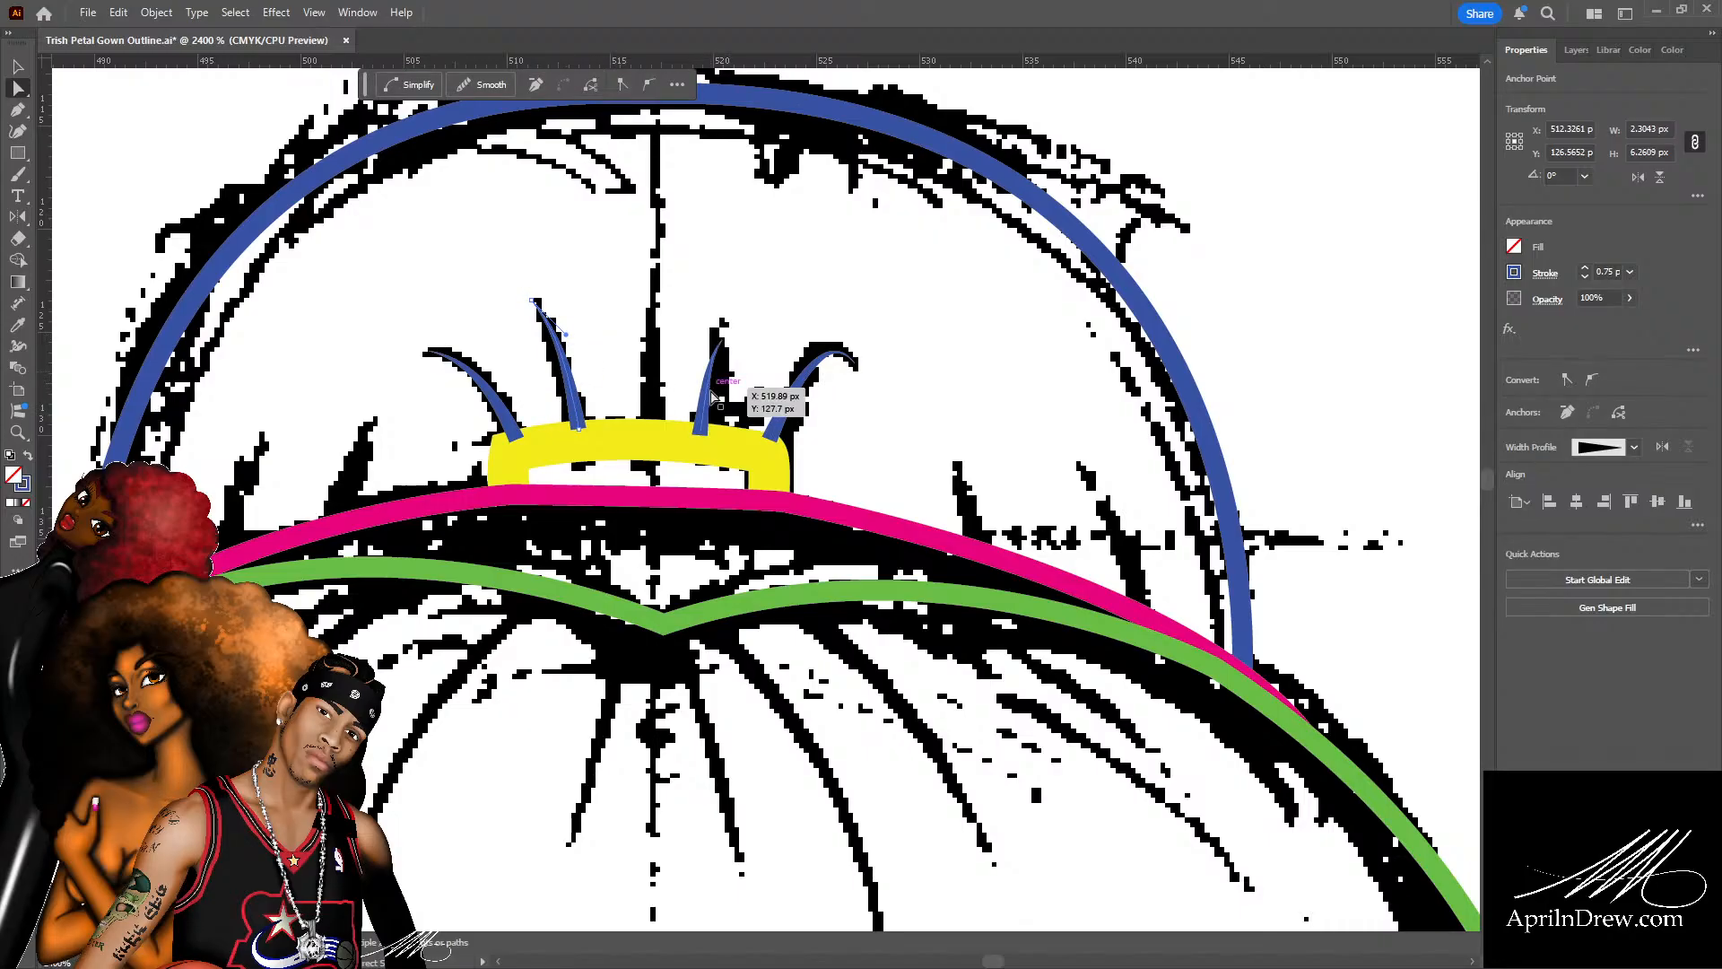
# Extend the right inner gather line's tip to the top of the sketch line, shift its base slightly right and adjust its curve.
pyautogui.click(713, 360)
pyautogui.moveTo(722, 340); pyautogui.dragTo(728, 325)
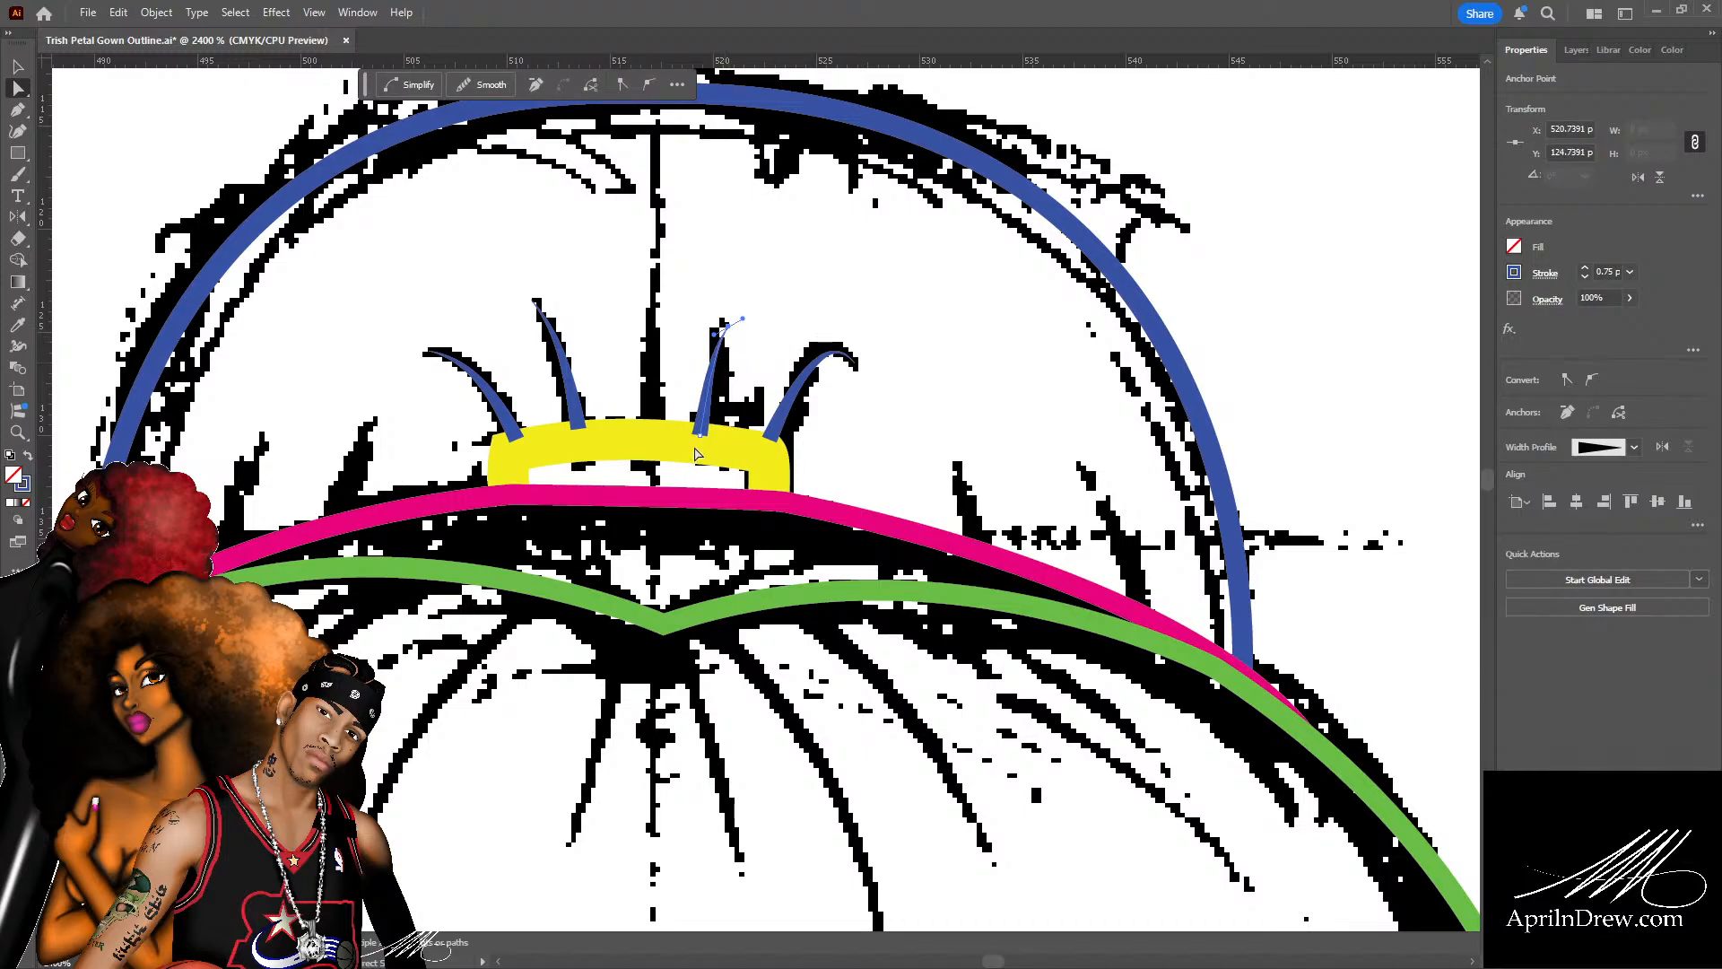
pyautogui.moveTo(700, 435); pyautogui.dragTo(706, 435)
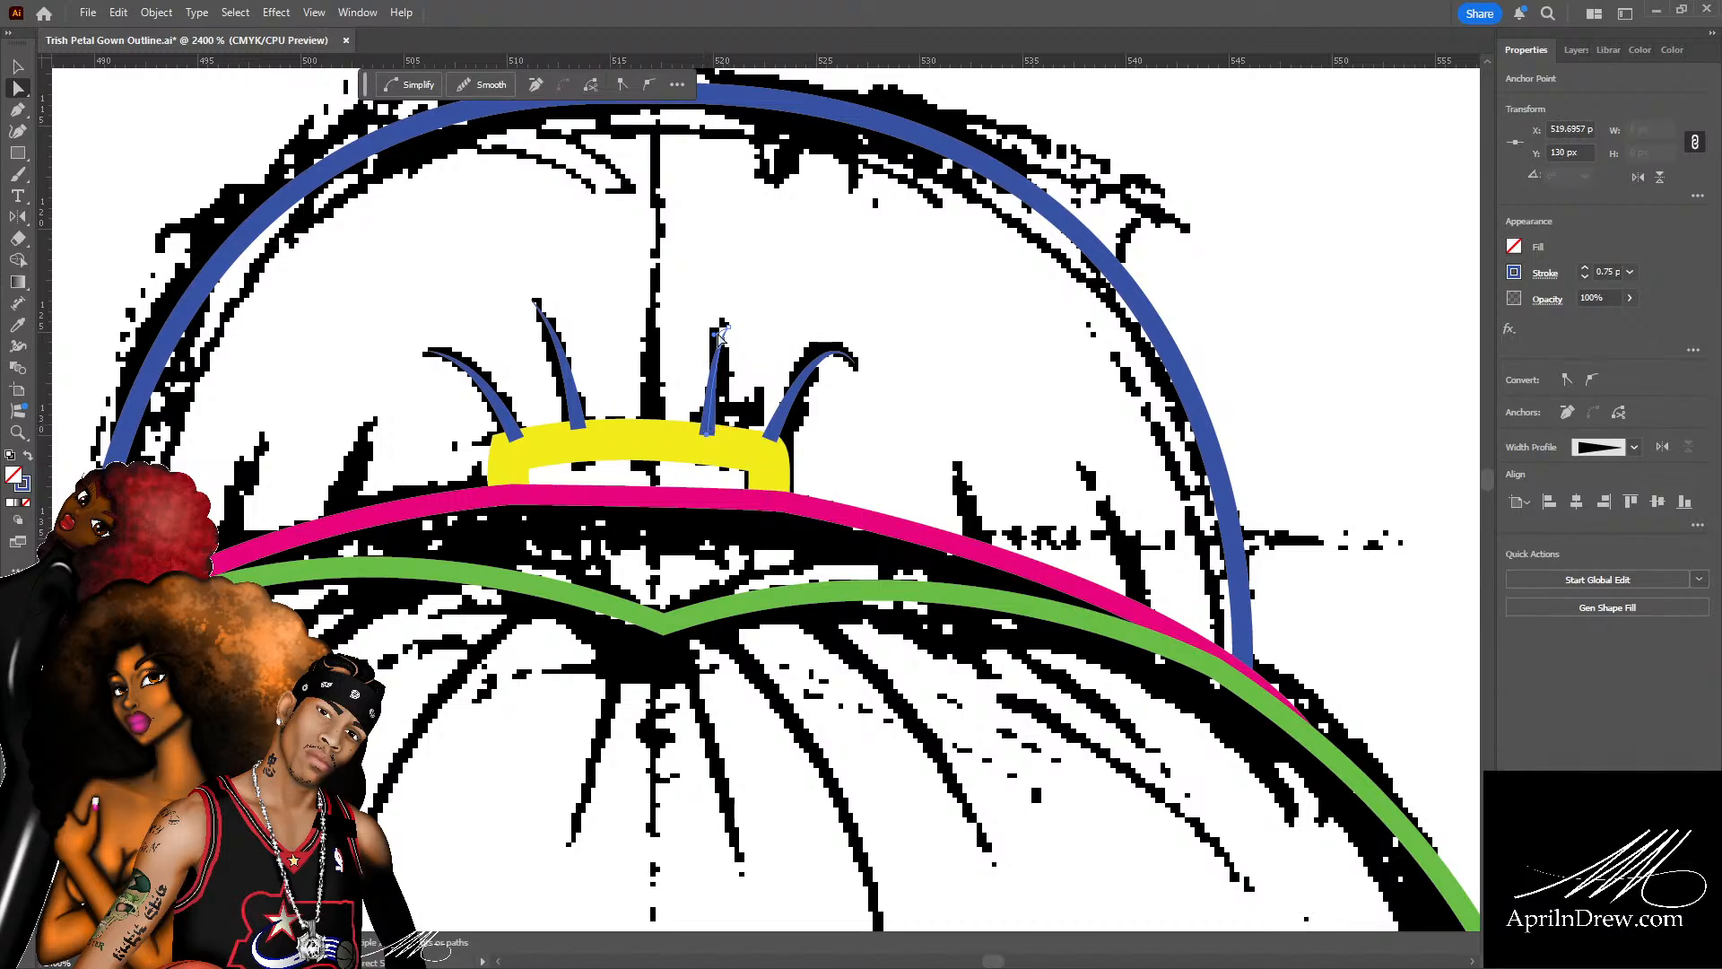
pyautogui.moveTo(718, 339); pyautogui.dragTo(704, 366)
pyautogui.click(793, 311)
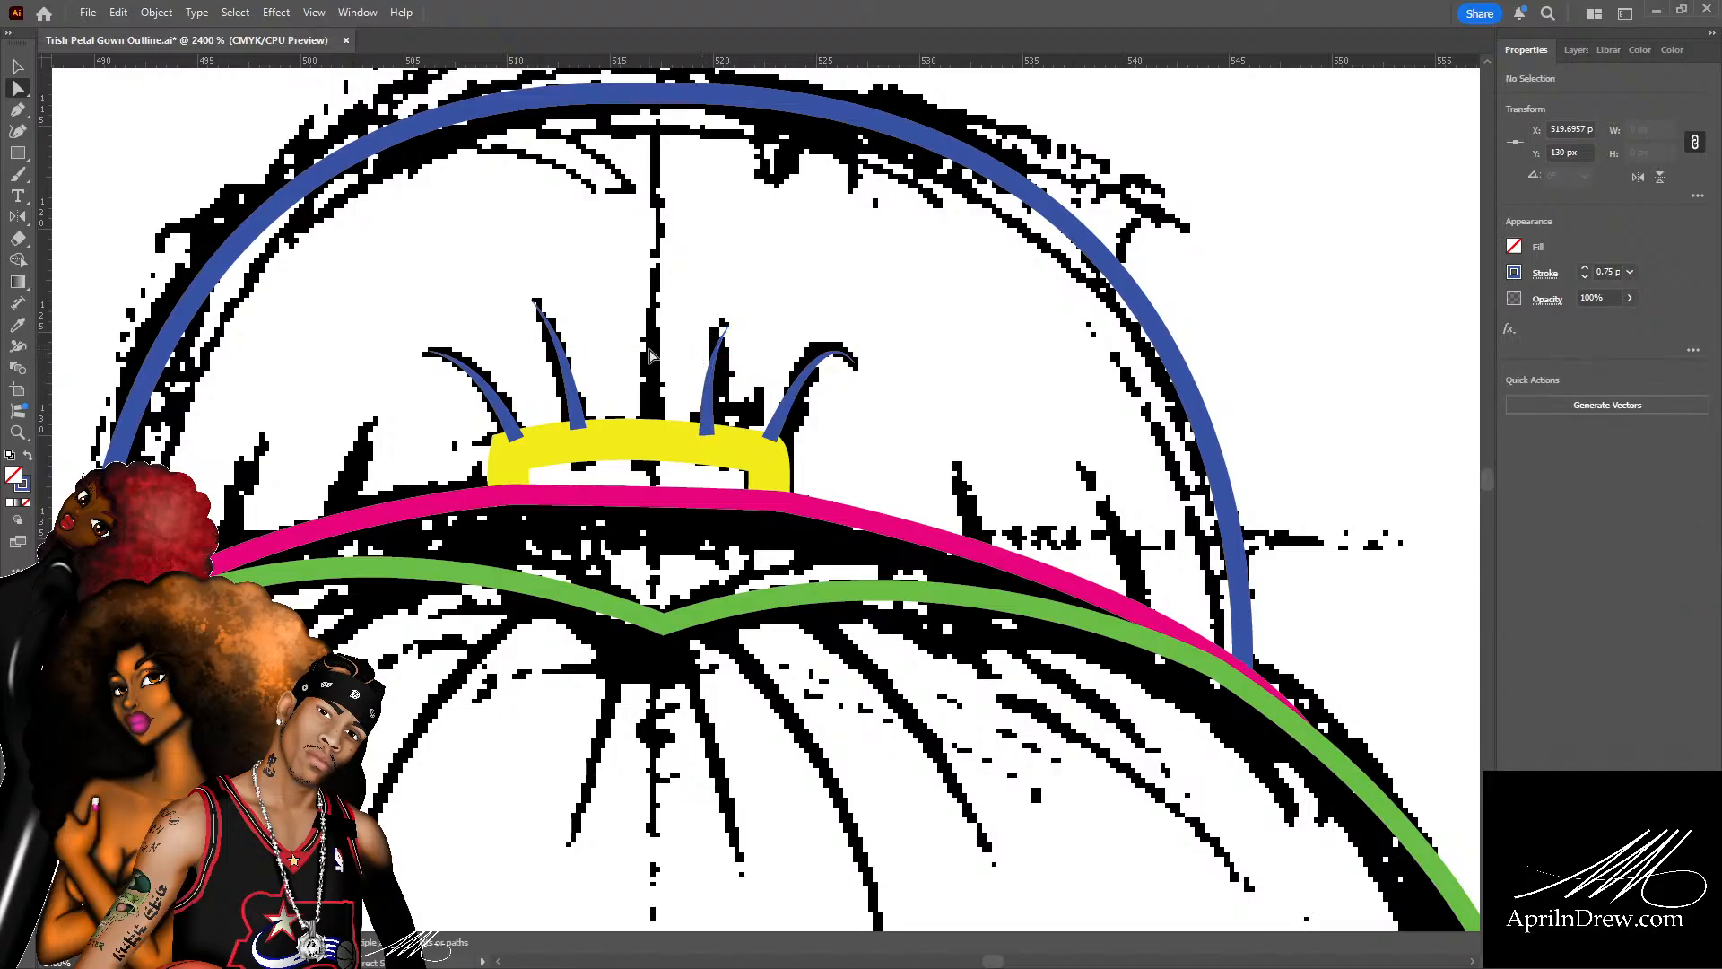
# Trace the two gather lines above the pink curve to the right of the yellow band as curved blue 1 pt Pen paths.
pyautogui.scroll(-1, 802, 308)
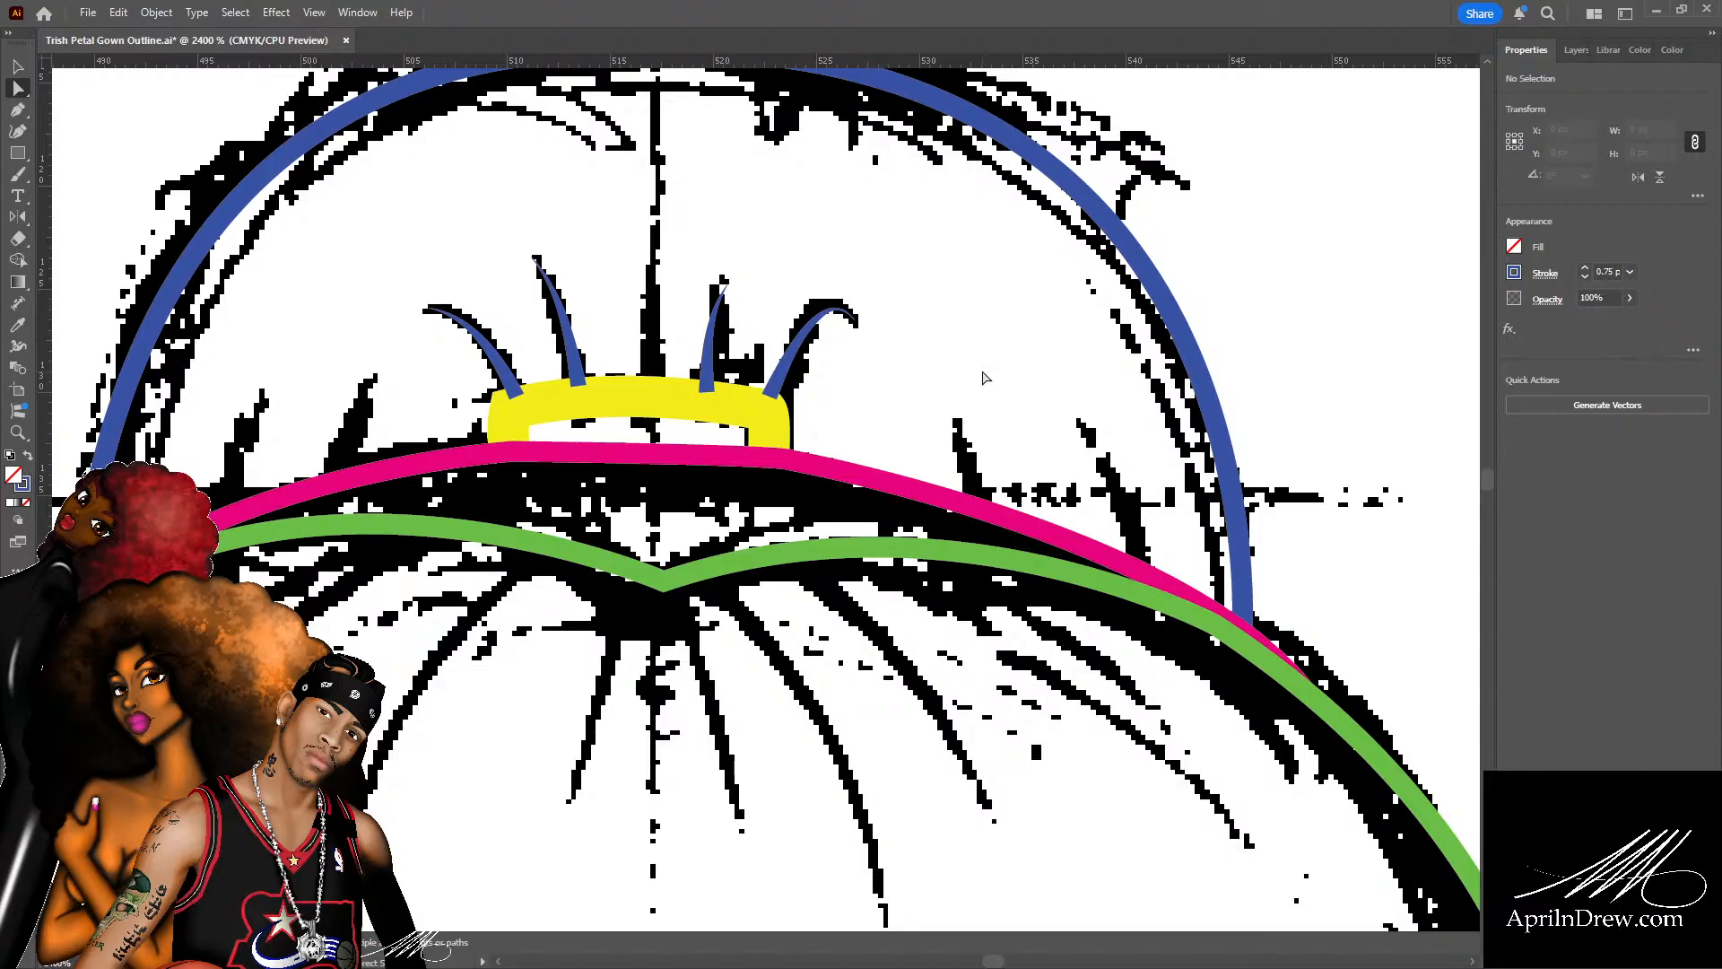
pyautogui.press('p')
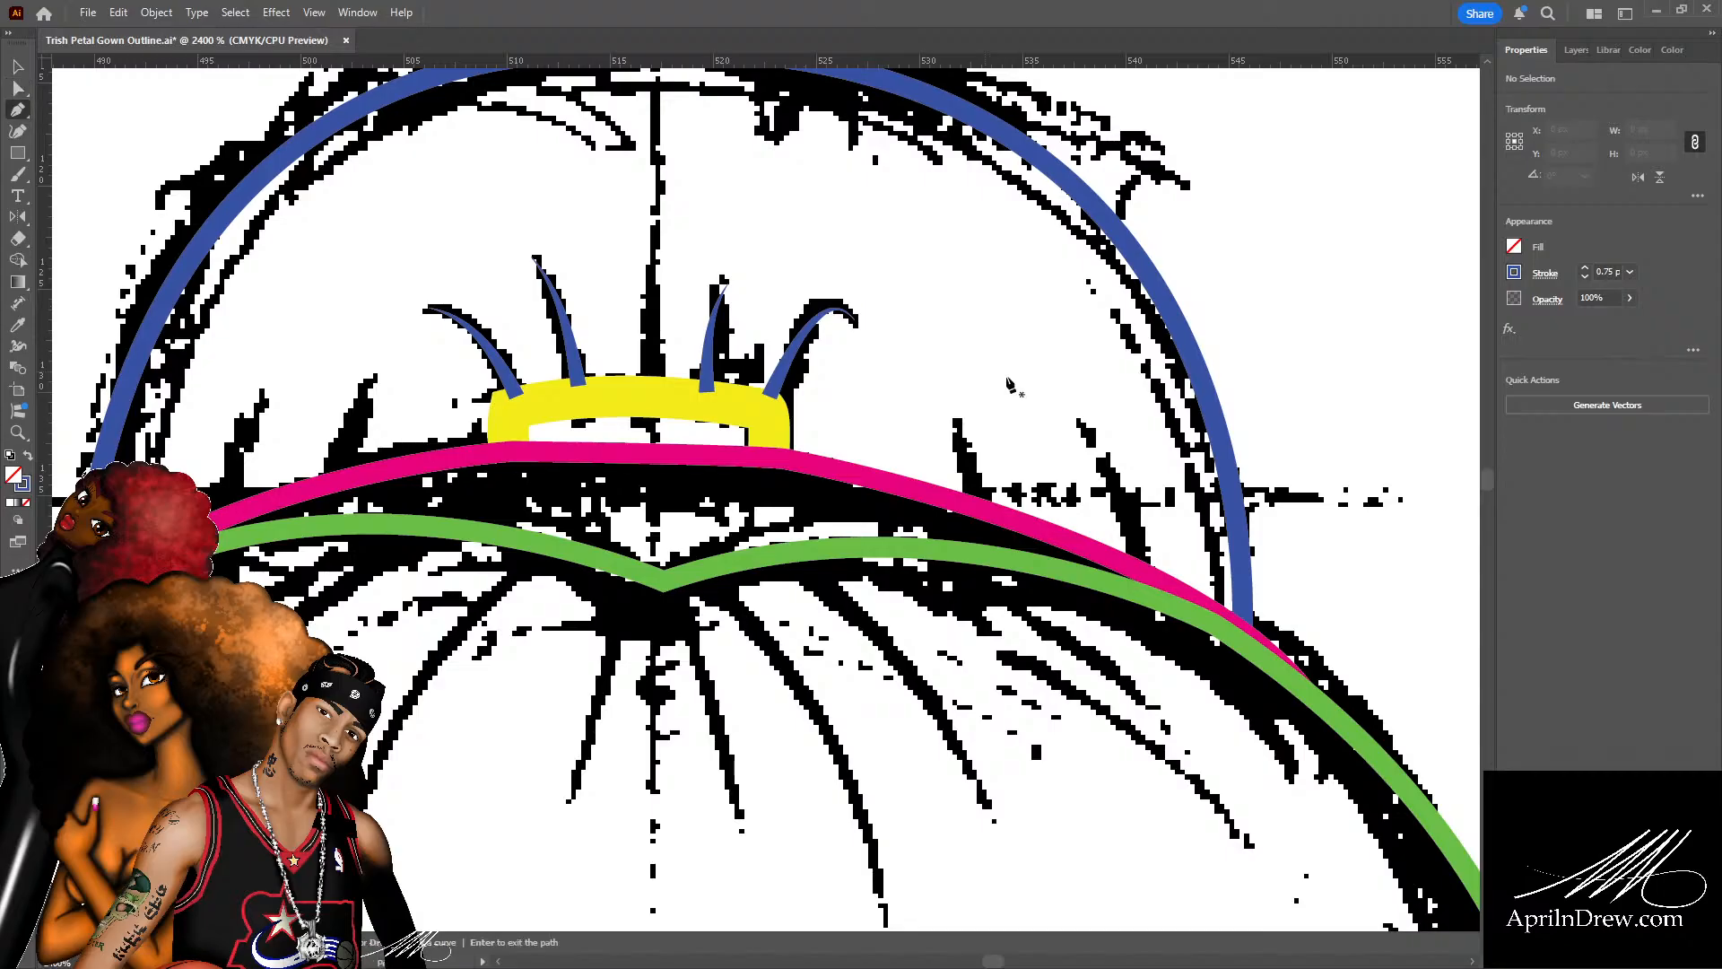
pyautogui.click(1079, 423)
pyautogui.moveTo(1139, 558); pyautogui.dragTo(1137, 590)
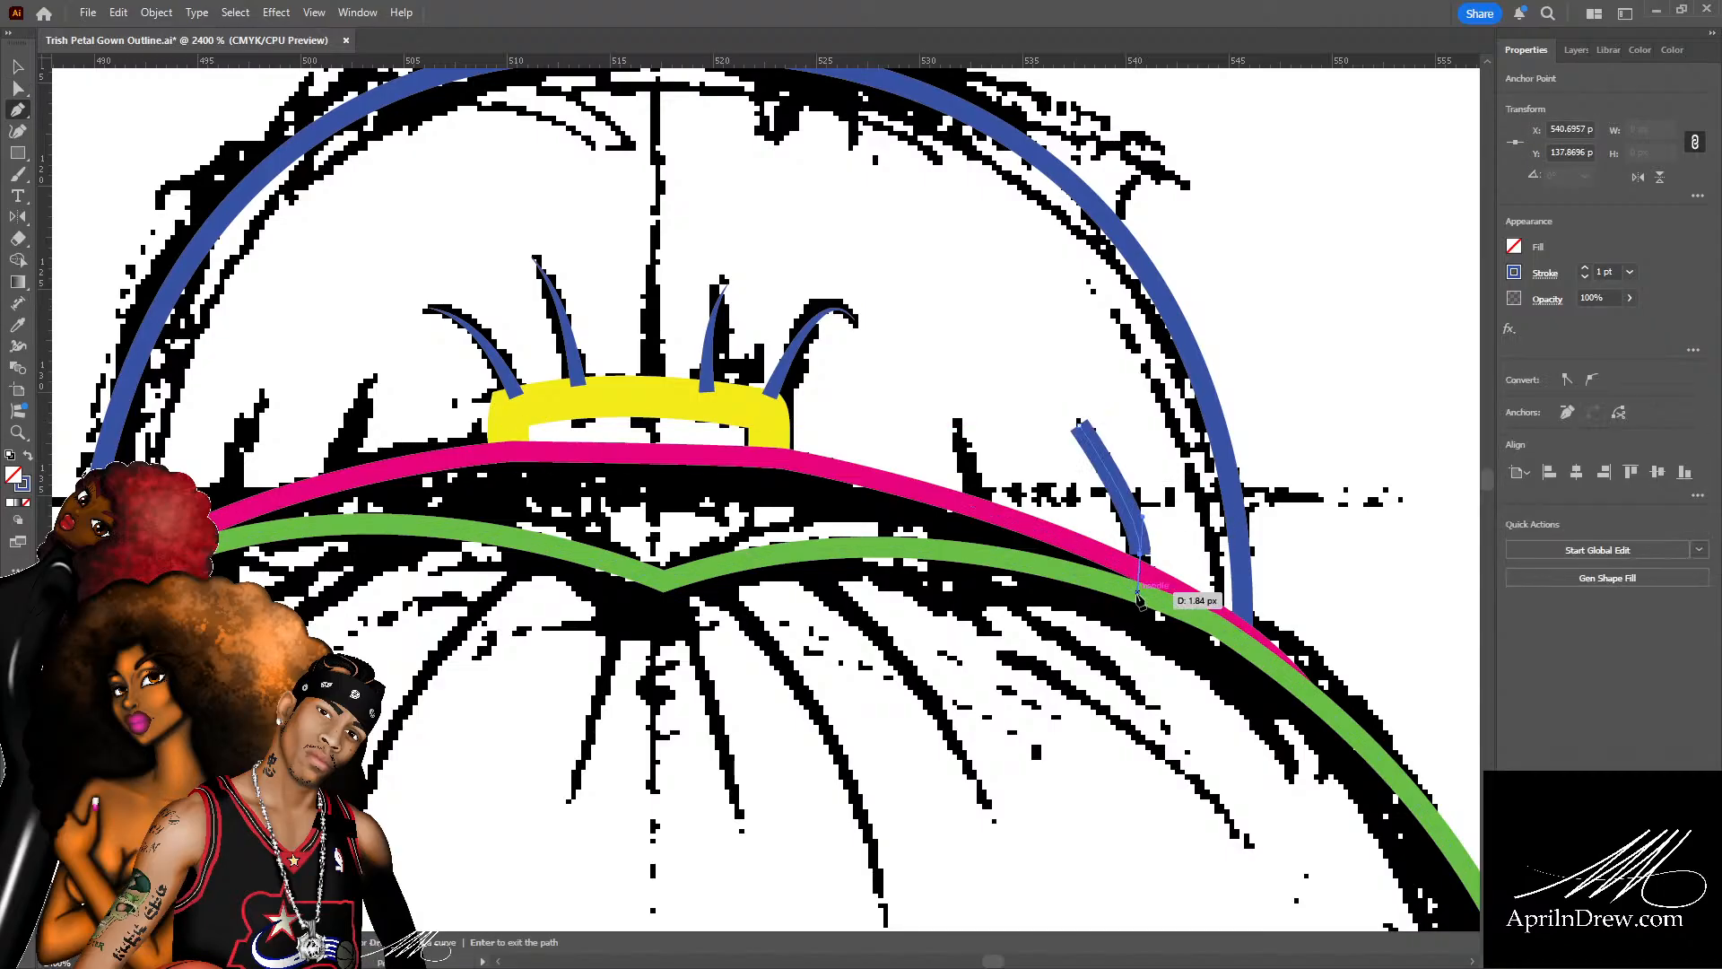
pyautogui.click(956, 425)
pyautogui.moveTo(969, 500); pyautogui.dragTo(976, 516)
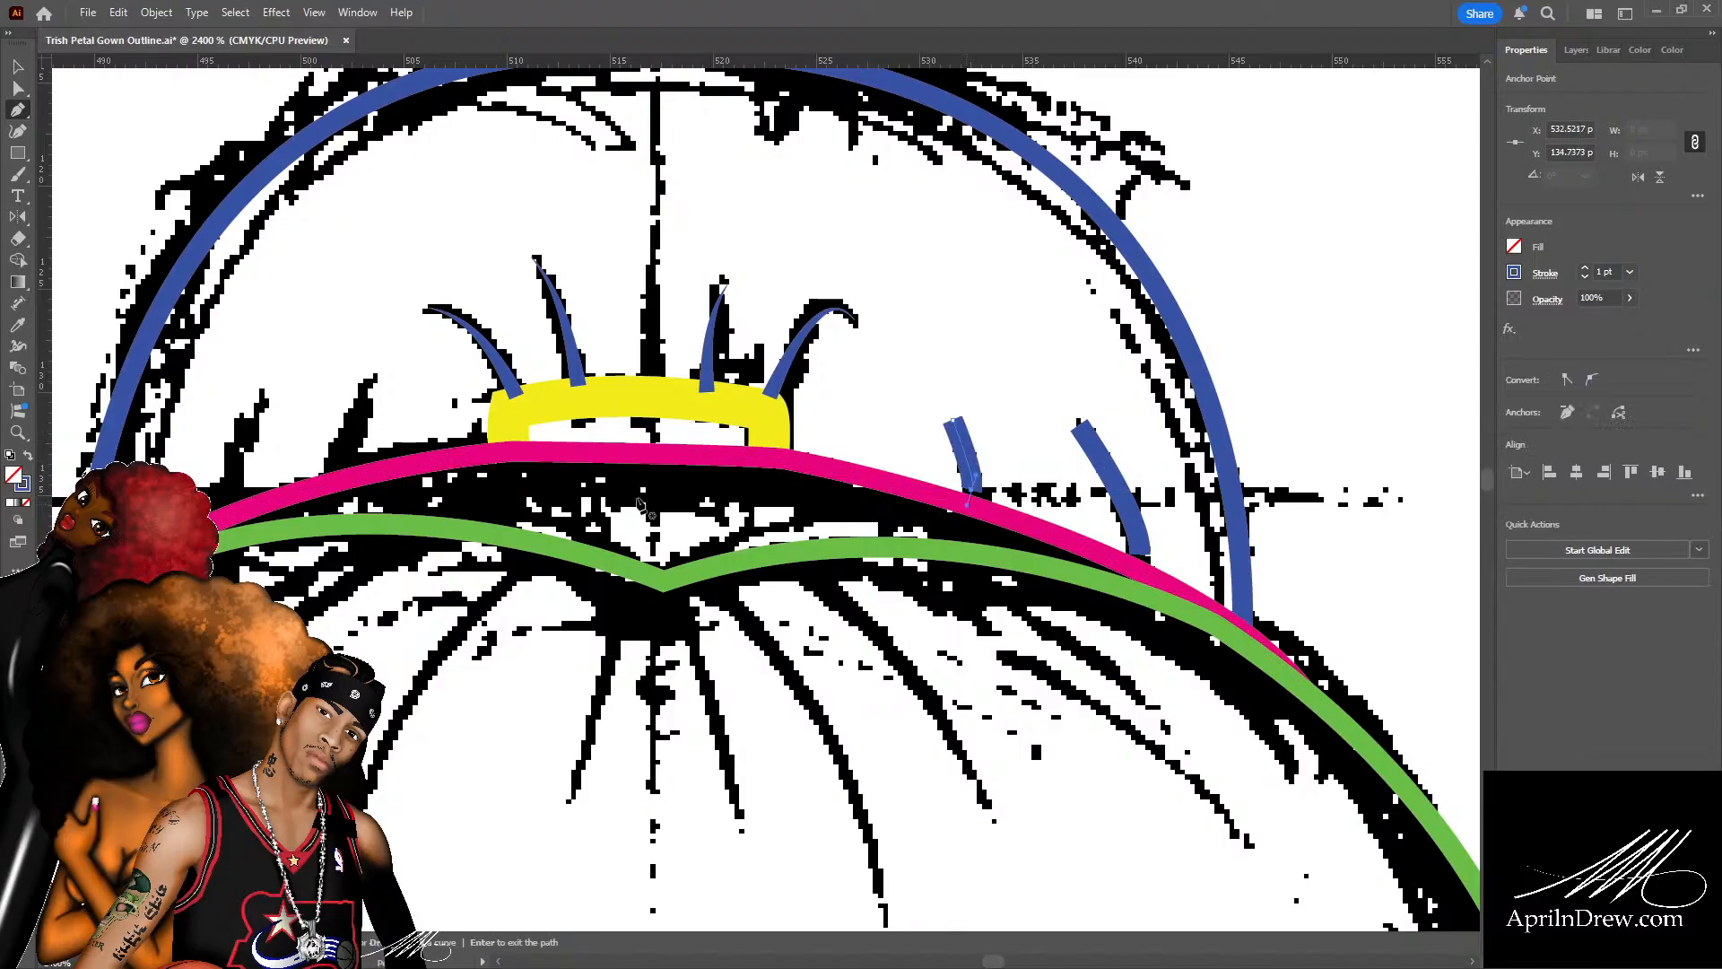
# Trace the two gather lines above the pink curve to the left of the yellow band as curved blue 1 pt Pen paths.
pyautogui.click(375, 378)
pyautogui.moveTo(342, 484); pyautogui.dragTo(343, 490)
pyautogui.press('Return')
pyautogui.click(262, 396)
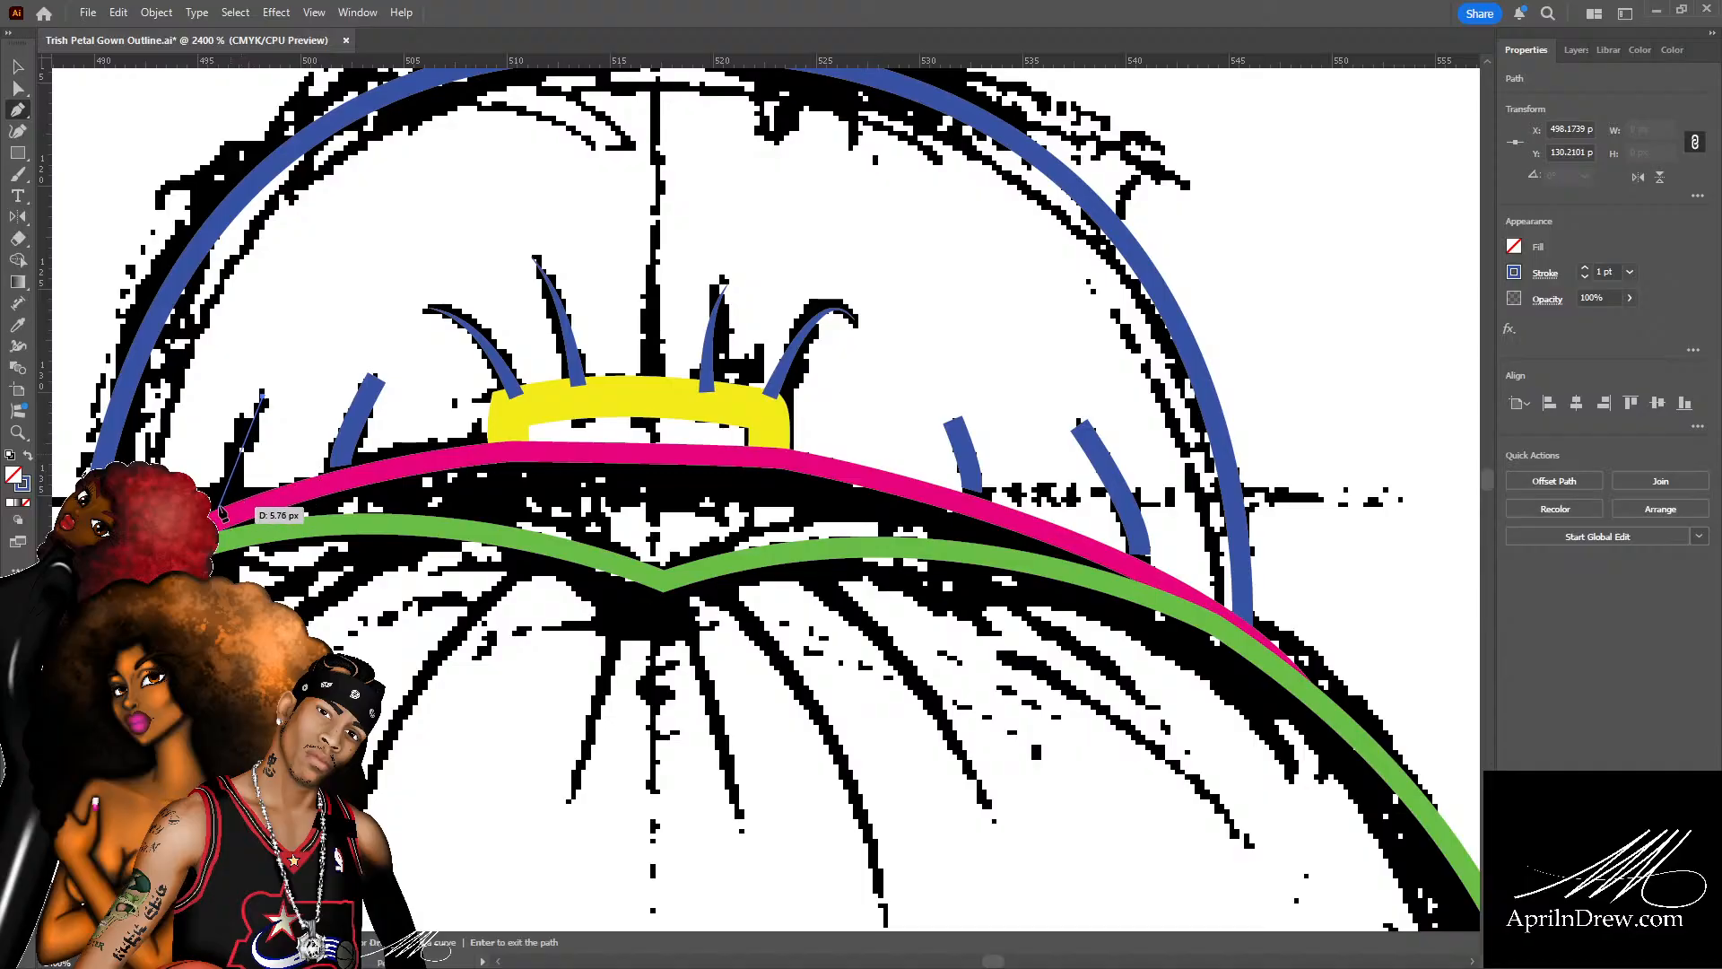
pyautogui.moveTo(223, 513); pyautogui.dragTo(242, 529)
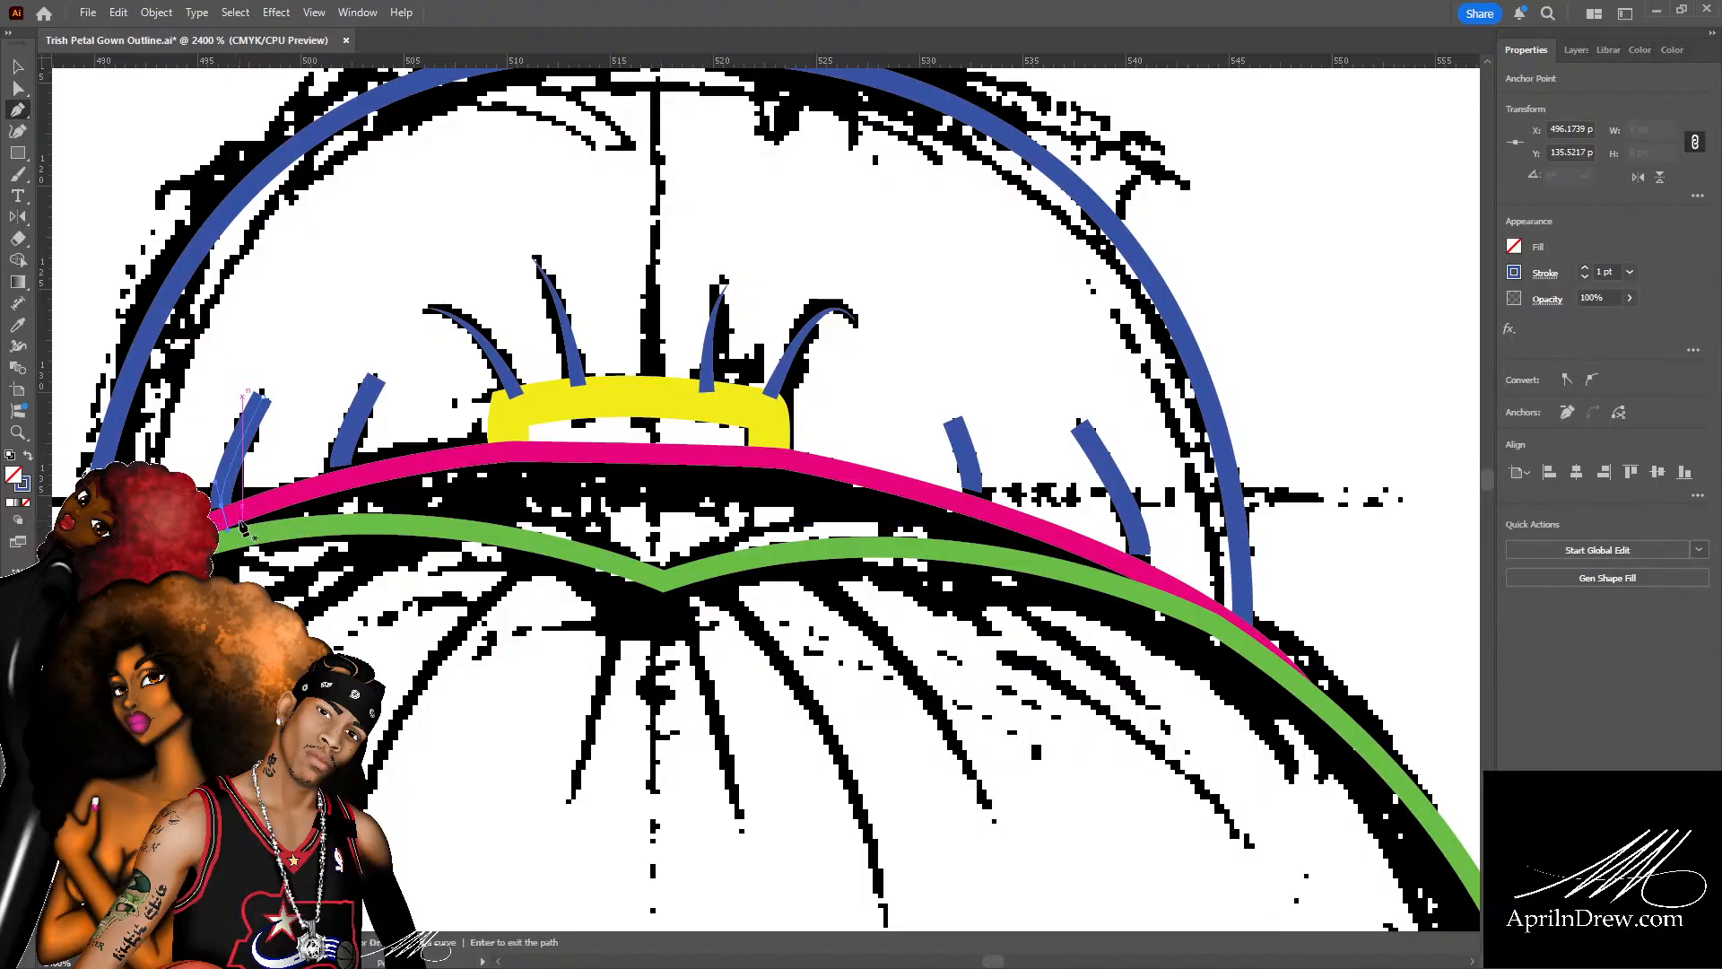
# Move the base anchors of the four new gather lines down so that they meet the pink curve.
pyautogui.press('a')
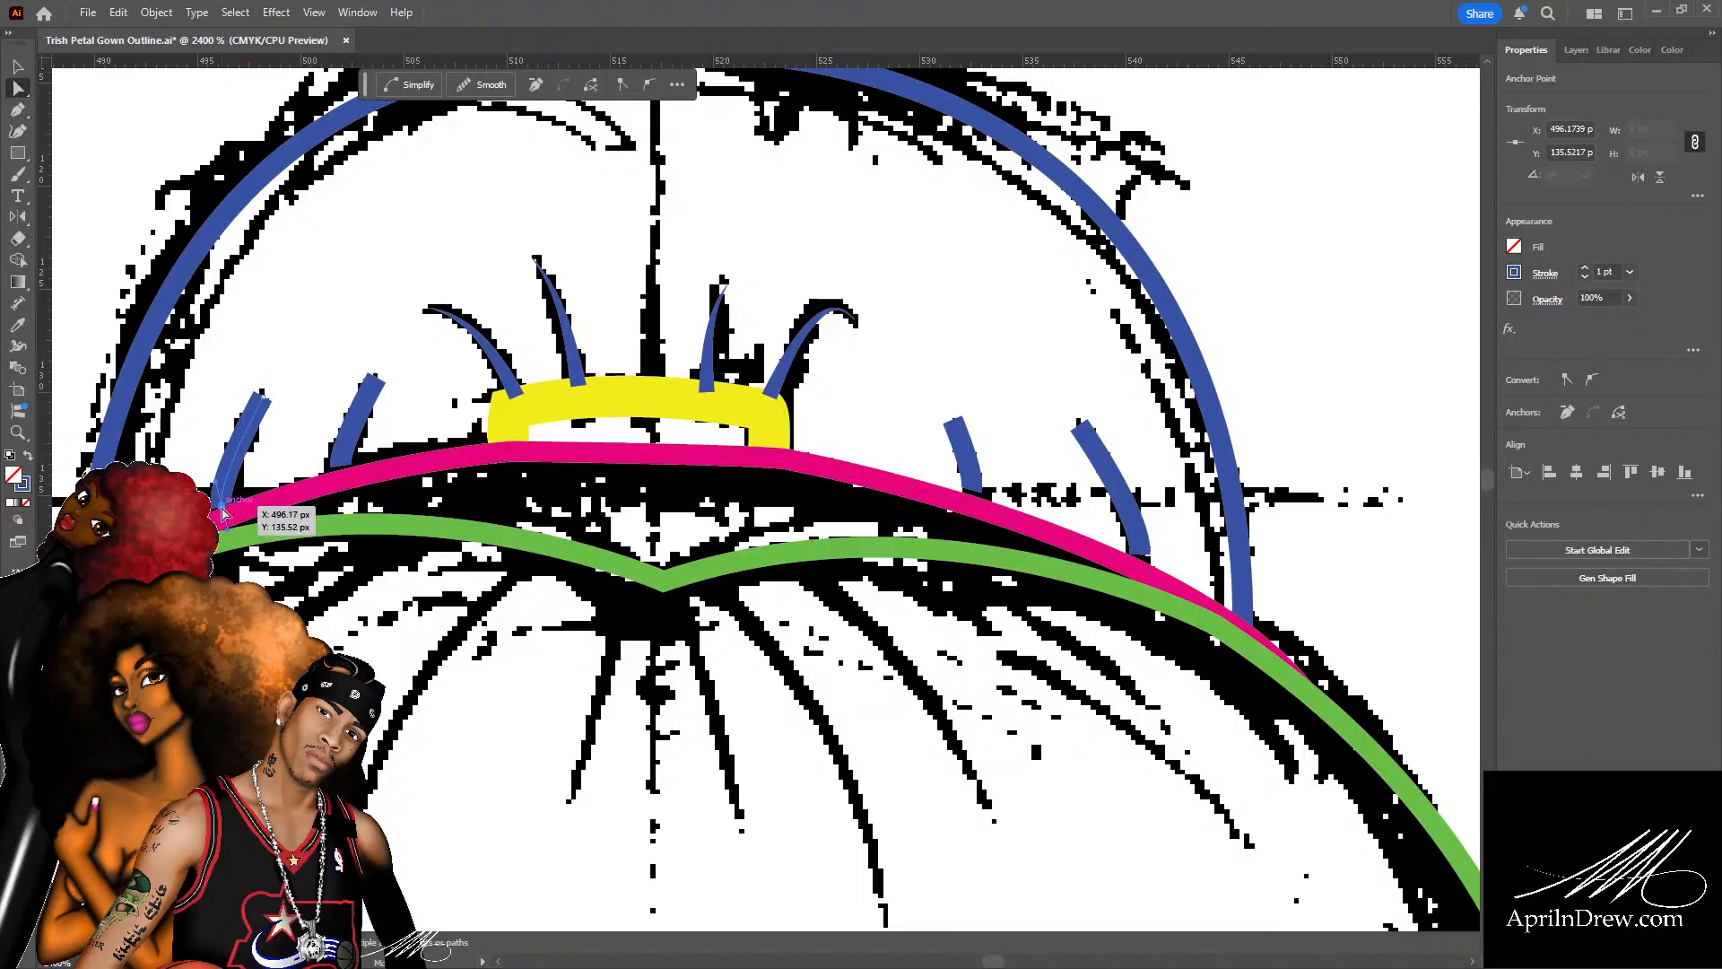
pyautogui.moveTo(222, 506); pyautogui.dragTo(221, 514)
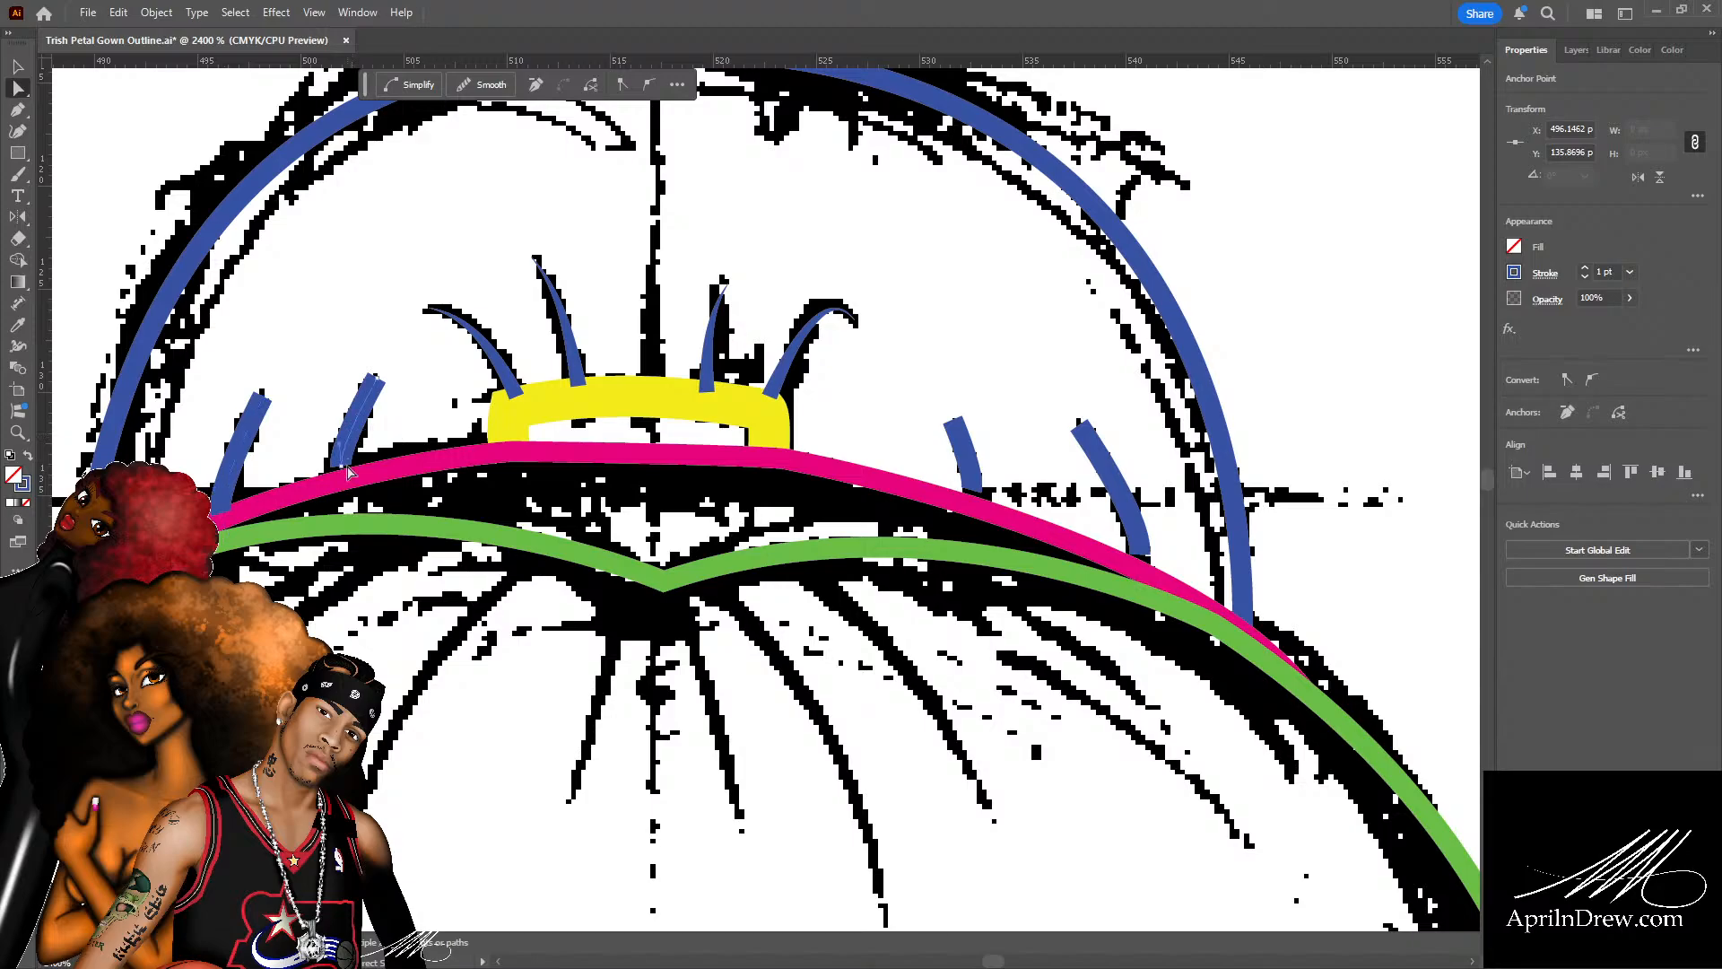
pyautogui.moveTo(350, 472); pyautogui.dragTo(347, 486)
pyautogui.moveTo(972, 493); pyautogui.dragTo(976, 513)
pyautogui.moveTo(1141, 560); pyautogui.dragTo(1141, 507)
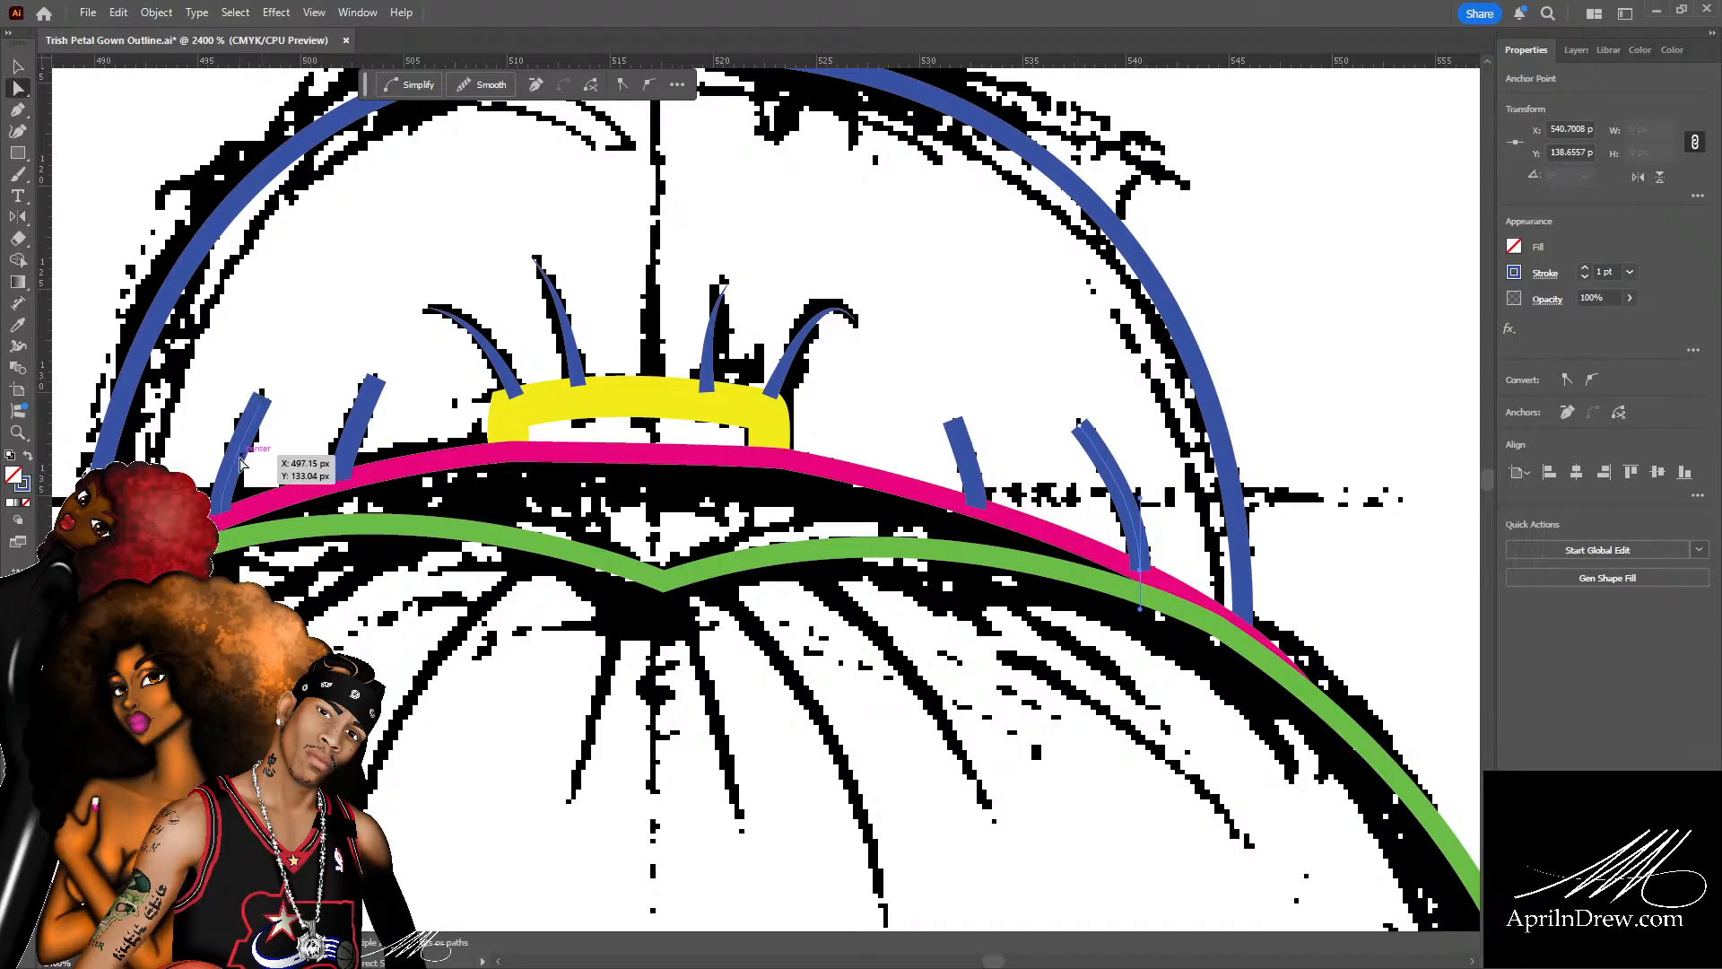
pyautogui.click(300, 459)
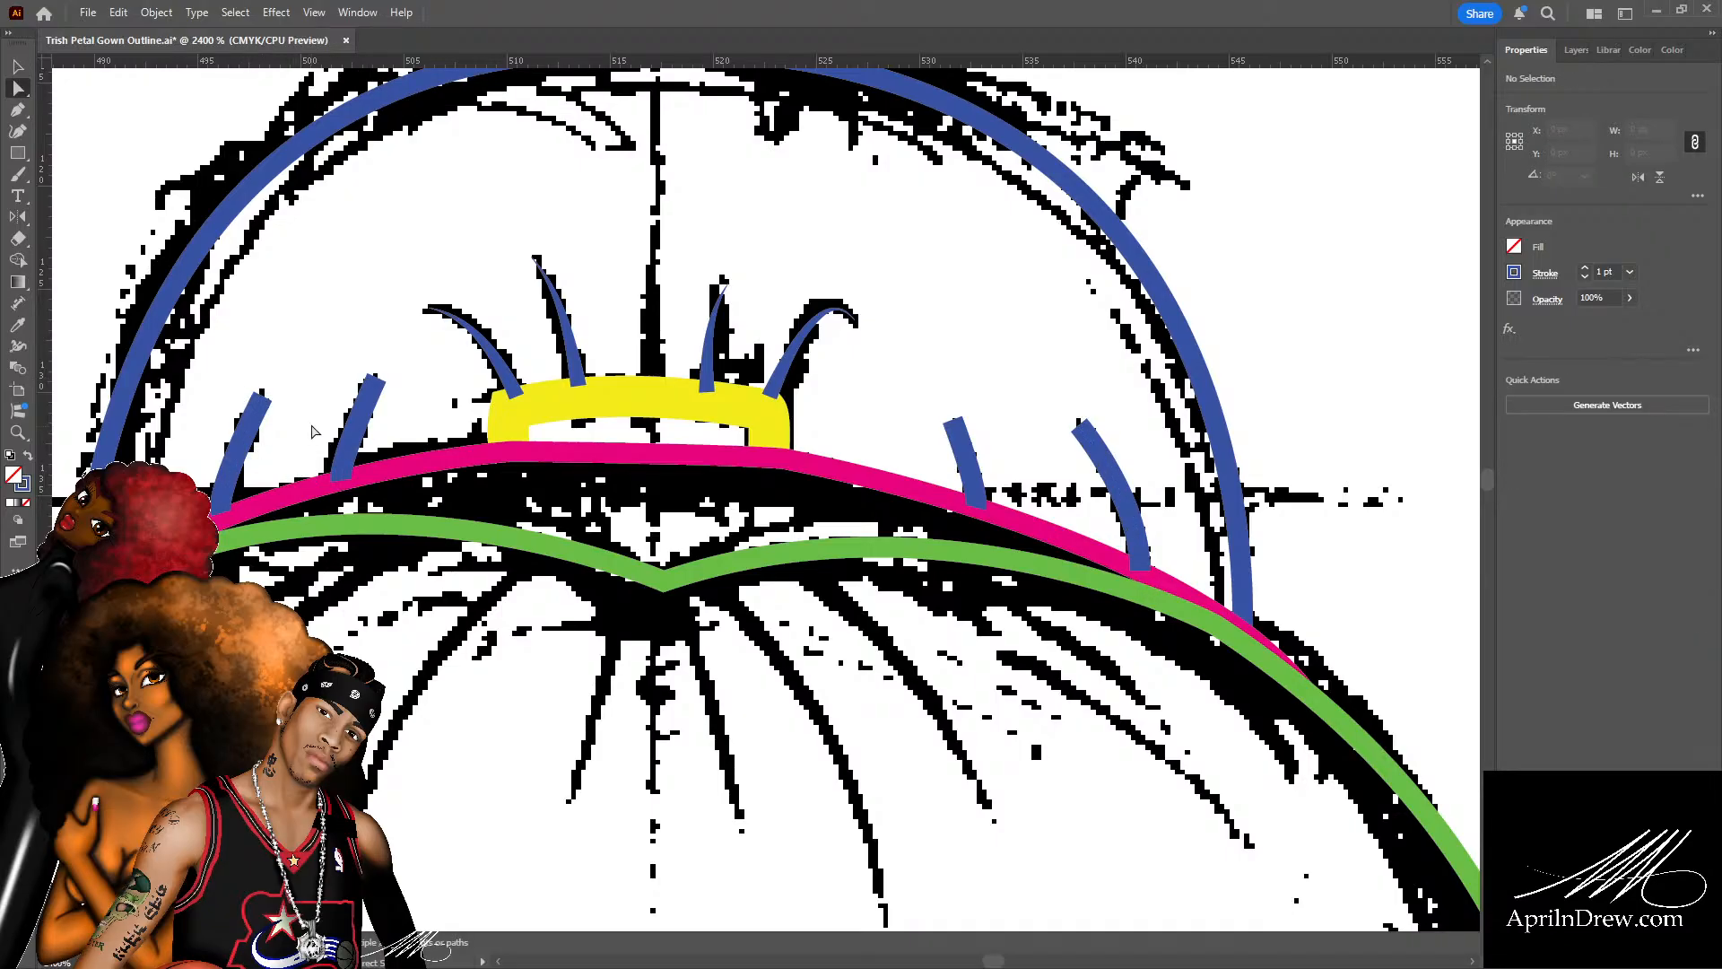
# Select the four gather lines along the pink curve and apply the width profile that tapers from a wide base to a pointed tip.
pyautogui.press('v')
pyautogui.click(244, 448)
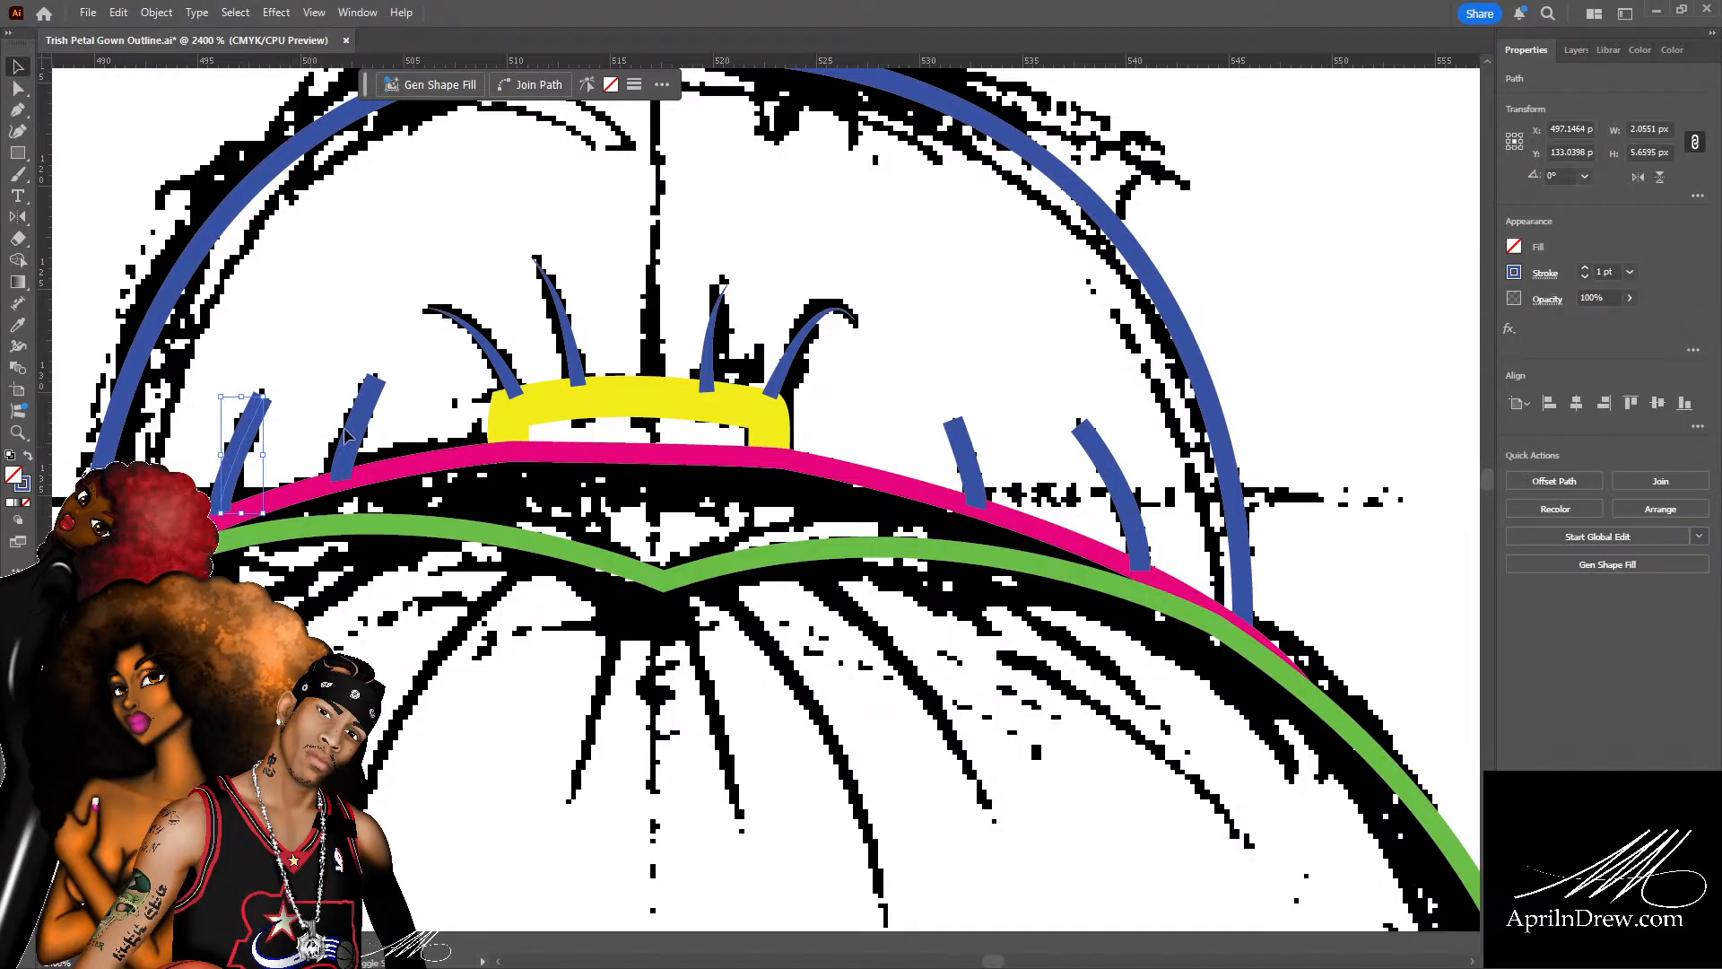
pyautogui.keyDown('shift'); pyautogui.click(353, 435); pyautogui.keyUp('shift')
pyautogui.keyDown('shift'); pyautogui.click(965, 462); pyautogui.keyUp('shift')
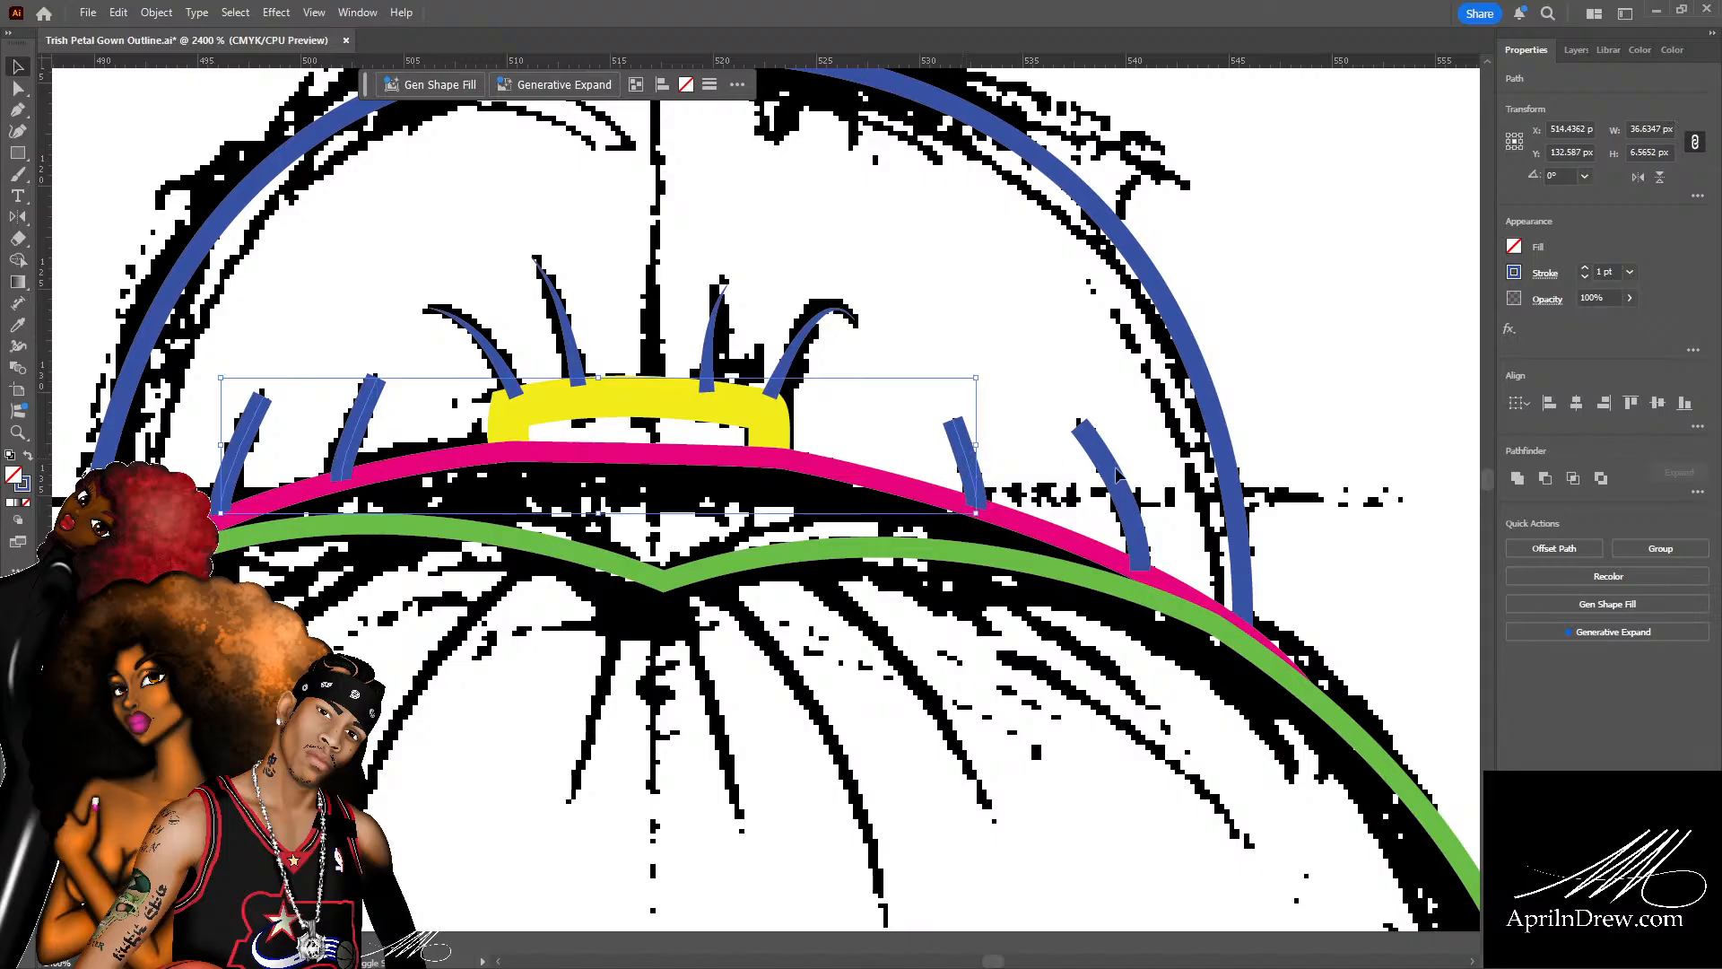
pyautogui.keyDown('shift'); pyautogui.click(1121, 489); pyautogui.keyUp('shift')
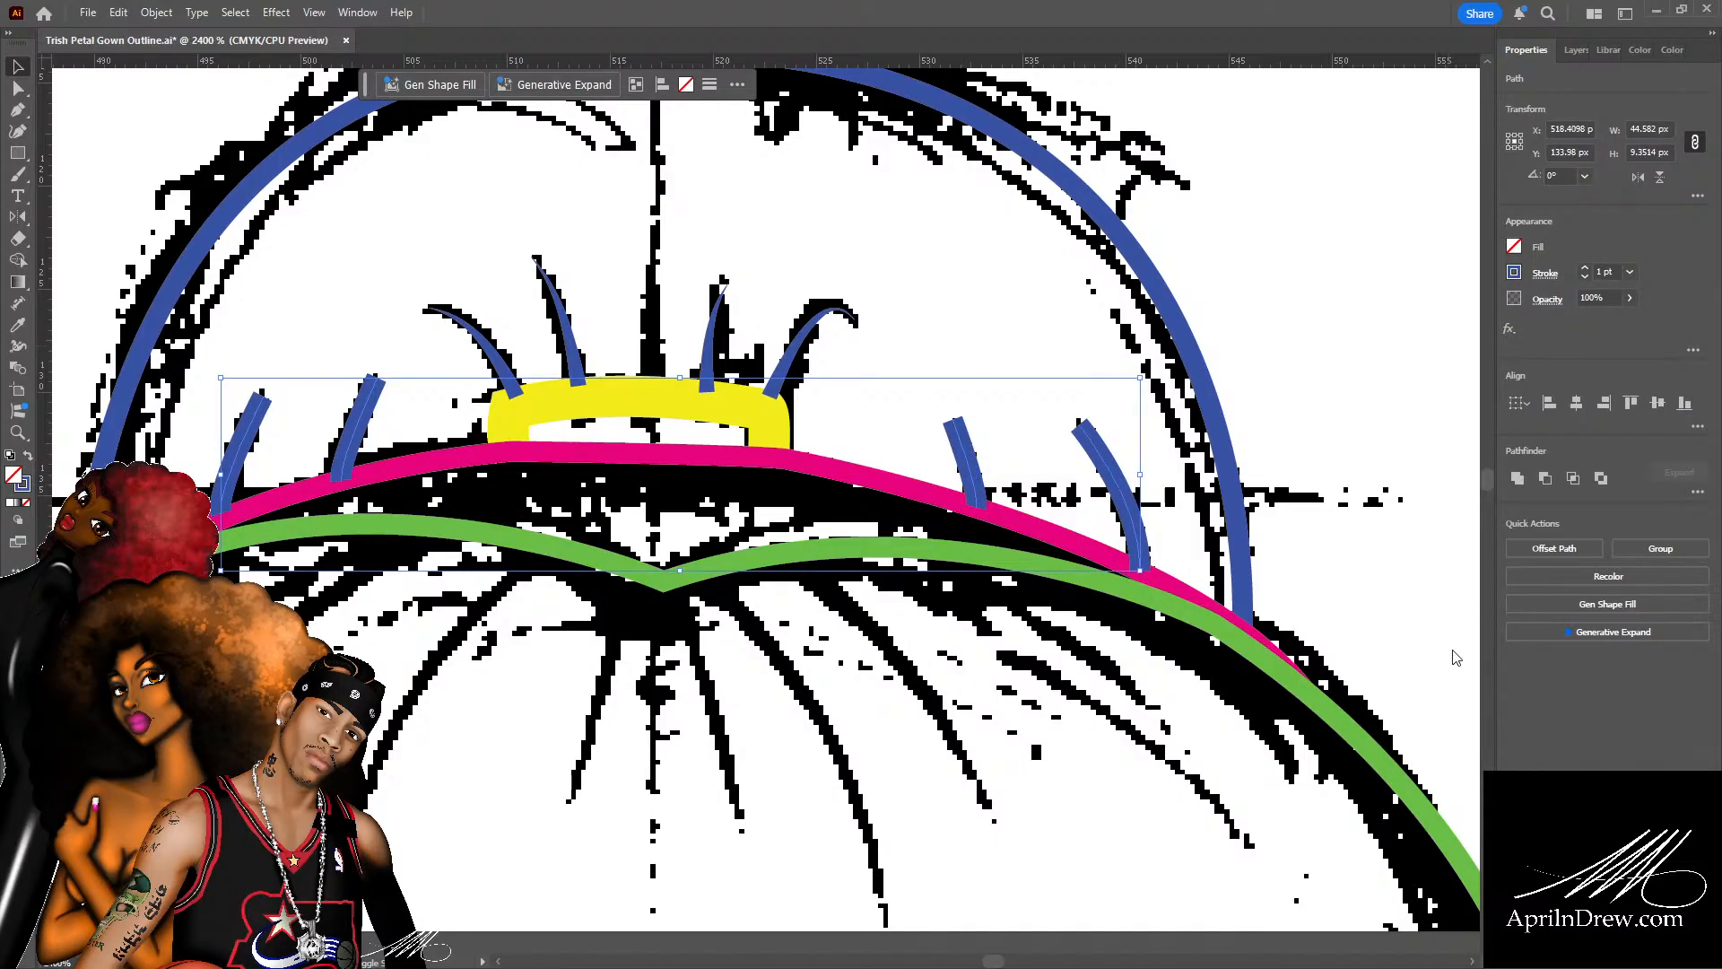
pyautogui.click(1446, 697)
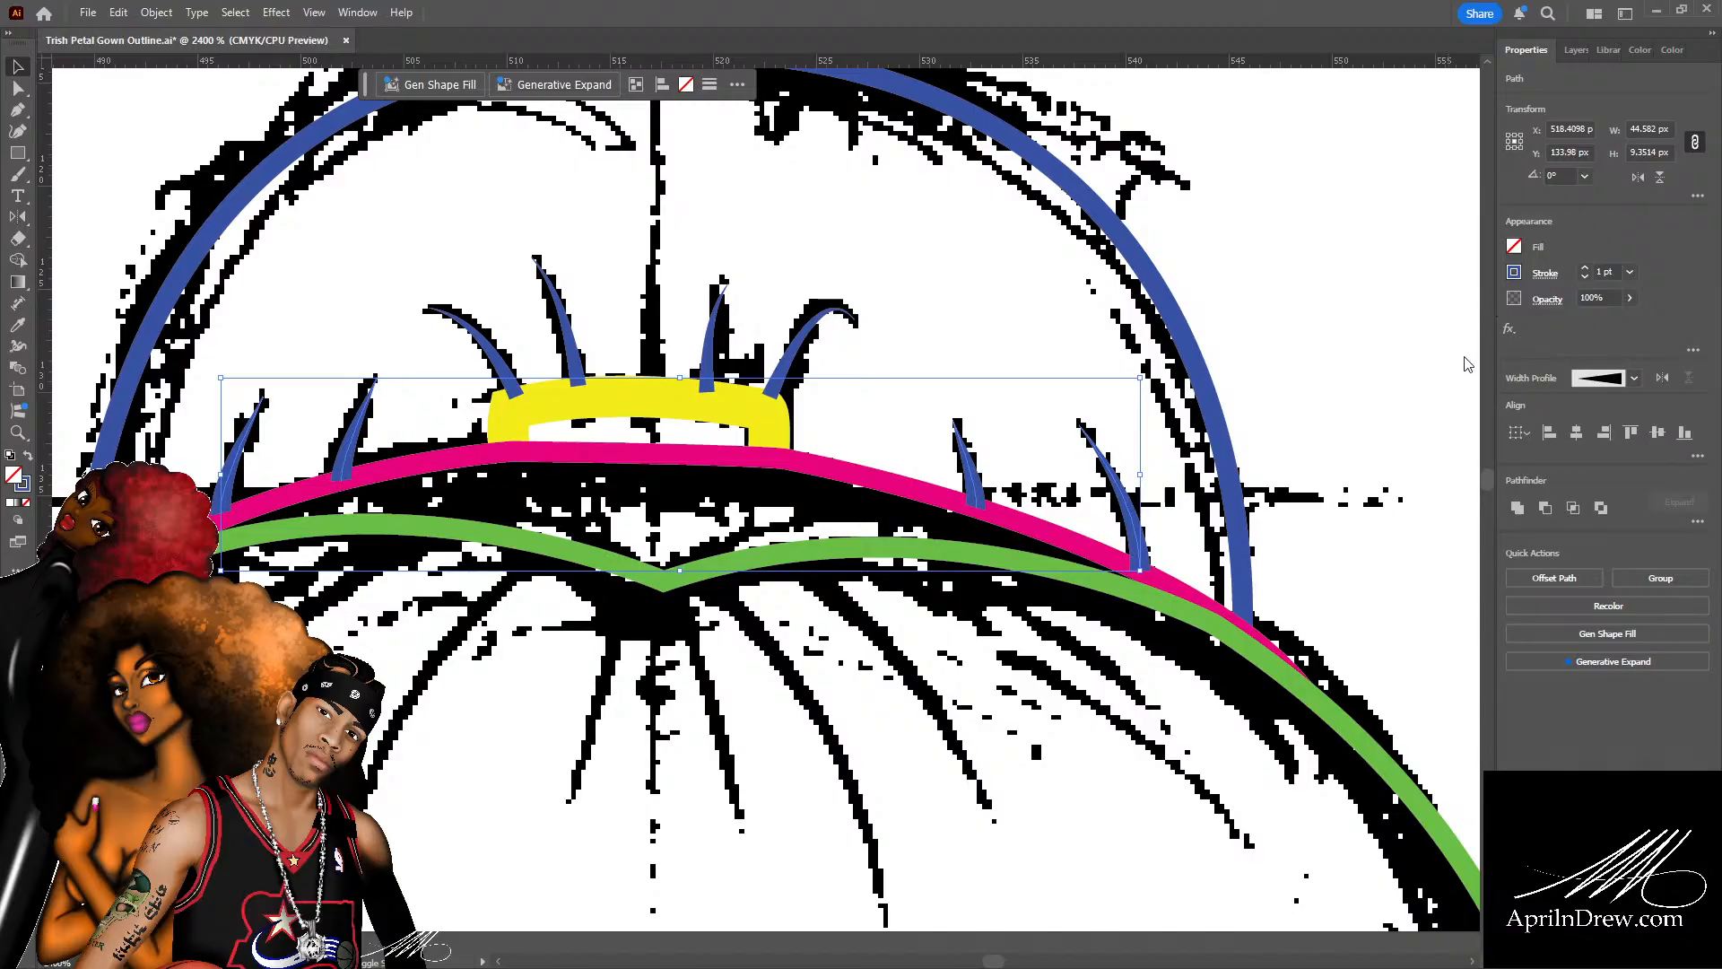
# Set the stroke weight of the four selected gather lines to 0.75 pt and save the document.
pyautogui.click(1512, 353)
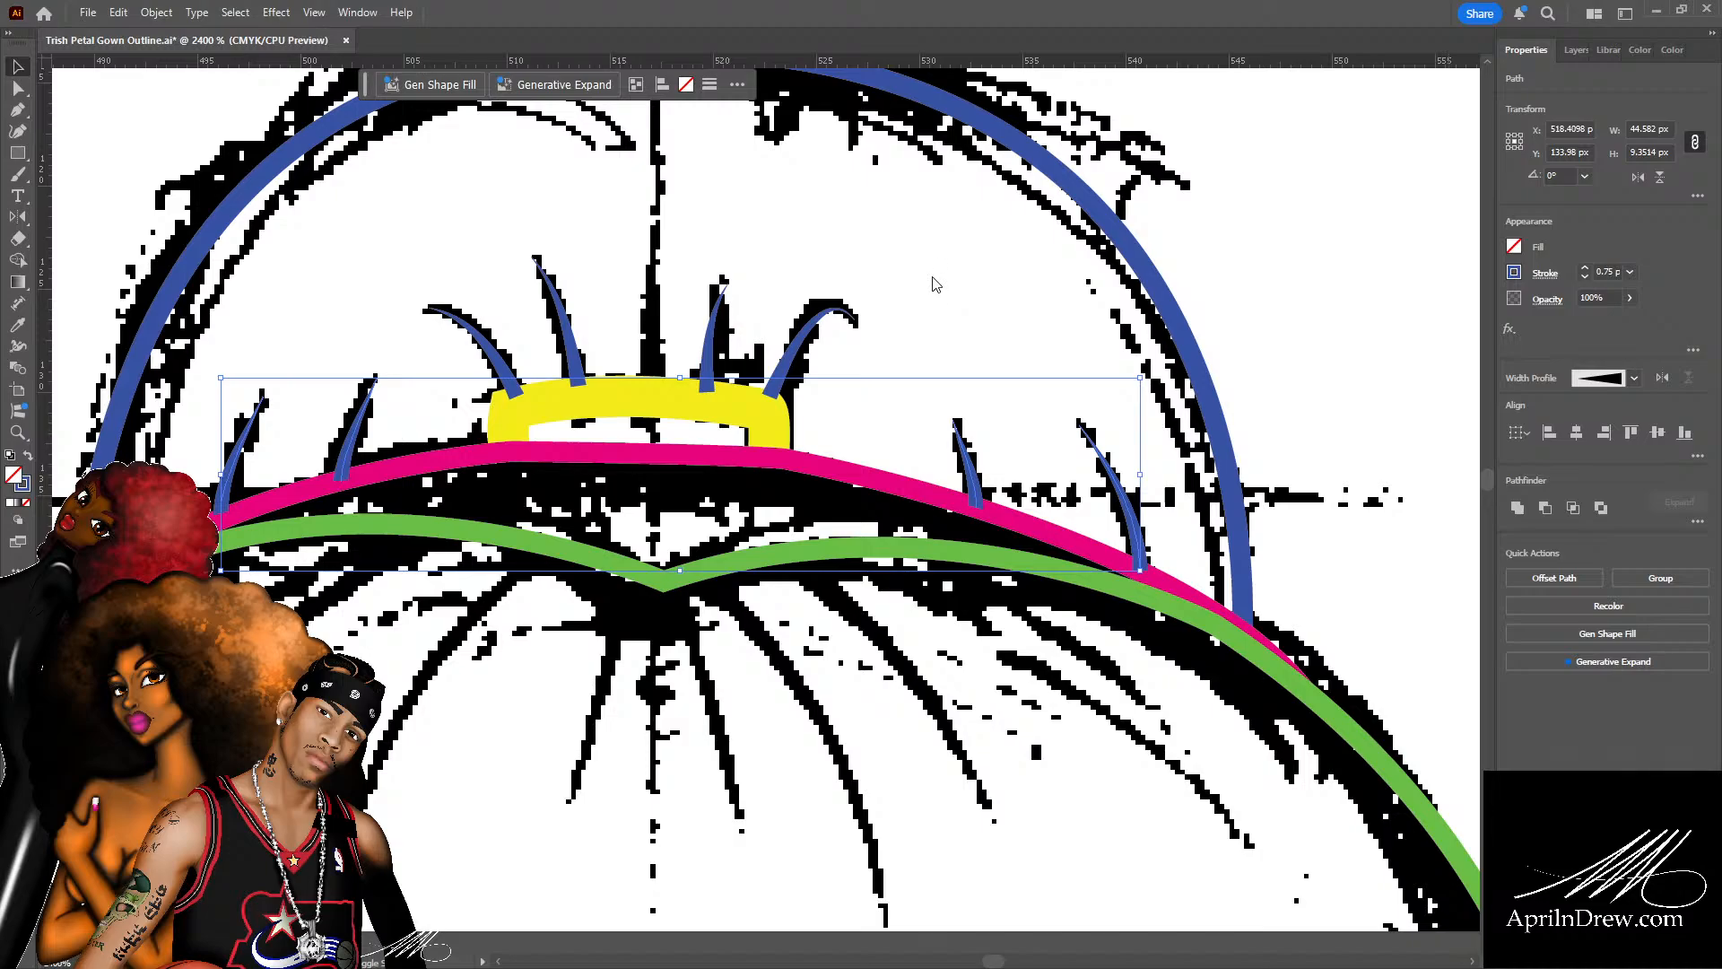
pyautogui.click(890, 378)
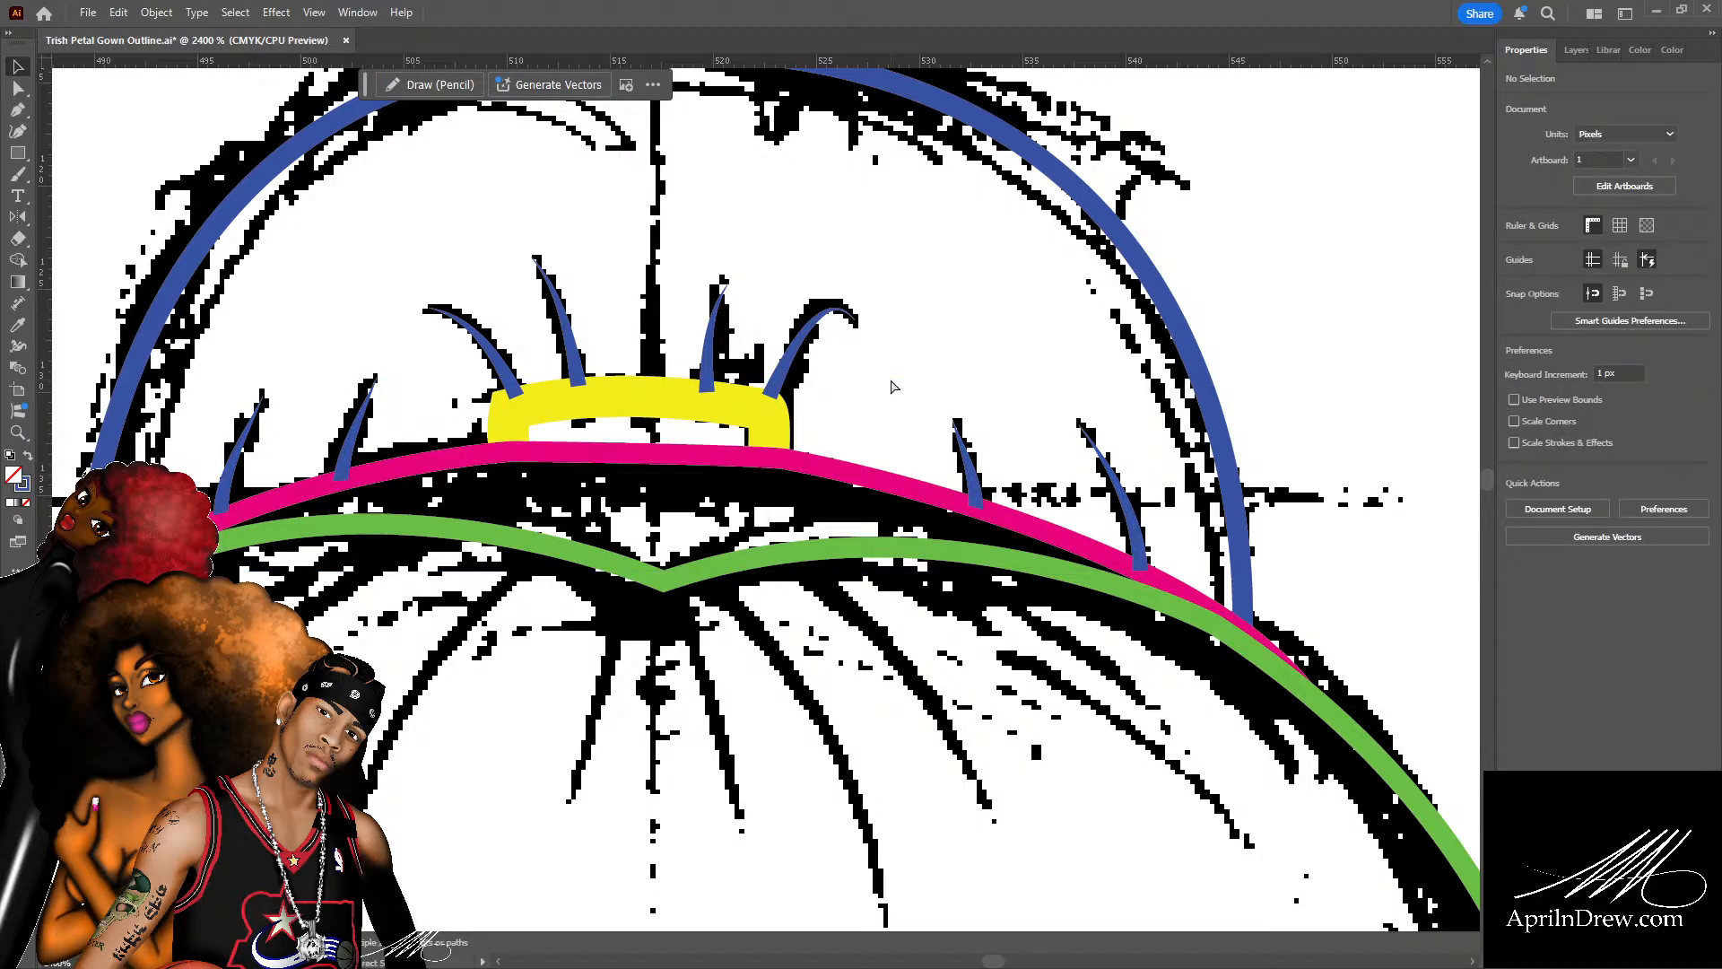
pyautogui.hotkey('ctrl', 's')
# Trace the short fold line under the blue arc, right of the centre line, as a 1 pt blue Pen path joining the arc.
pyautogui.hotkey('ctrl', '-')
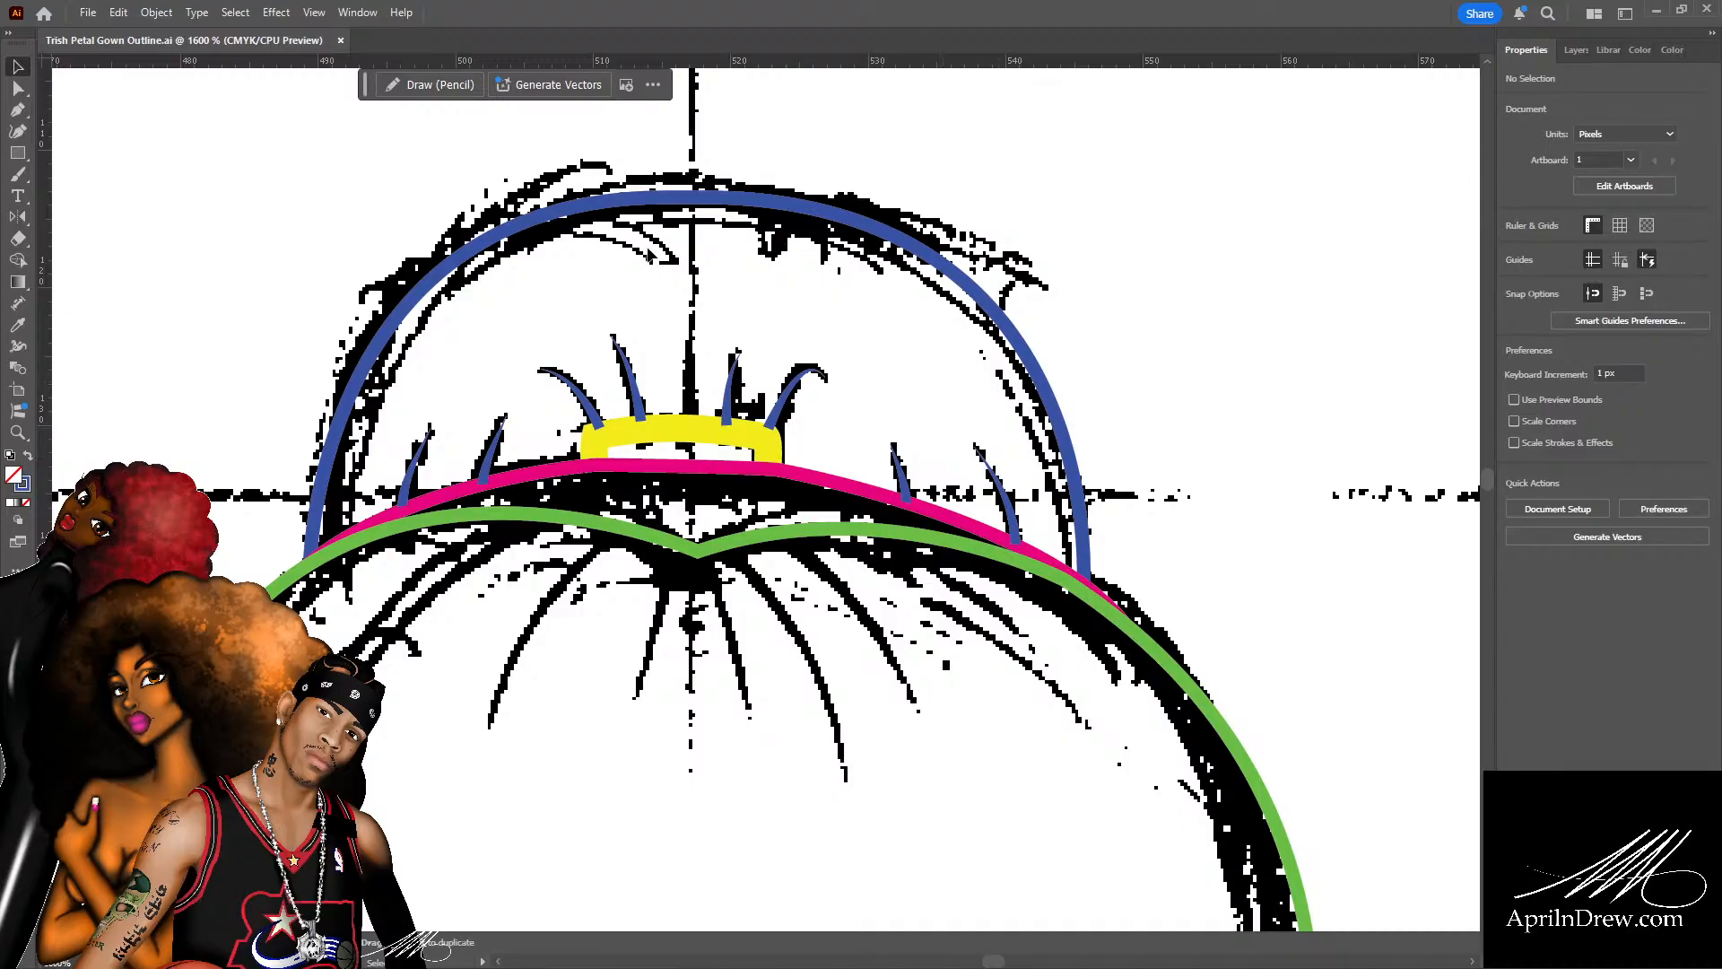
pyautogui.press('p')
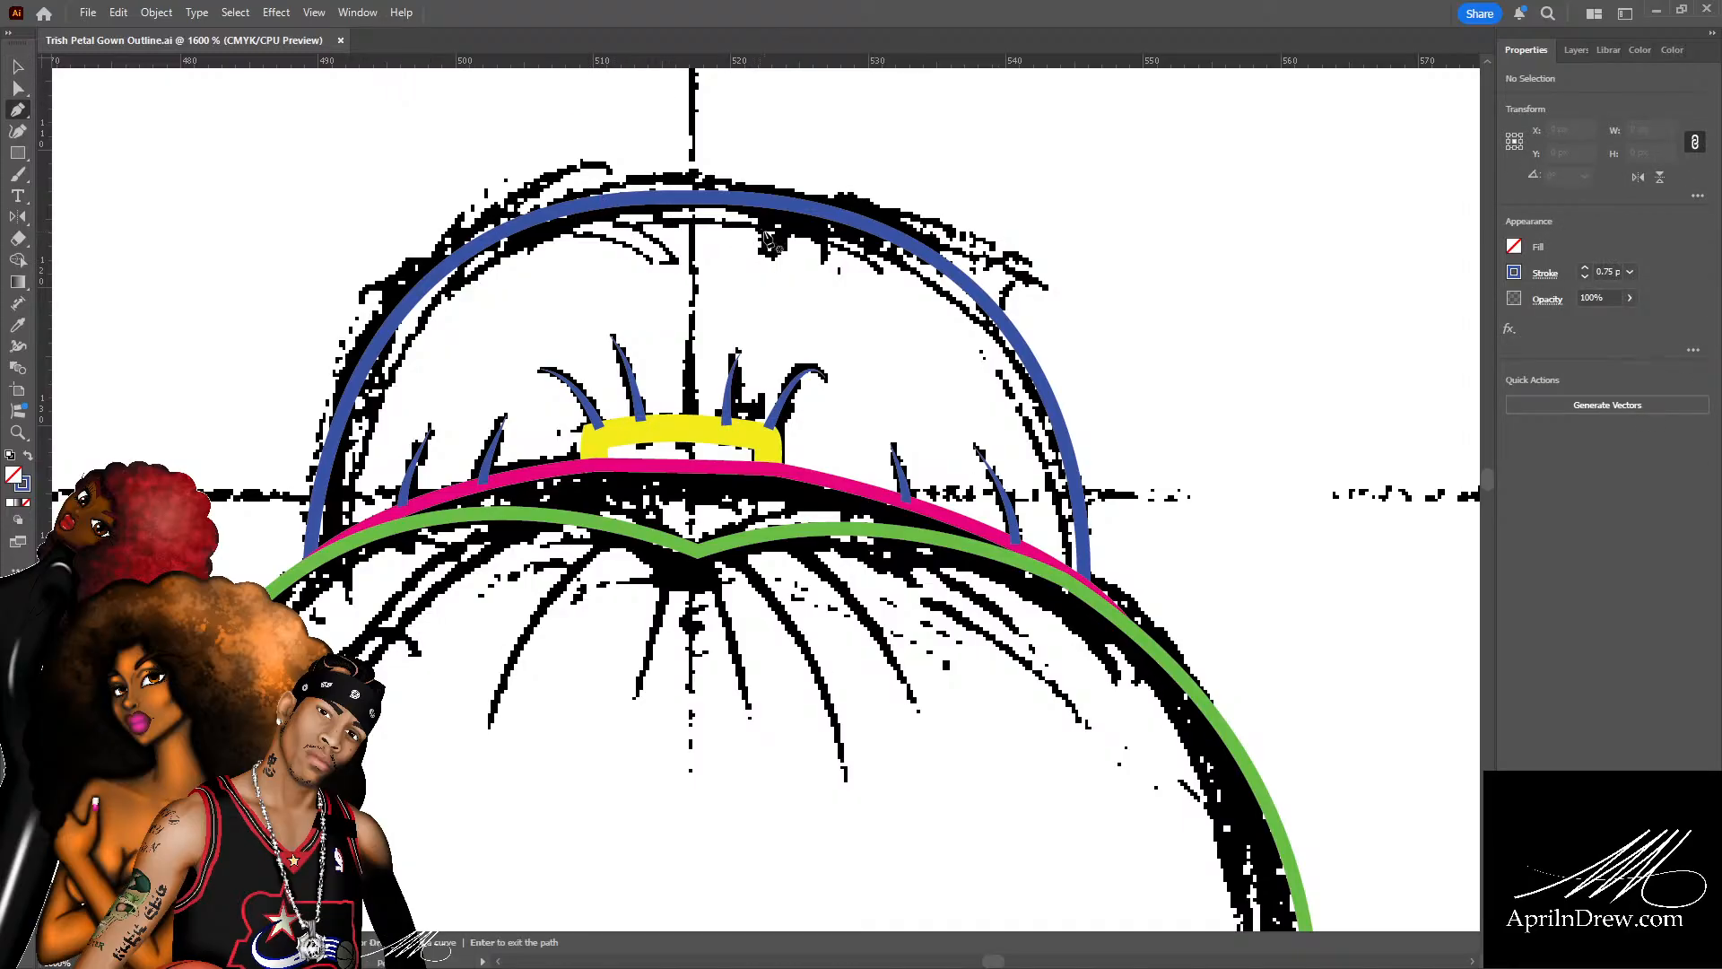
pyautogui.moveTo(769, 240); pyautogui.dragTo(803, 206)
pyautogui.press('a')
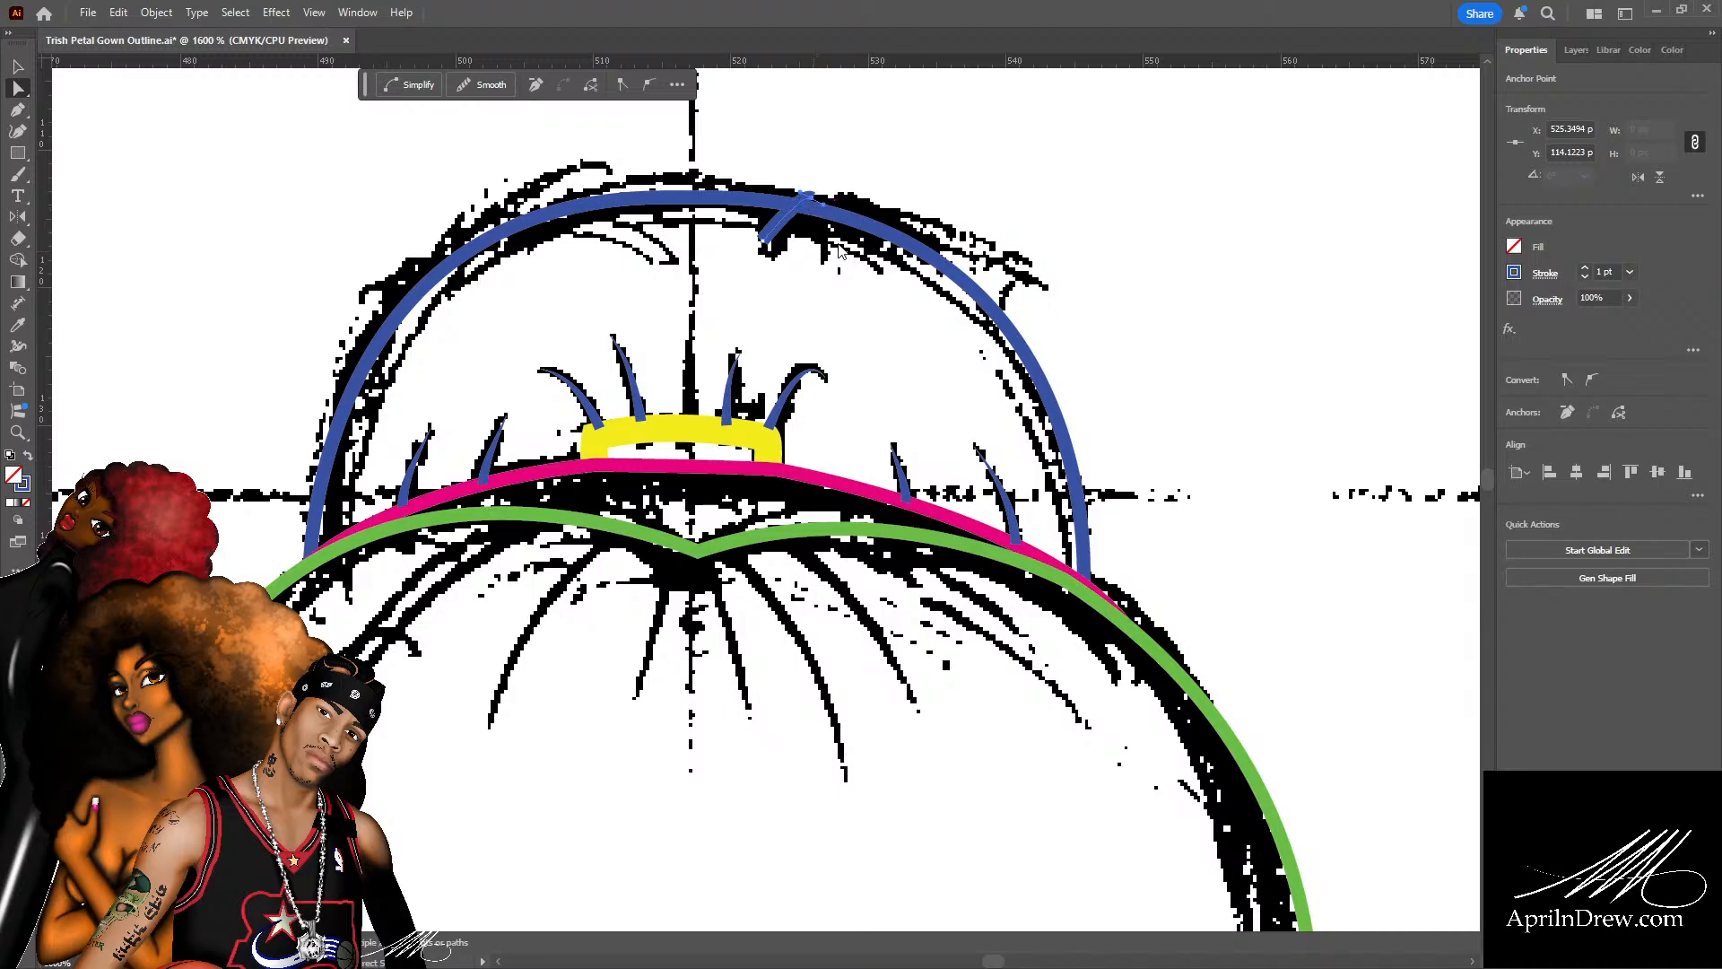
pyautogui.click(834, 269)
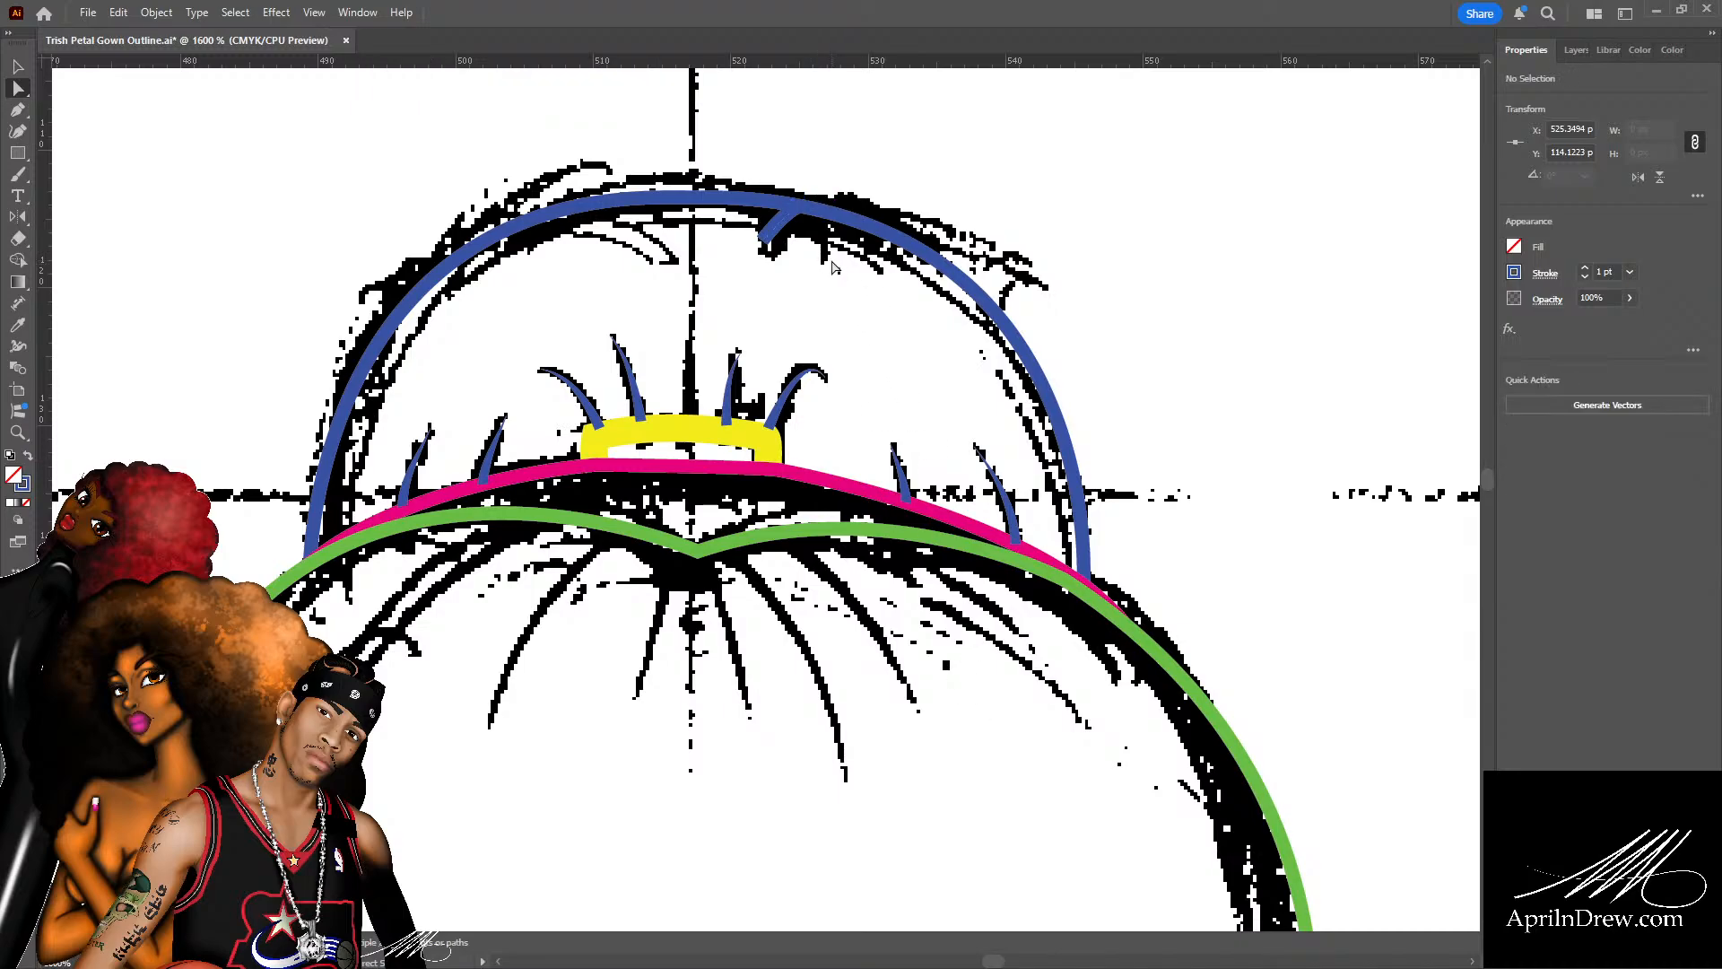
# Trace the fold line under the blue arc, left of the centre line, as a curved 1 pt blue Pen path starting from the arc.
pyautogui.press('p')
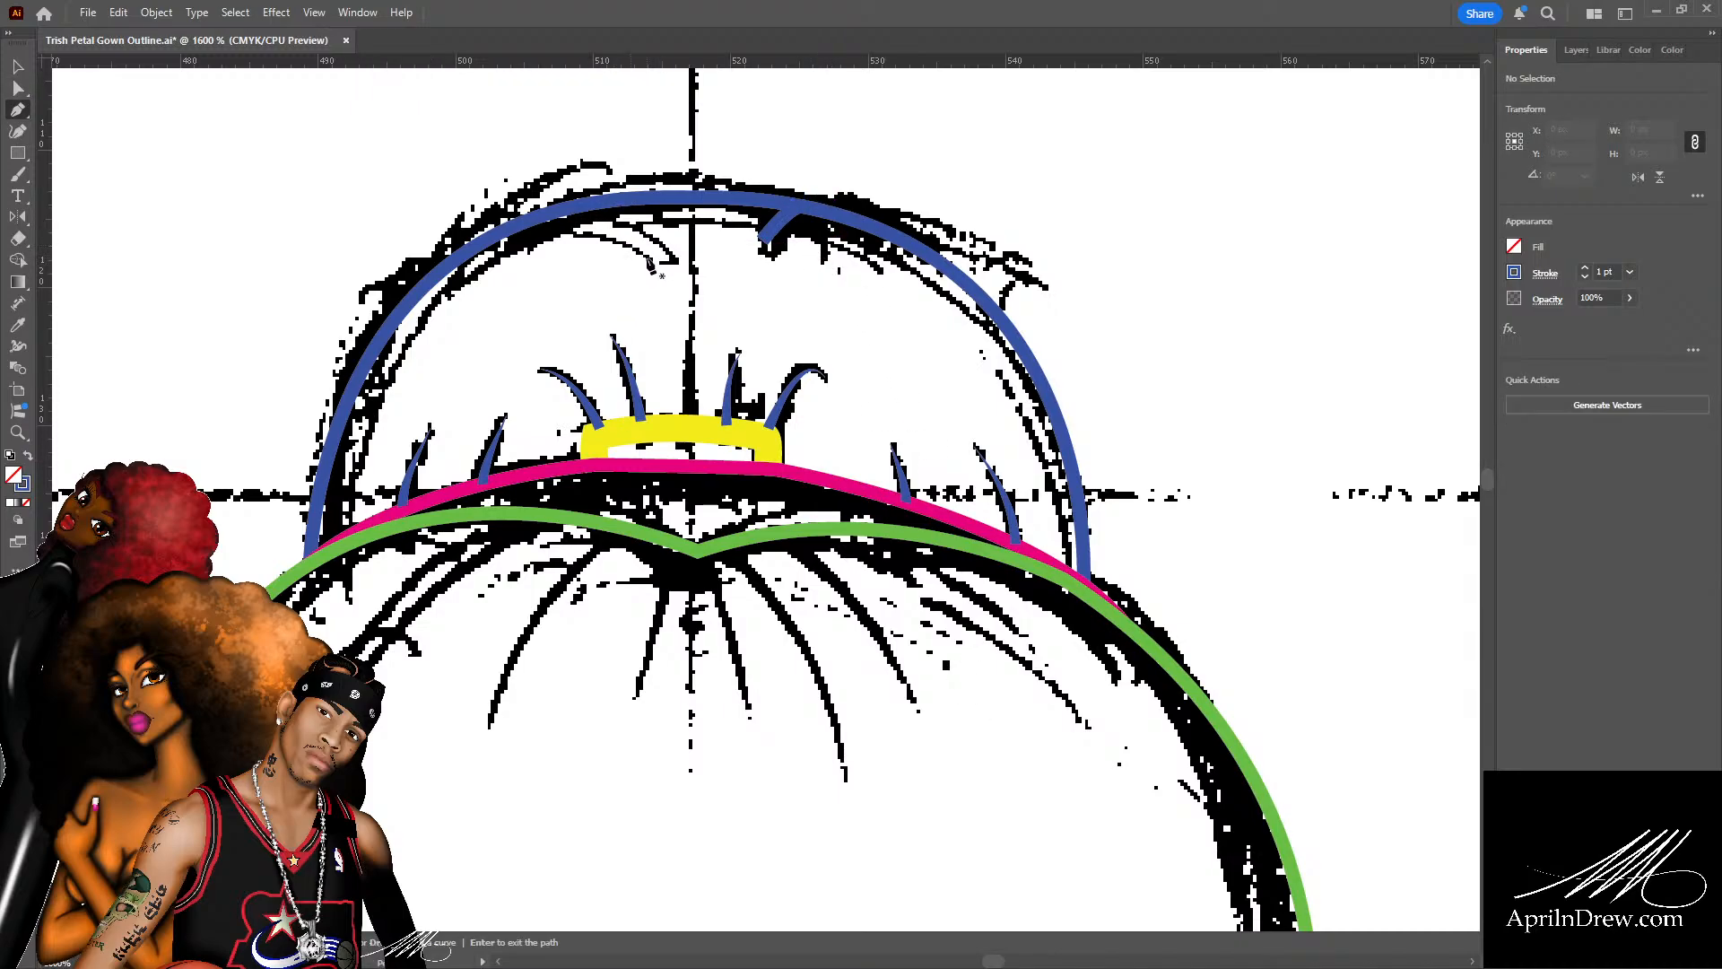
pyautogui.click(650, 265)
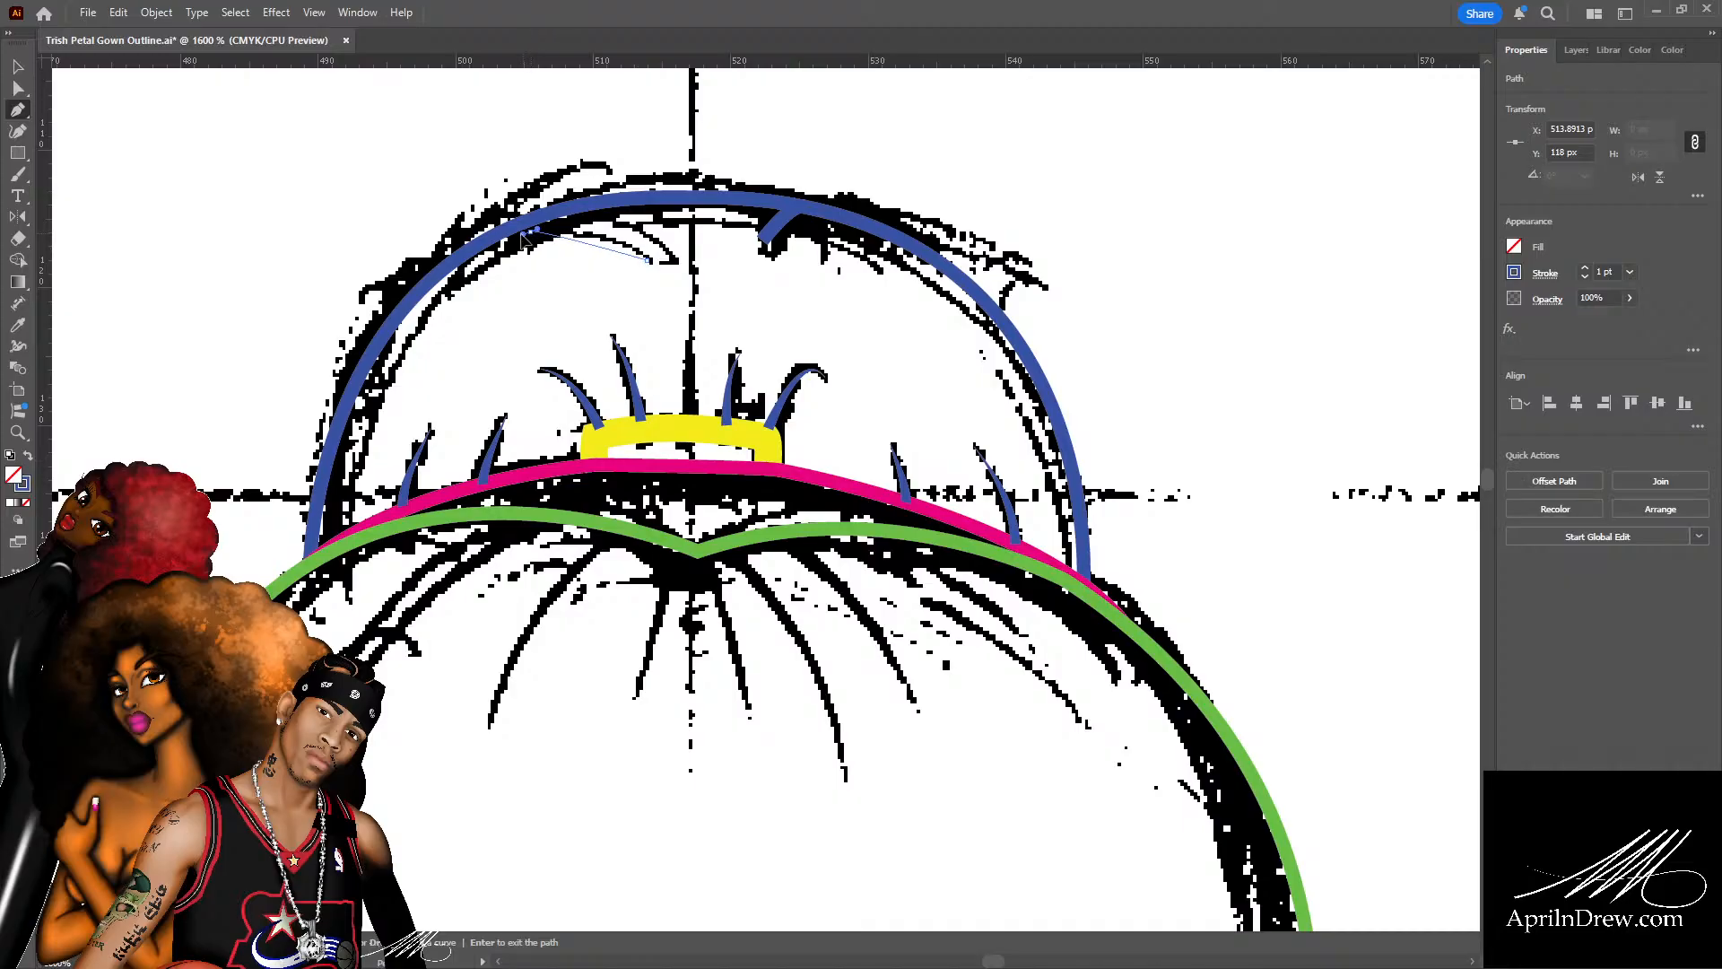
pyautogui.moveTo(514, 241)
pyautogui.mouseDown()
pyautogui.moveTo(514, 264)
pyautogui.moveTo(458, 251)
pyautogui.moveTo(513, 227)
pyautogui.mouseUp()
pyautogui.press('a')
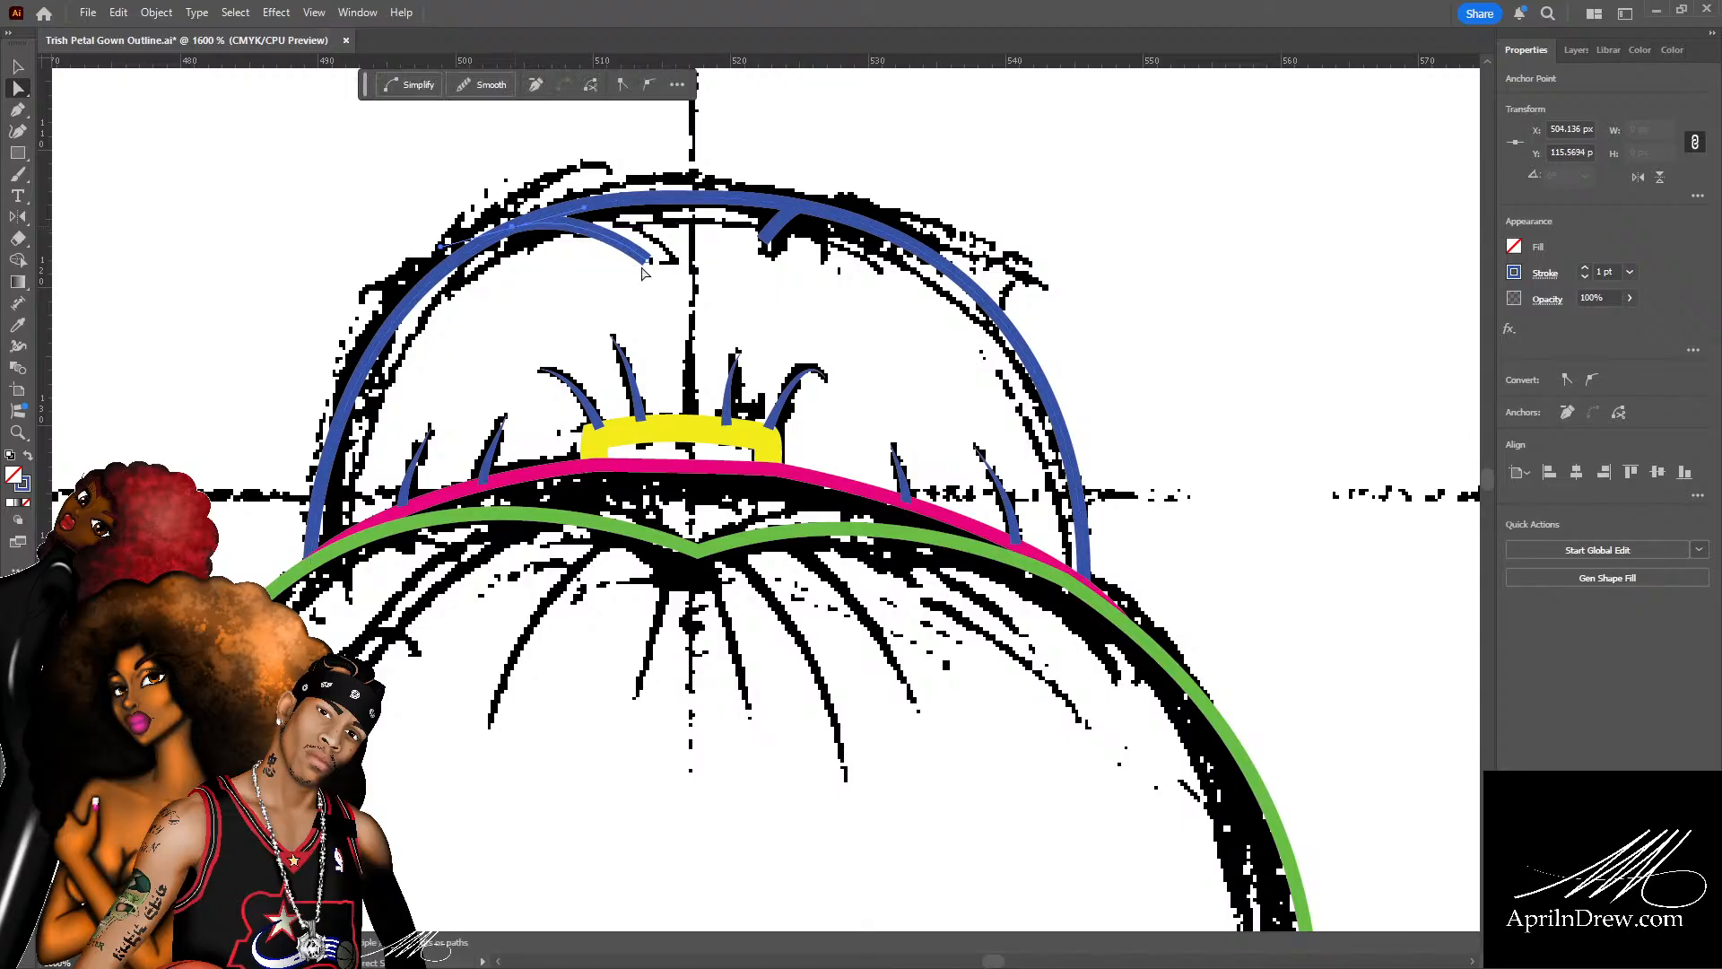
pyautogui.click(658, 220)
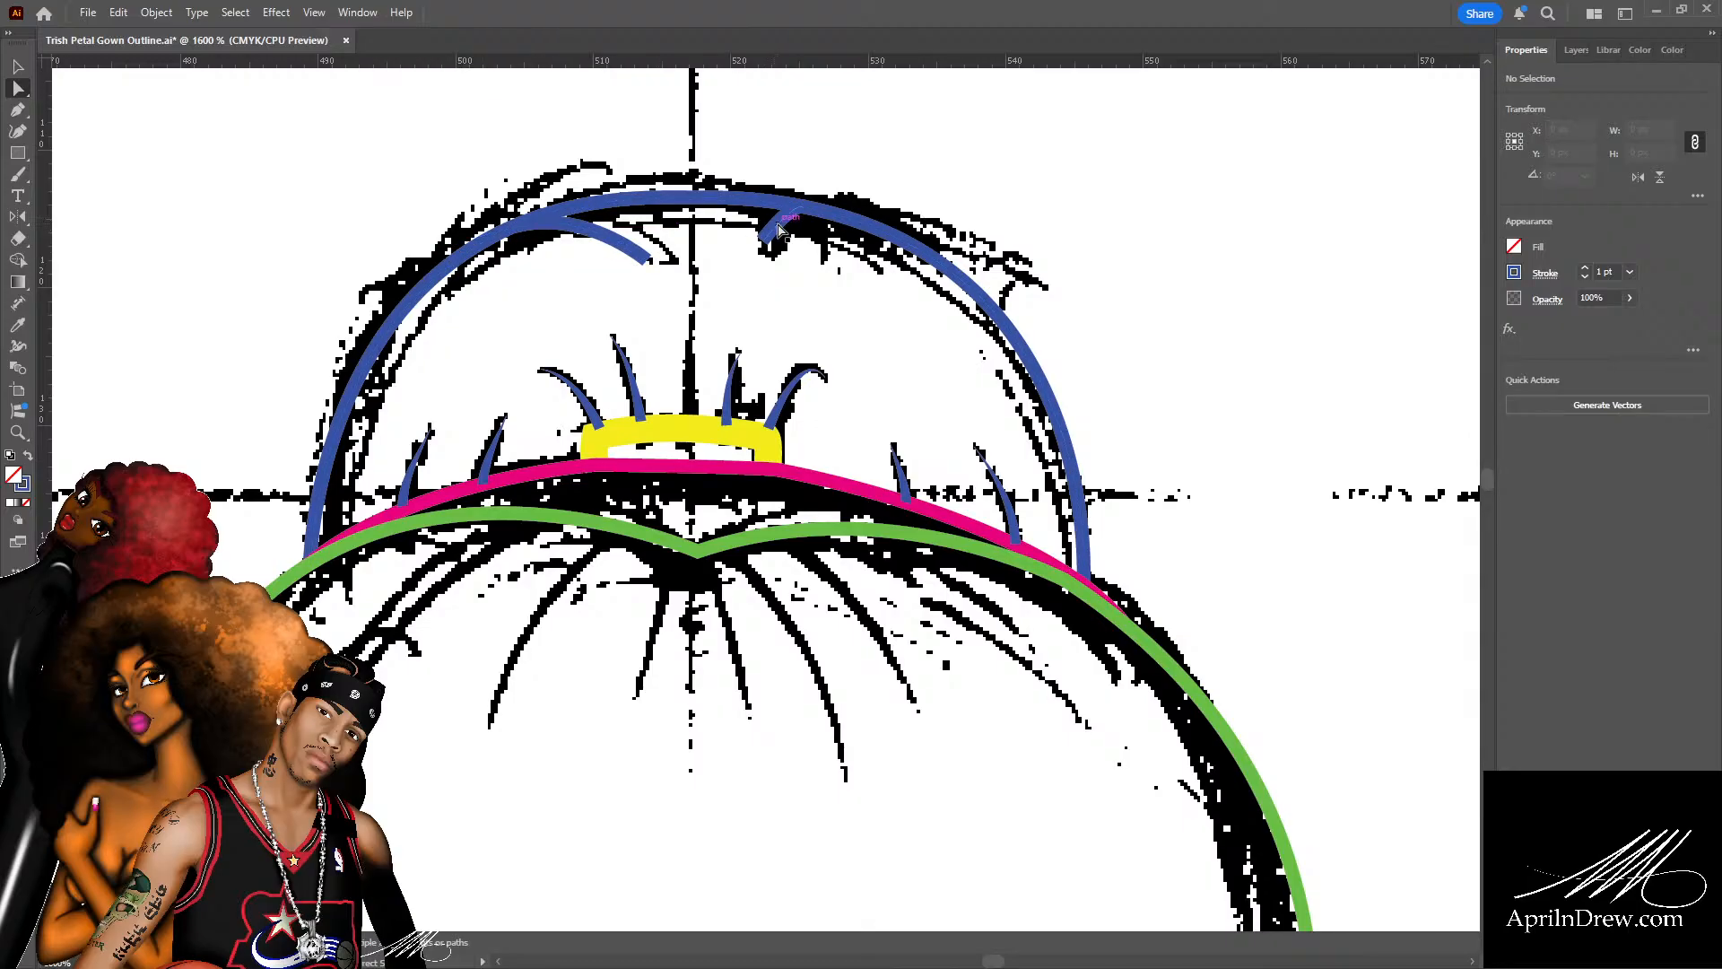
# Move the lower tip of the short fold line right of the centre line slightly downward and reshape its curve with the handle.
pyautogui.click(775, 225)
pyautogui.moveTo(762, 246); pyautogui.dragTo(761, 256)
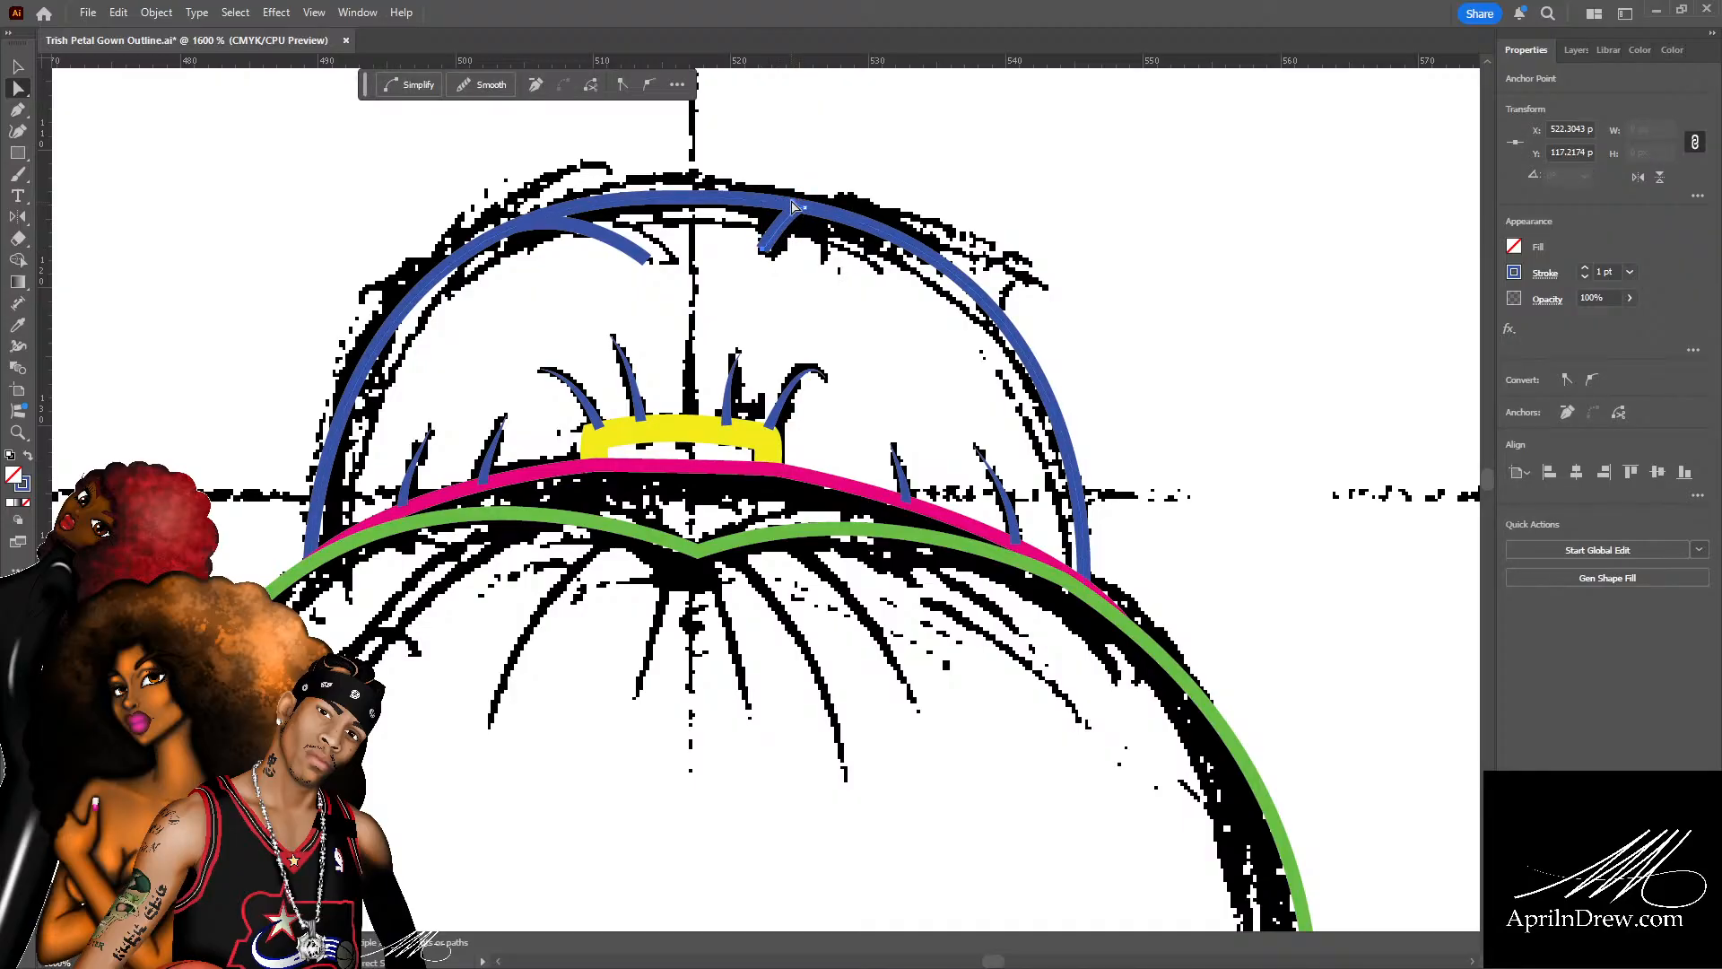
pyautogui.moveTo(795, 208); pyautogui.dragTo(779, 212)
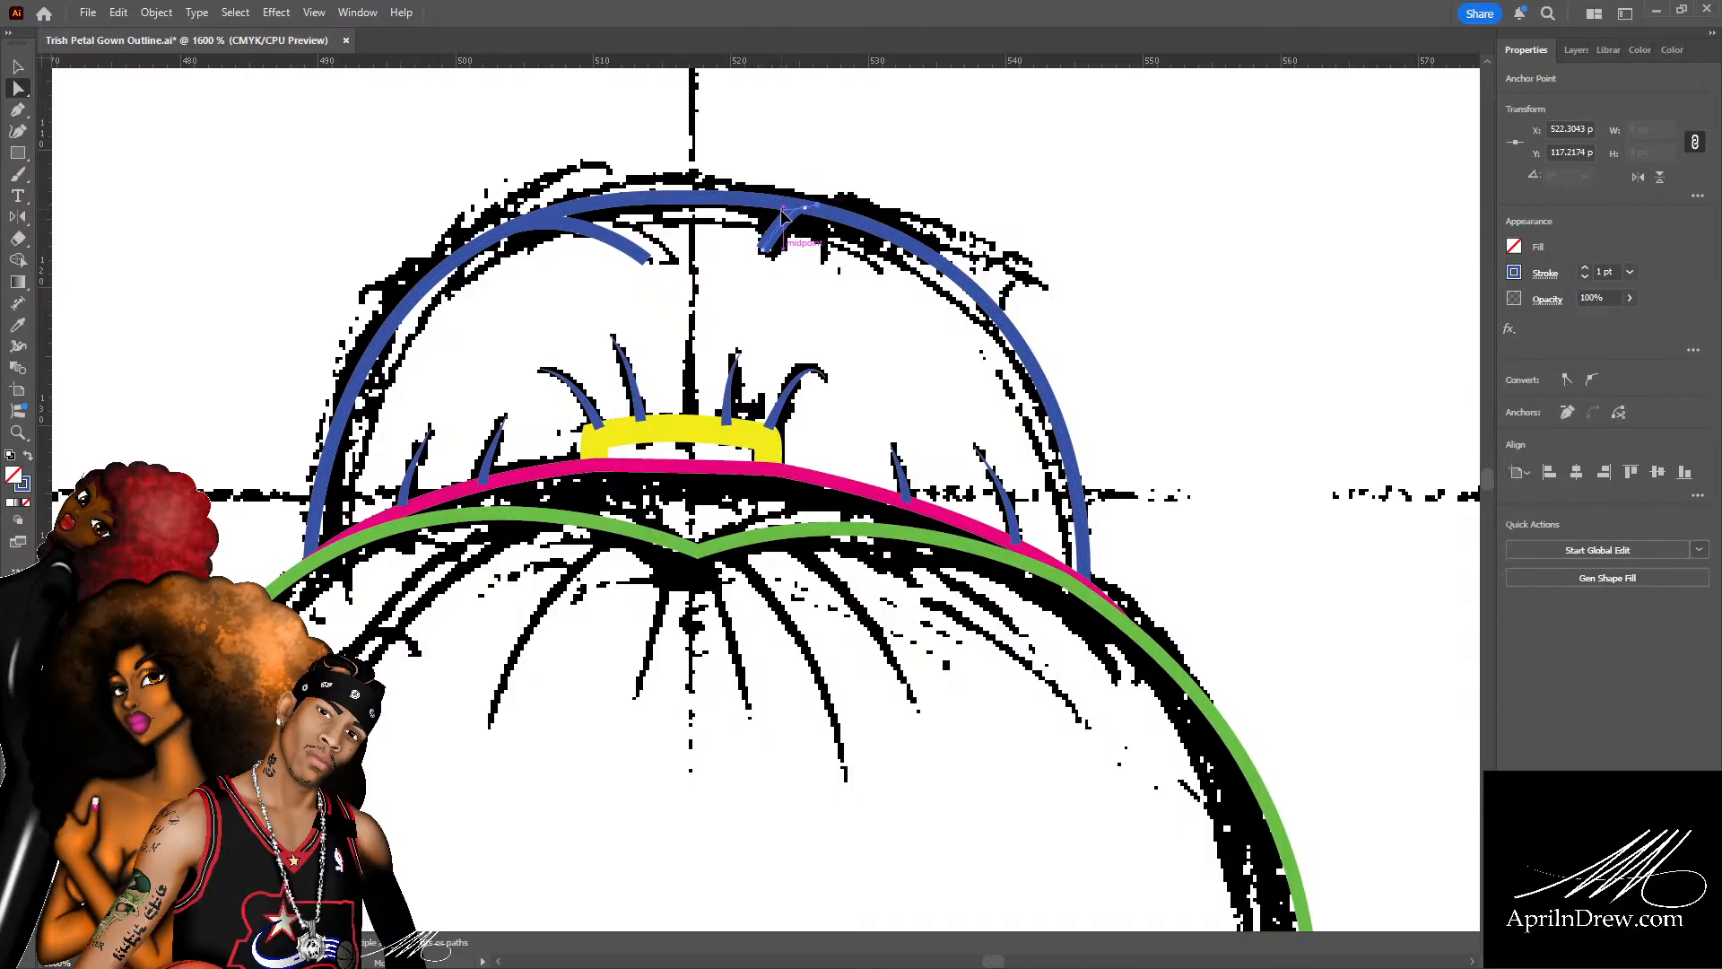
pyautogui.click(743, 240)
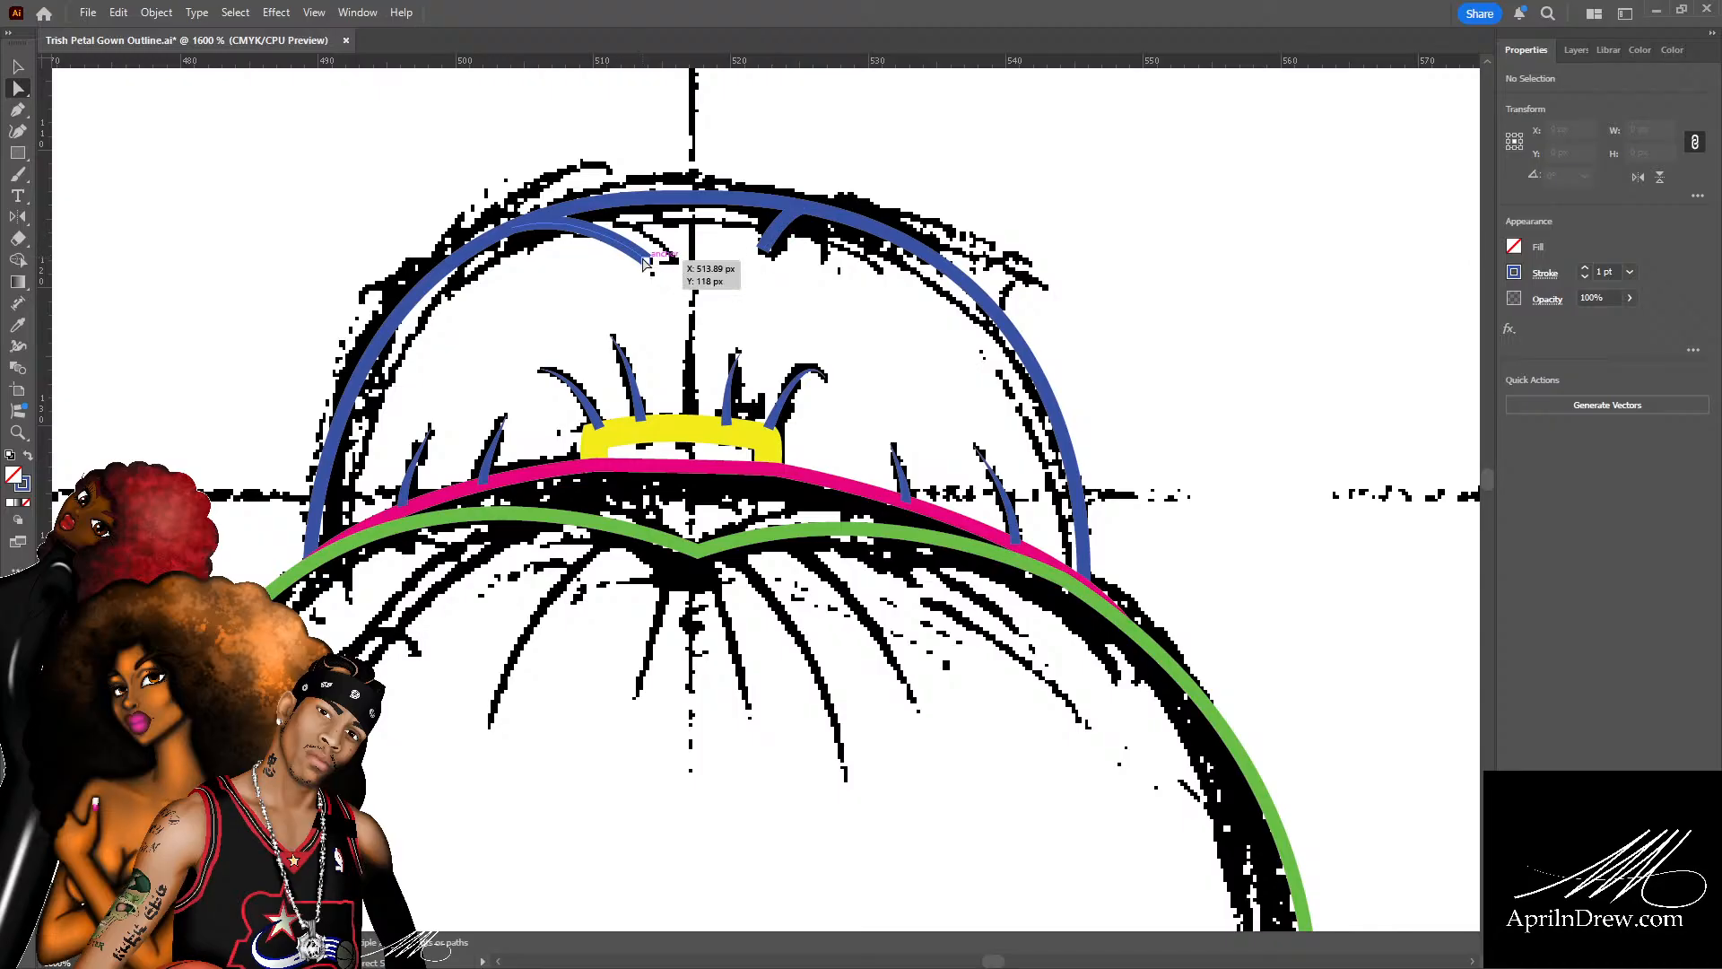
# Shift the lower tip of the curved fold line left of the centre line slightly back along the sketched line.
pyautogui.click(647, 259)
pyautogui.moveTo(644, 261); pyautogui.dragTo(640, 259)
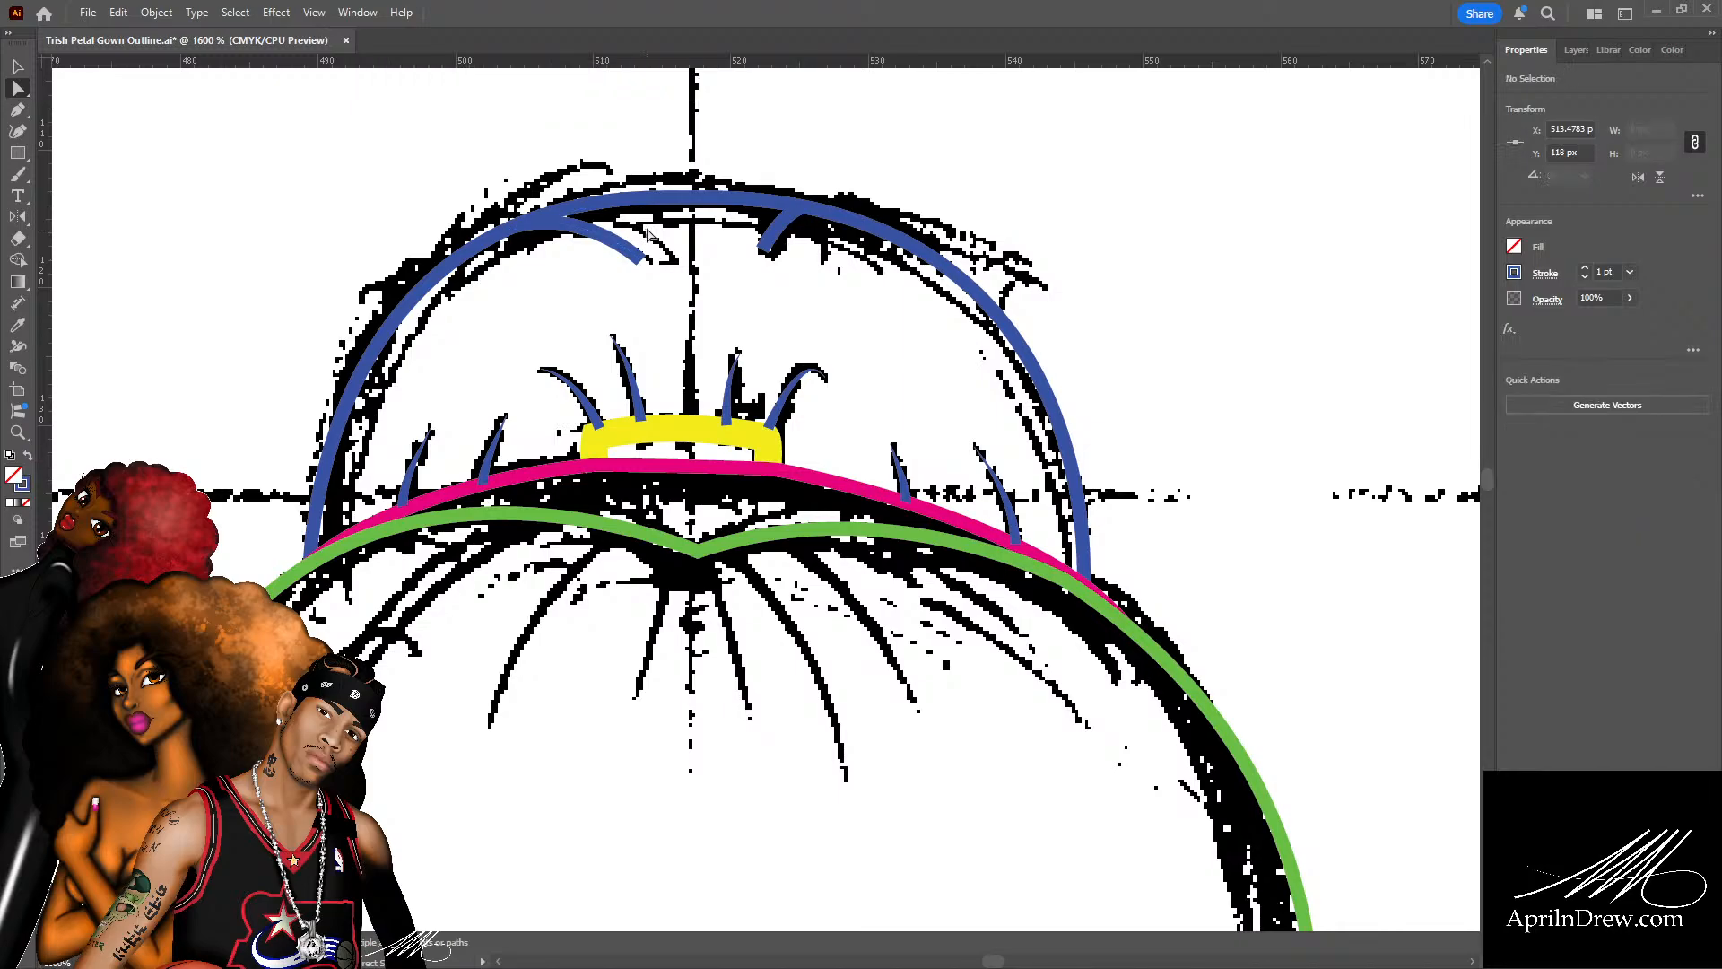
pyautogui.click(645, 232)
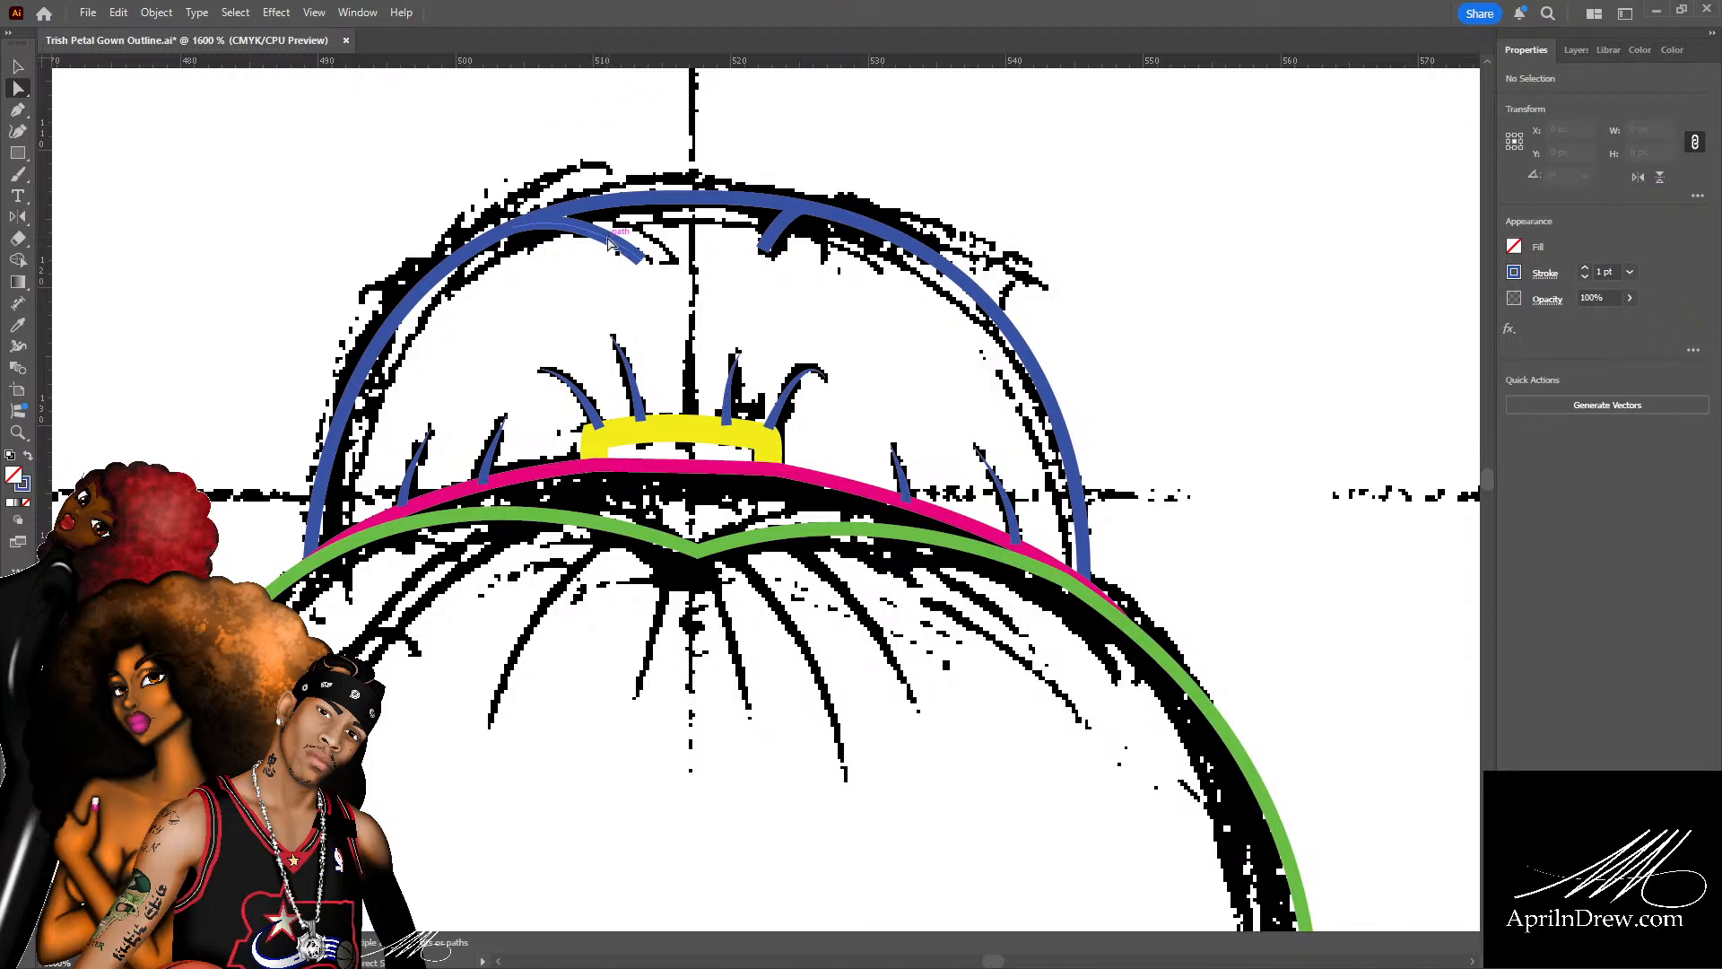
# Give both fold lines a pink 1 pt stroke with a tapered width profile, and adjust the left line's start anchor along the blue arc.
pyautogui.click(608, 243)
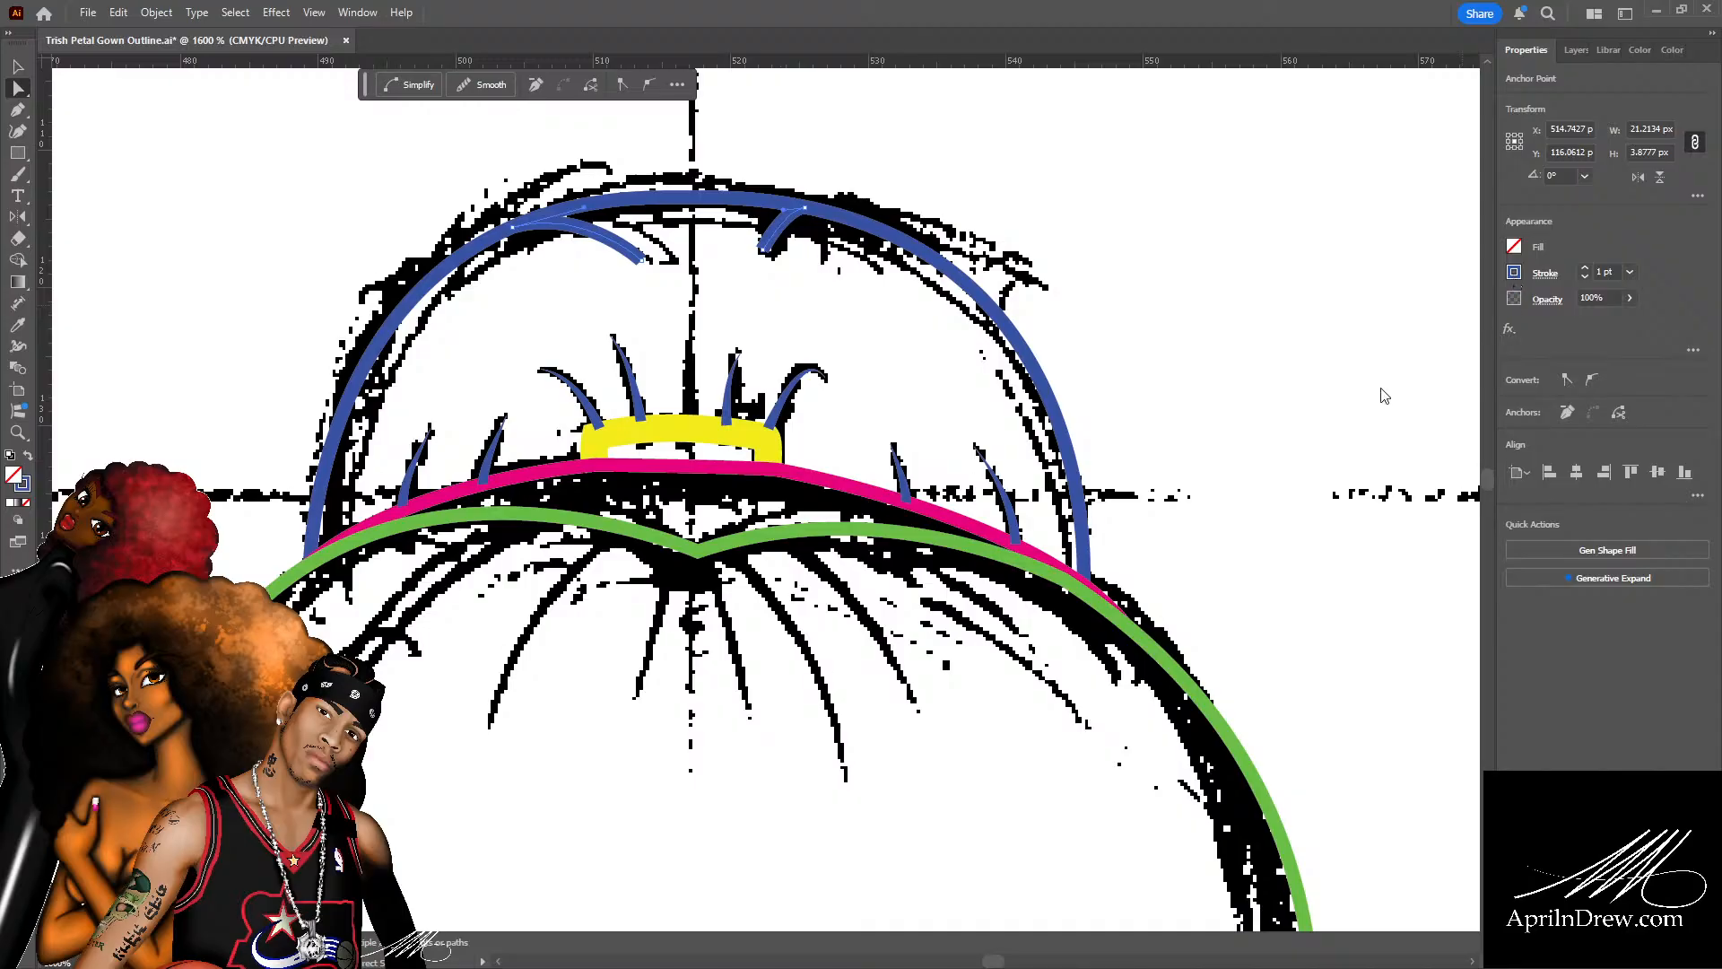
pyautogui.click(1384, 330)
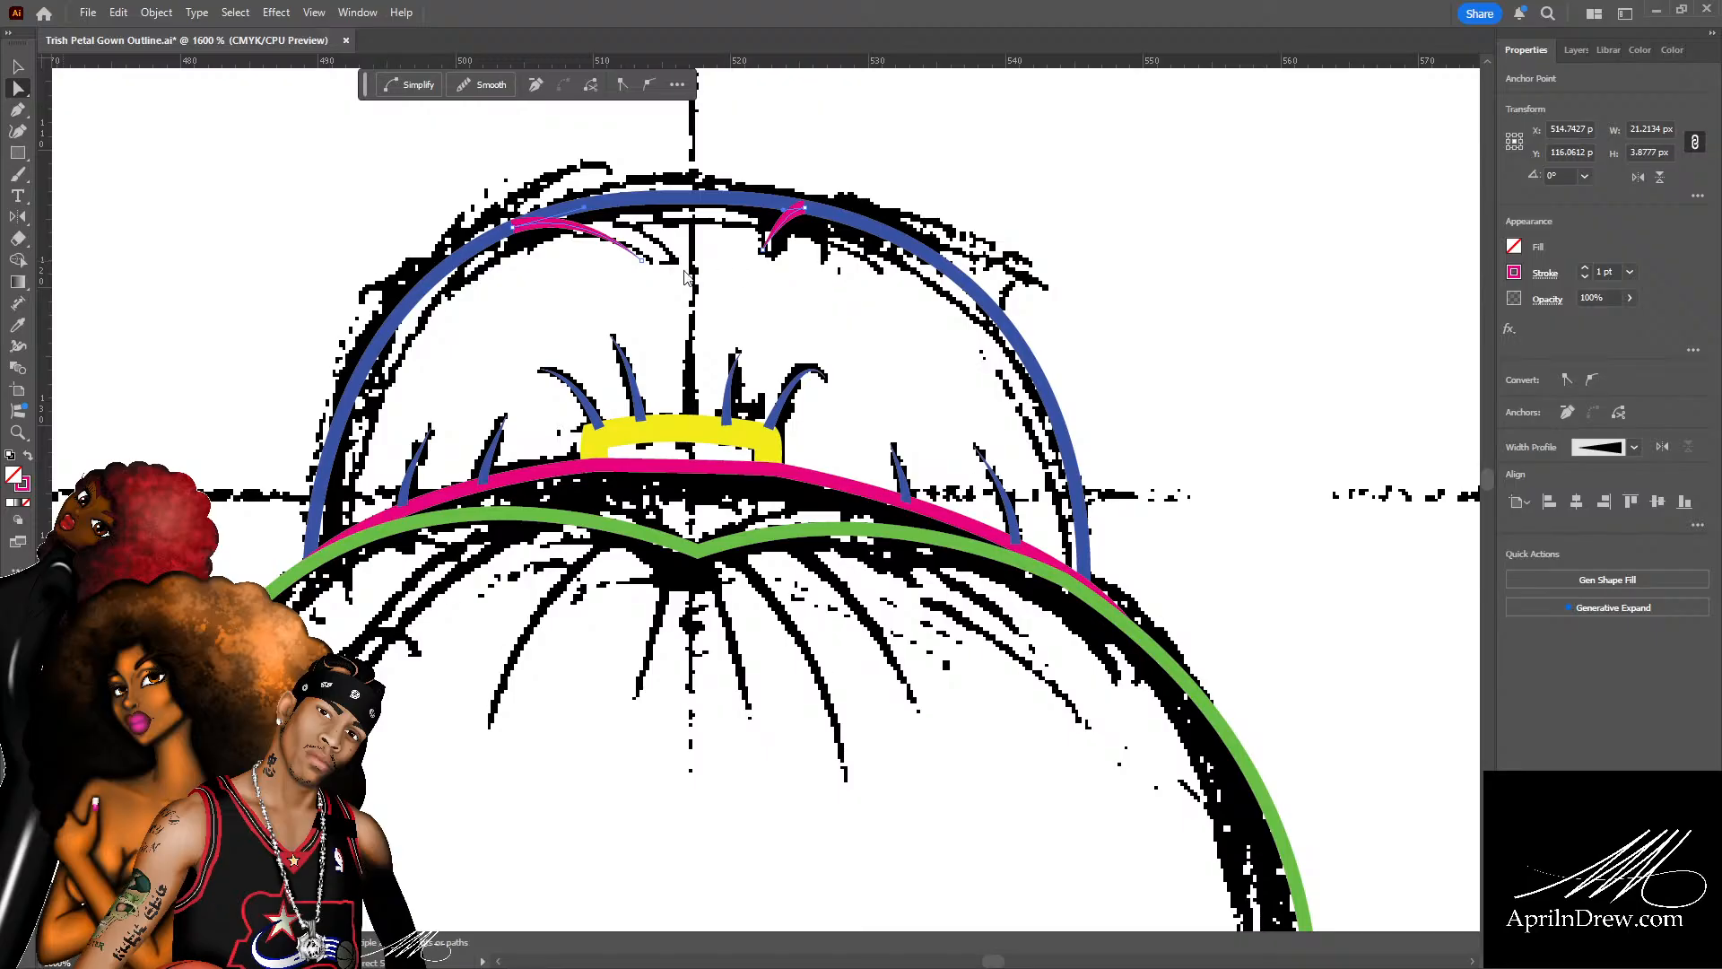
pyautogui.click(515, 228)
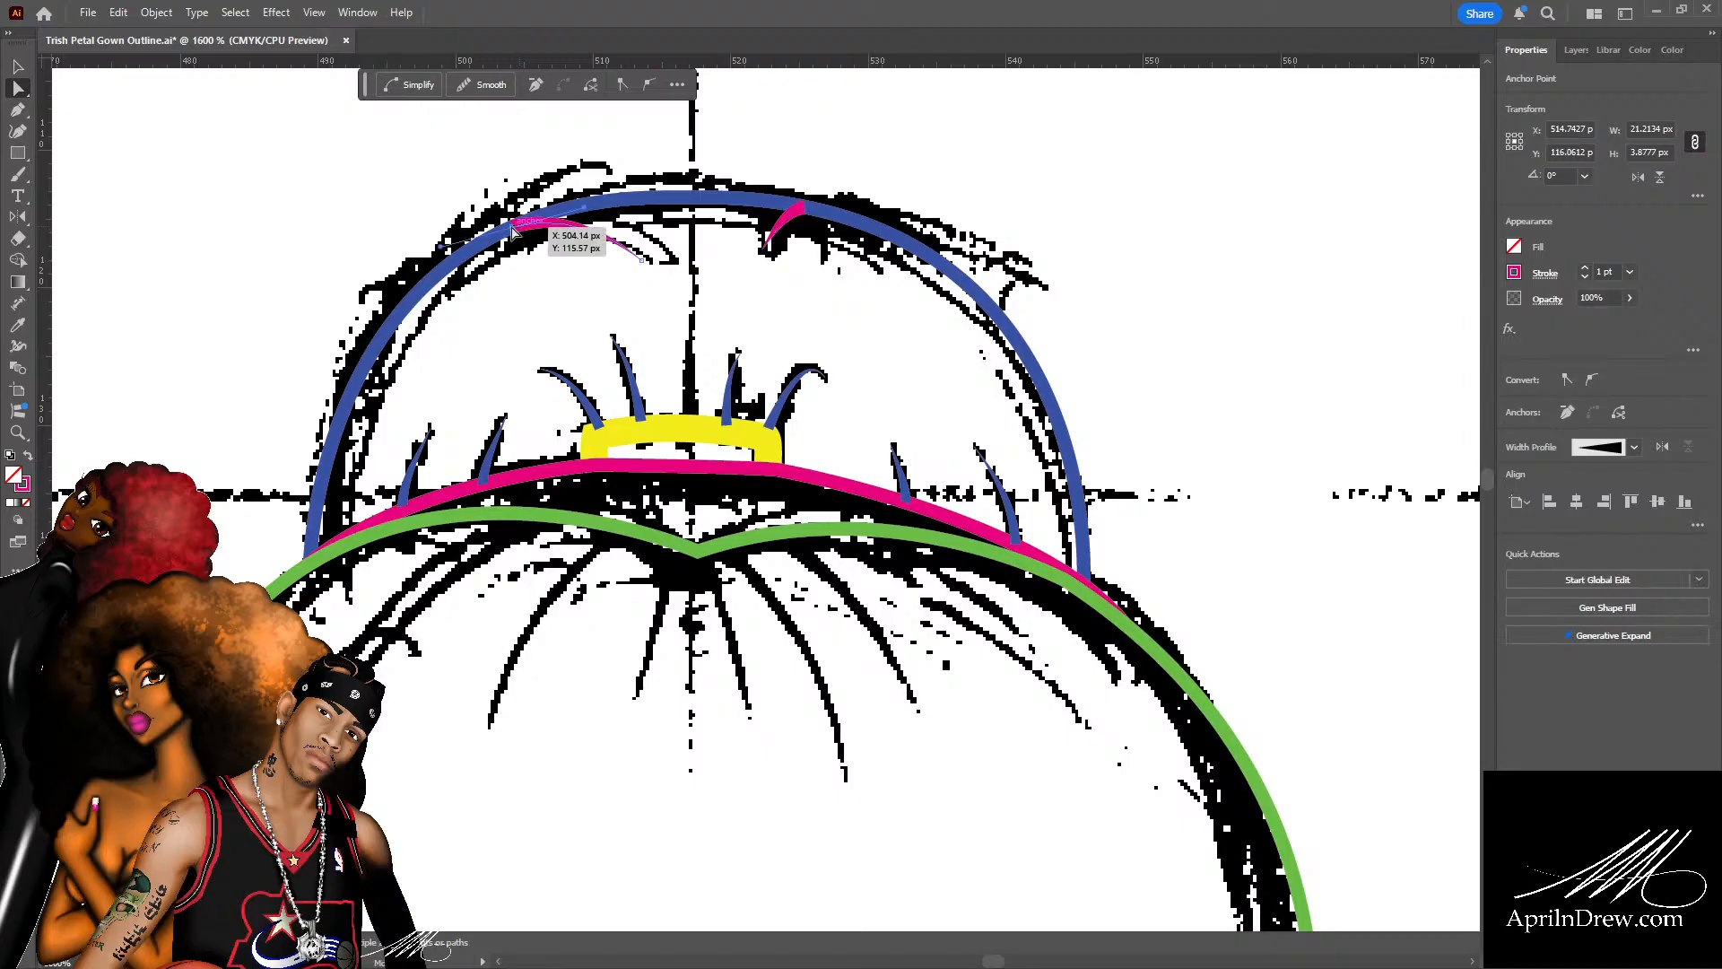
pyautogui.moveTo(514, 228); pyautogui.dragTo(521, 227)
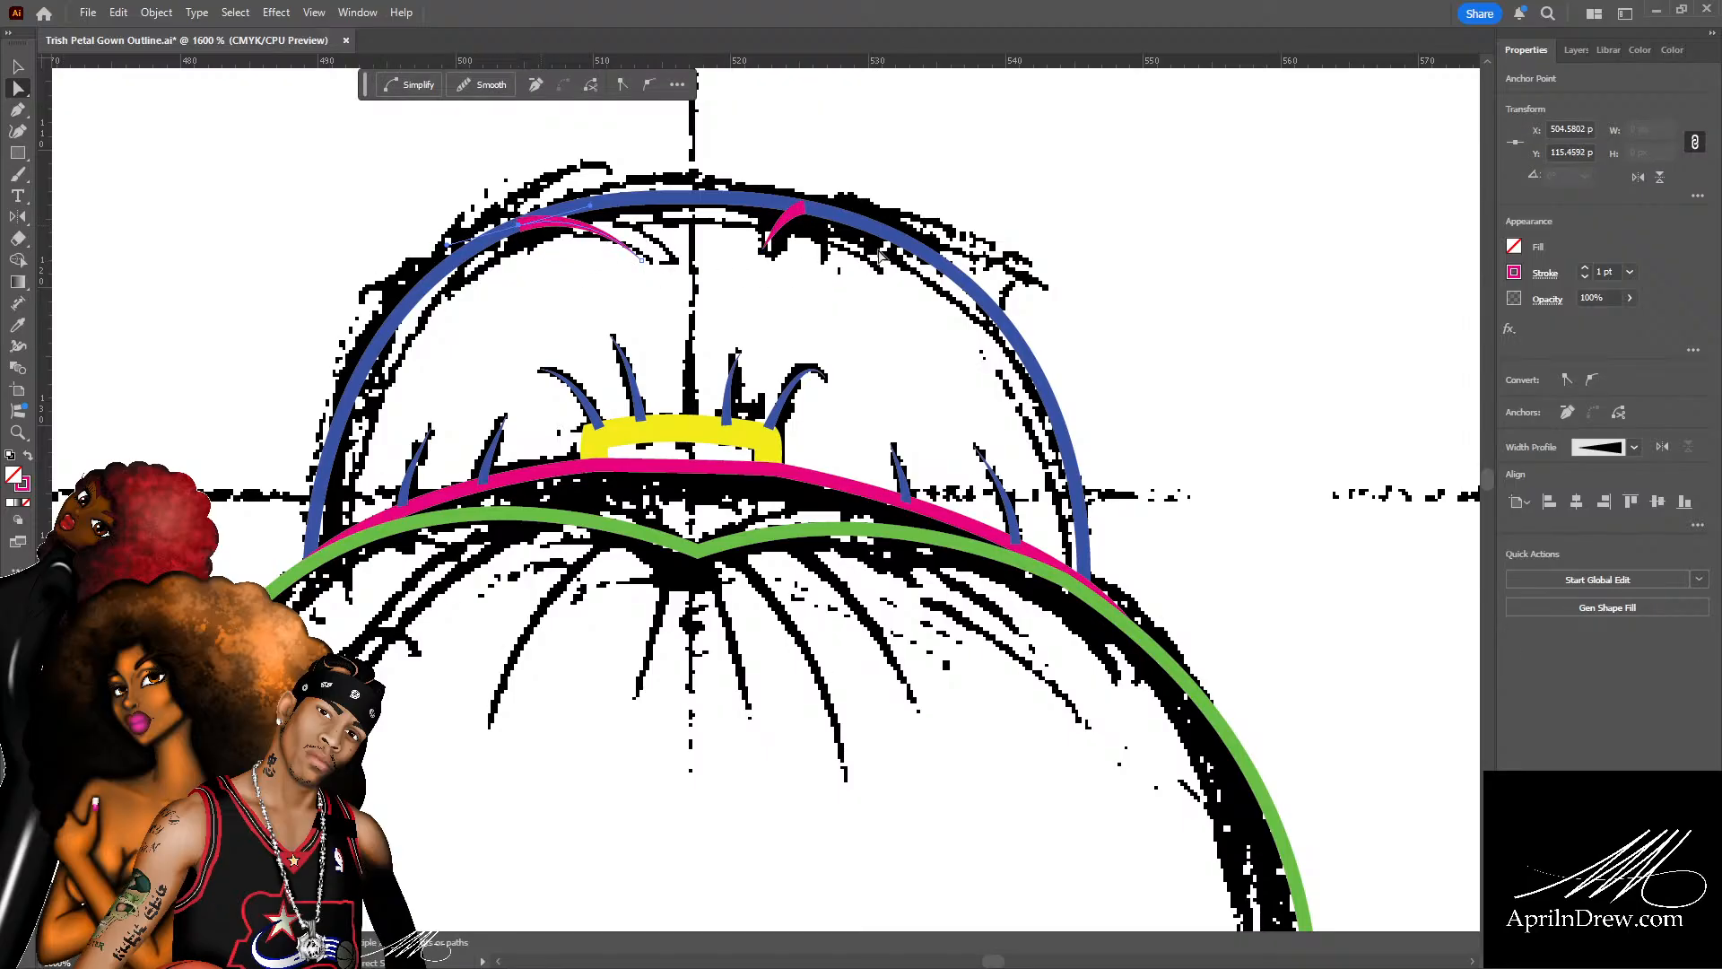
pyautogui.click(827, 282)
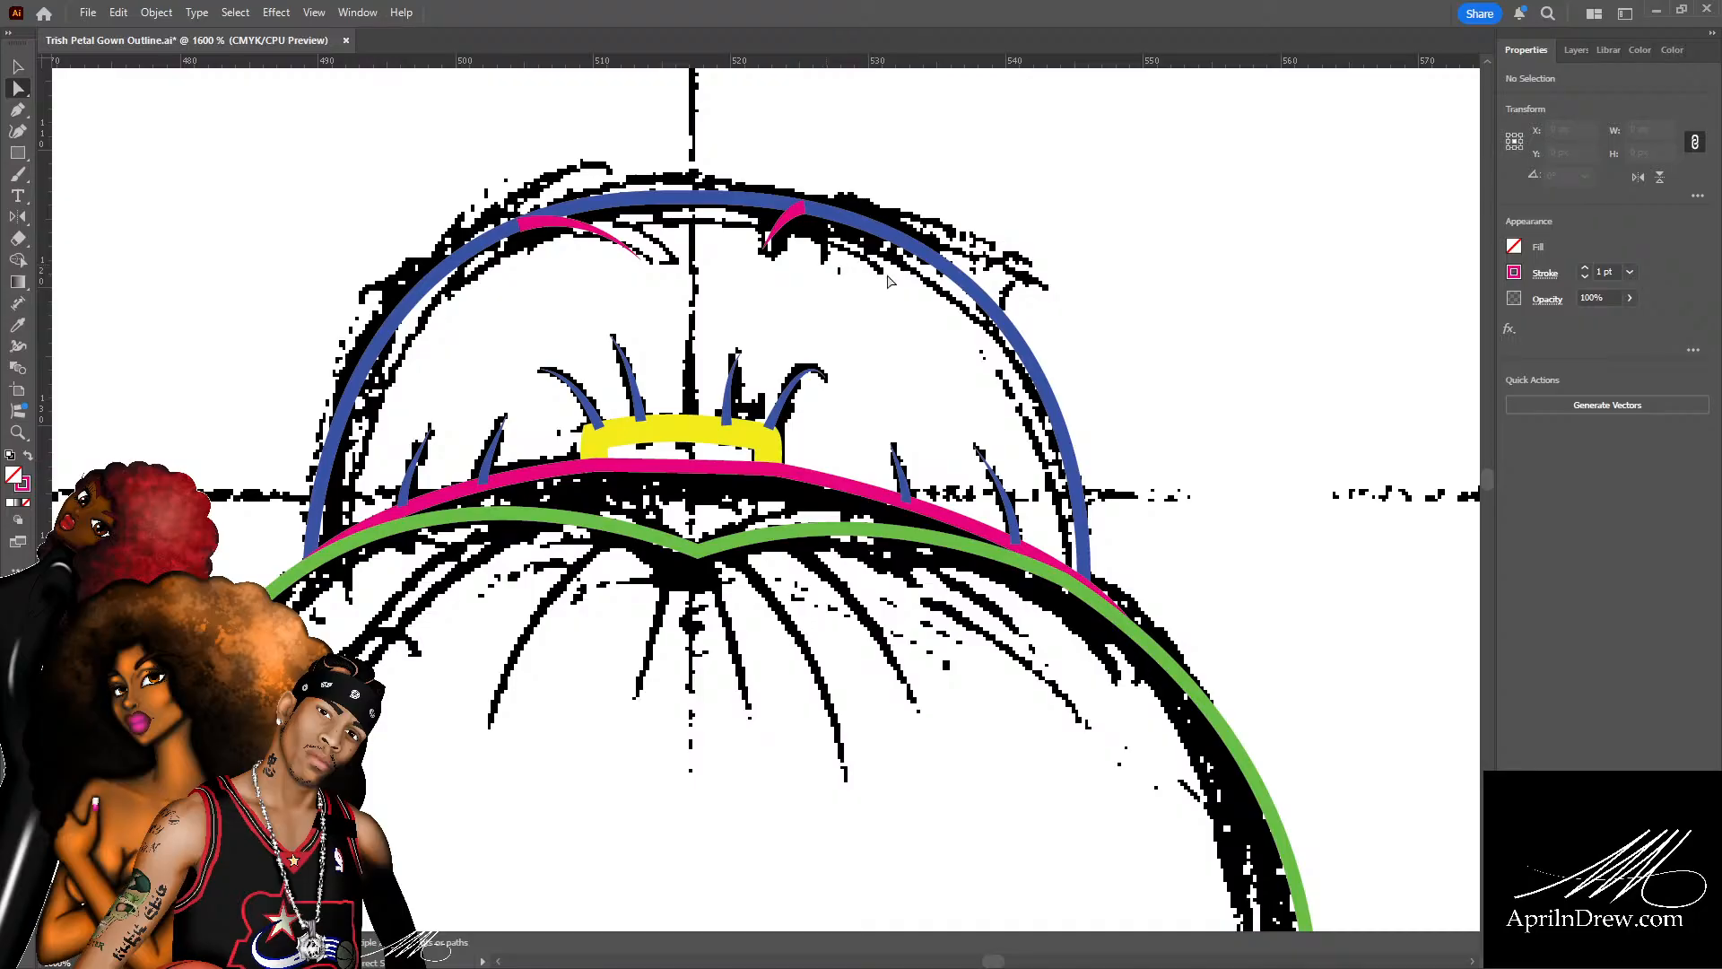
pyautogui.hotkey('ctrl', '-')
pyautogui.hotkey('ctrl', '-')
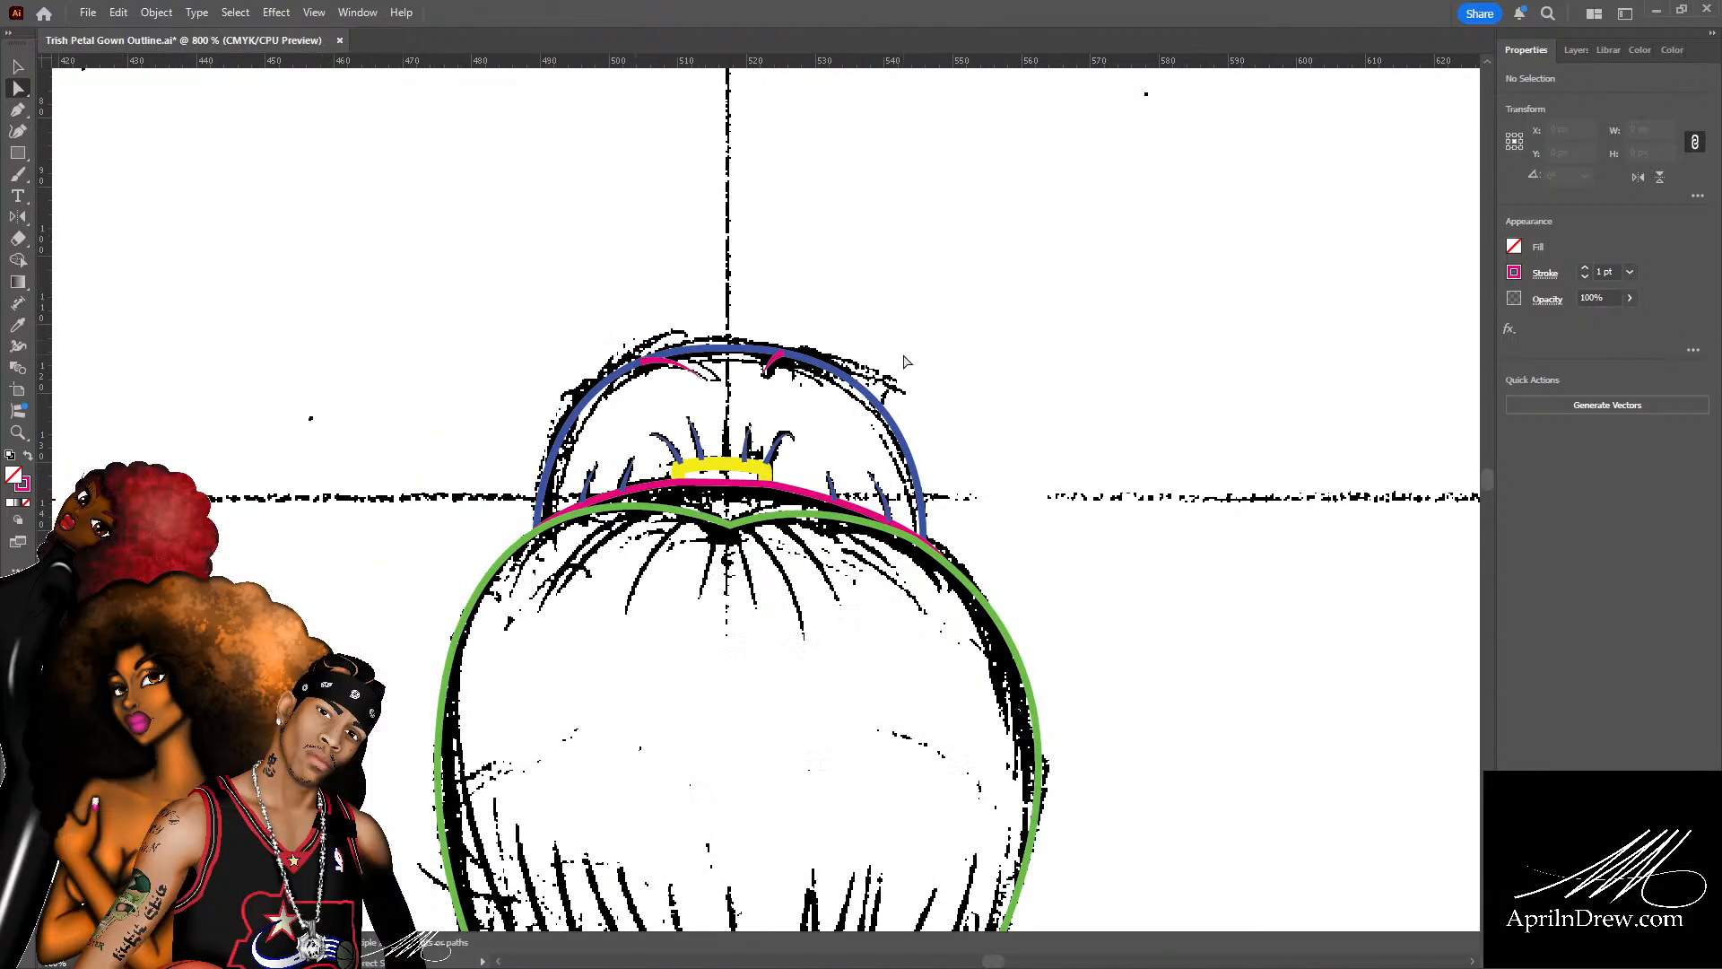
pyautogui.press('v')
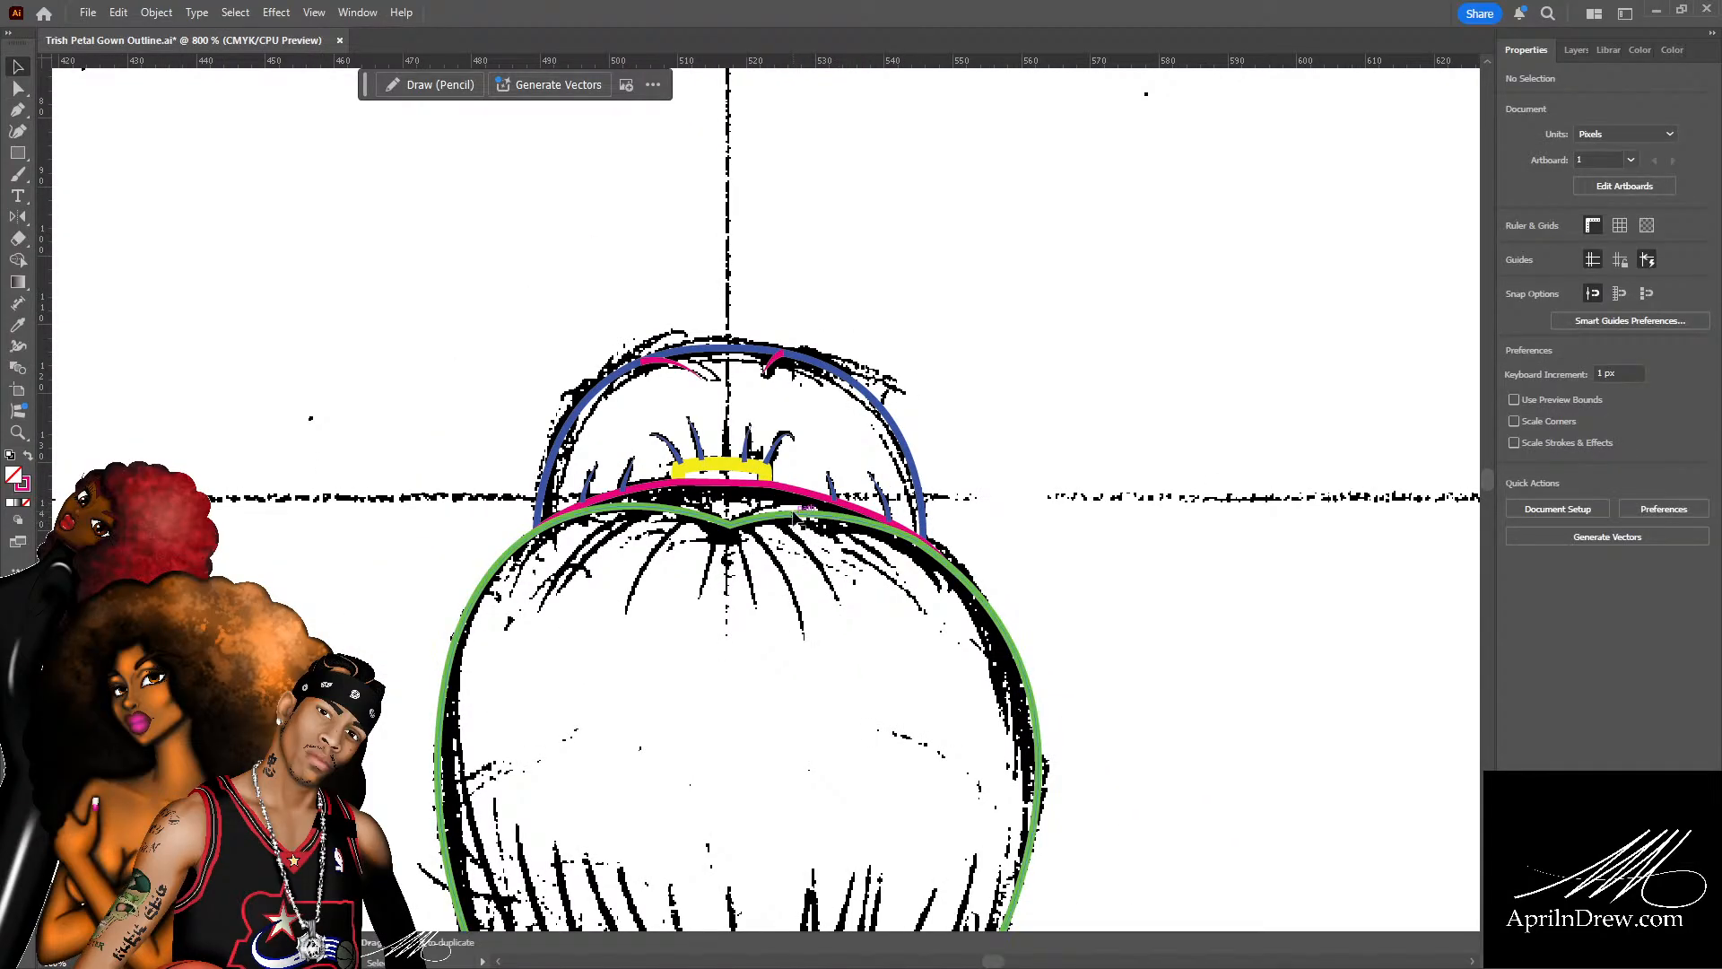
pyautogui.click(794, 517)
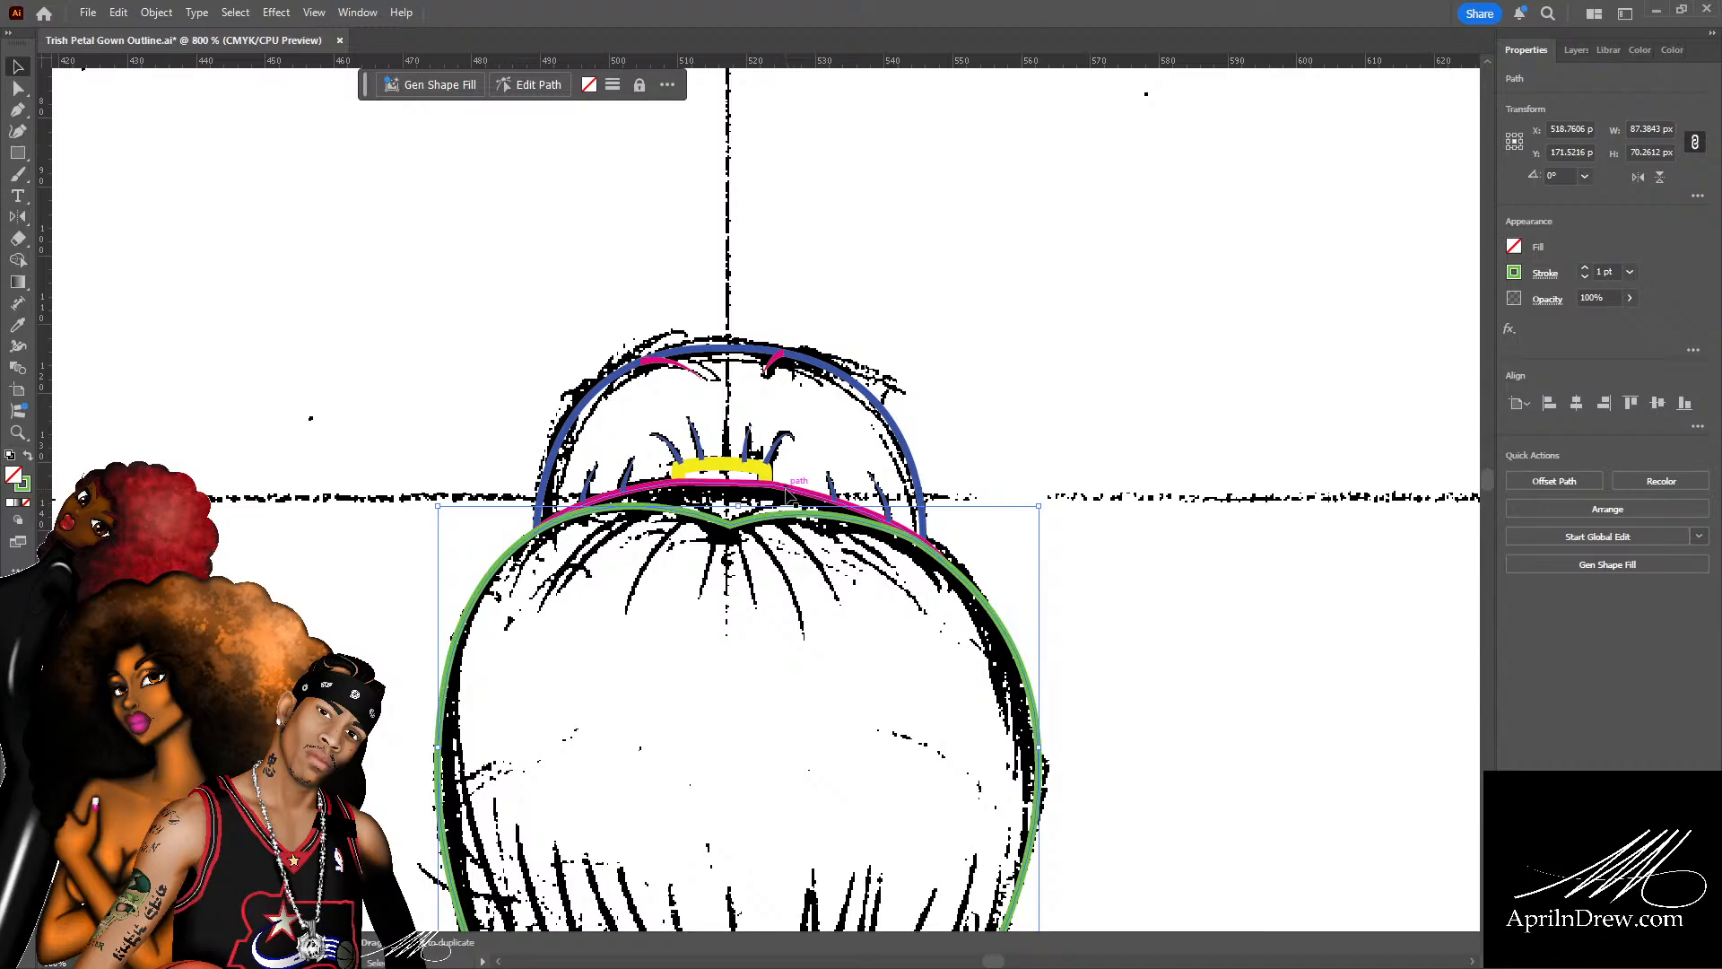
pyautogui.click(787, 492)
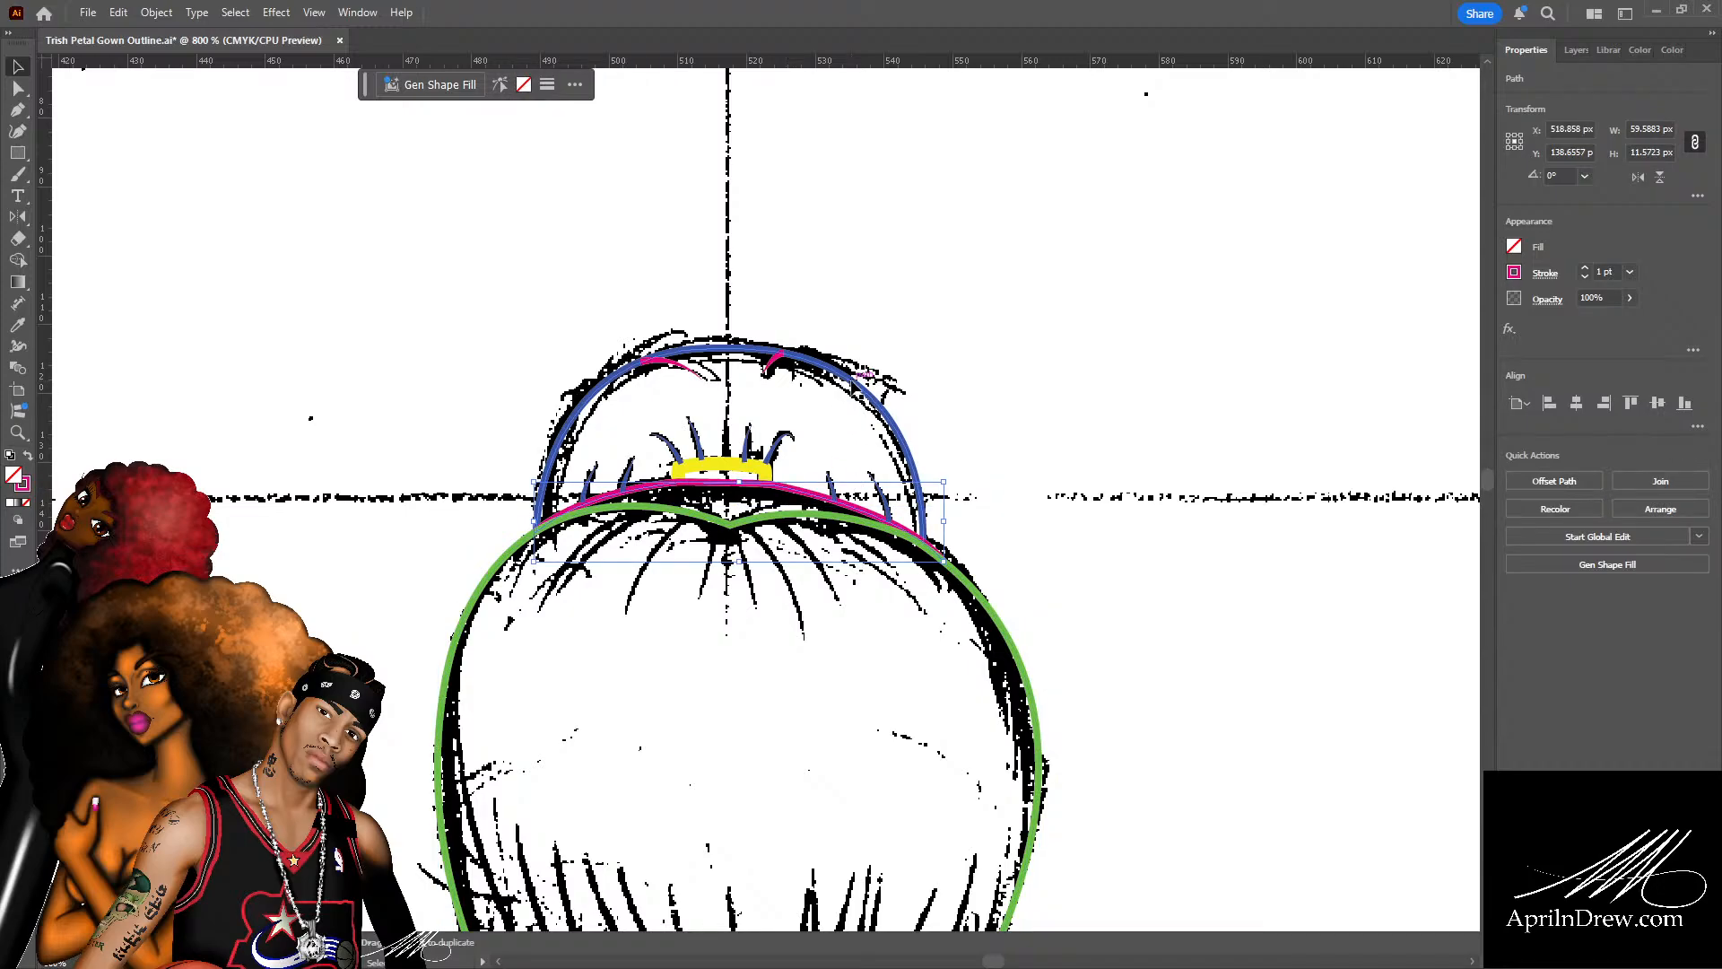
pyautogui.click(867, 375)
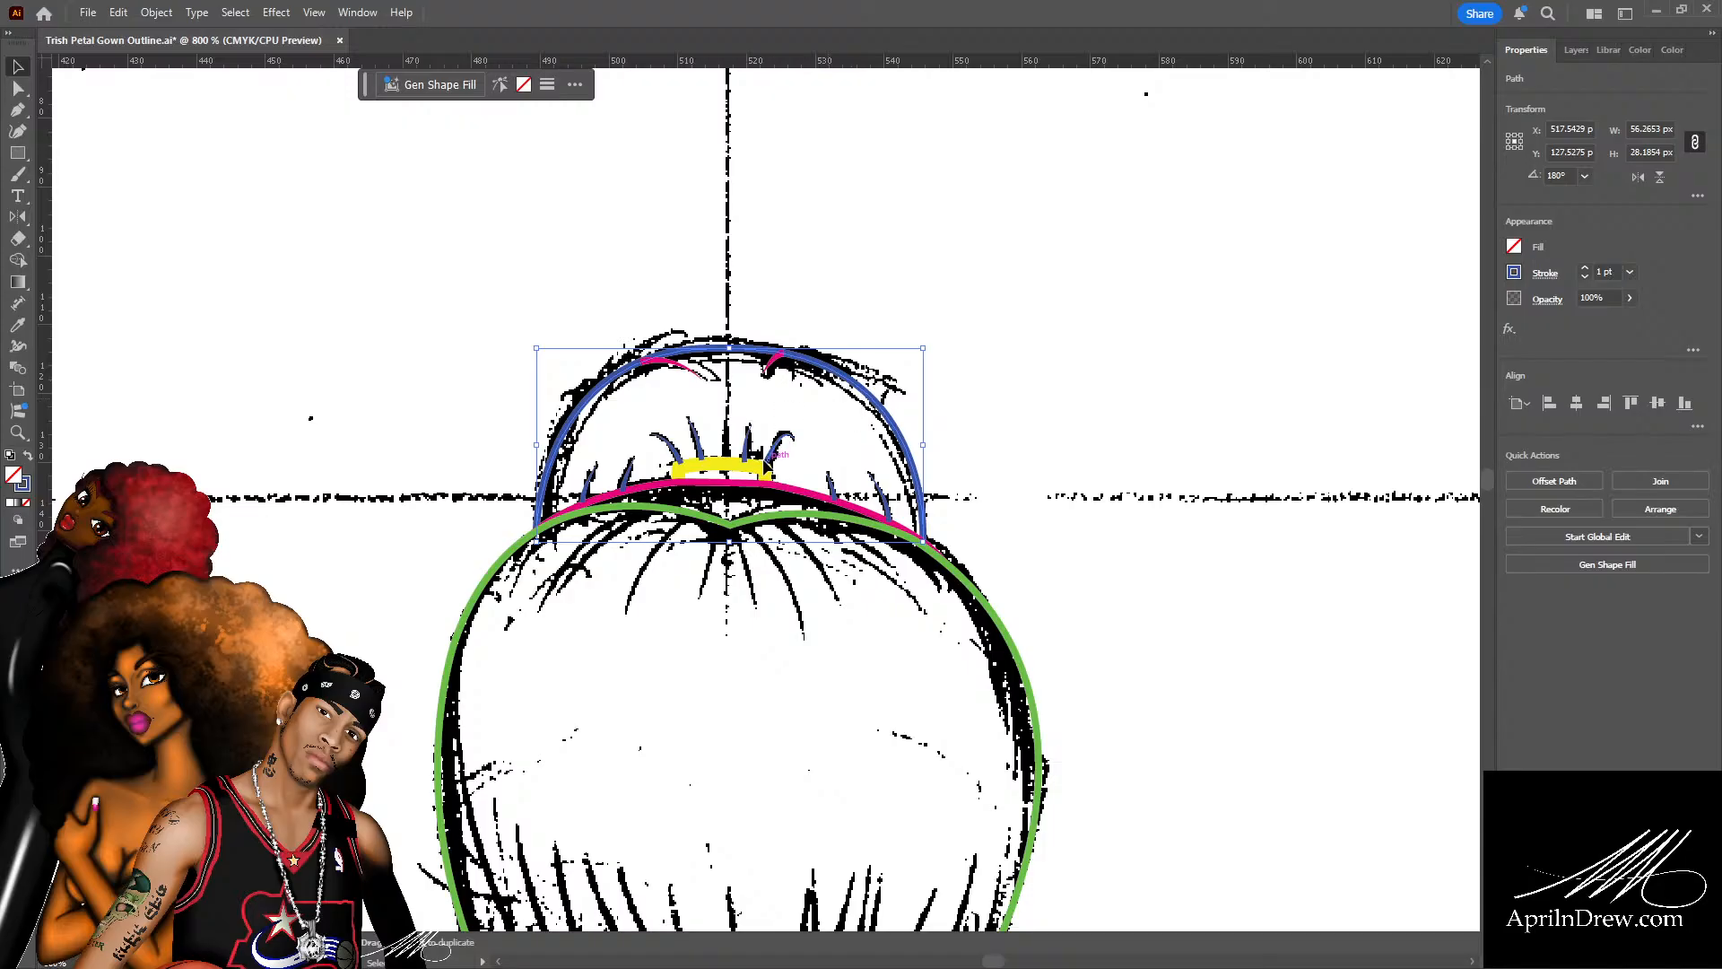
pyautogui.click(760, 470)
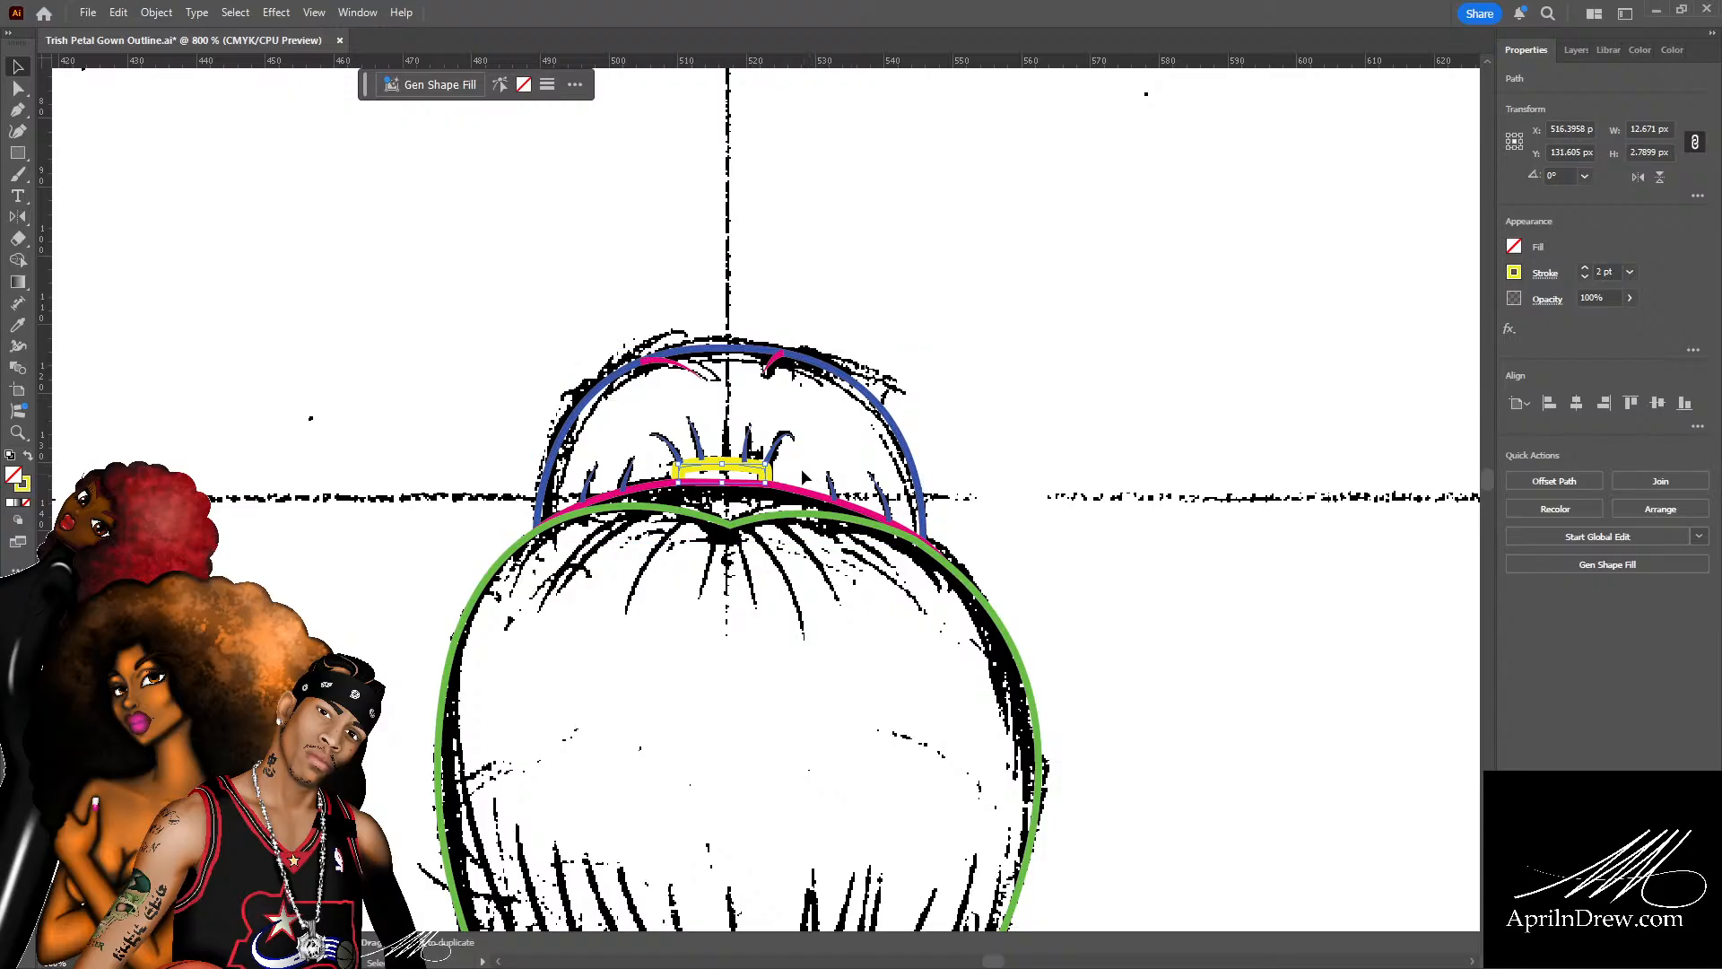
pyautogui.click(821, 489)
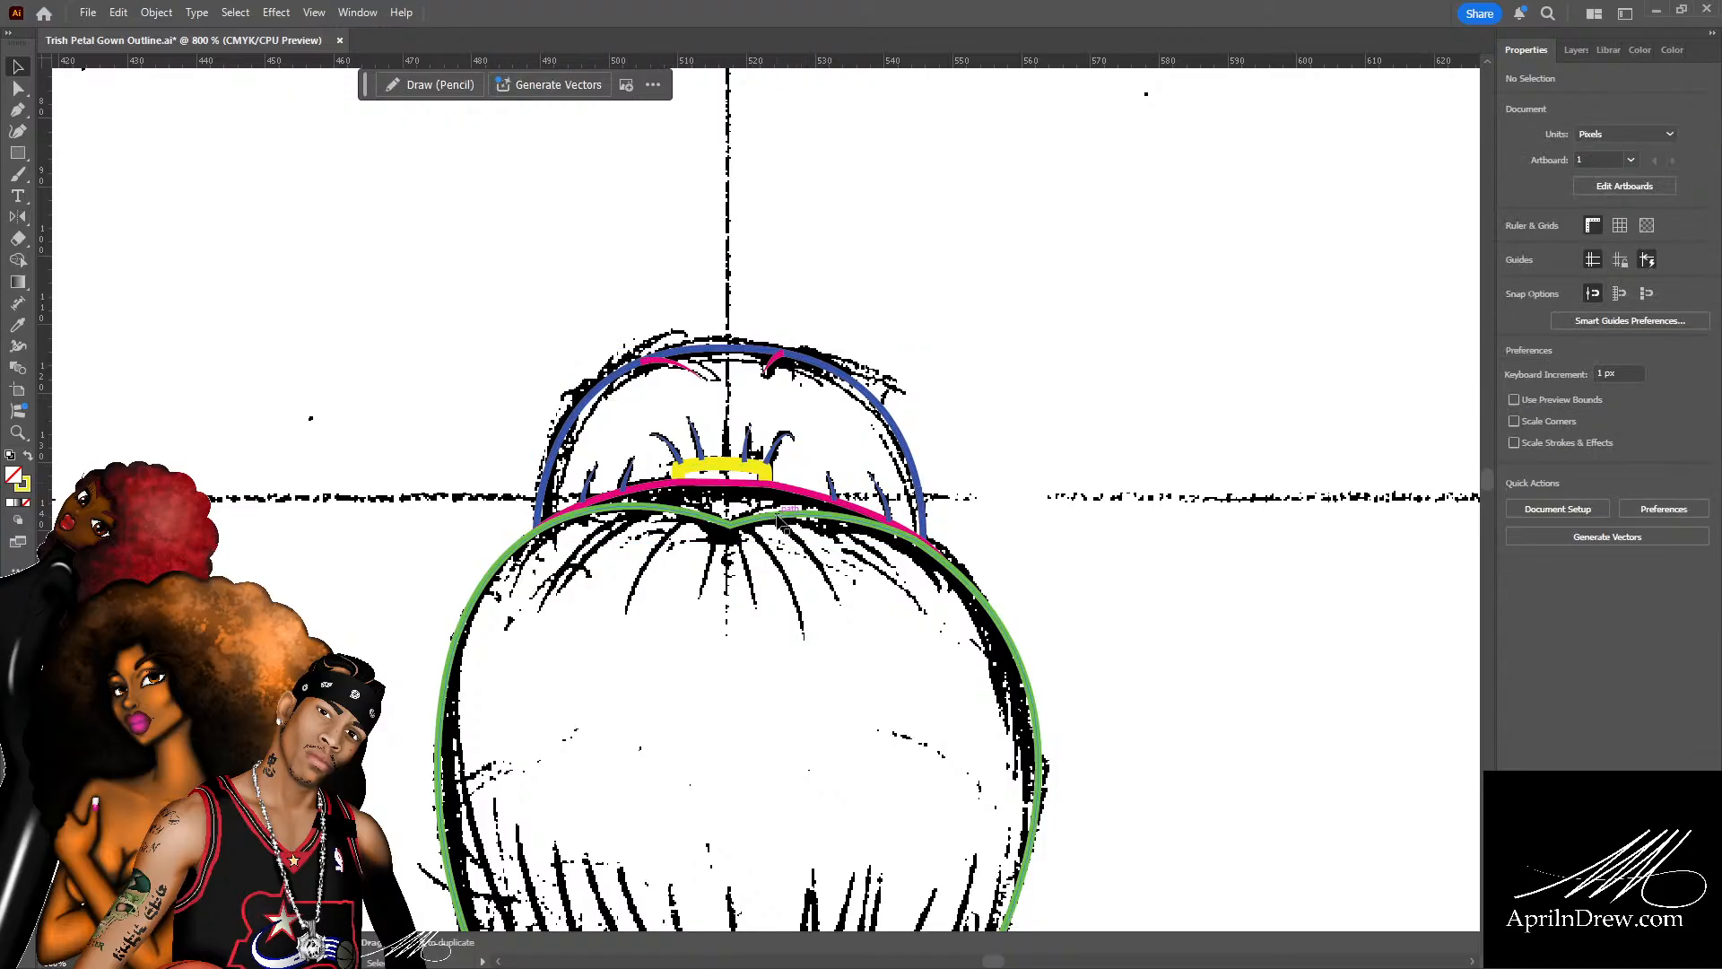
# Bring the green outline, pink curve, blue arc and yellow band together to the front of the stacking order, and save the document.
pyautogui.click(802, 513)
pyautogui.keyDown('shift'); pyautogui.click(783, 492); pyautogui.keyUp('shift')
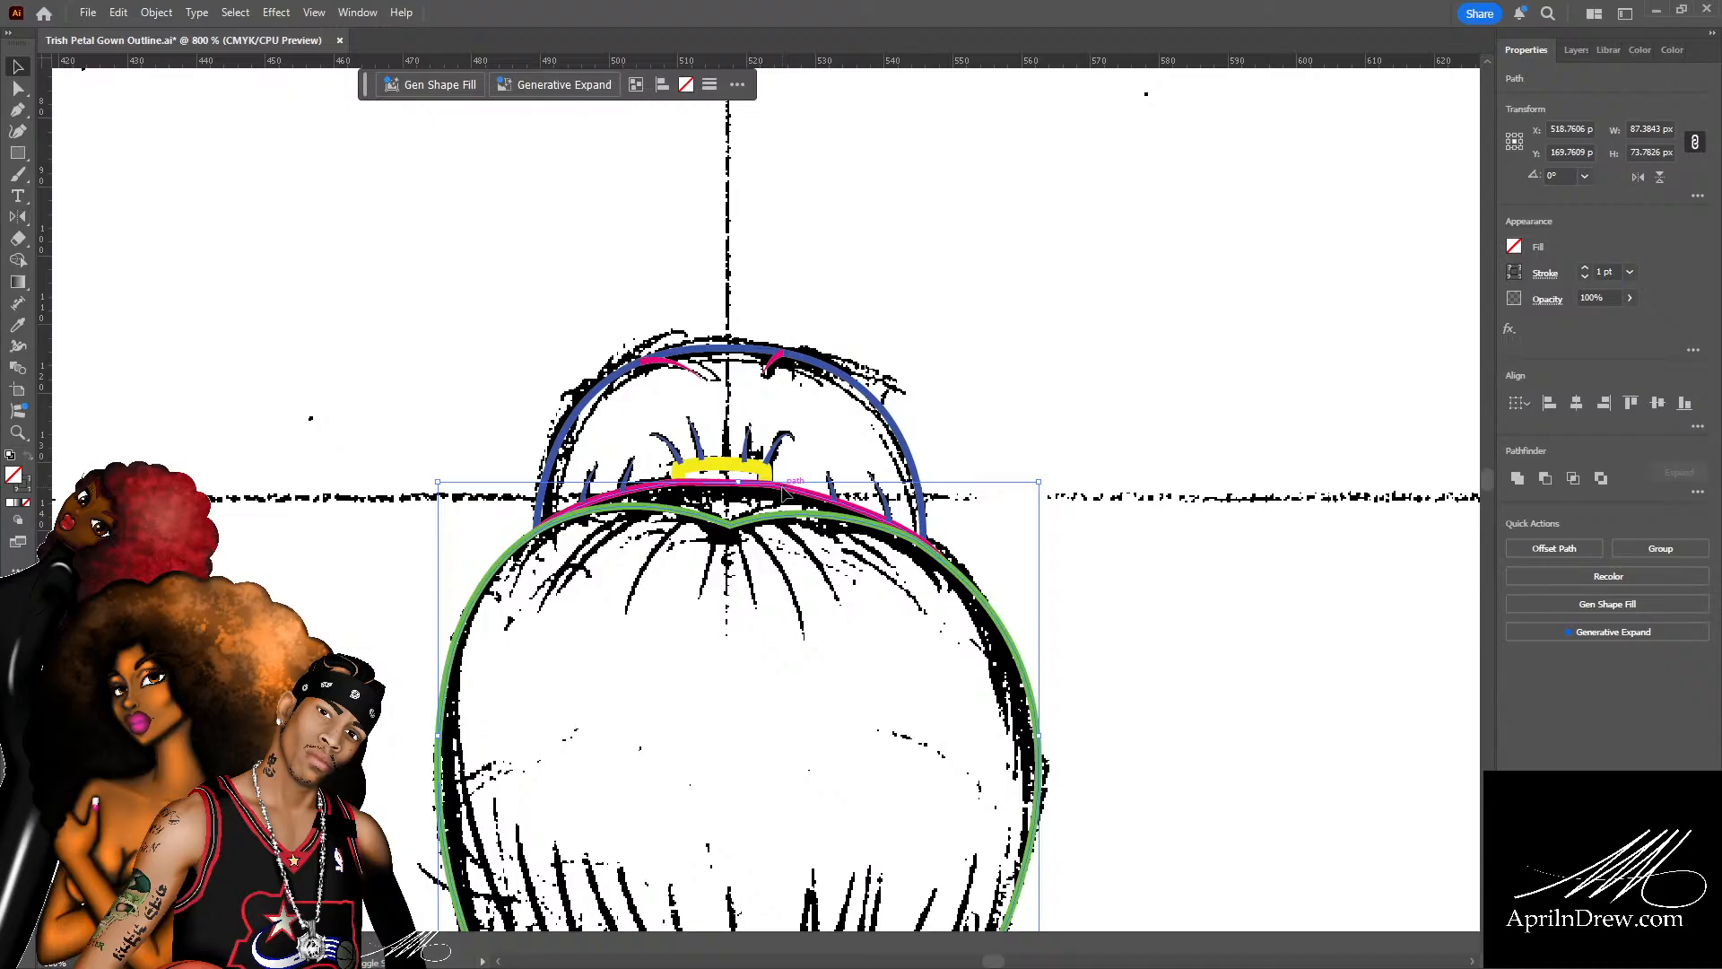
pyautogui.keyDown('shift'); pyautogui.click(861, 380); pyautogui.keyUp('shift')
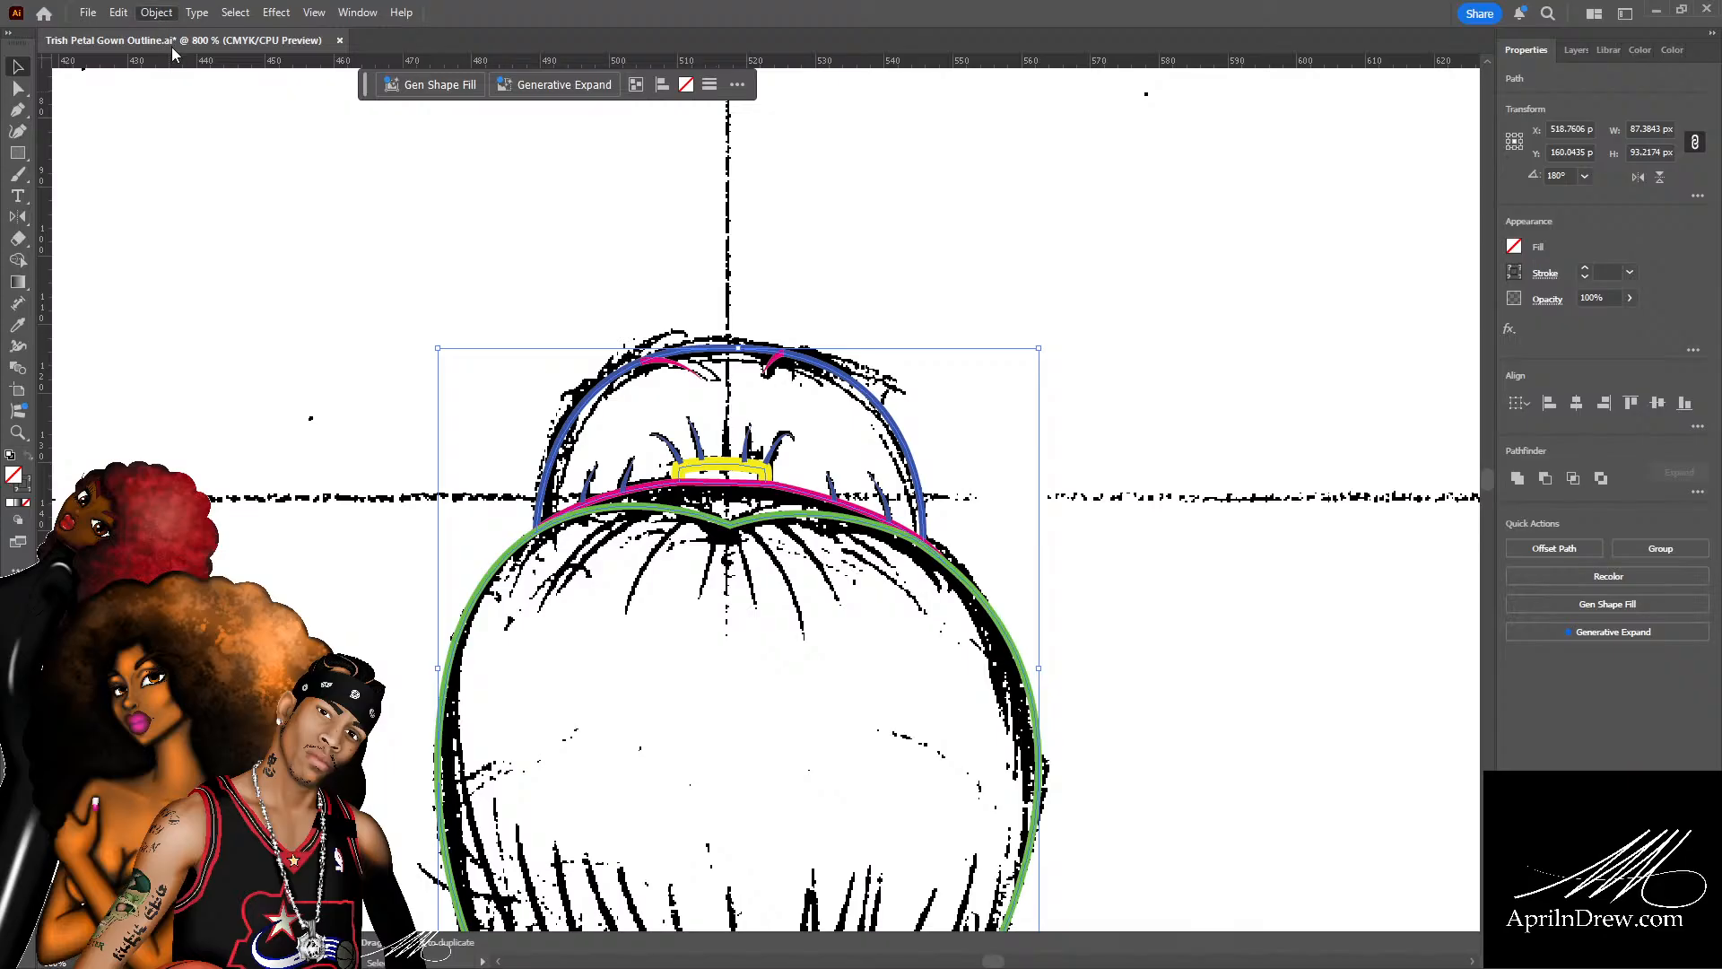
pyautogui.click(1018, 344)
pyautogui.hotkey('ctrl', 's')
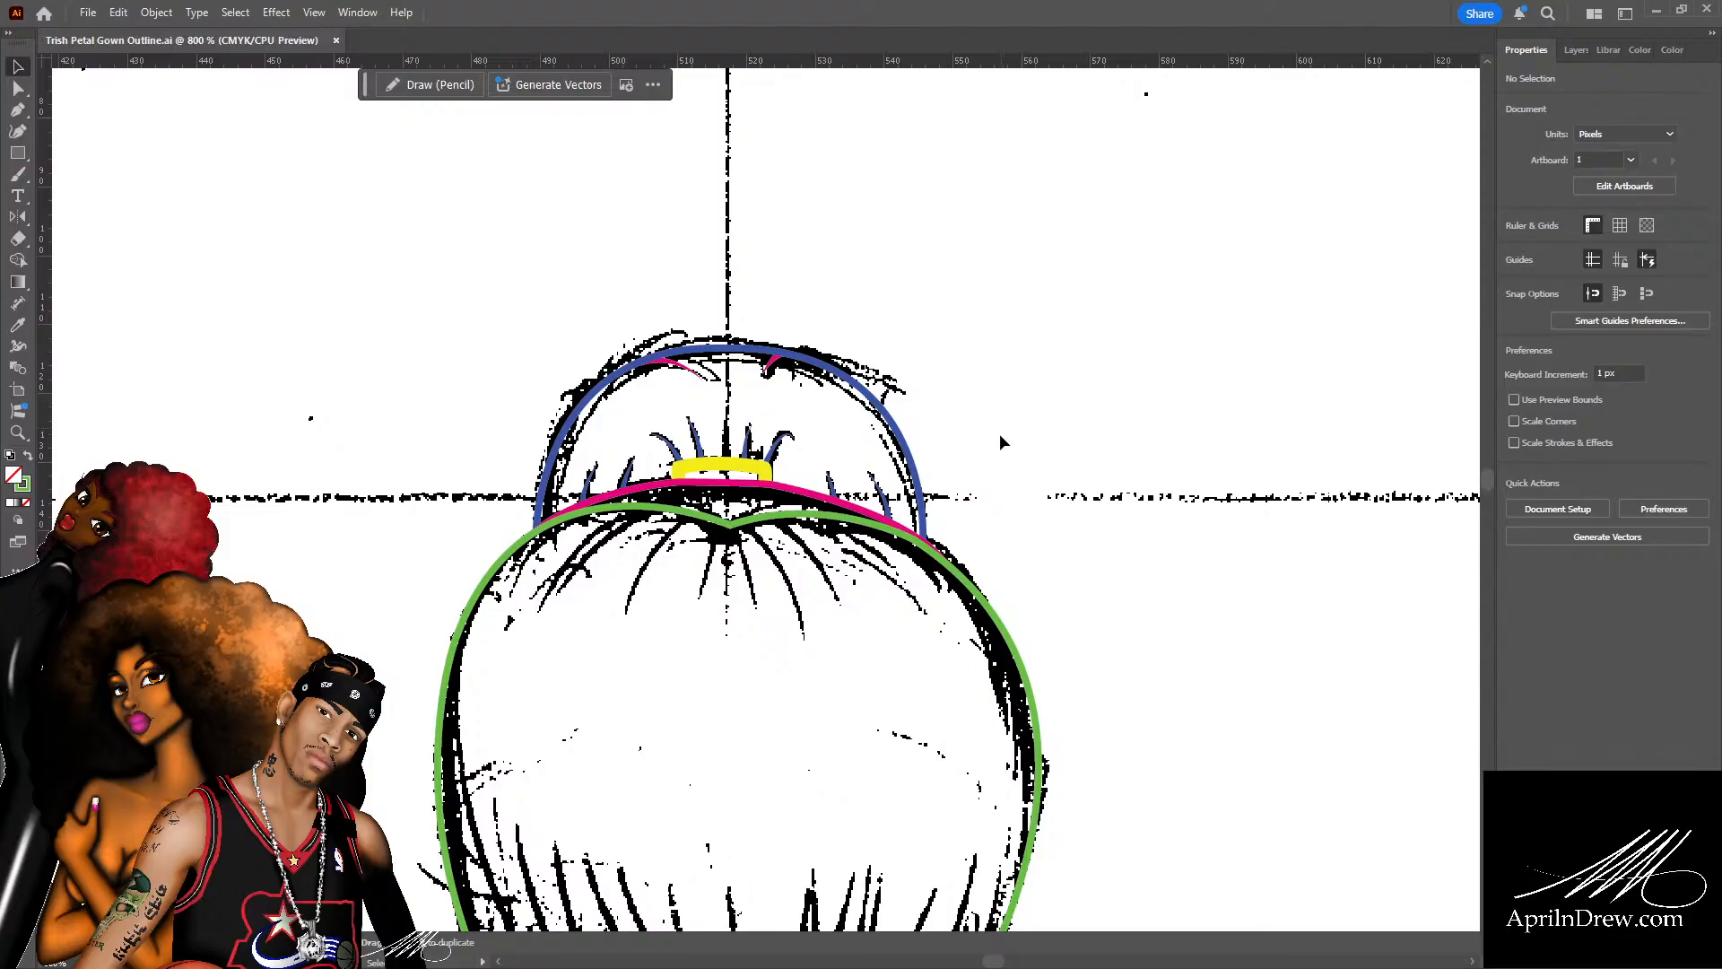
# Move the pink curve's anchor under the right end of the yellow band slightly inward to smooth the curve.
pyautogui.hotkey('ctrl', '+')
pyautogui.hotkey('ctrl', '+')
pyautogui.hotkey('ctrl', '+')
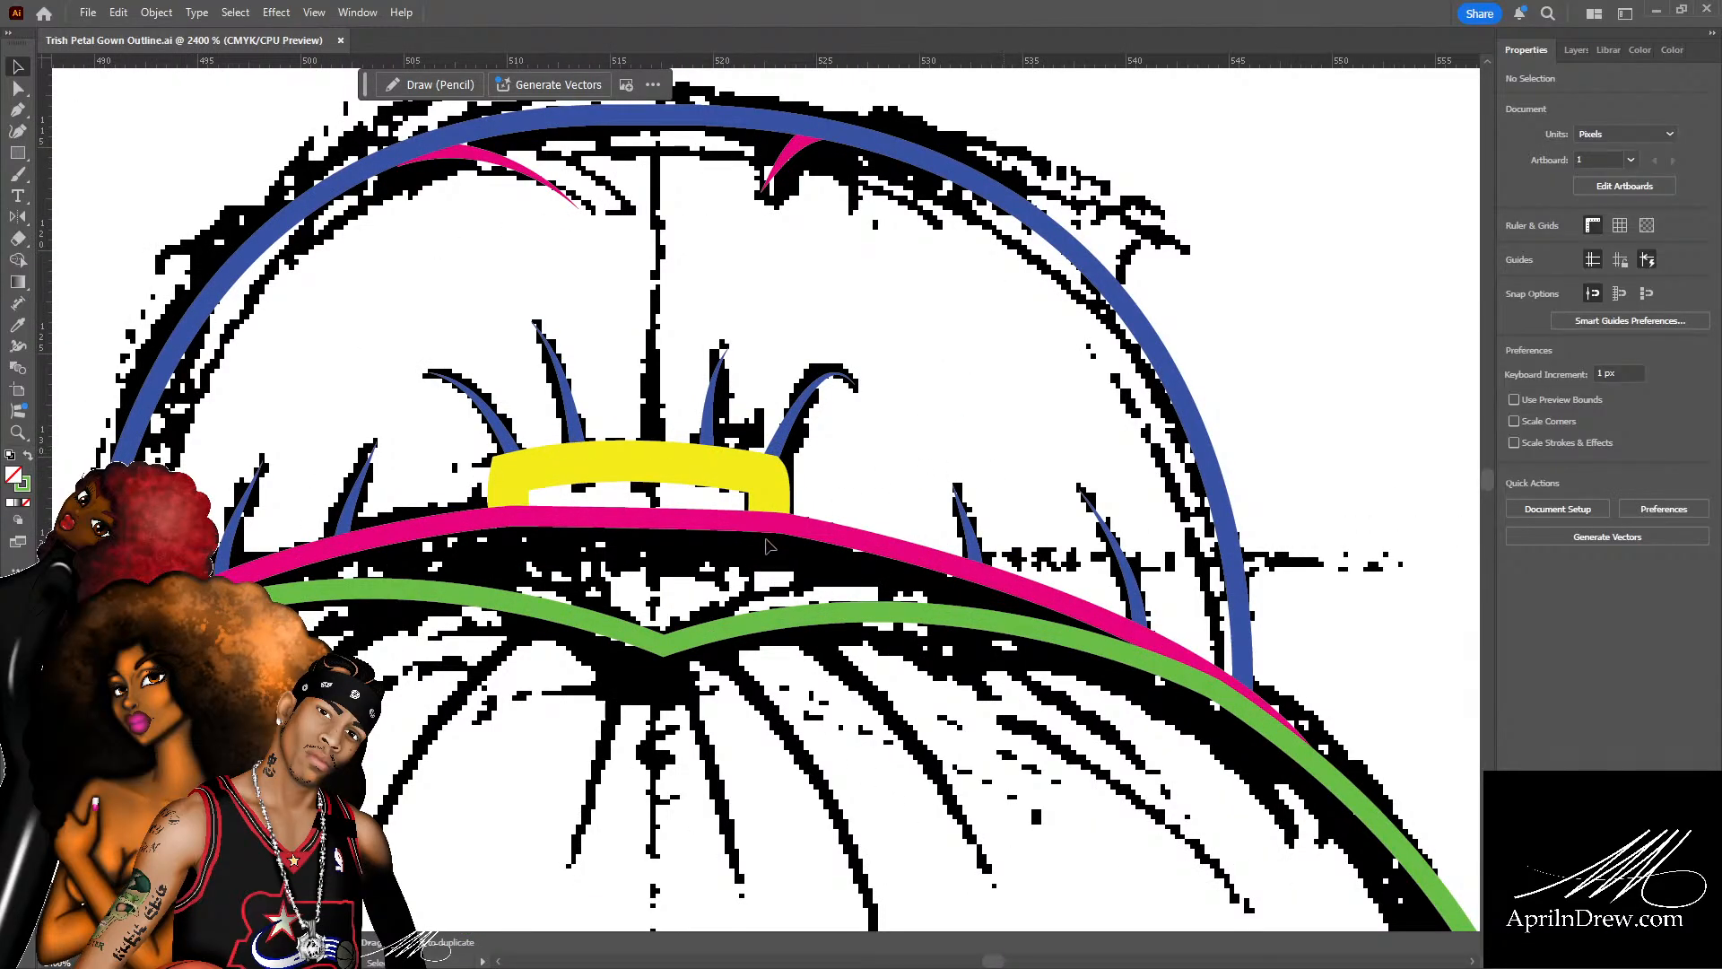
pyautogui.click(804, 533)
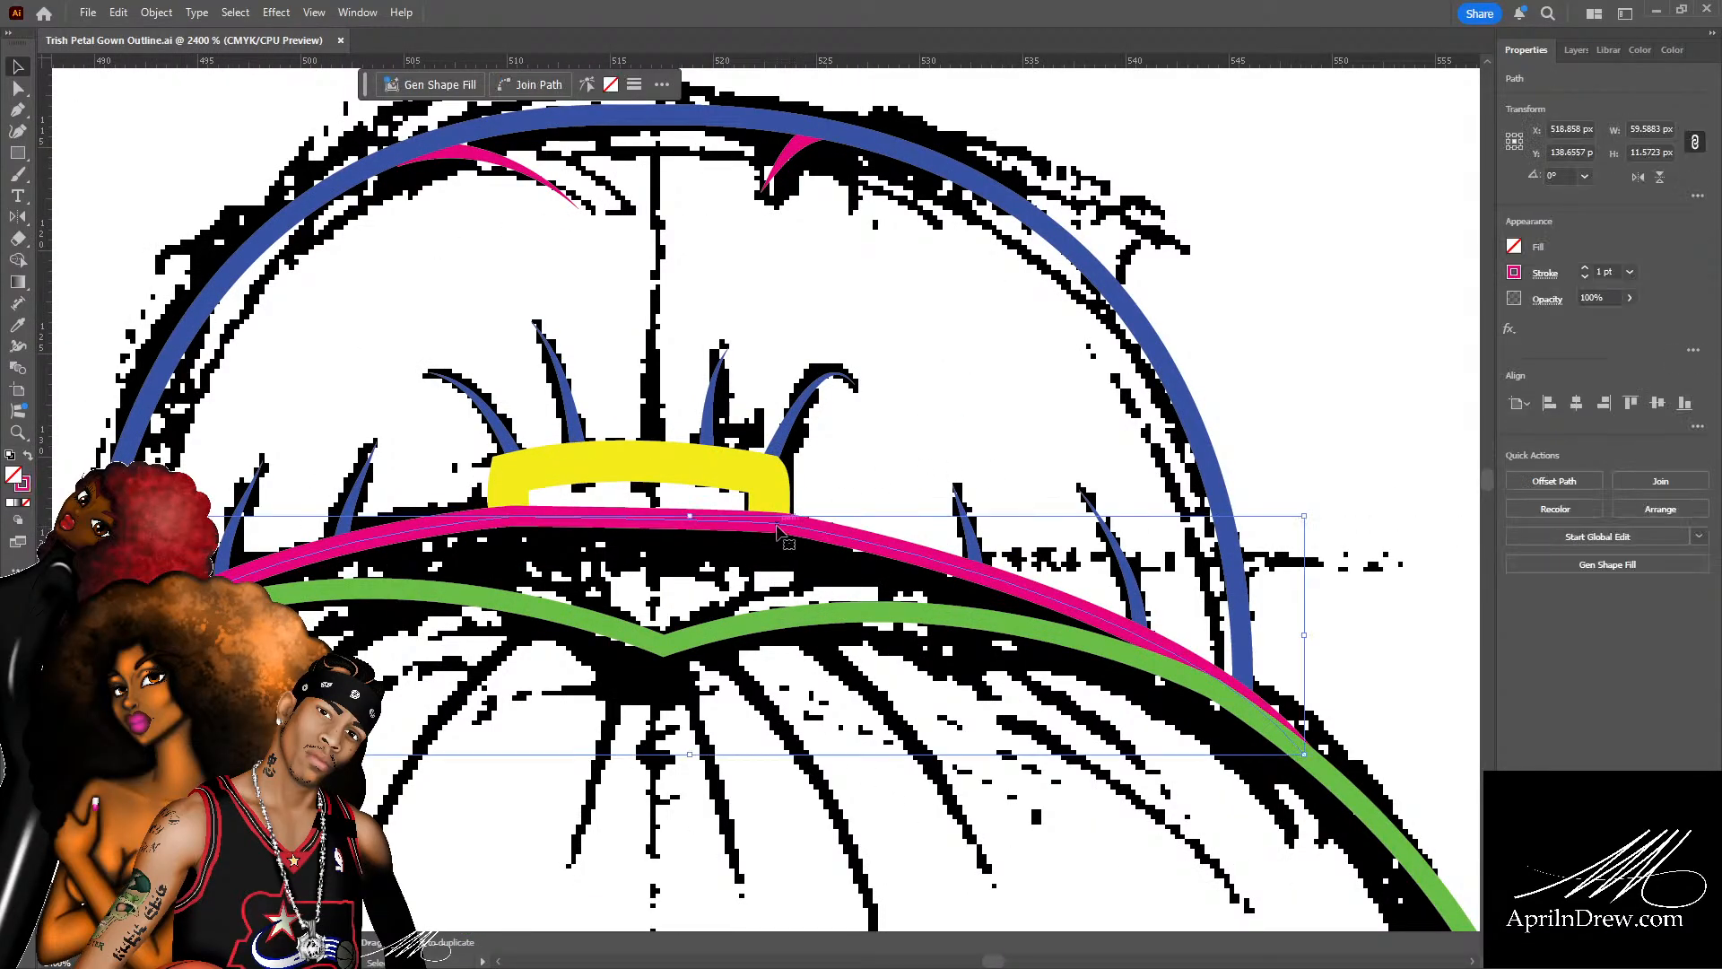
pyautogui.click(812, 480)
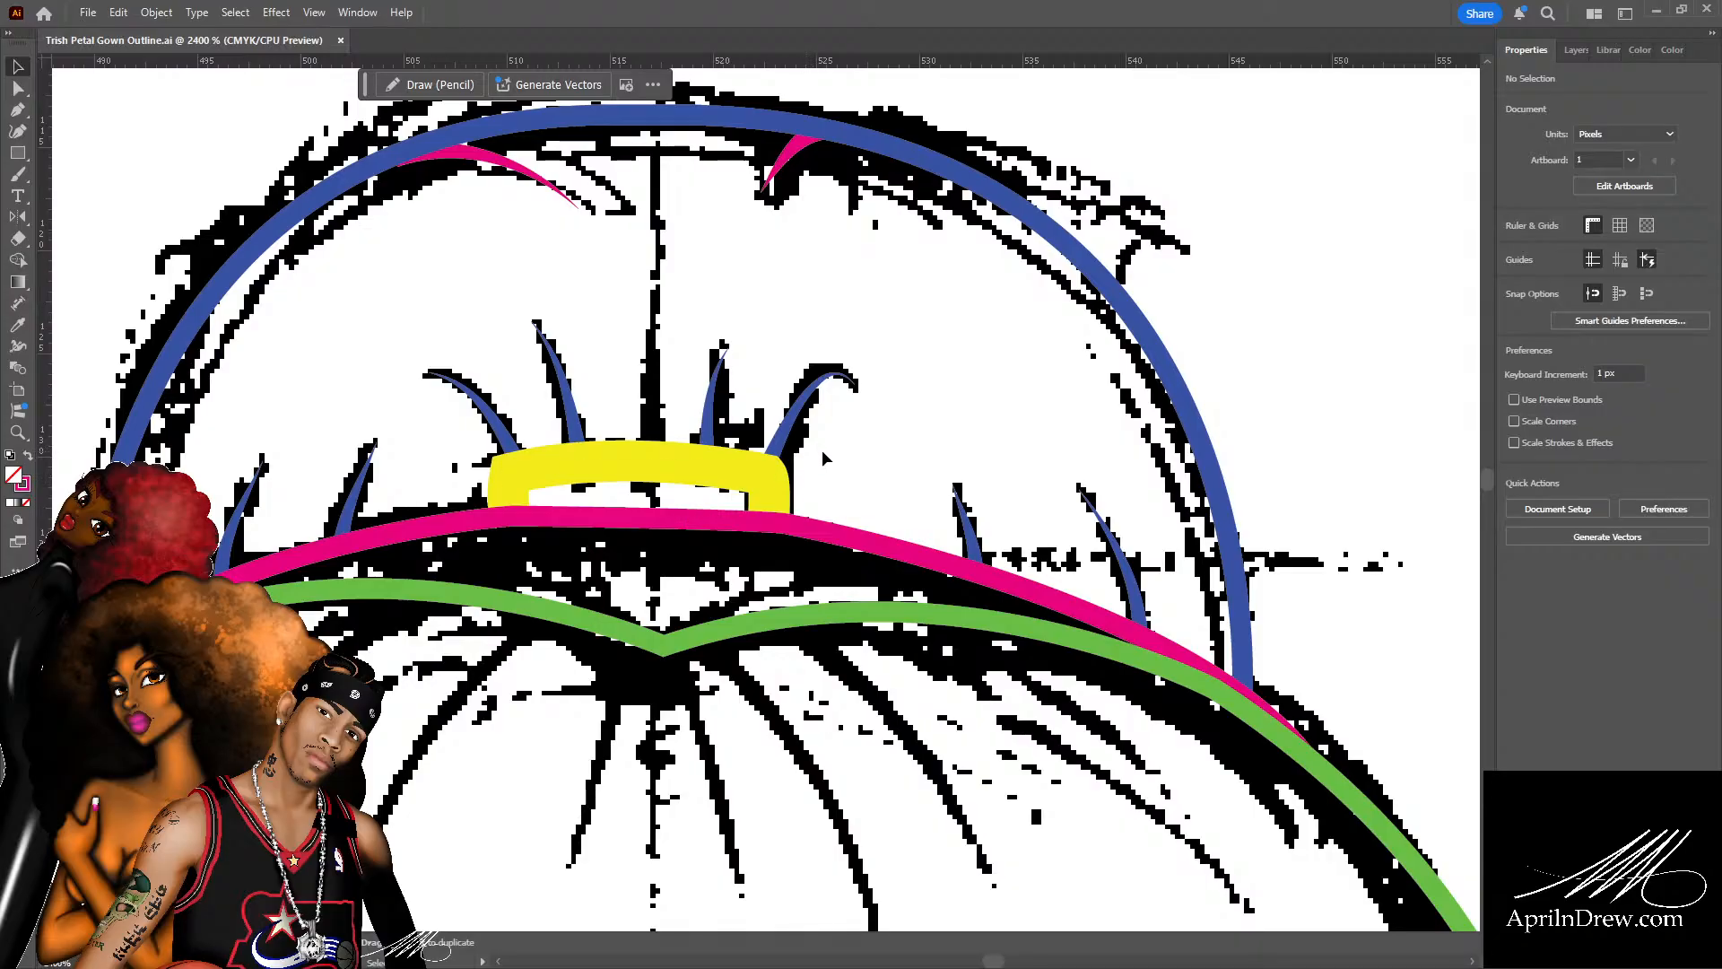
pyautogui.click(786, 520)
pyautogui.hotkey('ctrl', 'shift', 'a')
pyautogui.press('a')
pyautogui.click(786, 522)
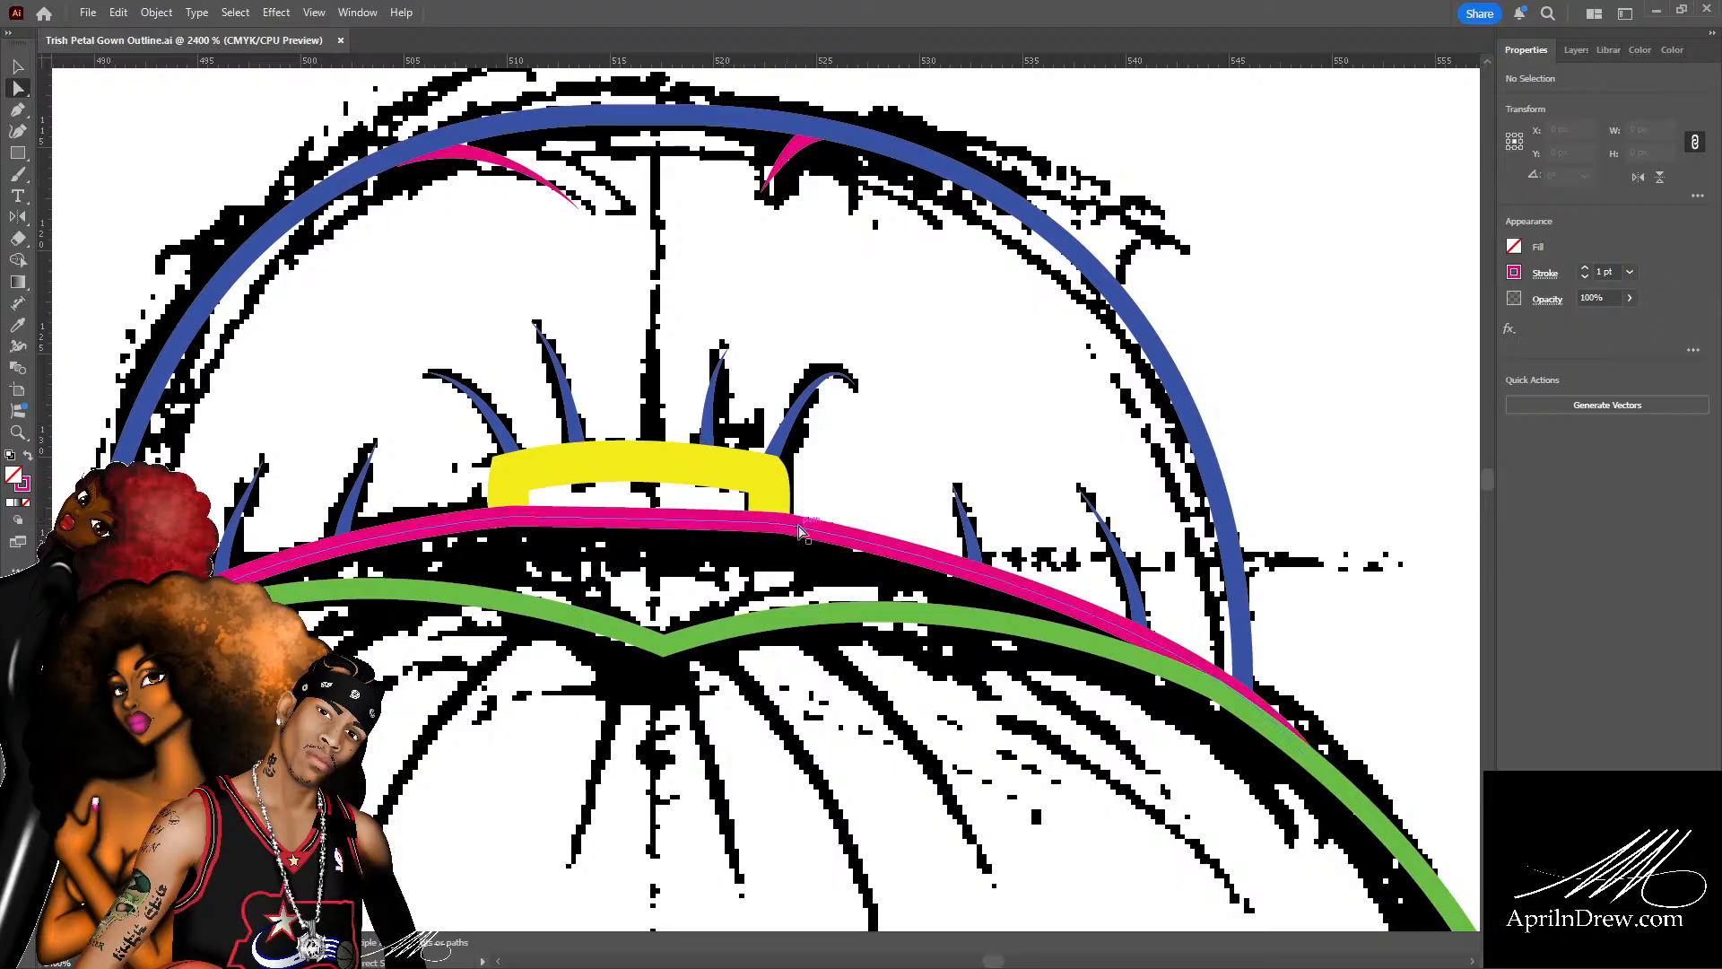
pyautogui.moveTo(789, 524); pyautogui.dragTo(781, 528)
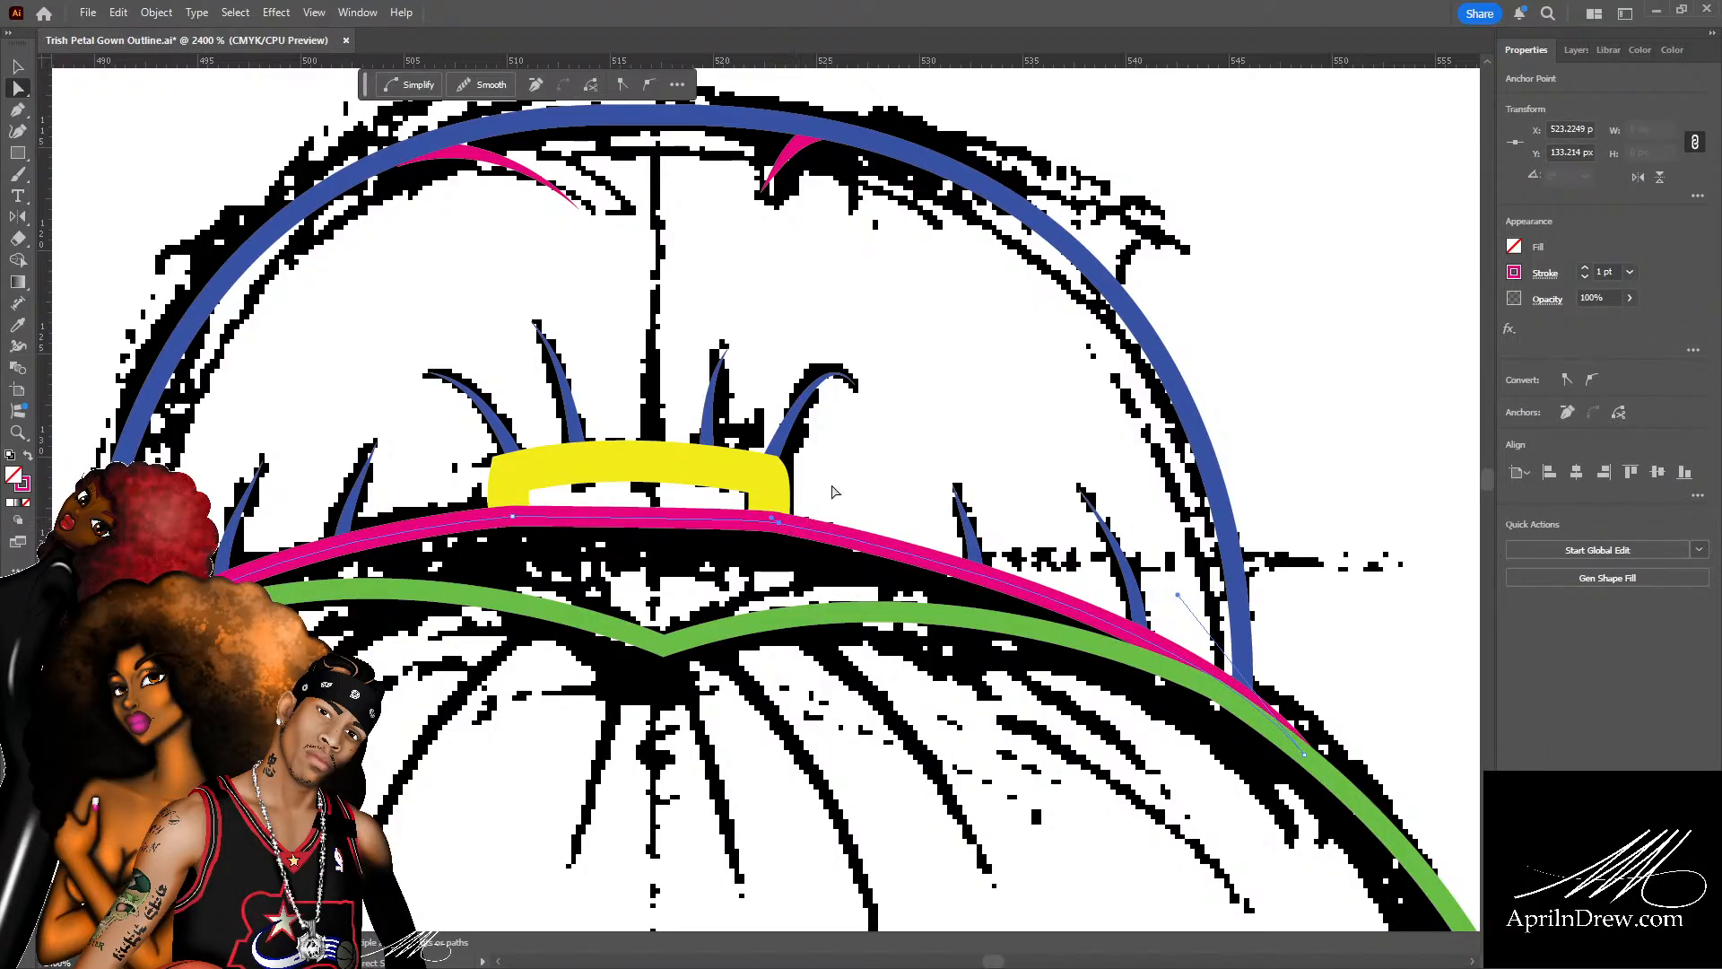
pyautogui.click(833, 491)
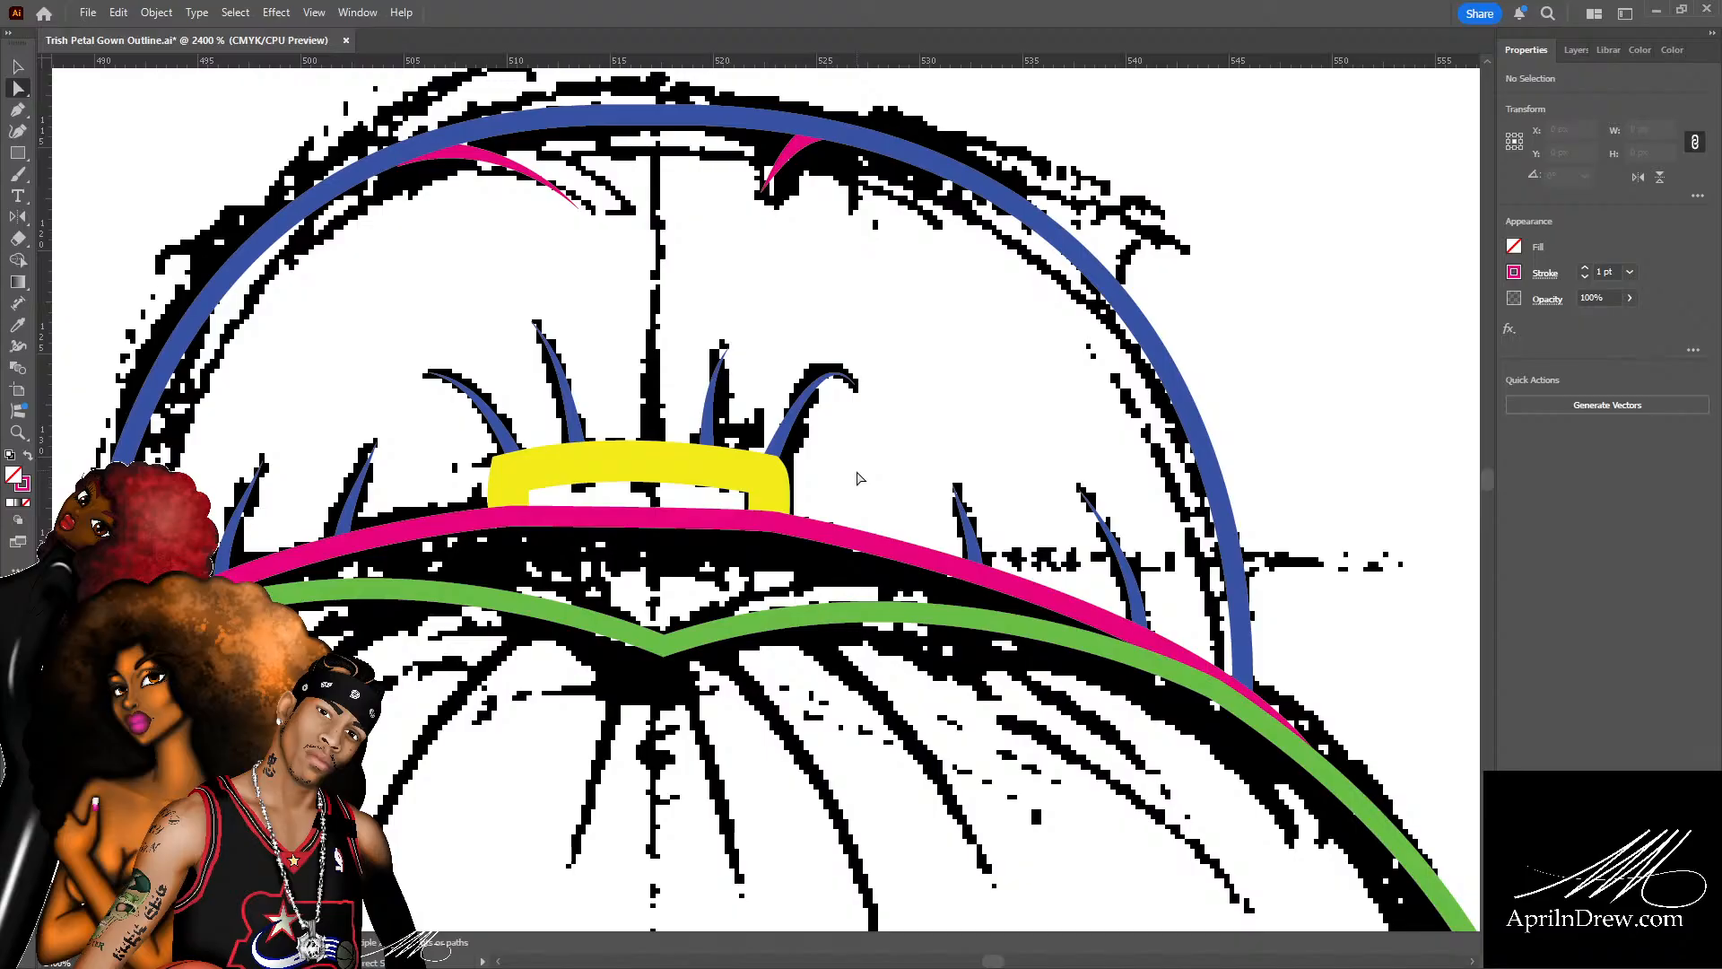
# Review the traced outlines over the whole head and bun, and save the document.
pyautogui.hotkey('ctrl', '-')
pyautogui.hotkey('ctrl', '-')
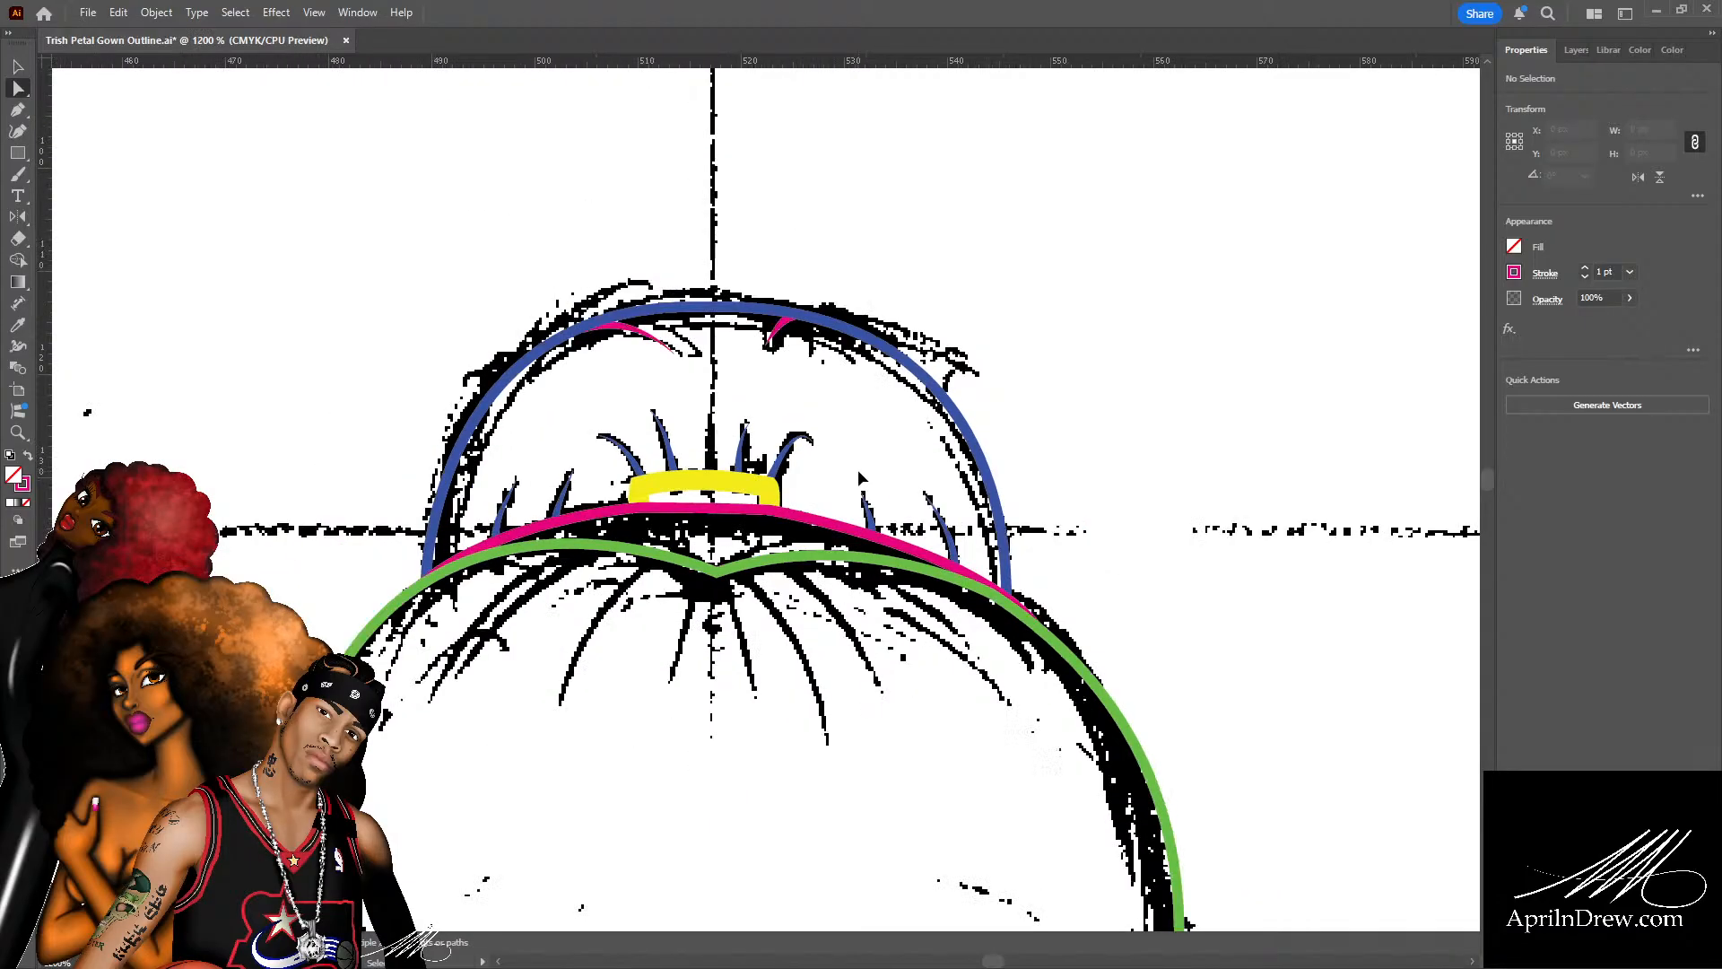
pyautogui.hotkey('ctrl', '-')
pyautogui.hotkey('ctrl', '-')
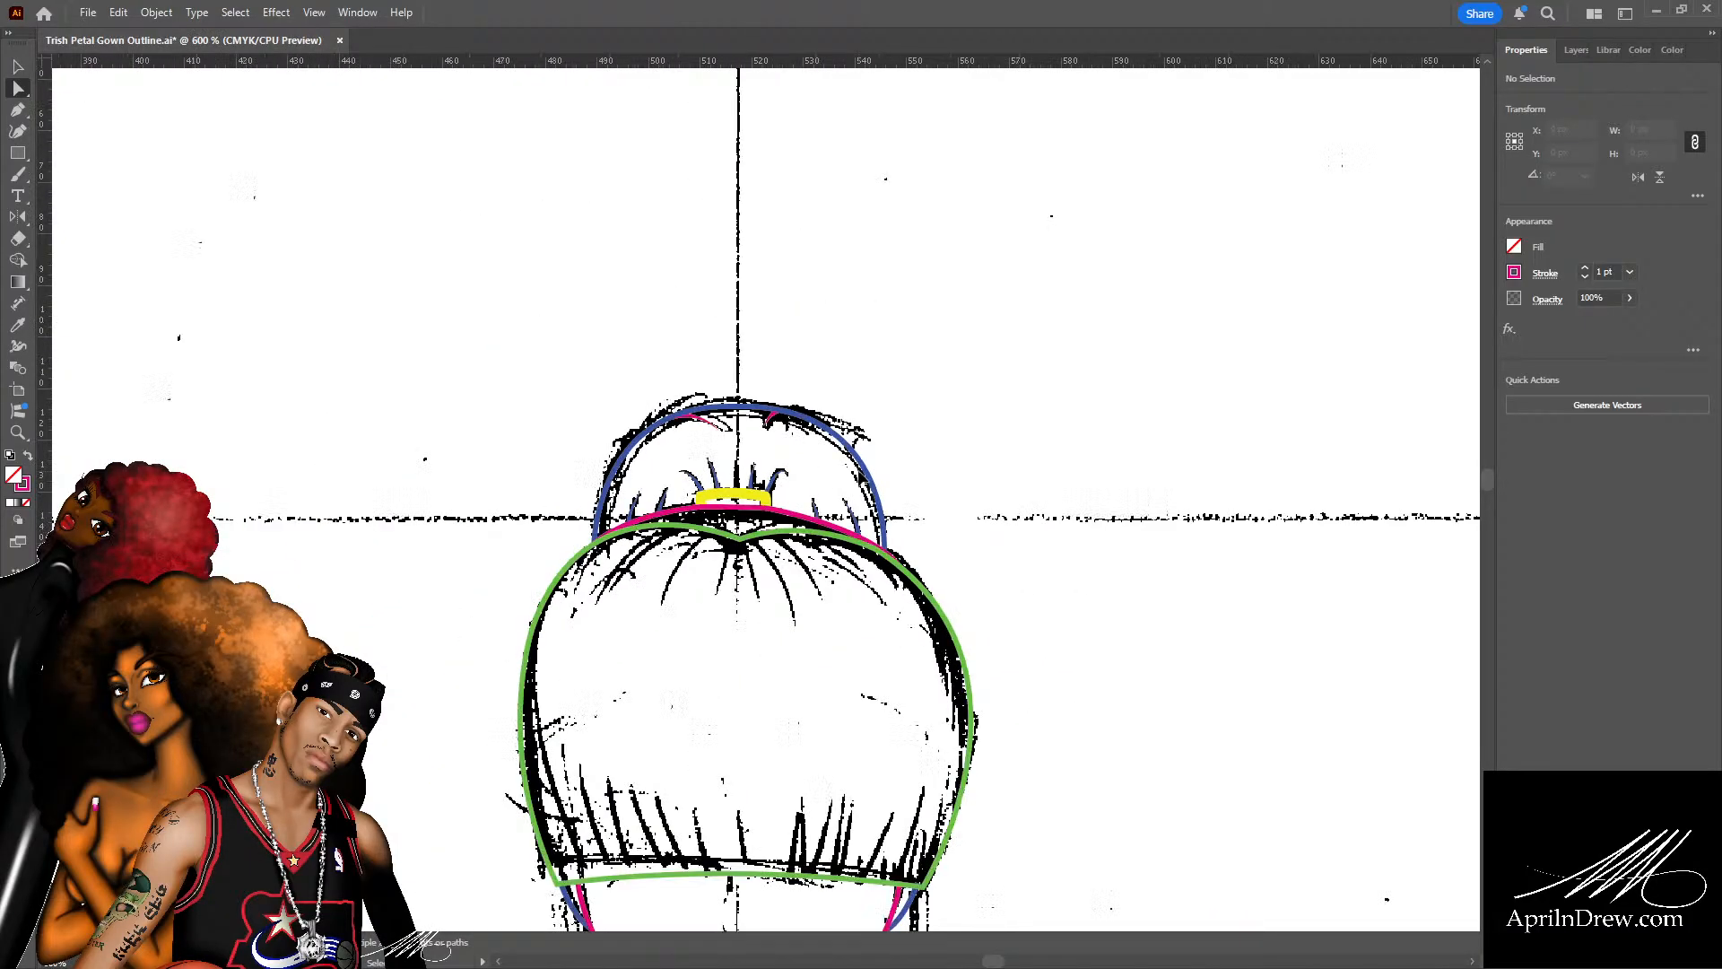
pyautogui.hotkey('ctrl', '-')
pyautogui.hotkey('ctrl', '-')
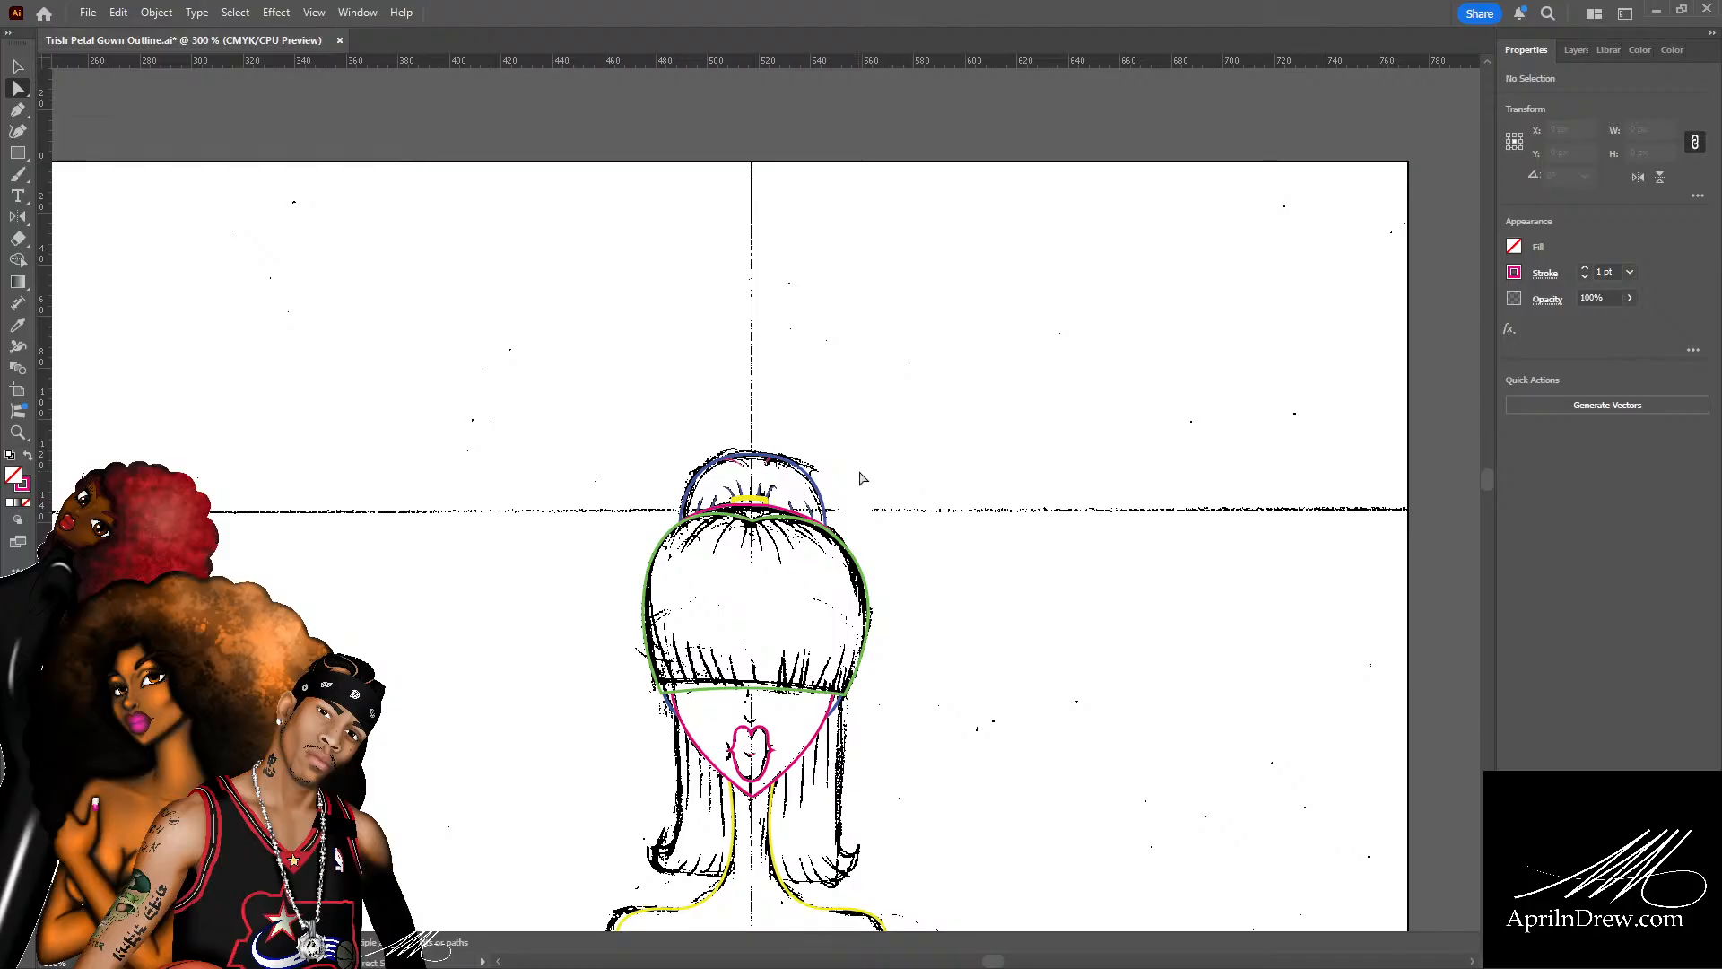
pyautogui.hotkey('ctrl', '+')
pyautogui.hotkey('ctrl', '+')
pyautogui.hotkey('ctrl', '+')
pyautogui.hotkey('ctrl', '+')
pyautogui.hotkey('ctrl', '+')
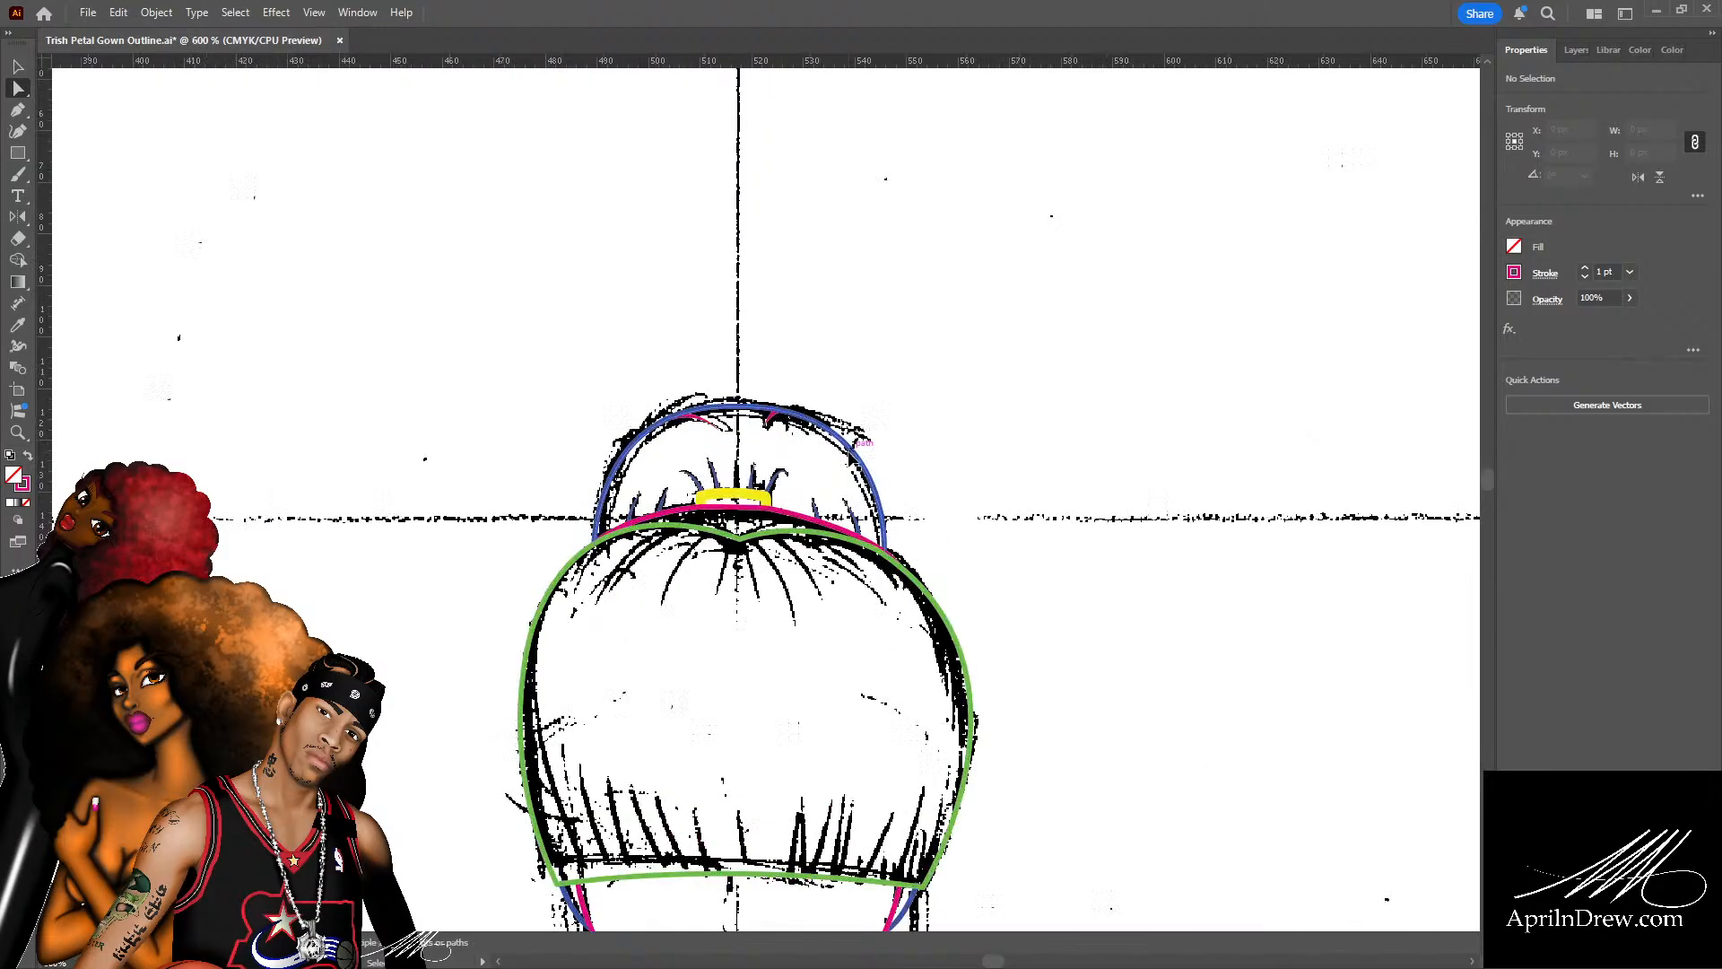
pyautogui.hotkey('ctrl', 's')
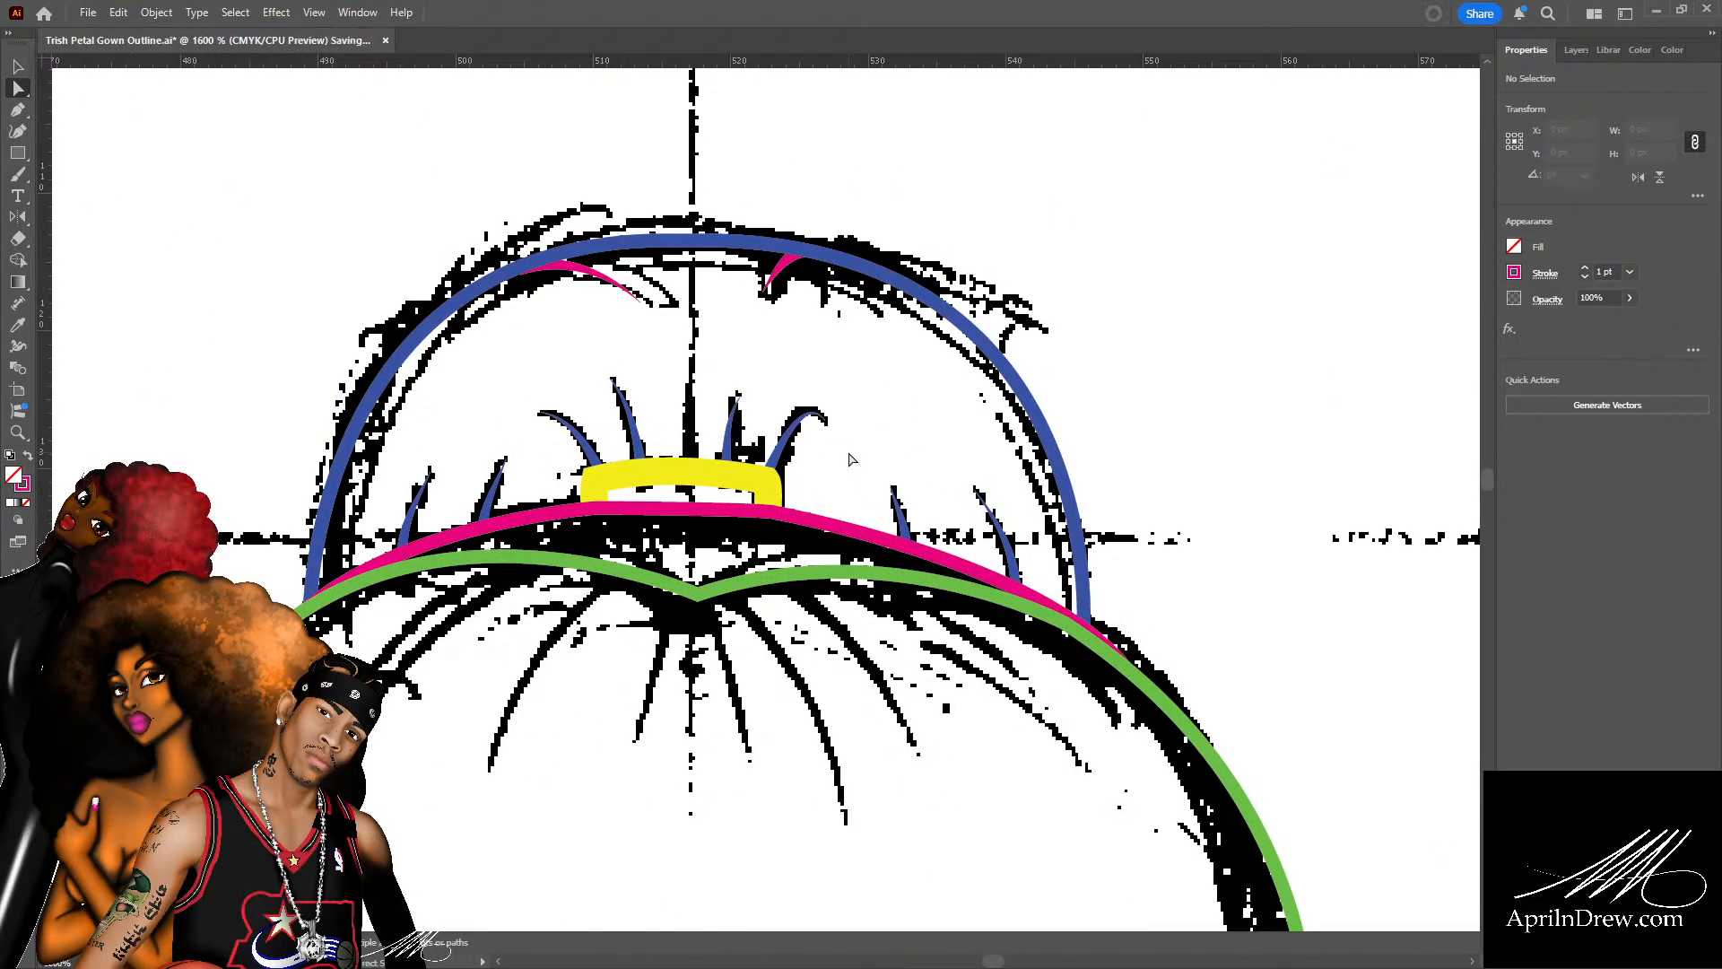
# Draw a second short pink fold line beside the left one under the blue arc, and flip its tapered width profile.
pyautogui.scroll(1, 896, 462)
pyautogui.scroll(1, 881, 468)
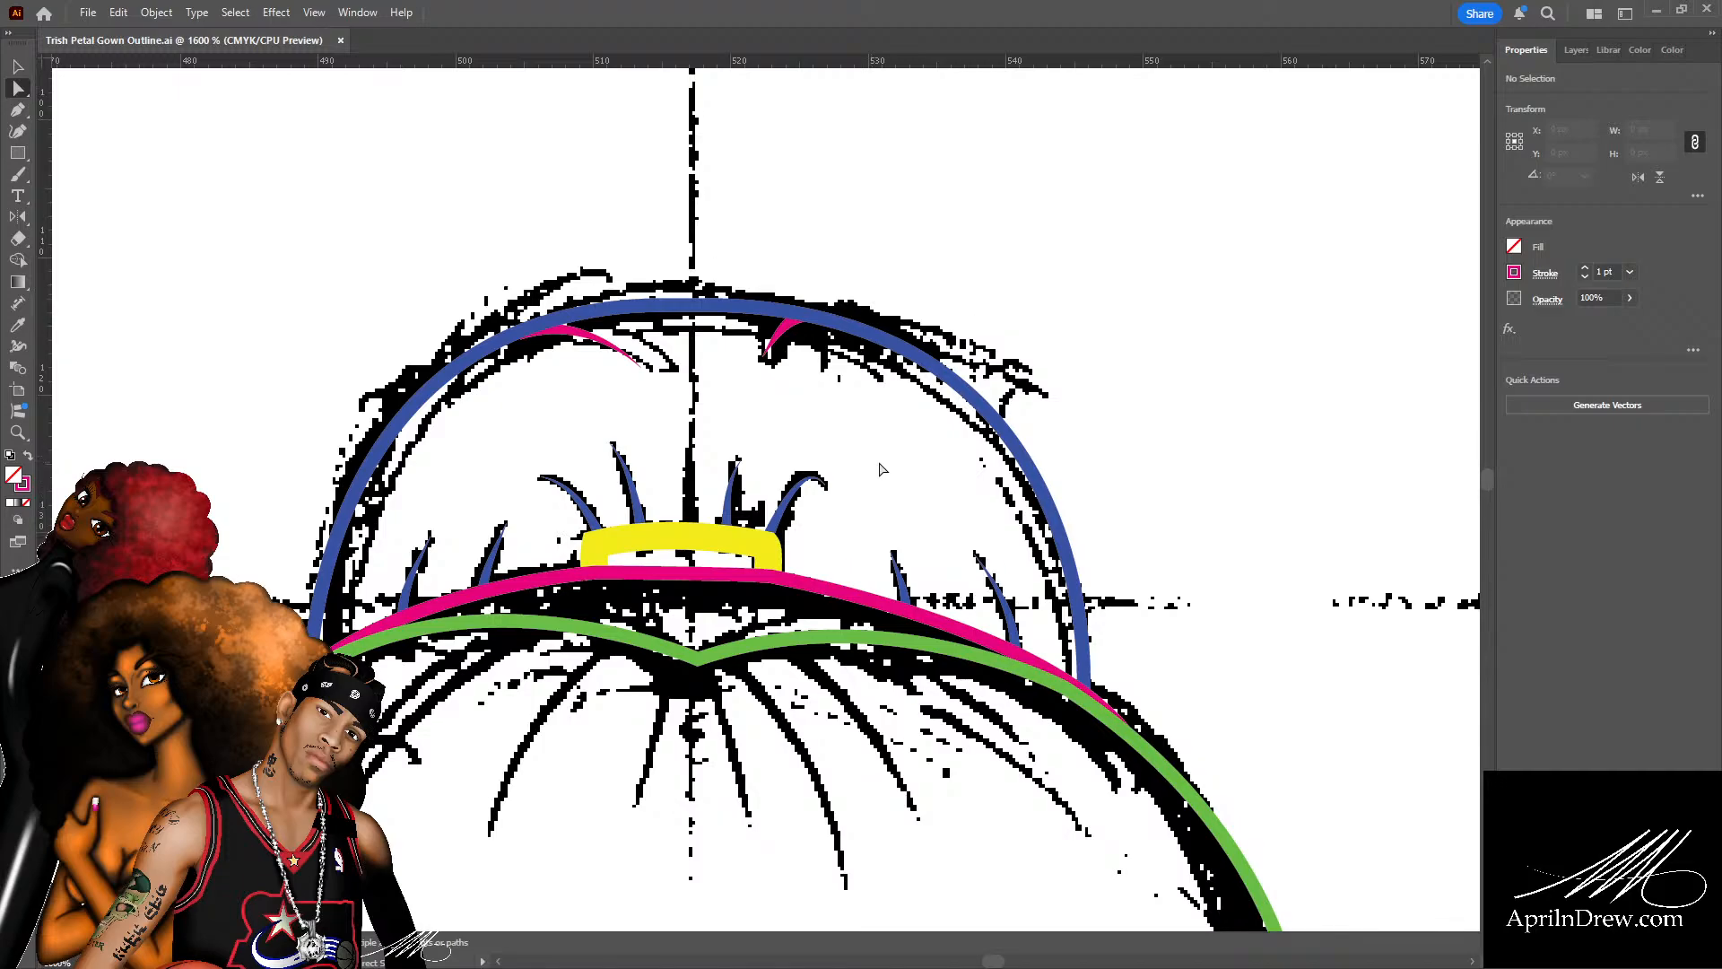
pyautogui.scroll(1, 697, 377)
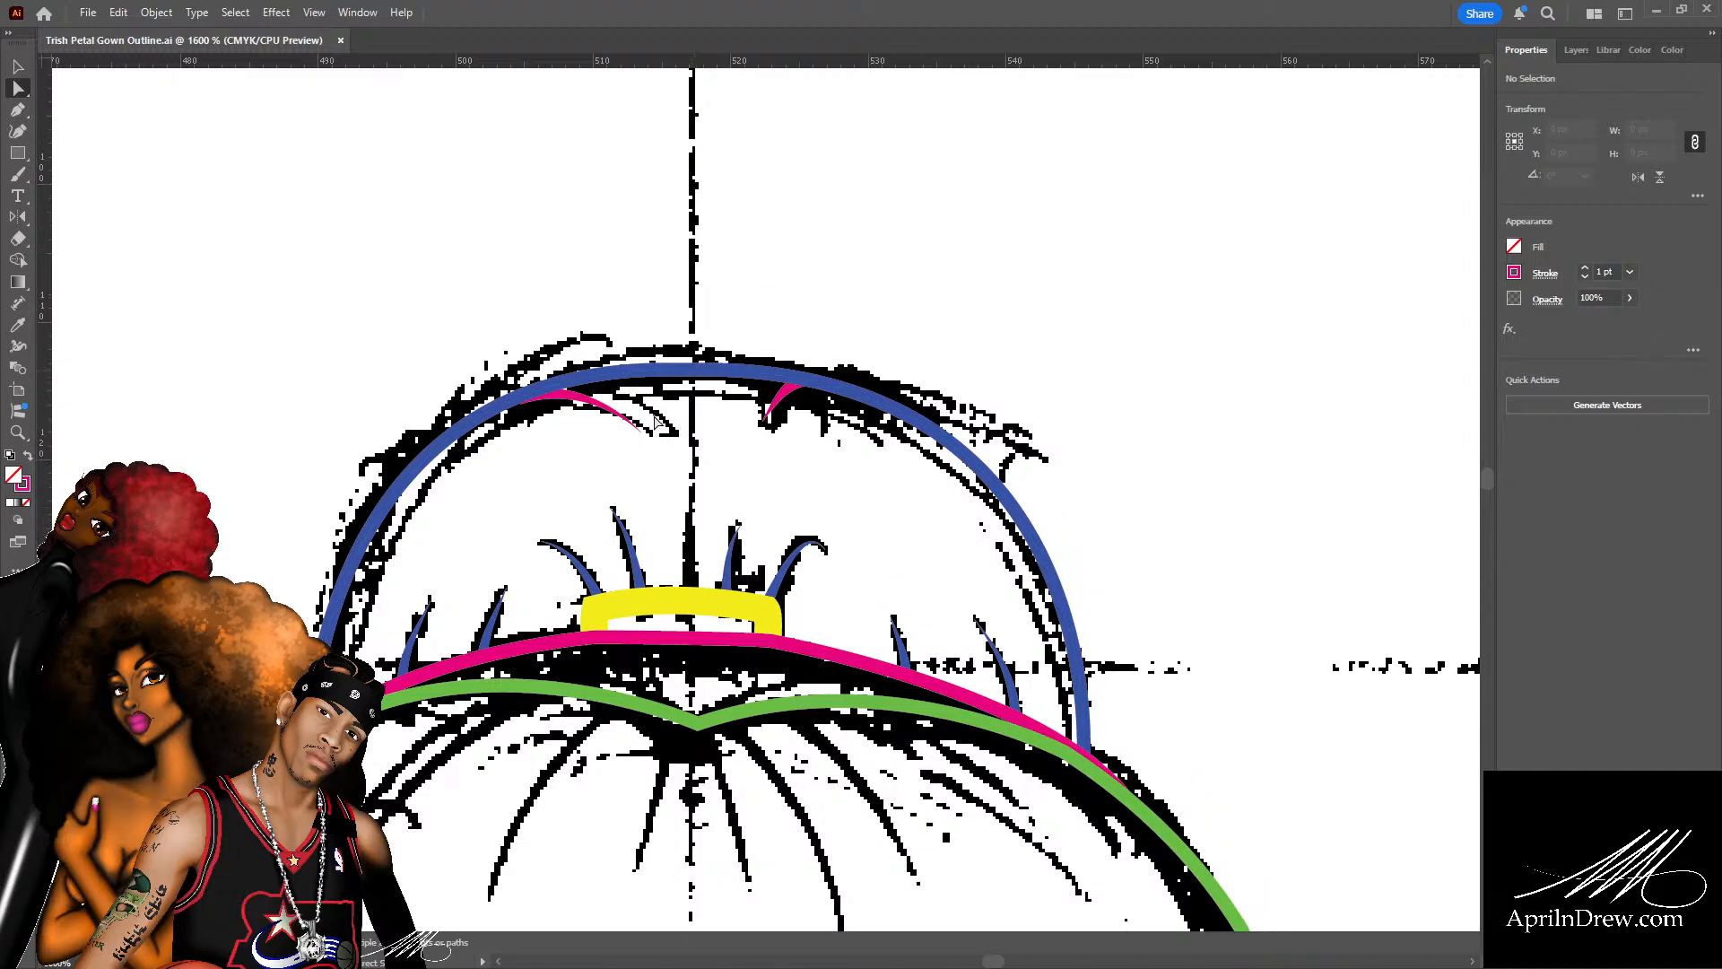
pyautogui.click(571, 391)
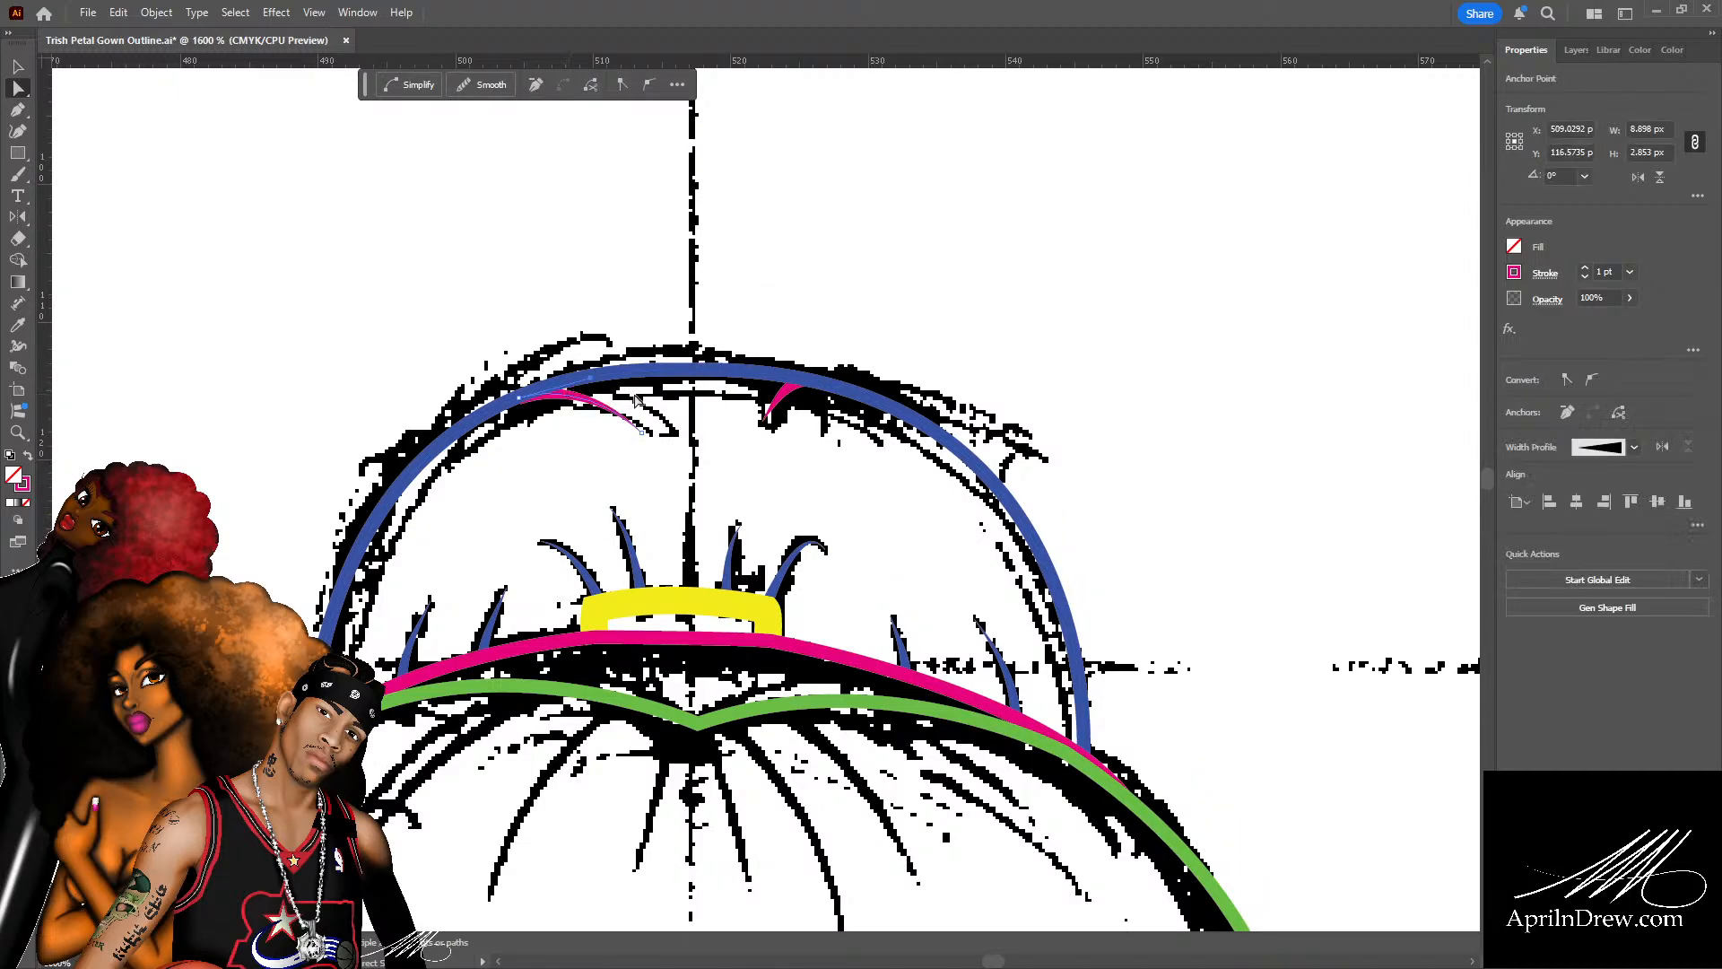
pyautogui.press('p')
pyautogui.click(659, 413)
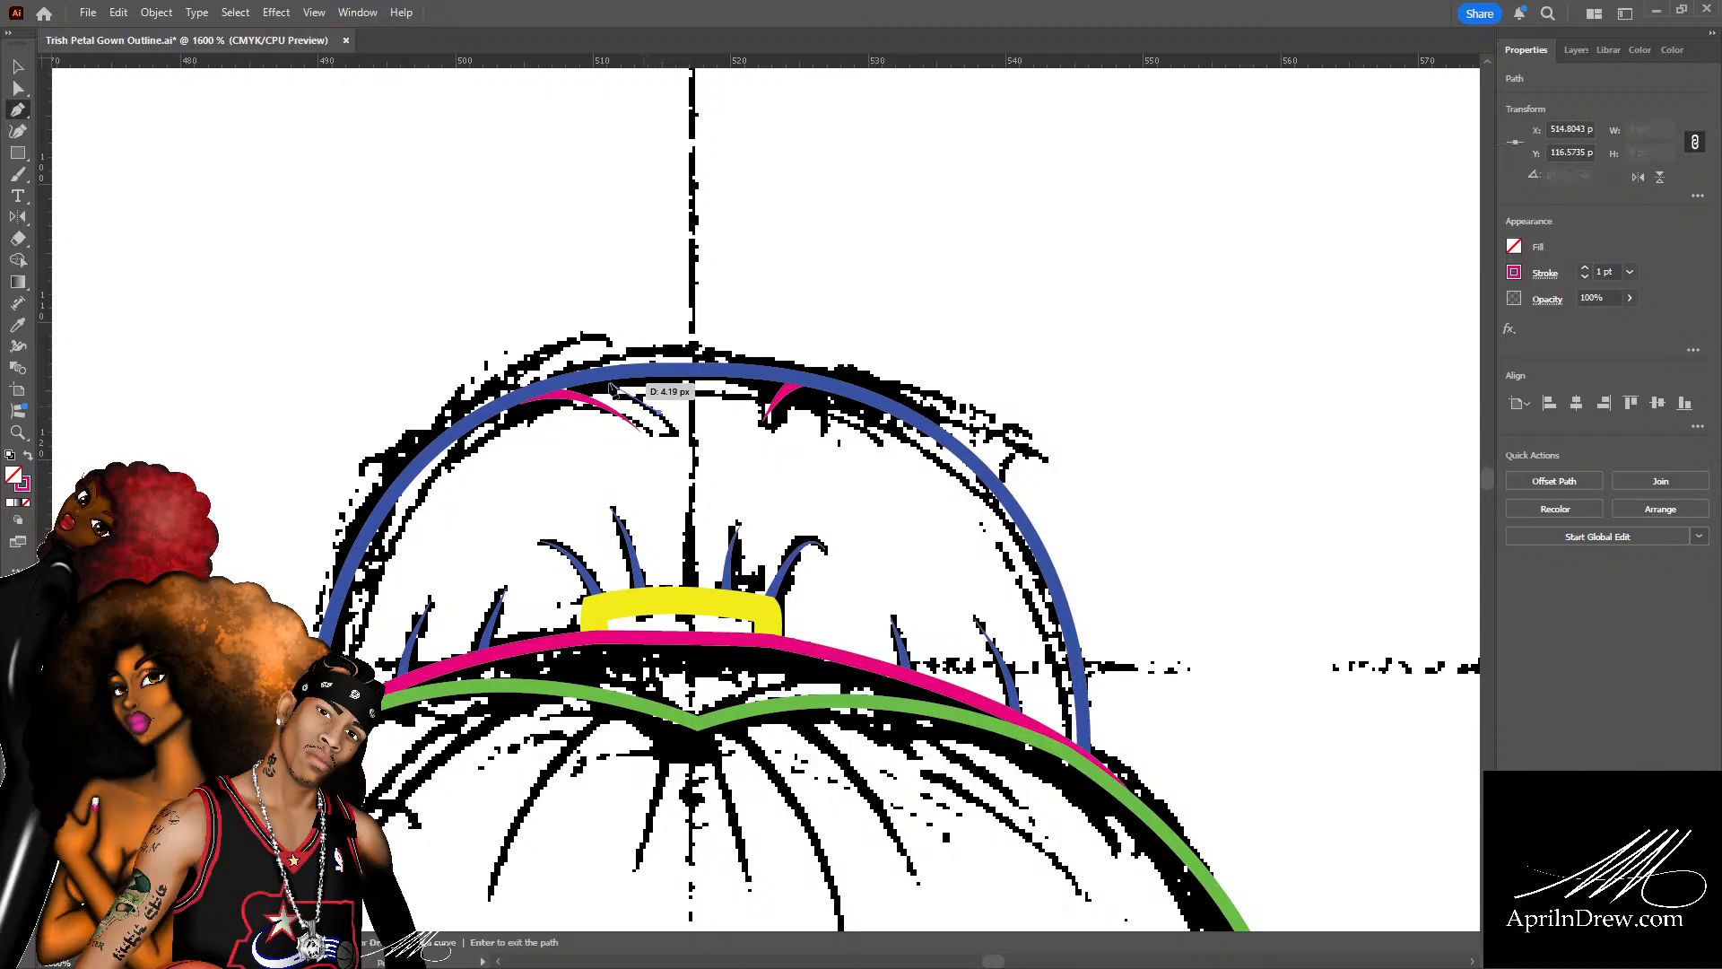
pyautogui.moveTo(610, 382); pyautogui.dragTo(596, 383)
pyautogui.press('a')
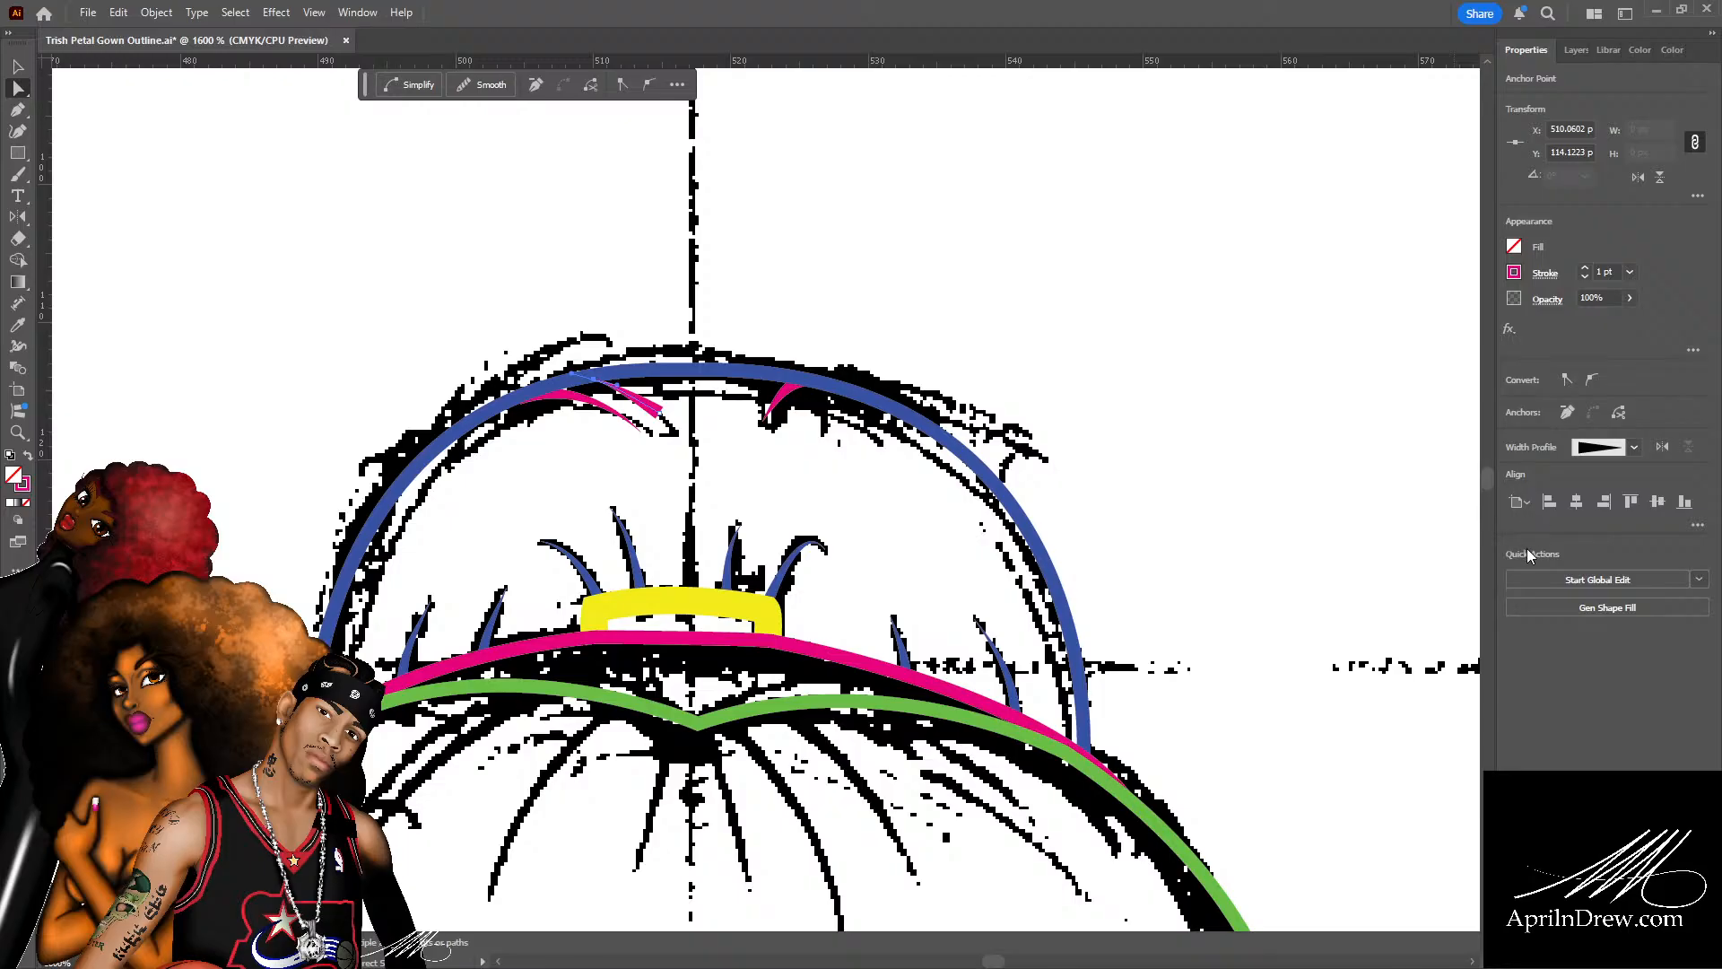
pyautogui.click(1661, 446)
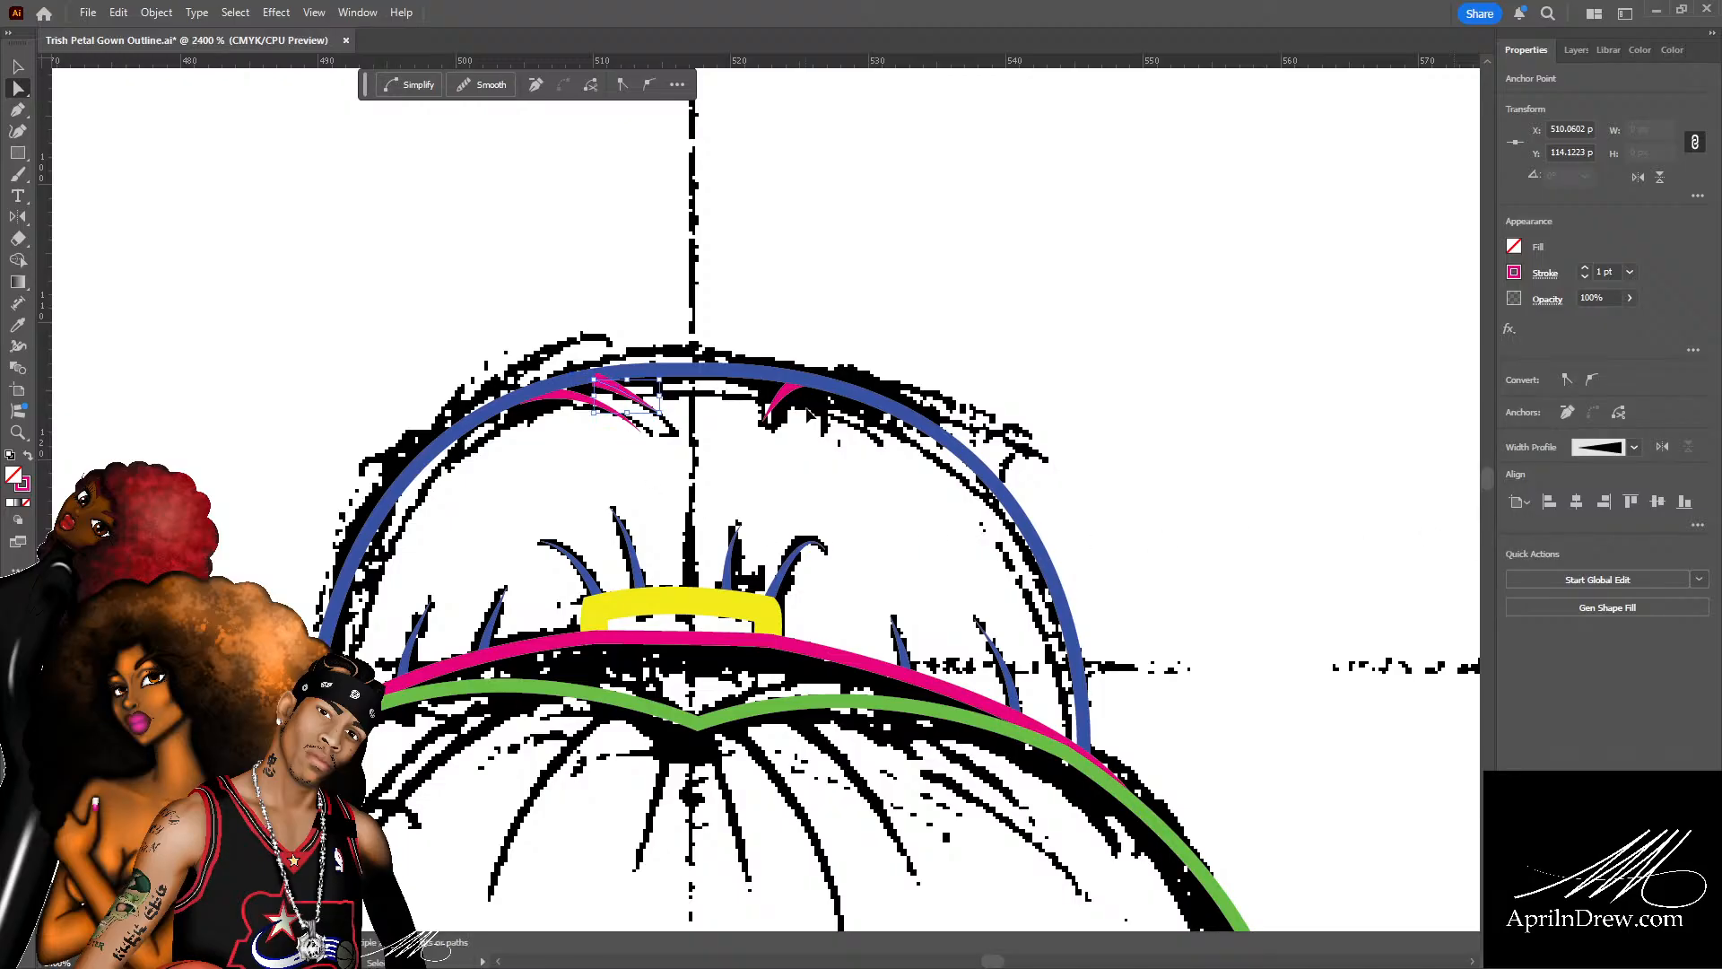
# Adjust the new fold line's start anchor against the blue arc and reshape its lower end slightly, and save the document.
pyautogui.hotkey('ctrl', '=')
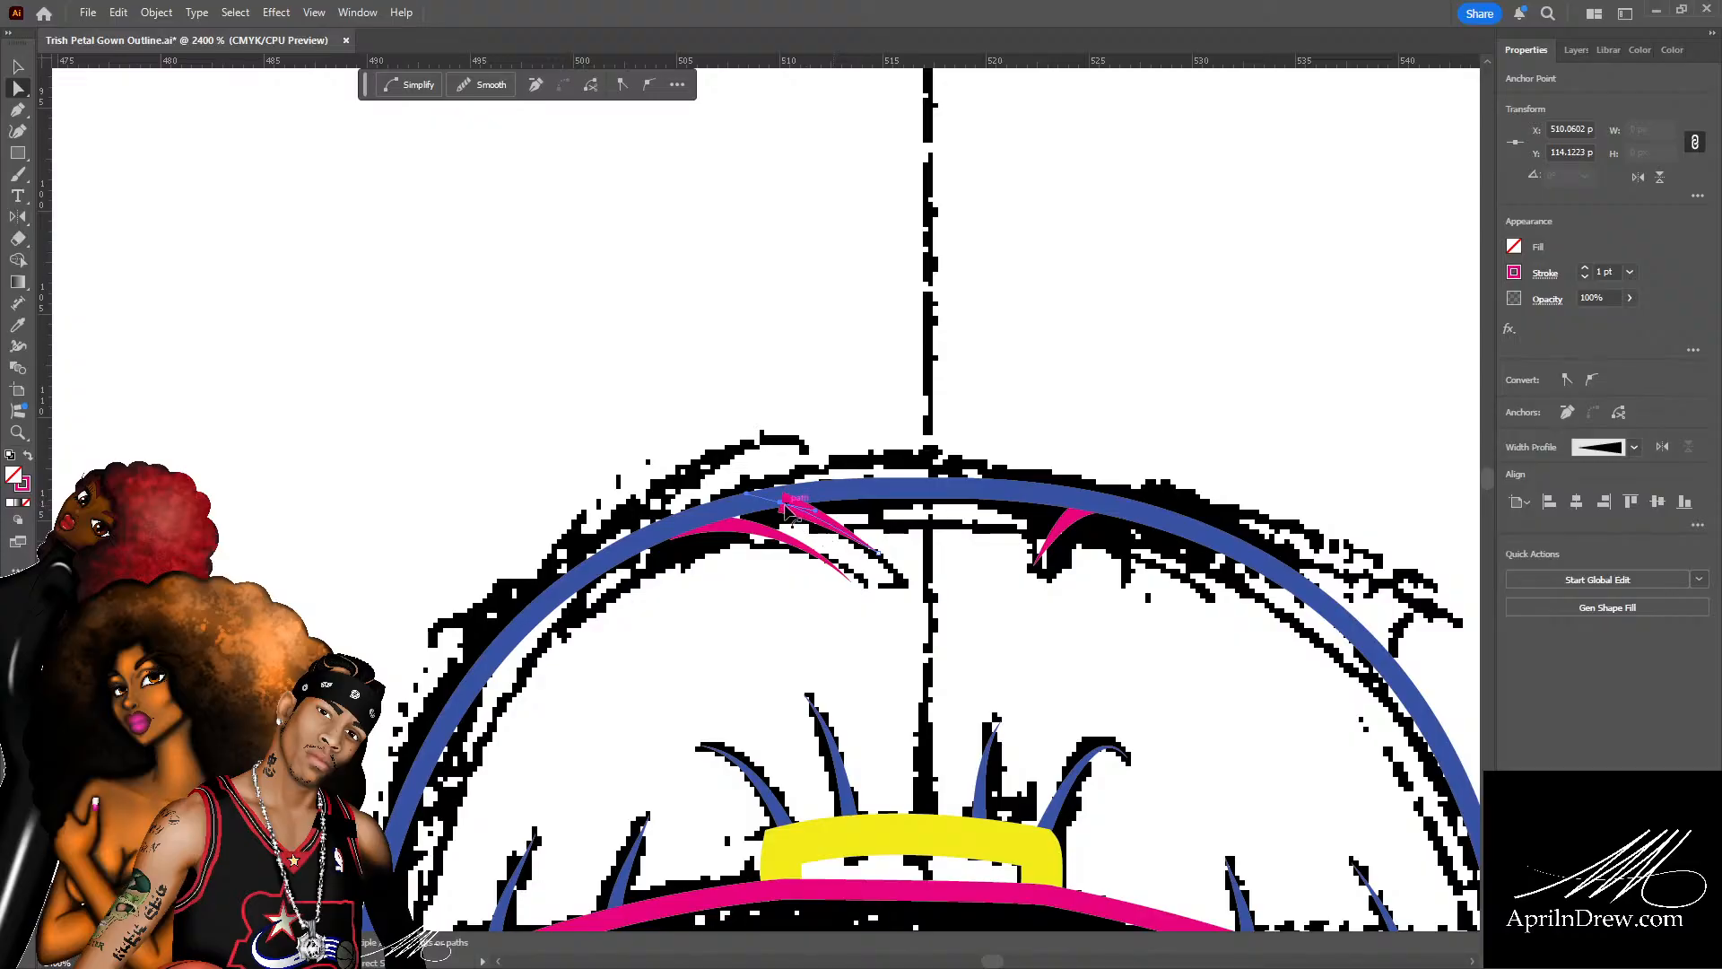
pyautogui.moveTo(777, 502); pyautogui.dragTo(778, 513)
pyautogui.moveTo(878, 552); pyautogui.dragTo(878, 558)
pyautogui.click(930, 553)
pyautogui.hotkey('ctrl', '-')
pyautogui.hotkey('ctrl', '-')
pyautogui.hotkey('ctrl', '-')
pyautogui.hotkey('ctrl', '-')
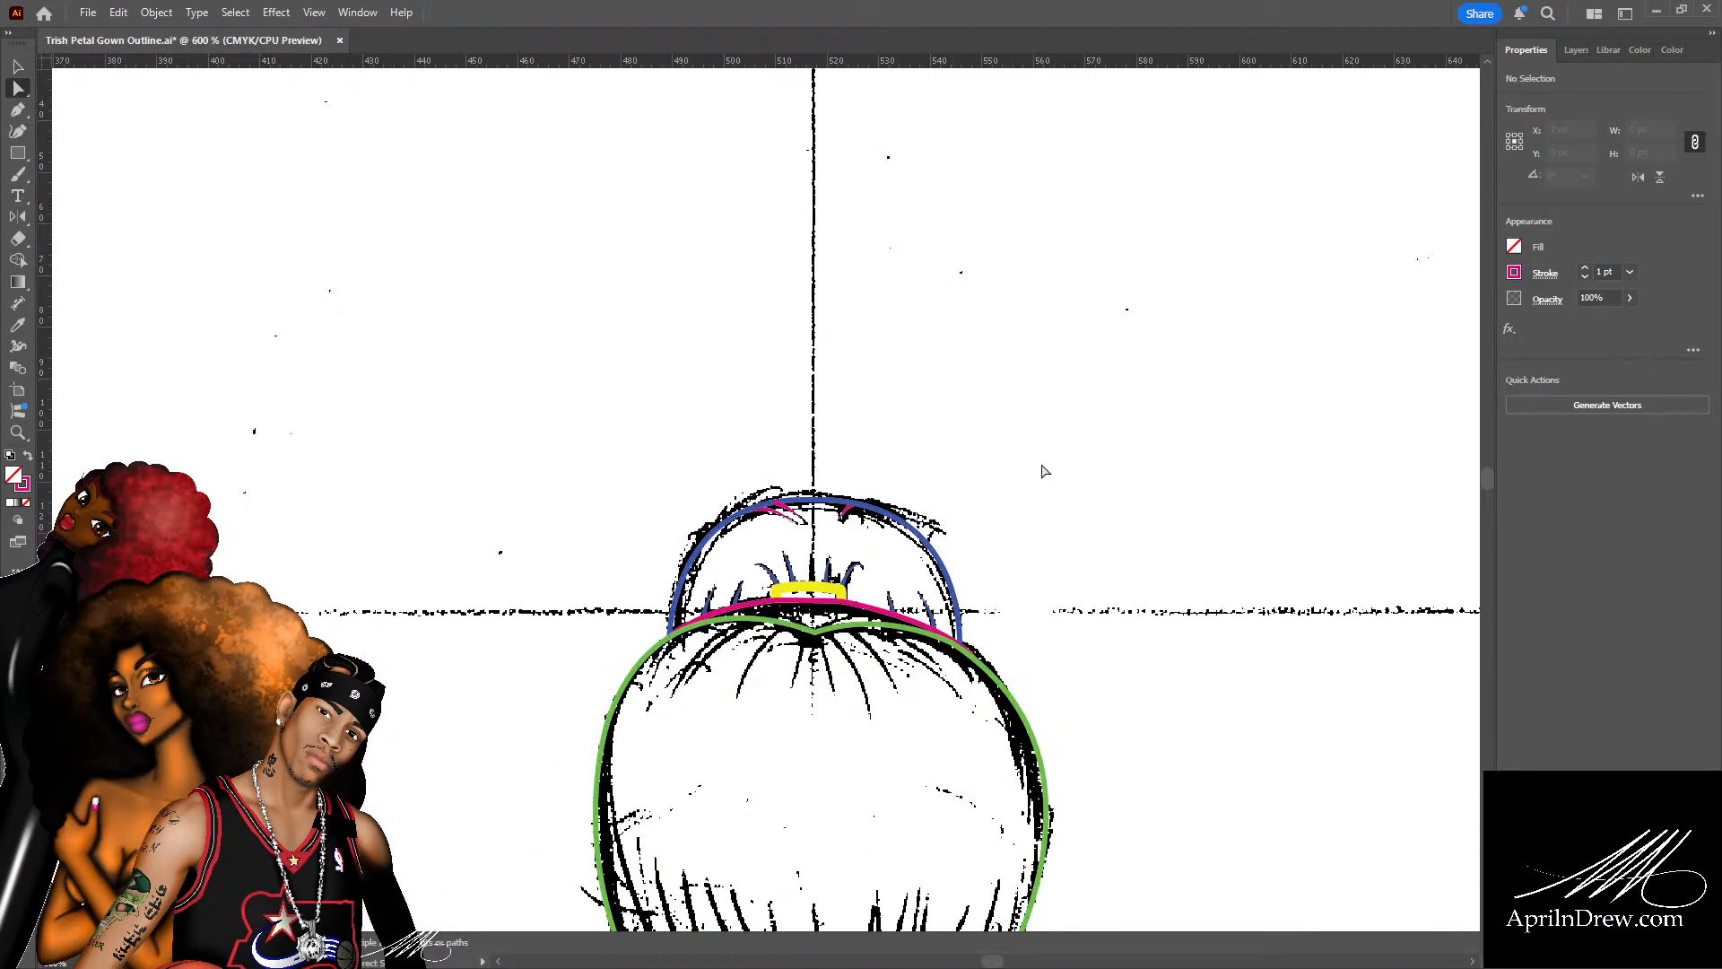
pyautogui.click(797, 515)
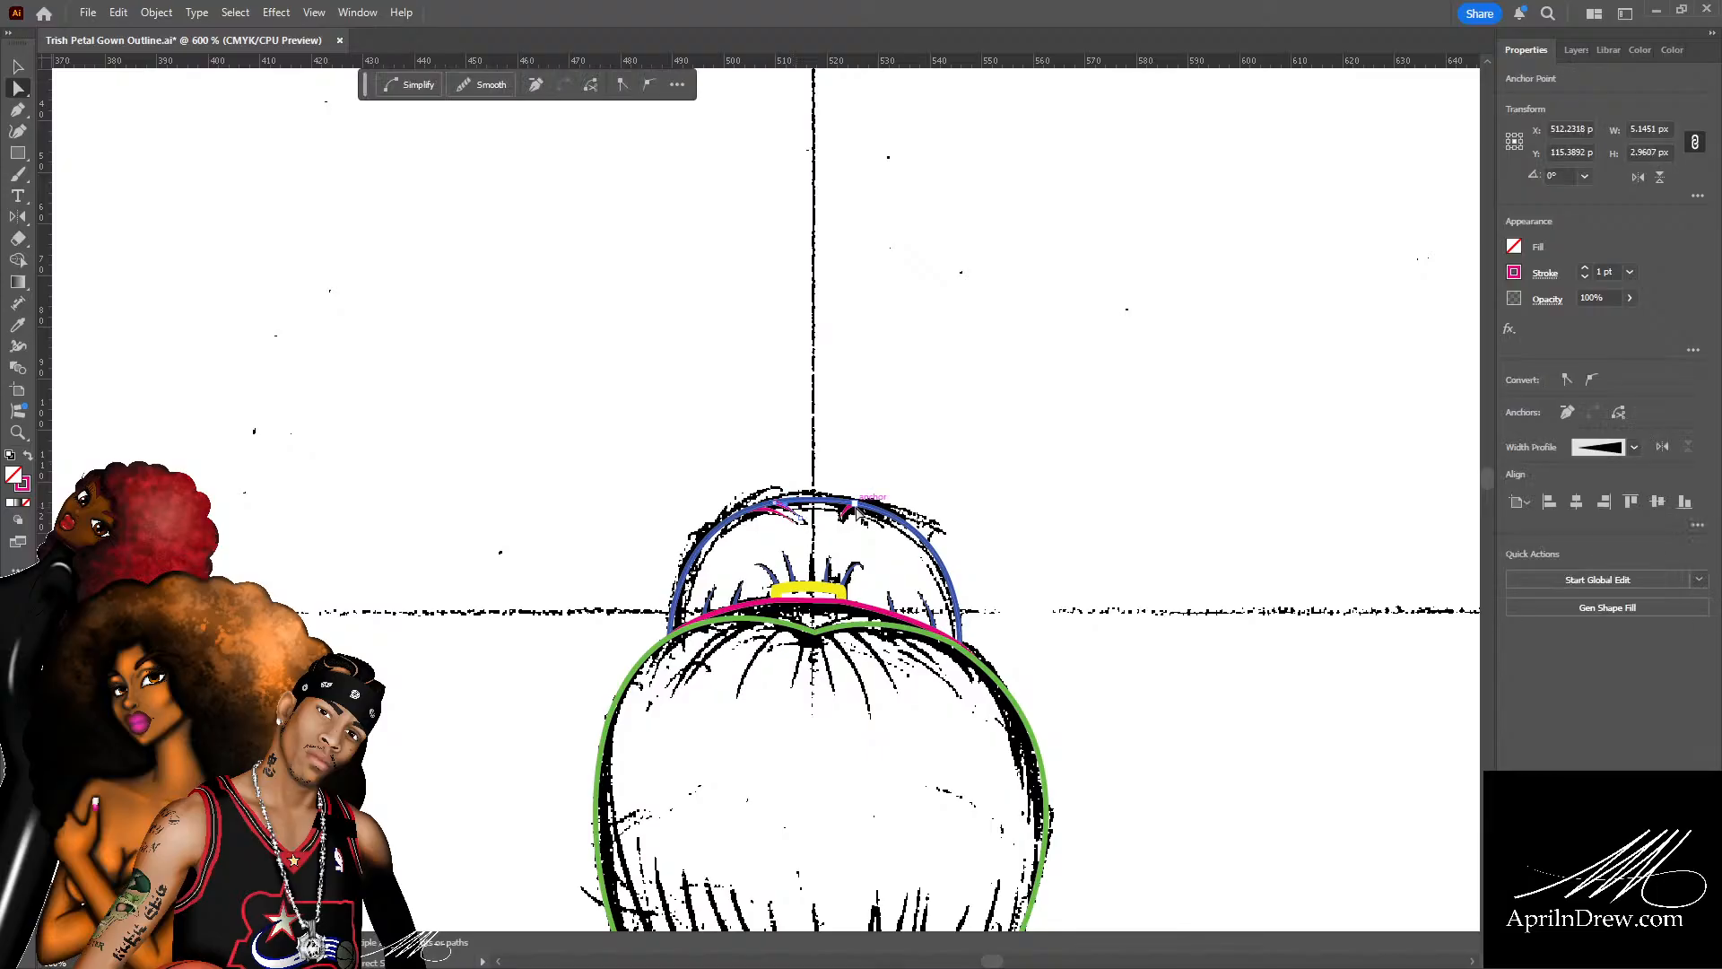
pyautogui.hotkey('ctrl', 's')
pyautogui.click(1014, 537)
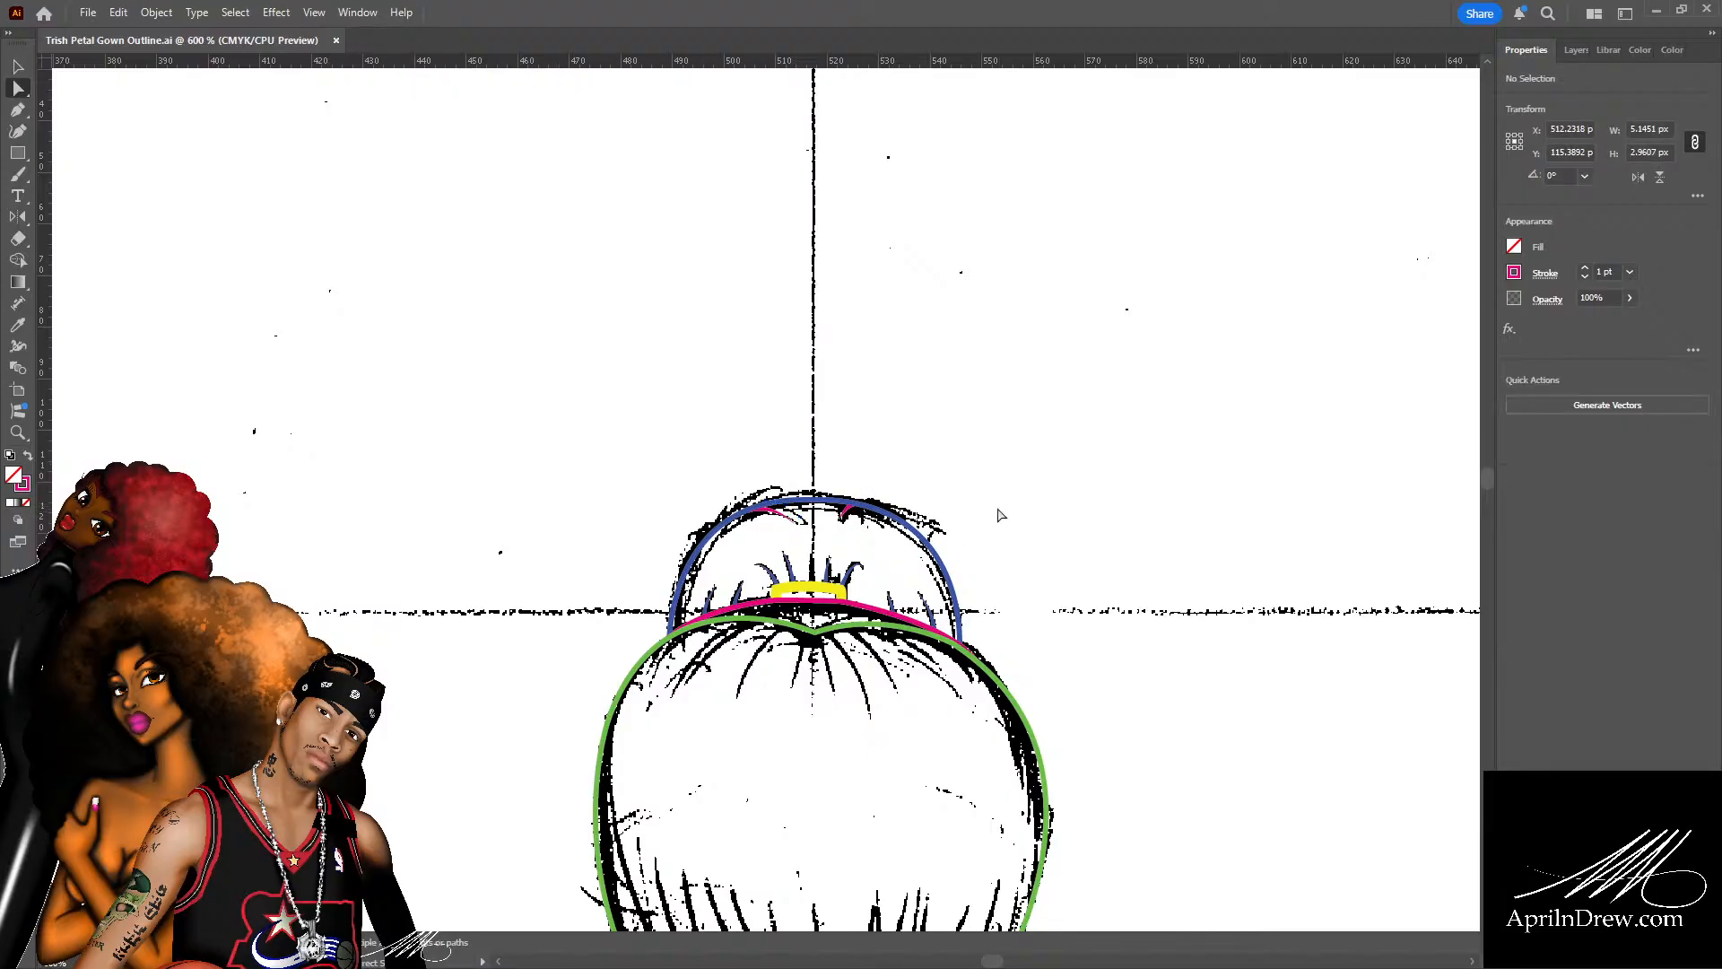
# Trace the third fringe strand from the left with a pink curve about 15.5 px tall, its lower anchor moved onto the green hem.
pyautogui.scroll(-2, 1030, 532)
pyautogui.scroll(-1, 1030, 532)
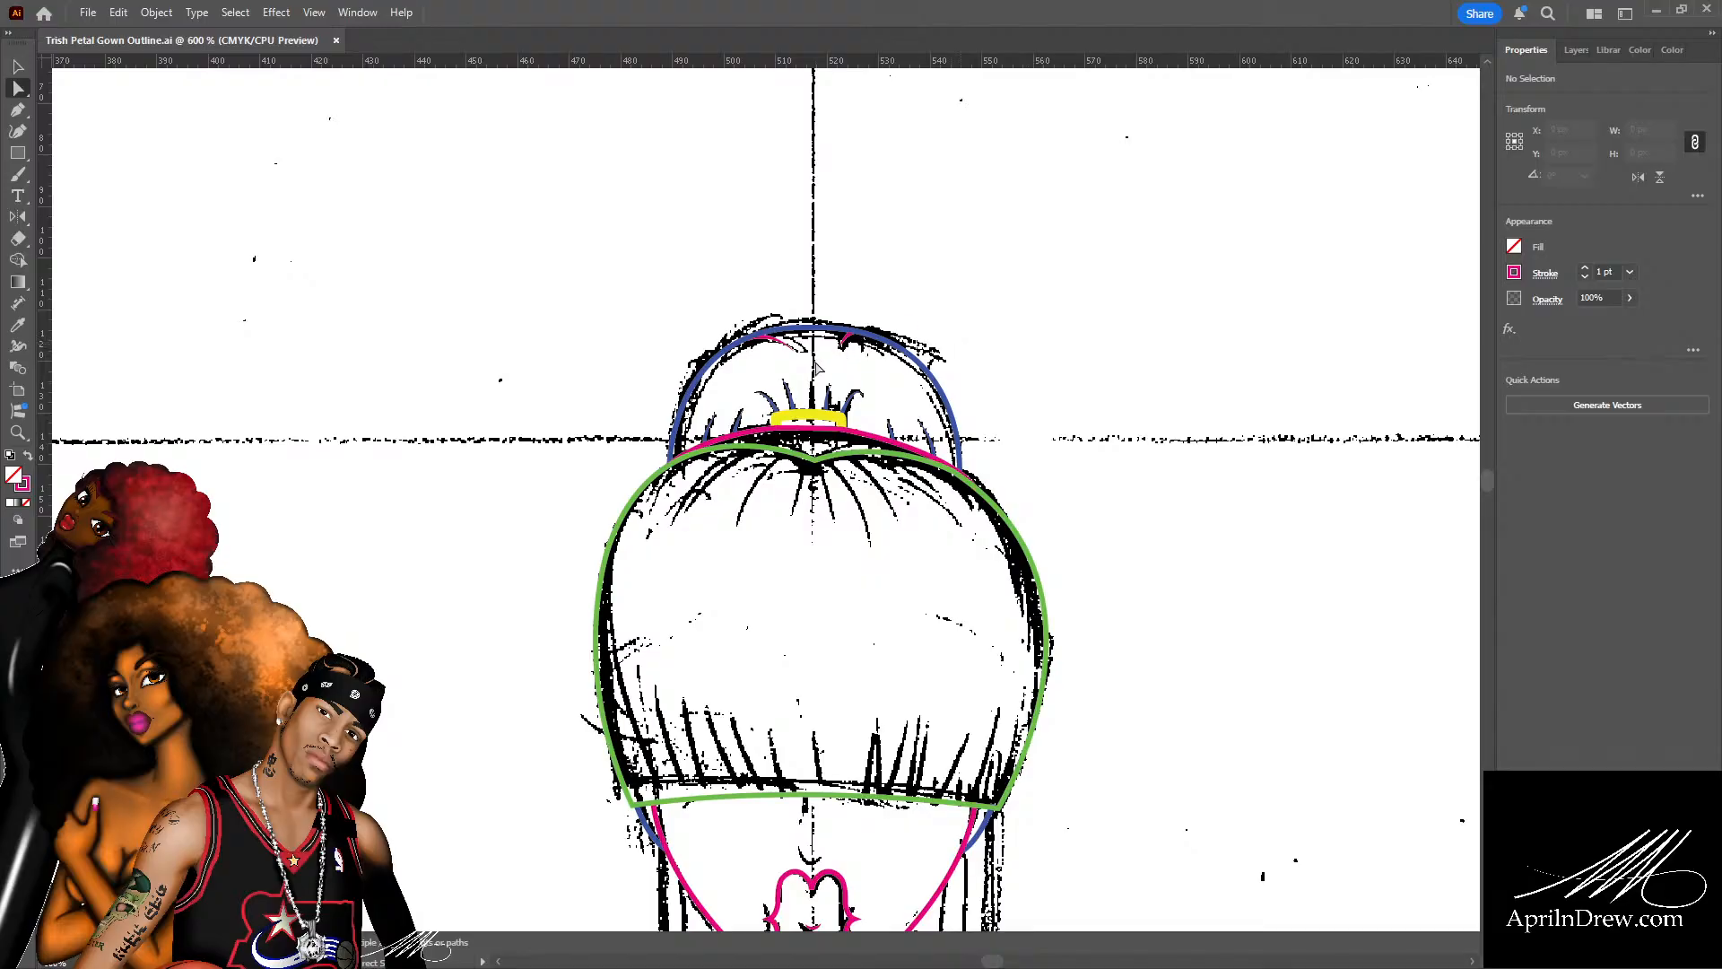
pyautogui.scroll(-3, 1059, 428)
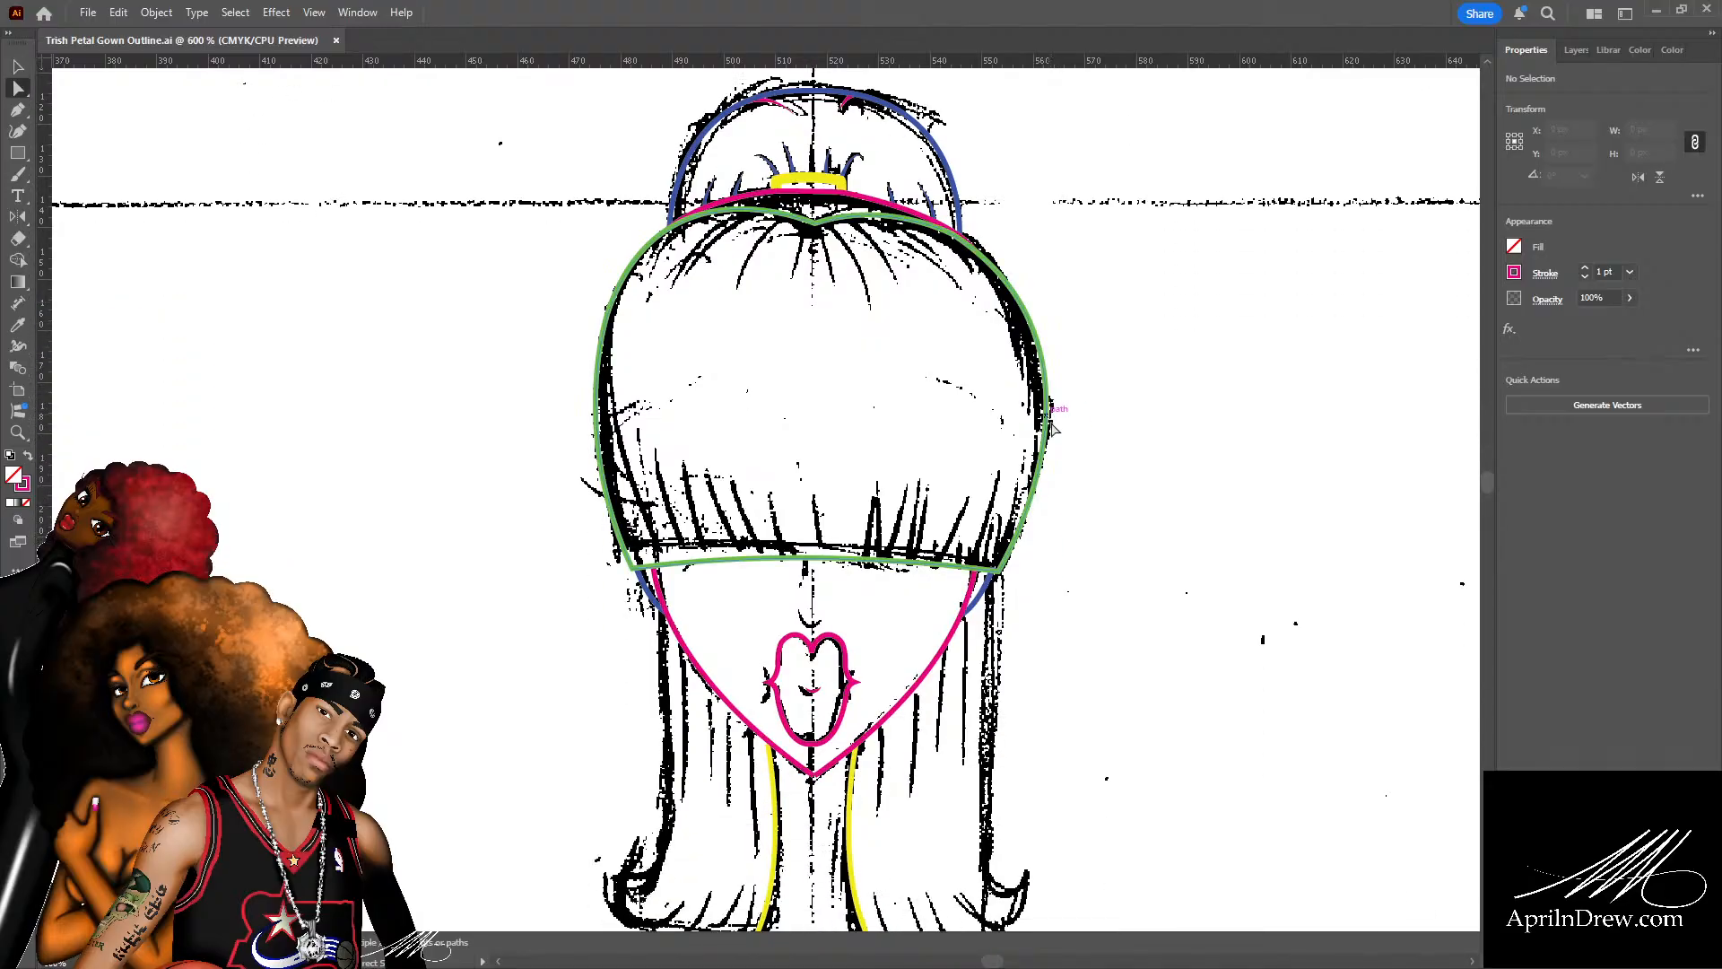
pyautogui.hotkey('ctrl', '=')
pyautogui.hotkey('ctrl', '=')
pyautogui.scroll(-3, 1055, 431)
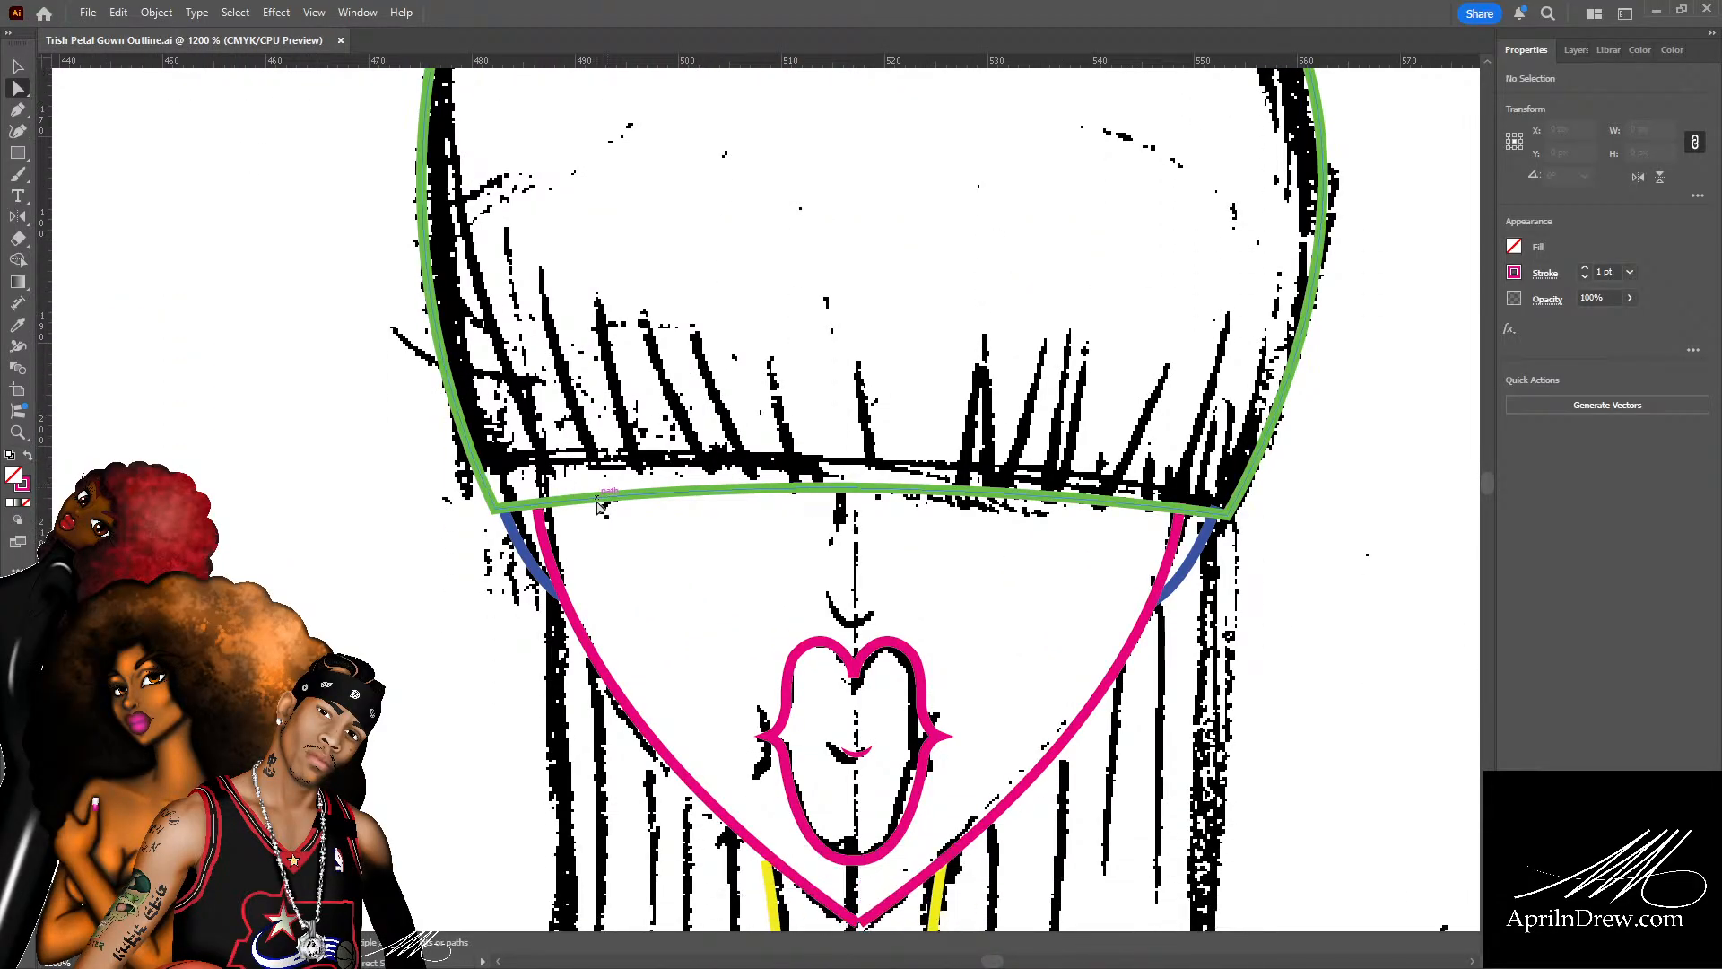
pyautogui.press('p')
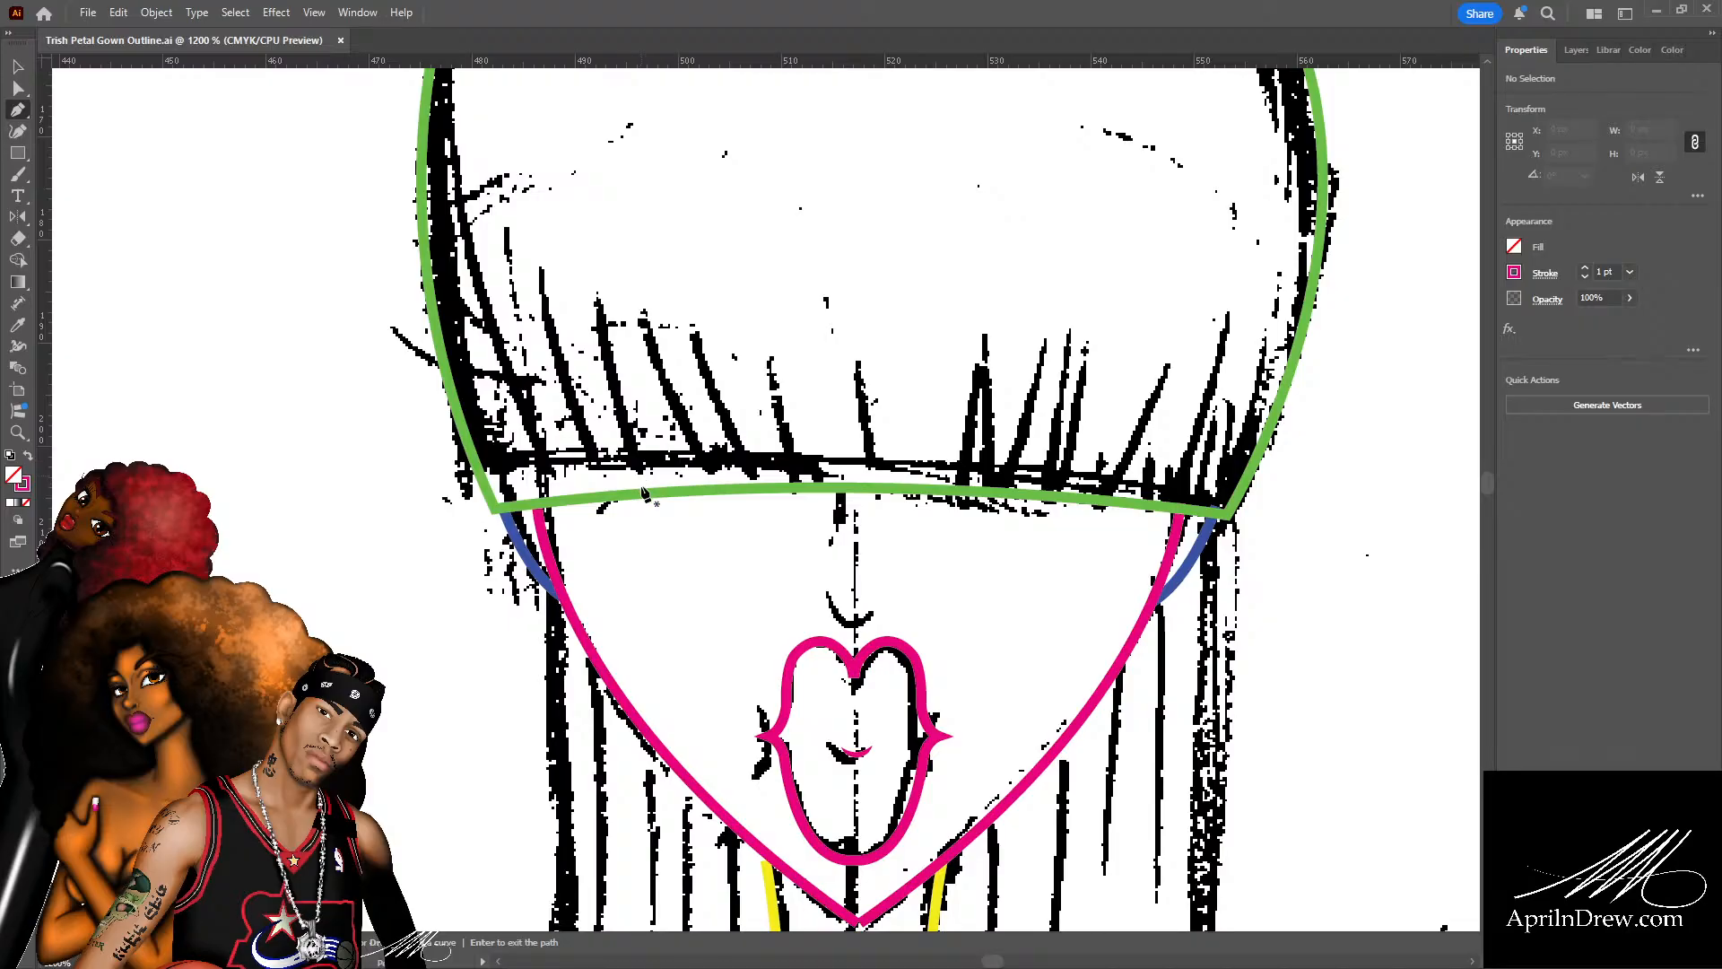
pyautogui.click(643, 490)
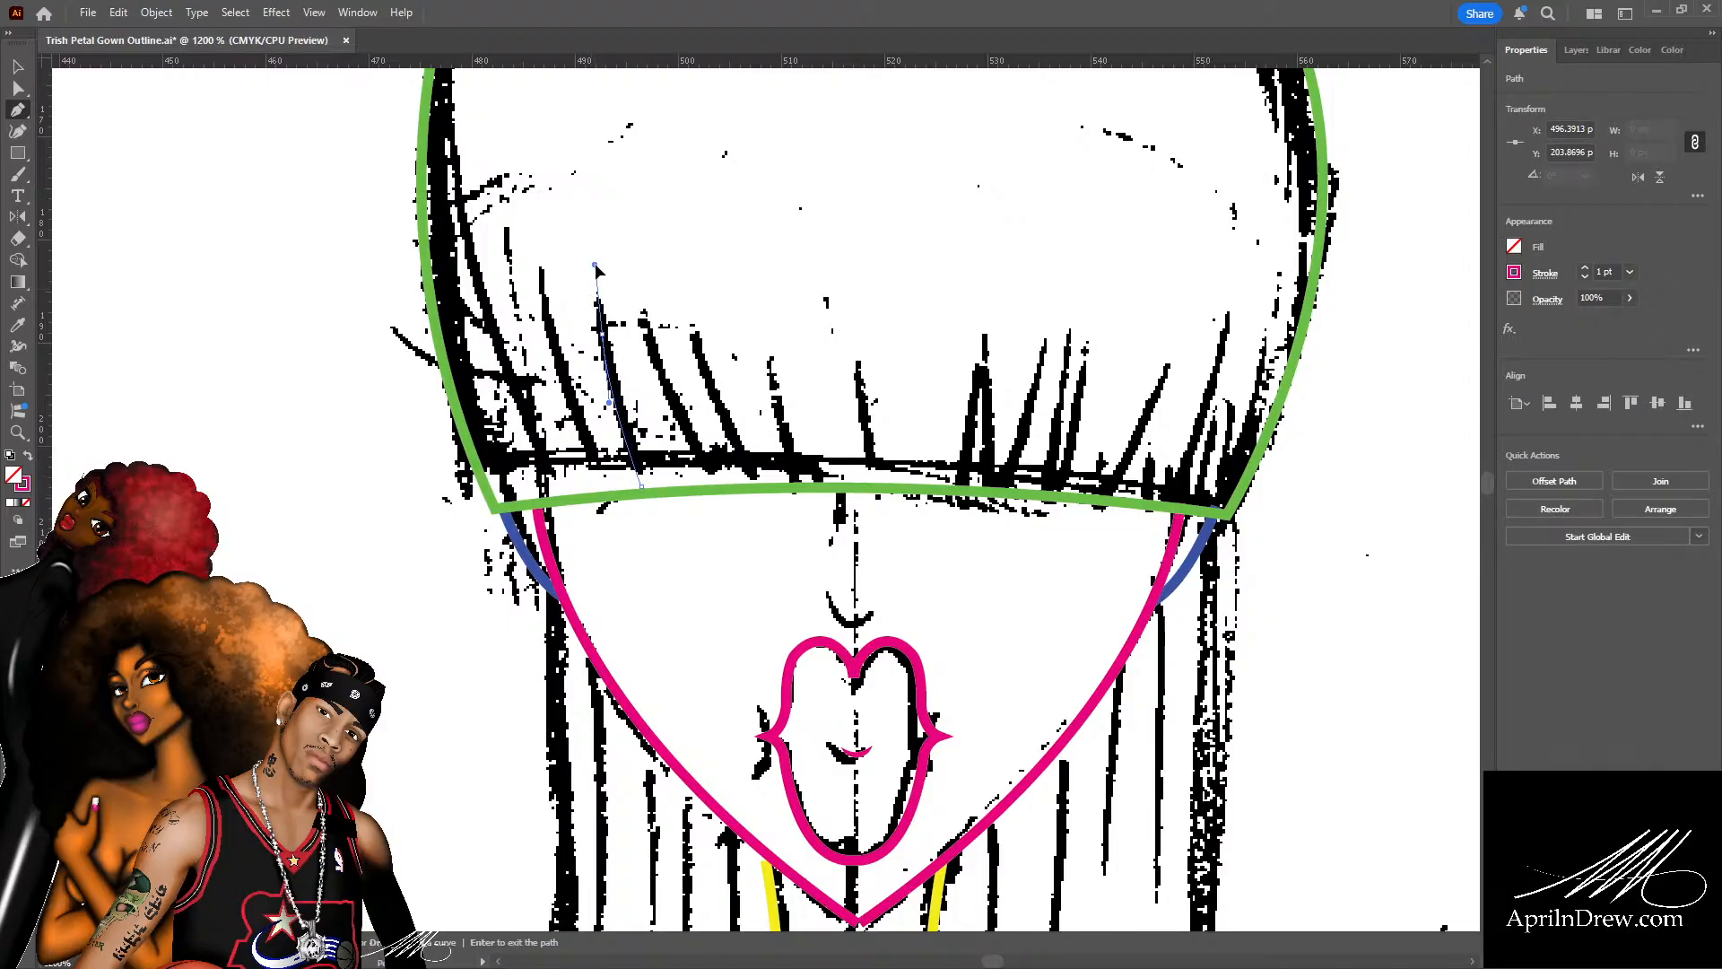
pyautogui.moveTo(595, 264); pyautogui.dragTo(594, 264)
pyautogui.press('a')
pyautogui.click(643, 490)
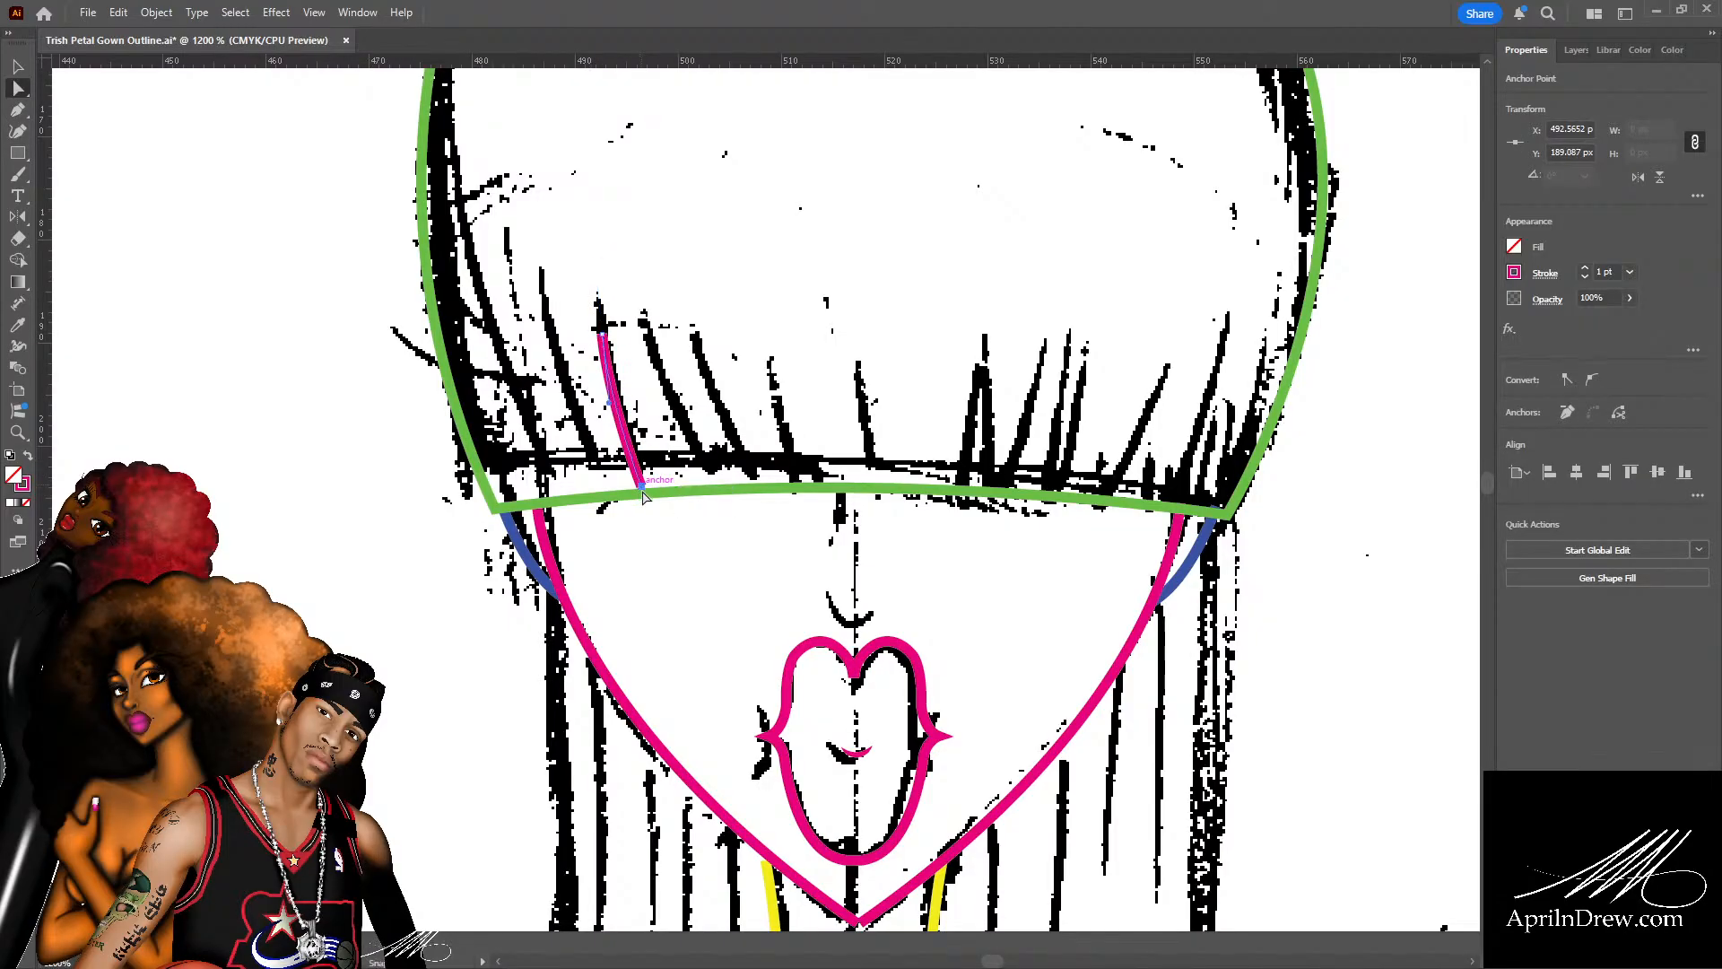
pyautogui.moveTo(642, 490); pyautogui.dragTo(642, 497)
pyautogui.click(642, 403)
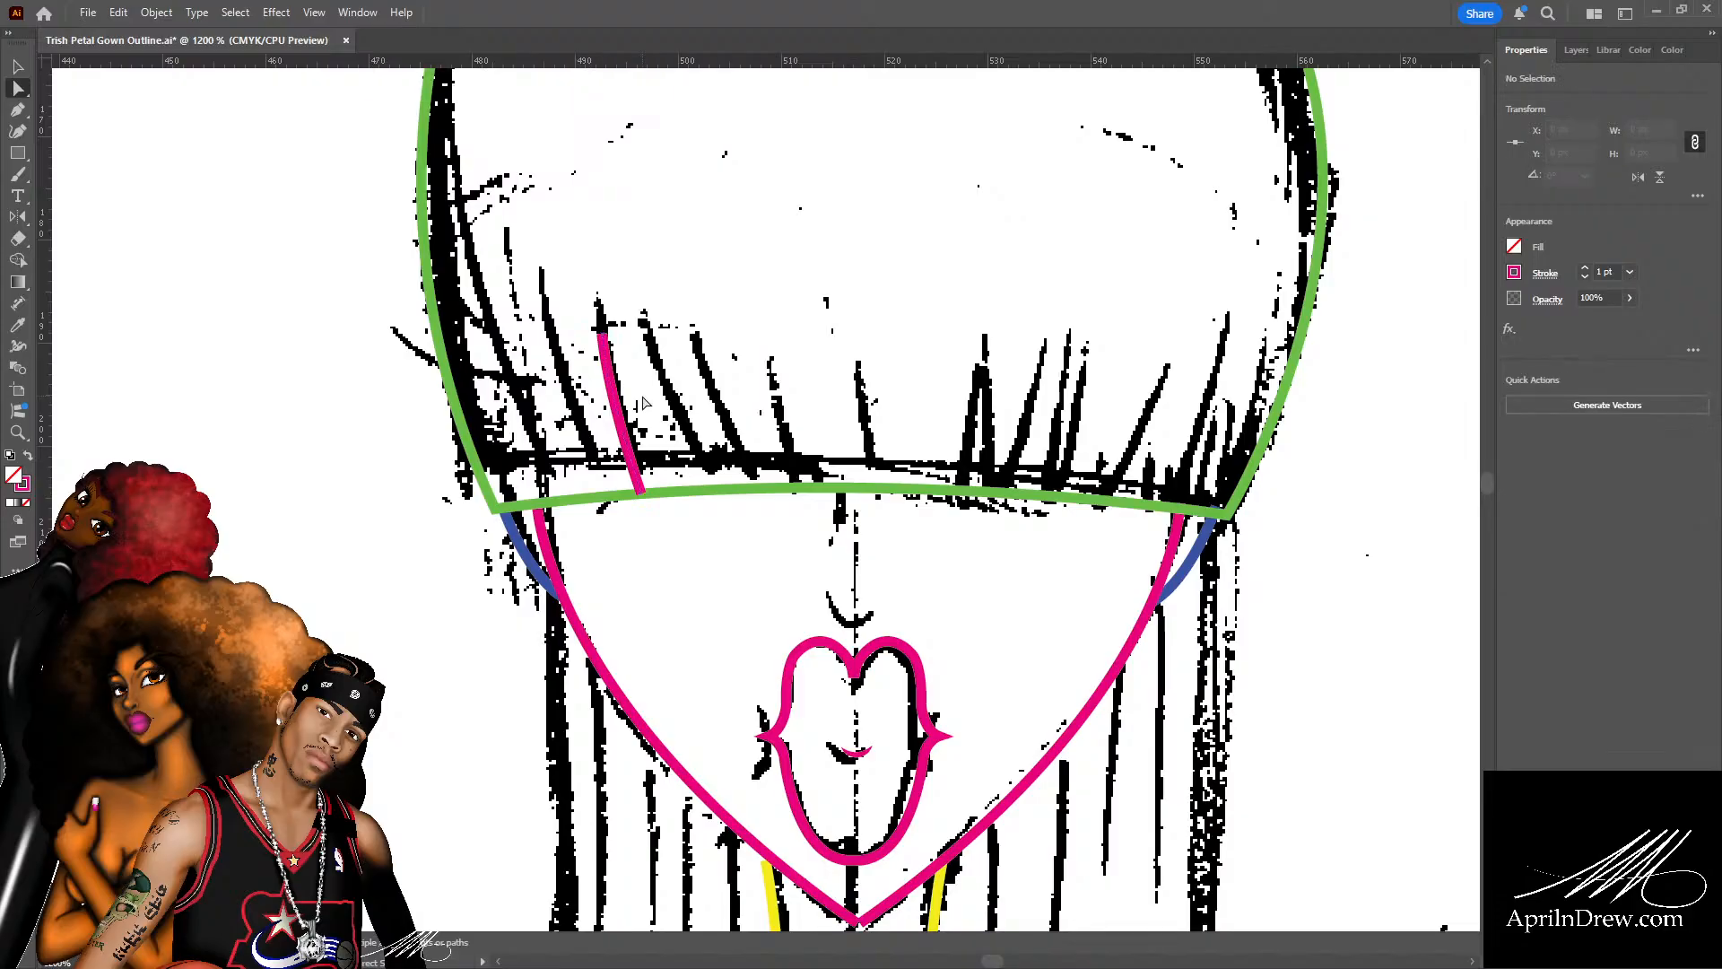
# Place five copies of the pink strand line over the other sketched strands along the left half of the fringe.
pyautogui.press('v')
pyautogui.click(631, 436)
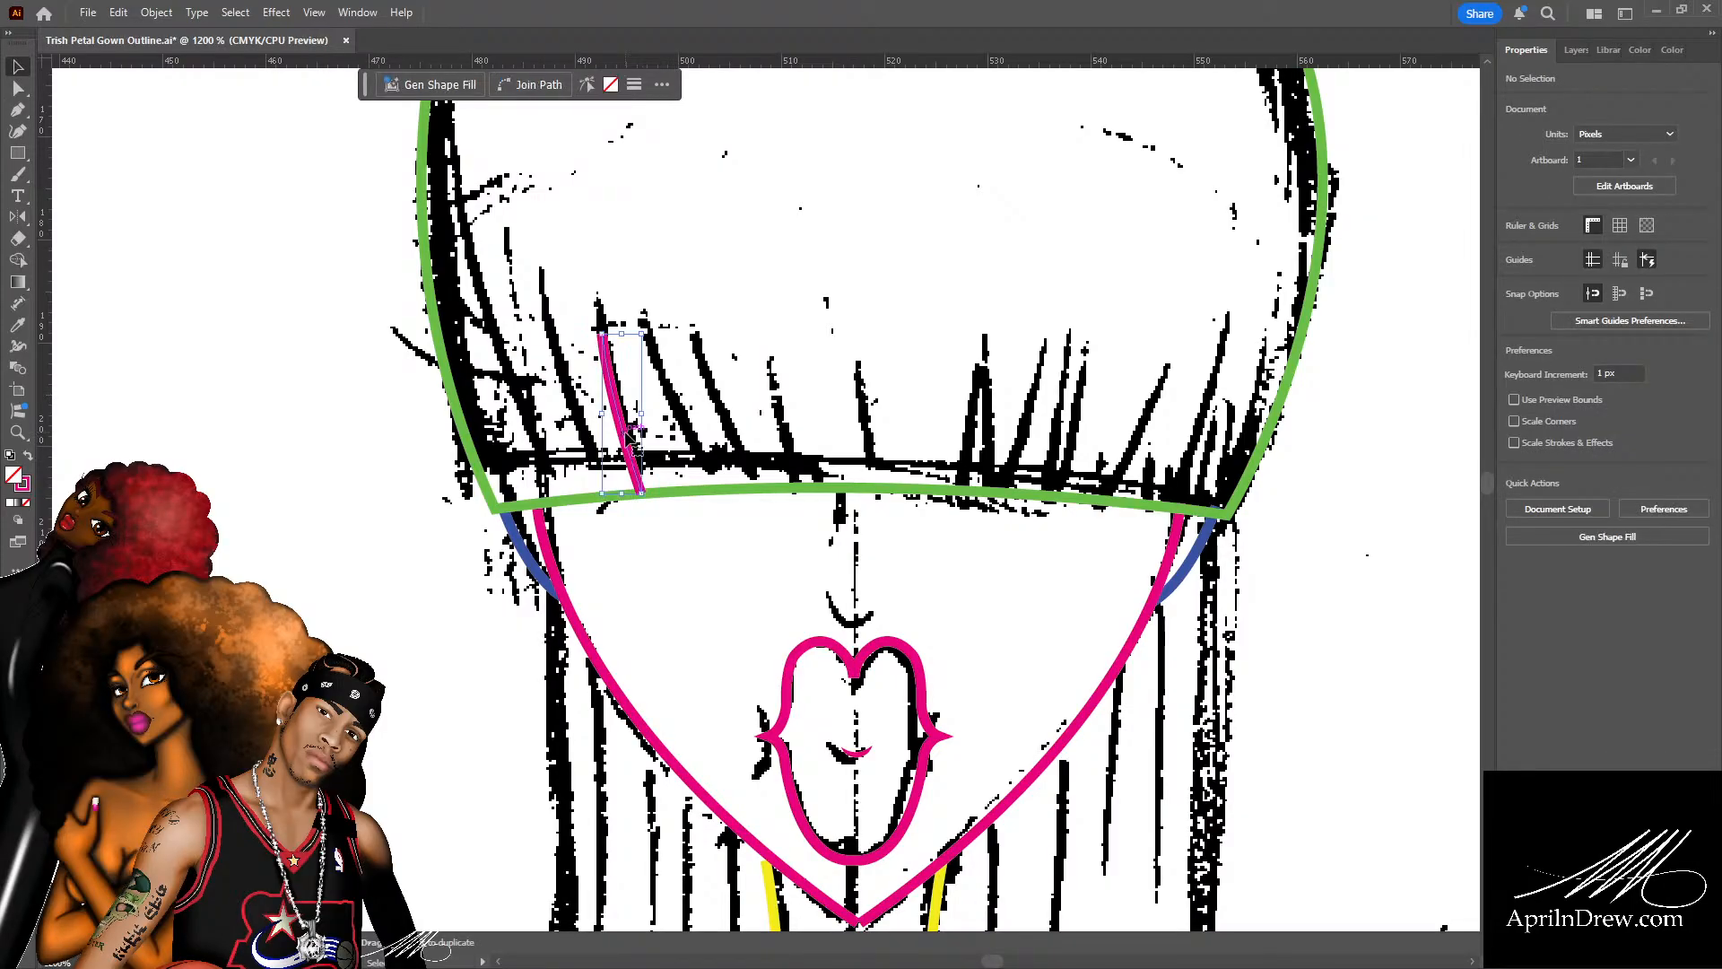
pyautogui.moveTo(630, 437)
pyautogui.mouseDown()
pyautogui.moveTo(650, 443)
pyautogui.moveTo(523, 448)
pyautogui.mouseUp()
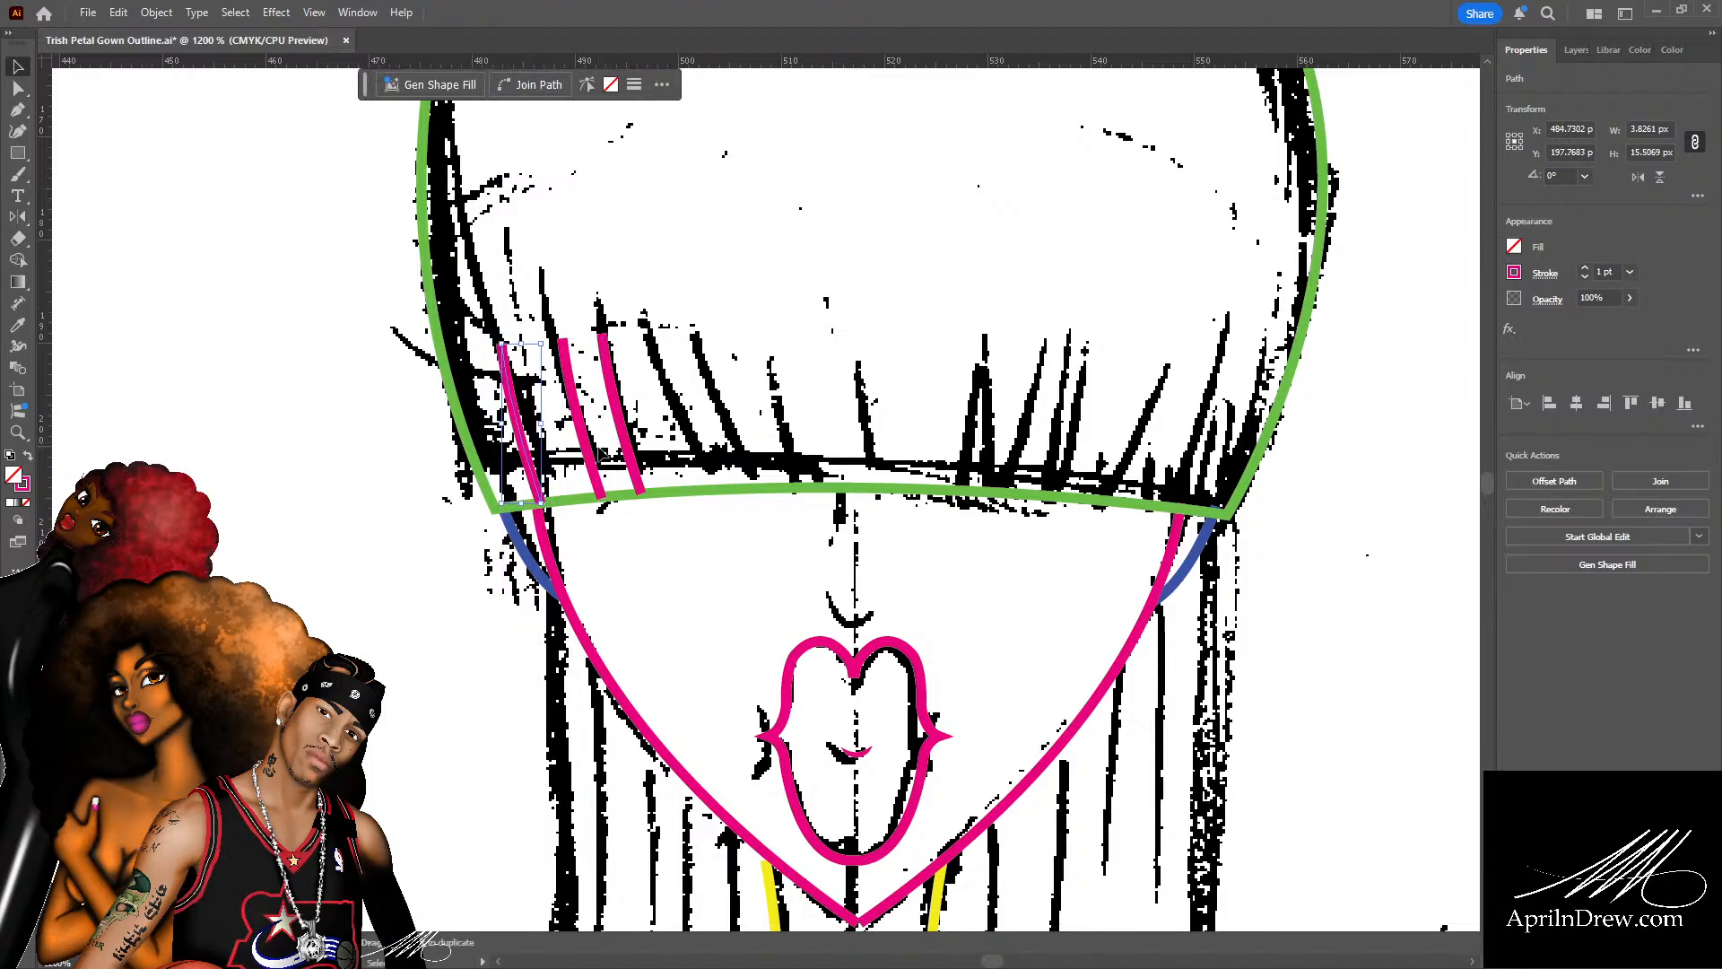
pyautogui.moveTo(633, 458); pyautogui.dragTo(737, 442)
pyautogui.moveTo(737, 443); pyautogui.dragTo(781, 440)
pyautogui.click(956, 424)
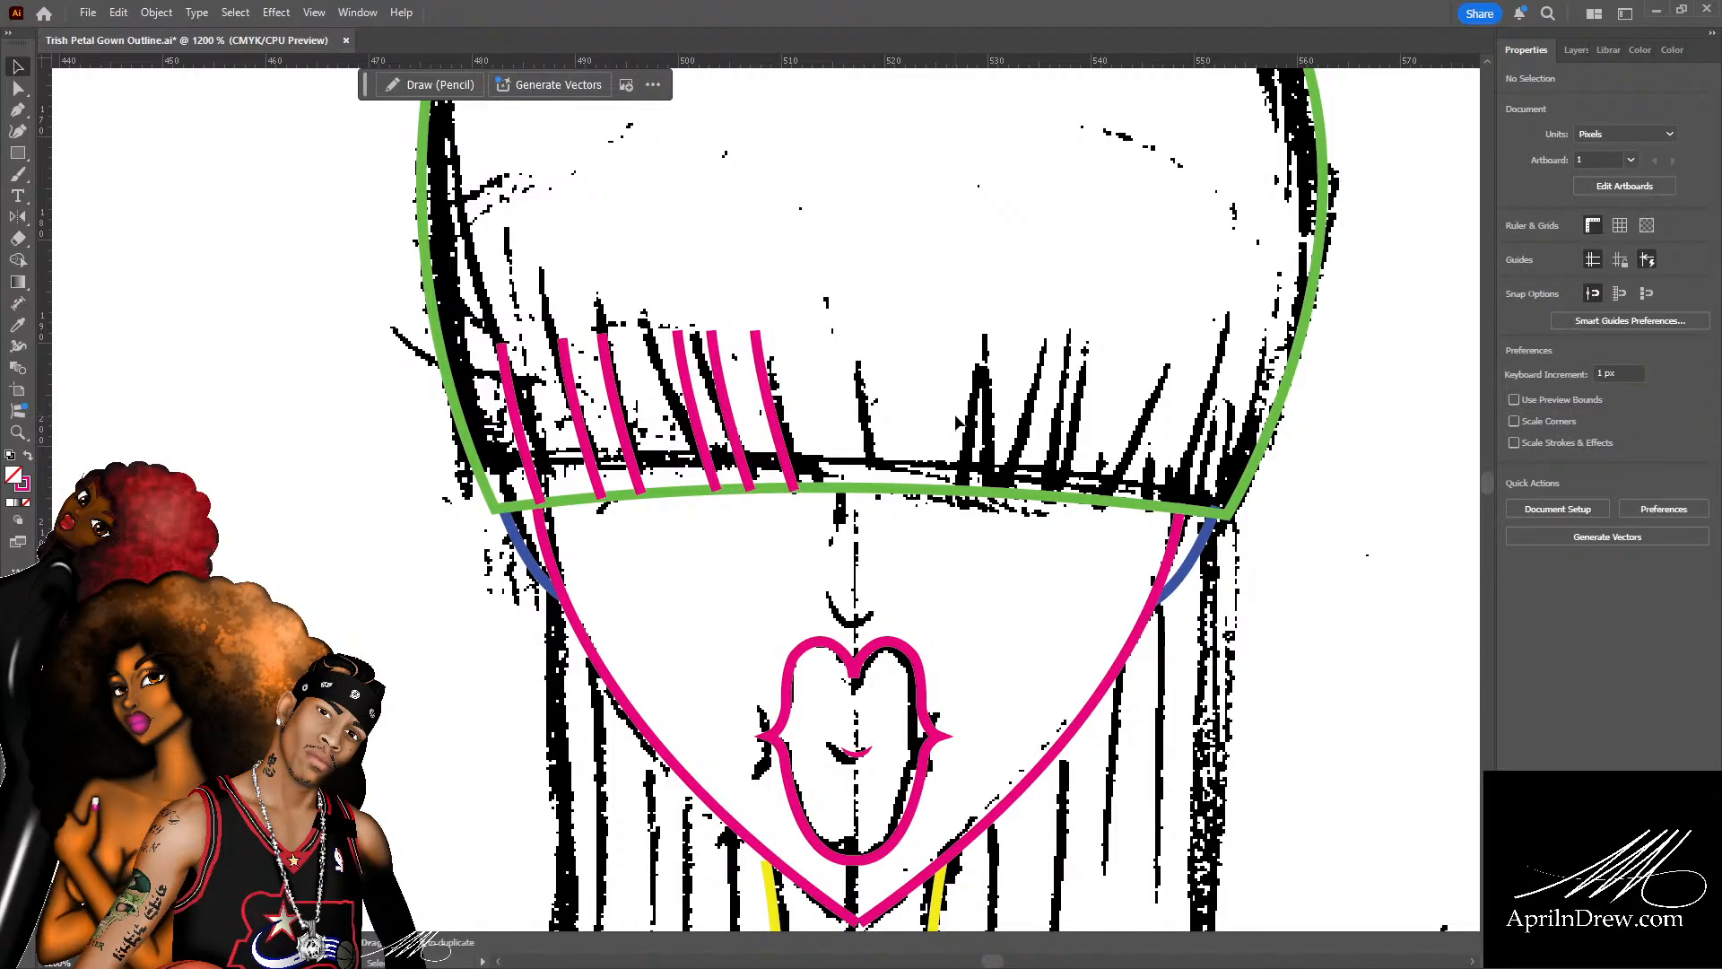
pyautogui.press('p')
pyautogui.click(1222, 315)
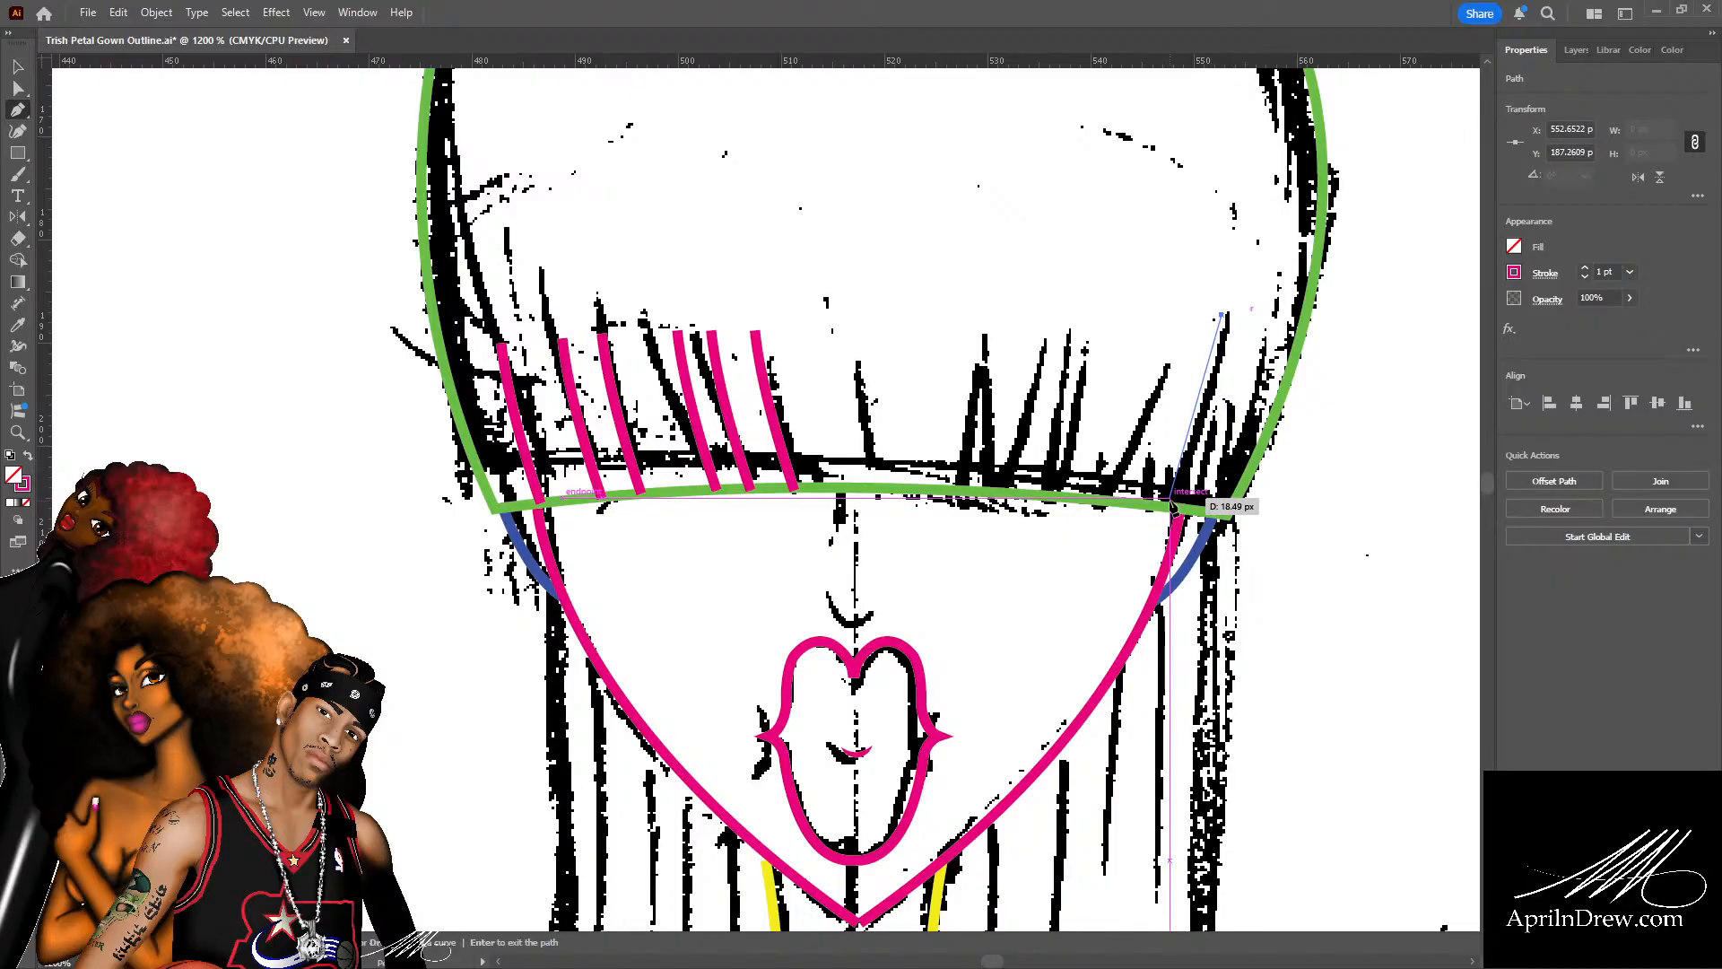
pyautogui.press('a')
pyautogui.click(1185, 410)
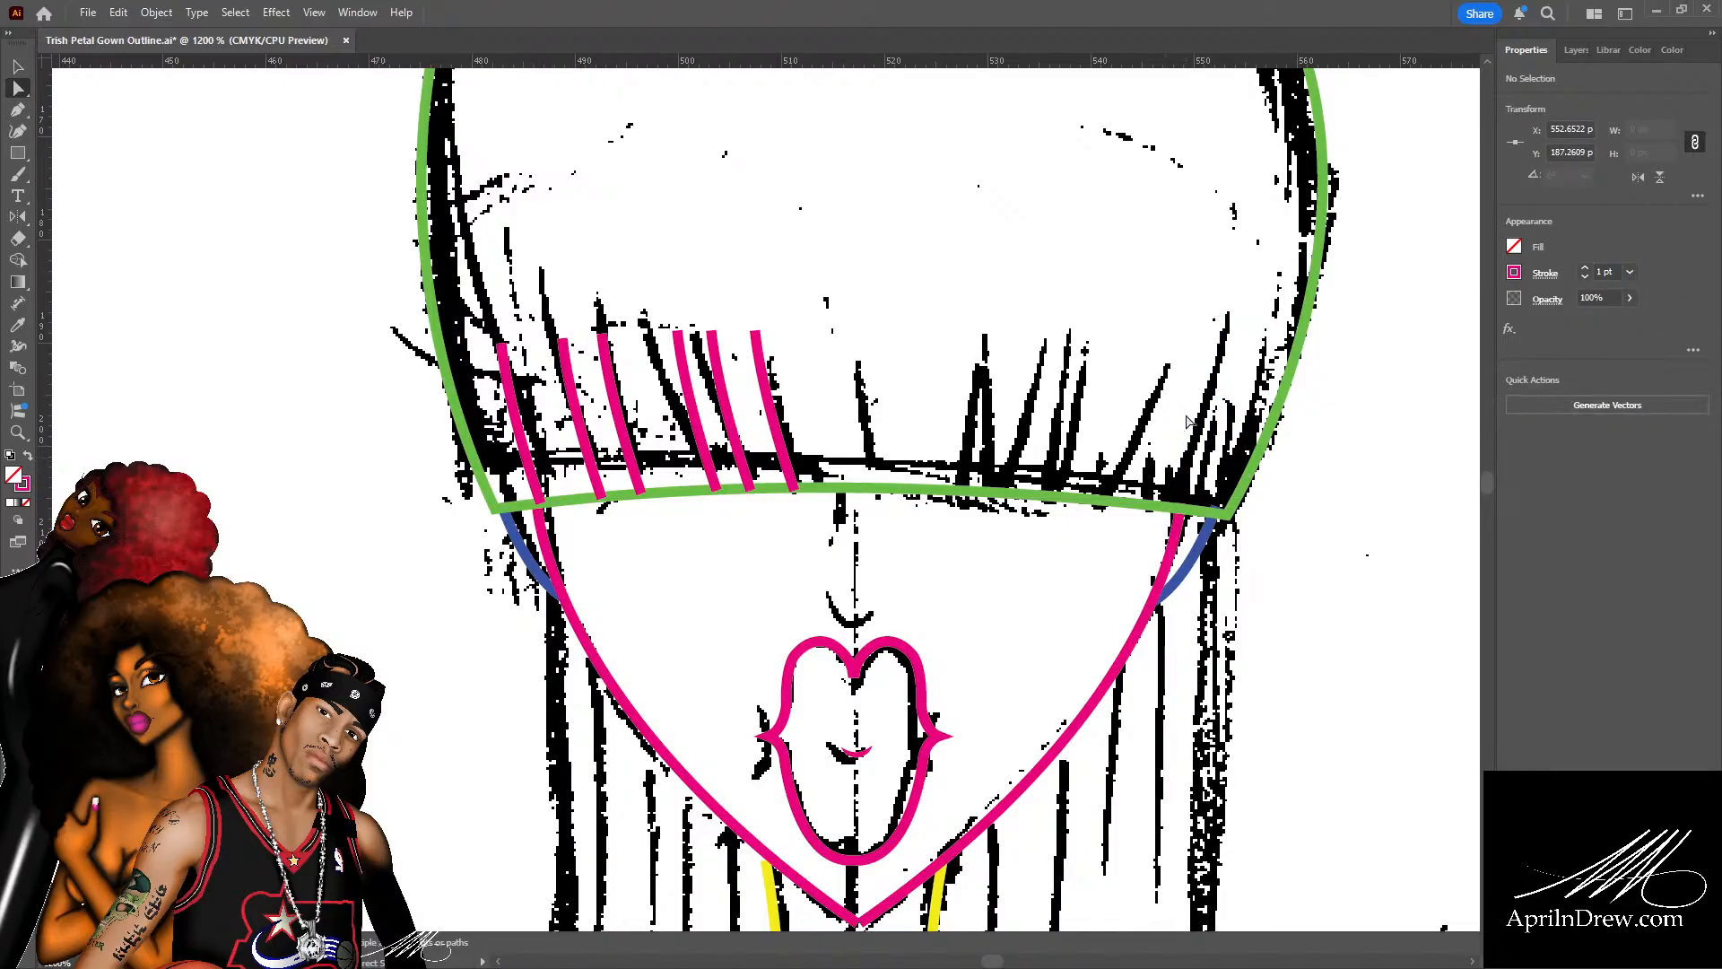
pyautogui.press('p')
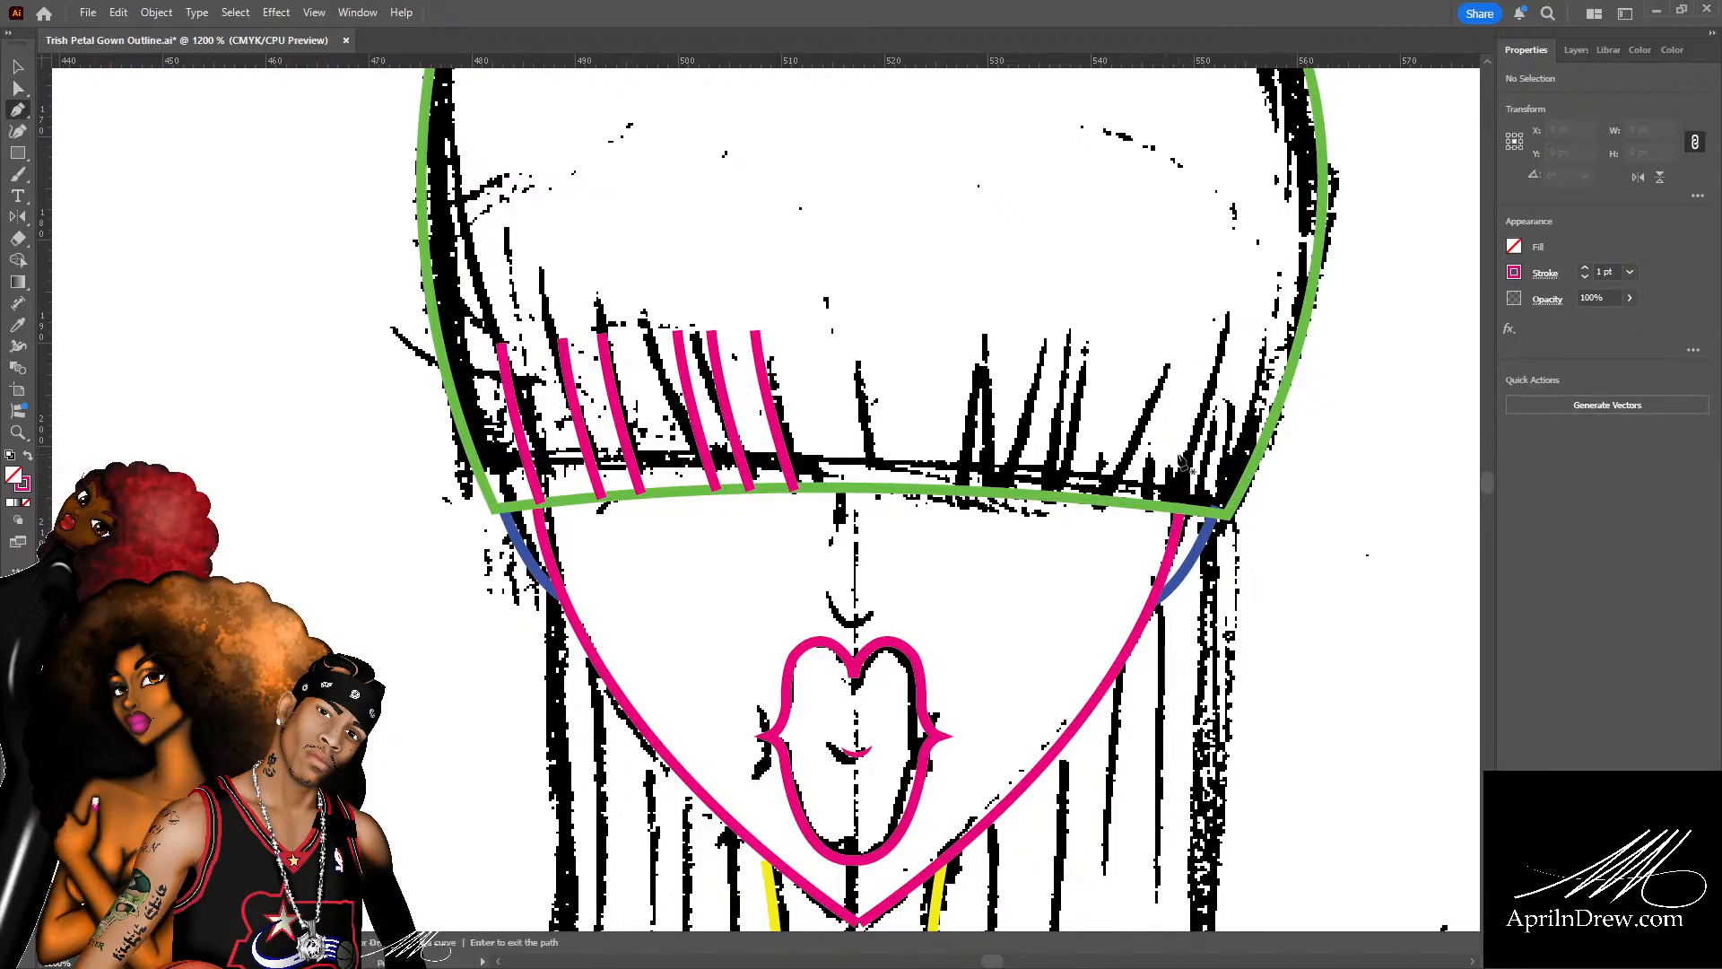
pyautogui.click(1177, 517)
pyautogui.hotkey('ctrl', 'z')
# Trace the tall strand near the fringe's right end with a pink curve about 18 px tall, starting on the green hem.
pyautogui.click(1169, 498)
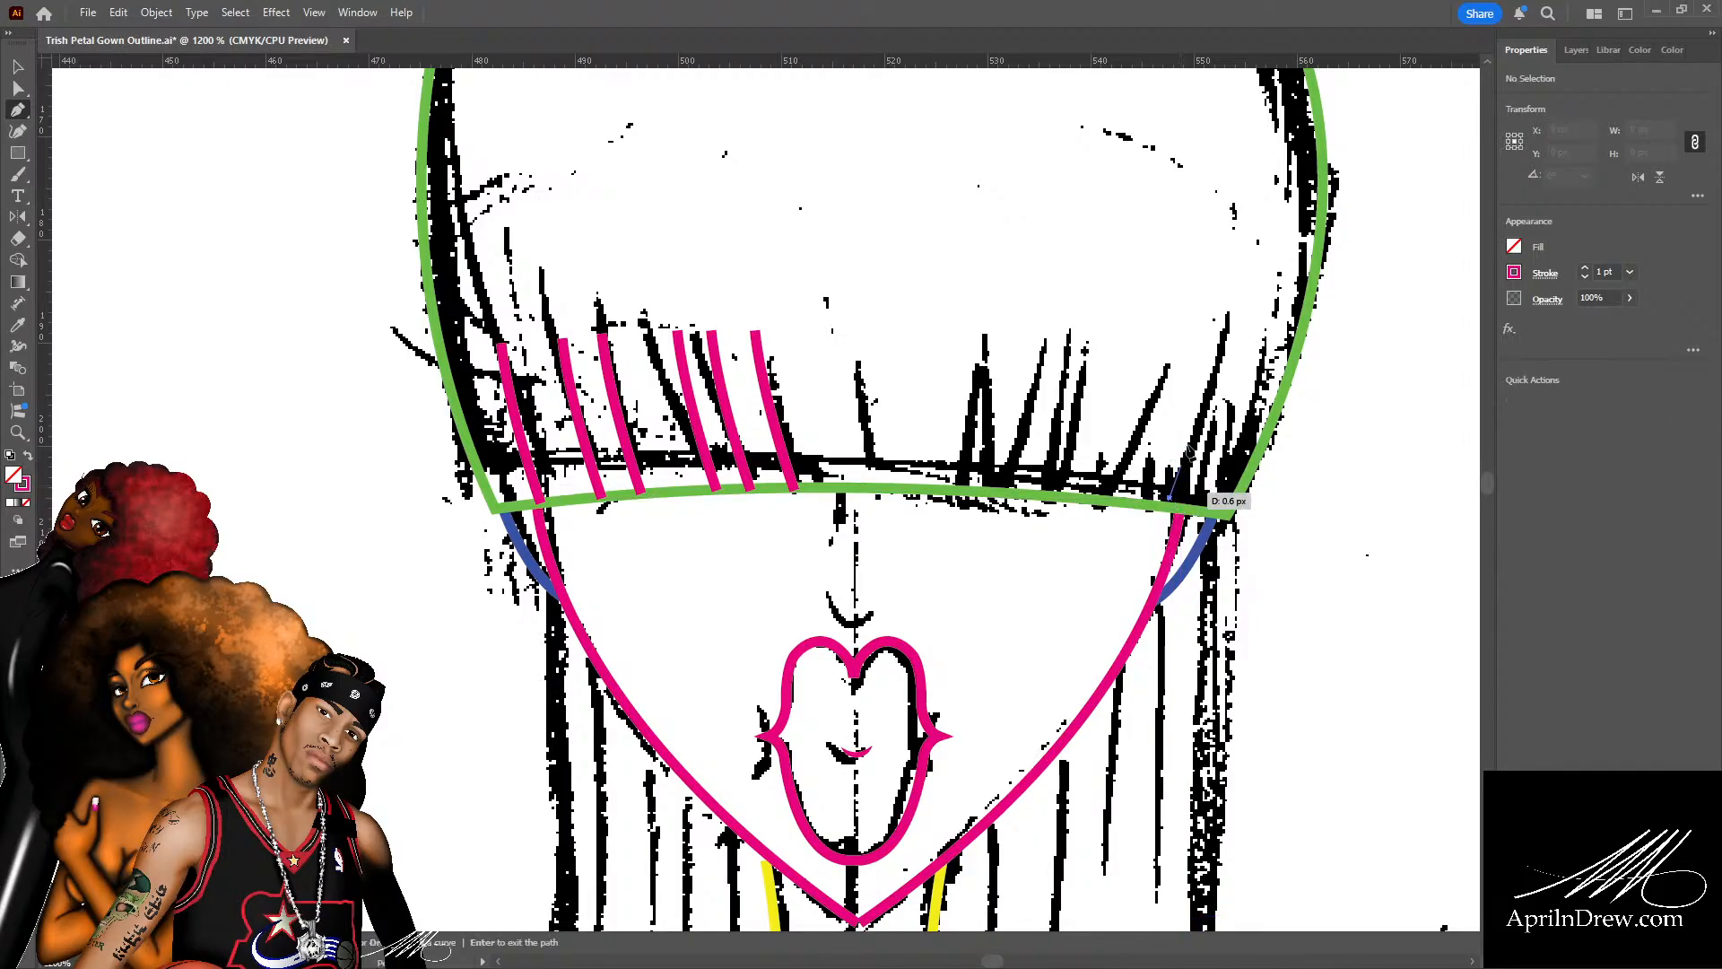
pyautogui.click(1225, 315)
pyautogui.moveTo(1234, 296); pyautogui.dragTo(1233, 266)
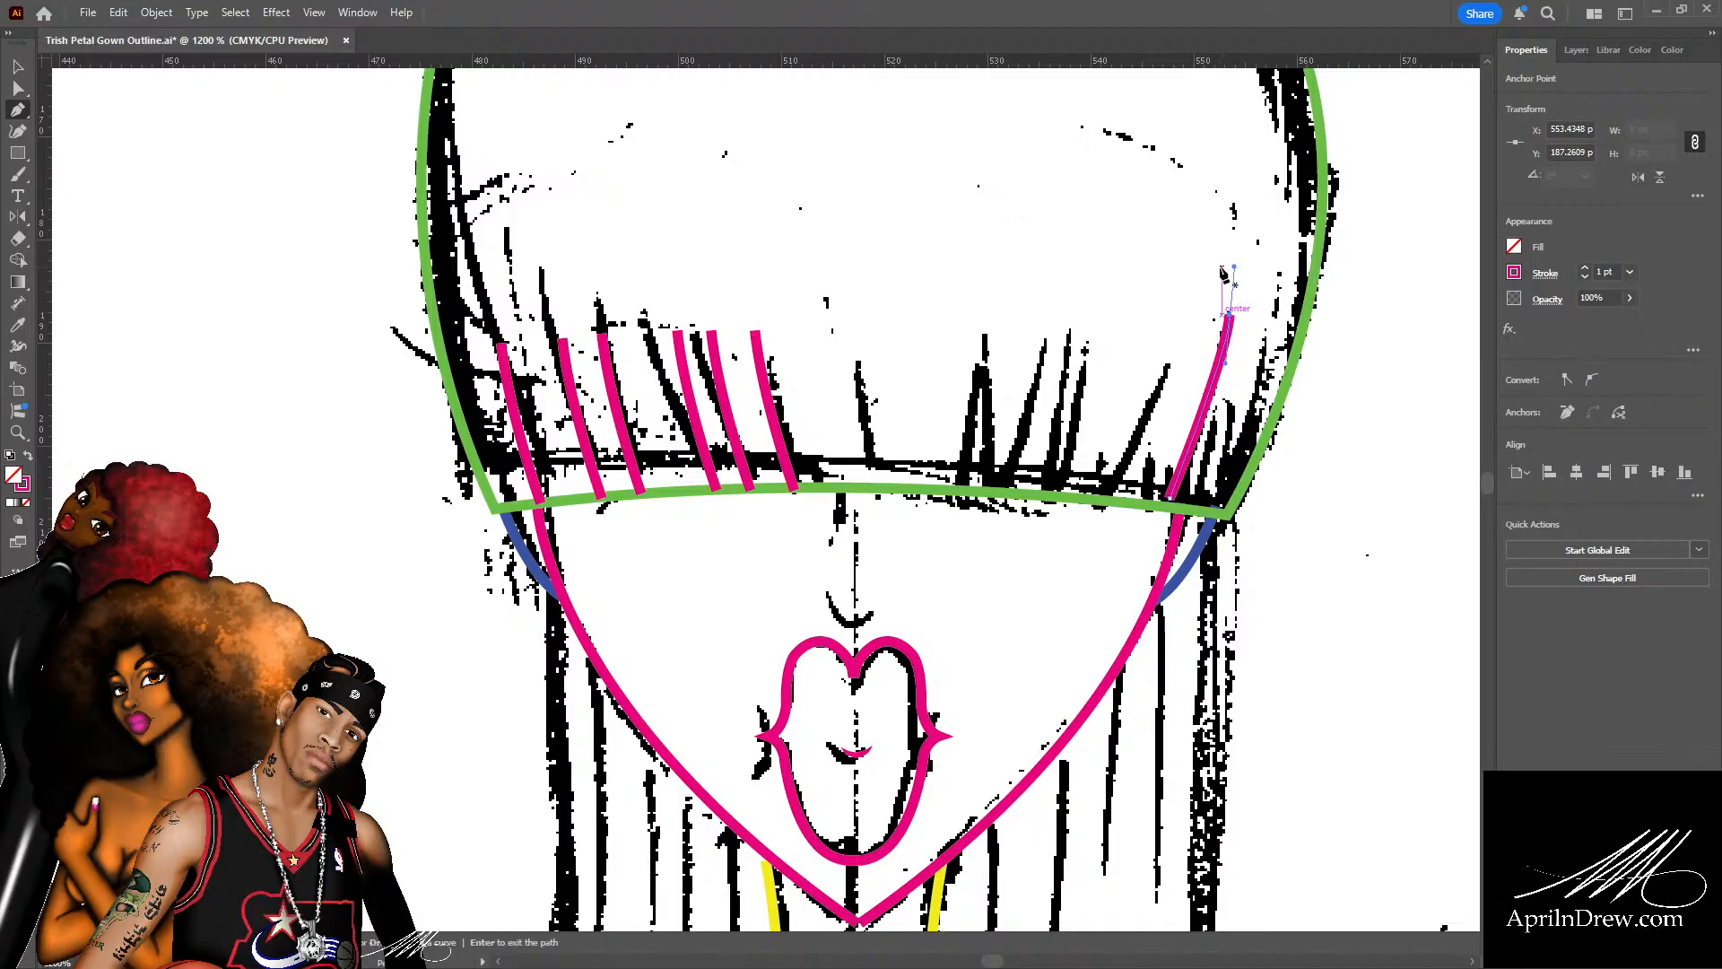
# Place copies of the right strand line along the right half of the fringe, and delete the extra copy nearest the centre.
pyautogui.press('v')
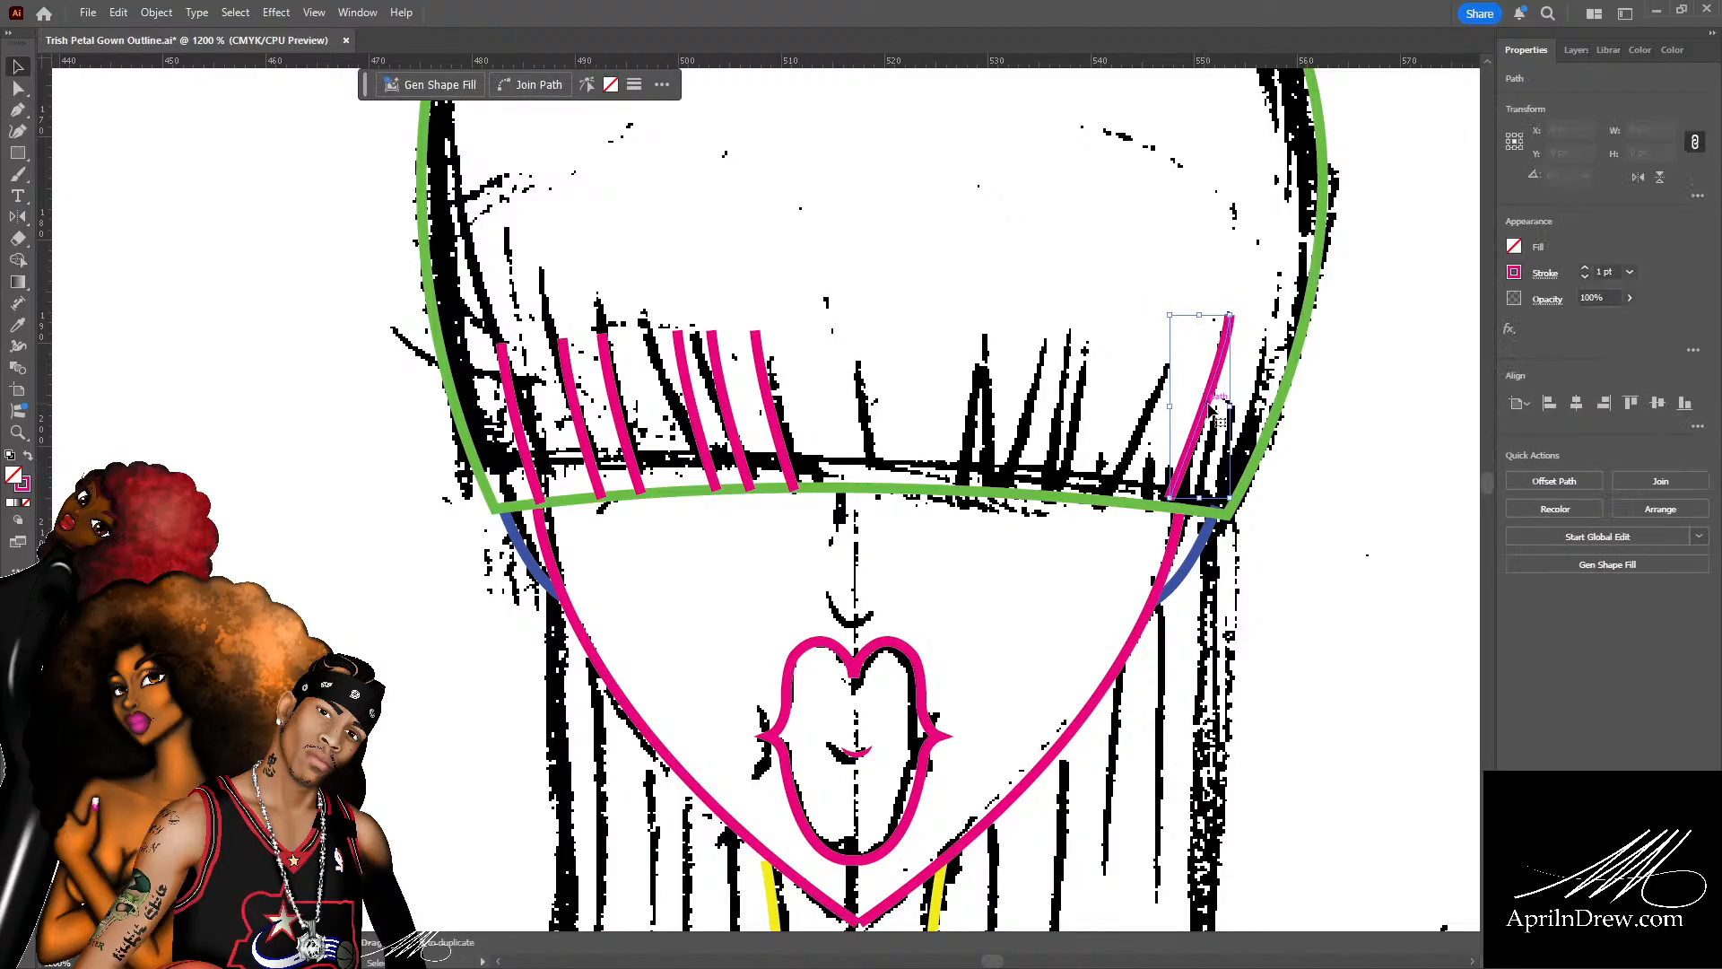
pyautogui.moveTo(1213, 408)
pyautogui.mouseDown()
pyautogui.moveTo(892, 405)
pyautogui.moveTo(907, 401)
pyautogui.mouseUp()
pyautogui.click(1071, 406)
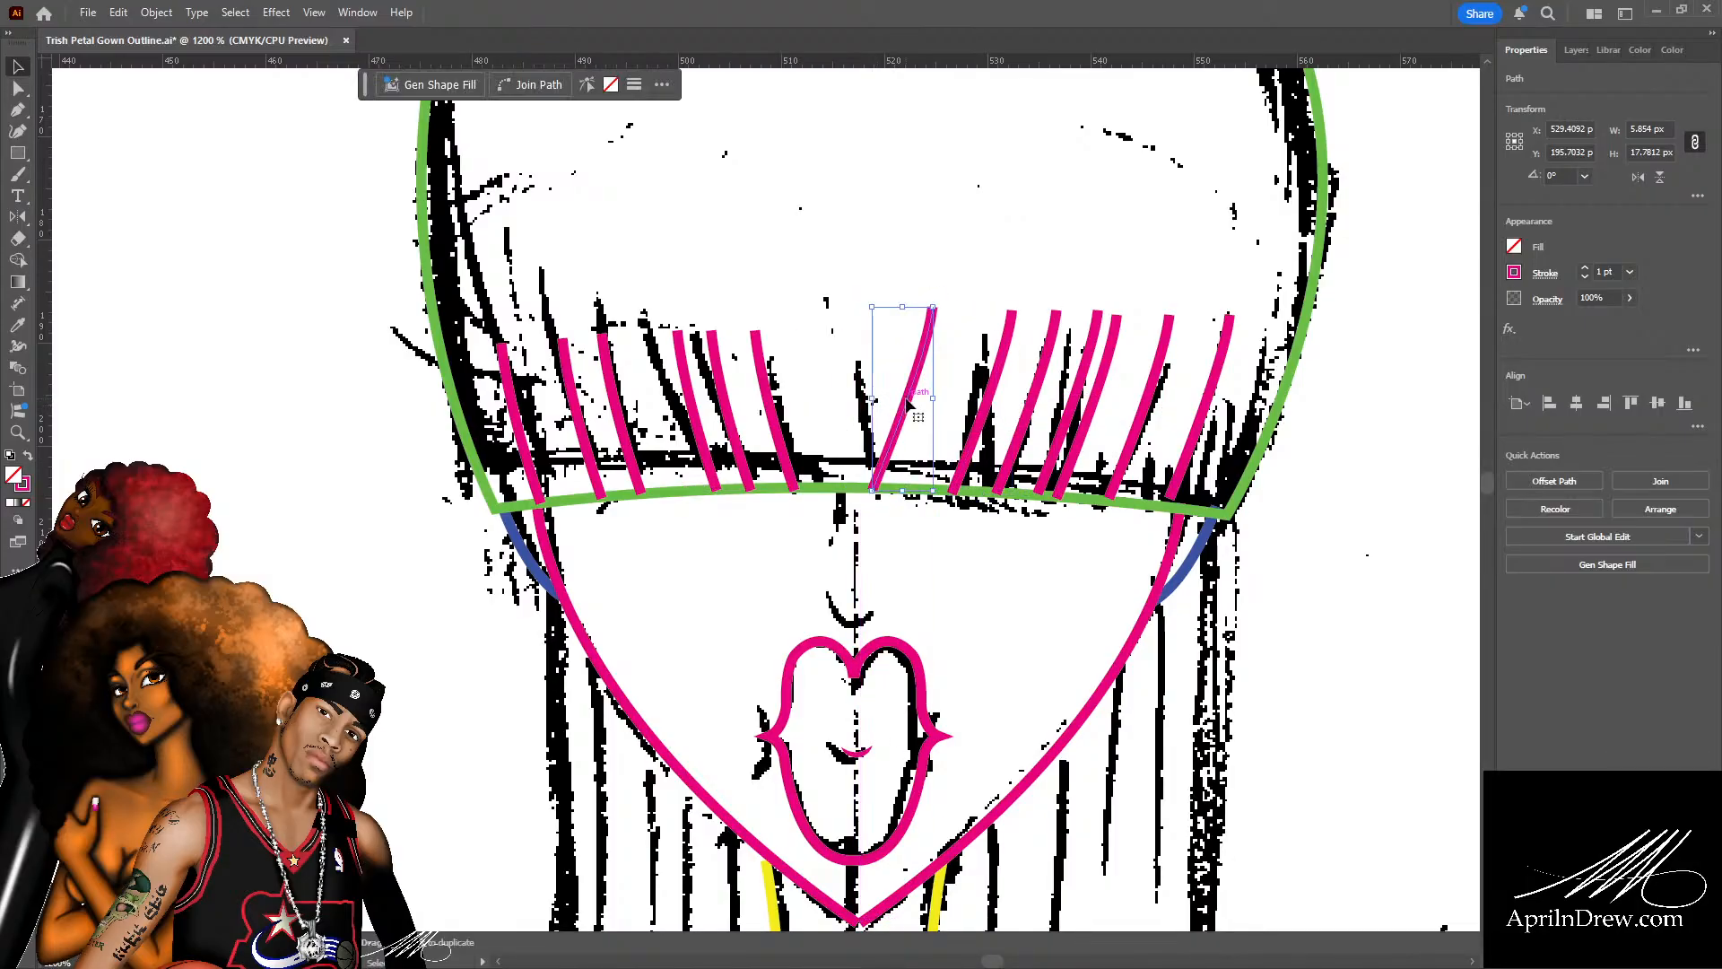
pyautogui.press('Delete')
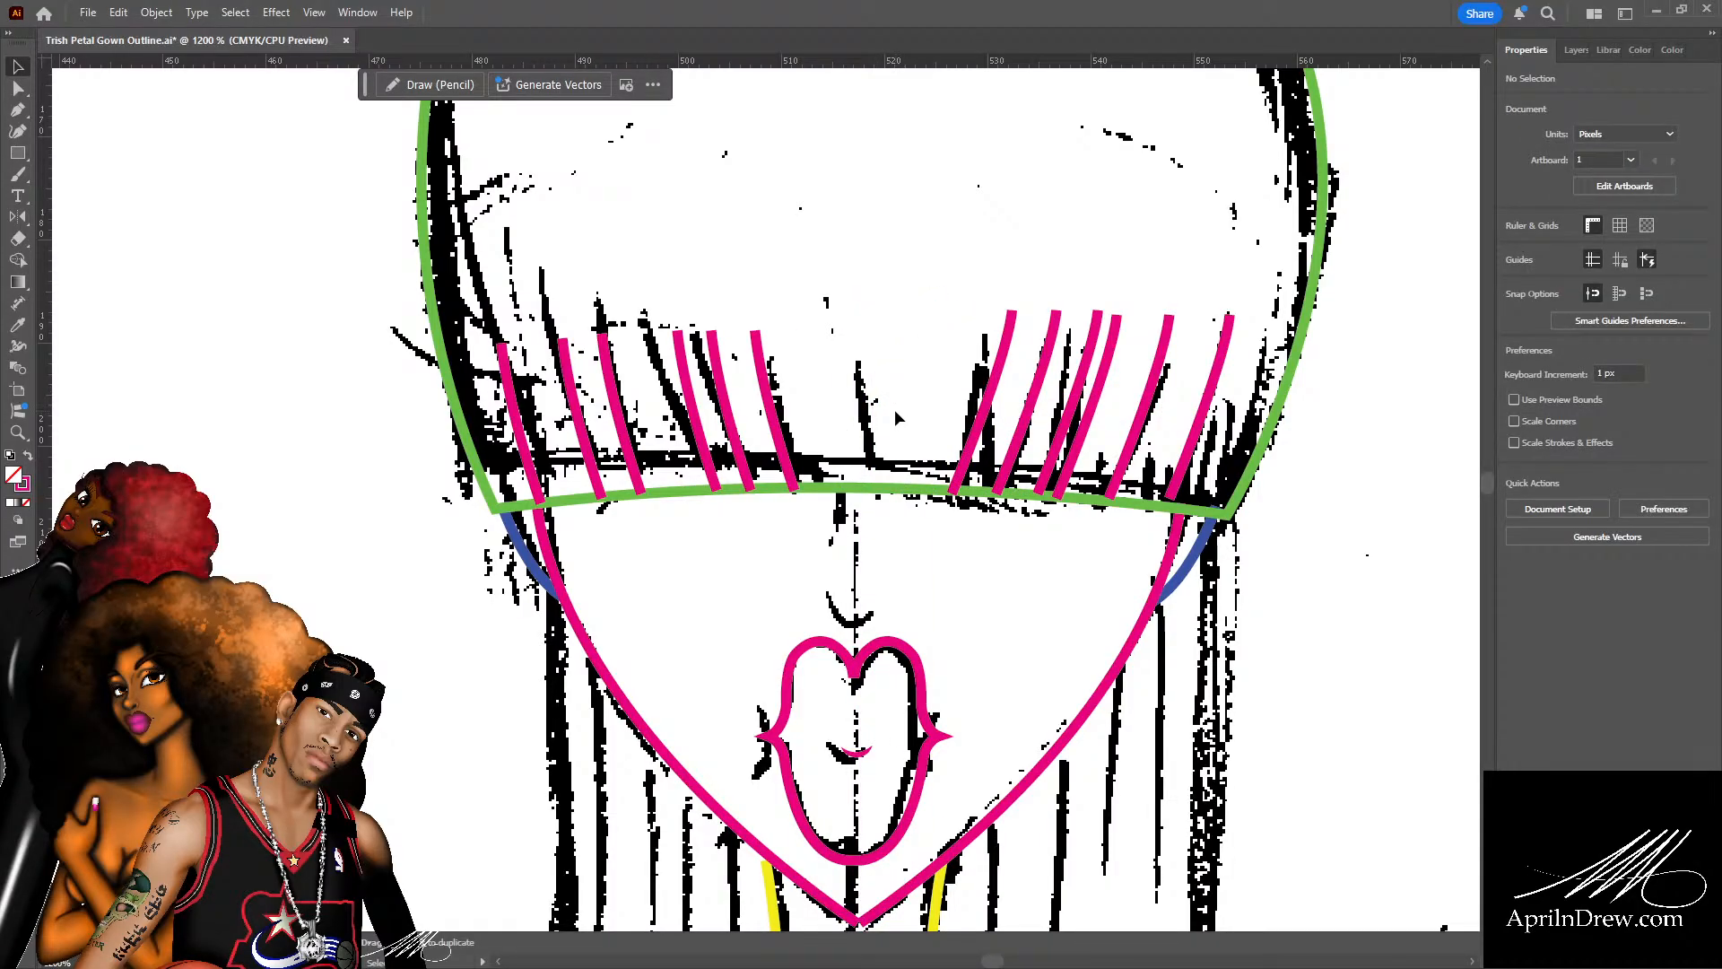
# Trace the short strand at the fringe's centre with a pink curve about 12 px tall.
pyautogui.press('p')
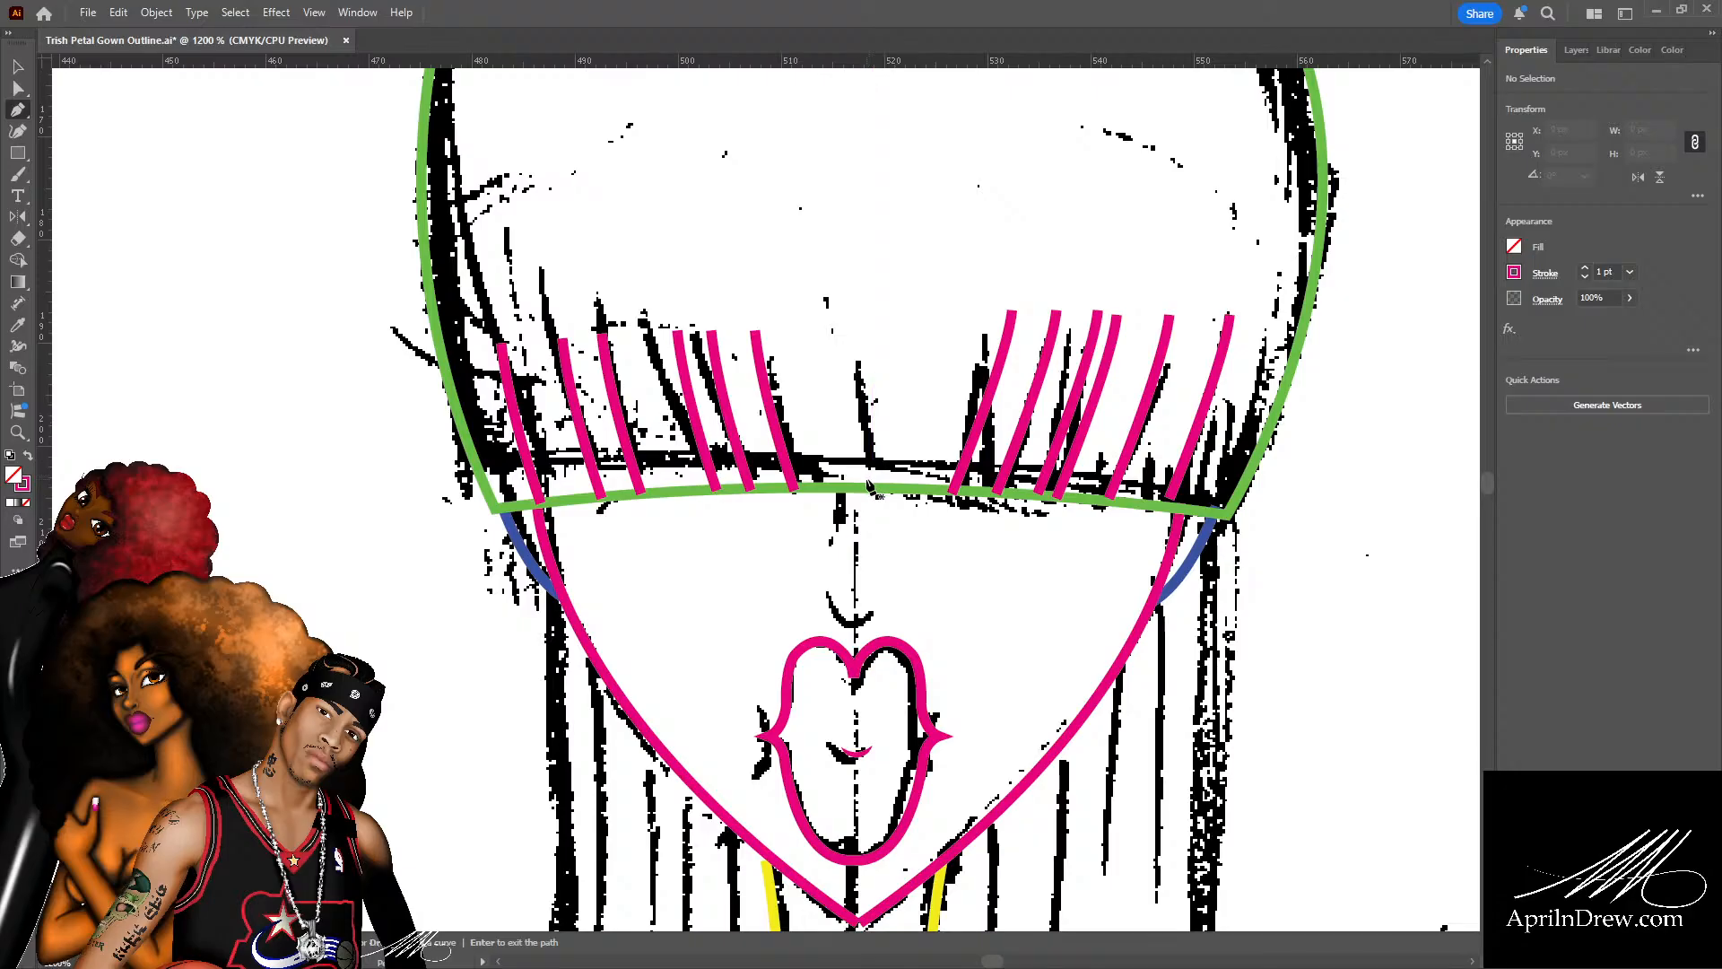
pyautogui.click(867, 481)
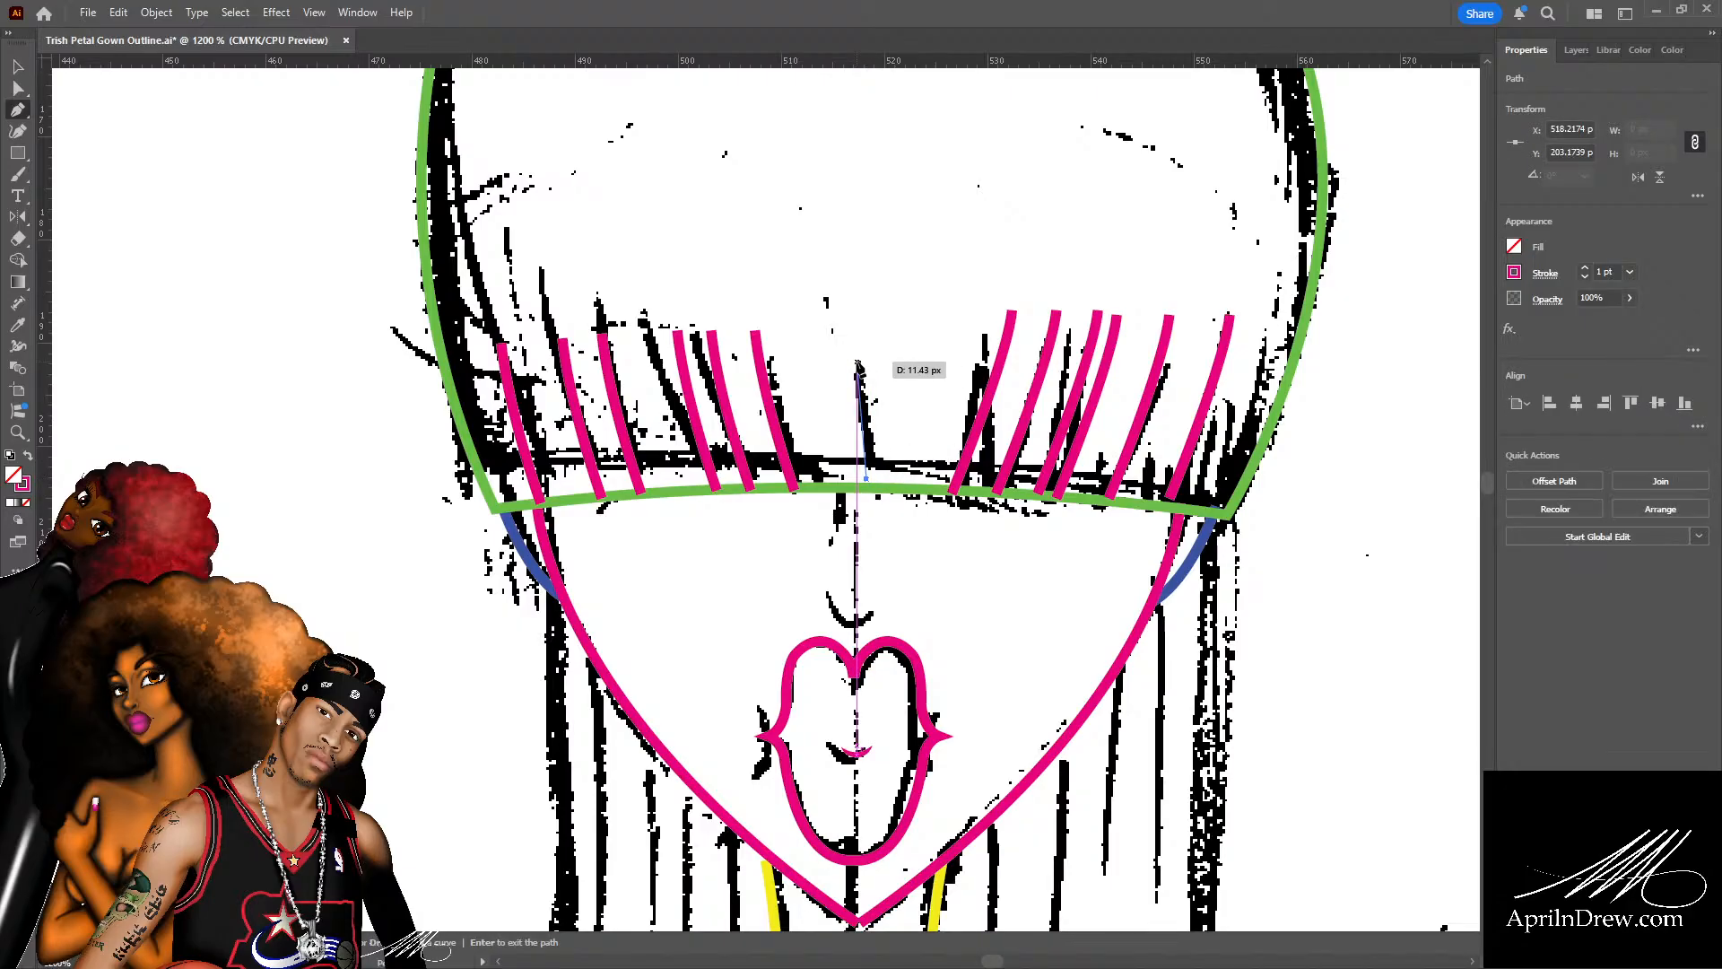
pyautogui.click(857, 361)
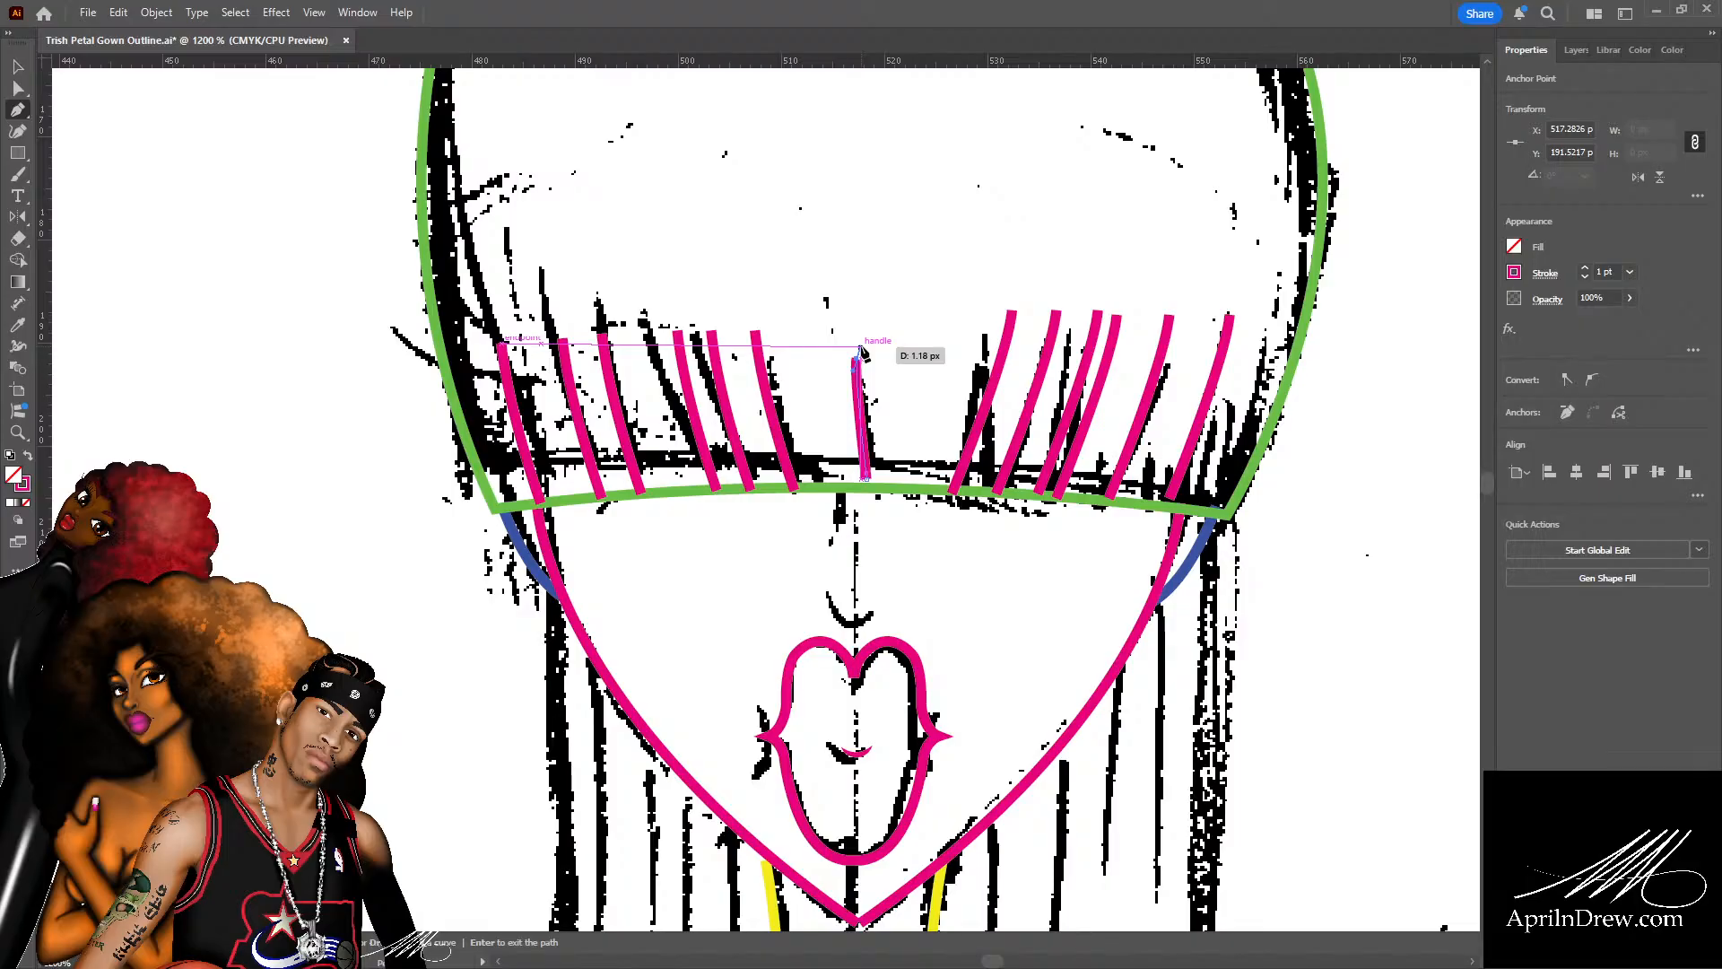
pyautogui.press('a')
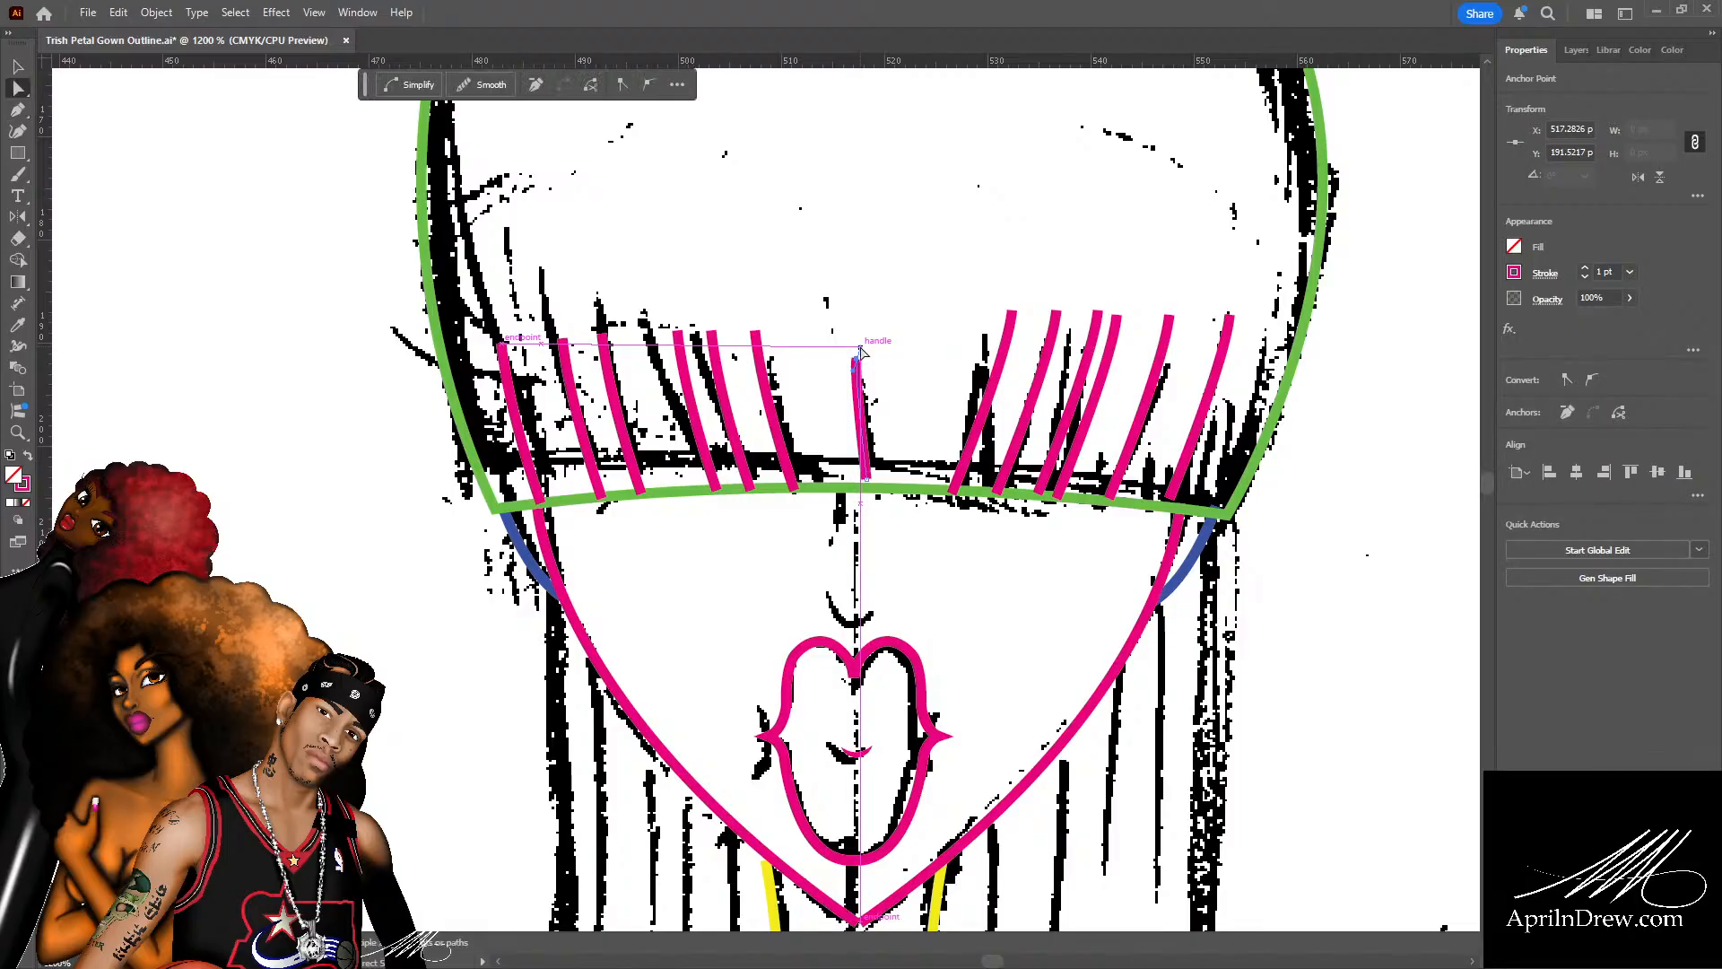
pyautogui.click(639, 260)
# Extend the leftmost fringe strand's upper end about 9 px higher and raise the second strand's upper end toward its sketched tip.
pyautogui.scroll(2, 644, 280)
pyautogui.scroll(2, 601, 387)
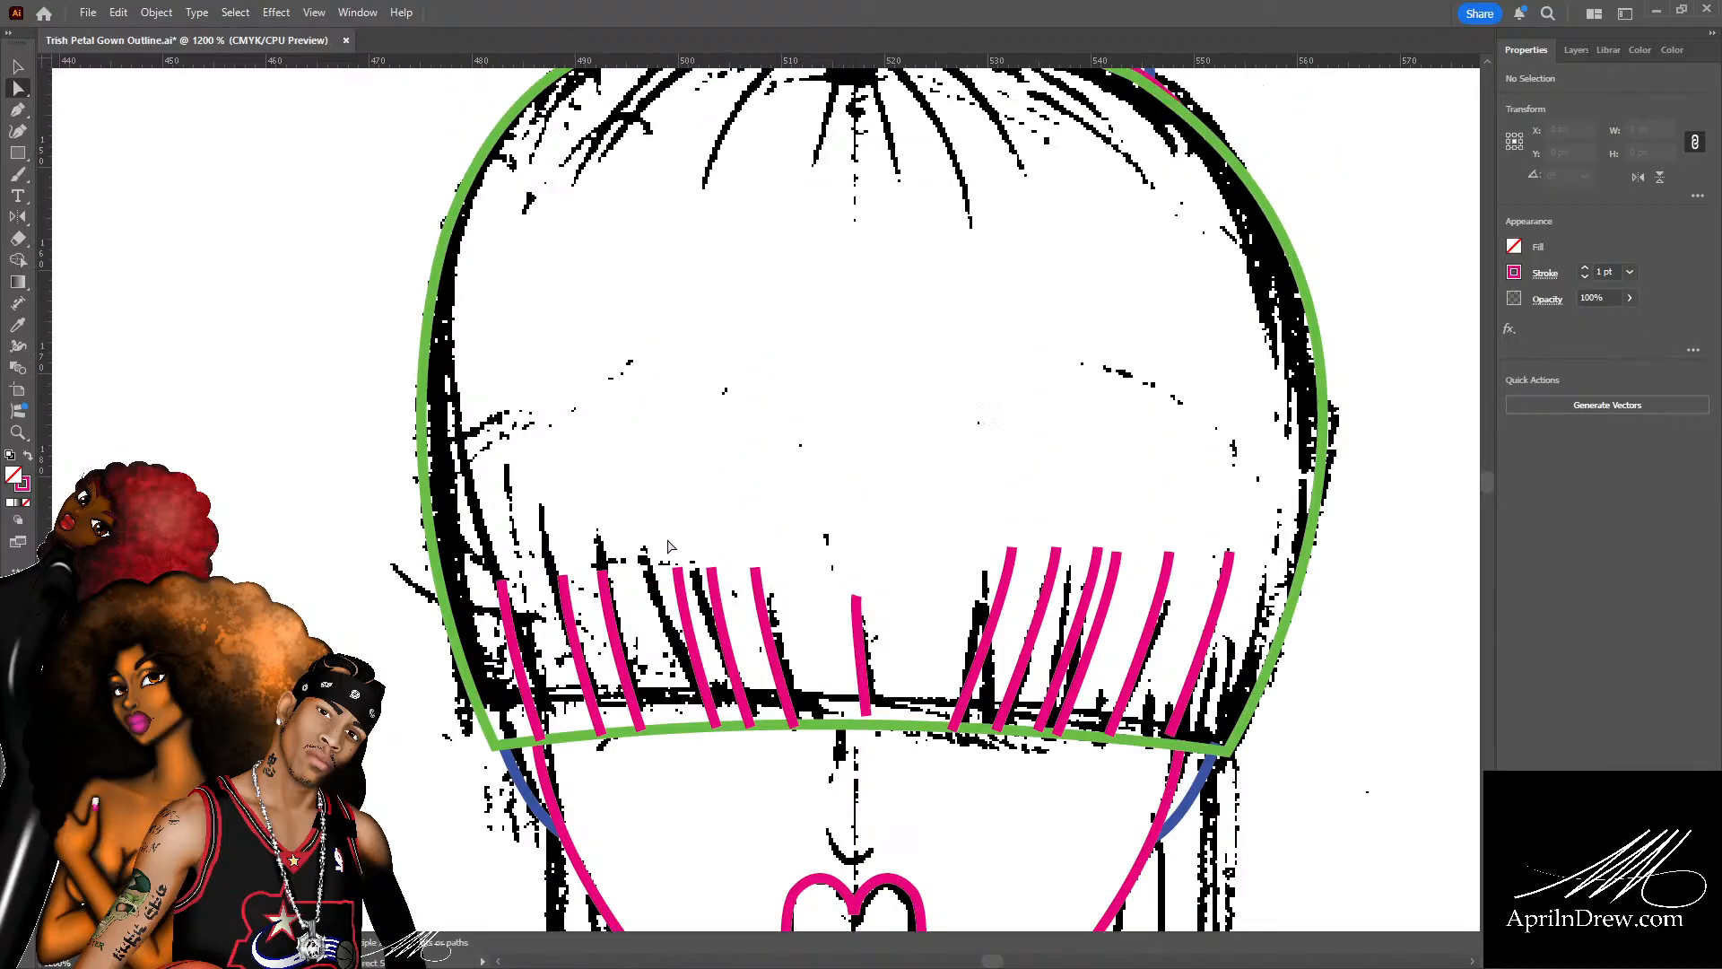
pyautogui.click(500, 581)
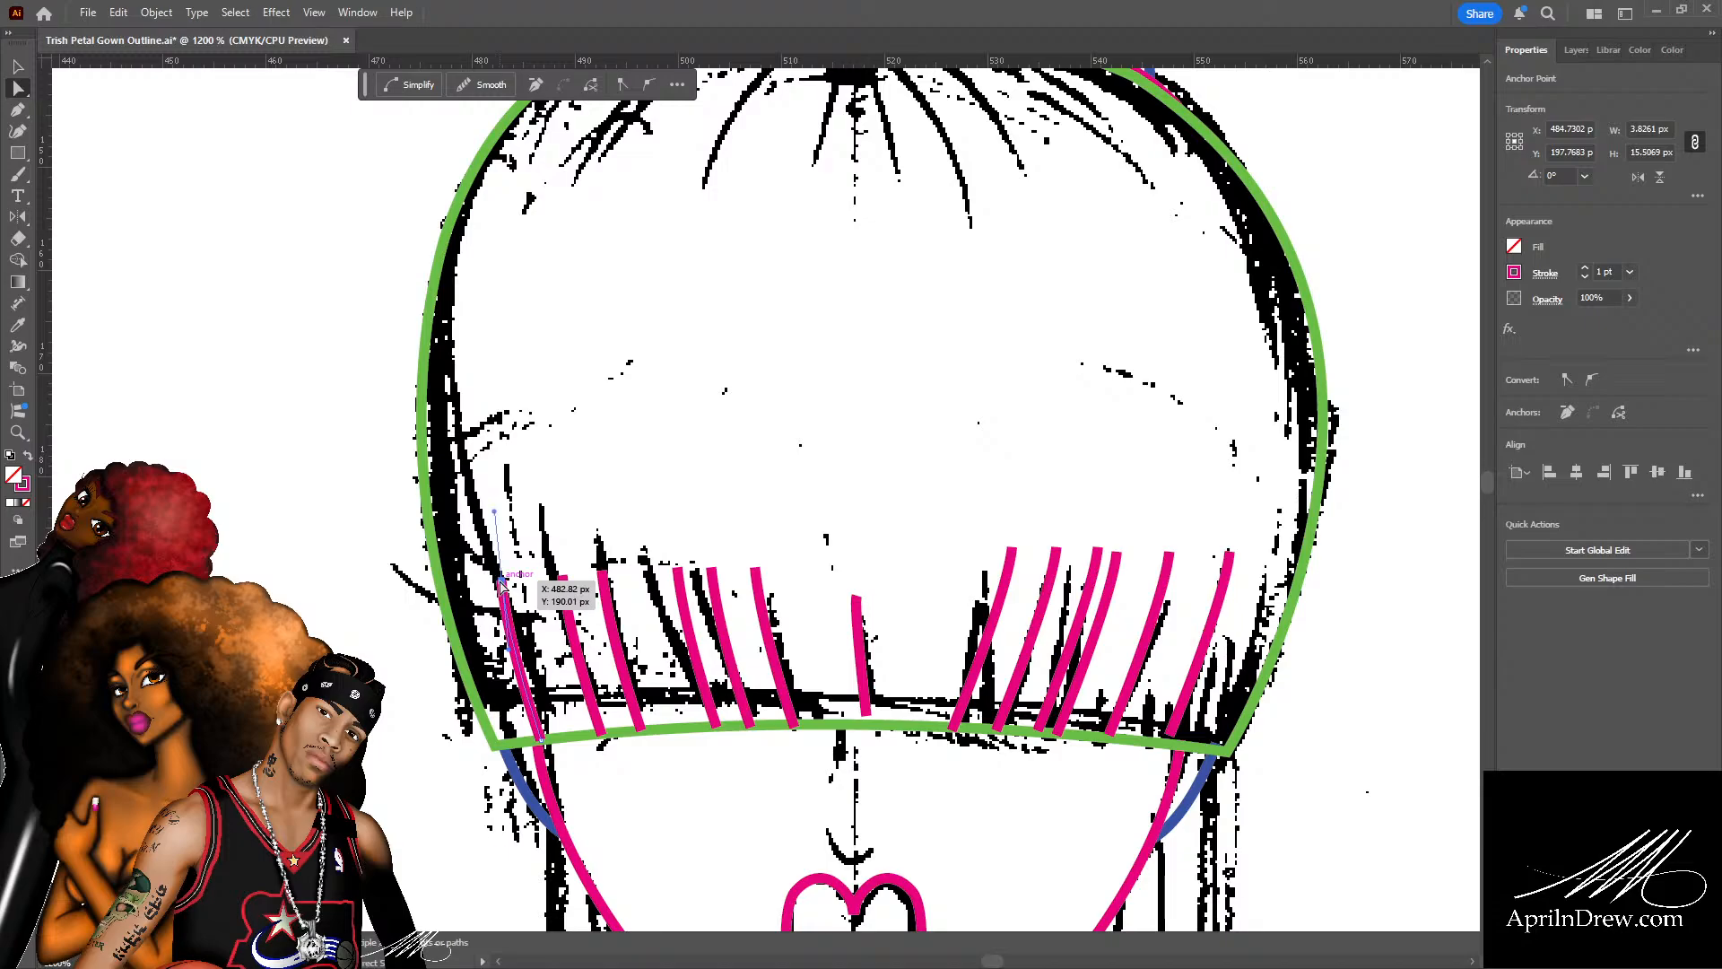
pyautogui.moveTo(499, 581); pyautogui.dragTo(472, 493)
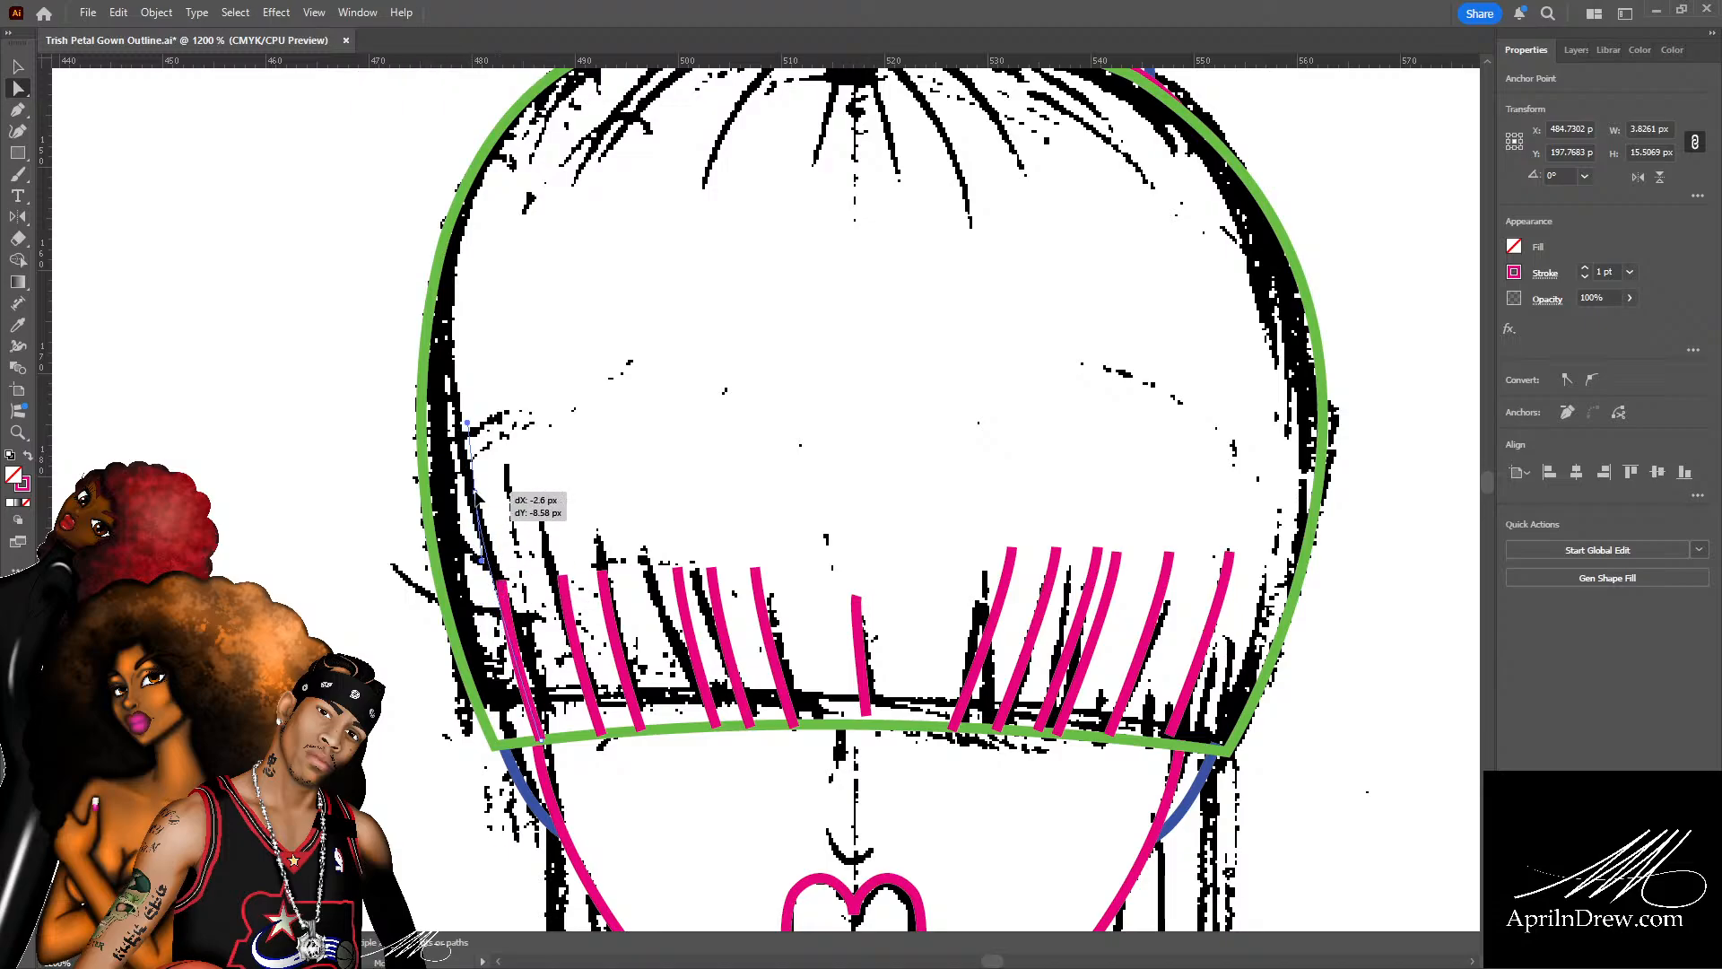
pyautogui.click(565, 580)
pyautogui.moveTo(566, 580); pyautogui.dragTo(541, 492)
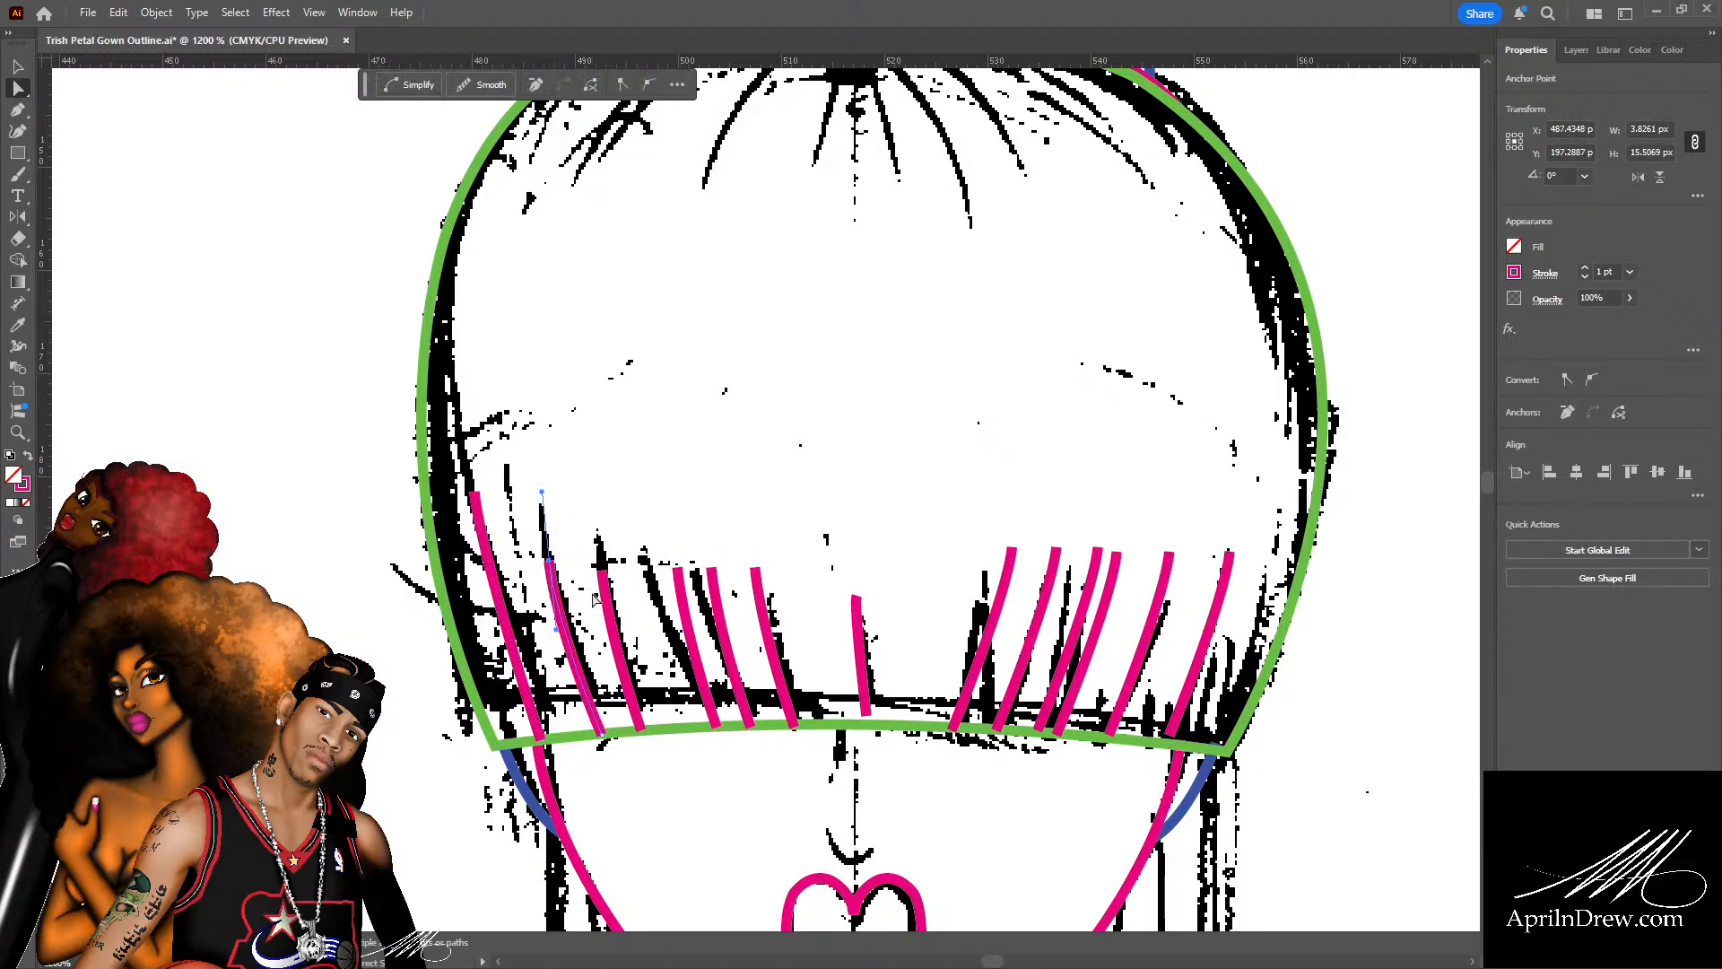
# Move the upper ends of the third and fourth strands from the left onto their sketched tips.
pyautogui.click(600, 585)
pyautogui.moveTo(602, 572)
pyautogui.mouseDown()
pyautogui.moveTo(601, 556)
pyautogui.moveTo(678, 568)
pyautogui.moveTo(649, 567)
pyautogui.mouseUp()
pyautogui.click(679, 583)
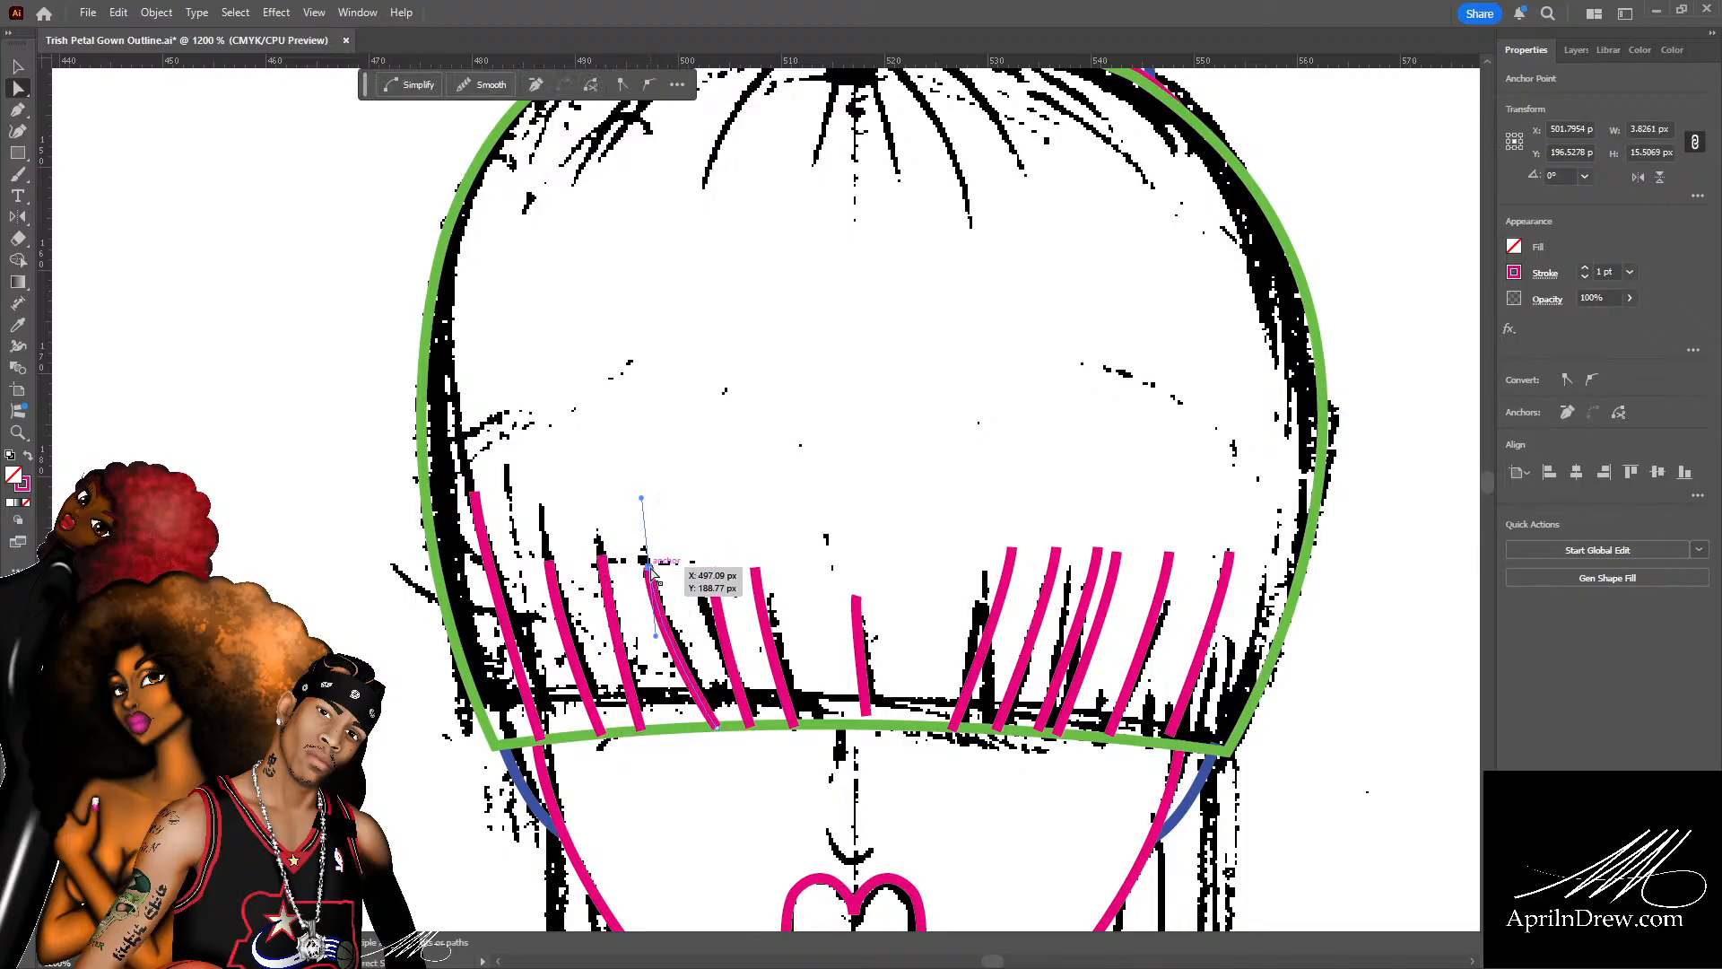
pyautogui.click(719, 596)
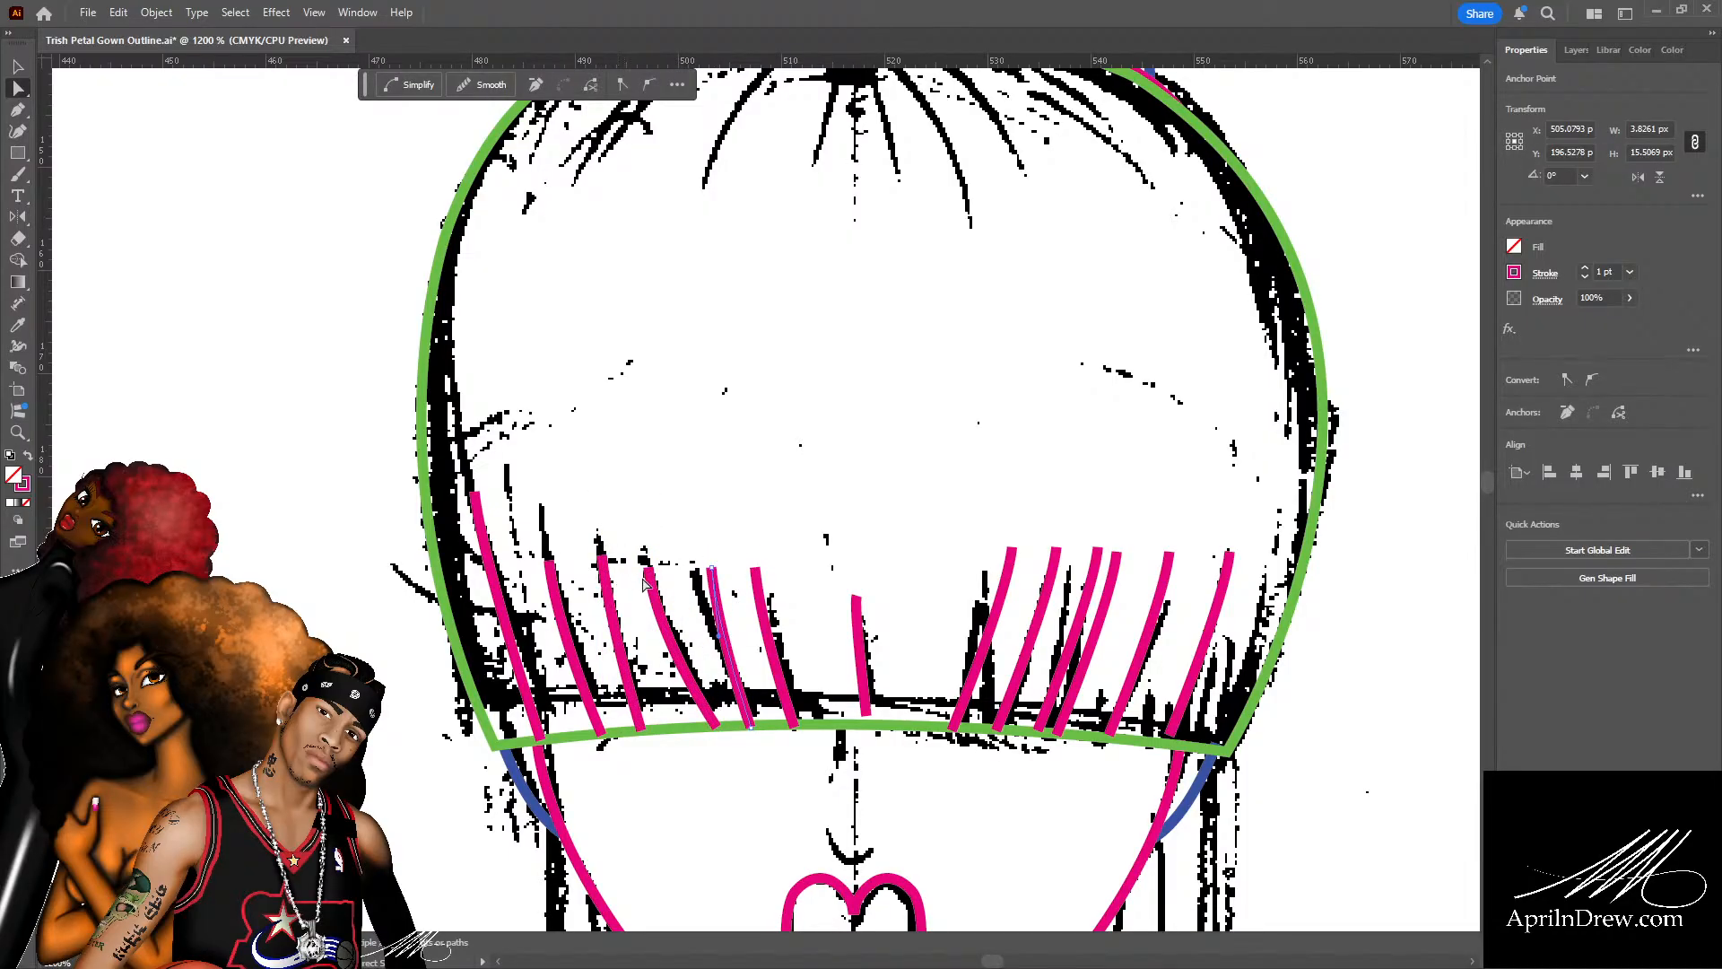
pyautogui.click(647, 566)
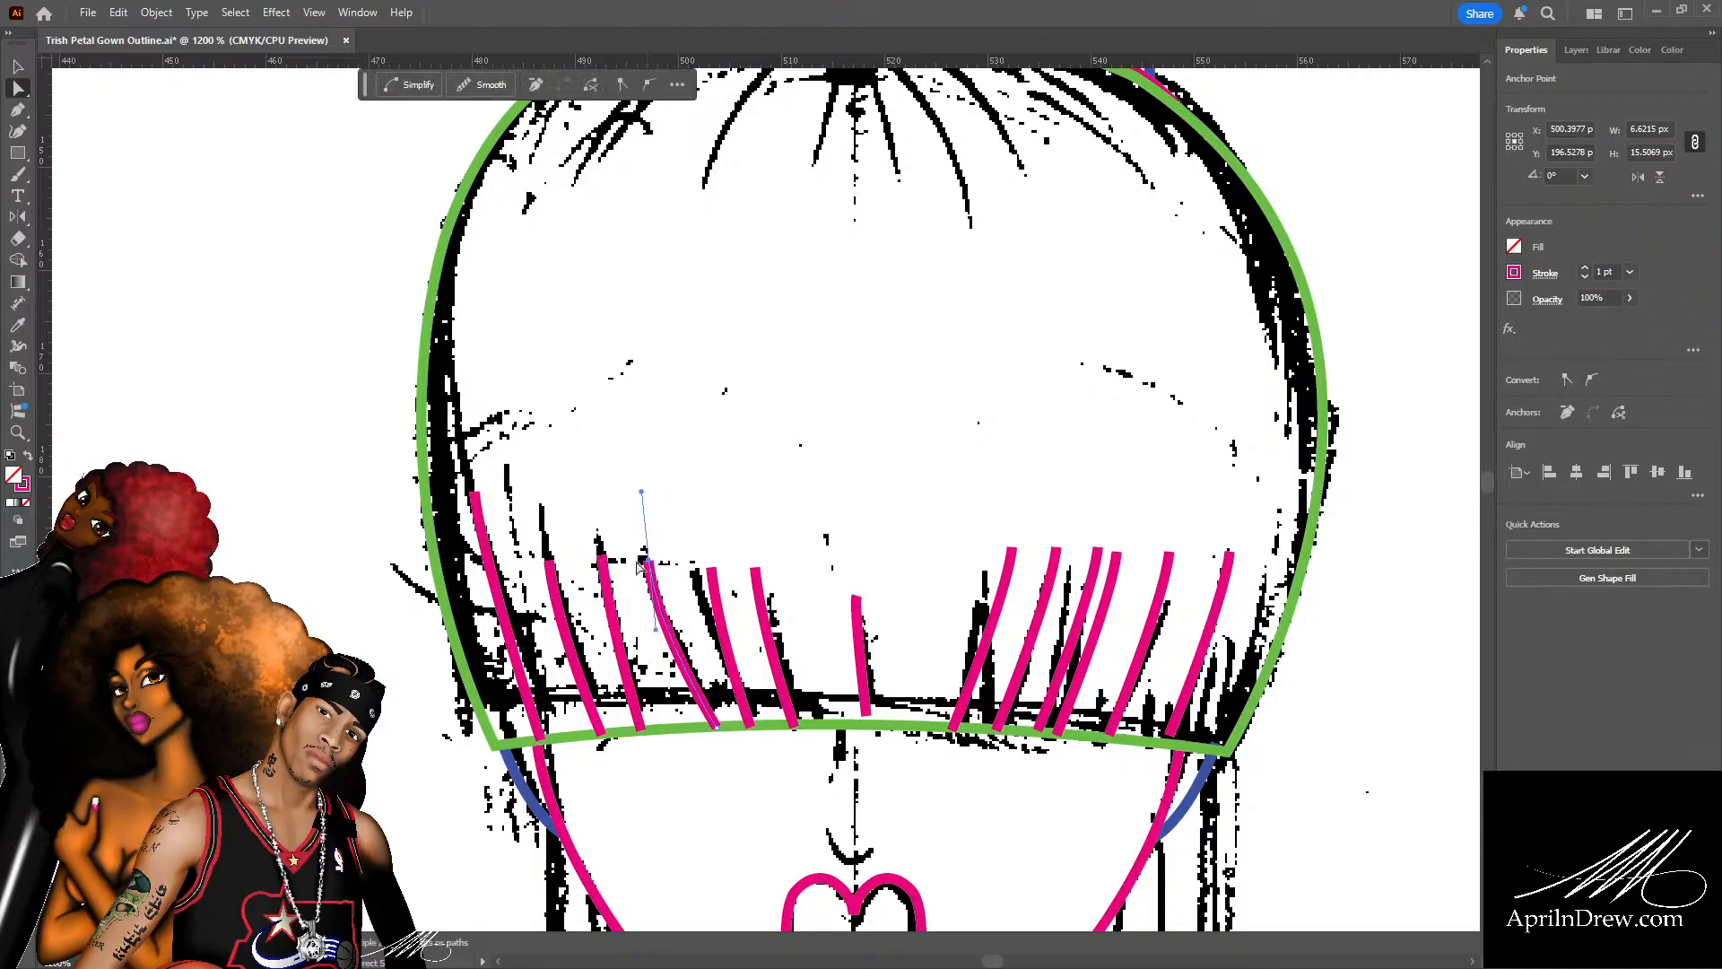
pyautogui.click(596, 536)
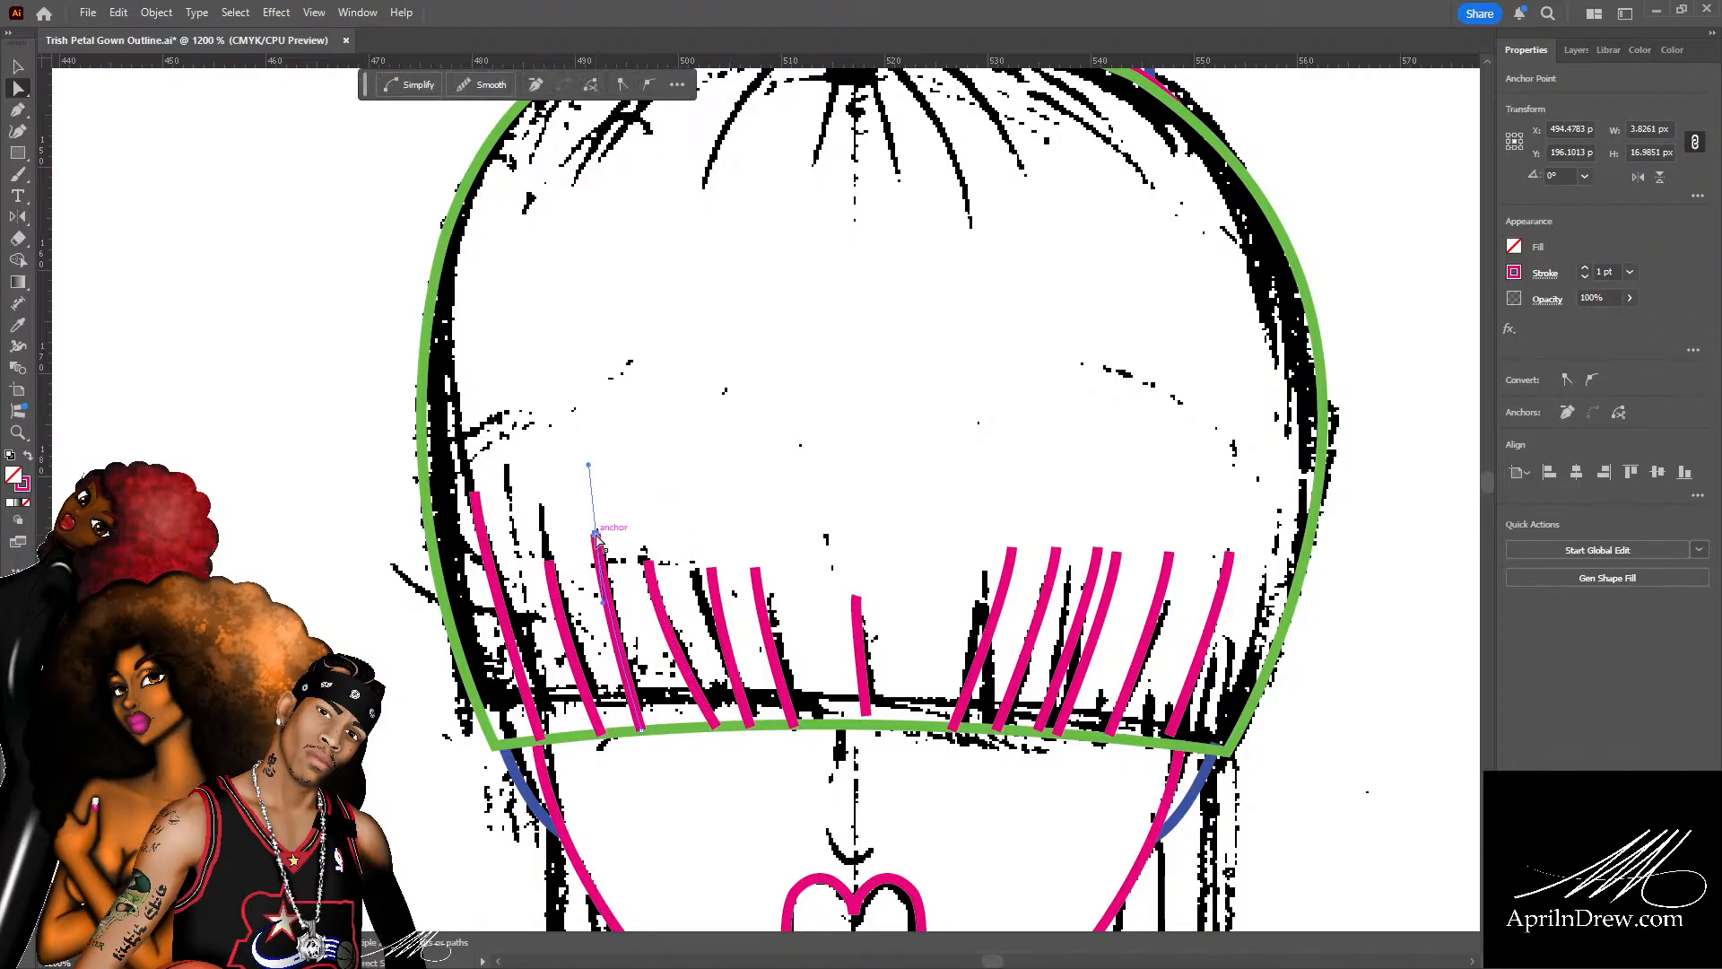
# Fit the fifth strand from the left to the sketch by moving both its ends and adjusting its curve handle.
pyautogui.moveTo(698, 574); pyautogui.dragTo(694, 574)
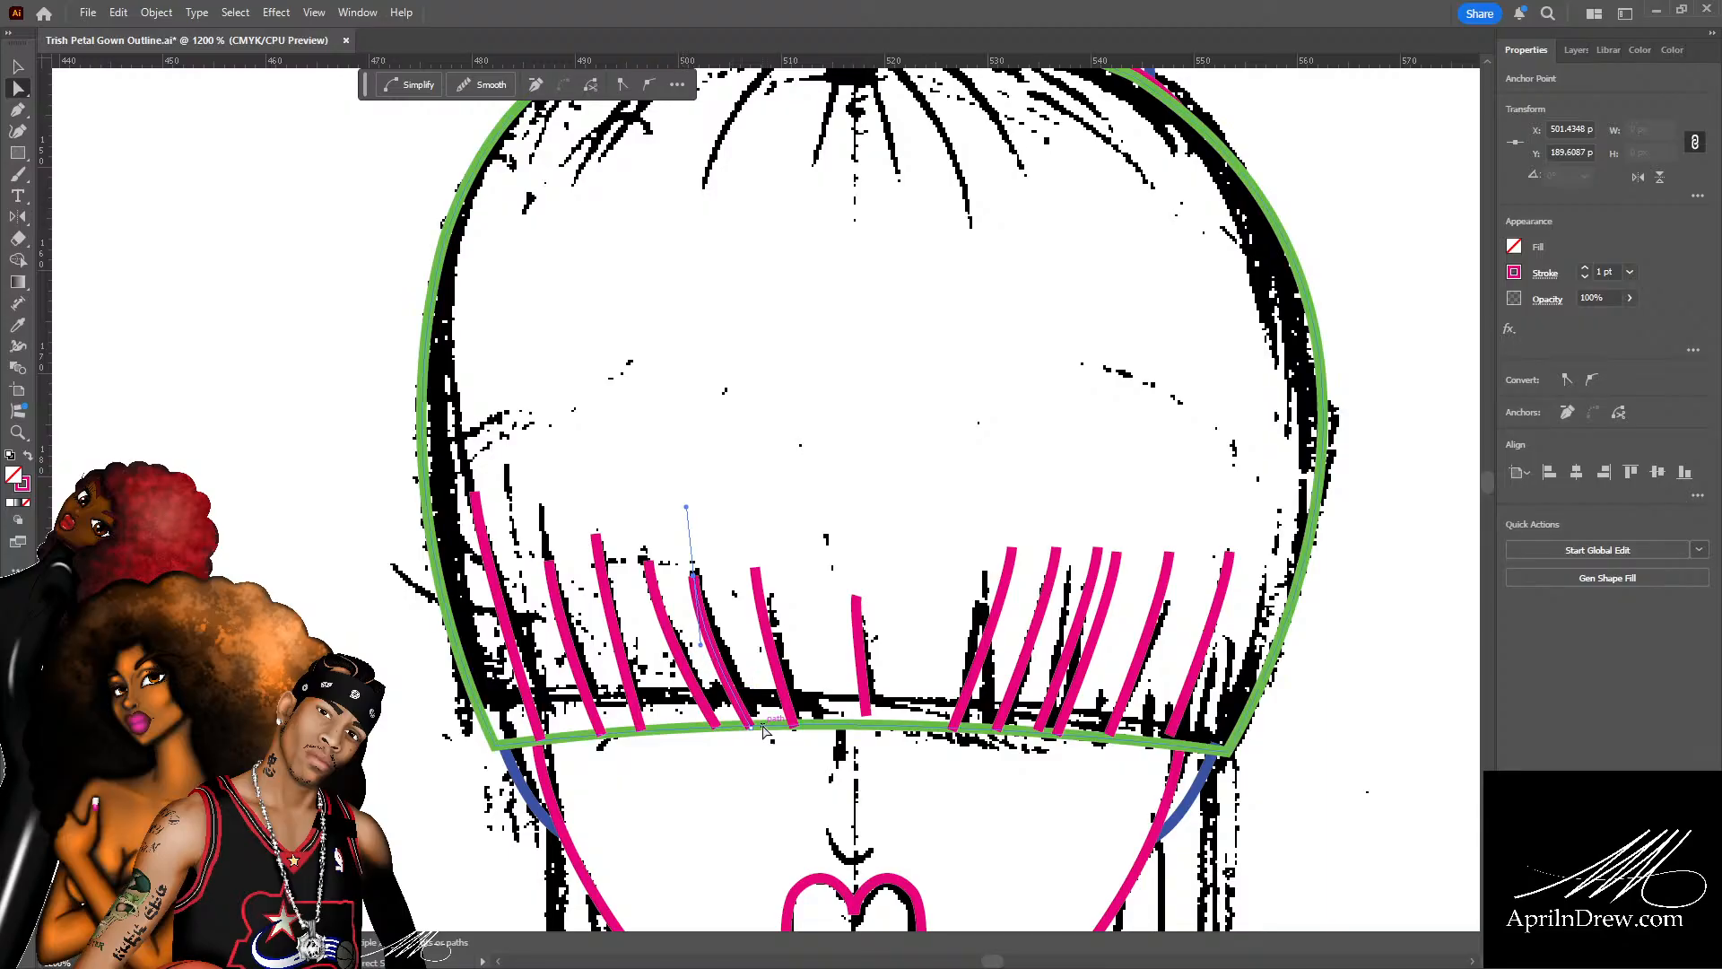
pyautogui.moveTo(763, 731); pyautogui.dragTo(758, 731)
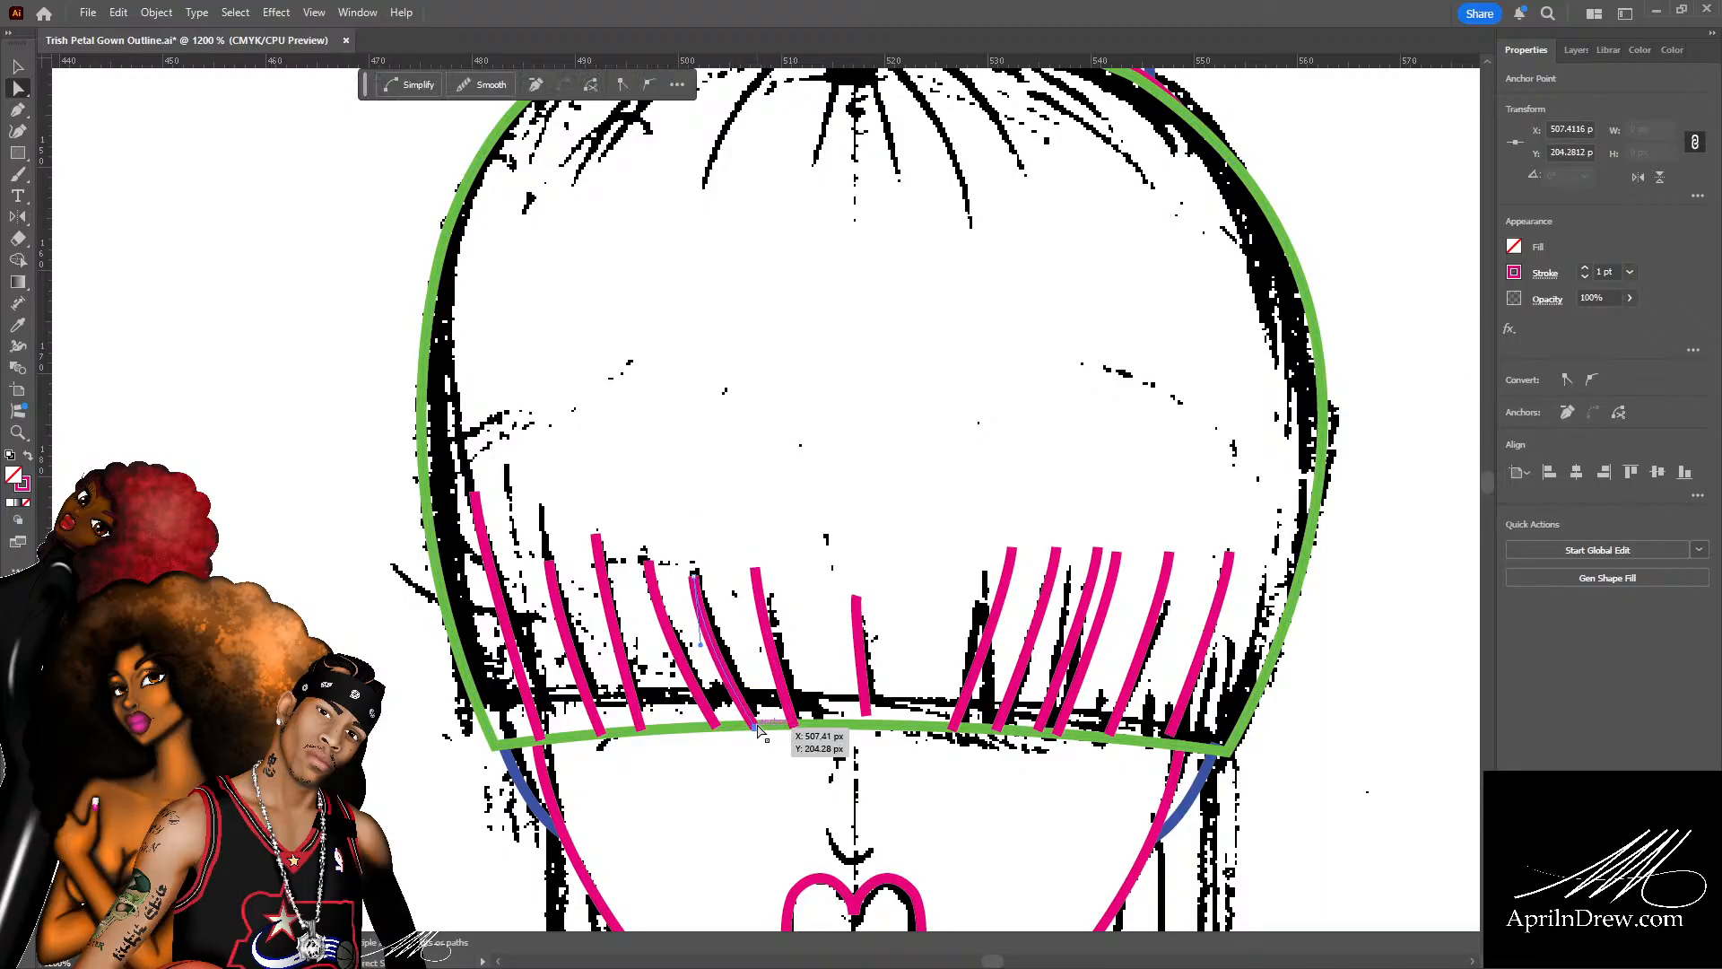
pyautogui.click(711, 648)
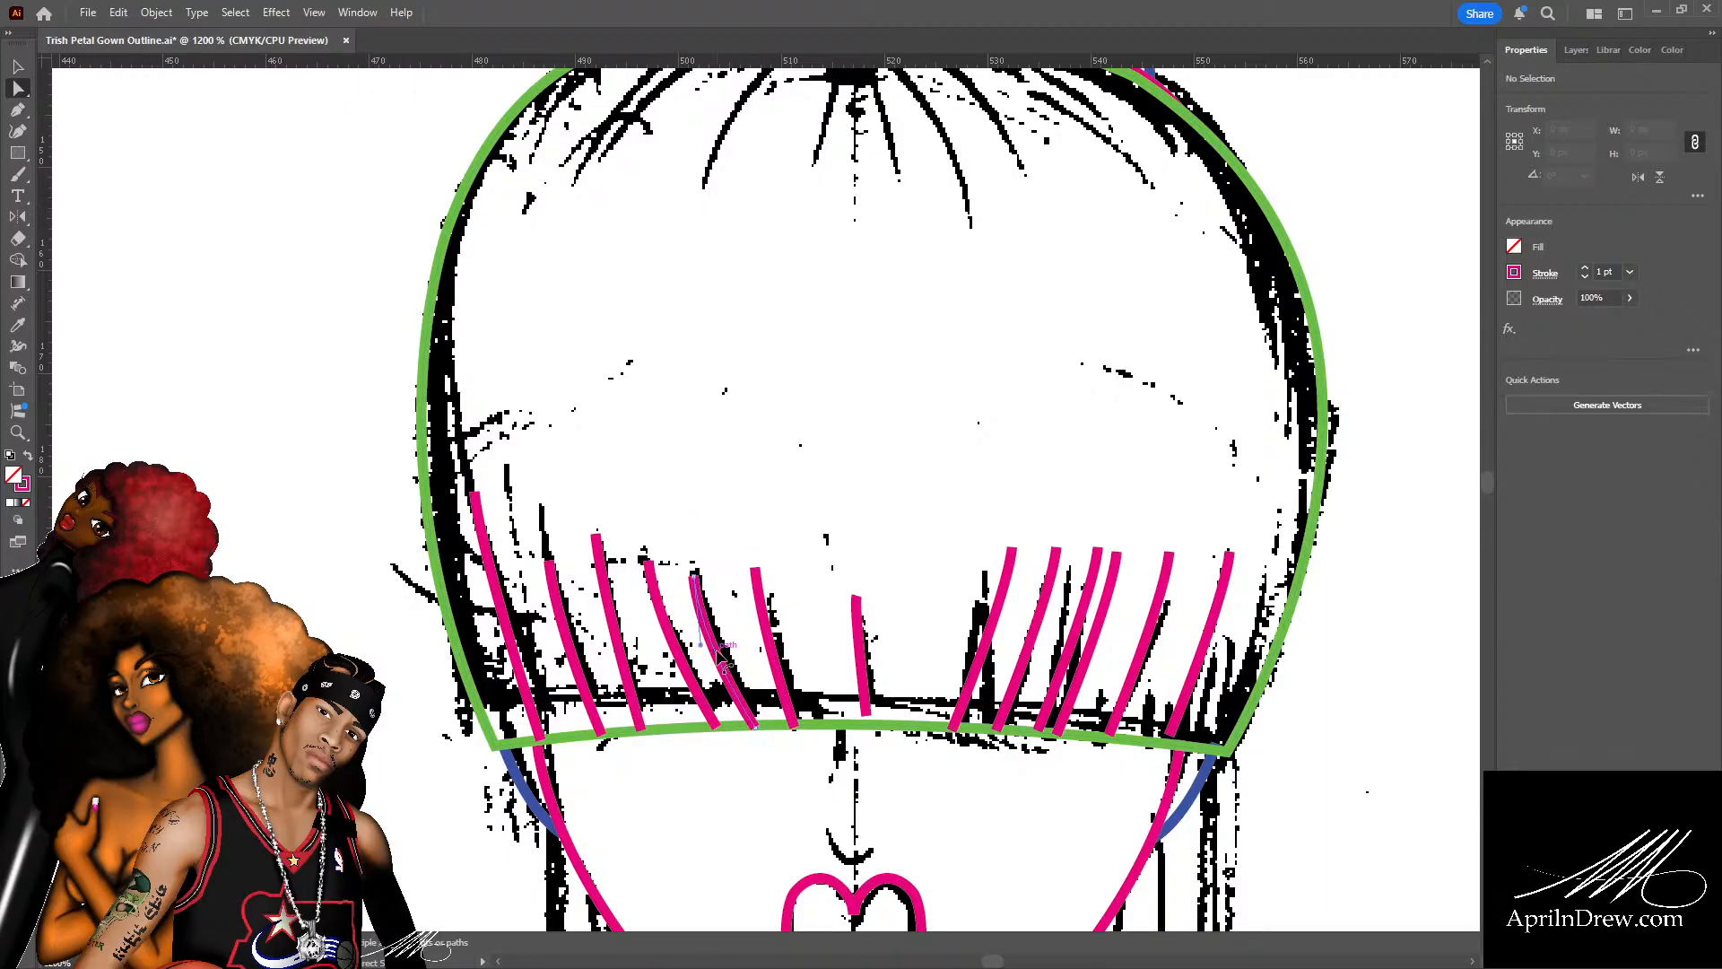
pyautogui.moveTo(701, 644); pyautogui.dragTo(711, 652)
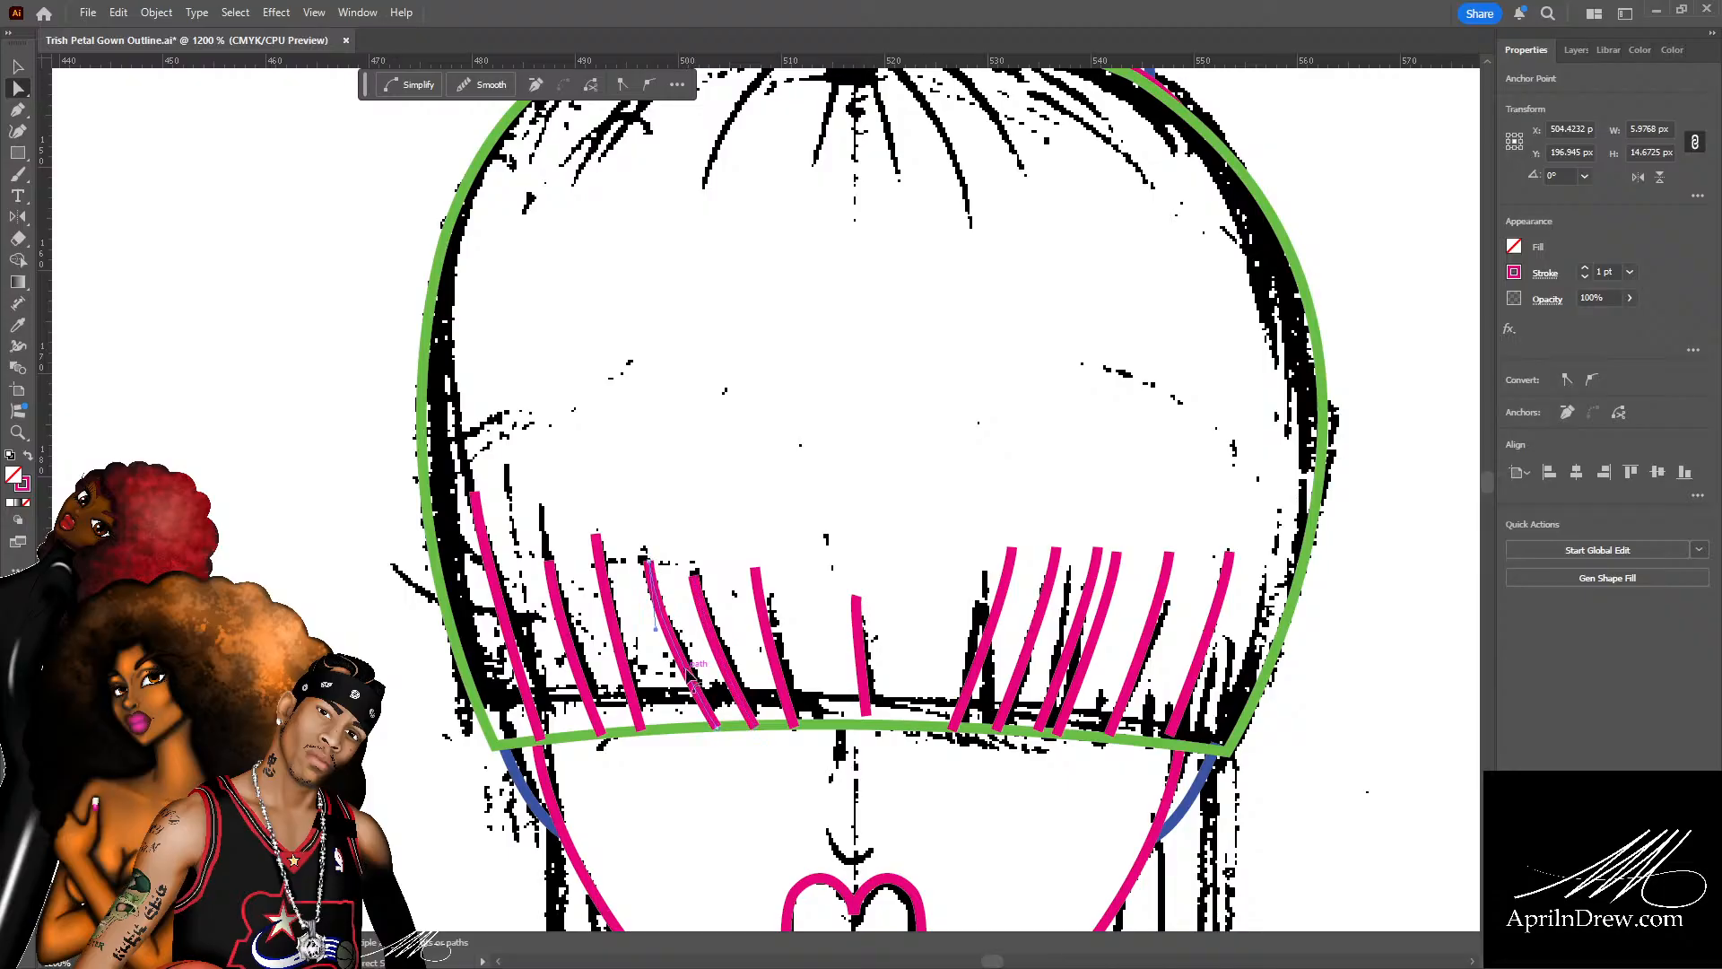
# Nudge the lower ends of the second to fourth strands along the hem, and extend the second strand's top with a reshaped curve.
pyautogui.moveTo(715, 725); pyautogui.dragTo(609, 737)
pyautogui.click(641, 728)
pyautogui.click(601, 732)
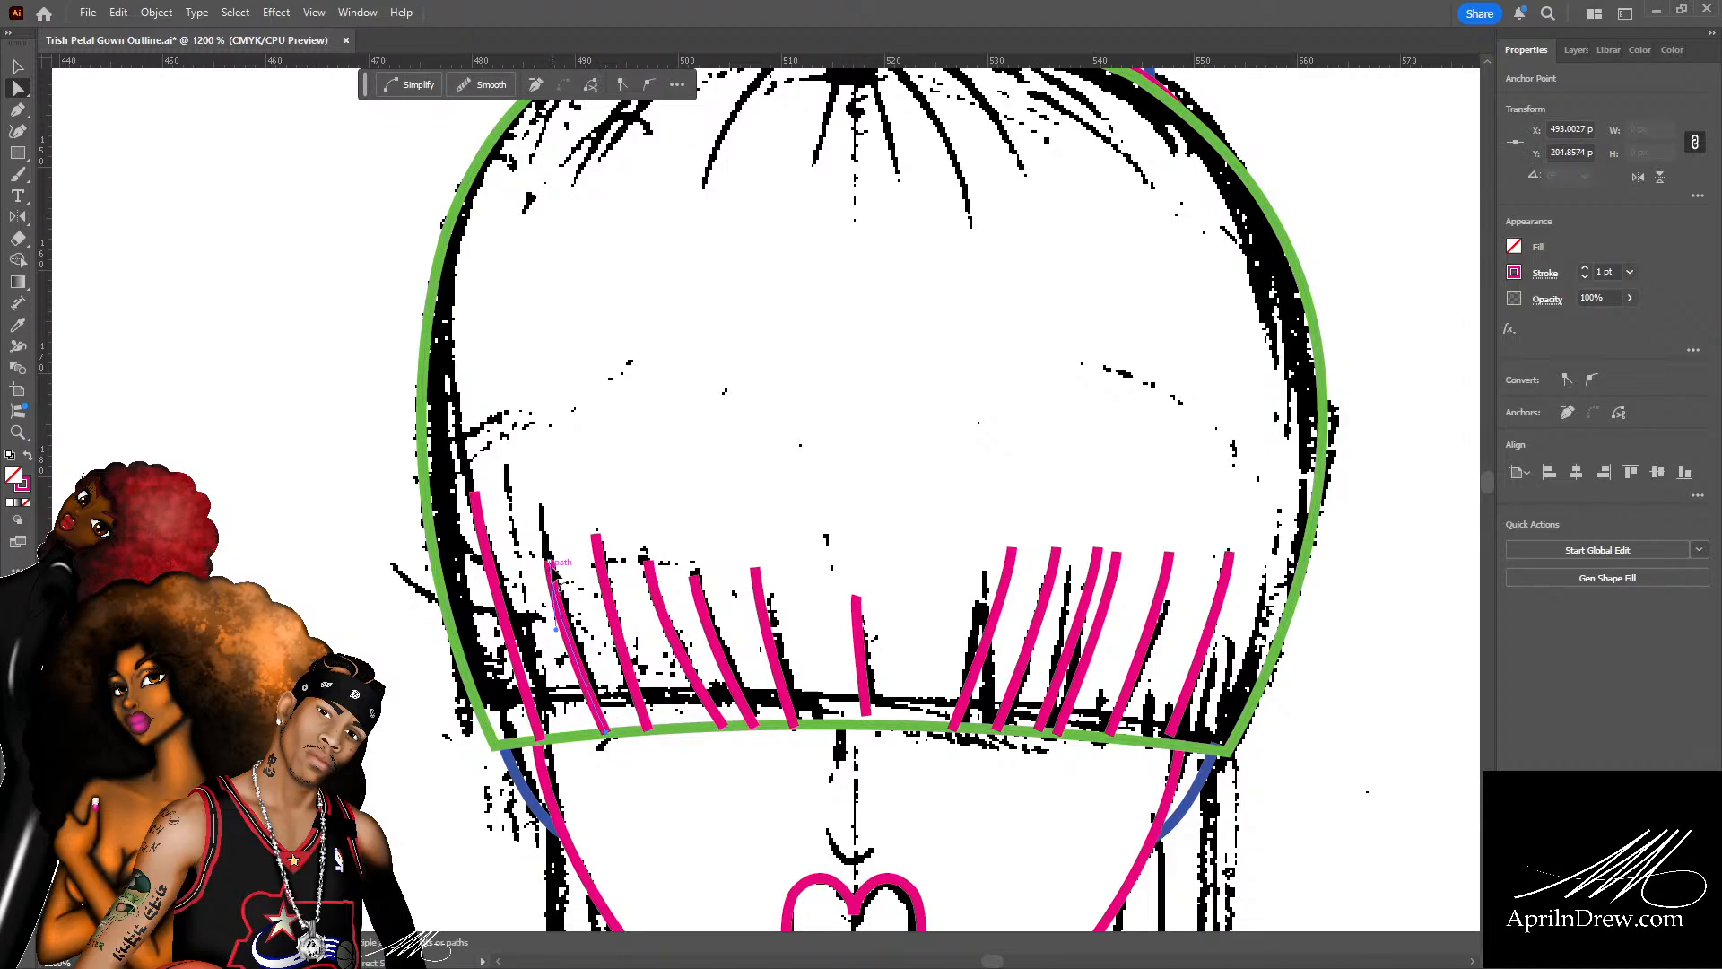
pyautogui.moveTo(550, 564); pyautogui.dragTo(542, 505)
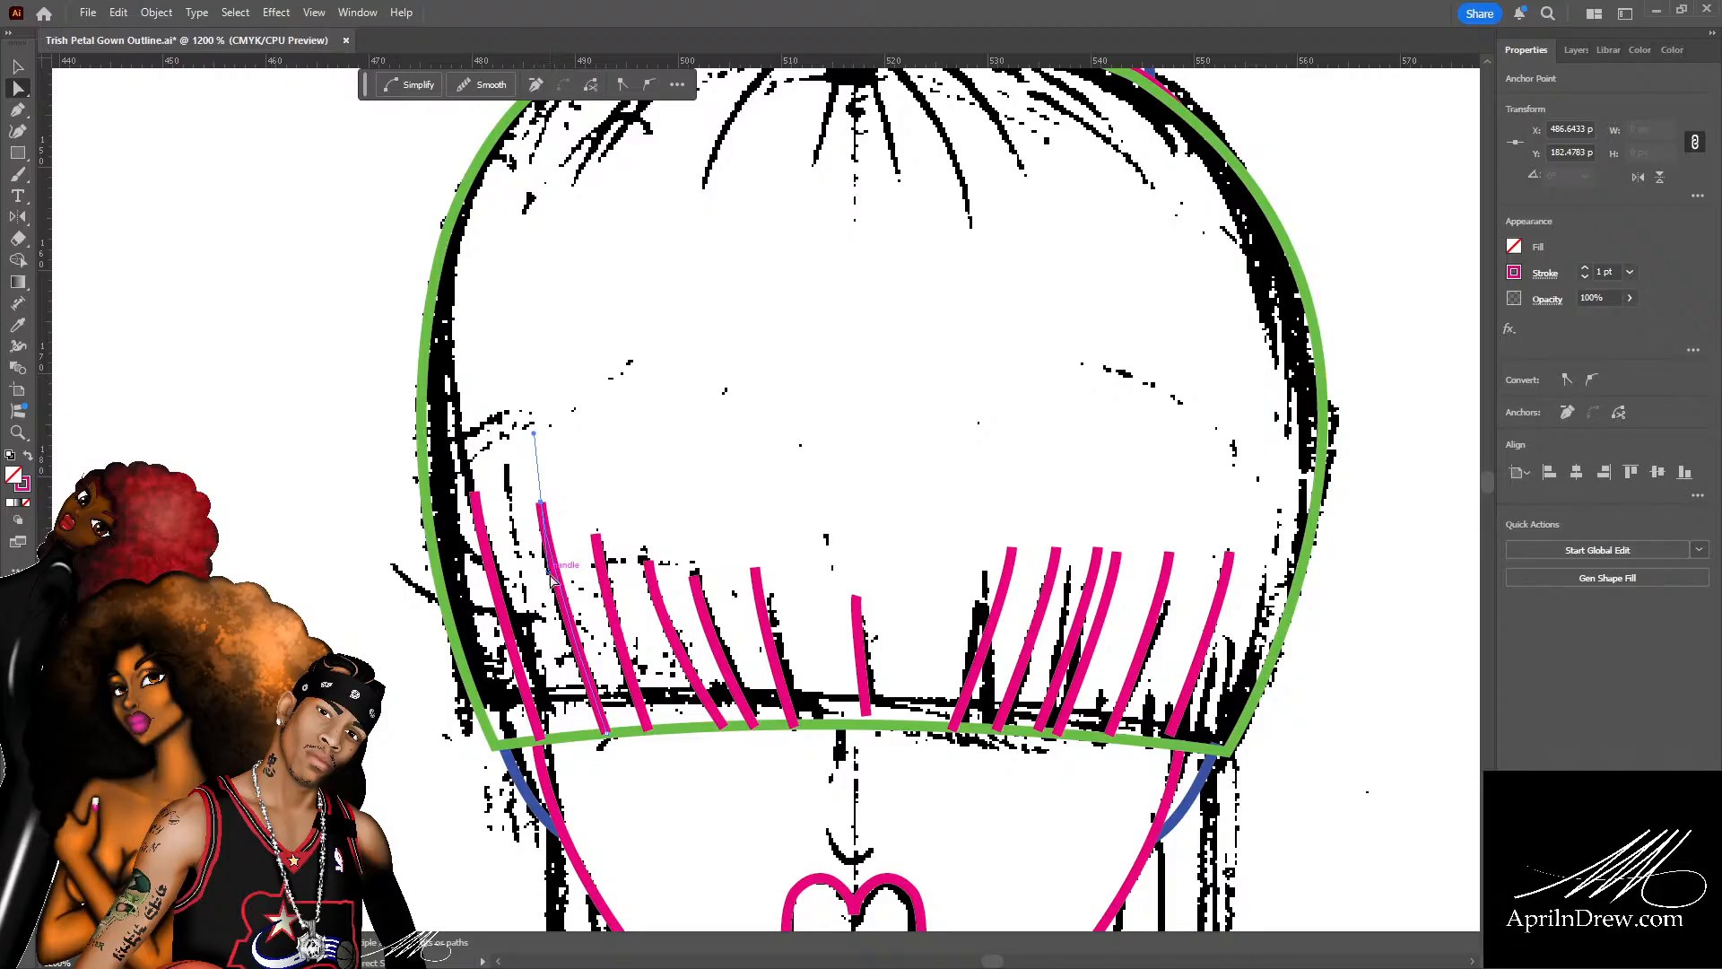
pyautogui.moveTo(550, 574); pyautogui.dragTo(545, 582)
# Extend the fringe's centre strand down to the green hem and refine its curve.
pyautogui.moveTo(1016, 534); pyautogui.dragTo(831, 459)
pyautogui.click(678, 580)
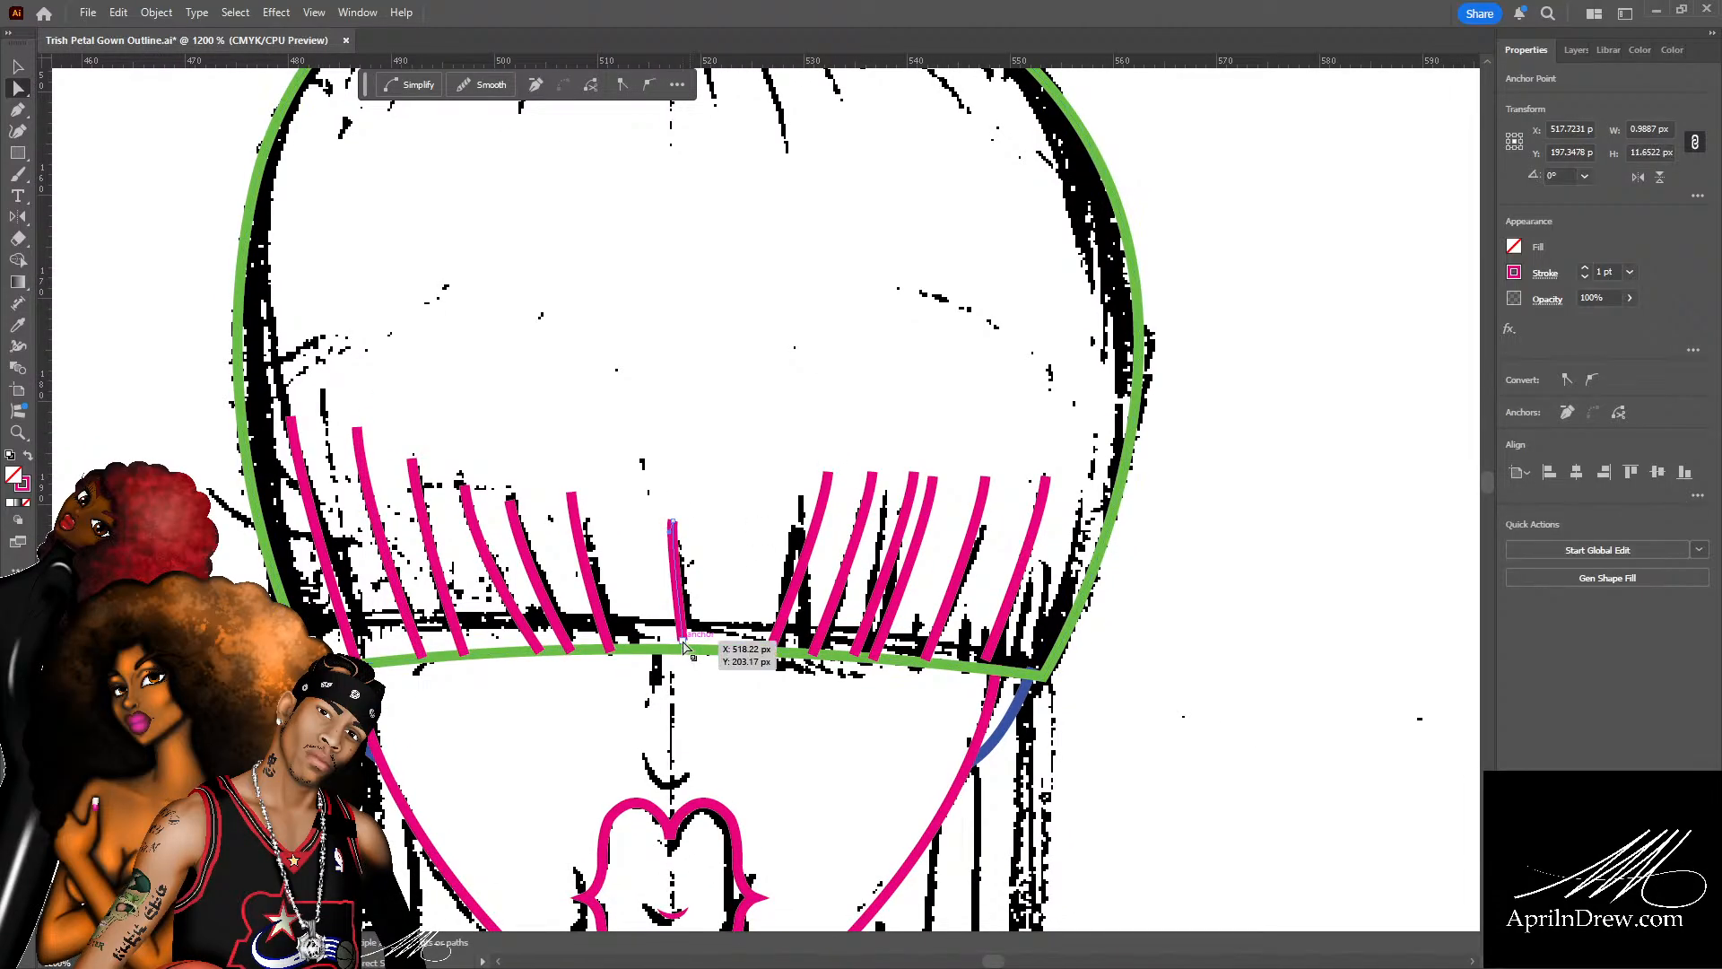
pyautogui.moveTo(683, 646); pyautogui.dragTo(688, 652)
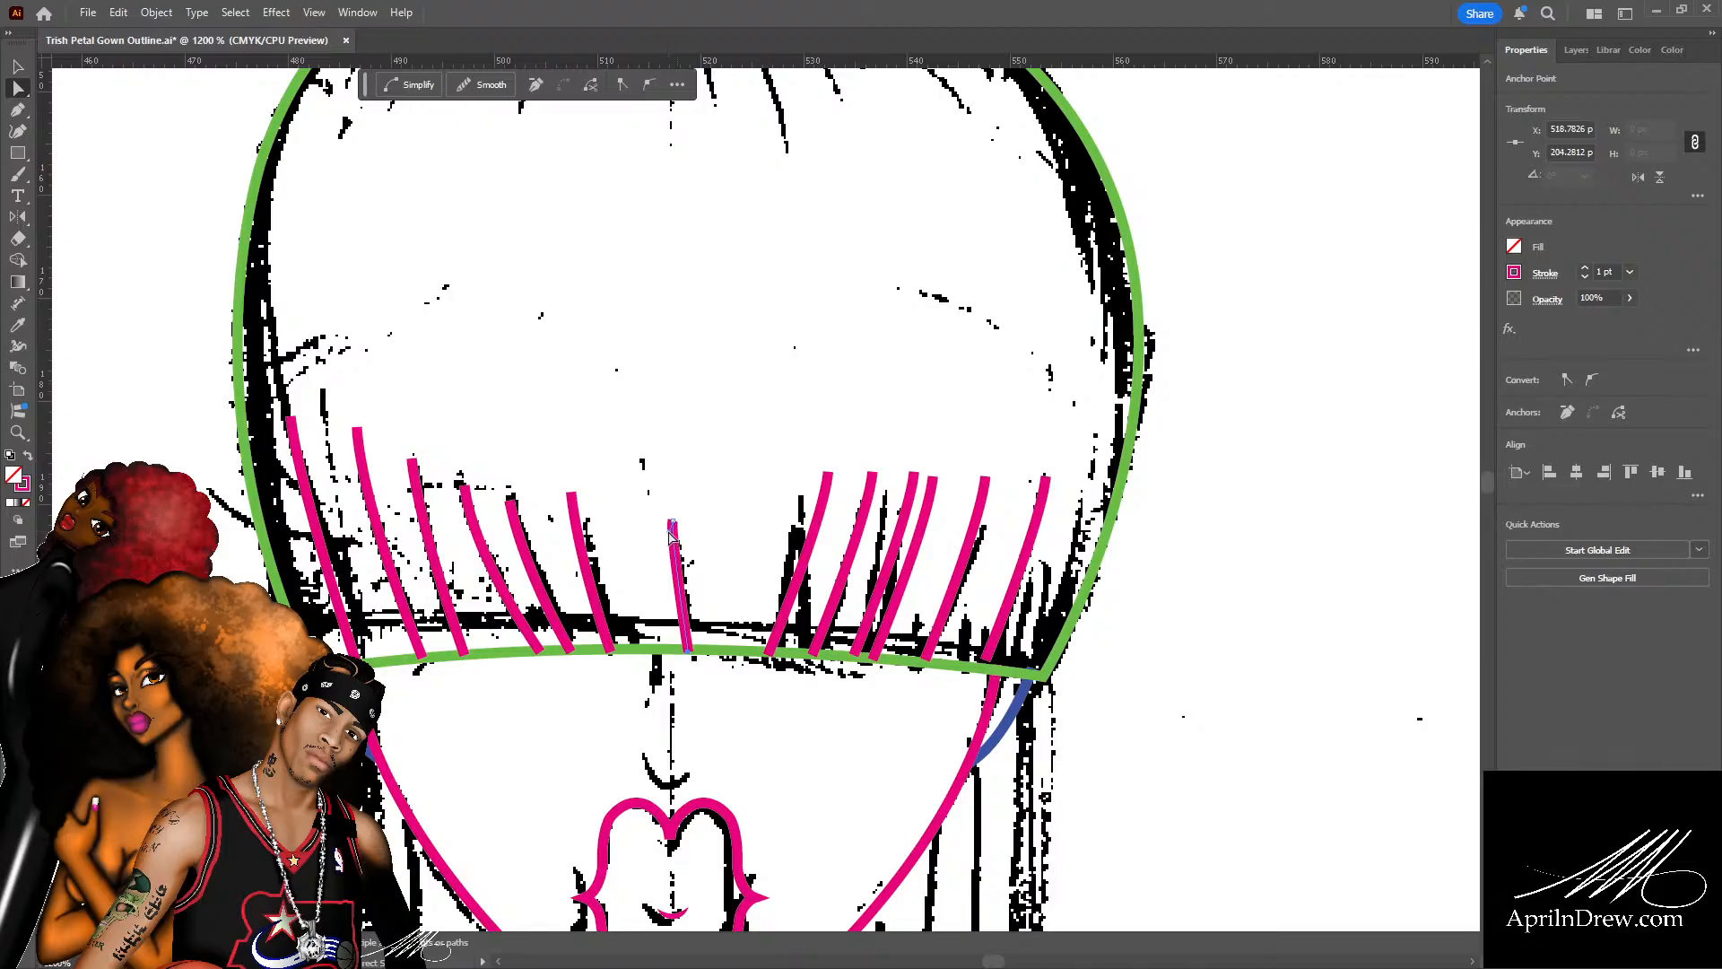
pyautogui.moveTo(672, 534); pyautogui.dragTo(675, 541)
# Shorten the first strand right of the centre and shift its lower end slightly outward along the hem.
pyautogui.click(829, 473)
pyautogui.moveTo(832, 480); pyautogui.dragTo(795, 534)
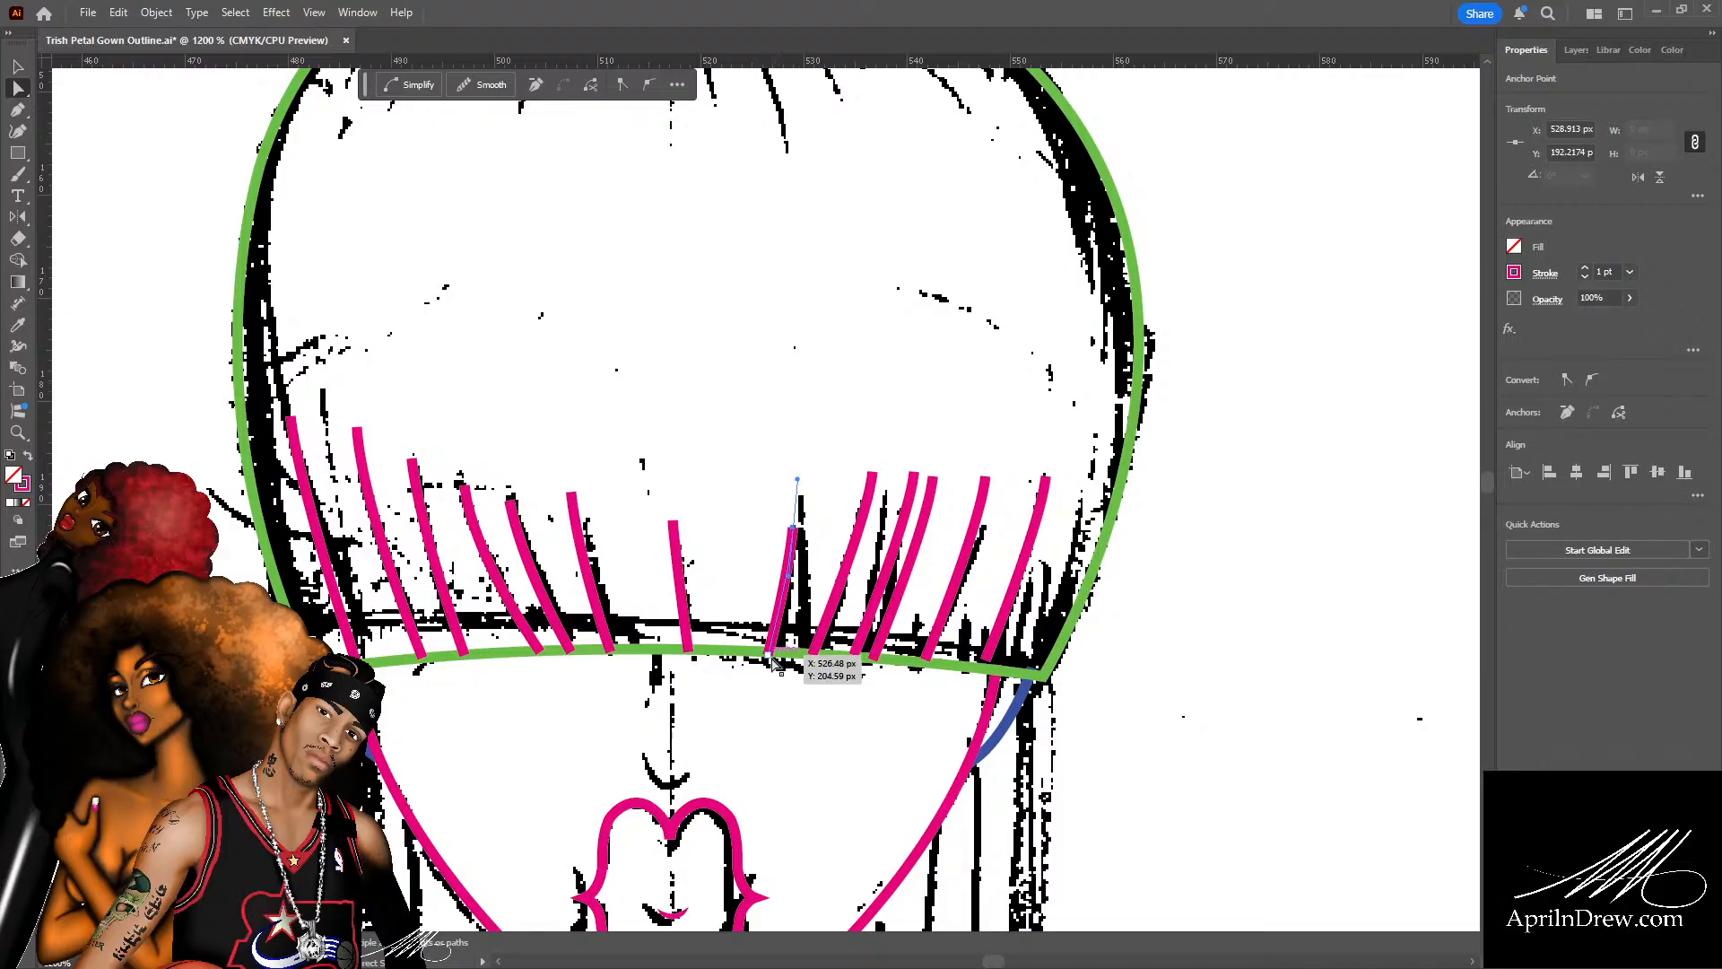
pyautogui.moveTo(769, 654); pyautogui.dragTo(780, 653)
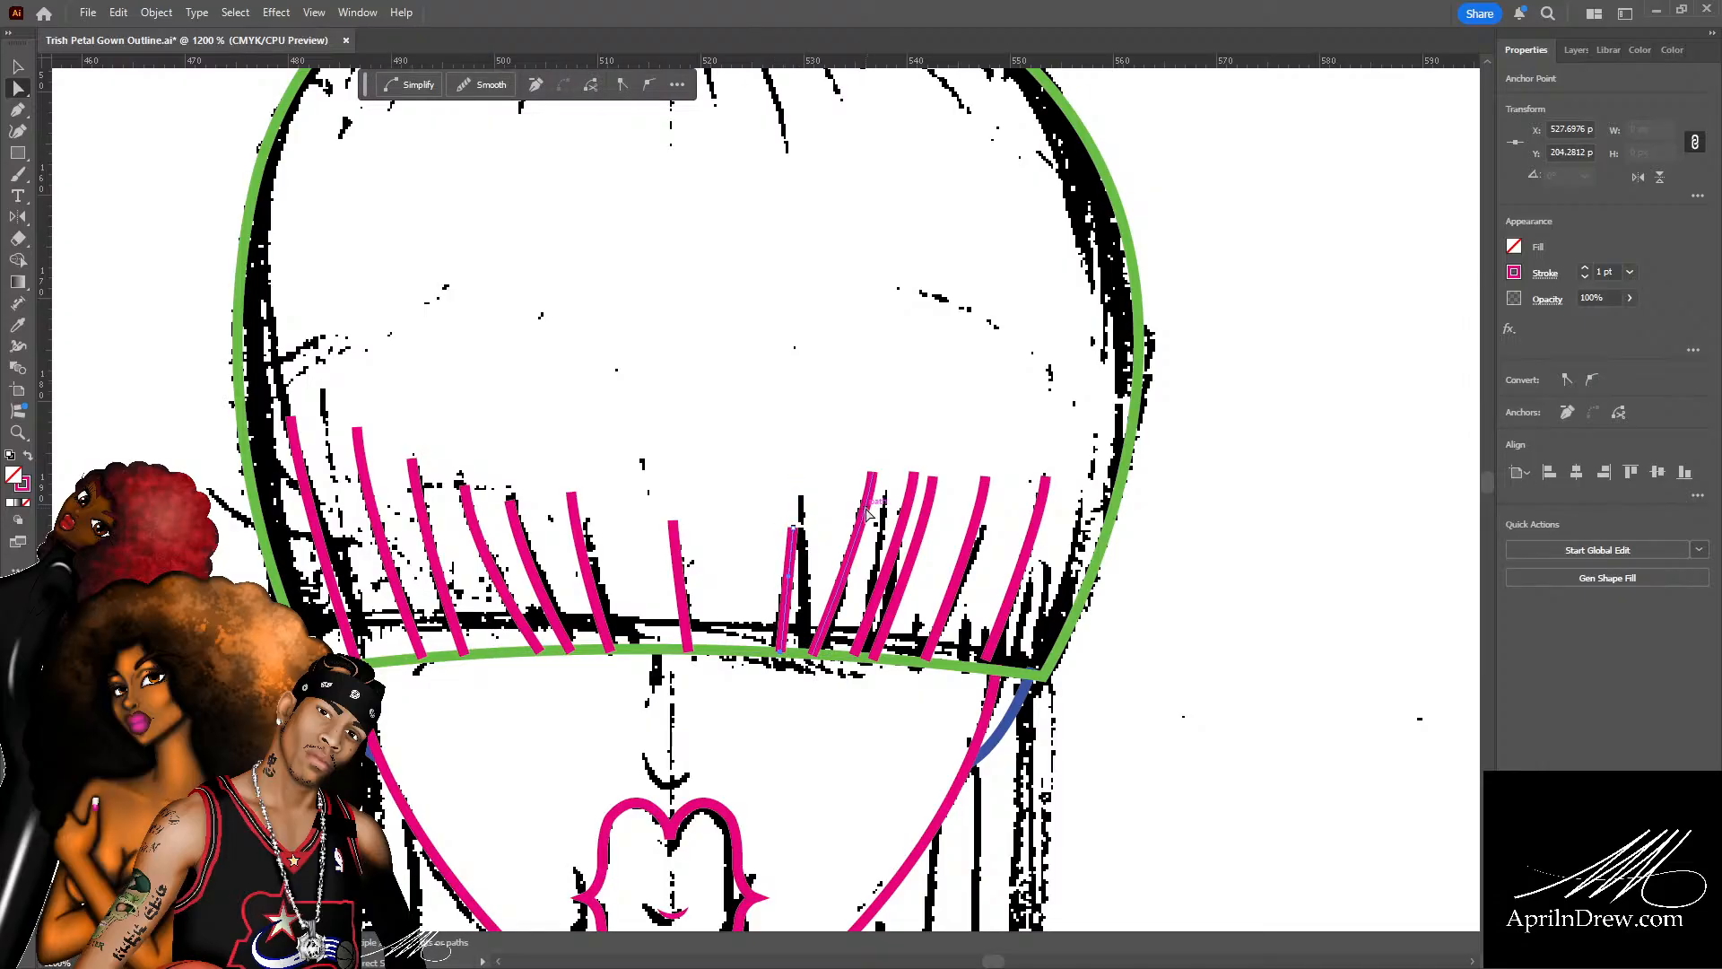
# Shorten the second strand from the fringe's right end, and realign the lower ends of the last two strands on the hem.
pyautogui.click(989, 492)
pyautogui.moveTo(989, 481); pyautogui.dragTo(982, 529)
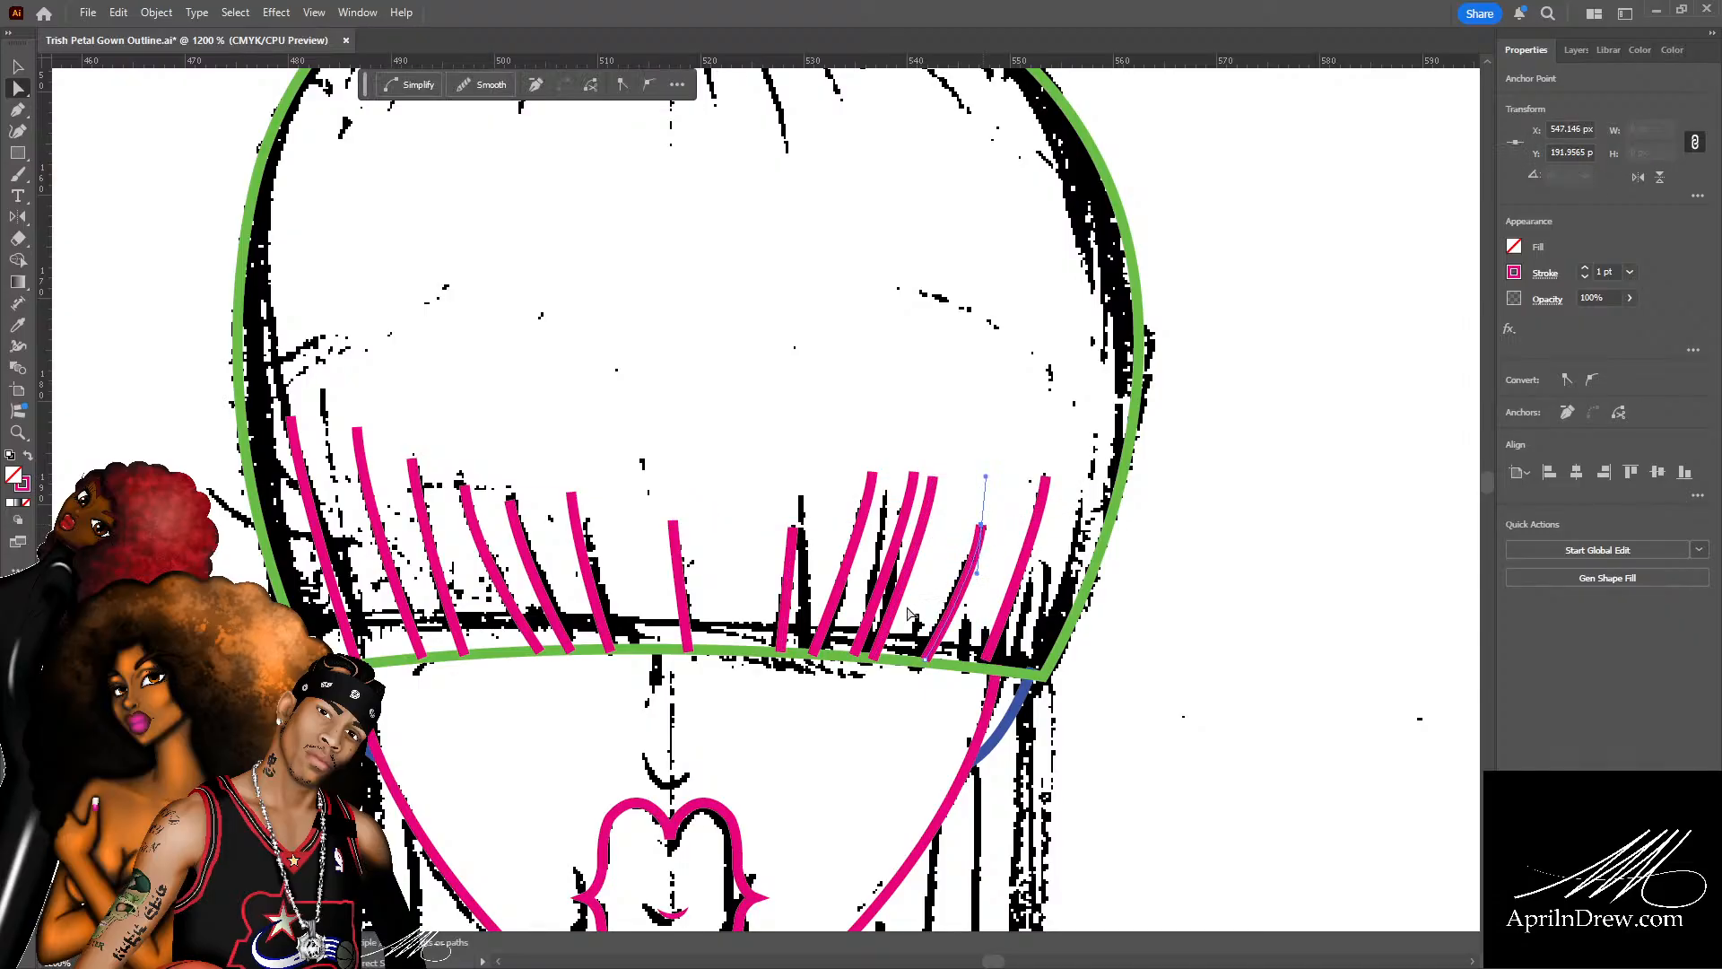
pyautogui.click(986, 490)
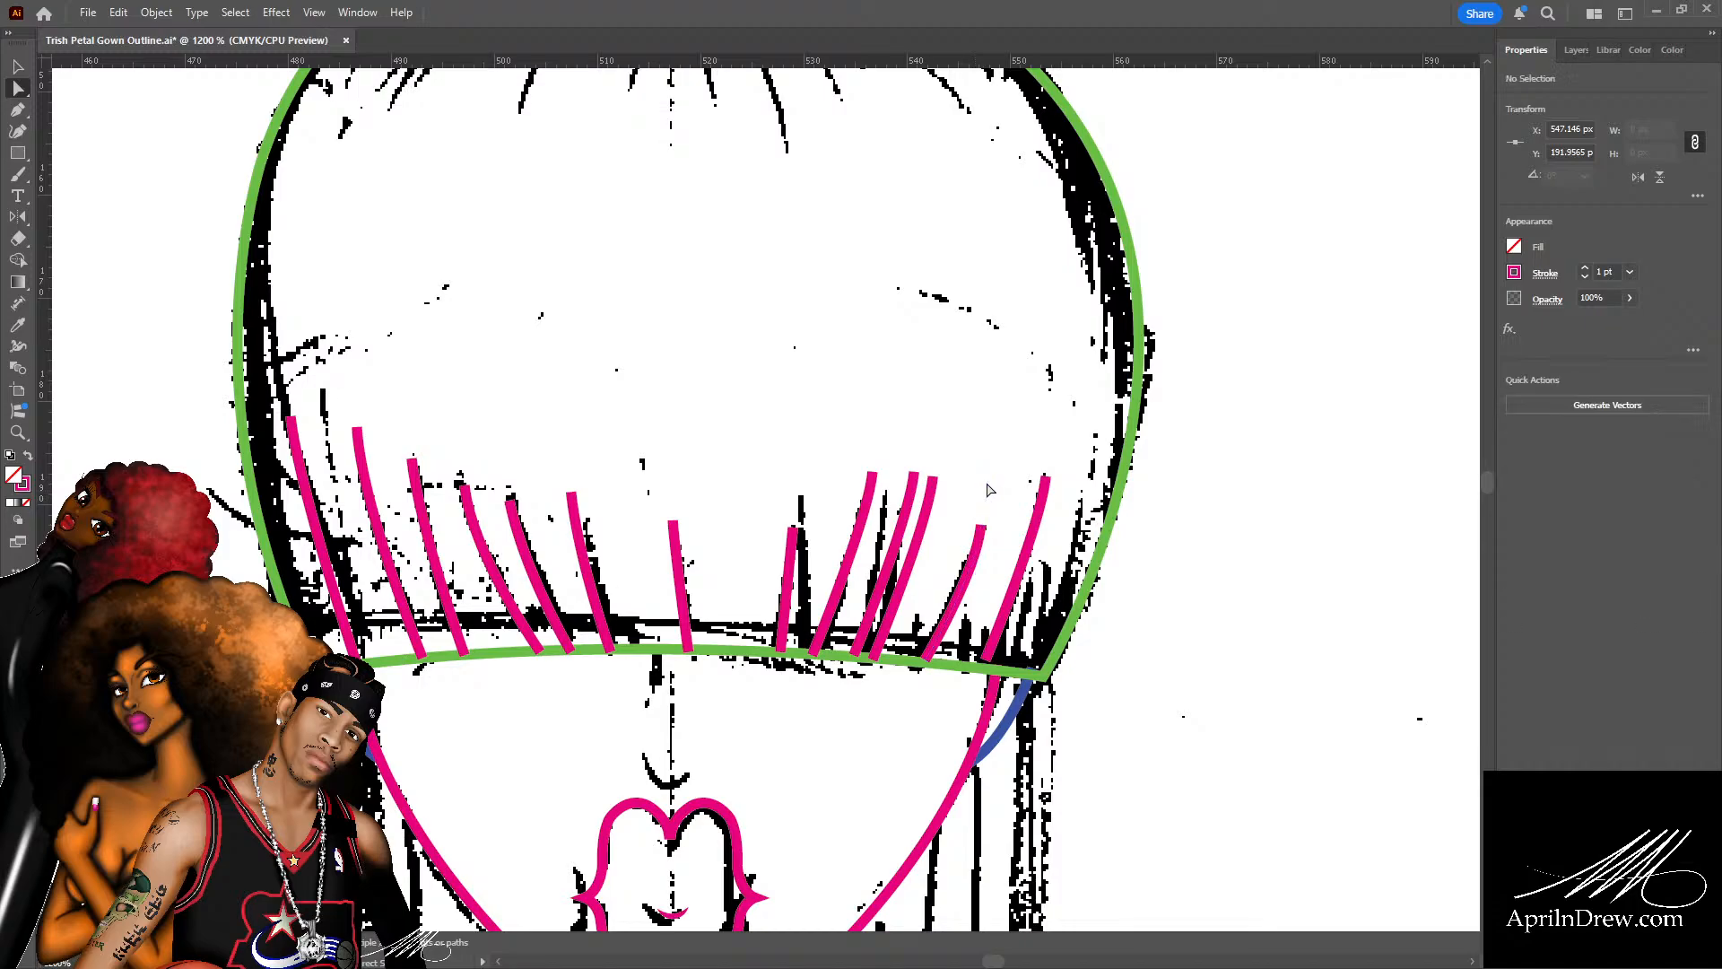
pyautogui.moveTo(926, 663); pyautogui.dragTo(980, 673)
pyautogui.click(984, 668)
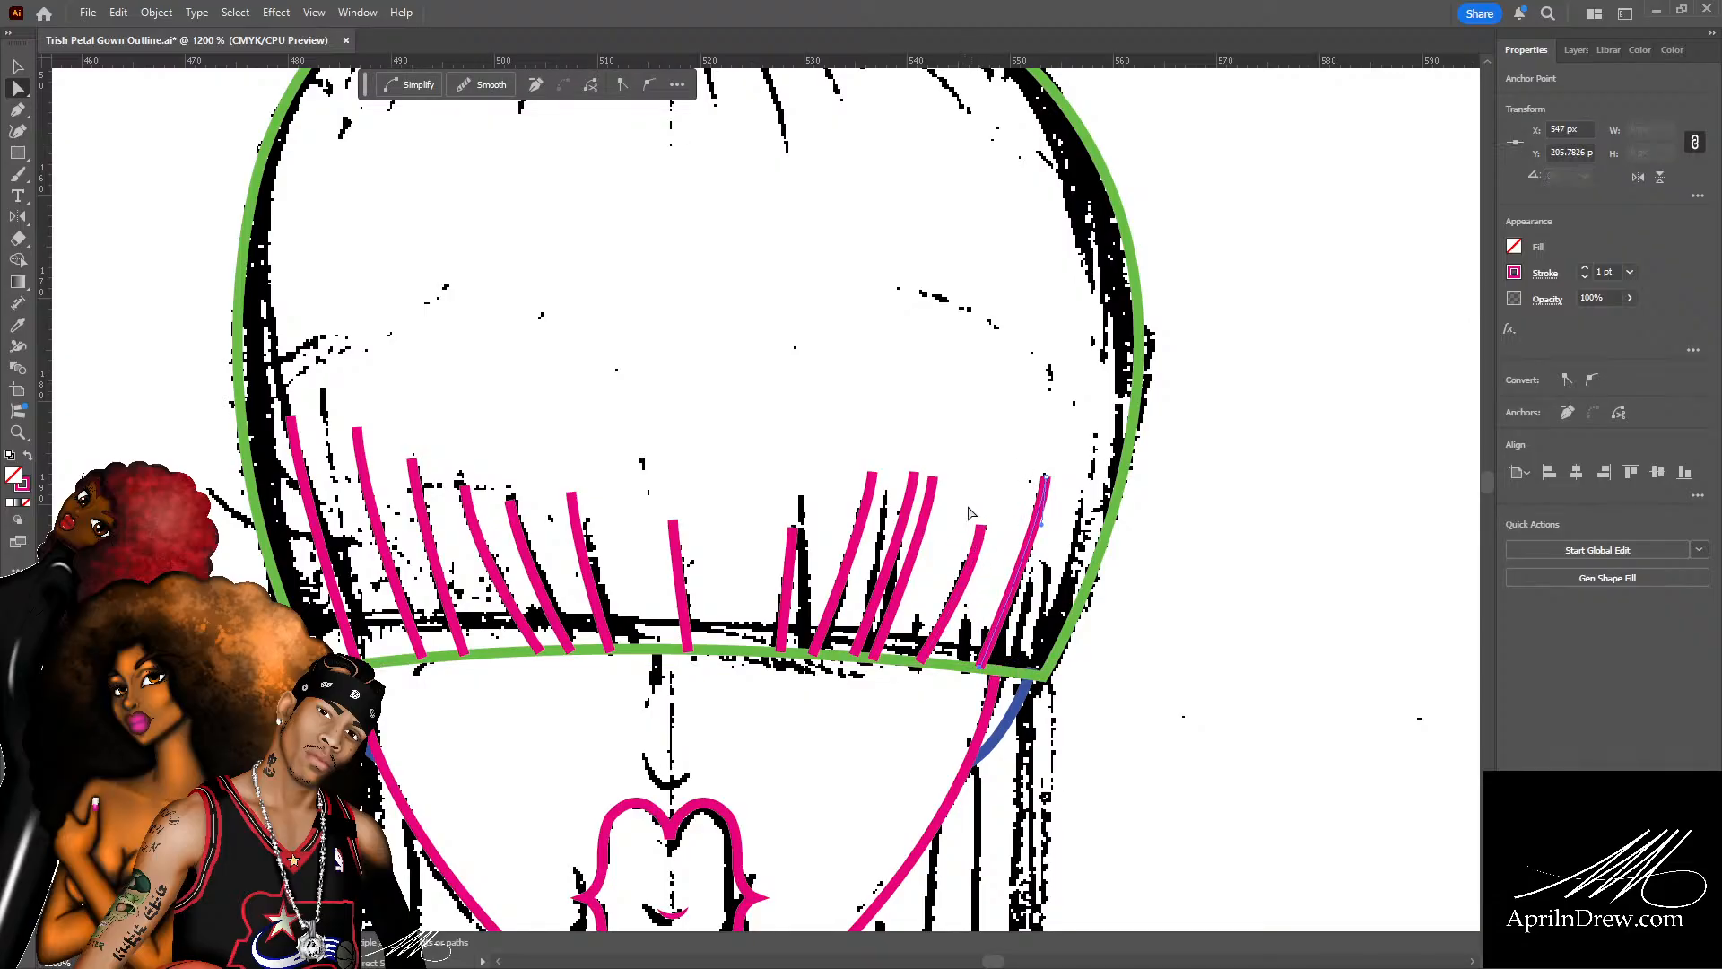
# Shorten and reshape the two close strands in the right half, and shift the neighbouring inner strand's lower end toward them.
pyautogui.moveTo(914, 474)
pyautogui.mouseDown()
pyautogui.moveTo(930, 478)
pyautogui.moveTo(899, 526)
pyautogui.mouseUp()
pyautogui.click(869, 587)
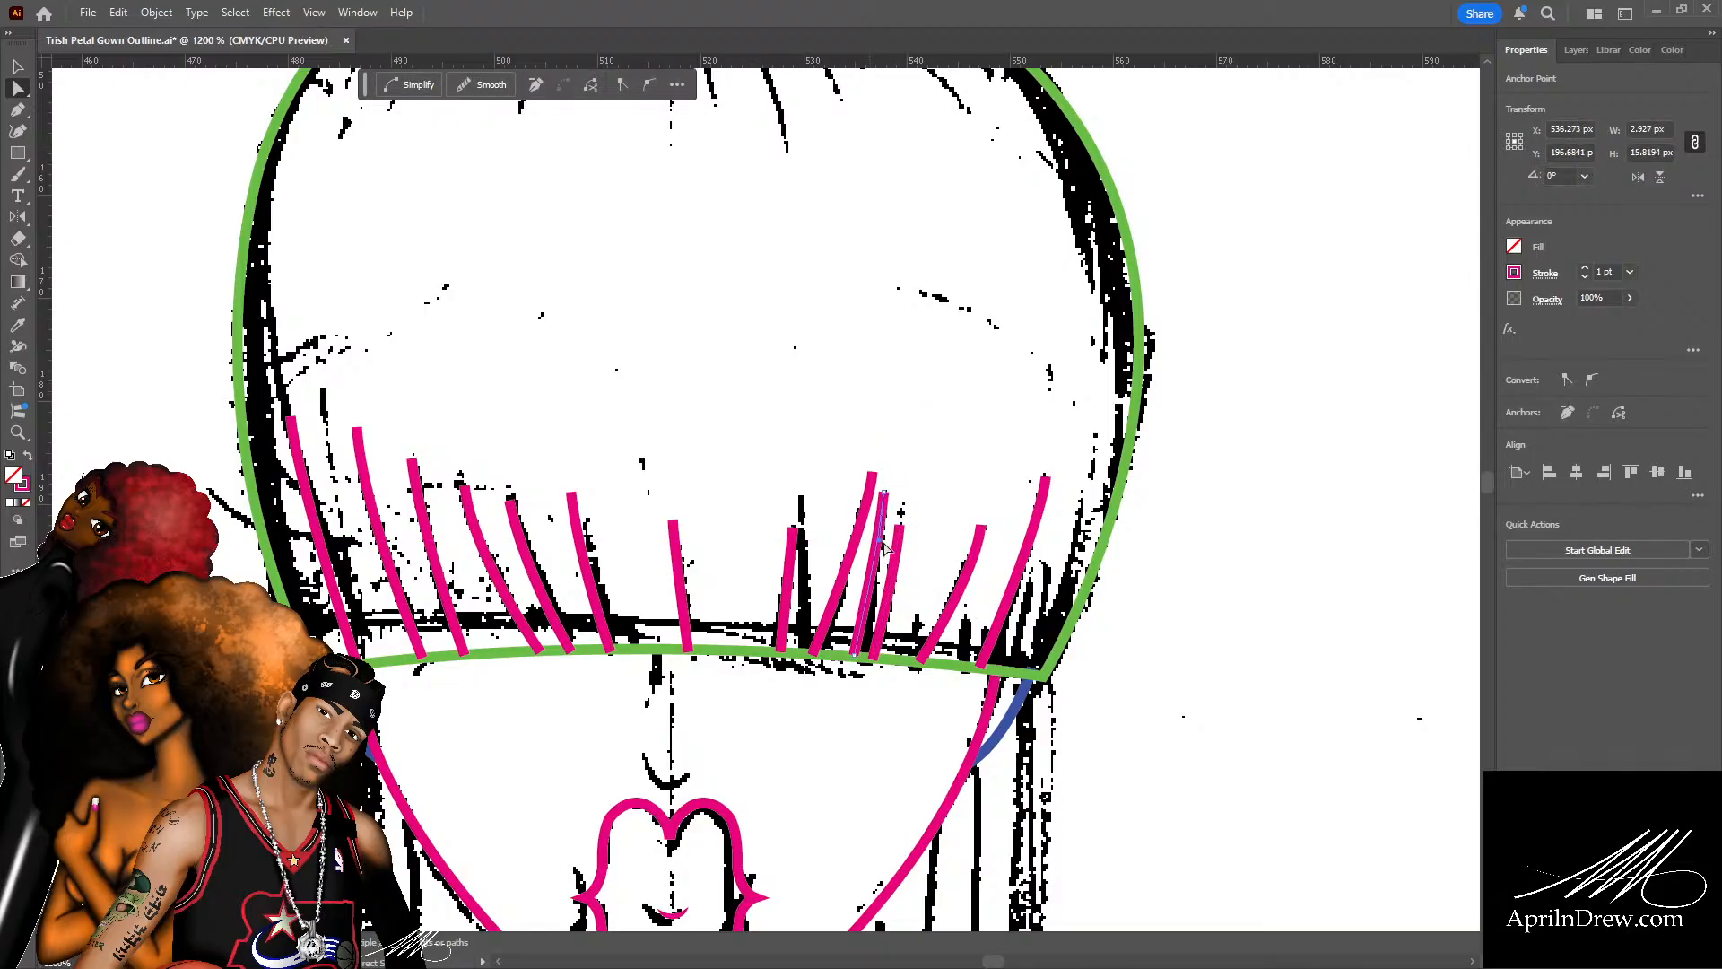
pyautogui.click(888, 559)
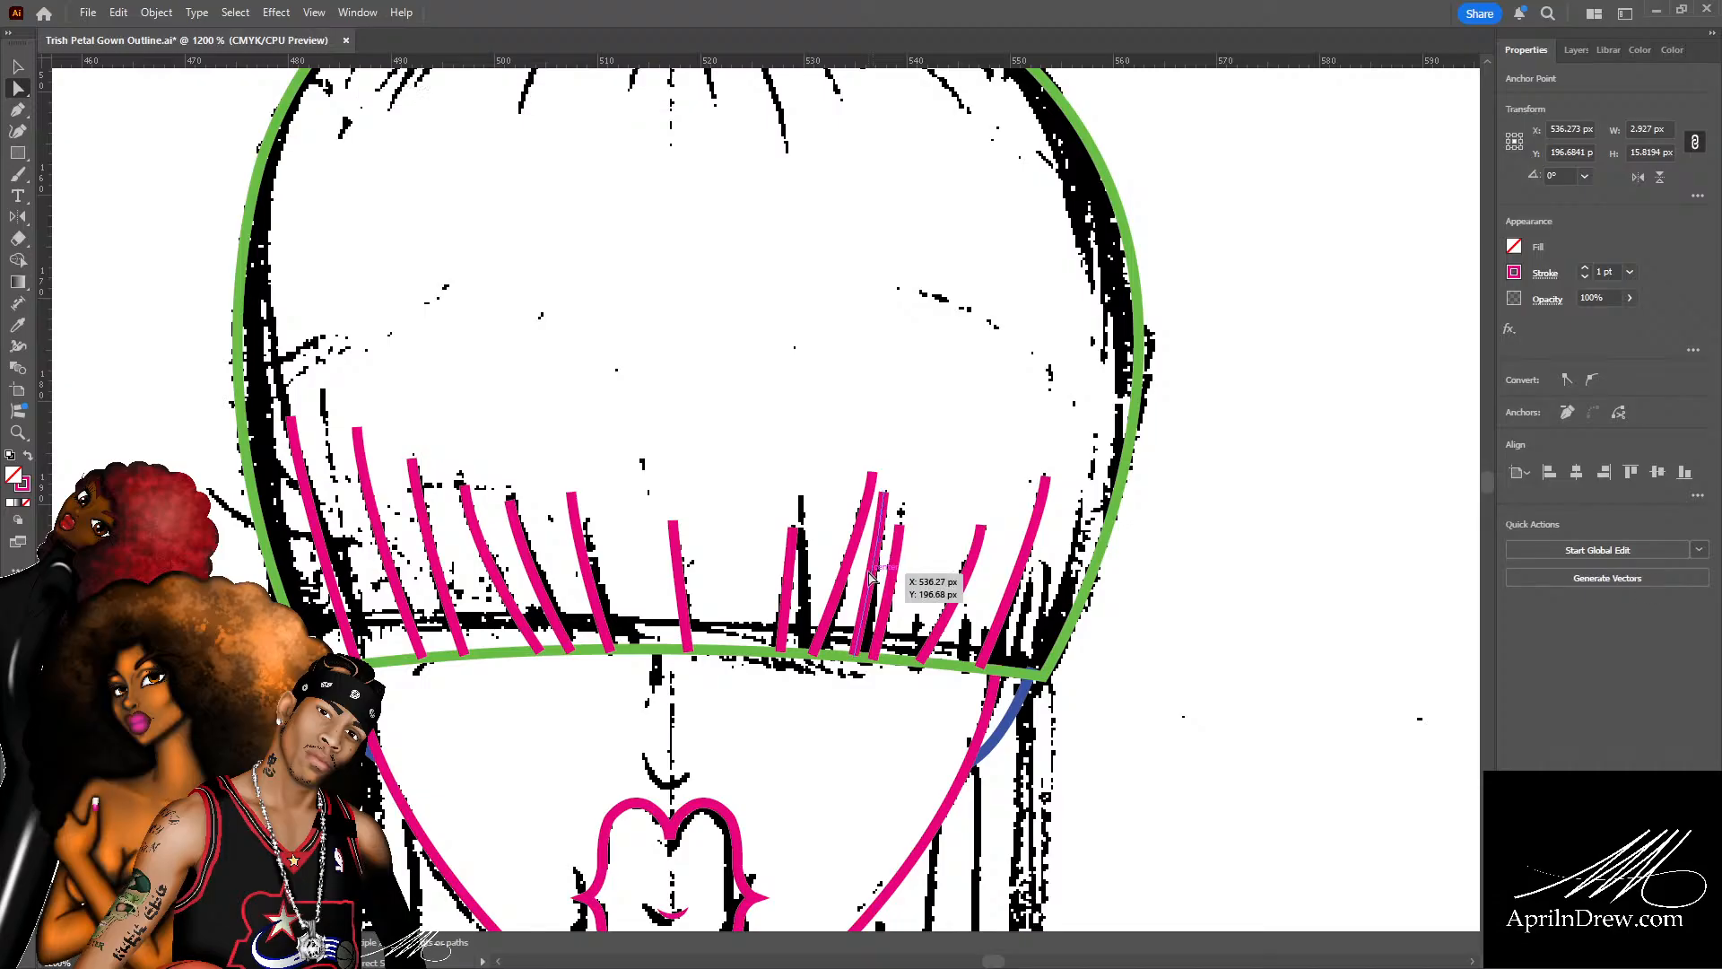
pyautogui.click(869, 583)
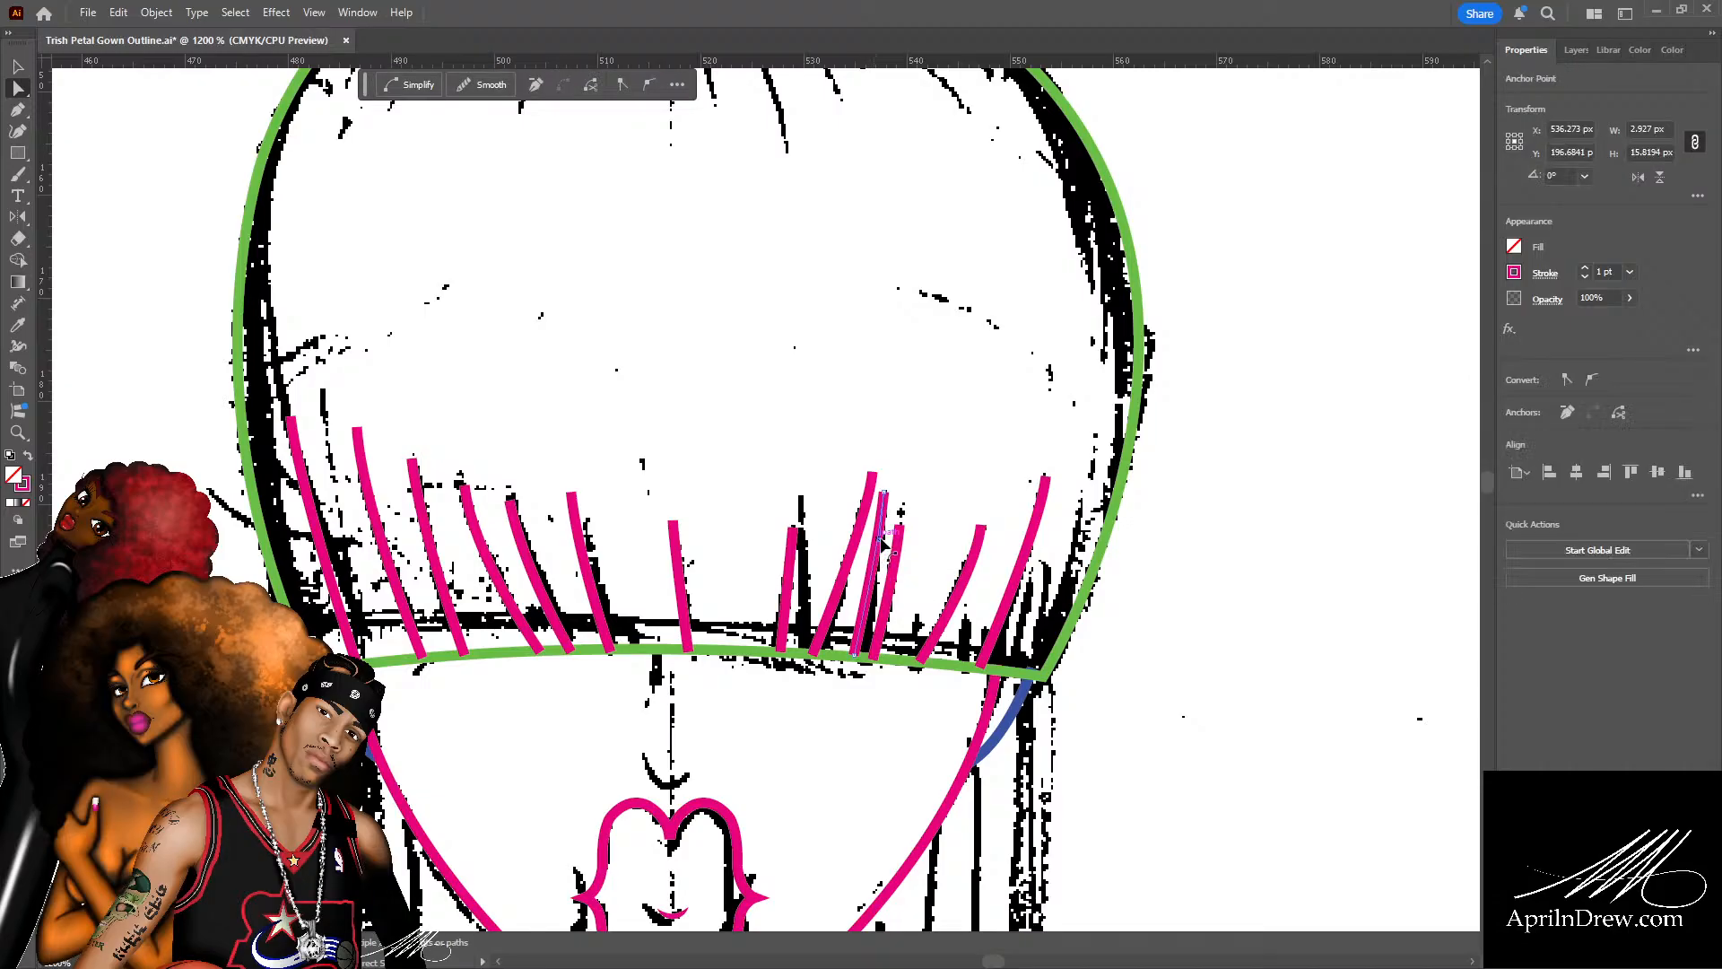
pyautogui.moveTo(883, 545); pyautogui.dragTo(881, 560)
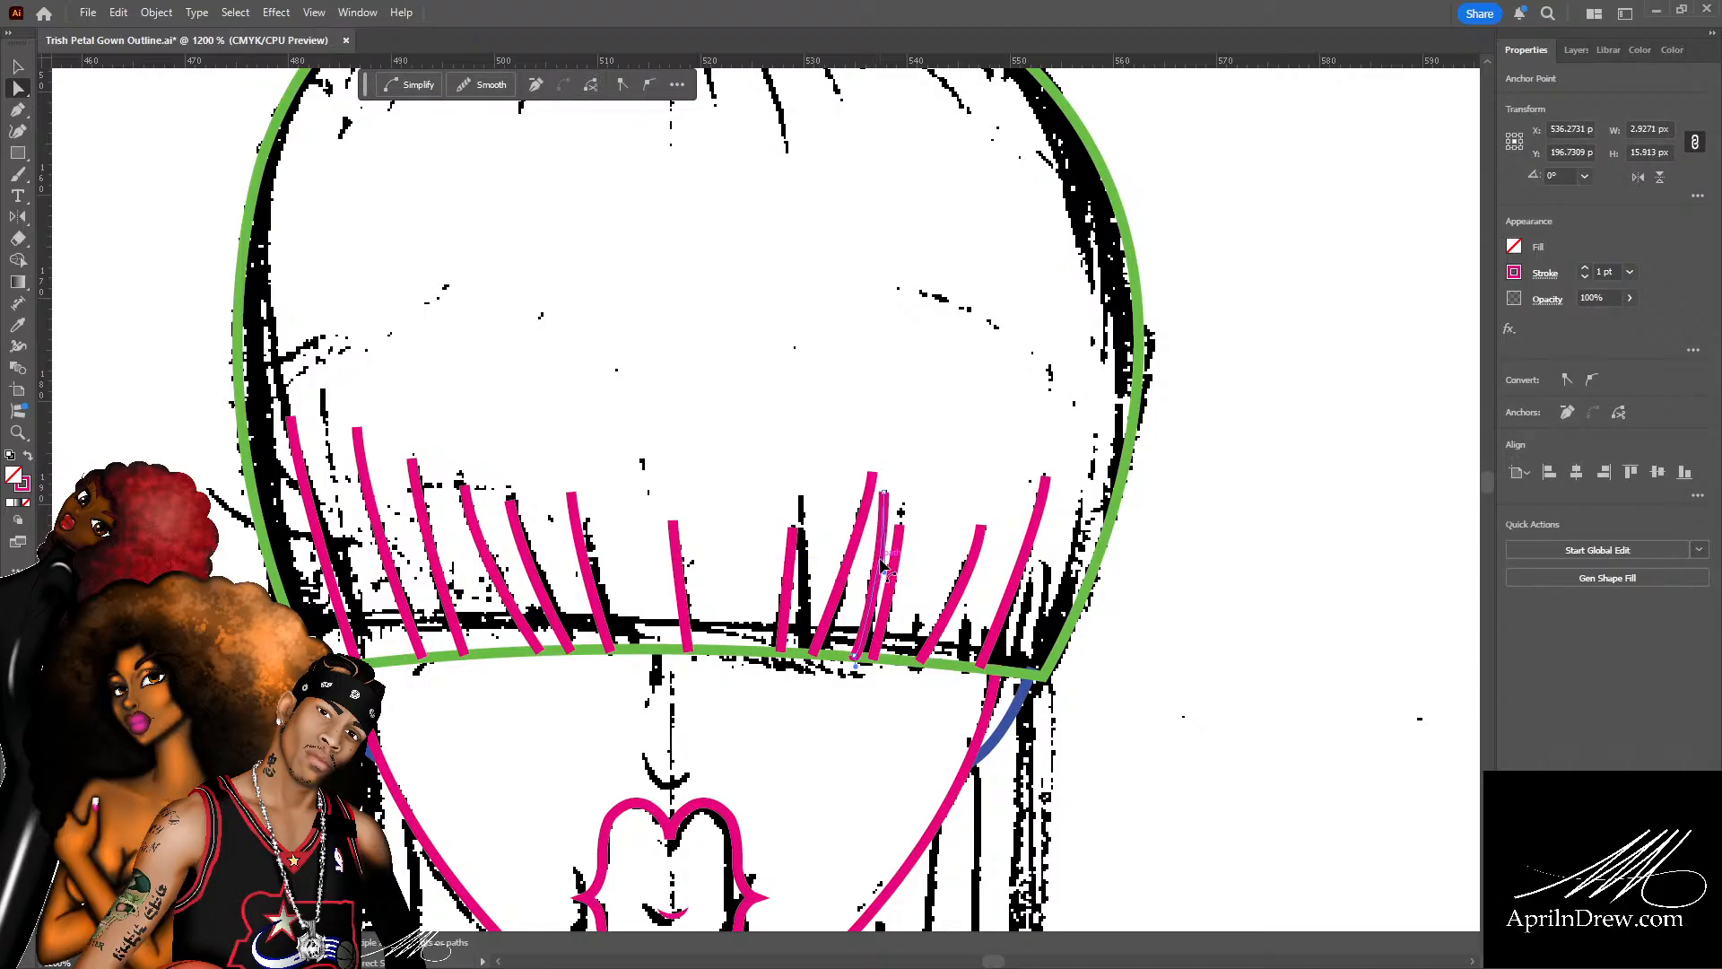
pyautogui.click(812, 653)
pyautogui.moveTo(812, 655); pyautogui.dragTo(821, 652)
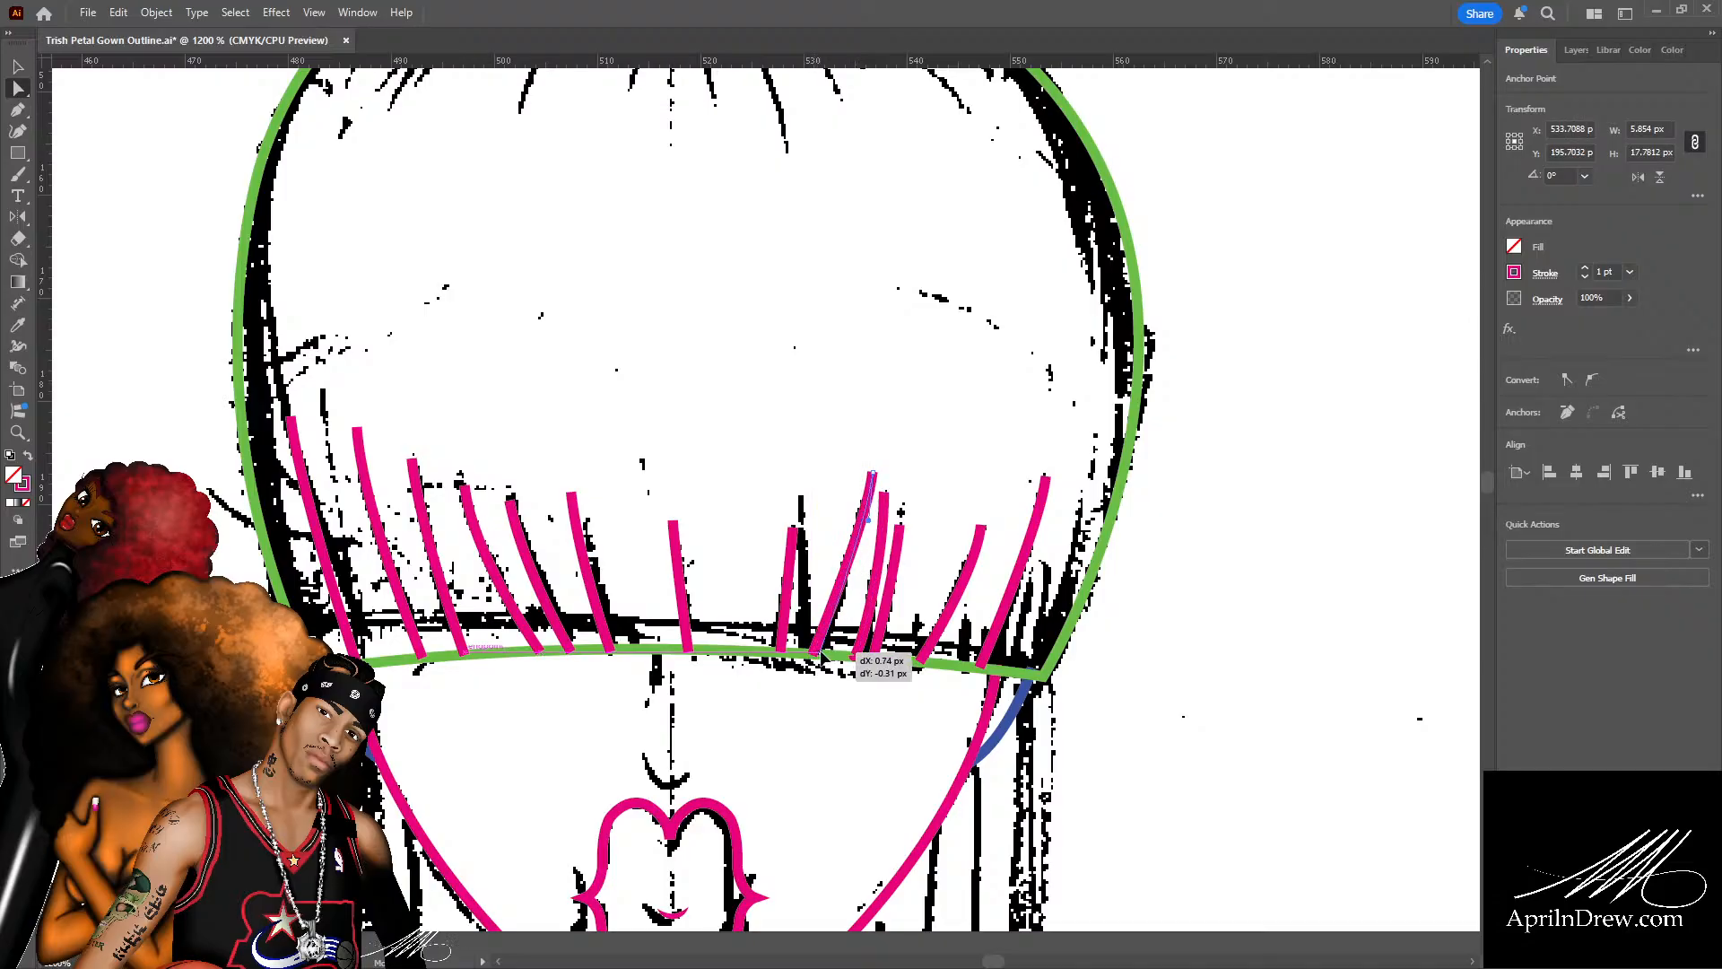
# Replace the middle of the three close right-half strands with a newly drawn pink curve about 16 px tall, ending on the hem.
pyautogui.click(865, 633)
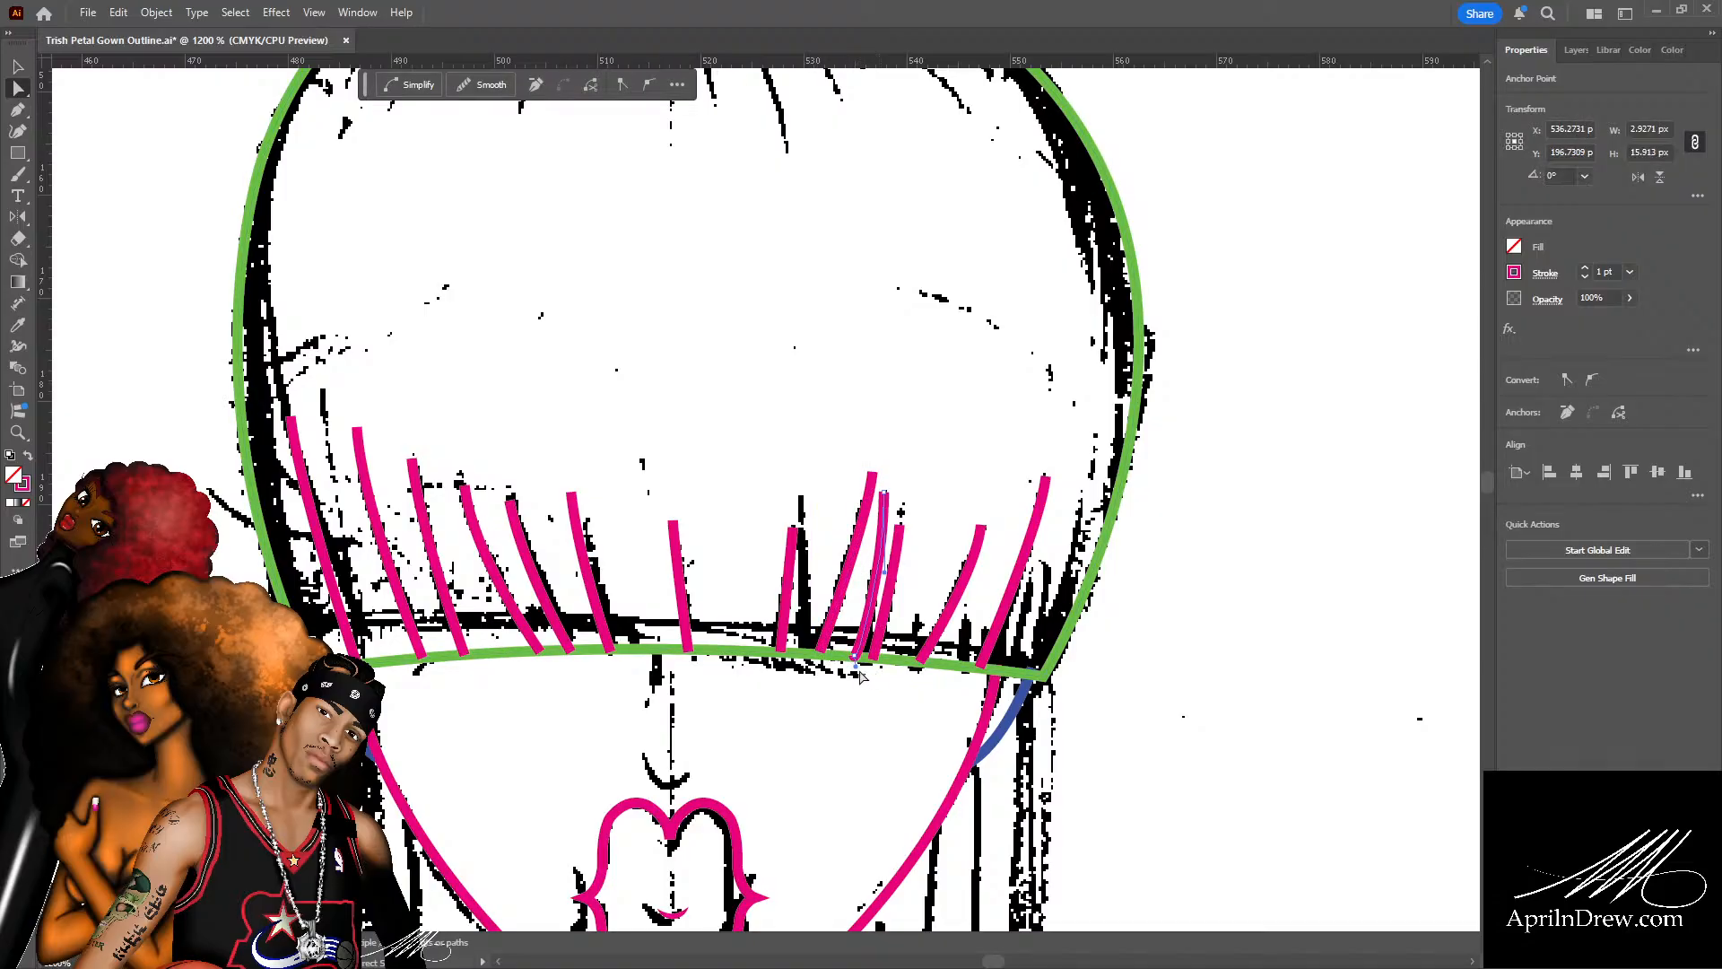
pyautogui.press('Delete')
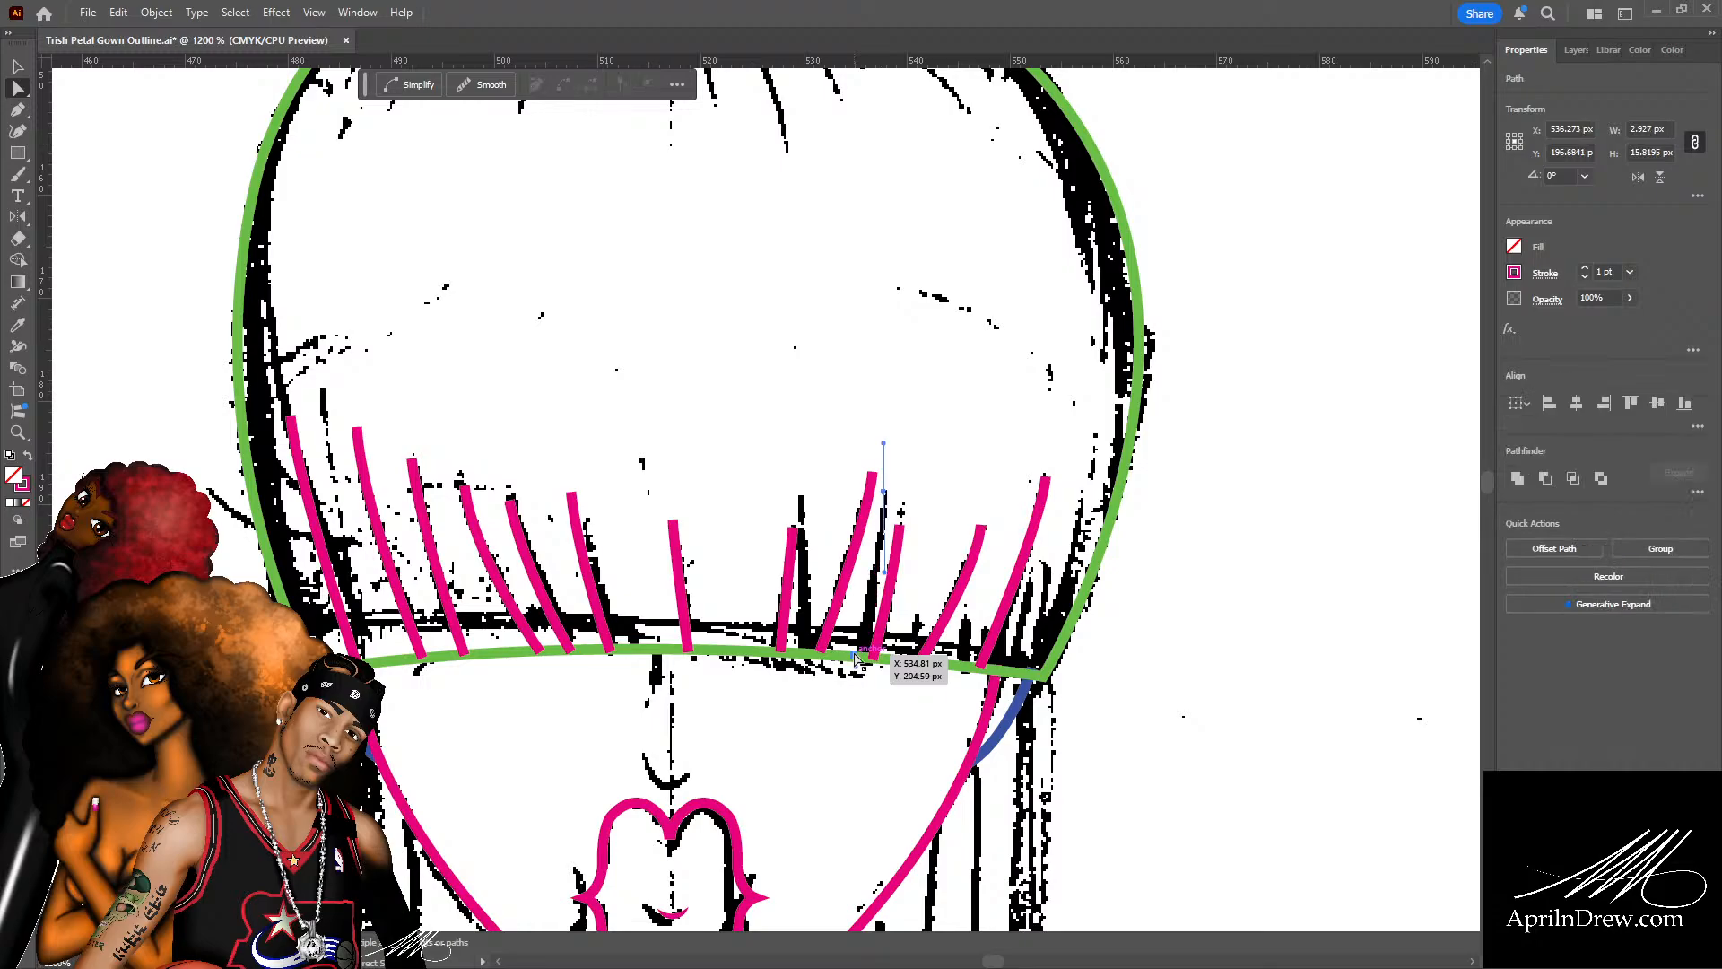
pyautogui.press('Delete')
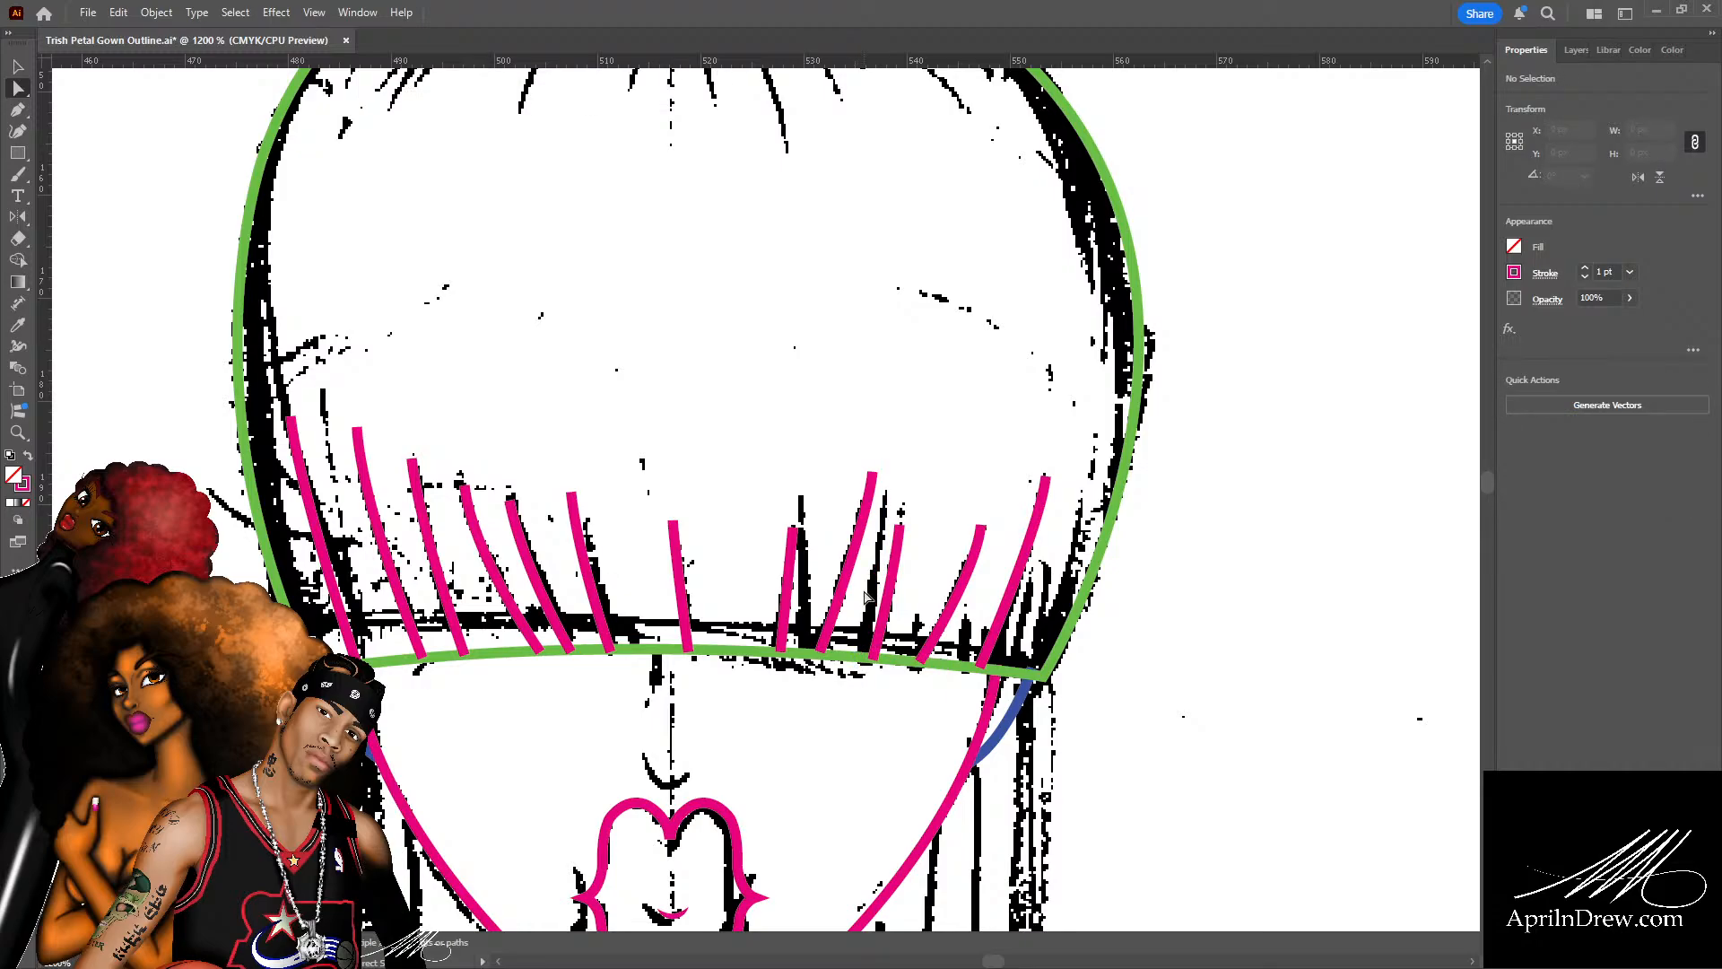
pyautogui.press('p')
pyautogui.click(861, 652)
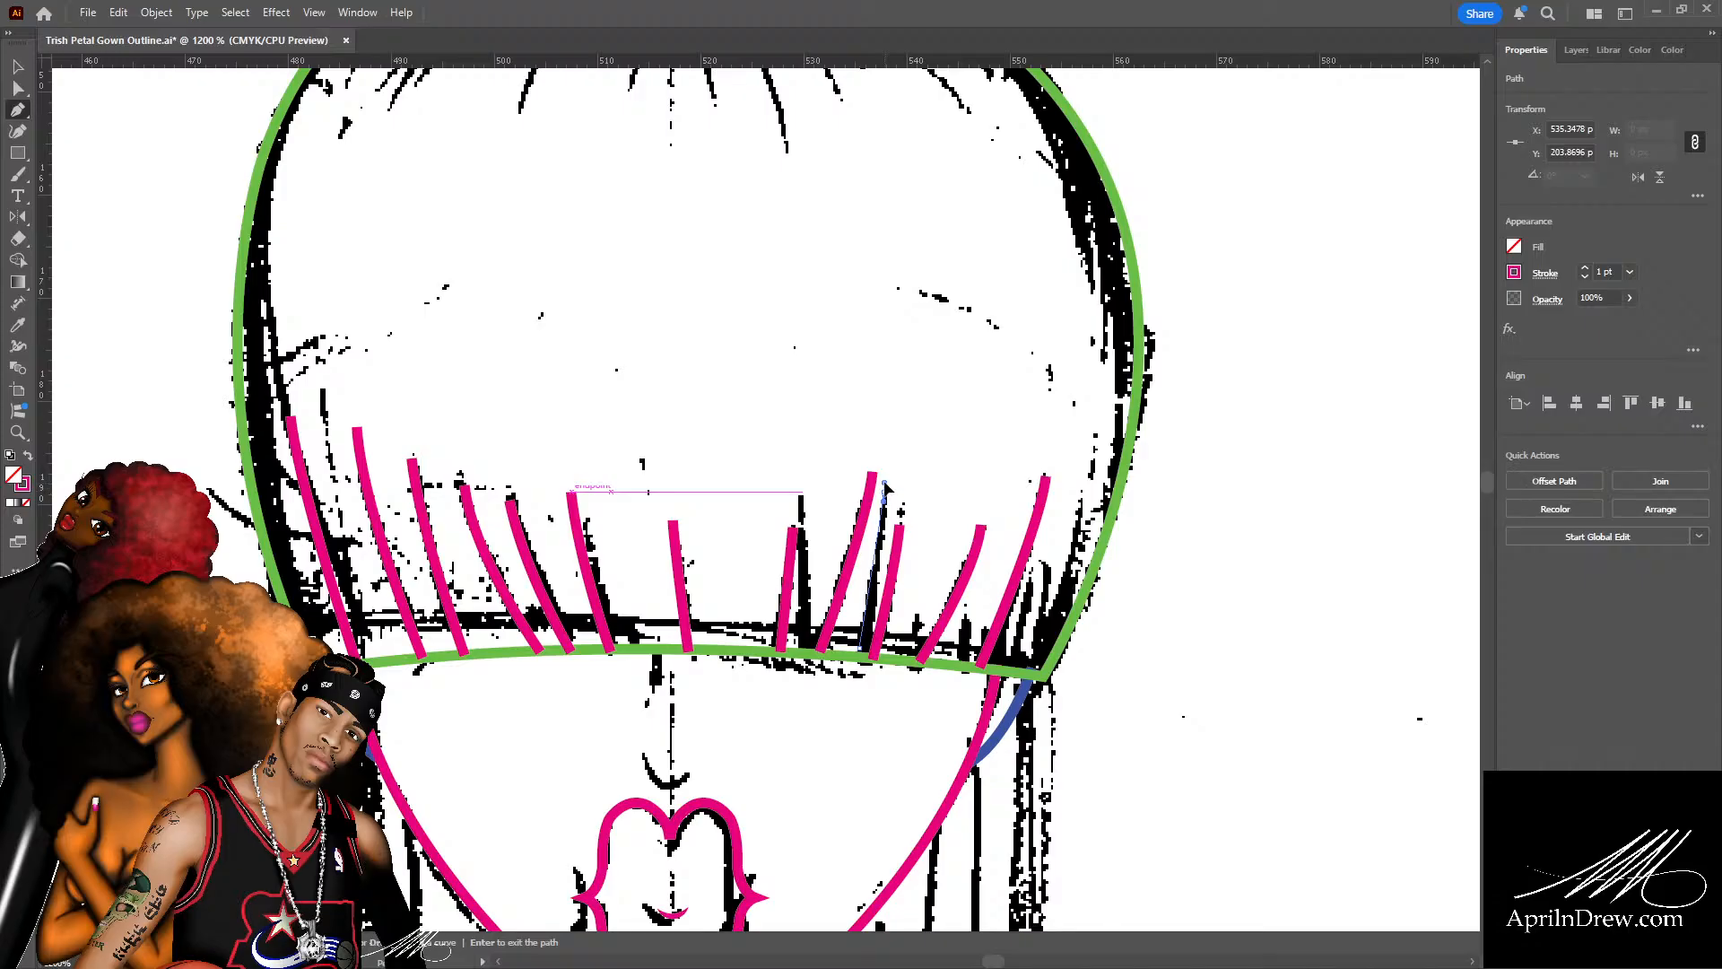
pyautogui.moveTo(885, 489); pyautogui.dragTo(885, 487)
pyautogui.press('a')
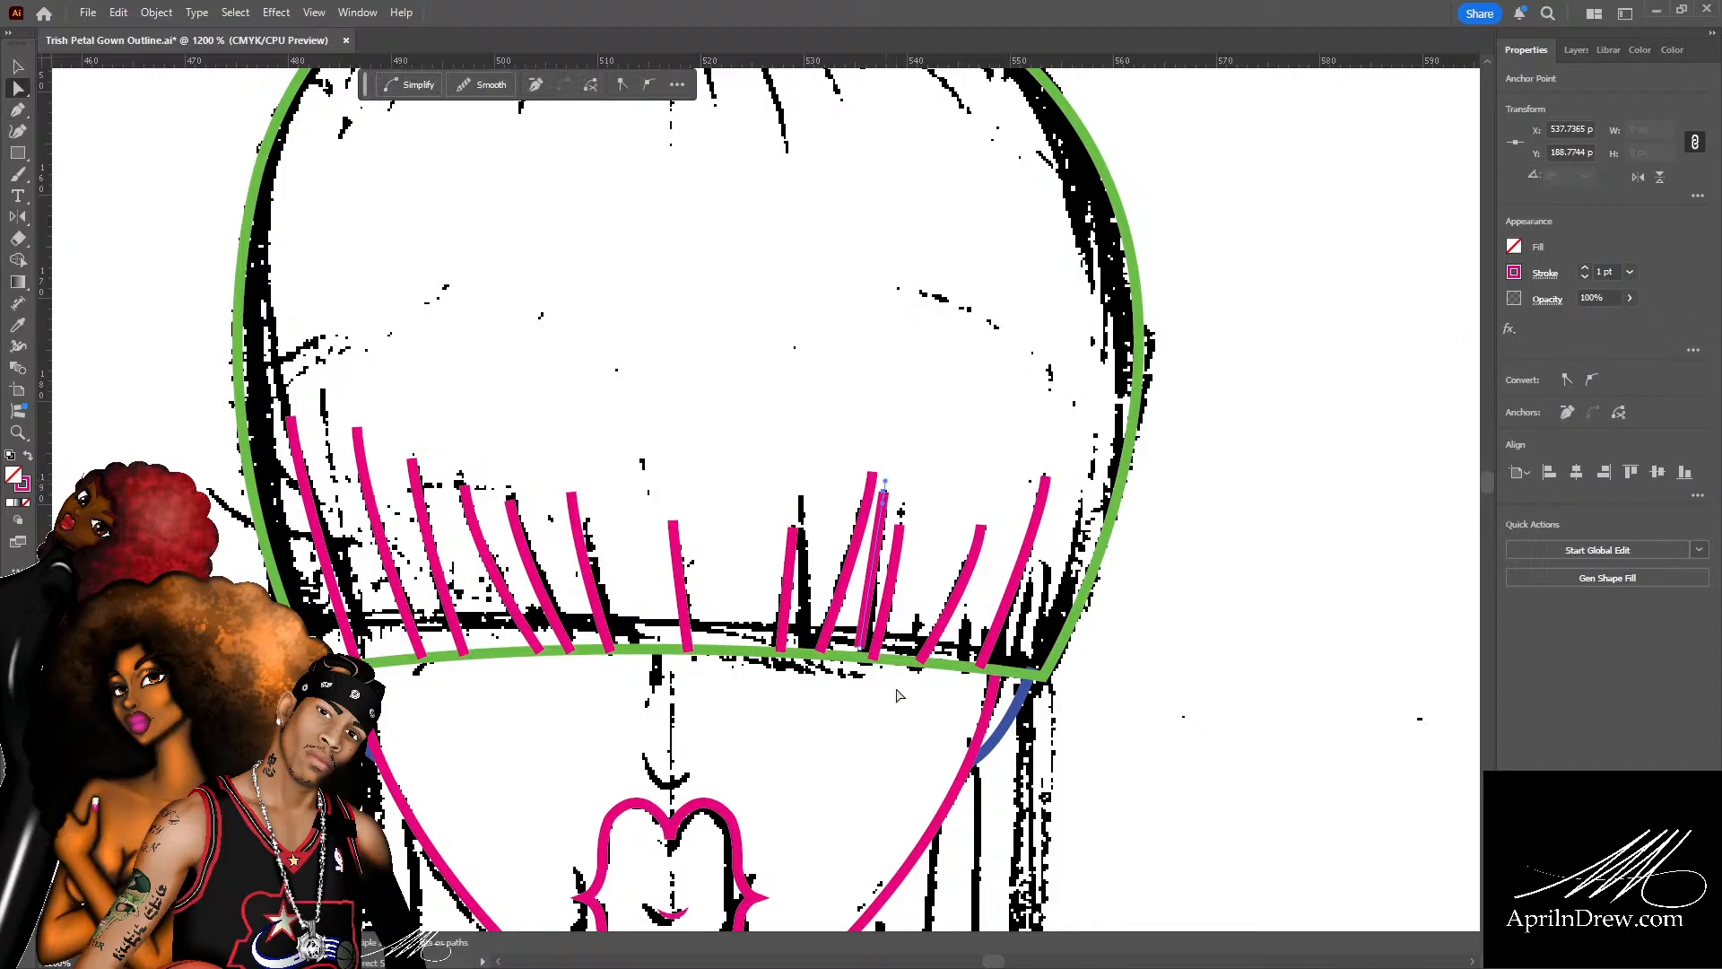
pyautogui.moveTo(859, 648); pyautogui.dragTo(861, 657)
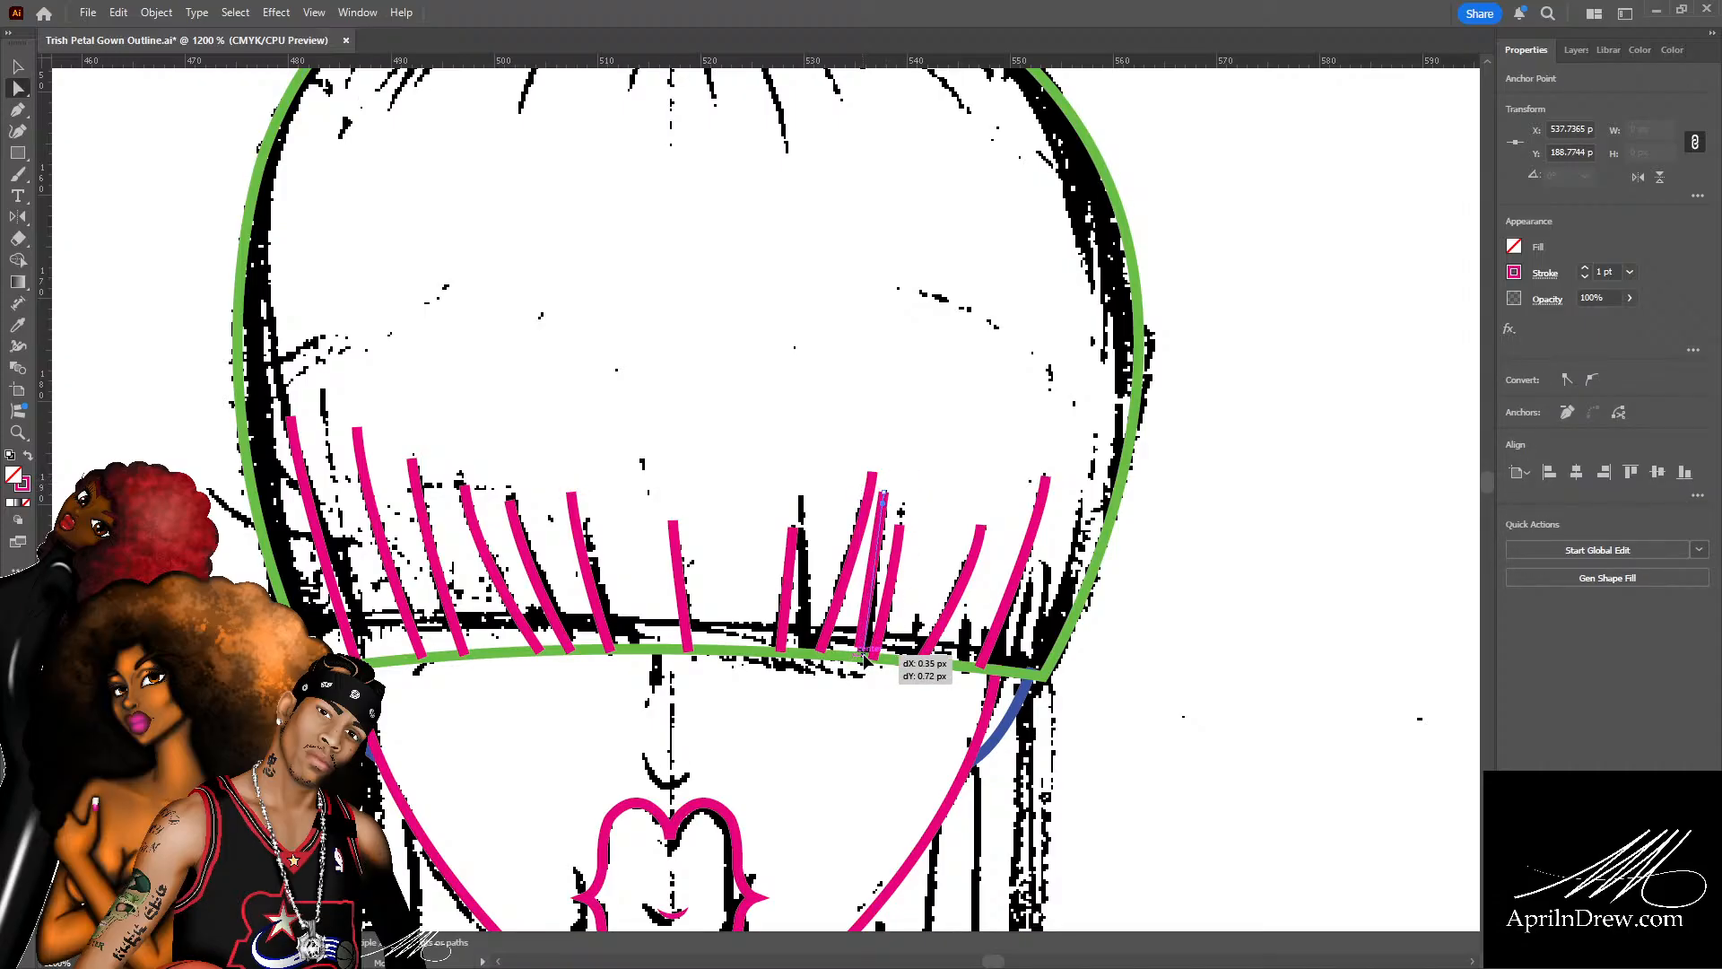
# Refine the curve of the second strand from the fringe's right end with its upper handle.
pyautogui.click(925, 483)
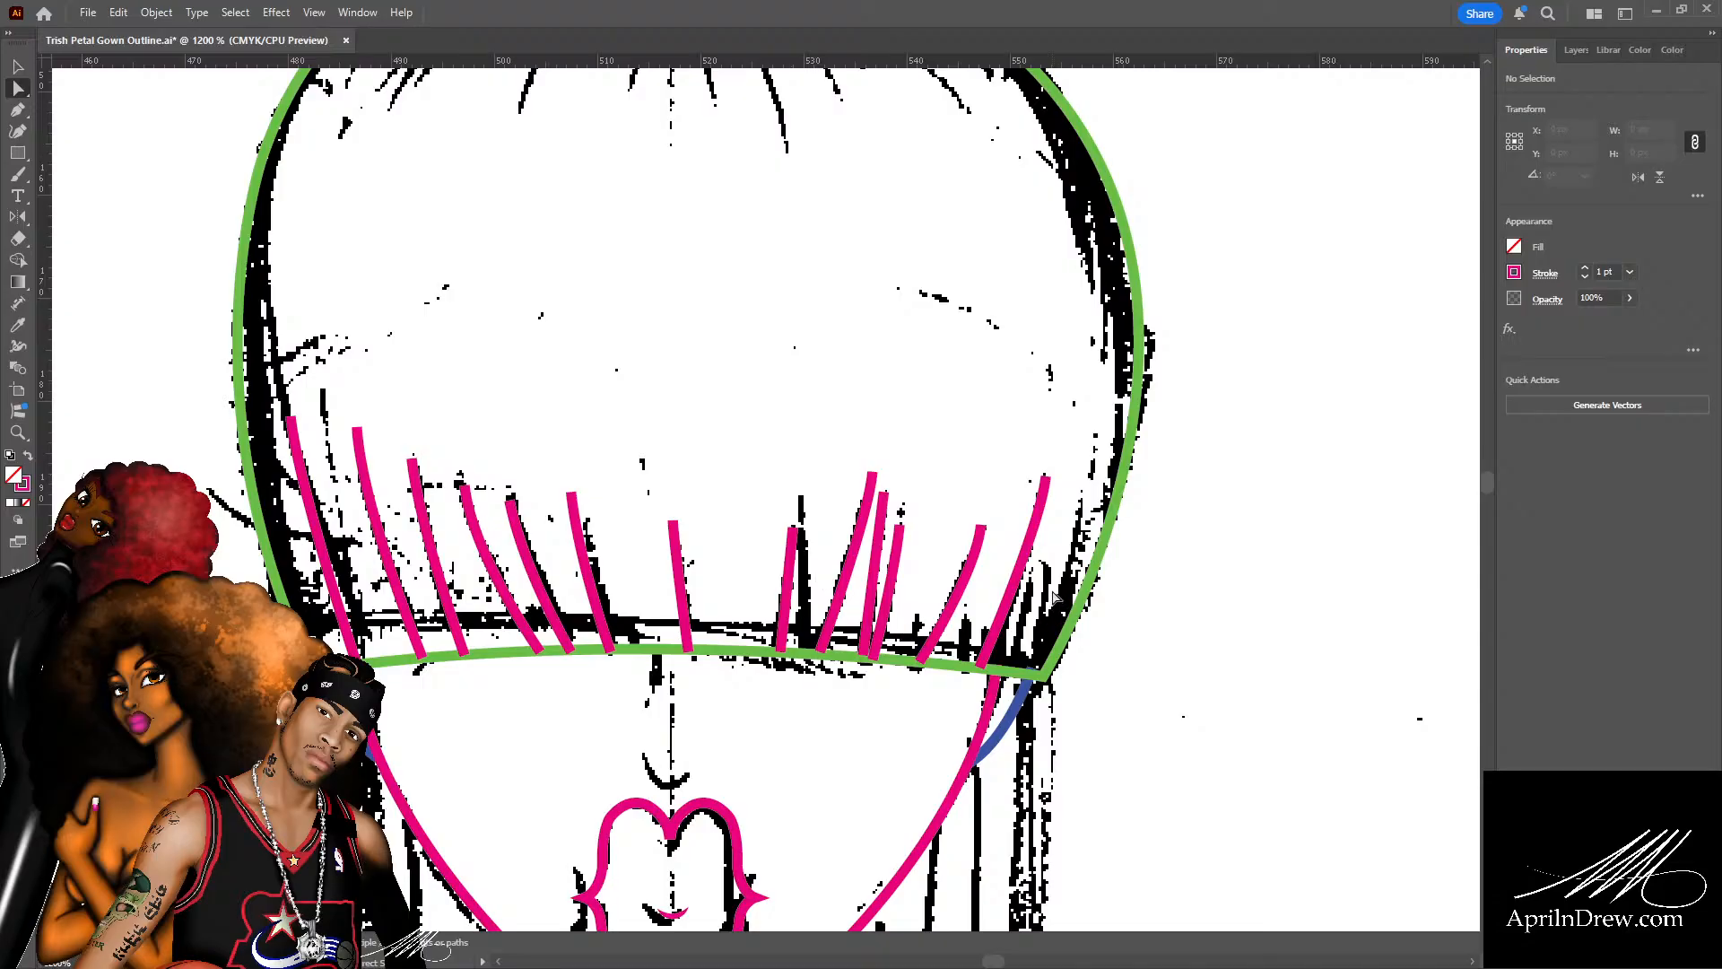
pyautogui.click(973, 583)
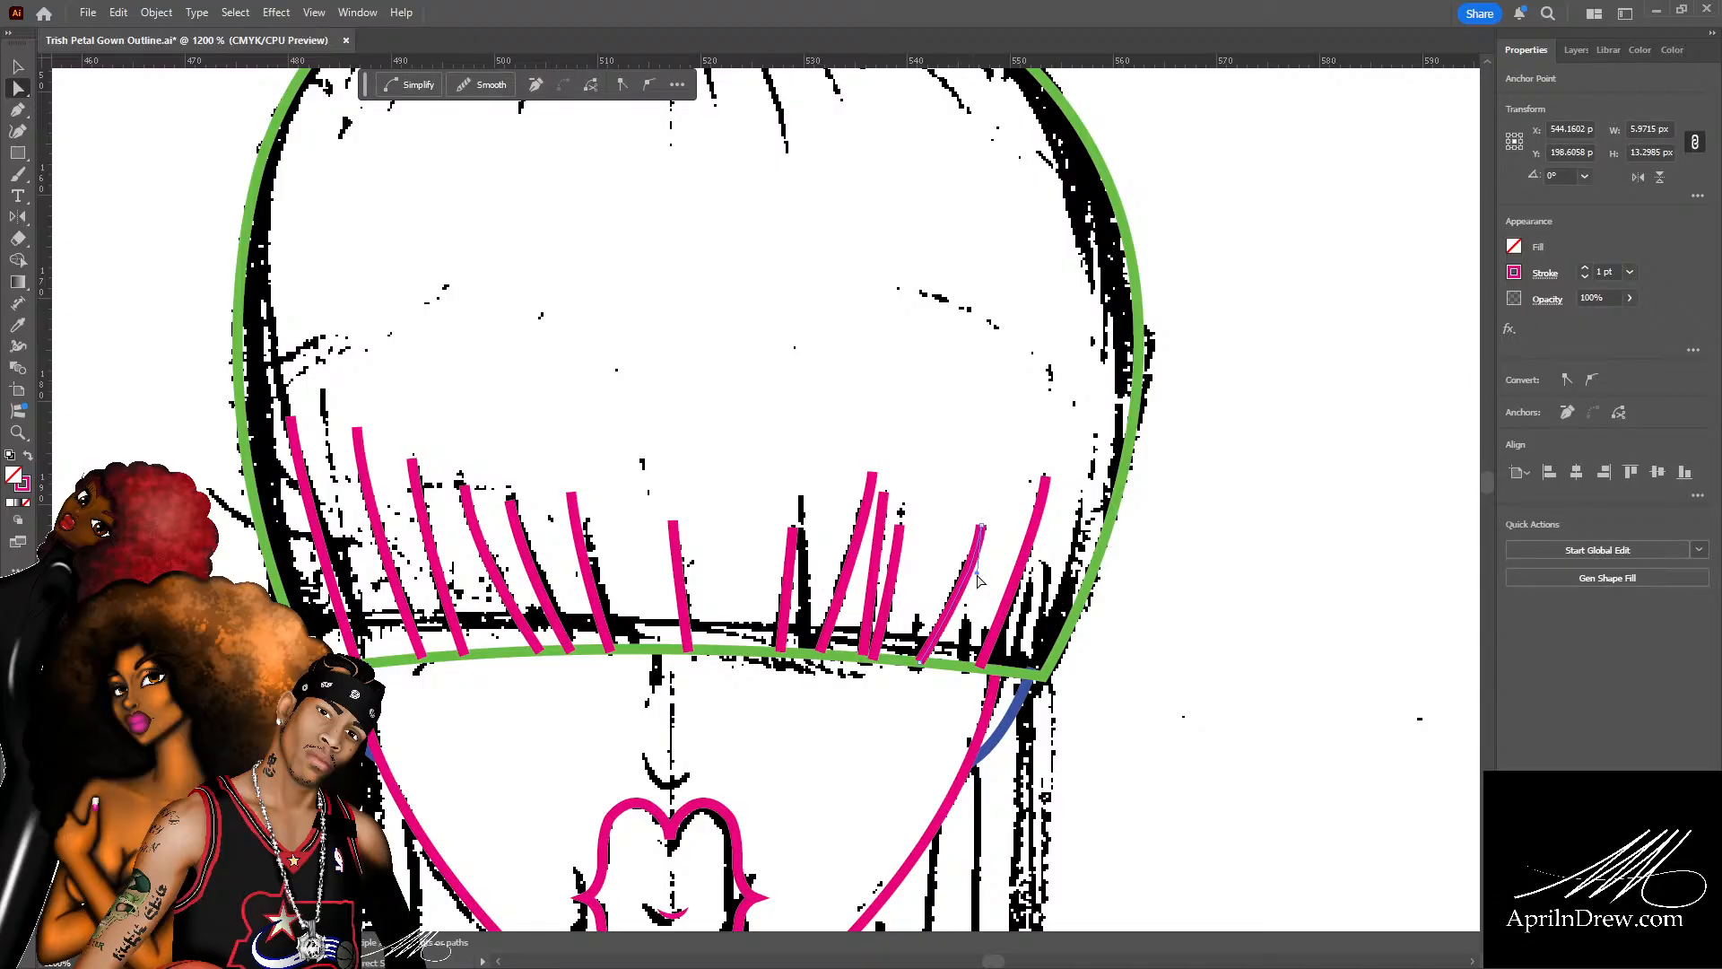
pyautogui.moveTo(977, 574); pyautogui.dragTo(970, 583)
pyautogui.click(981, 590)
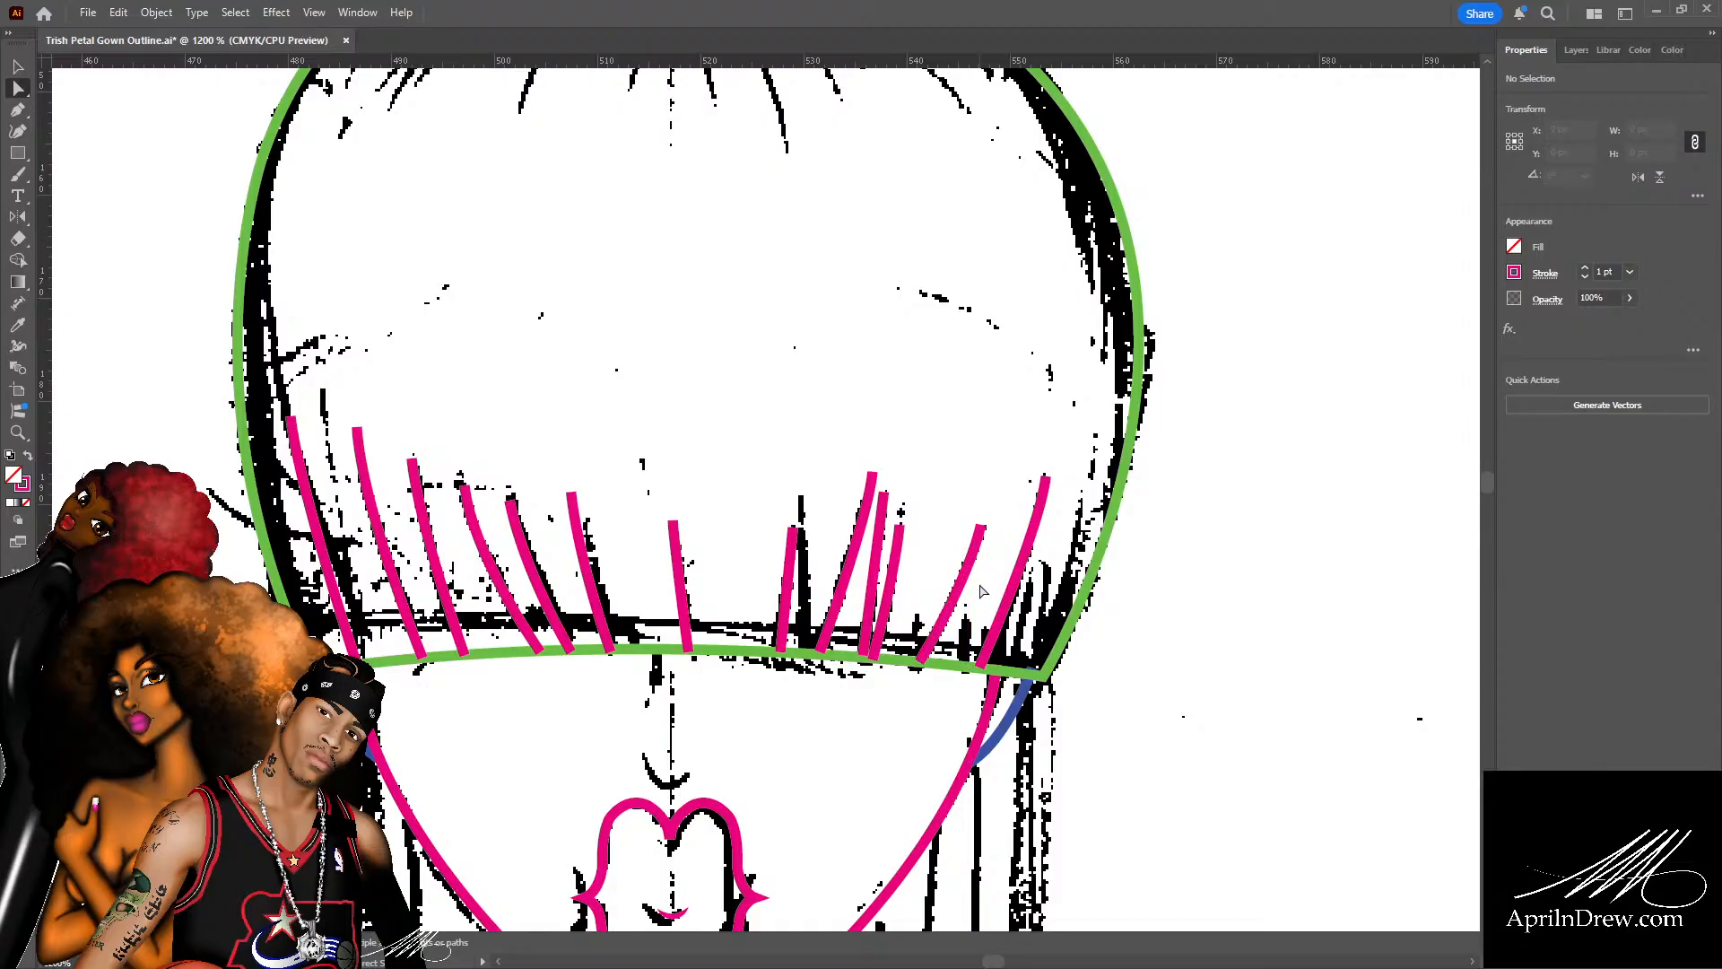
# Apply a tapered width profile to all the pink fringe strands so they narrow toward their upper ends.
pyautogui.press('v')
pyautogui.click(1016, 608)
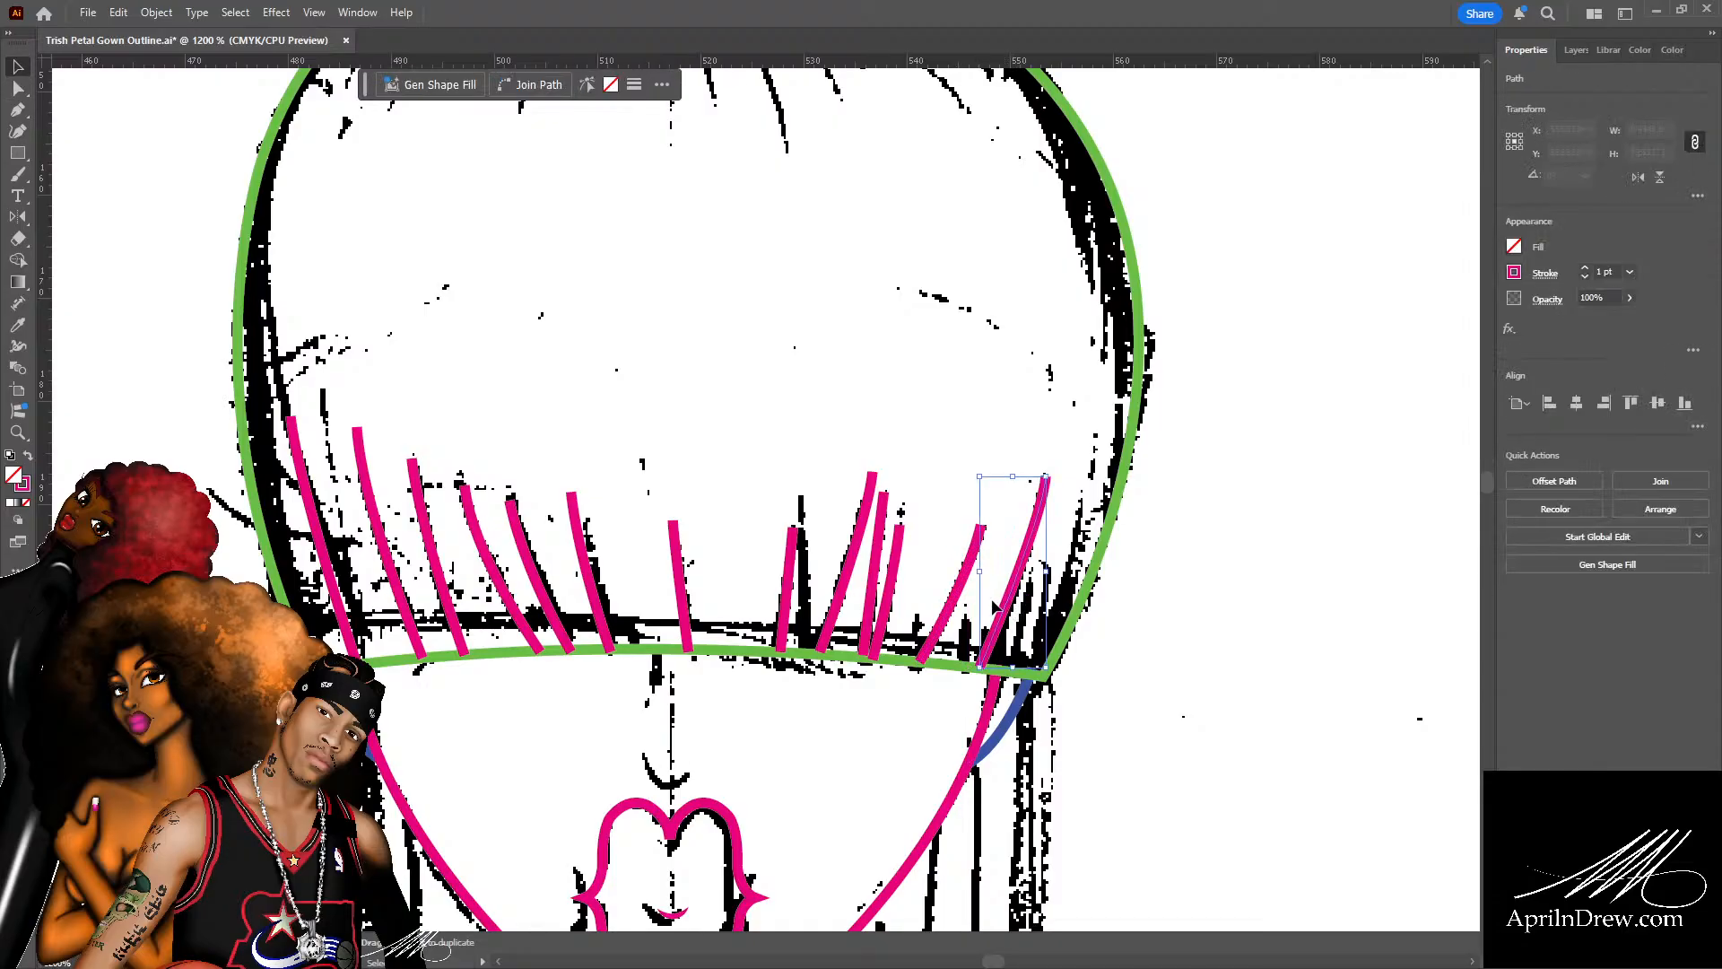
pyautogui.keyDown('shift'); pyautogui.click(948, 612); pyautogui.keyUp('shift')
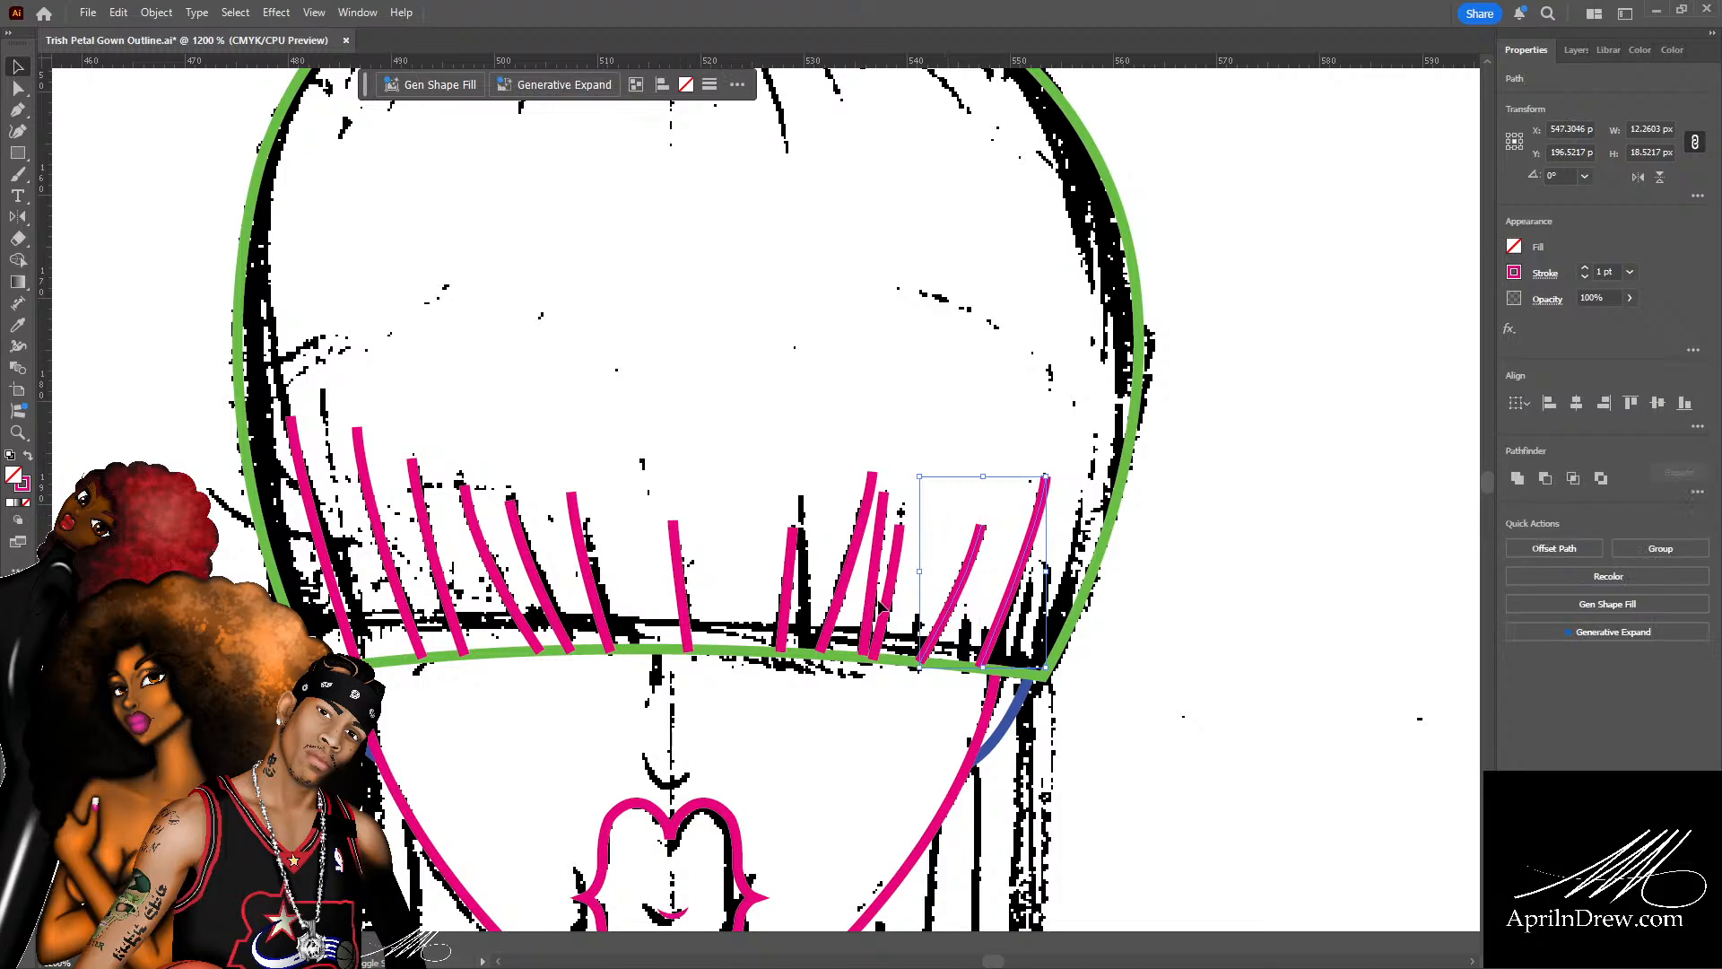
pyautogui.keyDown('shift'); pyautogui.click(883, 601); pyautogui.keyUp('shift')
pyautogui.keyDown('shift'); pyautogui.click(870, 594); pyautogui.keyUp('shift')
pyautogui.keyDown('shift'); pyautogui.click(844, 598); pyautogui.keyUp('shift')
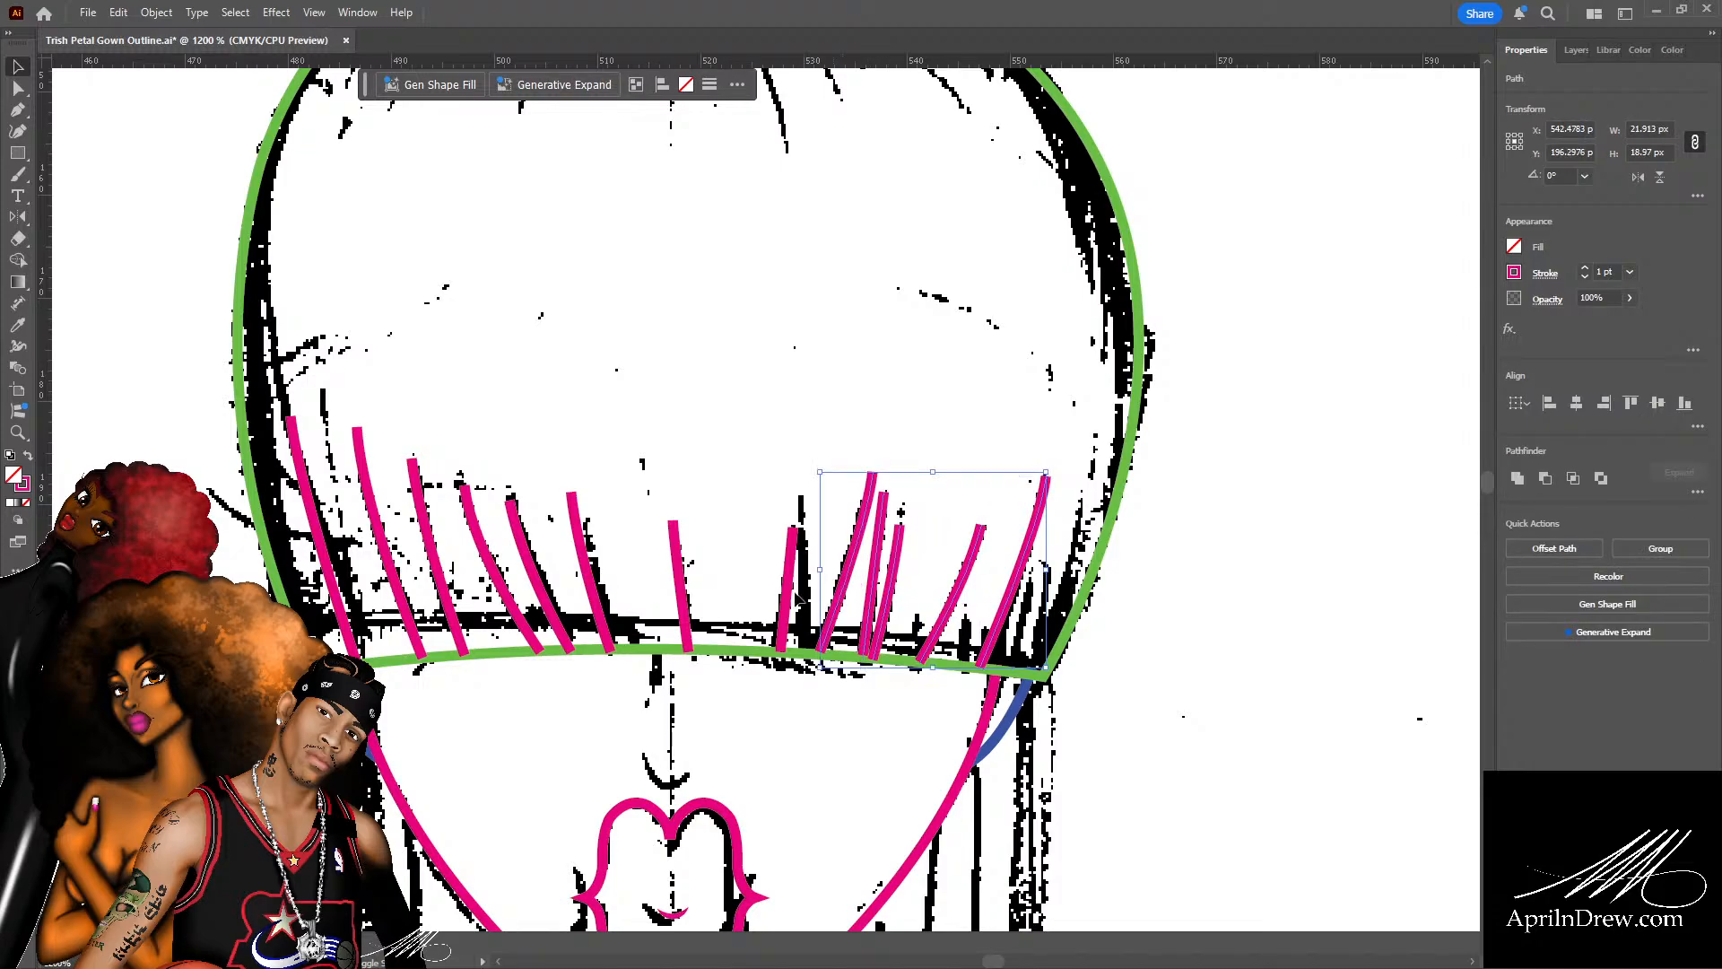
pyautogui.keyDown('shift'); pyautogui.click(793, 595); pyautogui.keyUp('shift')
pyautogui.keyDown('shift'); pyautogui.click(681, 599); pyautogui.keyUp('shift')
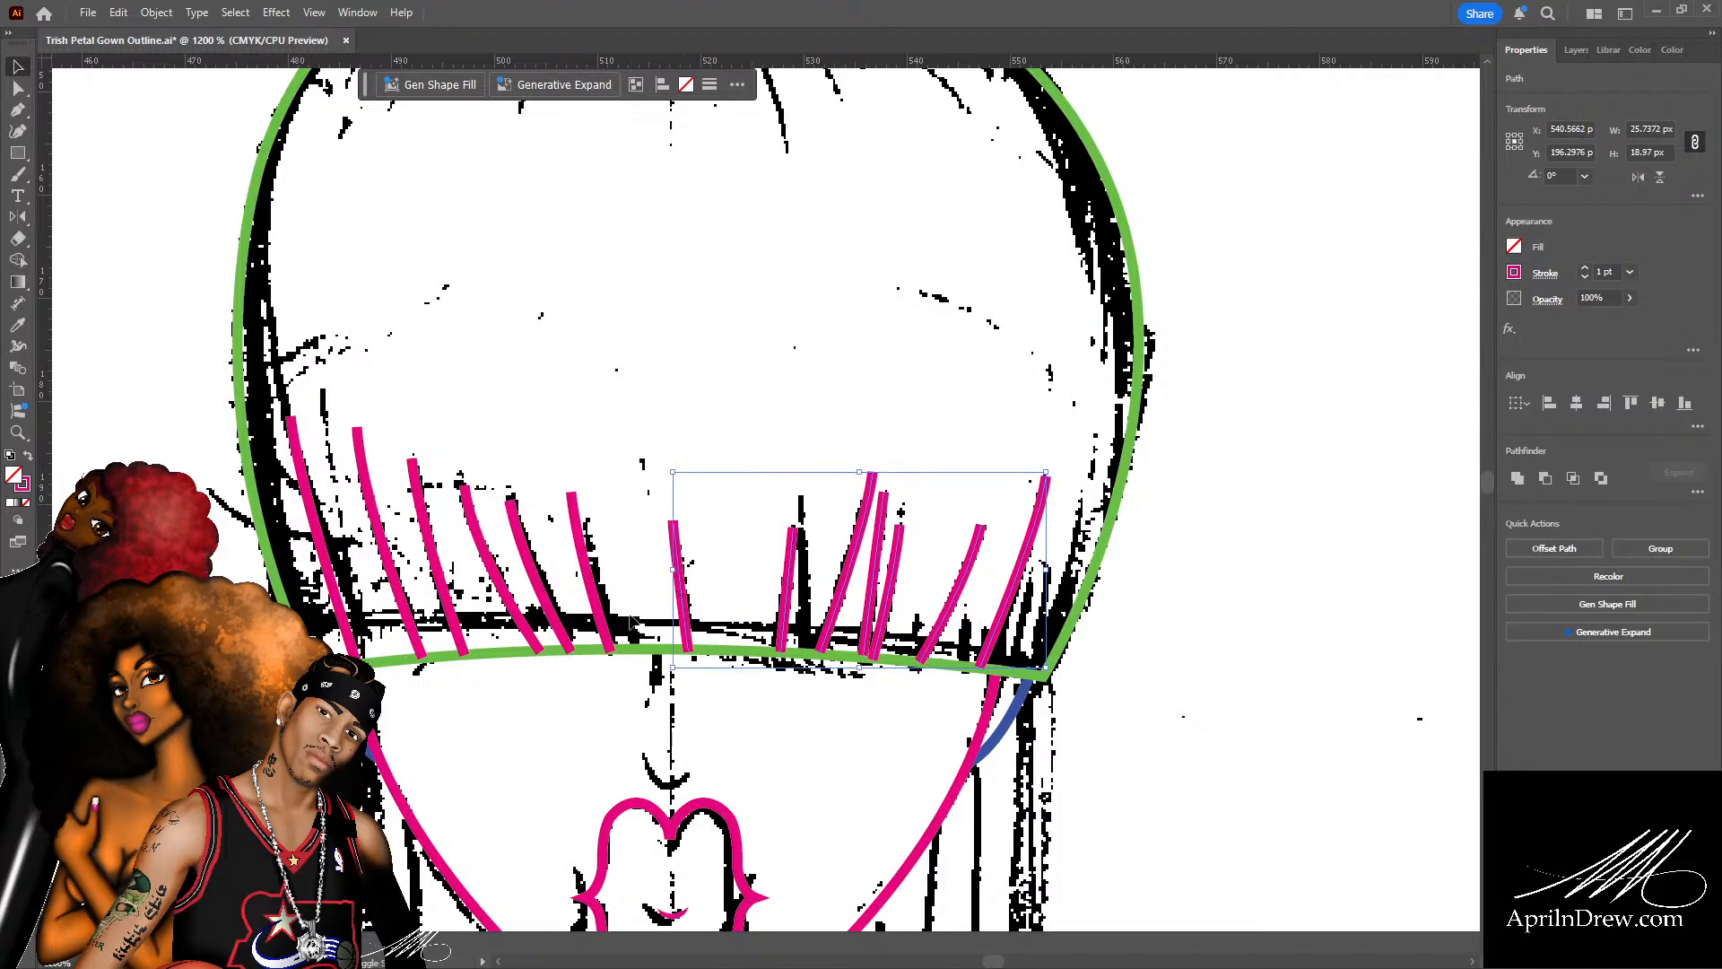
pyautogui.keyDown('shift'); pyautogui.click(598, 607); pyautogui.keyUp('shift')
pyautogui.keyDown('shift'); pyautogui.click(542, 614); pyautogui.keyUp('shift')
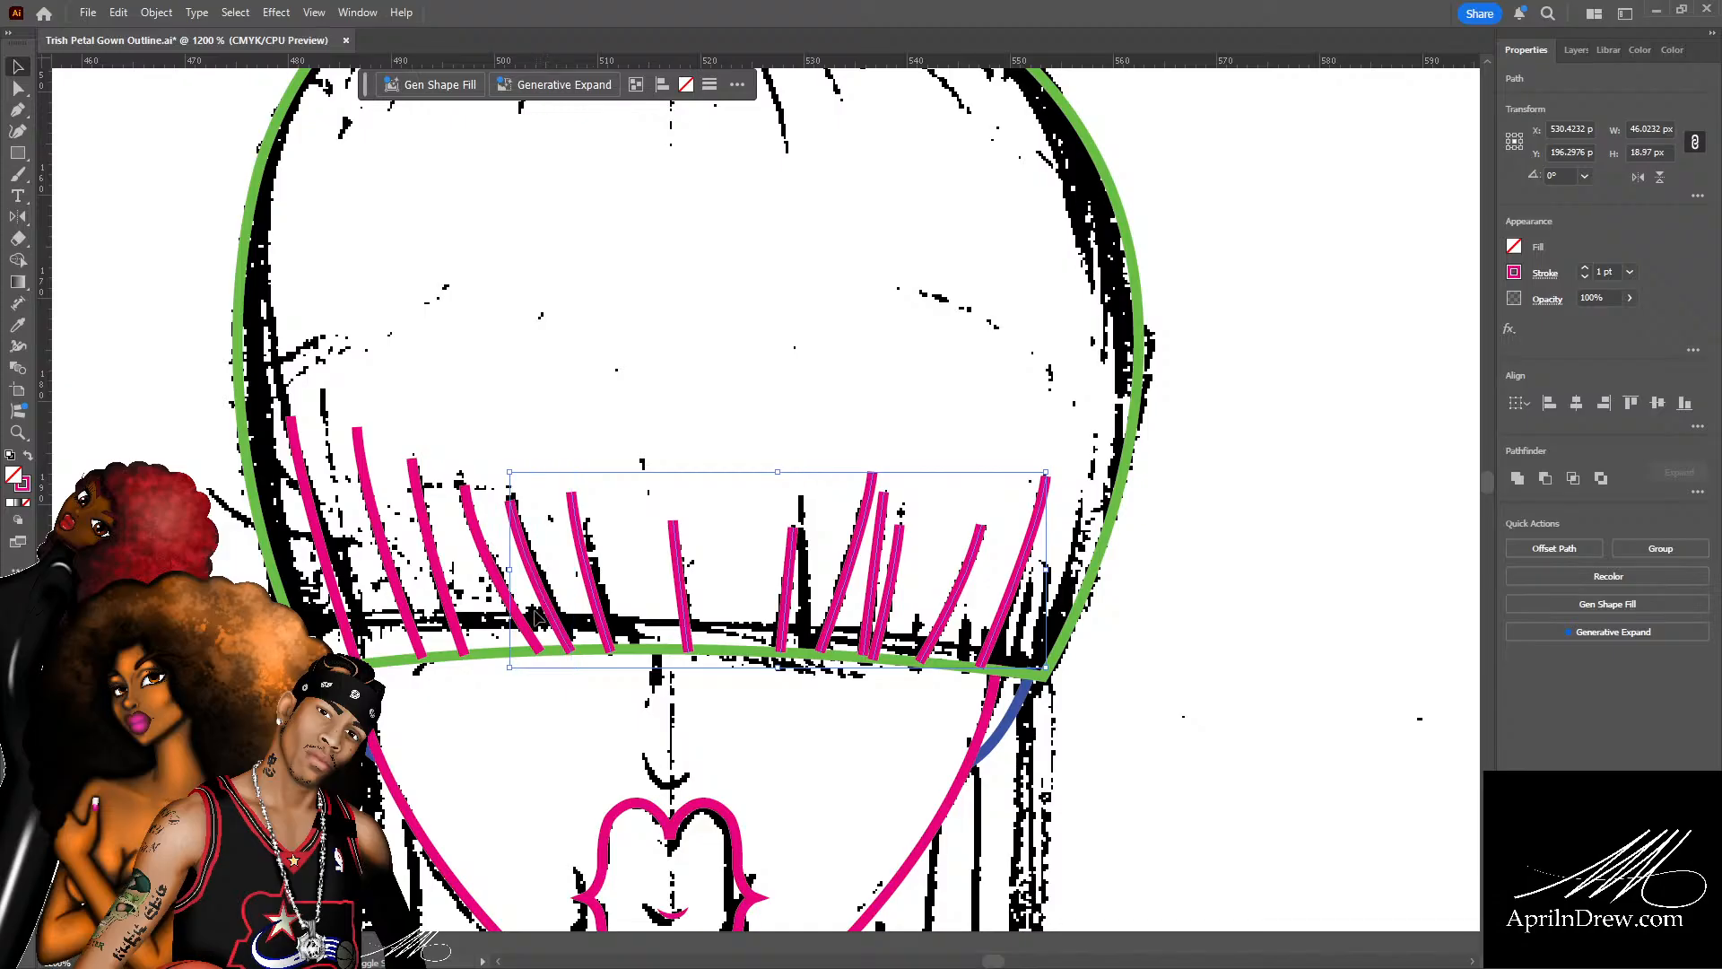
pyautogui.keyDown('shift'); pyautogui.click(520, 617); pyautogui.keyUp('shift')
pyautogui.keyDown('shift'); pyautogui.click(453, 617); pyautogui.keyUp('shift')
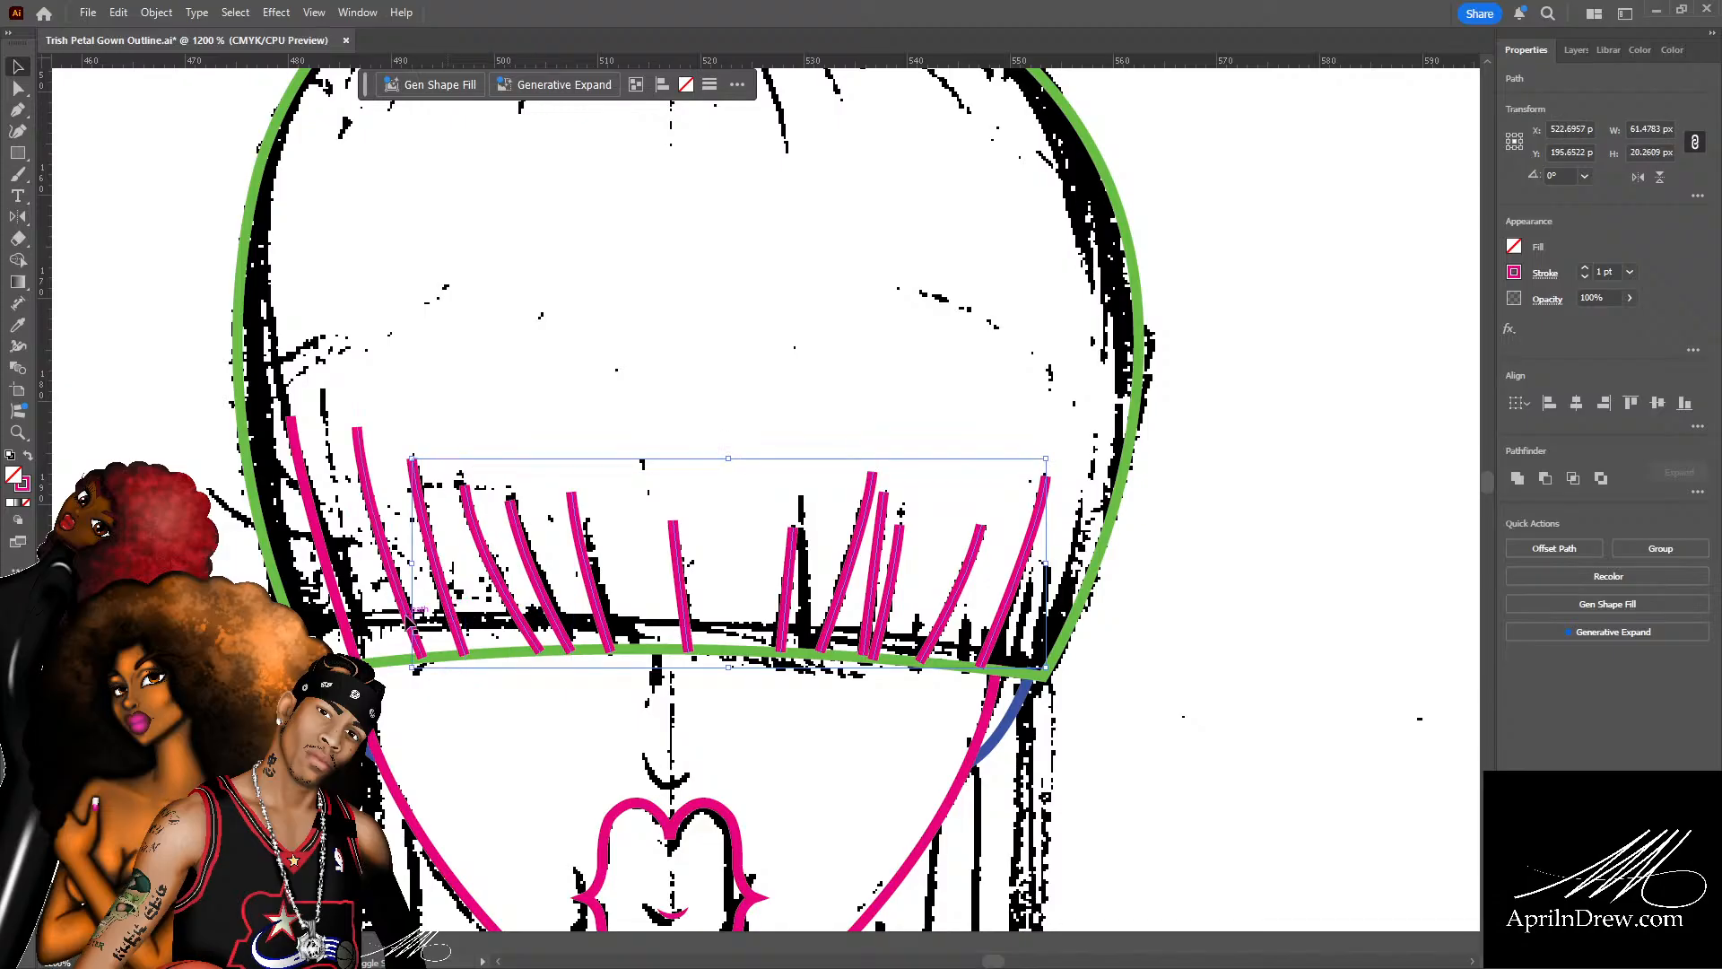
pyautogui.keyDown('shift'); pyautogui.click(414, 624); pyautogui.keyUp('shift')
pyautogui.keyDown('shift'); pyautogui.click(346, 619); pyautogui.keyUp('shift')
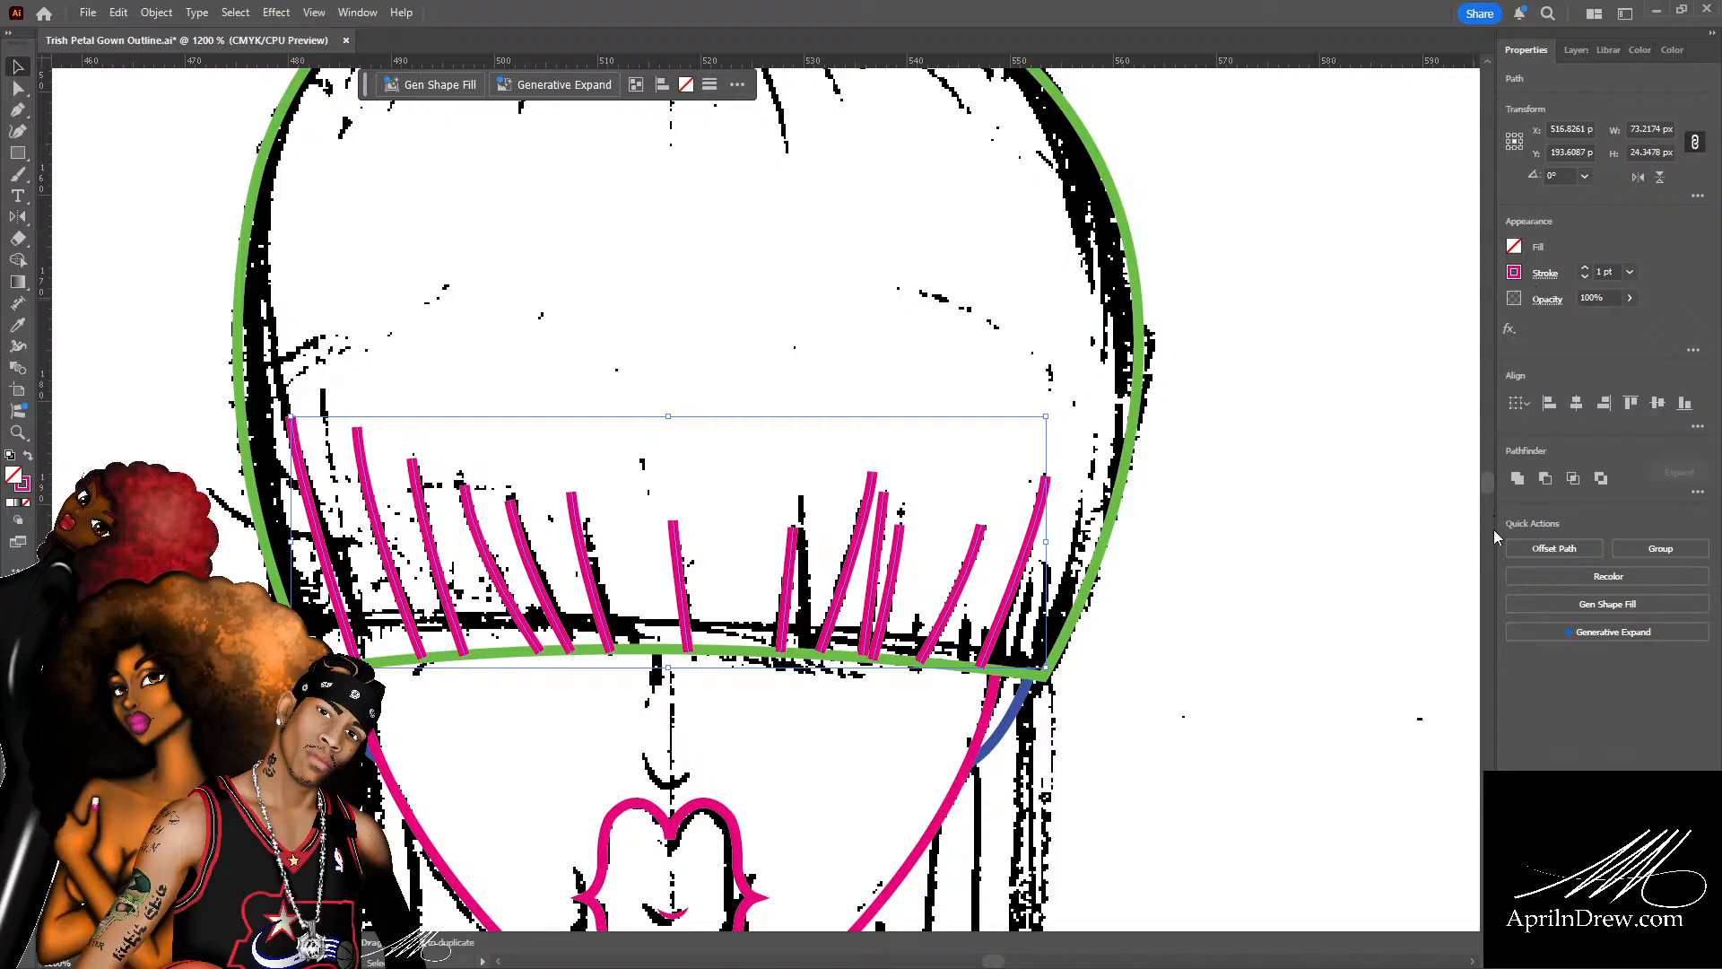
pyautogui.click(1451, 698)
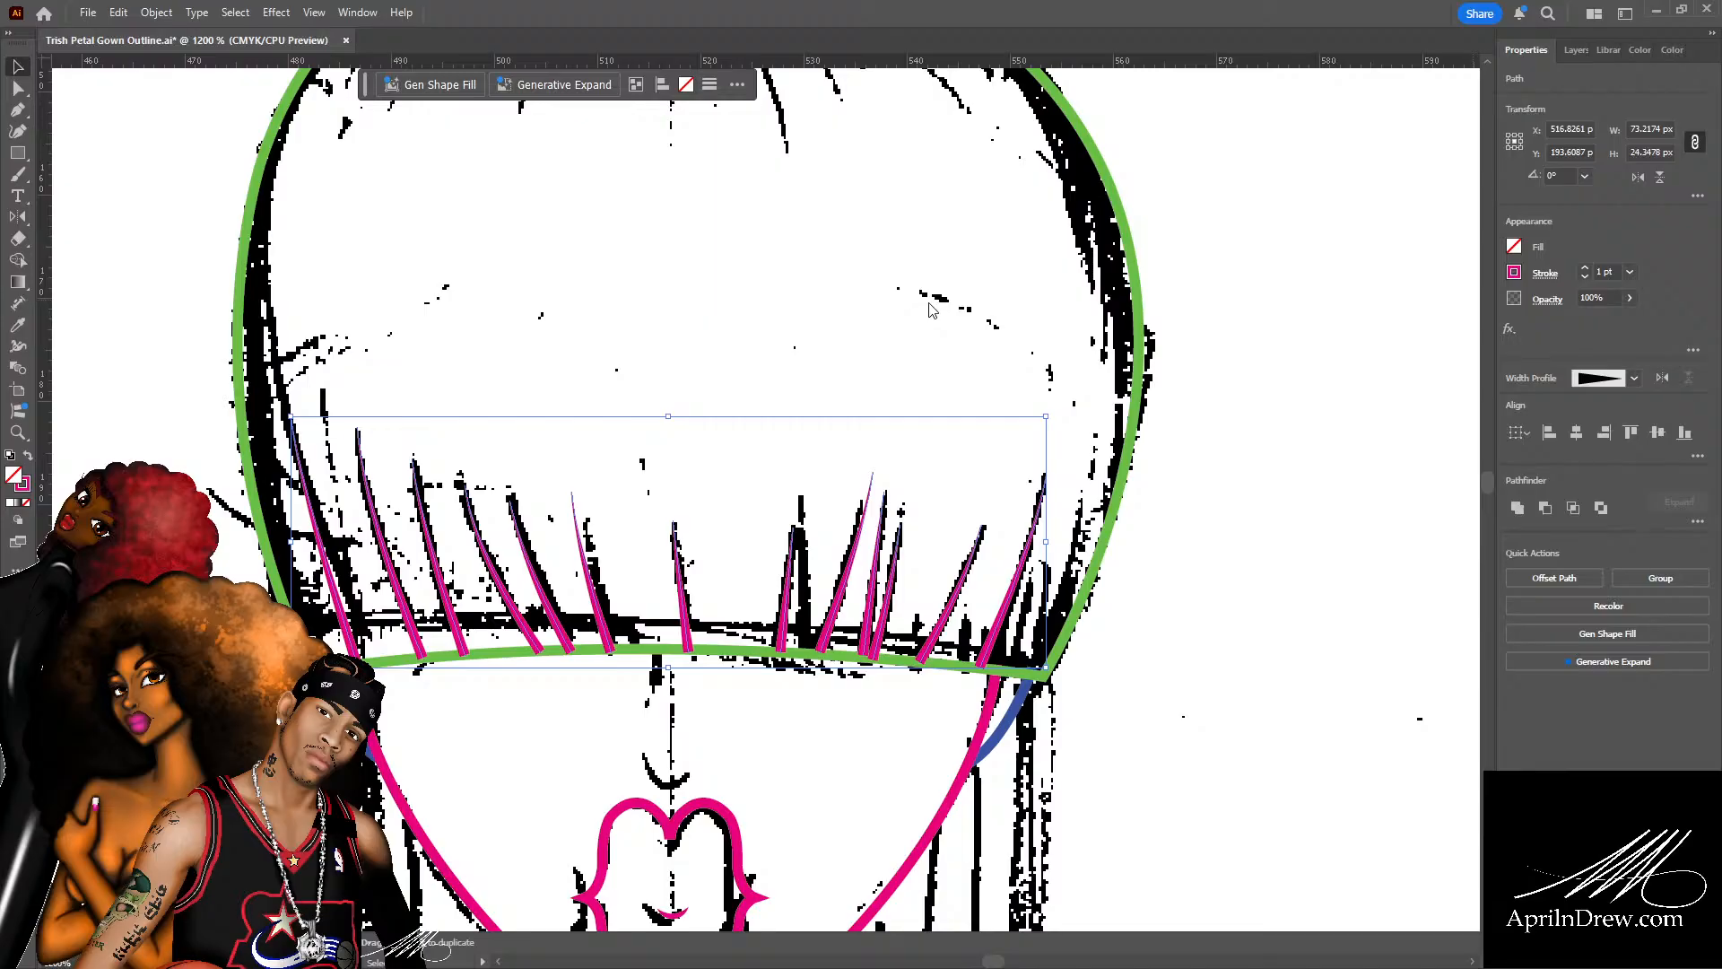
pyautogui.click(924, 337)
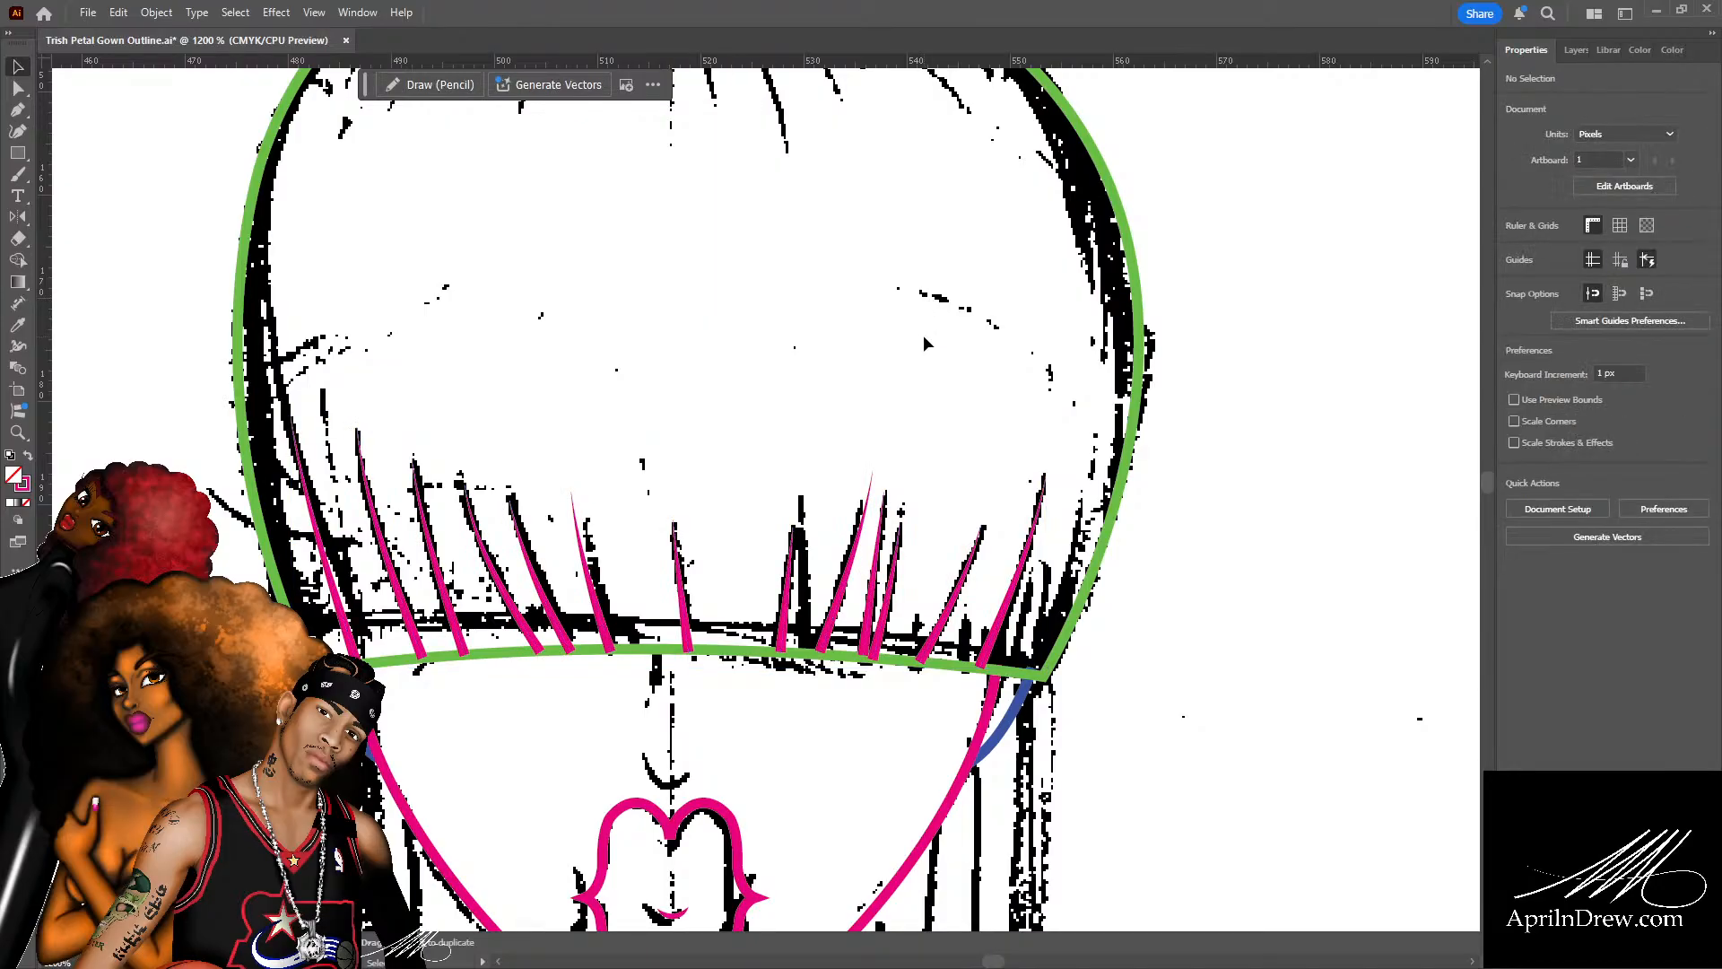
# Draw two pink curved strands along the longer sketched lines just right of the hair's centre notch.
pyautogui.scroll(5, 923, 333)
pyautogui.scroll(-3, 917, 314)
pyautogui.scroll(-3, 923, 377)
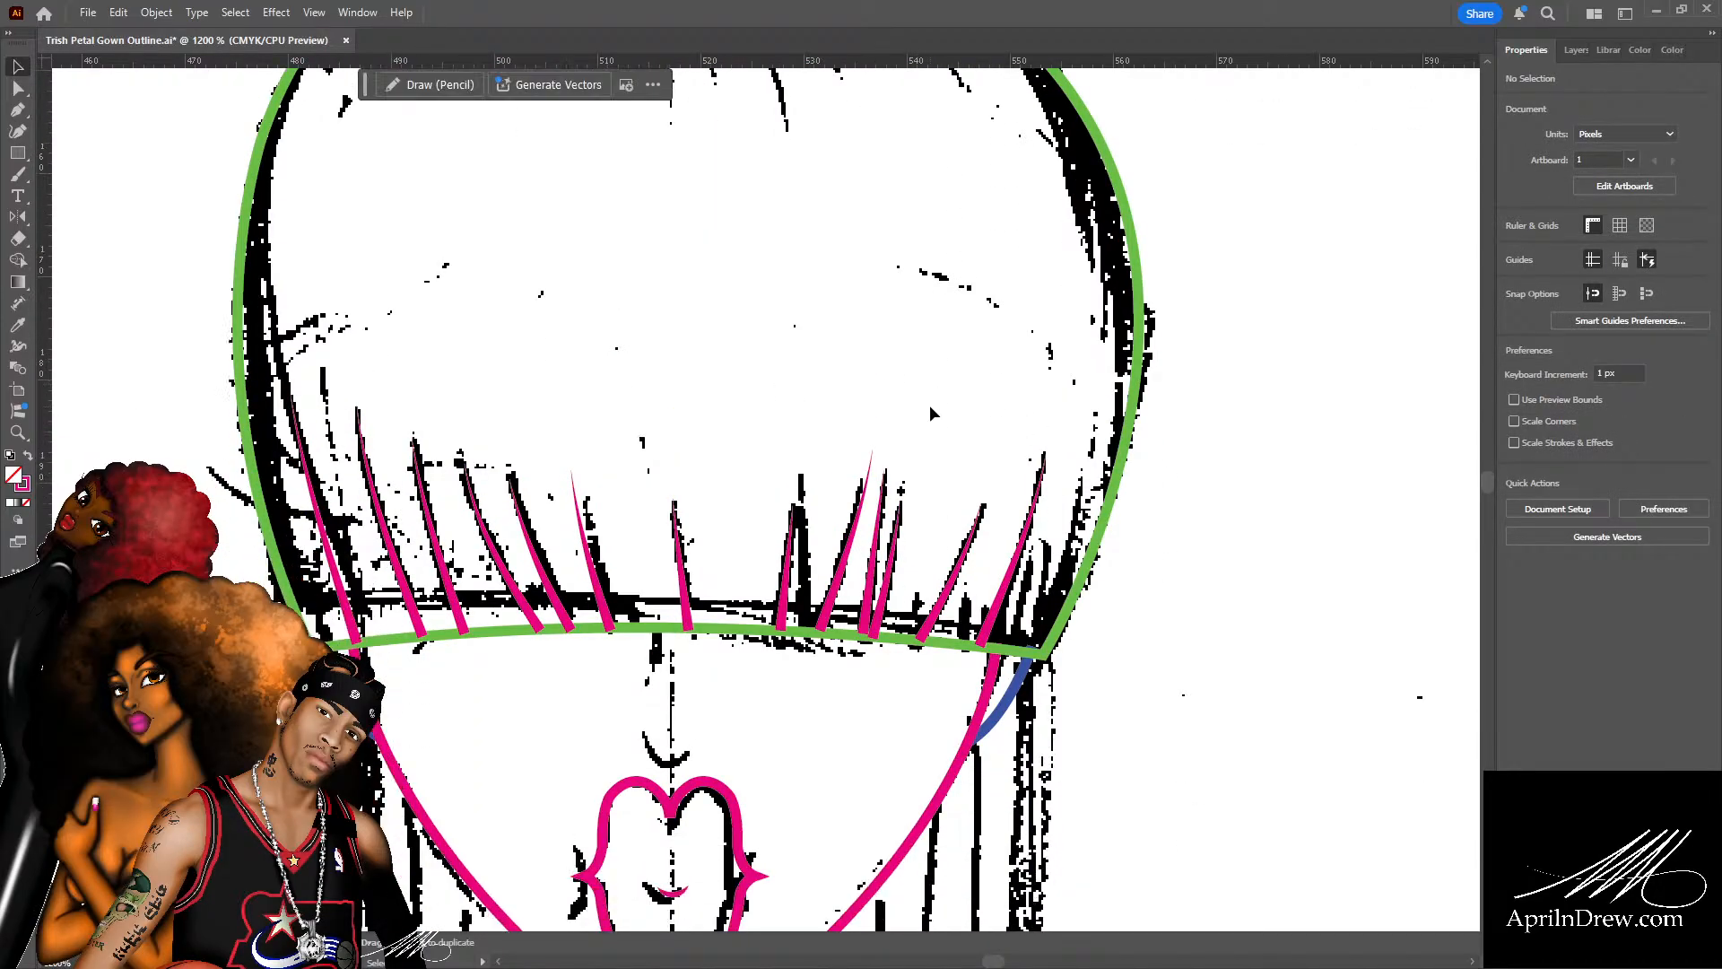
pyautogui.scroll(6, 929, 404)
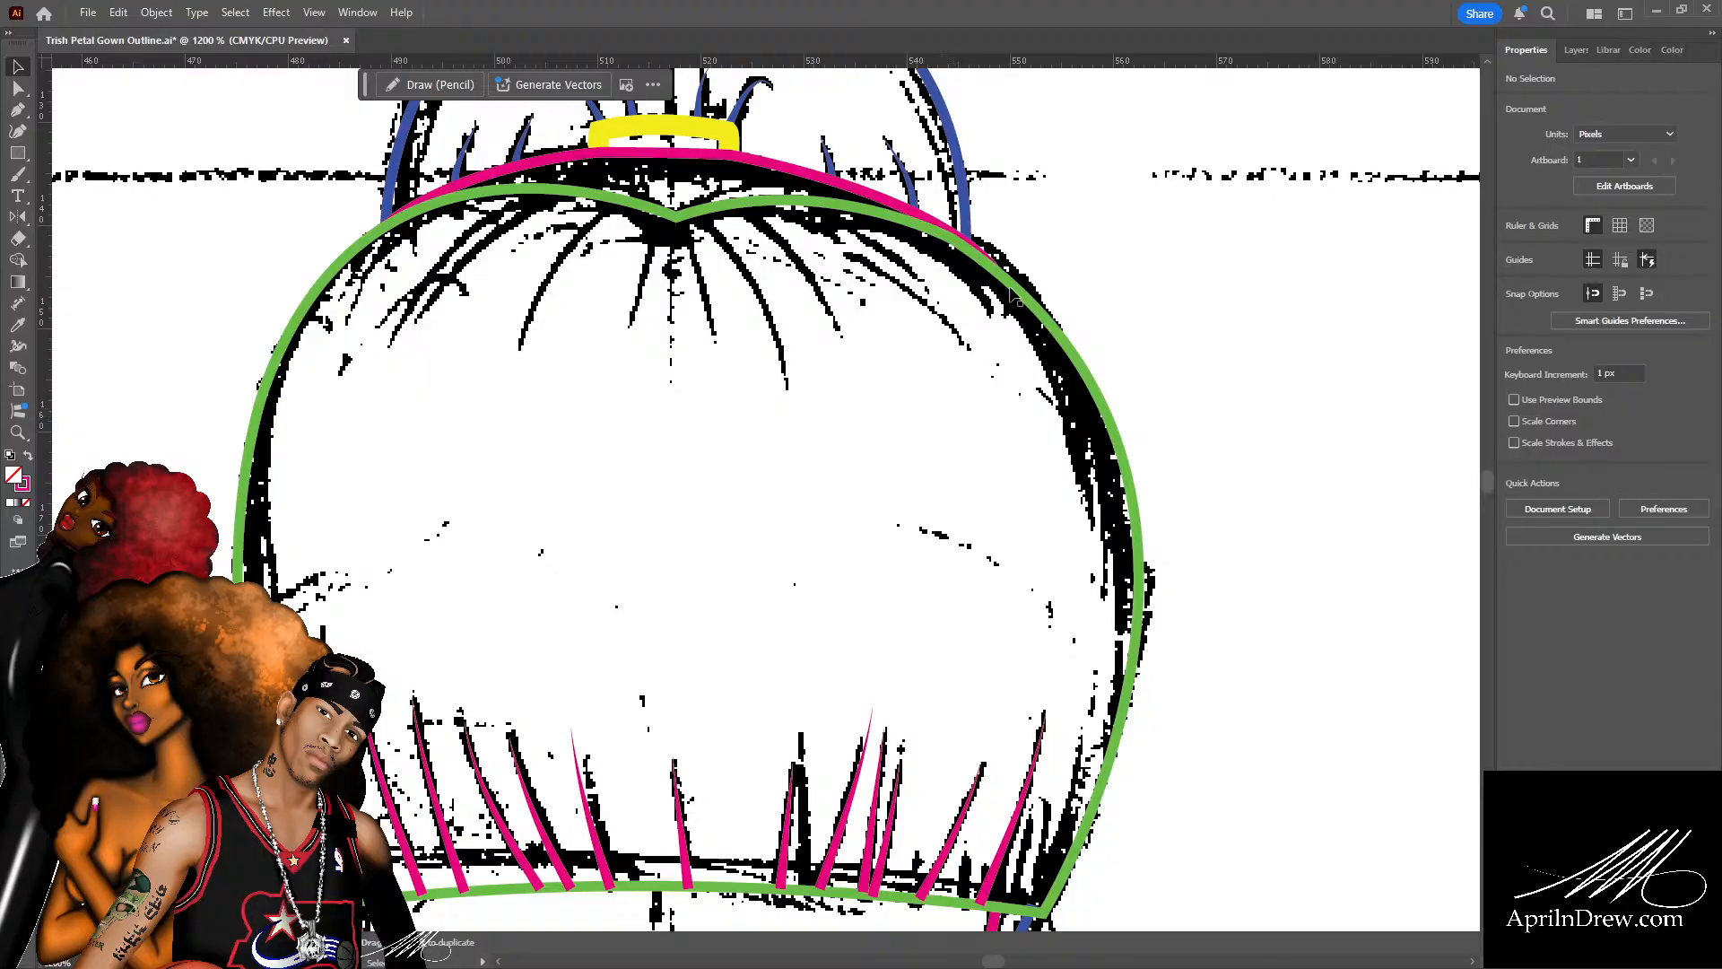
pyautogui.press('p')
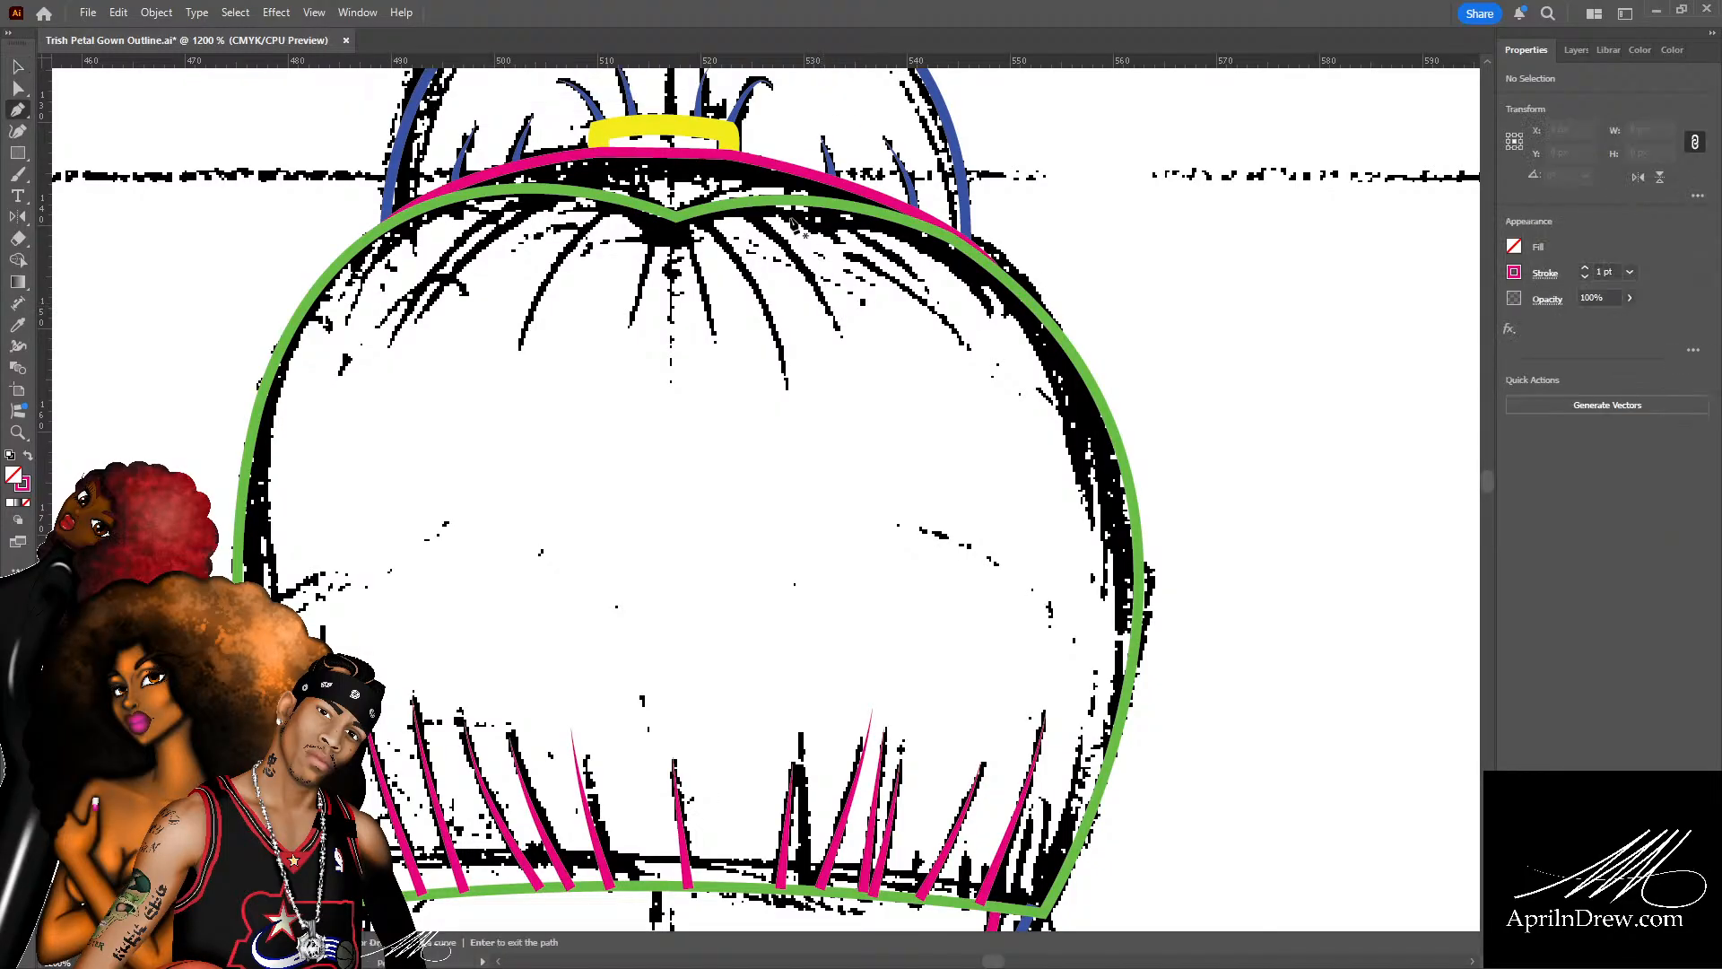
pyautogui.click(742, 213)
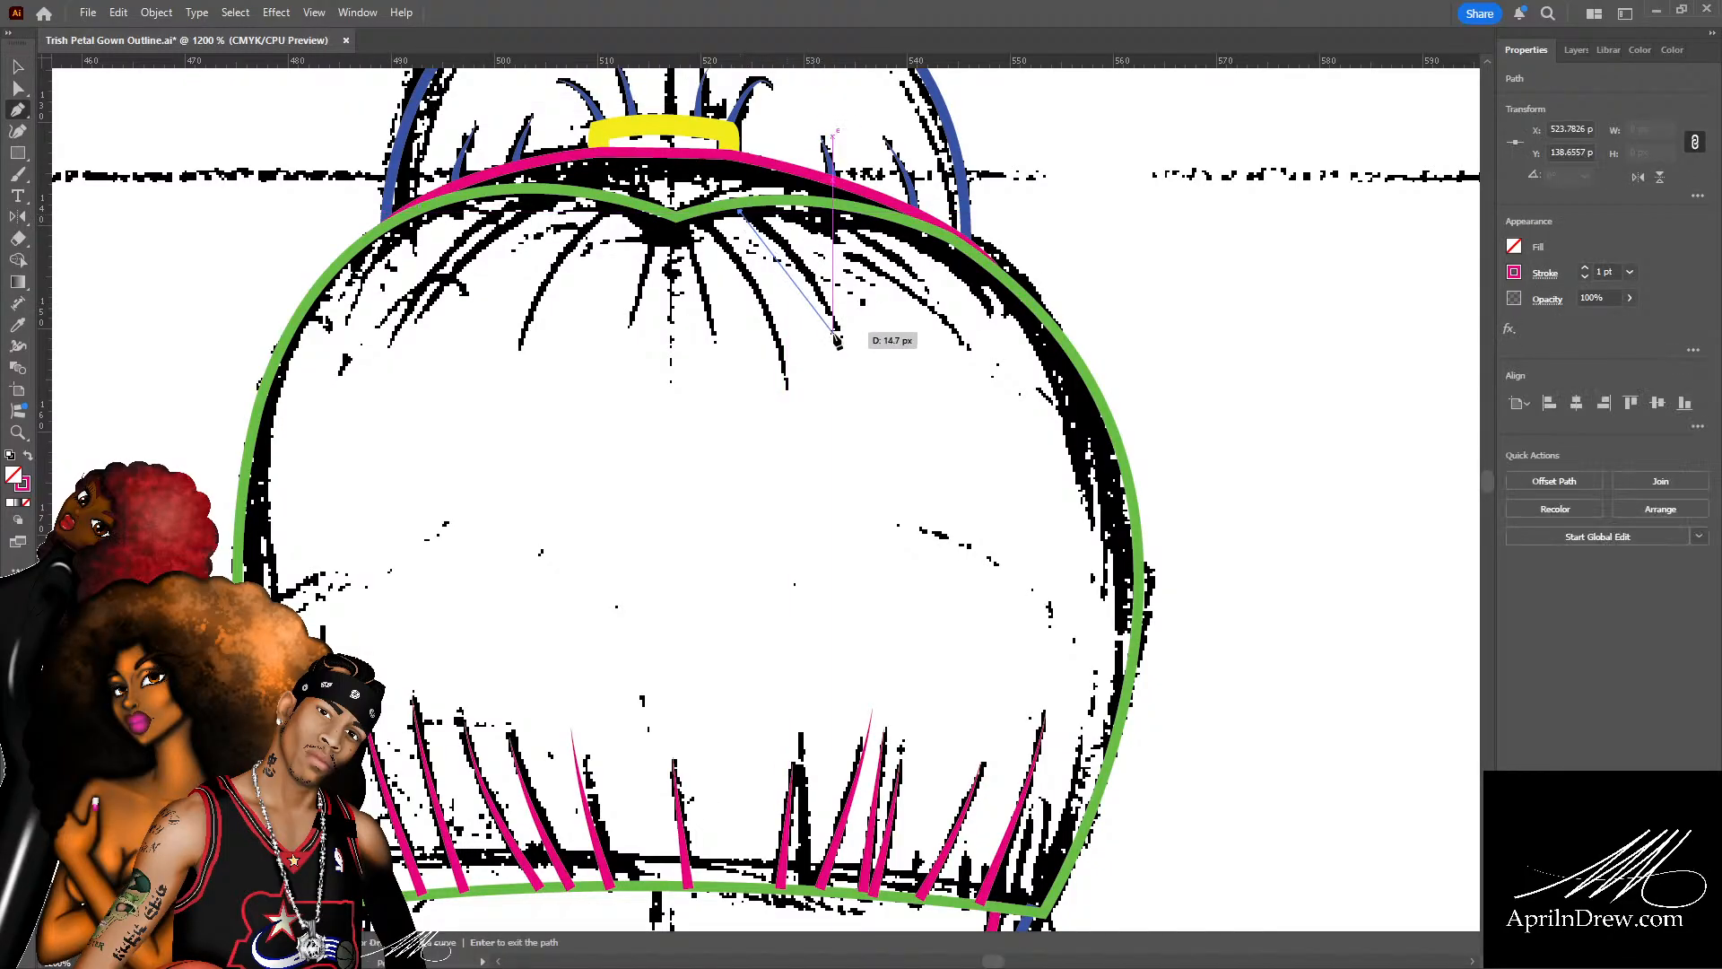
pyautogui.moveTo(840, 334); pyautogui.dragTo(810, 519)
pyautogui.press('Return')
pyautogui.click(696, 218)
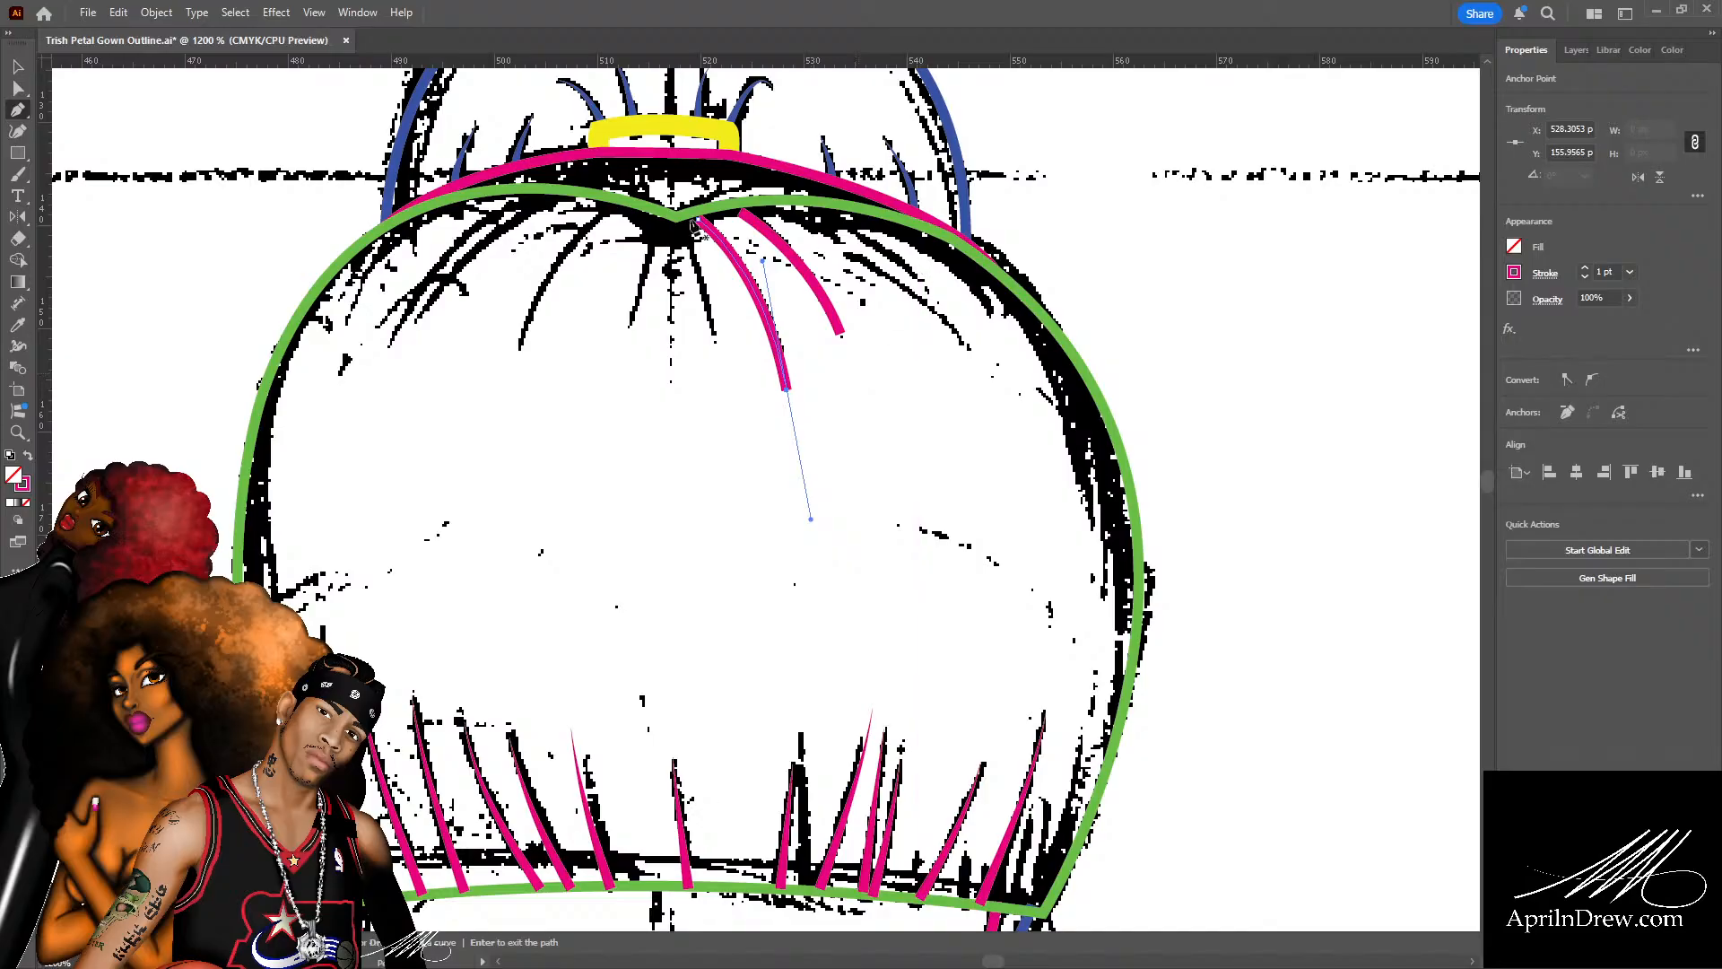
pyautogui.press('Return')
# Draw four pink curved strands over the sketched lines left of the centre notch, working outward from the crown.
pyautogui.click(609, 212)
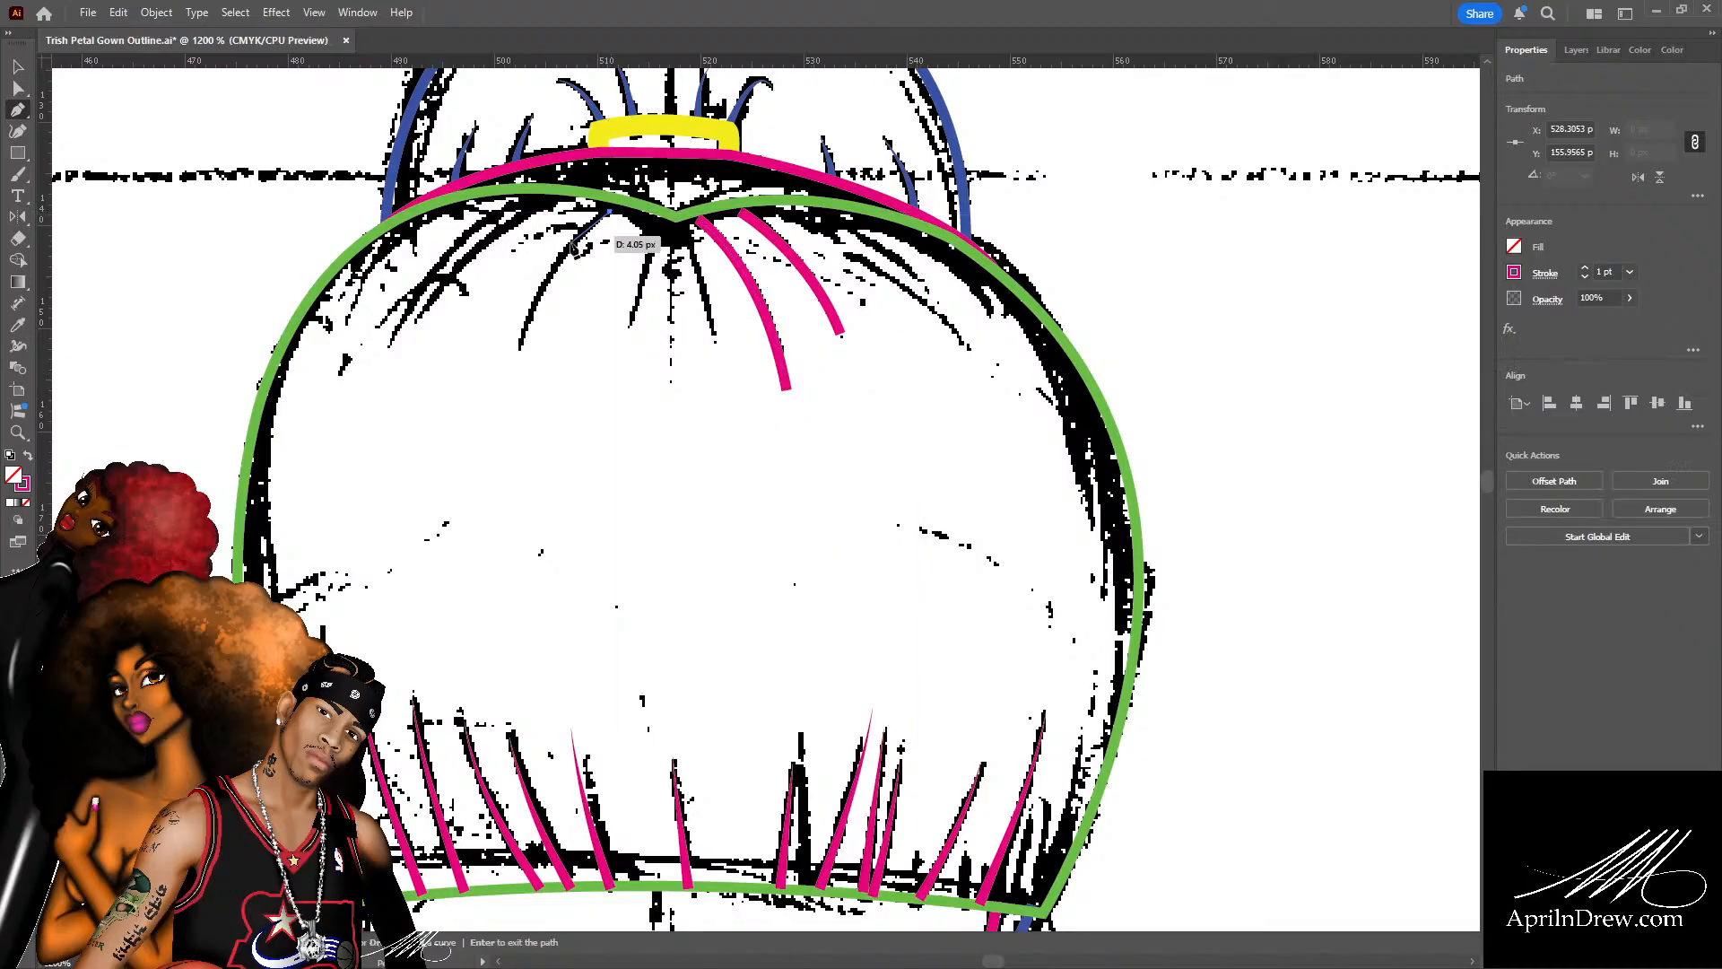
pyautogui.moveTo(518, 354); pyautogui.dragTo(497, 460)
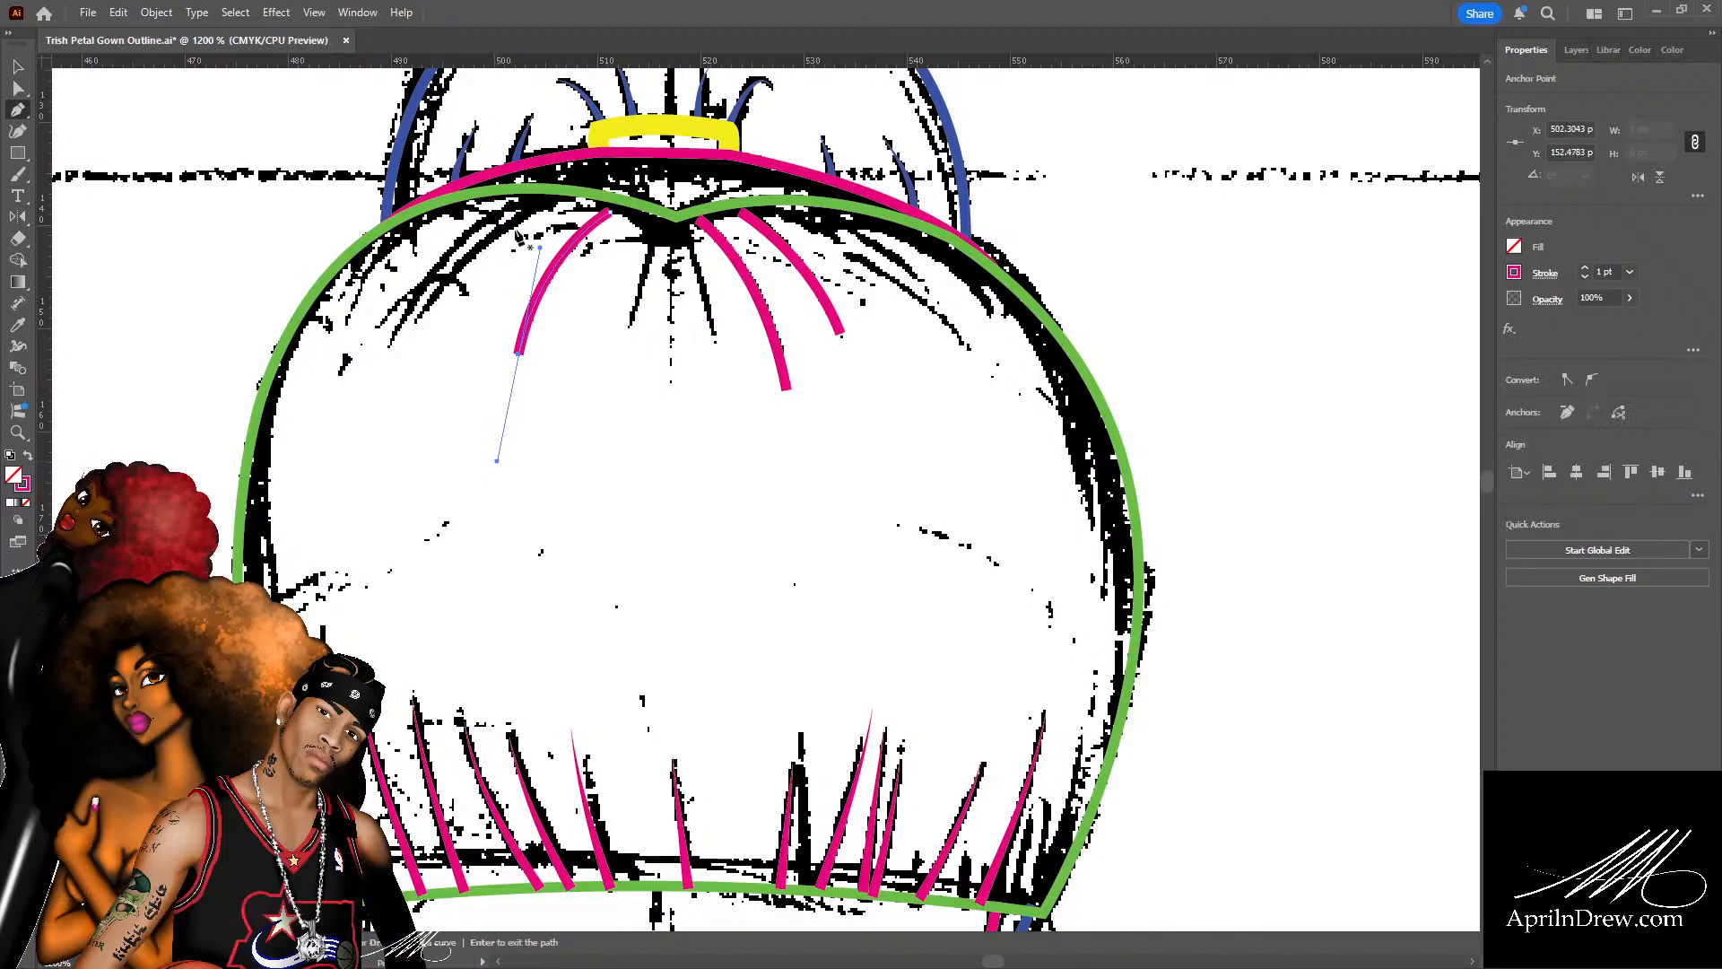
pyautogui.press('Return')
pyautogui.click(562, 201)
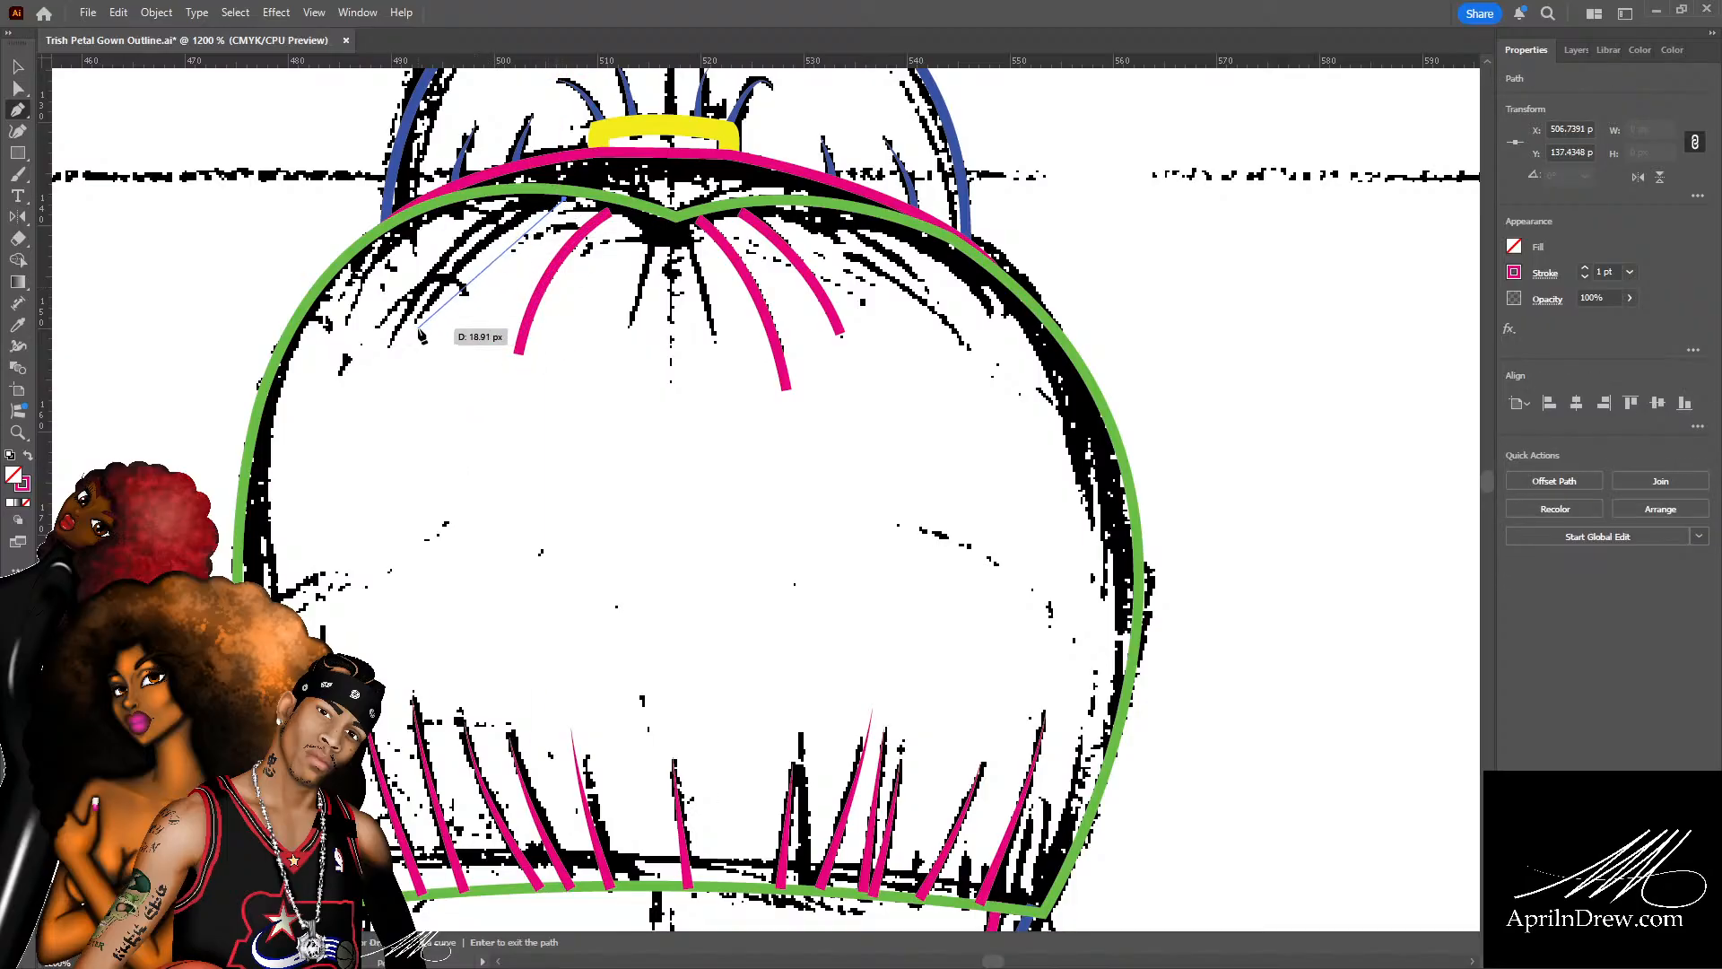
pyautogui.moveTo(414, 324)
pyautogui.mouseDown()
pyautogui.moveTo(411, 363)
pyautogui.moveTo(331, 441)
pyautogui.mouseUp()
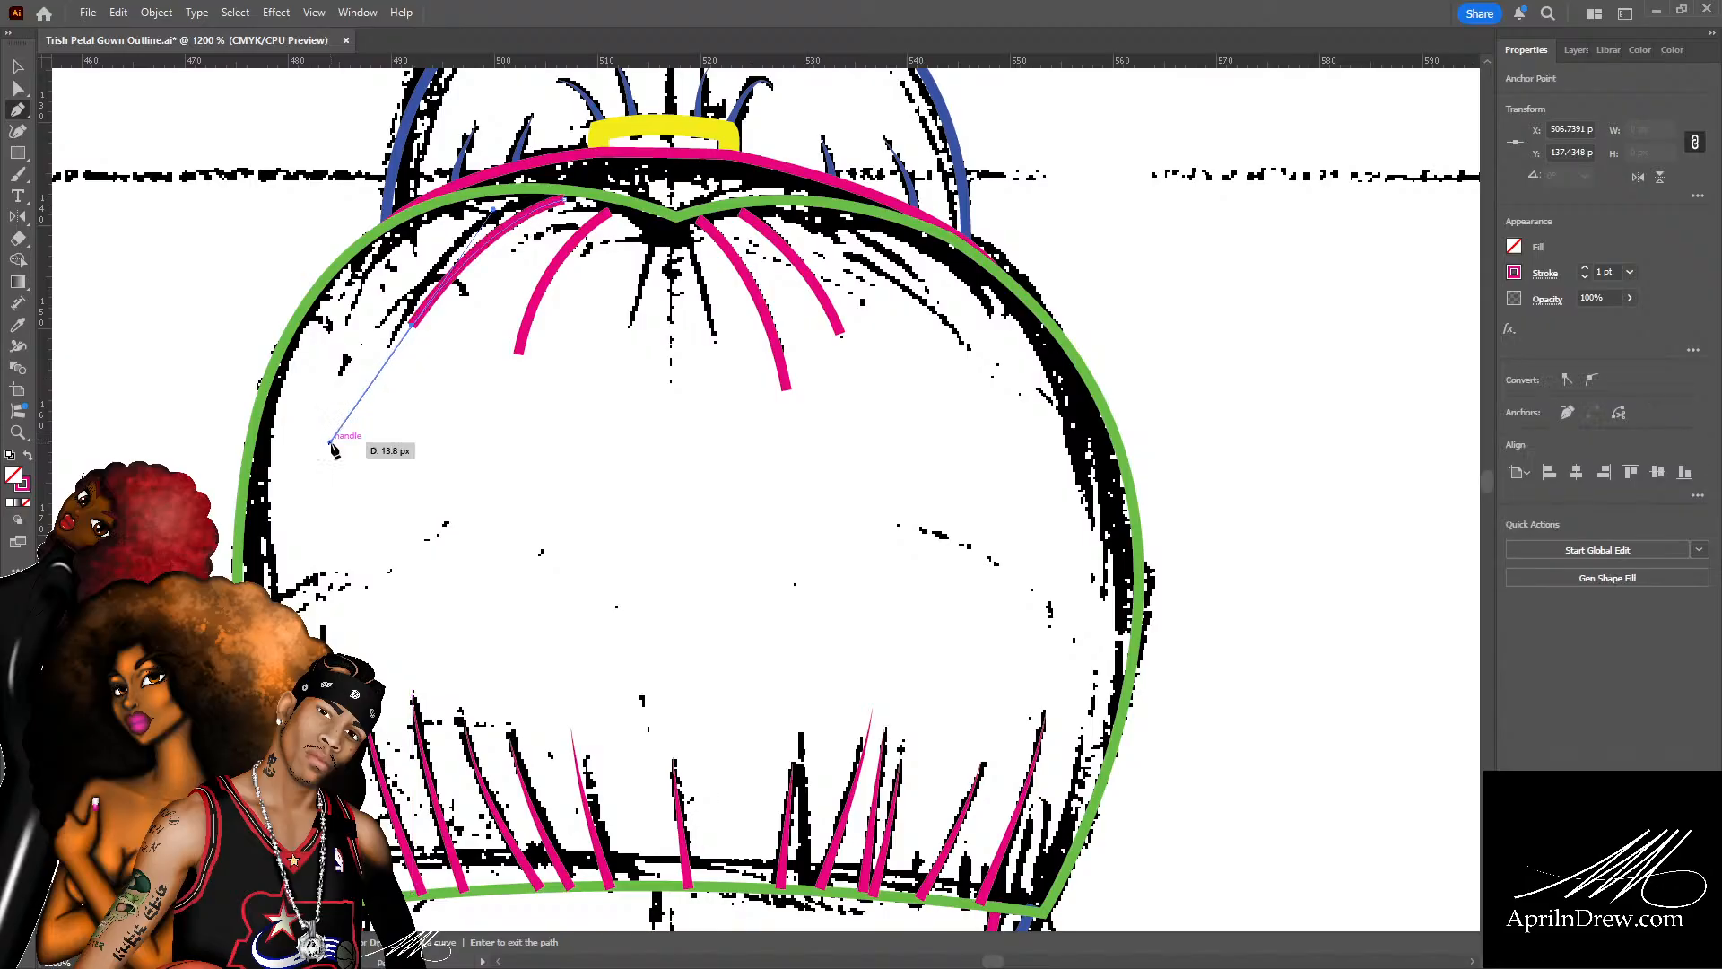
pyautogui.press('Return')
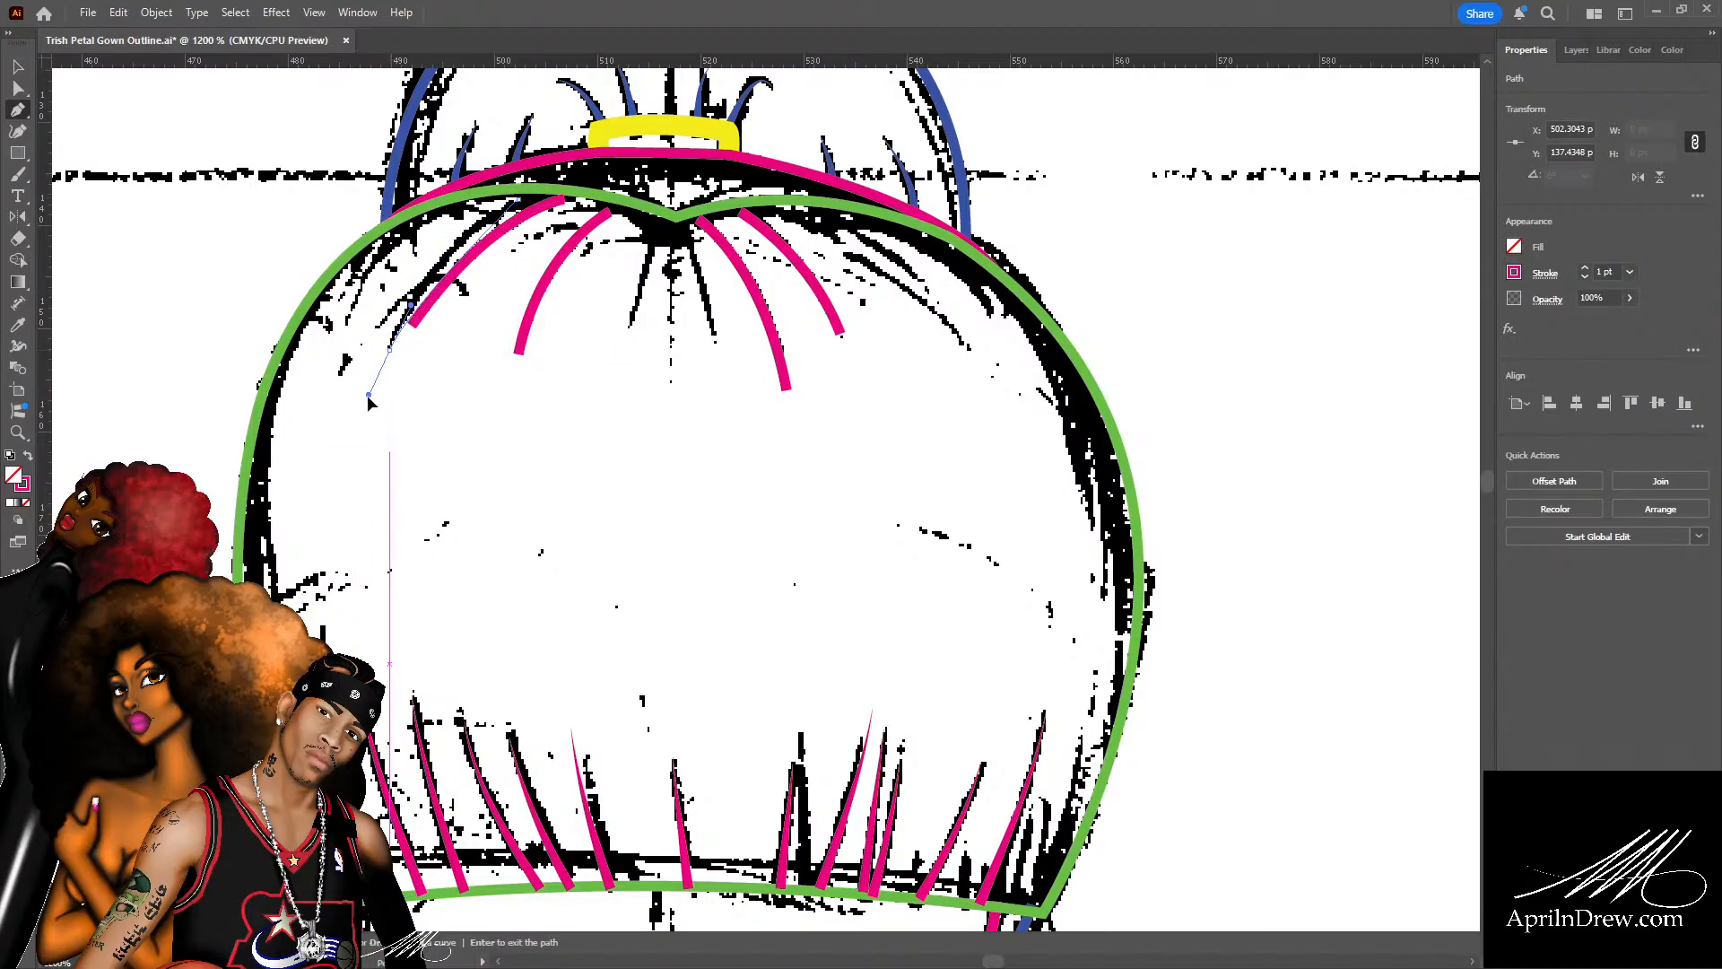
pyautogui.moveTo(363, 439); pyautogui.dragTo(355, 453)
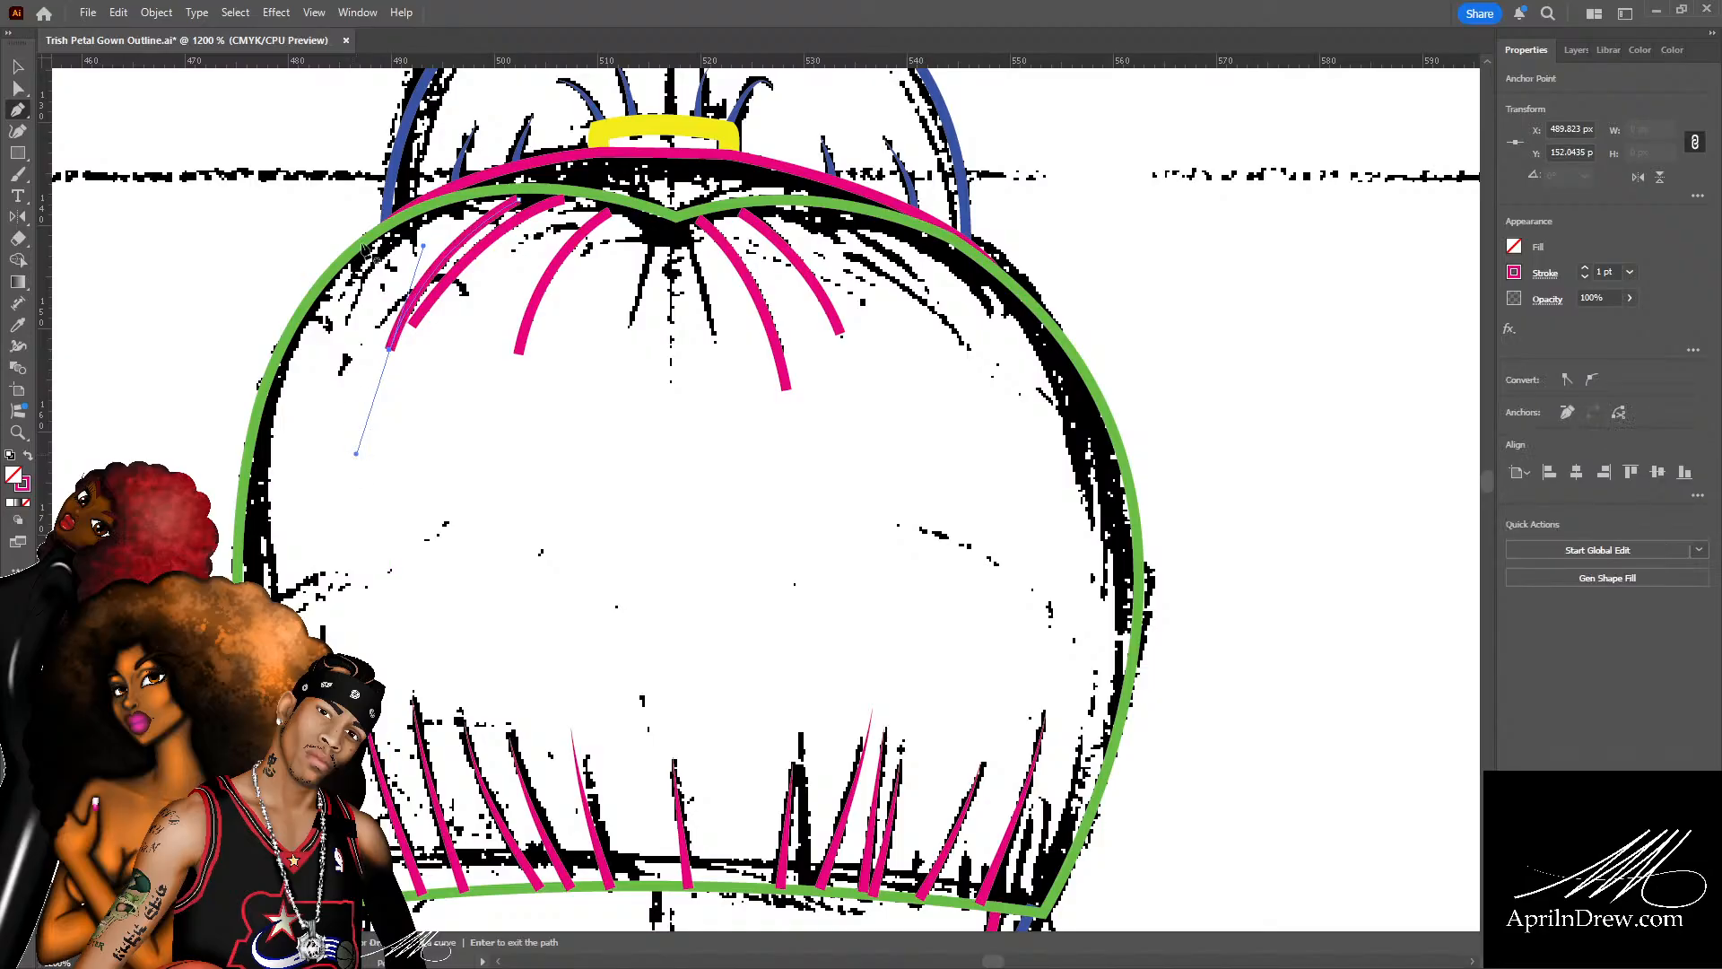
pyautogui.press('Return')
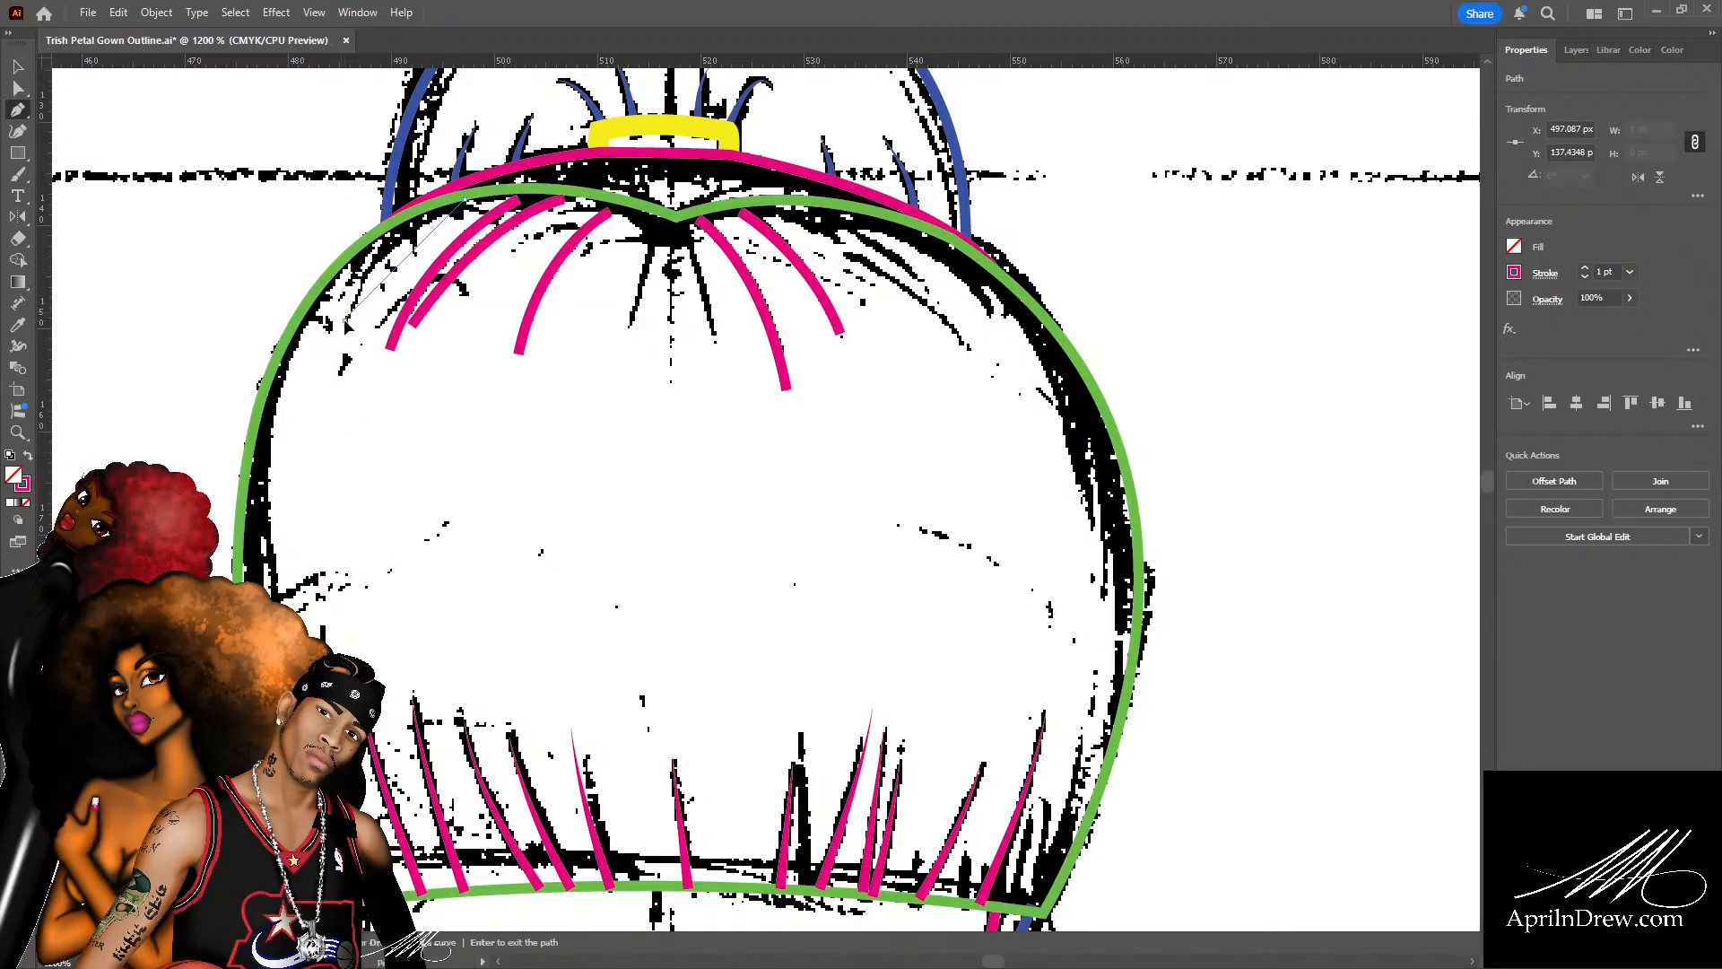
pyautogui.moveTo(339, 386)
pyautogui.mouseDown()
pyautogui.moveTo(303, 395)
pyautogui.moveTo(298, 421)
pyautogui.mouseUp()
# Draw three more pink curved strands along the outer sketched lines on the right side of the crown.
pyautogui.click(770, 205)
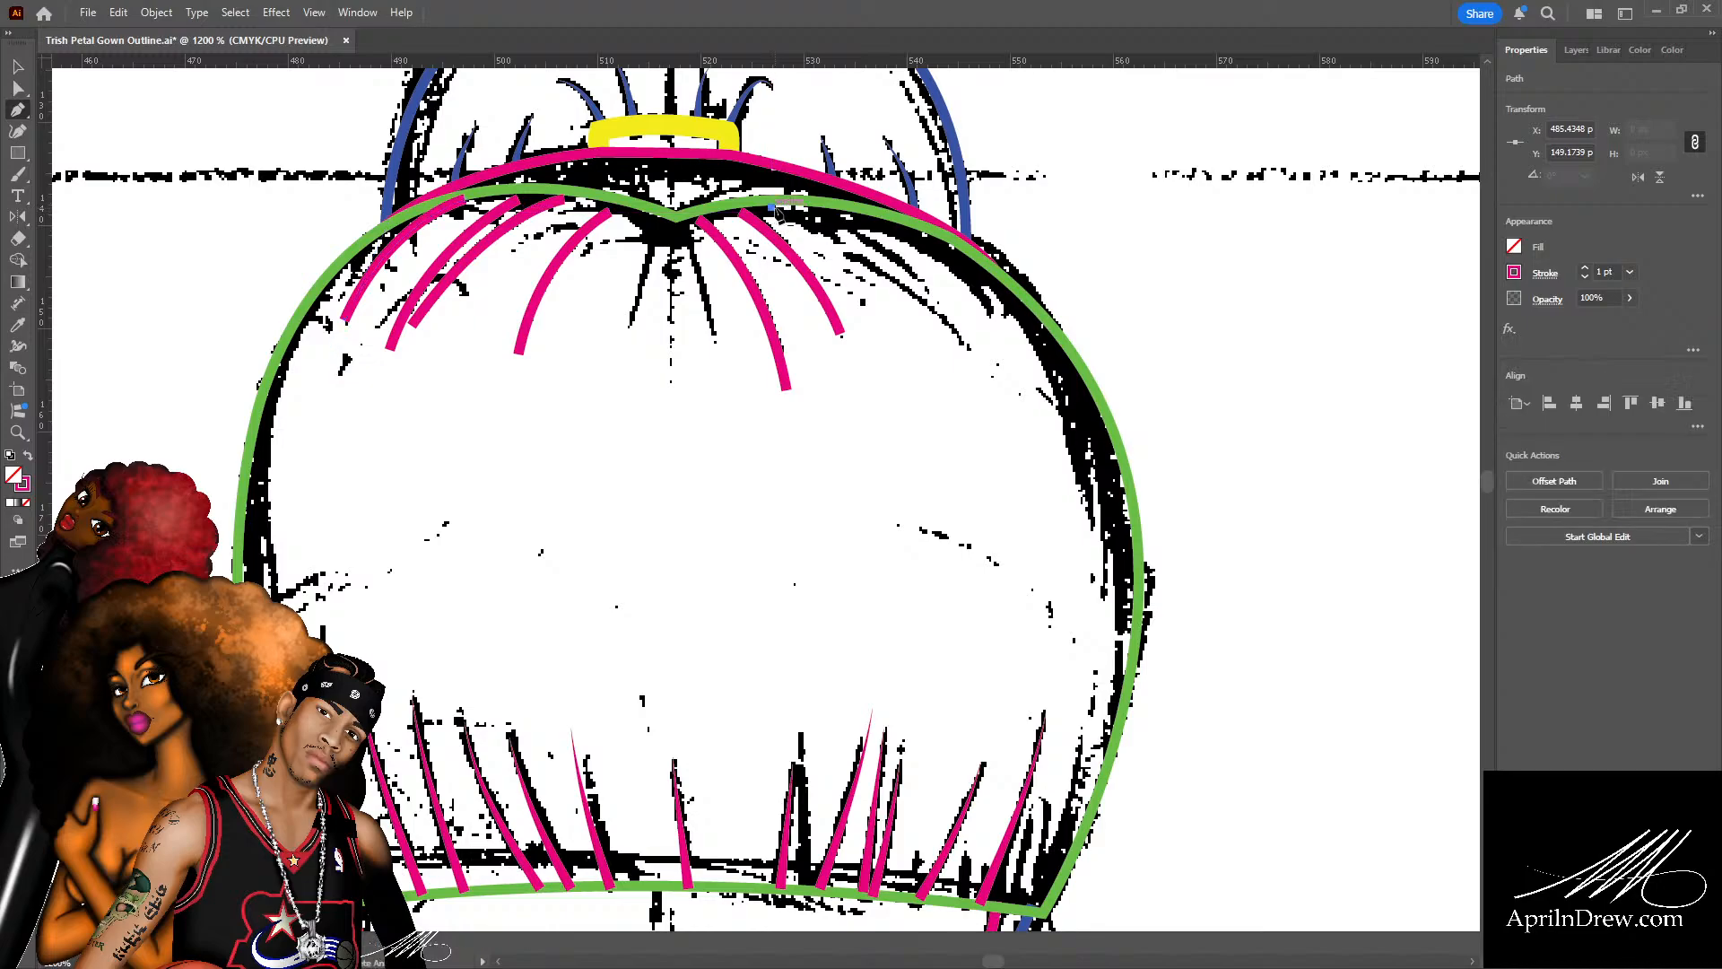
pyautogui.moveTo(966, 346)
pyautogui.mouseDown()
pyautogui.moveTo(966, 396)
pyautogui.moveTo(1008, 418)
pyautogui.mouseUp()
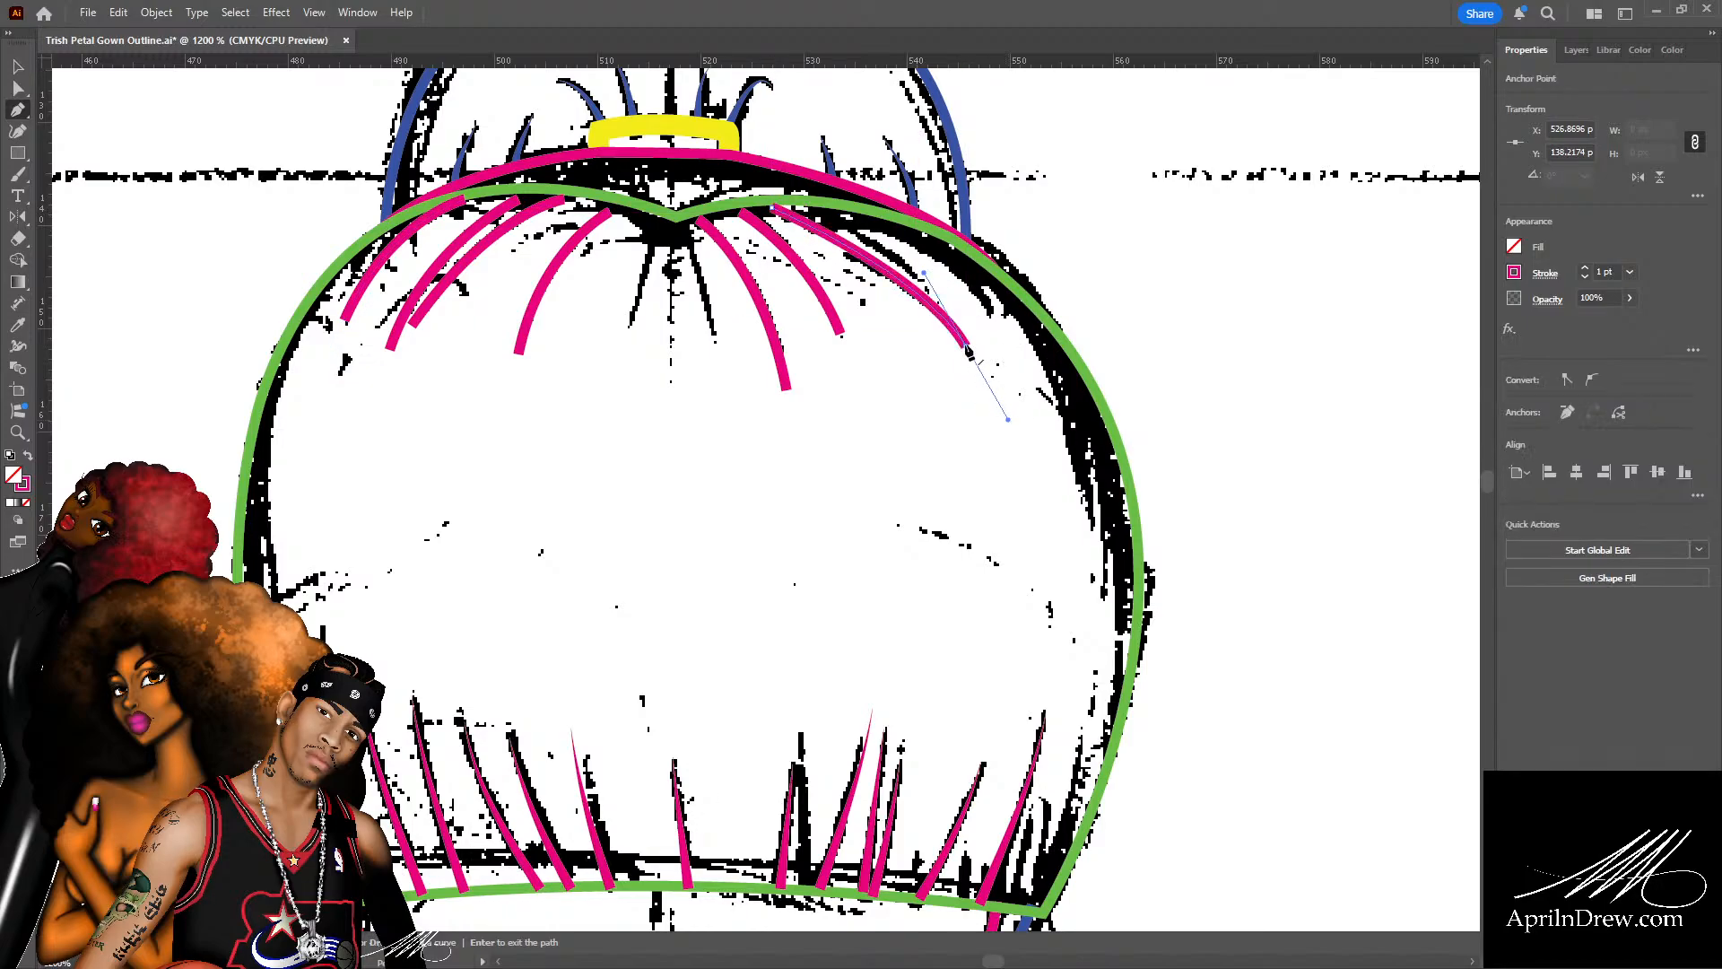
pyautogui.click(820, 207)
pyautogui.moveTo(924, 283)
pyautogui.mouseDown()
pyautogui.moveTo(935, 306)
pyautogui.moveTo(991, 323)
pyautogui.moveTo(1005, 368)
pyautogui.mouseUp()
pyautogui.click(871, 218)
# Extend the upper ends of the crown strands onto the green hair outline and save the document.
pyautogui.press('a')
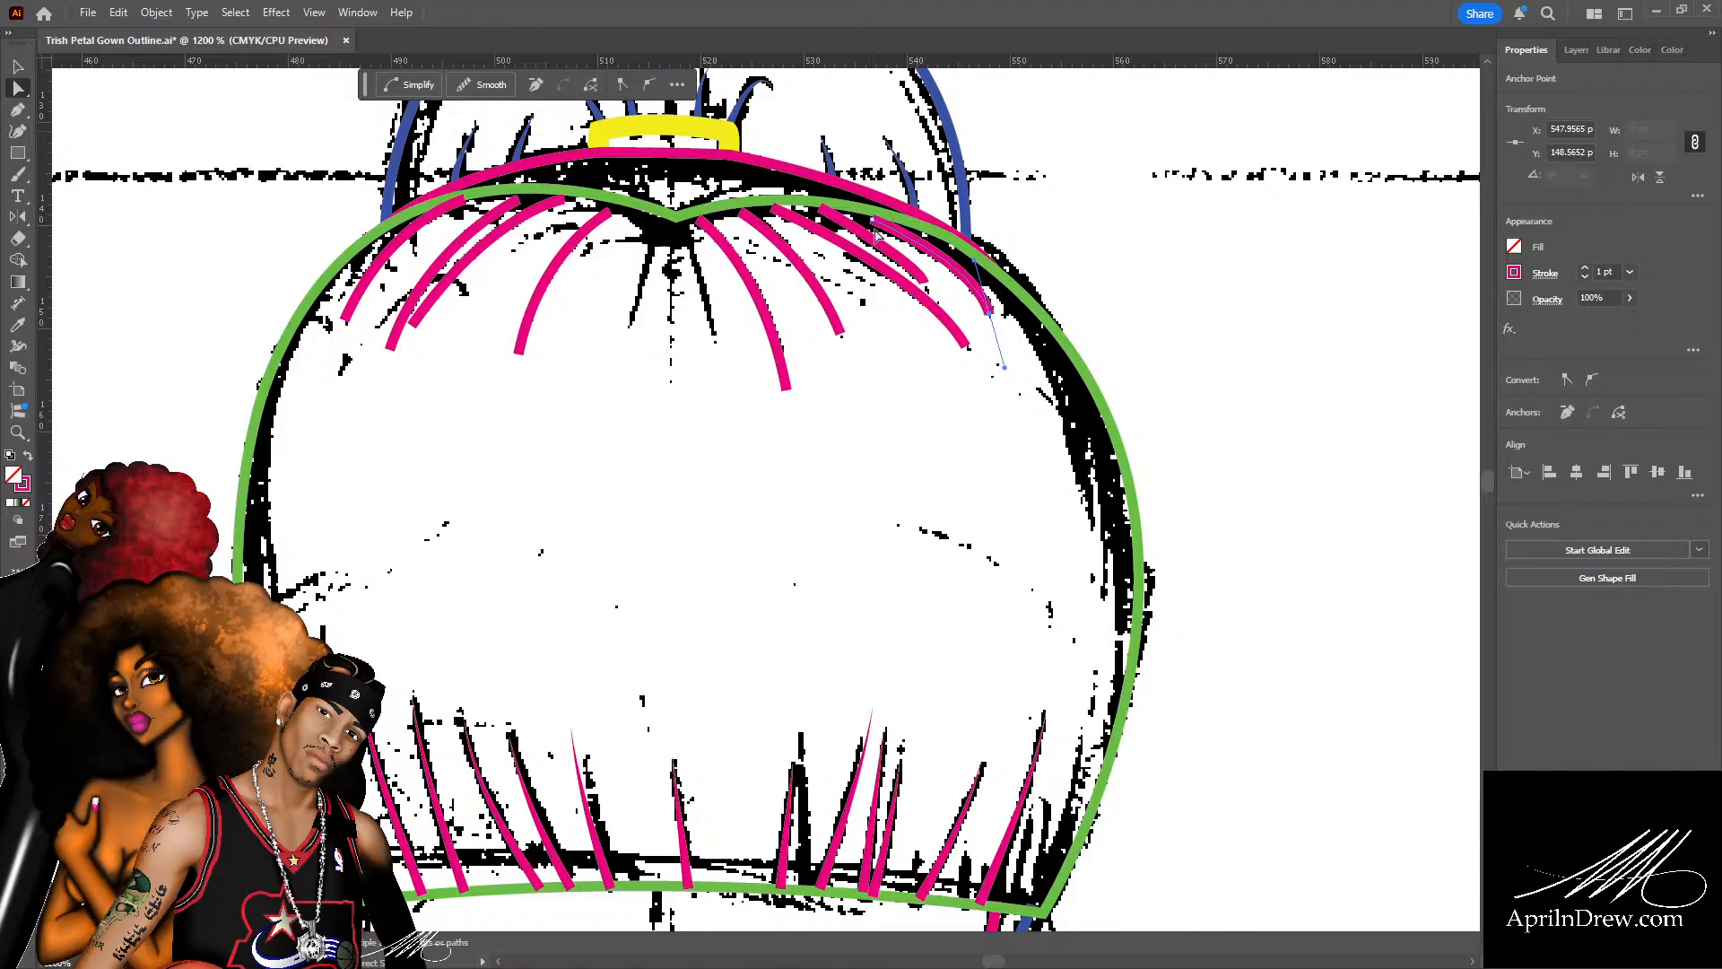
pyautogui.moveTo(871, 219); pyautogui.dragTo(477, 194)
pyautogui.click(741, 212)
pyautogui.click(704, 224)
pyautogui.click(599, 220)
pyautogui.click(557, 204)
pyautogui.click(514, 204)
pyautogui.click(439, 210)
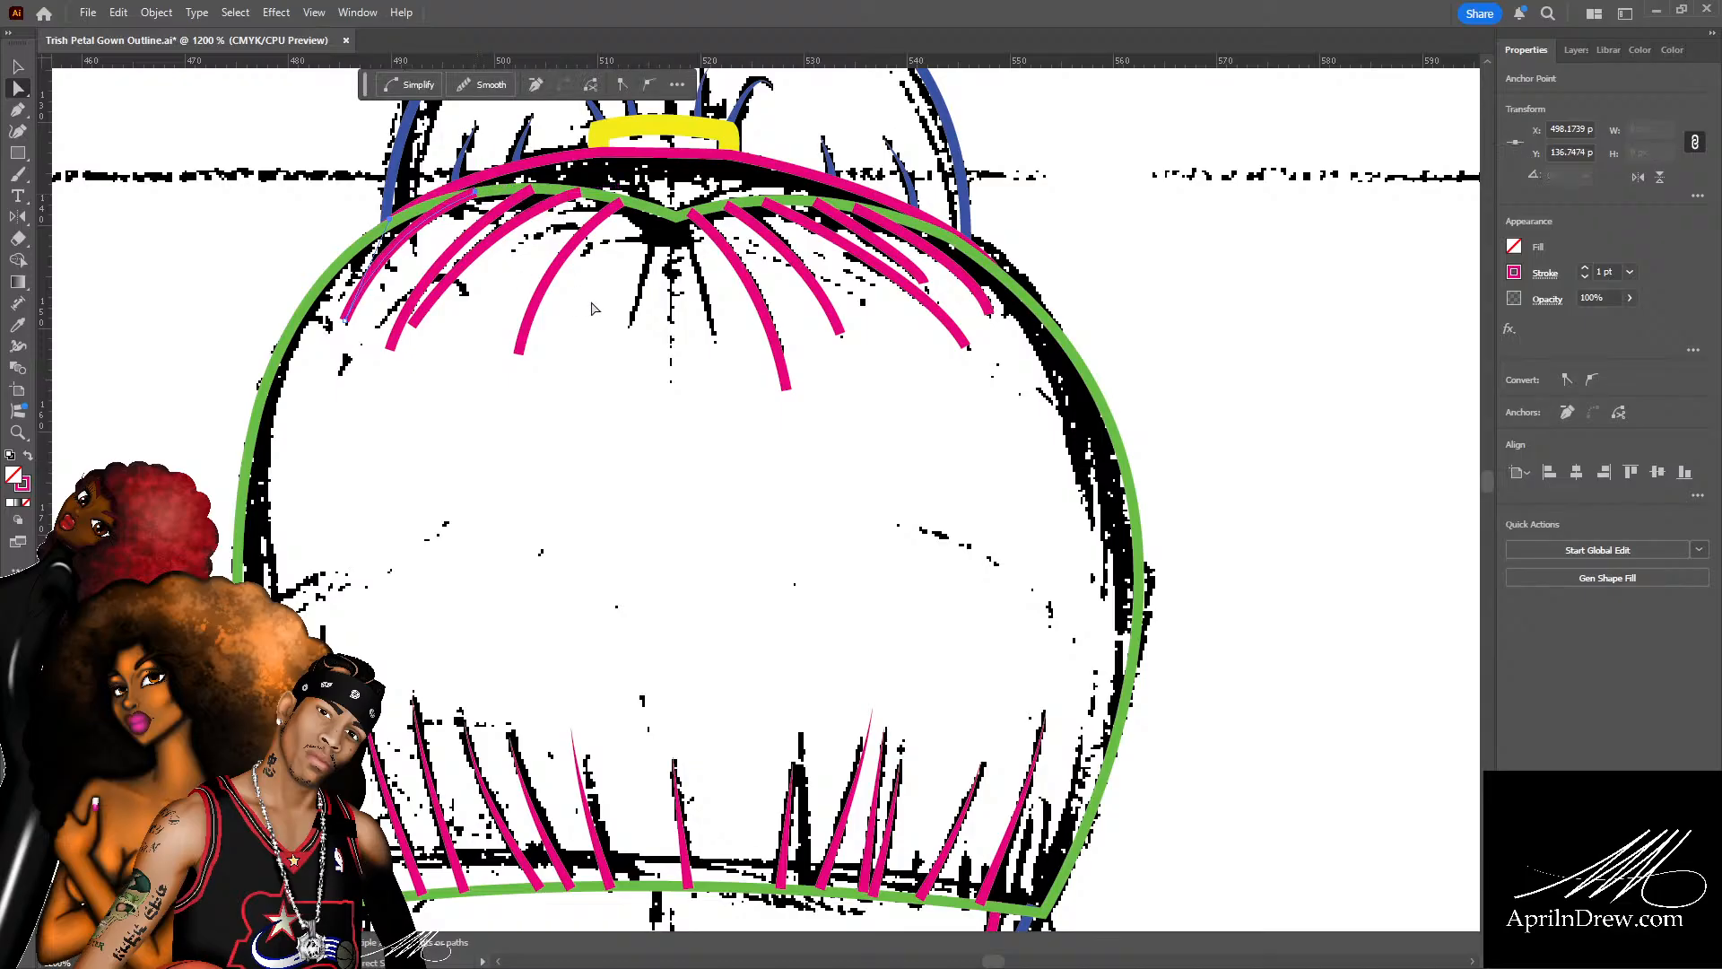
pyautogui.click(652, 267)
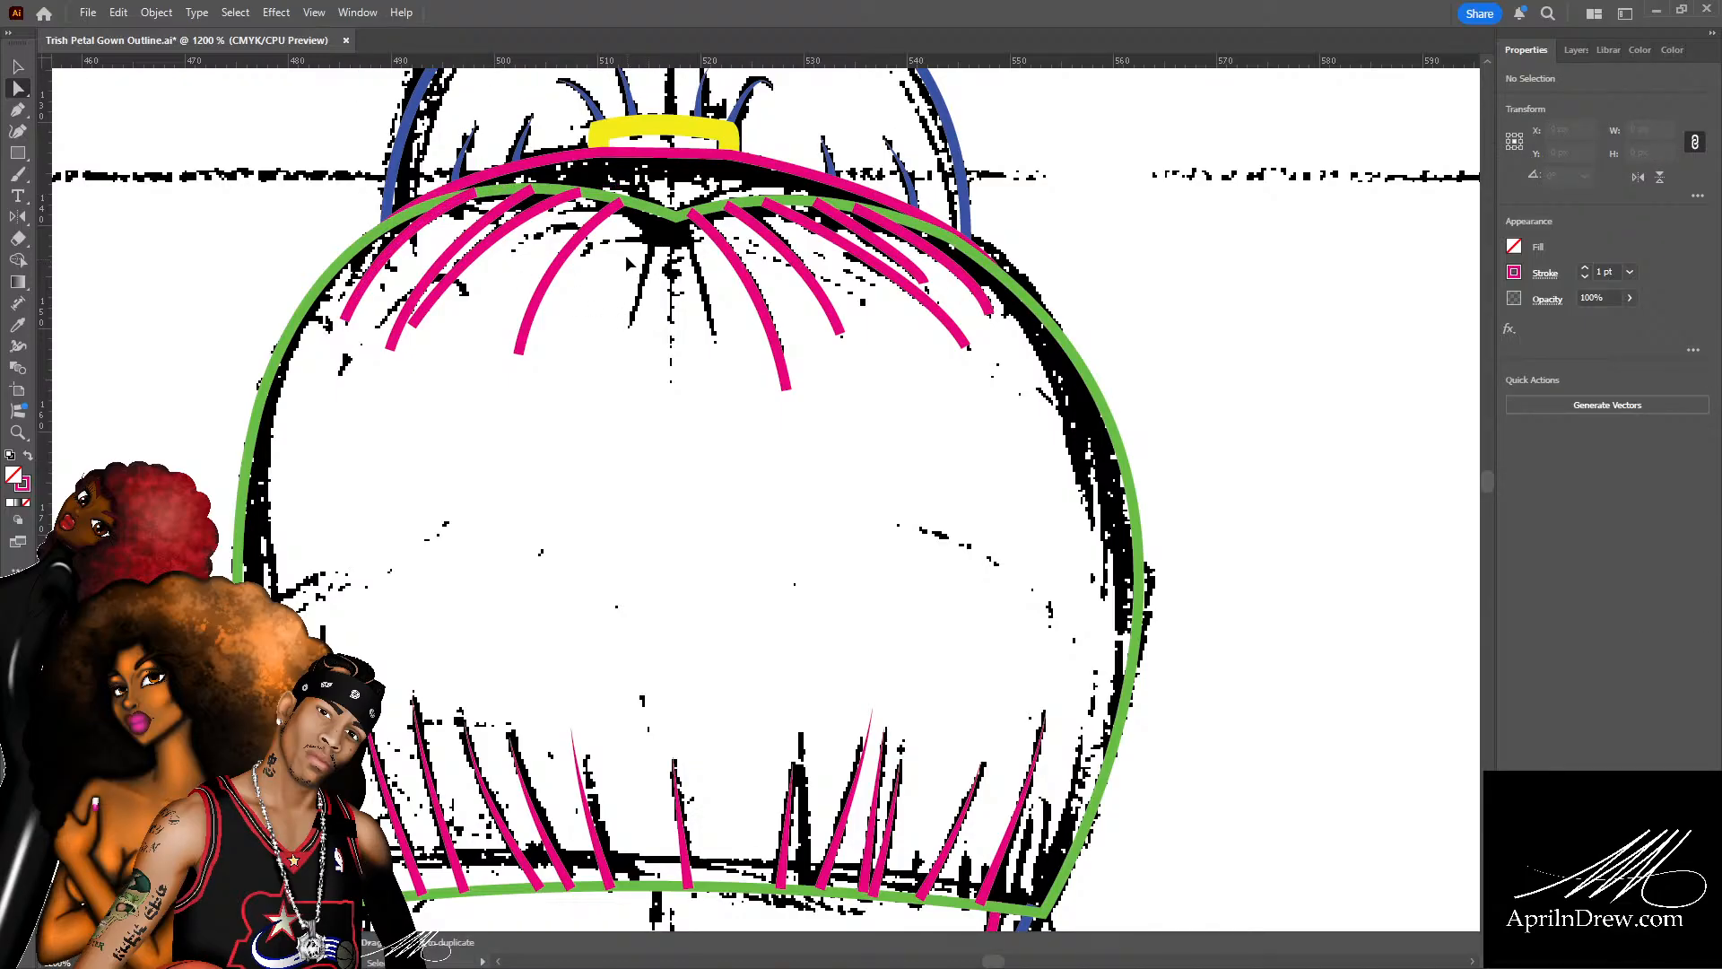
pyautogui.hotkey('ctrl', 's')
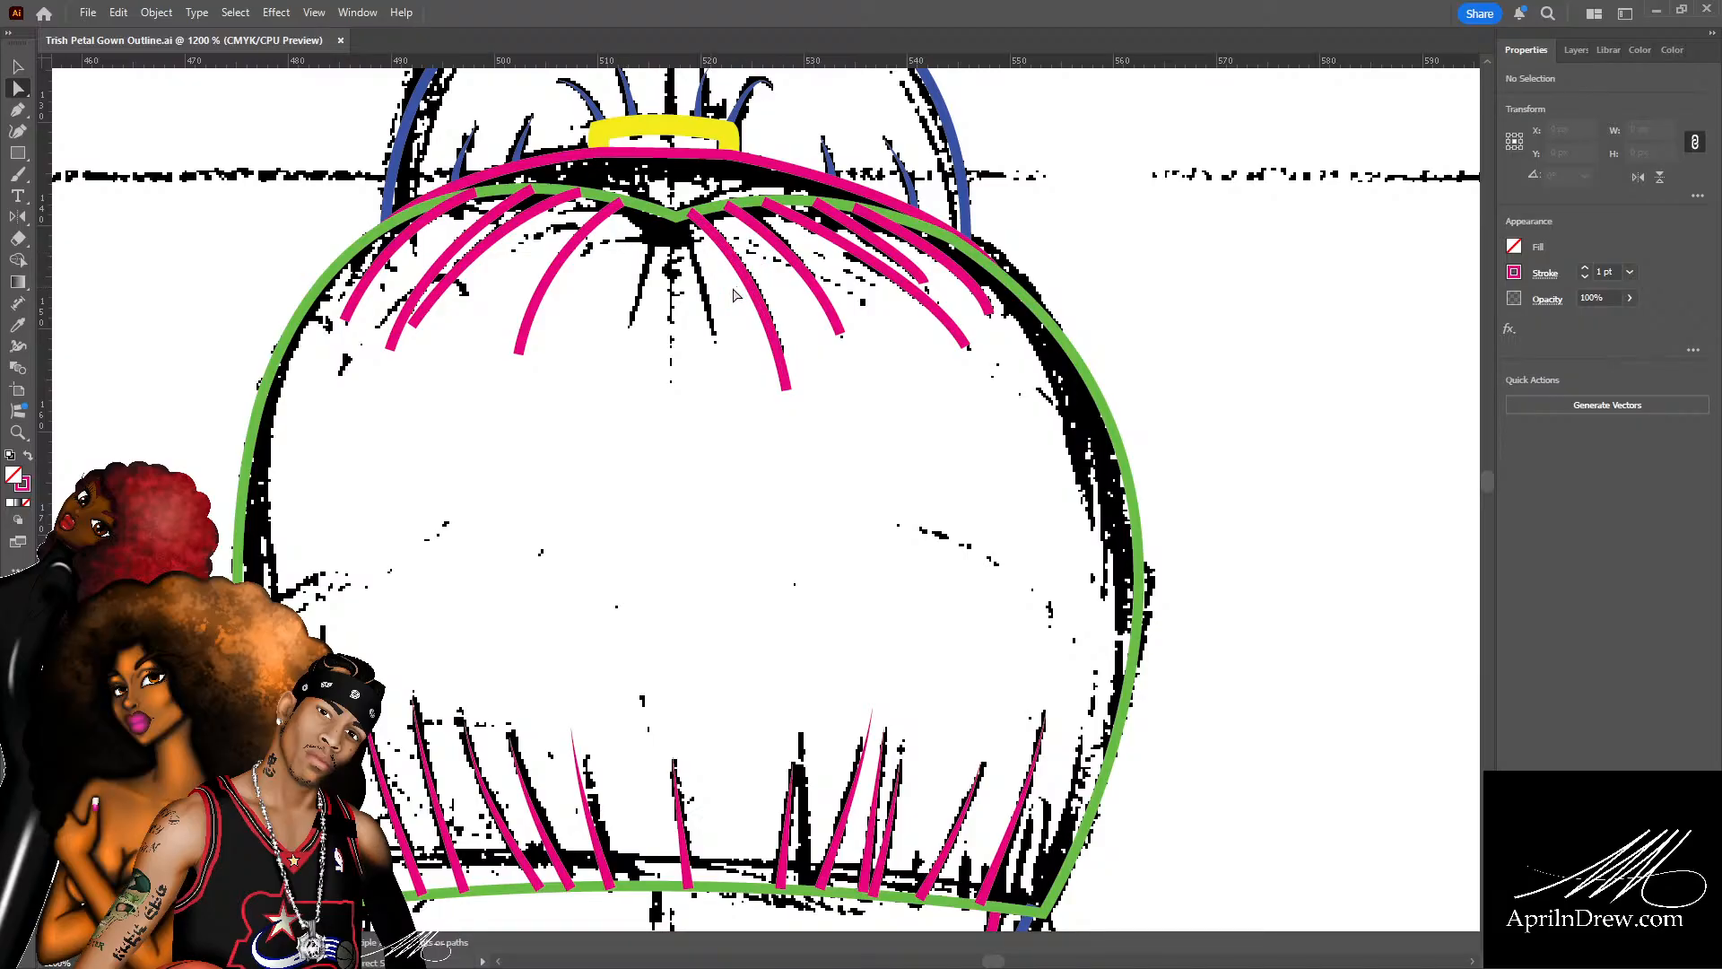
# Draw a short pink strand about 11 px tall just right of the centre line, starting at the green notch.
pyautogui.press('p')
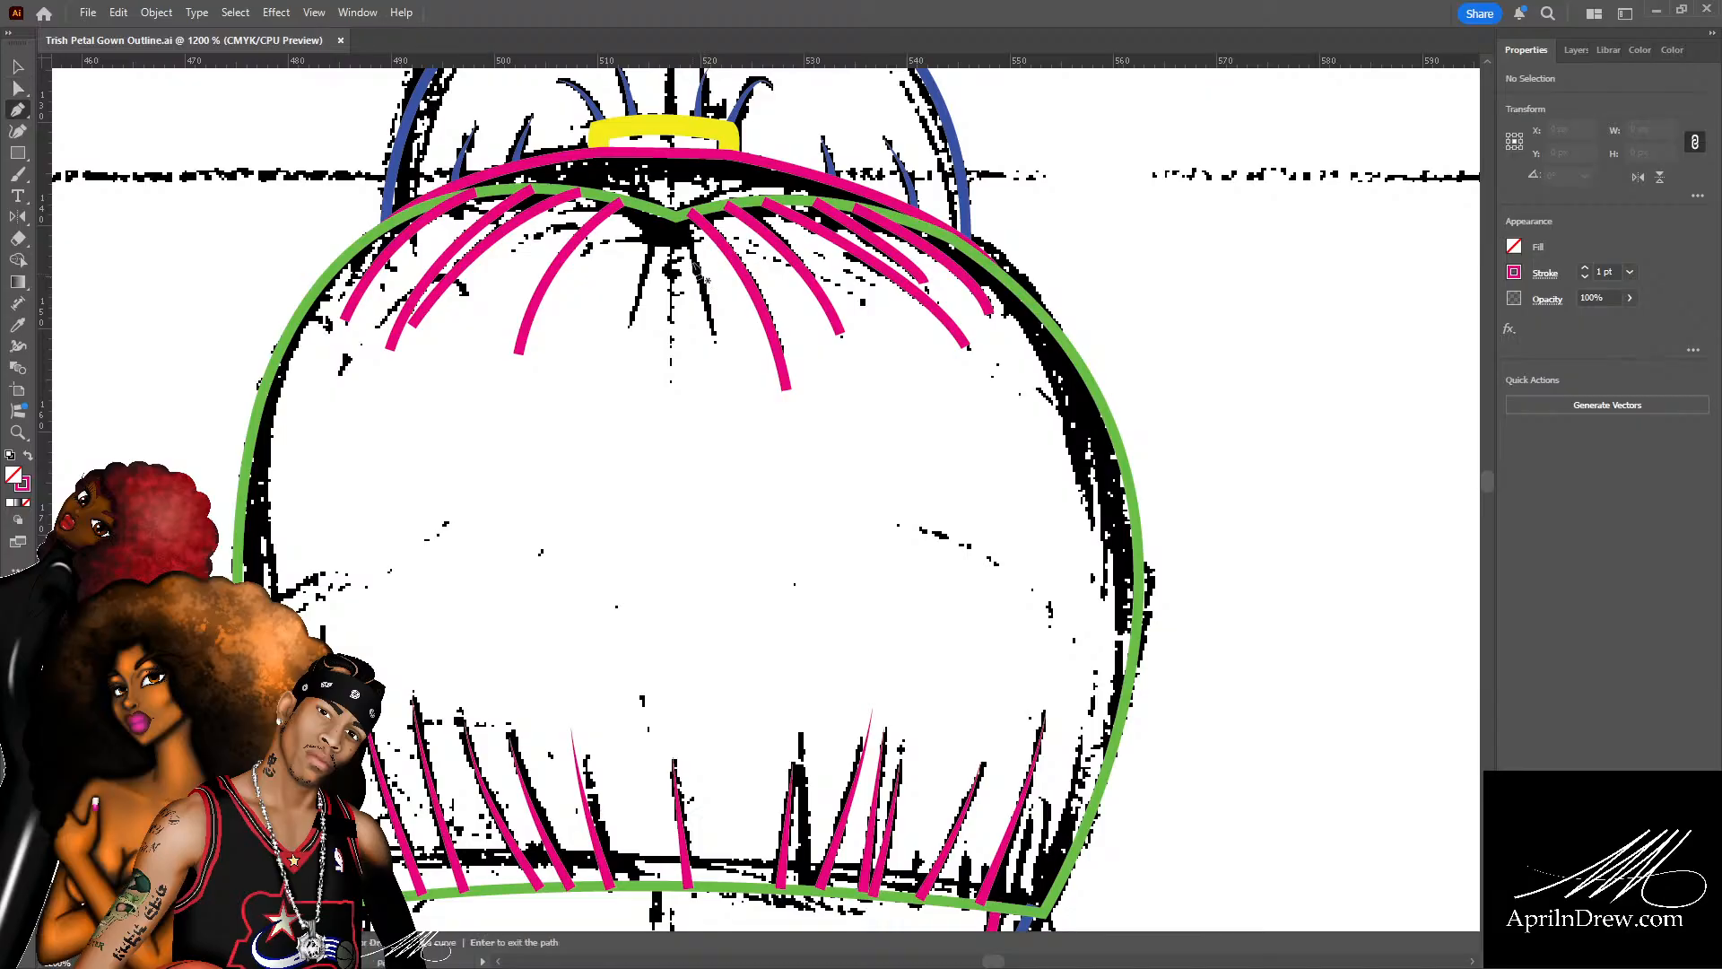
pyautogui.click(681, 228)
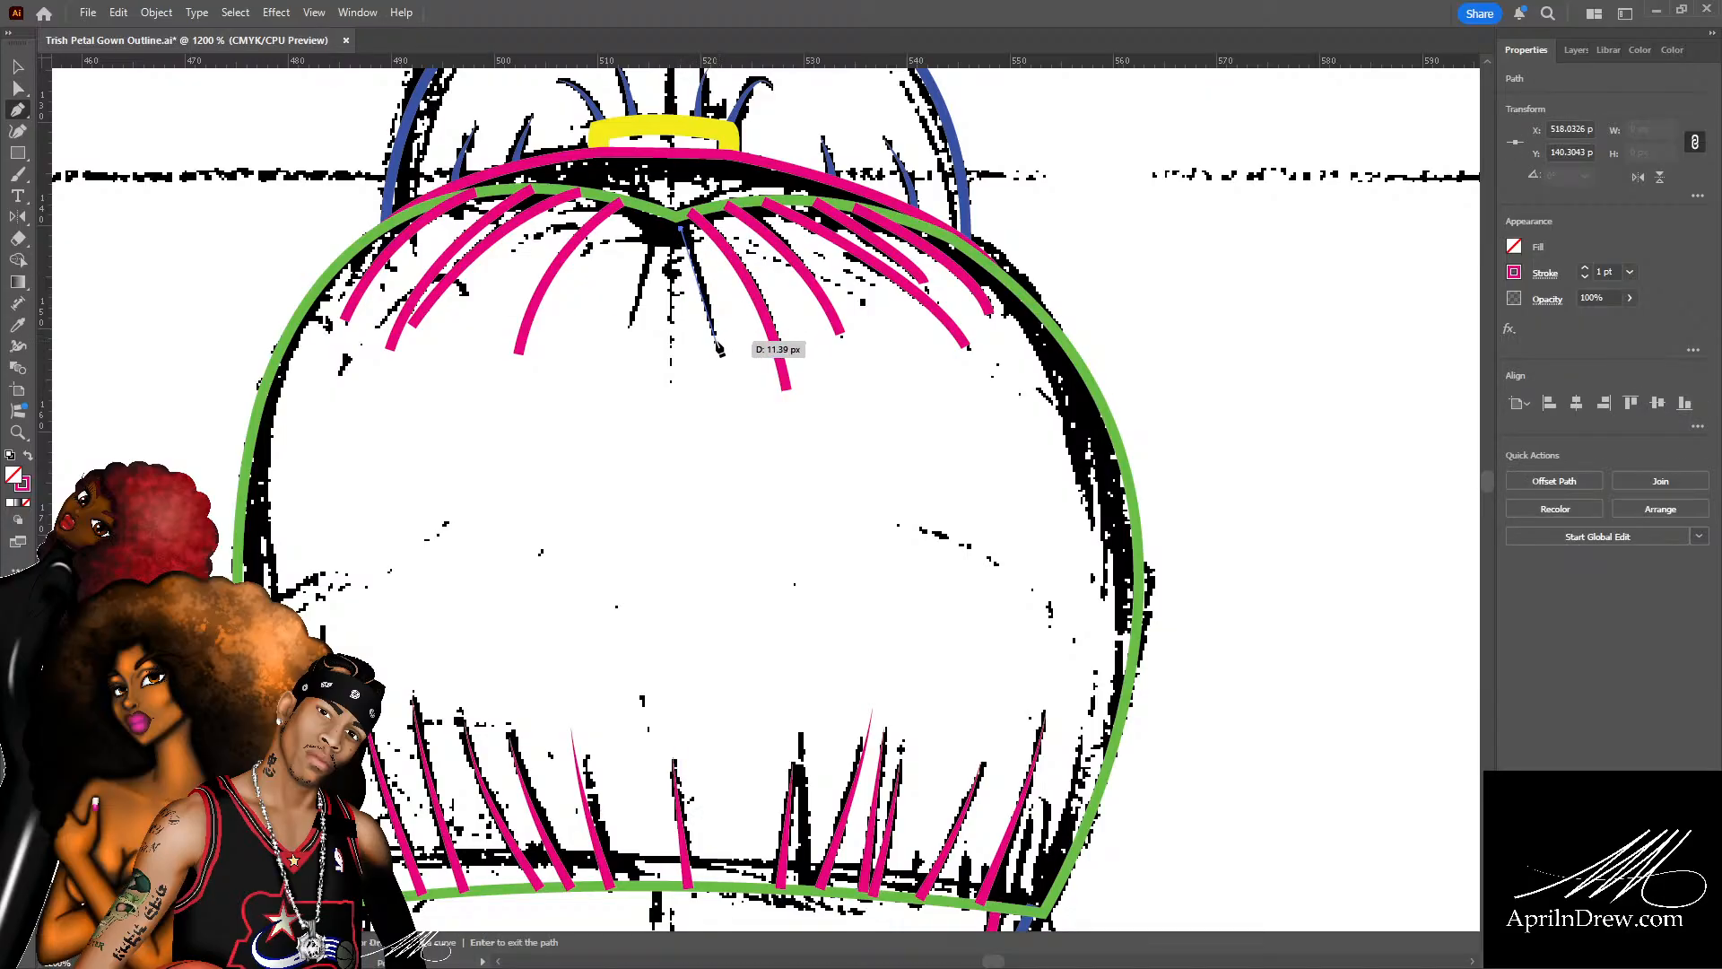
pyautogui.moveTo(716, 340); pyautogui.dragTo(719, 376)
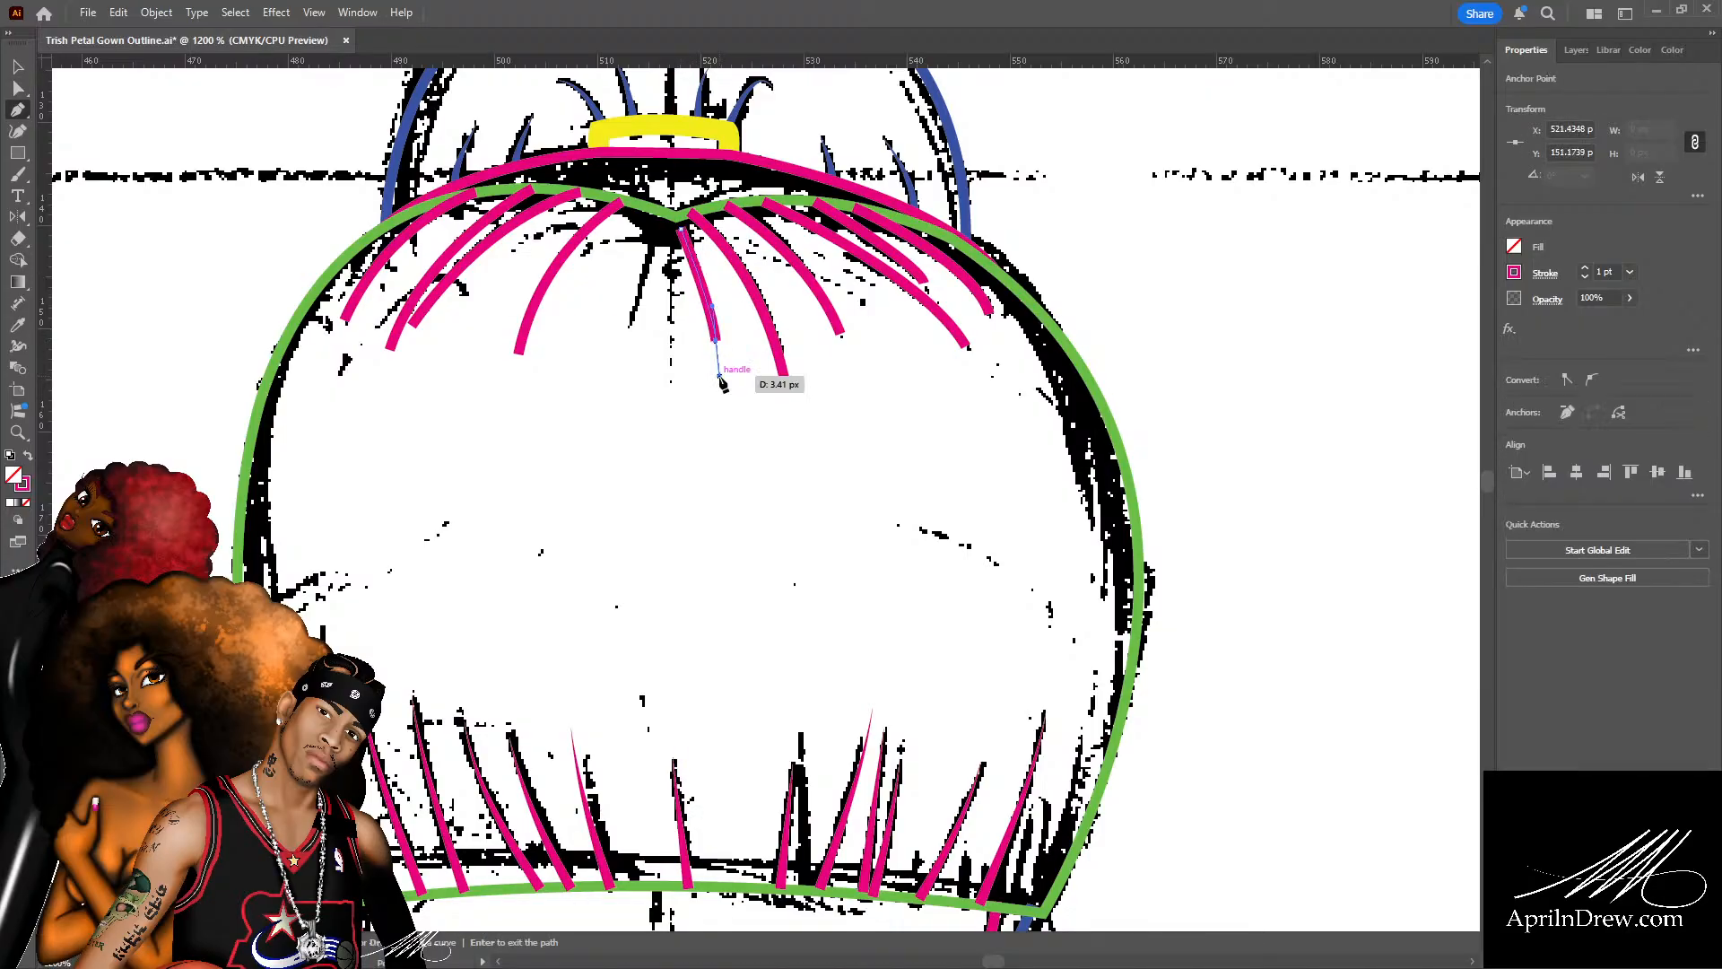
pyautogui.press('a')
pyautogui.moveTo(683, 235); pyautogui.dragTo(682, 229)
pyautogui.click(697, 338)
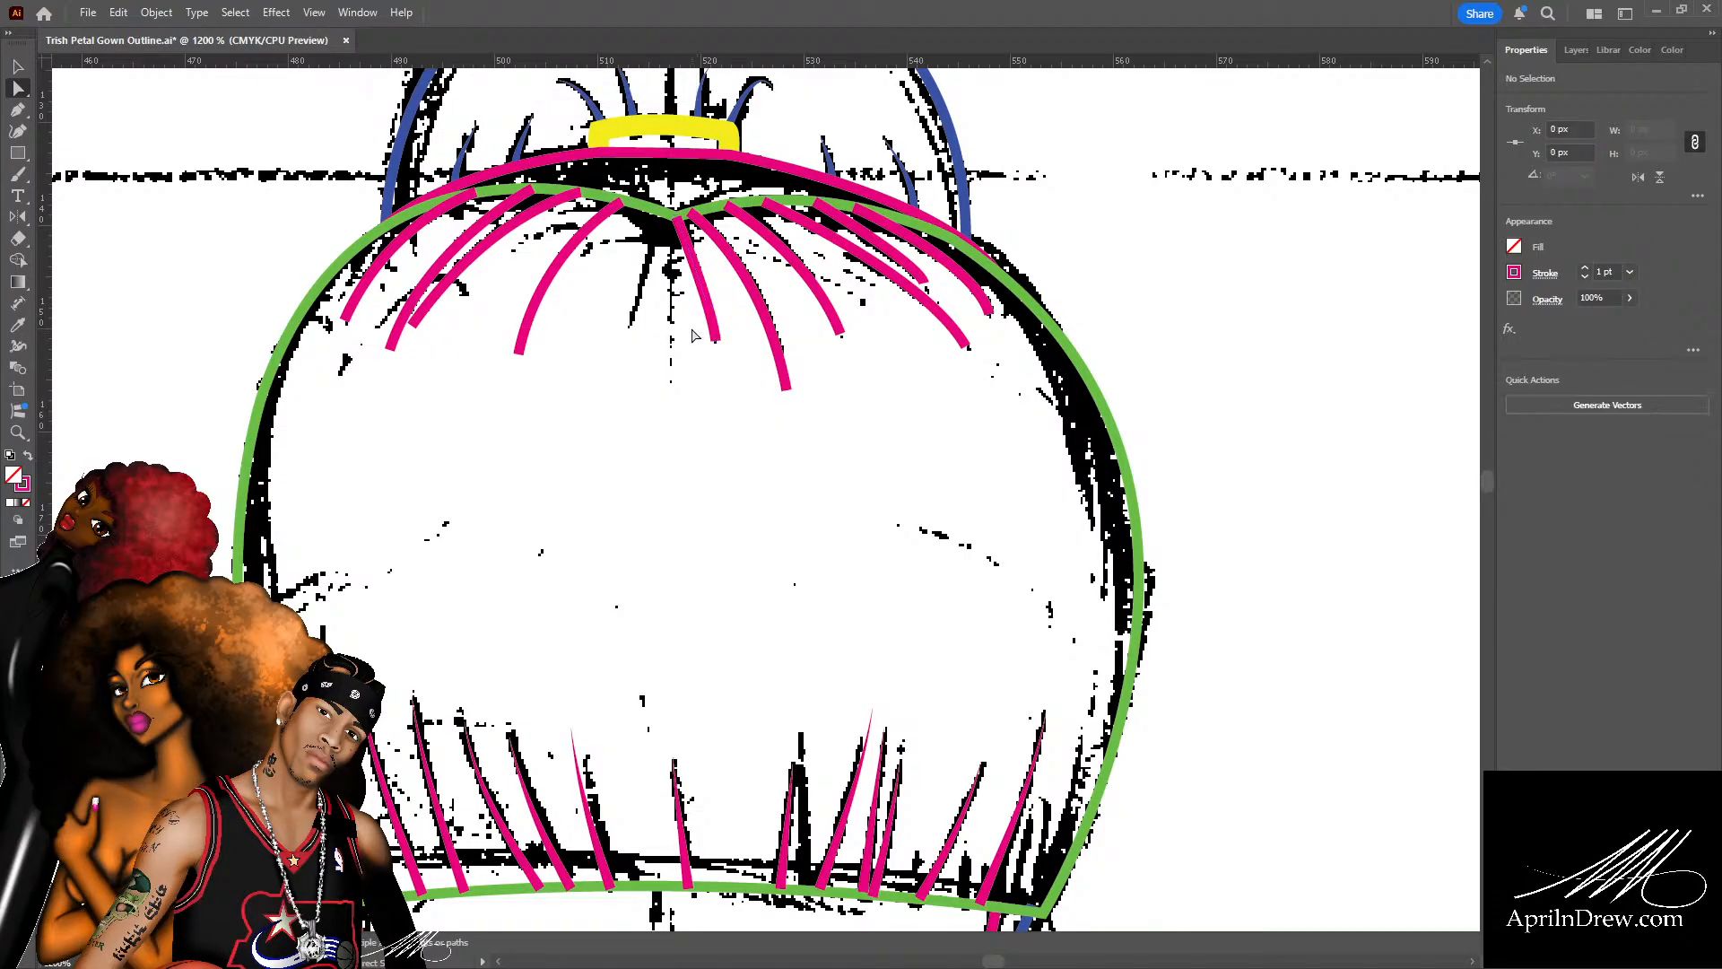
# Draw a short pink strand about 11 px tall just left of the centre line, with its upper end on the green notch.
pyautogui.press('p')
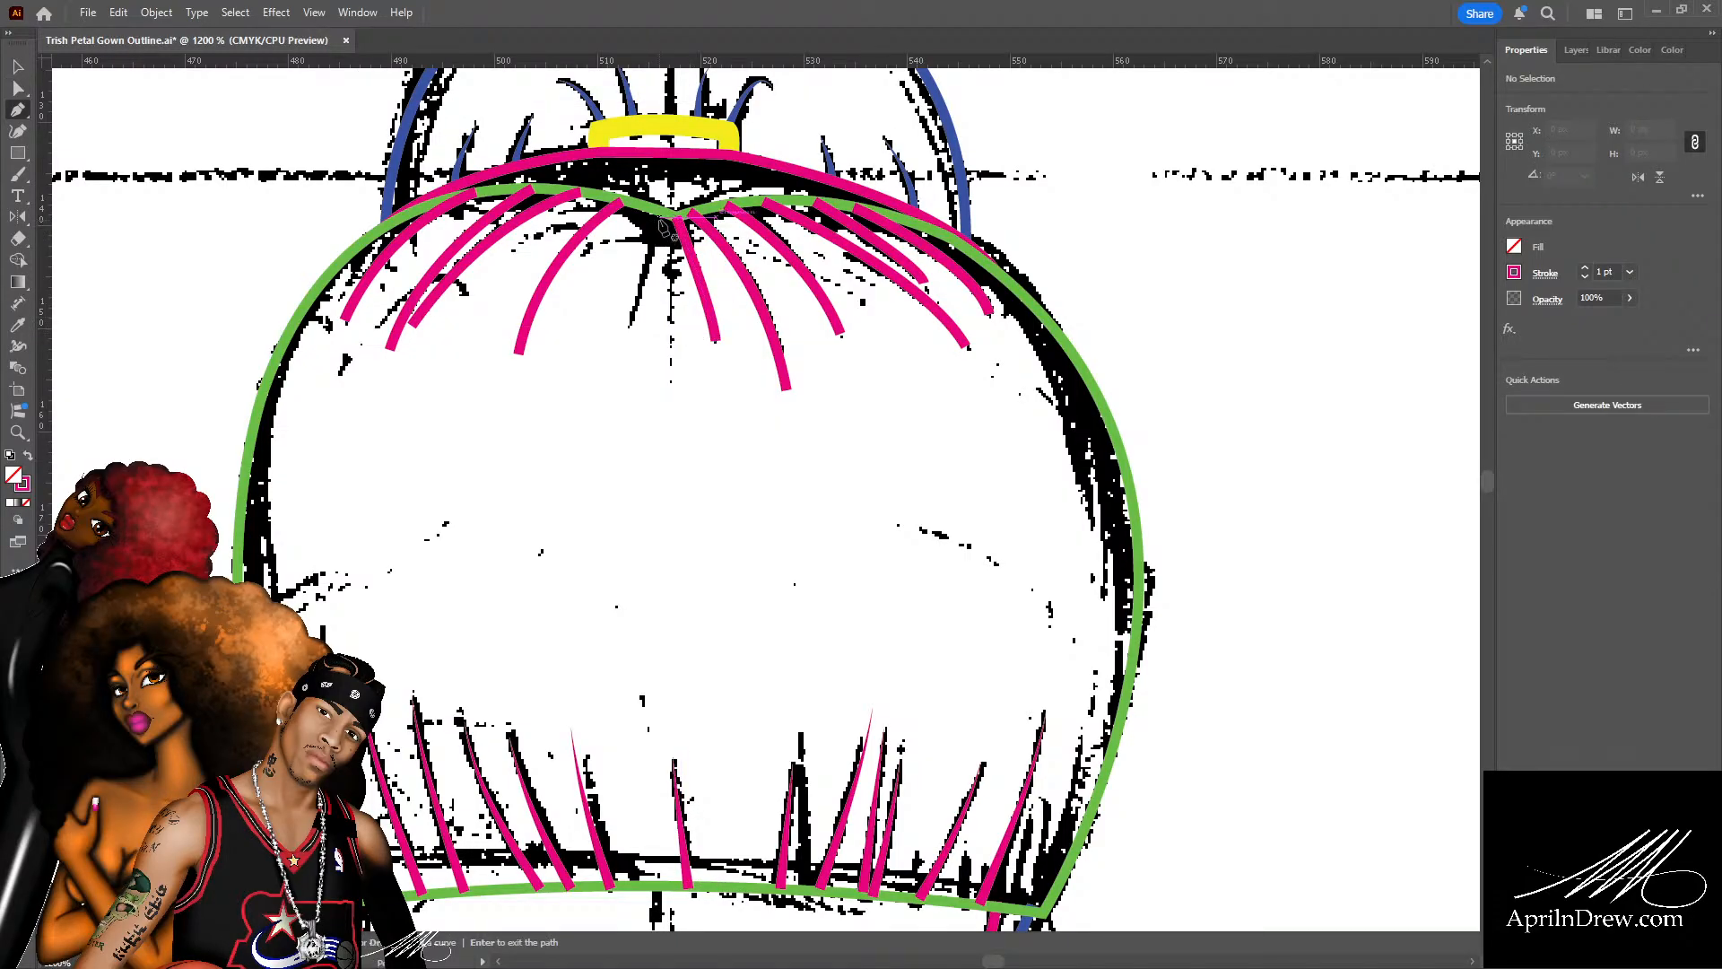
pyautogui.click(660, 217)
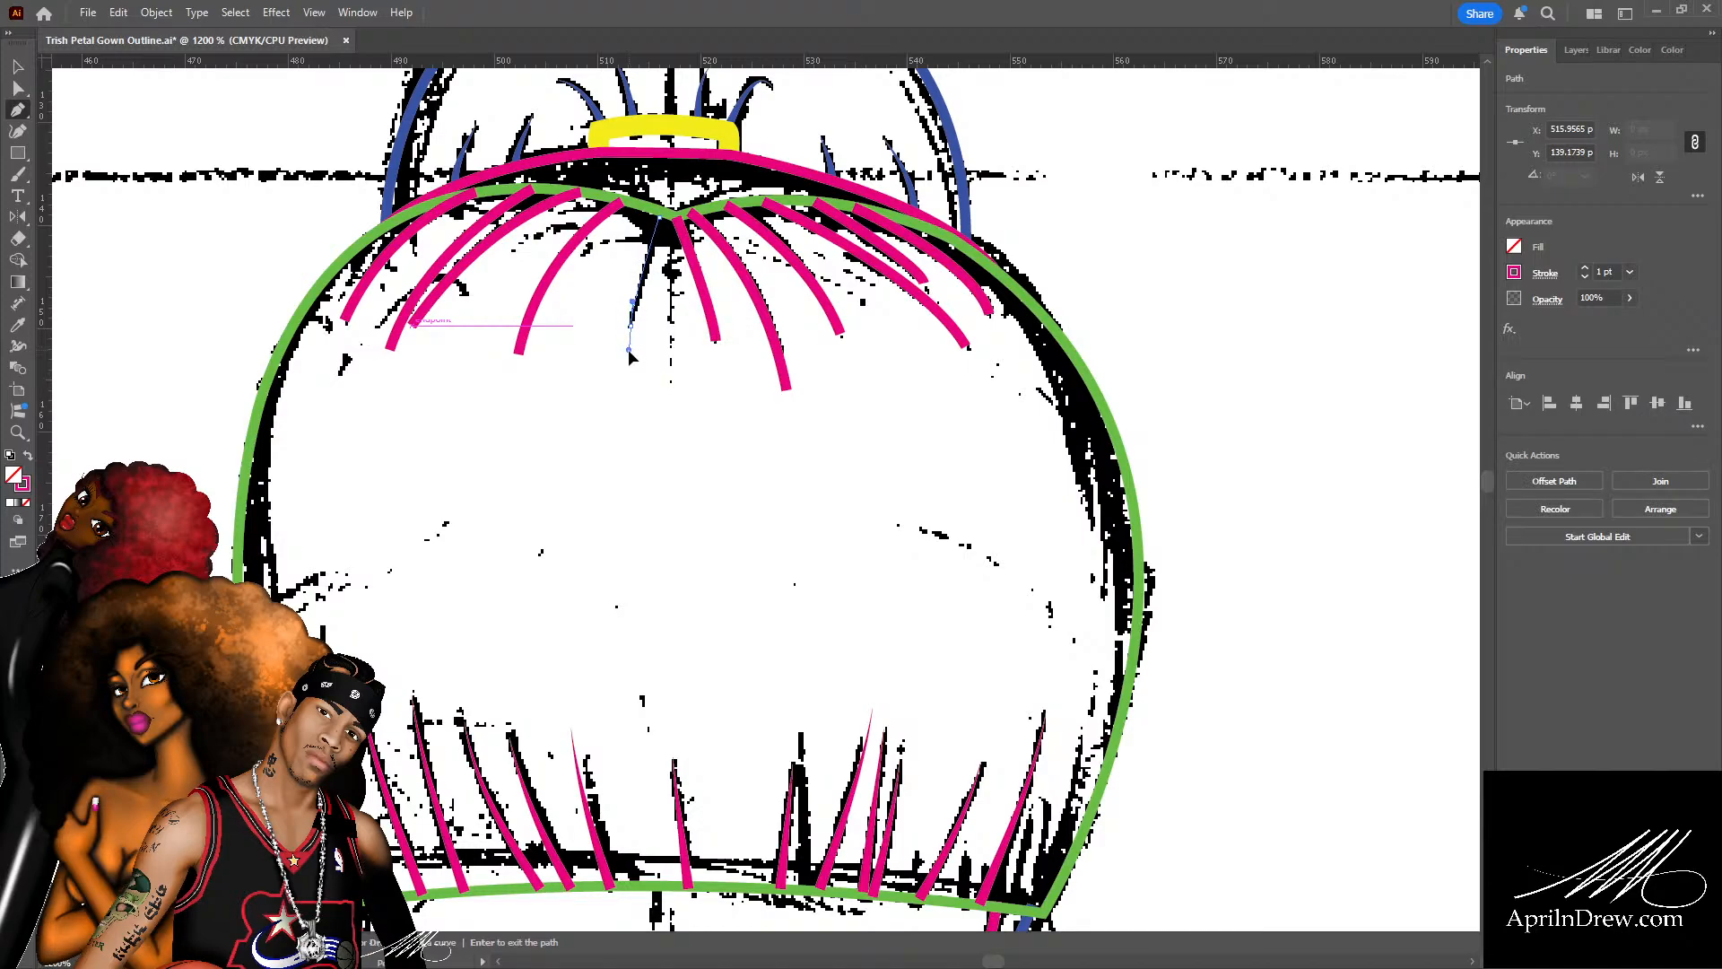
pyautogui.moveTo(630, 348); pyautogui.dragTo(630, 350)
pyautogui.press('a')
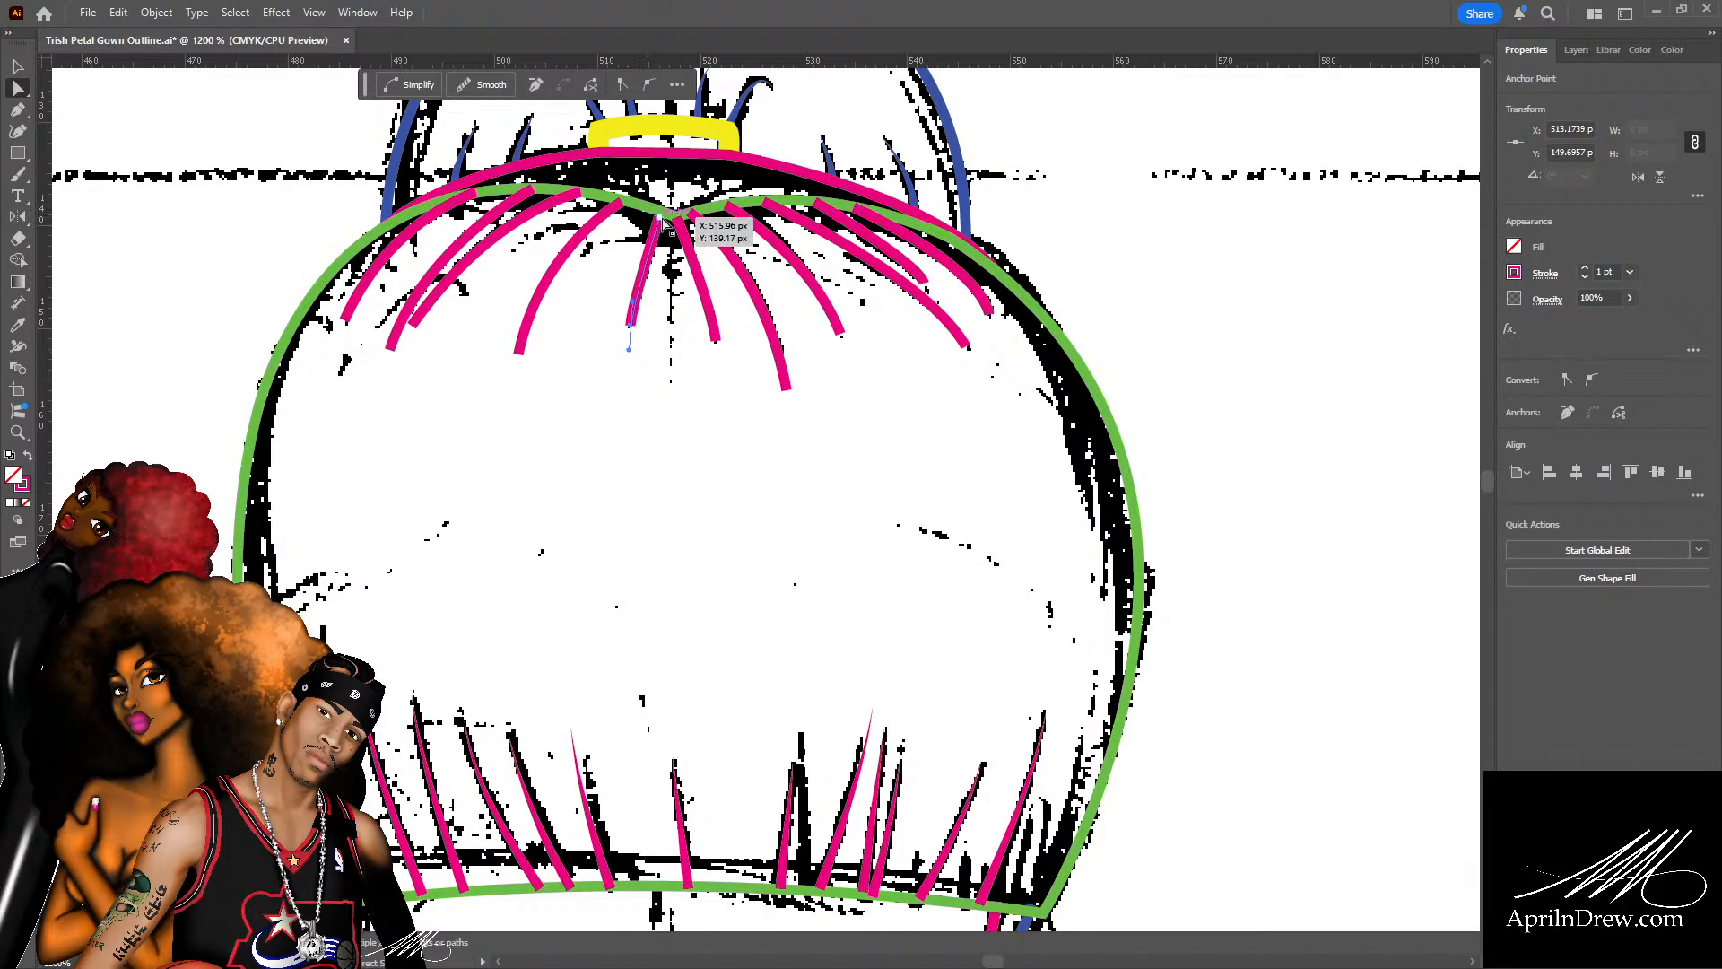
pyautogui.moveTo(660, 217); pyautogui.dragTo(667, 211)
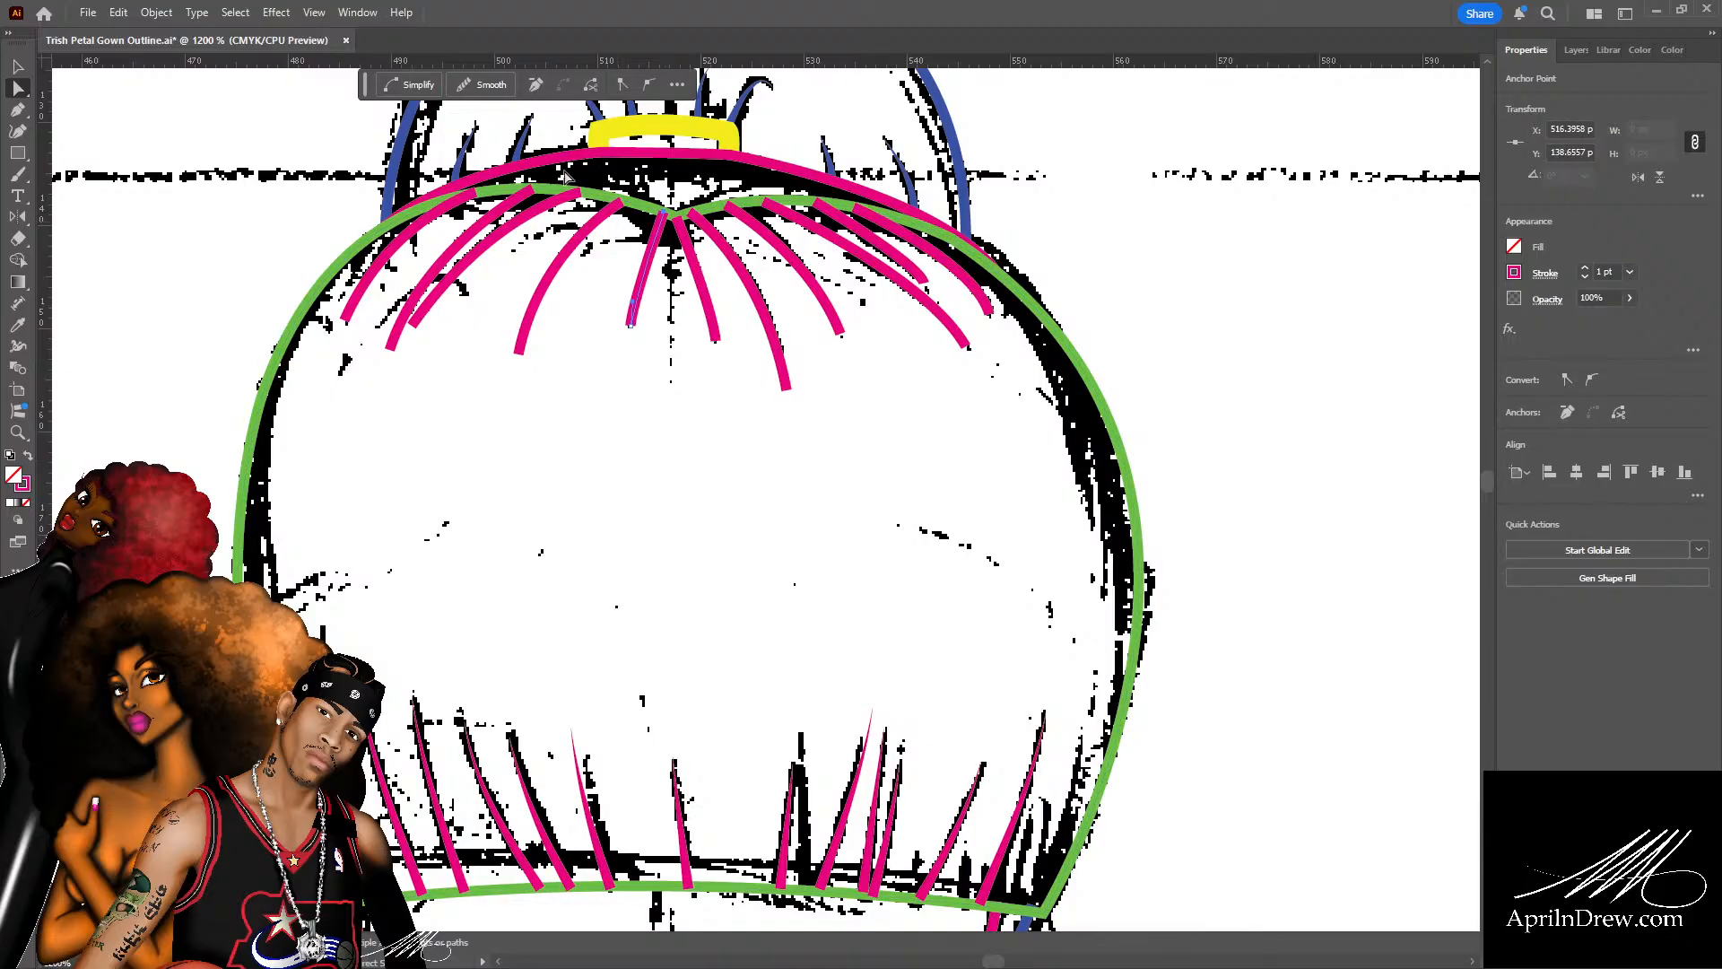
# Apply a tapered width profile to all the pink crown strands so they thin toward their lower ends, and save the document.
pyautogui.click(417, 248)
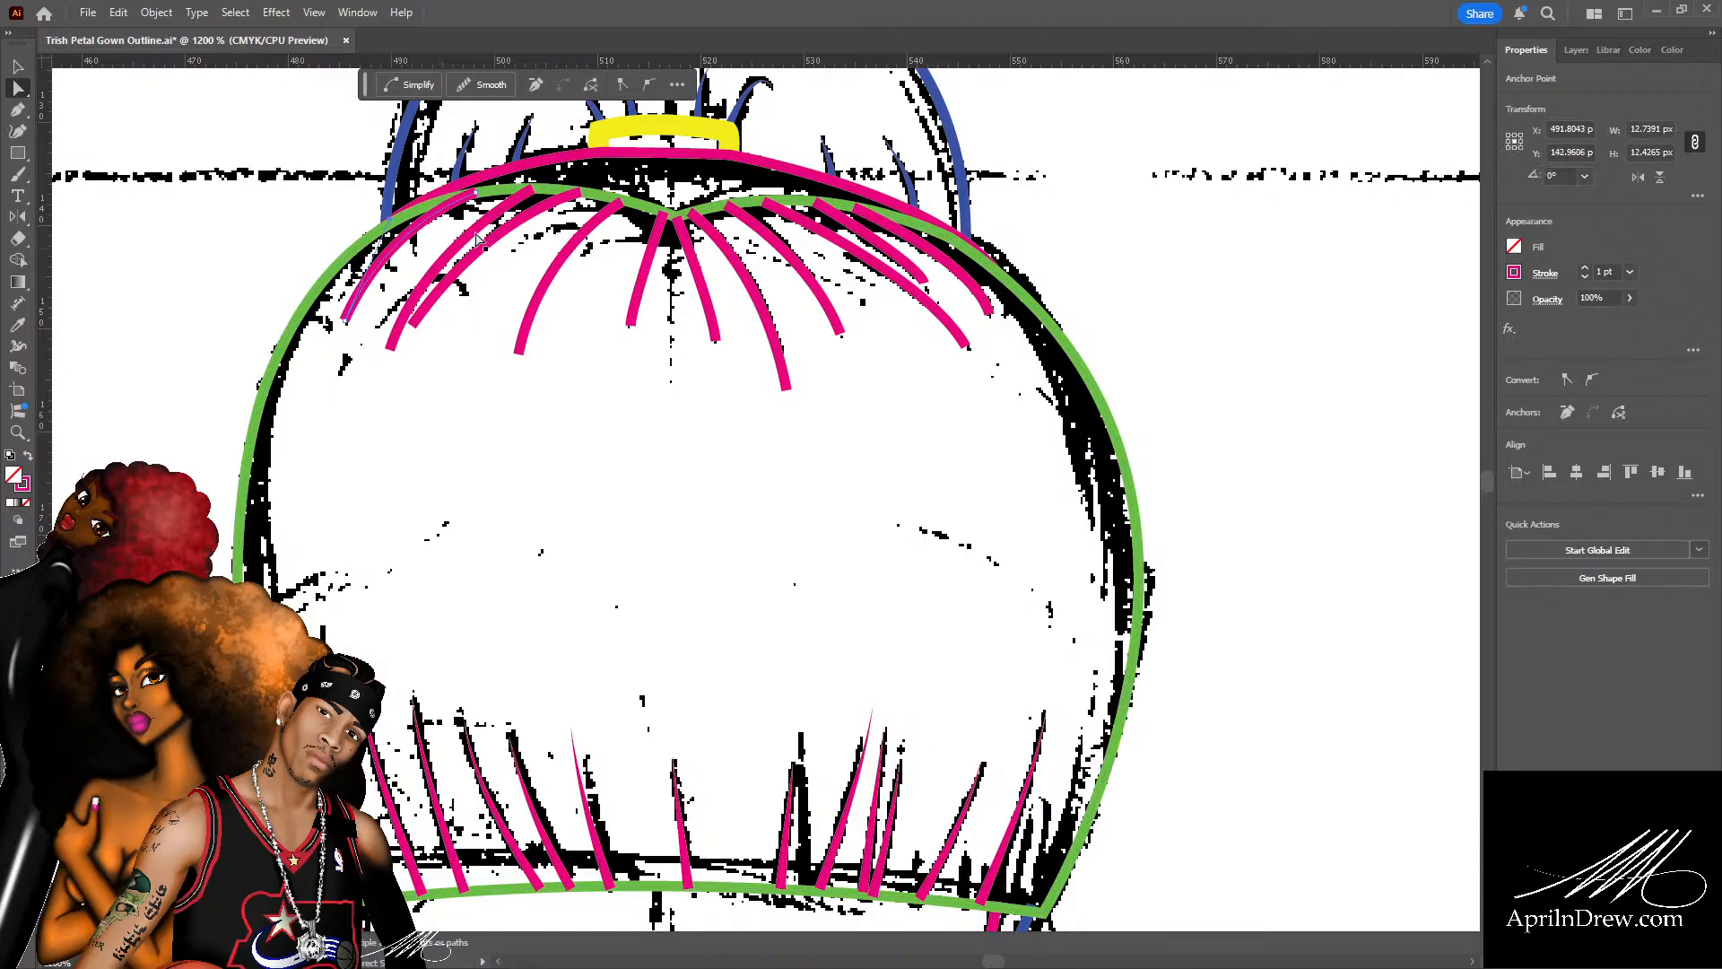
pyautogui.click(508, 287)
pyautogui.click(418, 247)
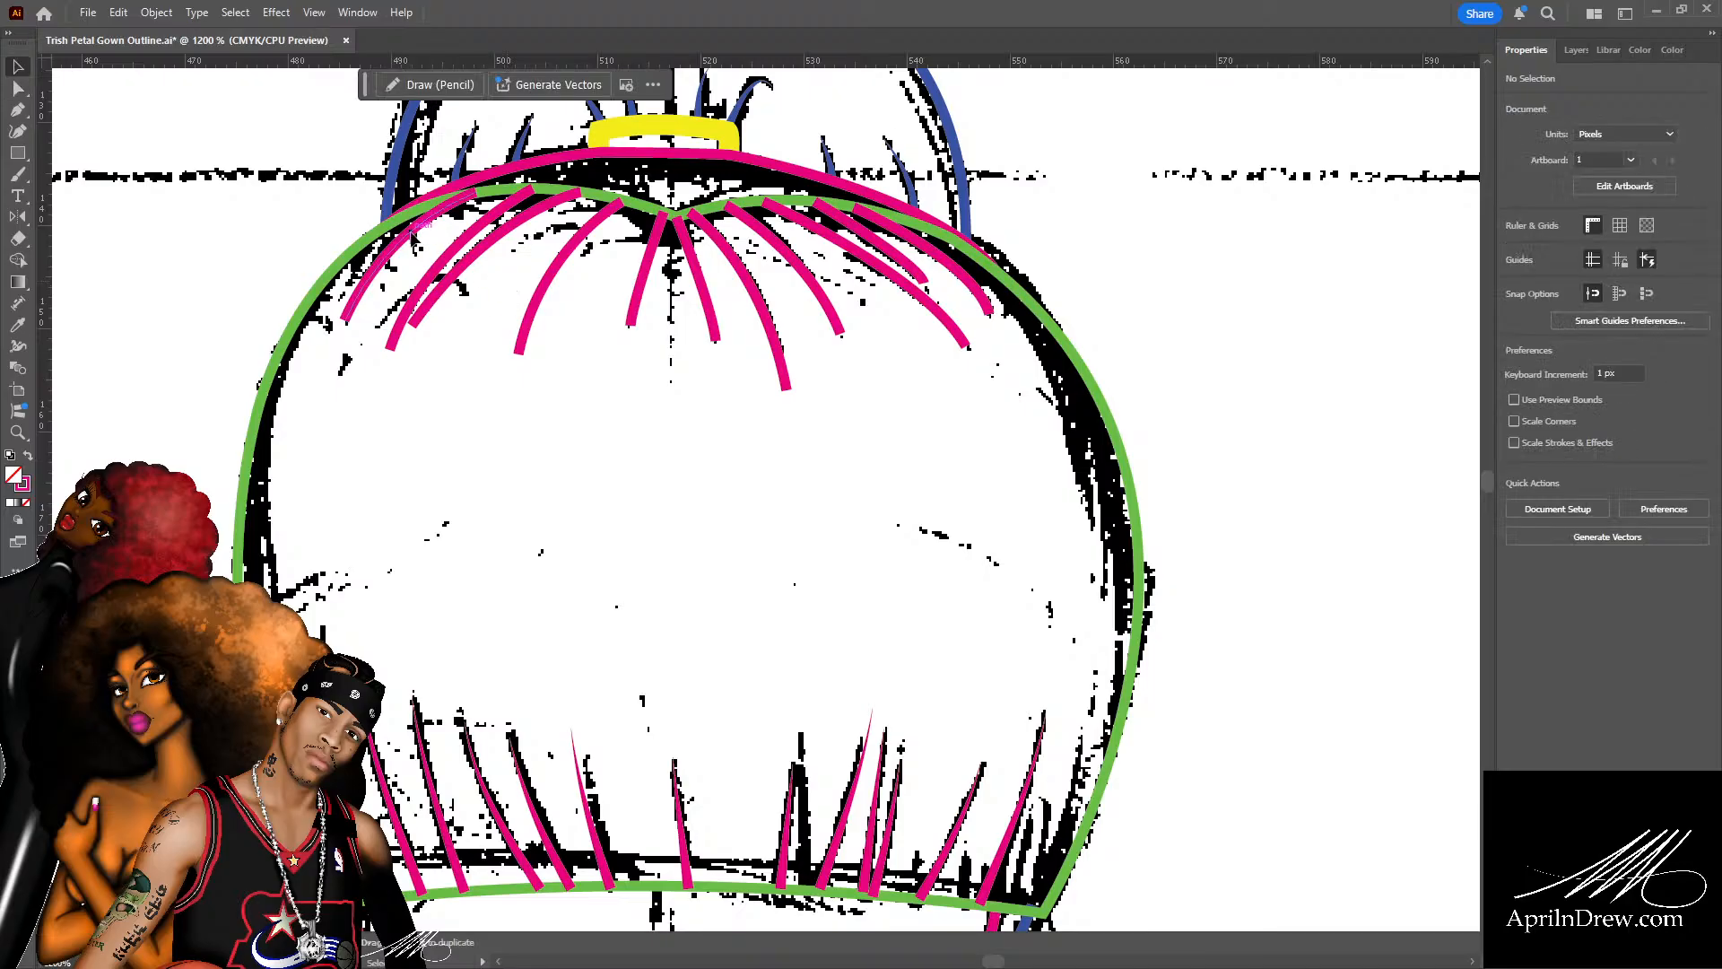
pyautogui.press('v')
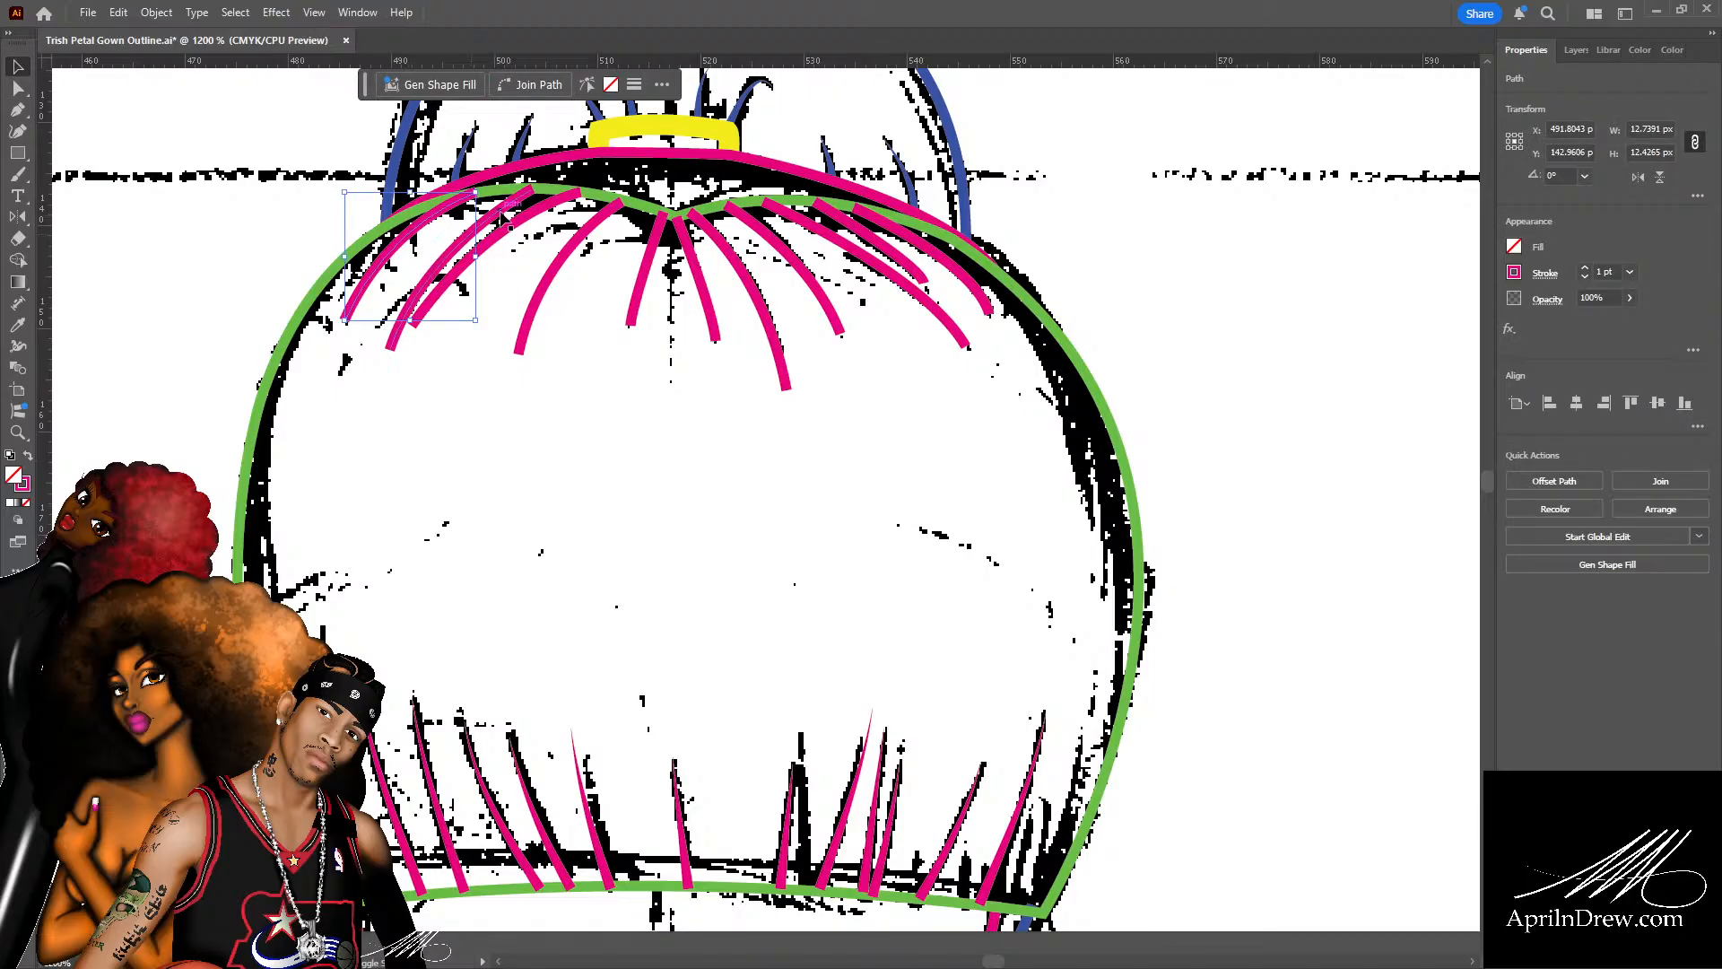
pyautogui.keyDown('shift'); pyautogui.click(508, 224); pyautogui.keyUp('shift')
pyautogui.keyDown('shift'); pyautogui.click(565, 253); pyautogui.keyUp('shift')
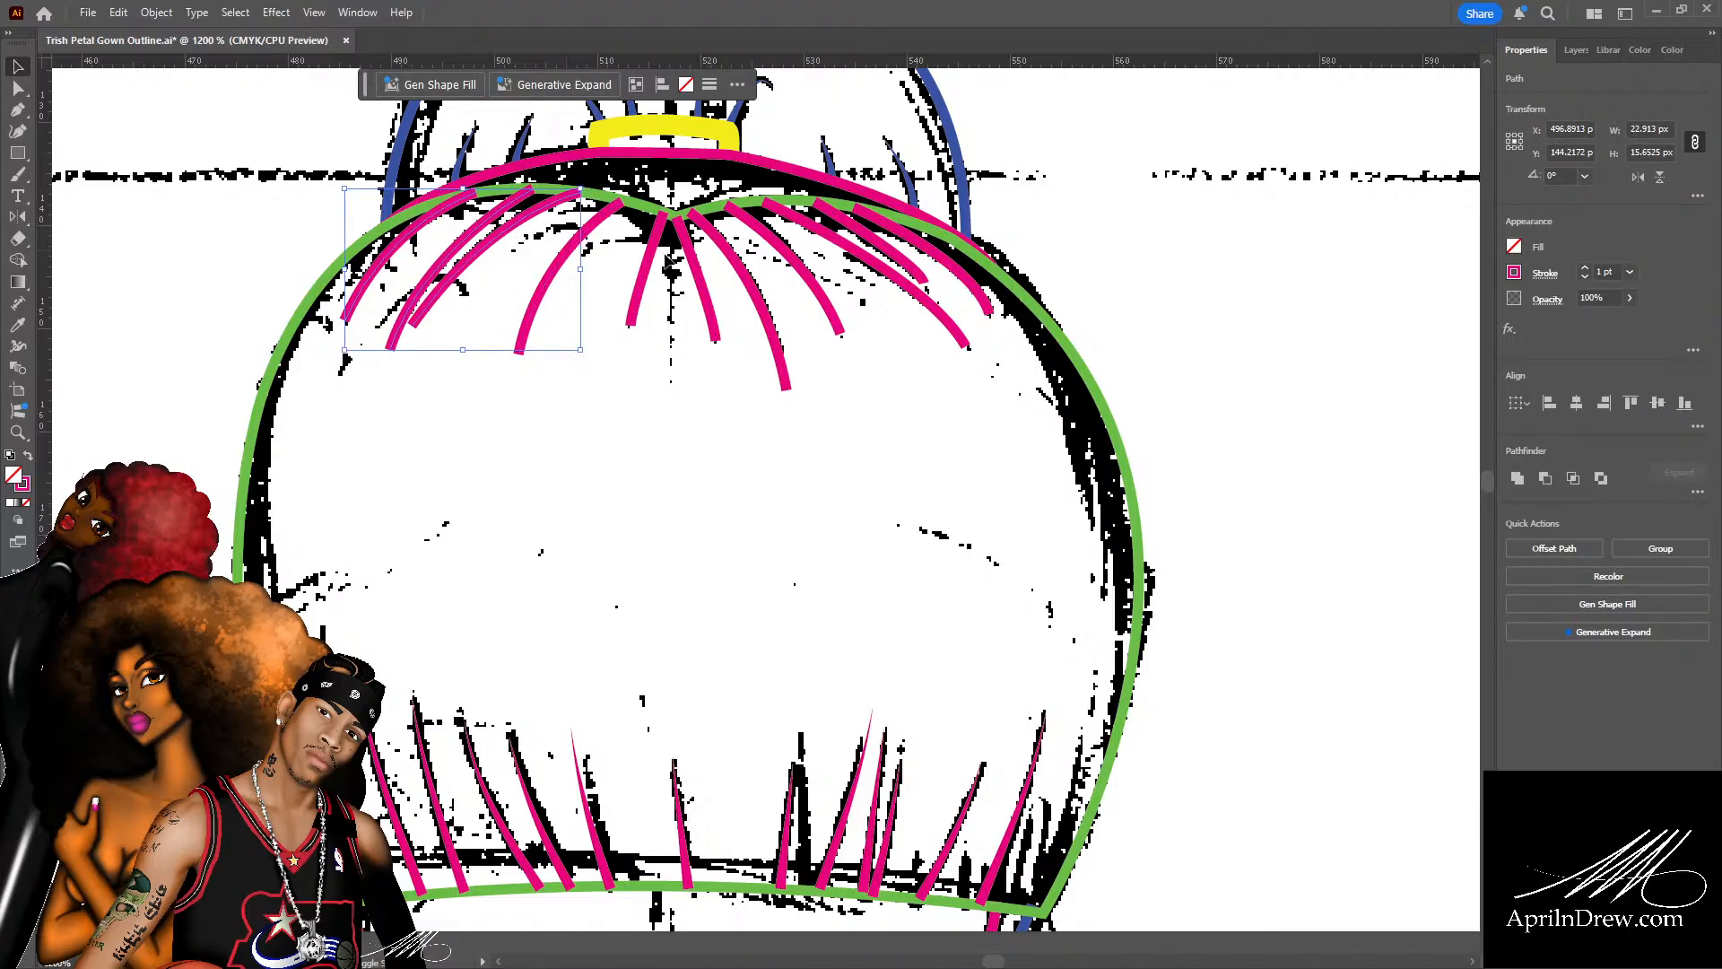
pyautogui.keyDown('shift'); pyautogui.click(606, 217); pyautogui.keyUp('shift')
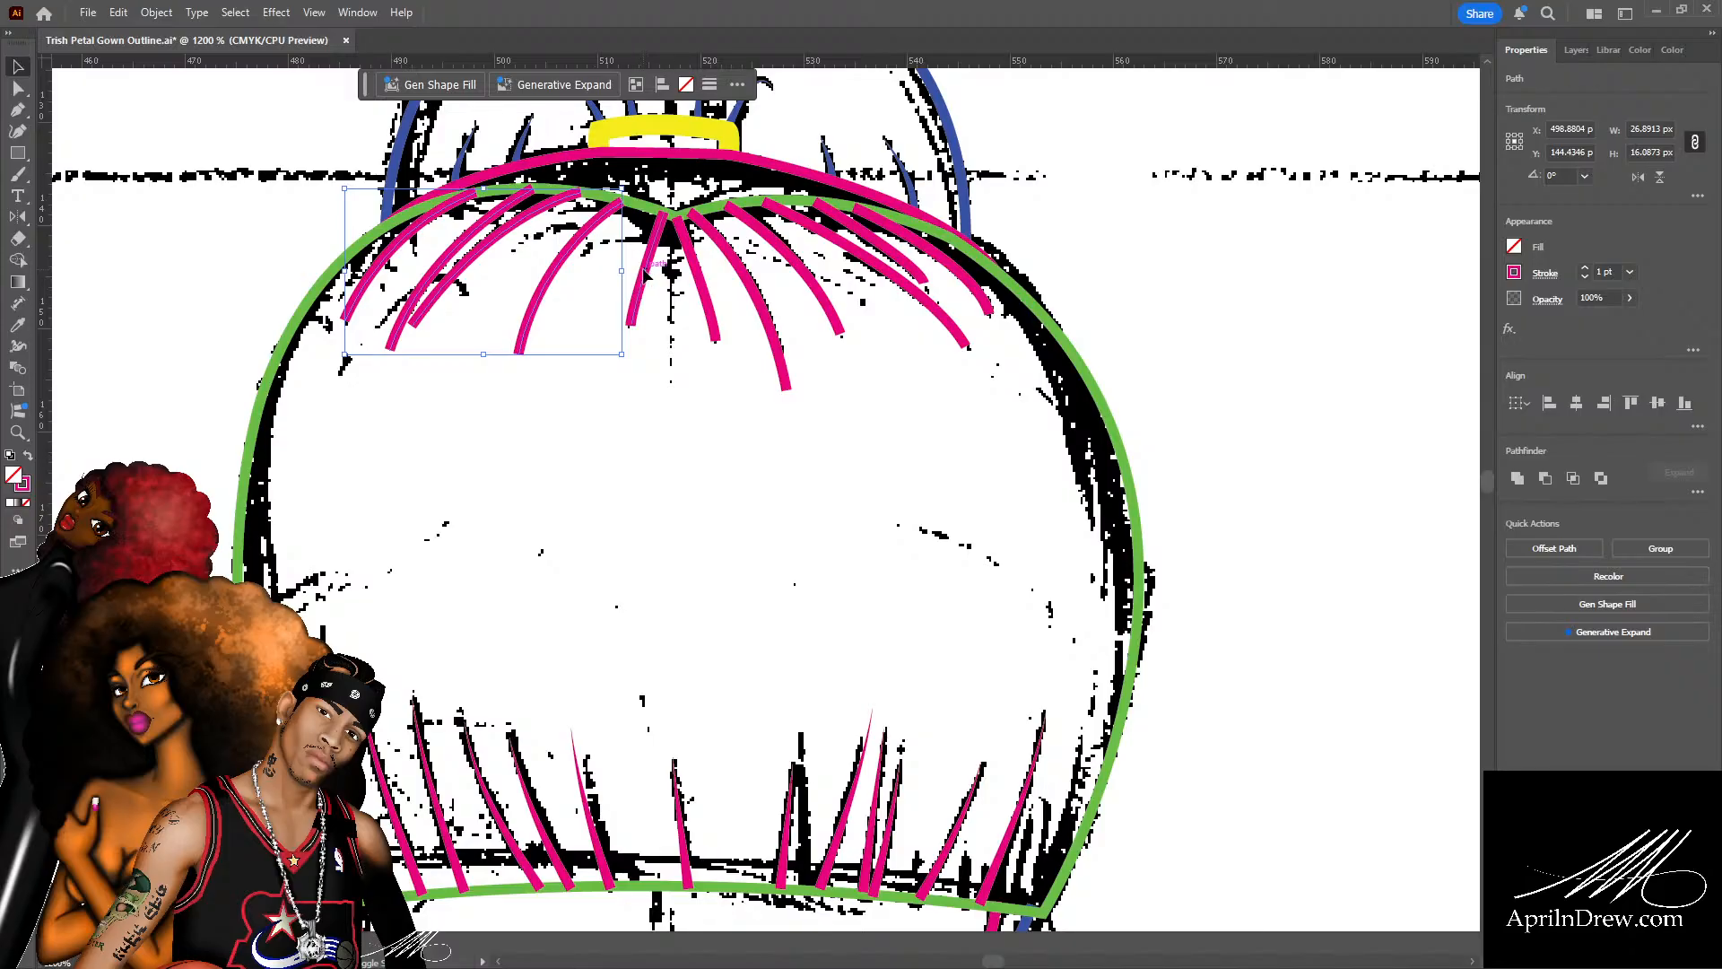
pyautogui.keyDown('shift'); pyautogui.click(645, 269); pyautogui.keyUp('shift')
pyautogui.keyDown('shift'); pyautogui.click(701, 268); pyautogui.keyUp('shift')
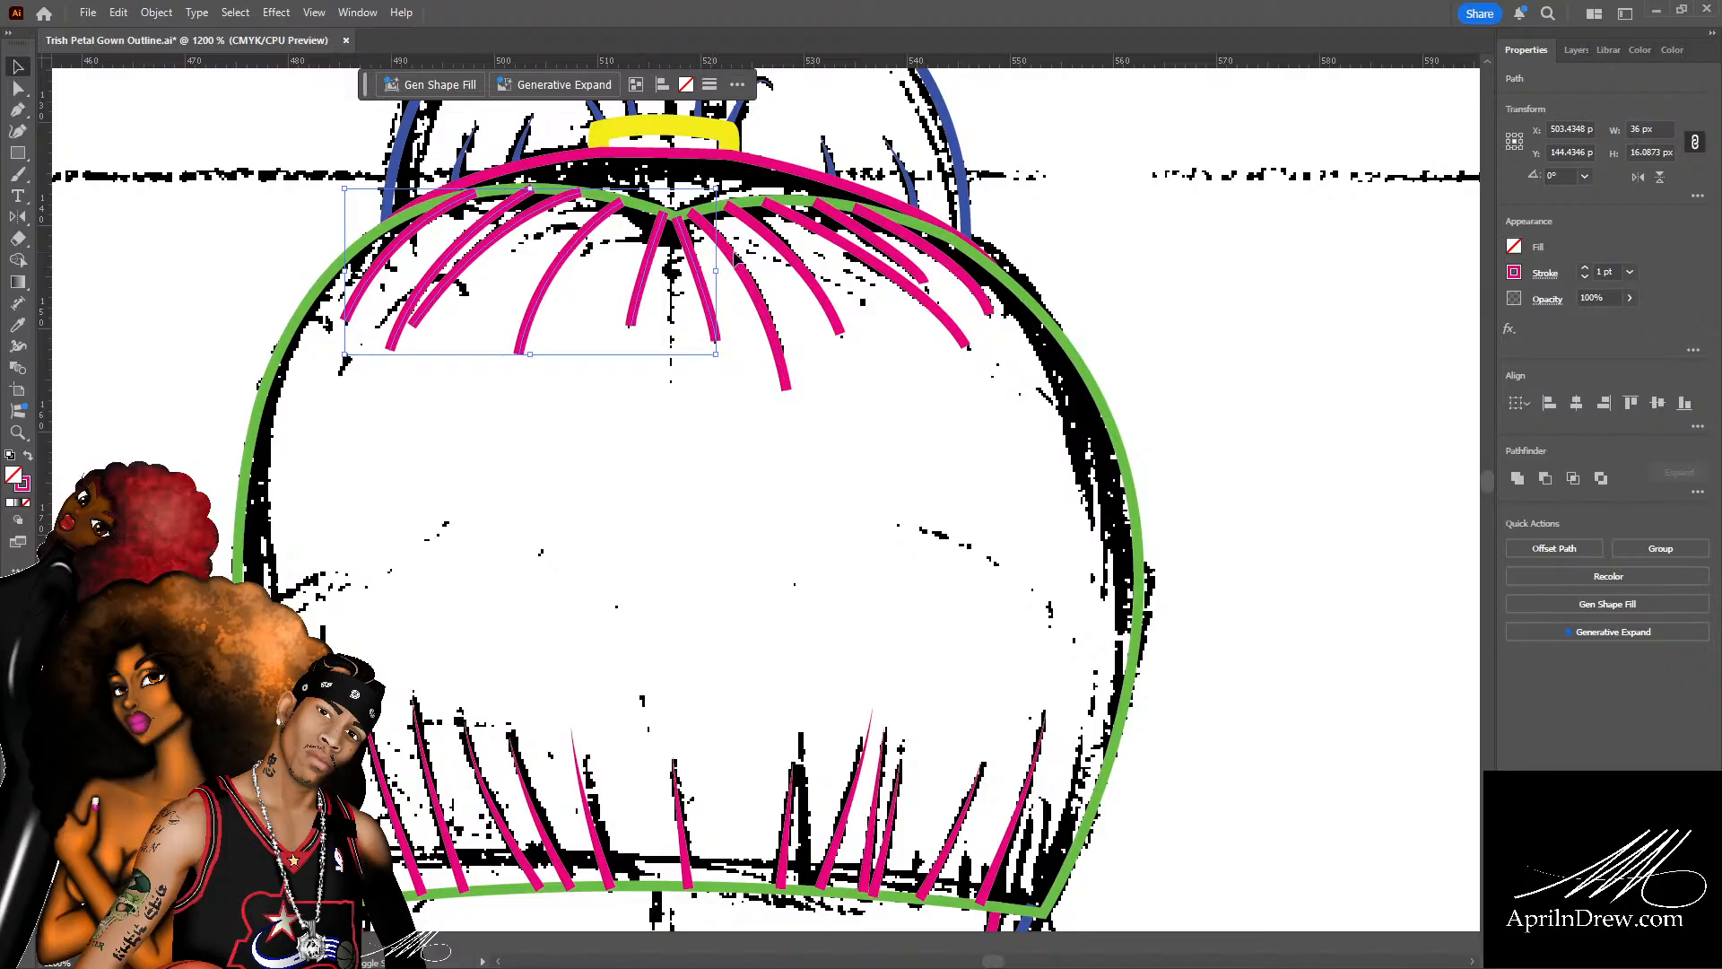
pyautogui.keyDown('shift'); pyautogui.click(742, 260); pyautogui.keyUp('shift')
pyautogui.keyDown('shift'); pyautogui.click(812, 233); pyautogui.keyUp('shift')
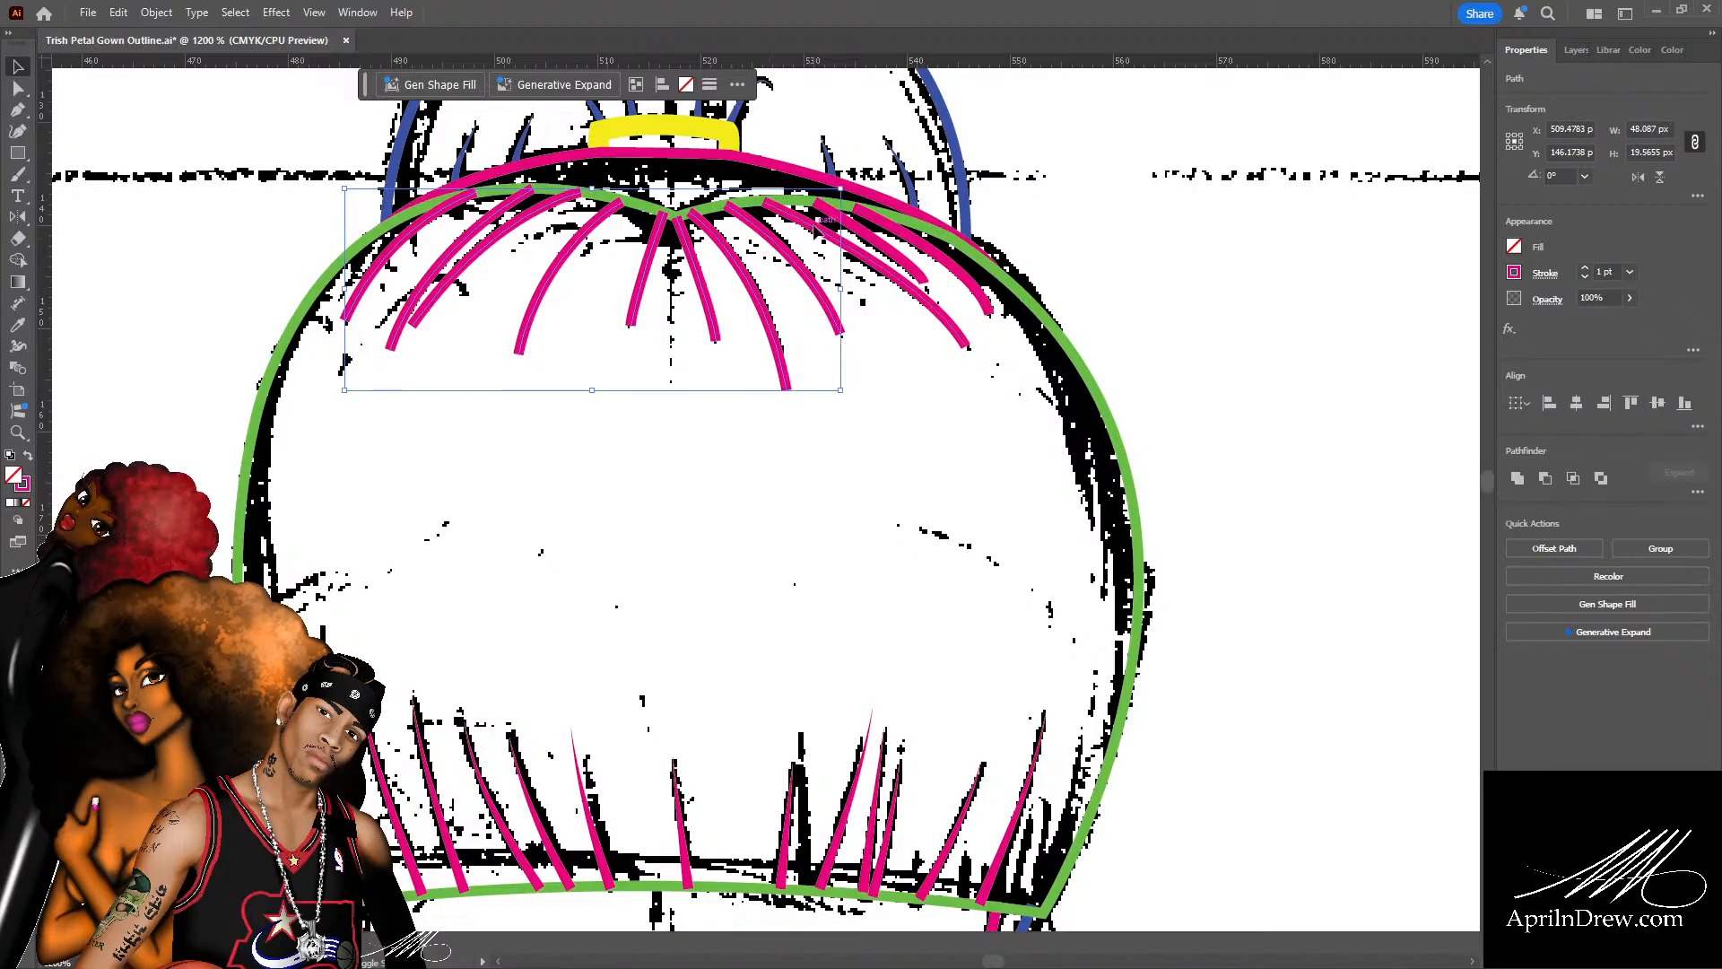
pyautogui.keyDown('shift'); pyautogui.click(841, 229); pyautogui.keyUp('shift')
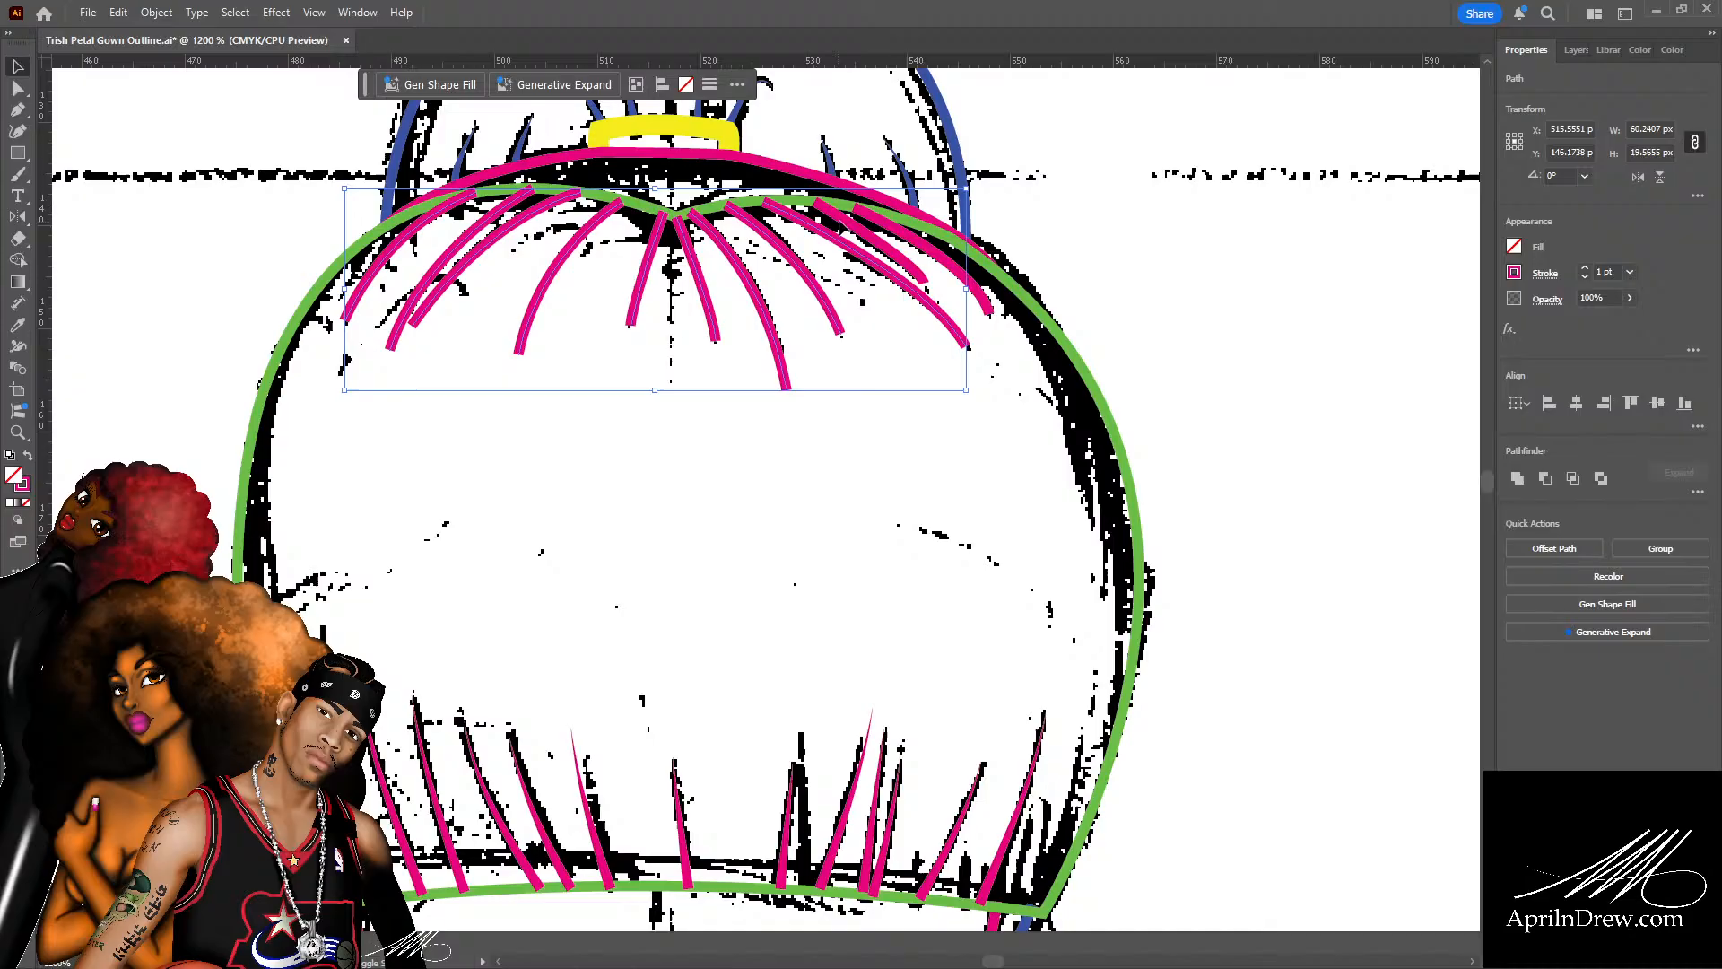
pyautogui.keyDown('shift'); pyautogui.click(888, 231); pyautogui.keyUp('shift')
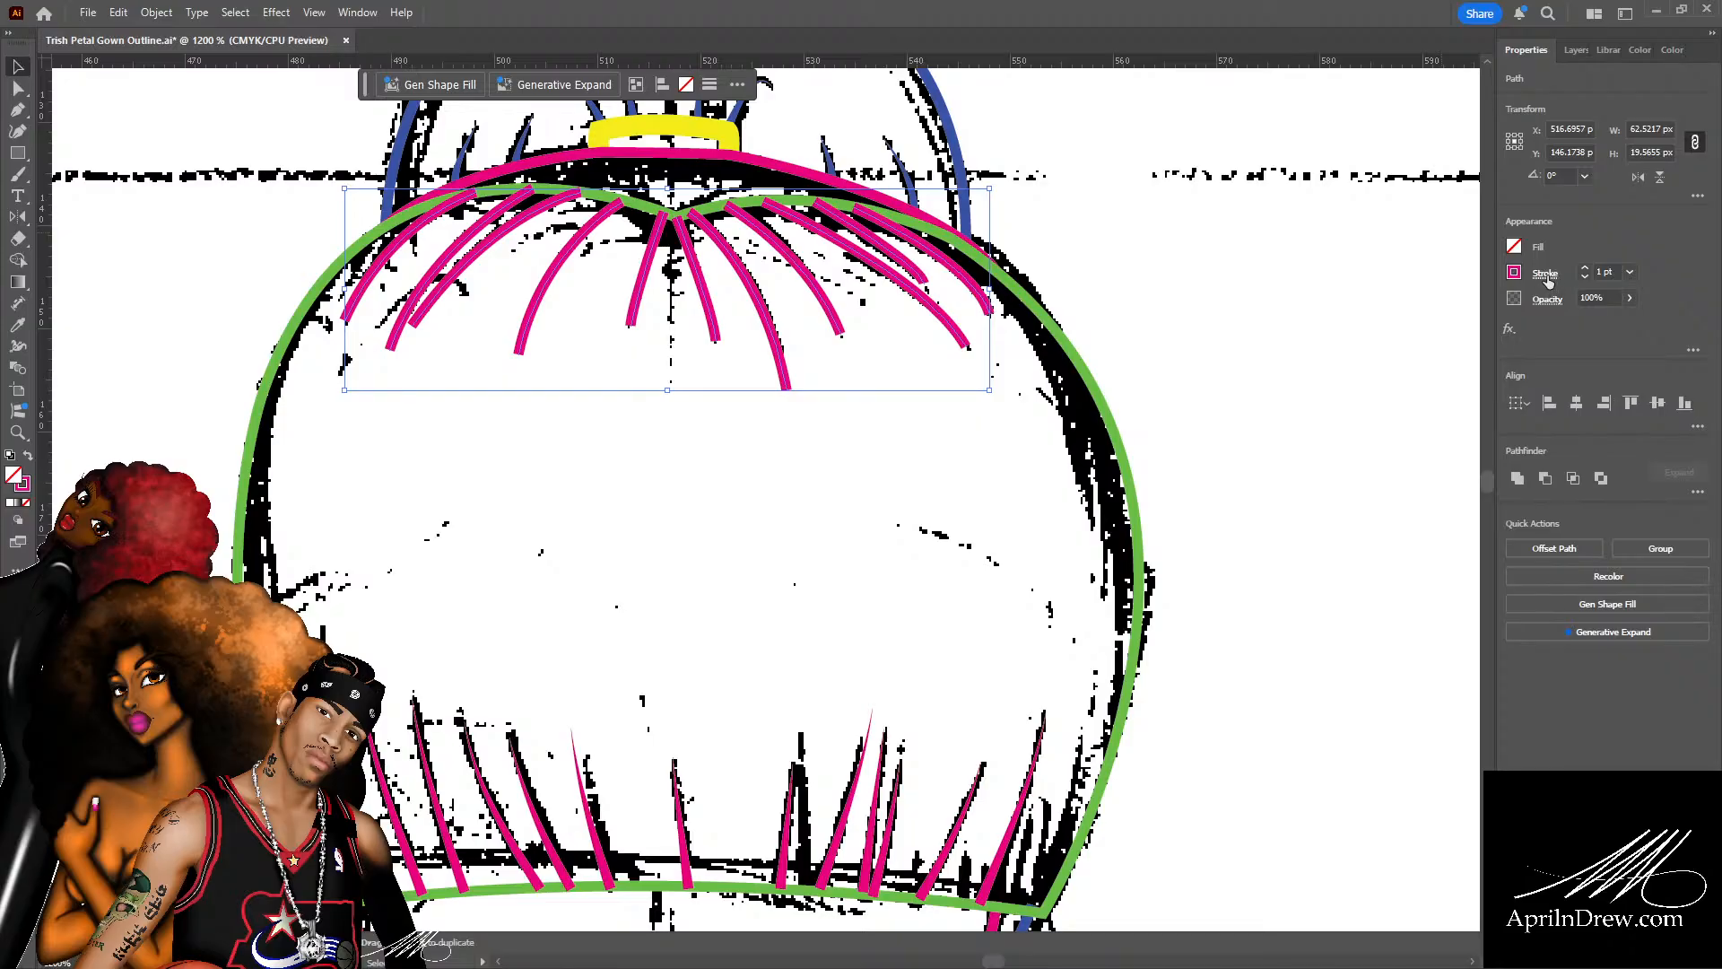
pyautogui.click(1428, 698)
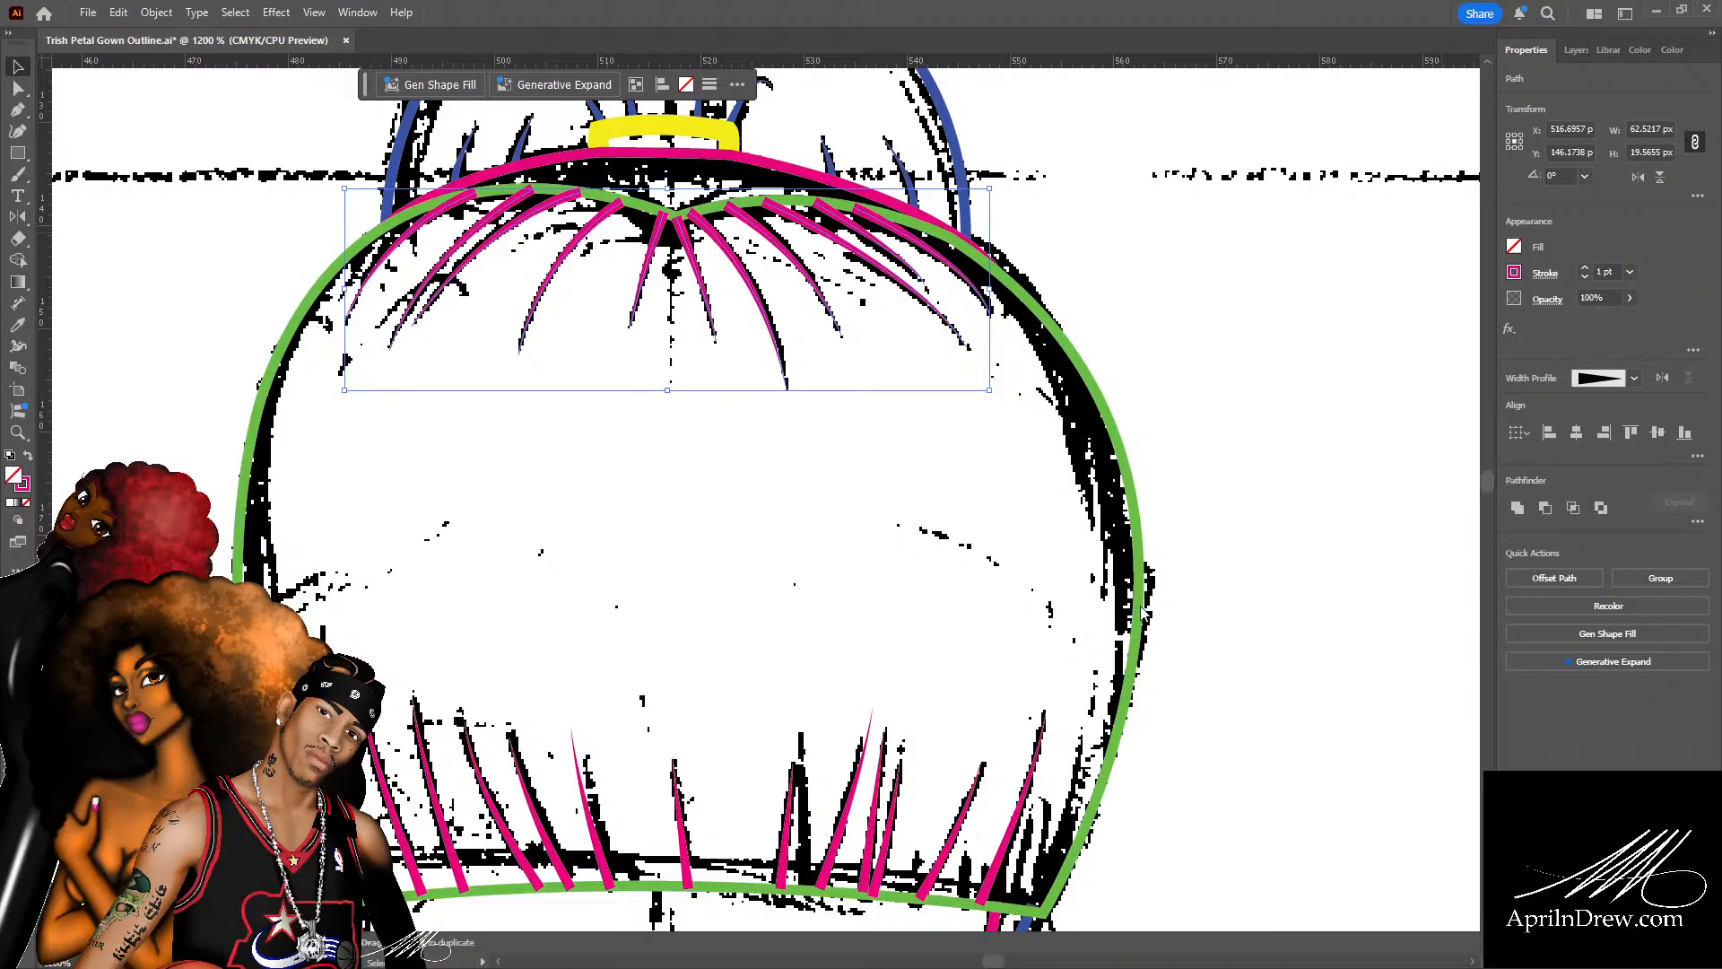
pyautogui.click(1162, 403)
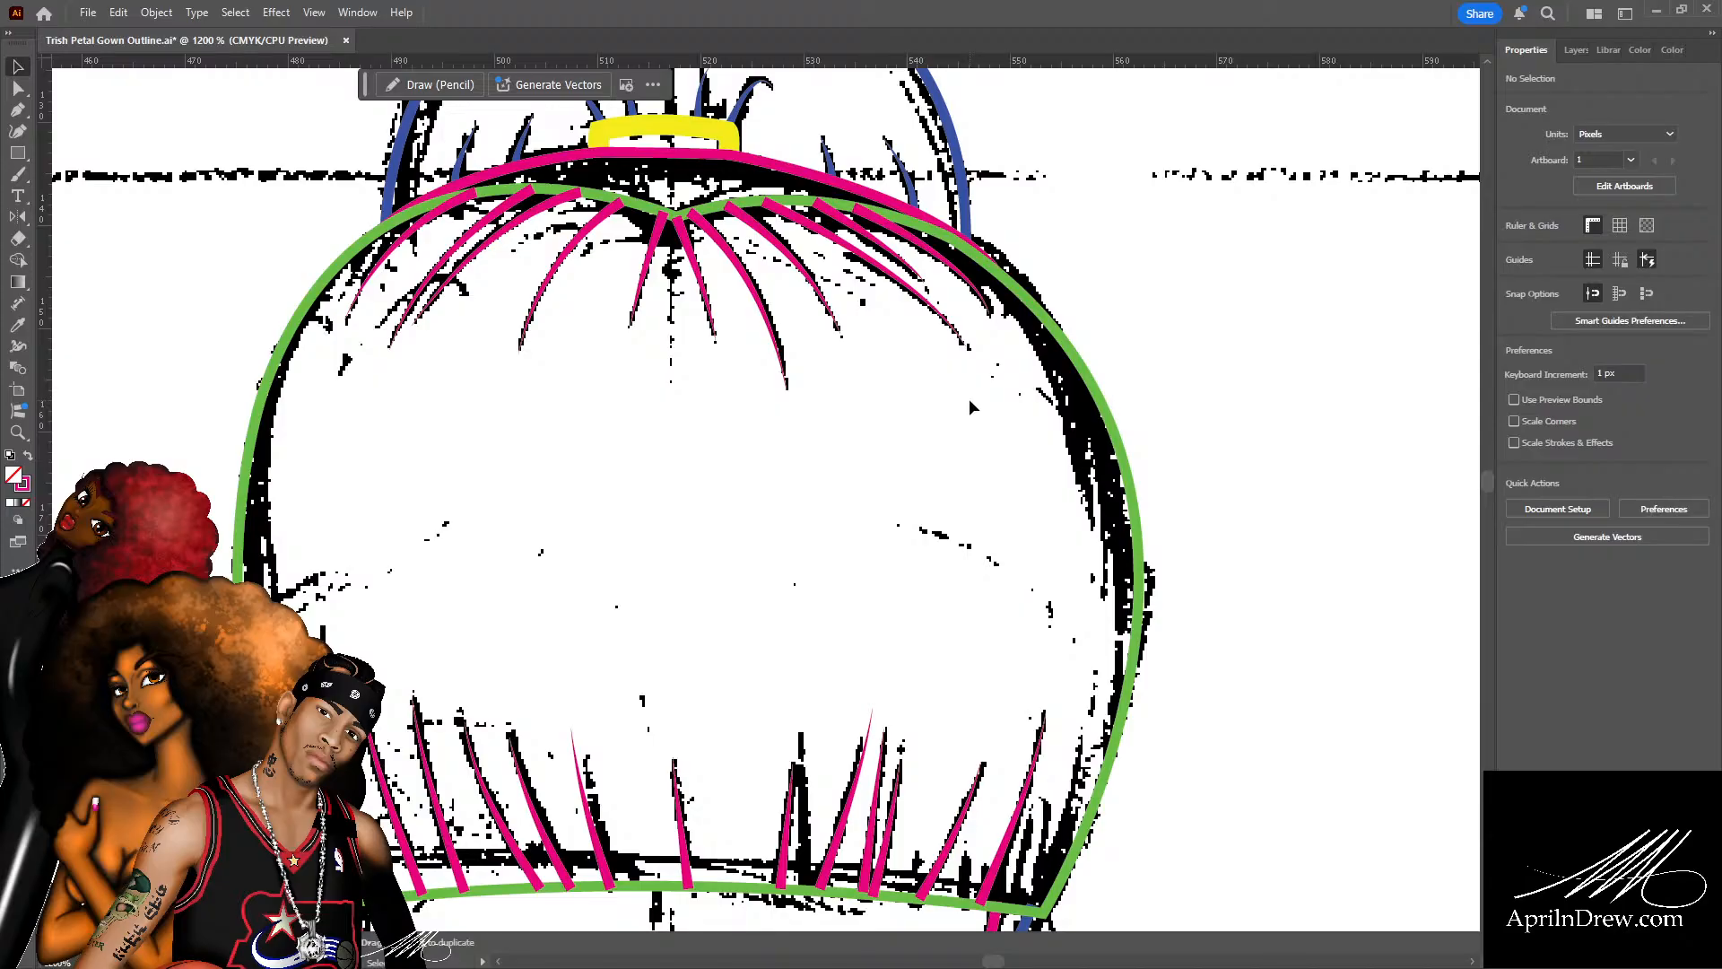
pyautogui.hotkey('ctrl', 's')
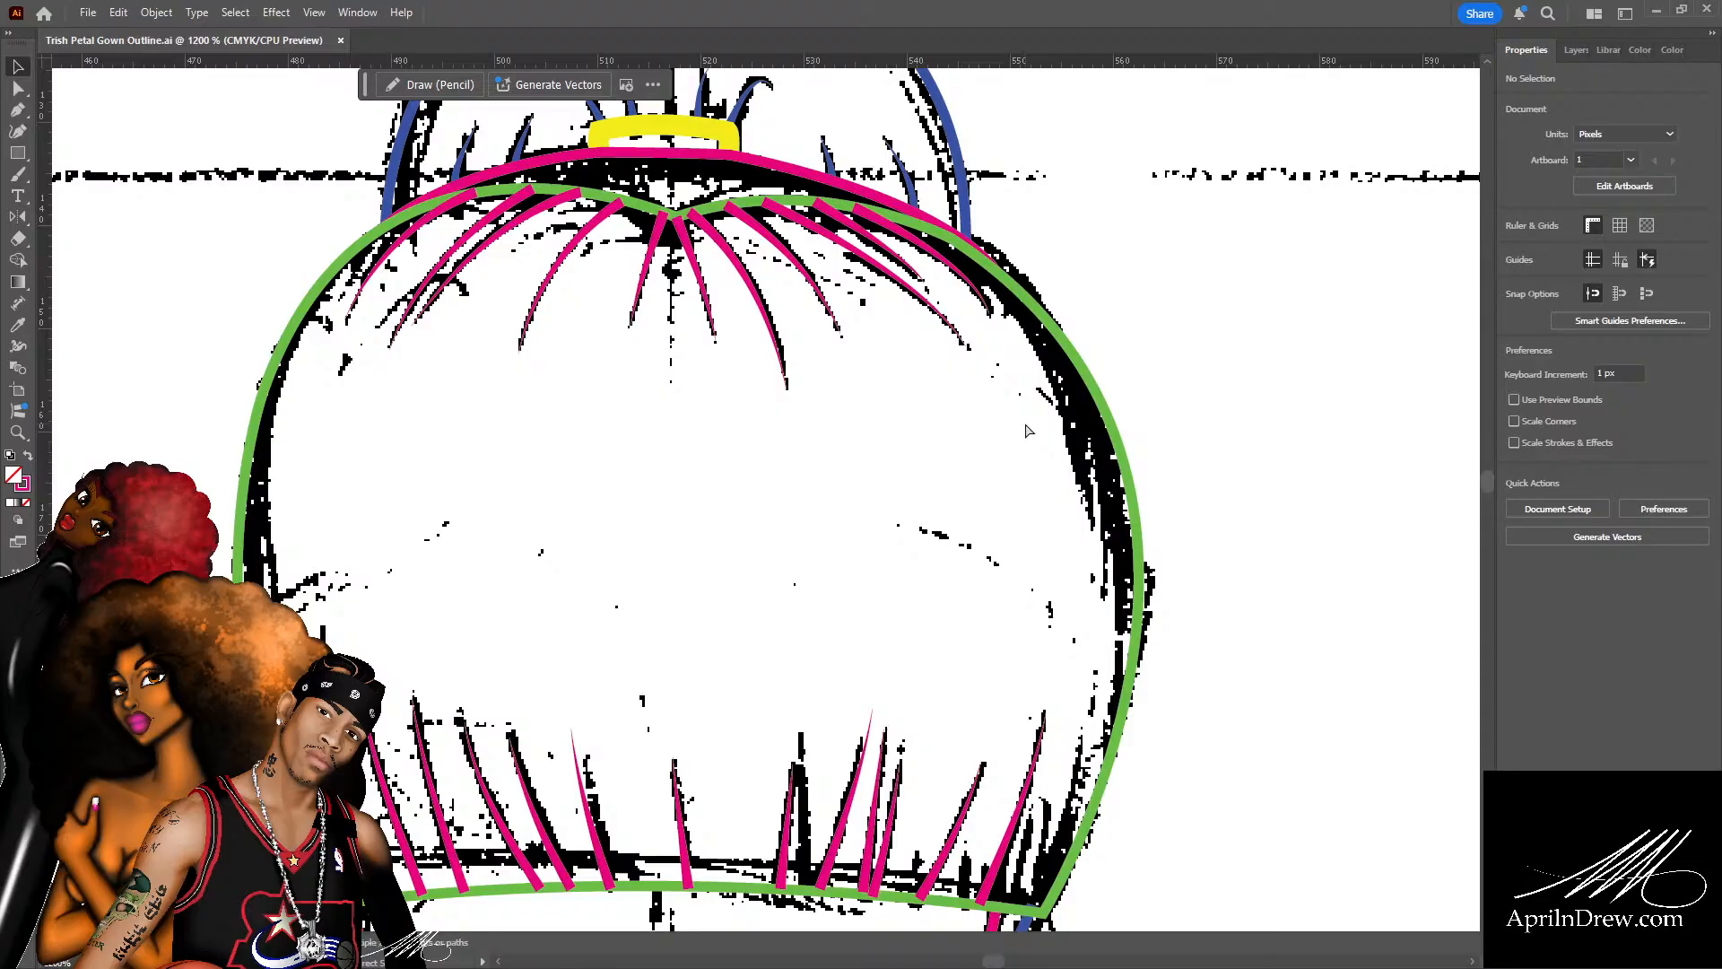
# Reshape the upper-right curve of the green hair outline with its direction handle so it follows the sketched edge more closely.
pyautogui.hotkey('ctrl', '-')
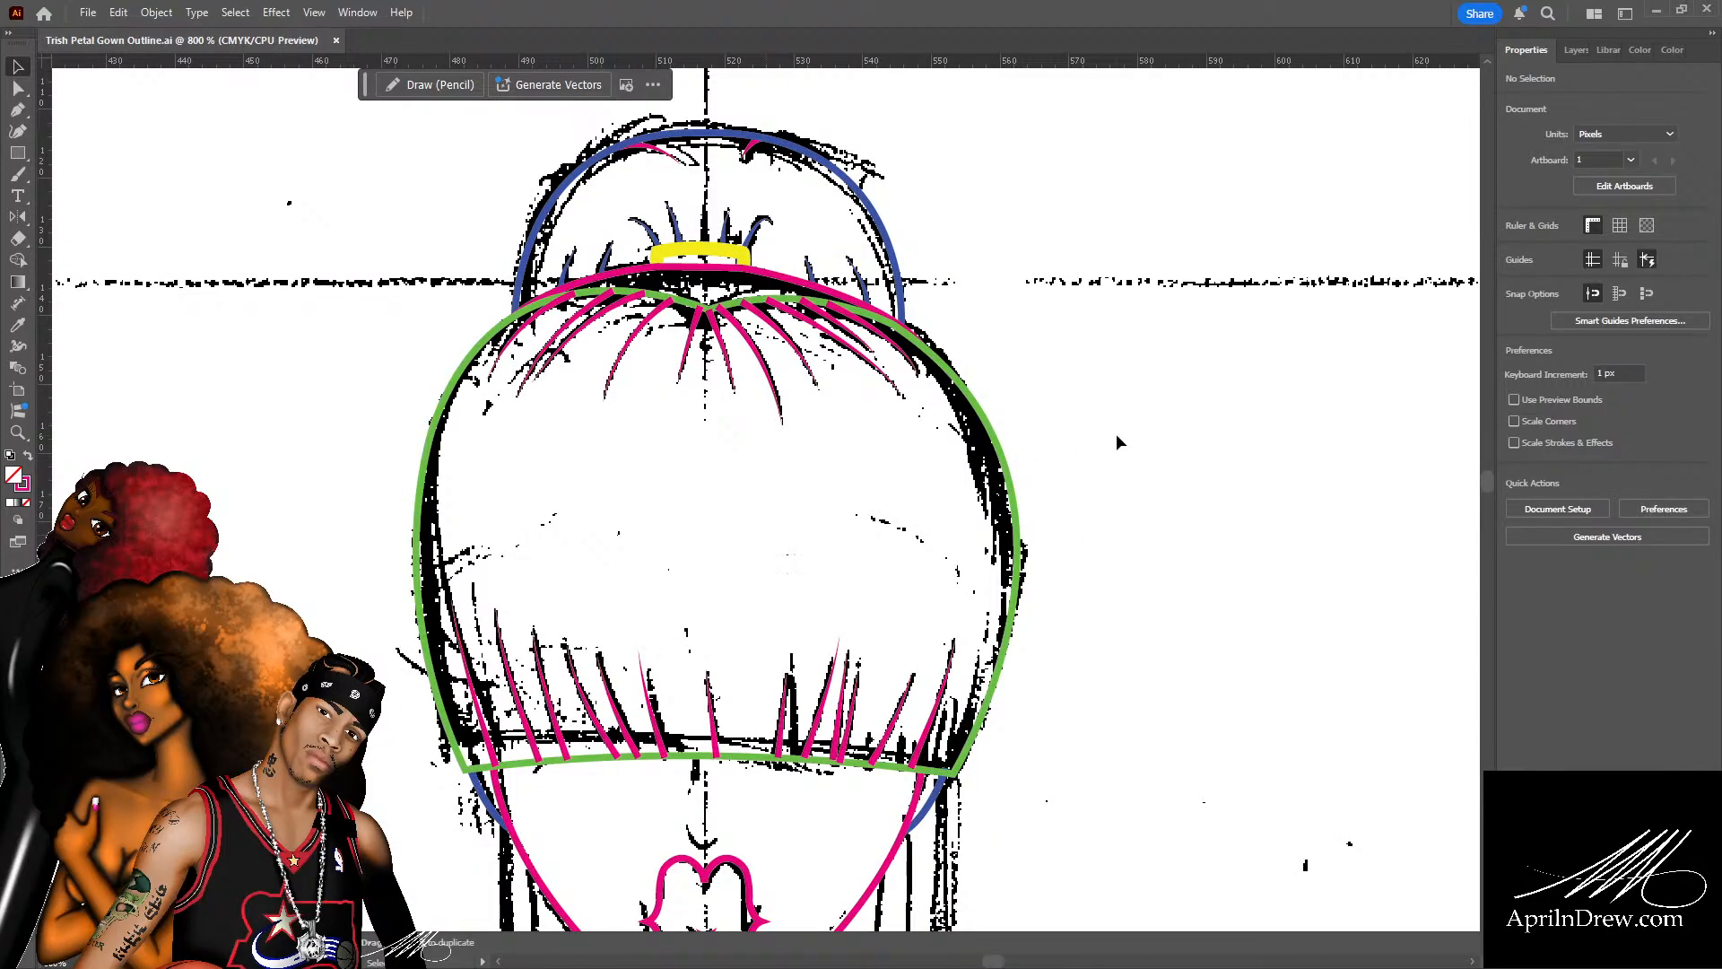
pyautogui.click(996, 438)
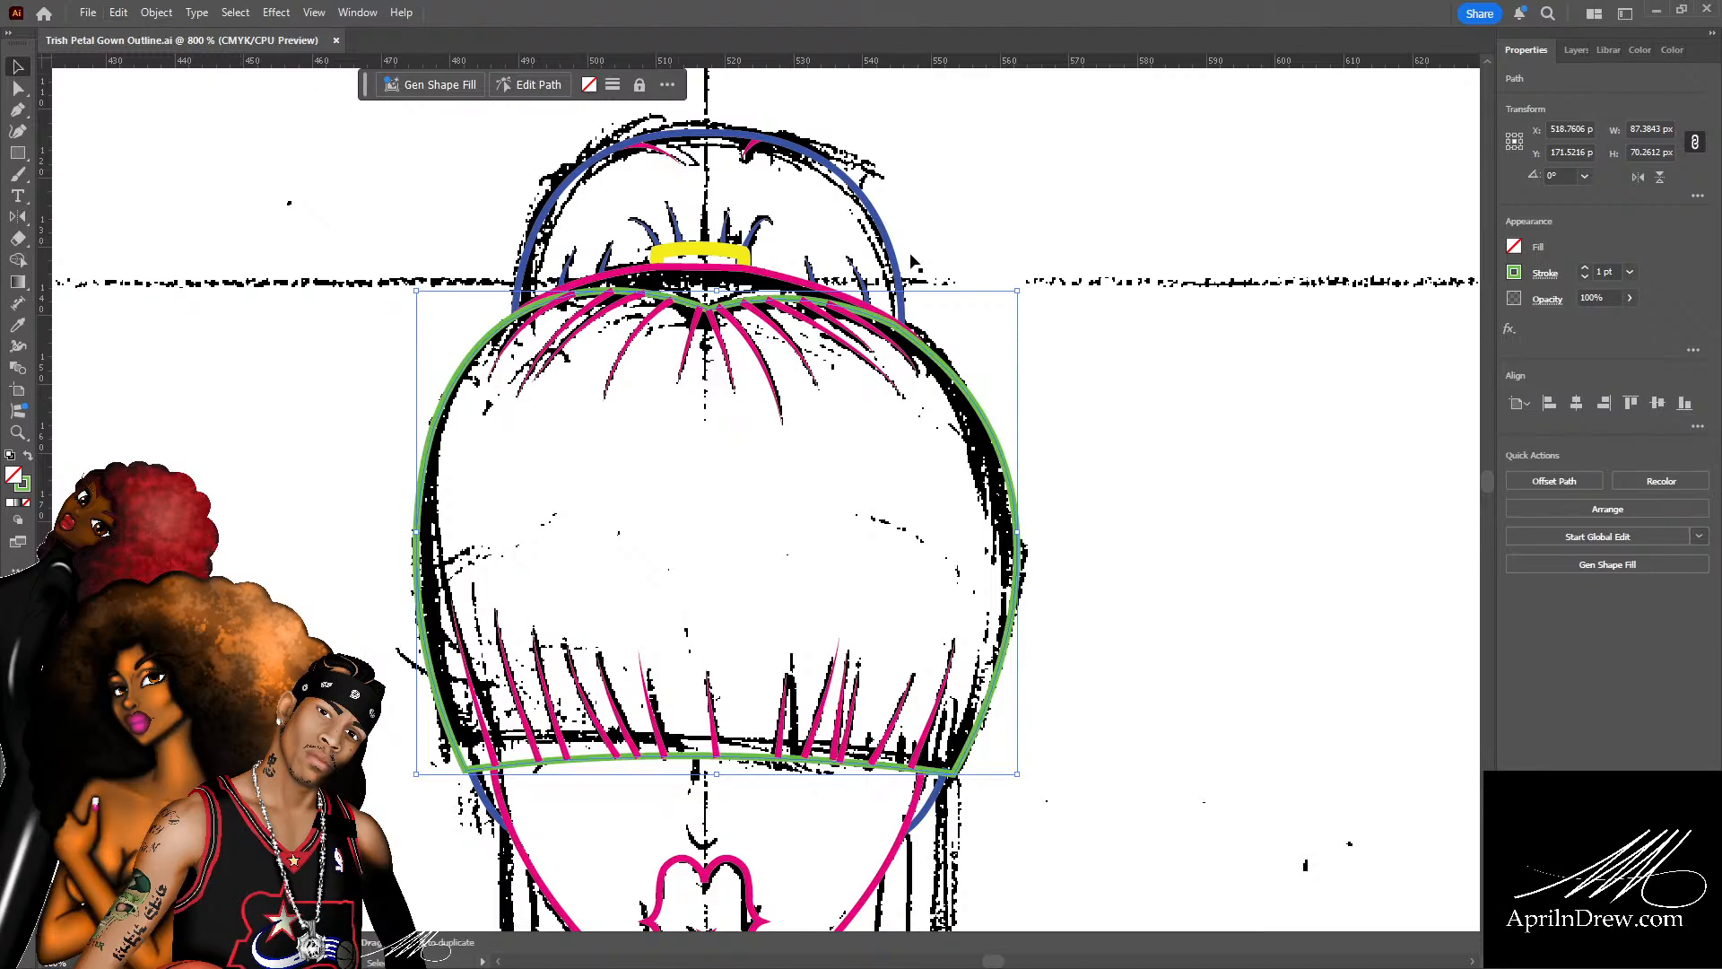
pyautogui.click(1007, 335)
pyautogui.hotkey('ctrl', '+')
pyautogui.hotkey('ctrl', '+')
pyautogui.hotkey('ctrl', '+')
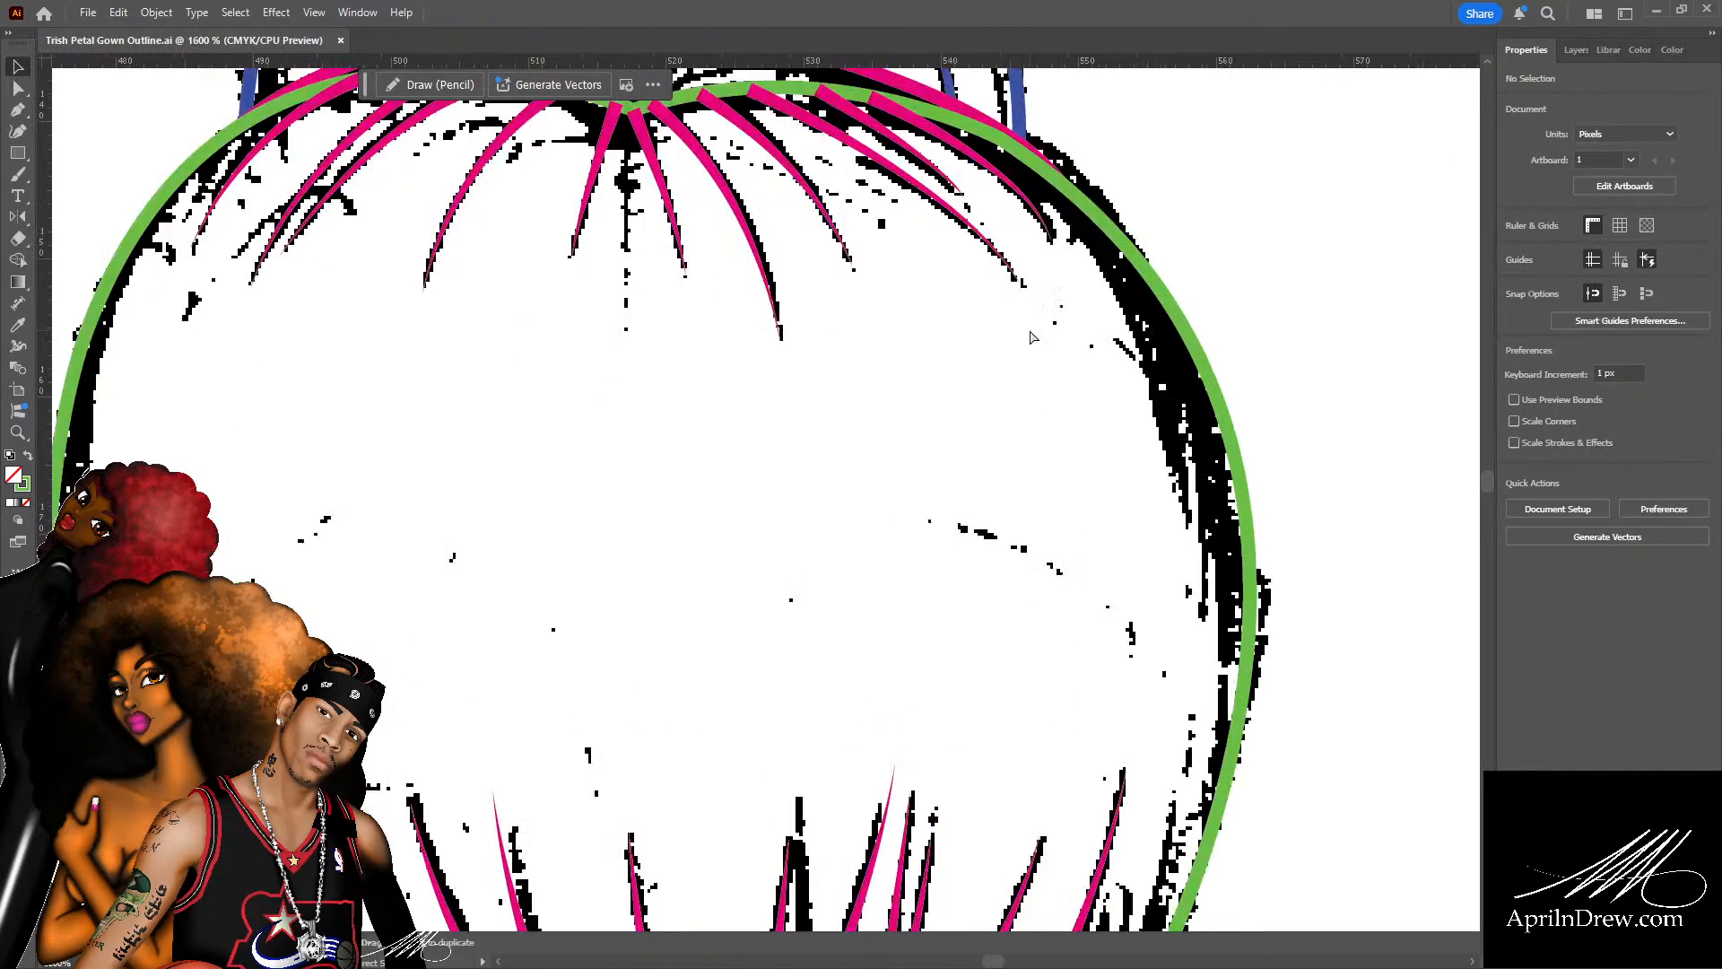
pyautogui.moveTo(896, 461); pyautogui.dragTo(732, 750)
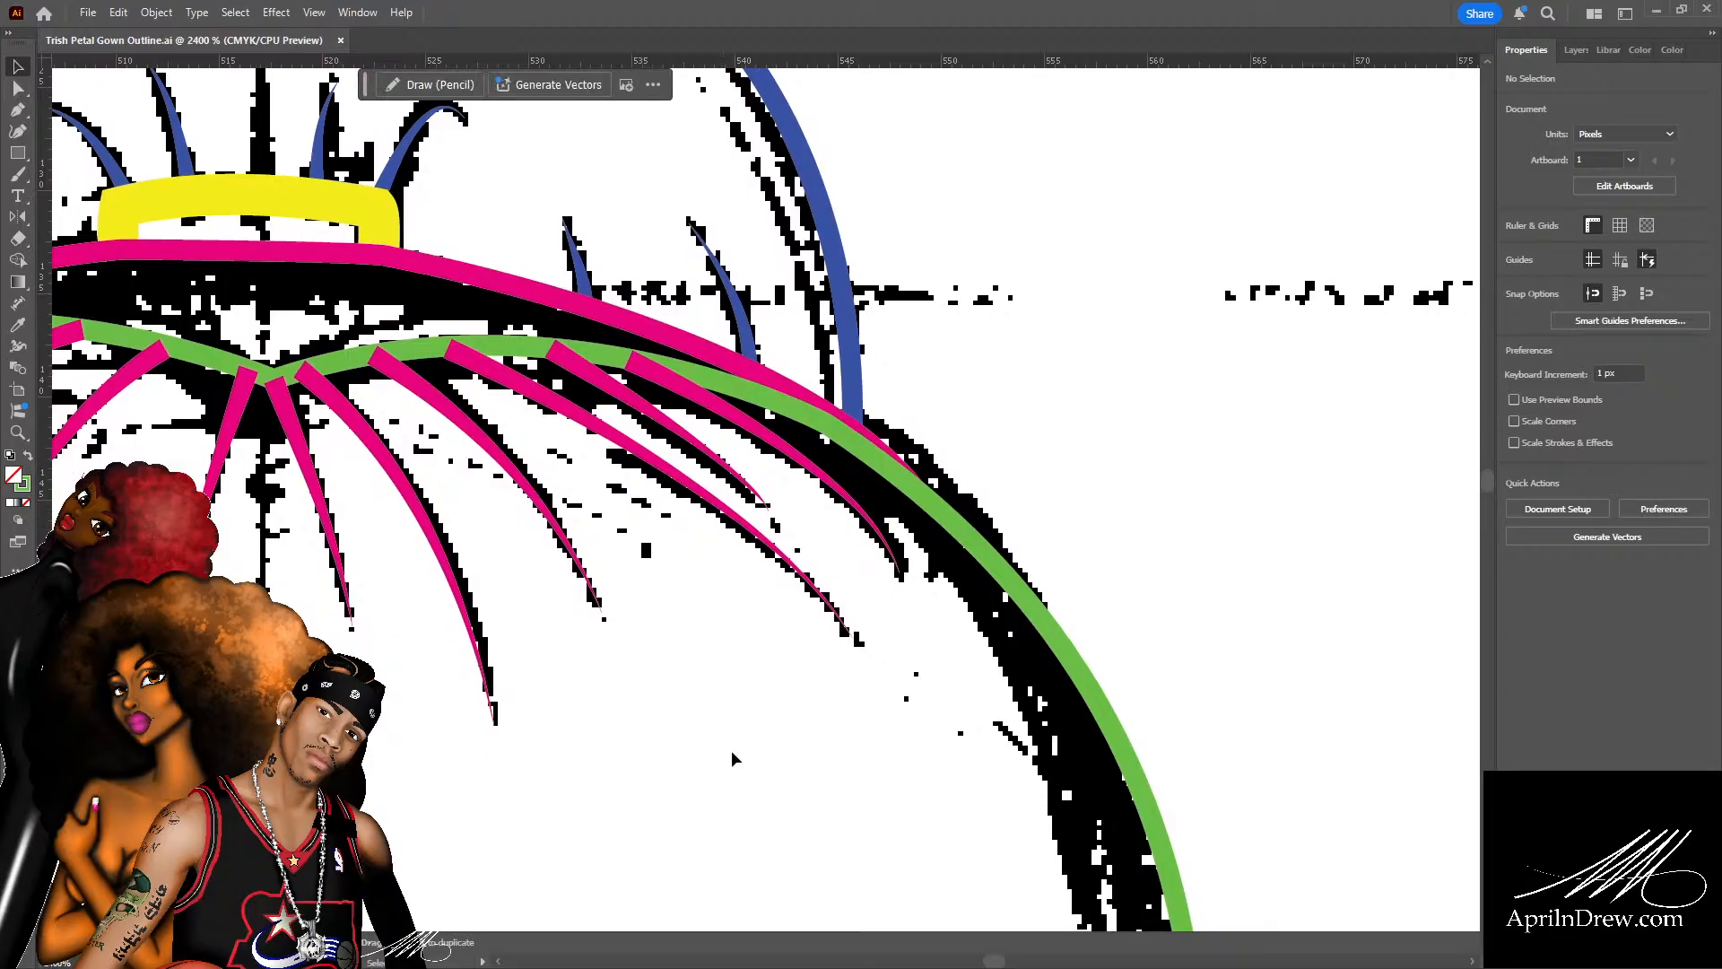
pyautogui.hotkey('ctrl', '+')
pyautogui.moveTo(758, 530); pyautogui.dragTo(444, 487)
pyautogui.press('a')
pyautogui.click(564, 393)
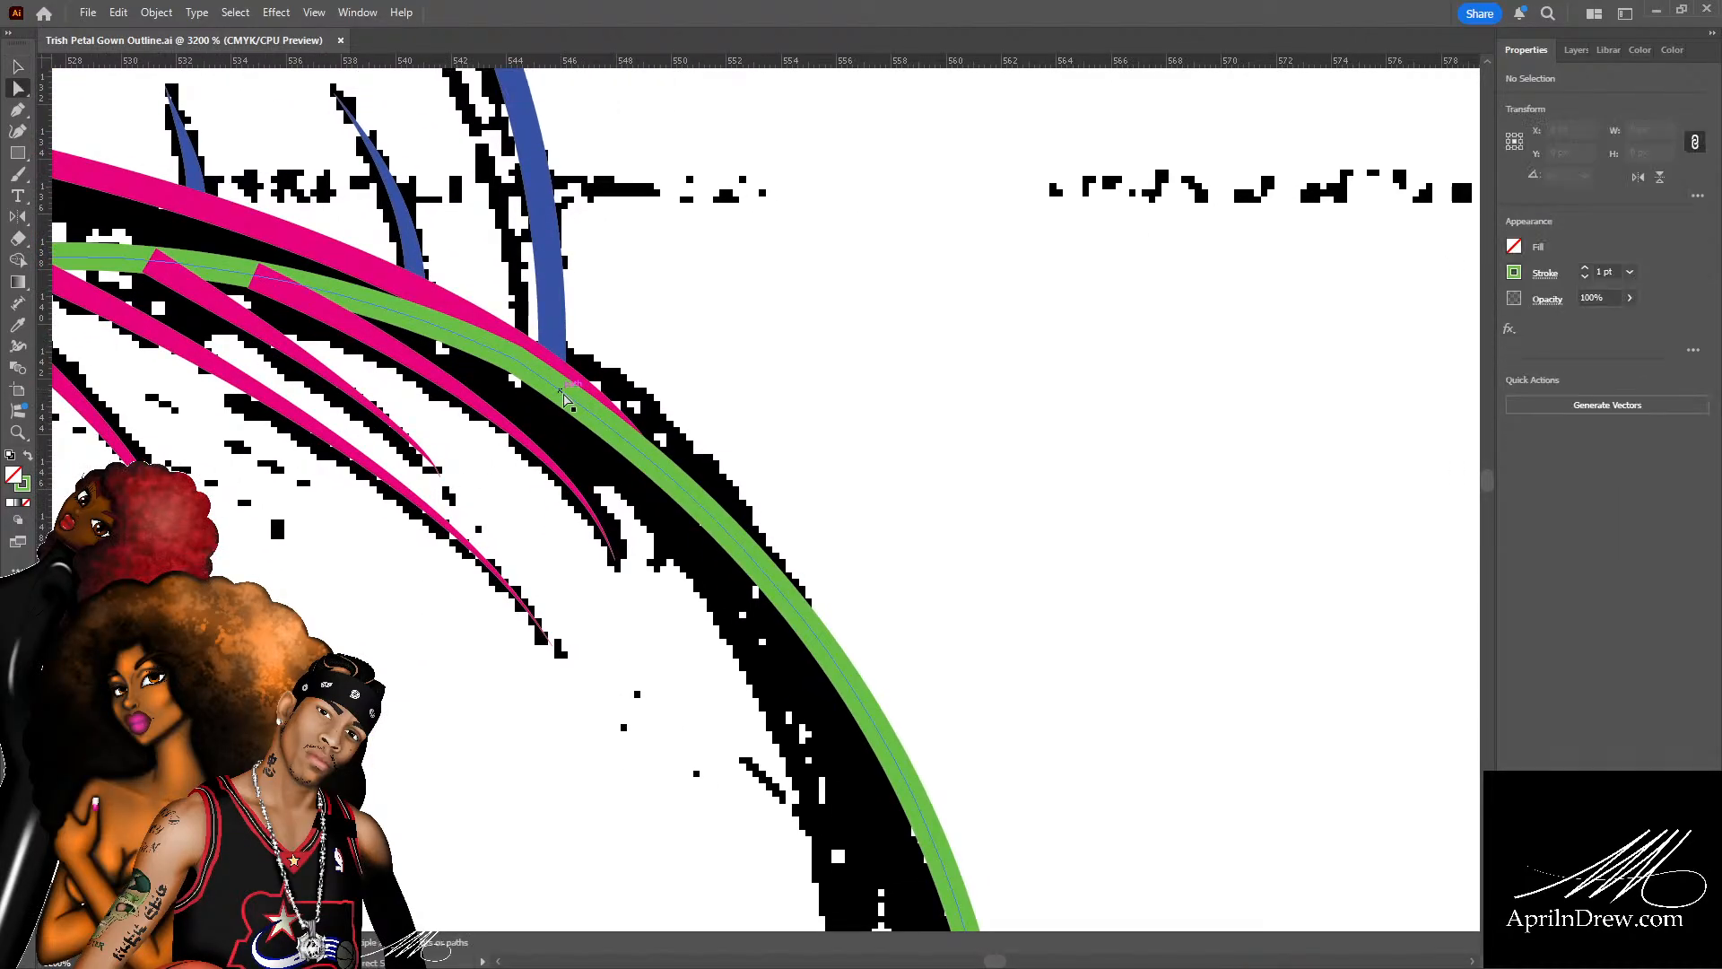
pyautogui.click(605, 458)
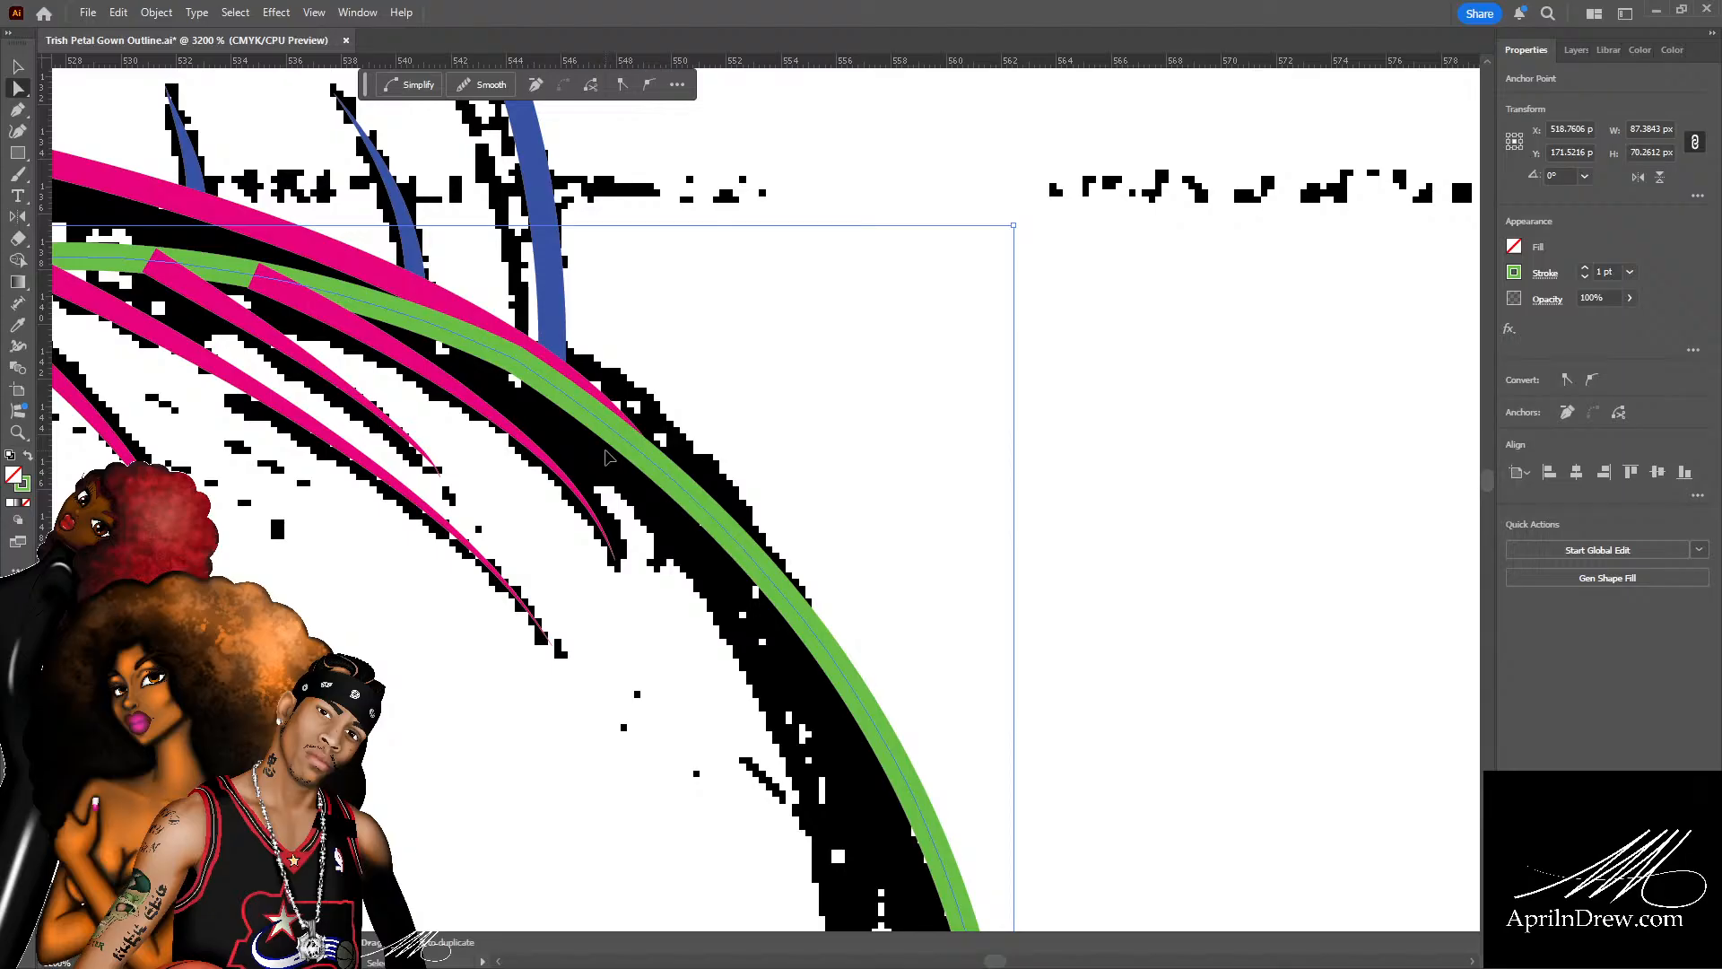
pyautogui.hotkey('ctrl', '-')
pyautogui.hotkey('ctrl', '-')
pyautogui.scroll(3, 719, 414)
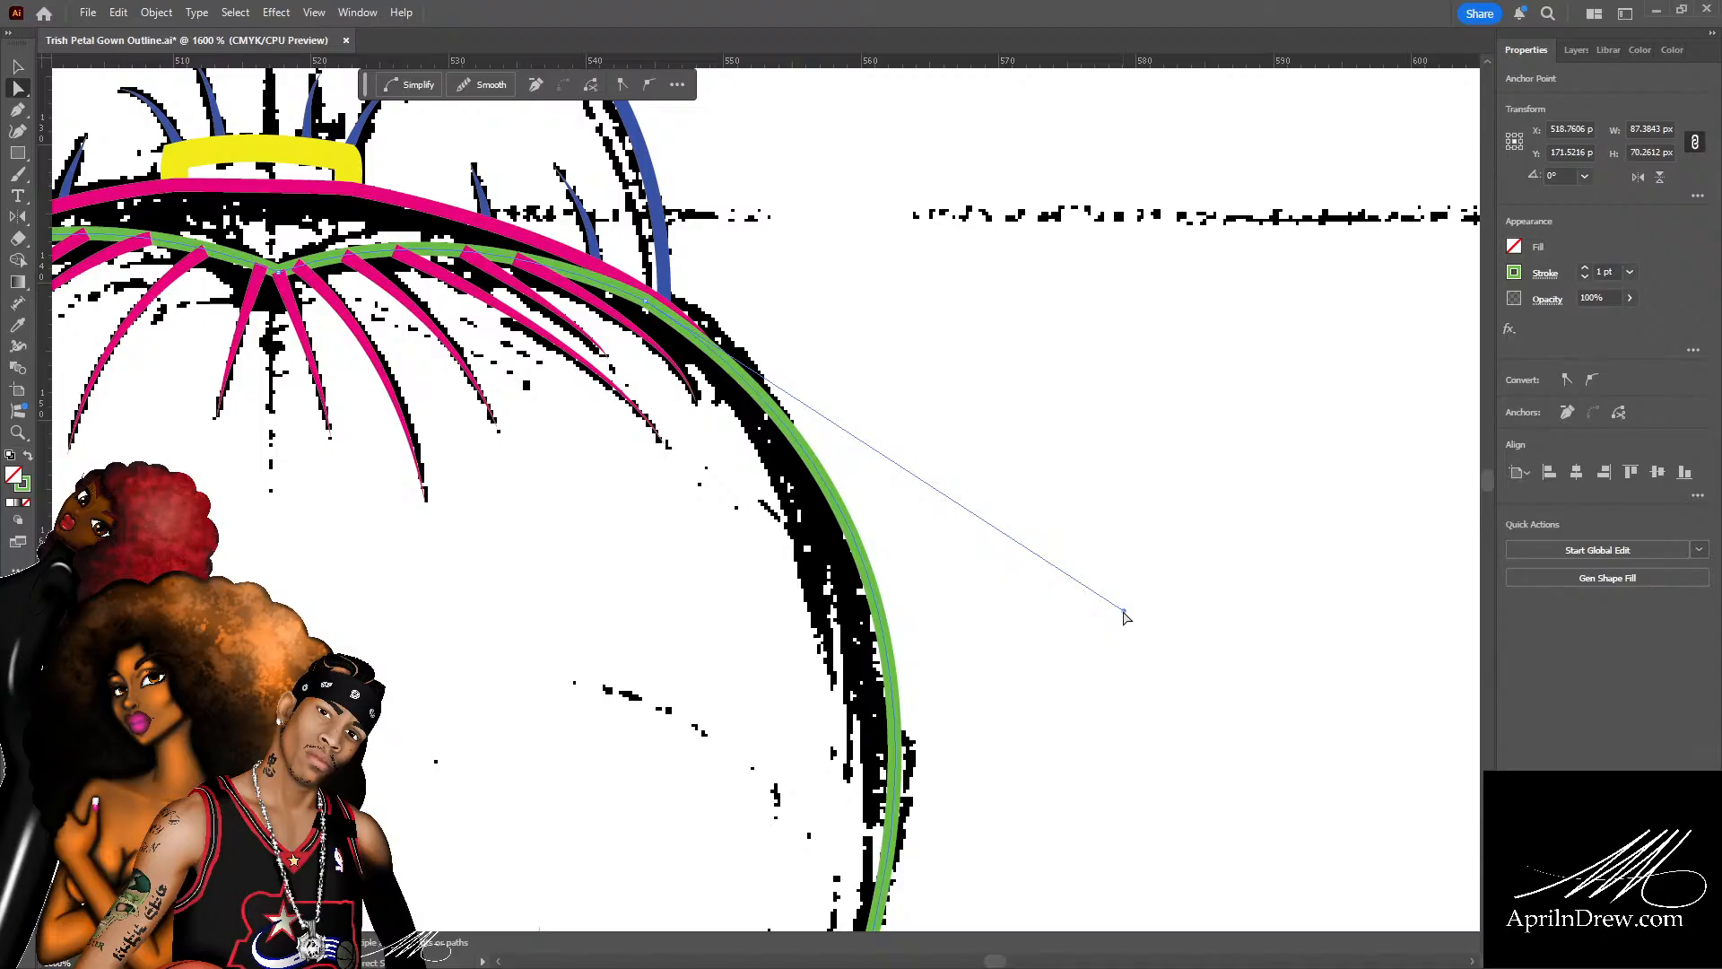
pyautogui.moveTo(1125, 613); pyautogui.dragTo(1123, 575)
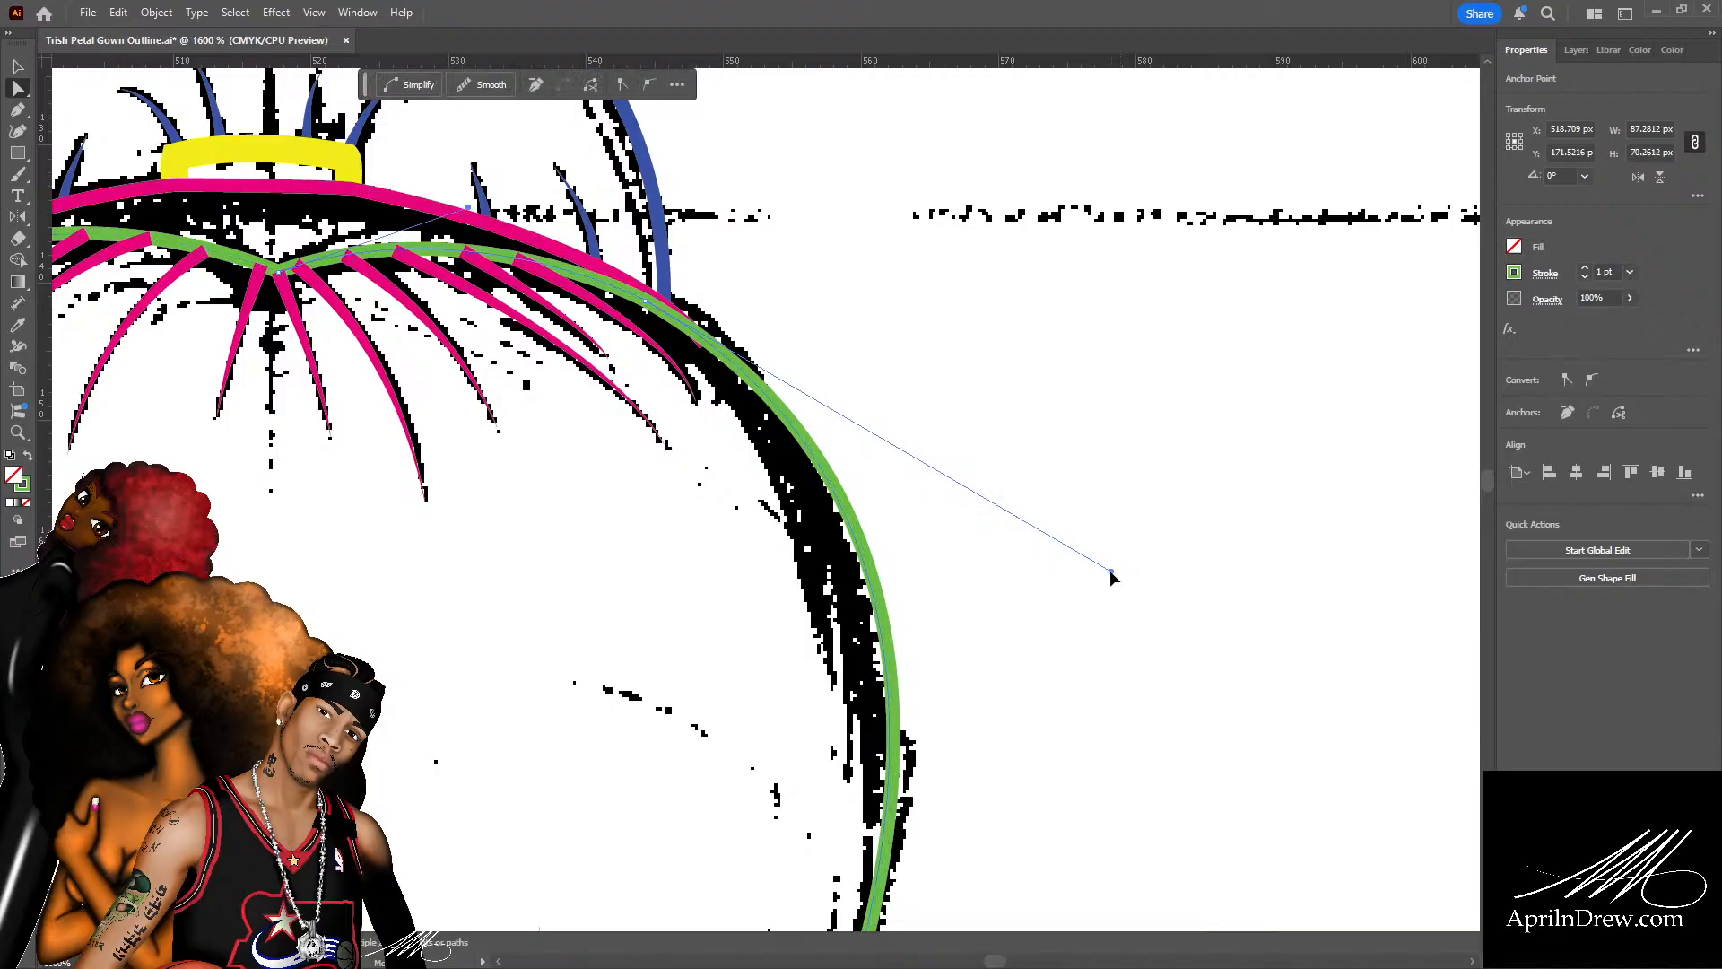
pyautogui.click(585, 449)
# Examine the green hair outline and the fringe edge against the scanned sketch, from the crown down to the chin.
pyautogui.moveTo(583, 439); pyautogui.dragTo(1192, 400)
pyautogui.moveTo(986, 599); pyautogui.dragTo(796, 135)
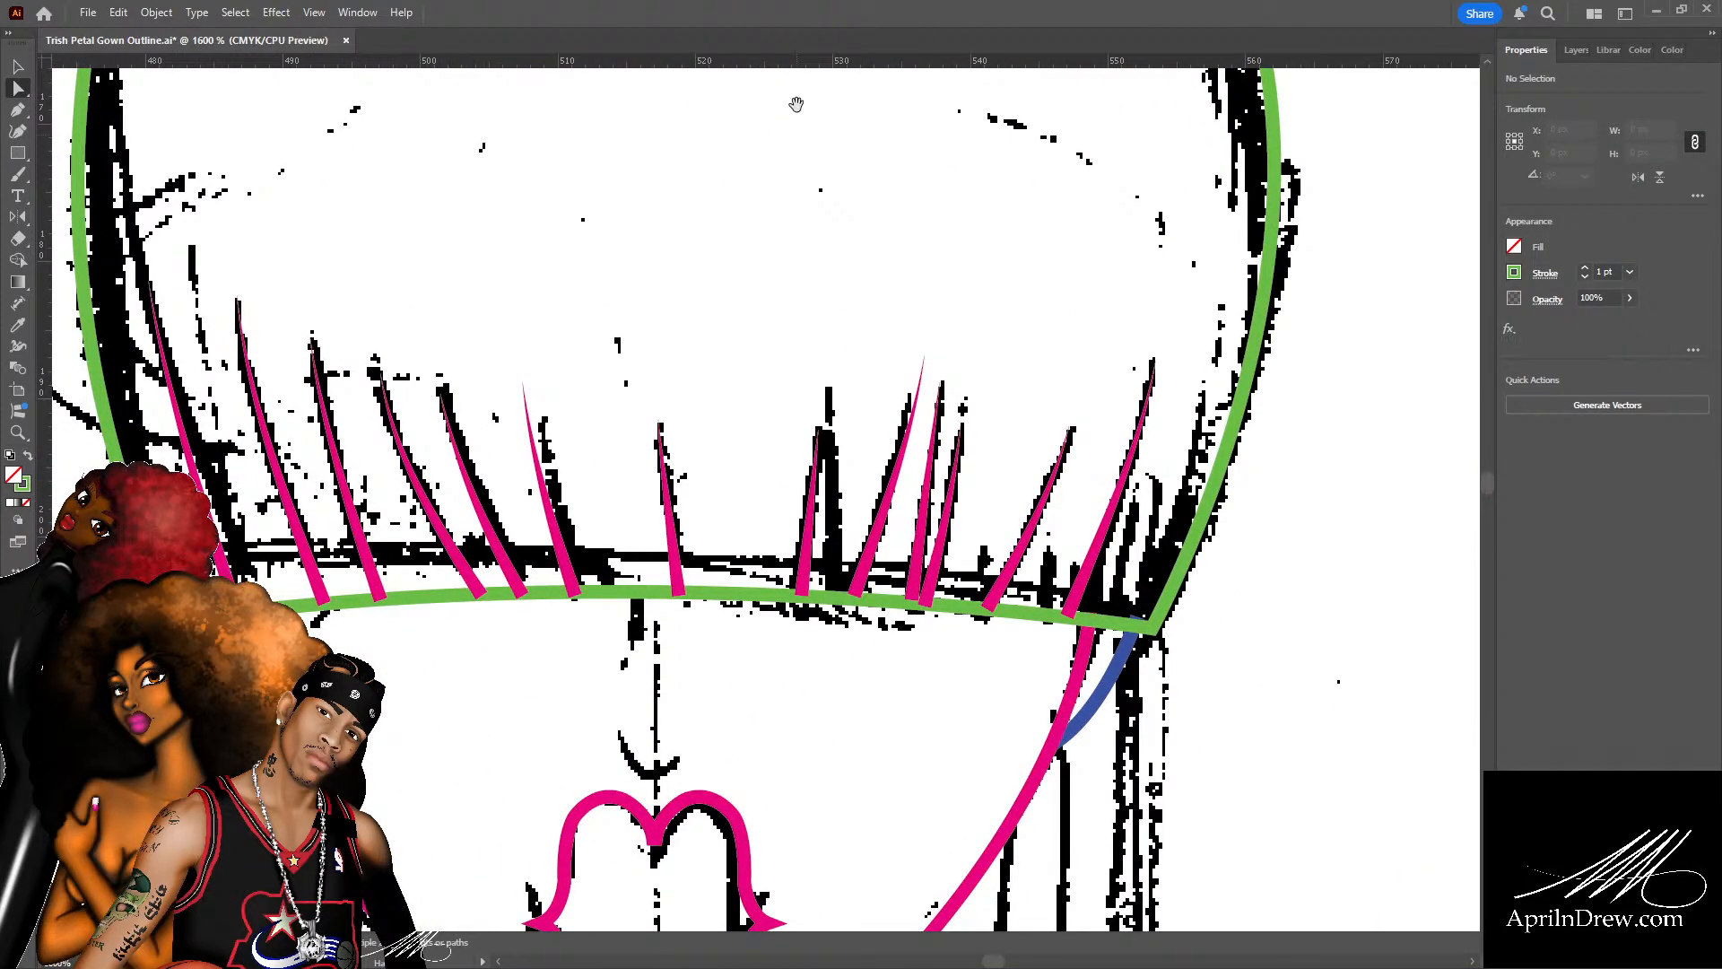
pyautogui.hotkey('ctrl', '-')
pyautogui.scroll(3, 940, 219)
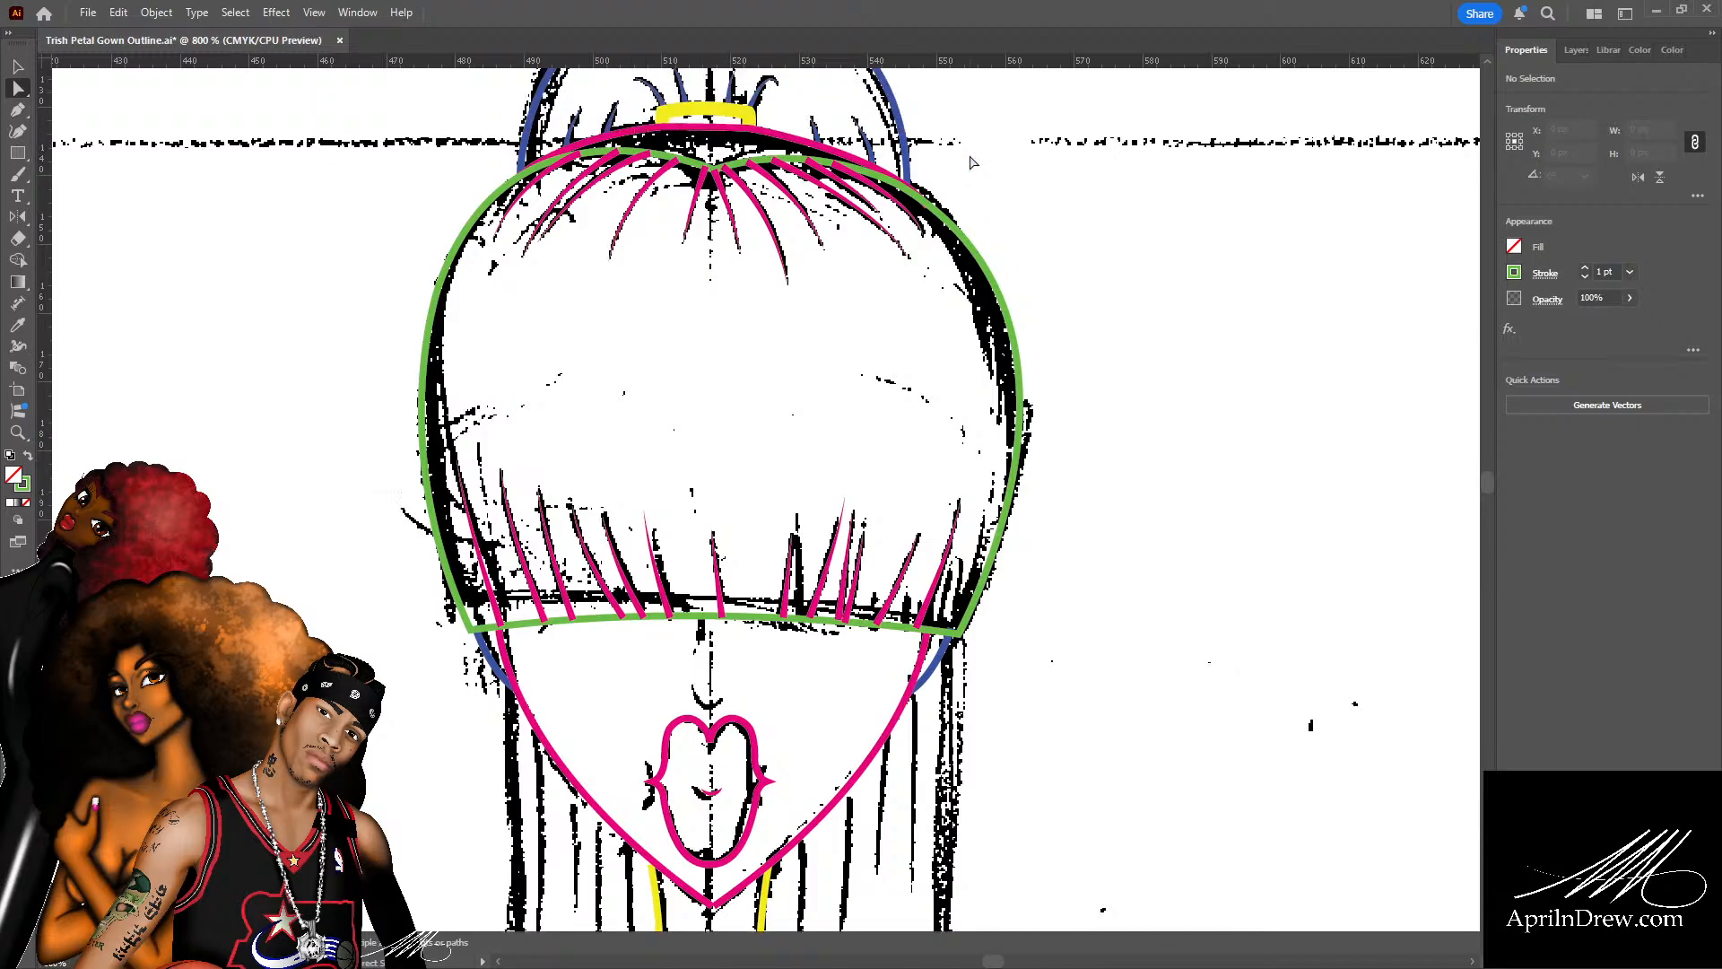
pyautogui.press('v')
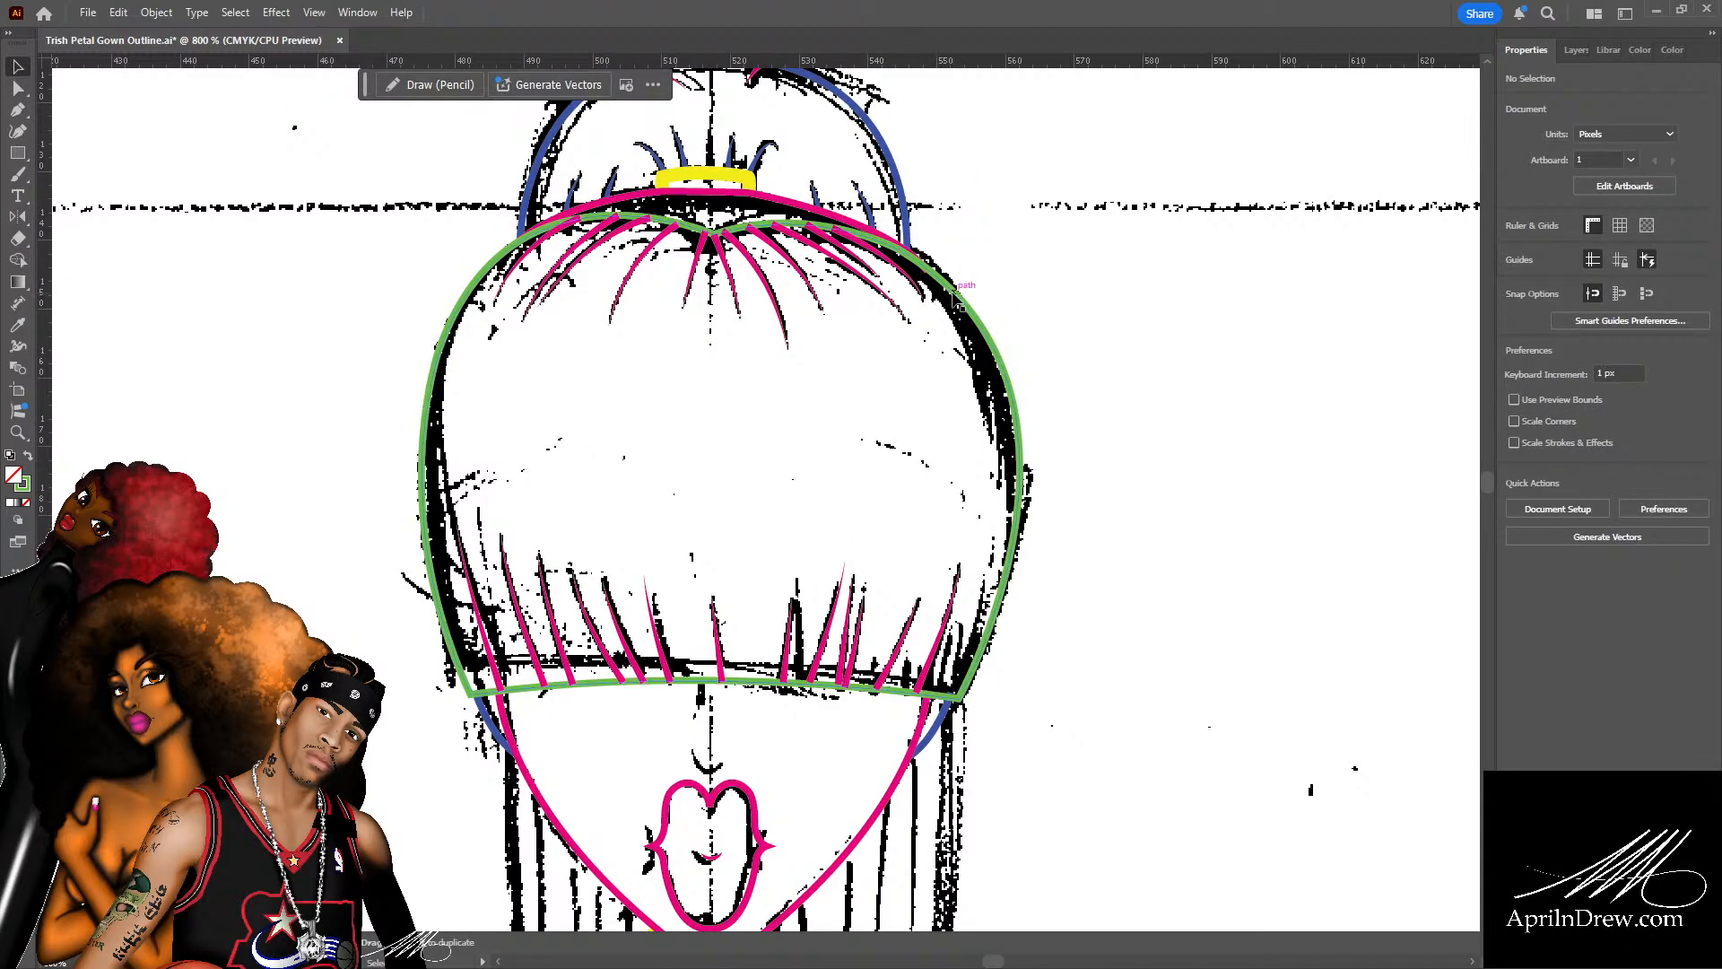
pyautogui.click(961, 309)
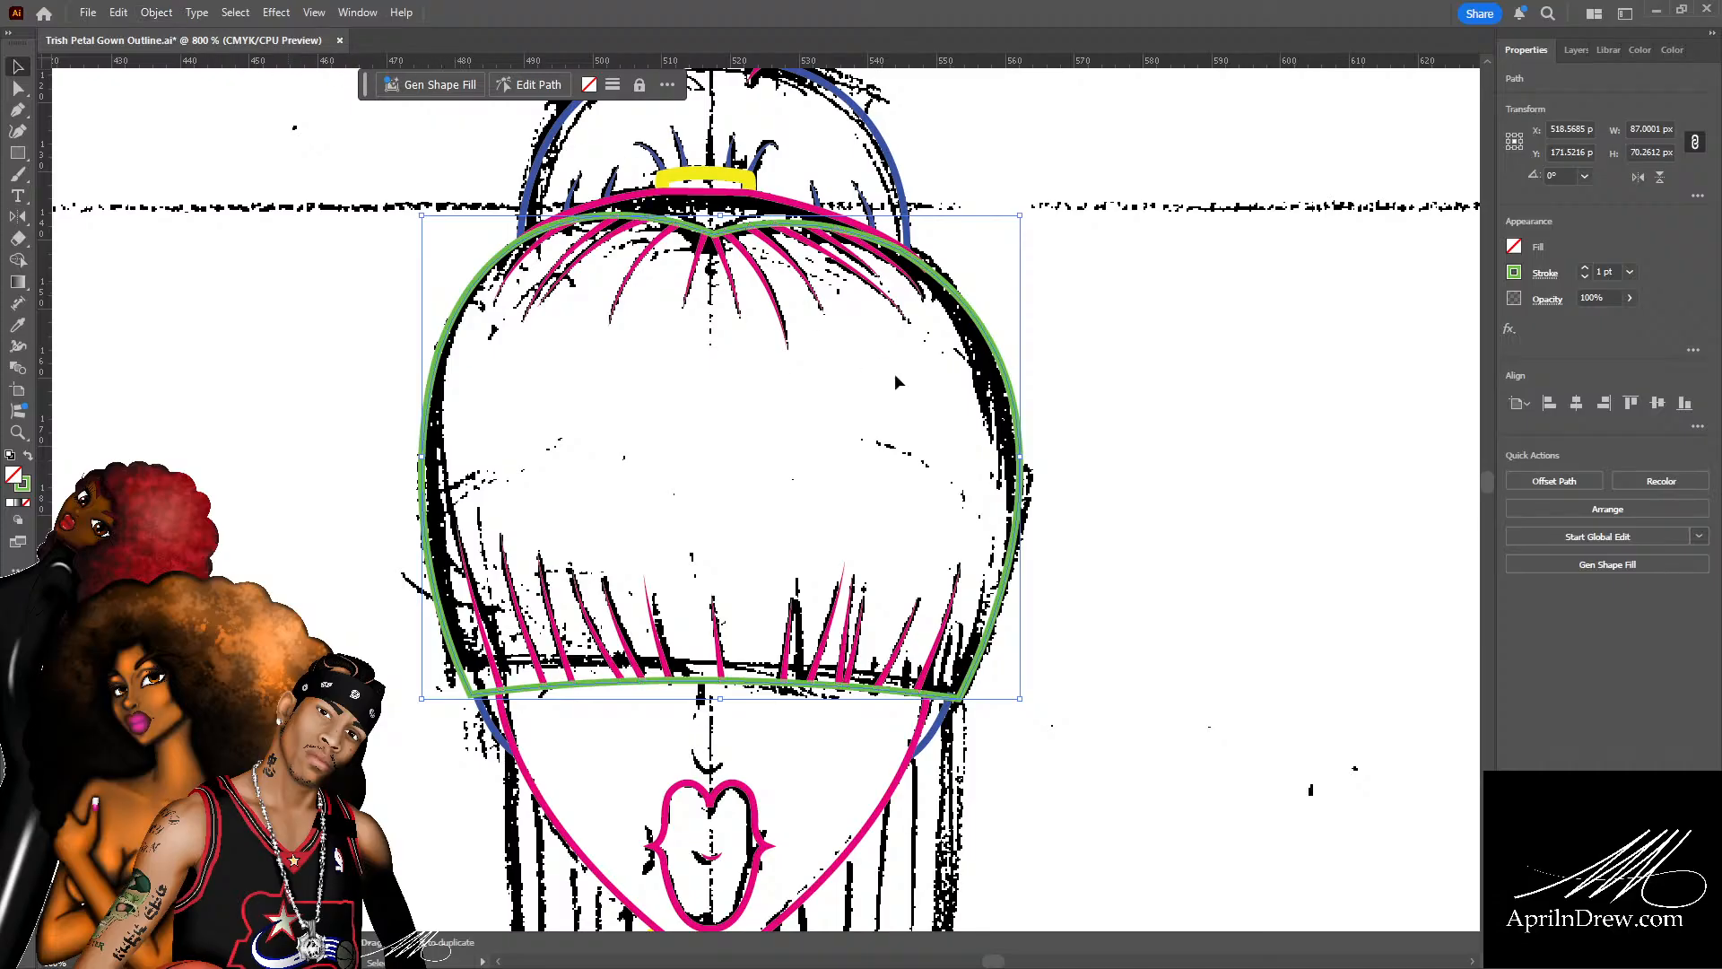
pyautogui.click(1203, 416)
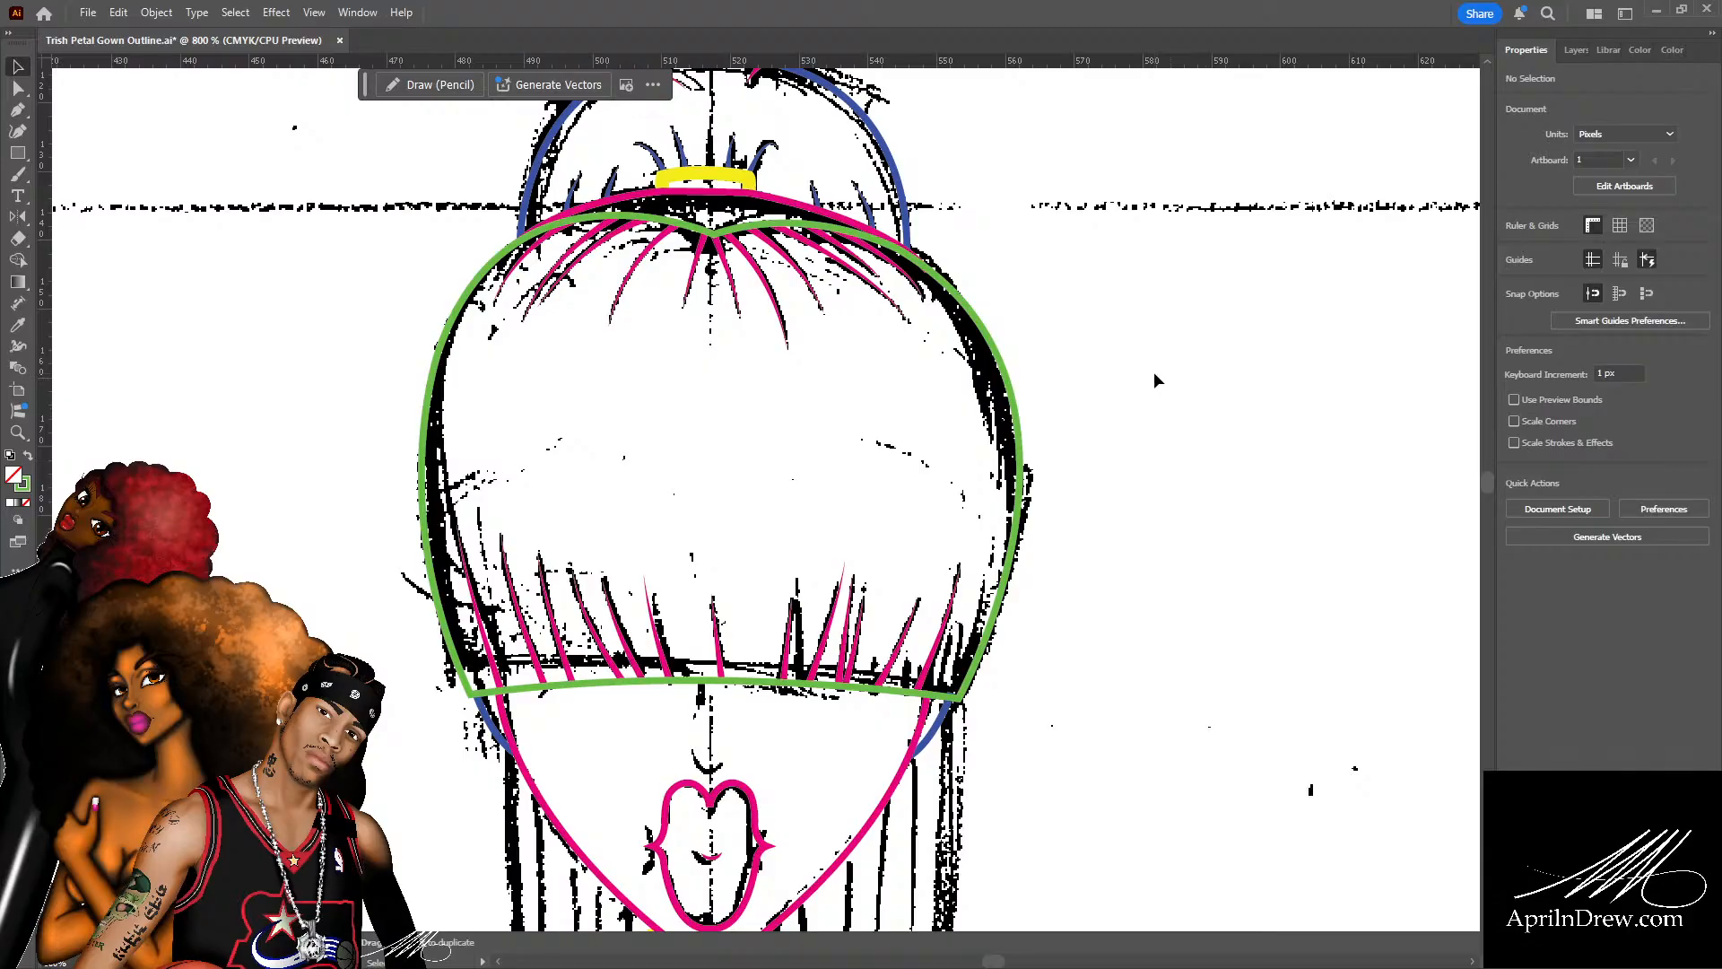
pyautogui.scroll(-5, 1144, 378)
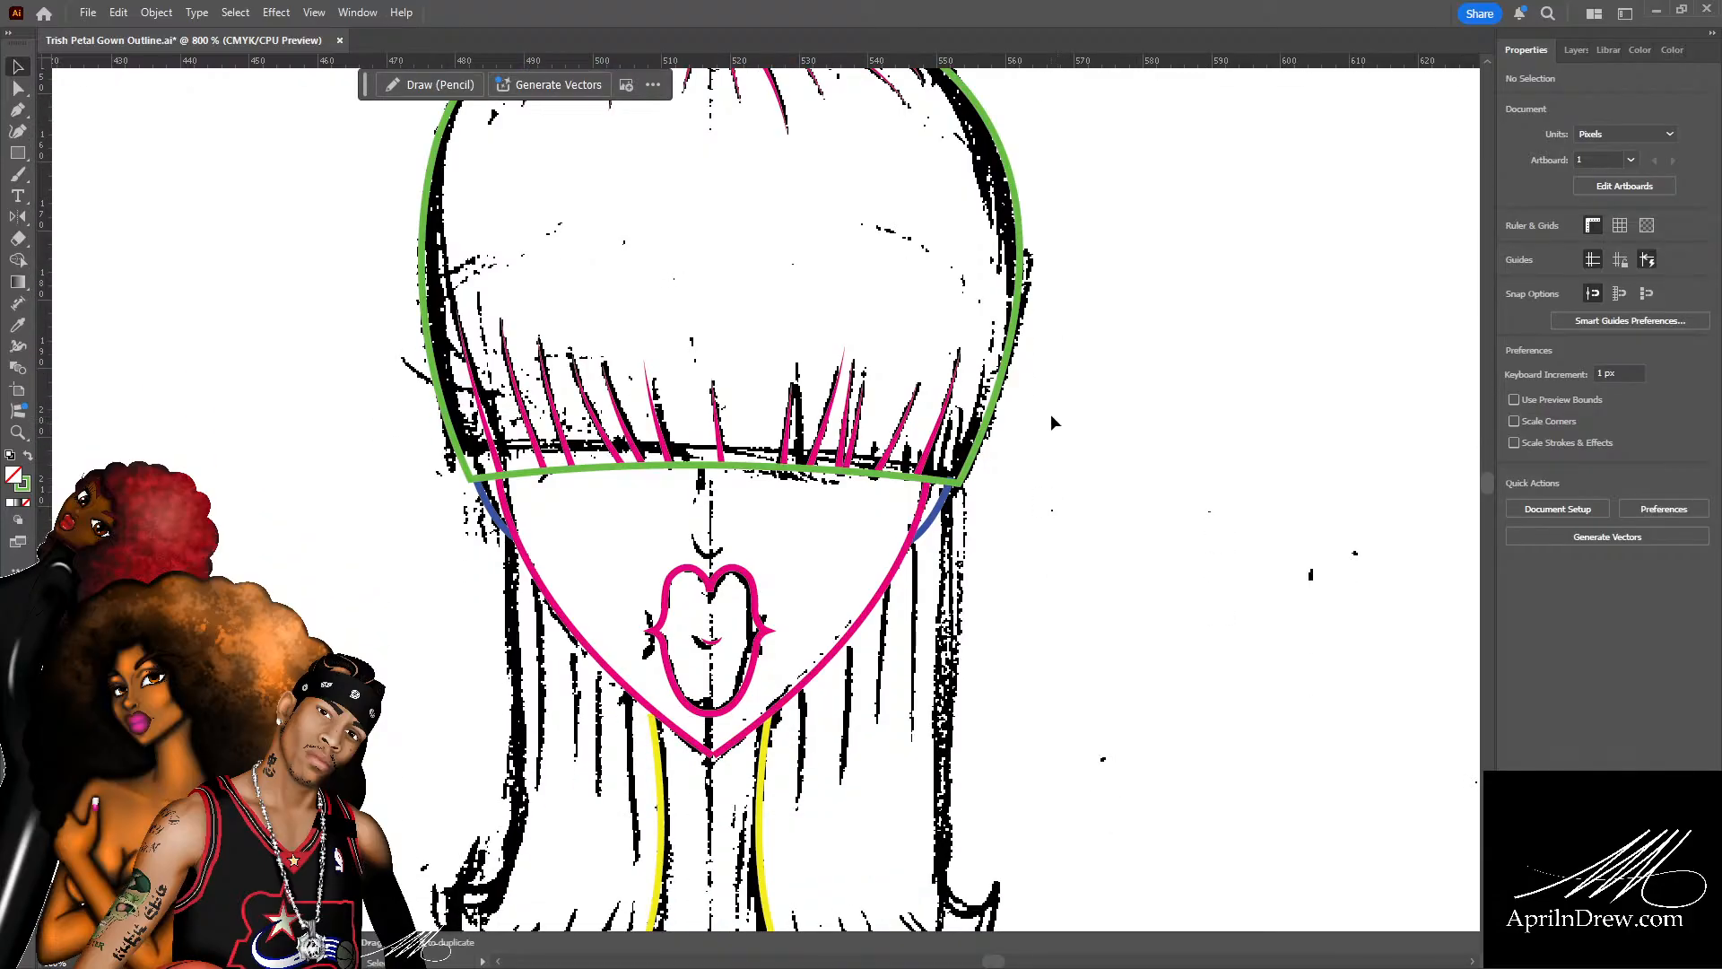
pyautogui.scroll(3, 1051, 421)
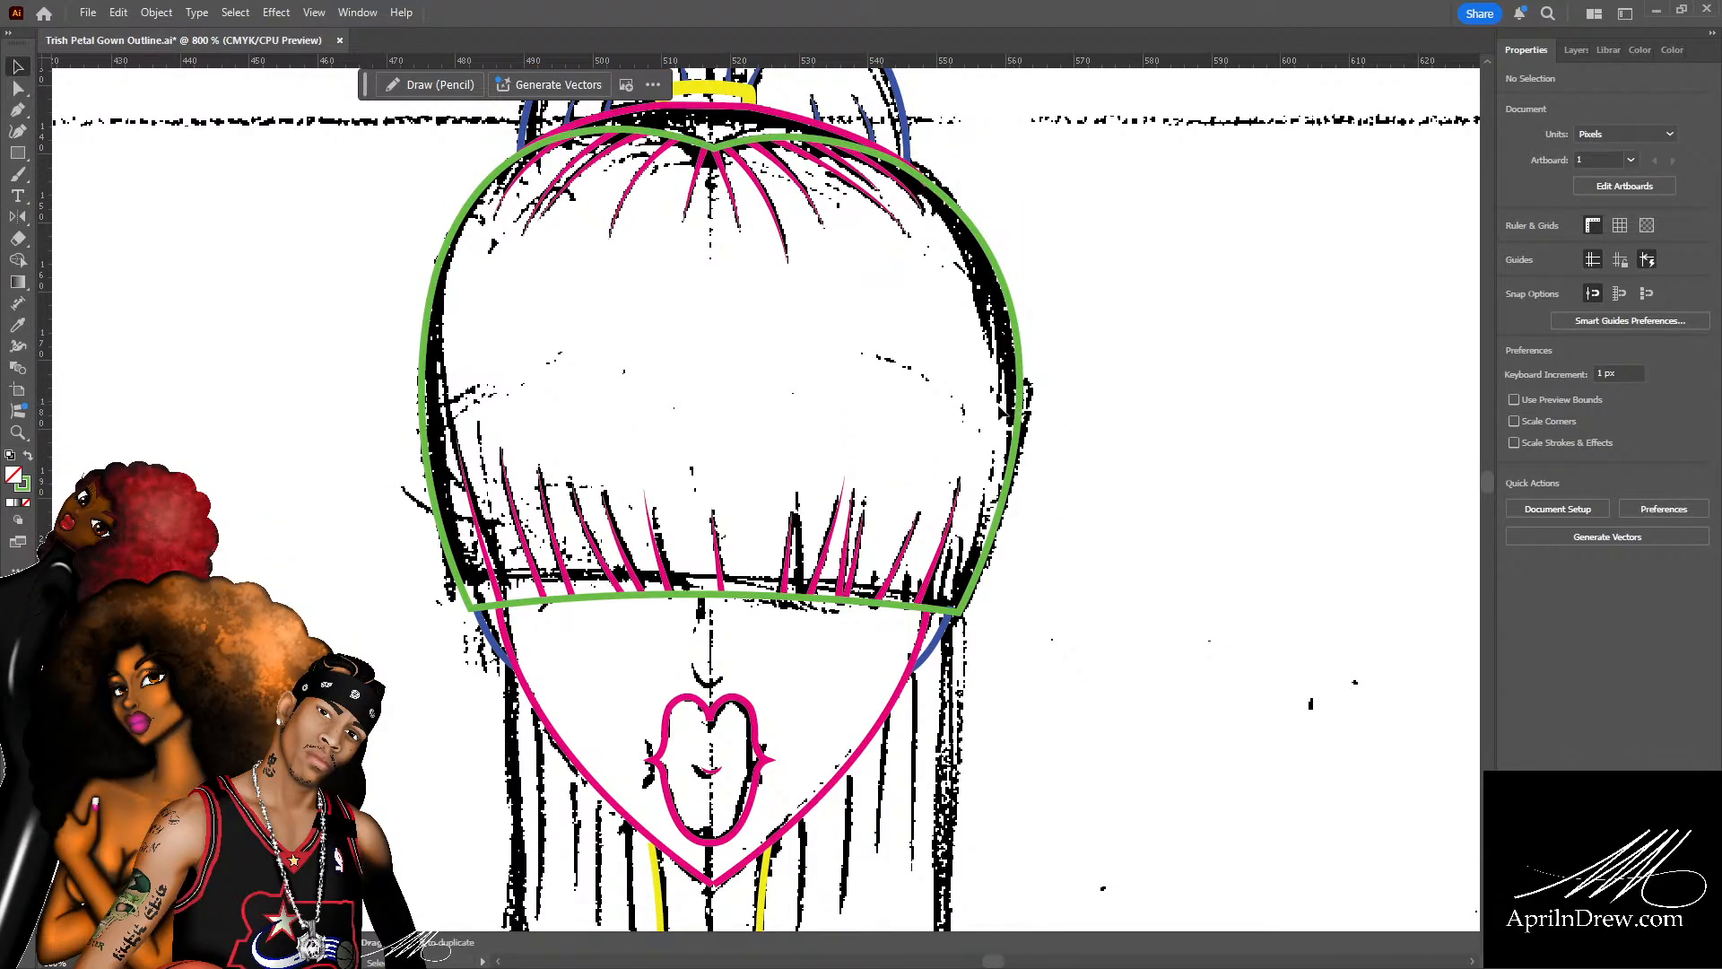
pyautogui.scroll(2, 1098, 451)
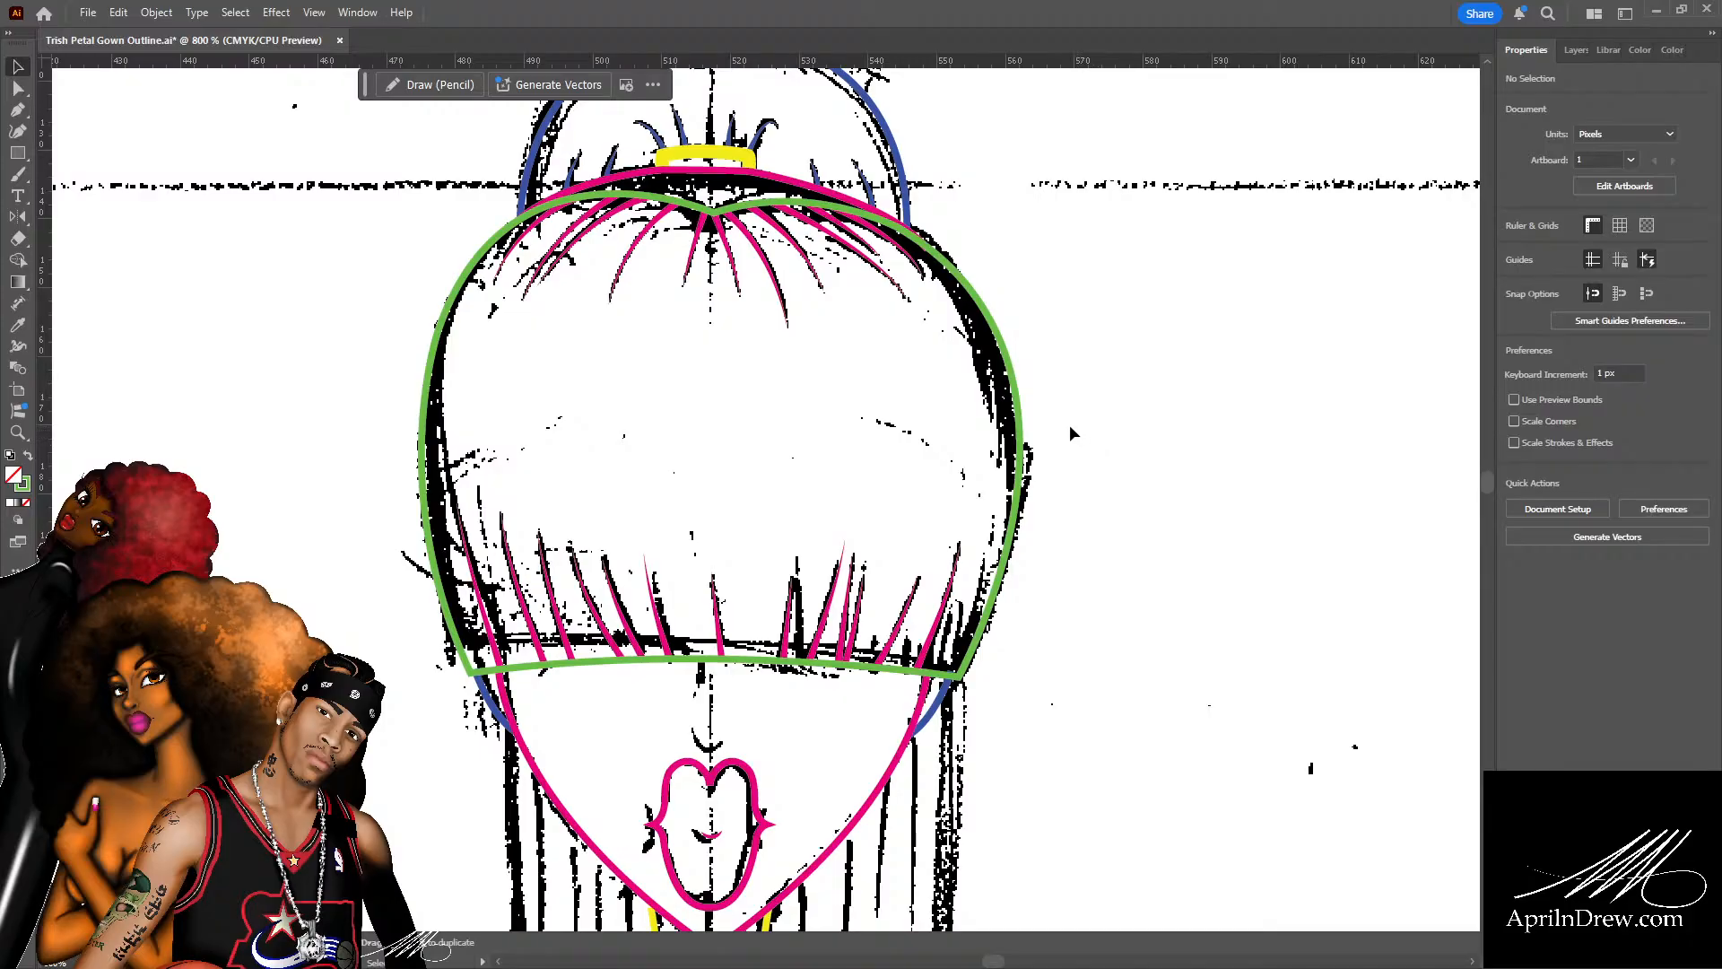
pyautogui.scroll(-3, 1067, 423)
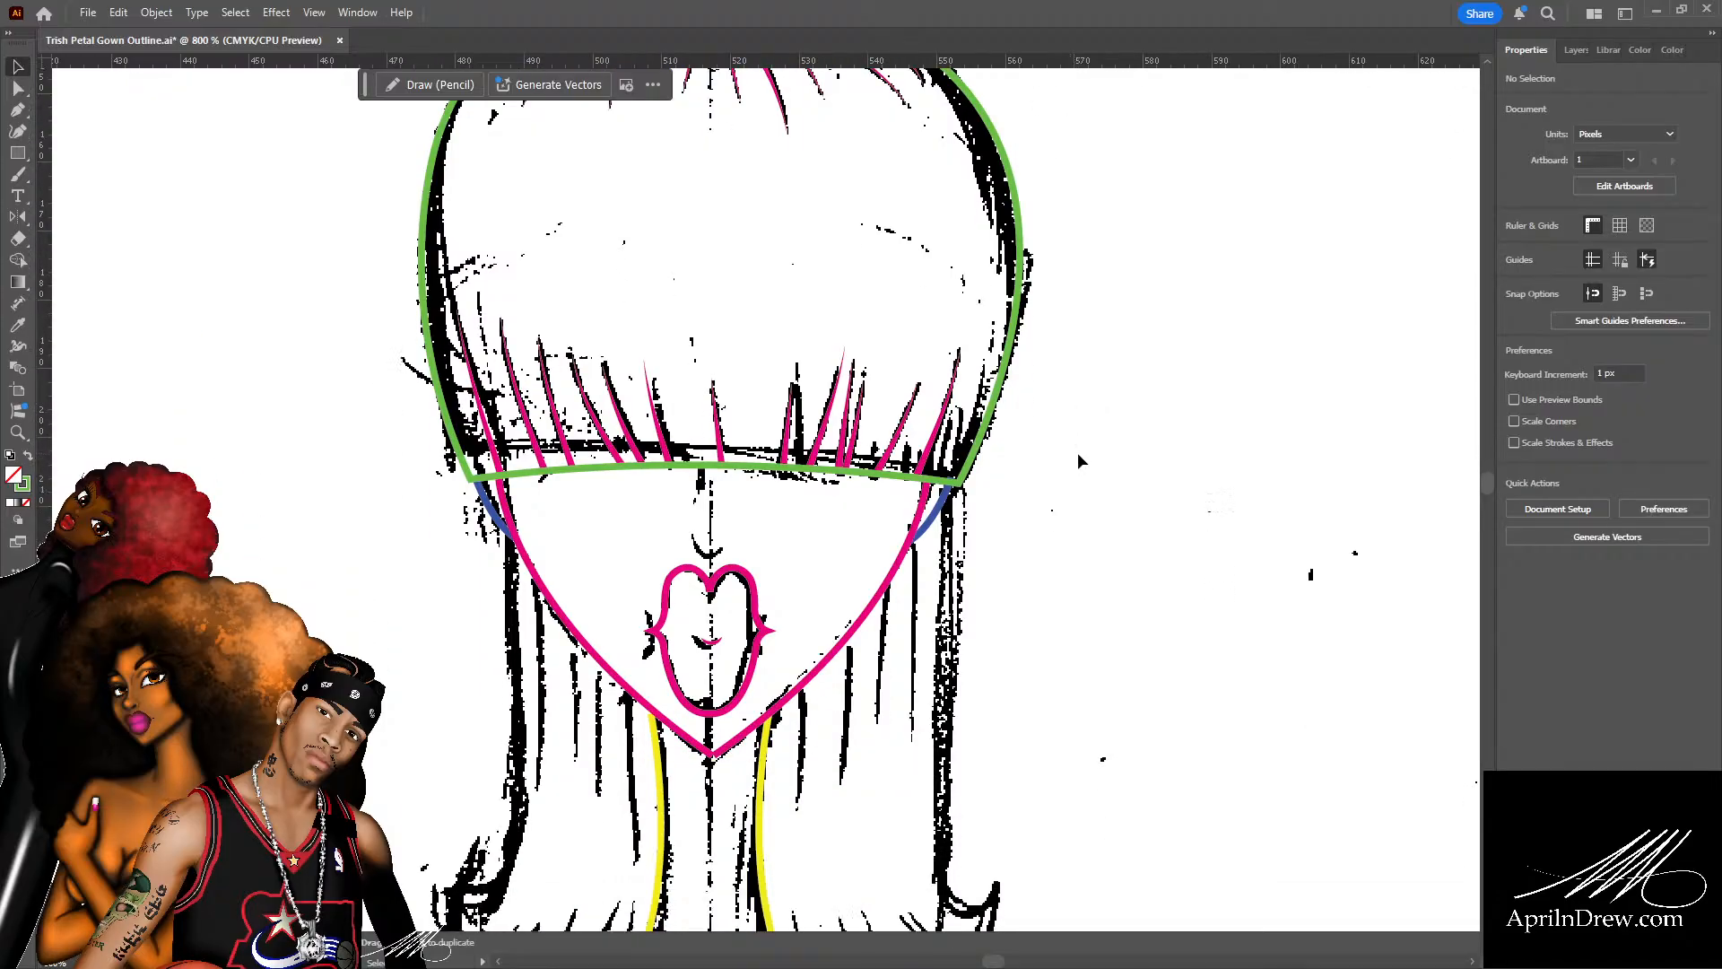
pyautogui.scroll(1, 1078, 452)
# Fine-tune the curve of the green outline's bottom edge beneath the fringe by shifting its direction handle slightly near the centre line.
pyautogui.scroll(2, 1078, 452)
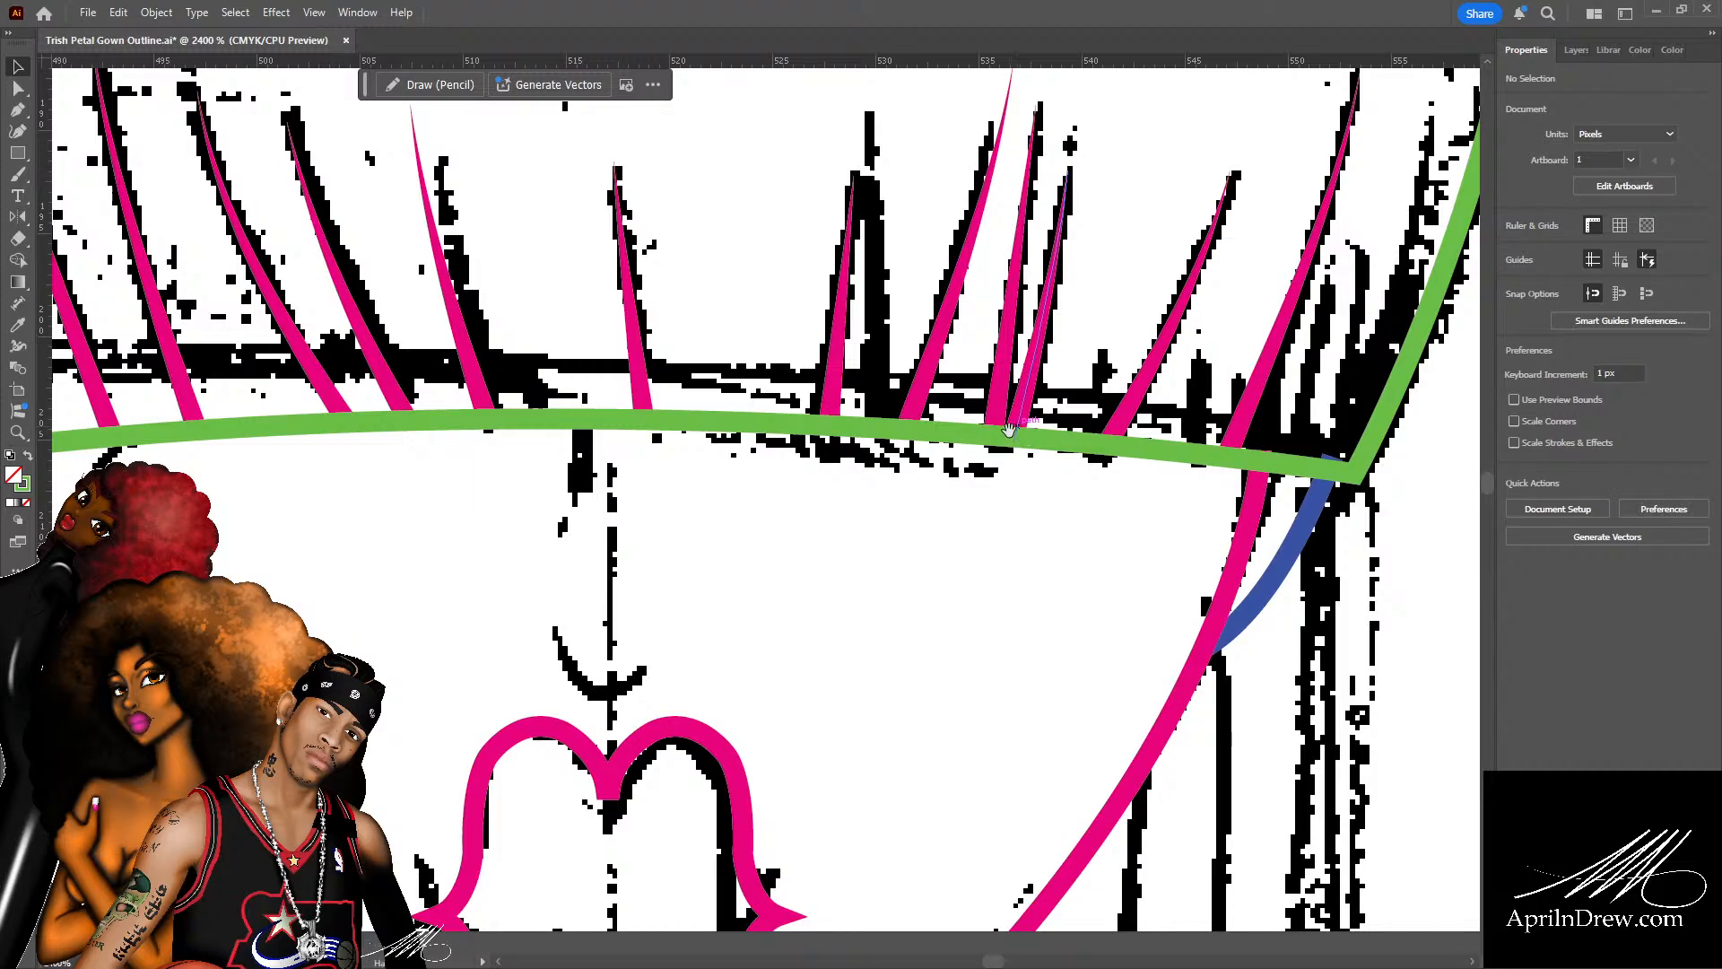
pyautogui.scroll(-1, 1229, 363)
pyautogui.moveTo(1228, 364); pyautogui.dragTo(632, 447)
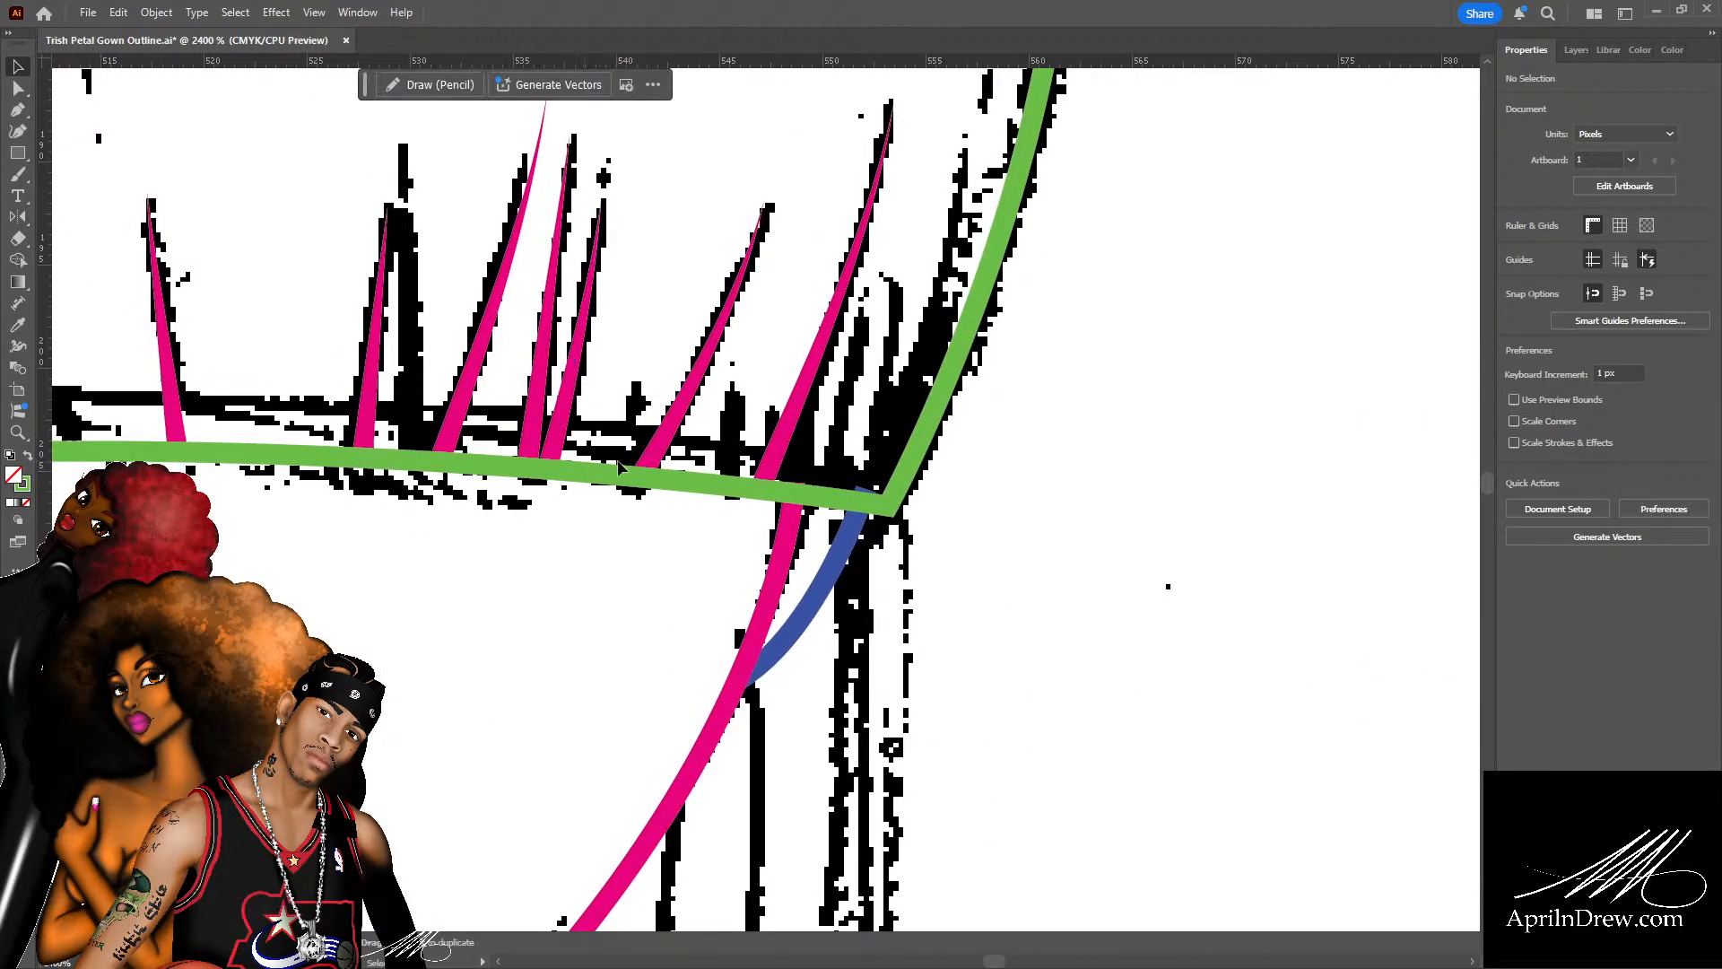
pyautogui.press('a')
pyautogui.click(708, 487)
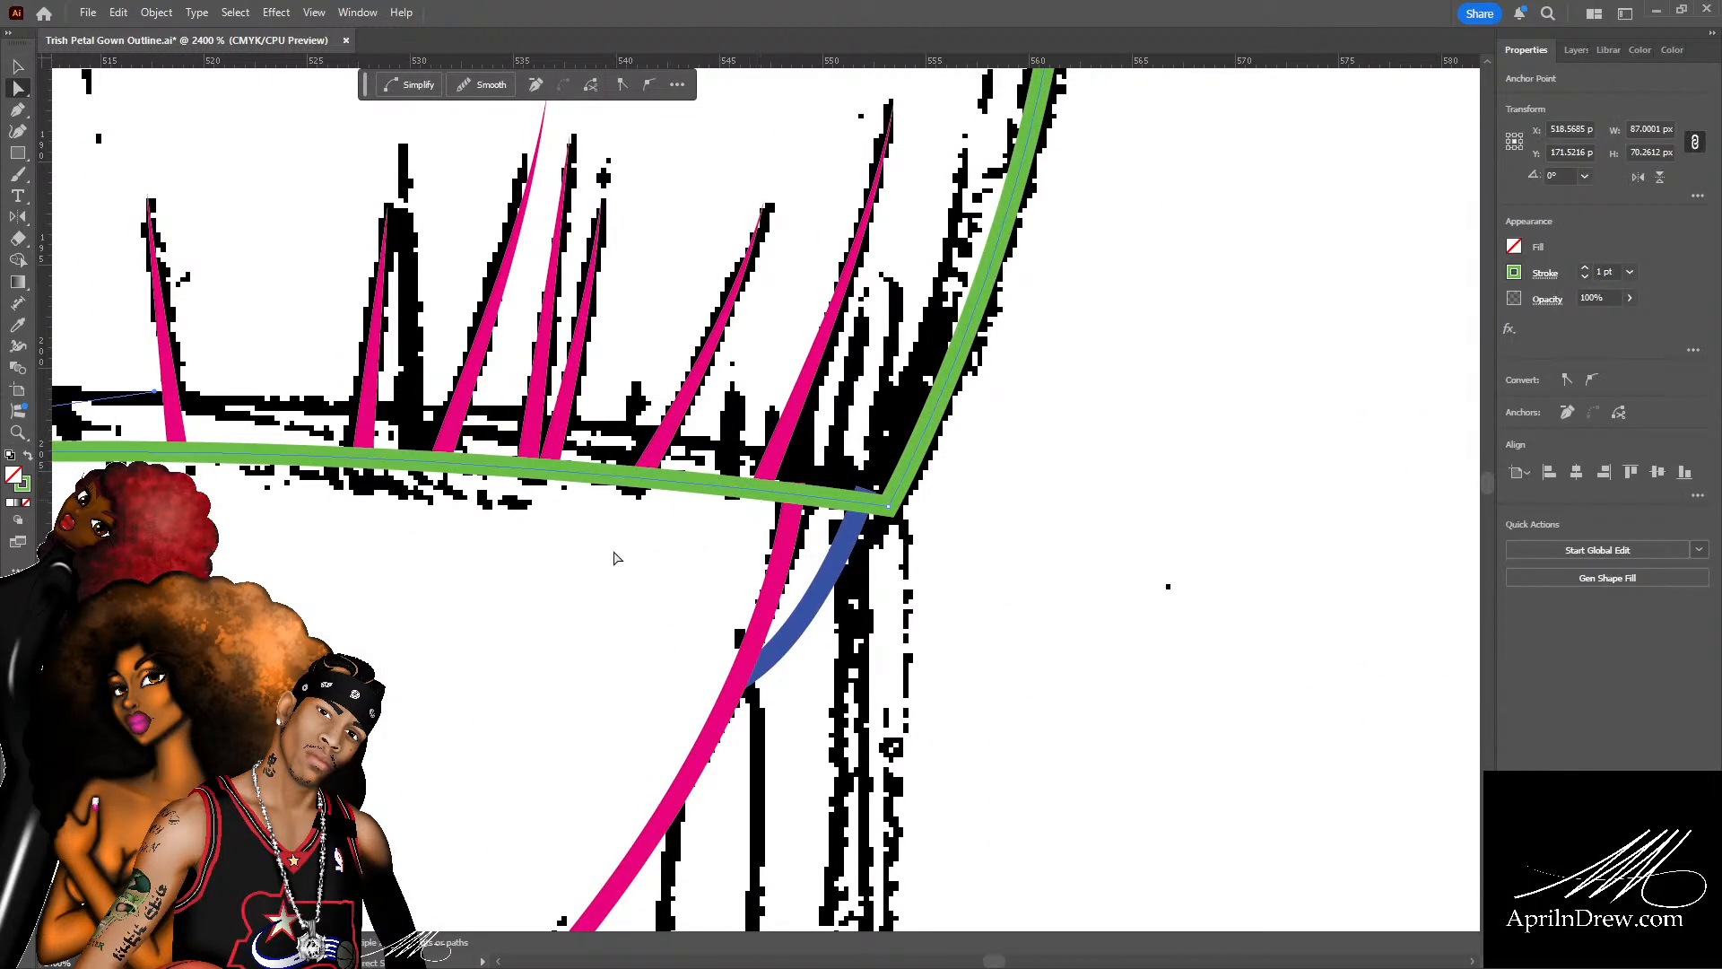
pyautogui.hotkey('ctrl', '-')
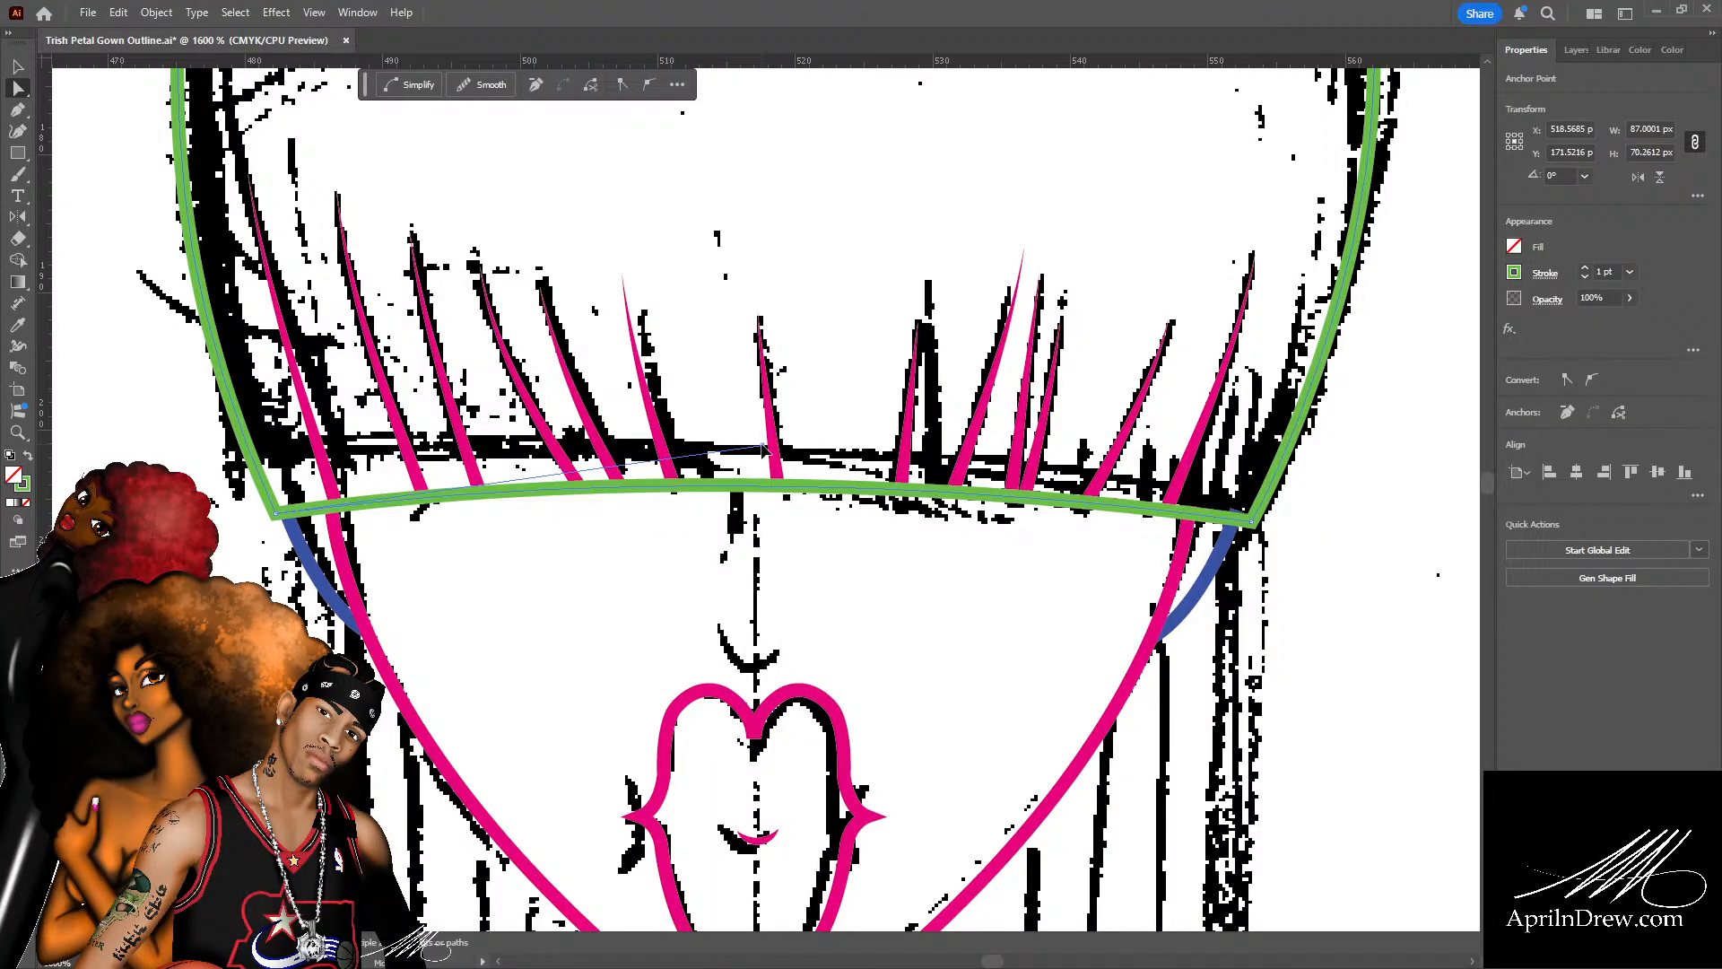
pyautogui.moveTo(763, 447); pyautogui.dragTo(775, 447)
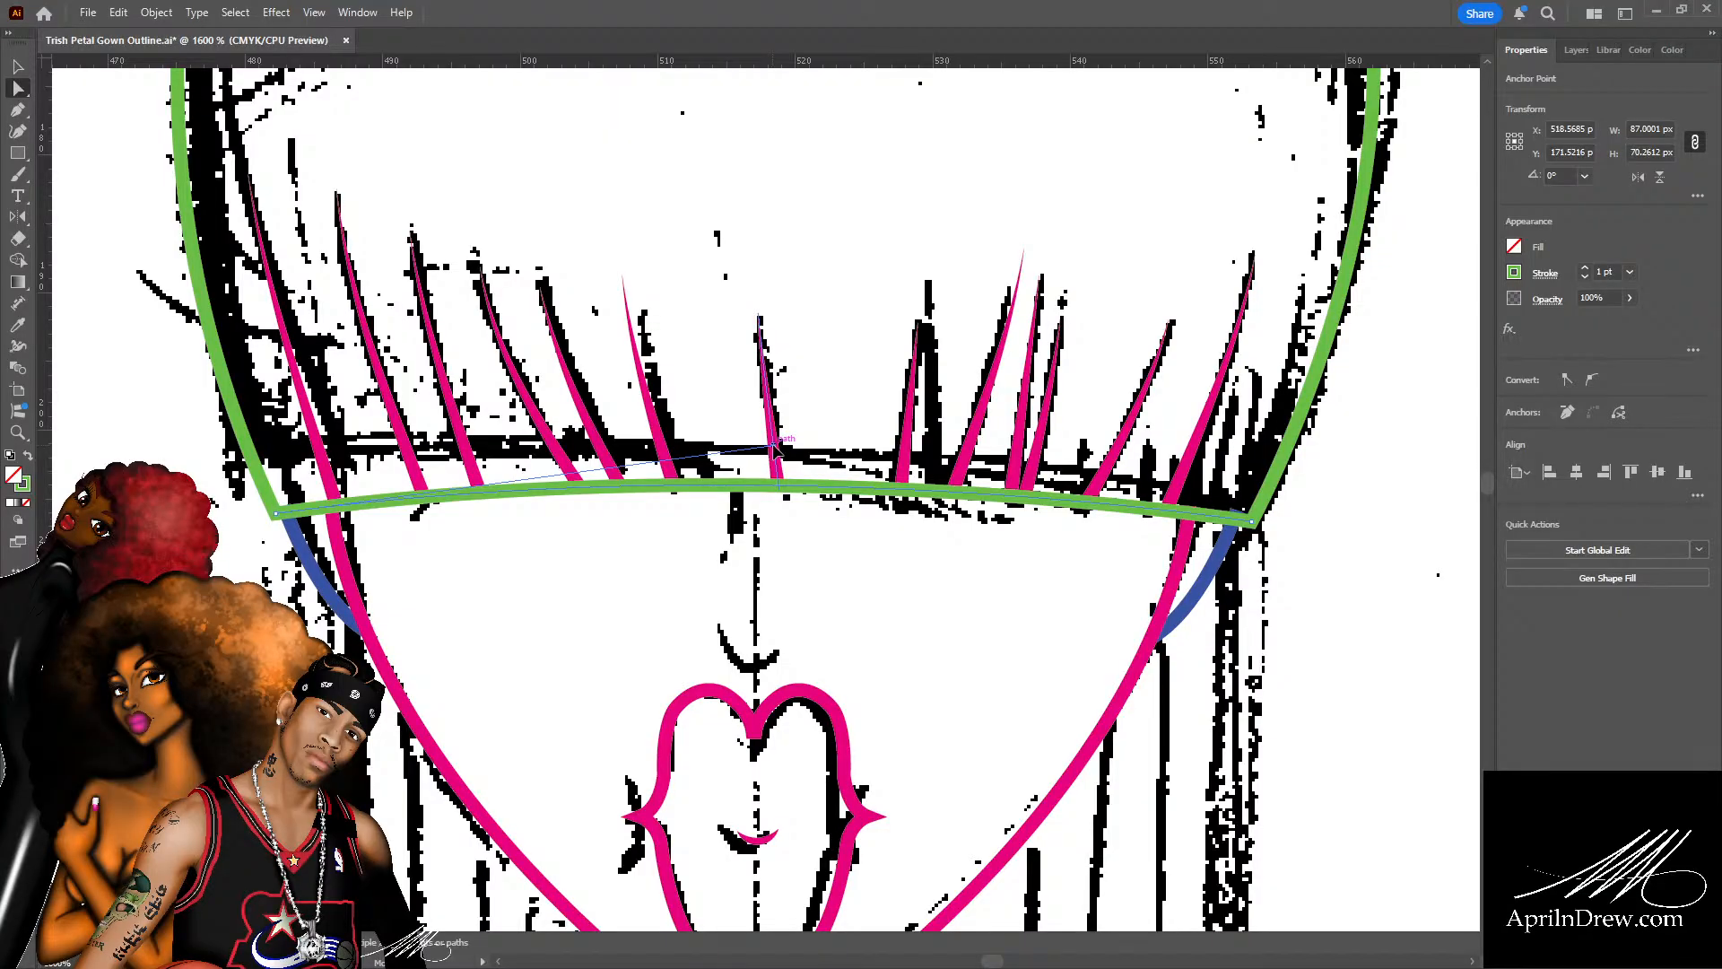
pyautogui.moveTo(775, 447); pyautogui.dragTo(785, 446)
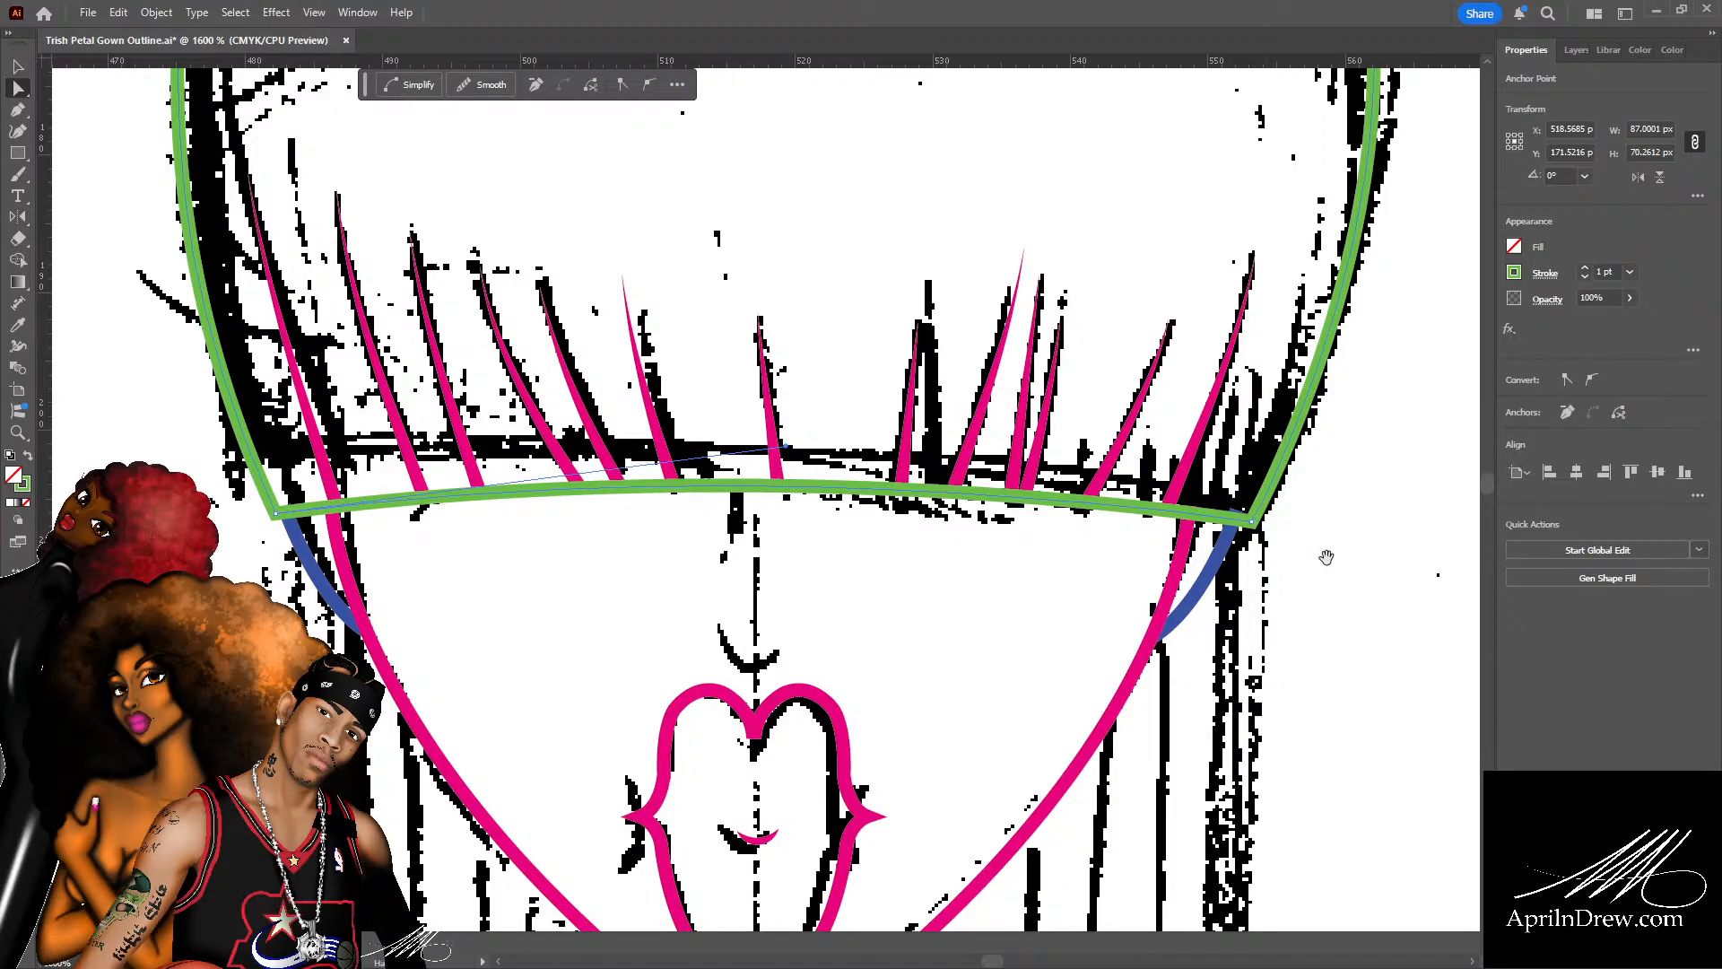
# Check the lower corner of the green hair outline beside the fringe, deselect the path, and save the document.
pyautogui.moveTo(1323, 560); pyautogui.dragTo(1229, 548)
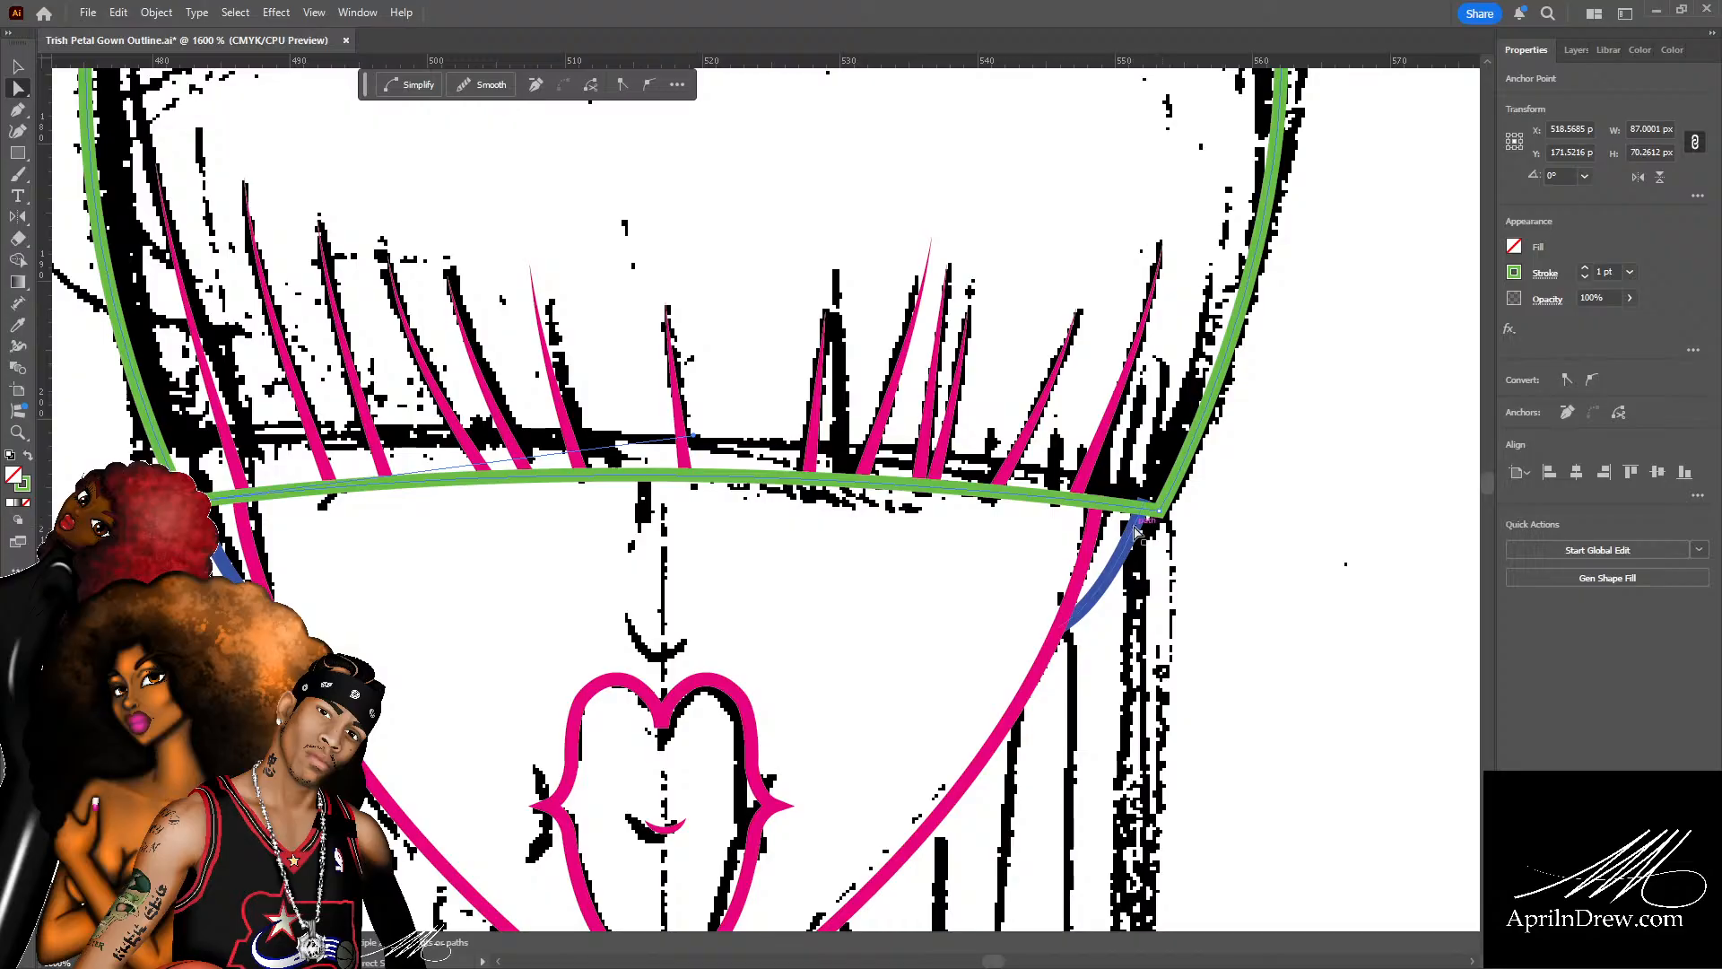
pyautogui.moveTo(1150, 510); pyautogui.dragTo(1150, 509)
pyautogui.click(1176, 607)
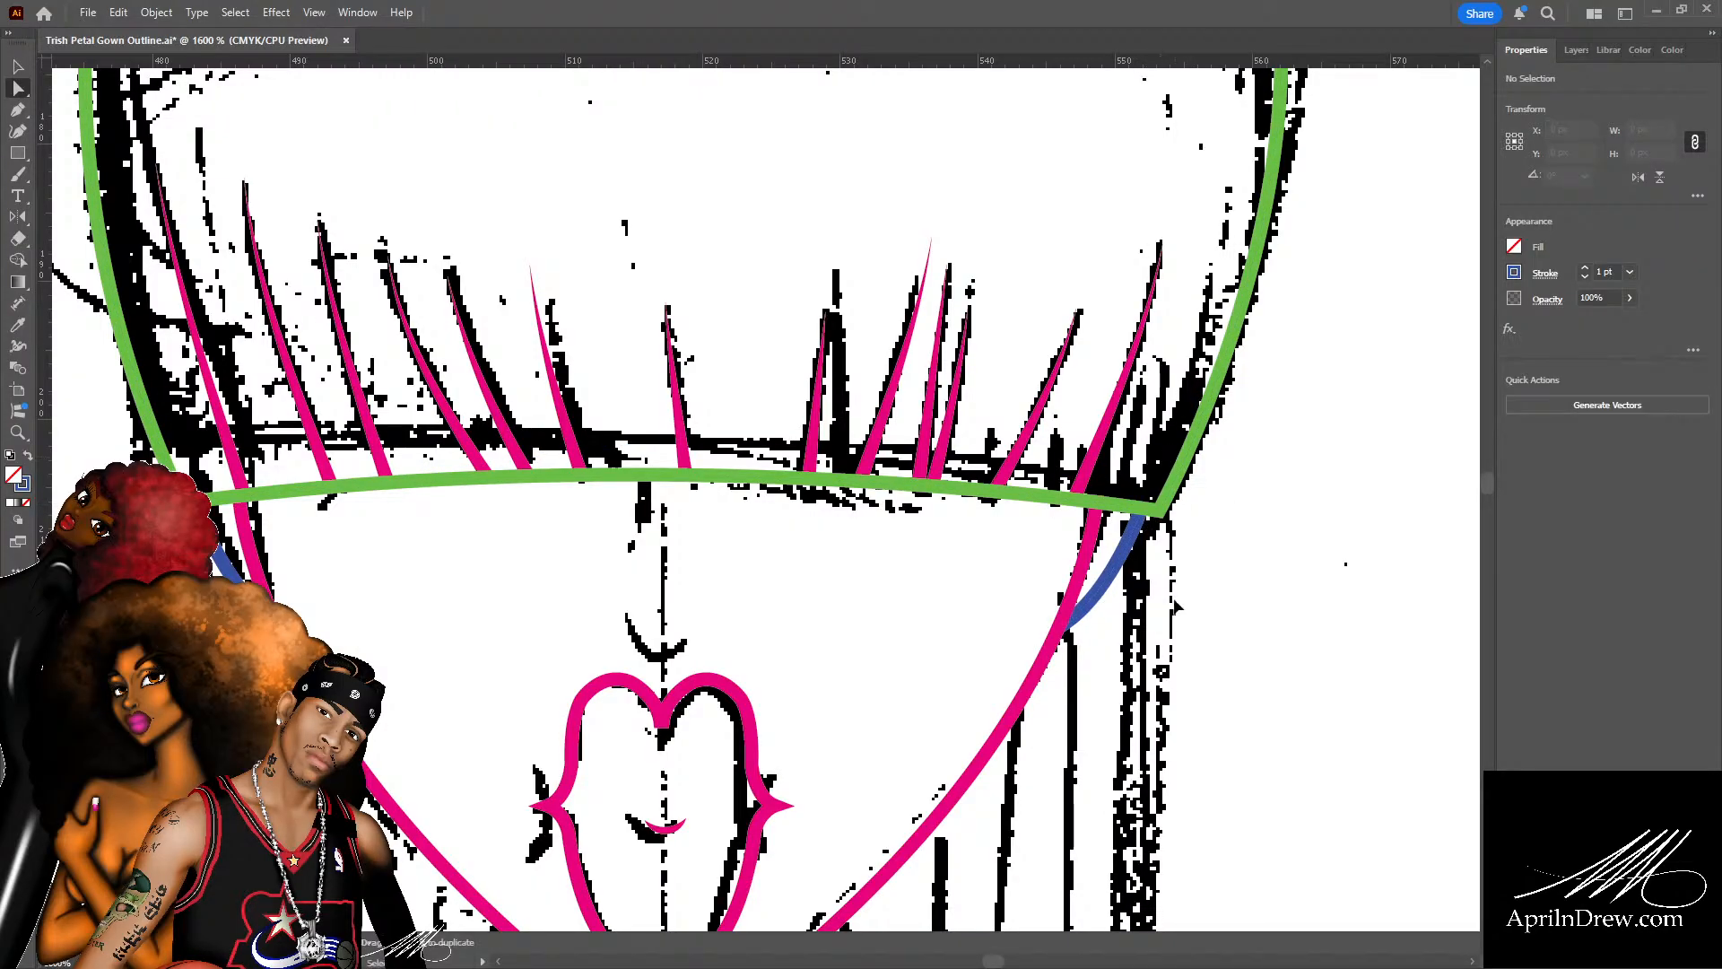
pyautogui.hotkey('ctrl', '-')
pyautogui.hotkey('ctrl', '-')
pyautogui.hotkey('ctrl', '-')
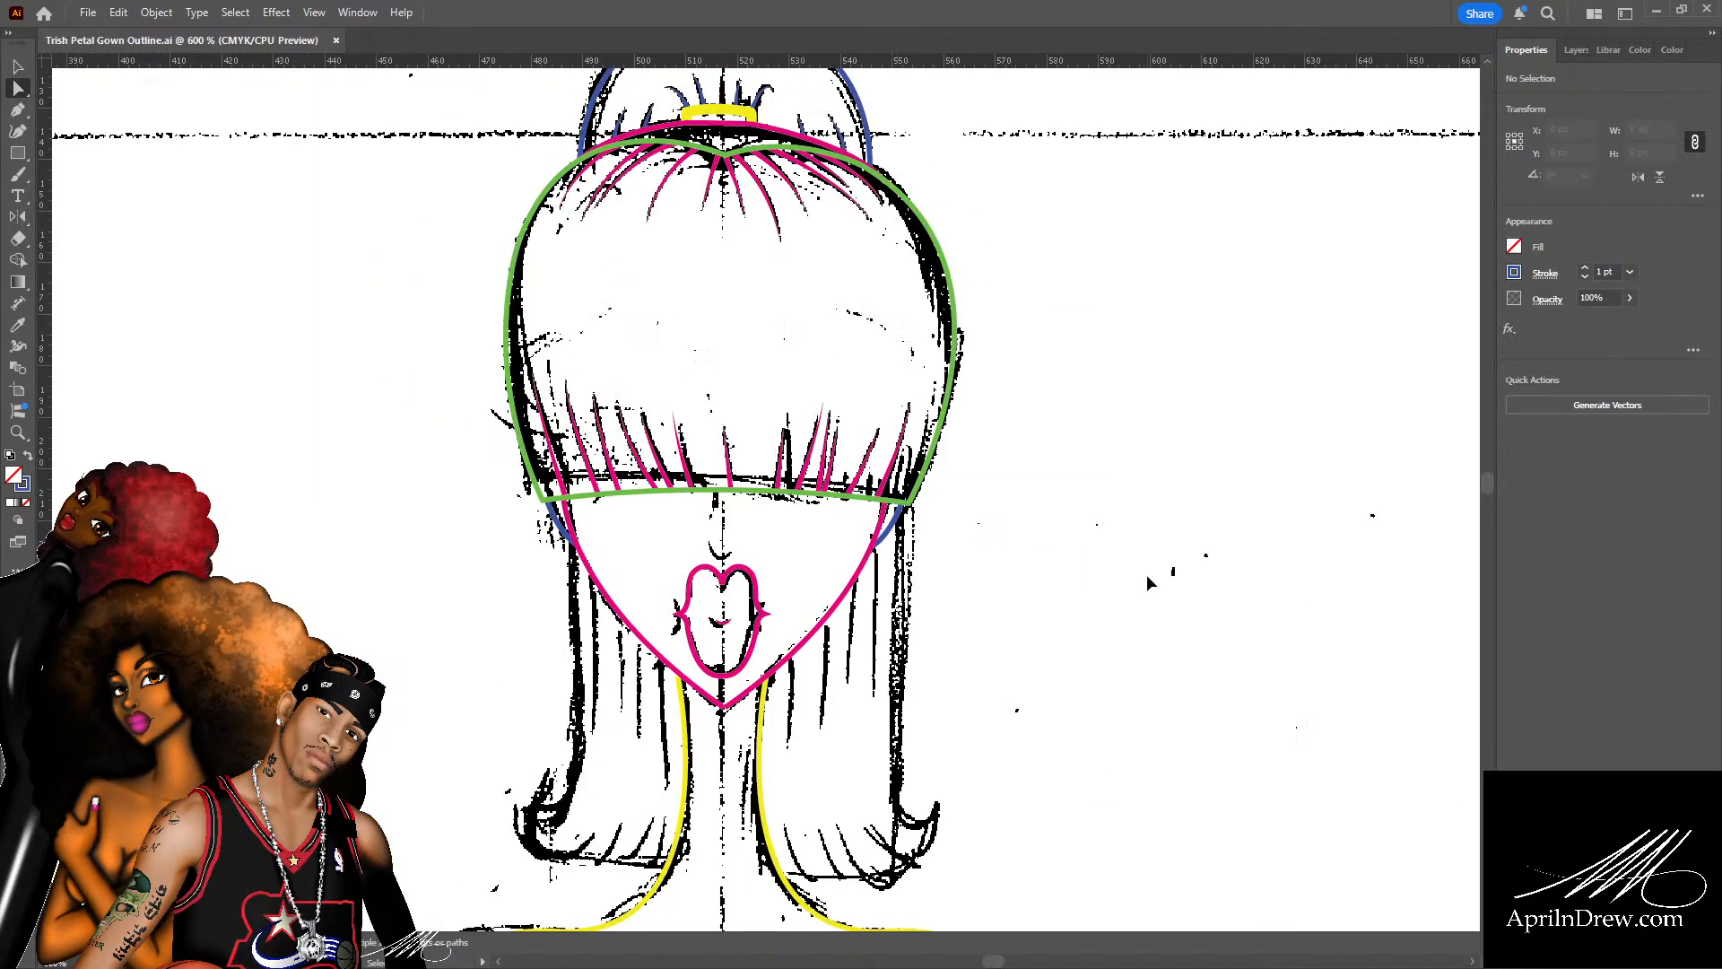
# Try to tighten the green outline's upper-right curve by adjusting its direction handle in two small moves.
pyautogui.scroll(4, 1146, 578)
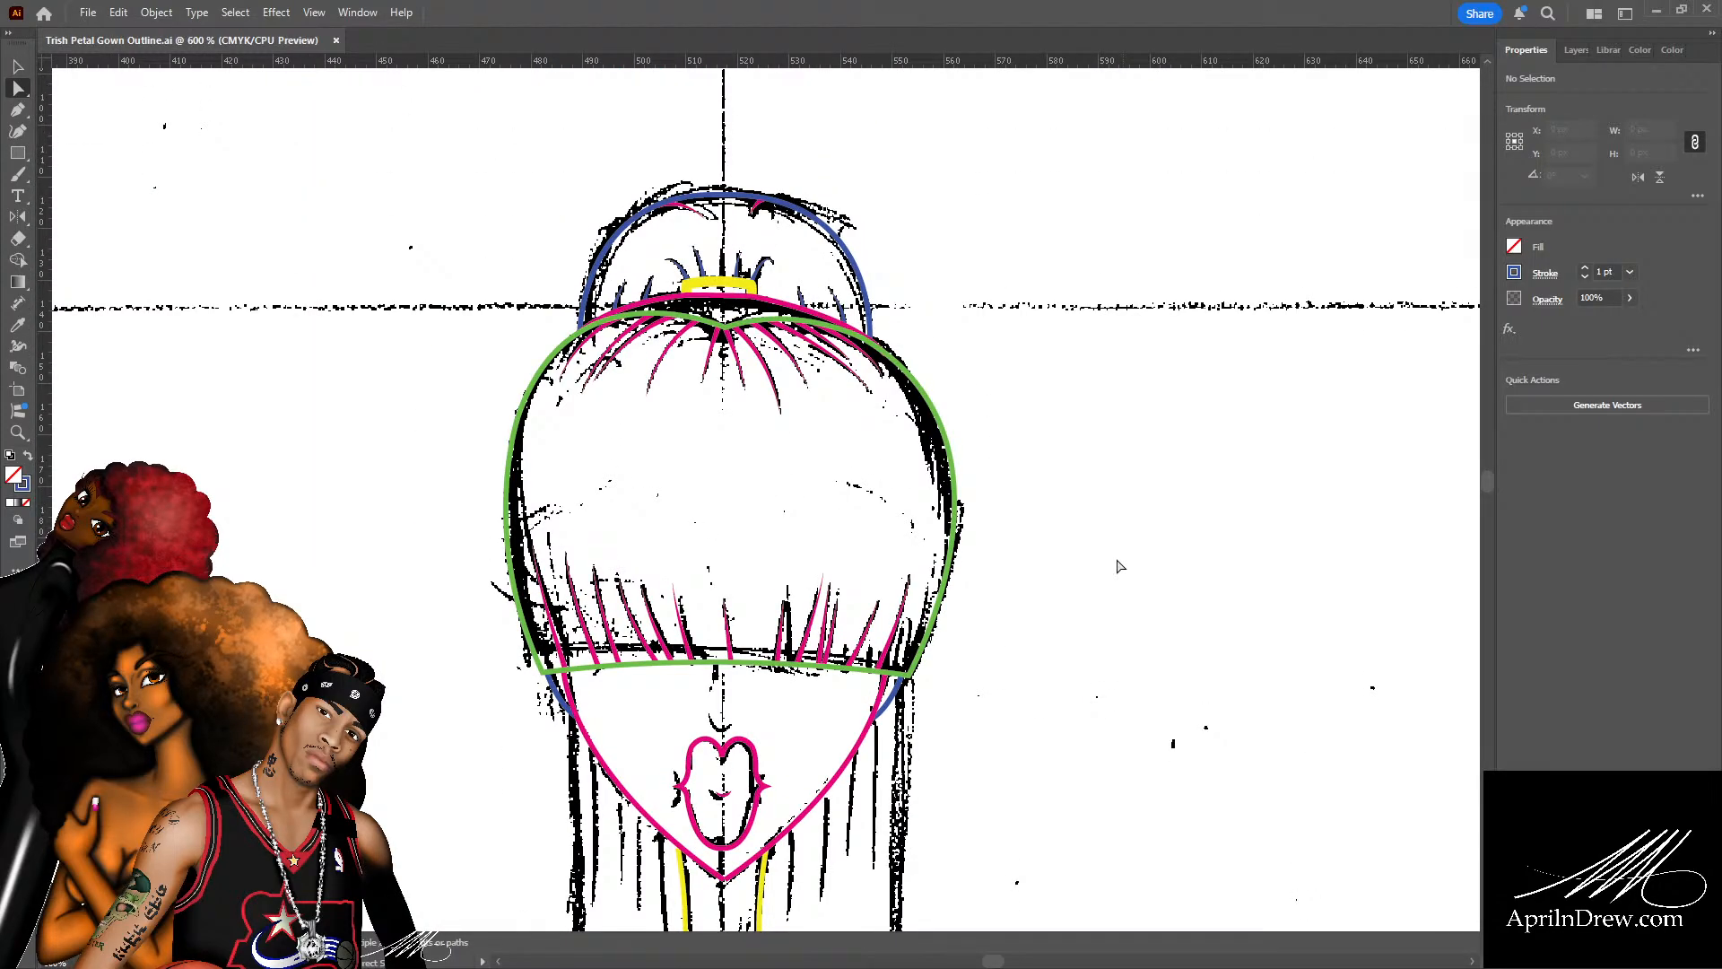
pyautogui.click(958, 475)
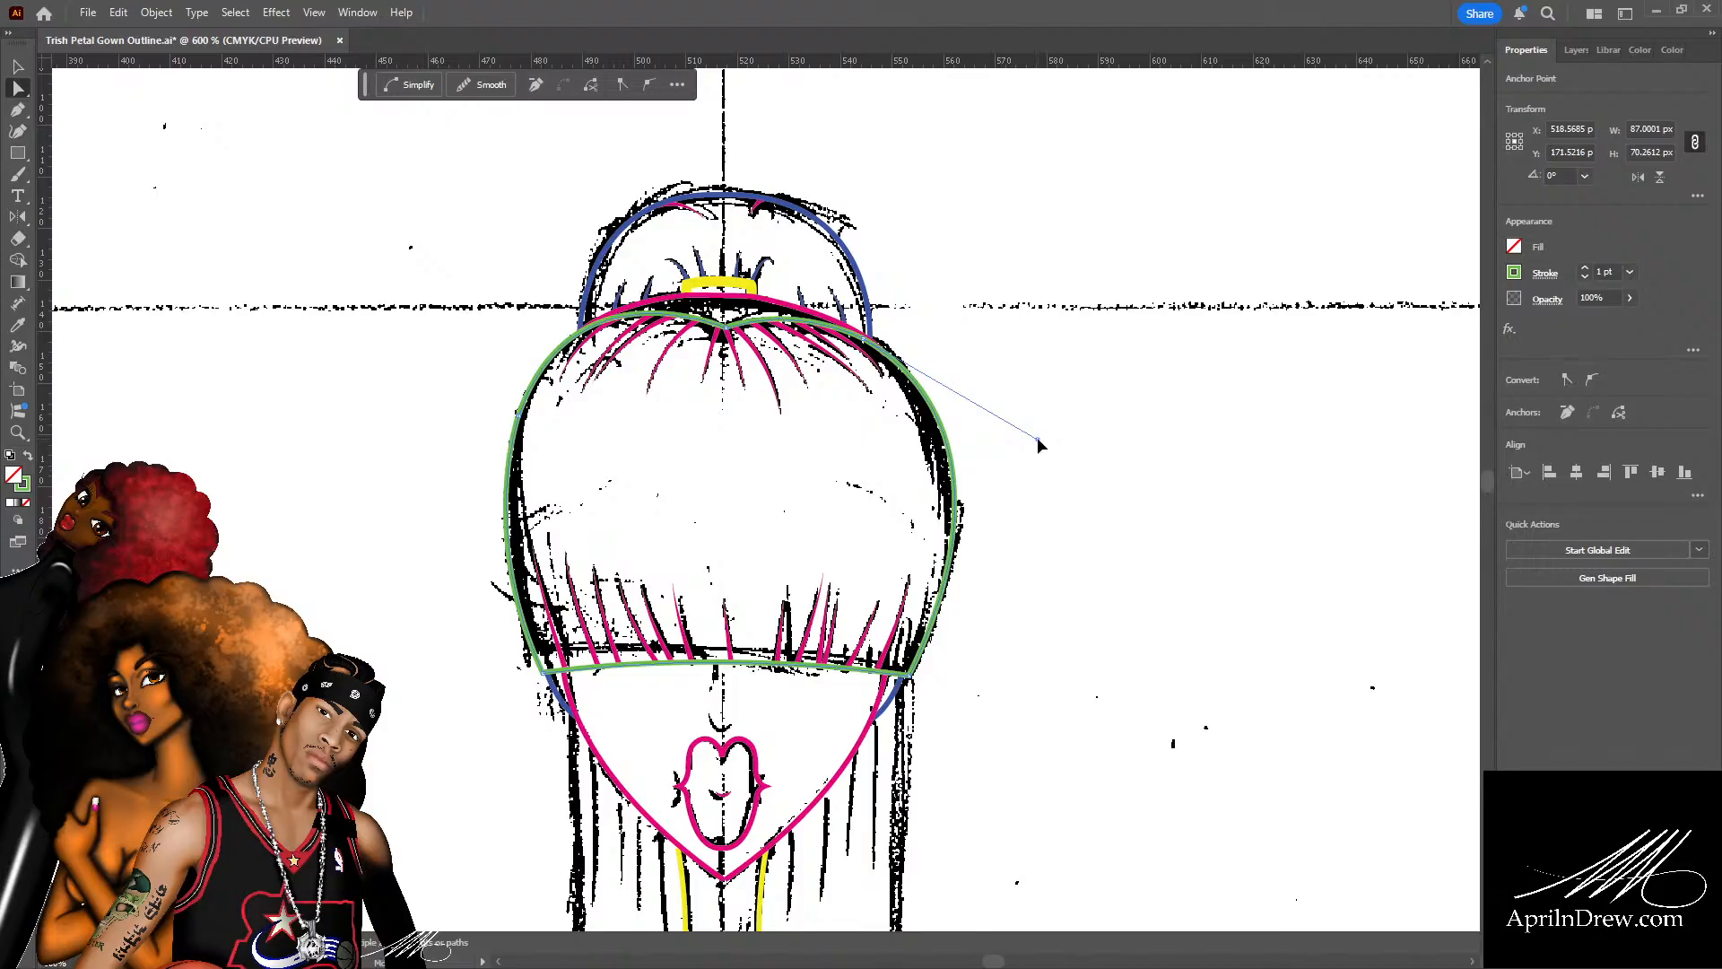
pyautogui.moveTo(1036, 440); pyautogui.dragTo(1031, 413)
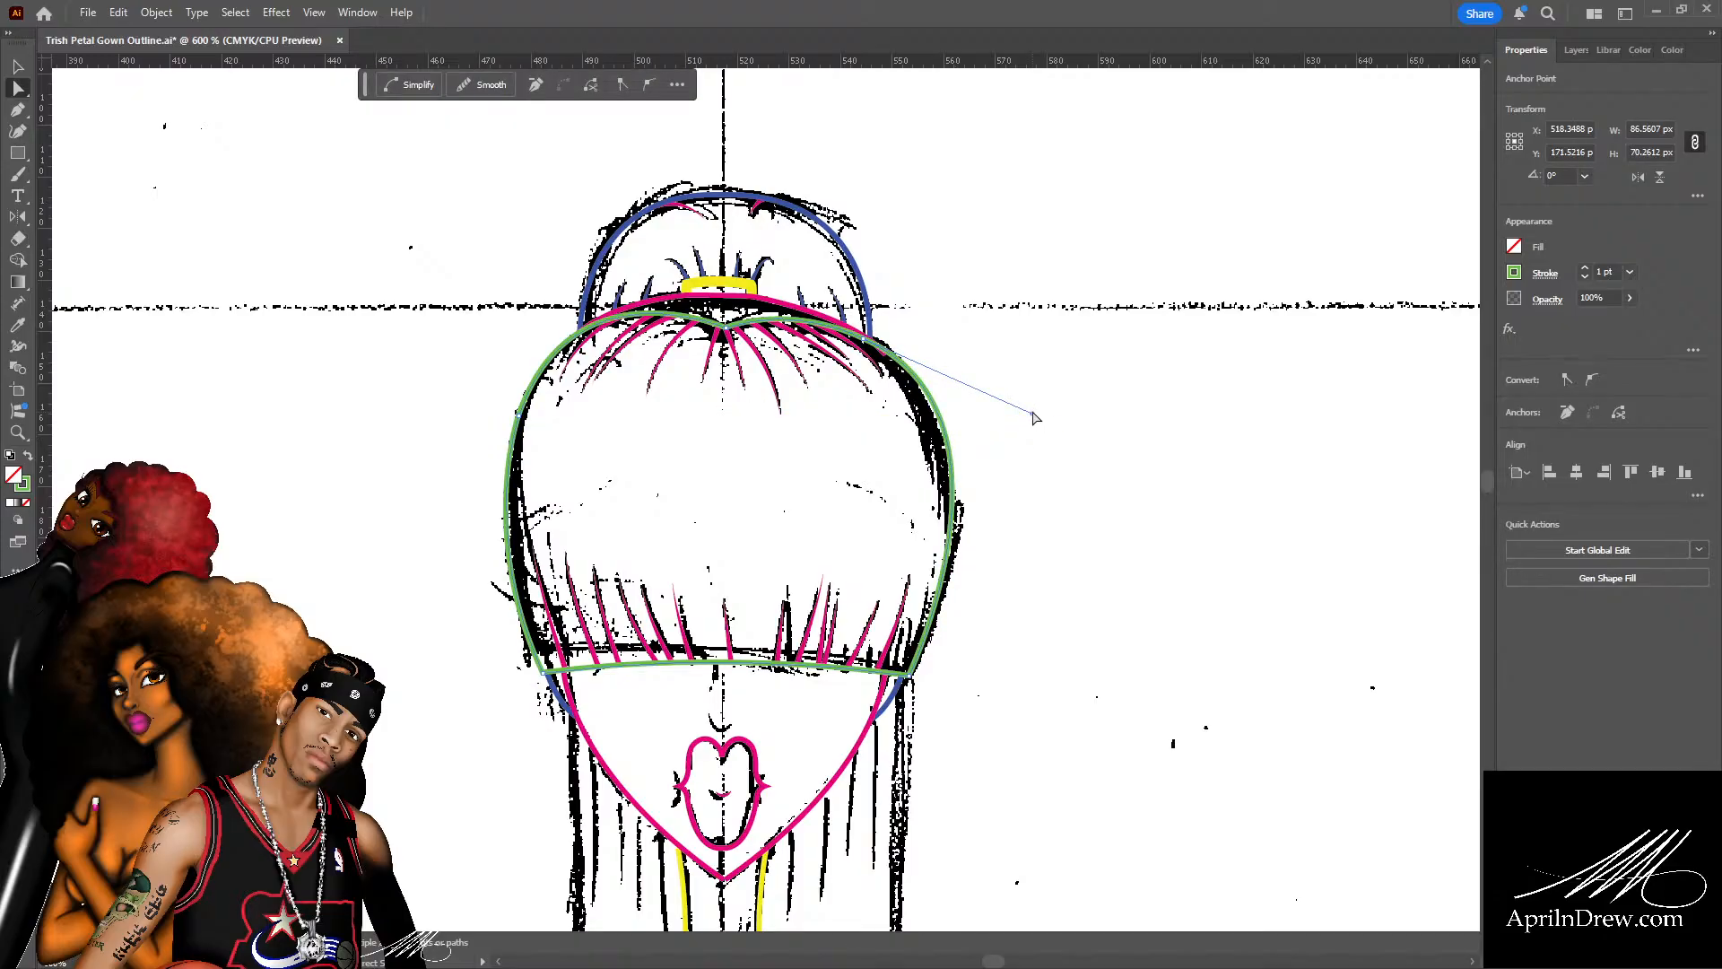
pyautogui.click(1027, 468)
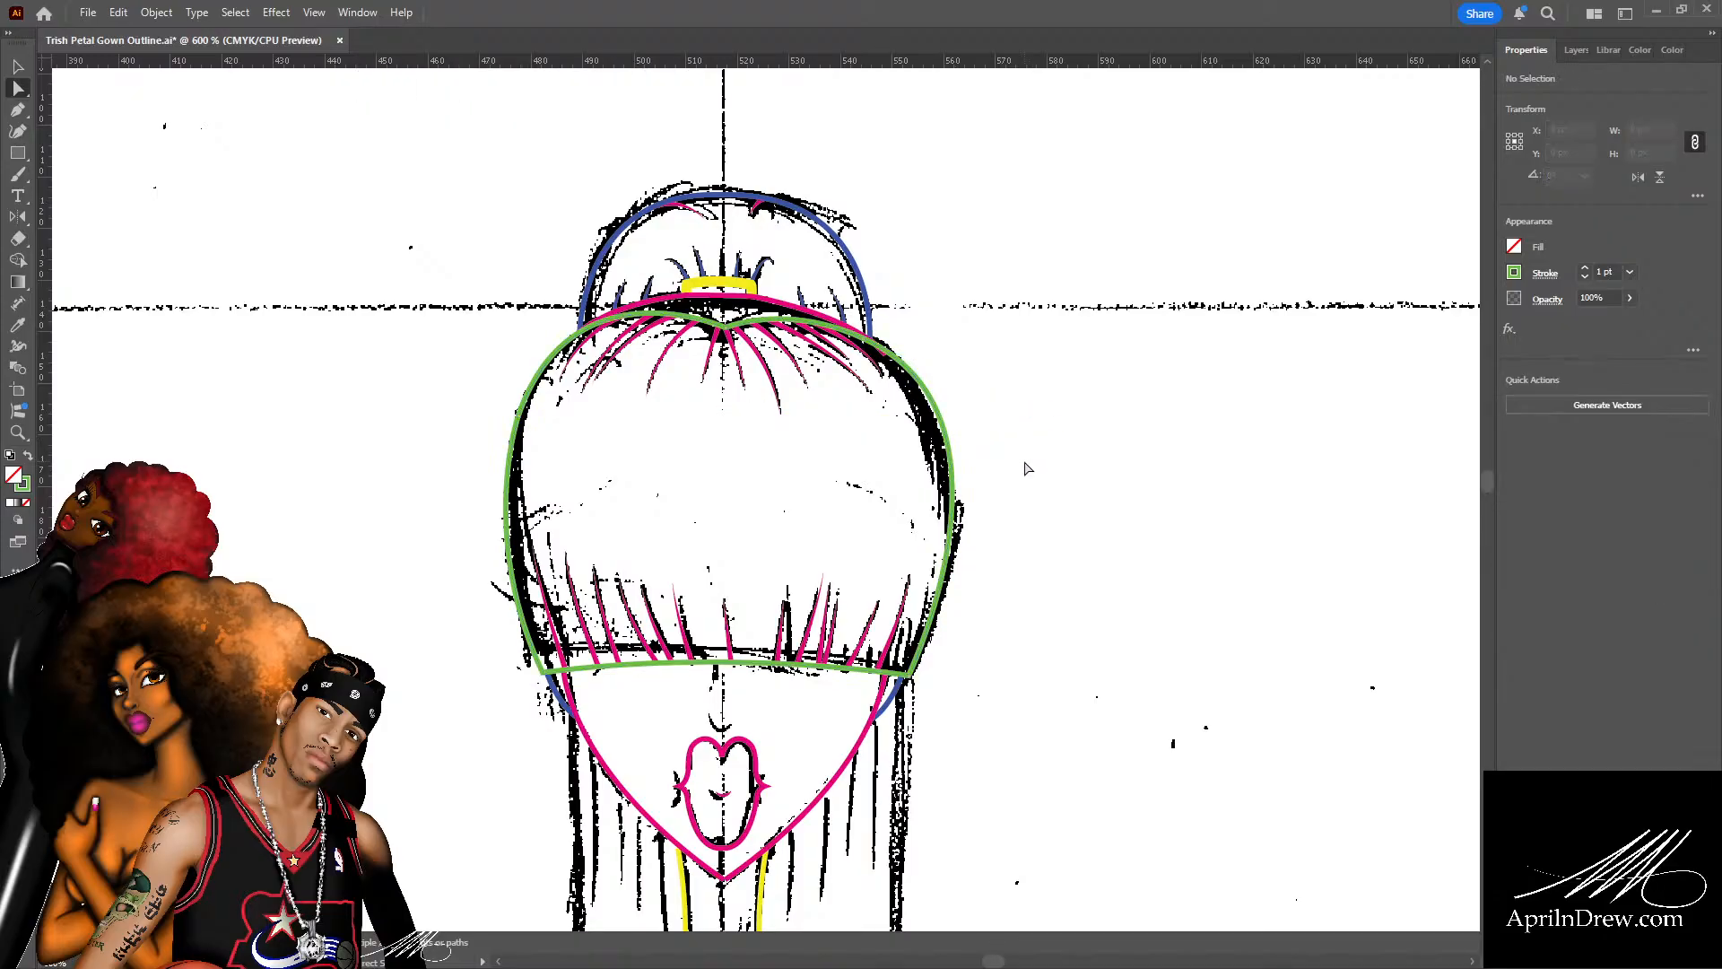
pyautogui.scroll(3, 1018, 468)
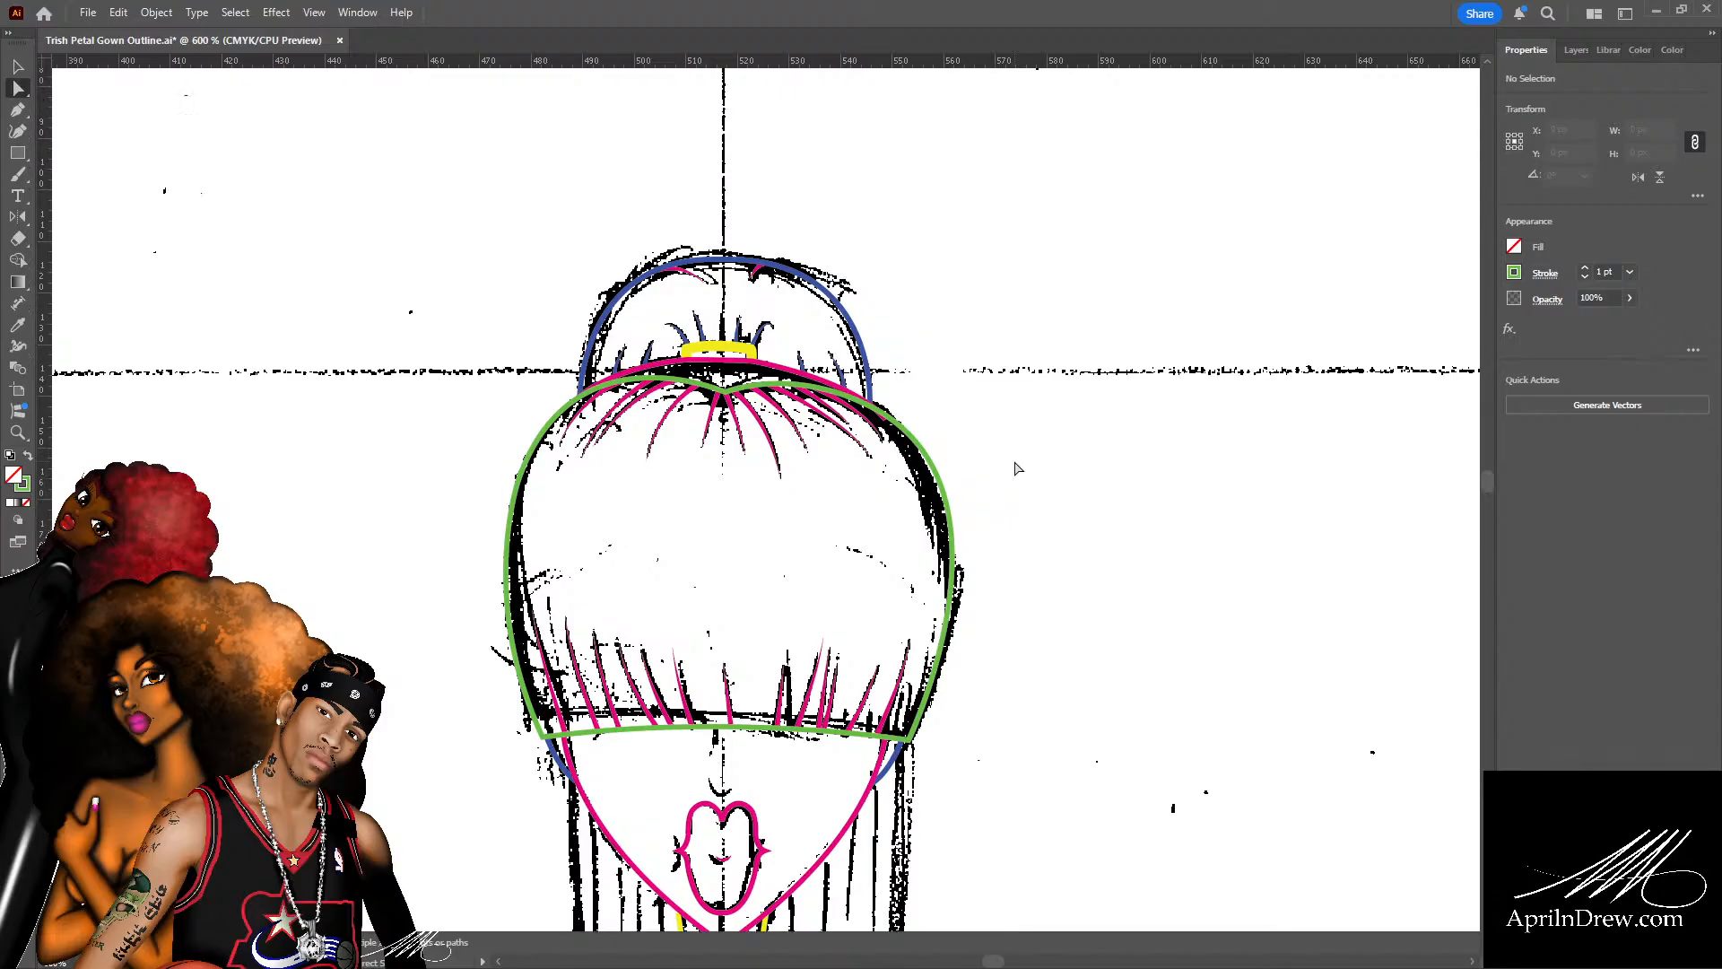
pyautogui.click(937, 511)
pyautogui.moveTo(1031, 522)
pyautogui.mouseDown()
pyautogui.moveTo(1030, 504)
pyautogui.moveTo(1027, 520)
pyautogui.mouseUp()
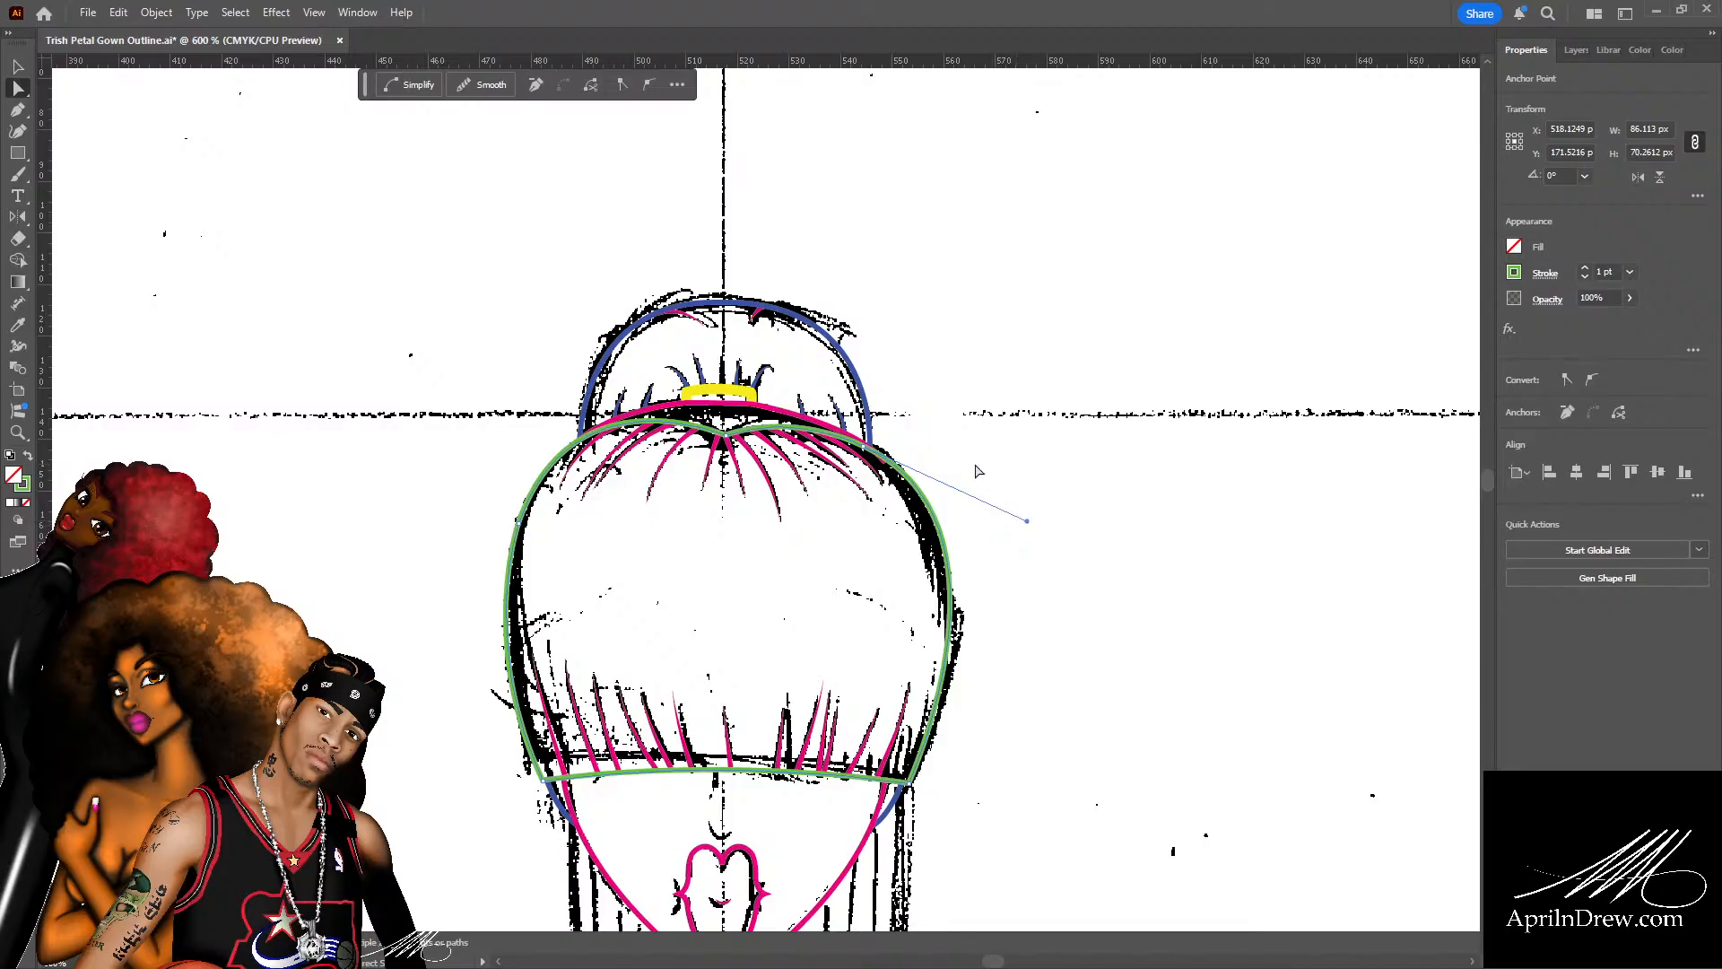
pyautogui.click(978, 471)
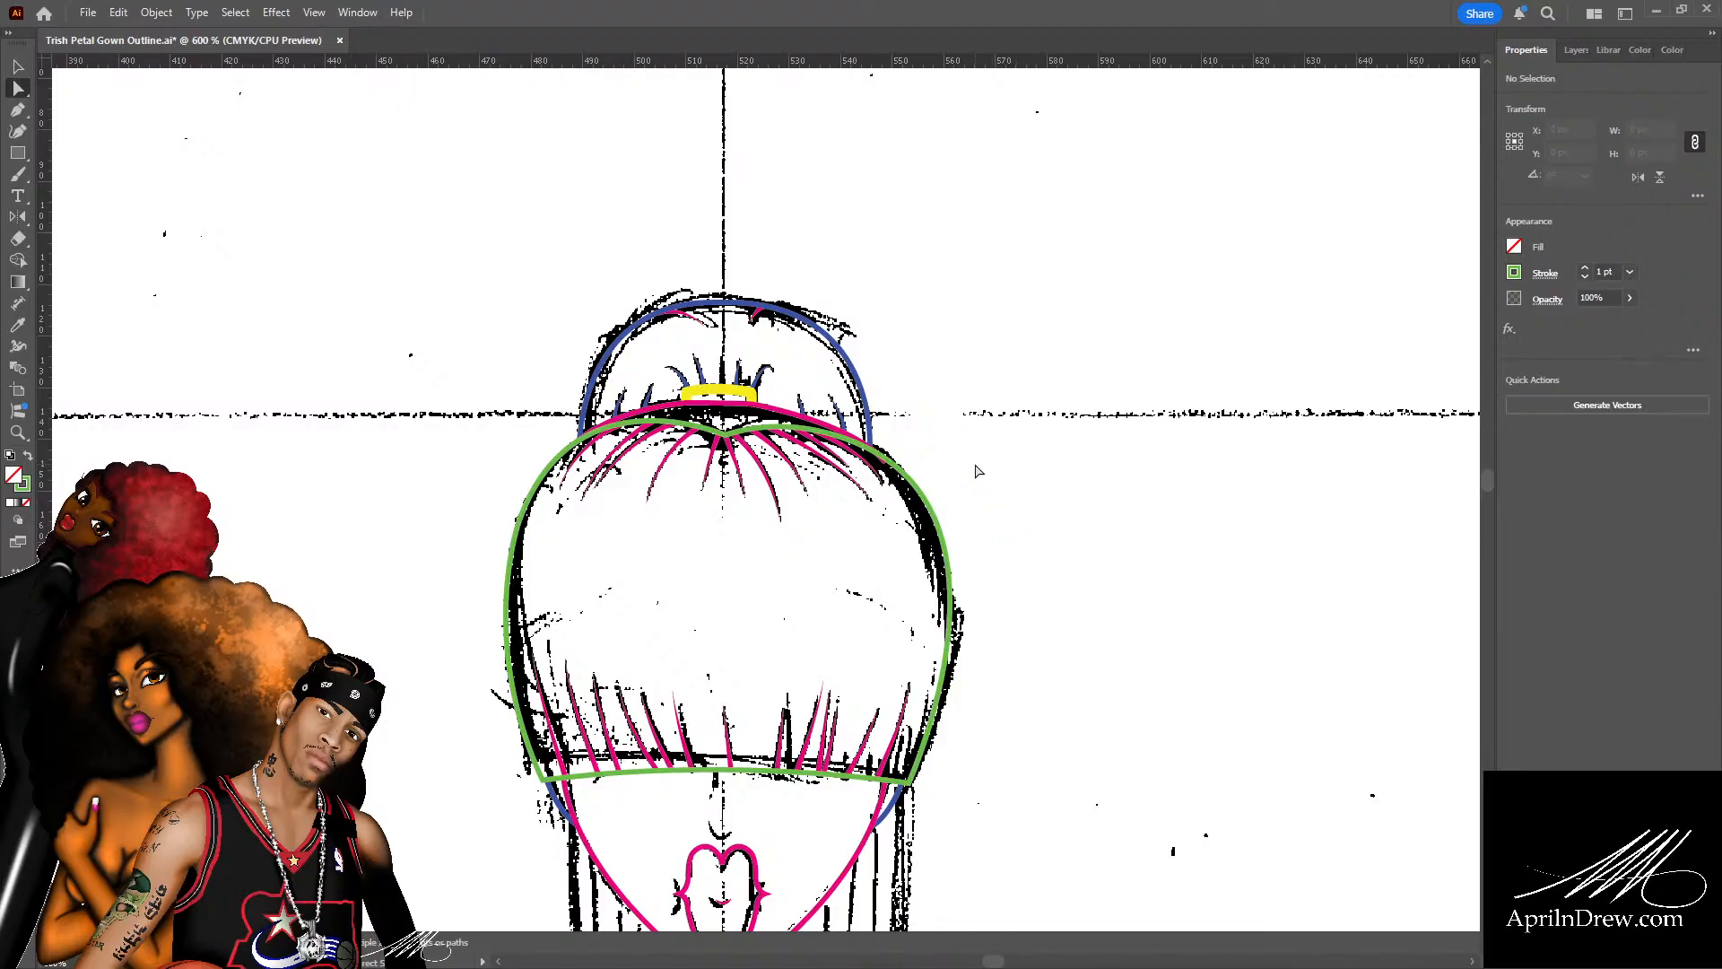
# Undo the last two direction handle adjustments on the green outline's upper-right curve and deselect the path.
pyautogui.hotkey('ctrl', '=')
pyautogui.hotkey('ctrl', '=')
pyautogui.hotkey('ctrl', '=')
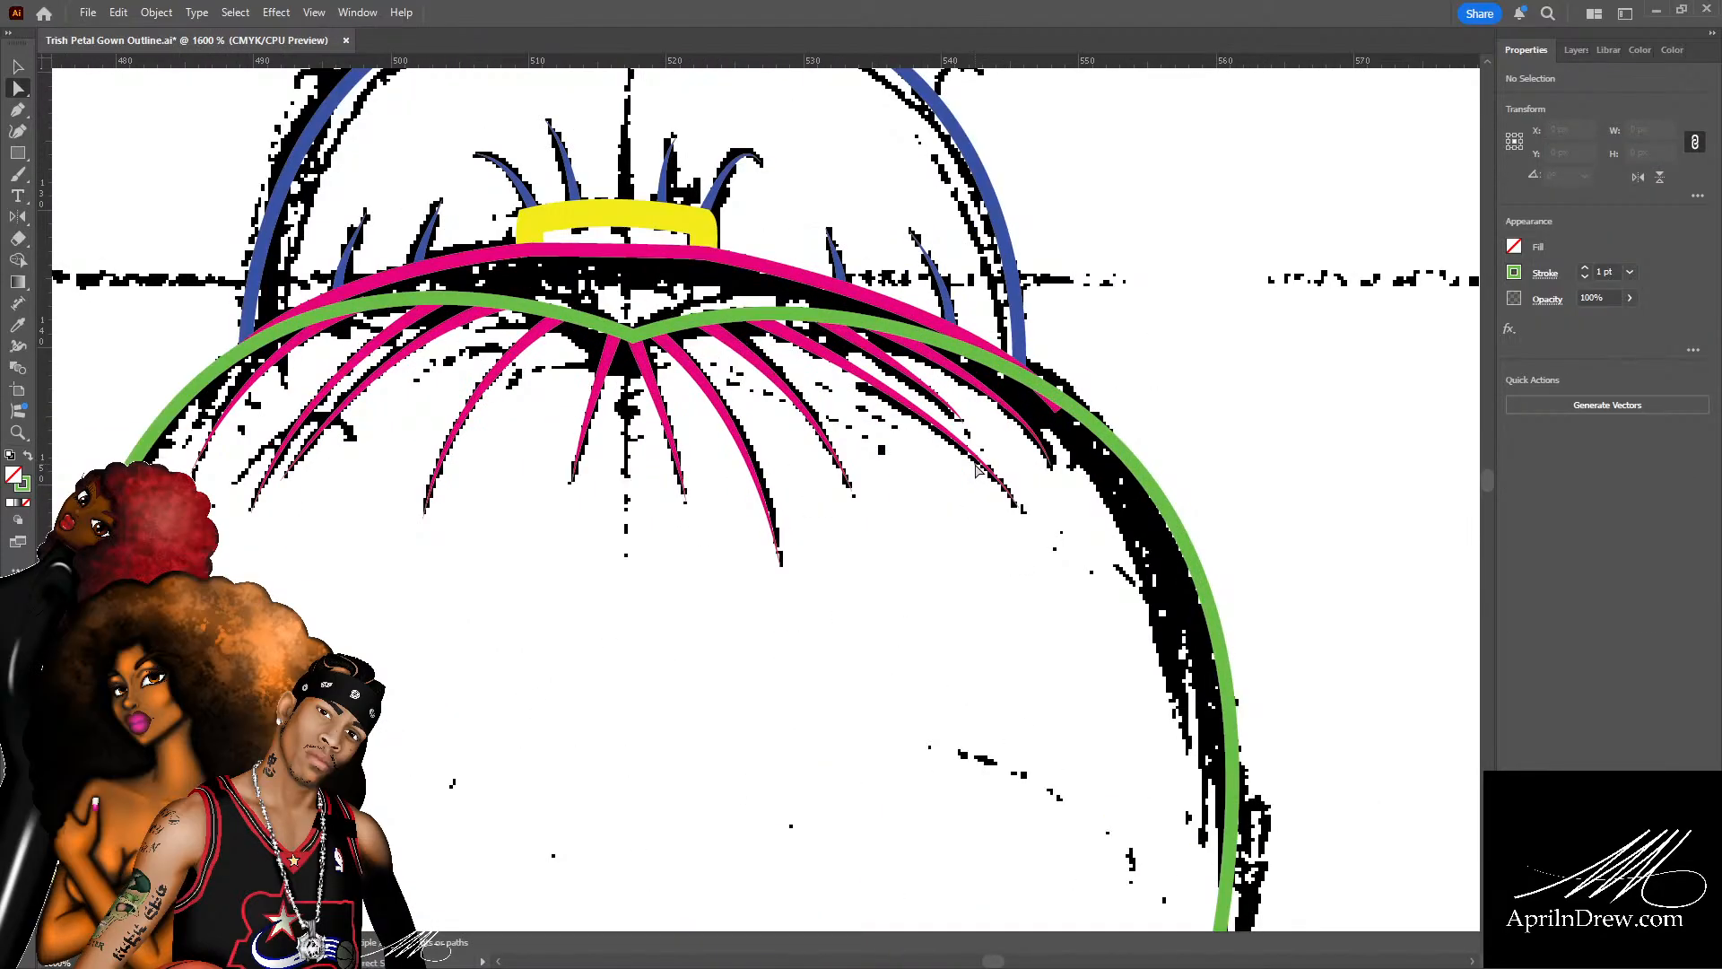
pyautogui.hscroll(5, 1063, 452)
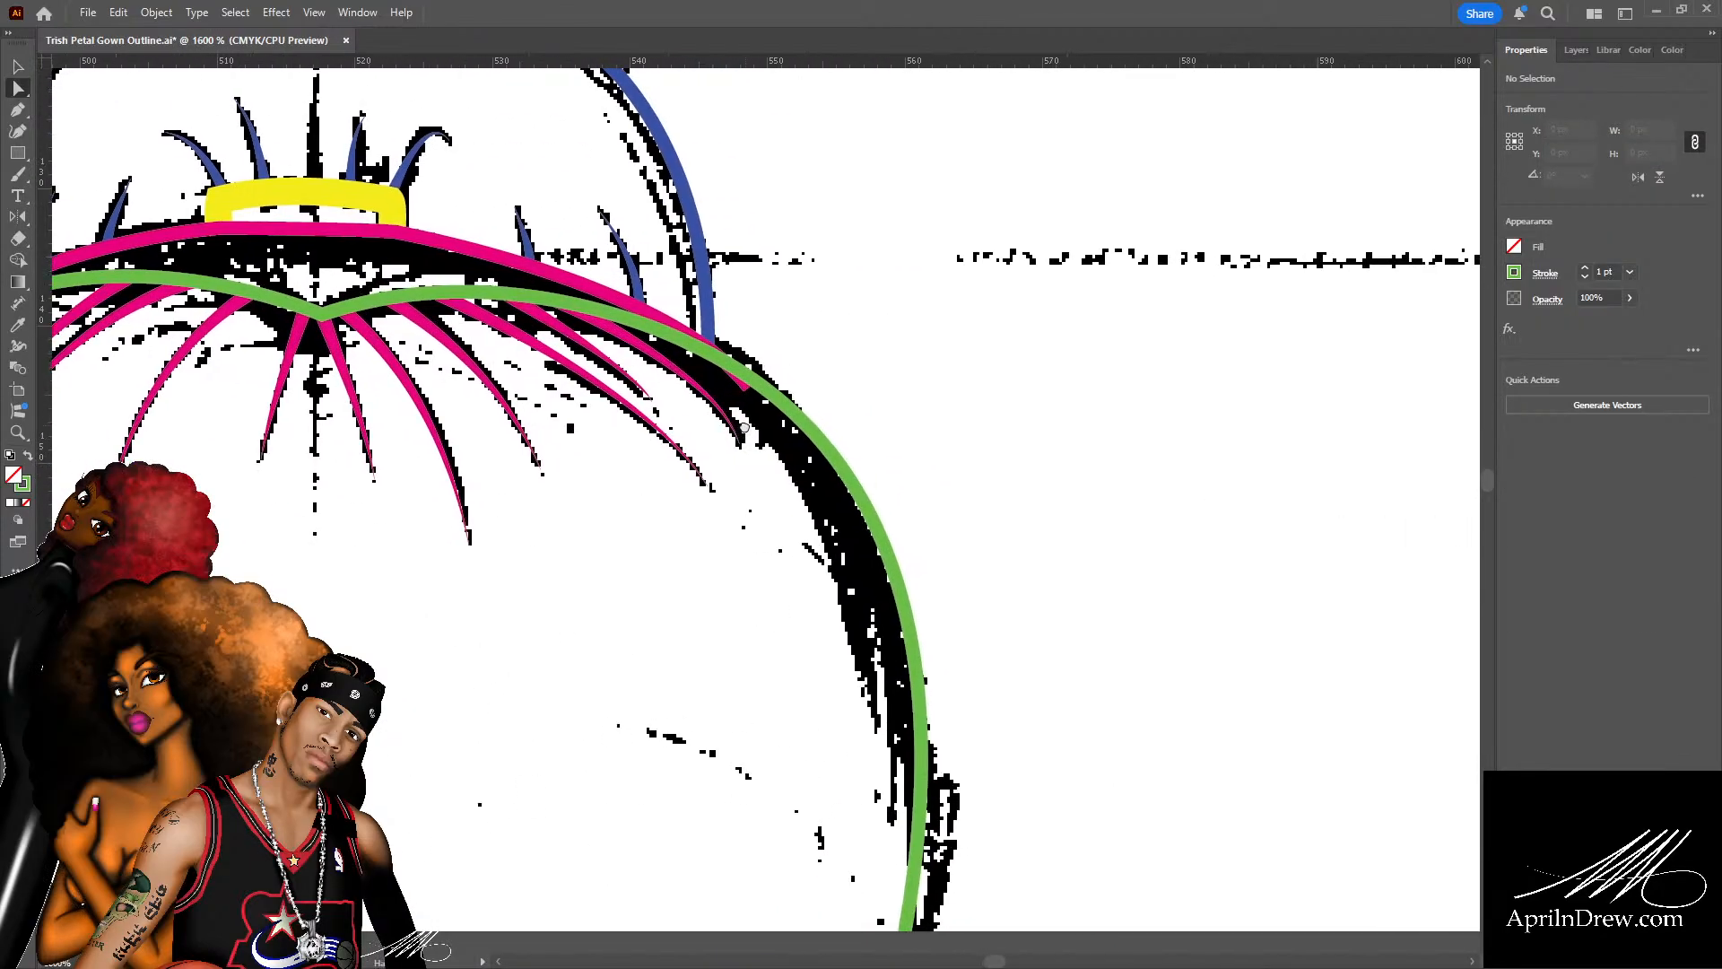
pyautogui.click(827, 417)
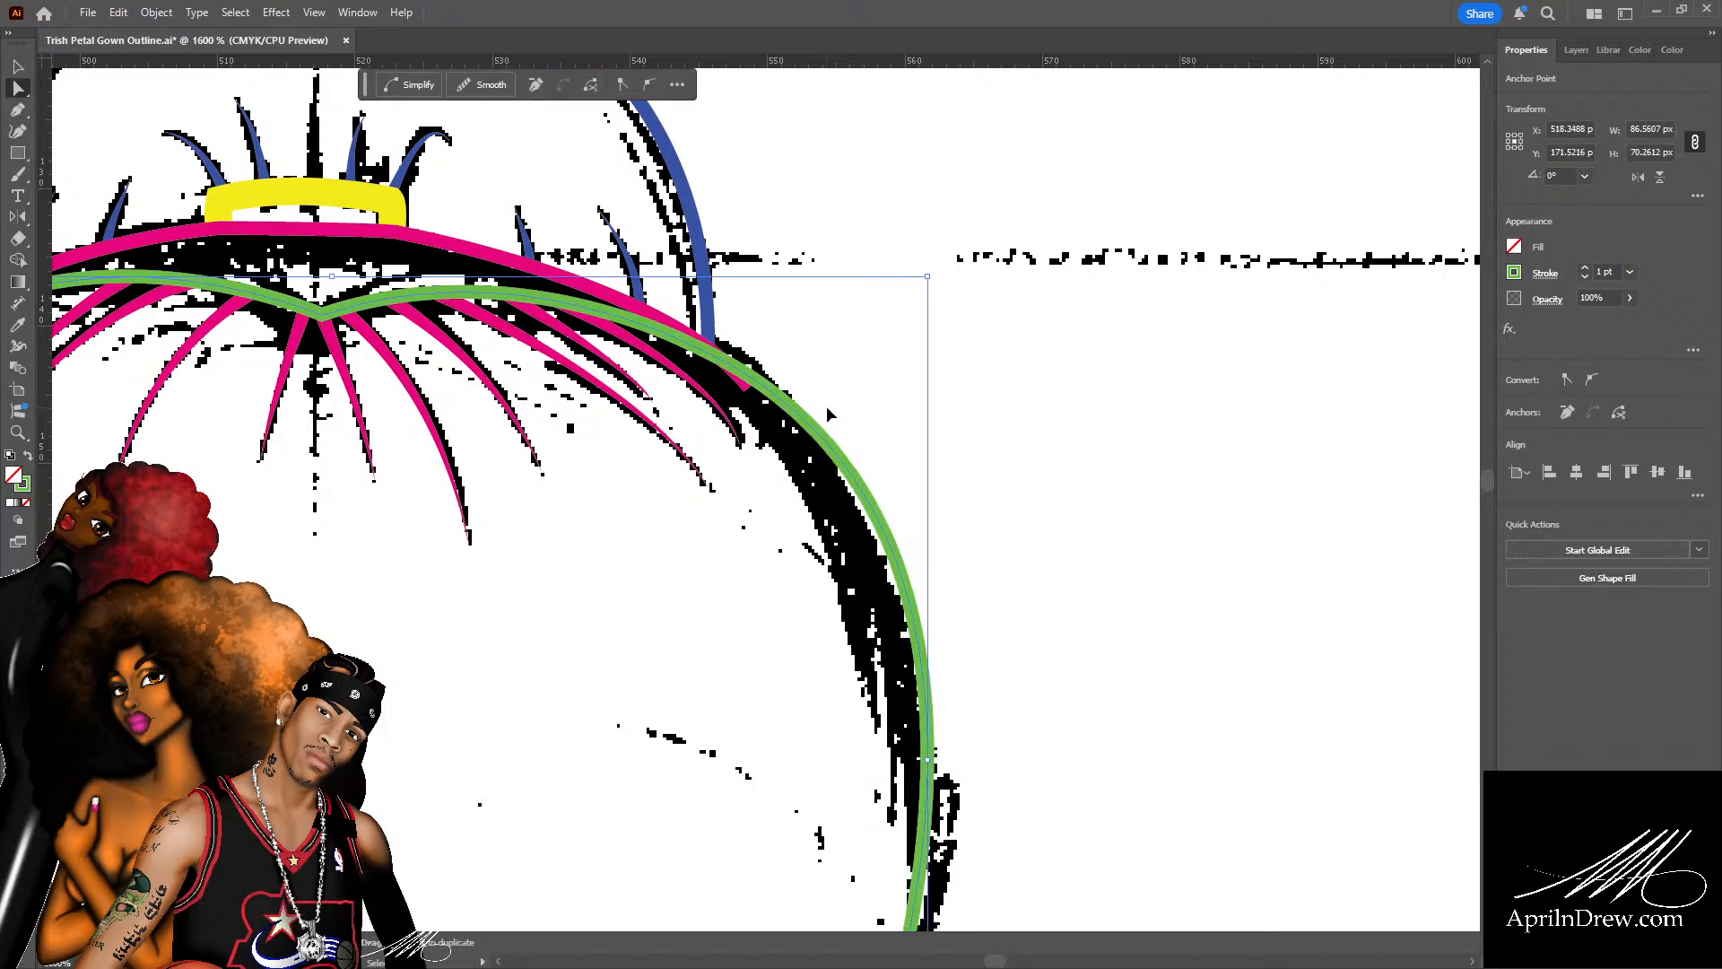
pyautogui.moveTo(826, 405); pyautogui.dragTo(825, 403)
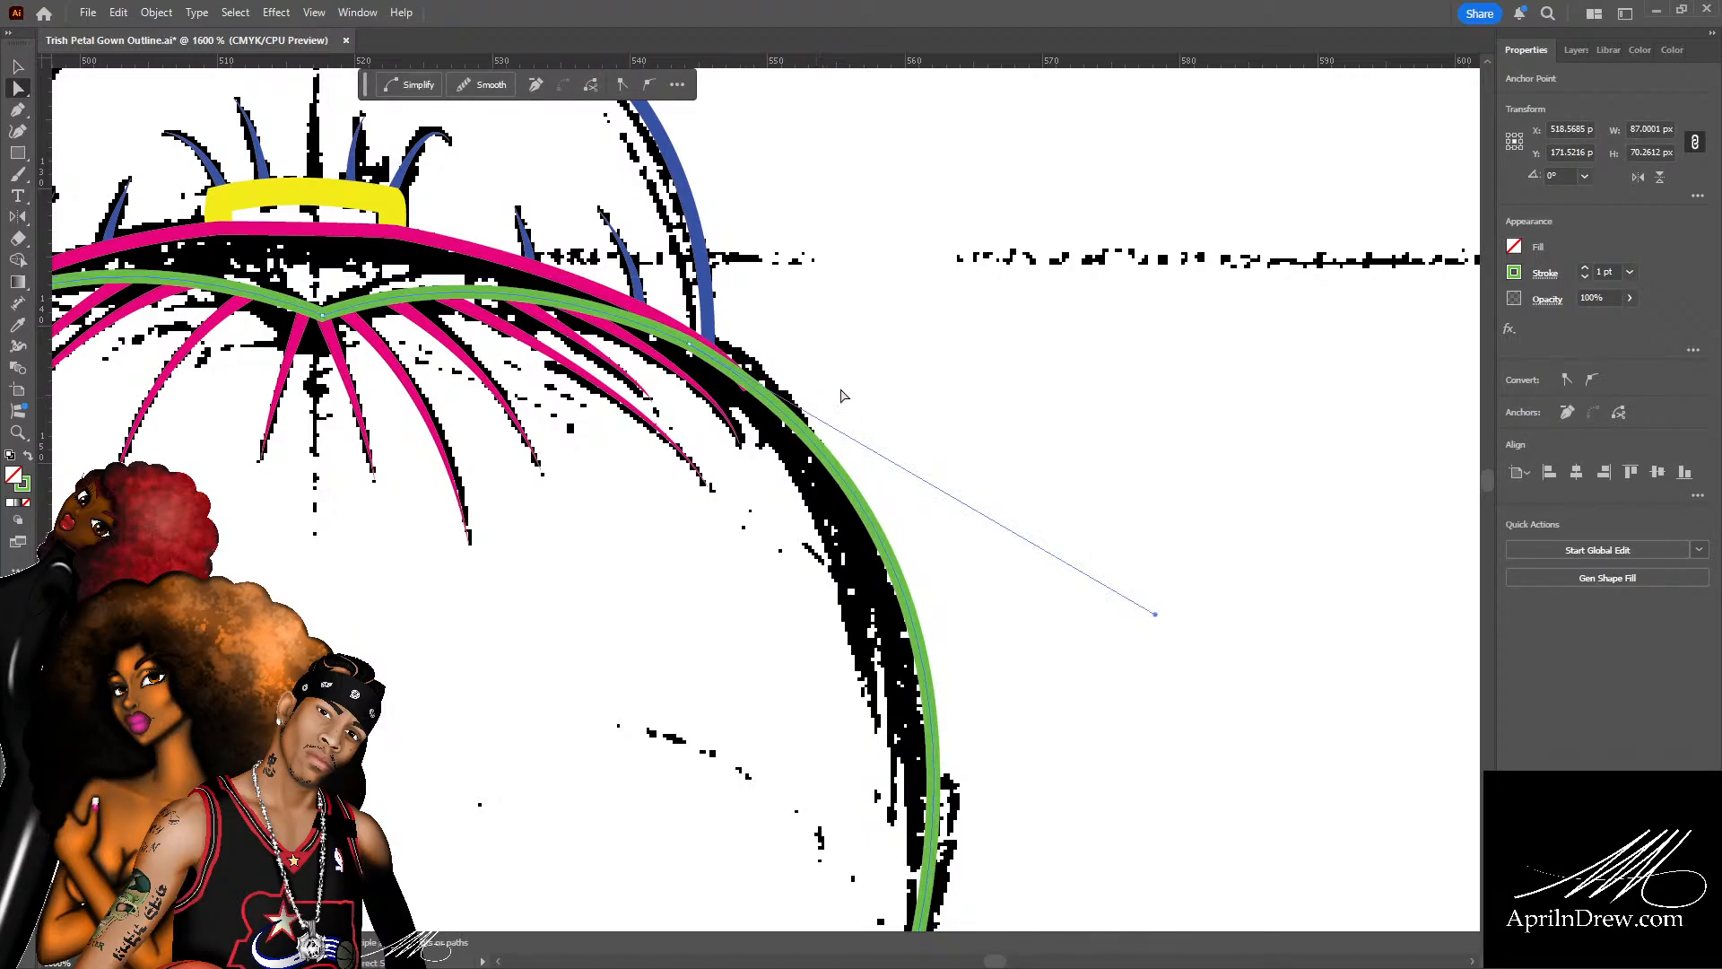
pyautogui.hotkey('ctrl', '-')
pyautogui.hotkey('ctrl', '-')
pyautogui.hotkey('ctrl', '-')
pyautogui.hotkey('ctrl', '-')
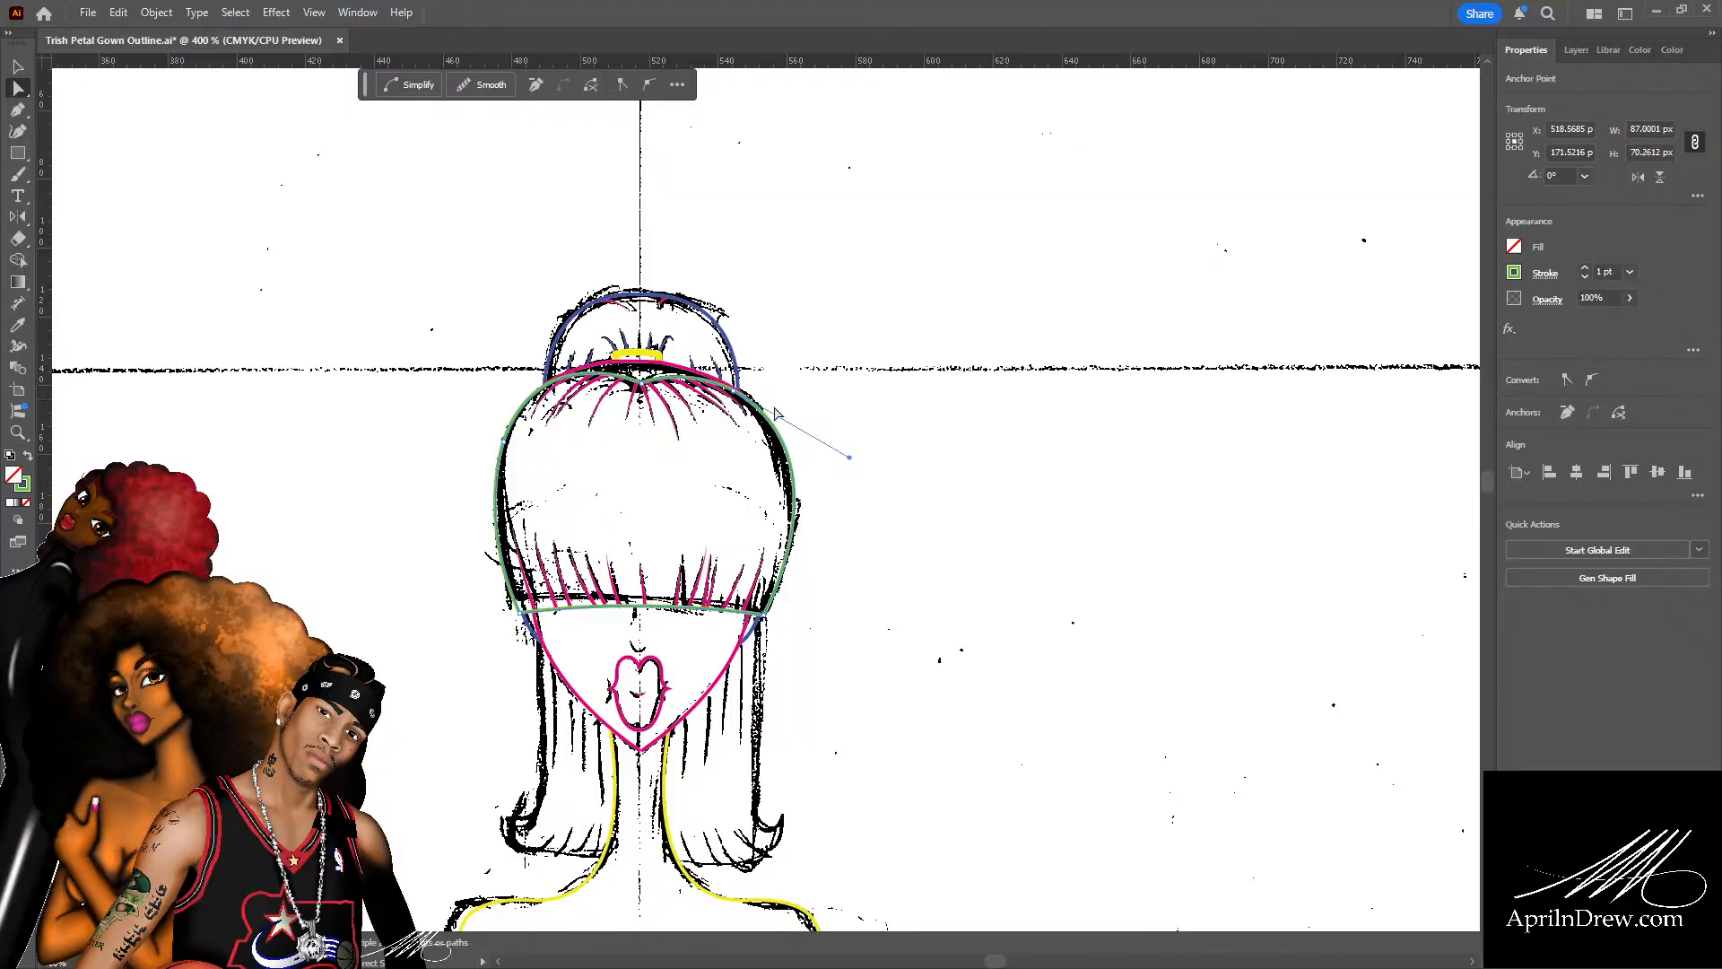
pyautogui.click(894, 473)
# Draw the straight side of the long hair with the Pen tool, from the green fringe corner about 56 px down to the flip.
pyautogui.scroll(-1, 897, 529)
pyautogui.scroll(-2, 895, 529)
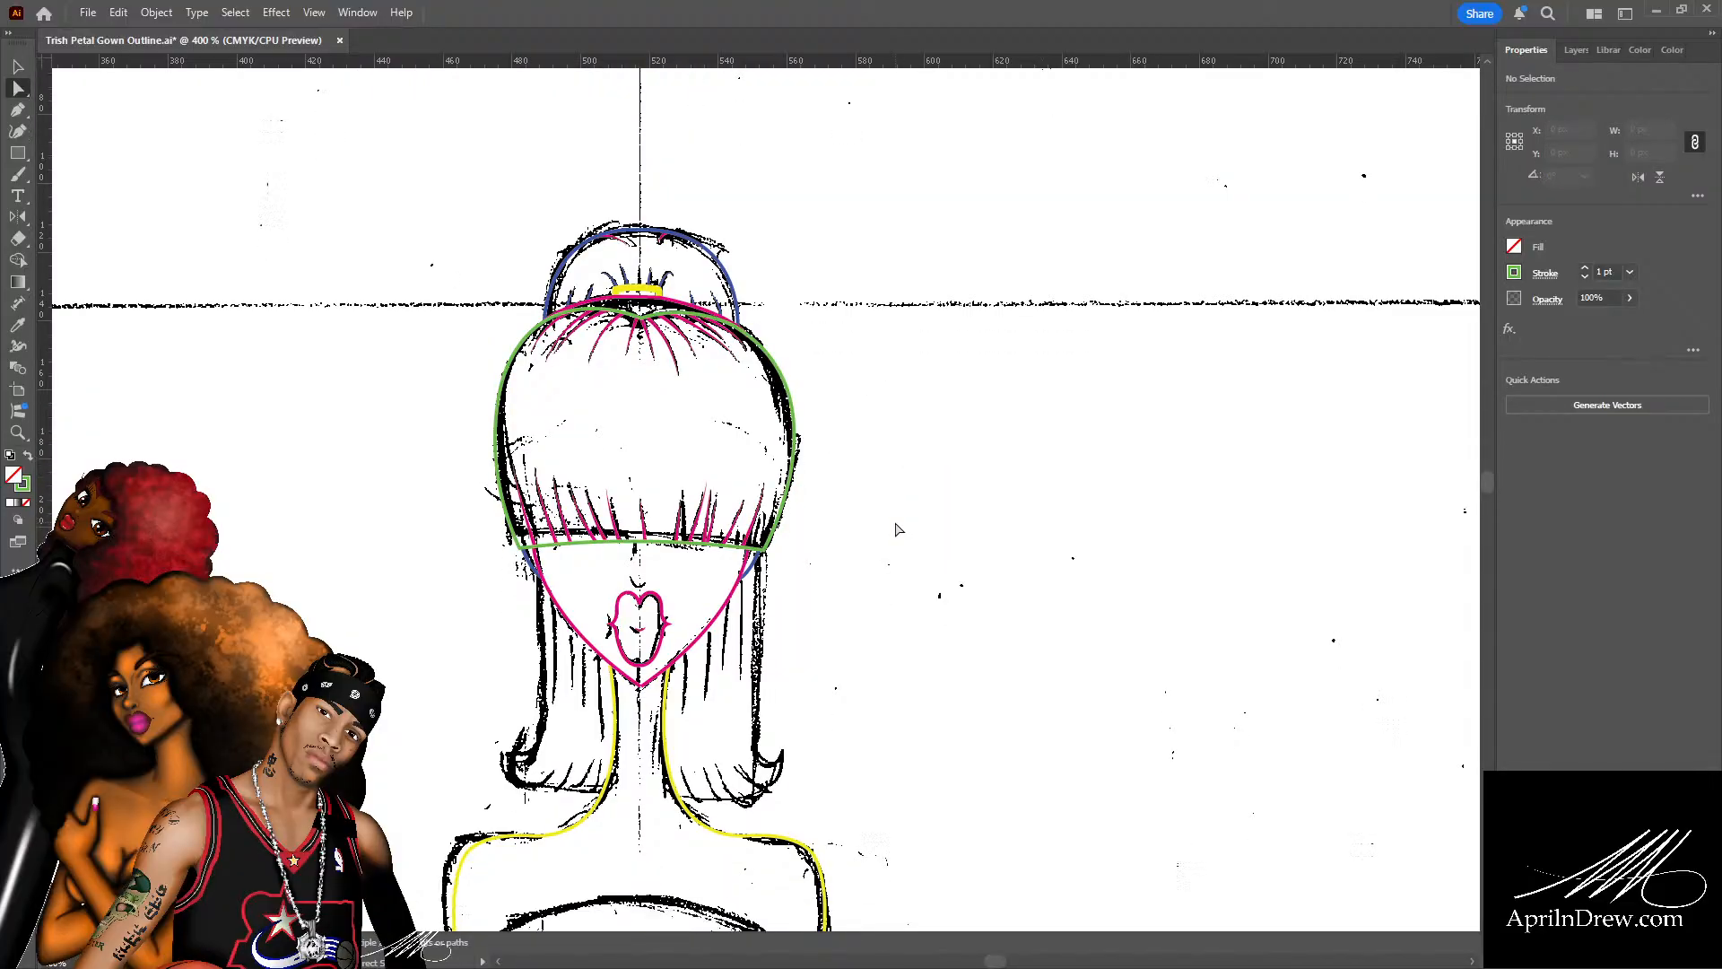
pyautogui.scroll(-5, 879, 520)
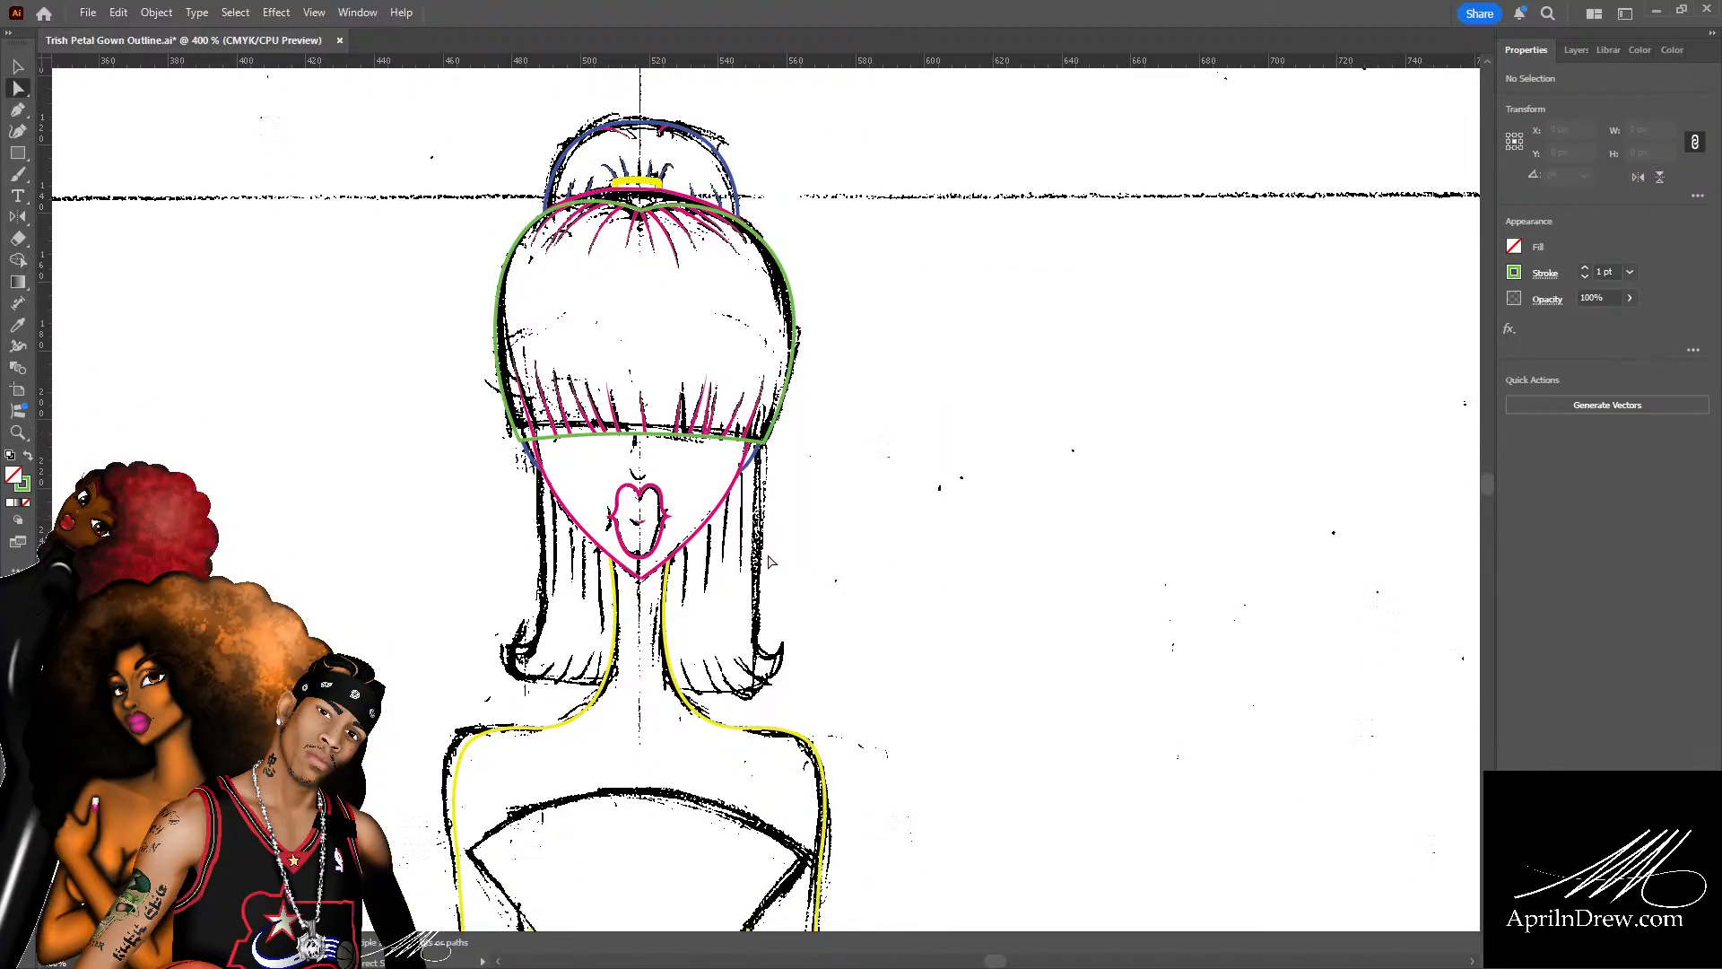
pyautogui.press('p')
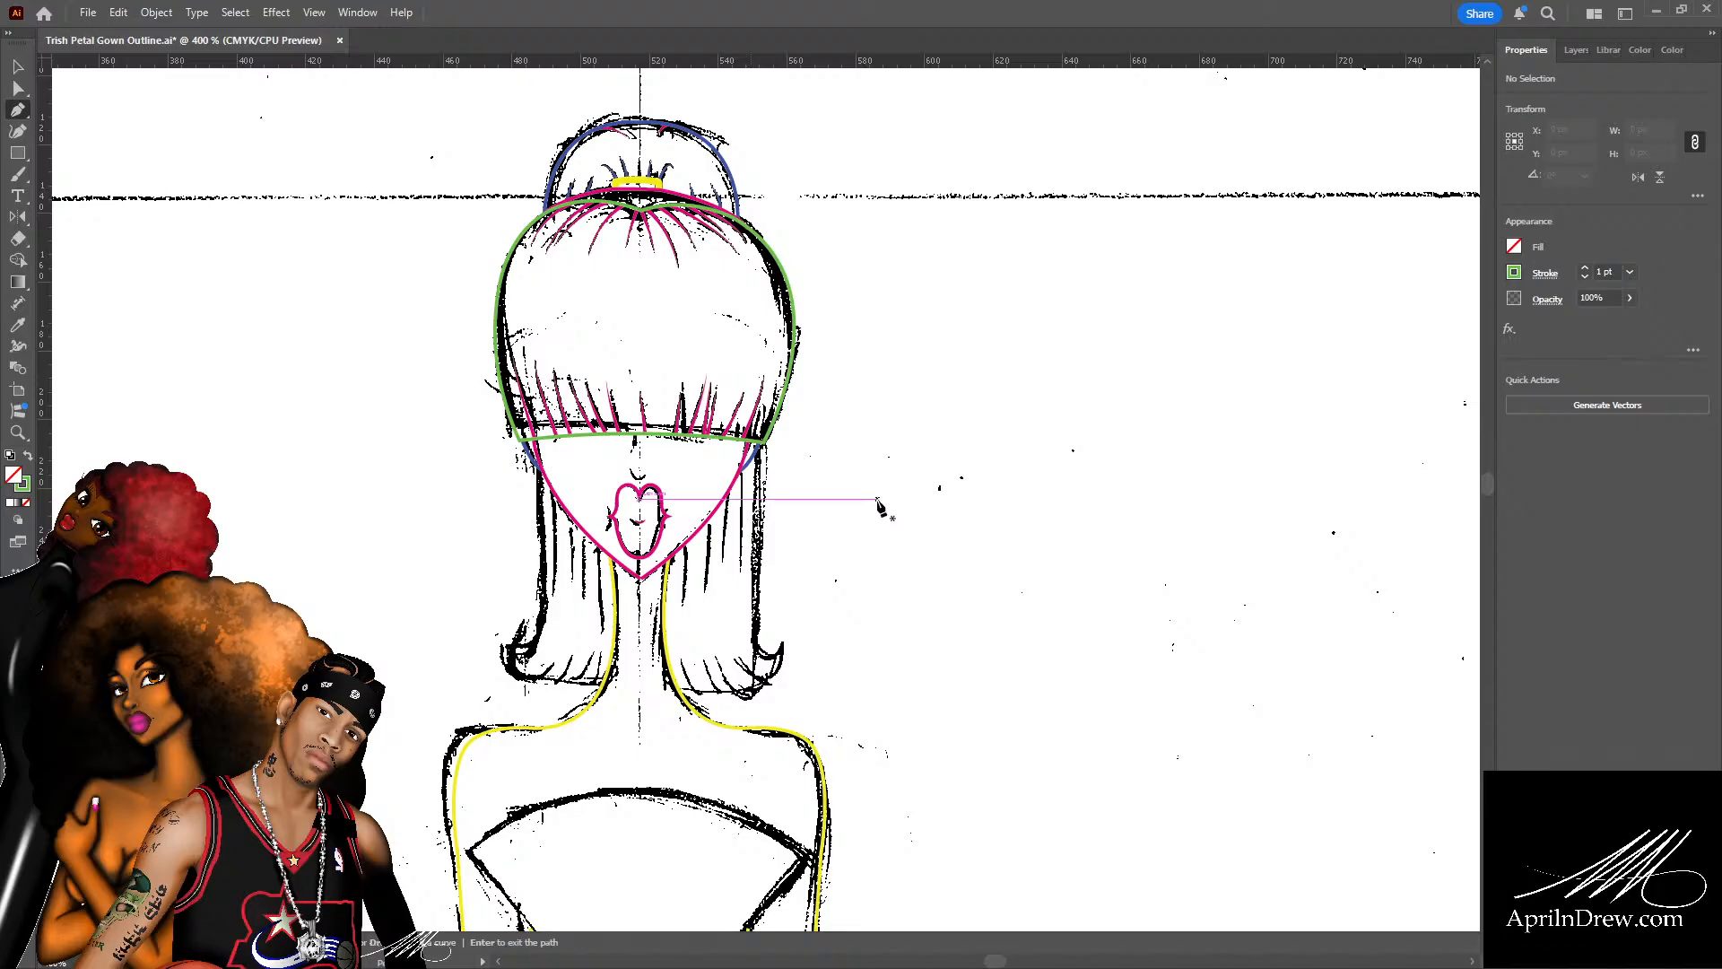
pyautogui.hotkey('ctrl', '=')
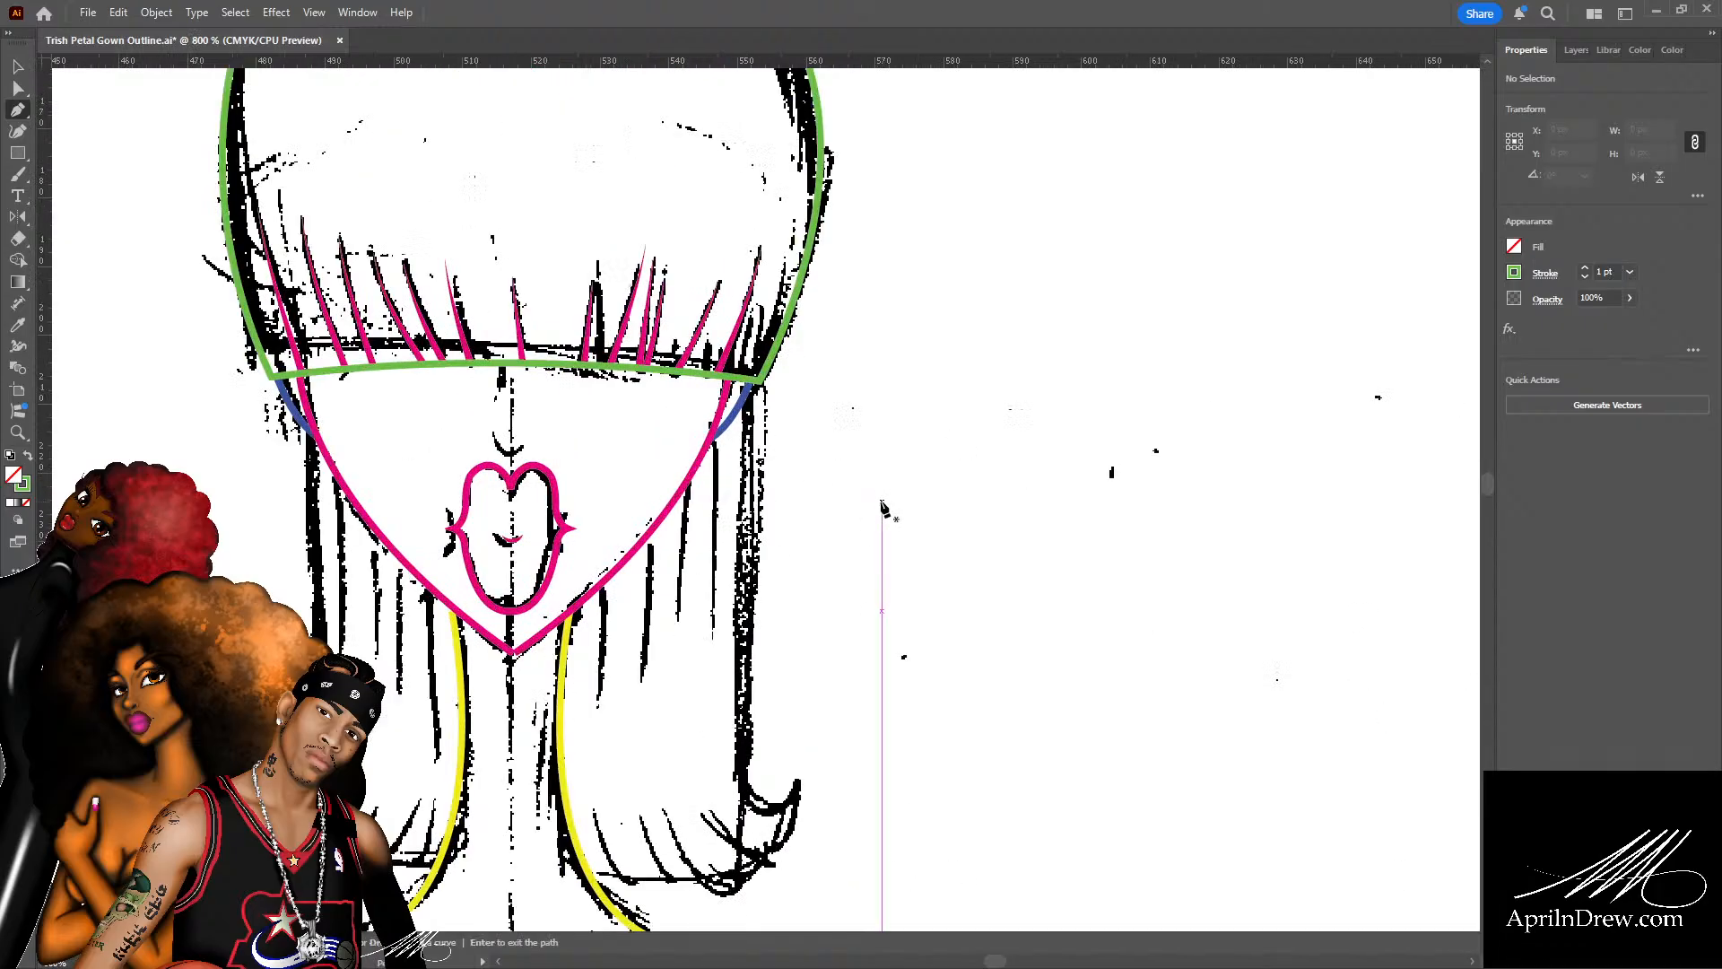
pyautogui.click(752, 399)
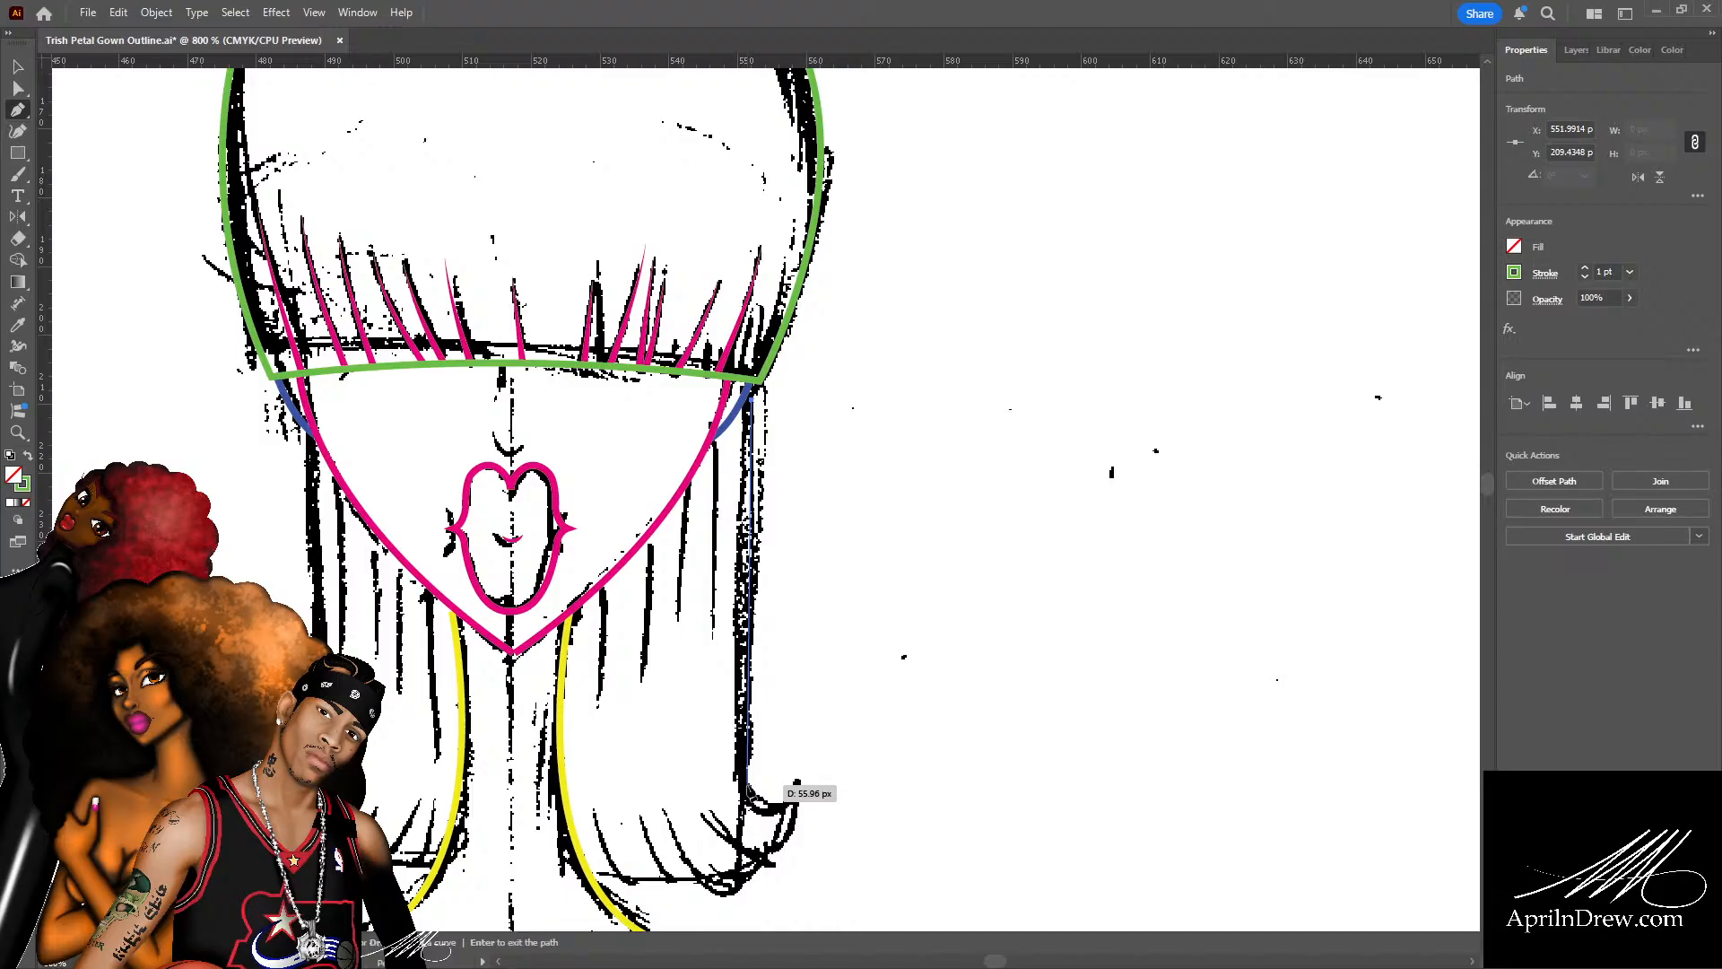
pyautogui.click(748, 785)
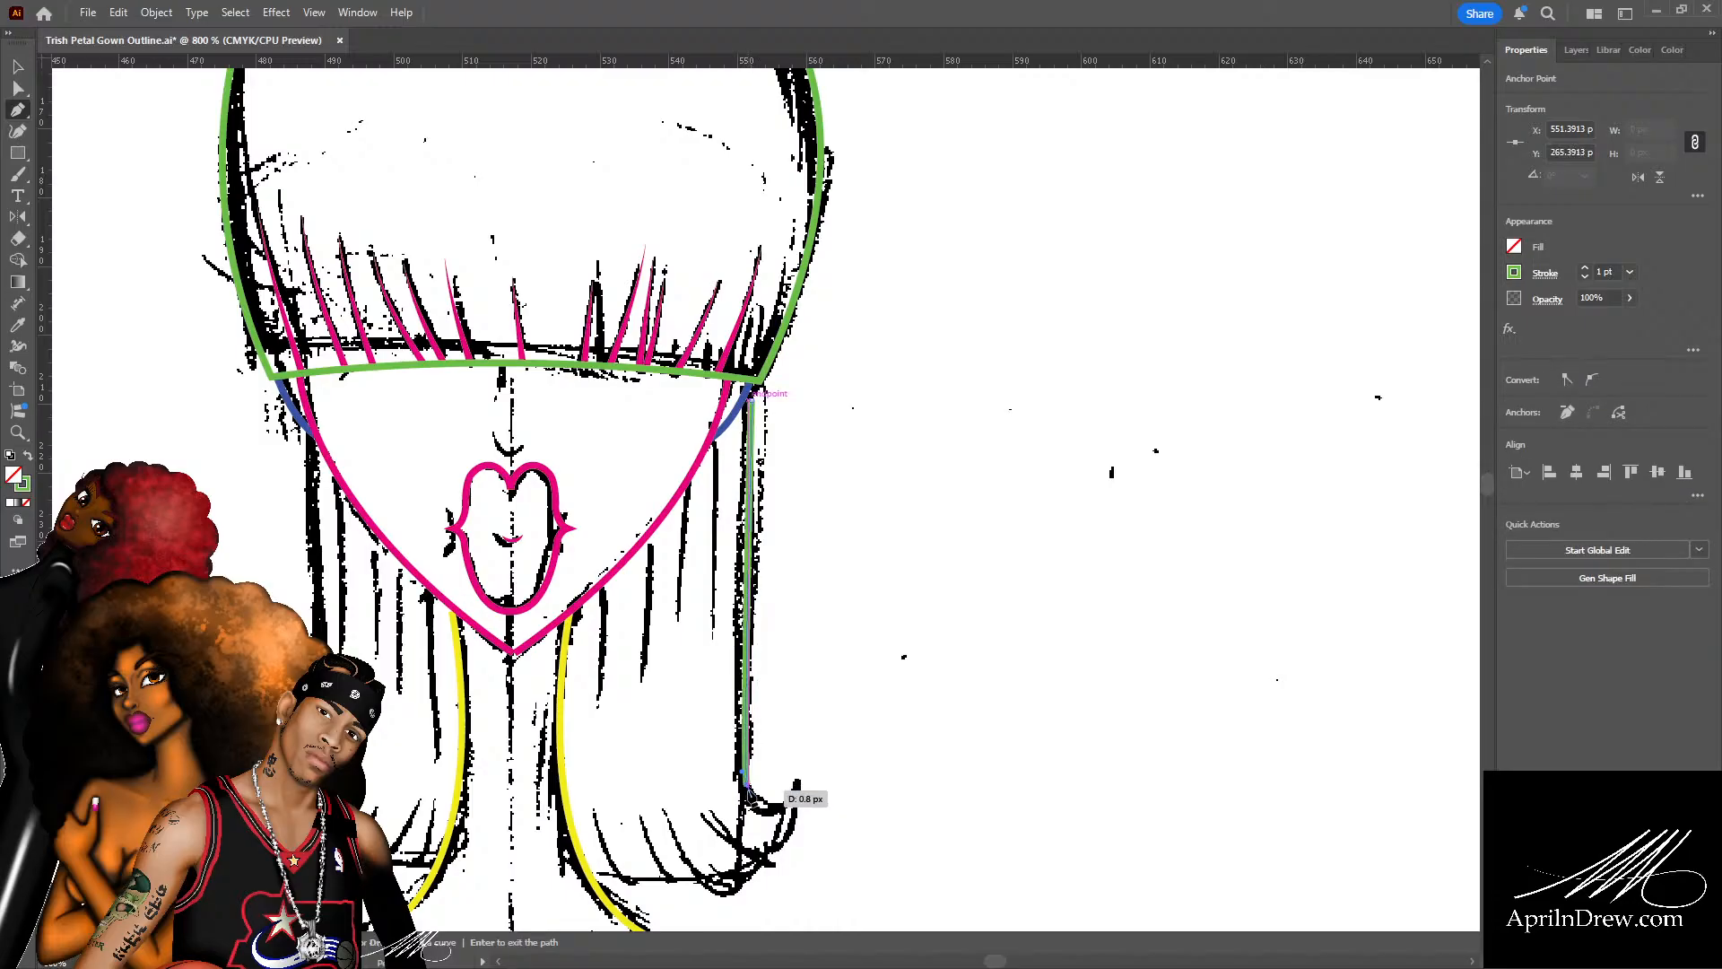
pyautogui.moveTo(748, 789); pyautogui.dragTo(796, 782)
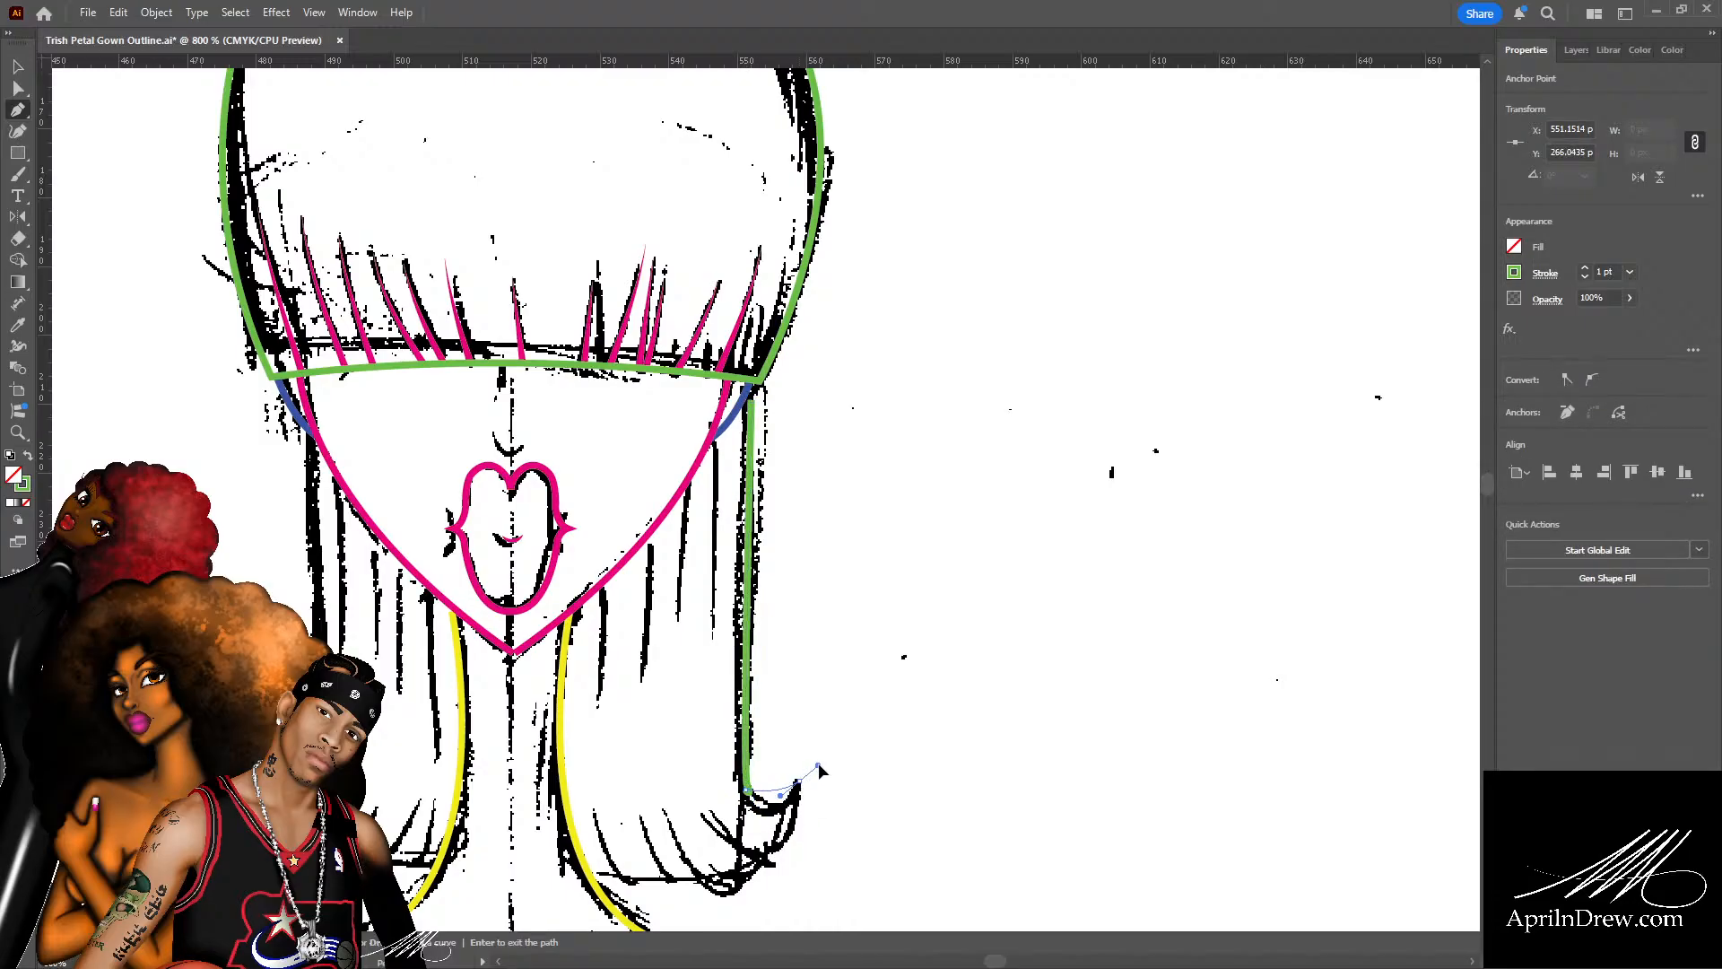
pyautogui.press('Return')
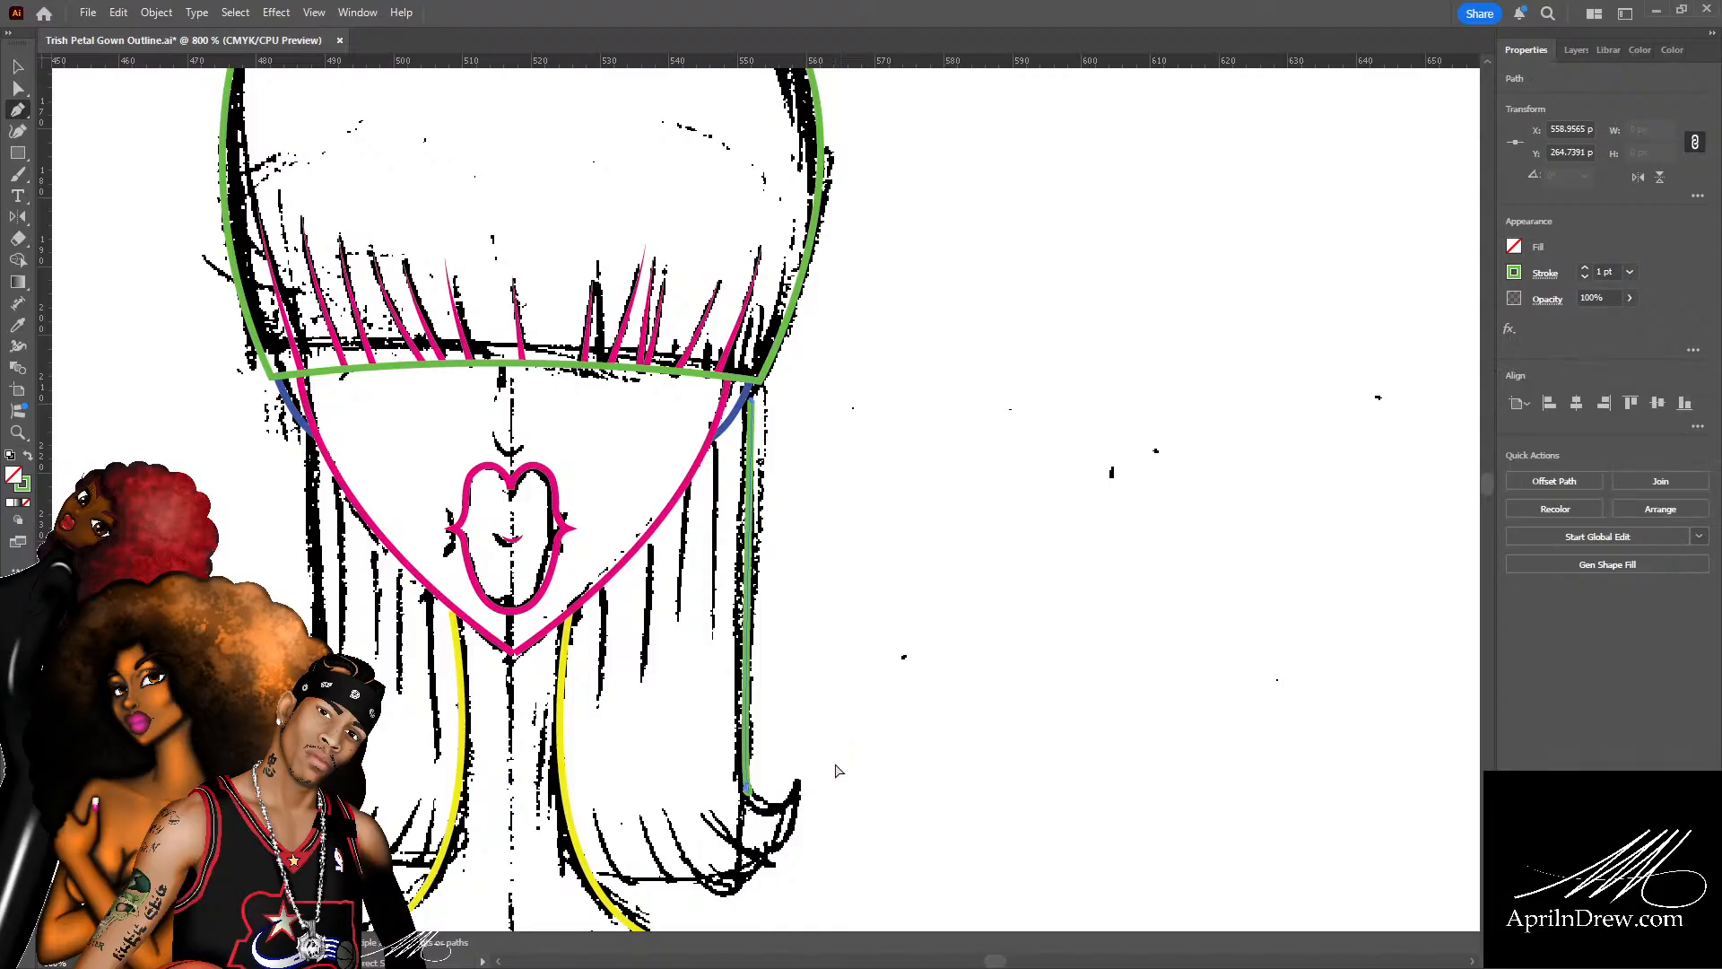
# Continue the hair path with the curved, upturned flip and the bottom edge running back to the yellow neck line.
pyautogui.click(748, 786)
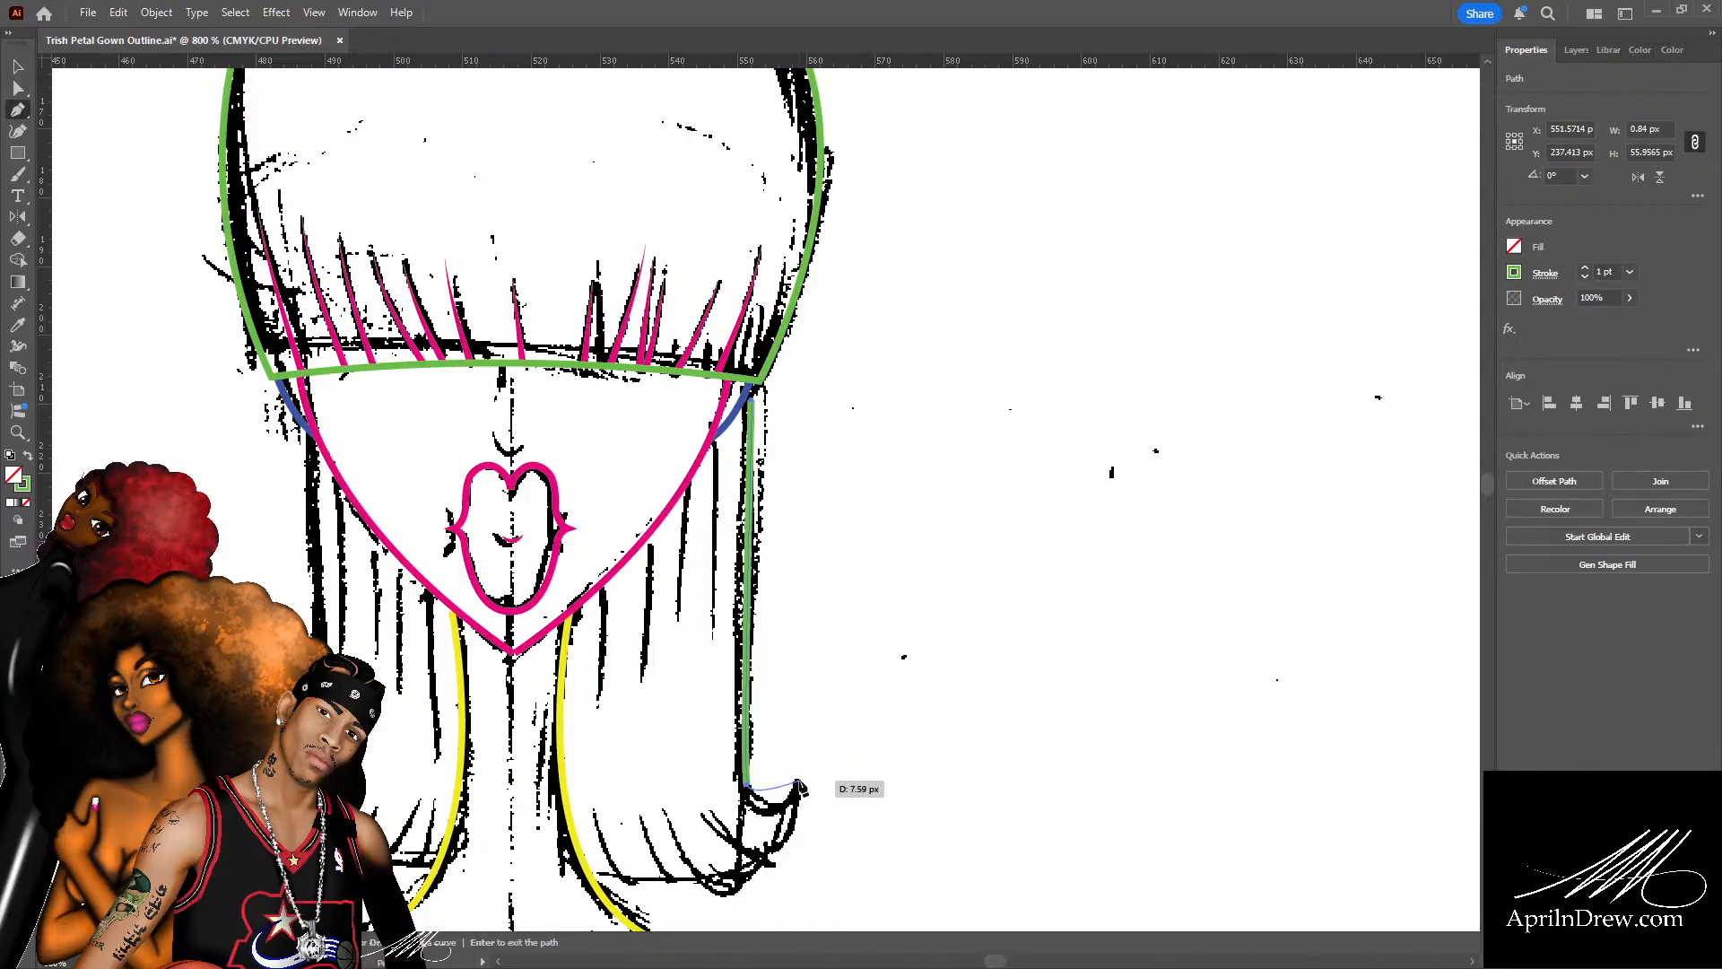
pyautogui.moveTo(797, 784); pyautogui.dragTo(826, 770)
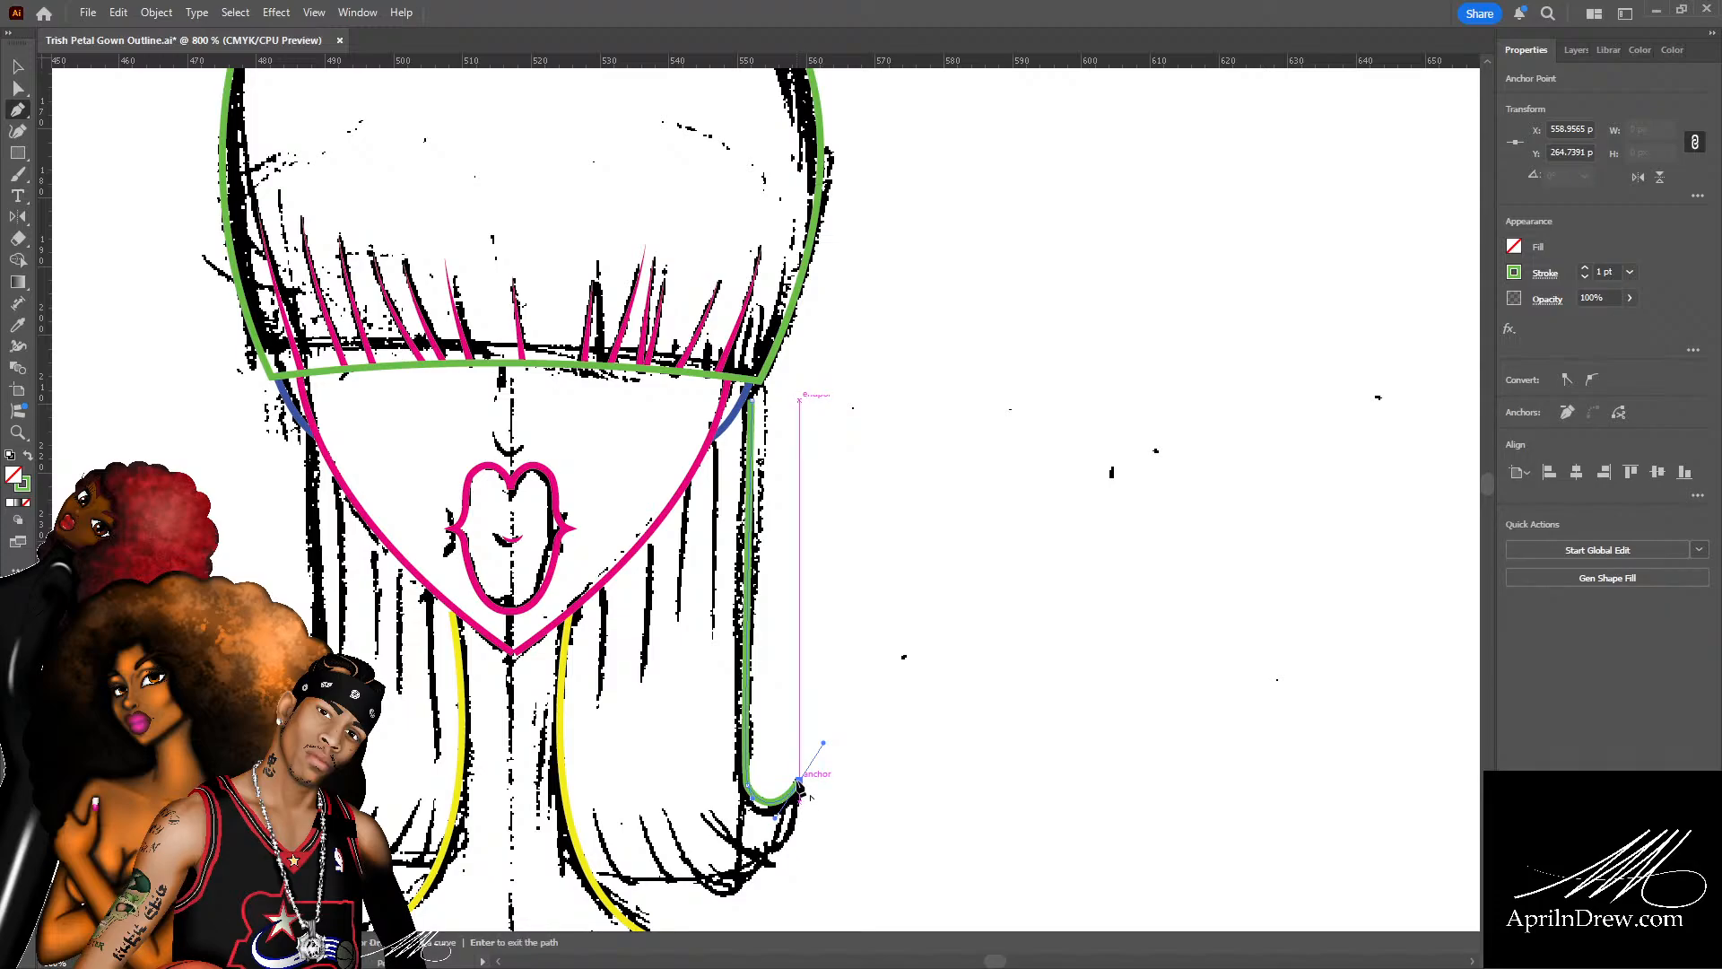
pyautogui.click(798, 782)
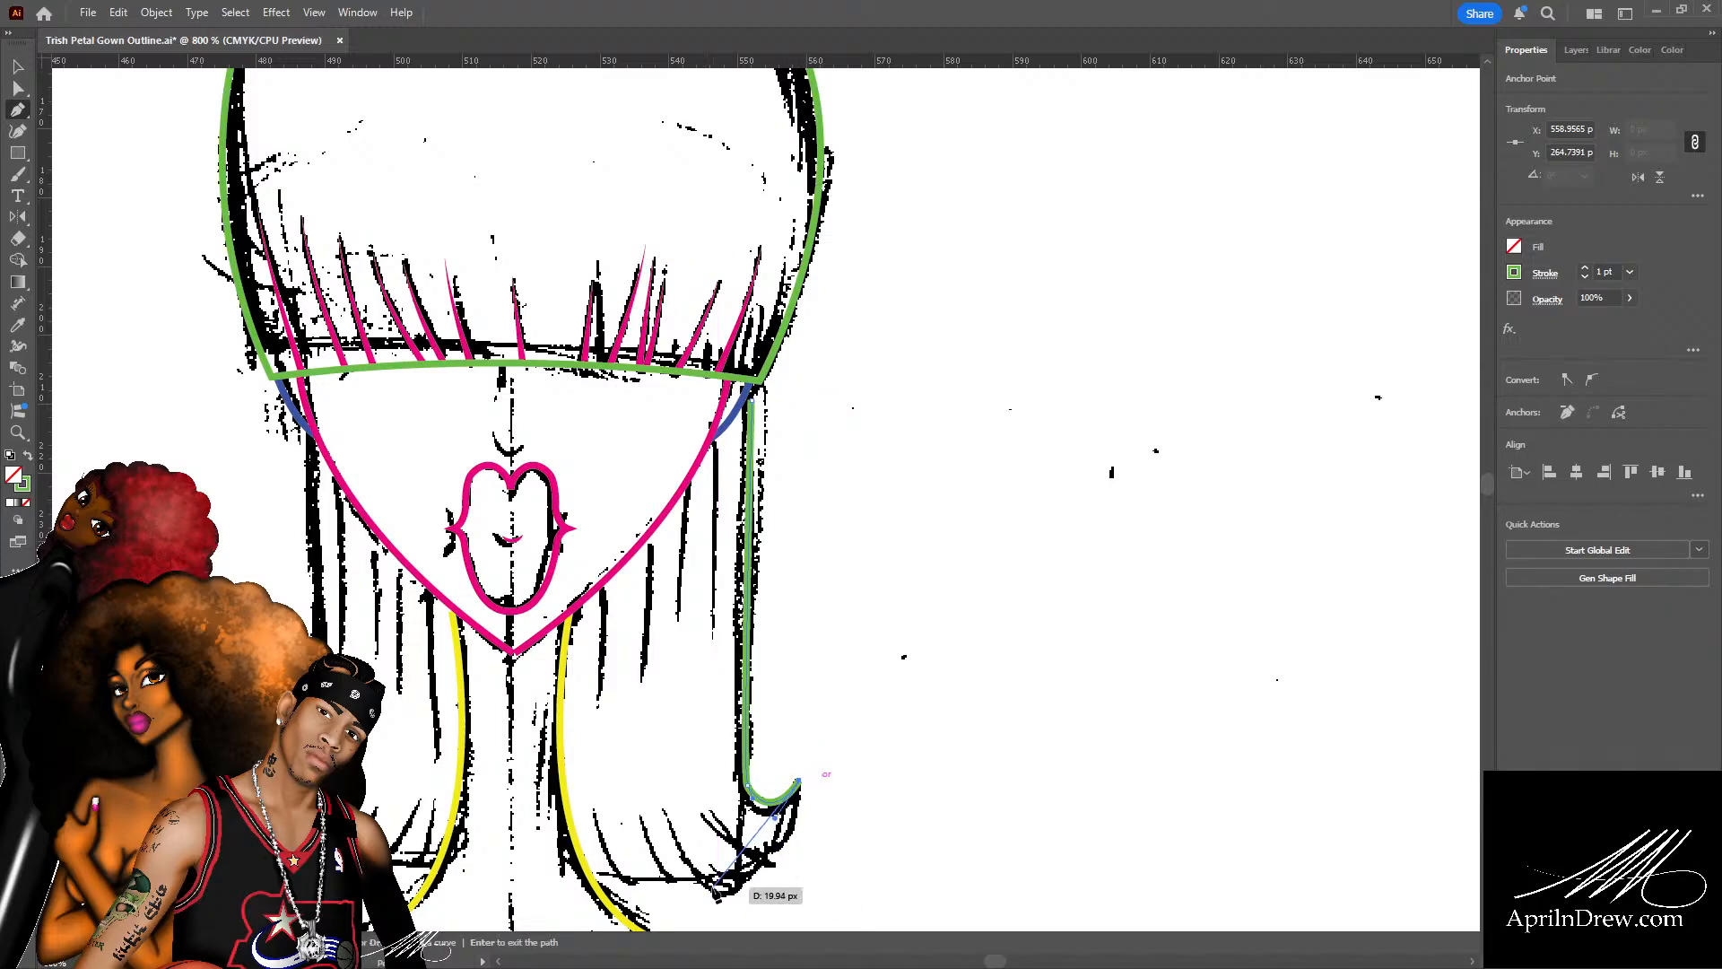
pyautogui.moveTo(715, 890); pyautogui.dragTo(590, 875)
# Nudge the open end of the hair's bottom edge at the neck line, deselect the path, and save the document.
pyautogui.press('a')
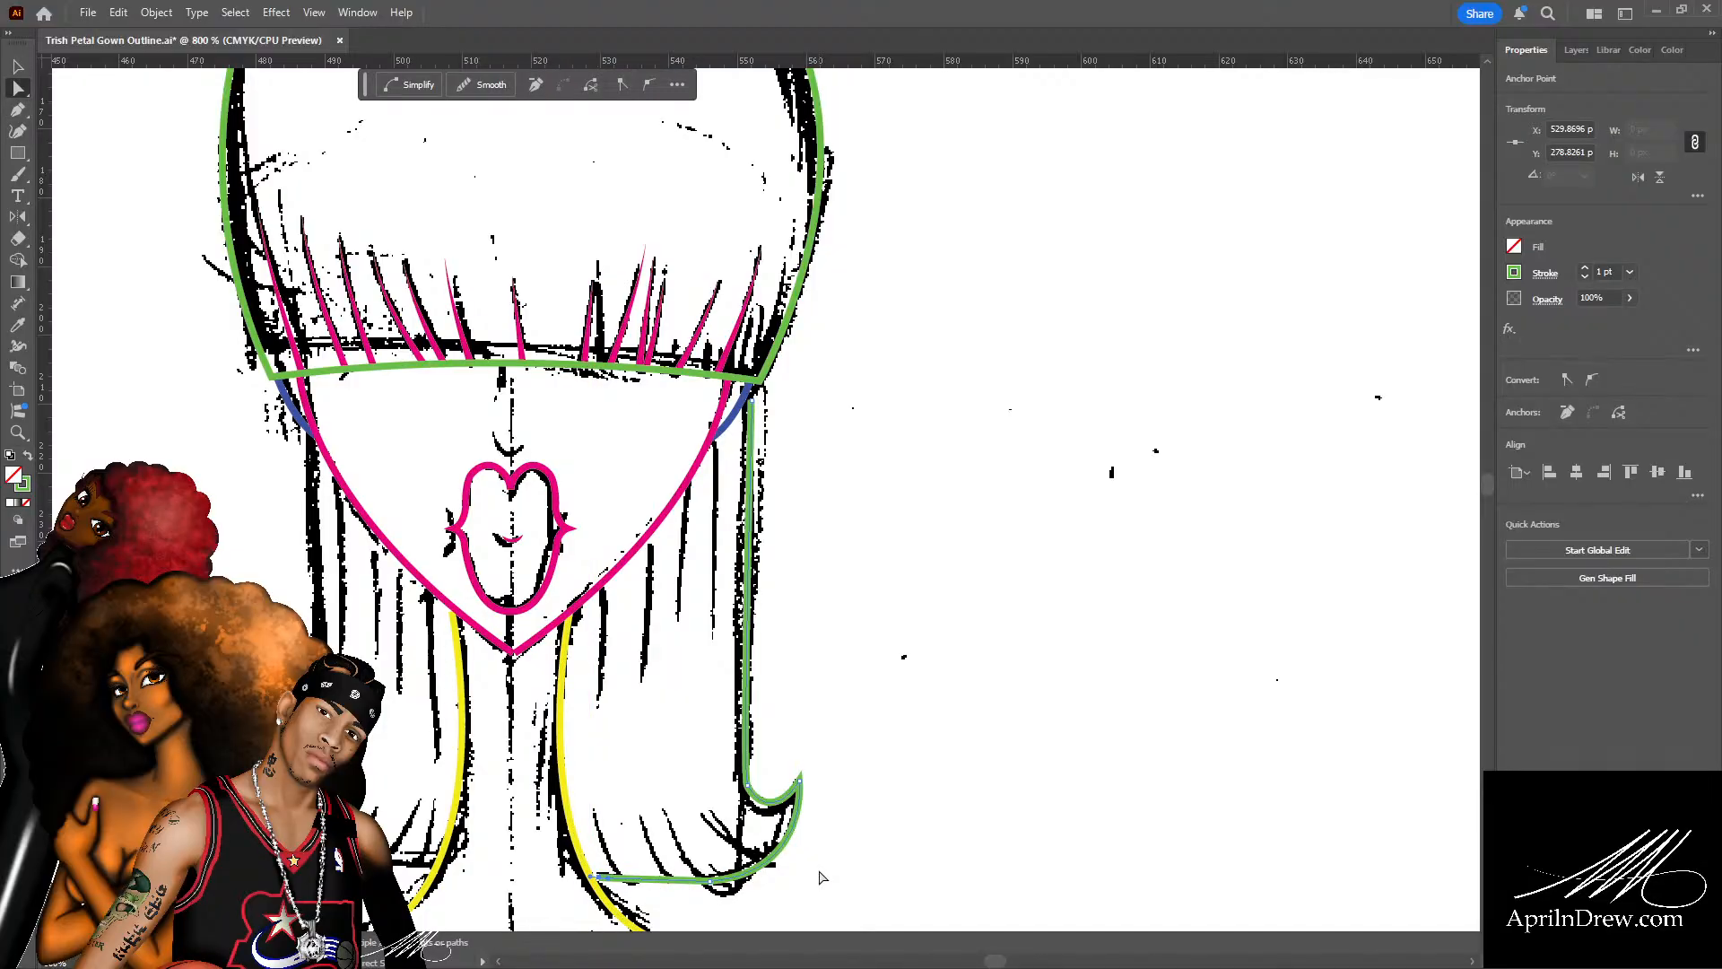
pyautogui.press('Left')
pyautogui.press('Left')
pyautogui.click(903, 872)
pyautogui.hotkey('ctrl', 's')
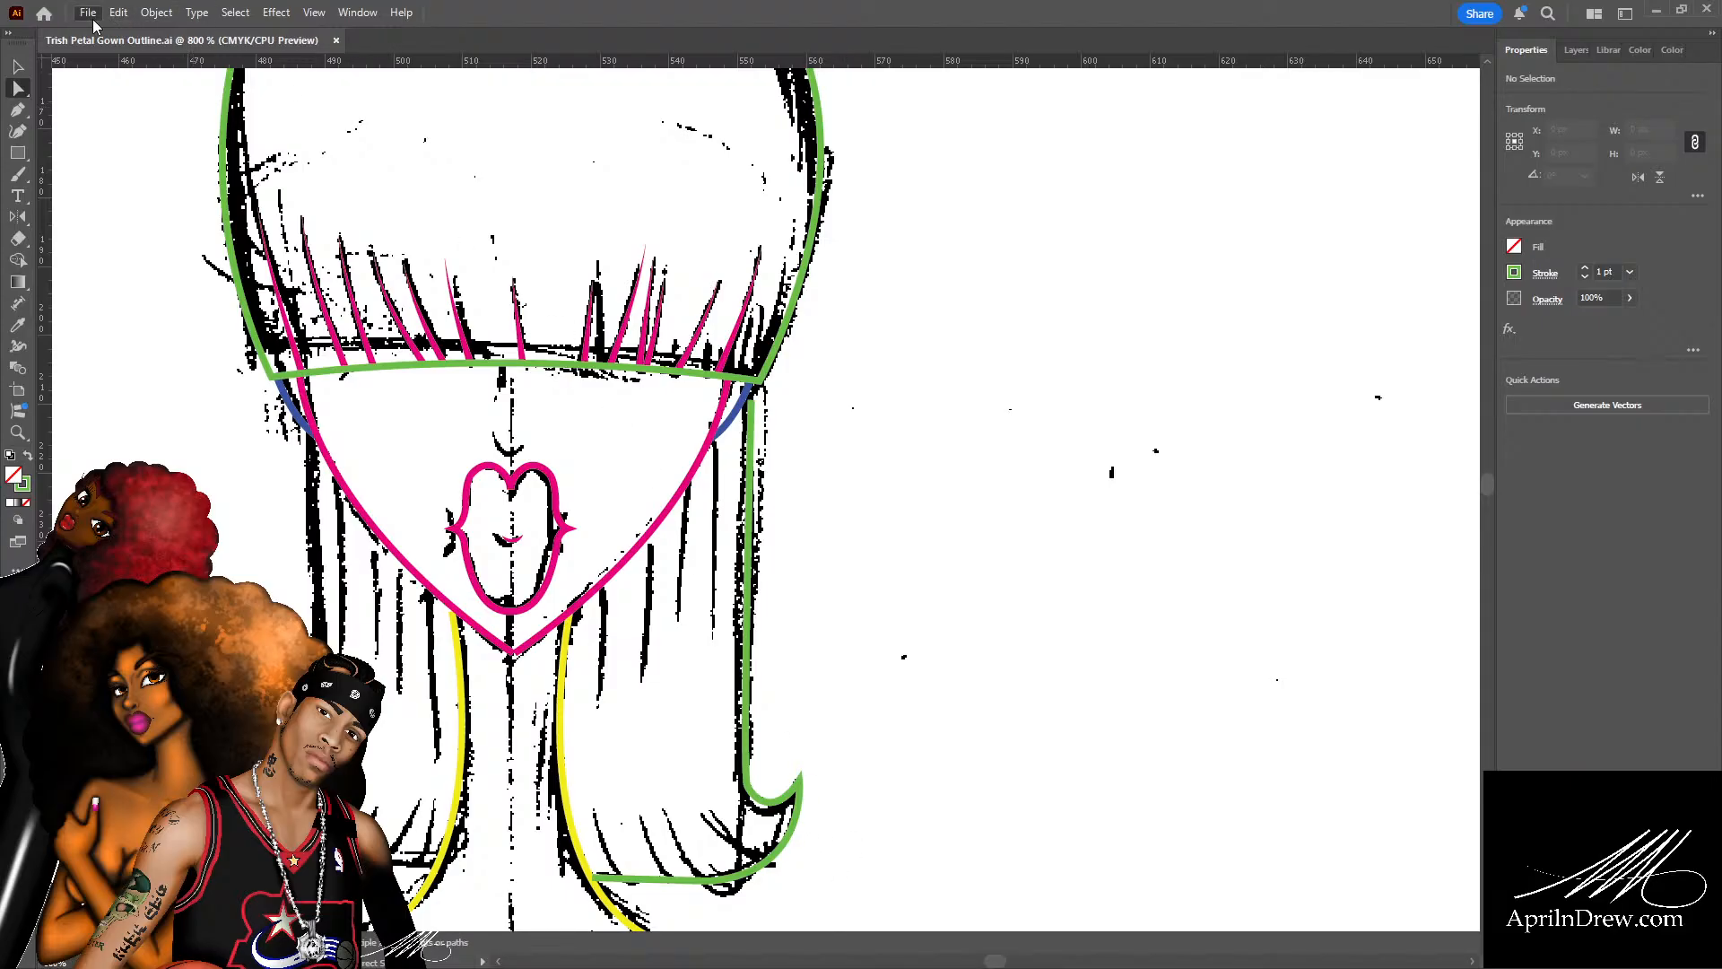
# Raise the top end of the side hair path 3 px to meet the green fringe corner and recolour its stroke pink.
pyautogui.scroll(-2, 748, 332)
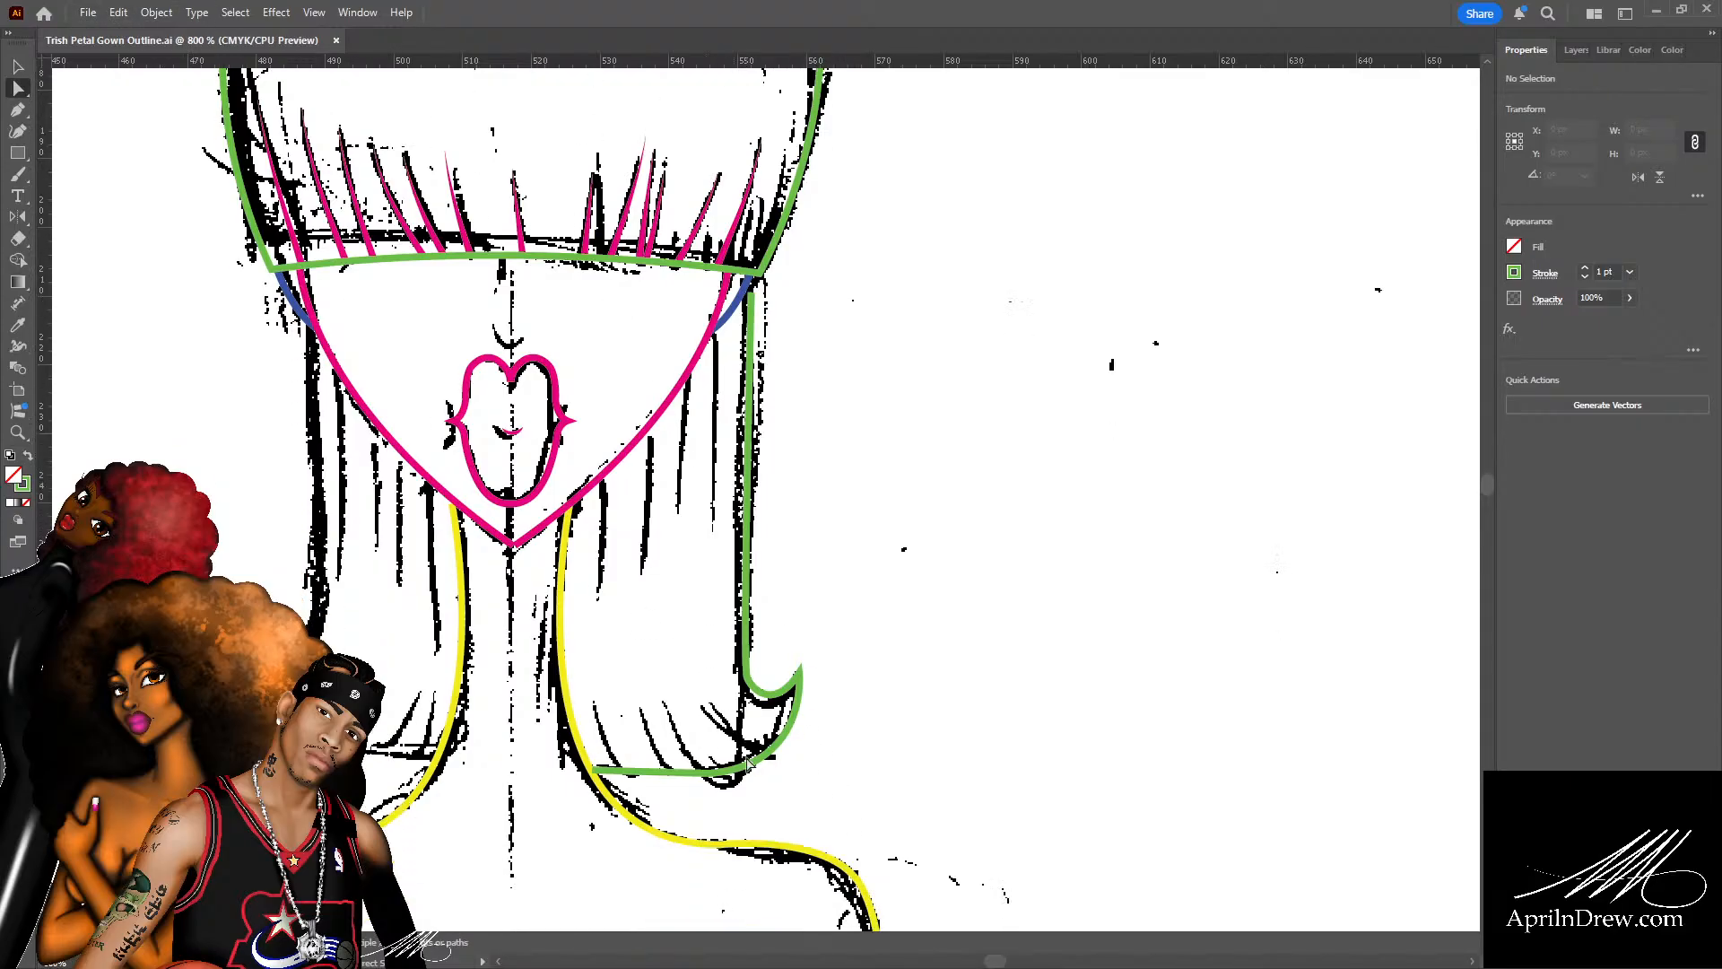
pyautogui.moveTo(748, 331); pyautogui.dragTo(749, 328)
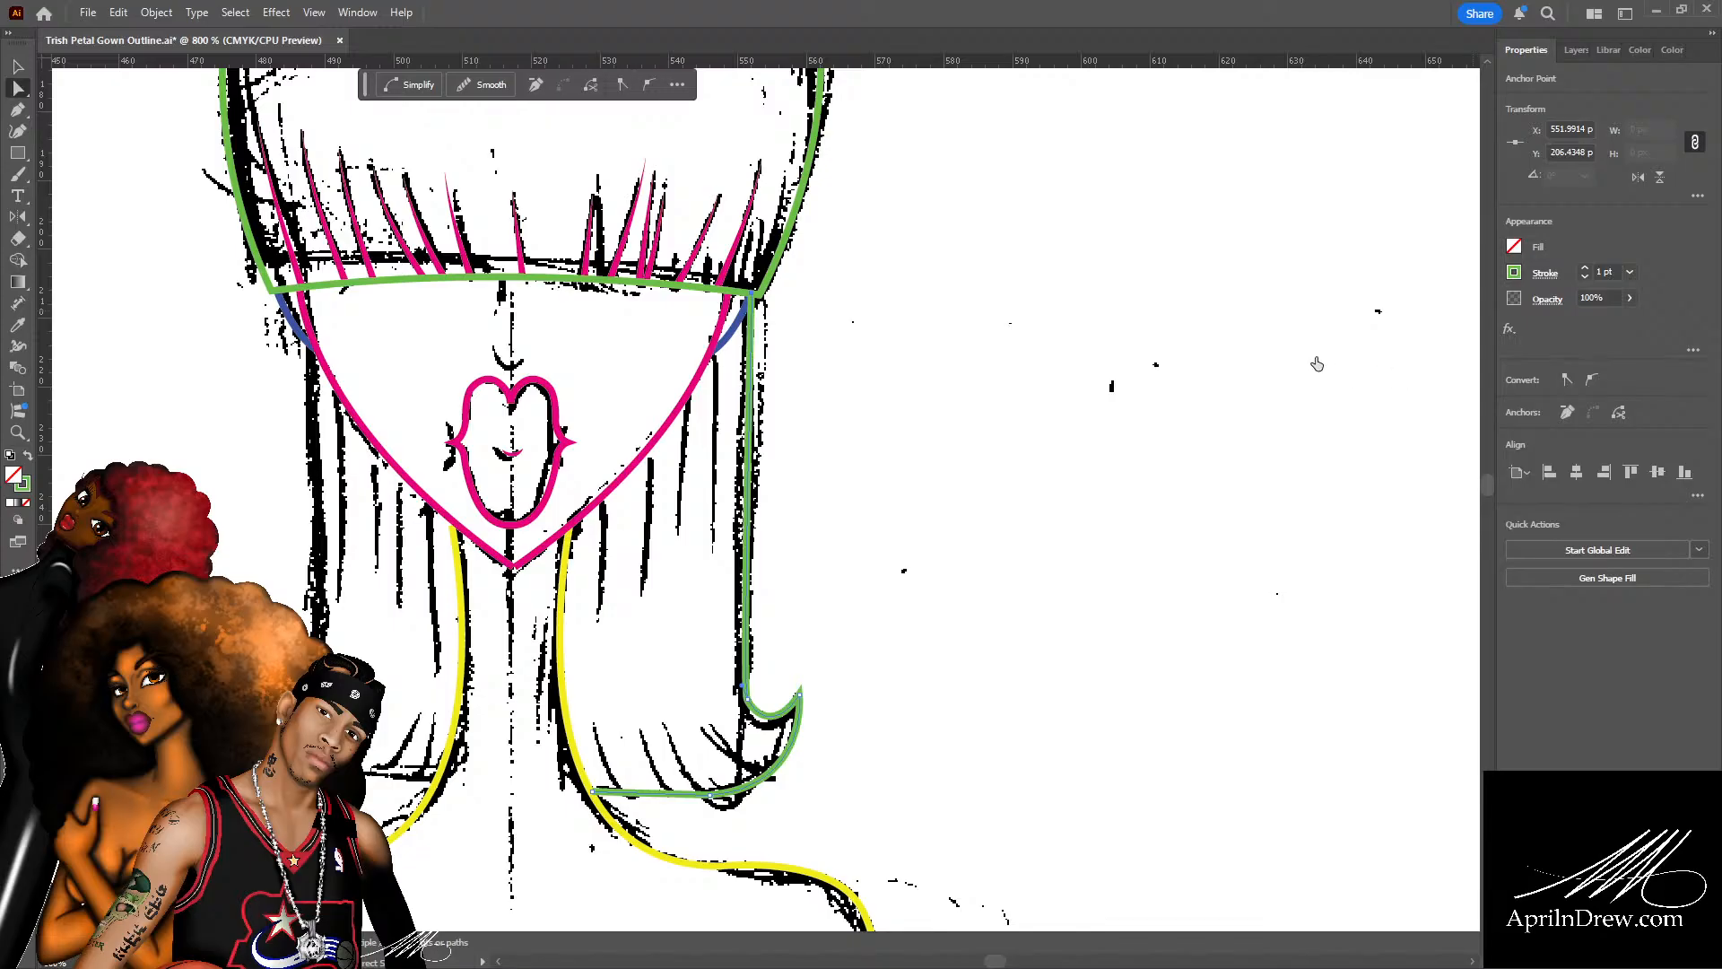
pyautogui.hotkey('ctrl', 'z')
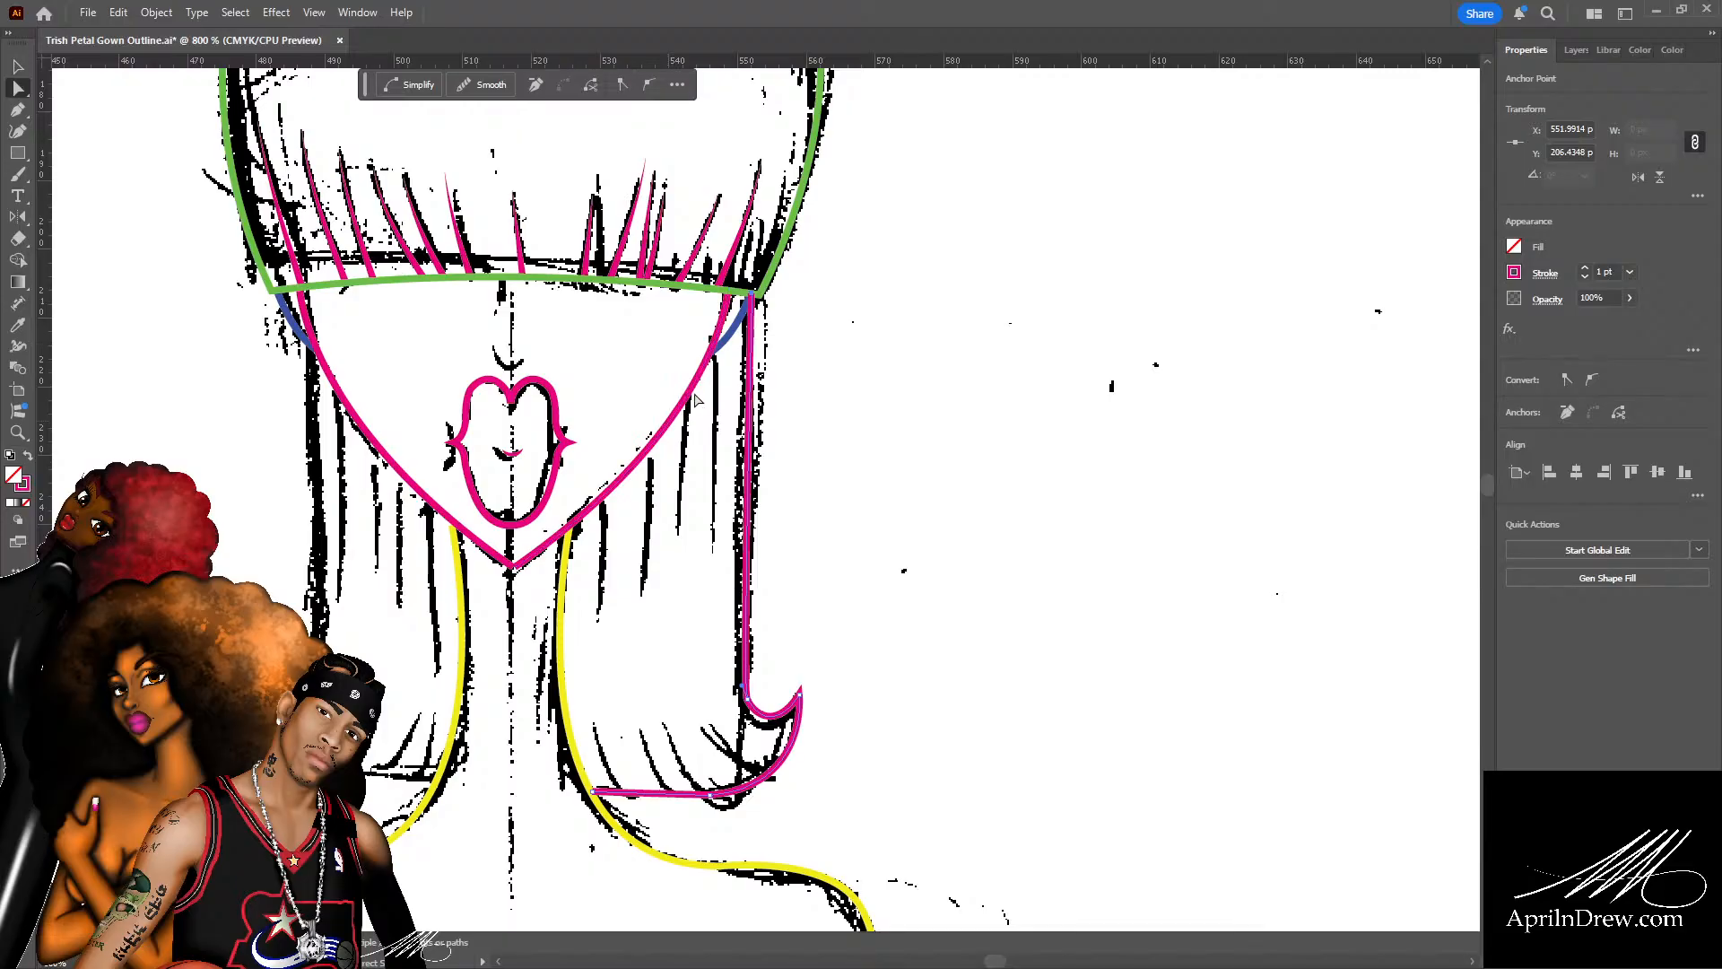
pyautogui.scroll(-5, 253, 574)
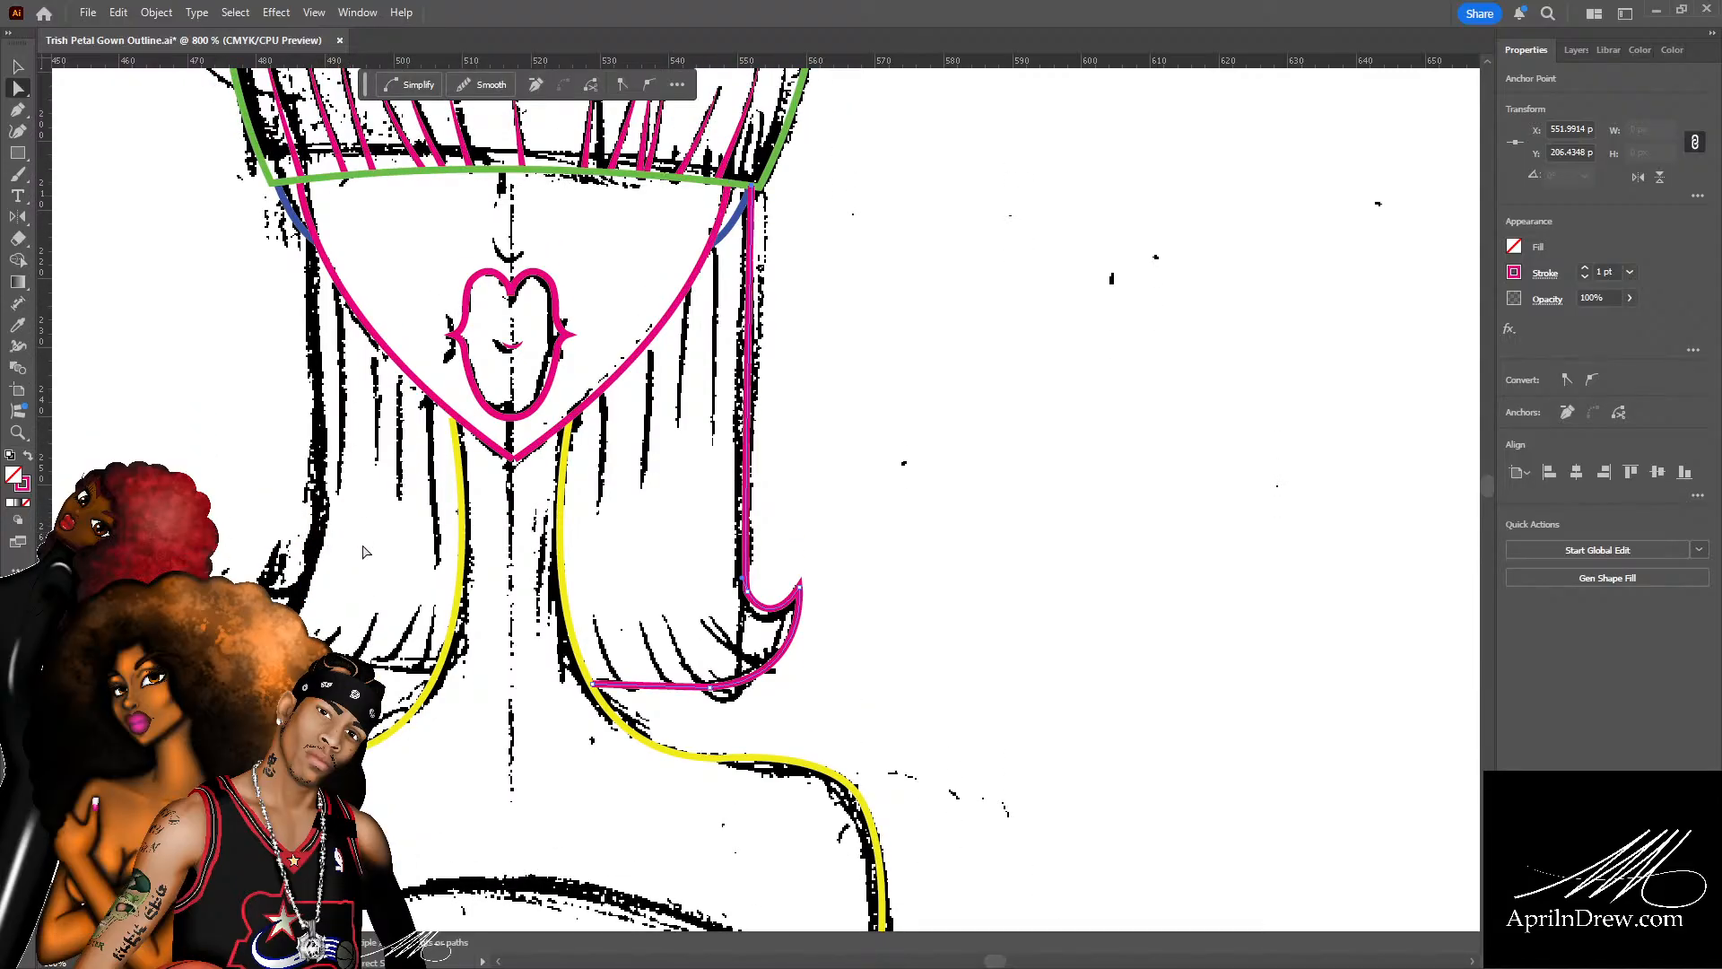
pyautogui.moveTo(614, 537); pyautogui.dragTo(727, 584)
pyautogui.click(776, 599)
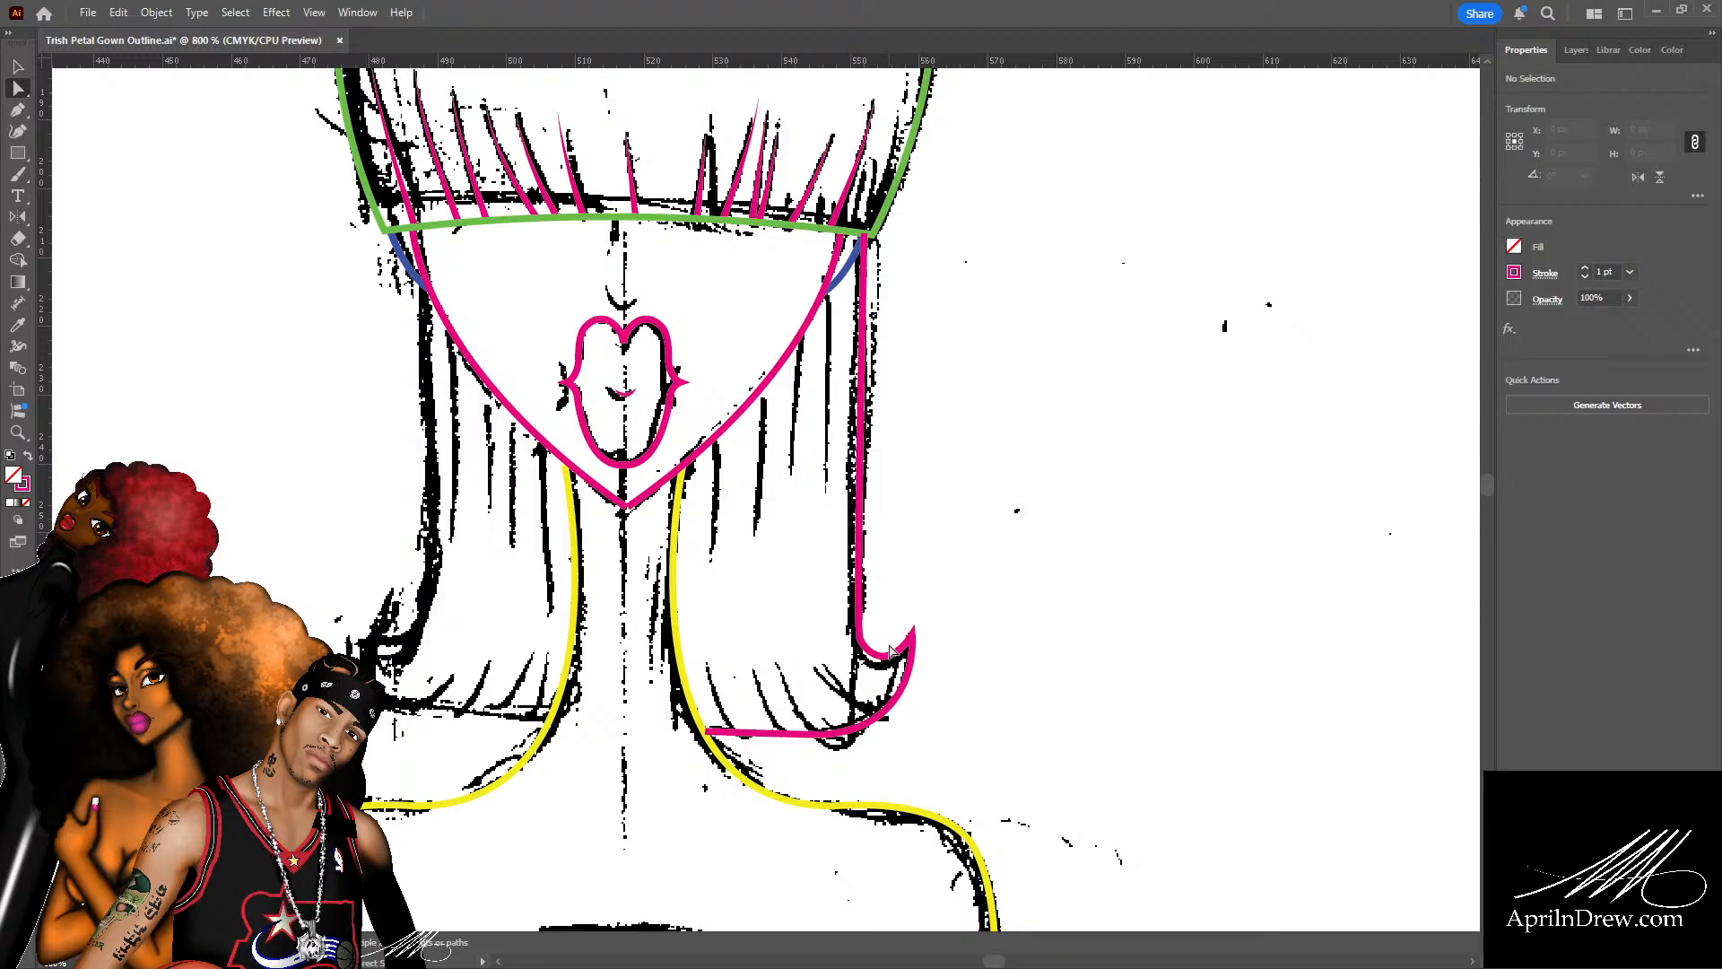
# Raise the anchor point at the inner bend of the side hair's flip 2 px.
pyautogui.hotkey('ctrl', '+')
pyautogui.hotkey('ctrl', '+')
pyautogui.hotkey('ctrl', '+')
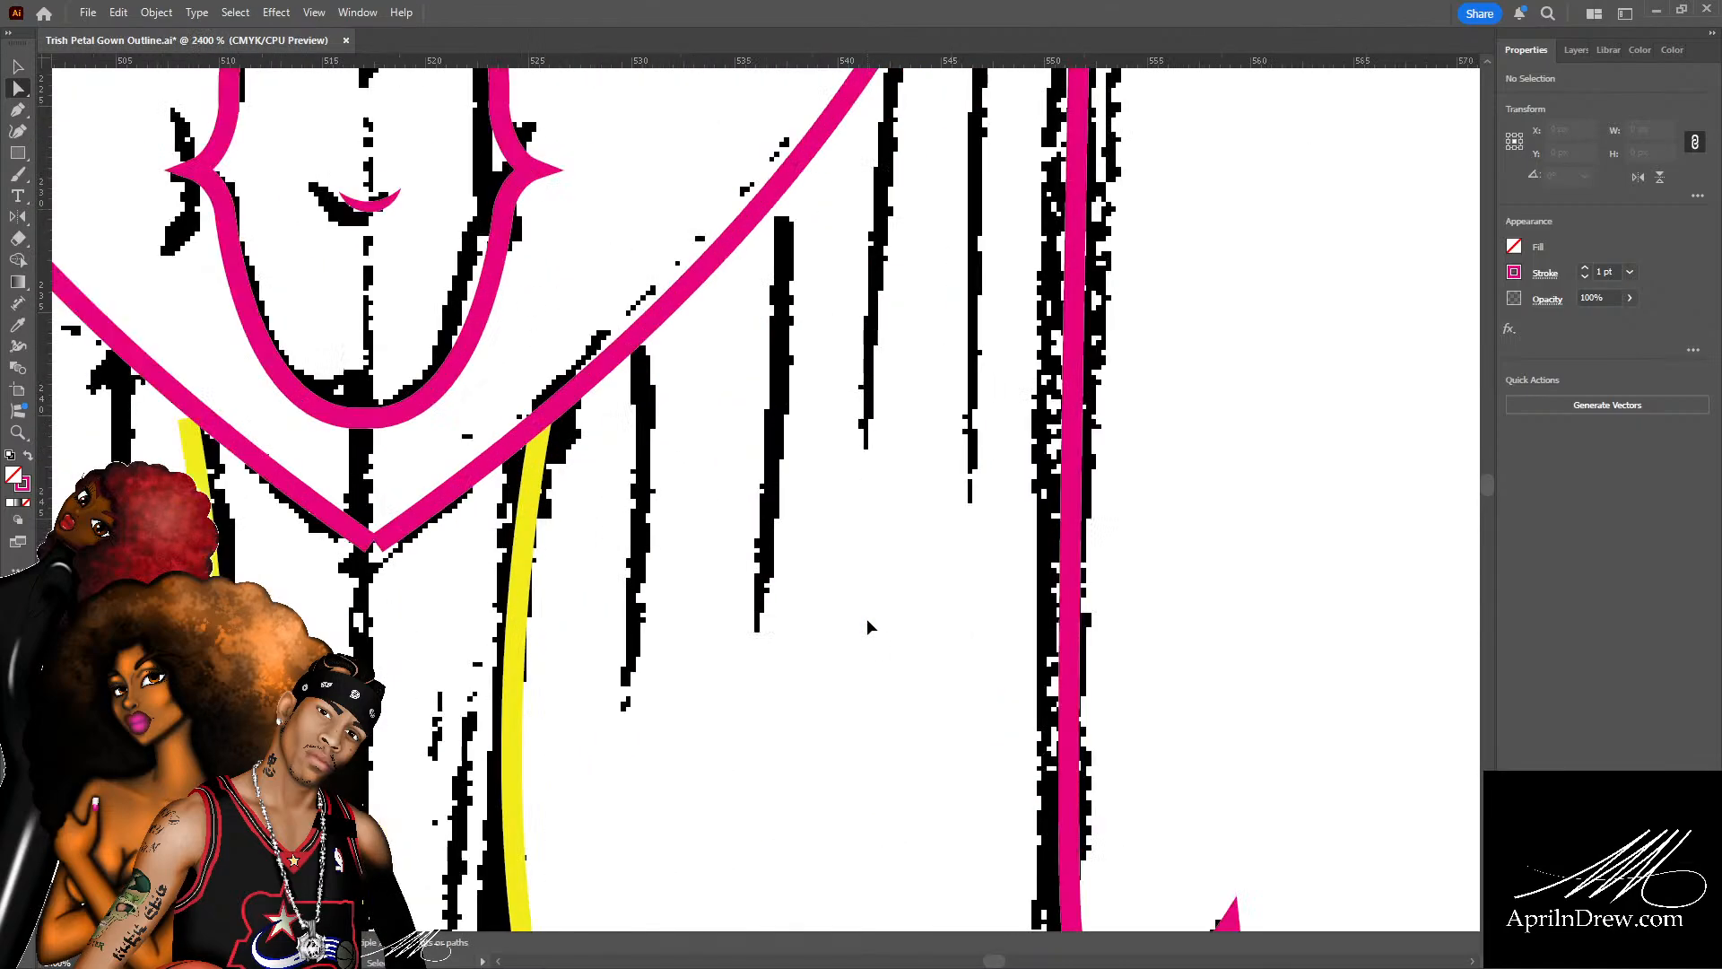
pyautogui.scroll(-5, 866, 617)
pyautogui.hscroll(5, 852, 538)
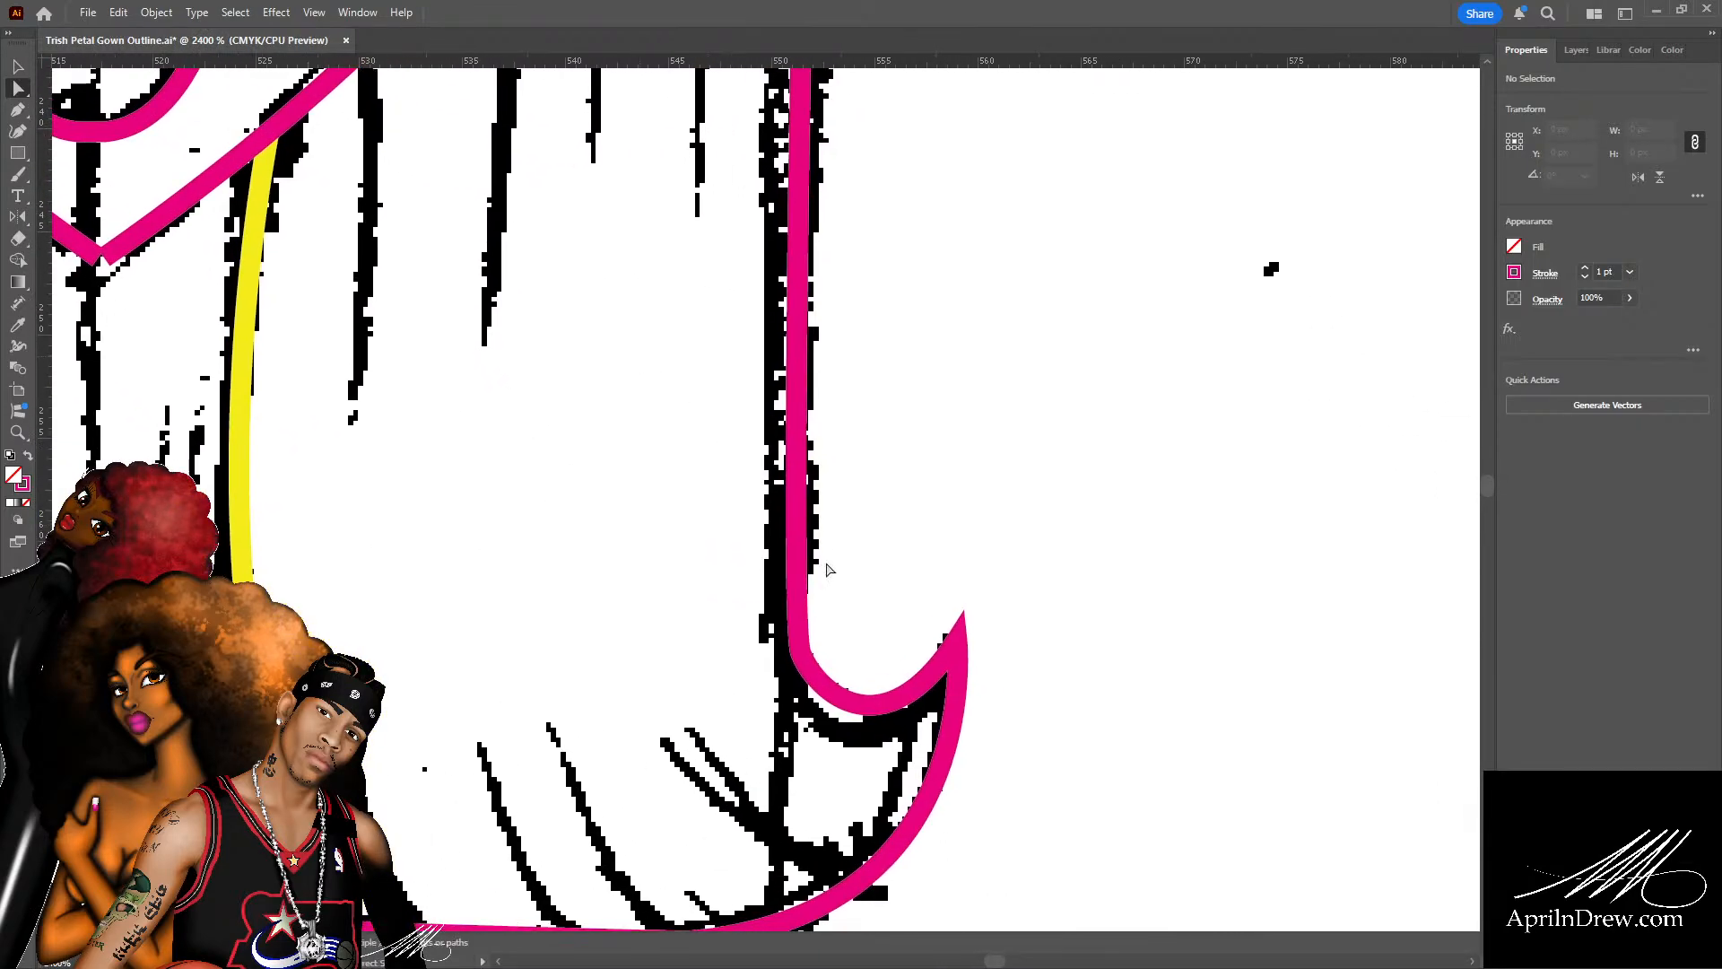
pyautogui.click(802, 654)
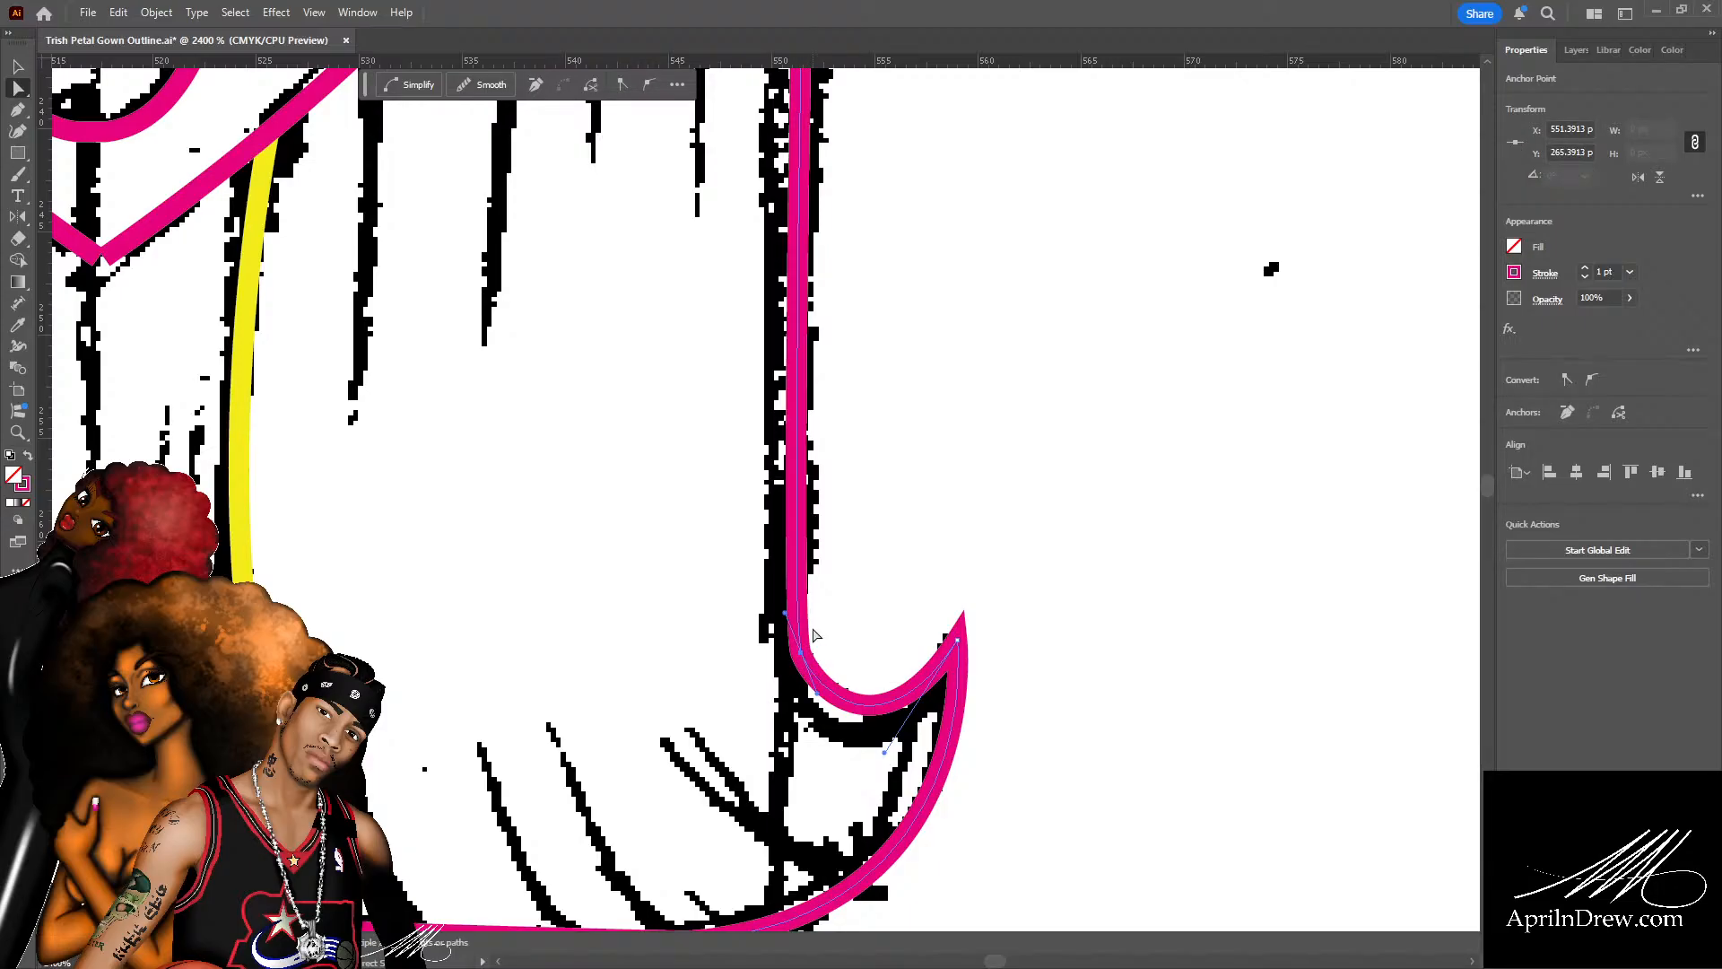
pyautogui.press('Up')
pyautogui.press('Up')
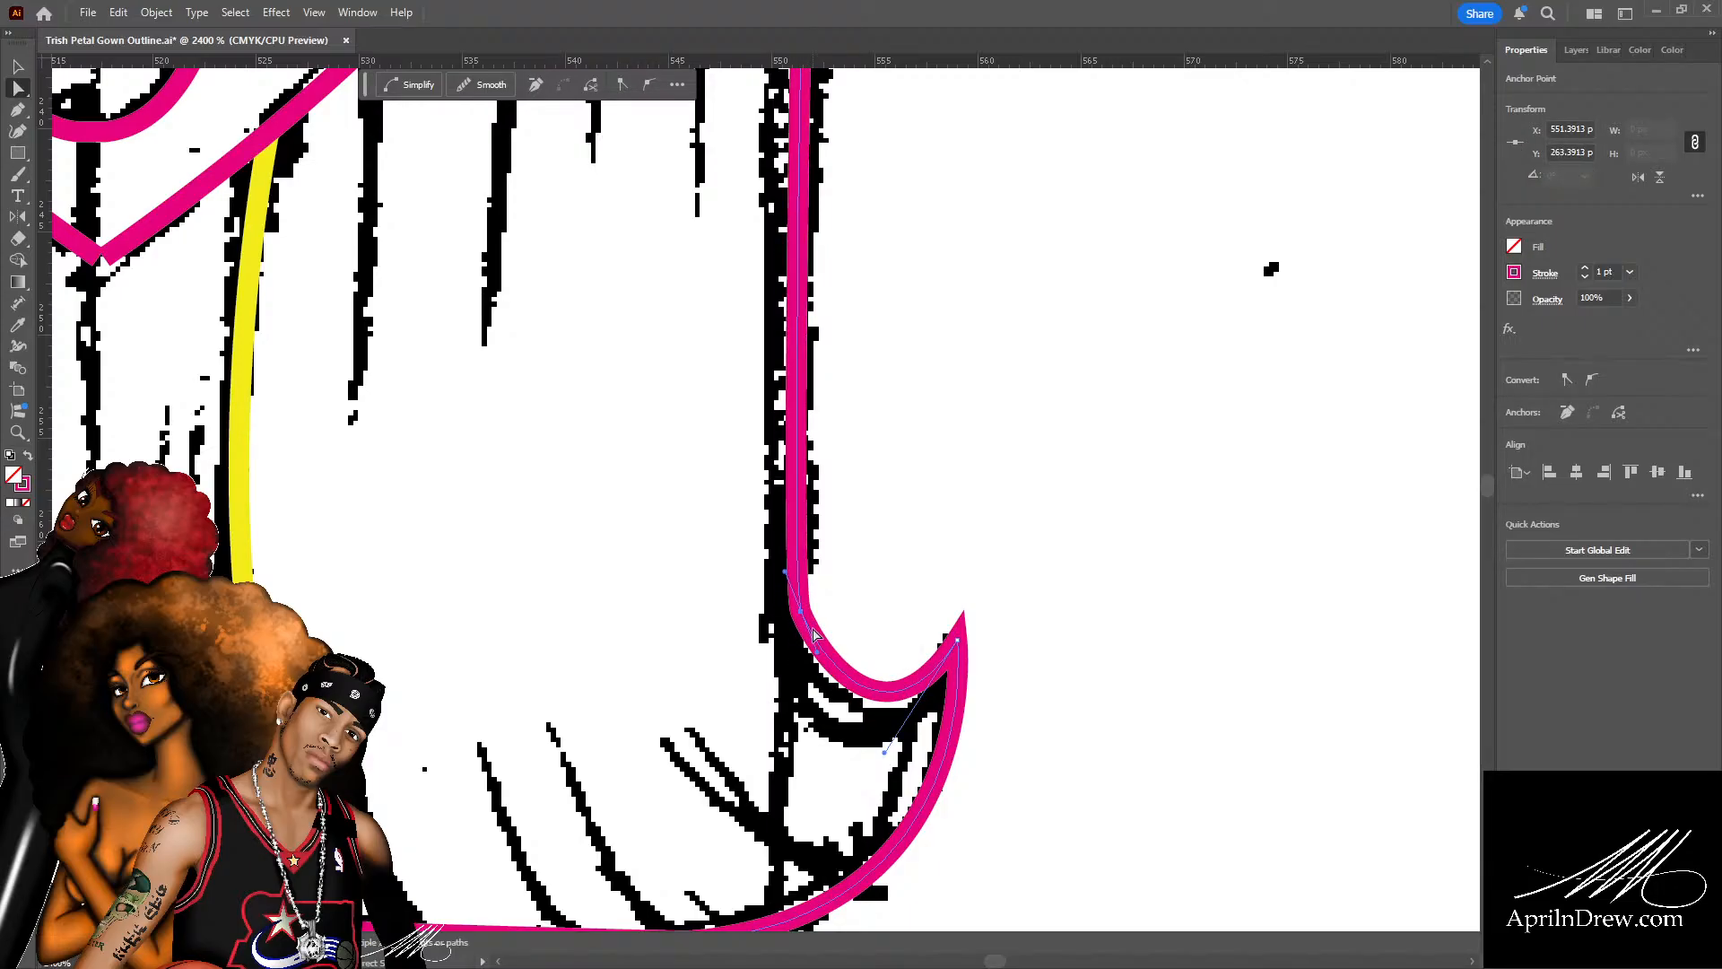
# Try reshaping the flip's inner curve with the tip's direction handle, undo it together with the last anchor nudge, and deselect the path.
pyautogui.click(827, 749)
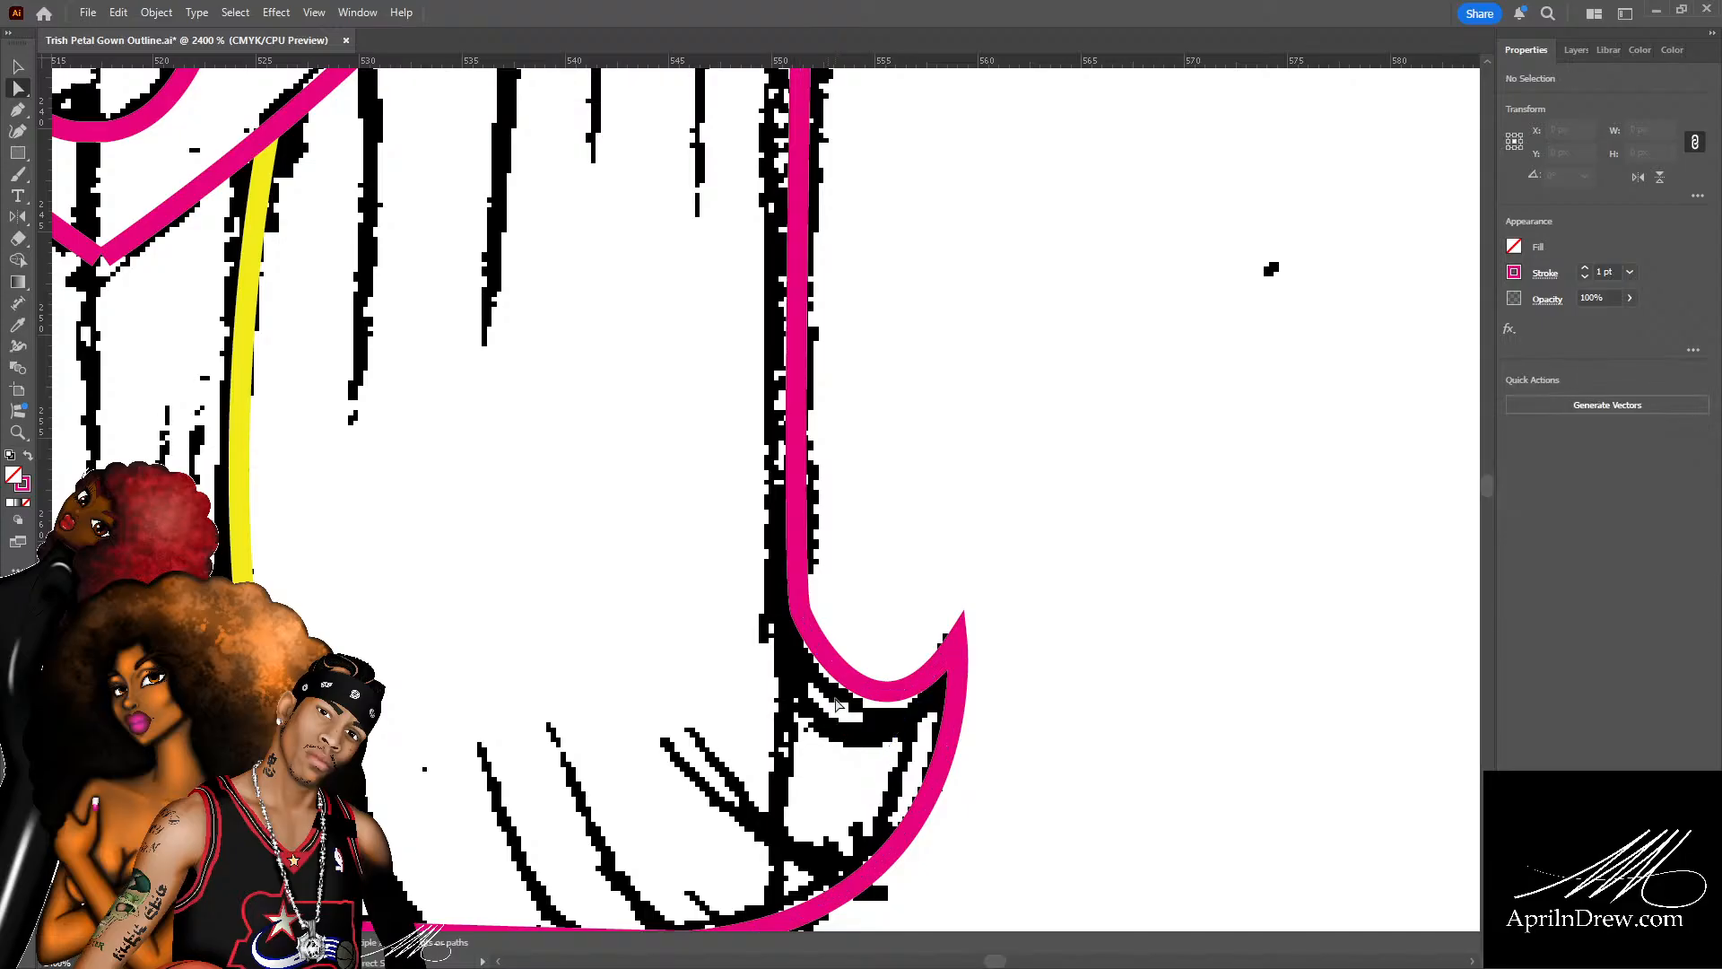
pyautogui.click(837, 671)
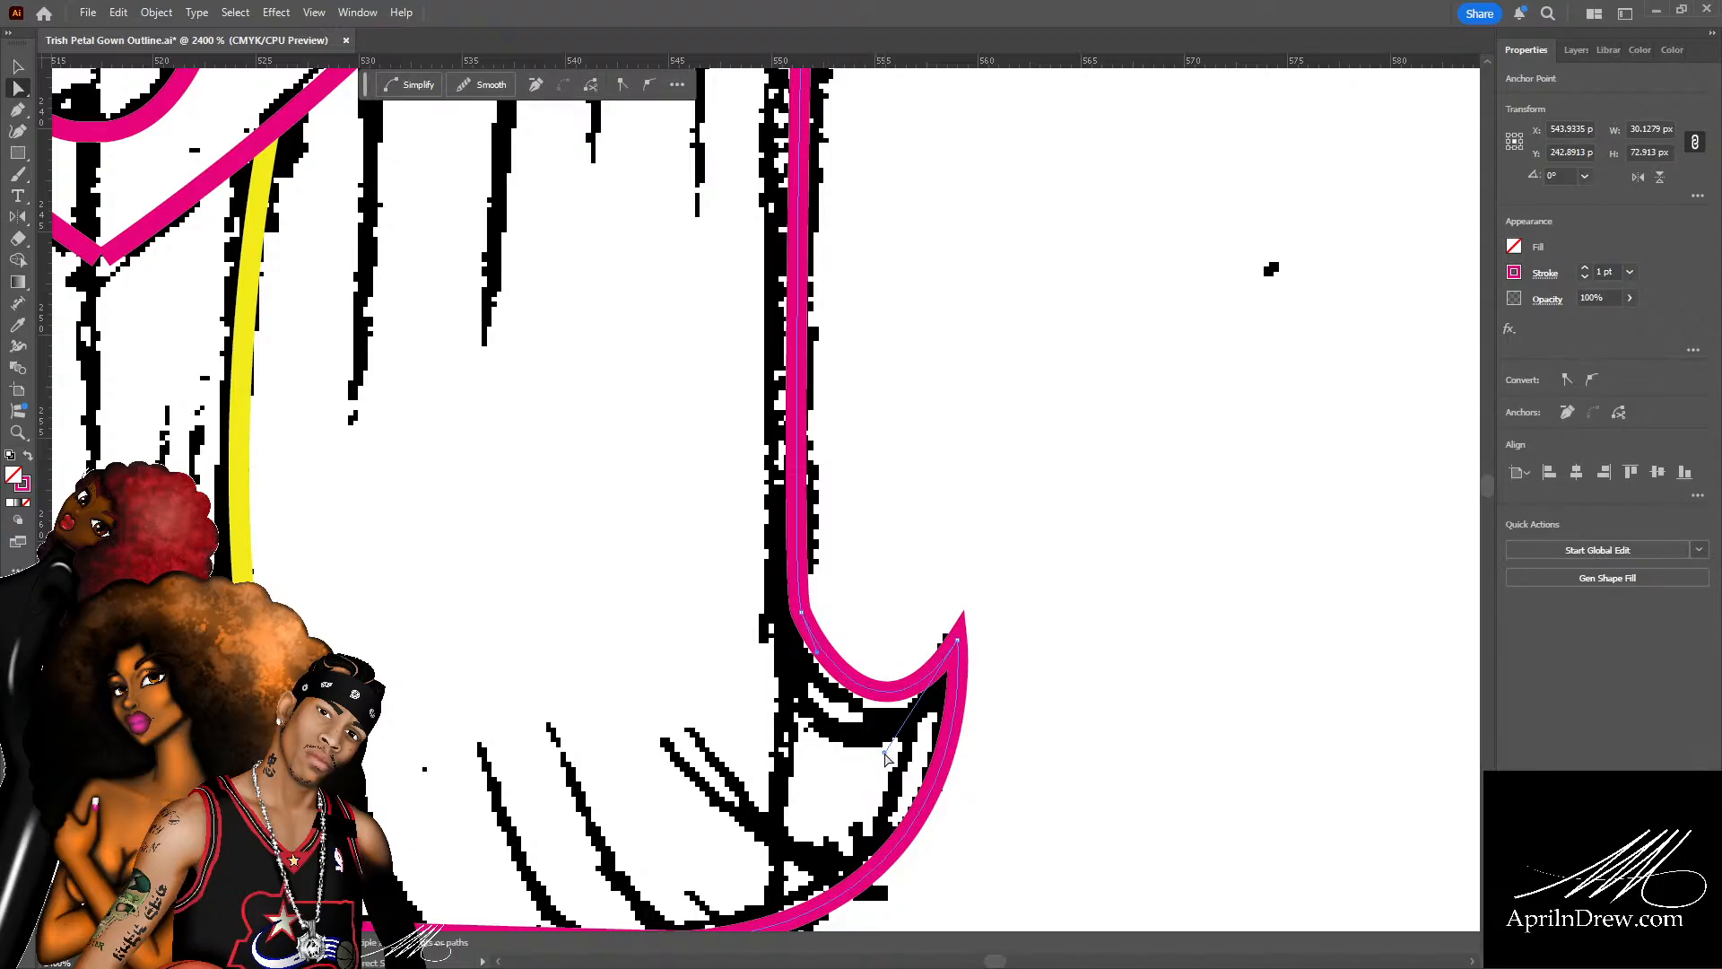
pyautogui.moveTo(886, 758); pyautogui.dragTo(863, 768)
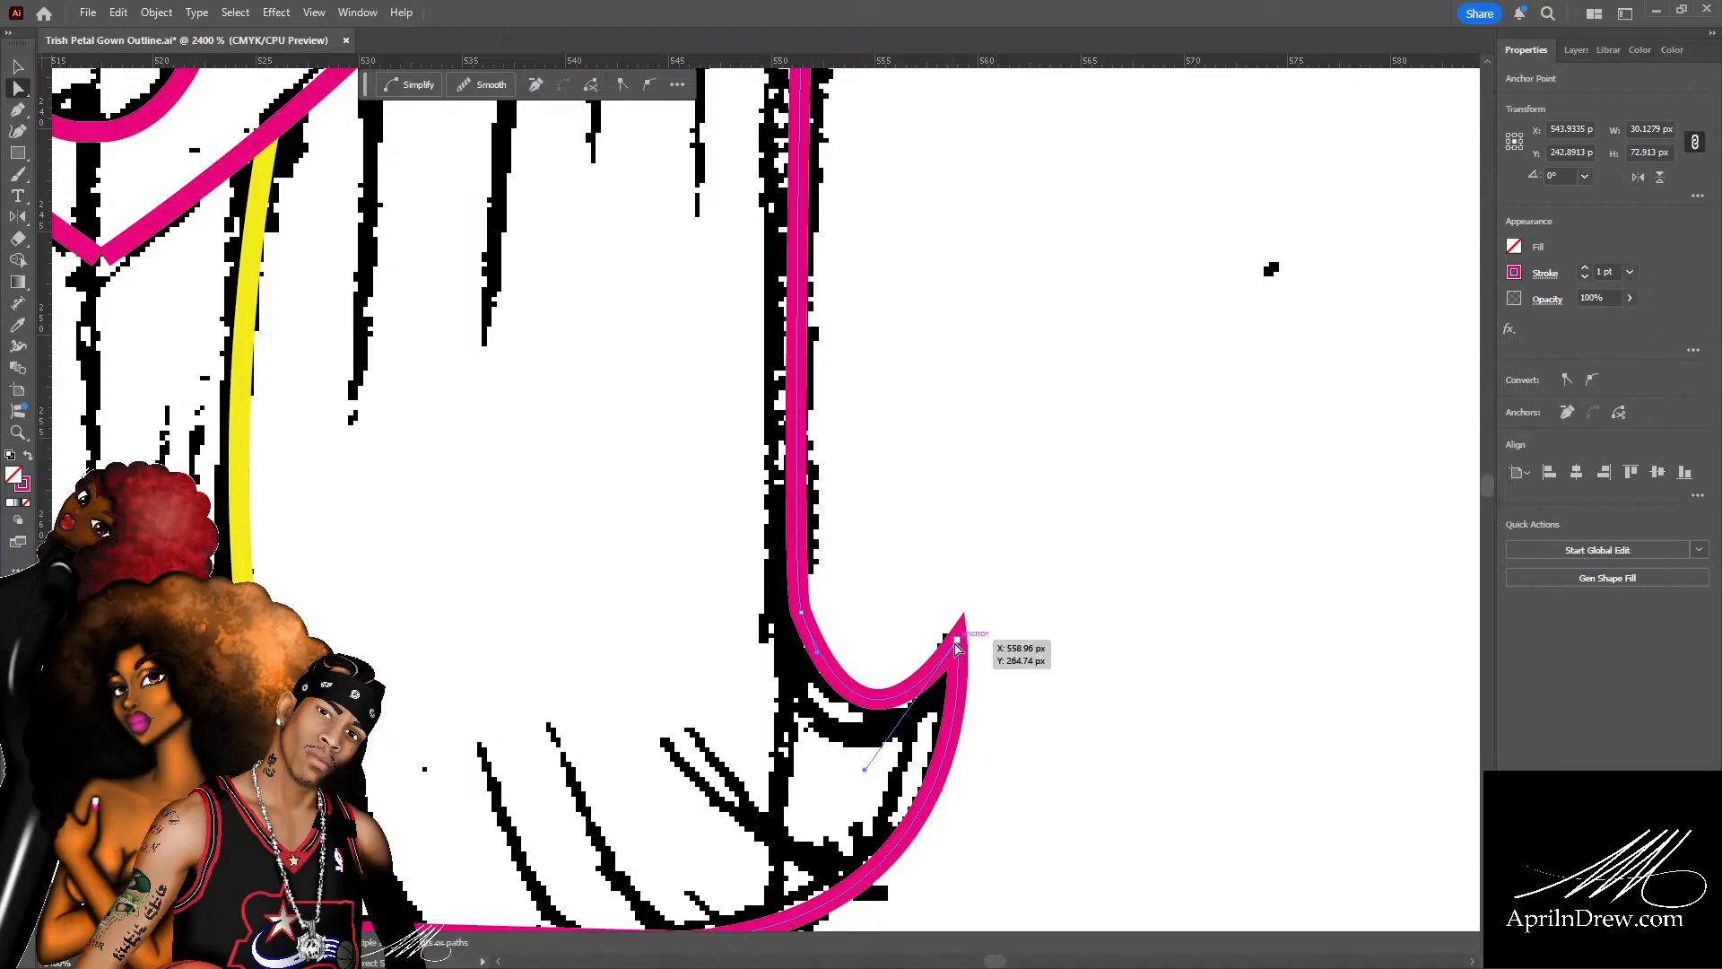
pyautogui.hotkey('ctrl', 'z')
pyautogui.hotkey('ctrl', 'z')
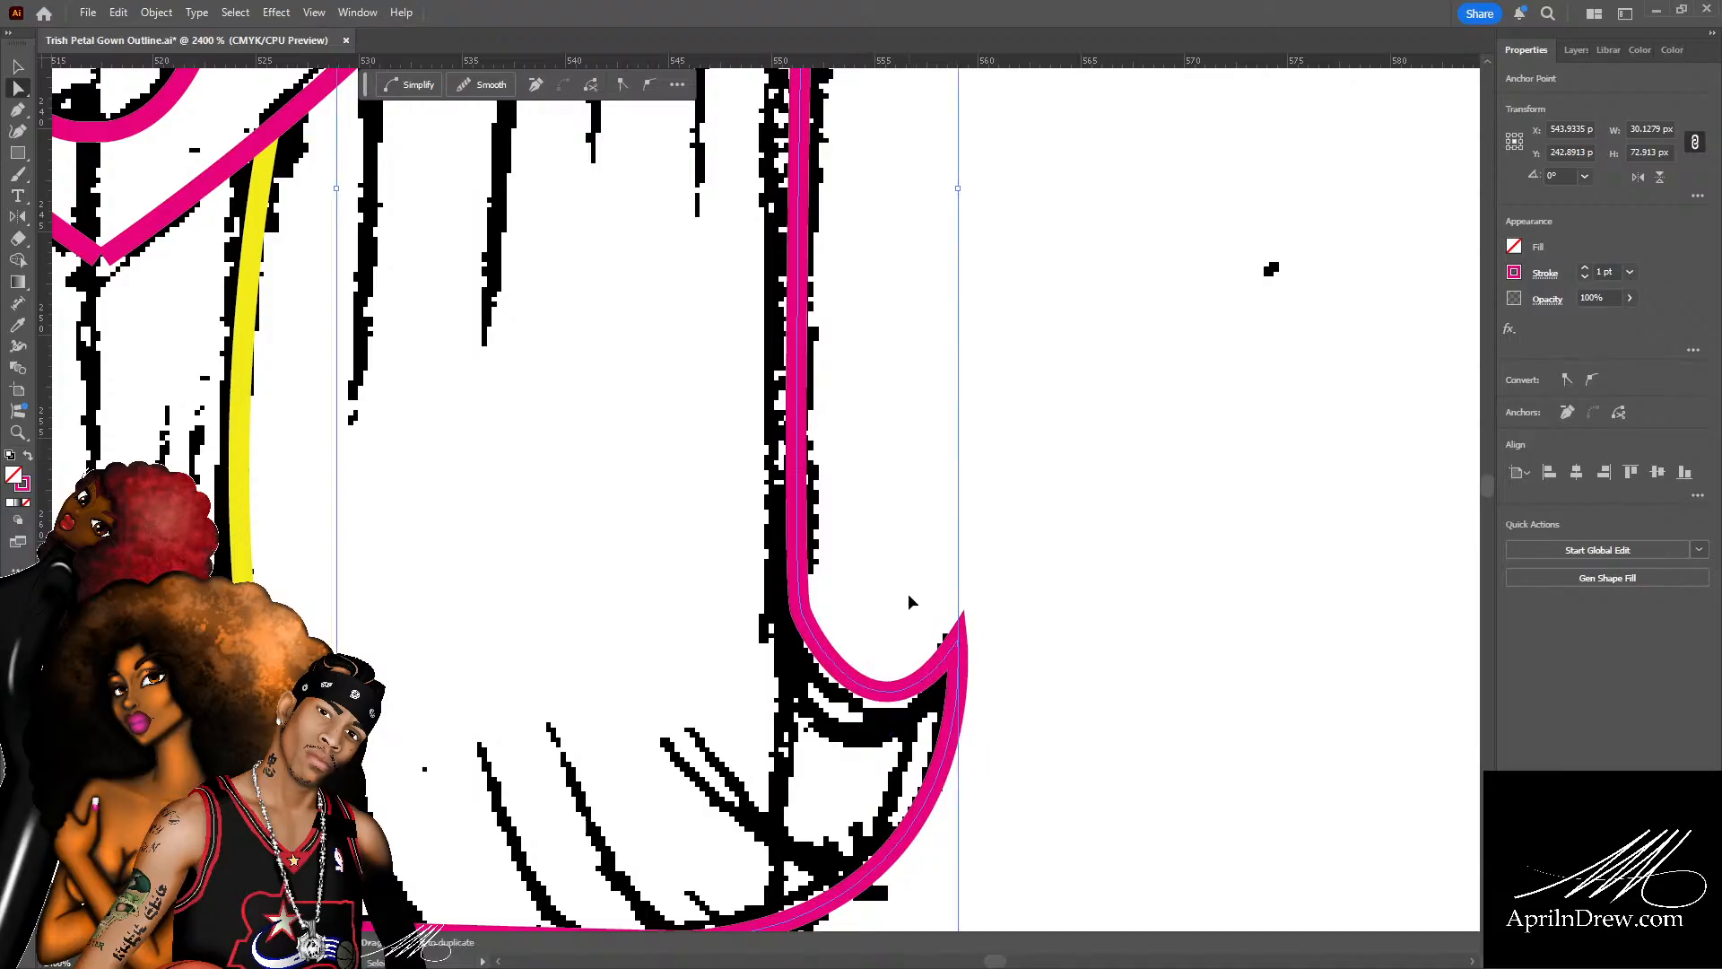
pyautogui.click(899, 592)
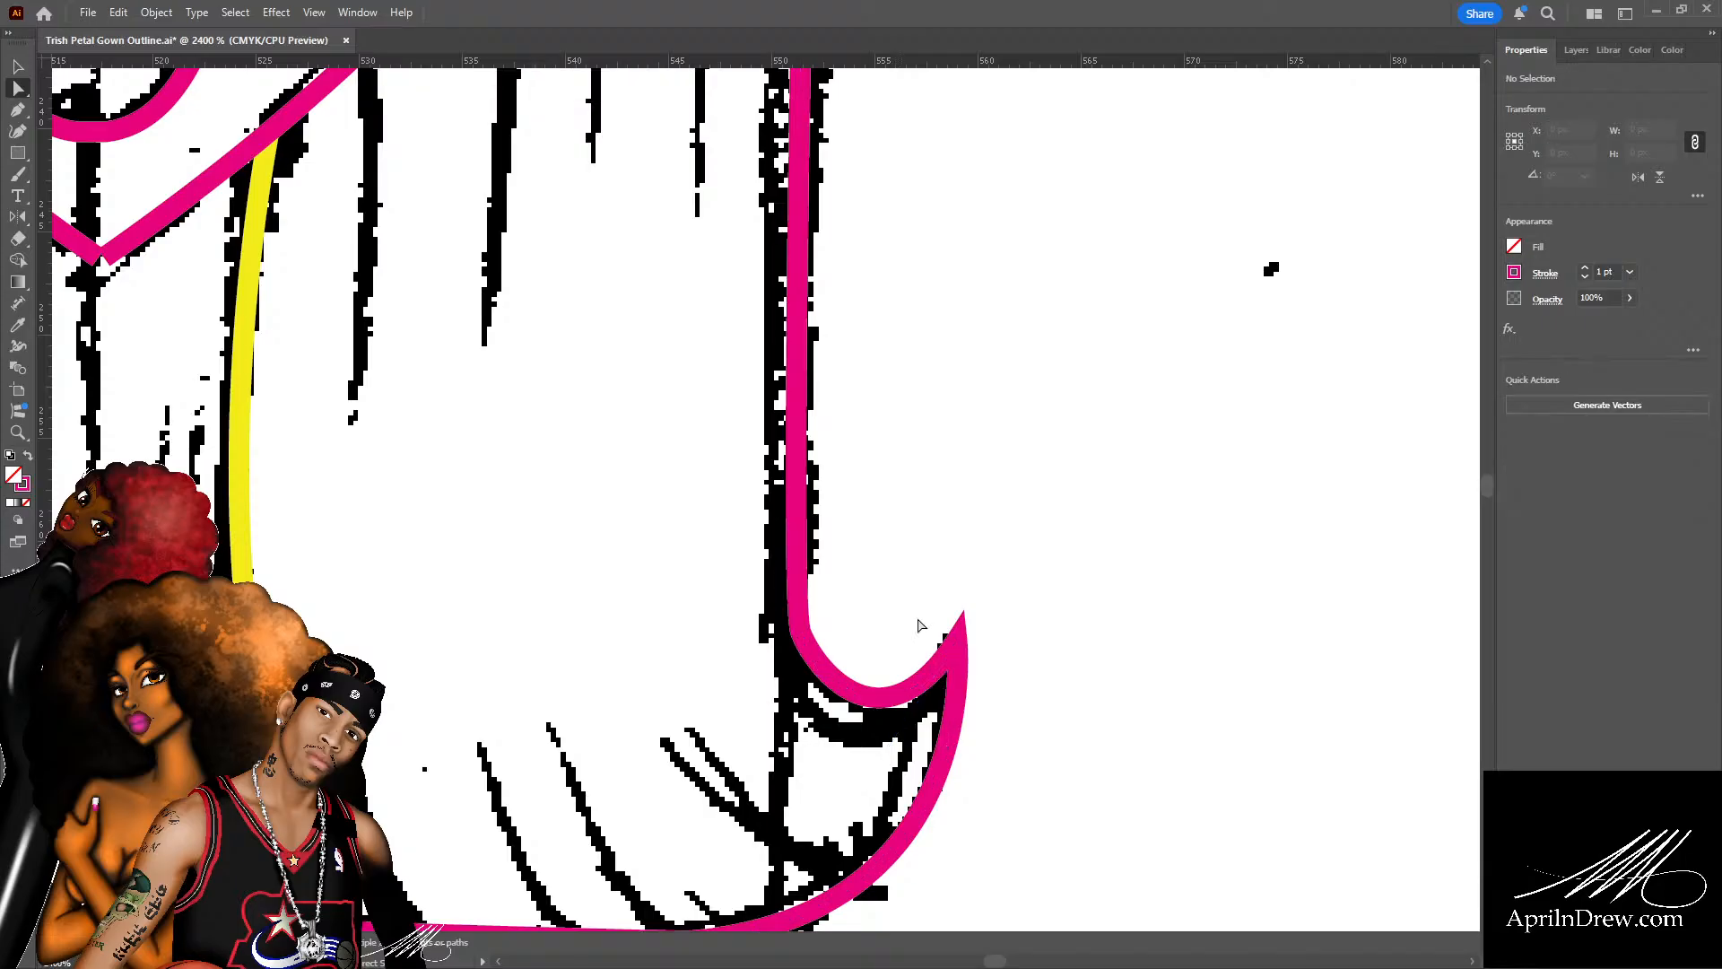
# Examine the traced face, fringe and flipped side hair against the scanned sketch on both sides of the head.
pyautogui.hotkey('ctrl', '-')
pyautogui.hotkey('ctrl', '-')
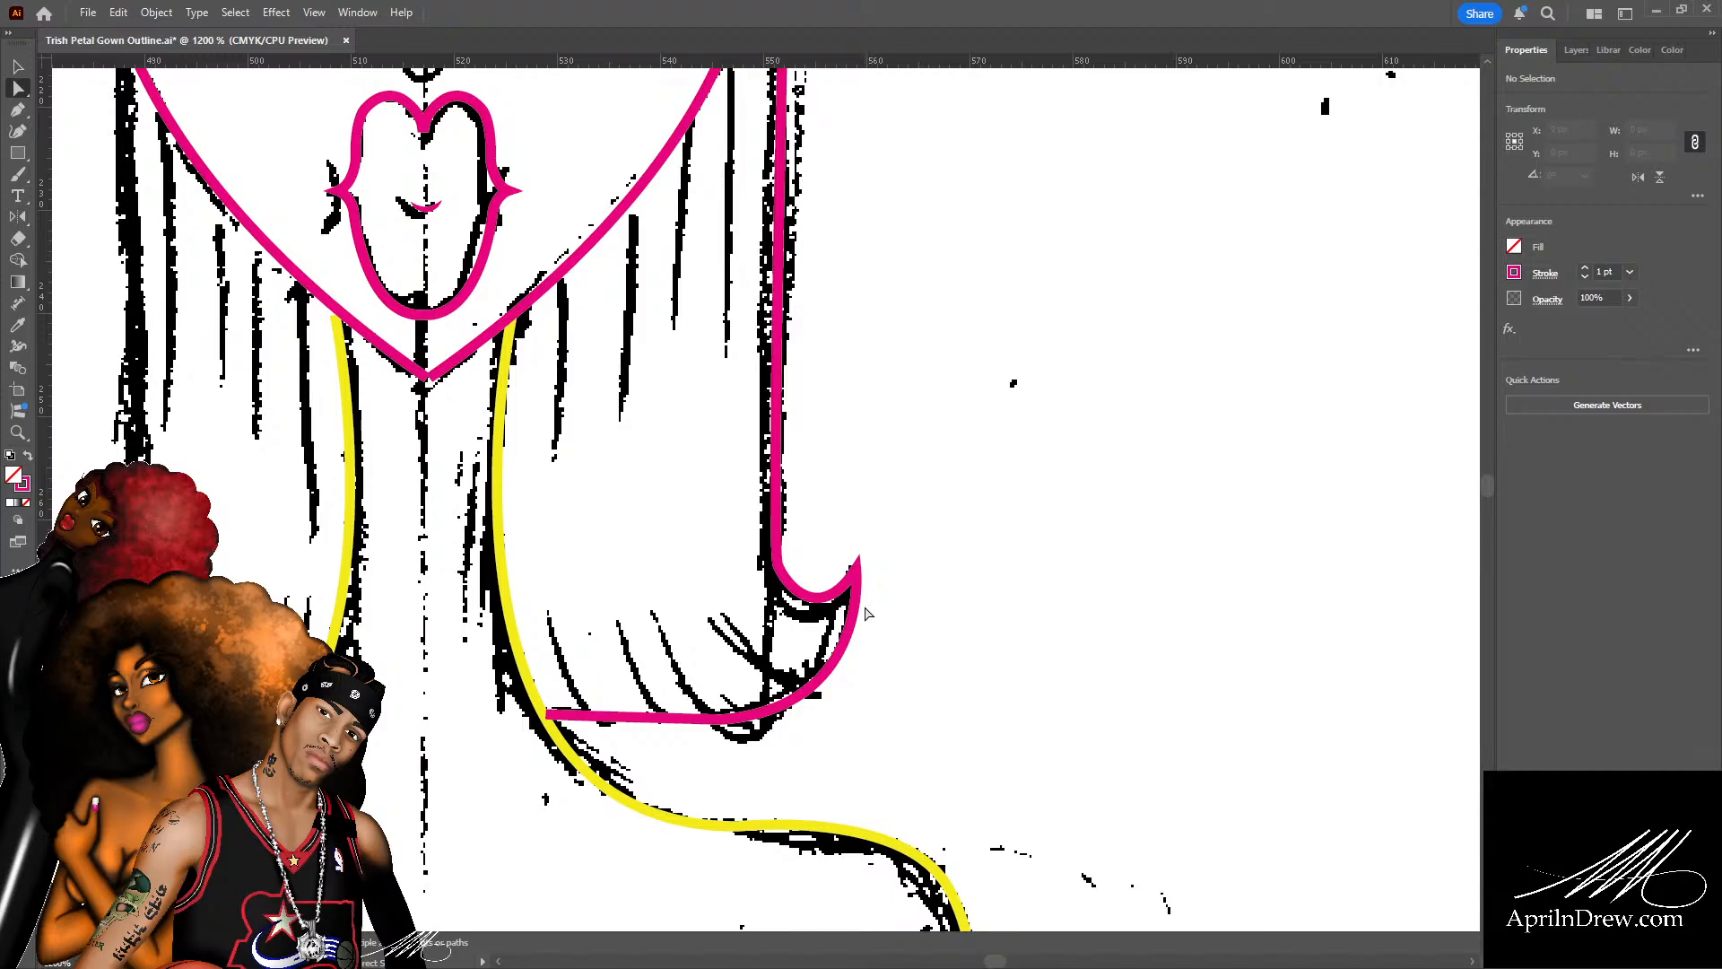
pyautogui.scroll(5, 641, 597)
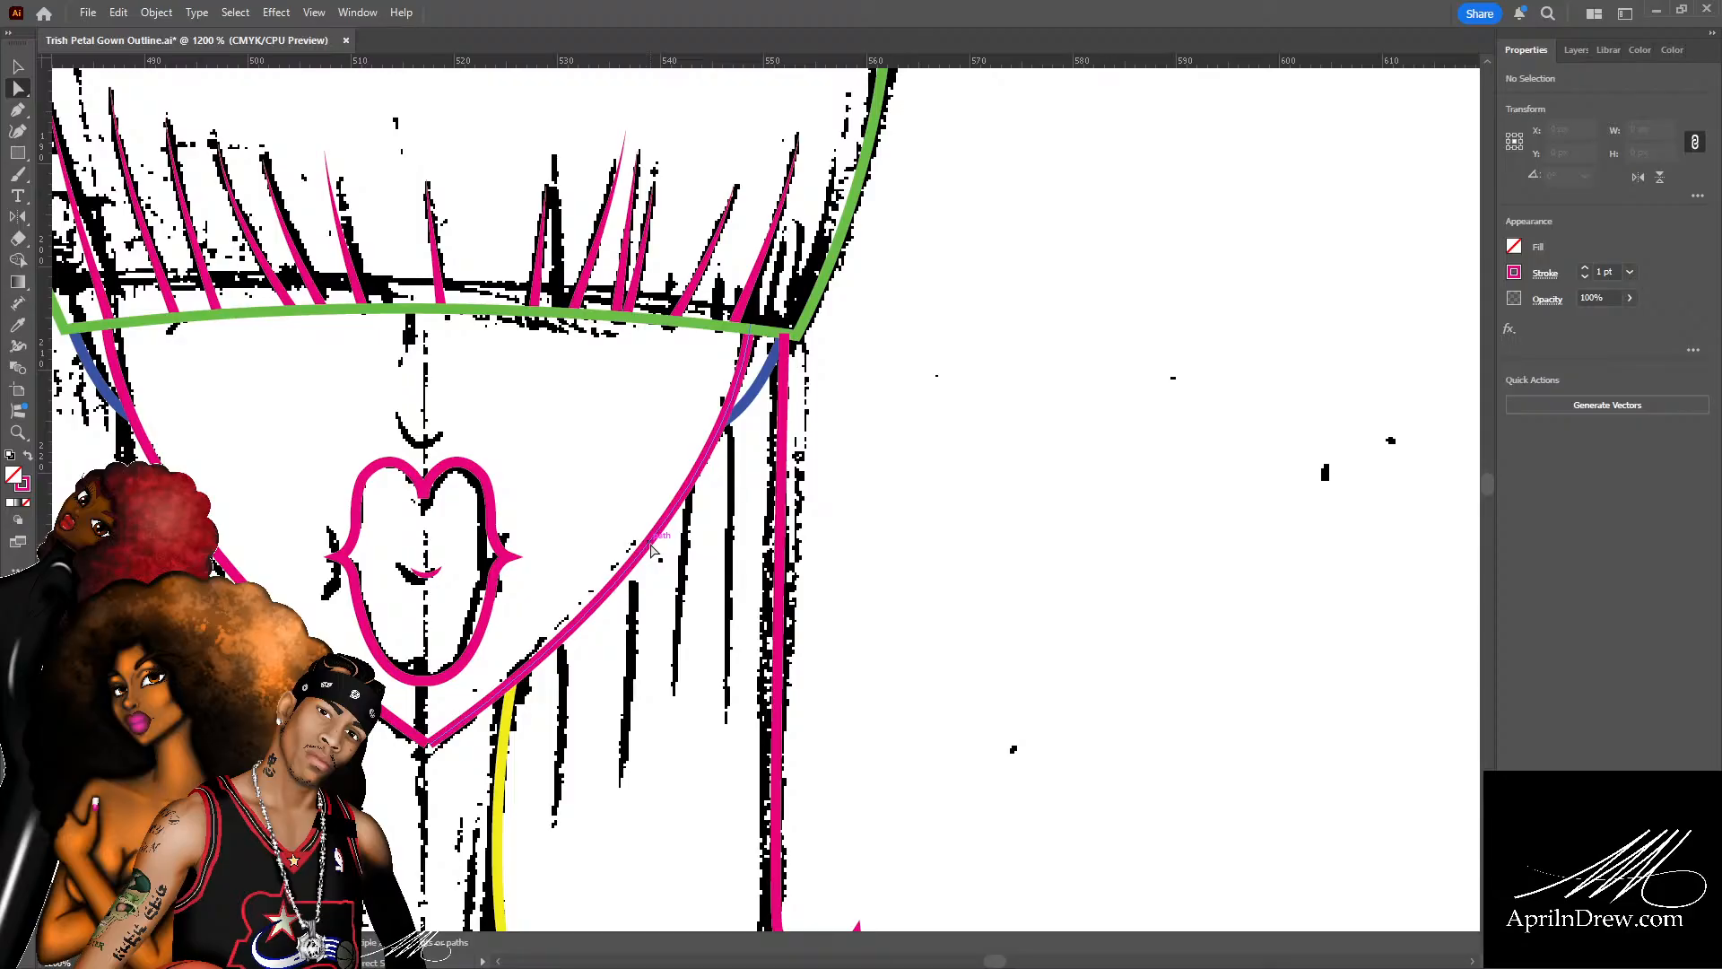
pyautogui.scroll(-1, 652, 549)
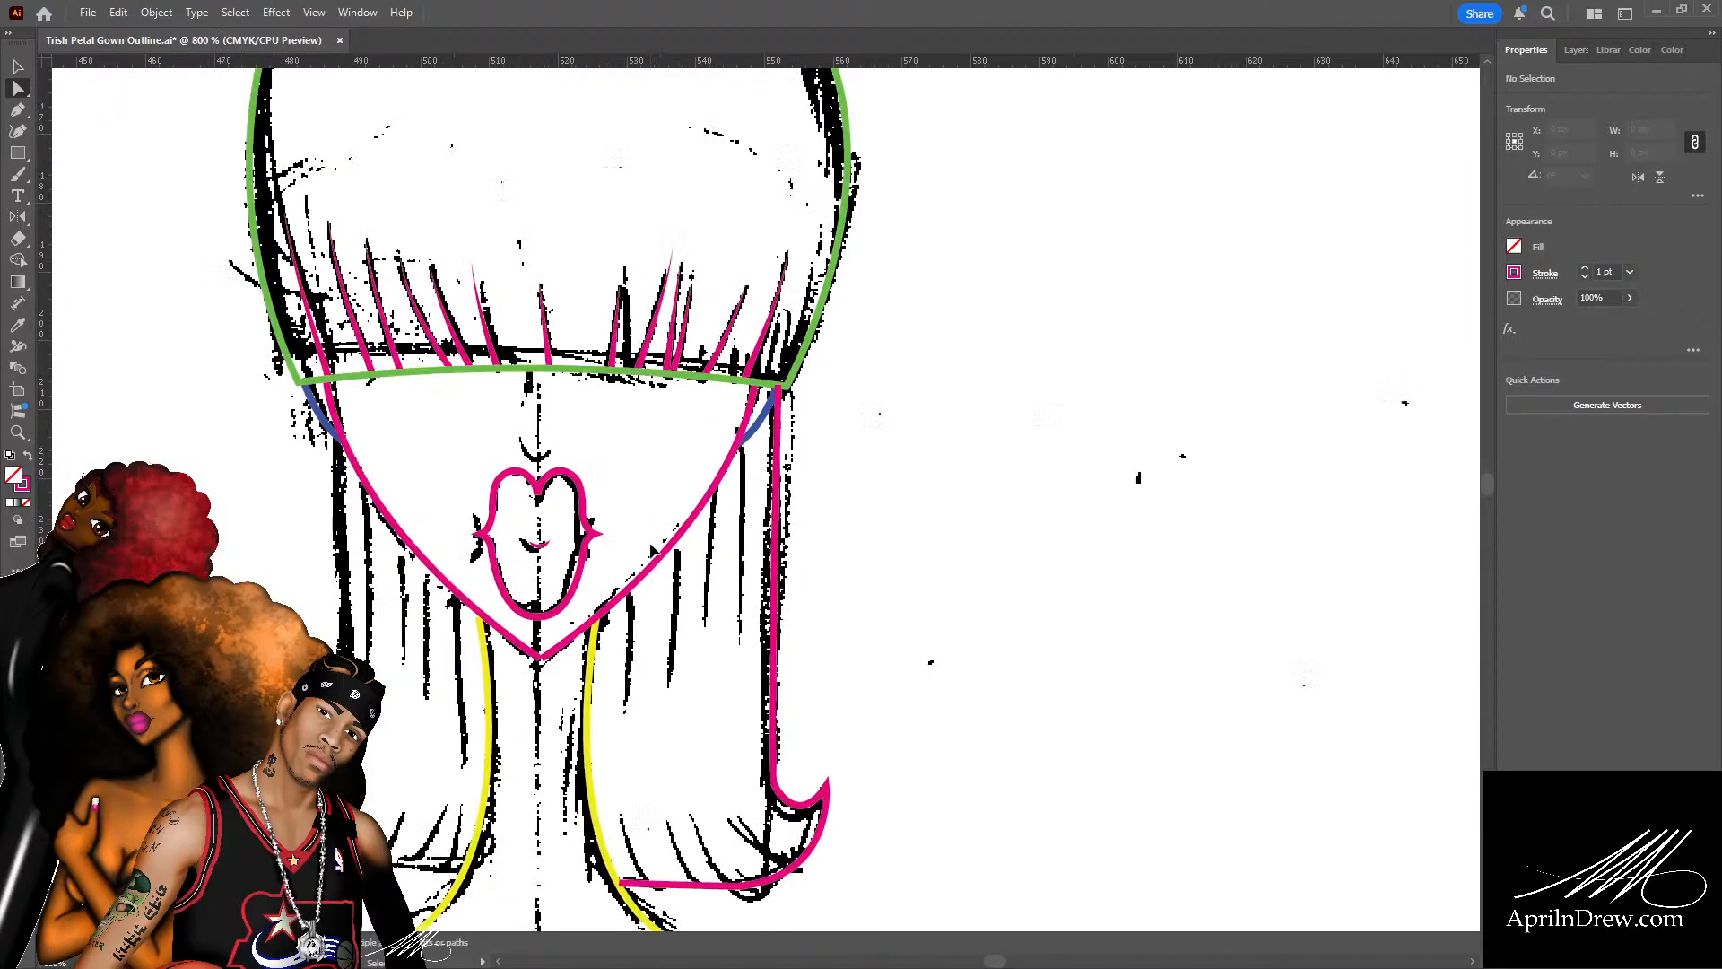
pyautogui.scroll(-1, 652, 549)
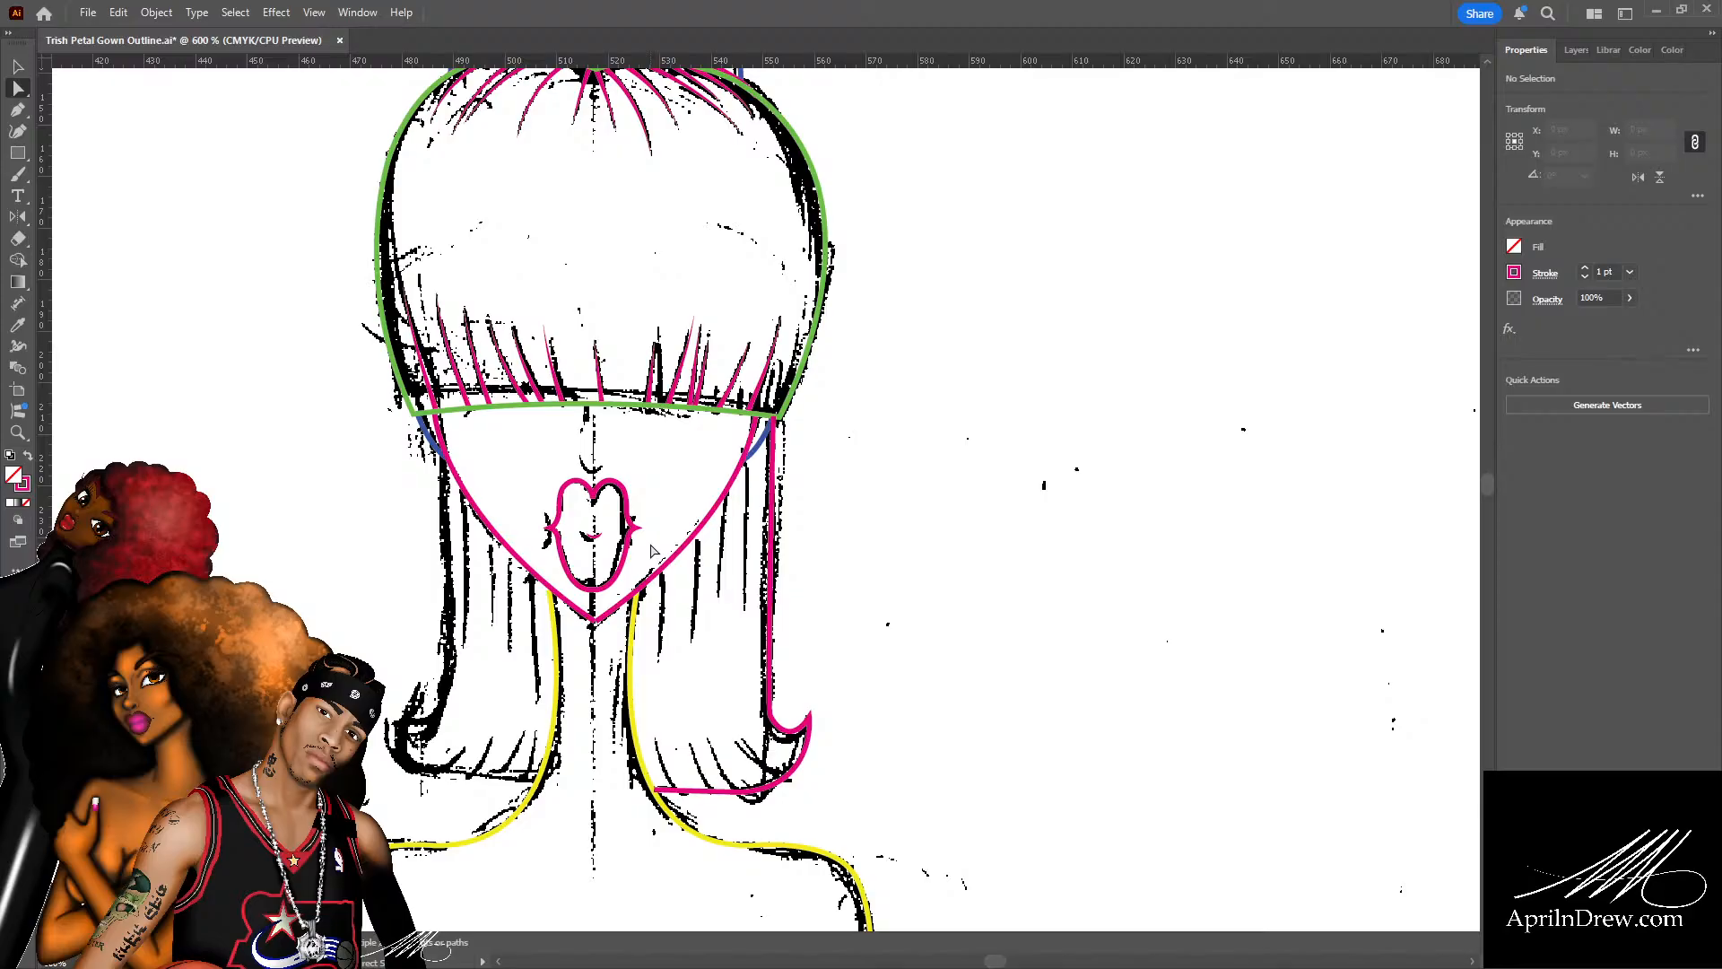
pyautogui.moveTo(506, 692); pyautogui.dragTo(624, 627)
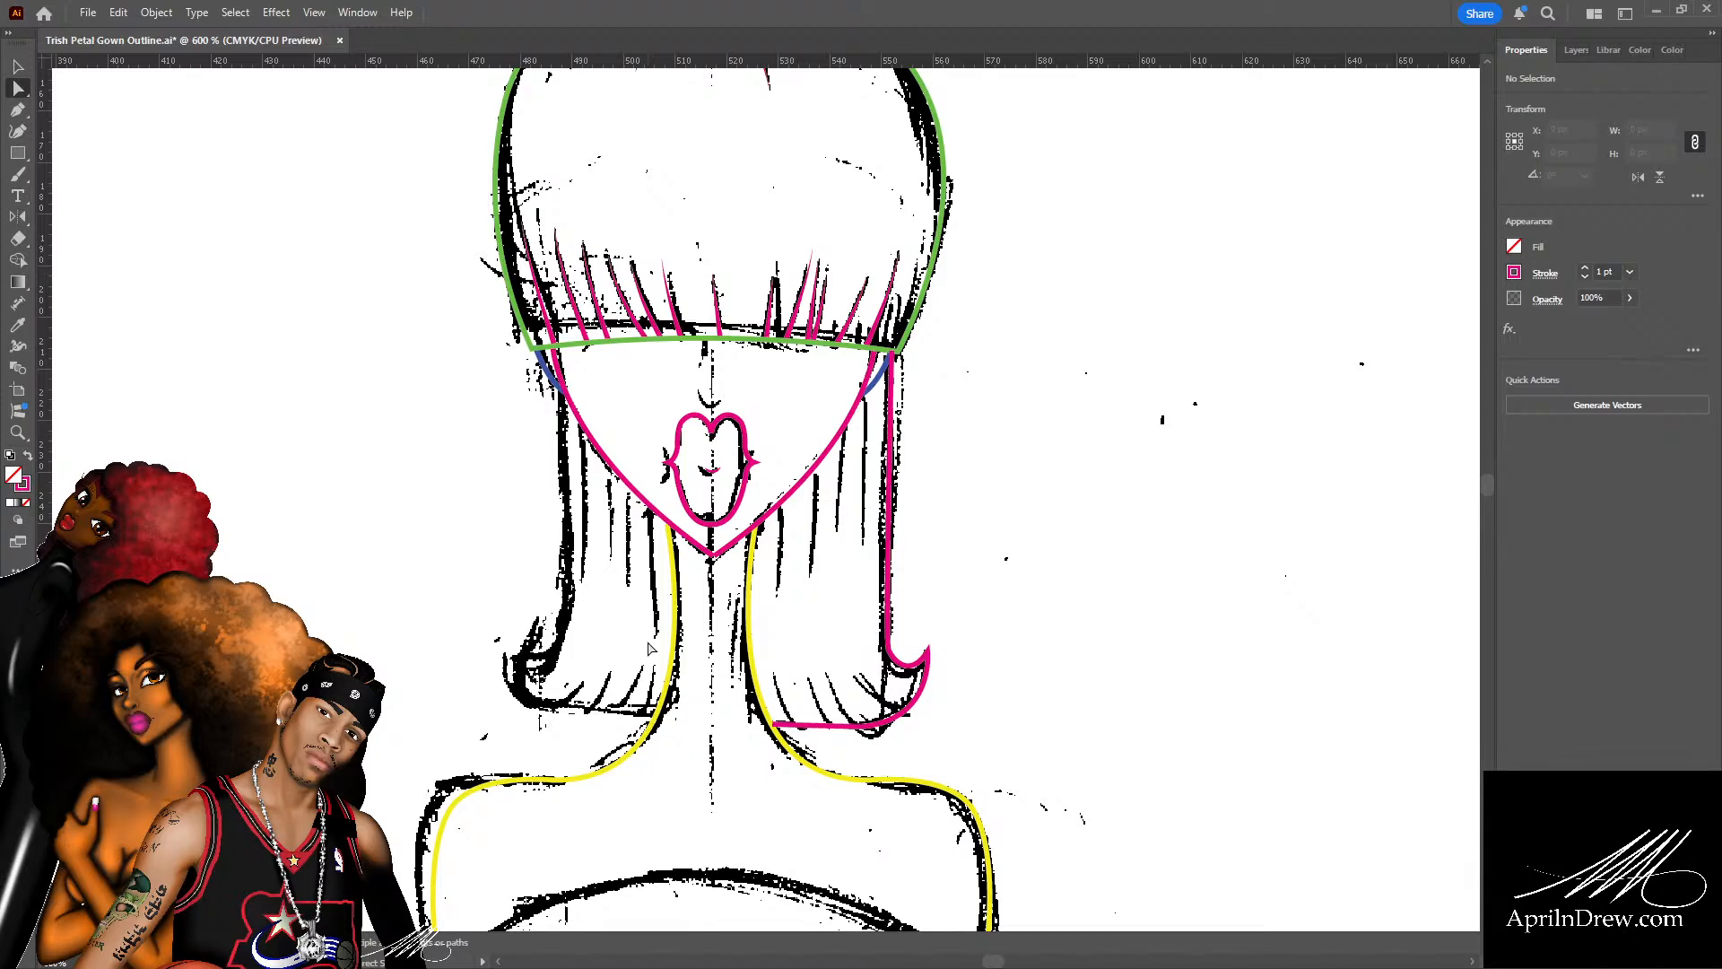
pyautogui.hotkey('ctrl', '=')
pyautogui.scroll(1, 569, 721)
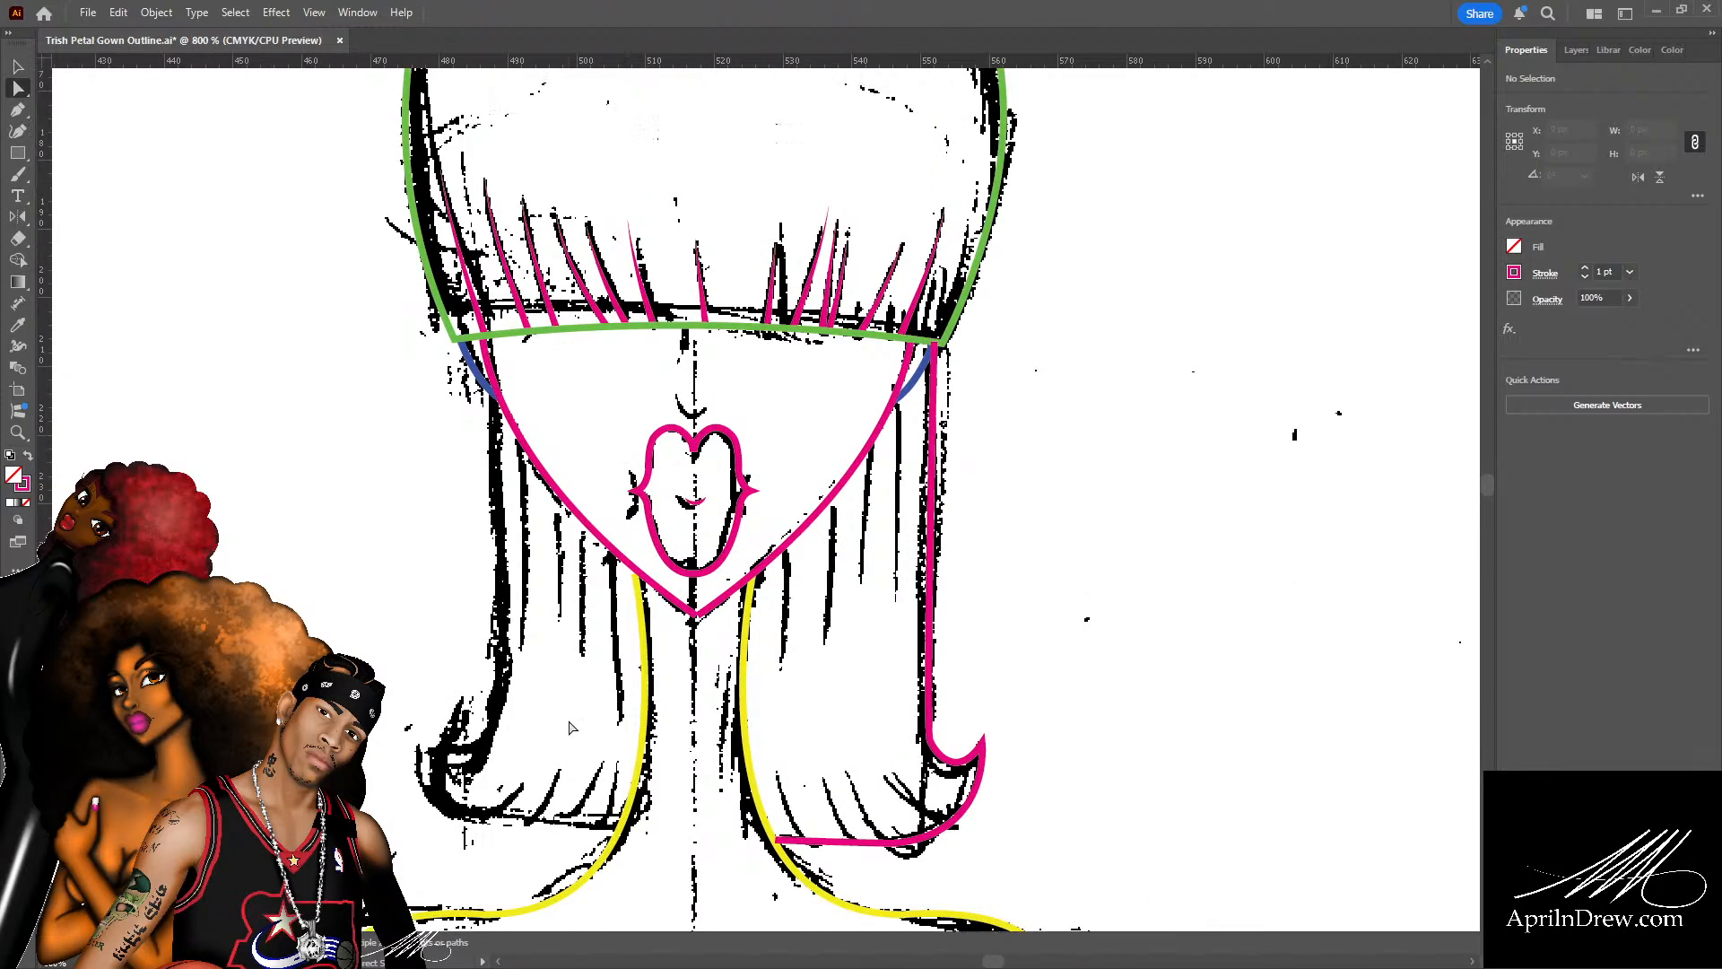
pyautogui.scroll(1, 569, 724)
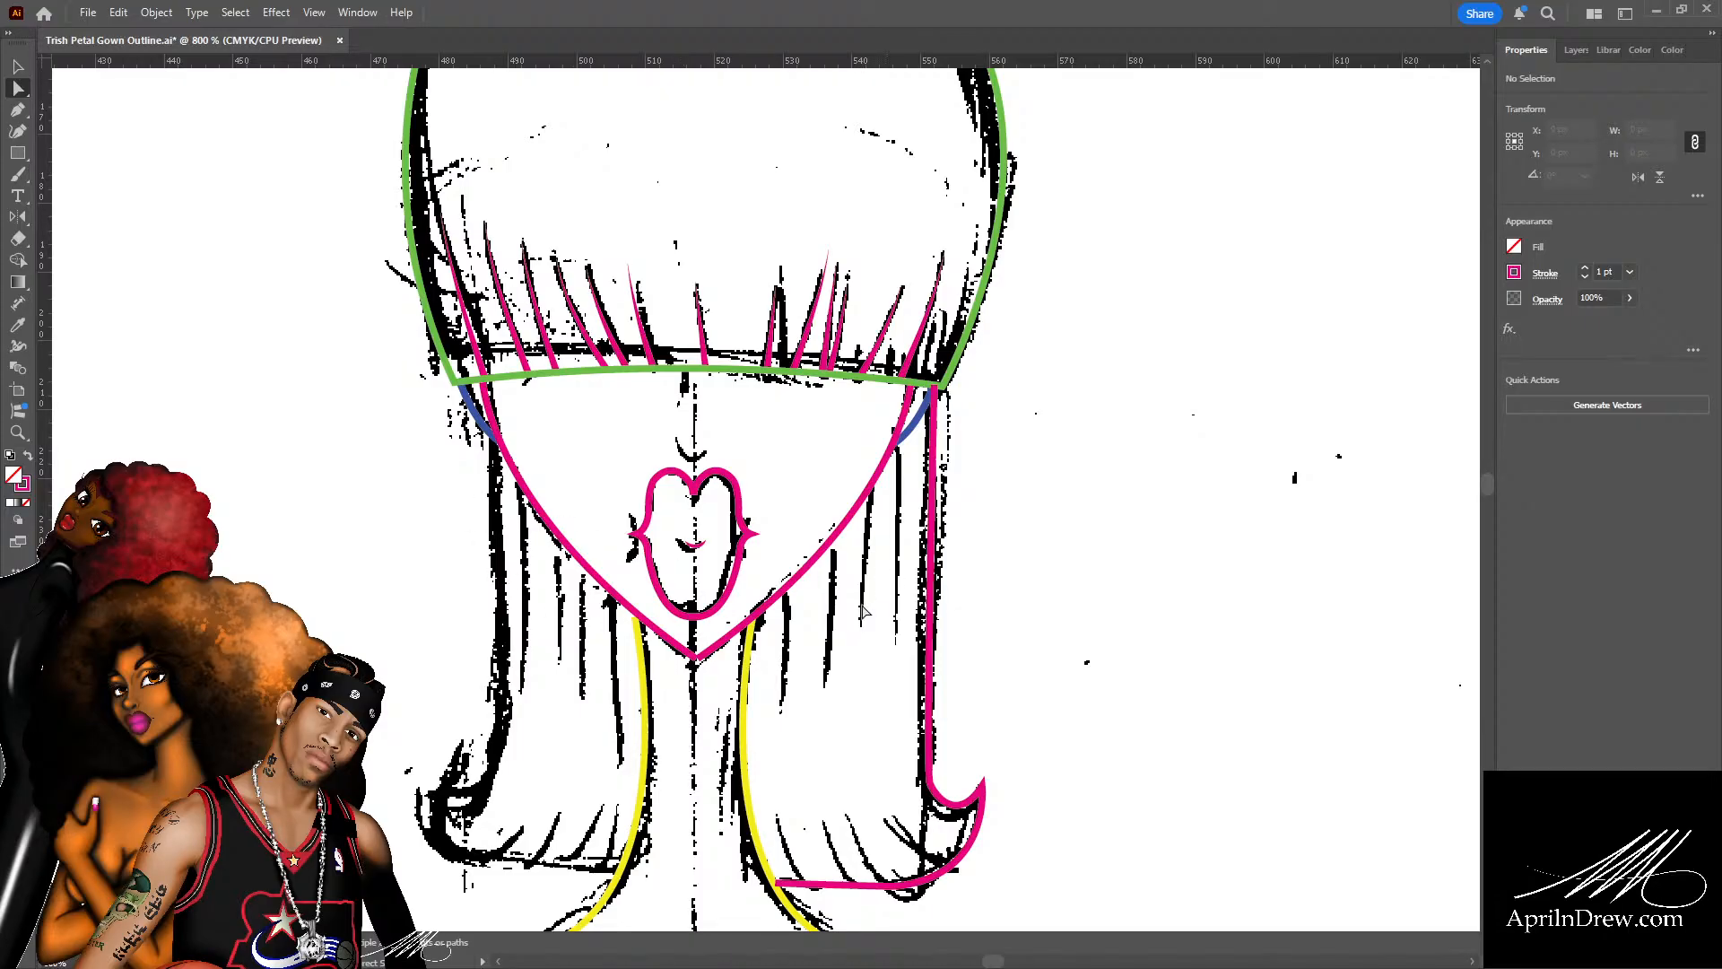
# Move the upper end of the left yellow neck line slightly up and inward to meet the pink jawline, and deselect it.
pyautogui.hotkey('ctrl', '+')
pyautogui.hotkey('ctrl', '+')
pyautogui.hotkey('ctrl', '+')
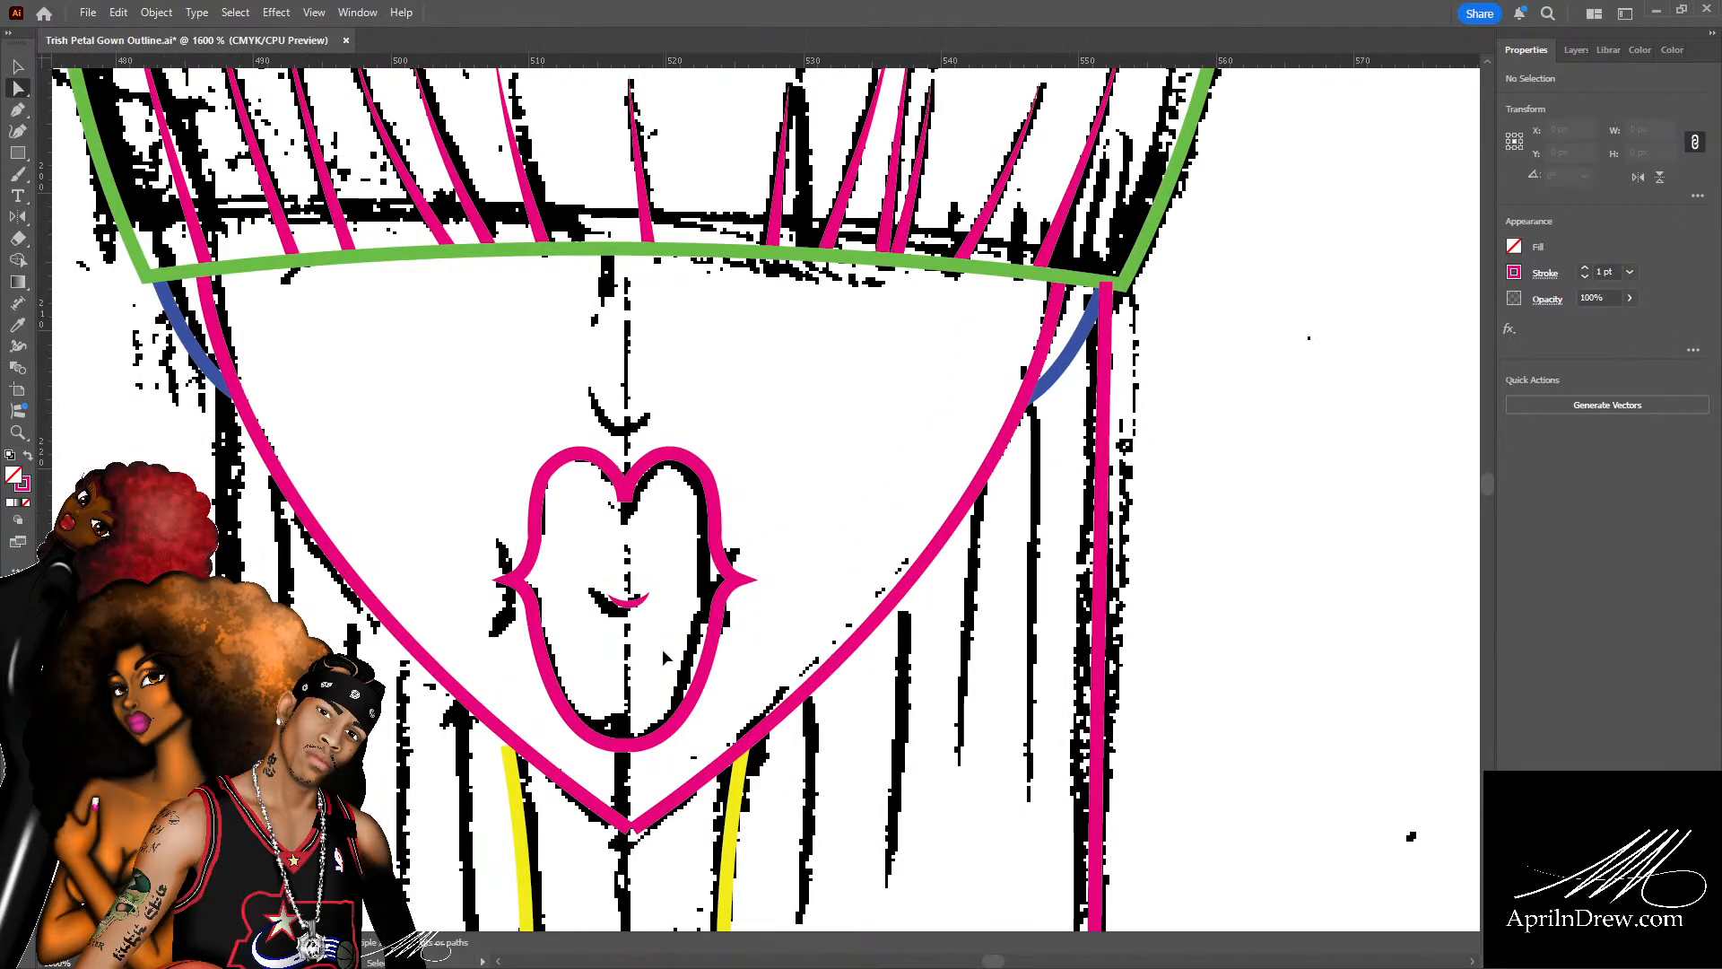
pyautogui.moveTo(664, 653); pyautogui.dragTo(769, 468)
pyautogui.moveTo(570, 690); pyautogui.dragTo(794, 466)
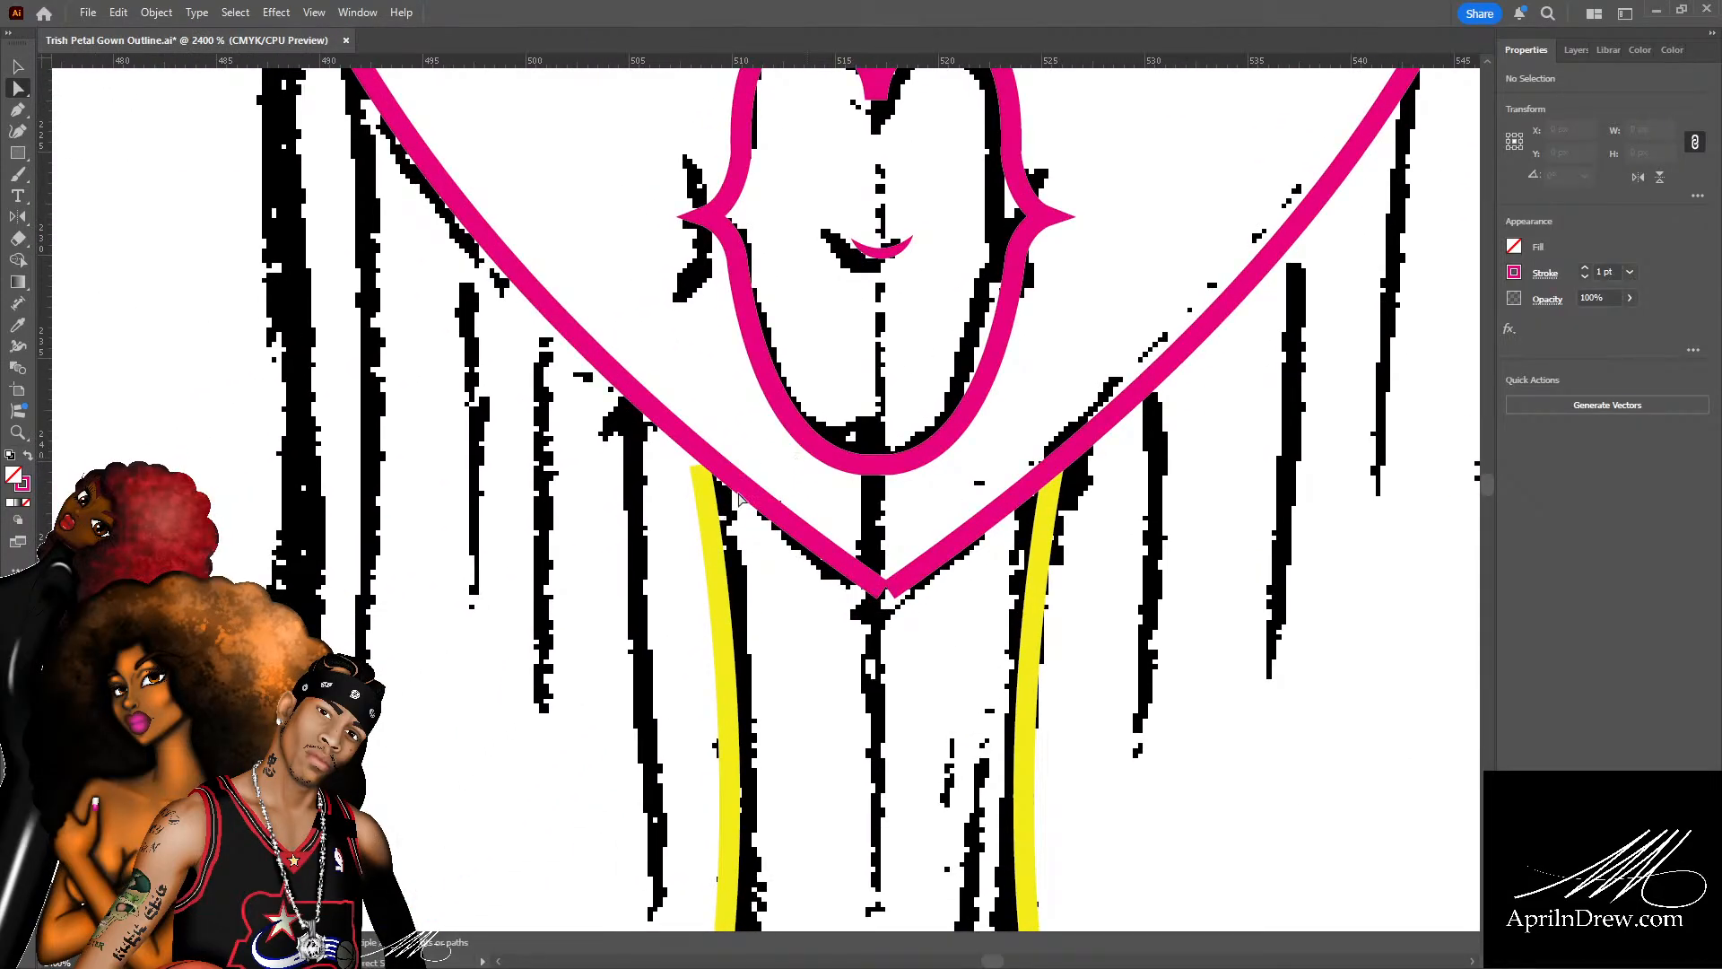
pyautogui.click(705, 482)
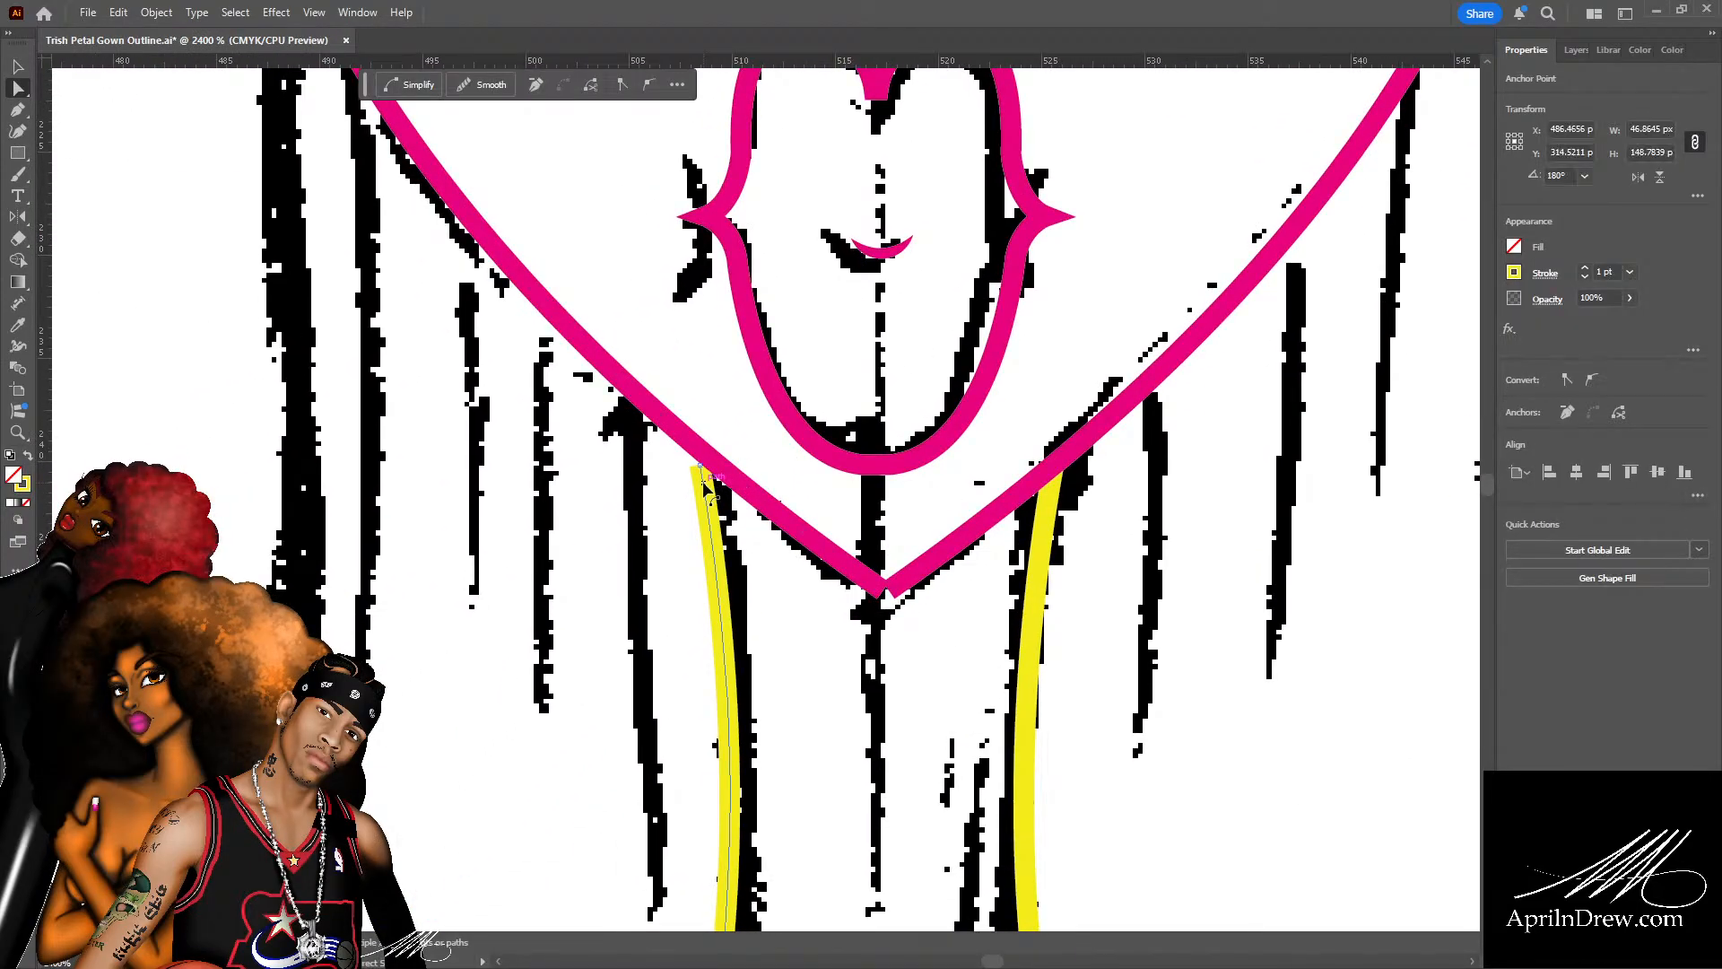
pyautogui.click(687, 481)
pyautogui.click(704, 485)
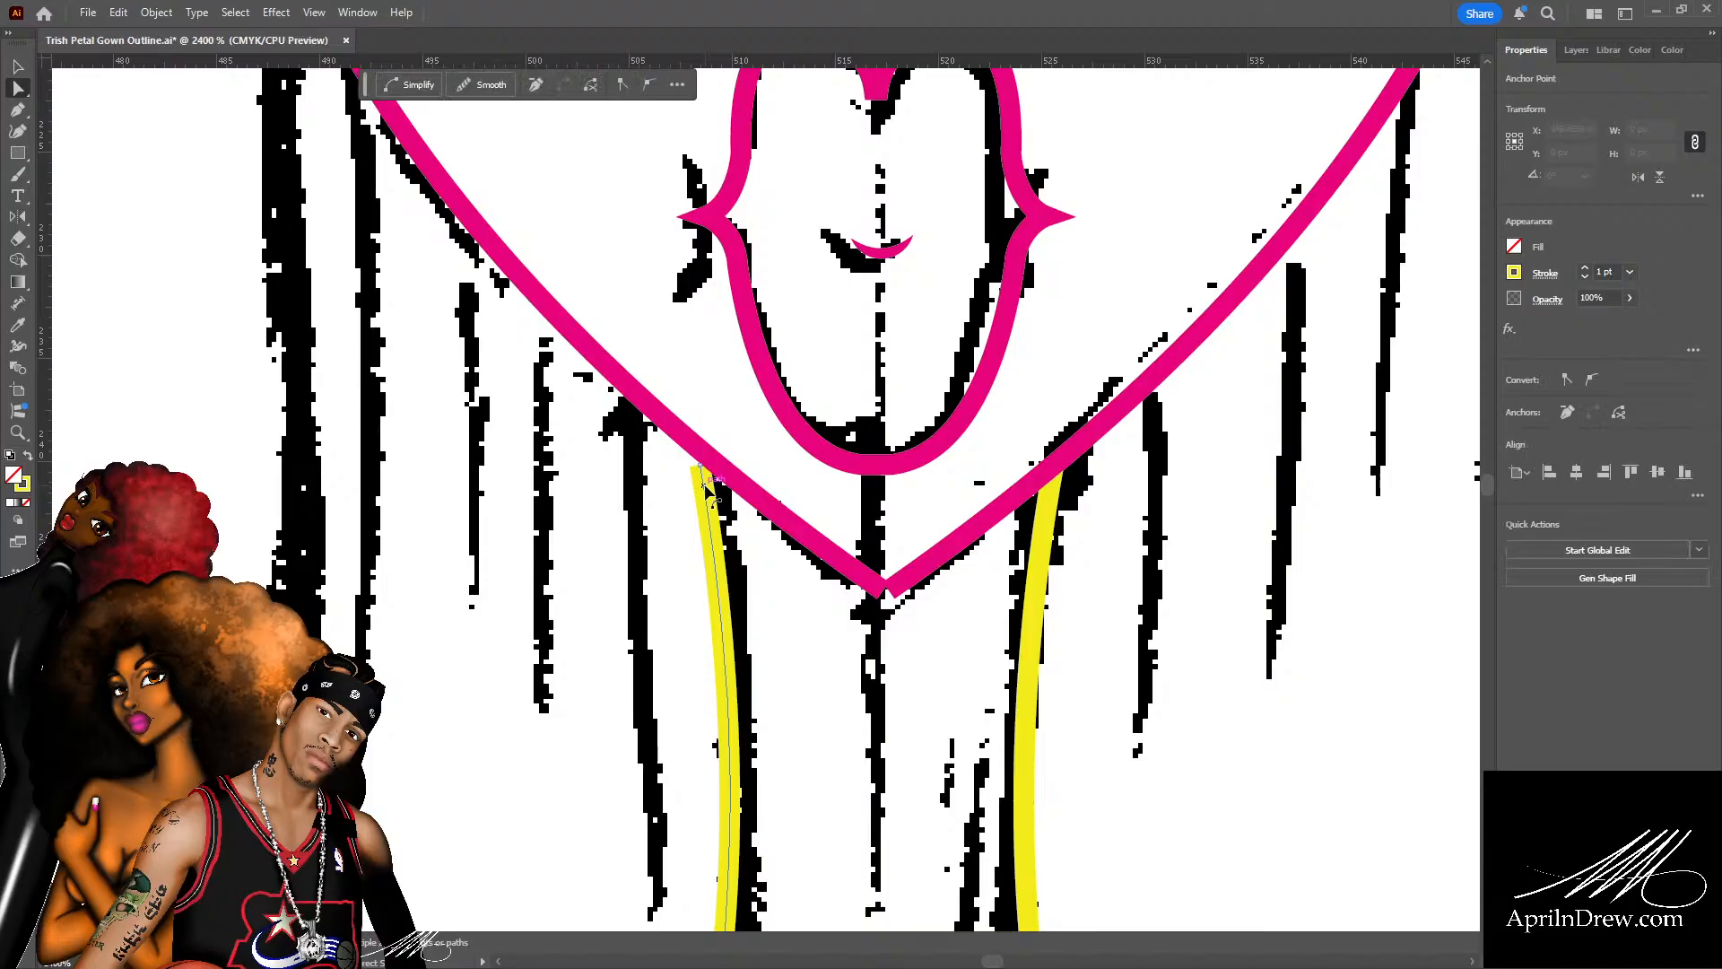
pyautogui.click(700, 466)
pyautogui.moveTo(702, 471); pyautogui.dragTo(710, 463)
pyautogui.click(625, 500)
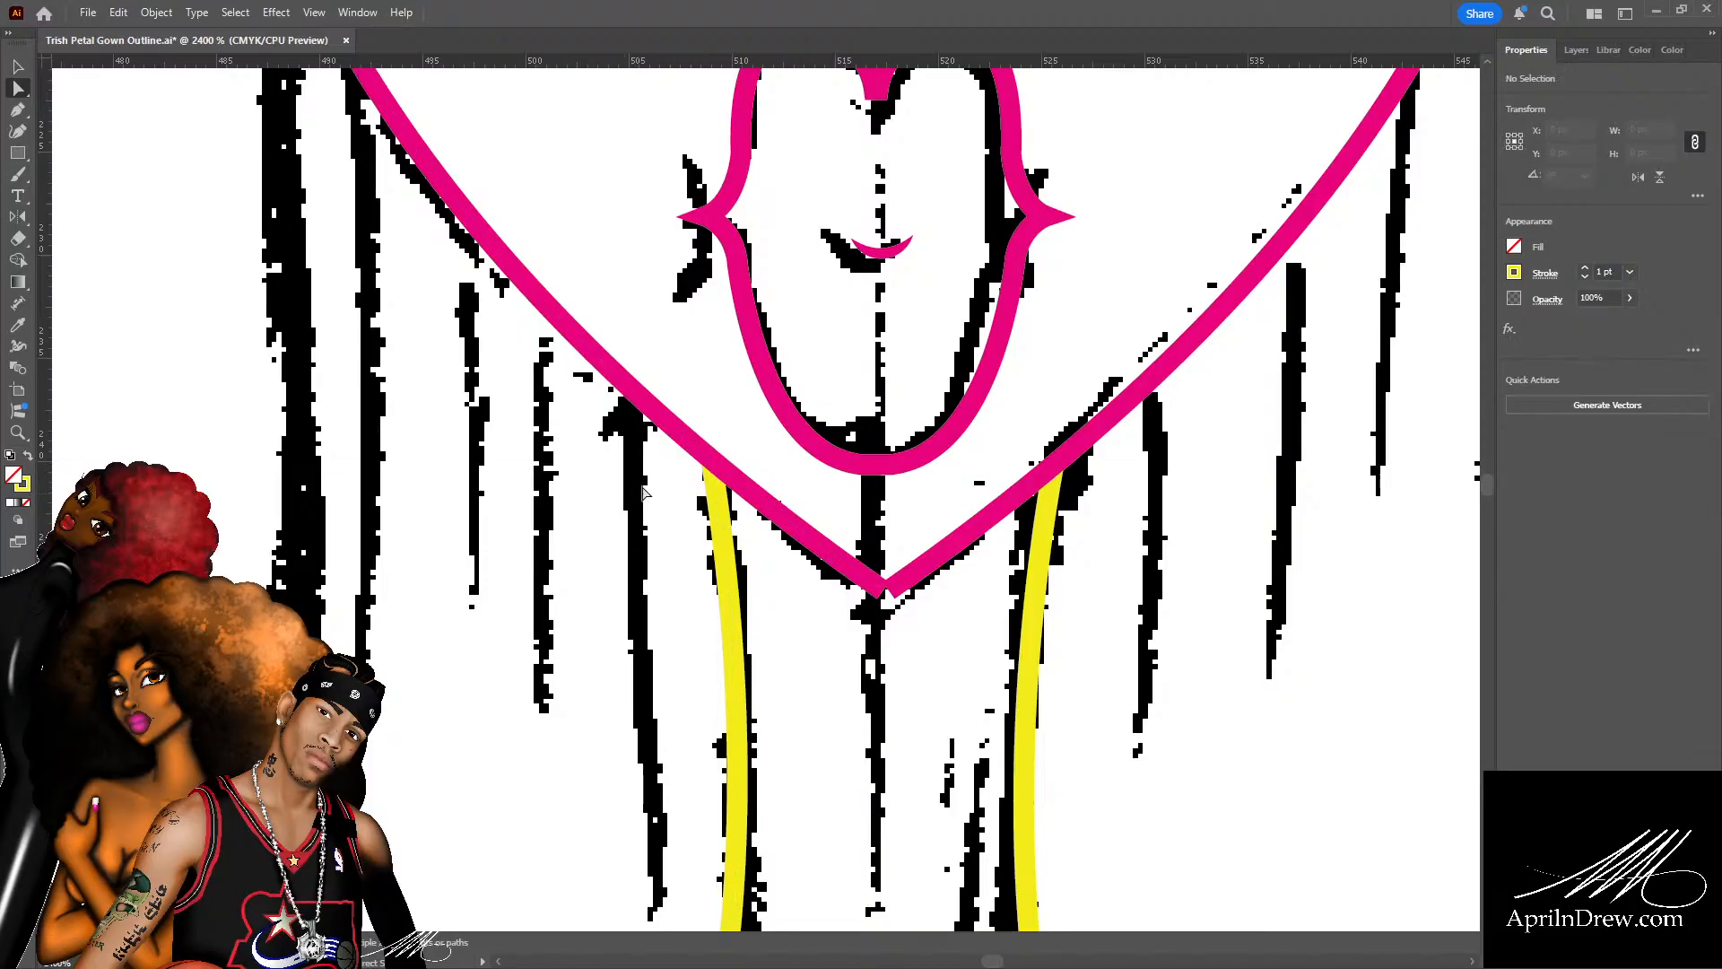
# Duplicate the pink side hair path and reflect the copy across the vertical axis.
pyautogui.hotkey('ctrl', '-')
pyautogui.hotkey('ctrl', '-')
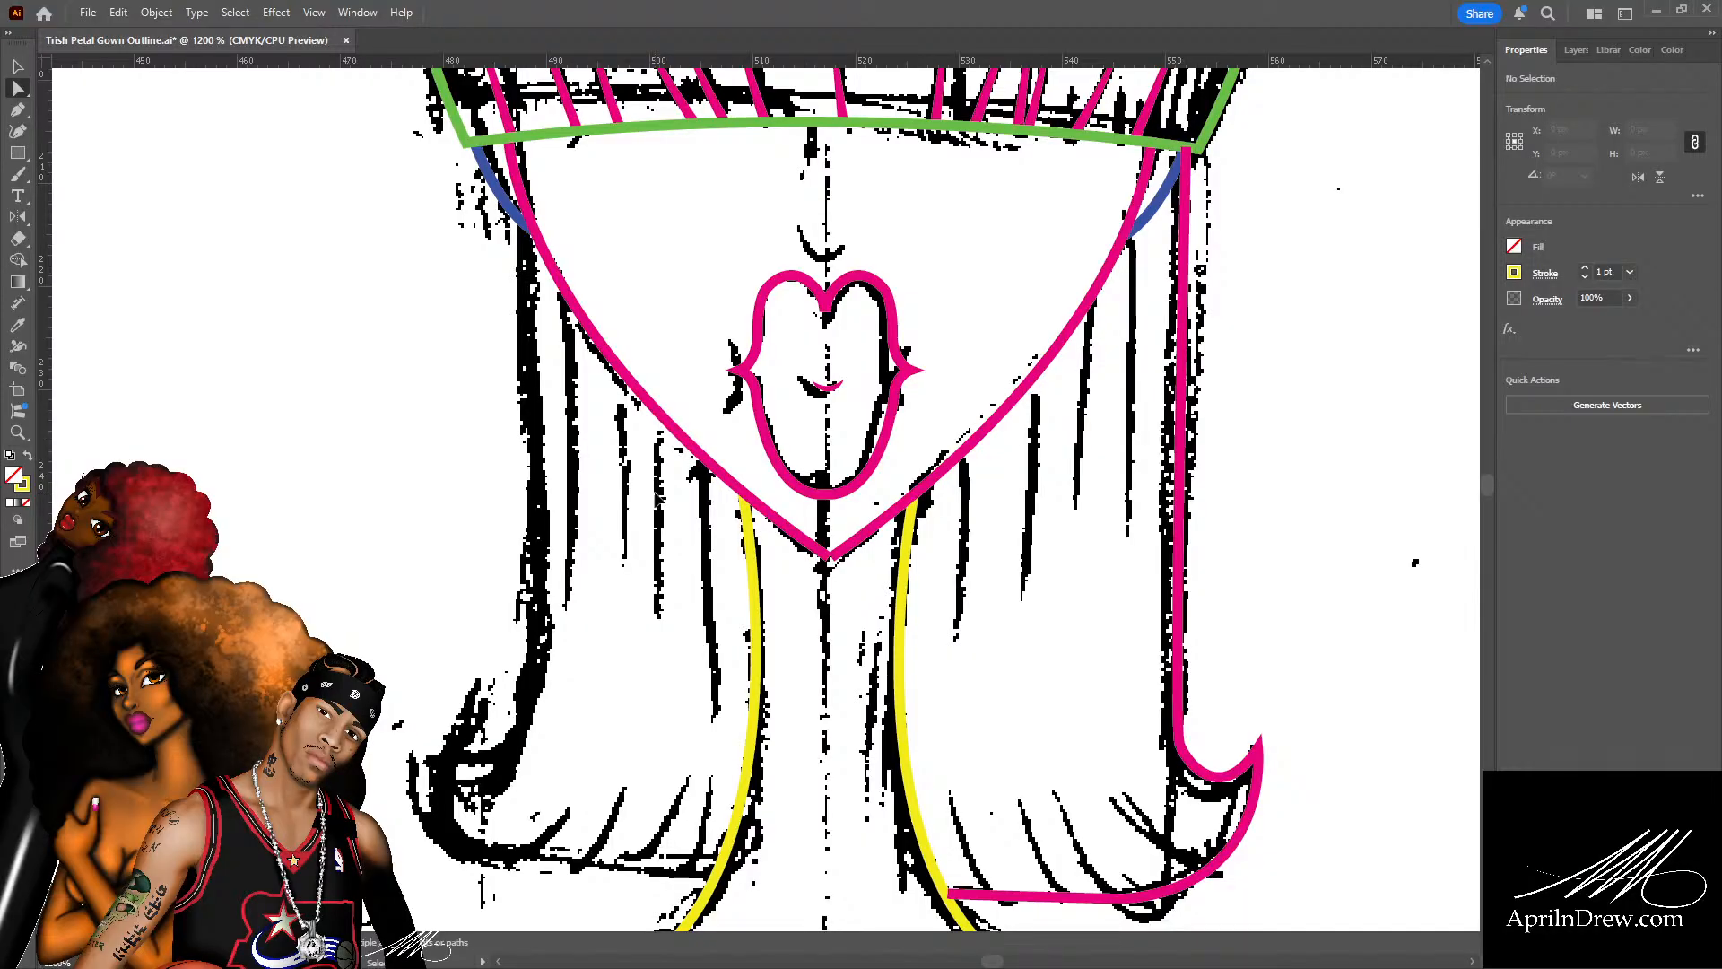
pyautogui.hotkey('ctrl', '-')
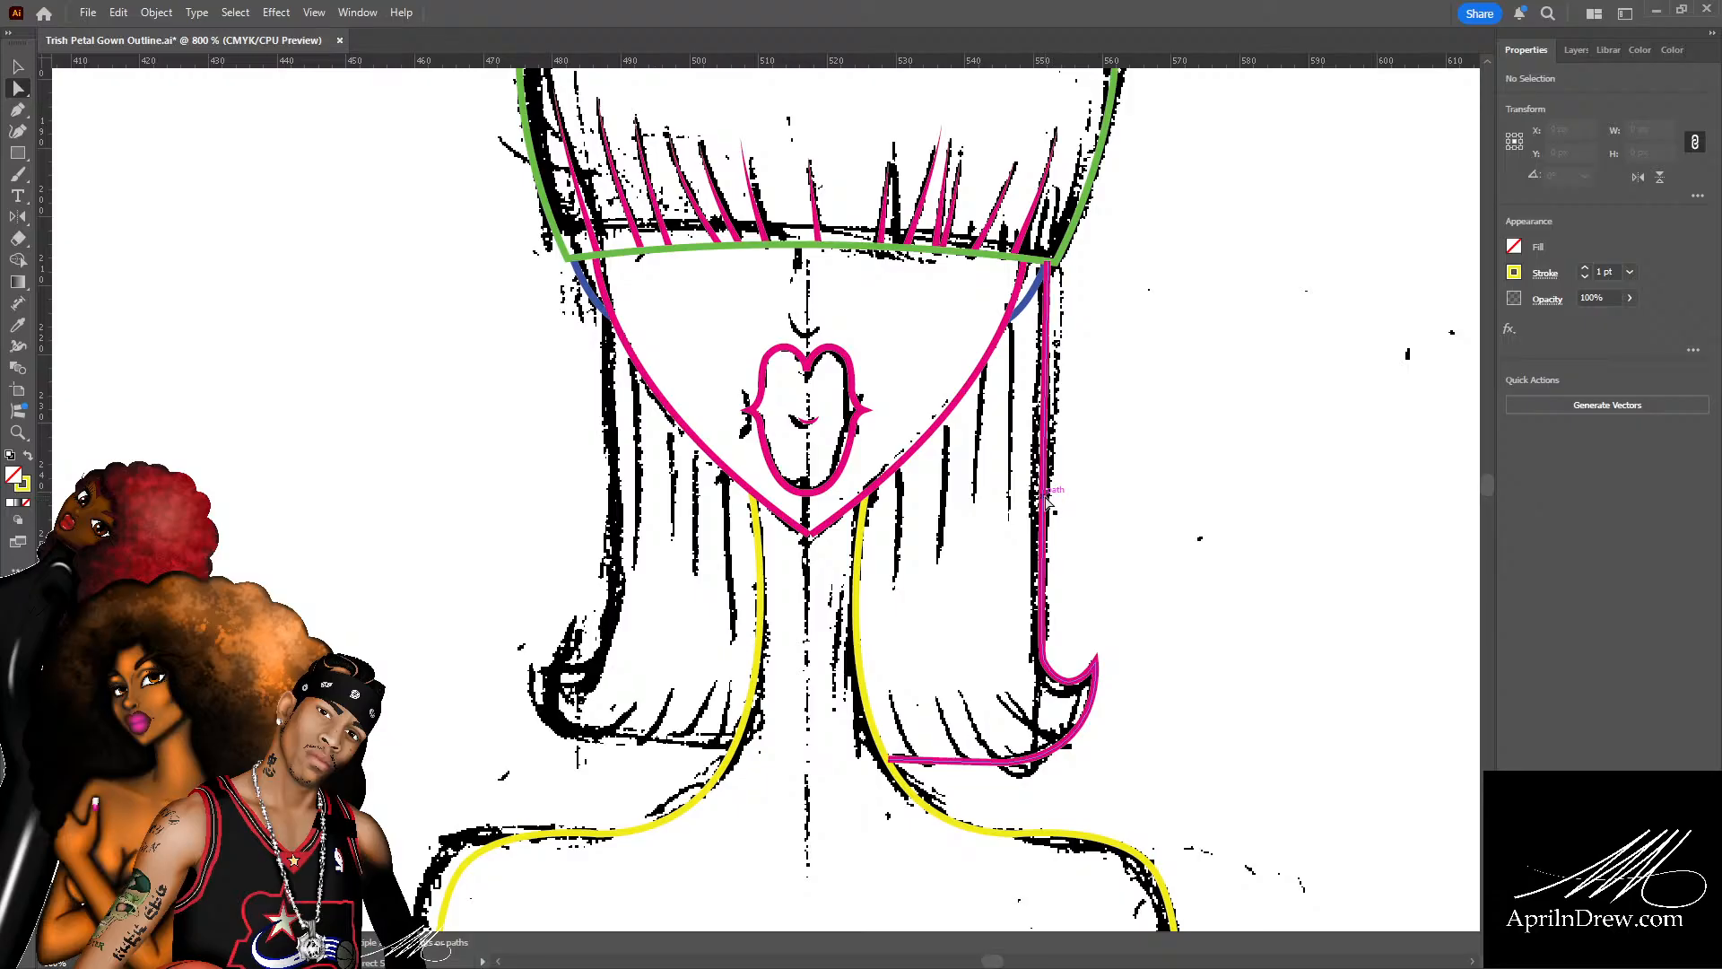
pyautogui.press('v')
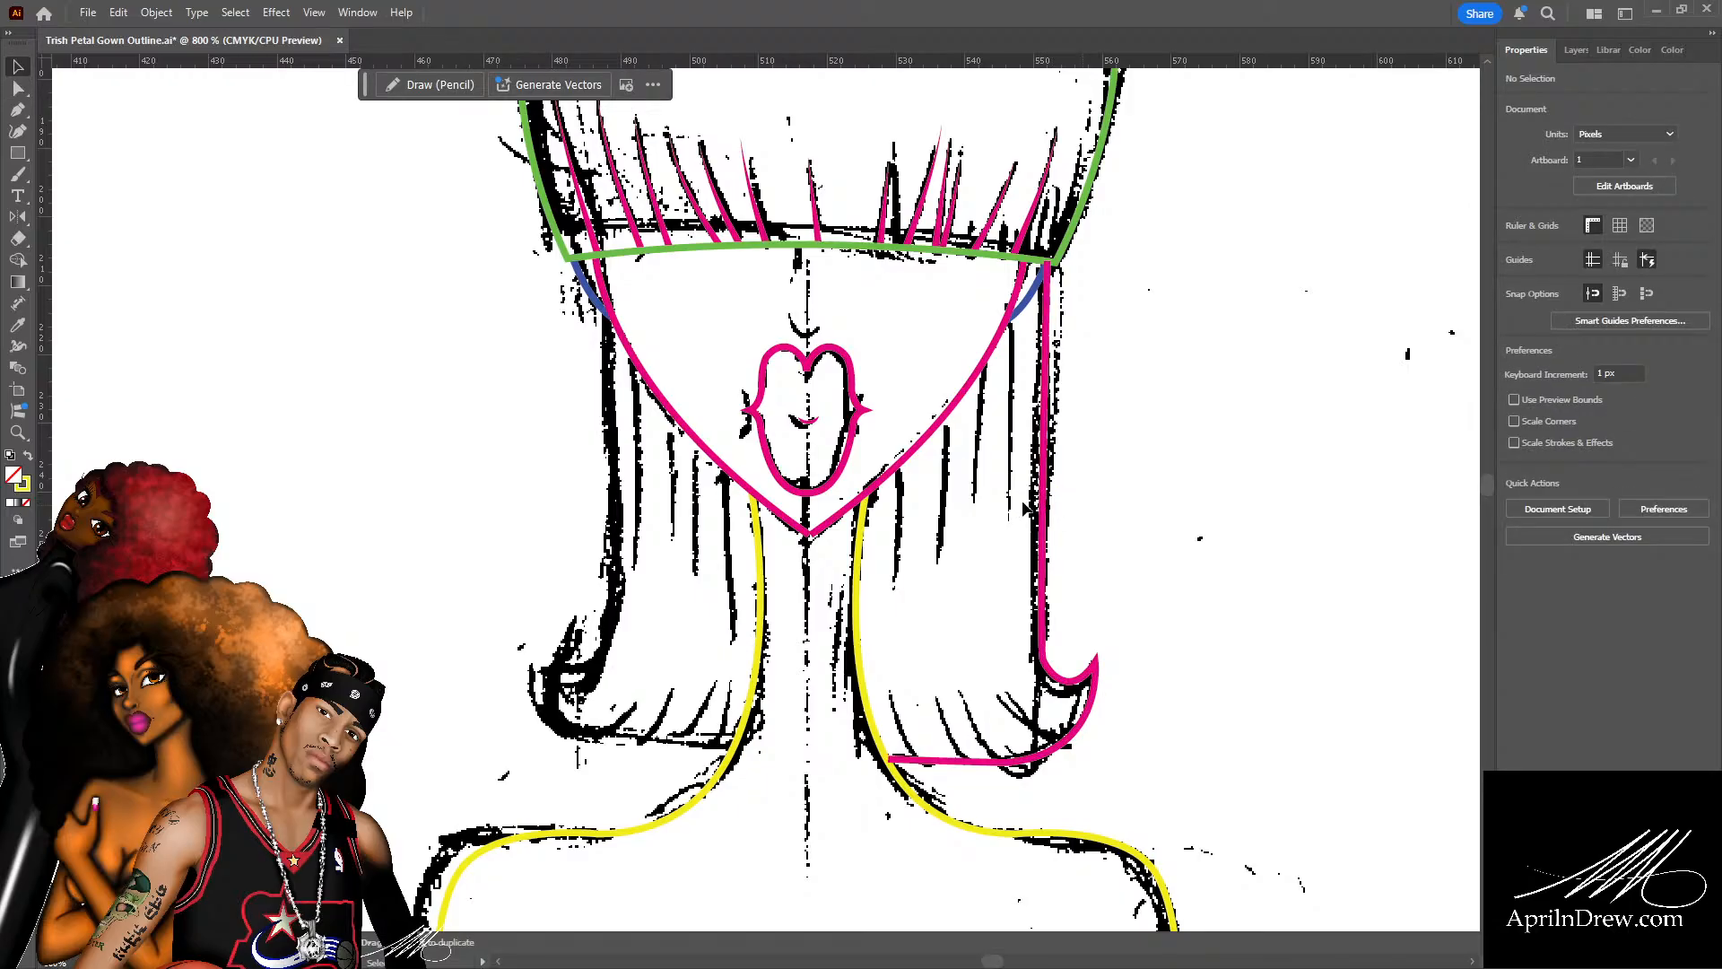
pyautogui.click(1043, 504)
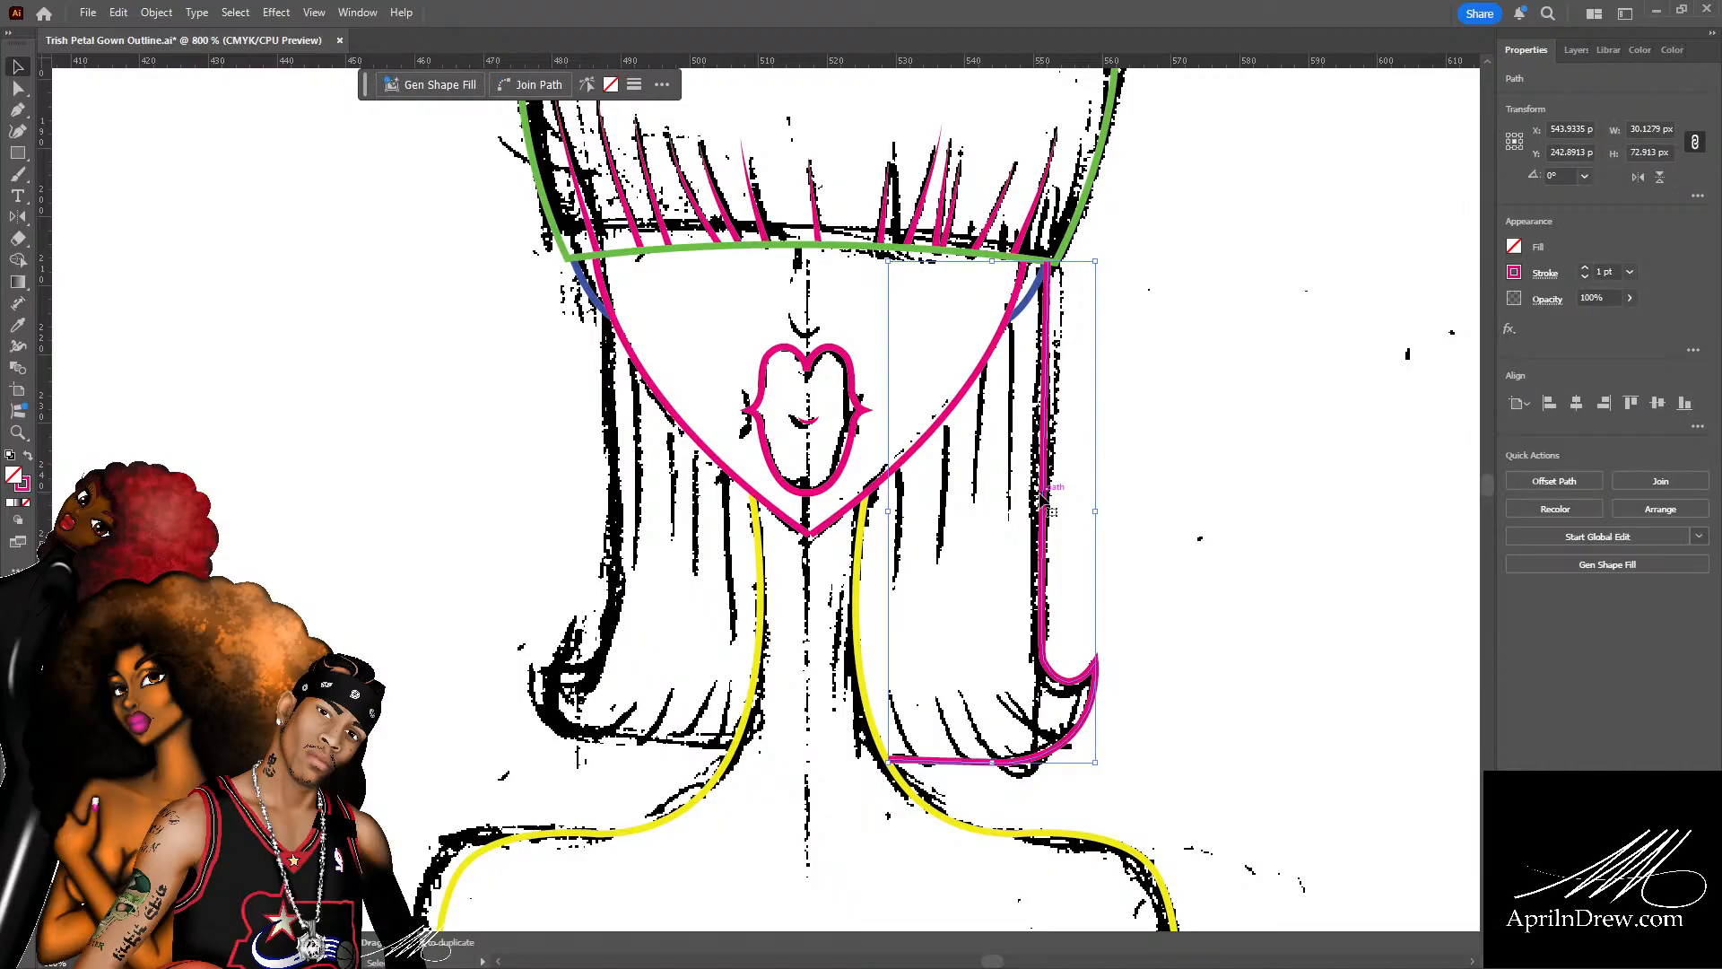
pyautogui.press('a')
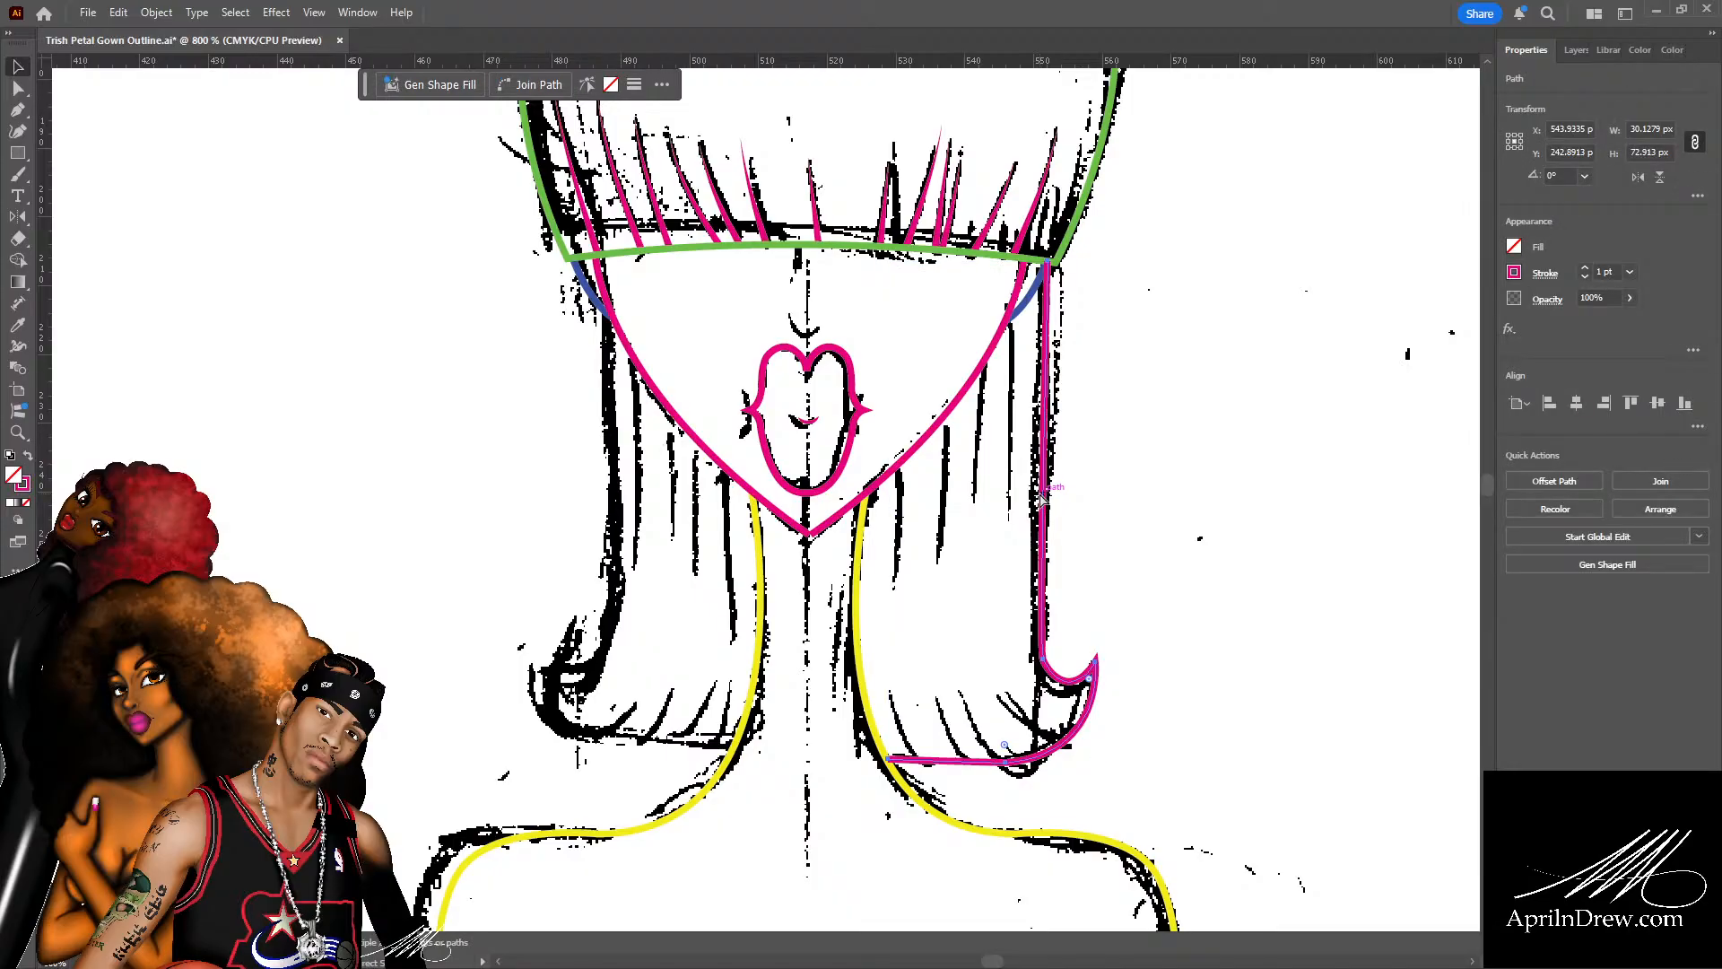
pyautogui.hotkey('ctrl', 'v')
pyautogui.press('o')
pyautogui.press('Return')
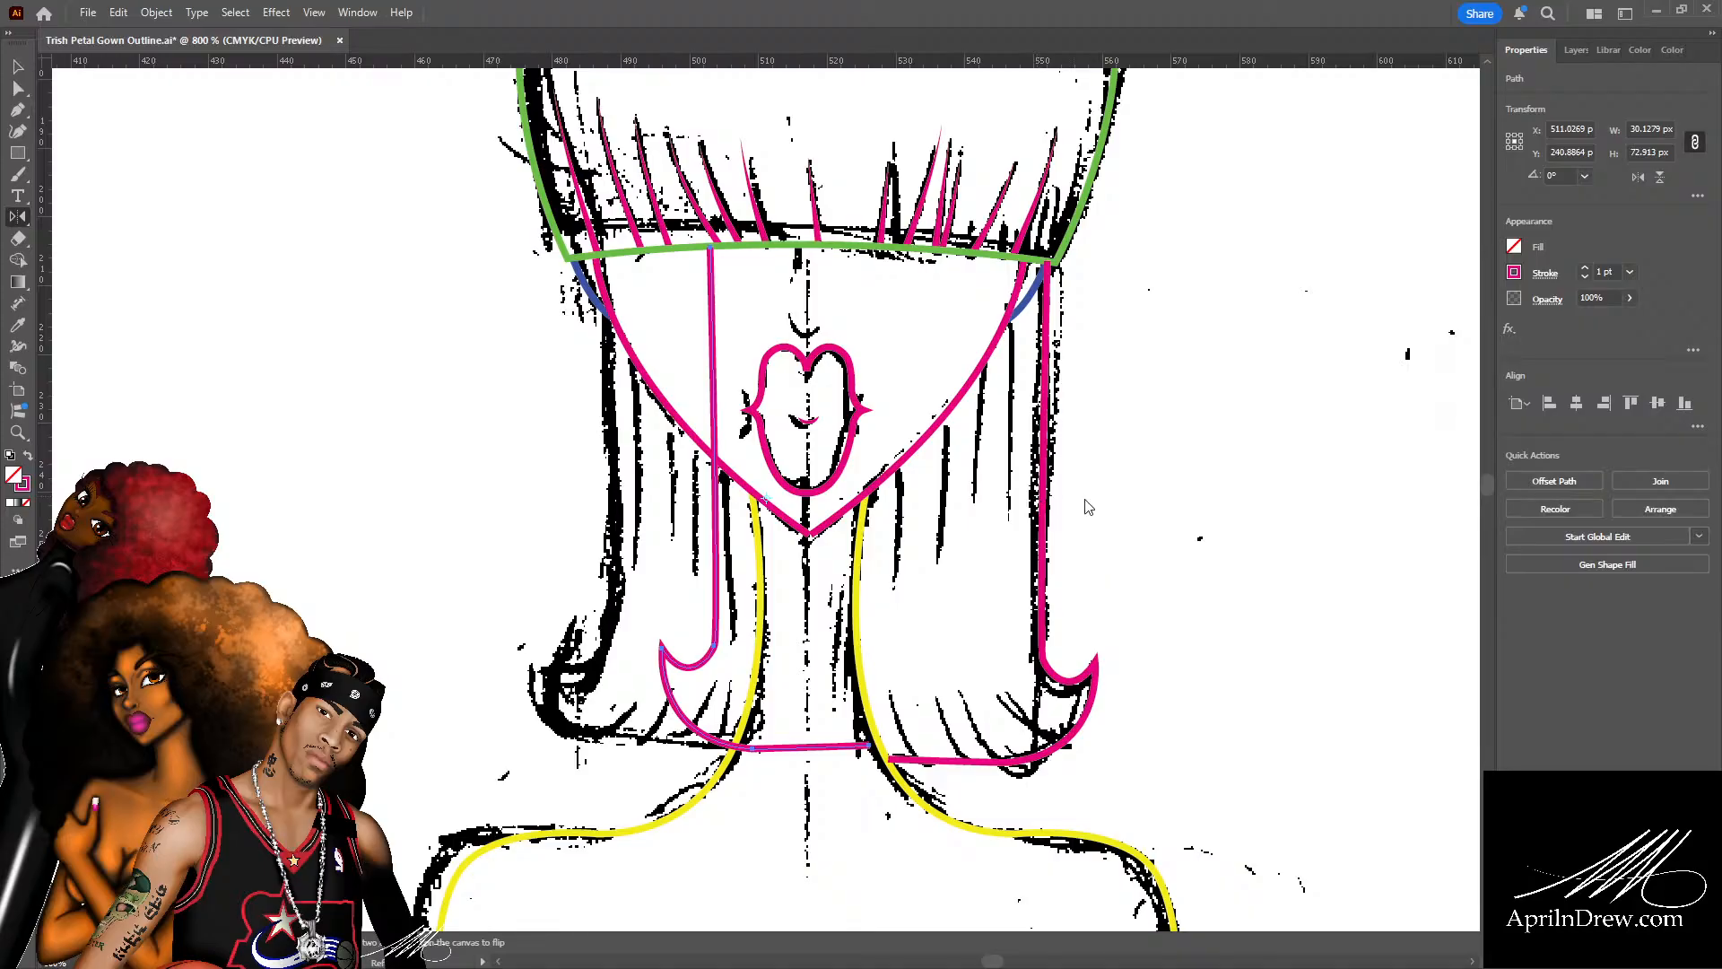
# Move the mirrored hair copy onto the sketched hair on the opposite side of the face and top-align both hair paths.
pyautogui.press('v')
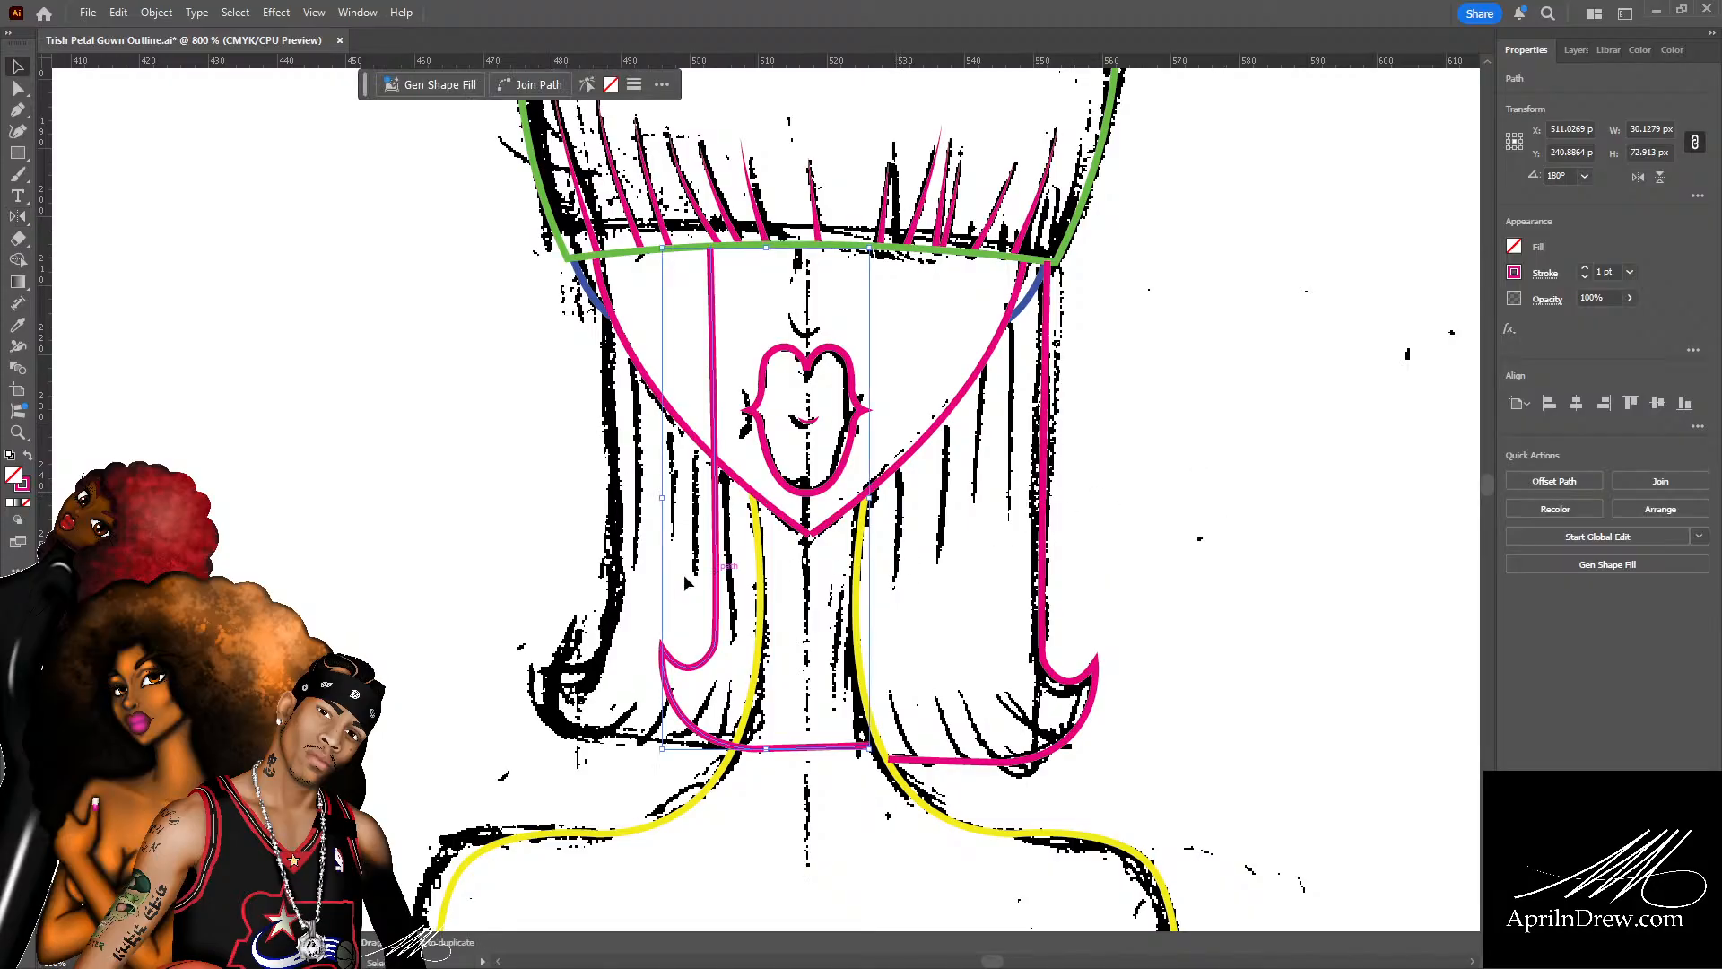
pyautogui.moveTo(717, 567); pyautogui.dragTo(614, 592)
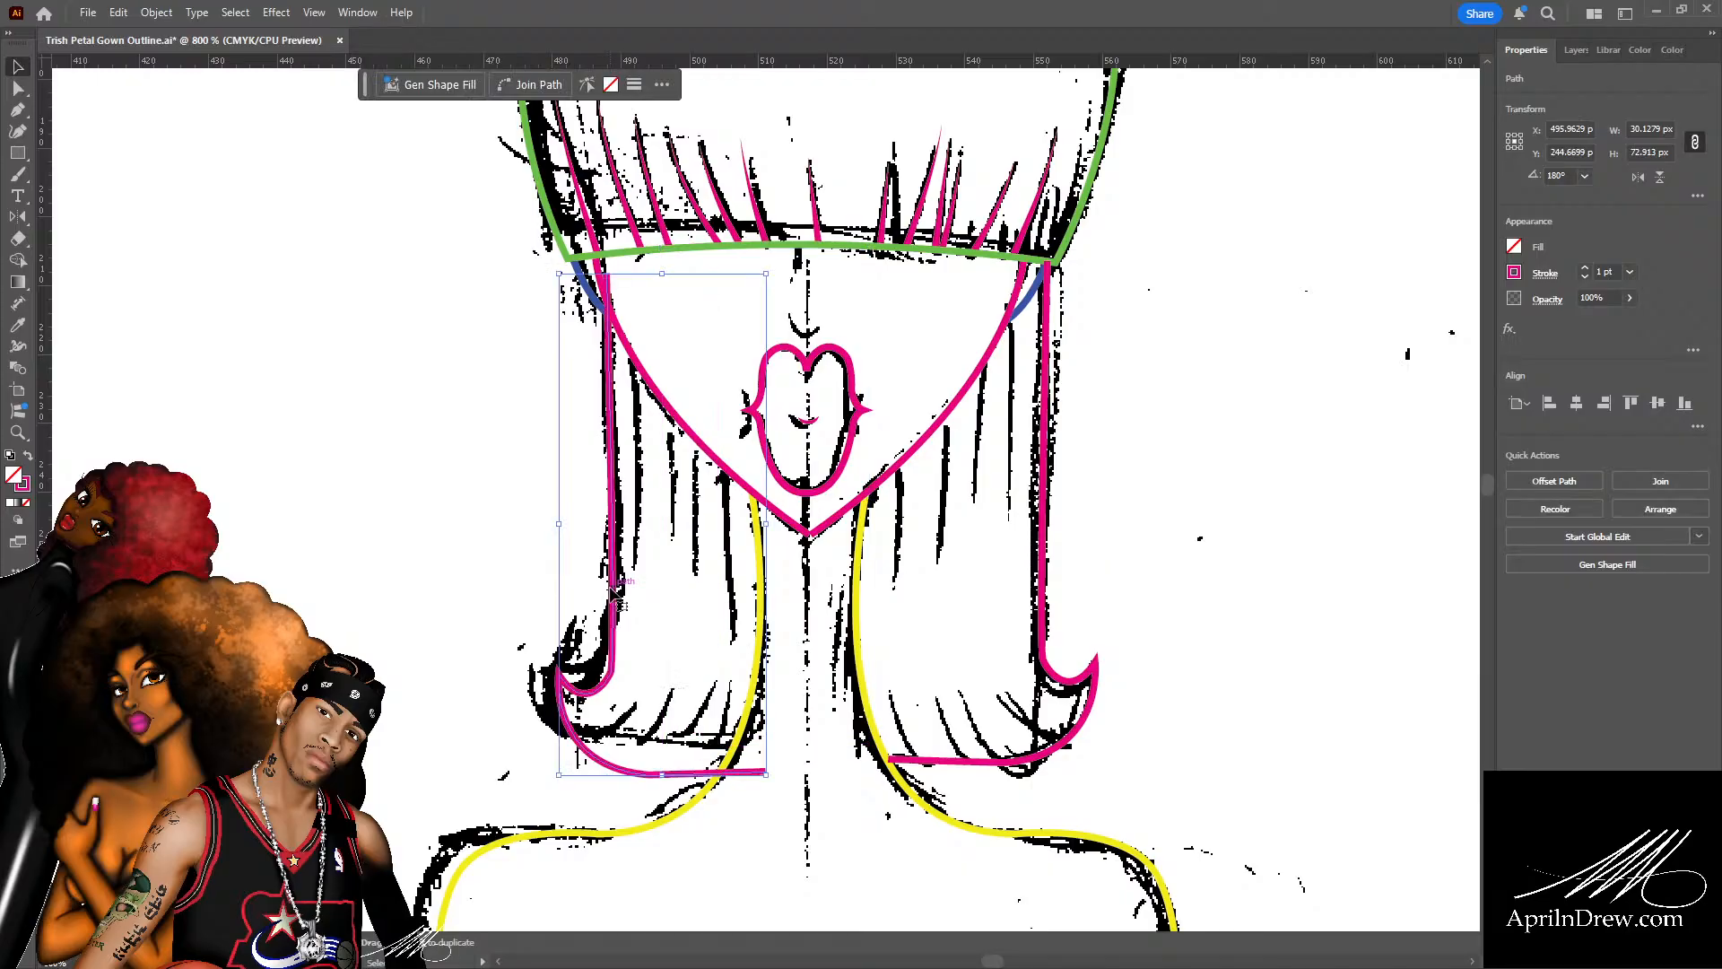
pyautogui.keyDown('shift'); pyautogui.click(1045, 543); pyautogui.keyUp('shift')
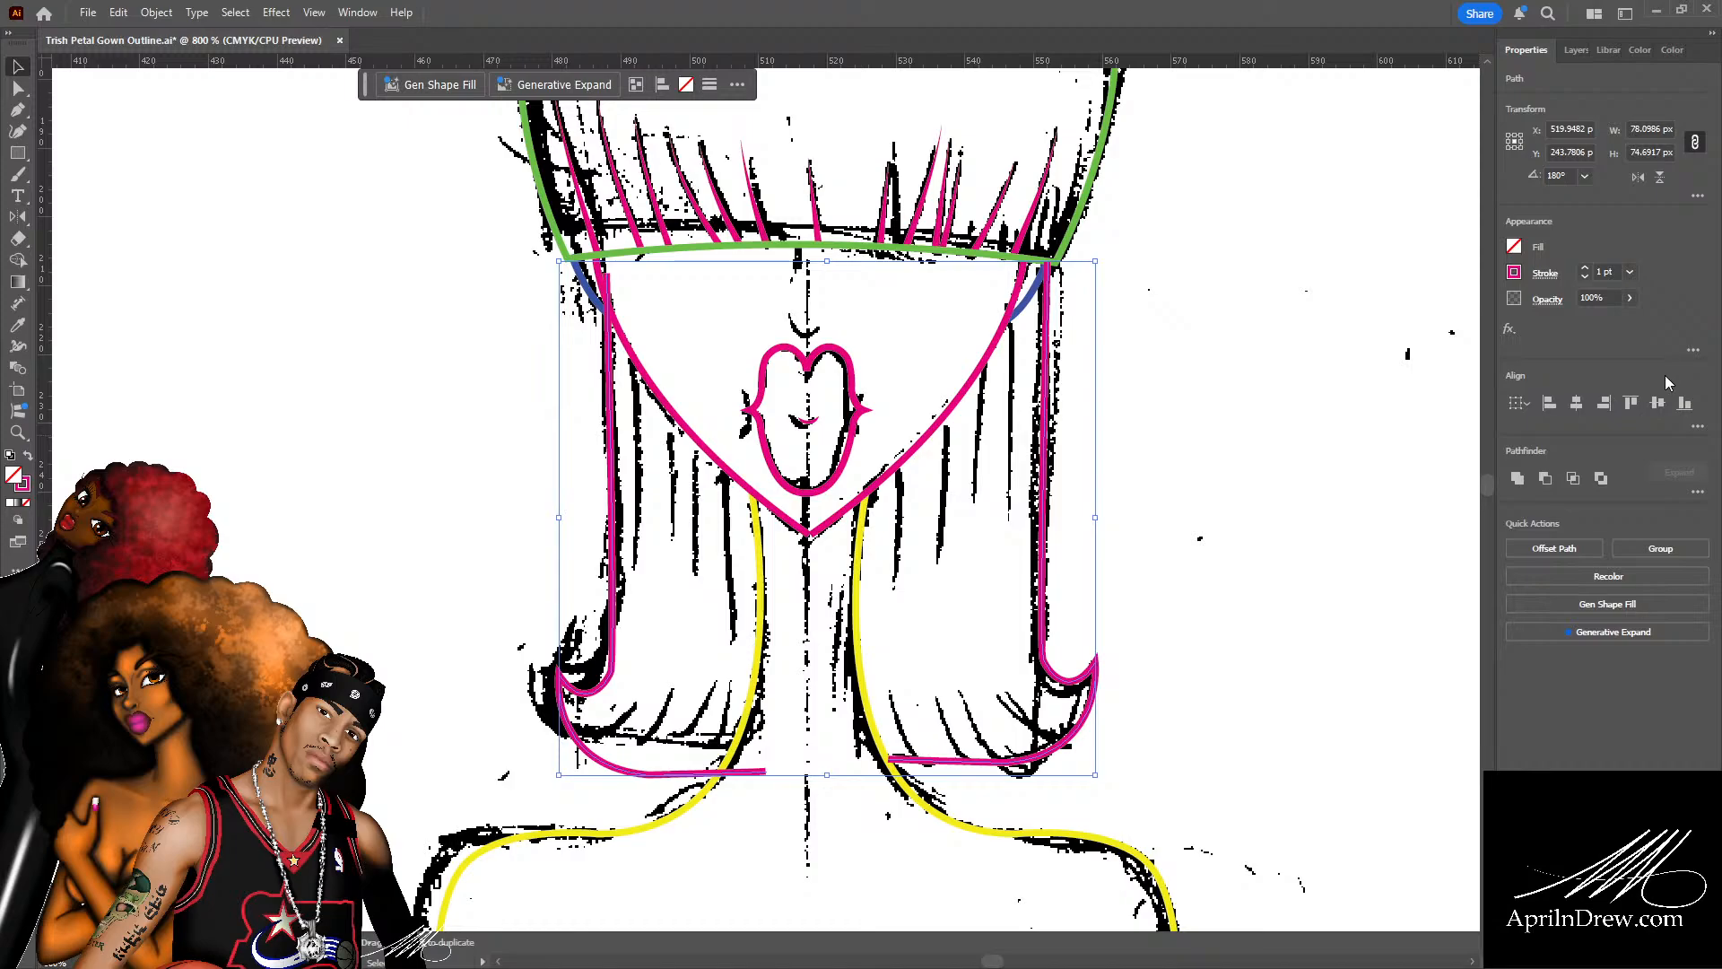
pyautogui.click(1625, 406)
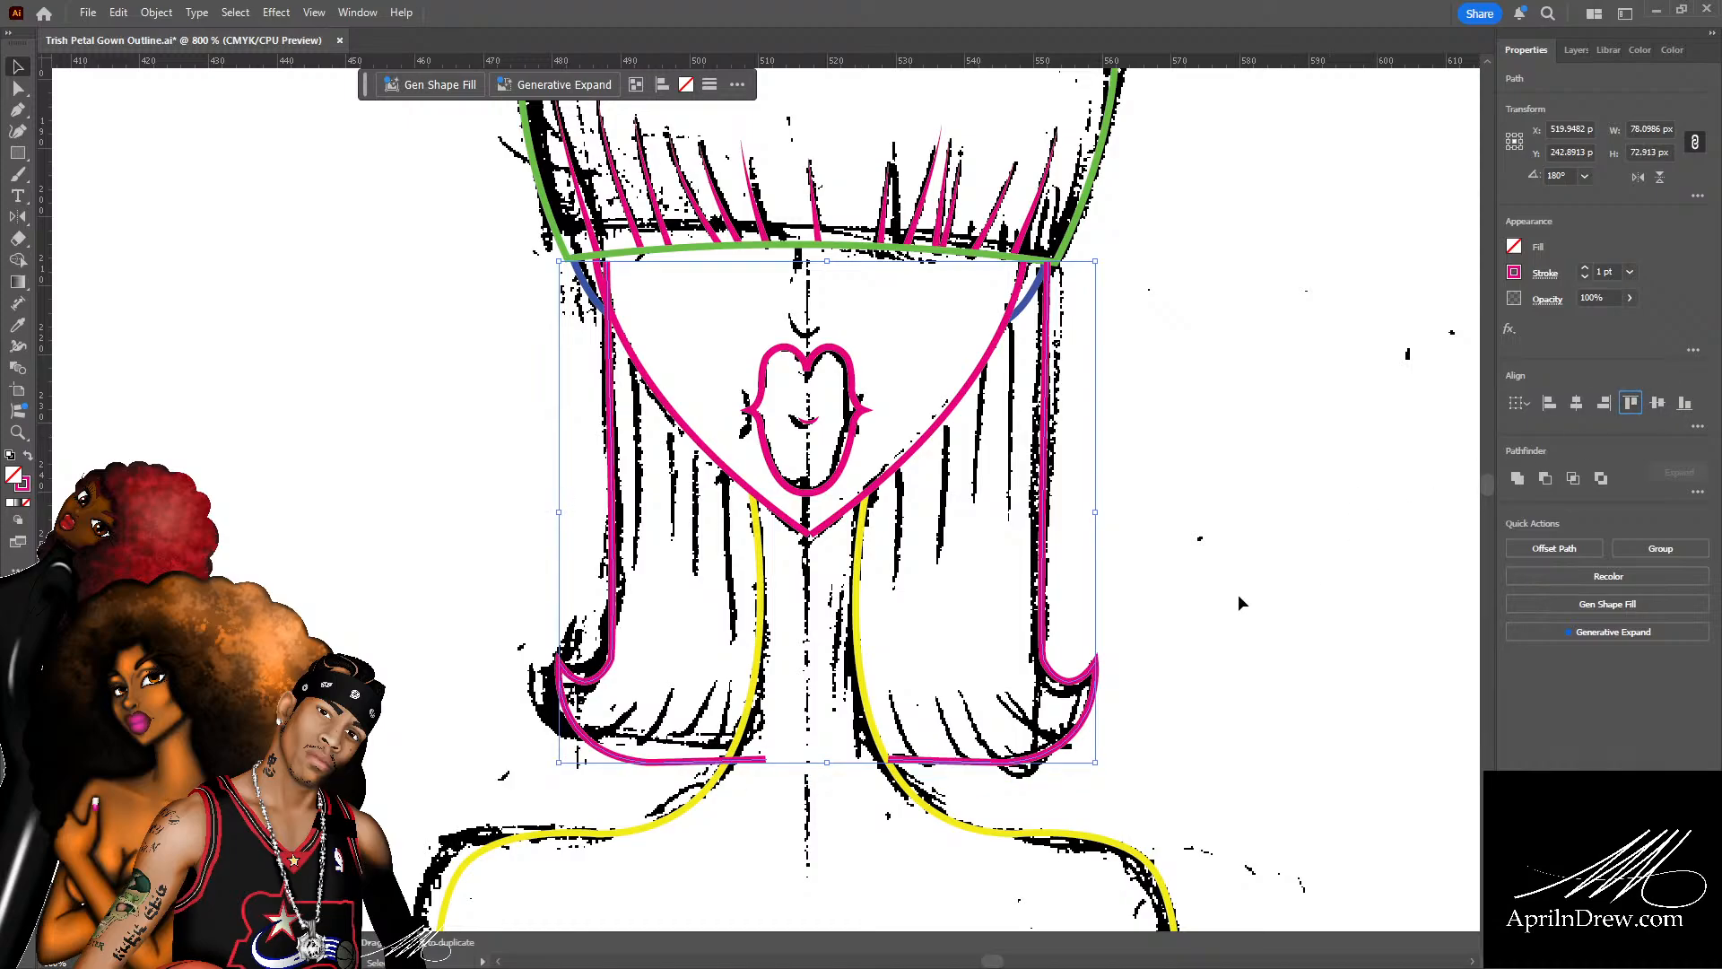
# Nudge only the mirrored hair path 4 px outward, toward the green fringe corner.
pyautogui.click(614, 561)
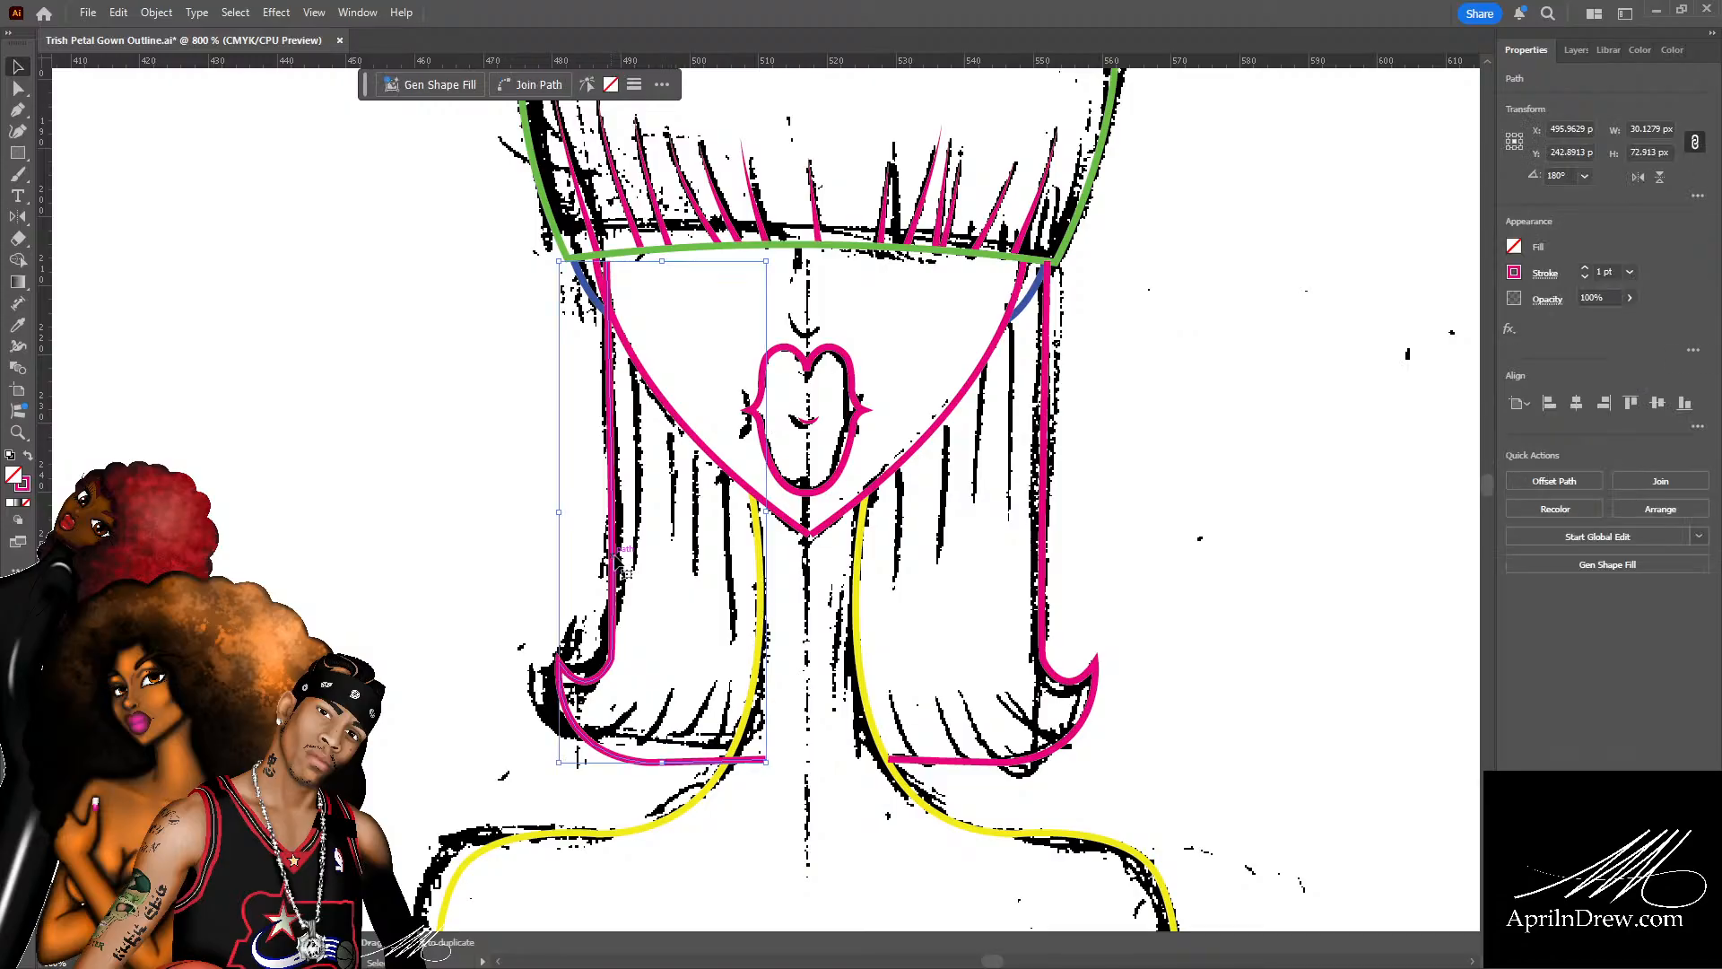
pyautogui.press('Left')
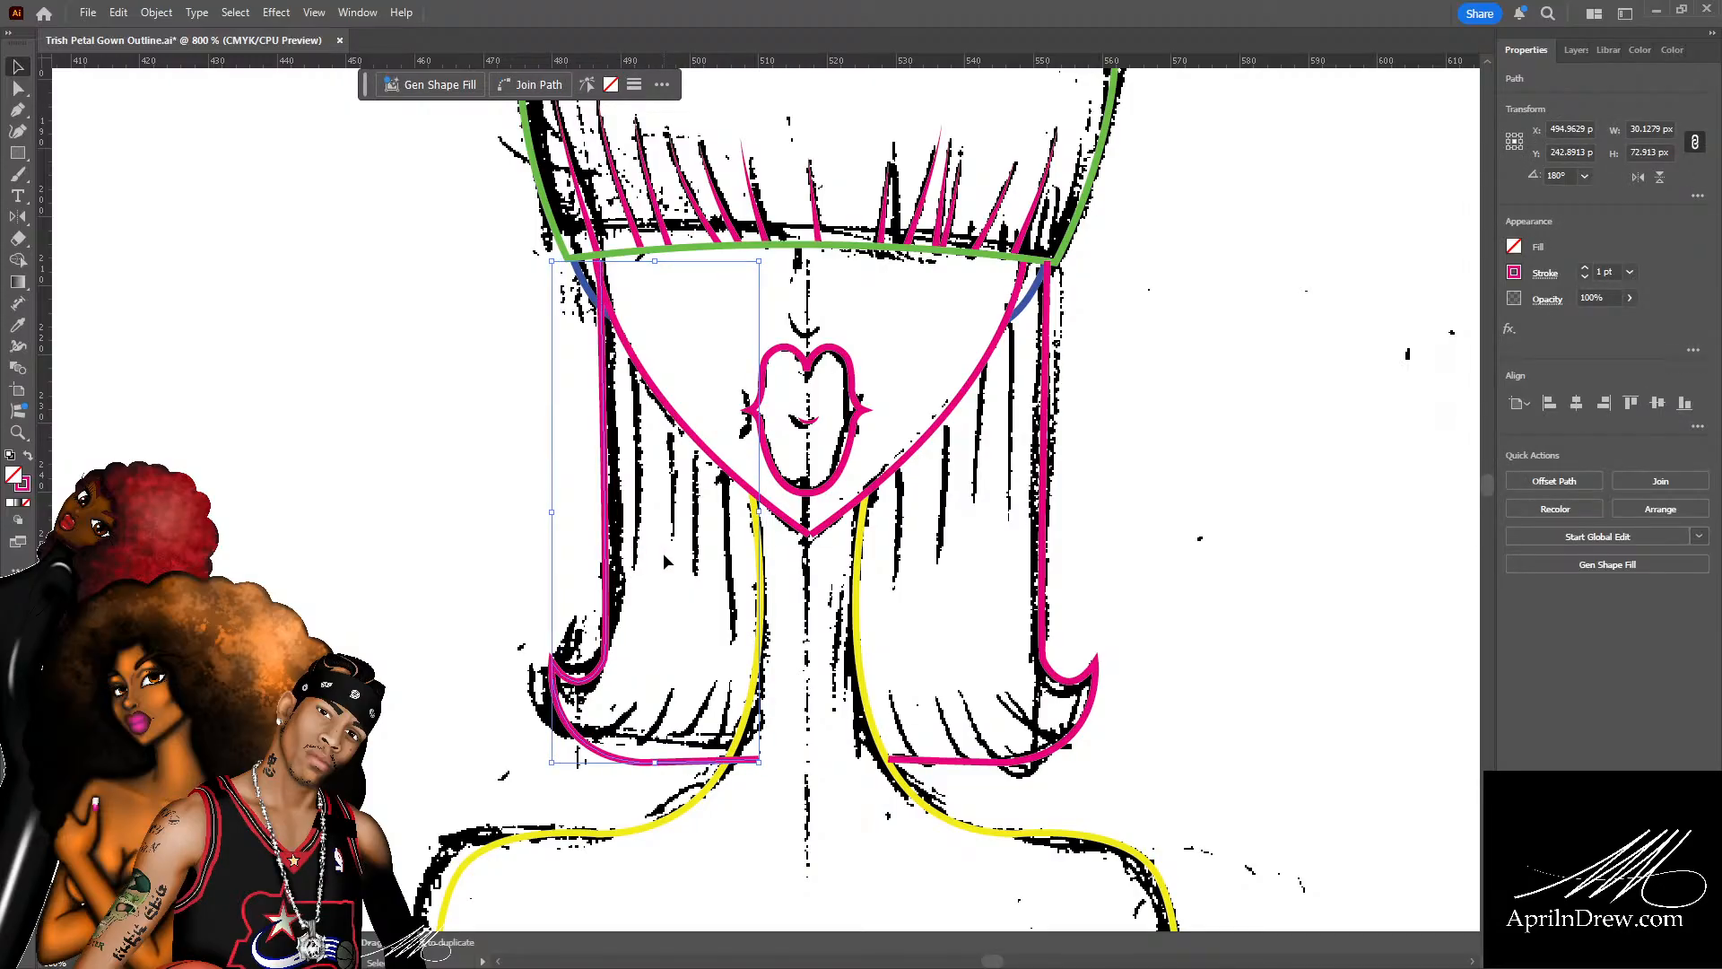
pyautogui.press('Left')
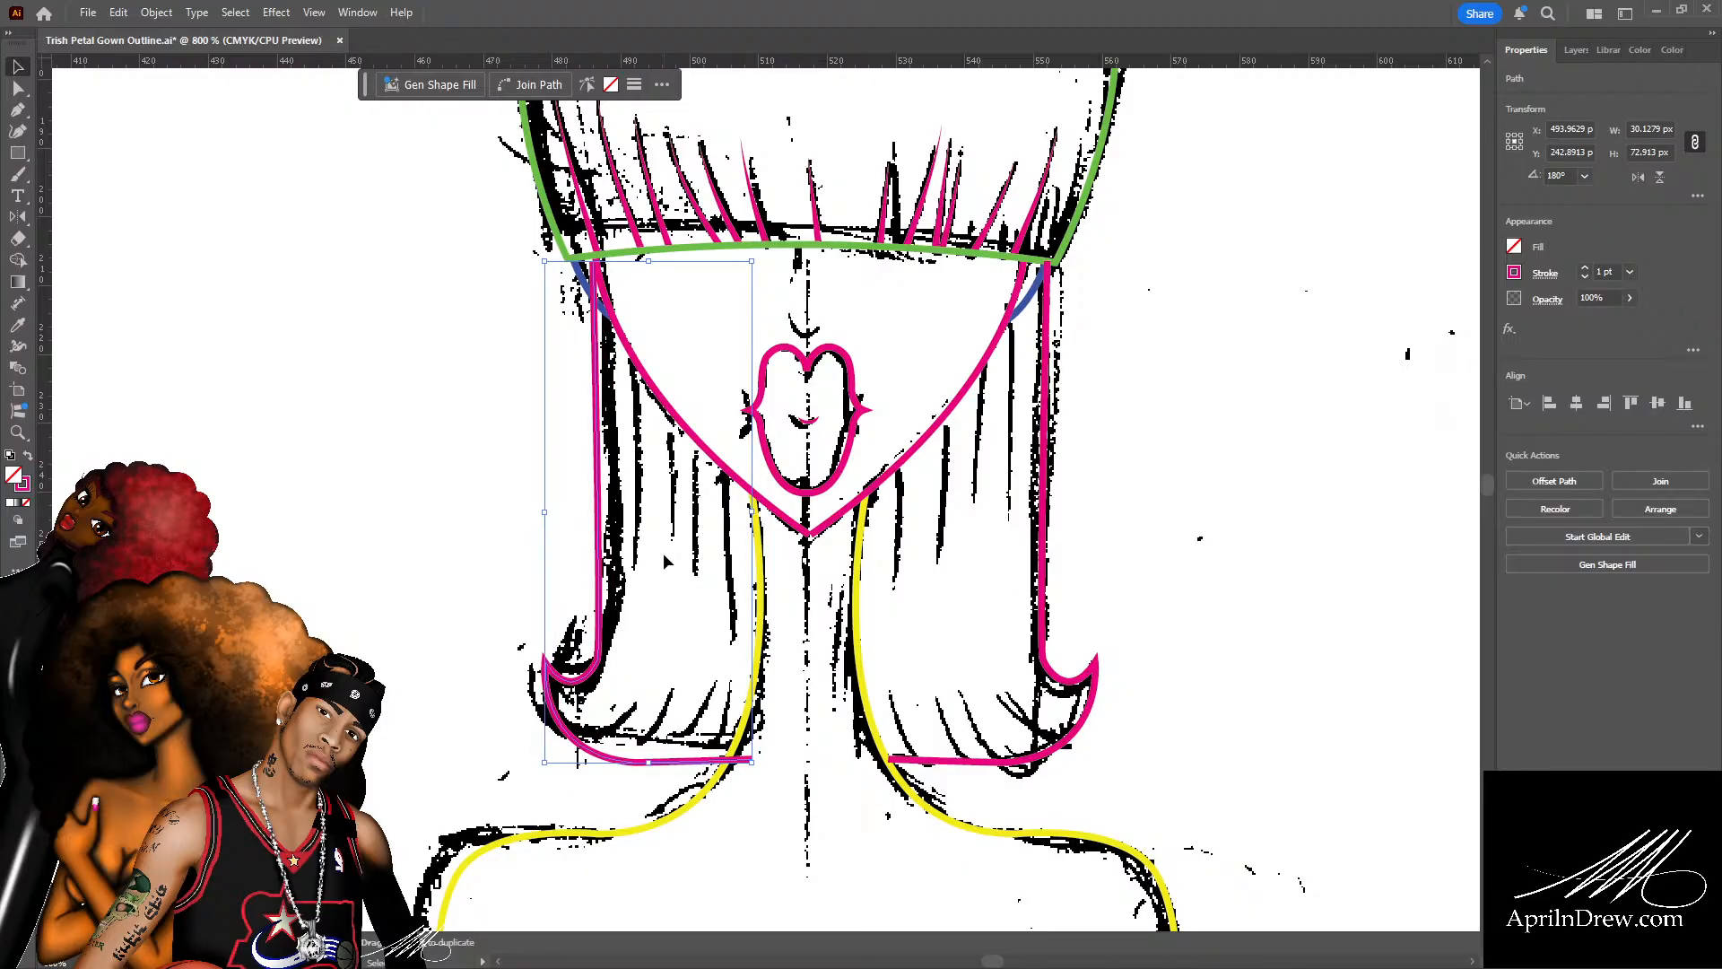
pyautogui.press('Left')
pyautogui.press('Left')
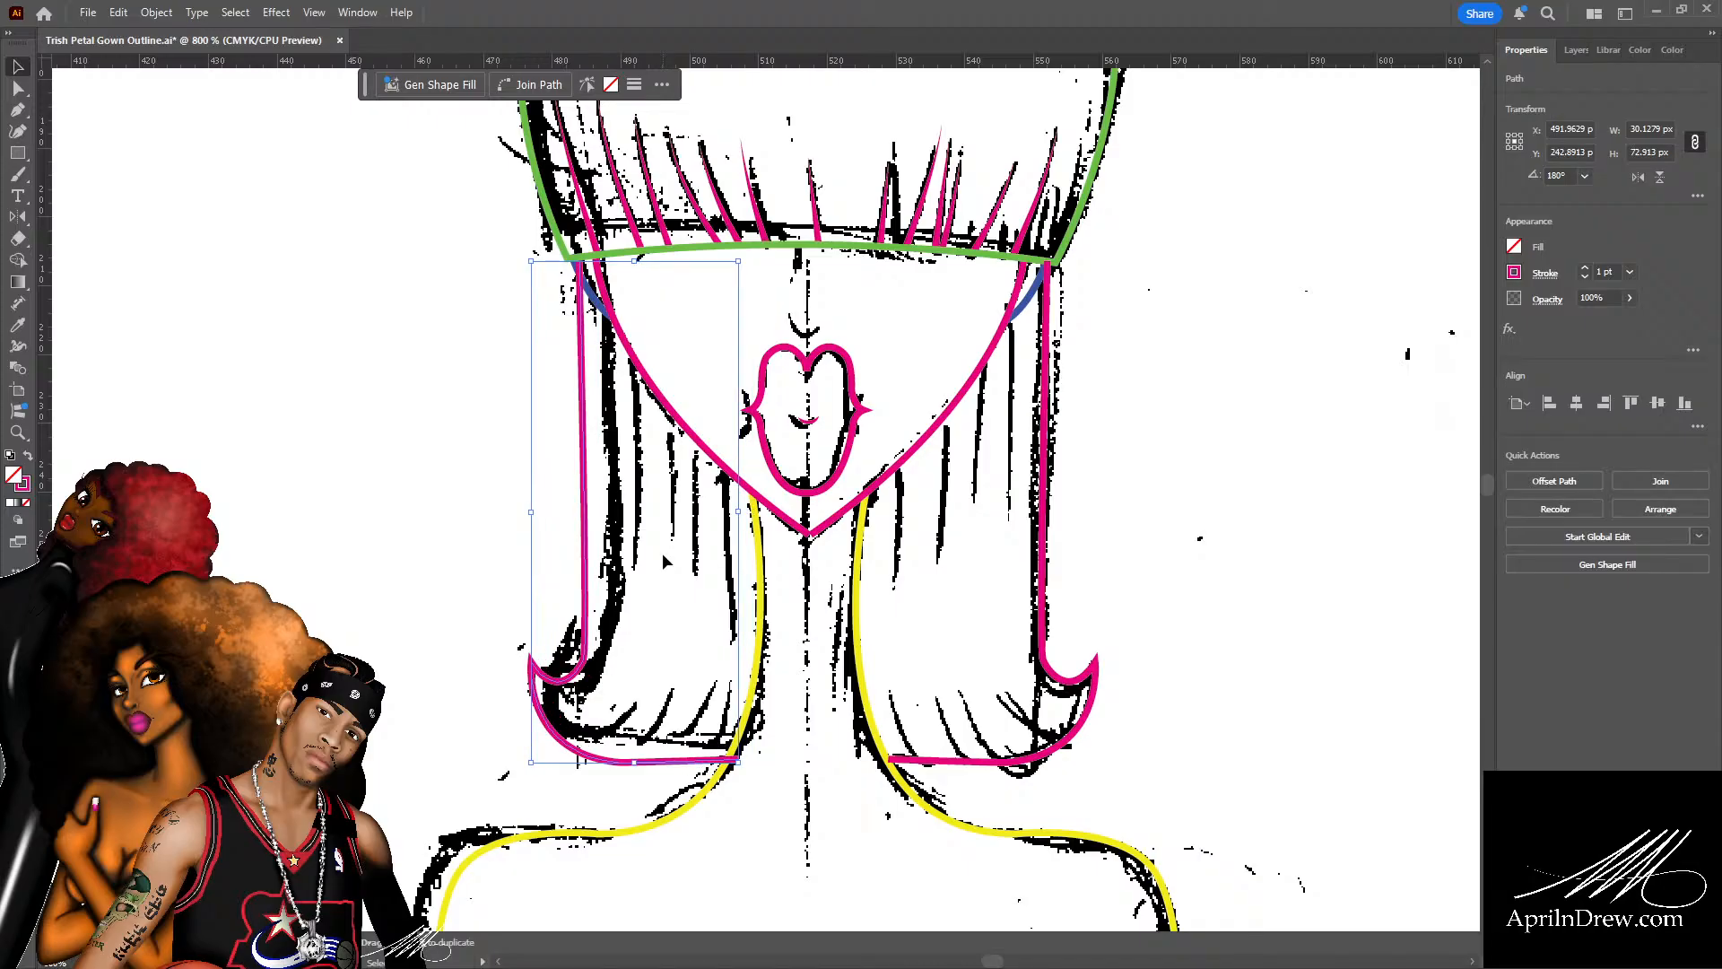
# Try nudging the mirrored hair path 1 px farther outward and compare it with the hair on the opposite side.
pyautogui.press('Left')
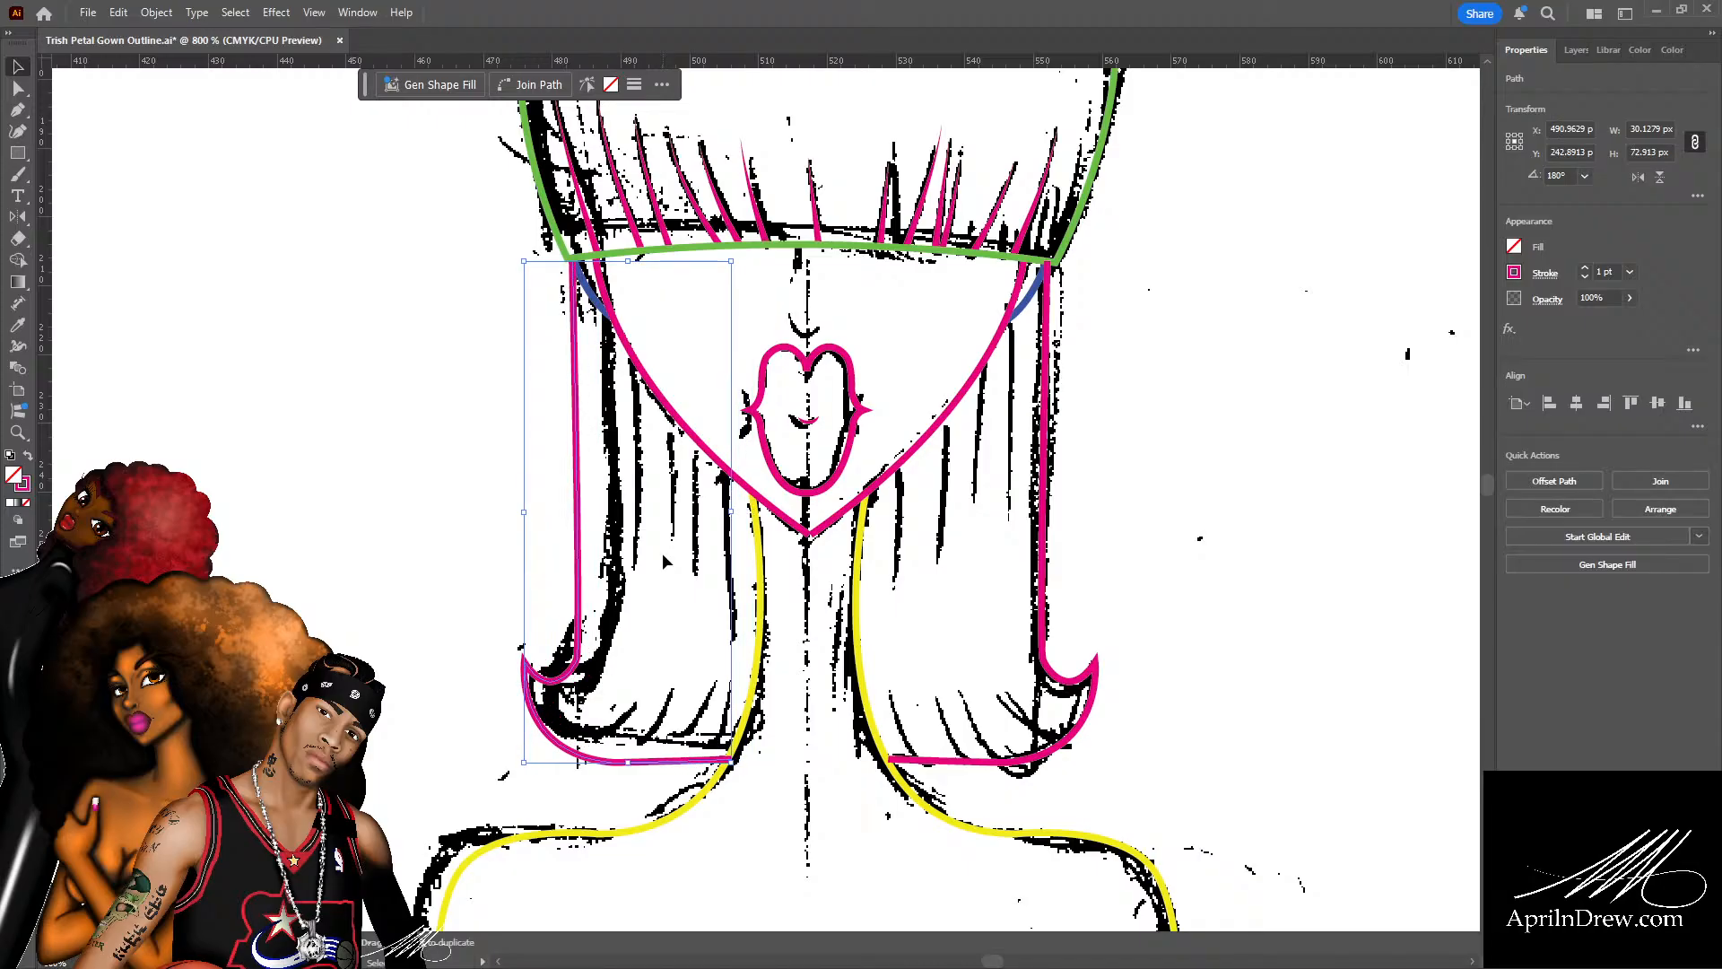
pyautogui.click(1194, 532)
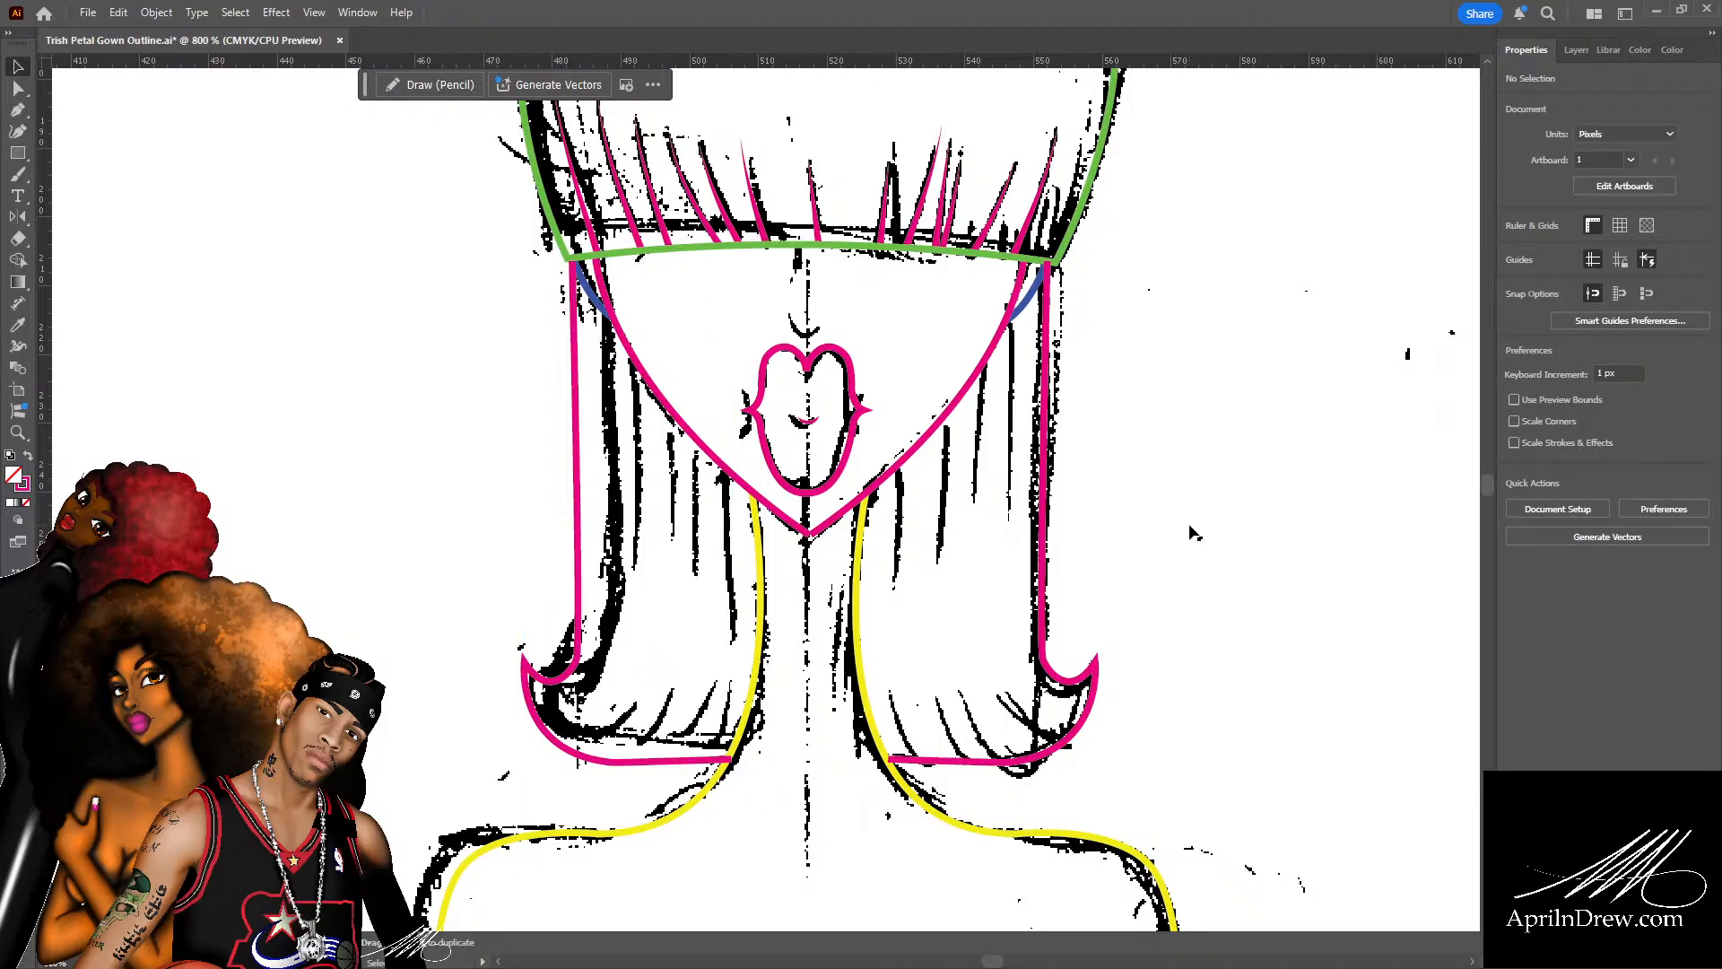
pyautogui.hotkey('ctrl', '-')
pyautogui.hotkey('ctrl', '-')
pyautogui.hotkey('ctrl', '-')
pyautogui.hotkey('ctrl', '-')
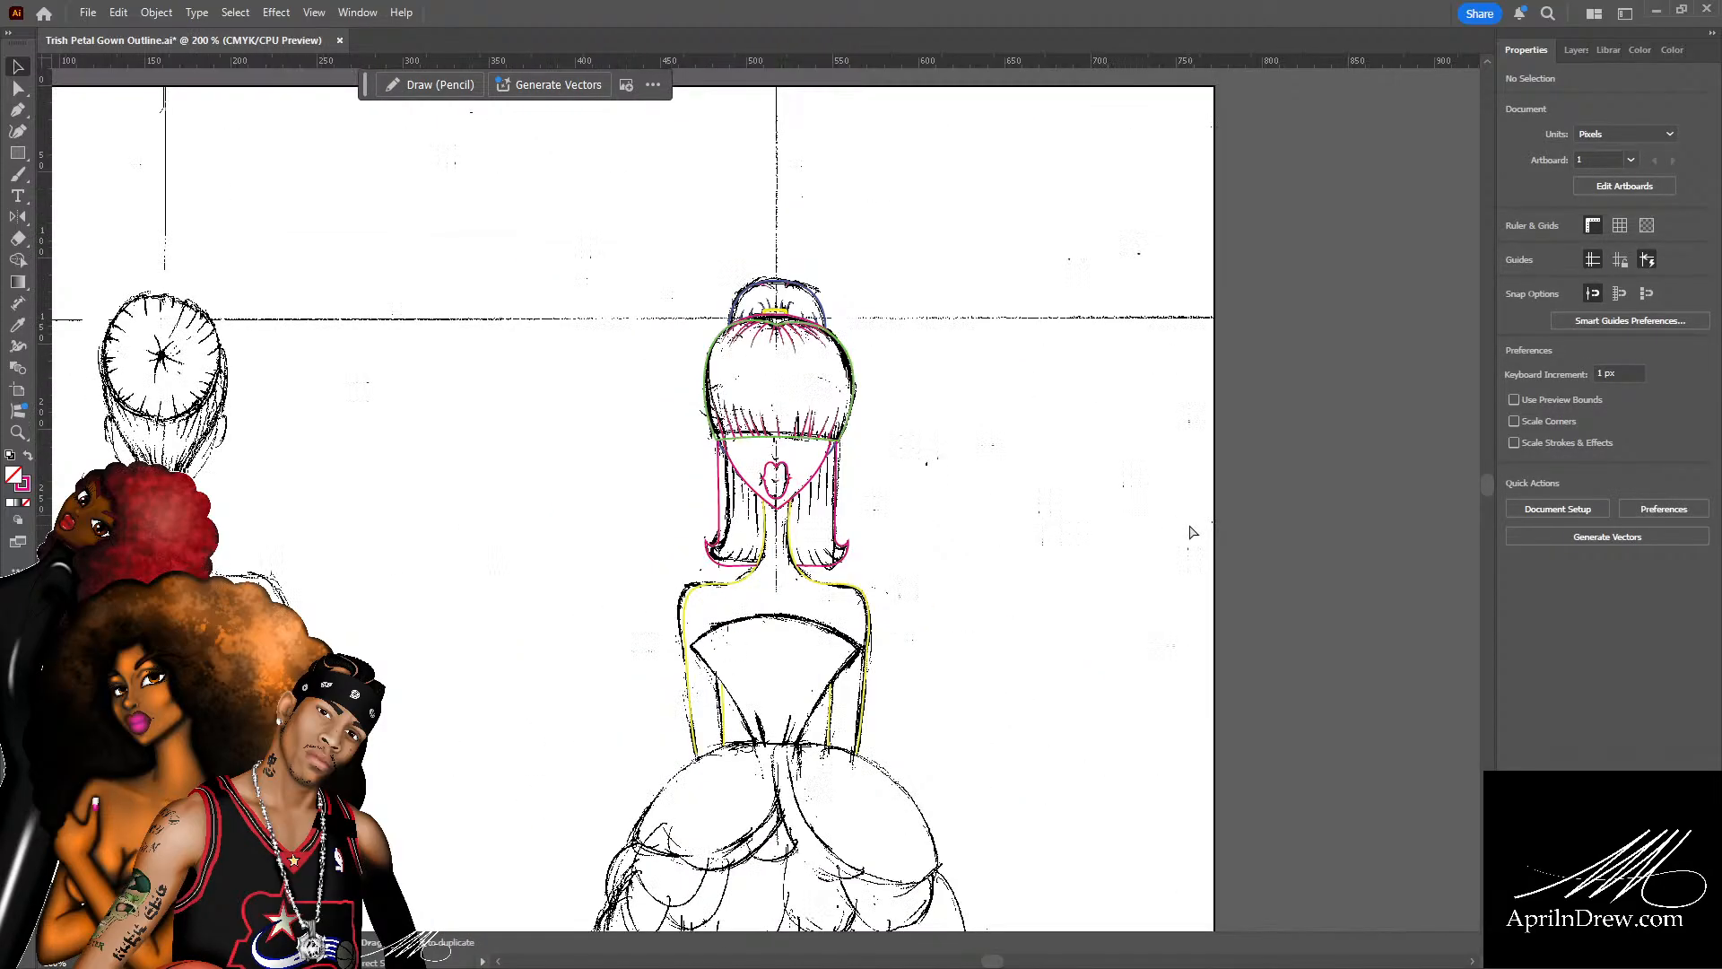
pyautogui.hotkey('ctrl', '+')
pyautogui.hotkey('ctrl', '+')
pyautogui.hotkey('ctrl', '+')
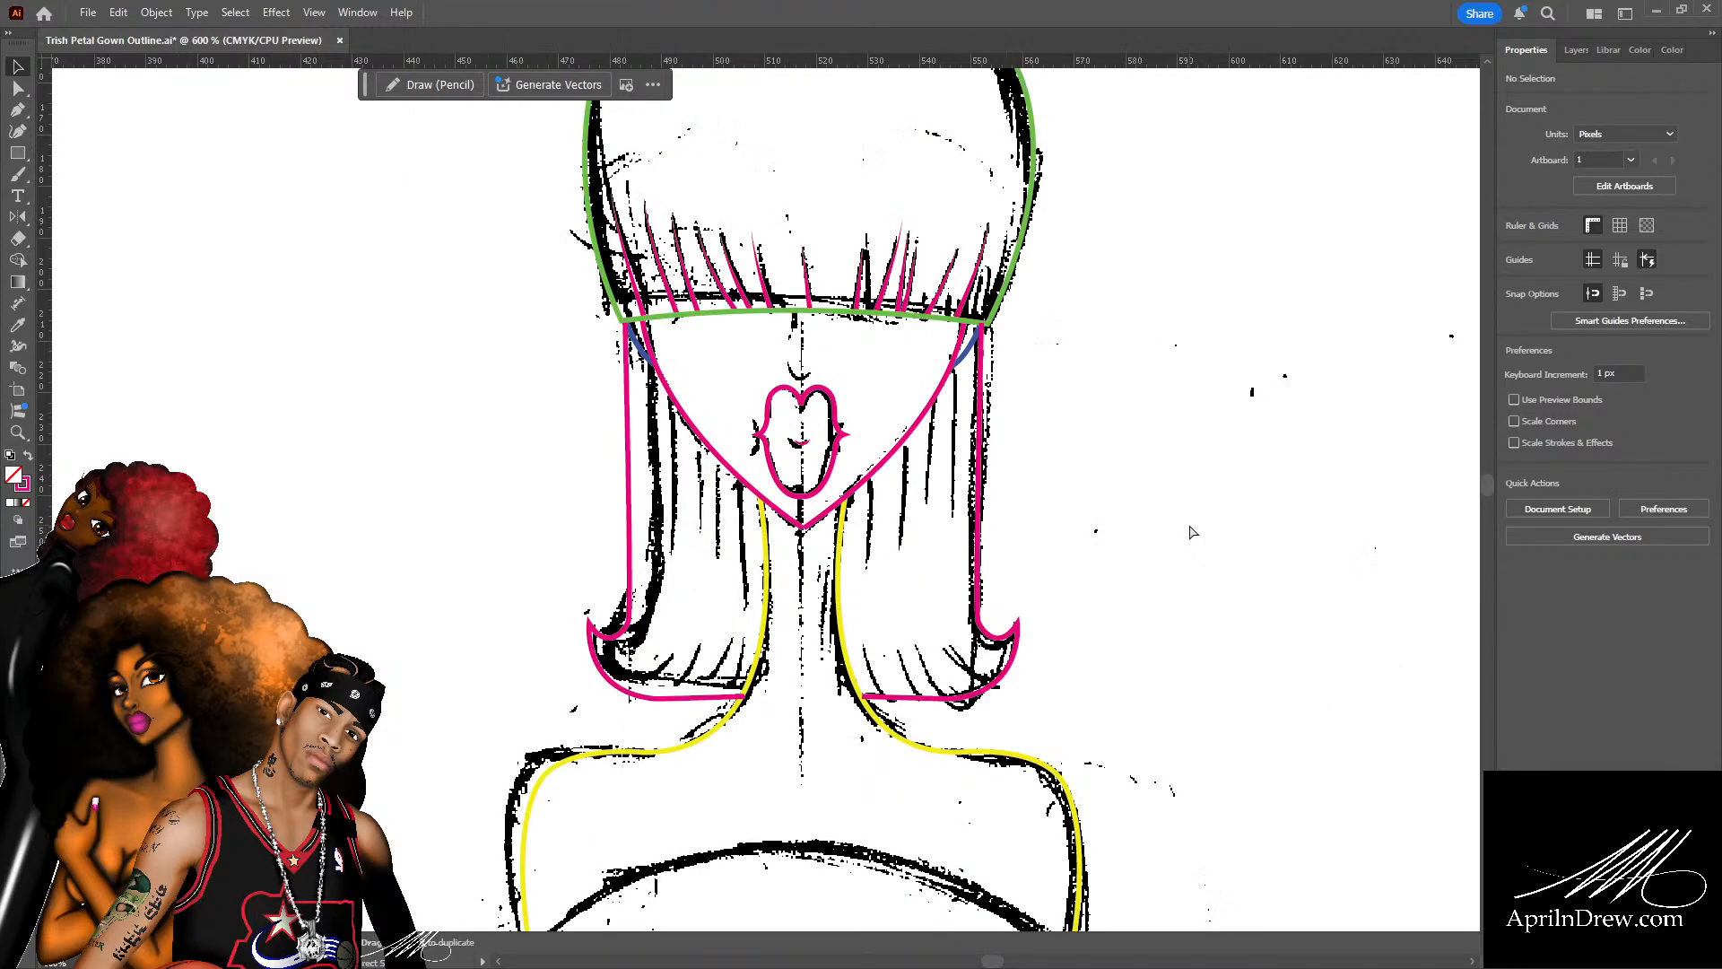
pyautogui.hotkey('ctrl', '+')
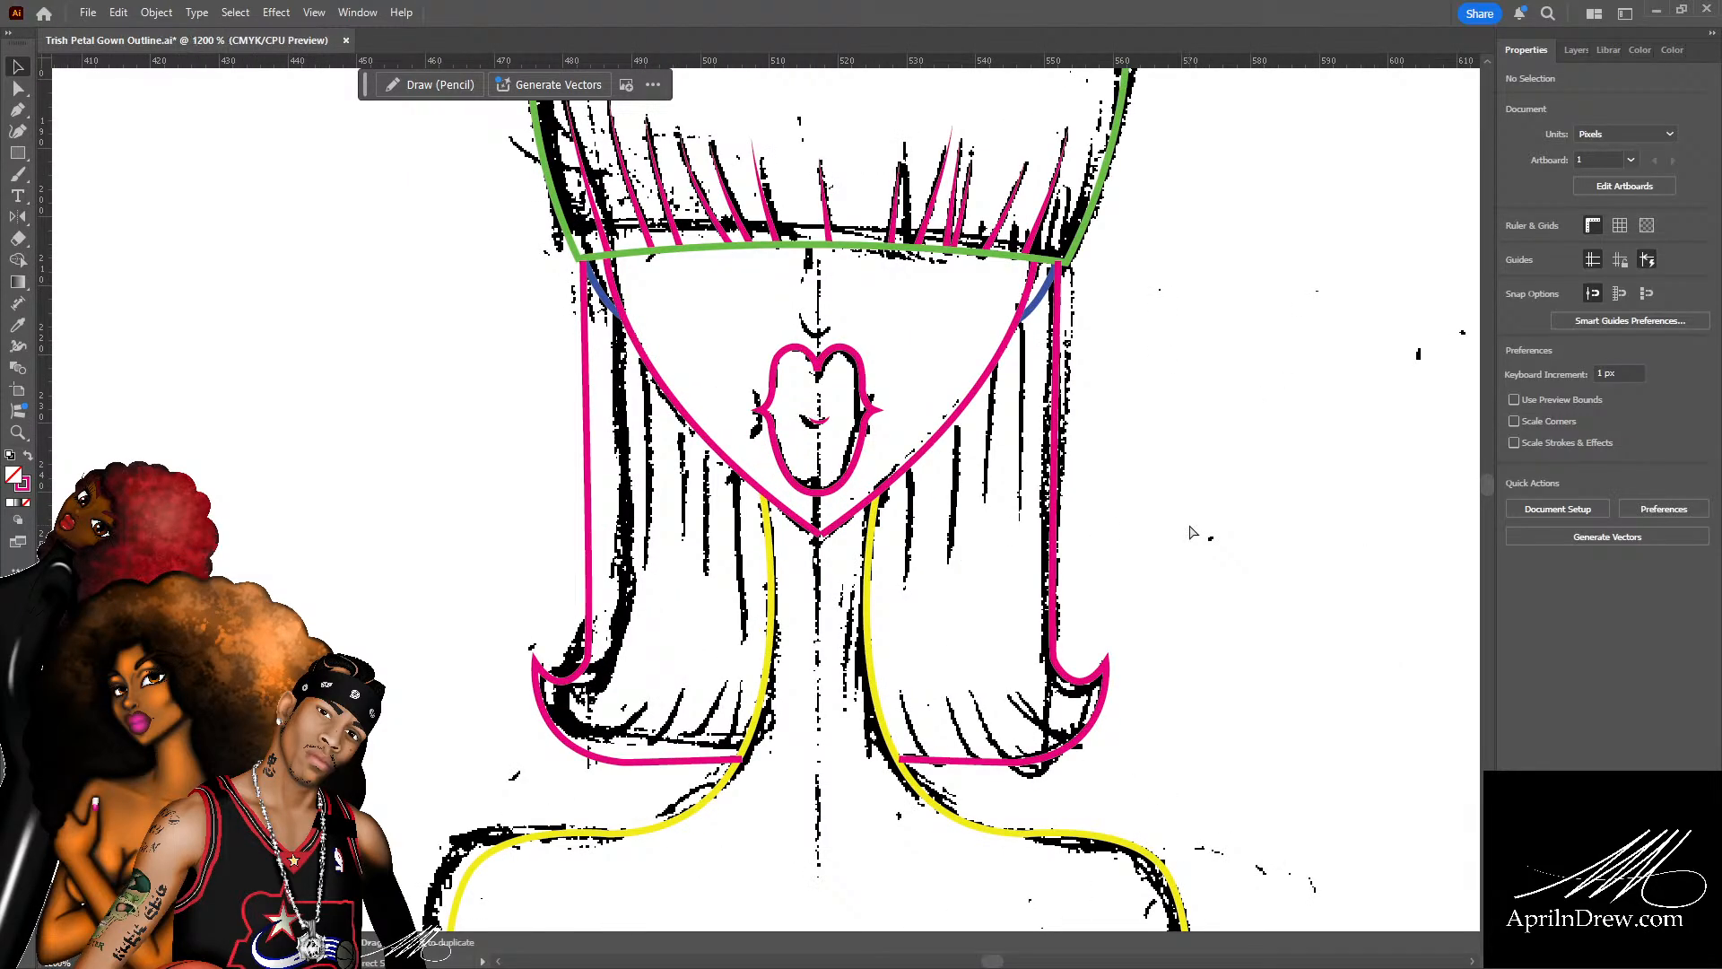
pyautogui.hotkey('ctrl', '+')
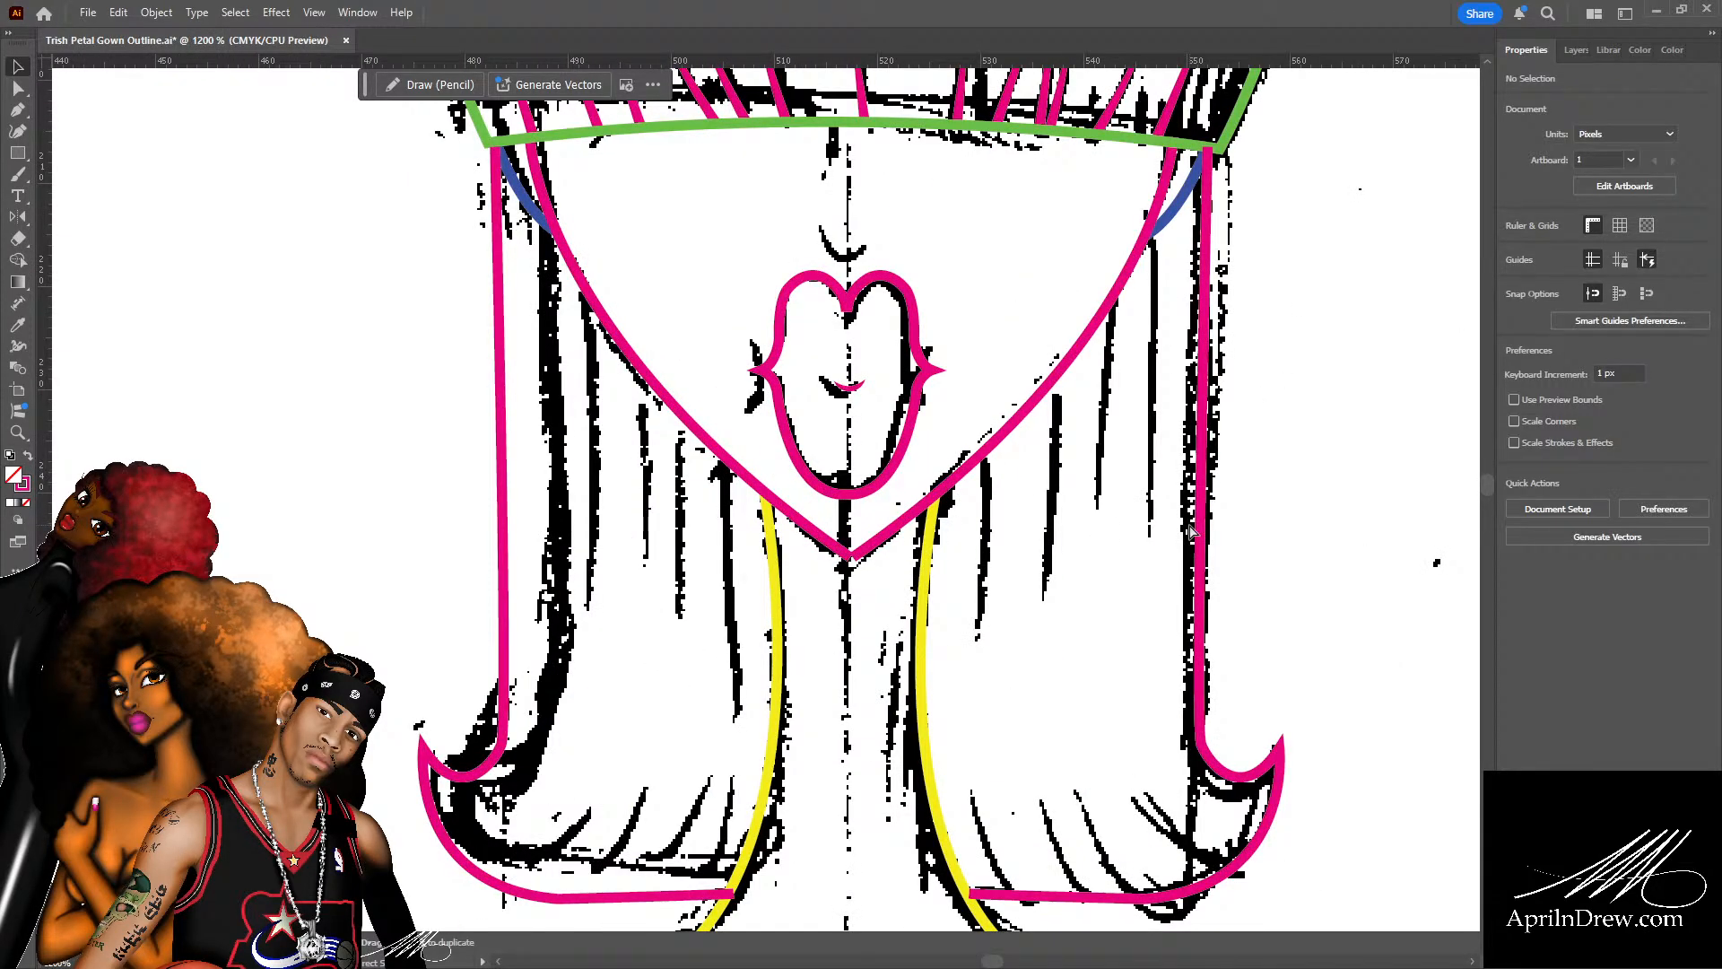
# Test the mirrored hair path 1 px inward and outward, leaving it at the inward position.
pyautogui.click(504, 519)
pyautogui.press('Right')
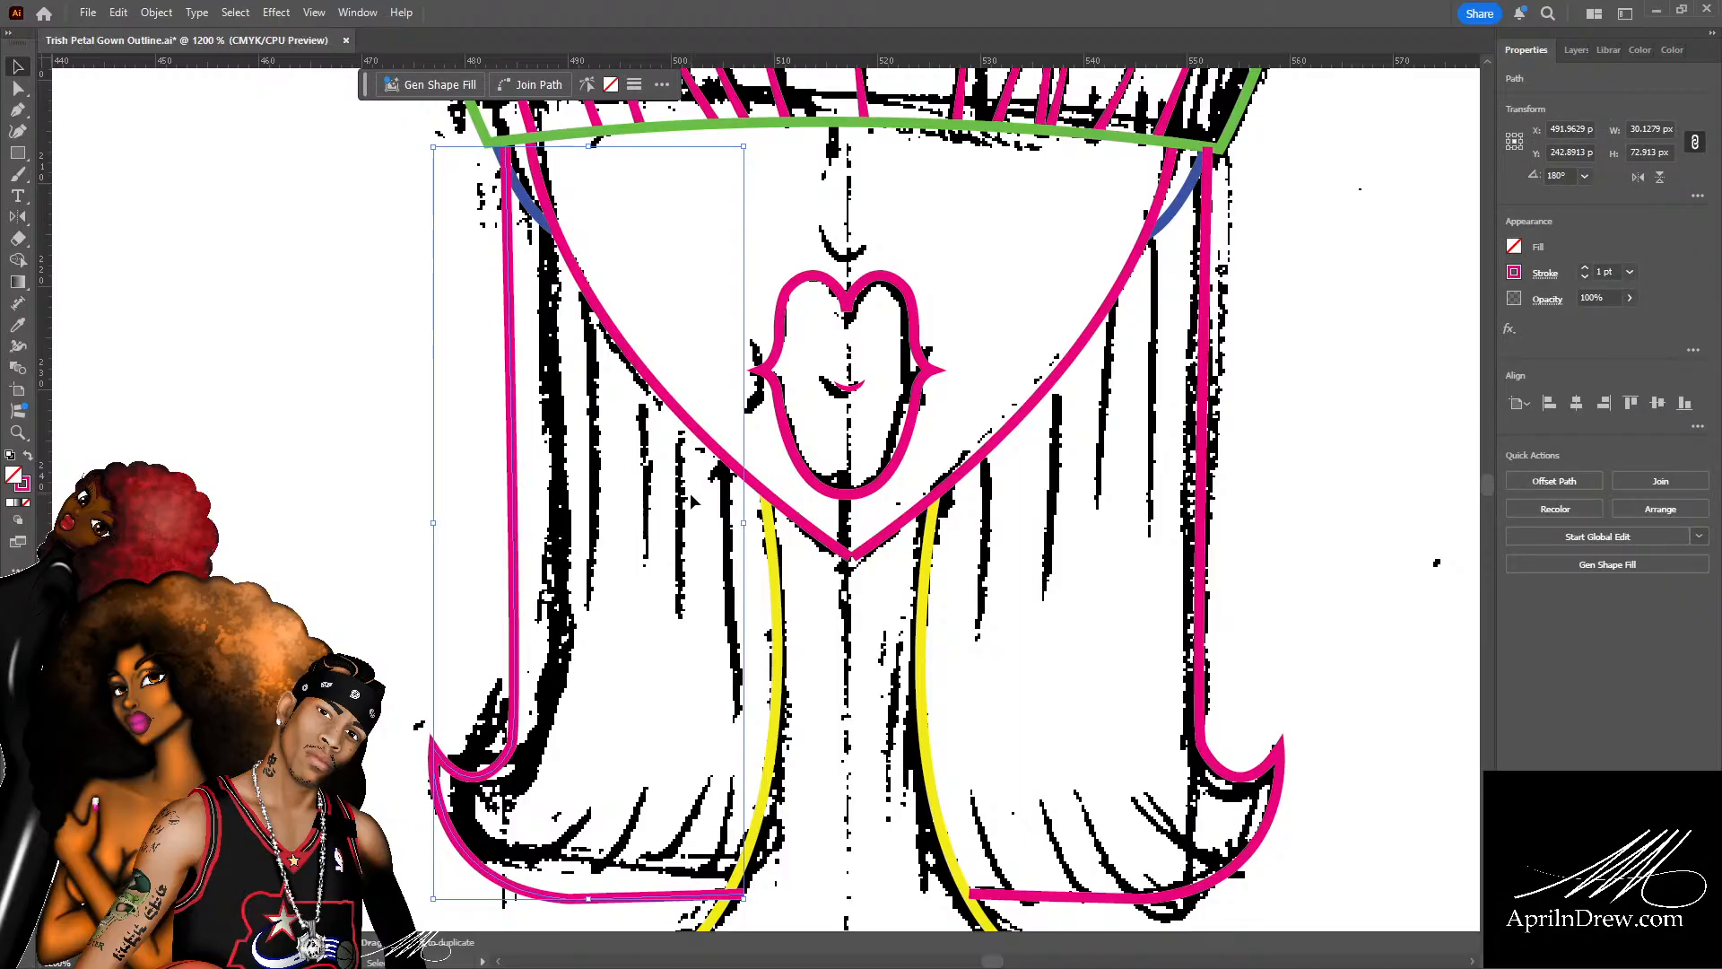
pyautogui.press('Left')
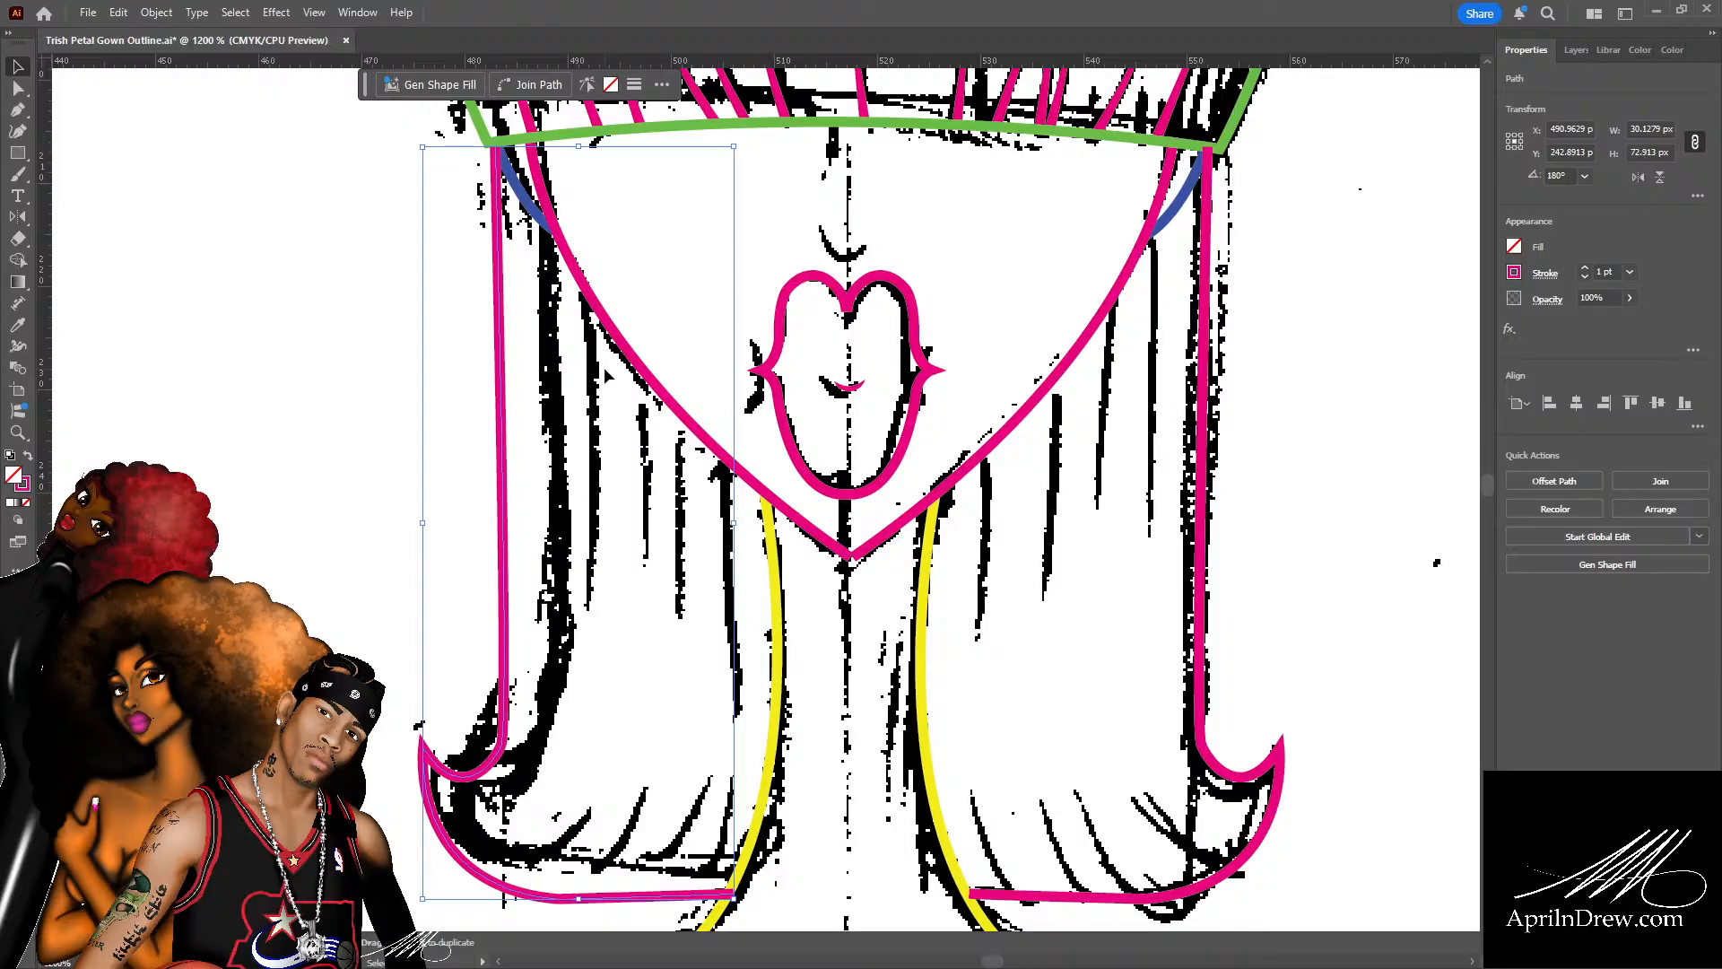
pyautogui.press('Right')
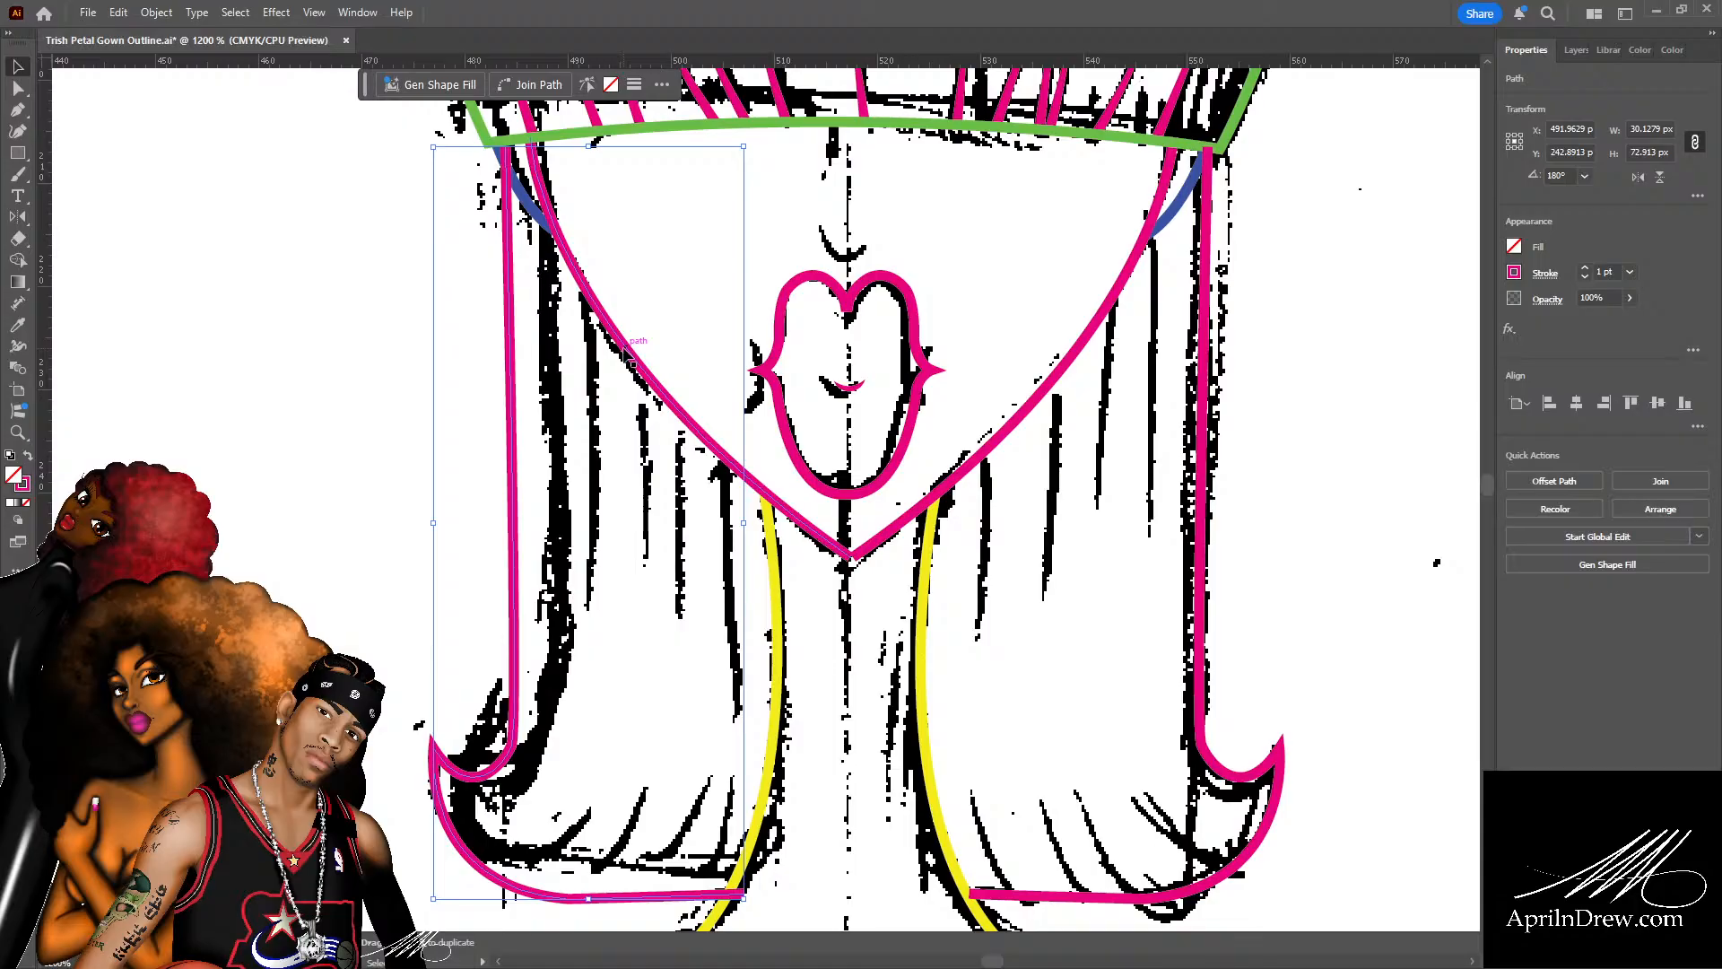
# Move only the lower inner end point of the mirrored hair path 2 px away from the neck, toward the hair.
pyautogui.scroll(-2, 734, 636)
pyautogui.scroll(-5, 734, 637)
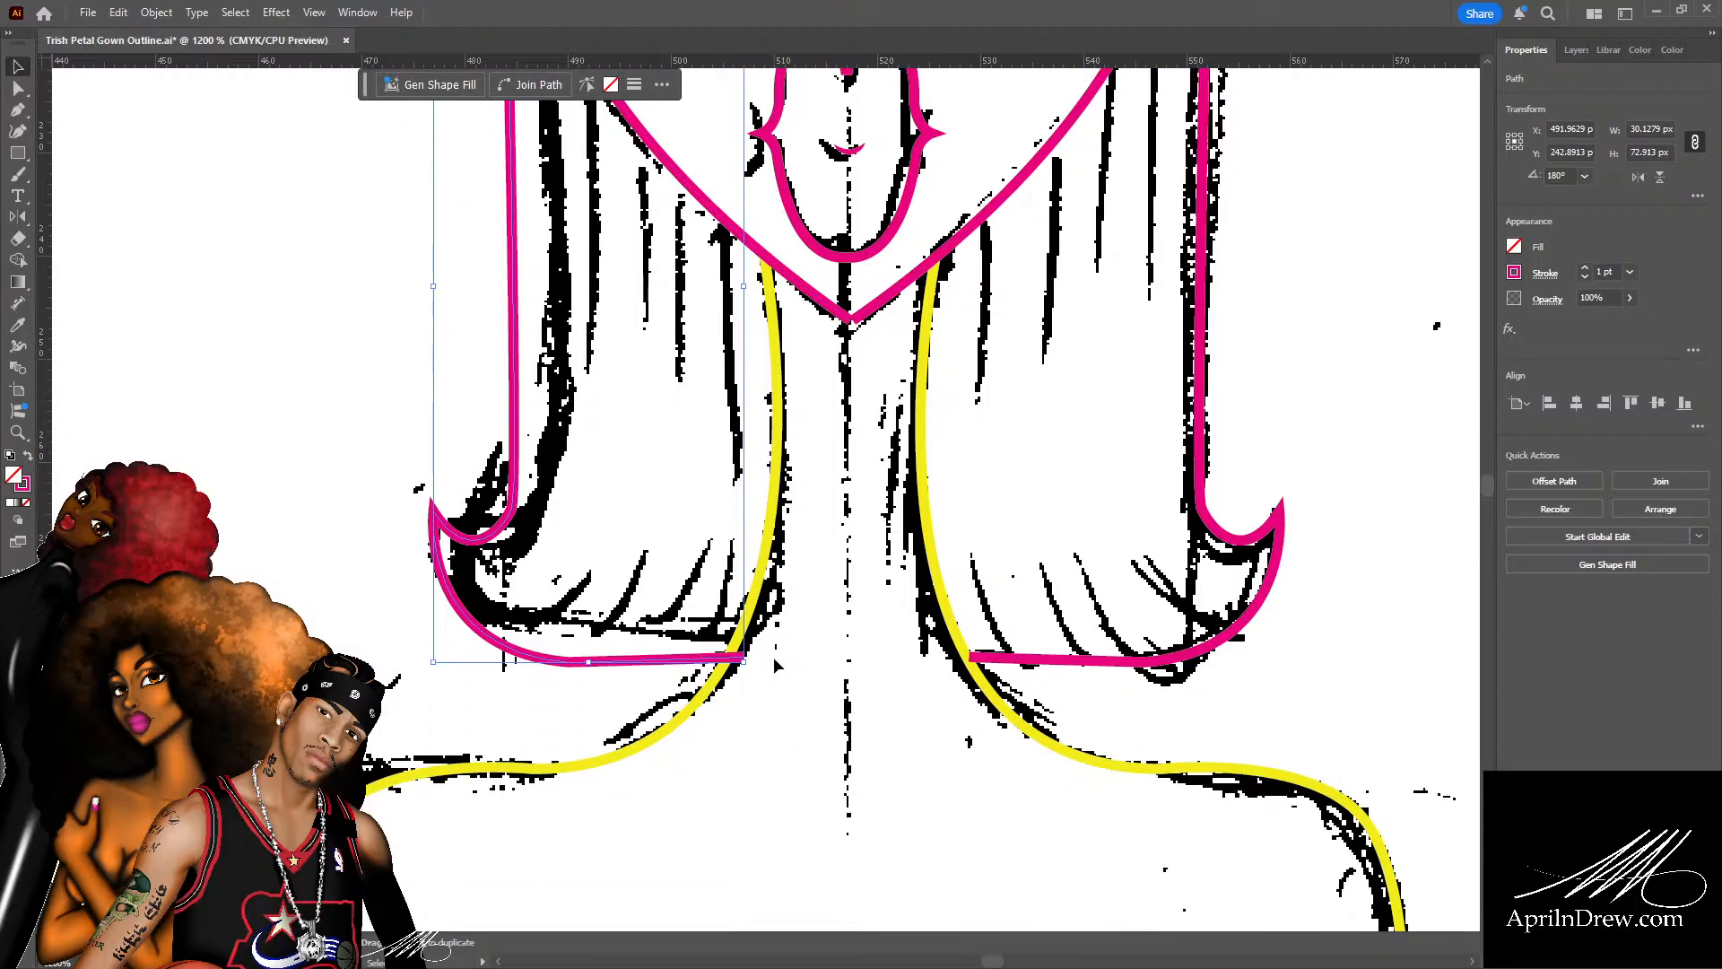
pyautogui.scroll(2, 777, 662)
pyautogui.press('a')
pyautogui.click(779, 661)
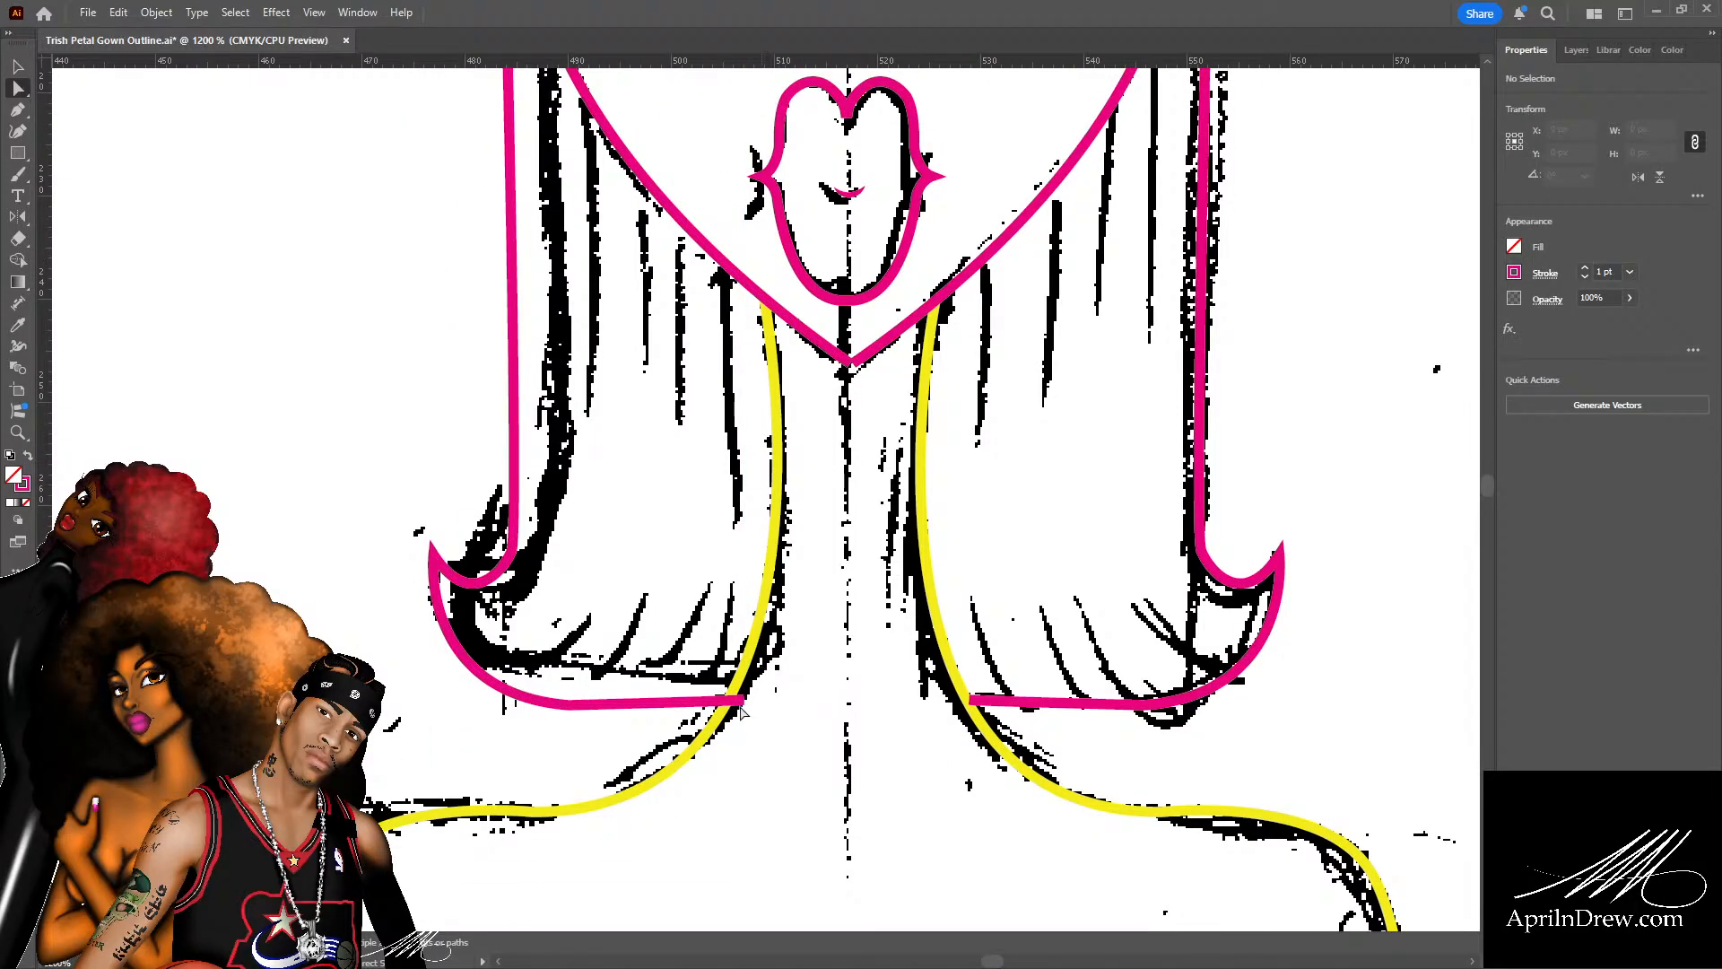
pyautogui.click(740, 699)
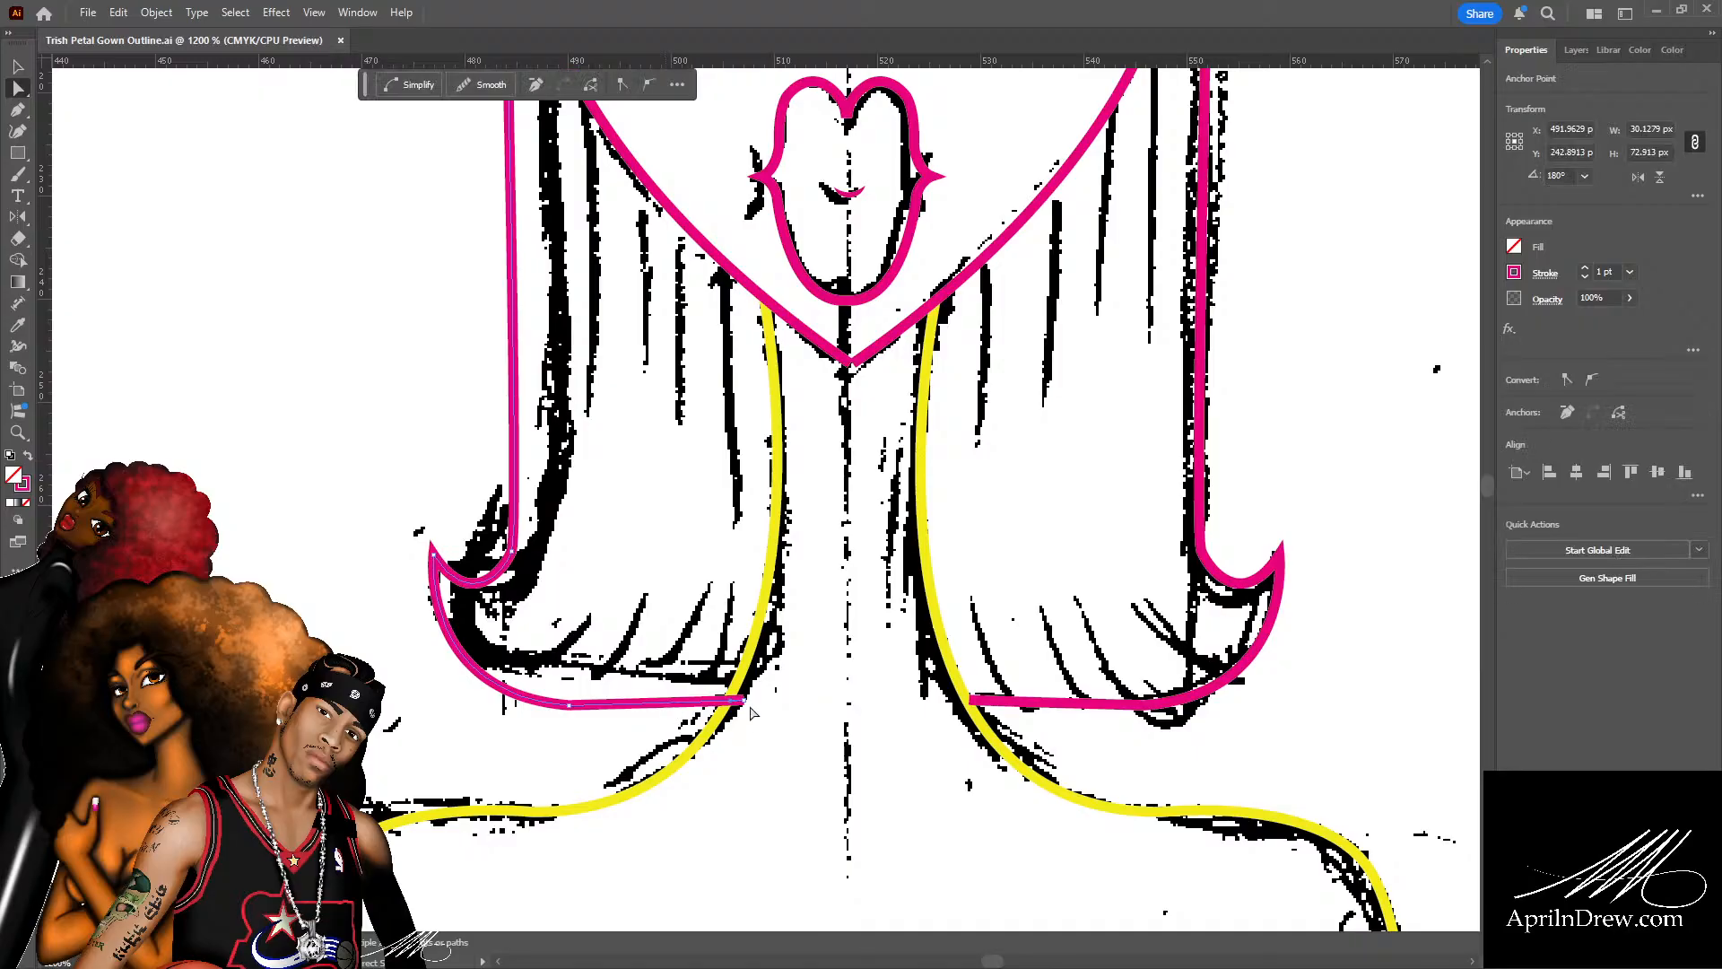
pyautogui.click(744, 701)
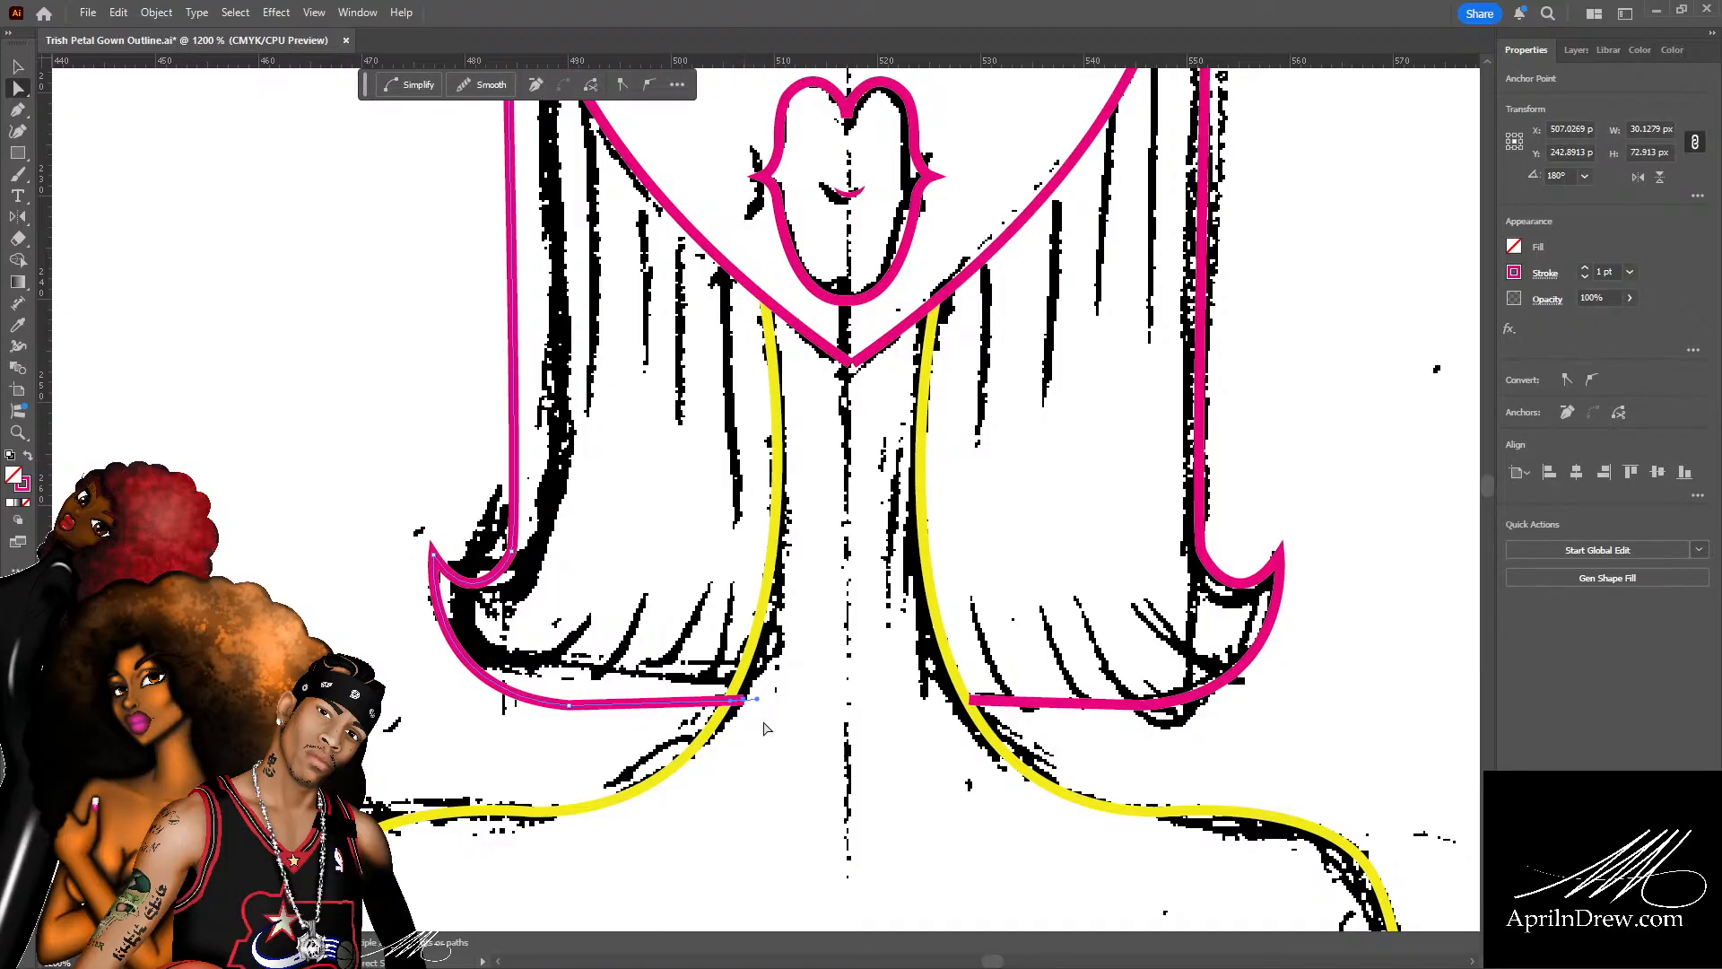
pyautogui.press('Left')
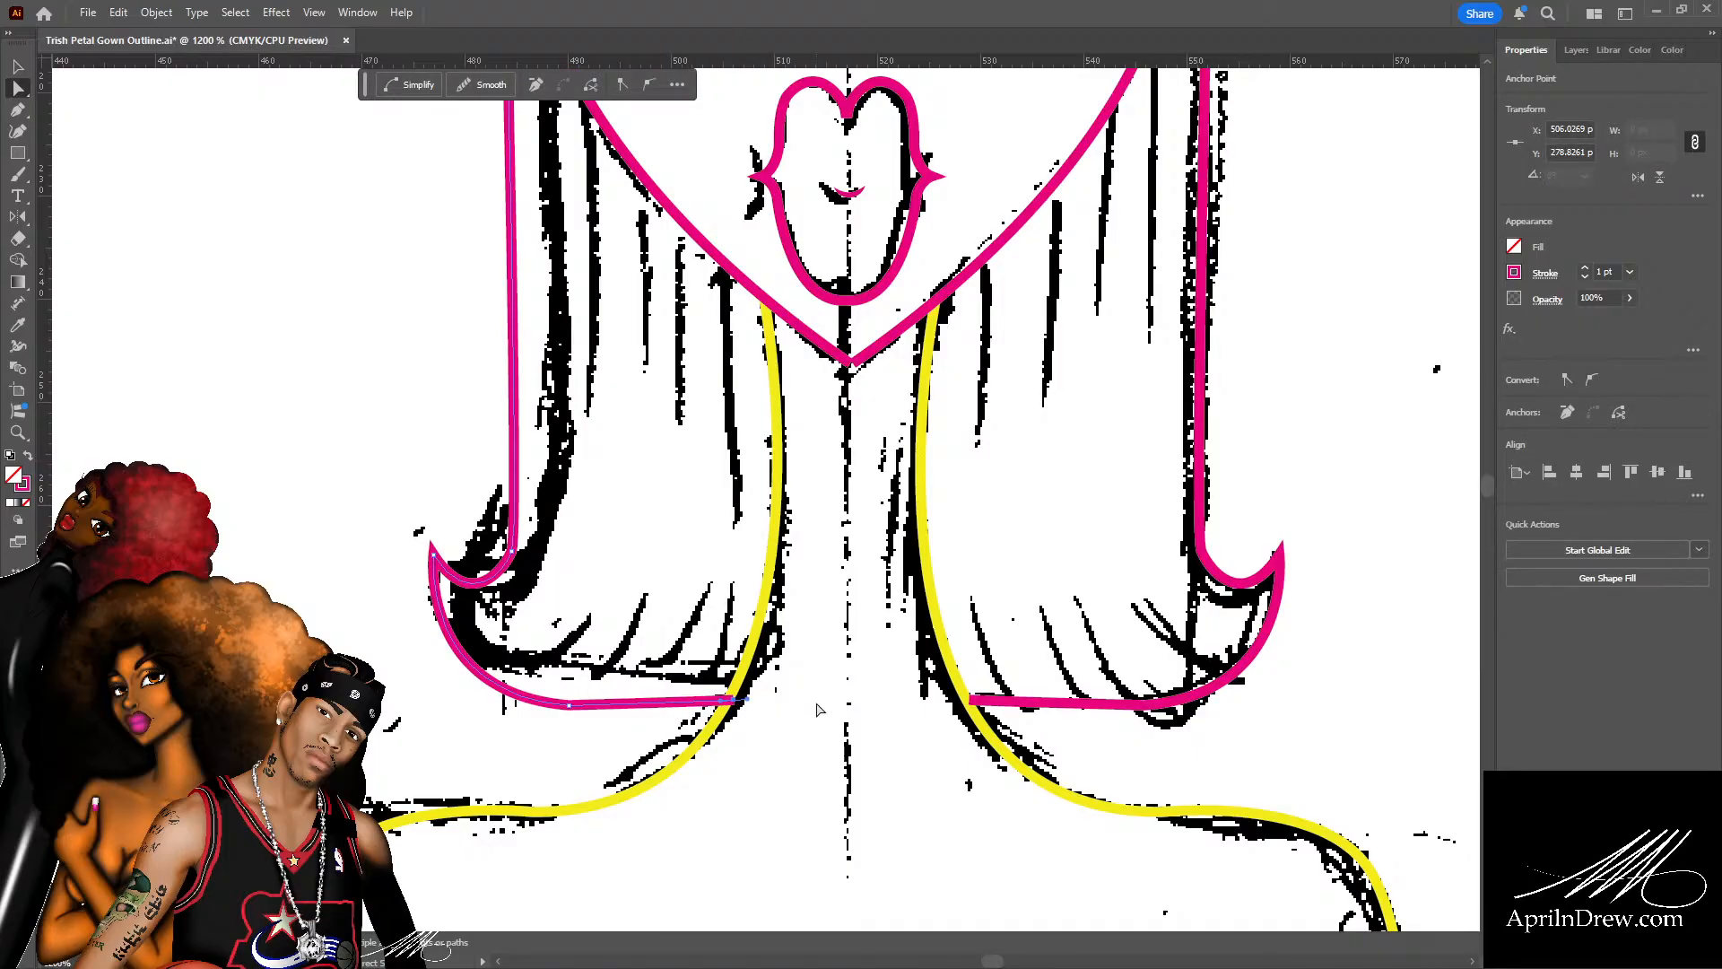
pyautogui.press('Left')
pyautogui.click(865, 715)
pyautogui.scroll(3, 728, 708)
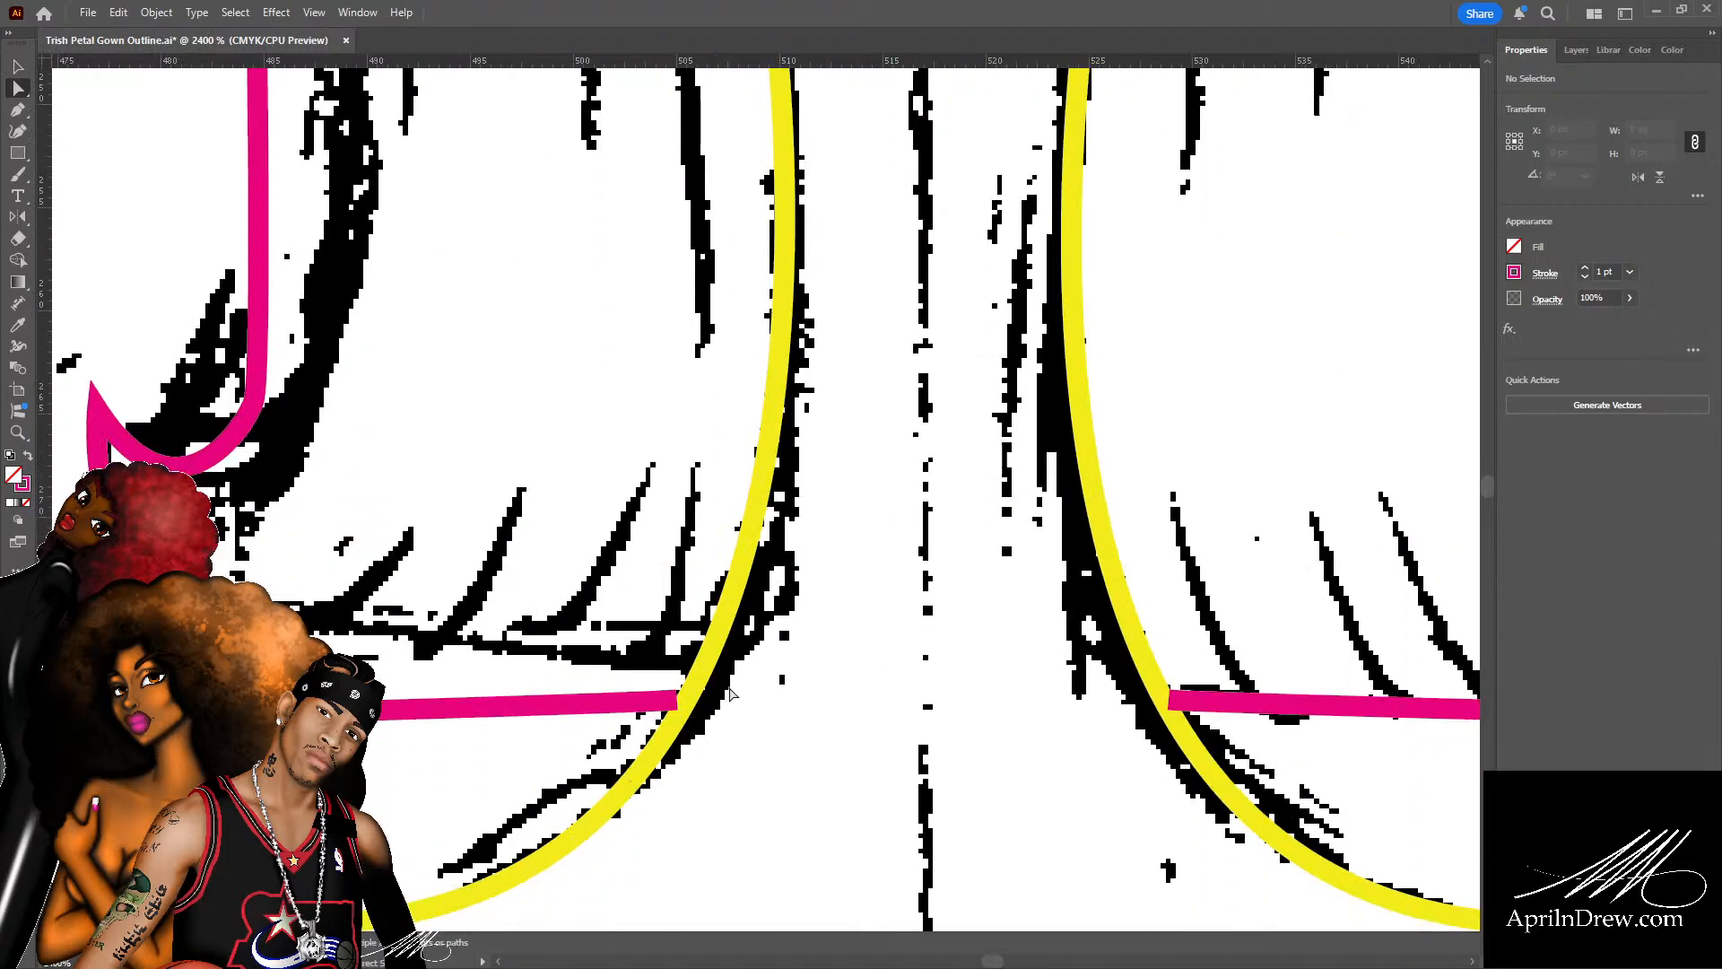
# Refine the position of that lower end point so it meets the yellow neck line, and deselect it.
pyautogui.click(677, 700)
pyautogui.press('Right')
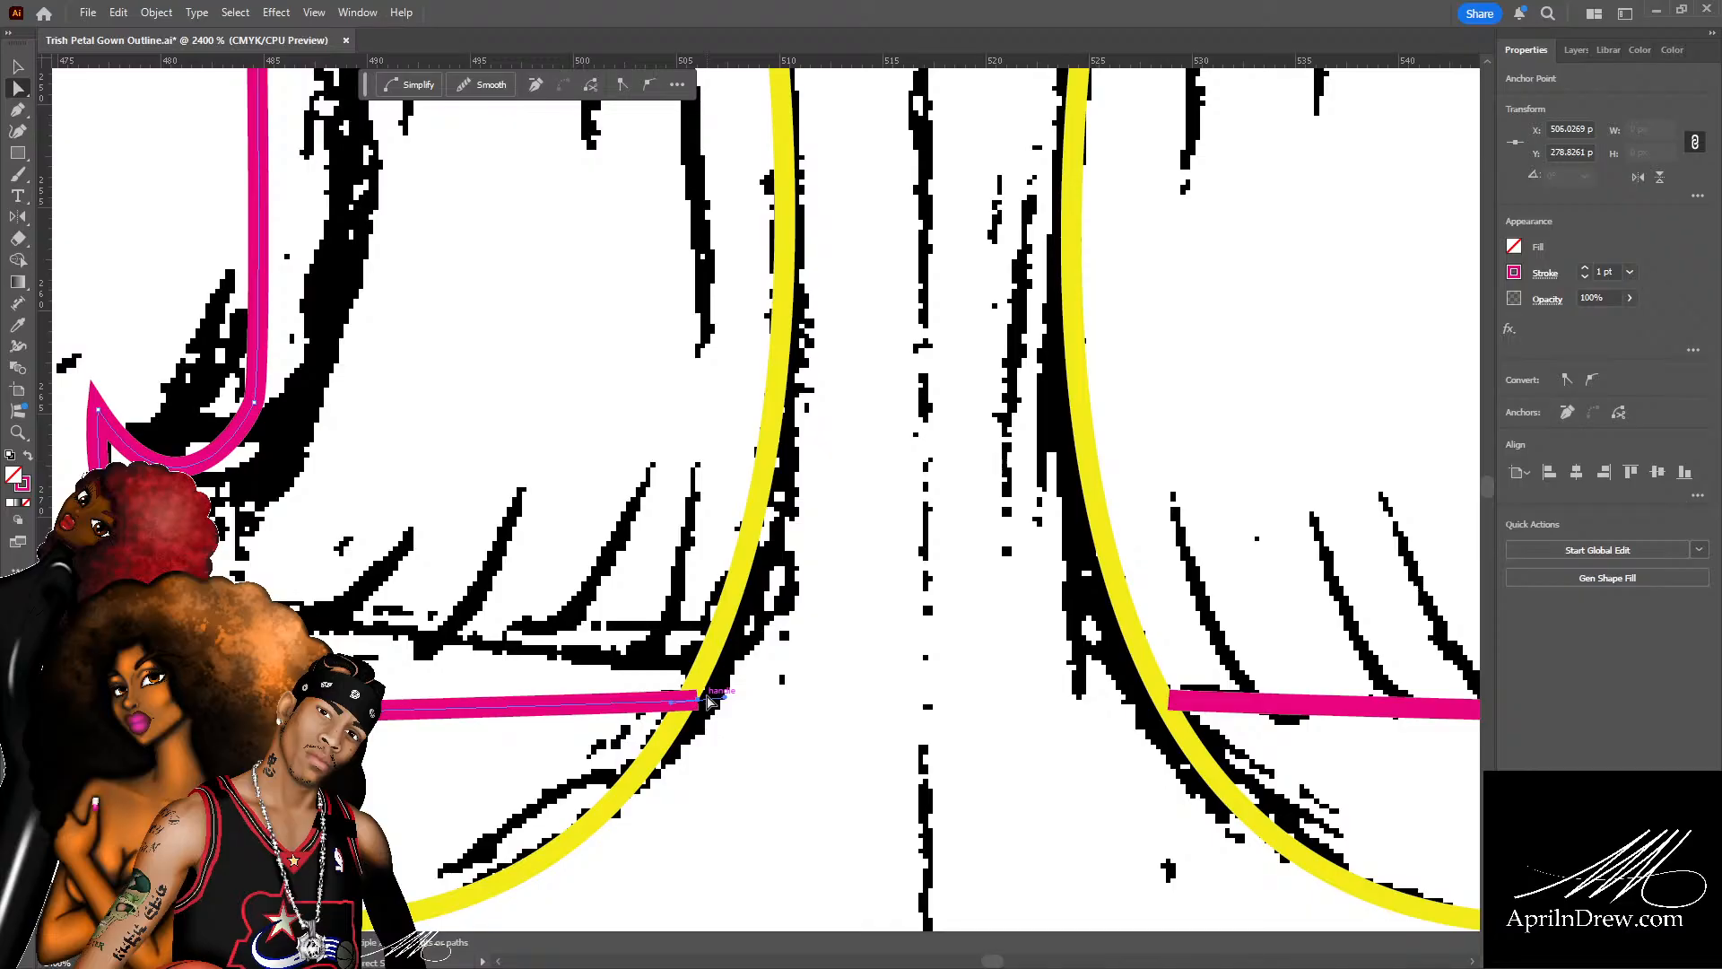
pyautogui.moveTo(709, 700); pyautogui.dragTo(690, 700)
pyautogui.click(790, 706)
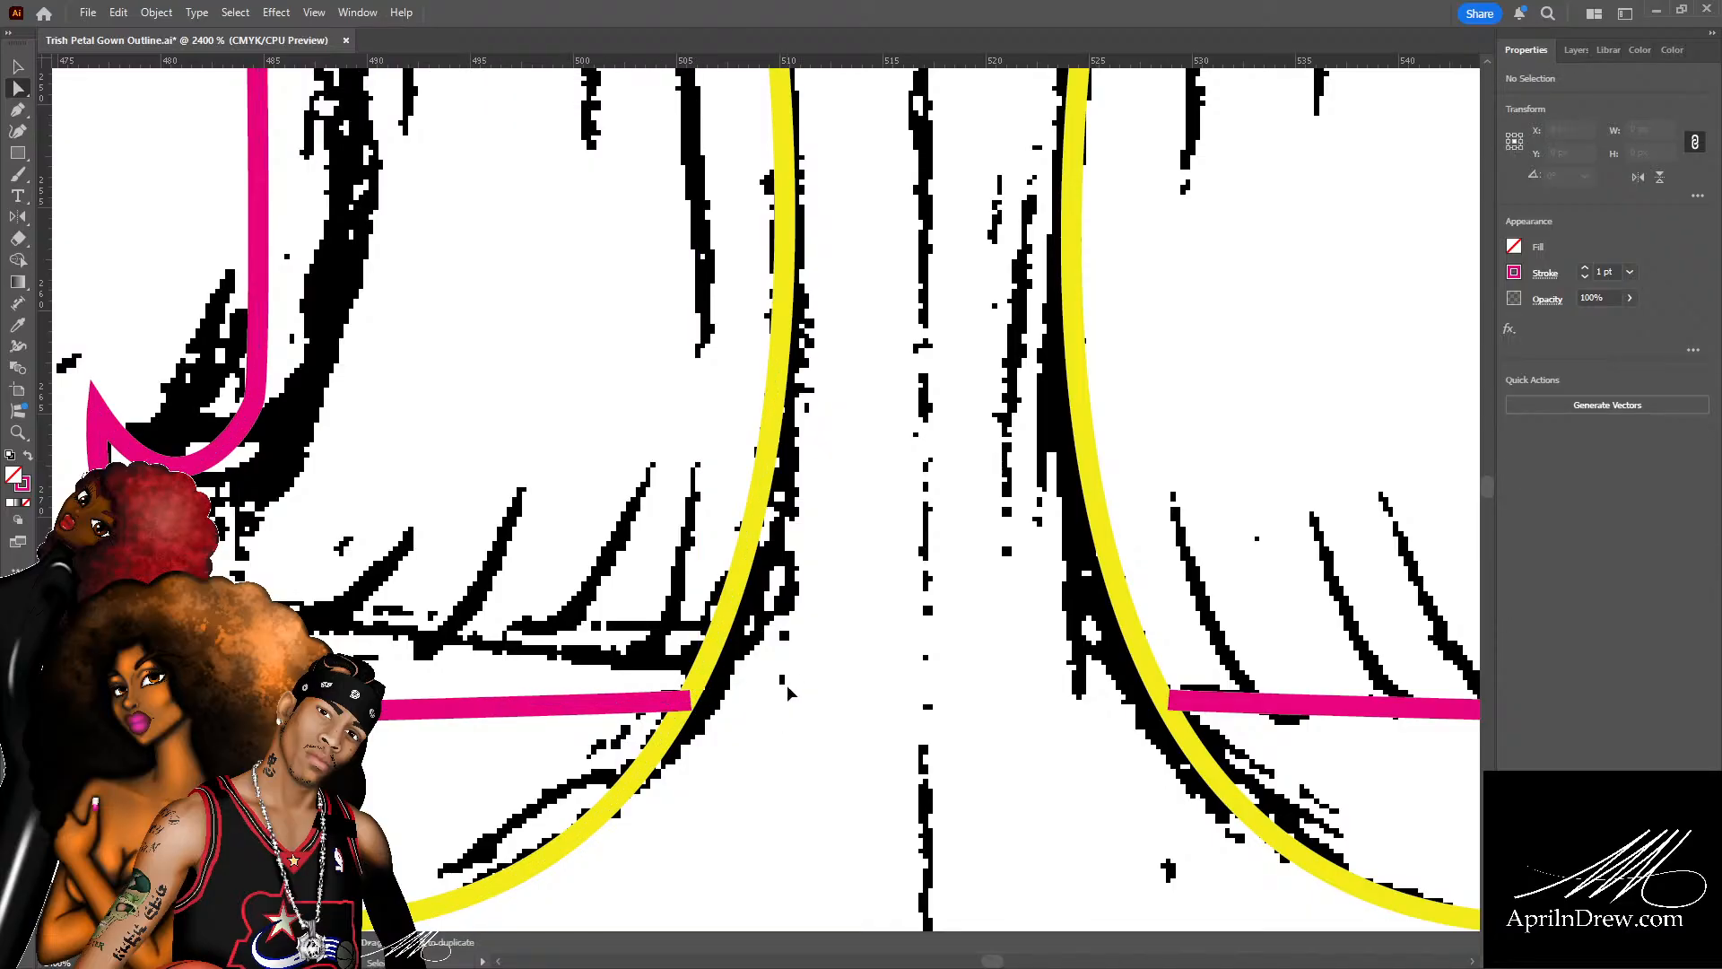
# Compare the hair outlines on both sides of the face and save the document.
pyautogui.hotkey('ctrl', '-')
pyautogui.hotkey('ctrl', '-')
pyautogui.scroll(2, 789, 693)
pyautogui.scroll(3, 892, 749)
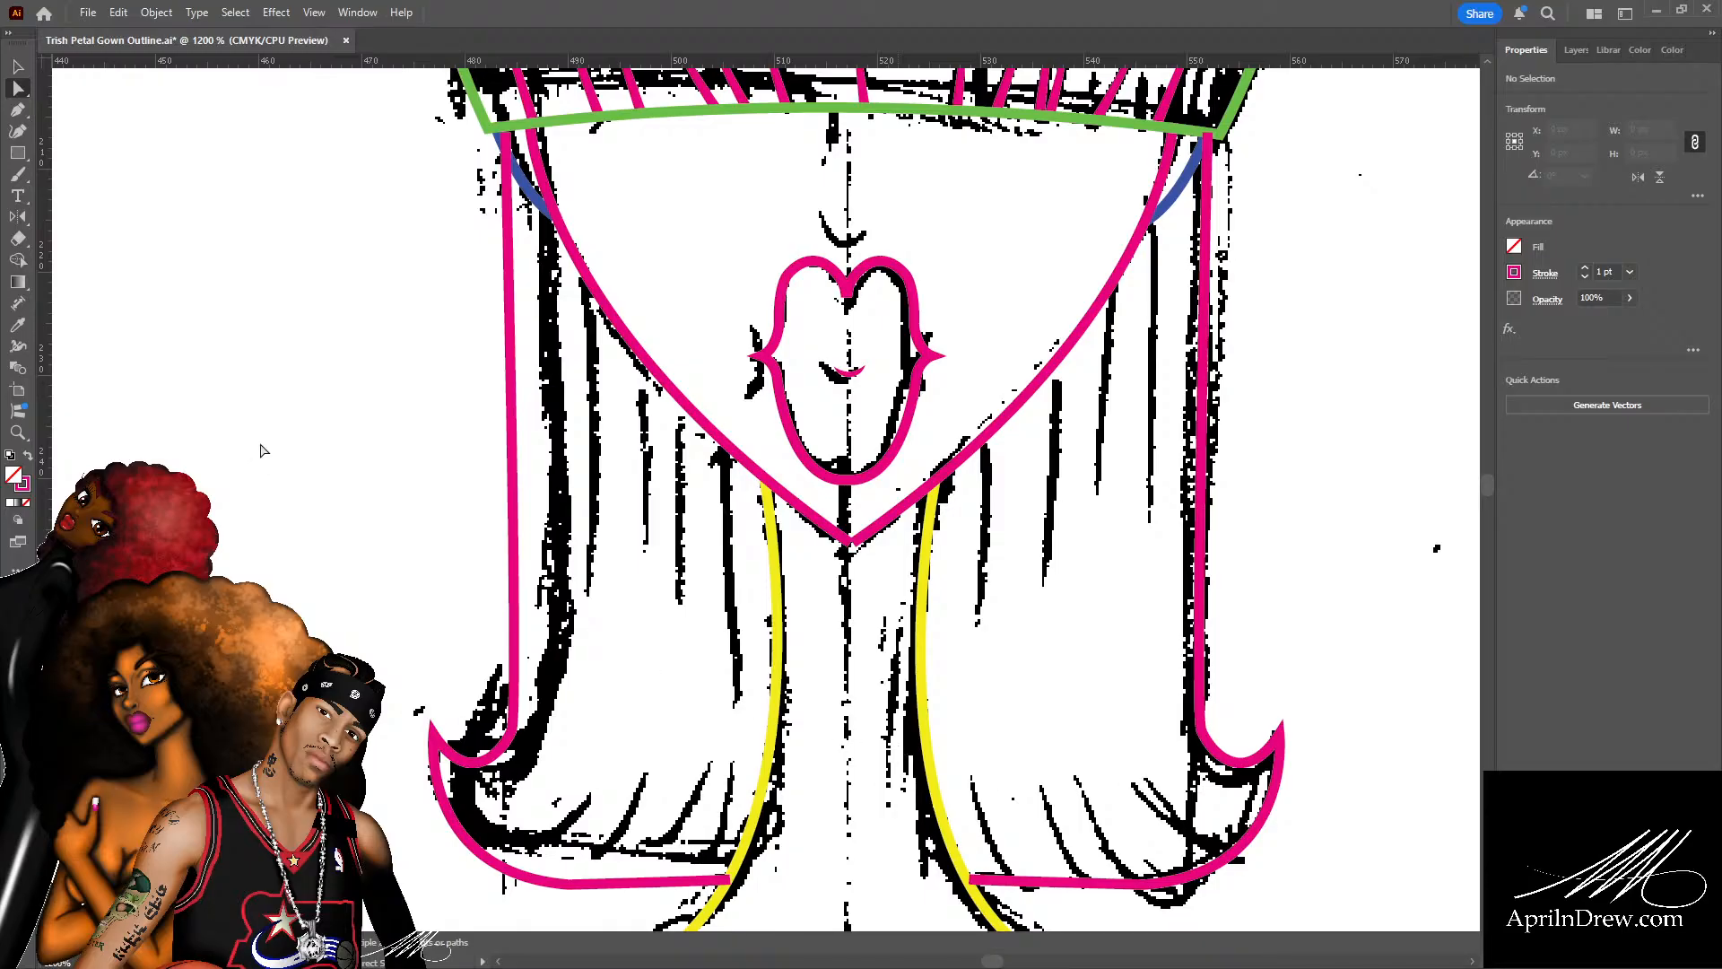
pyautogui.scroll(1, 529, 431)
pyautogui.scroll(-3, 534, 440)
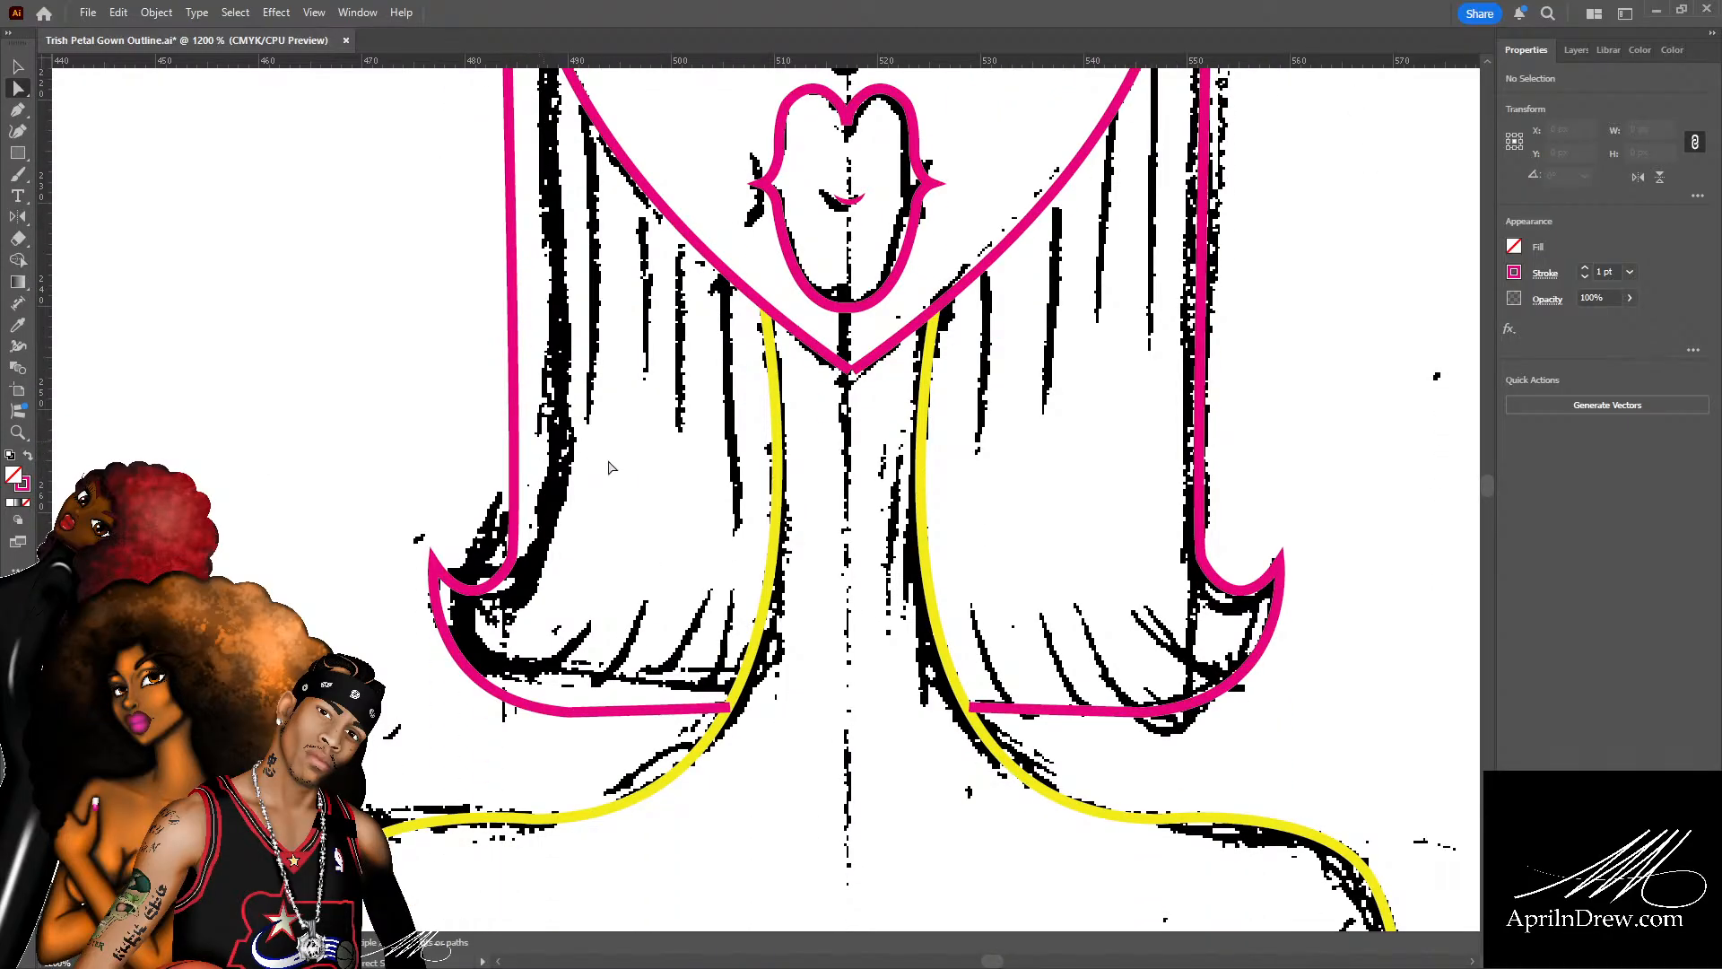
pyautogui.hotkey('ctrl', '-')
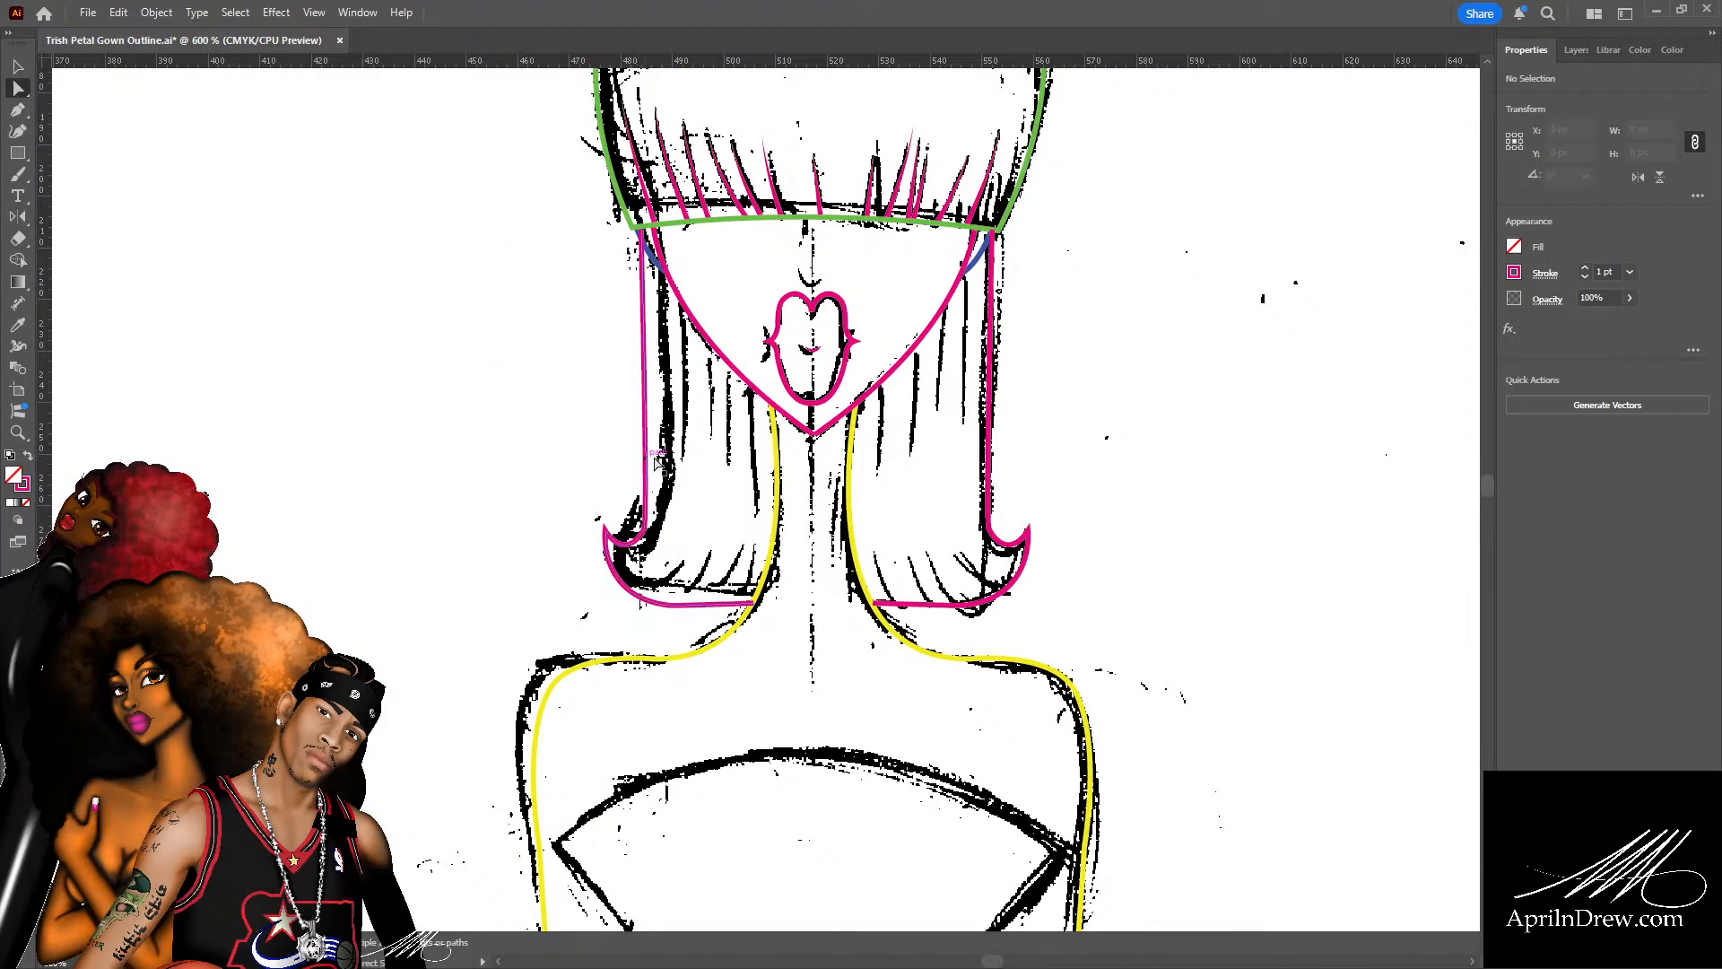
pyautogui.hotkey('ctrl', '-')
pyautogui.scroll(1, 657, 461)
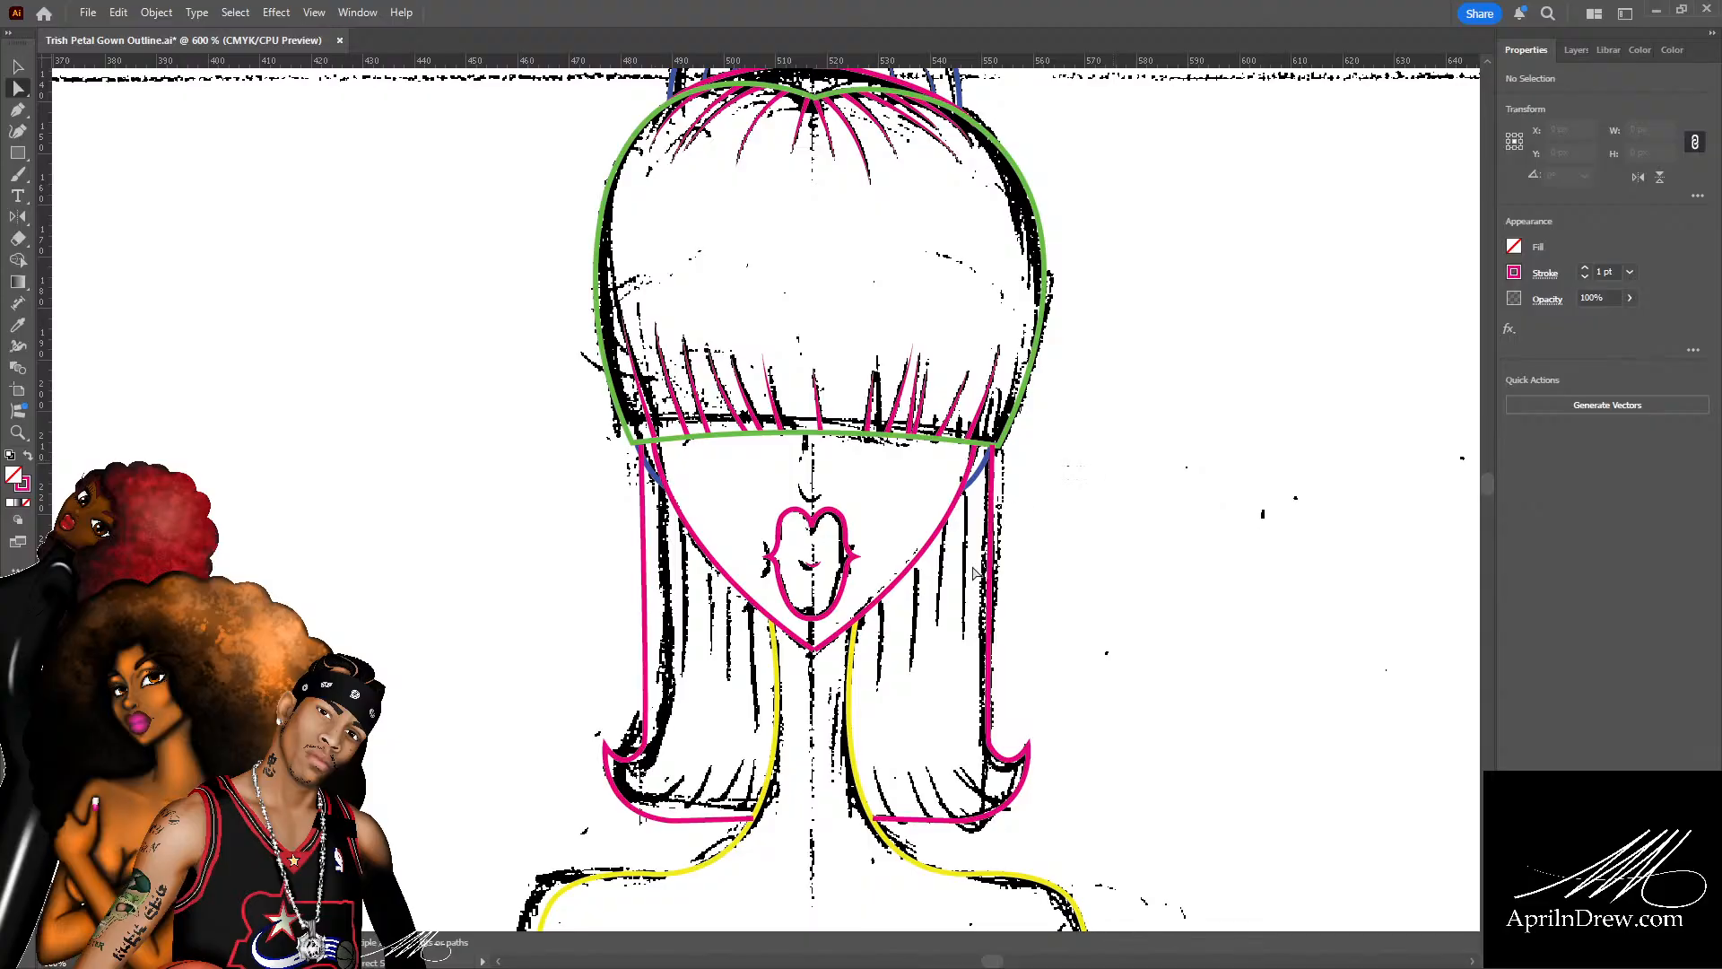
pyautogui.press('v')
pyautogui.hotkey('ctrl', 's')
# Join the two pink jawline halves at the chin point and deselect the joined path.
pyautogui.click(977, 480)
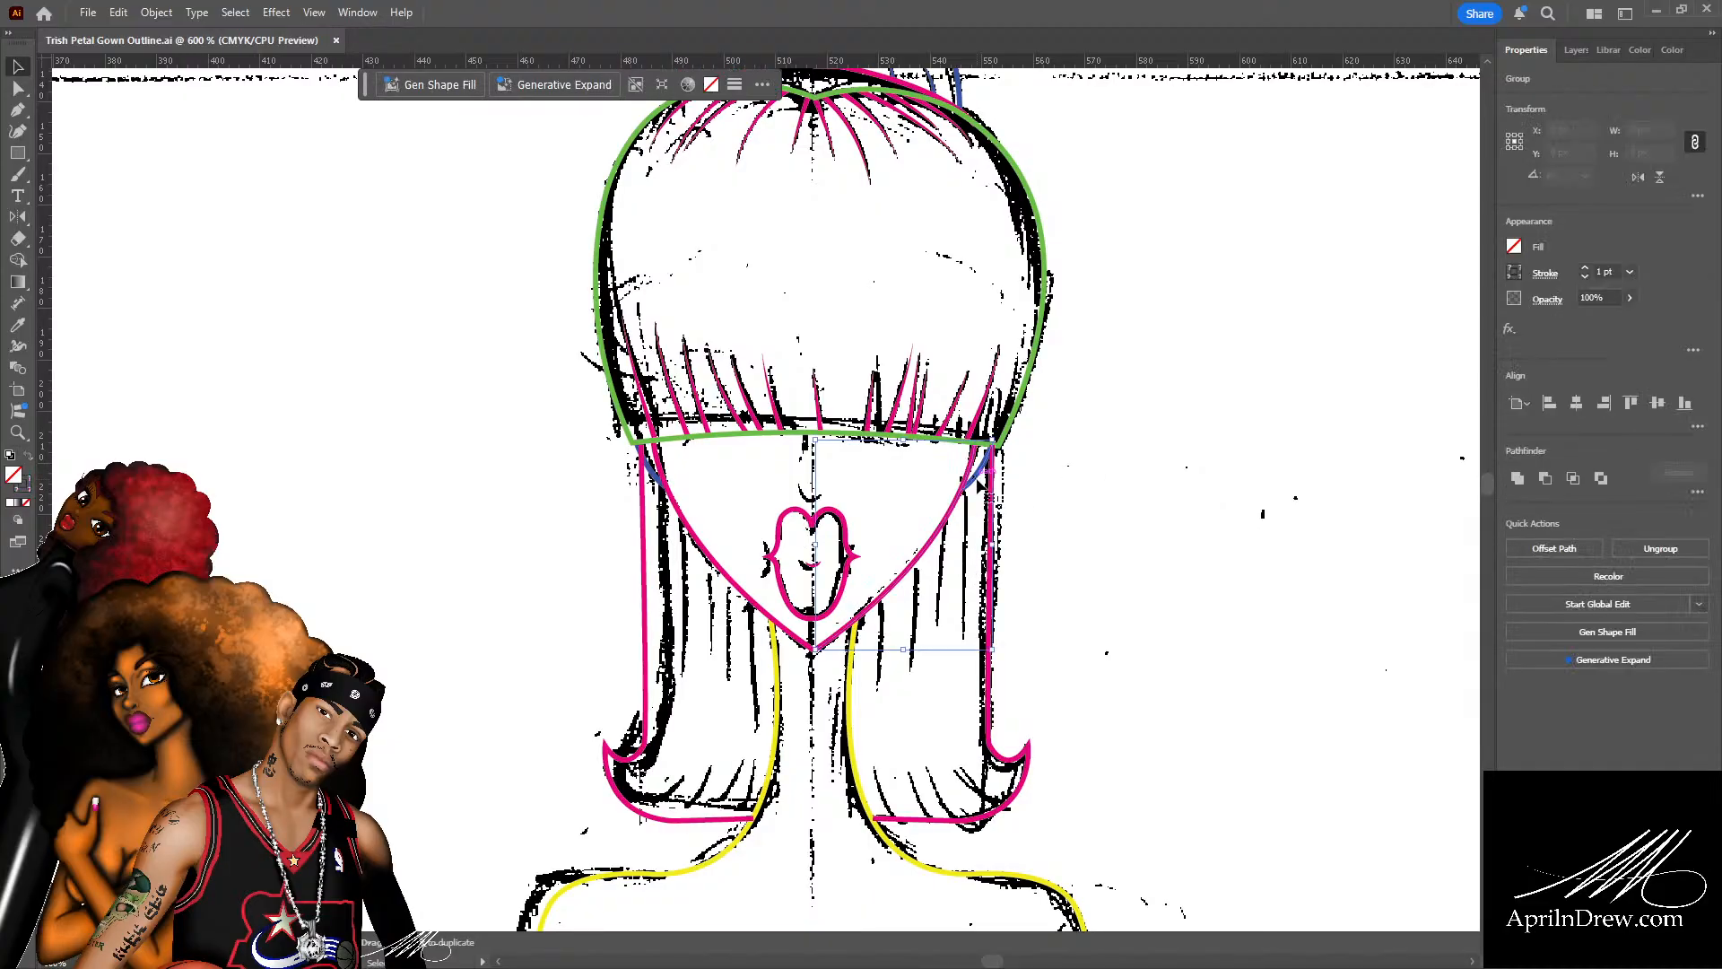
pyautogui.keyDown('shift'); pyautogui.click(668, 487); pyautogui.keyUp('shift')
pyautogui.click(576, 544)
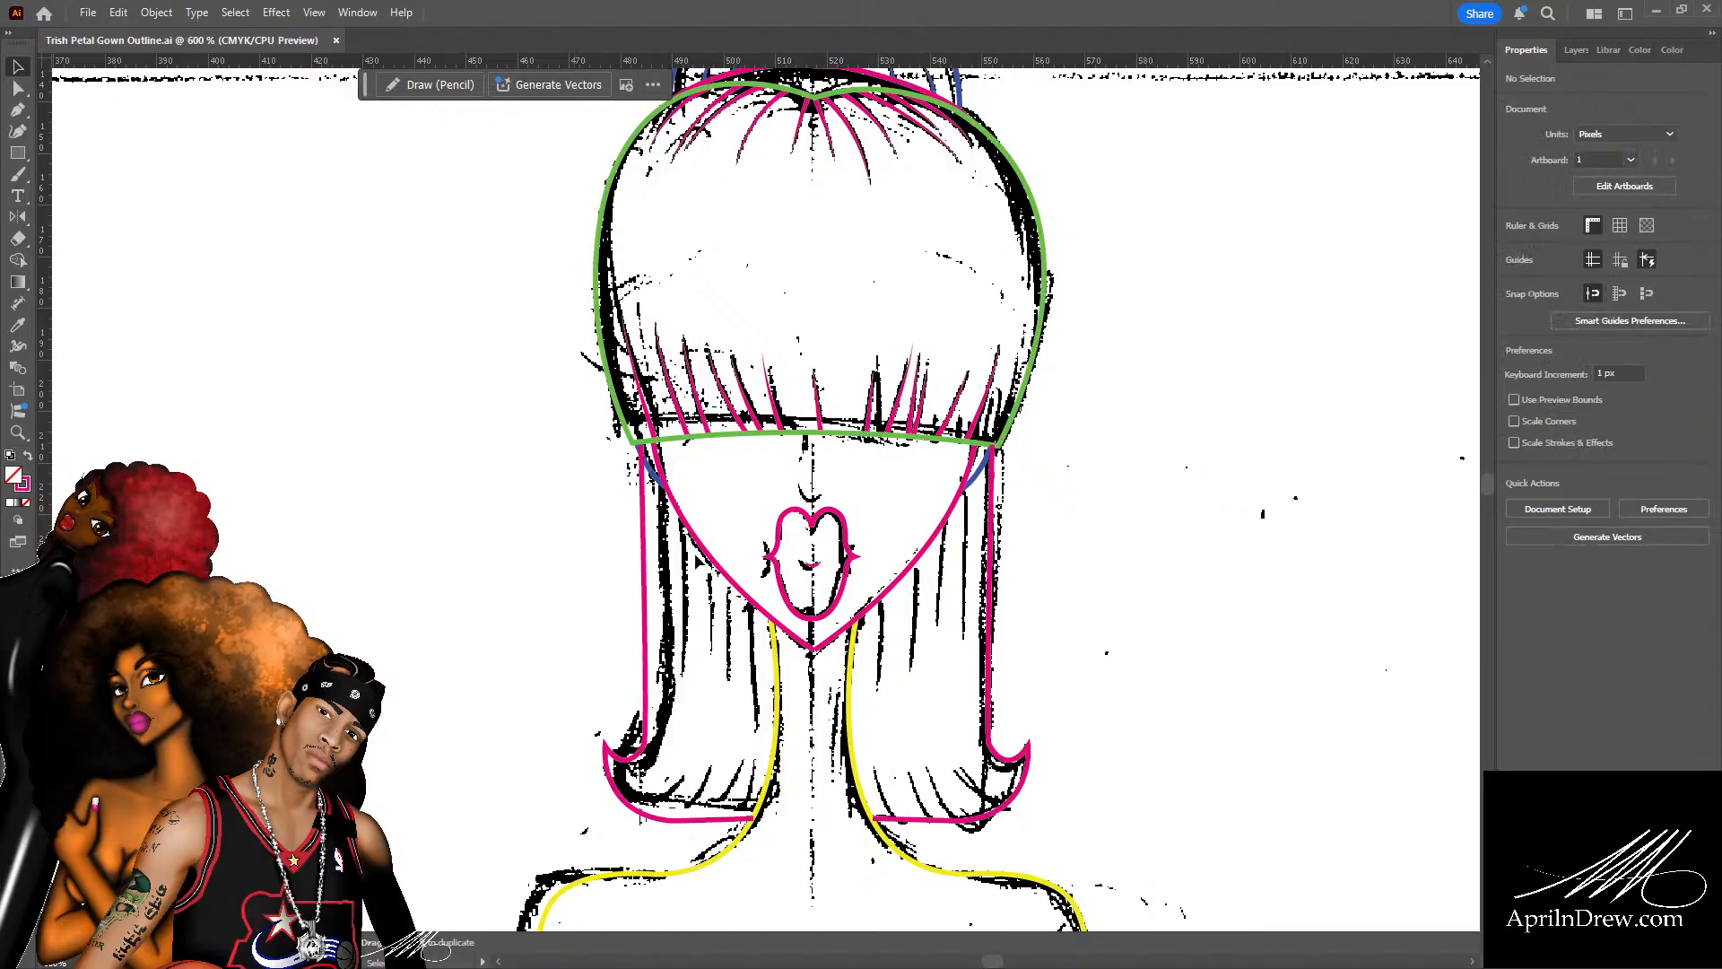
pyautogui.click(704, 545)
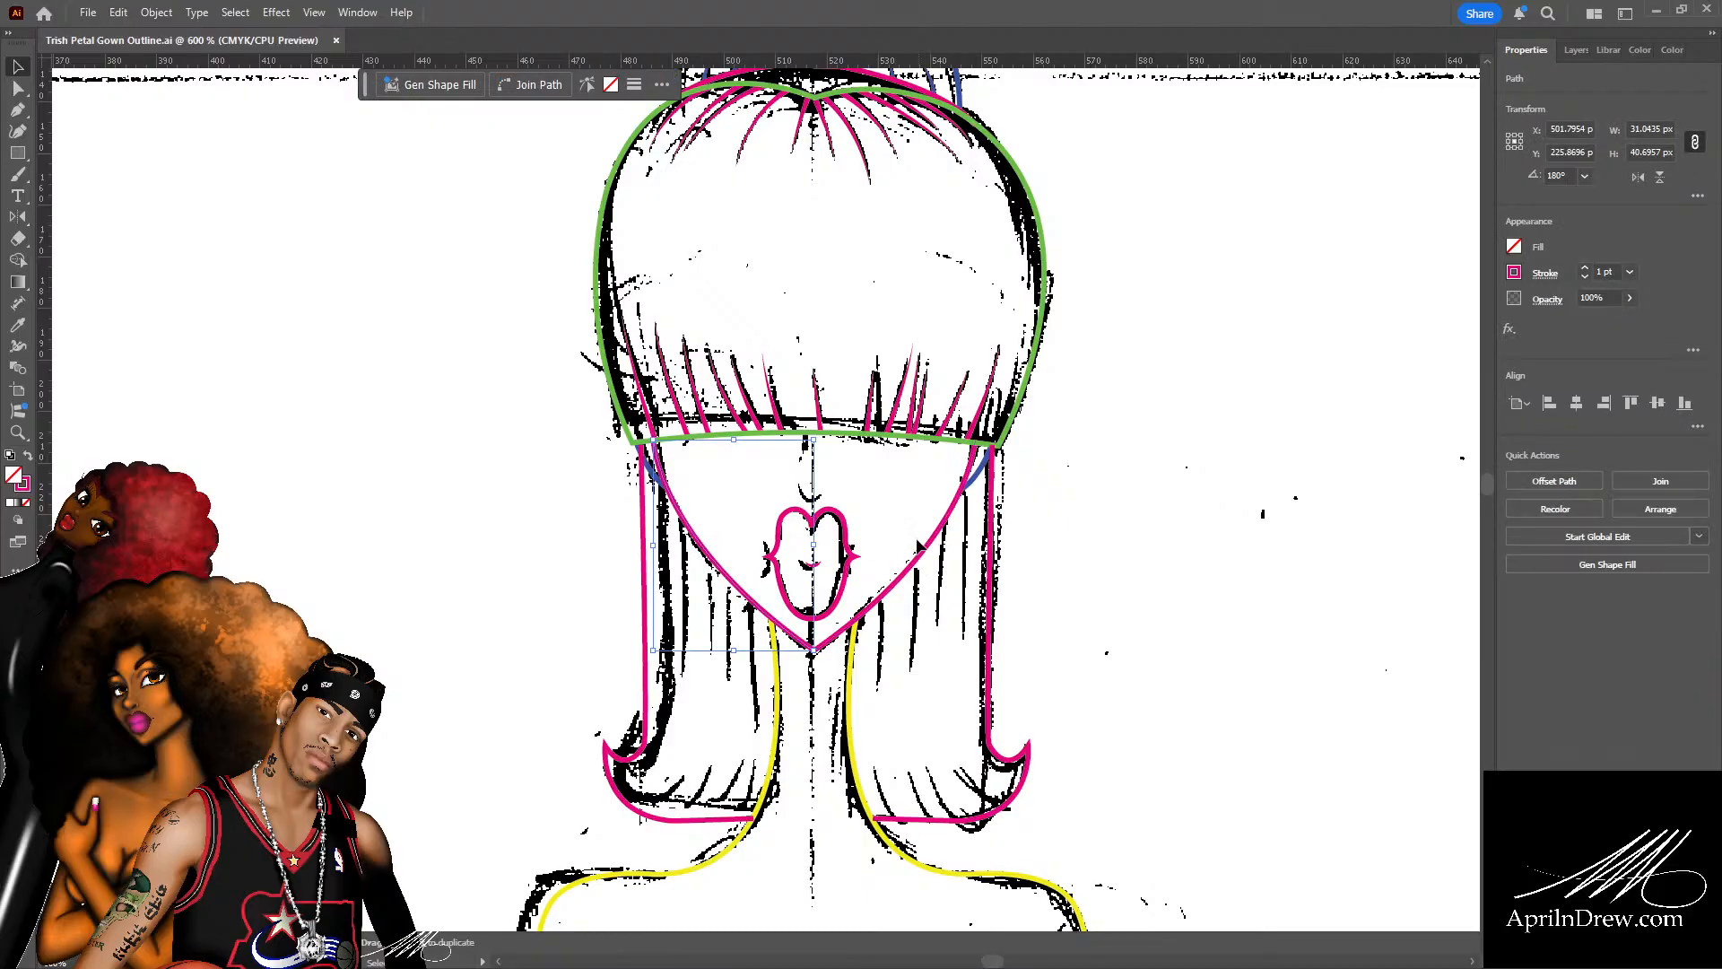
pyautogui.click(796, 670)
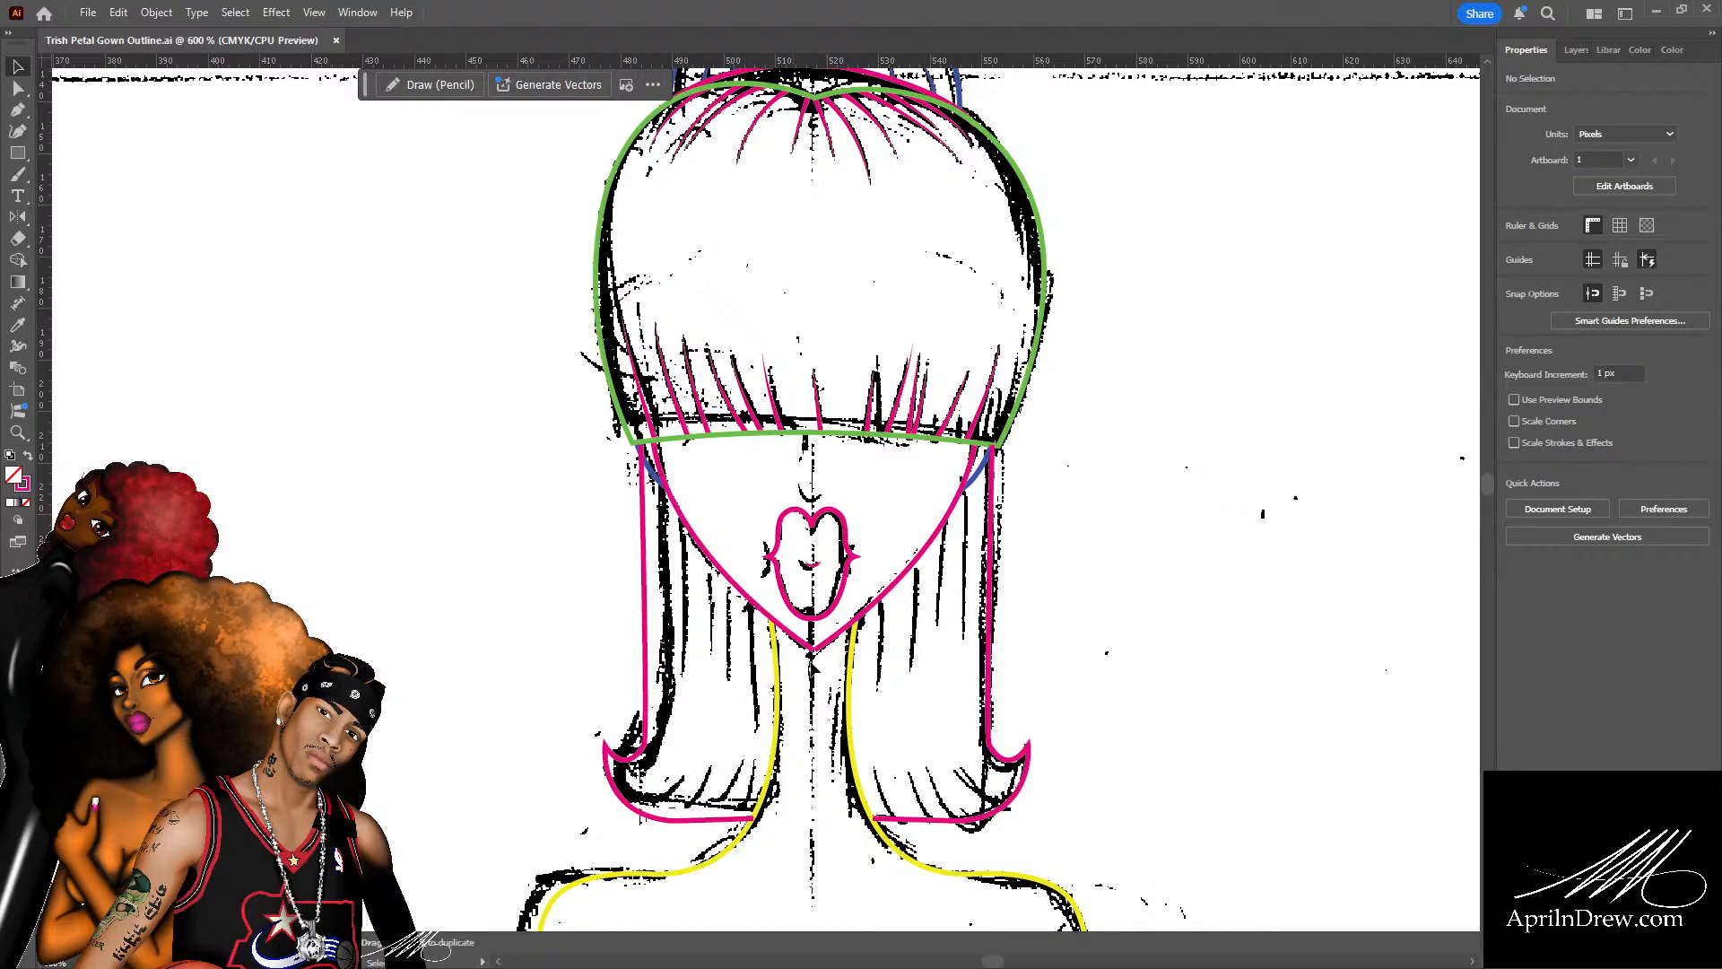
pyautogui.press('a')
pyautogui.click(811, 649)
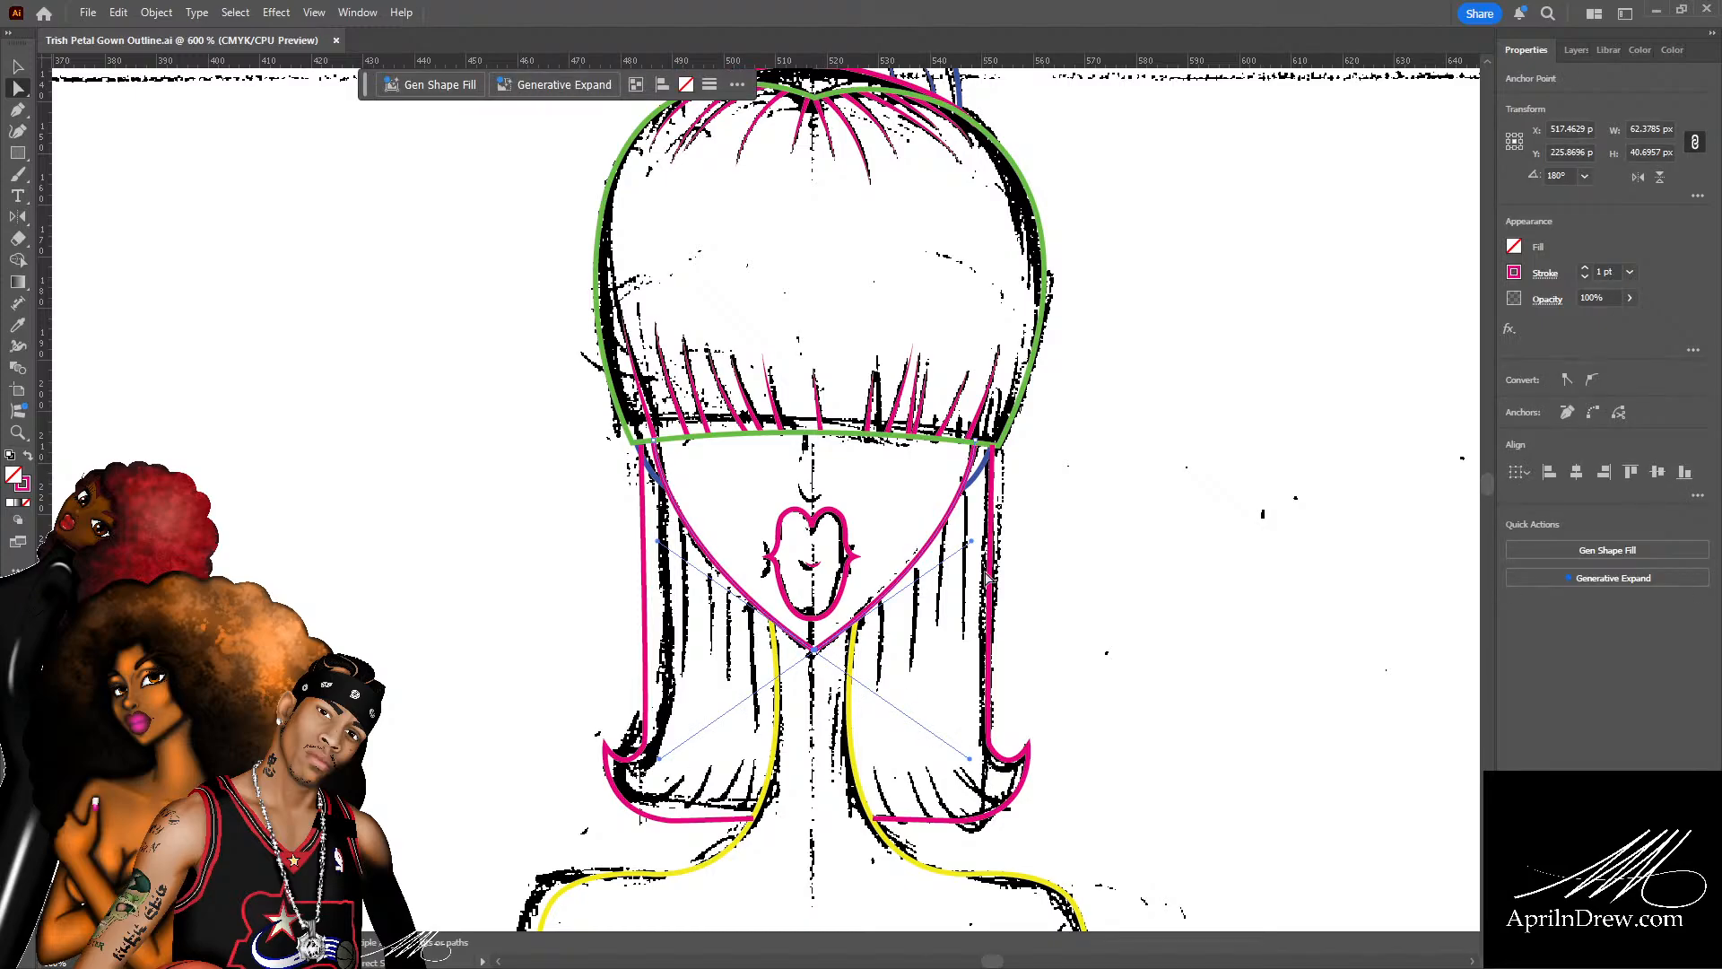
pyautogui.hotkey('ctrl', 'j')
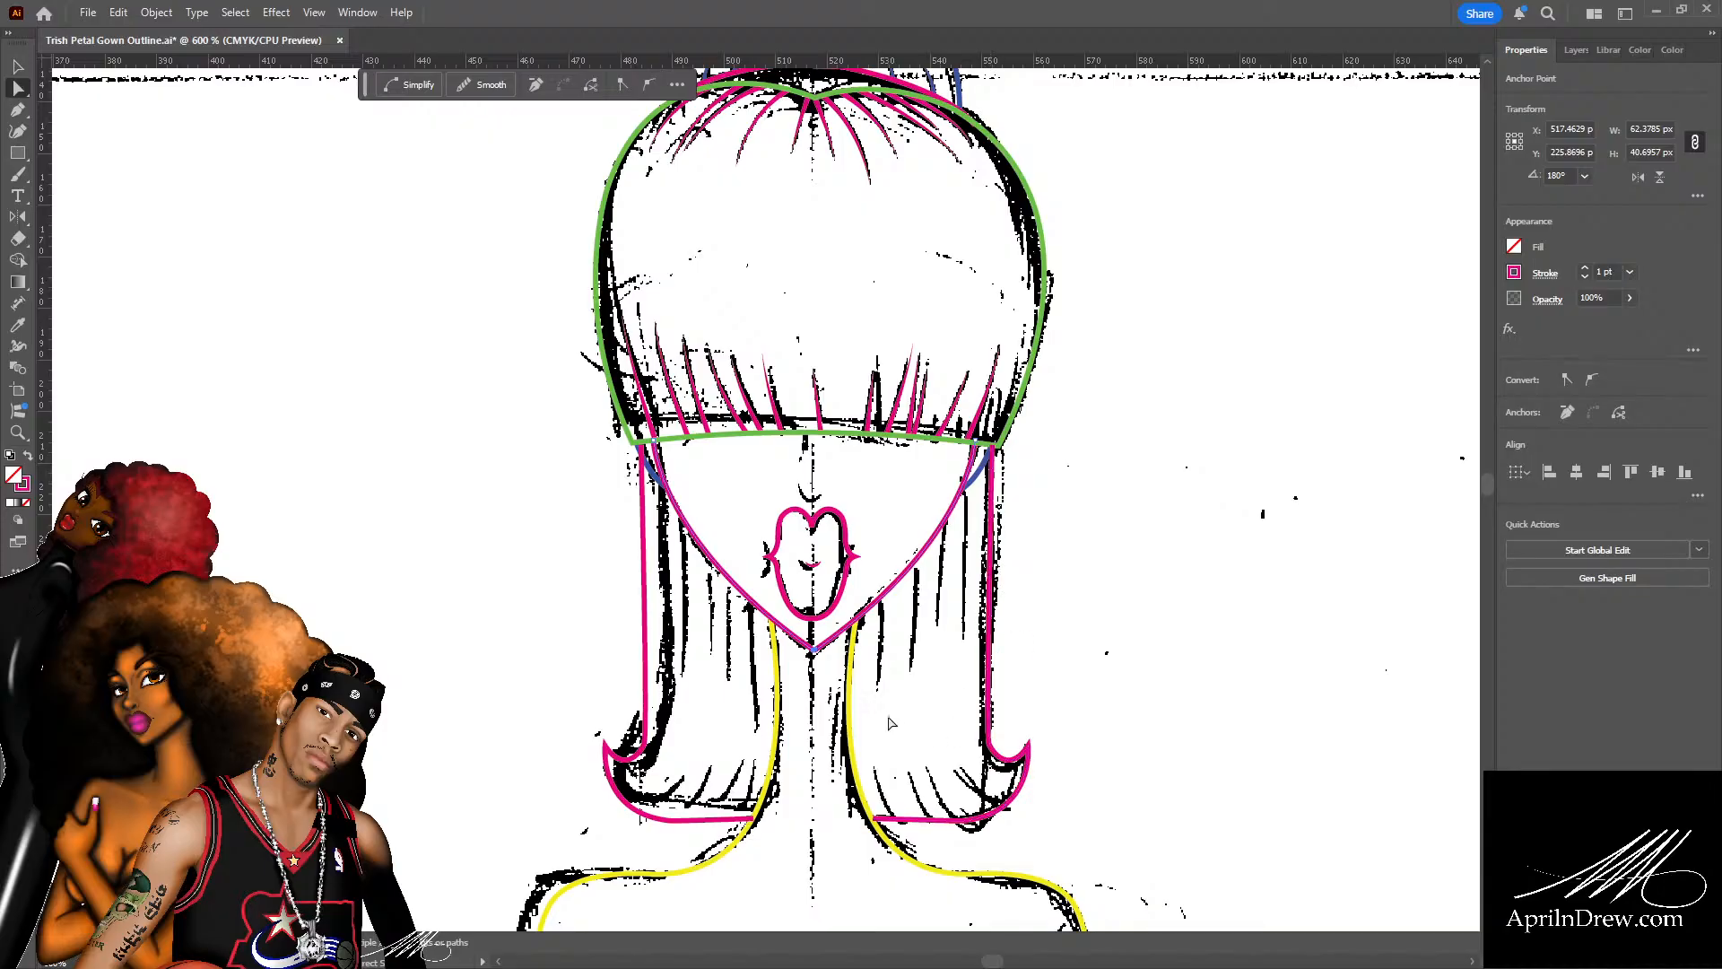
pyautogui.click(829, 700)
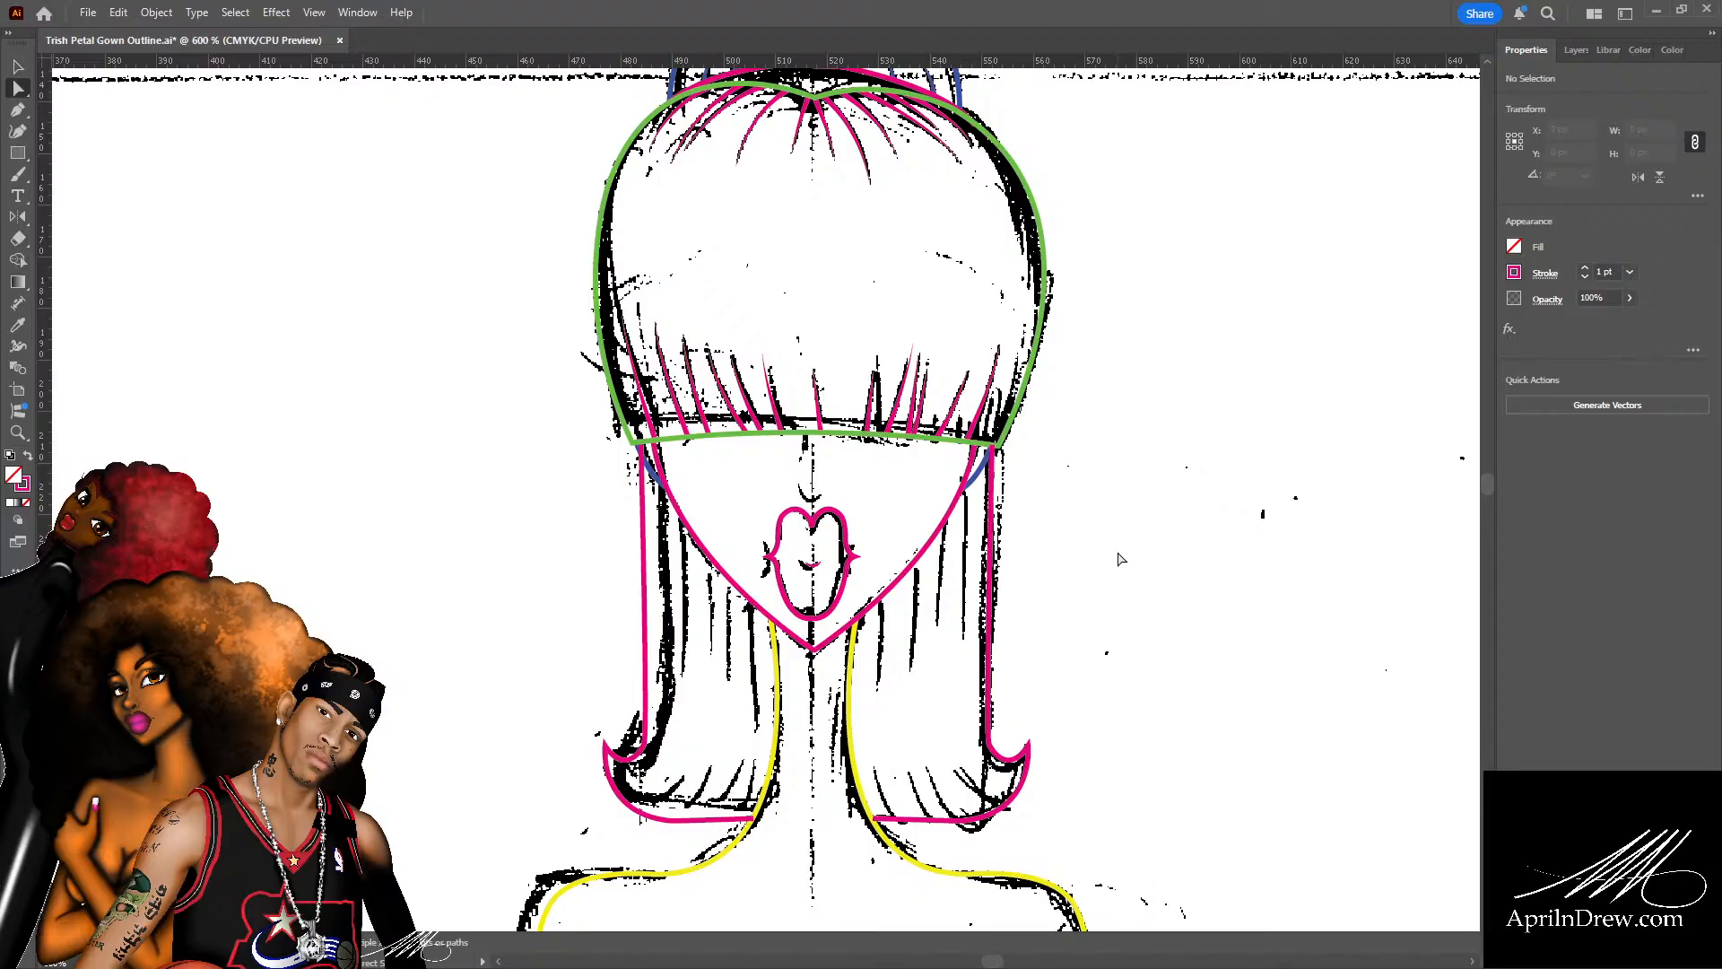
# Adjust the upper end point of the mirrored hair path to meet the green fringe line near its corner, and deselect it.
pyautogui.hotkey('ctrl', '=')
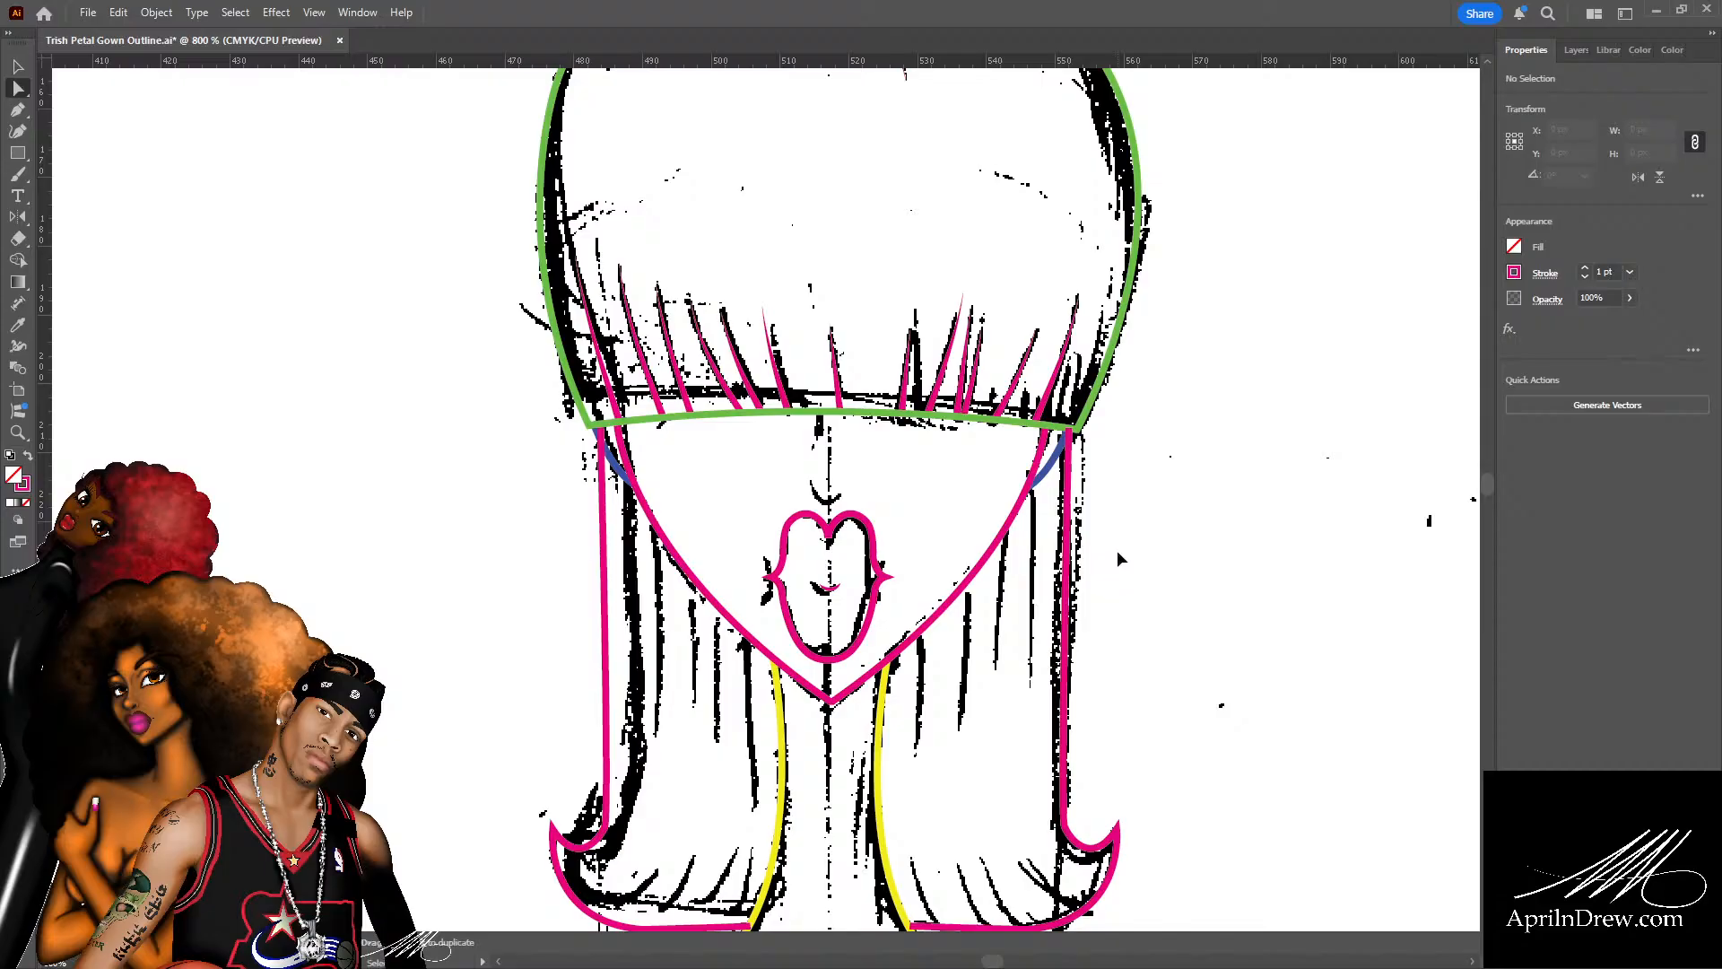
pyautogui.hotkey('ctrl', '=')
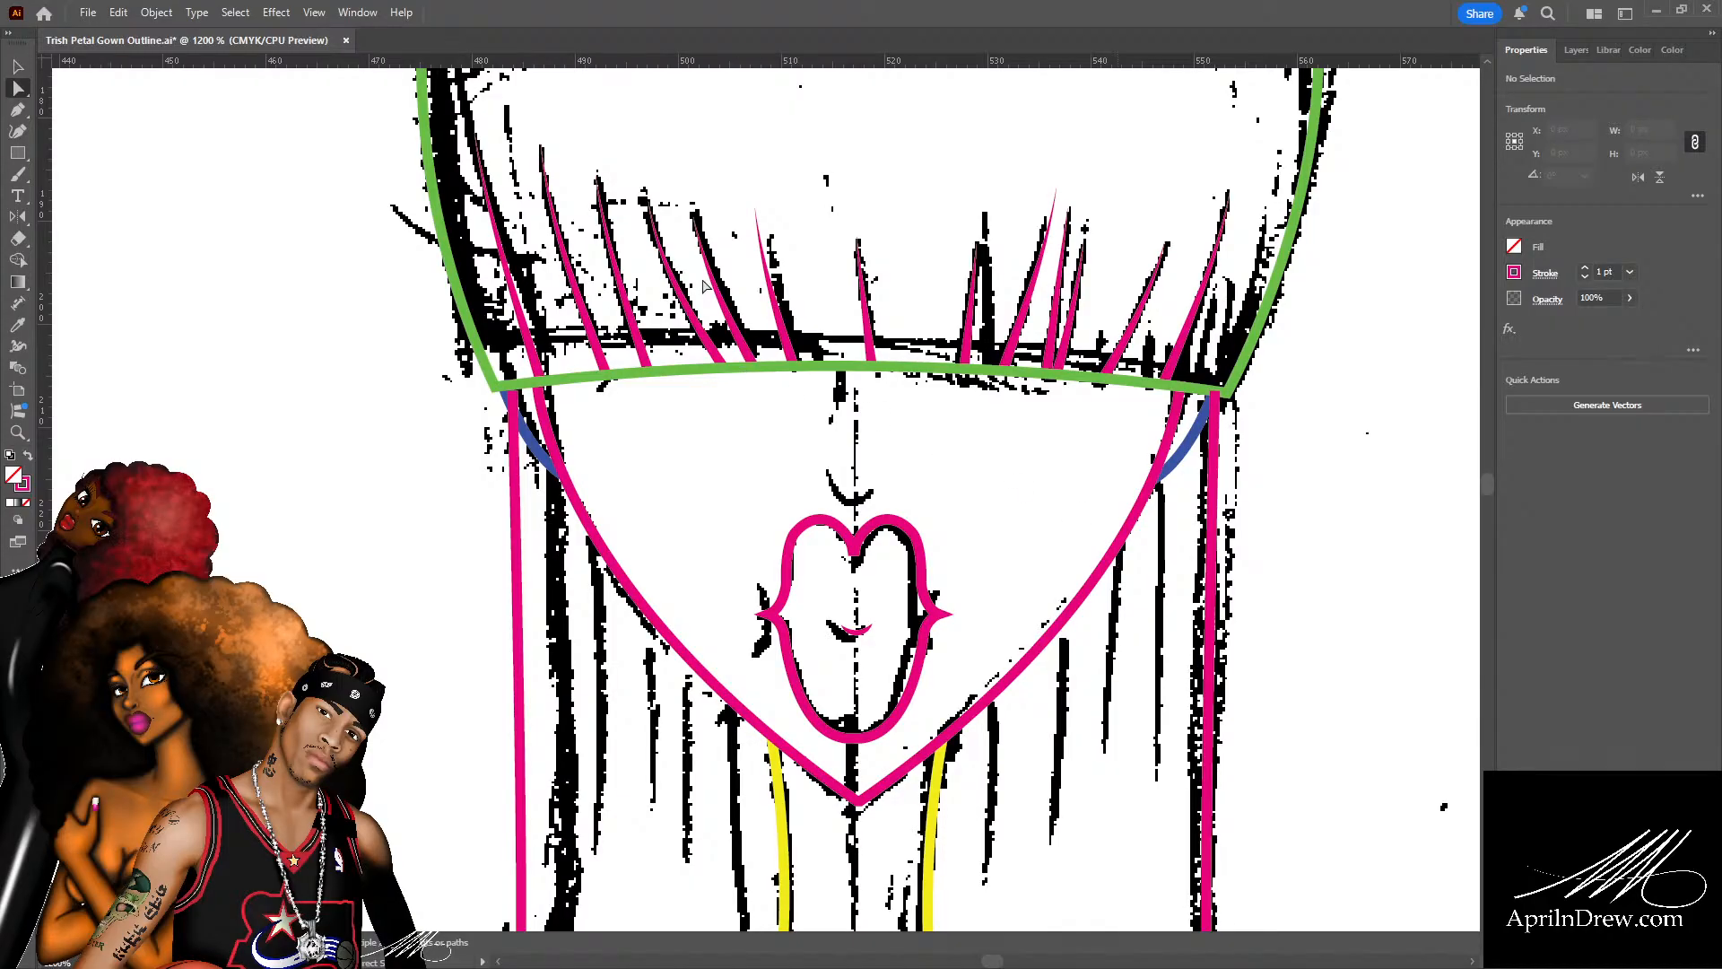
pyautogui.click(518, 397)
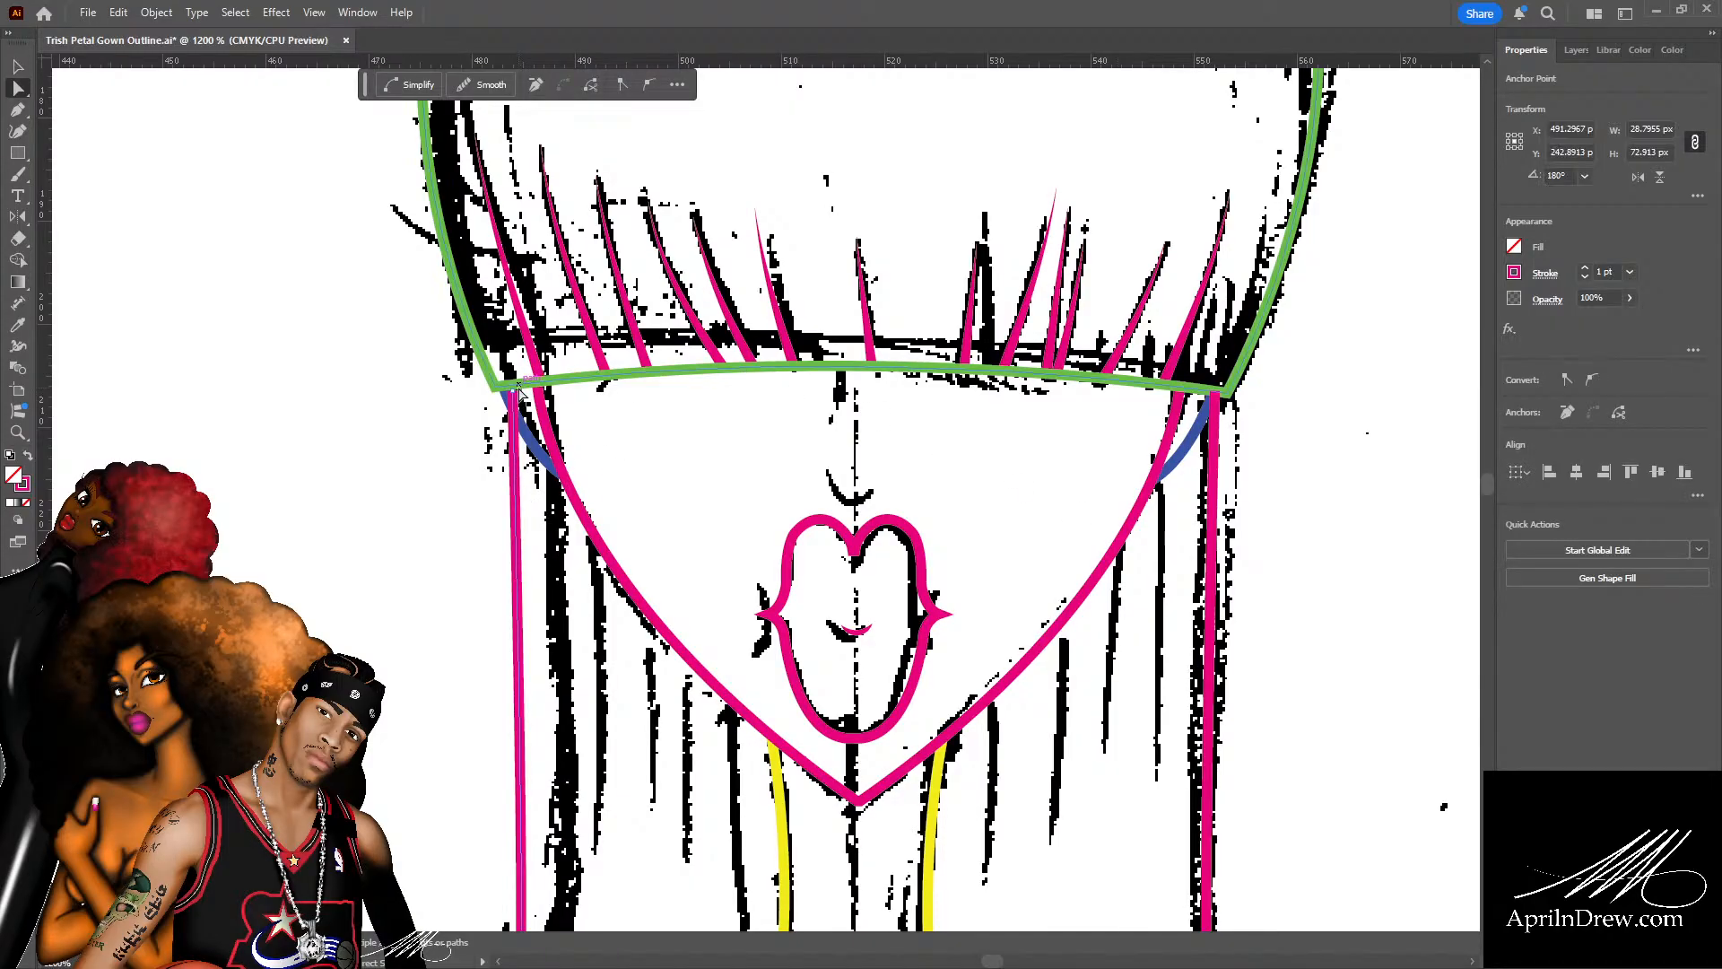
pyautogui.moveTo(520, 395); pyautogui.dragTo(516, 394)
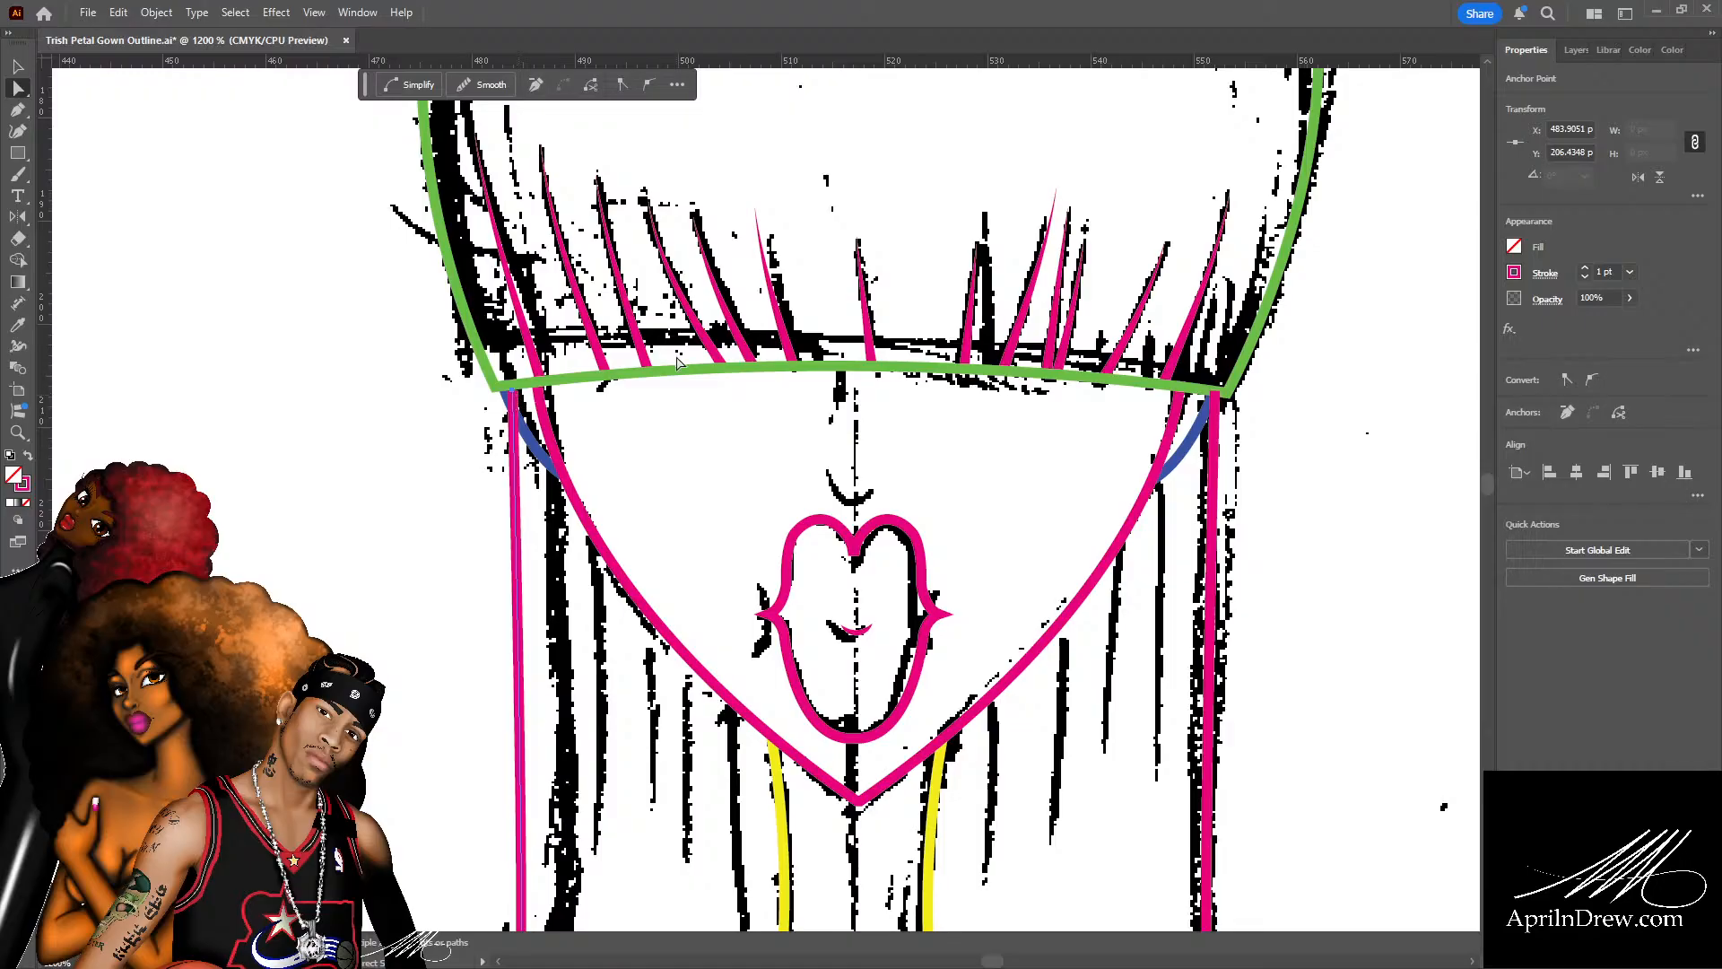
pyautogui.press('Up')
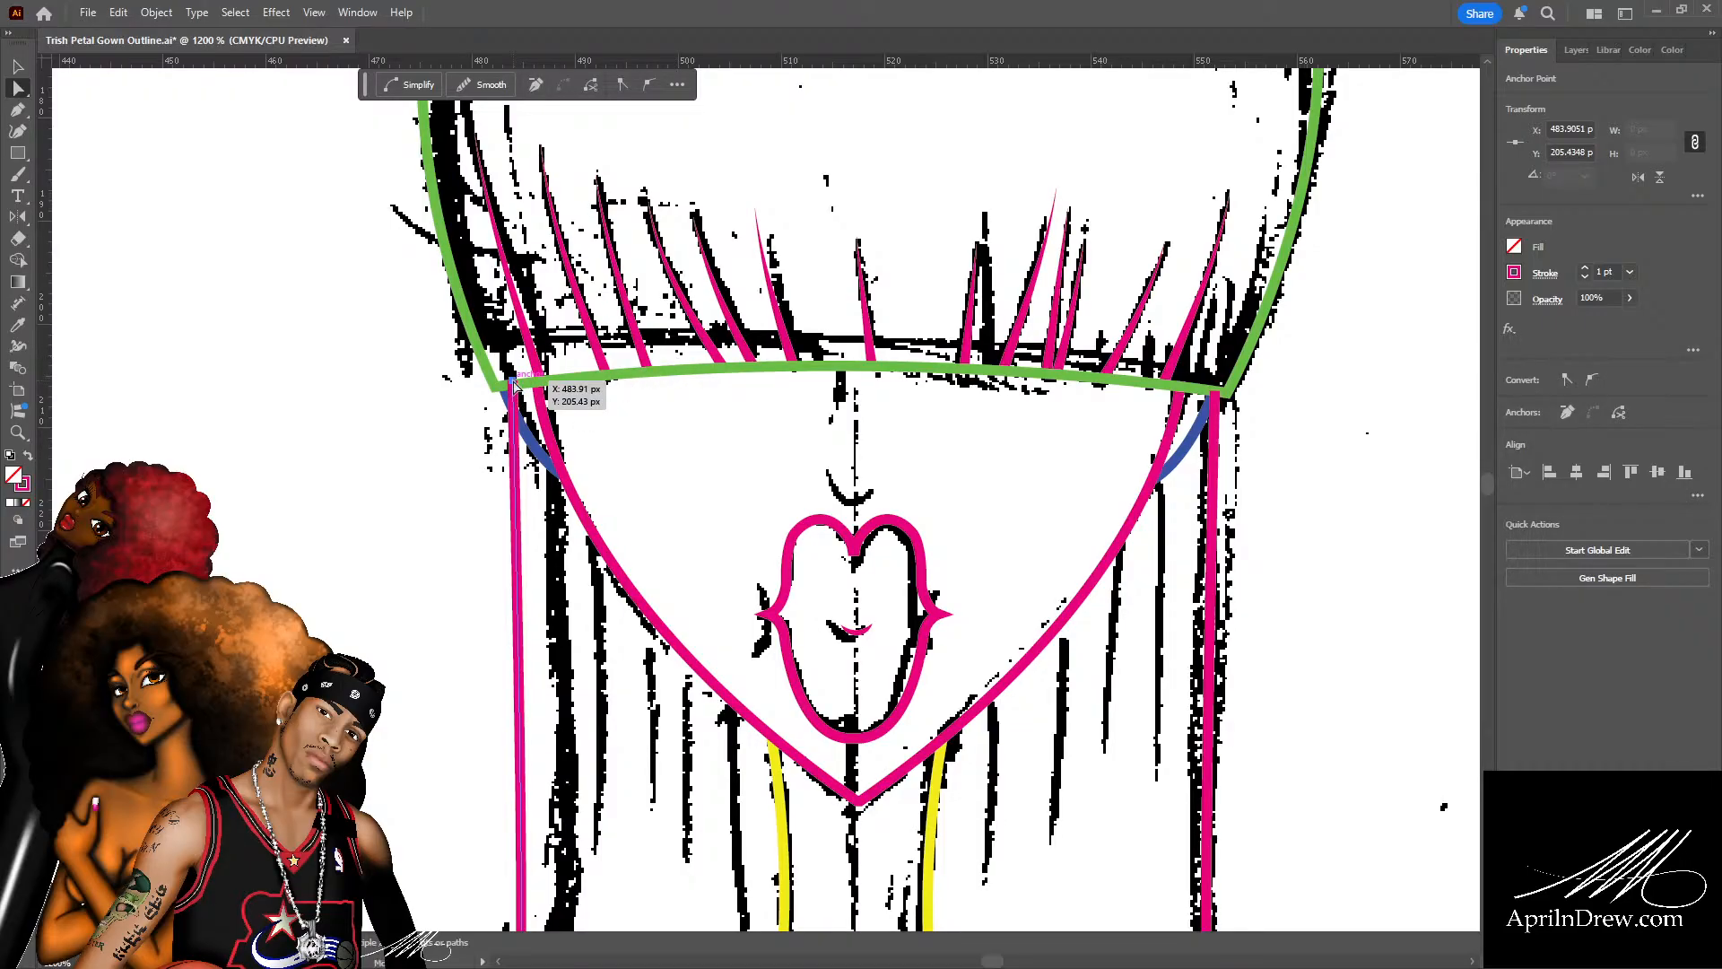
pyautogui.moveTo(514, 381); pyautogui.dragTo(517, 391)
pyautogui.click(549, 514)
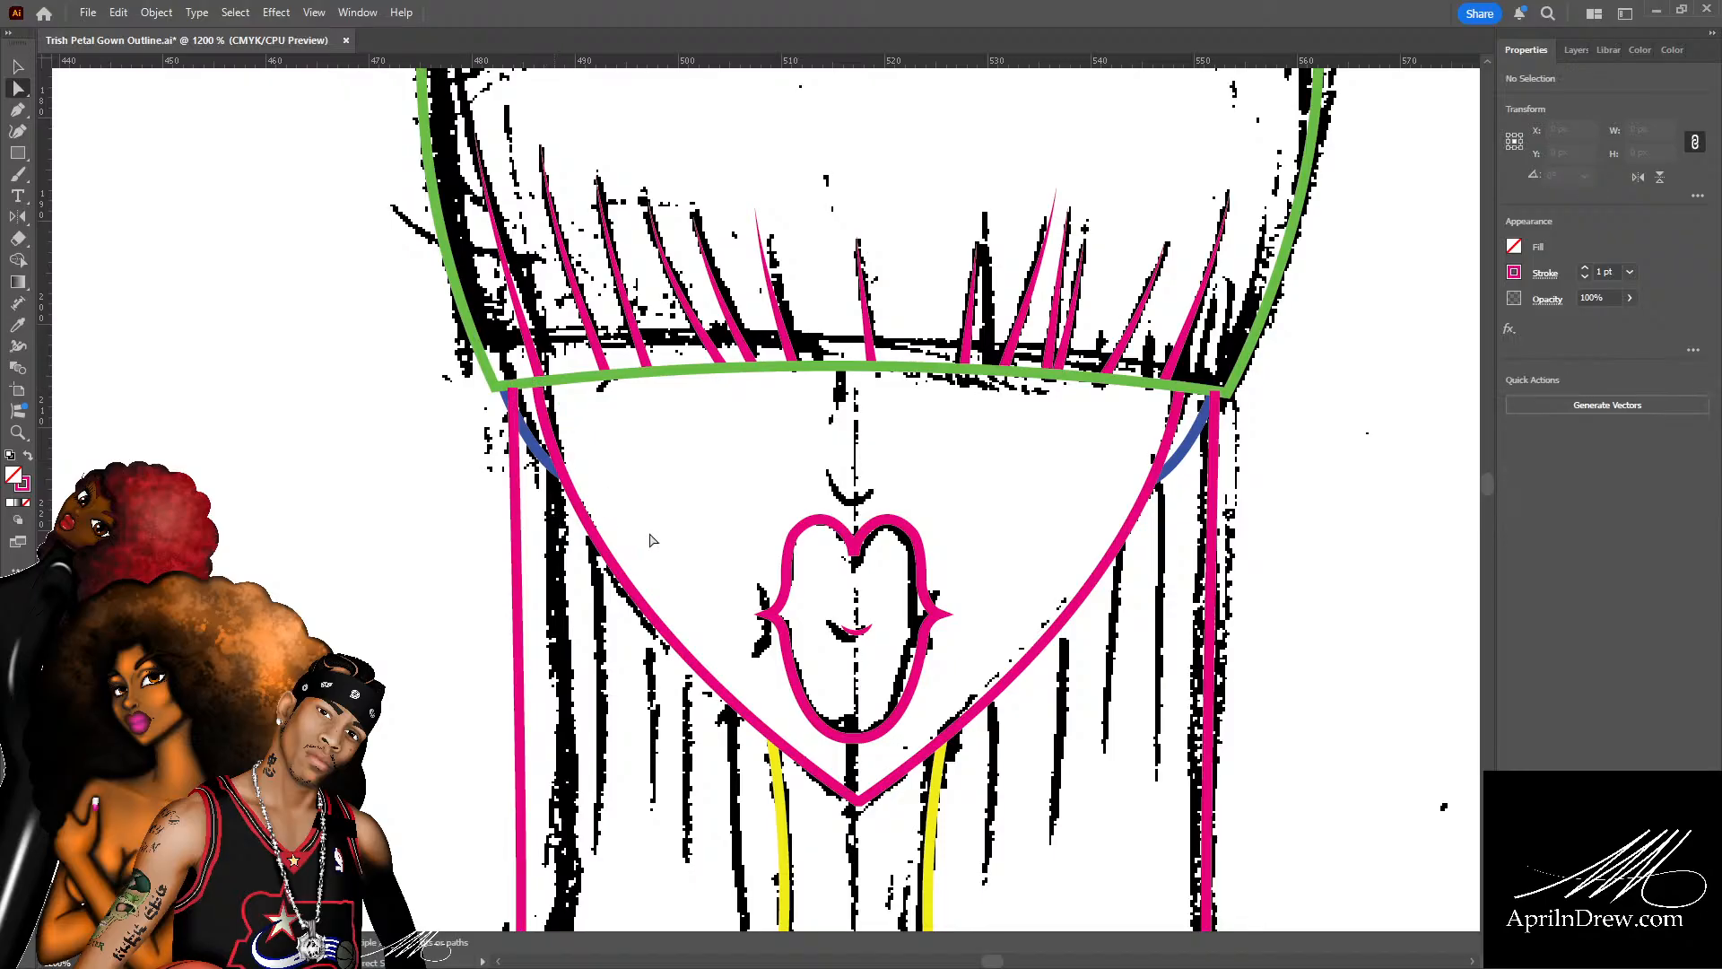
pyautogui.hotkey('ctrl', '-')
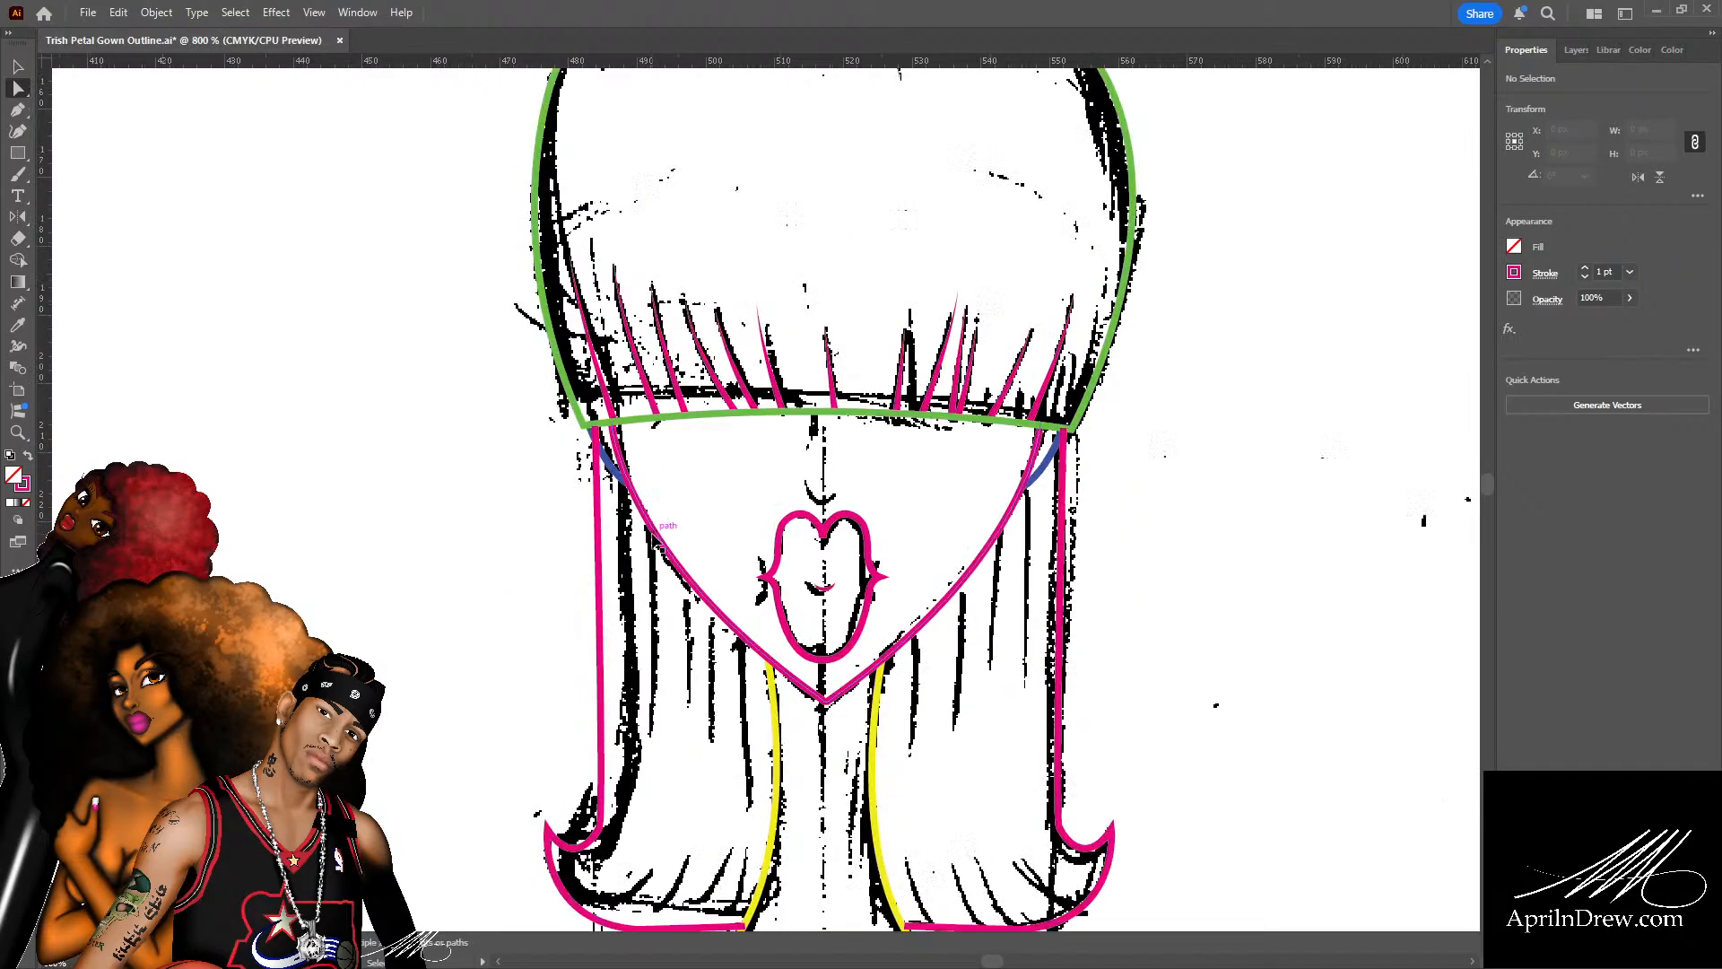
# Save the gown outline document.
pyautogui.hotkey('ctrl', '-')
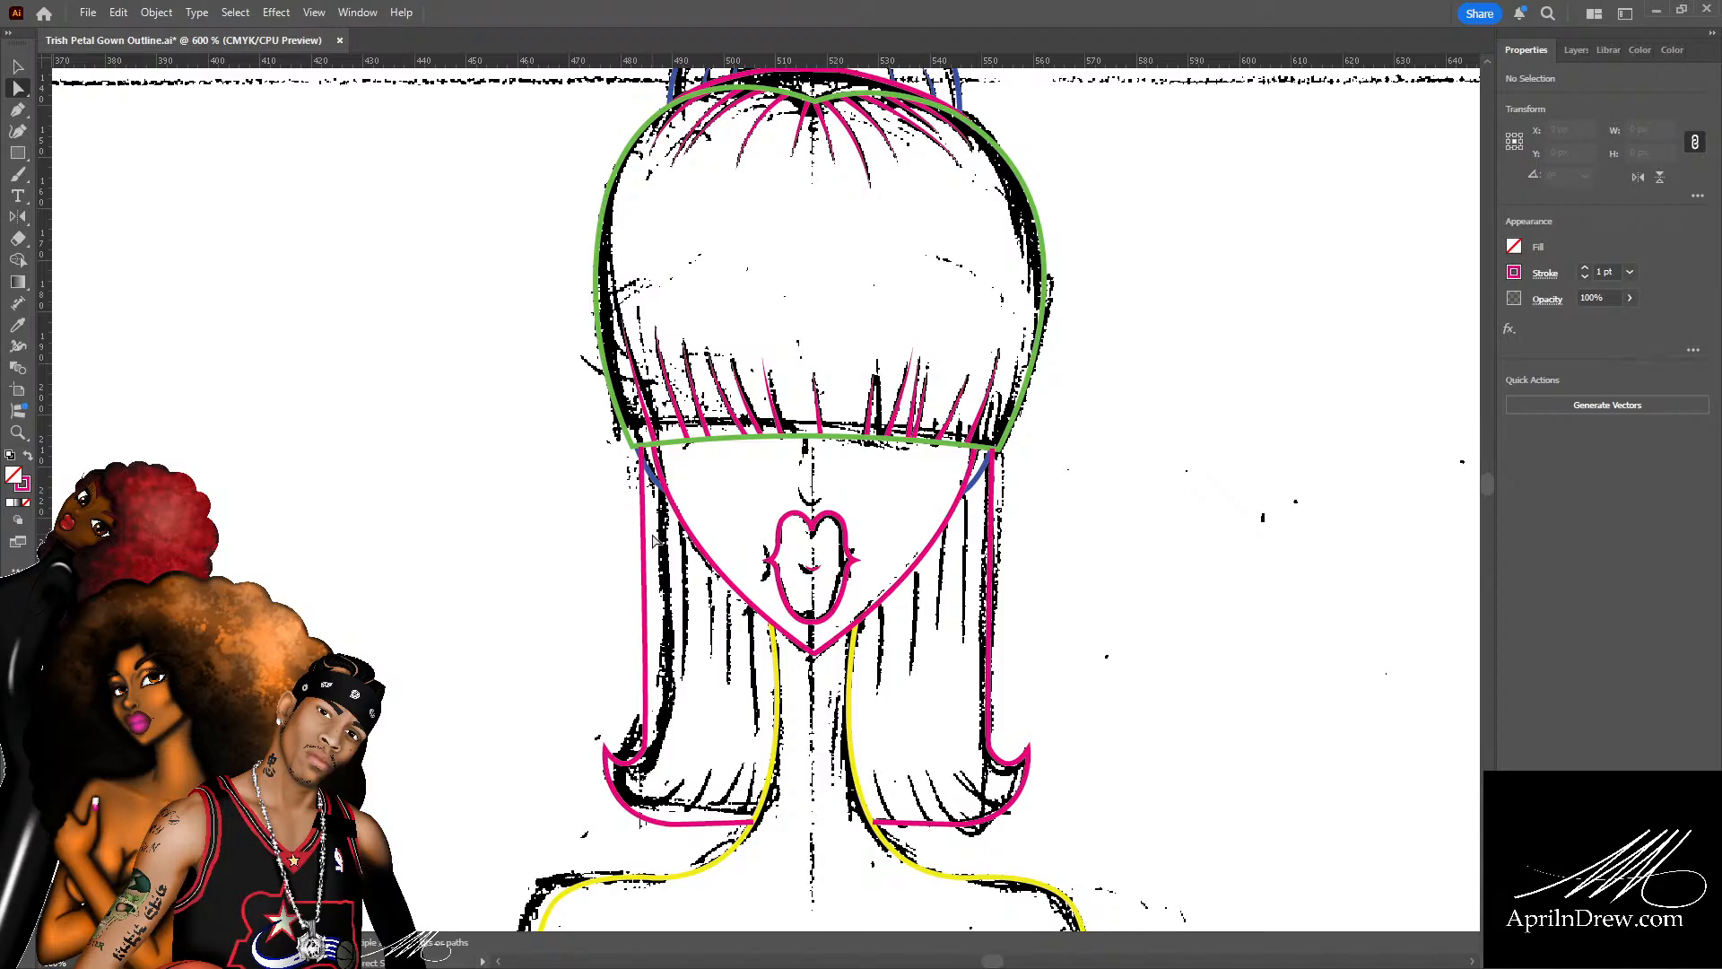
pyautogui.hotkey('ctrl', 's')
# Examine the traced outlines from the shoulders up to the bun, checking how the fringe, jawline and hair paths meet.
pyautogui.scroll(-3, 1124, 535)
pyautogui.scroll(-3, 1112, 543)
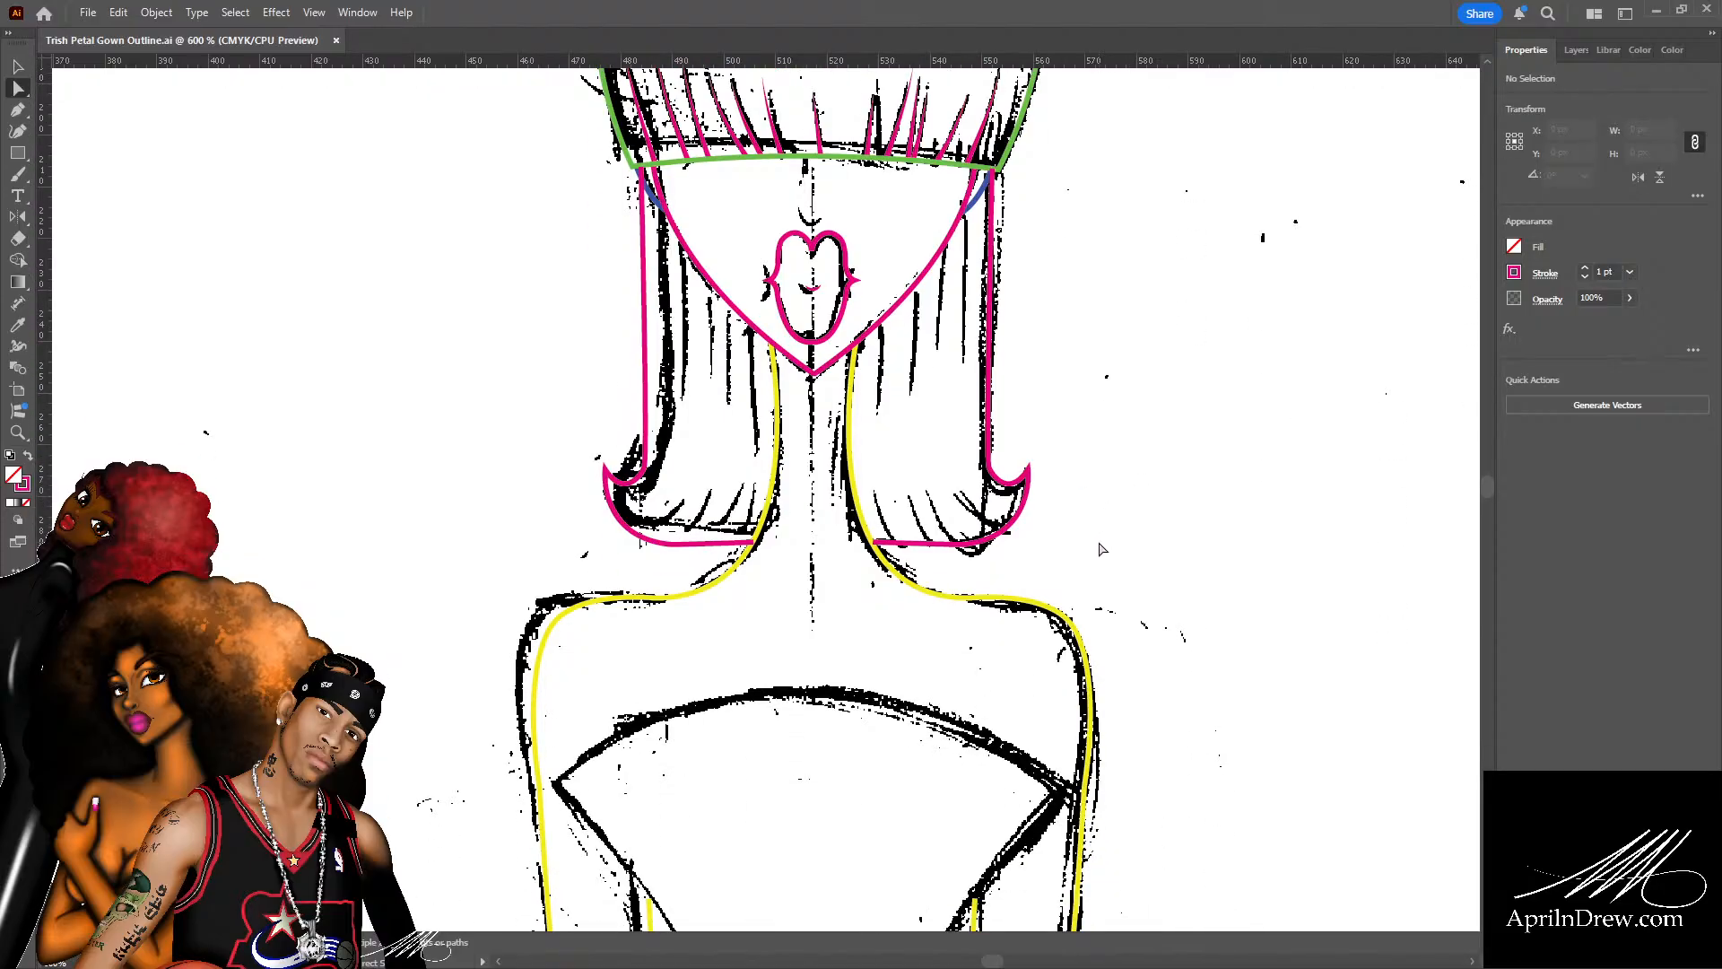
pyautogui.scroll(3, 1094, 548)
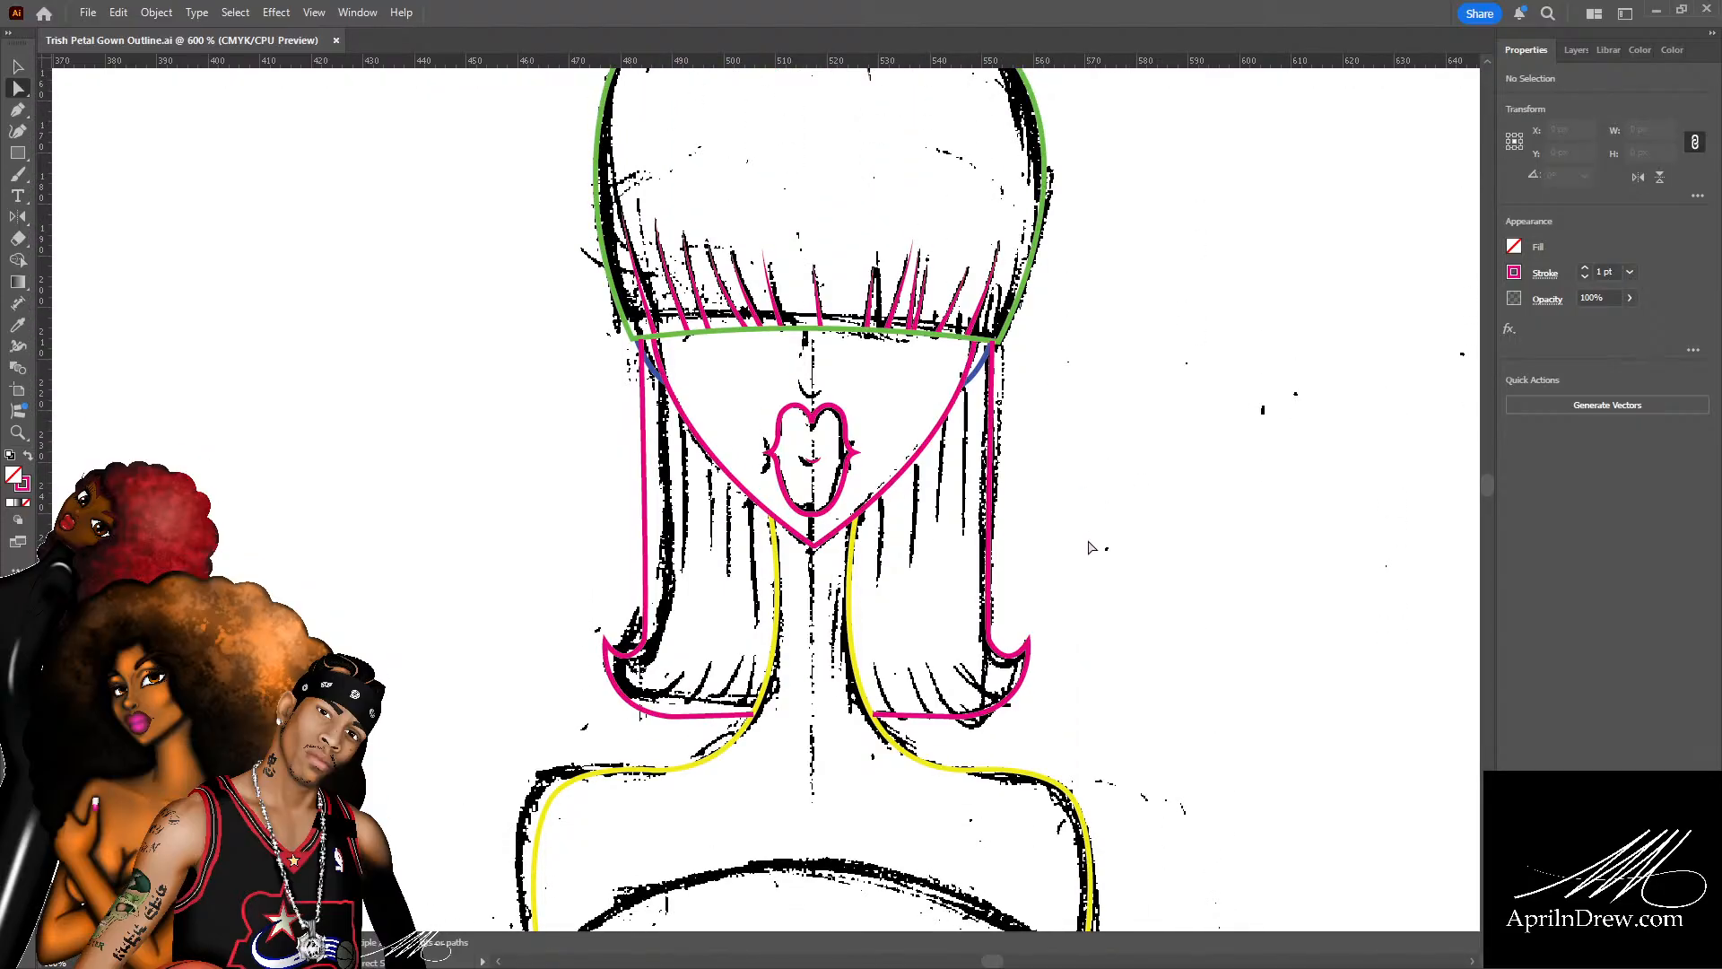
pyautogui.hotkey('ctrl', '+')
pyautogui.hotkey('ctrl', '+')
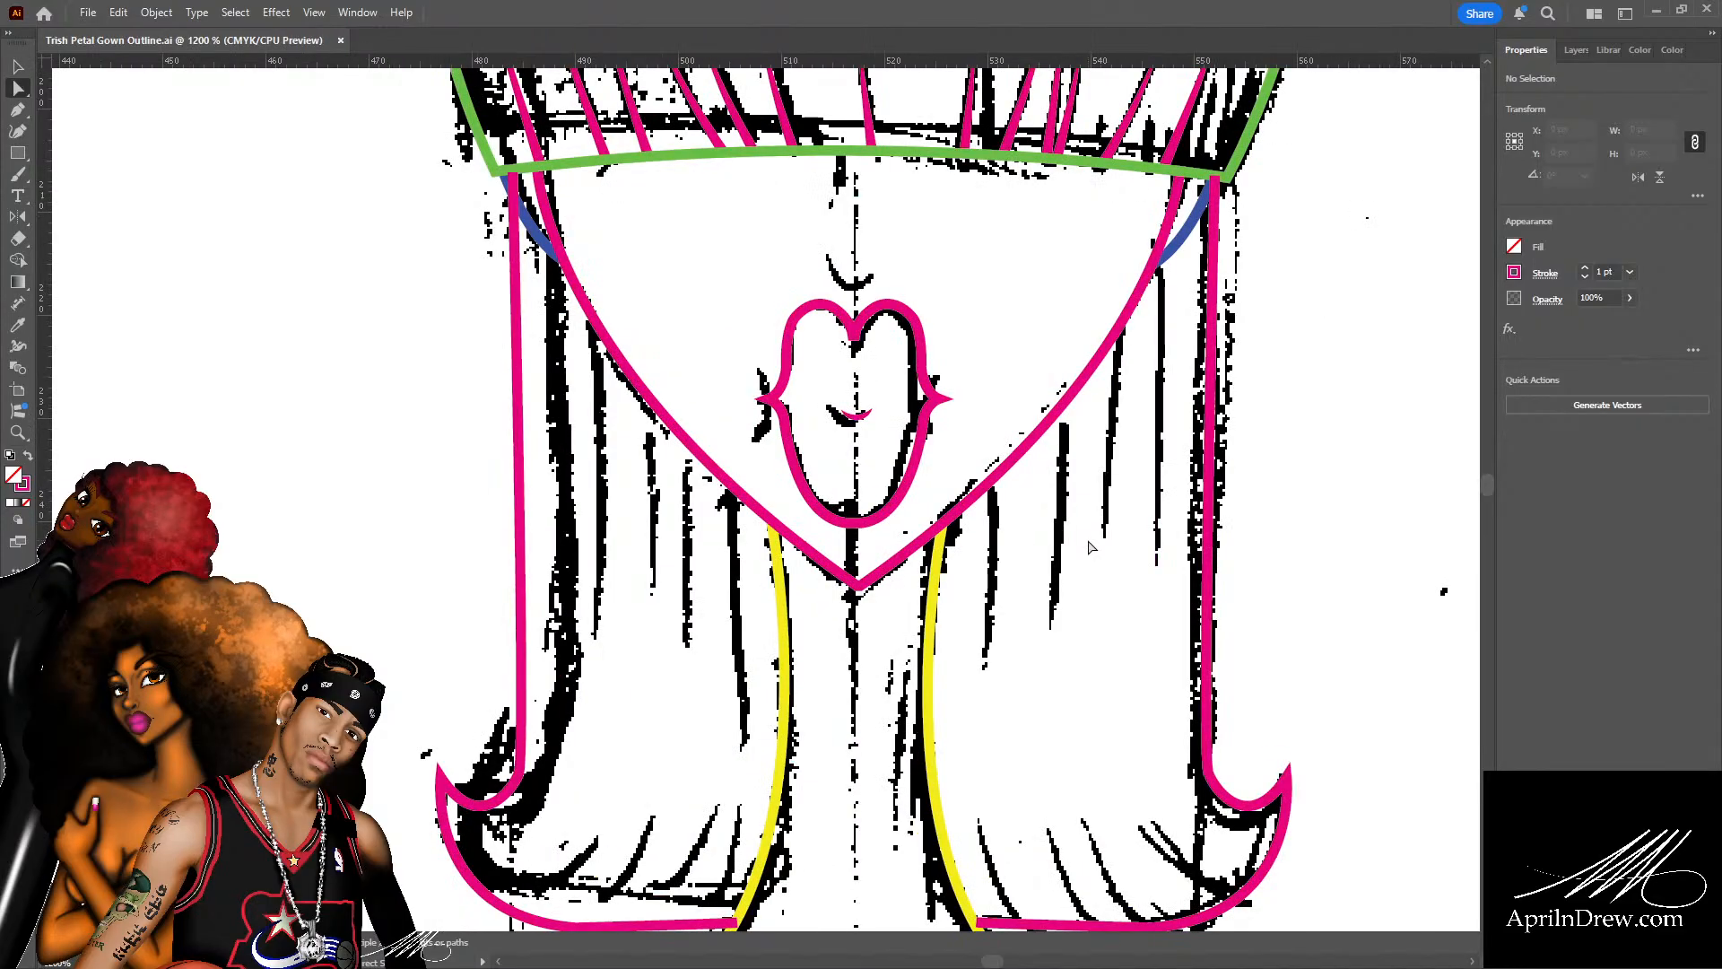
pyautogui.scroll(3, 1092, 542)
pyautogui.scroll(3, 1094, 537)
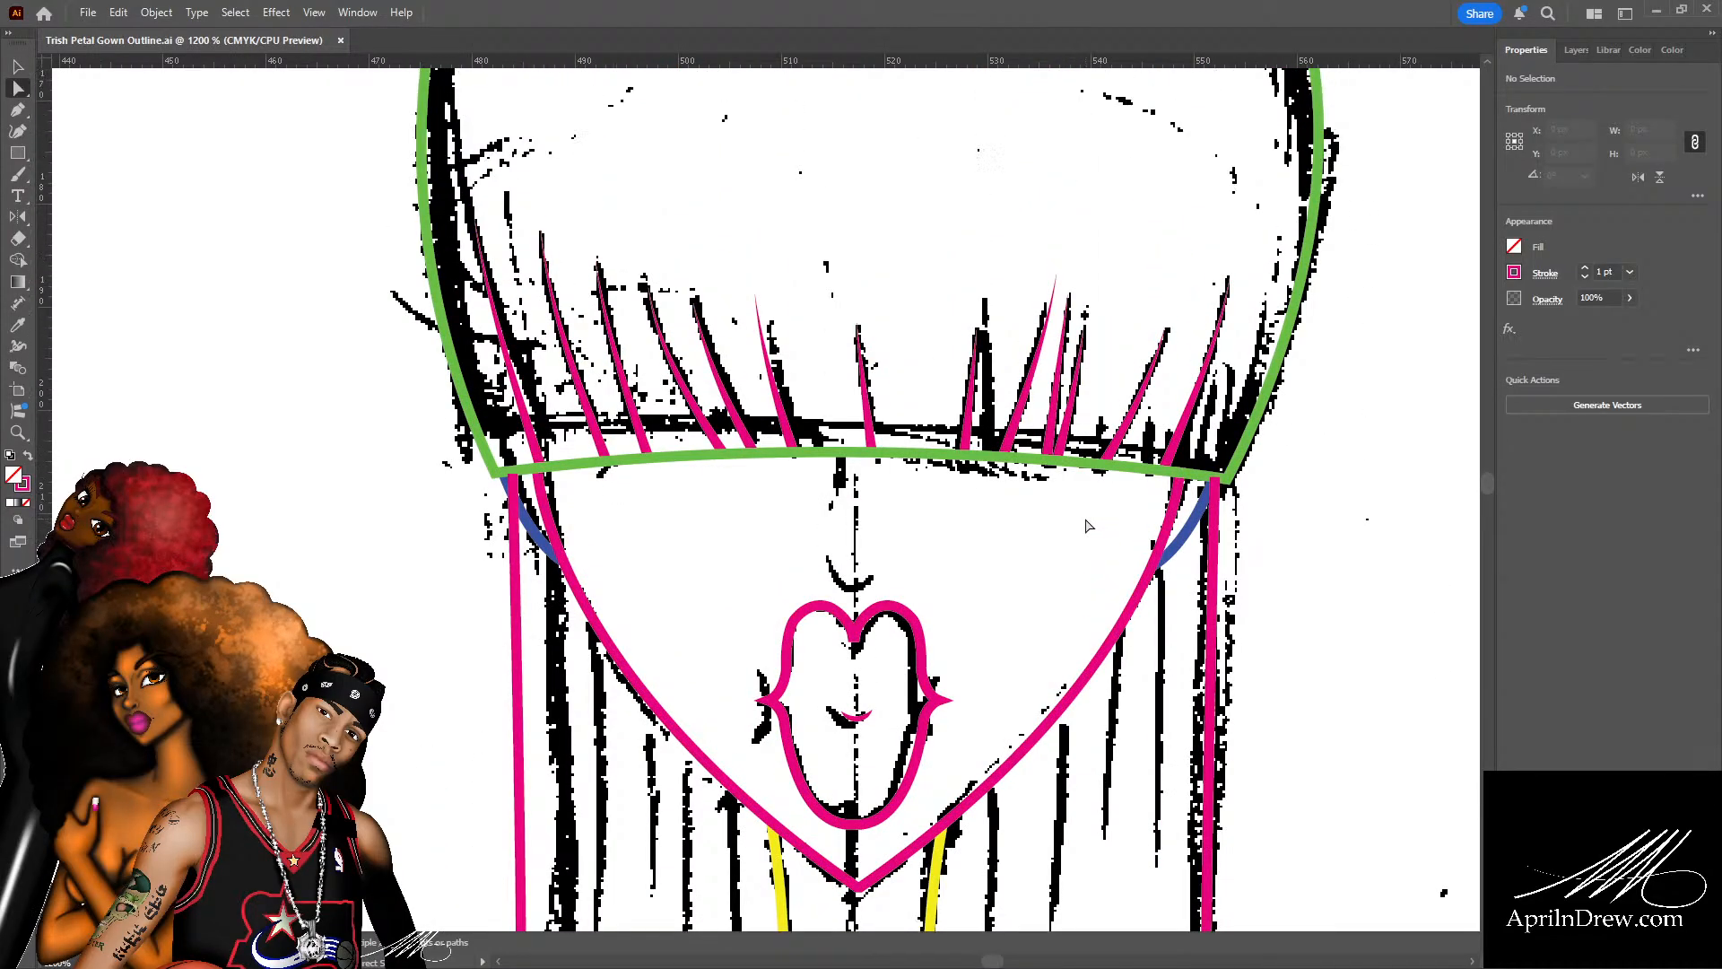
pyautogui.scroll(3, 1065, 572)
pyautogui.scroll(8, 1063, 570)
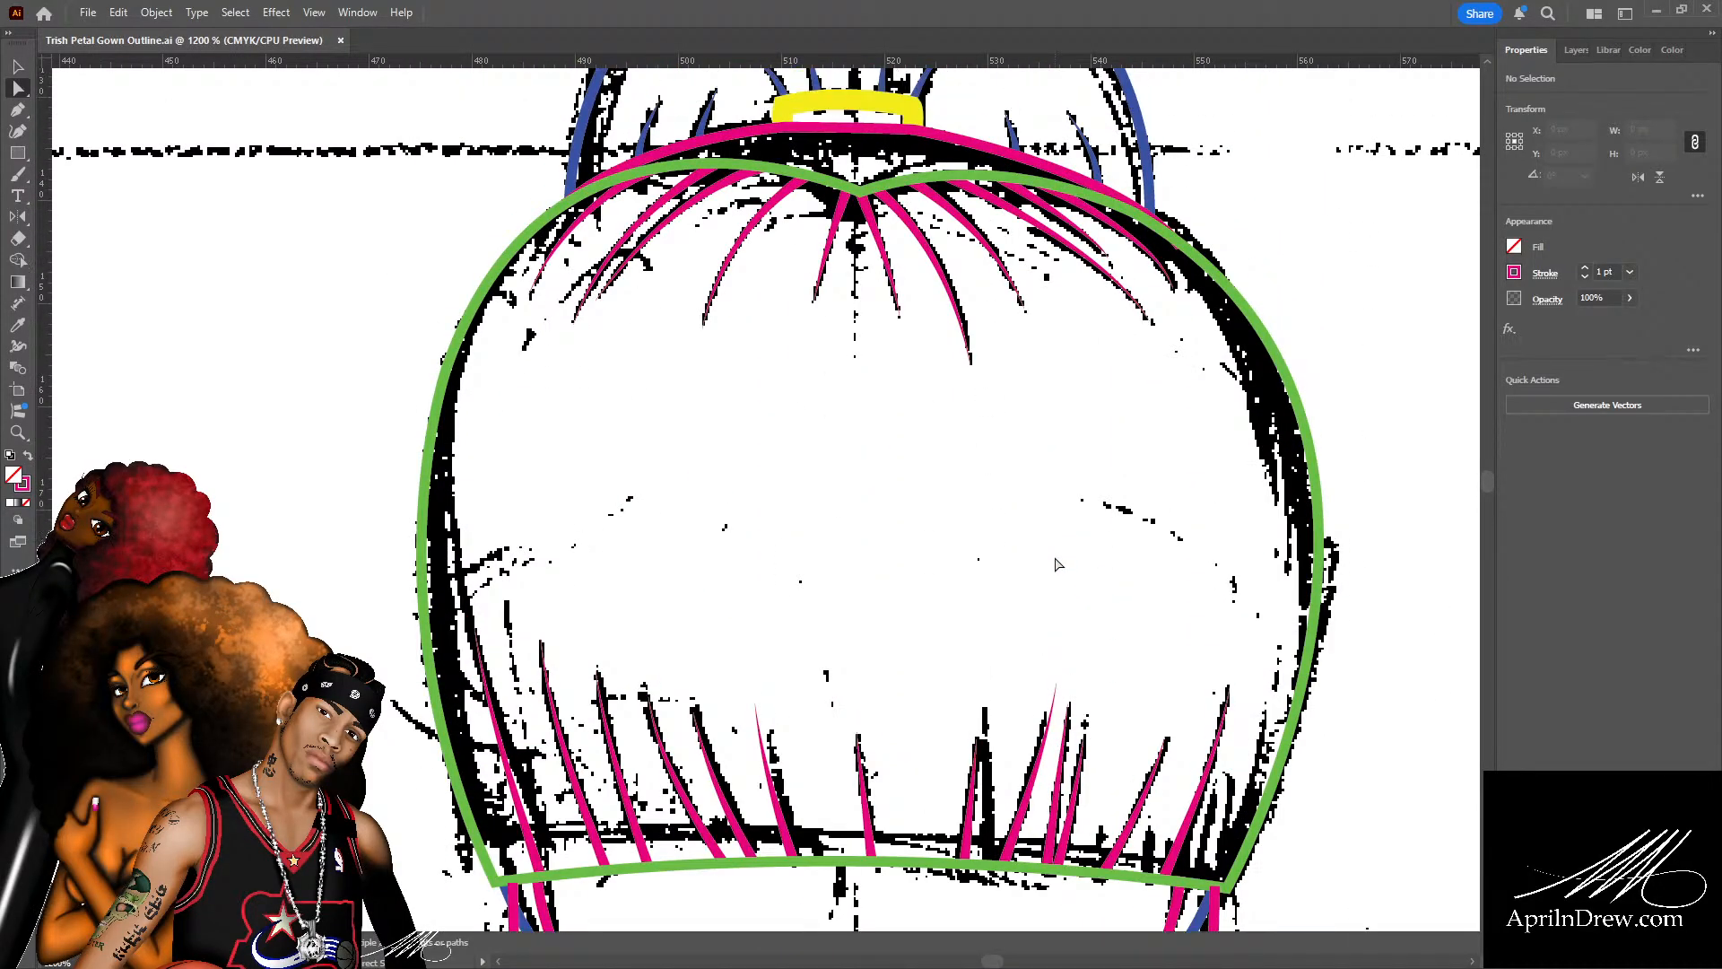
pyautogui.scroll(4, 1051, 556)
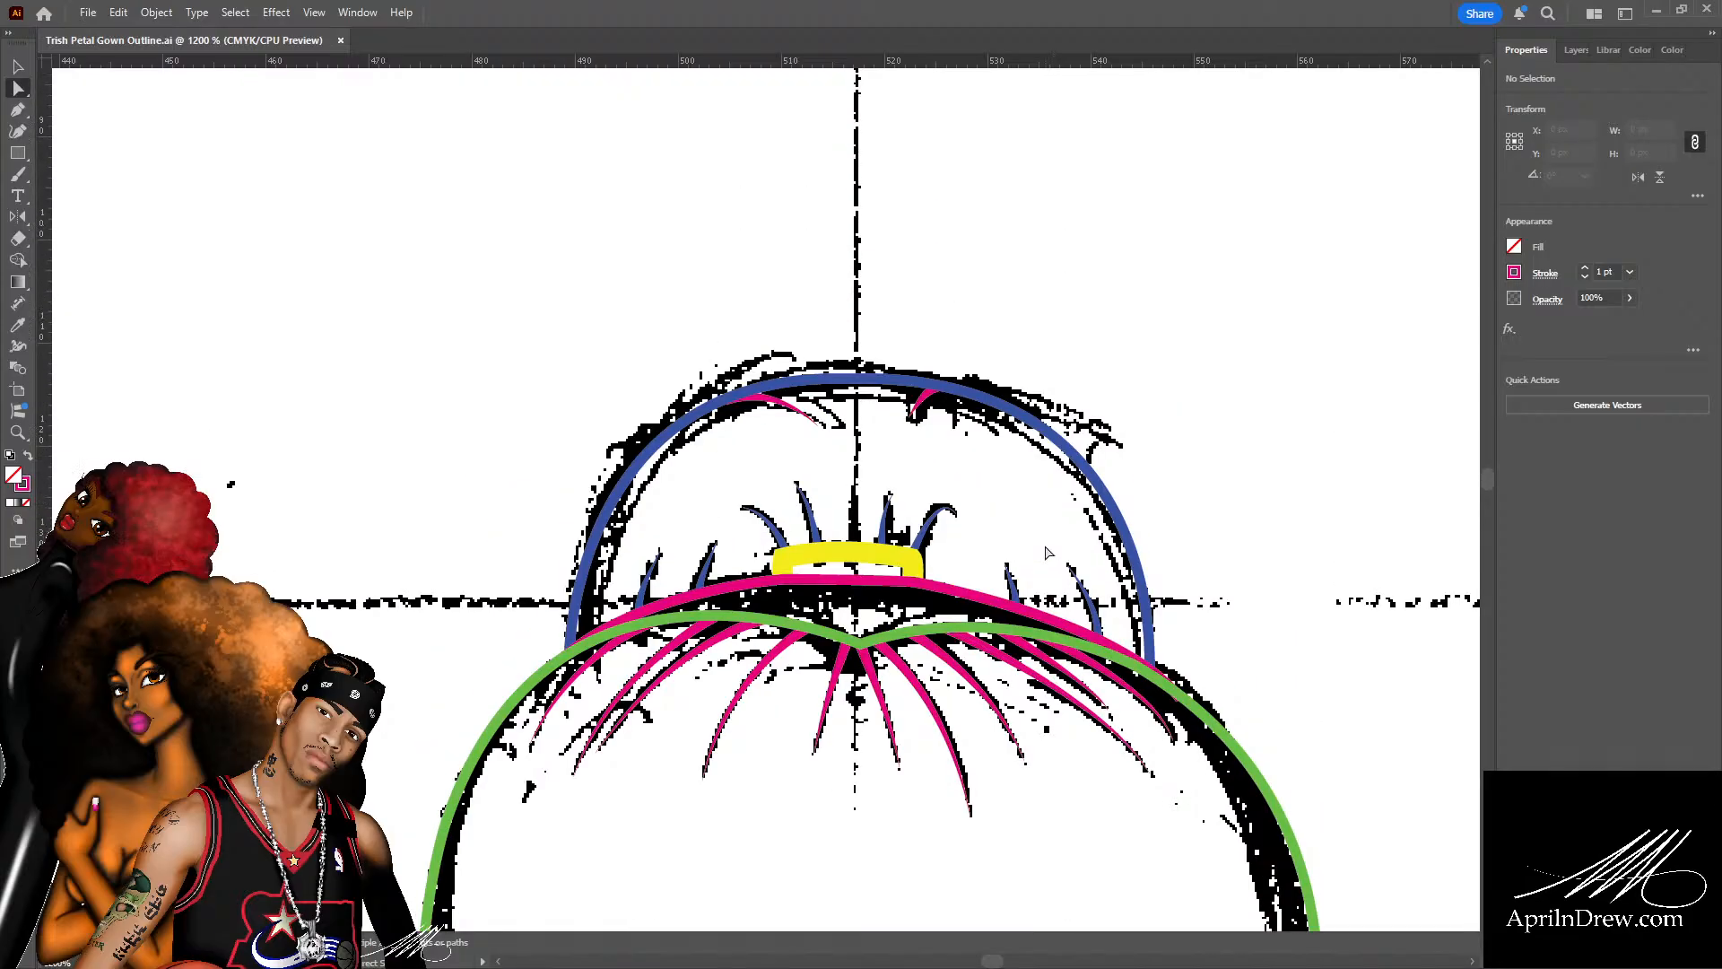
pyautogui.scroll(-7, 1045, 549)
pyautogui.scroll(-7, 1040, 545)
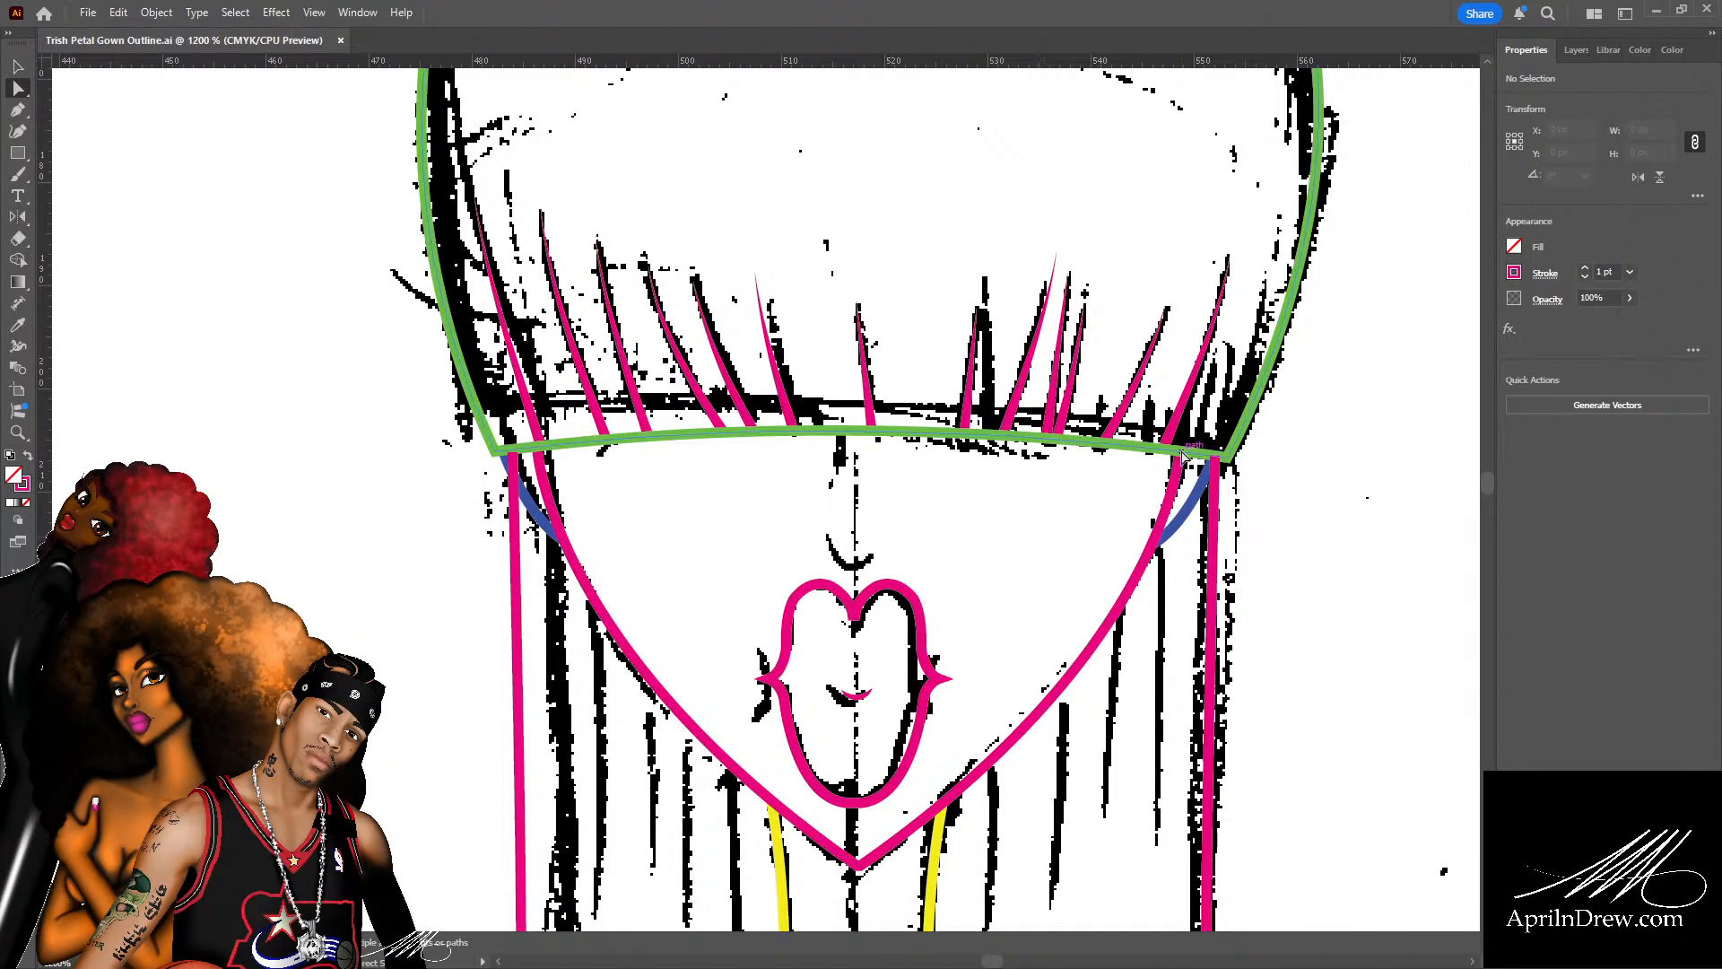
# Bring the green fringe outline to the front of the stacking order, deselect it and save the document.
pyautogui.hotkey('ctrl', '-')
pyautogui.press('v')
pyautogui.scroll(3, 1182, 457)
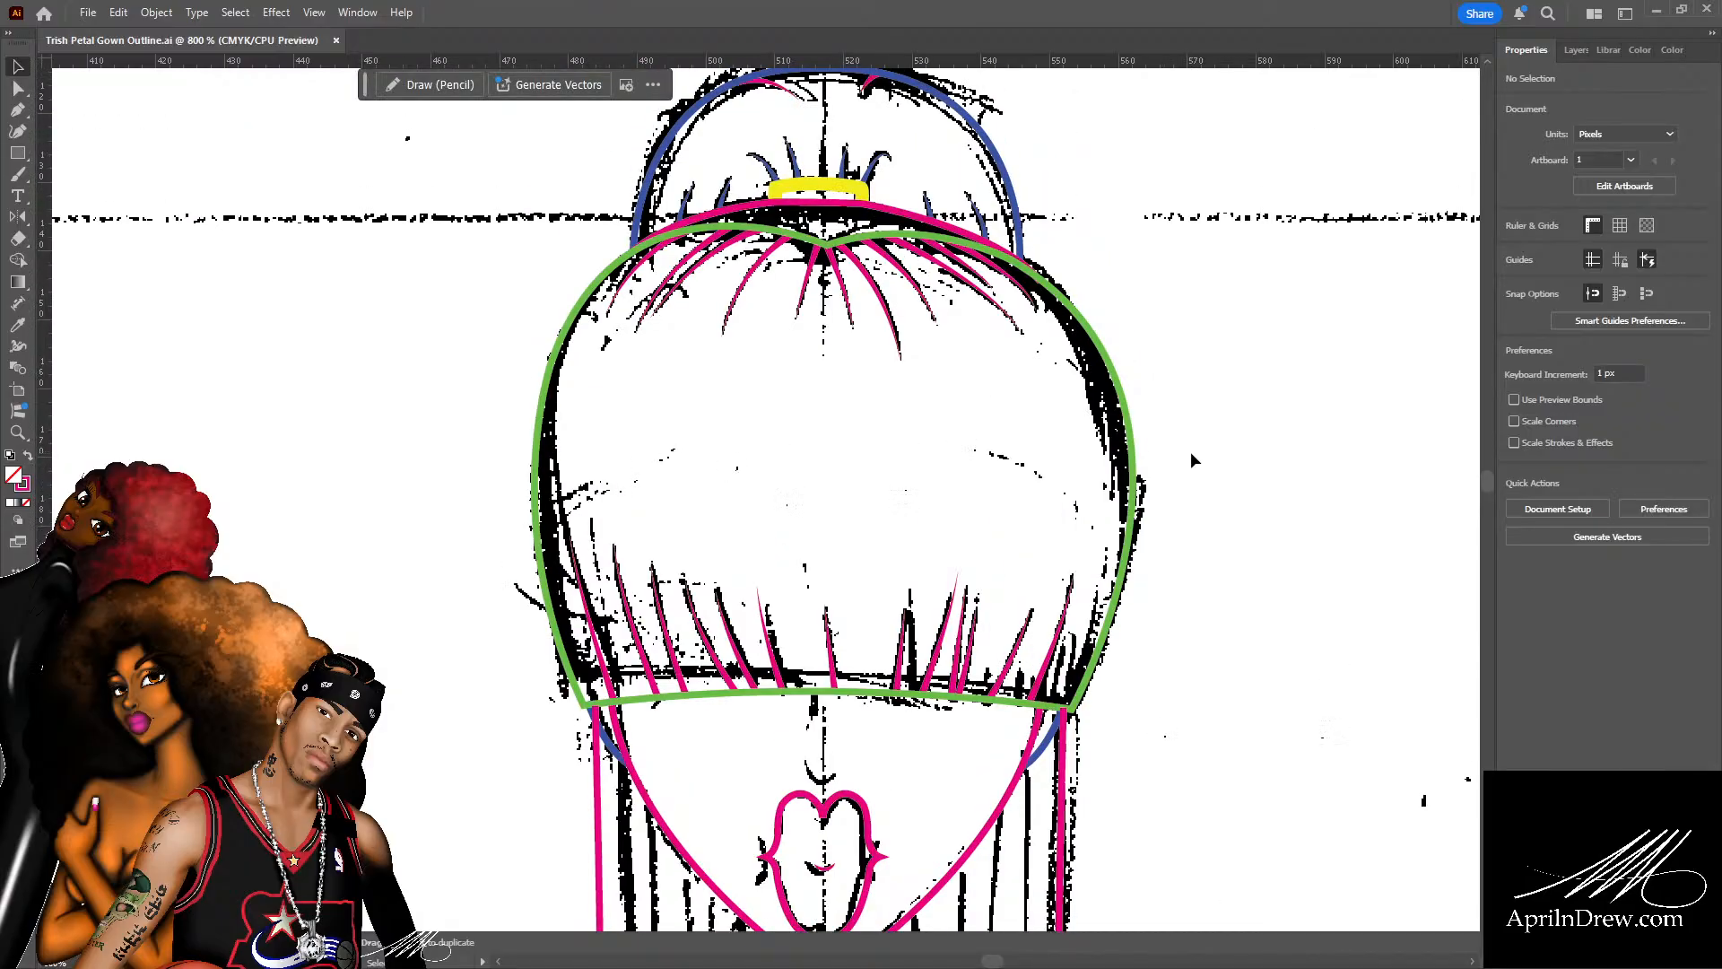
pyautogui.click(1128, 560)
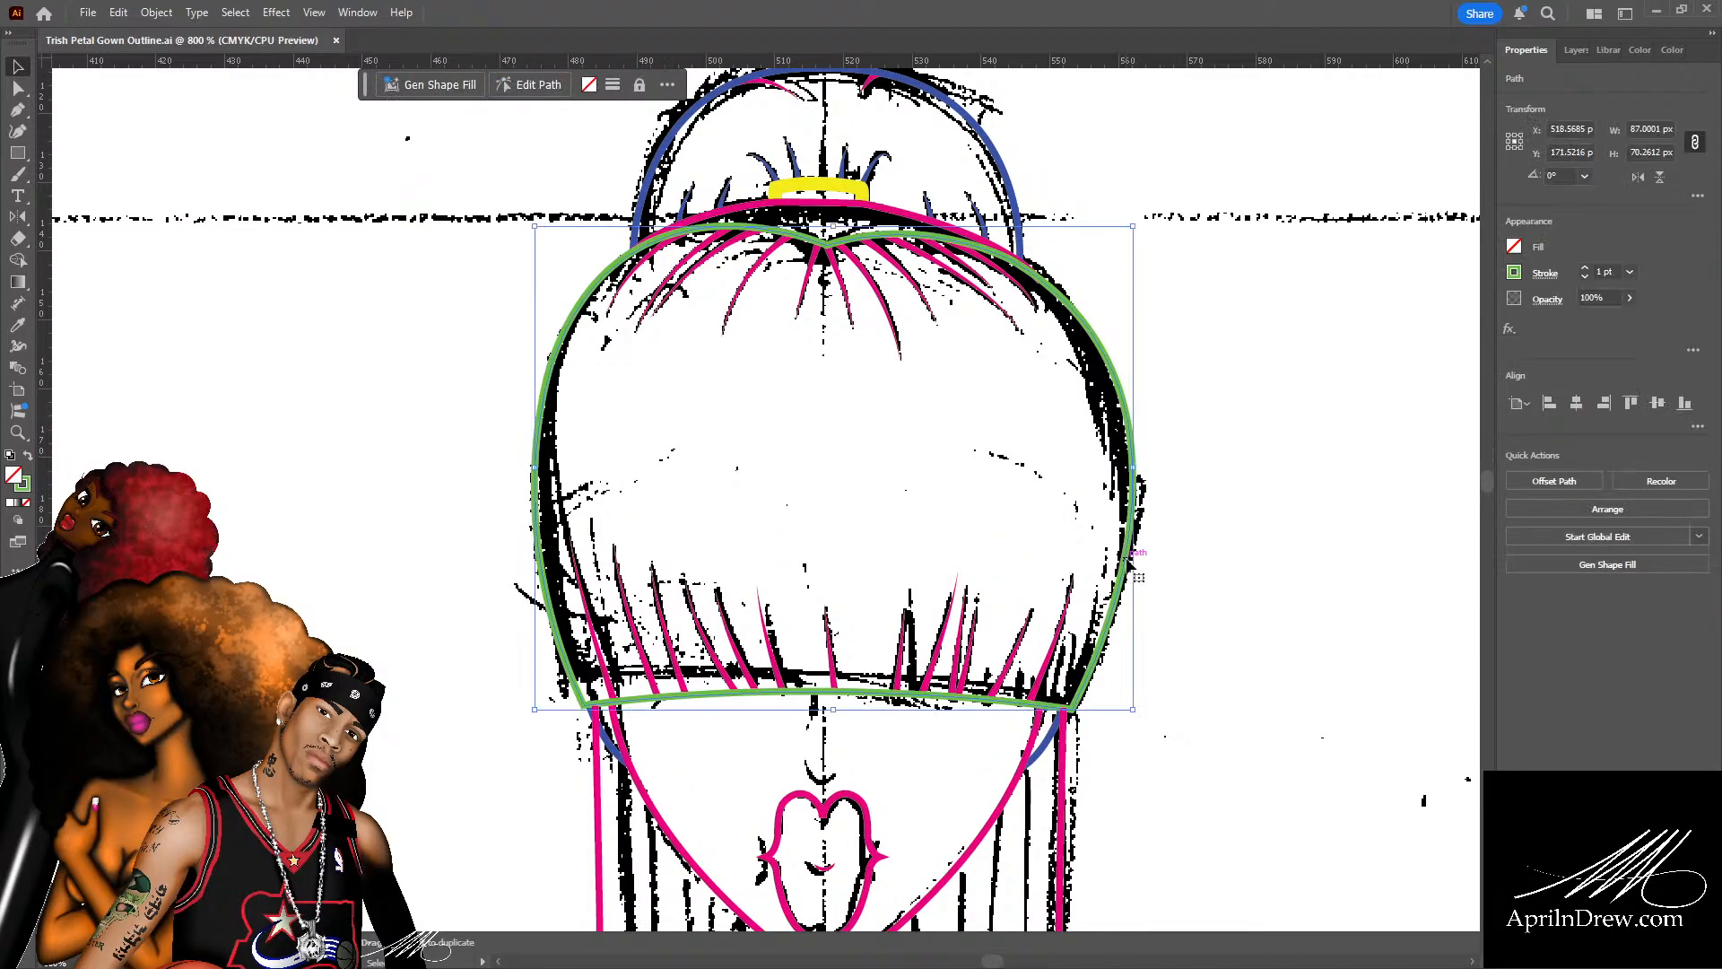
pyautogui.click(152, 14)
pyautogui.click(491, 53)
pyautogui.click(1253, 574)
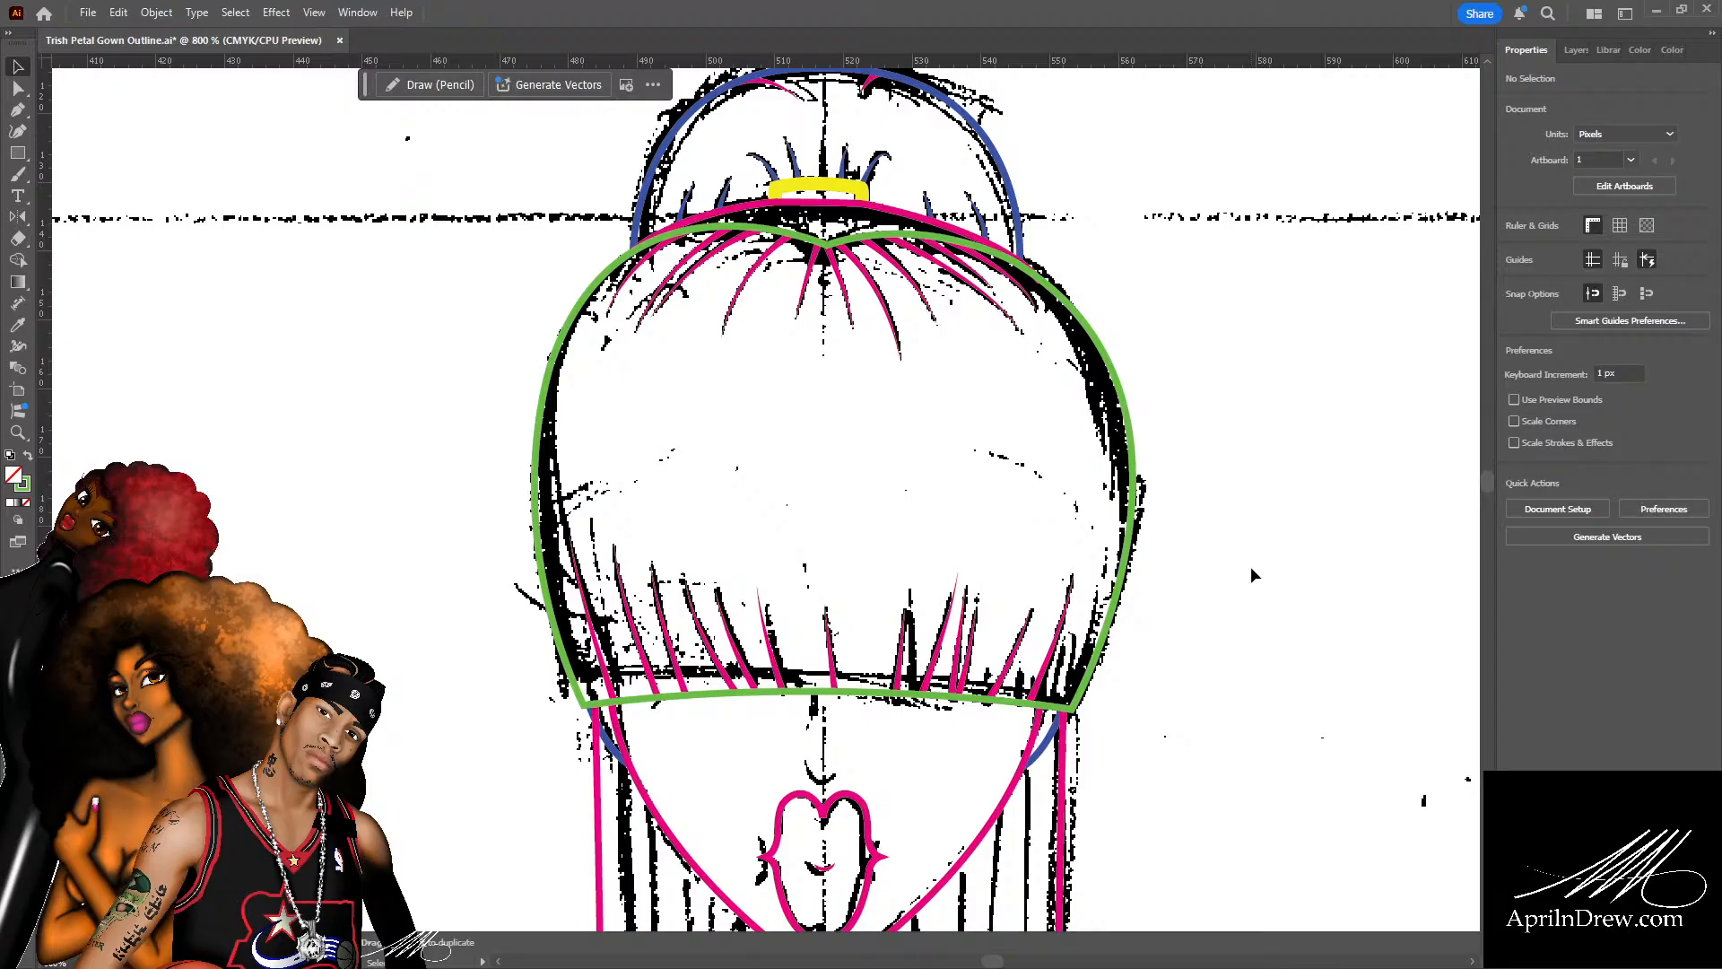
pyautogui.hotkey('ctrl', 's')
# Bring the pink jawline, both small blue side curves and the green fringe outline to the front together, and deselect them.
pyautogui.scroll(-3, 1255, 551)
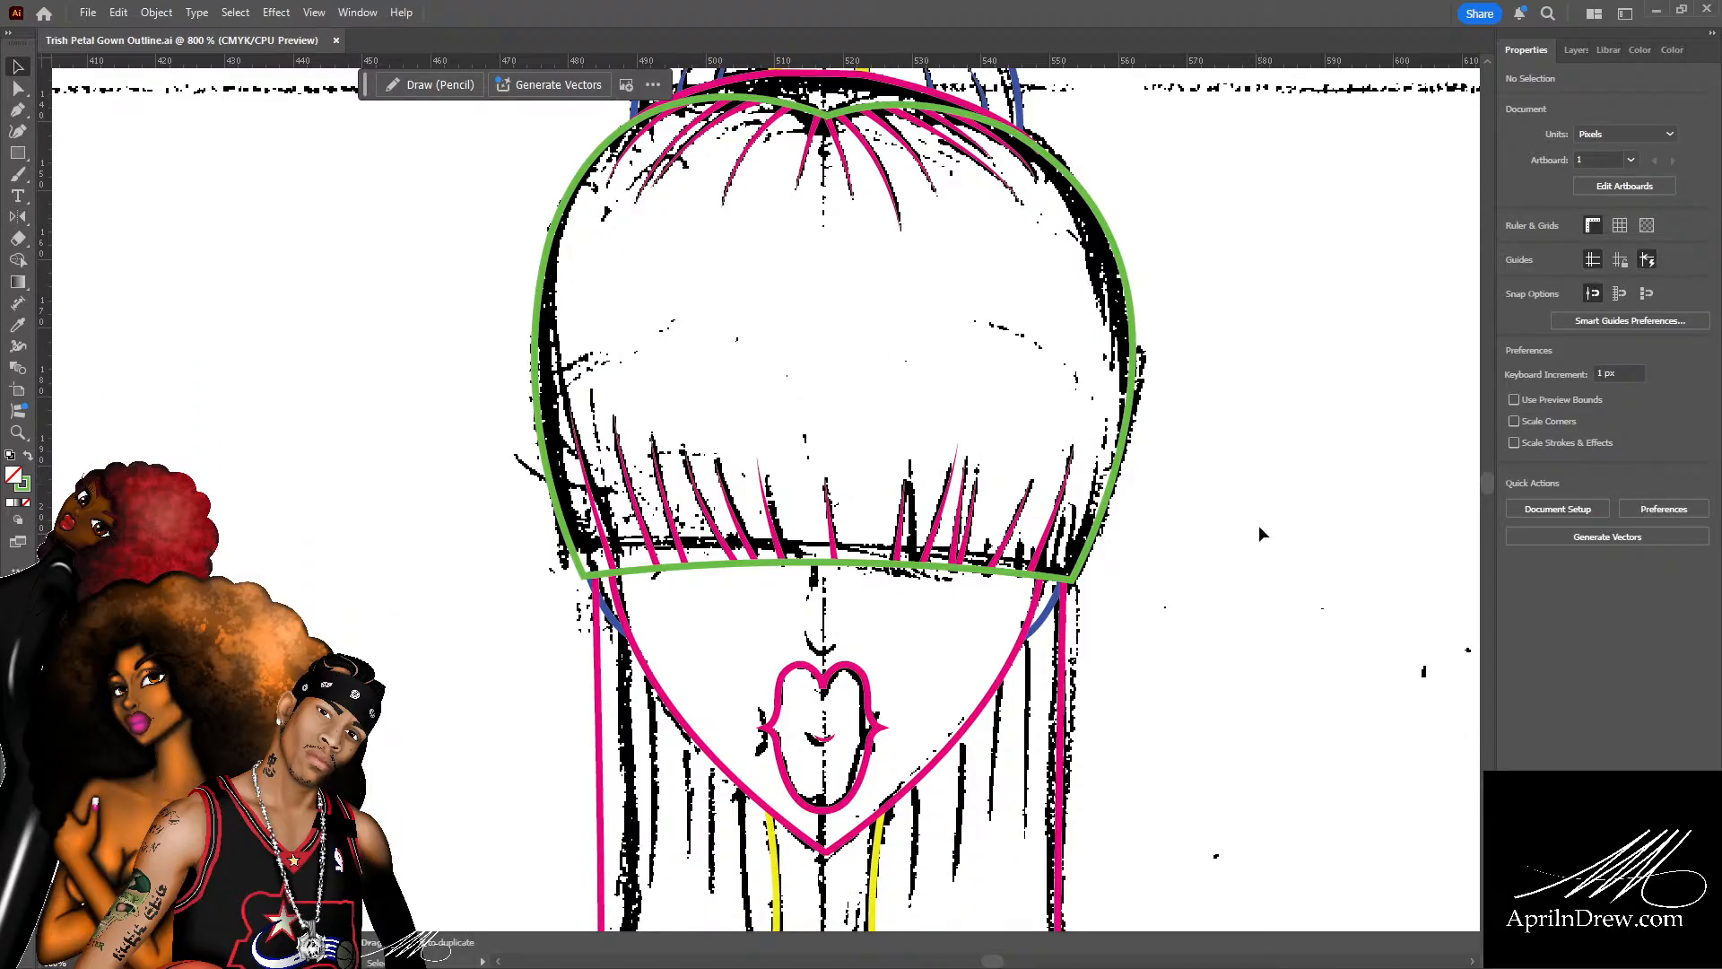
pyautogui.scroll(-3, 1237, 516)
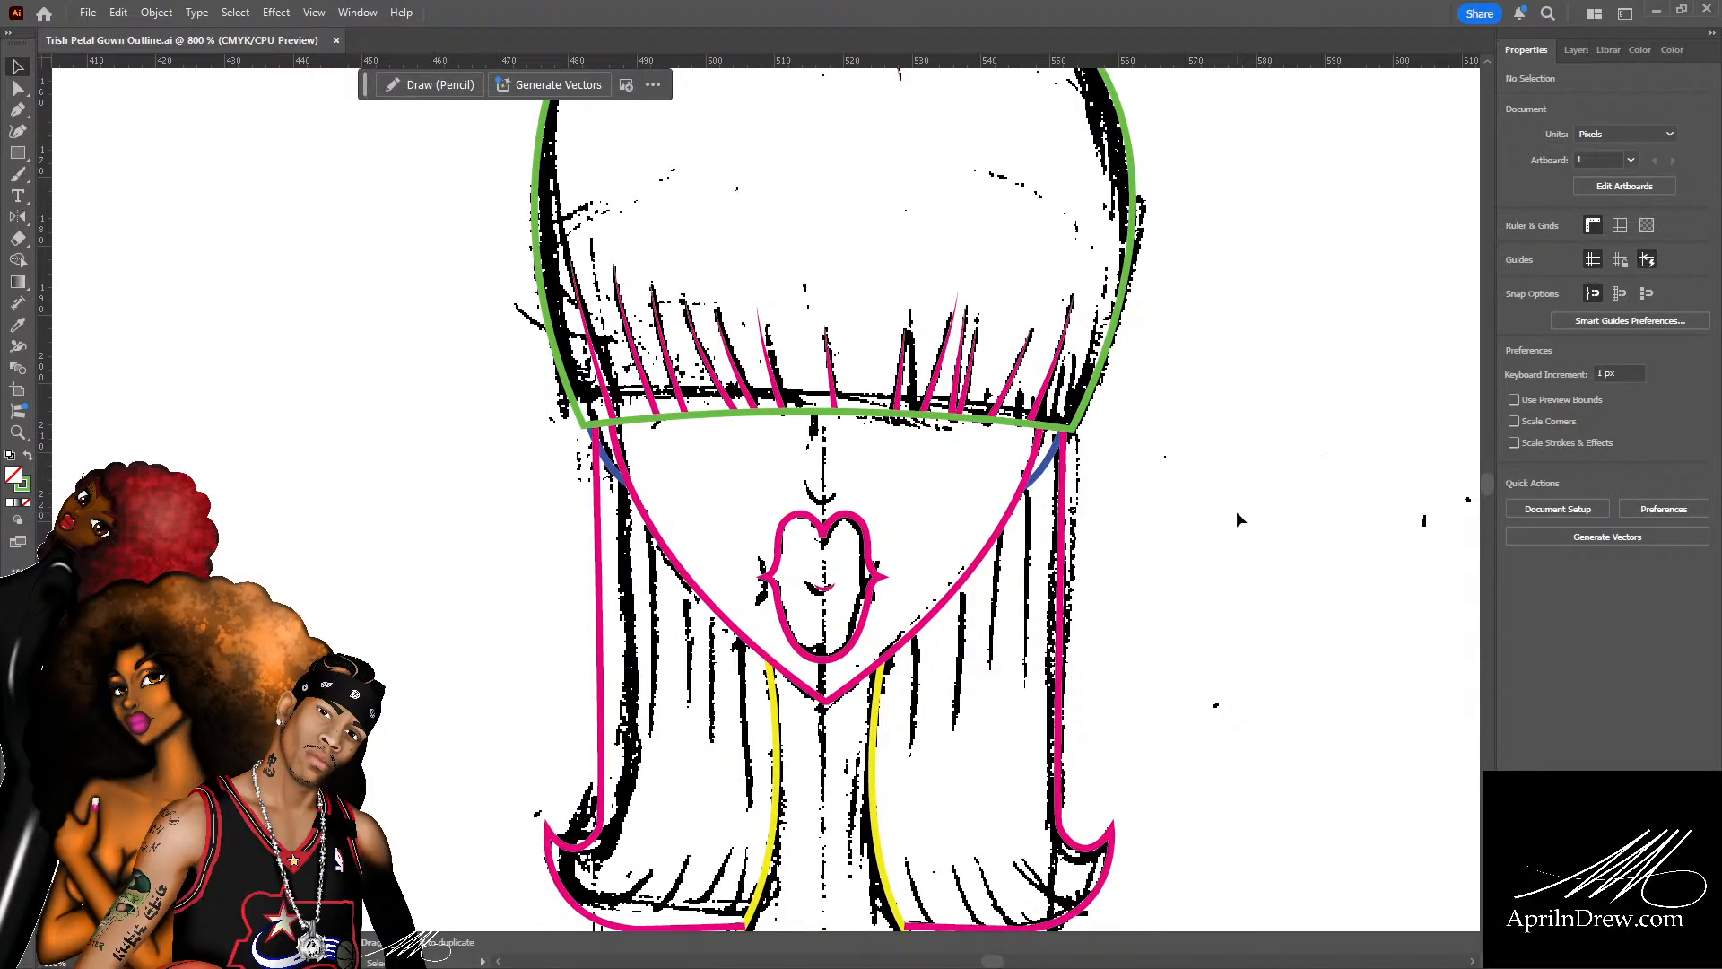
pyautogui.click(1056, 462)
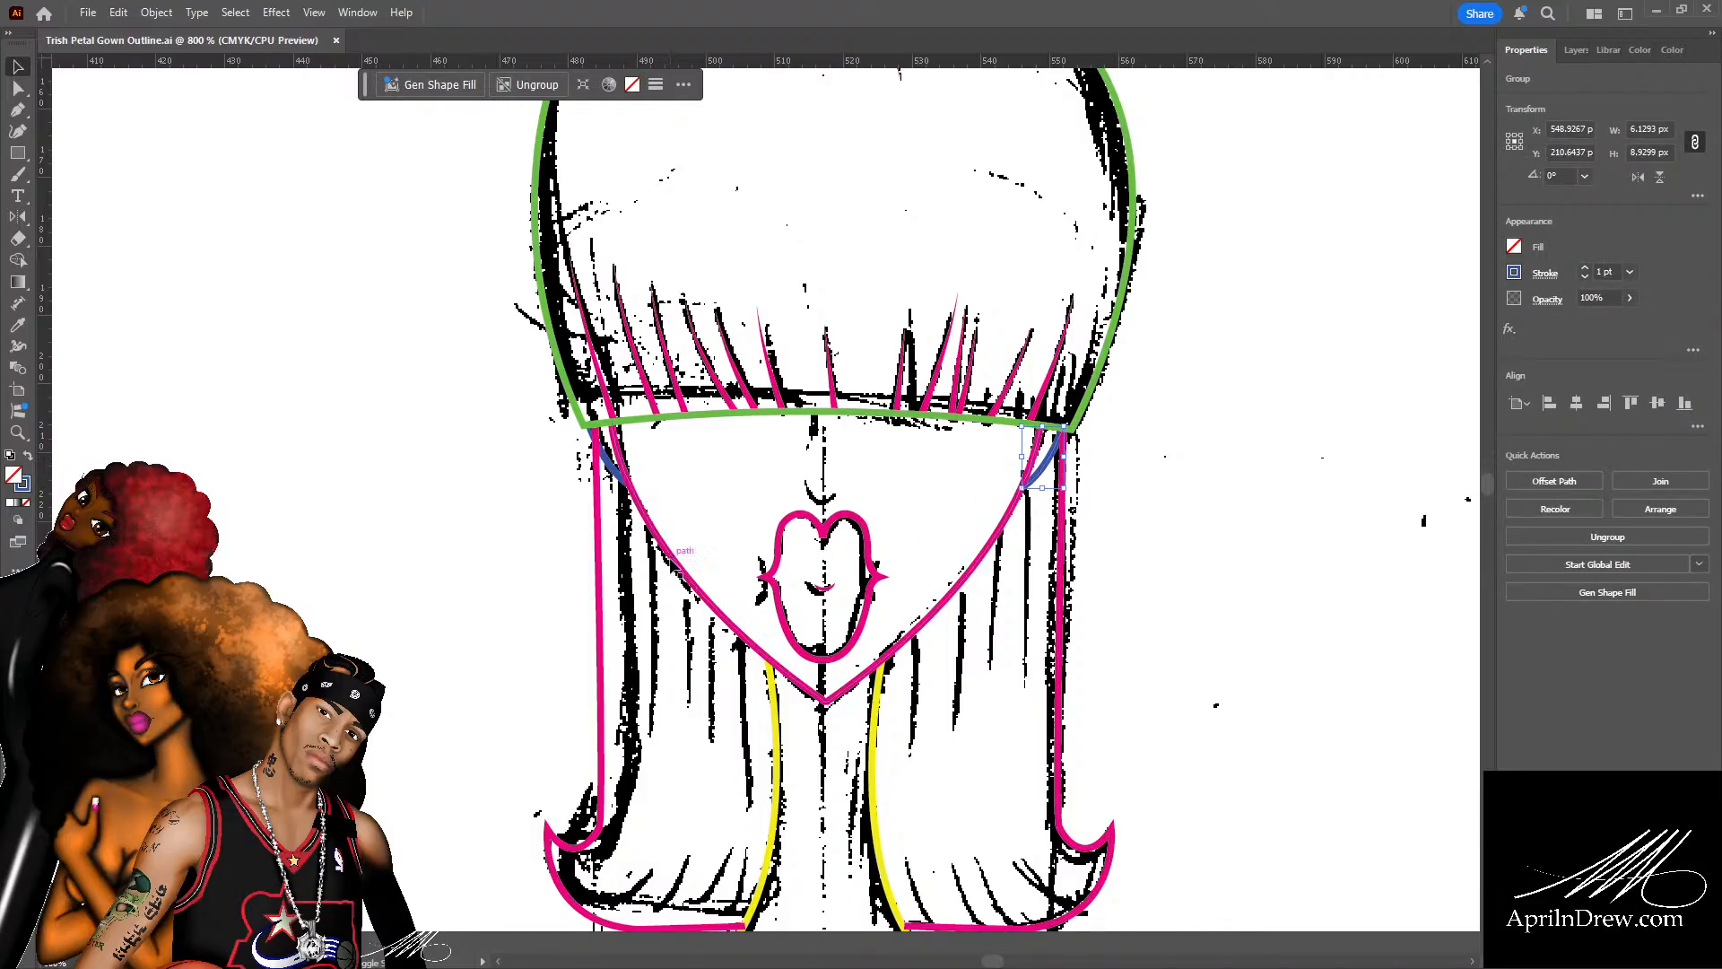
pyautogui.keyDown('shift'); pyautogui.click(648, 505); pyautogui.keyUp('shift')
pyautogui.keyDown('shift'); pyautogui.click(612, 469); pyautogui.keyUp('shift')
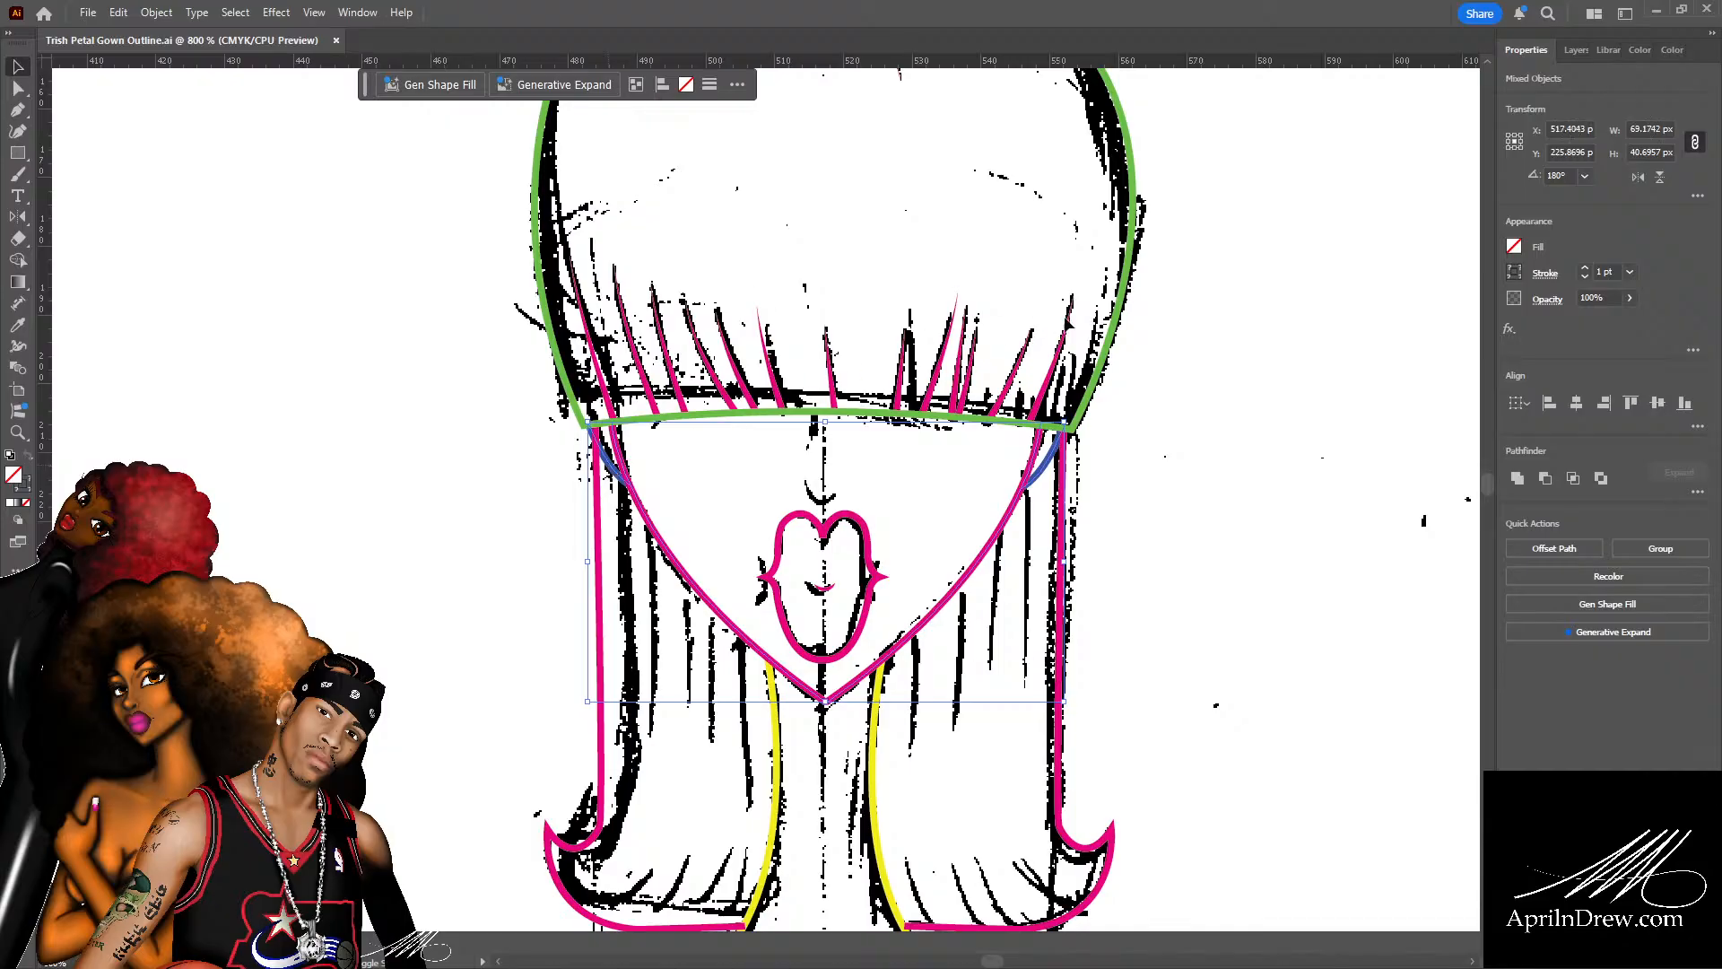
pyautogui.keyDown('shift'); pyautogui.click(1102, 375); pyautogui.keyUp('shift')
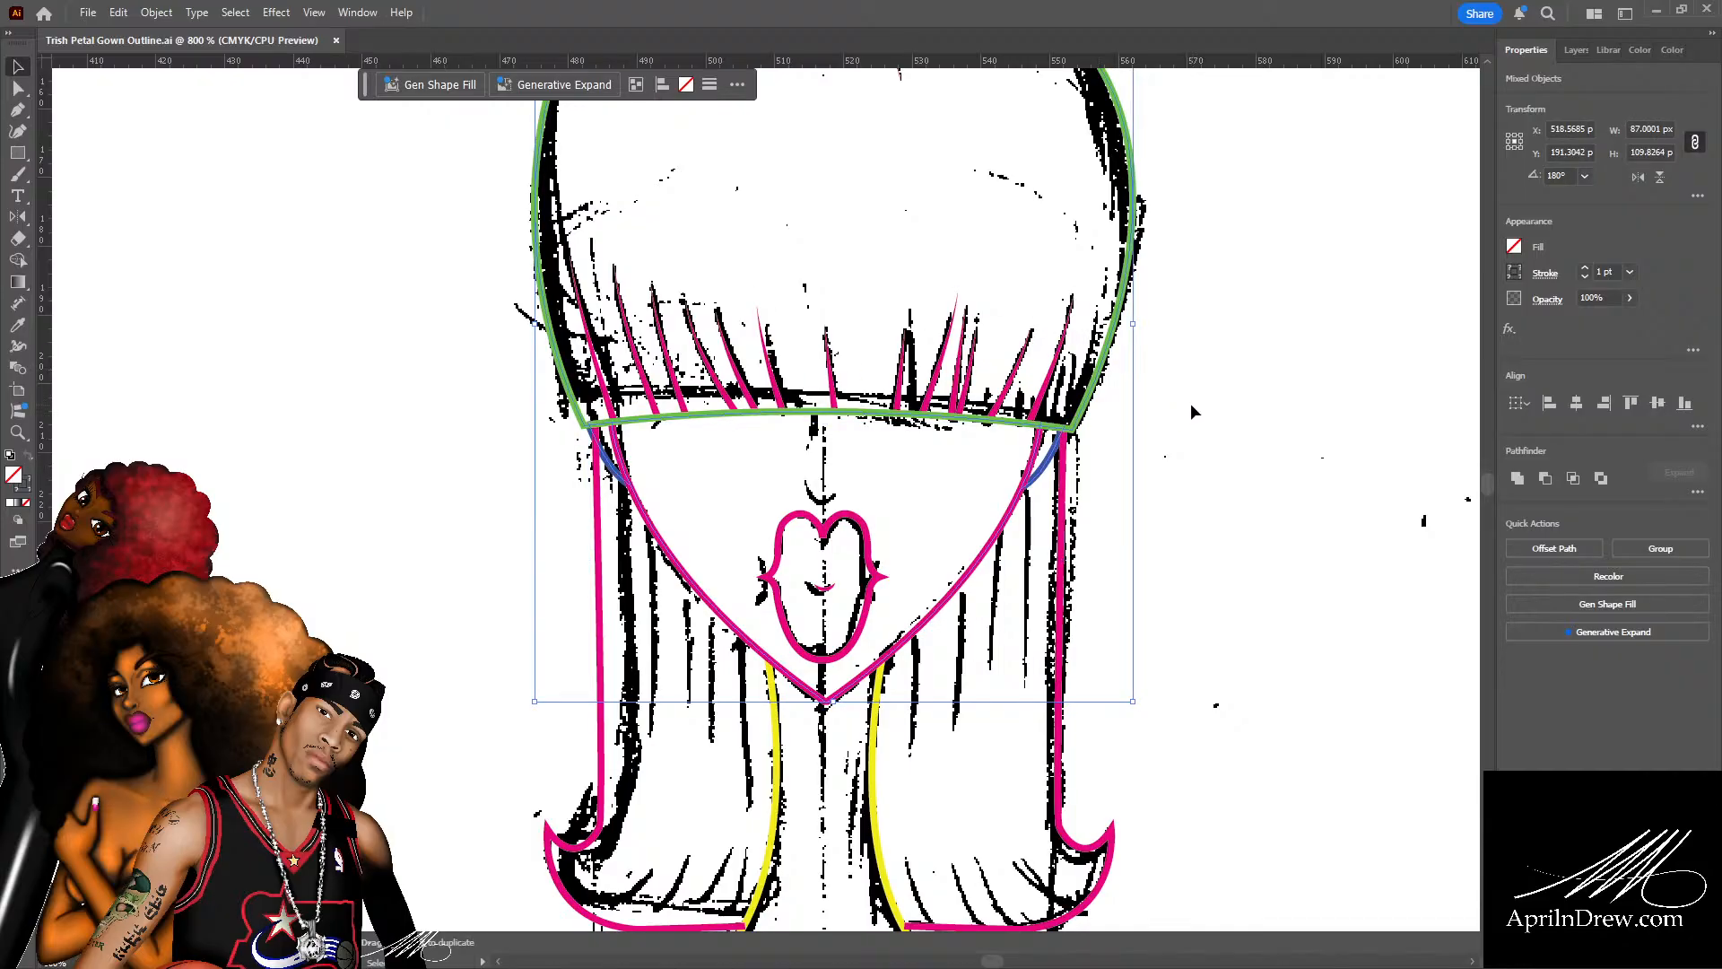
pyautogui.scroll(3, 1191, 402)
pyautogui.scroll(1, 1194, 408)
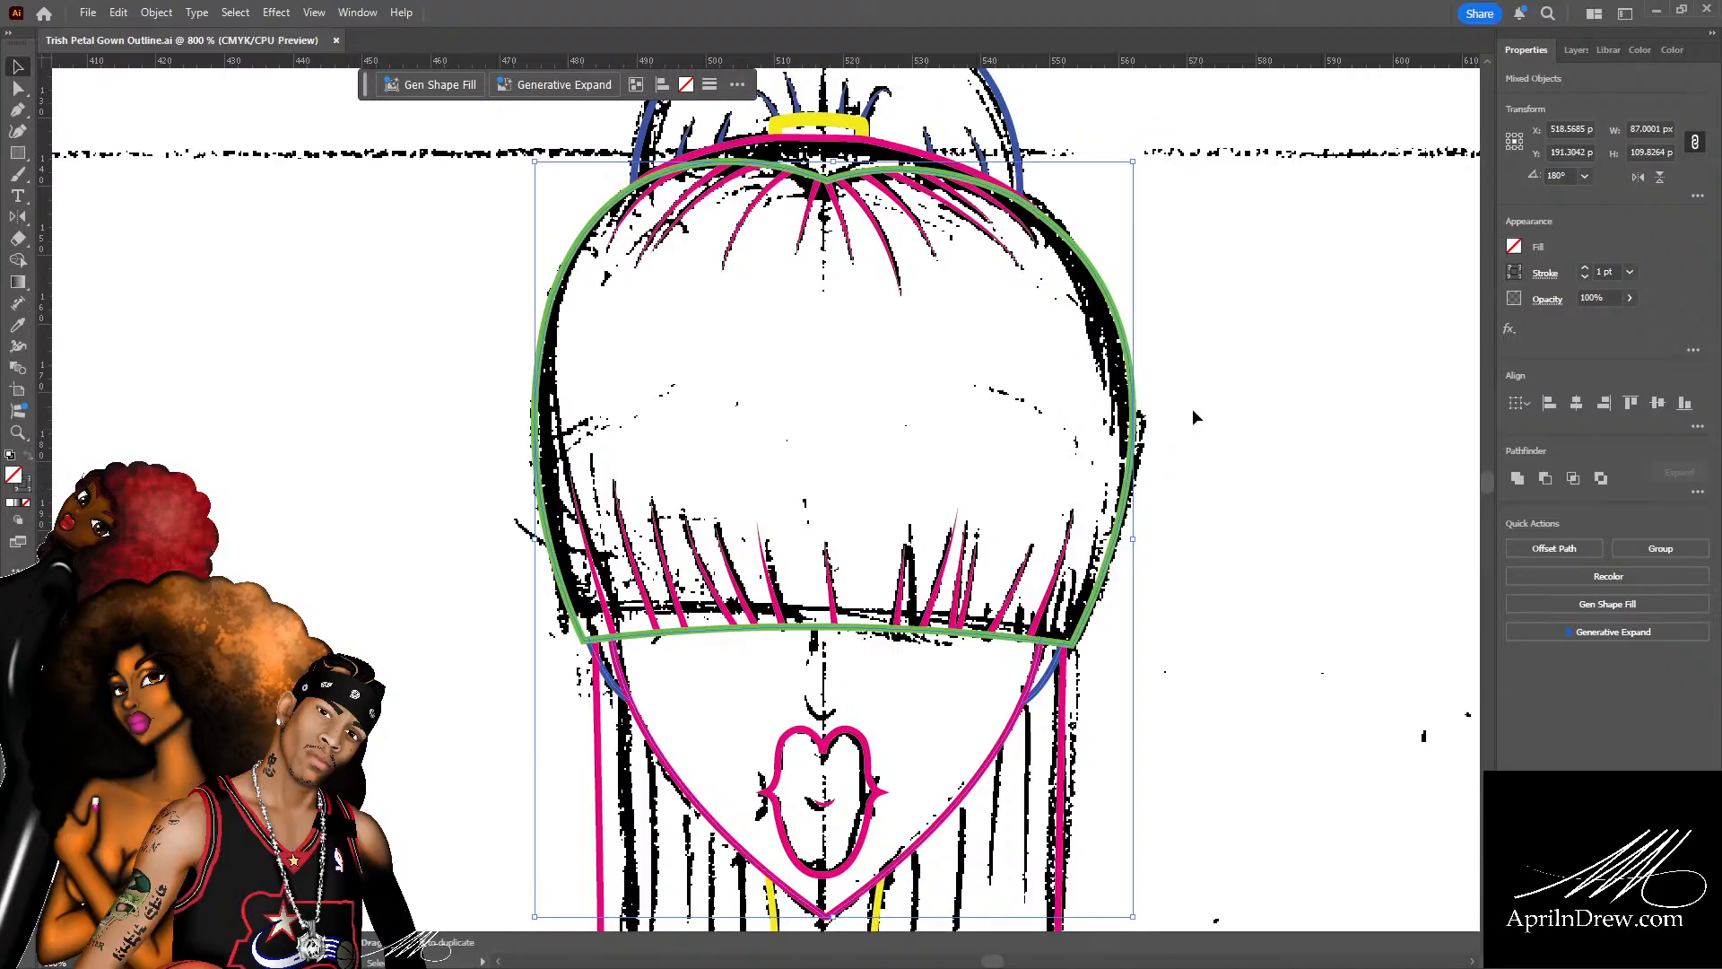
pyautogui.scroll(-2, 1256, 432)
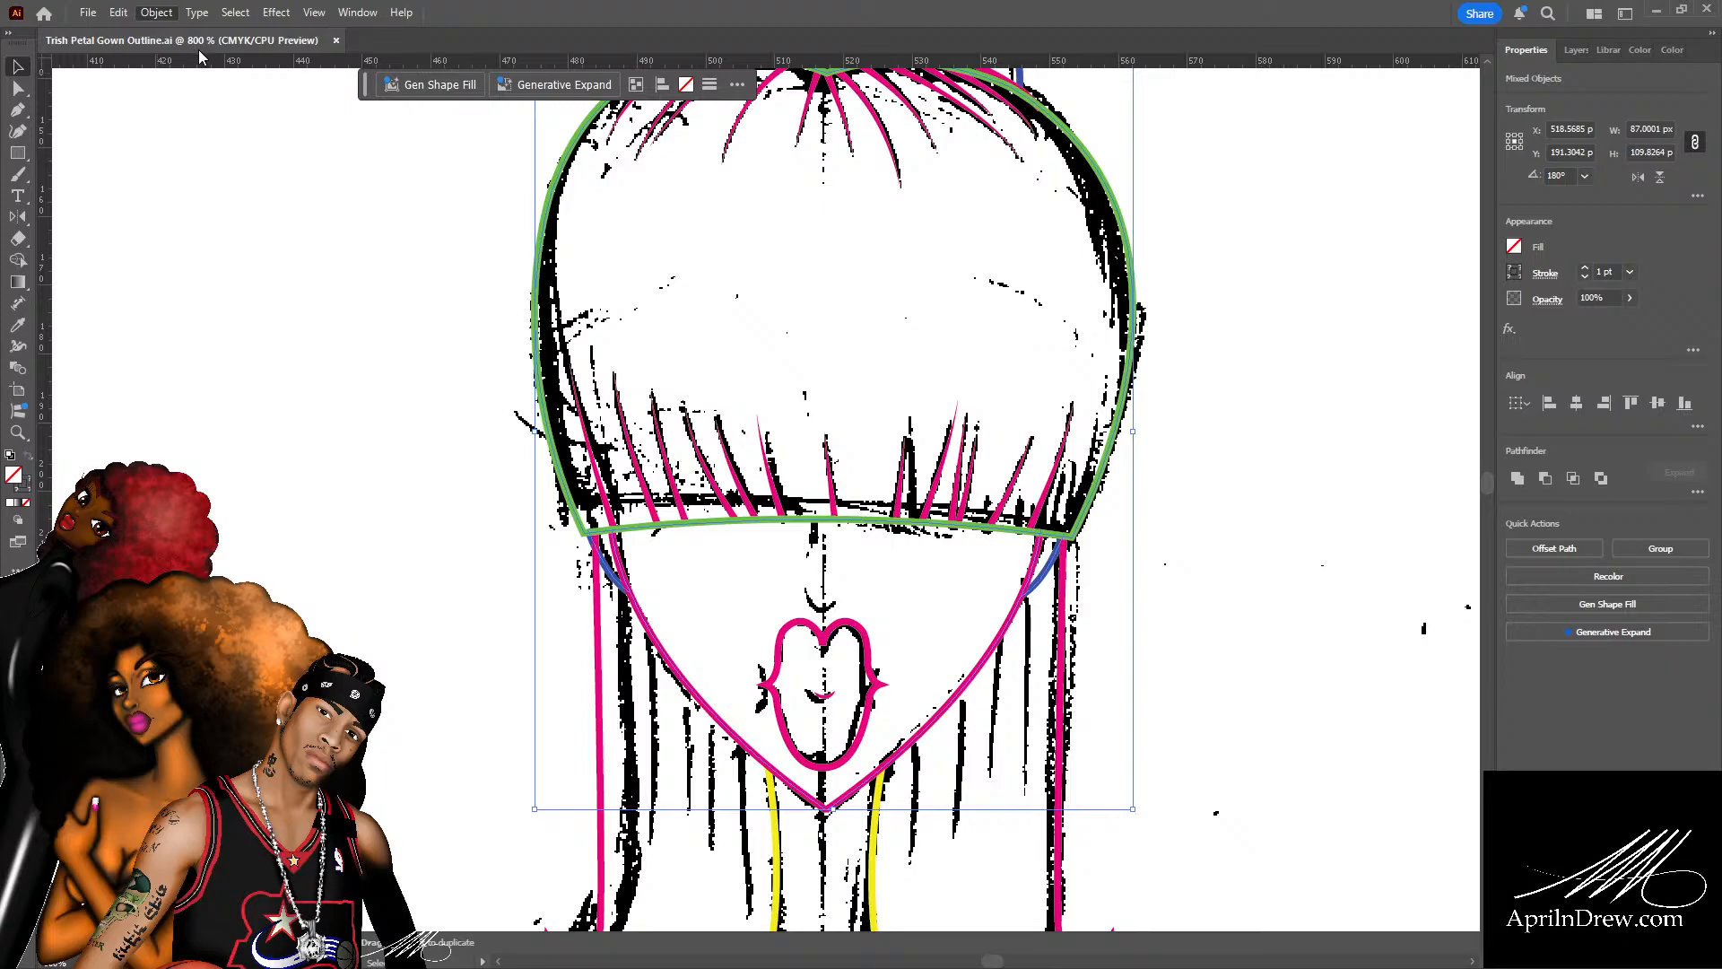
pyautogui.click(464, 51)
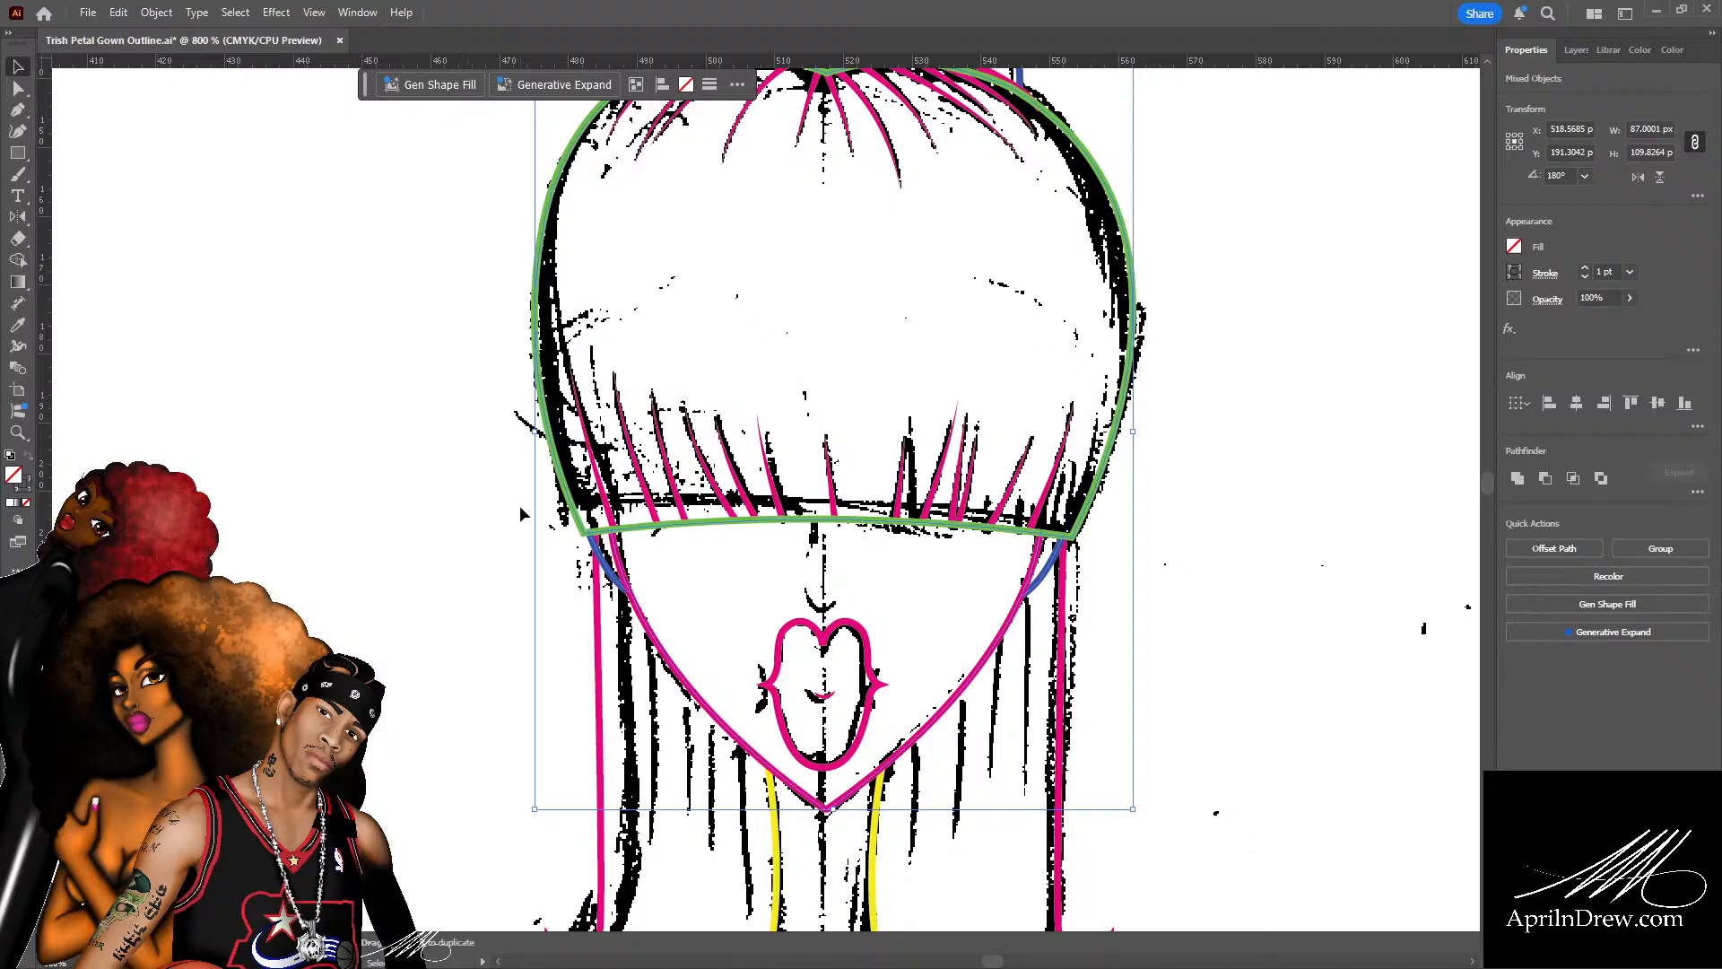
pyautogui.click(475, 558)
# Inspect up close how the blue side curve, jawline and hair path overlap below the fringe's left corner.
pyautogui.scroll(-3, 575, 584)
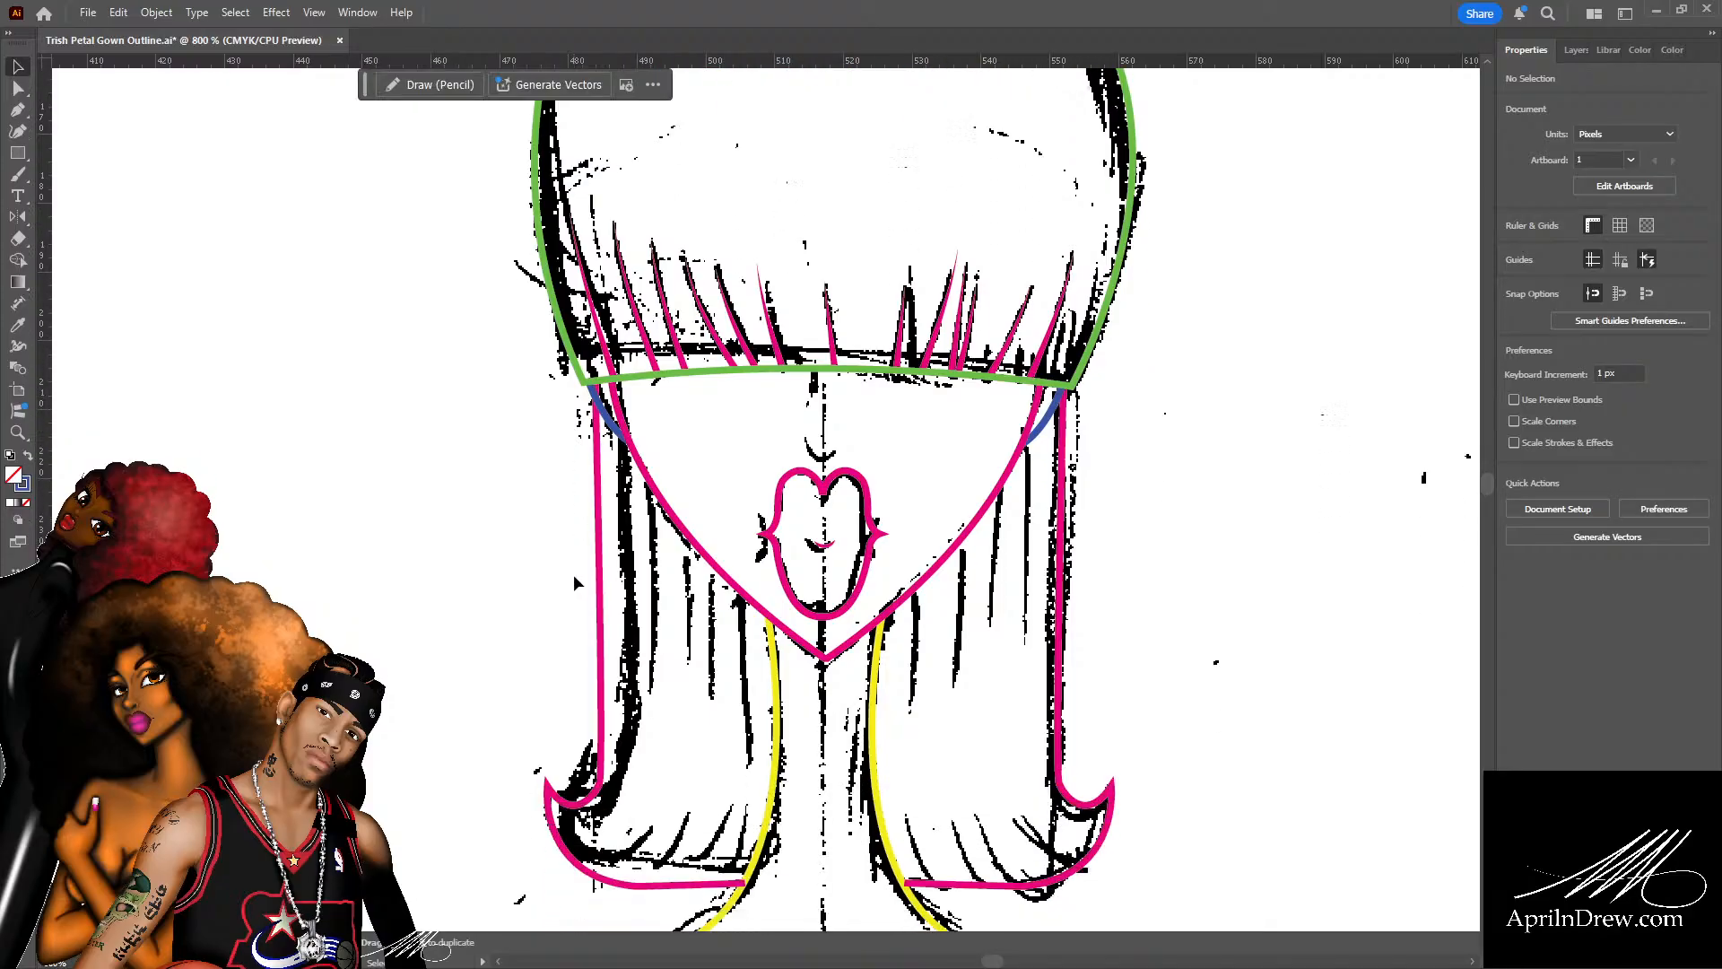
pyautogui.hotkey('ctrl', '=')
pyautogui.hotkey('ctrl', '=')
pyautogui.hotkey('ctrl', '=')
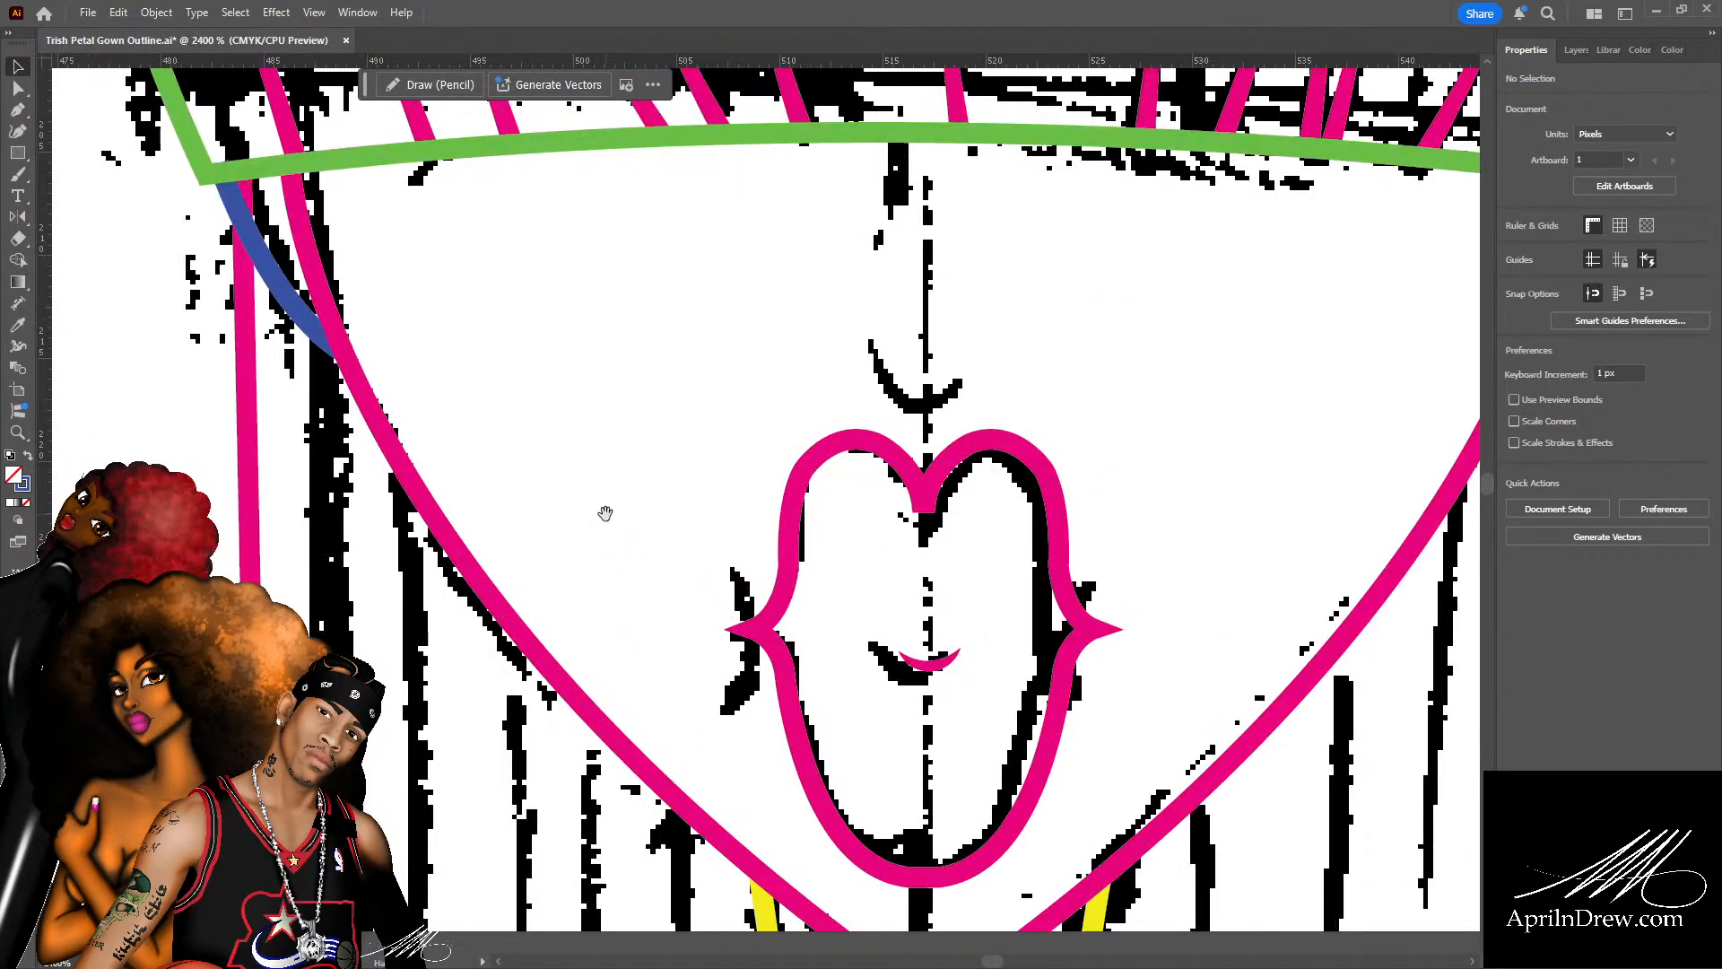
pyautogui.moveTo(451, 436); pyautogui.dragTo(781, 643)
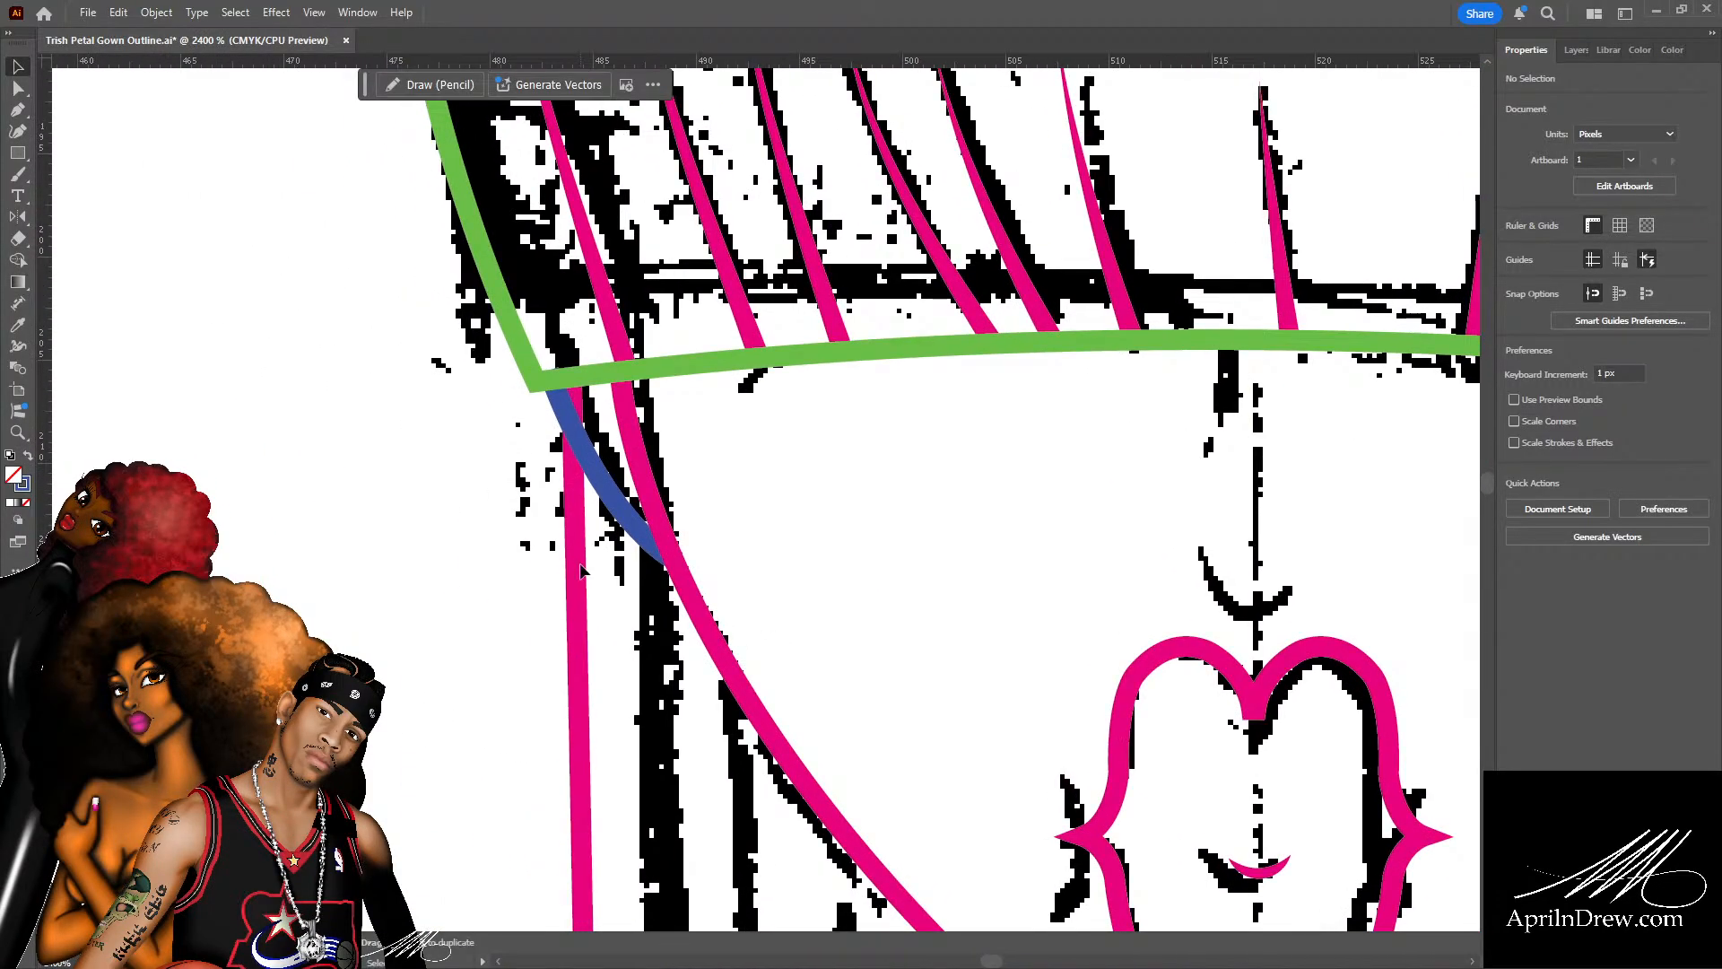
# Lower the top endpoint of the left vertical hair outline to about Y 208.13 px, below the green fringe edge.
pyautogui.press('a')
pyautogui.click(575, 385)
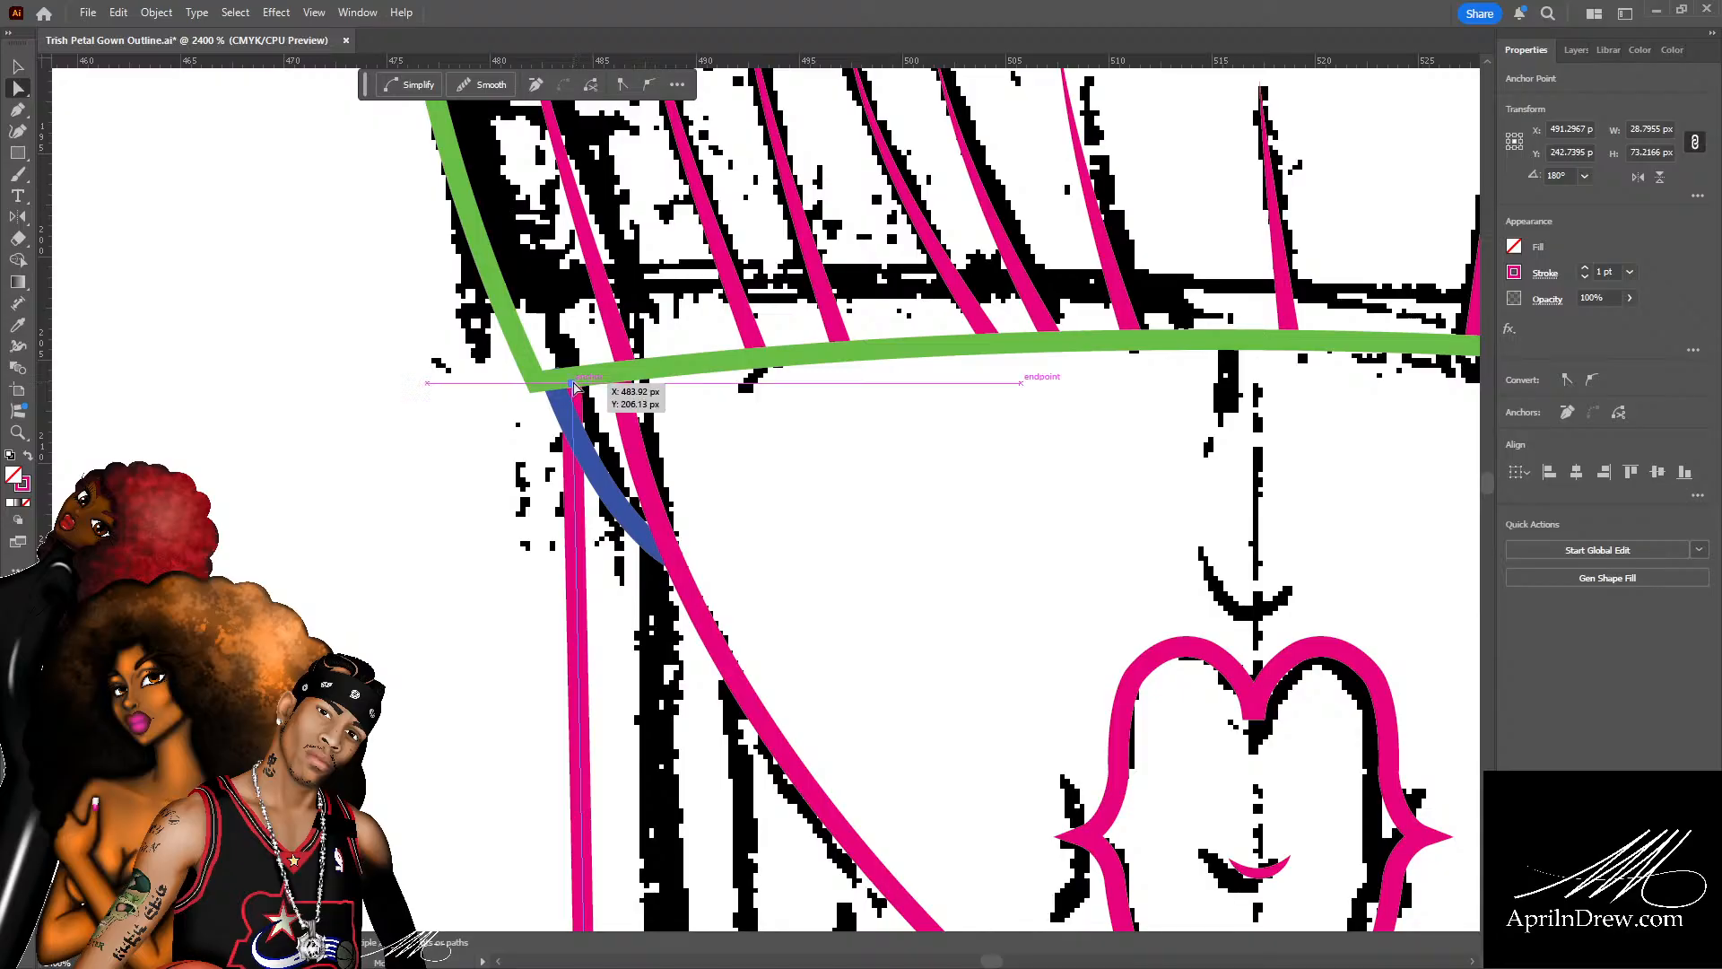
pyautogui.moveTo(575, 386); pyautogui.dragTo(575, 385)
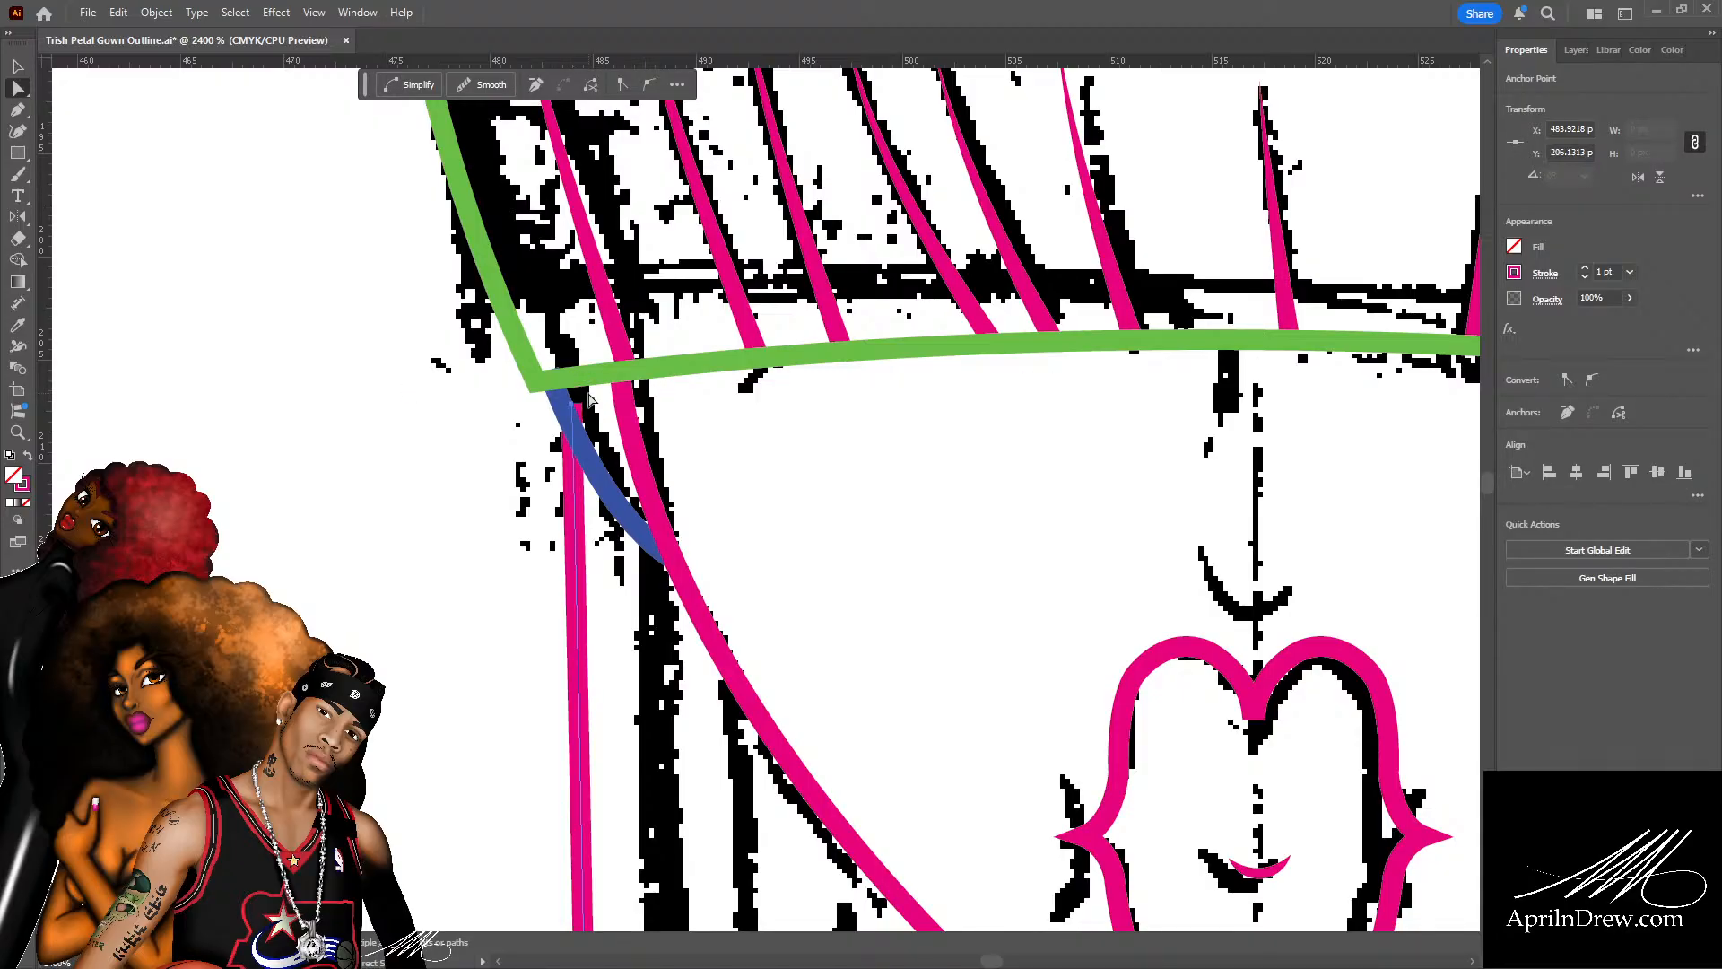
pyautogui.press('Down')
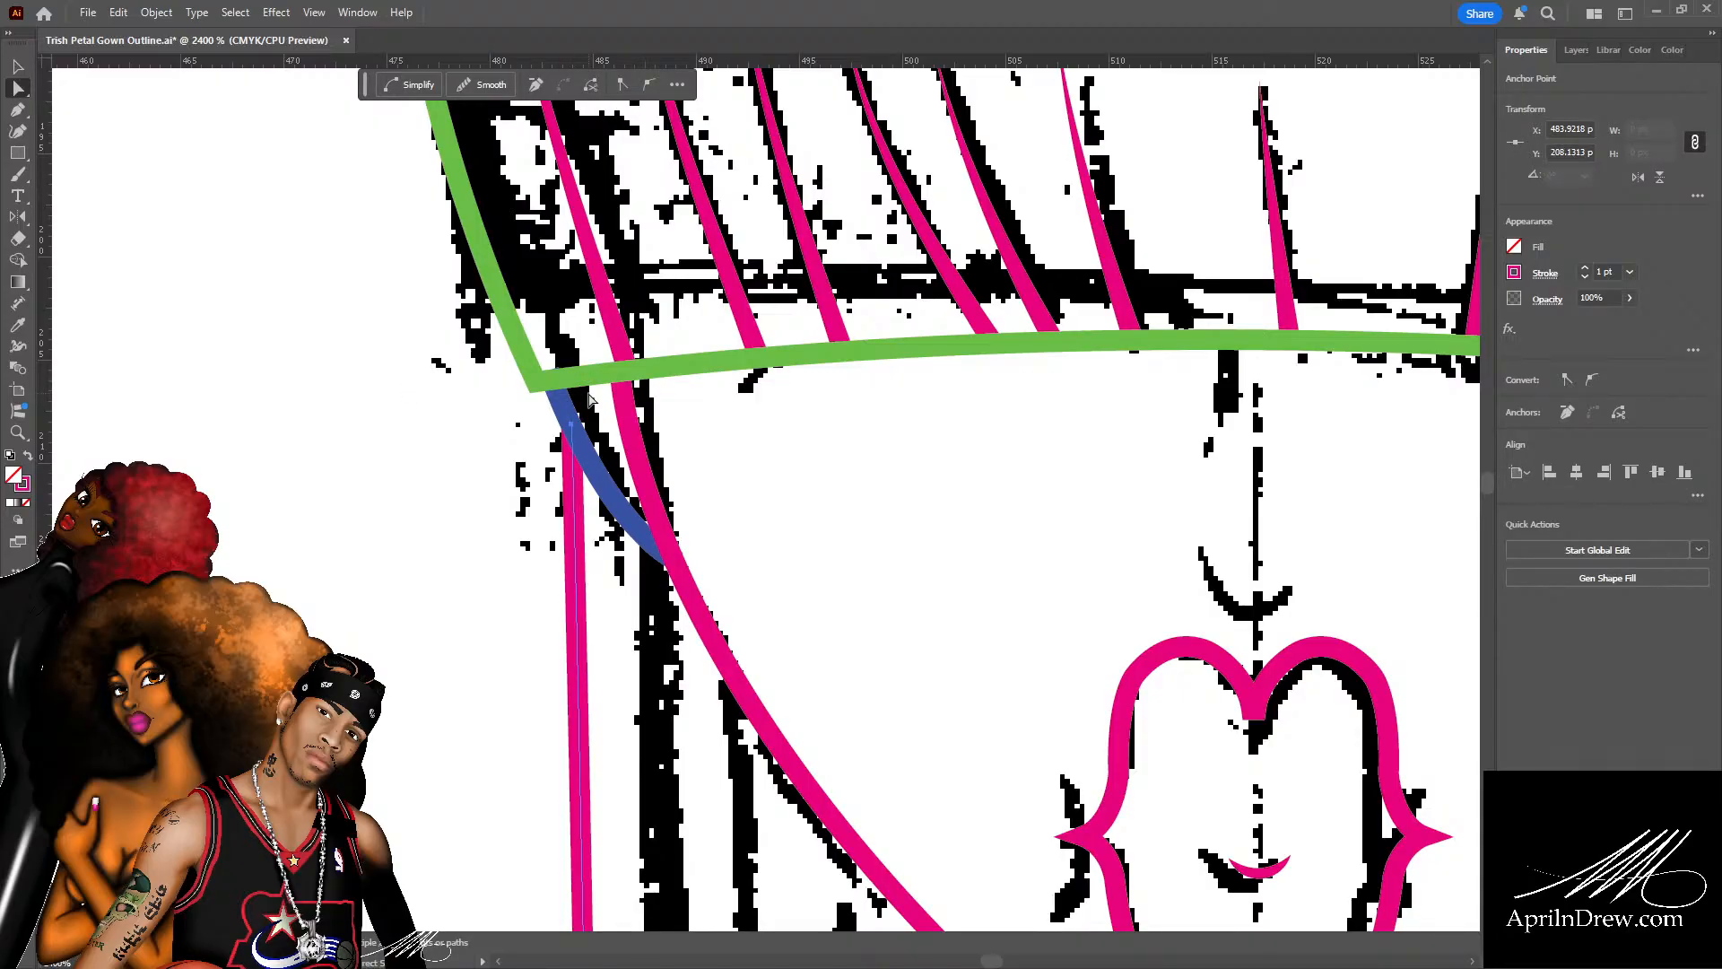
pyautogui.hotkey('ctrl', 'a')
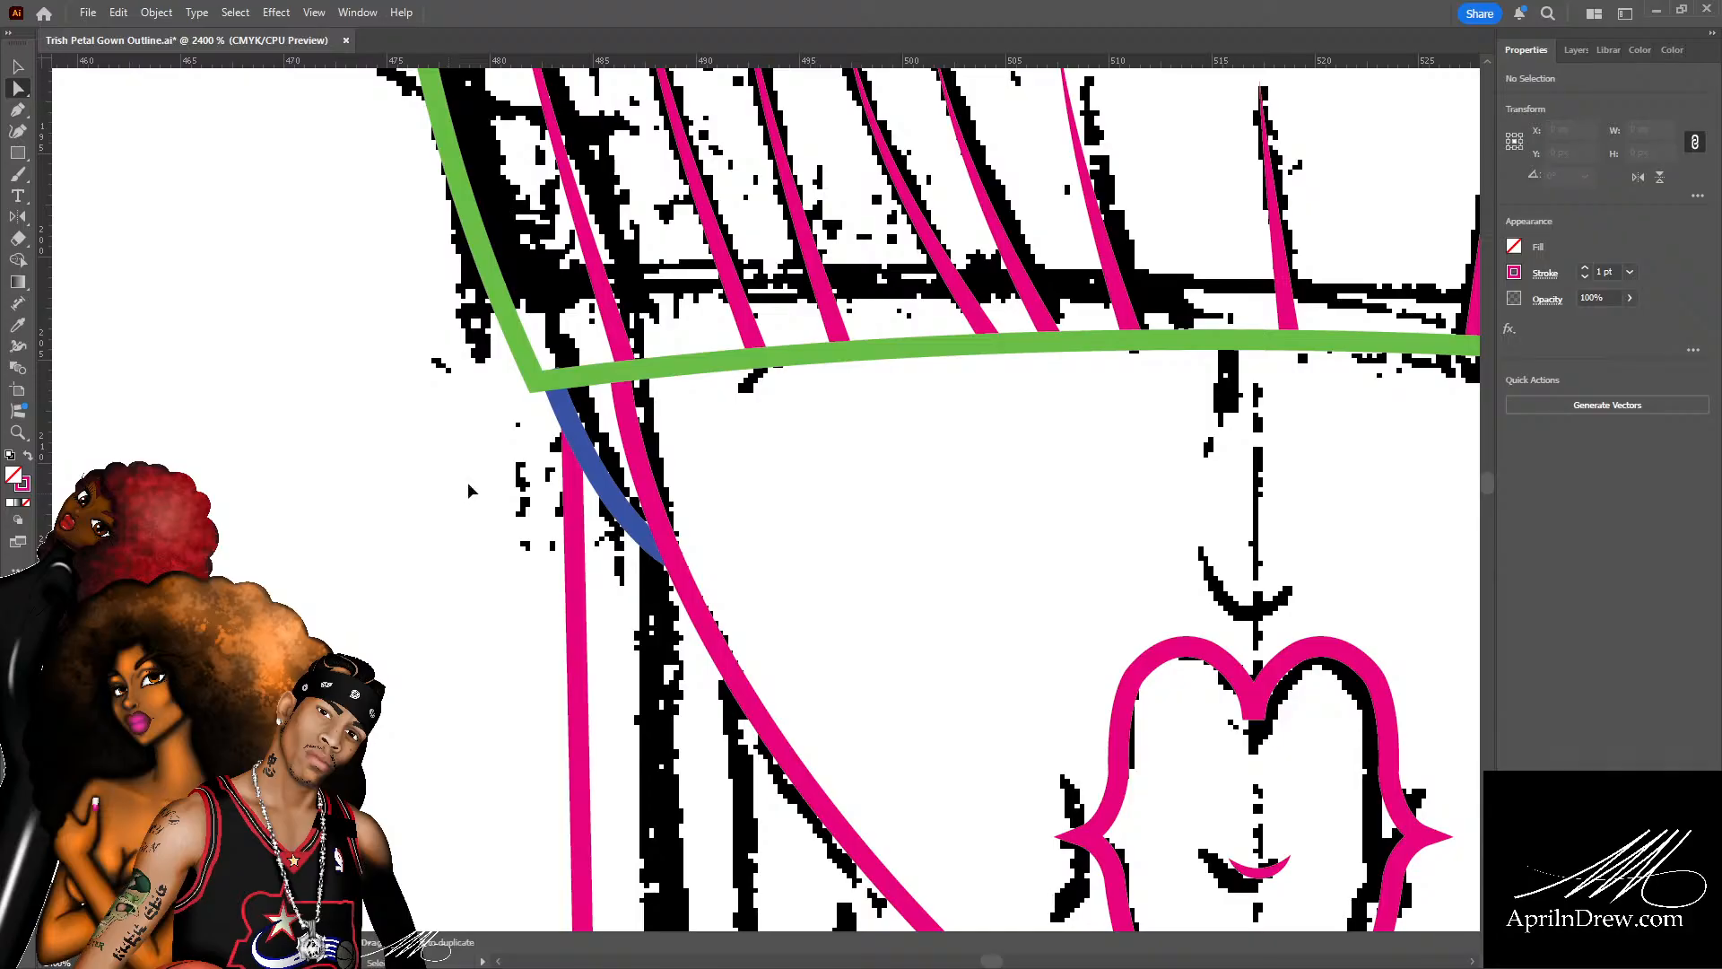
pyautogui.hotkey('ctrl', '-')
pyautogui.hotkey('ctrl', '-')
pyautogui.hotkey('ctrl', '-')
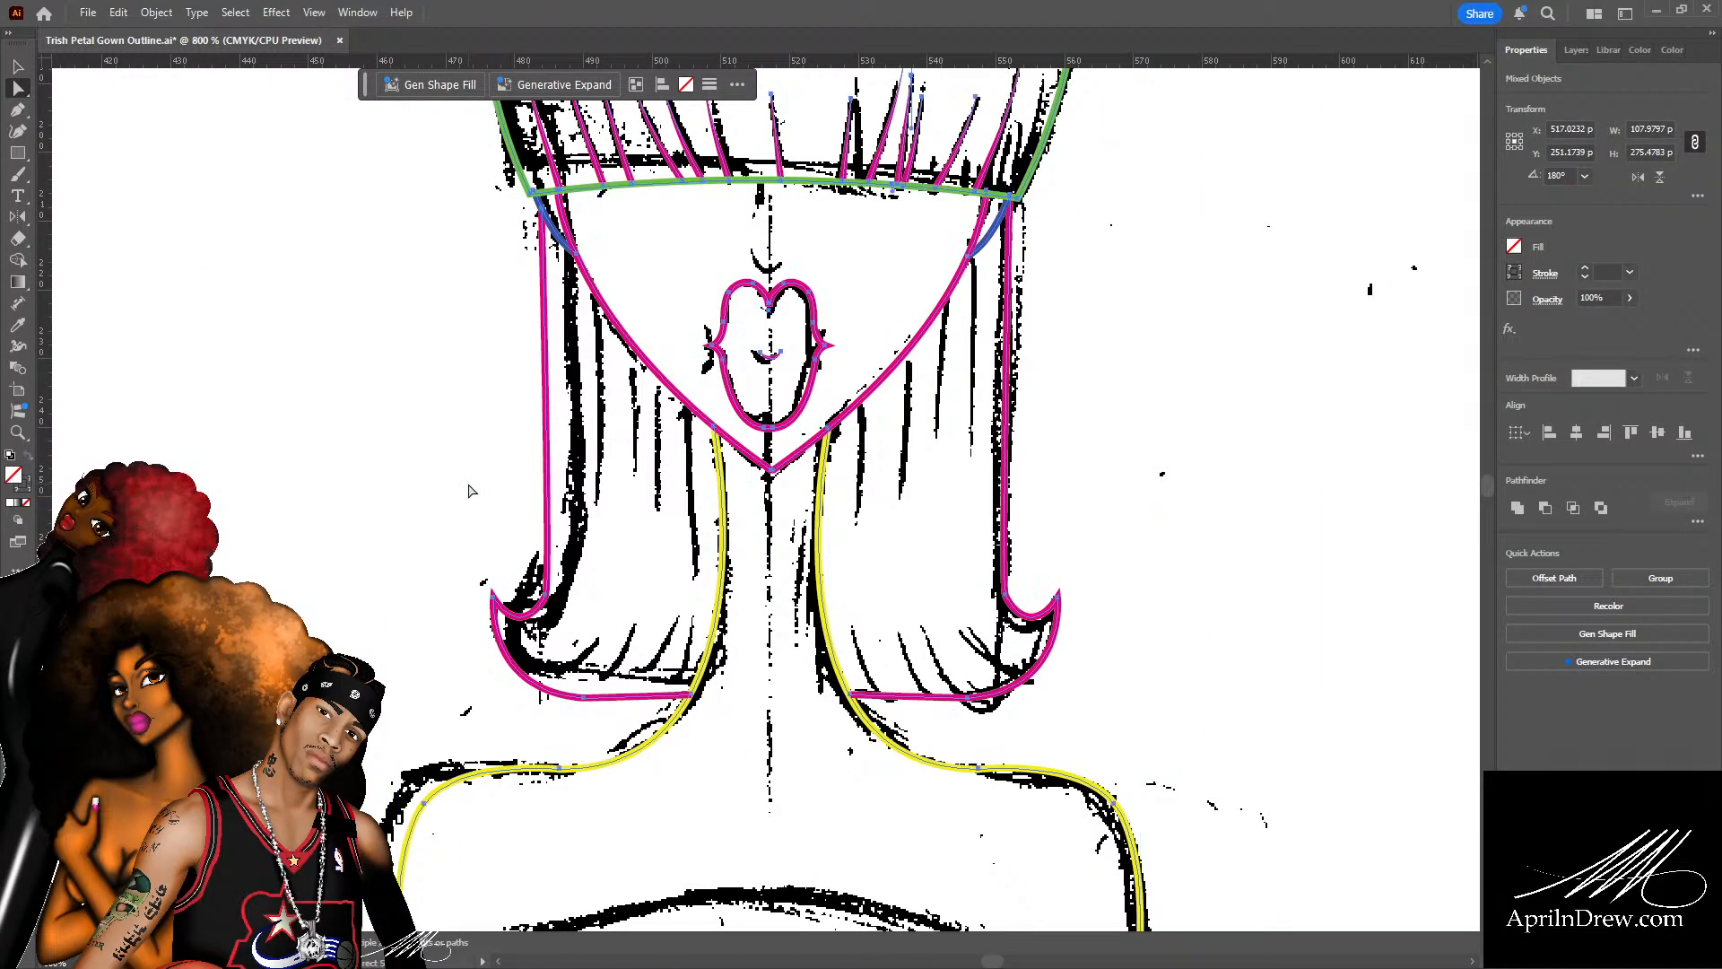
pyautogui.click(1105, 393)
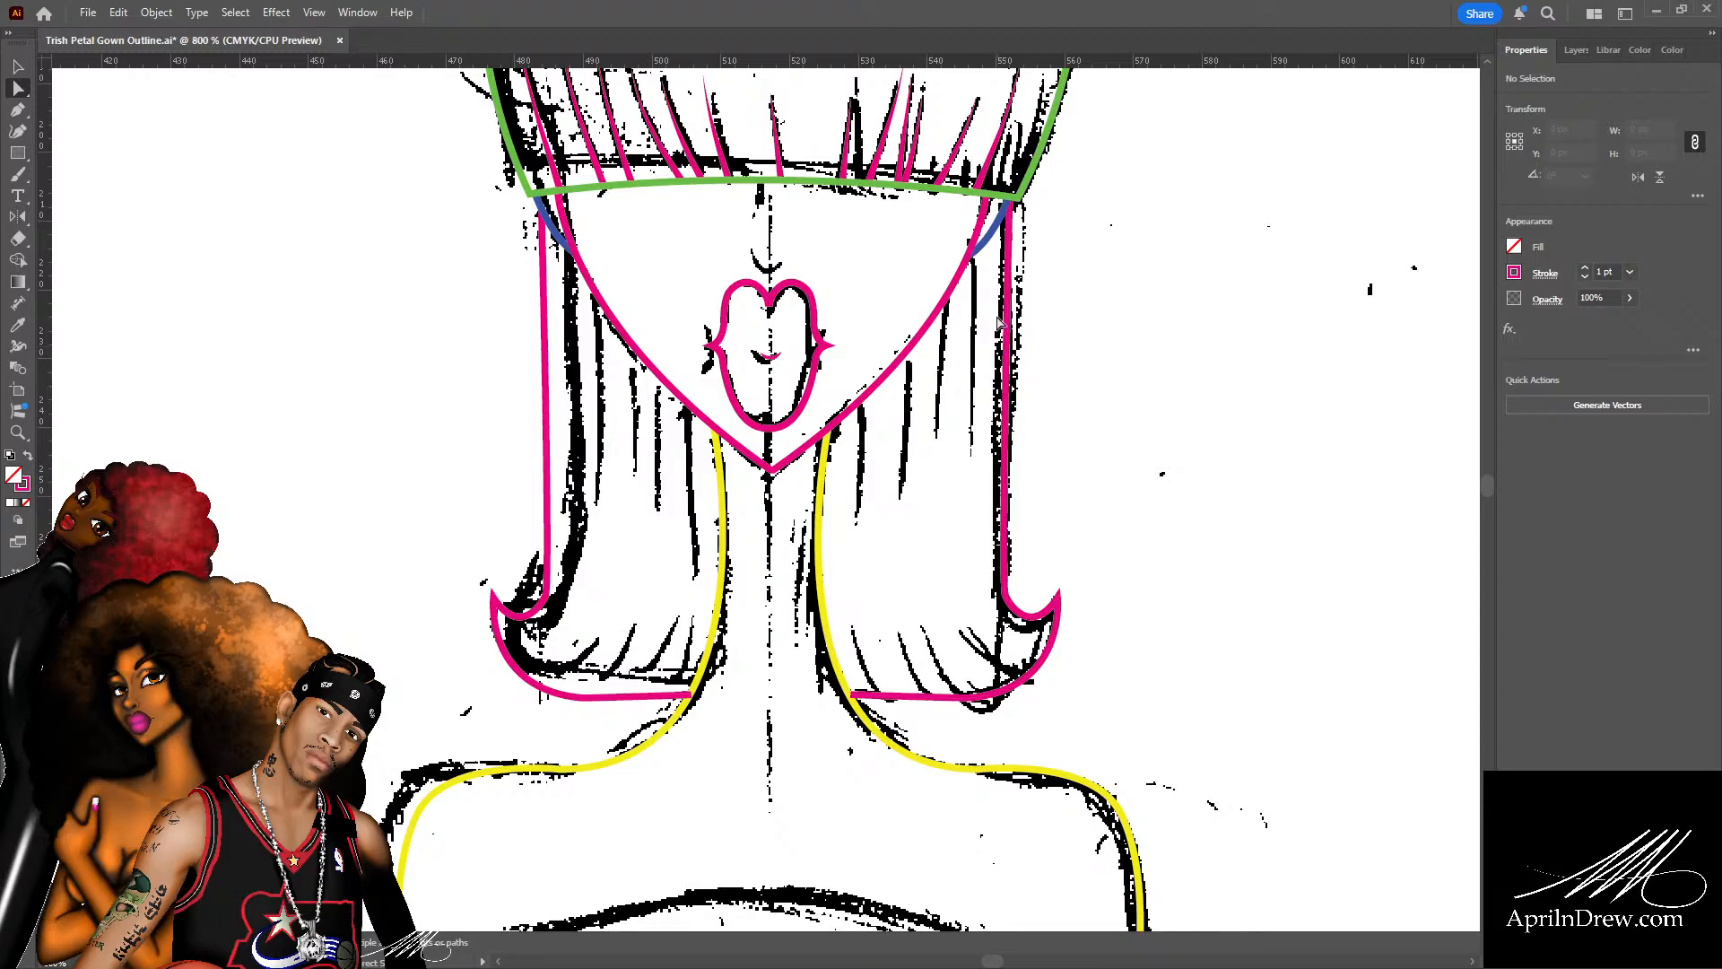
# Examine the traced figure from the bun and fringe to the bodice and skirt, comparing it with the sketch.
pyautogui.hotkey('ctrl', '-')
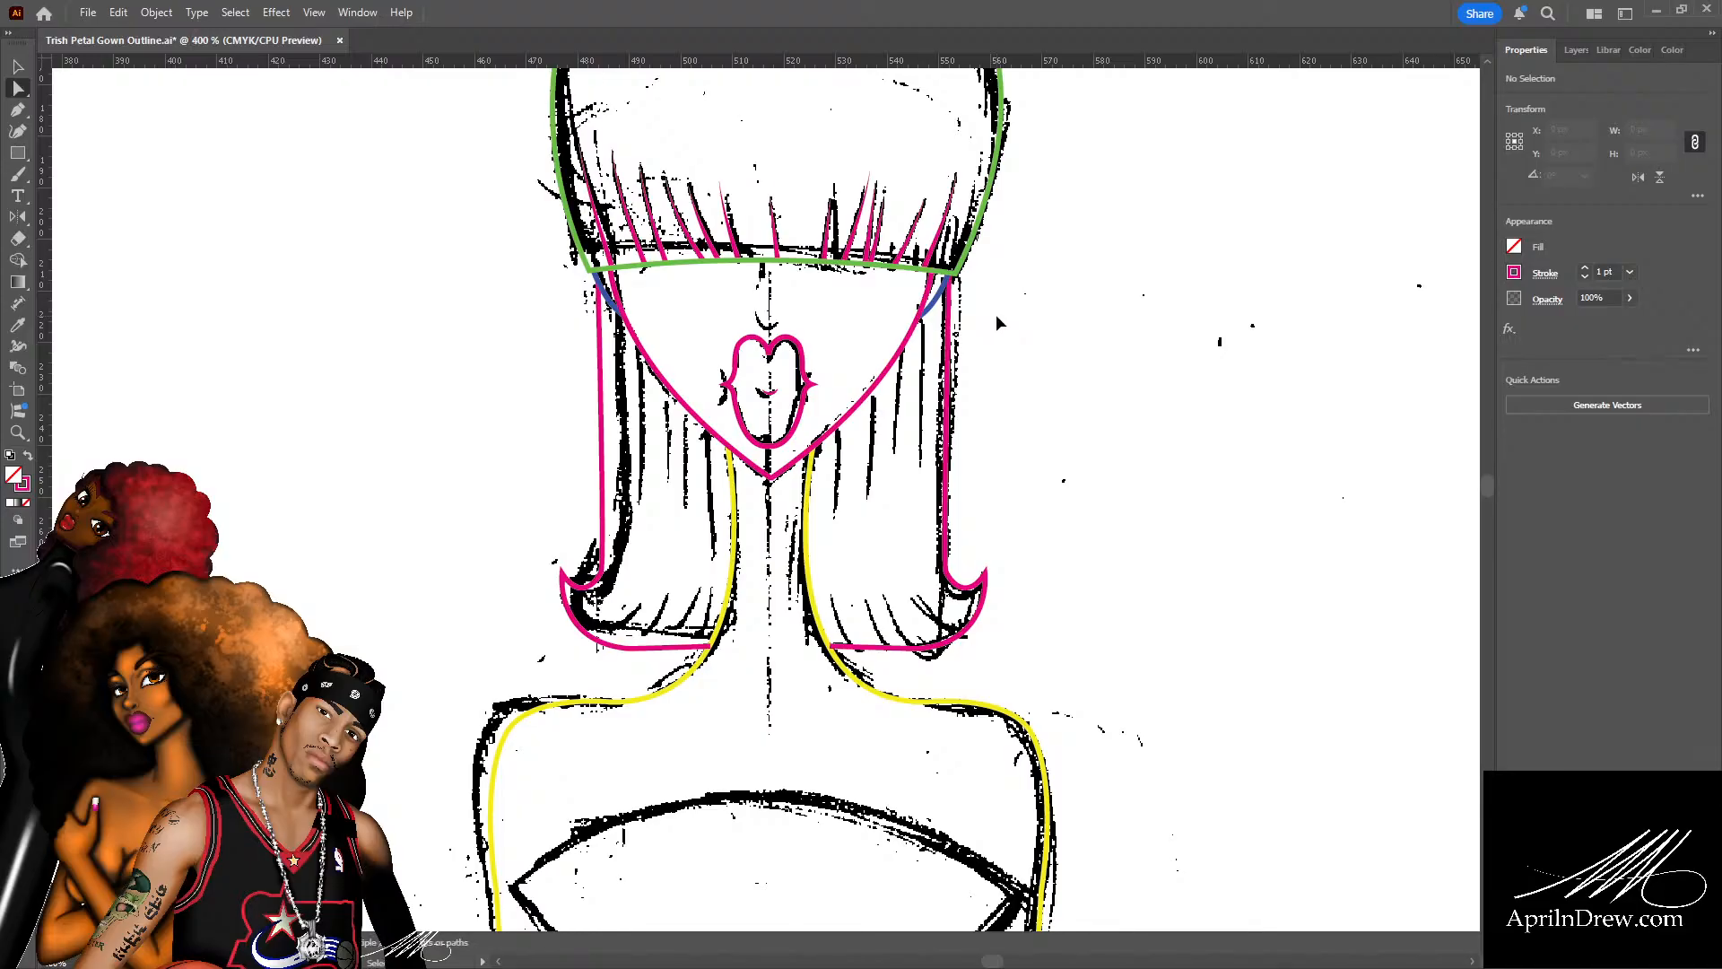
pyautogui.hotkey('ctrl', '-')
pyautogui.hotkey('ctrl', '-')
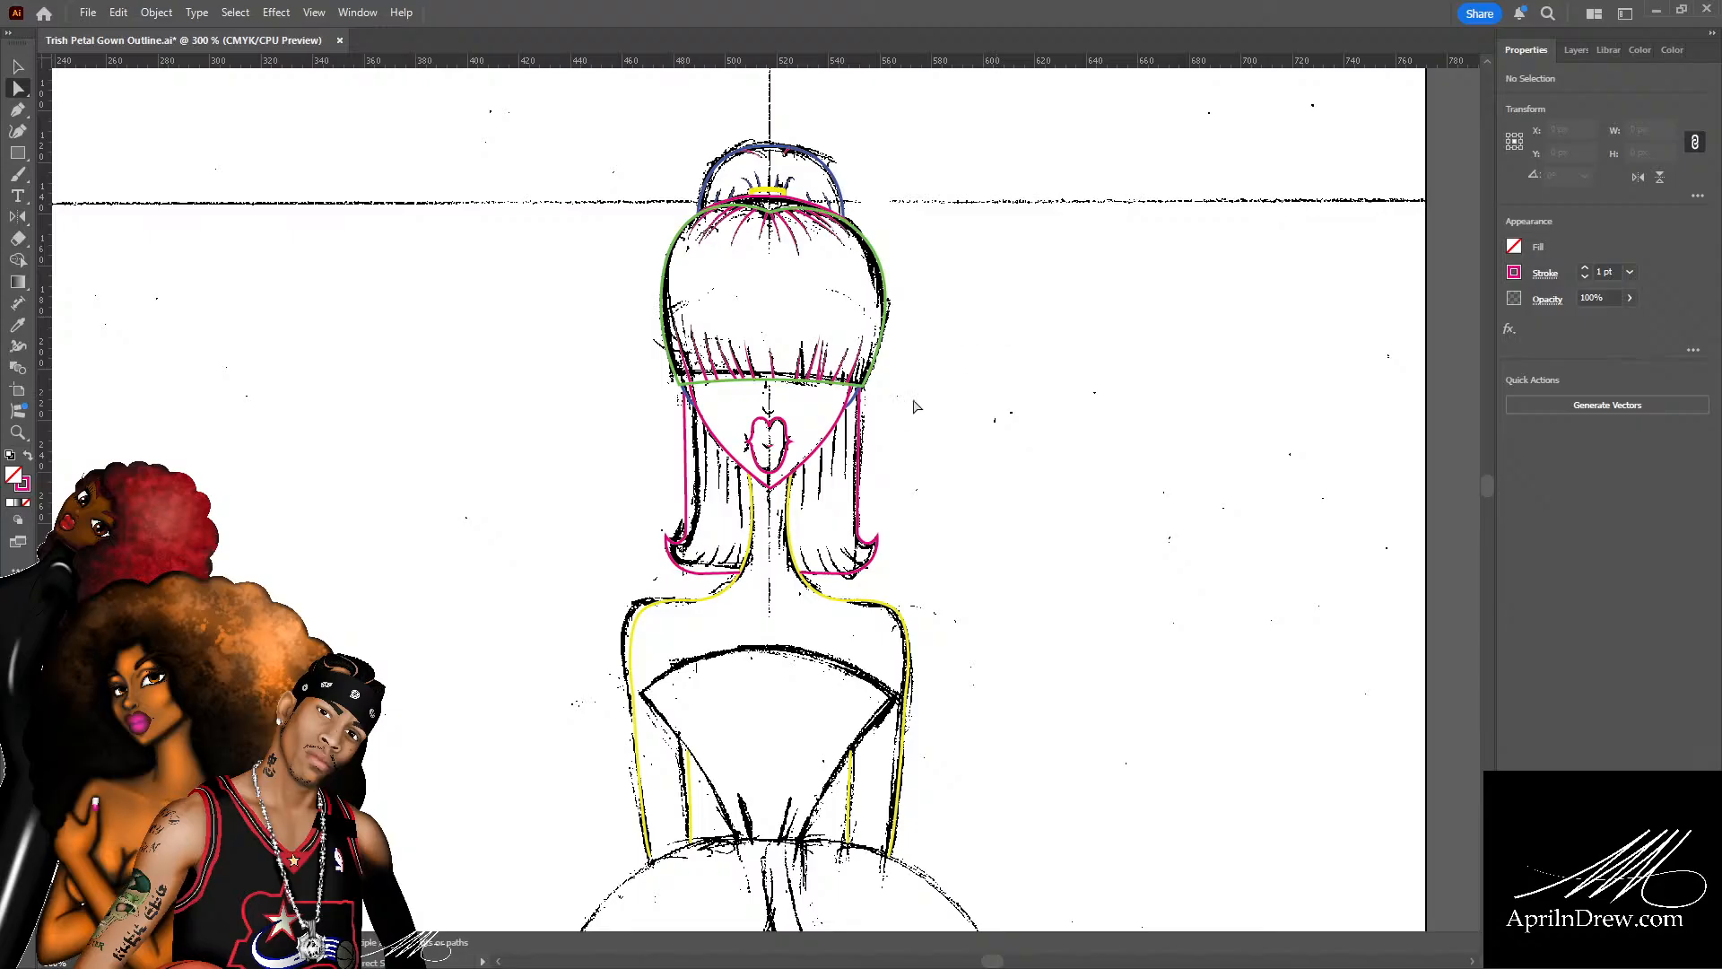
pyautogui.scroll(-4, 914, 404)
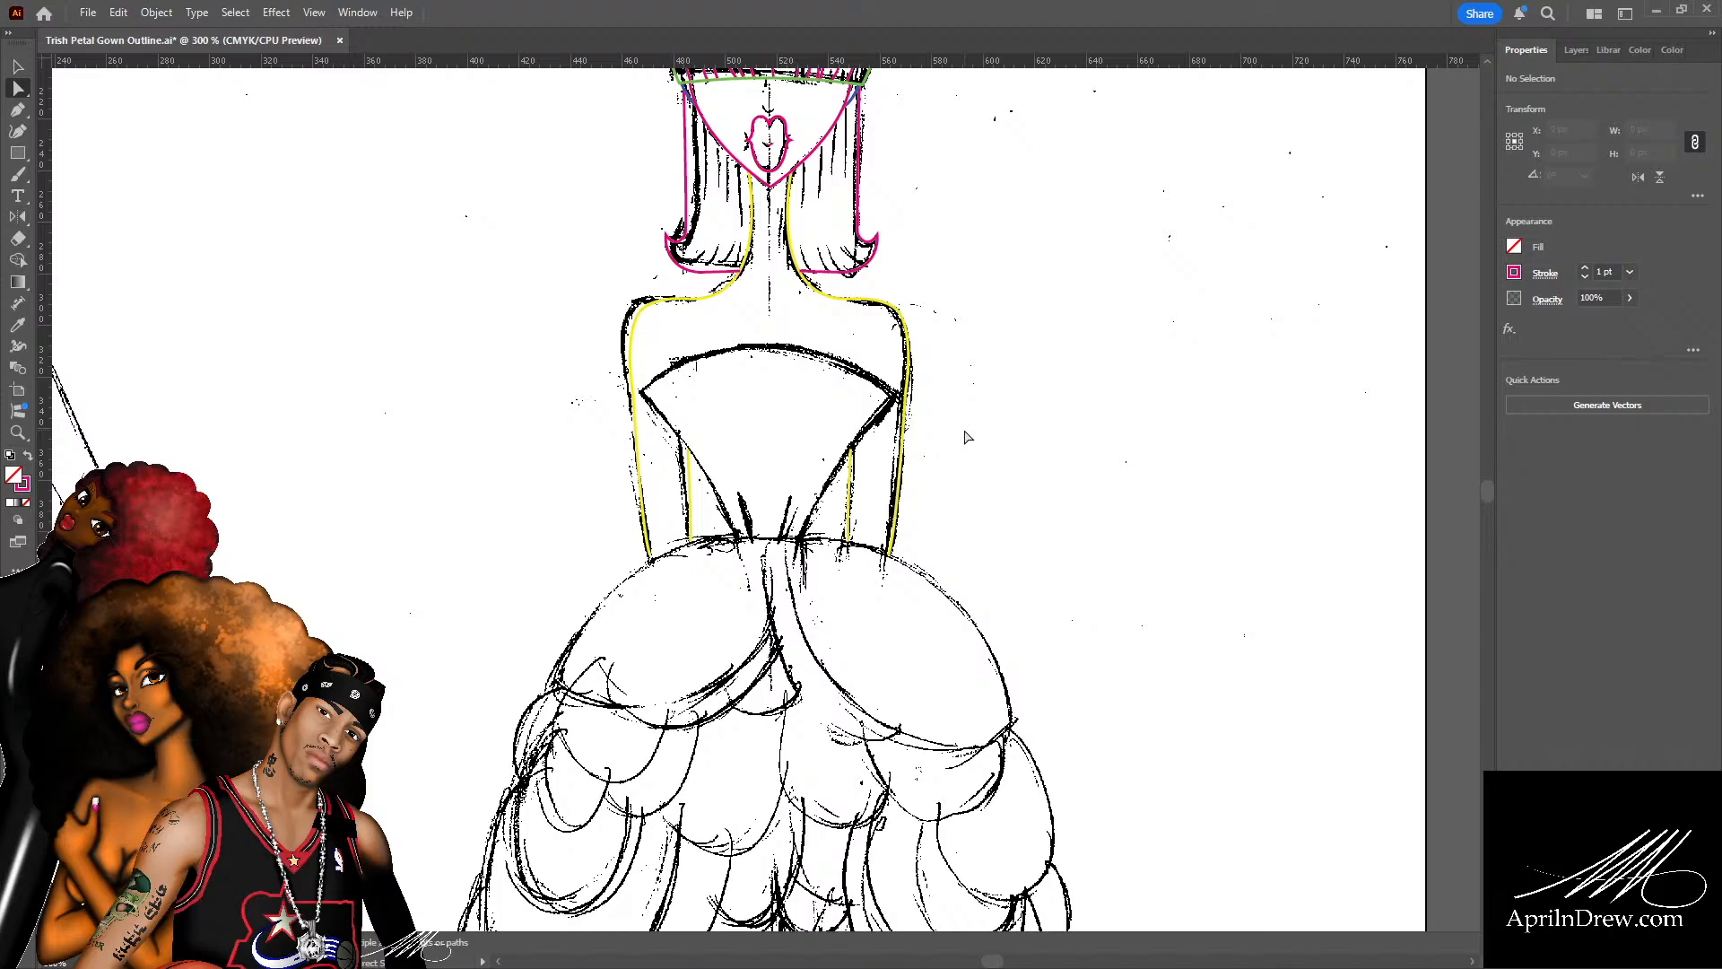
pyautogui.hotkey('ctrl', '=')
pyautogui.hotkey('ctrl', '=')
pyautogui.hotkey('ctrl', '=')
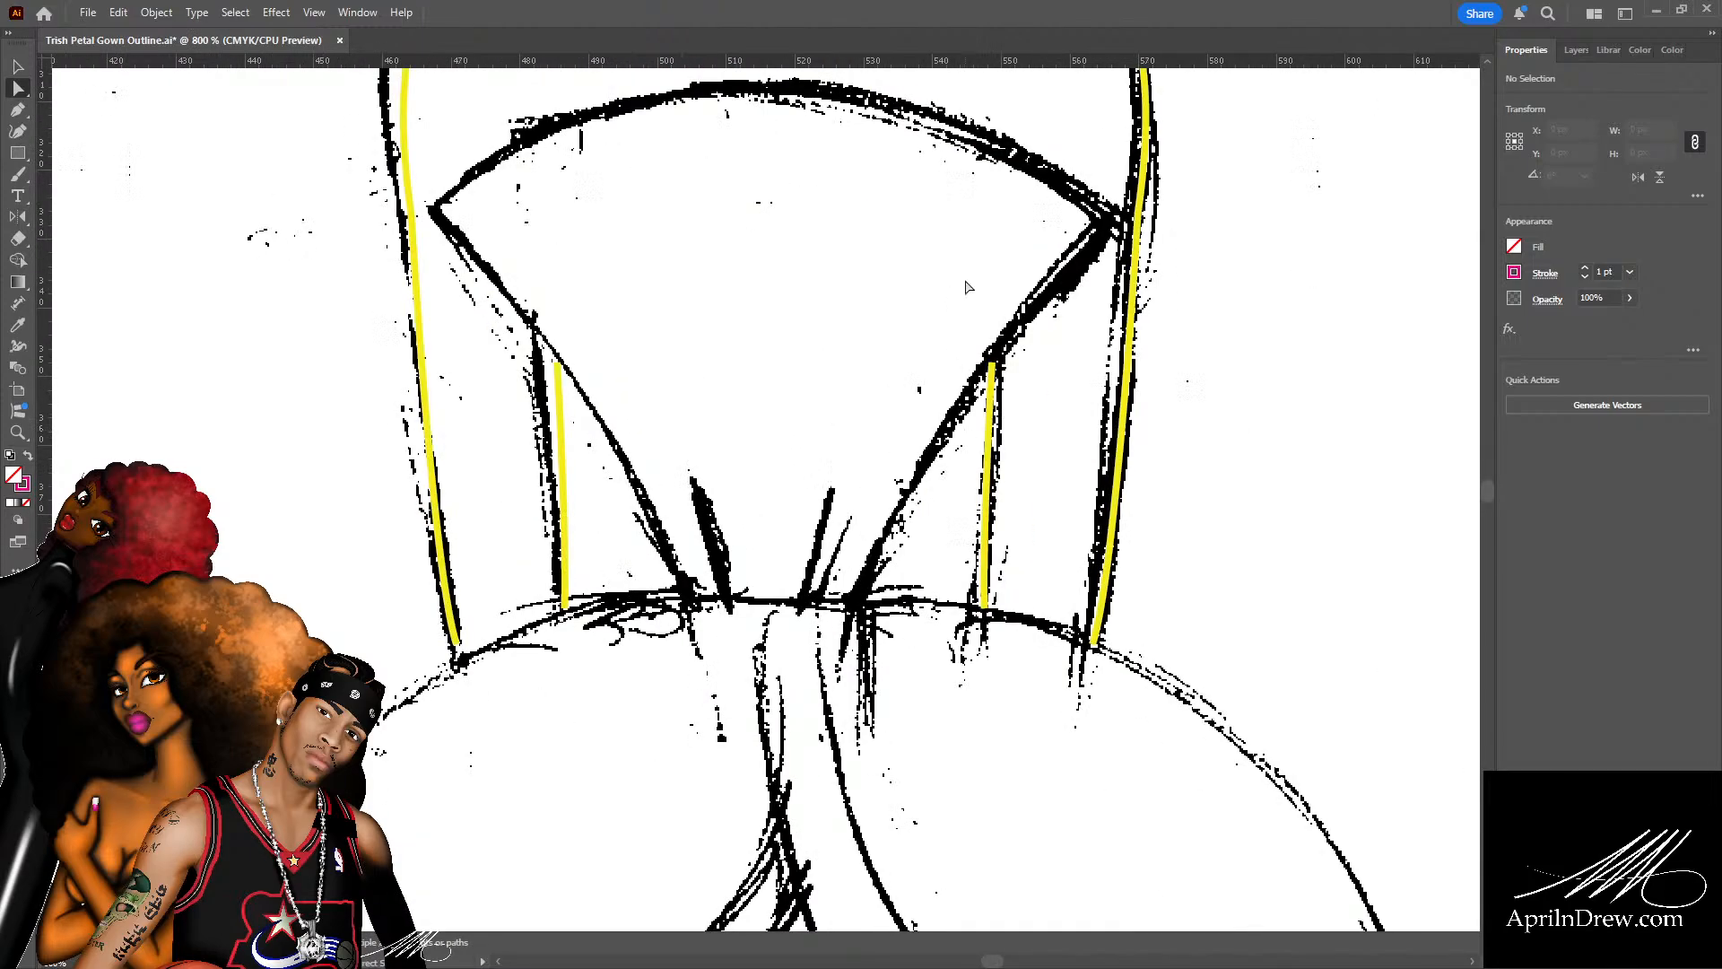
pyautogui.scroll(3, 897, 377)
pyautogui.scroll(10, 843, 457)
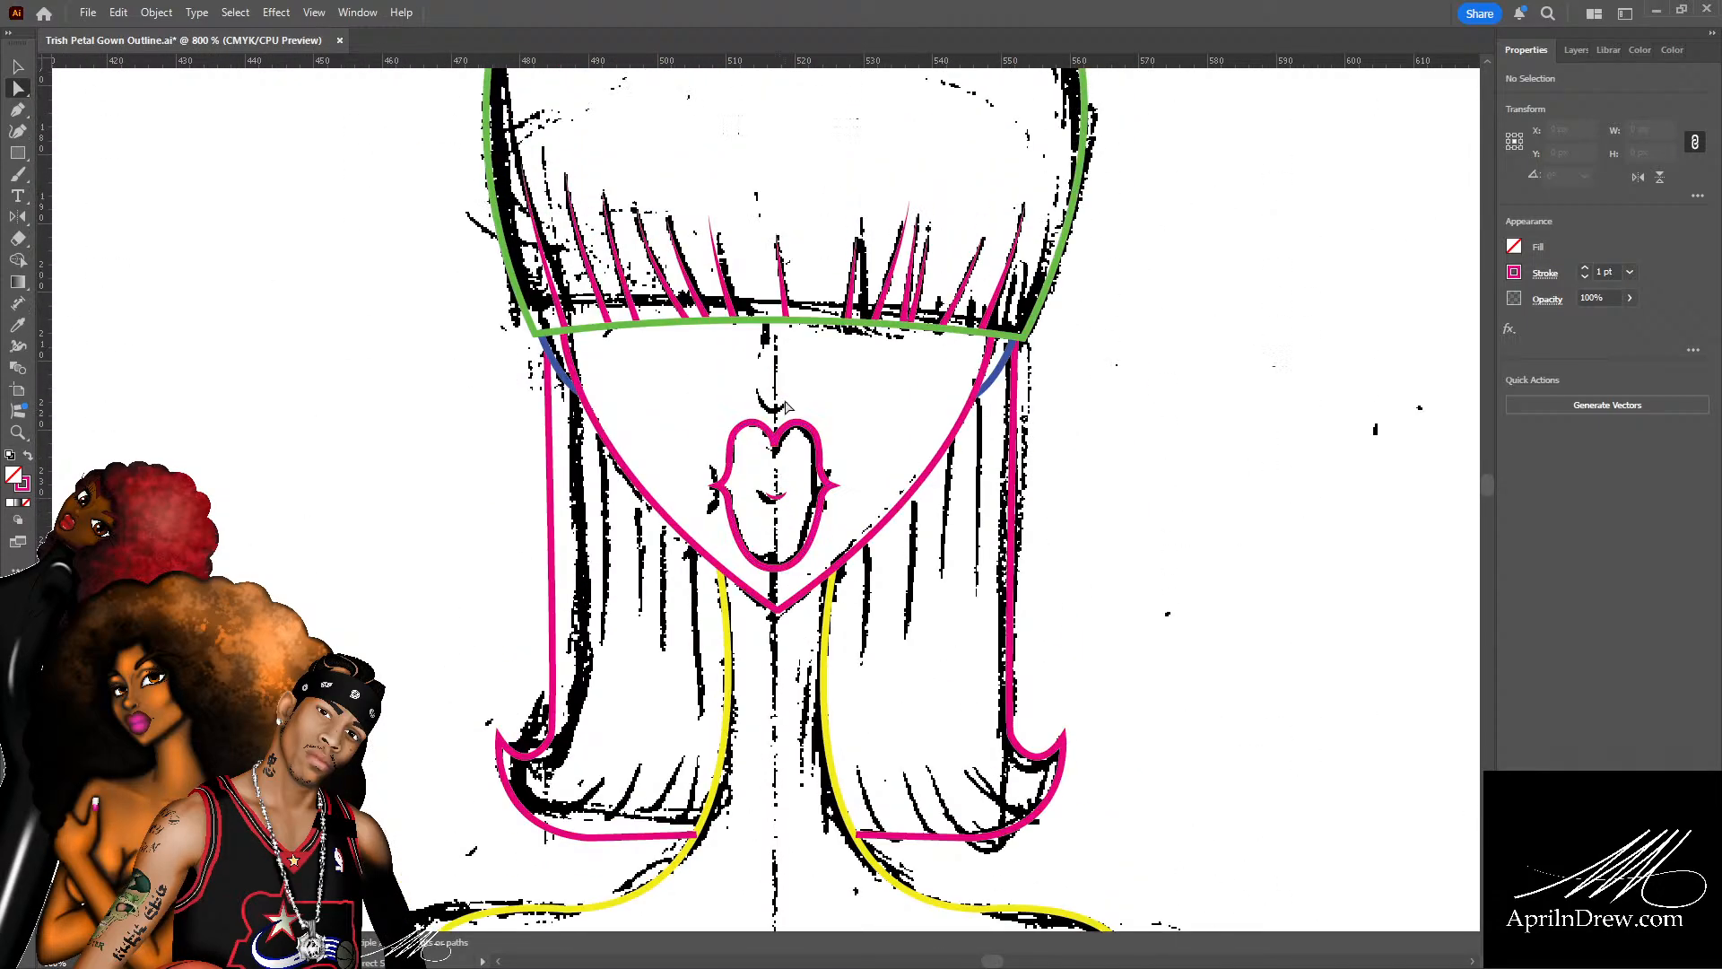
pyautogui.scroll(2, 794, 437)
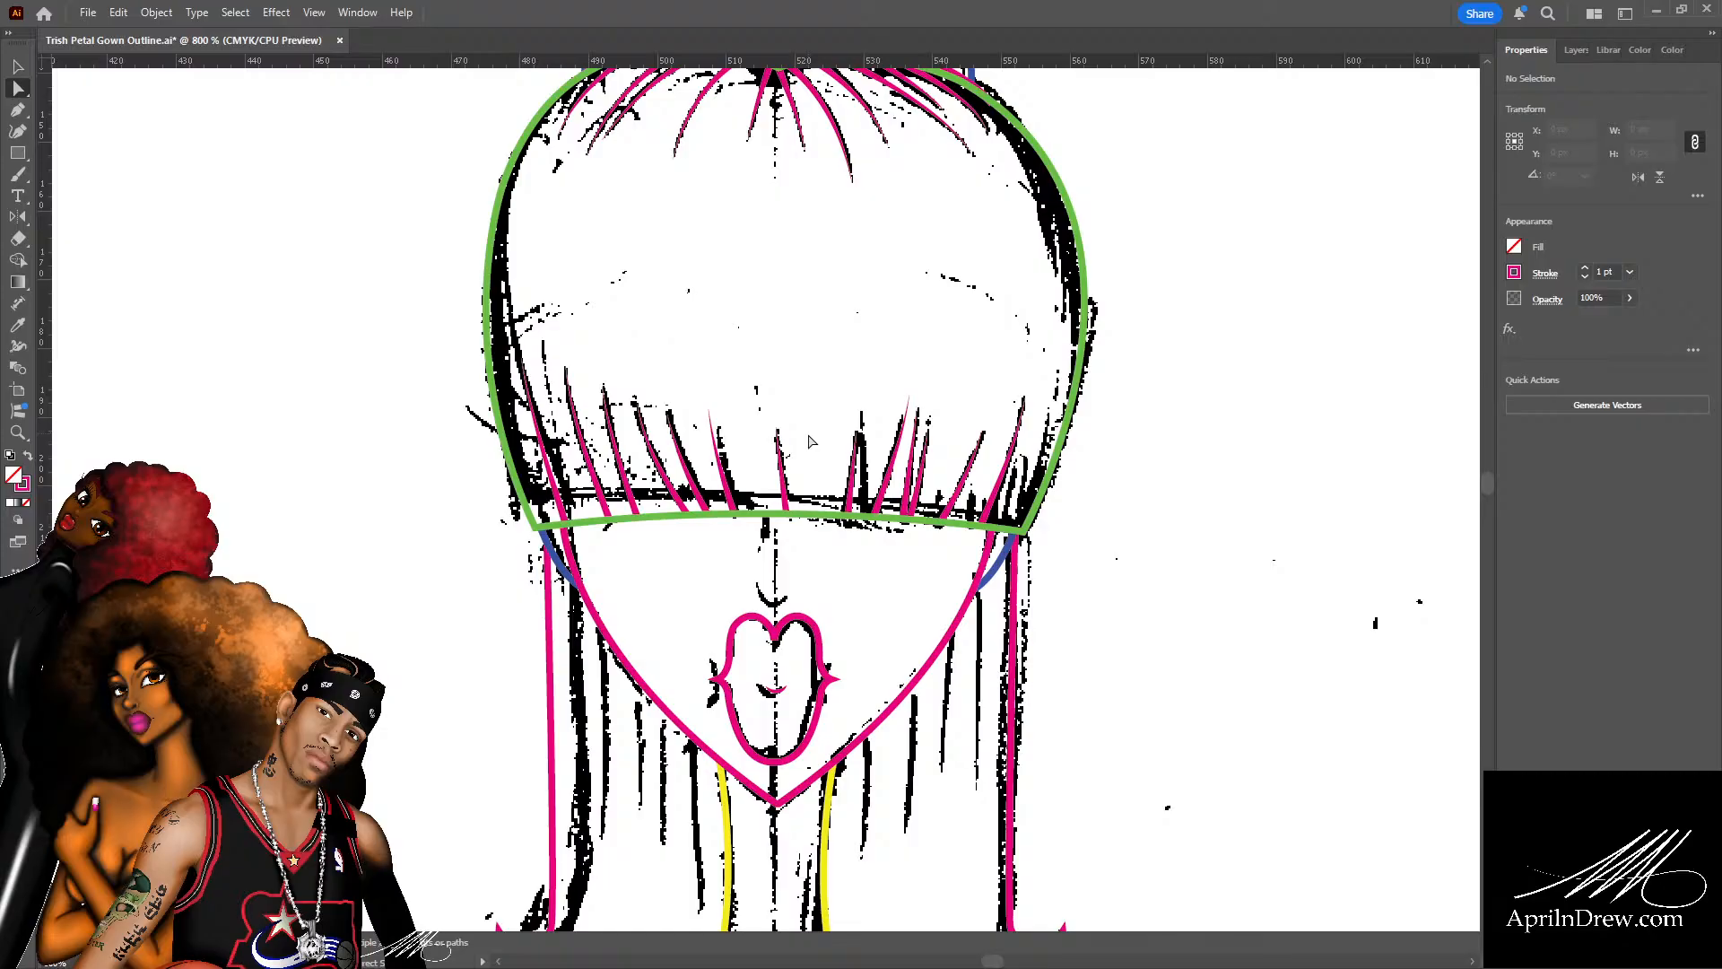
pyautogui.scroll(1, 861, 475)
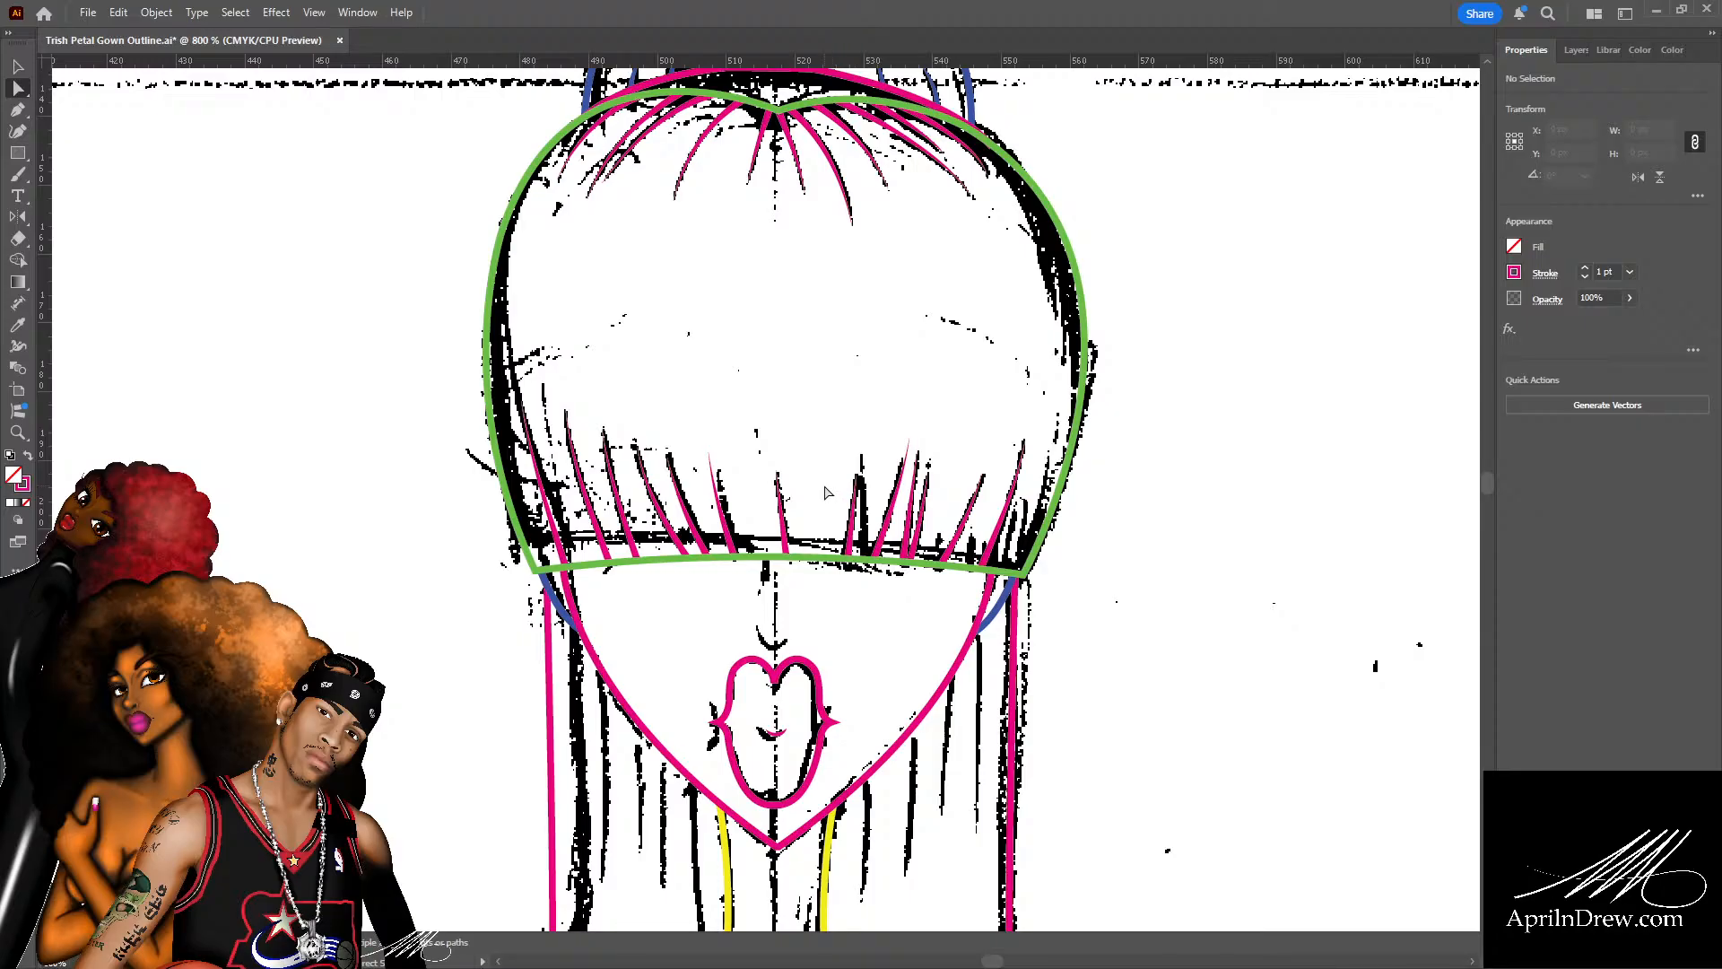
pyautogui.scroll(-5, 826, 484)
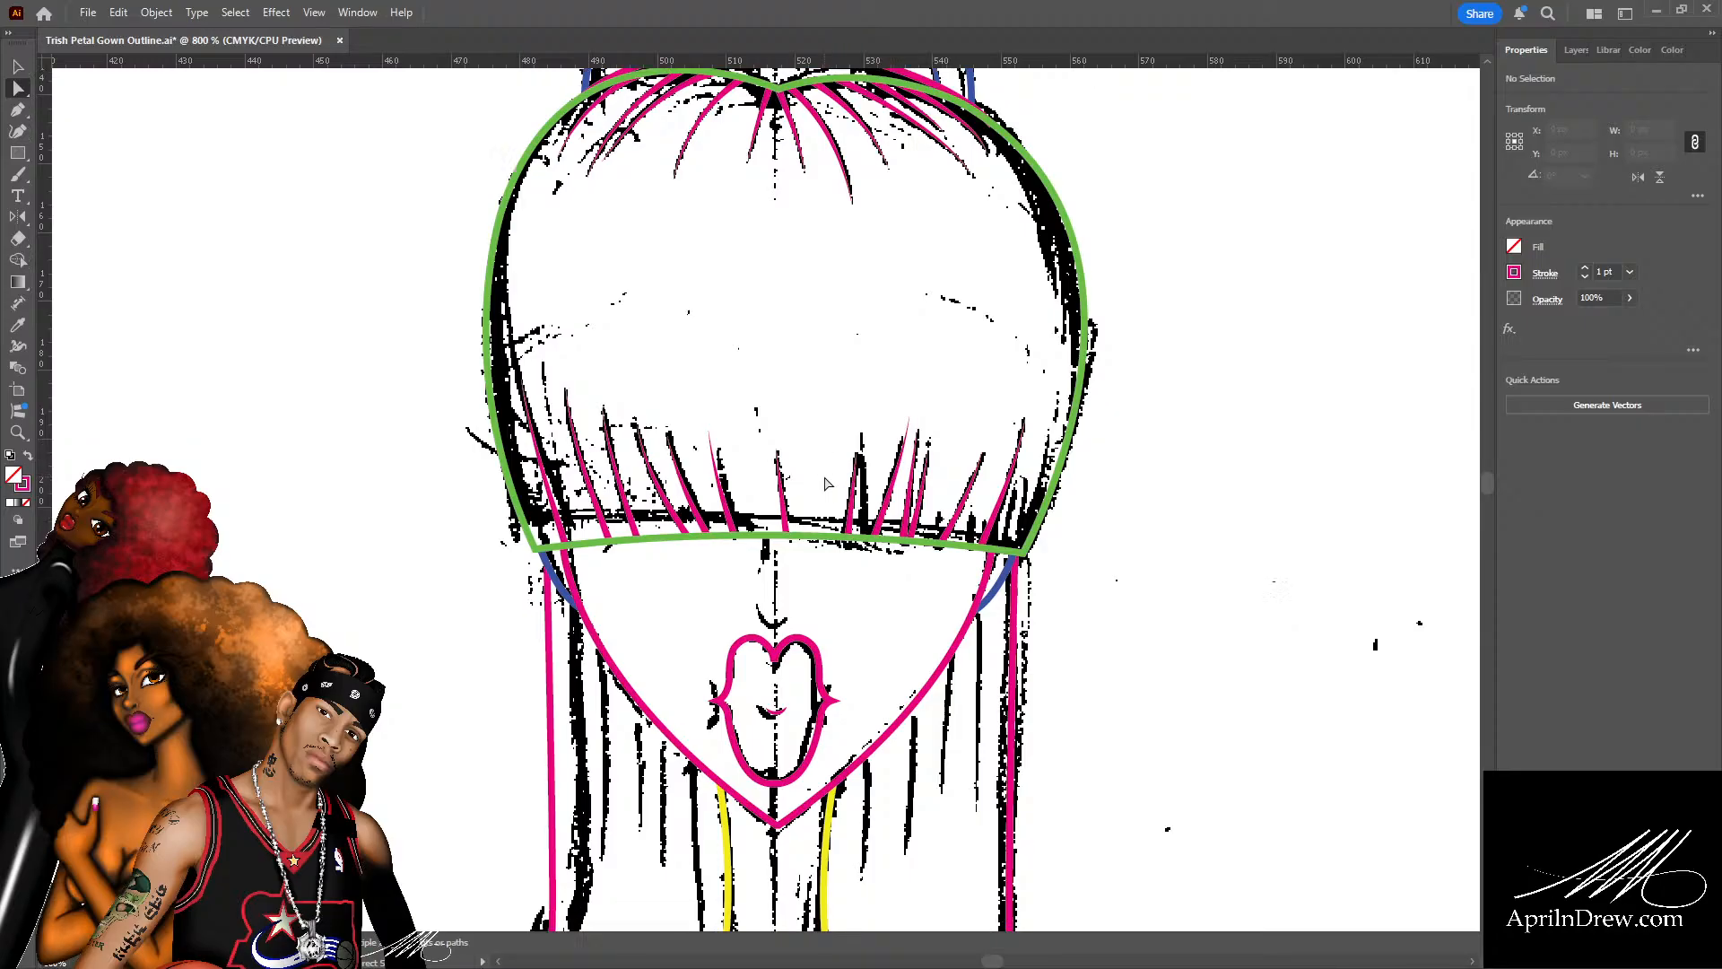
# Trace the sketched nose with a small upturned curve about 3.4 px wide just above the lips, using the Pen tool.
pyautogui.press('p')
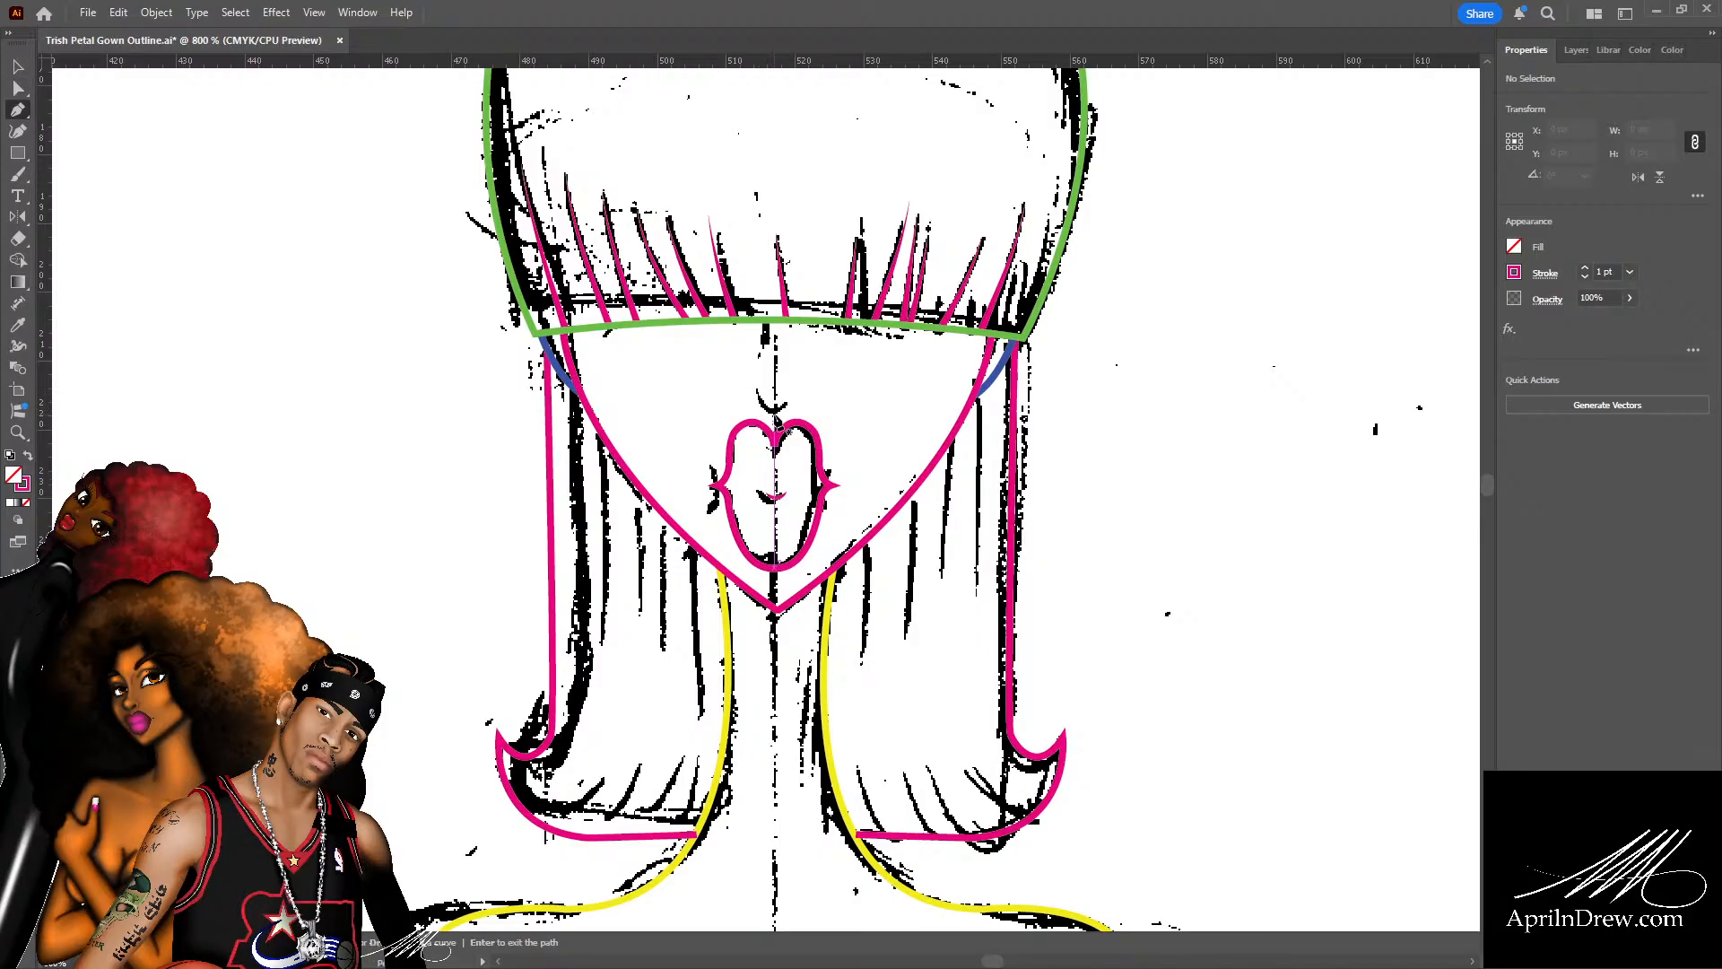
pyautogui.hotkey('ctrl', '-')
pyautogui.hotkey('ctrl', '-')
pyautogui.hotkey('ctrl', '-')
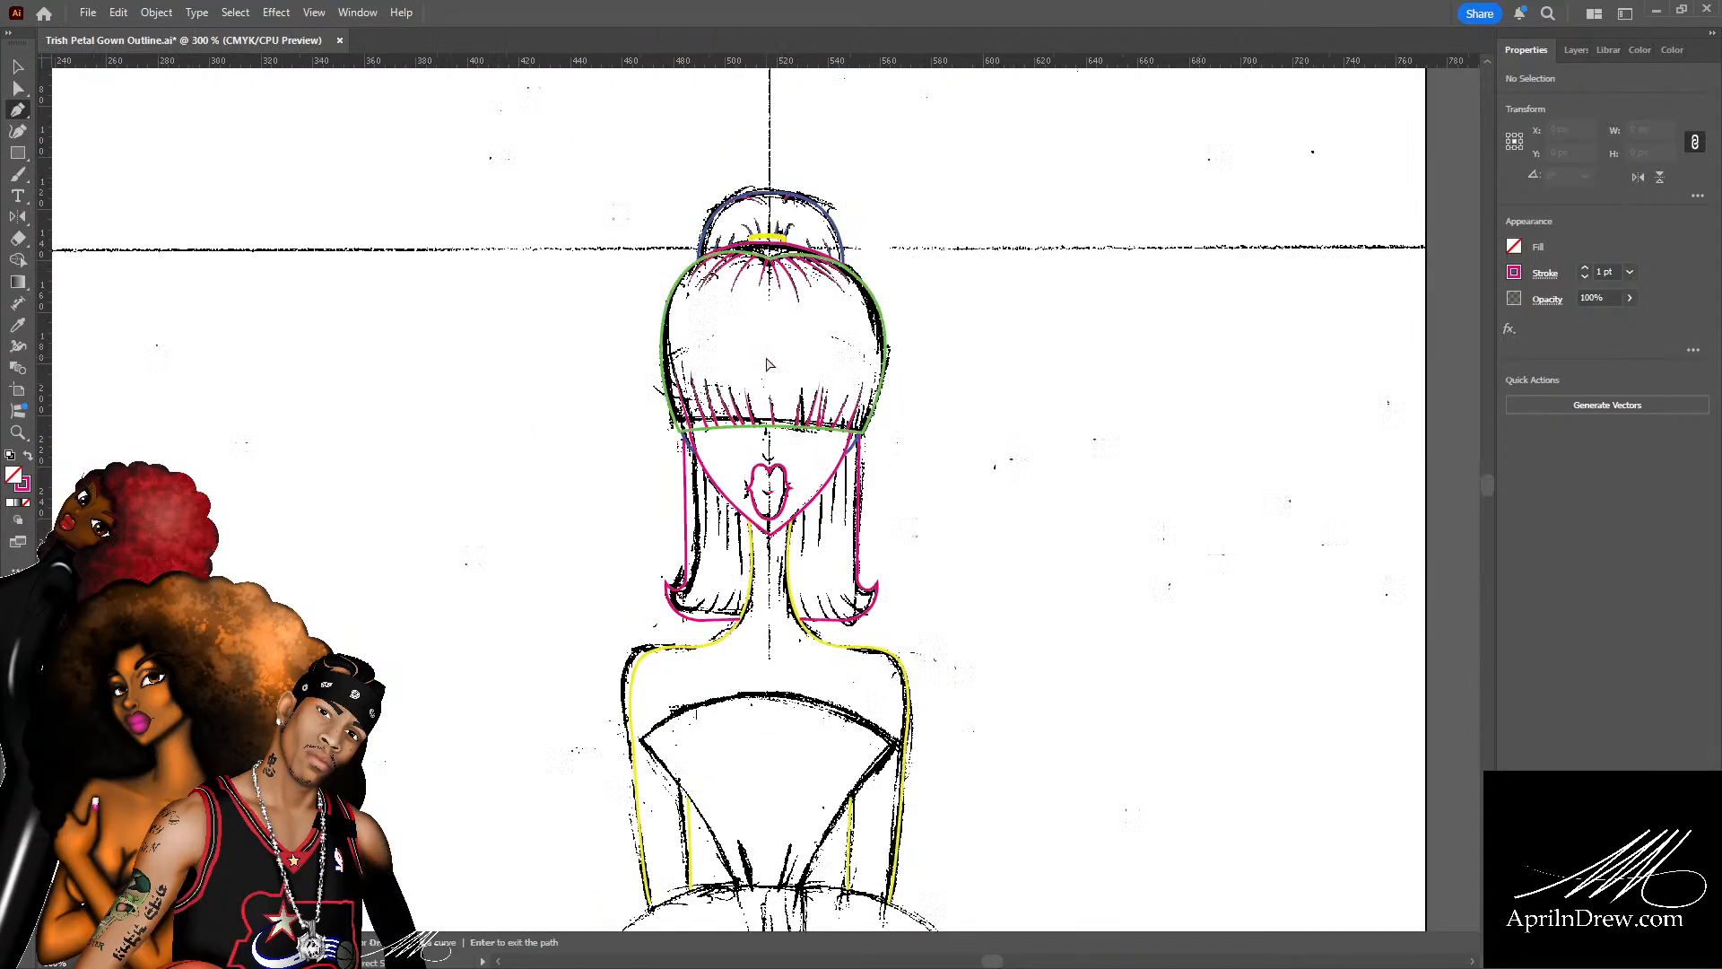
pyautogui.hotkey('ctrl', '+')
pyautogui.hotkey('ctrl', '+')
pyautogui.hotkey('ctrl', '+')
pyautogui.hotkey('ctrl', '+')
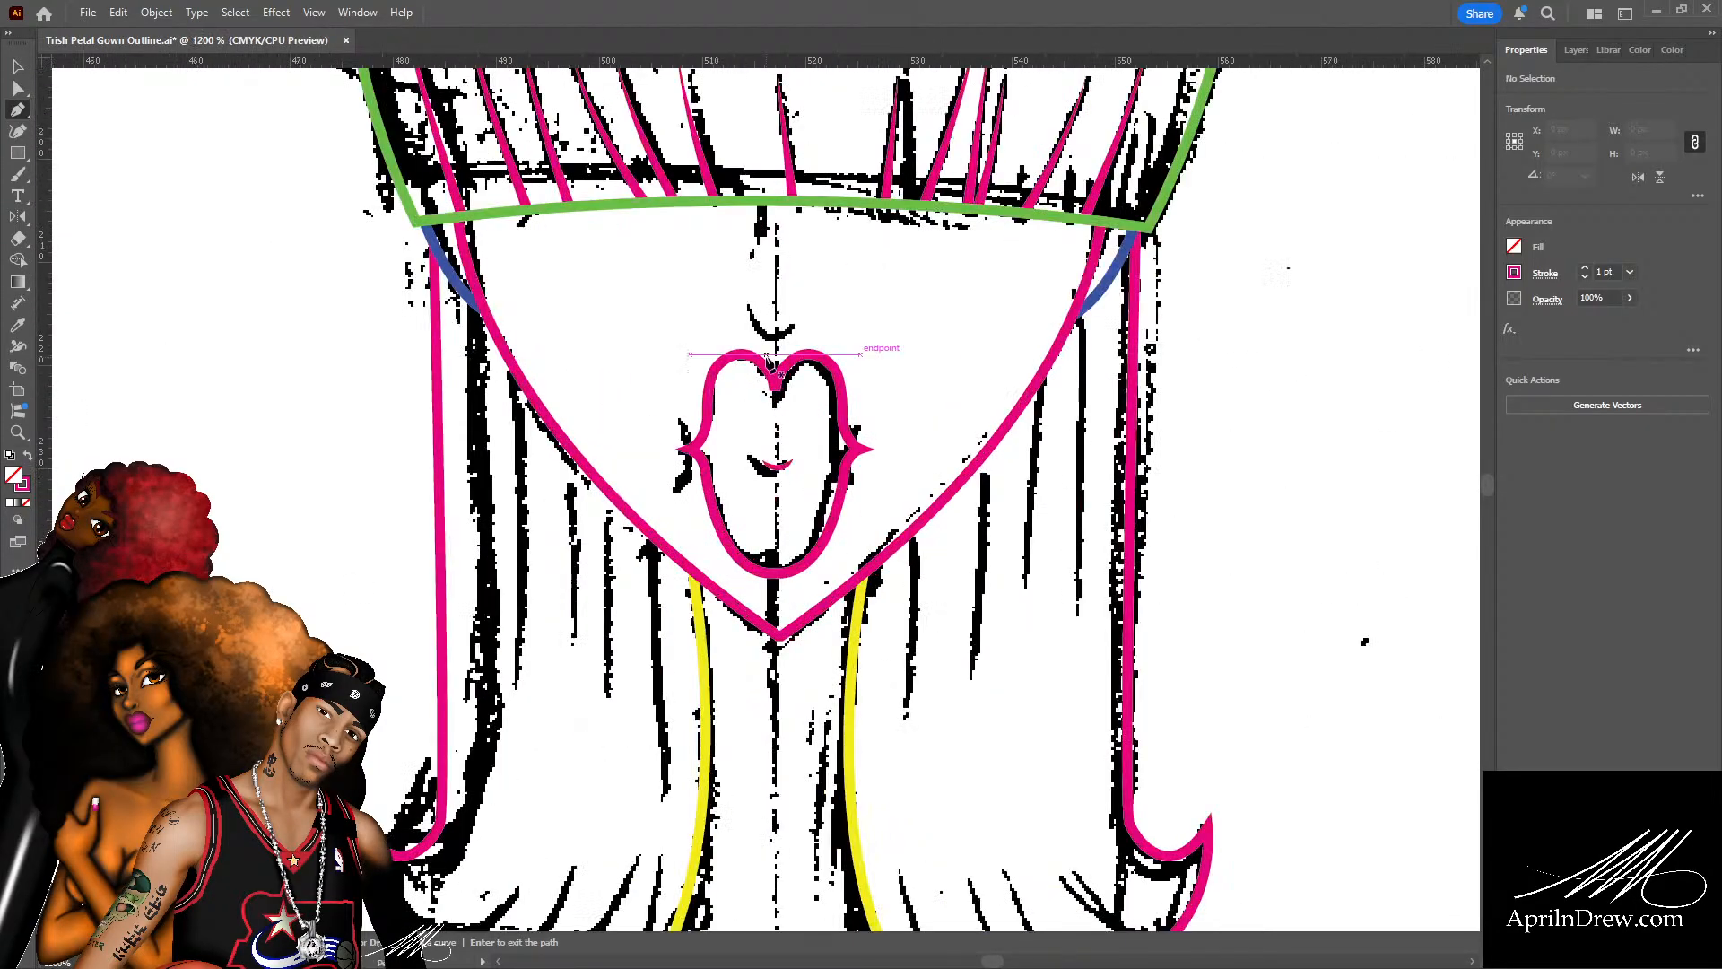
pyautogui.scroll(2, 811, 443)
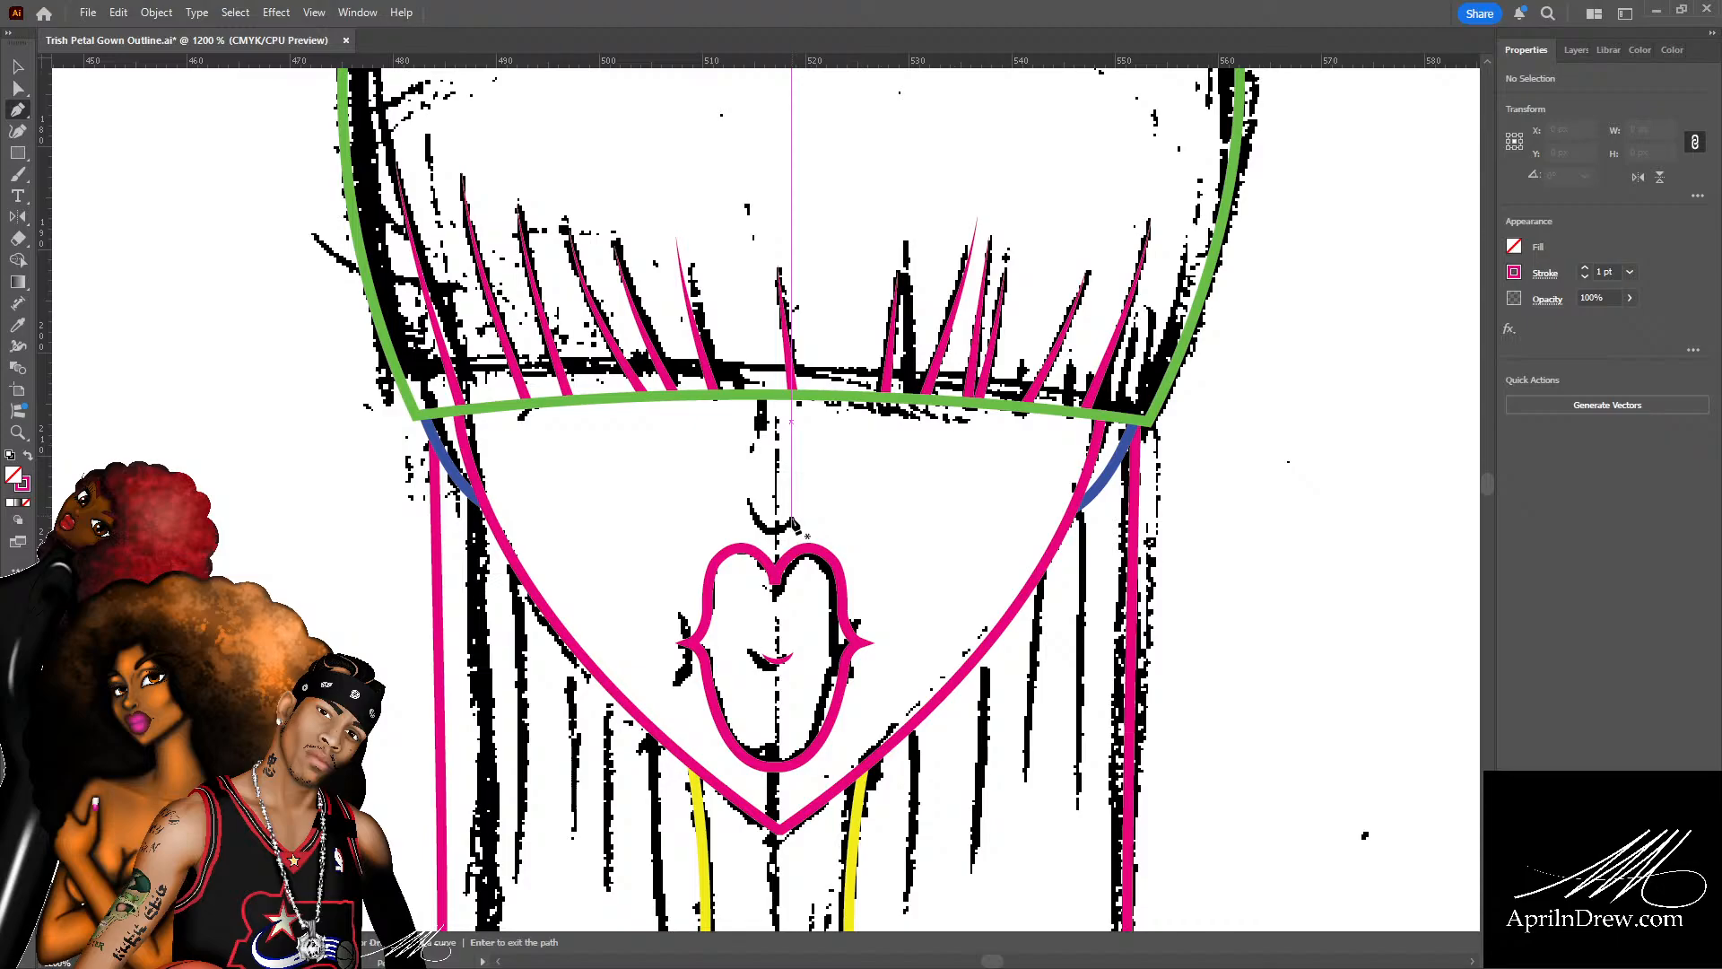
pyautogui.moveTo(791, 520)
pyautogui.mouseDown()
pyautogui.moveTo(762, 530)
pyautogui.moveTo(782, 536)
pyautogui.mouseUp()
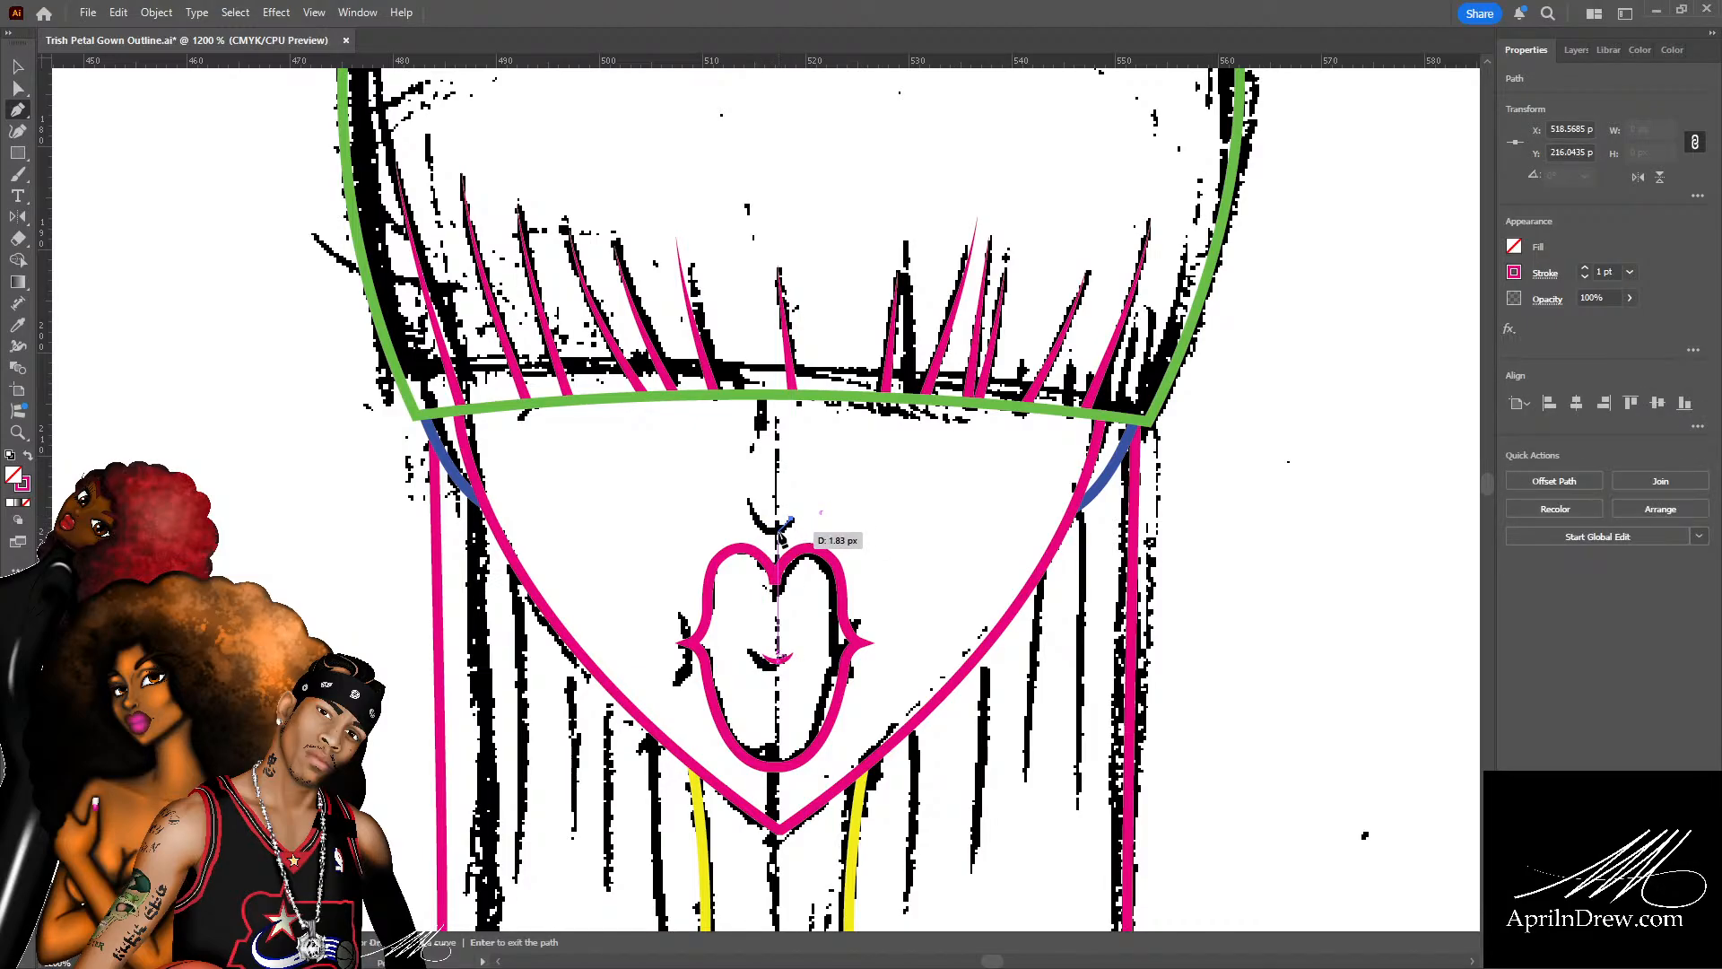
pyautogui.moveTo(782, 531); pyautogui.dragTo(757, 521)
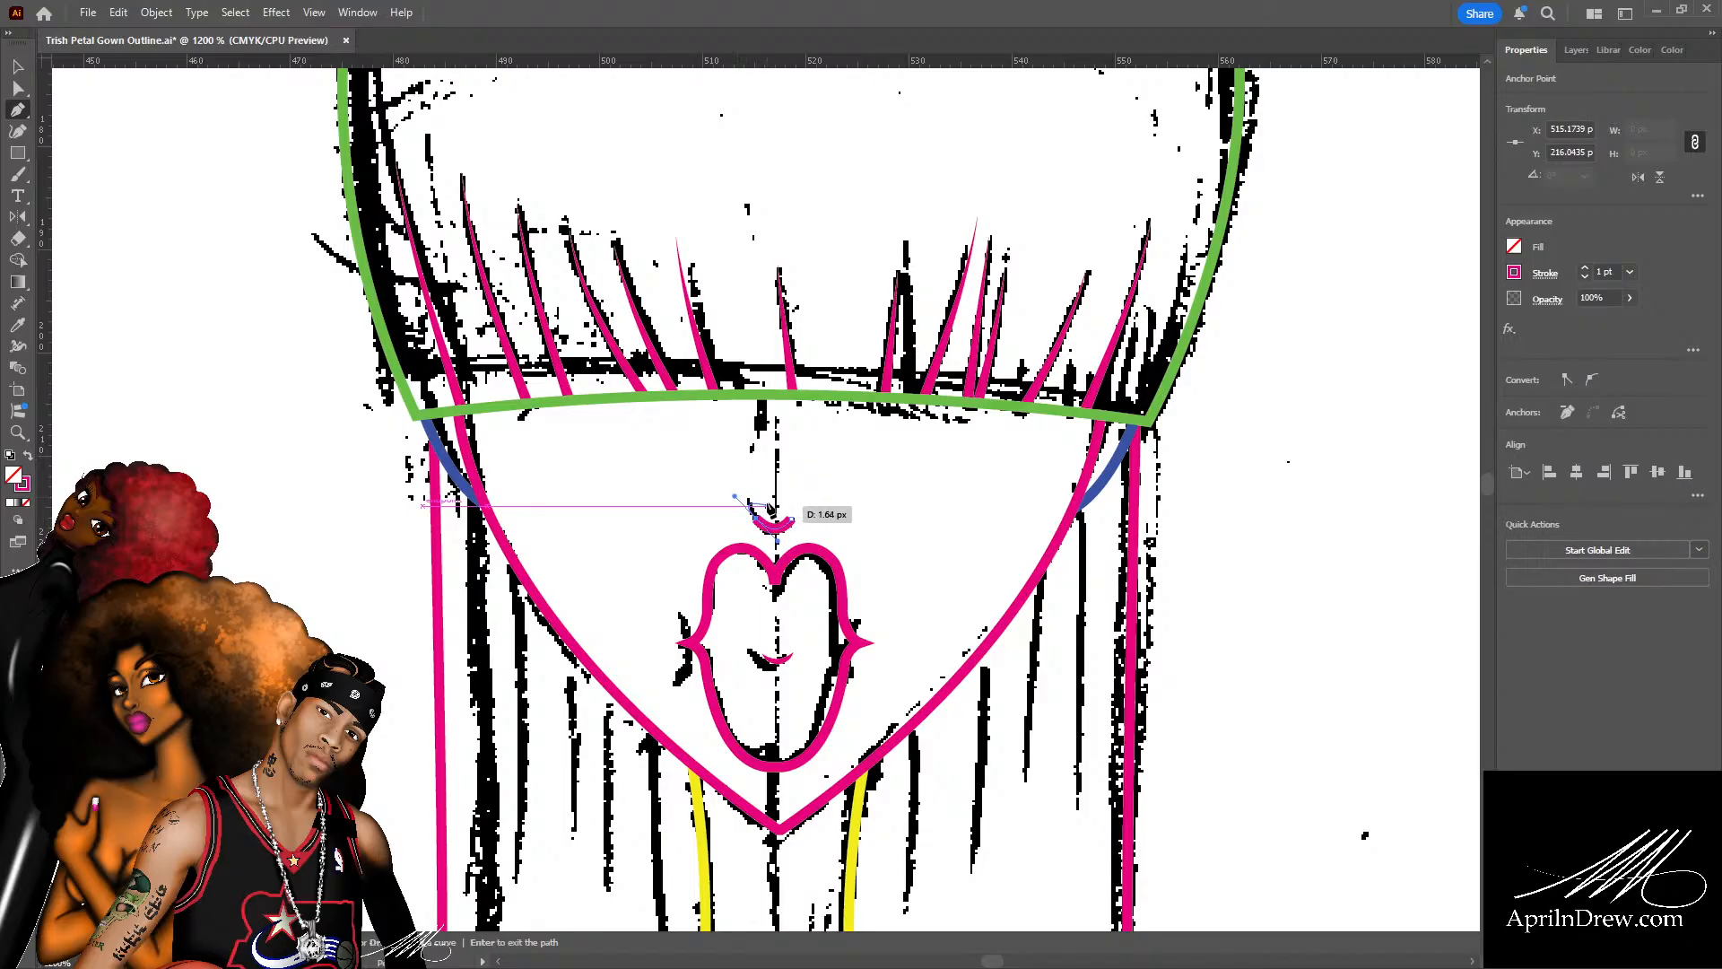
pyautogui.keyDown('ctrl'); pyautogui.click(772, 516); pyautogui.keyUp('ctrl')
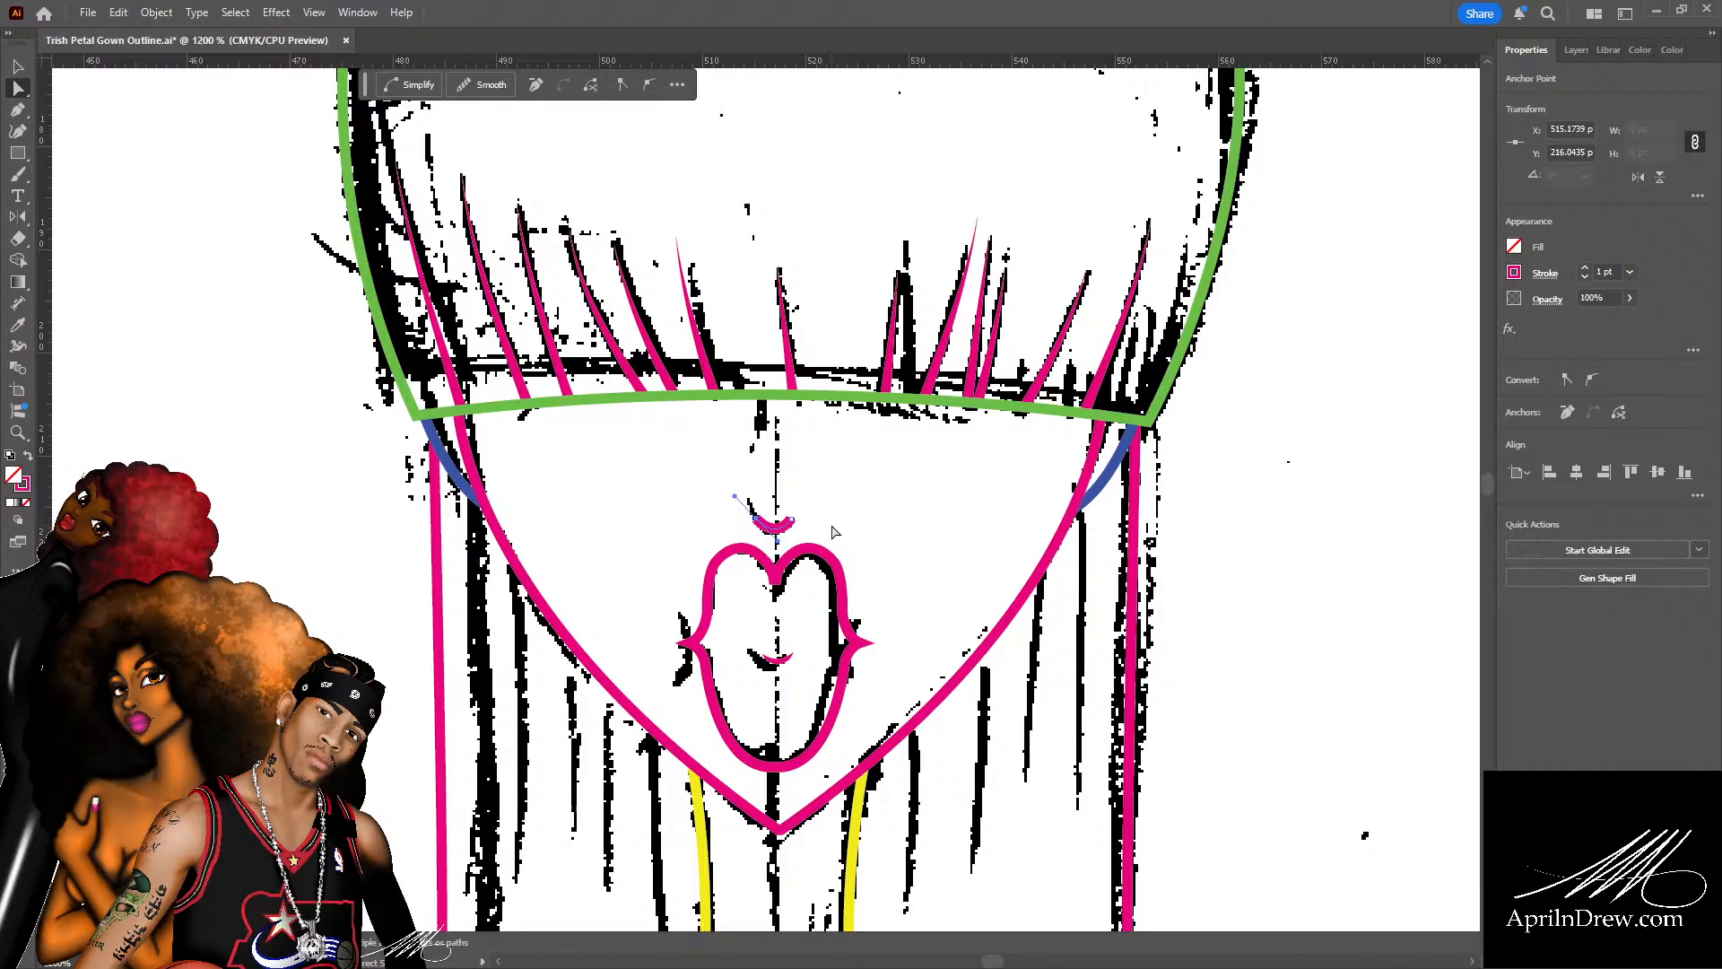
pyautogui.hotkey('ctrl', '-')
pyautogui.hotkey('ctrl', '-')
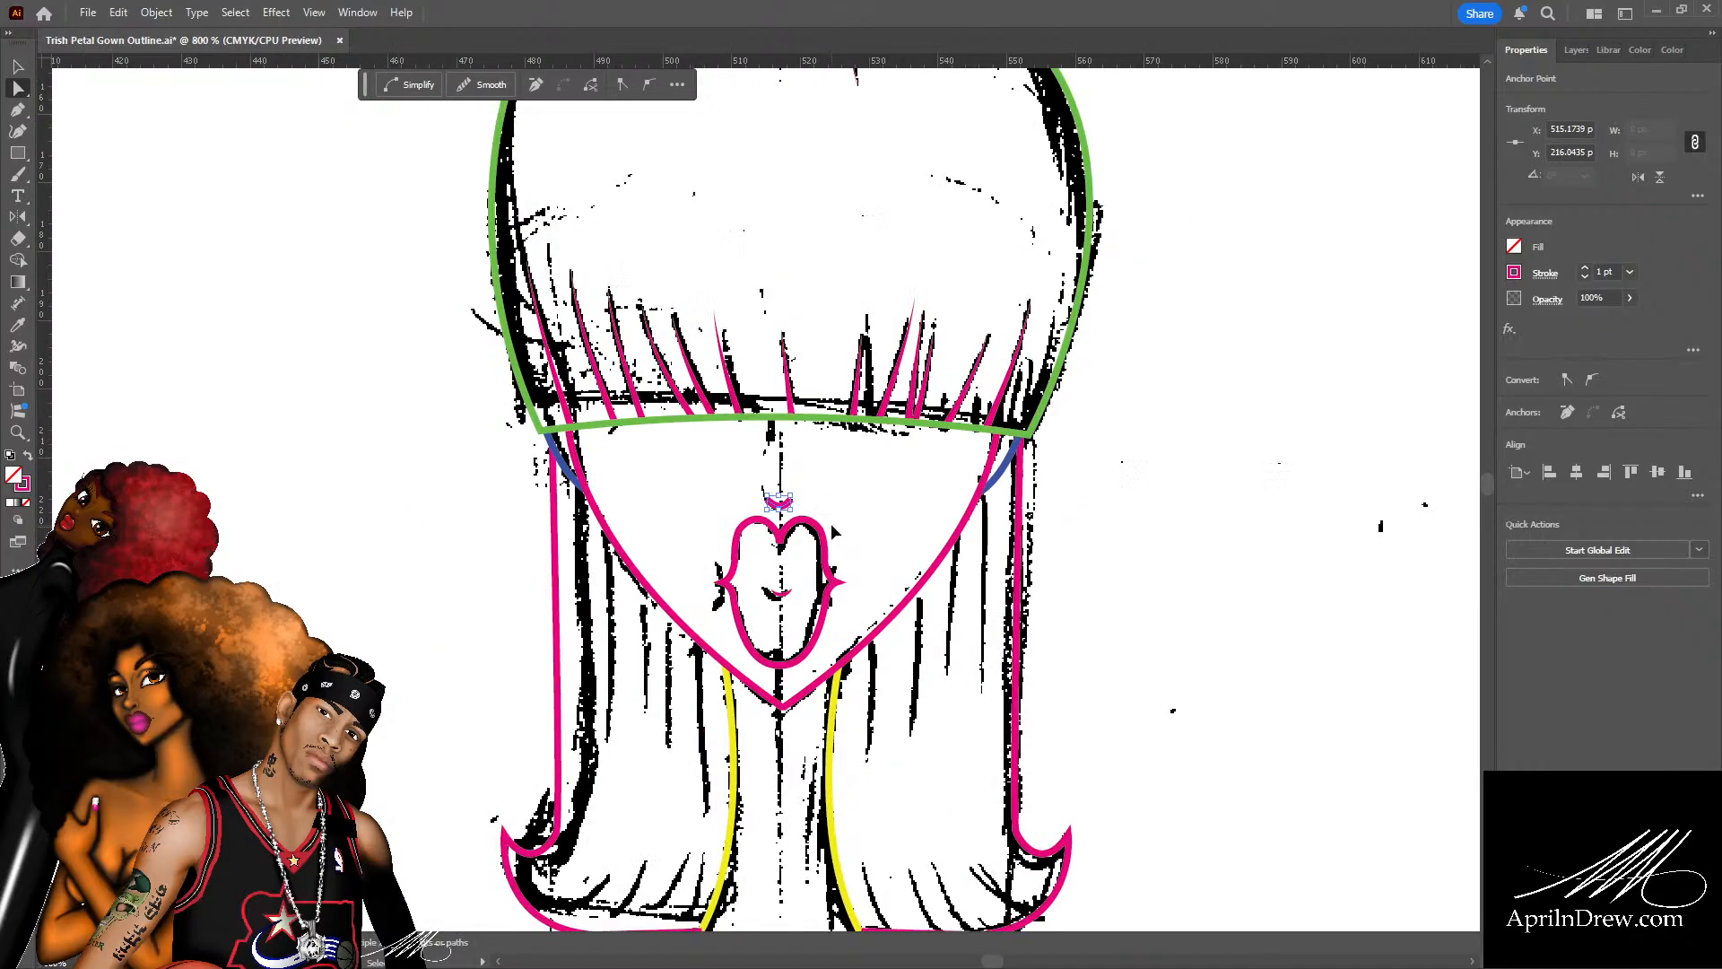
pyautogui.click(867, 536)
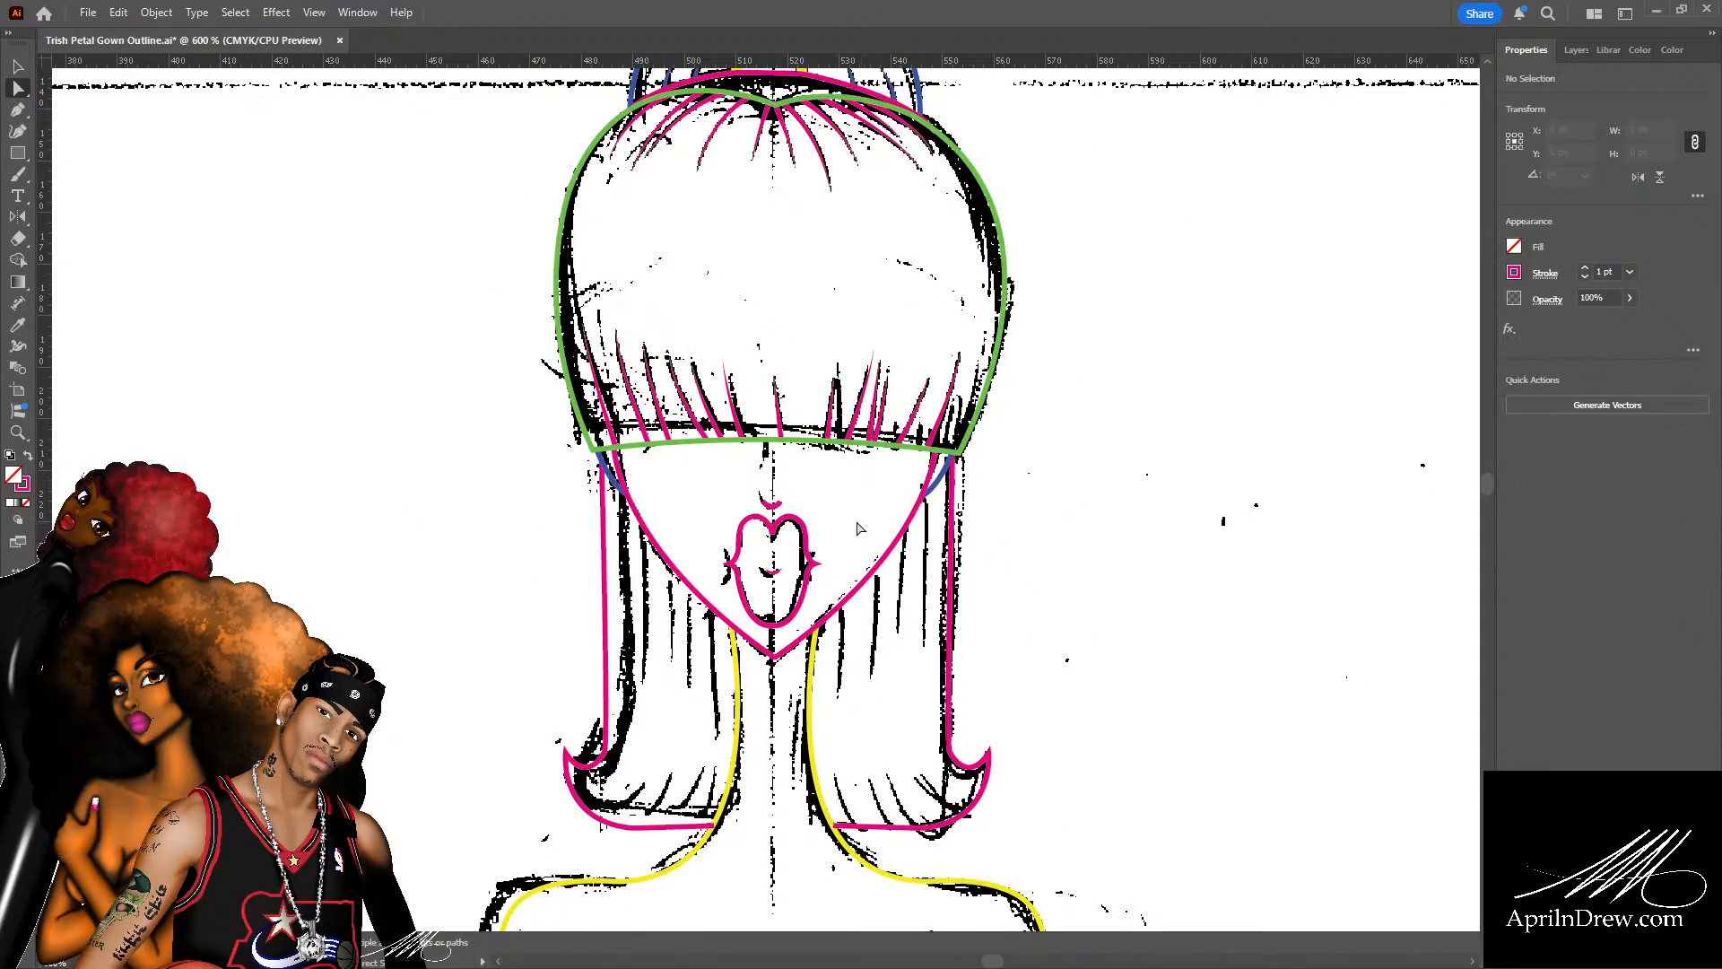
# Draw a straight vertical hair strand about 28 px long over the sketch line nearest the right outer hair outline.
pyautogui.scroll(-5, 861, 525)
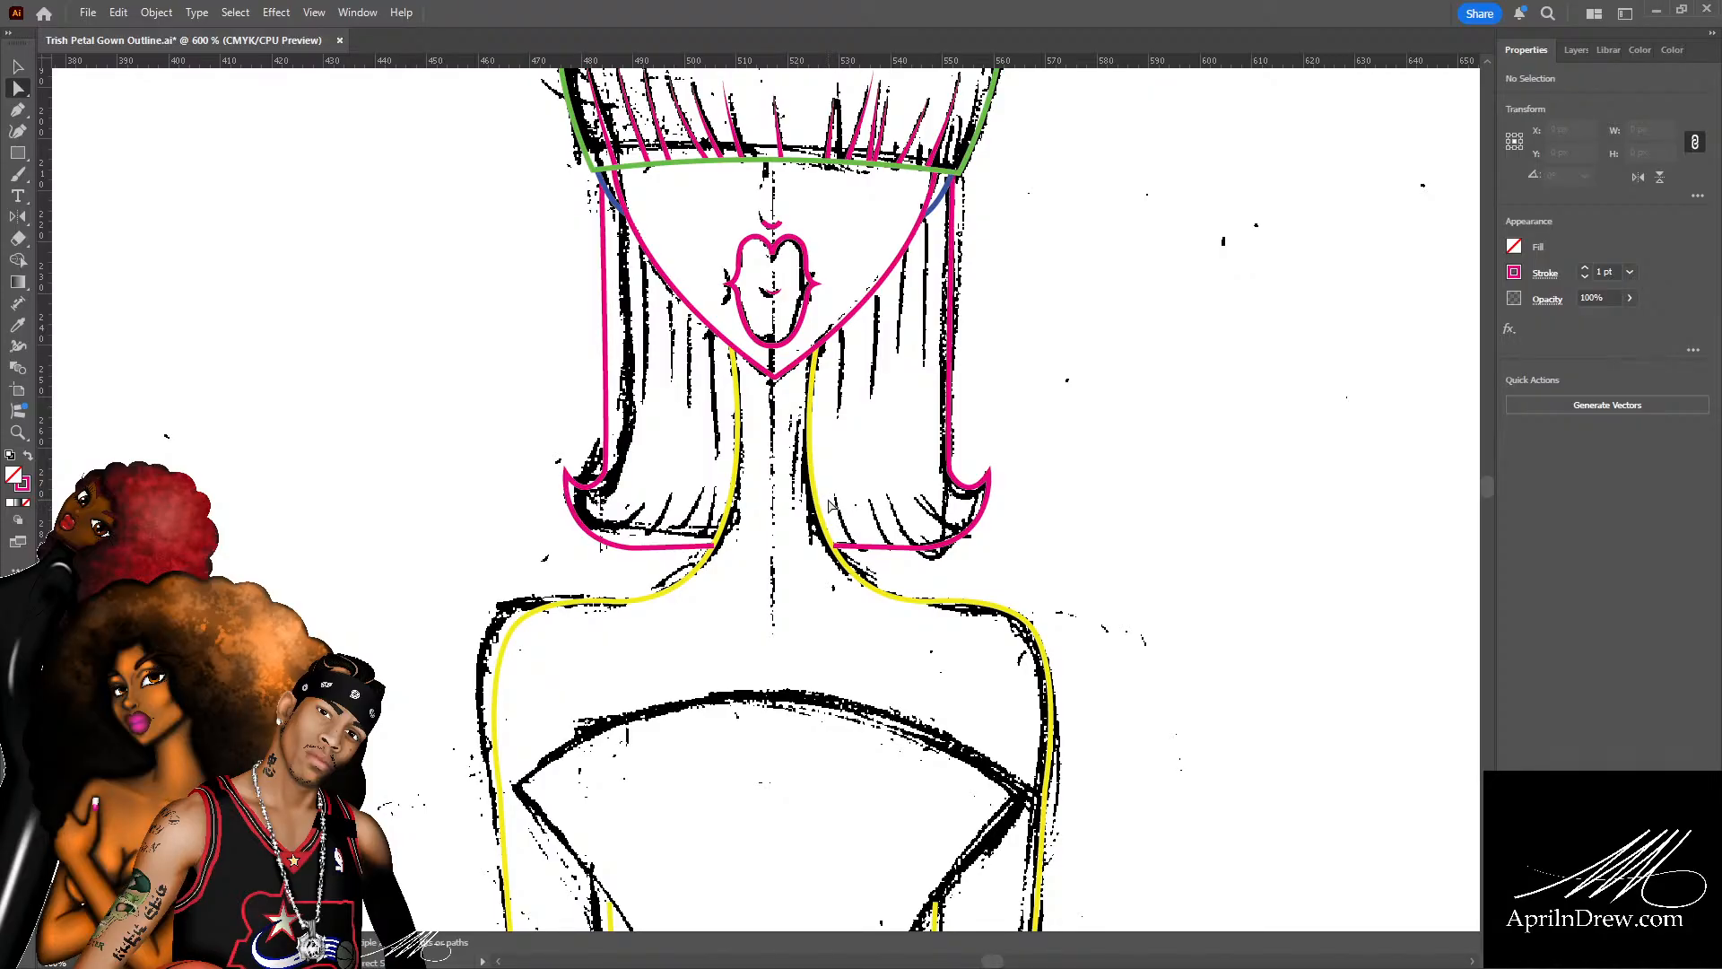
pyautogui.hotkey('ctrl', '=')
pyautogui.hotkey('ctrl', '=')
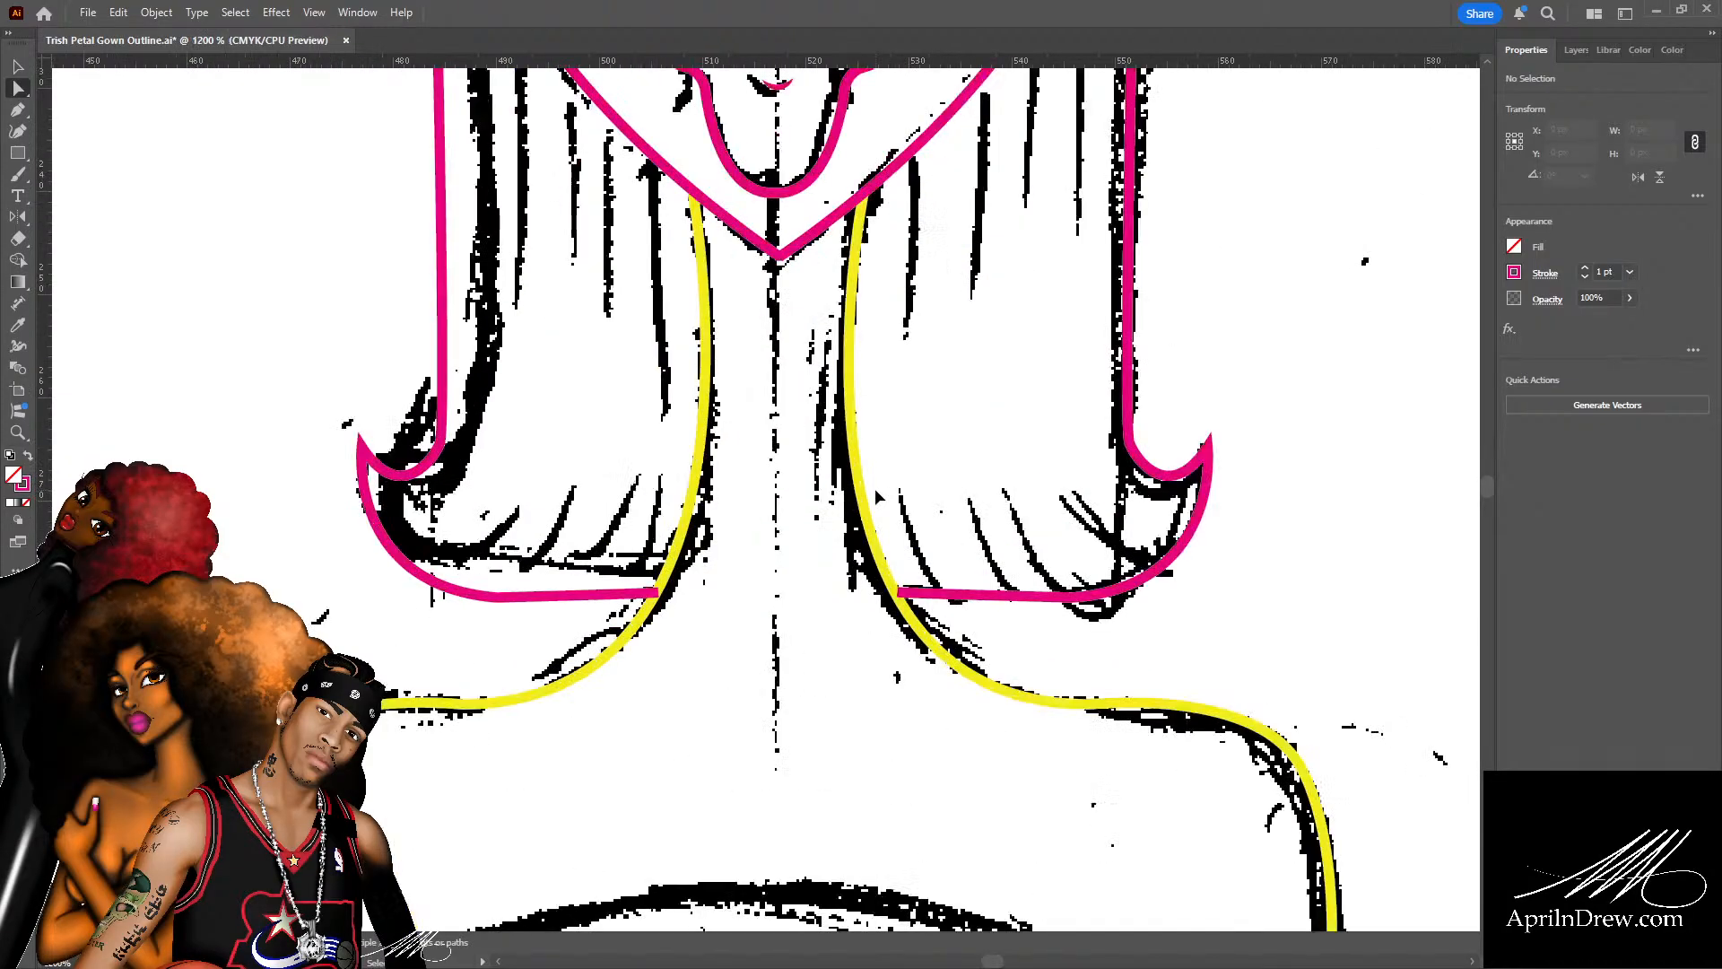
pyautogui.moveTo(926, 423); pyautogui.dragTo(777, 718)
pyautogui.scroll(-3, 776, 717)
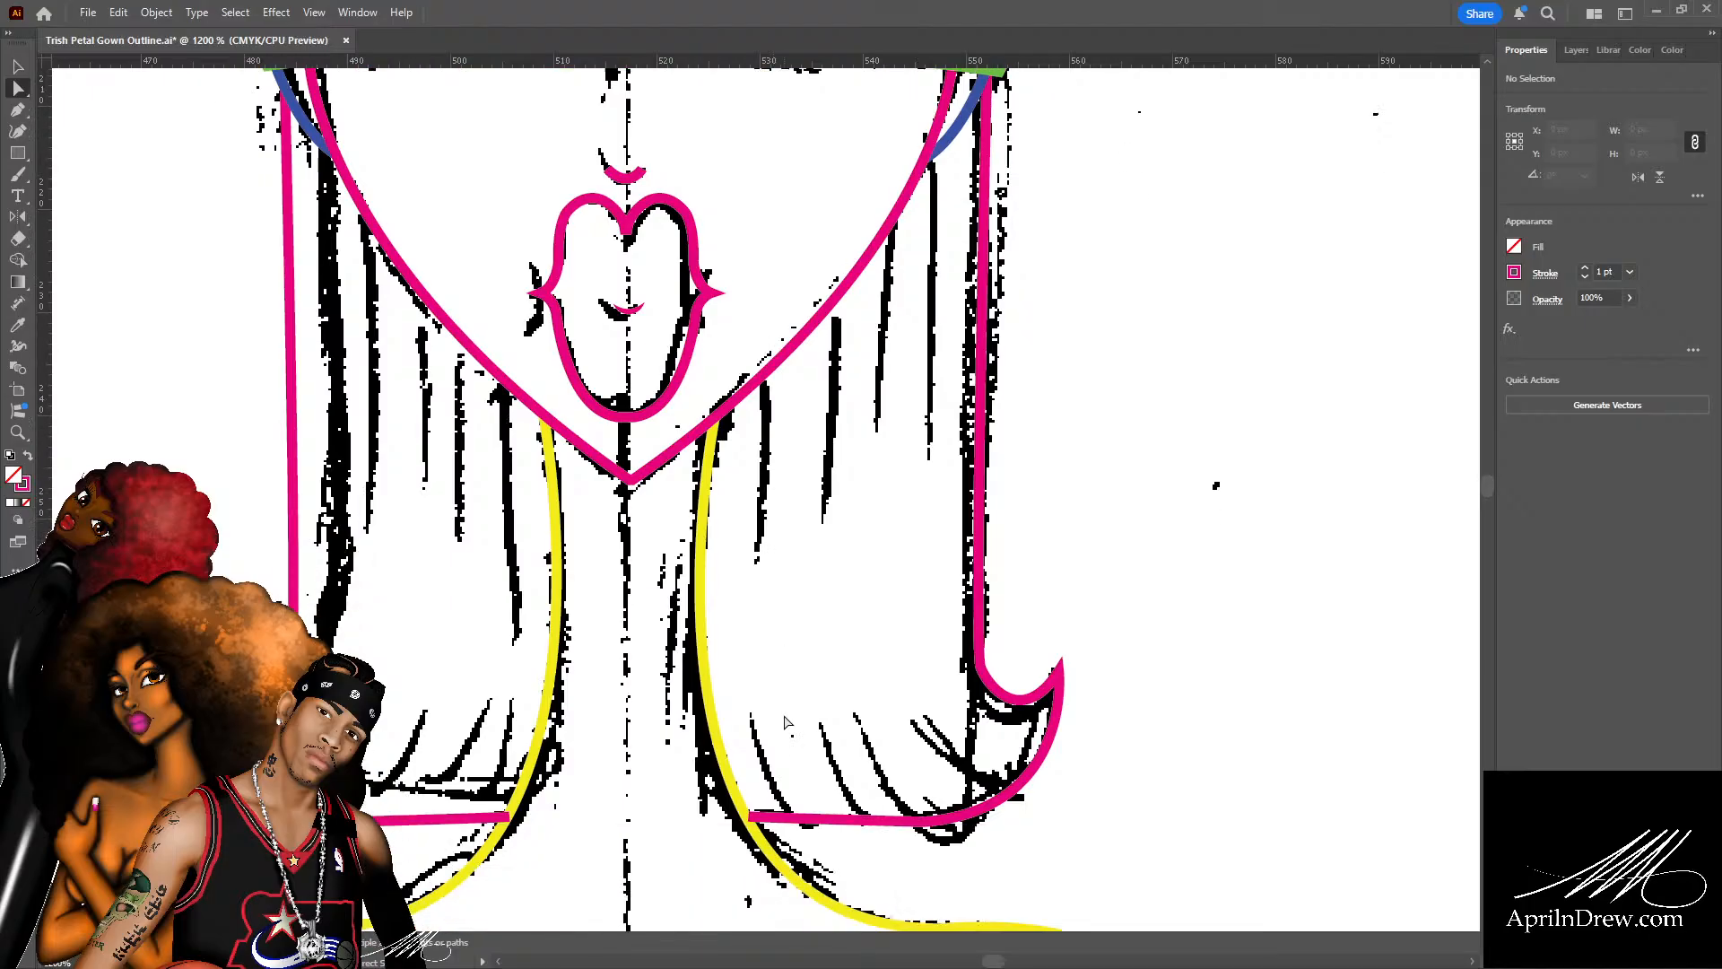
pyautogui.scroll(2, 780, 719)
pyautogui.hotkey('ctrl', '=')
pyautogui.hotkey('ctrl', '=')
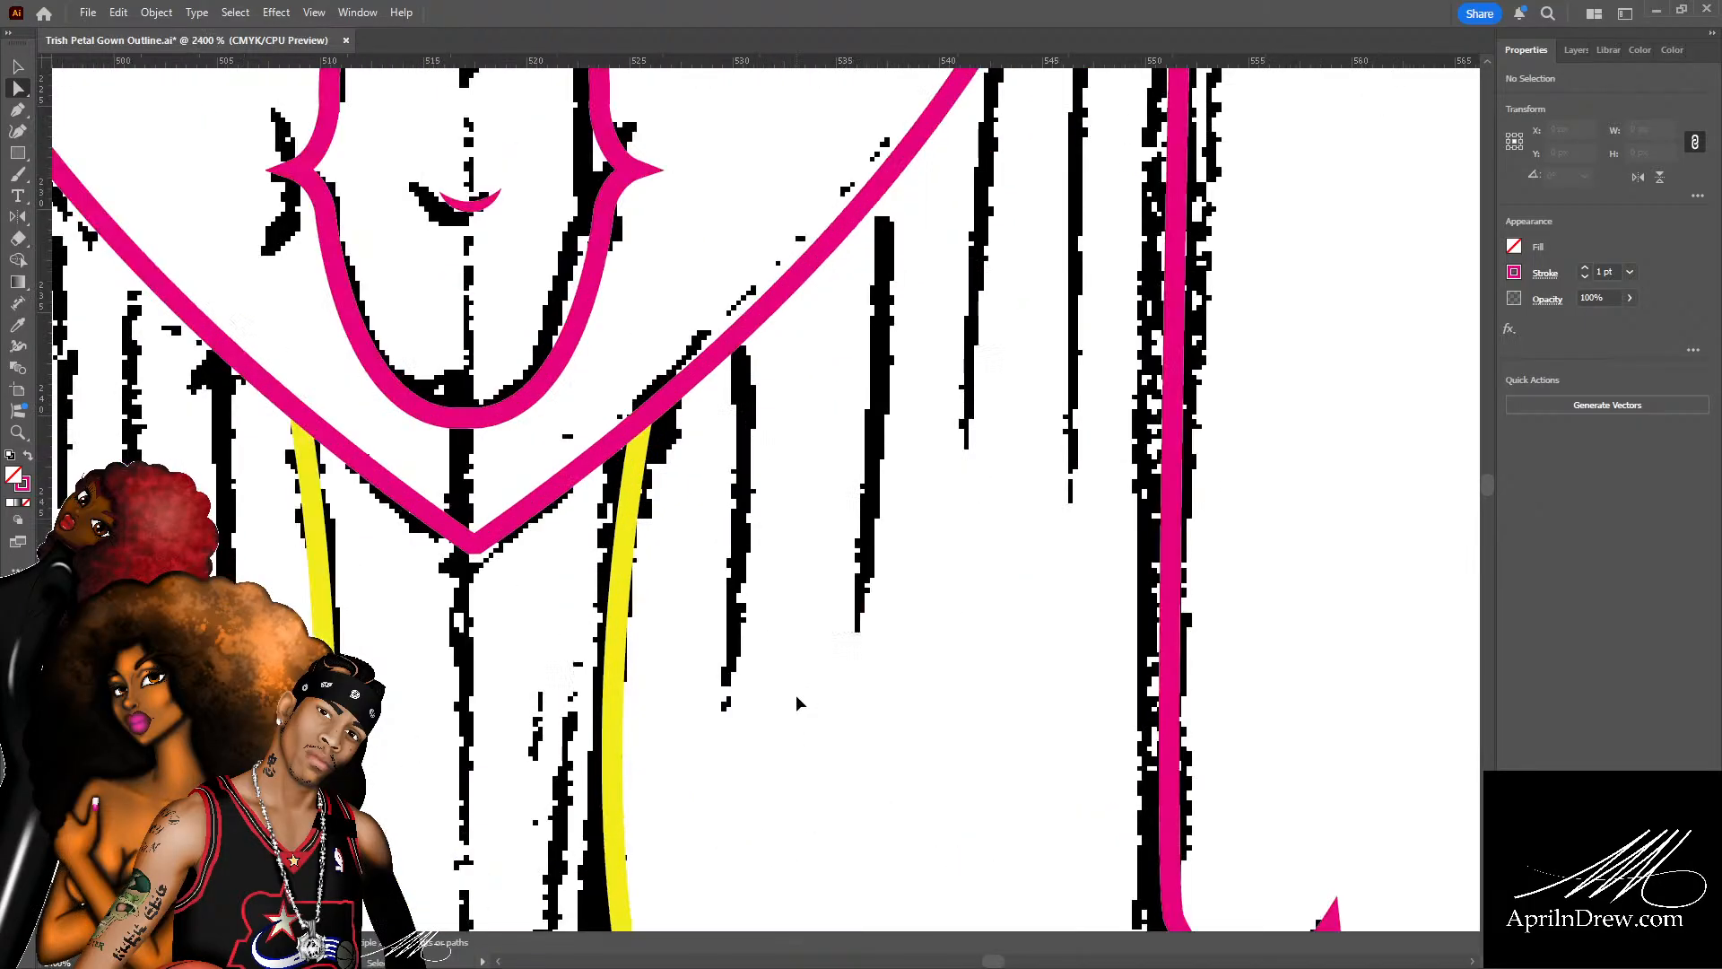
pyautogui.scroll(3, 771, 686)
pyautogui.hotkey('ctrl', '-')
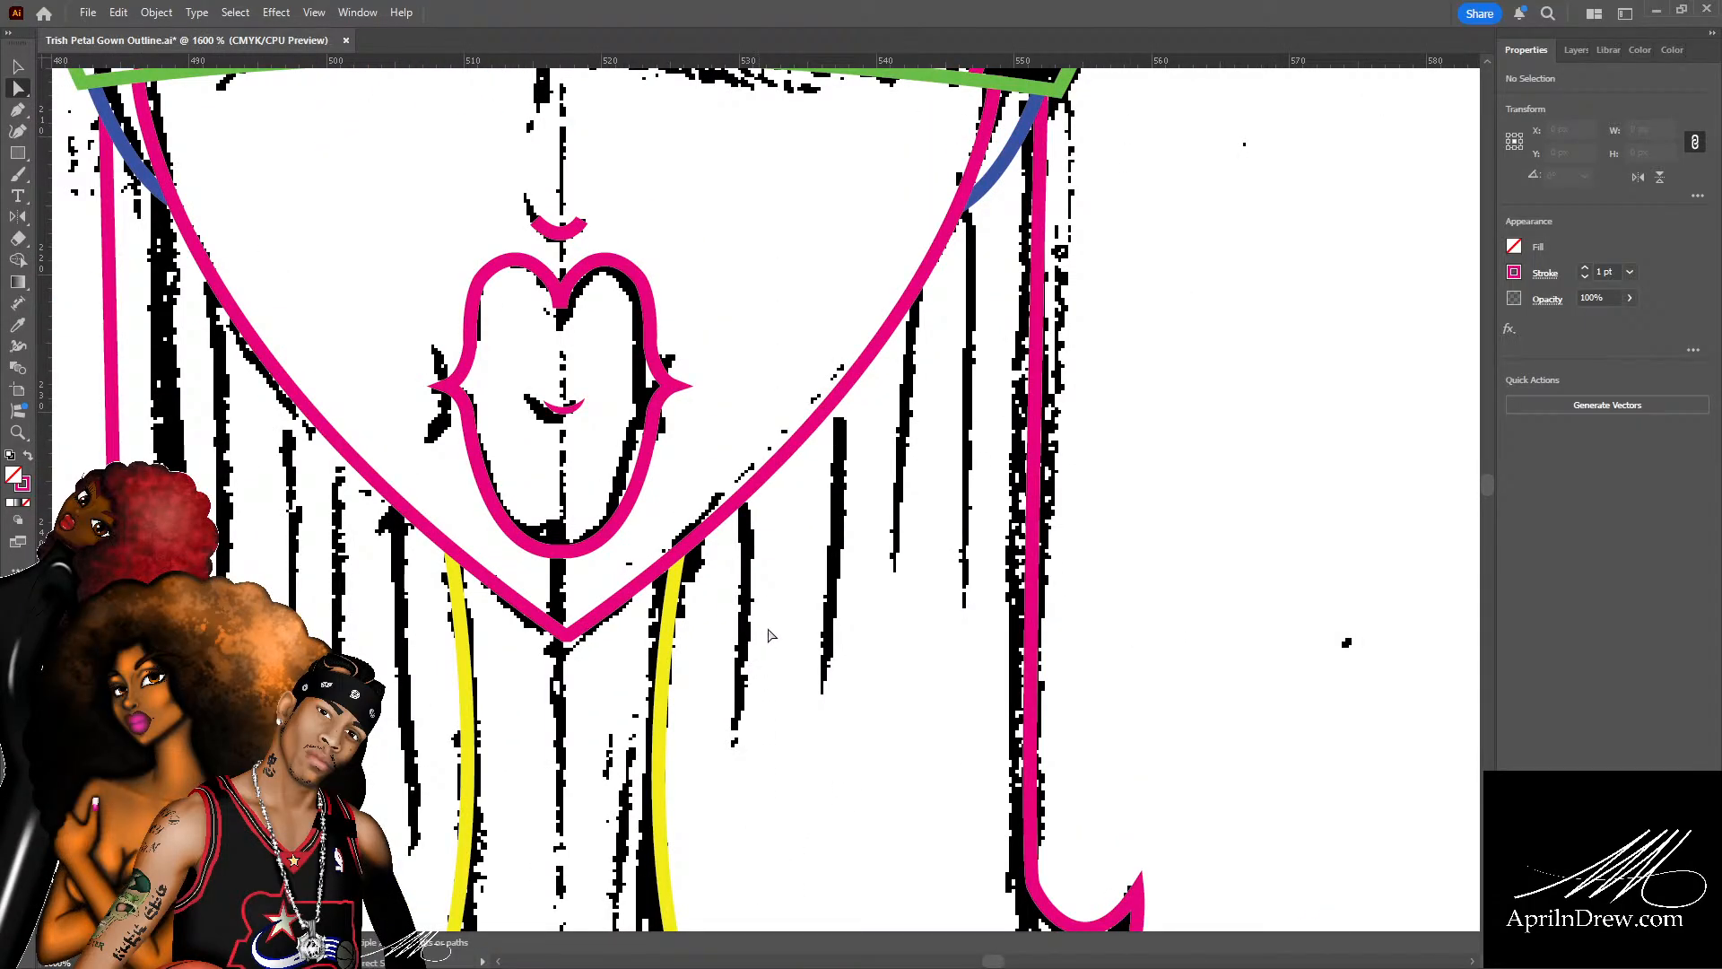
pyautogui.press('p')
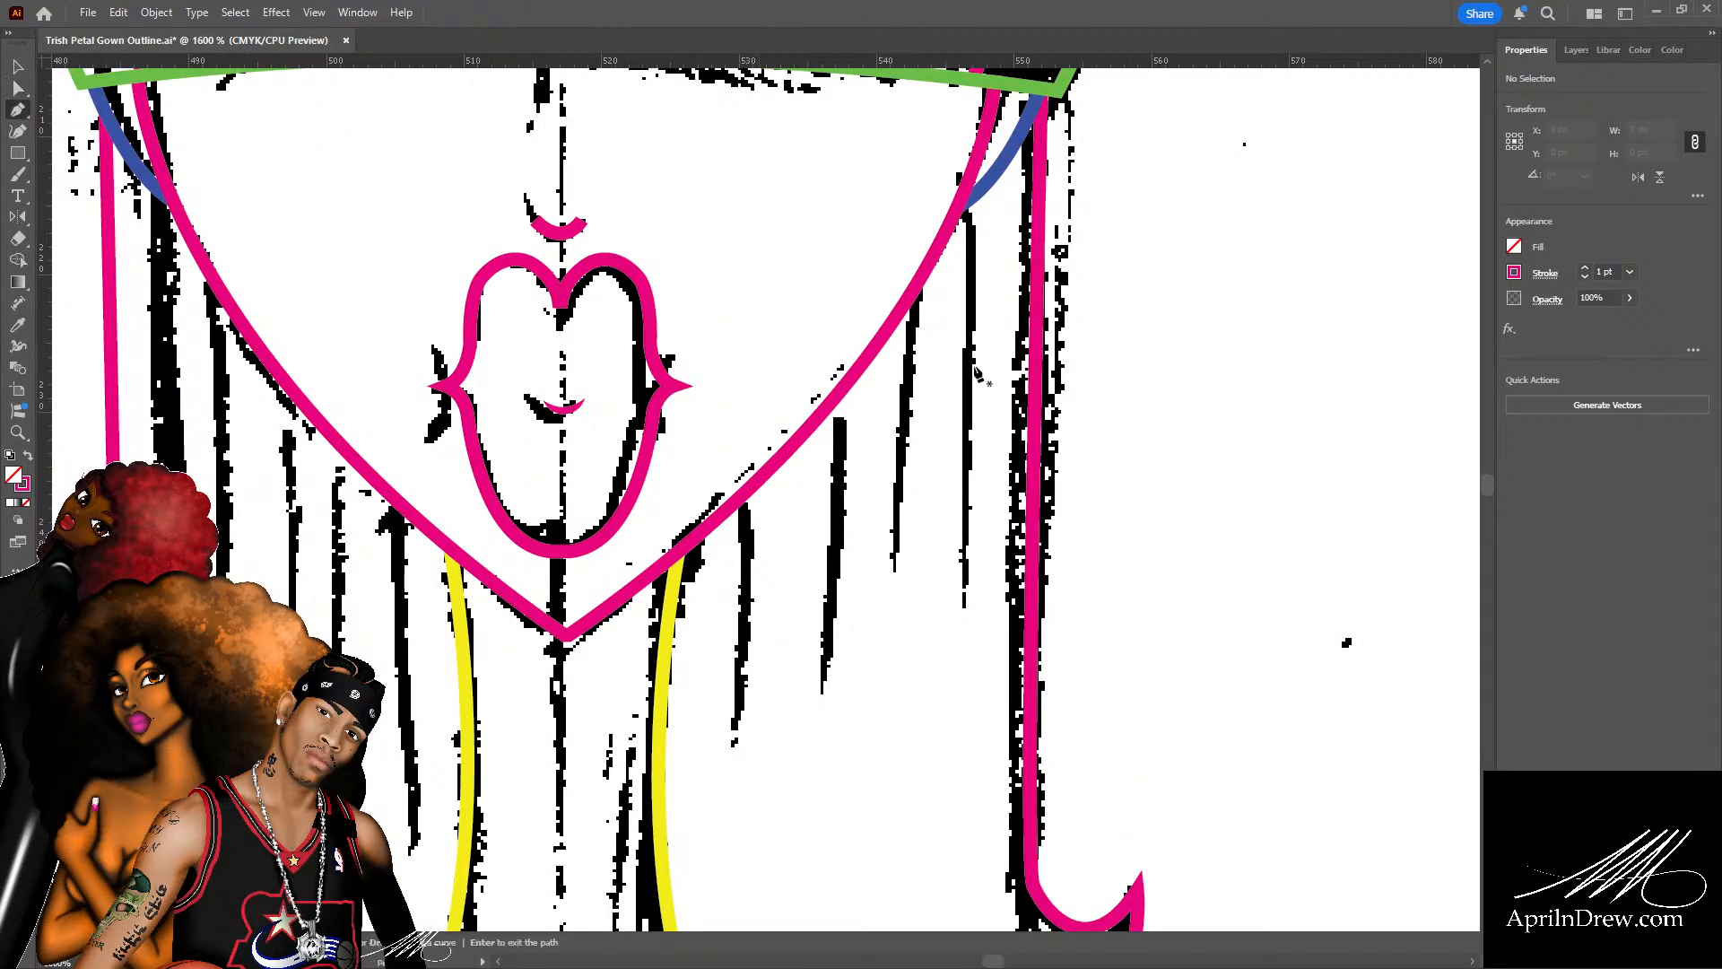
pyautogui.click(961, 218)
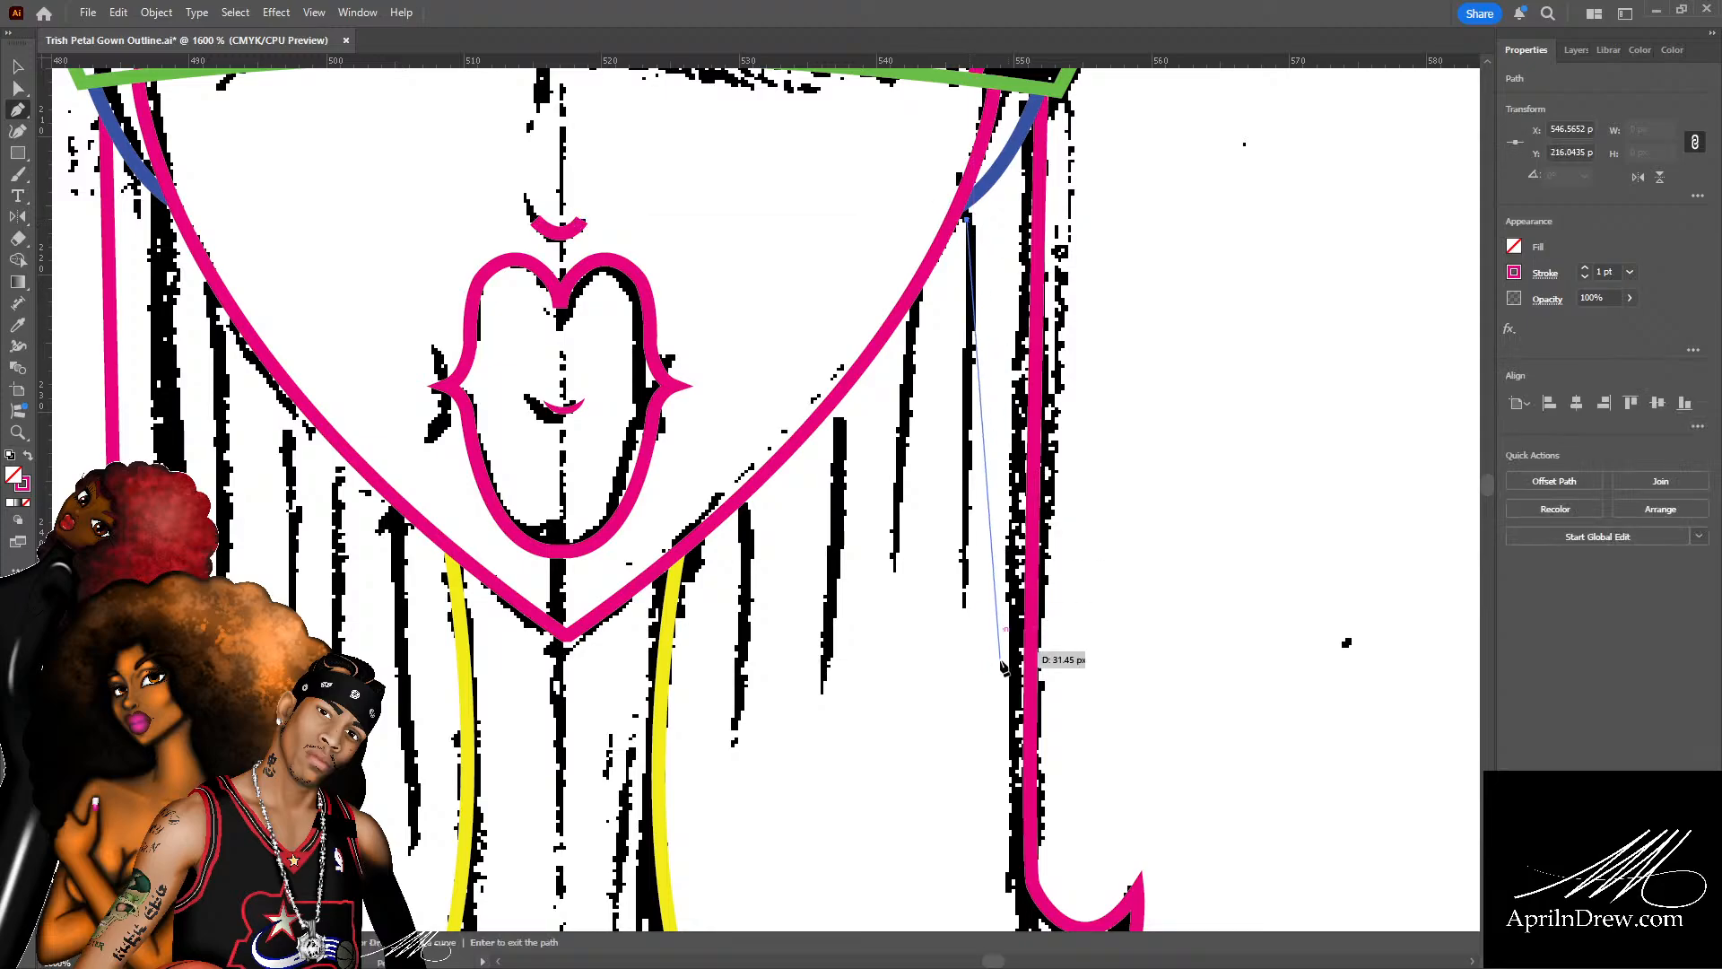
pyautogui.click(966, 607)
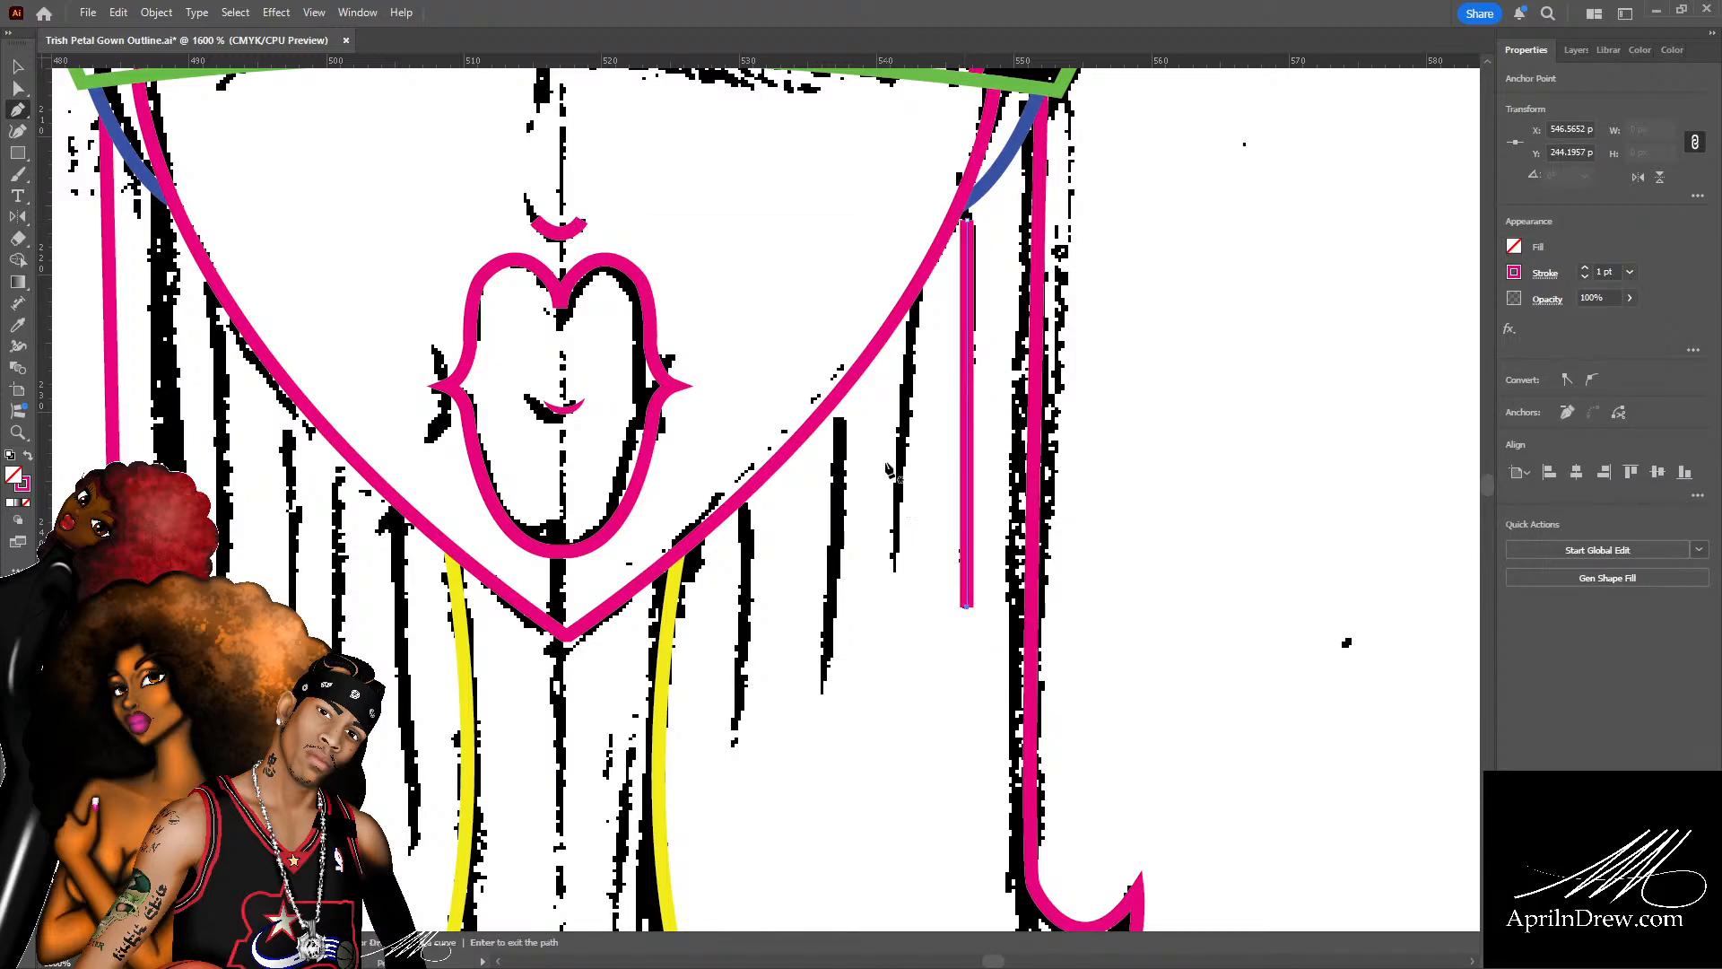
# Trace the next two sketched hair strands toward the neck with slightly slanted lines about 19 px and 21 px long.
pyautogui.click(910, 308)
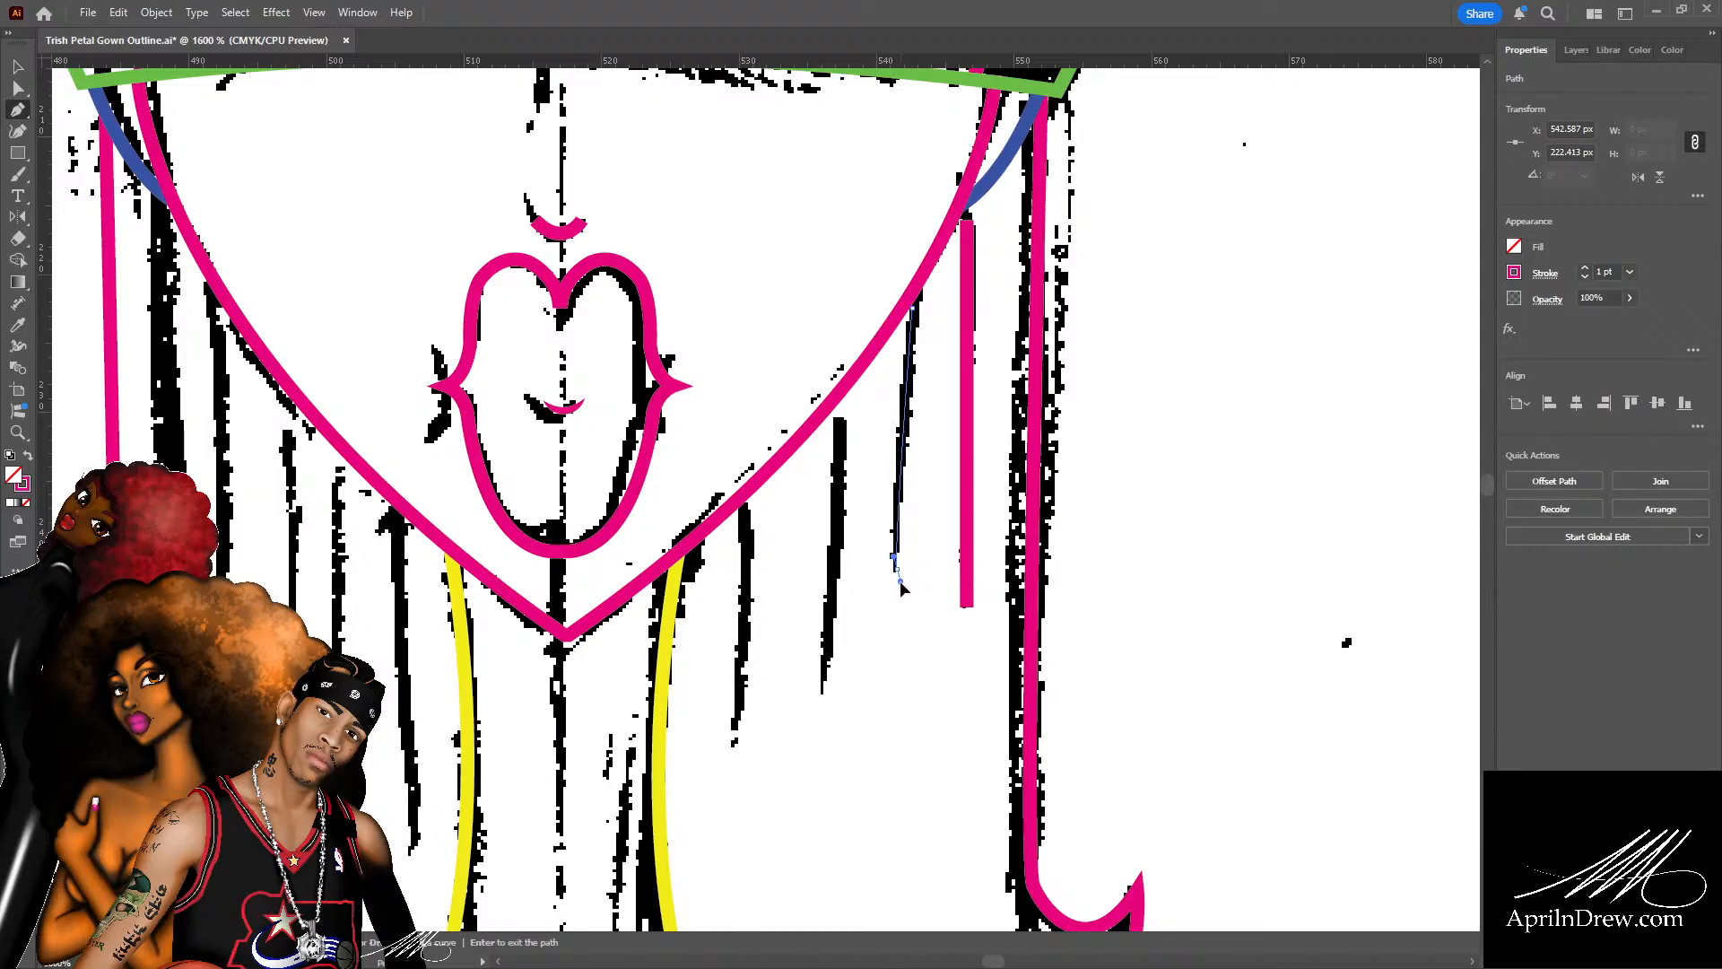
pyautogui.click(899, 581)
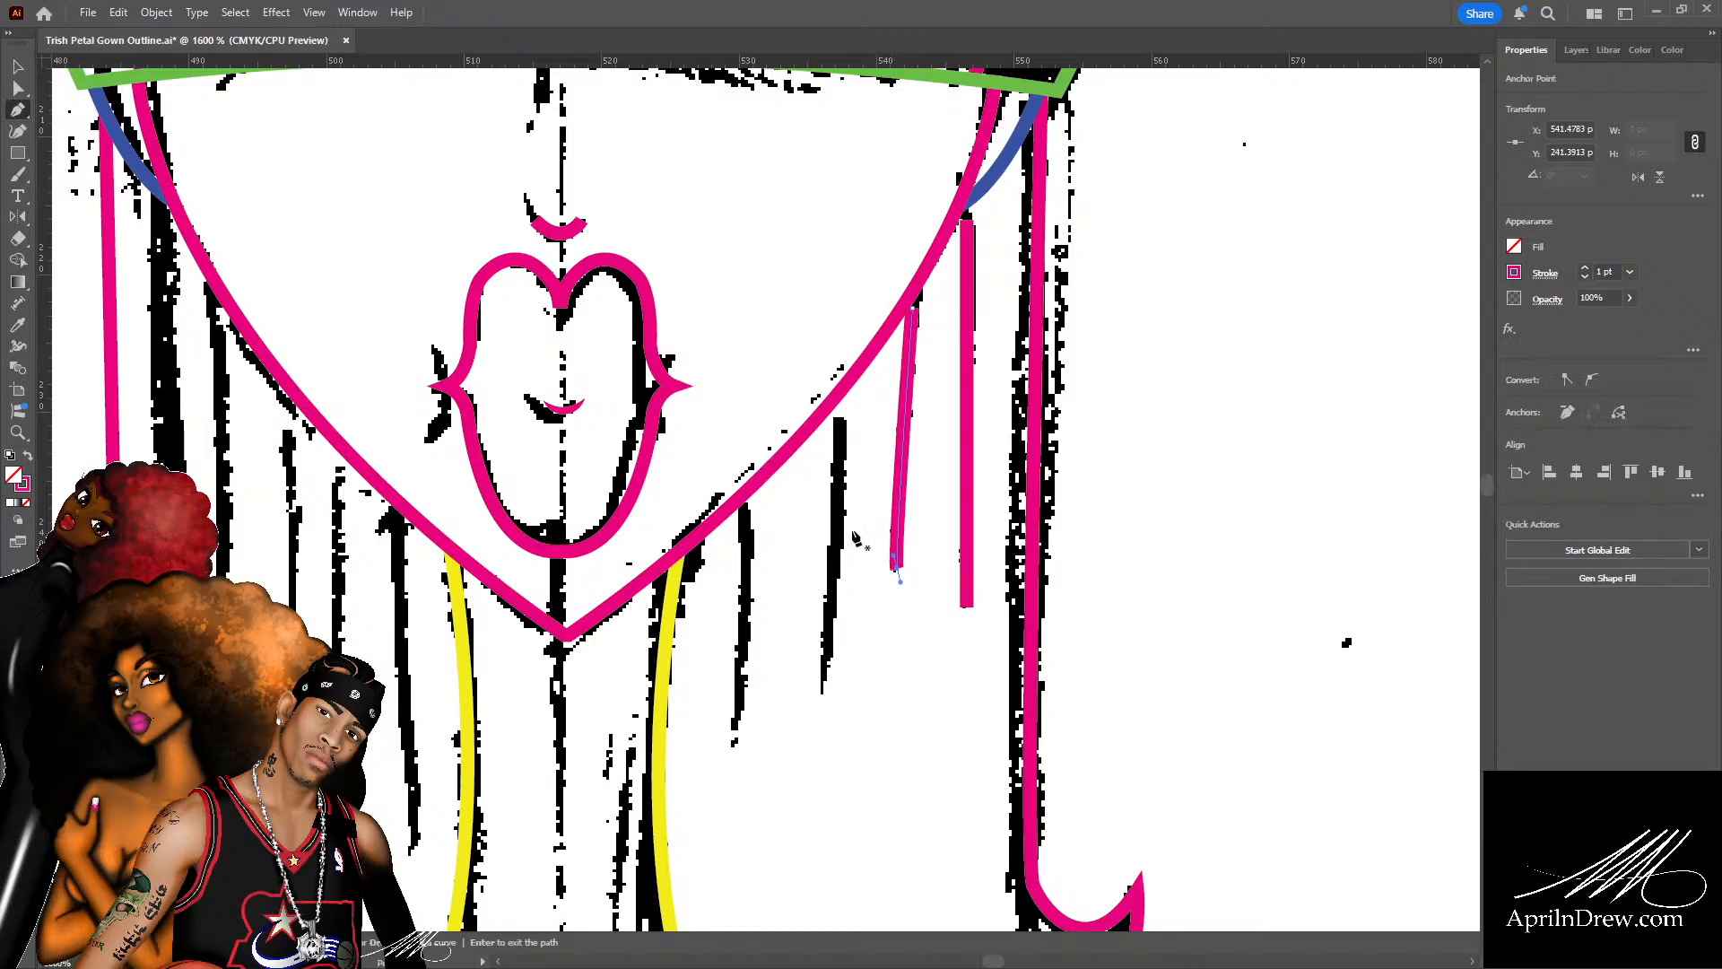
pyautogui.click(839, 417)
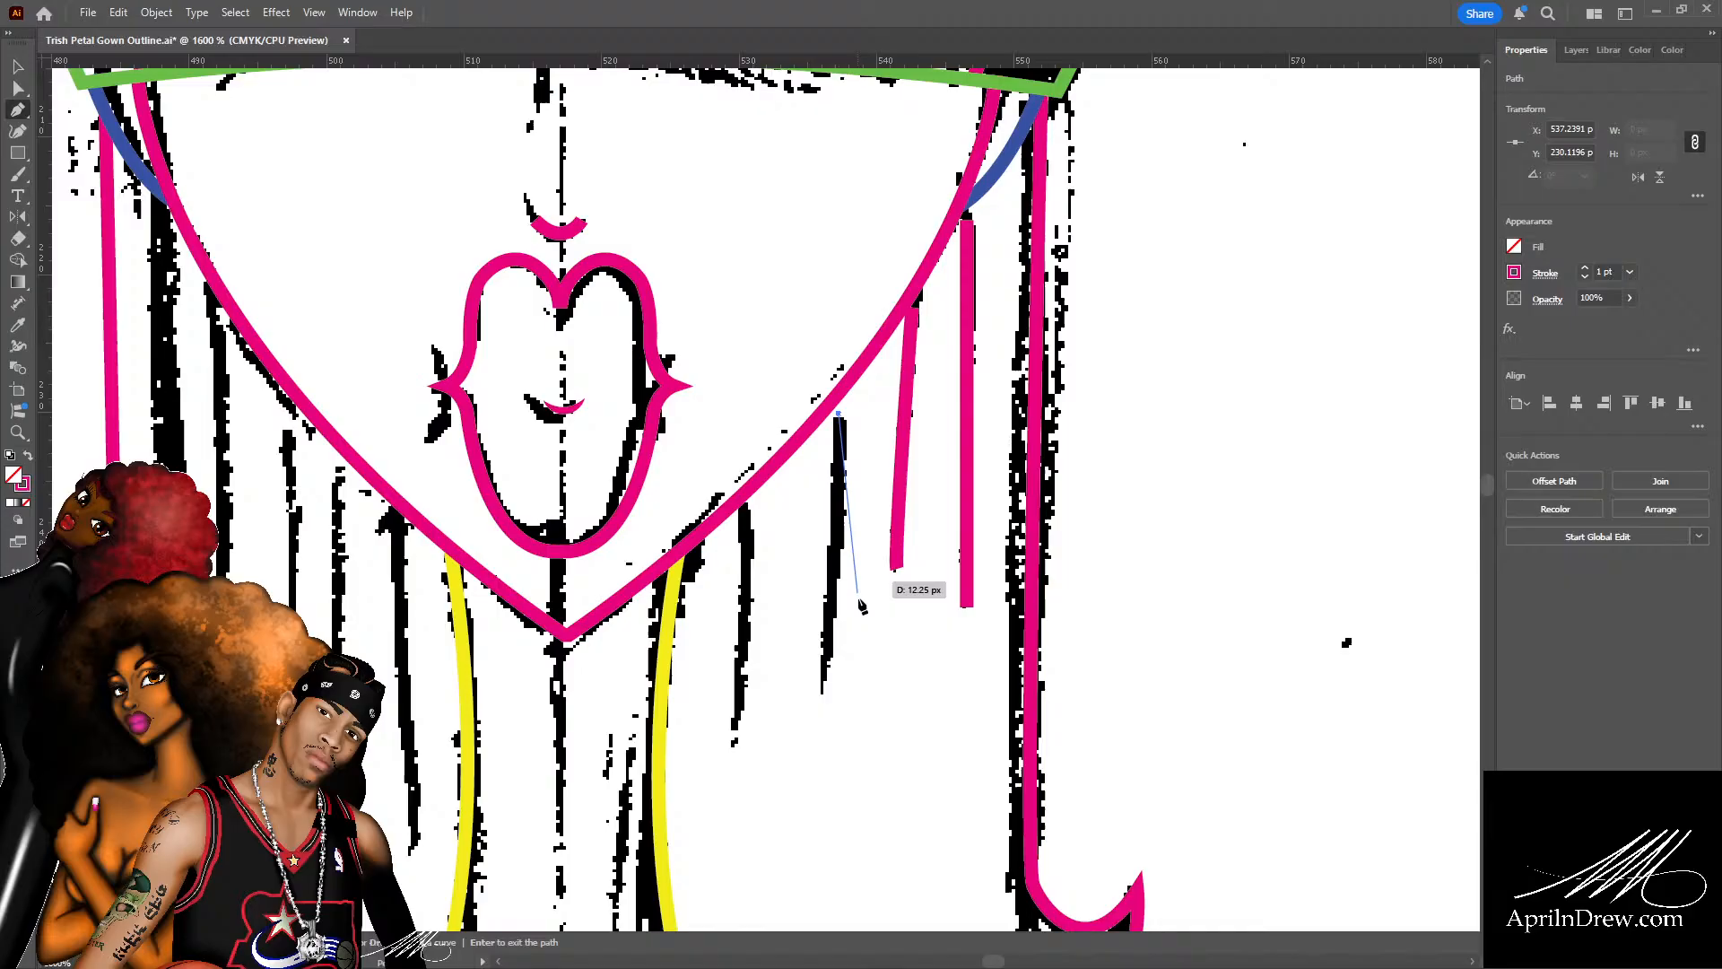
pyautogui.click(825, 696)
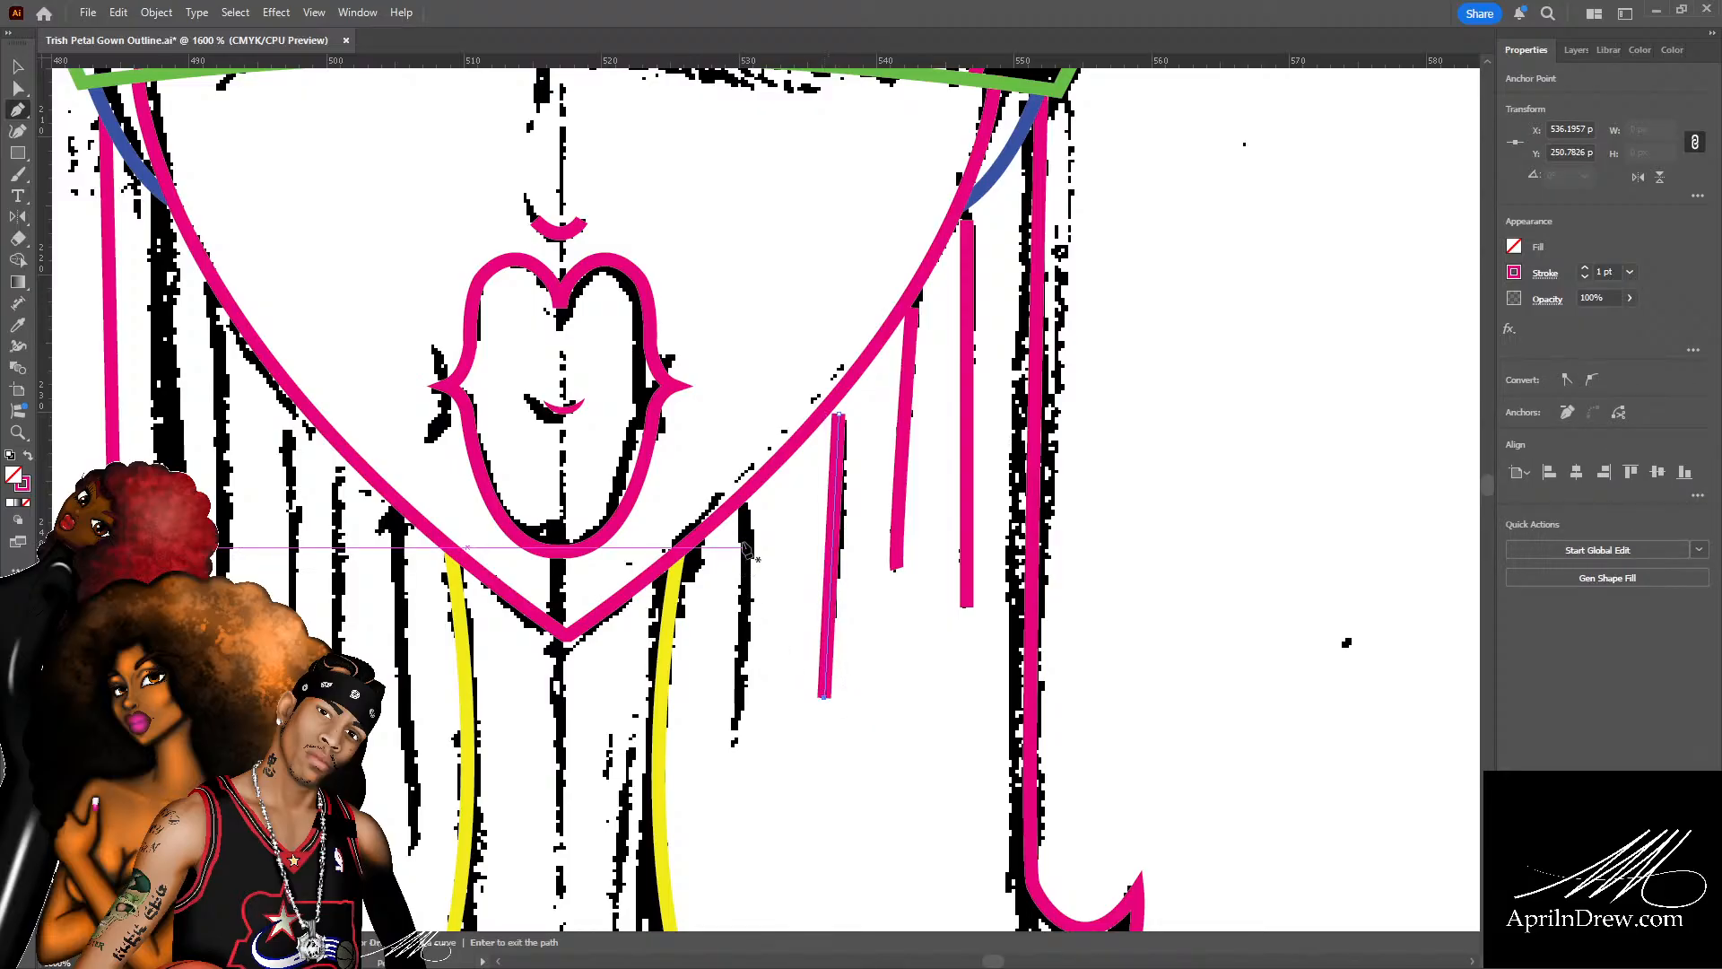
# Trace the last sketched strand right of the neck about 17 px long and the outermost left strand about 30 px long.
pyautogui.click(743, 511)
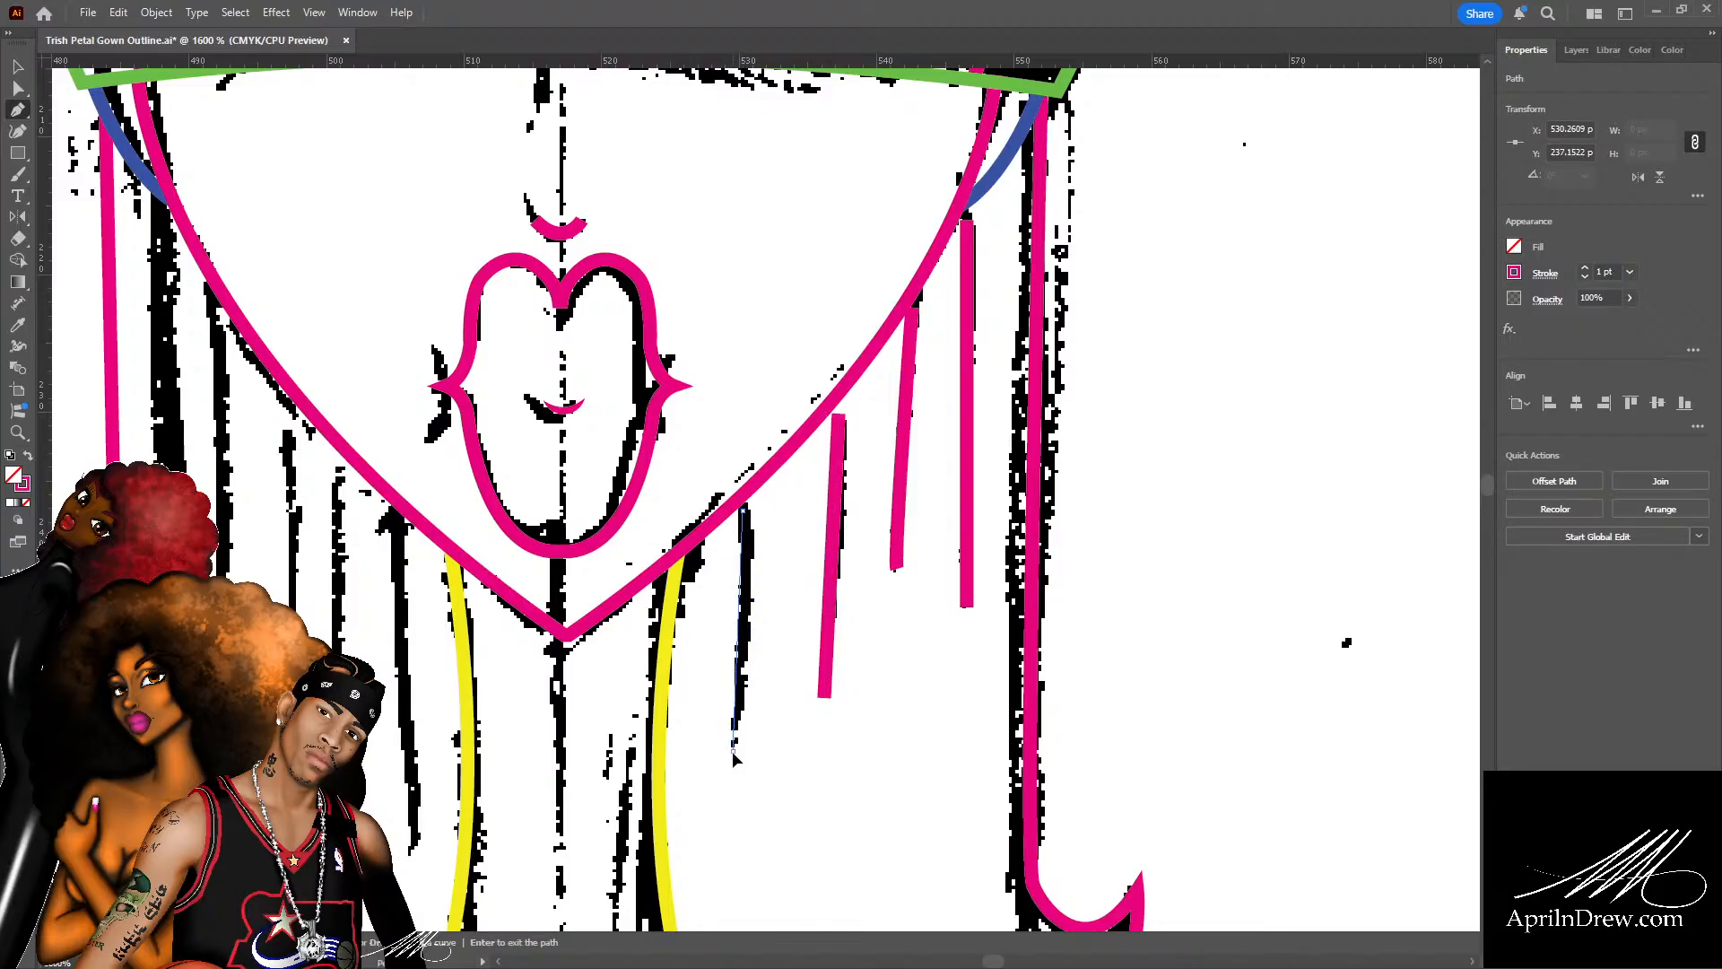
pyautogui.moveTo(730, 769); pyautogui.dragTo(729, 765)
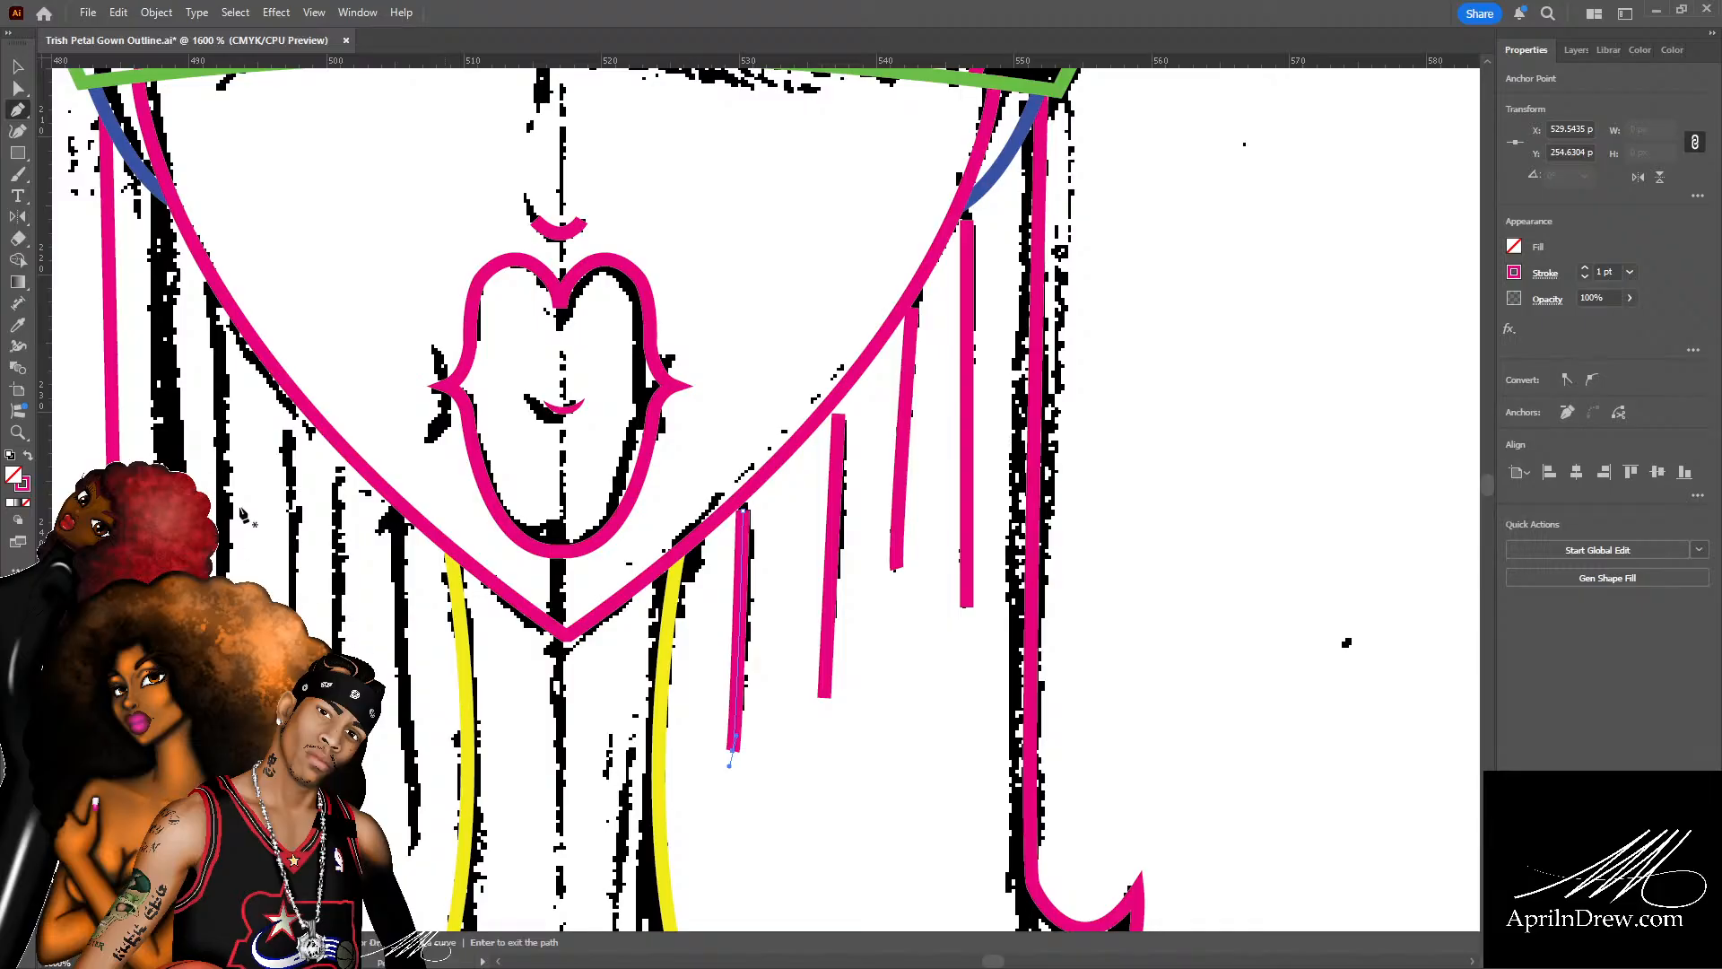
pyautogui.moveTo(331, 566); pyautogui.dragTo(708, 531)
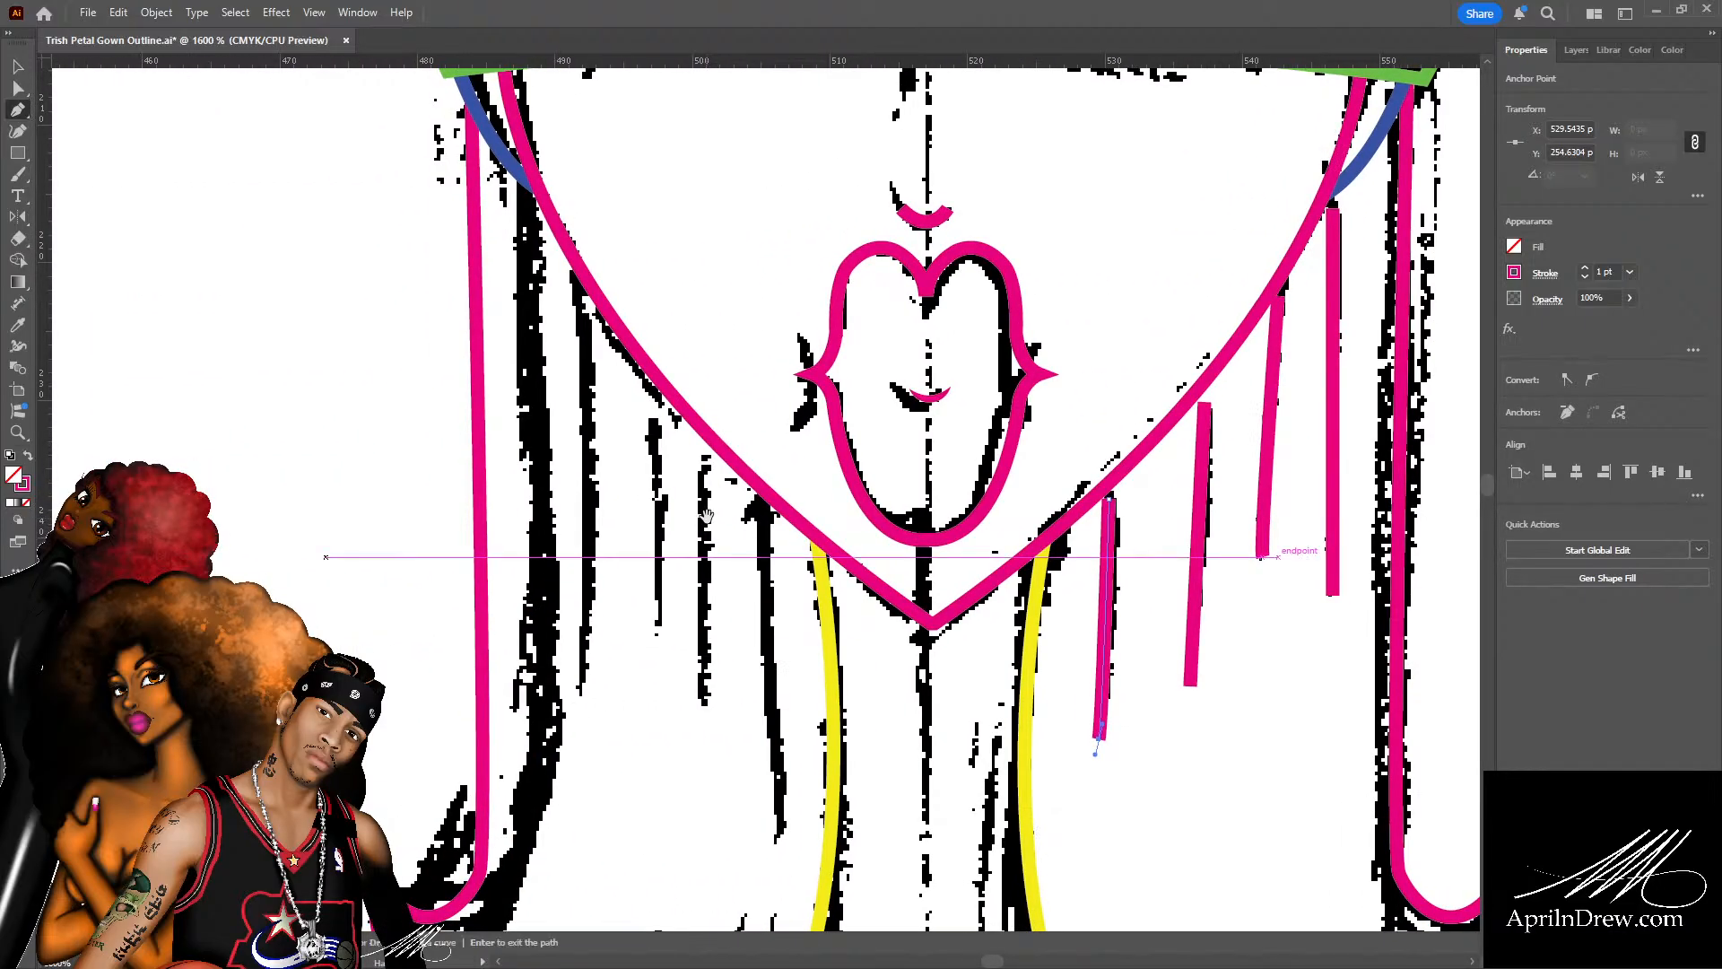
pyautogui.click(573, 280)
pyautogui.moveTo(583, 695); pyautogui.dragTo(577, 773)
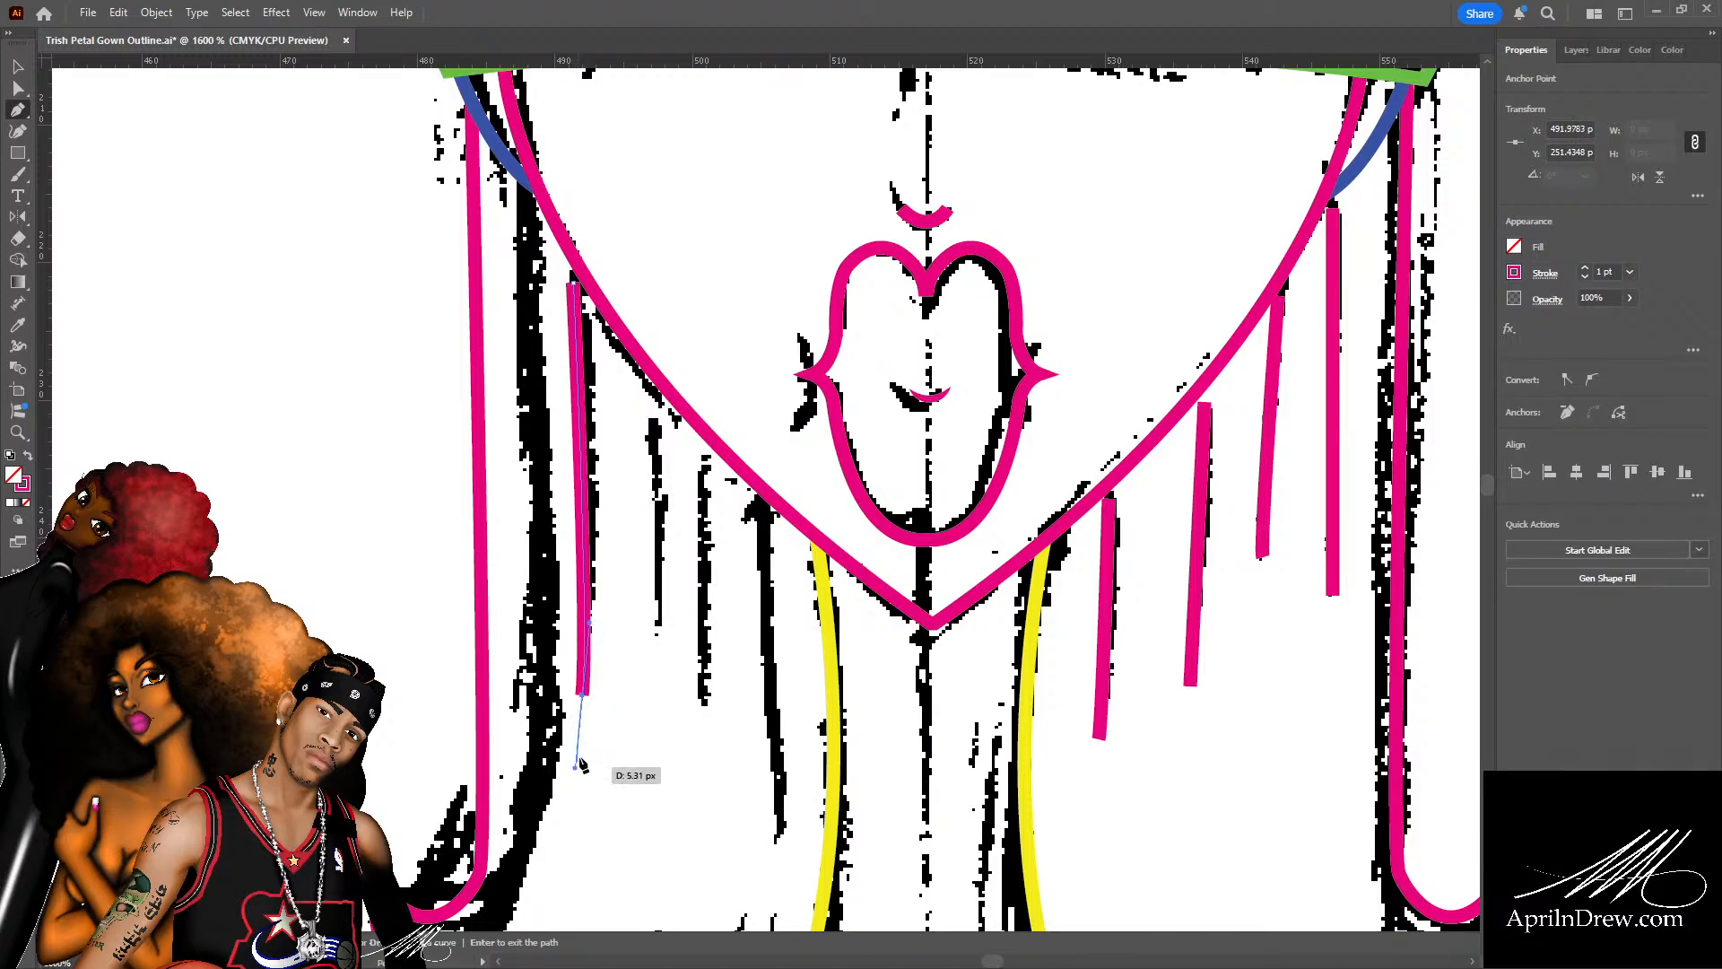
pyautogui.press('Return')
# Trace the three remaining sketched hair strands left of the neck with lines about 17 px, 18 px and 24 px long.
pyautogui.click(651, 414)
pyautogui.moveTo(658, 640); pyautogui.dragTo(653, 664)
pyautogui.press('Return')
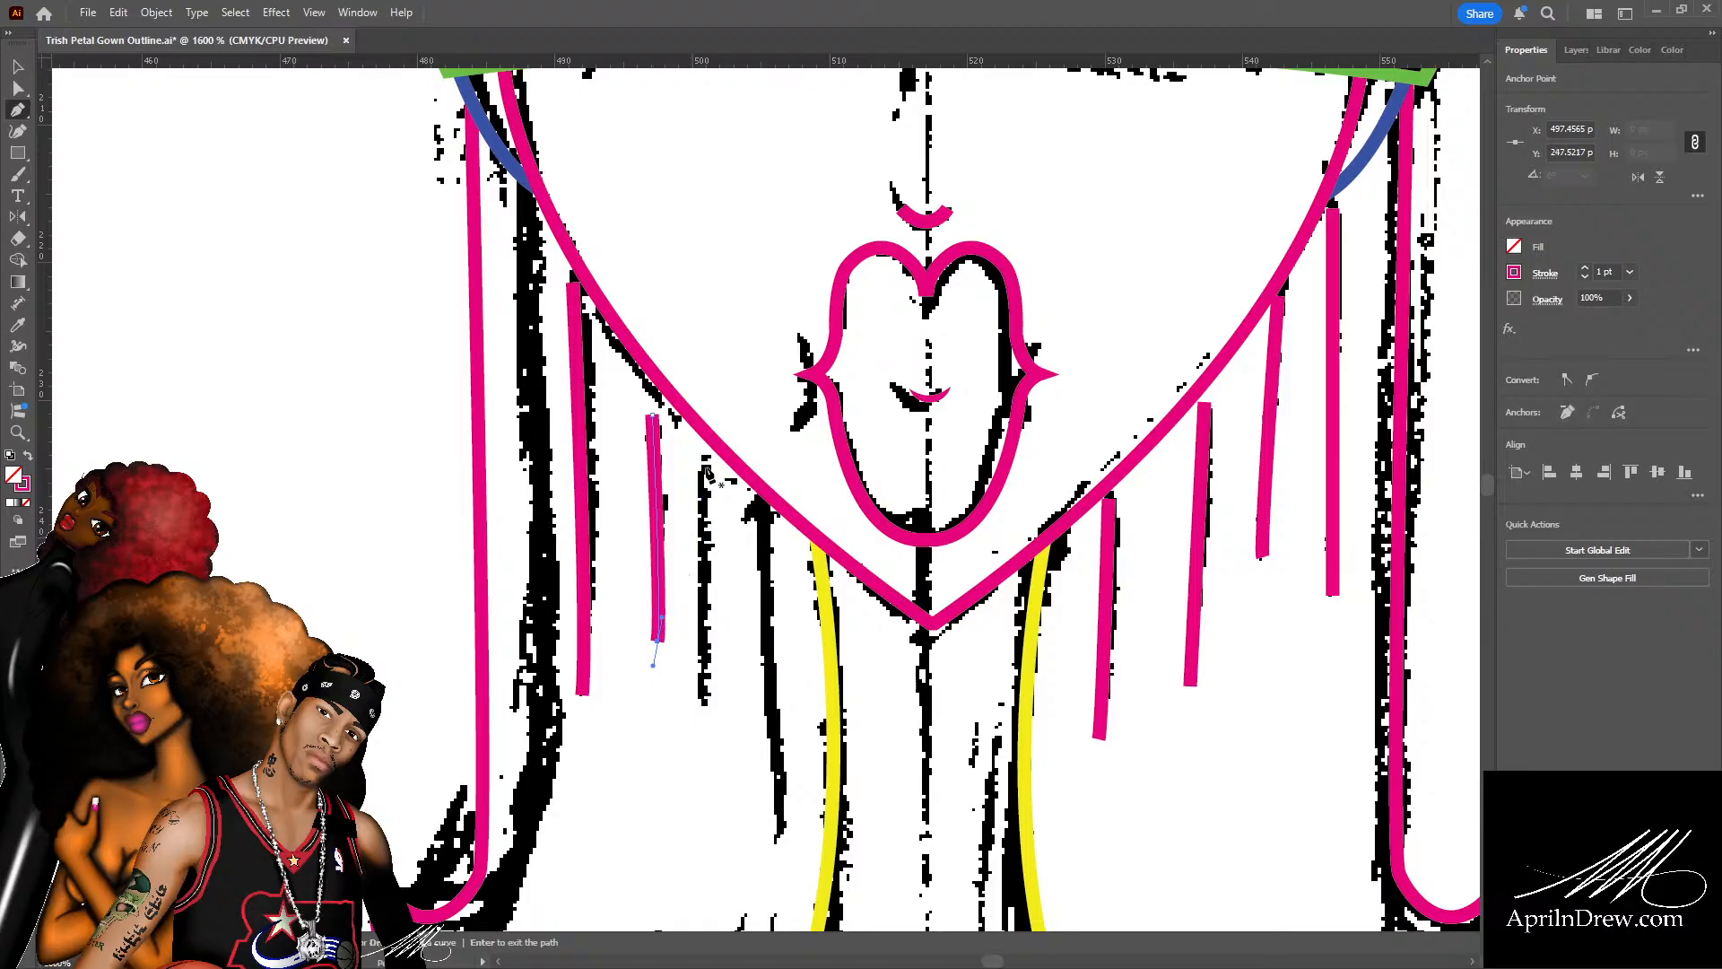
pyautogui.click(706, 460)
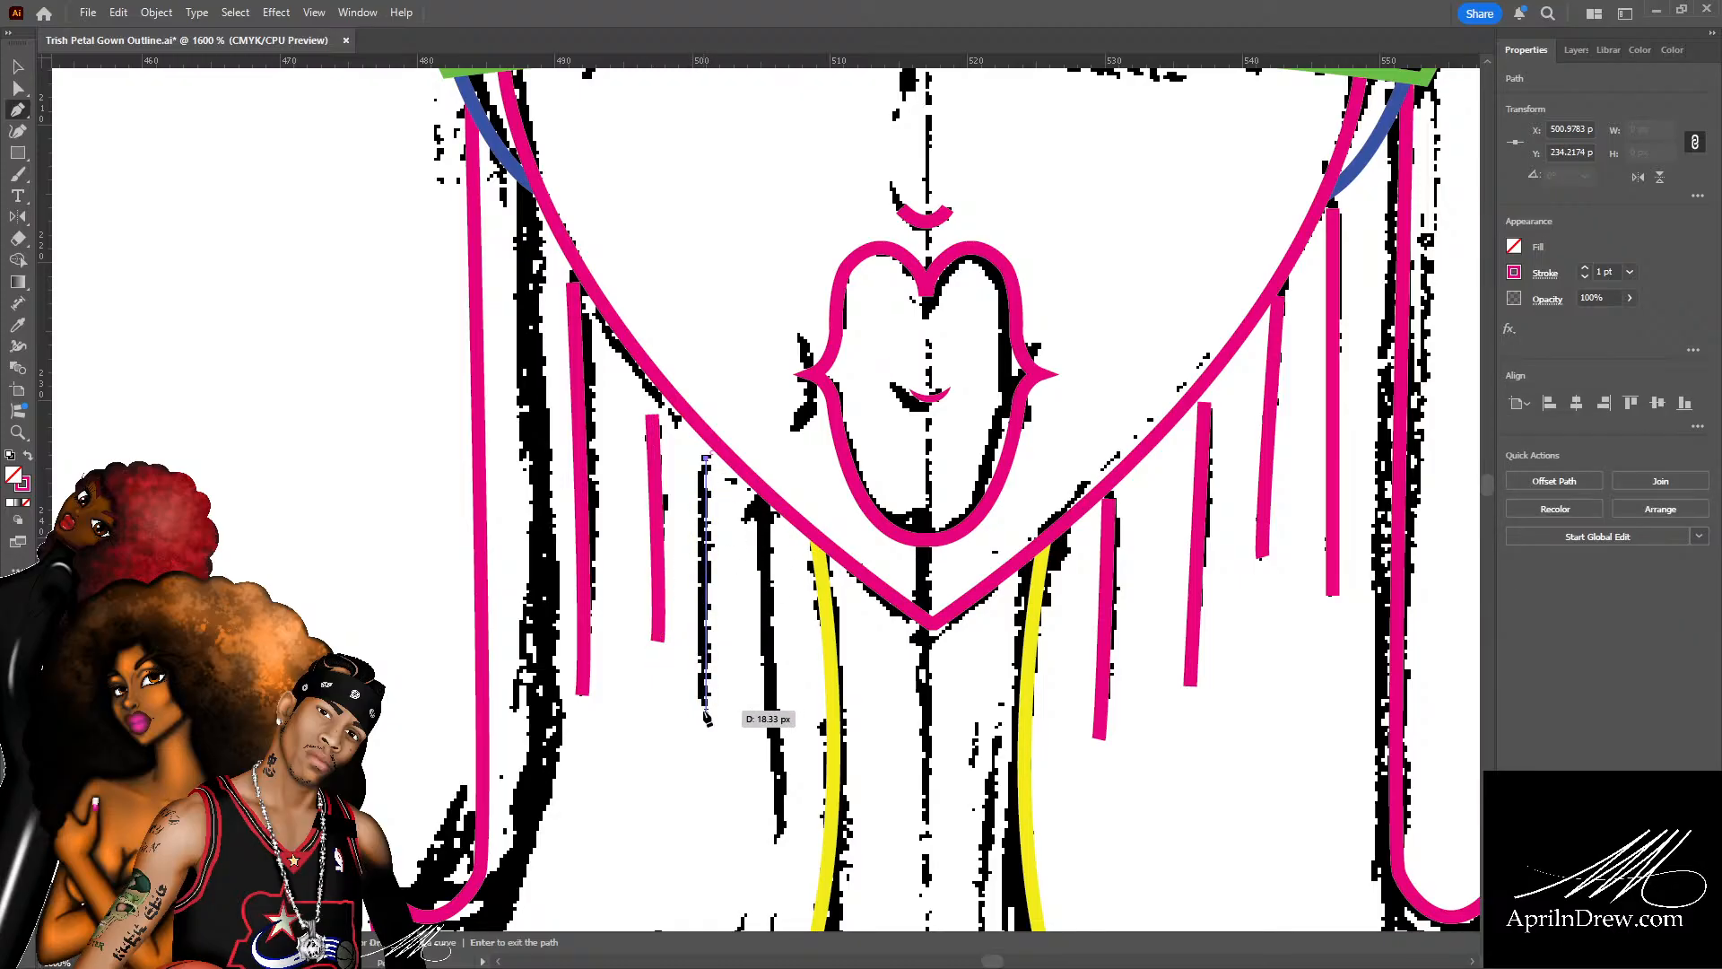
pyautogui.moveTo(705, 711); pyautogui.dragTo(699, 727)
pyautogui.press('Return')
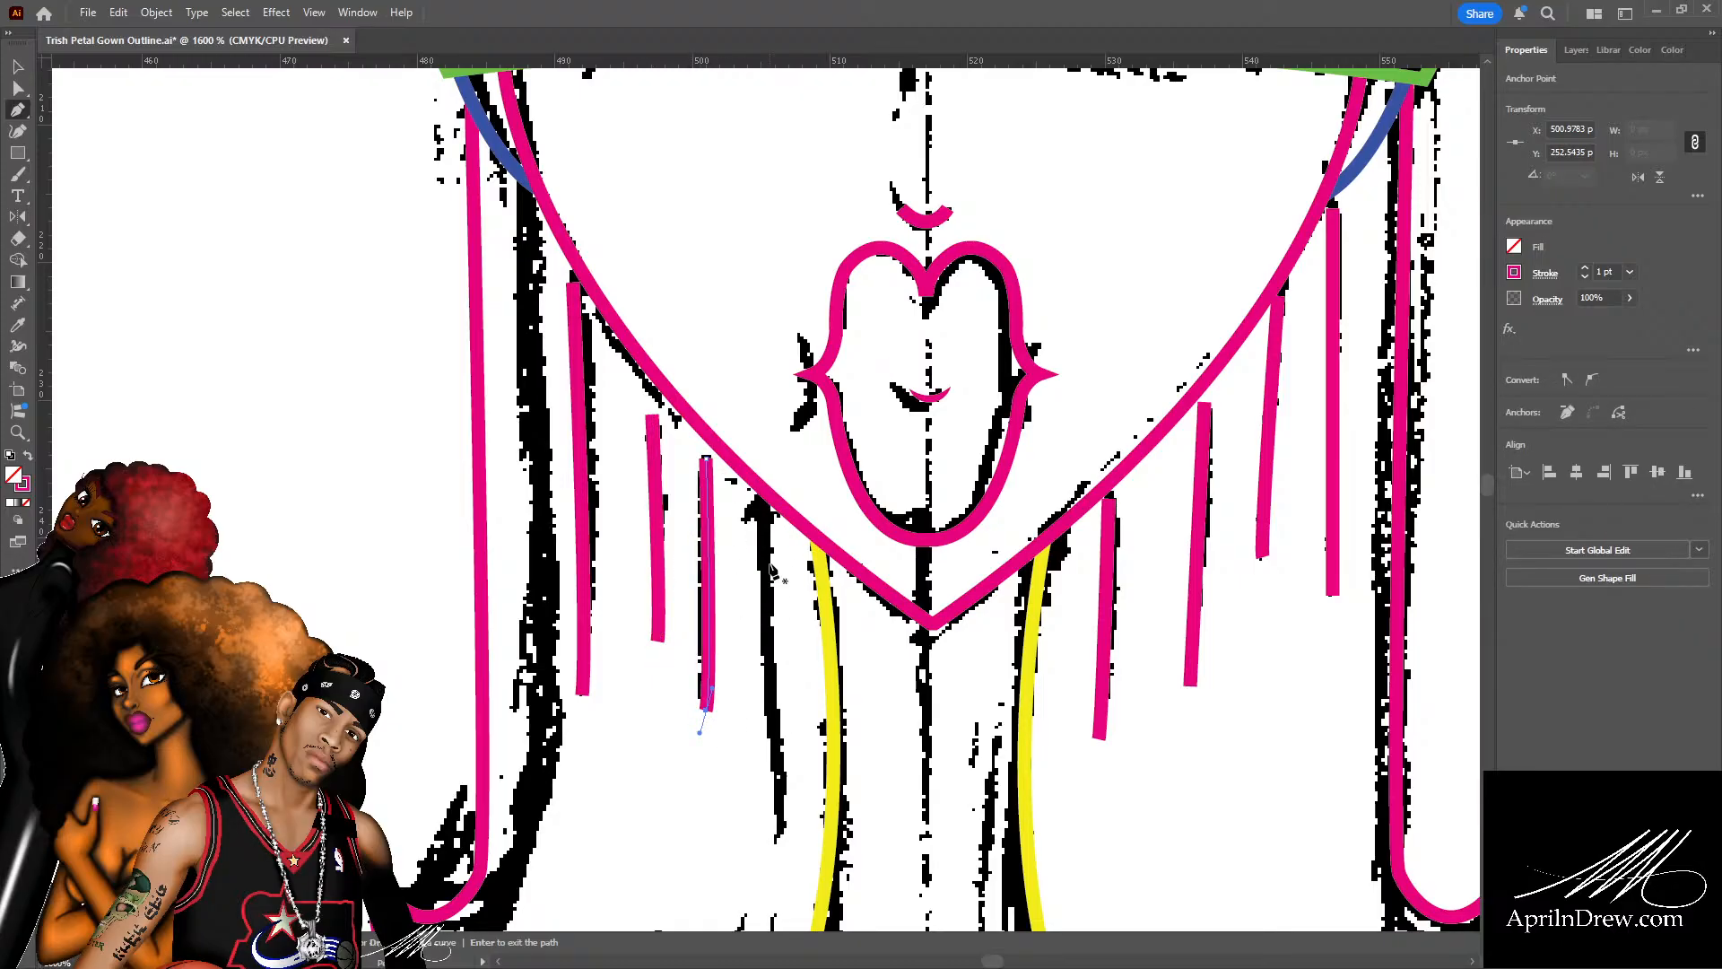
pyautogui.click(760, 505)
pyautogui.moveTo(779, 815); pyautogui.dragTo(779, 870)
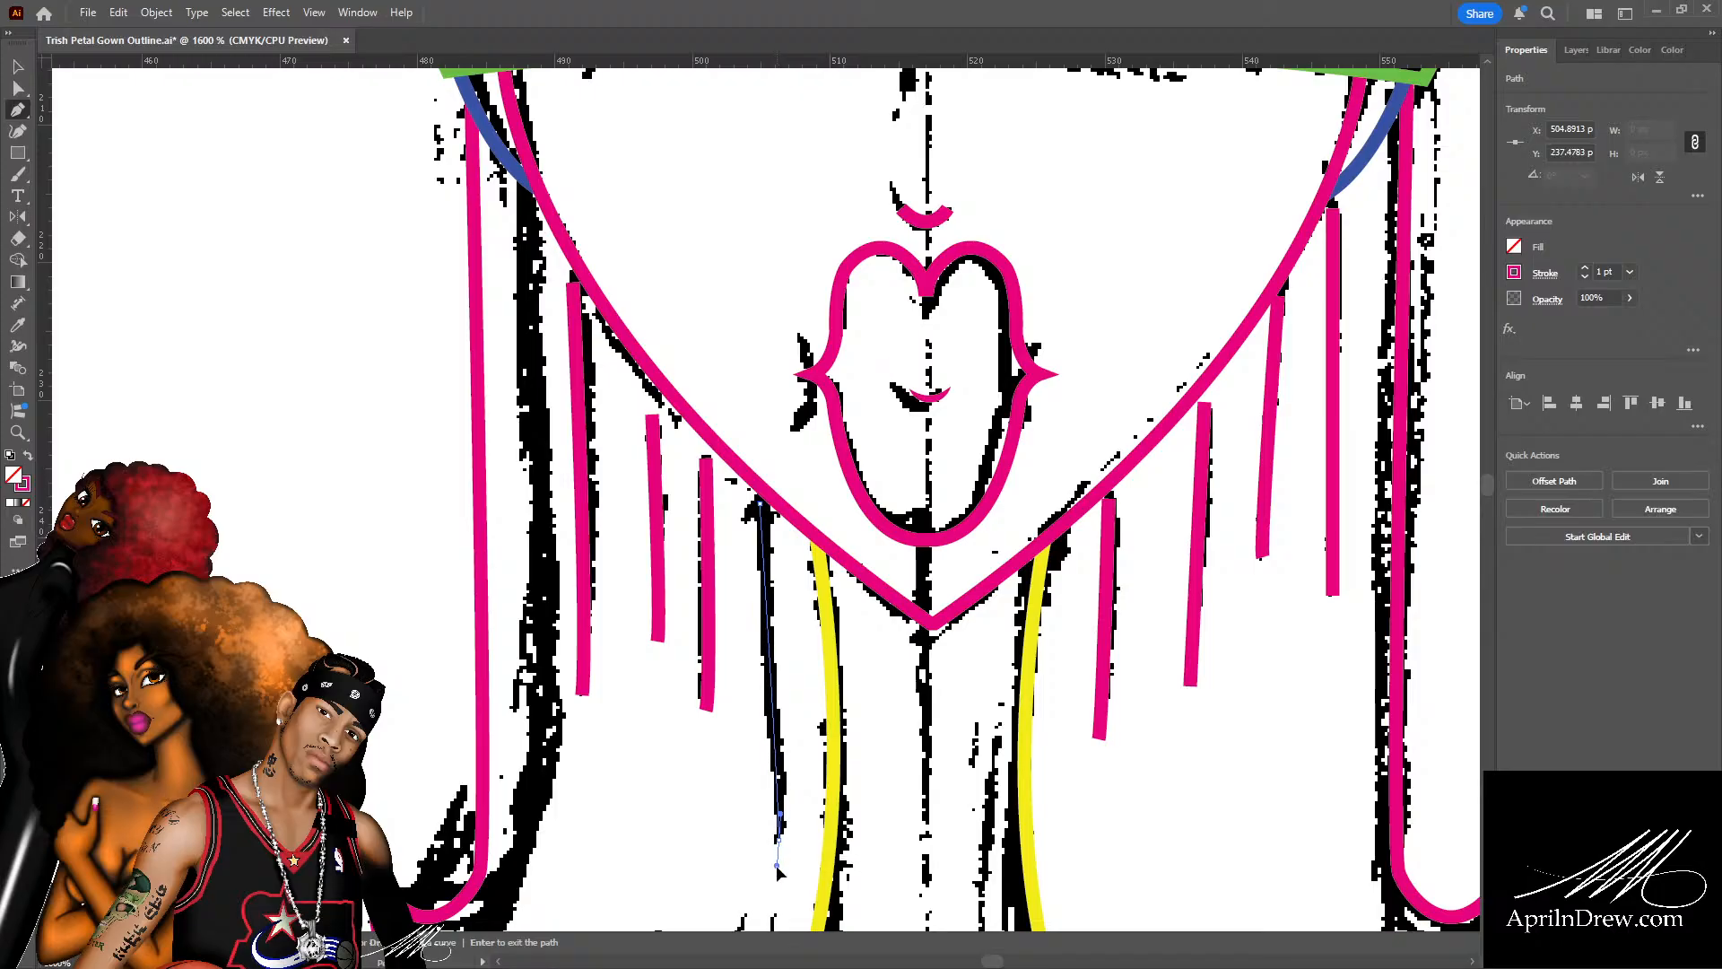
pyautogui.press('Return')
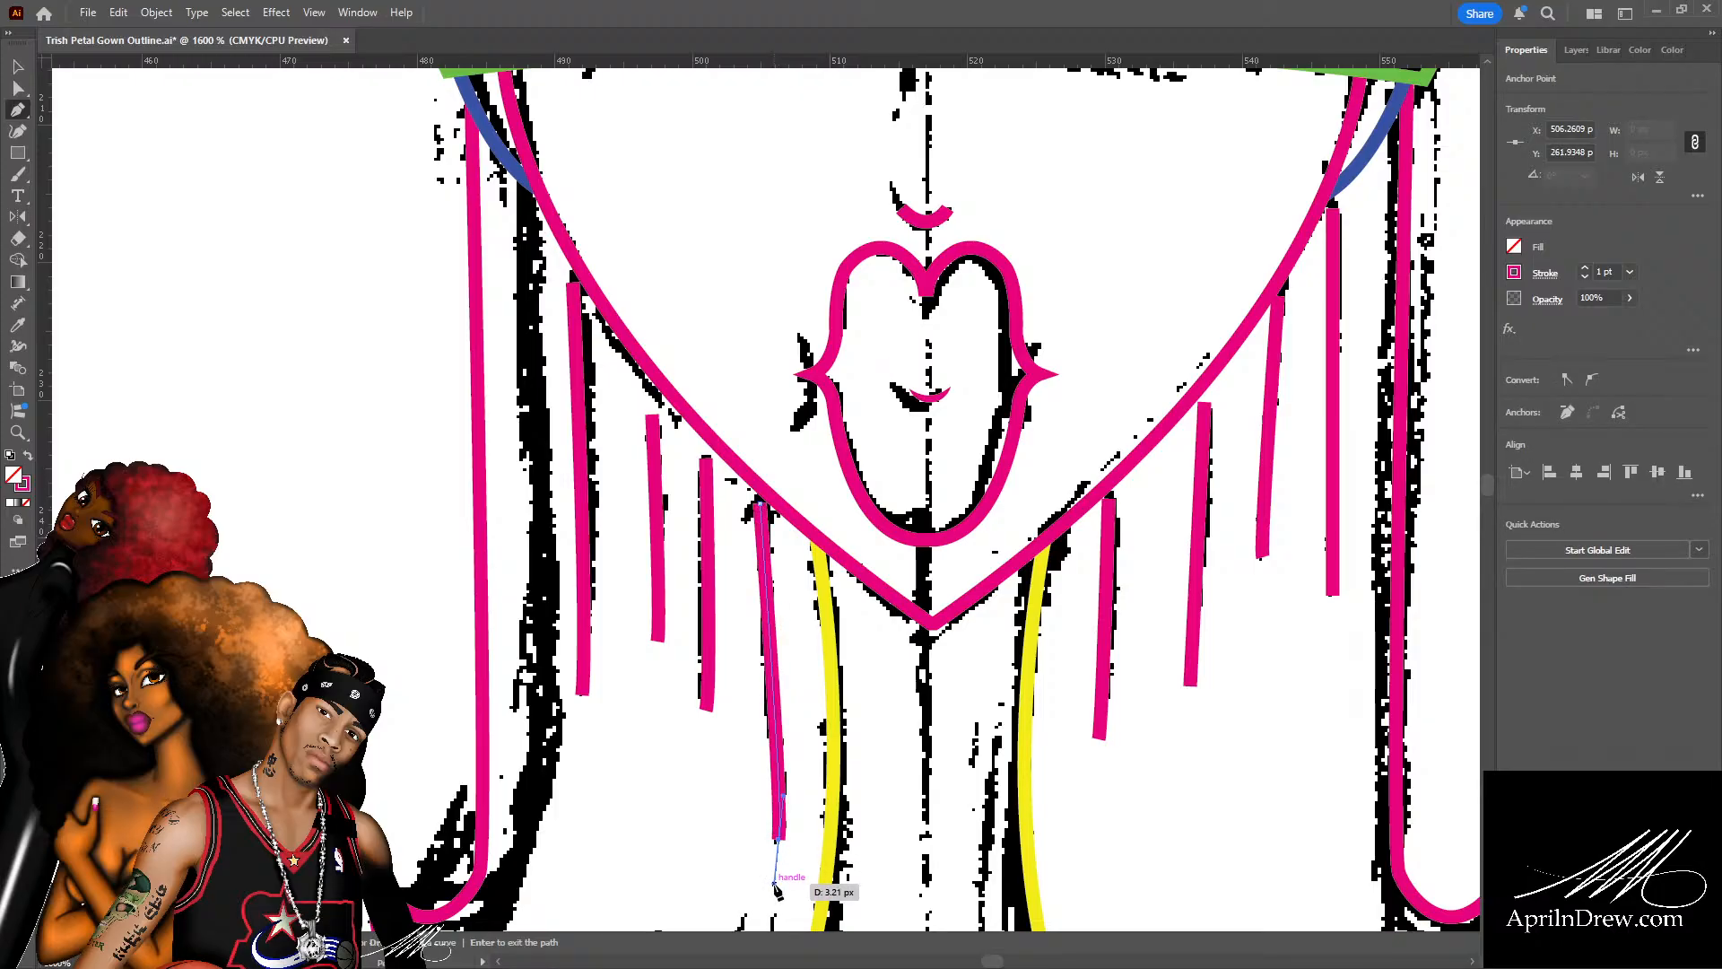
# Extend the upper ends of the left hair strands to the jawline and shift the outermost one onto its sketch line.
pyautogui.press('a')
pyautogui.moveTo(762, 507)
pyautogui.mouseDown()
pyautogui.moveTo(707, 435)
pyautogui.moveTo(652, 417)
pyautogui.moveTo(658, 381)
pyautogui.mouseUp()
pyautogui.click(571, 278)
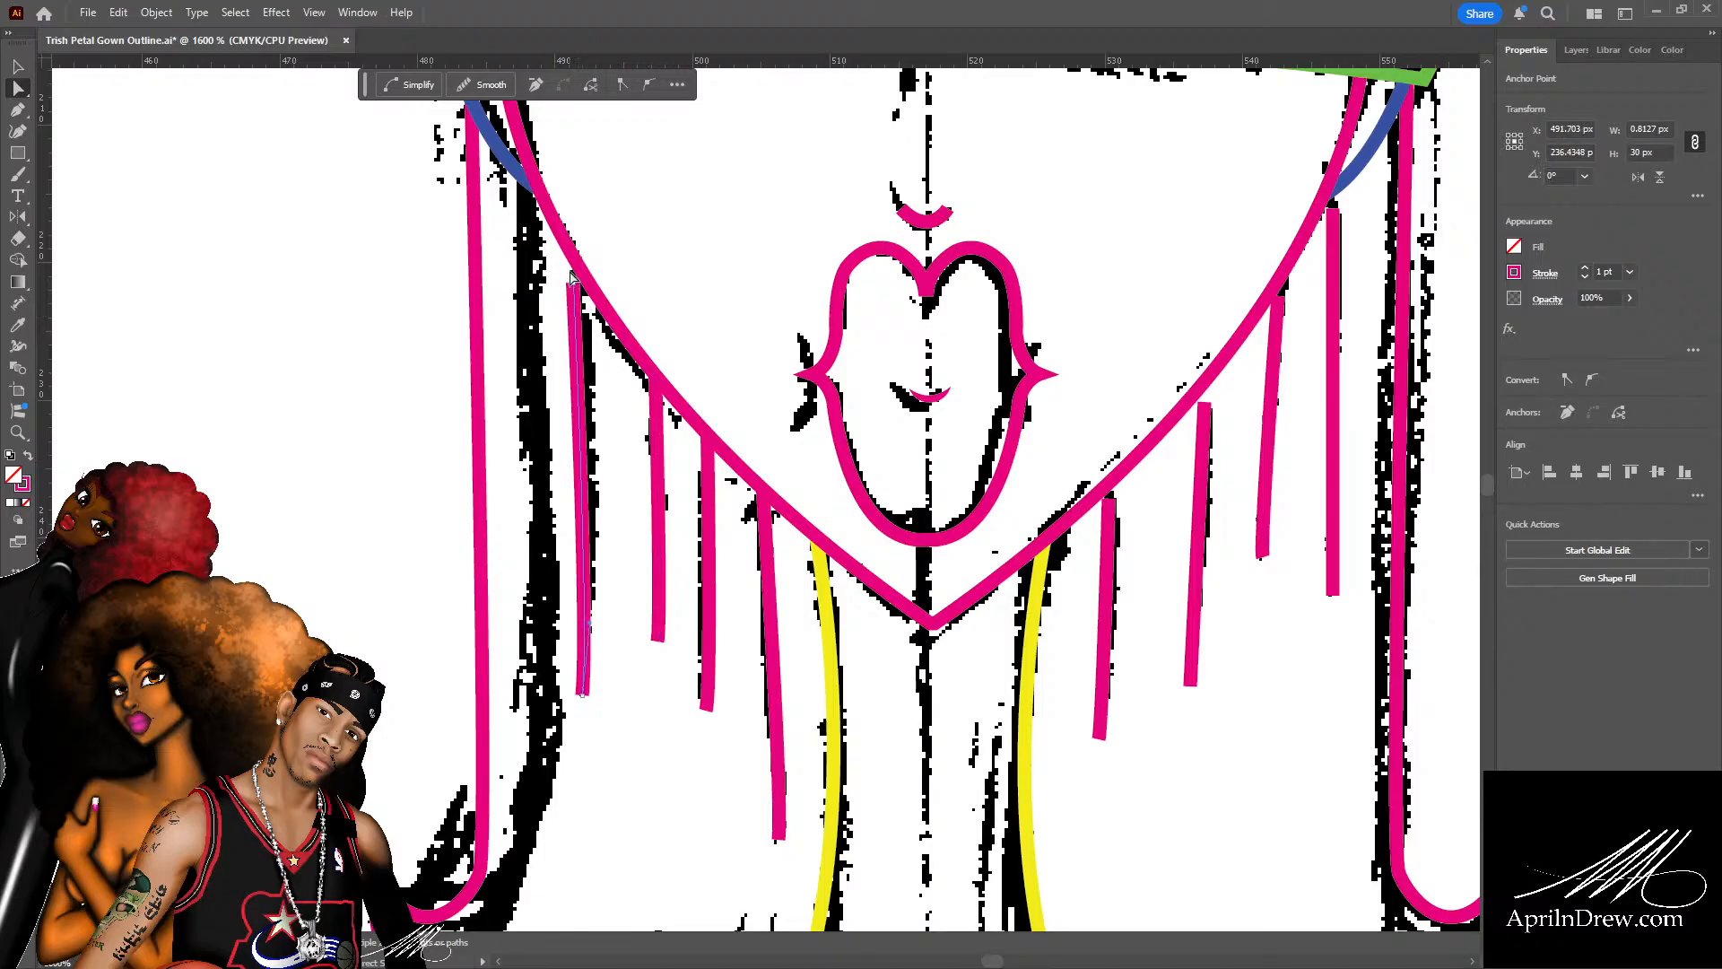
pyautogui.moveTo(577, 289); pyautogui.dragTo(583, 274)
pyautogui.moveTo(590, 709); pyautogui.dragTo(592, 704)
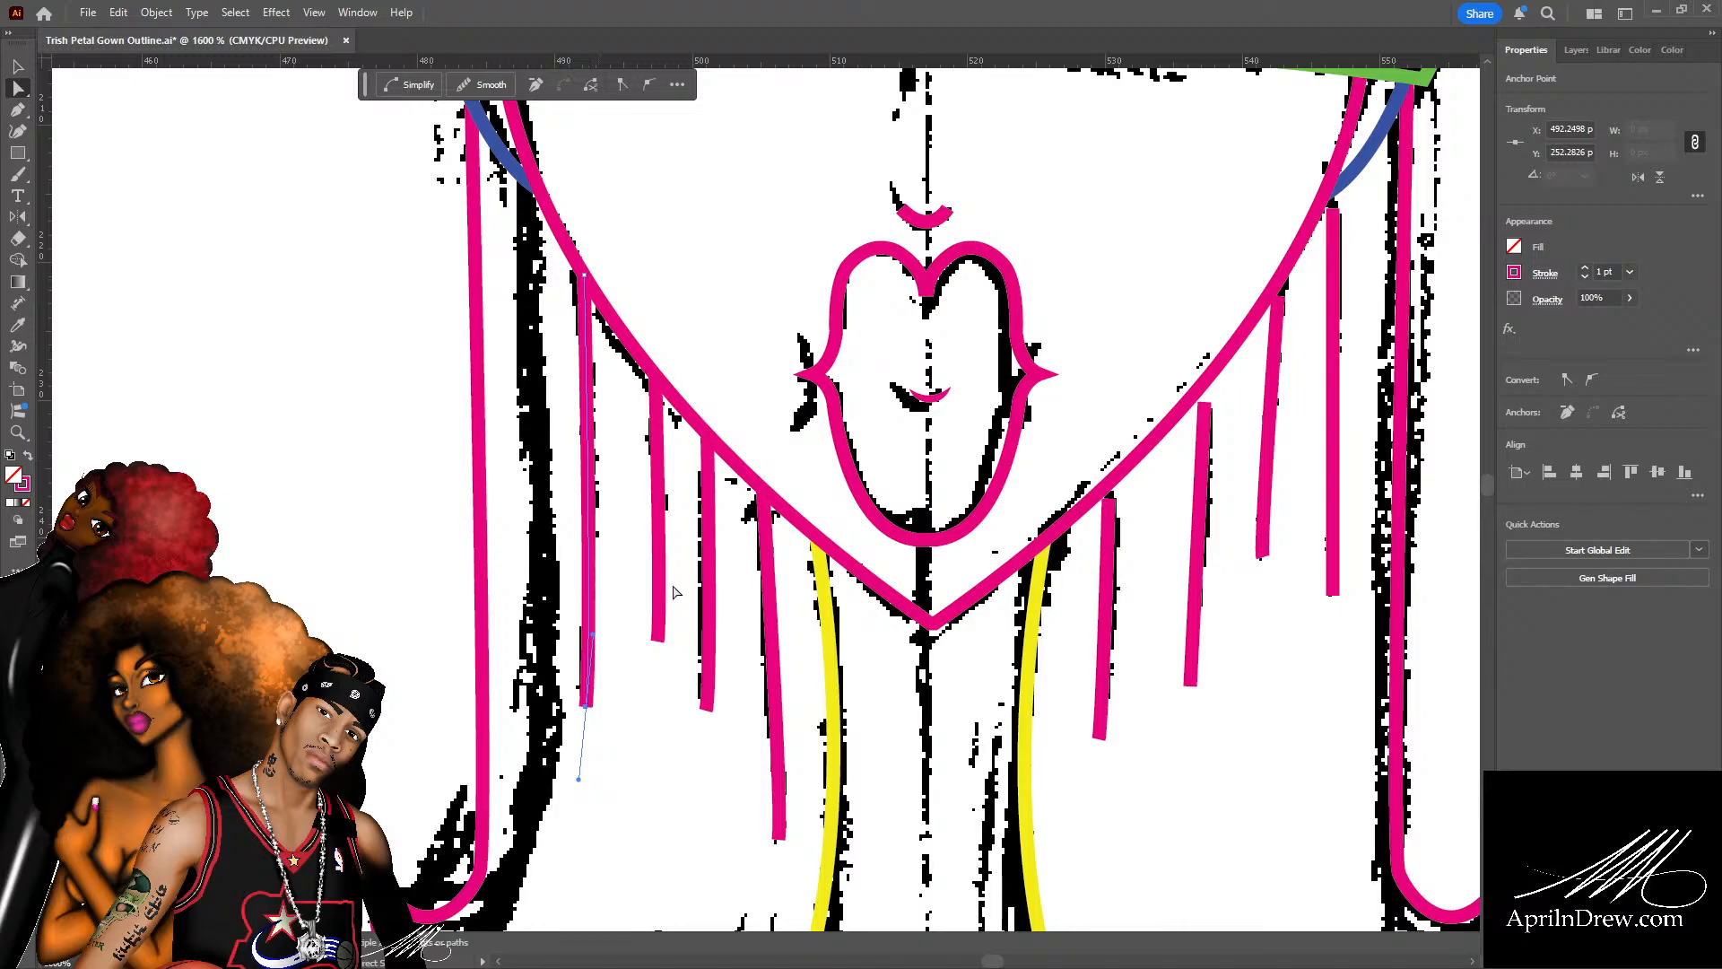
pyautogui.click(718, 613)
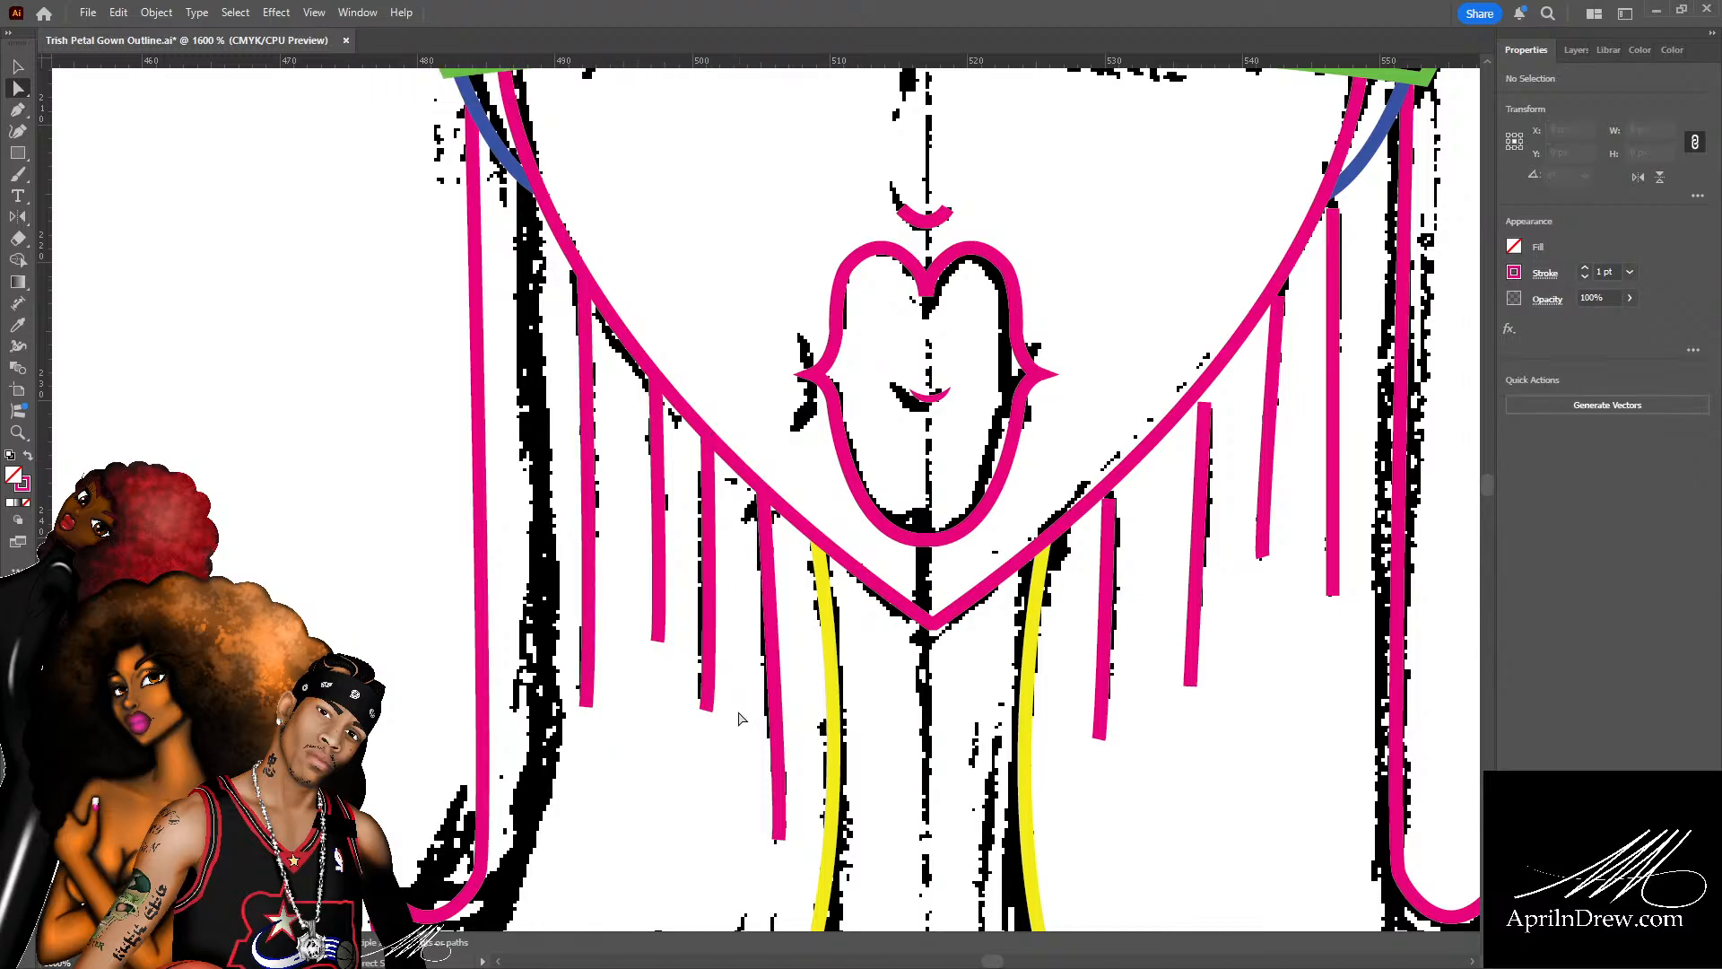
# Slightly straighten the third hair strand from the left over its sketch line and save the document.
pyautogui.click(710, 649)
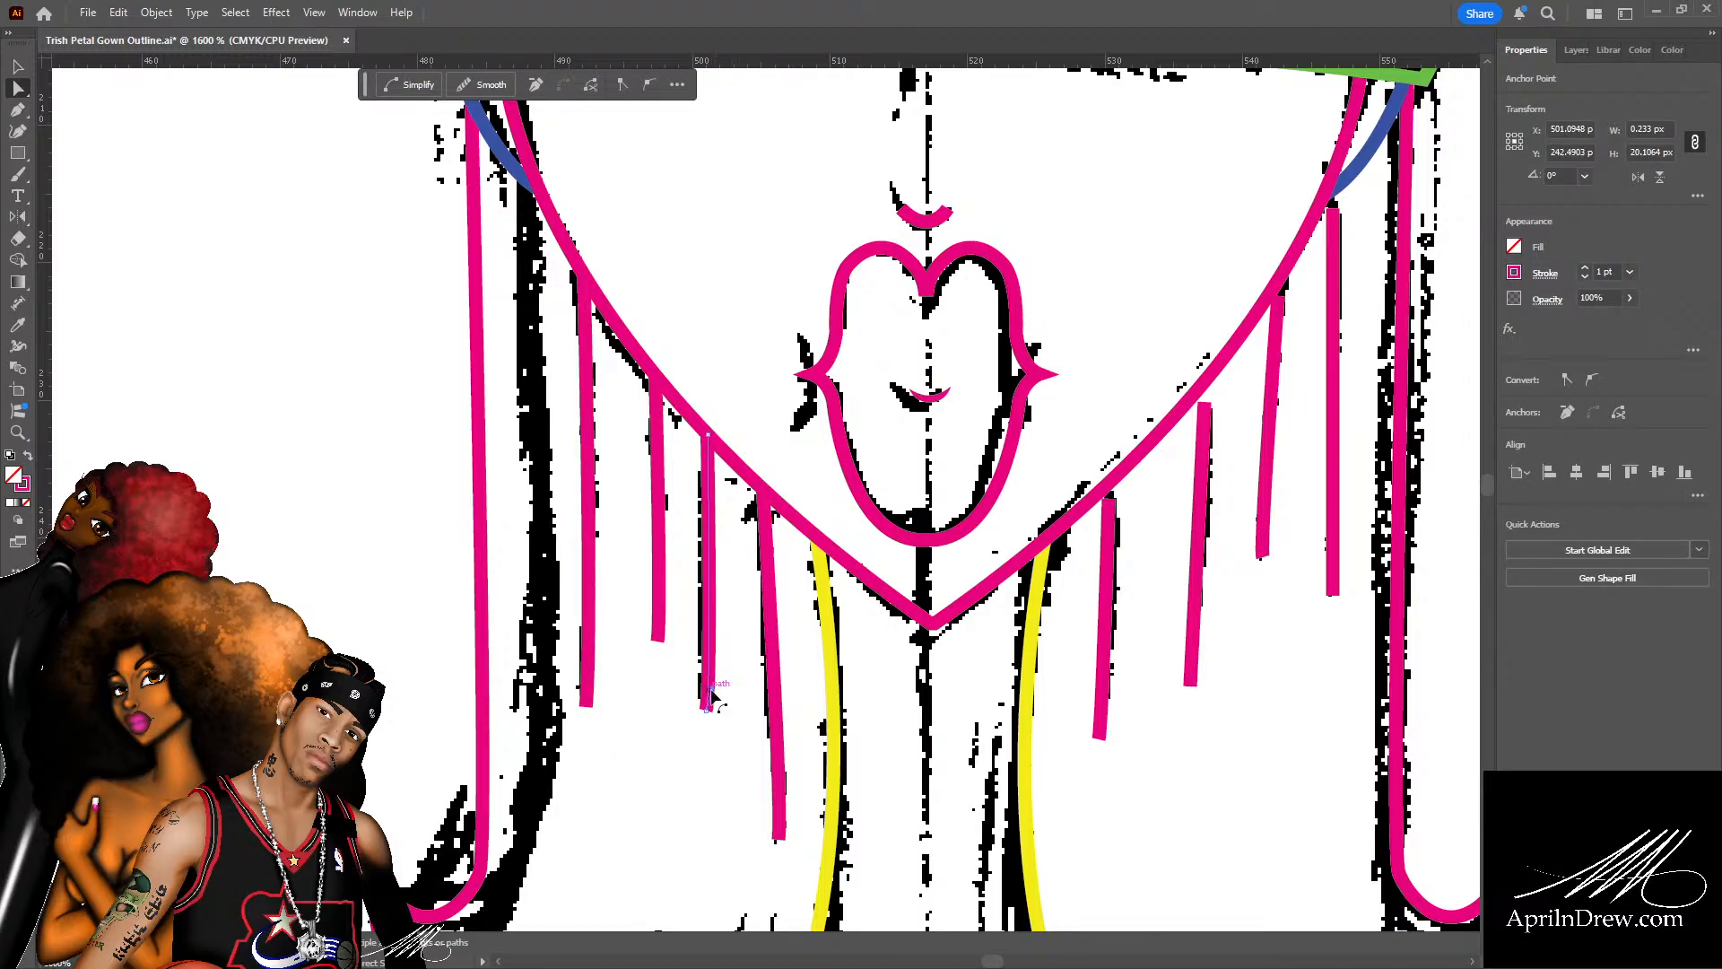
pyautogui.moveTo(713, 695); pyautogui.dragTo(717, 657)
pyautogui.scroll(-3, 753, 663)
pyautogui.scroll(3, 771, 661)
pyautogui.press('ctrl')
pyautogui.press('ctrl')
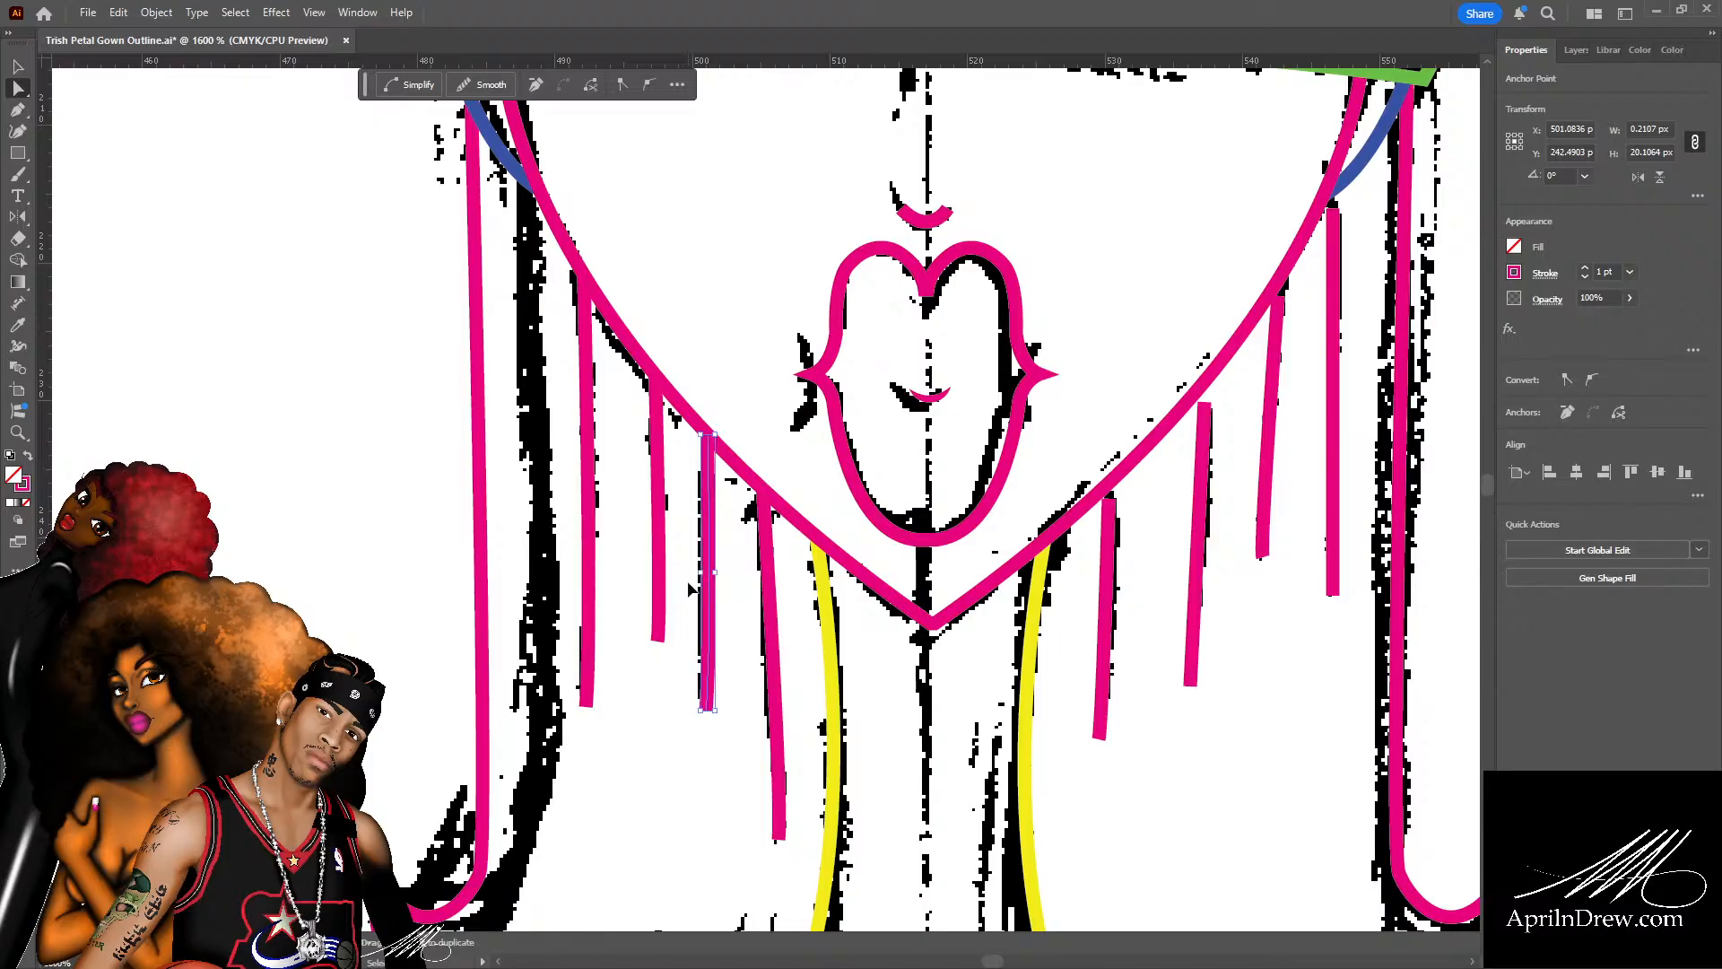
pyautogui.hotkey('ctrl', 's')
# Extend the upper ends of the four right hair strands to the jawline and shift the innermost one's lower end toward its sketch line.
pyautogui.moveTo(1143, 542); pyautogui.dragTo(597, 547)
pyautogui.moveTo(754, 379); pyautogui.dragTo(885, 450)
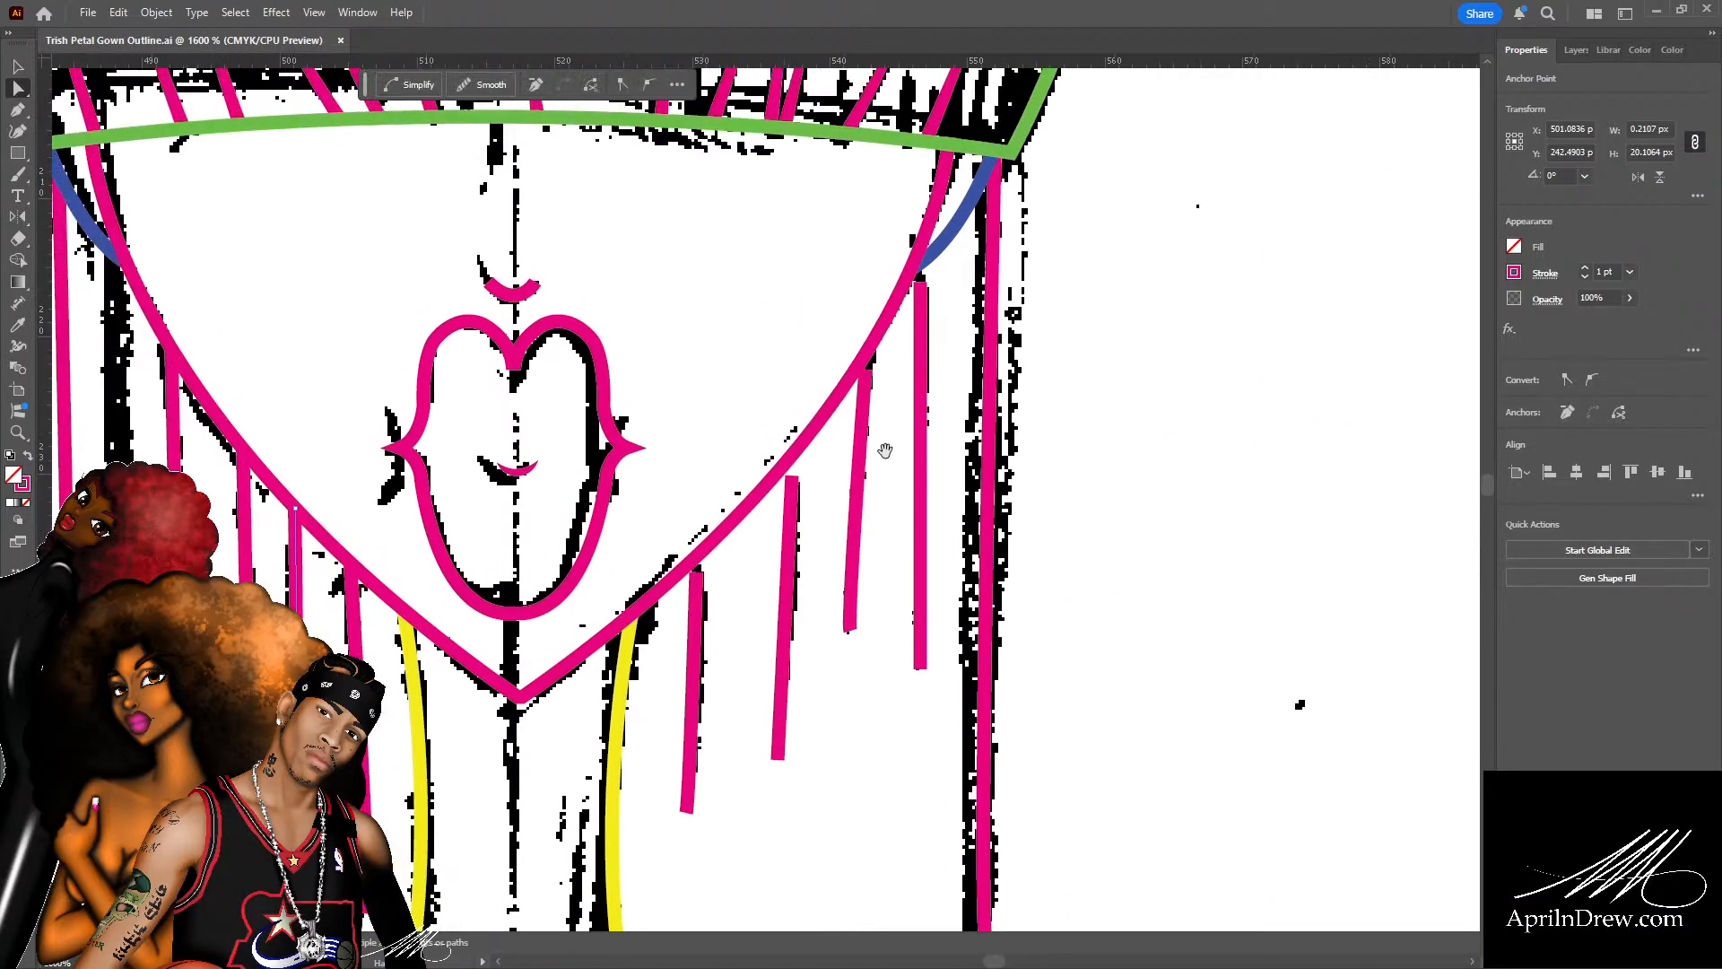
pyautogui.moveTo(921, 285); pyautogui.dragTo(920, 264)
pyautogui.moveTo(868, 372); pyautogui.dragTo(869, 348)
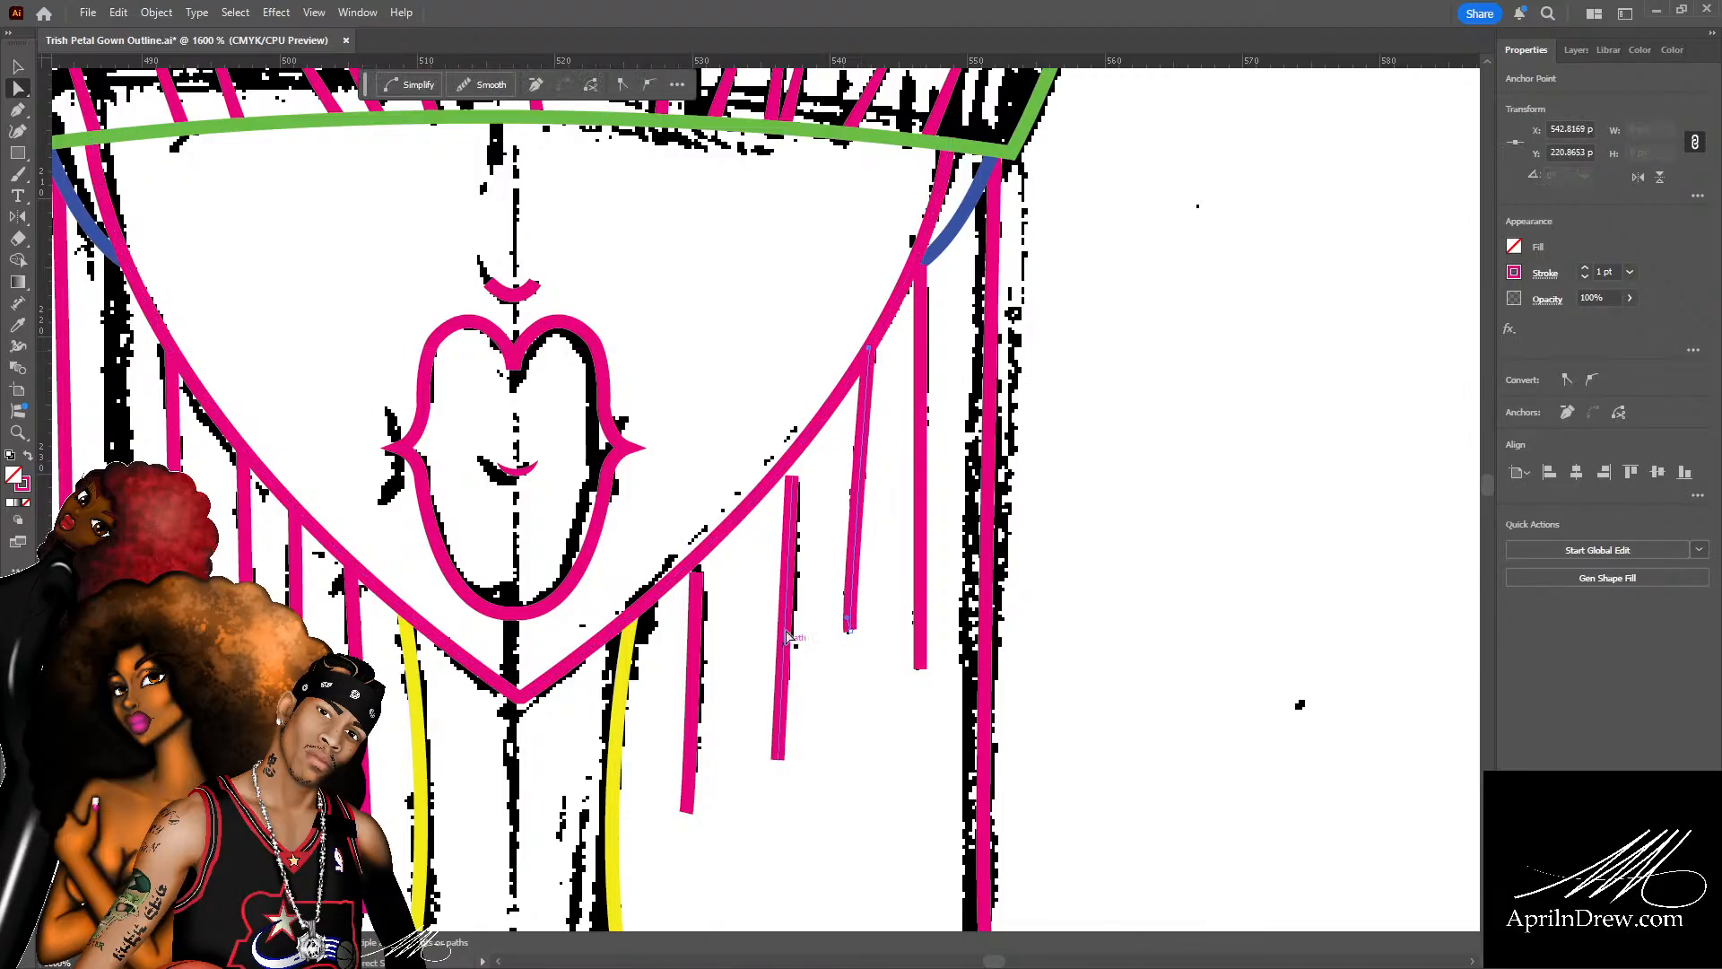
pyautogui.moveTo(792, 478); pyautogui.dragTo(793, 451)
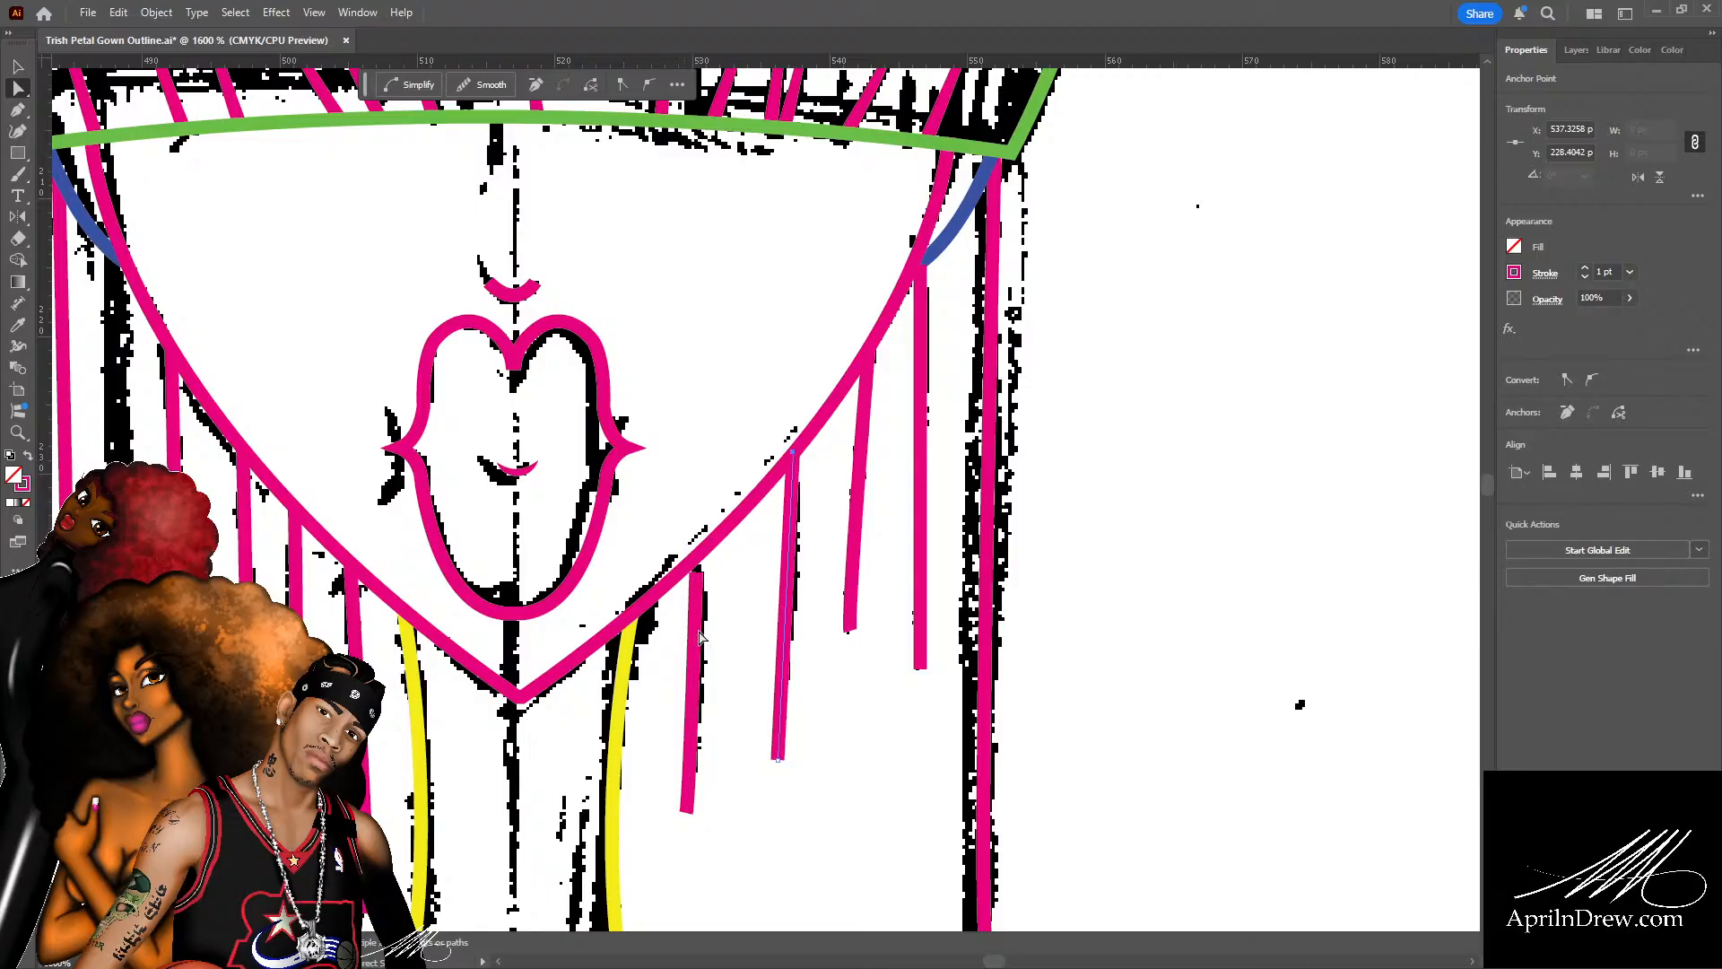
pyautogui.moveTo(696, 576); pyautogui.dragTo(697, 557)
pyautogui.scroll(-3, 717, 722)
pyautogui.moveTo(692, 710); pyautogui.dragTo(689, 719)
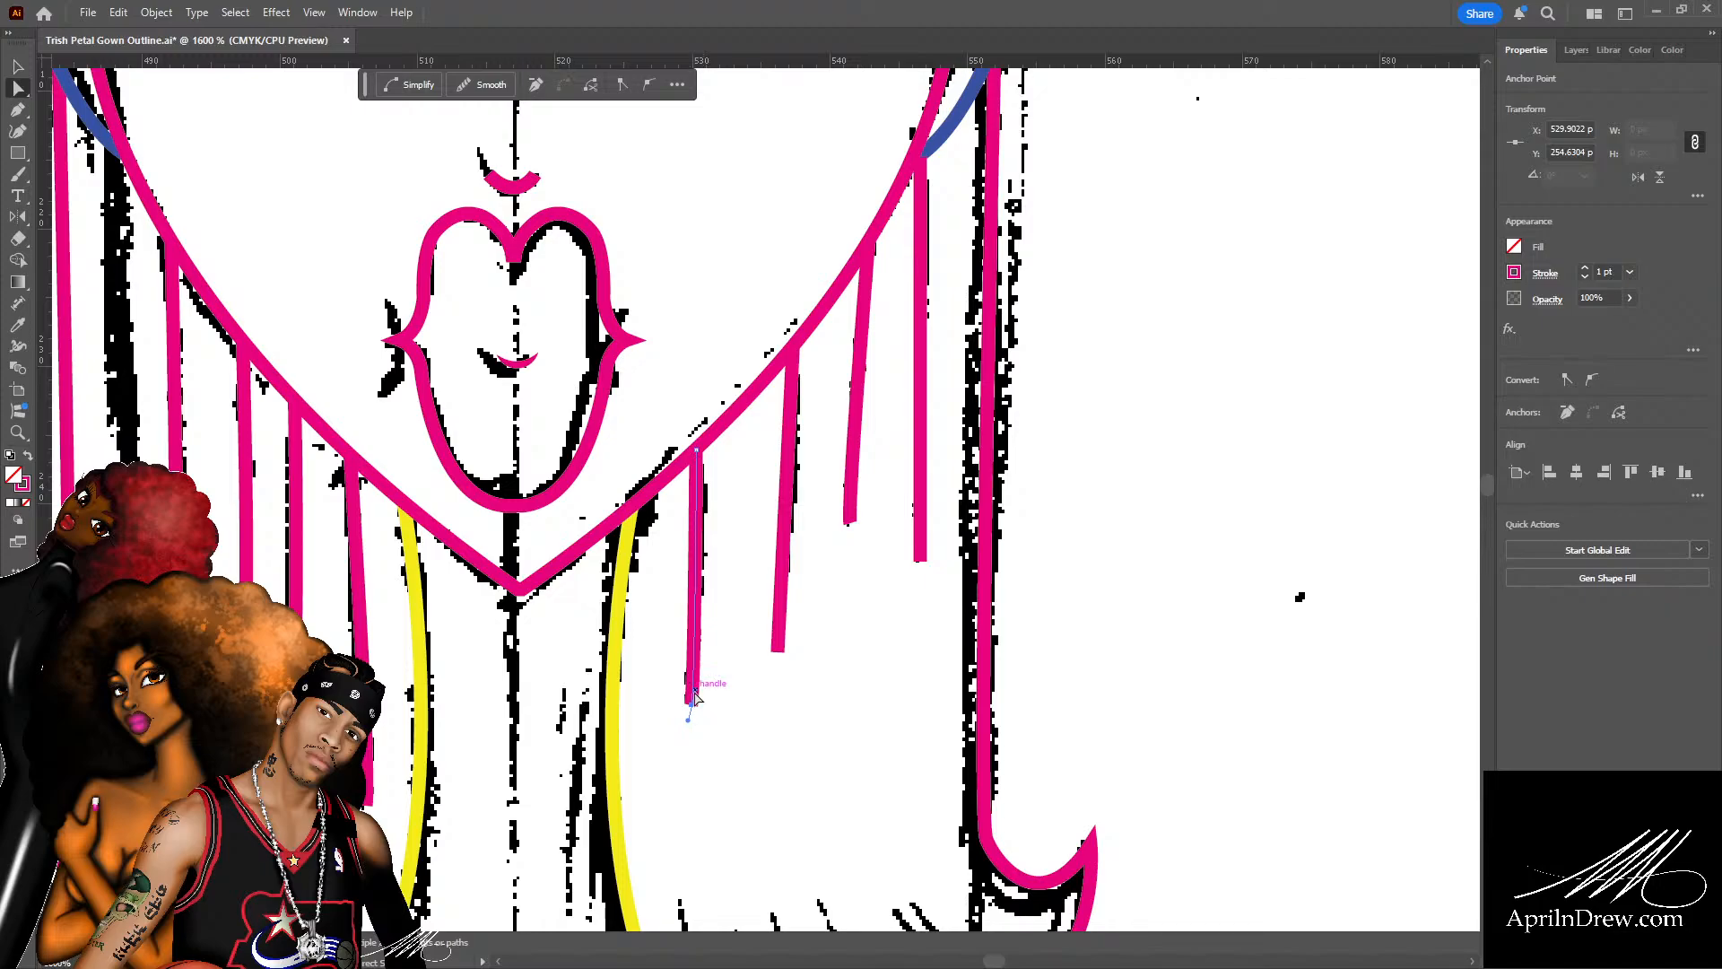
pyautogui.scroll(-1, 780, 696)
pyautogui.scroll(5, 801, 463)
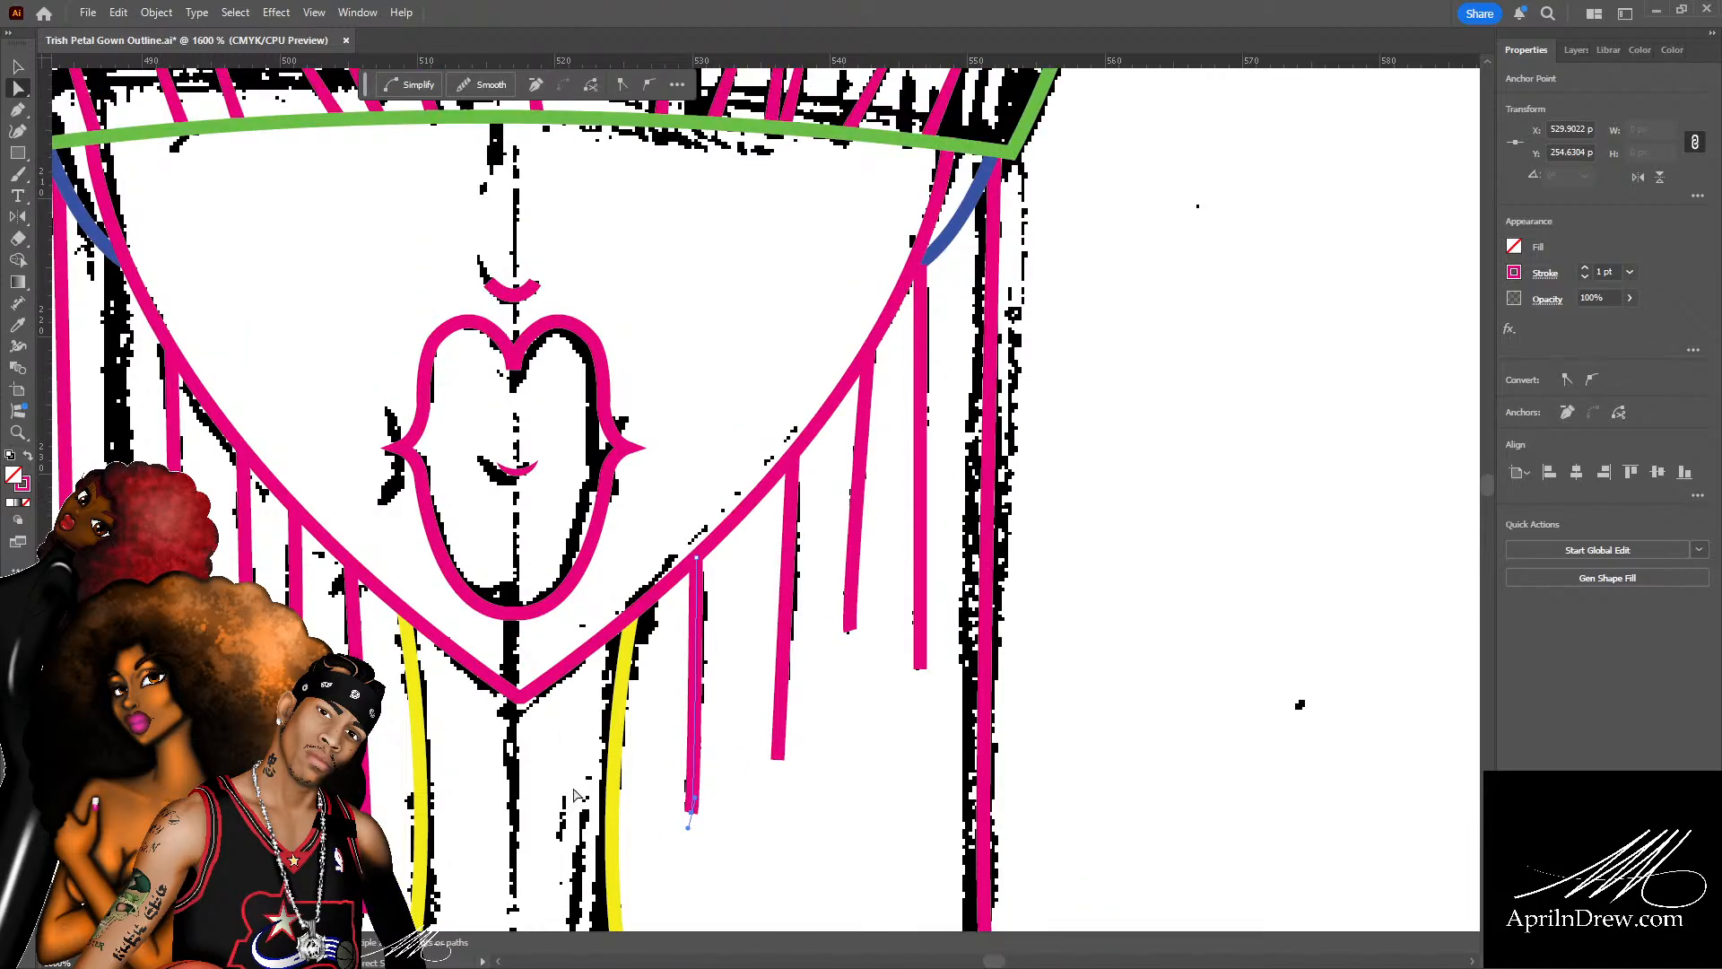
pyautogui.click(704, 801)
# Trace the two outermost curved strokes at the bottom of the left hair section, about 6 px and 10 px tall, using the Pen tool.
pyautogui.moveTo(685, 830); pyautogui.dragTo(909, 487)
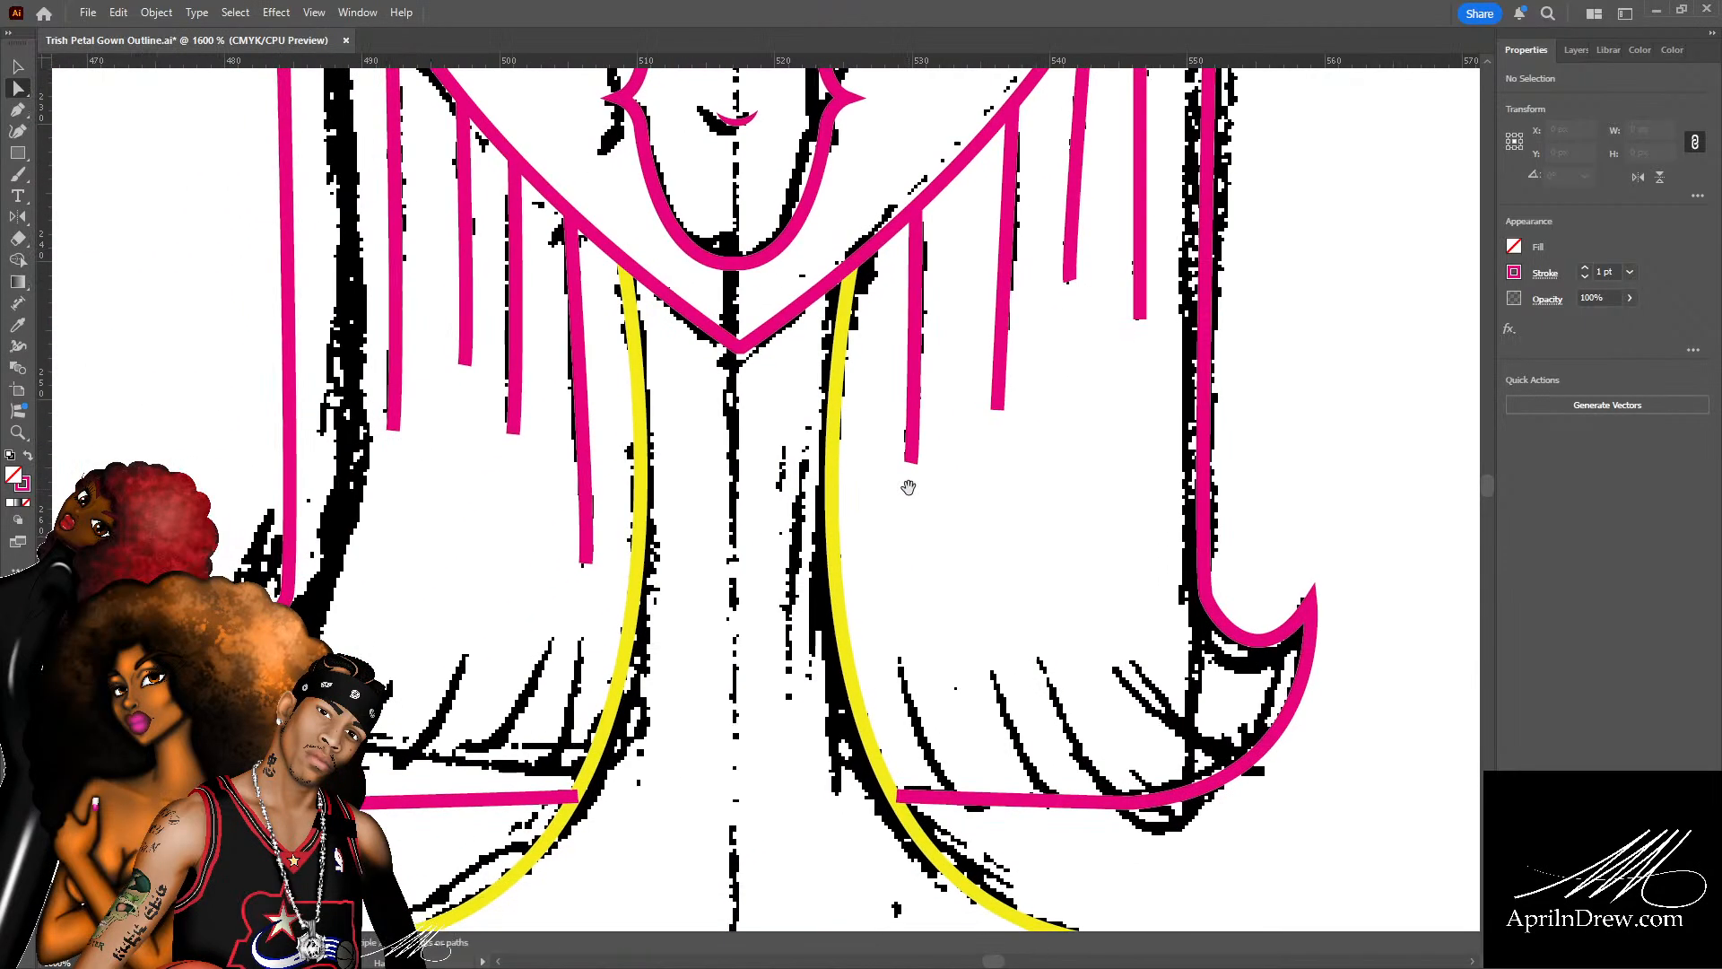
pyautogui.moveTo(496, 685); pyautogui.dragTo(720, 507)
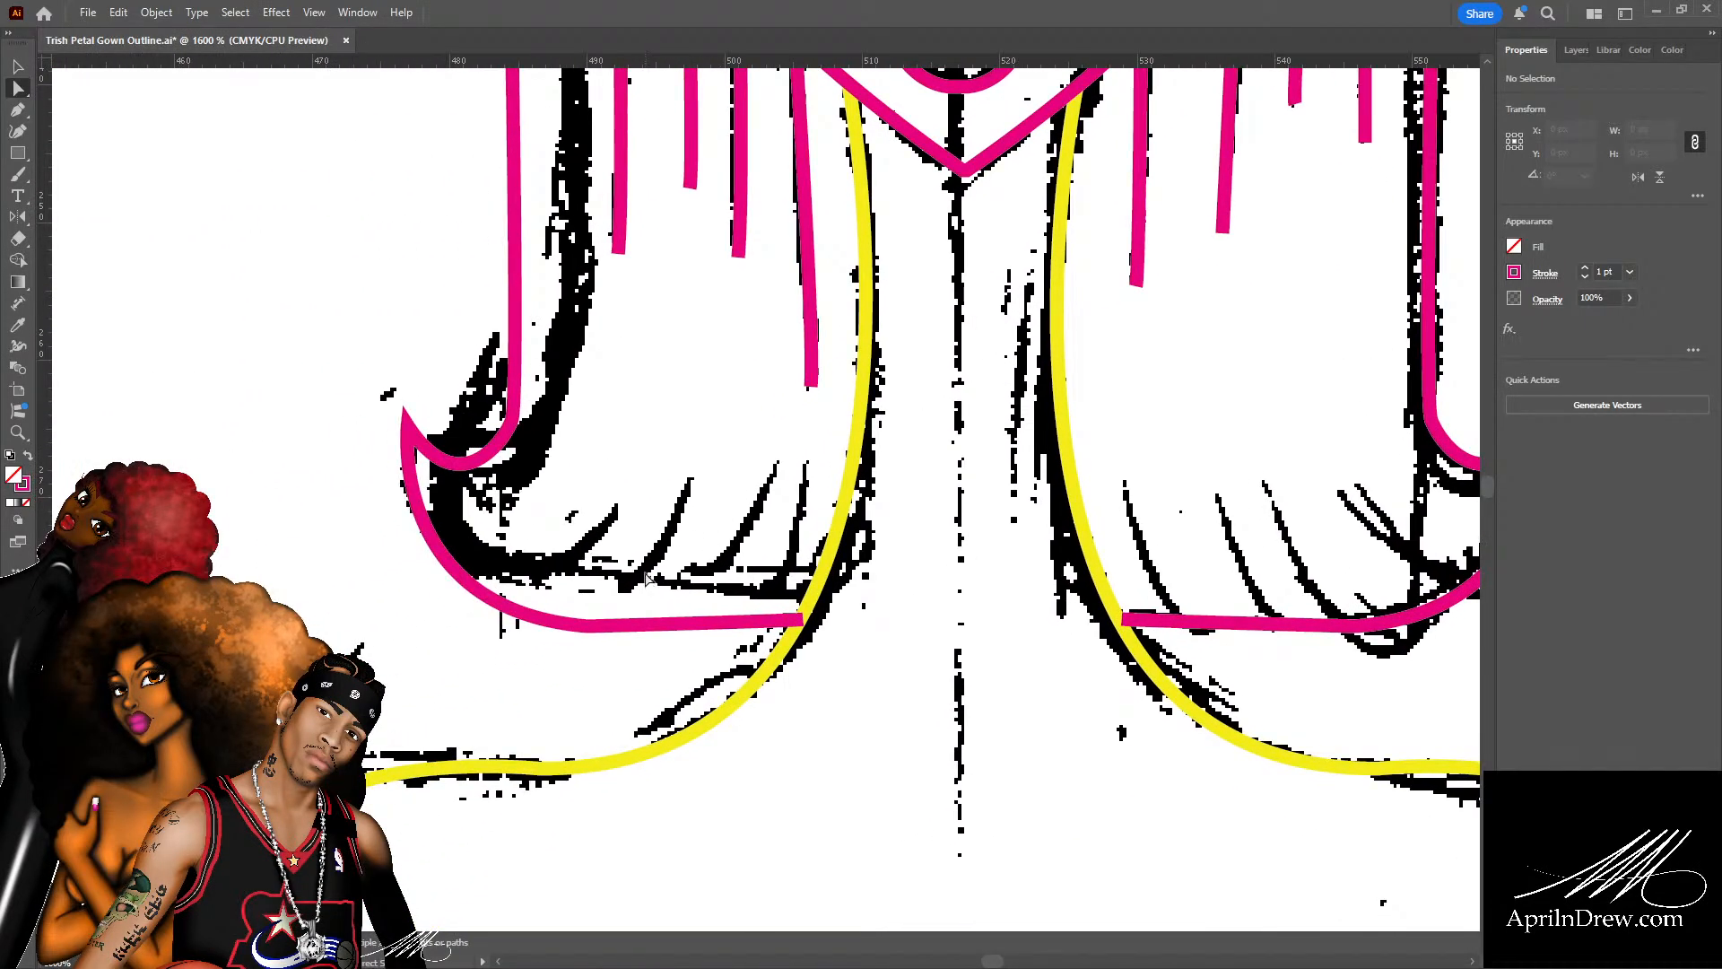
pyautogui.press('p')
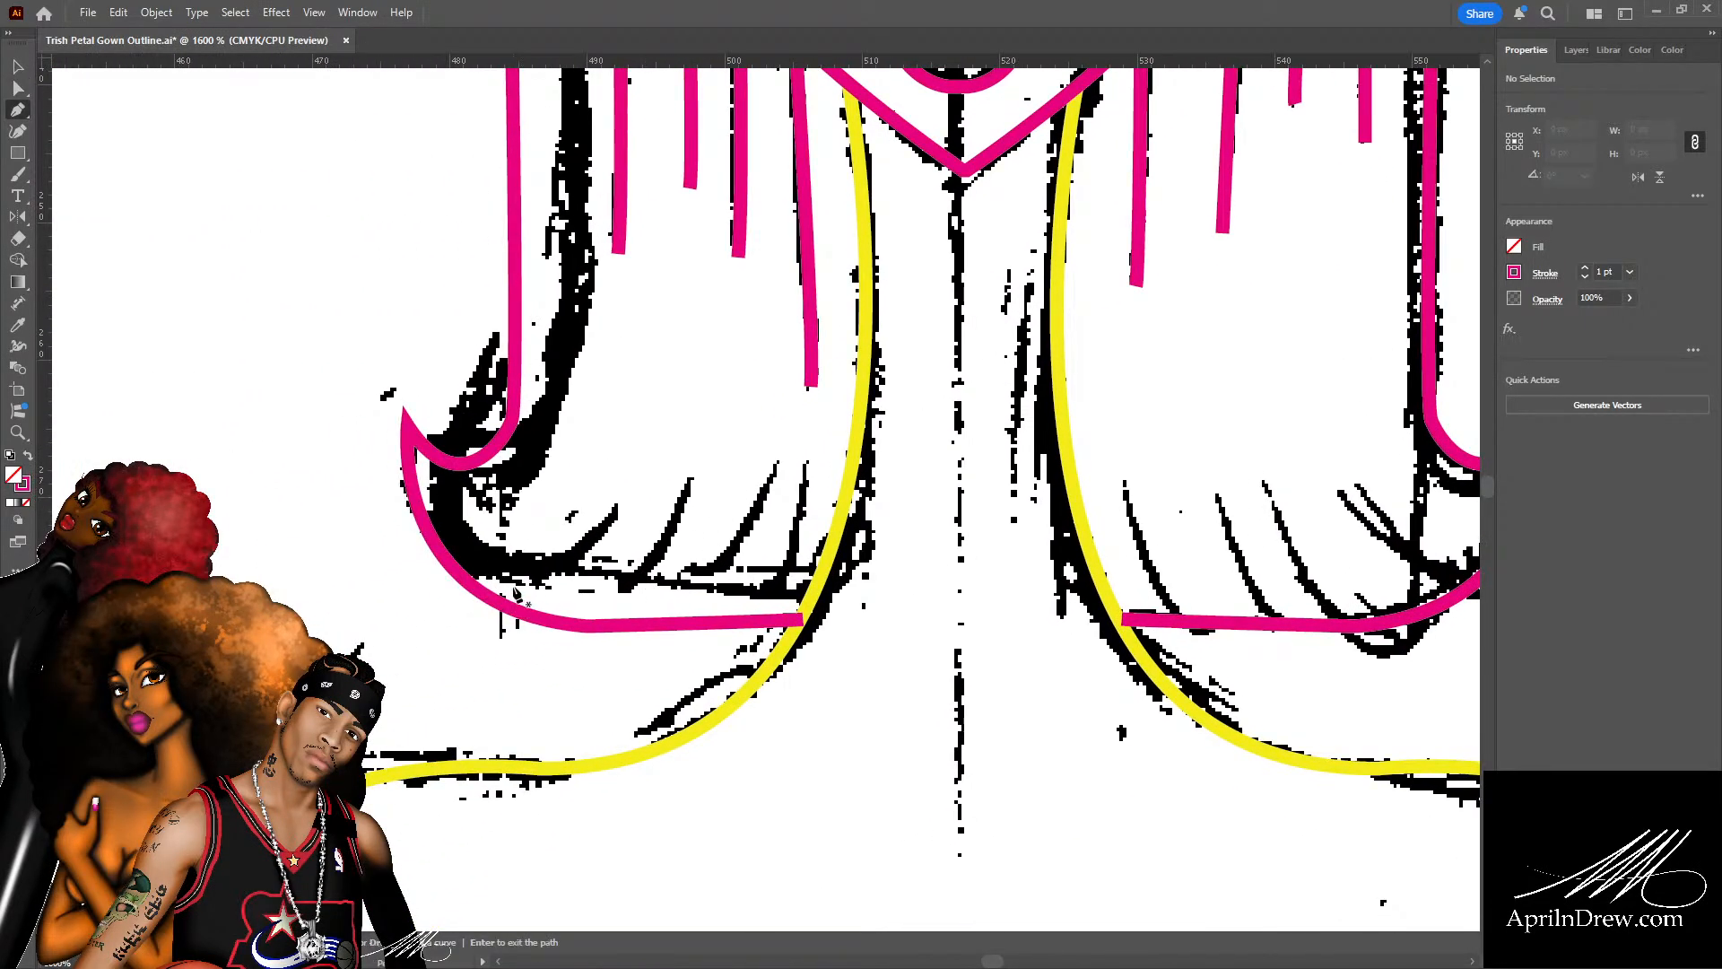
pyautogui.click(513, 580)
pyautogui.moveTo(609, 542); pyautogui.dragTo(651, 457)
pyautogui.press('Return')
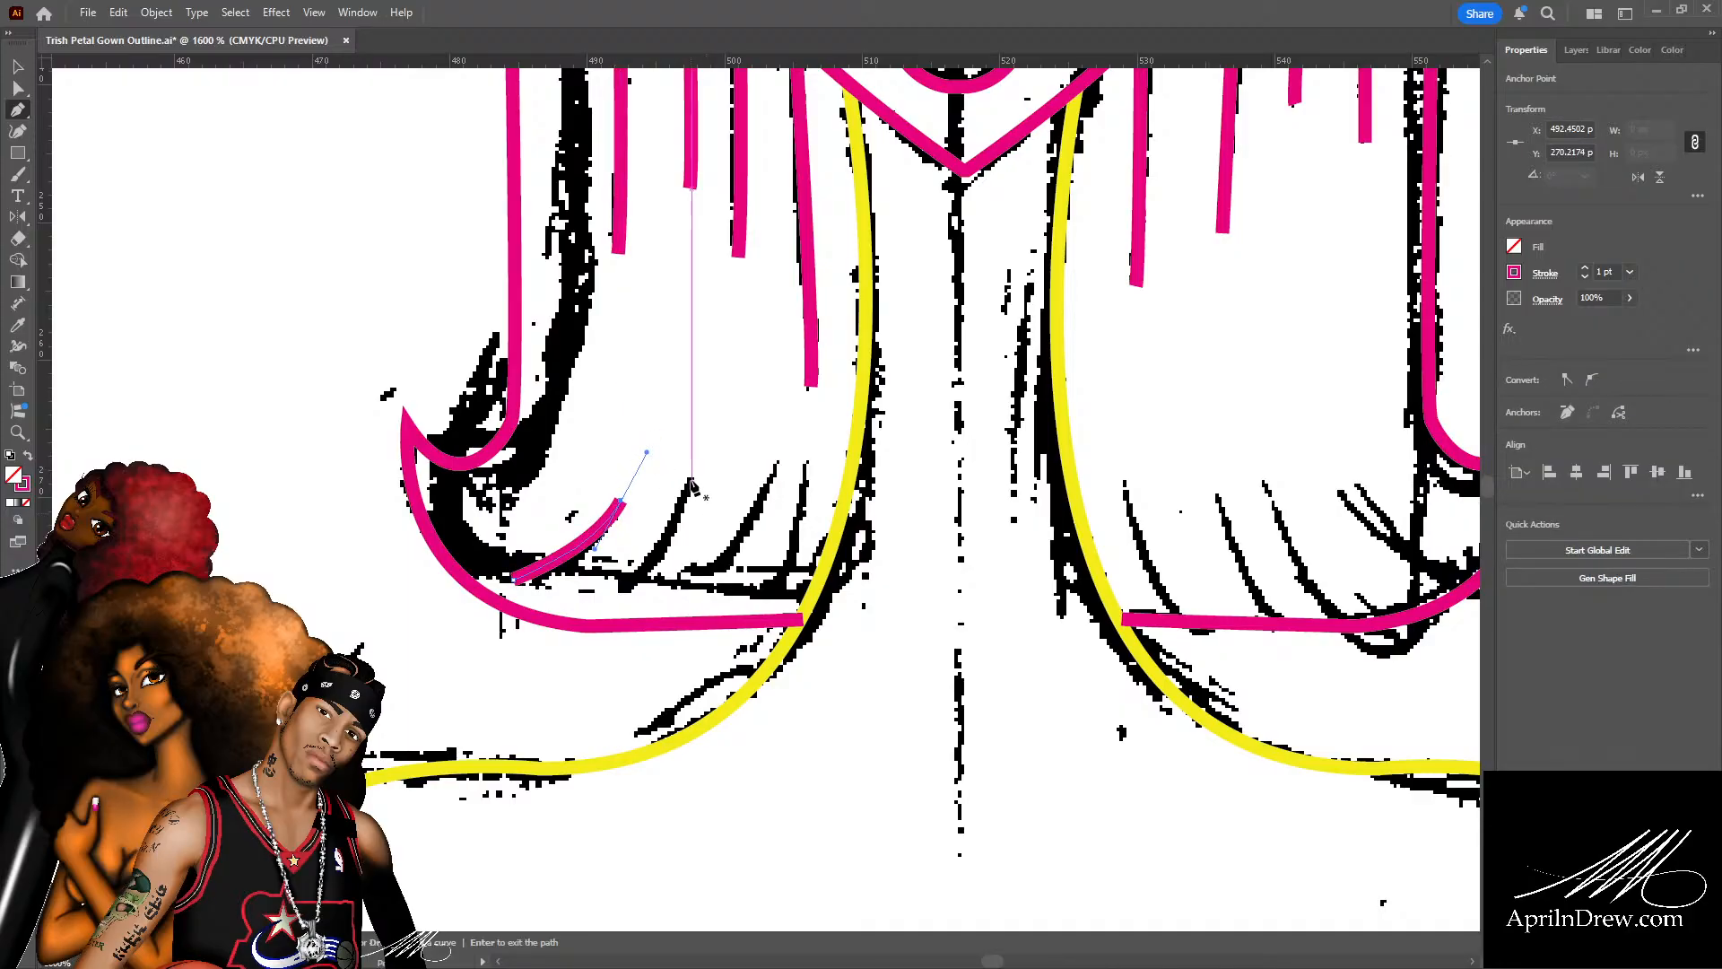
pyautogui.click(586, 613)
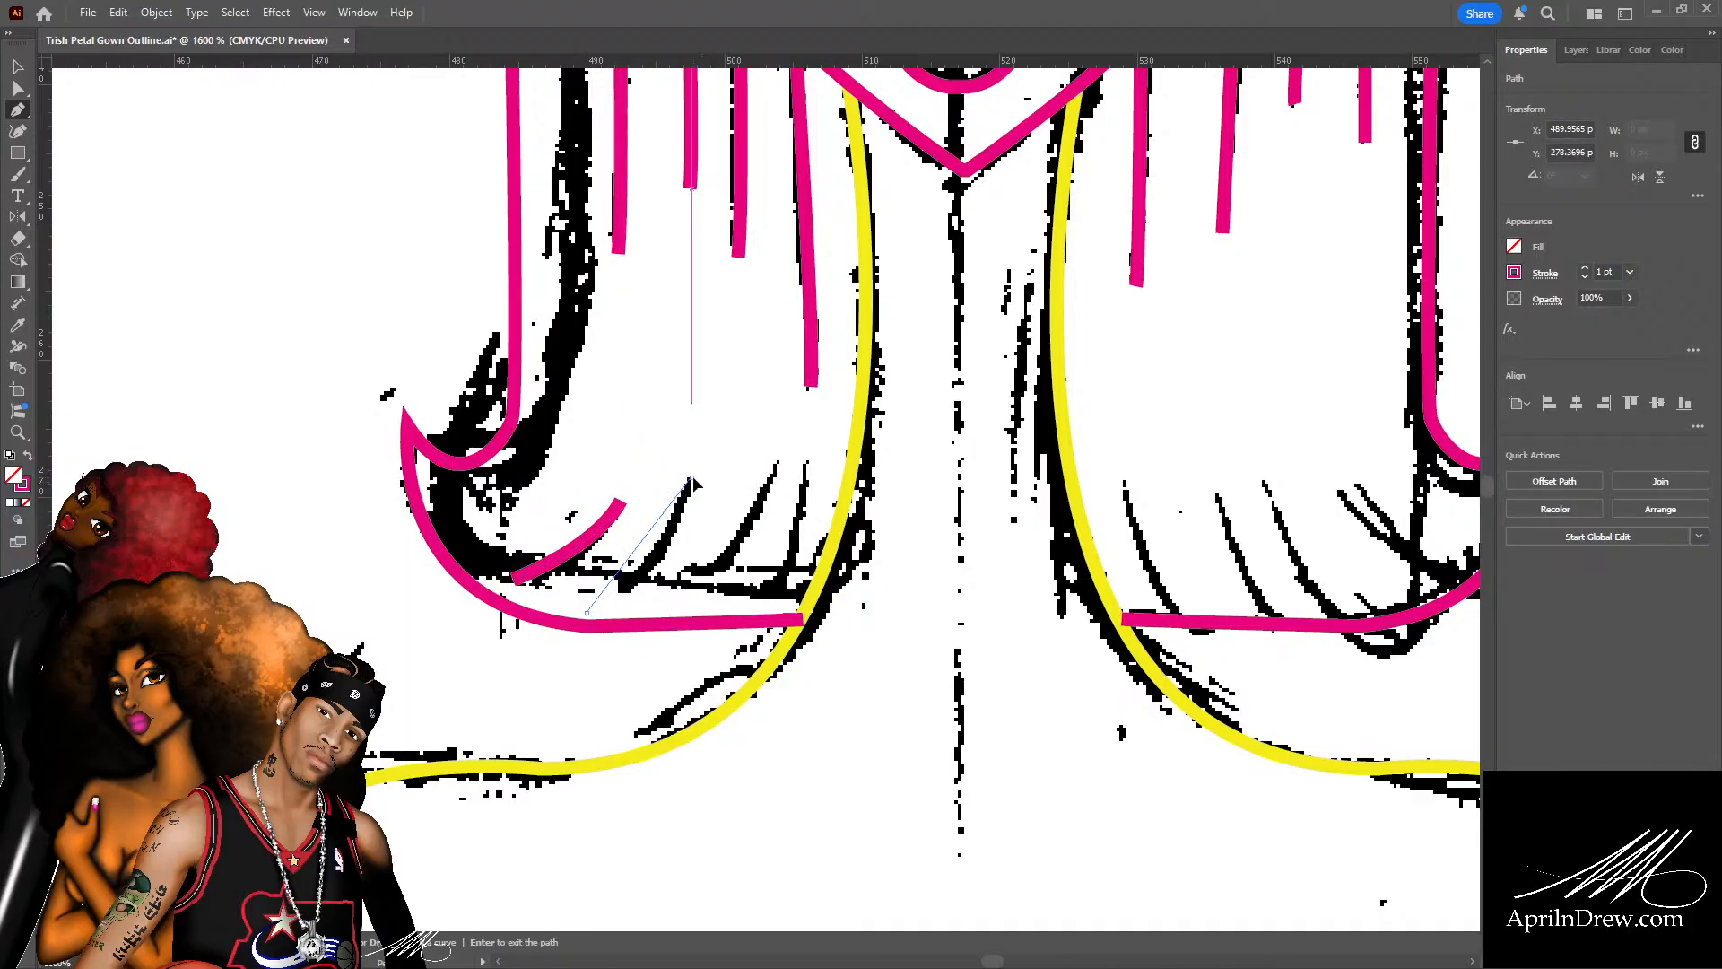
pyautogui.moveTo(691, 478)
pyautogui.mouseDown()
pyautogui.moveTo(740, 400)
pyautogui.moveTo(724, 384)
pyautogui.mouseUp()
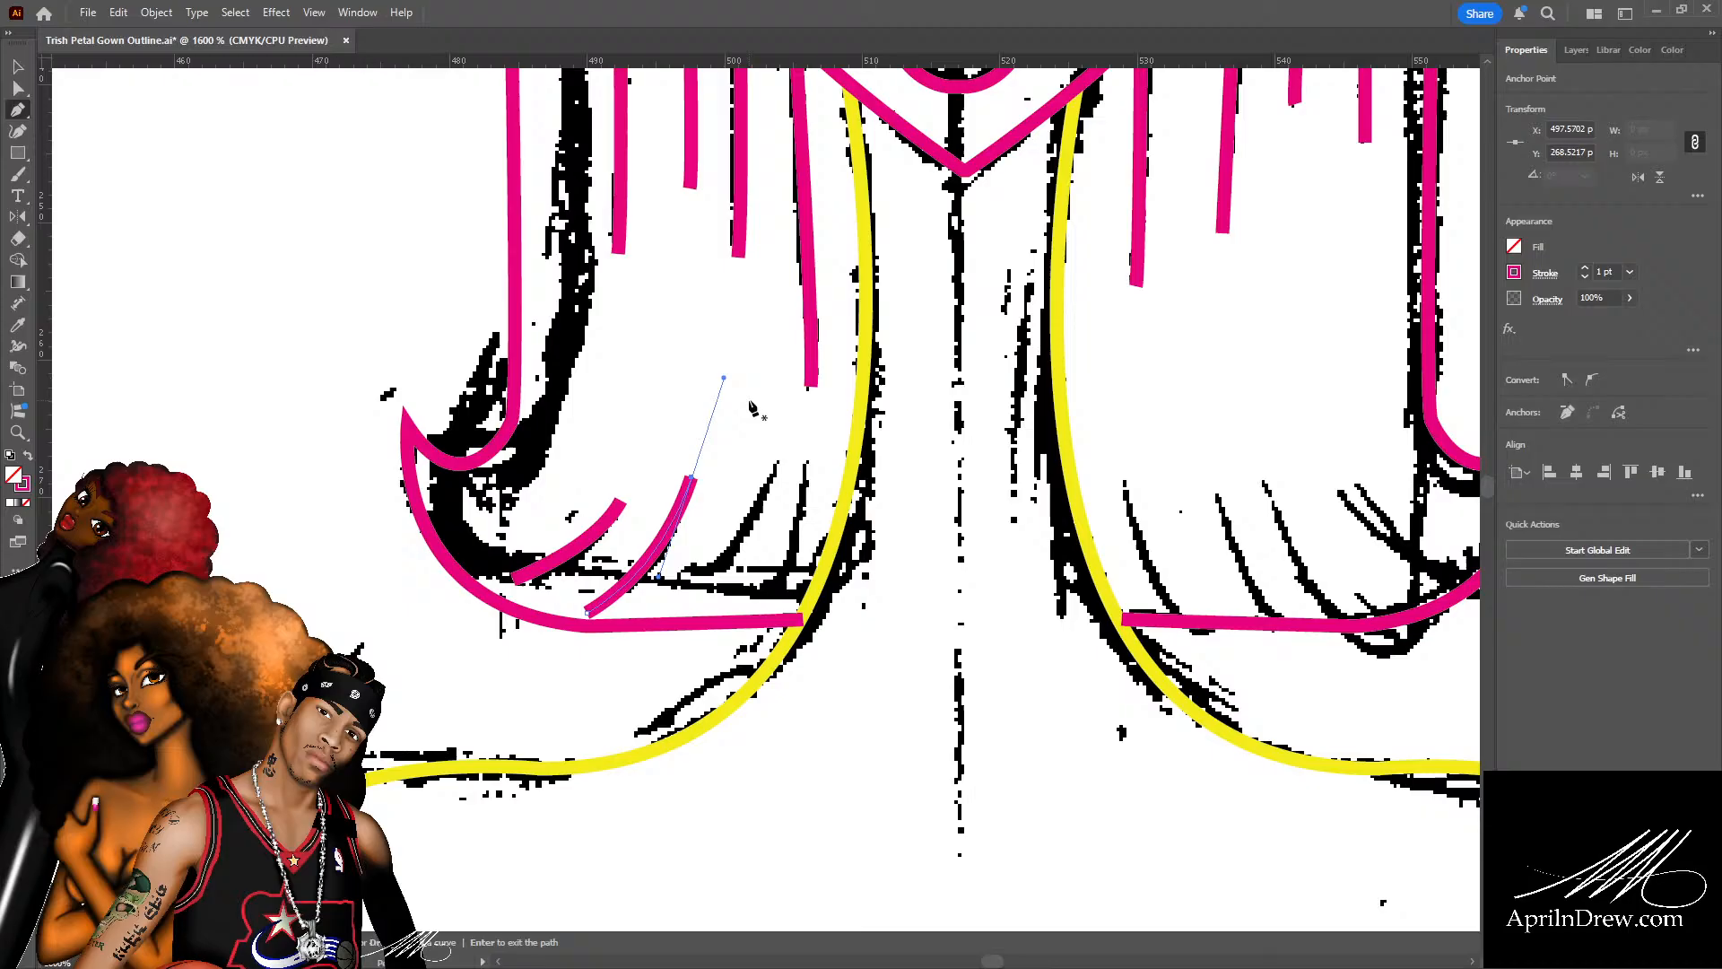
pyautogui.press('Return')
# Trace the two inner curved strokes at the bottom of the left hair section beside the neck, about 11 px and 10 px tall.
pyautogui.click(666, 612)
pyautogui.moveTo(780, 460); pyautogui.dragTo(785, 384)
pyautogui.press('Return')
pyautogui.click(741, 610)
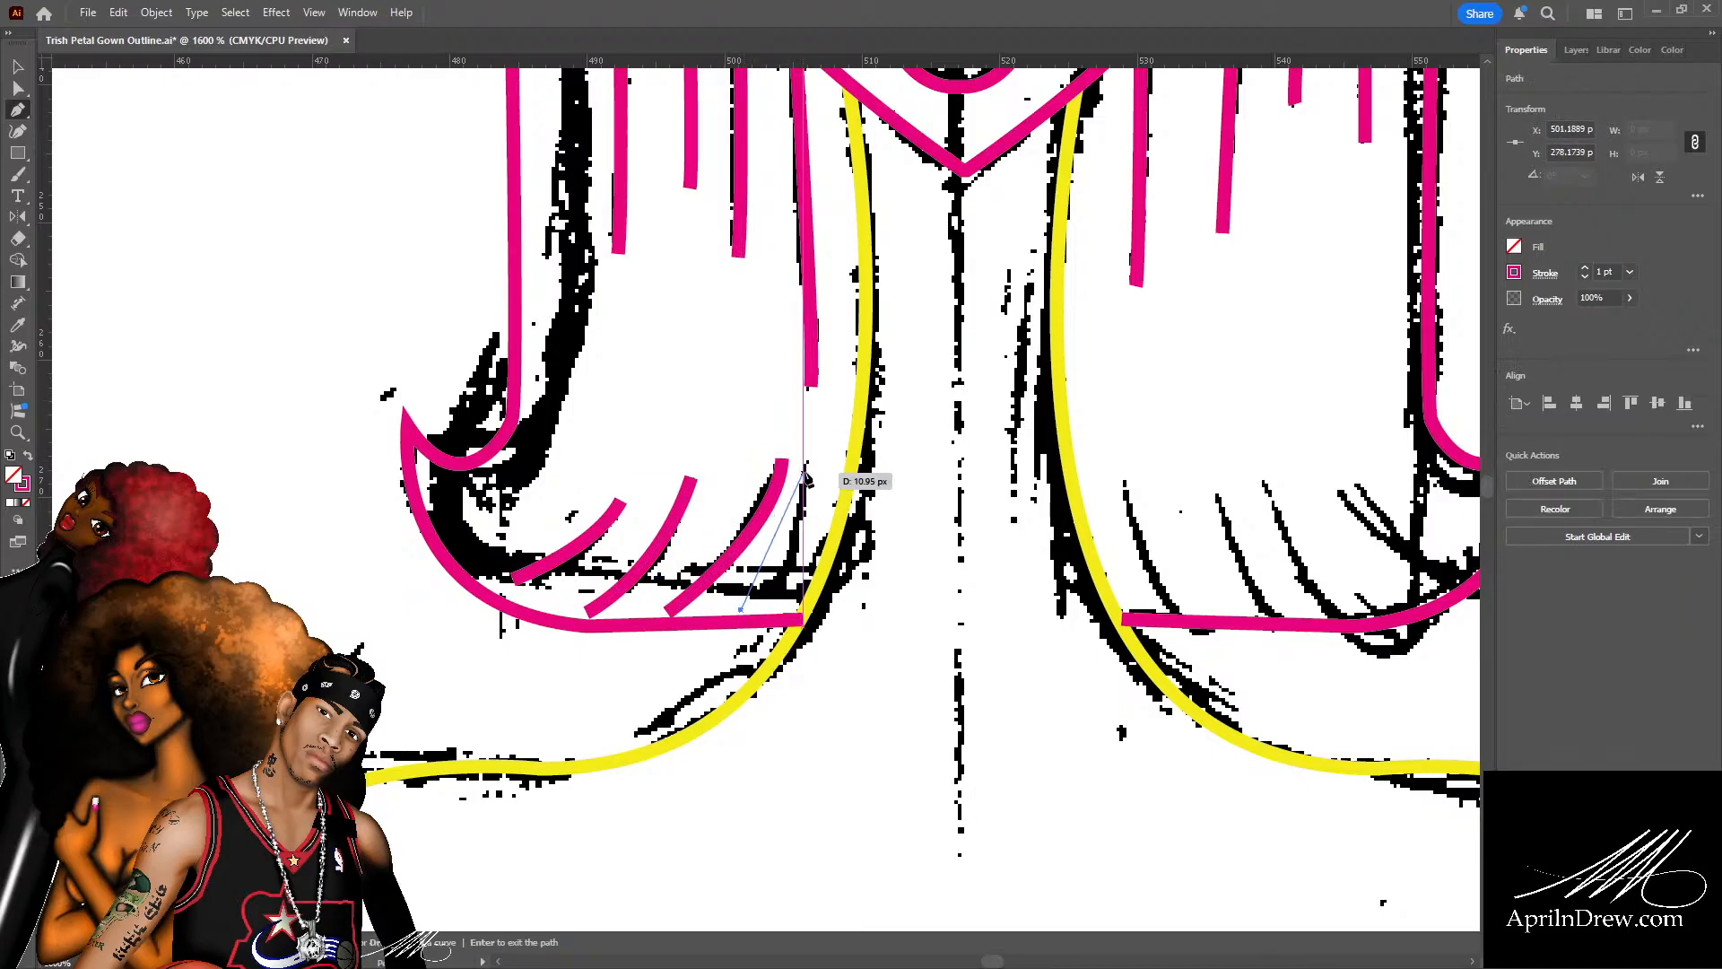
pyautogui.moveTo(813, 422); pyautogui.dragTo(804, 379)
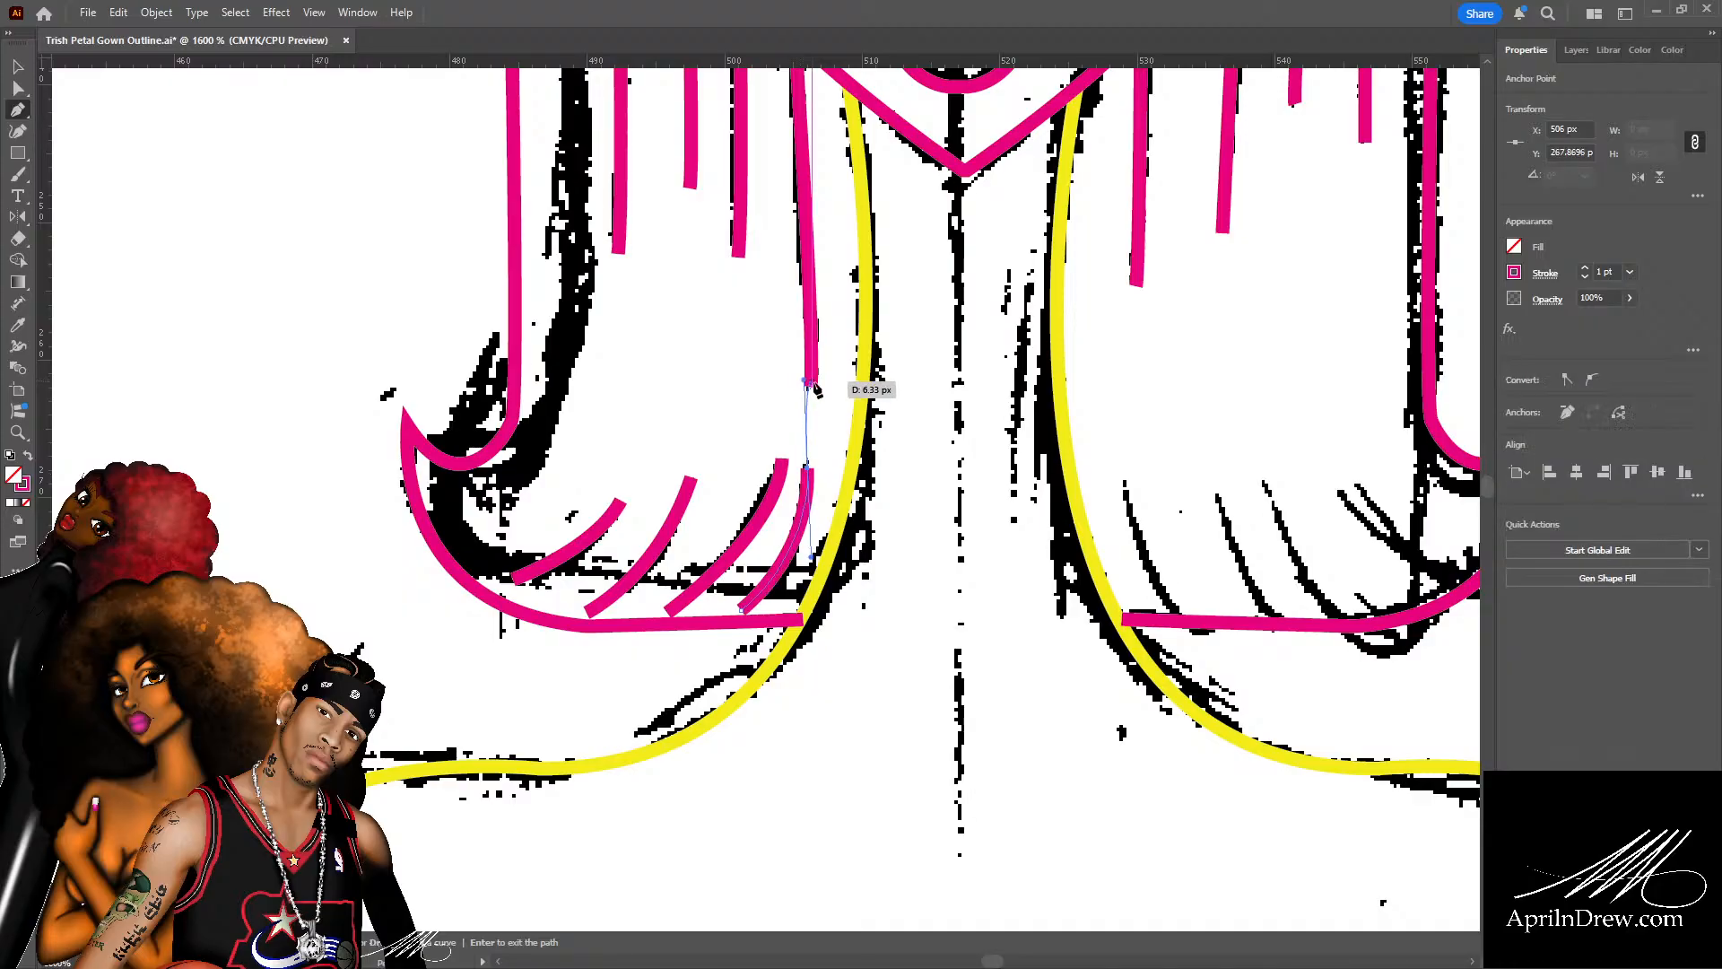
# Trace four curved strokes along the bottom of the right hair section, from the outer curl toward the neck, about 6 to 10 px tall.
pyautogui.moveTo(995, 435); pyautogui.dragTo(533, 468)
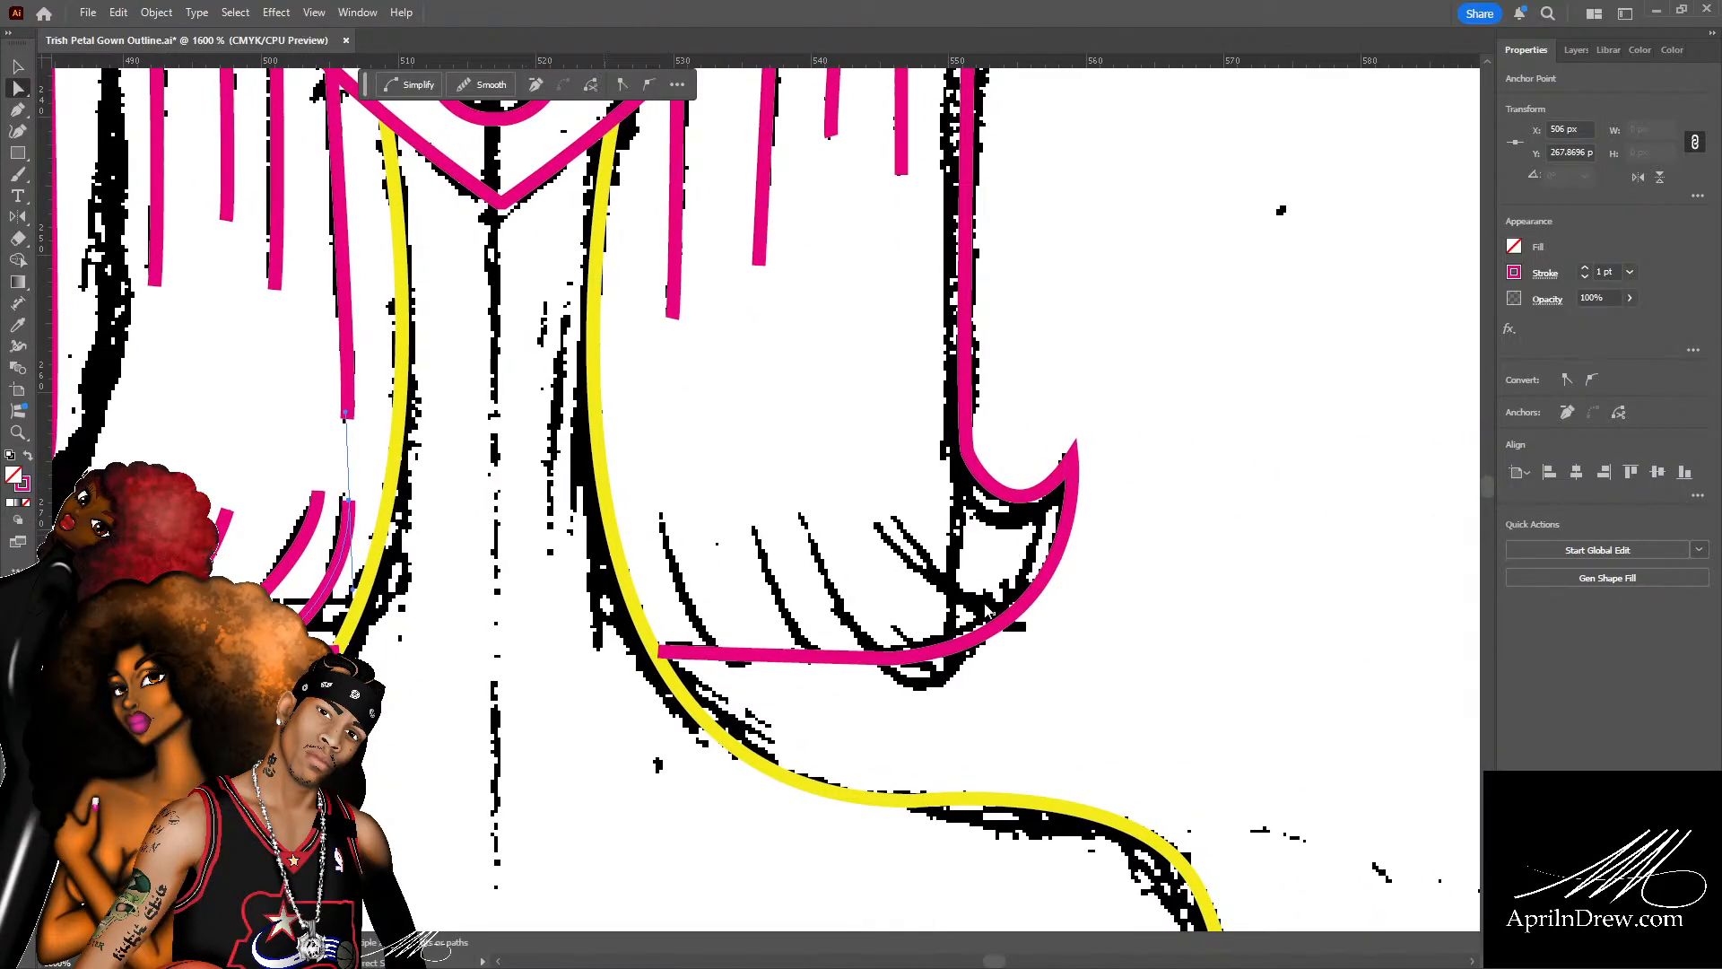
pyautogui.press('p')
pyautogui.click(990, 611)
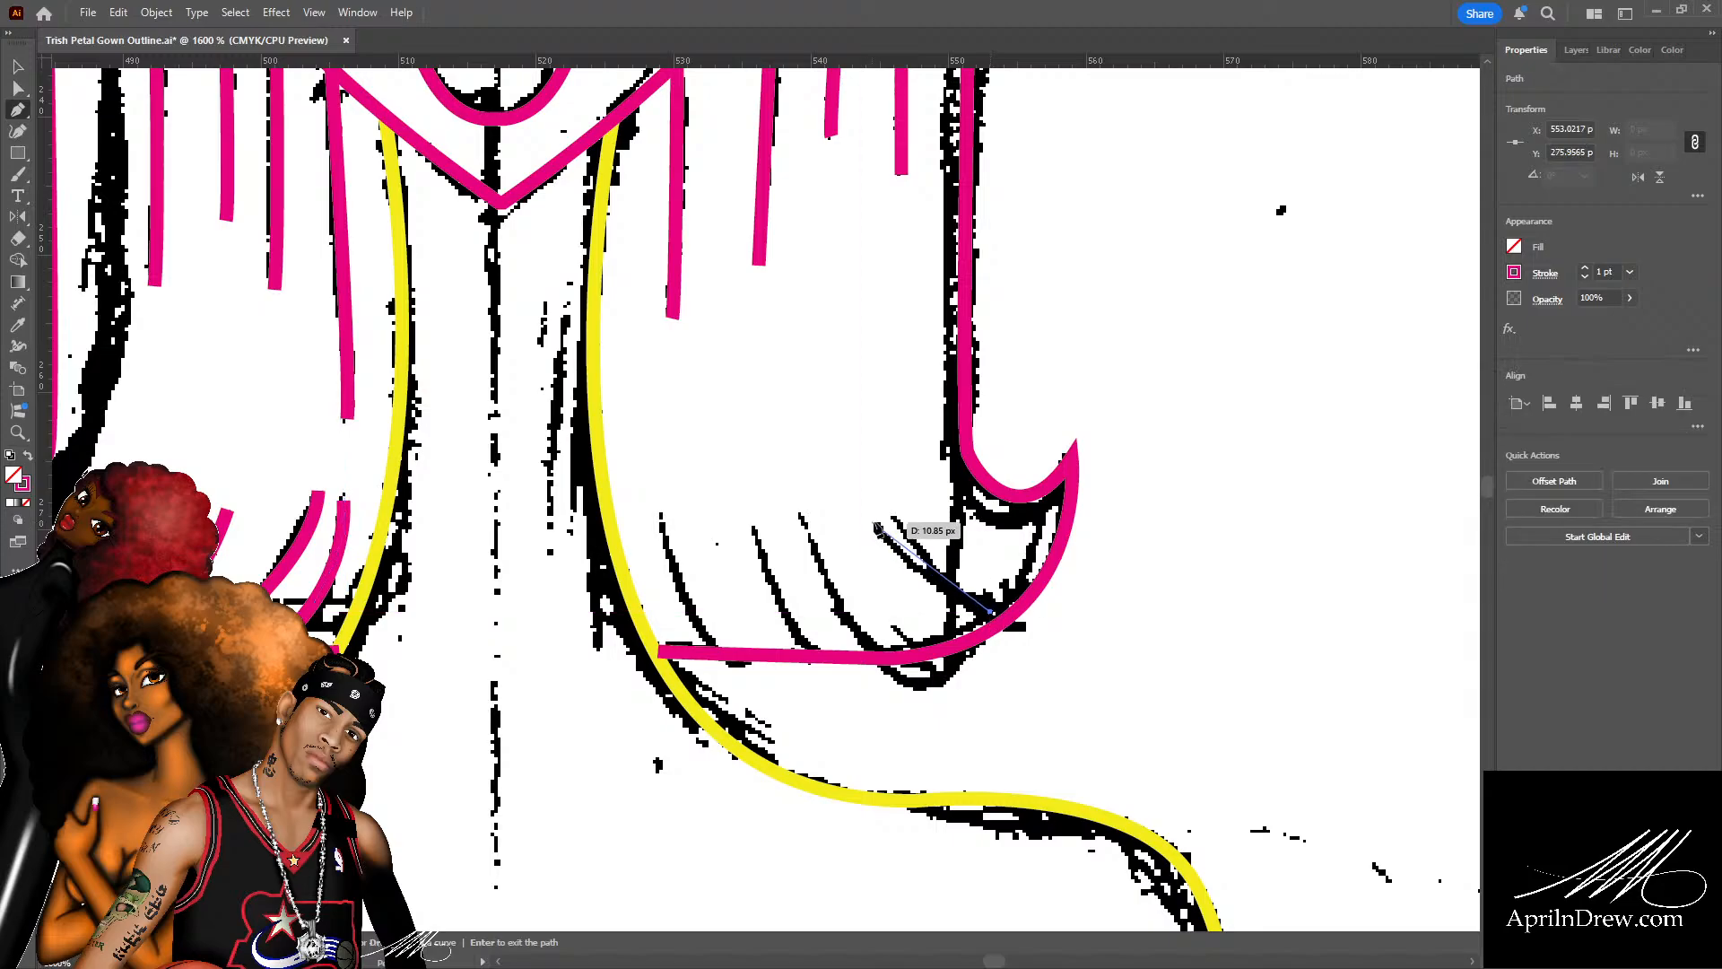
pyautogui.moveTo(878, 525); pyautogui.dragTo(784, 457)
pyautogui.click(871, 644)
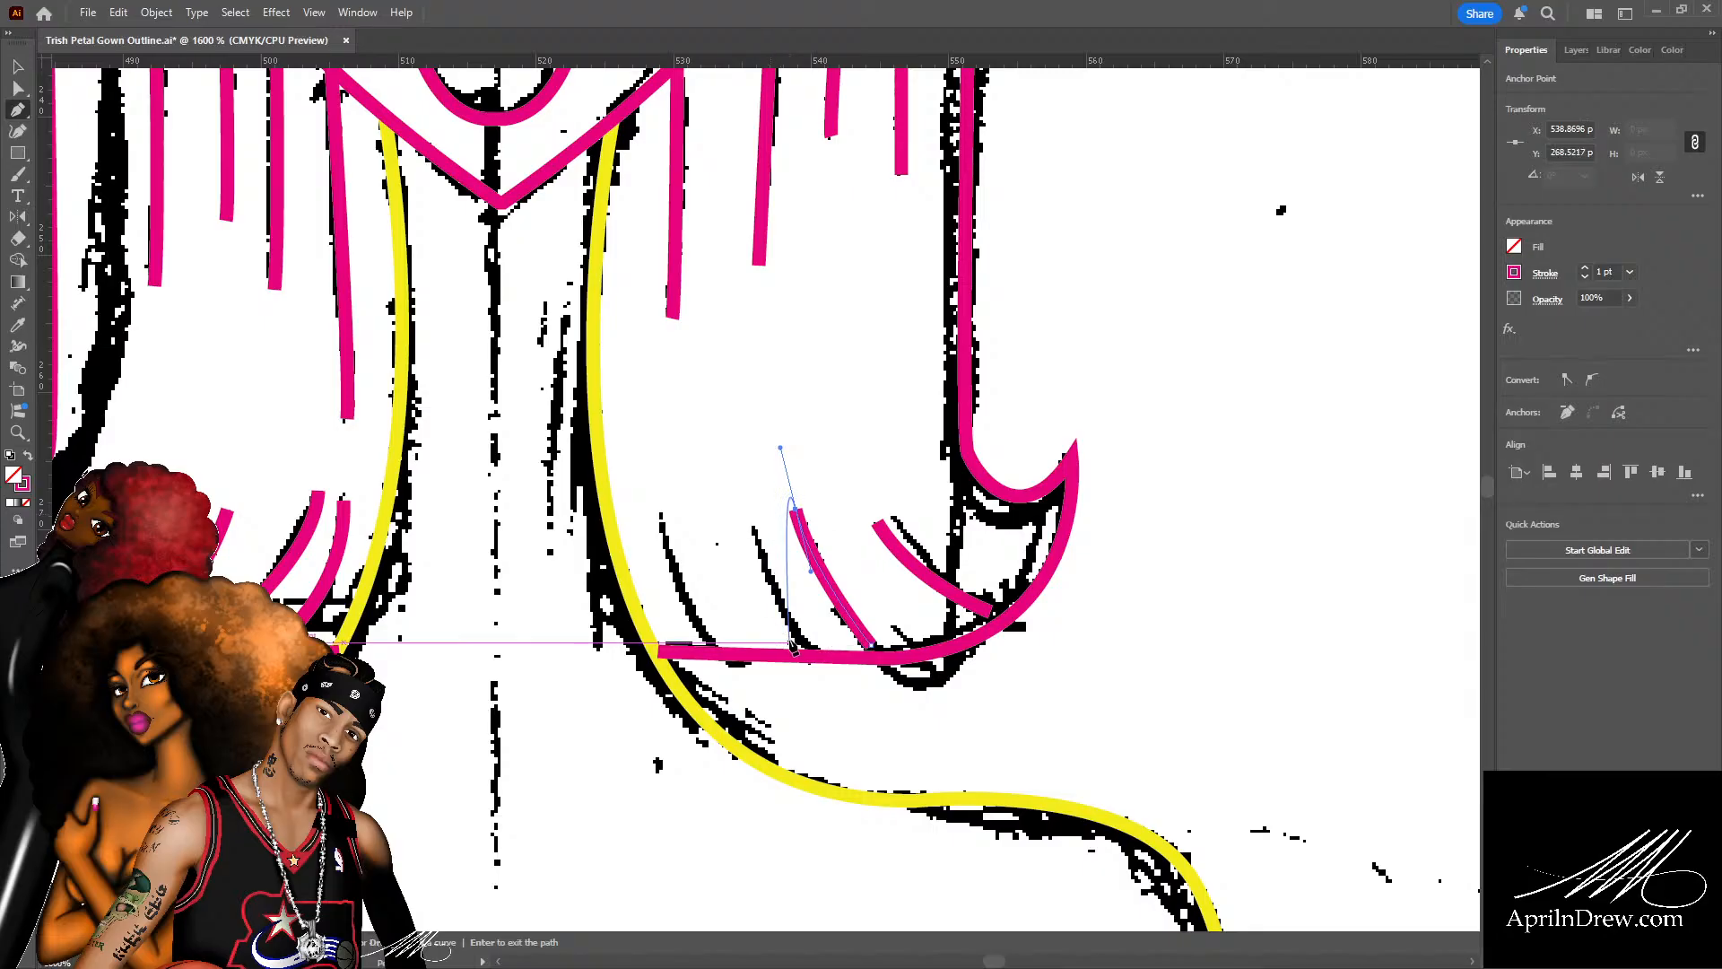
pyautogui.moveTo(801, 643)
pyautogui.mouseDown()
pyautogui.moveTo(750, 547)
pyautogui.moveTo(751, 487)
pyautogui.moveTo(660, 467)
pyautogui.mouseUp()
pyautogui.press('Return')
pyautogui.click(711, 644)
# Extend the lower ends of the three right-hand strokes nearest the neck onto the bottom hair outline.
pyautogui.press('a')
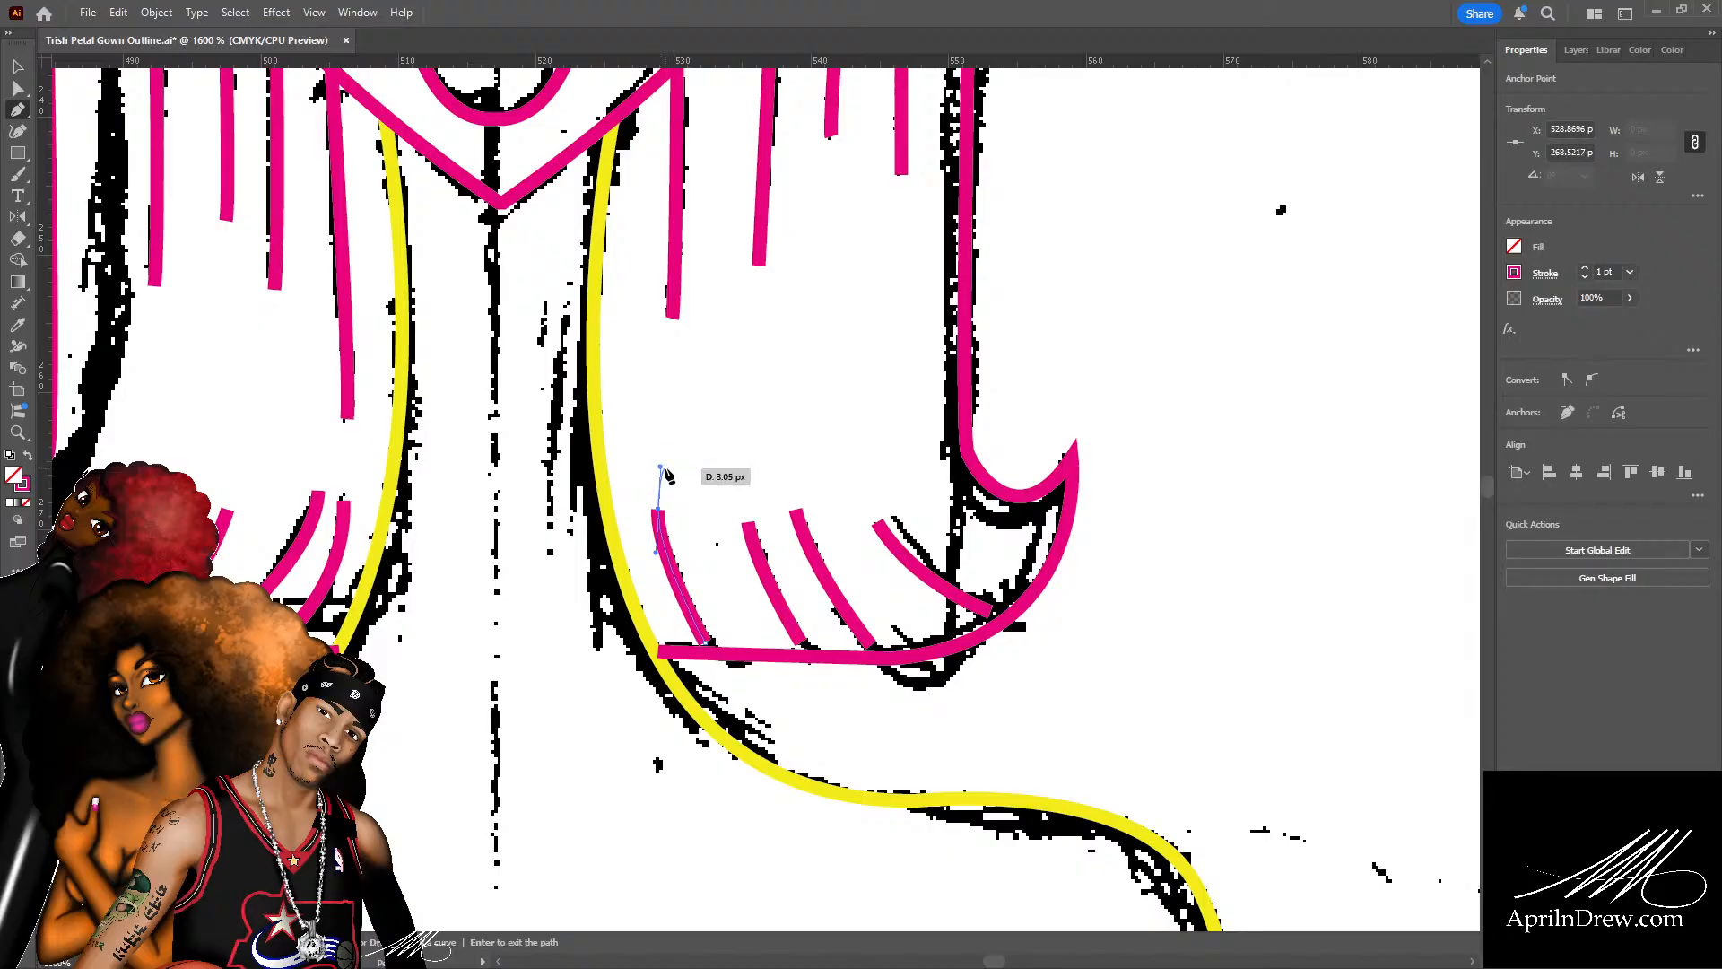
pyautogui.click(713, 653)
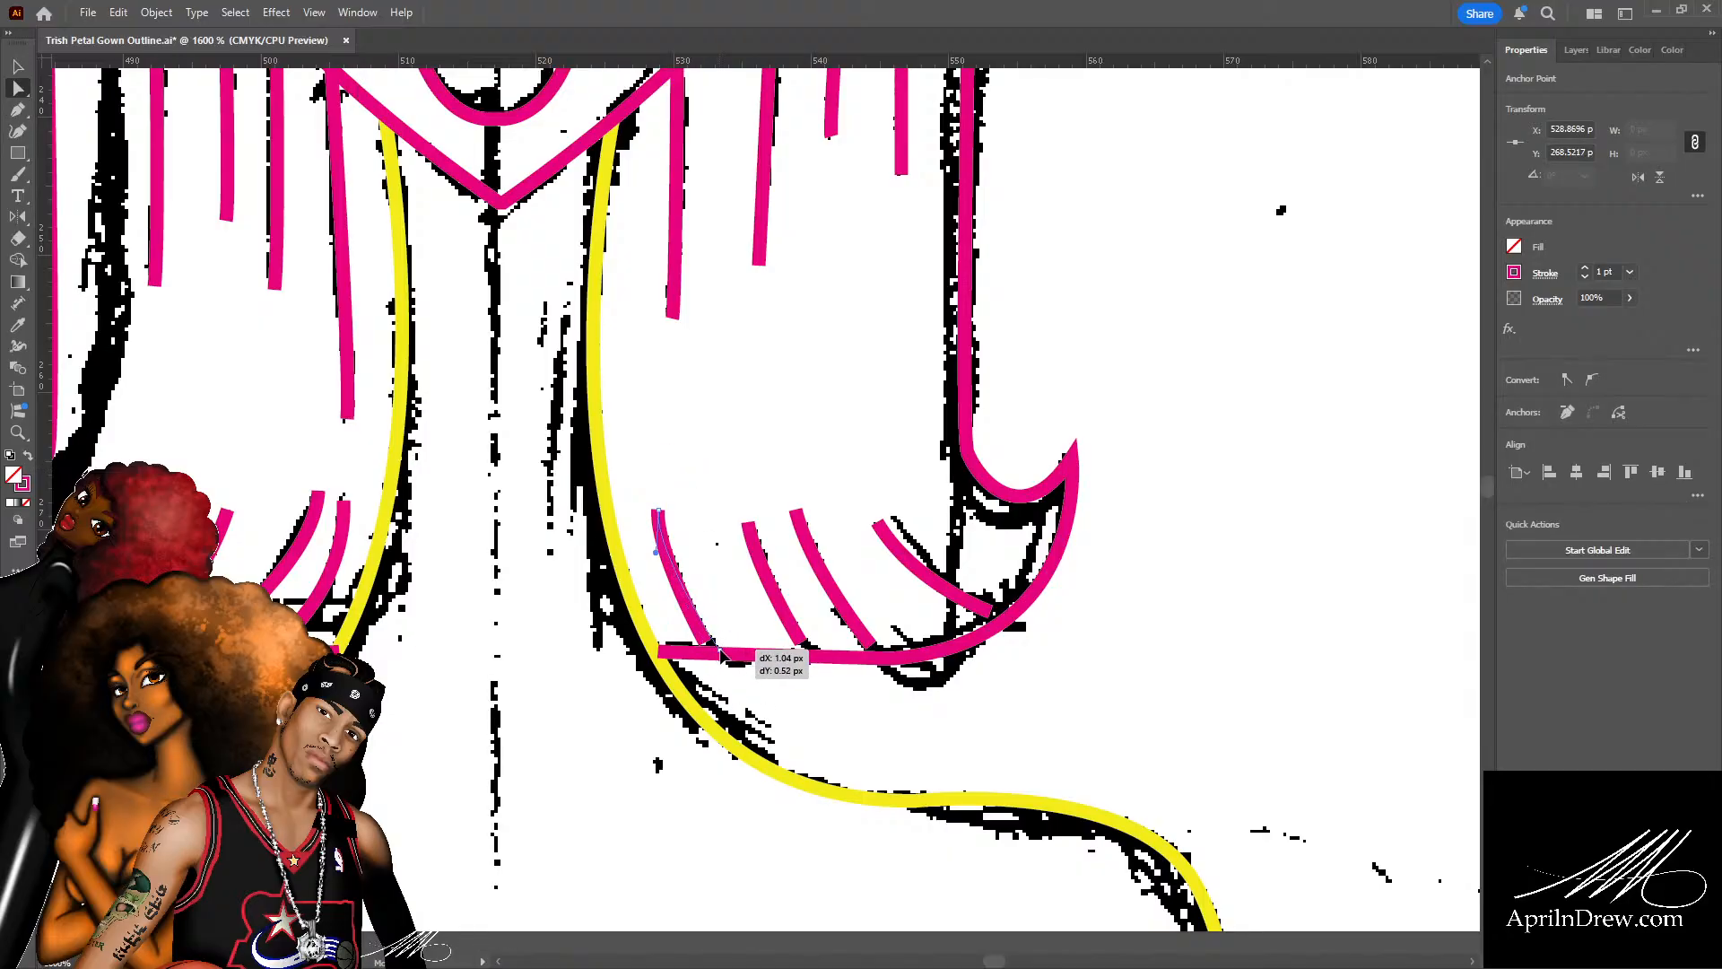
pyautogui.moveTo(798, 643); pyautogui.dragTo(881, 652)
pyautogui.hotkey('ctrl', 'shift', 'a')
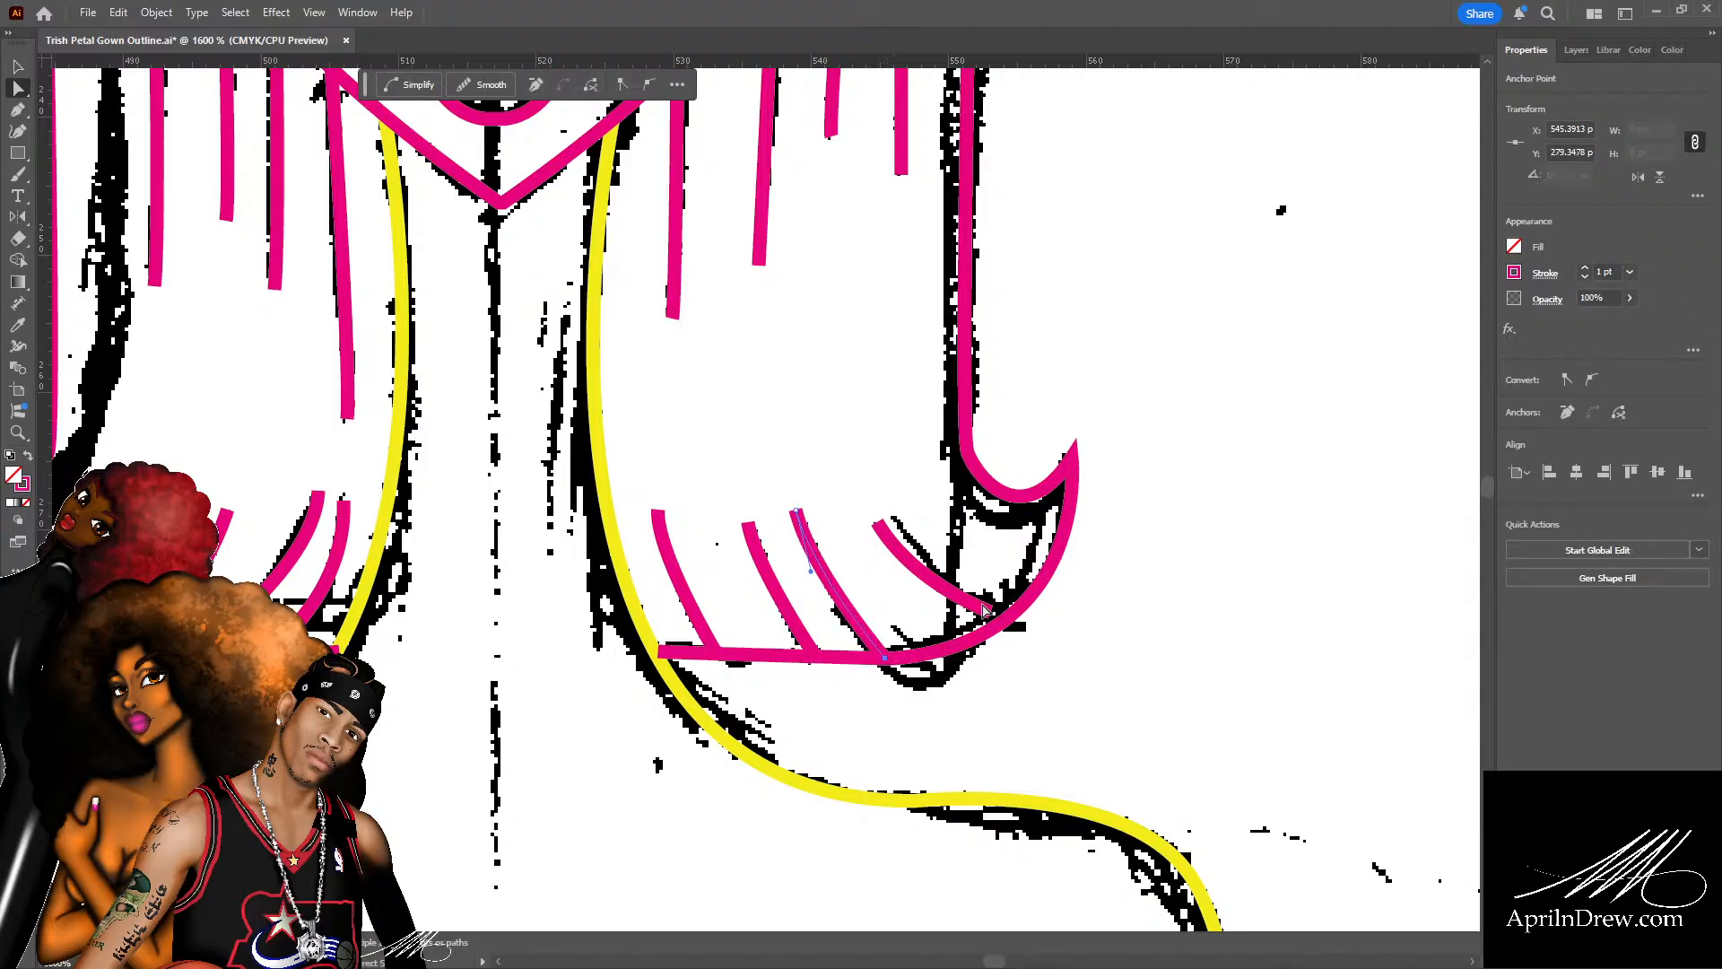
# Extend the outermost right-hand stroke's lower end onto the curled hair outline and raise its upper end slightly.
pyautogui.hotkey('ctrl', 'shift', 'a')
pyautogui.click(991, 617)
pyautogui.moveTo(991, 617); pyautogui.dragTo(1010, 621)
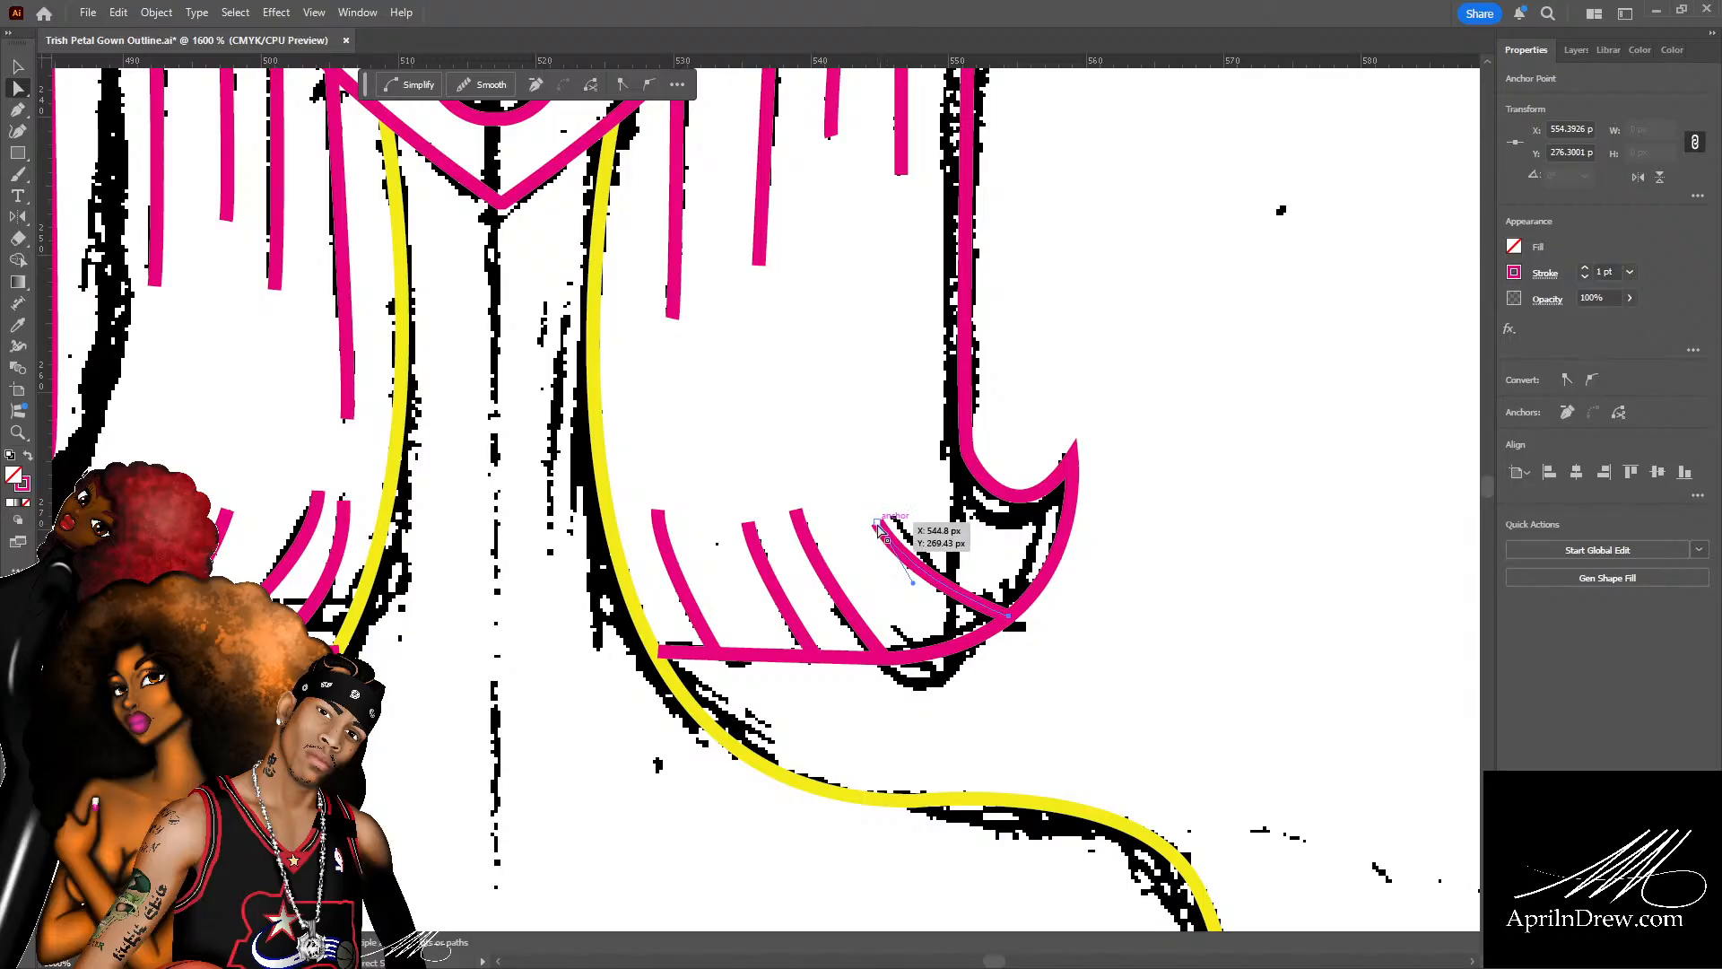
pyautogui.moveTo(878, 522); pyautogui.dragTo(877, 517)
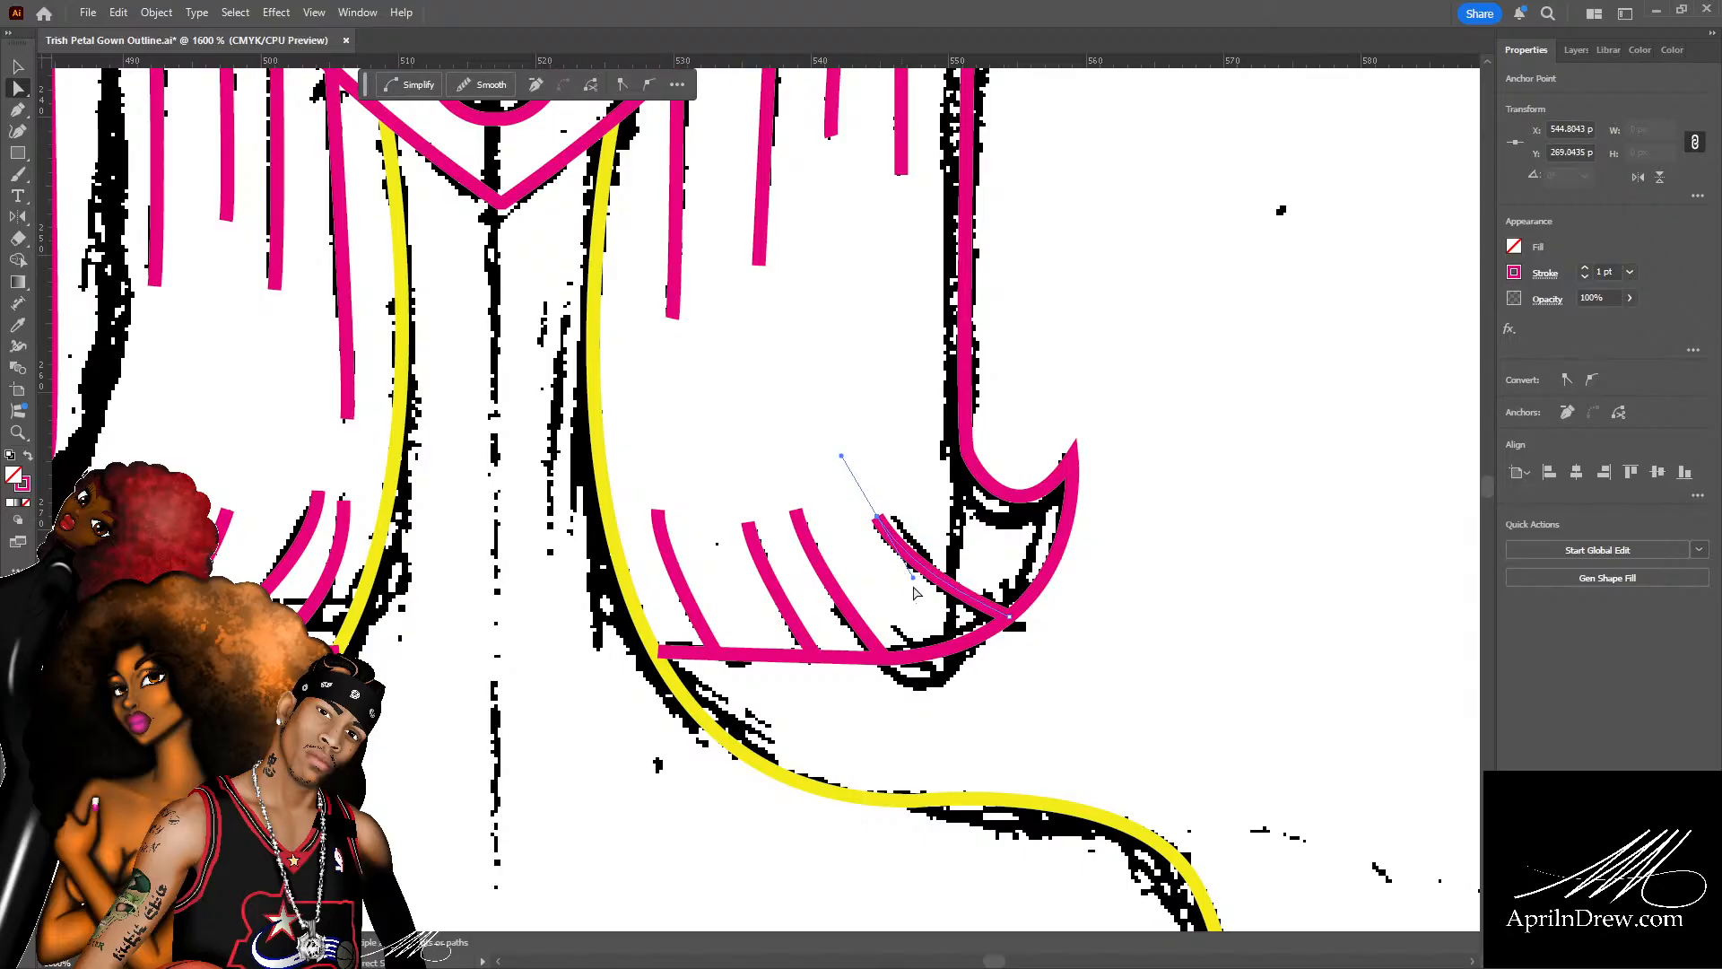
# Adjust the curvature of the three right-hand hair strokes nearest the neck and save the document.
pyautogui.click(669, 563)
pyautogui.moveTo(656, 557); pyautogui.dragTo(667, 584)
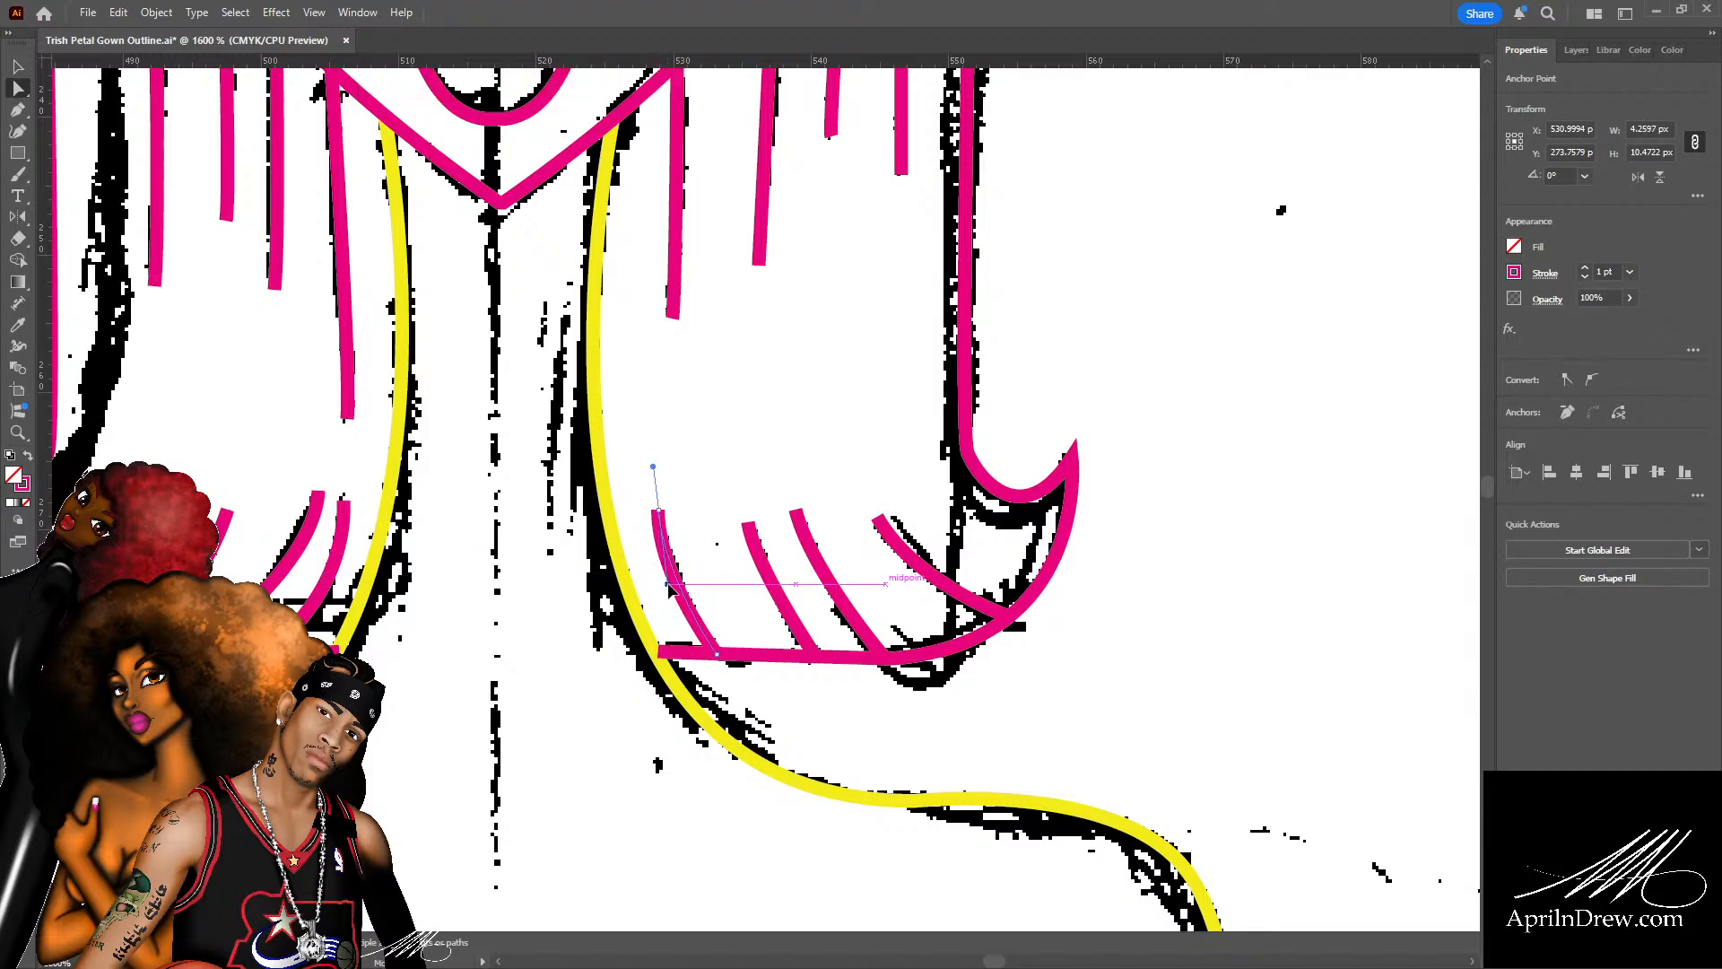
pyautogui.click(777, 597)
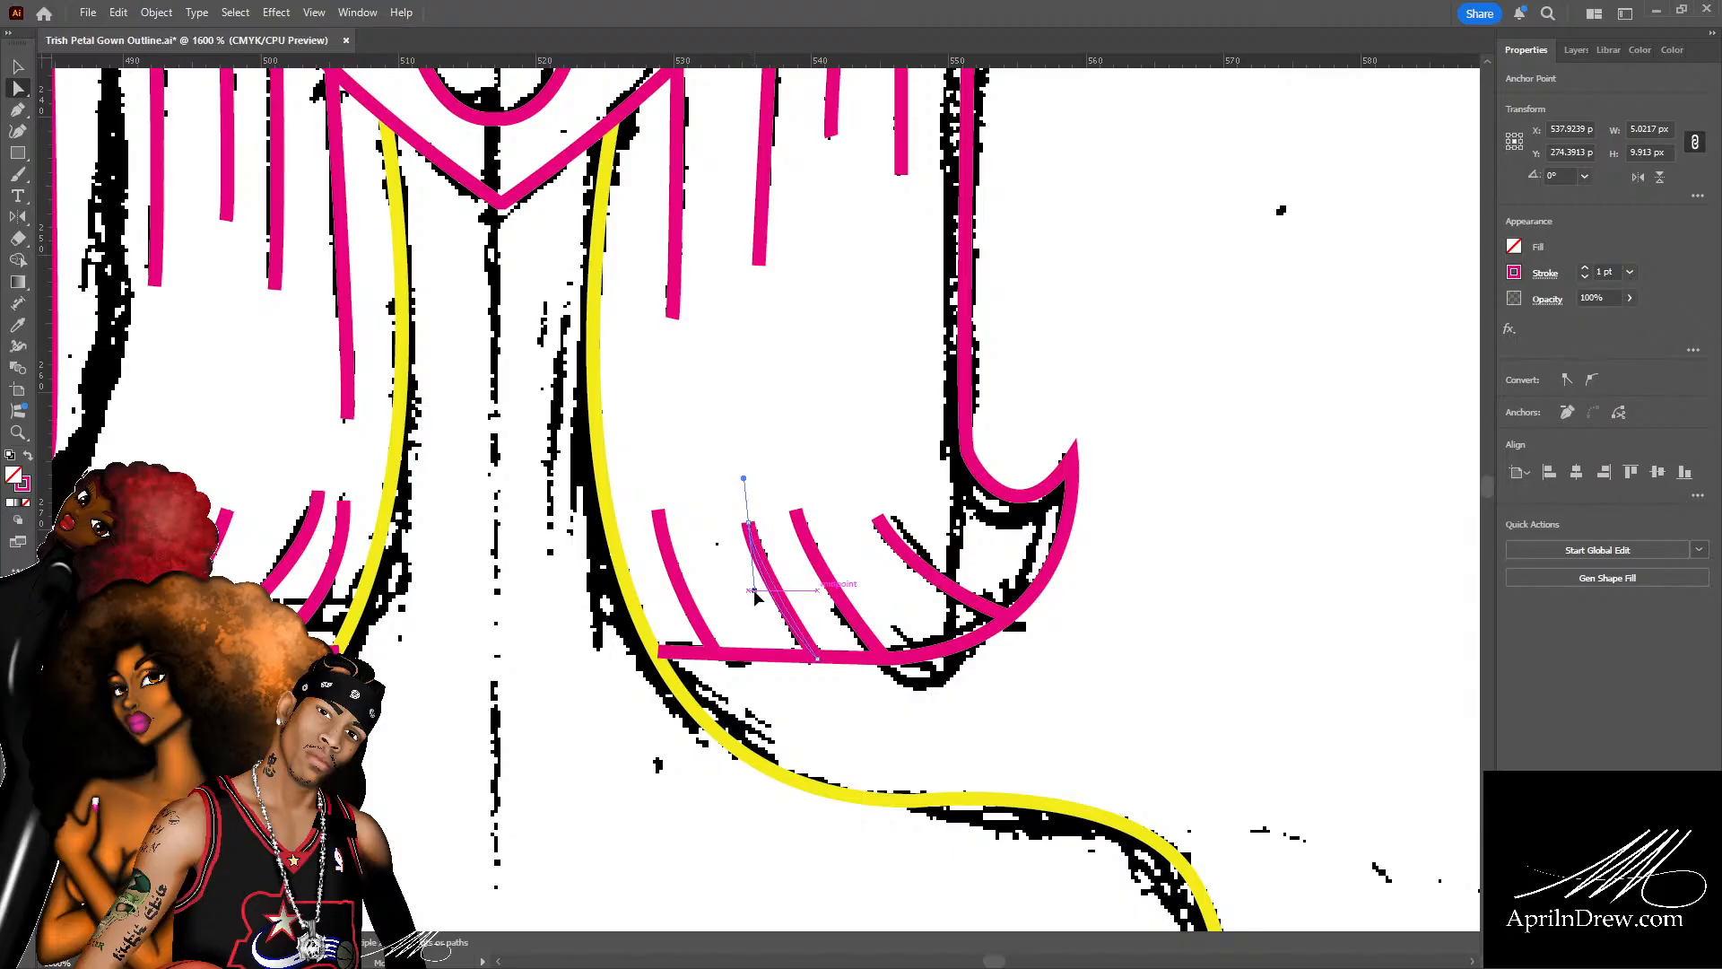
pyautogui.click(821, 573)
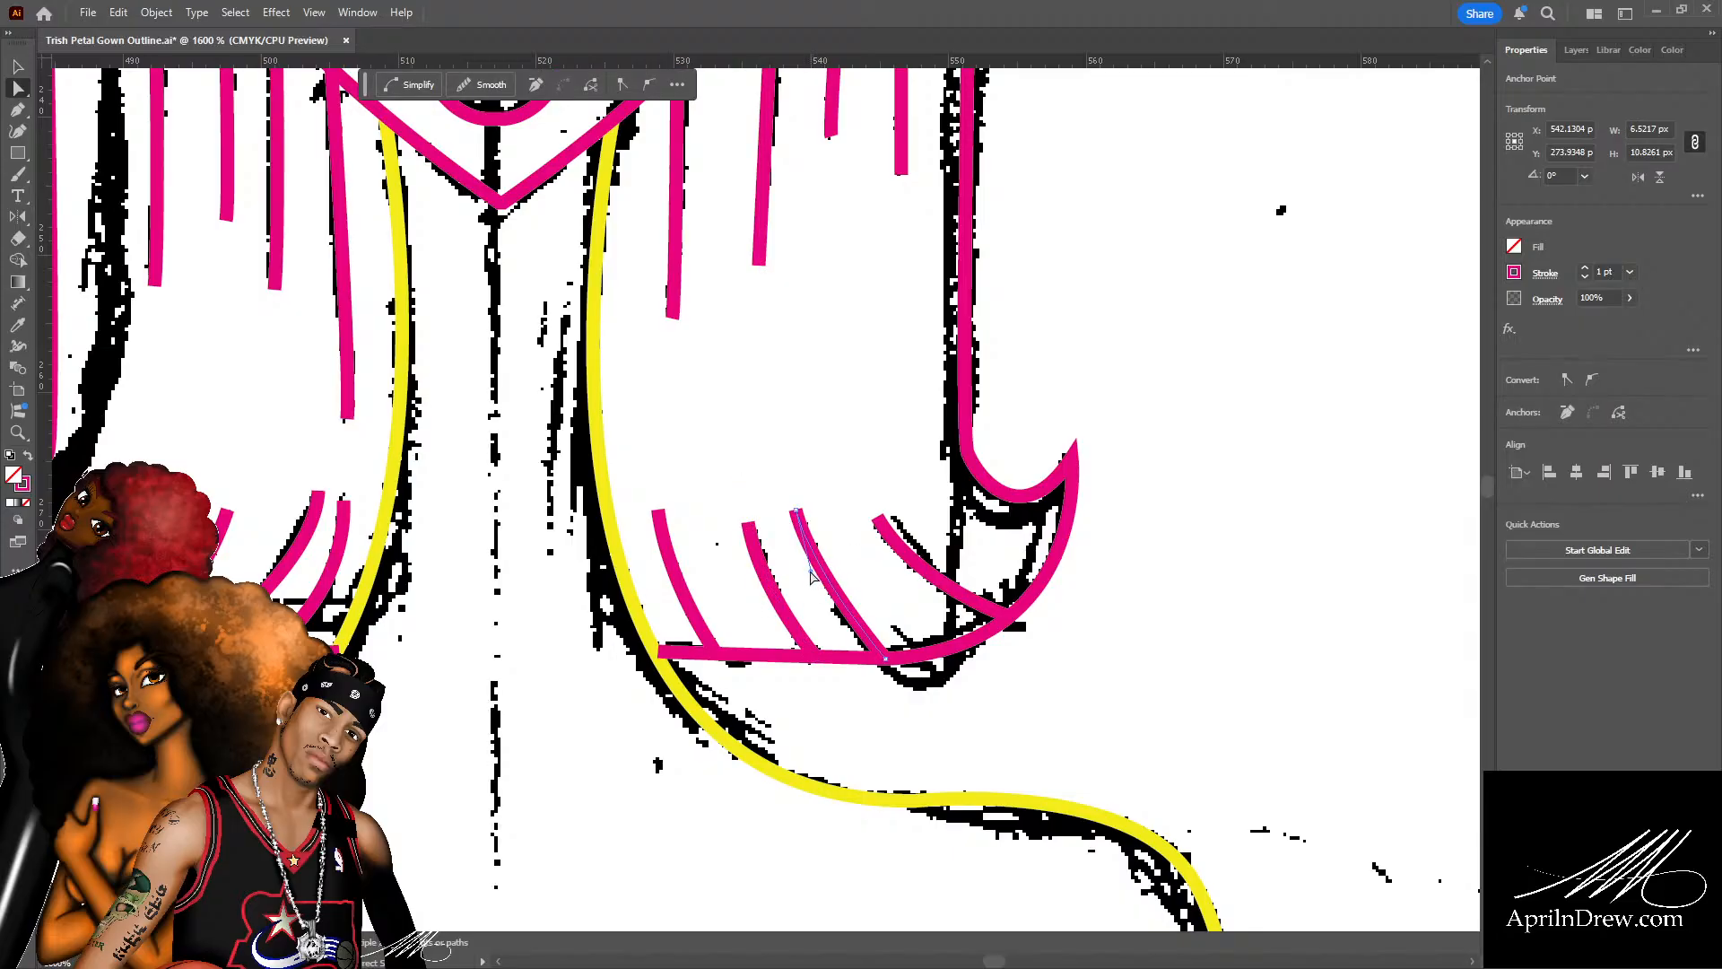
pyautogui.moveTo(811, 571); pyautogui.dragTo(813, 594)
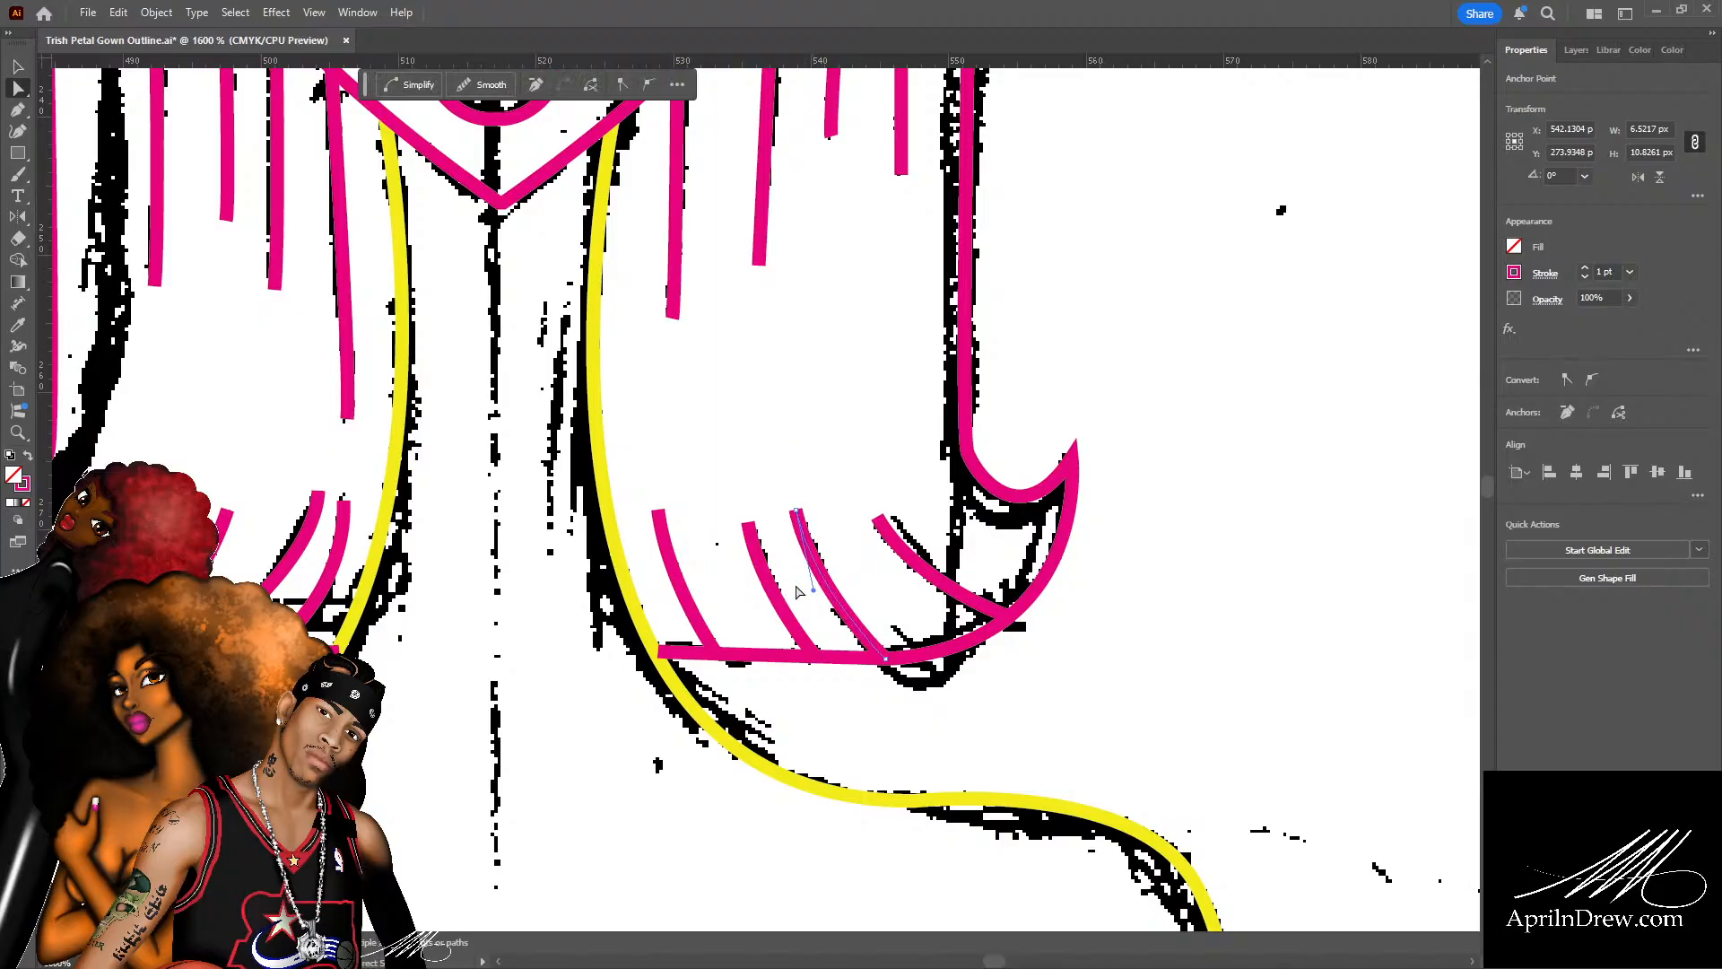
pyautogui.click(801, 592)
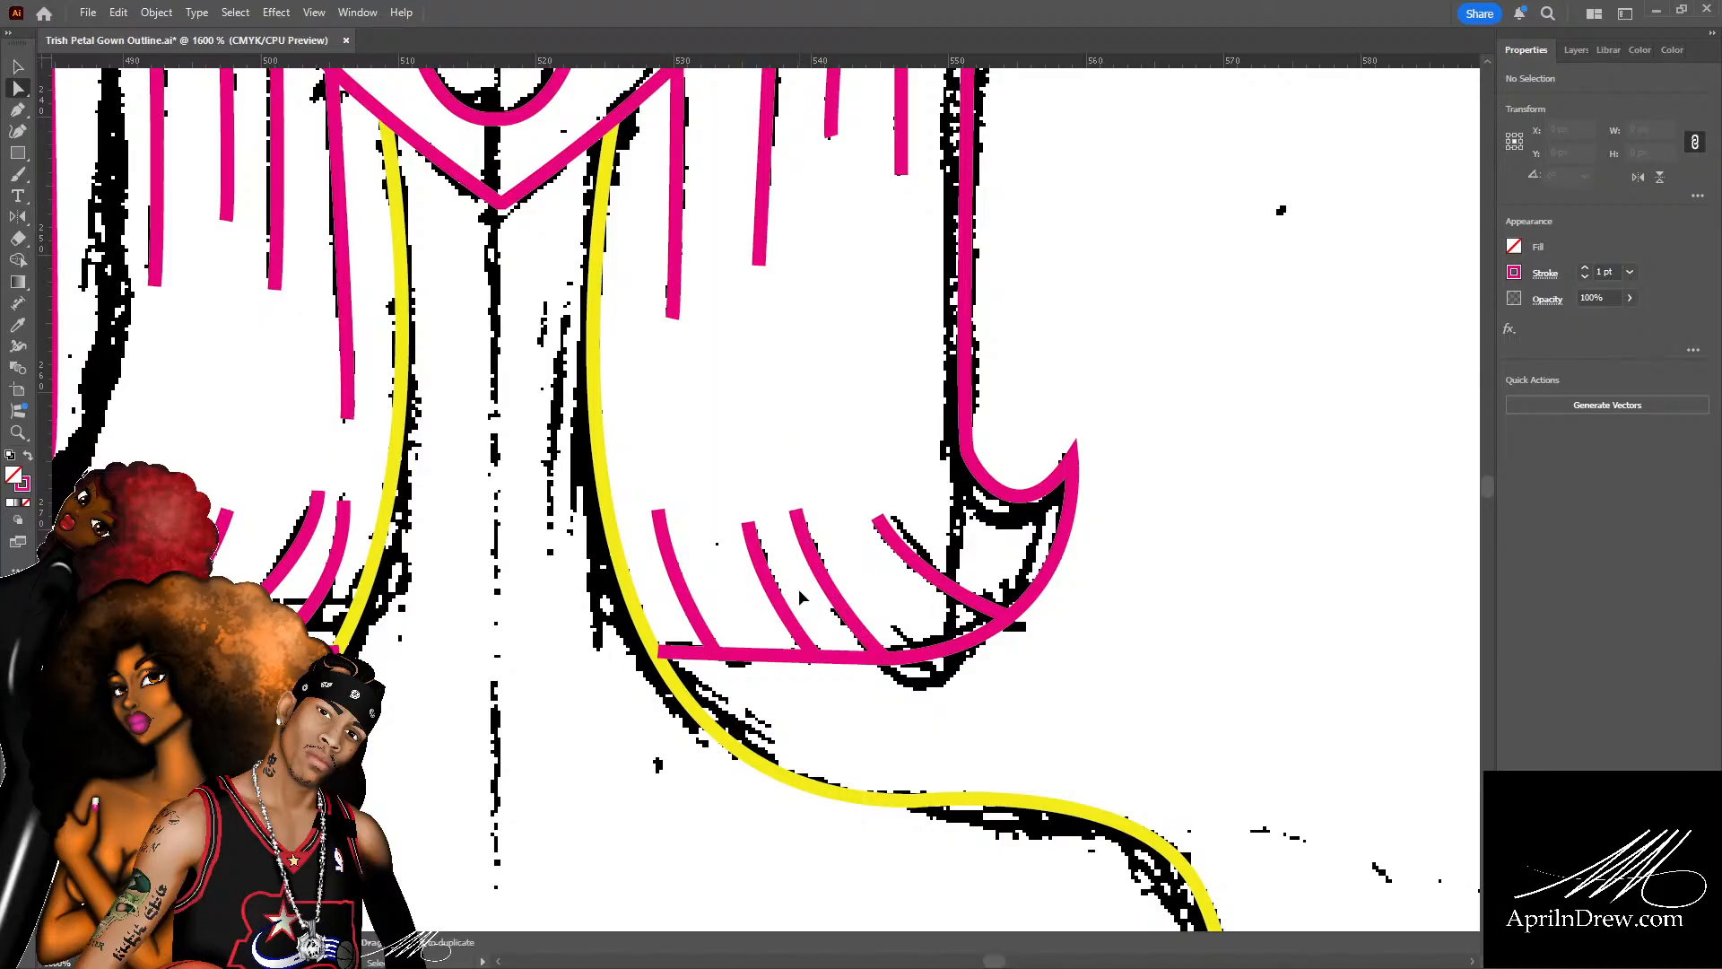
pyautogui.hotkey('ctrl', 's')
# Extend the lower ends of the left hair section's curved strokes onto the bottom hair outline and smooth the outermost stroke's curve.
pyautogui.hscroll(-10, 801, 598)
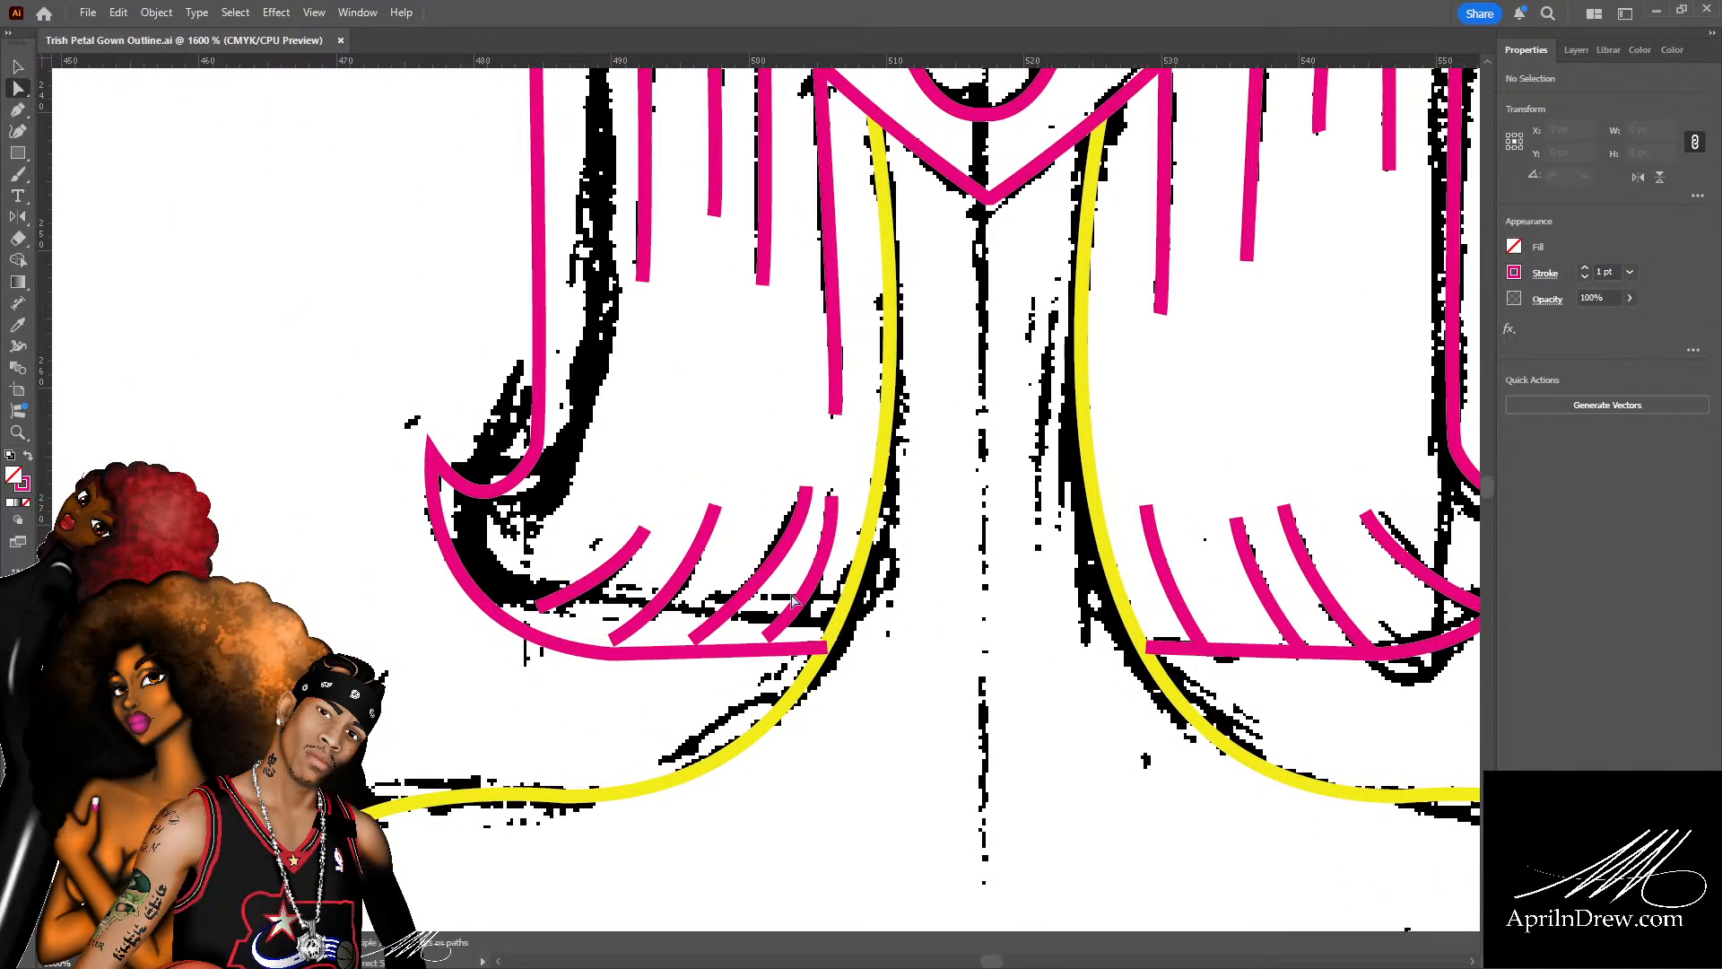
pyautogui.moveTo(765, 638); pyautogui.dragTo(612, 653)
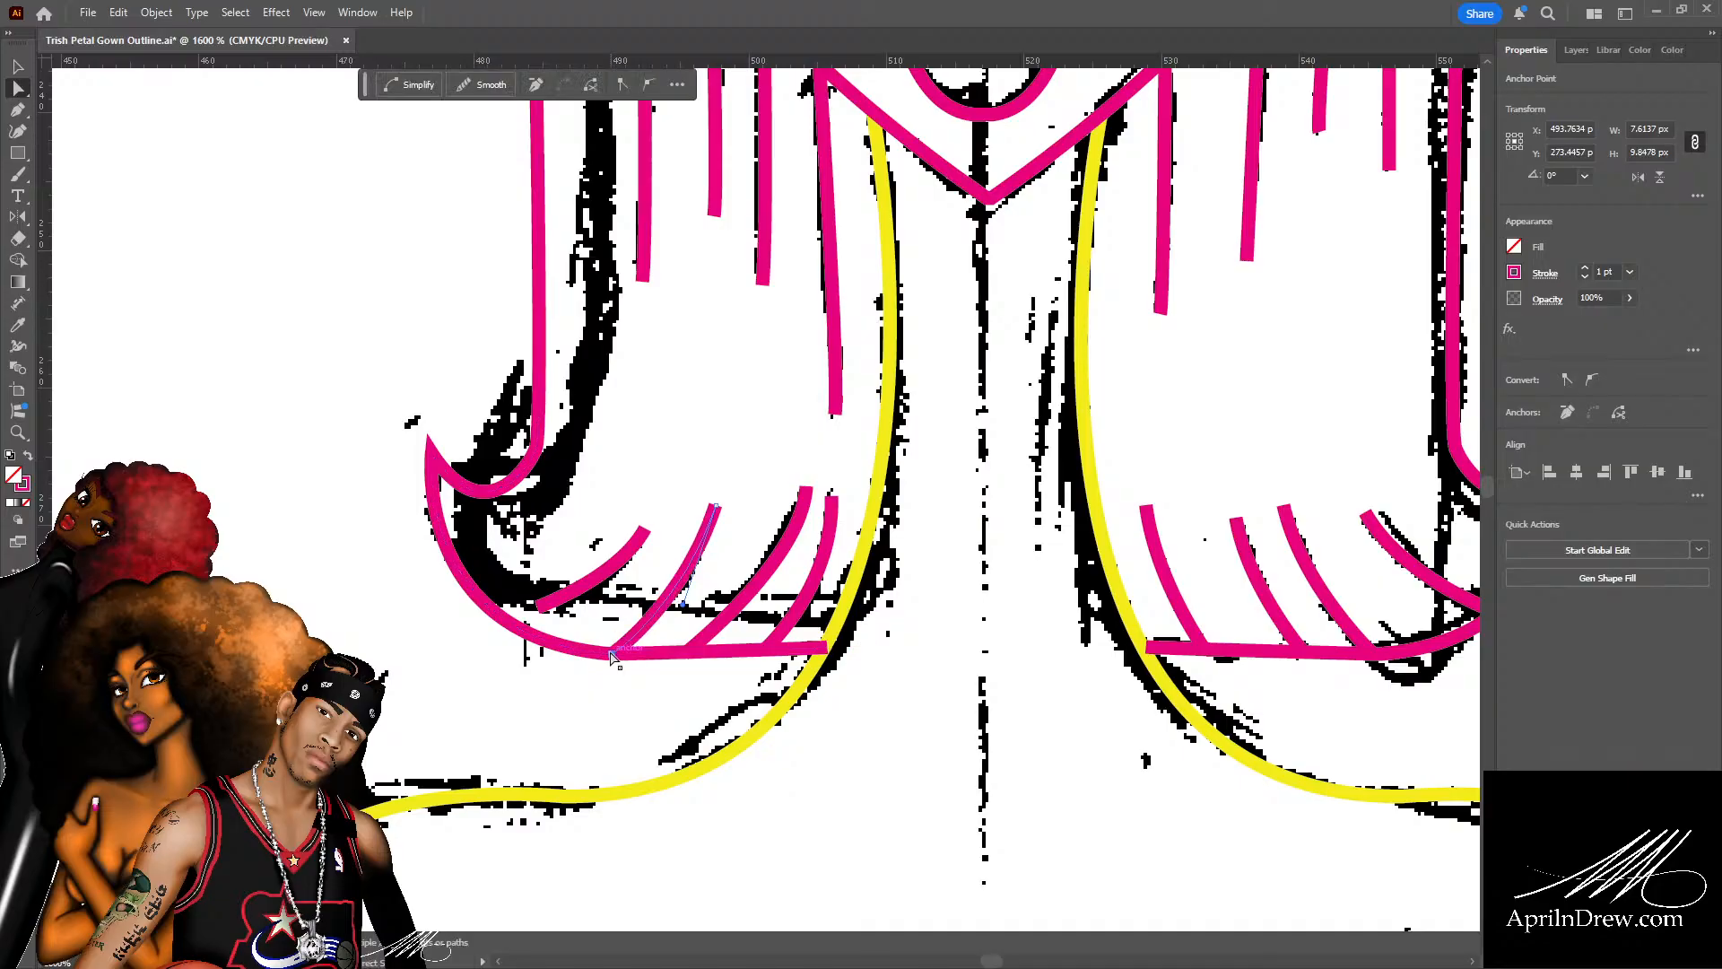
pyautogui.click(544, 612)
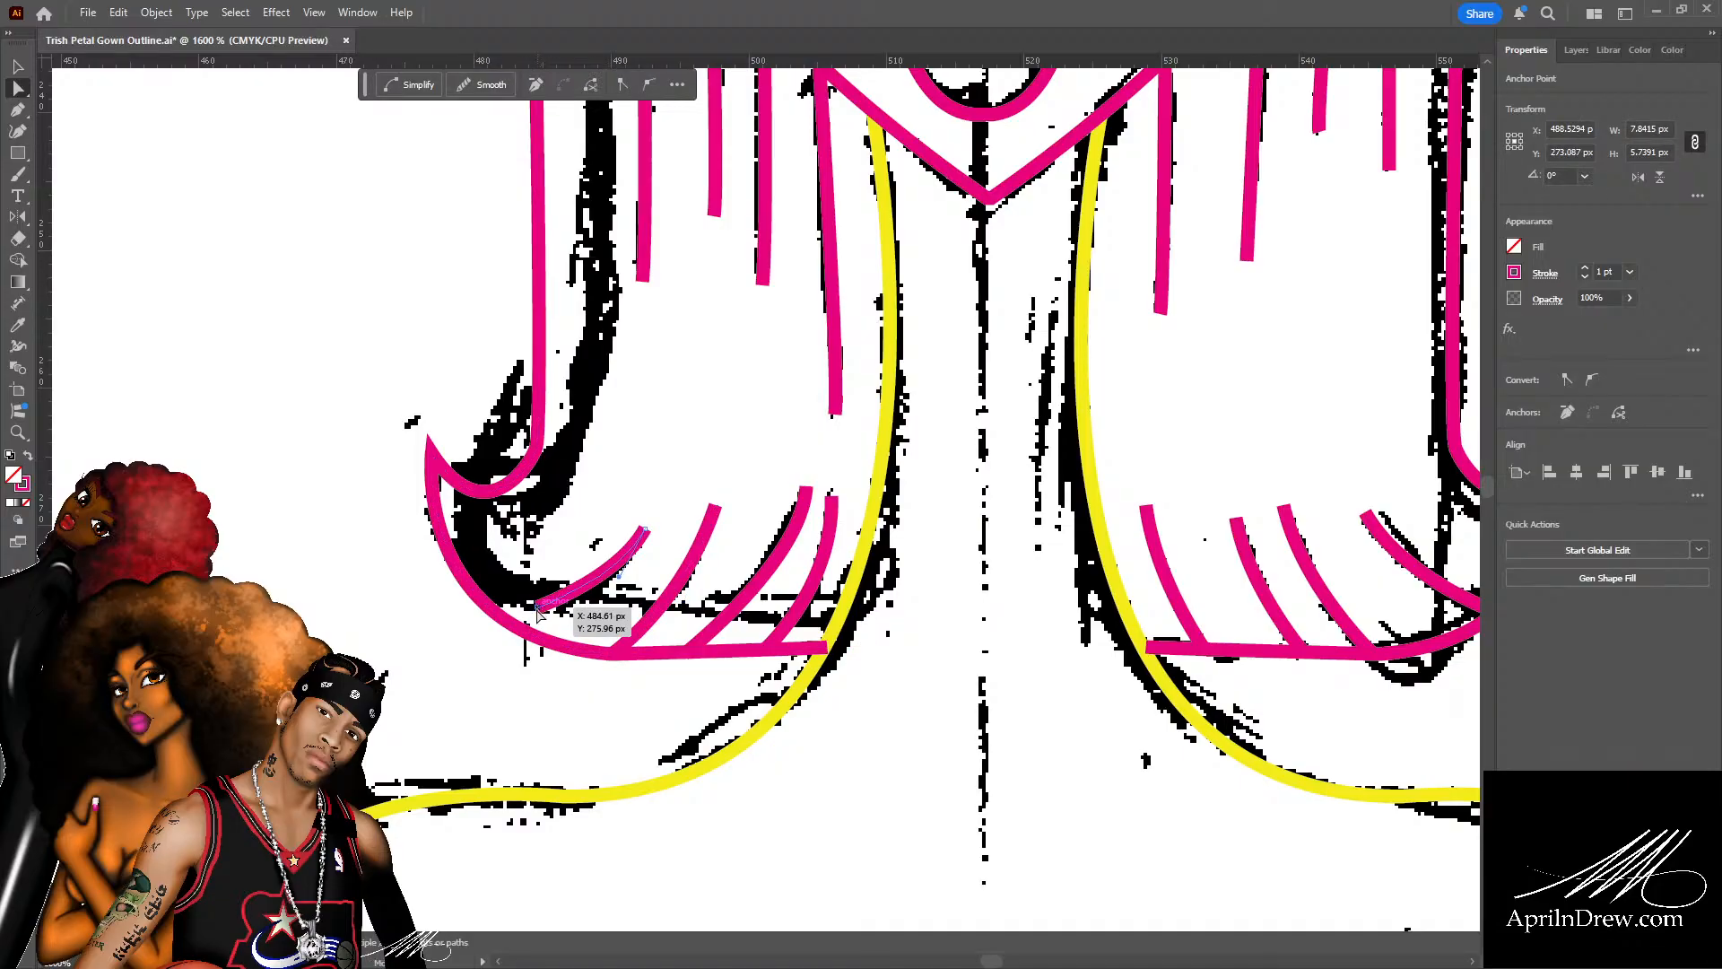
pyautogui.moveTo(538, 612); pyautogui.dragTo(523, 647)
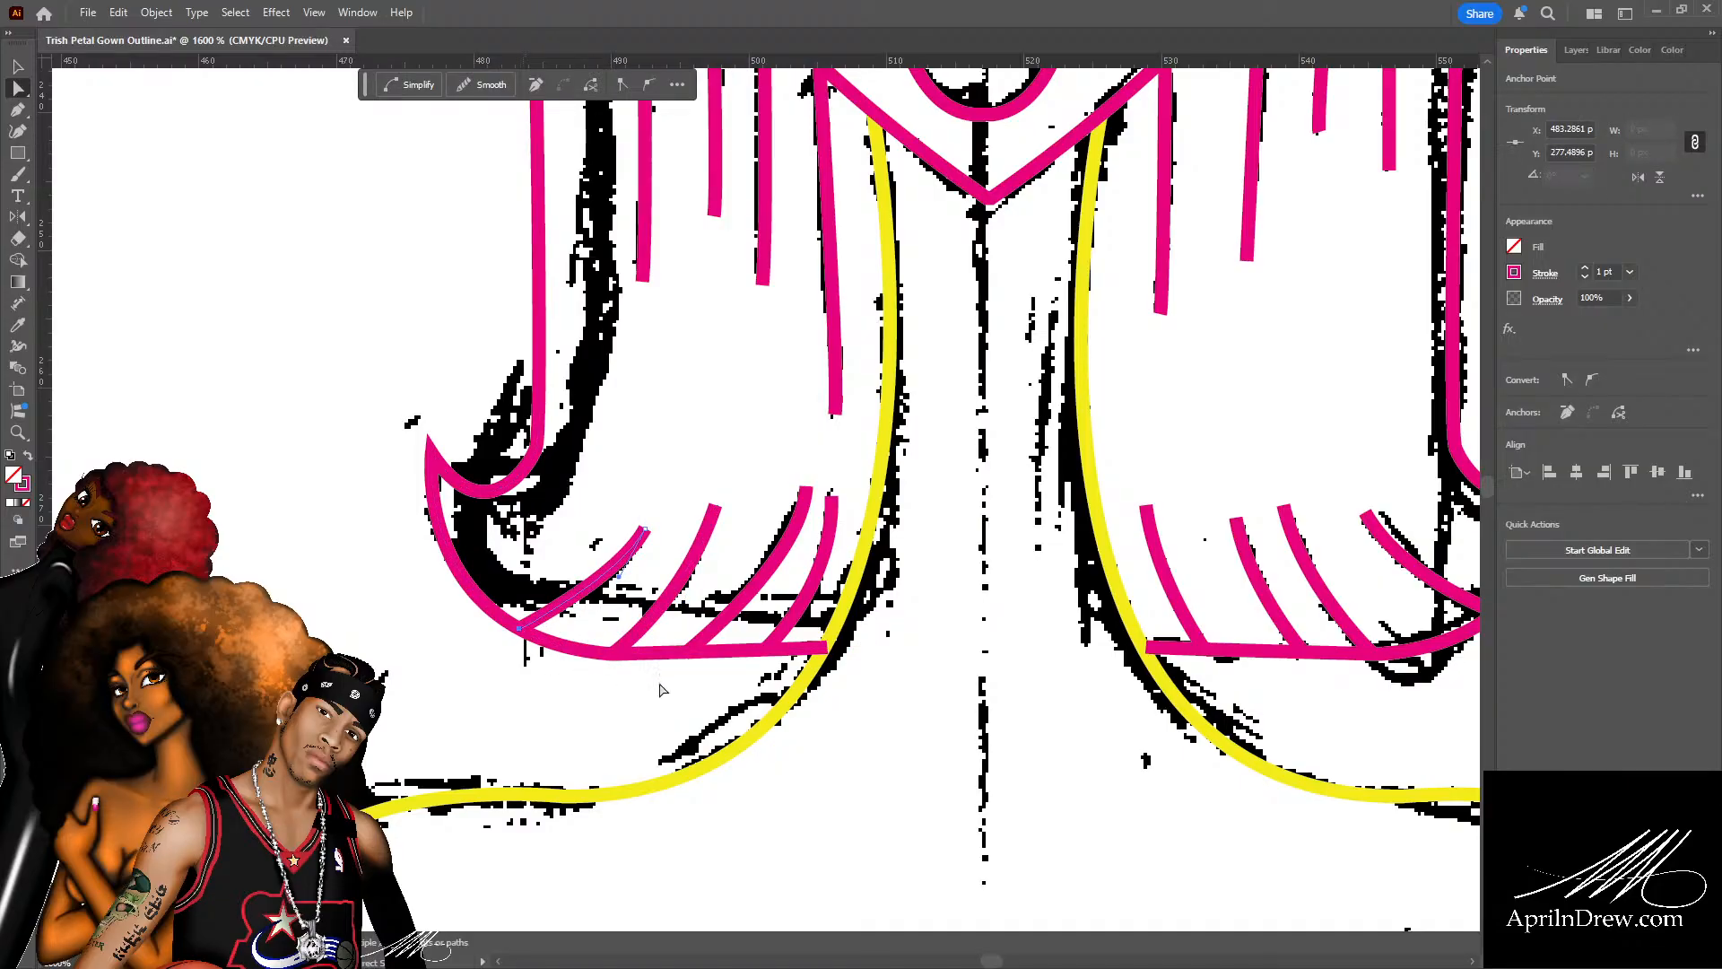
pyautogui.moveTo(619, 578); pyautogui.dragTo(612, 593)
# Raise the upper end of the left section's second stroke from the neck slightly and reshape its curve.
pyautogui.click(781, 553)
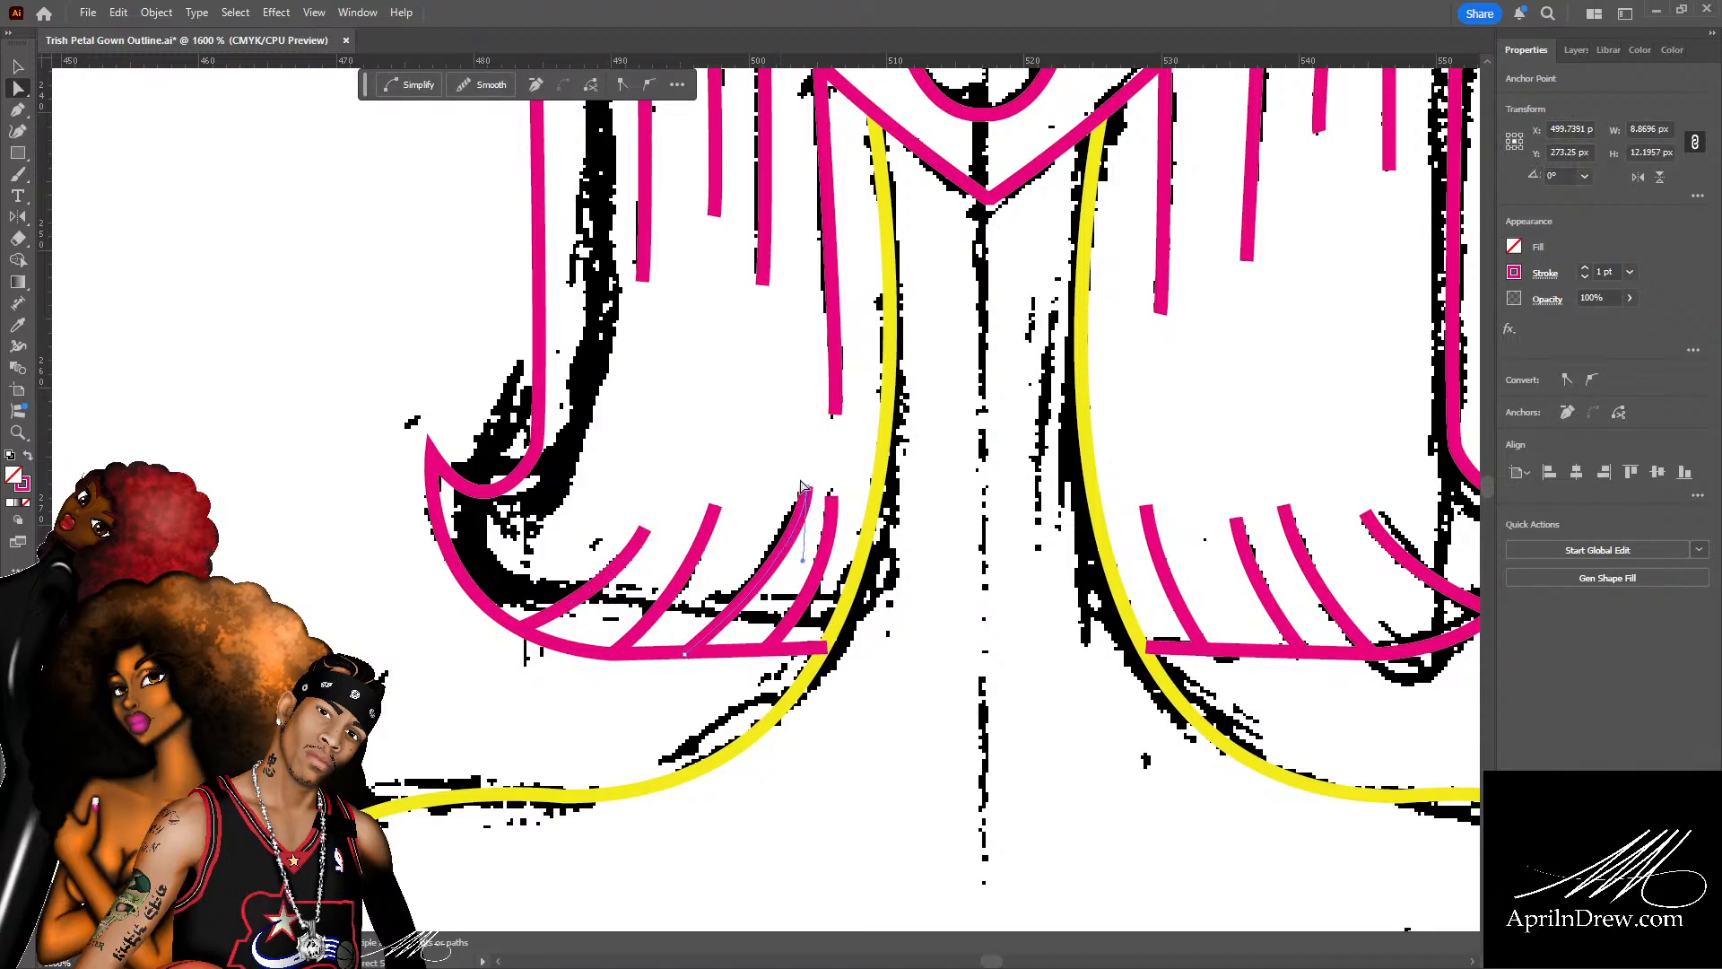
pyautogui.moveTo(807, 488); pyautogui.dragTo(807, 486)
pyautogui.moveTo(807, 480); pyautogui.dragTo(807, 481)
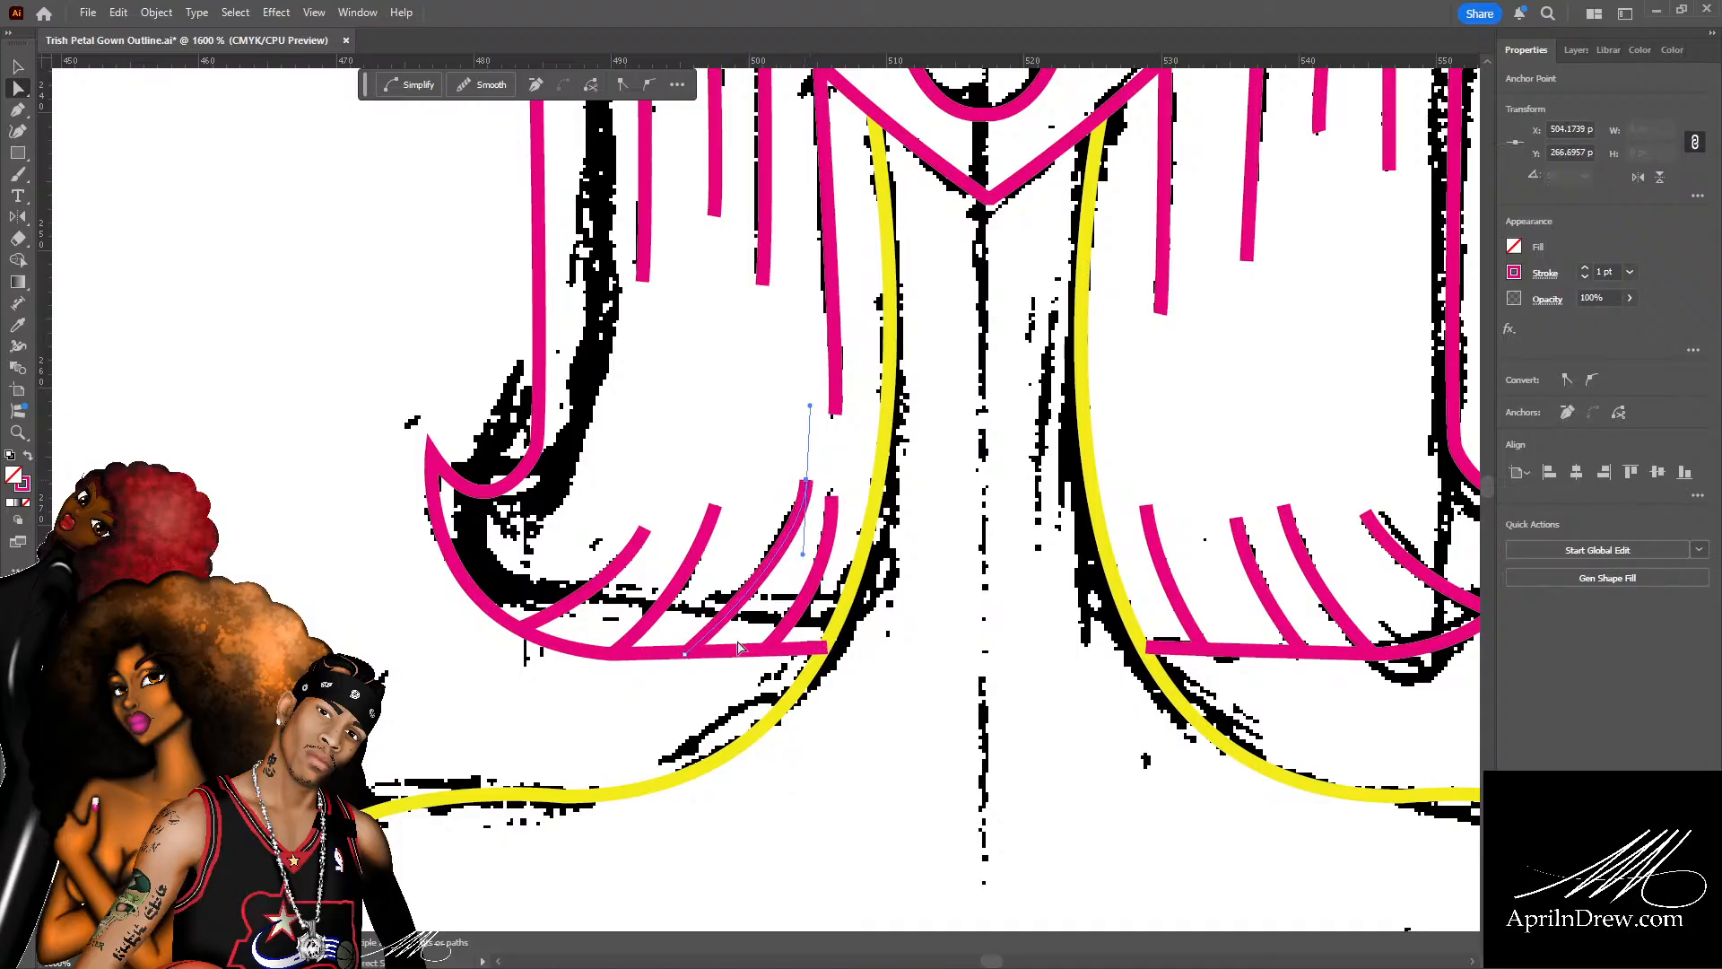
pyautogui.moveTo(803, 554); pyautogui.dragTo(785, 577)
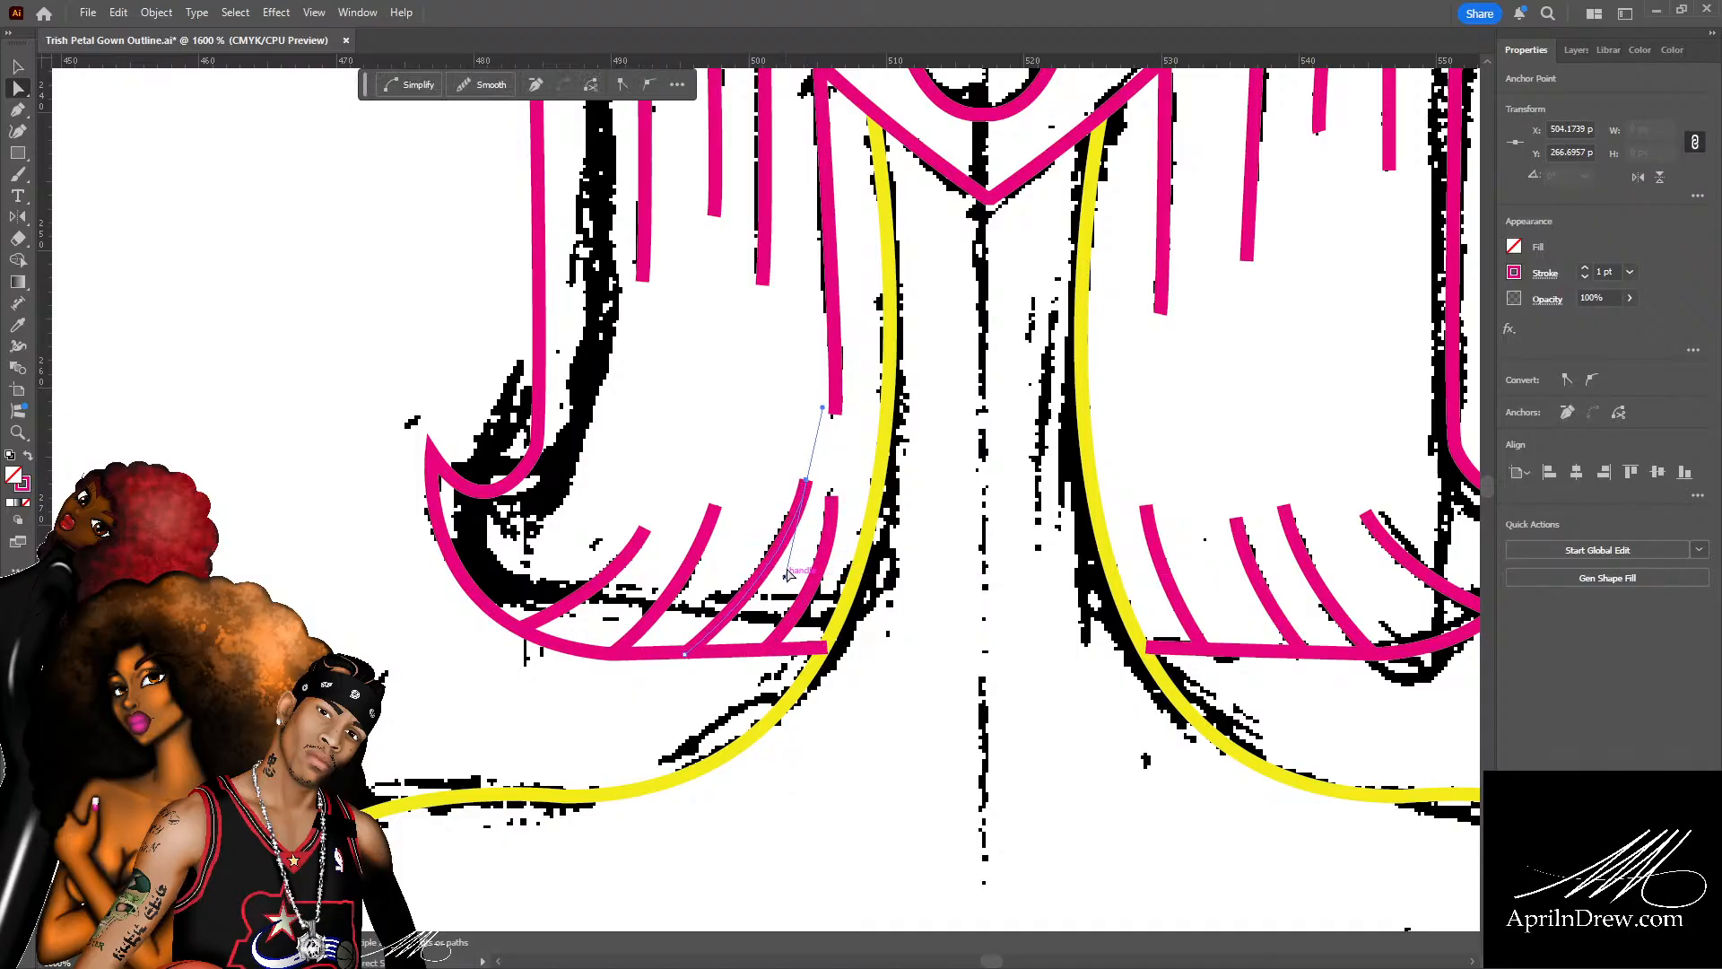
# Reshape the curves of the left section's third stroke from the neck and the stroke nearest the neck, and save the document.
pyautogui.click(691, 568)
pyautogui.moveTo(681, 606); pyautogui.dragTo(694, 608)
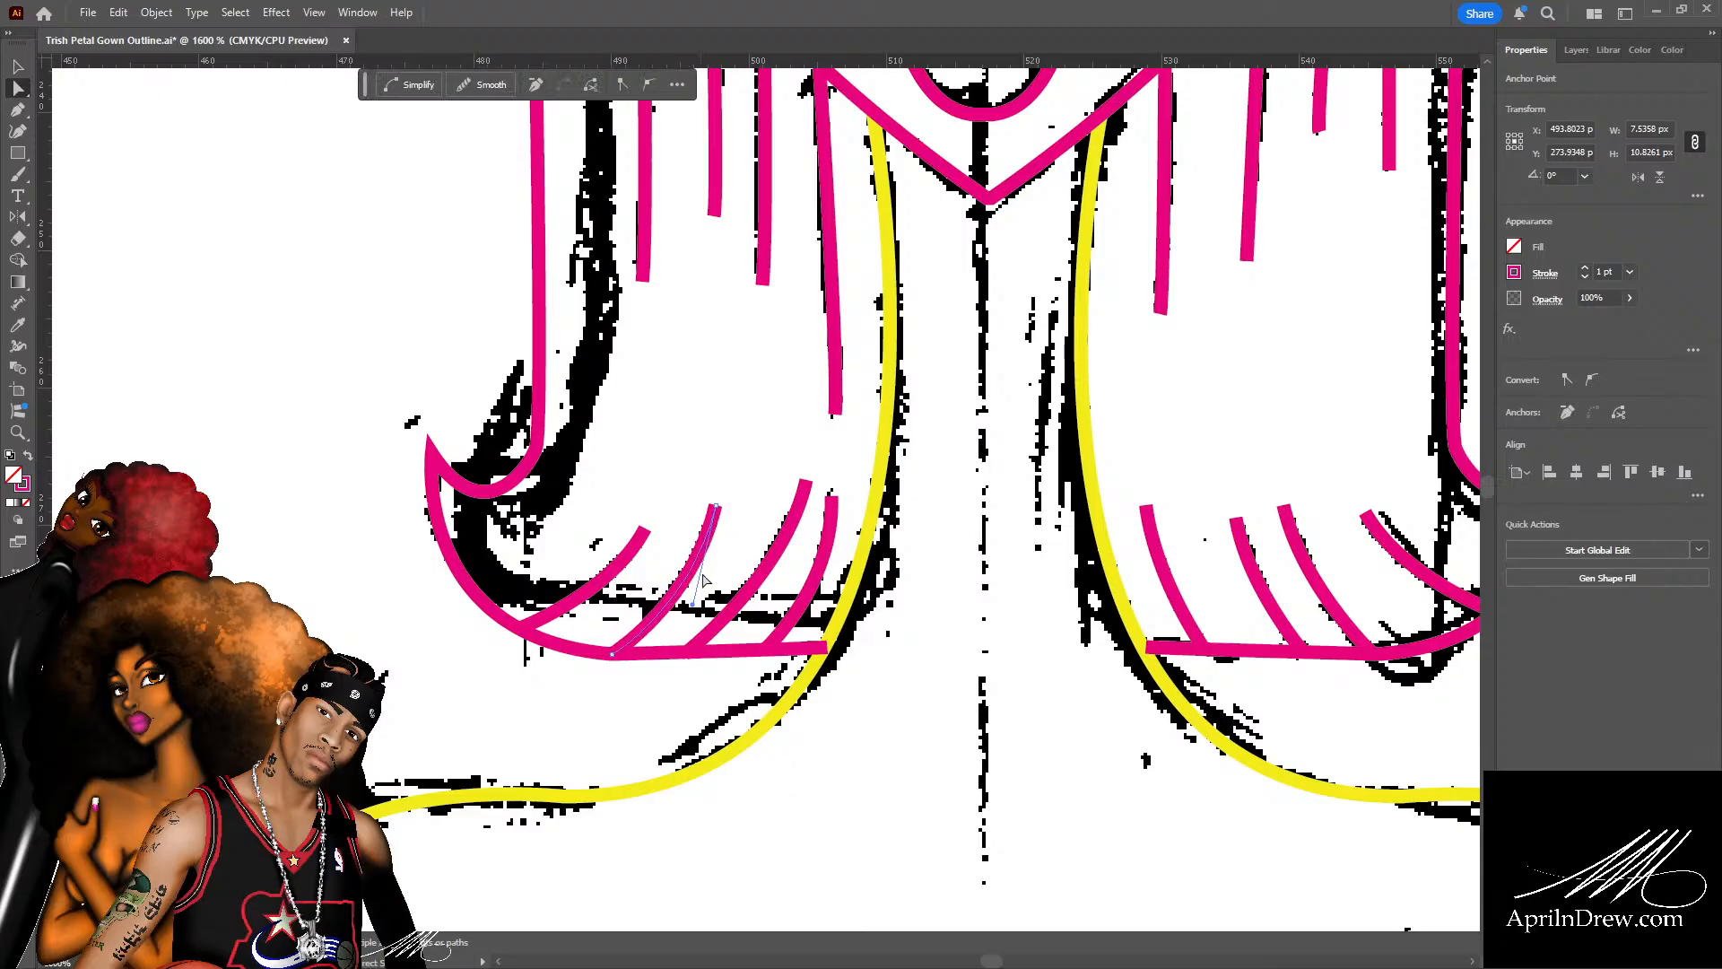
pyautogui.click(823, 549)
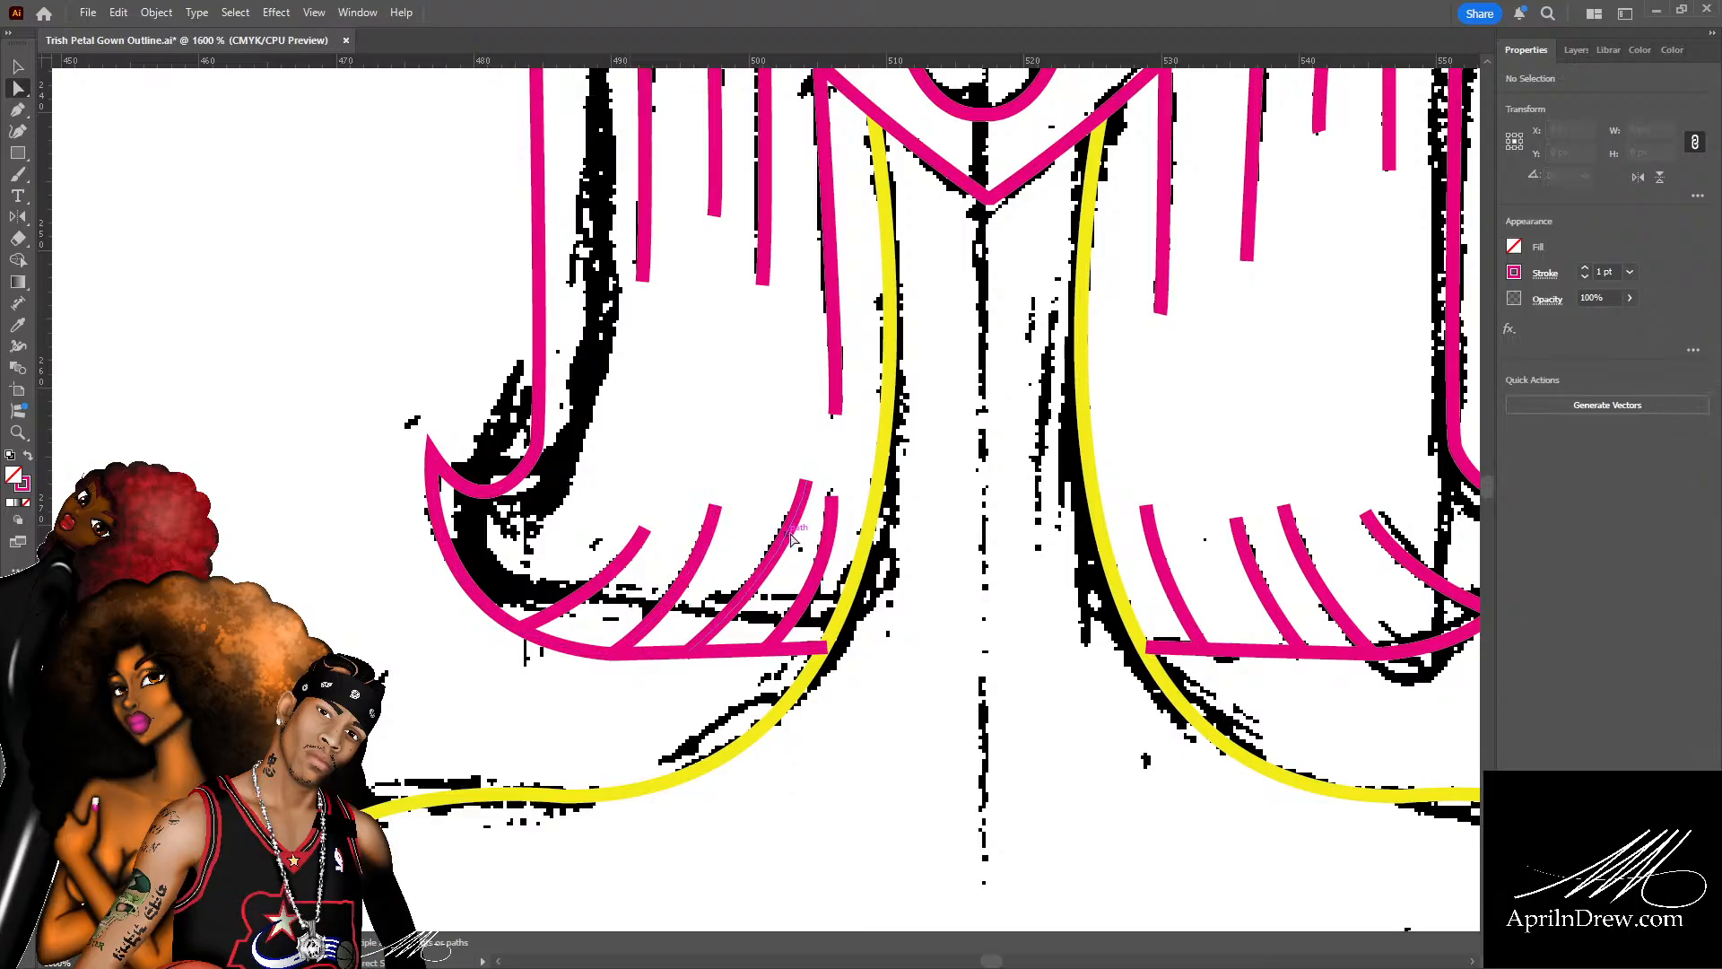
pyautogui.moveTo(821, 551); pyautogui.dragTo(837, 603)
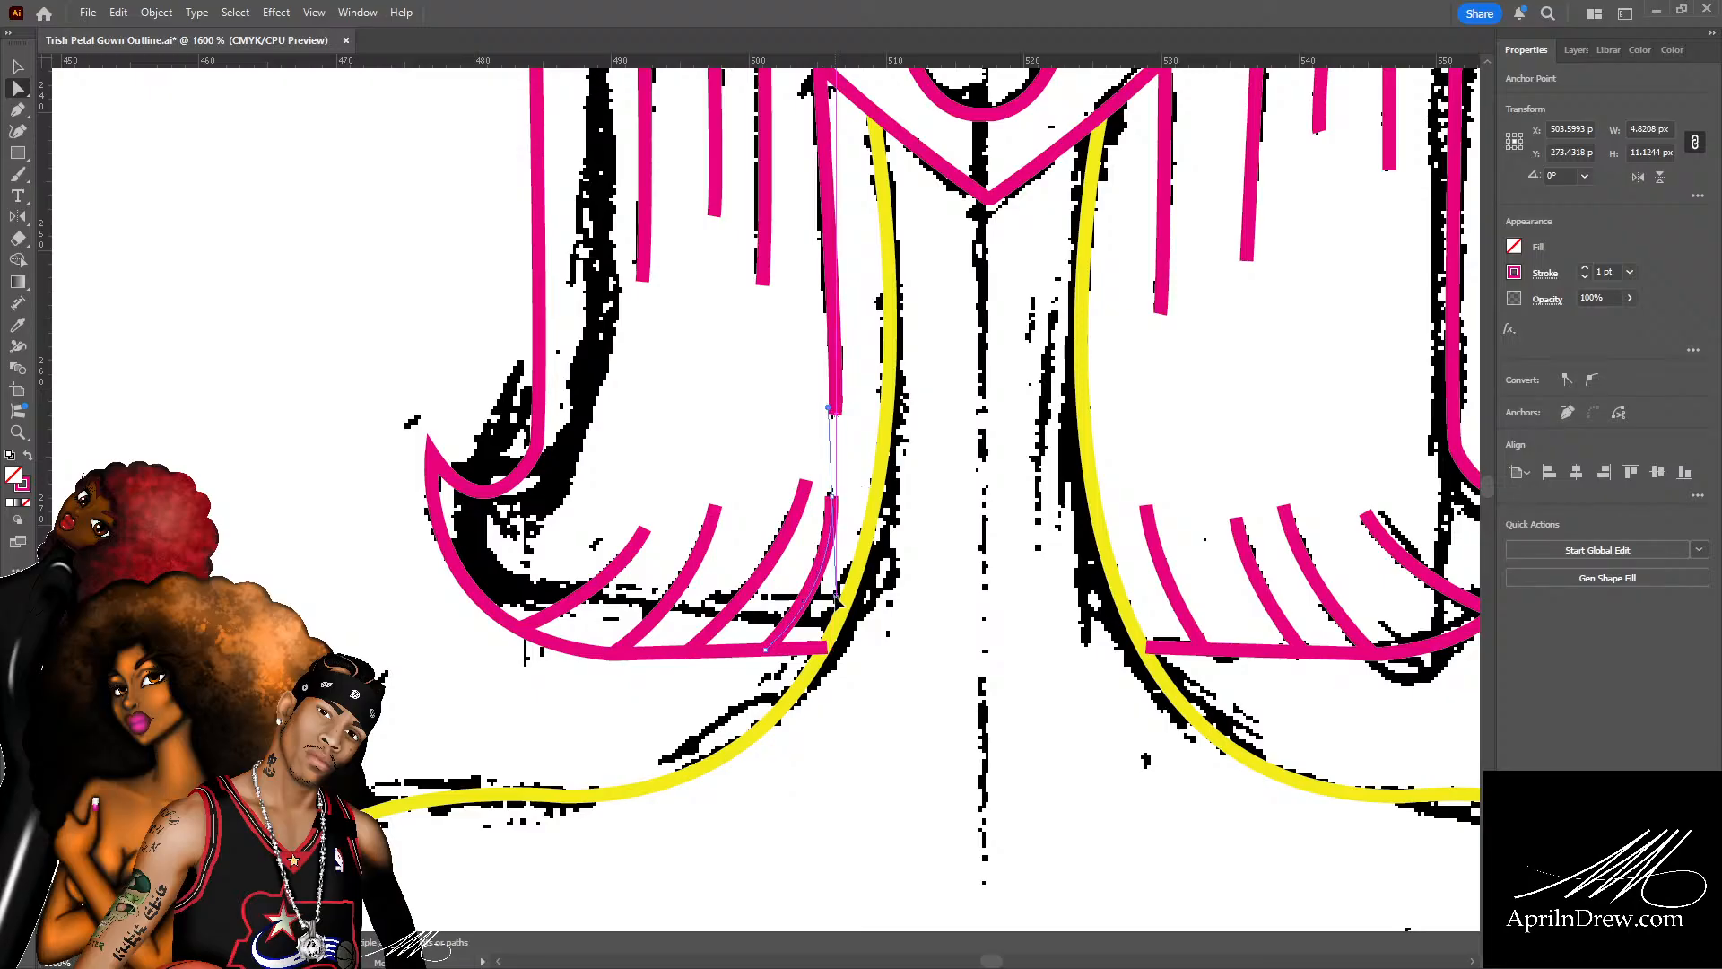
pyautogui.click(767, 432)
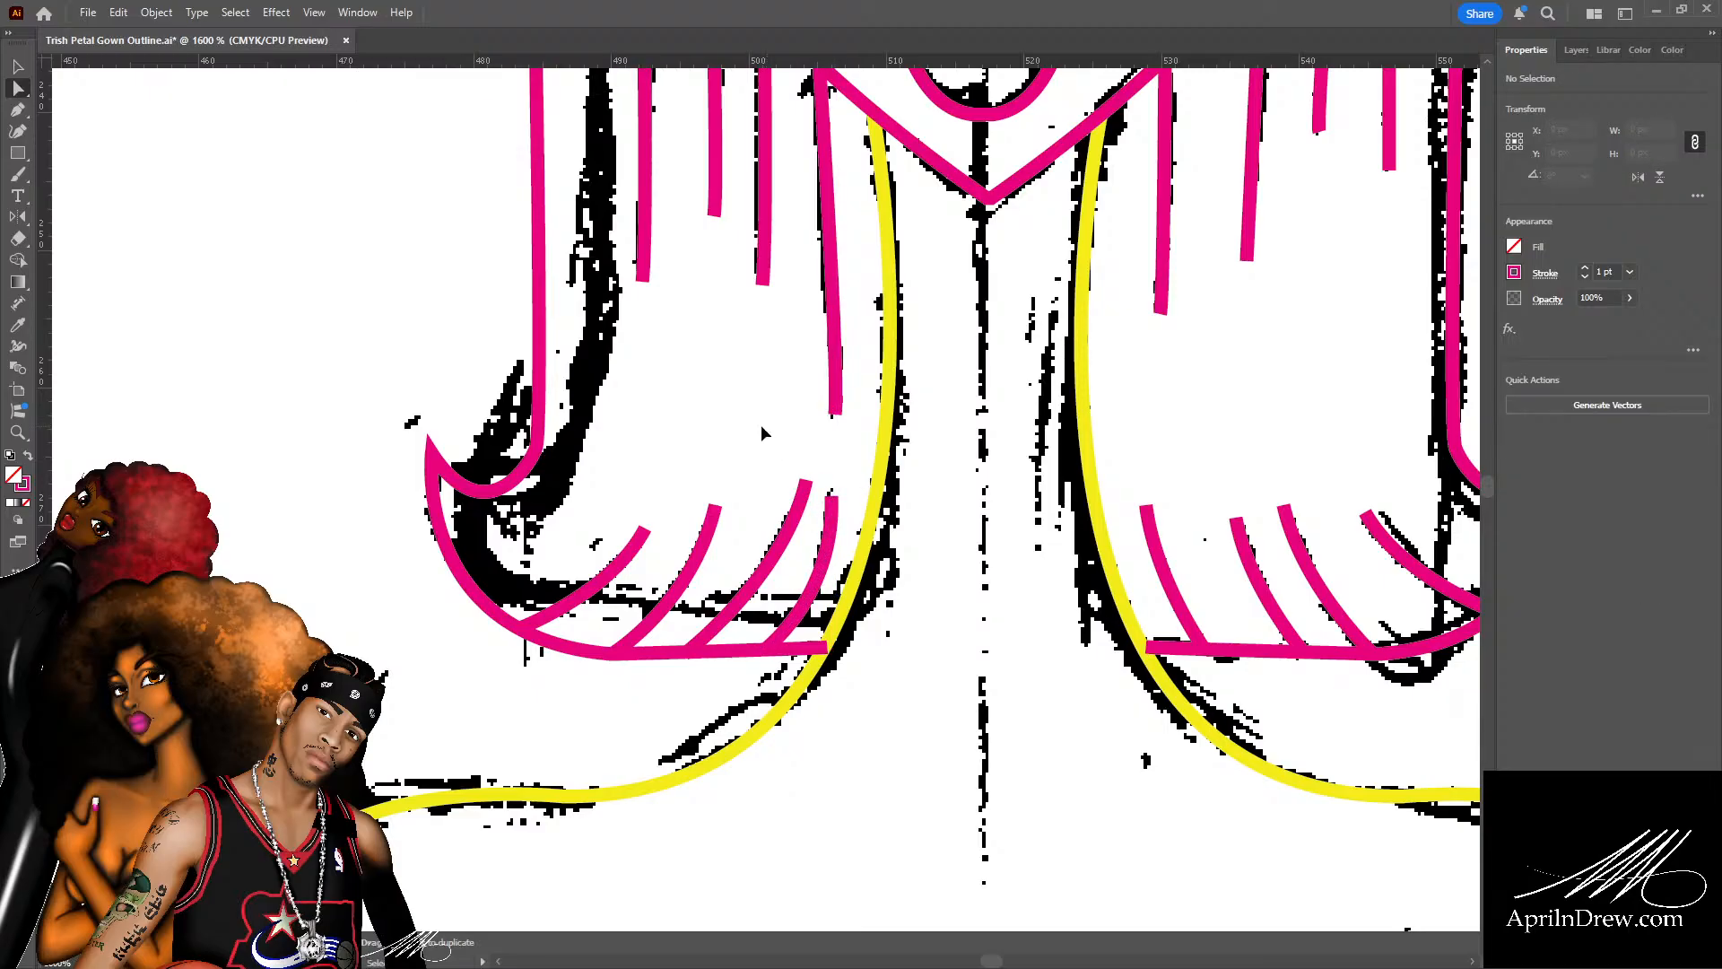
pyautogui.hotkey('ctrl', 's')
# Recolour all the curved bottom strokes and long hanging strands on both sides of the hair with a green stroke.
pyautogui.moveTo(756, 370); pyautogui.dragTo(606, 591)
pyautogui.hotkey('ctrl', '-')
pyautogui.hotkey('ctrl', '-')
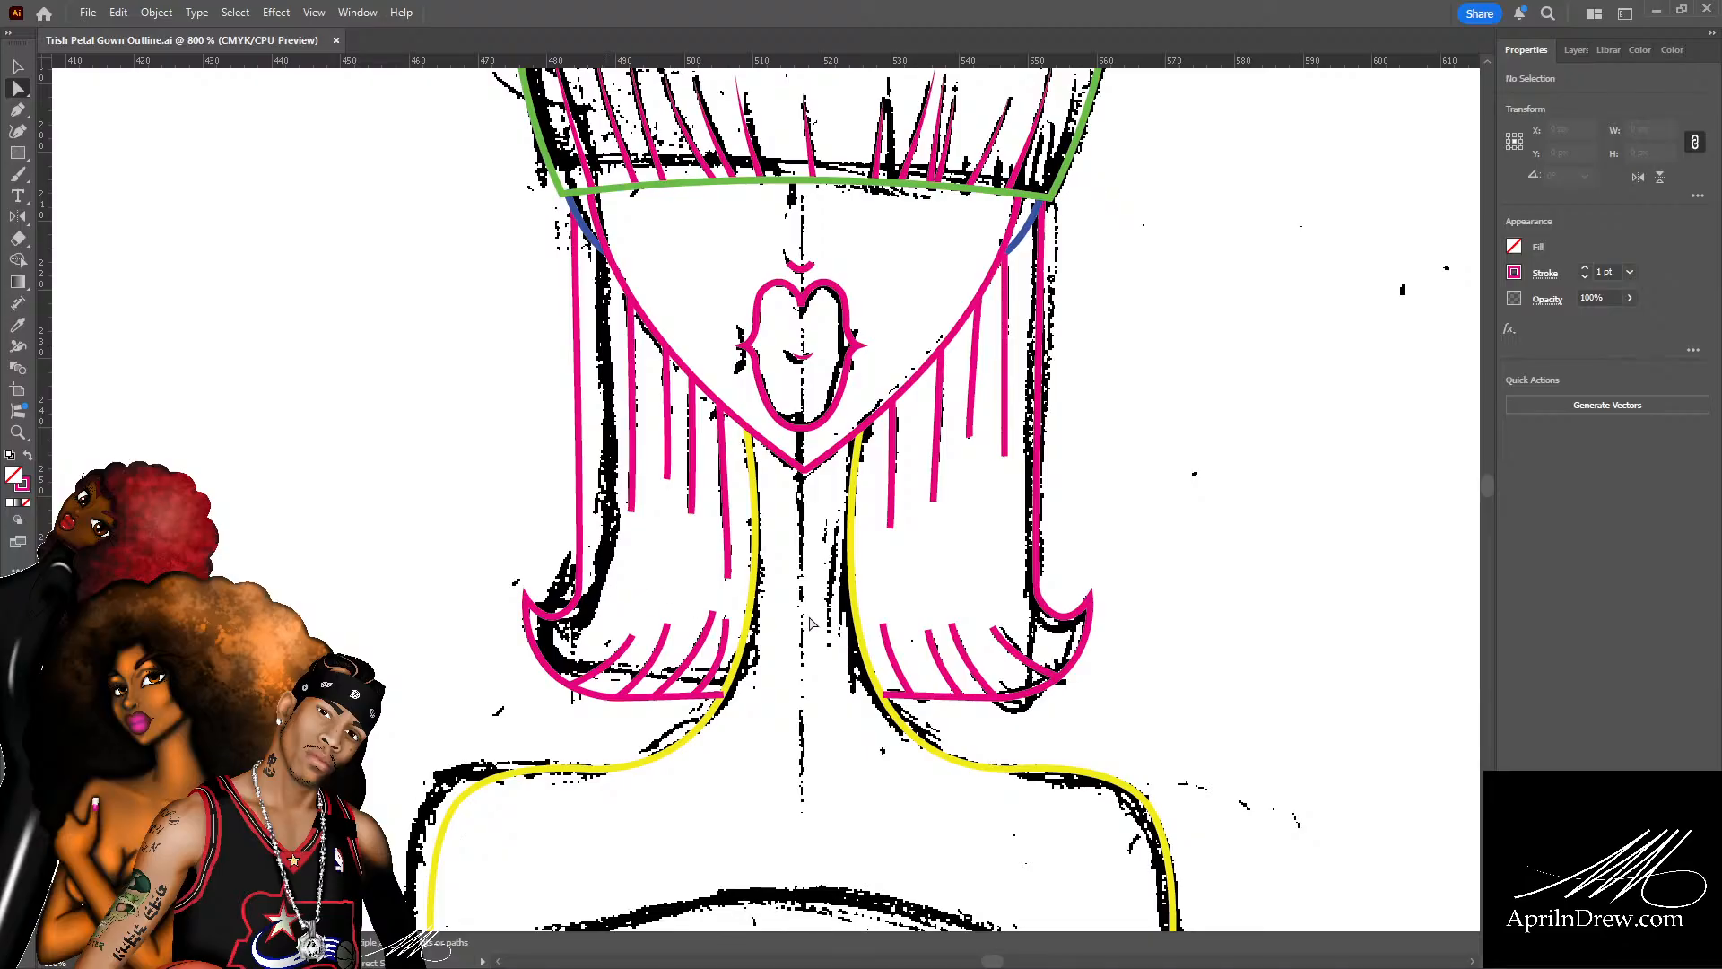
pyautogui.press('v')
pyautogui.click(1018, 653)
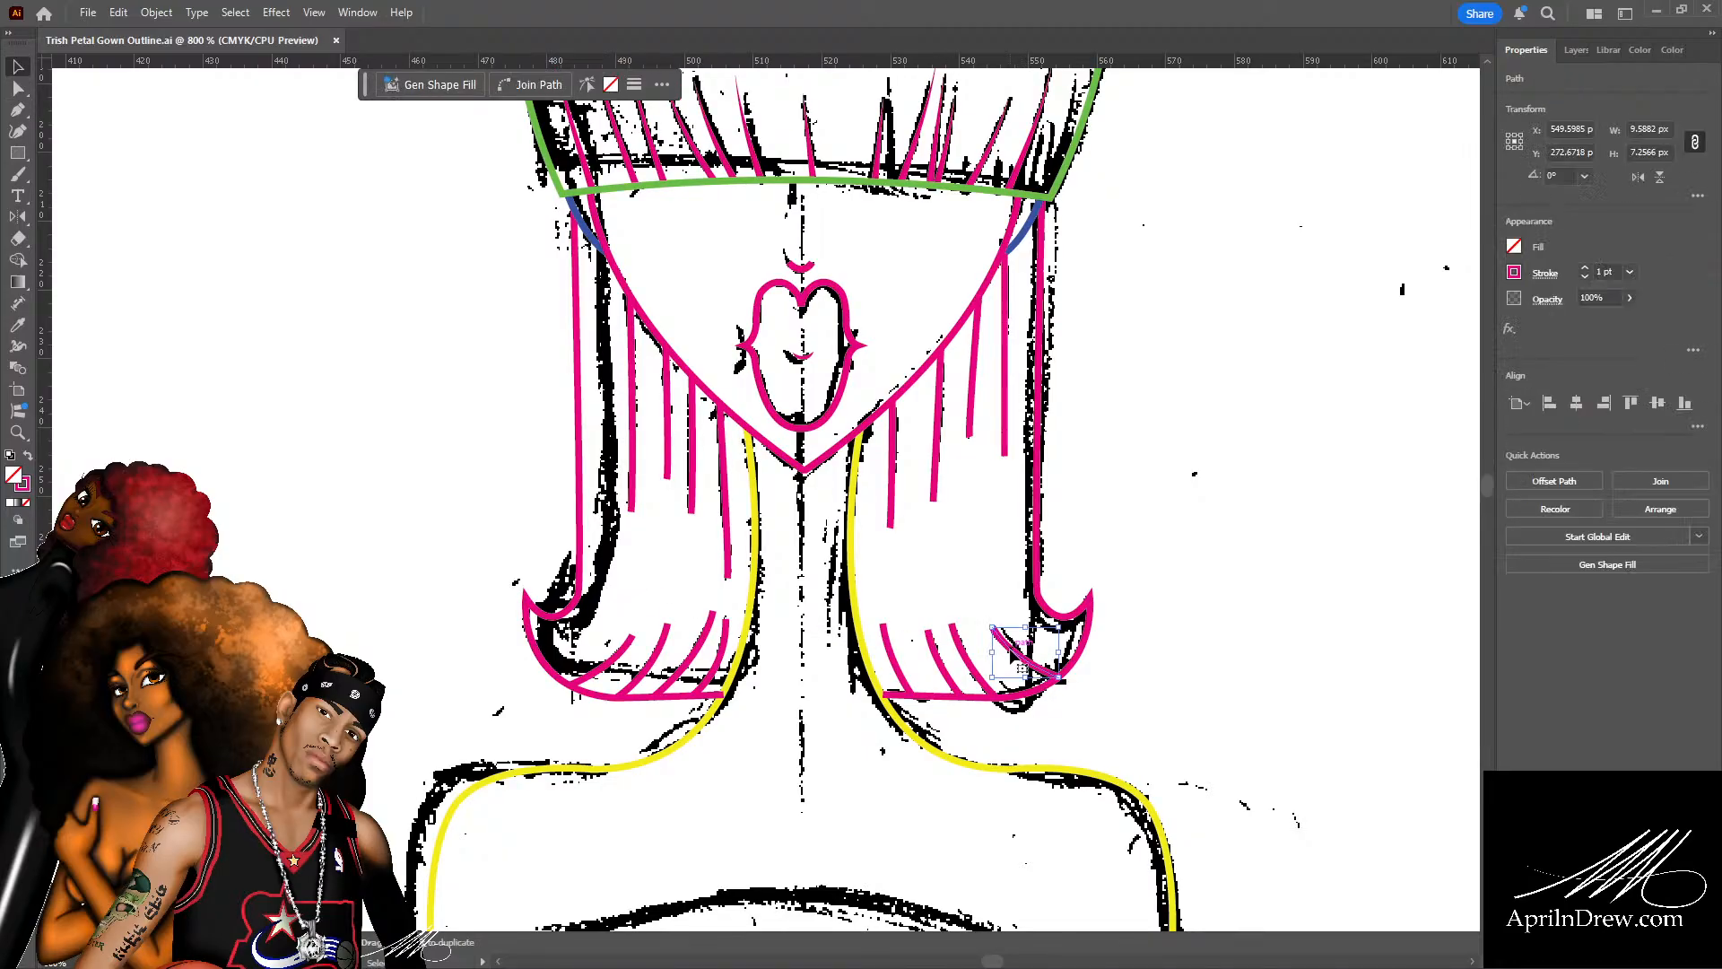
pyautogui.keyDown('shift'); pyautogui.click(938, 665); pyautogui.keyUp('shift')
pyautogui.keyDown('shift'); pyautogui.click(898, 664); pyautogui.keyUp('shift')
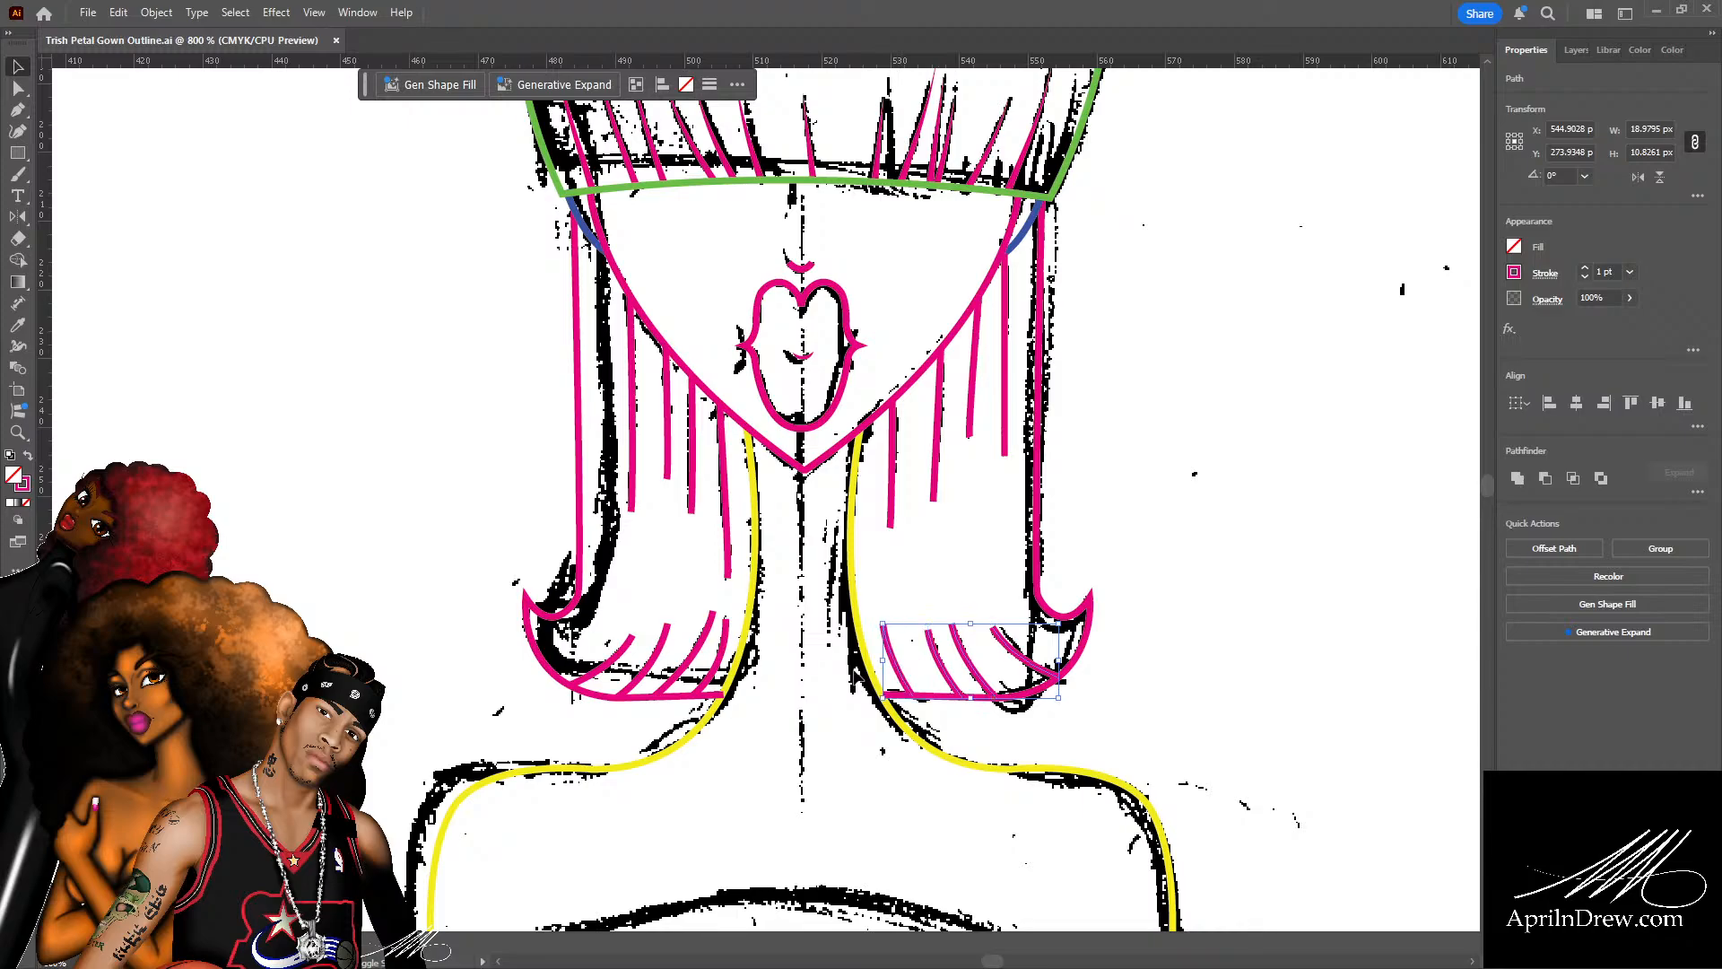
pyautogui.keyDown('shift'); pyautogui.click(714, 669); pyautogui.keyUp('shift')
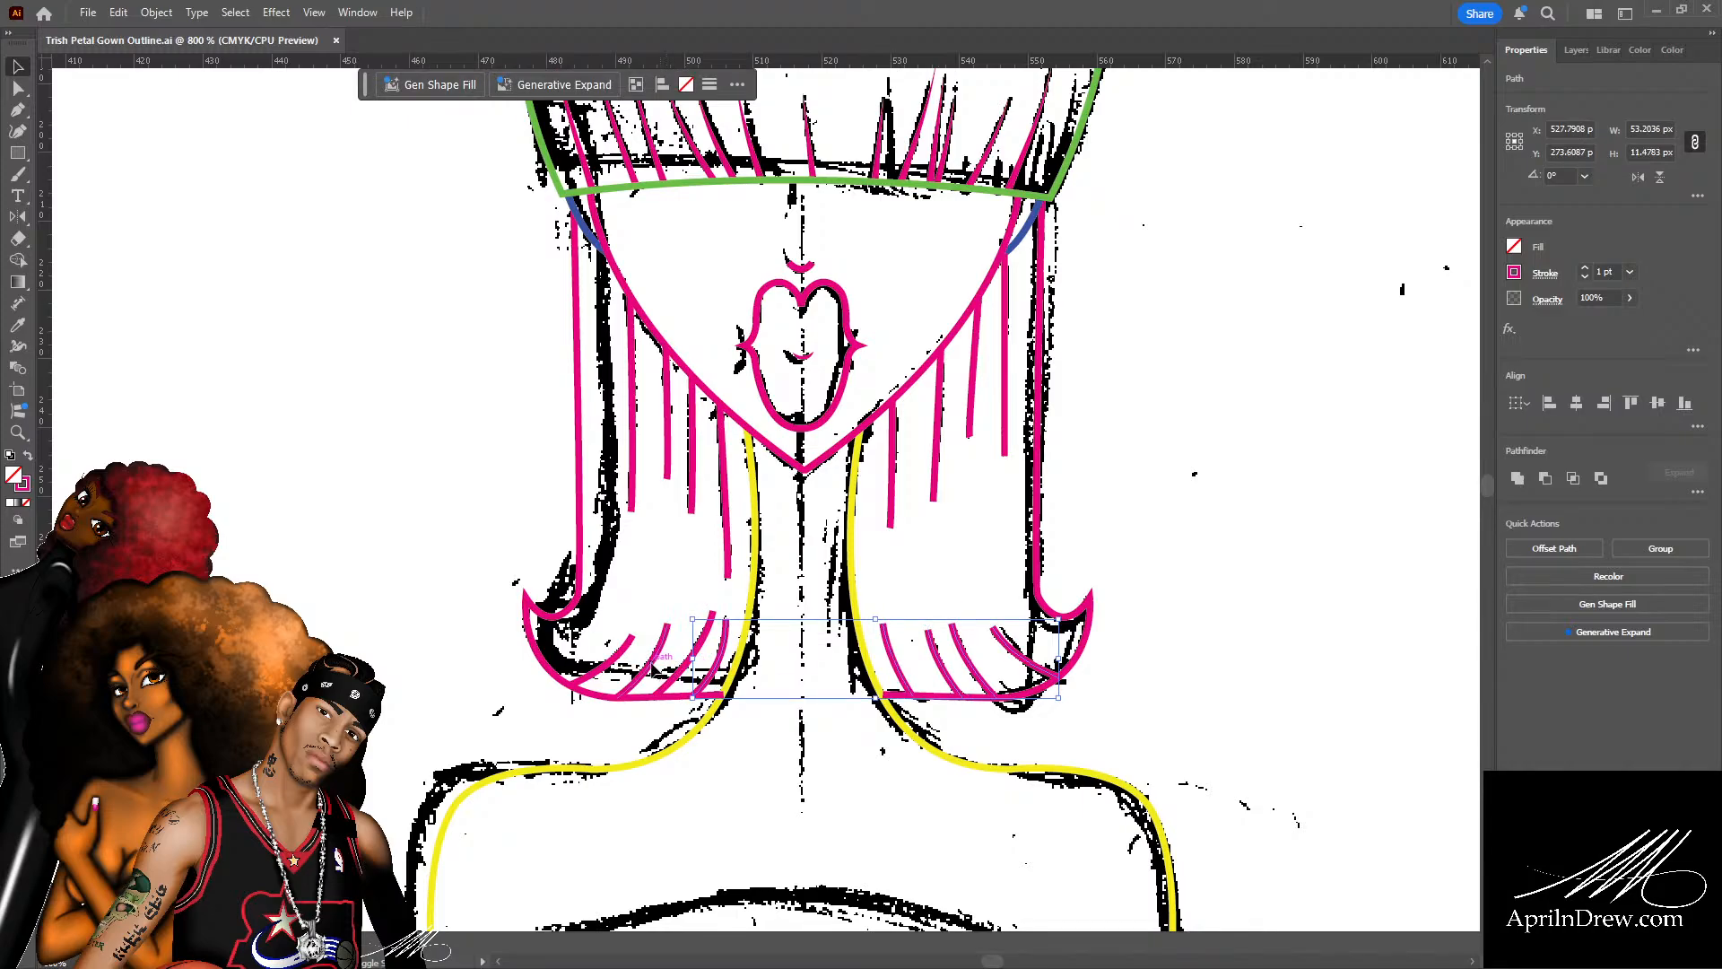
pyautogui.keyDown('shift'); pyautogui.click(673, 682); pyautogui.keyUp('shift')
pyautogui.keyDown('shift'); pyautogui.click(671, 680); pyautogui.keyUp('shift')
pyautogui.keyDown('shift'); pyautogui.click(593, 670); pyautogui.keyUp('shift')
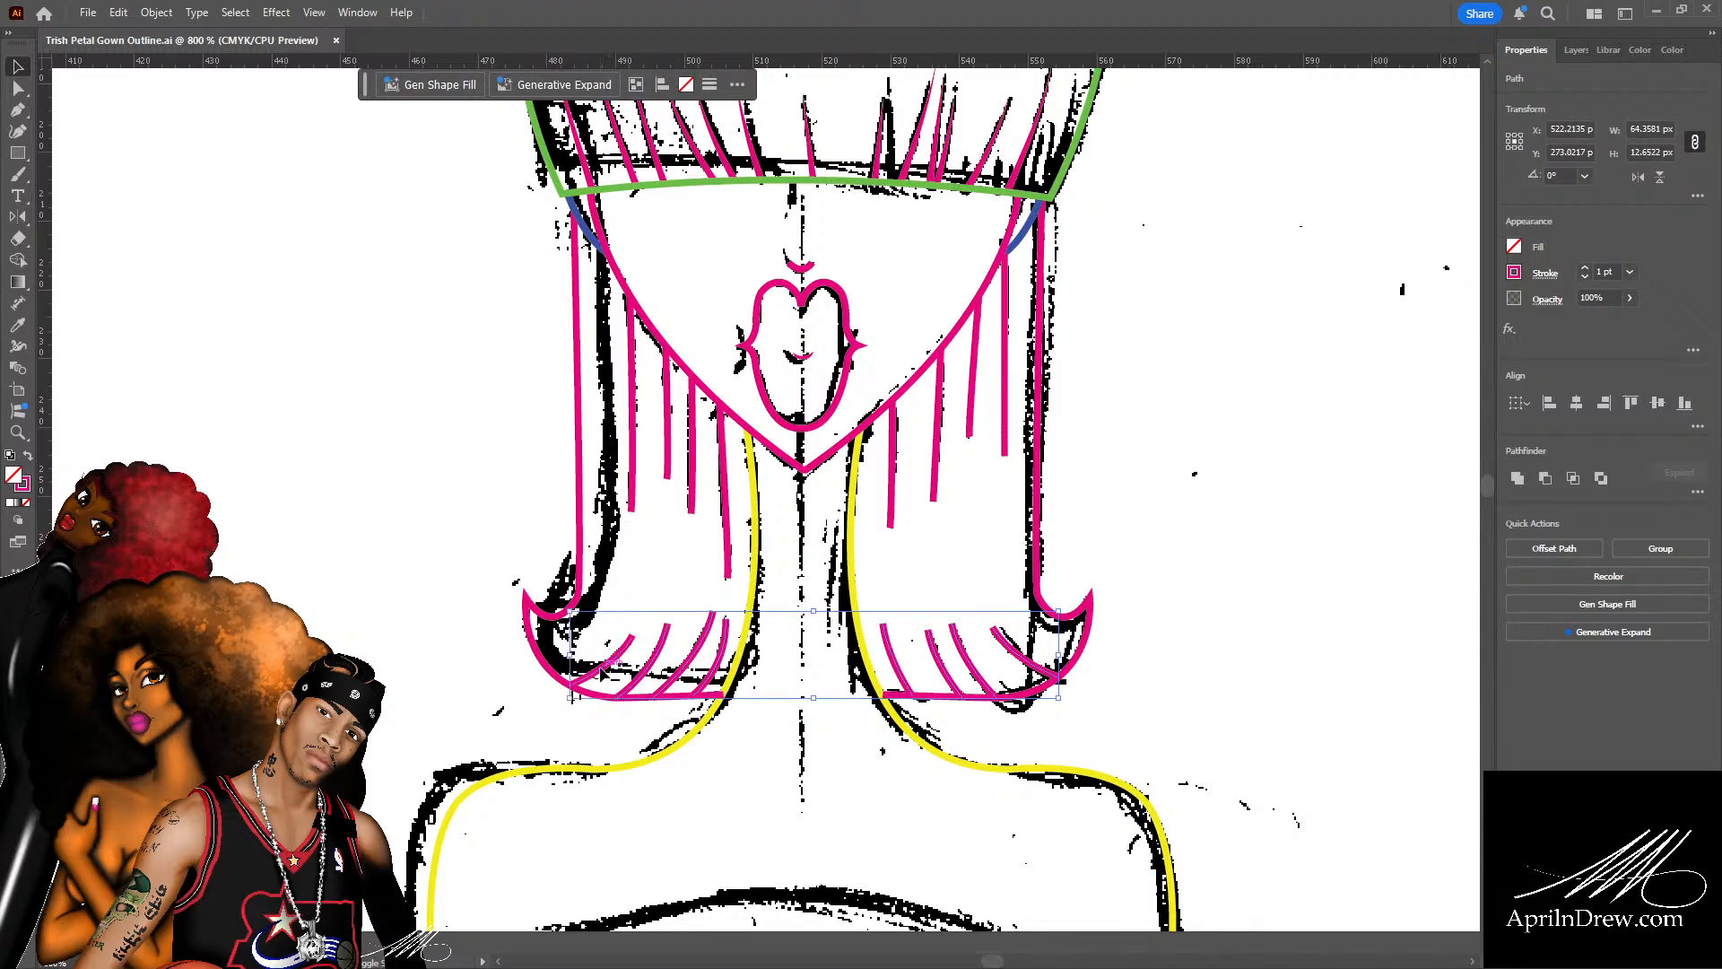
pyautogui.keyDown('shift'); pyautogui.click(632, 422); pyautogui.keyUp('shift')
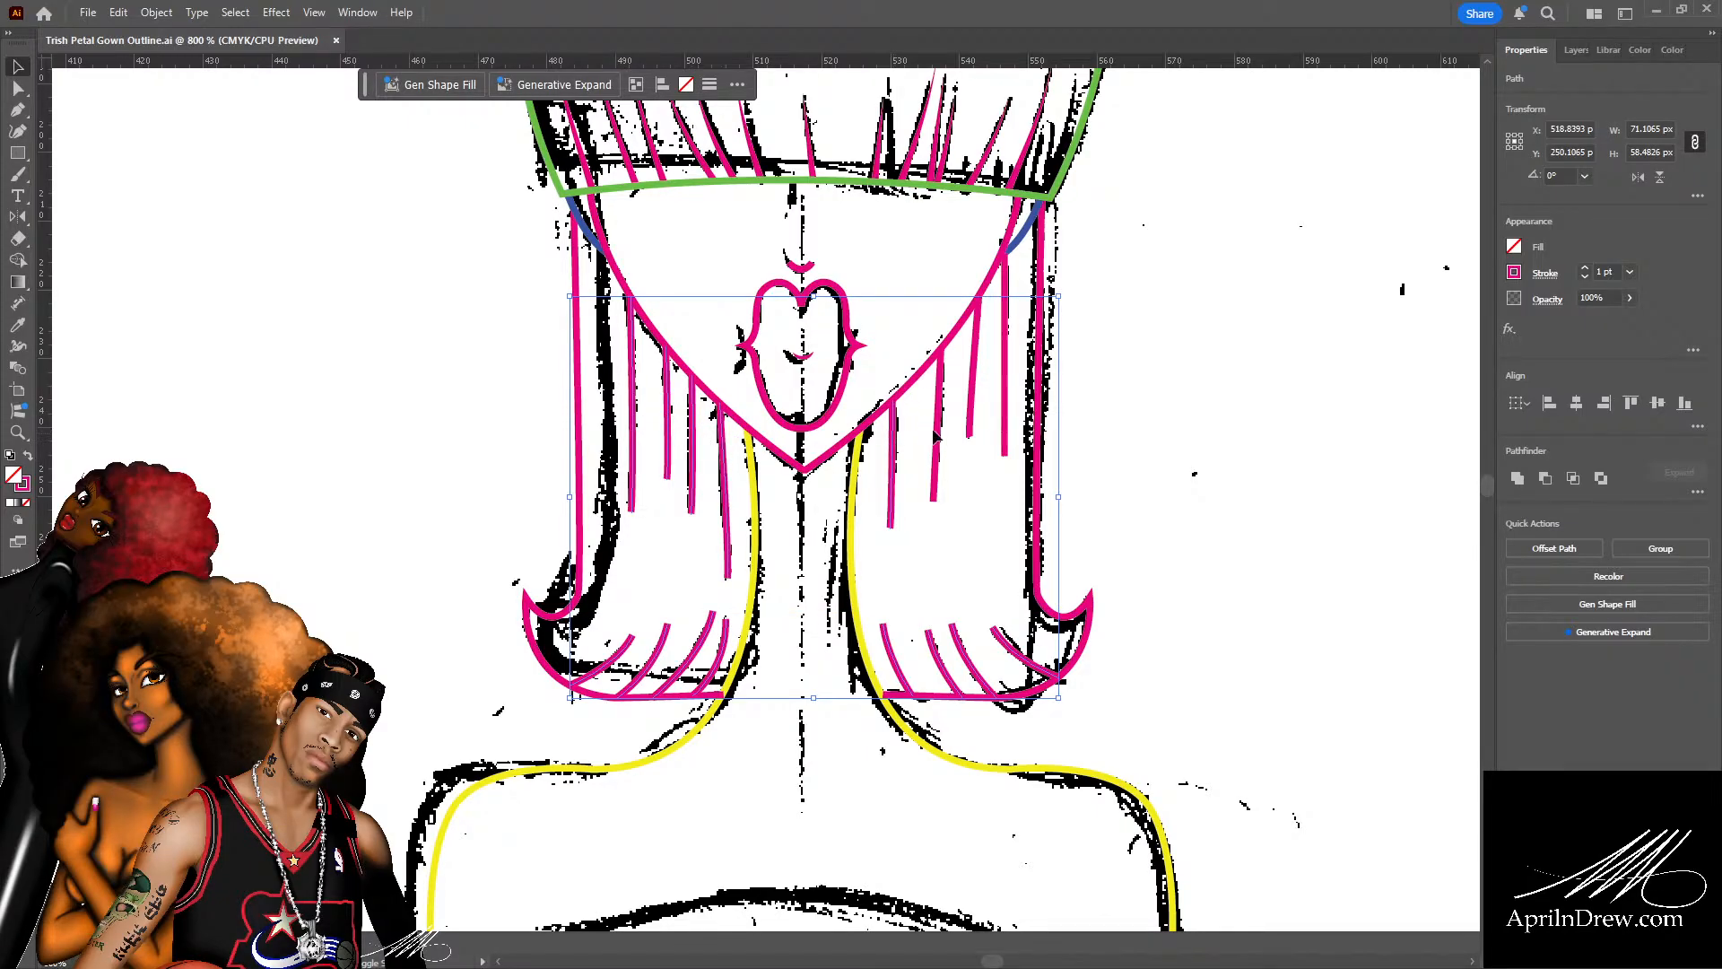
pyautogui.keyDown('shift'); pyautogui.click(1003, 394); pyautogui.keyUp('shift')
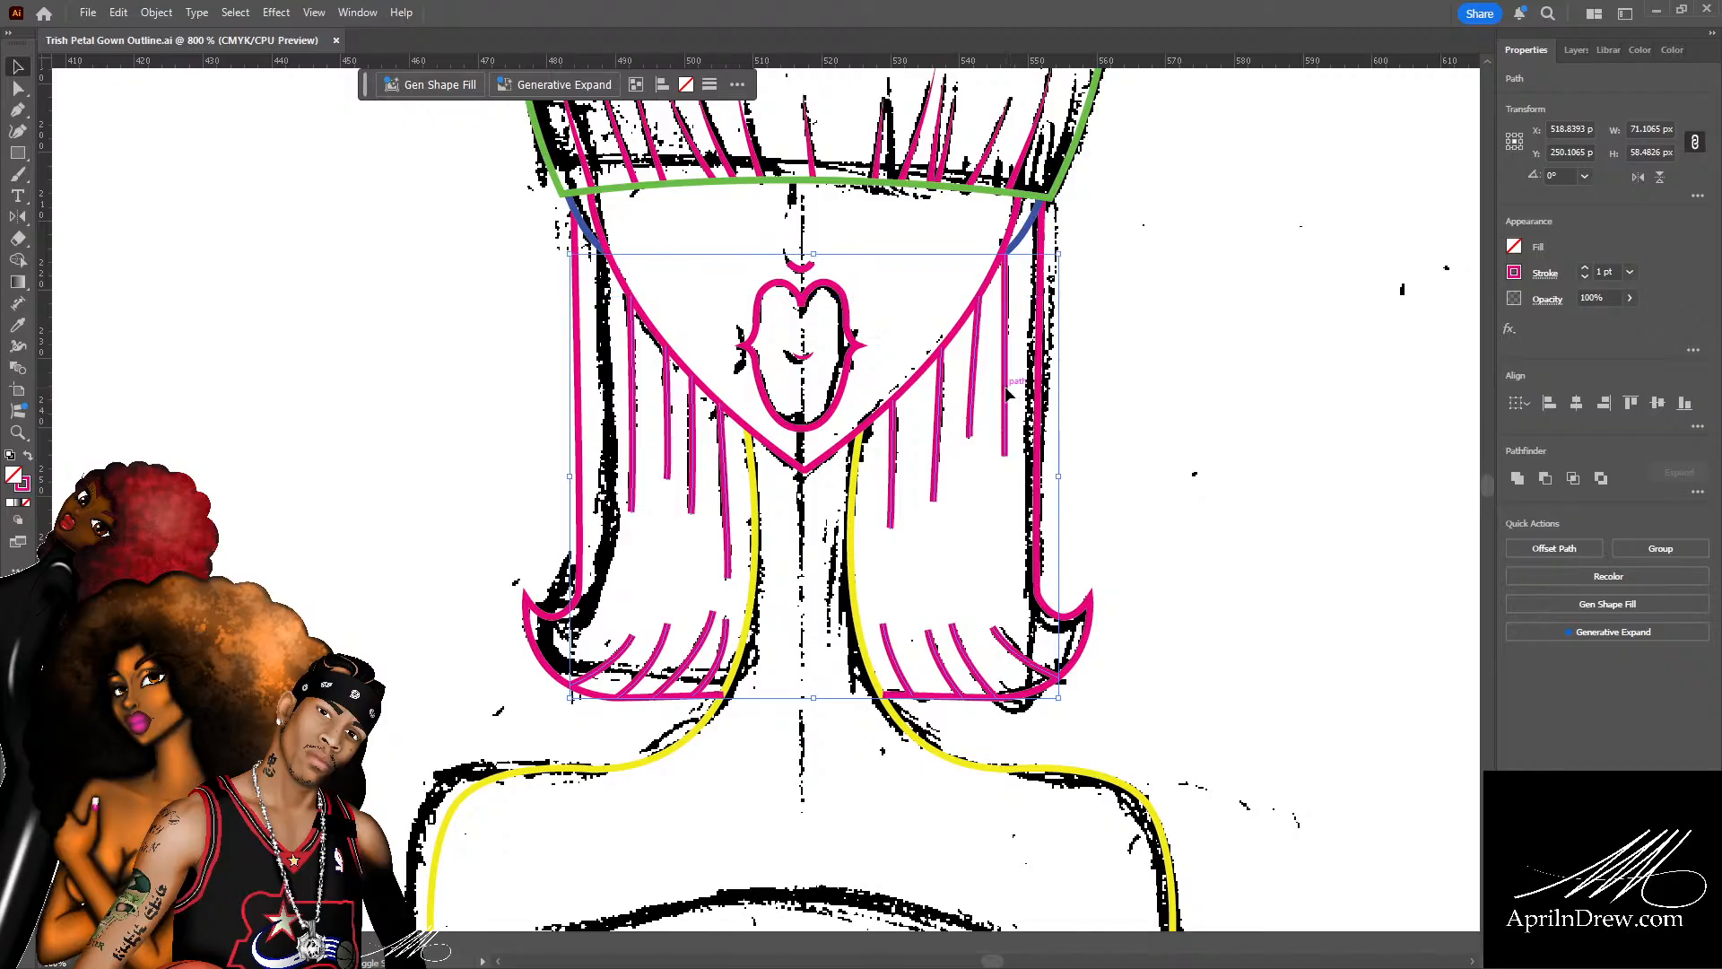
pyautogui.click(1517, 272)
pyautogui.click(1369, 355)
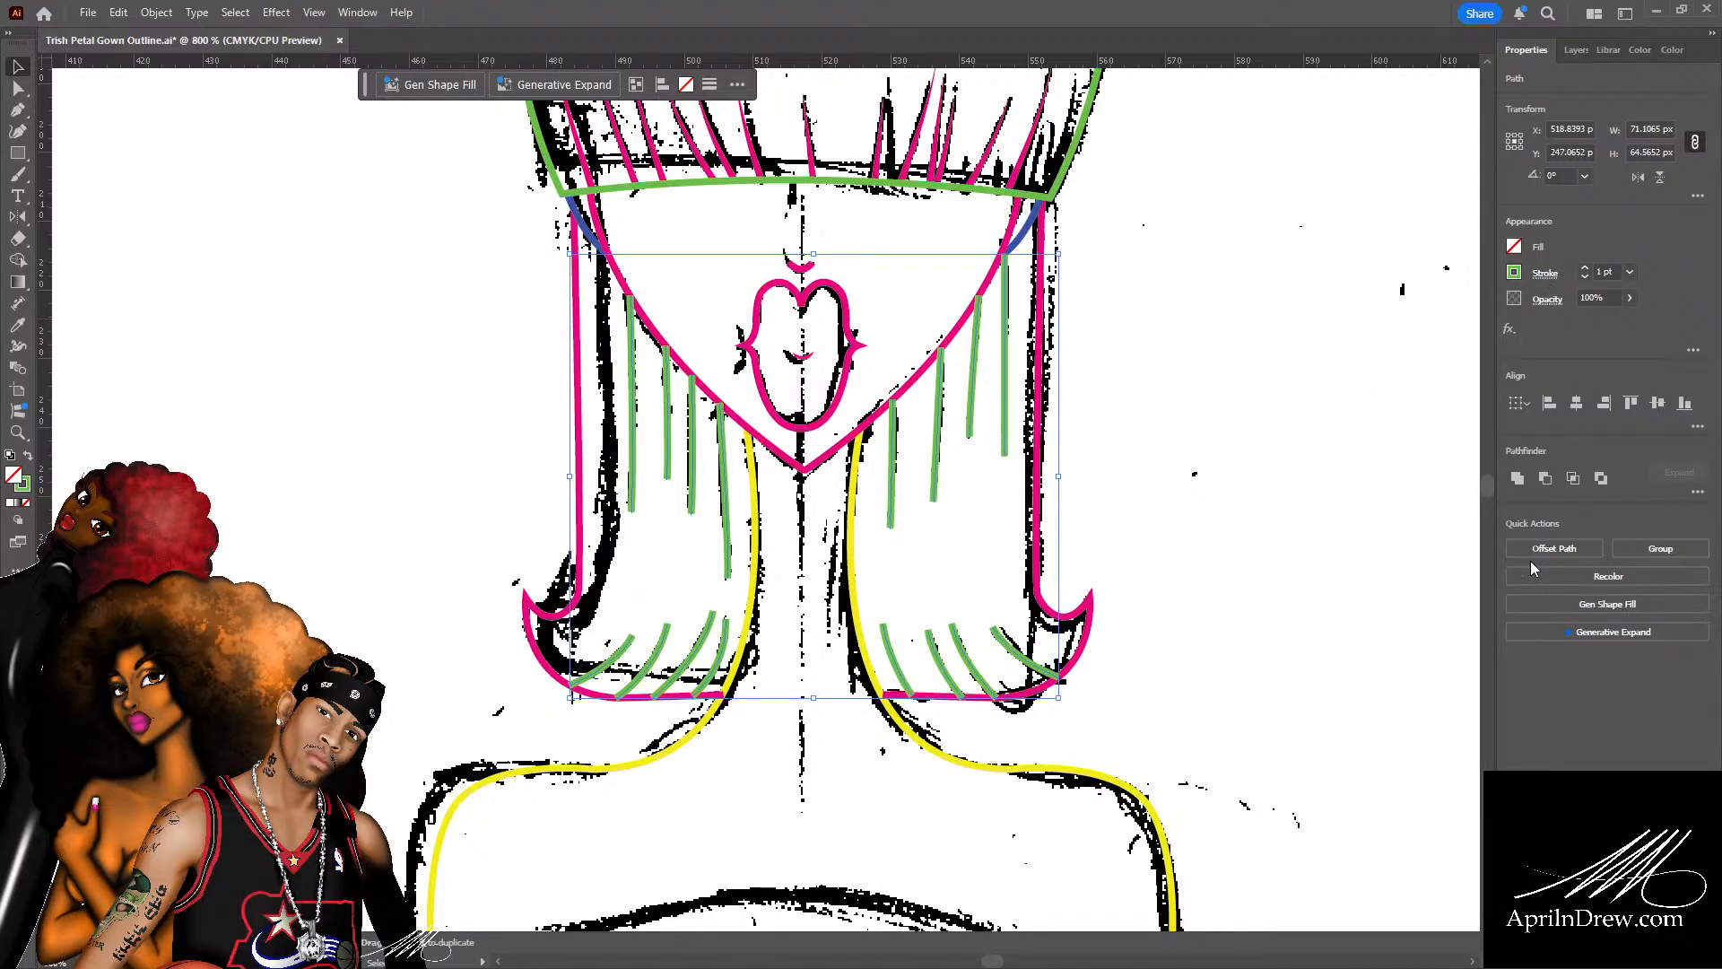
# Apply a tapered width profile to the selected green hair strands and save the document.
pyautogui.click(1451, 744)
pyautogui.click(1437, 694)
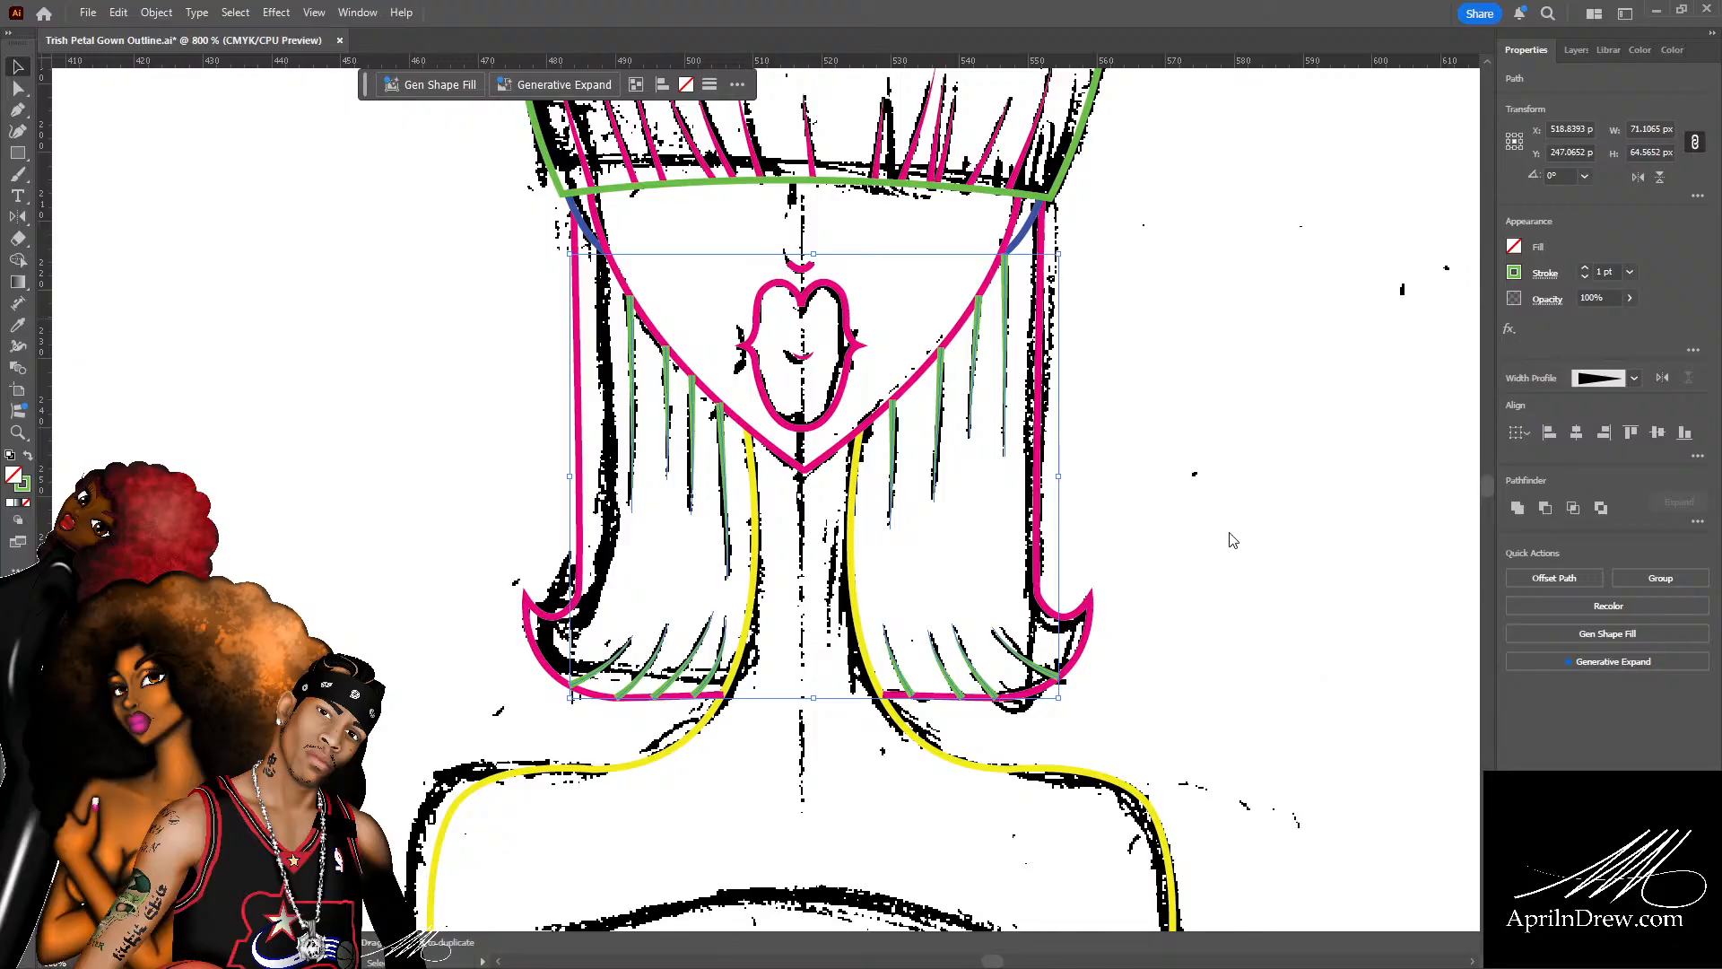
pyautogui.click(1194, 488)
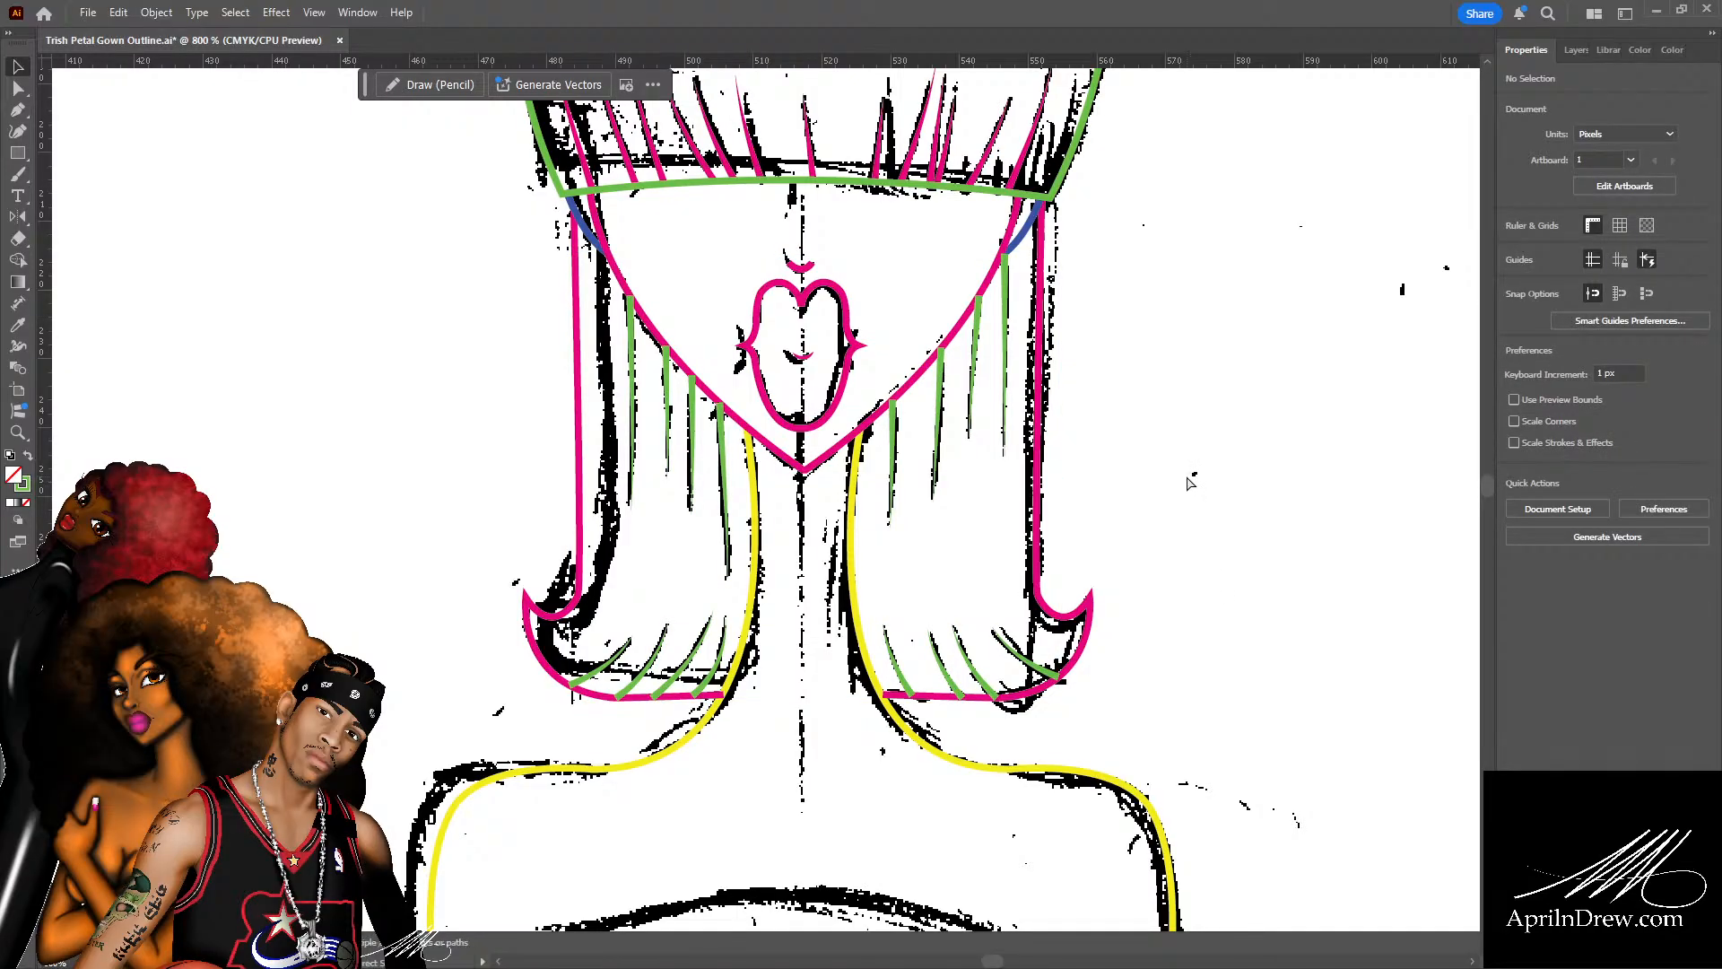
pyautogui.hotkey('ctrl', 's')
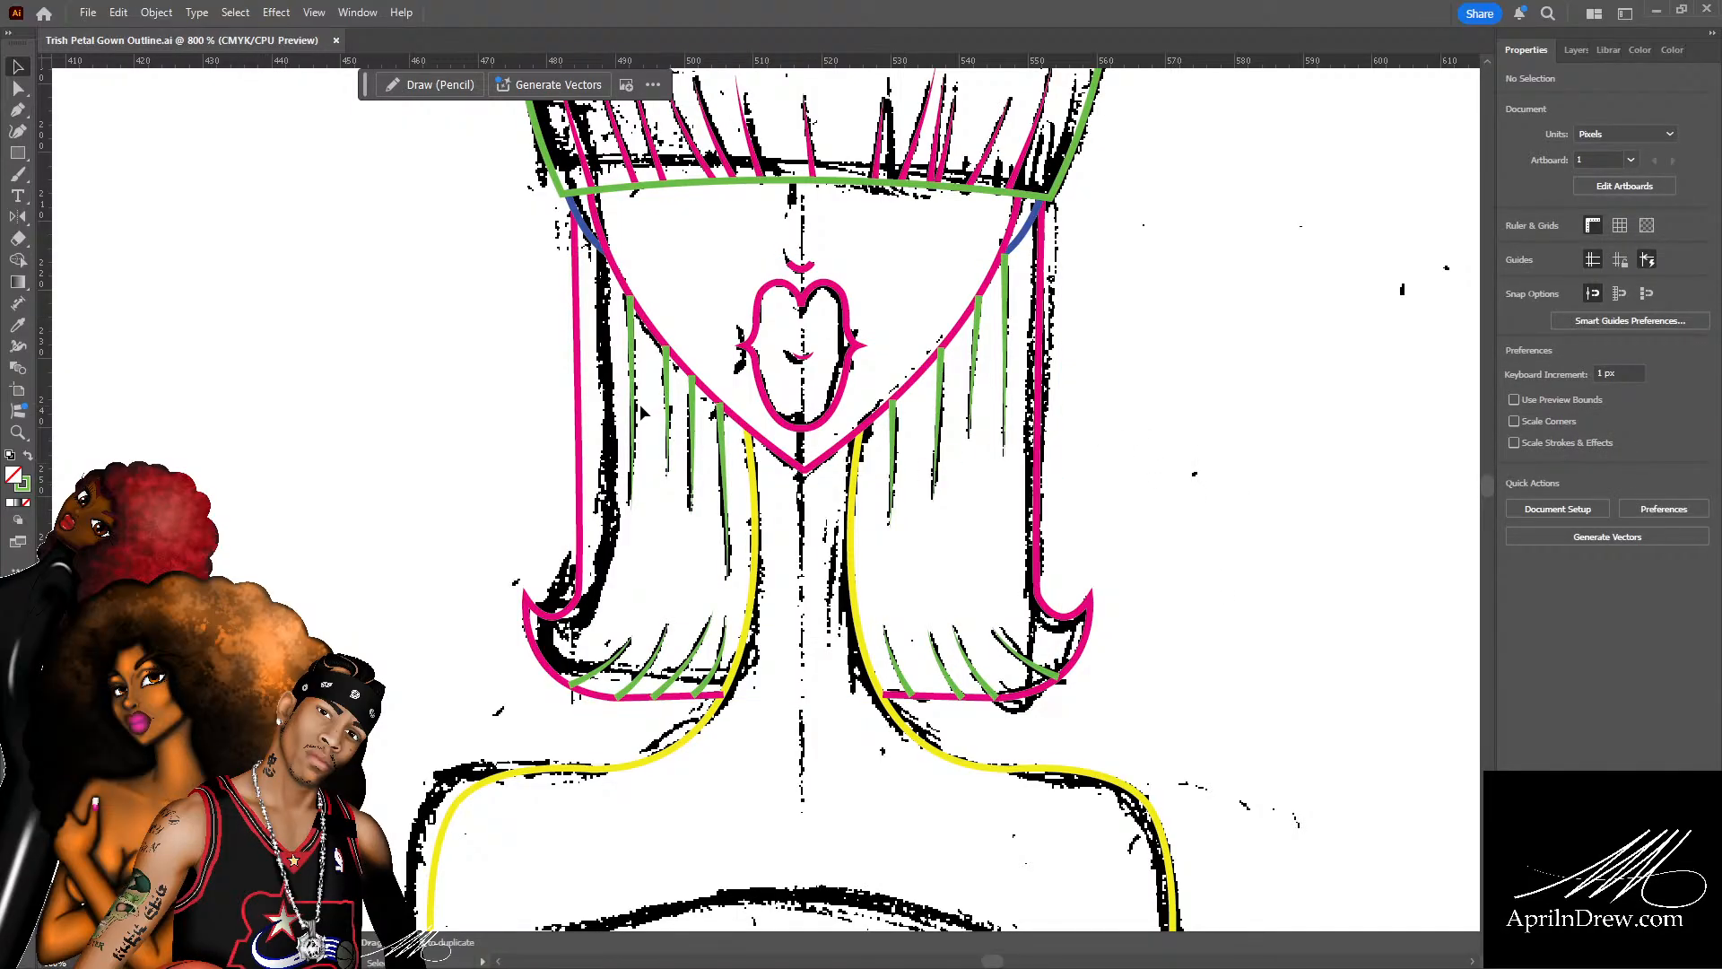
# Duplicate the outermost left hanging strand up and outward, and place the copy just beneath the blue line beside the face.
pyautogui.click(633, 363)
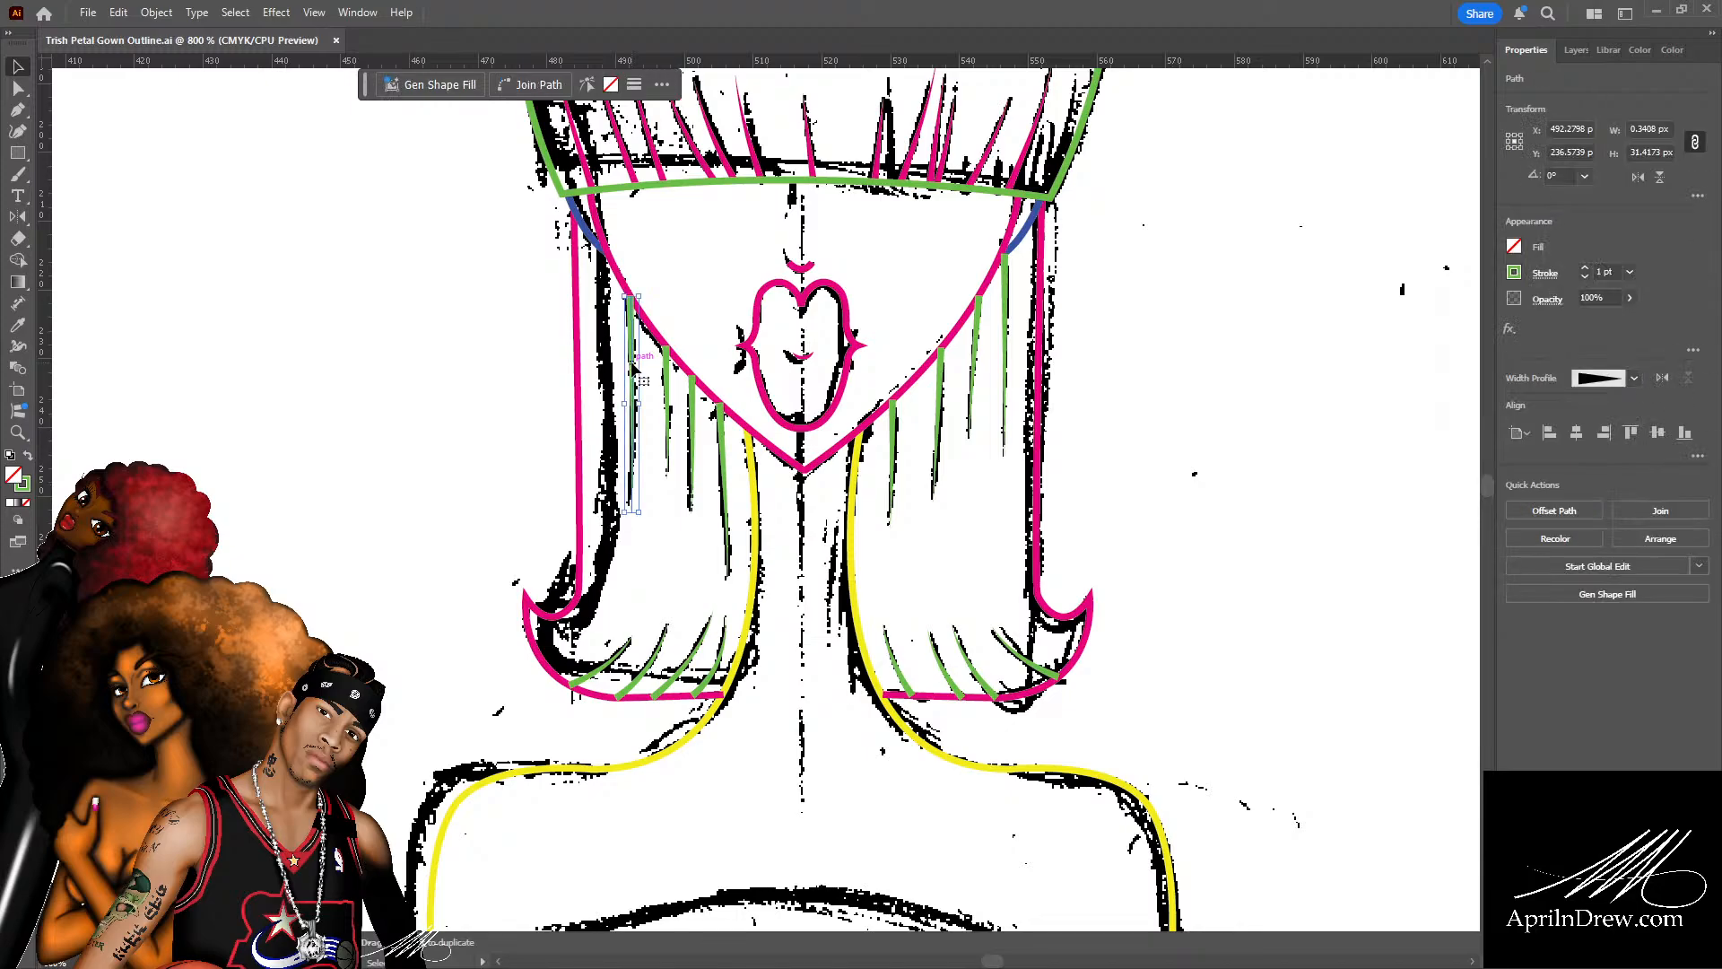
pyautogui.moveTo(633, 362); pyautogui.dragTo(596, 312)
pyautogui.click(657, 534)
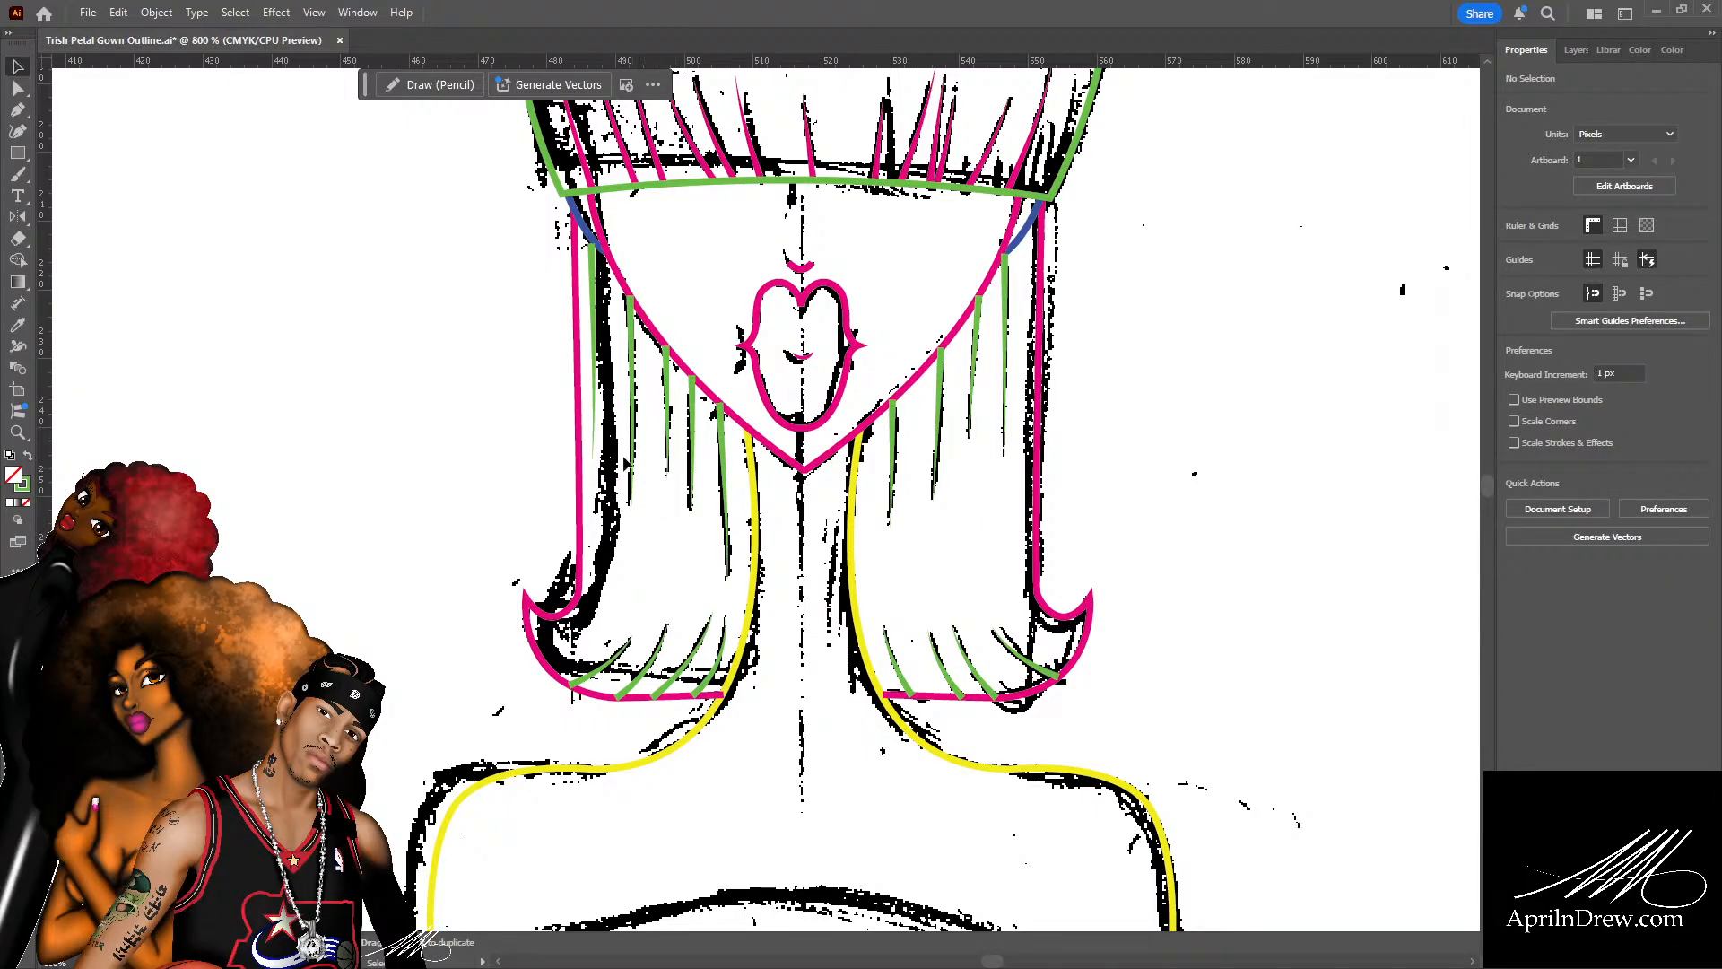
pyautogui.click(595, 314)
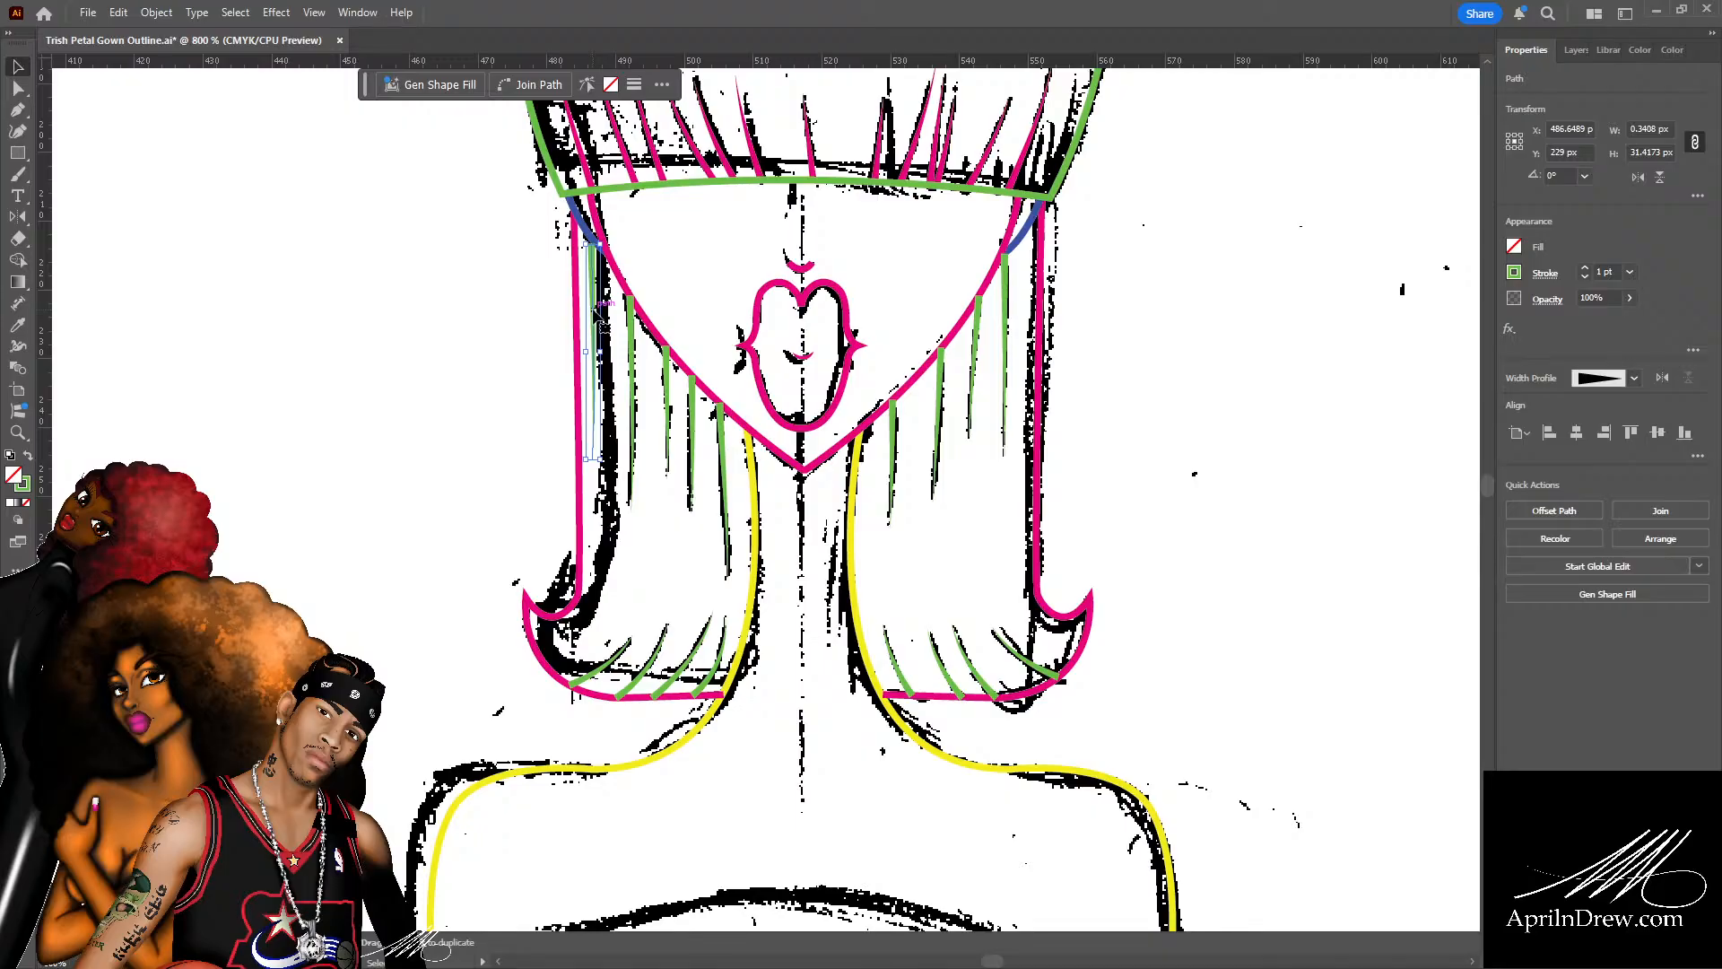
pyautogui.moveTo(593, 311); pyautogui.dragTo(600, 313)
pyautogui.click(694, 551)
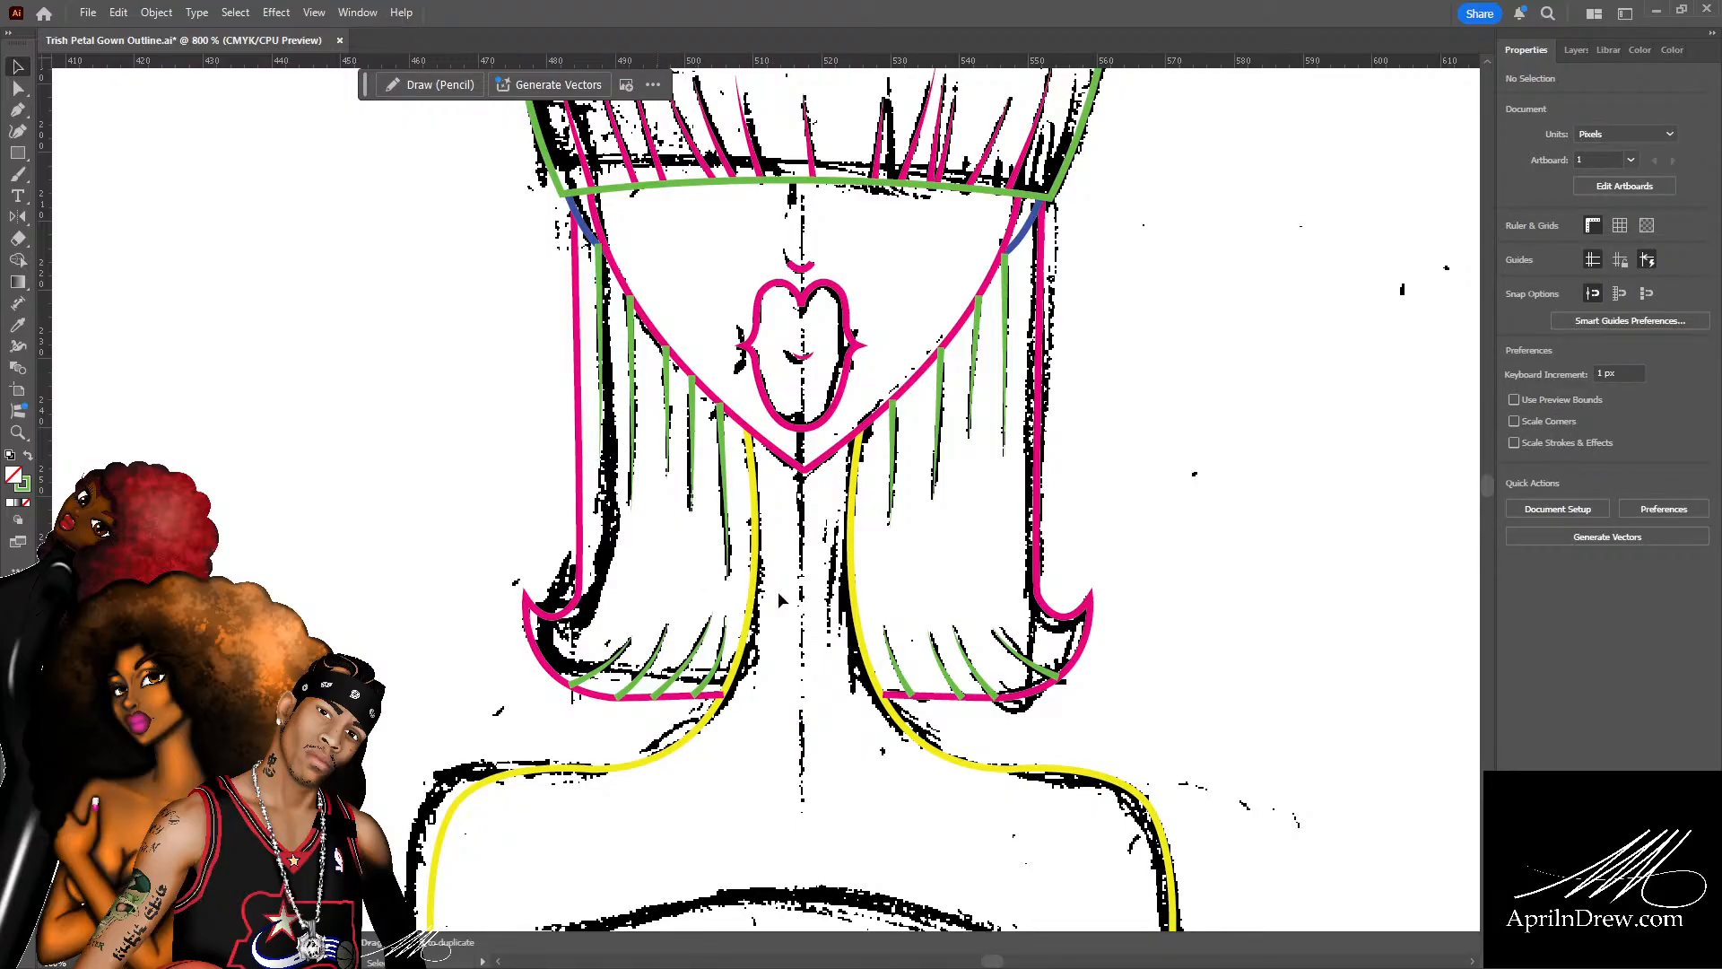
# Bring both yellow neck-and-shoulder lines and the pink face outline to the front of the green hair strands.
pyautogui.scroll(3, 840, 574)
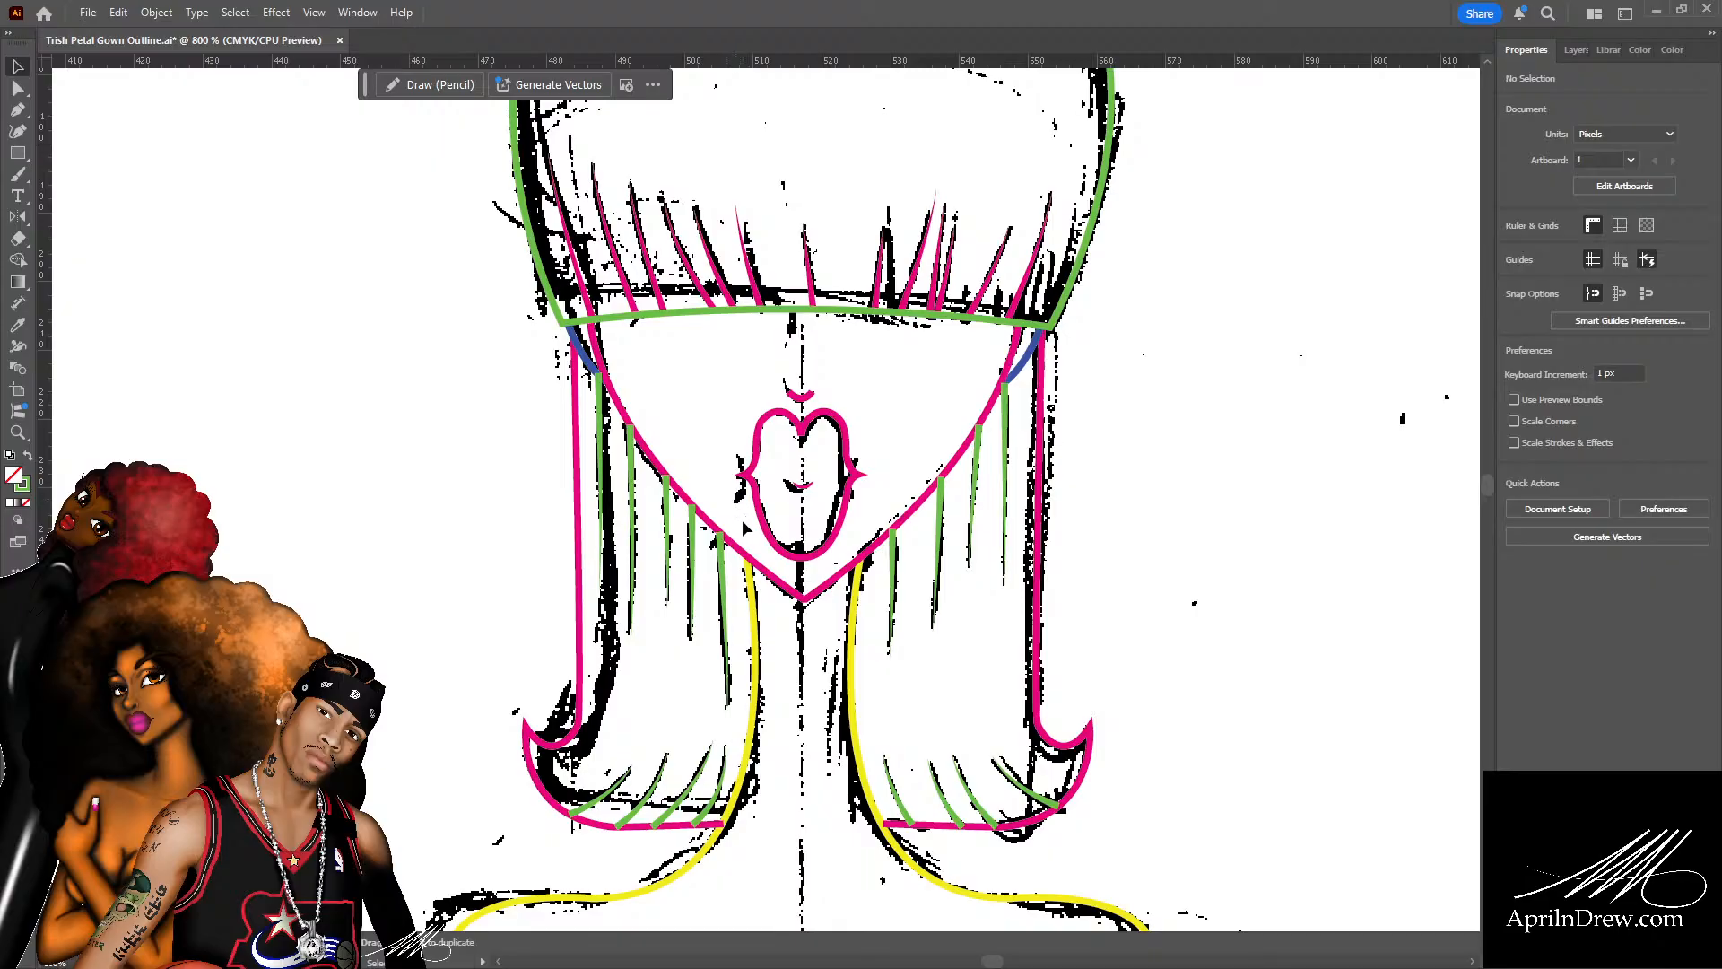
pyautogui.scroll(-2, 939, 621)
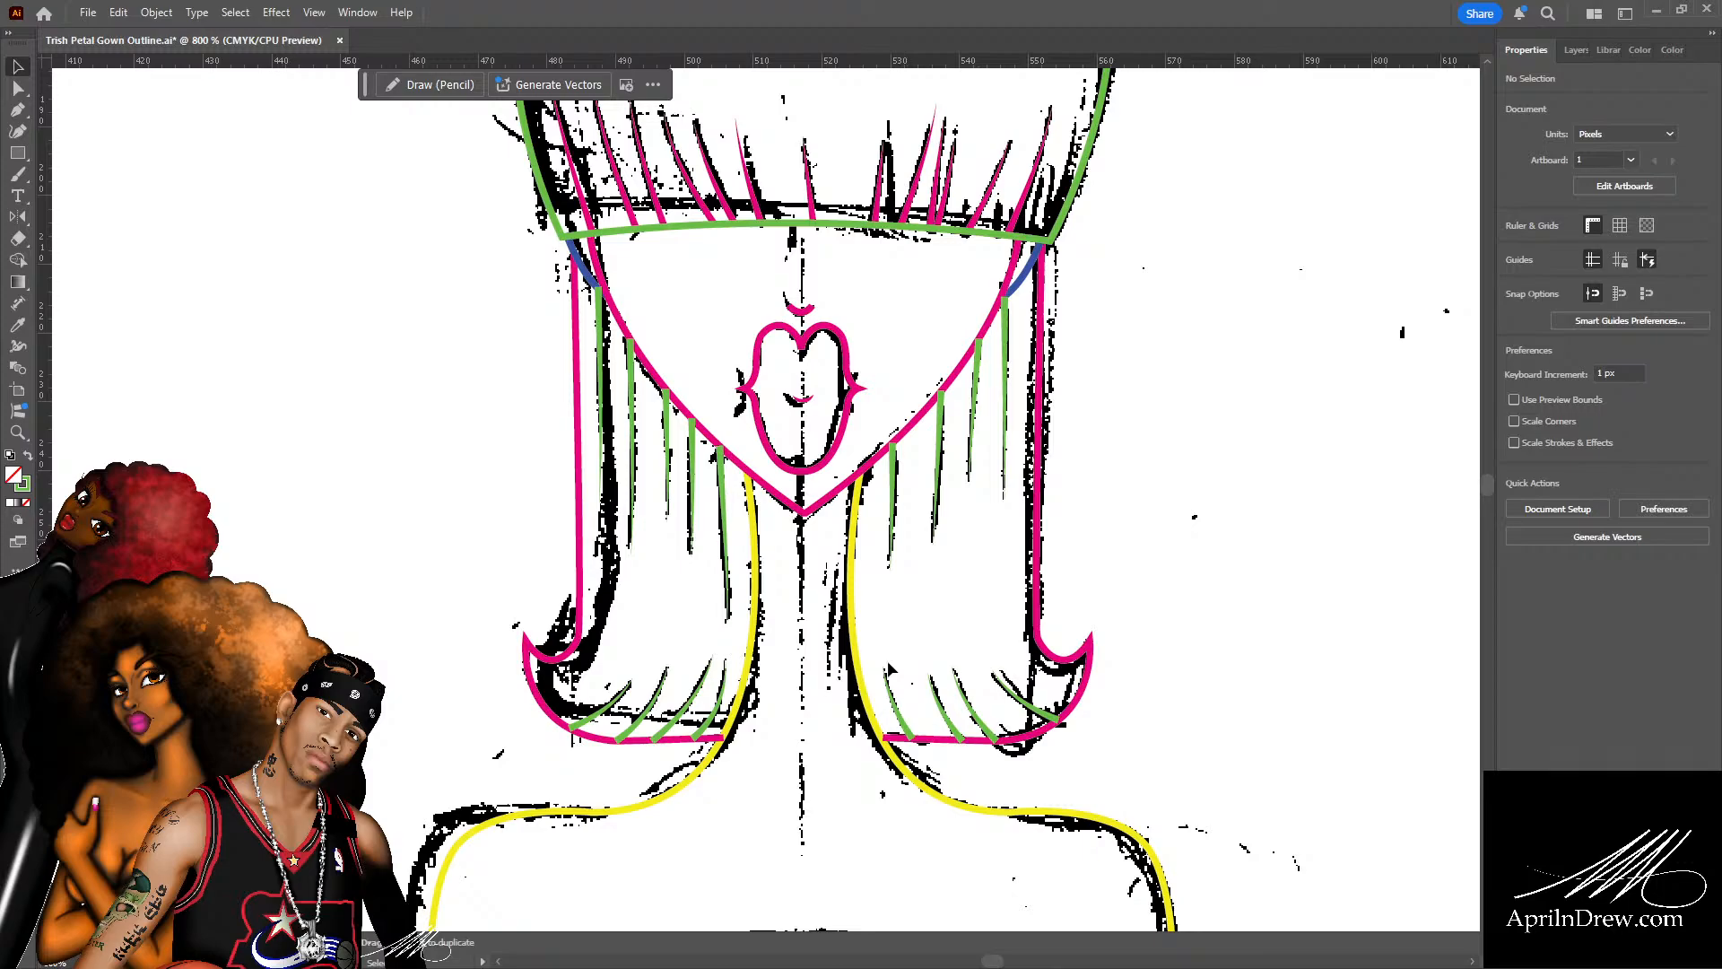
pyautogui.click(855, 660)
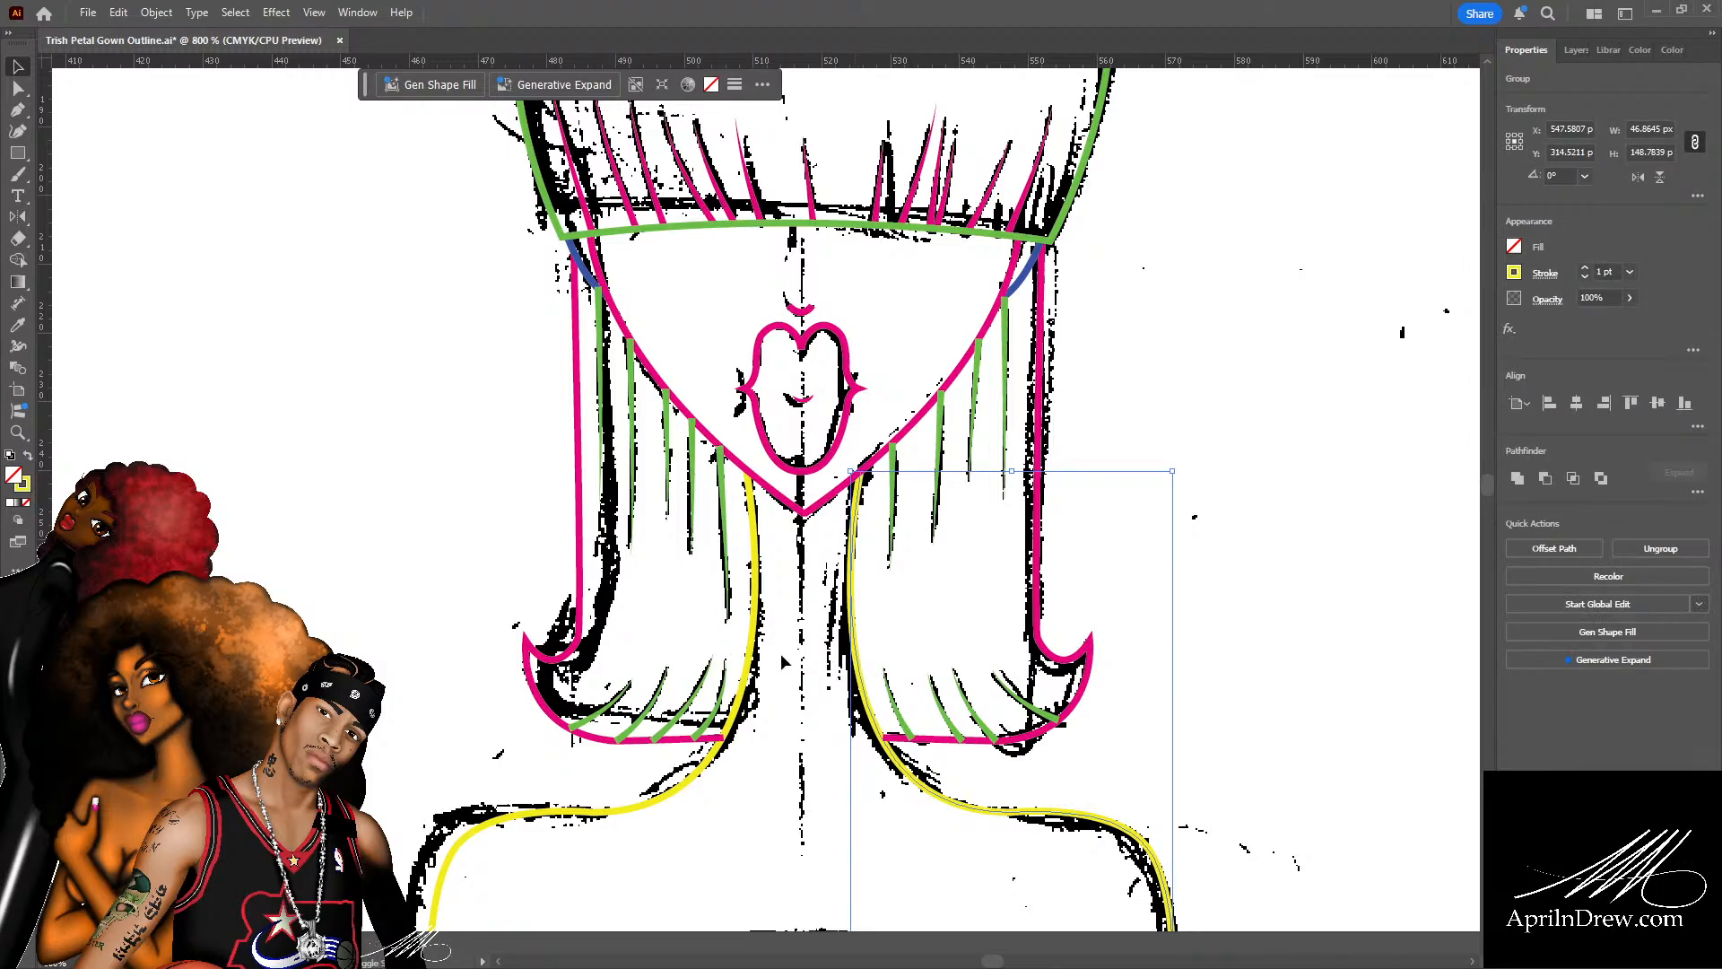
pyautogui.keyDown('shift'); pyautogui.click(752, 654); pyautogui.keyUp('shift')
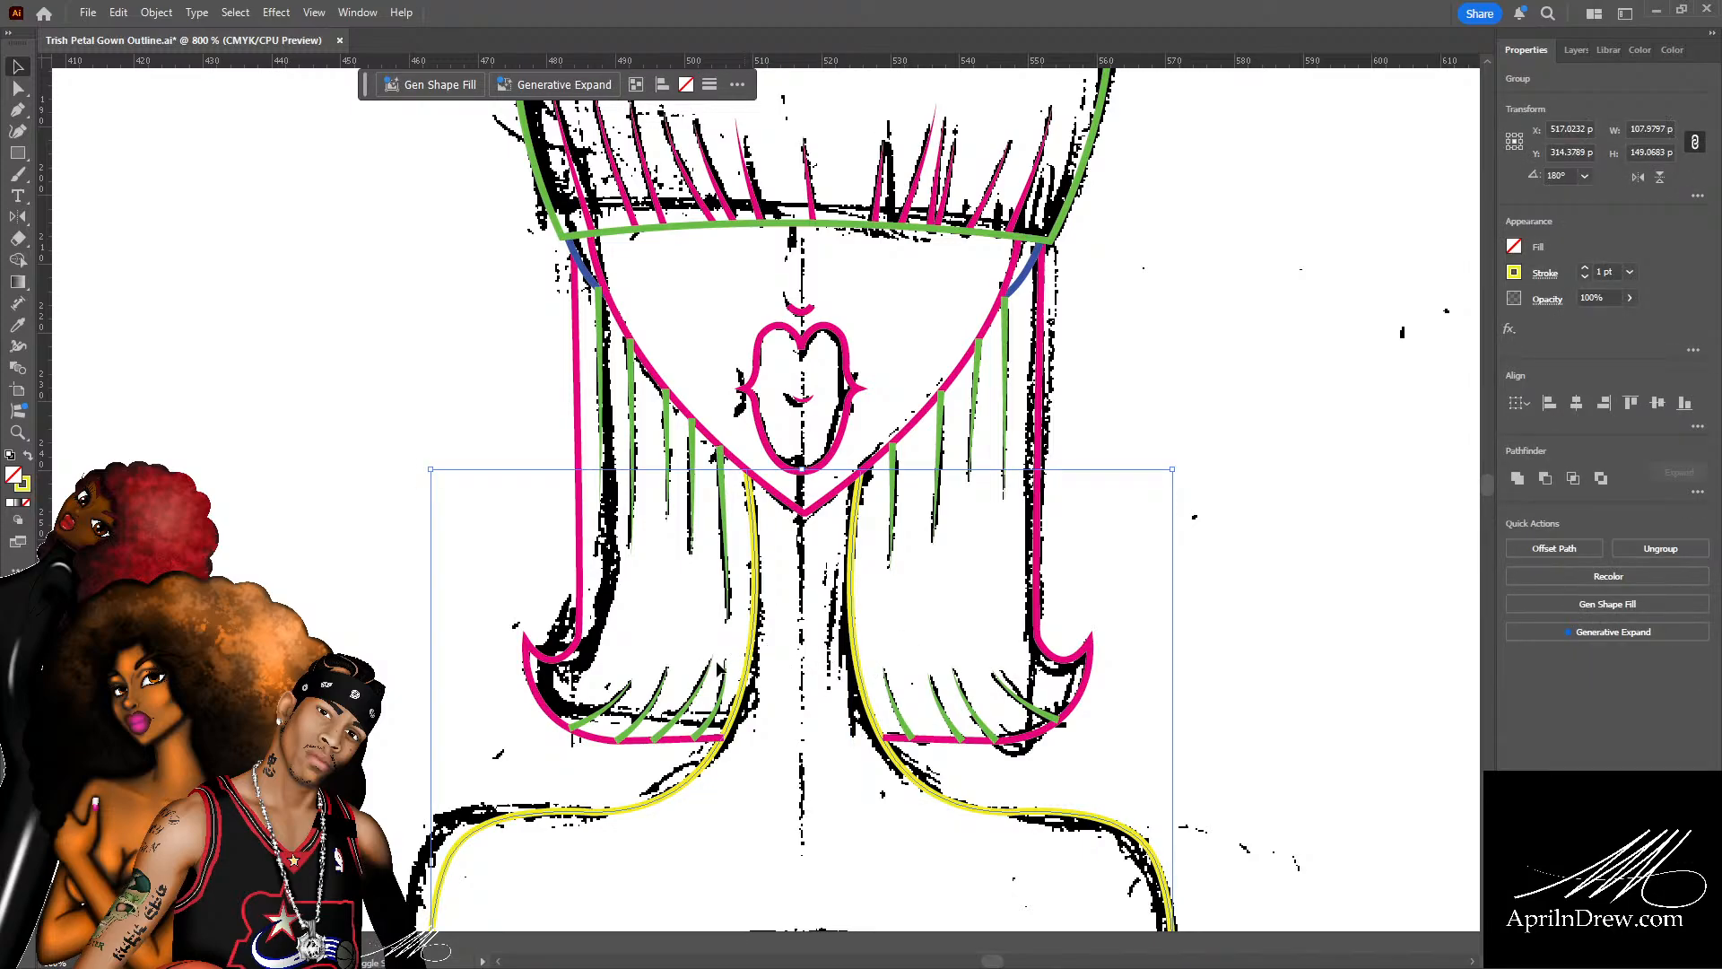
pyautogui.keyDown('shift'); pyautogui.click(839, 491); pyautogui.keyUp('shift')
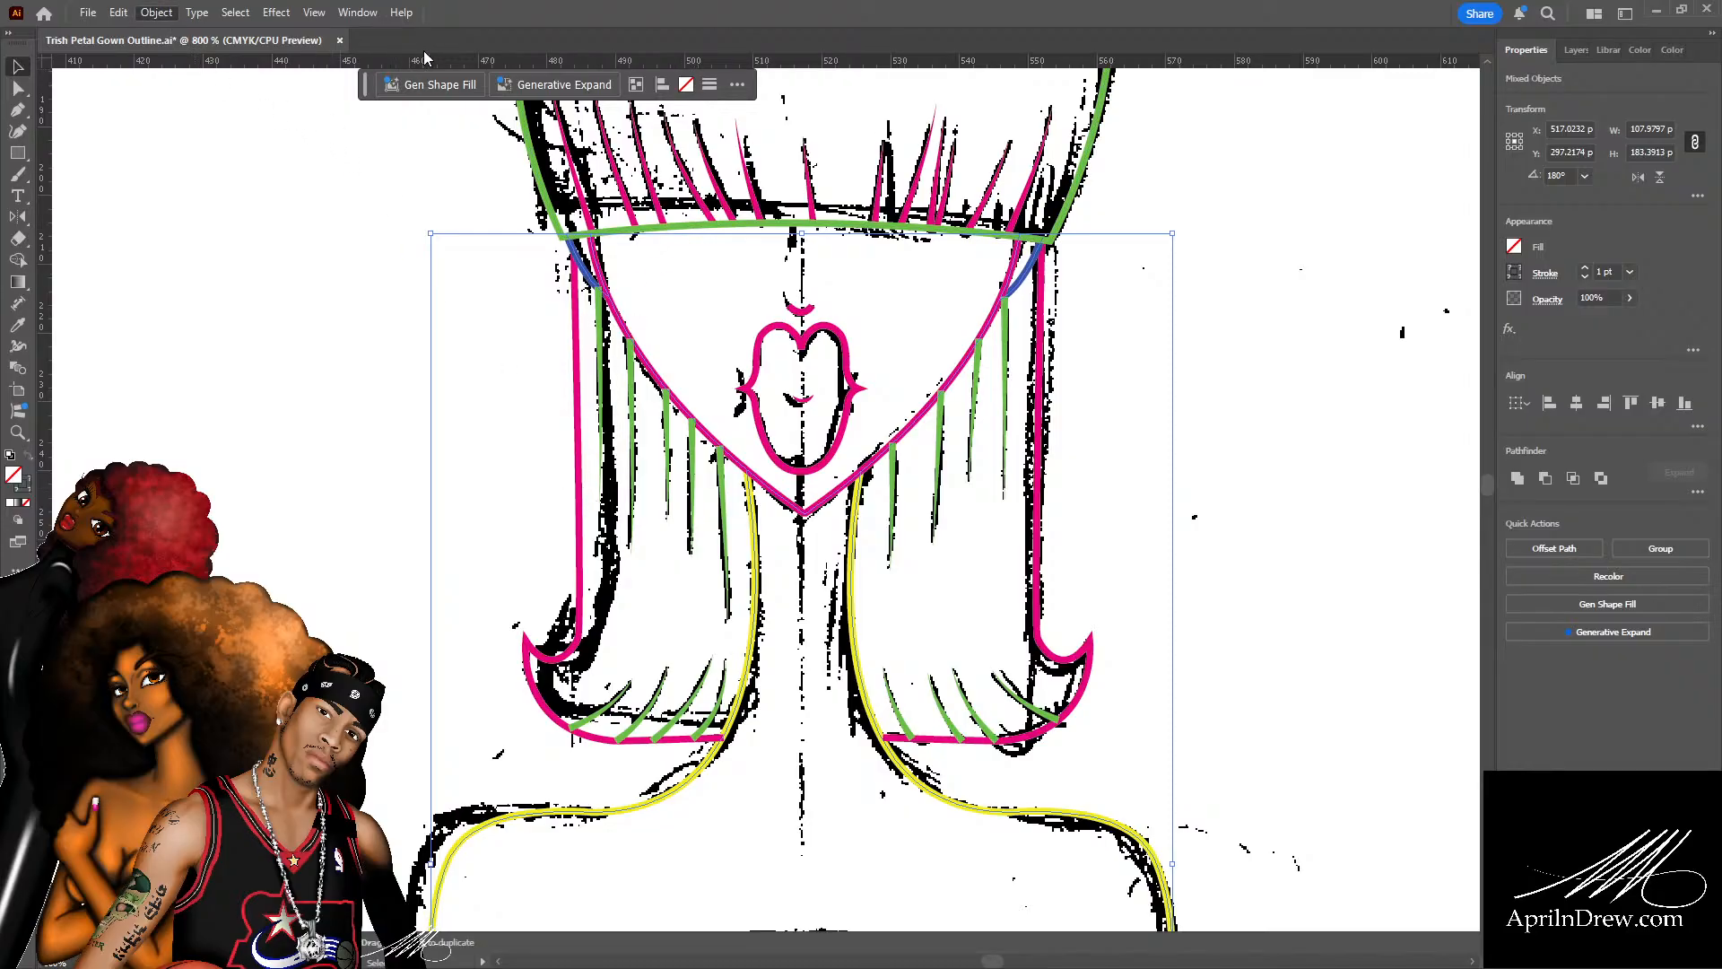
pyautogui.click(485, 414)
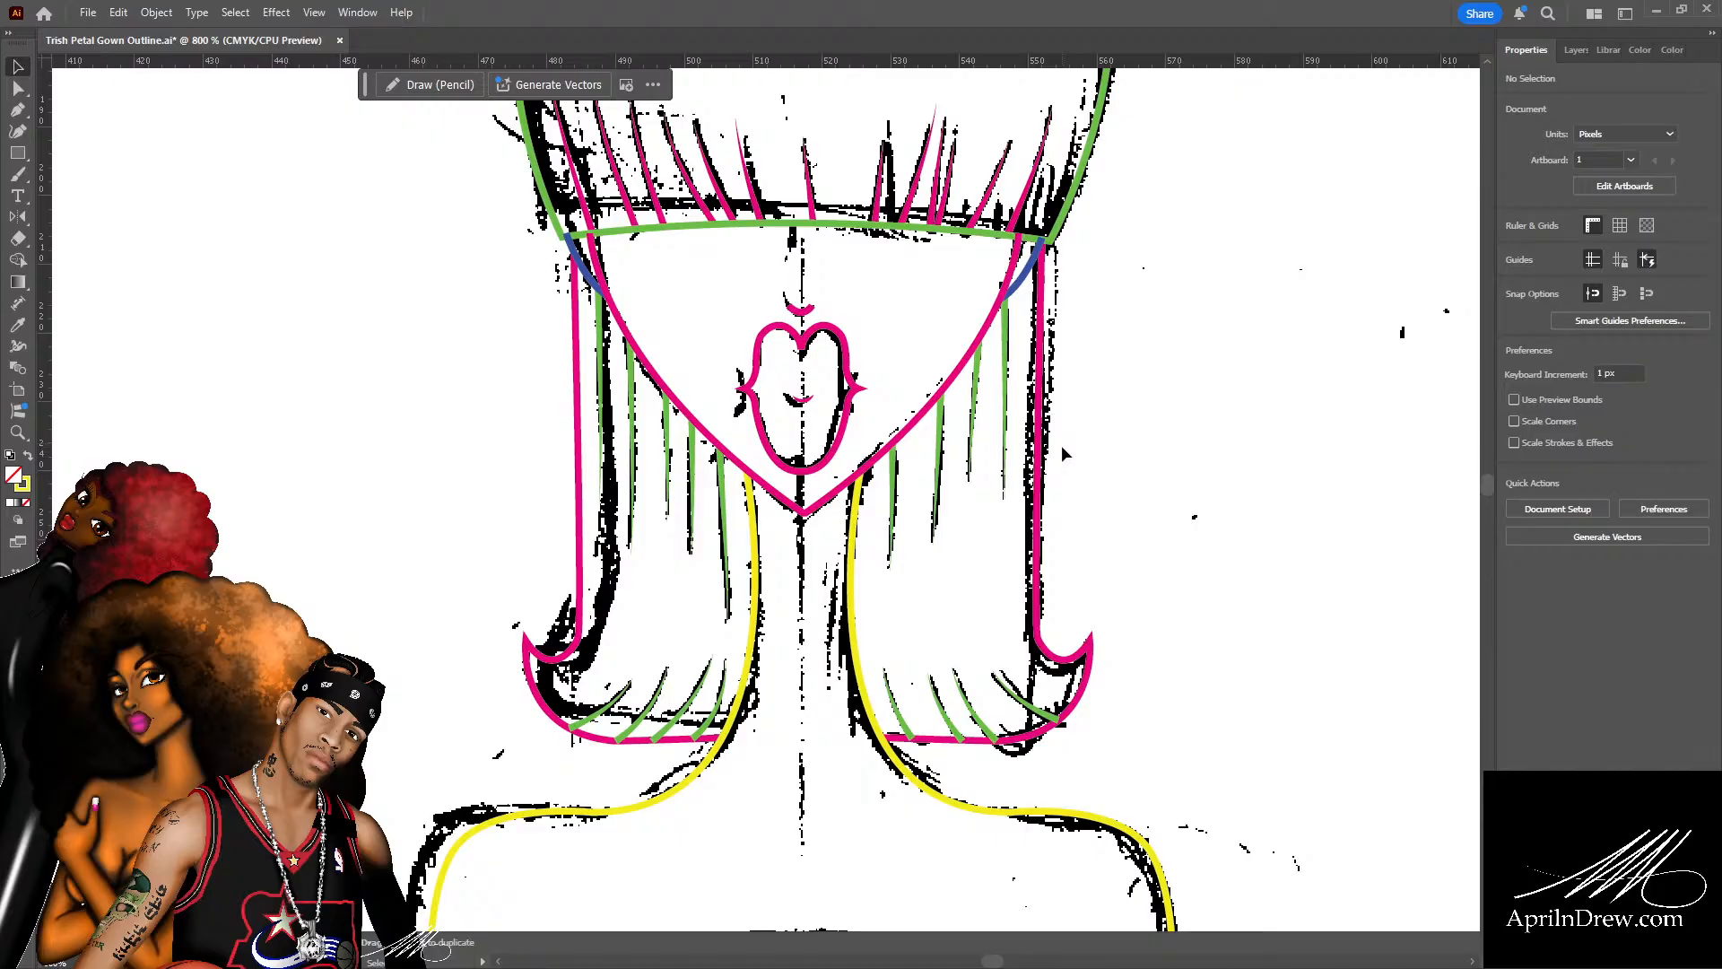
# Bring the green fringe outline to the front, above the face and hair lines.
pyautogui.scroll(-3, 1031, 455)
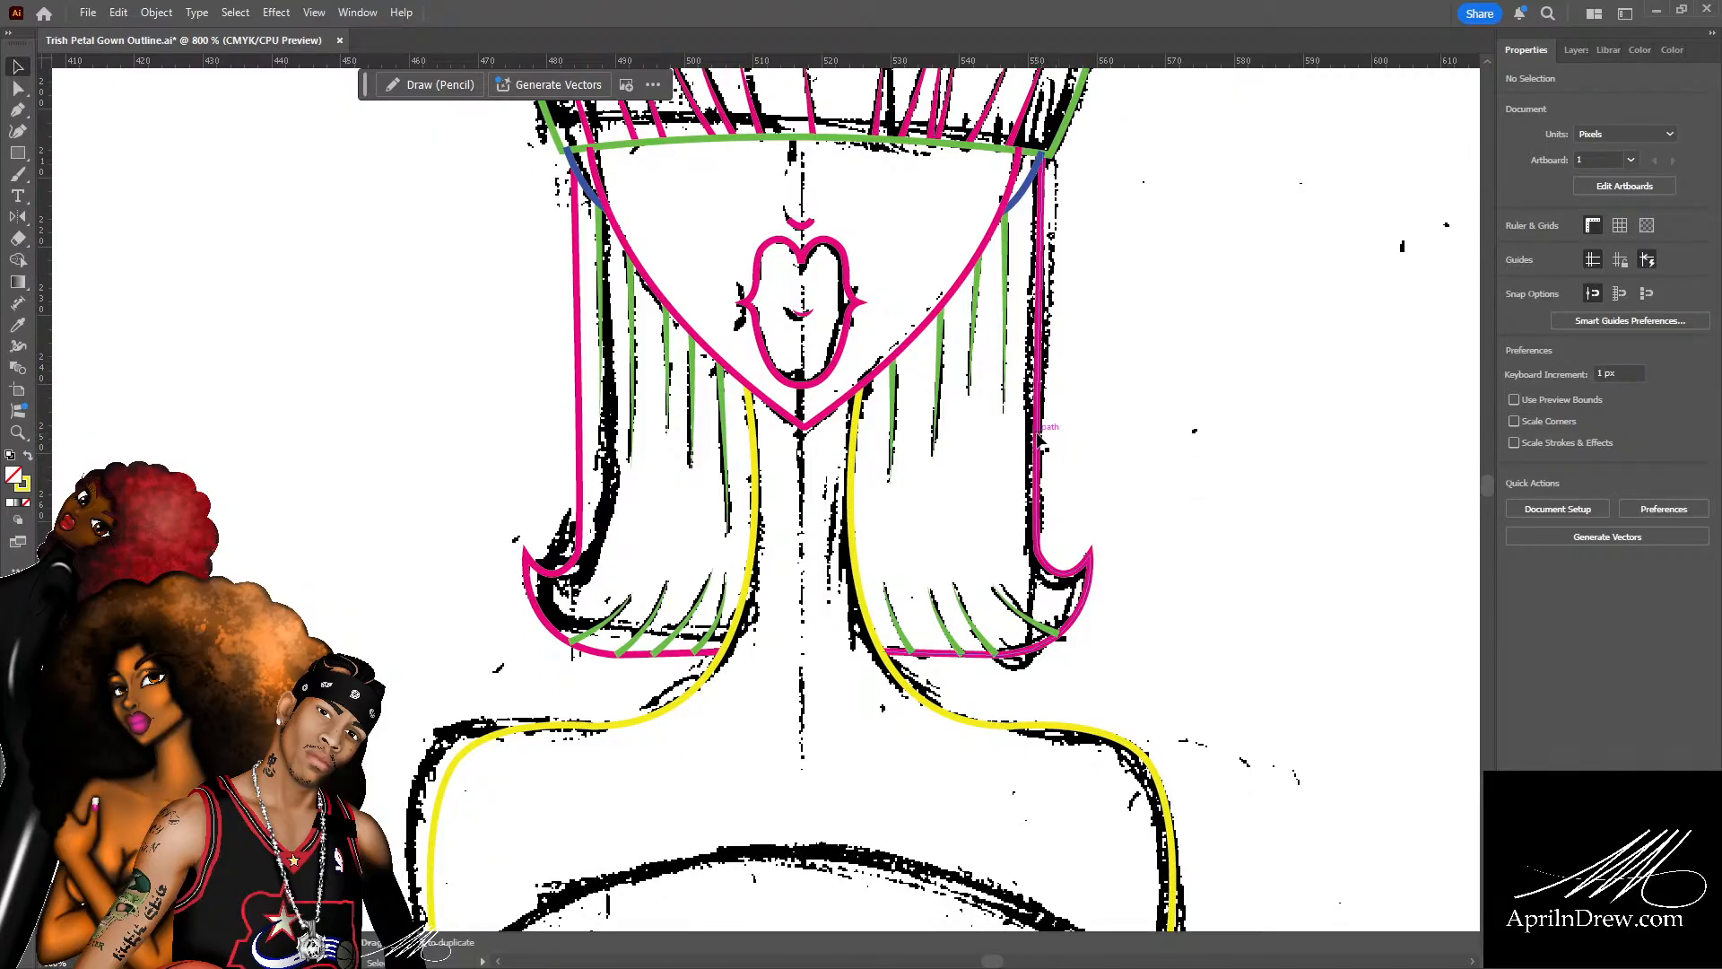
pyautogui.scroll(3, 1041, 440)
pyautogui.click(976, 235)
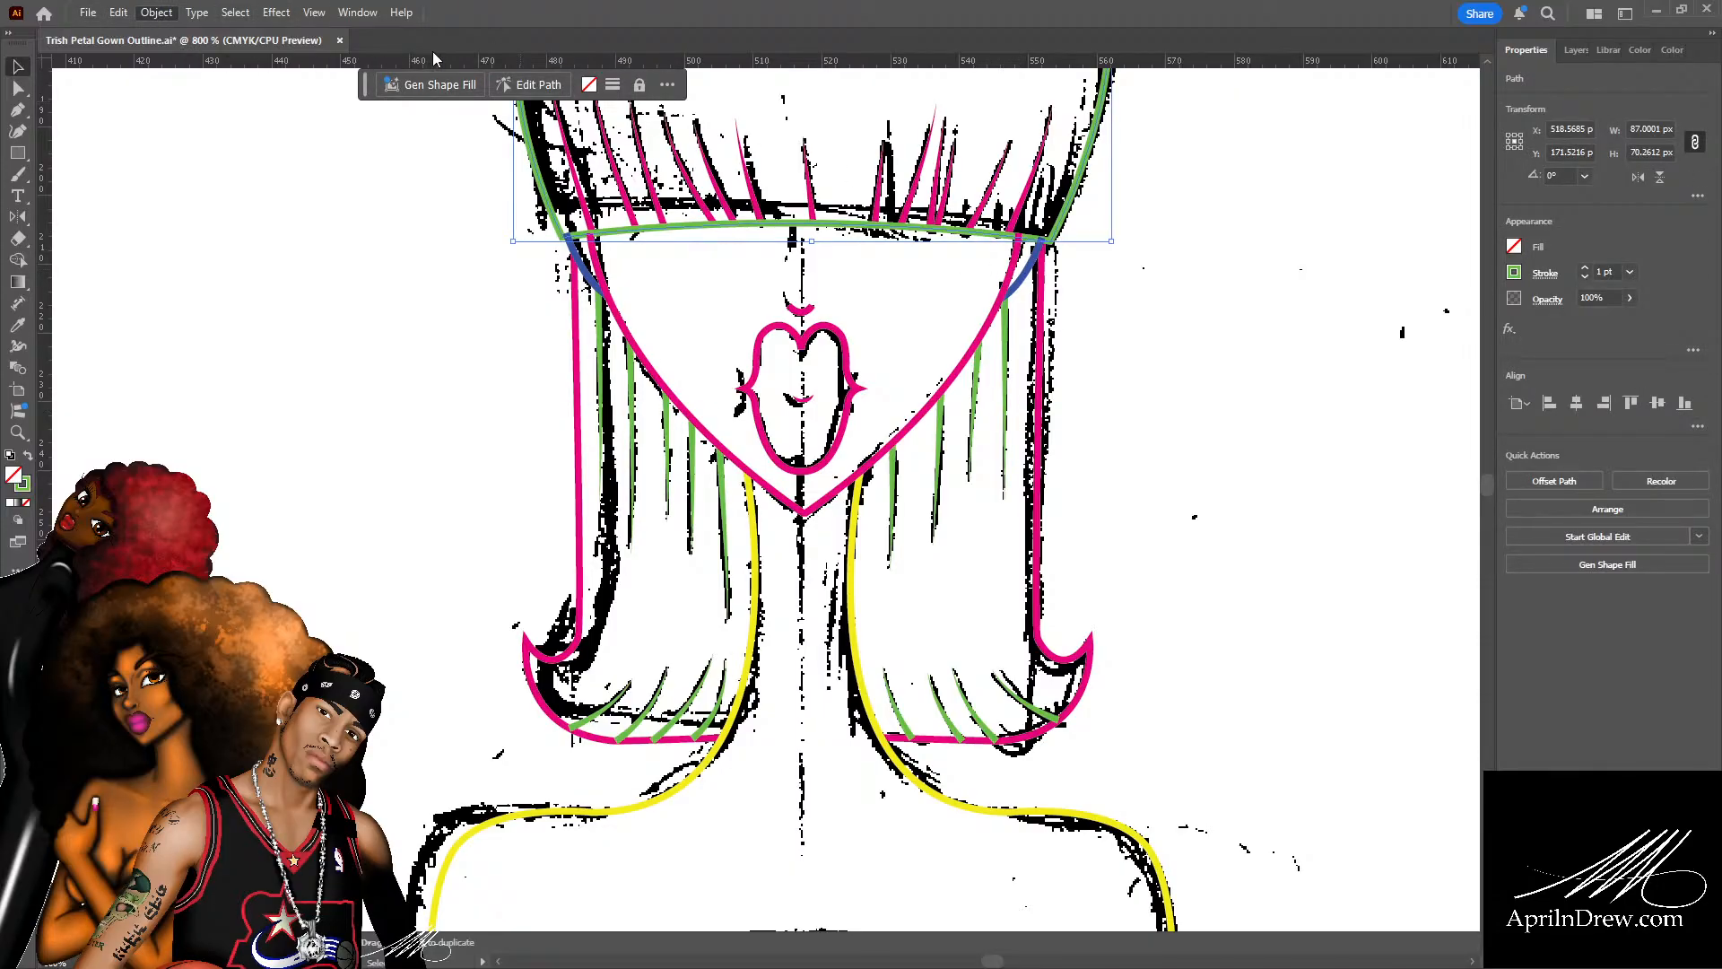
pyautogui.click(401, 346)
# Bring the fringe outline, face outline, pink side-hair outlines and both yellow neck lines to the front together, and save the document.
pyautogui.scroll(-2, 418, 324)
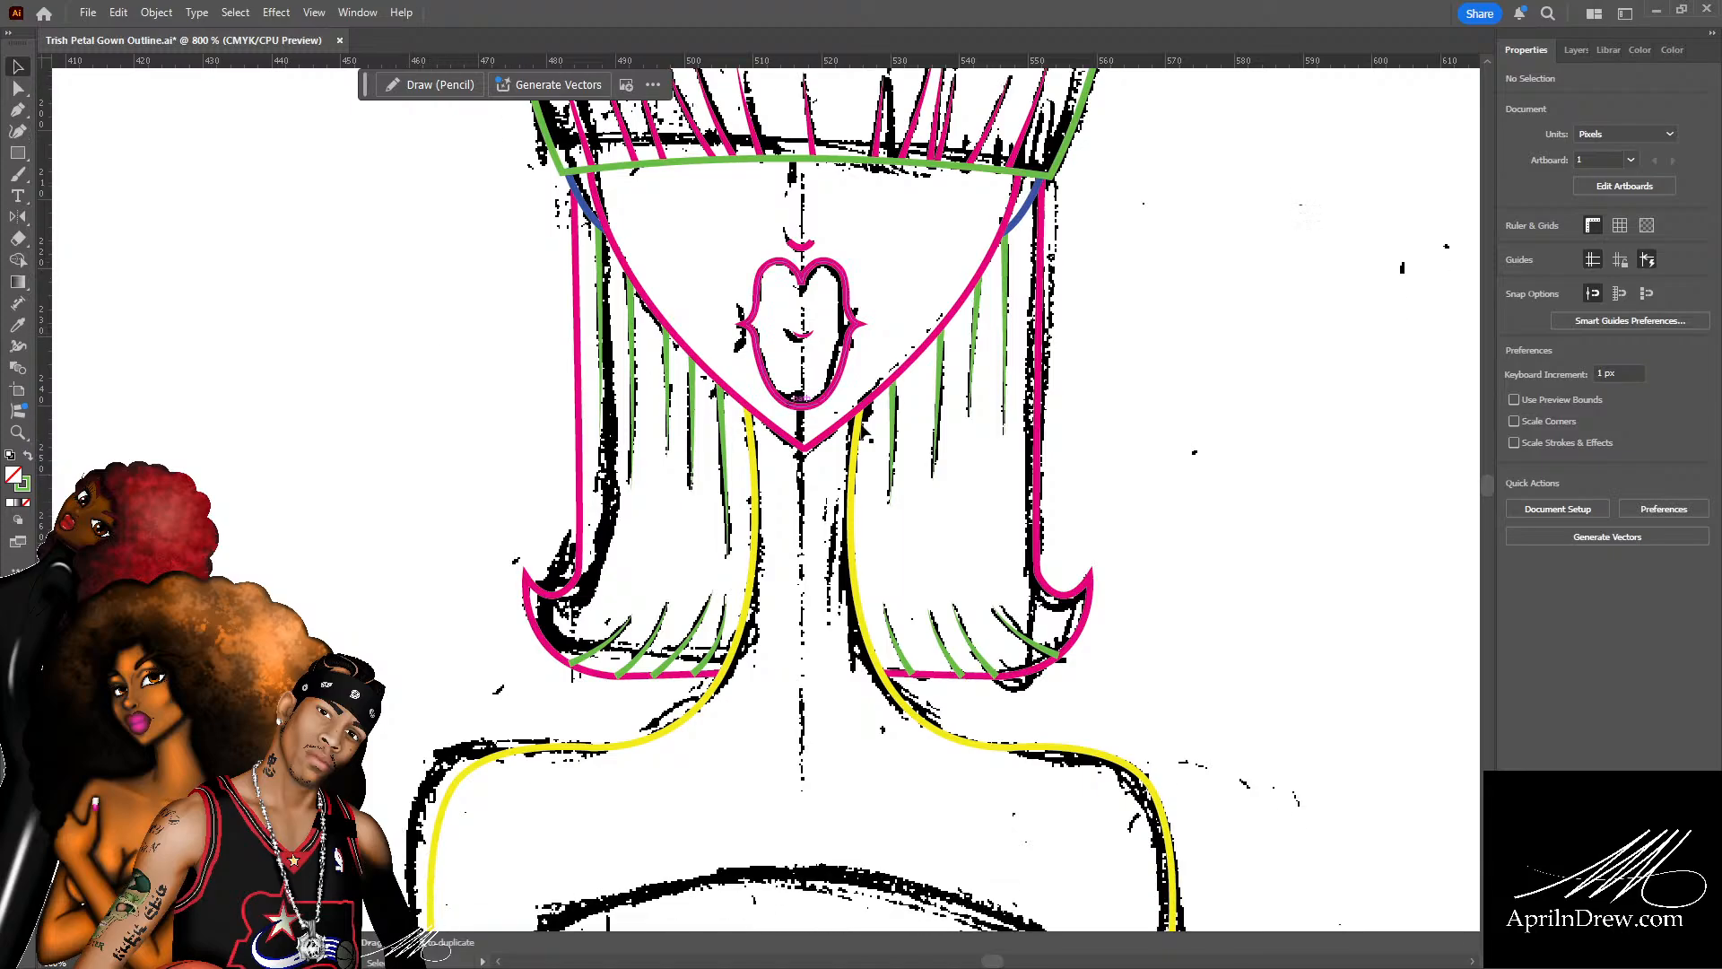
pyautogui.scroll(-1, 1192, 487)
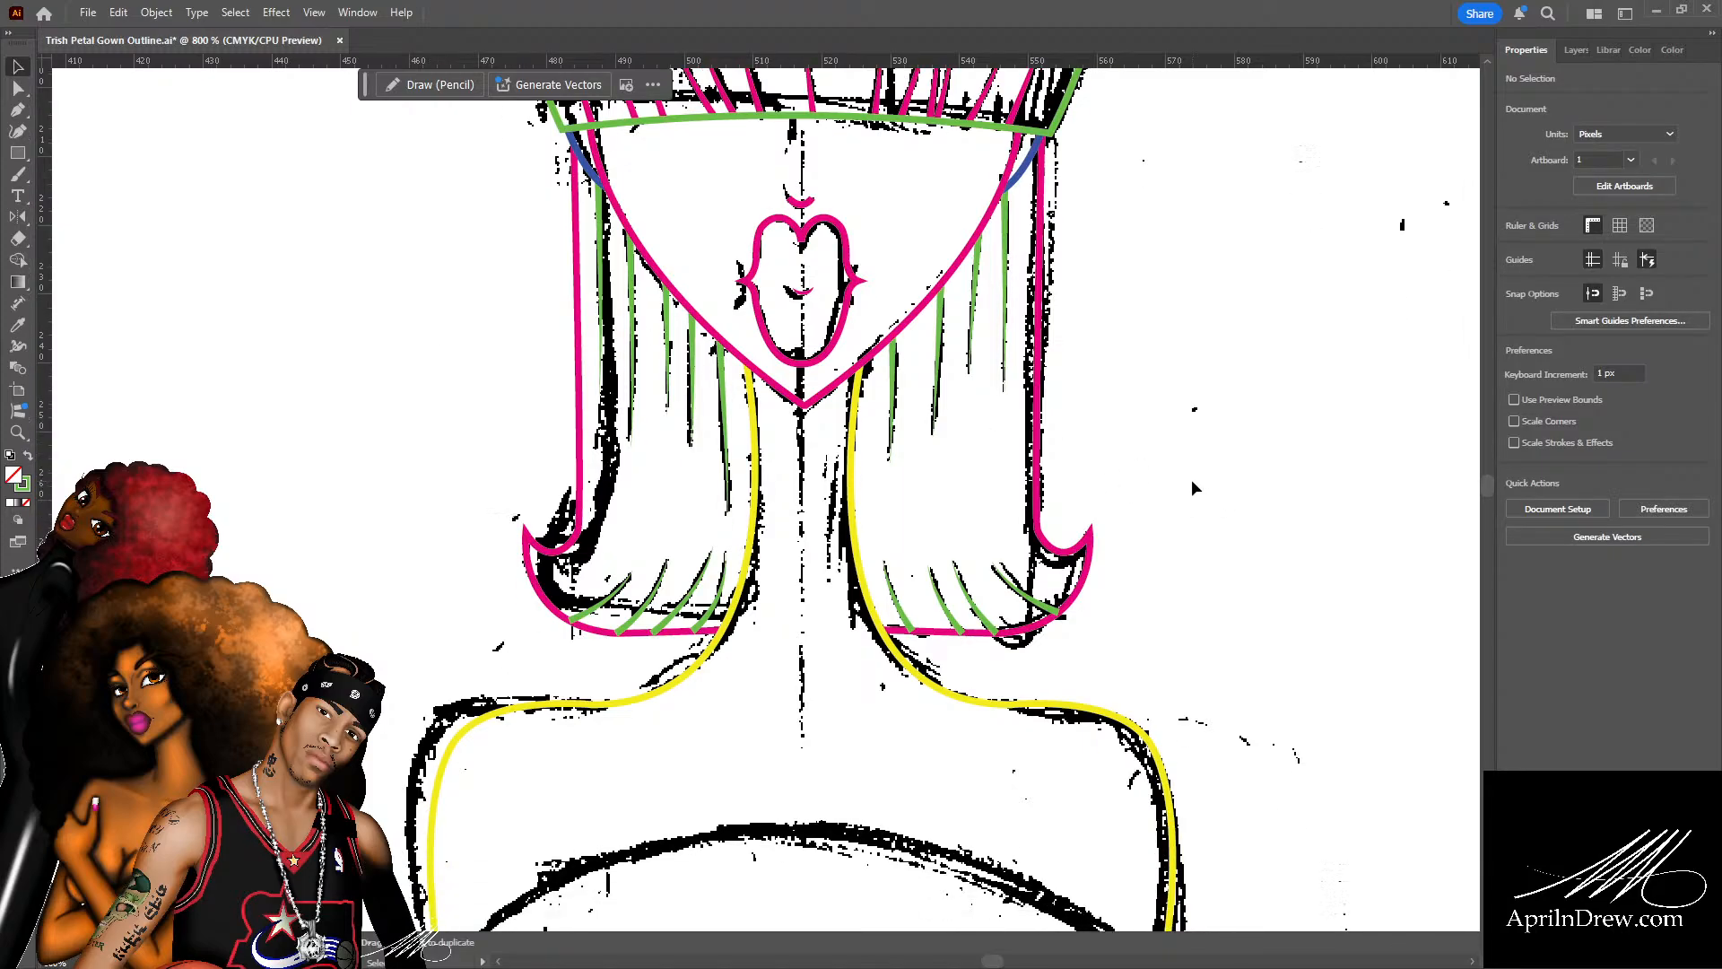
pyautogui.scroll(2, 1164, 473)
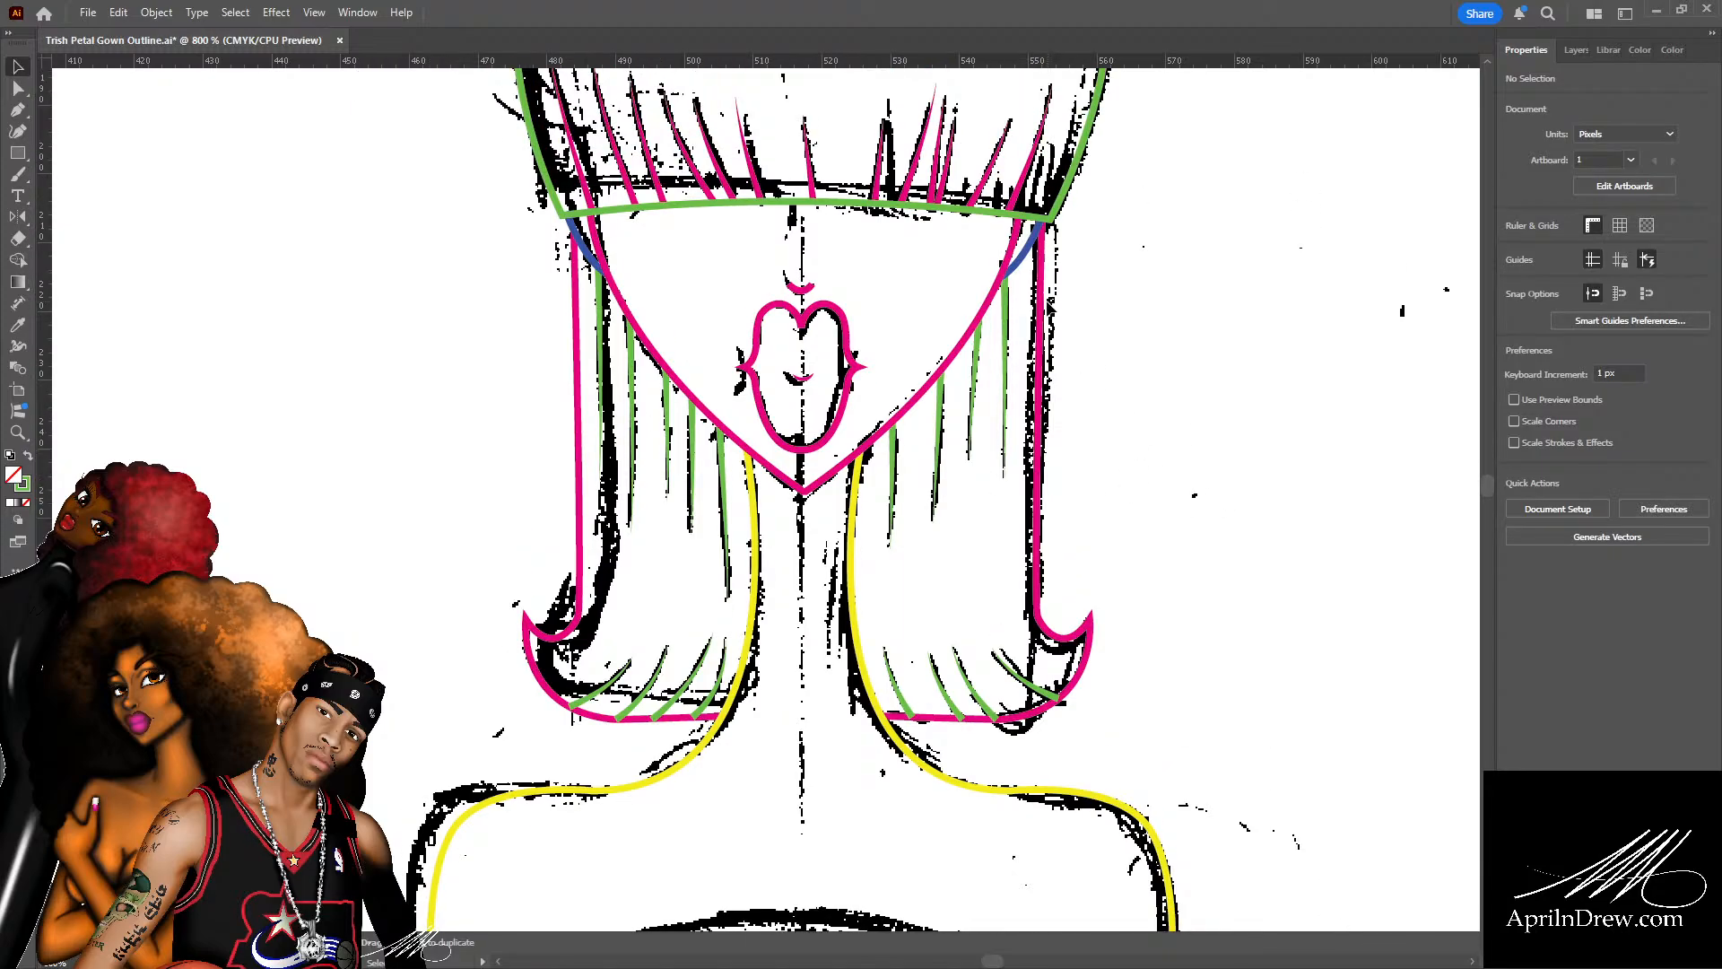
pyautogui.click(1058, 215)
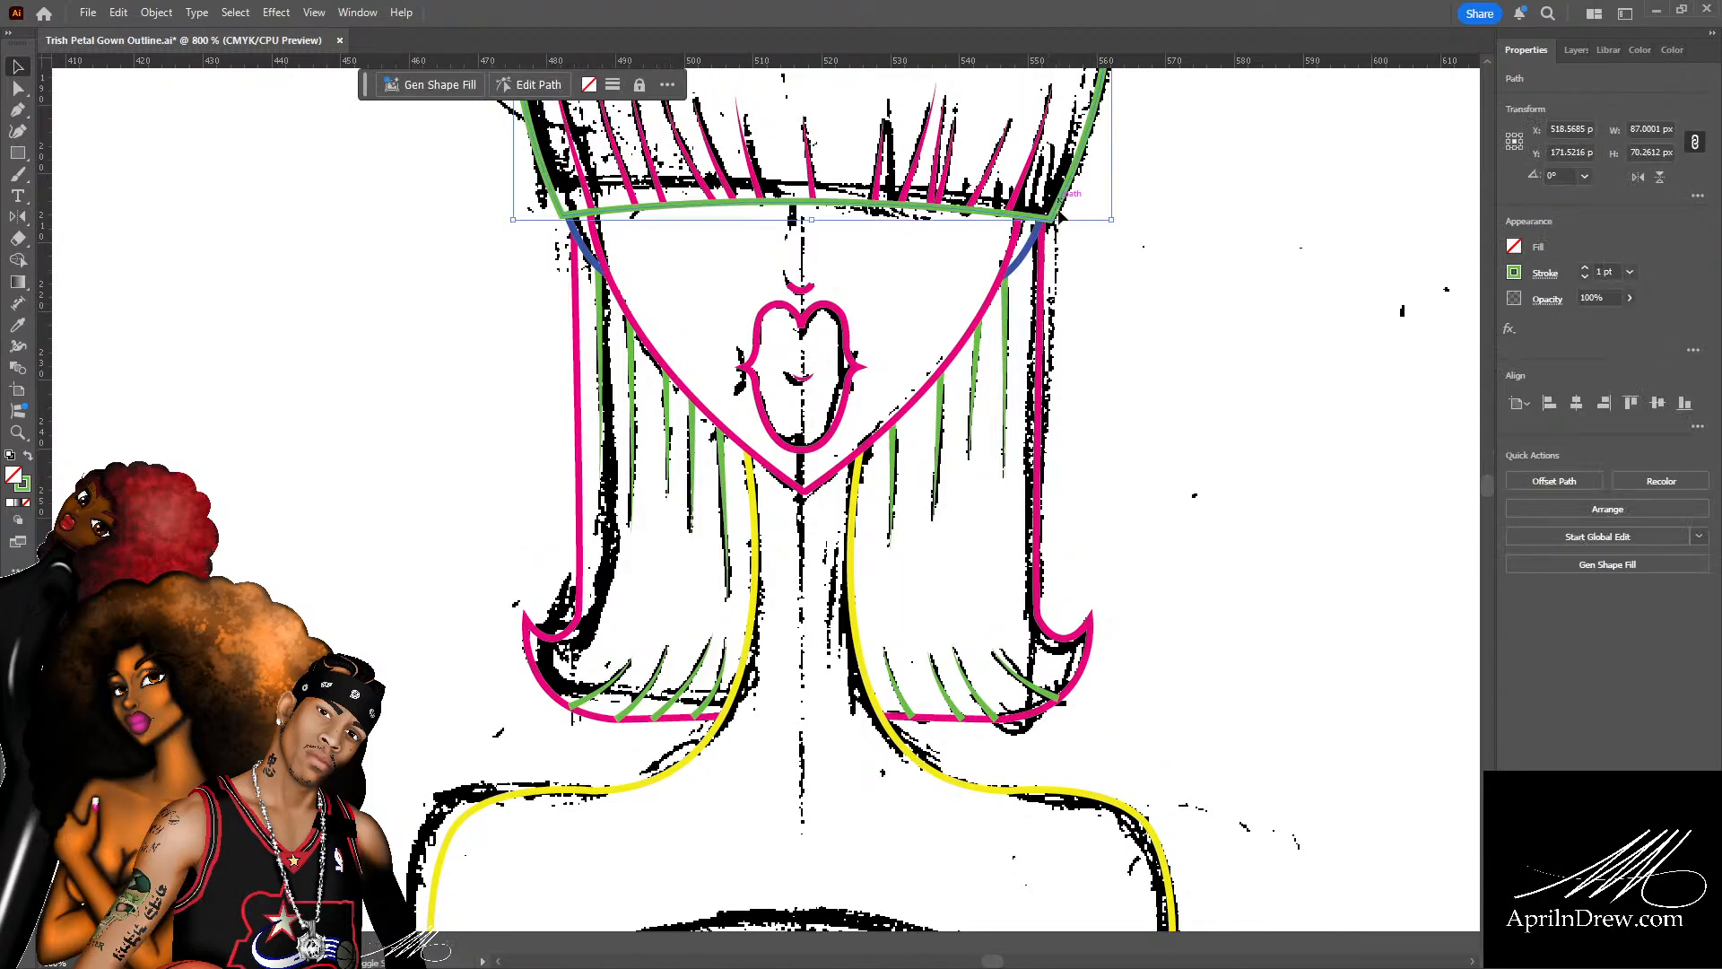
pyautogui.keyDown('shift'); pyautogui.click(1014, 269); pyautogui.keyUp('shift')
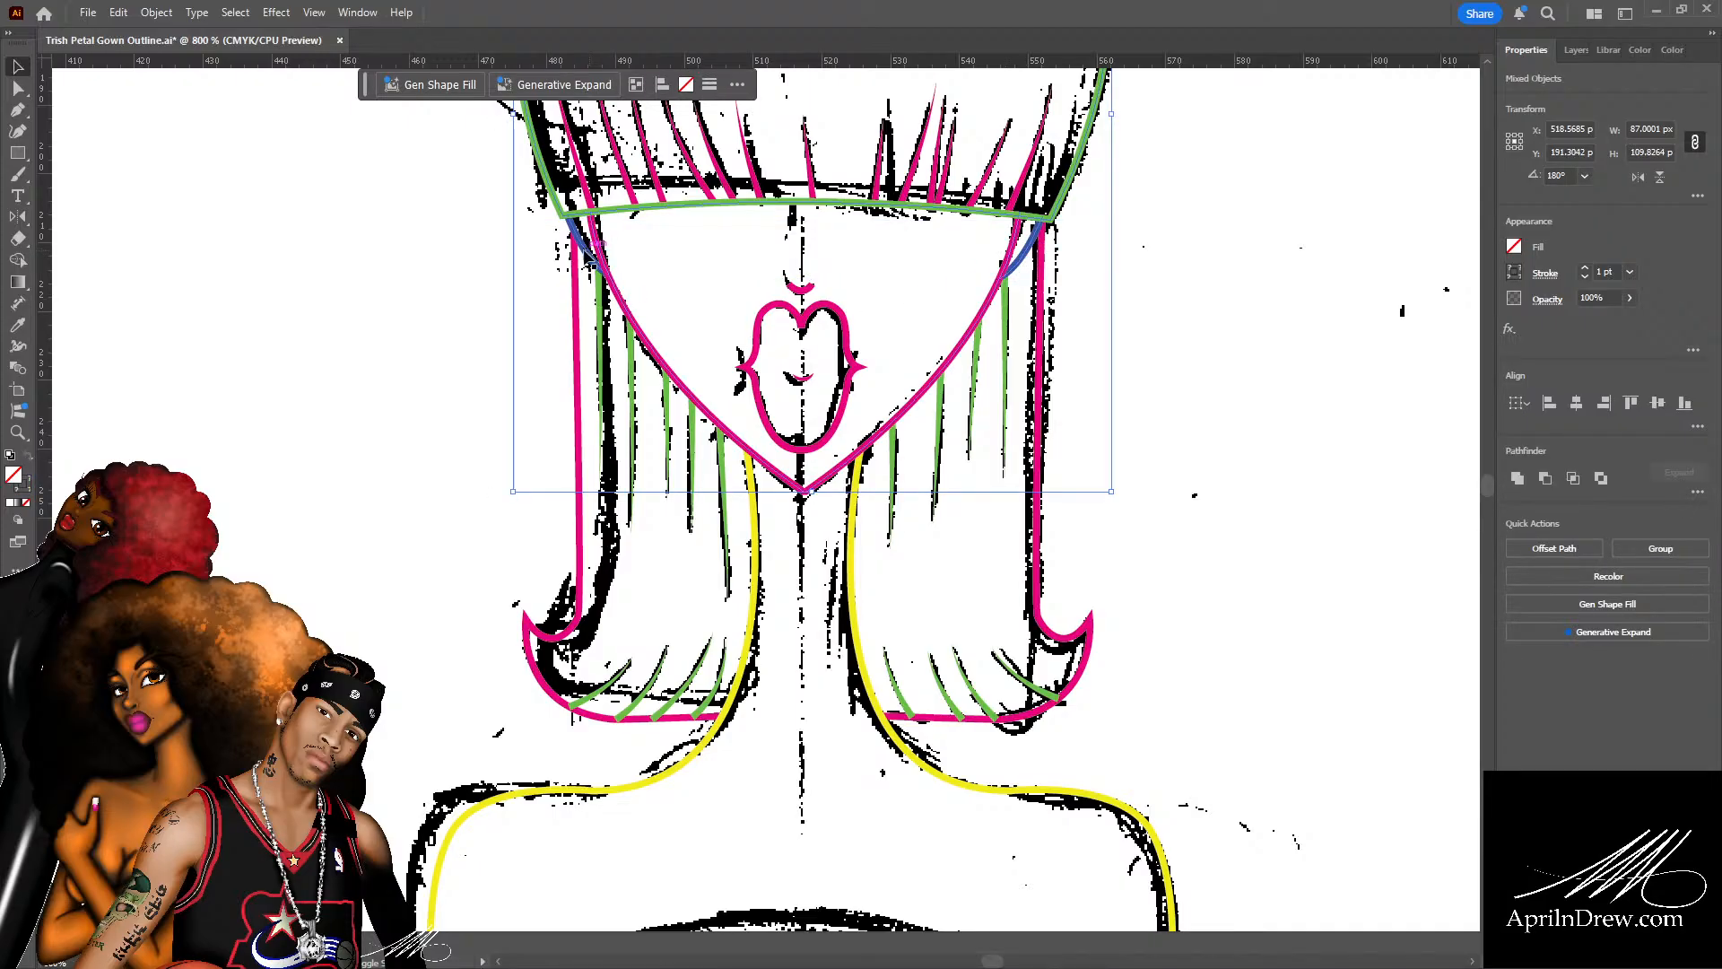
pyautogui.keyDown('shift'); pyautogui.click(1038, 498); pyautogui.keyUp('shift')
pyautogui.keyDown('shift'); pyautogui.click(1038, 468); pyautogui.keyUp('shift')
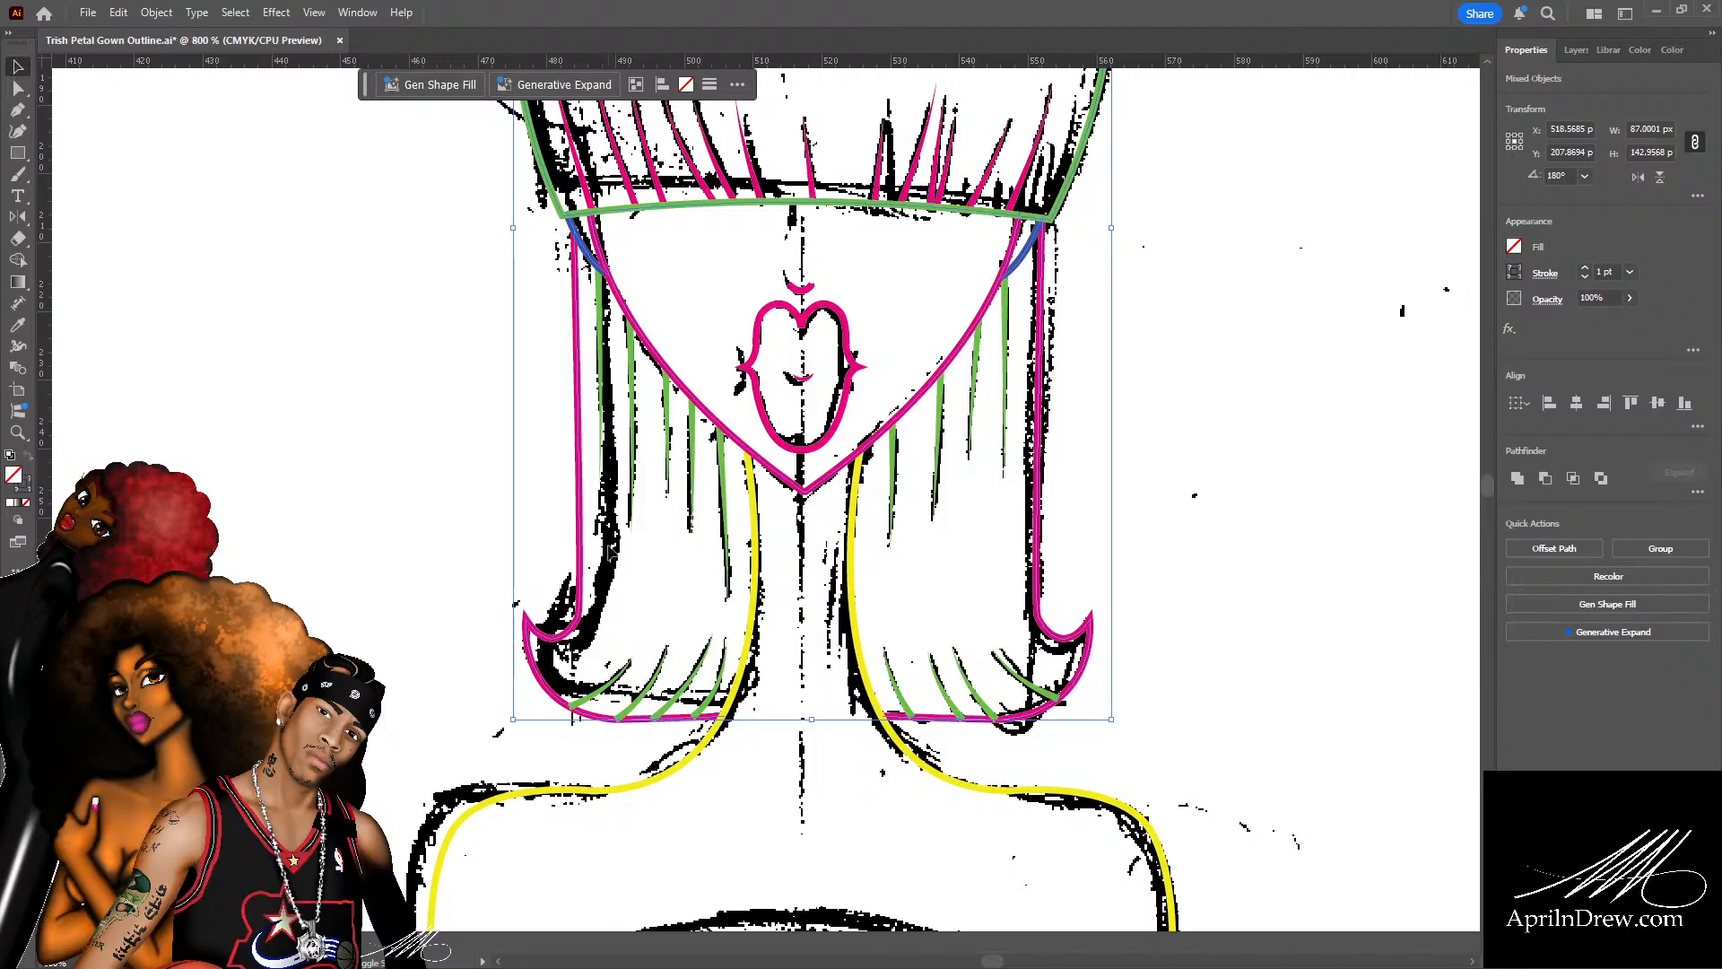
pyautogui.keyDown('shift'); pyautogui.click(754, 628); pyautogui.keyUp('shift')
pyautogui.keyDown('shift'); pyautogui.click(853, 635); pyautogui.keyUp('shift')
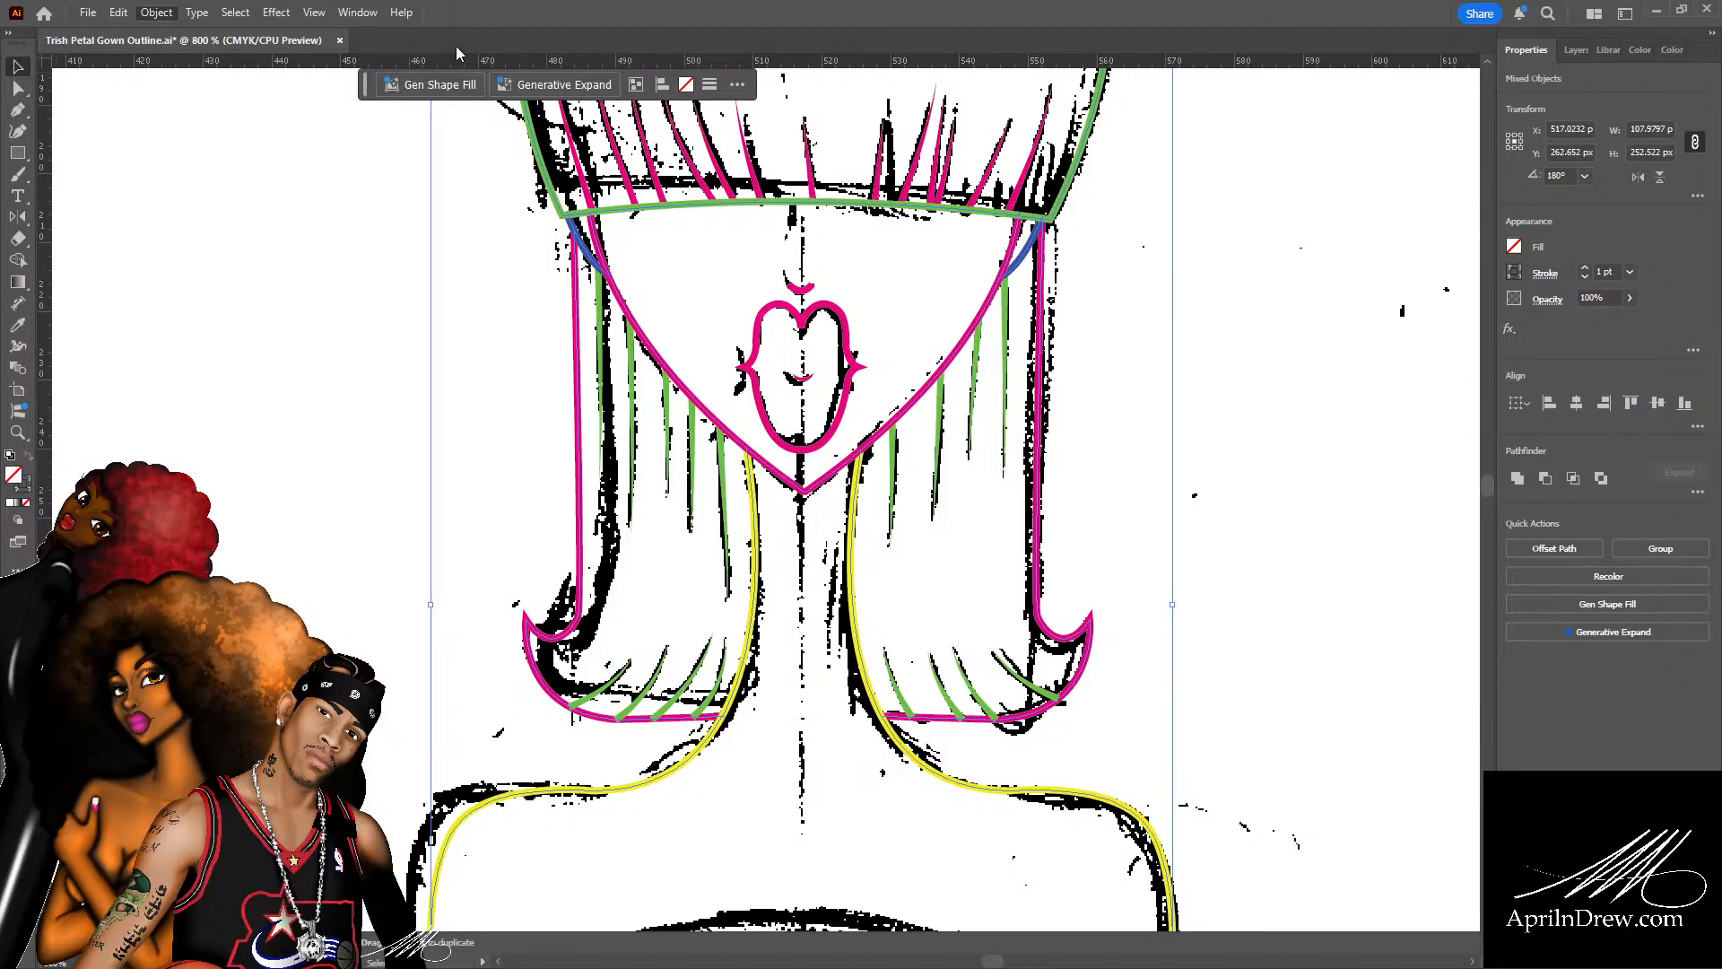
pyautogui.click(1132, 405)
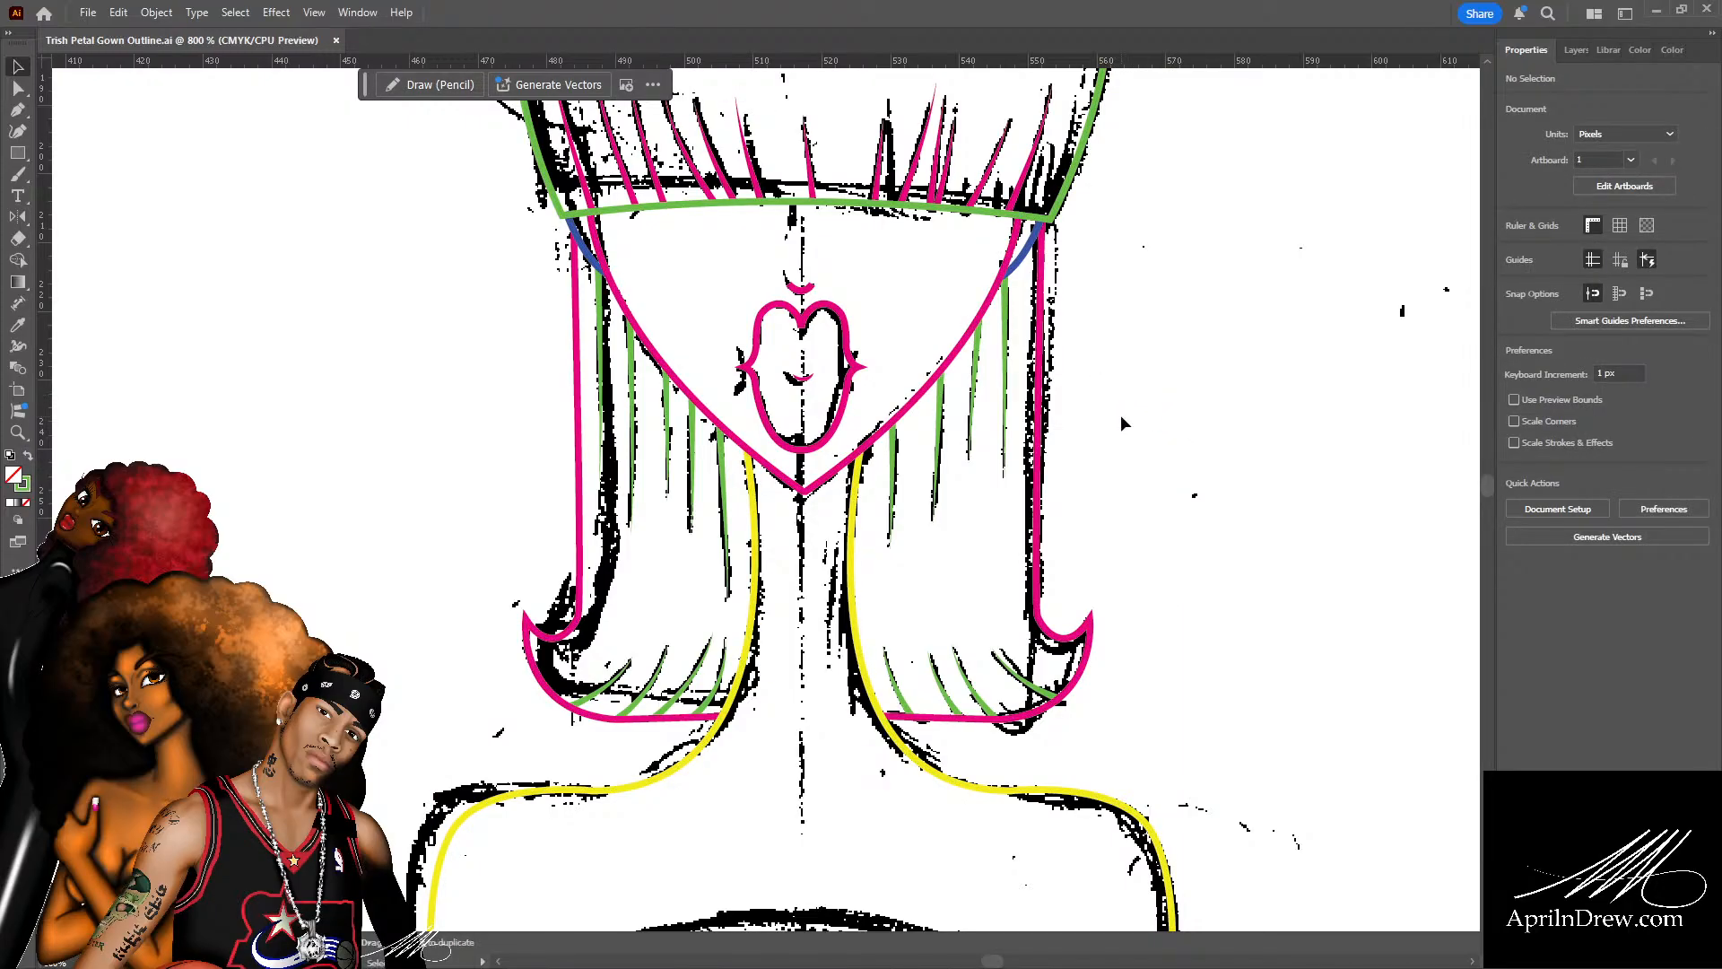
# Examine the fringe, crown and bun linework, including the pink crown line beneath the yellow hair band.
pyautogui.scroll(5, 1121, 415)
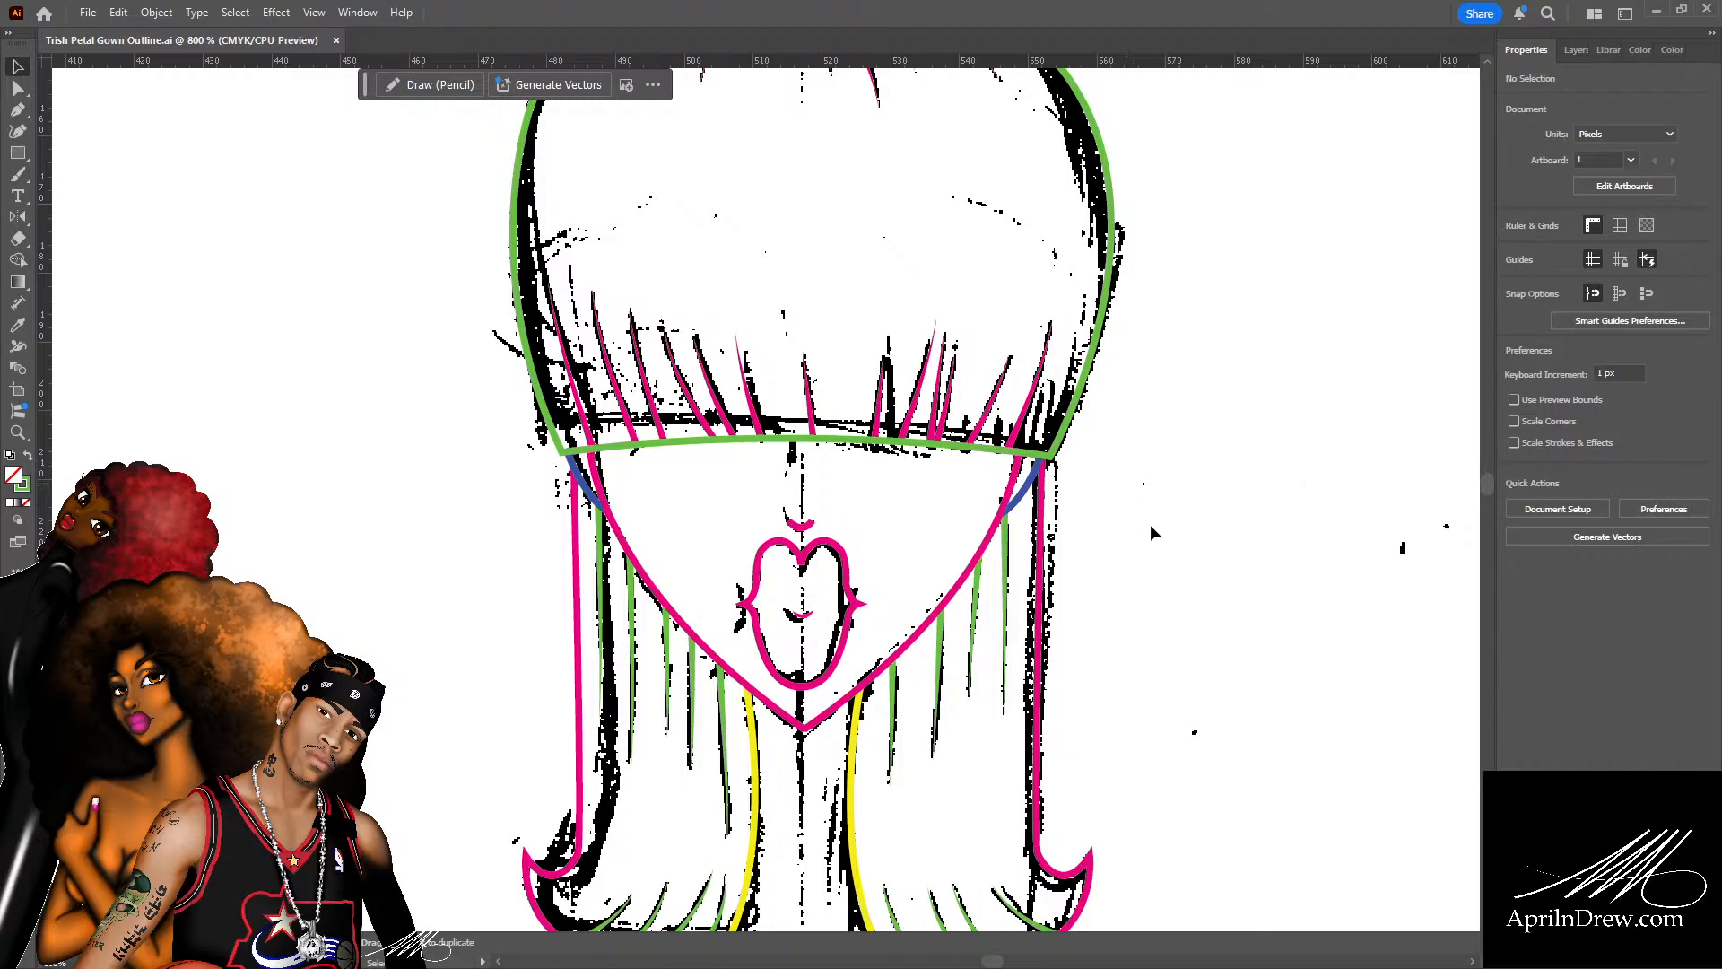
pyautogui.scroll(3, 1152, 533)
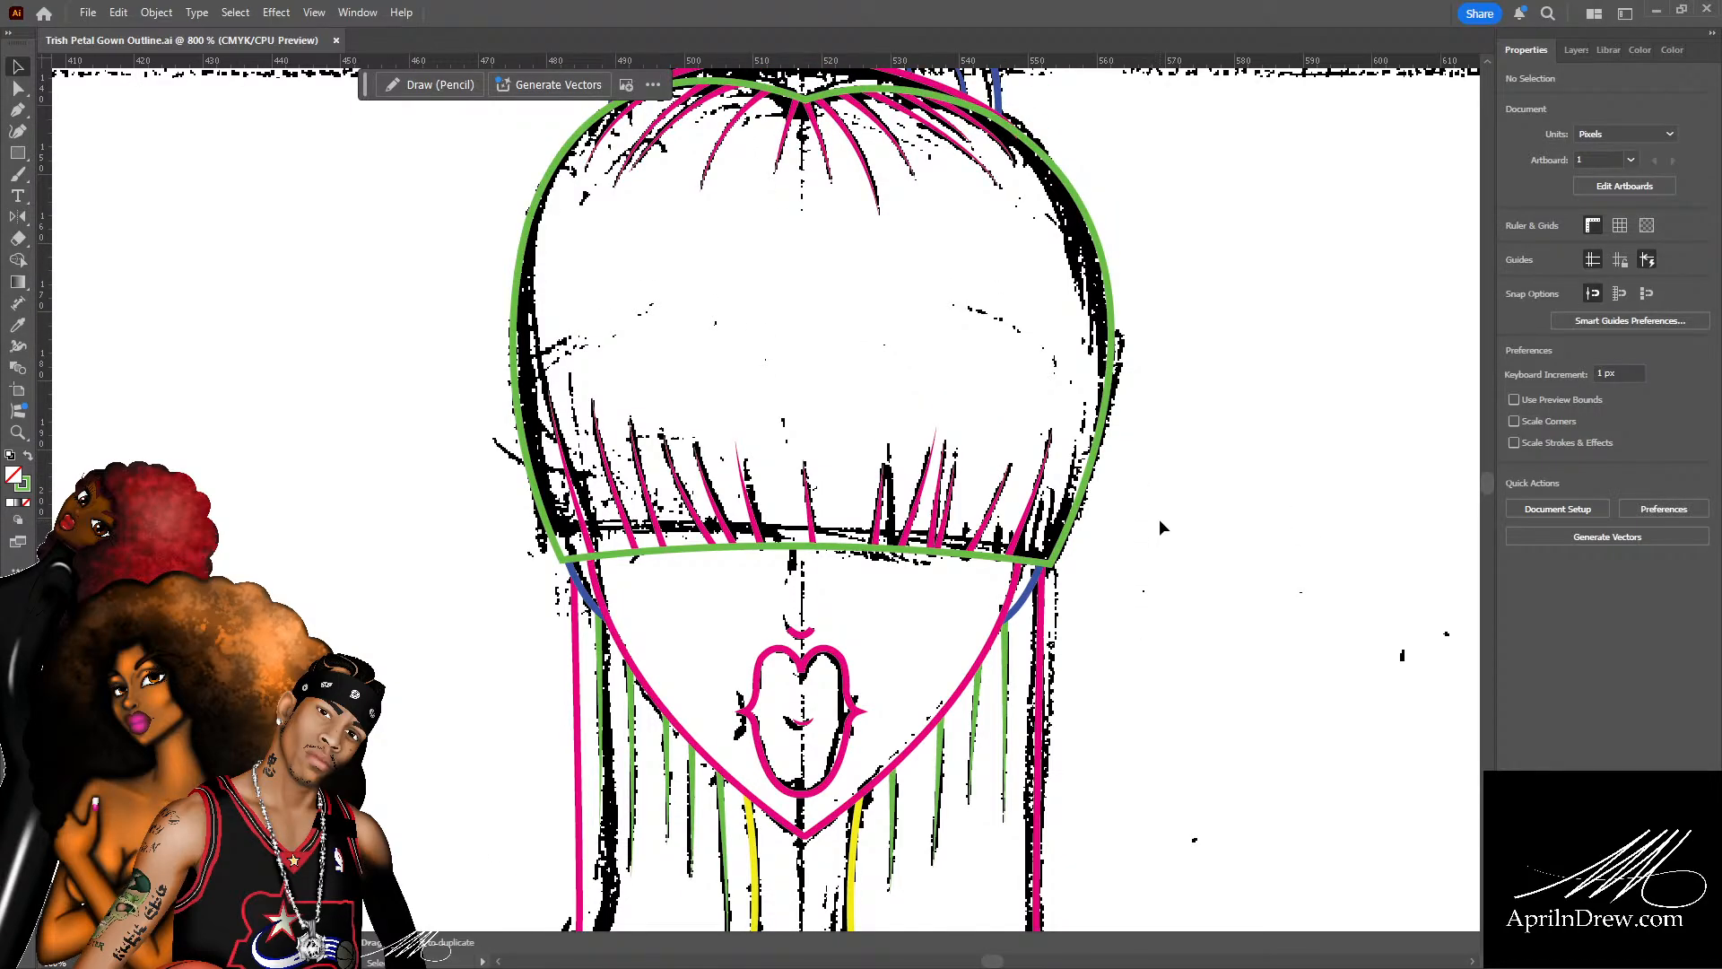
pyautogui.scroll(3, 1141, 501)
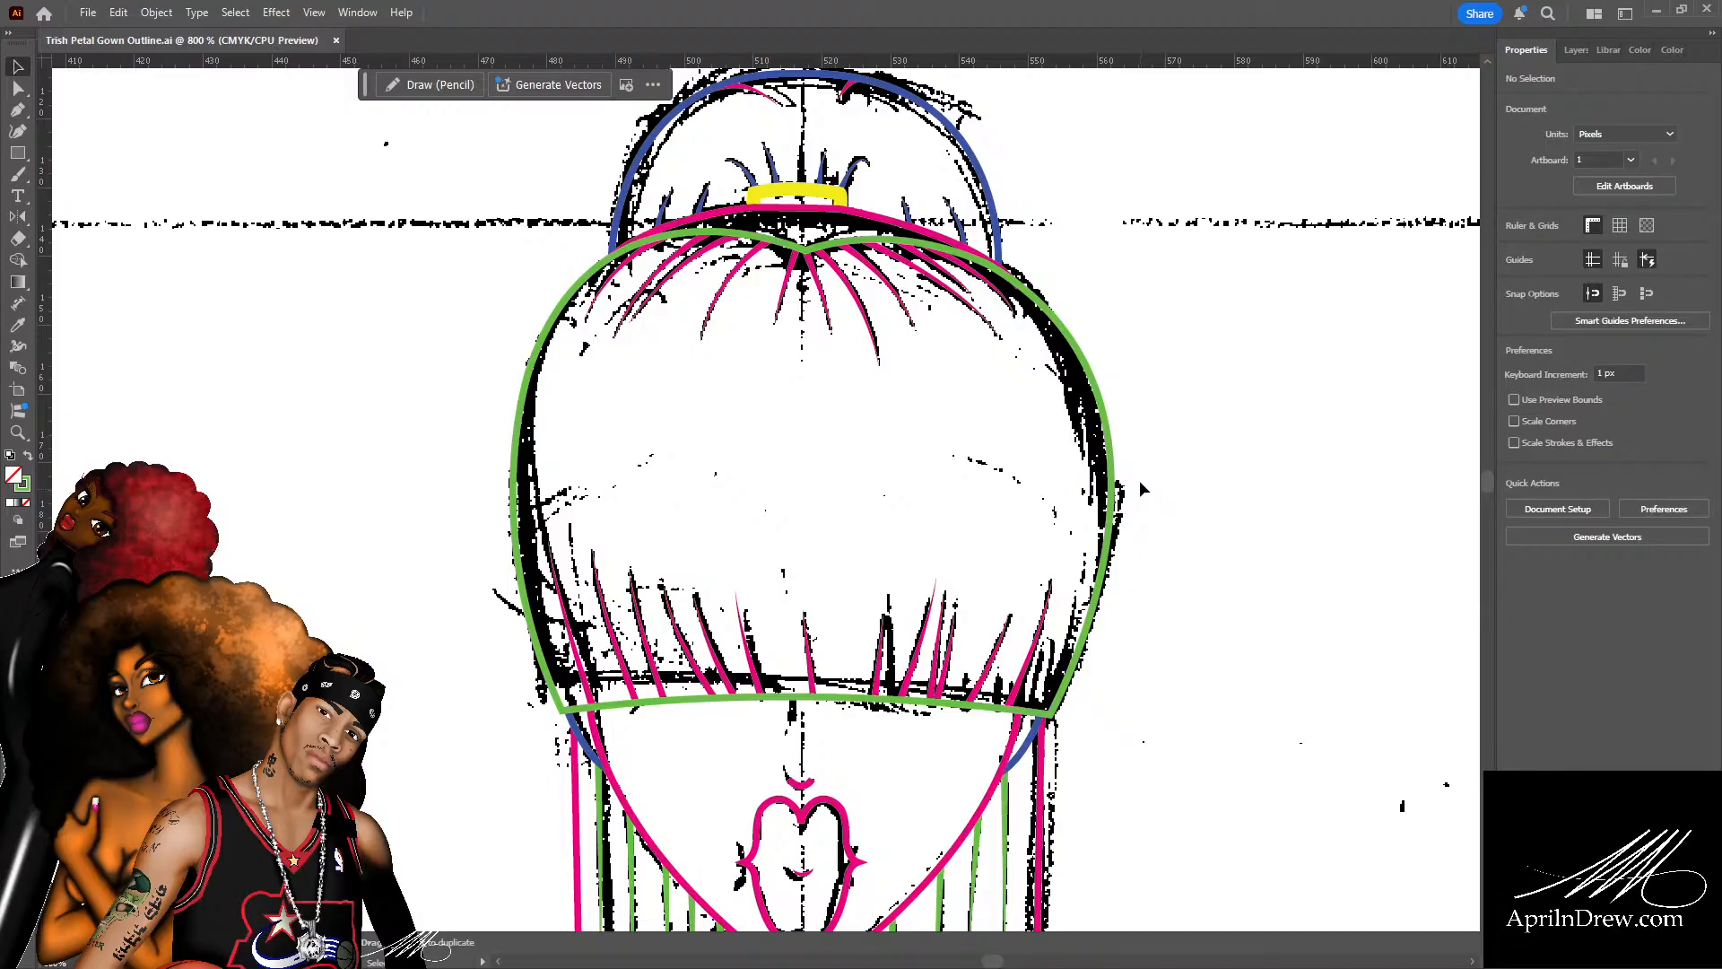
pyautogui.scroll(-3, 1112, 459)
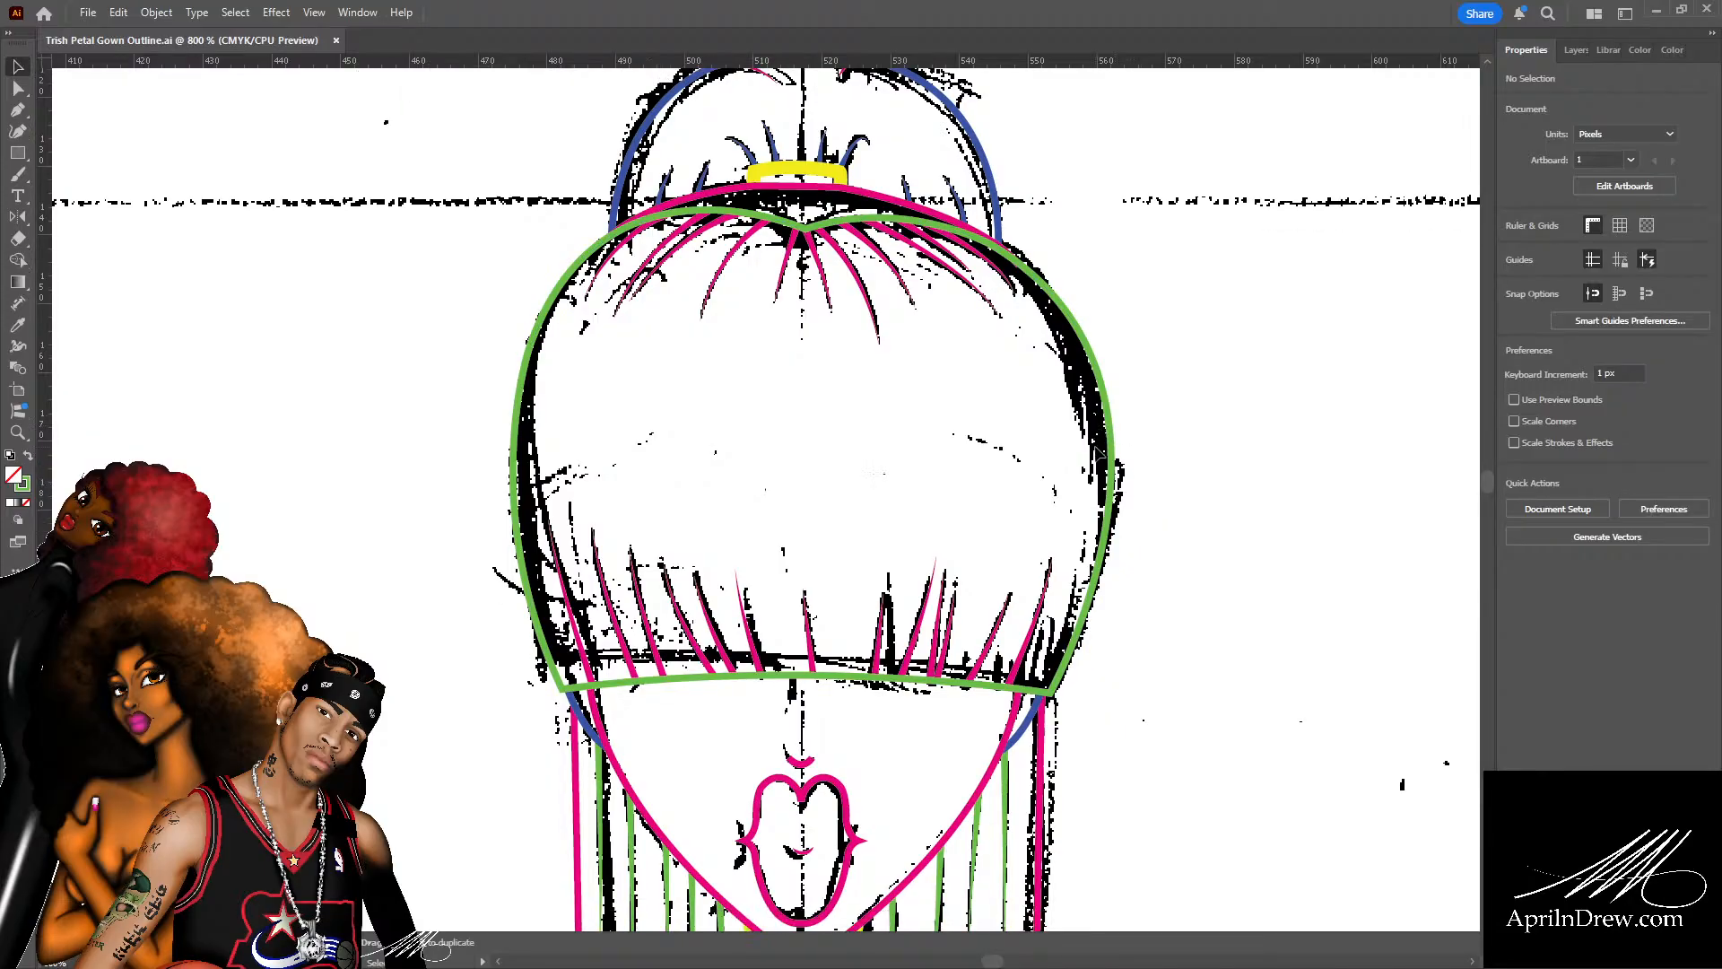
pyautogui.scroll(6, 1094, 448)
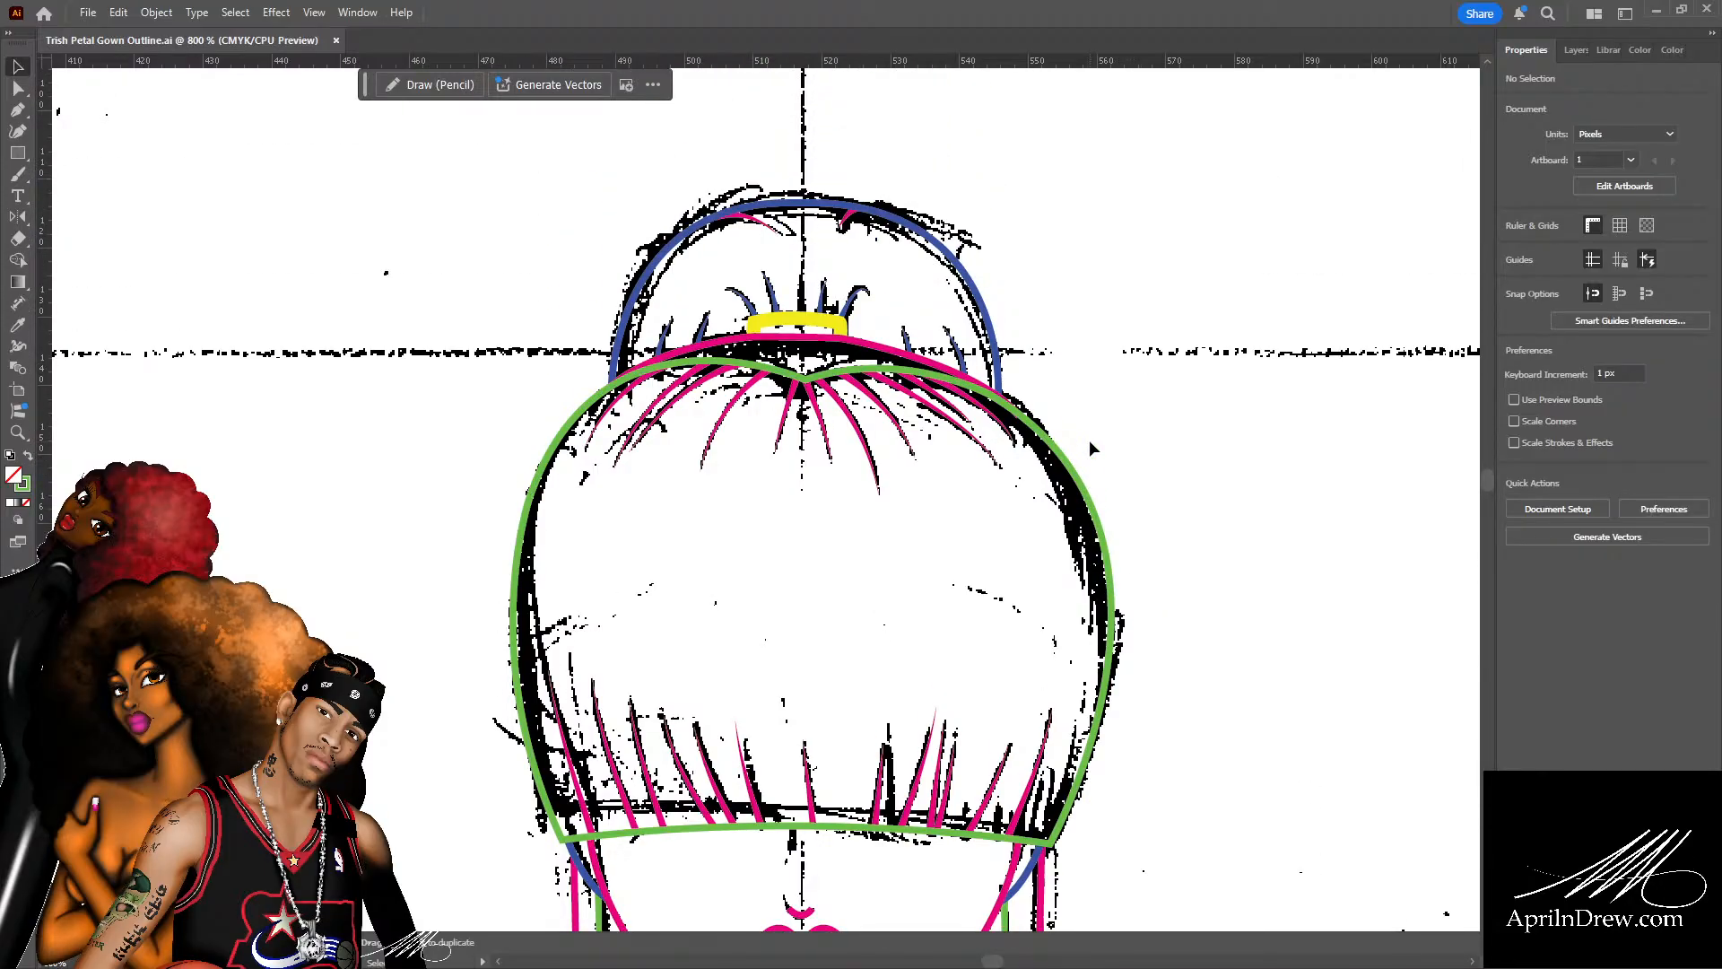
pyautogui.scroll(4, 1080, 433)
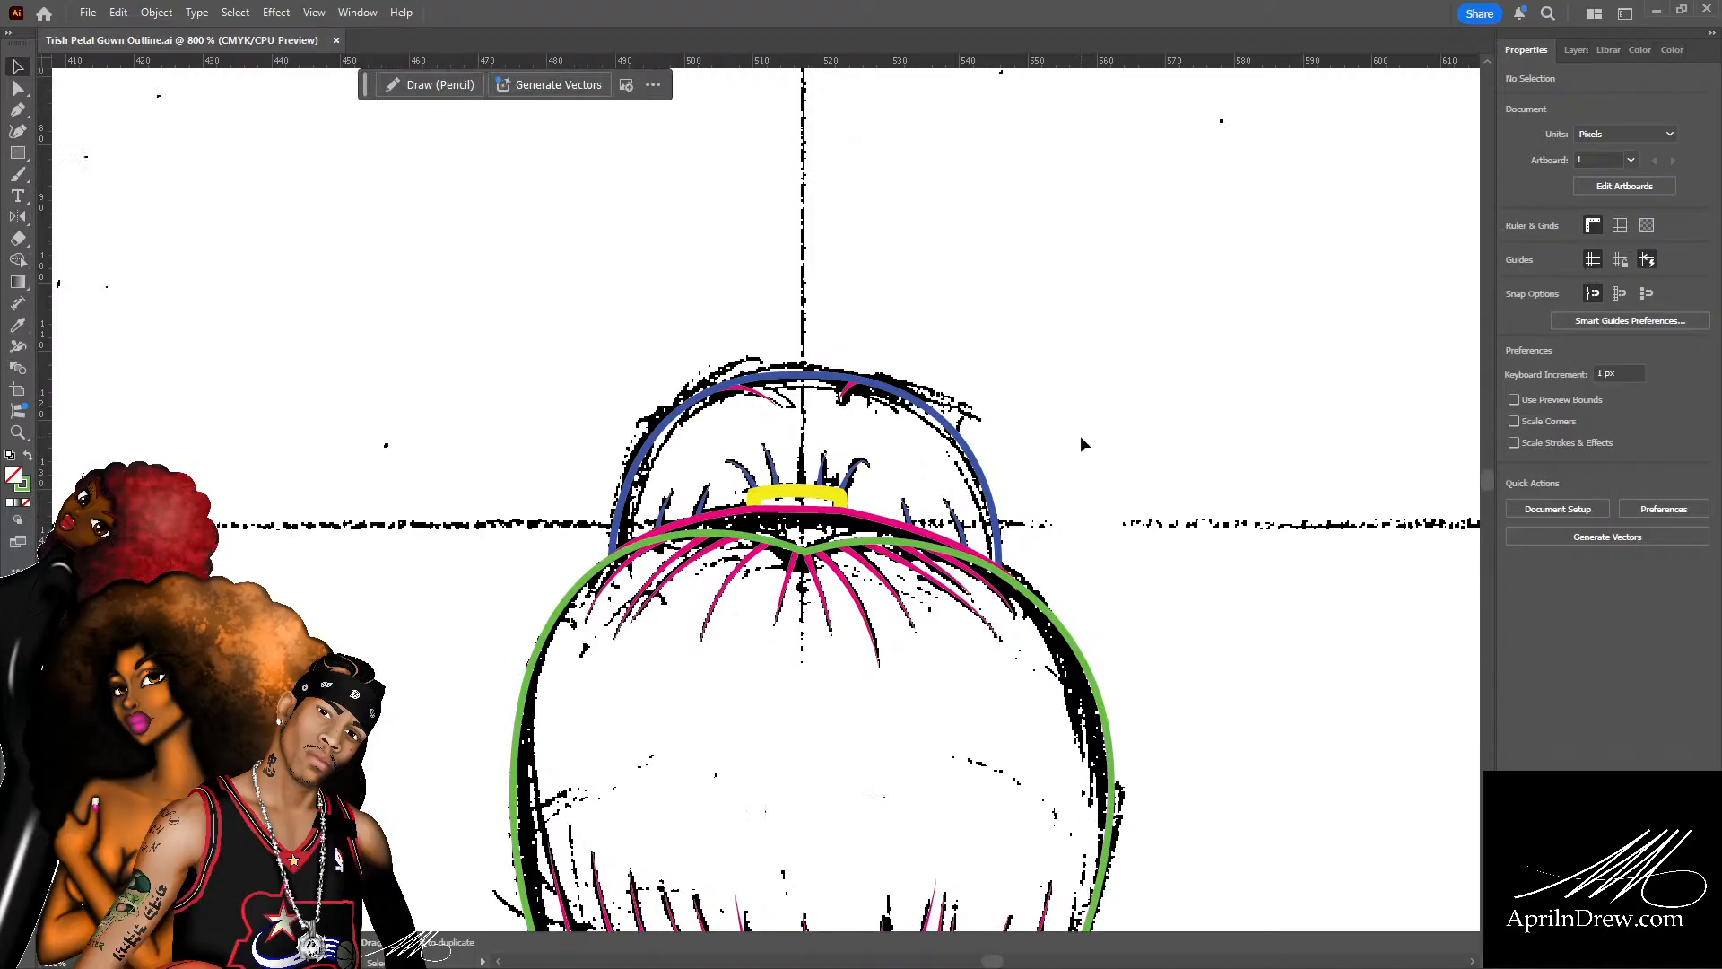
pyautogui.hotkey('ctrl', '=')
pyautogui.hotkey('ctrl', '=')
pyautogui.hotkey('ctrl', '=')
pyautogui.hotkey('ctrl', '=')
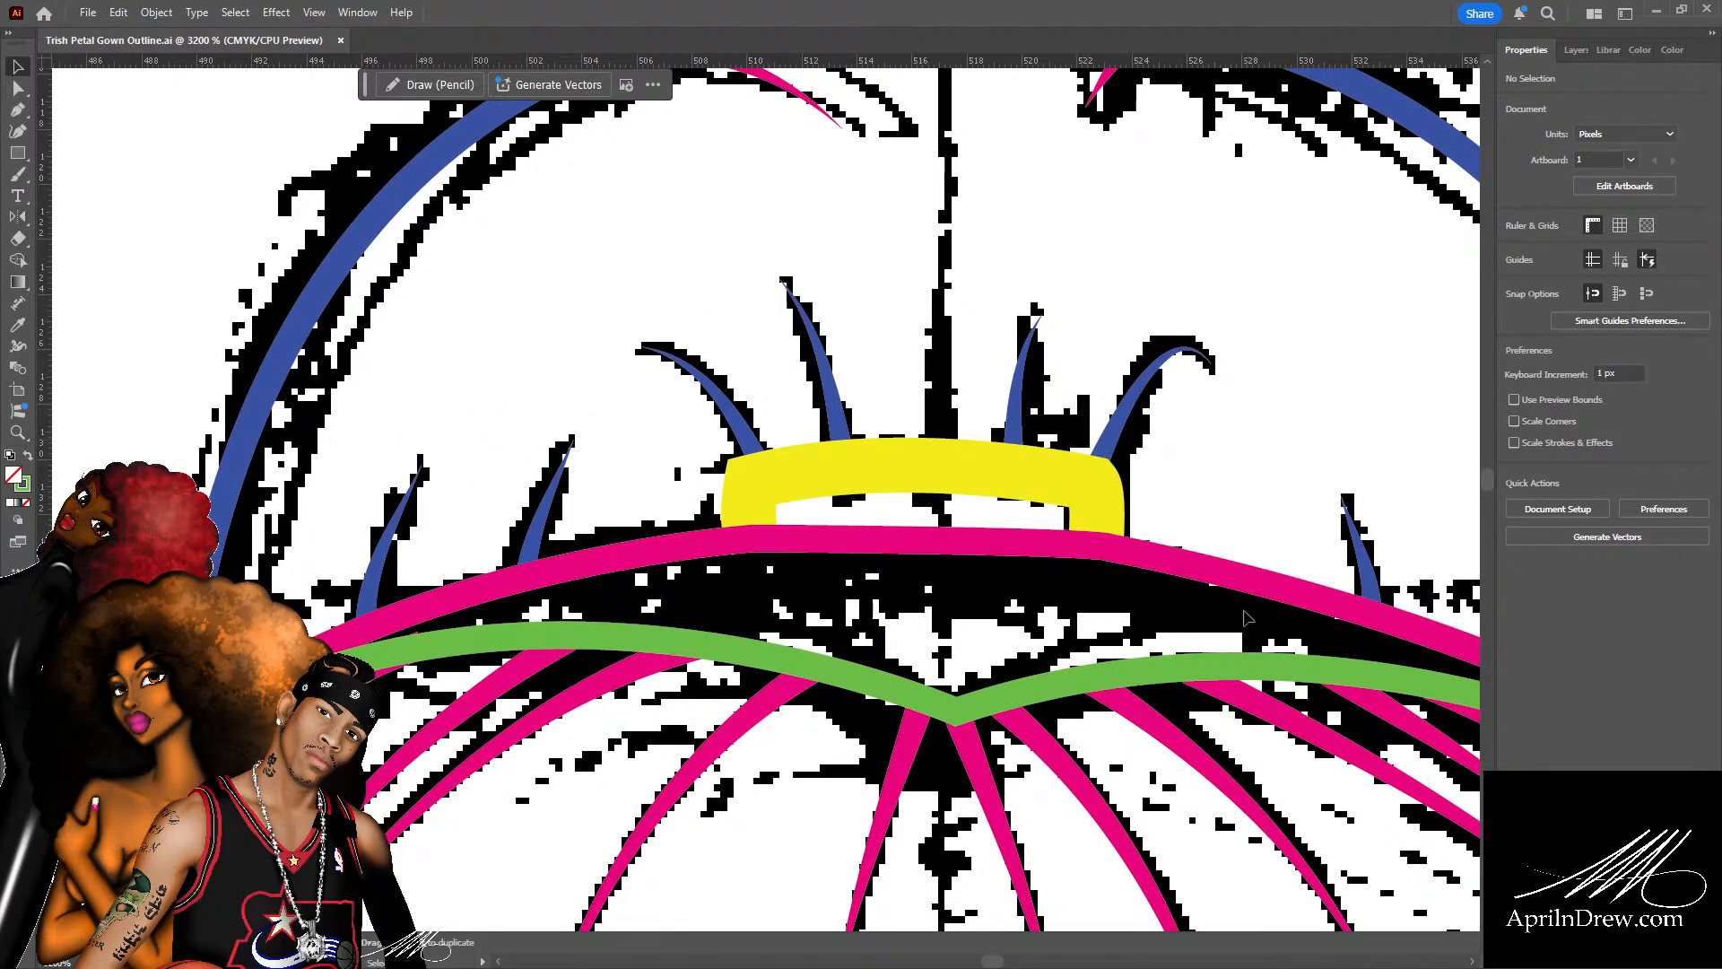
pyautogui.moveTo(1144, 574); pyautogui.dragTo(946, 574)
pyautogui.press('a')
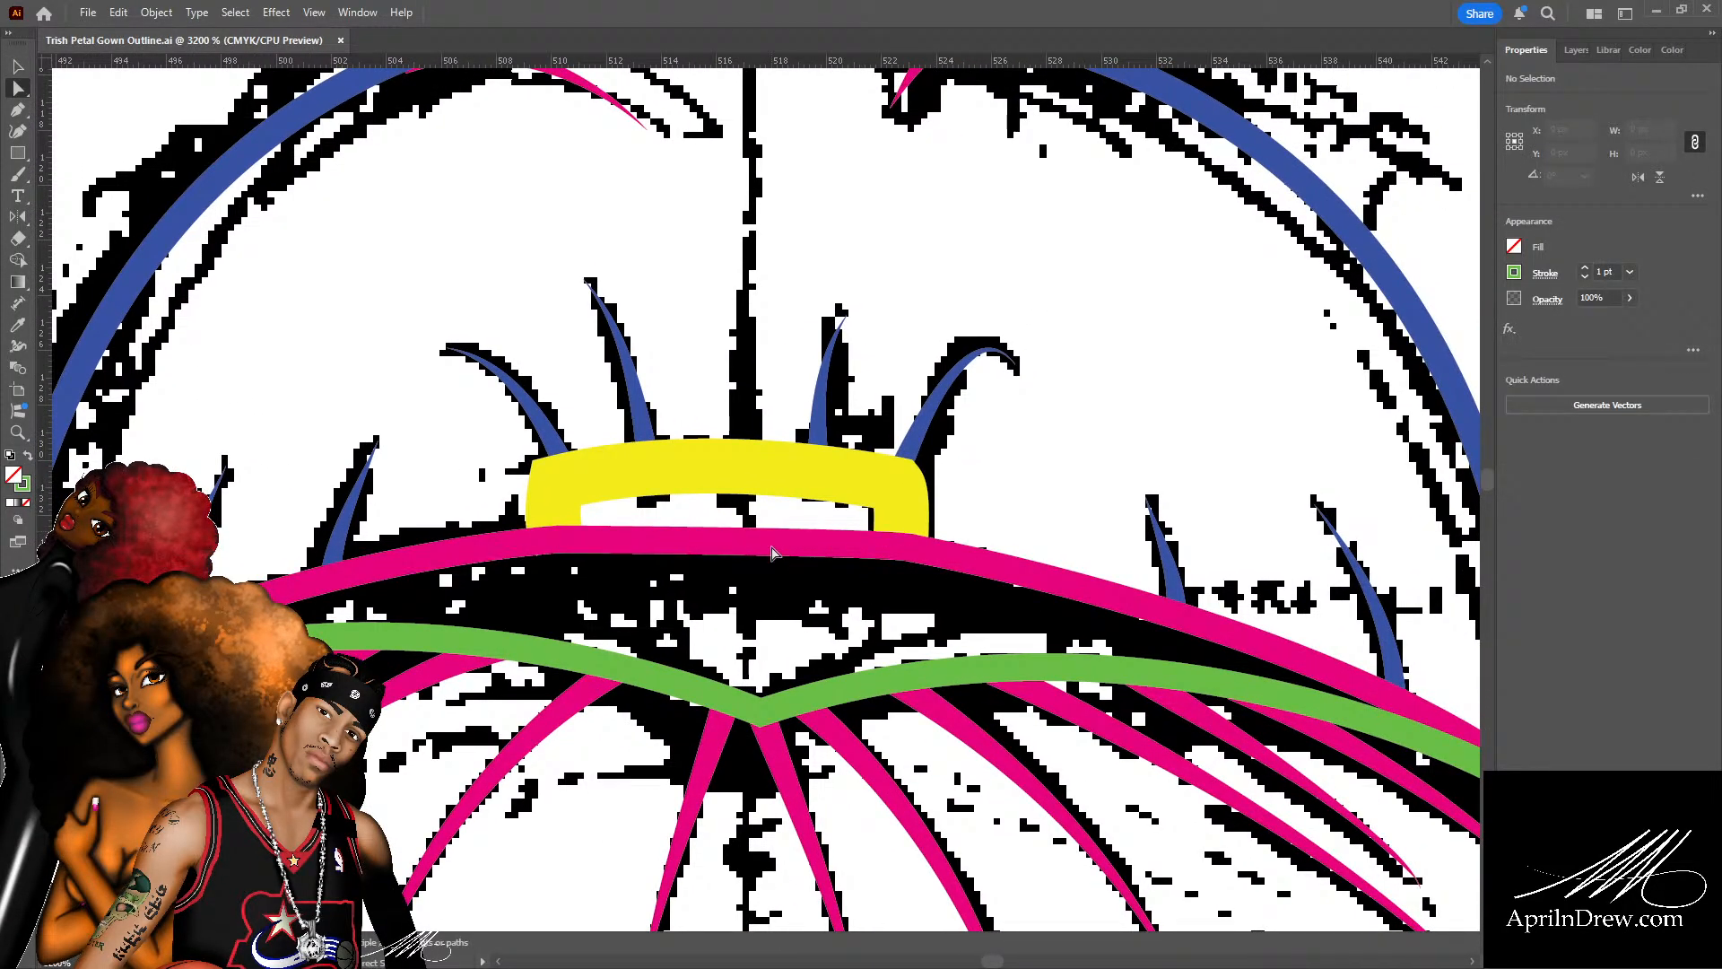
pyautogui.click(773, 541)
pyautogui.click(810, 596)
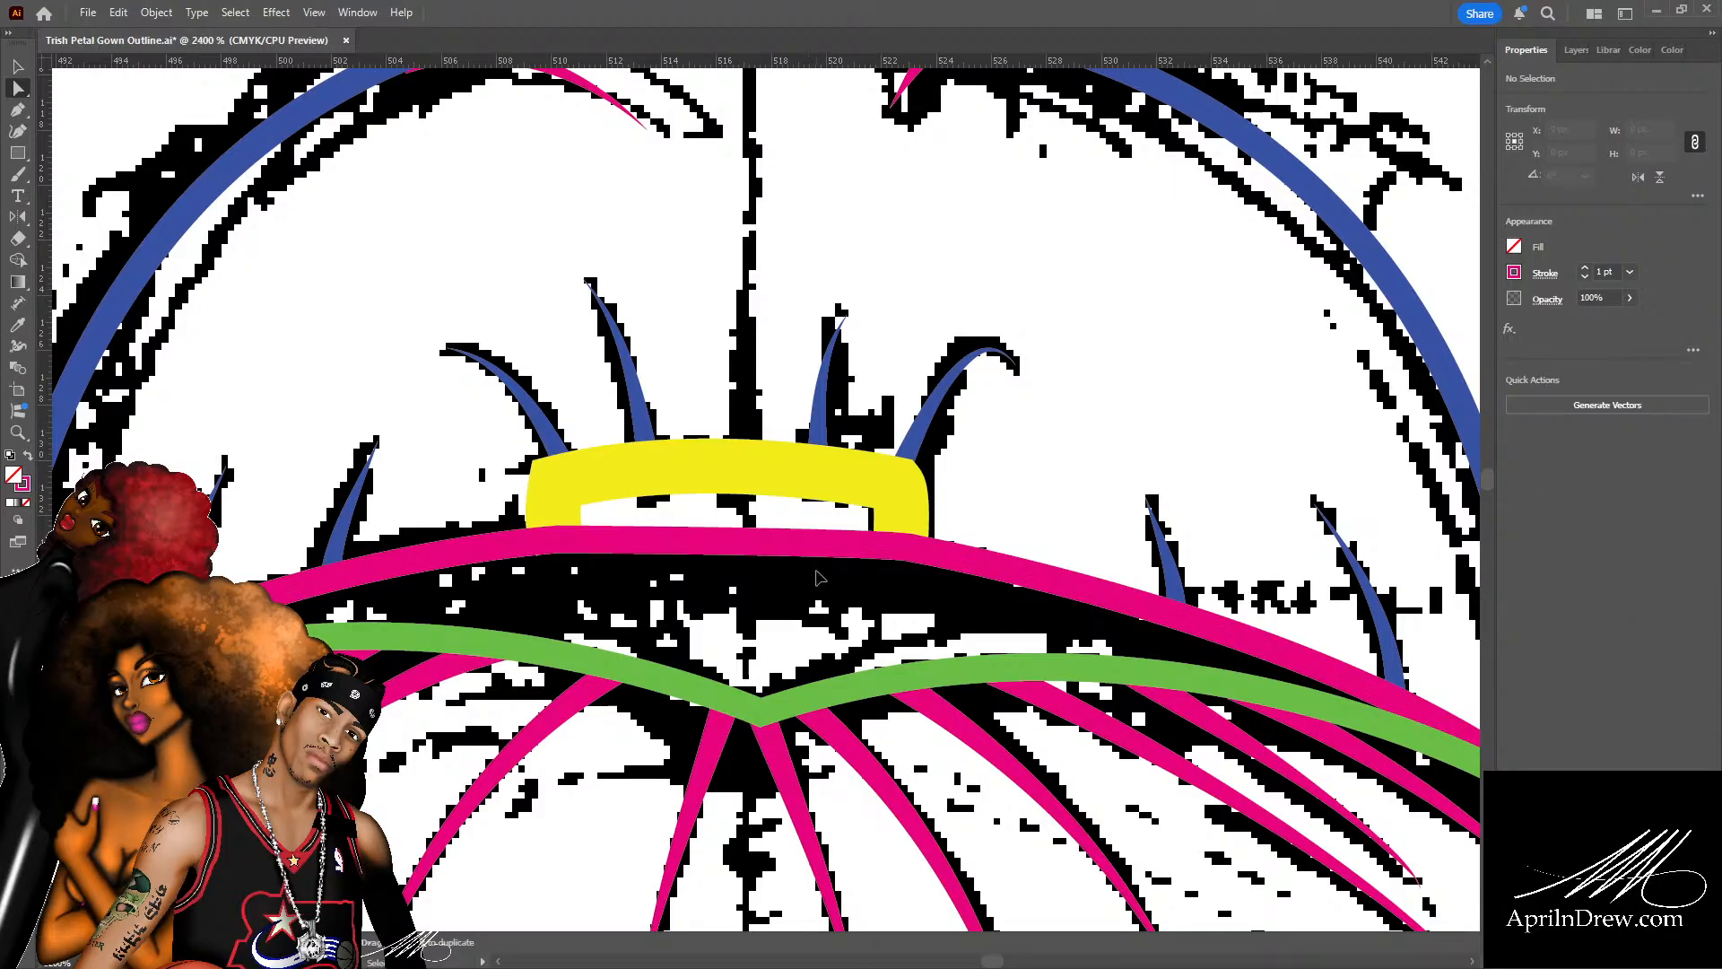
pyautogui.hotkey('ctrl', '-')
pyautogui.hotkey('ctrl', '-')
pyautogui.hotkey('ctrl', '-')
pyautogui.hotkey('ctrl', '-')
pyautogui.hotkey('ctrl', '-')
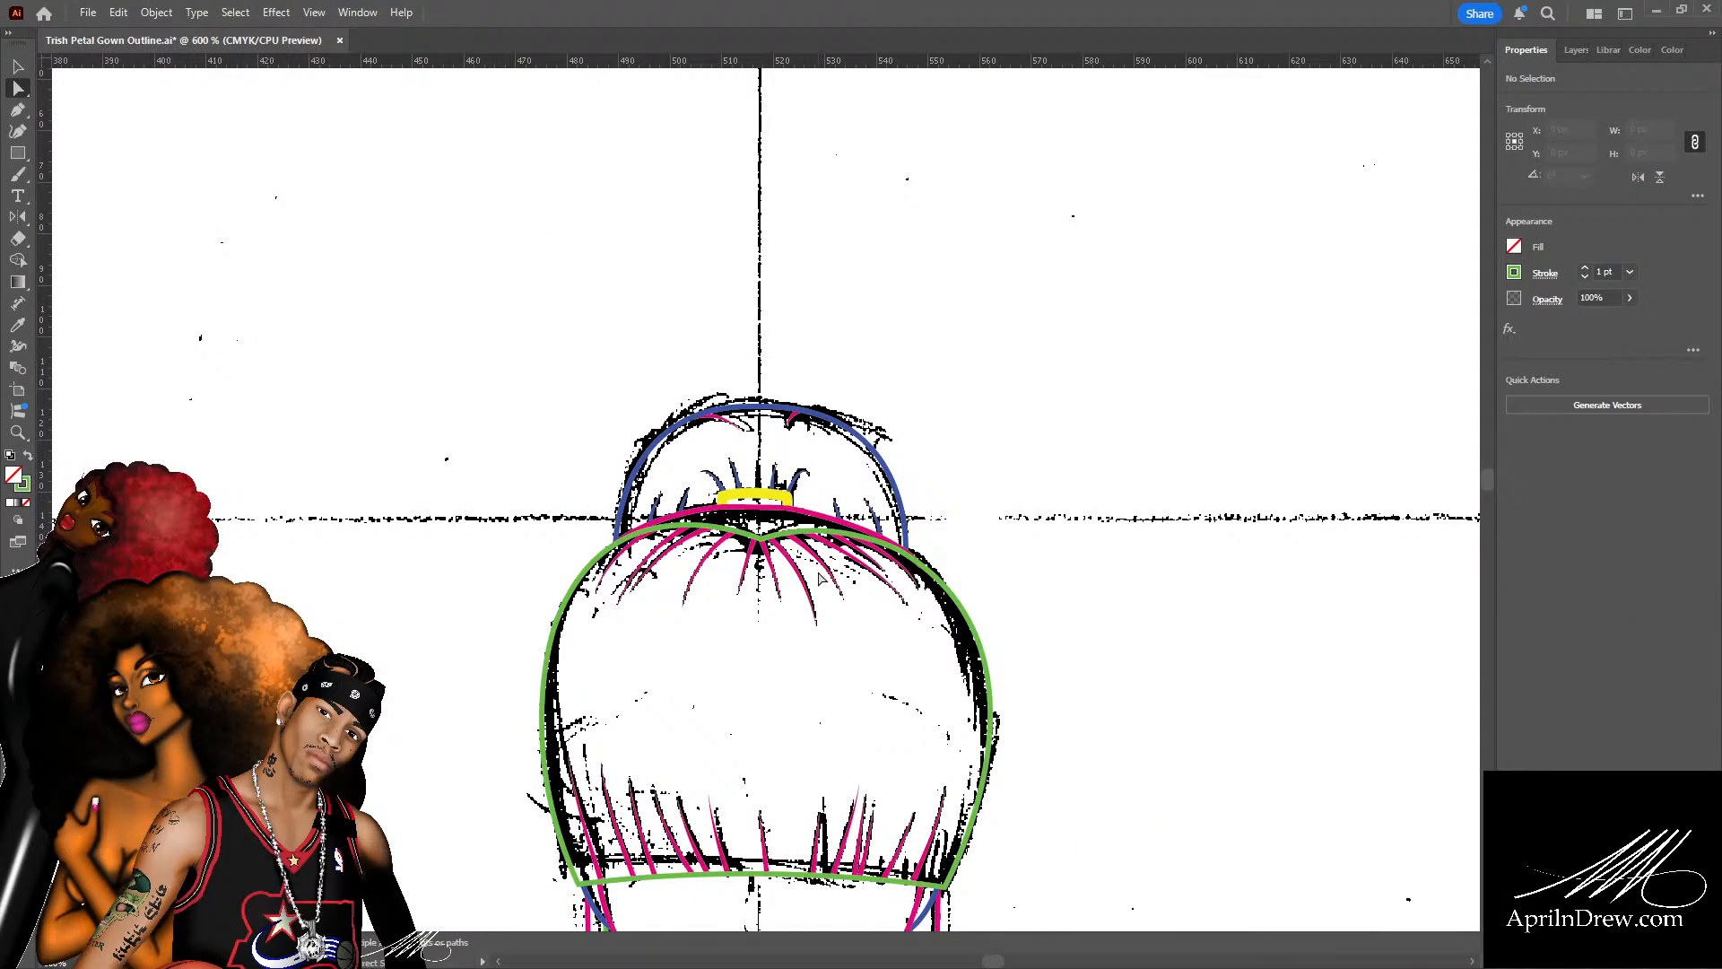
# Delete the pink crown line's segment beneath the yellow hair band and redraw it with the Pen tool between the two open ends.
pyautogui.hotkey('ctrl', '+')
pyautogui.hotkey('ctrl', '+')
pyautogui.hotkey('ctrl', '+')
pyautogui.hotkey('ctrl', '+')
pyautogui.hotkey('ctrl', '+')
pyautogui.hotkey('ctrl', '+')
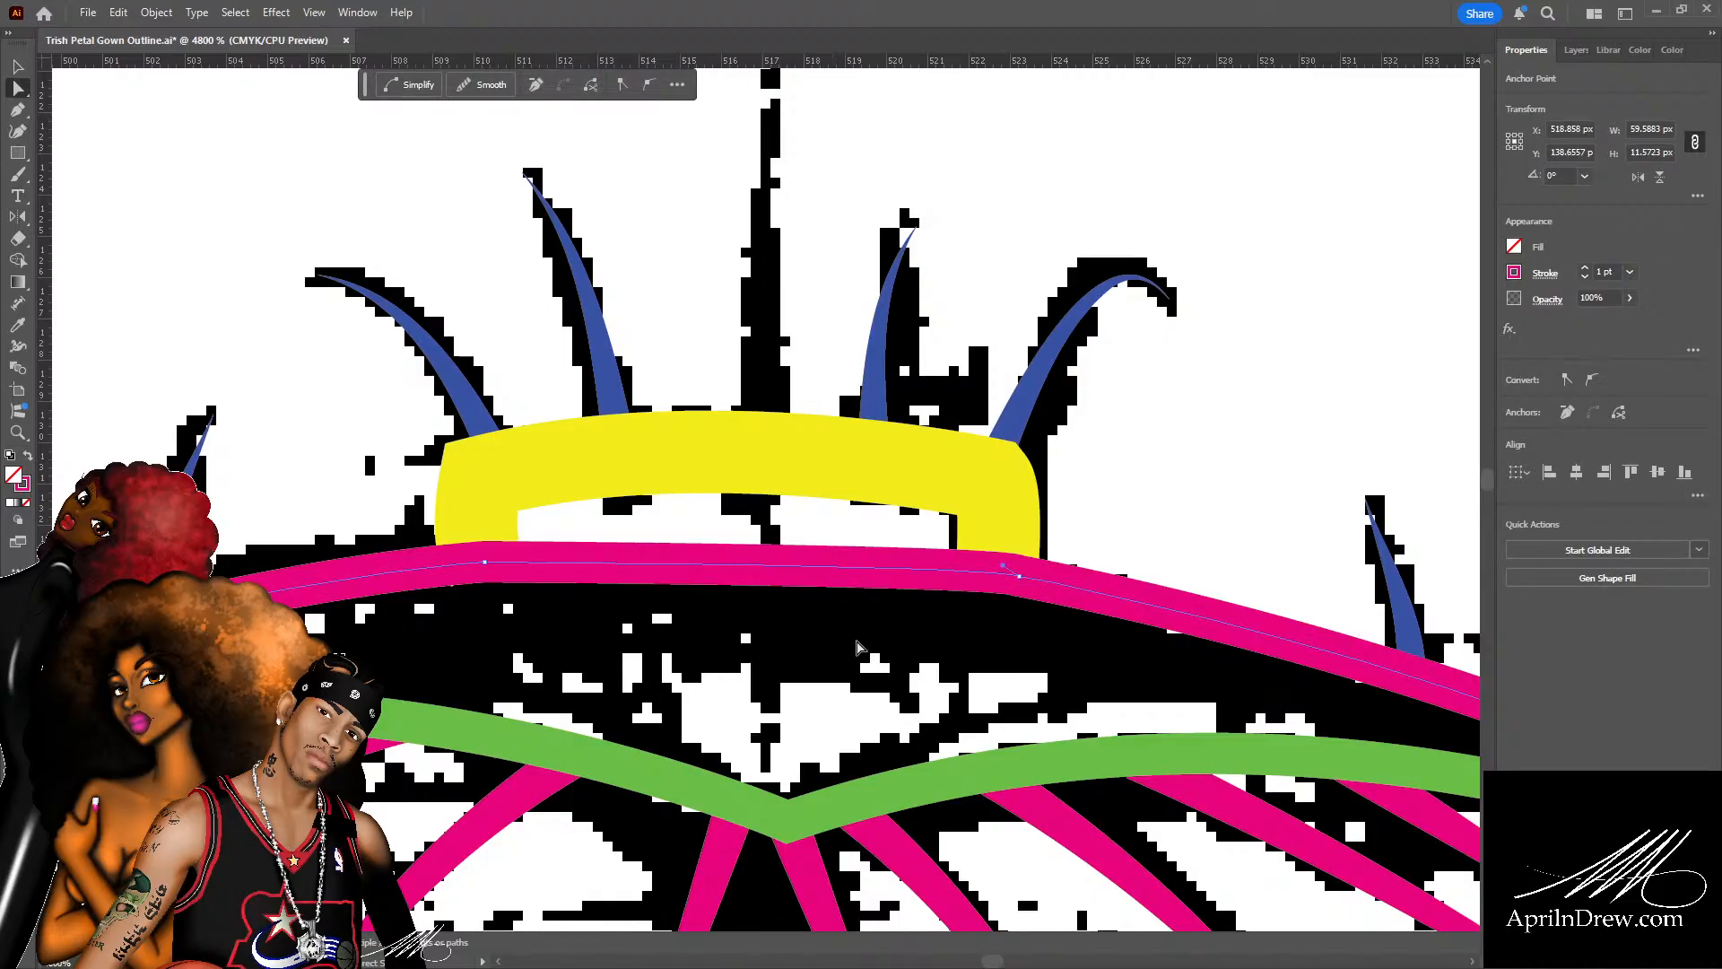
pyautogui.press('Delete')
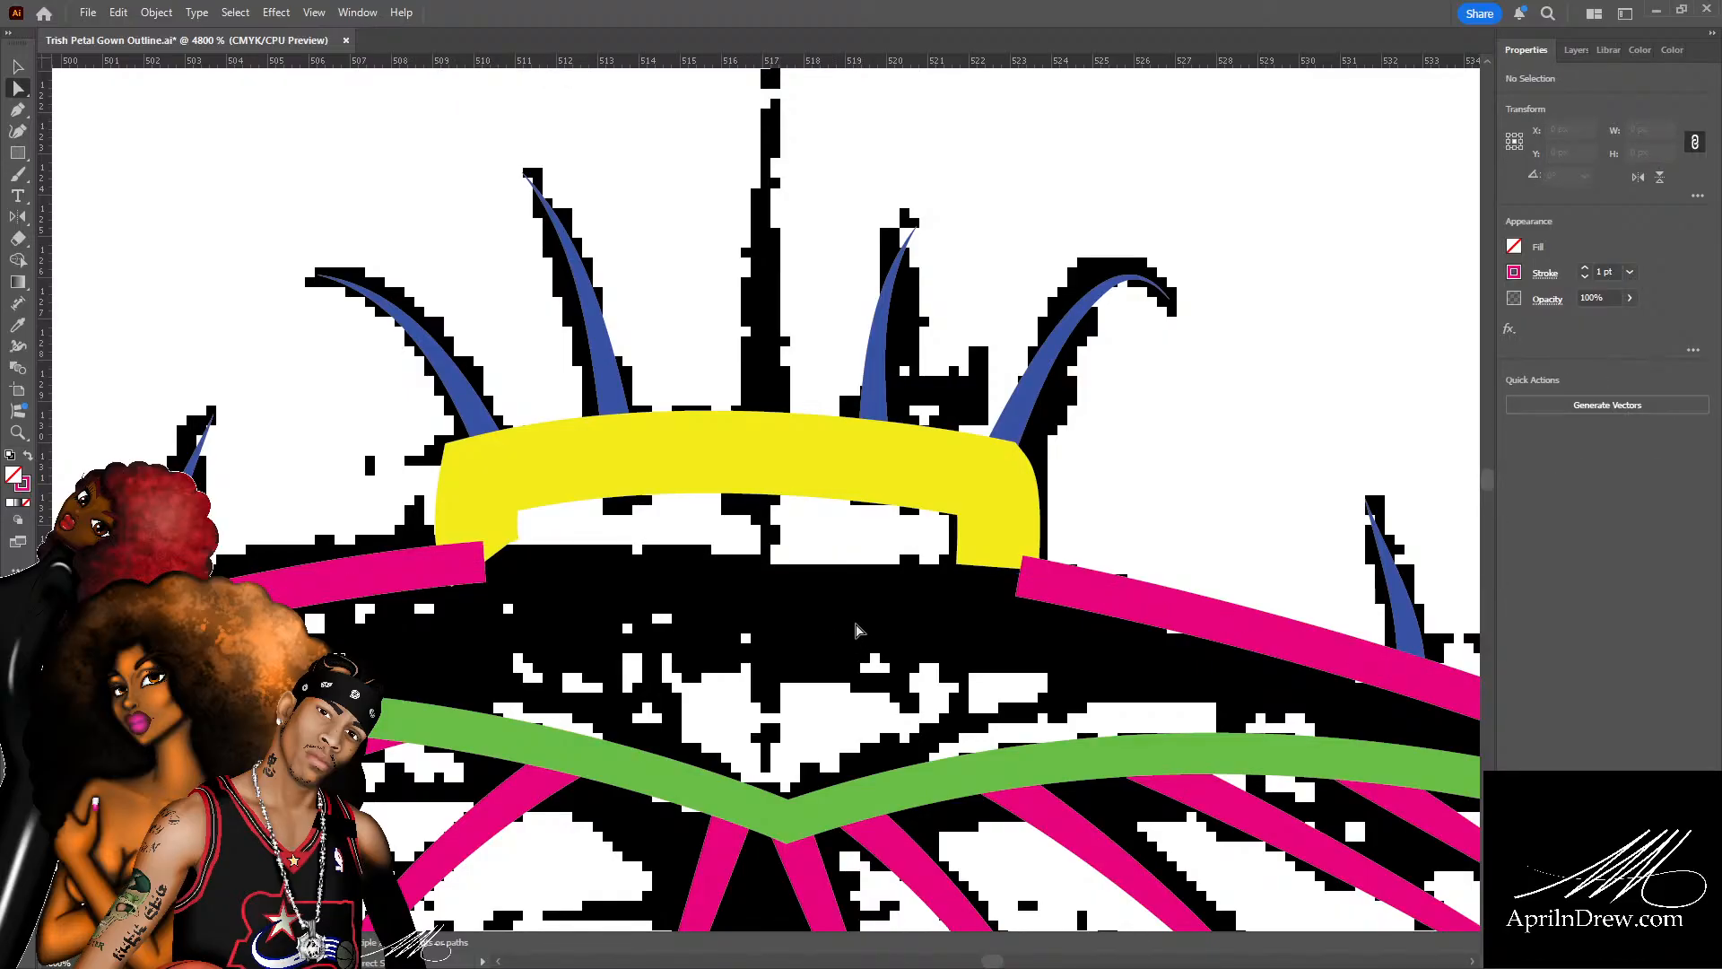
pyautogui.press('p')
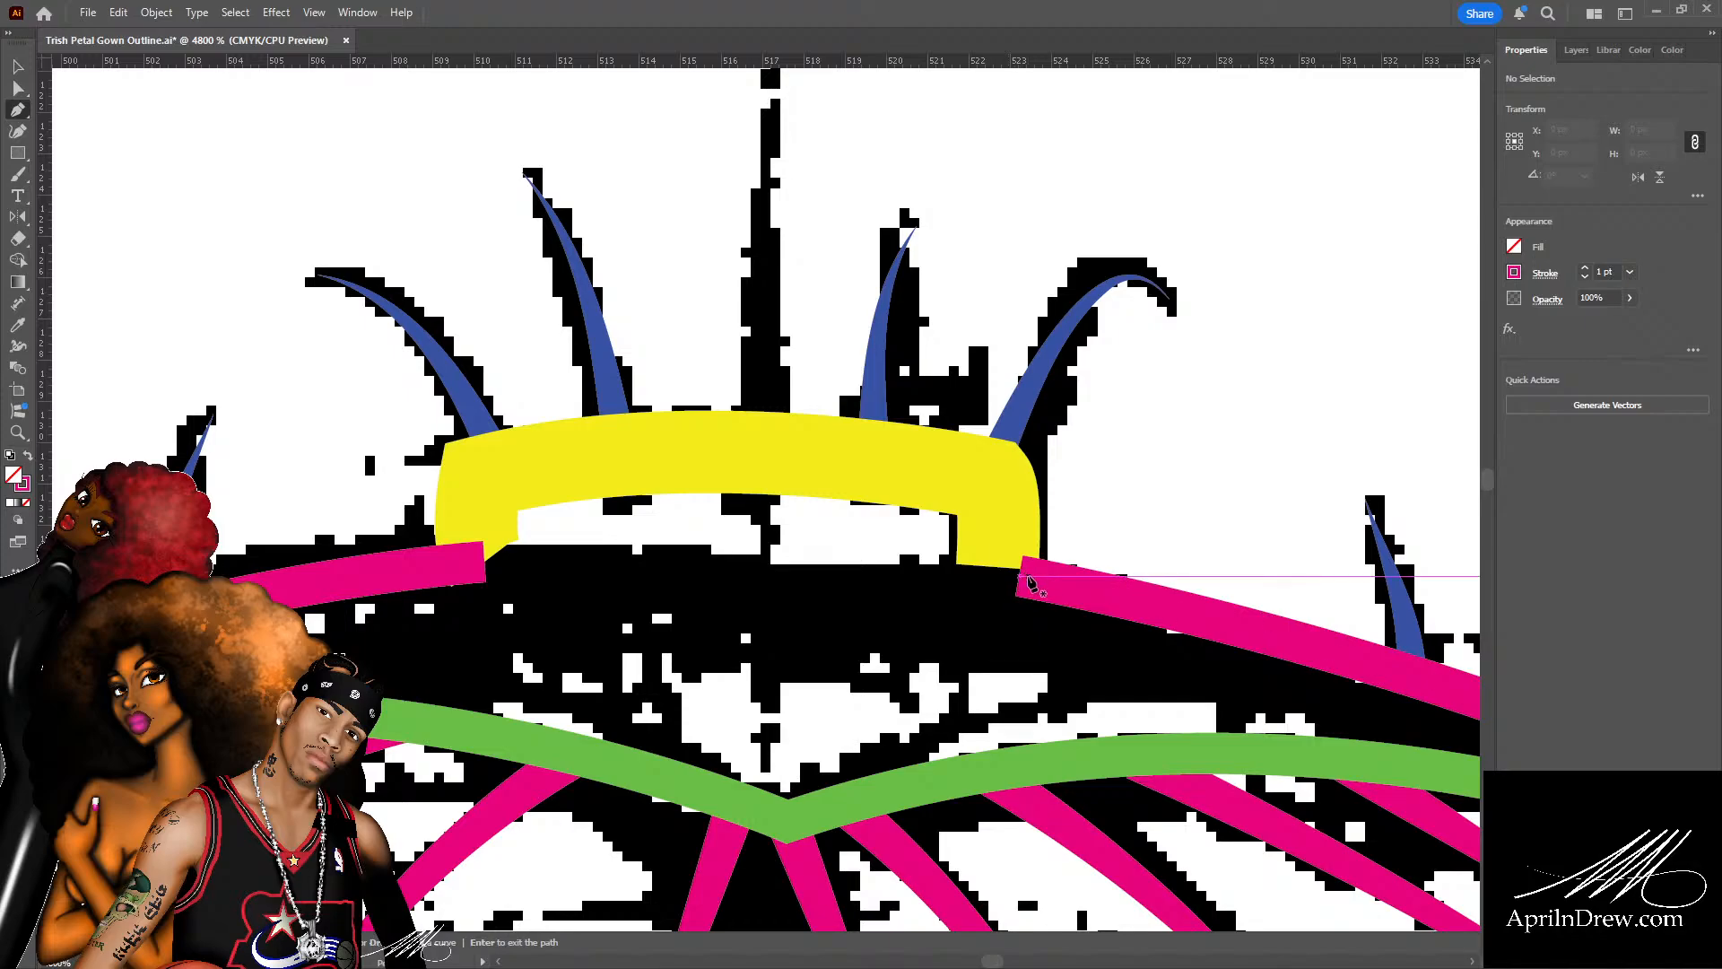
pyautogui.click(1020, 581)
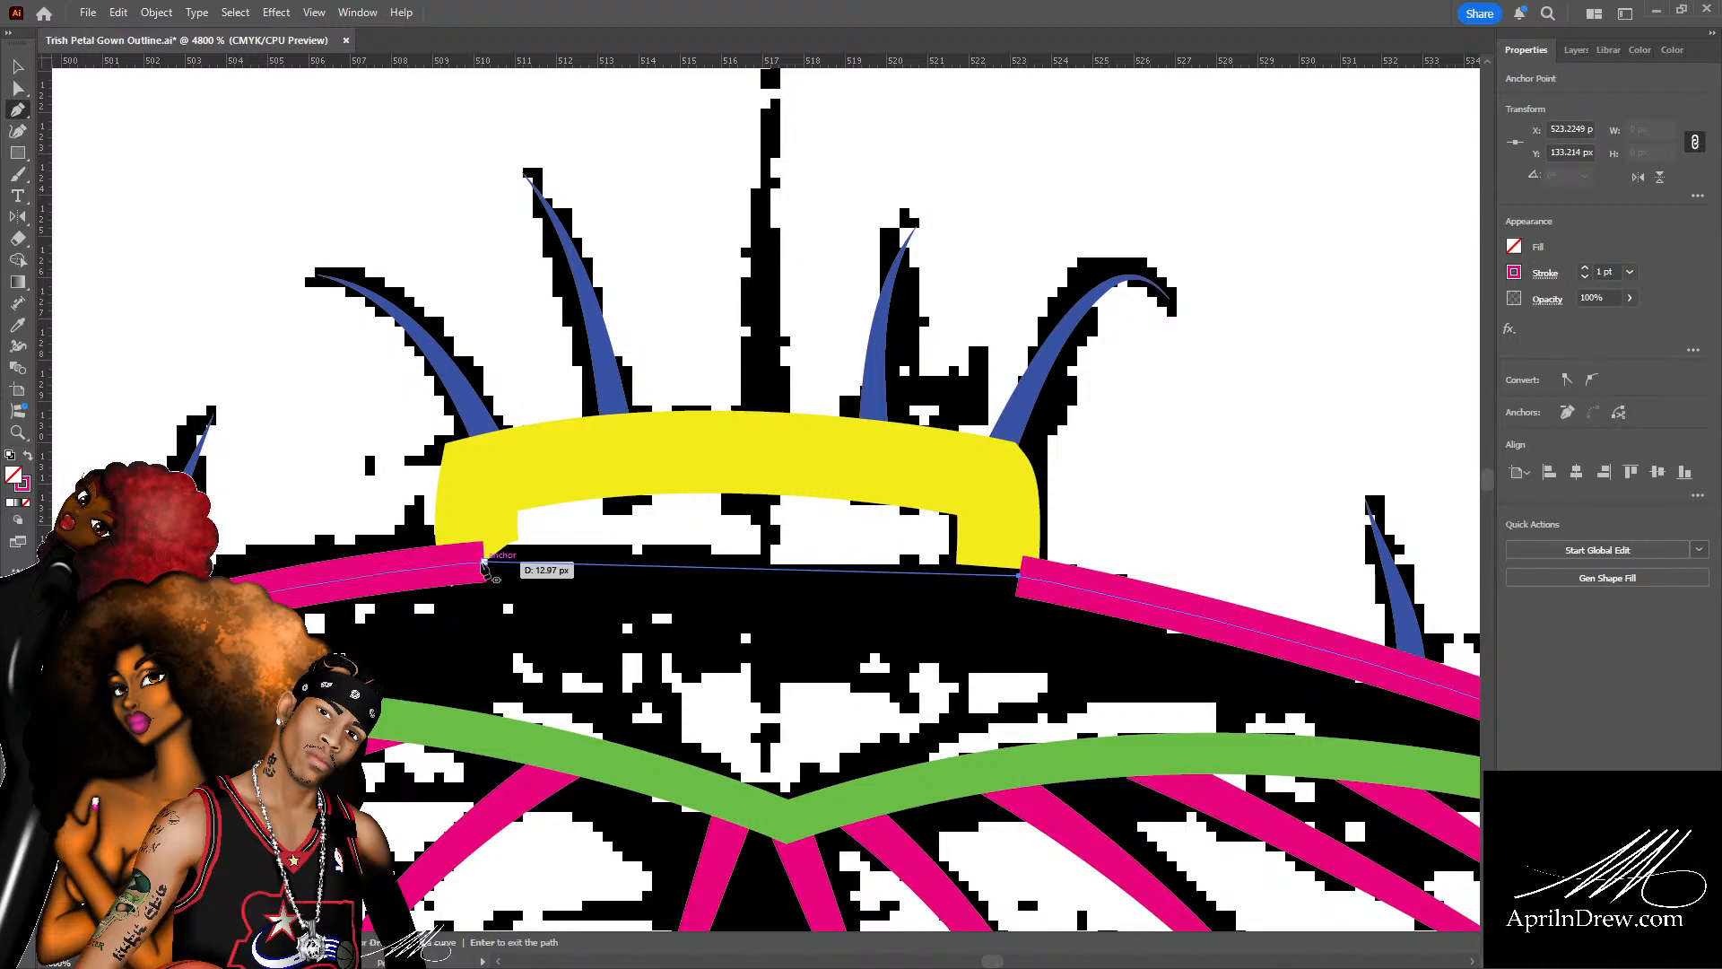
pyautogui.moveTo(484, 563)
pyautogui.mouseDown()
pyautogui.moveTo(459, 580)
pyautogui.moveTo(405, 571)
pyautogui.mouseUp()
# Smooth the redrawn crown segment by extending its left anchor's handle to the centre line and moving its right anchor inward and slightly up.
pyautogui.press('a')
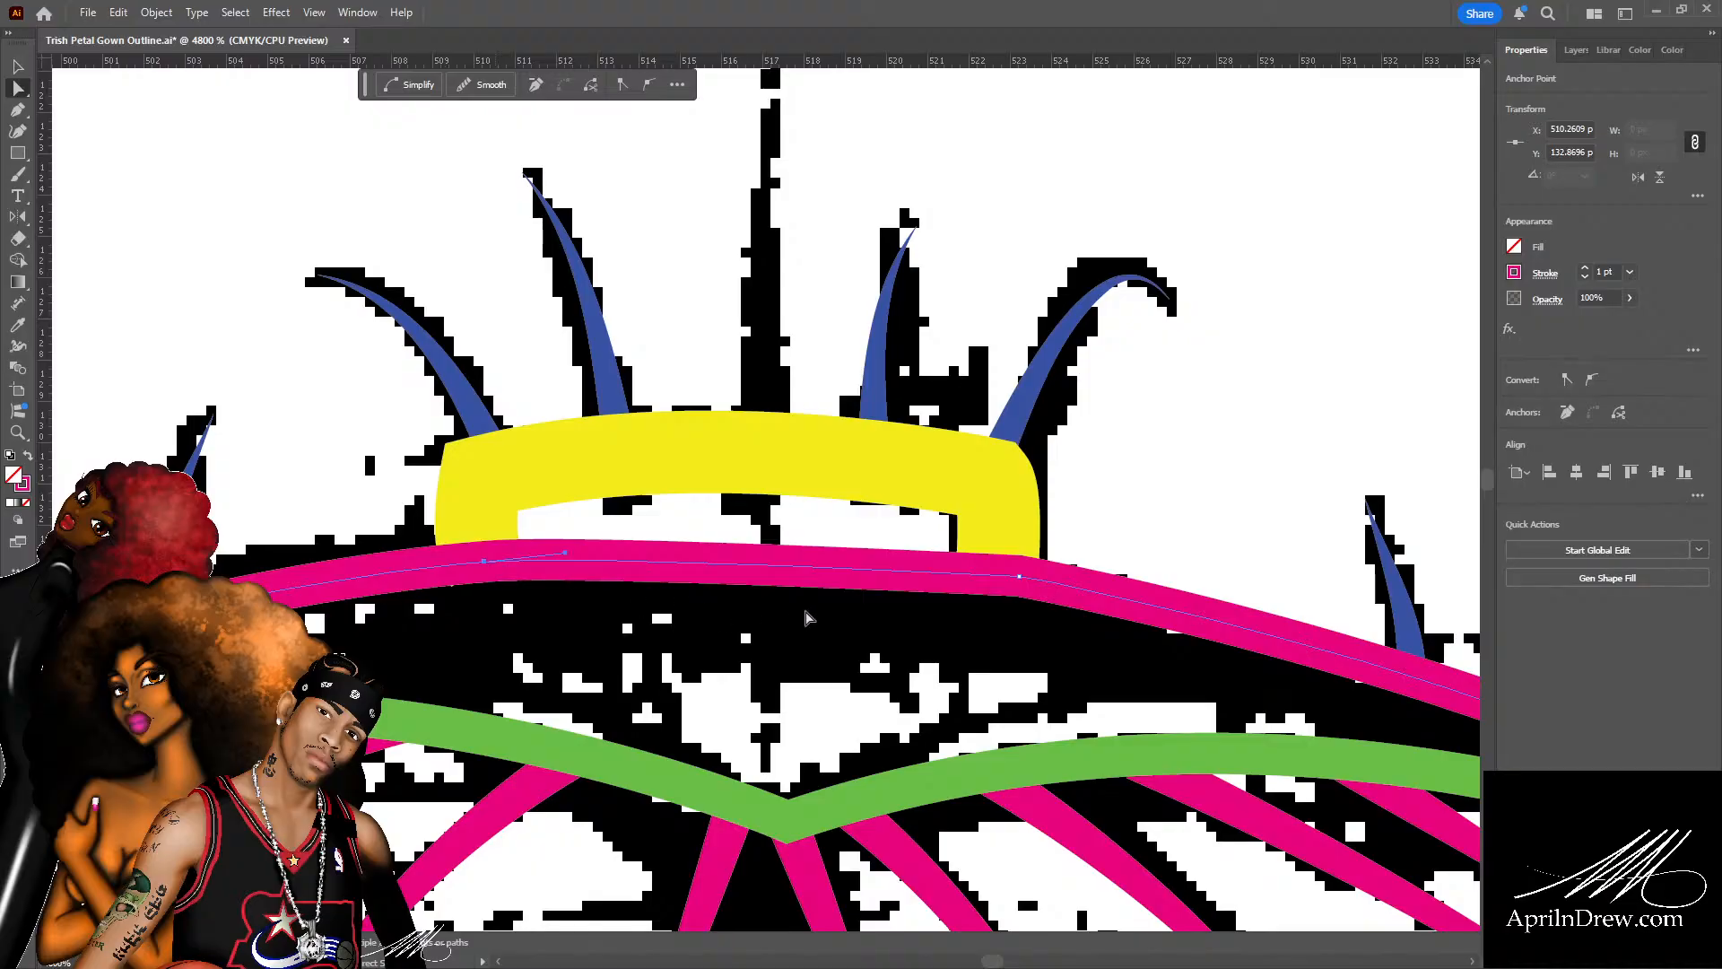
pyautogui.click(573, 556)
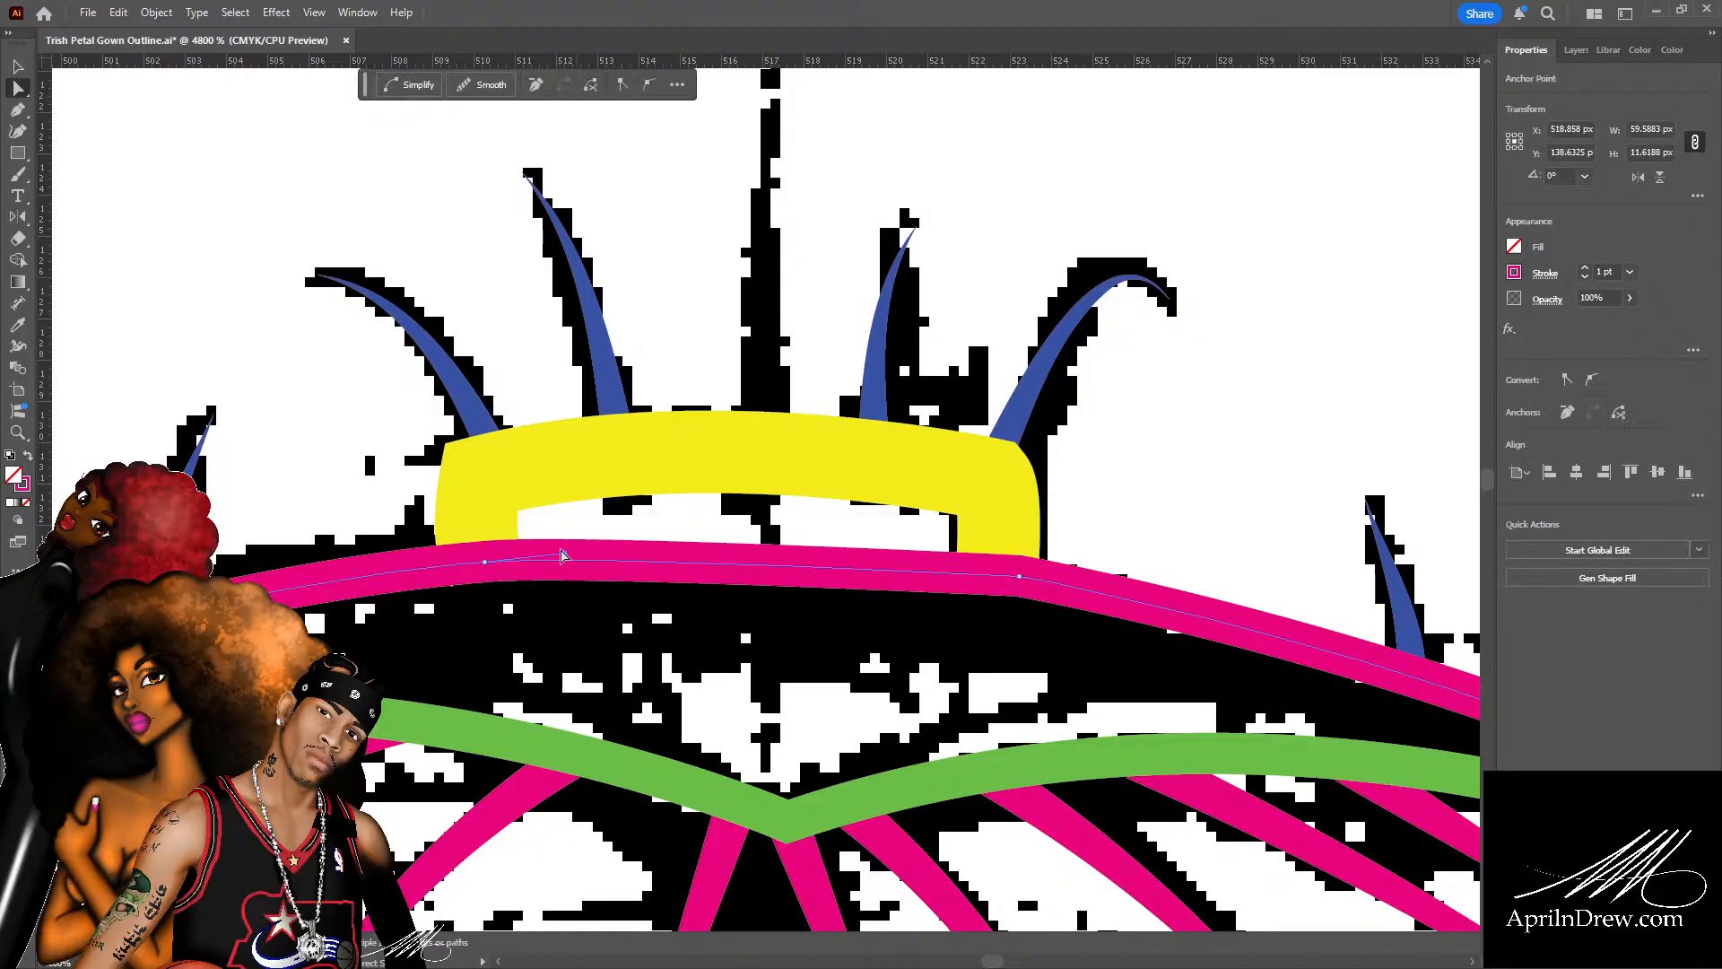
pyautogui.moveTo(567, 560); pyautogui.dragTo(774, 553)
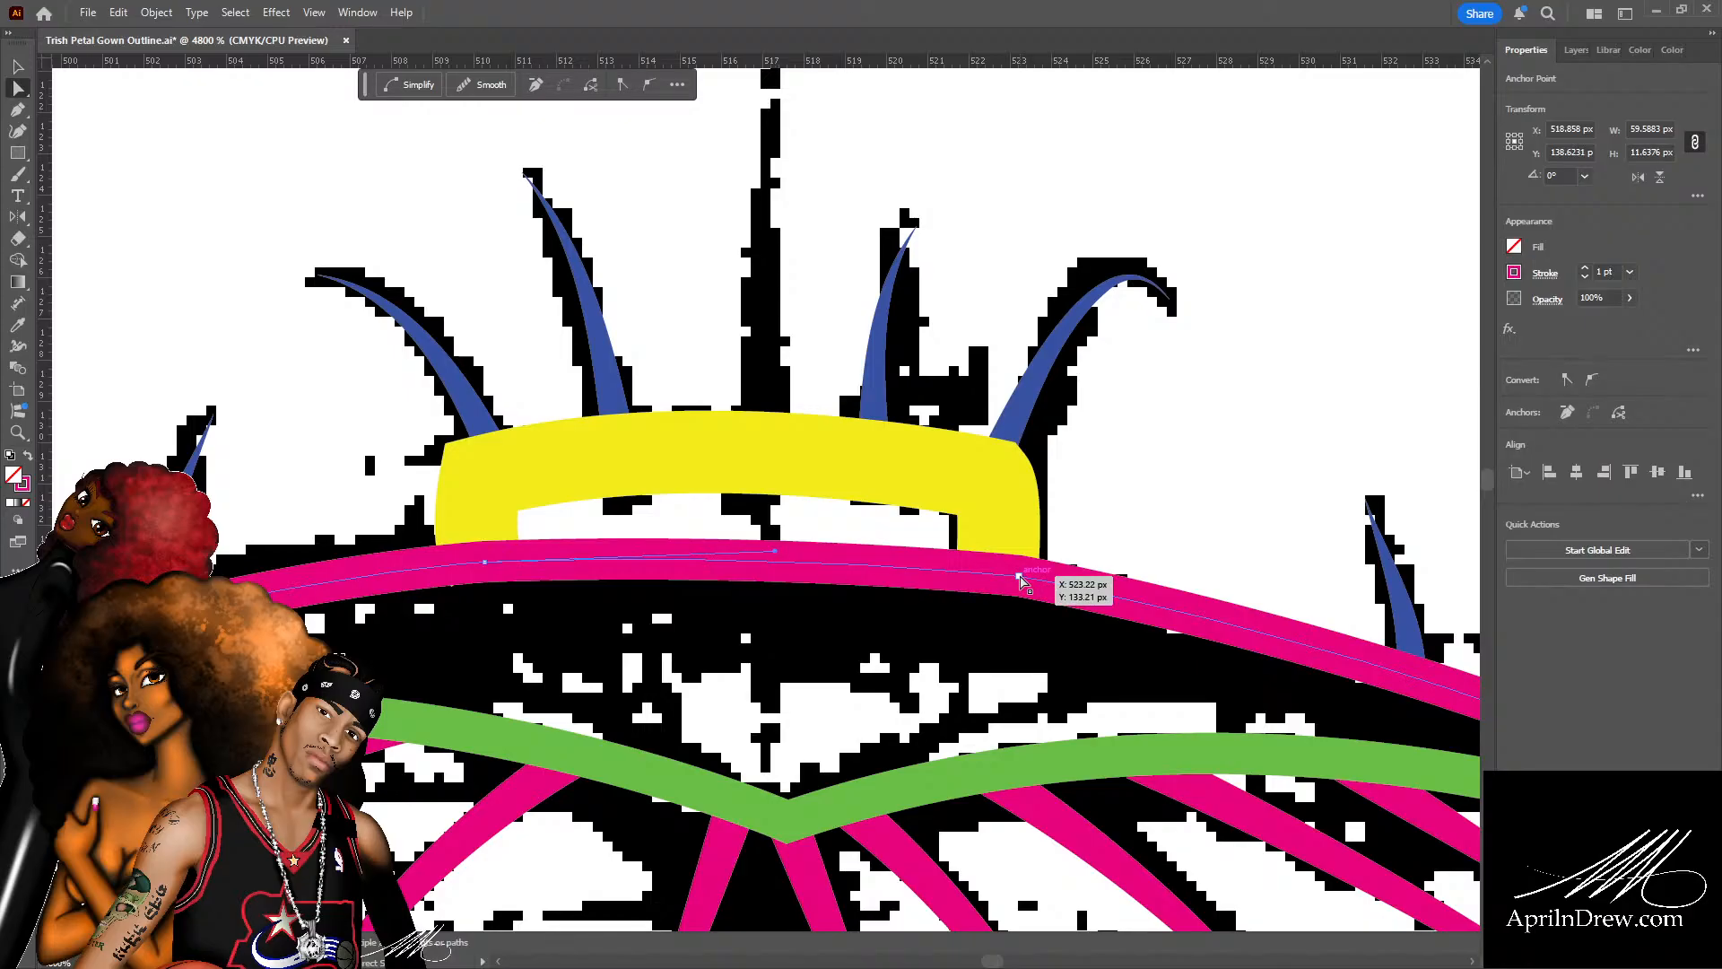
pyautogui.moveTo(1020, 581); pyautogui.dragTo(1031, 583)
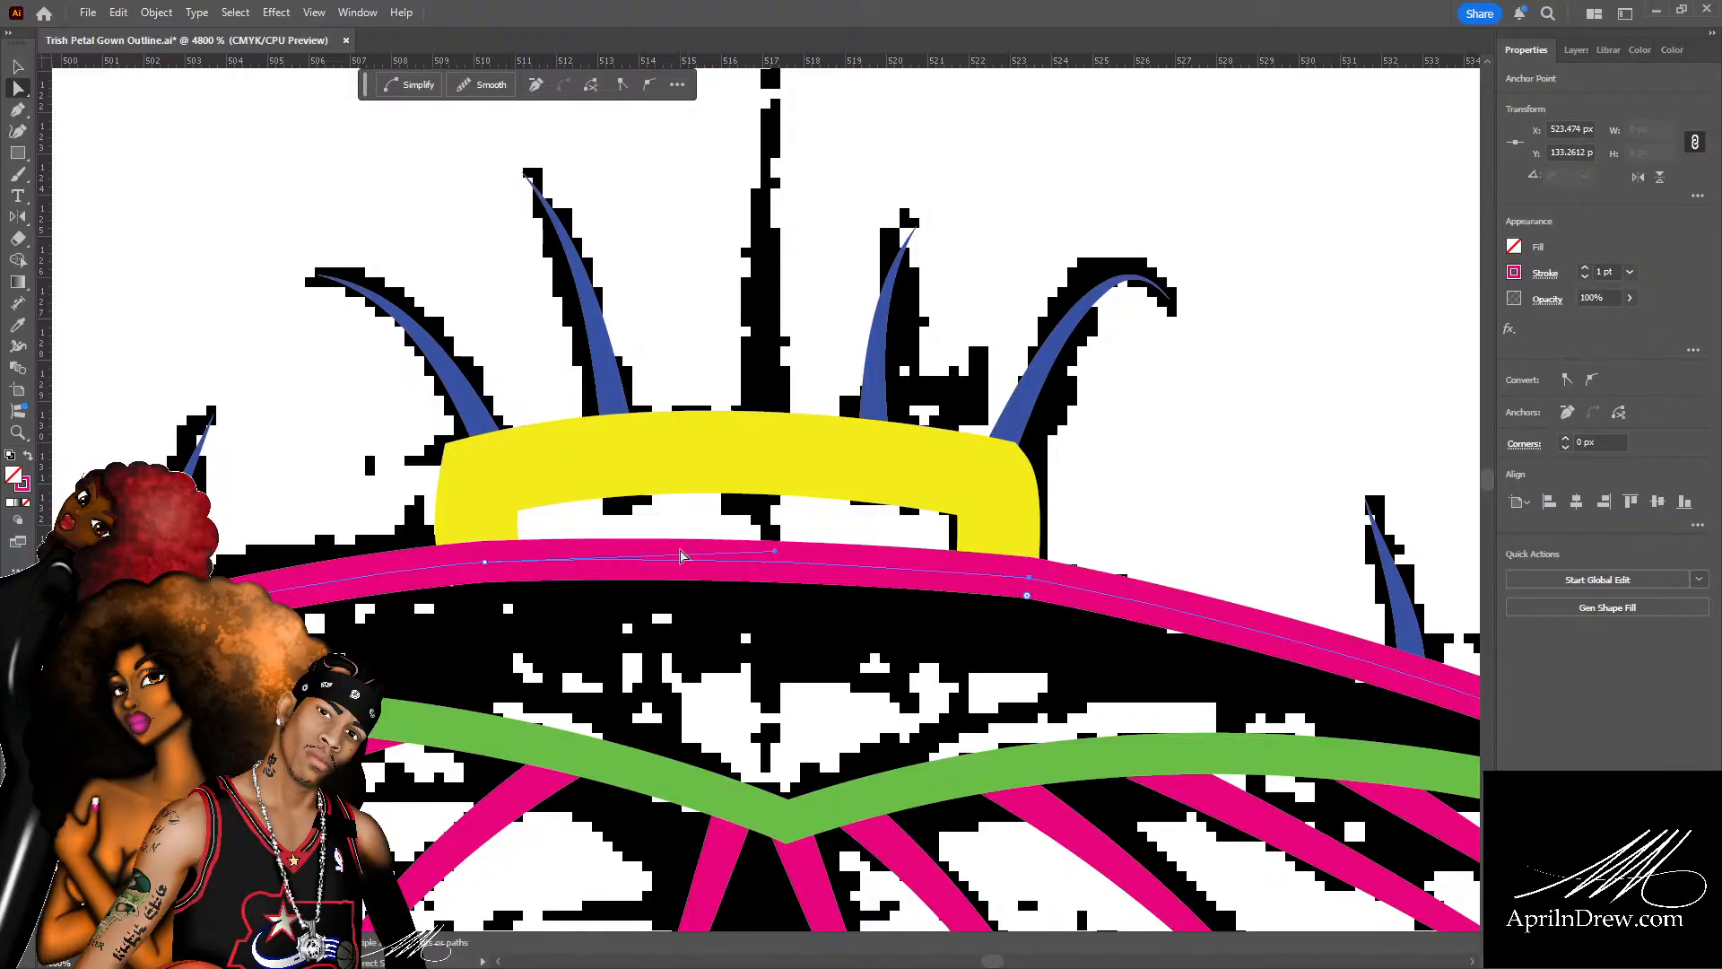
pyautogui.moveTo(1030, 577); pyautogui.dragTo(976, 571)
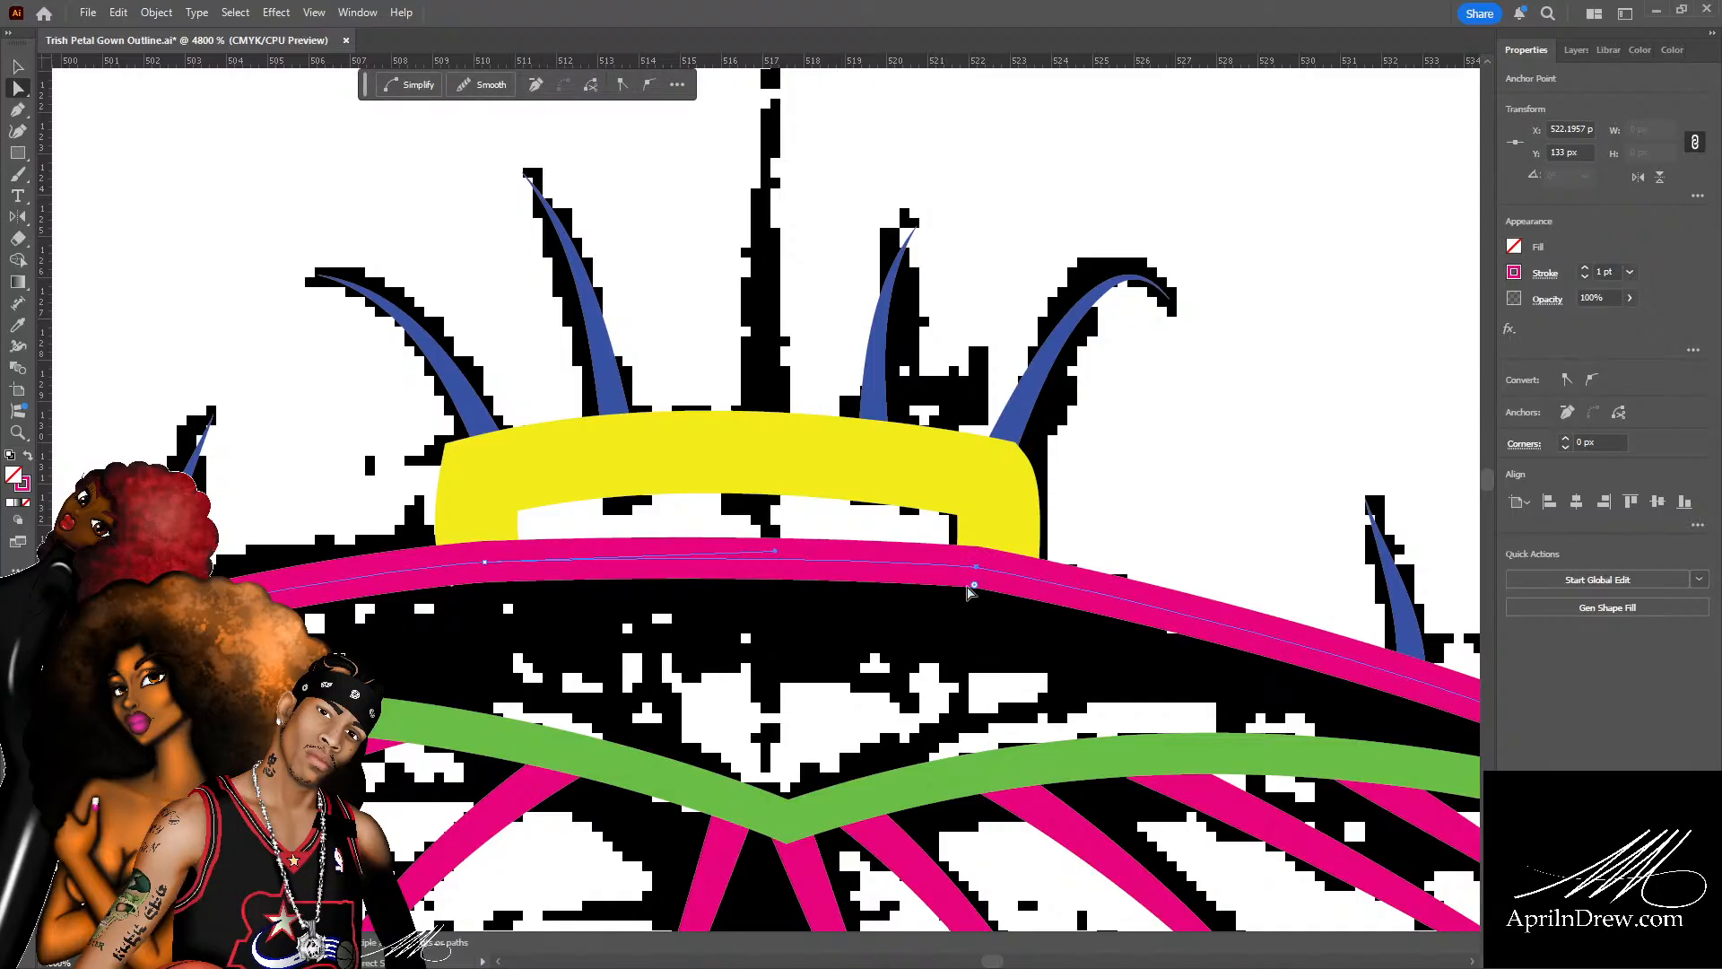
# Reposition the right anchor of the pink crown segment beneath the yellow hair band outward to about X 522.7, Y 133.2 px.
pyautogui.moveTo(977, 573); pyautogui.dragTo(965, 571)
pyautogui.click(1036, 653)
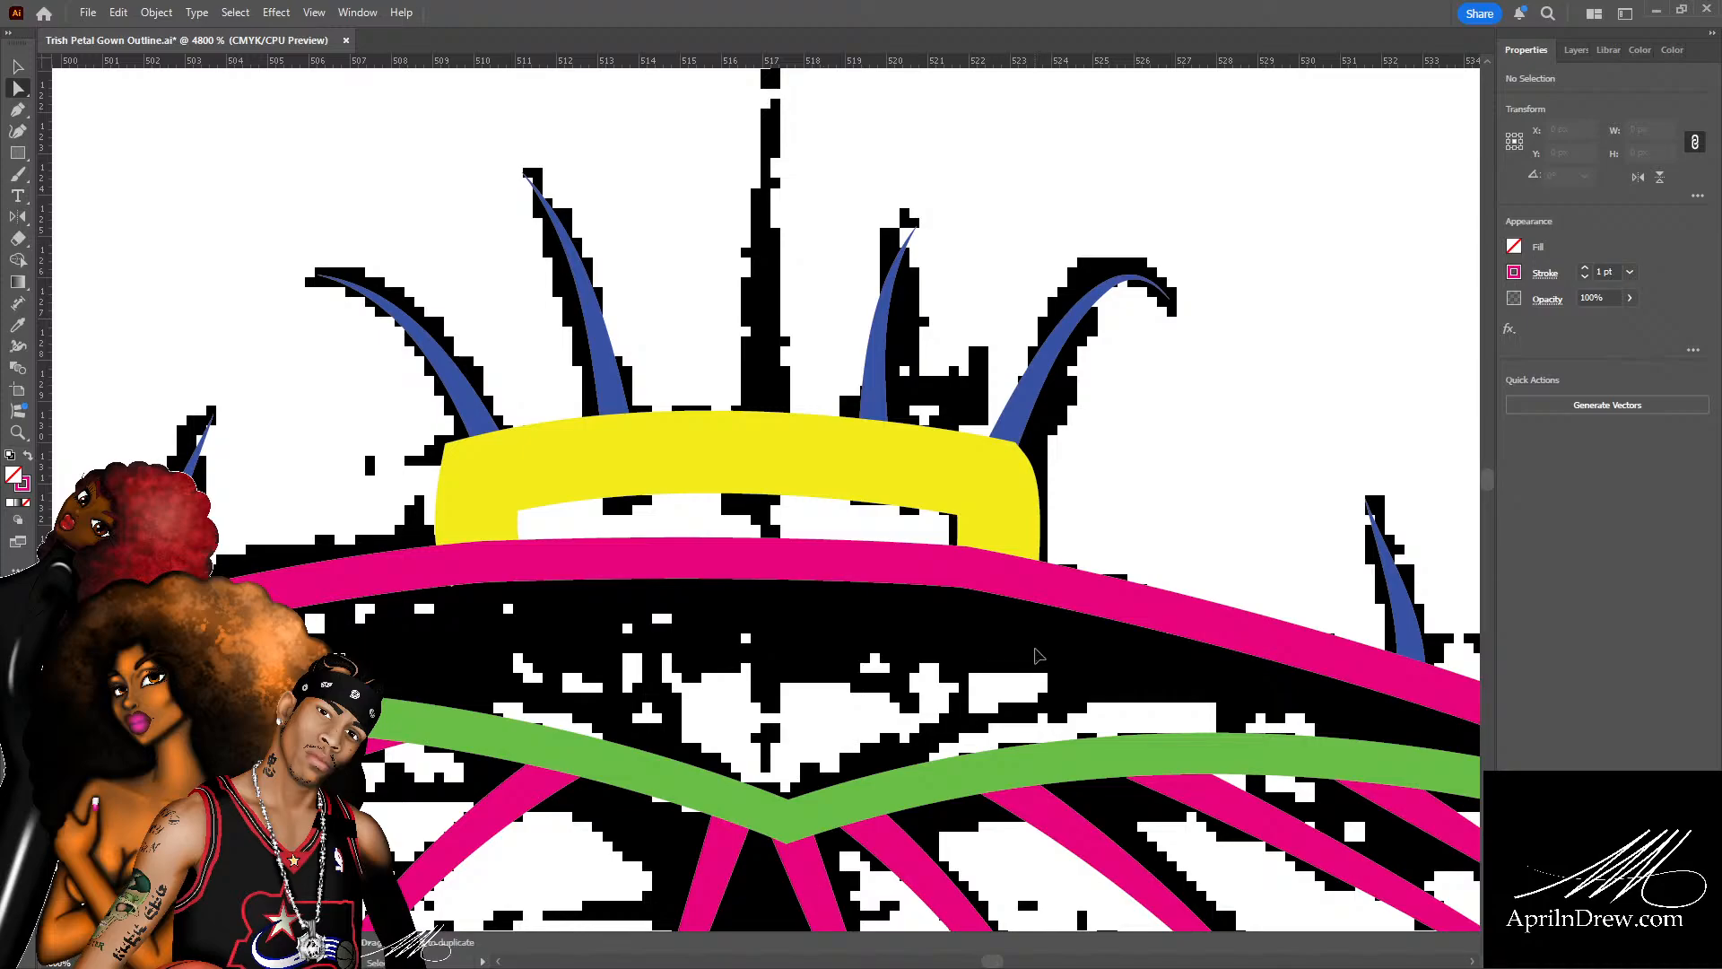
pyautogui.hotkey('ctrl', '-')
pyautogui.hotkey('ctrl', '-')
pyautogui.hotkey('ctrl', '-')
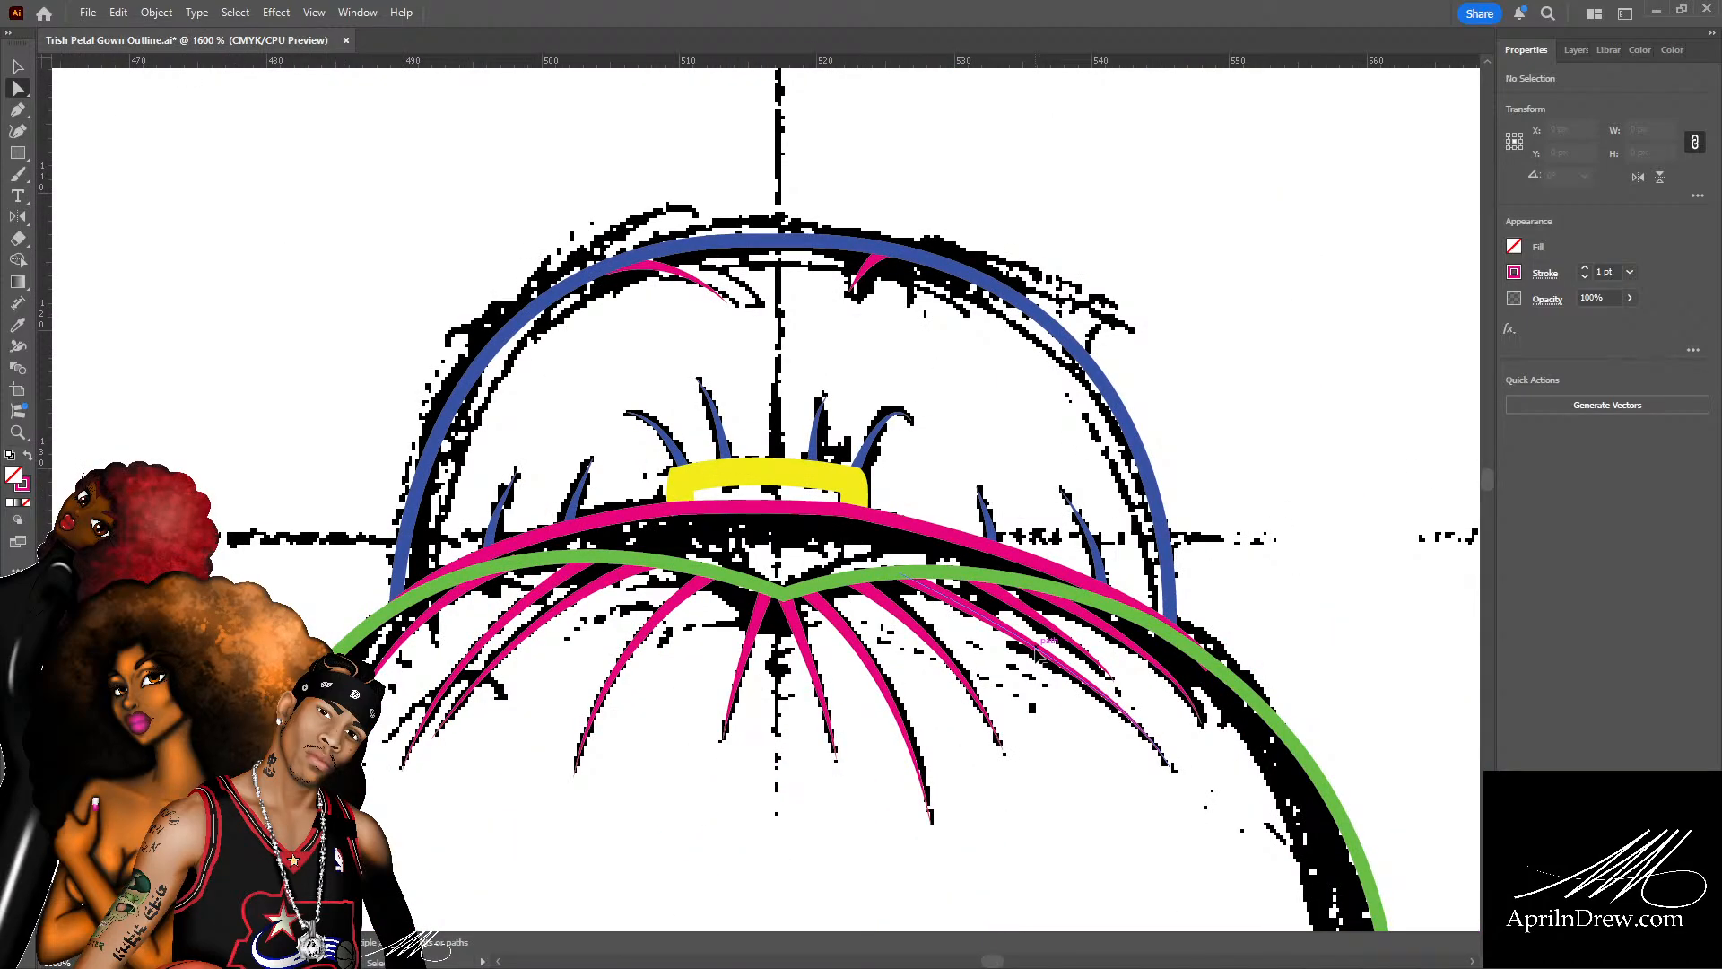
pyautogui.hotkey('ctrl', '+')
pyautogui.hotkey('ctrl', '+')
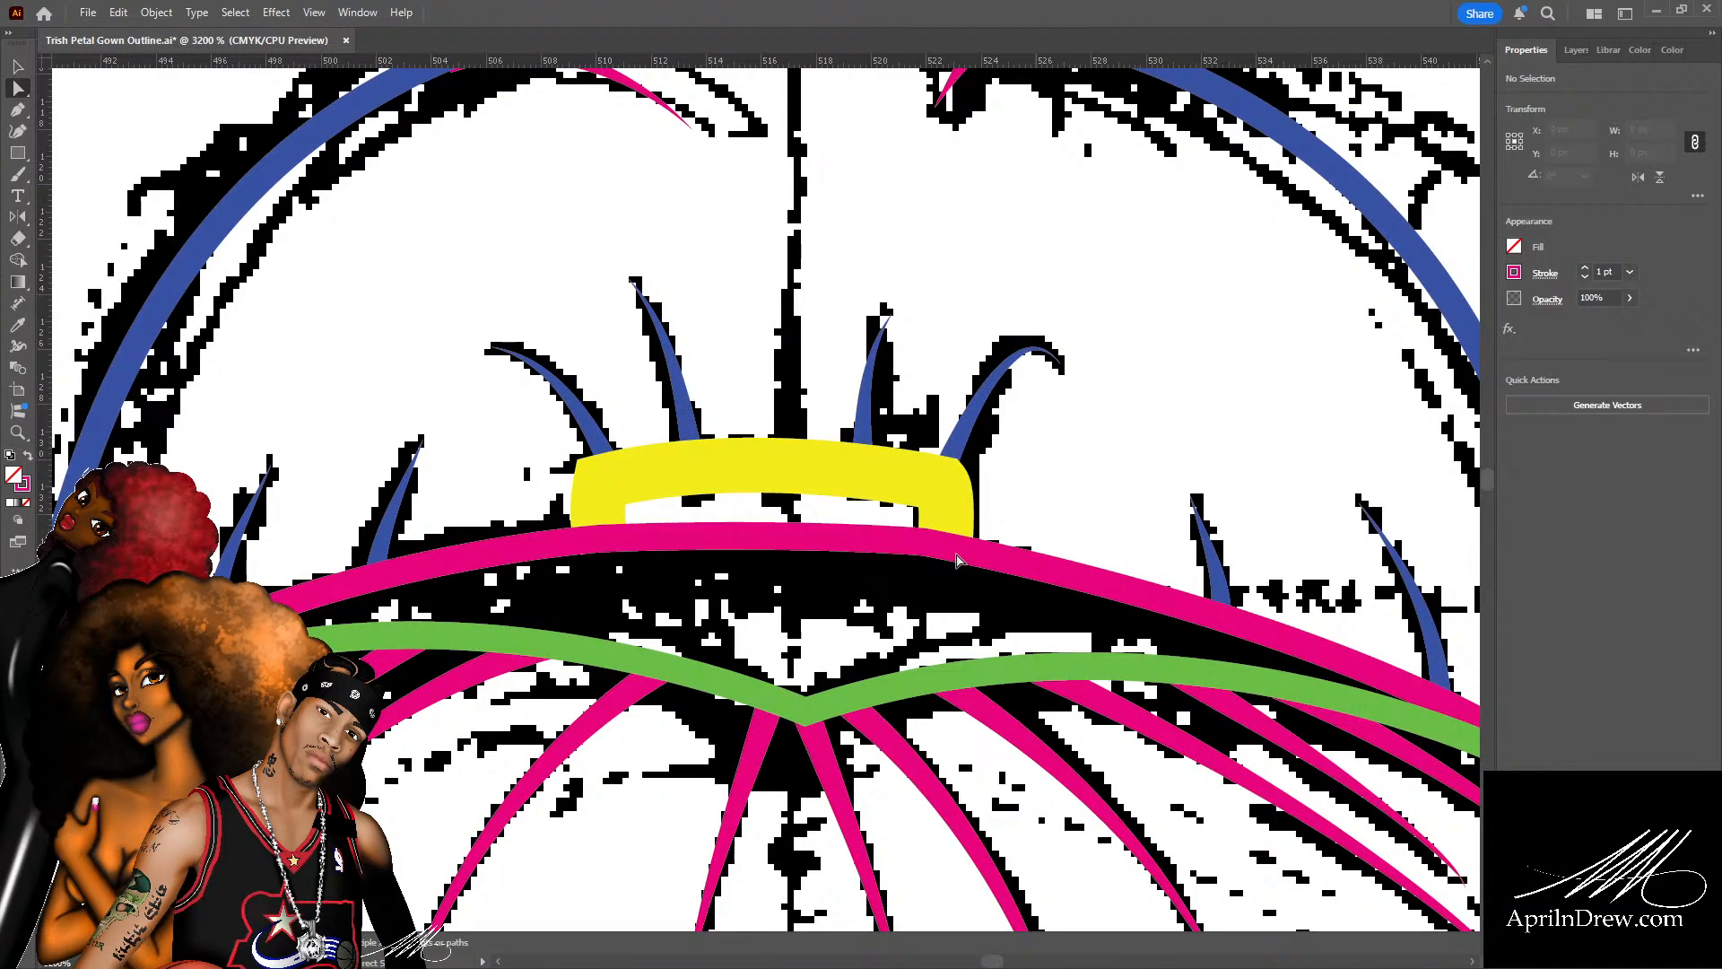
pyautogui.click(922, 541)
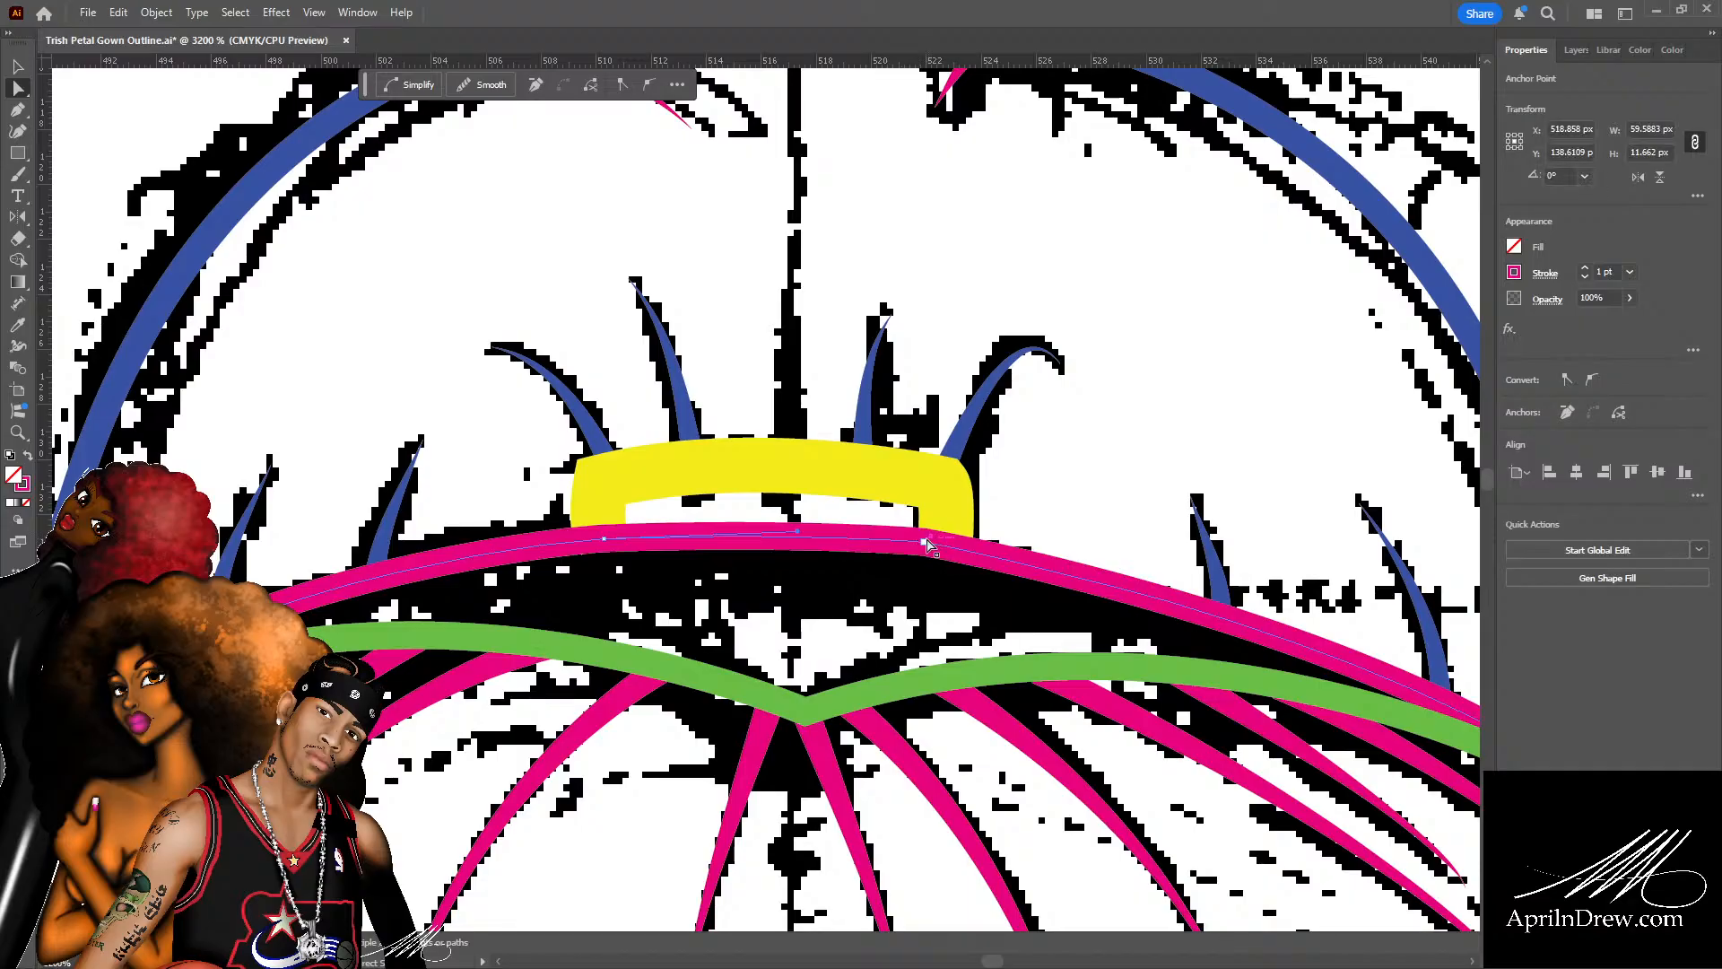
pyautogui.moveTo(924, 546); pyautogui.dragTo(947, 548)
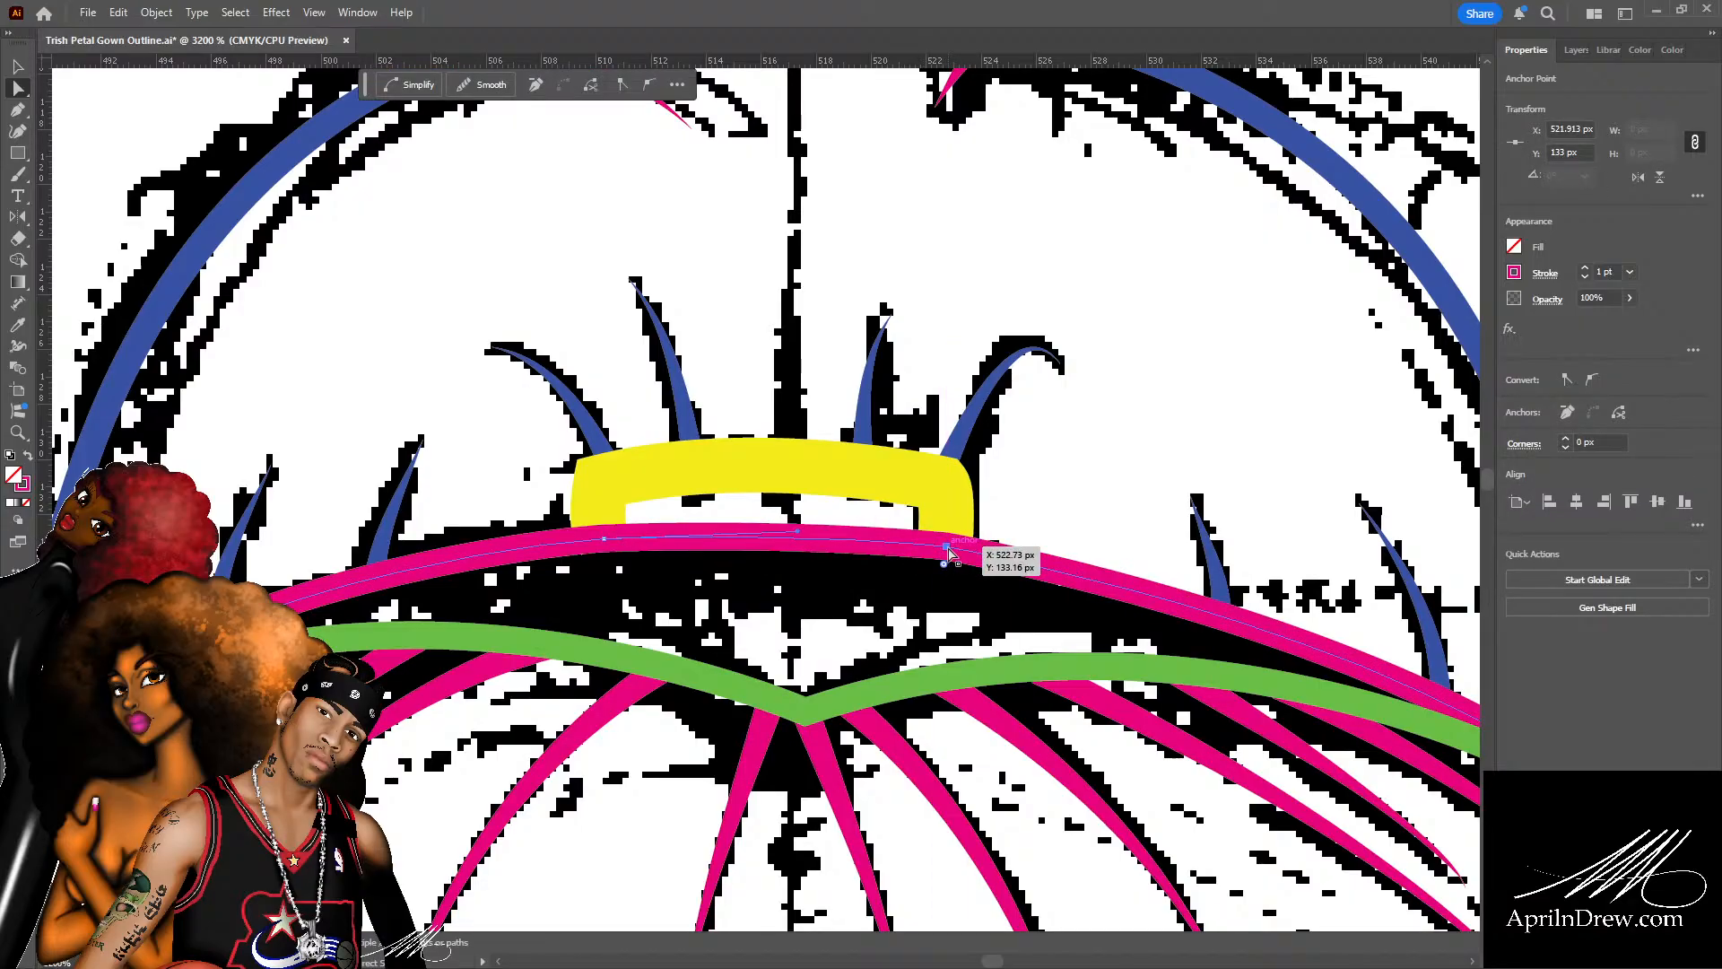
pyautogui.click(910, 590)
pyautogui.hotkey('ctrl', '-')
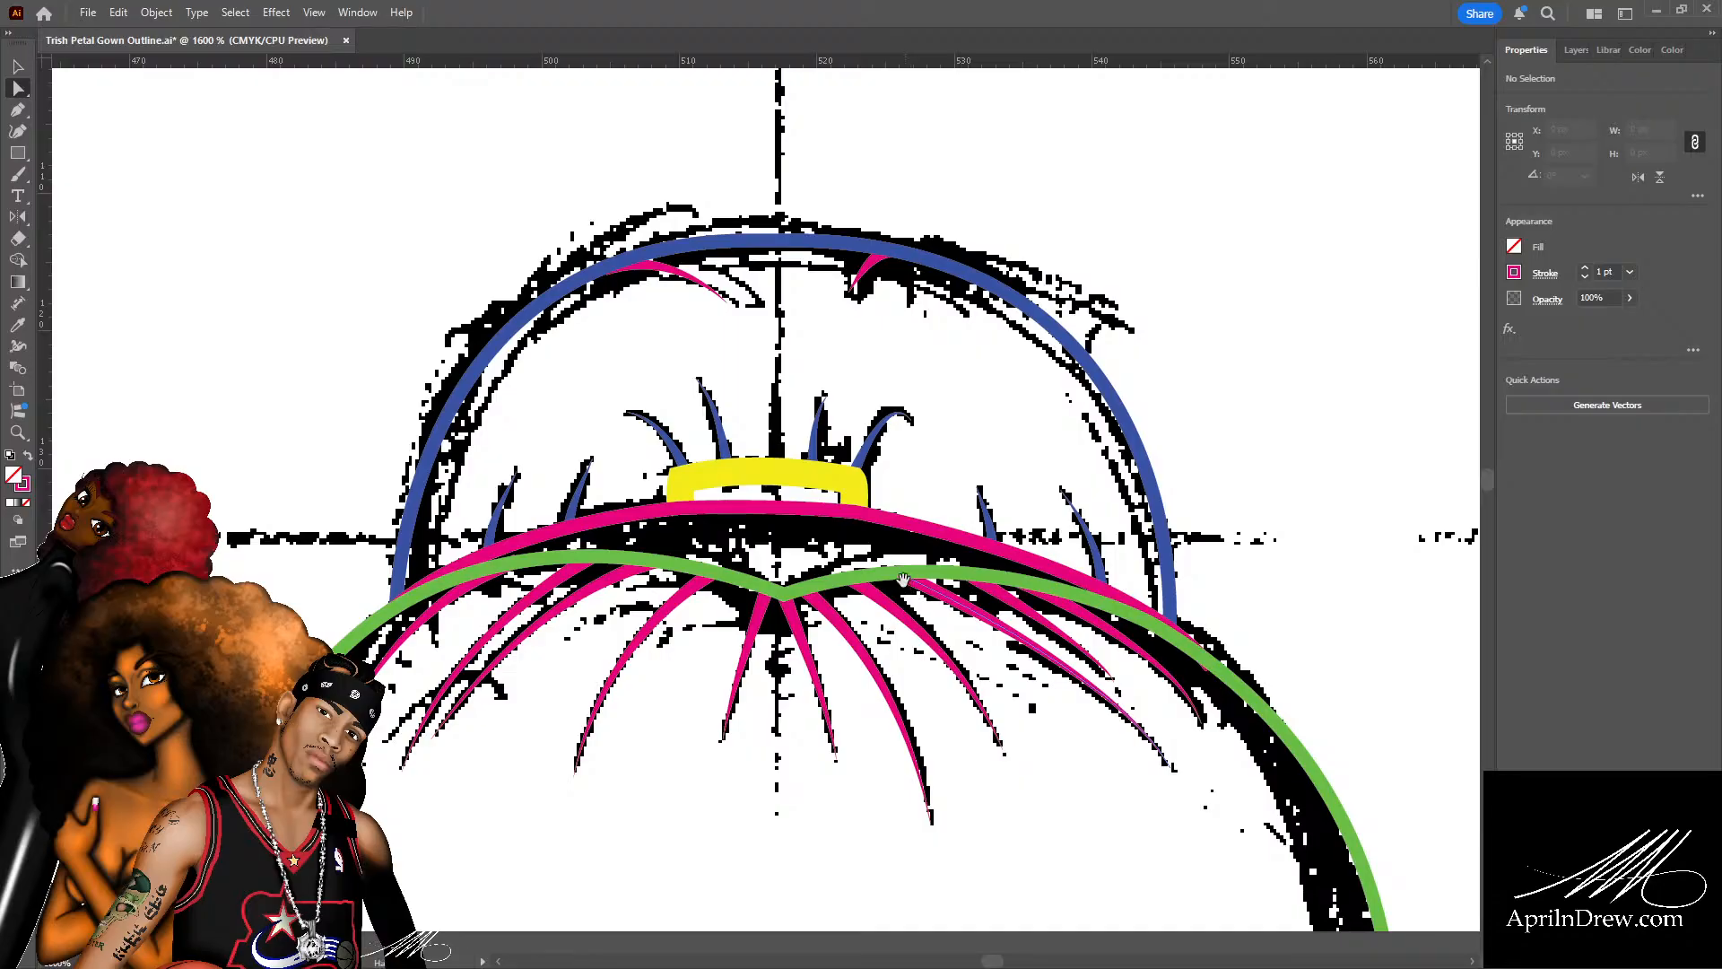
# Check the pink crown line's right end and the tip of the outermost strand beside it, and save the document.
pyautogui.moveTo(897, 578); pyautogui.dragTo(465, 403)
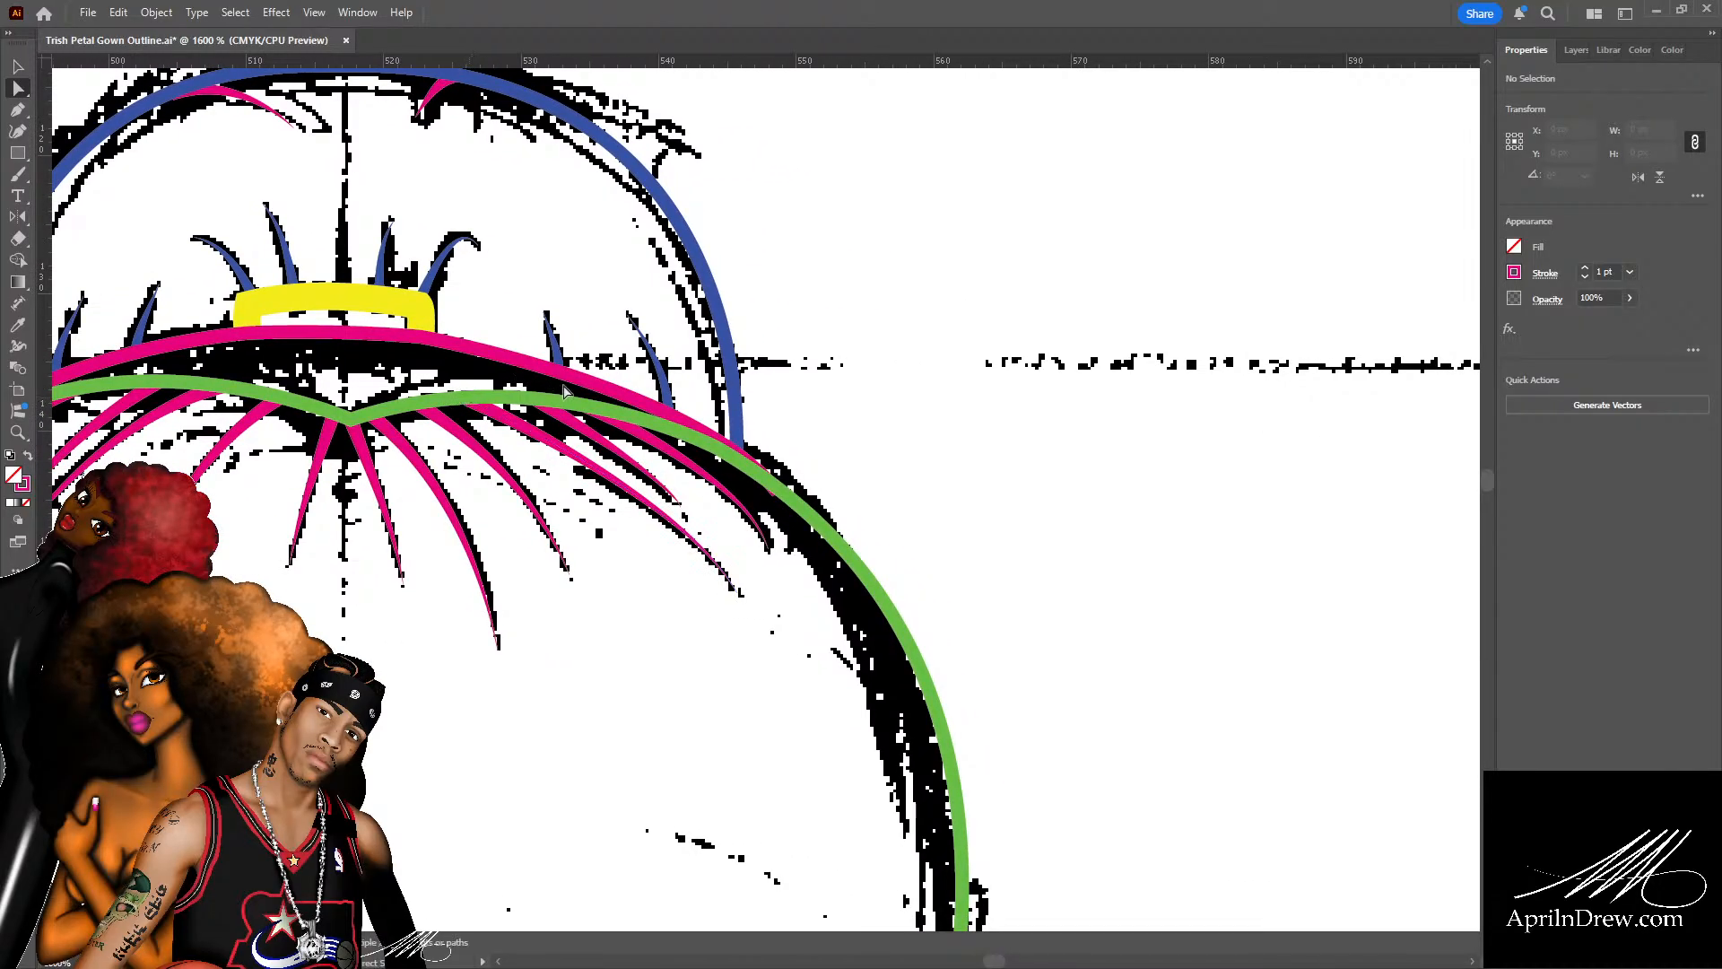
pyautogui.click(598, 392)
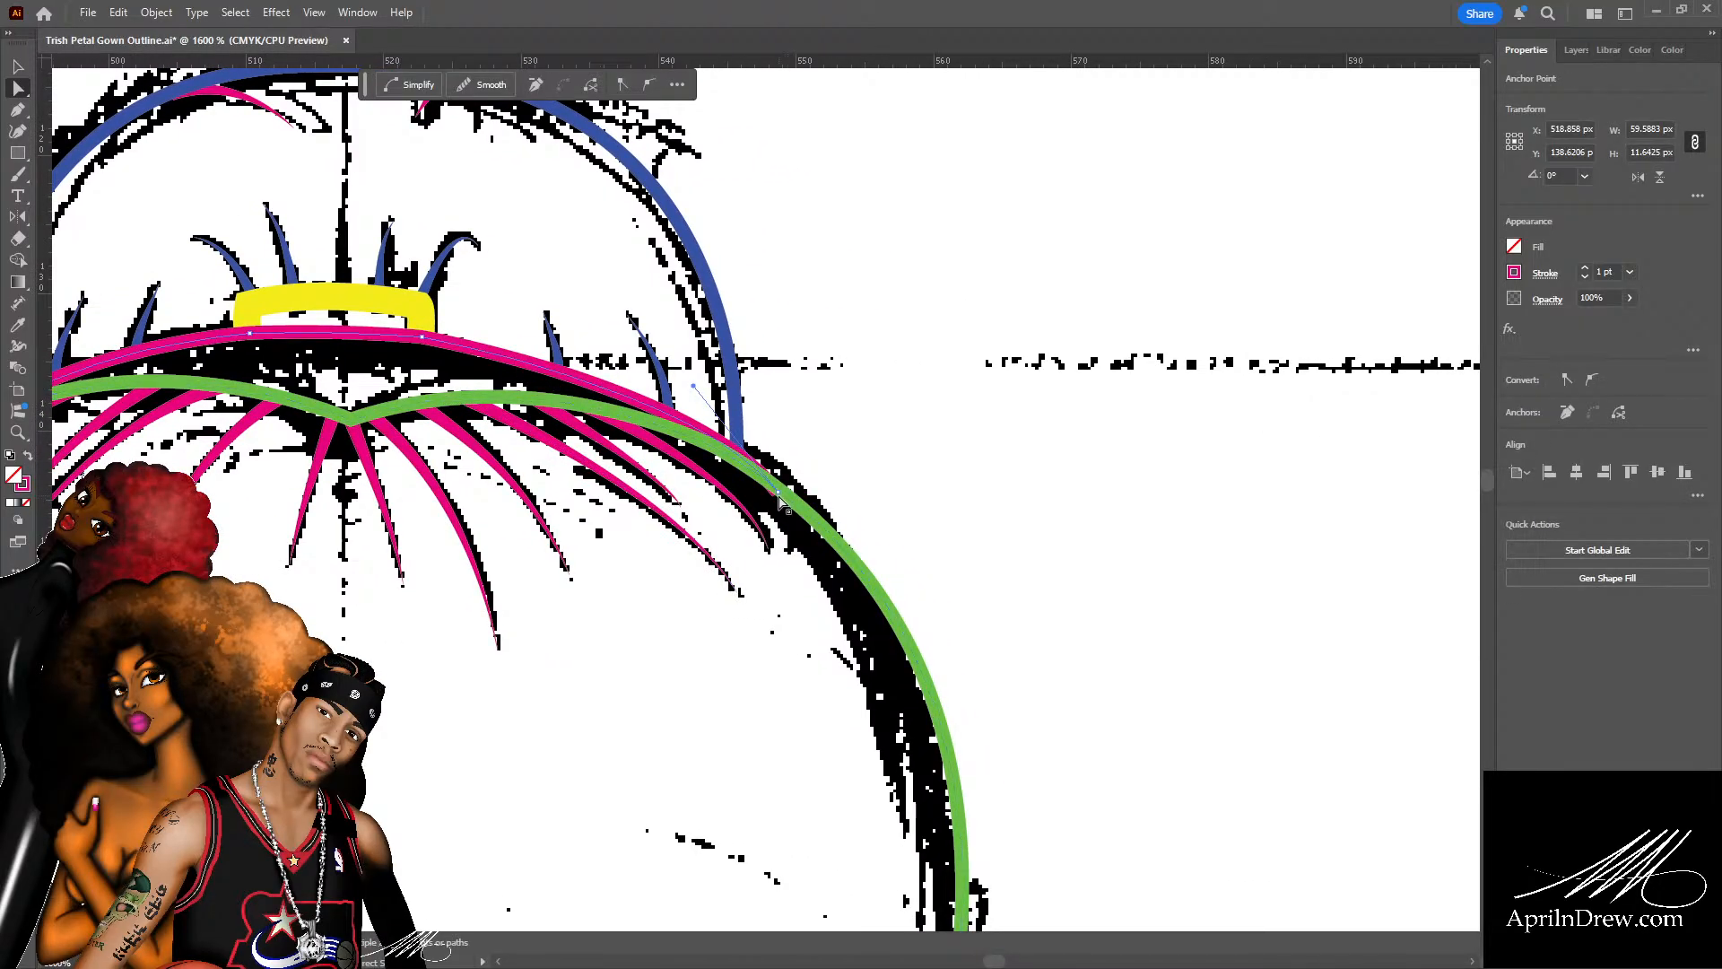
pyautogui.moveTo(785, 493); pyautogui.dragTo(786, 492)
pyautogui.click(768, 547)
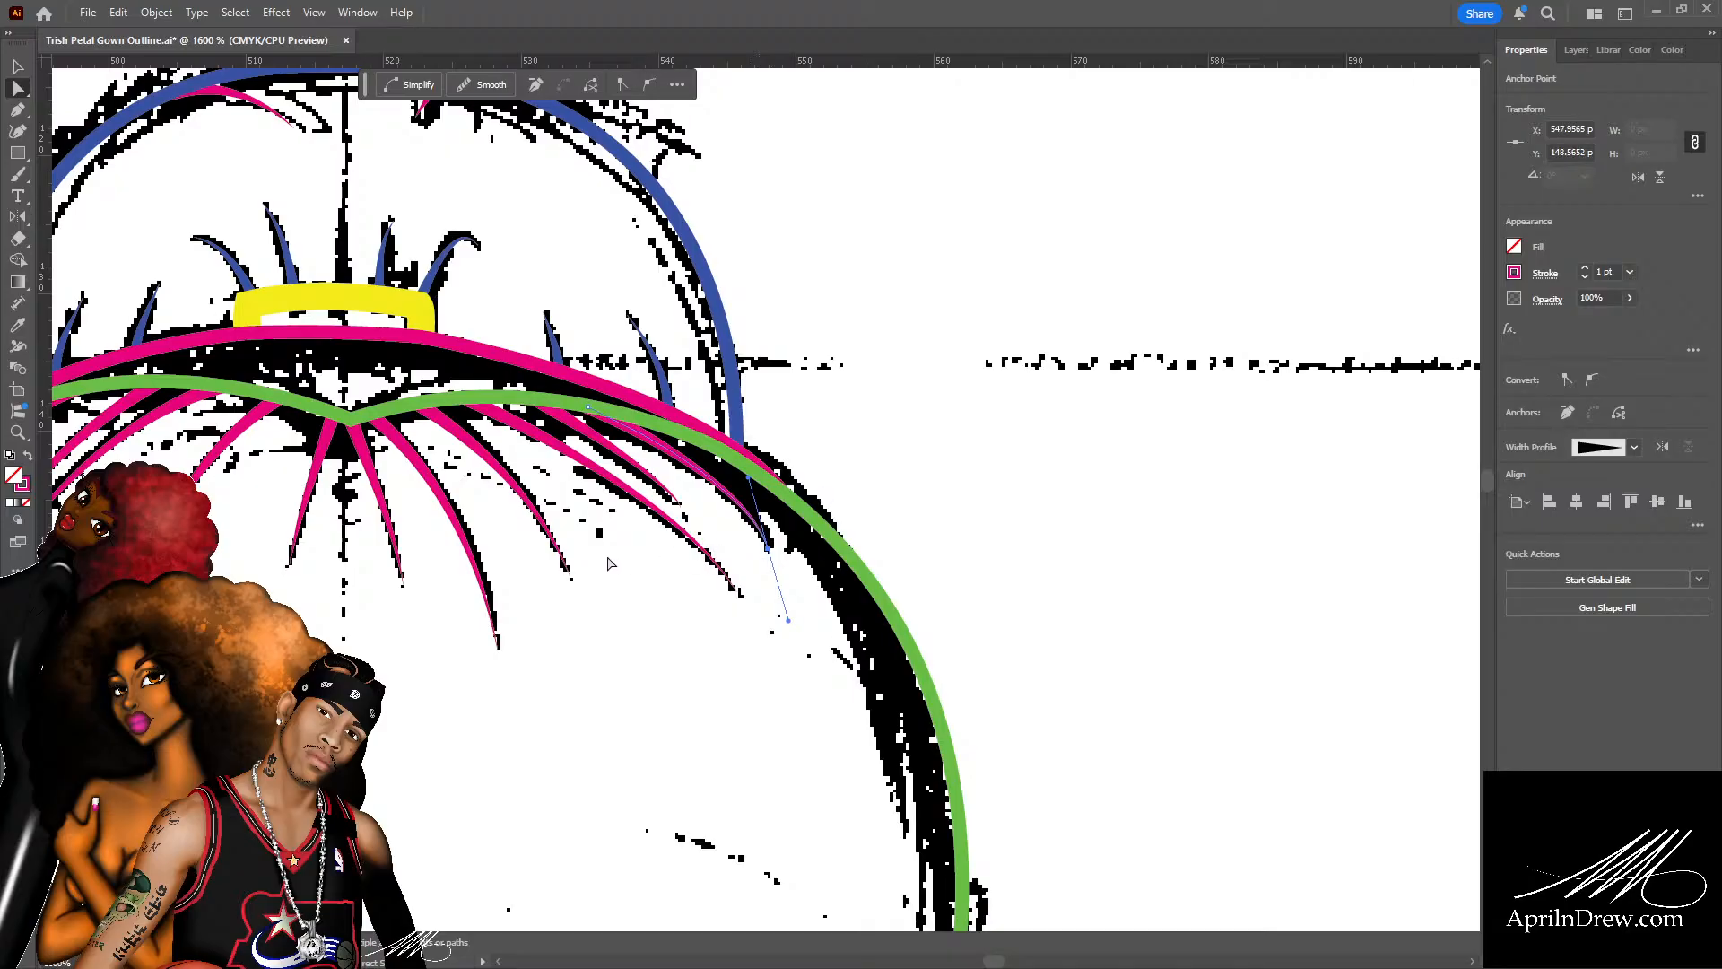
pyautogui.moveTo(571, 556)
pyautogui.mouseDown()
pyautogui.moveTo(1051, 558)
pyautogui.moveTo(953, 515)
pyautogui.mouseUp()
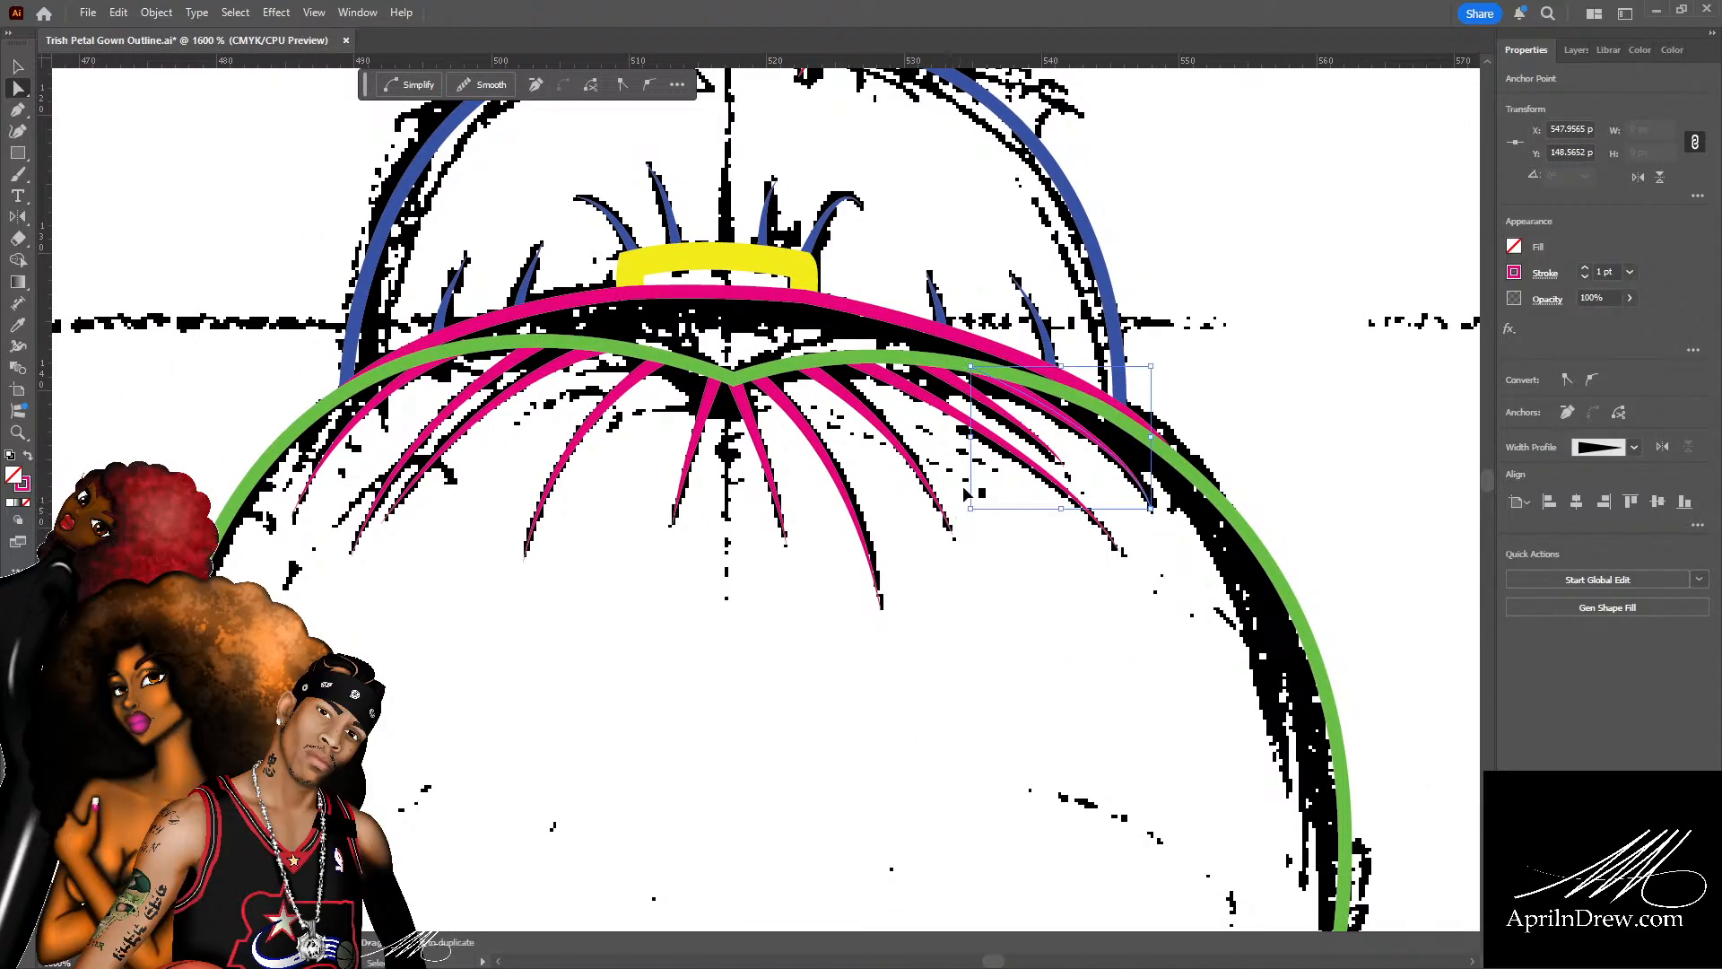
pyautogui.hotkey('ctrl', 's')
# Examine the head, fringe, side-hair and neck outlines down to the strands along the hair's flipped hem.
pyautogui.hotkey('ctrl', '-')
pyautogui.hotkey('ctrl', '-')
pyautogui.hotkey('ctrl', '-')
pyautogui.moveTo(839, 581); pyautogui.dragTo(987, 443)
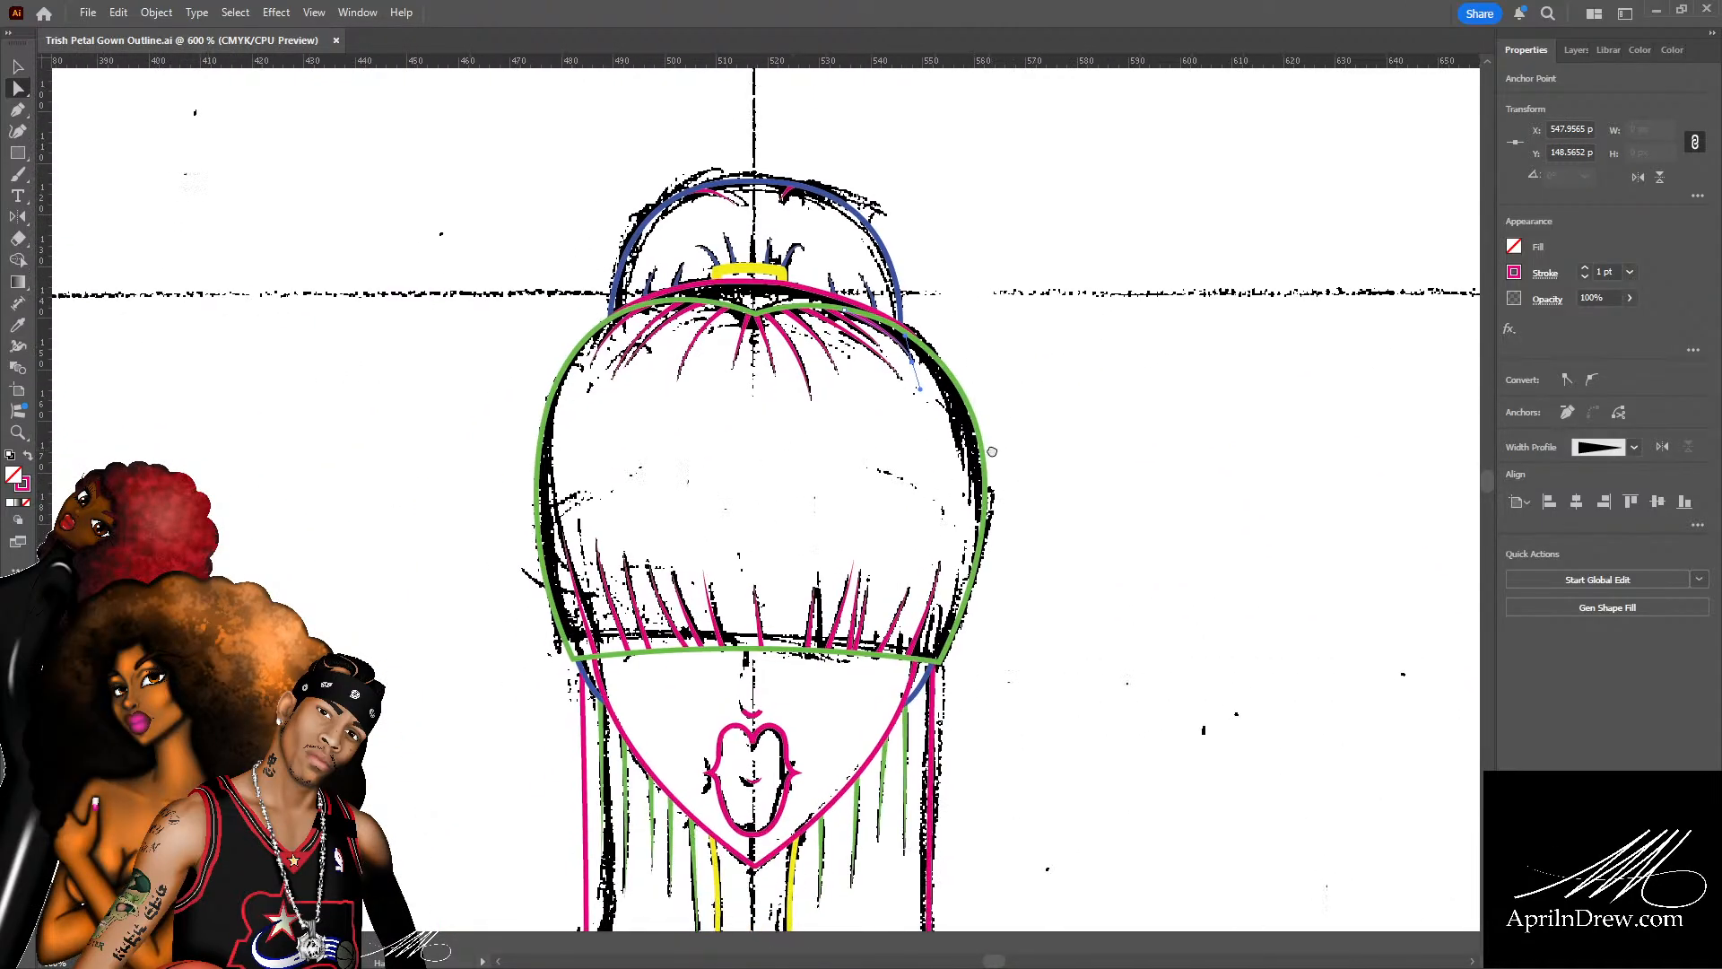
pyautogui.moveTo(996, 668); pyautogui.dragTo(993, 534)
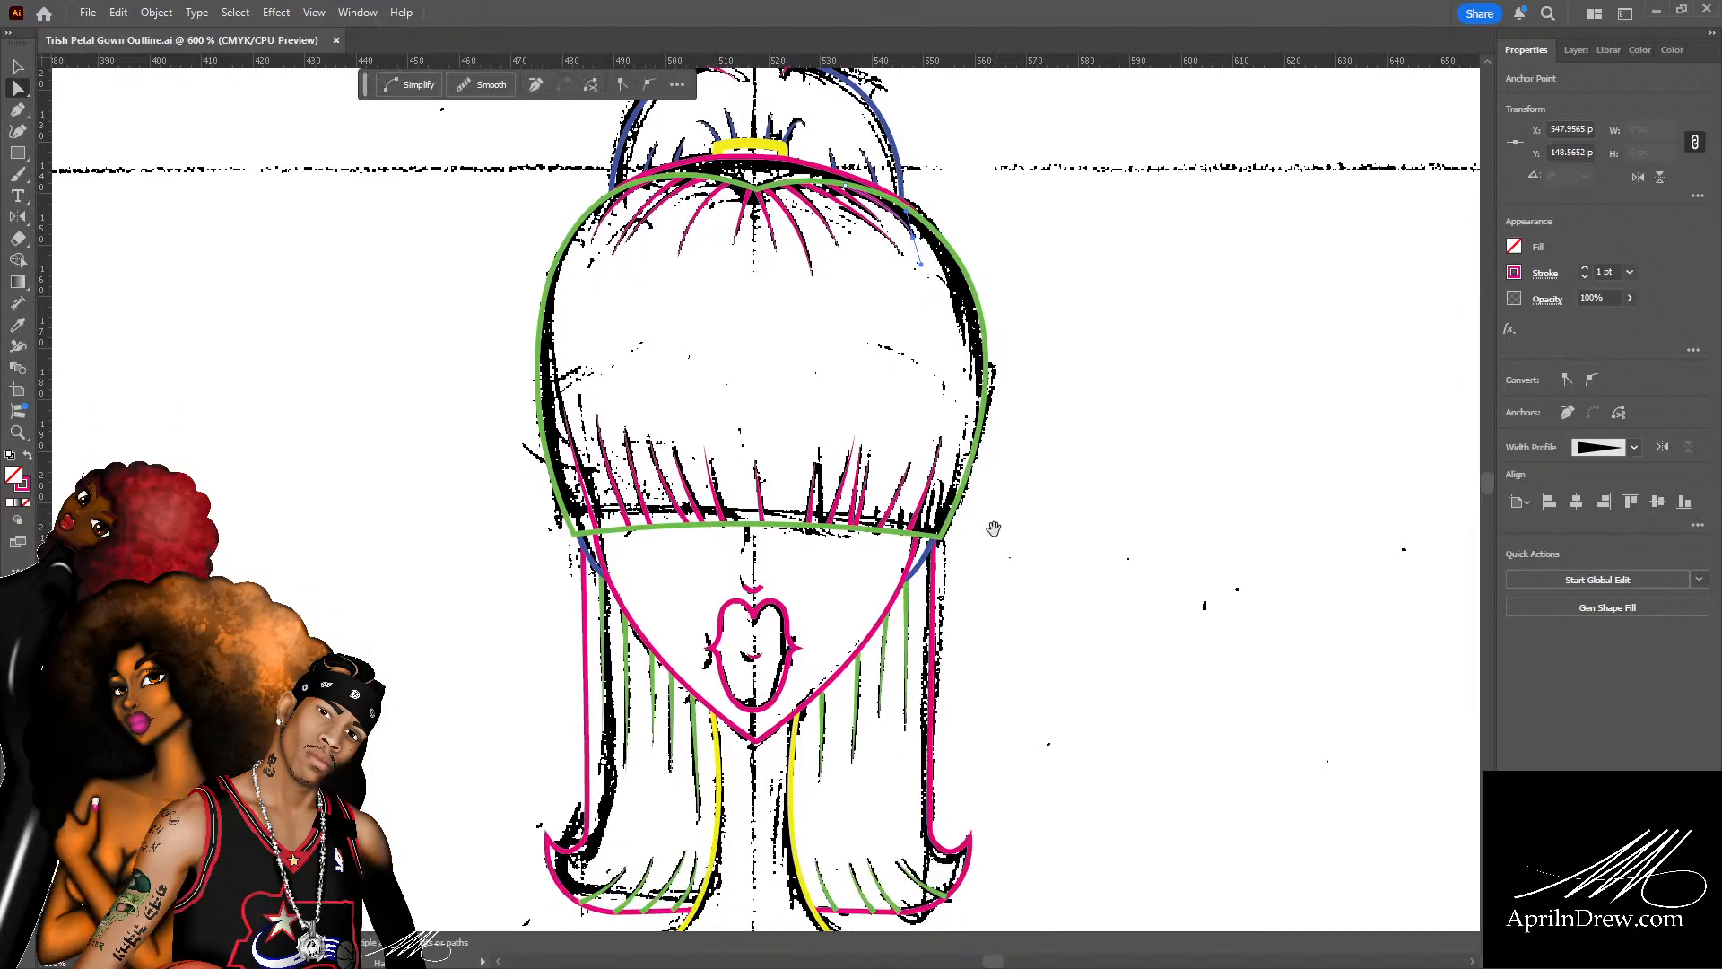
pyautogui.moveTo(996, 661); pyautogui.dragTo(1020, 529)
pyautogui.moveTo(989, 588); pyautogui.dragTo(990, 556)
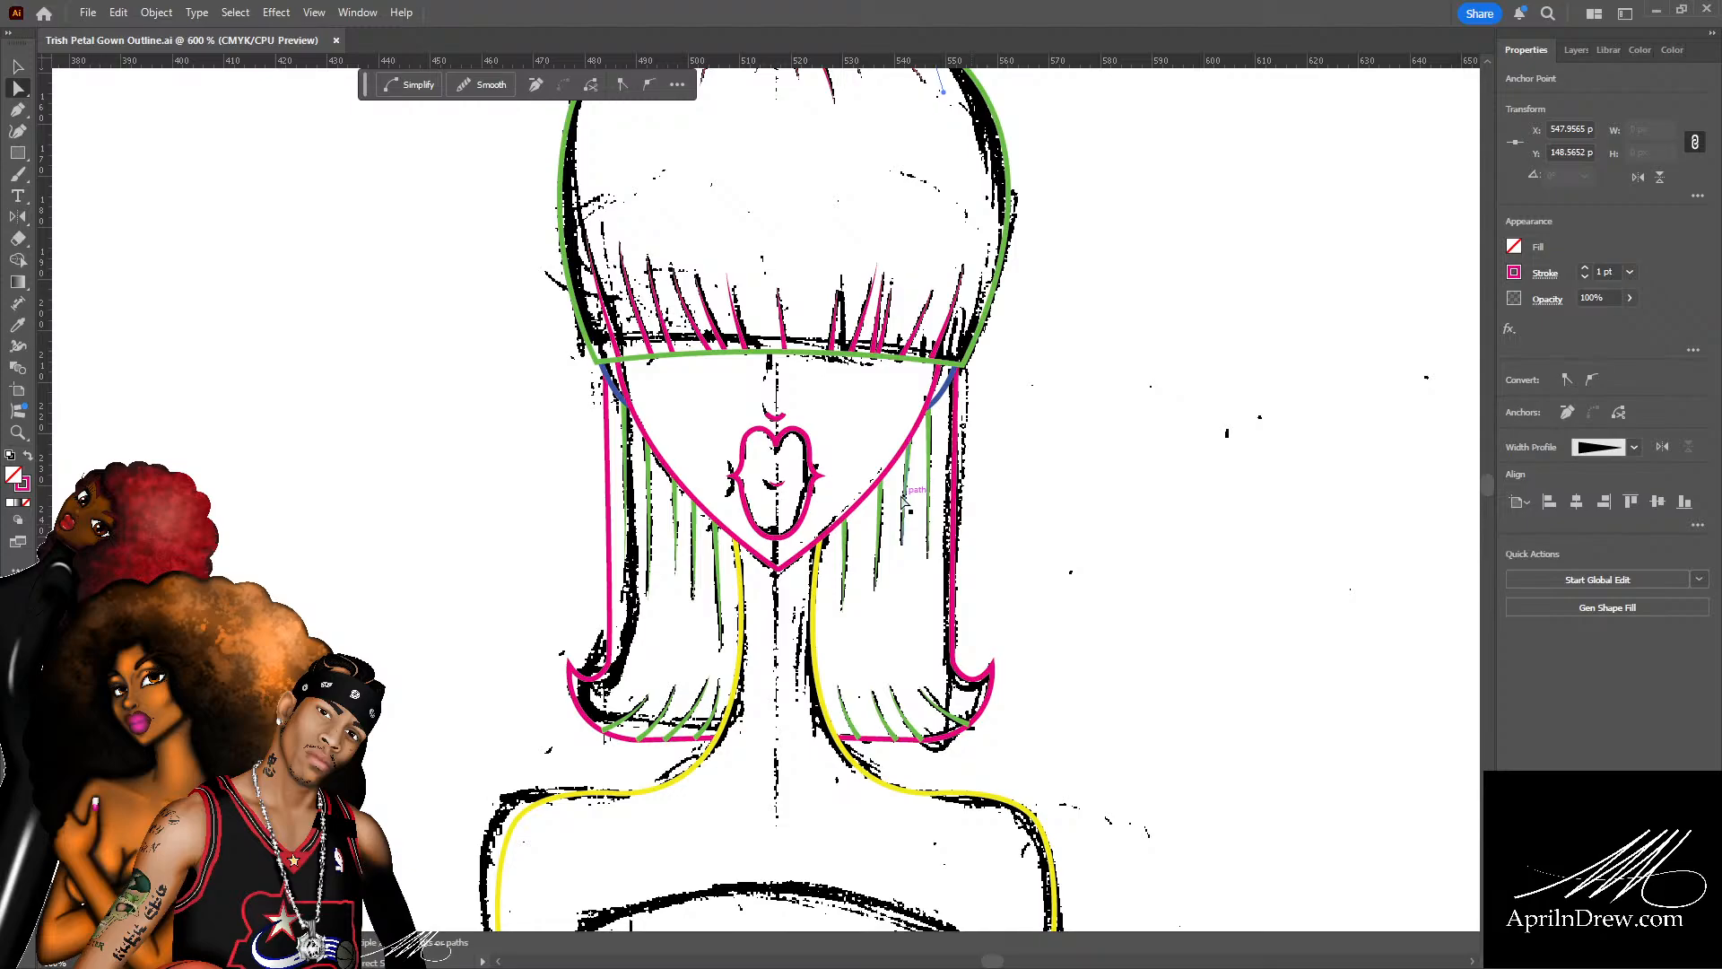
pyautogui.scroll(-1, 978, 538)
pyautogui.click(1076, 604)
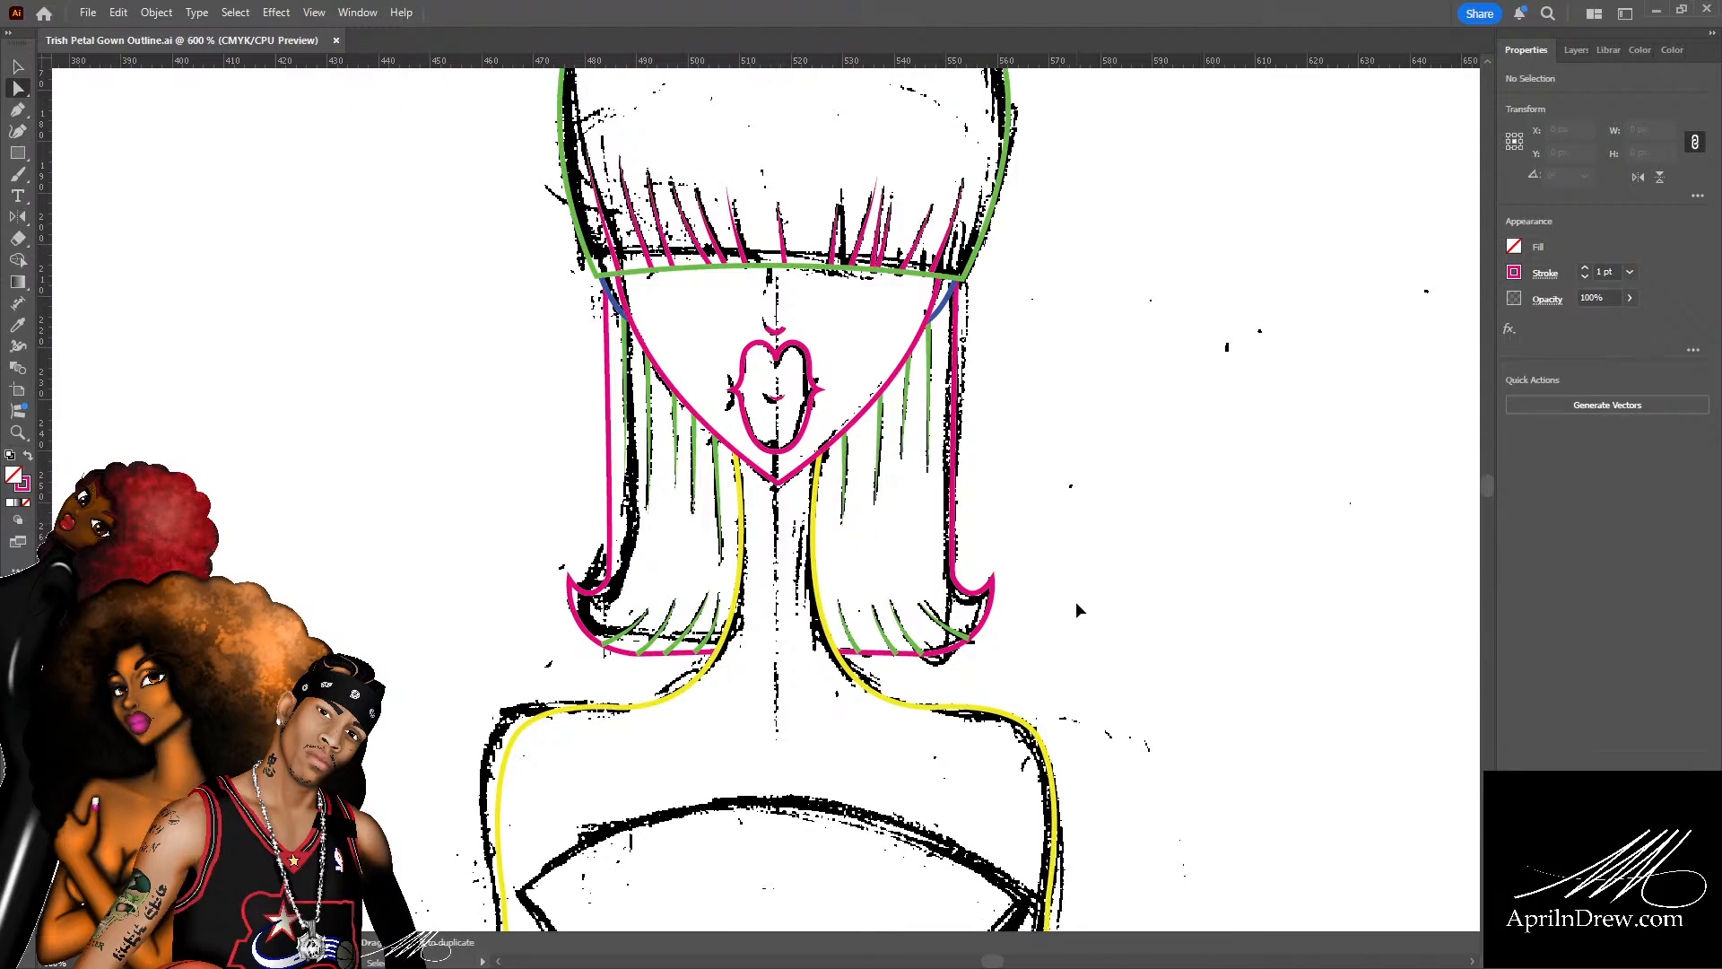
pyautogui.hotkey('ctrl', '+')
pyautogui.hotkey('ctrl', '+')
pyautogui.scroll(-3, 918, 585)
pyautogui.scroll(1, 921, 587)
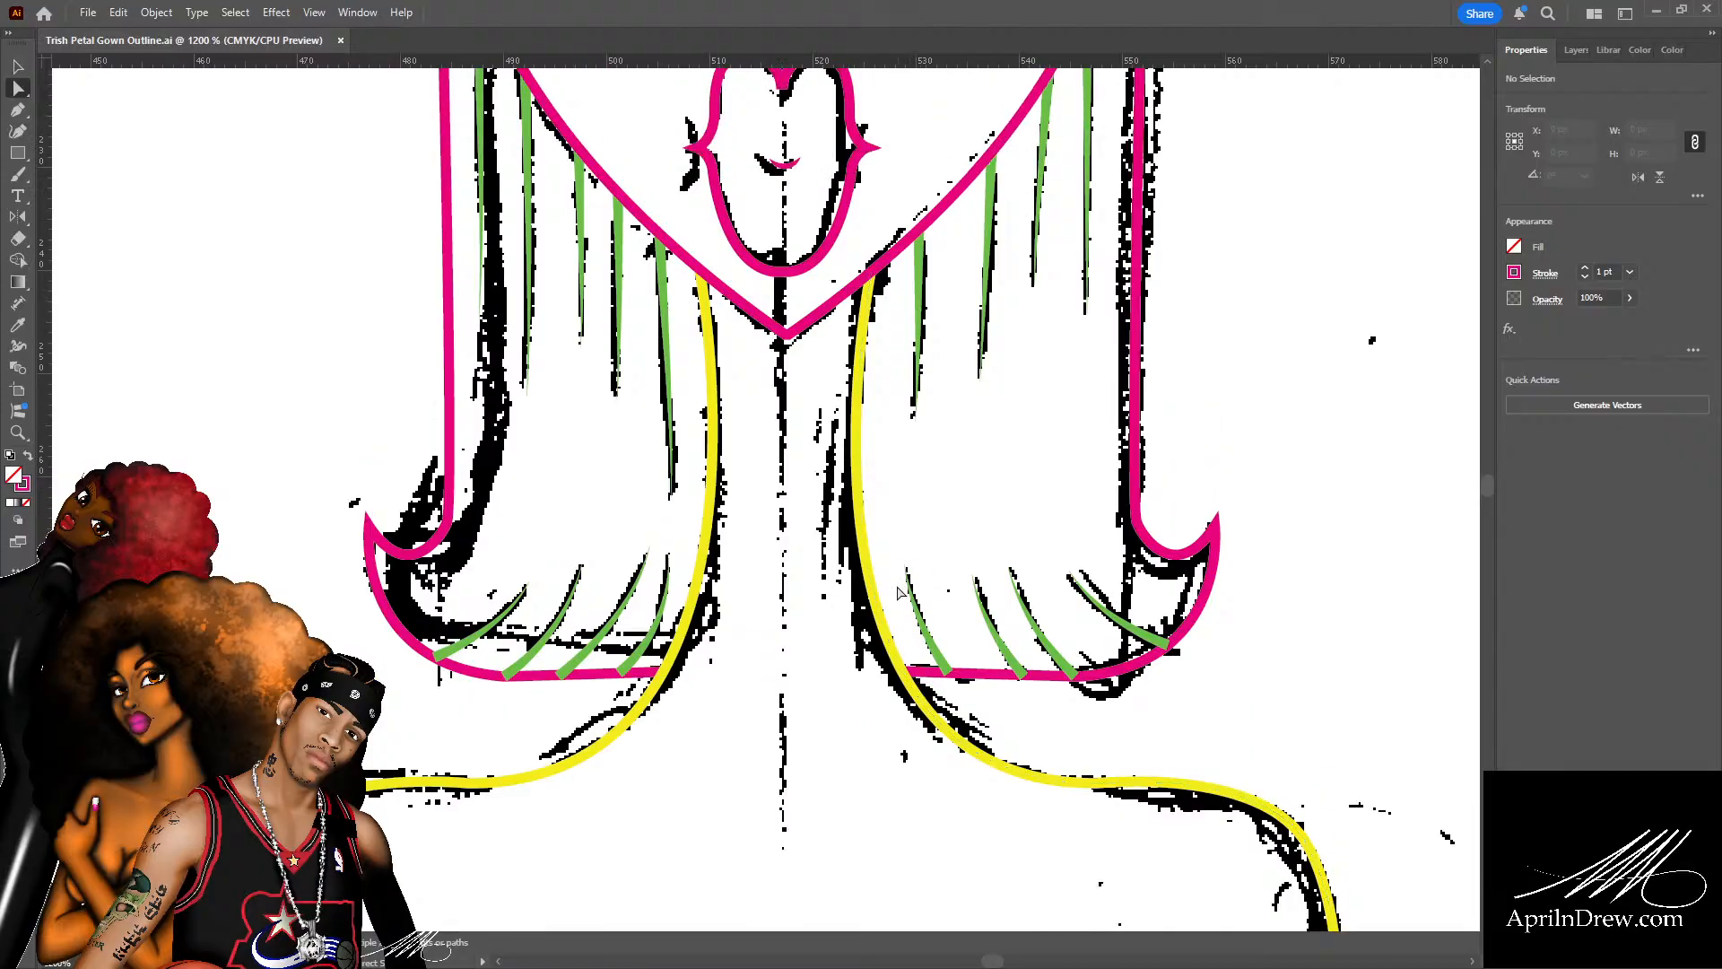
# Bring both pink side-hair outlines, both yellow neck lines, the pink face outline and the green fringe outline to the front together.
pyautogui.press('v')
pyautogui.scroll(3, 1015, 488)
pyautogui.scroll(1, 1132, 441)
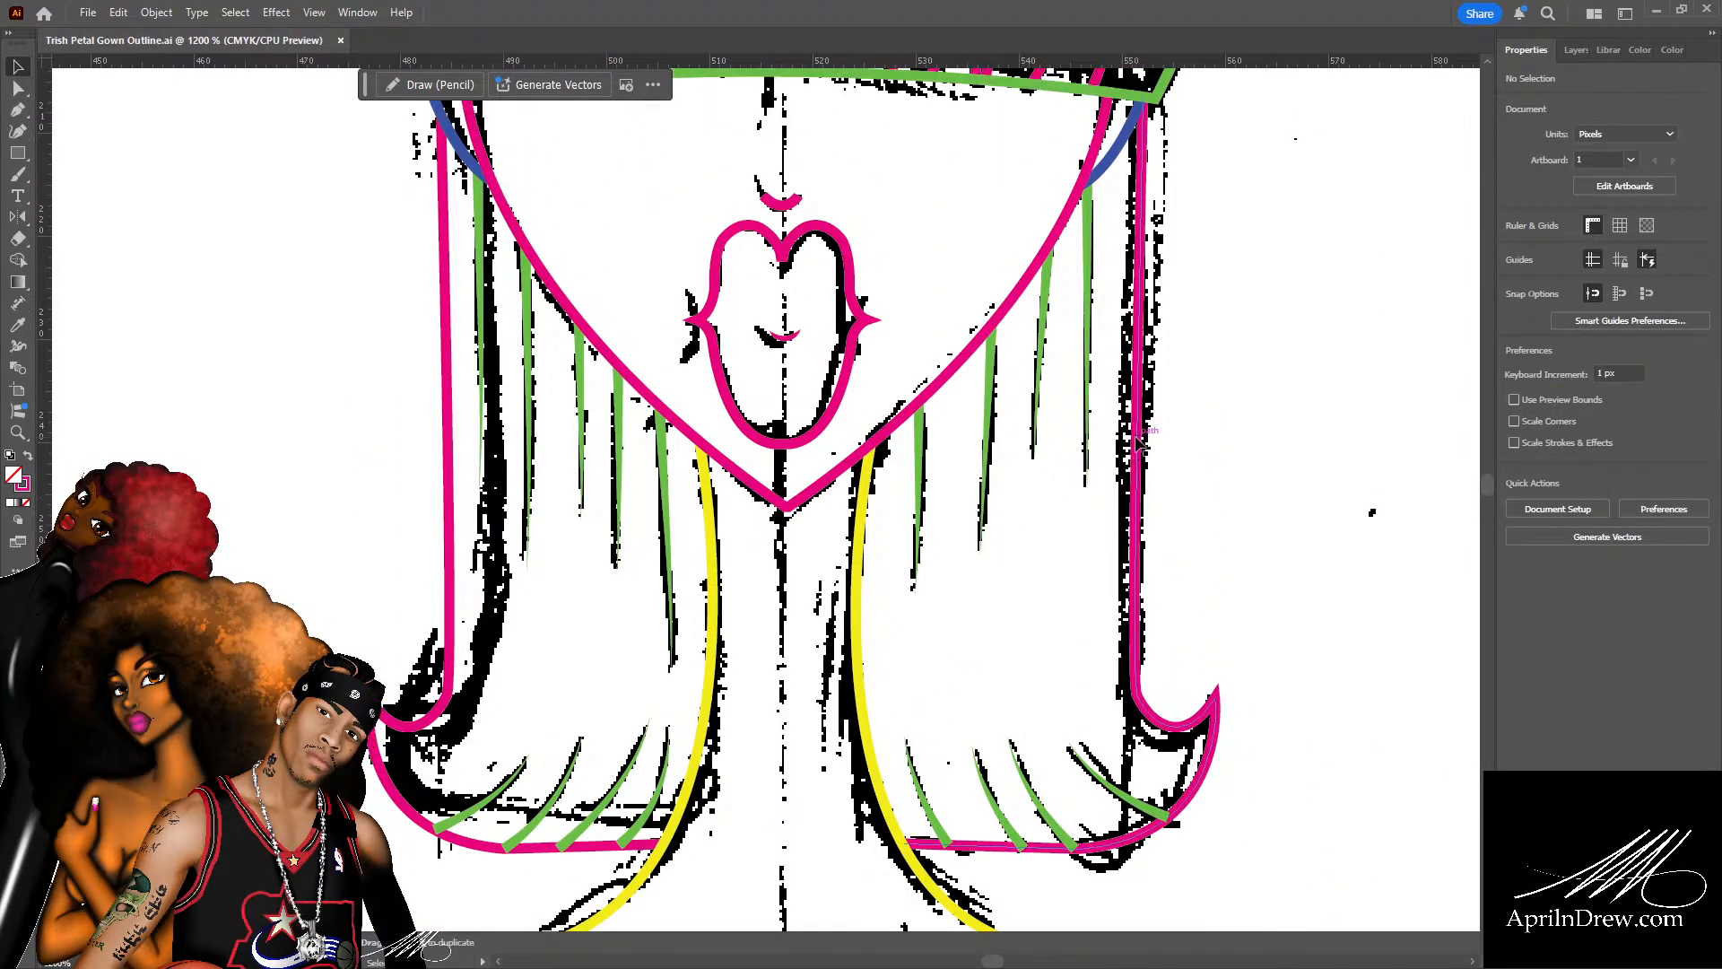
pyautogui.click(1137, 441)
pyautogui.hotkey('ctrl', '-')
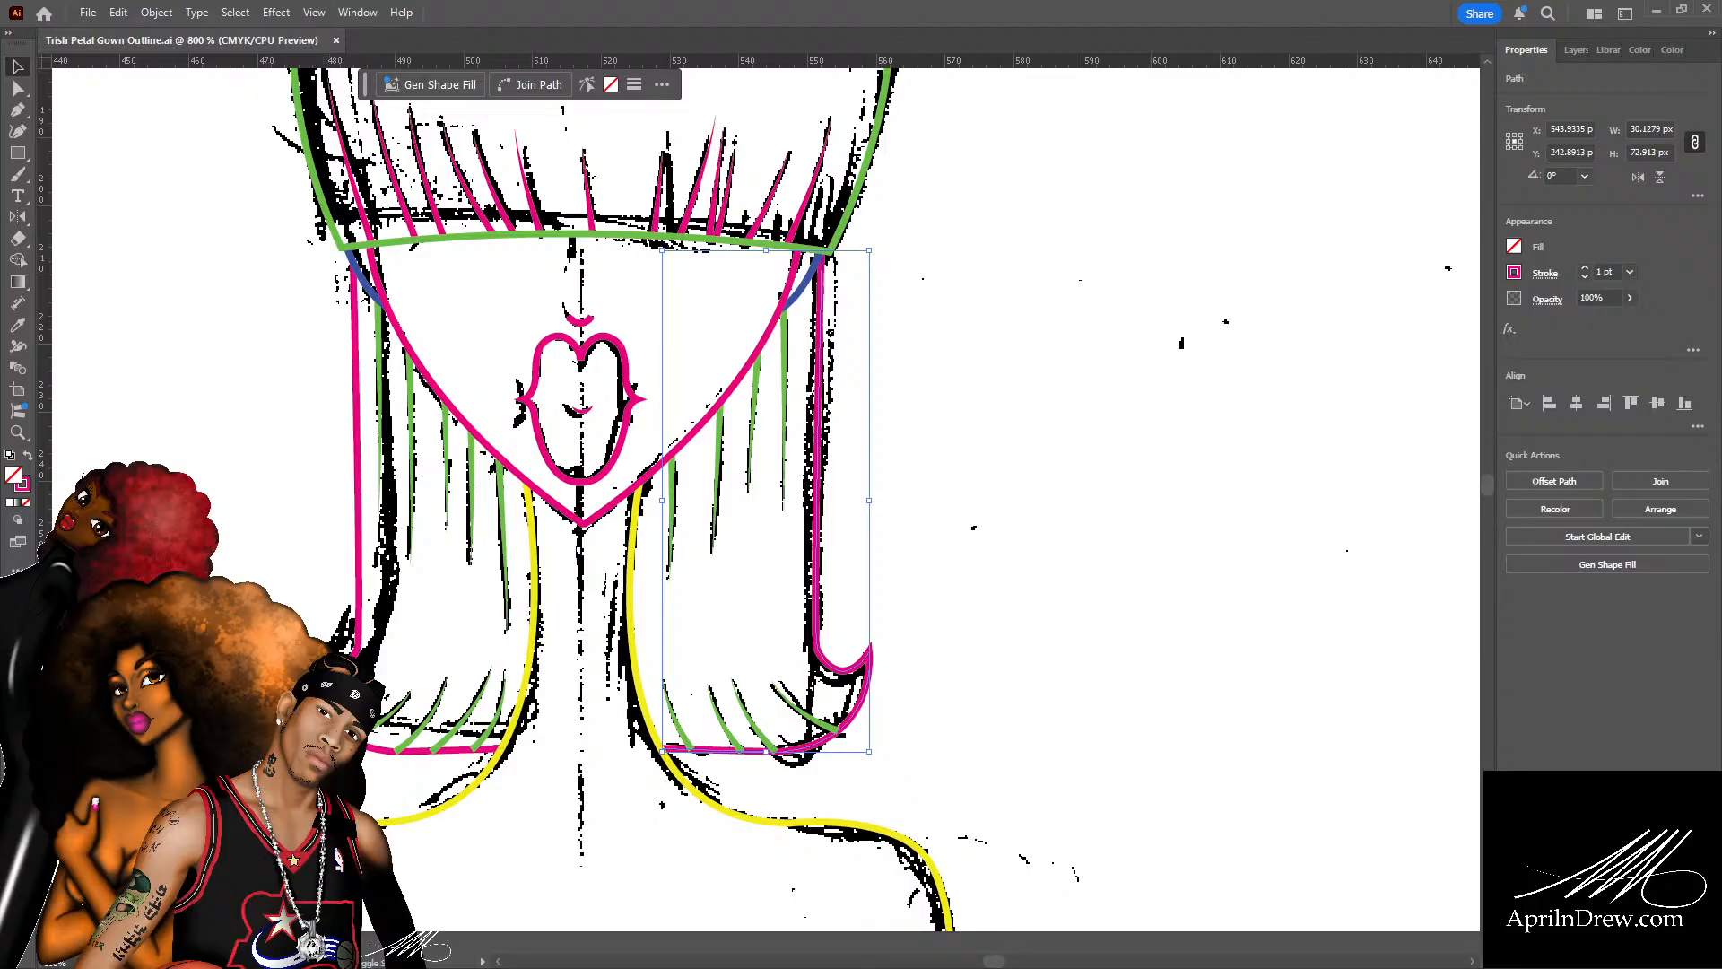
pyautogui.keyDown('shift'); pyautogui.click(357, 583); pyautogui.keyUp('shift')
pyautogui.scroll(5, 443, 594)
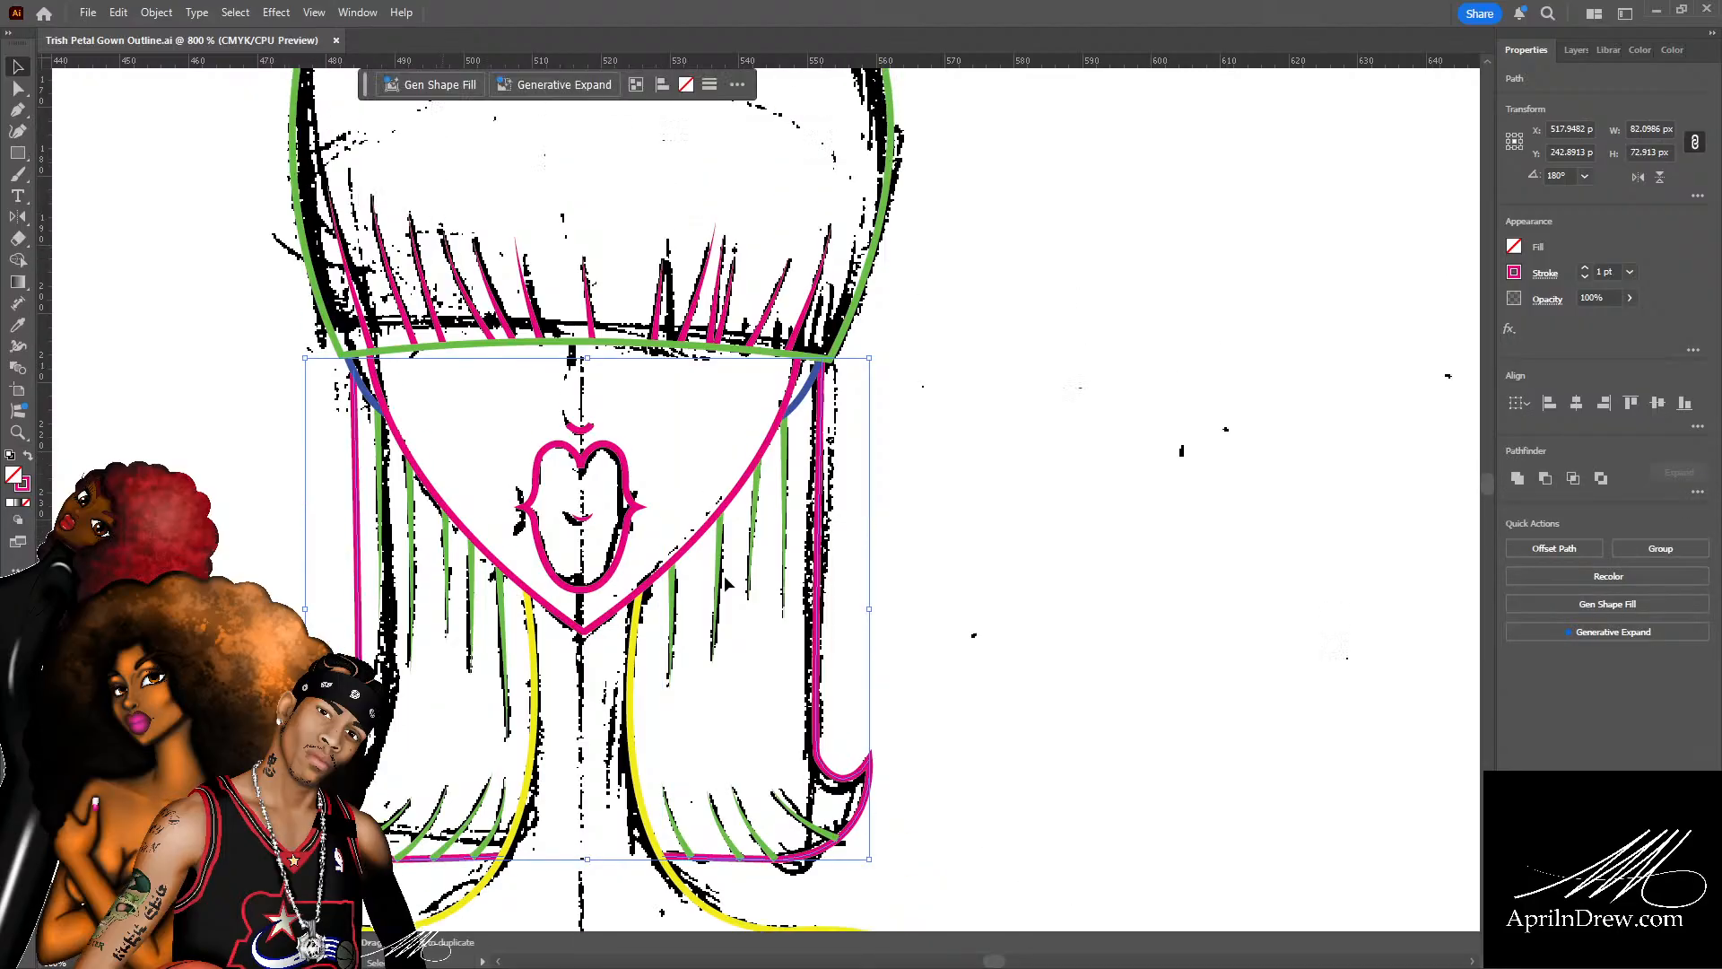
pyautogui.keyDown('shift'); pyautogui.click(628, 695); pyautogui.keyUp('shift')
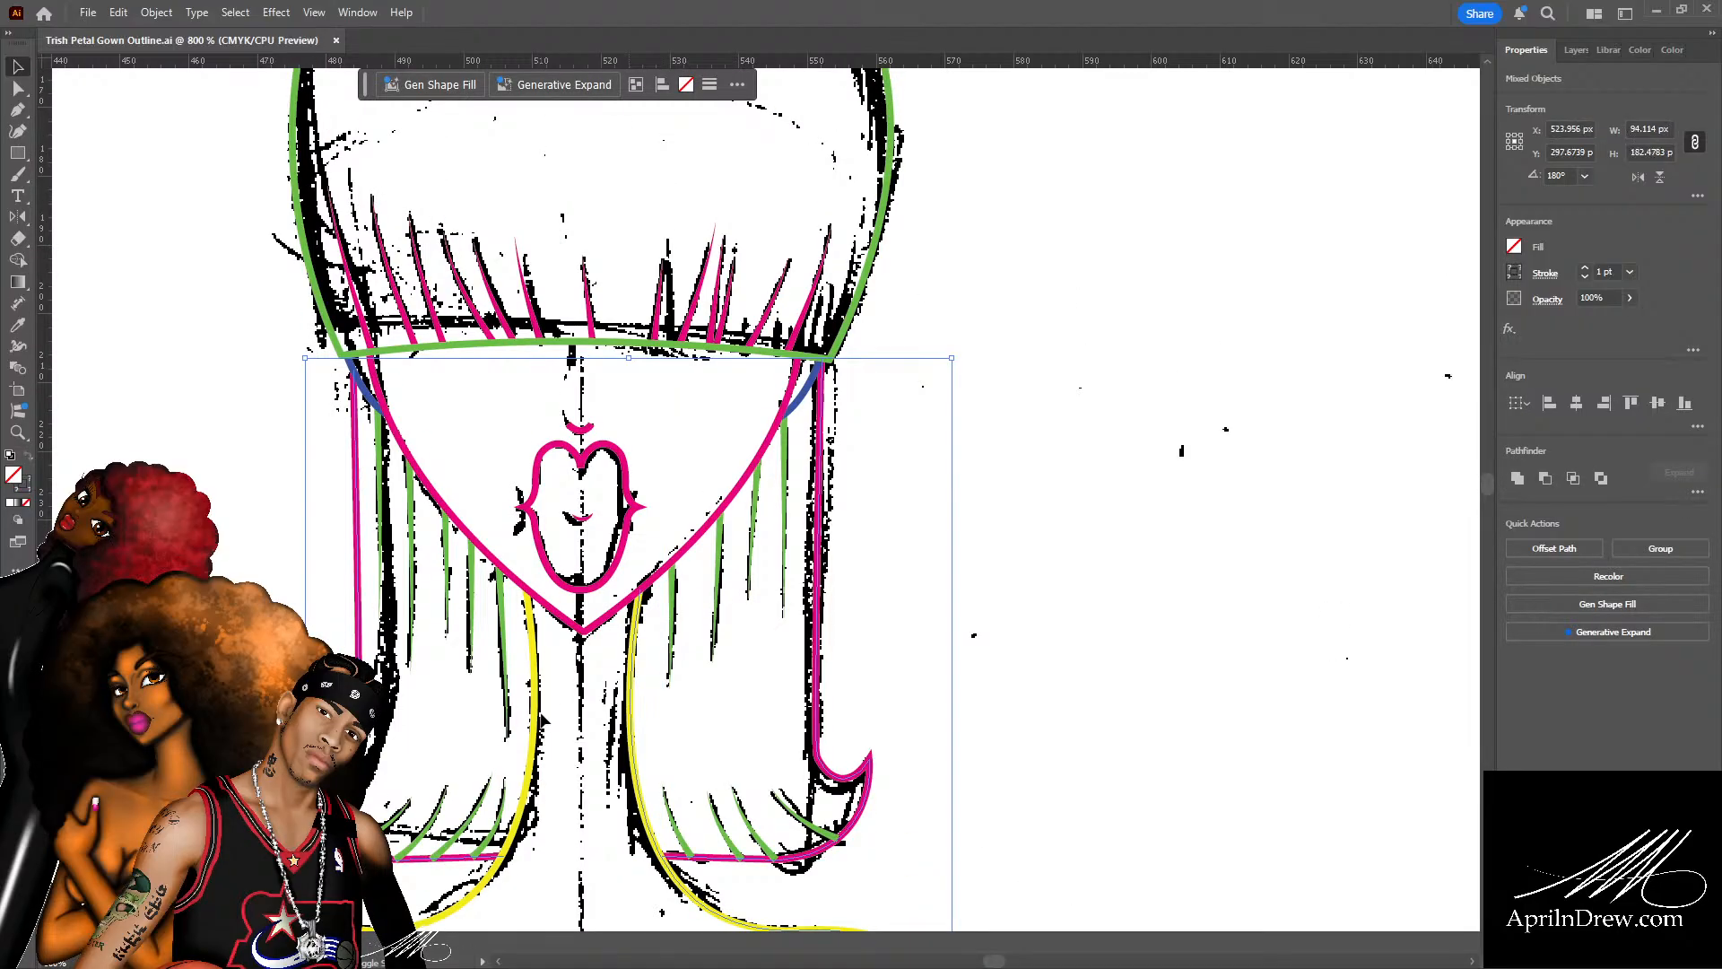
pyautogui.keyDown('shift'); pyautogui.click(536, 718); pyautogui.keyUp('shift')
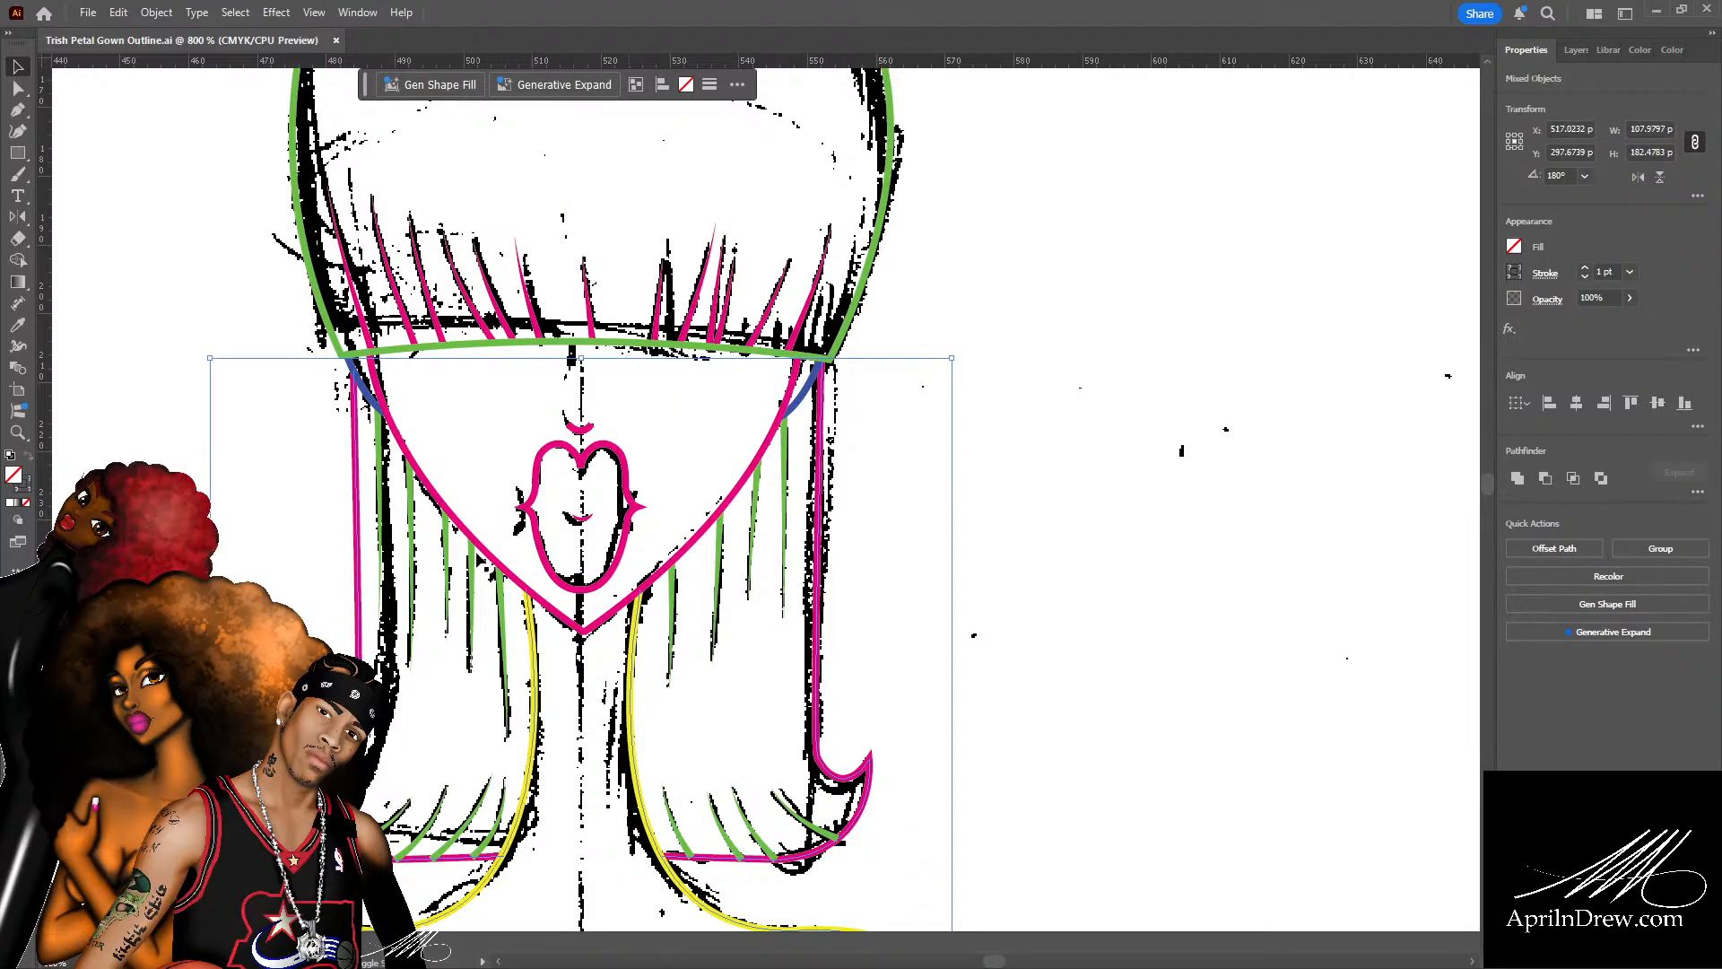
pyautogui.keyDown('shift'); pyautogui.click(450, 509); pyautogui.keyUp('shift')
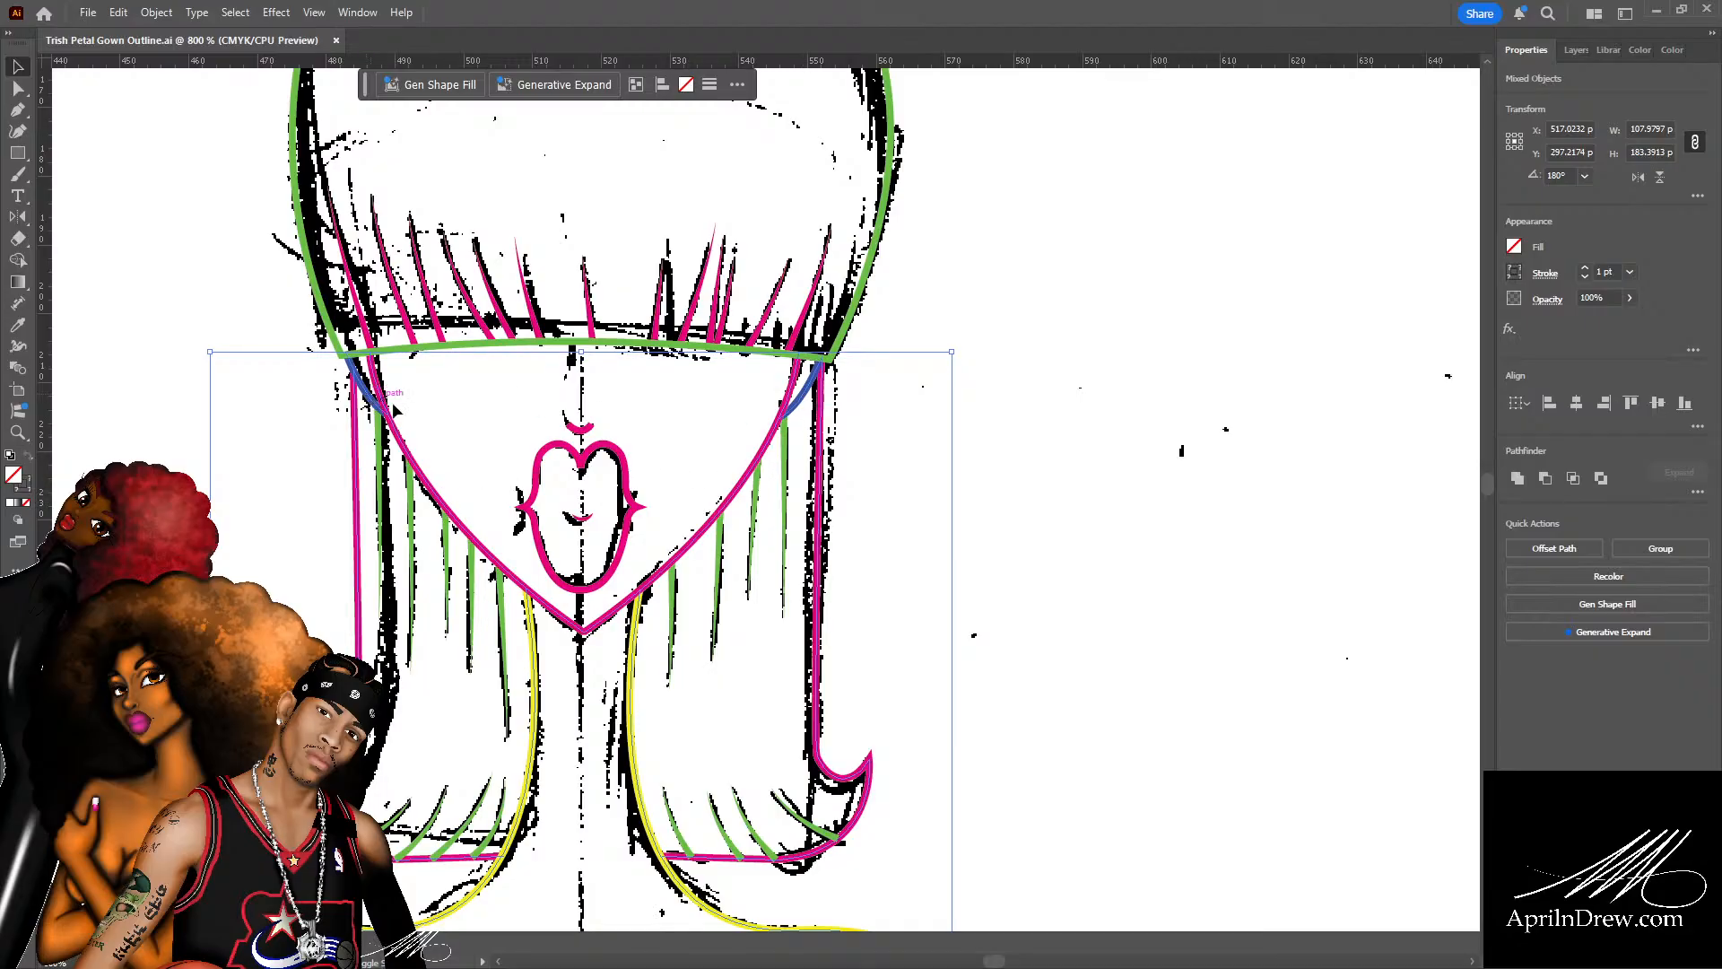
pyautogui.keyDown('shift'); pyautogui.click(850, 310); pyautogui.keyUp('shift')
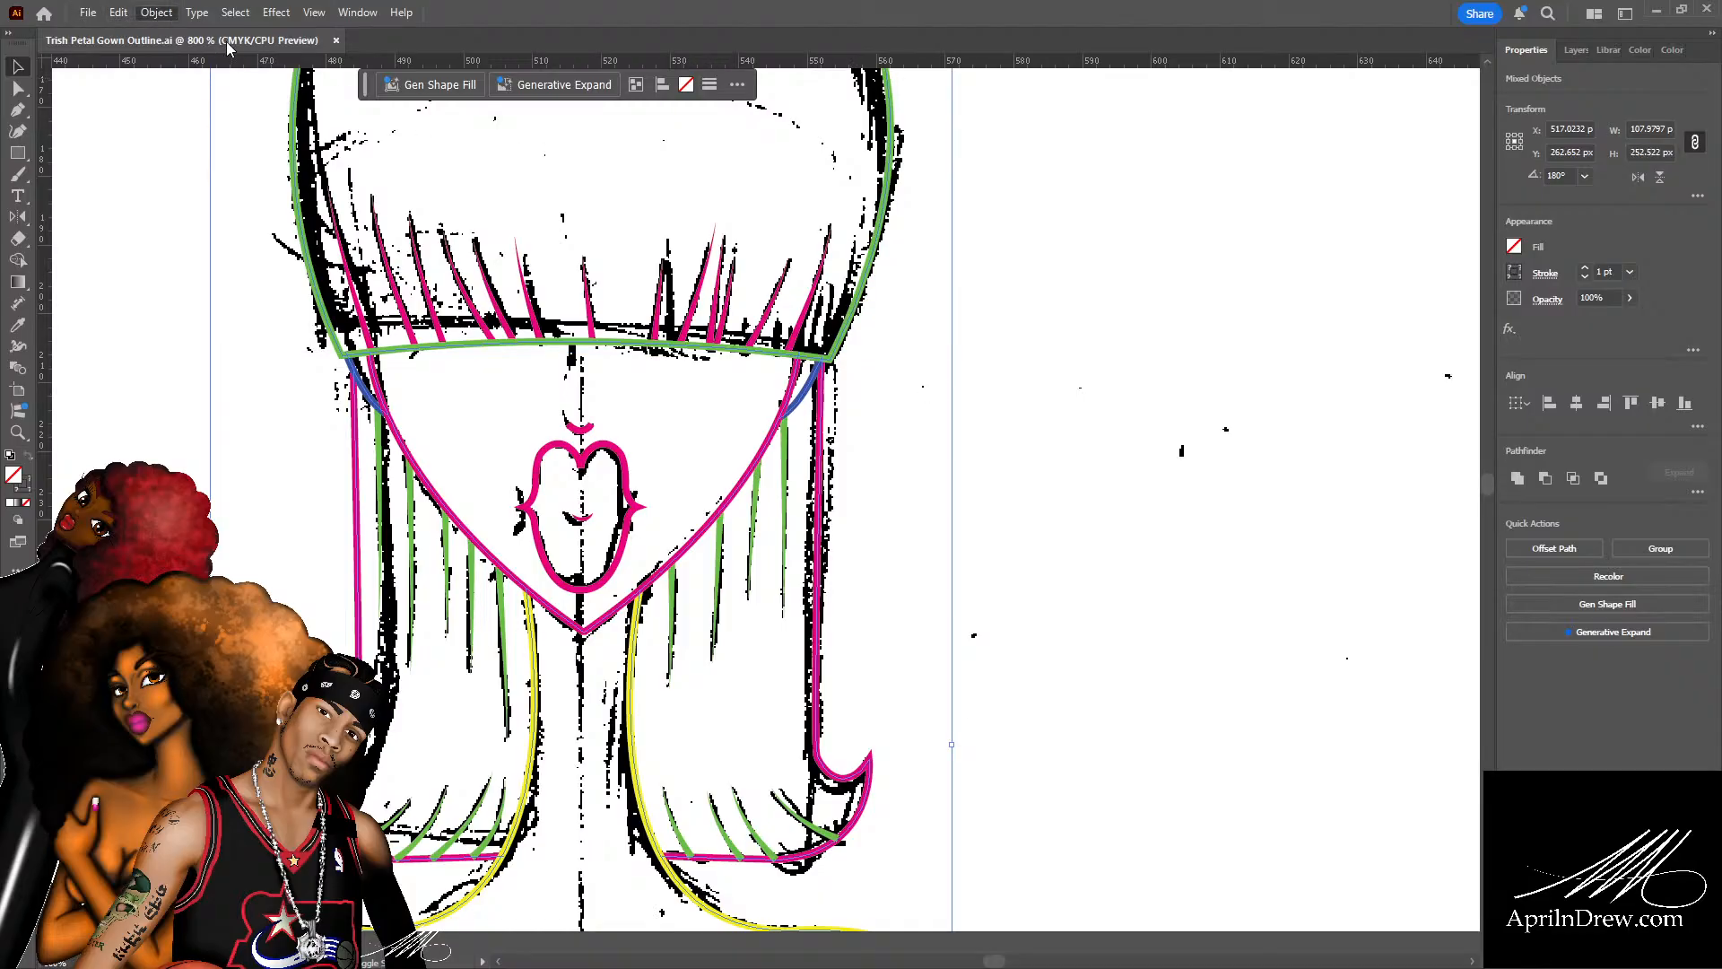
pyautogui.click(929, 493)
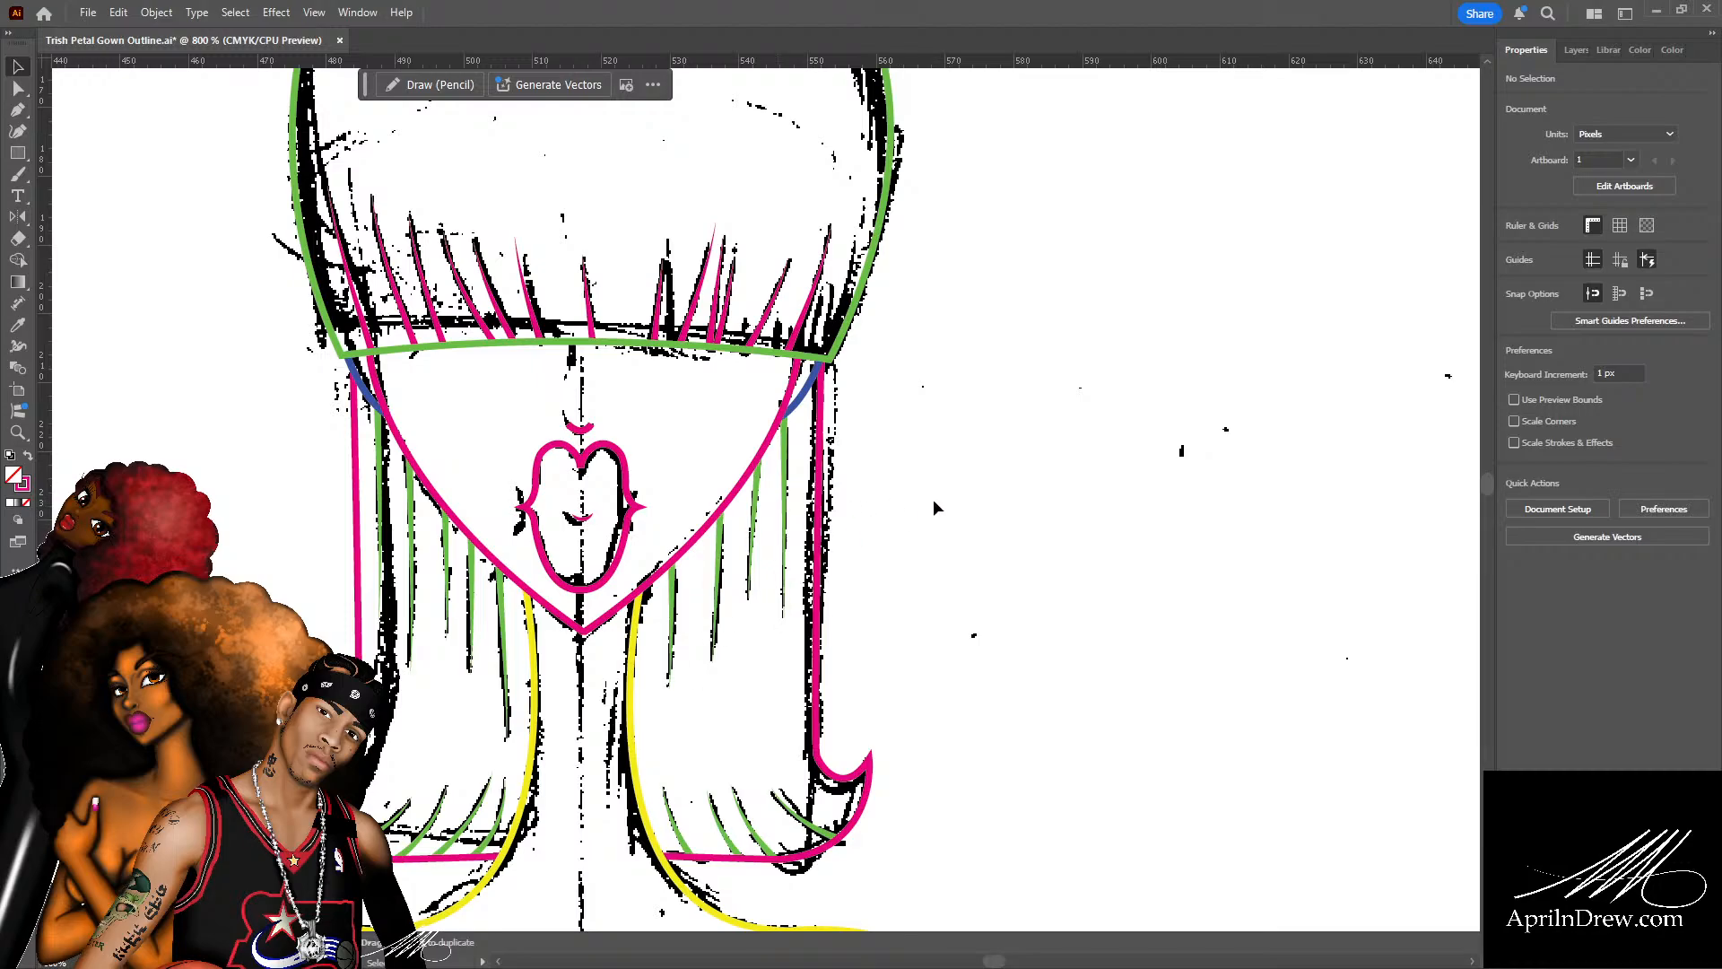
# Move the base anchor of the leftmost green hem strand outward along the pink curl to about X 481.8, Y 276.5 px, and save the document.
pyautogui.scroll(5, 923, 493)
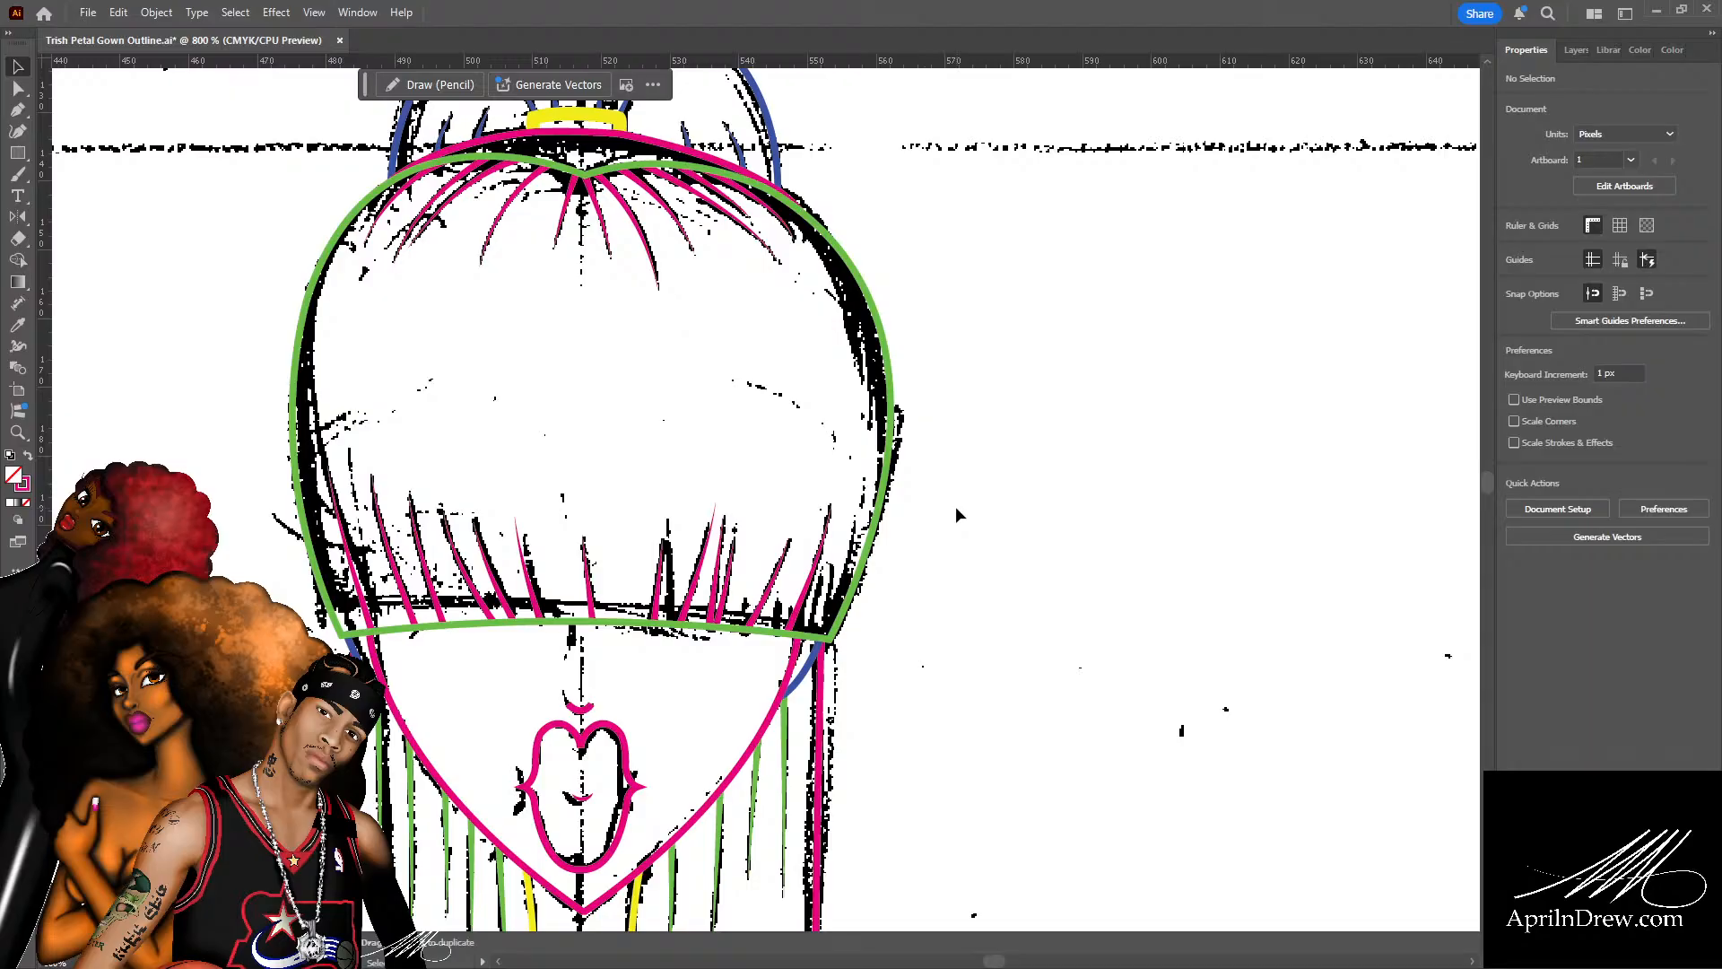
pyautogui.scroll(2, 955, 511)
pyautogui.scroll(4, 990, 520)
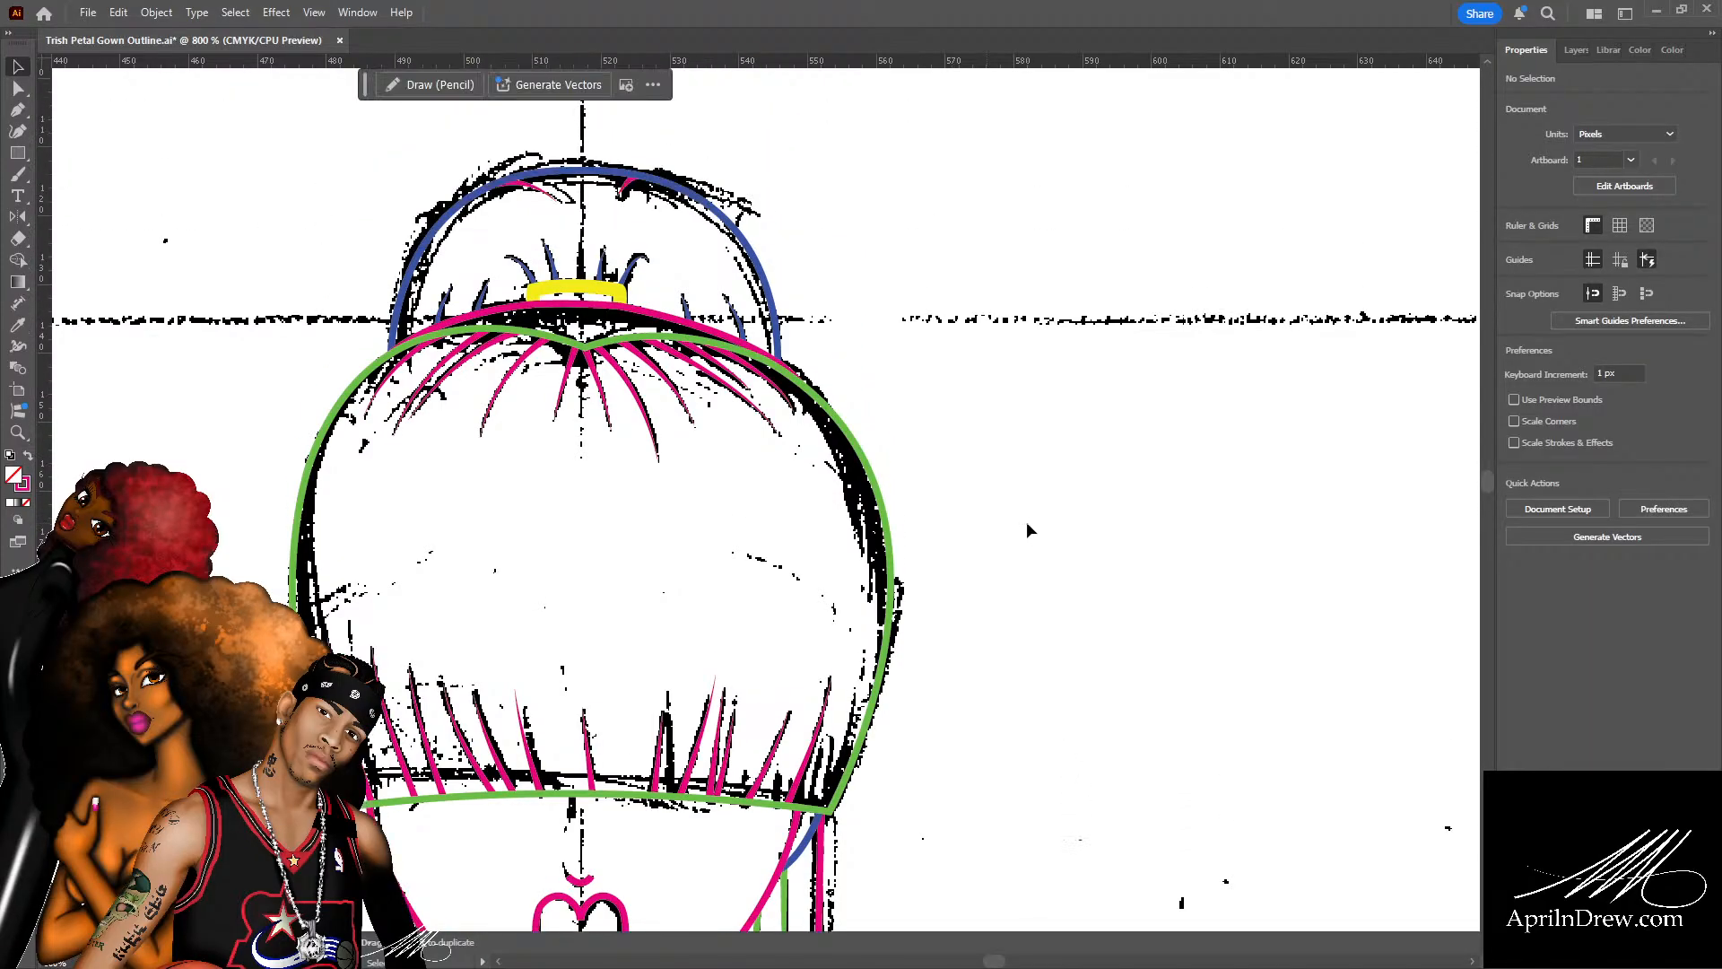
pyautogui.scroll(-12, 1018, 543)
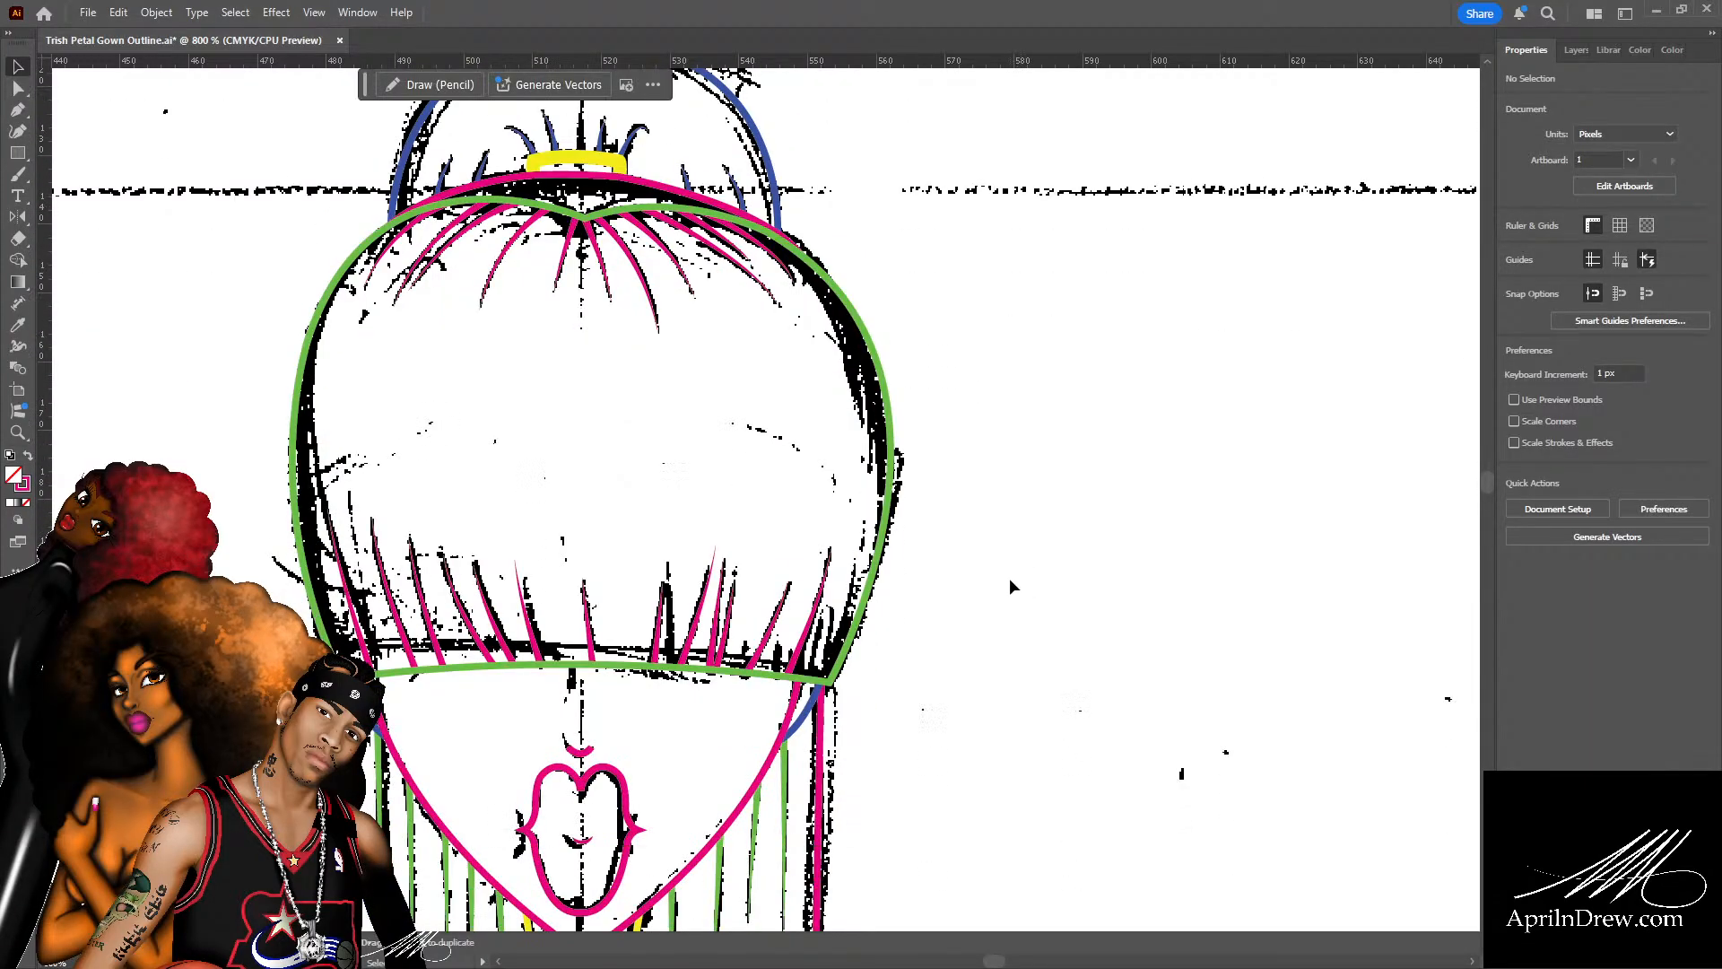
pyautogui.moveTo(762, 727); pyautogui.dragTo(929, 714)
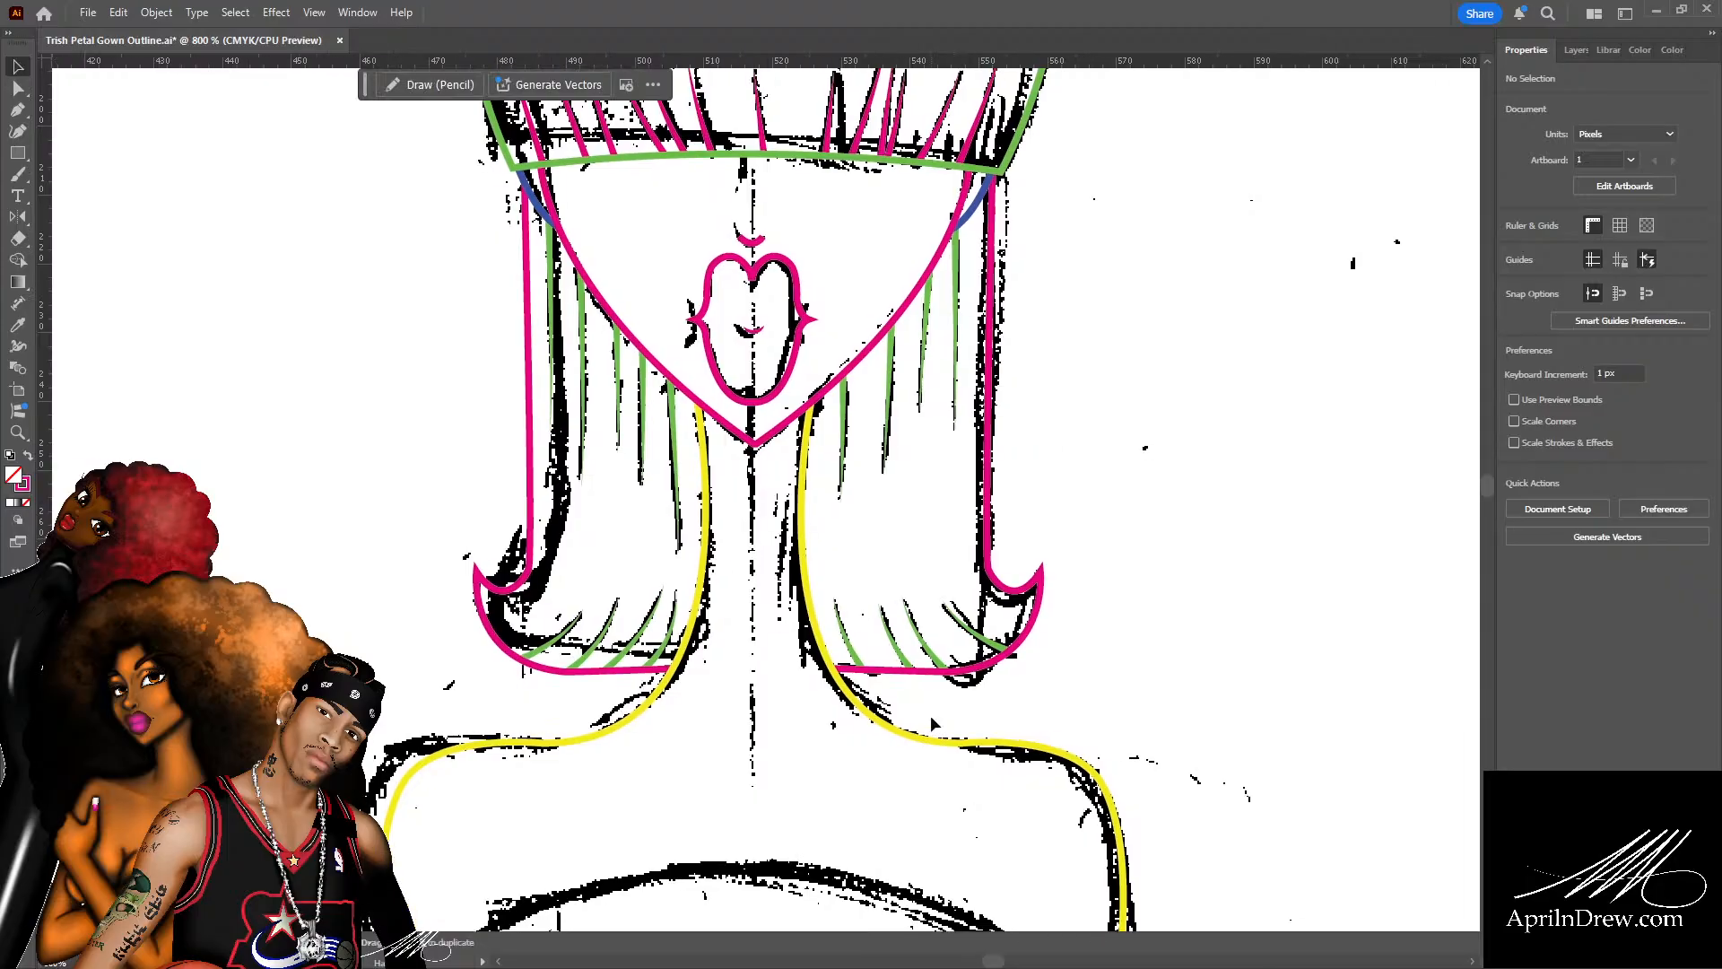
pyautogui.hotkey('ctrl', '=')
pyautogui.hotkey('ctrl', '=')
pyautogui.moveTo(817, 717); pyautogui.dragTo(1094, 571)
pyautogui.press('a')
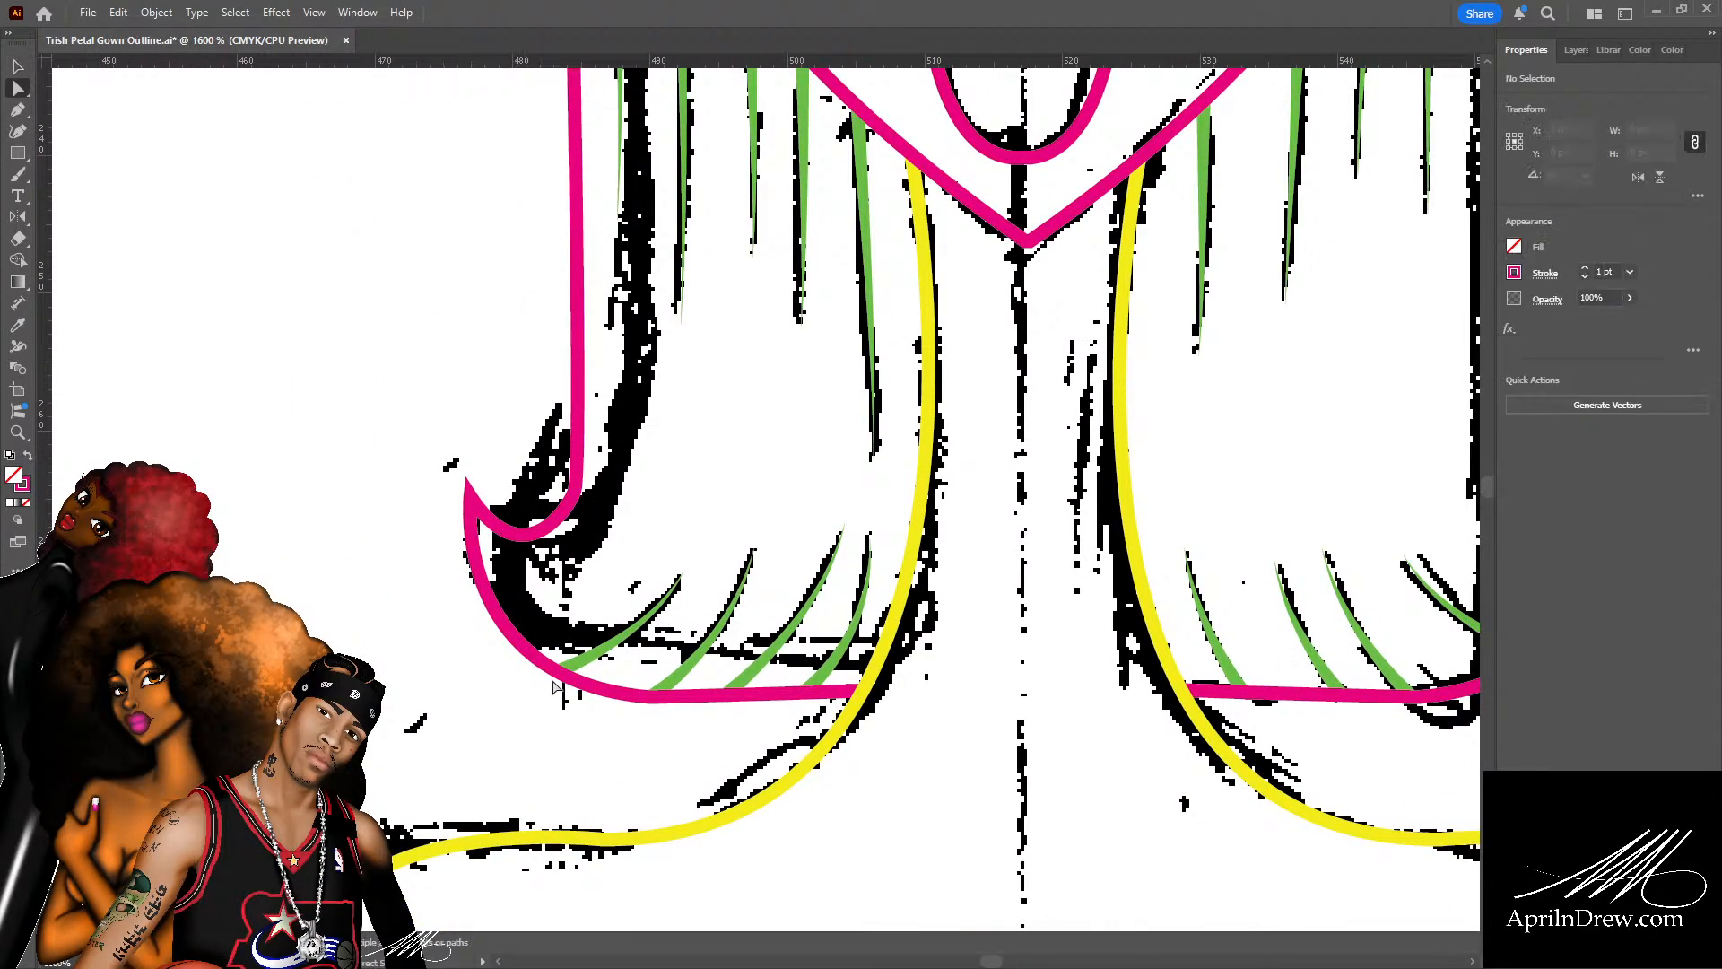
pyautogui.click(559, 669)
pyautogui.moveTo(559, 672); pyautogui.dragTo(536, 659)
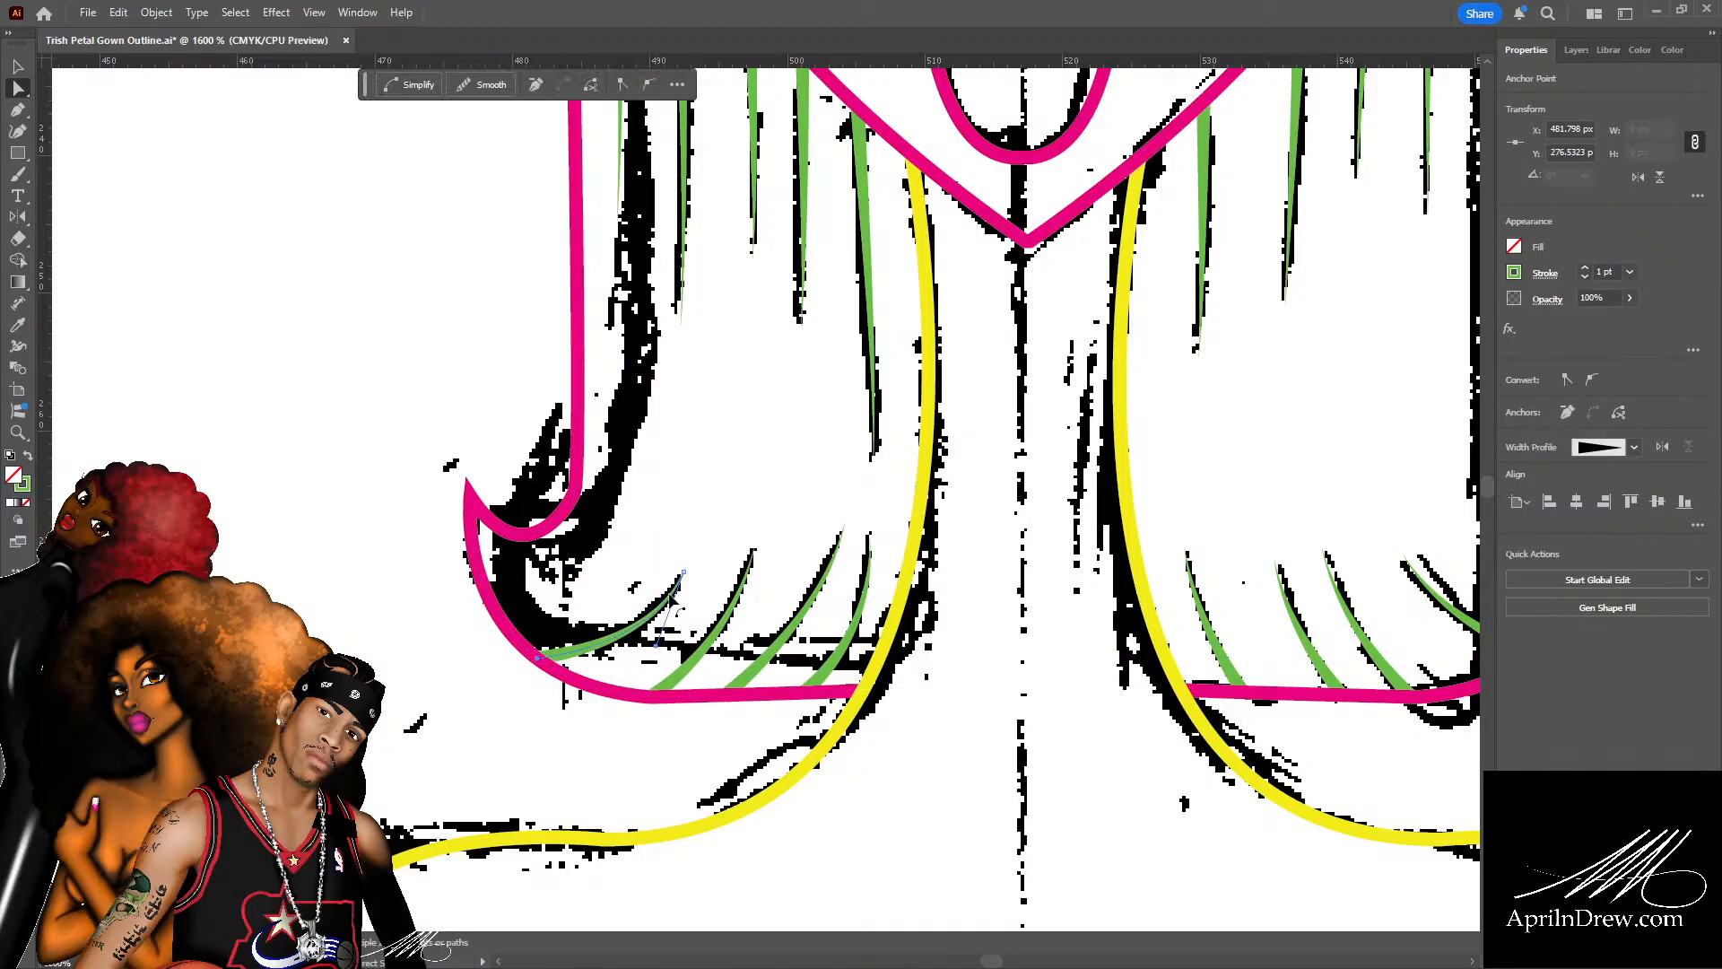
pyautogui.click(691, 525)
pyautogui.scroll(-4, 690, 518)
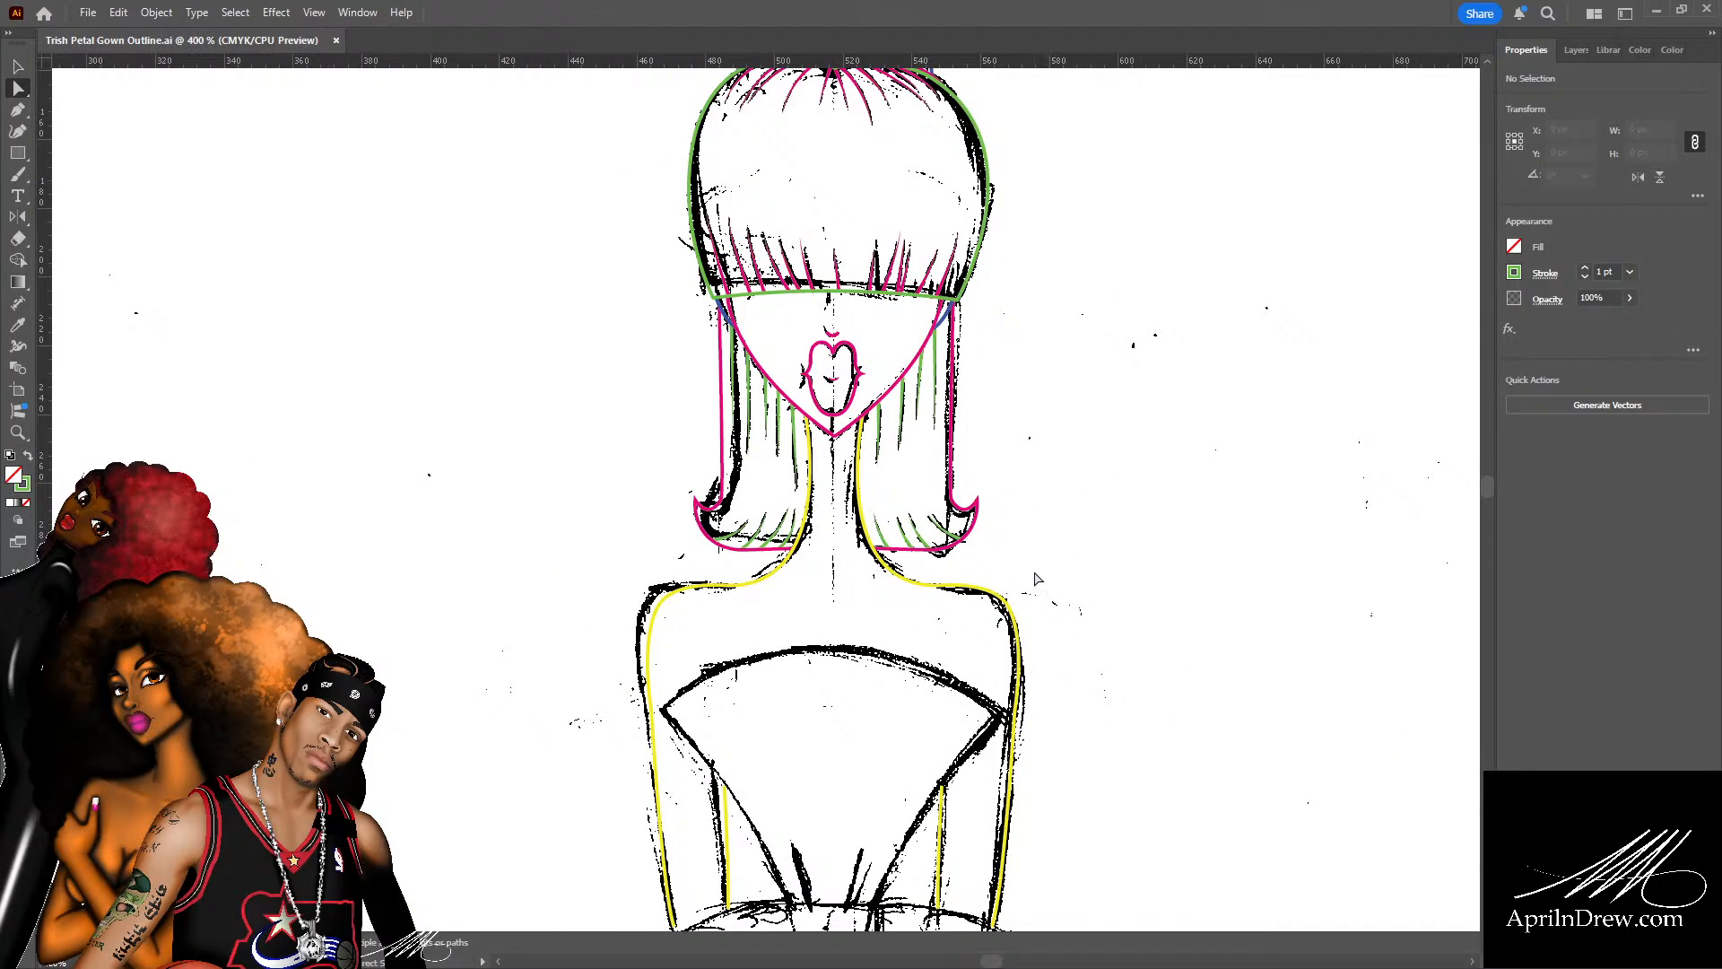
# Draw a short vertical nose line about 5.5 px long below the fringe's centre, with its upper end on the green fringe outline.
pyautogui.scroll(-5, 1043, 595)
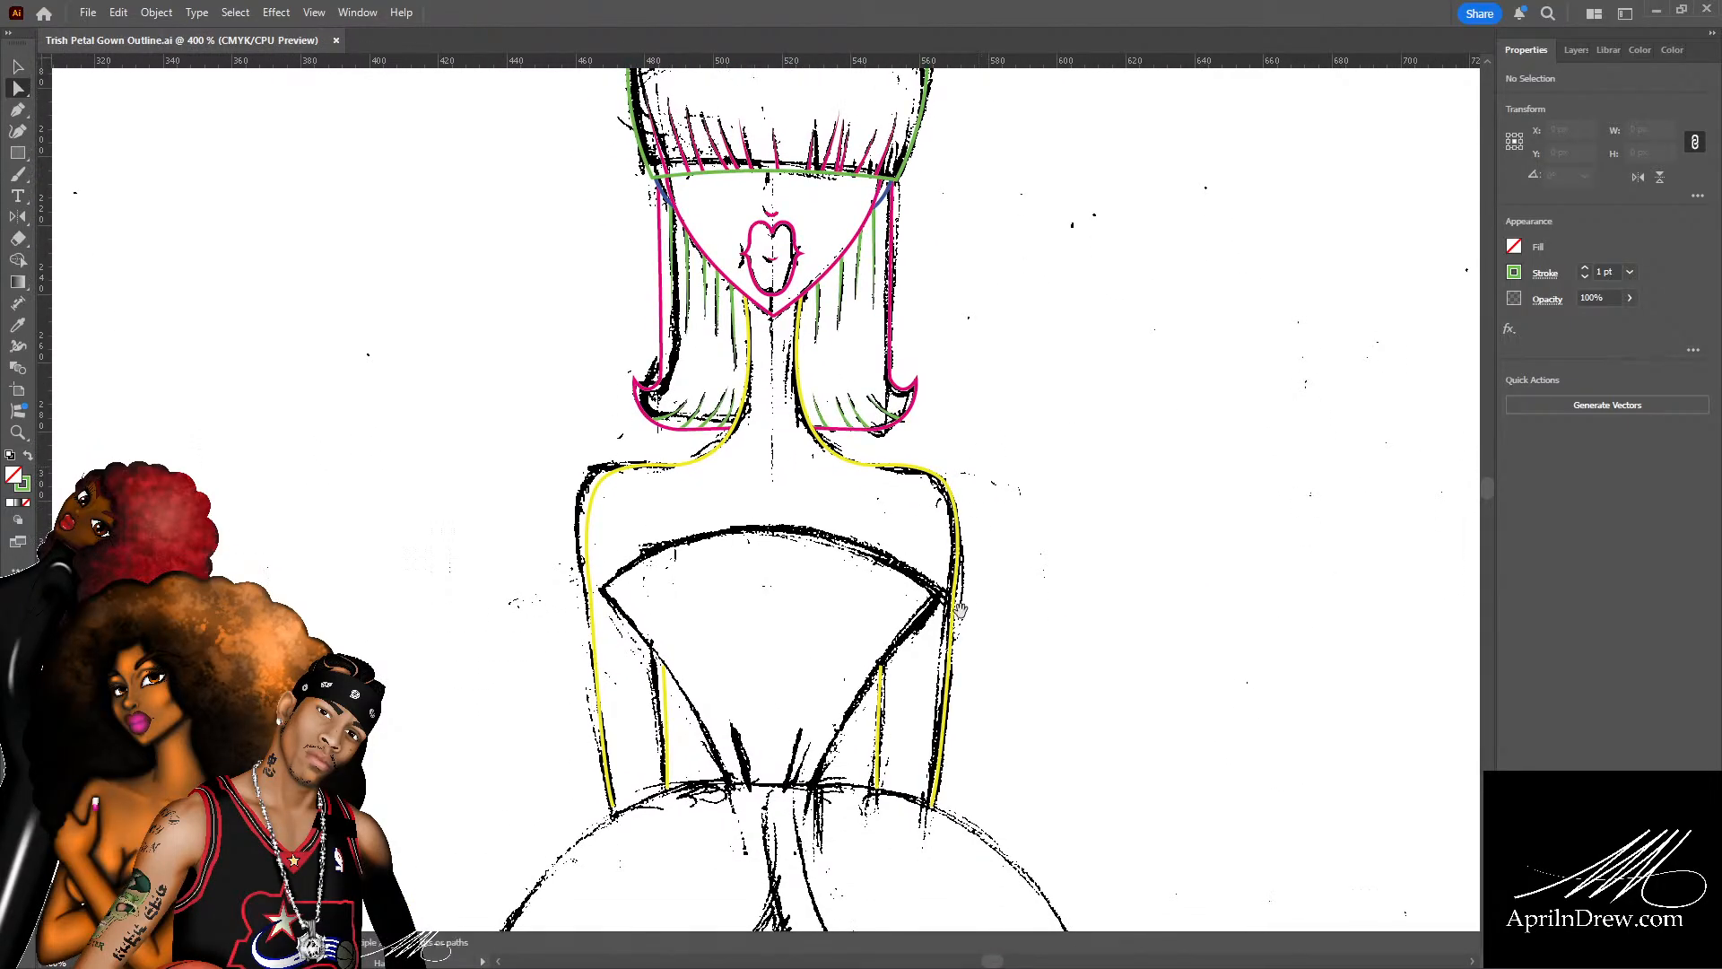
pyautogui.scroll(6, 923, 446)
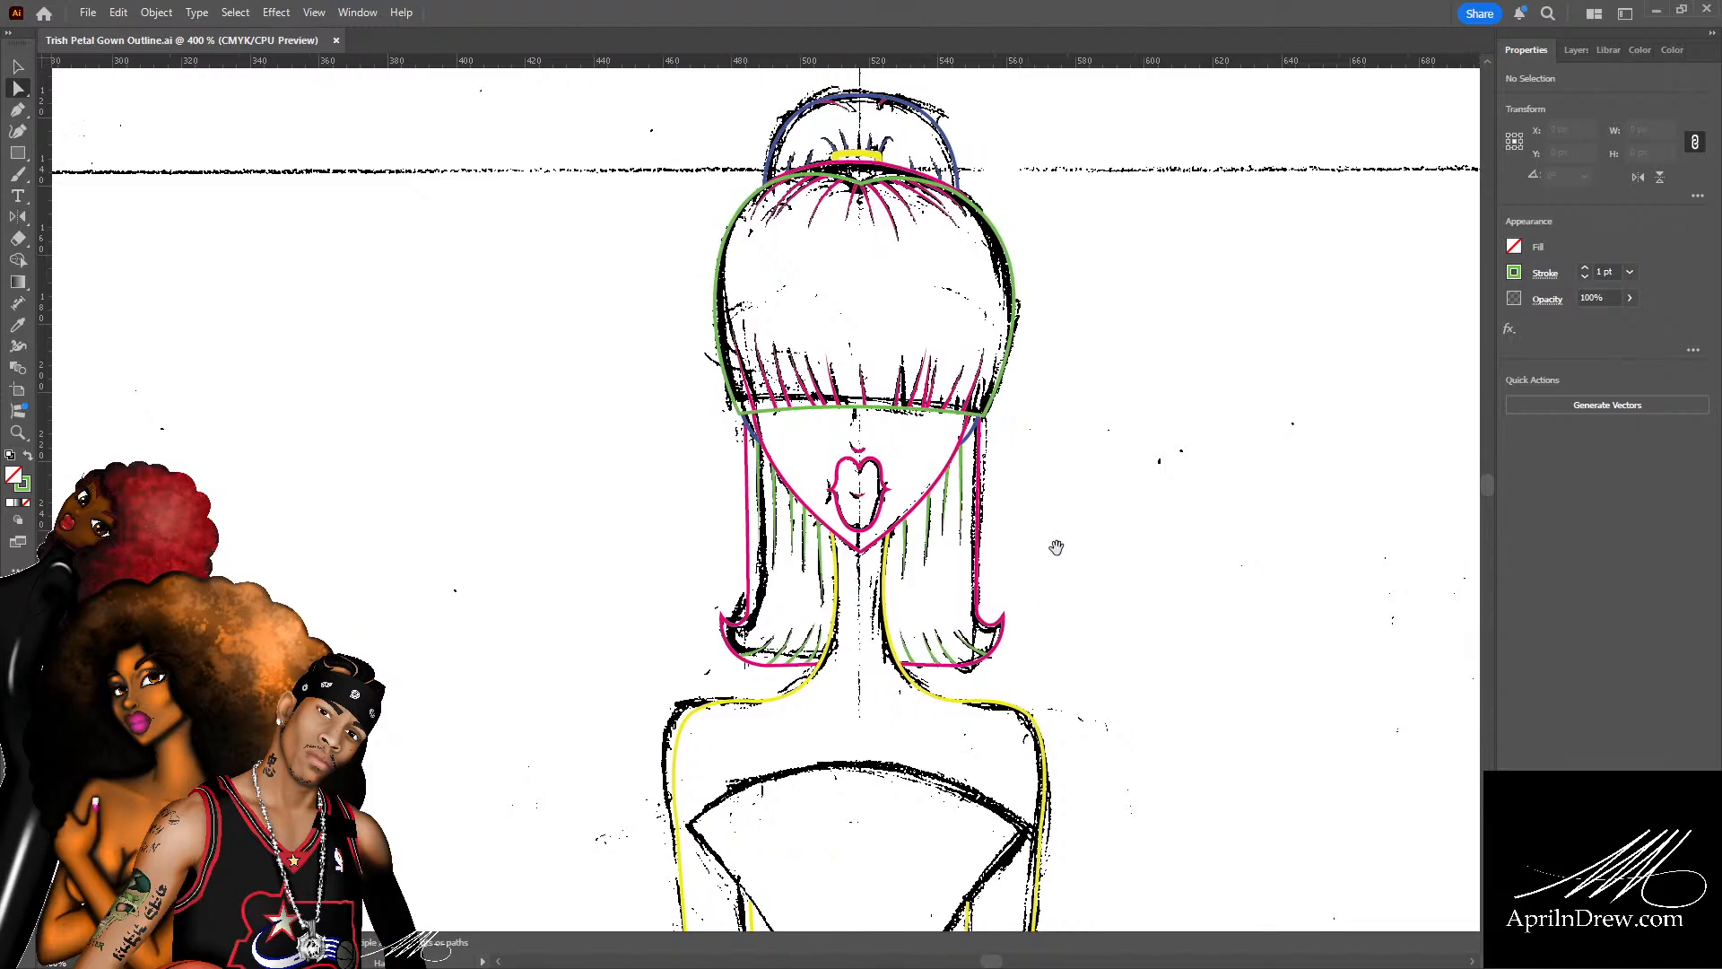
pyautogui.moveTo(982, 618); pyautogui.dragTo(876, 610)
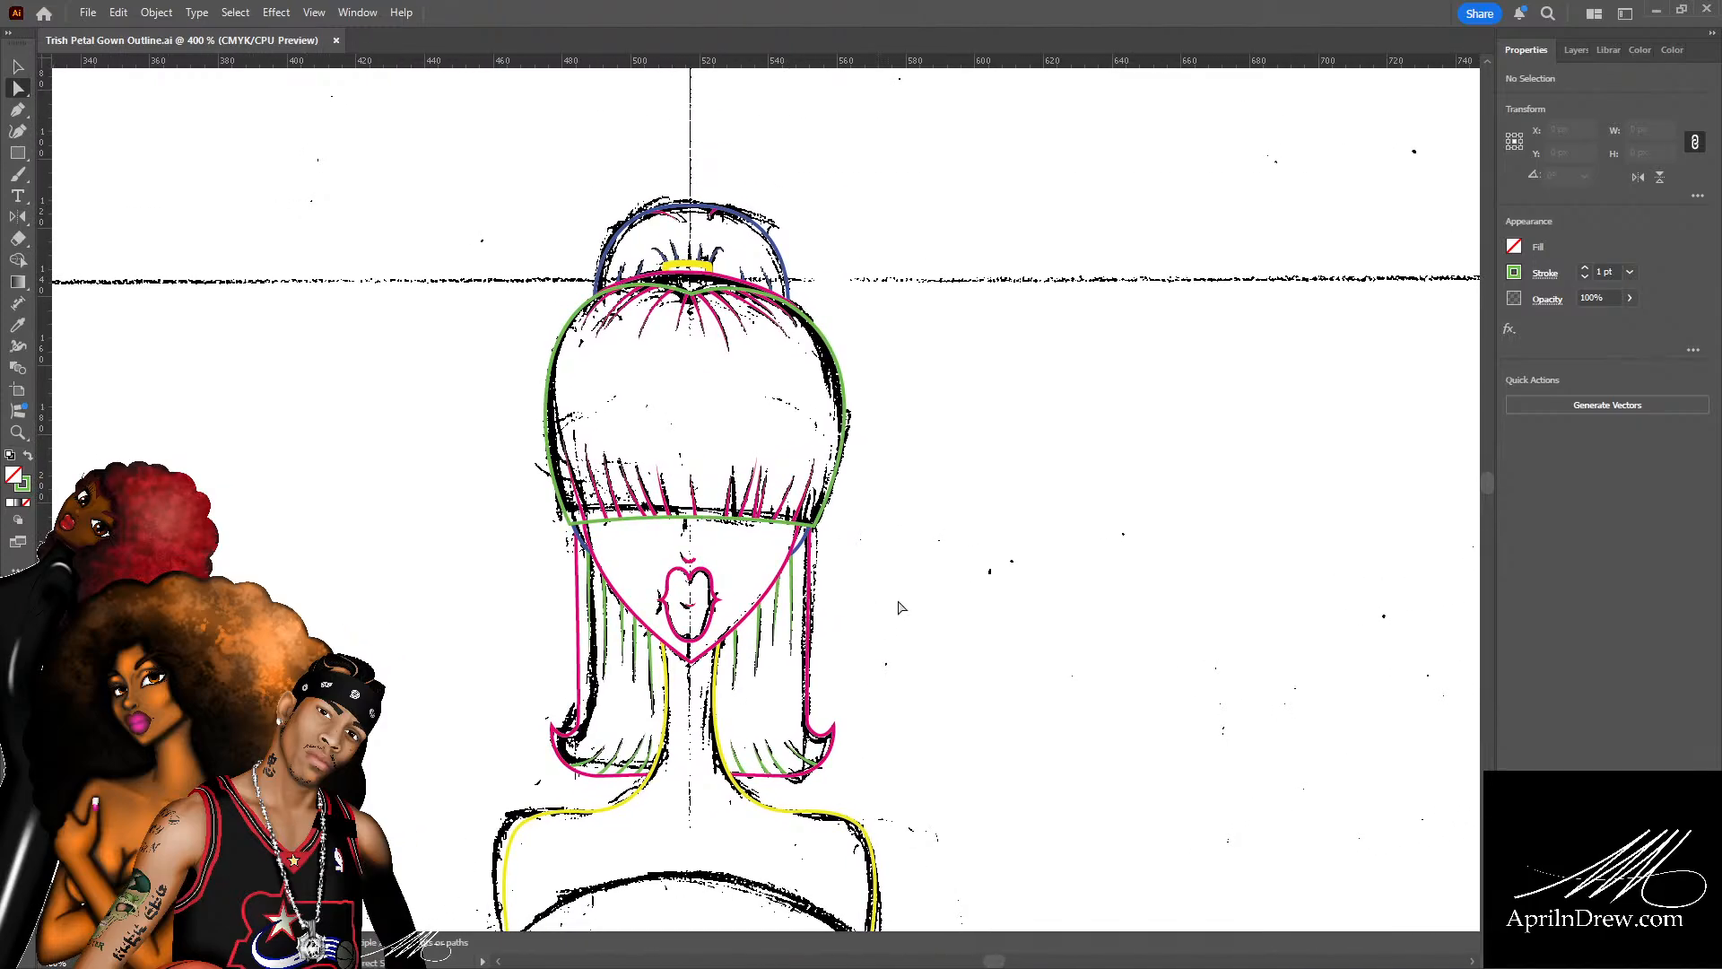
pyautogui.hotkey('ctrl', '+')
pyautogui.hotkey('ctrl', '+')
pyautogui.hotkey('ctrl', '+')
pyautogui.hotkey('ctrl', '+')
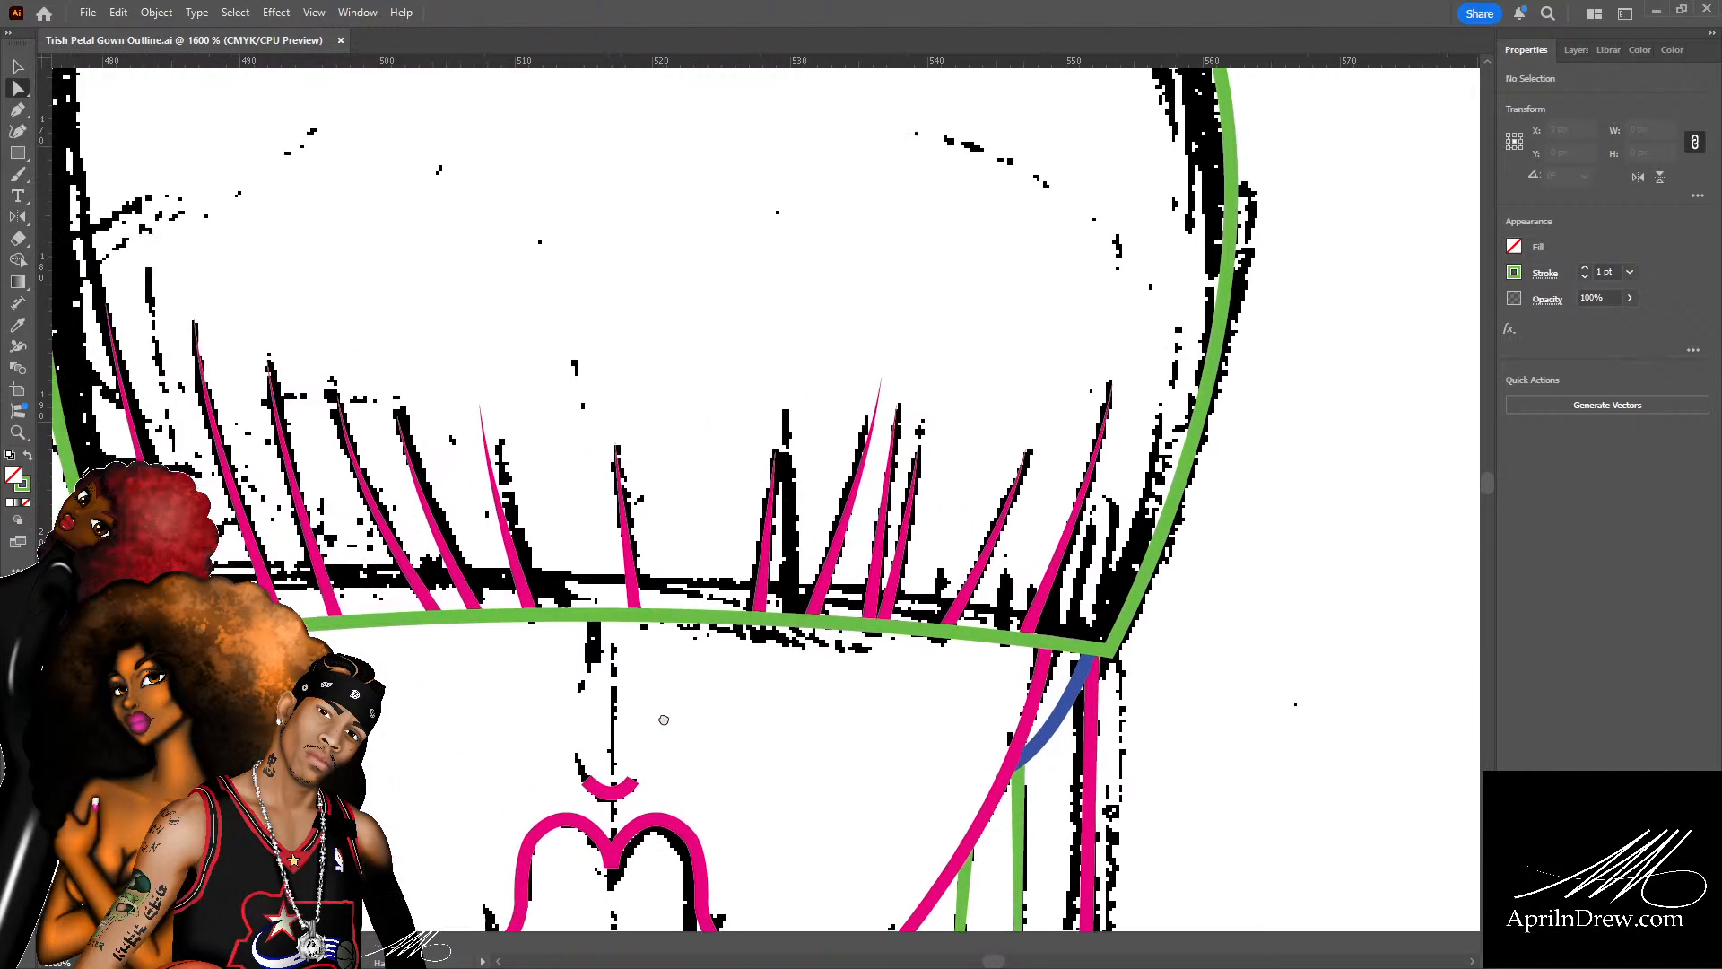
pyautogui.press('p')
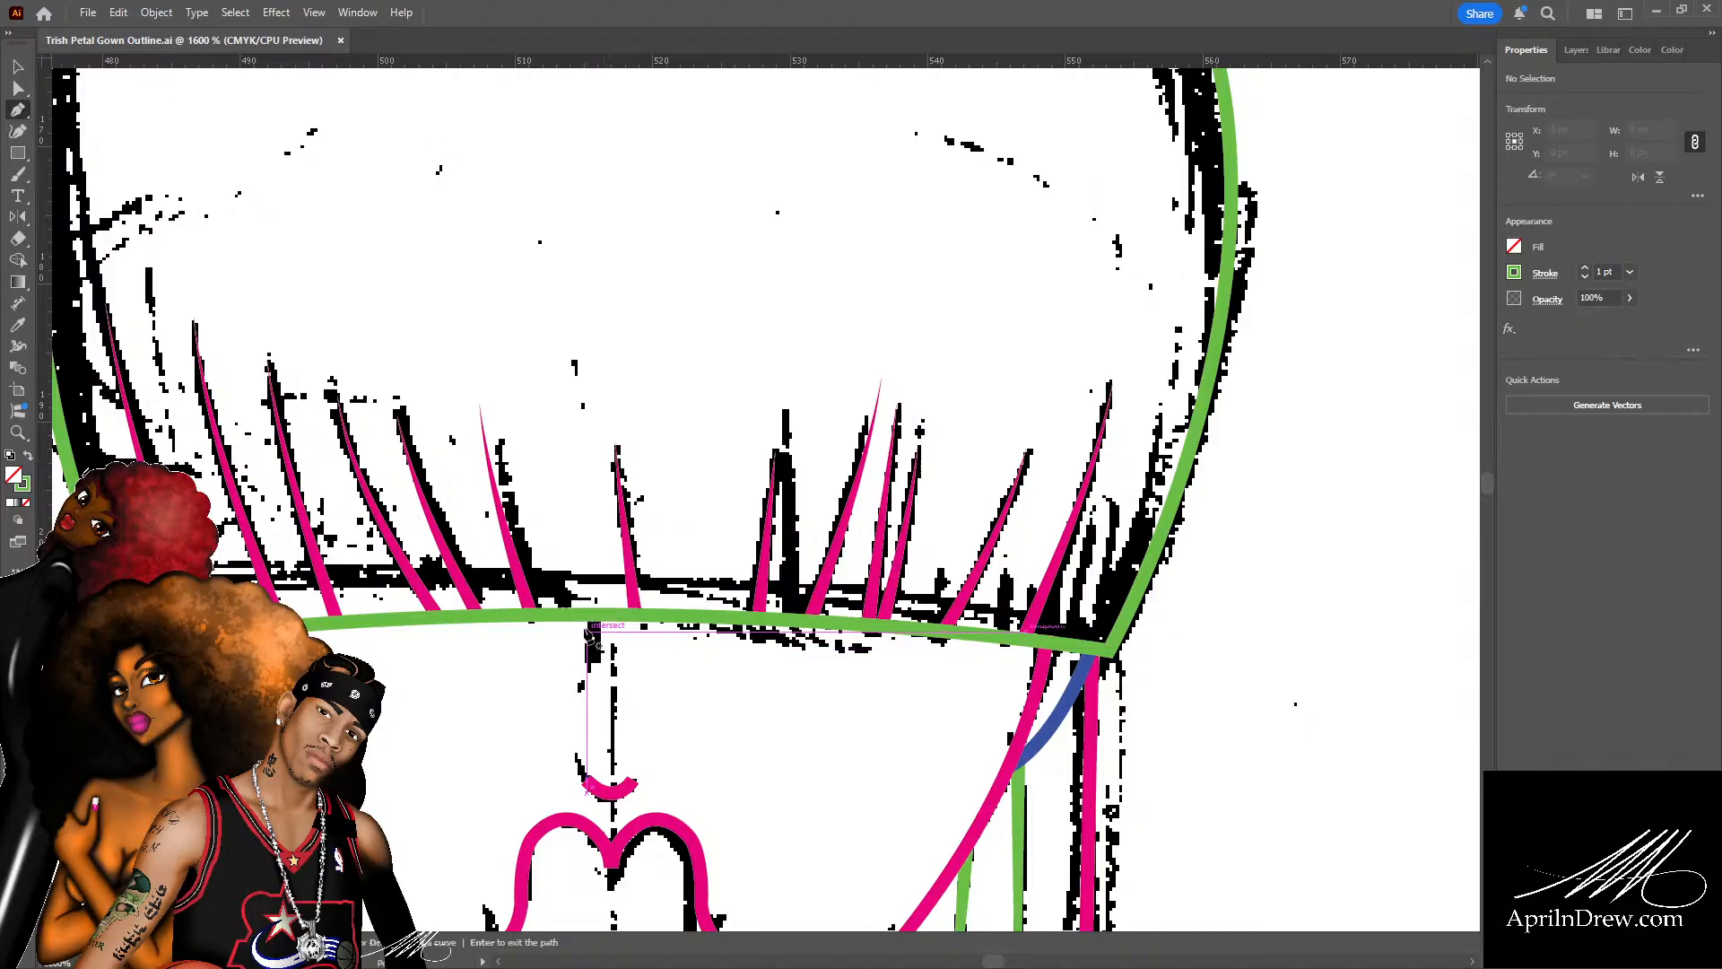
pyautogui.click(588, 625)
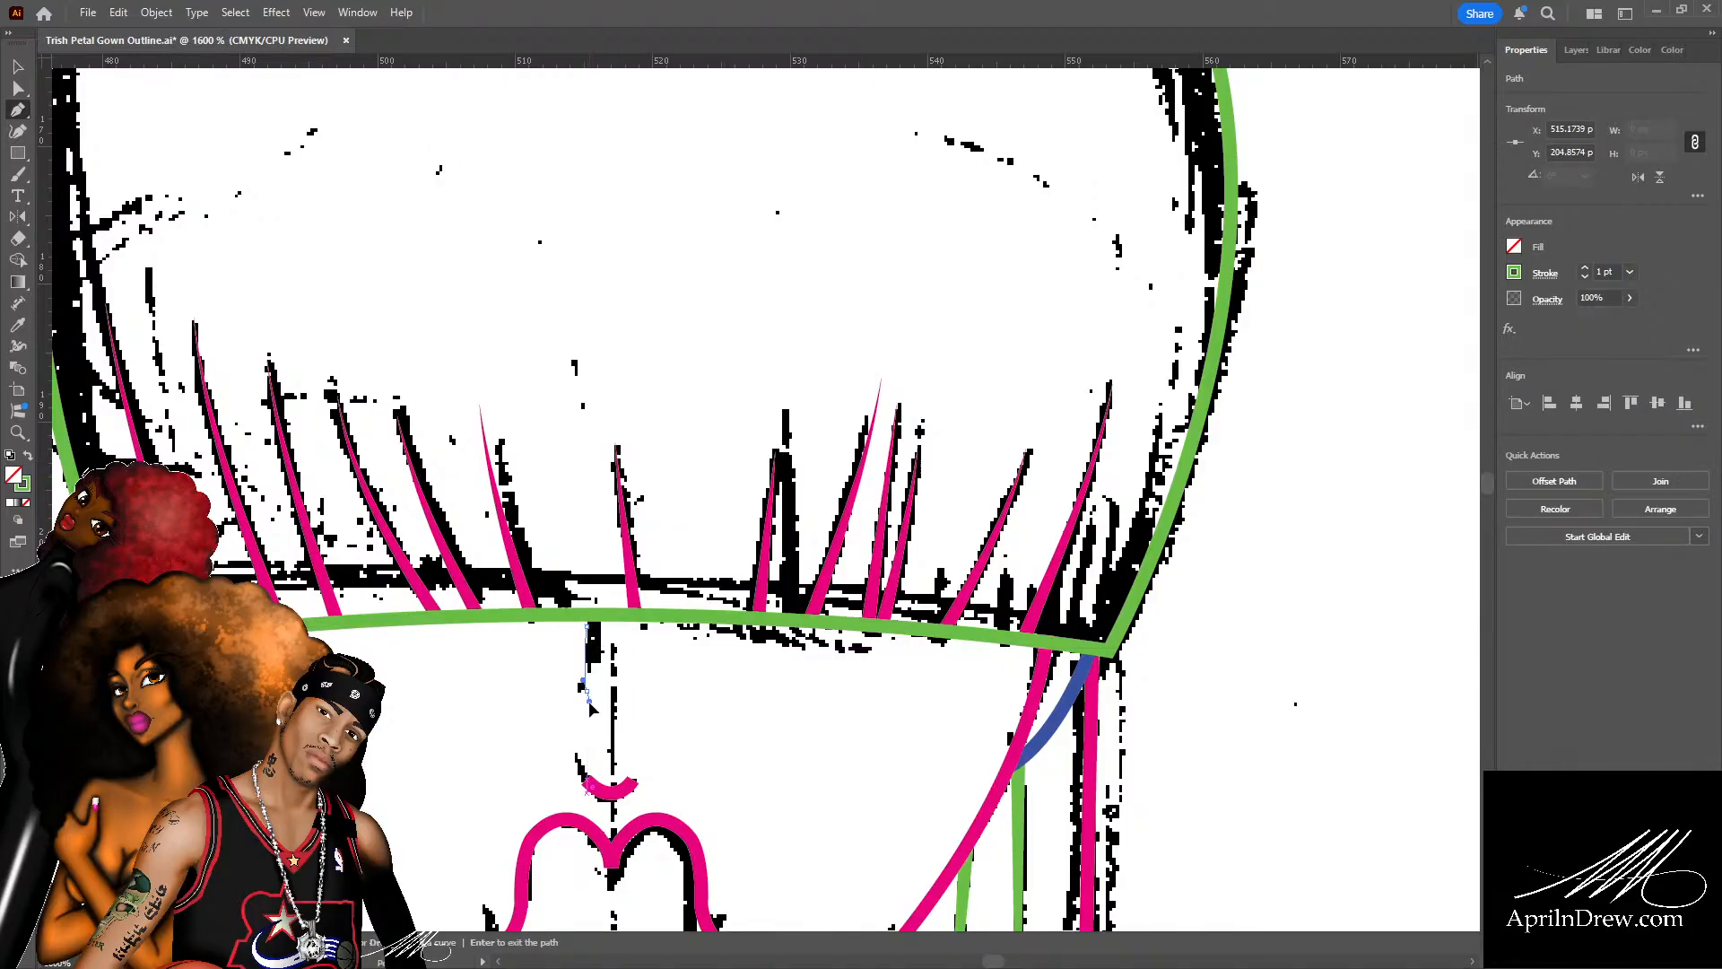
pyautogui.click(584, 694)
pyautogui.press('a')
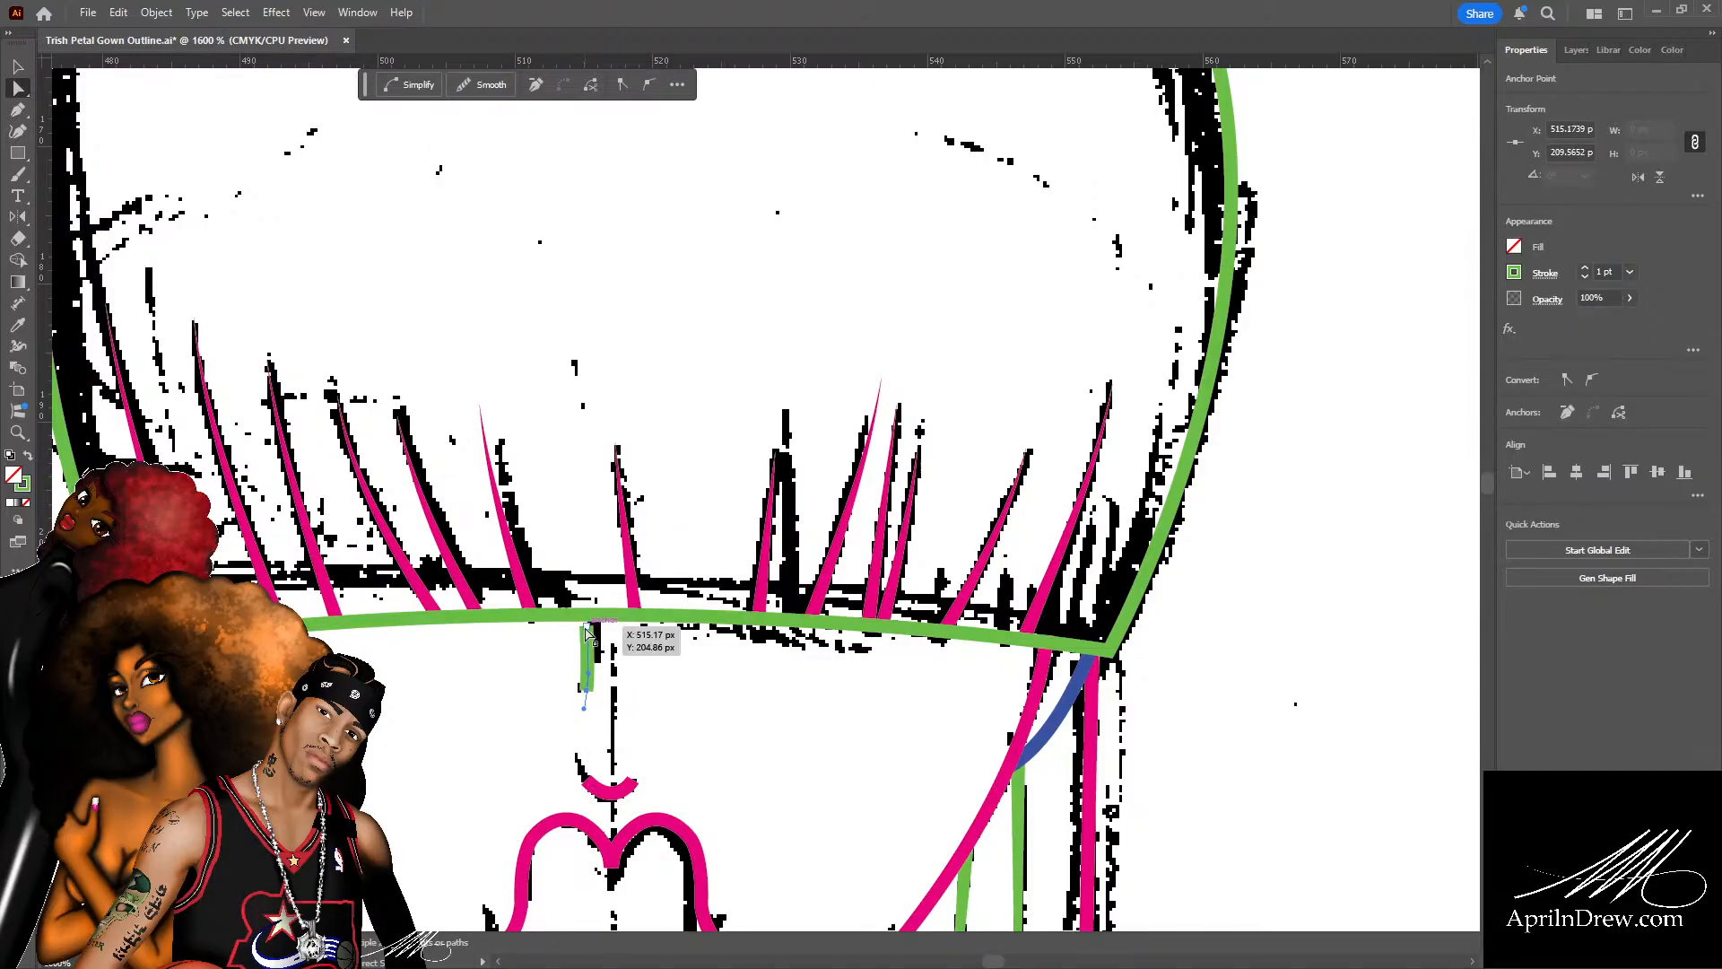
pyautogui.moveTo(588, 626); pyautogui.dragTo(587, 614)
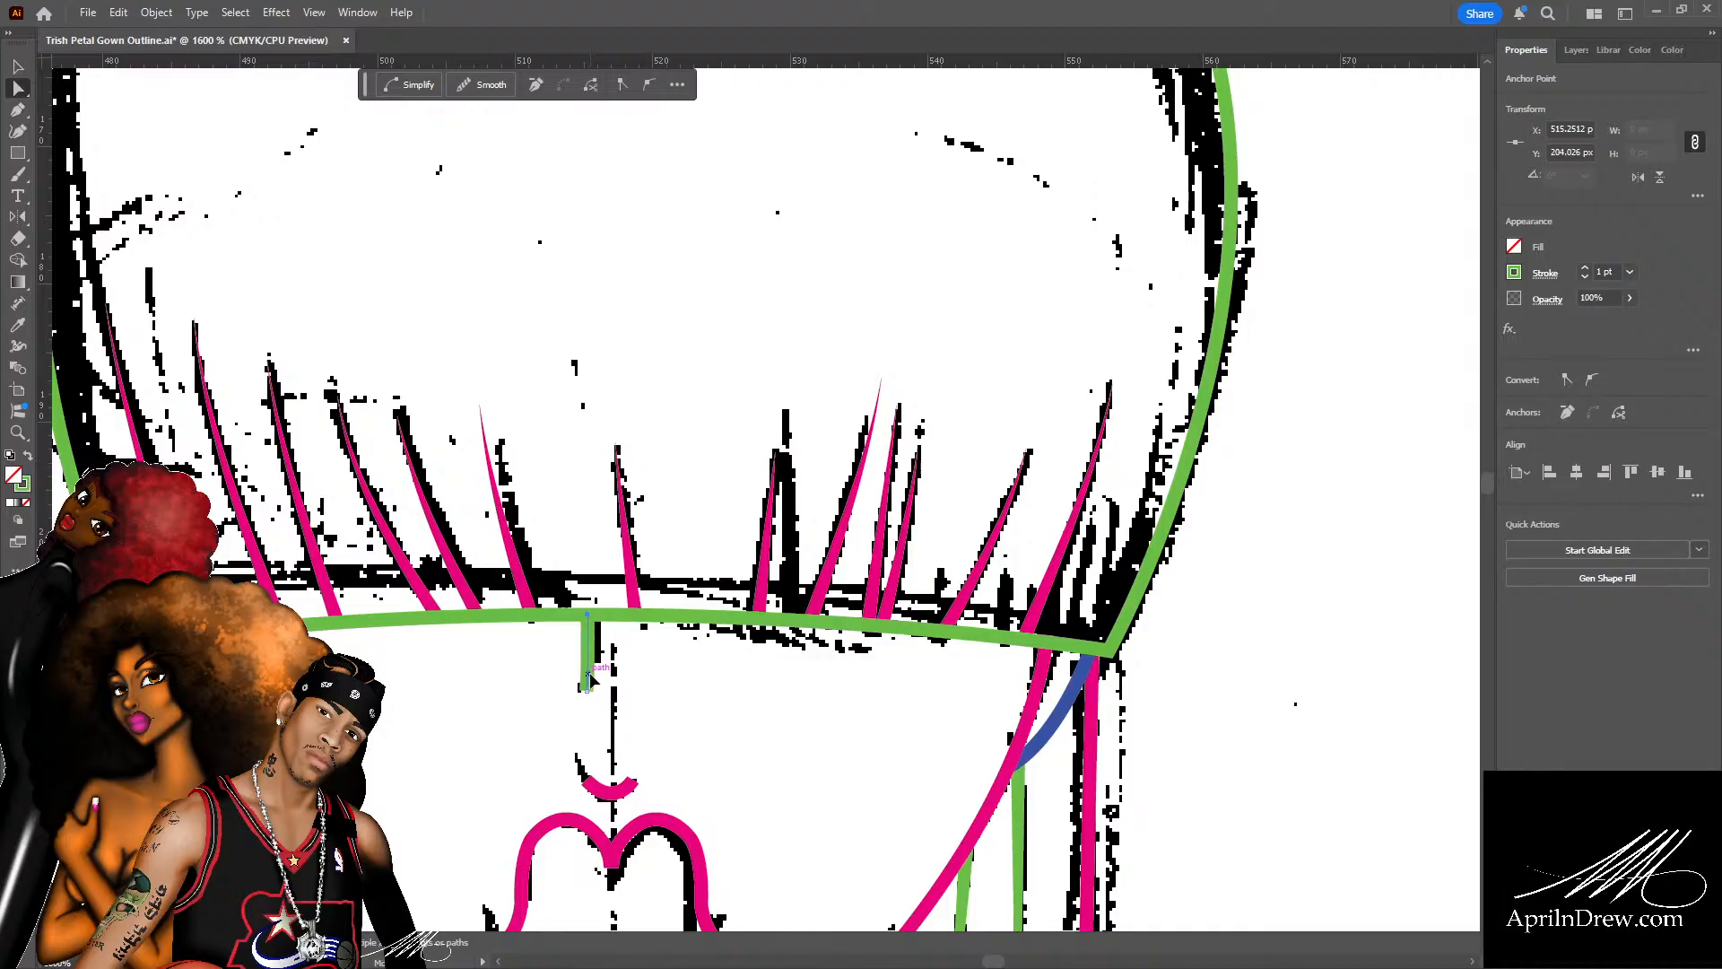
pyautogui.moveTo(588, 674); pyautogui.dragTo(587, 655)
# Give the nose line a blue 0.5 pt stroke with a tapered width profile.
pyautogui.click(1375, 356)
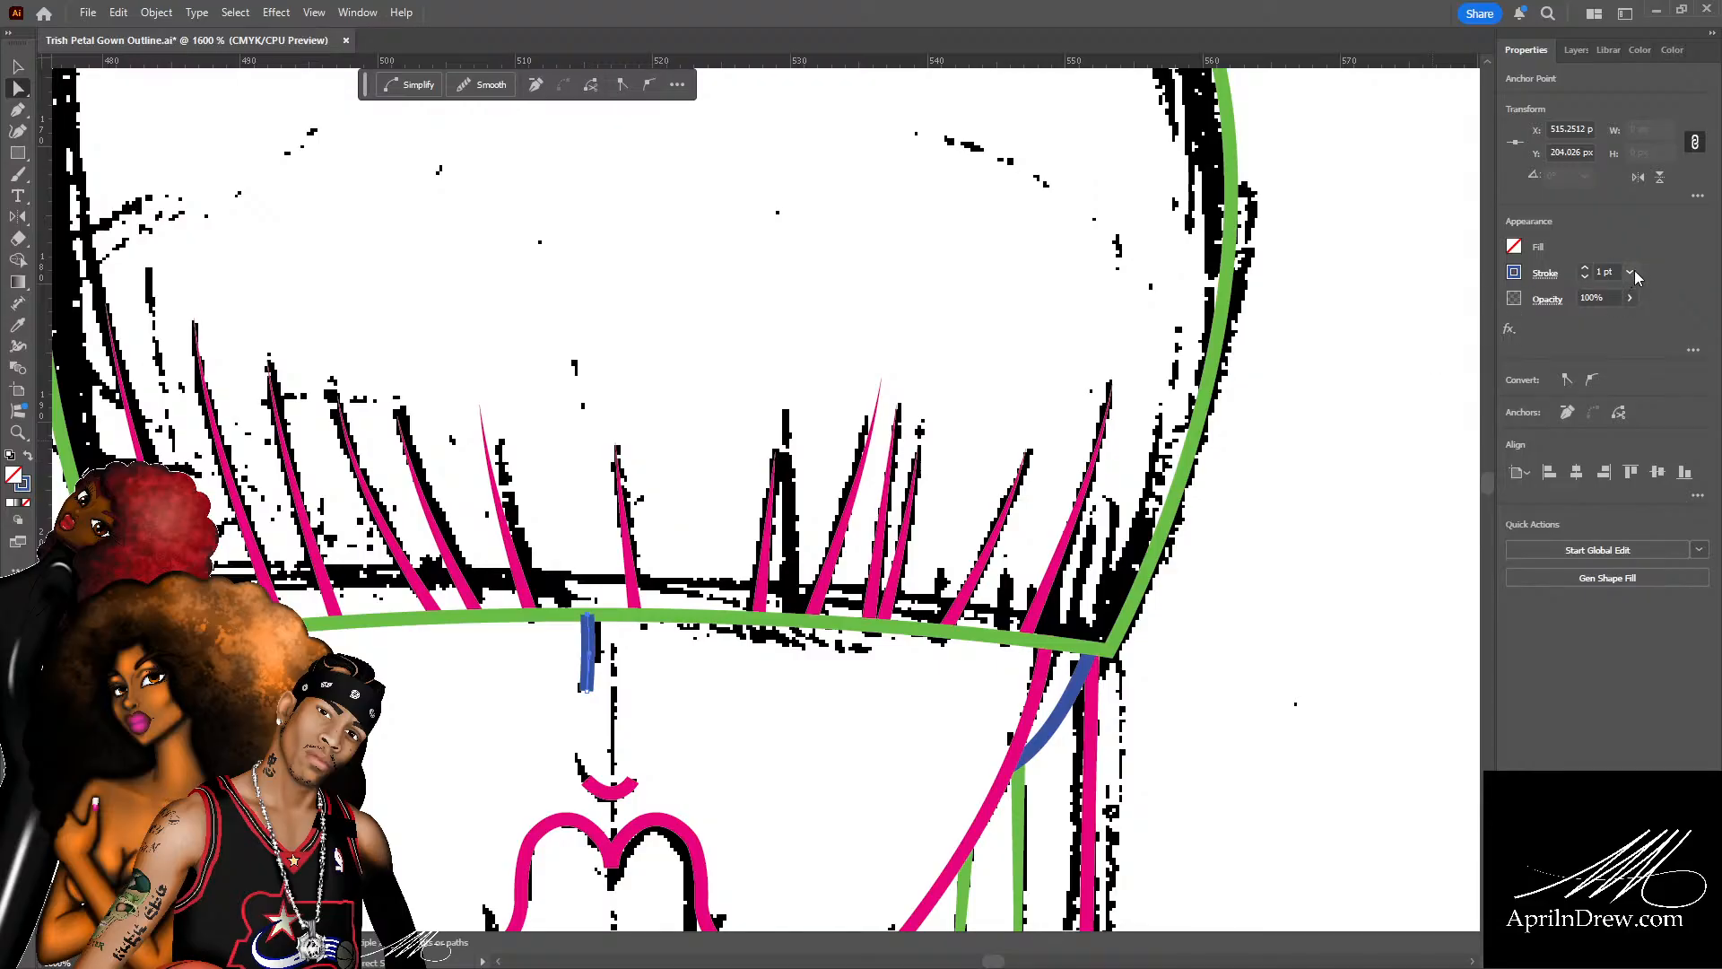
pyautogui.click(1461, 610)
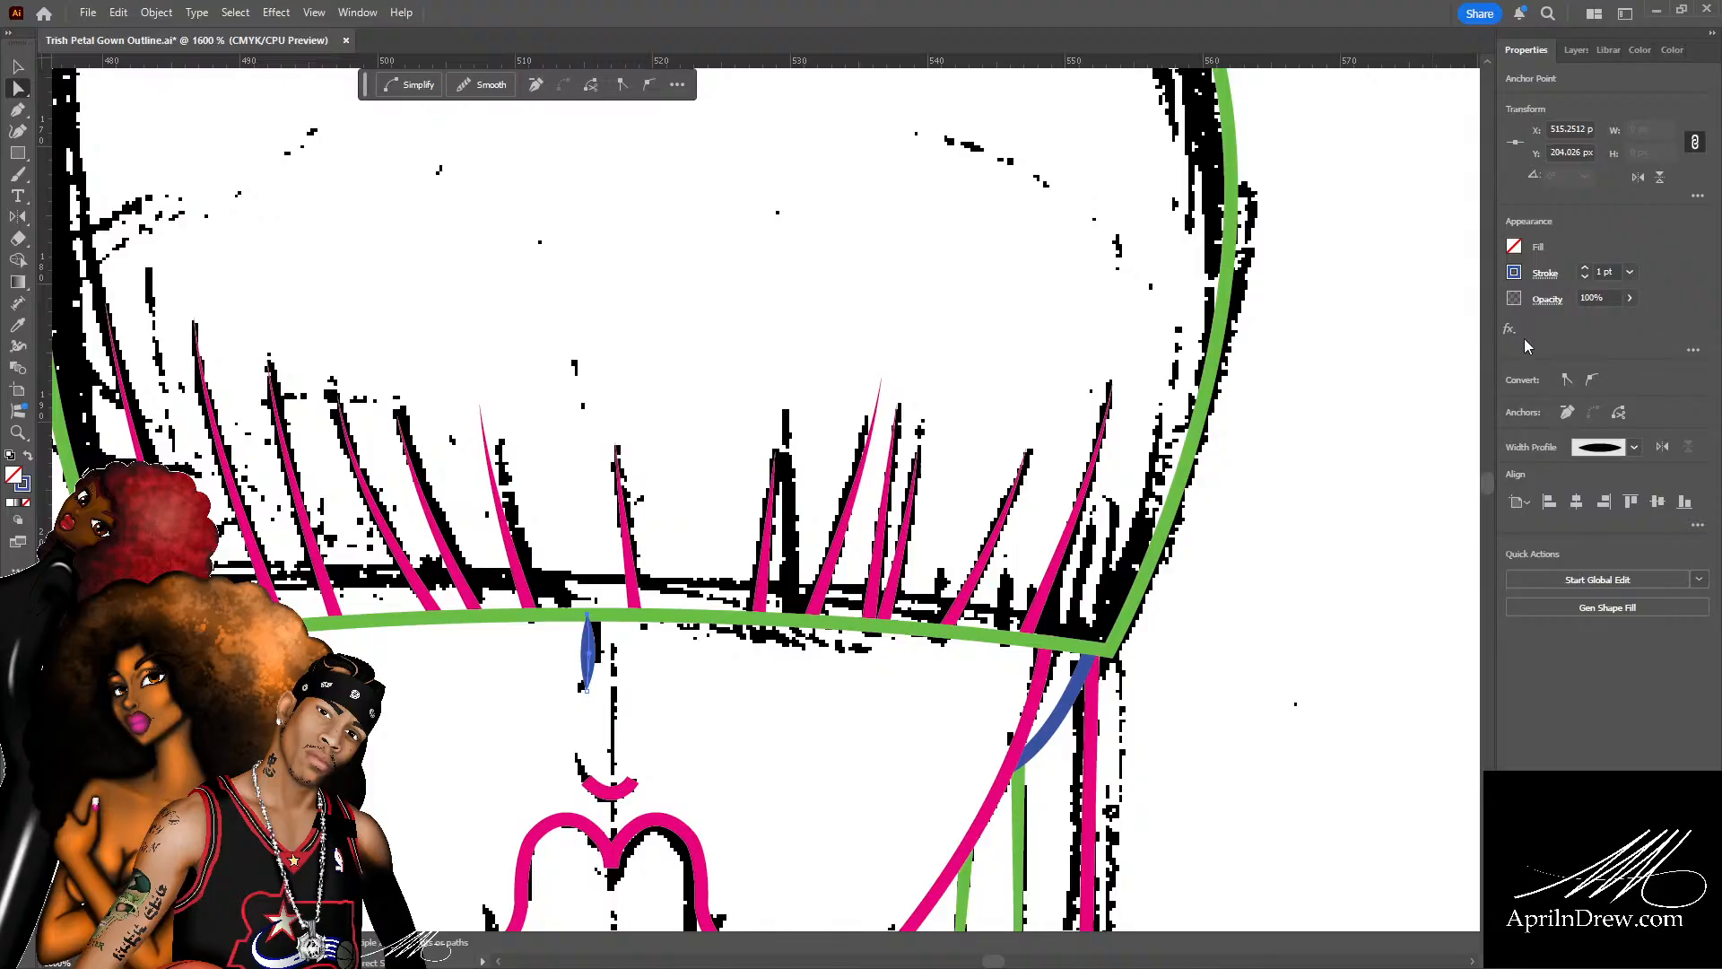
pyautogui.click(1525, 339)
pyautogui.click(639, 689)
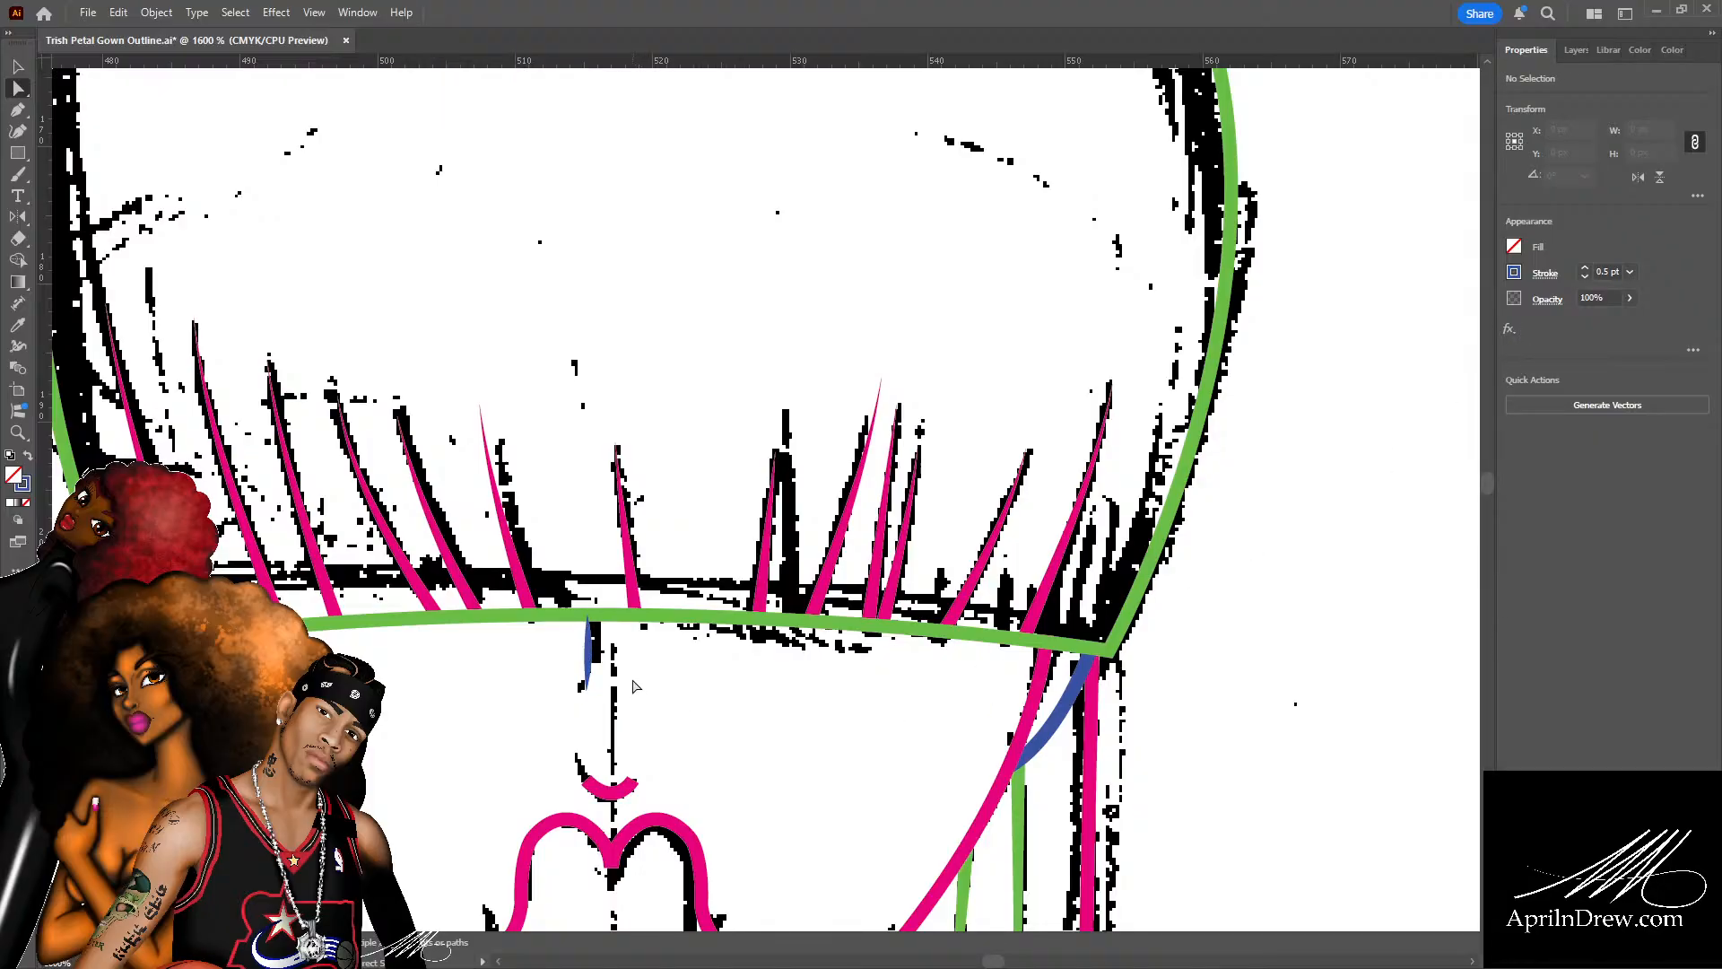
pyautogui.click(588, 647)
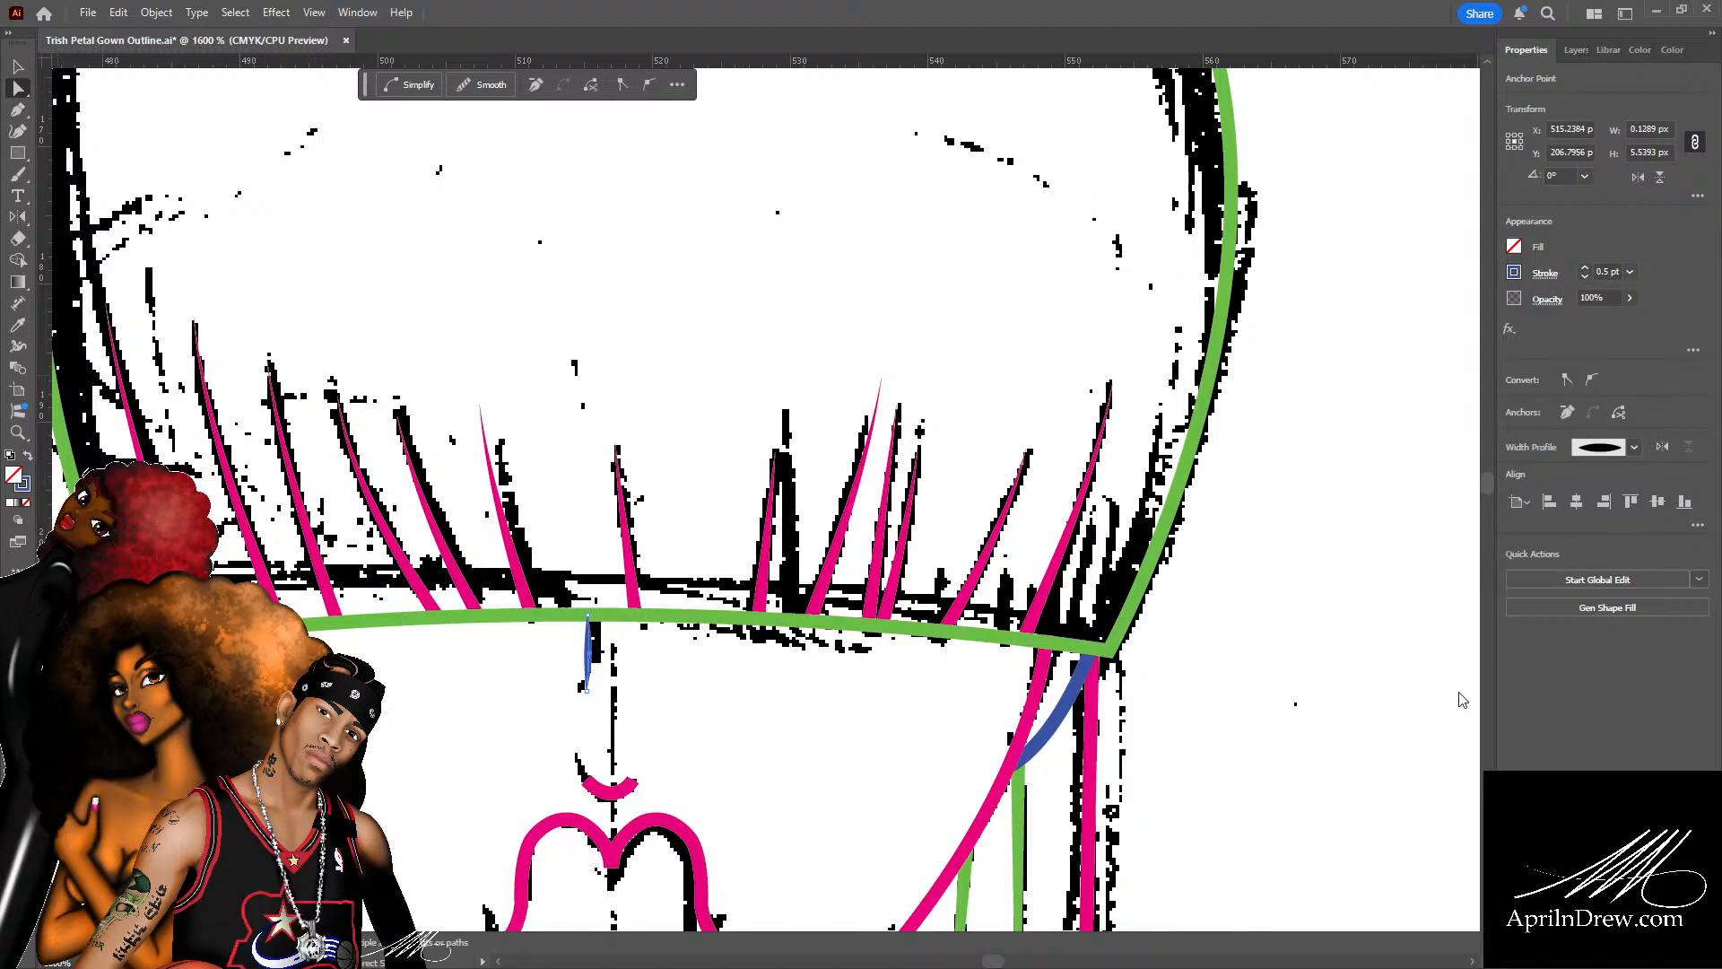
pyautogui.hotkey('ctrl', 'z')
pyautogui.click(854, 712)
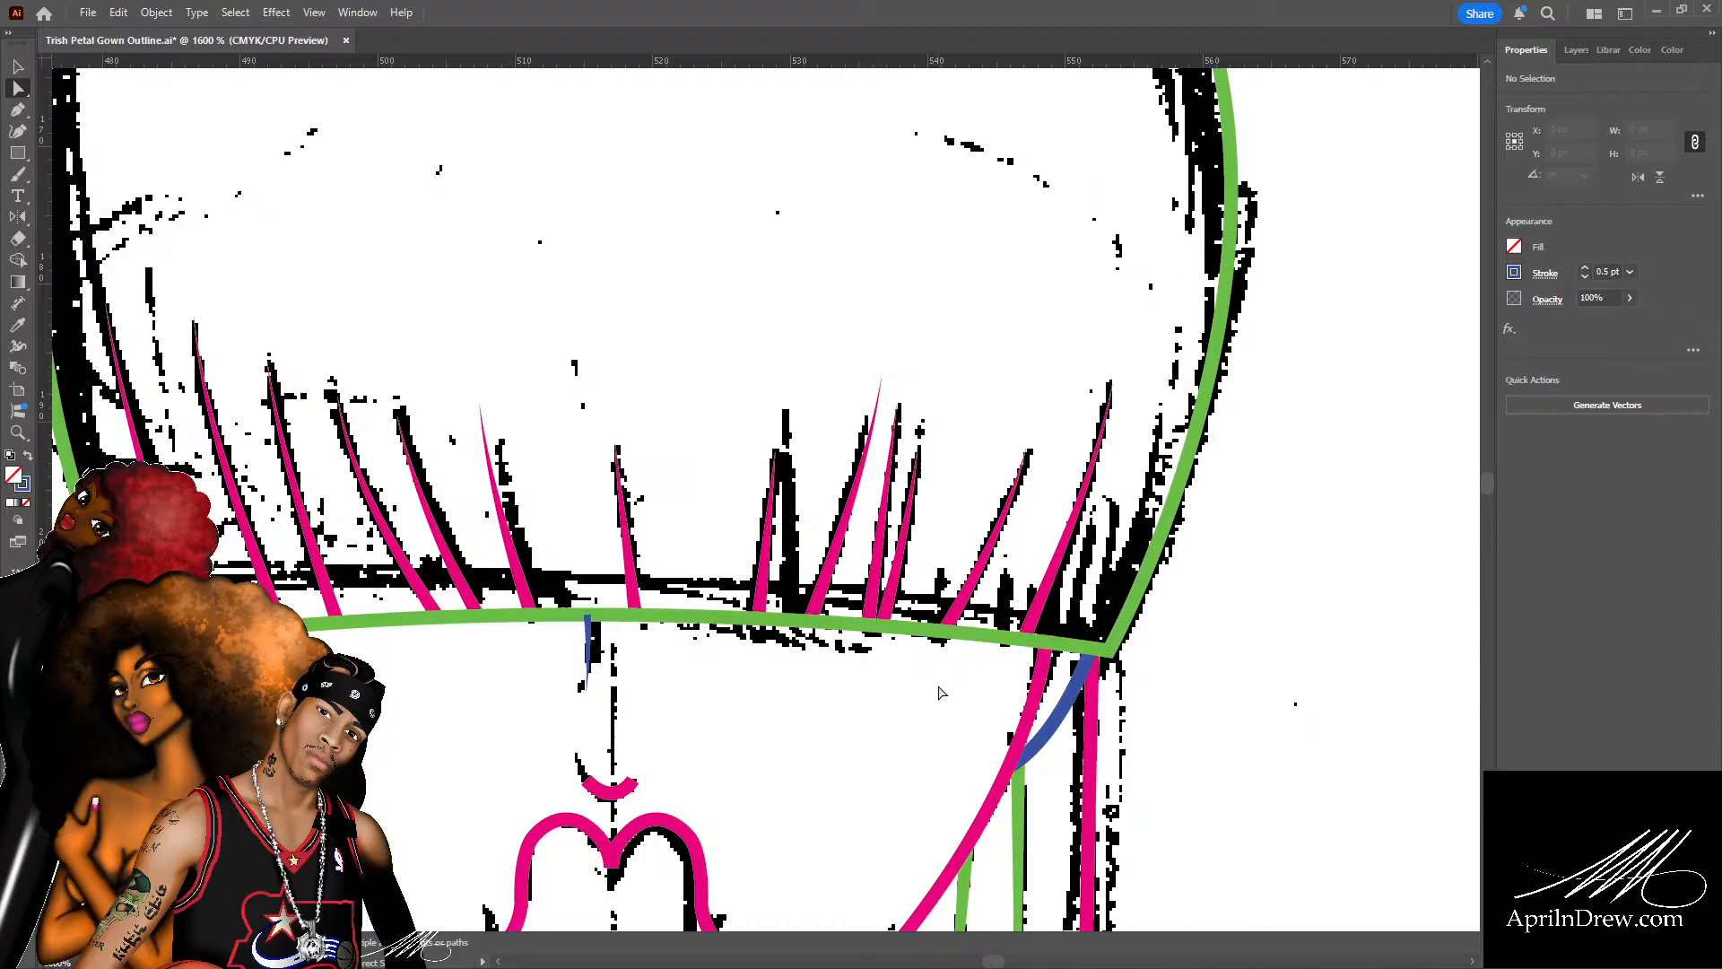
# Bring the green fringe outline to the front so it covers the nose line's upper end, and save the document.
pyautogui.hotkey('ctrl', '-')
pyautogui.hotkey('ctrl', '-')
pyautogui.hotkey('ctrl', '-')
pyautogui.hotkey('ctrl', '=')
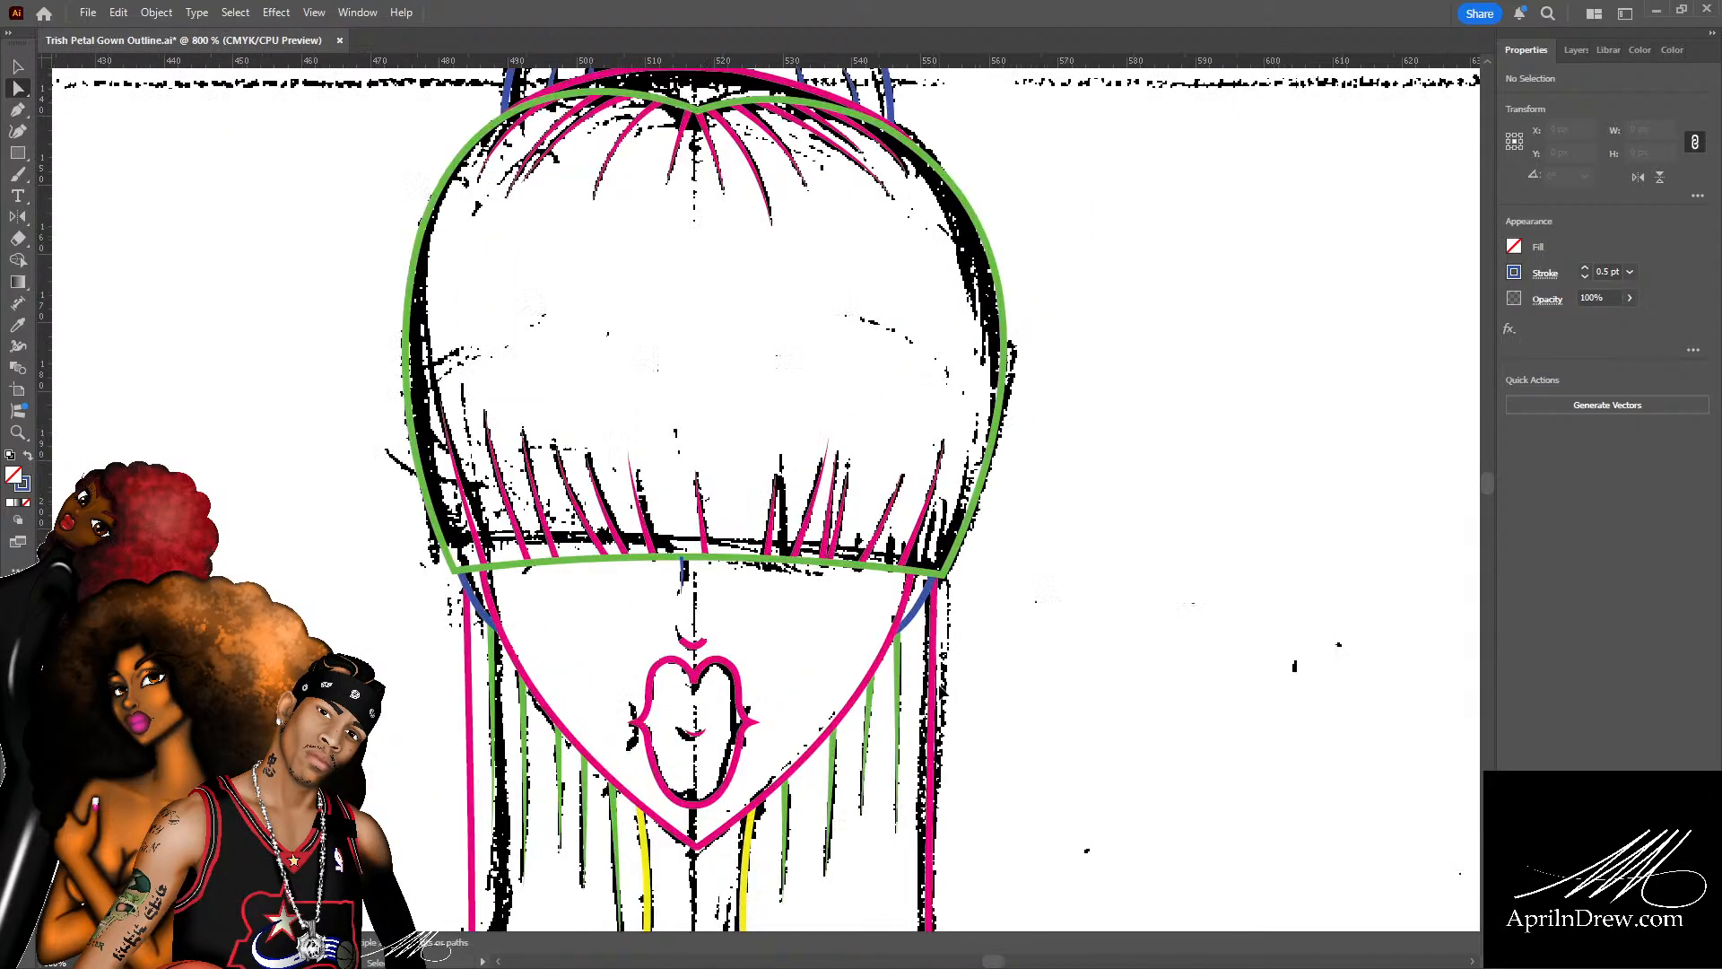
pyautogui.hotkey('ctrl', '=')
pyautogui.press('v')
pyautogui.click(926, 599)
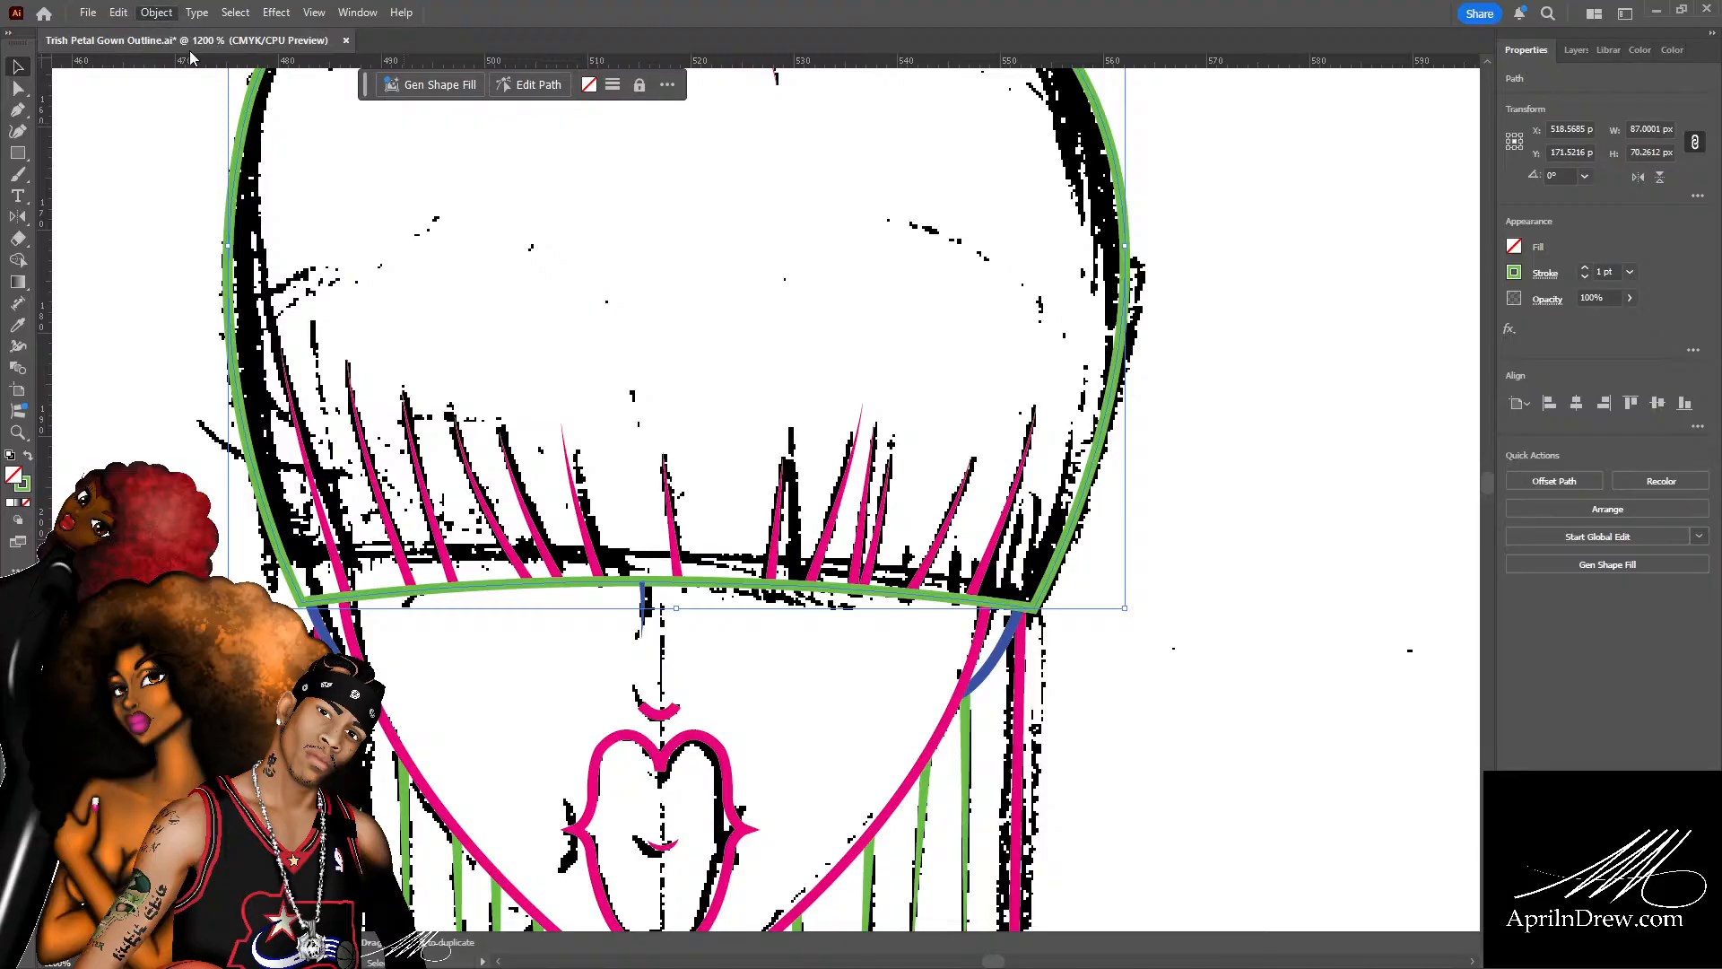
pyautogui.click(736, 680)
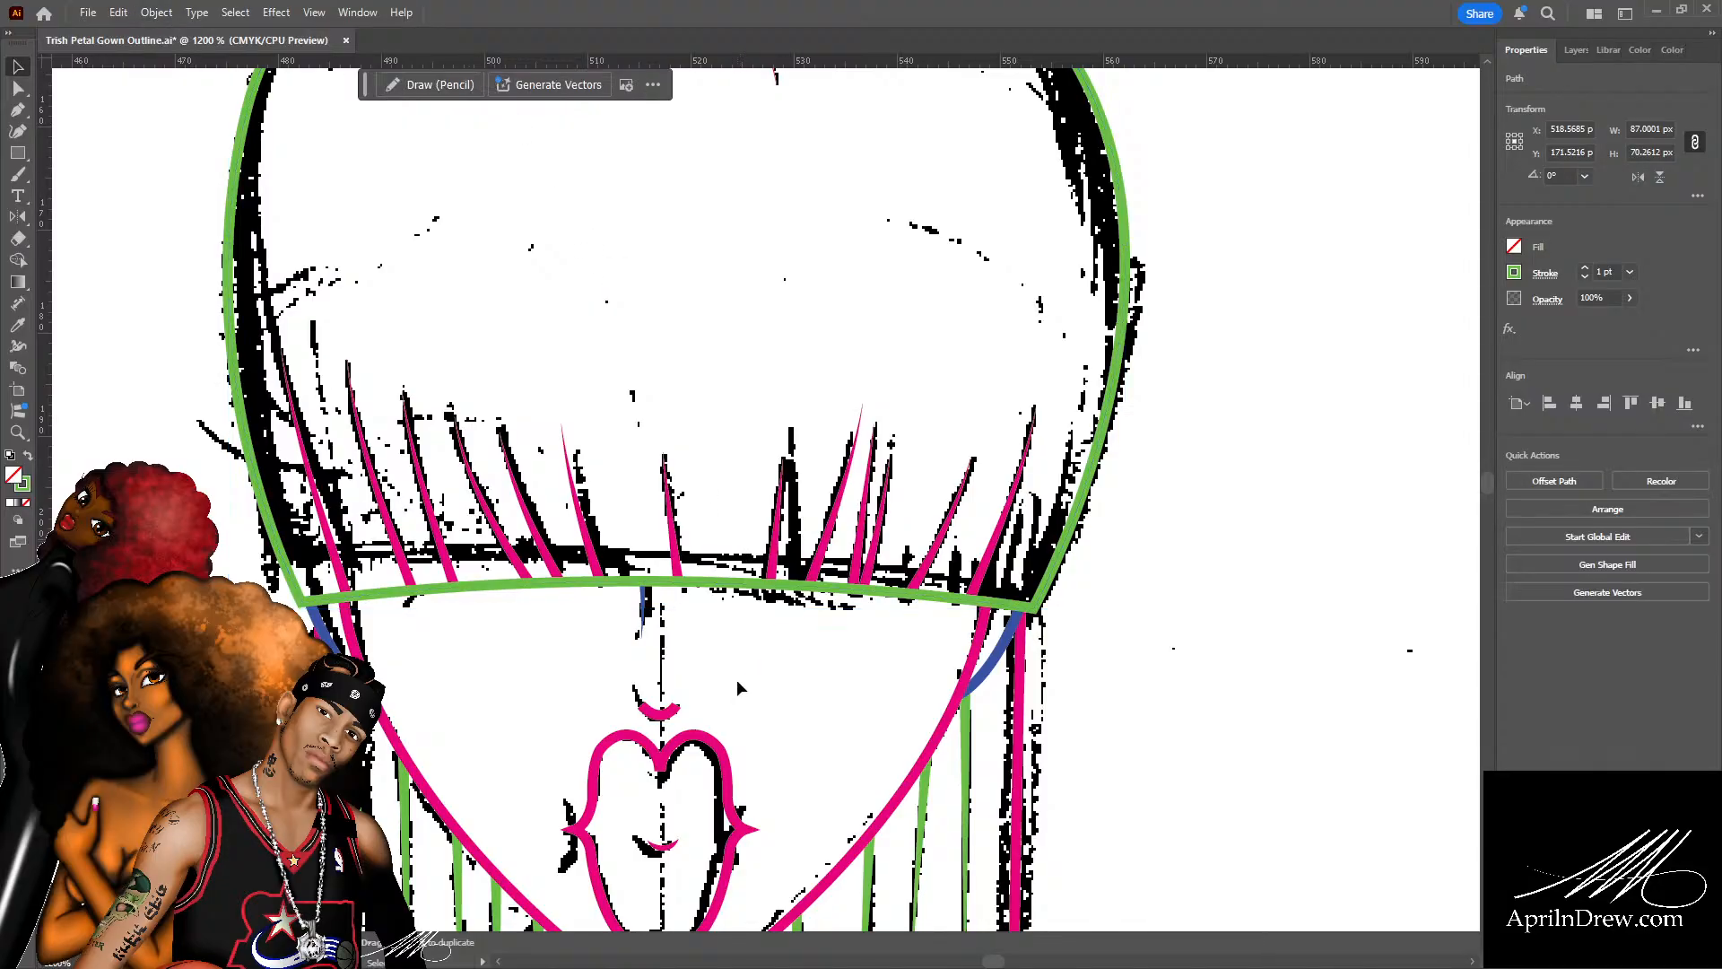
pyautogui.hotkey('ctrl', 's')
# Examine the traced figure from the hair bun down past the face, neck and shoulders to the untraced bodice.
pyautogui.hotkey('ctrl', '-')
pyautogui.hotkey('ctrl', '-')
pyautogui.hotkey('ctrl', '-')
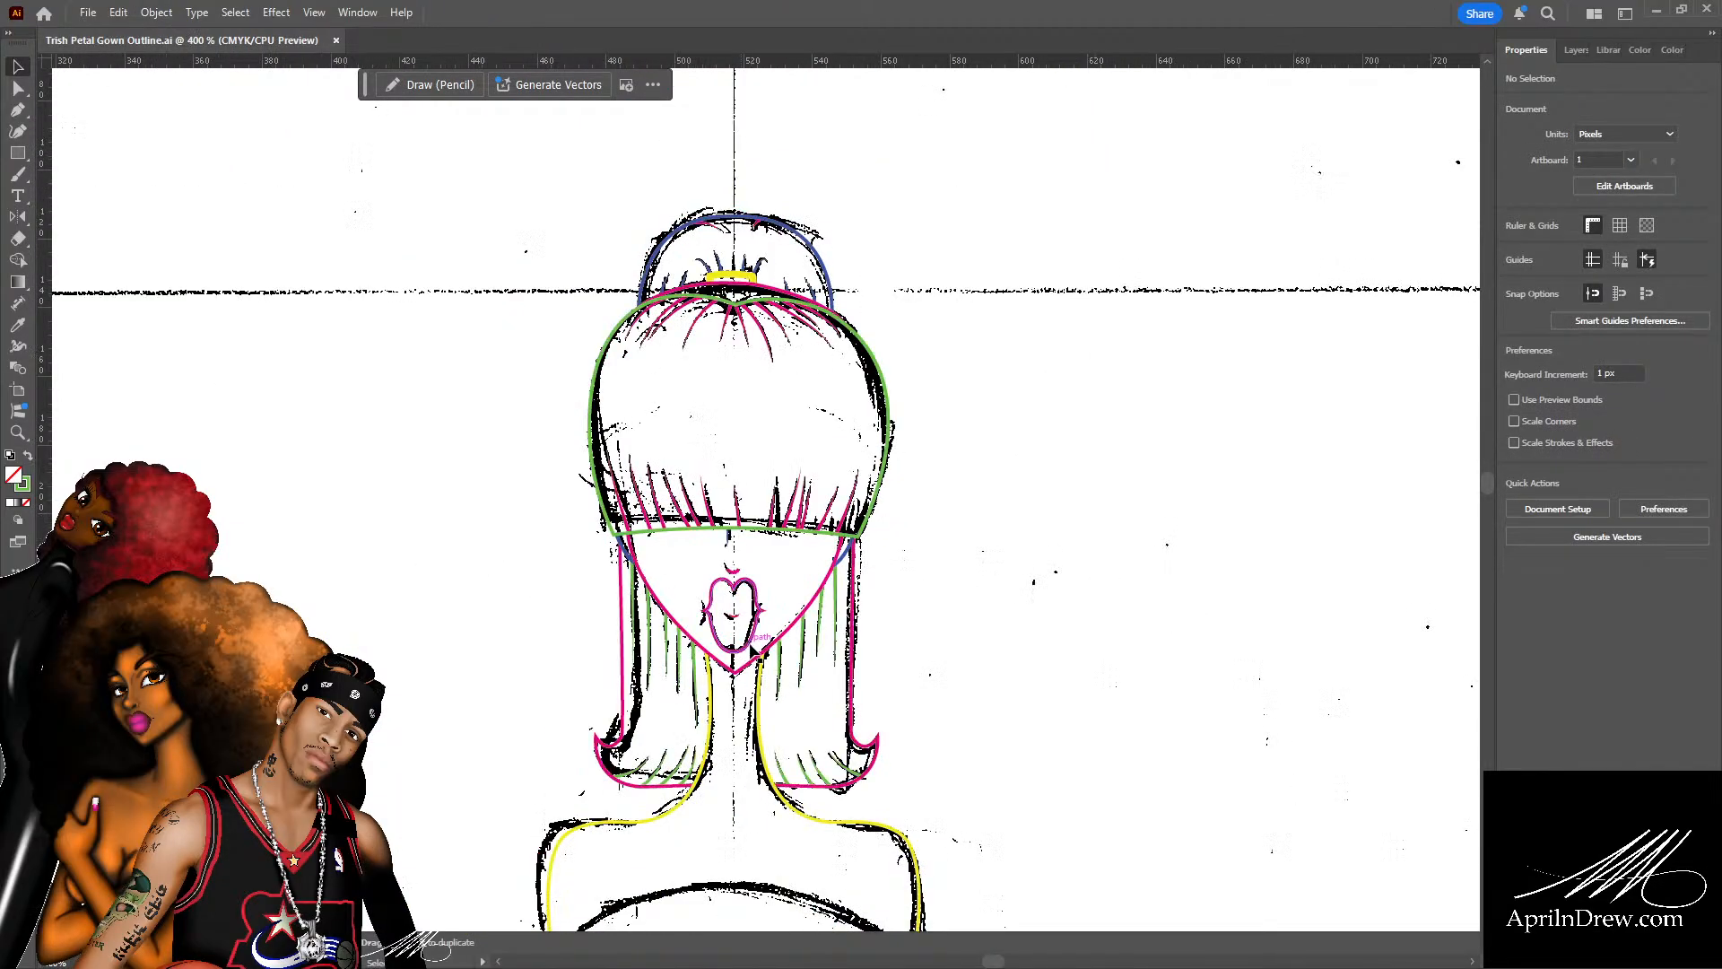
pyautogui.scroll(-3, 660, 664)
pyautogui.scroll(-2, 660, 672)
pyautogui.scroll(5, 654, 654)
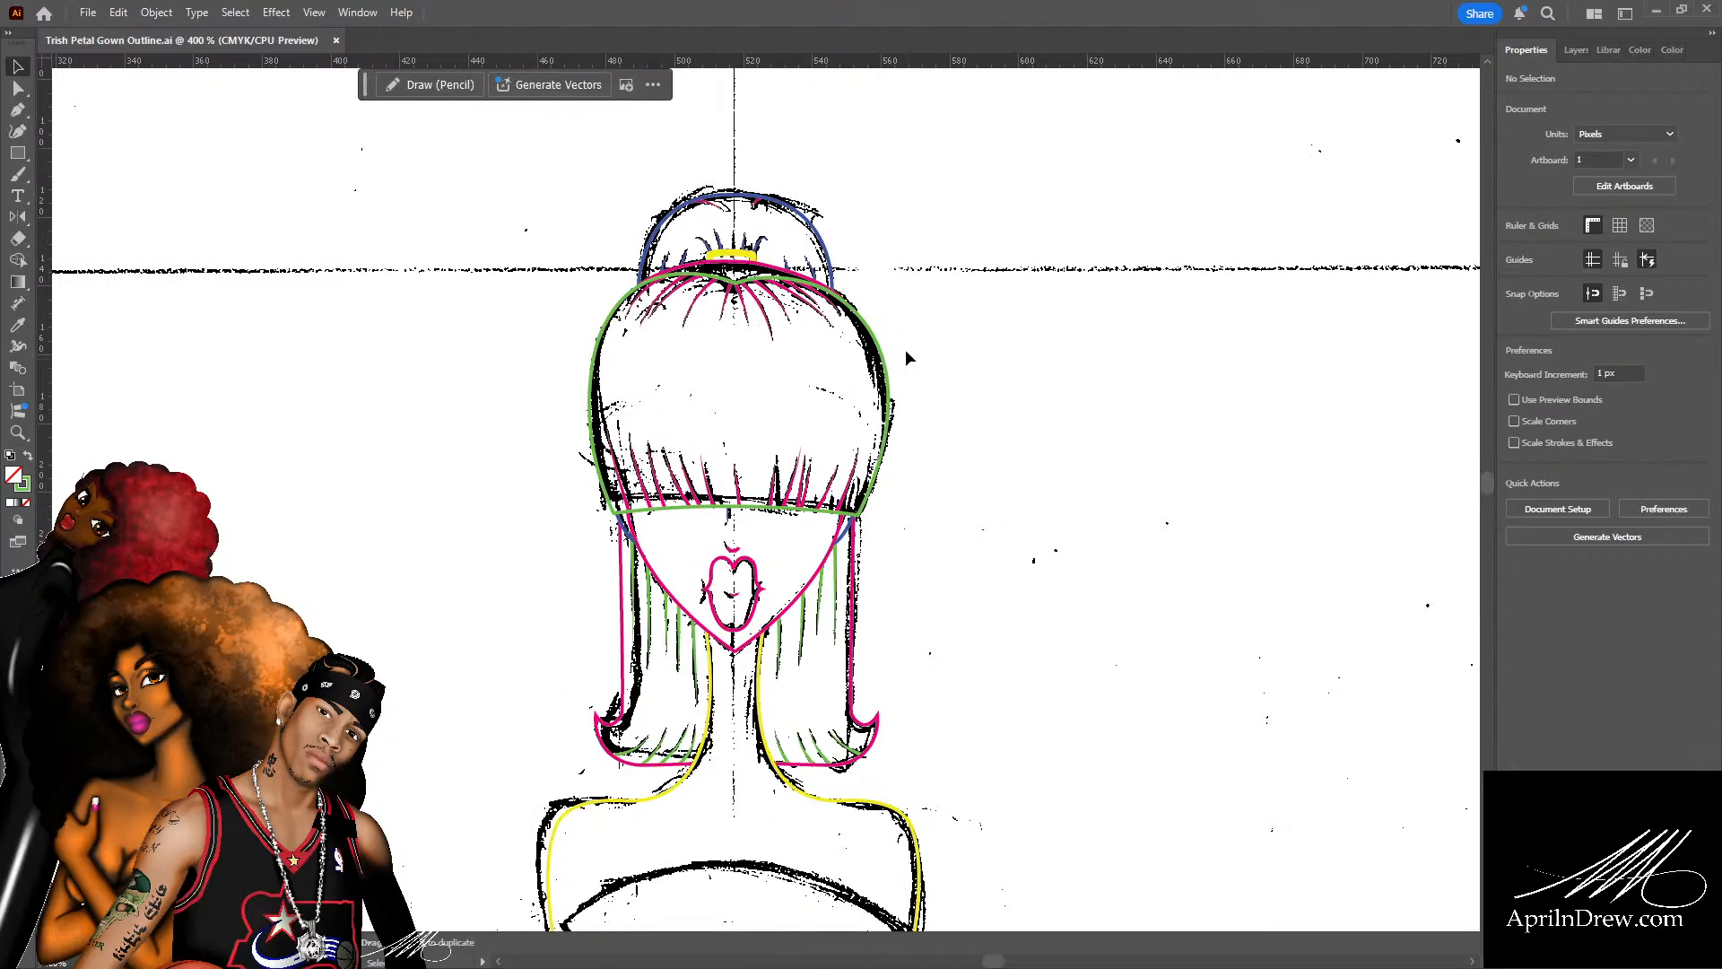
pyautogui.scroll(-3, 896, 354)
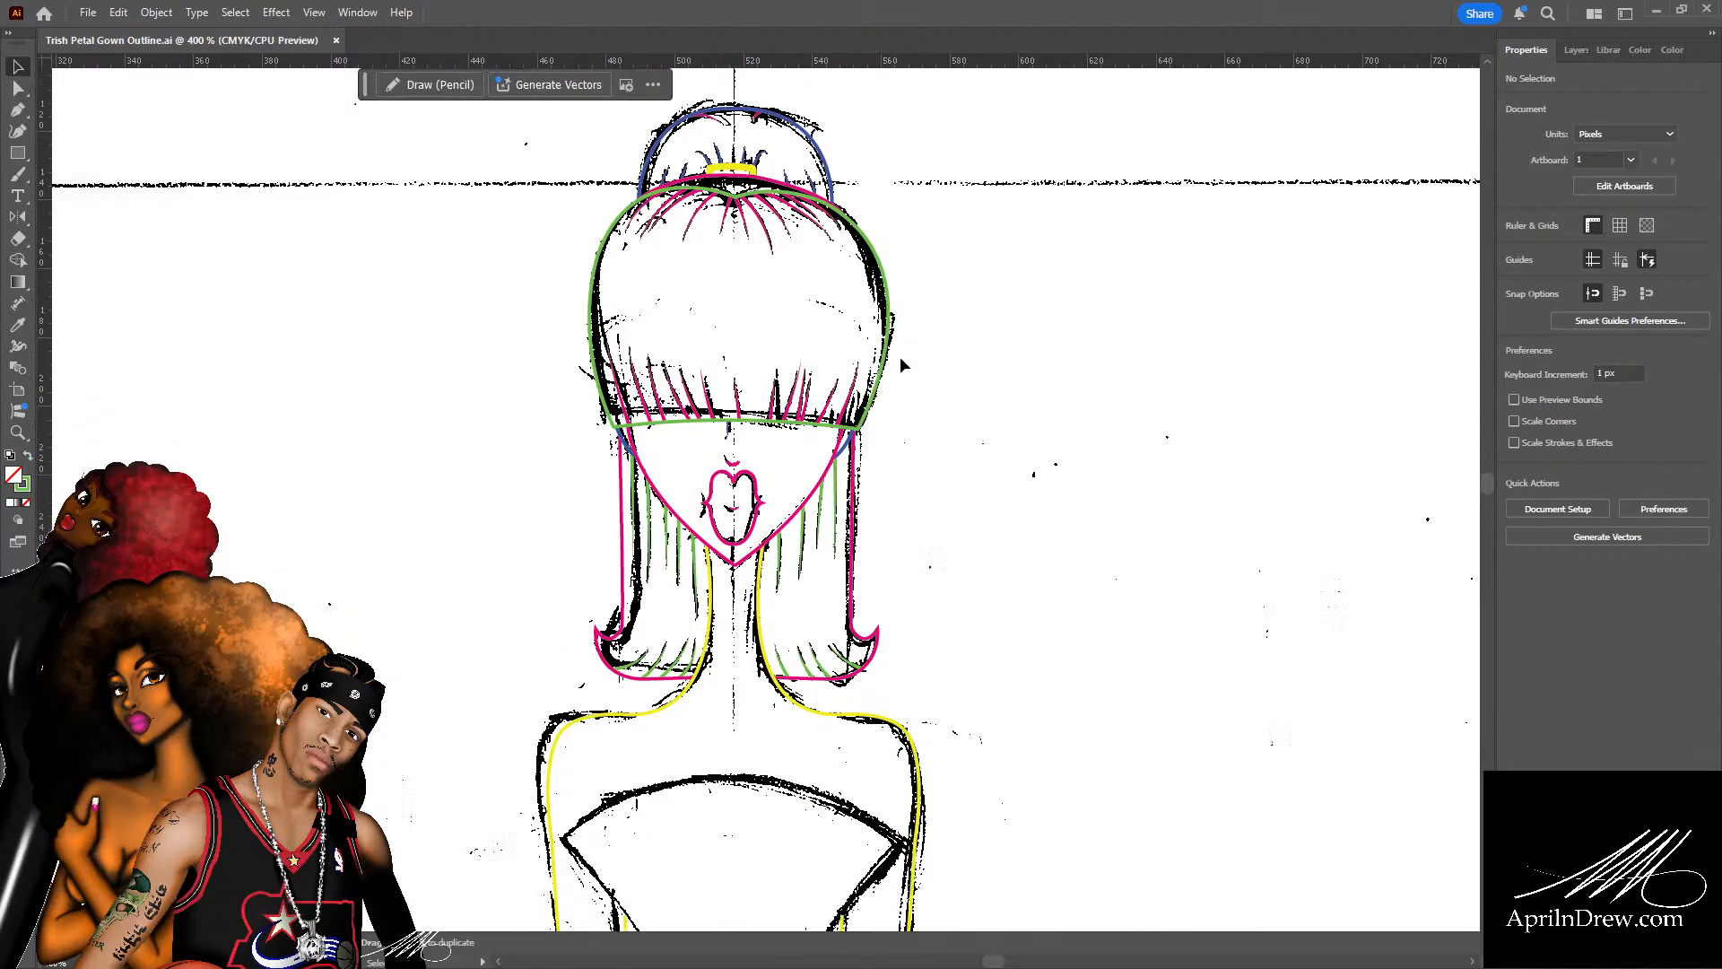
pyautogui.scroll(-3, 901, 359)
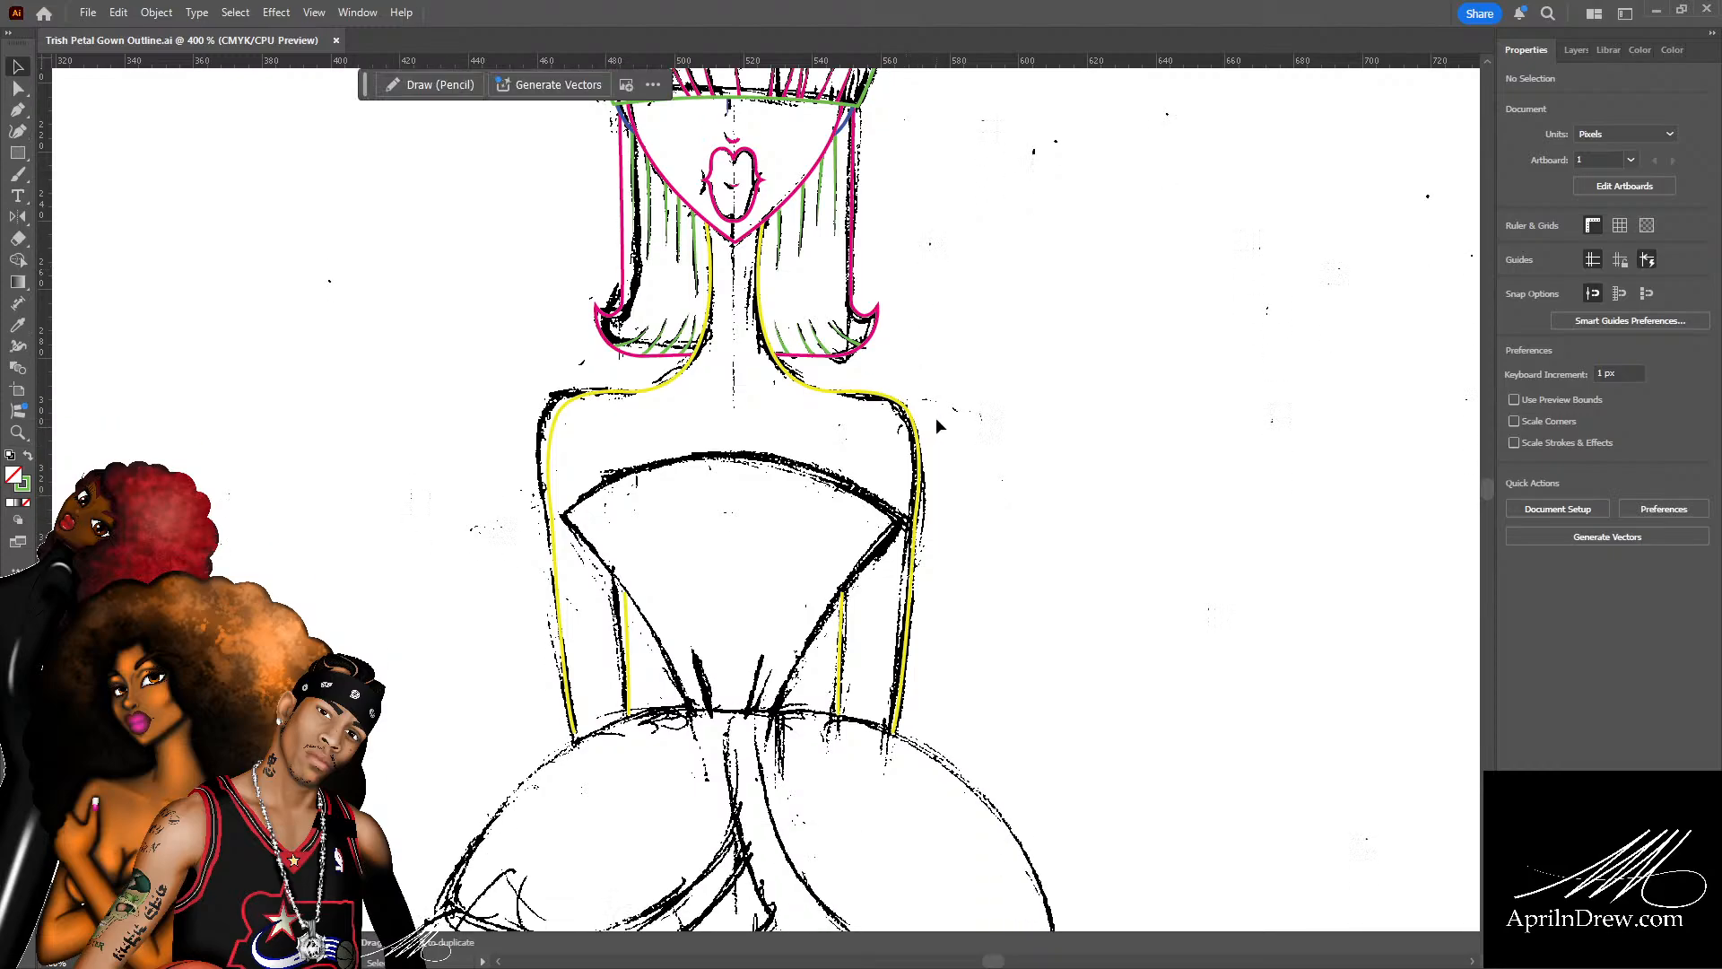
pyautogui.scroll(1, 906, 429)
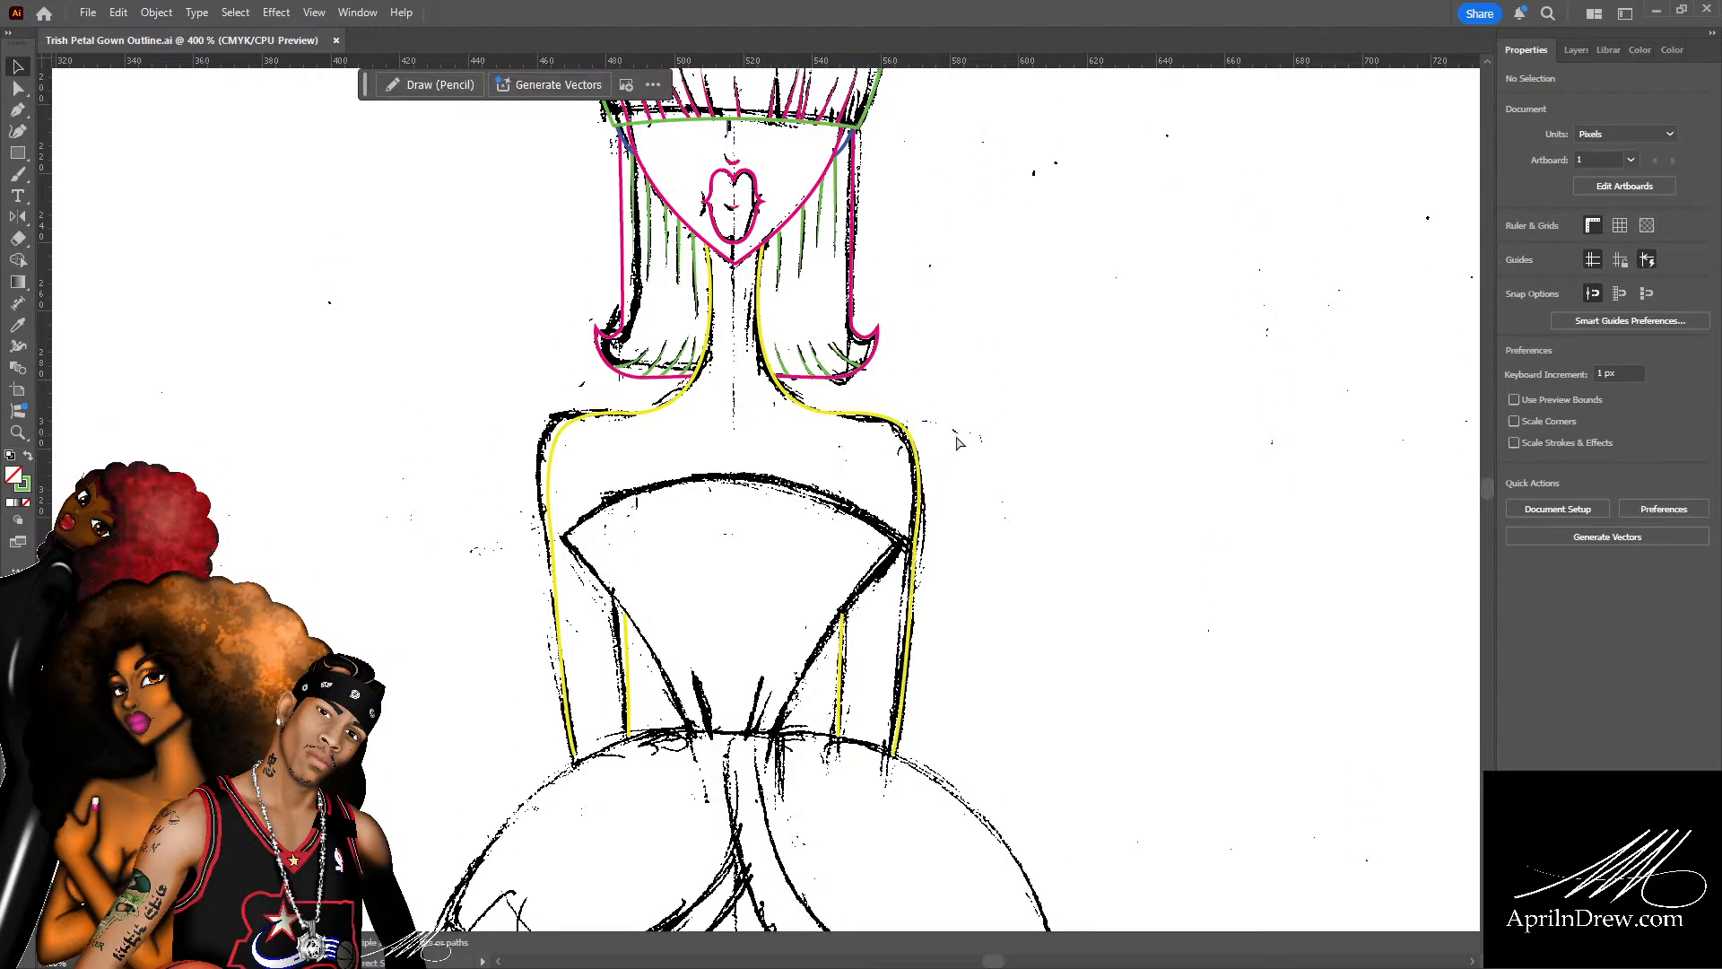
pyautogui.scroll(3, 941, 435)
pyautogui.scroll(-2, 955, 434)
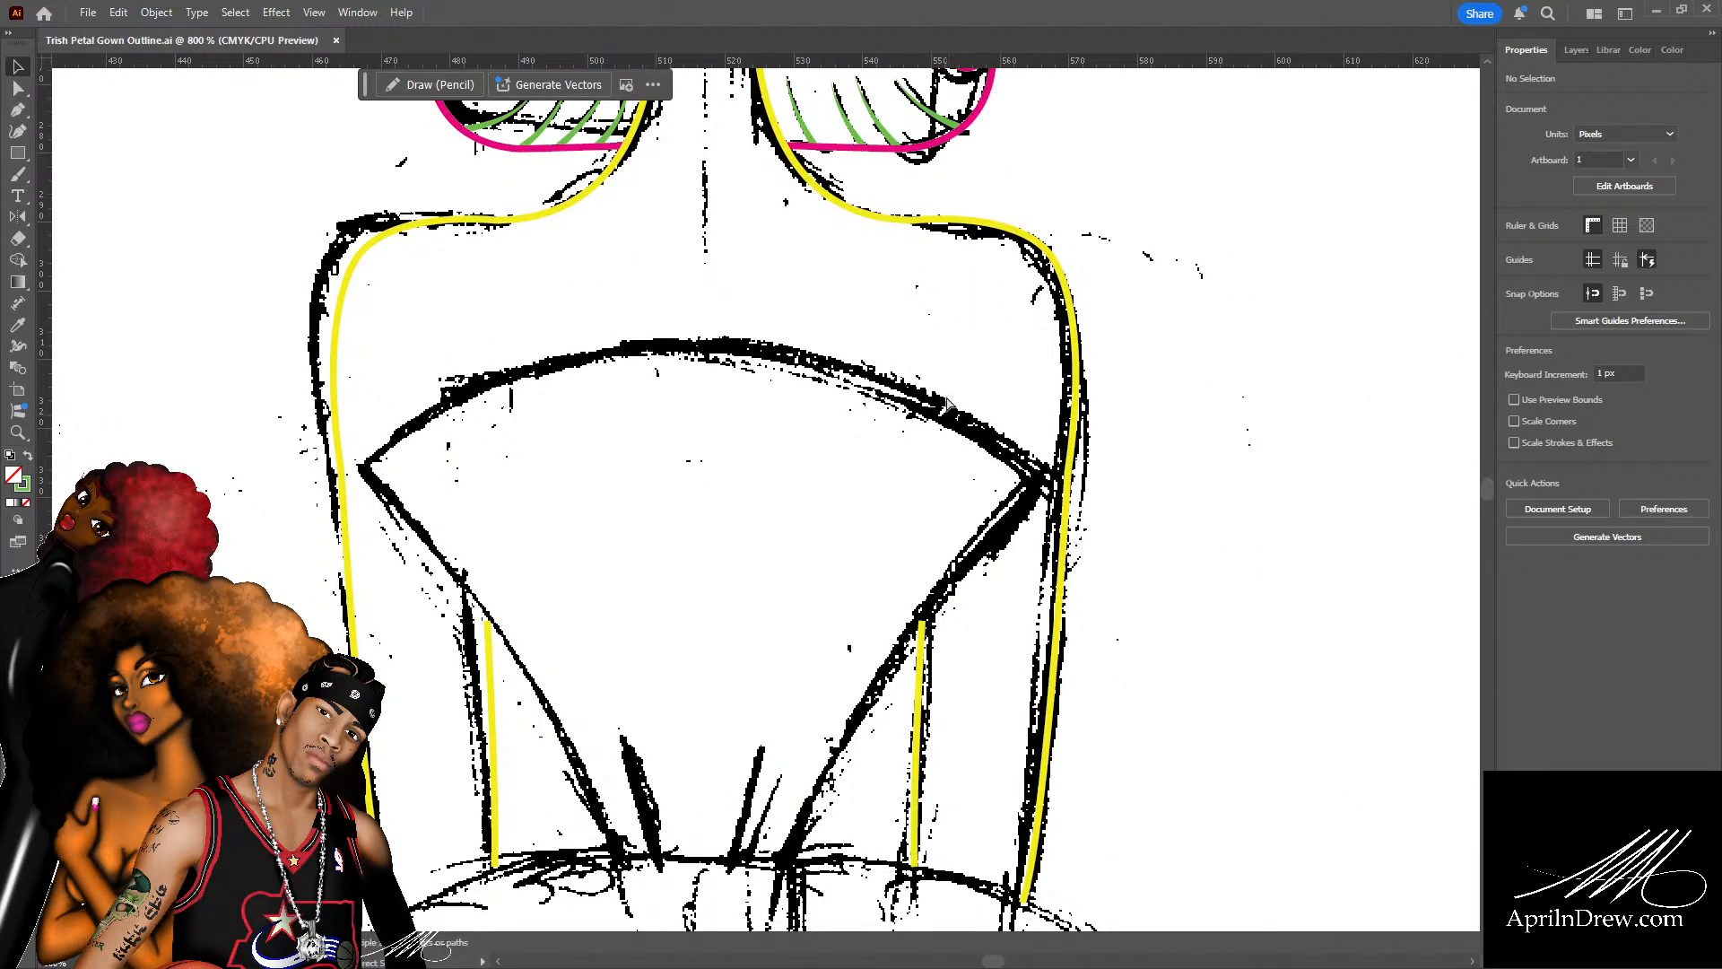
pyautogui.scroll(1, 946, 395)
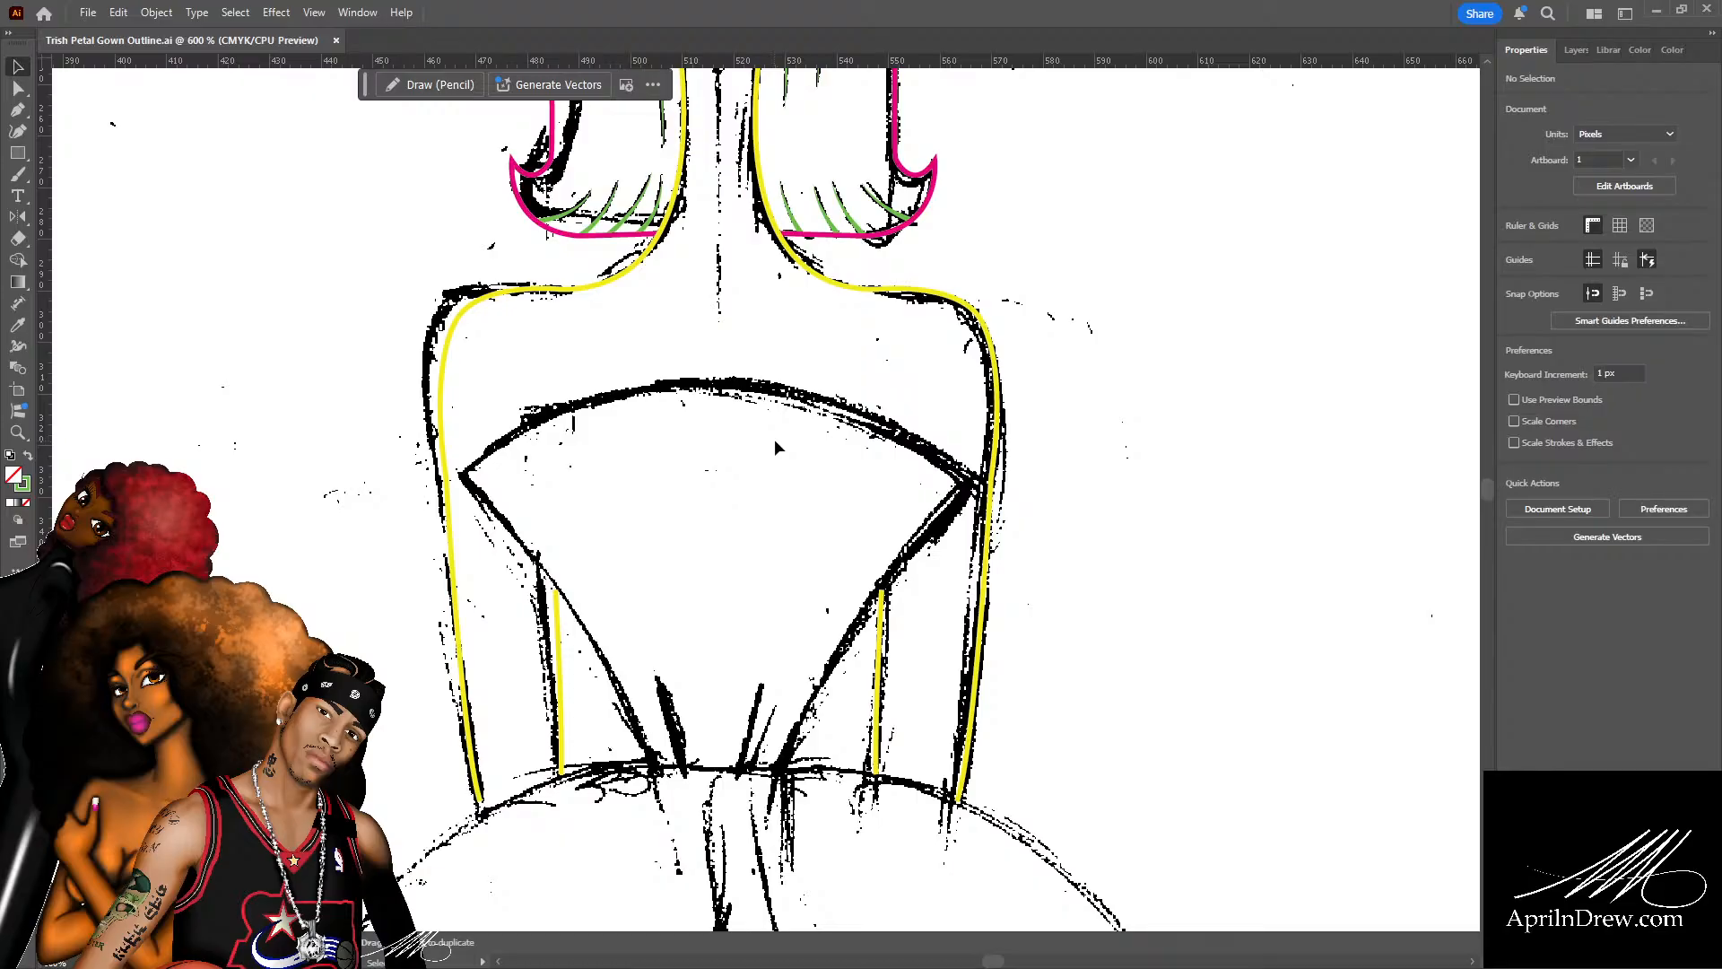
# Trace the bodice's right side as a green curve from about X 566.6, Y 327 px down to the waist at X 528.1, Y 383.7 px.
pyautogui.press('p')
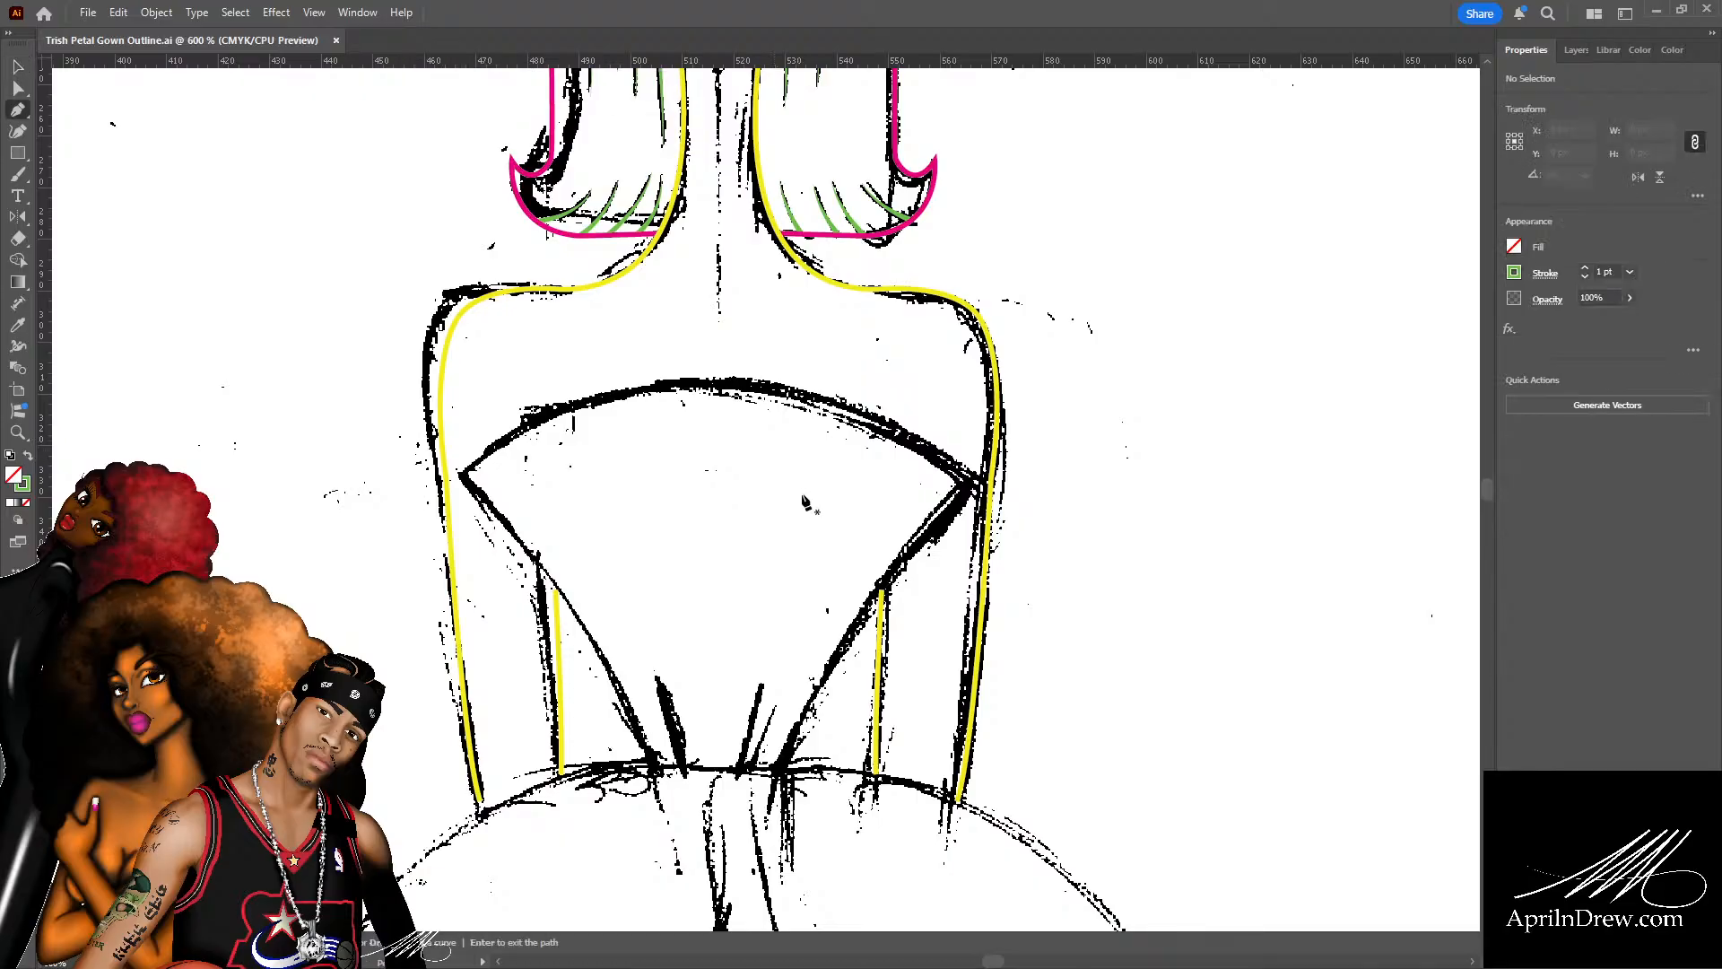
pyautogui.click(974, 482)
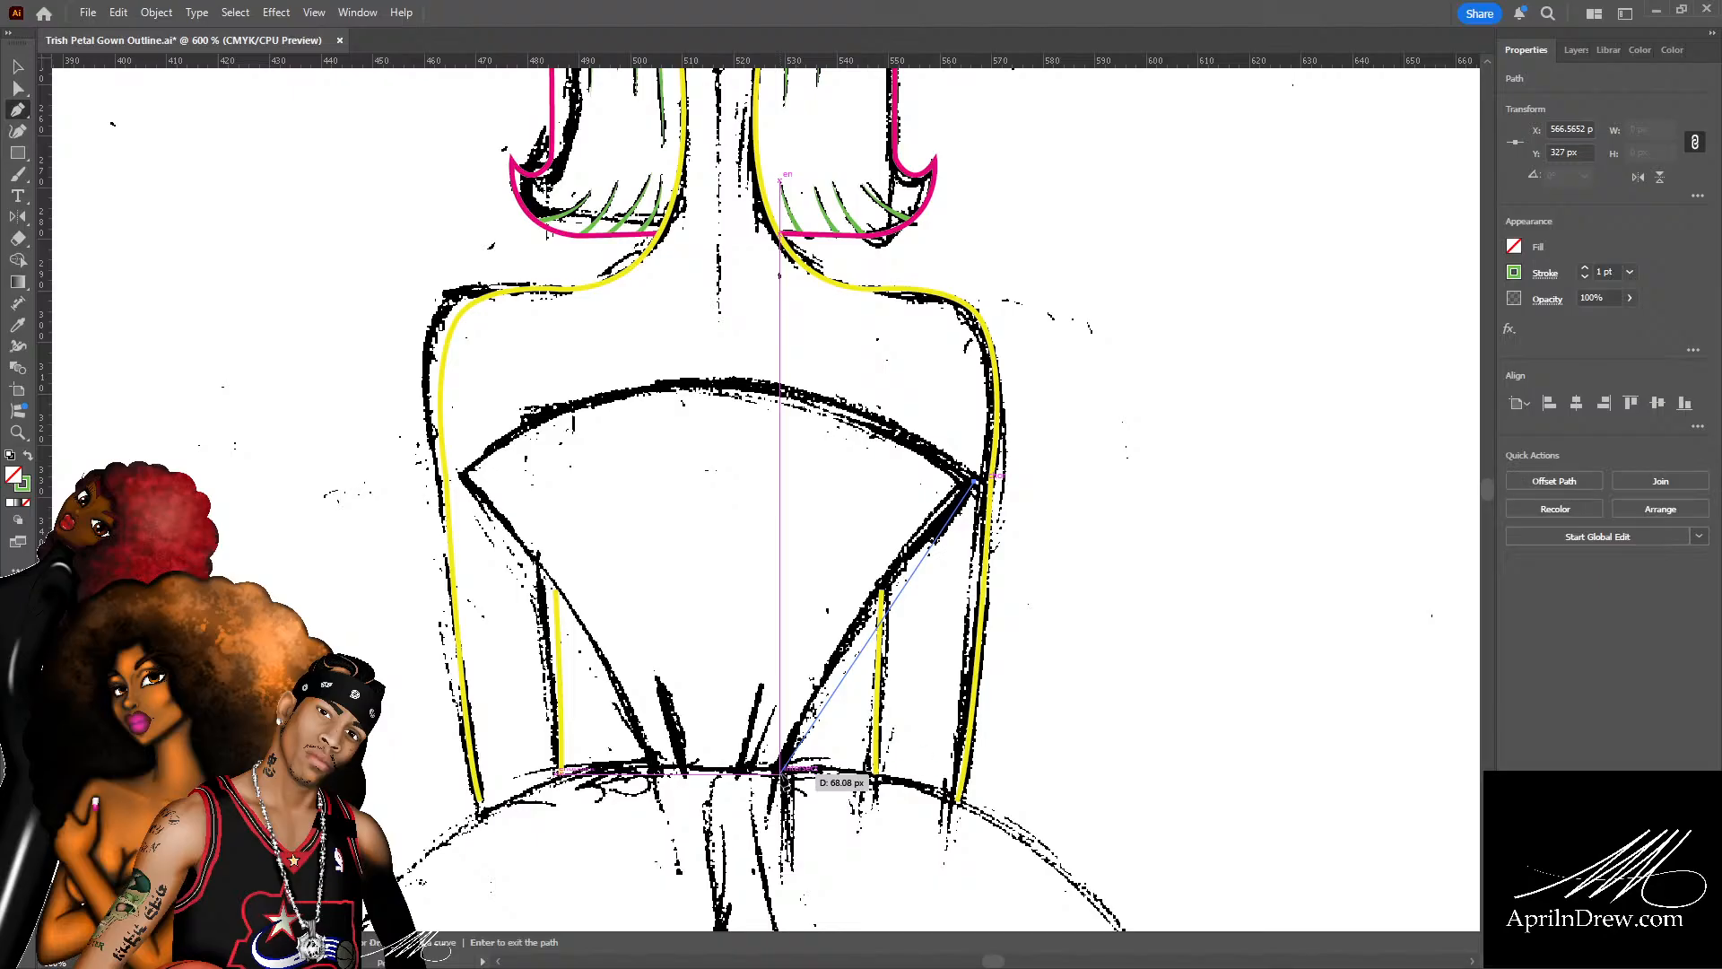
pyautogui.moveTo(783, 772); pyautogui.dragTo(764, 861)
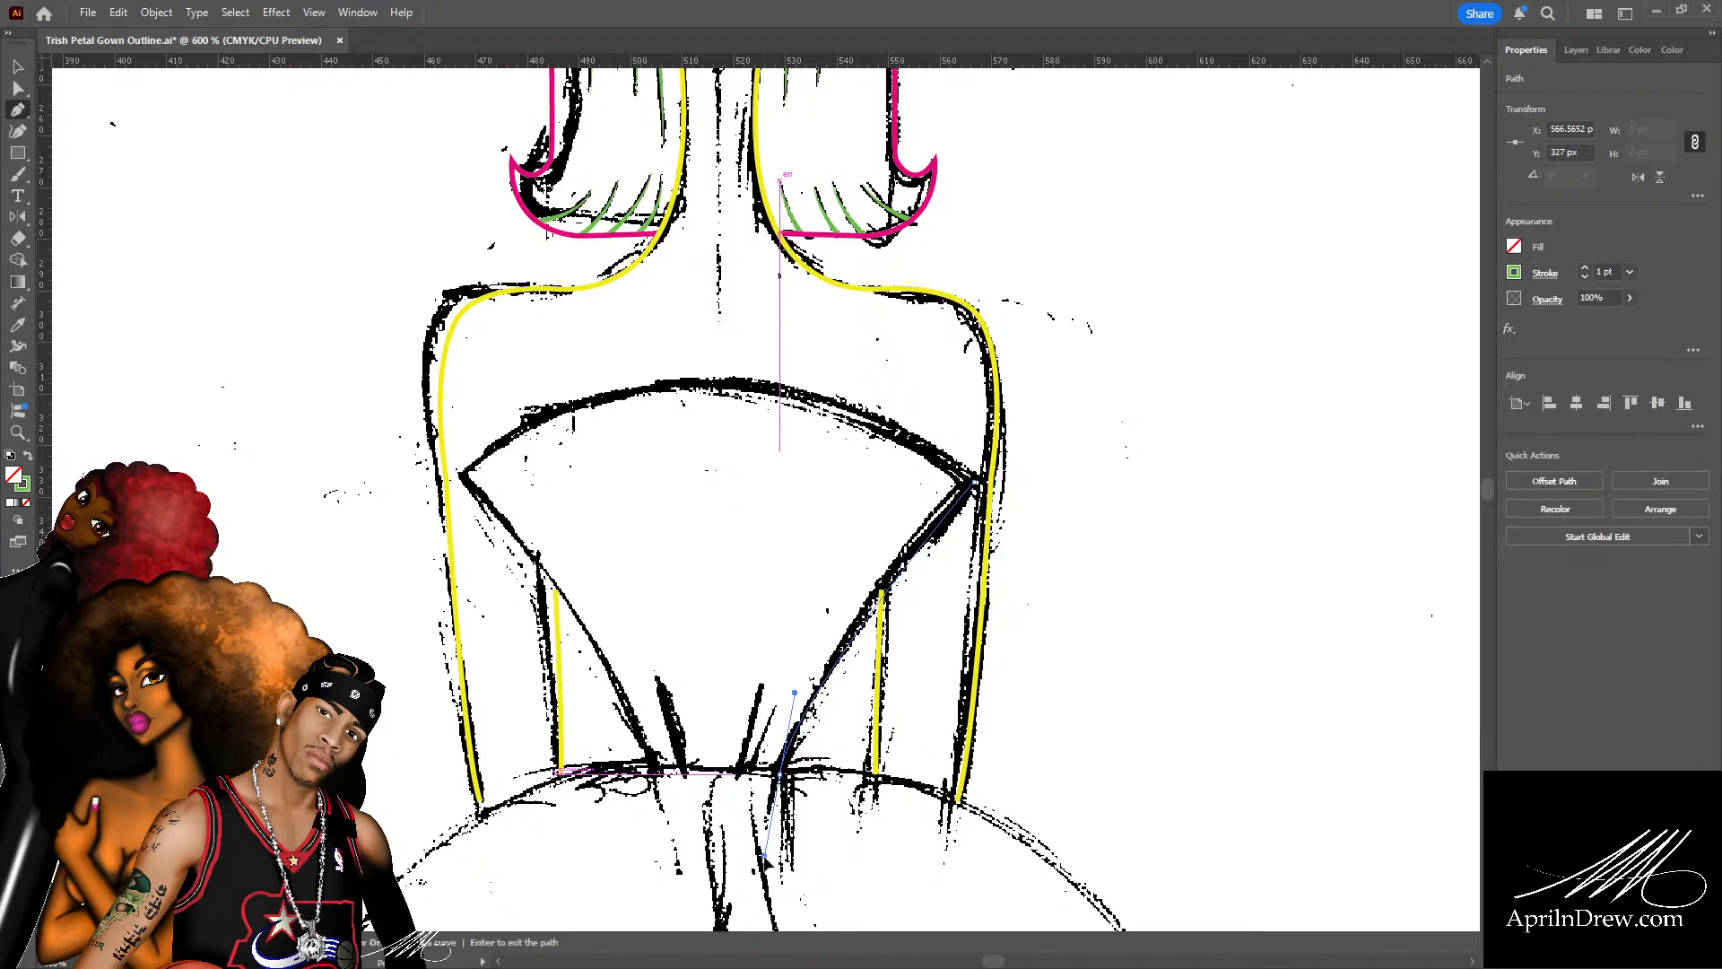
pyautogui.press('a')
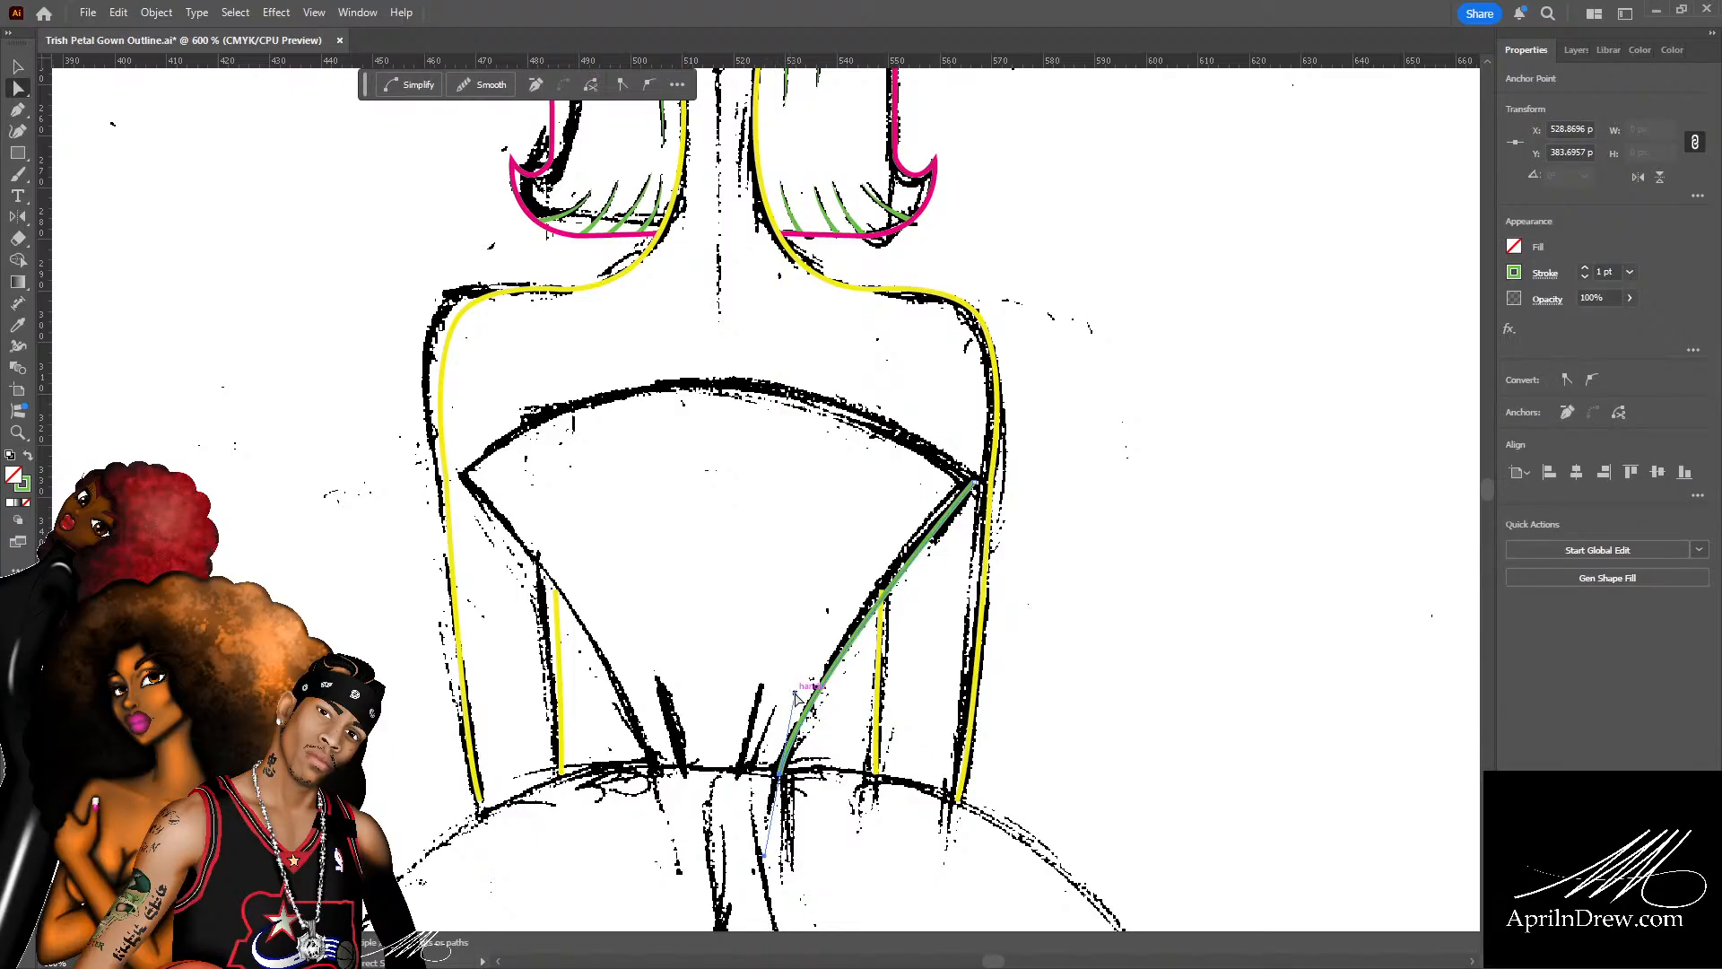
pyautogui.moveTo(793, 696); pyautogui.dragTo(827, 633)
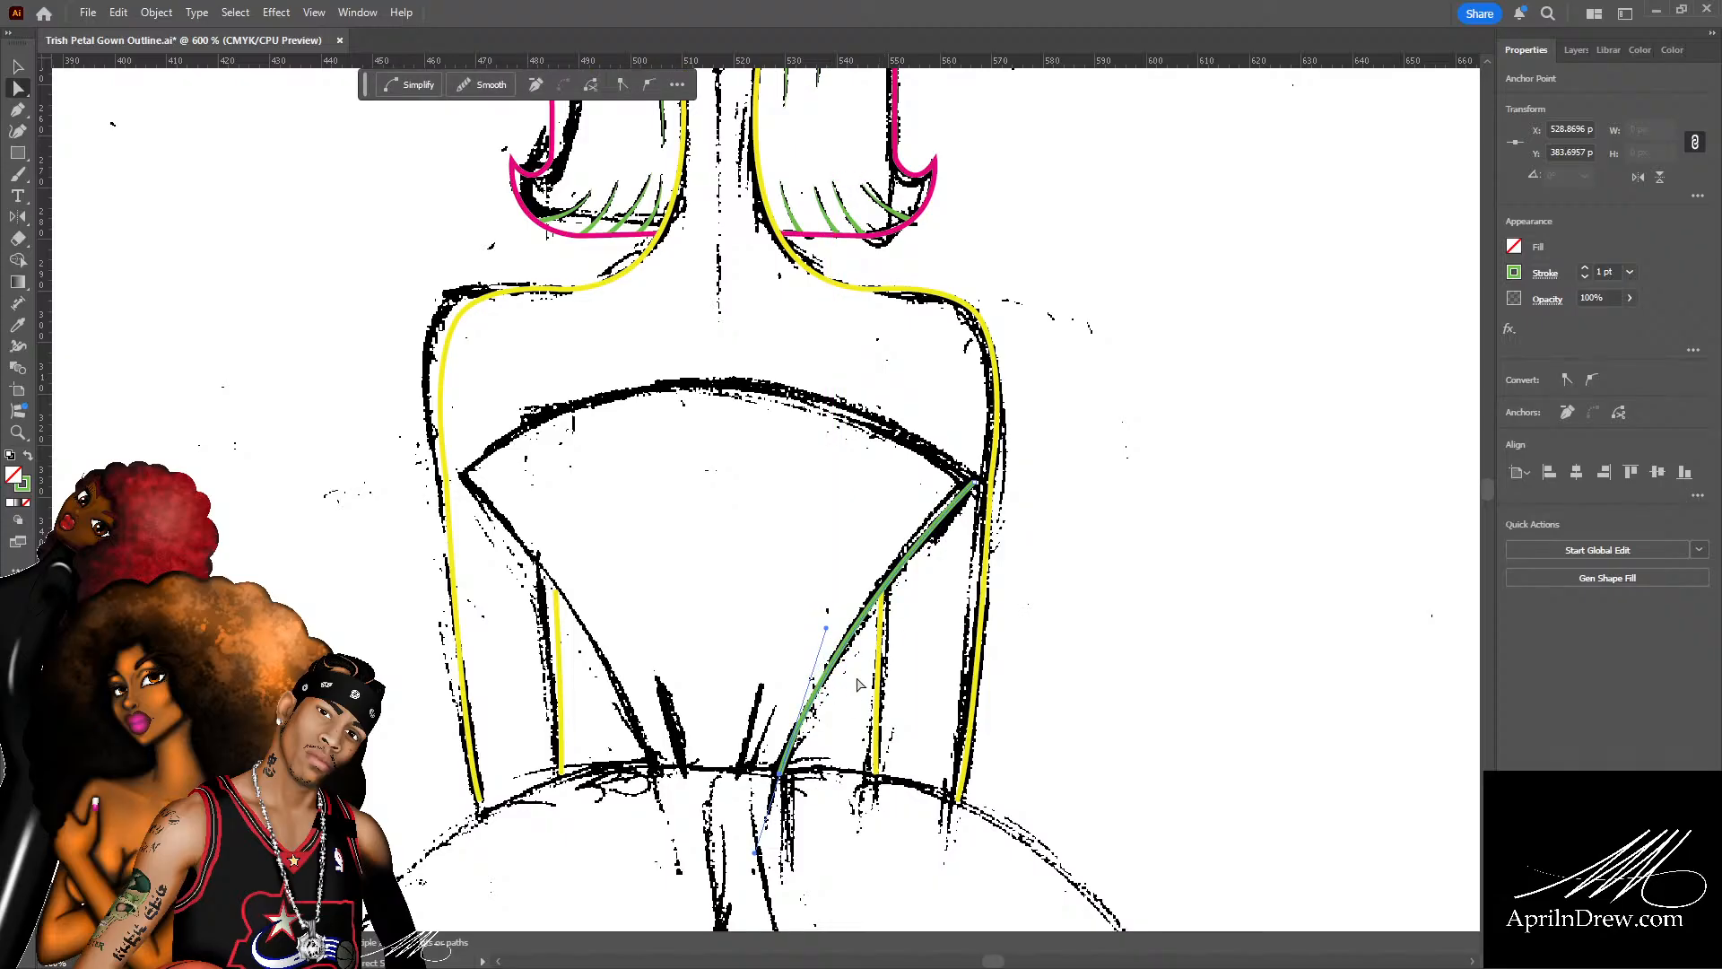
pyautogui.click(933, 572)
# Continue the green bodice path from its upper right corner along the curved neckline to the top centre at about X 515.8, Y 307.3 px.
pyautogui.press('p')
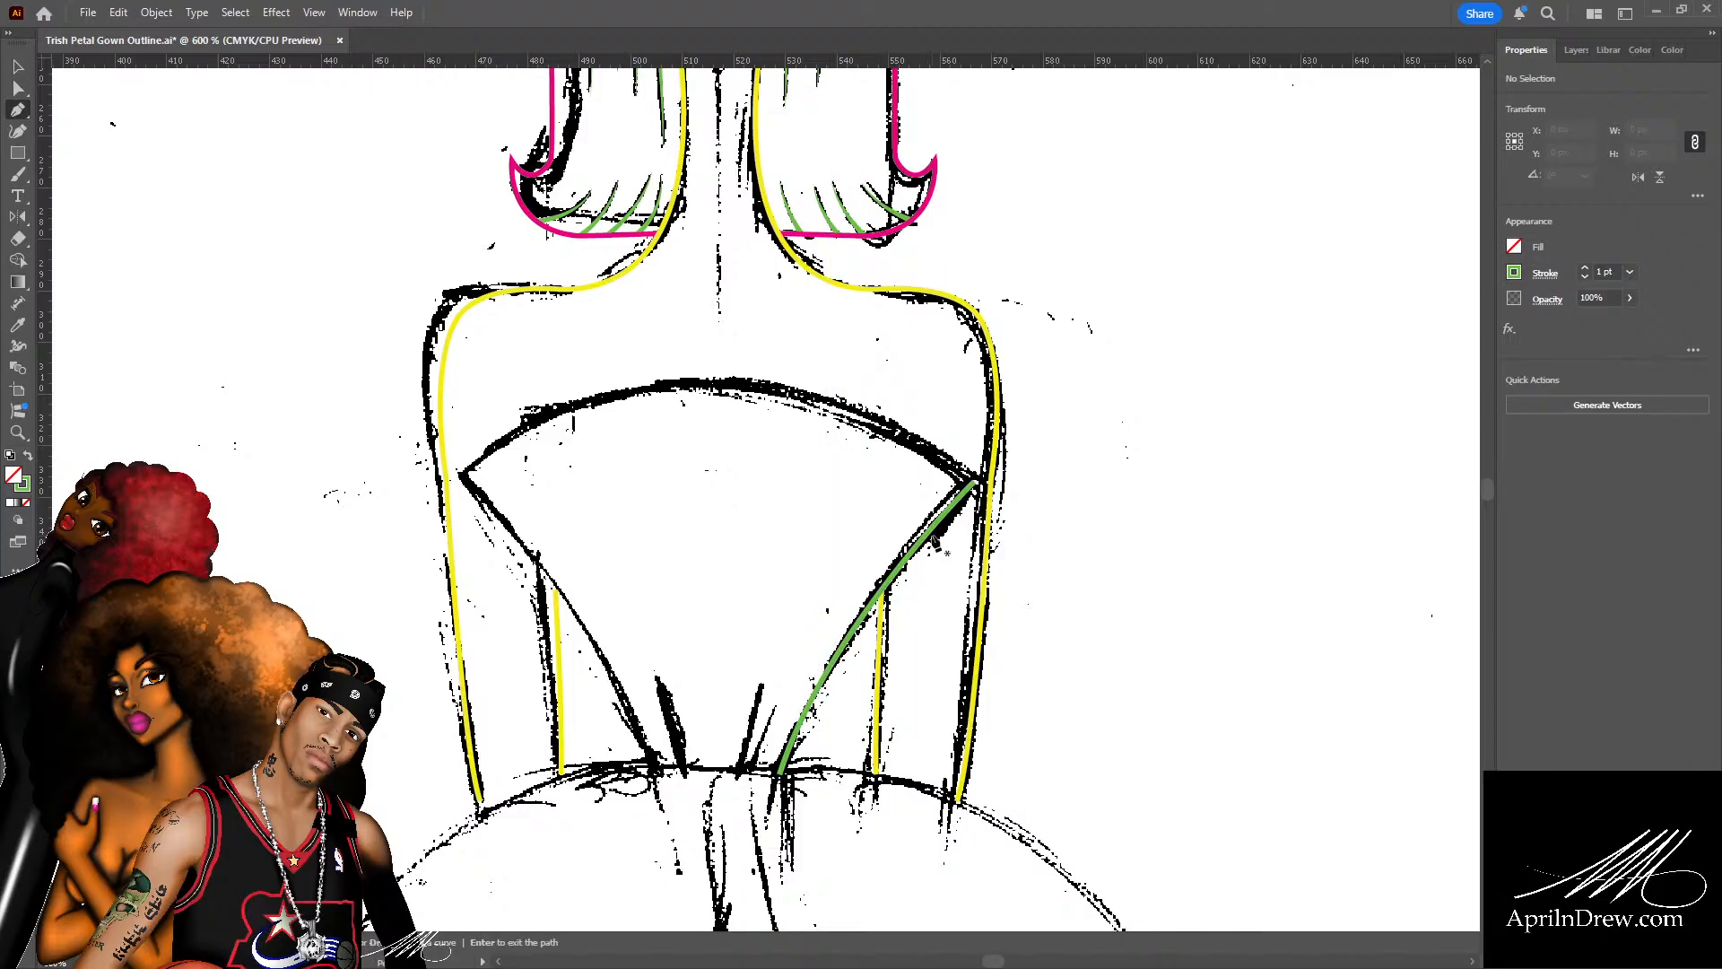
pyautogui.click(971, 483)
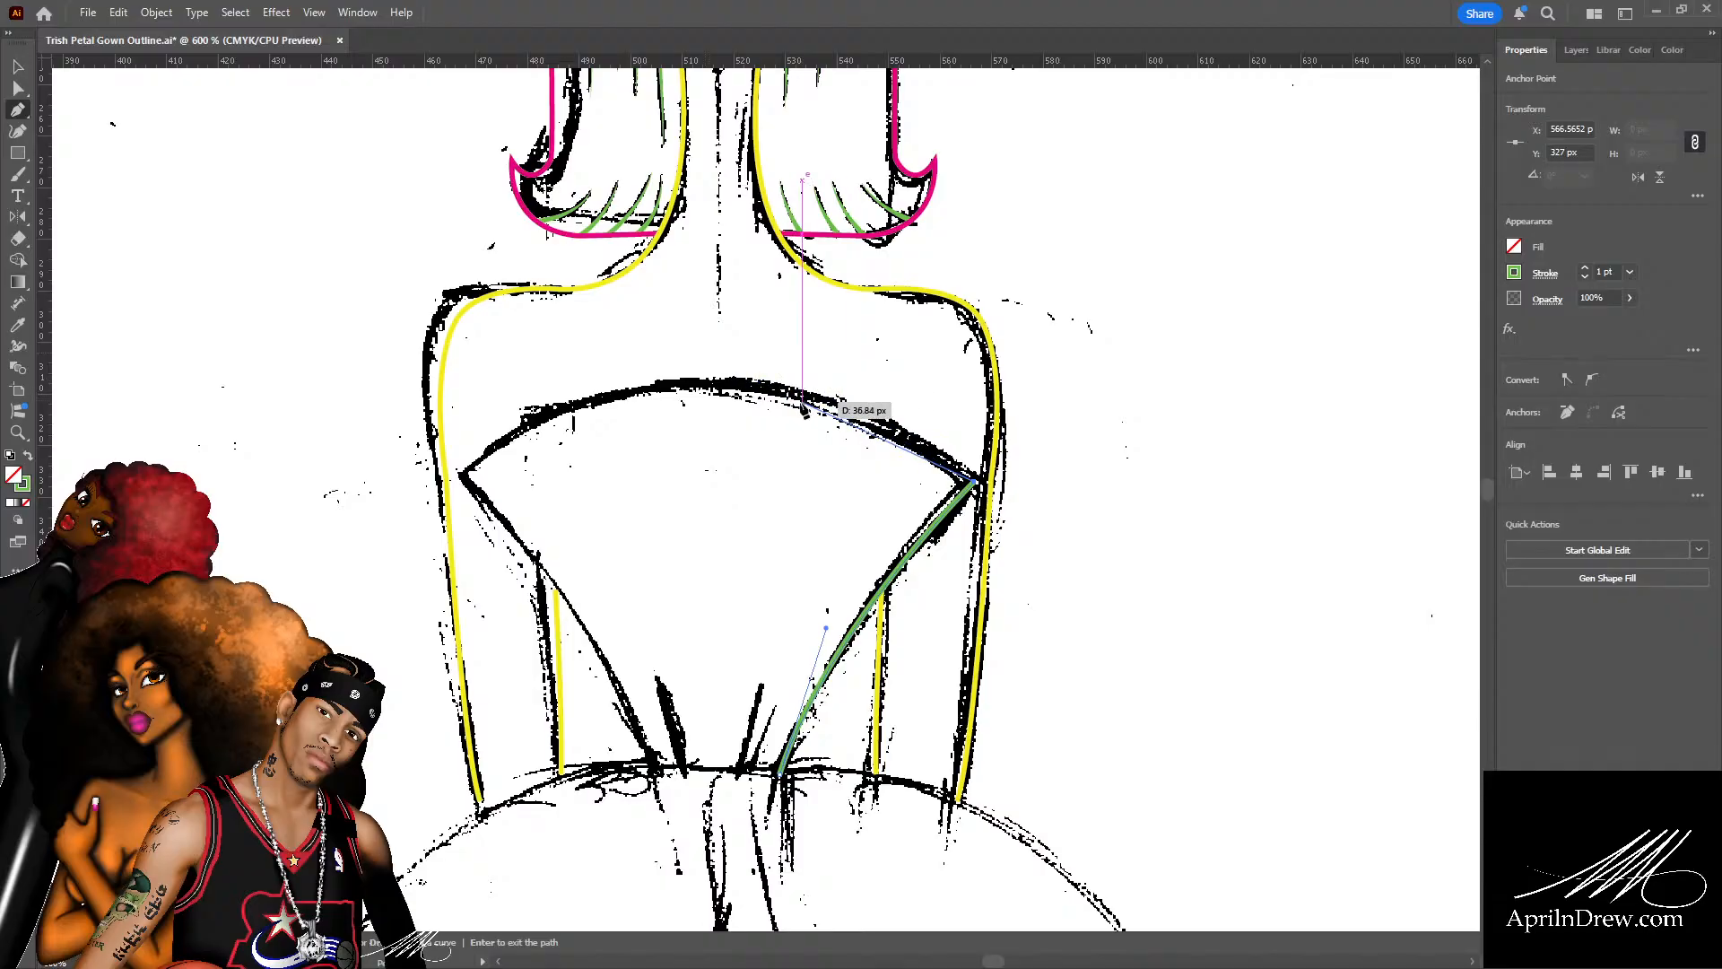
pyautogui.moveTo(712, 380); pyautogui.dragTo(531, 370)
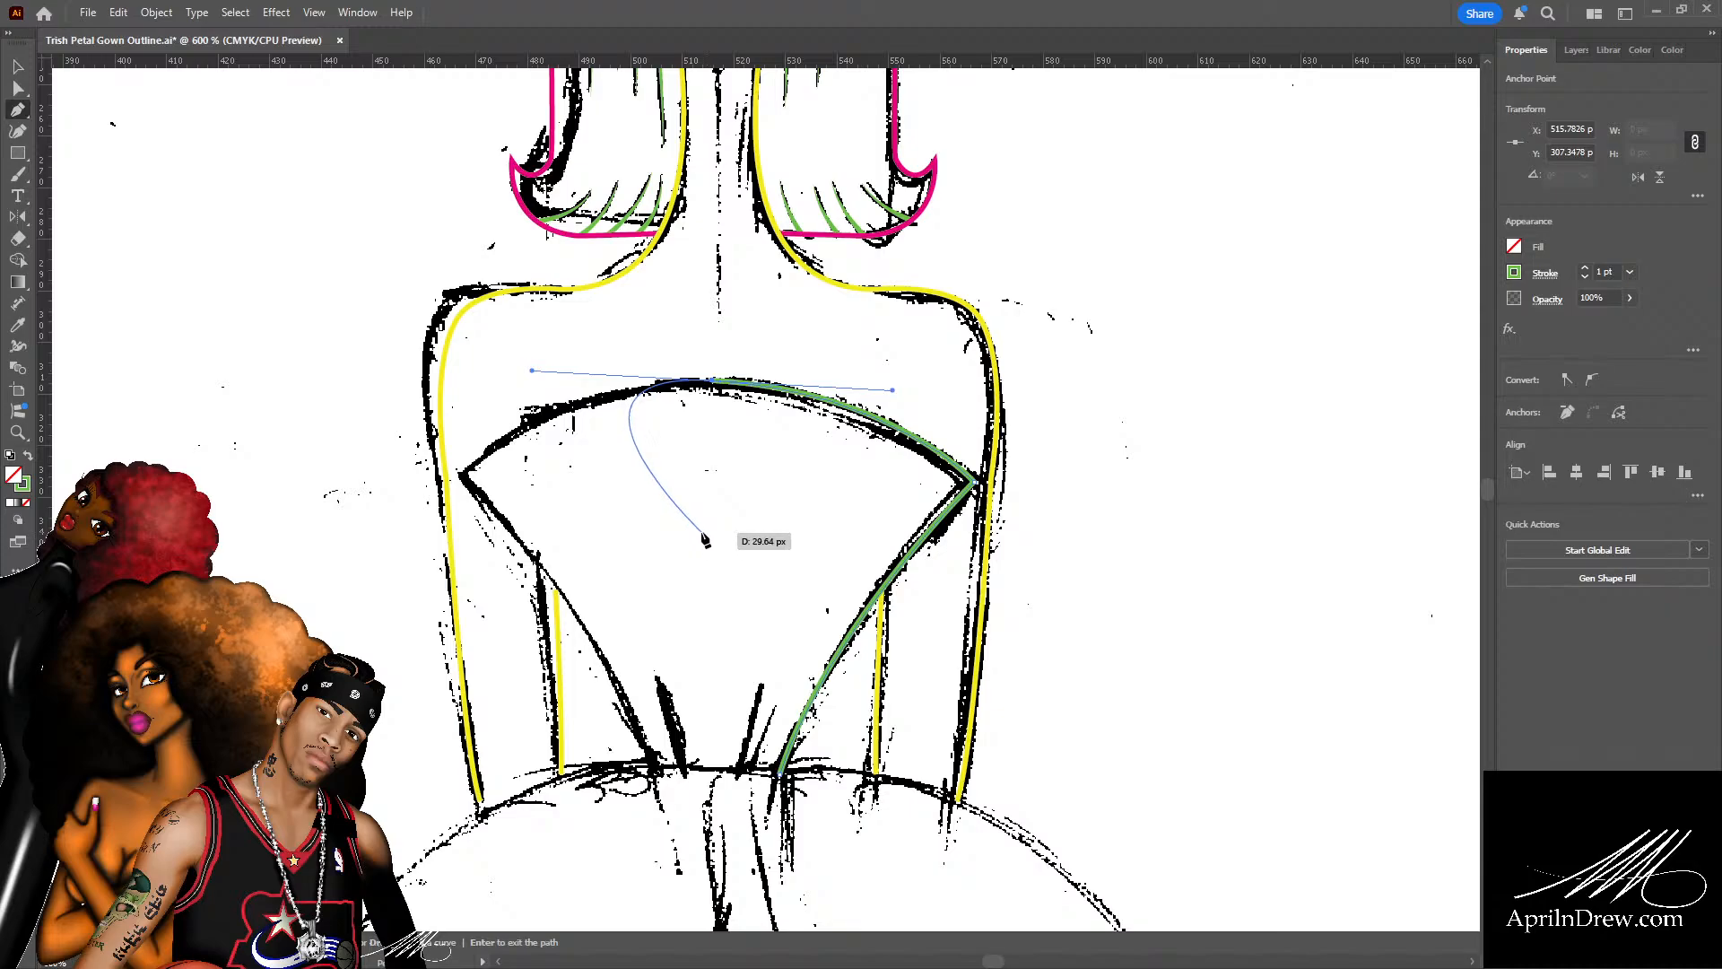
pyautogui.press('Return')
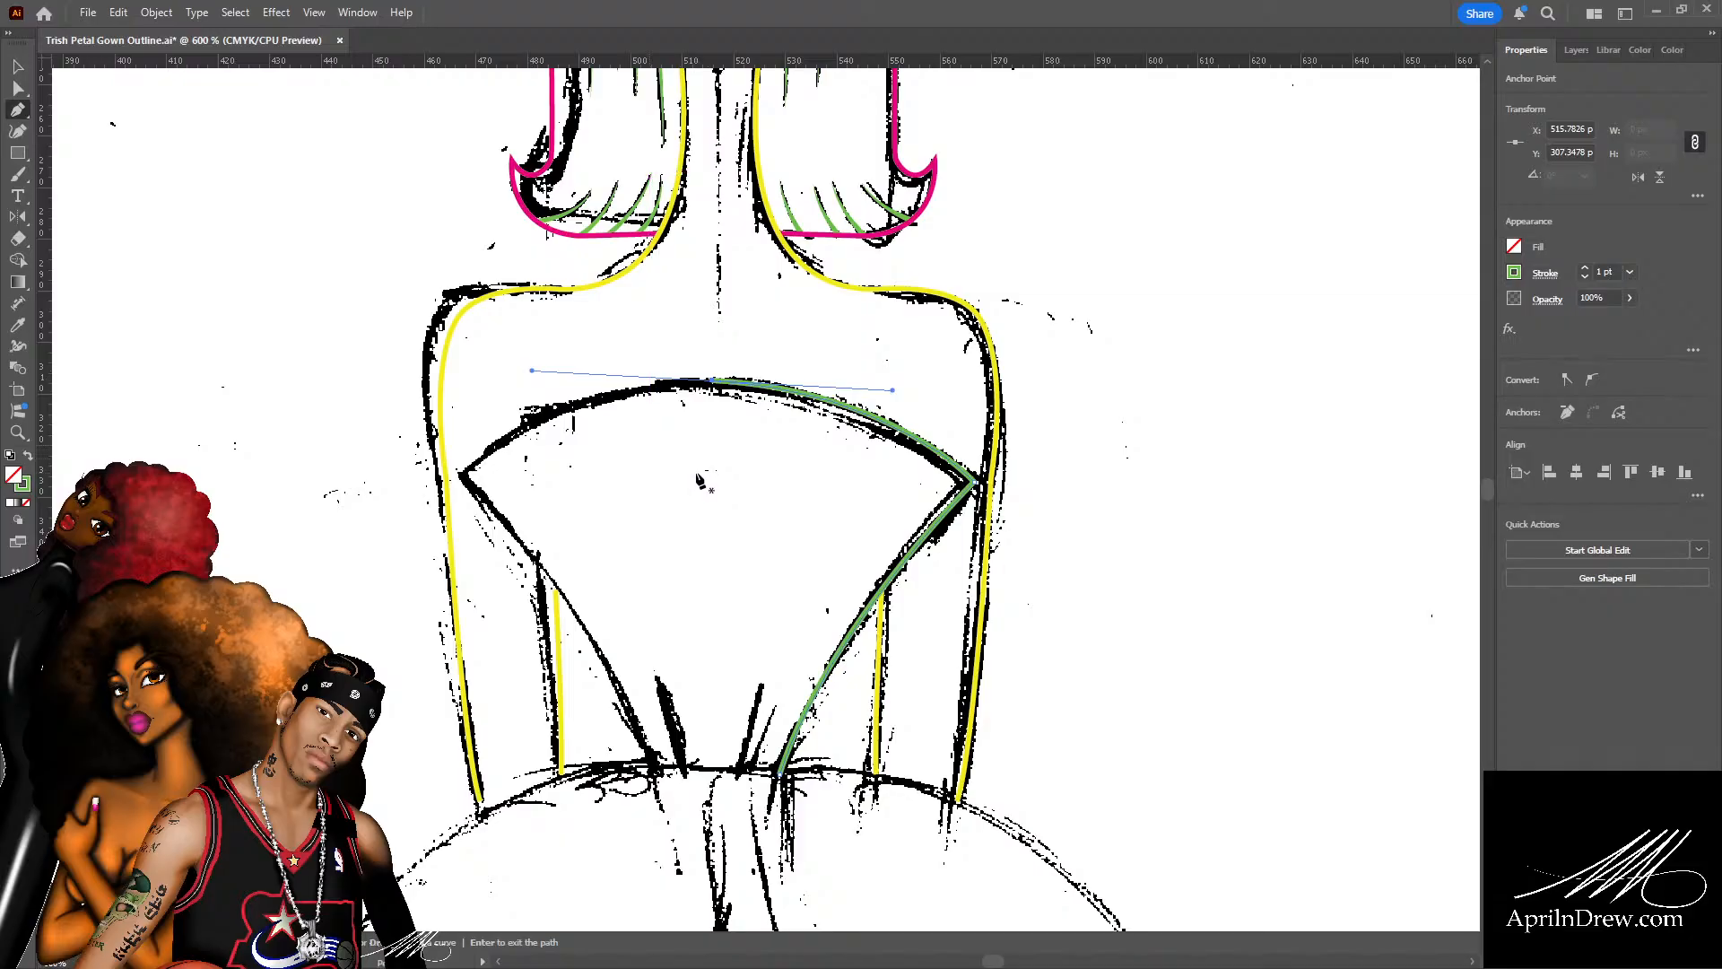
pyautogui.scroll(-2, 699, 476)
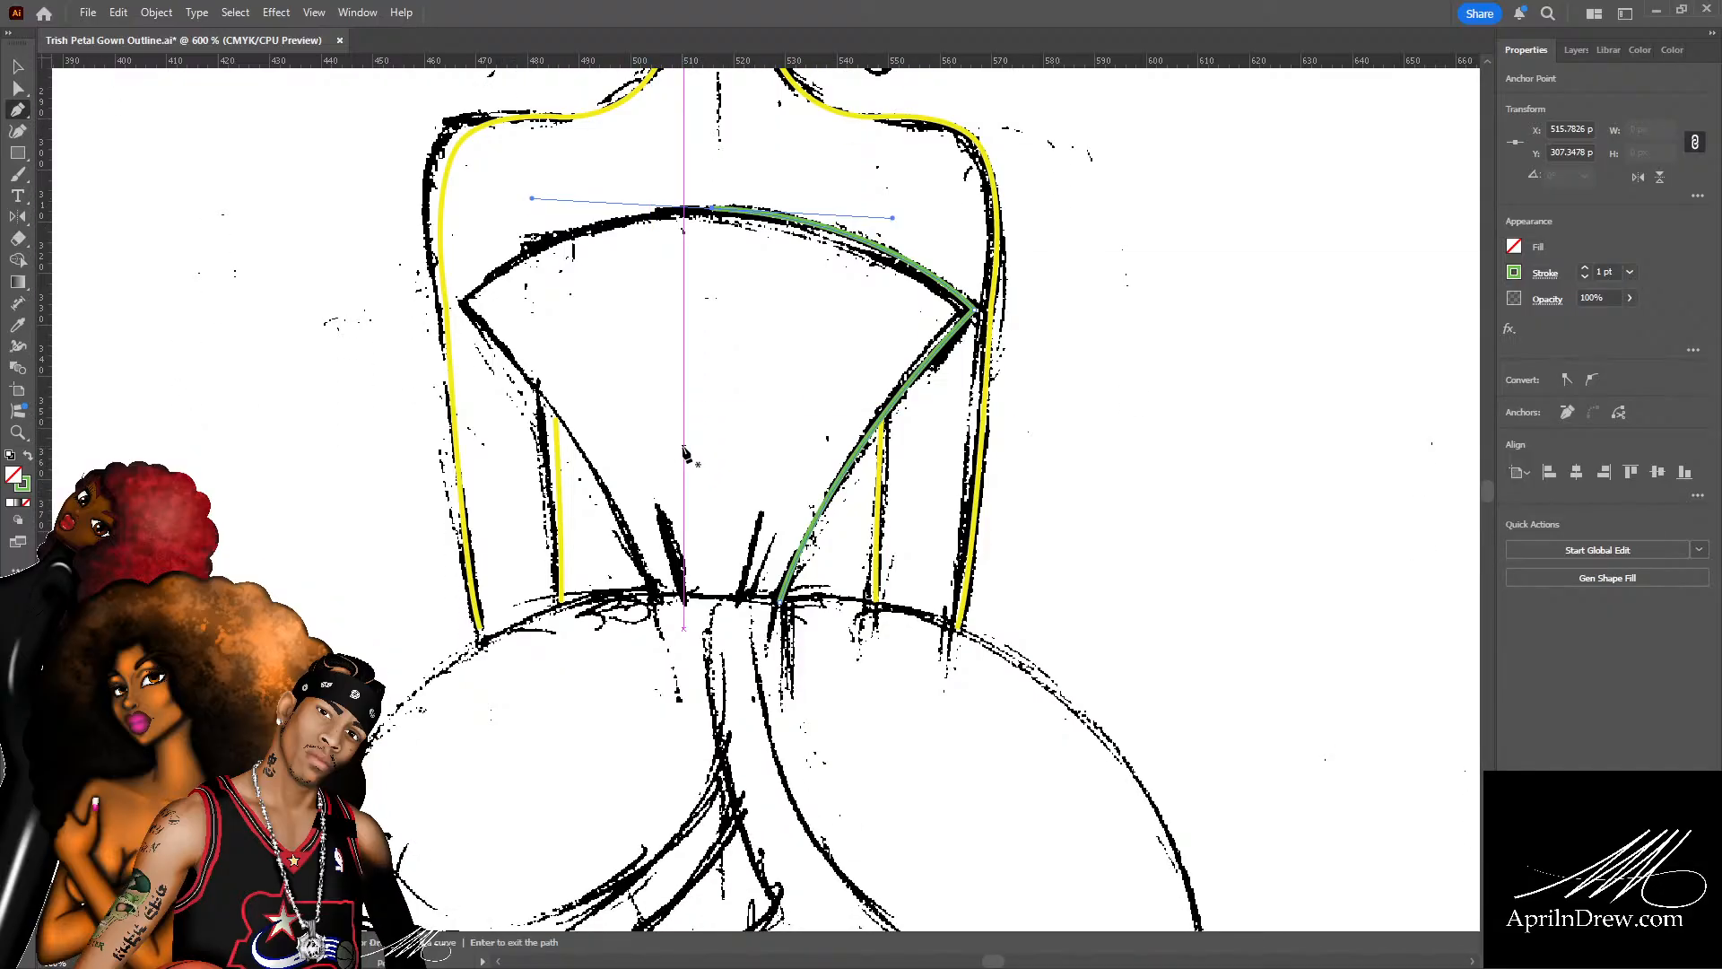
pyautogui.press('a')
pyautogui.click(1051, 484)
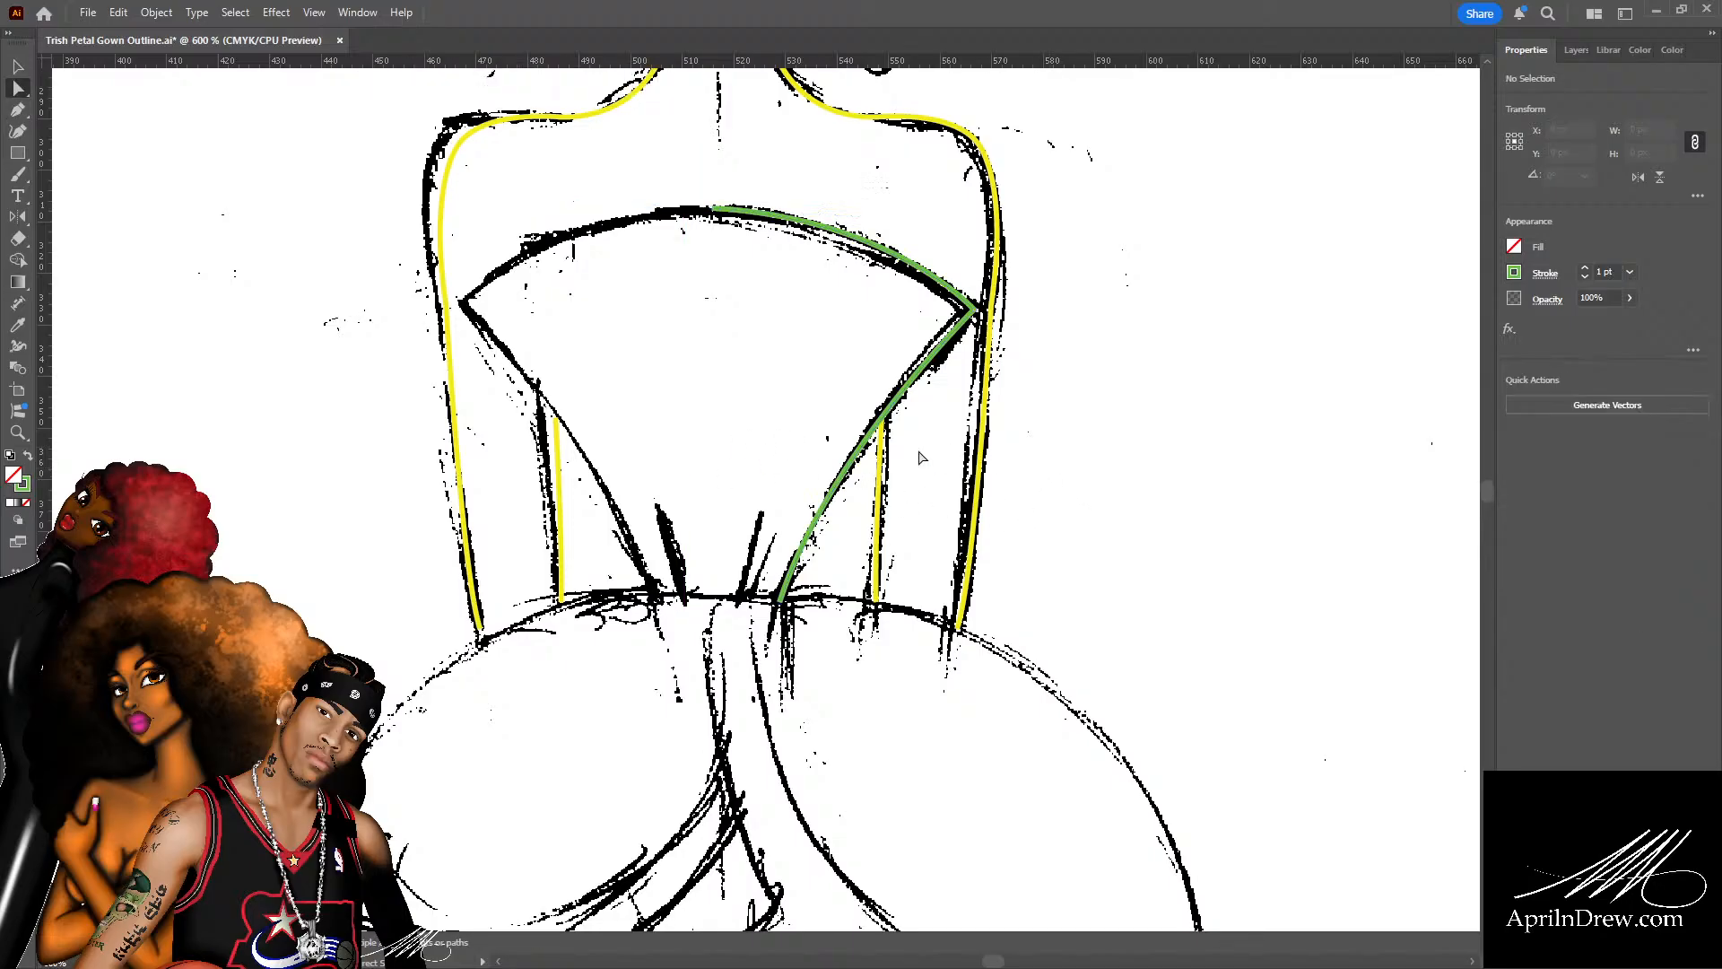
pyautogui.scroll(-1, 987, 475)
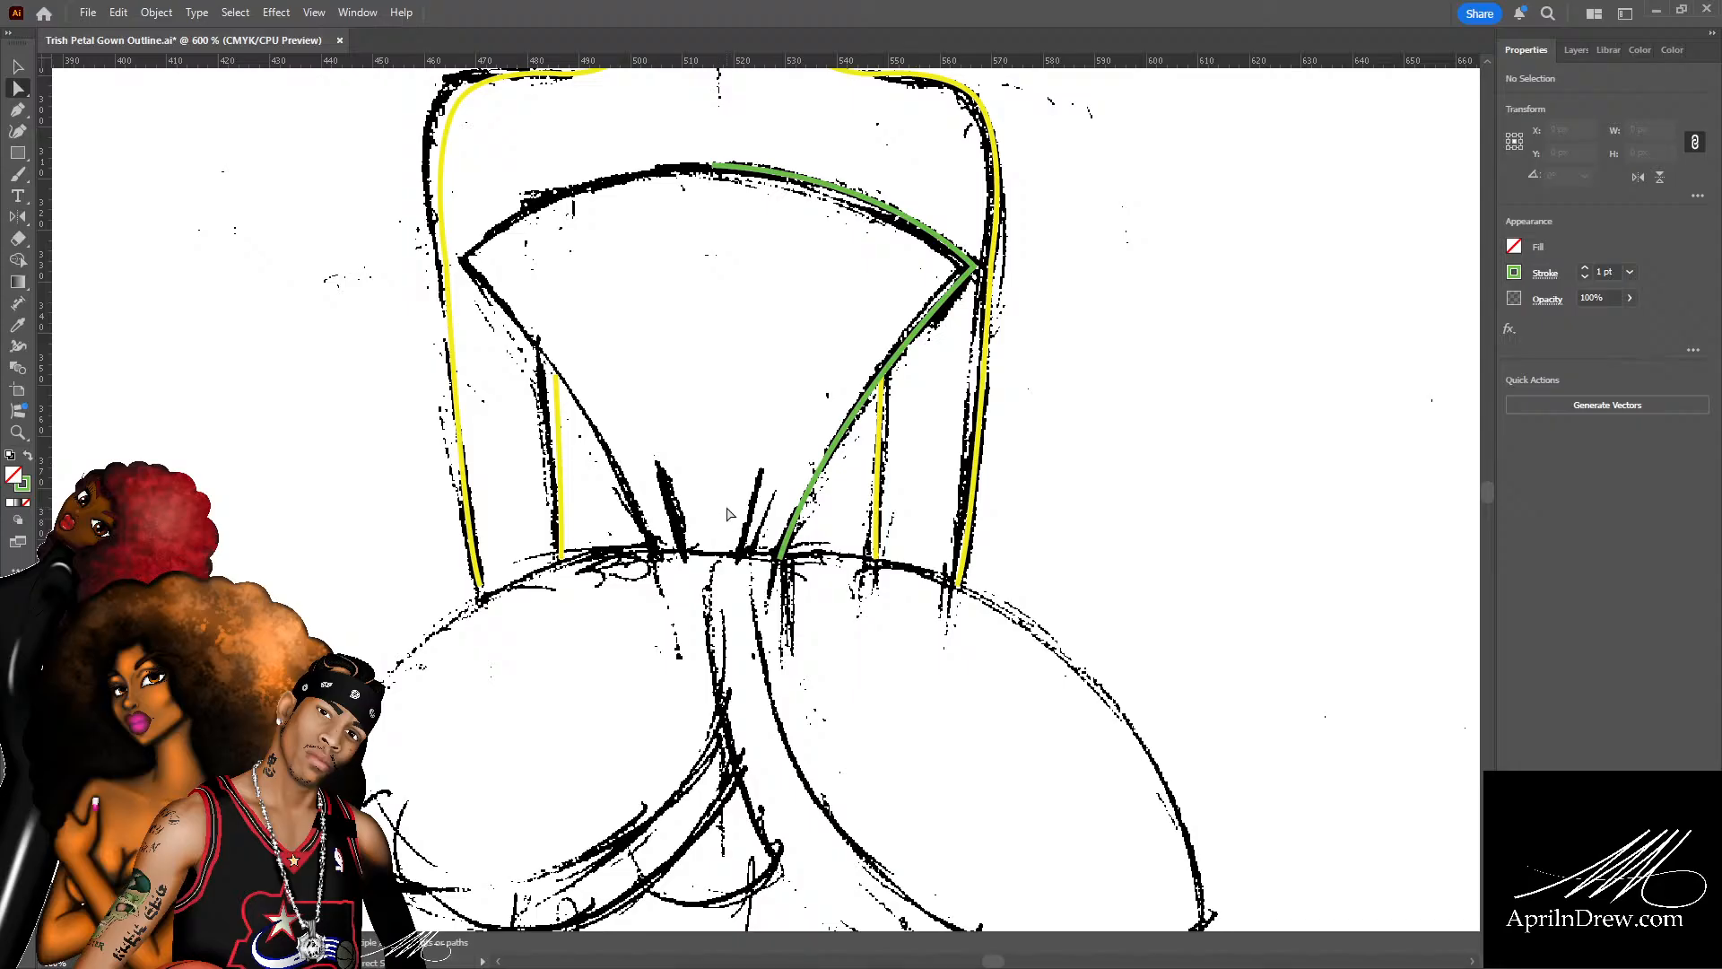
# Recolour the traced half of the bodice magenta, set its stroke to 2 pt, and save the document.
pyautogui.click(839, 465)
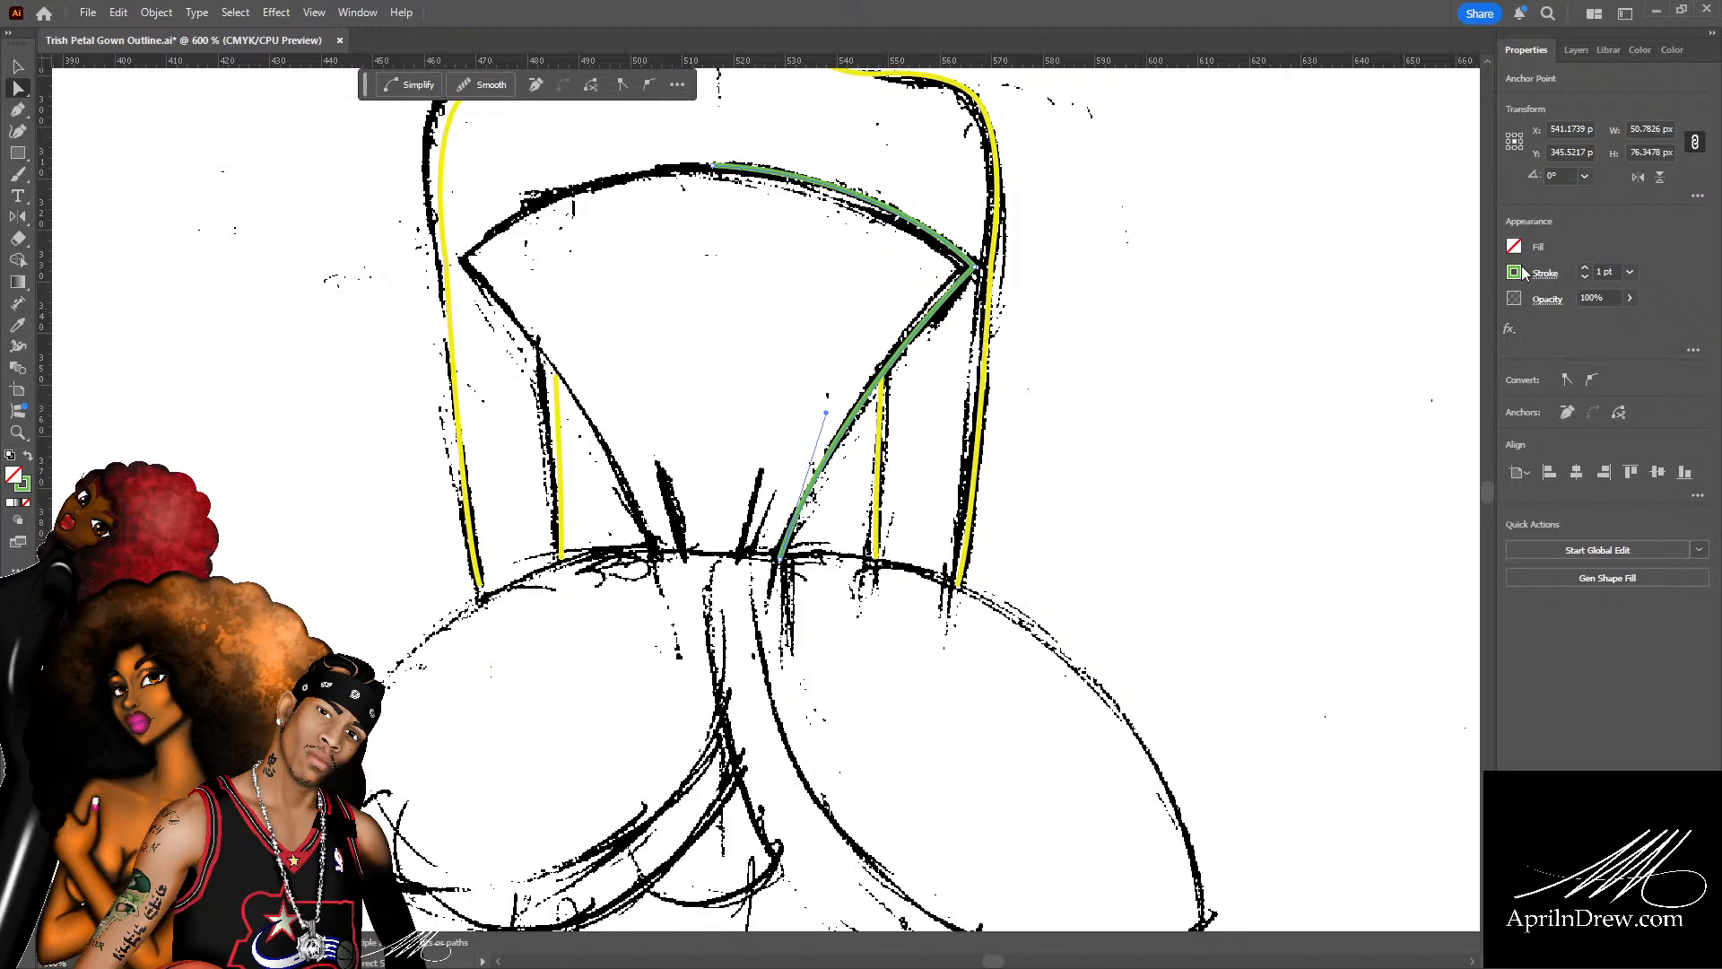
pyautogui.click(1354, 365)
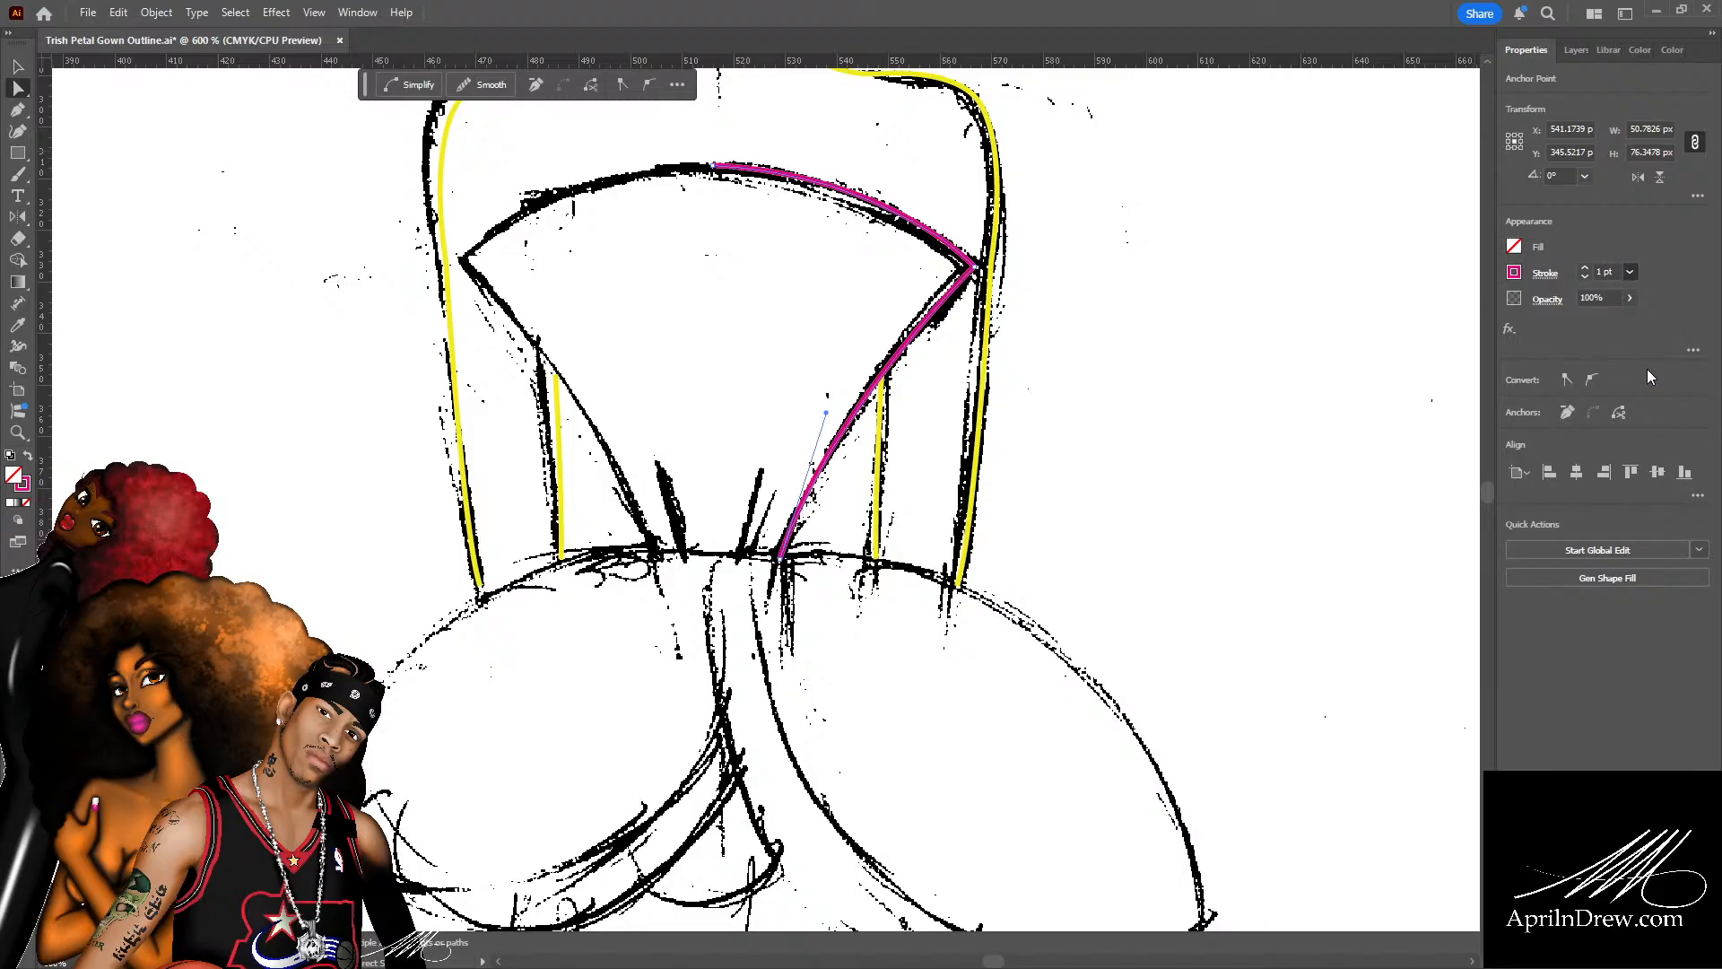
pyautogui.click(1159, 386)
pyautogui.scroll(3, 1161, 377)
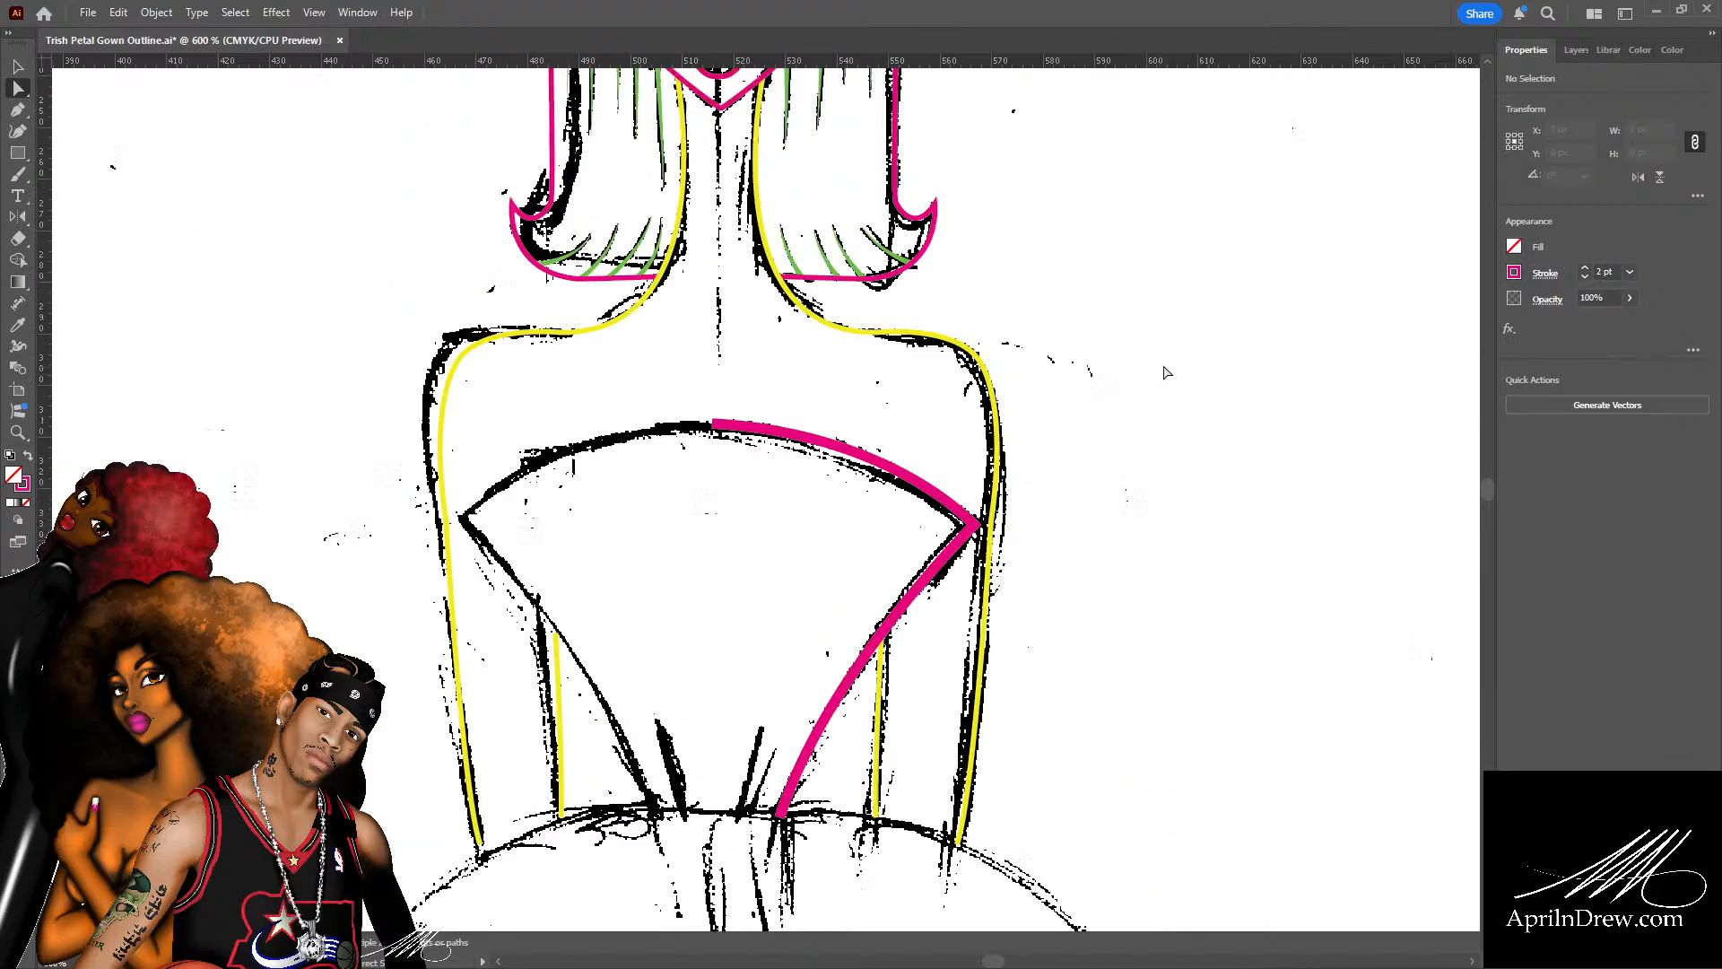
pyautogui.scroll(5, 1166, 372)
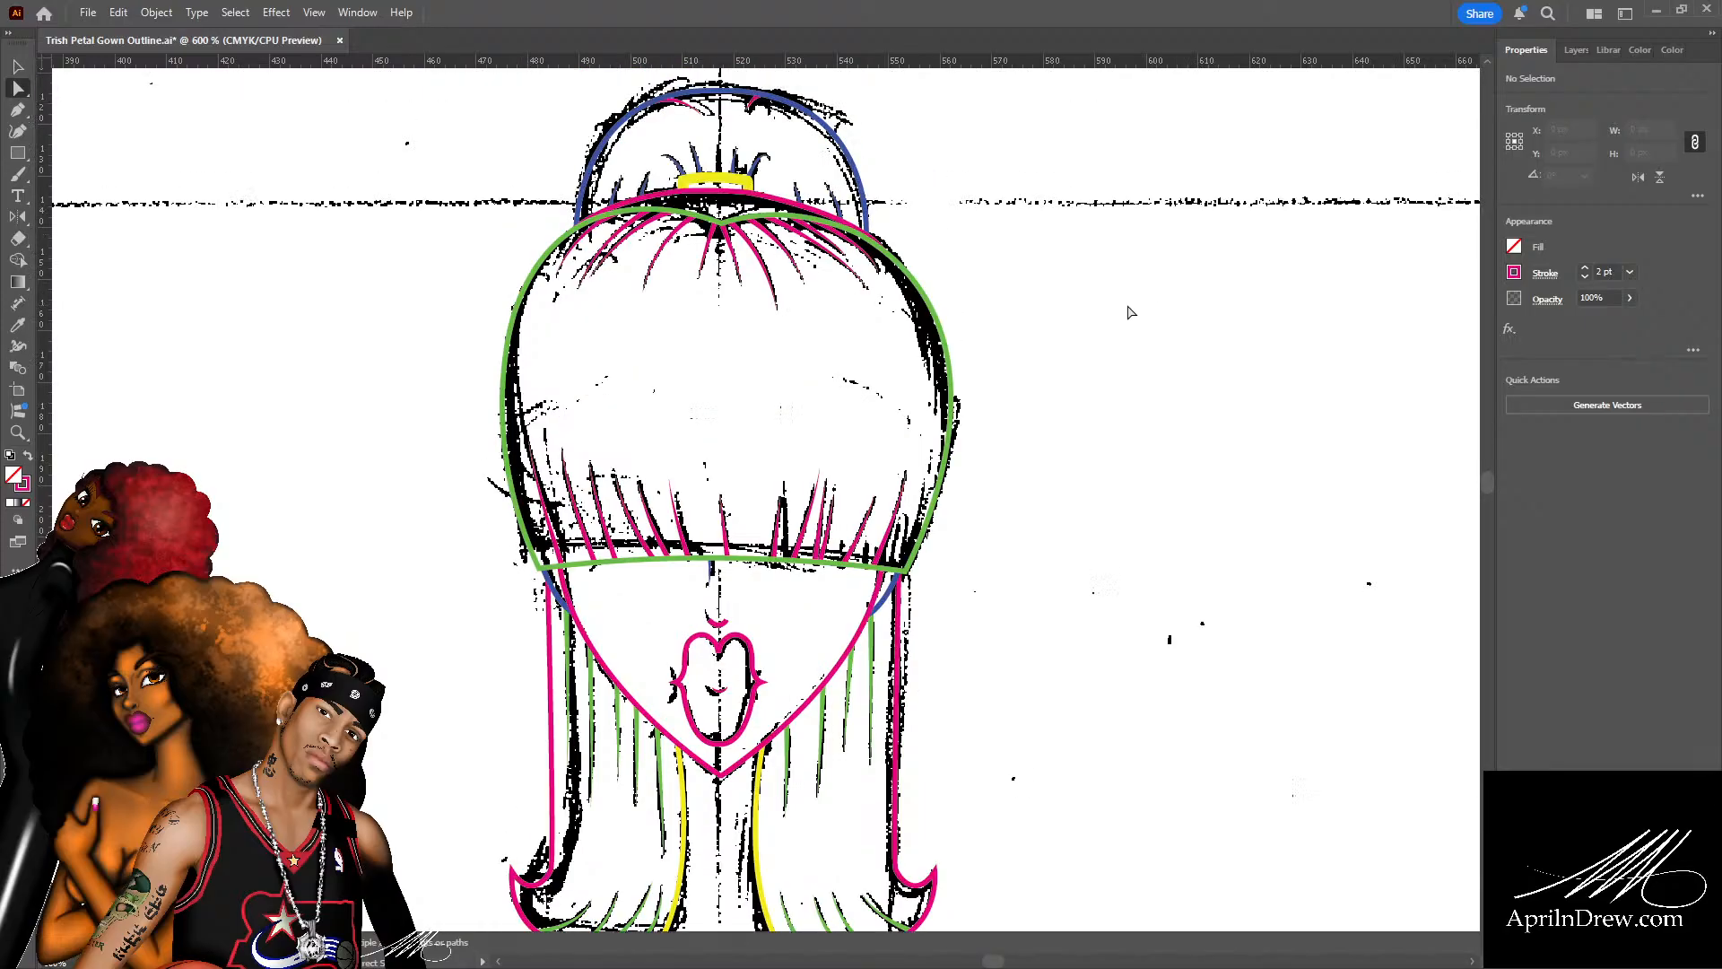
pyautogui.scroll(1, 1129, 312)
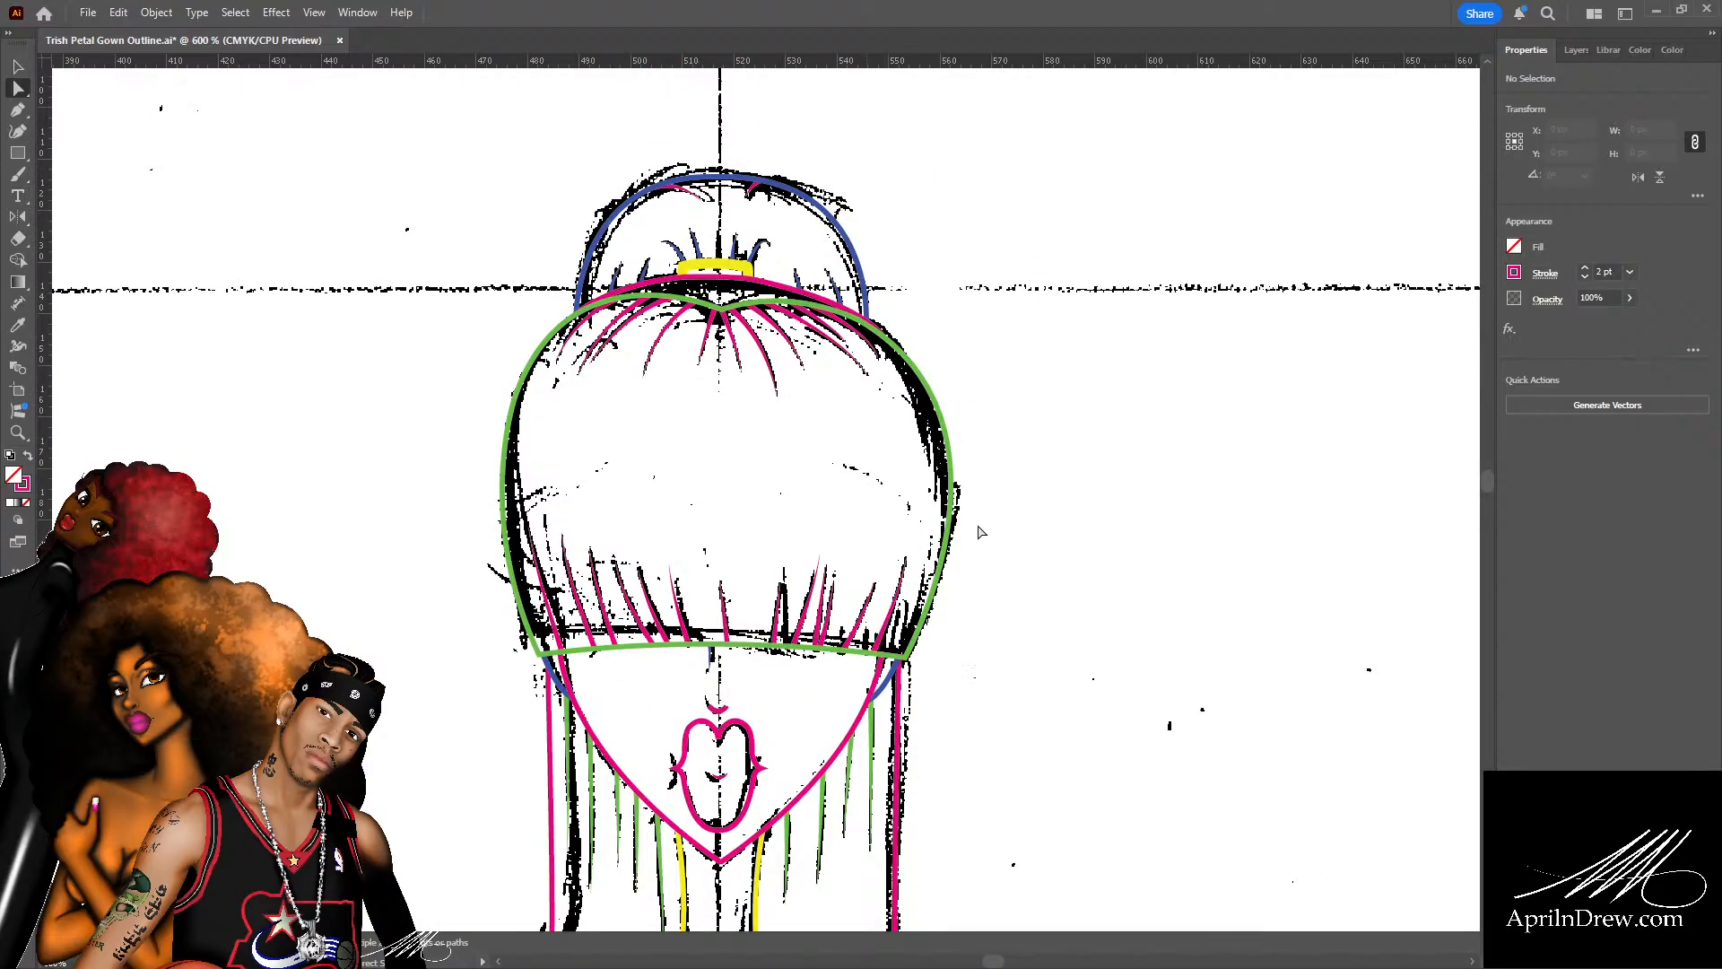
pyautogui.scroll(-3, 1131, 498)
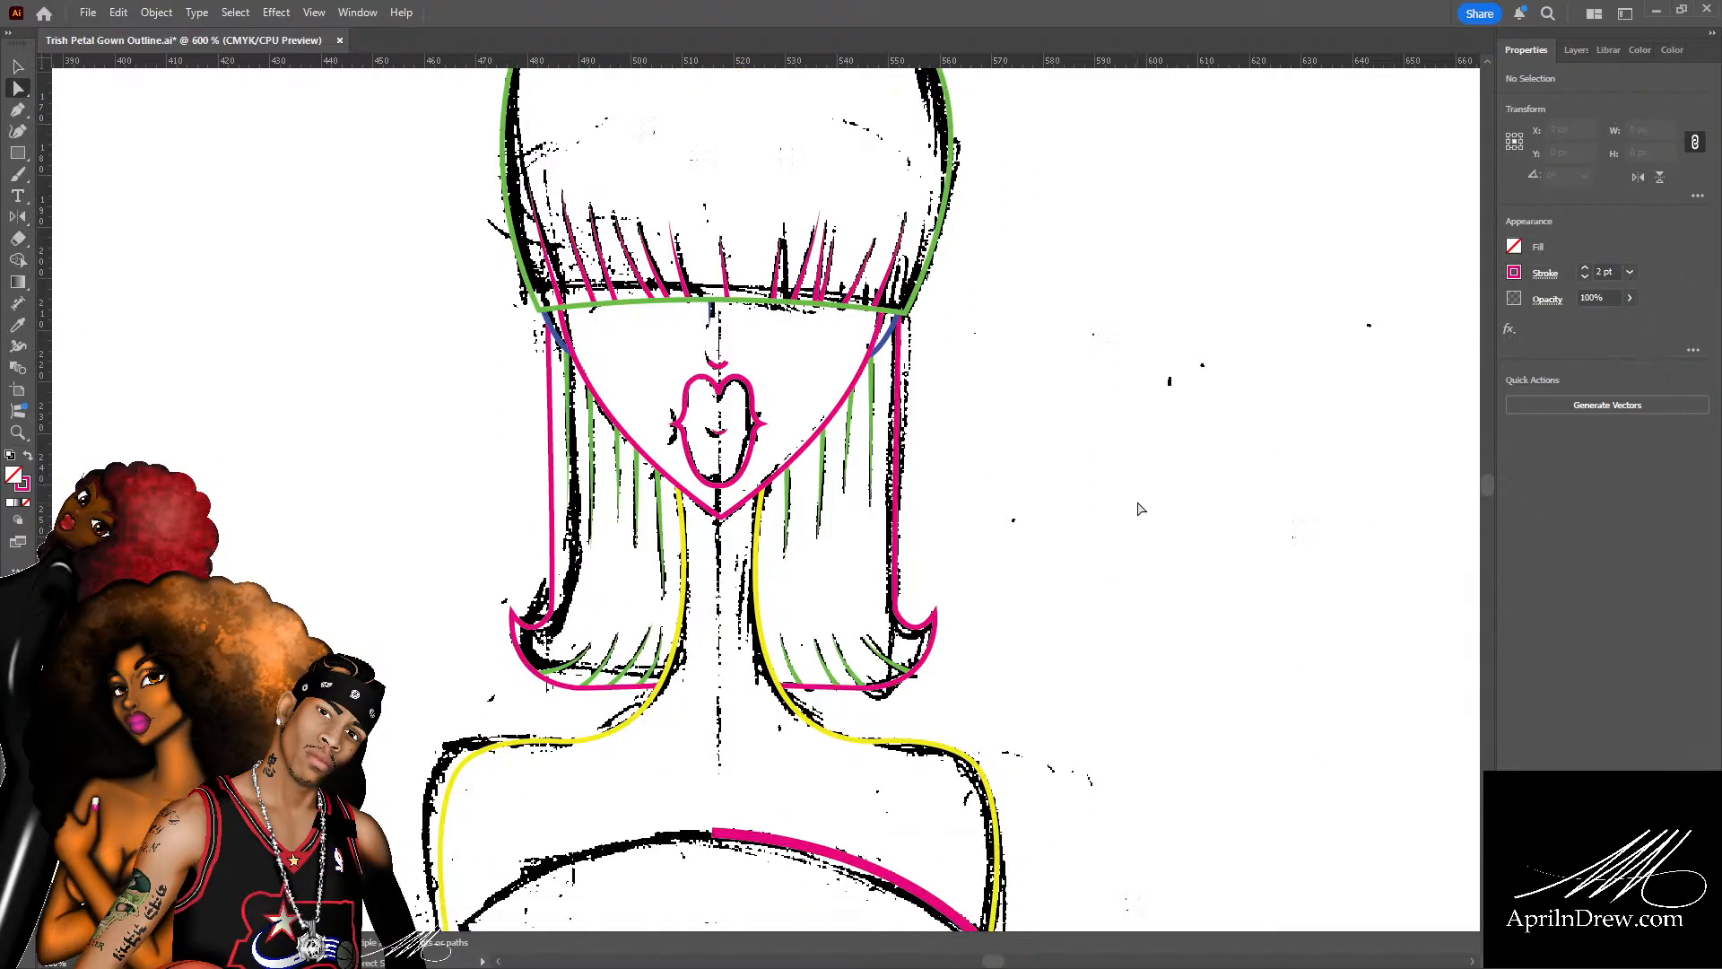
pyautogui.scroll(-2, 1138, 500)
pyautogui.scroll(-5, 852, 431)
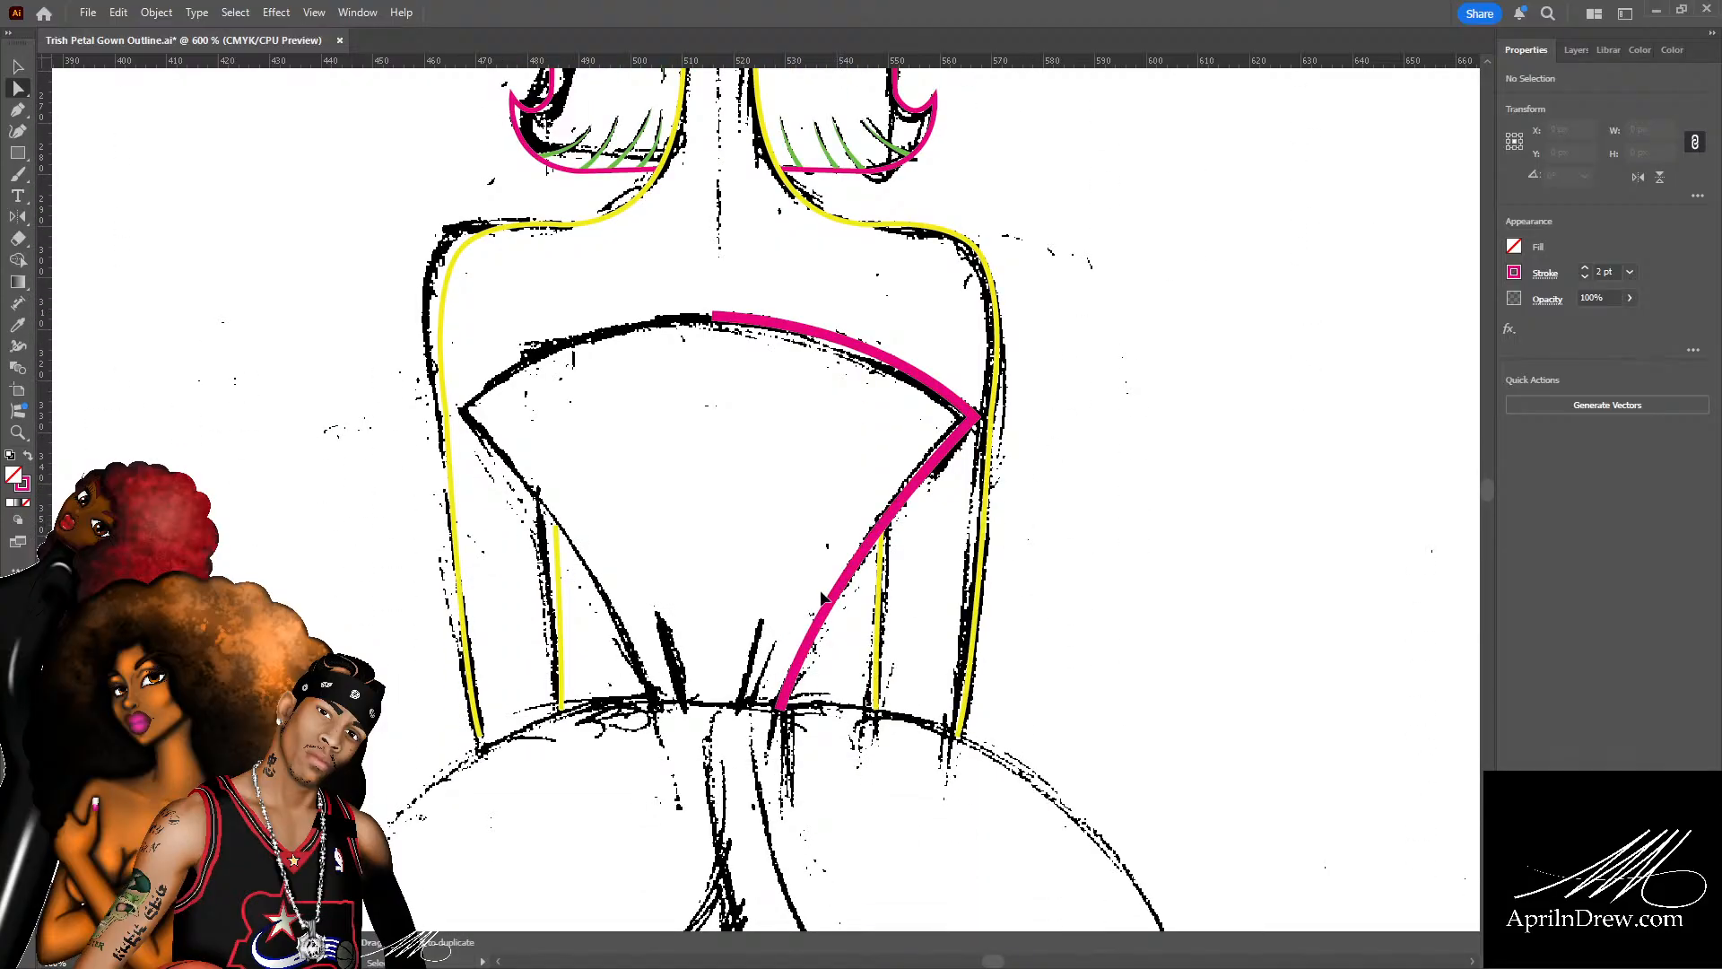
pyautogui.hotkey('ctrl', 's')
# Duplicate the magenta bodice half and reflect the copy left to right.
pyautogui.press('v')
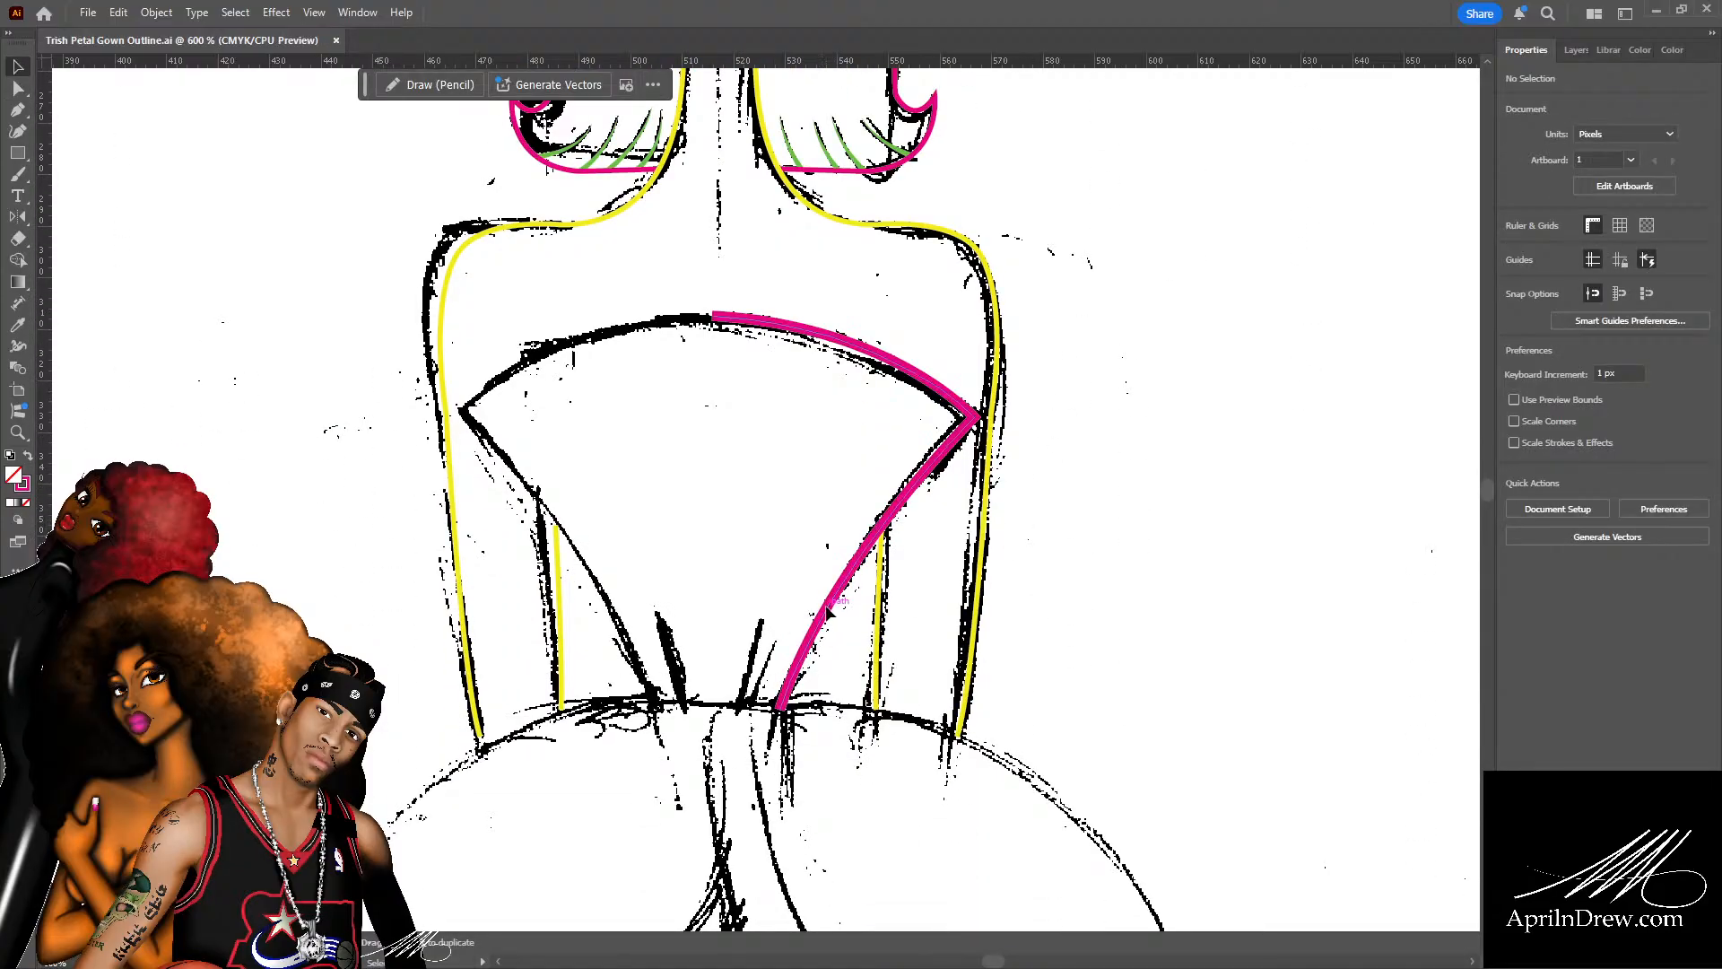
pyautogui.click(826, 613)
pyautogui.hotkey('ctrl', 'c')
pyautogui.hotkey('ctrl', 'v')
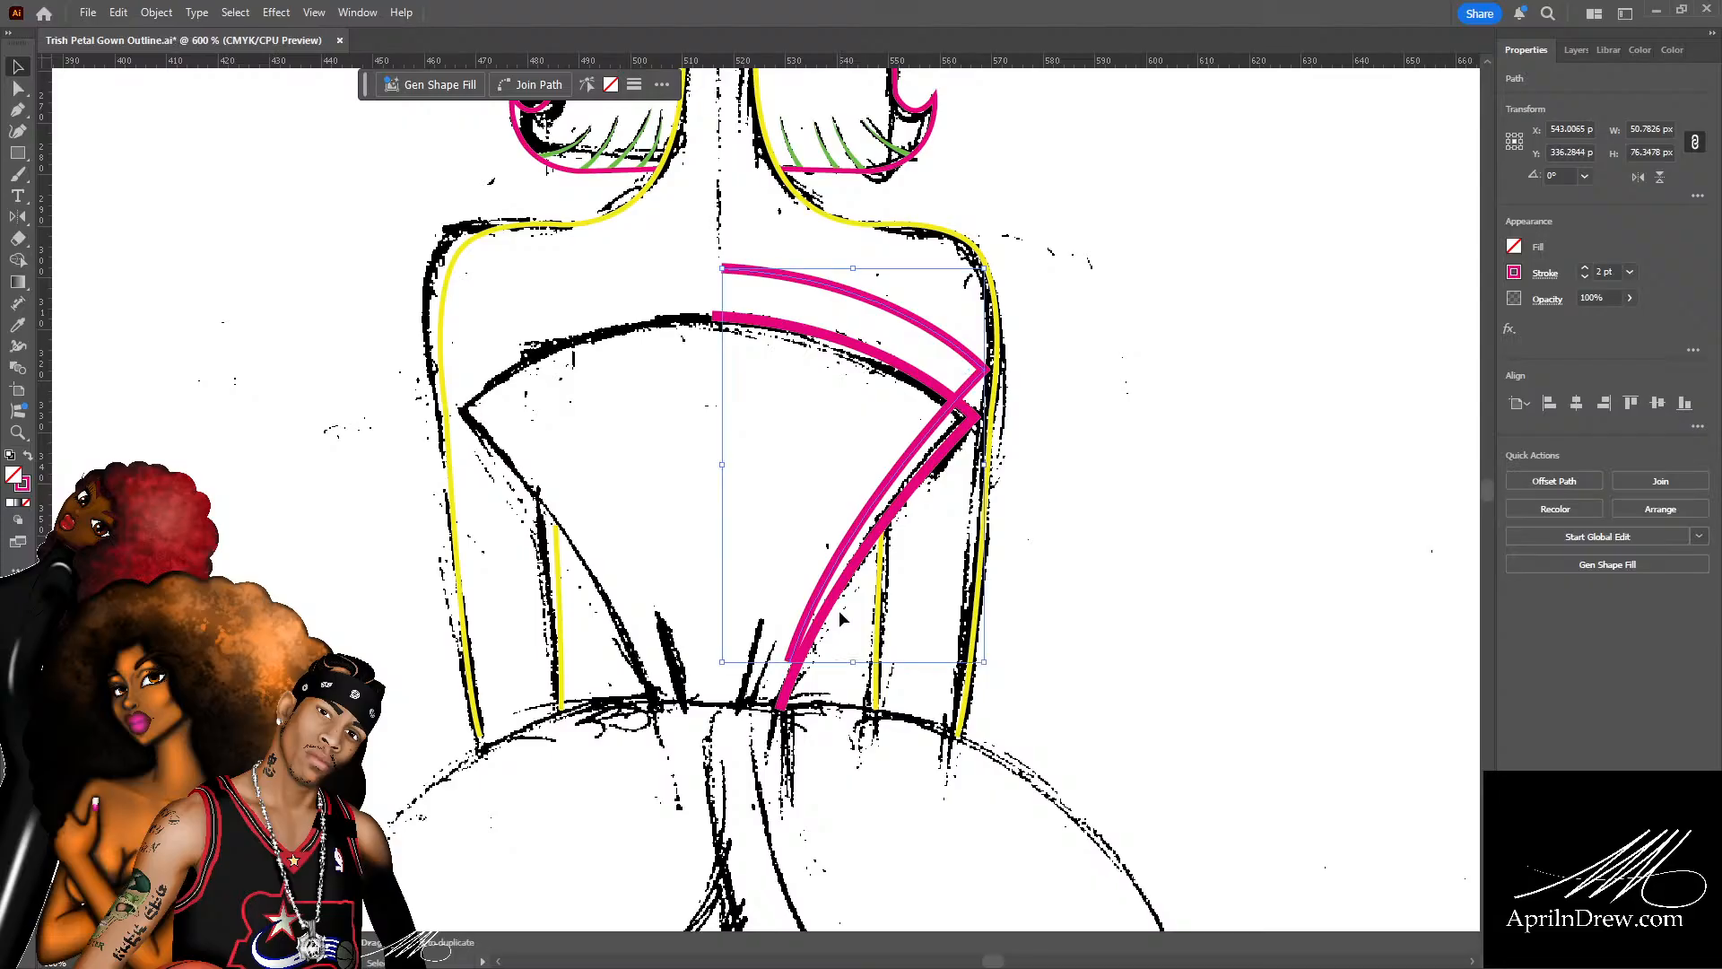
pyautogui.press('o')
pyautogui.moveTo(840, 608); pyautogui.dragTo(843, 603)
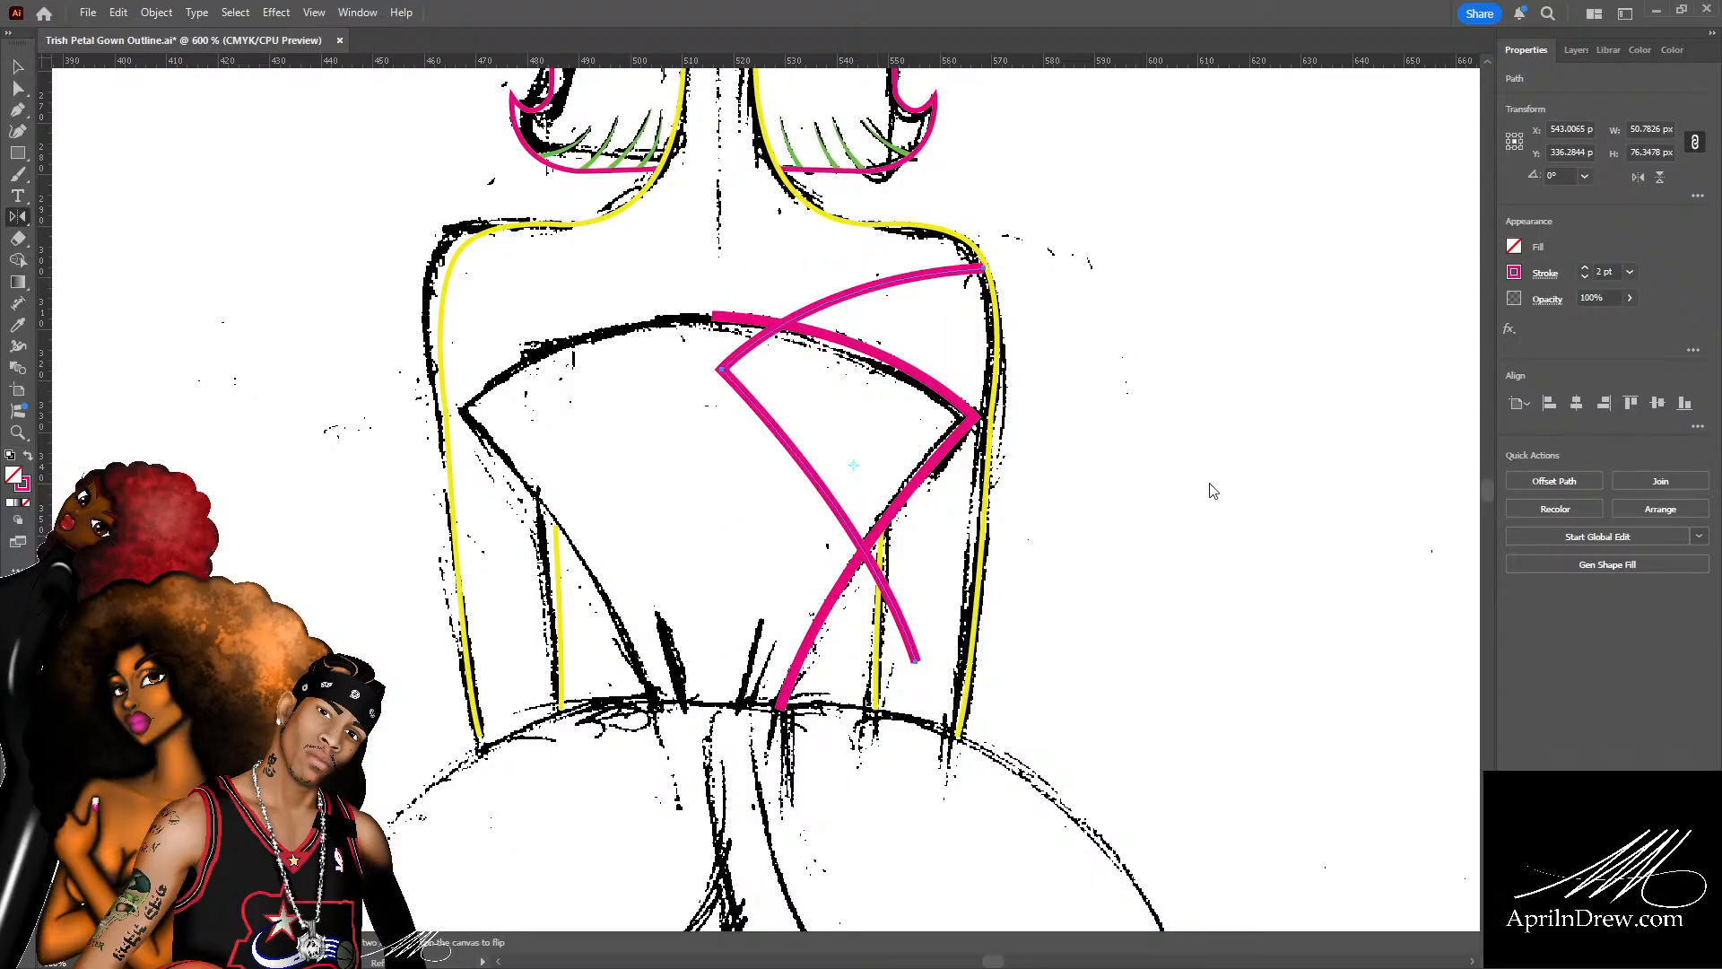
pyautogui.press('v')
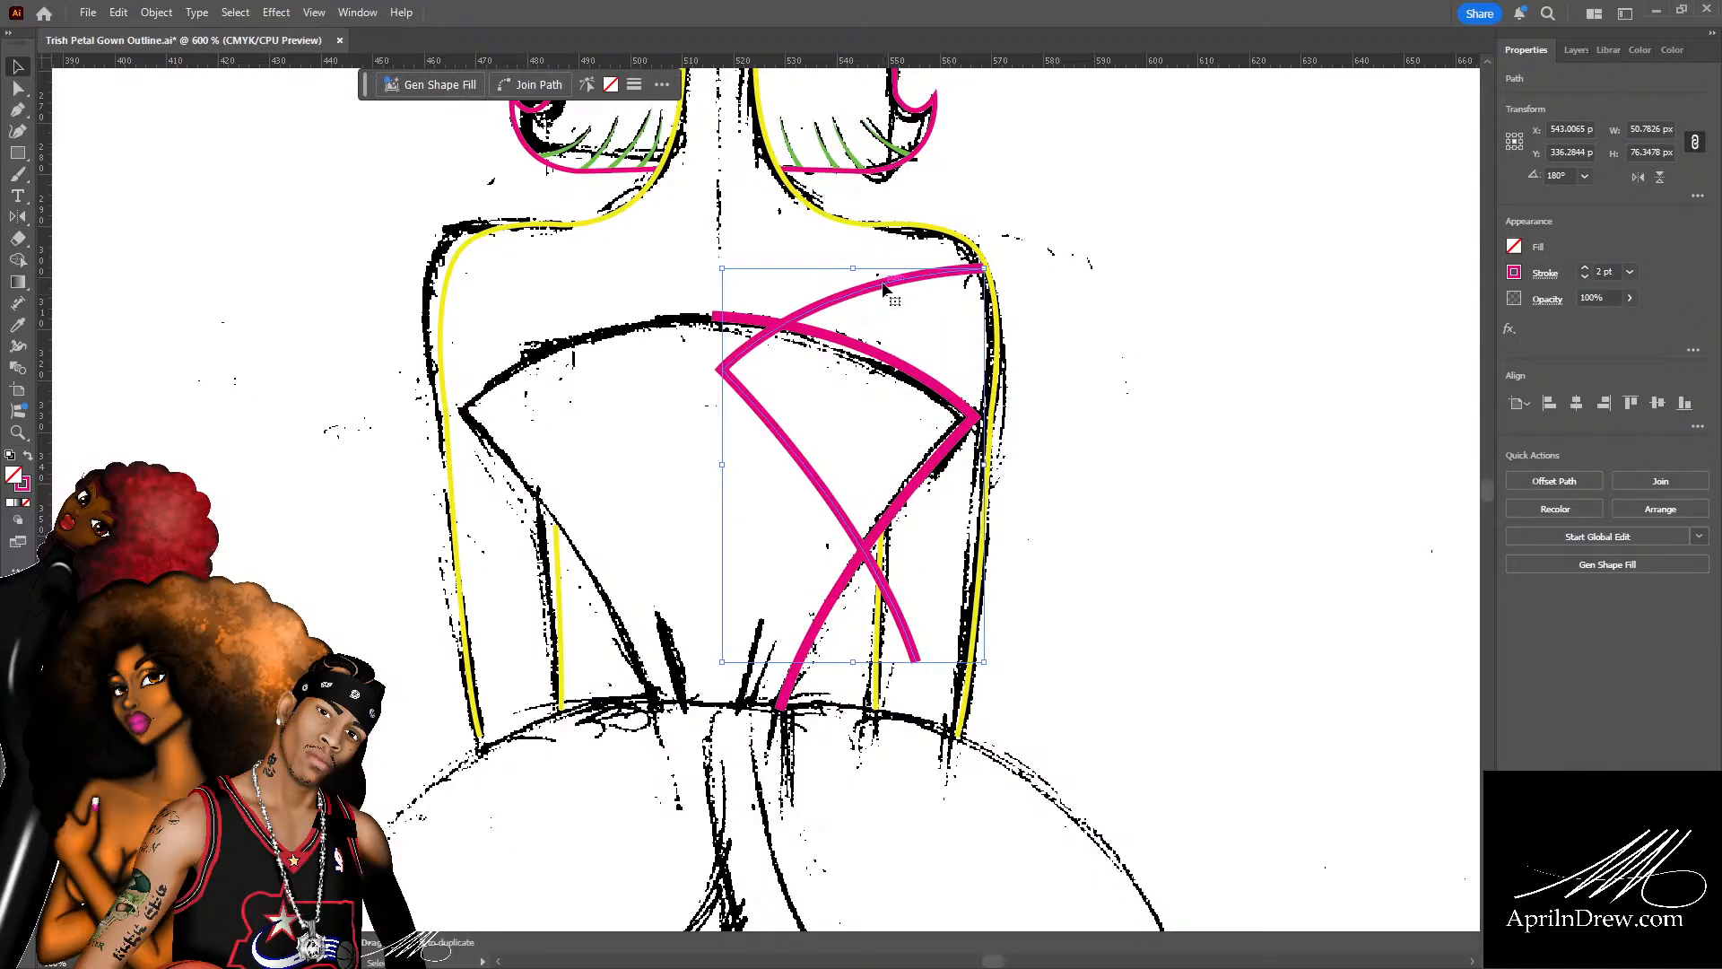
# Move the mirrored bodice copy onto the sketch's left half, to about X 489.2, Y 342.7 px.
pyautogui.press('Left')
pyautogui.press('Left')
pyautogui.press('Left')
pyautogui.press('Left')
pyautogui.press('Left')
pyautogui.moveTo(732, 342); pyautogui.dragTo(488, 369)
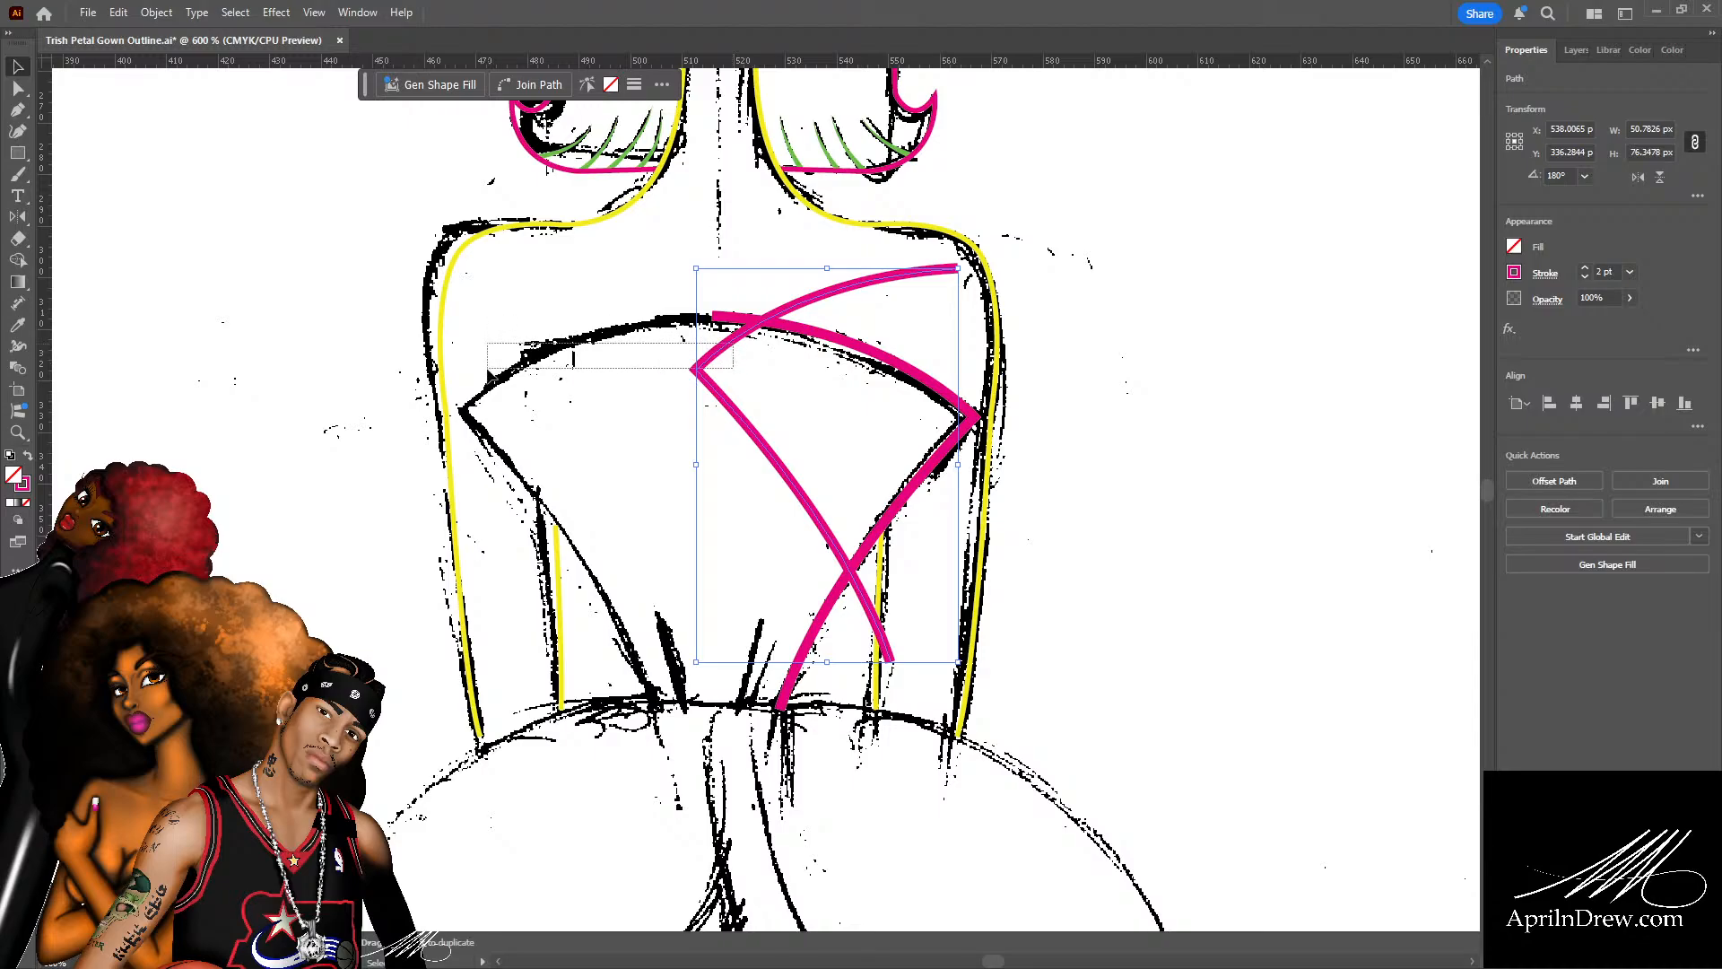
pyautogui.moveTo(706, 366); pyautogui.dragTo(464, 403)
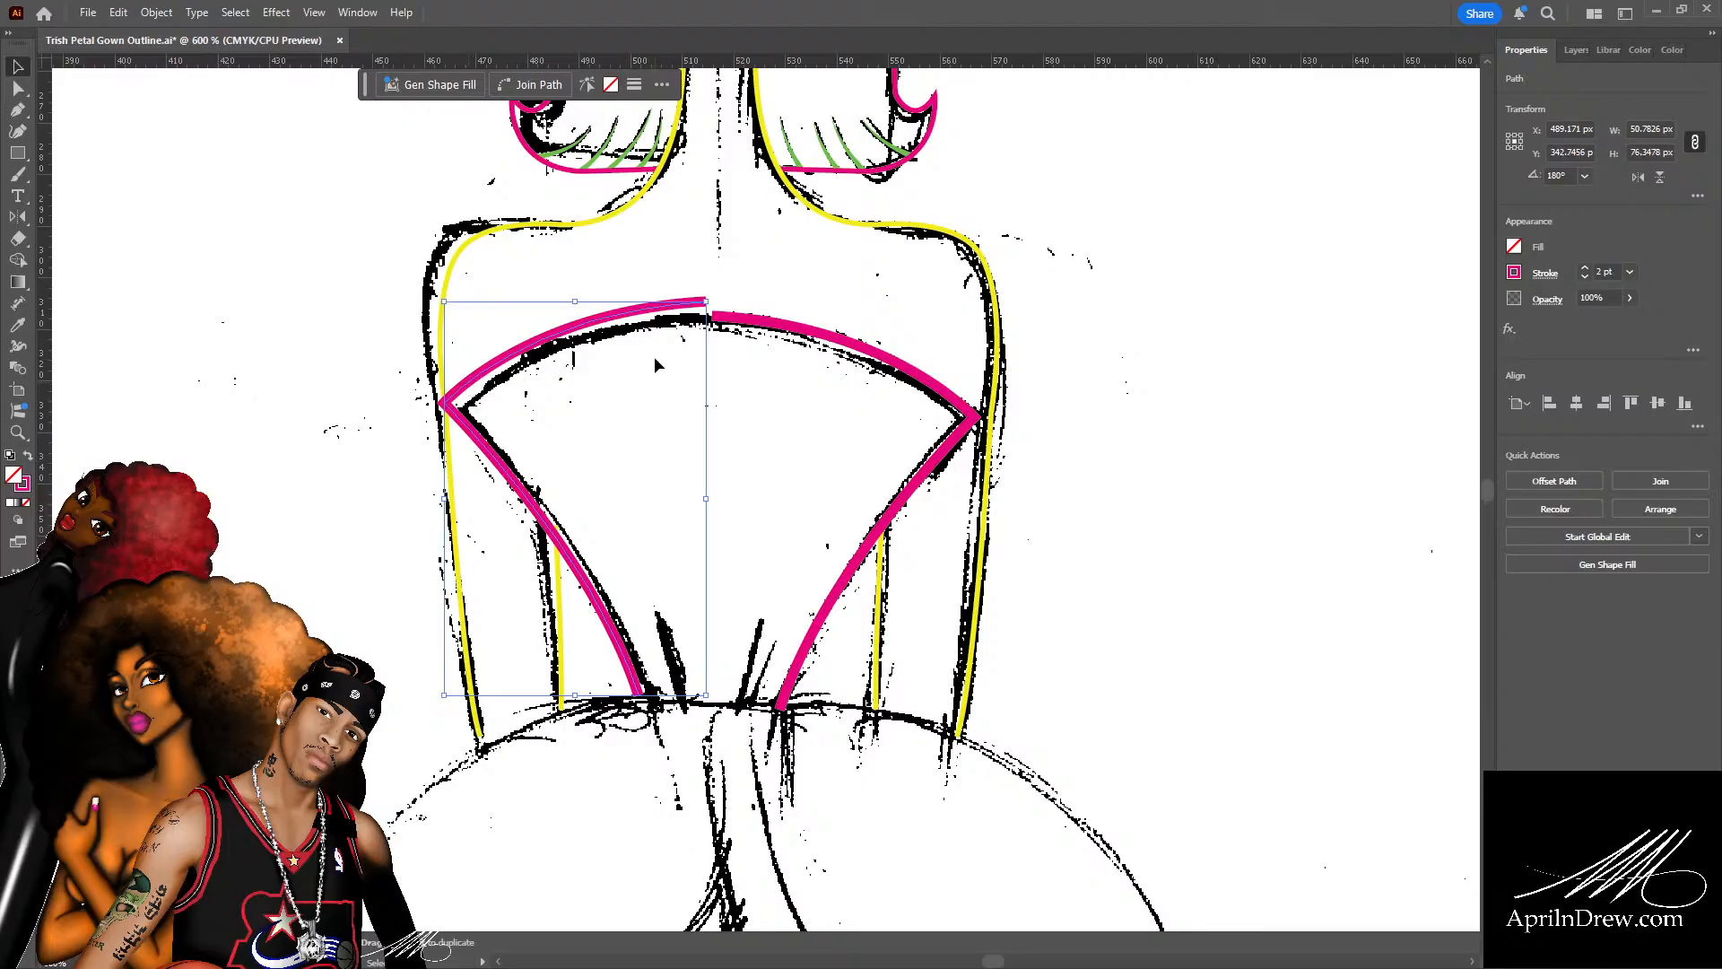
# Align the two bodice halves by their bottom edges.
pyautogui.keyDown('shift'); pyautogui.click(793, 330); pyautogui.keyUp('shift')
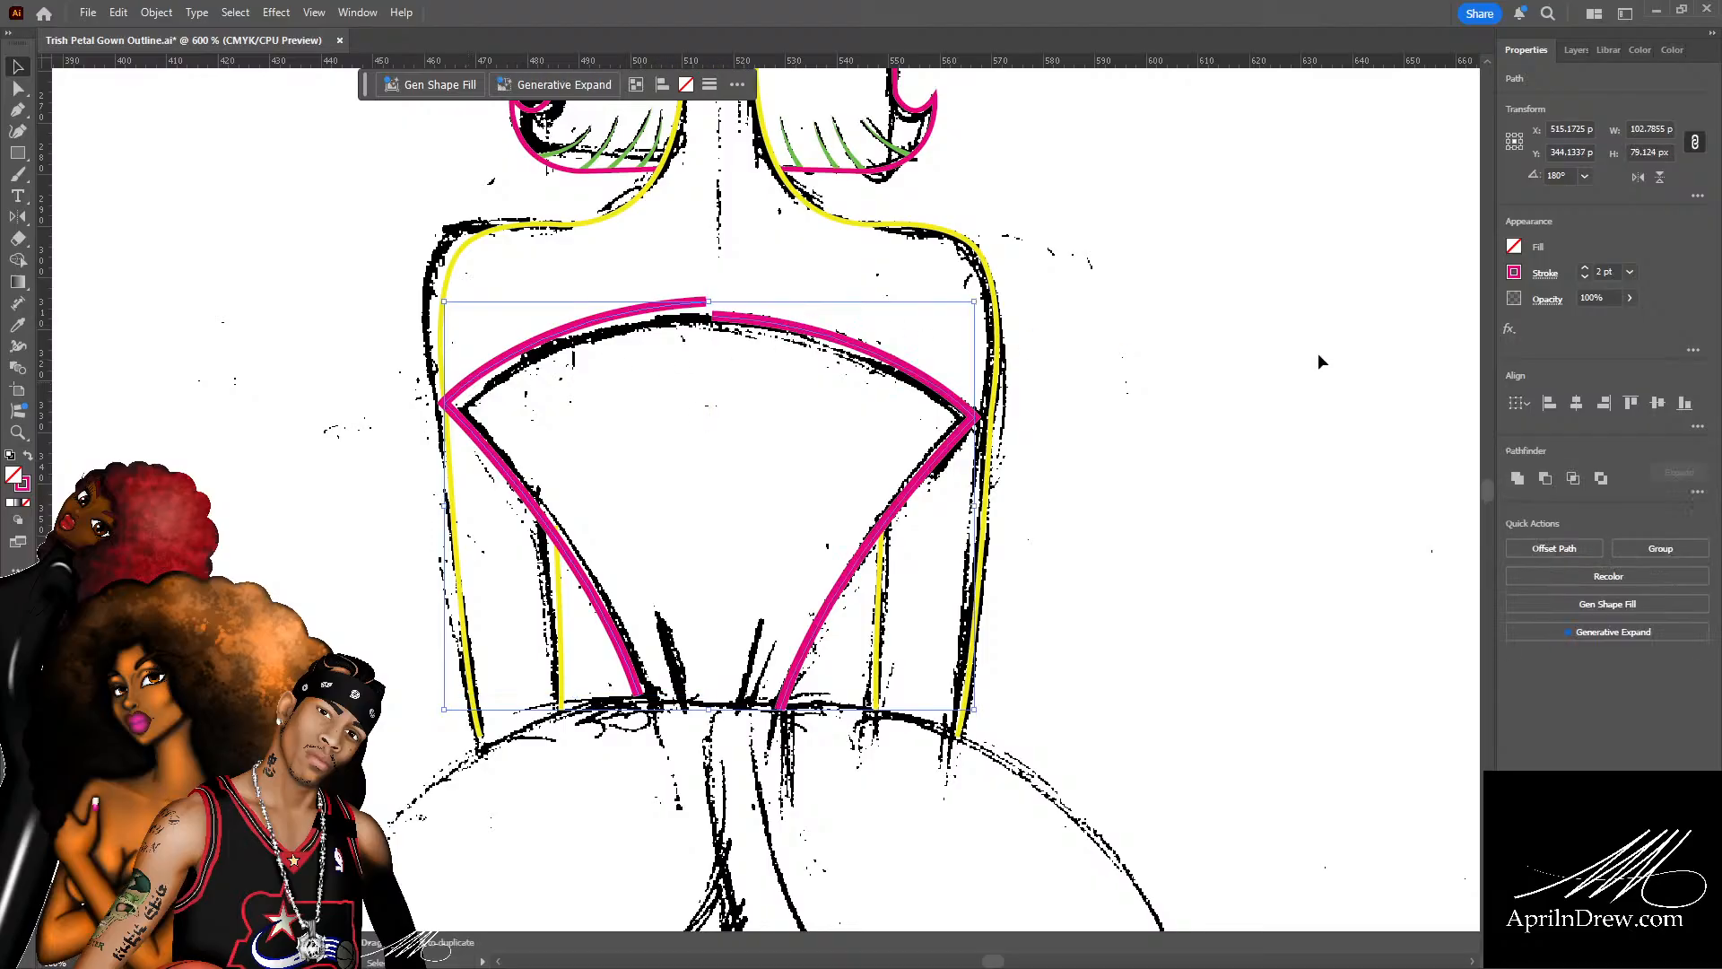
pyautogui.click(1683, 402)
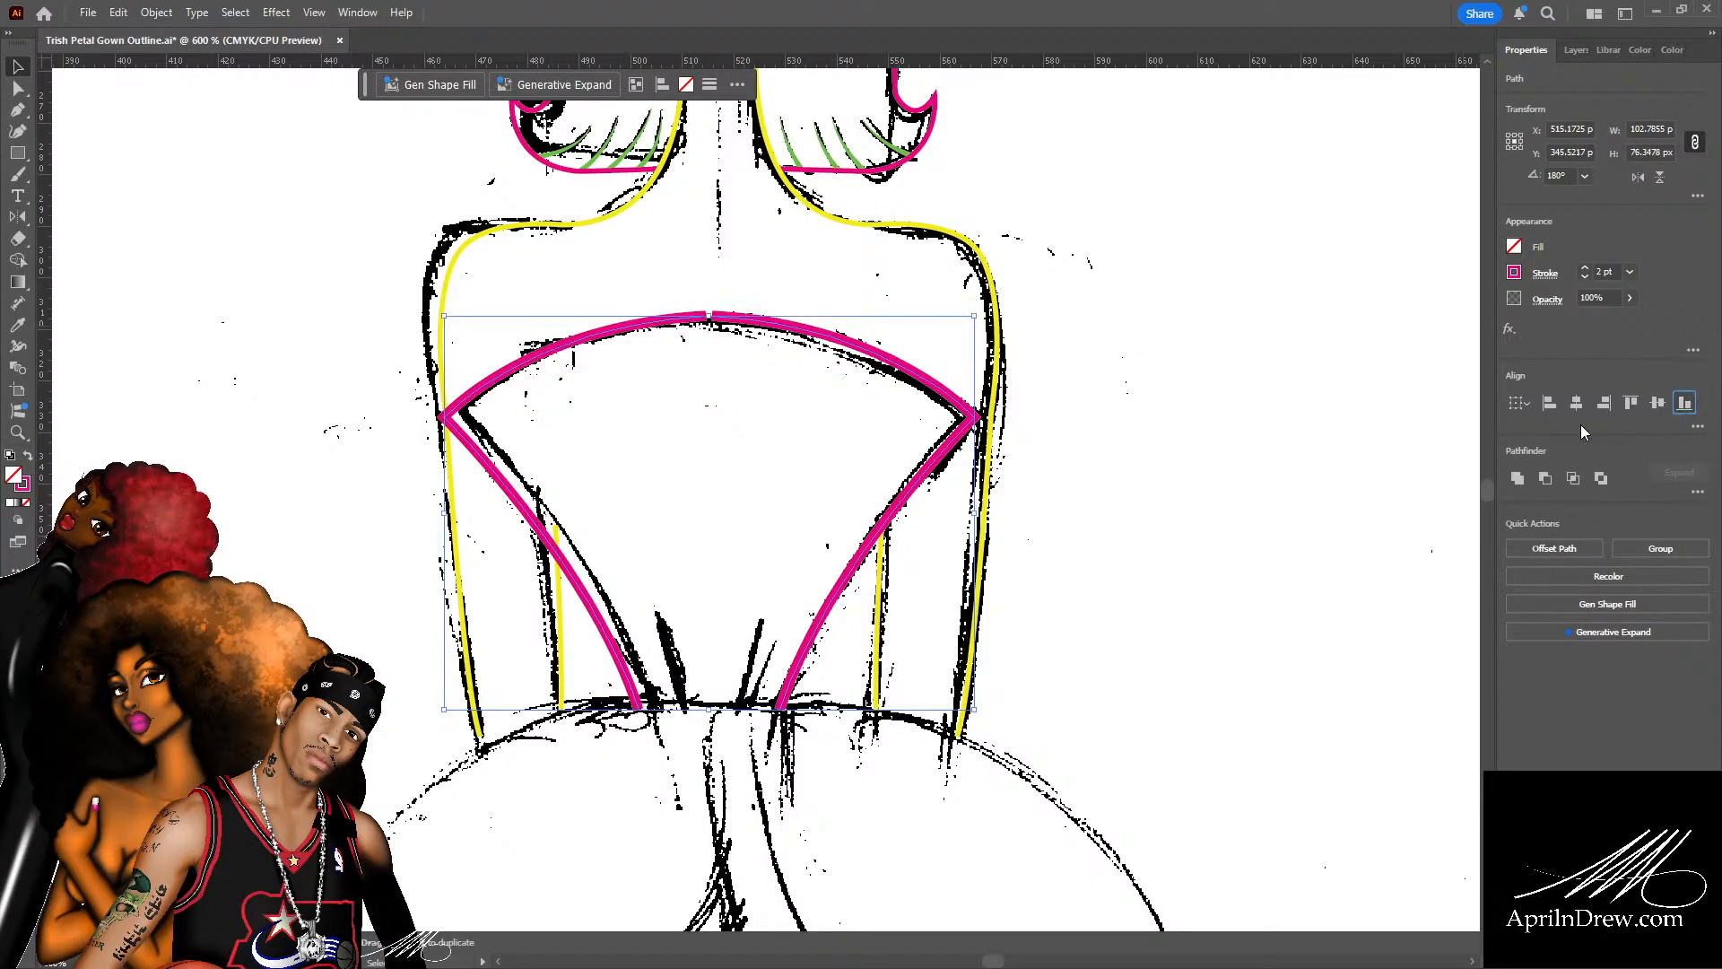
pyautogui.click(1306, 453)
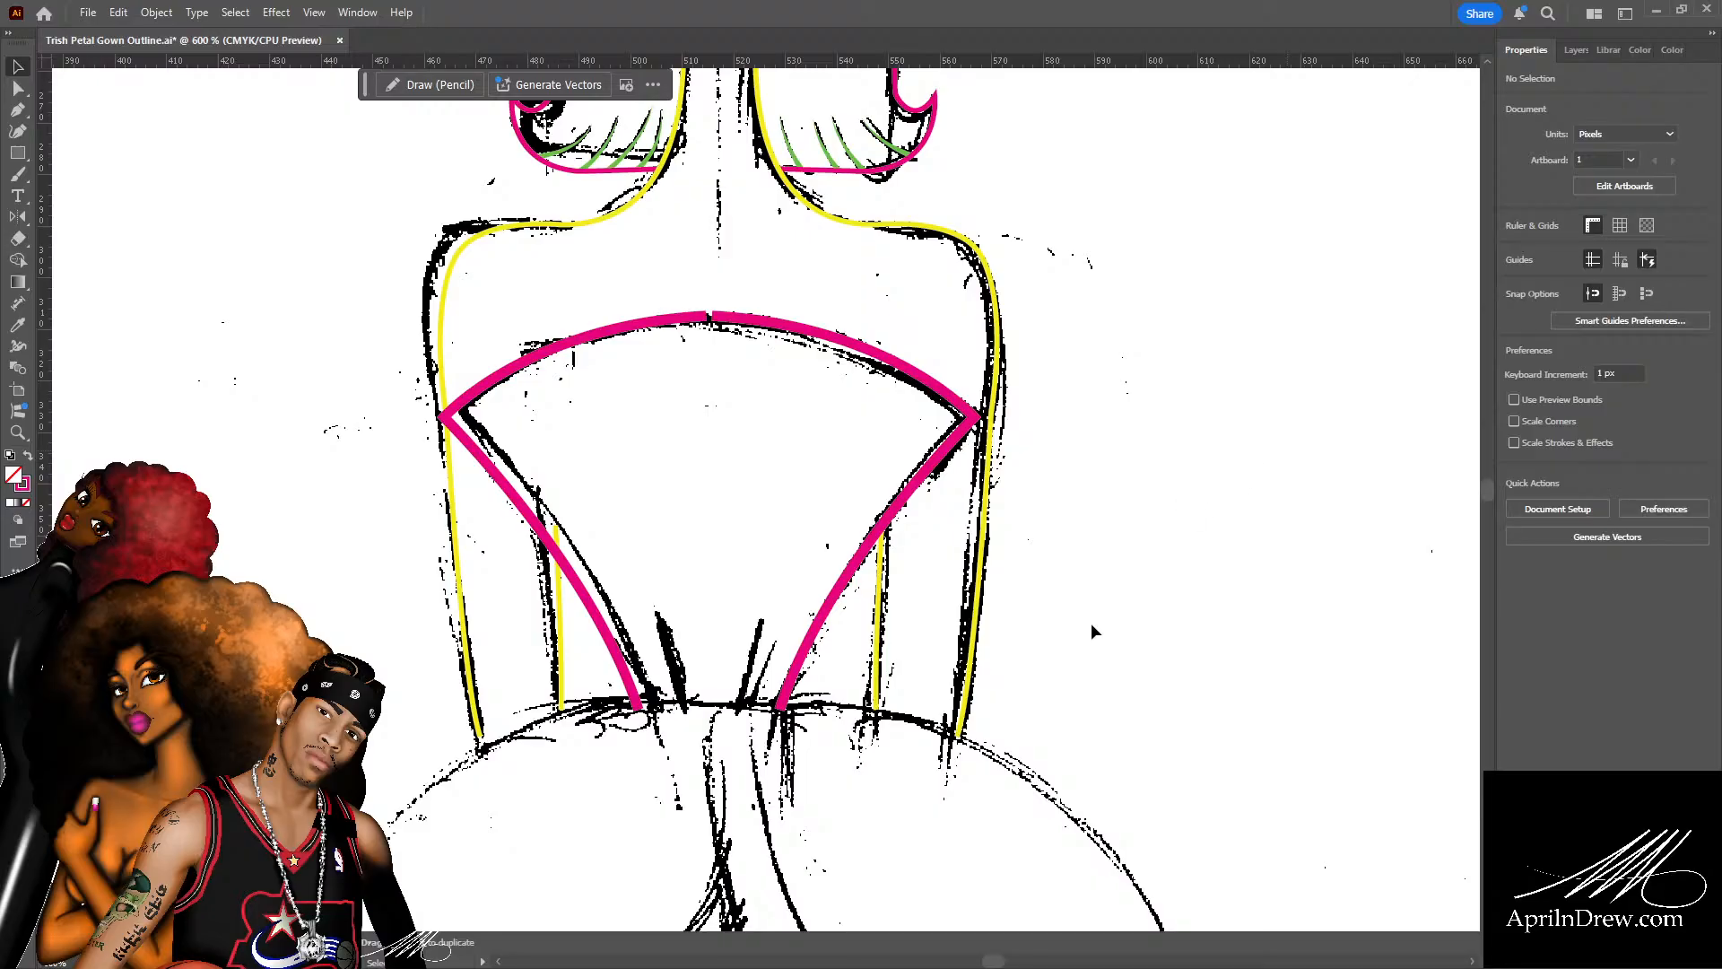
# Nudge the left bodice half to about X 490.2 px so its top end meets the right half at the neckline's centre.
pyautogui.click(639, 325)
pyautogui.press('Right')
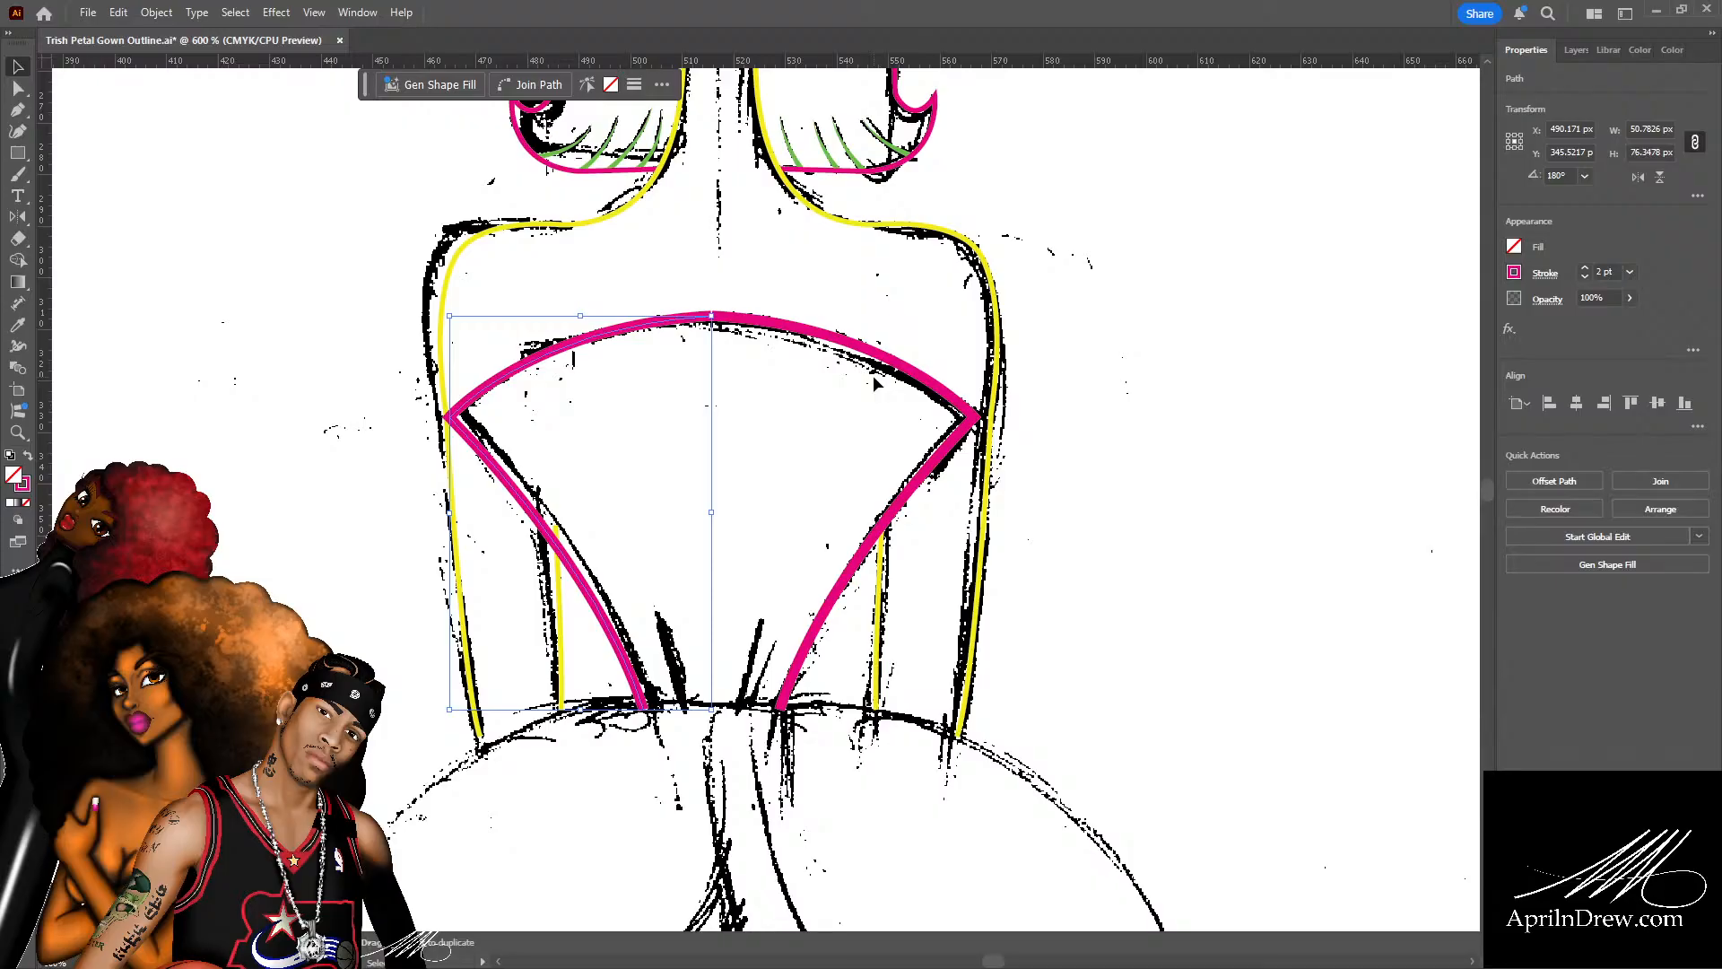
pyautogui.click(752, 292)
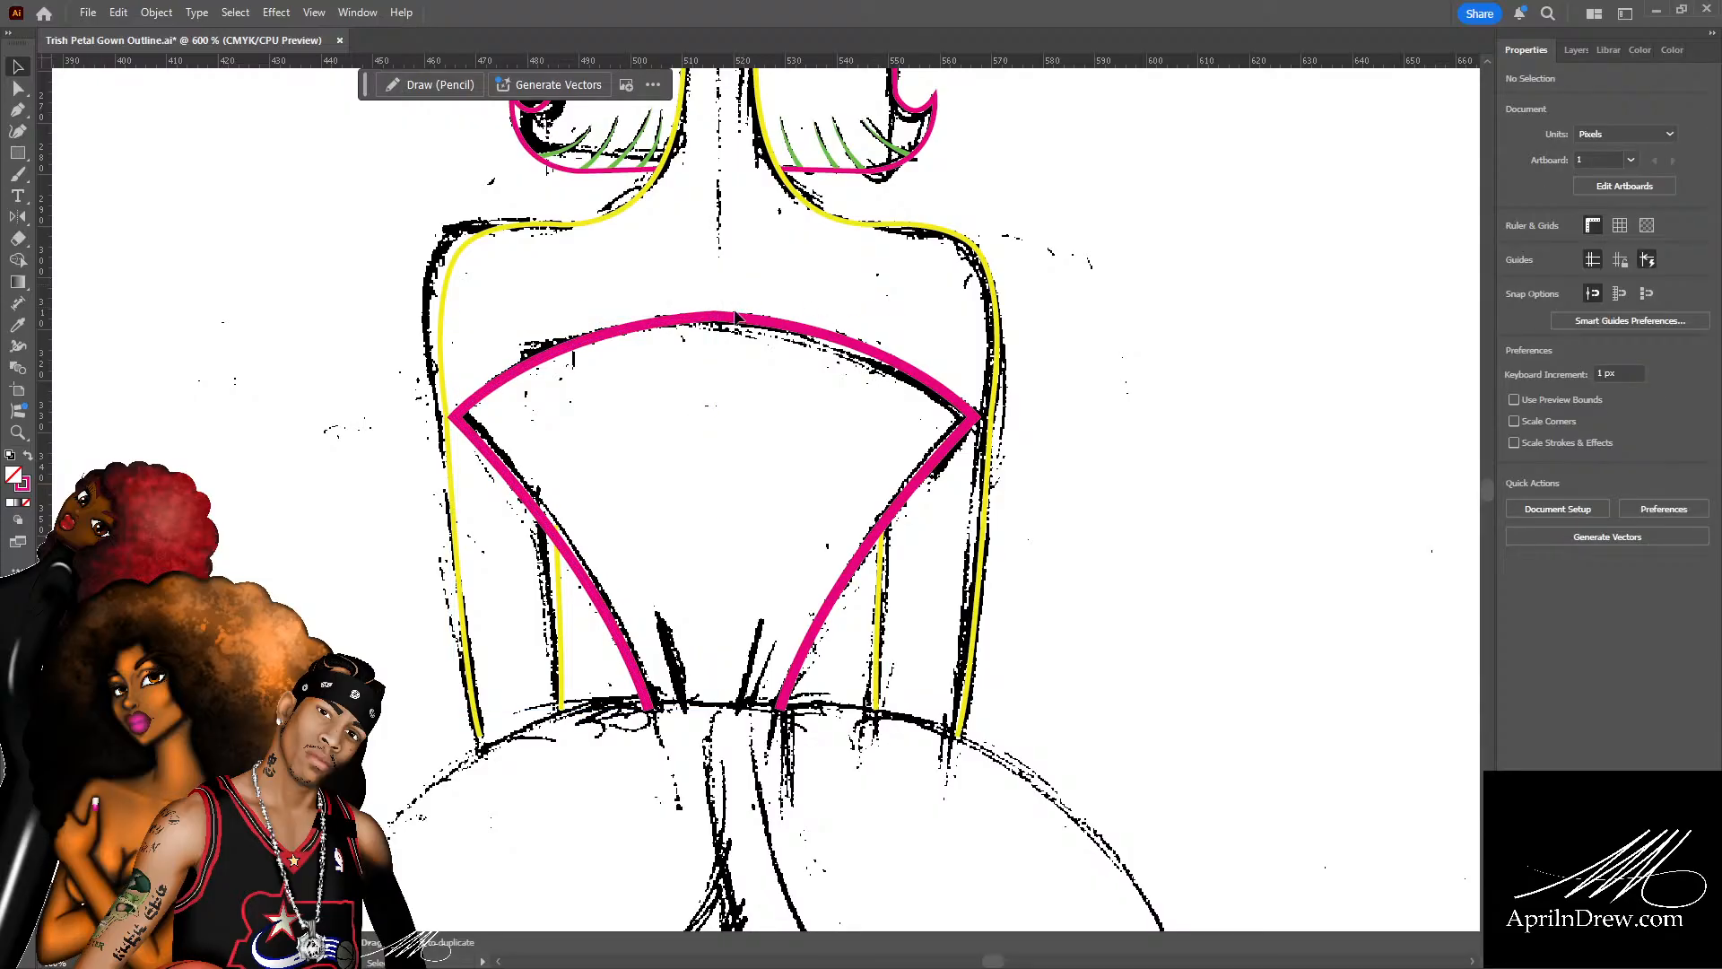
pyautogui.click(705, 318)
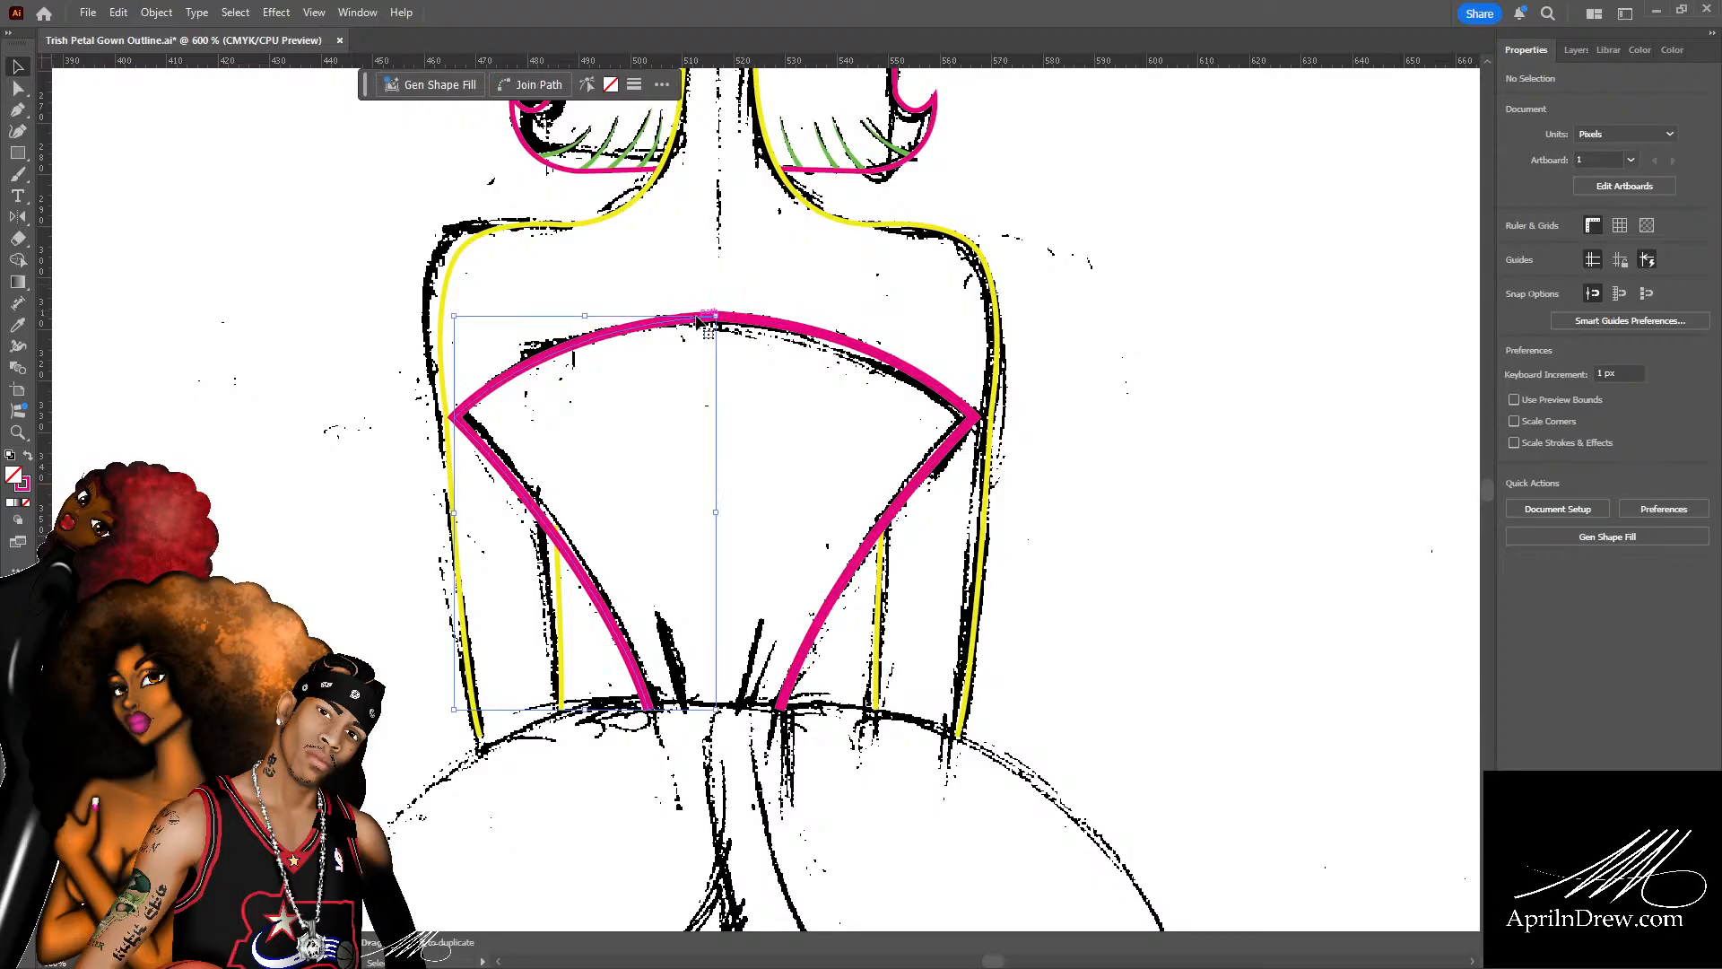
pyautogui.press('Left')
pyautogui.click(745, 300)
pyautogui.press('a')
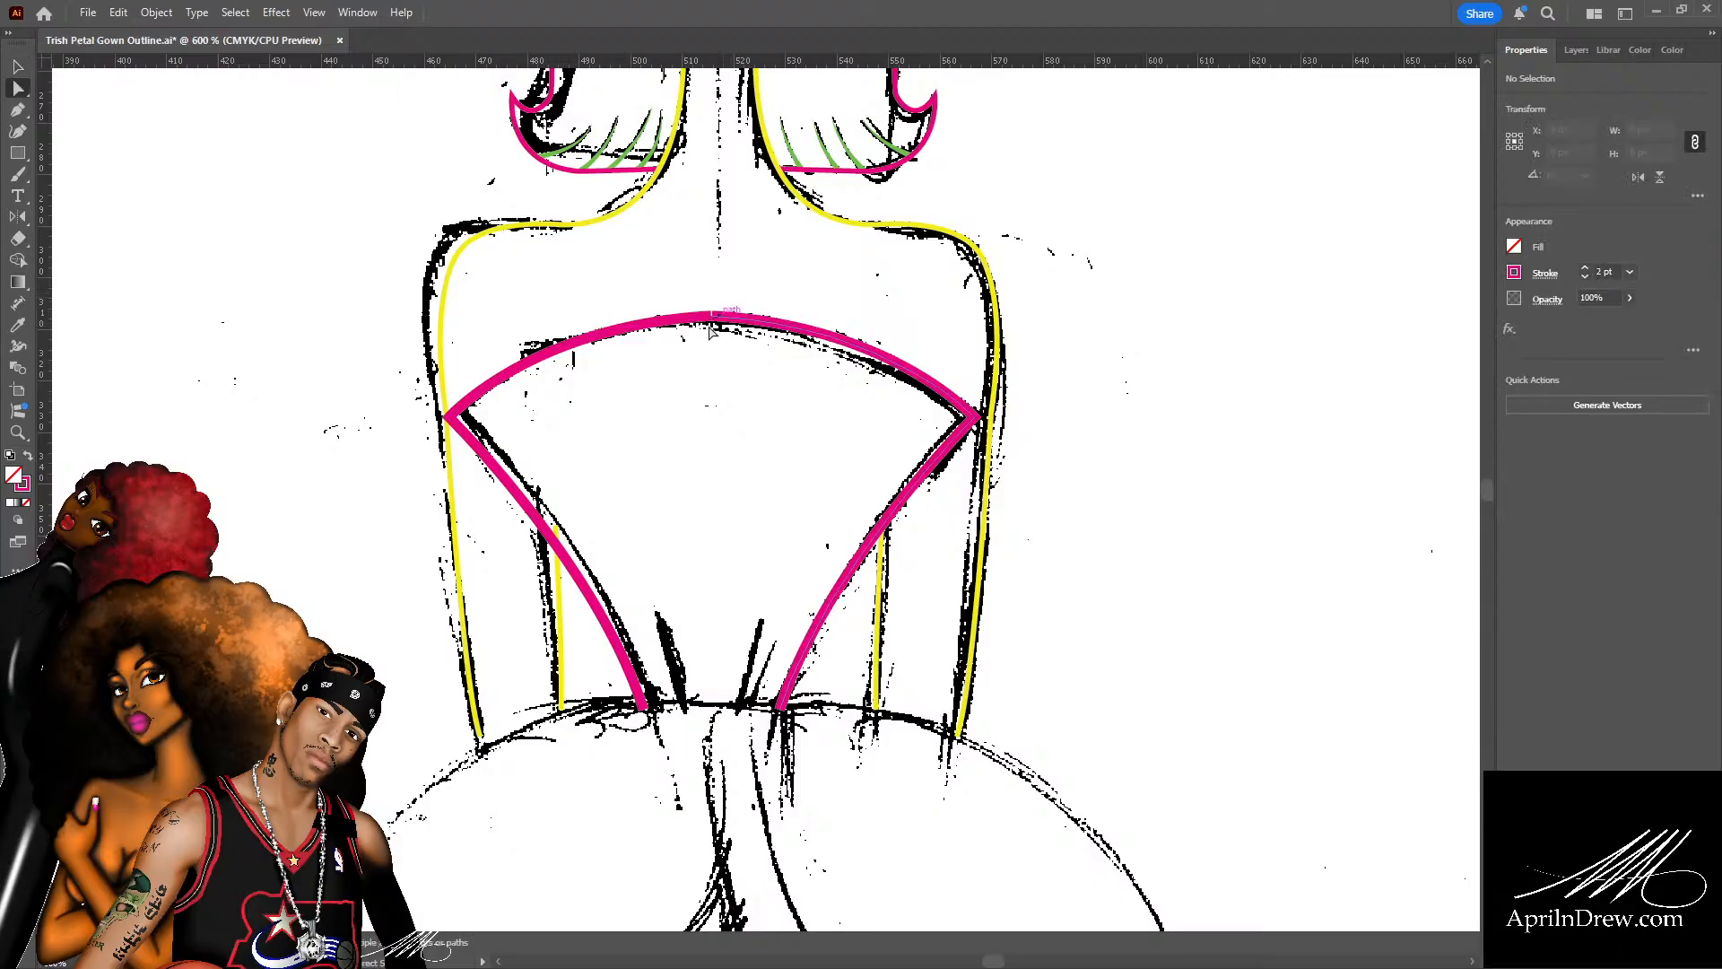
# Select the two bodice halves' meeting end points at the neckline's centre, deselect them, and save the document.
pyautogui.click(711, 316)
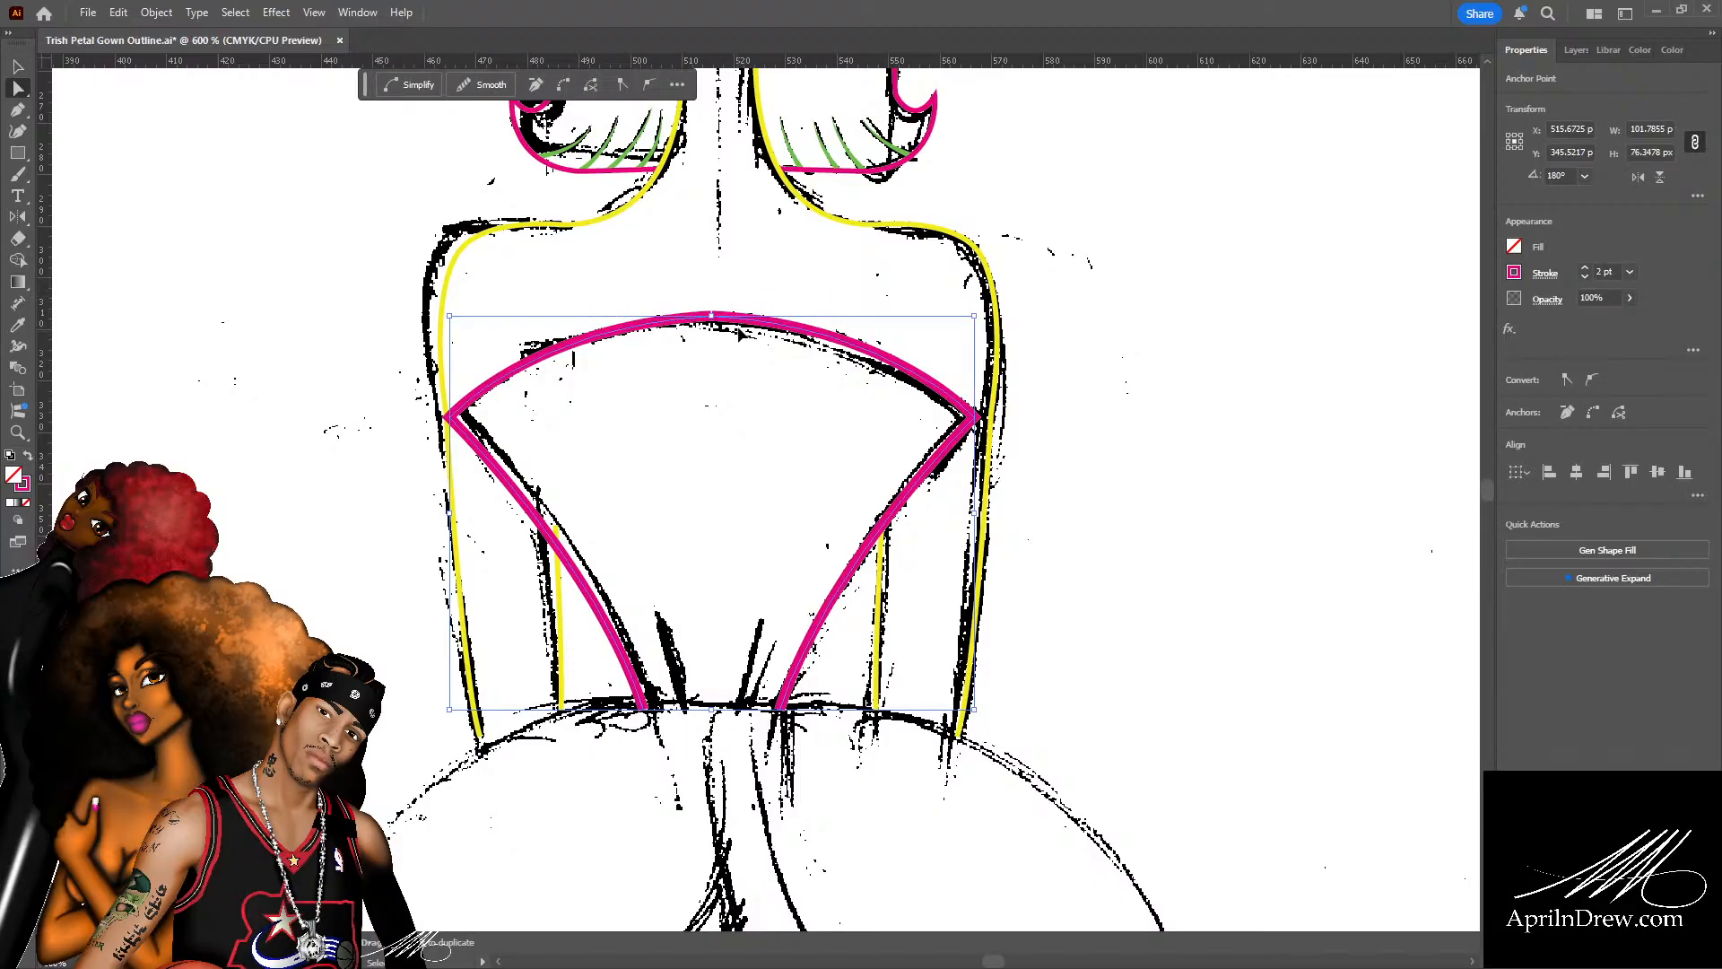
pyautogui.click(755, 380)
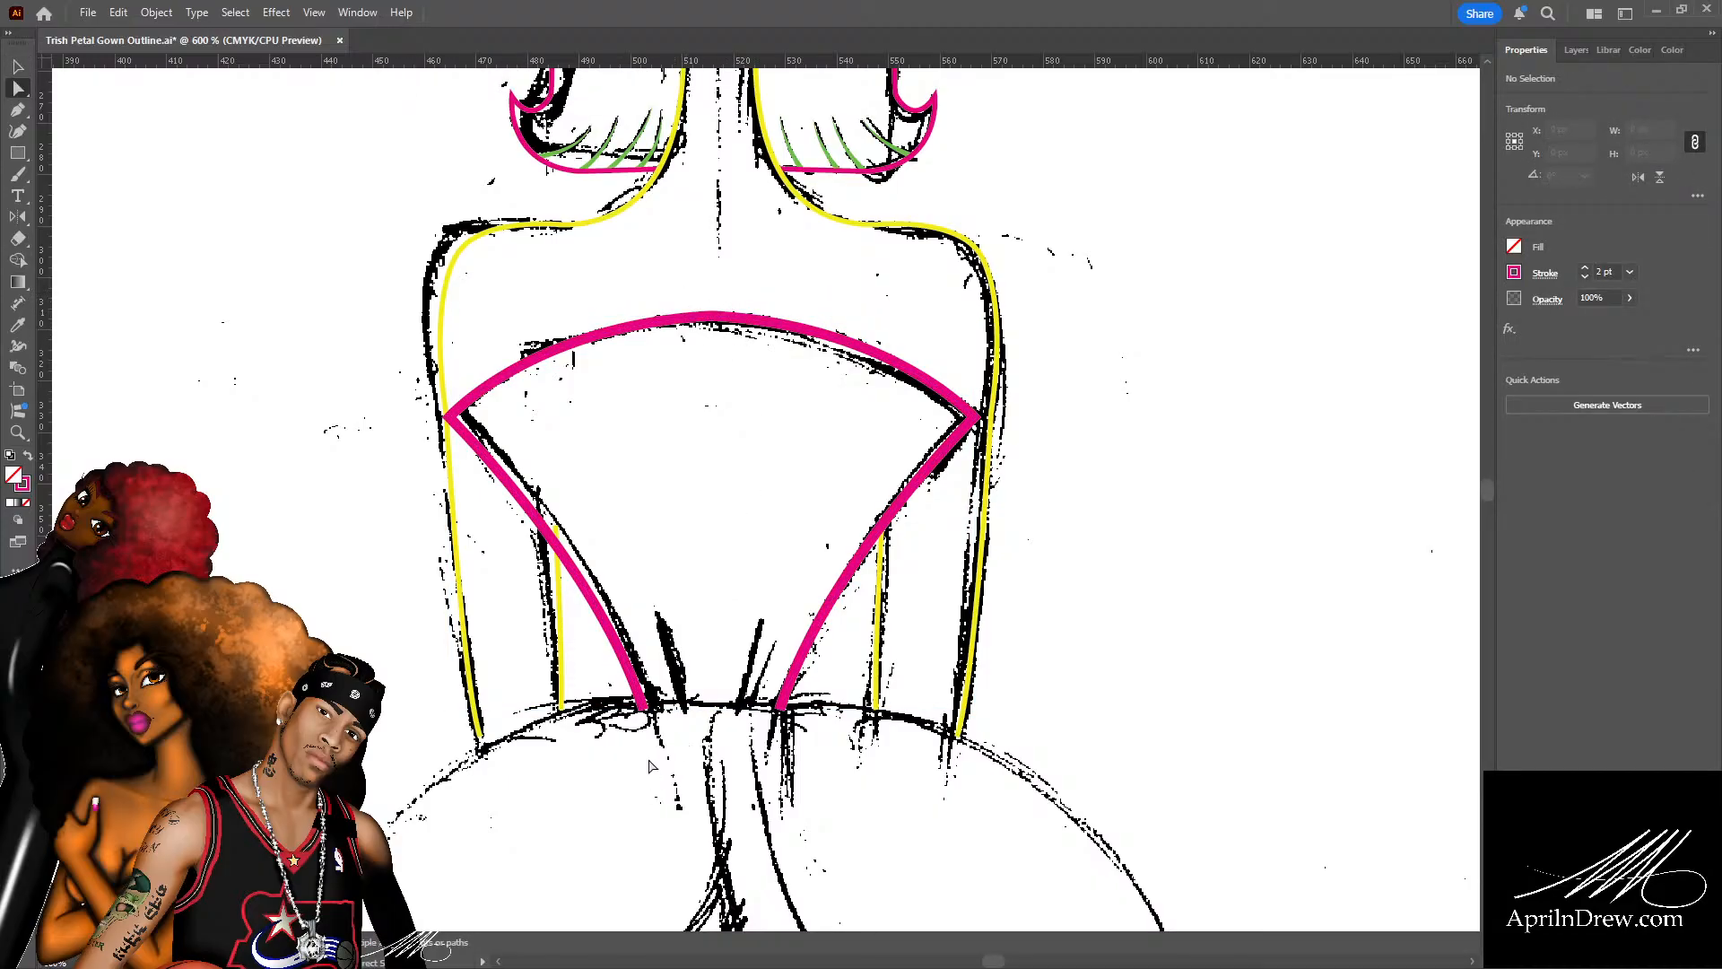
pyautogui.scroll(-3, 698, 759)
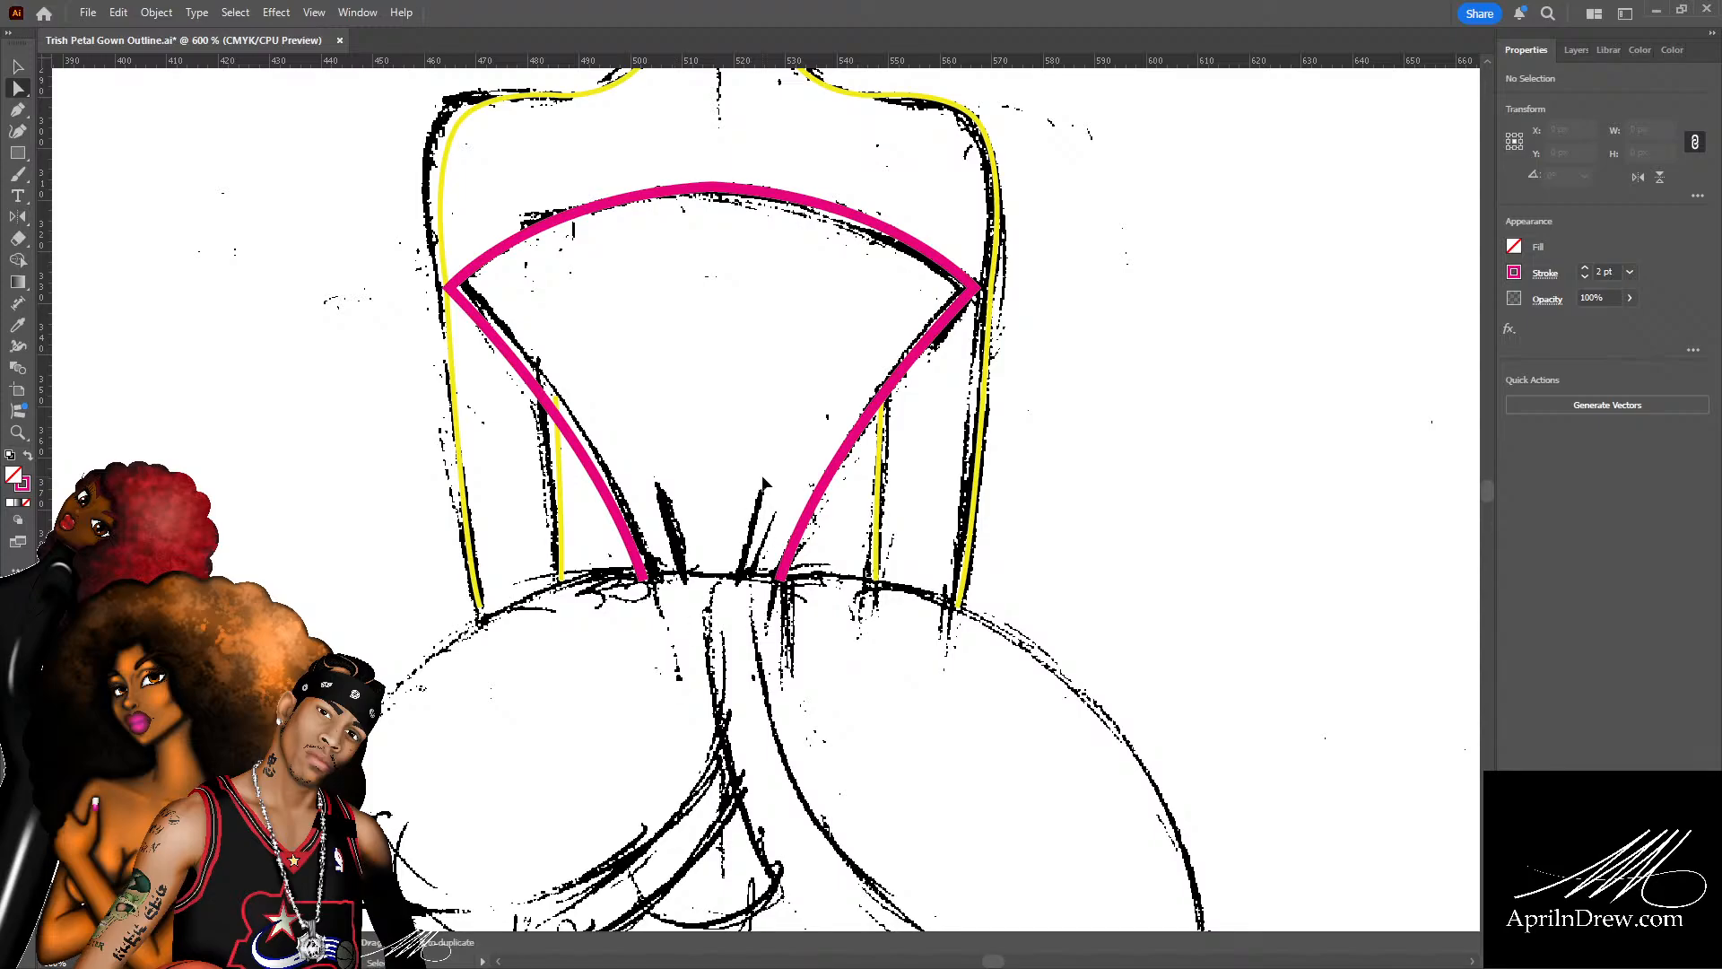
pyautogui.hotkey('ctrl', 's')
# Trace the two short pleat lines rising from the waist, one from about X 521, Y 383.7 px and one from about X 510.3, Y 382.7 px.
pyautogui.press('p')
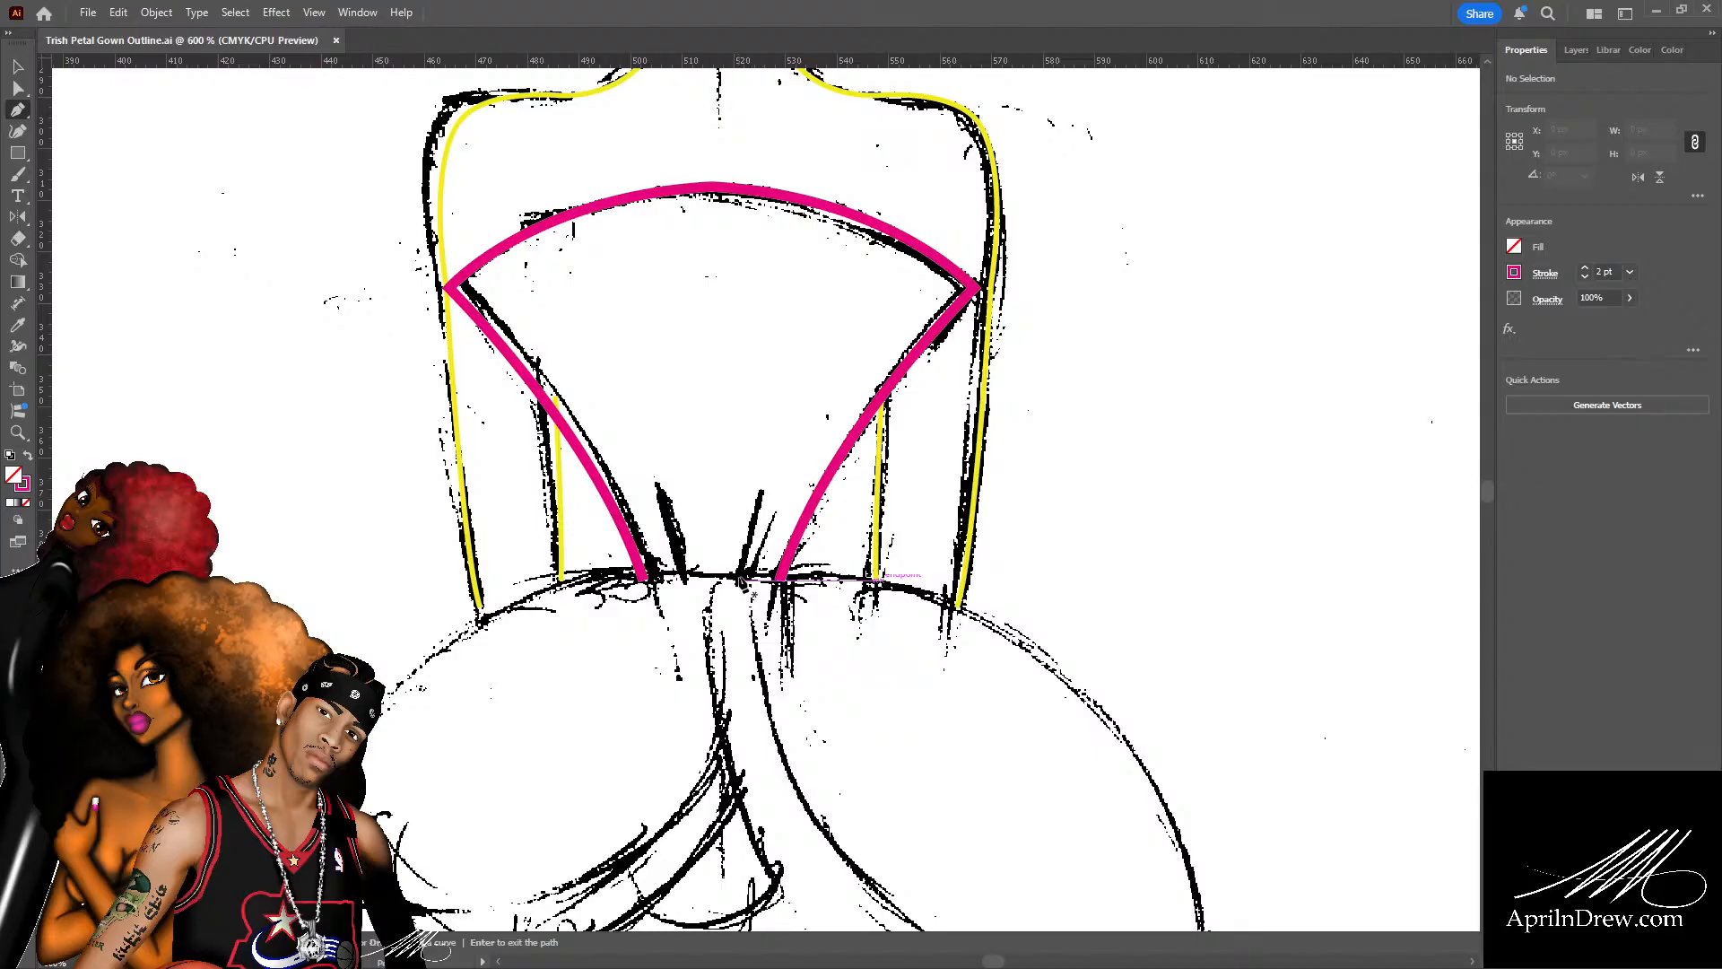
pyautogui.click(739, 581)
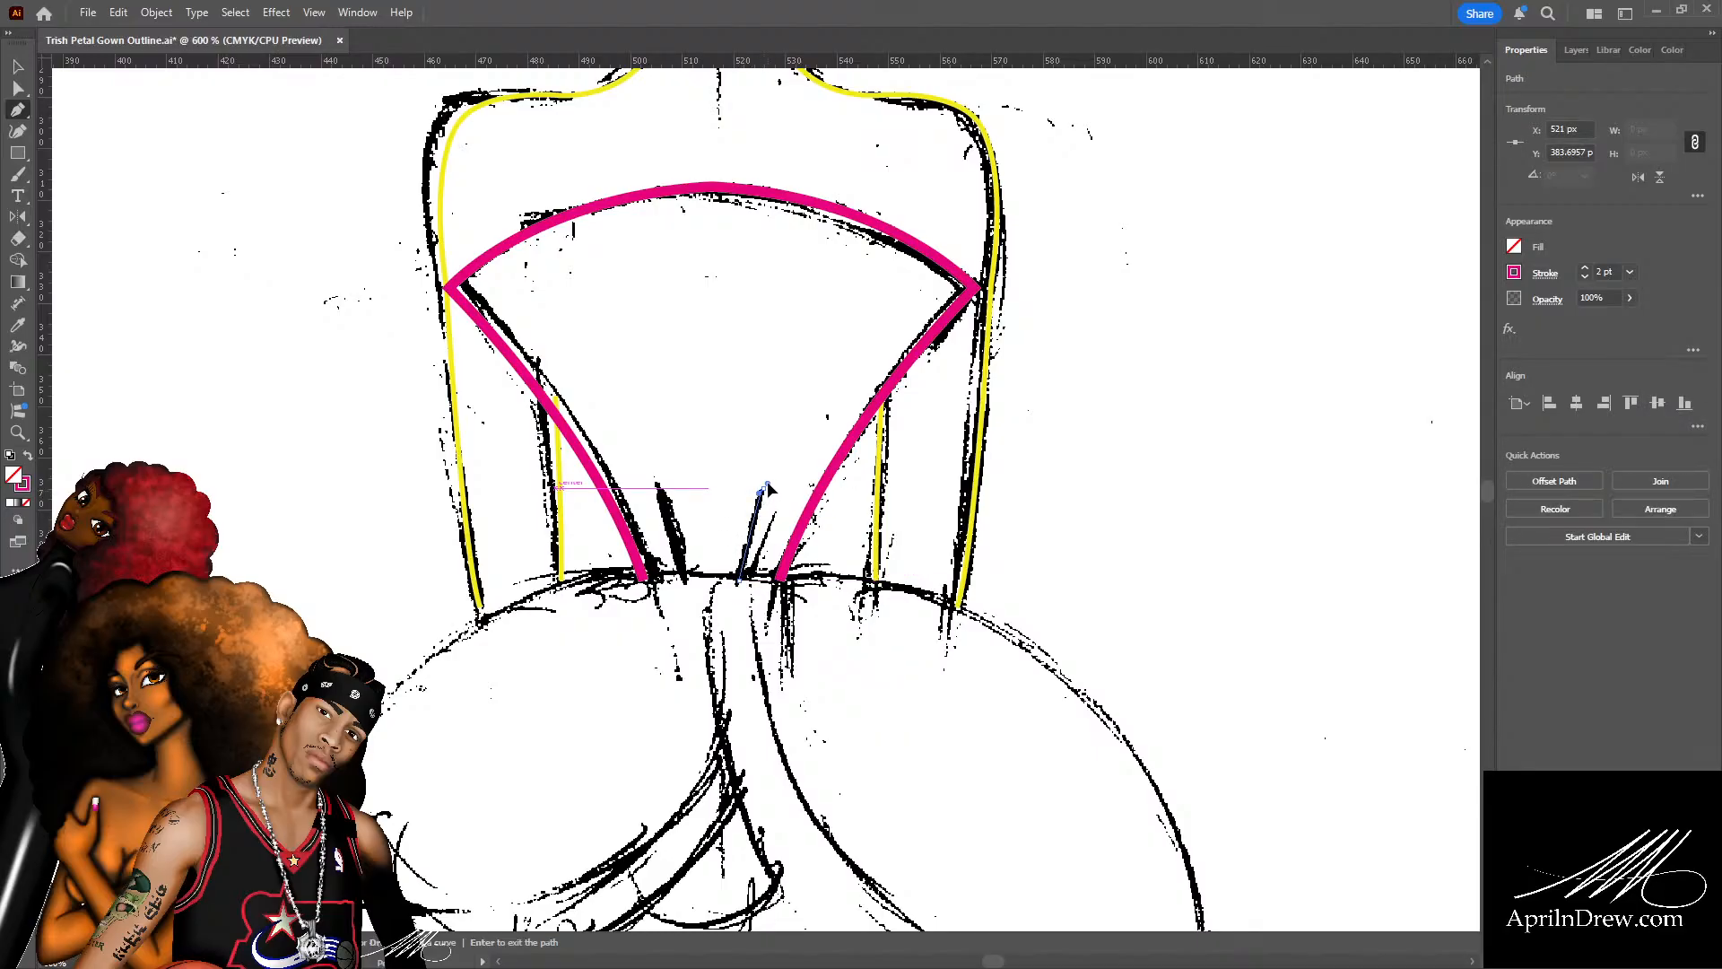
pyautogui.click(764, 487)
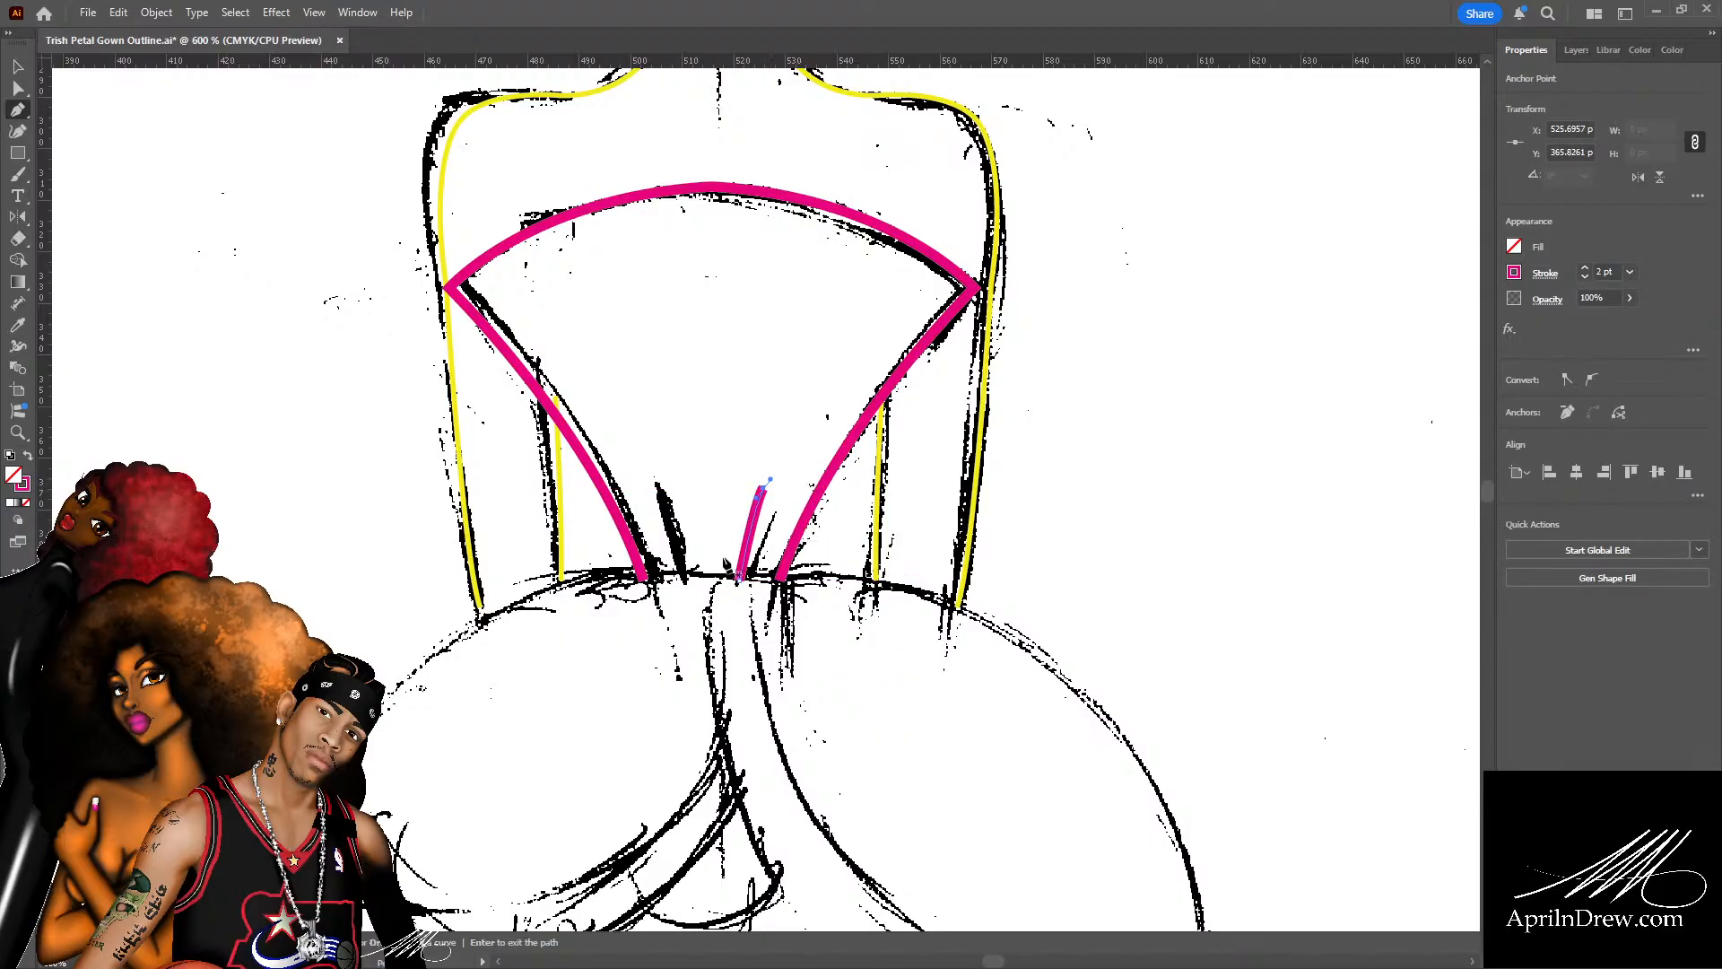
pyautogui.click(683, 577)
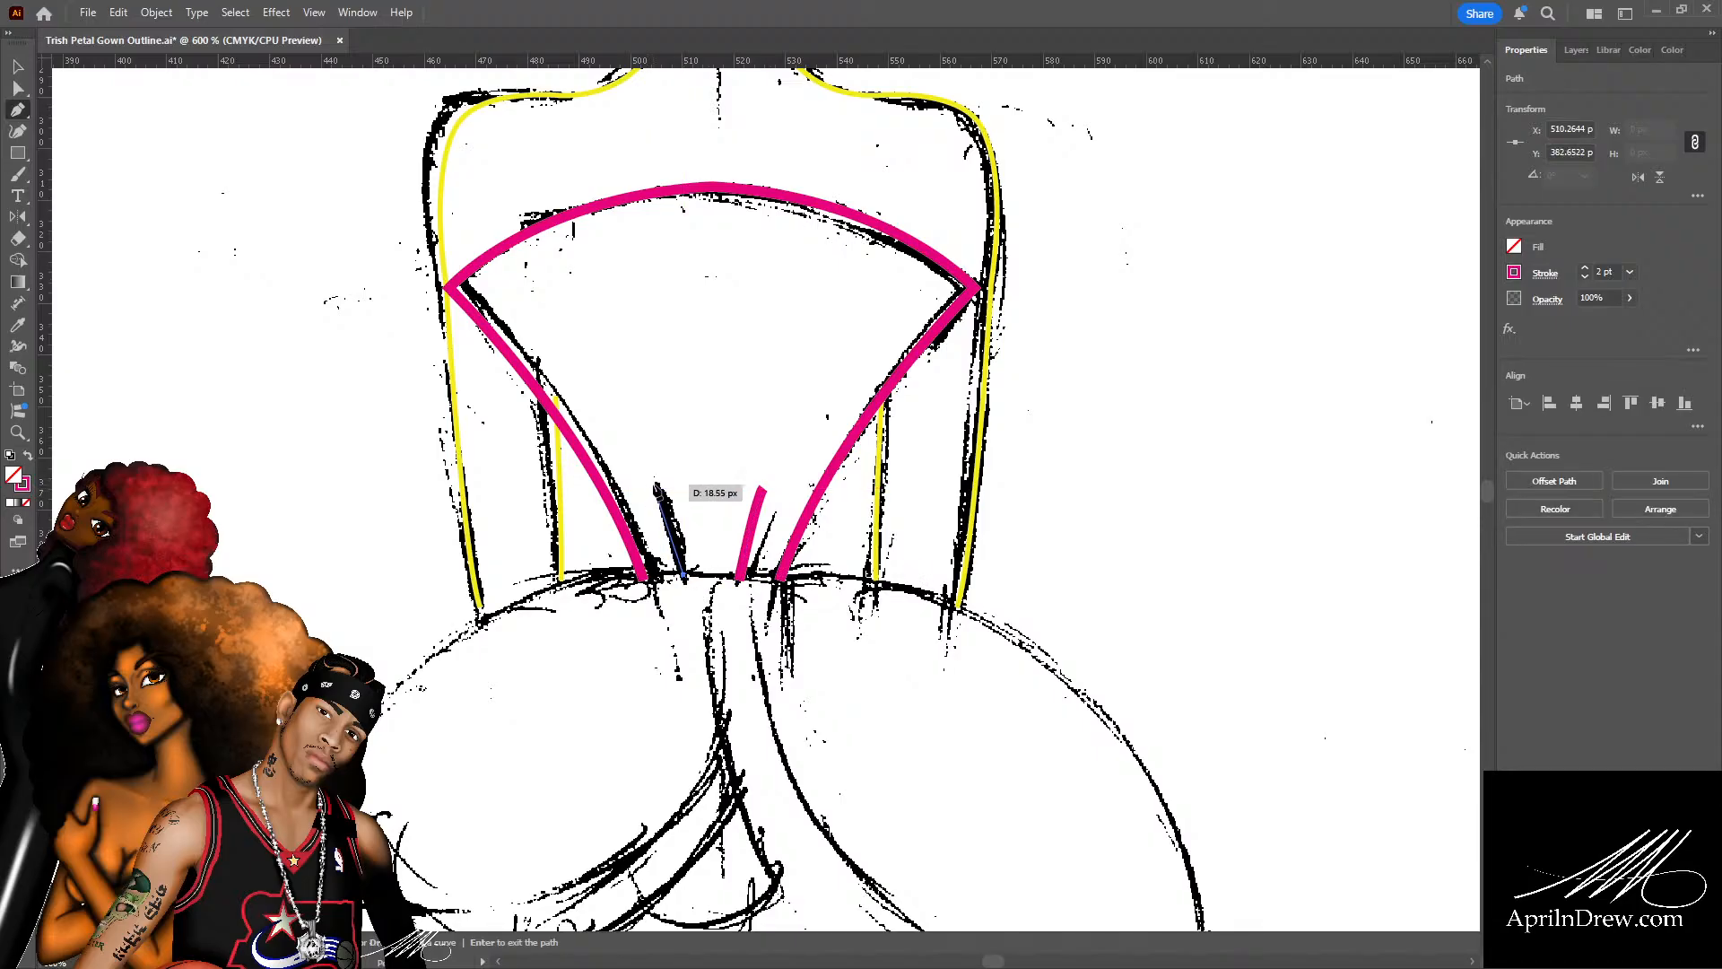
pyautogui.moveTo(657, 487); pyautogui.dragTo(645, 469)
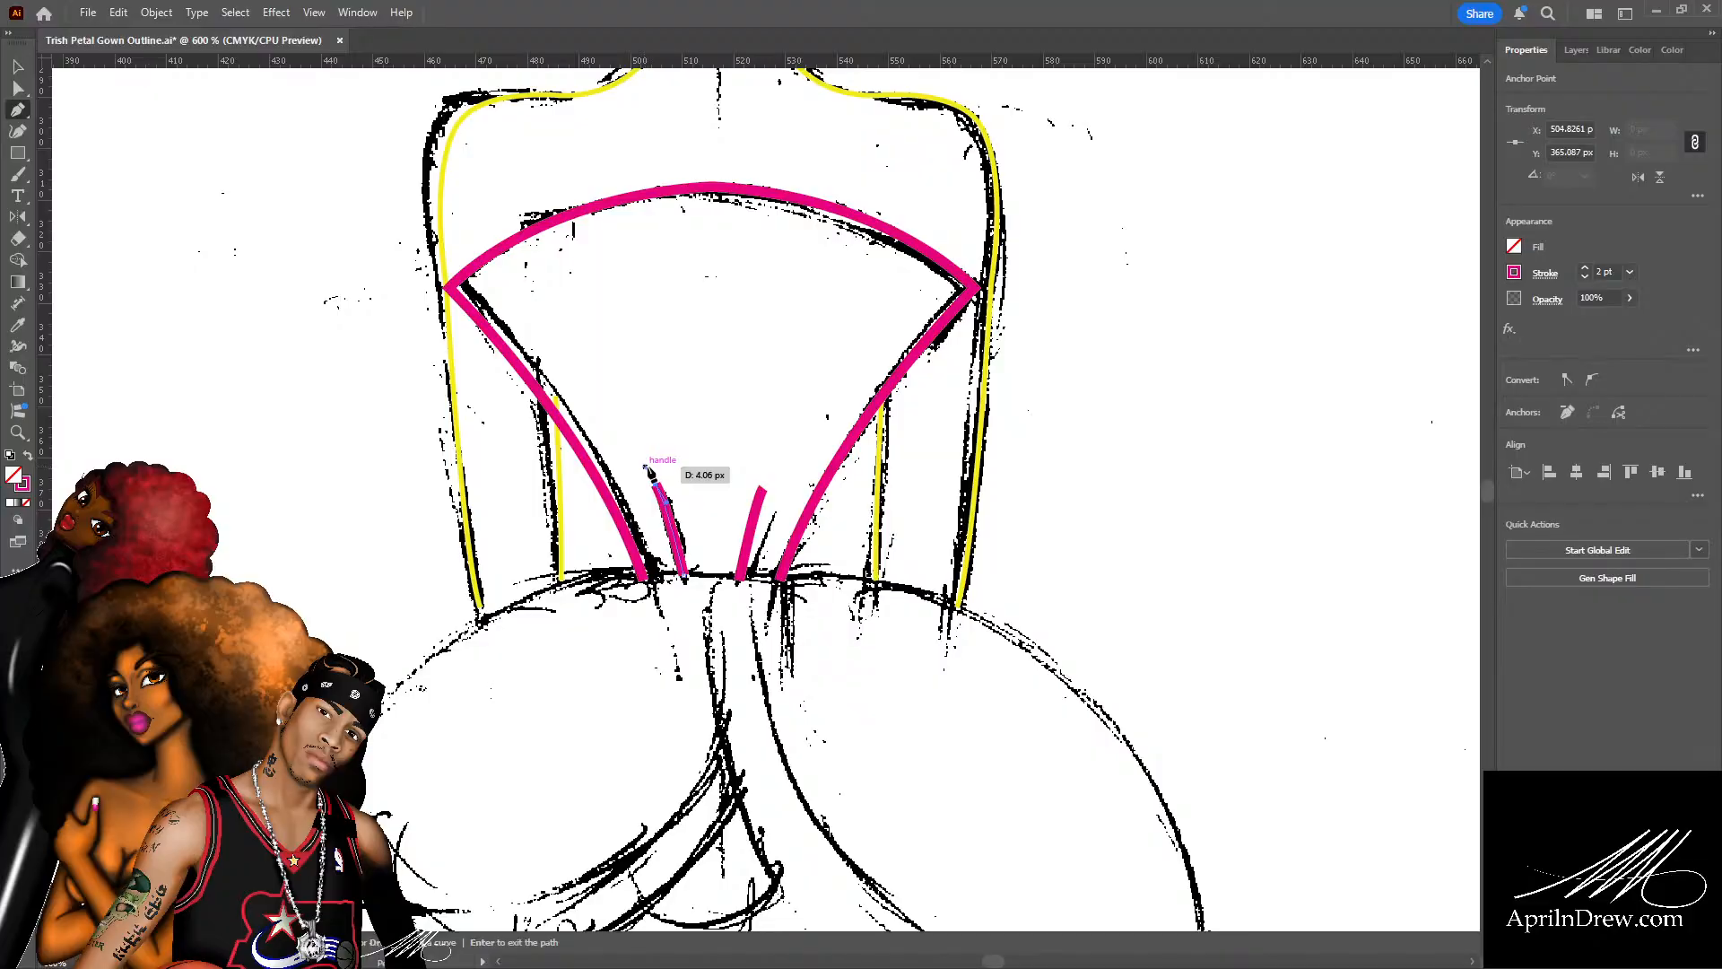
pyautogui.press('a')
pyautogui.click(687, 480)
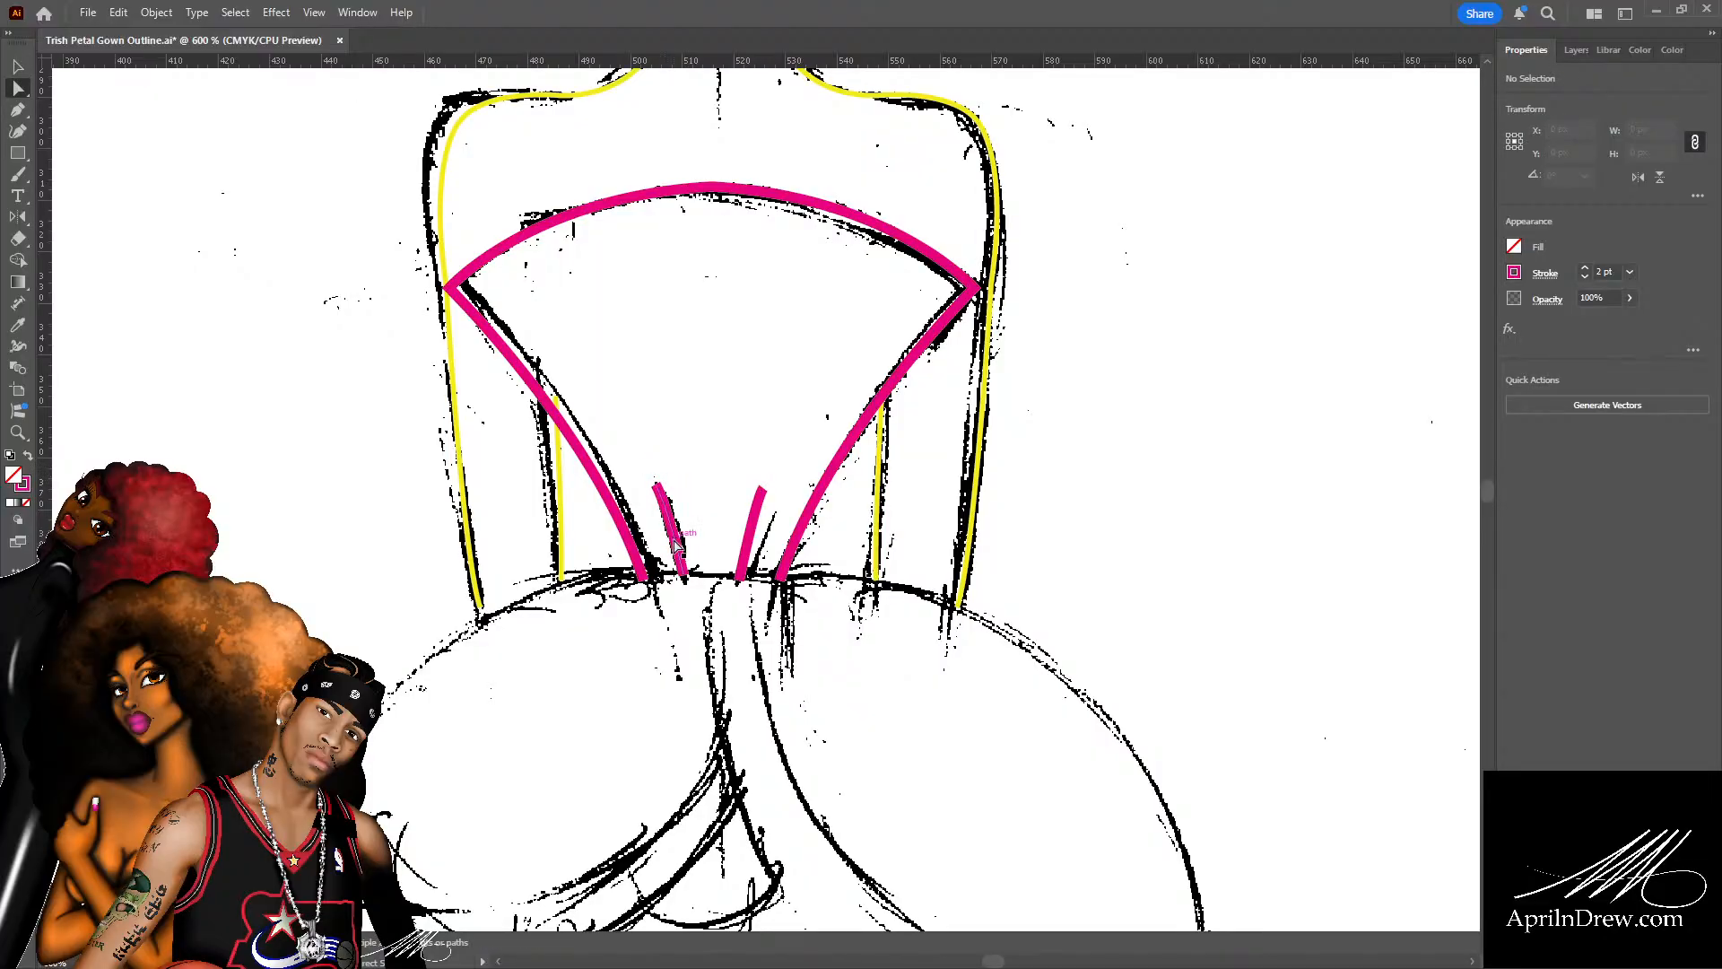
# Set the stroke of both short waist pleat lines to 1 pt.
pyautogui.click(675, 542)
pyautogui.keyDown('shift'); pyautogui.click(751, 538); pyautogui.keyUp('shift')
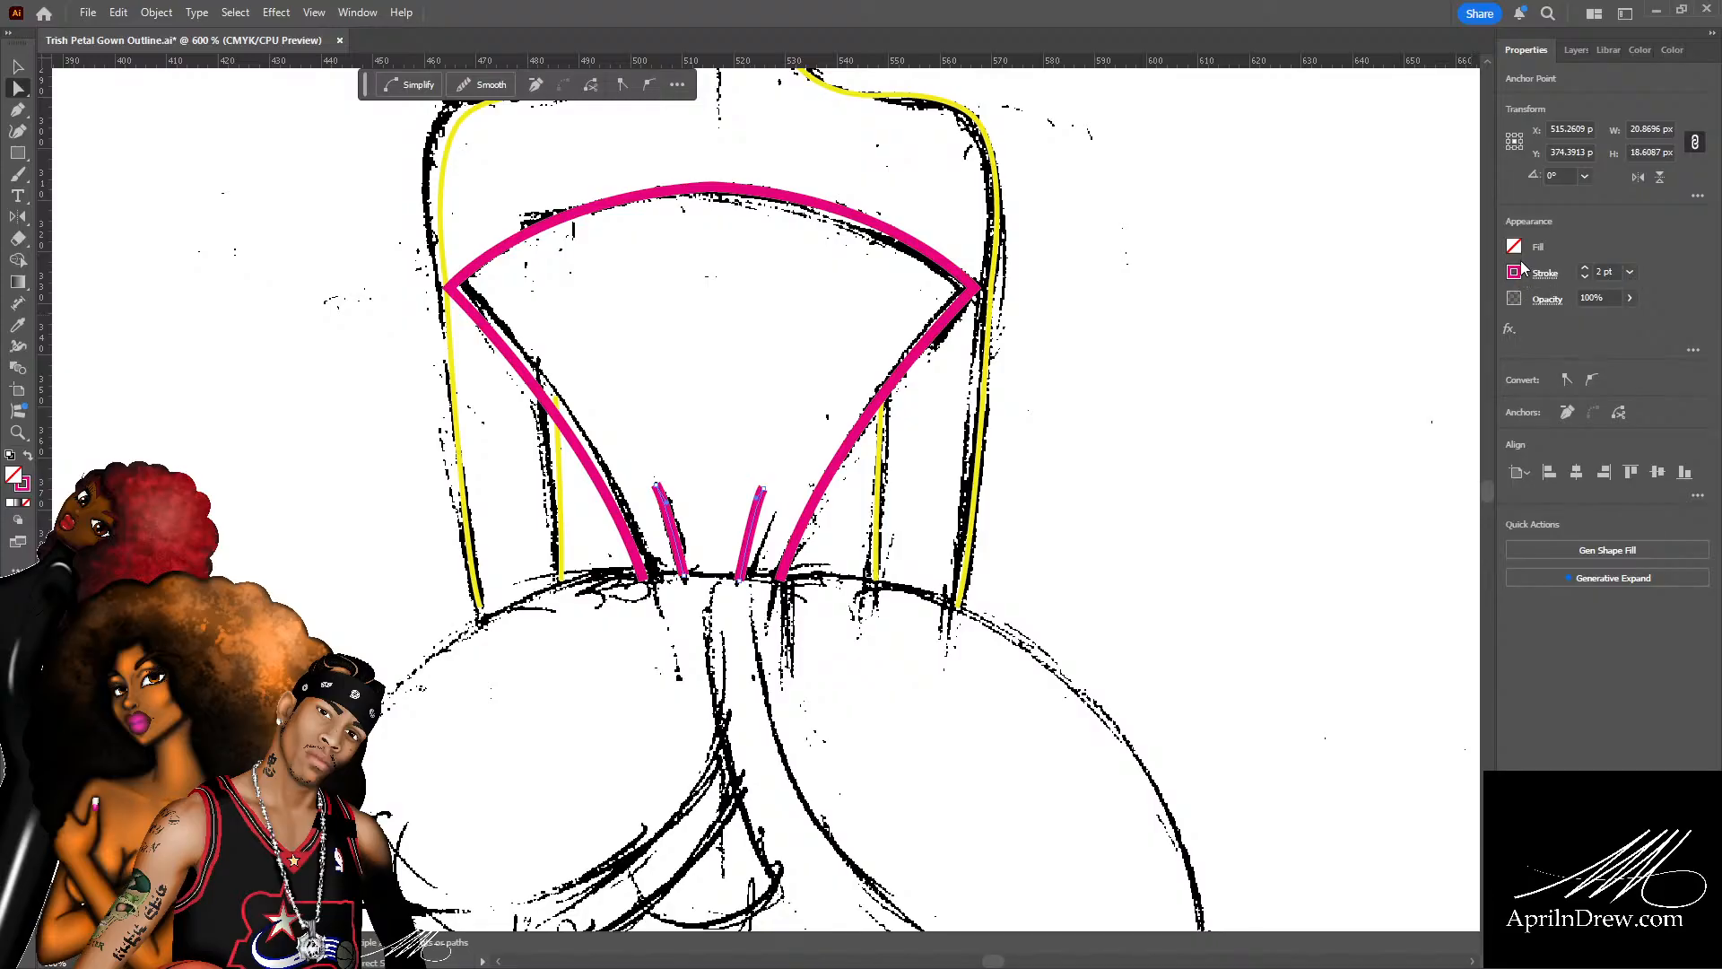
pyautogui.click(1657, 342)
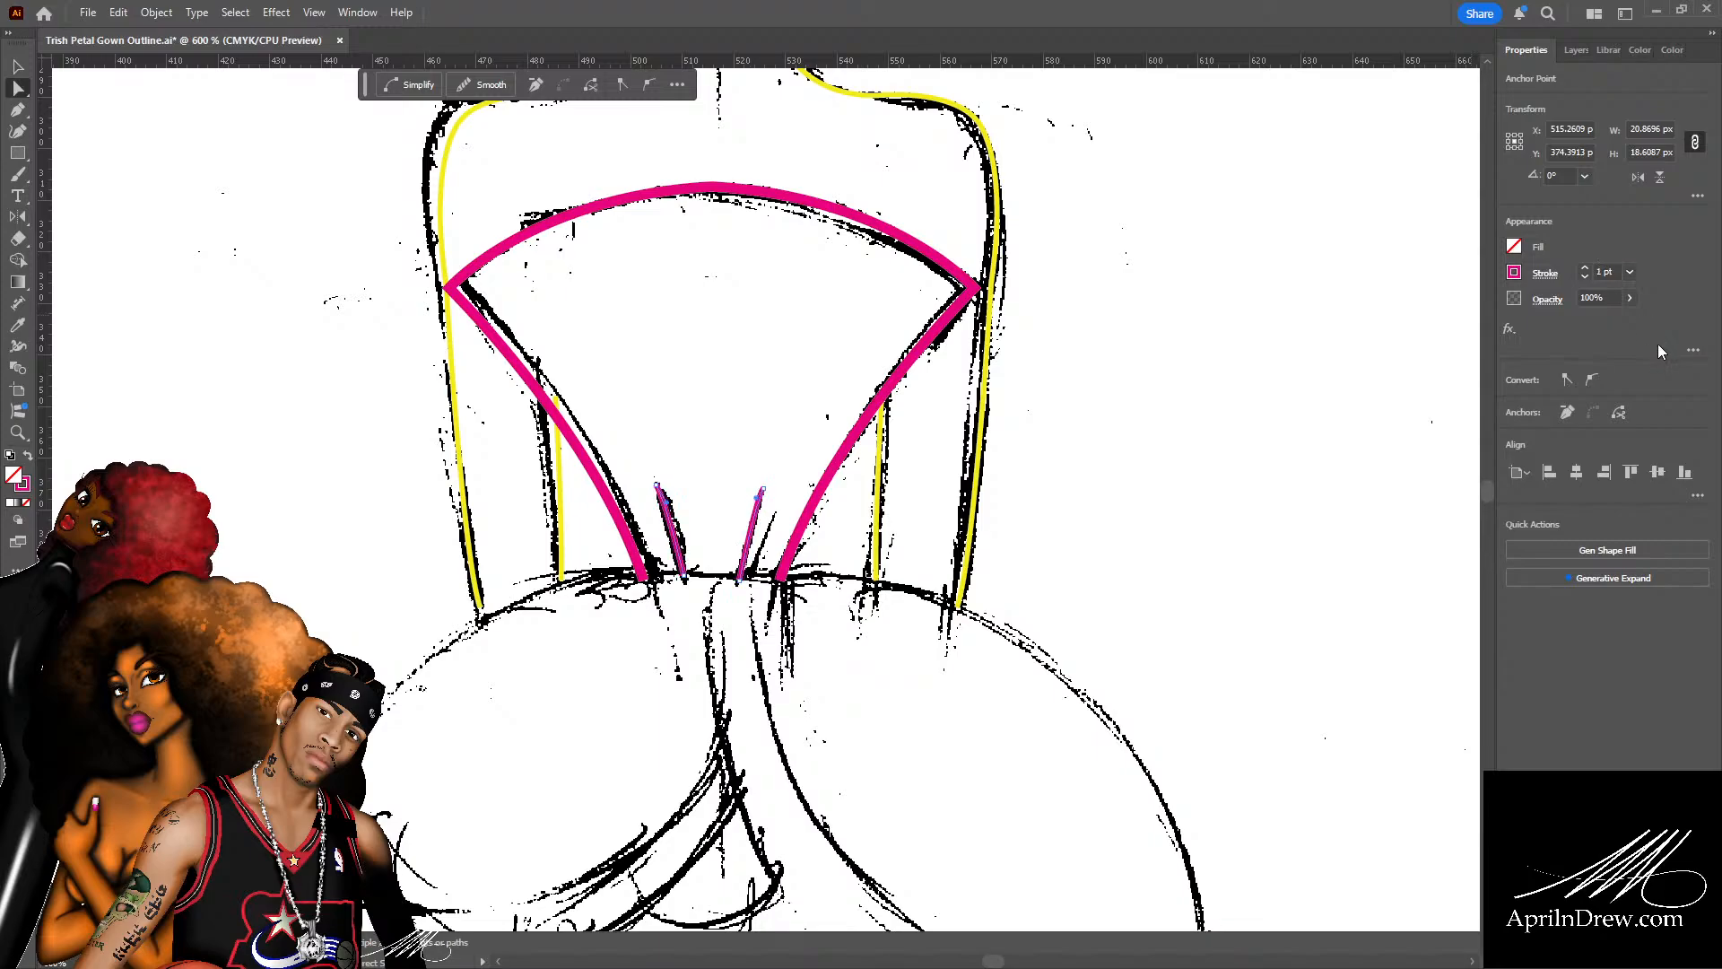
pyautogui.click(722, 471)
# Bend the left waist pleat line's middle to the right so it follows the sketched stroke.
pyautogui.scroll(-3, 840, 466)
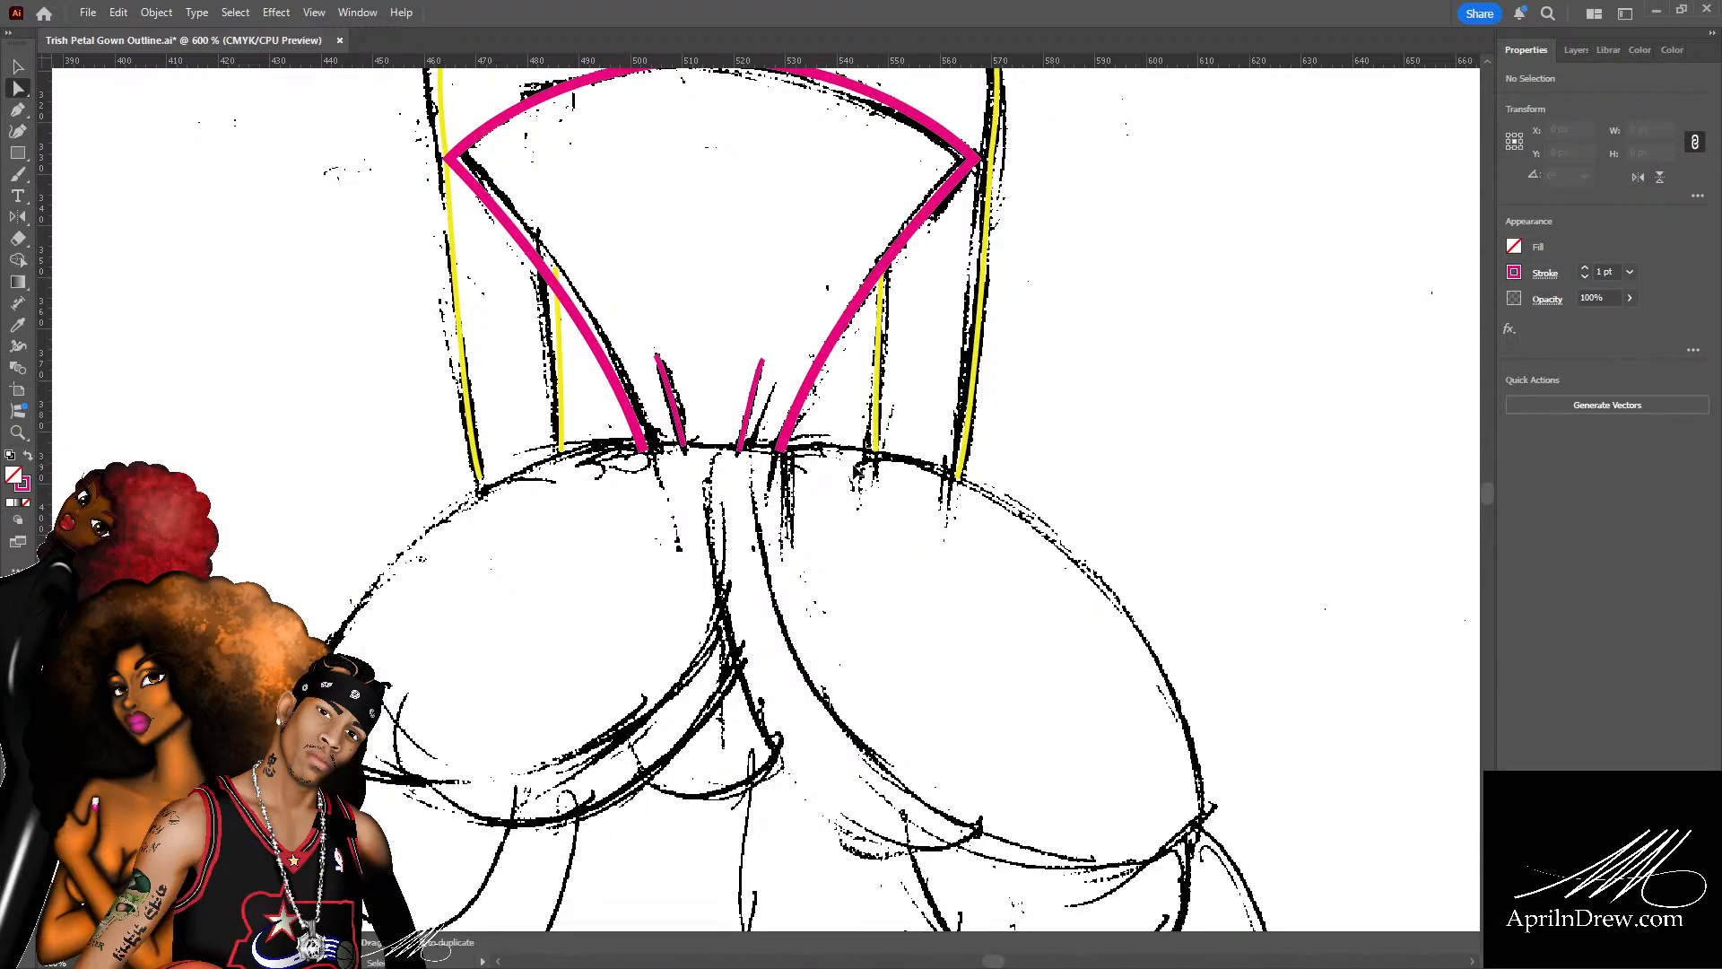
pyautogui.scroll(4, 853, 463)
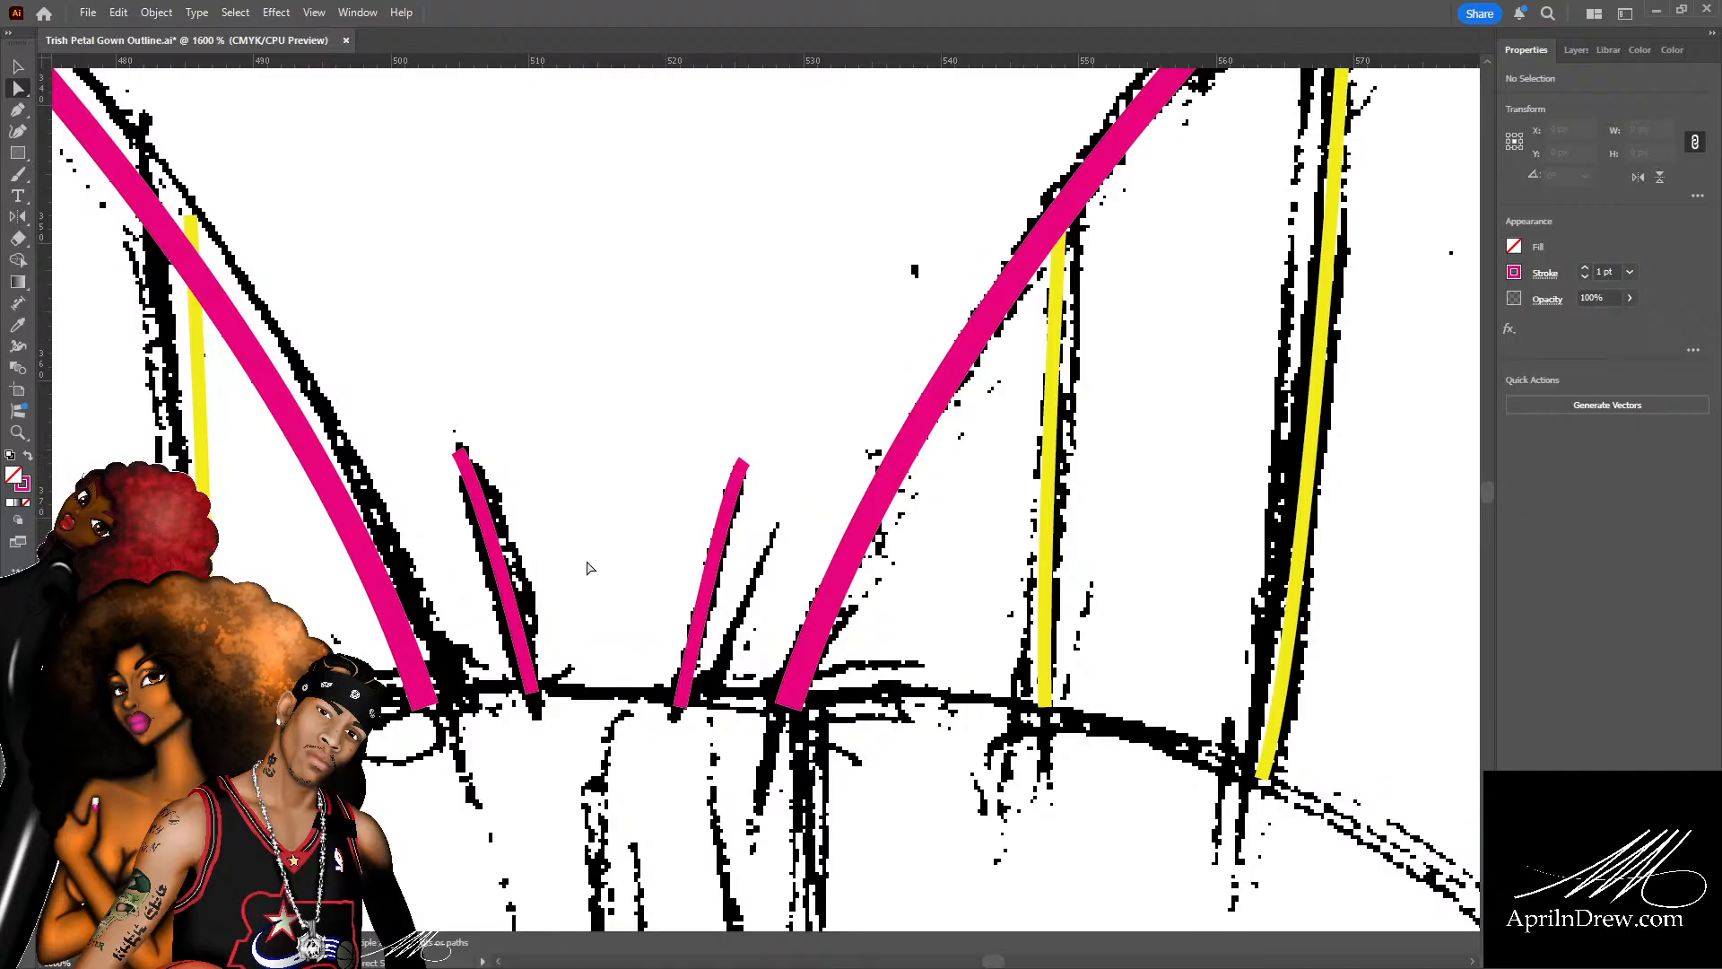
pyautogui.click(541, 651)
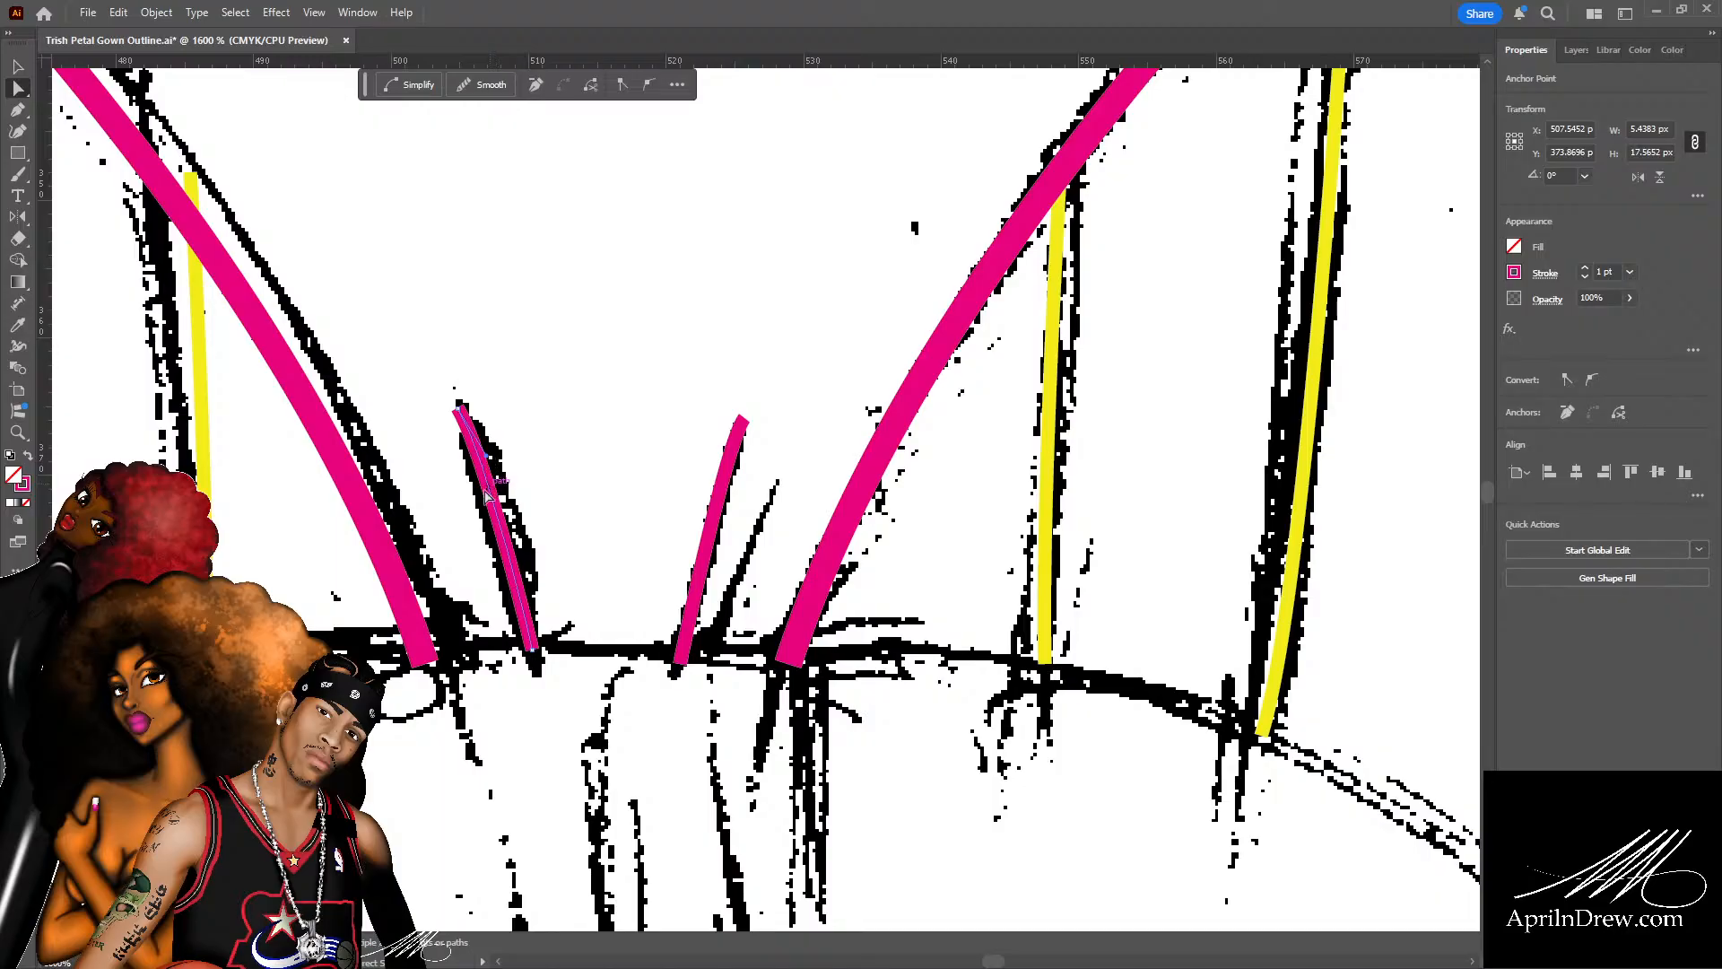
pyautogui.click(476, 490)
pyautogui.click(491, 492)
pyautogui.moveTo(491, 462); pyautogui.dragTo(507, 499)
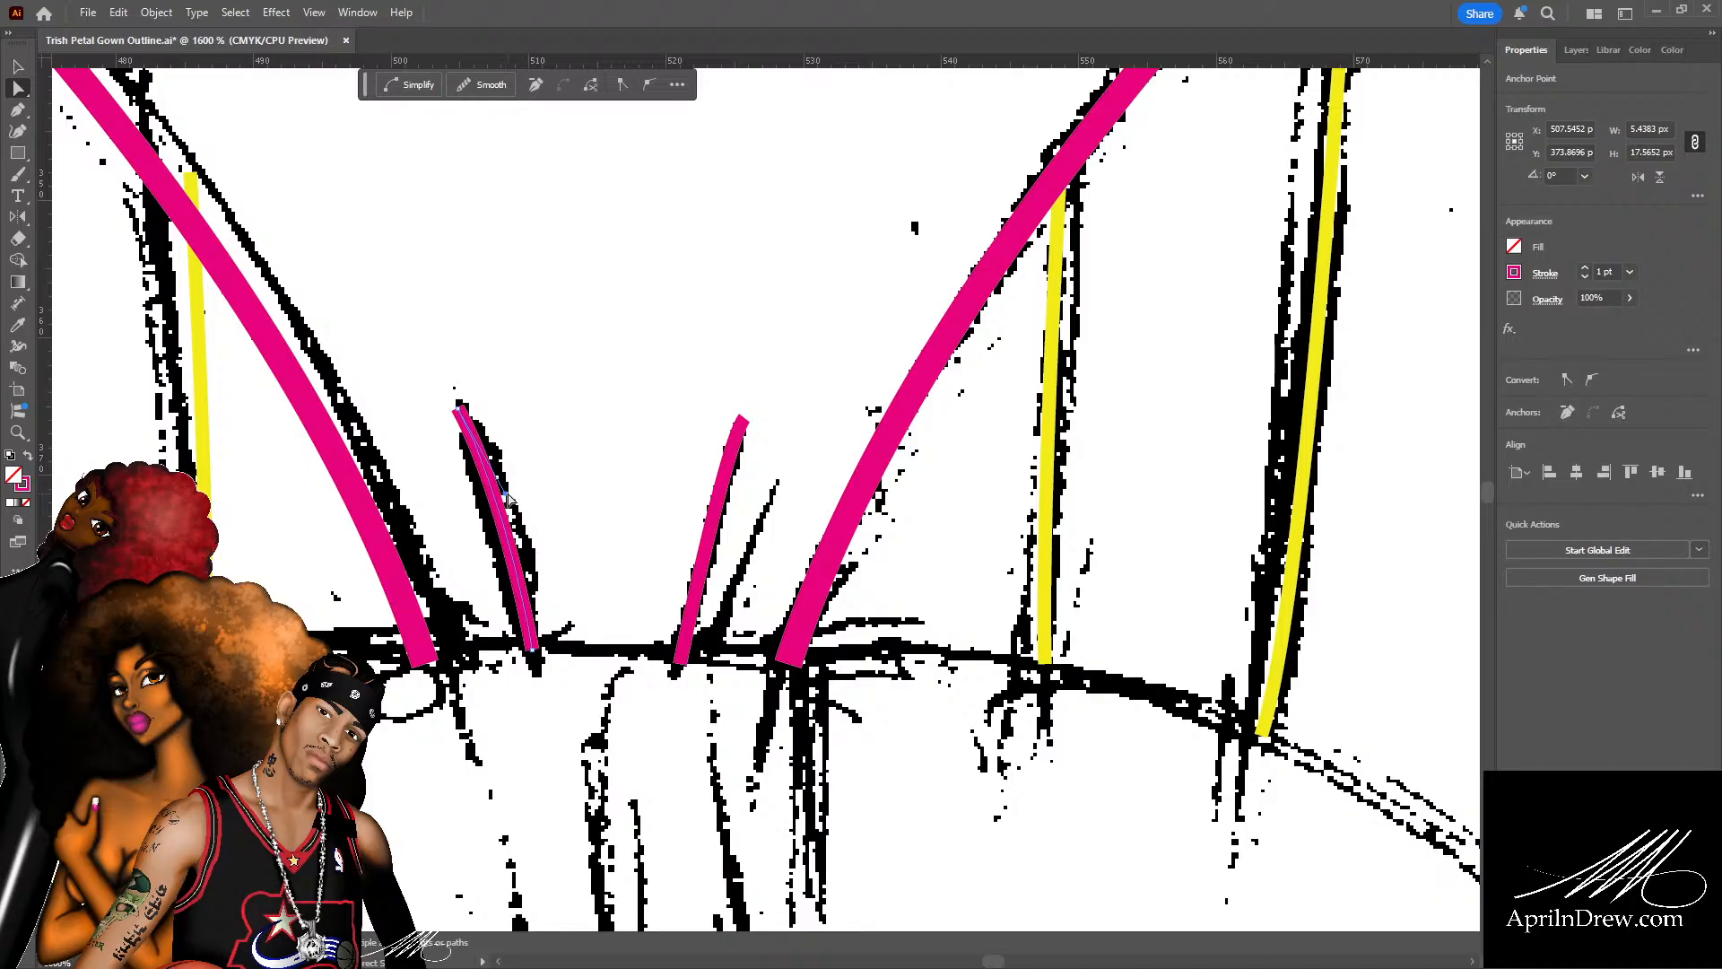
# Inspect the two short waist pleat lines and the bodice outline against the sketch.
pyautogui.click(590, 525)
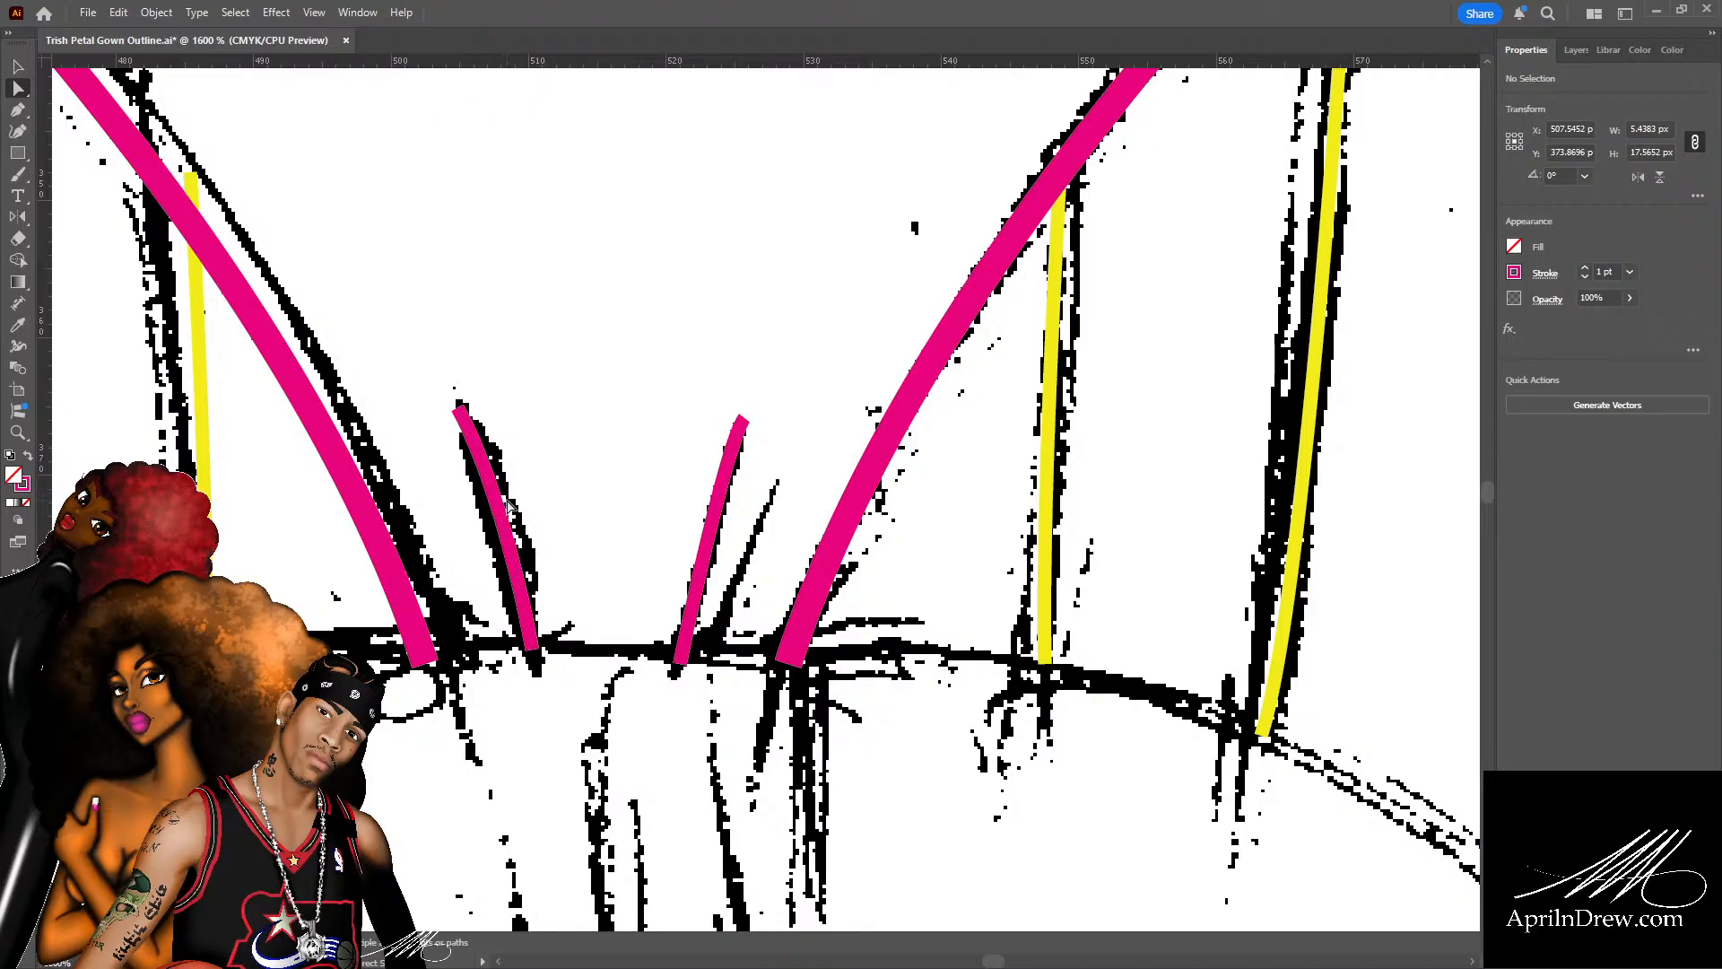
pyautogui.click(715, 535)
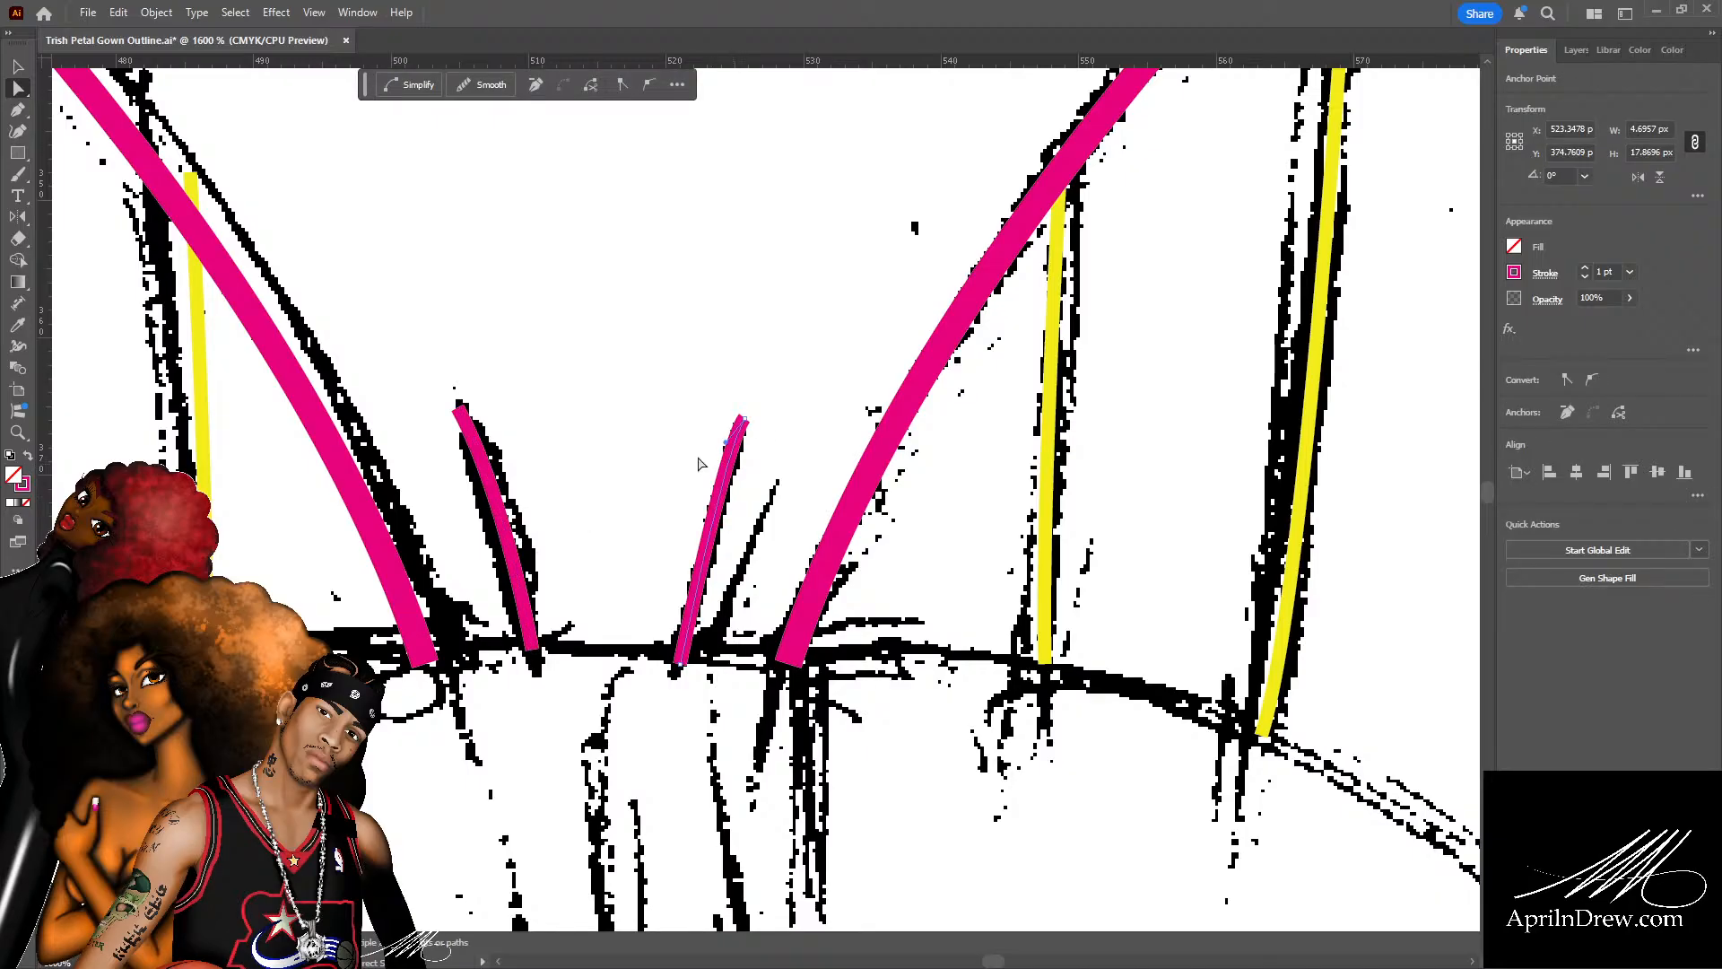
pyautogui.click(571, 538)
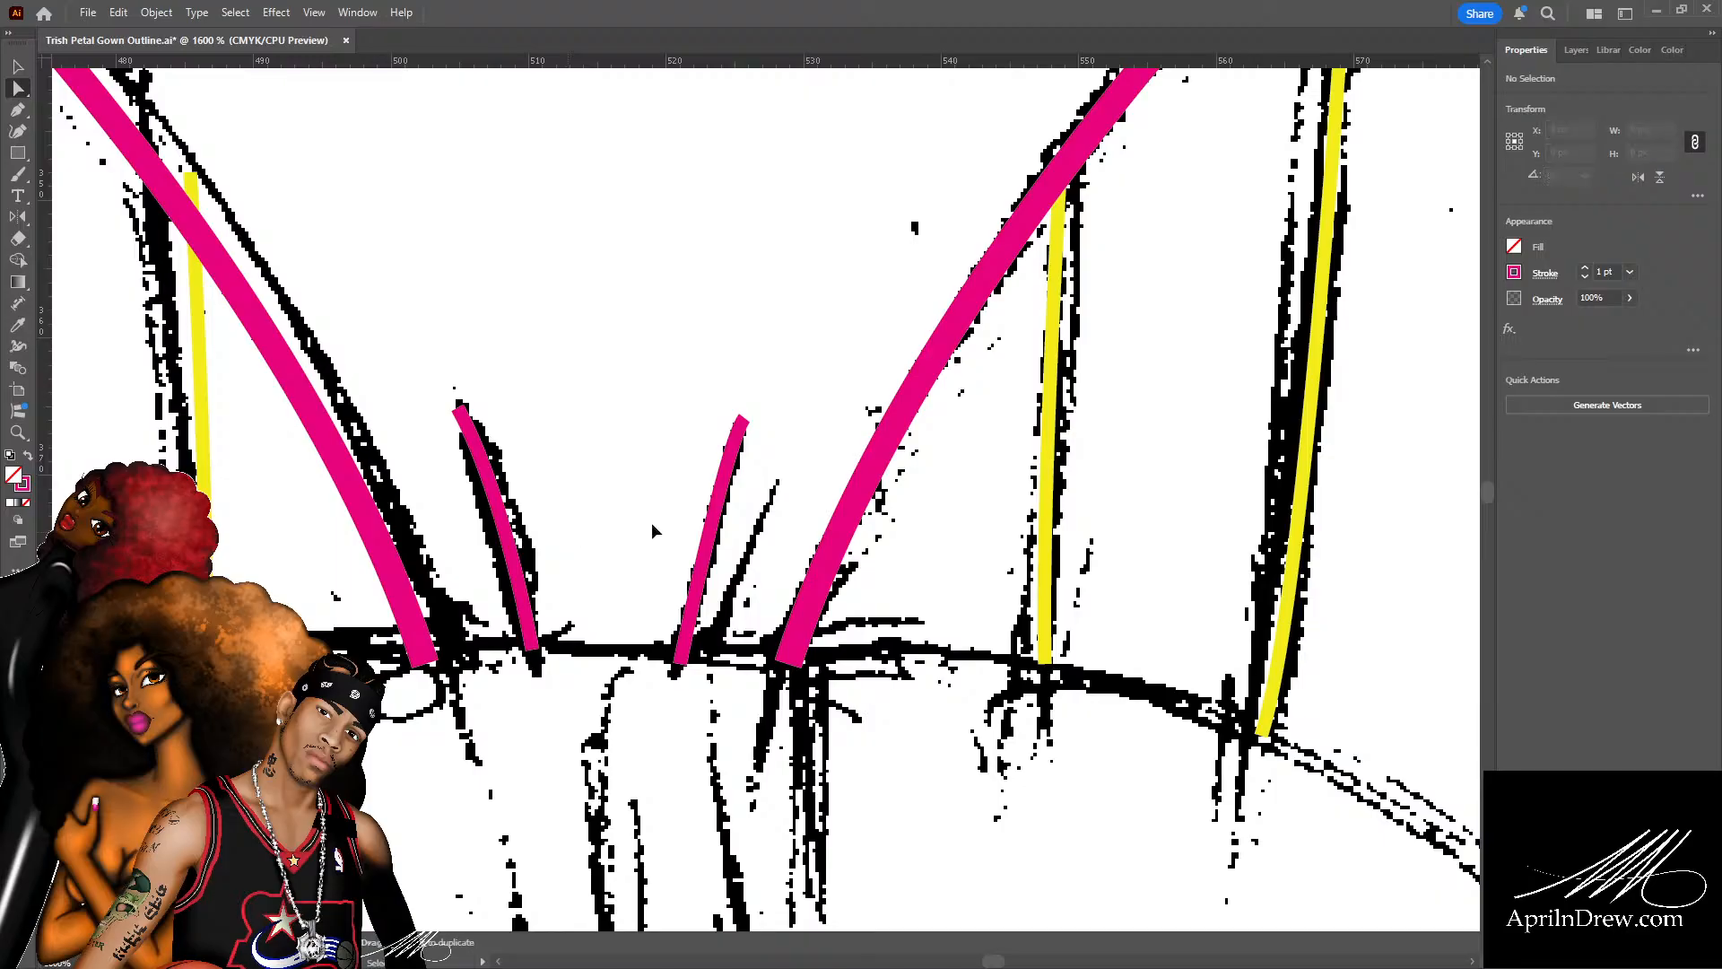
pyautogui.hotkey('ctrl', '-')
pyautogui.hotkey('ctrl', '-')
pyautogui.hotkey('ctrl', '-')
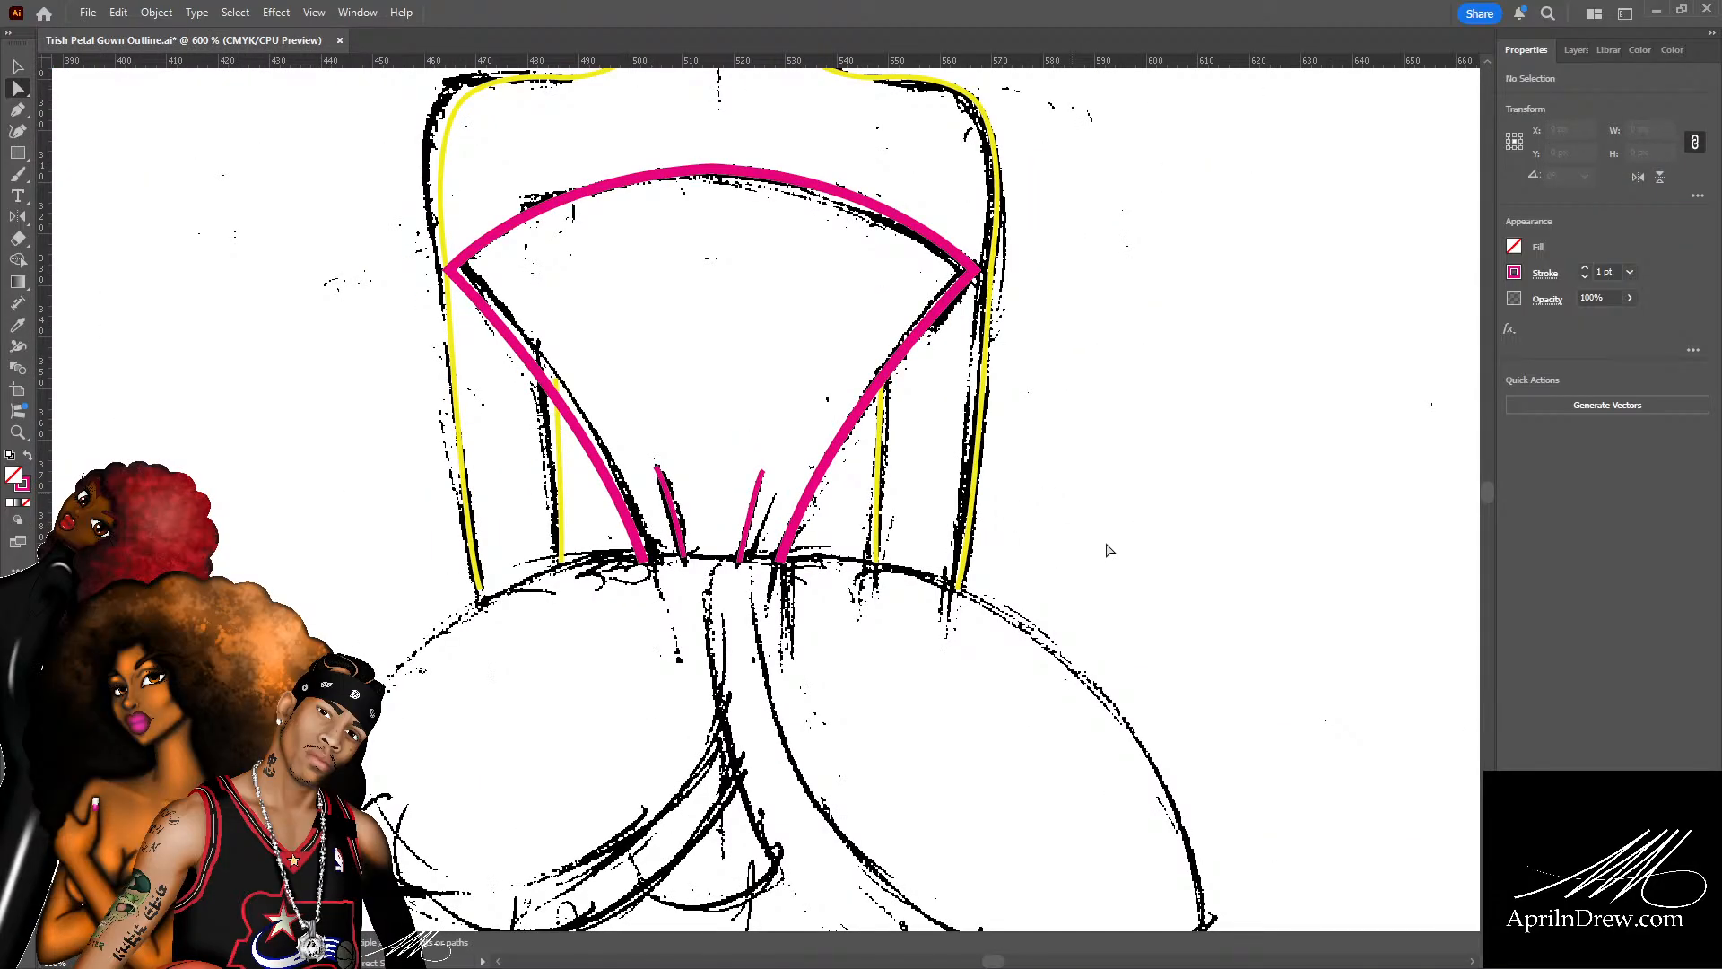
pyautogui.scroll(-5, 888, 426)
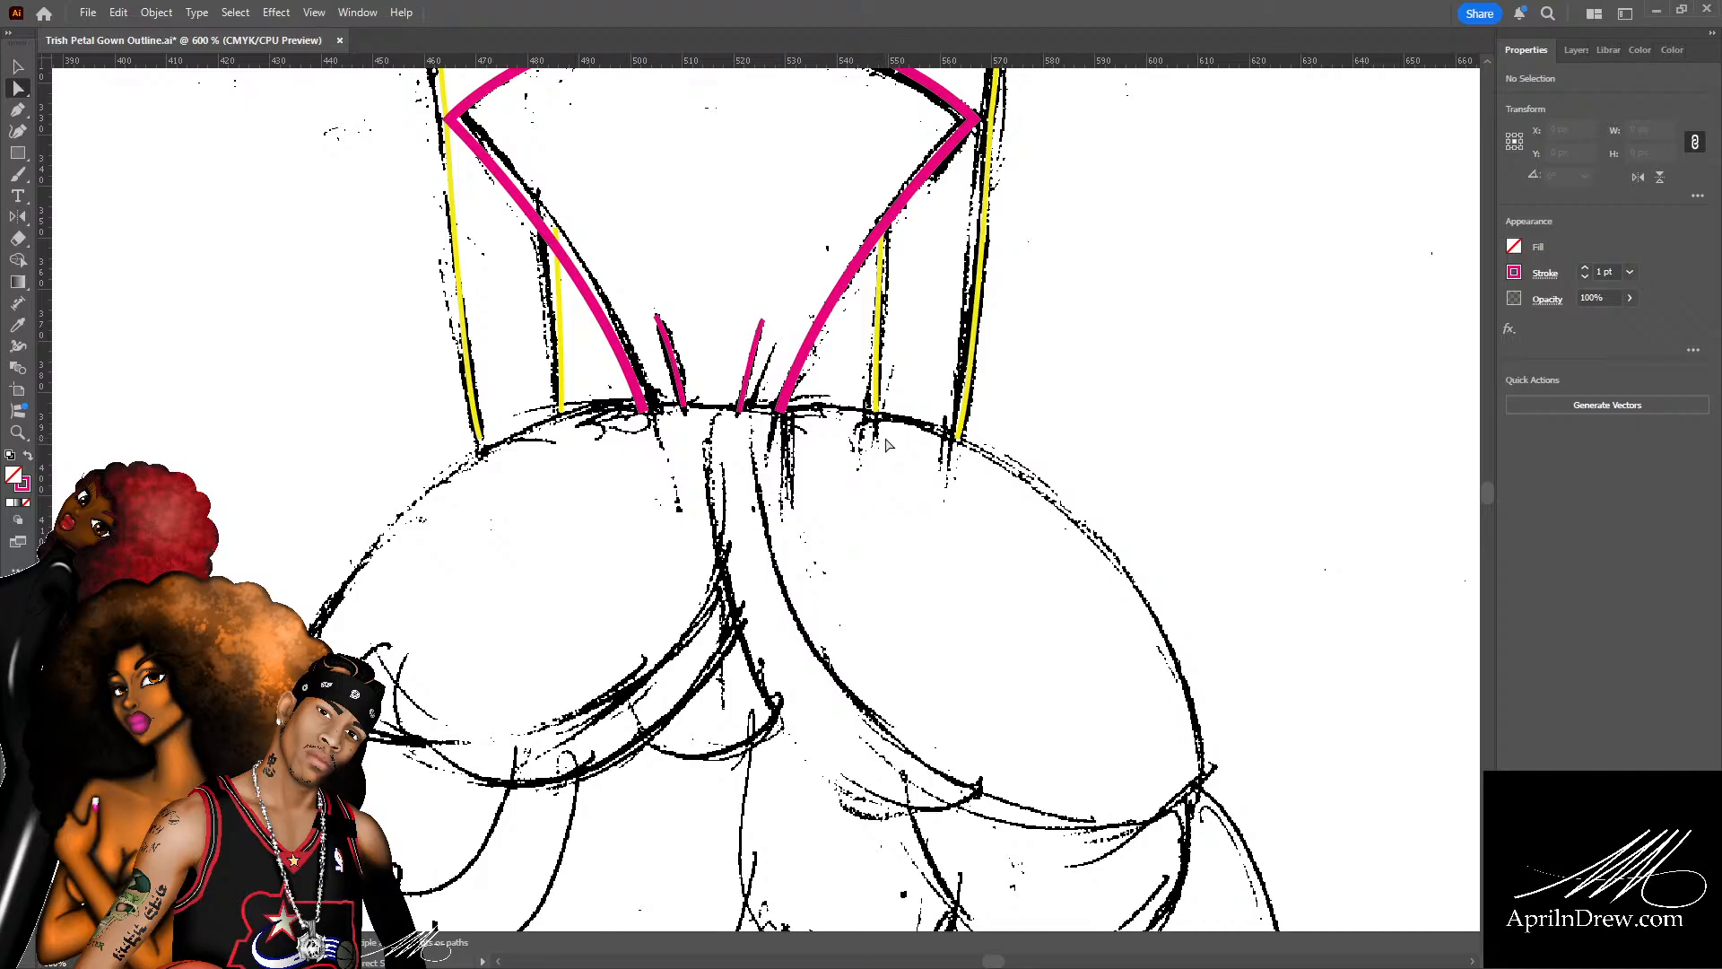
pyautogui.scroll(8, 888, 444)
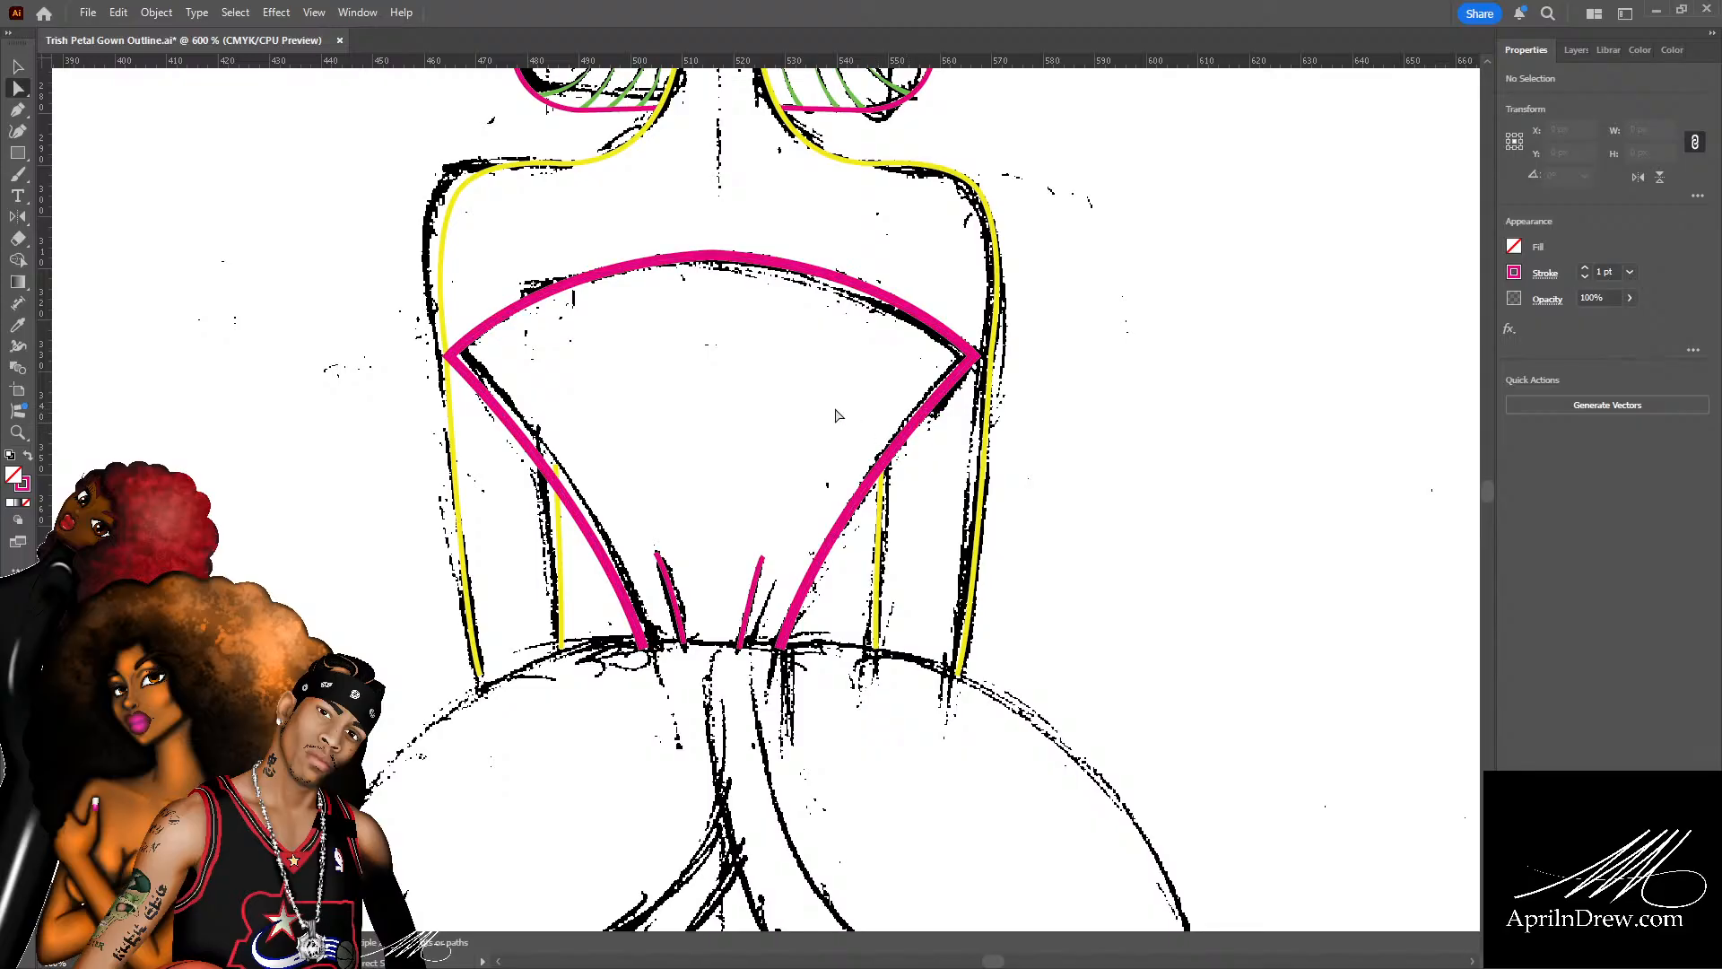
# Move the bodice outline's left corner slightly inward to about X 465.35, Y 326.9 px.
pyautogui.hotkey('ctrl', '=')
pyautogui.hotkey('ctrl', '=')
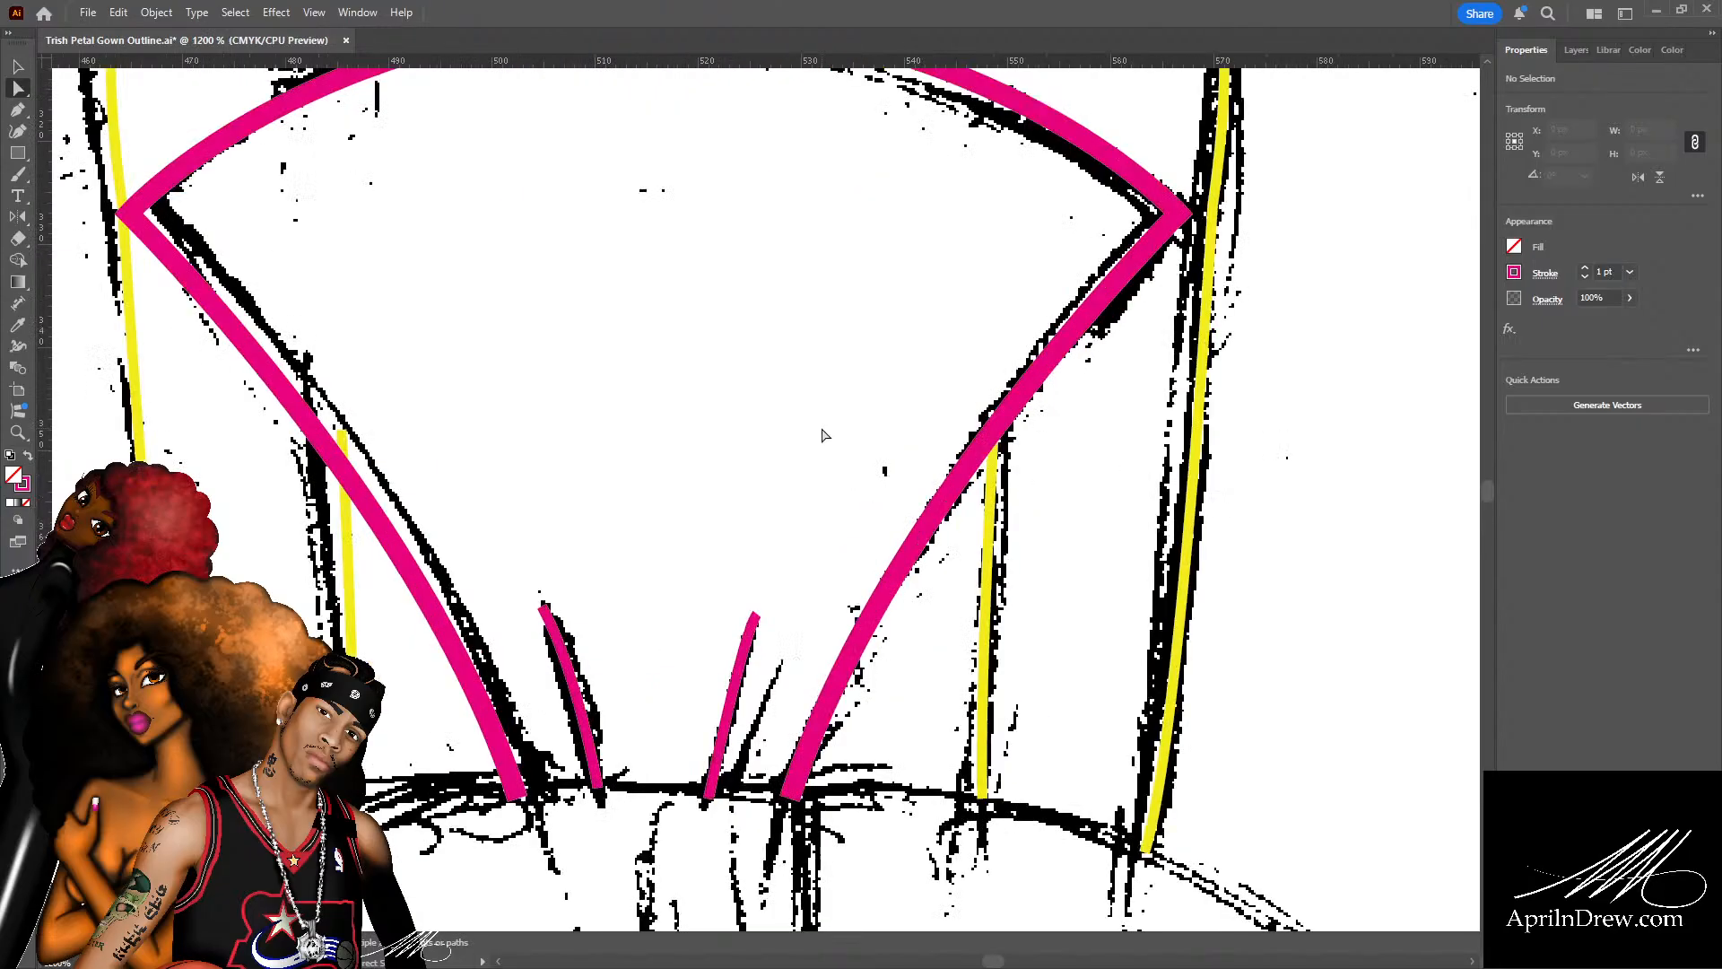
pyautogui.moveTo(732, 403); pyautogui.dragTo(1030, 622)
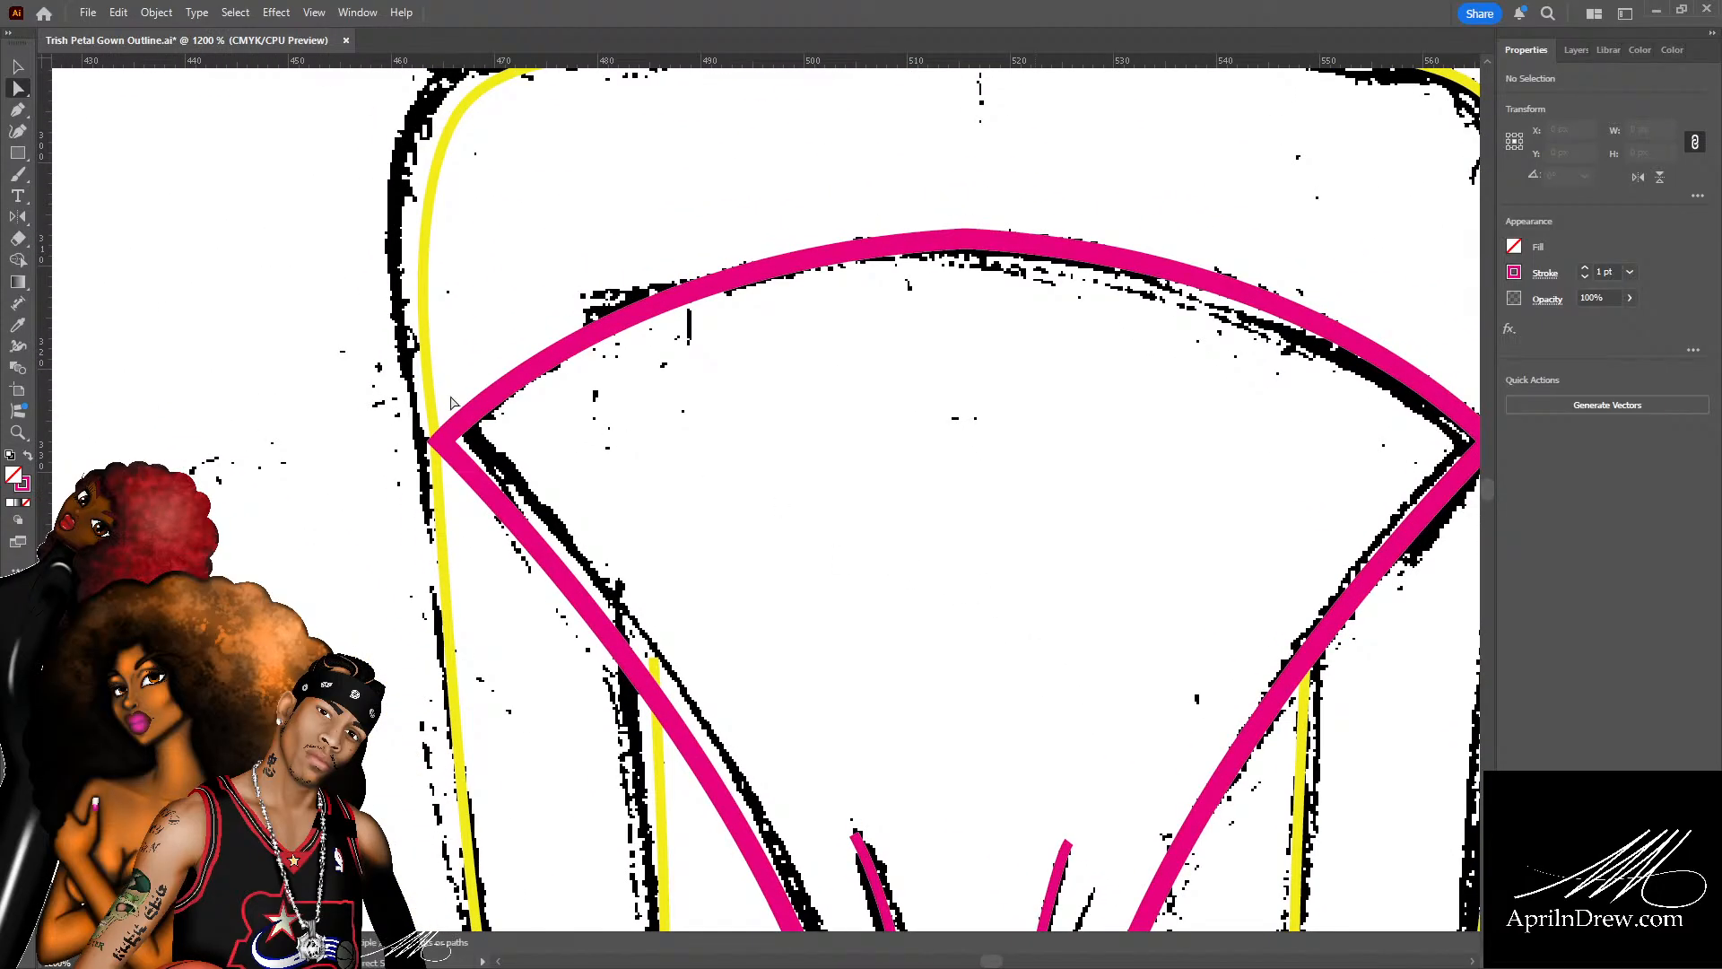
pyautogui.click(441, 442)
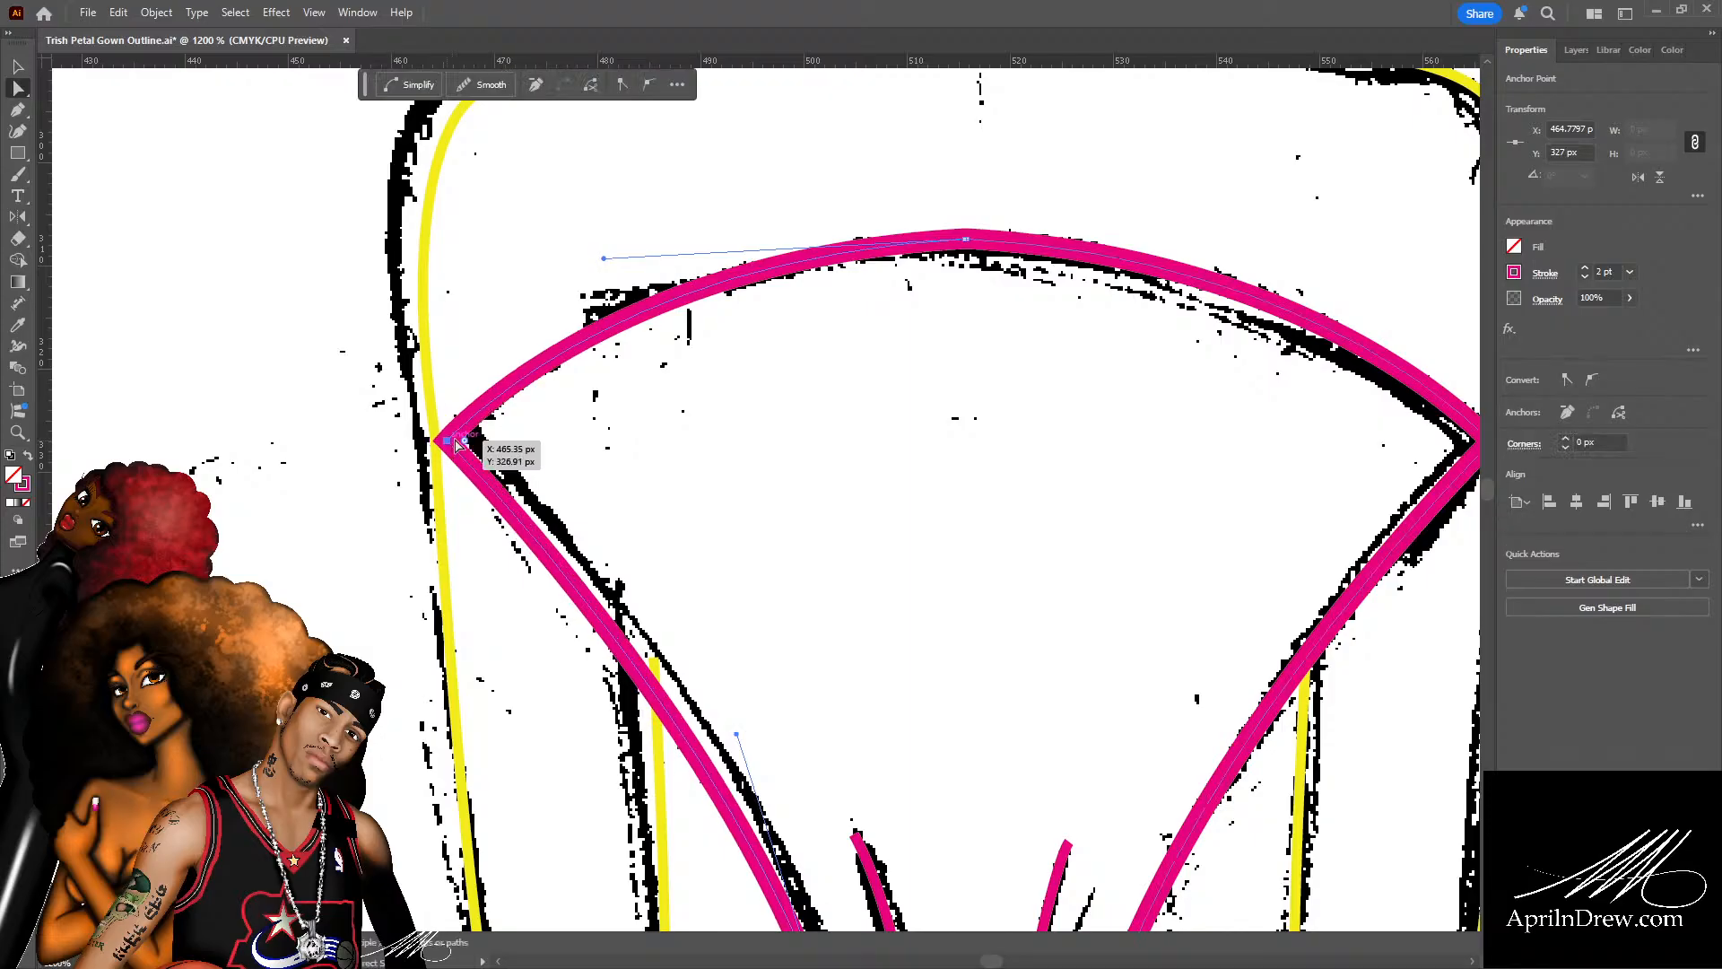
pyautogui.click(742, 531)
pyautogui.moveTo(743, 531); pyautogui.dragTo(530, 274)
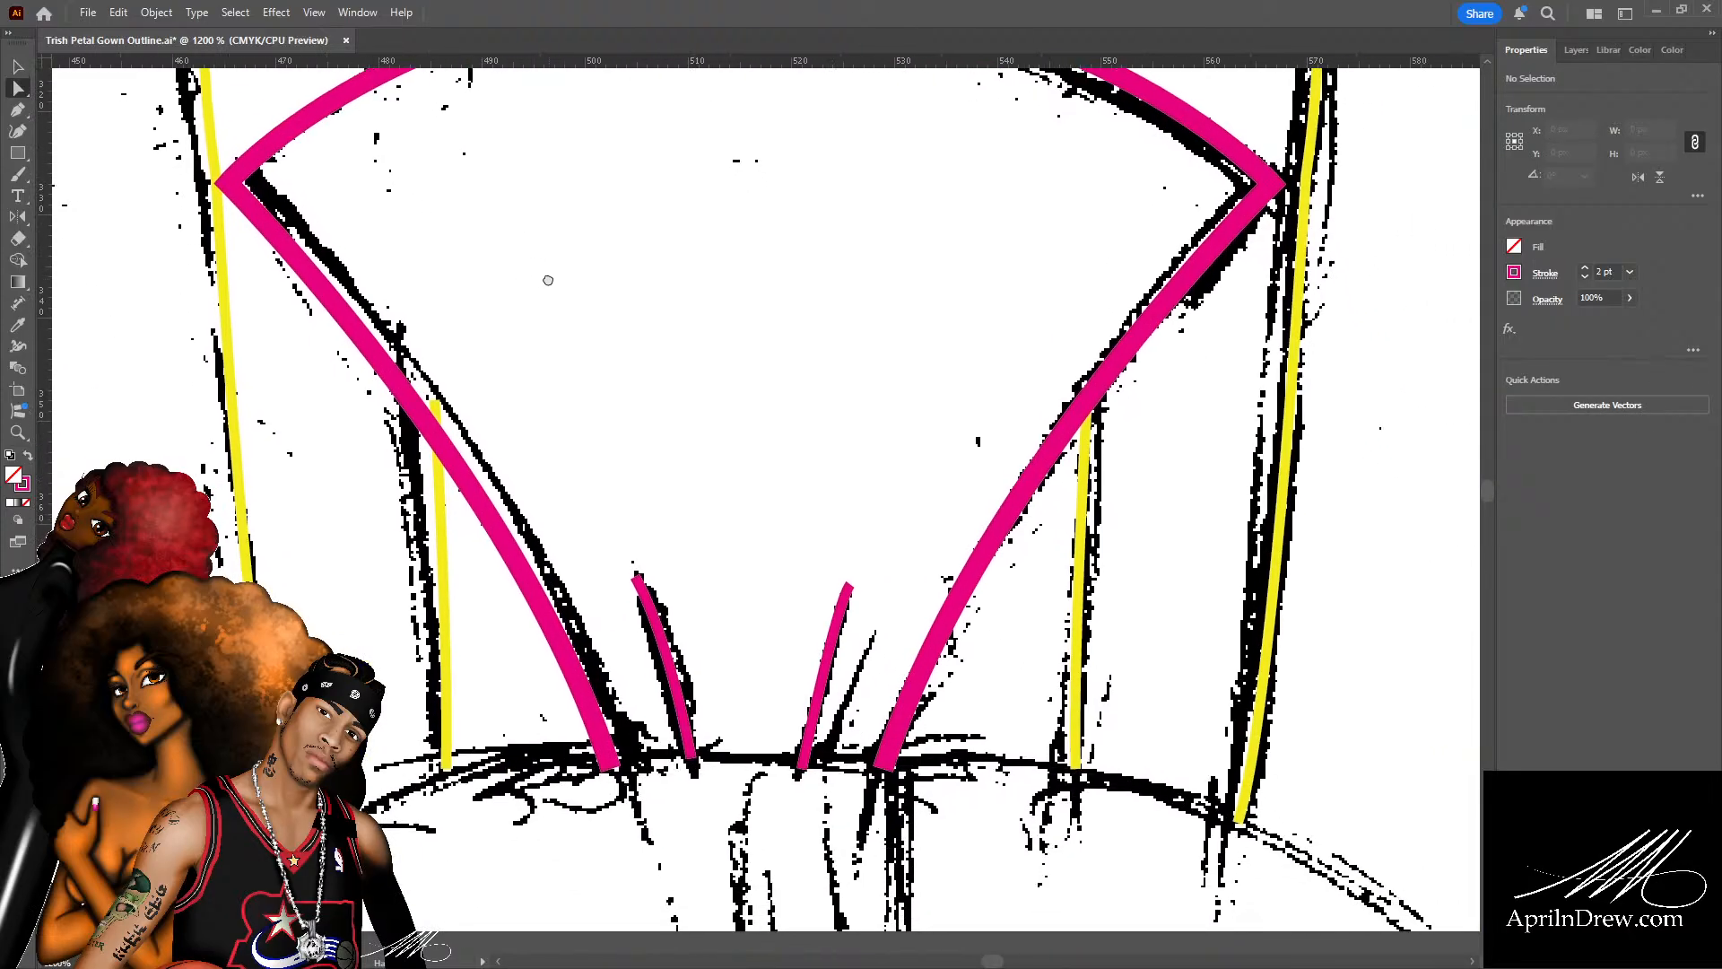
# Move the waist end point of the bodice's left side inward to about X 503.2, Y 383.7 px.
pyautogui.click(607, 763)
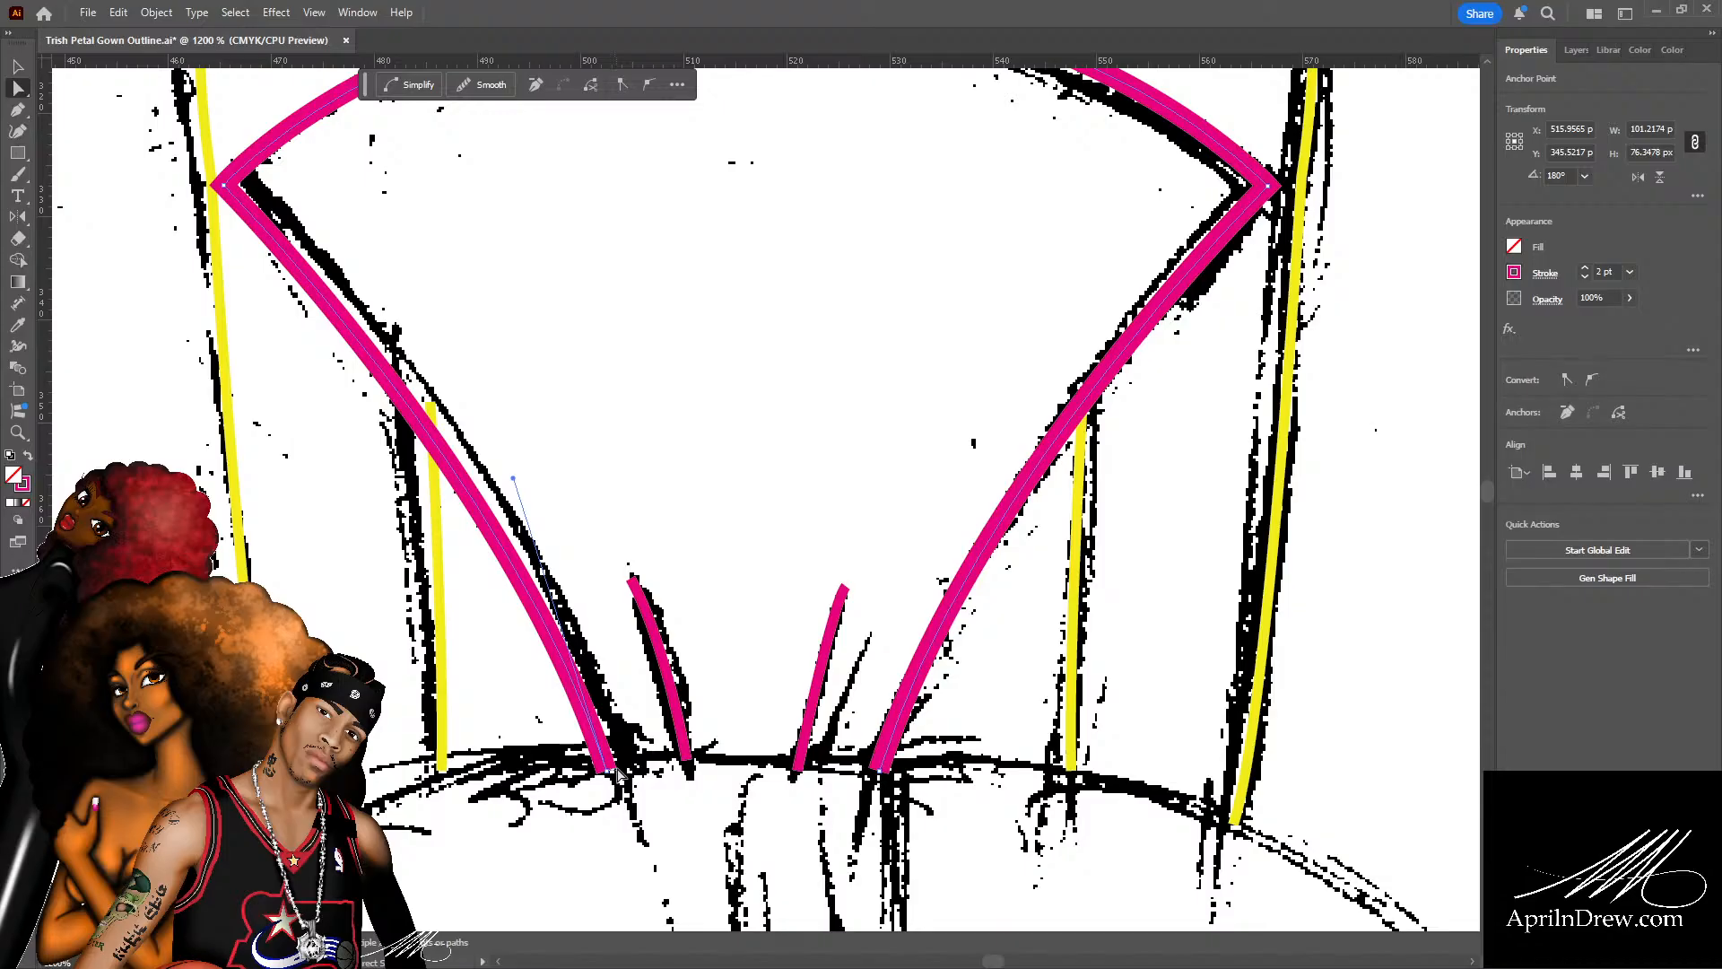
pyautogui.click(608, 768)
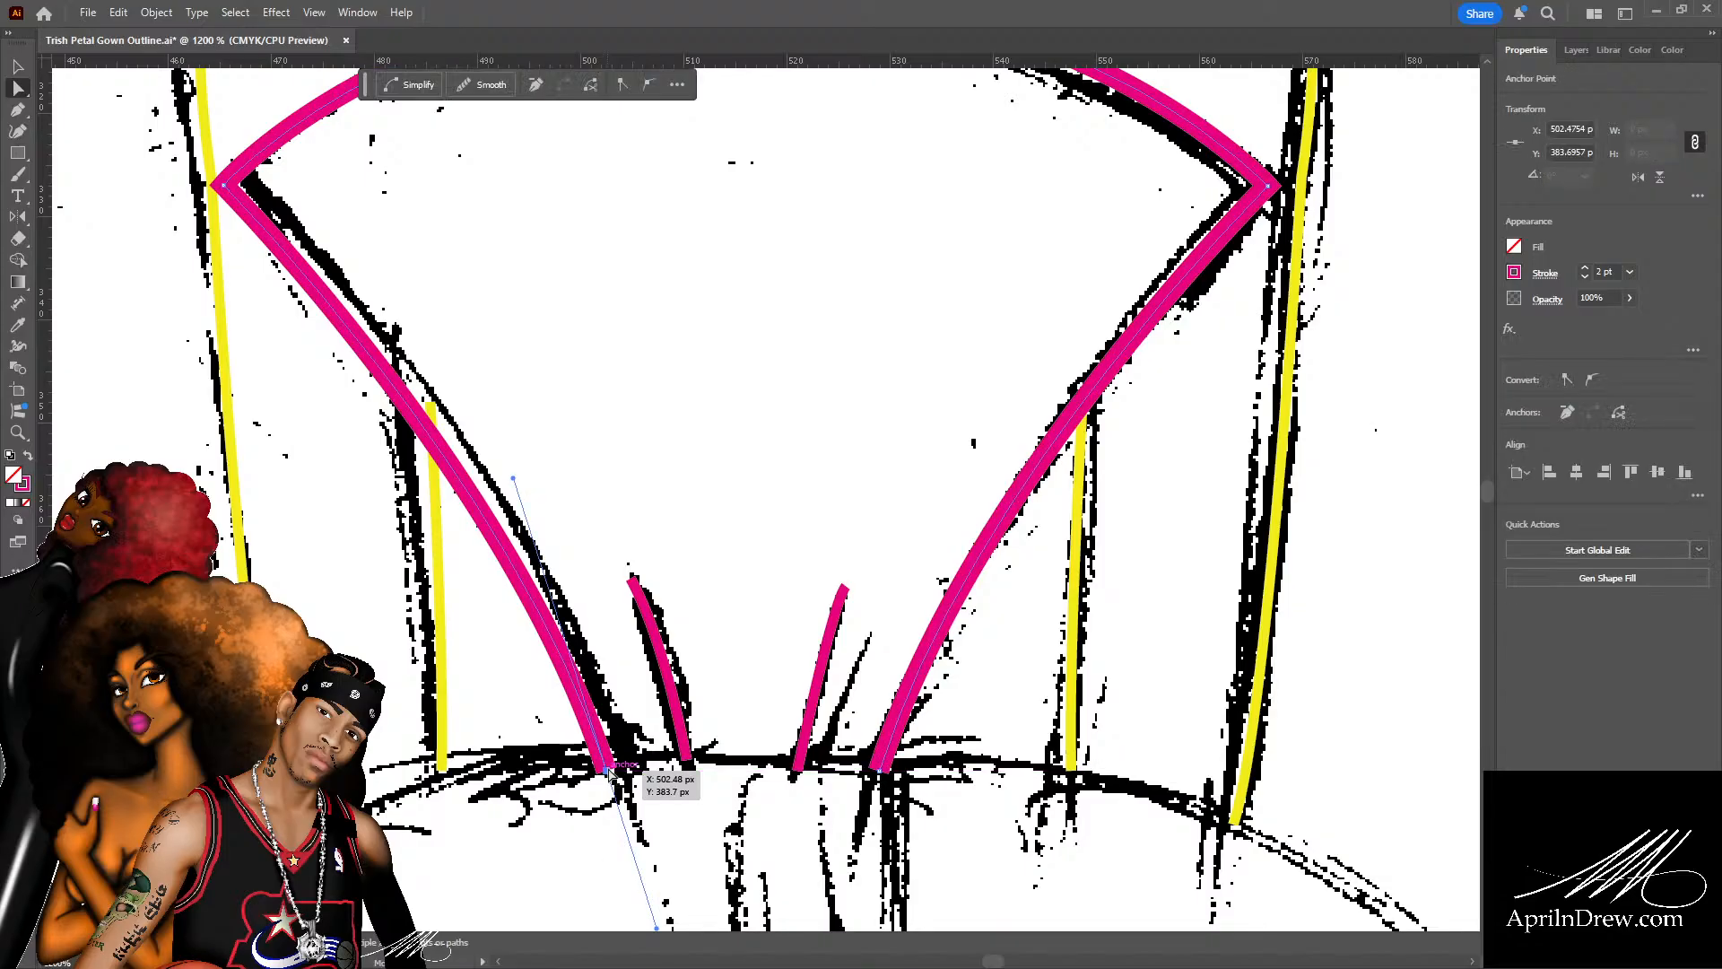
pyautogui.moveTo(607, 769); pyautogui.dragTo(616, 769)
pyautogui.click(457, 384)
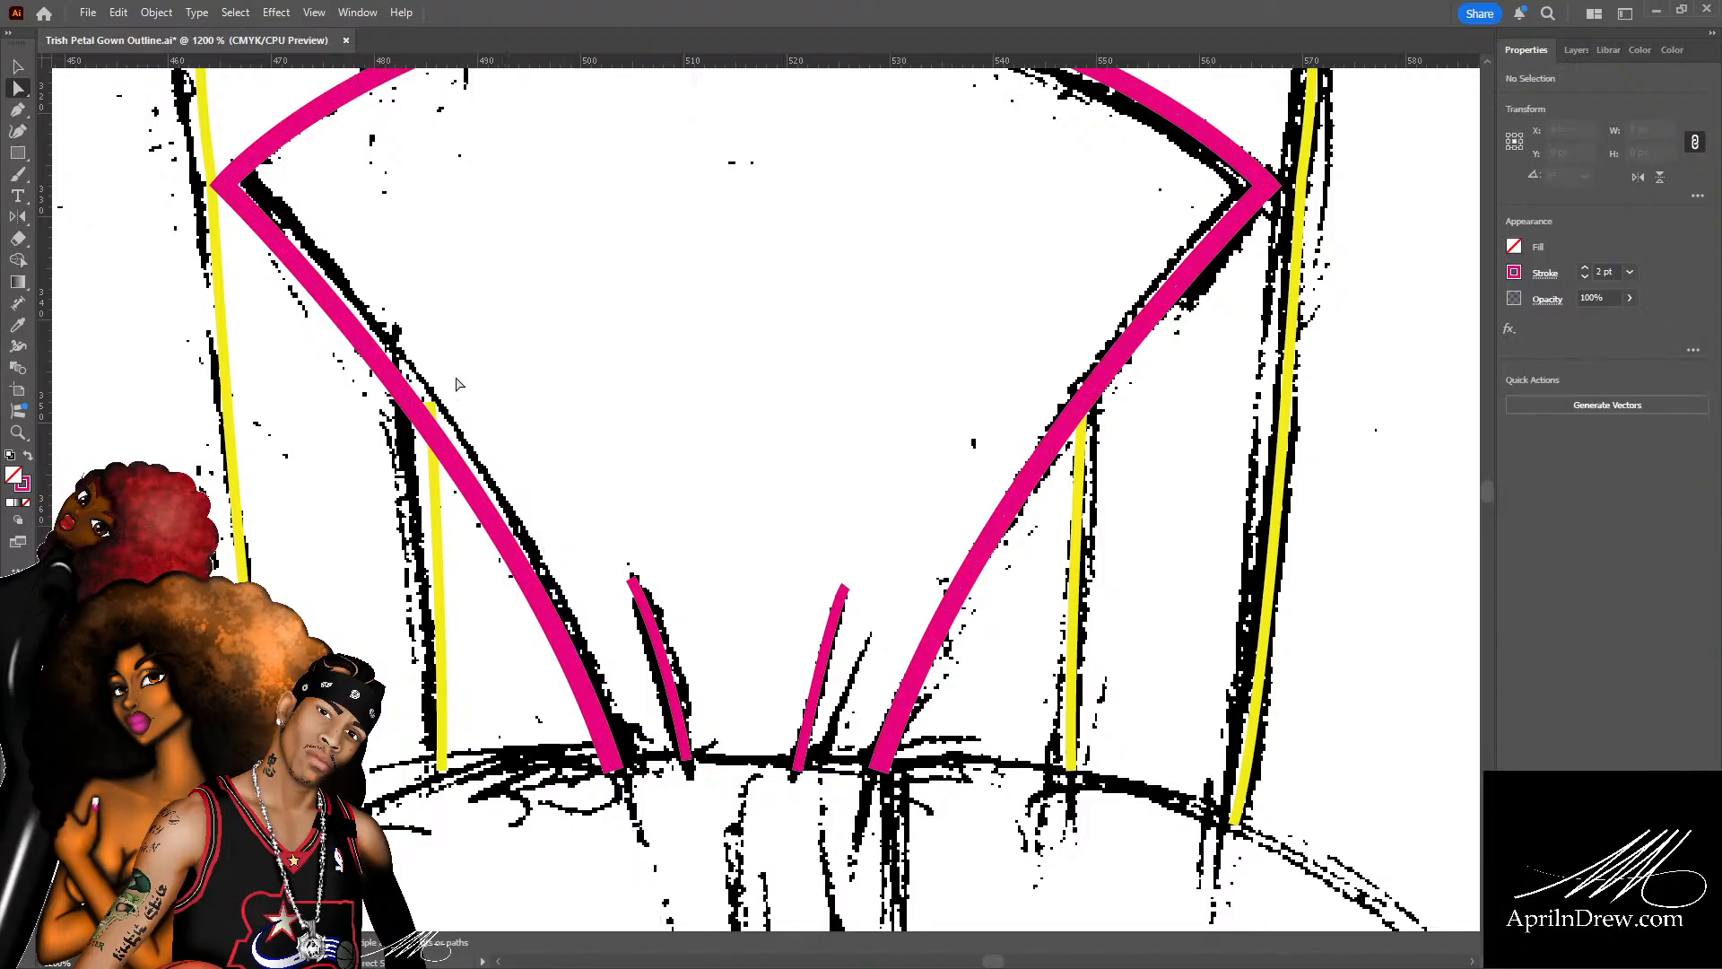
pyautogui.moveTo(457, 370); pyautogui.dragTo(577, 529)
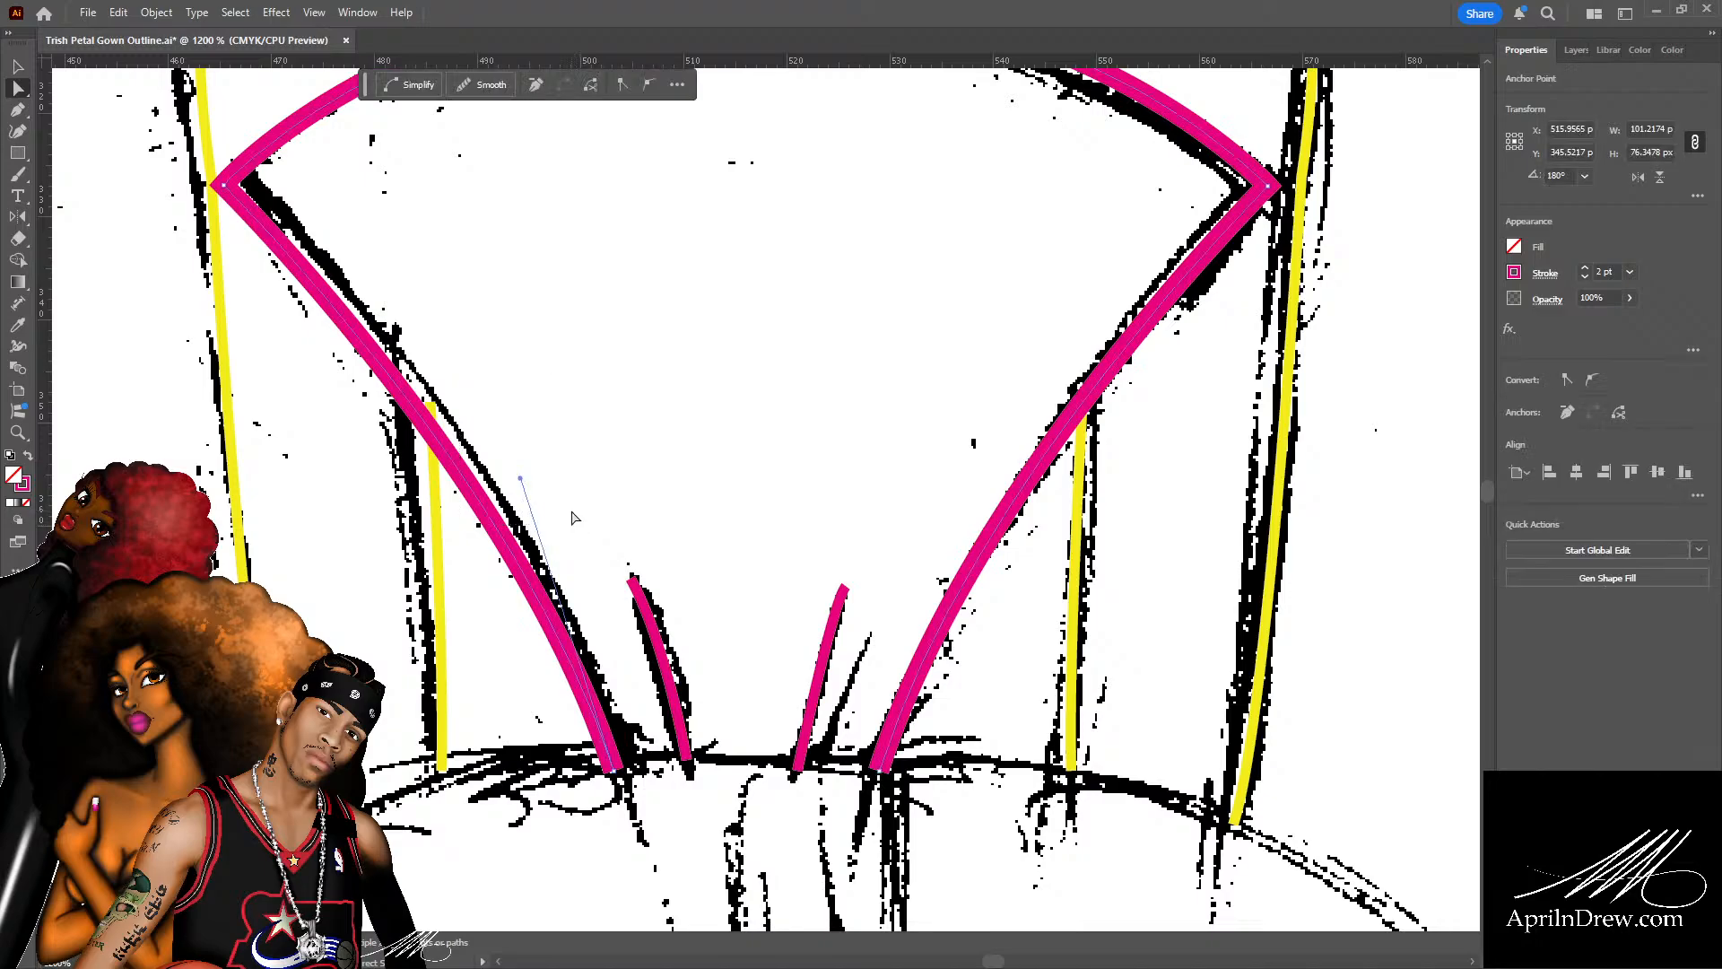
pyautogui.click(572, 513)
# Shift the bodice outline's left corner further inward to about X 465.96, Y 326.8 px.
pyautogui.press('space')
pyautogui.moveTo(555, 460); pyautogui.dragTo(735, 708)
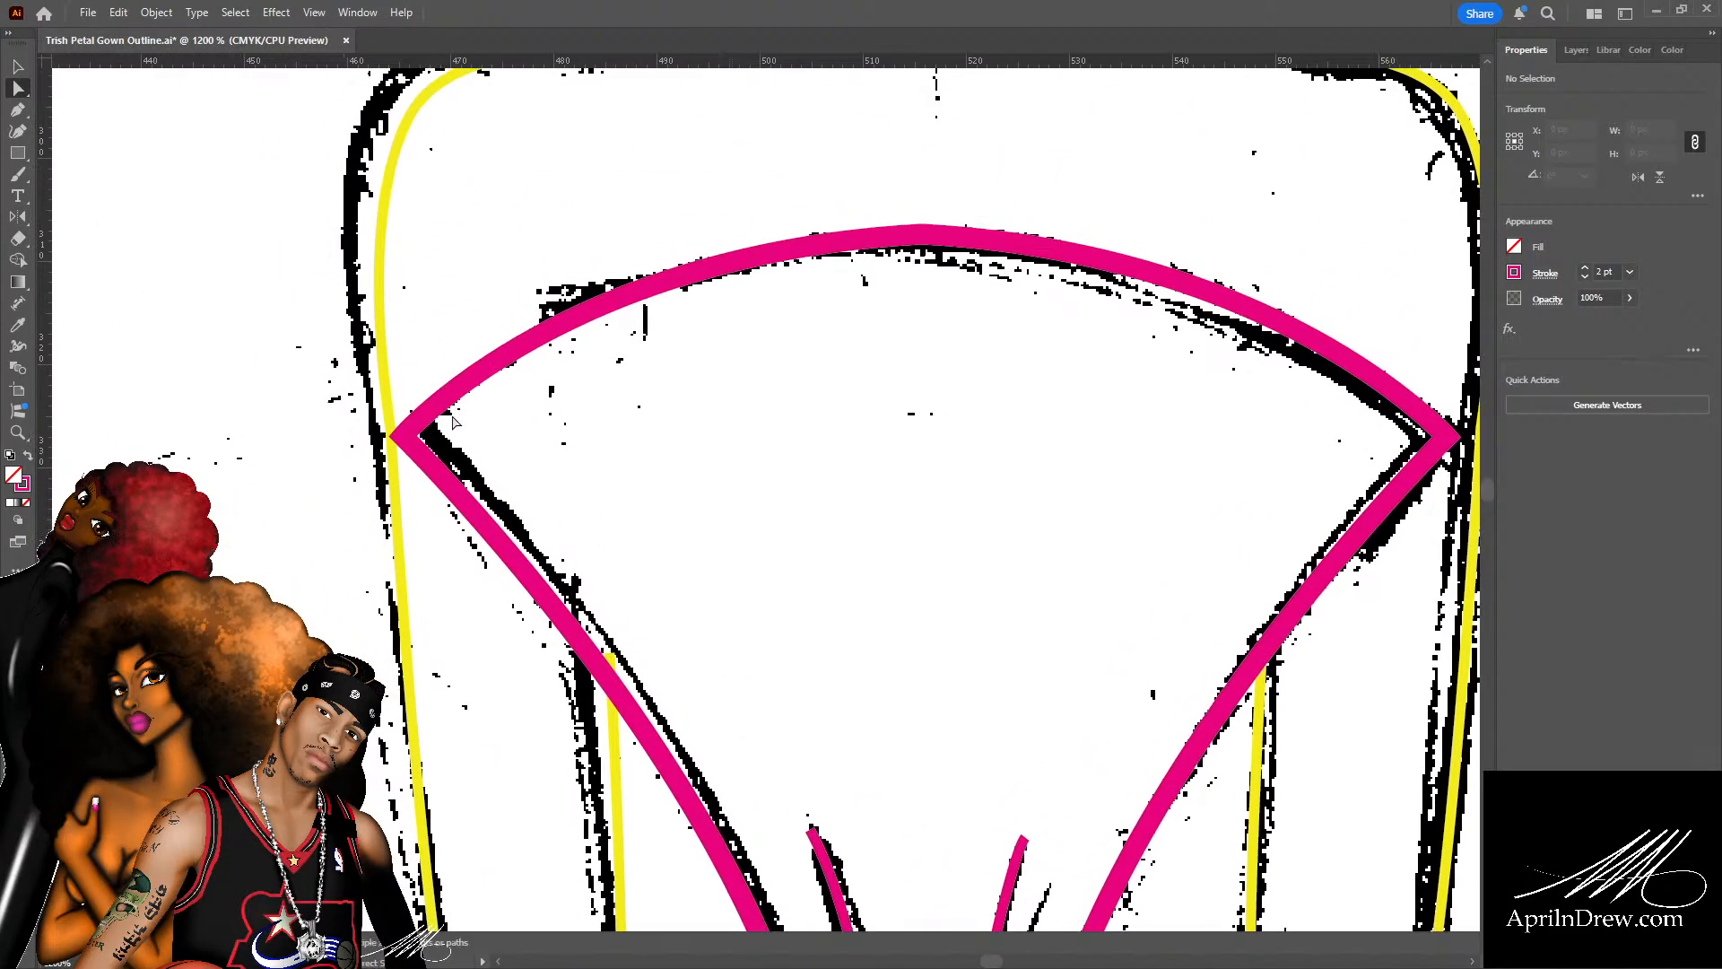
pyautogui.click(401, 438)
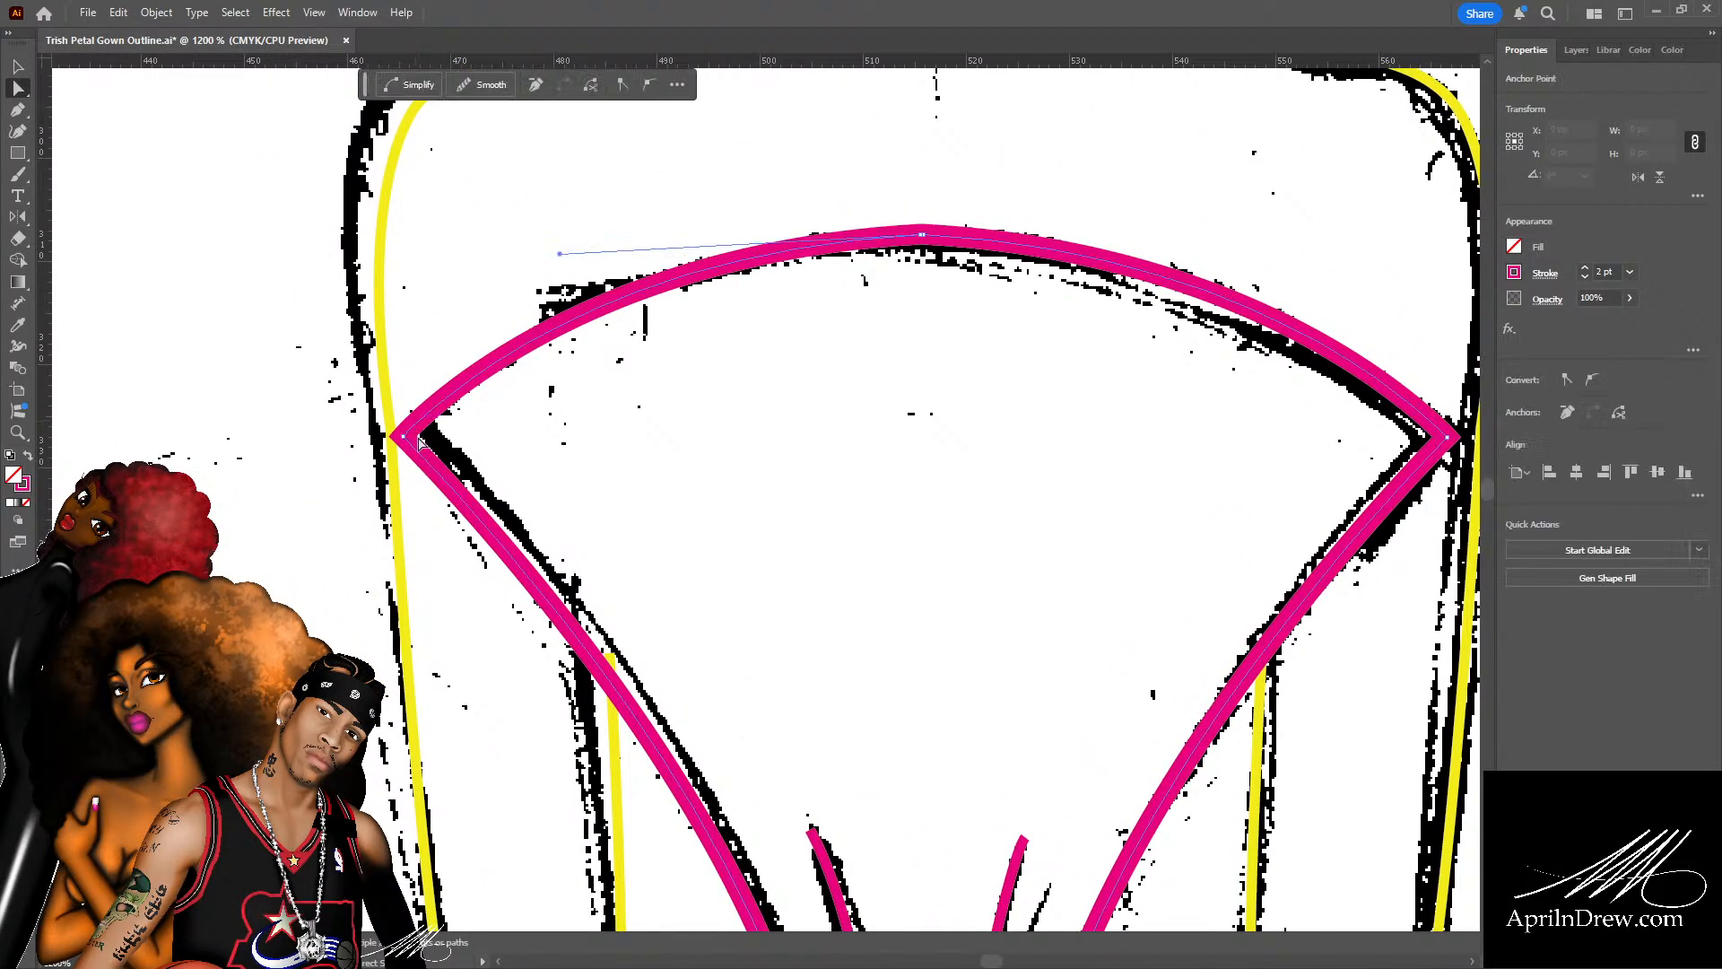
pyautogui.moveTo(402, 438); pyautogui.dragTo(412, 440)
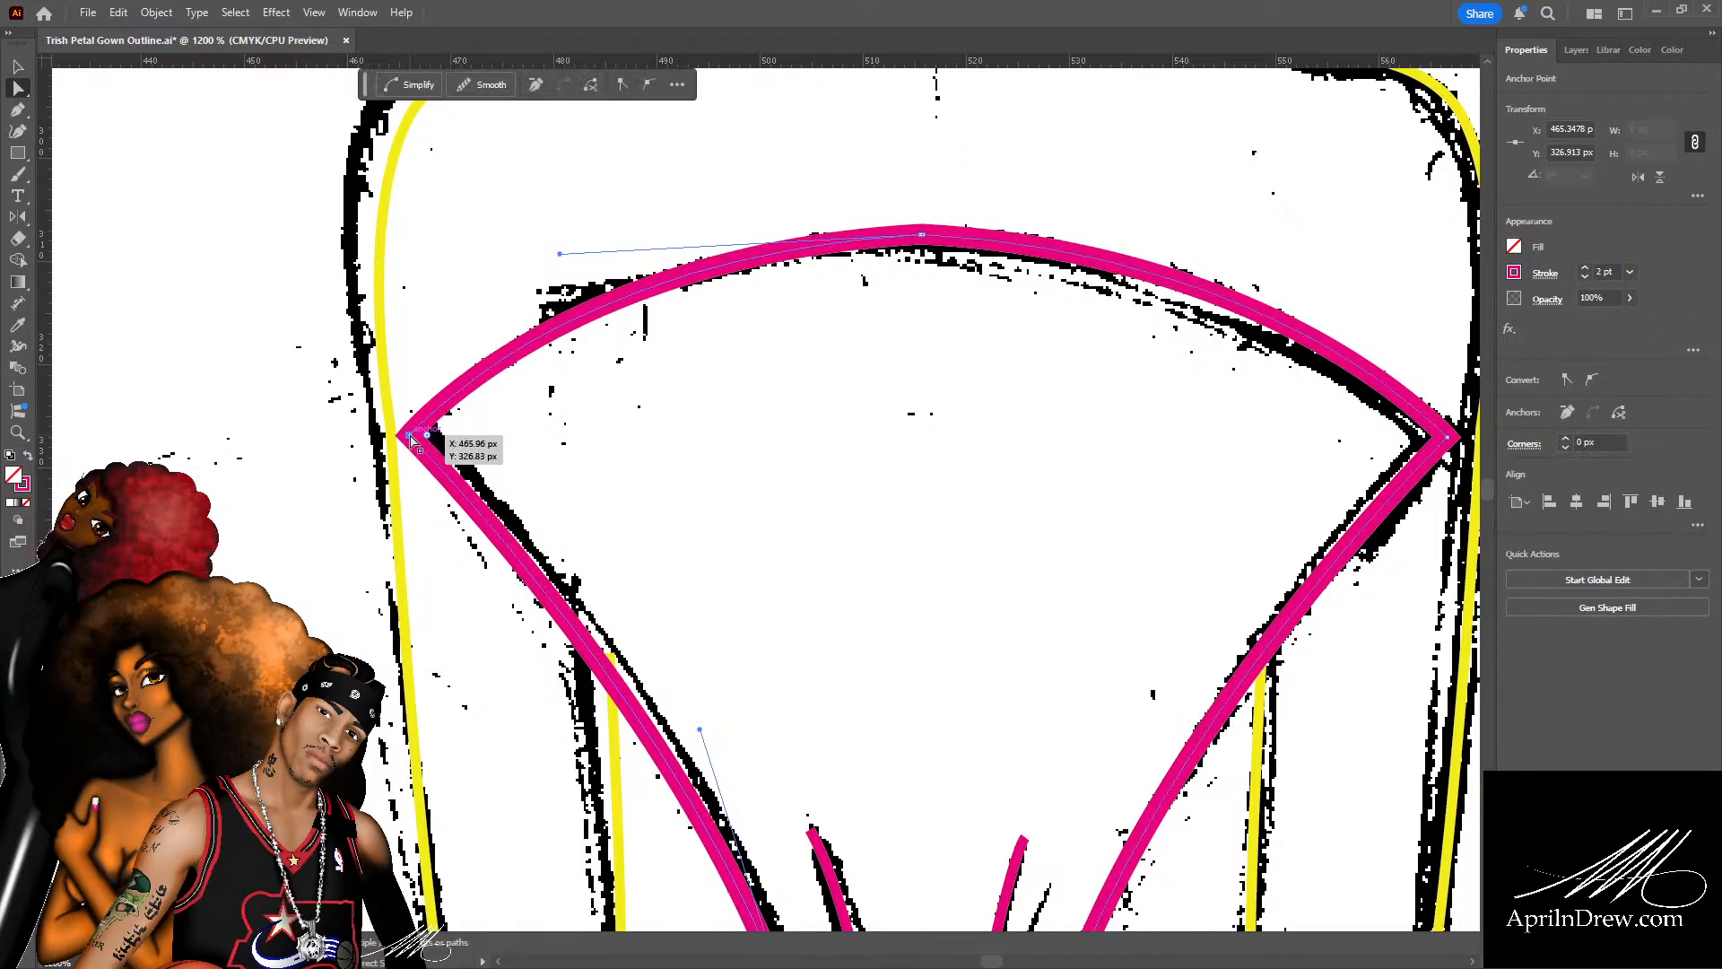
pyautogui.click(819, 634)
pyautogui.moveTo(819, 634); pyautogui.dragTo(669, 390)
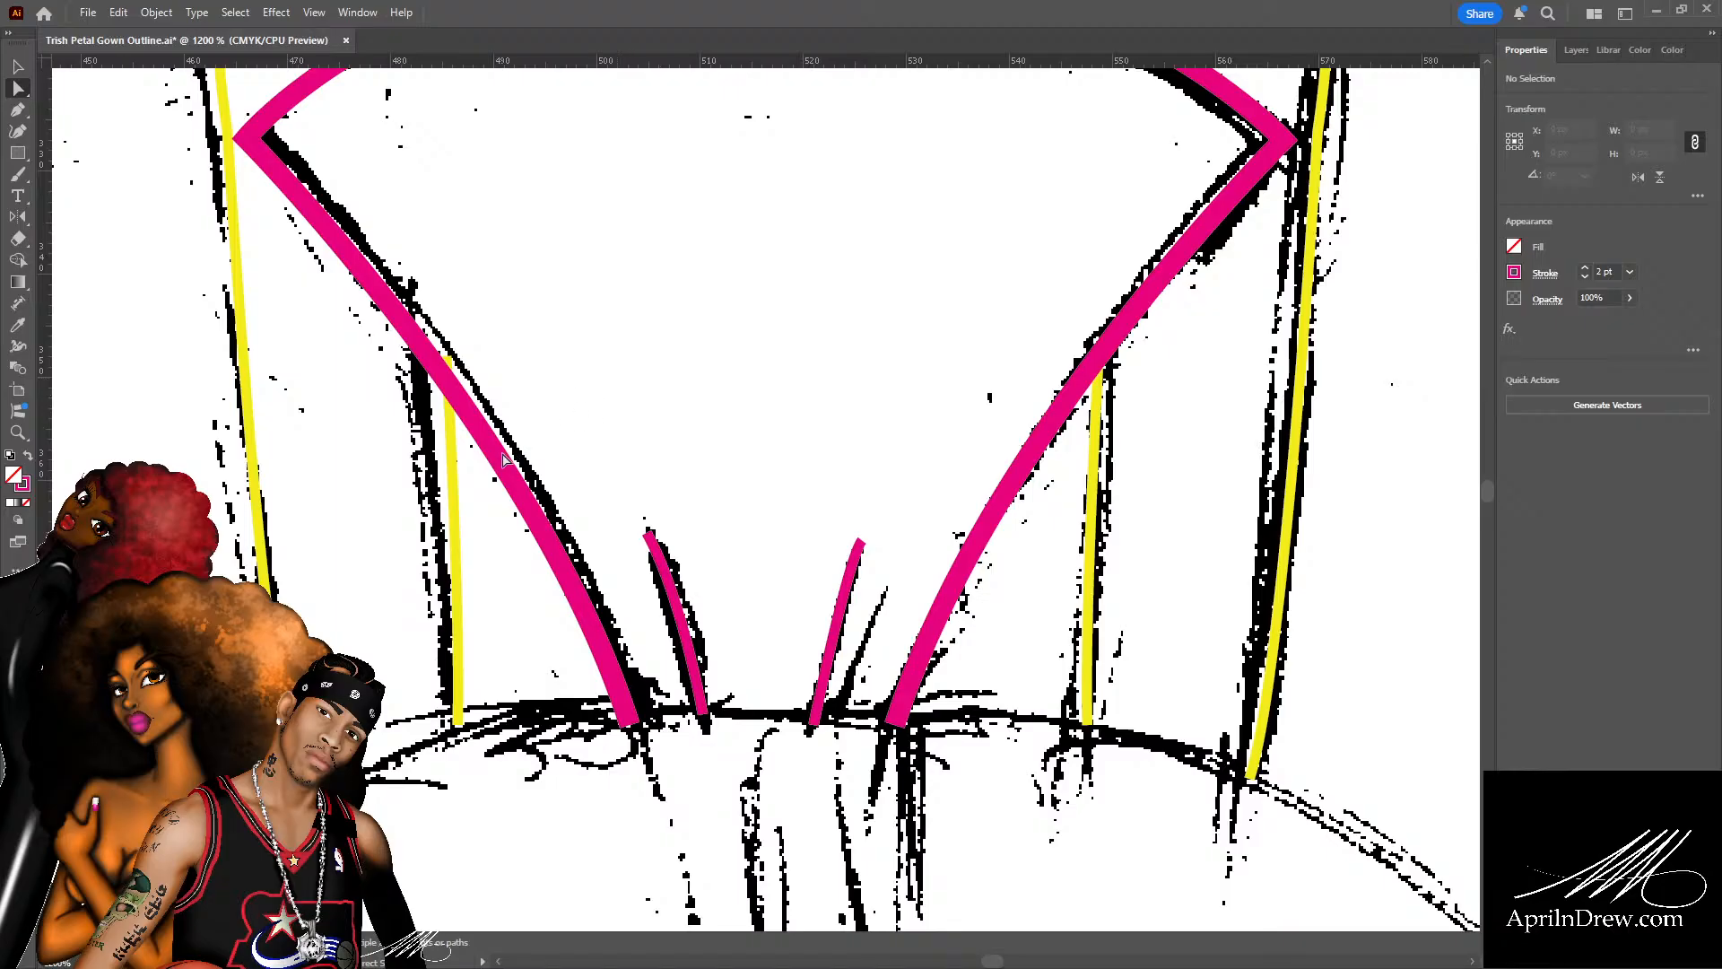
# Lower the top end of the left arm's inner yellow line to about Y 349 px, behind the bodice edge, and save the document.
pyautogui.moveTo(572, 334); pyautogui.dragTo(684, 523)
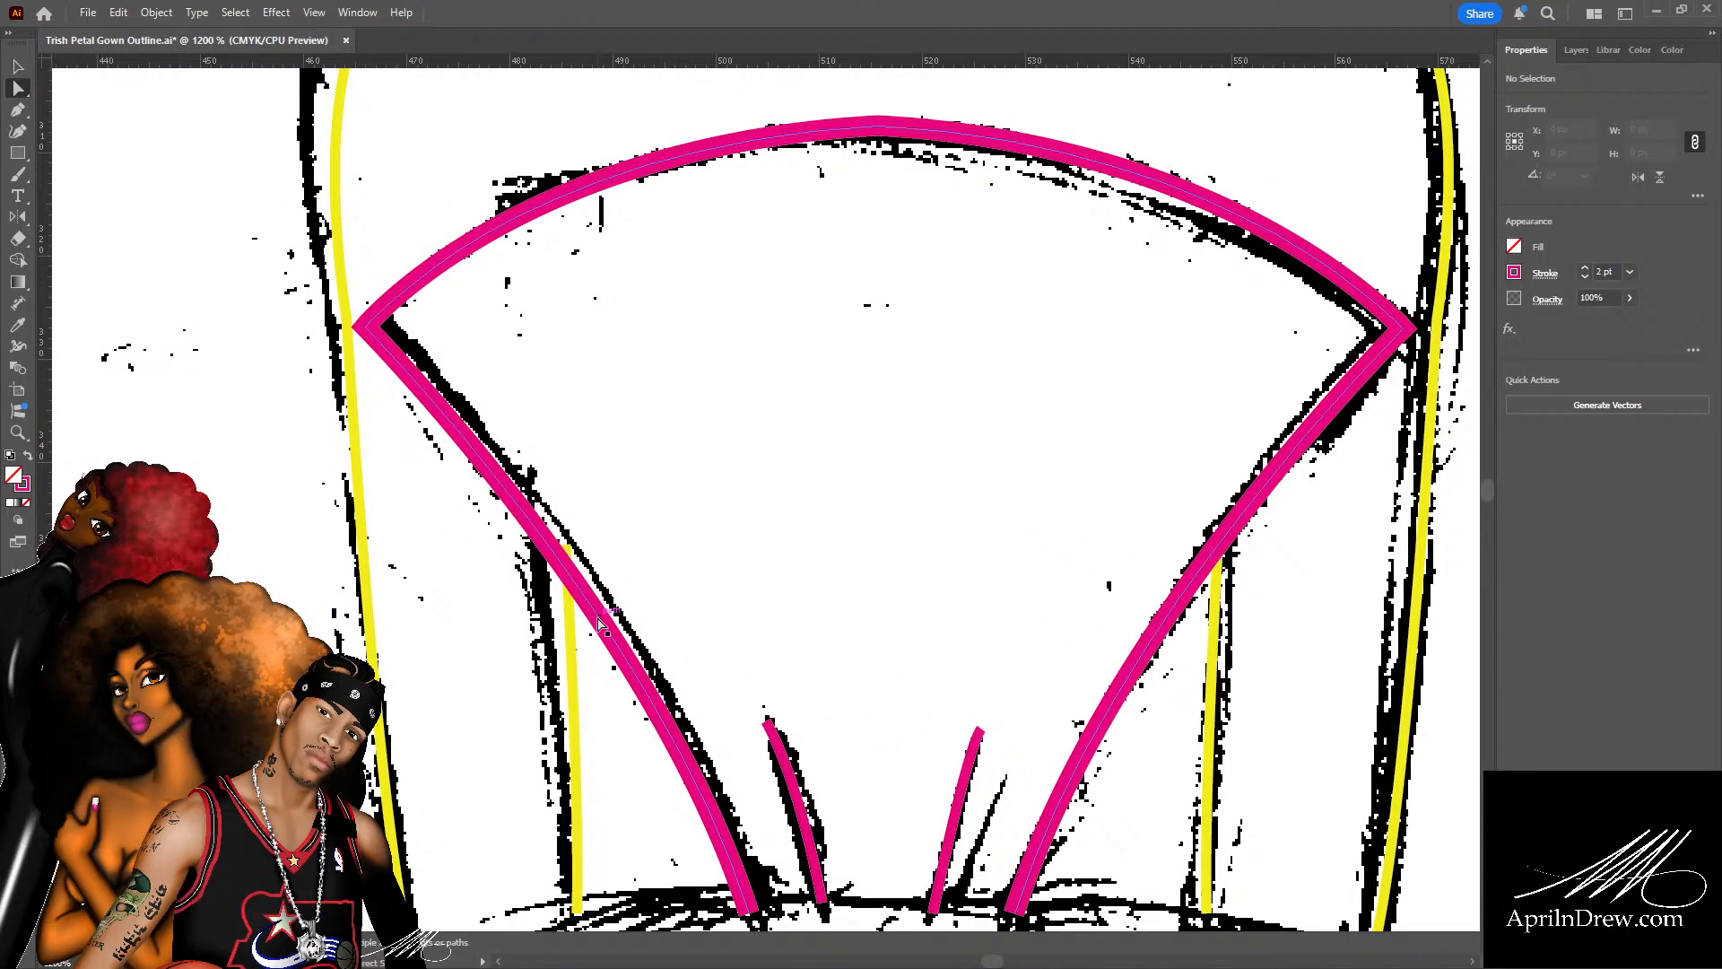
pyautogui.click(573, 619)
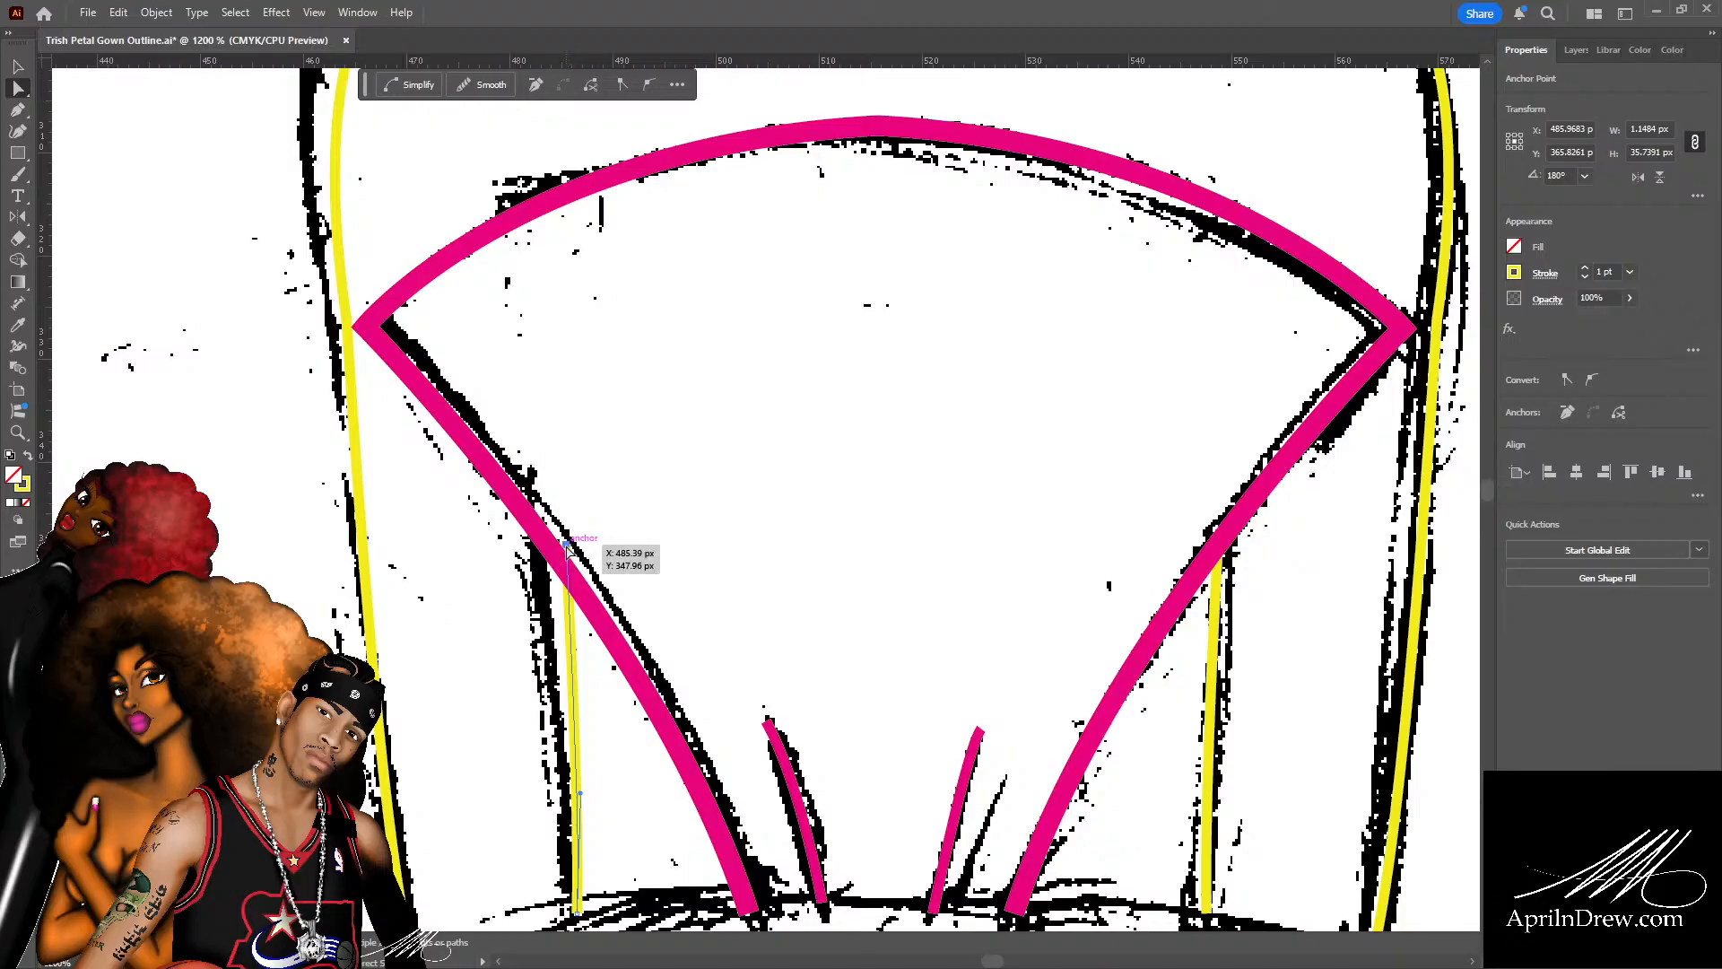
pyautogui.moveTo(567, 544); pyautogui.dragTo(567, 543)
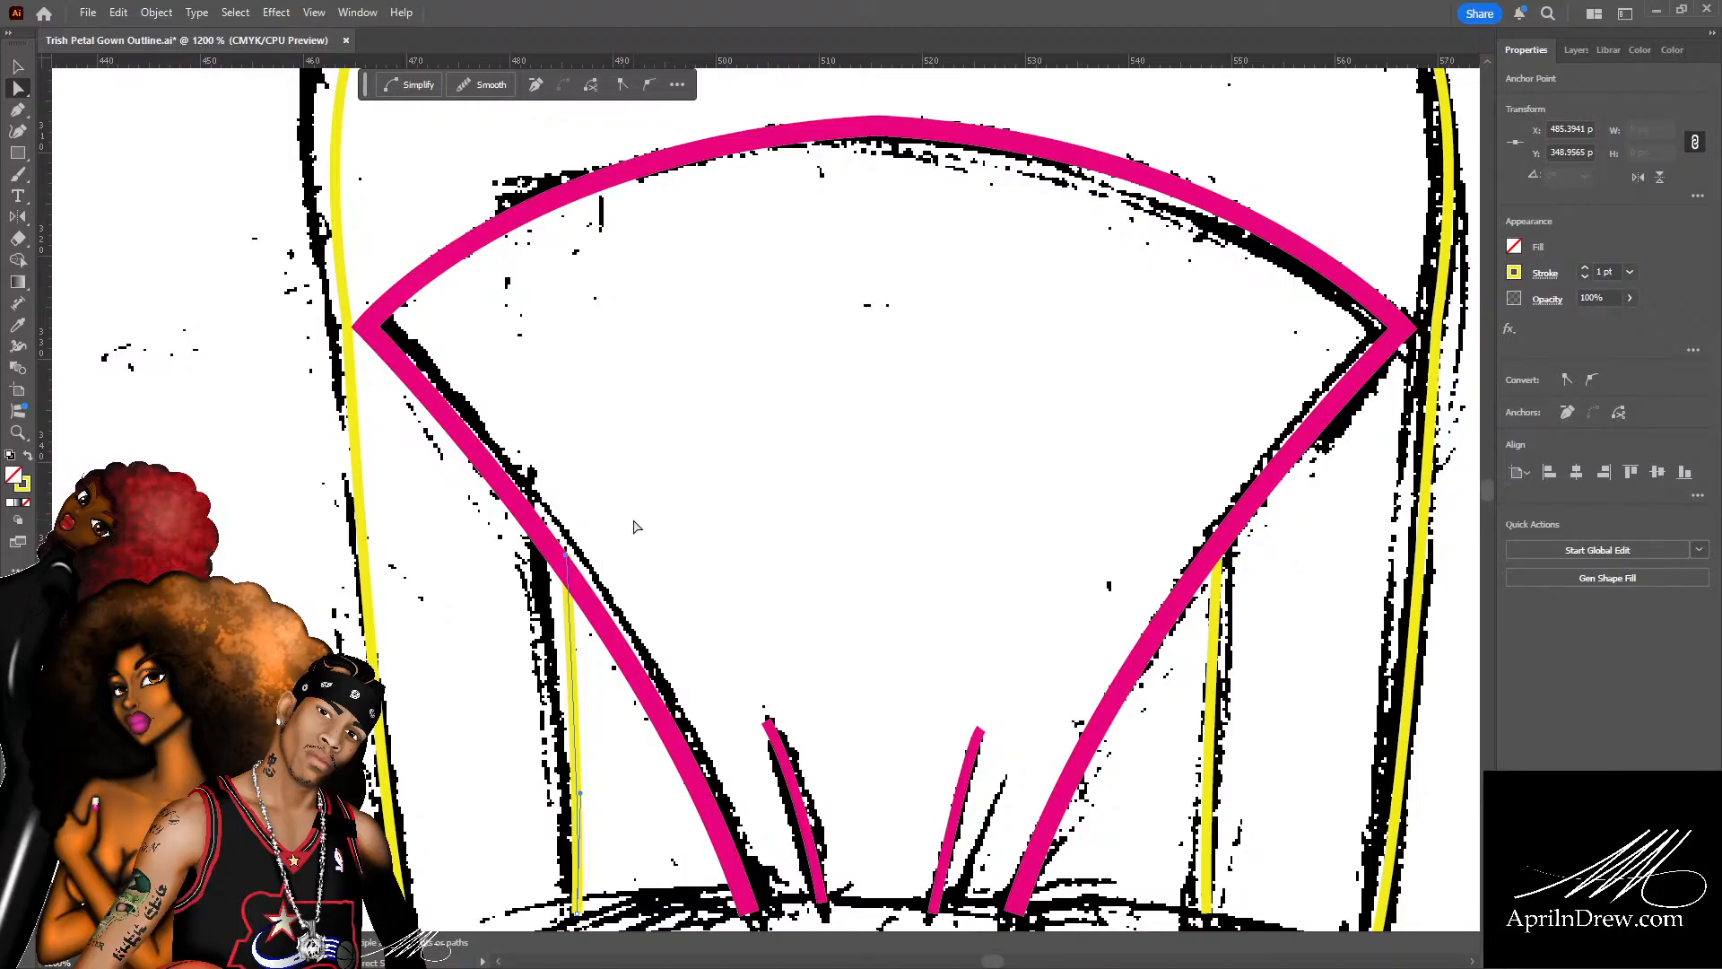
pyautogui.click(640, 524)
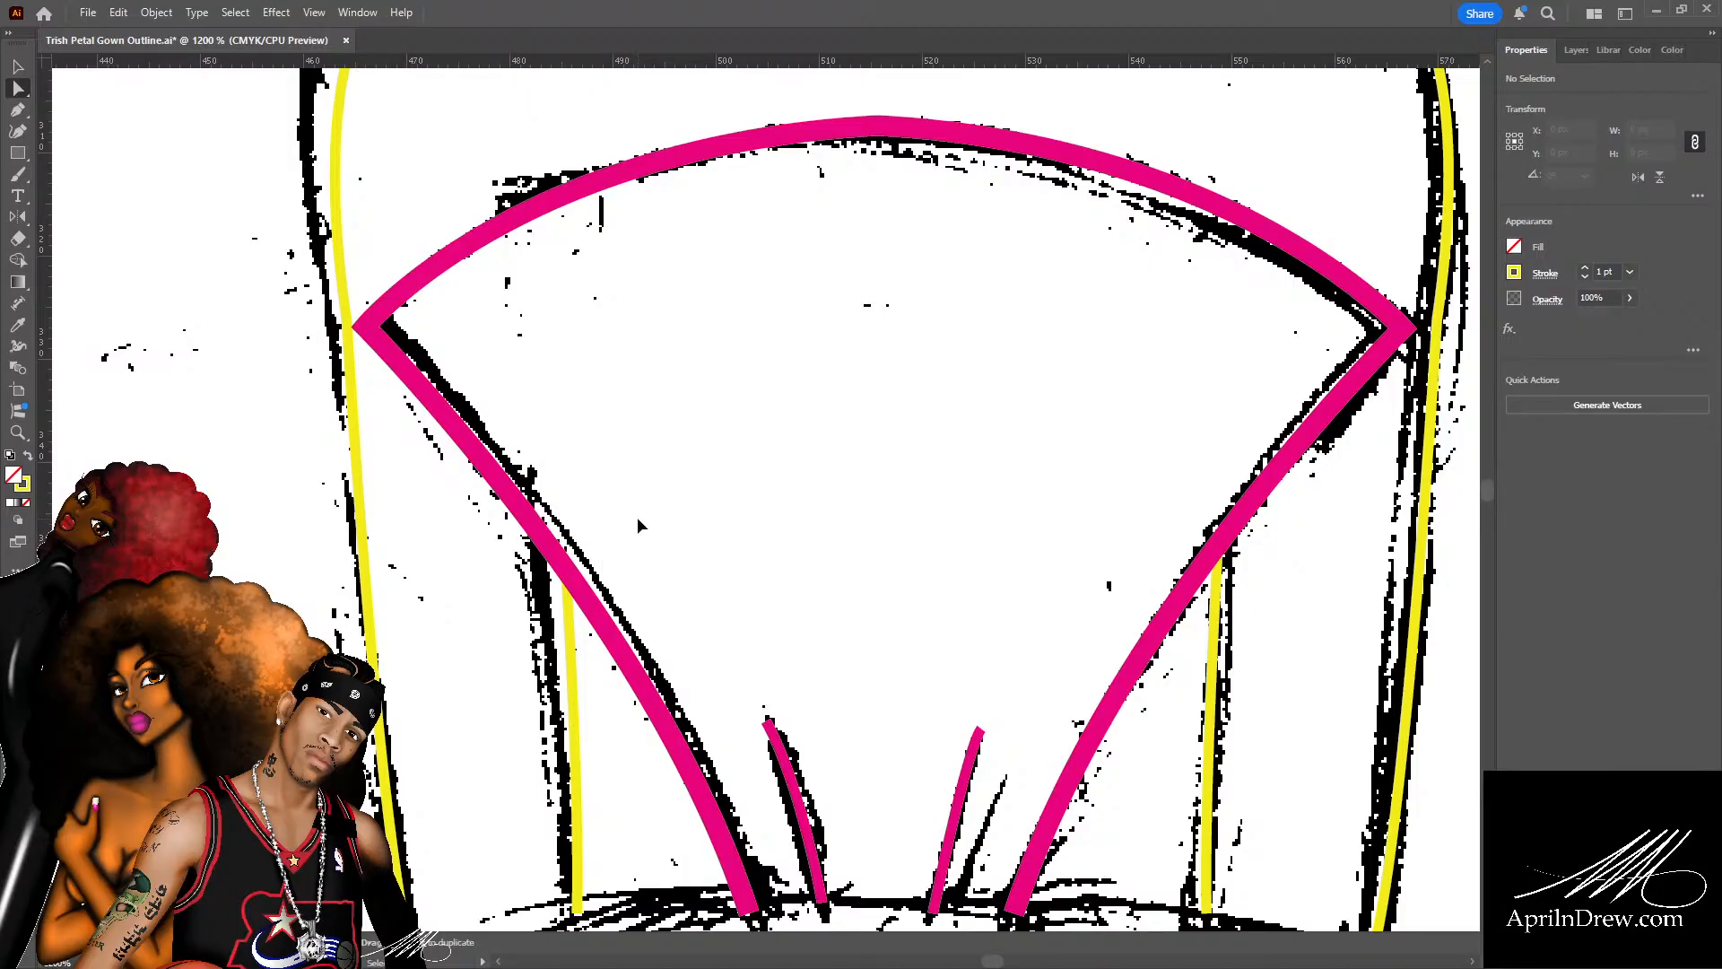
pyautogui.hotkey('ctrl', '-')
pyautogui.hotkey('ctrl', '-')
pyautogui.hotkey('ctrl', '-')
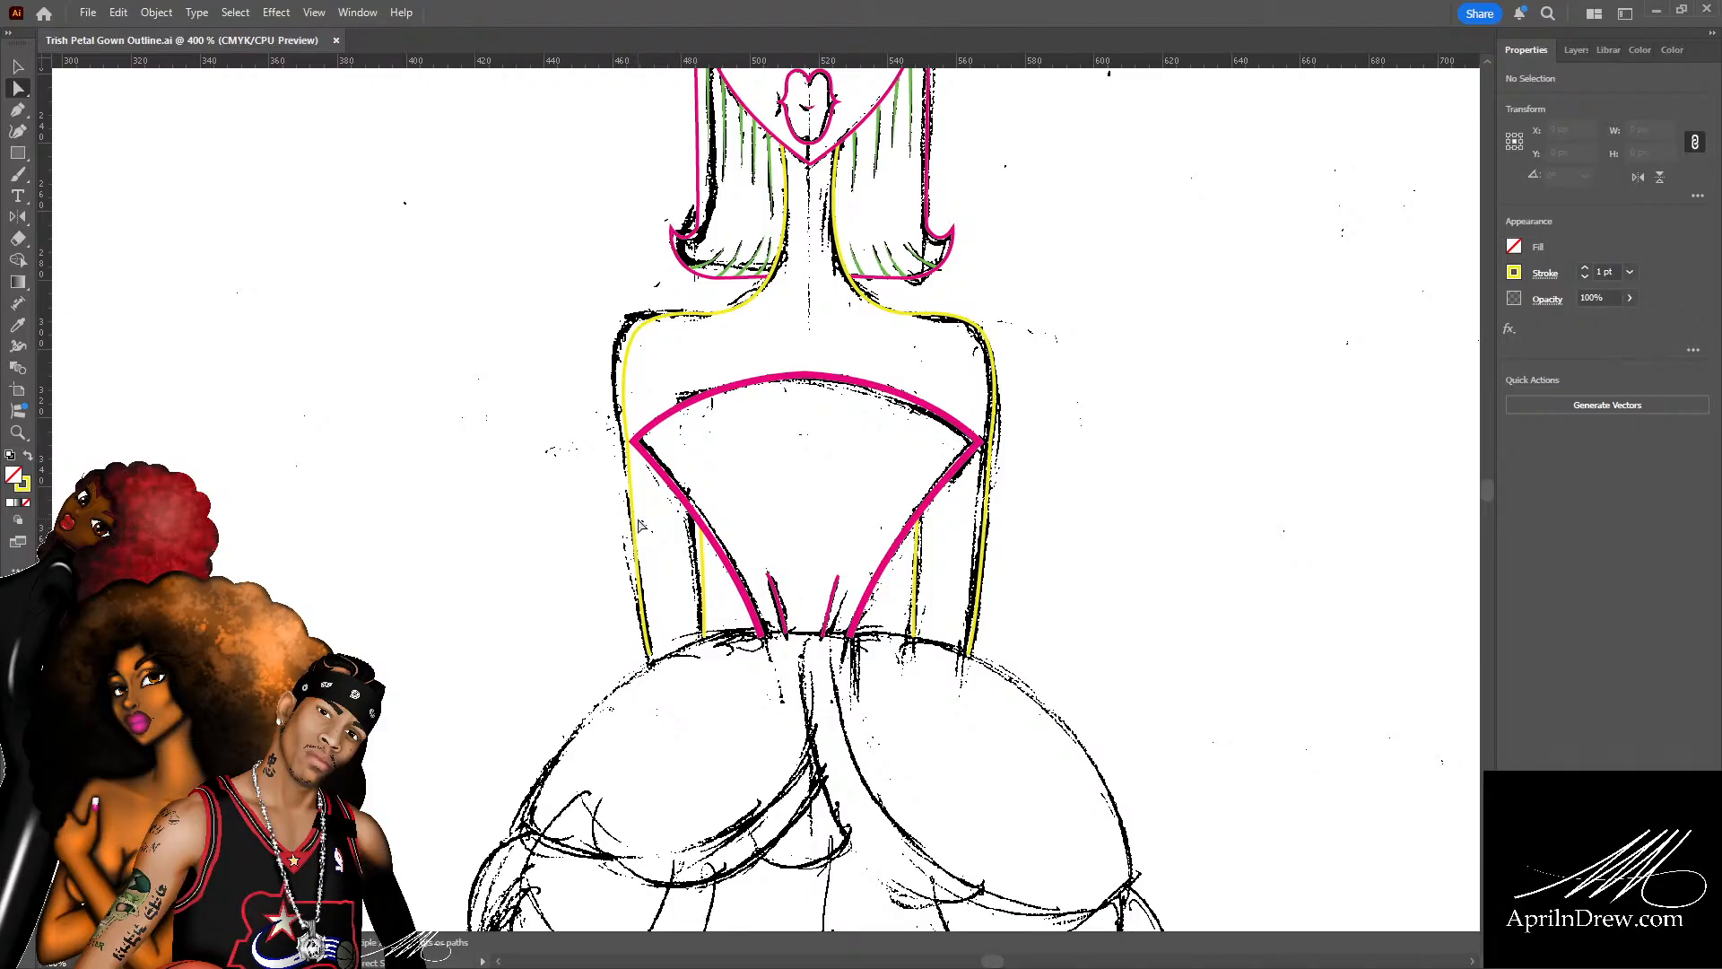
# Close the bodice outline with a straight waist edge joining its two lower end points using the Pen tool, and deselect it.
pyautogui.scroll(-5, 678, 446)
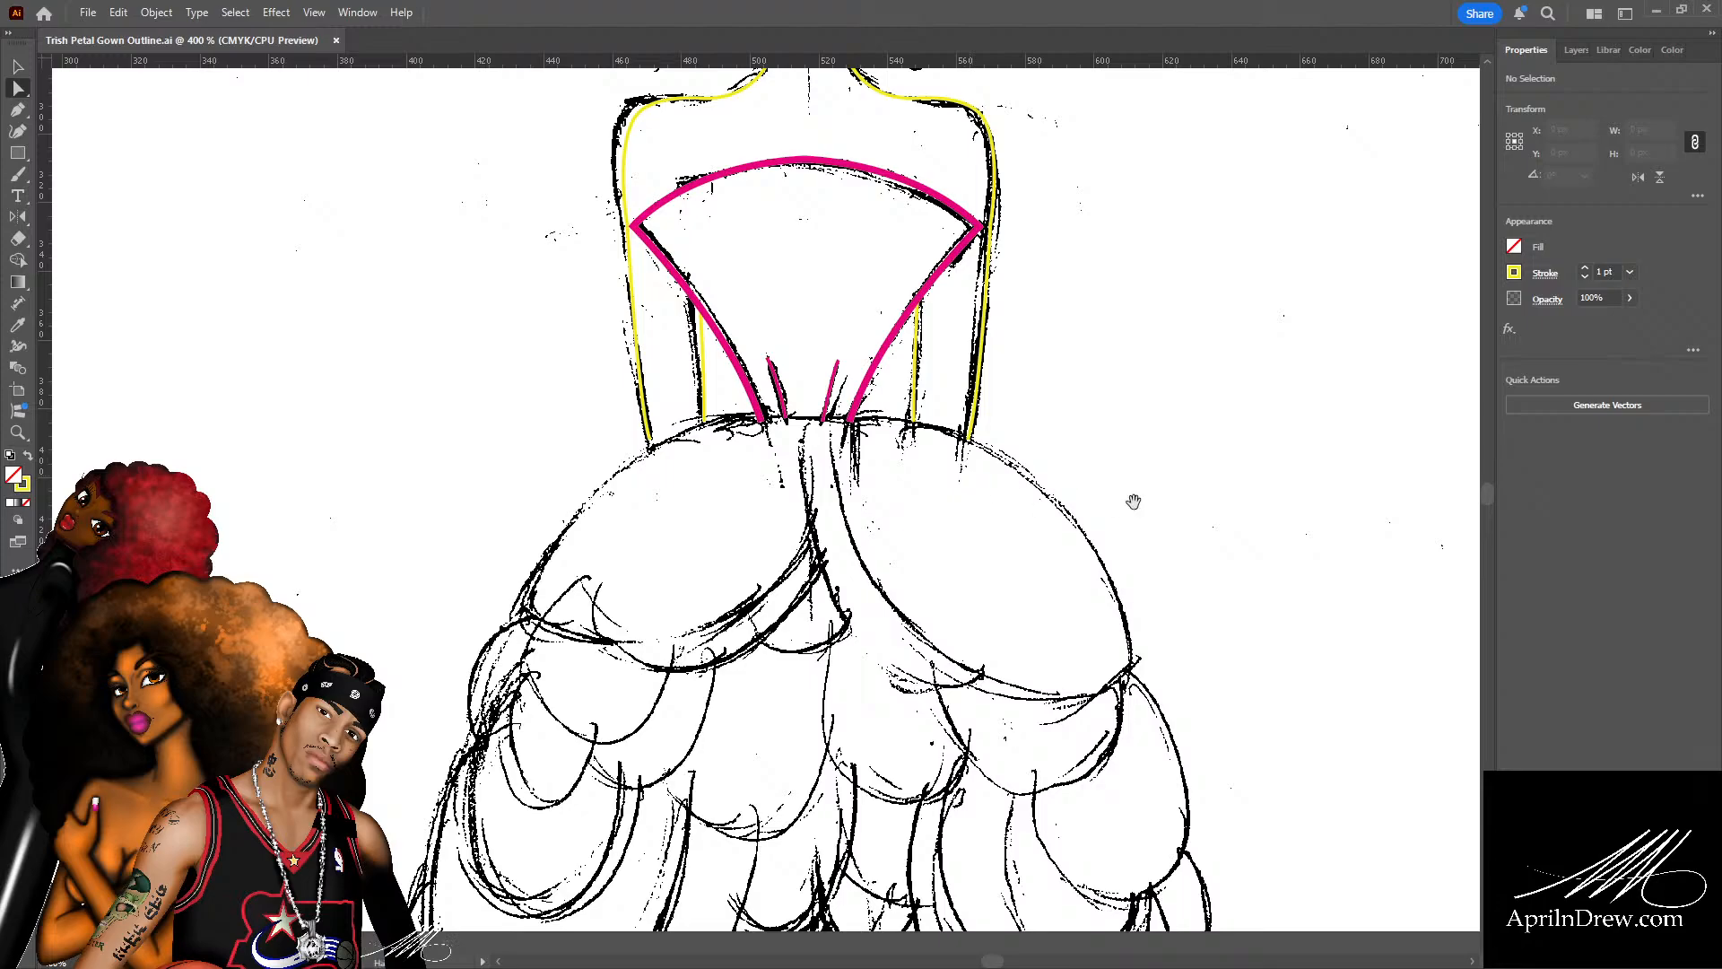
pyautogui.moveTo(1135, 499); pyautogui.dragTo(1045, 525)
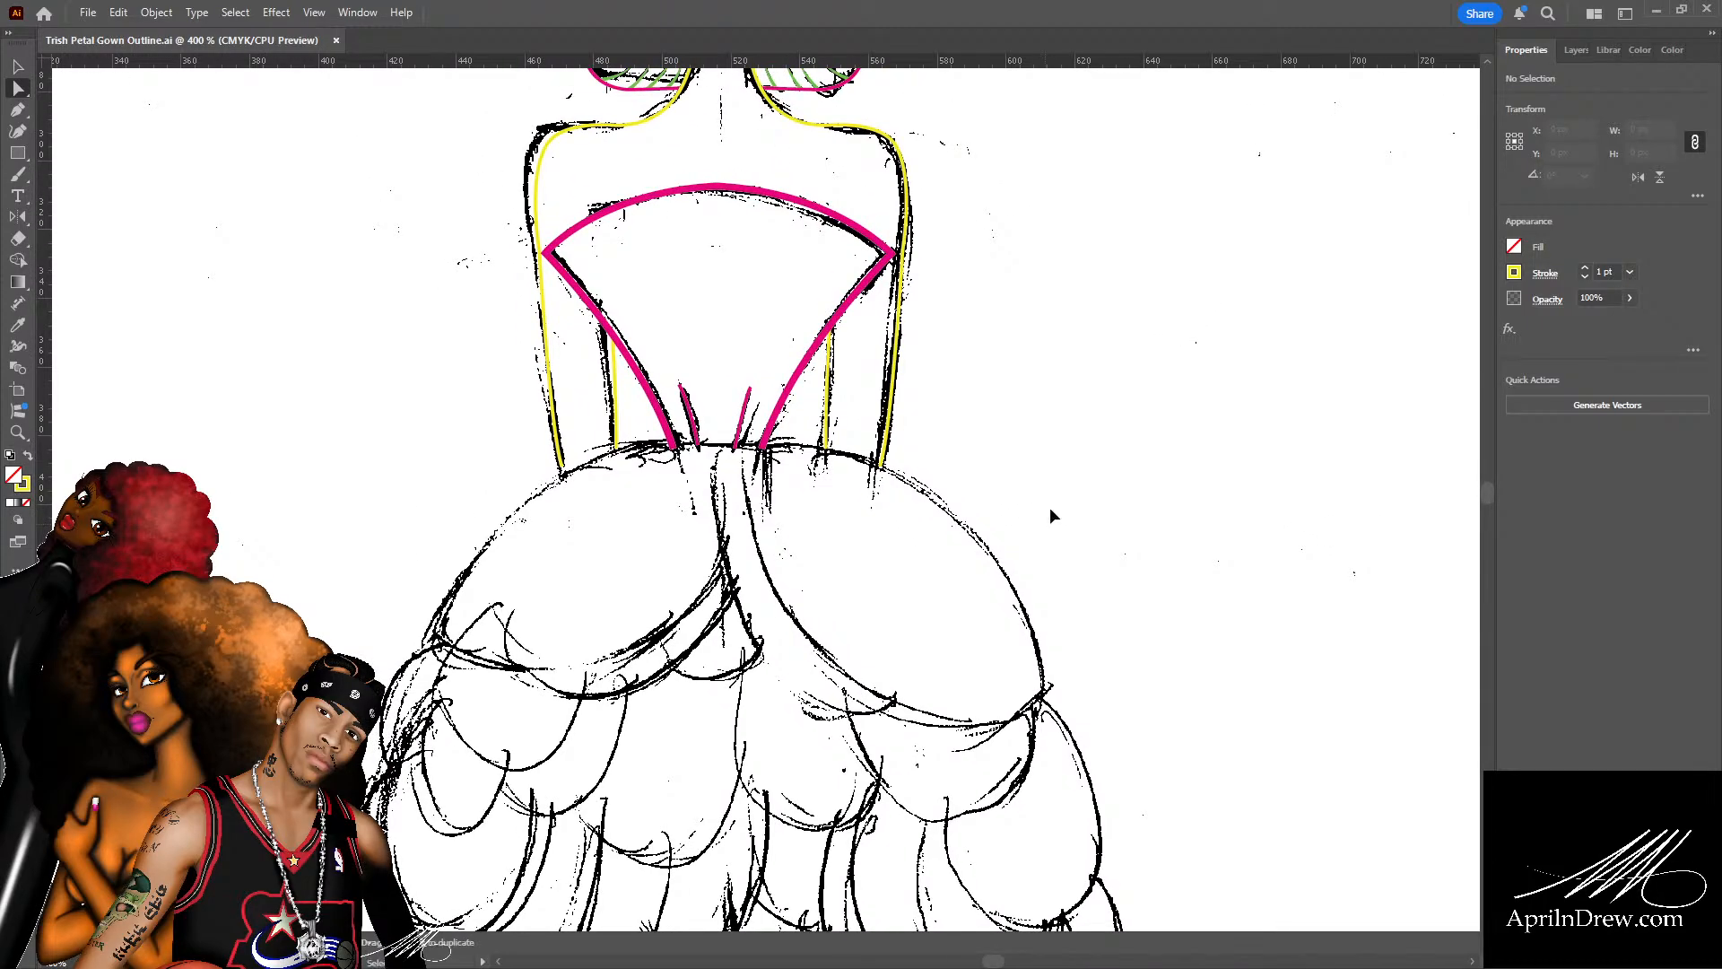
pyautogui.hotkey('ctrl', '=')
pyautogui.hotkey('ctrl', '=')
pyautogui.hotkey('ctrl', '=')
pyautogui.hotkey('ctrl', '=')
pyautogui.scroll(2, 832, 481)
pyautogui.scroll(3, 833, 482)
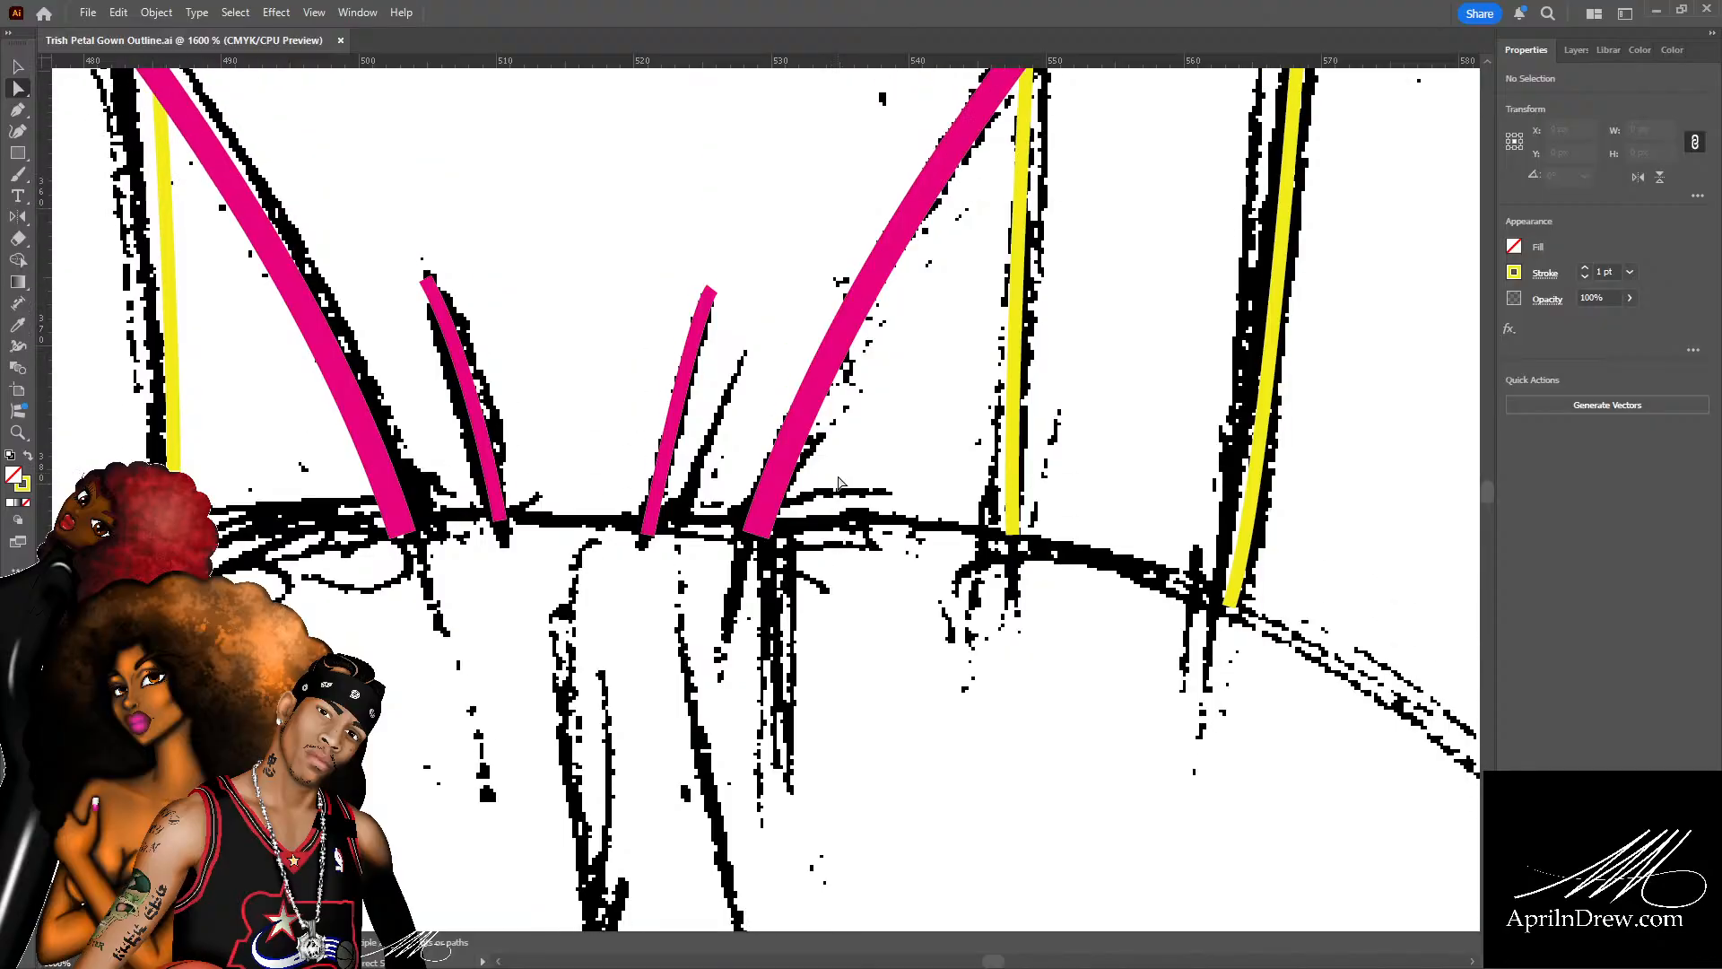
pyautogui.press('p')
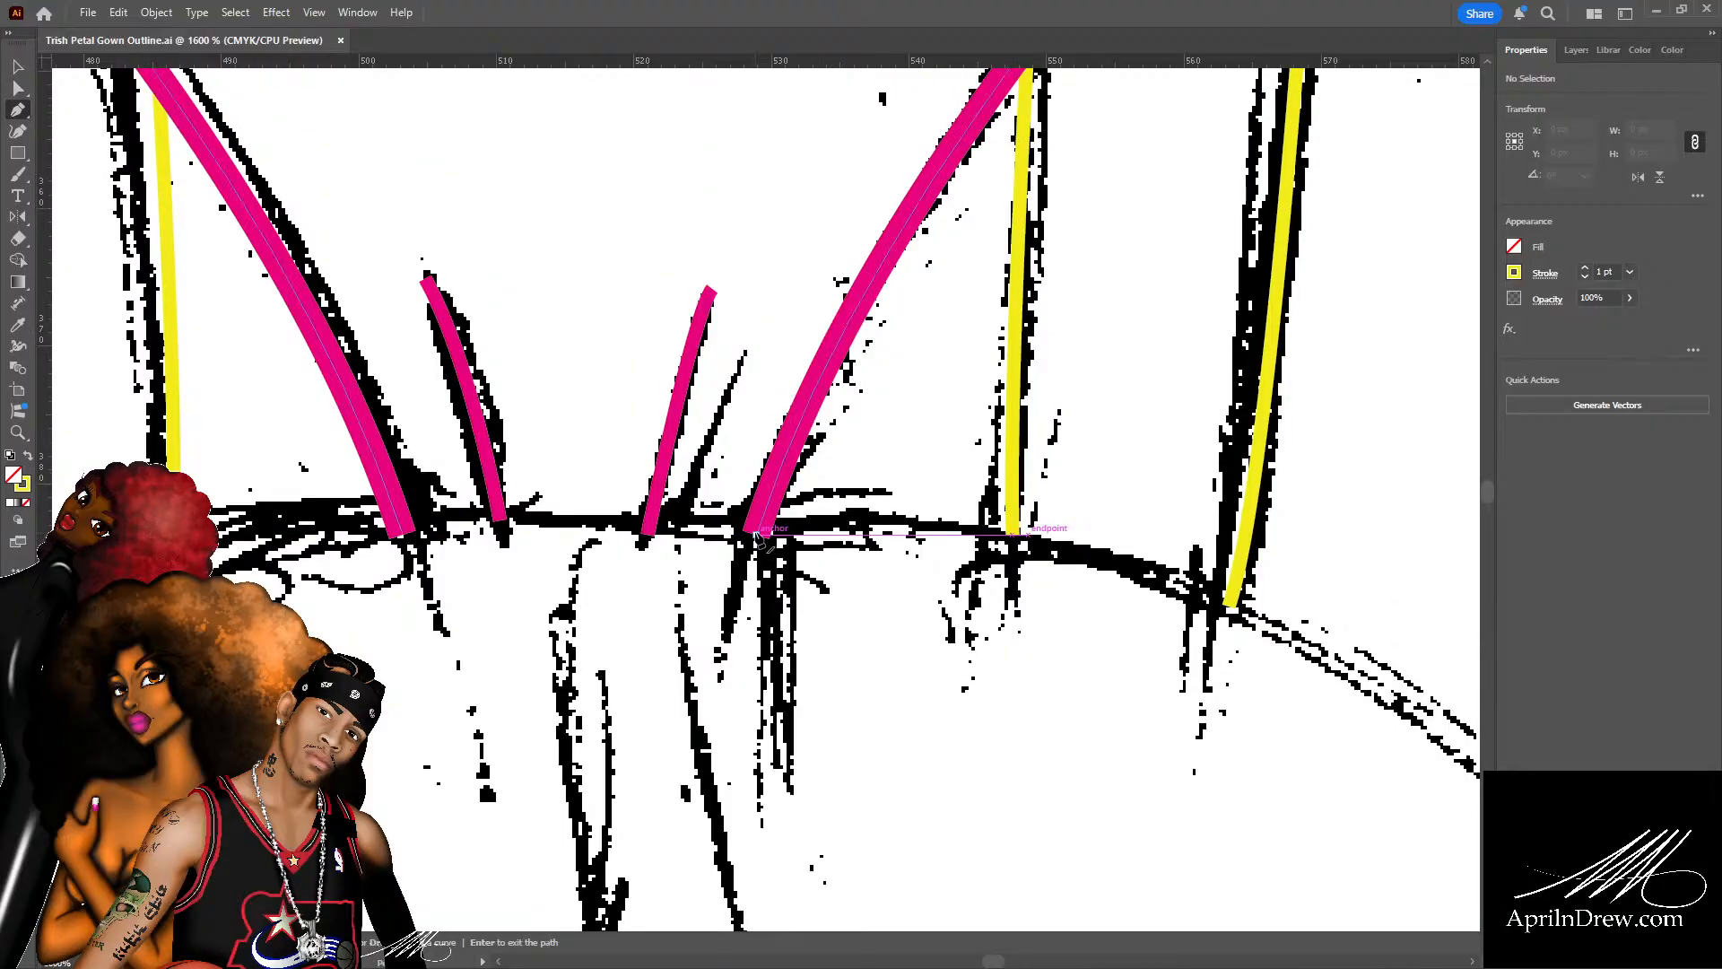
pyautogui.click(756, 536)
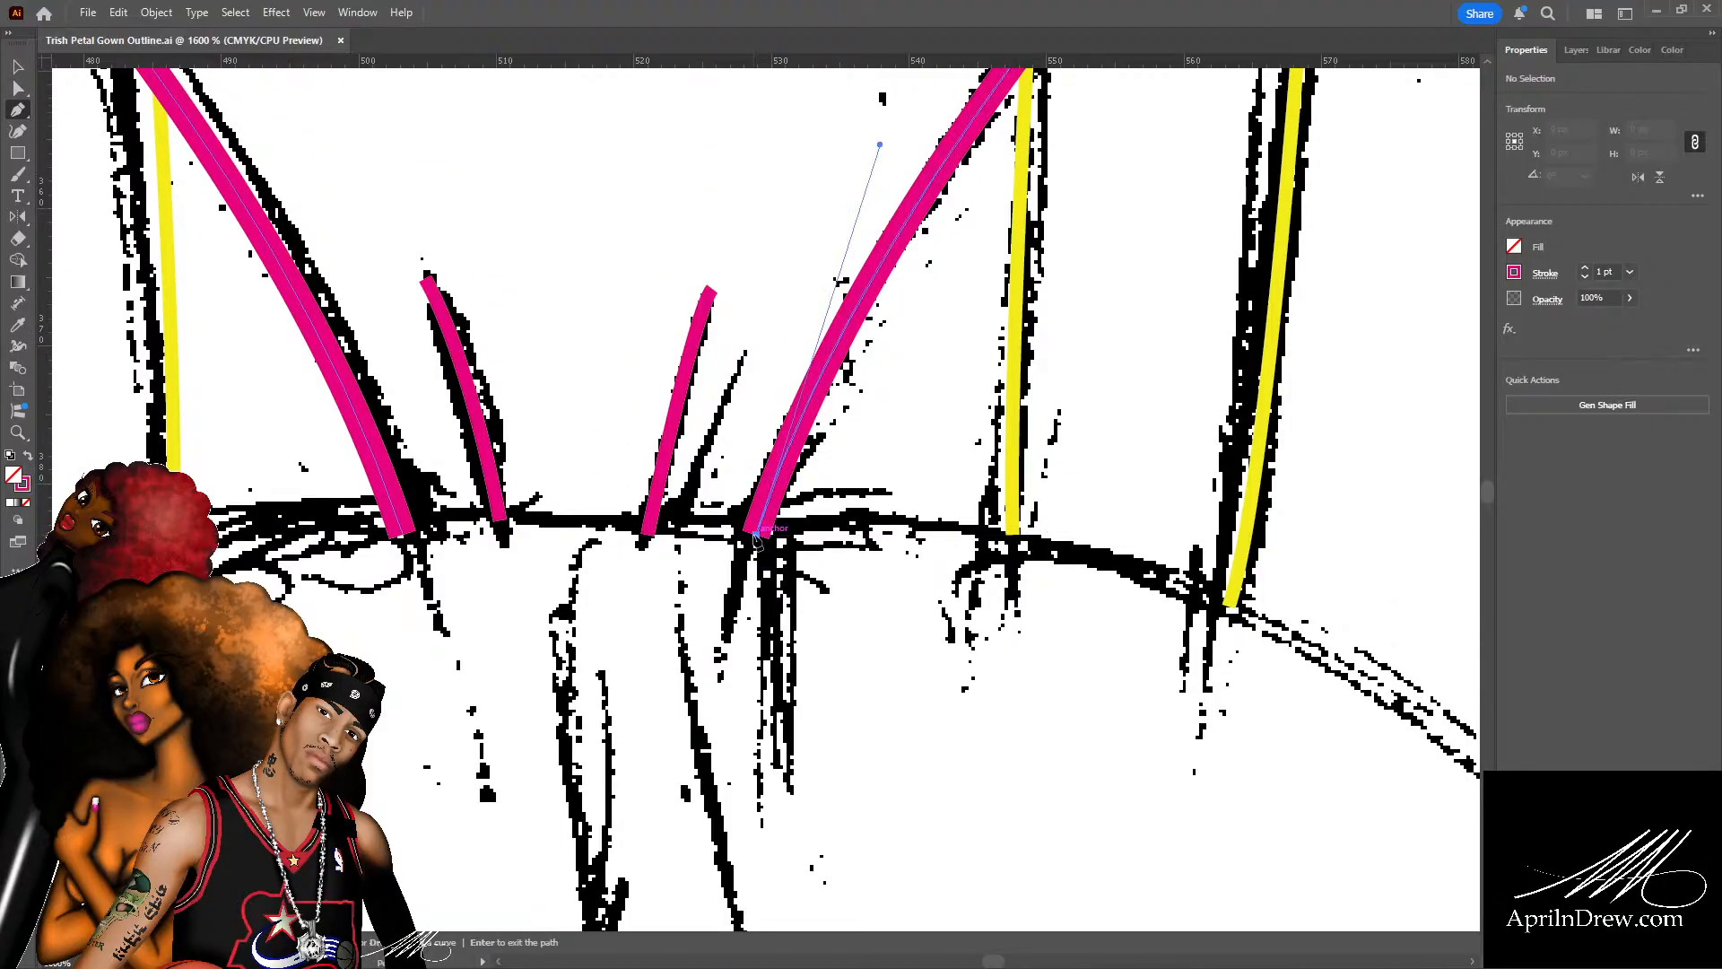
pyautogui.moveTo(402, 535); pyautogui.dragTo(372, 514)
pyautogui.hotkey('ctrl', 'z')
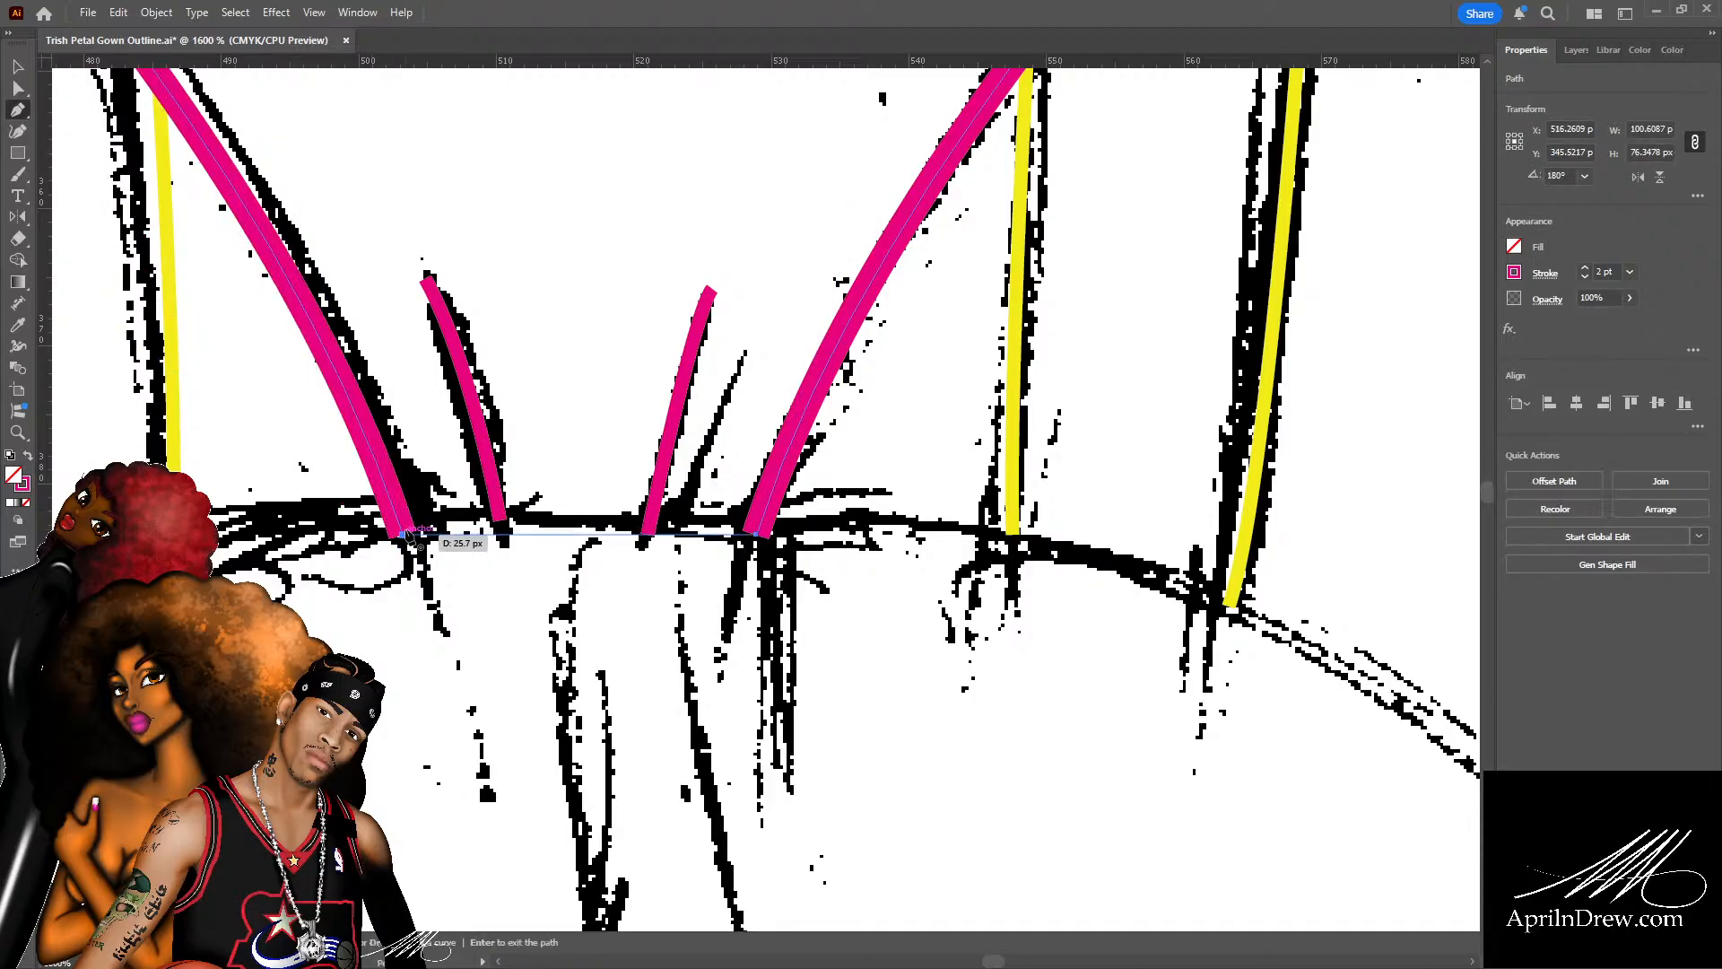
pyautogui.click(403, 536)
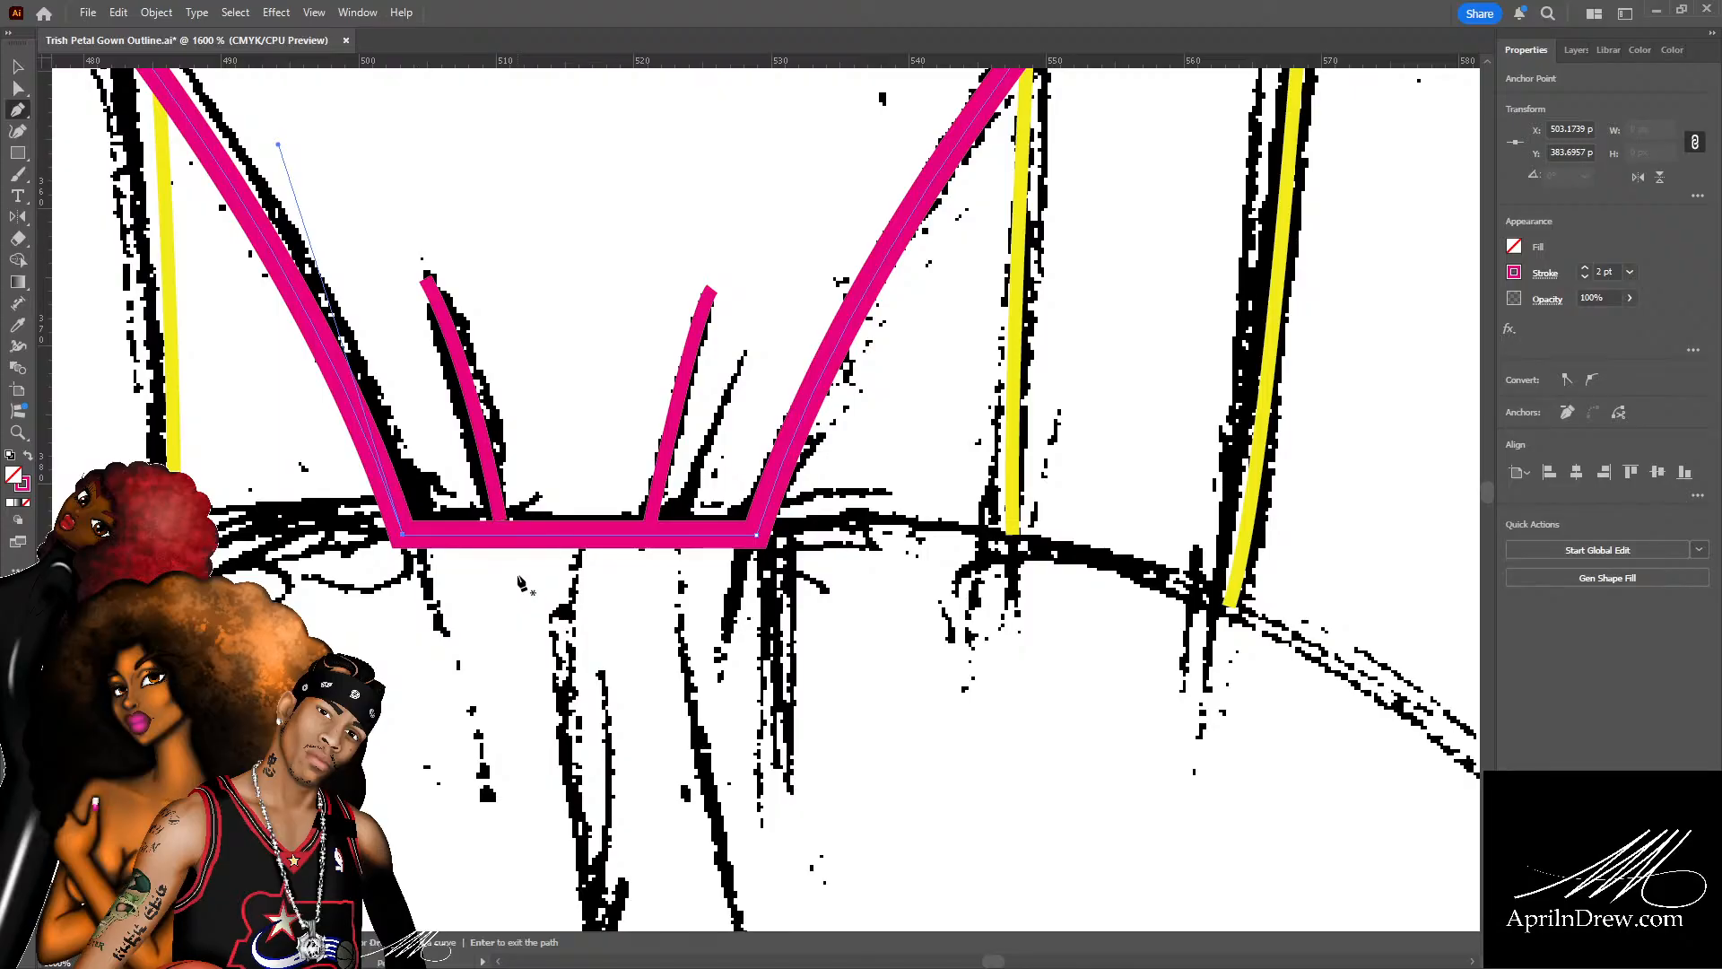
pyautogui.press('a')
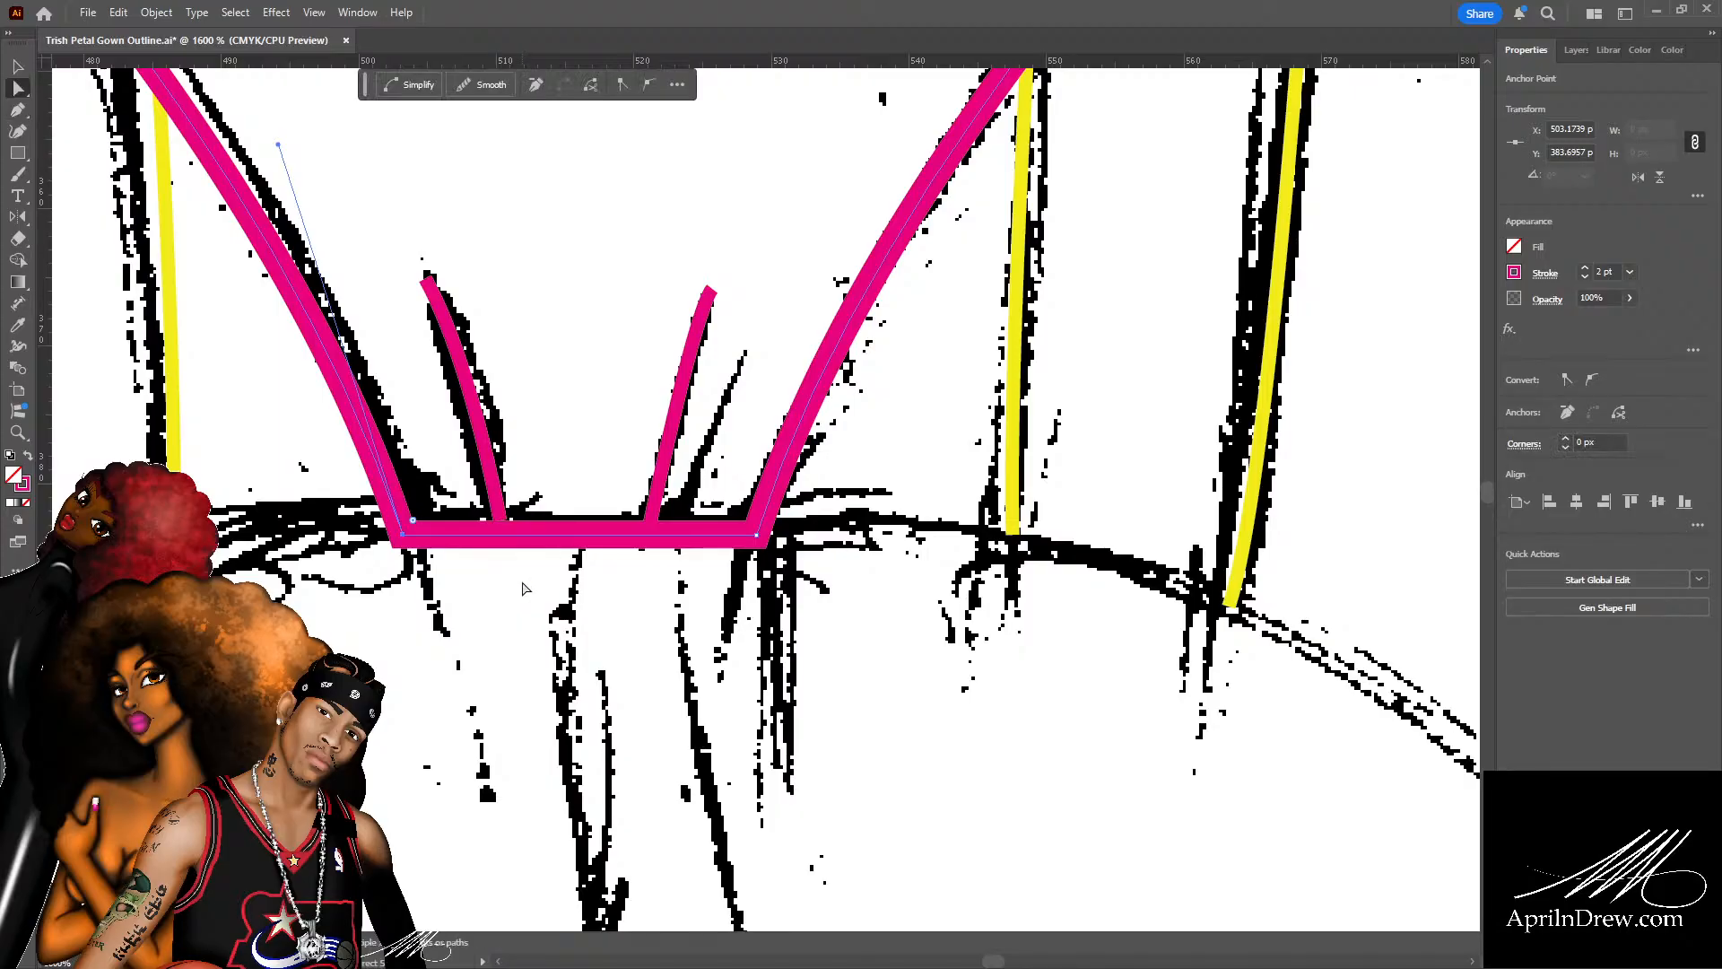
pyautogui.click(527, 574)
# Check the left pleat line's lower end point and how both short pleats meet the bodice's waist edge.
pyautogui.click(505, 528)
pyautogui.click(501, 521)
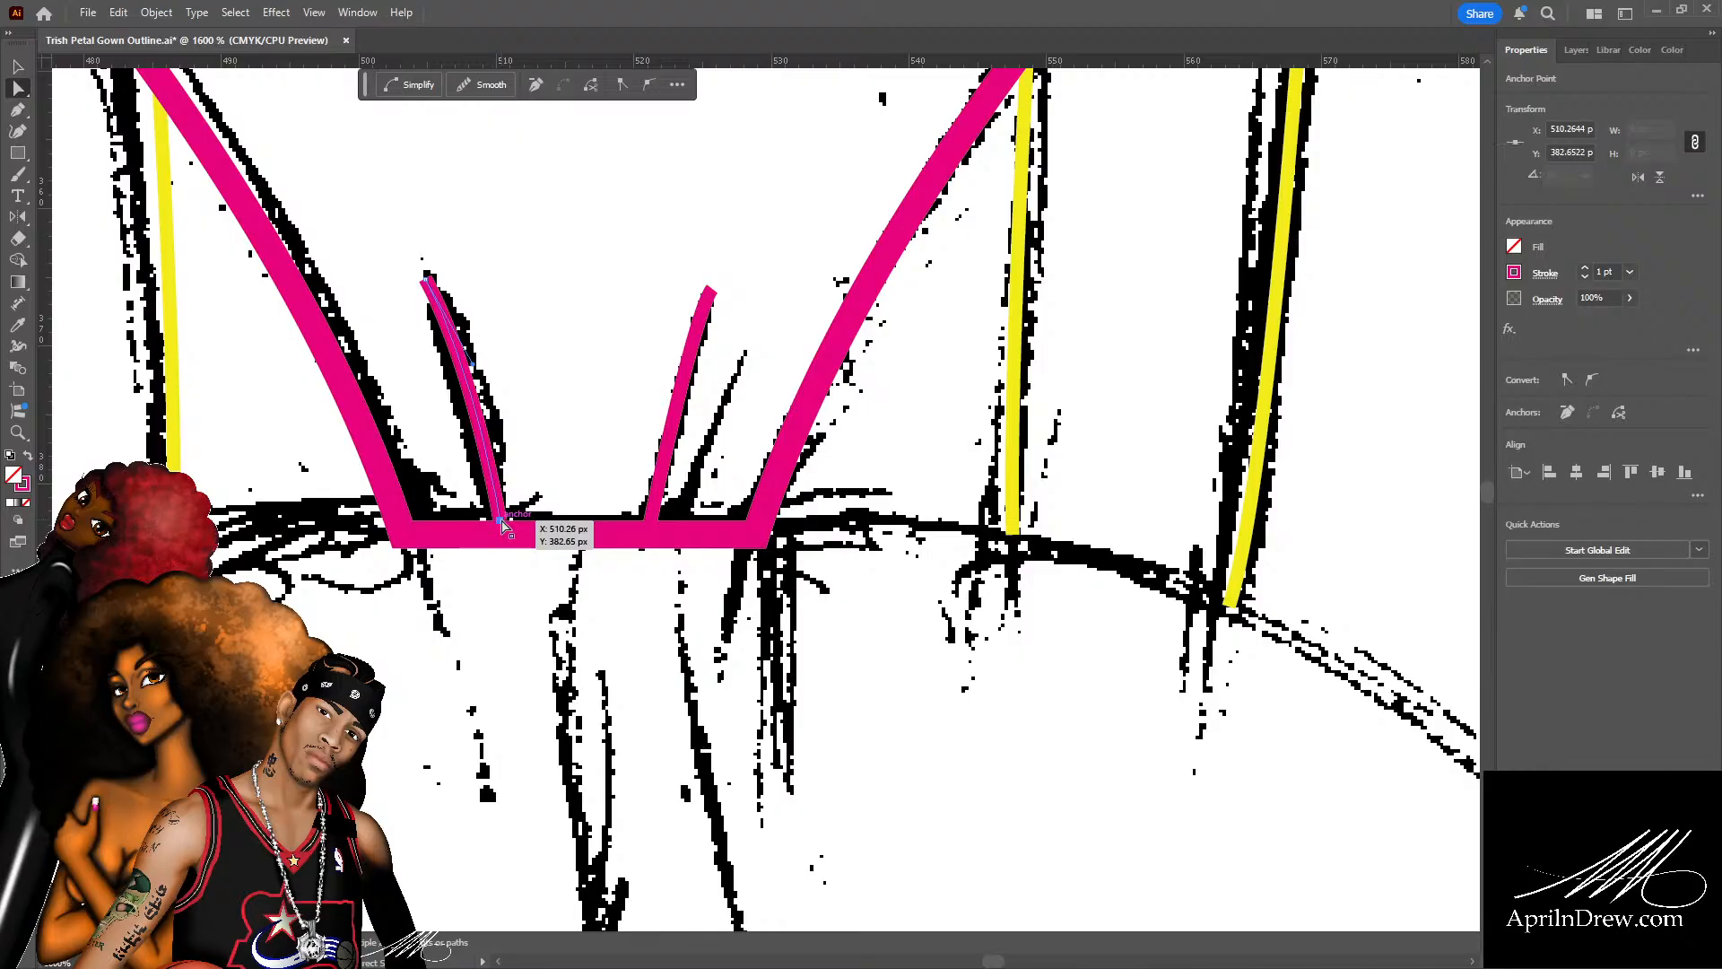
pyautogui.click(560, 464)
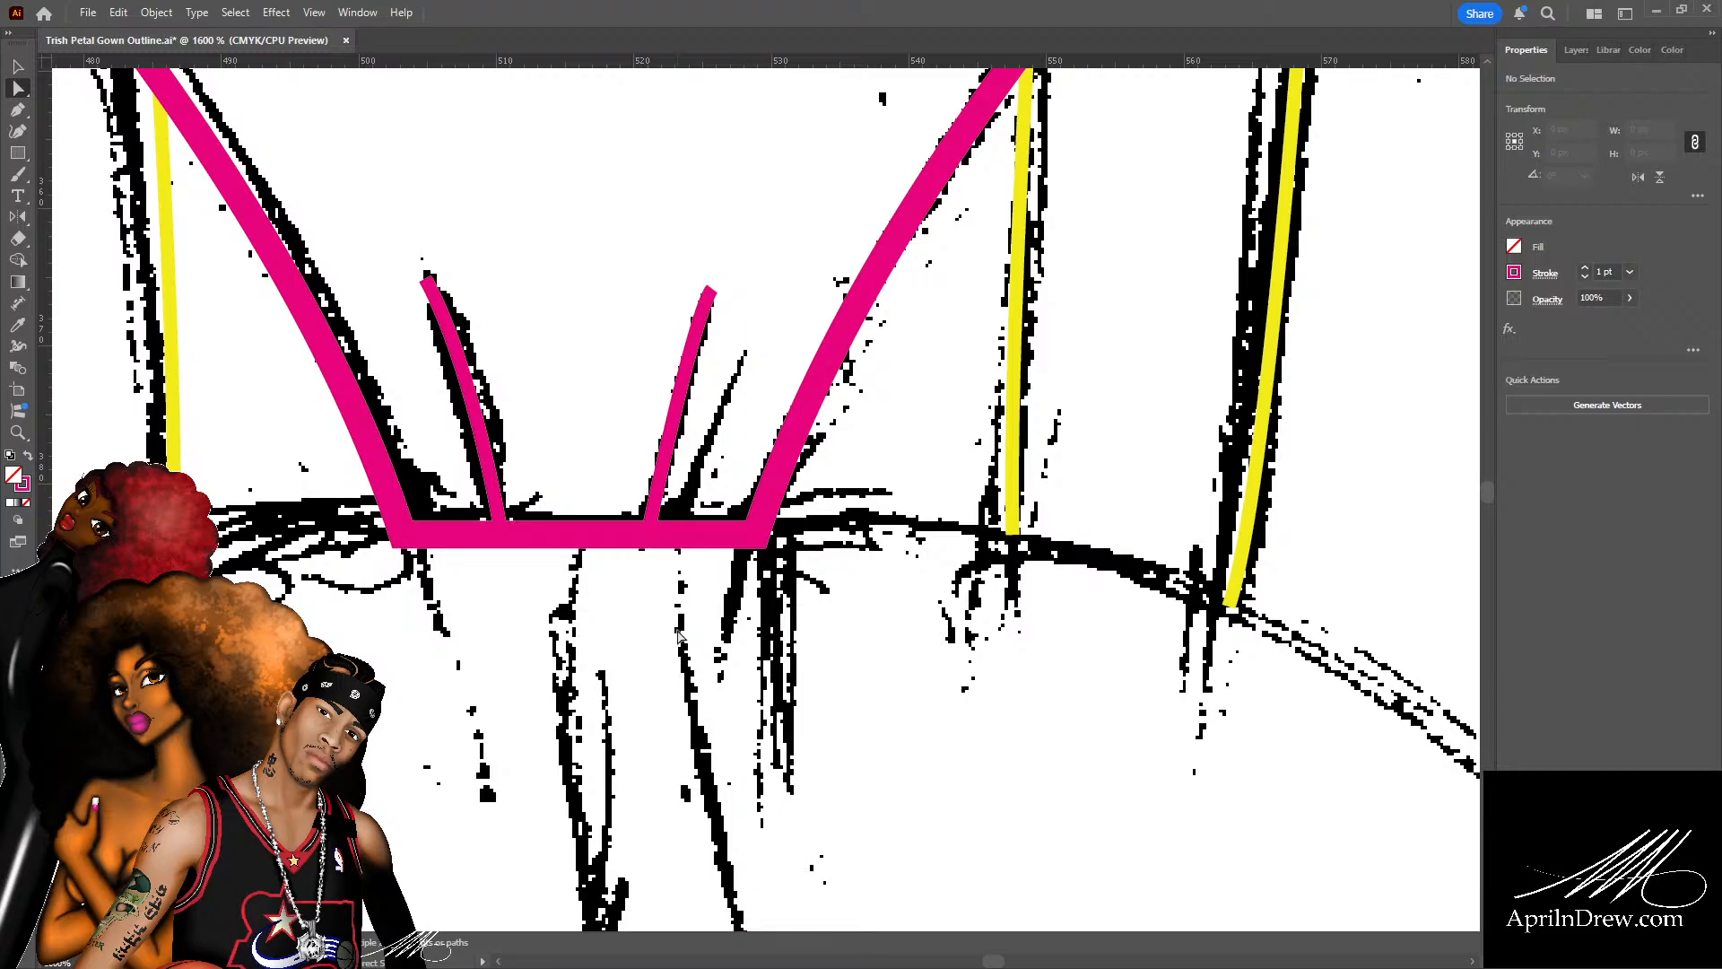
pyautogui.hotkey('ctrl', '-')
pyautogui.hotkey('ctrl', '-')
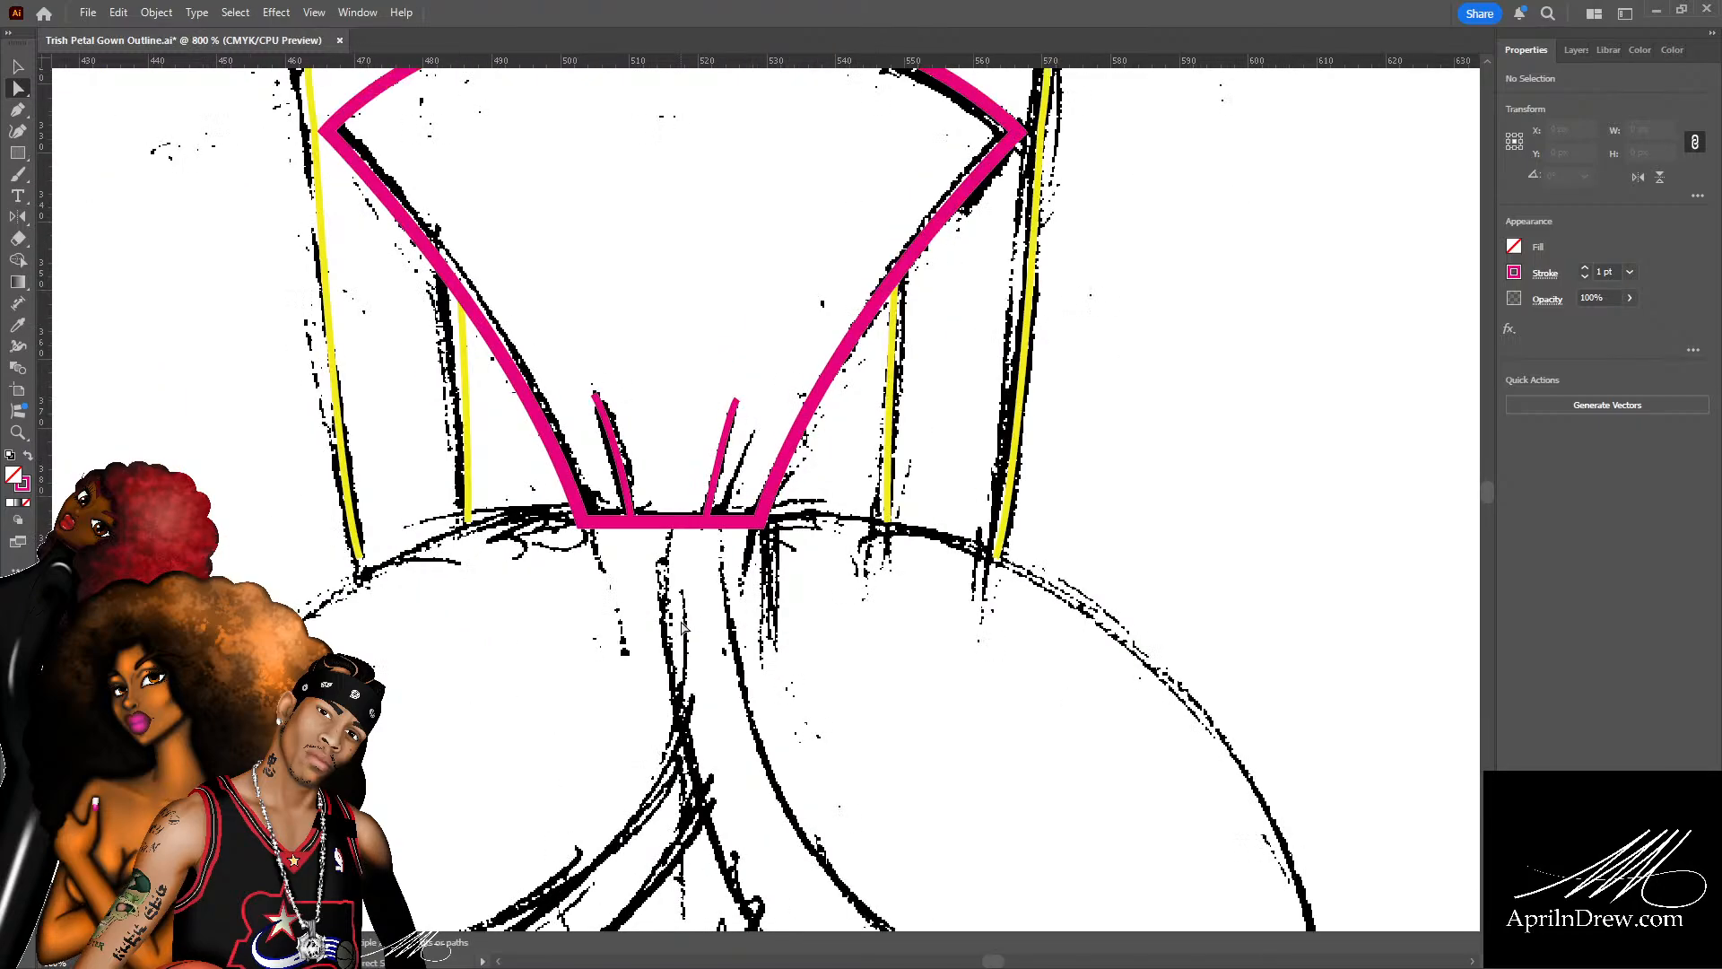
pyautogui.hotkey('ctrl', '+')
pyautogui.hotkey('ctrl', '+')
pyautogui.hotkey('ctrl', '+')
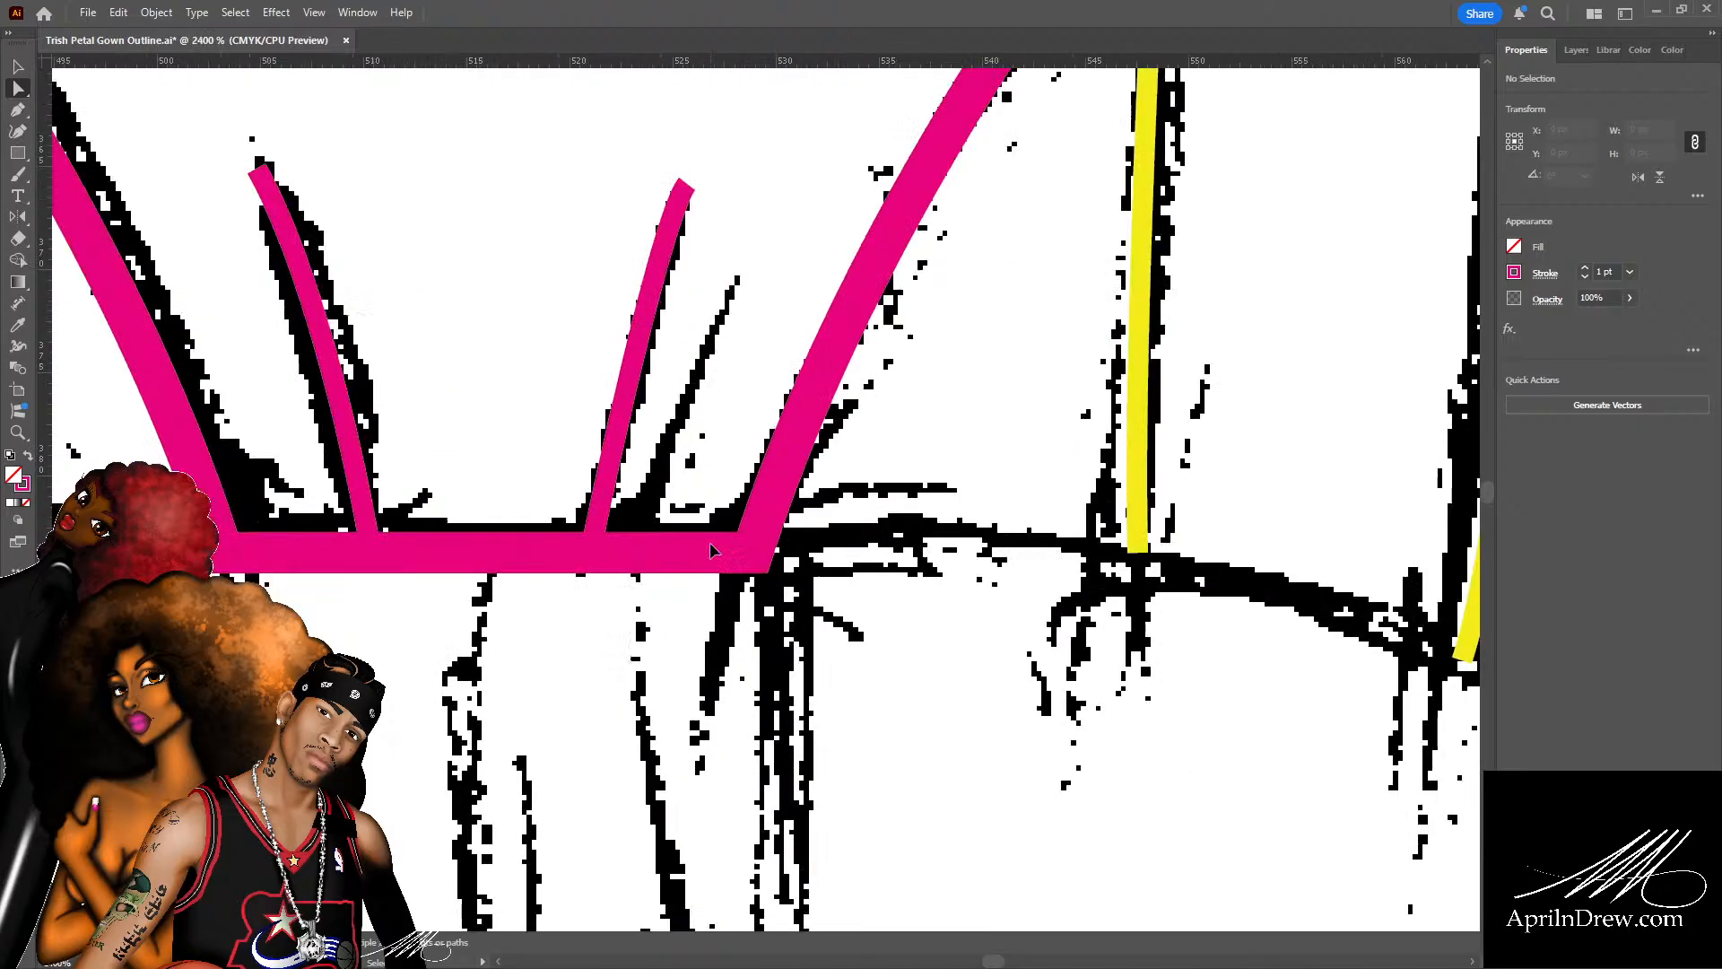
# Lower the waist edge's left corner to about X 503.30, Y 383.91 px and right corner to X 528.61, Y 384.22 px, and save.
pyautogui.click(705, 560)
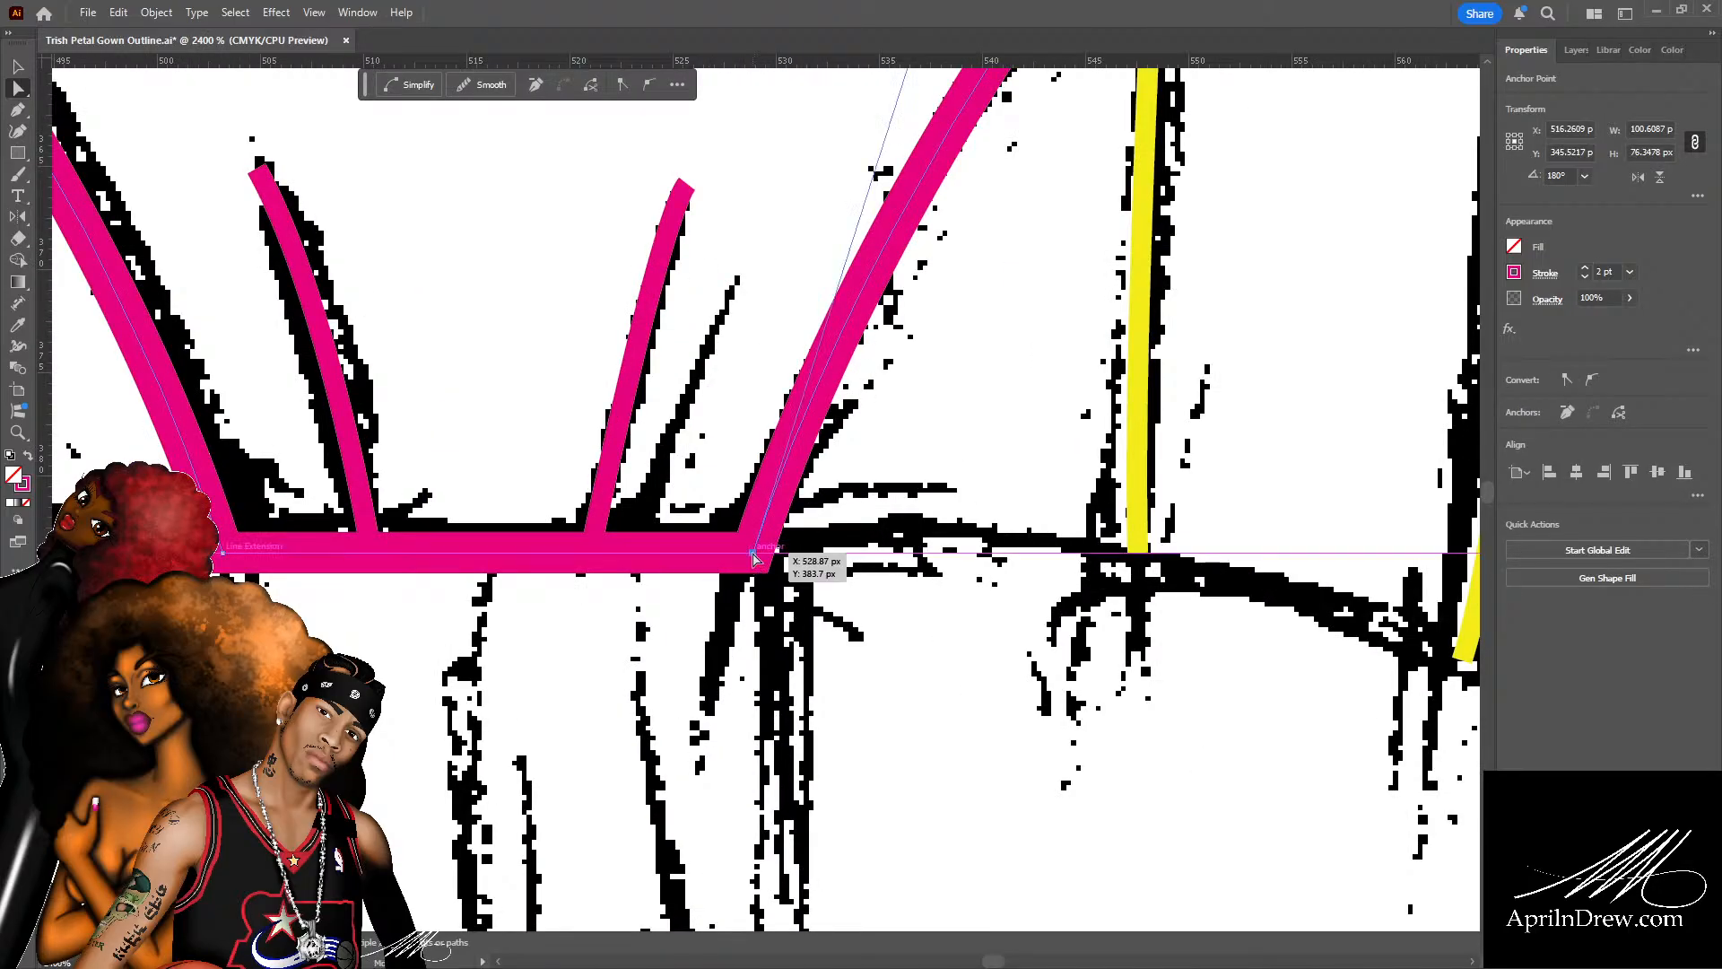
pyautogui.click(753, 558)
pyautogui.moveTo(753, 561); pyautogui.dragTo(750, 565)
pyautogui.click(222, 554)
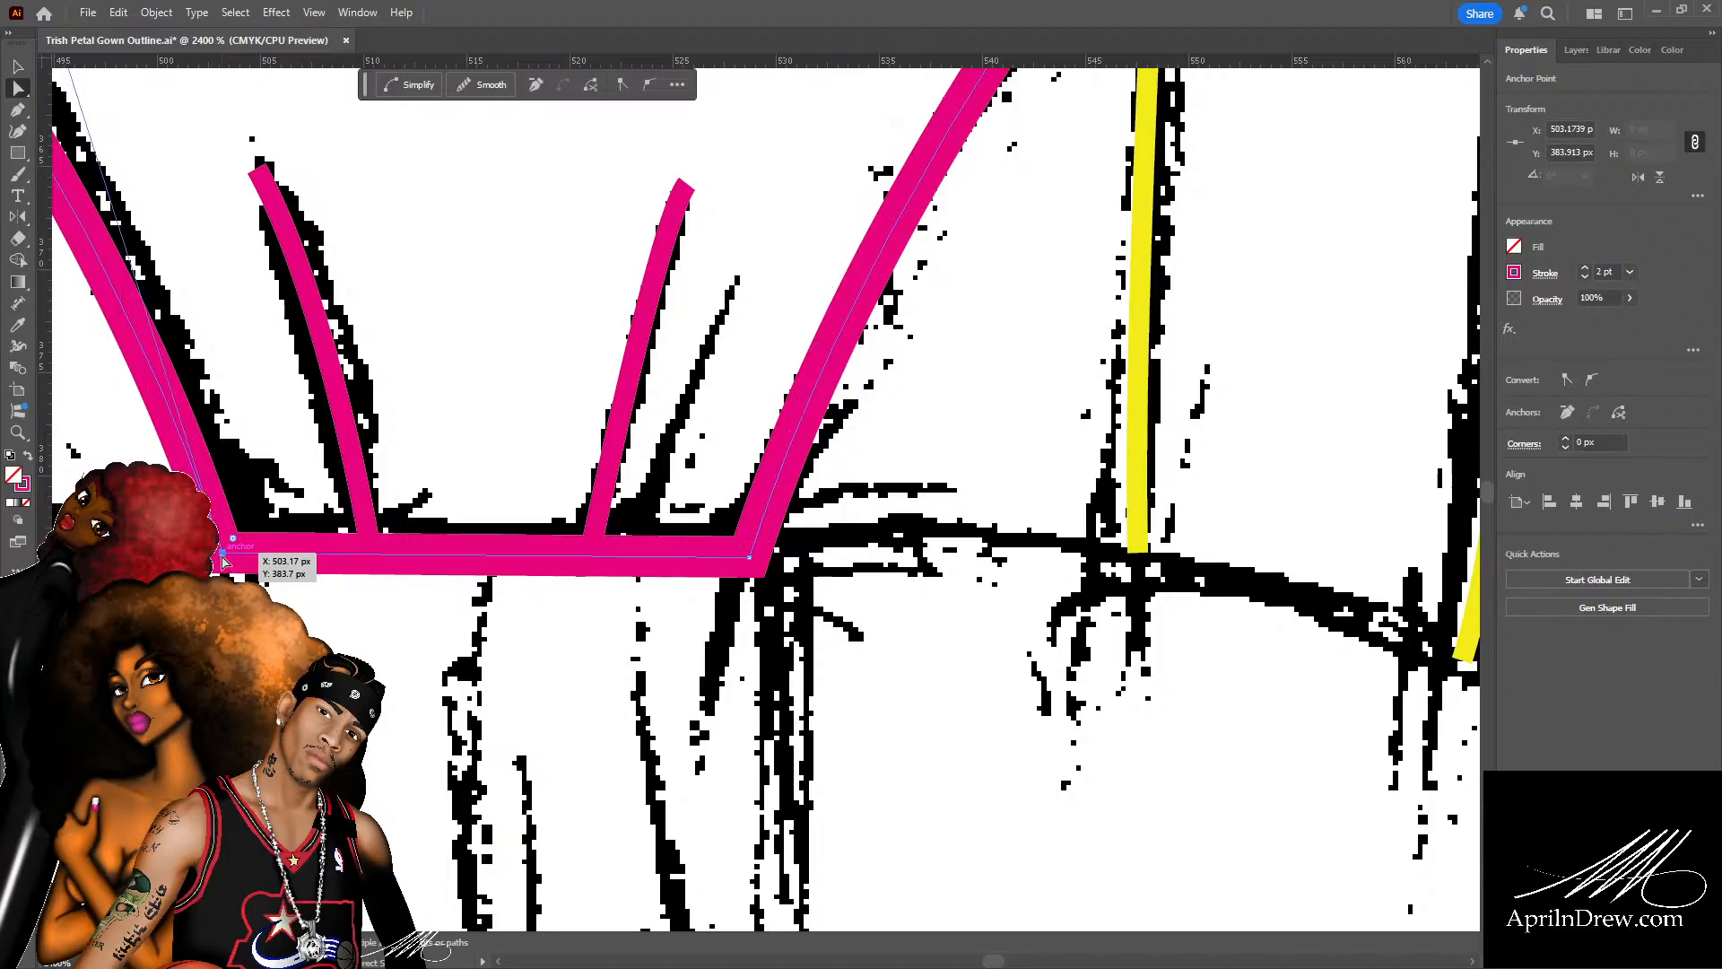
pyautogui.moveTo(226, 561); pyautogui.dragTo(229, 565)
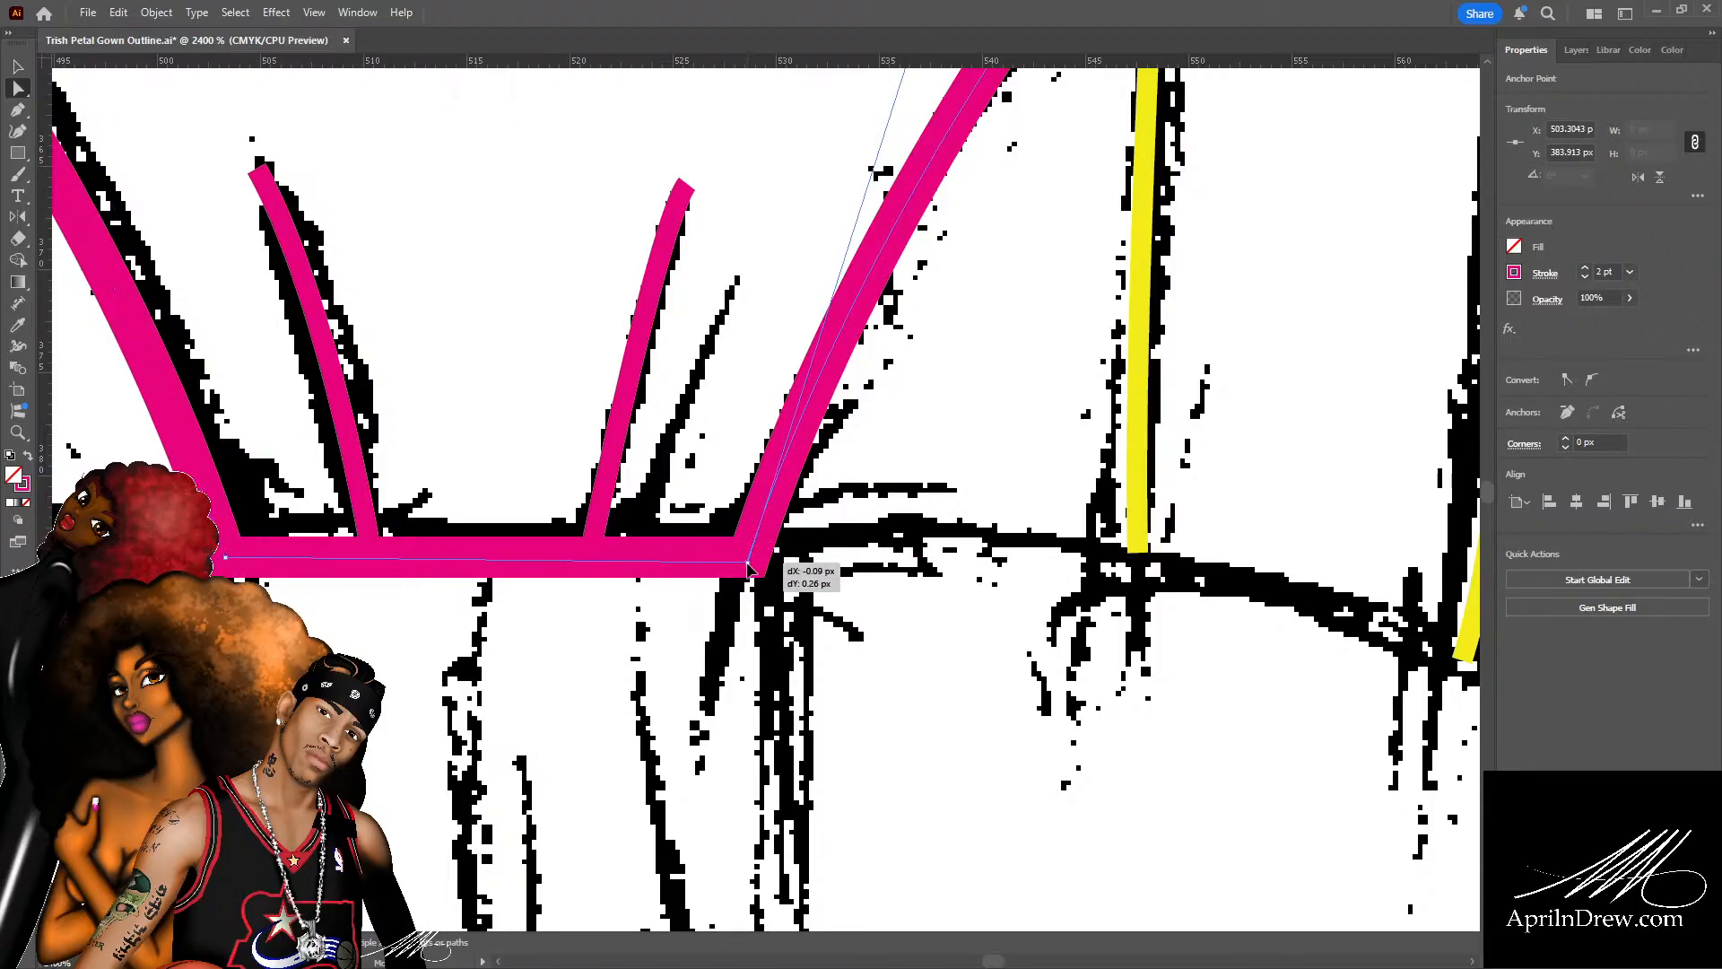
pyautogui.moveTo(748, 563); pyautogui.dragTo(747, 569)
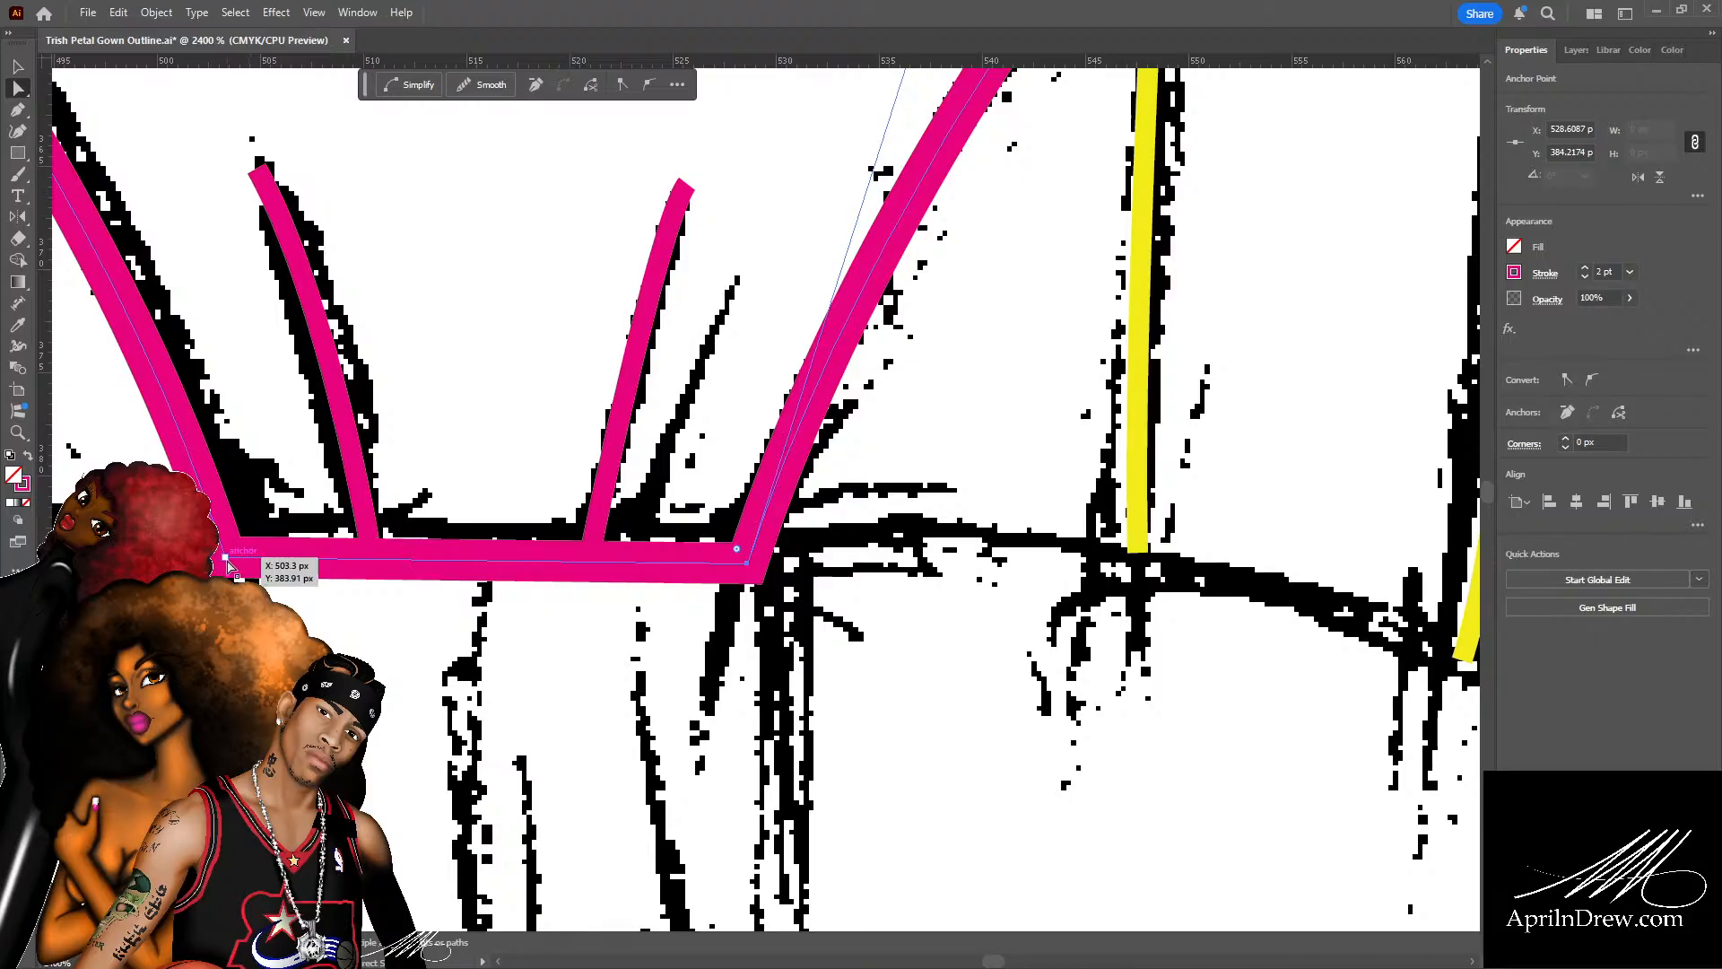
pyautogui.click(381, 637)
pyautogui.hotkey('ctrl', '-')
pyautogui.hotkey('ctrl', '-')
pyautogui.hotkey('ctrl', '-')
pyautogui.hotkey('ctrl', '-')
pyautogui.hotkey('ctrl', '-')
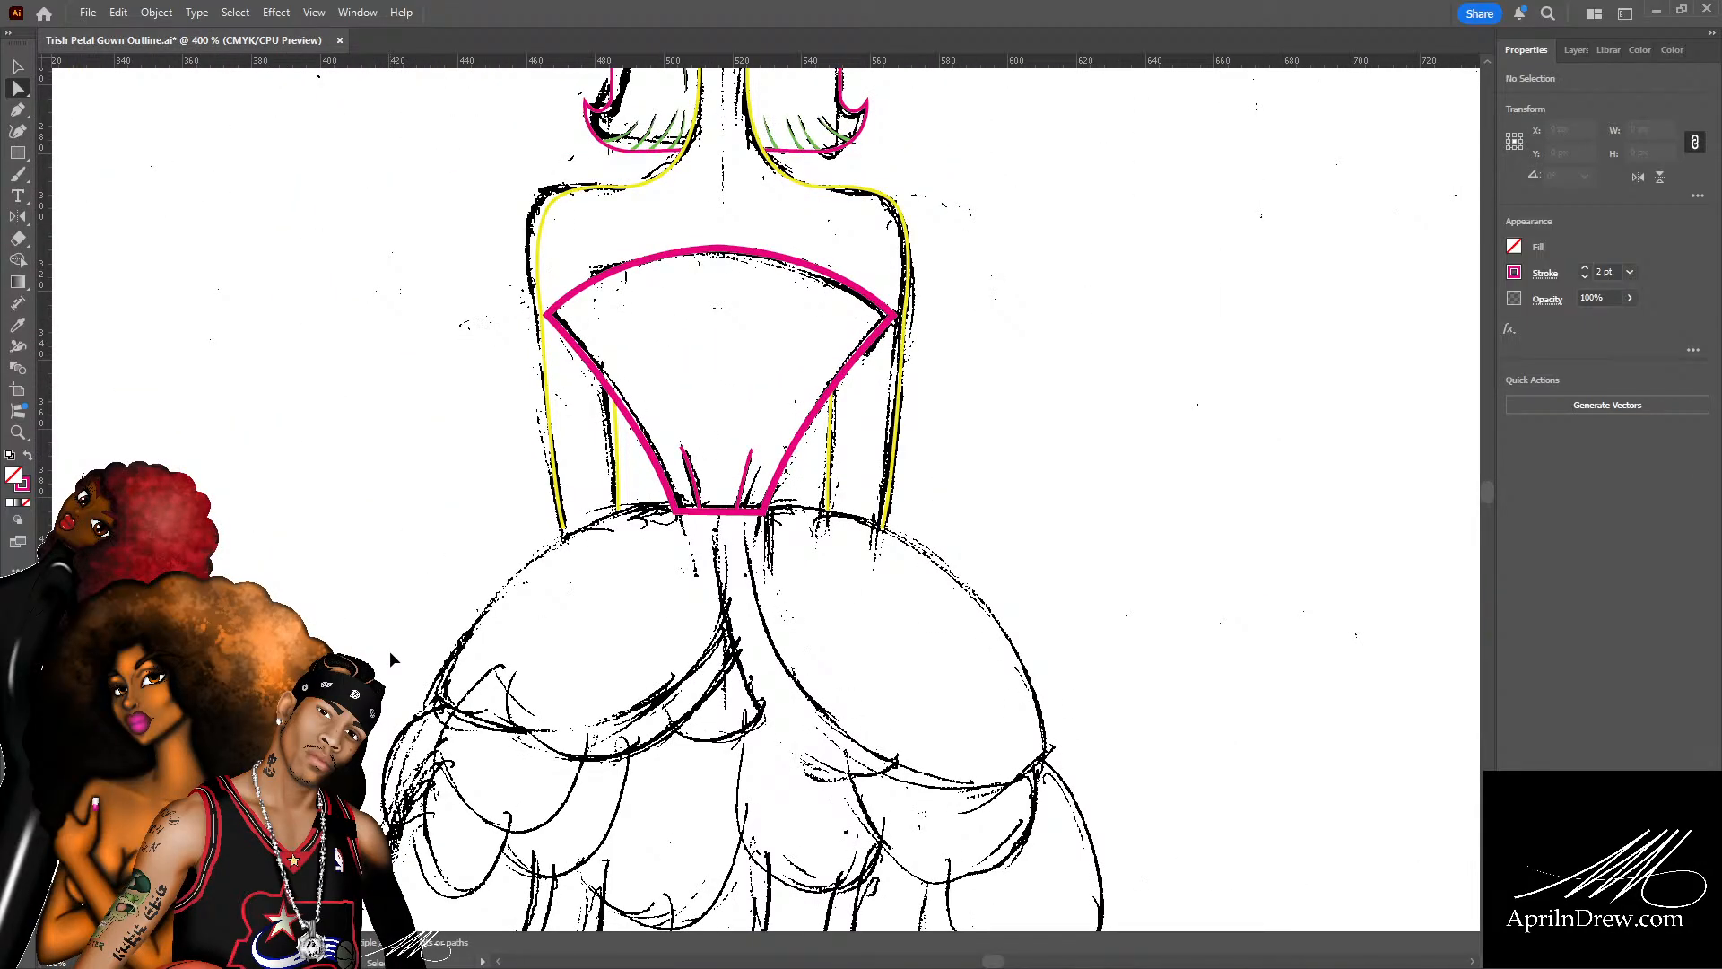
pyautogui.hotkey('ctrl', 's')
# Draw the right petal's arched upper edge from beside the bodice's right waist corner to about X 610.91, Y 453.96 px with the Pen tool.
pyautogui.scroll(-5, 391, 659)
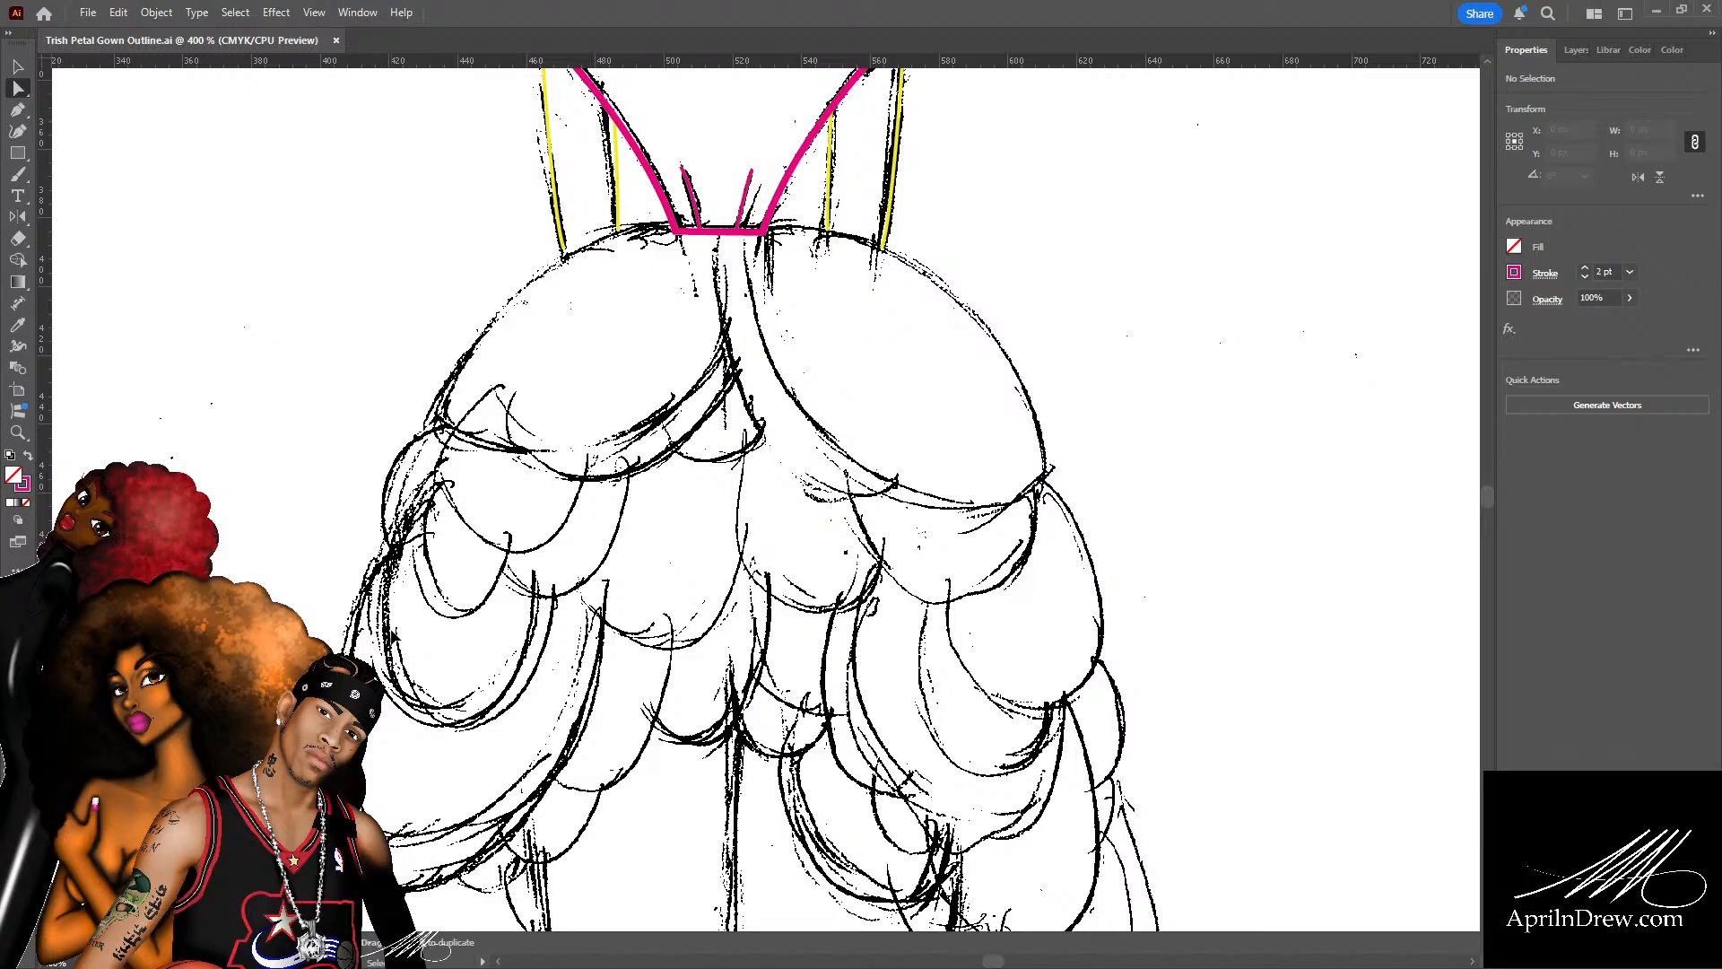
pyautogui.scroll(3, 393, 633)
pyautogui.scroll(3, 547, 599)
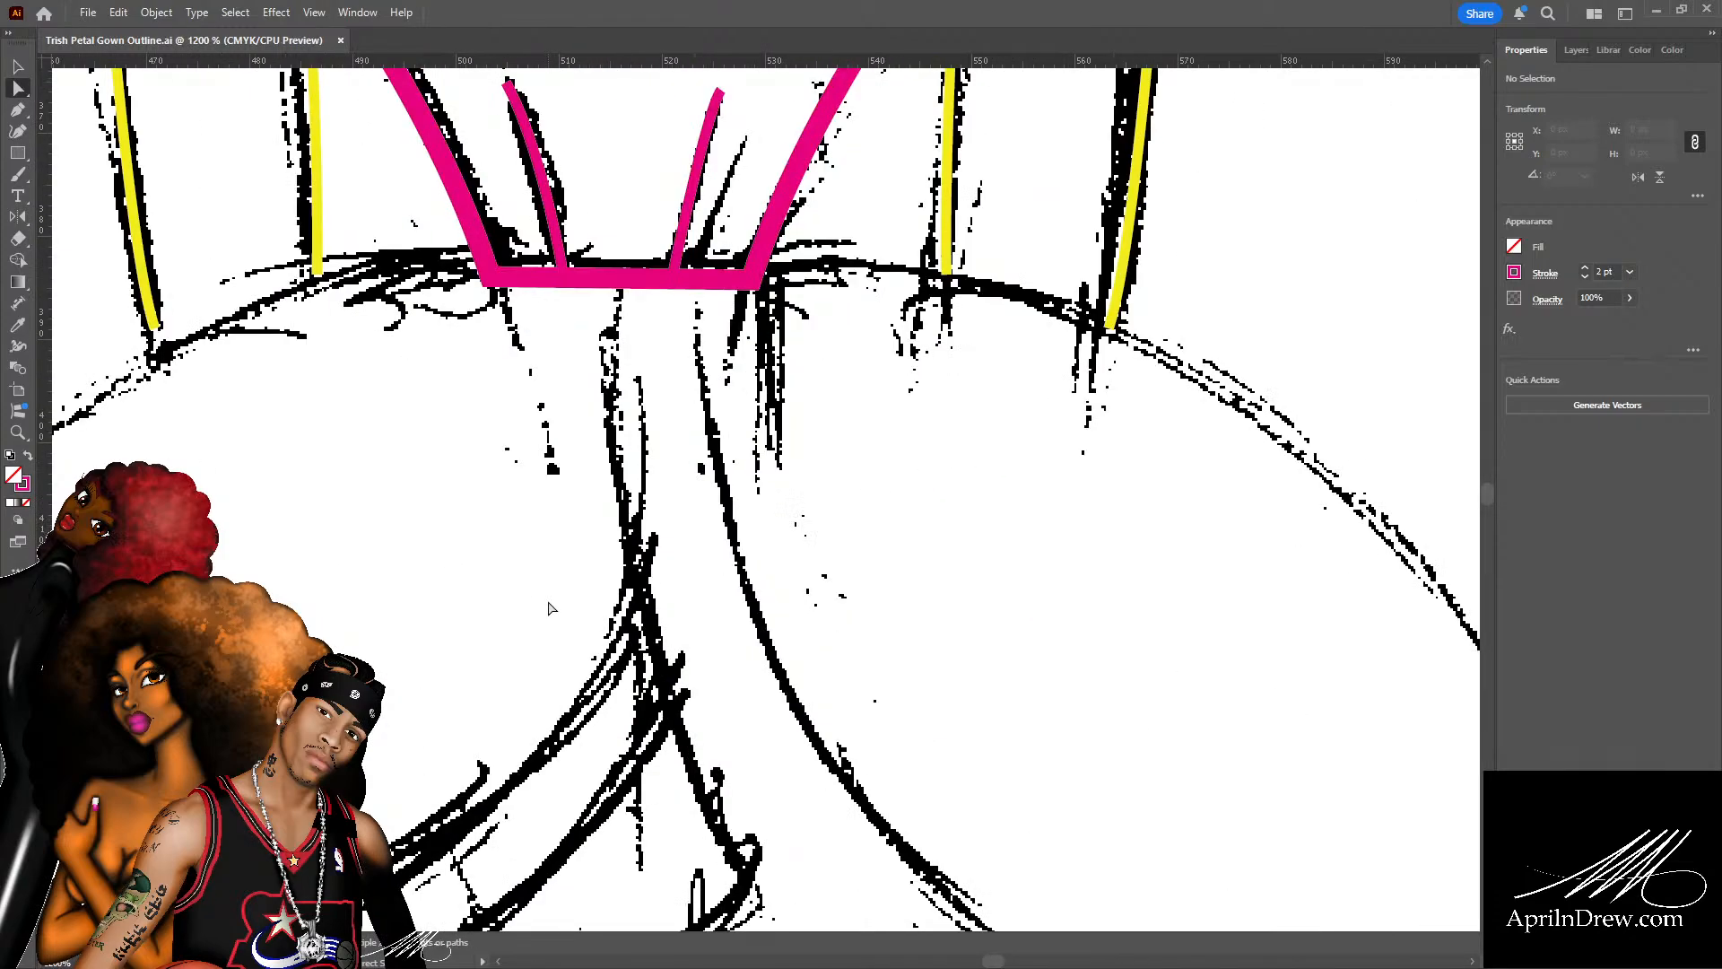
pyautogui.scroll(-3, 551, 608)
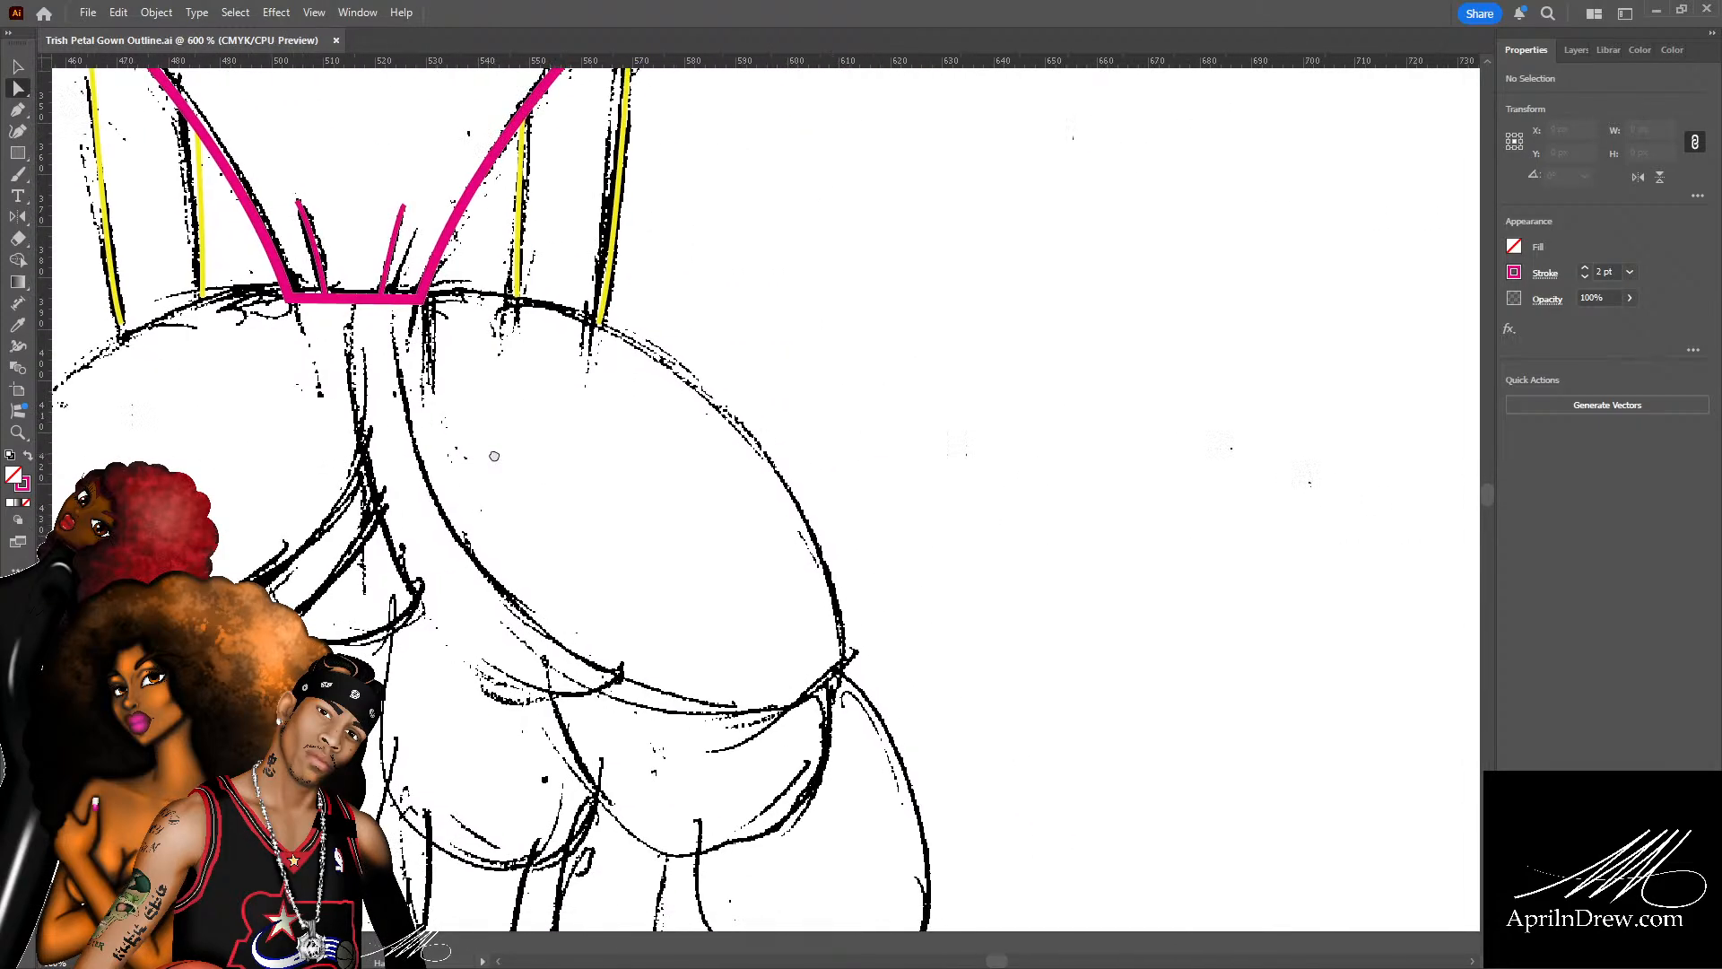
pyautogui.moveTo(495, 456); pyautogui.dragTo(675, 509)
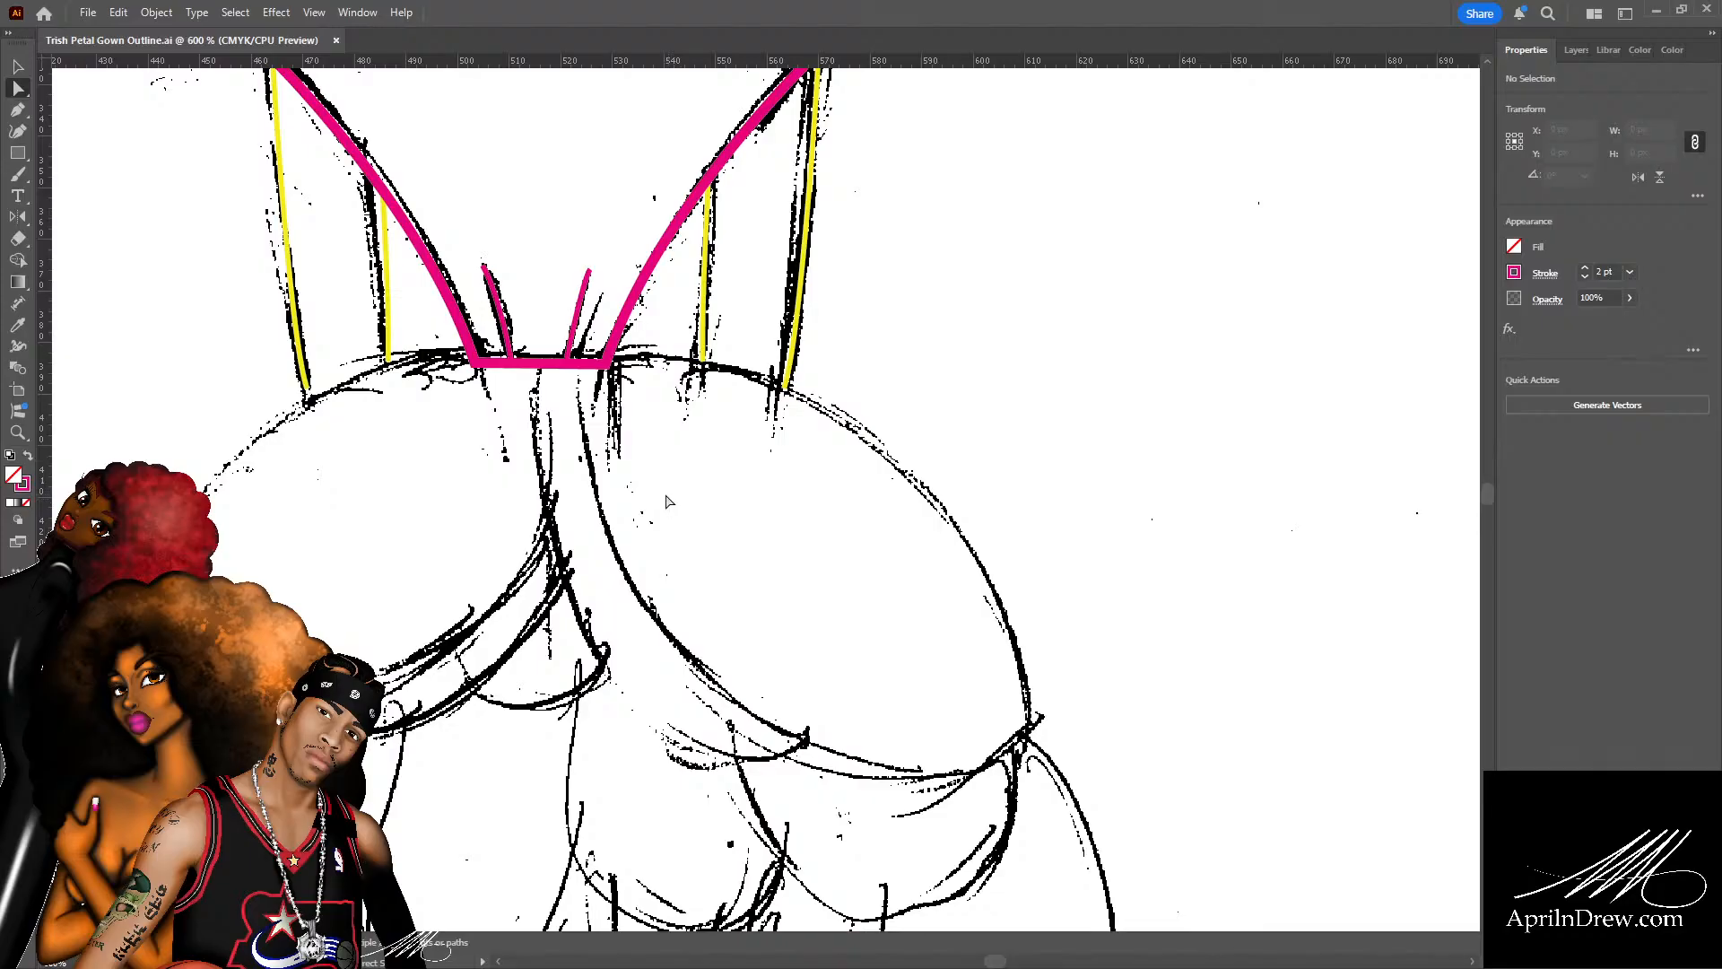
pyautogui.press('p')
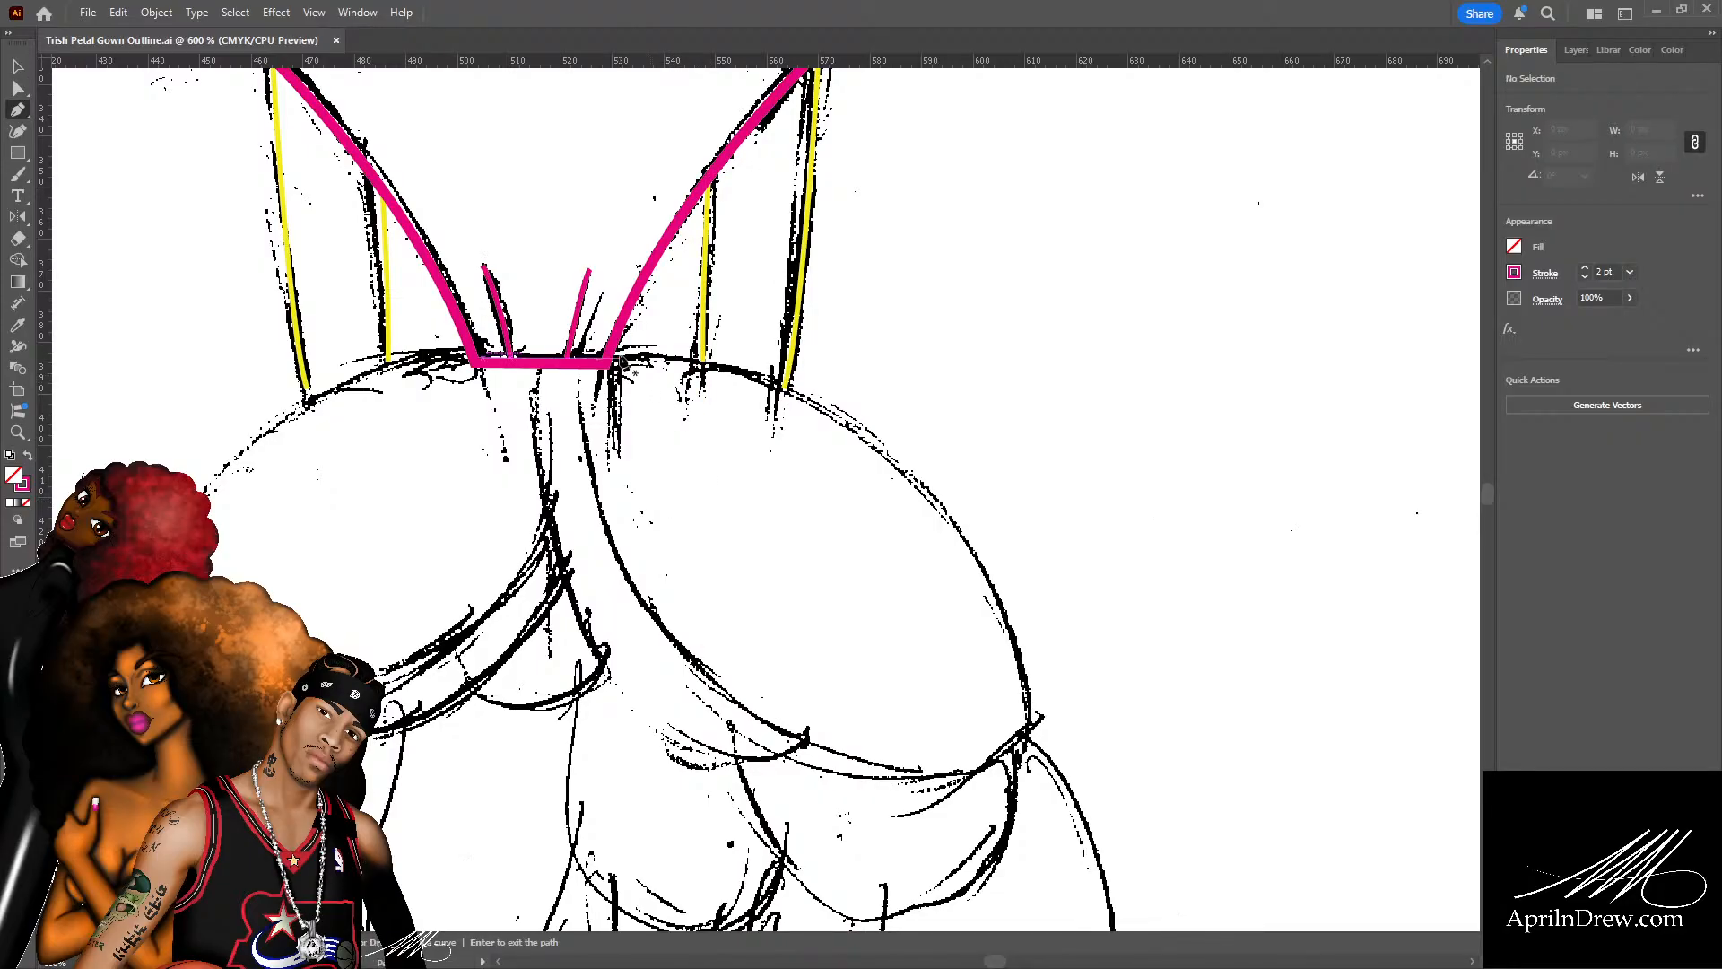
pyautogui.click(617, 363)
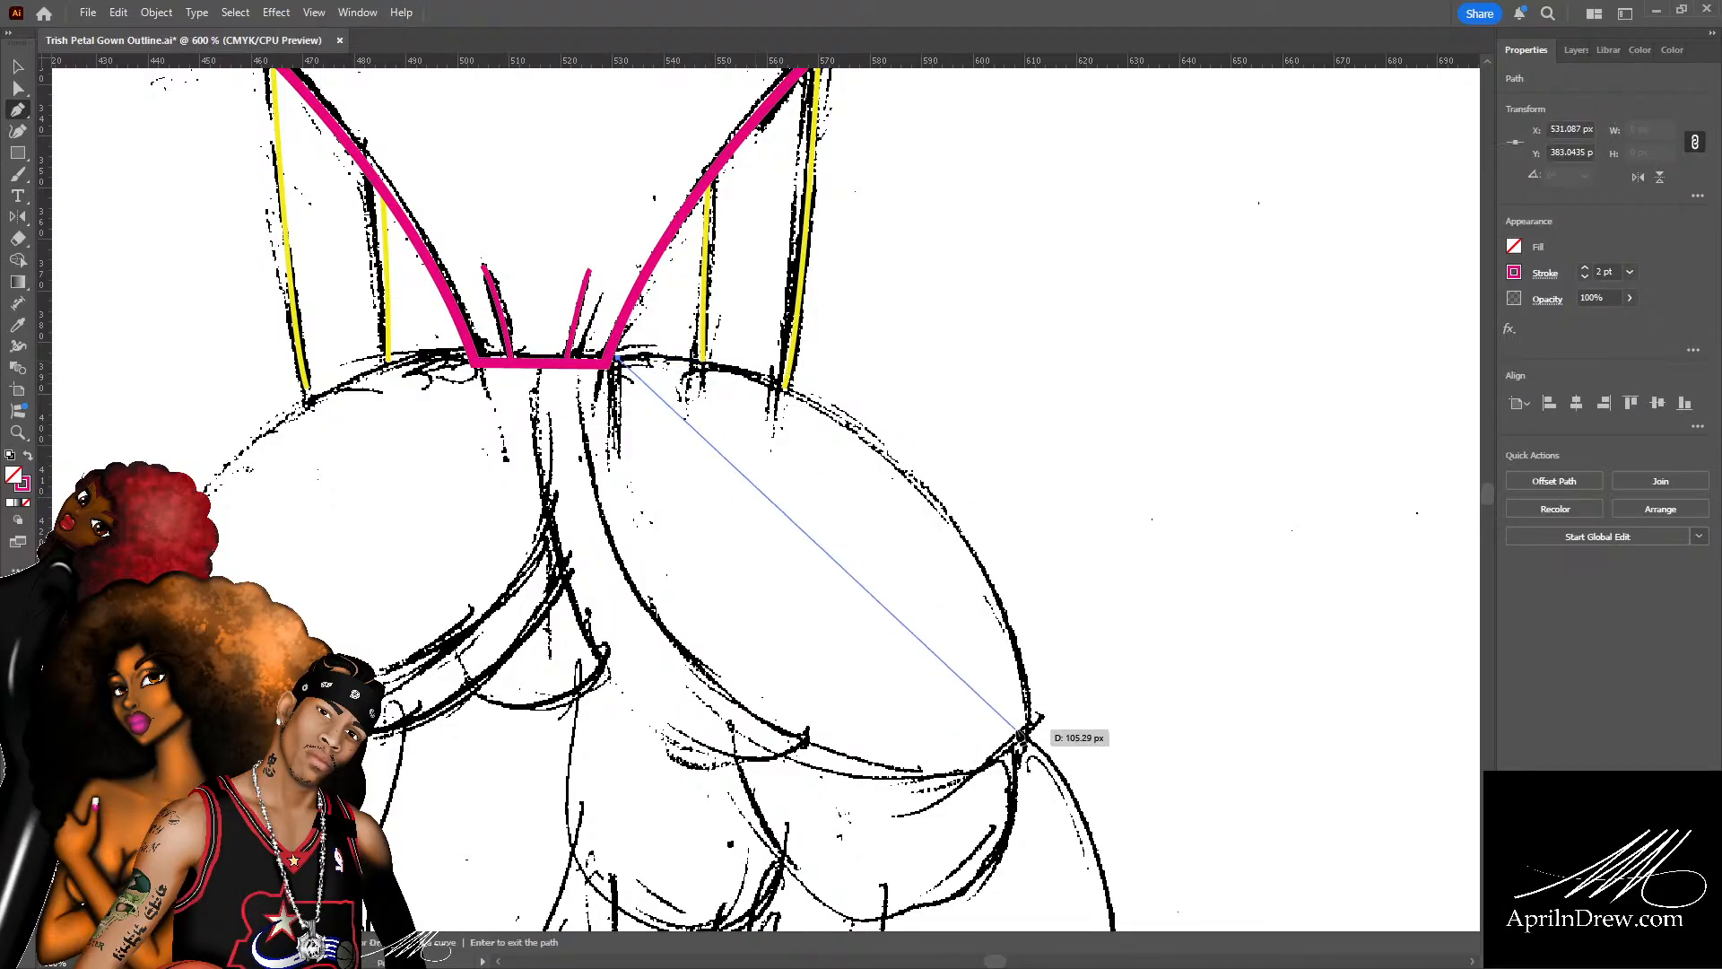
pyautogui.moveTo(1031, 721); pyautogui.dragTo(977, 342)
pyautogui.press('a')
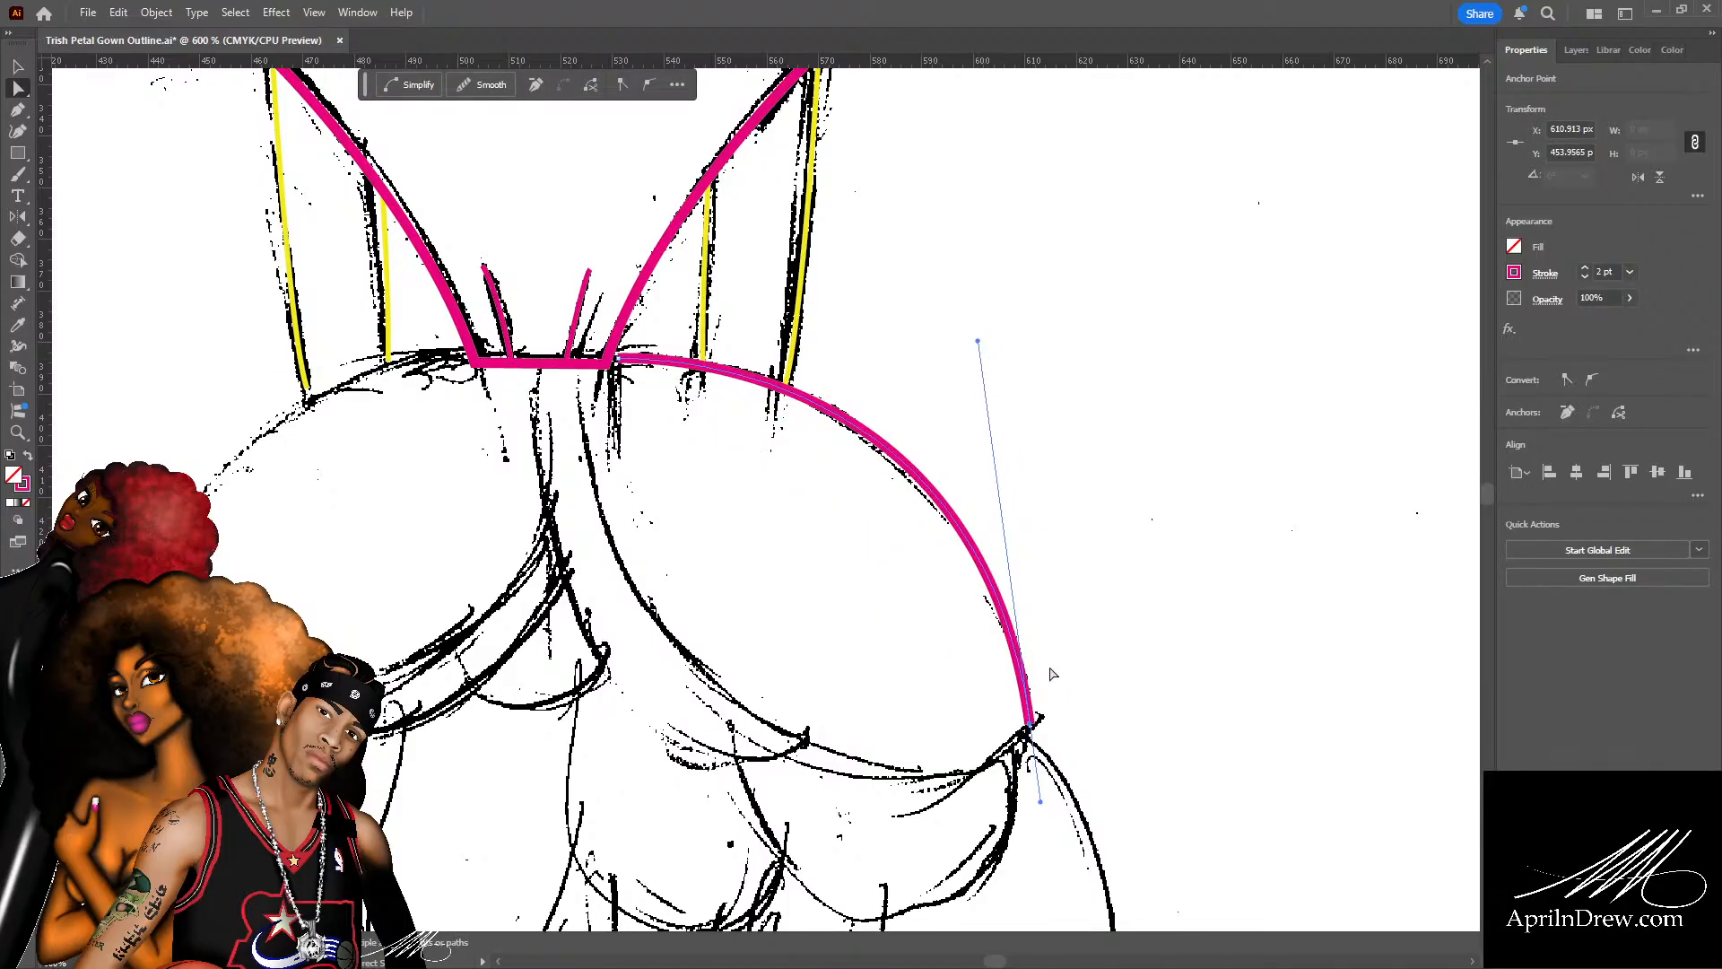
pyautogui.hotkey('ctrl', 'z')
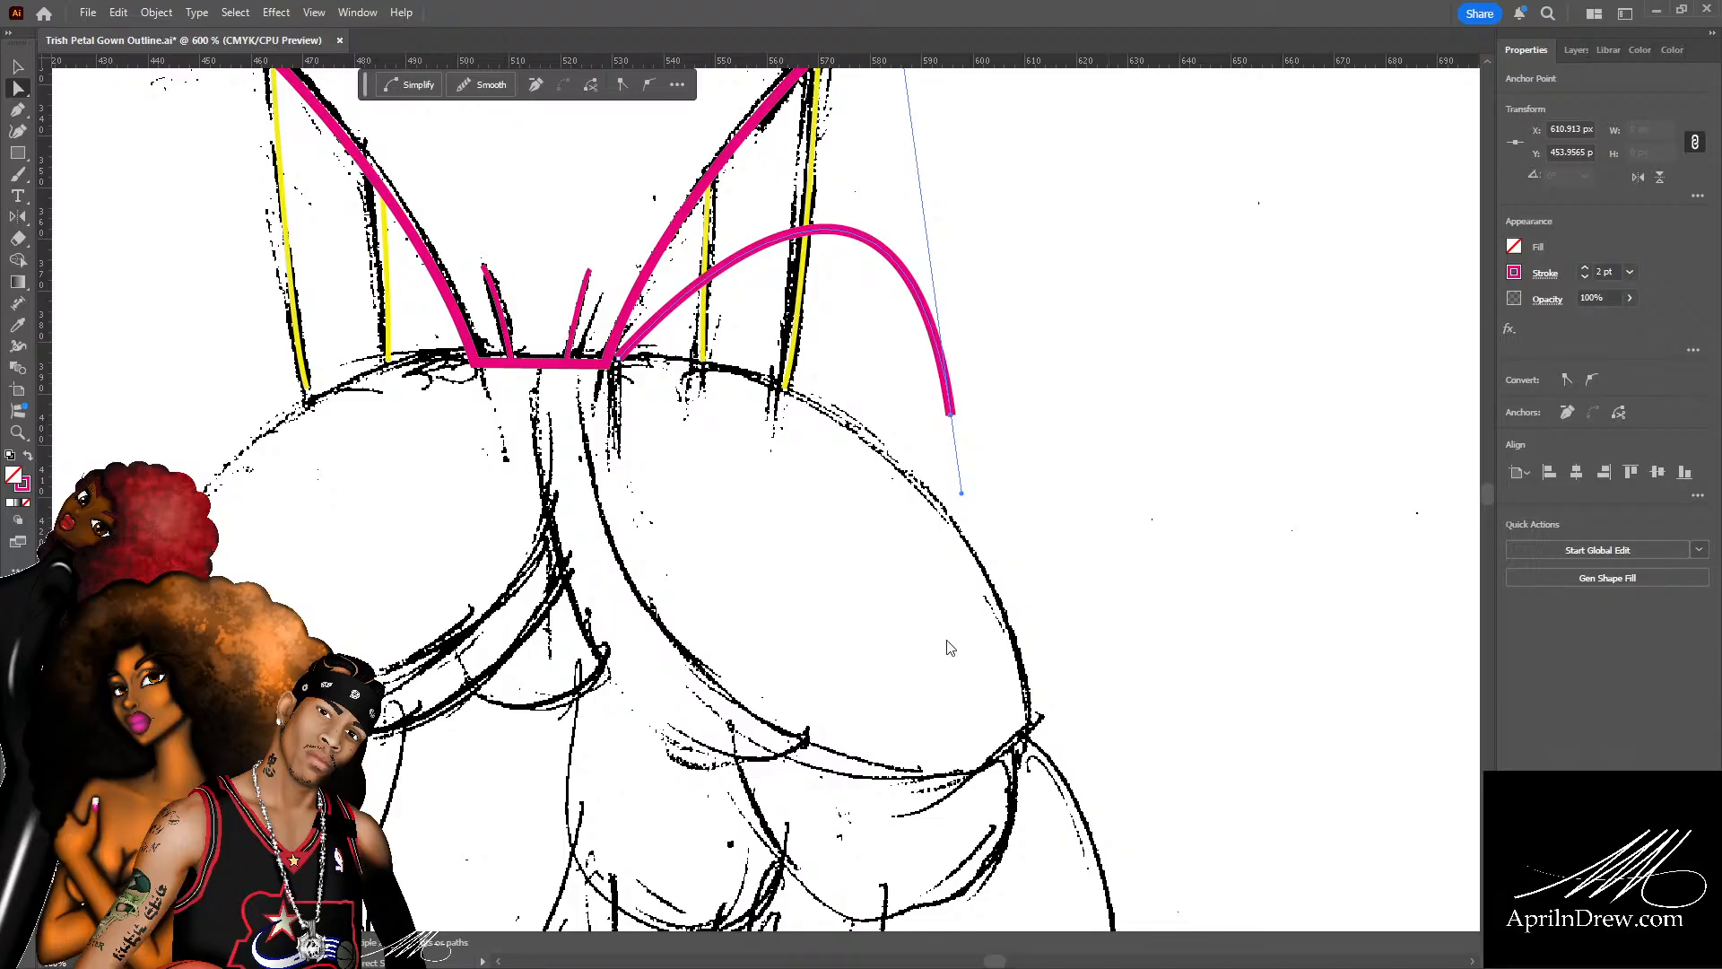
pyautogui.hotkey('ctrl', 'shift', 'z')
pyautogui.click(1092, 709)
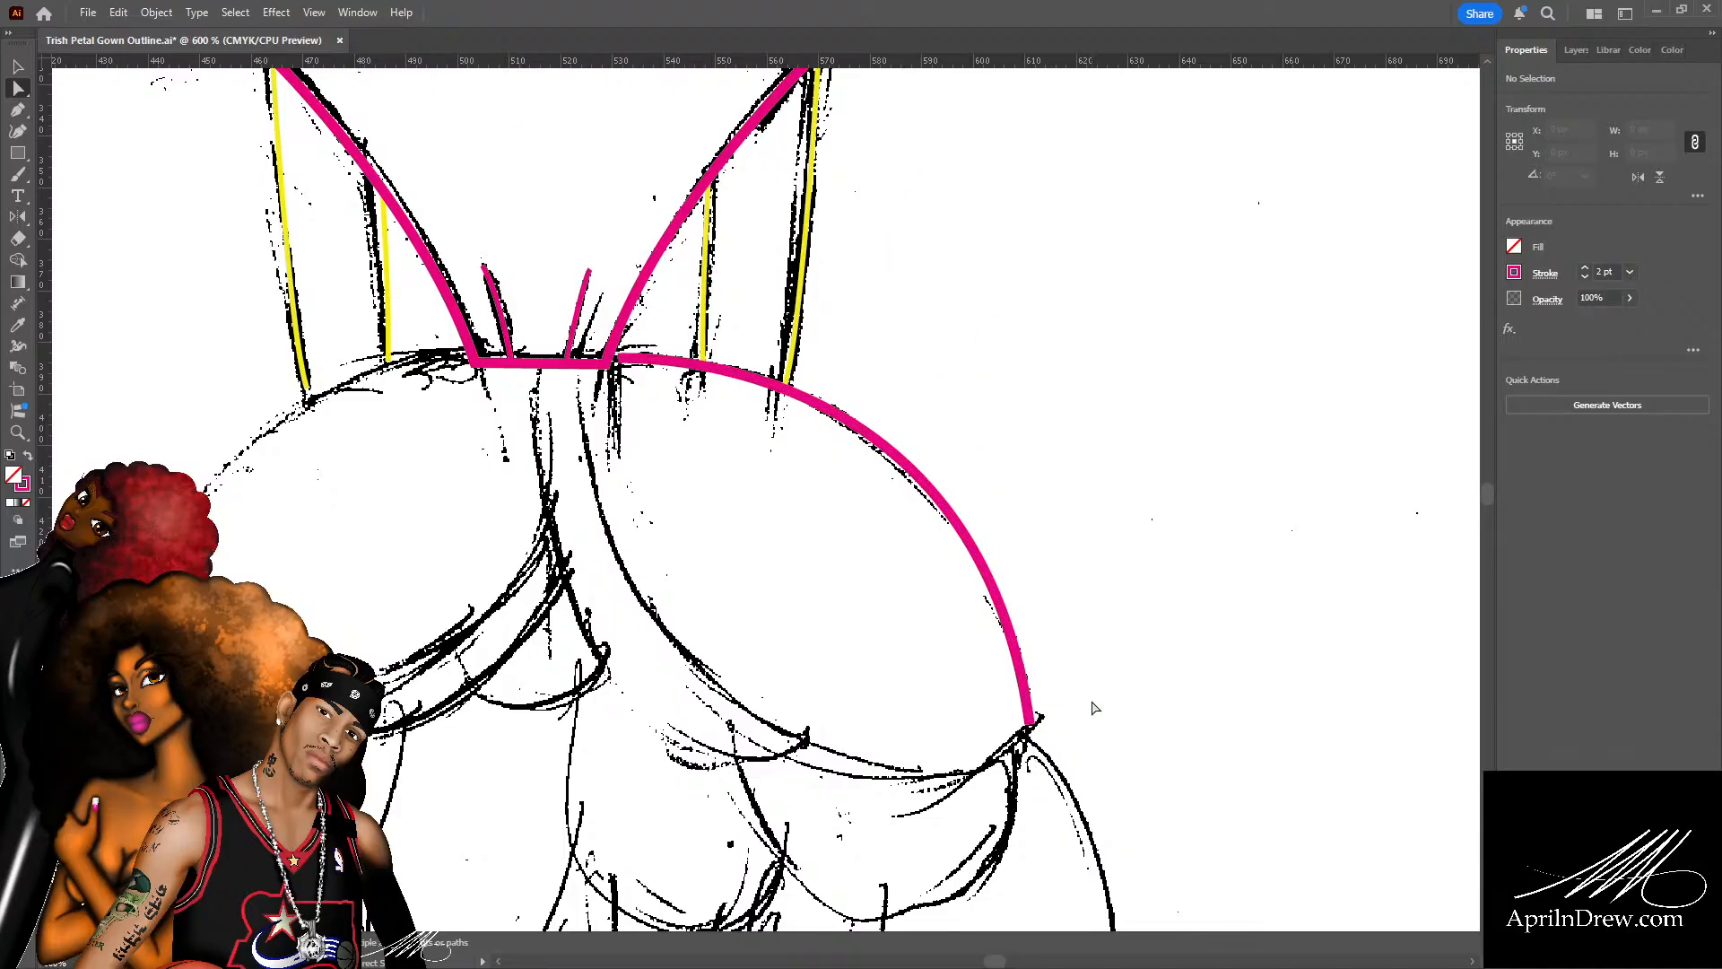
# Continue the right petal's outline along its lower edge through about X 562.74, Y 455.70 px and up to just below the waist edge.
pyautogui.press('p')
pyautogui.click(1031, 720)
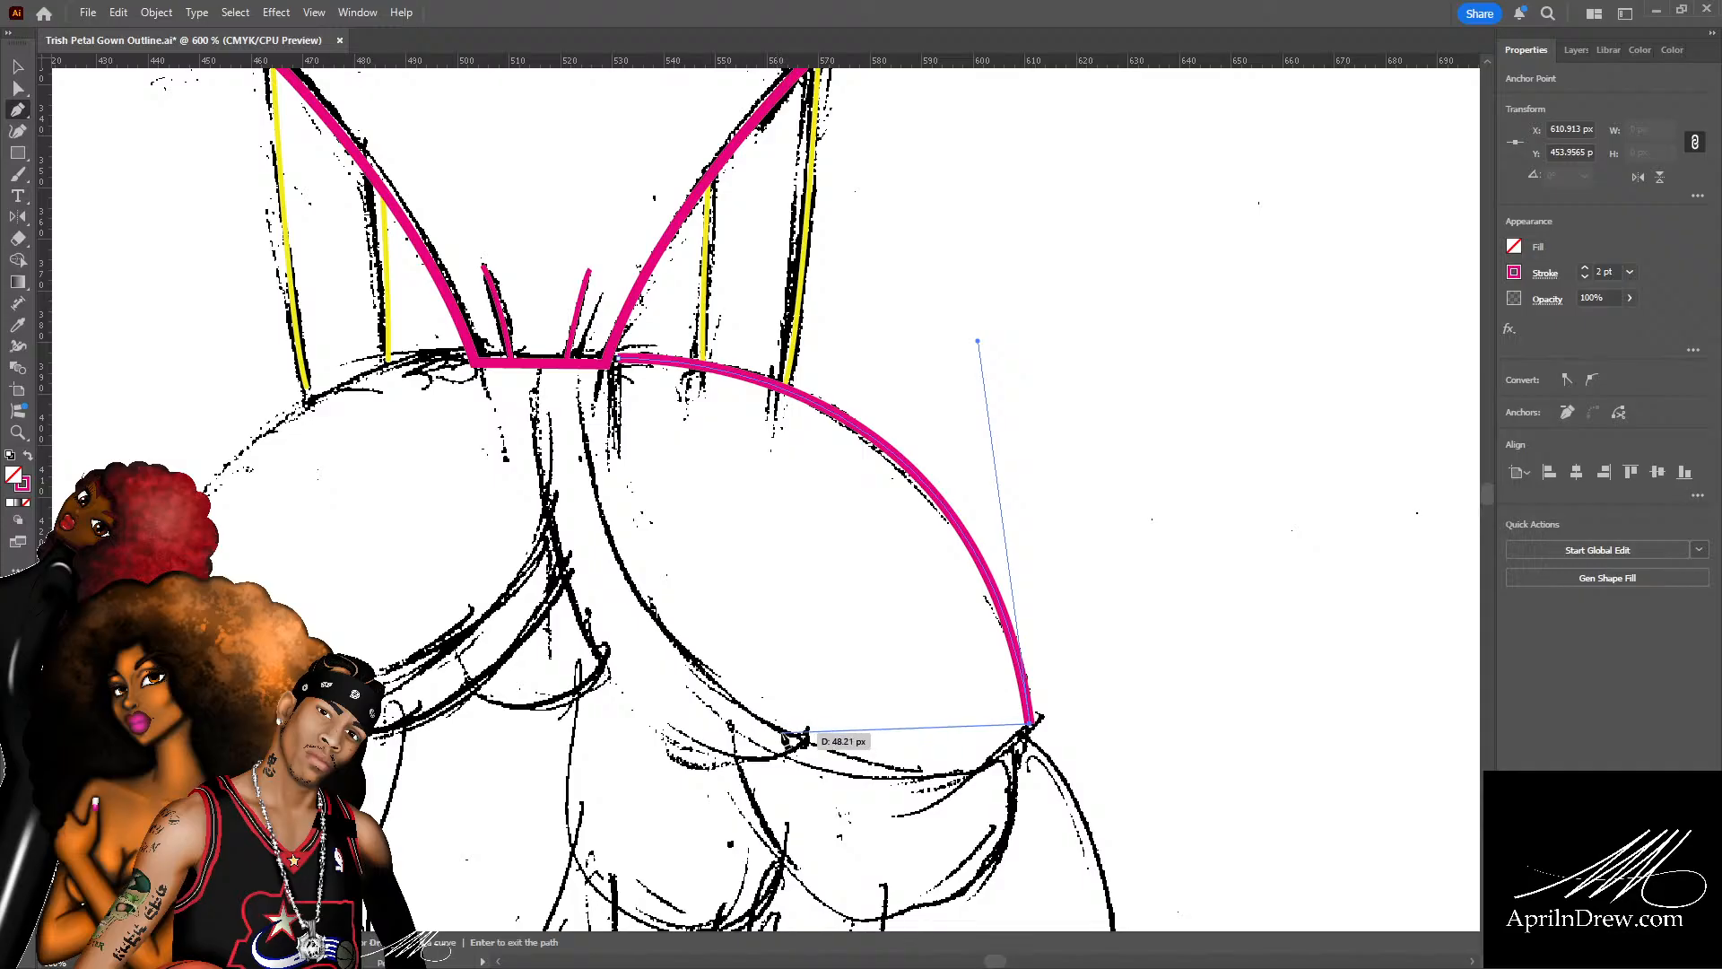
pyautogui.moveTo(782, 732); pyautogui.dragTo(592, 634)
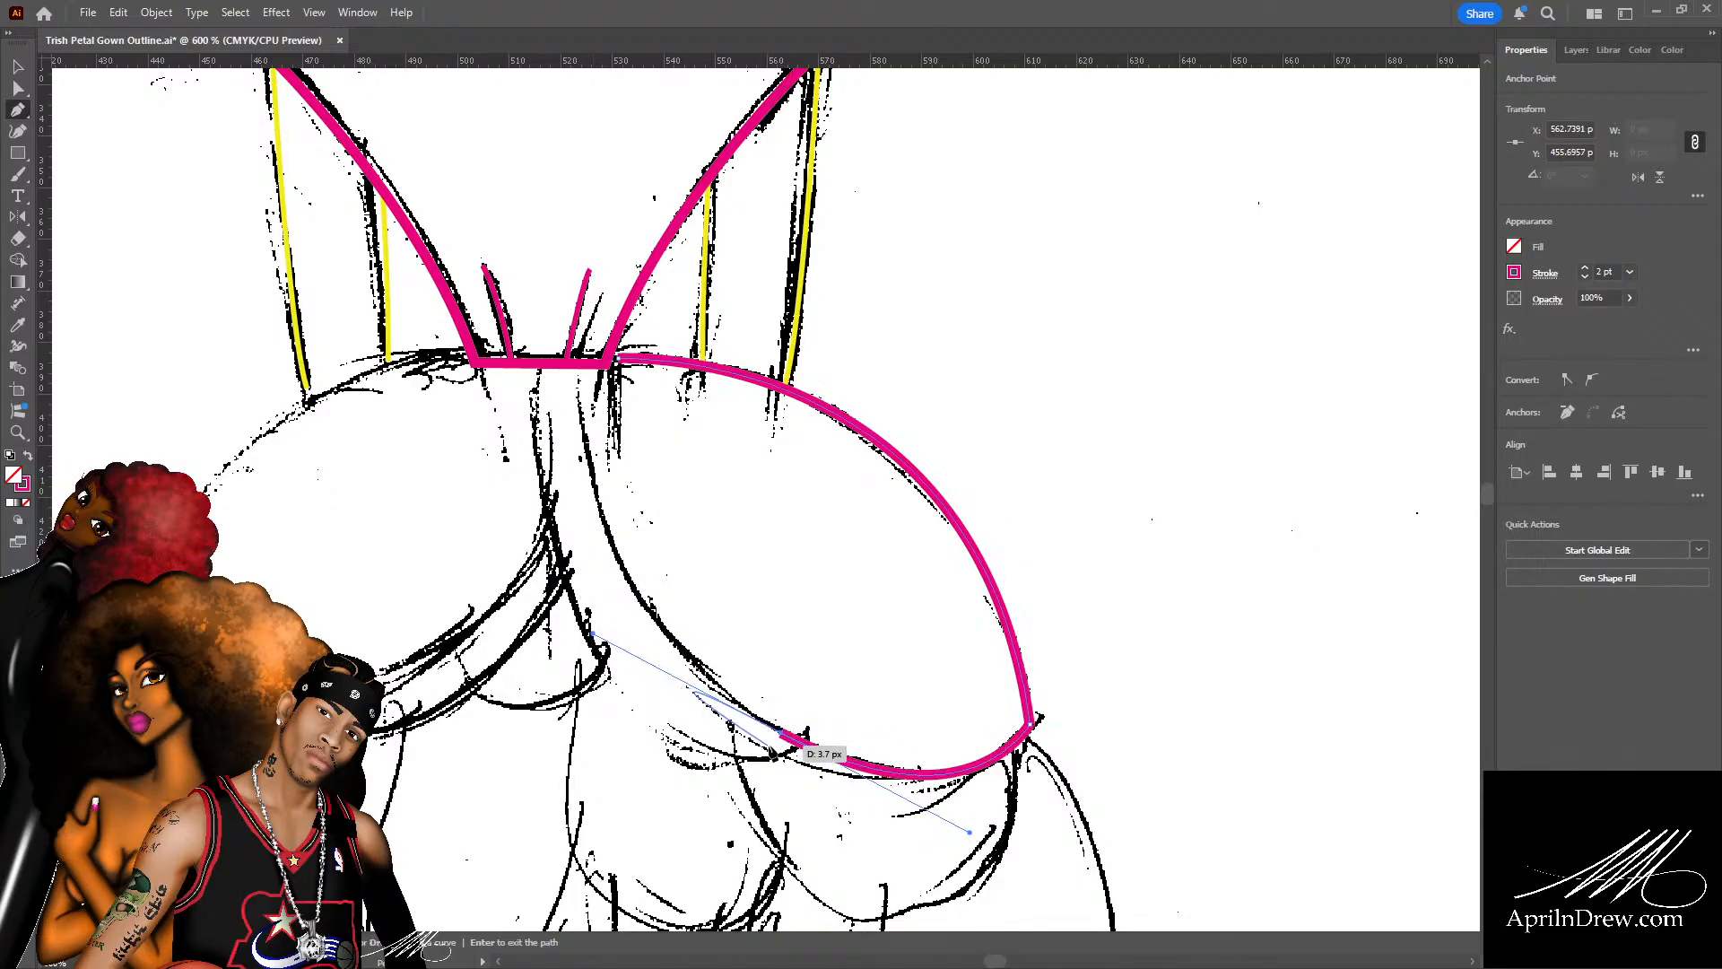
pyautogui.keyDown('alt'); pyautogui.click(782, 732); pyautogui.keyUp('alt')
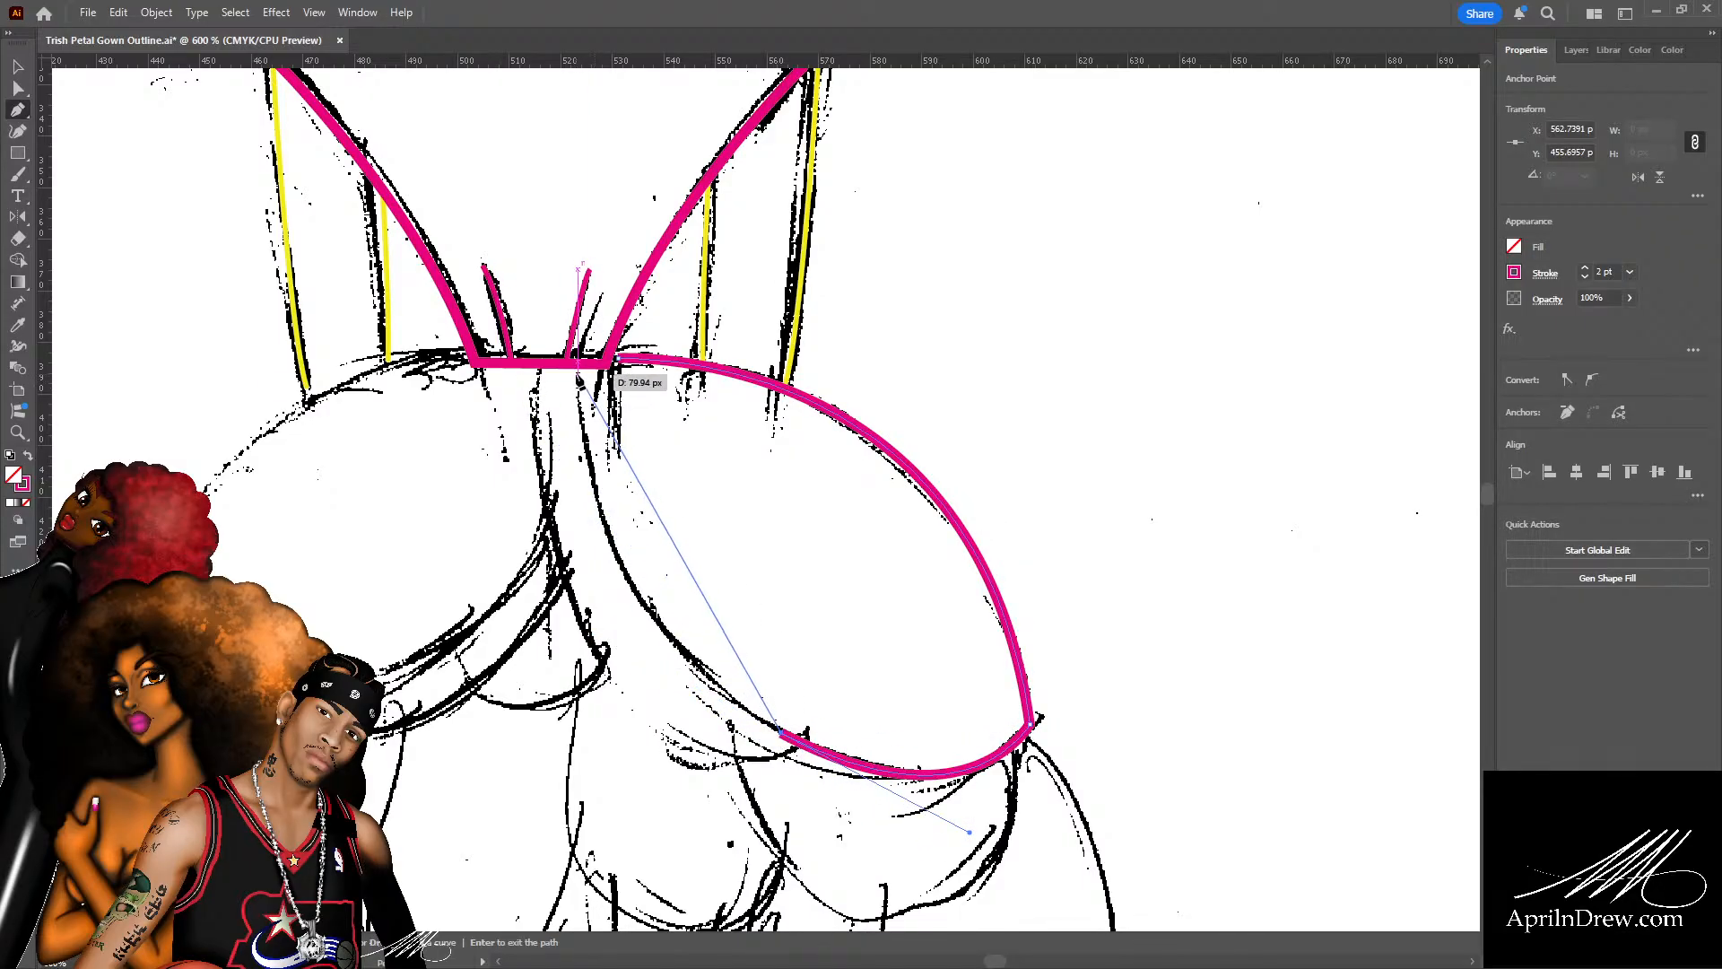
pyautogui.moveTo(578, 374); pyautogui.dragTo(589, 143)
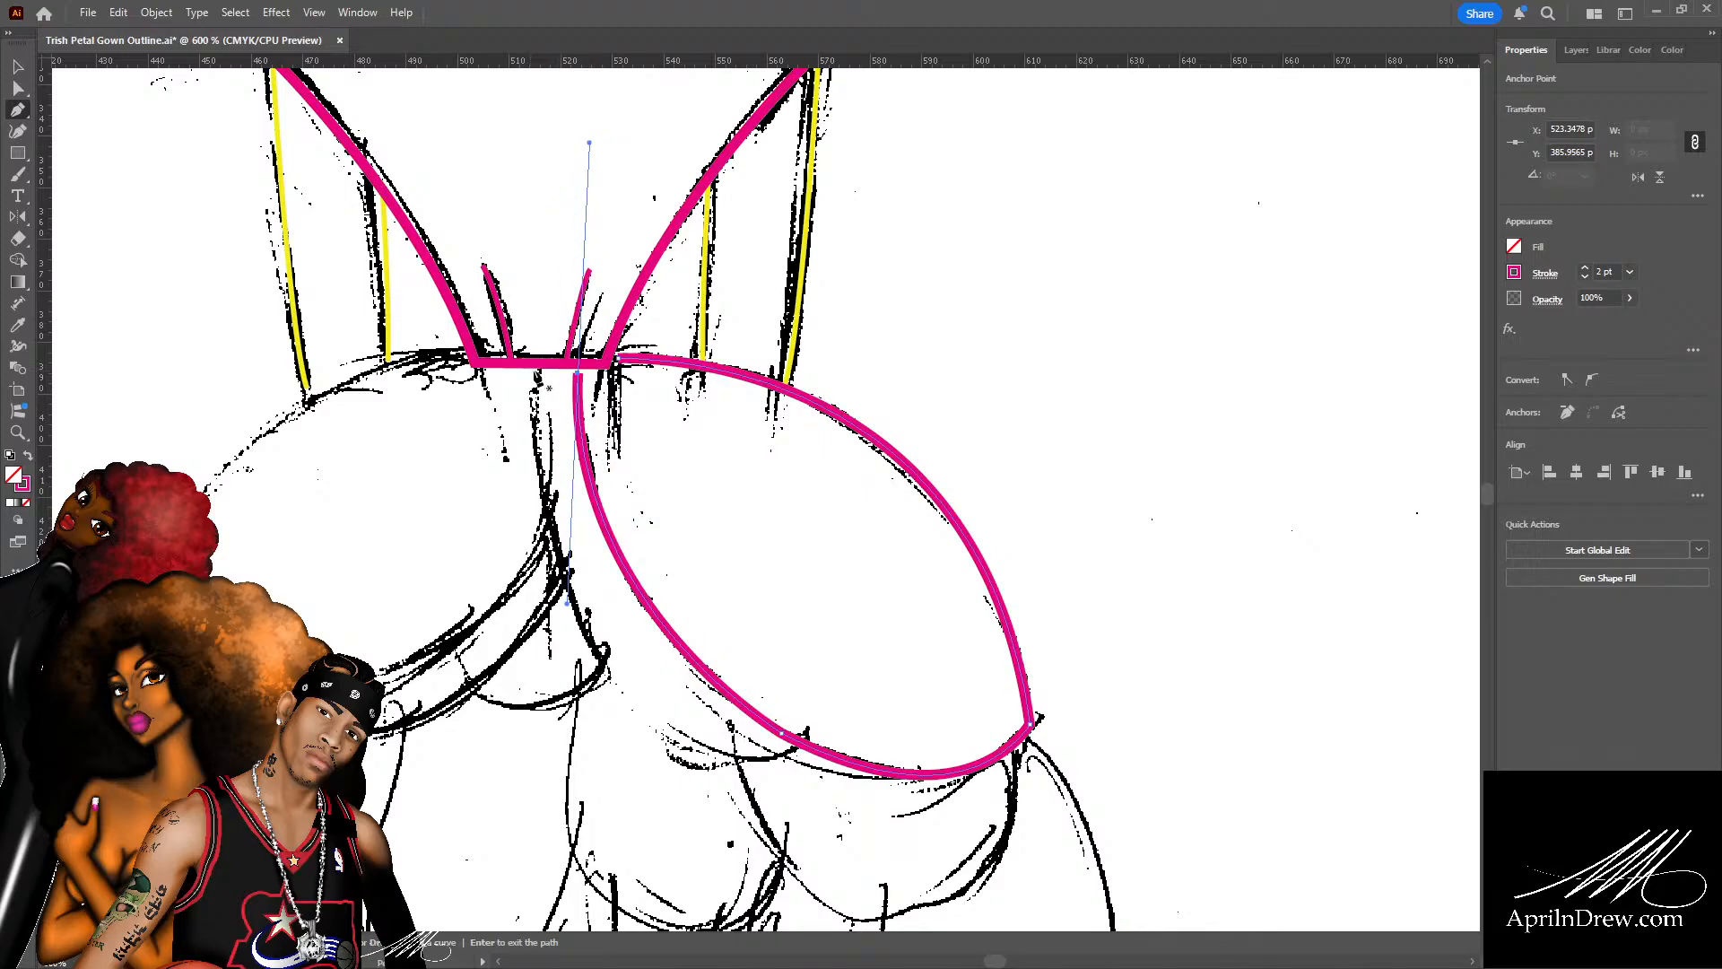
# Draw the neighbouring petal's curved edge from just below the waist at about X 514.74 px to the right petal's lower edge.
pyautogui.click(536, 371)
pyautogui.moveTo(793, 746)
pyautogui.mouseDown()
pyautogui.moveTo(924, 709)
pyautogui.moveTo(1036, 704)
pyautogui.moveTo(1056, 654)
pyautogui.moveTo(1040, 663)
pyautogui.mouseUp()
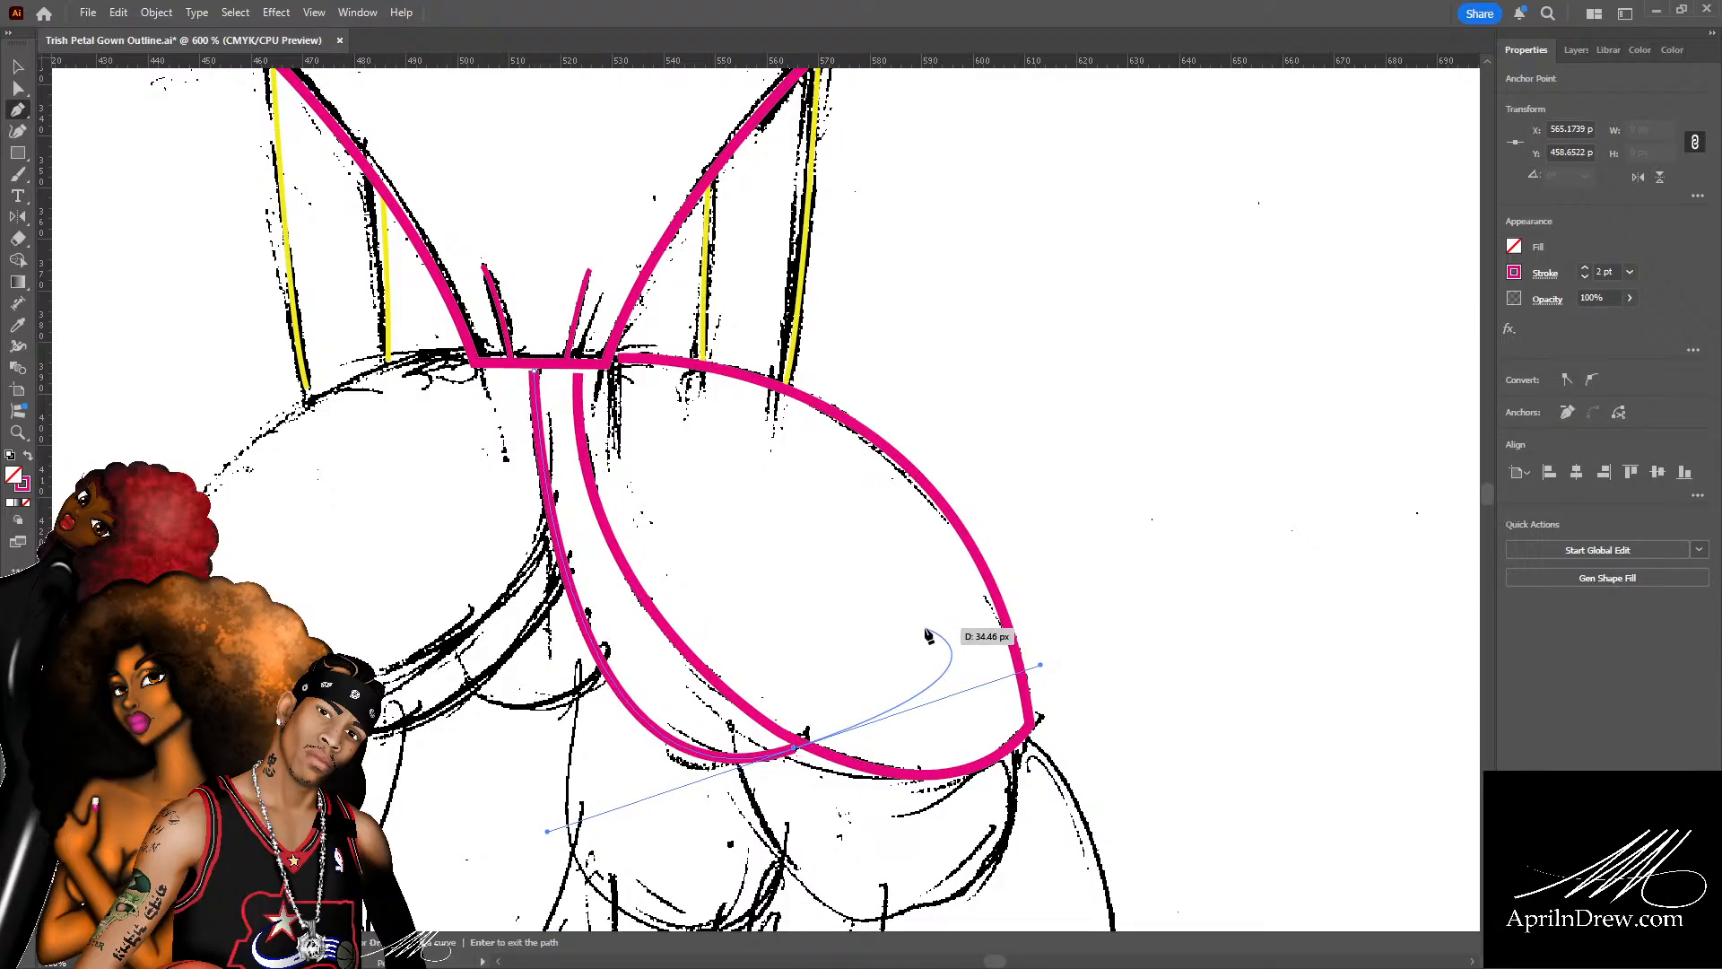
pyautogui.press('a')
# Move the right petal outline's two upper end points onto the bodice's waist edge and right corner, and deselect it.
pyautogui.click(578, 370)
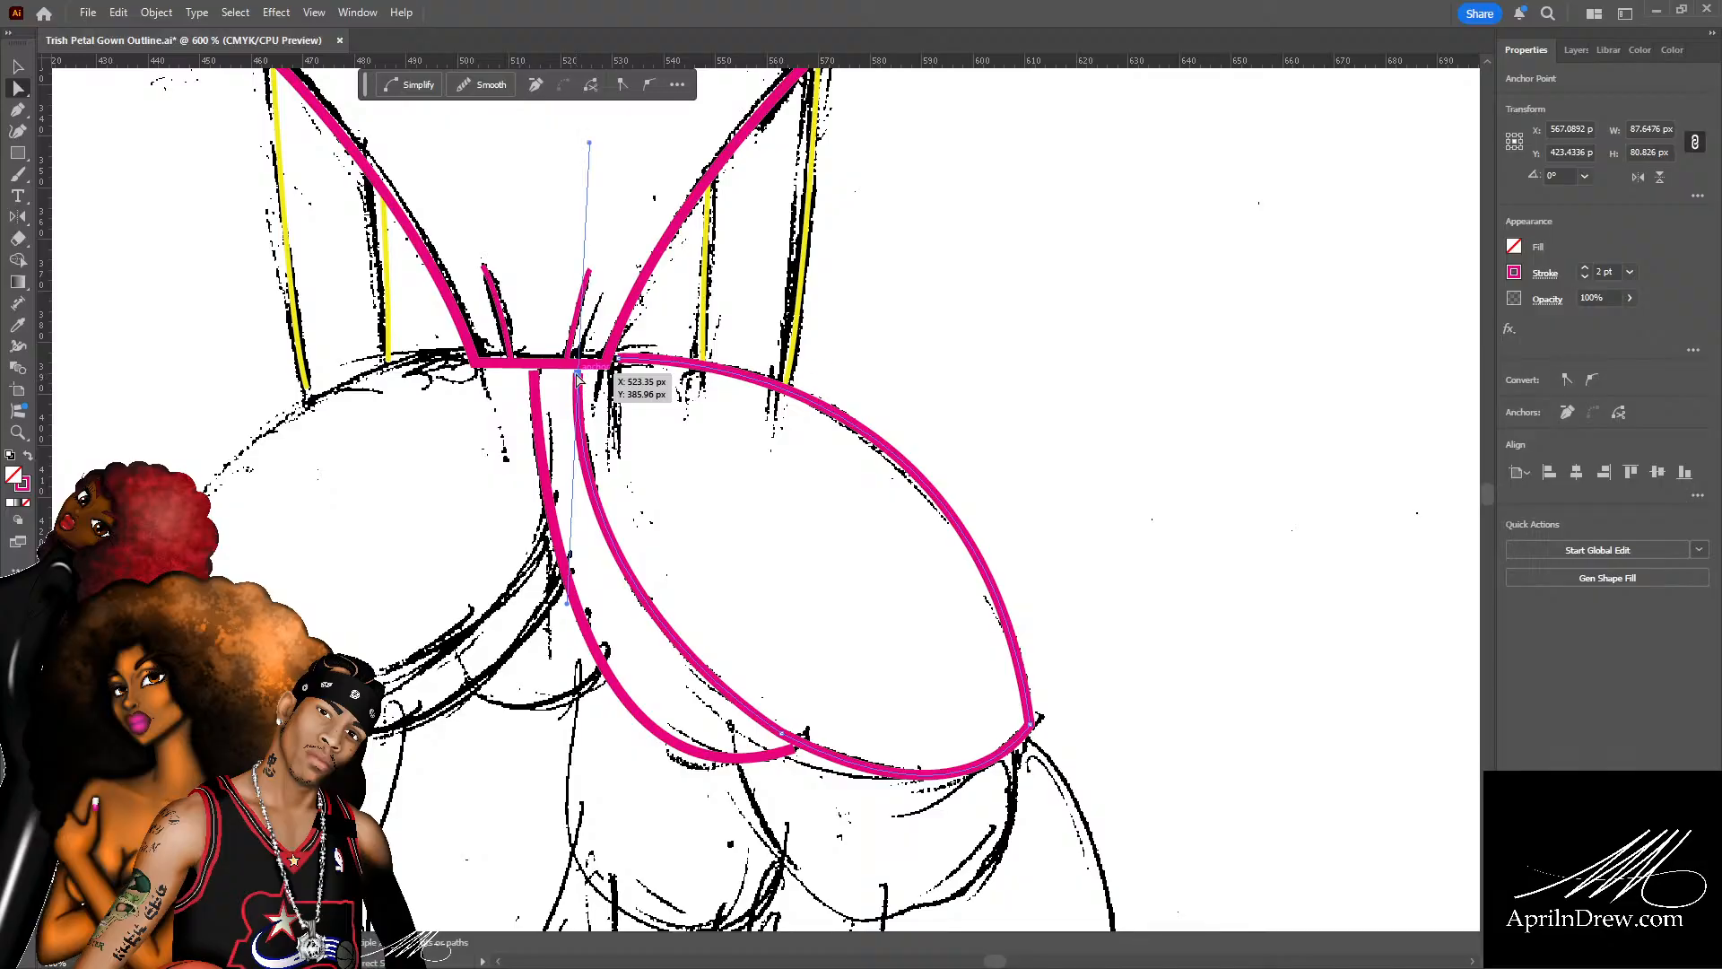
pyautogui.moveTo(579, 376); pyautogui.dragTo(578, 366)
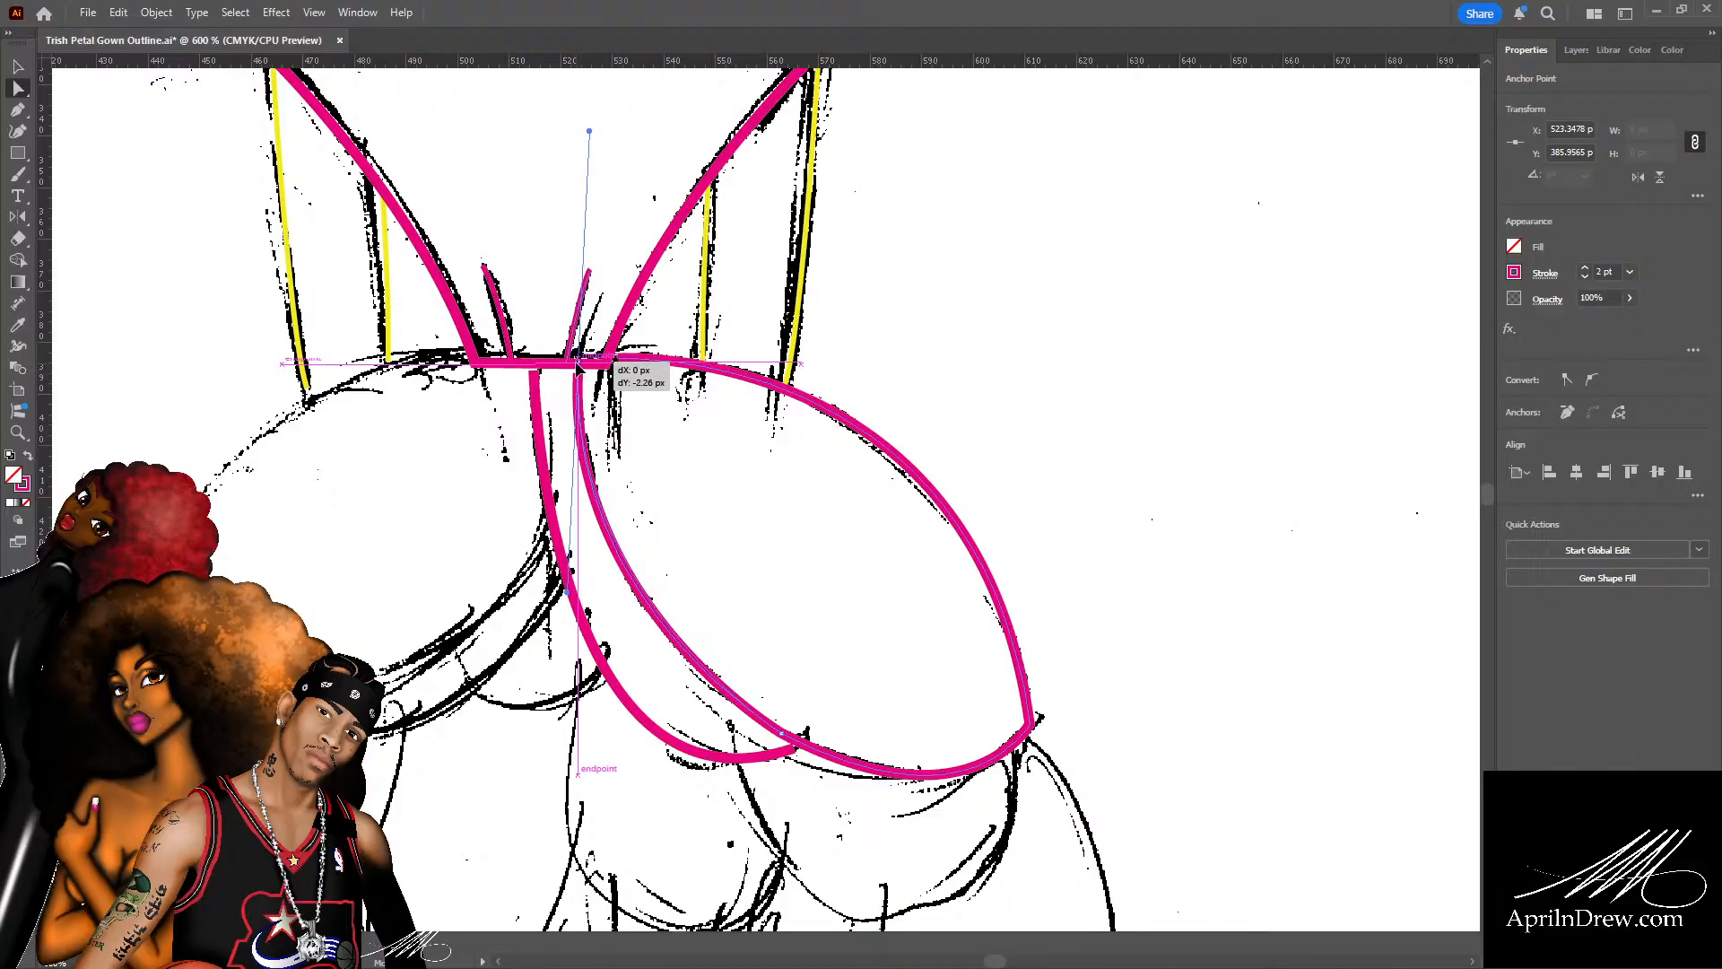
pyautogui.click(620, 360)
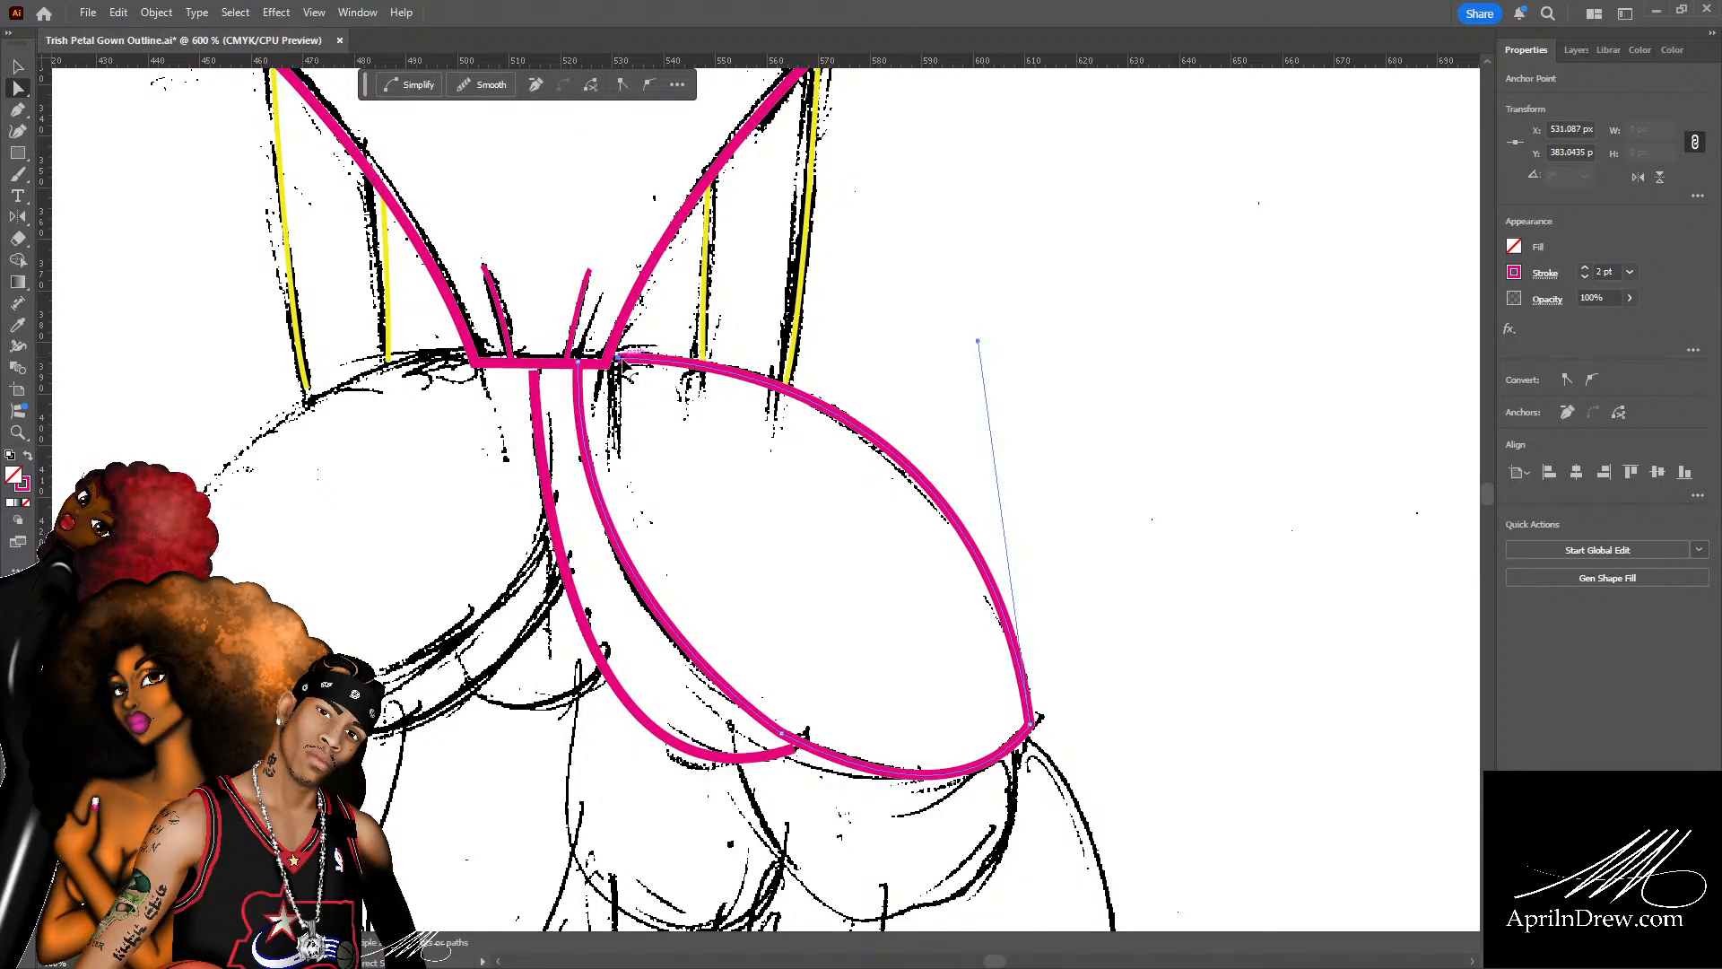
pyautogui.moveTo(619, 359); pyautogui.dragTo(616, 360)
pyautogui.click(634, 409)
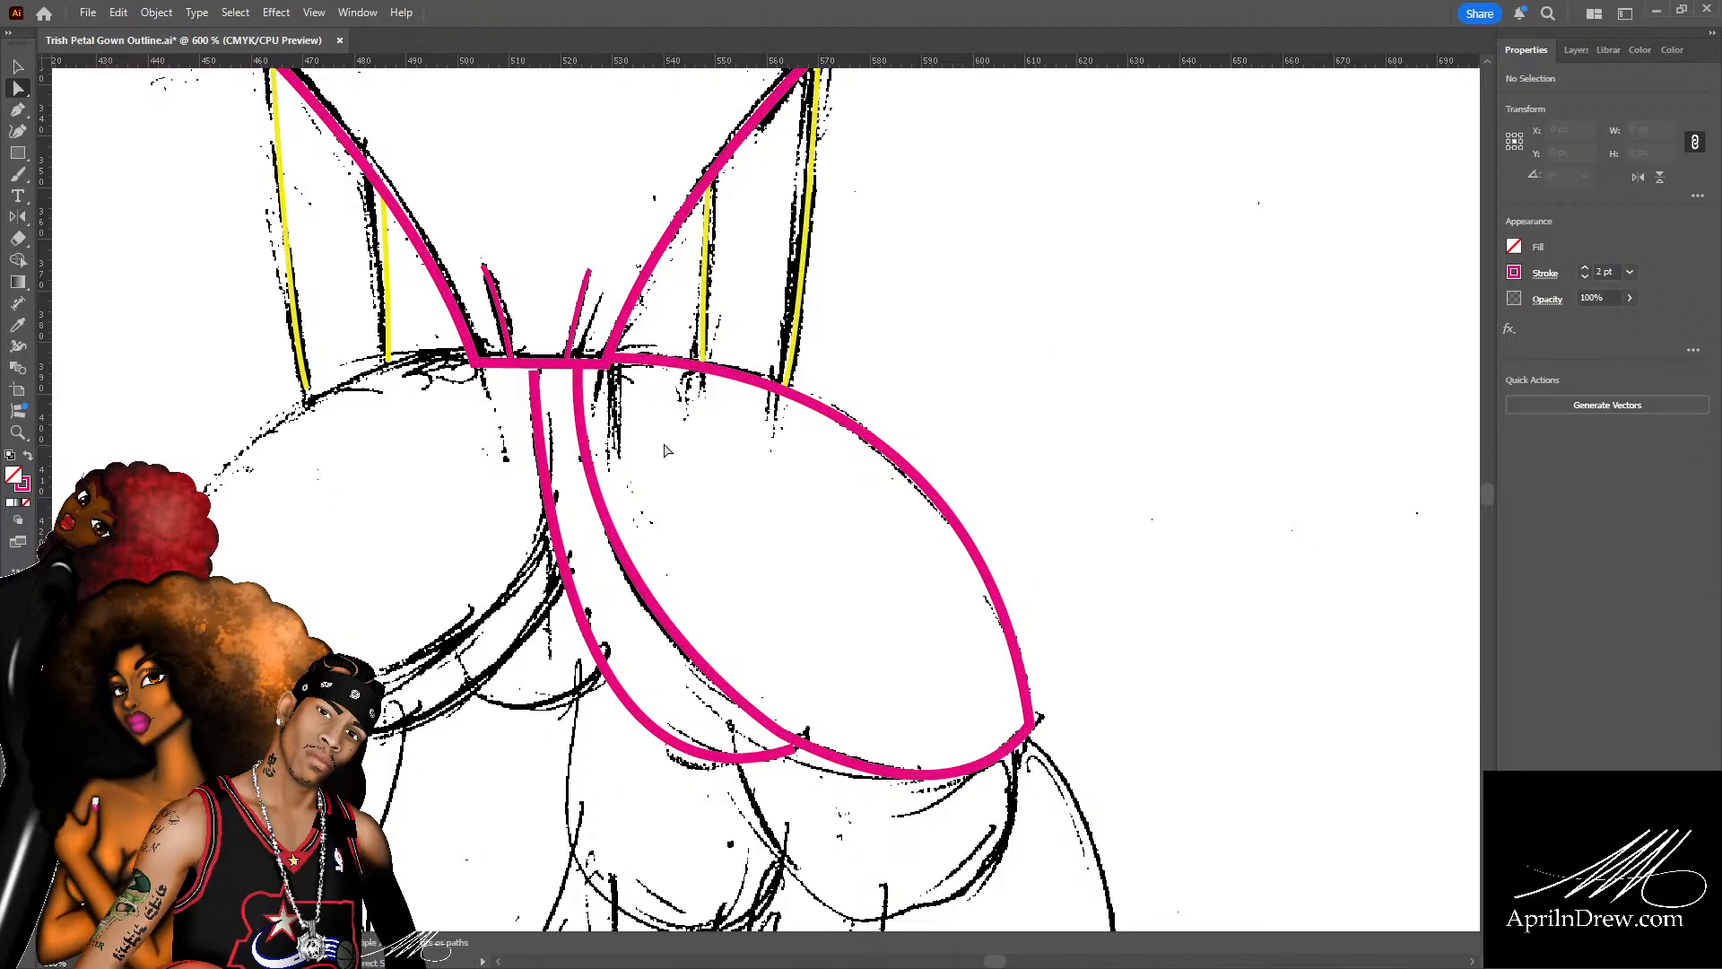
# Fit the neighbouring petal line's lower end to about X 566.57, Y 457.62 px, refine its curve, and raise its upper end to the waist.
pyautogui.click(794, 746)
pyautogui.moveTo(793, 746); pyautogui.dragTo(802, 744)
pyautogui.moveTo(553, 826); pyautogui.dragTo(541, 832)
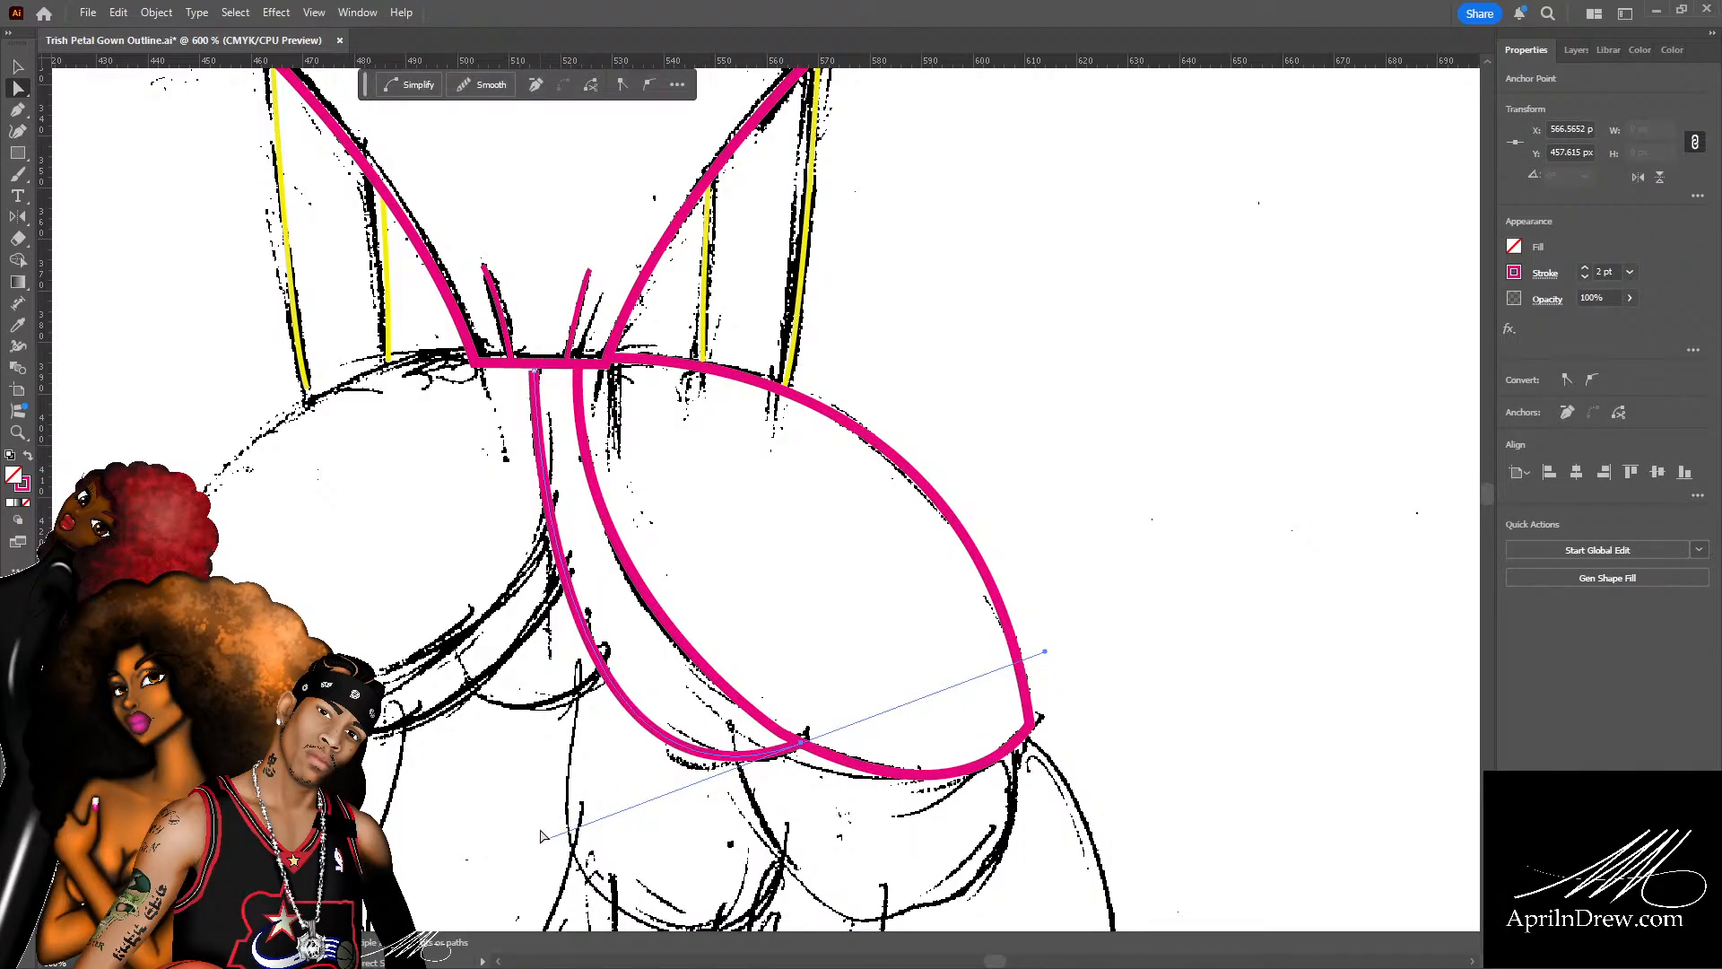
pyautogui.click(535, 364)
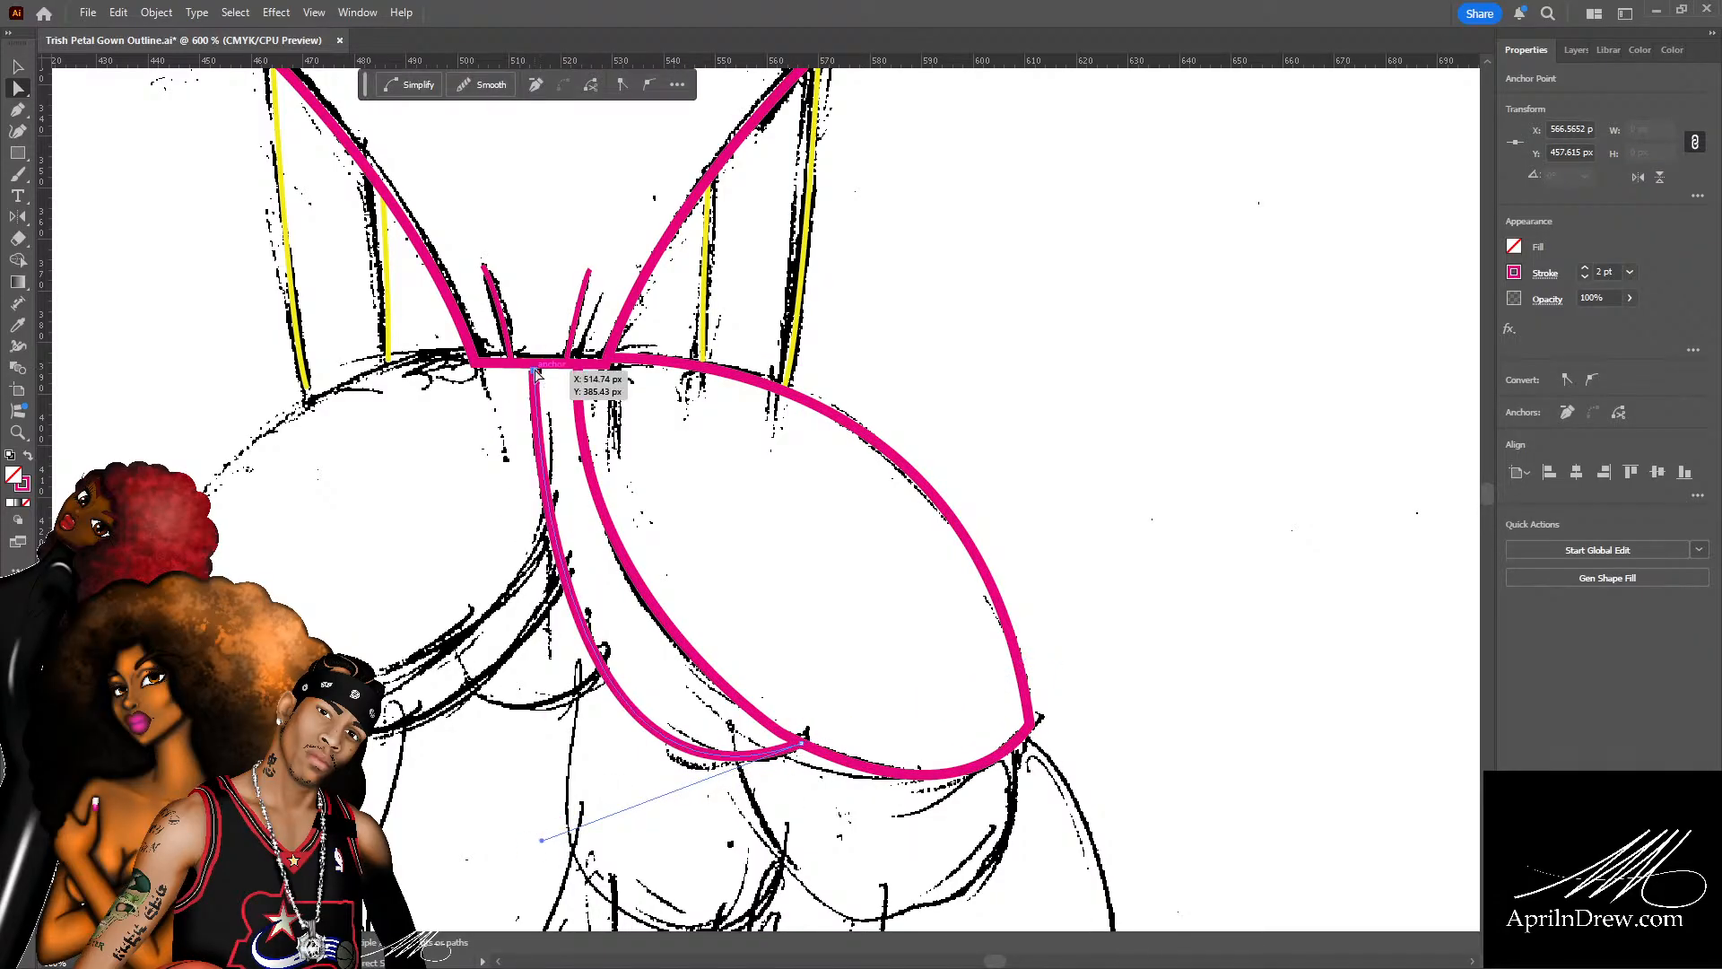
pyautogui.click(495, 492)
# Draw the left petal's upper edge from near the bodice's left waist corner to about X 433.35, Y 439.70 px and curve it along the sketch.
pyautogui.scroll(-2, 529, 538)
pyautogui.scroll(1, 543, 564)
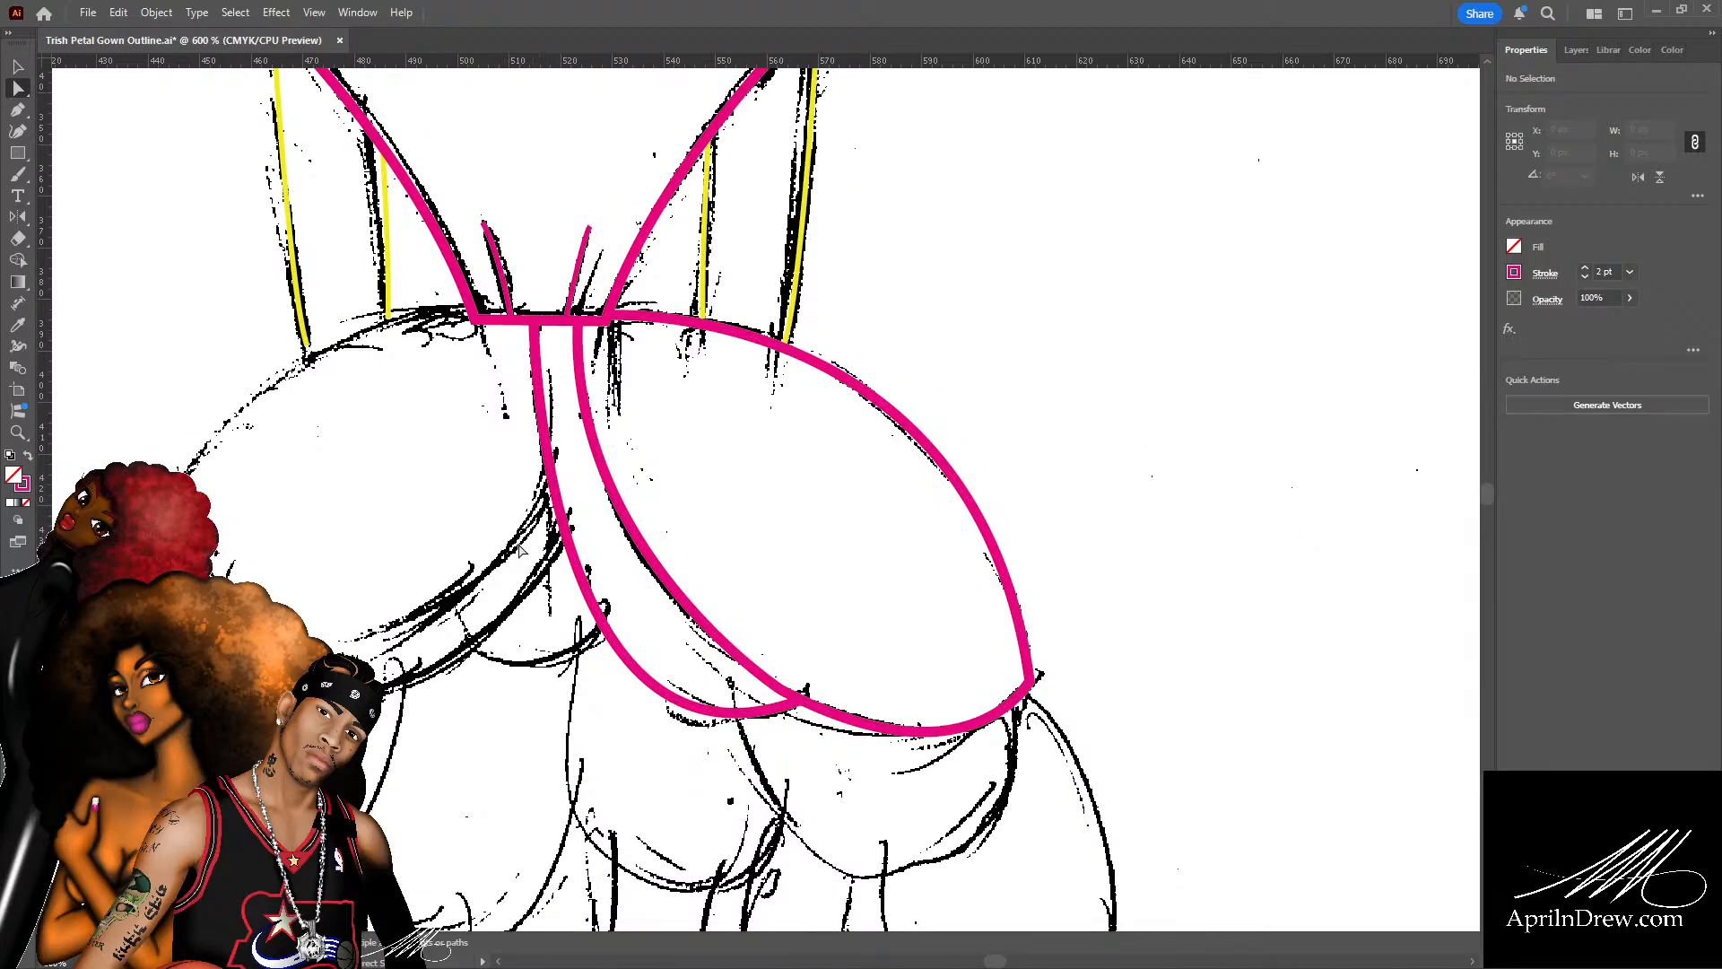
pyautogui.press('p')
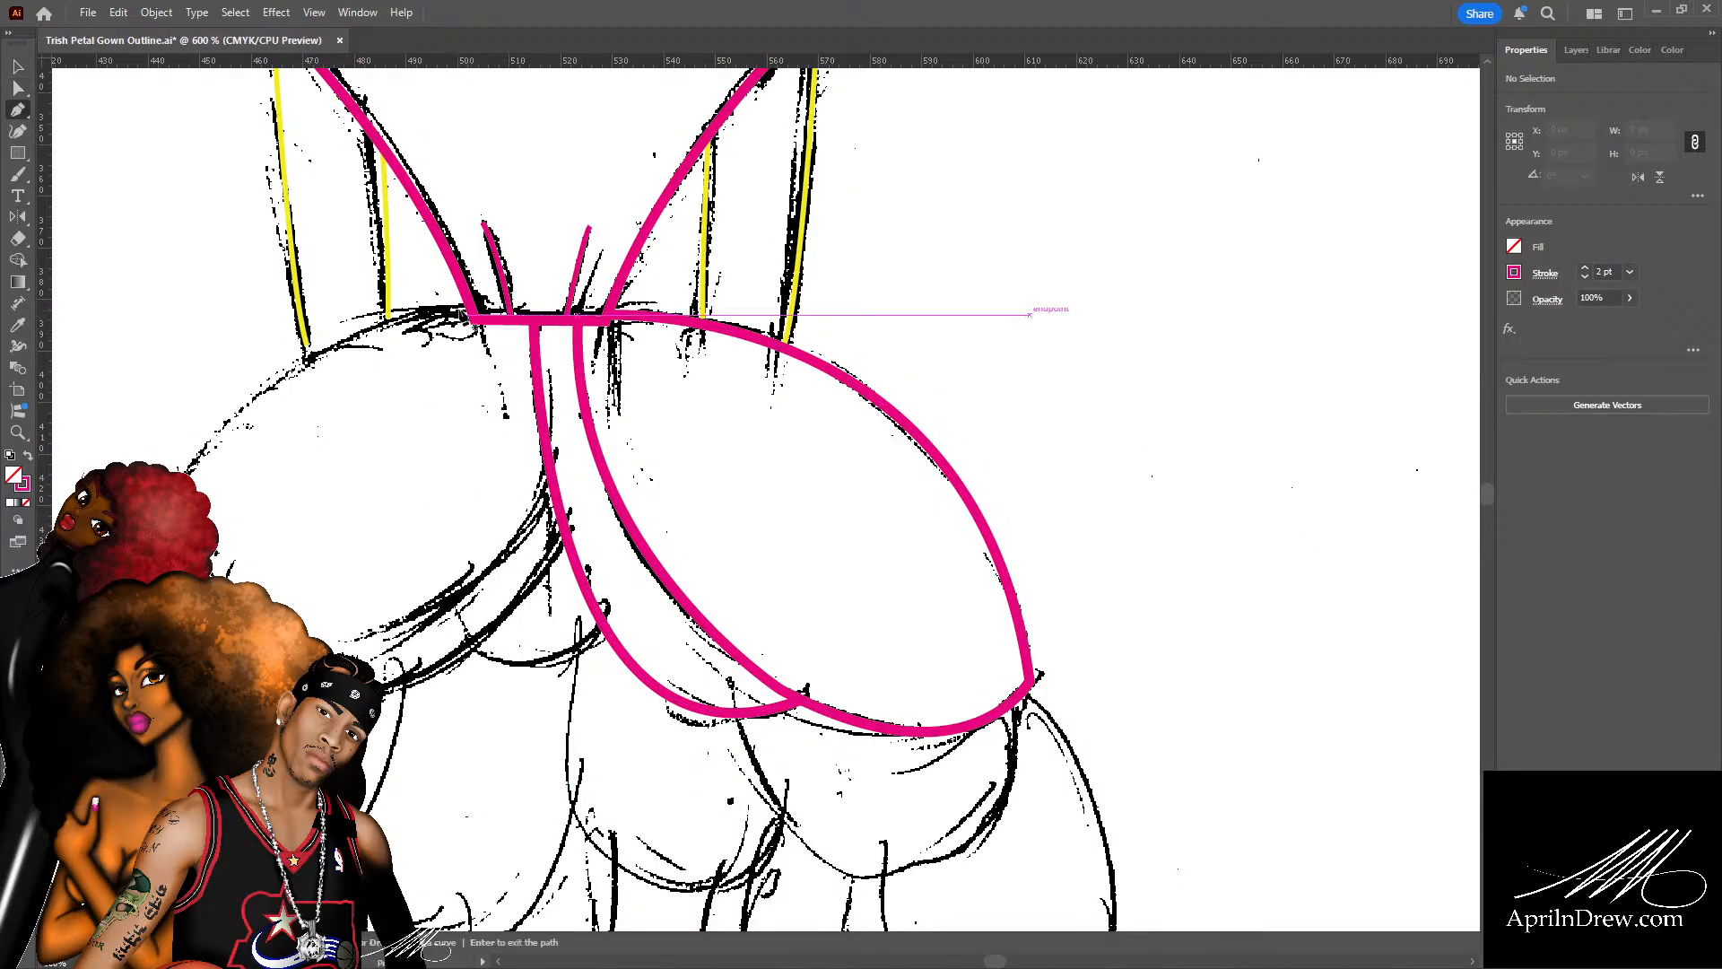
pyautogui.click(452, 316)
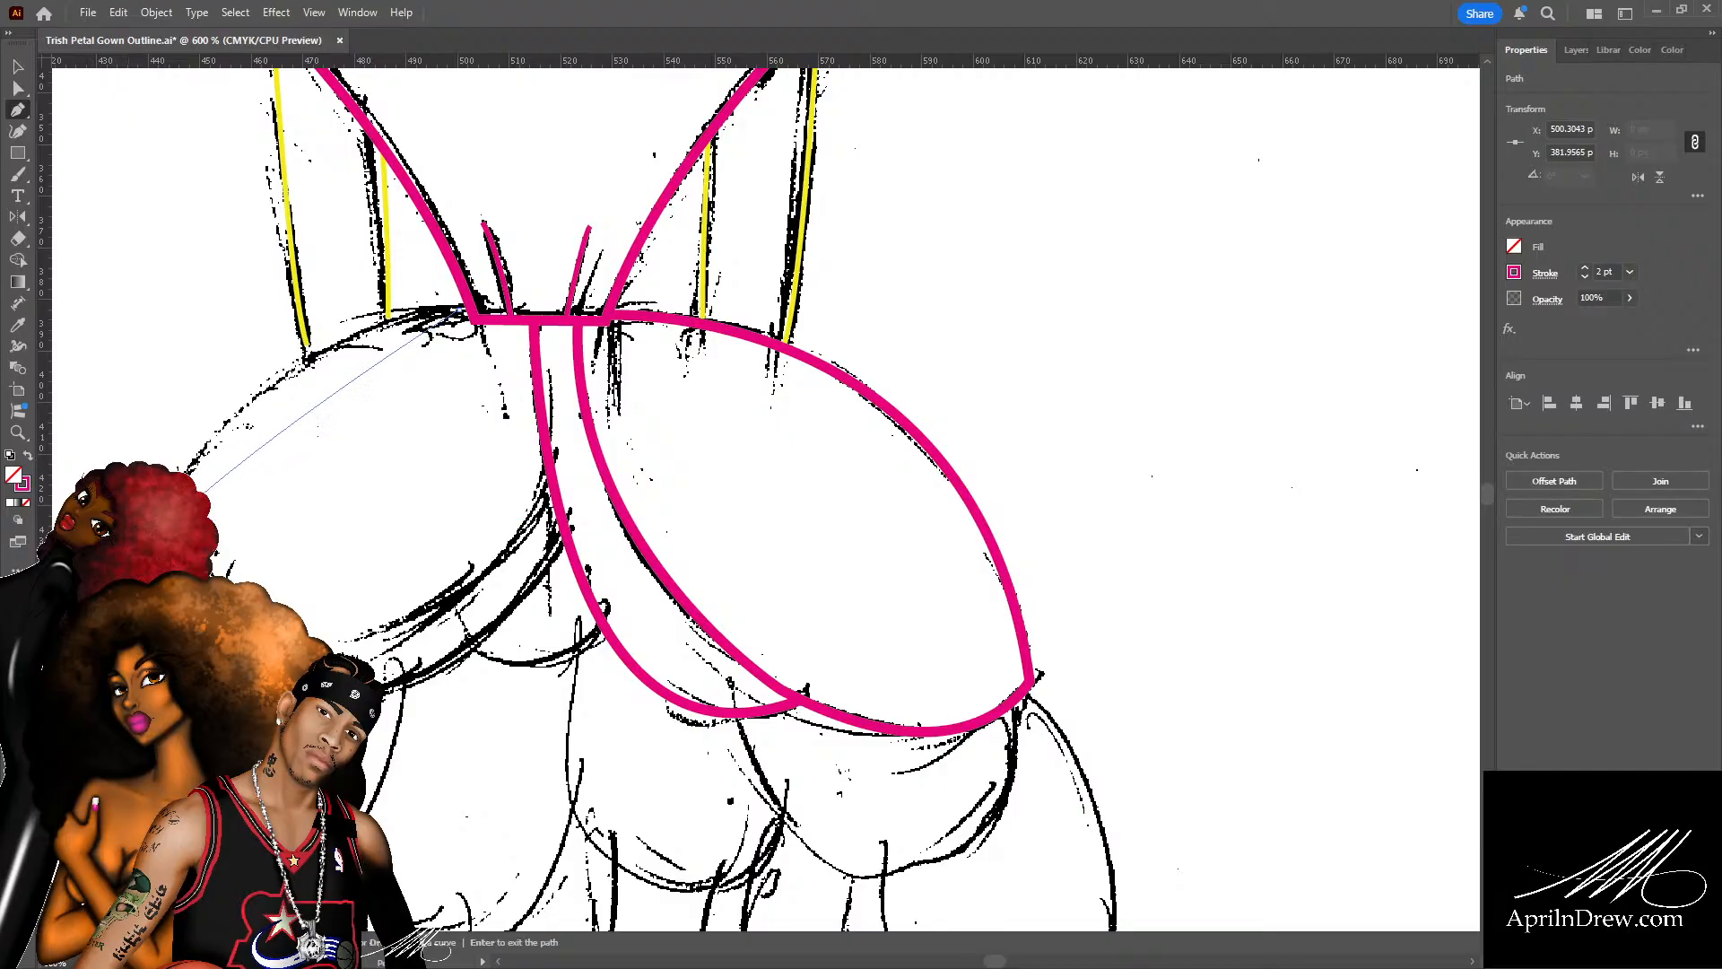
pyautogui.click(203, 493)
pyautogui.press('a')
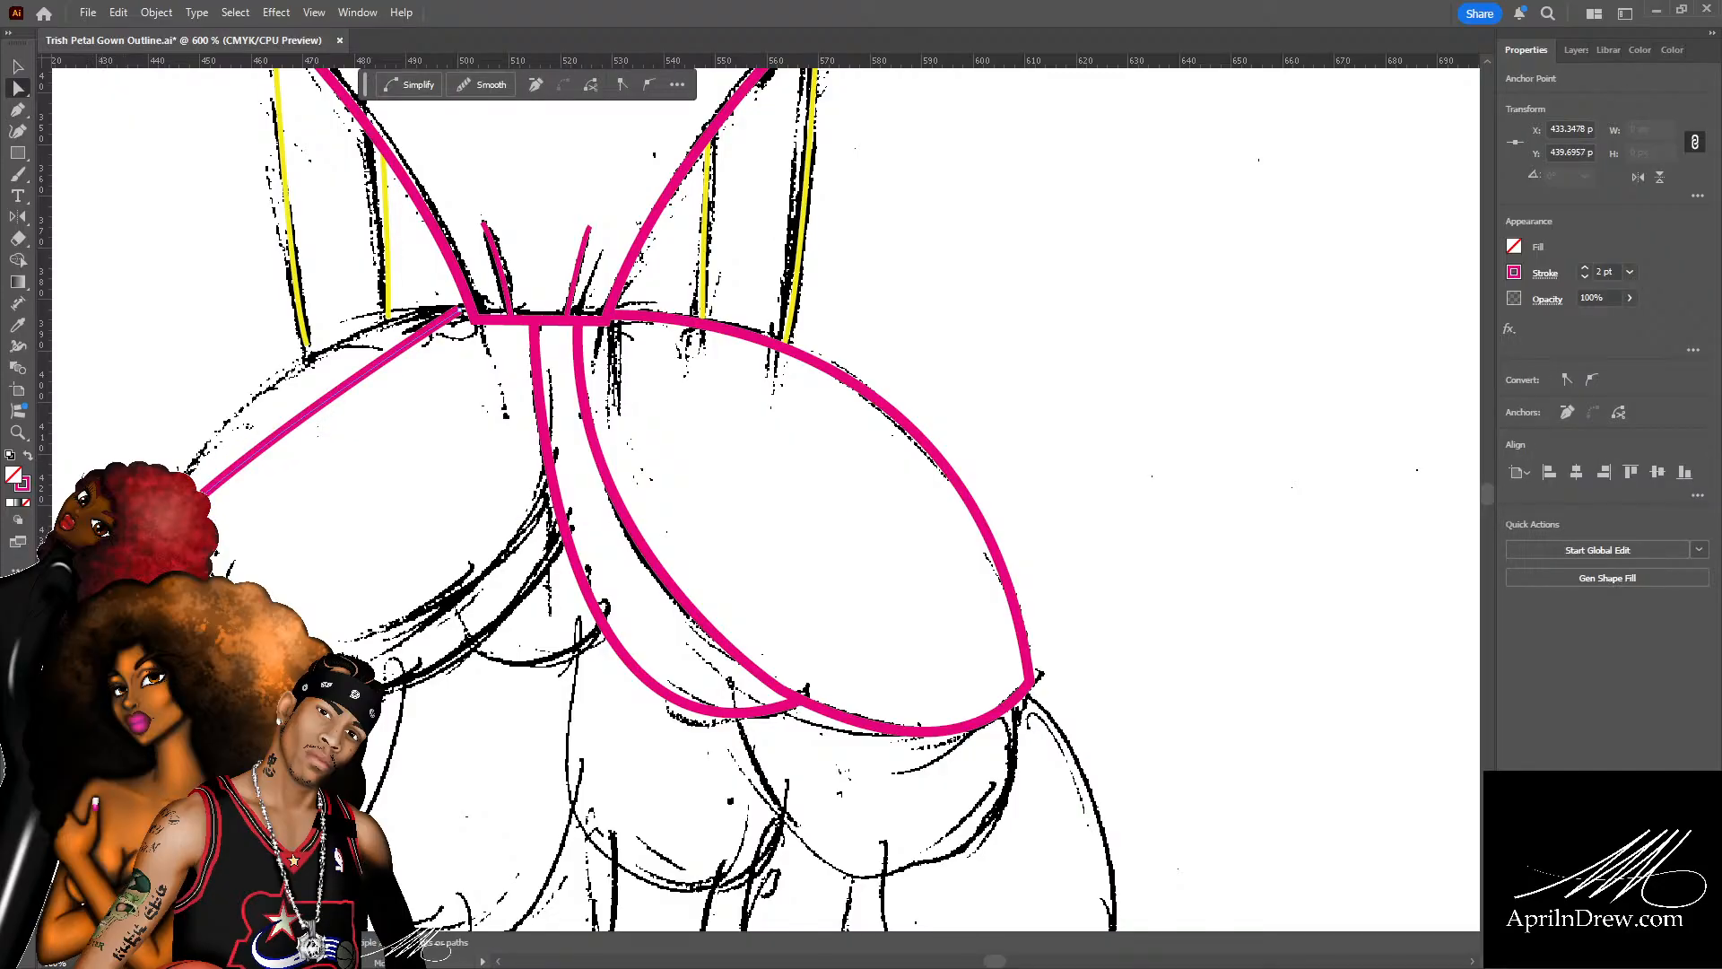
pyautogui.moveTo(169, 506); pyautogui.dragTo(218, 322)
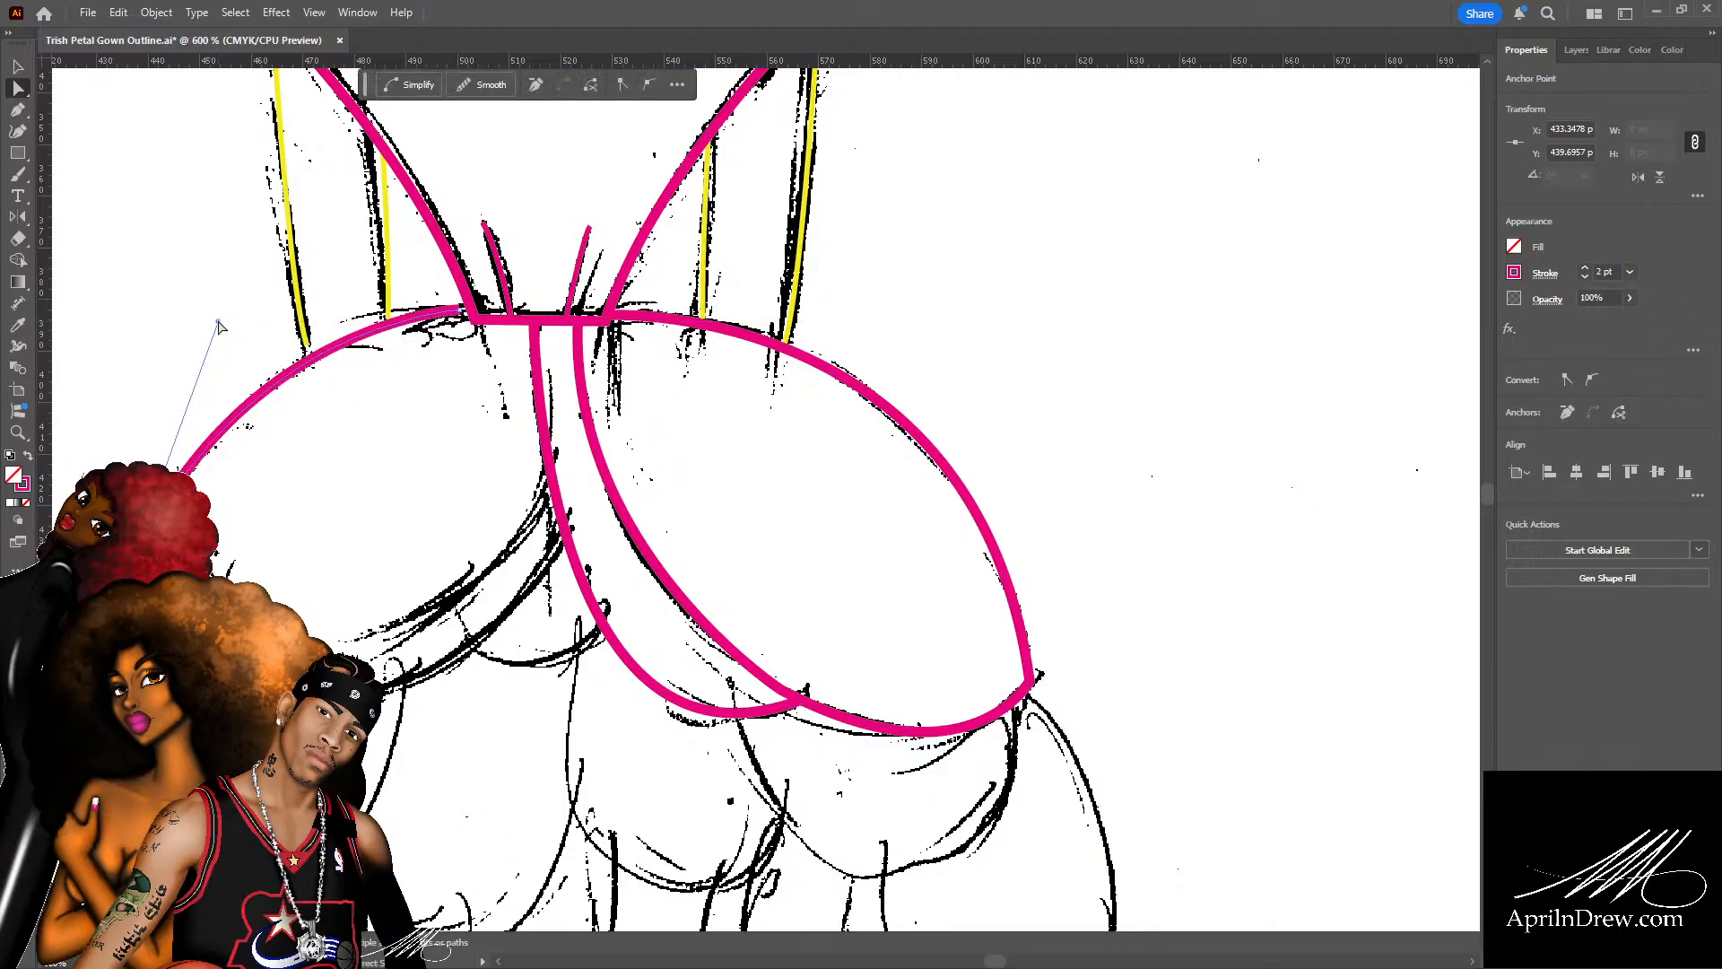
# Move the left petal edge's upper end to about X 502.65, Y 381.96 px at the bodice corner and lengthen its curve handle.
pyautogui.click(470, 310)
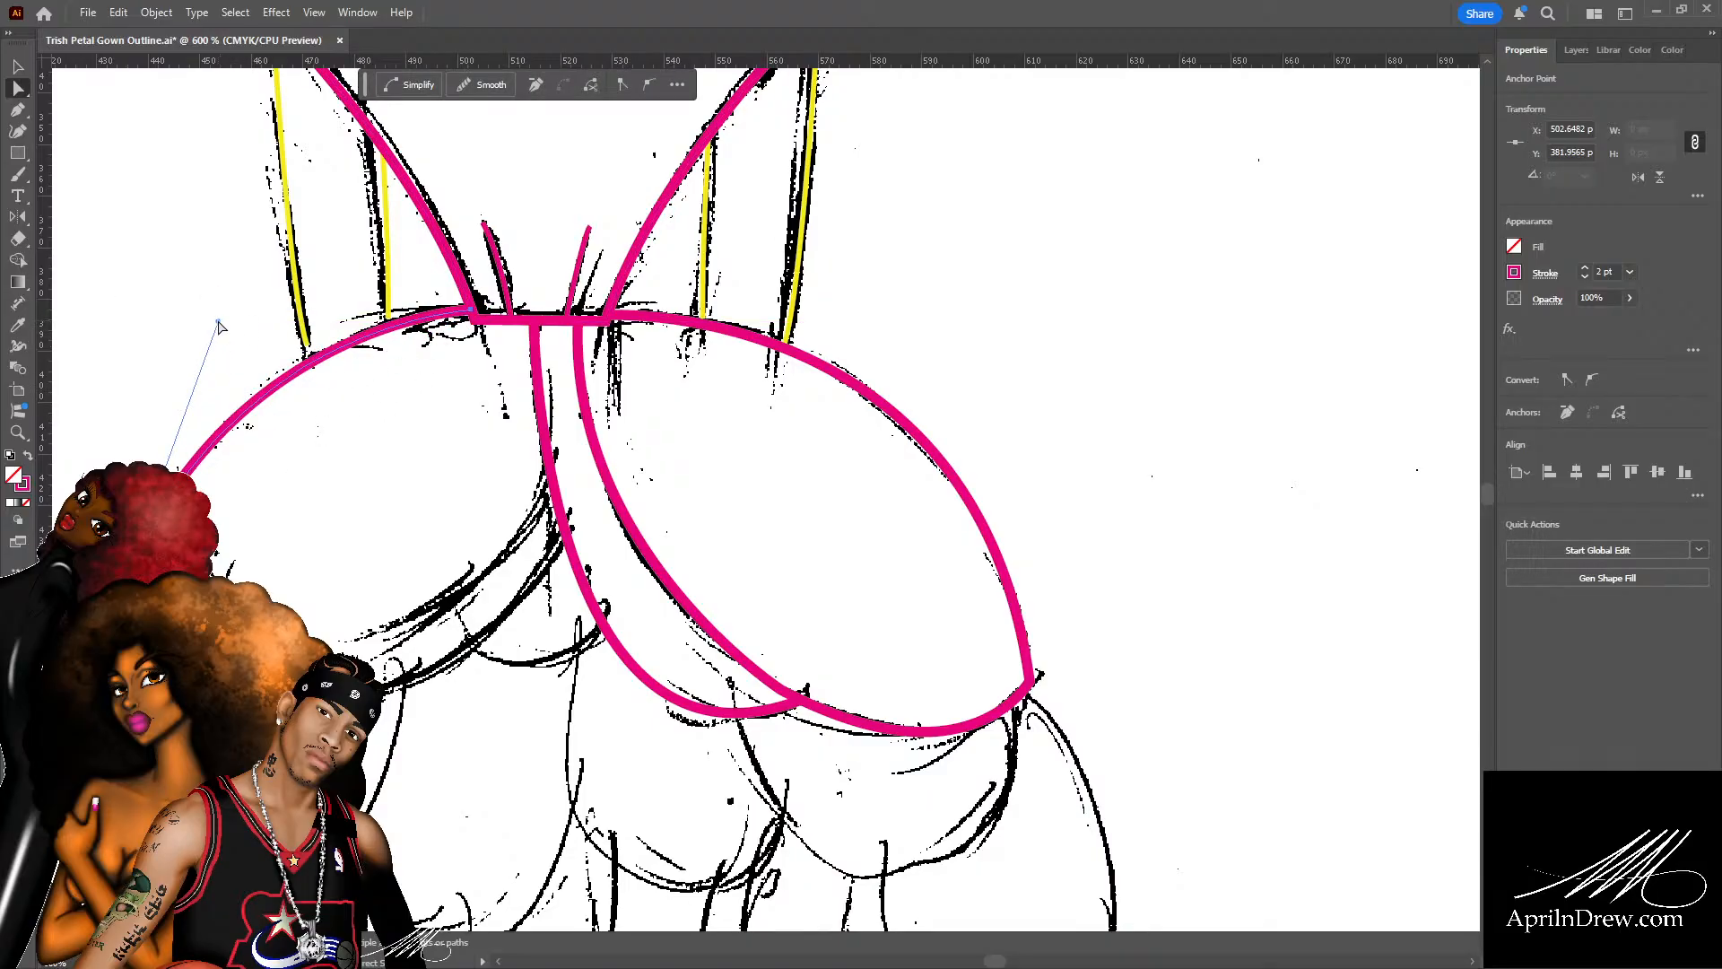
pyautogui.moveTo(218, 323)
pyautogui.mouseDown()
pyautogui.moveTo(219, 296)
pyautogui.moveTo(235, 310)
pyautogui.mouseUp()
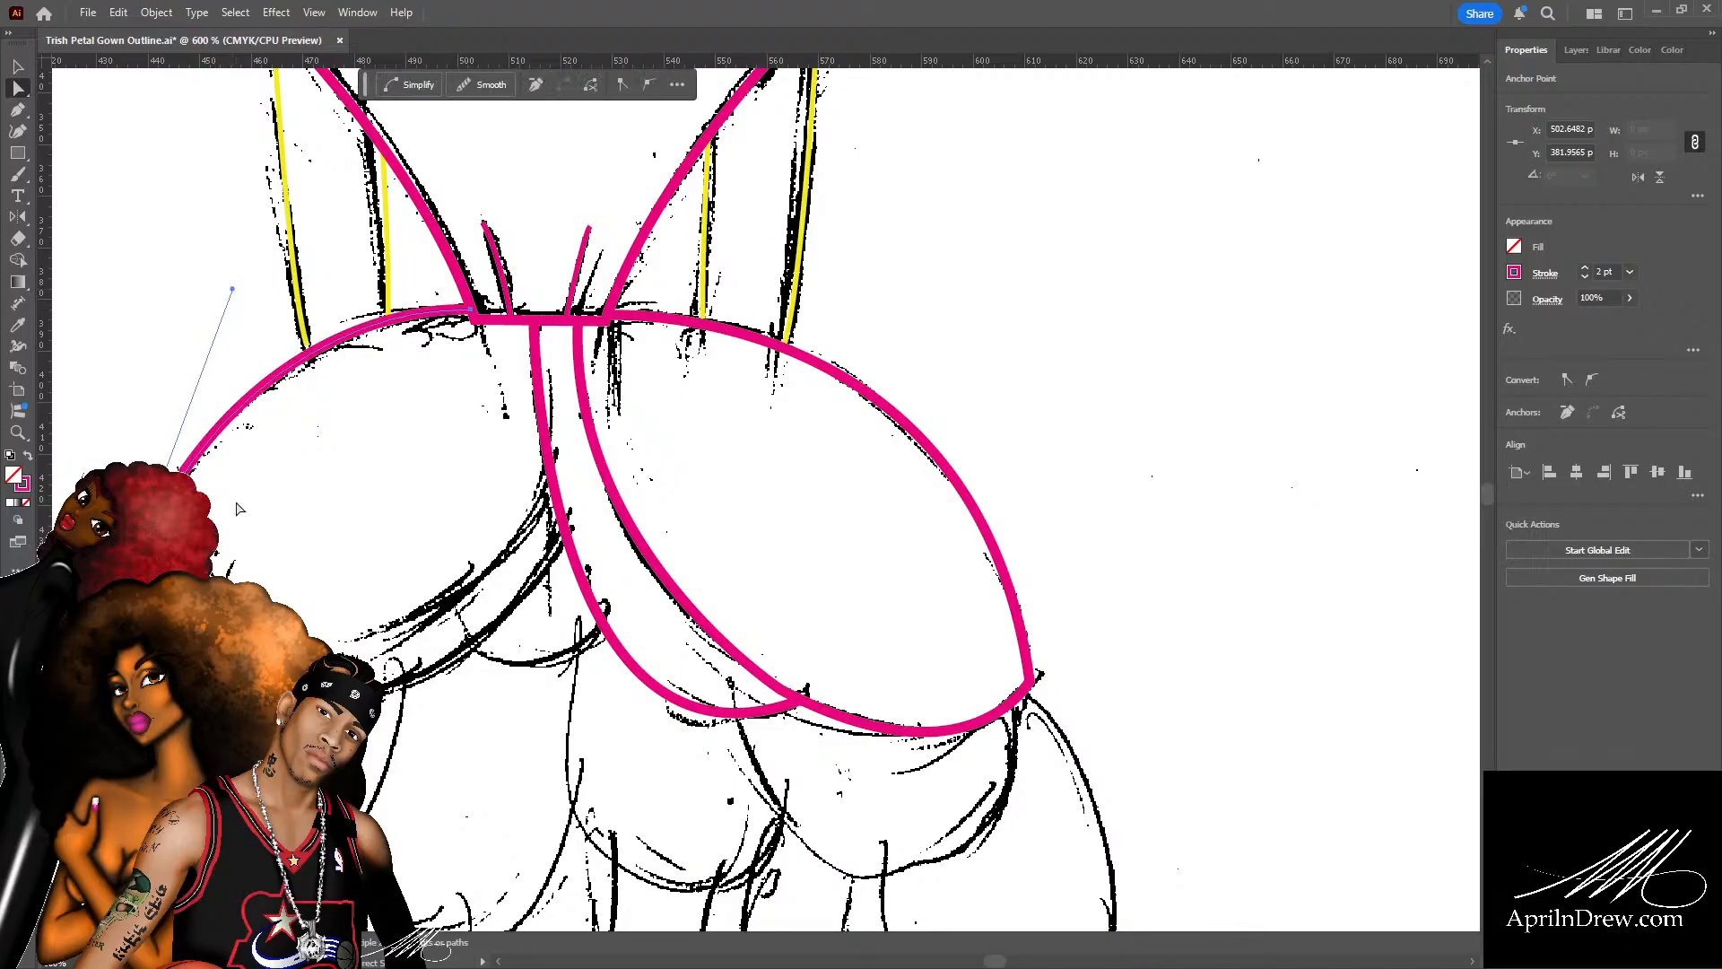
pyautogui.click(245, 531)
# Draw the left petal's lower edge from its outer corner to about X 518.36, Y 414.07 px, curve it along the sketch, and deselect it.
pyautogui.scroll(-3, 247, 539)
pyautogui.press('p')
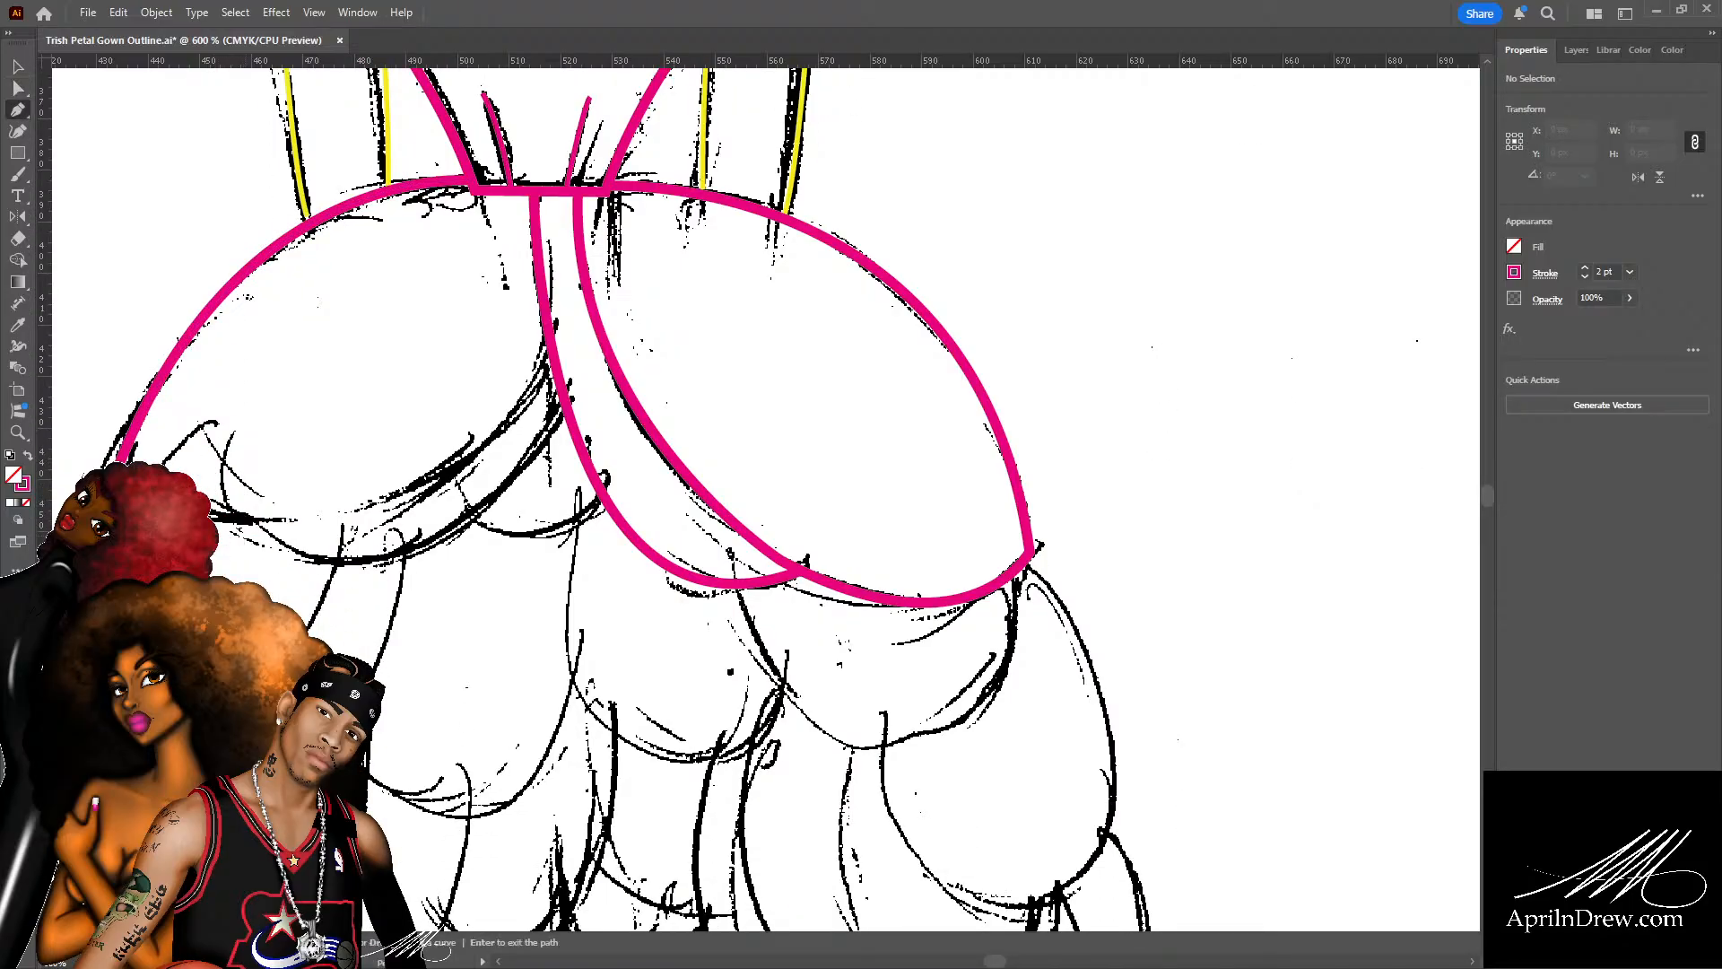
pyautogui.click(121, 460)
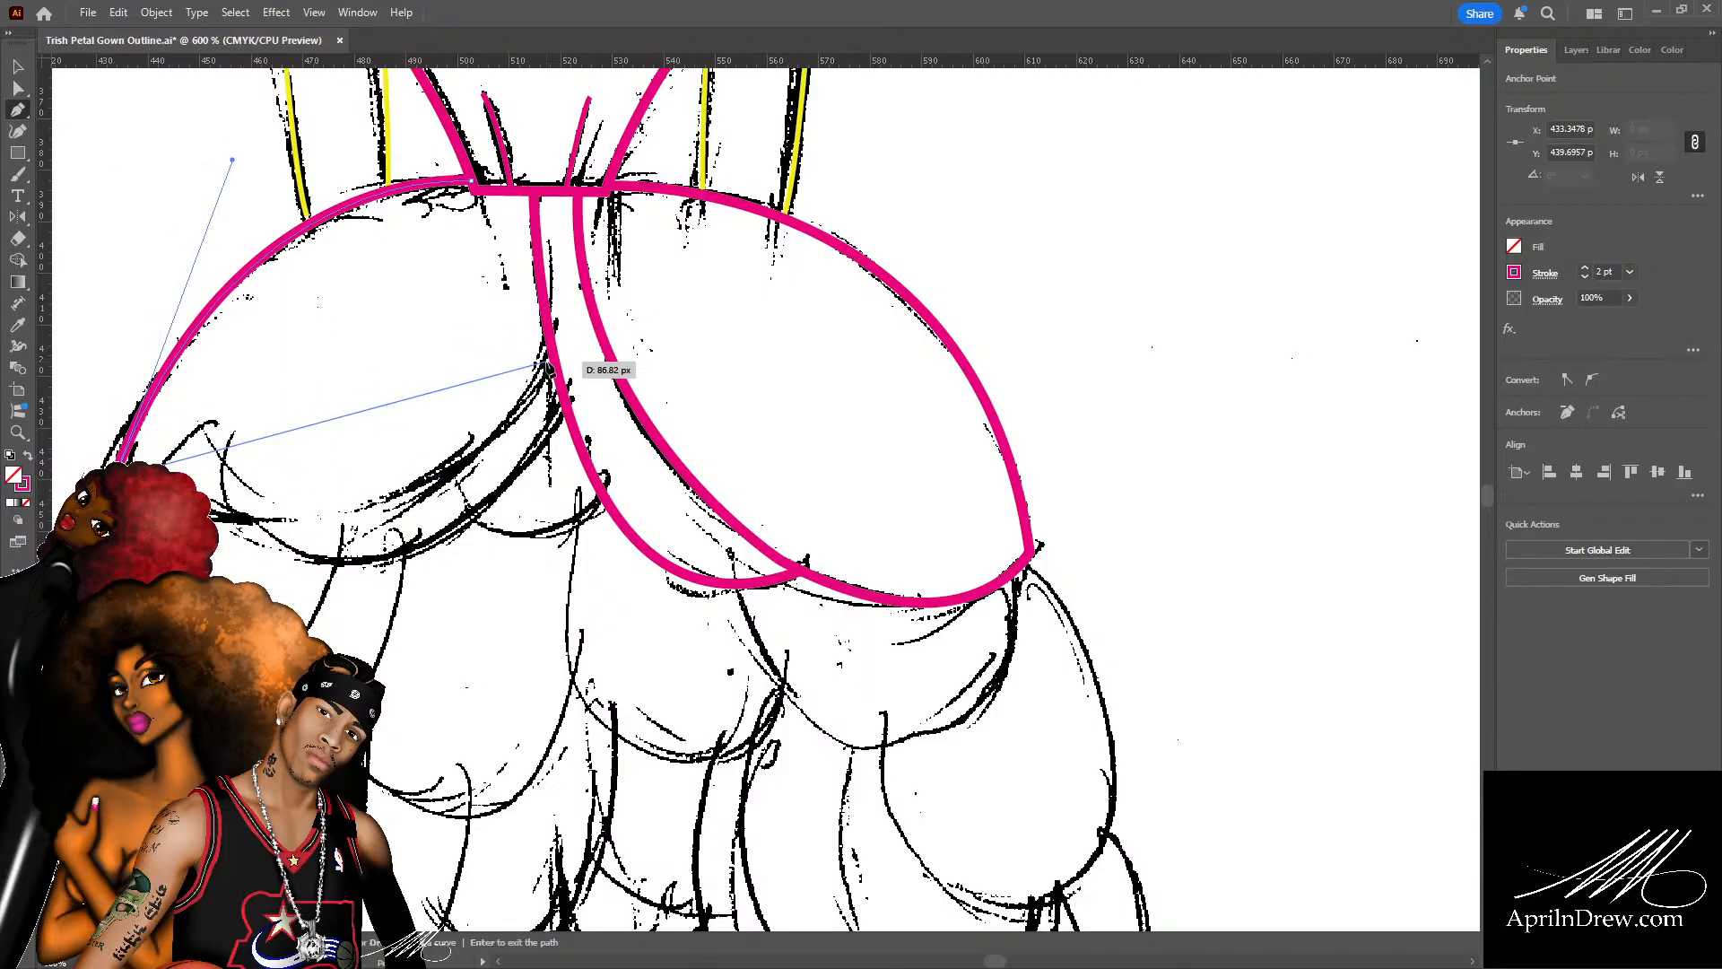
pyautogui.moveTo(549, 366); pyautogui.dragTo(603, 269)
pyautogui.press('a')
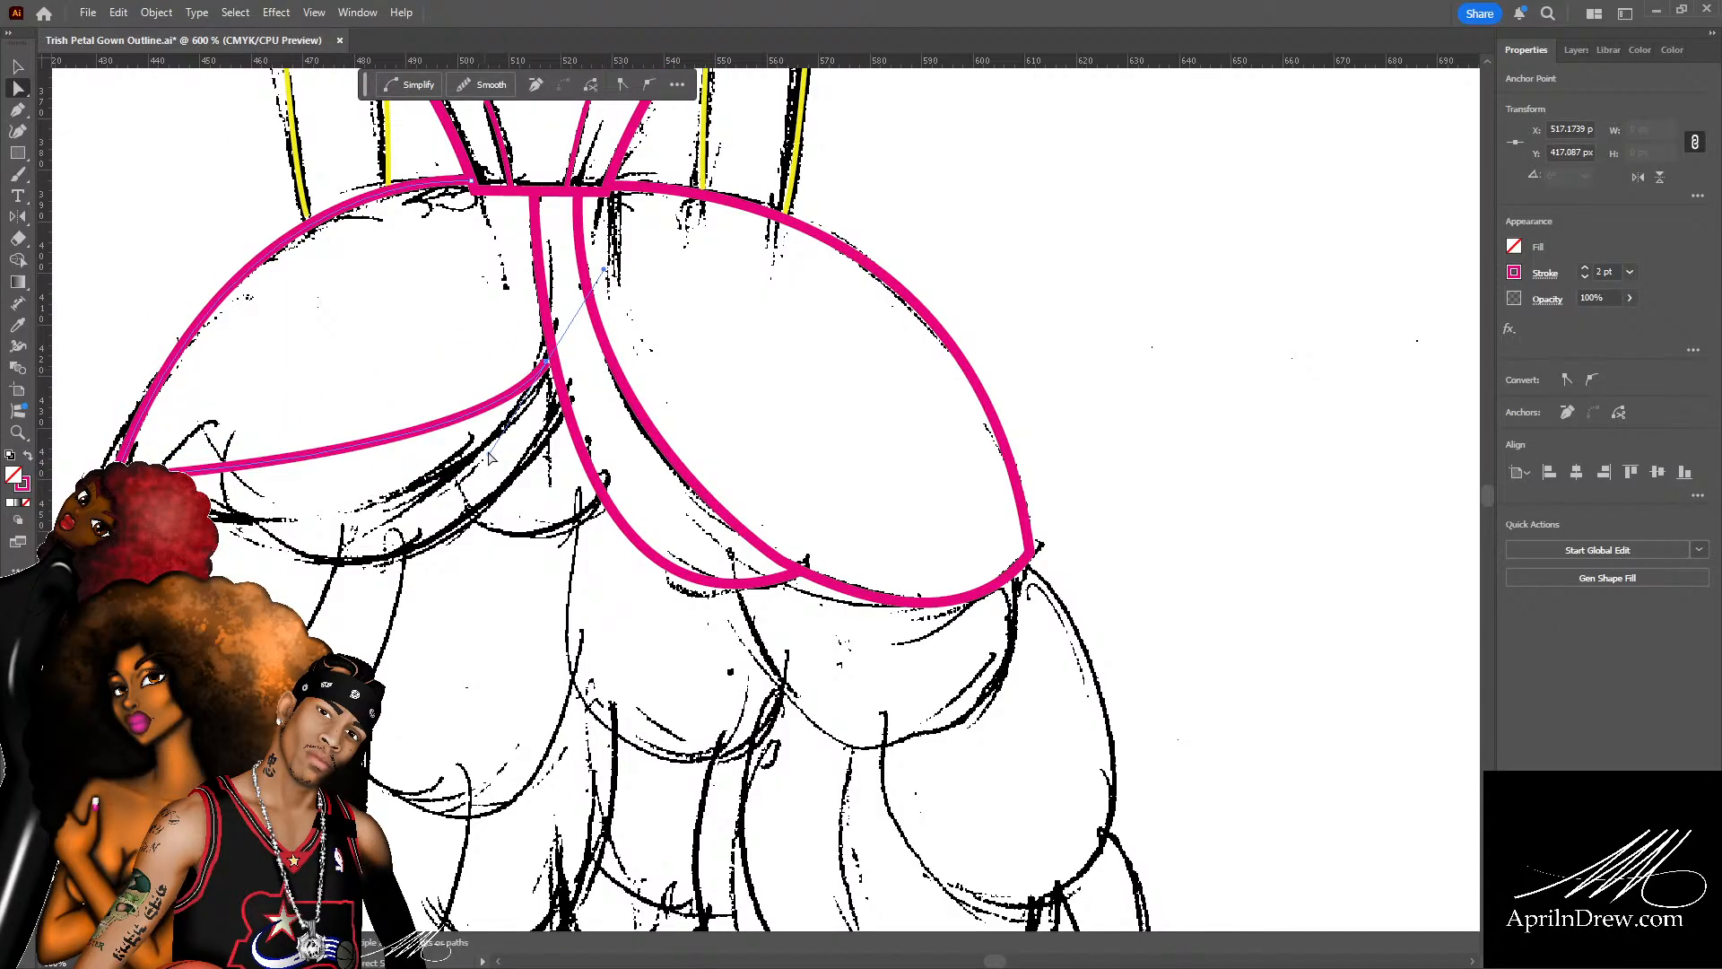
pyautogui.moveTo(488, 457); pyautogui.dragTo(388, 619)
pyautogui.moveTo(546, 365); pyautogui.dragTo(557, 348)
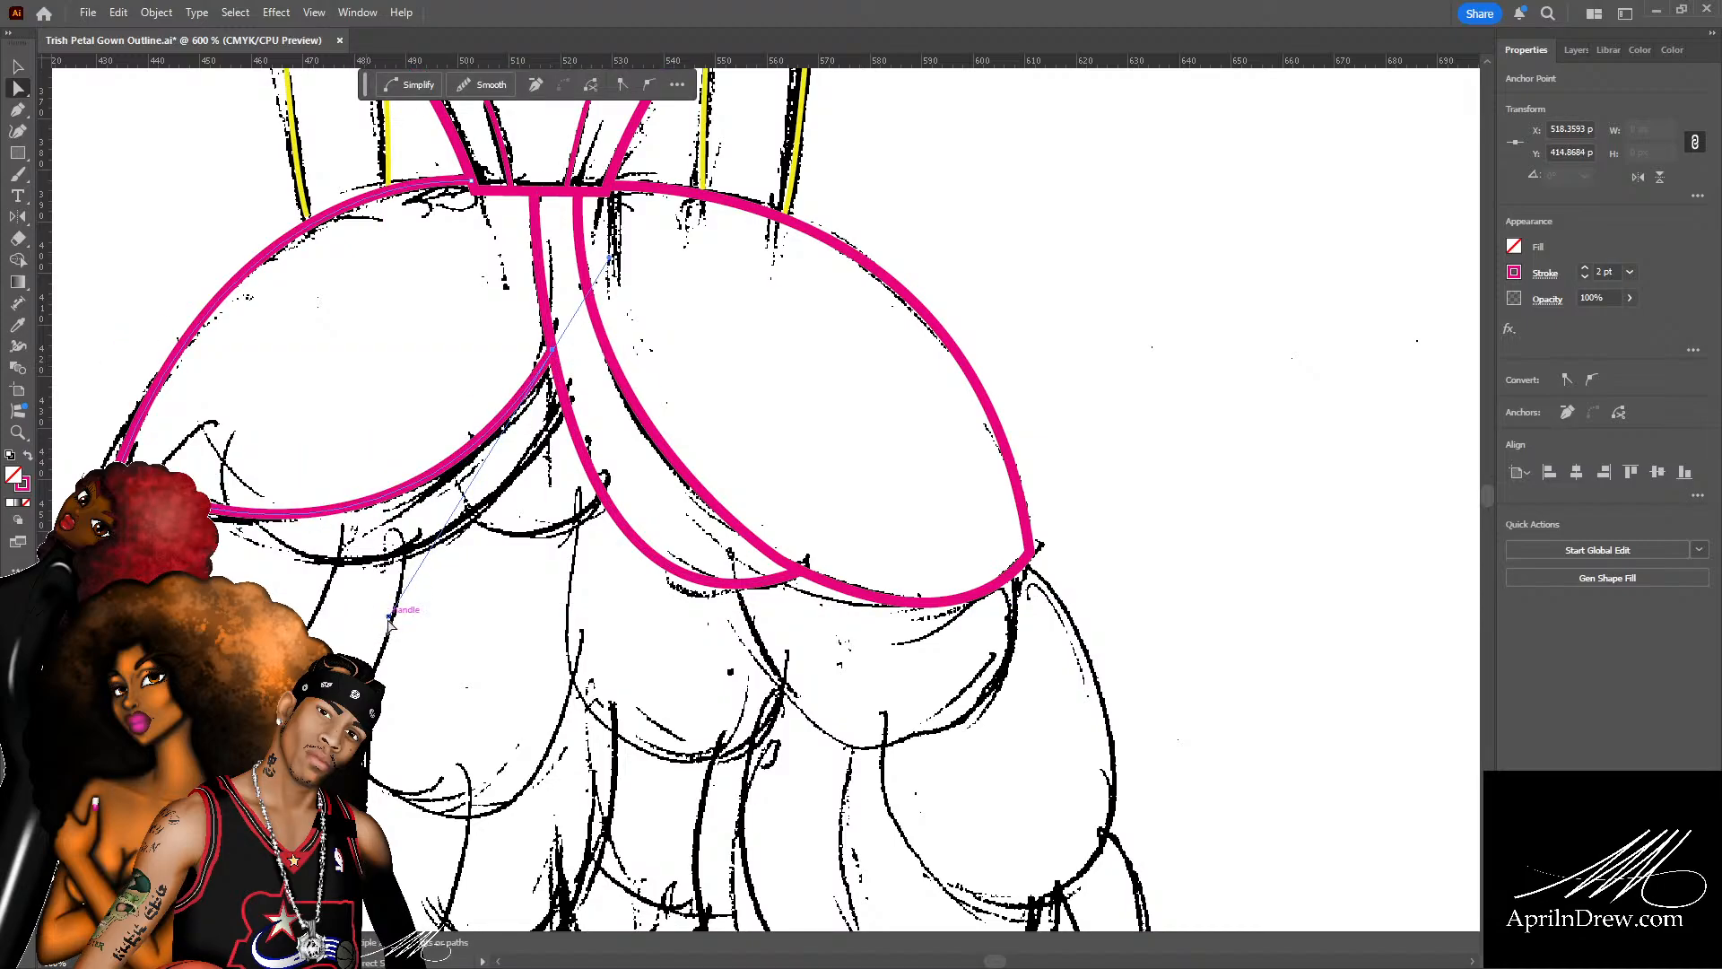
pyautogui.moveTo(390, 617); pyautogui.dragTo(352, 644)
pyautogui.click(445, 499)
# Draw a second curve below the left petal, from the centre petal line to about X 460.83, Y 448.38 px, and fit it to the sketch.
pyautogui.press('p')
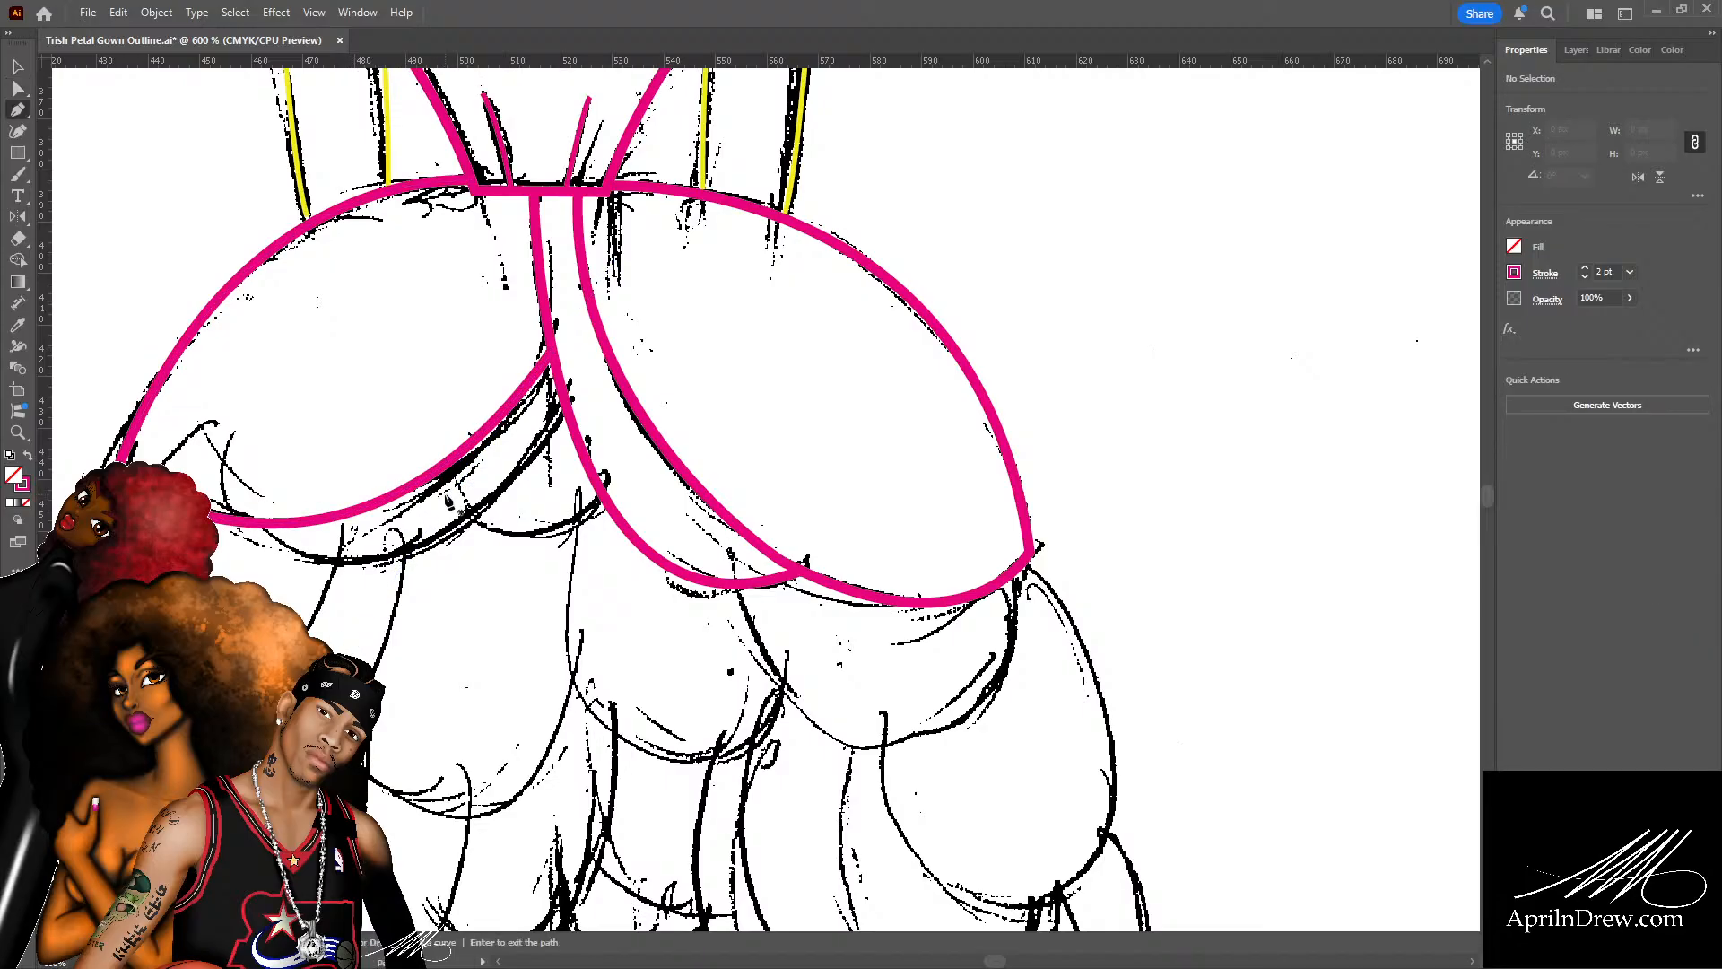
pyautogui.click(559, 409)
pyautogui.moveTo(267, 541)
pyautogui.mouseDown()
pyautogui.moveTo(226, 490)
pyautogui.moveTo(256, 523)
pyautogui.mouseUp()
pyautogui.press('a')
pyautogui.click(268, 541)
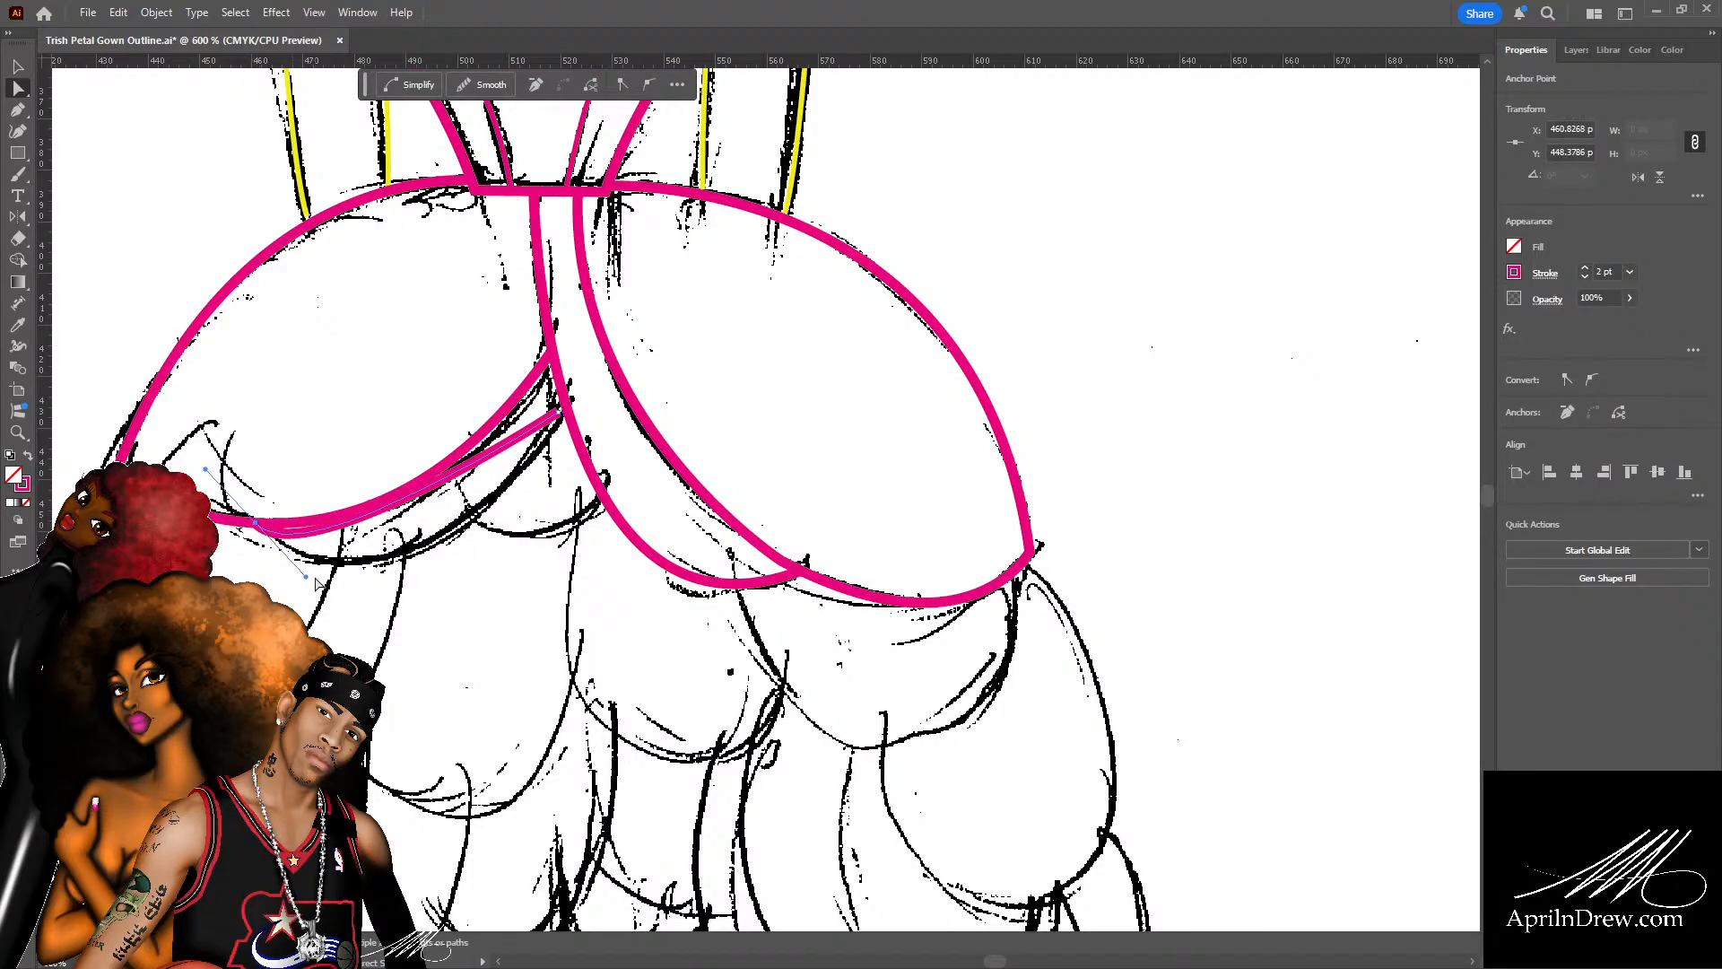
pyautogui.moveTo(306, 577); pyautogui.dragTo(436, 650)
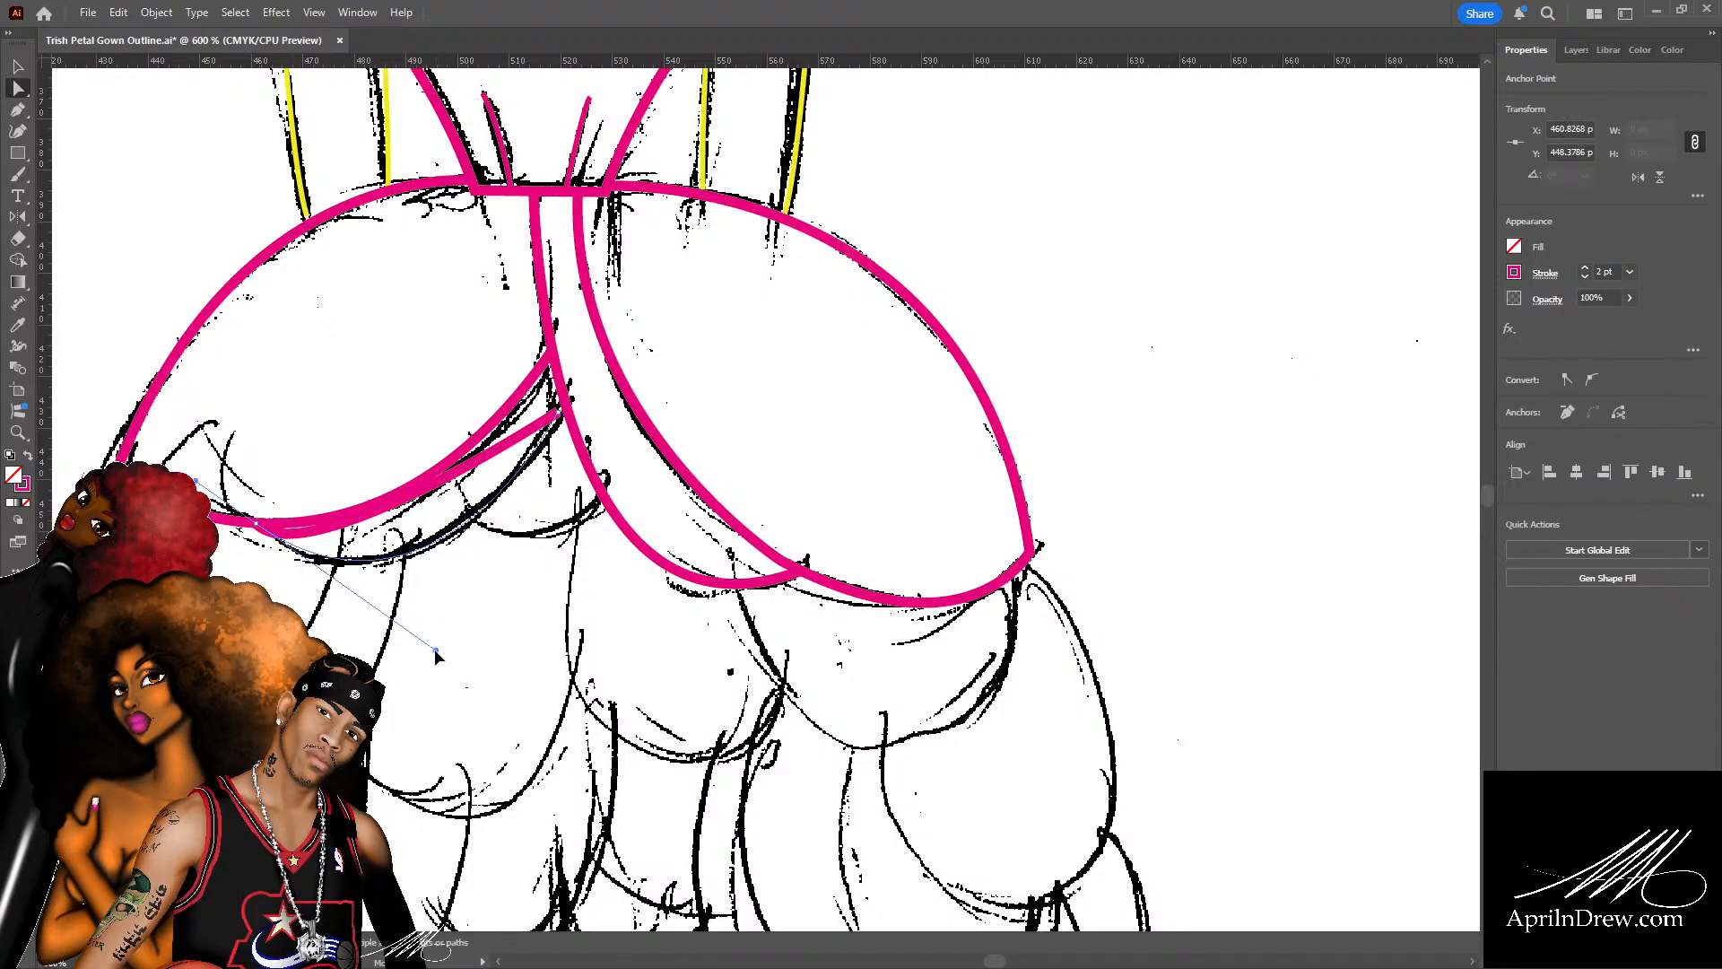
pyautogui.moveTo(563, 413); pyautogui.dragTo(568, 403)
pyautogui.click(460, 611)
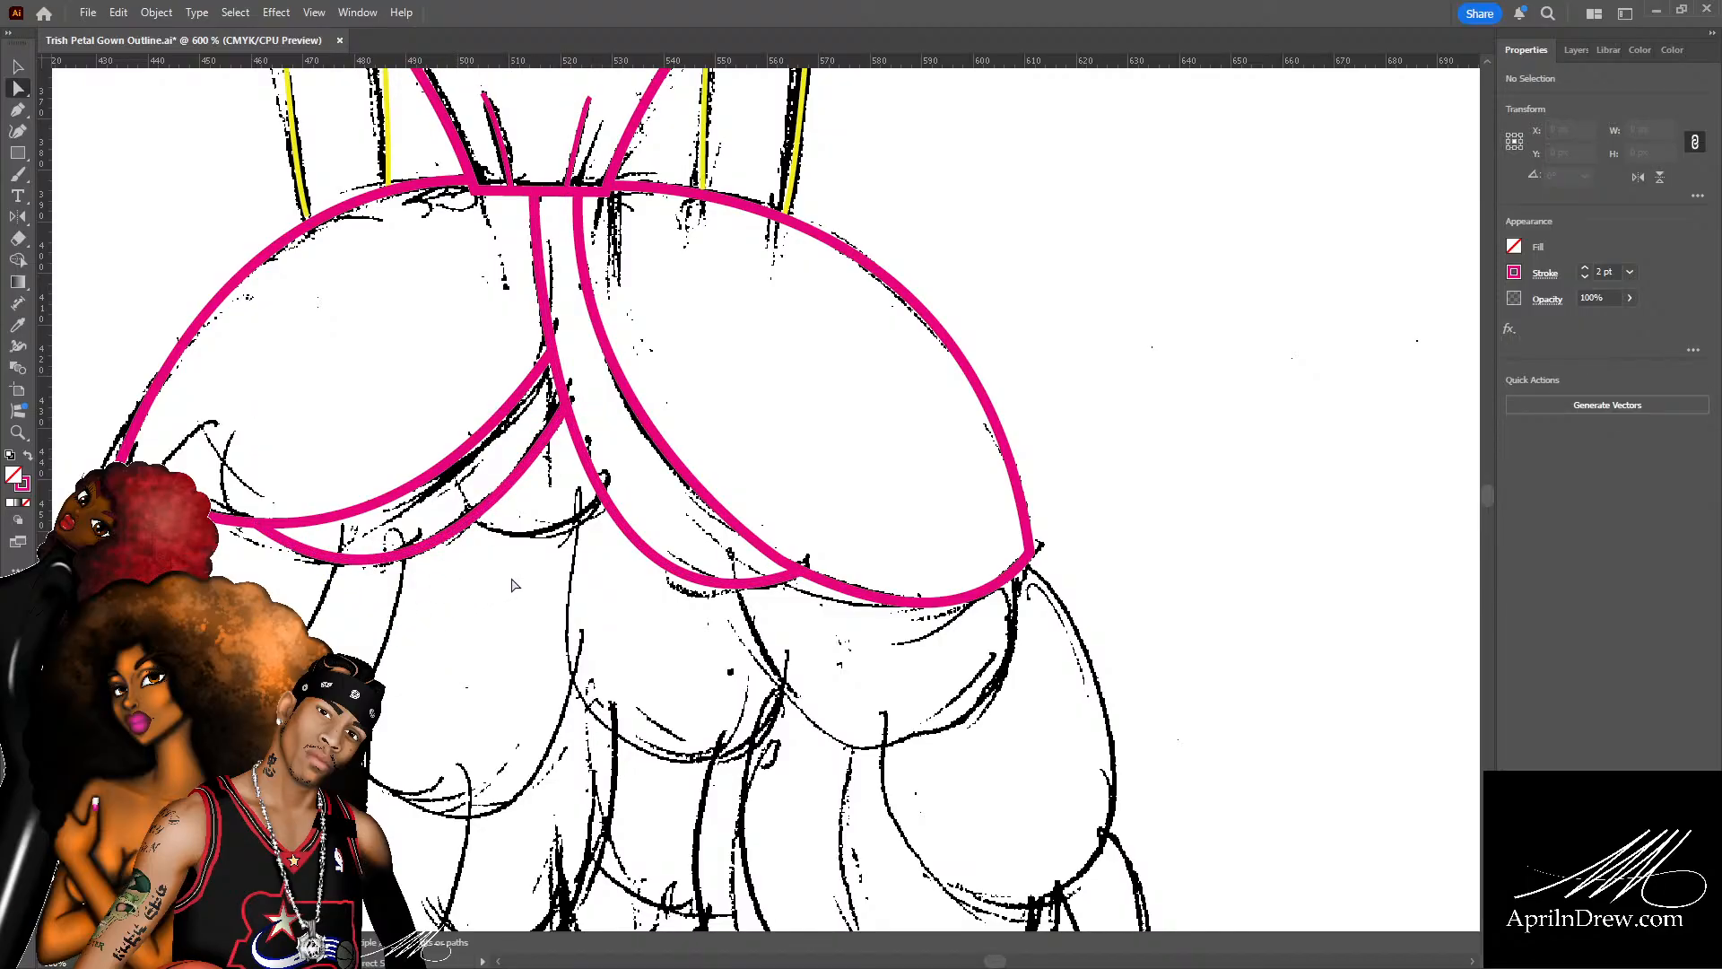
# Draw a short line for the small petal from beside the centre petal line to about X 501.95, Y 447.81 px on the second curve.
pyautogui.press('p')
pyautogui.click(596, 507)
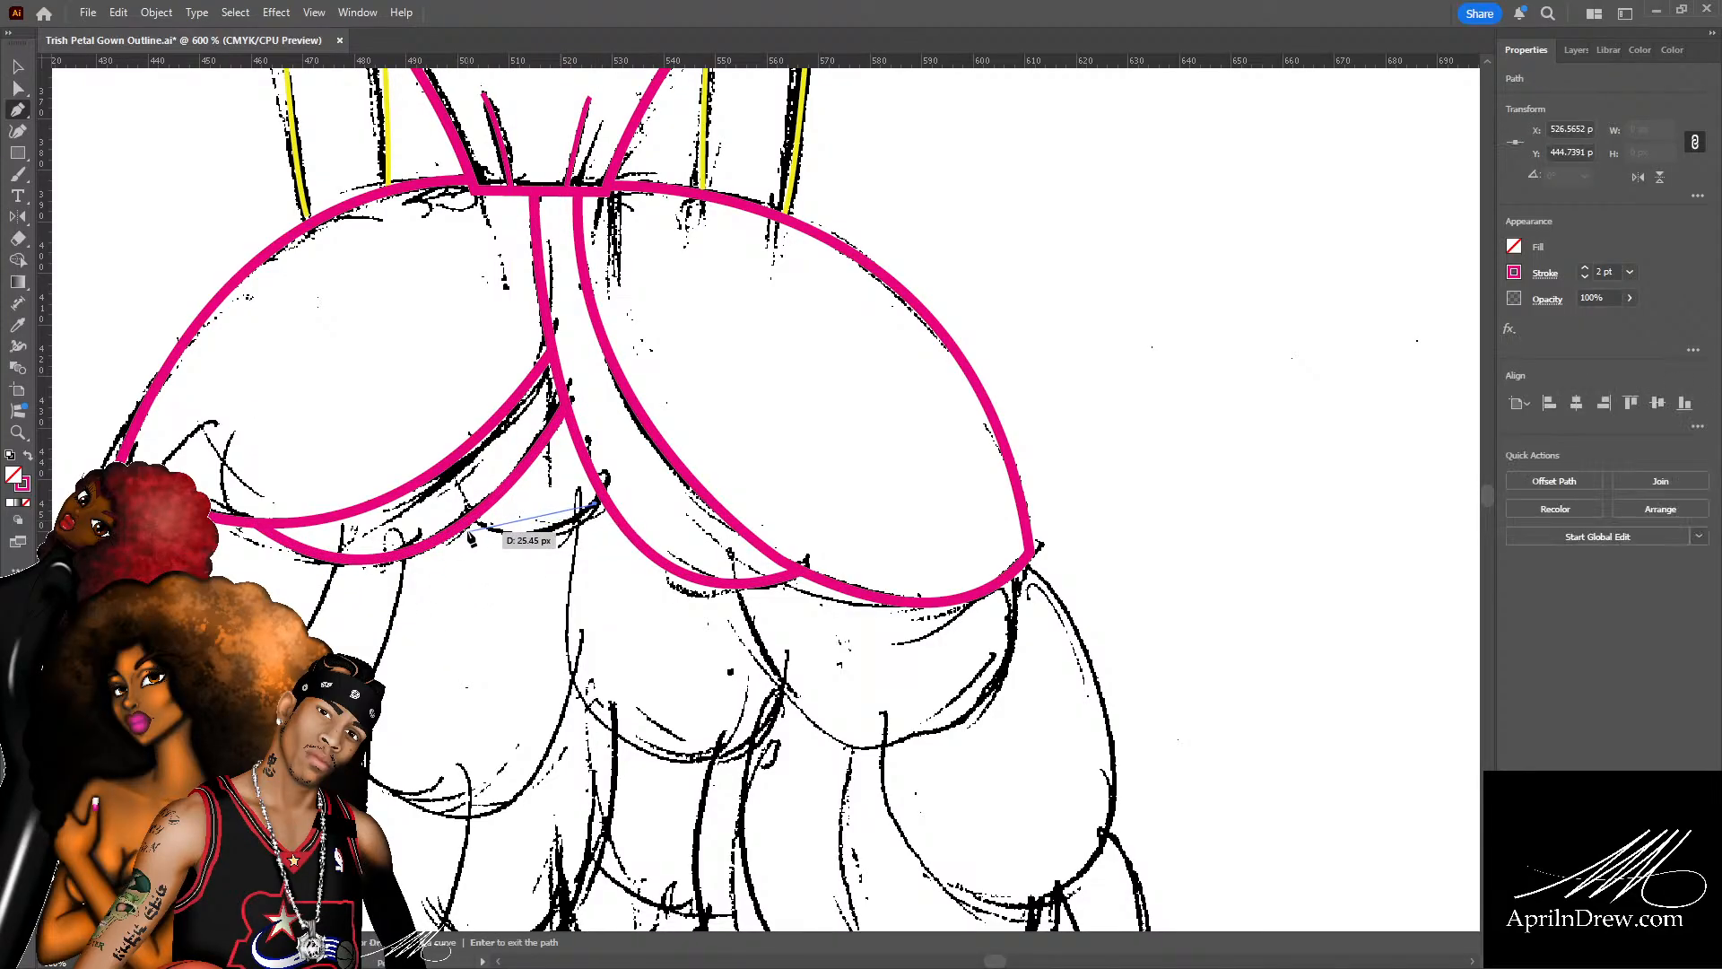
pyautogui.moveTo(473, 523)
pyautogui.mouseDown()
pyautogui.moveTo(447, 508)
pyautogui.moveTo(469, 527)
pyautogui.mouseUp()
pyautogui.press('a')
pyautogui.moveTo(469, 522); pyautogui.dragTo(467, 521)
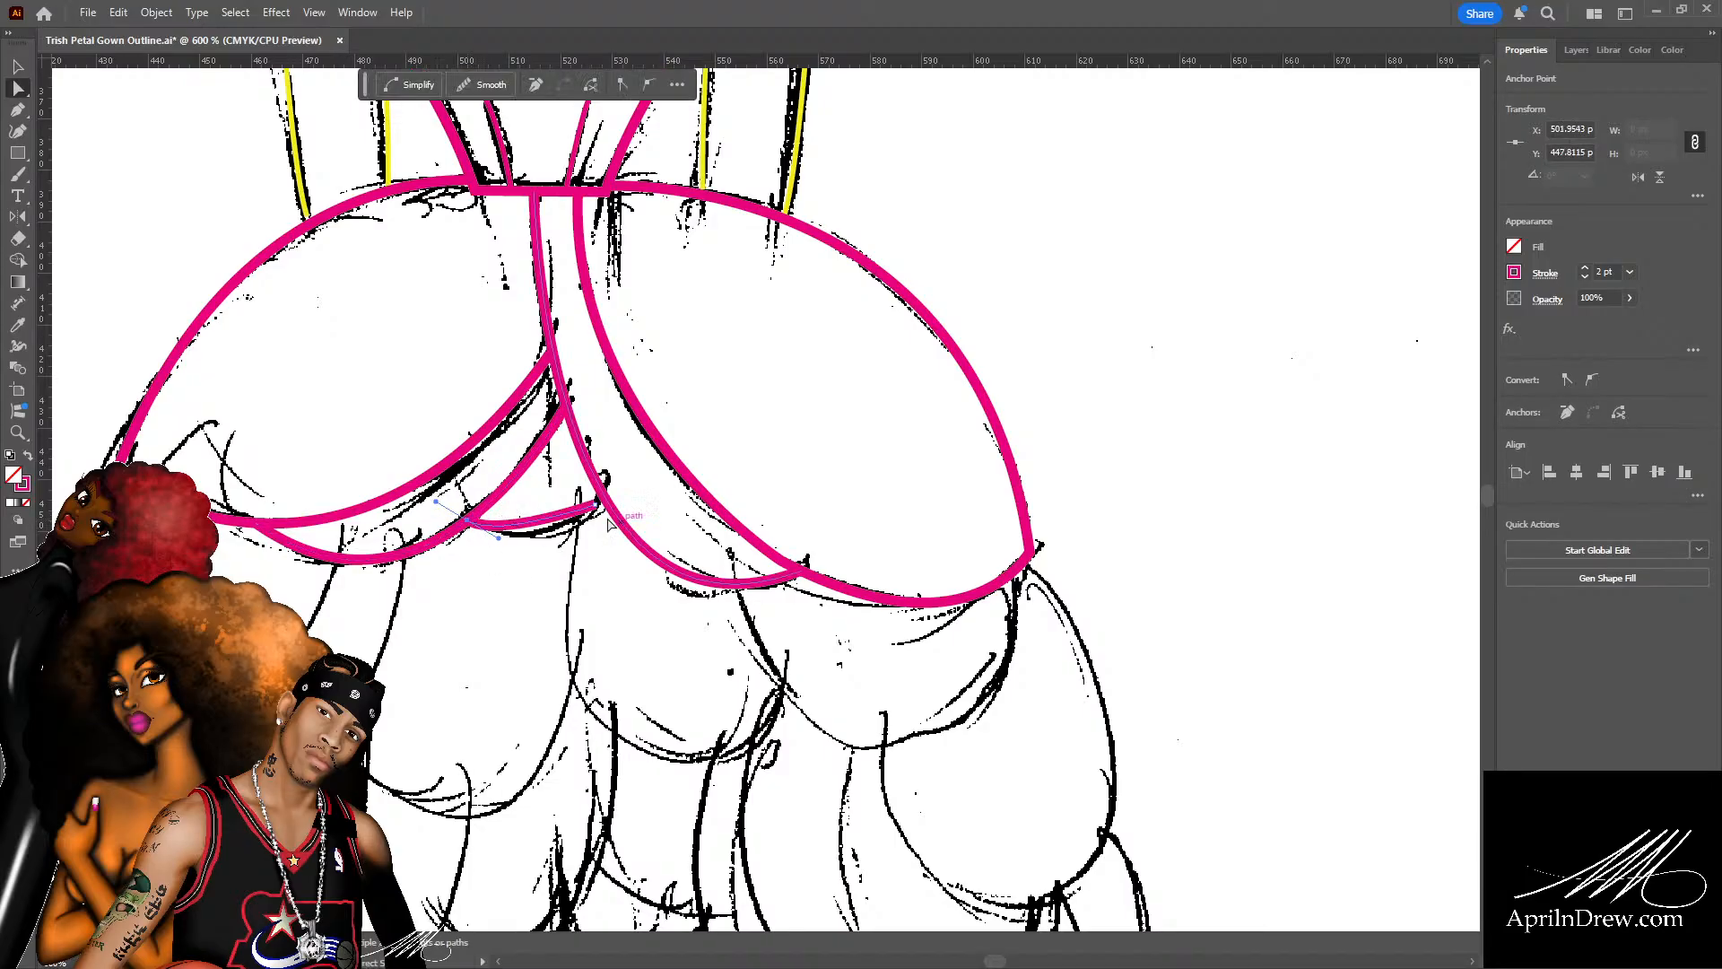
# Move the small petal line's inner end to about X 528.16, Y 442.88 px on the centre petal line and bend it along the sketch.
pyautogui.moveTo(595, 504); pyautogui.dragTo(606, 500)
pyautogui.moveTo(500, 540); pyautogui.dragTo(541, 569)
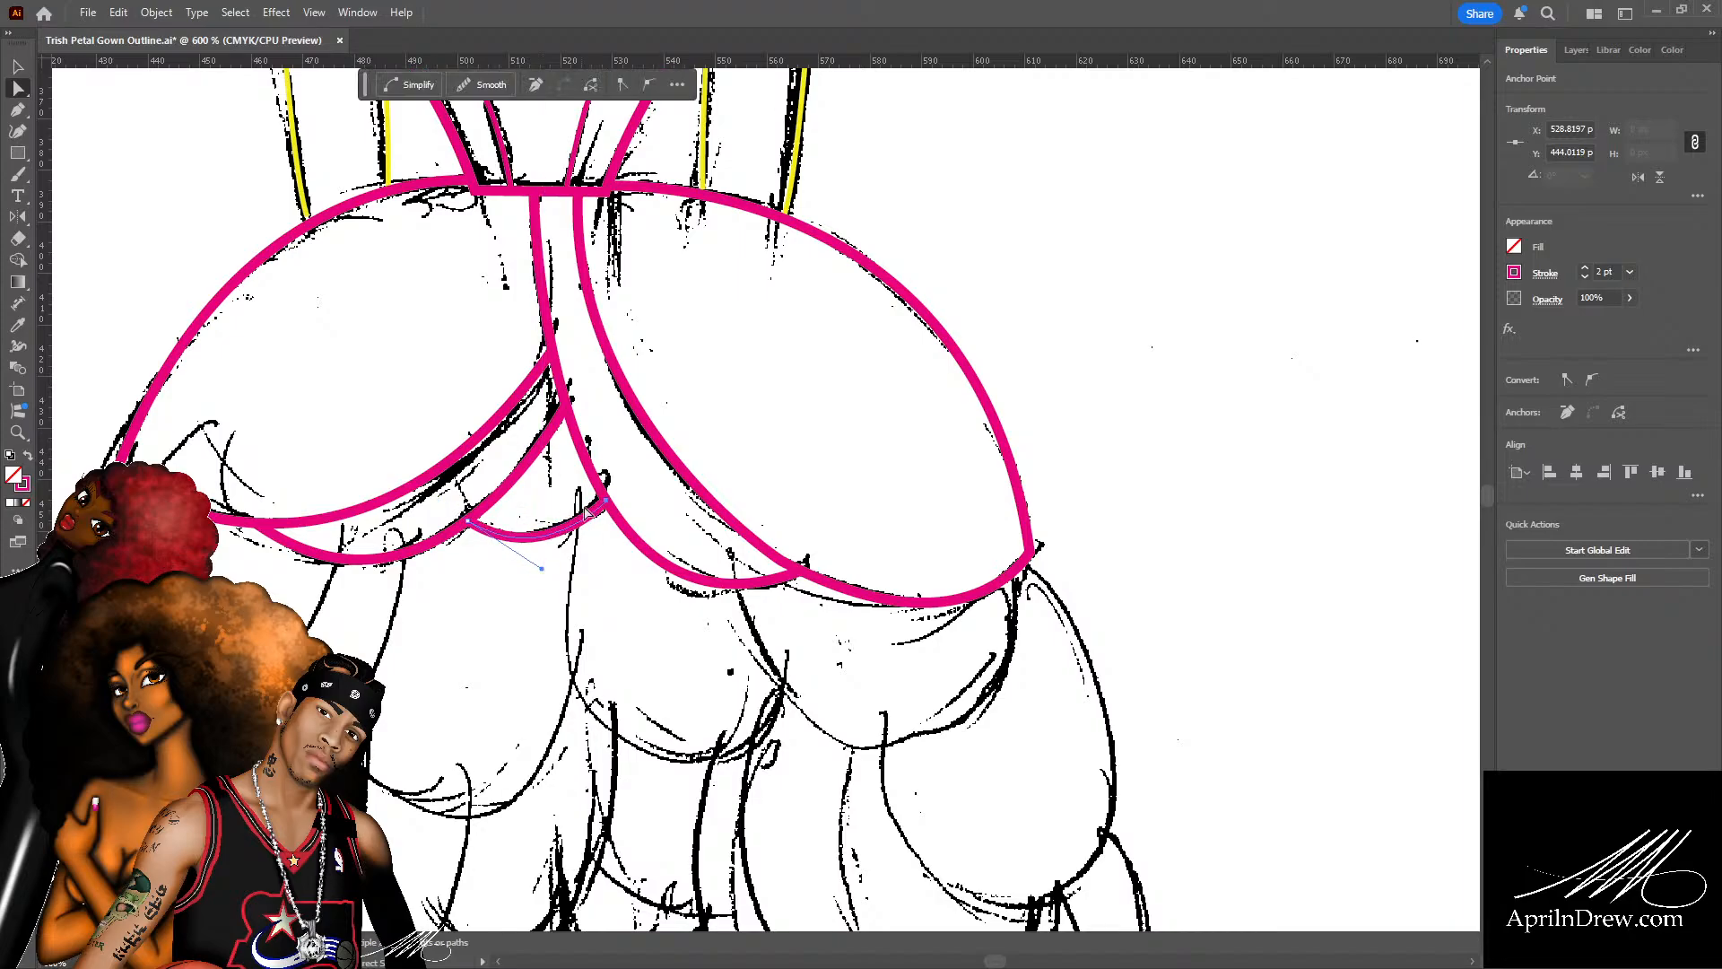
pyautogui.moveTo(607, 504); pyautogui.dragTo(604, 497)
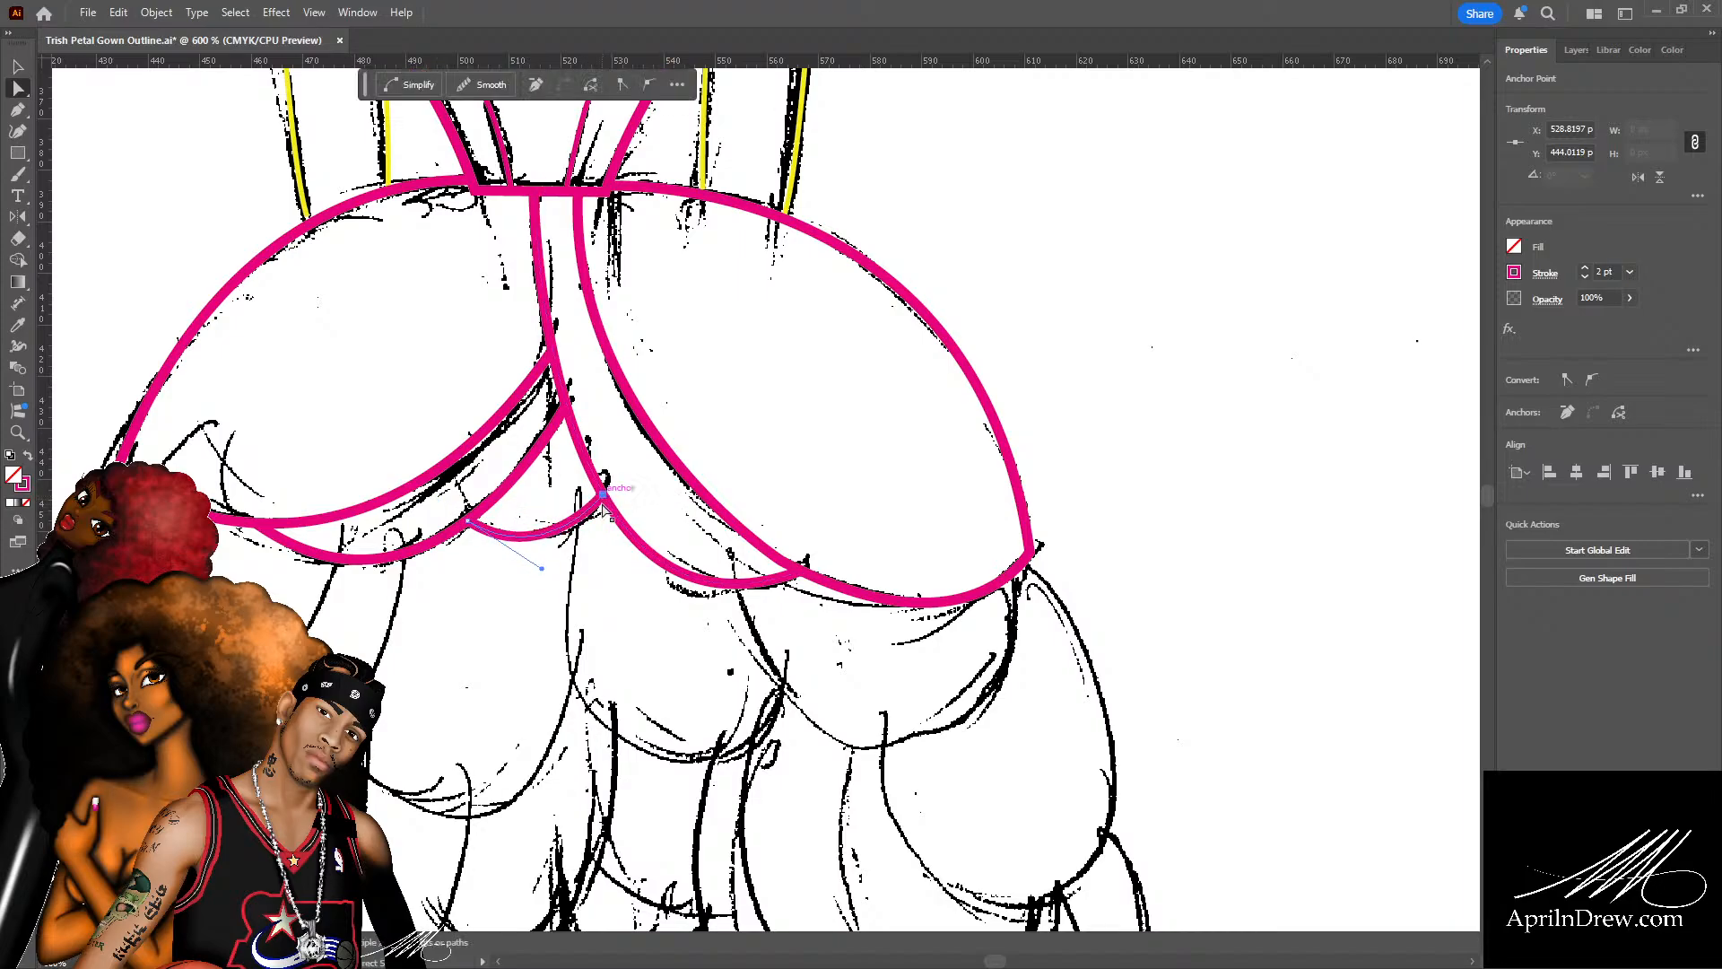
pyautogui.moveTo(542, 569); pyautogui.dragTo(553, 574)
pyautogui.click(592, 577)
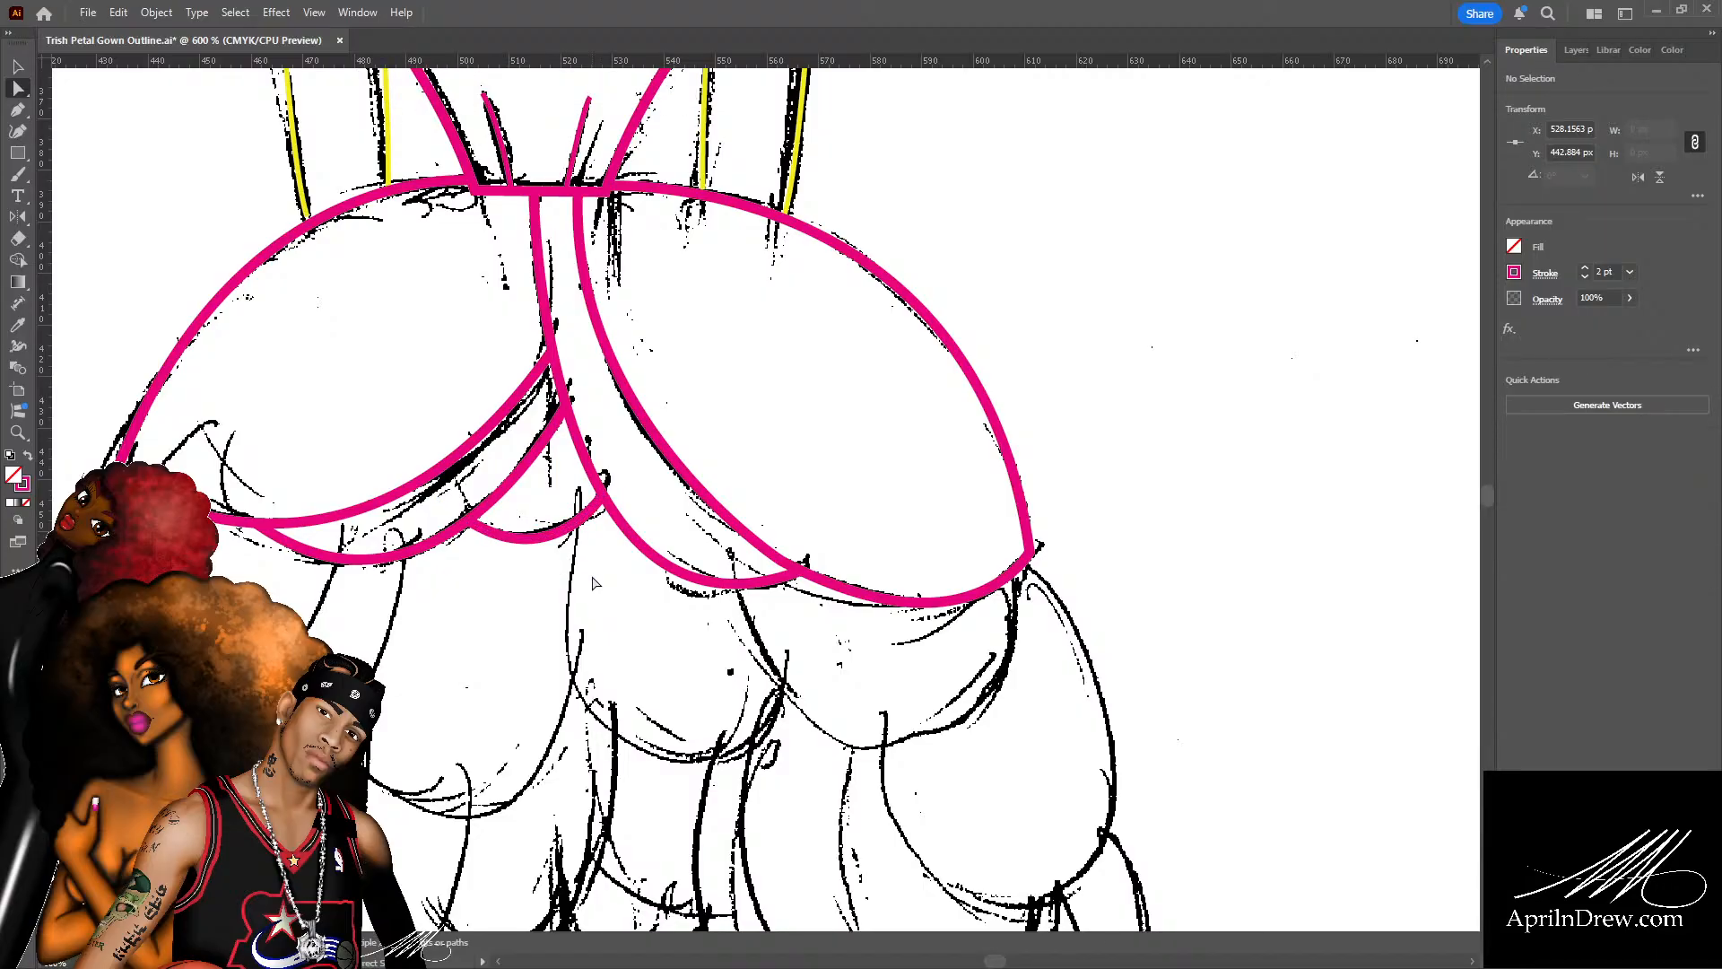
pyautogui.click(549, 538)
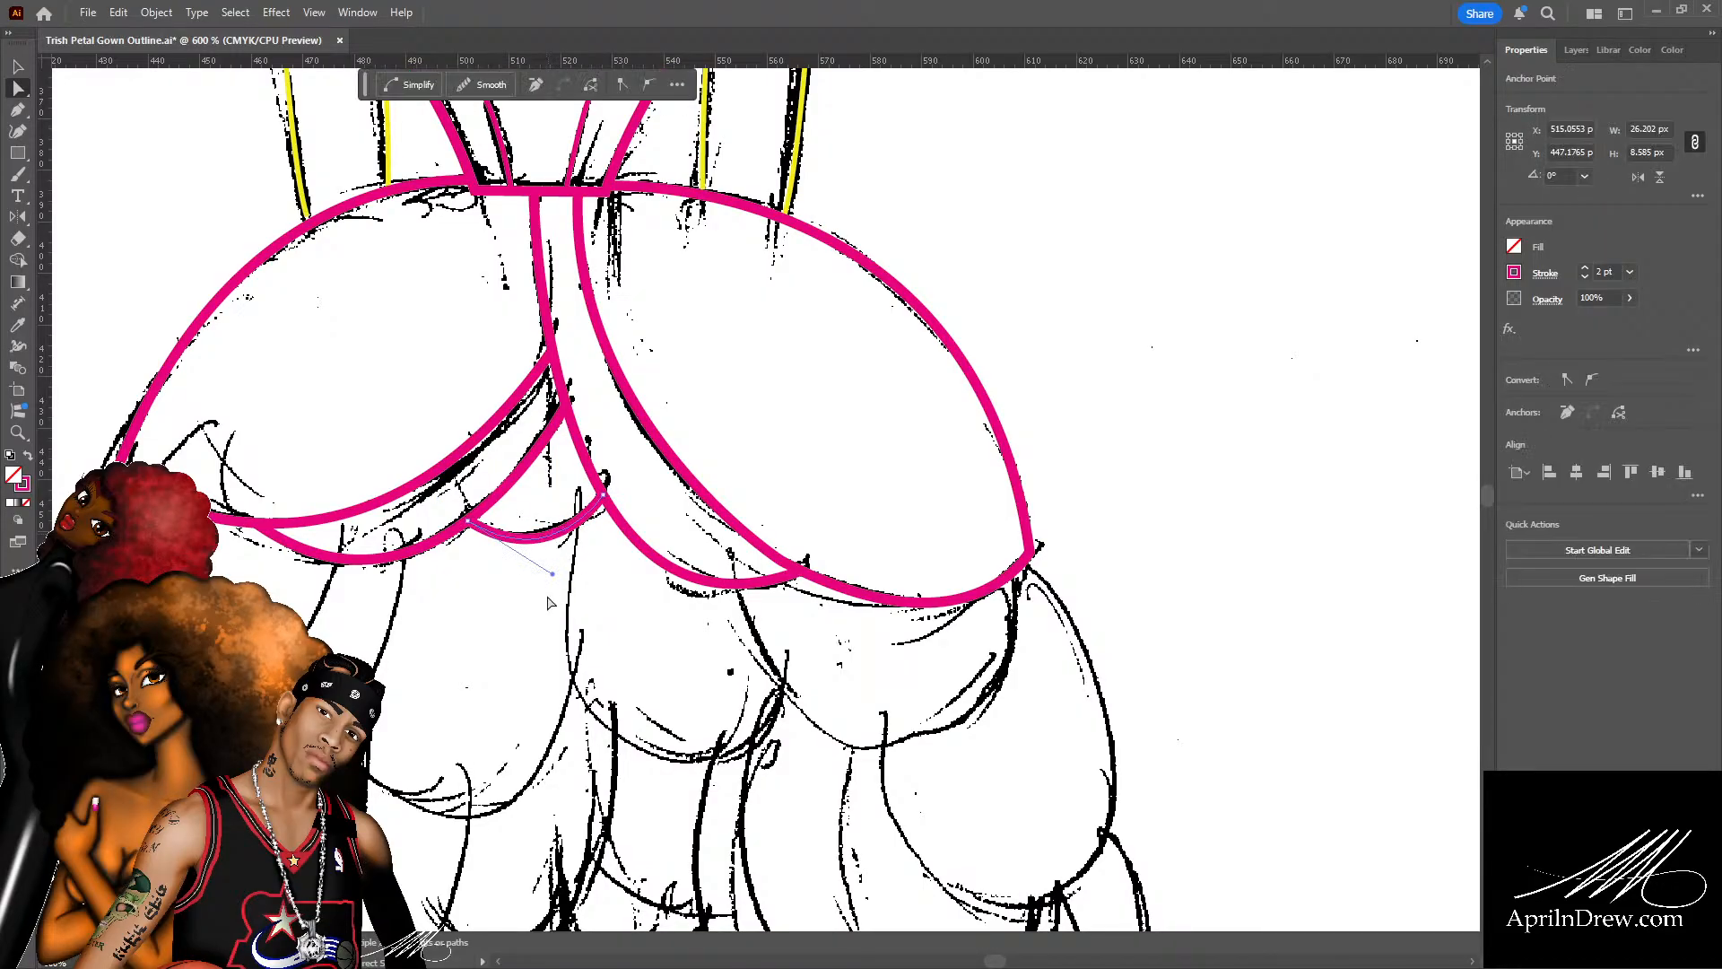
pyautogui.moveTo(553, 576); pyautogui.dragTo(558, 570)
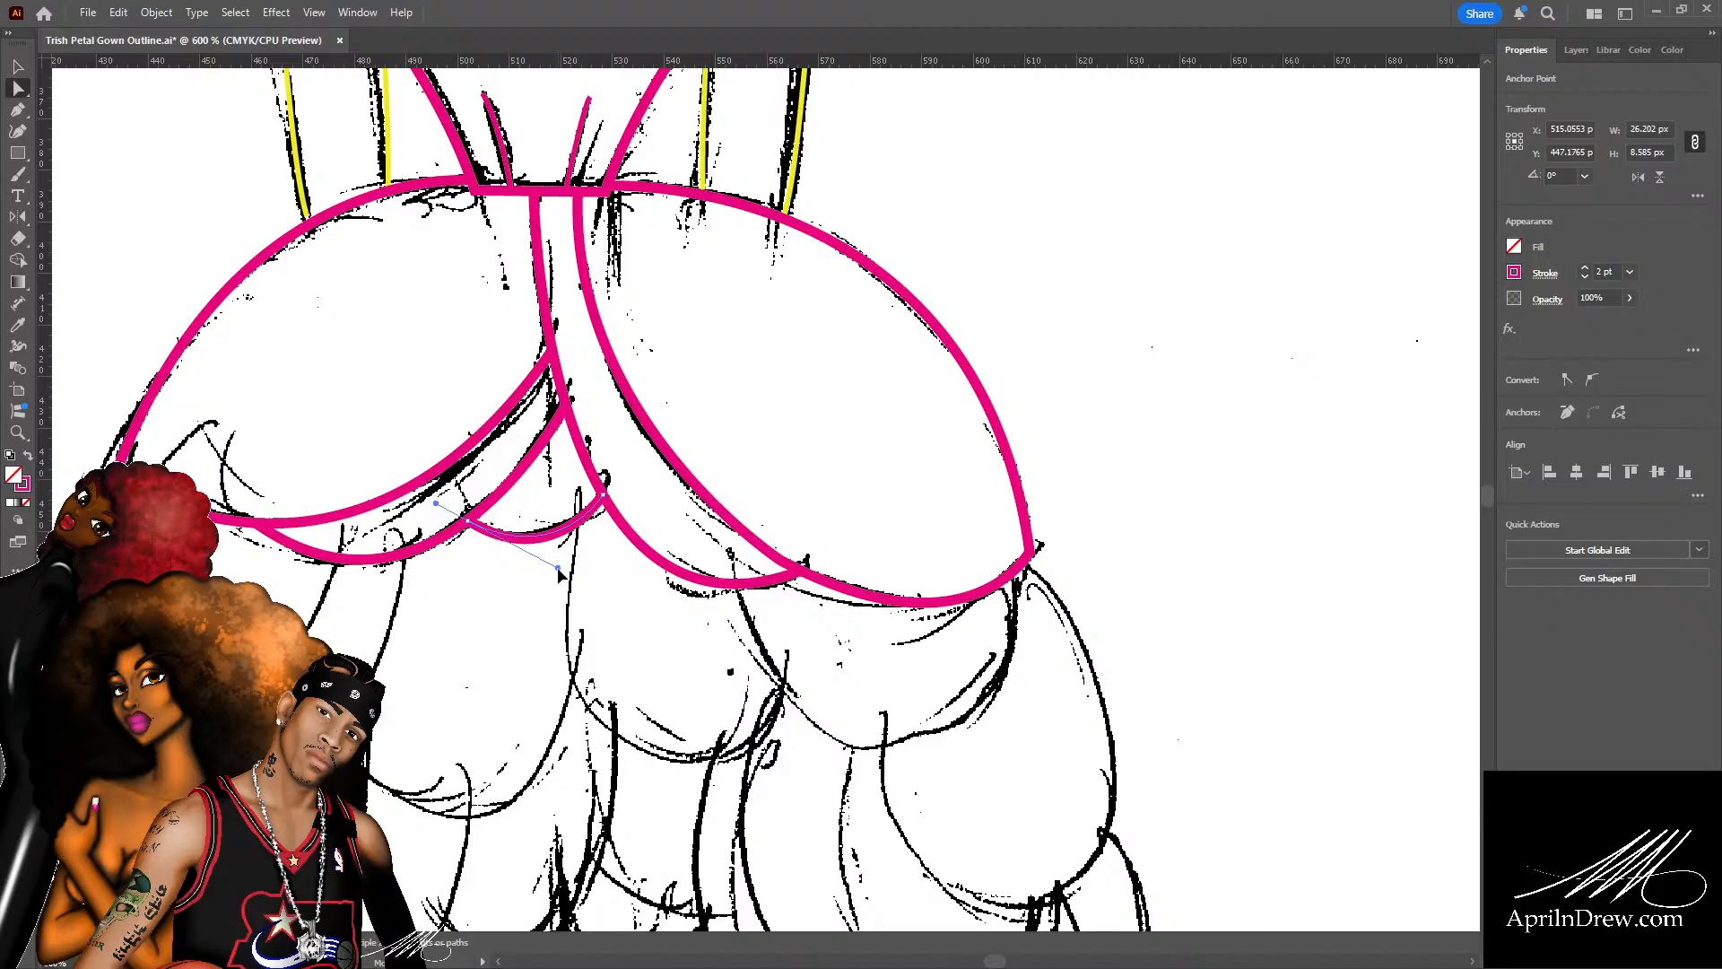
pyautogui.click(584, 588)
# Move the right petal outline's upper-edge end point from the bodice corner to about X 523.35, Y 382.57 px, above its inner-edge end point.
pyautogui.scroll(3, 601, 619)
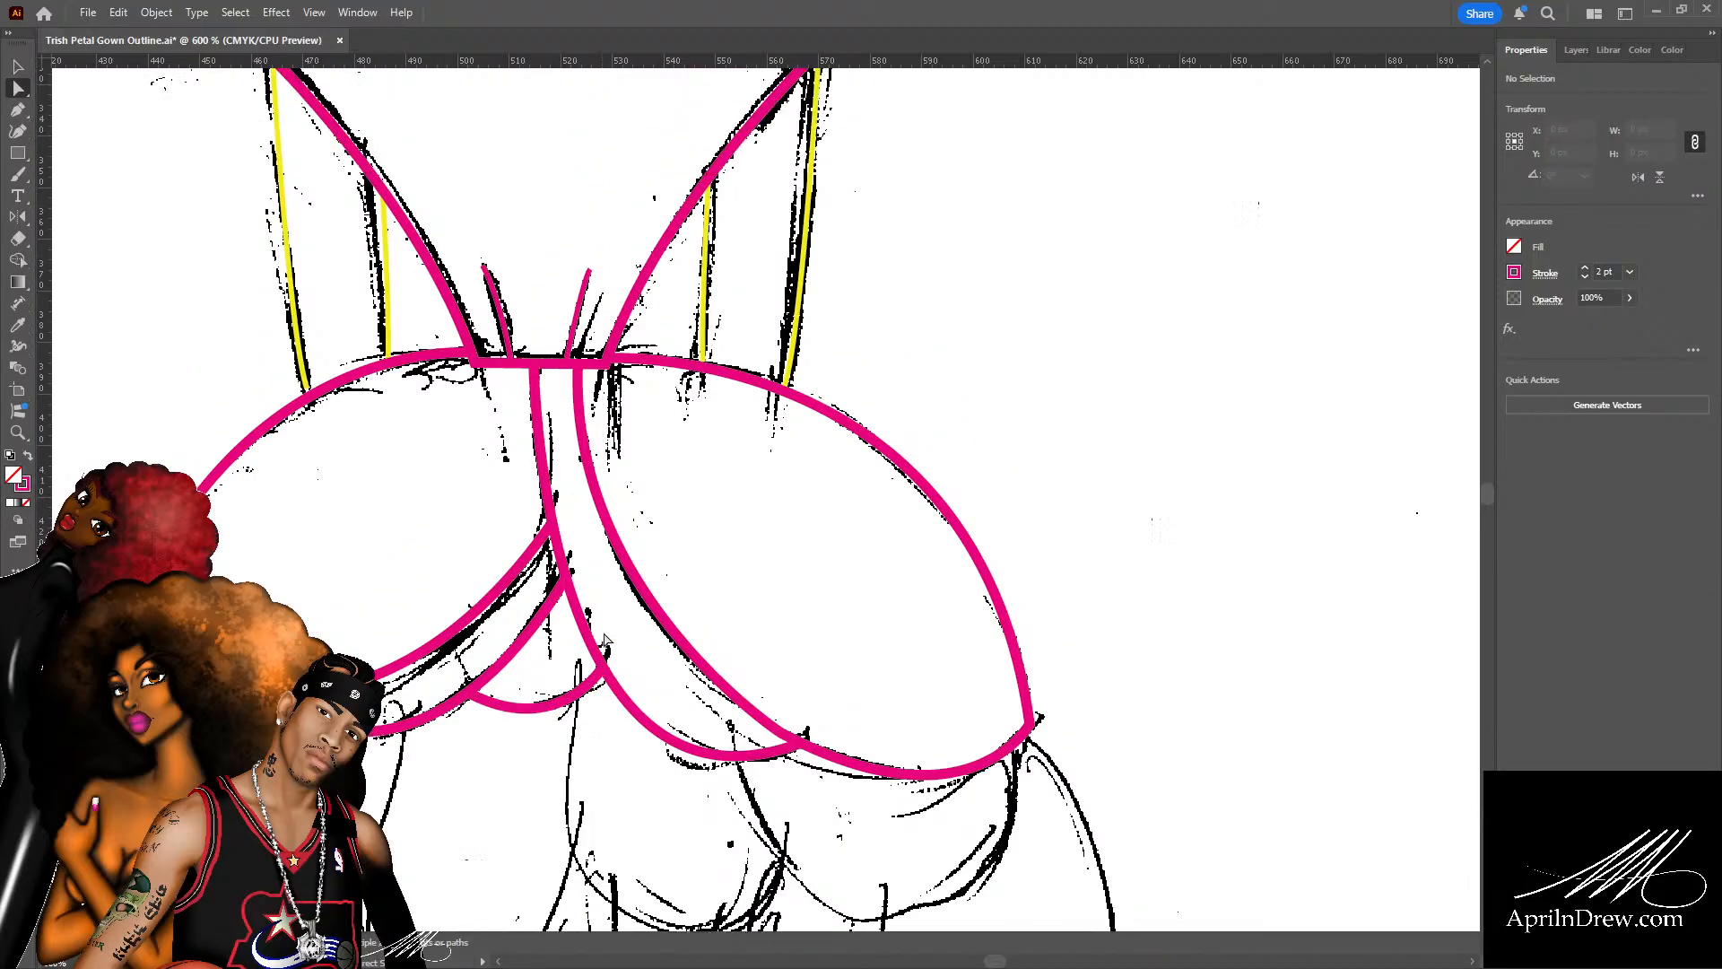
pyautogui.scroll(3, 610, 641)
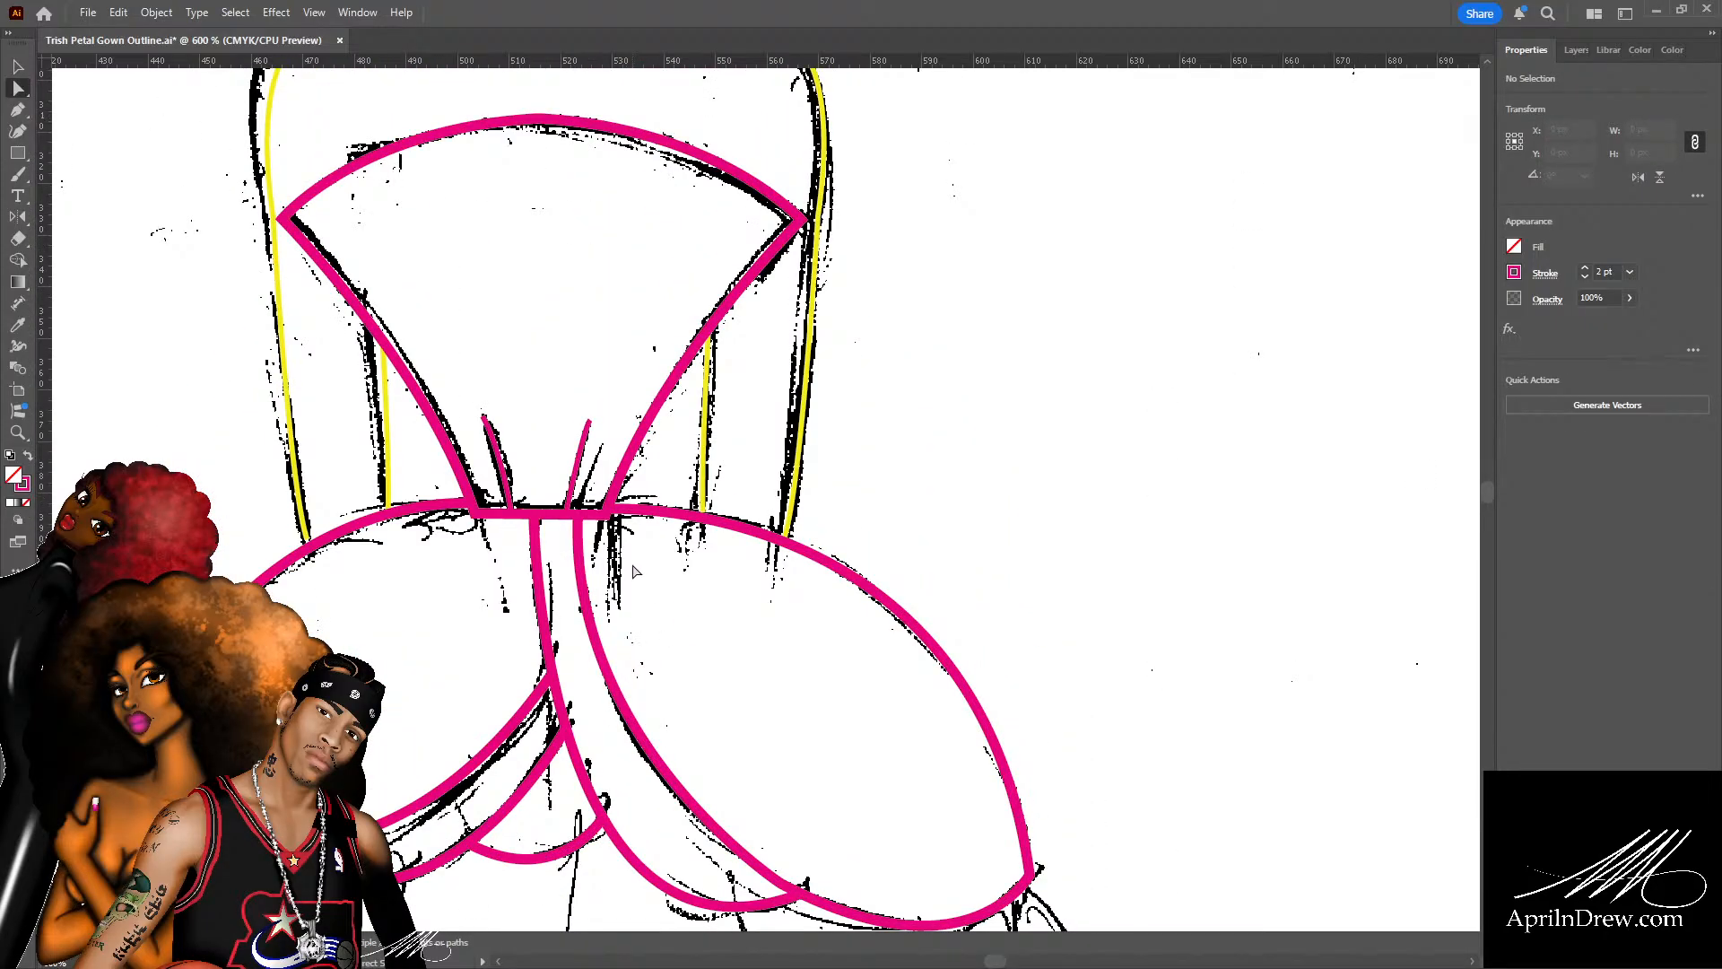
pyautogui.scroll(2, 633, 571)
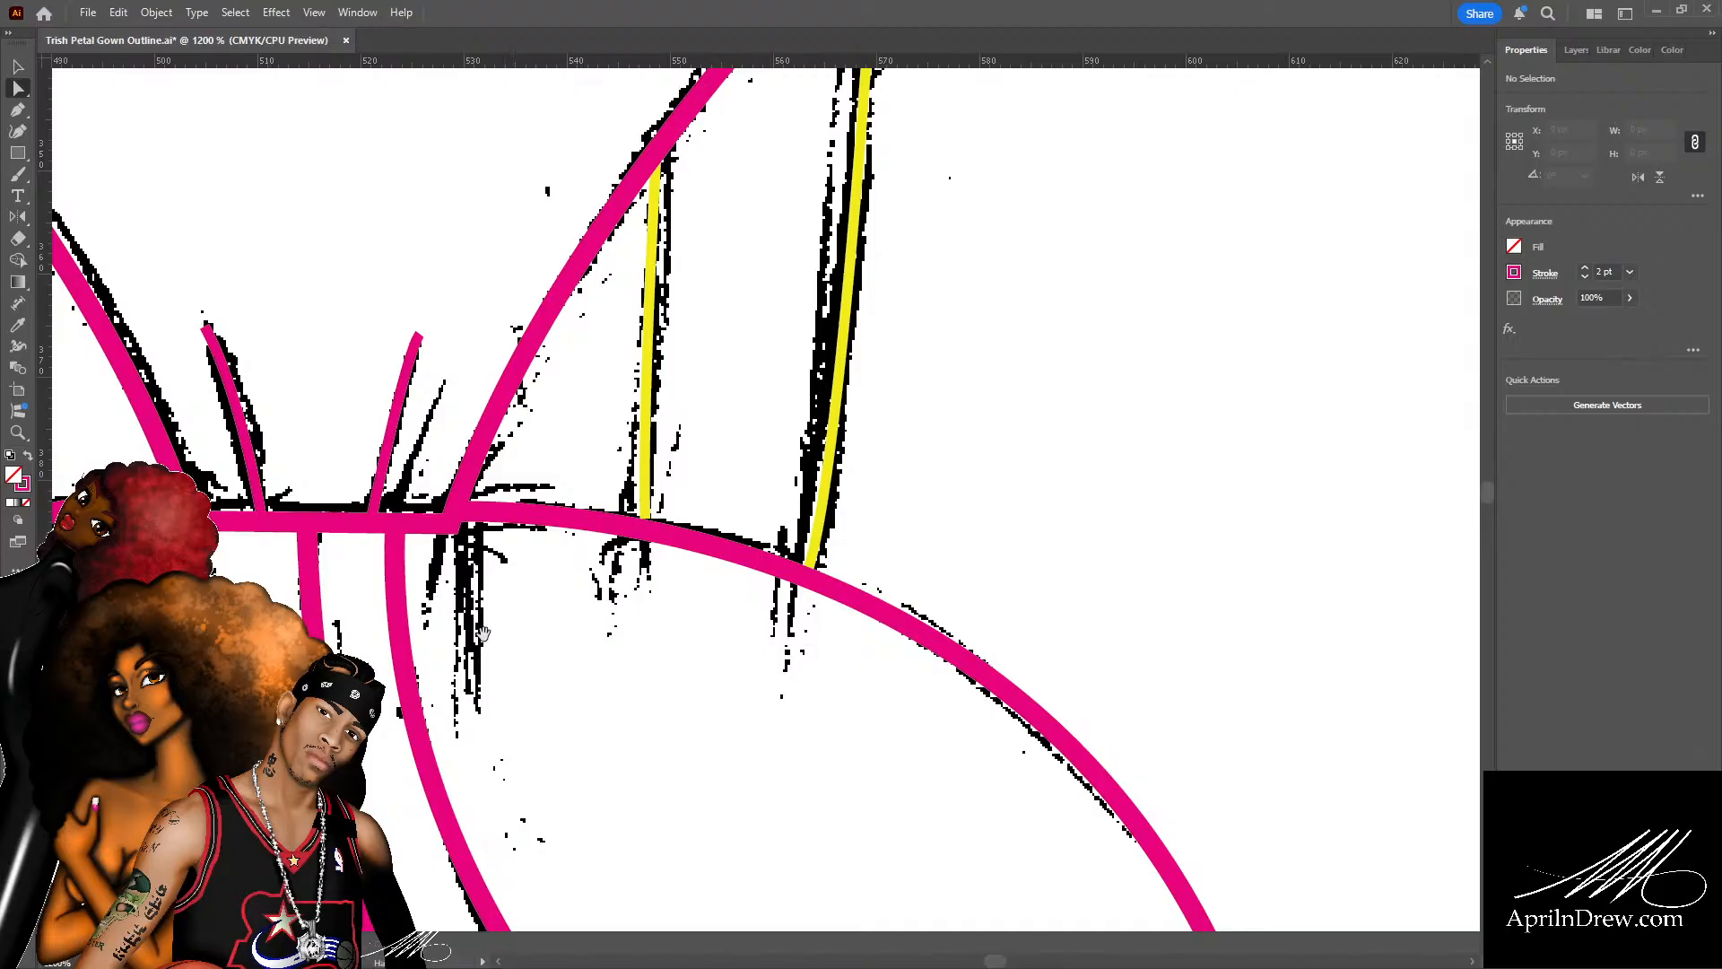
pyautogui.scroll(1, 583, 592)
pyautogui.hscroll(-3, 583, 592)
pyautogui.moveTo(621, 572); pyautogui.dragTo(562, 566)
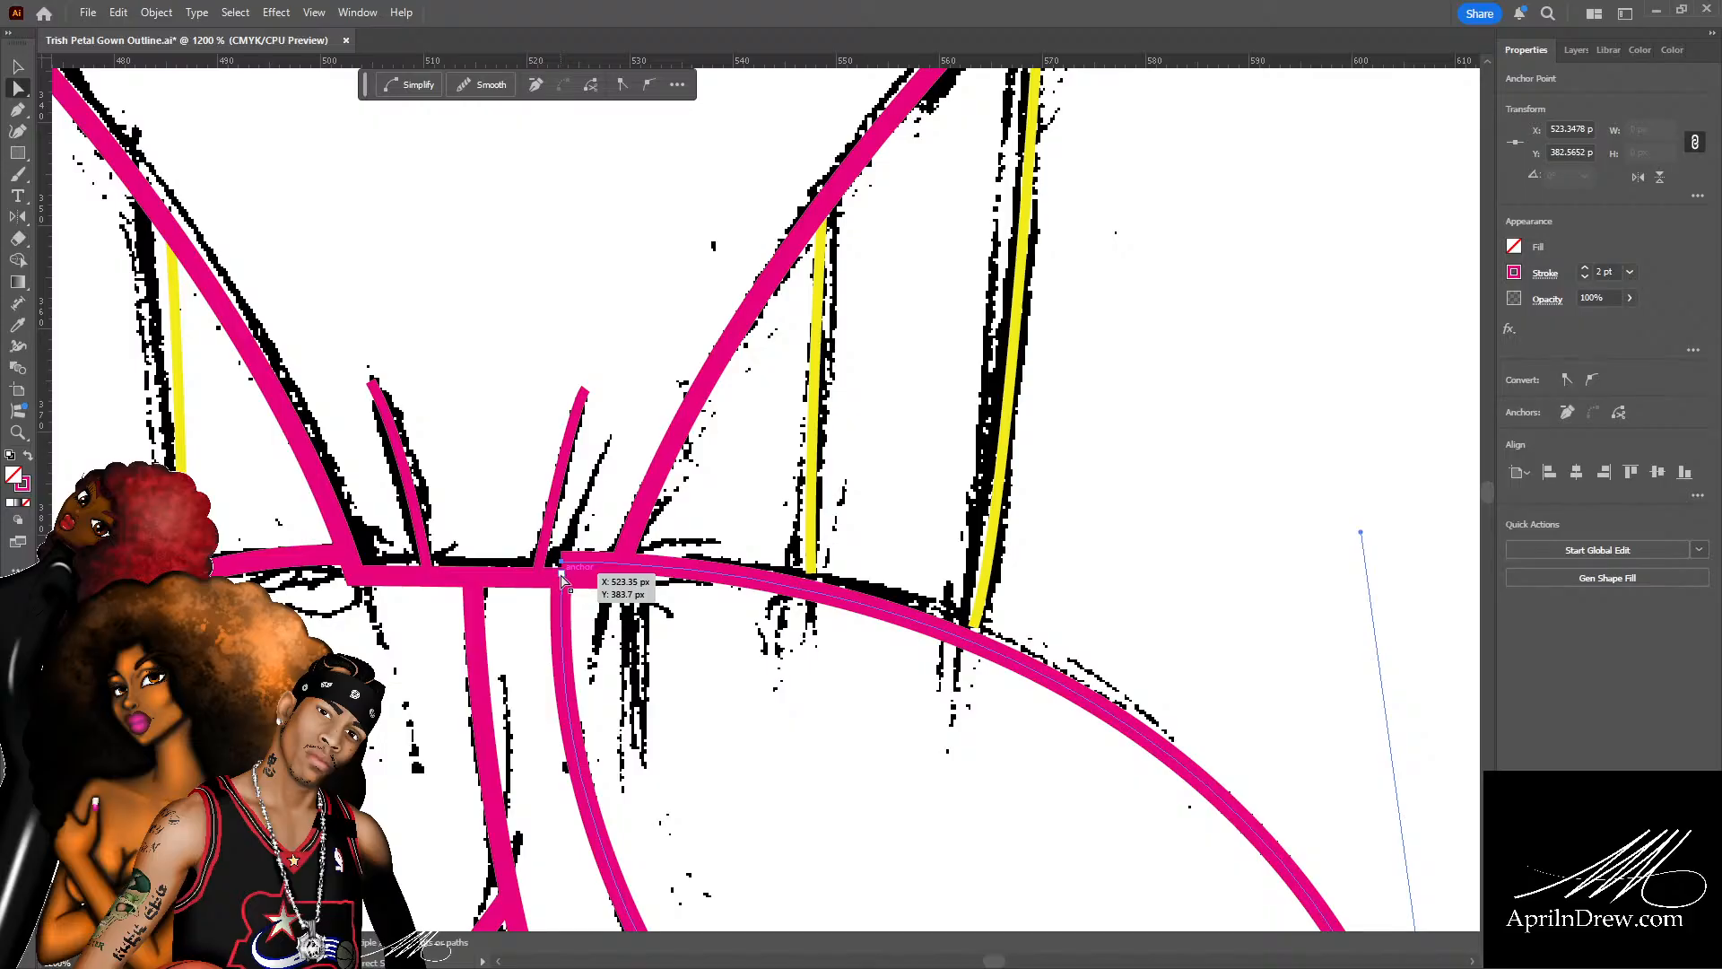
pyautogui.click(561, 574)
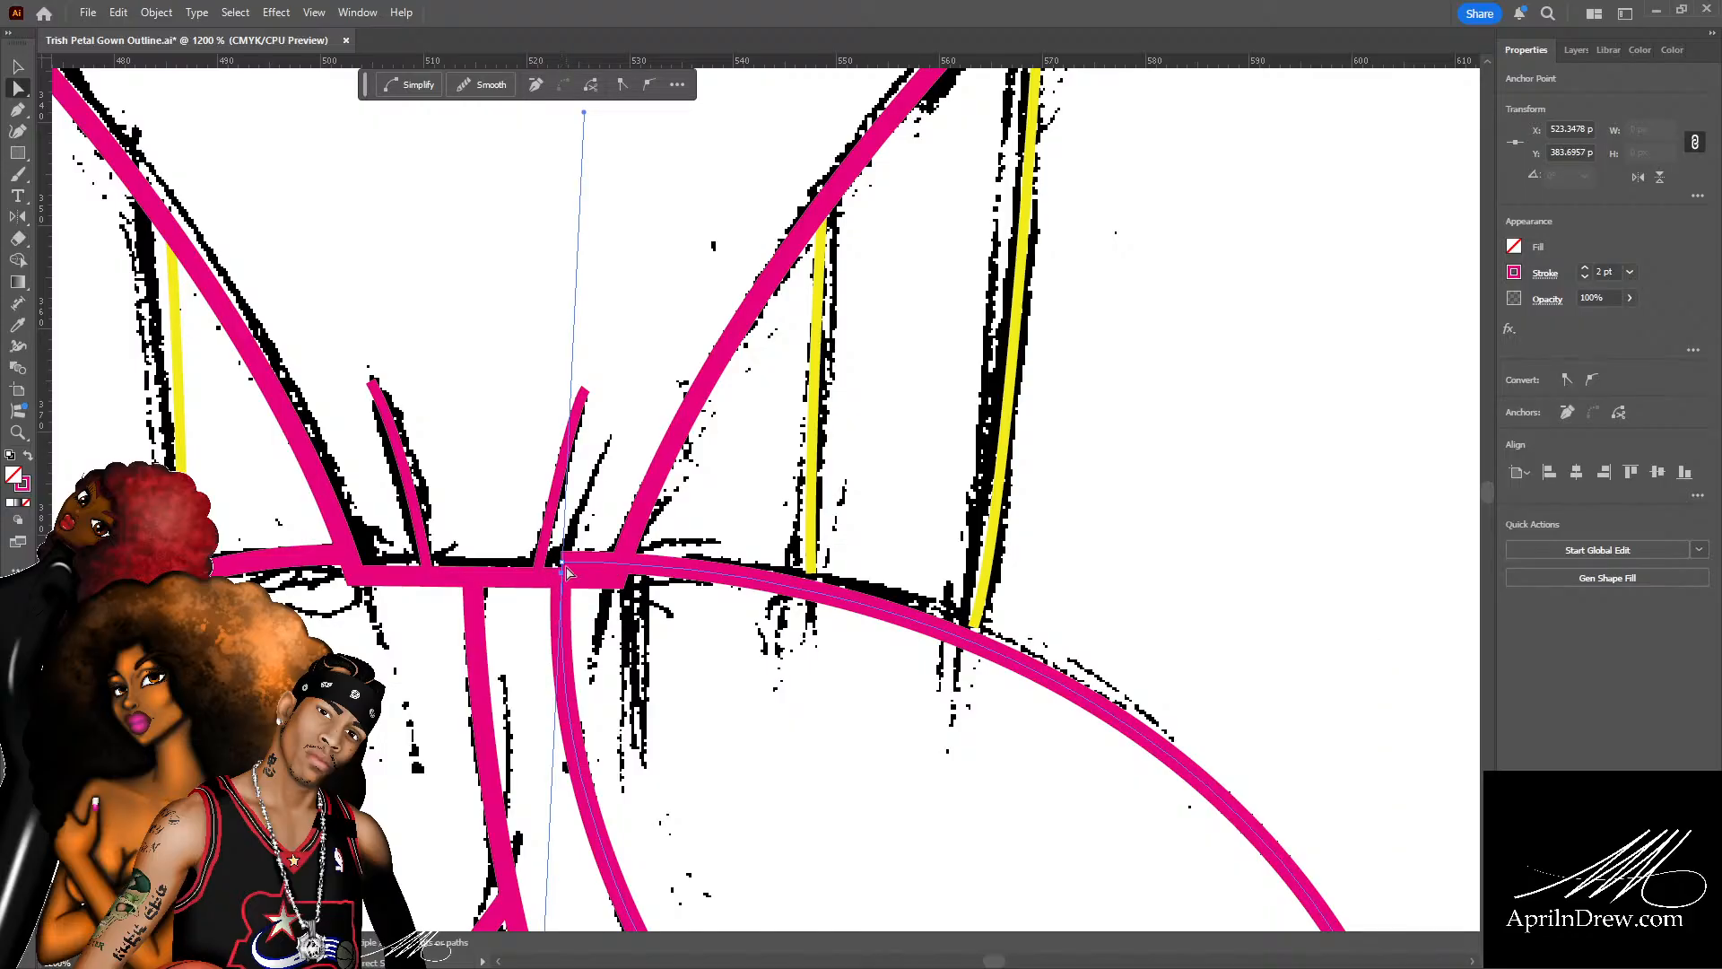
pyautogui.click(562, 563)
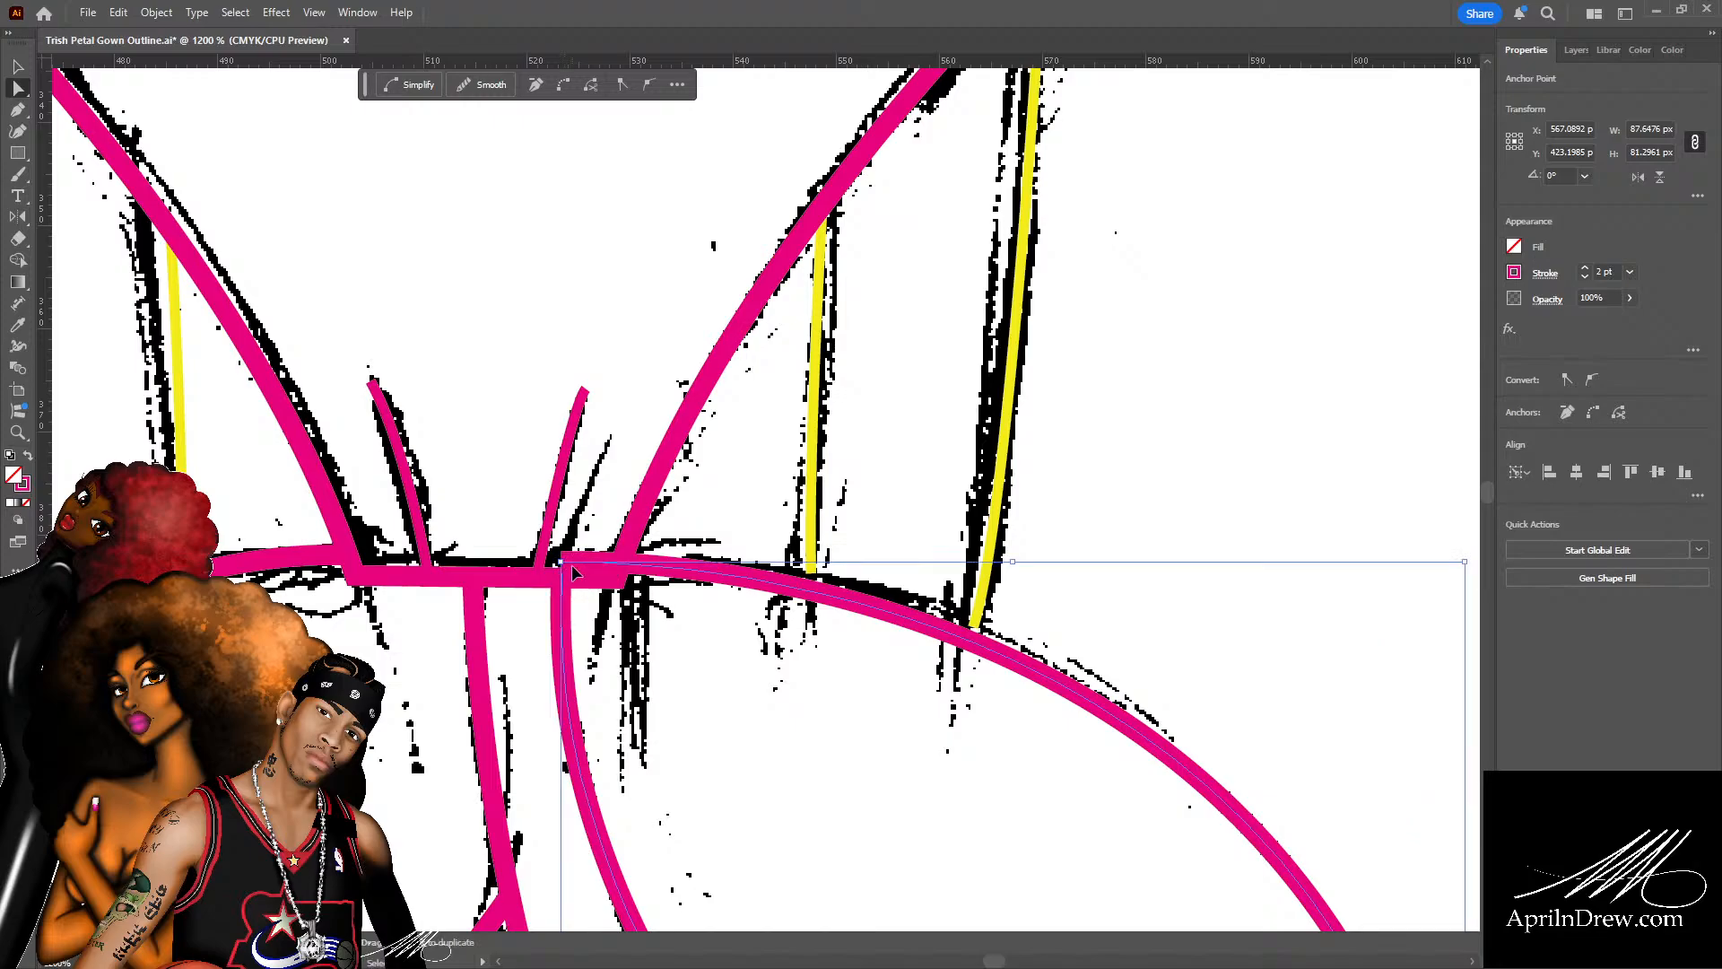
pyautogui.click(567, 536)
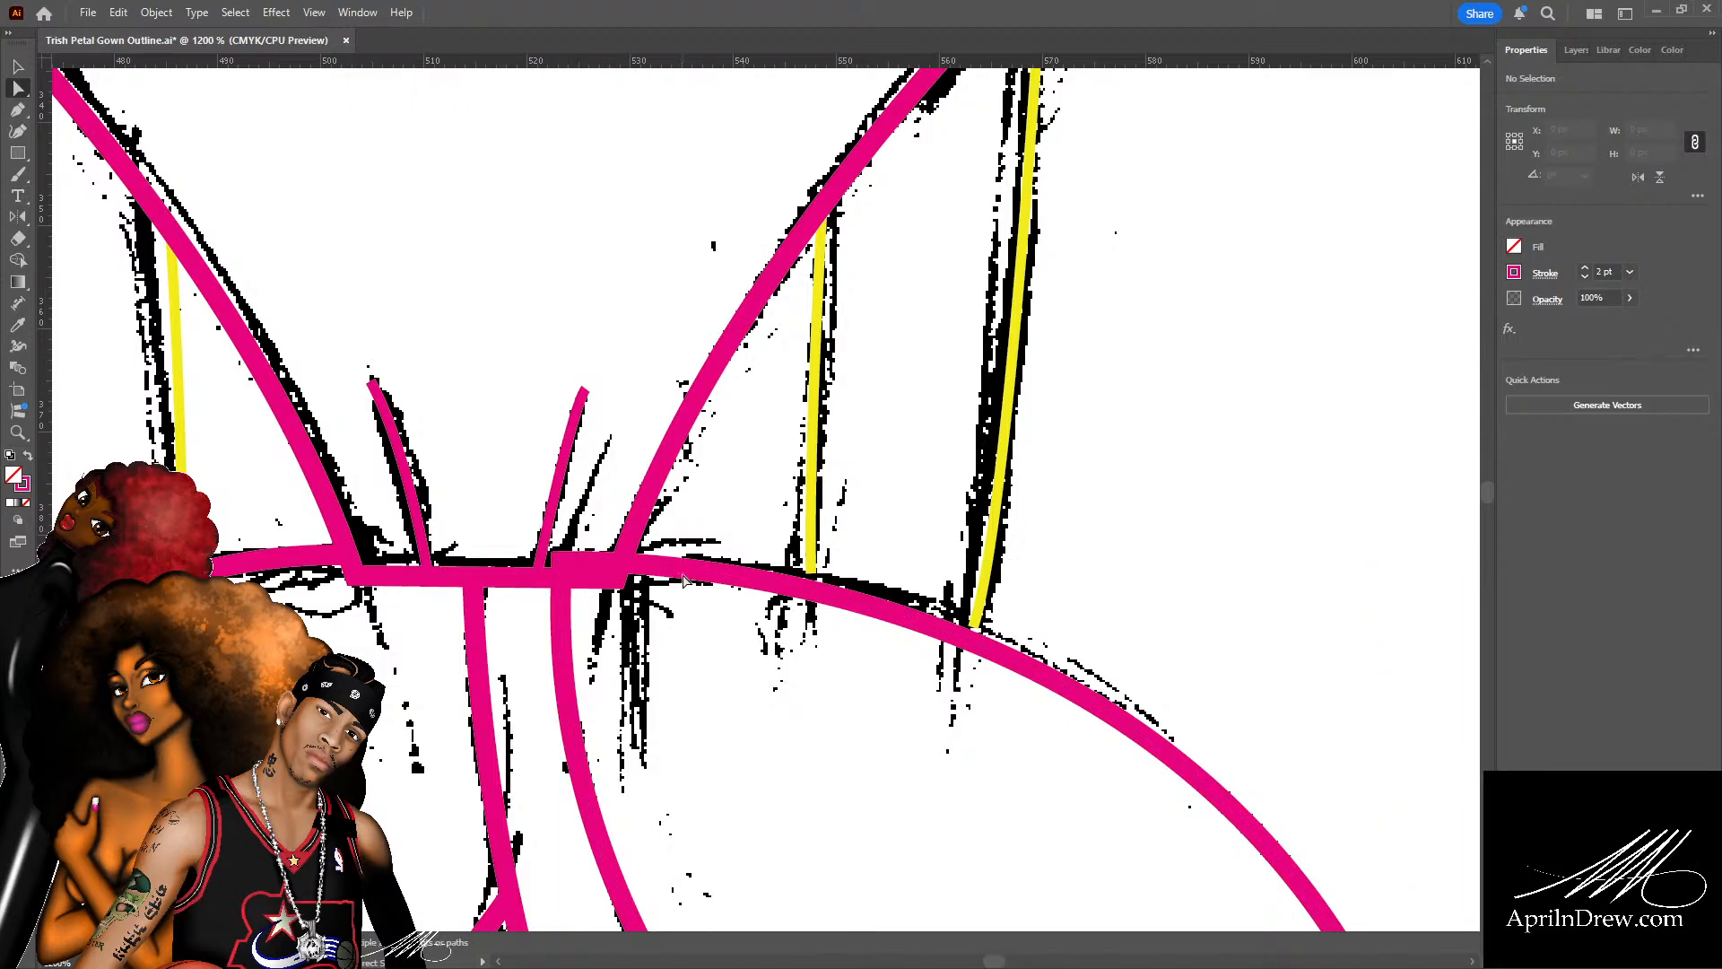
pyautogui.hotkey('ctrl', '-')
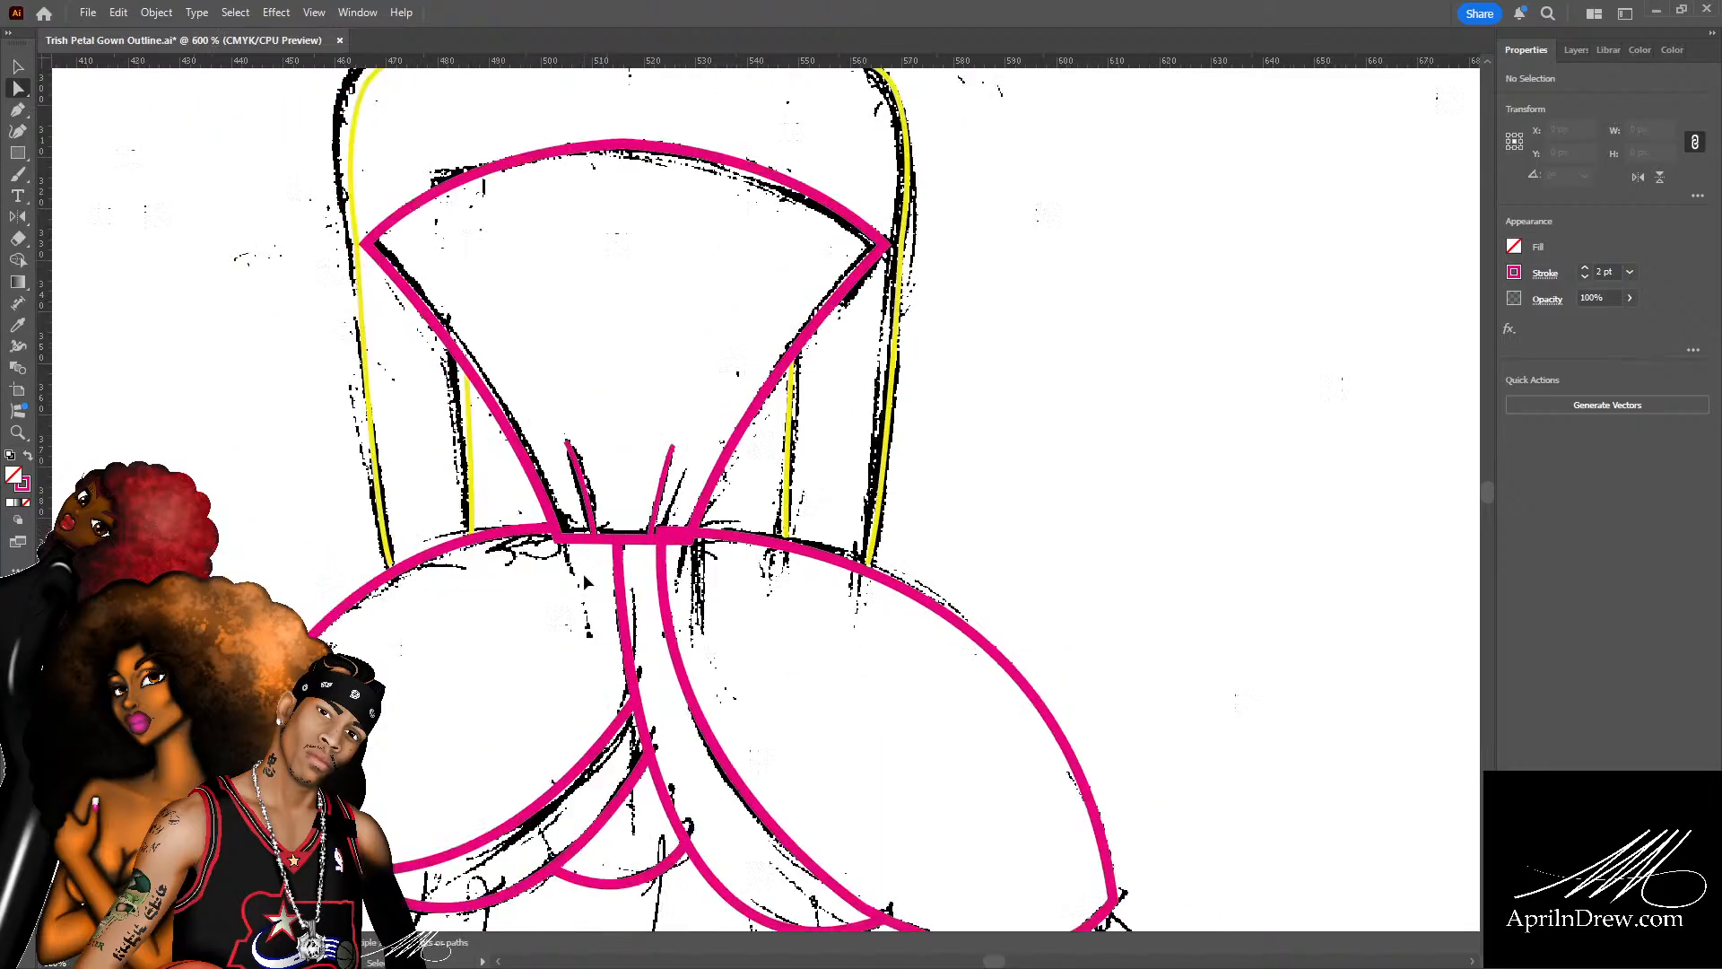
# Select the right petal outline and change its stroke colour to blue.
pyautogui.click(664, 574)
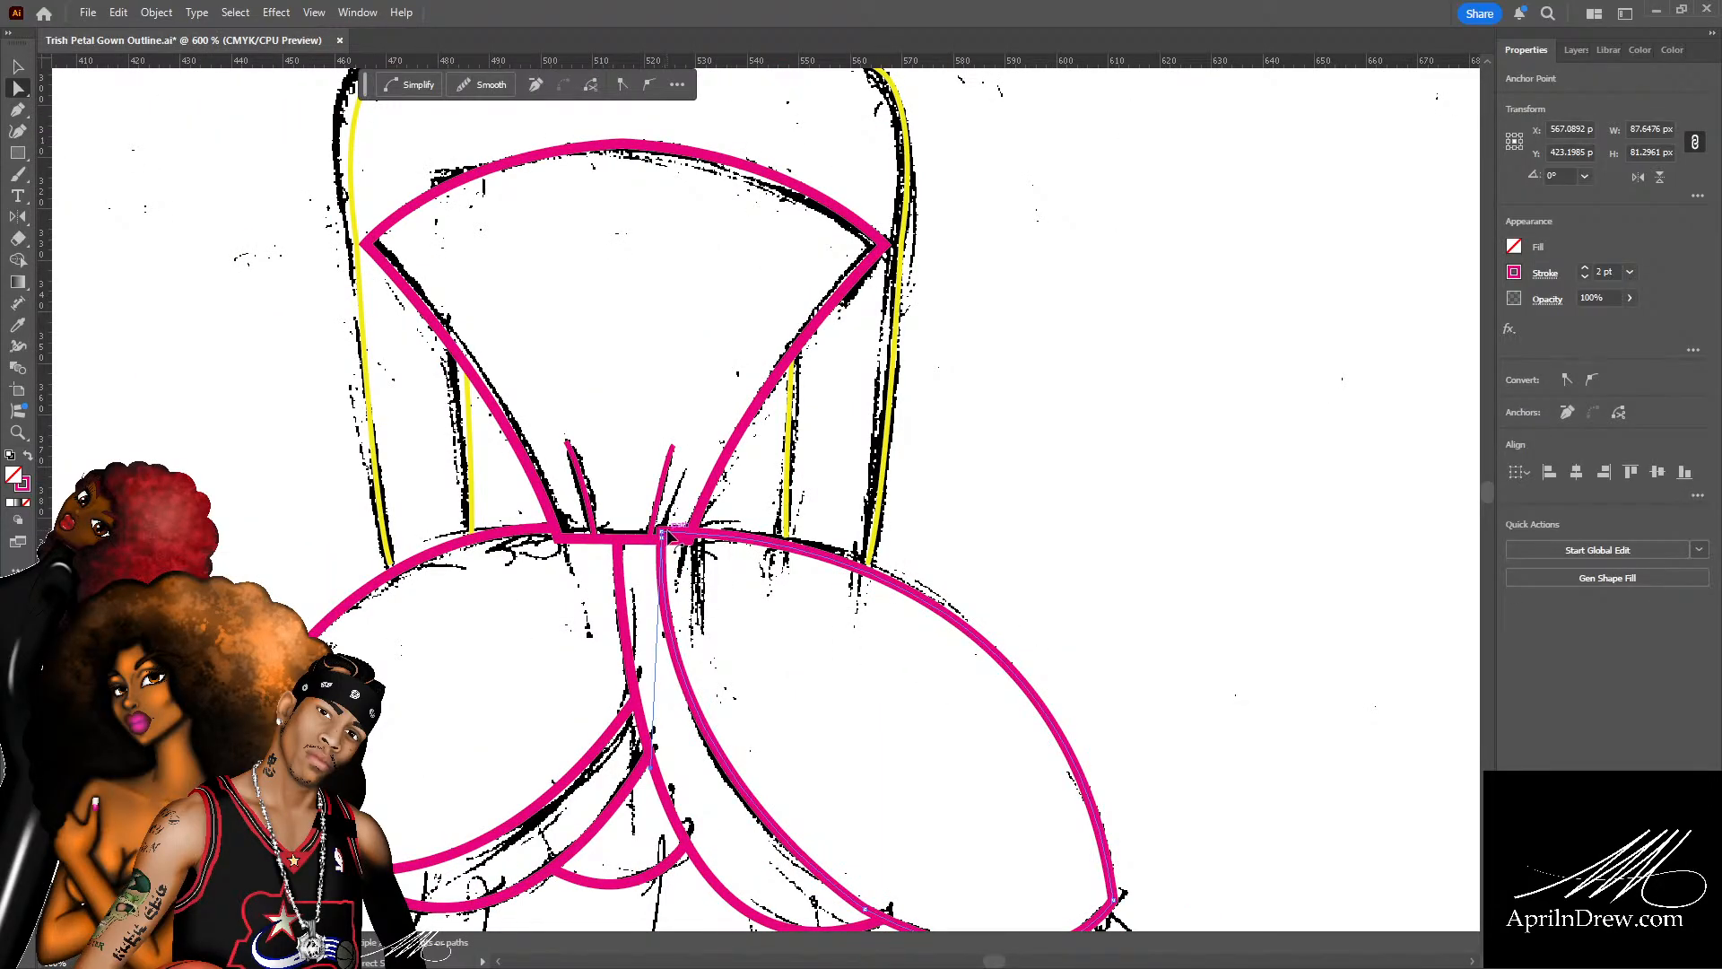
pyautogui.hotkey('ctrl', '+')
pyautogui.hotkey('ctrl', '+')
pyautogui.hotkey('ctrl', '+')
pyautogui.hotkey('ctrl', '+')
pyautogui.hotkey('ctrl', '+')
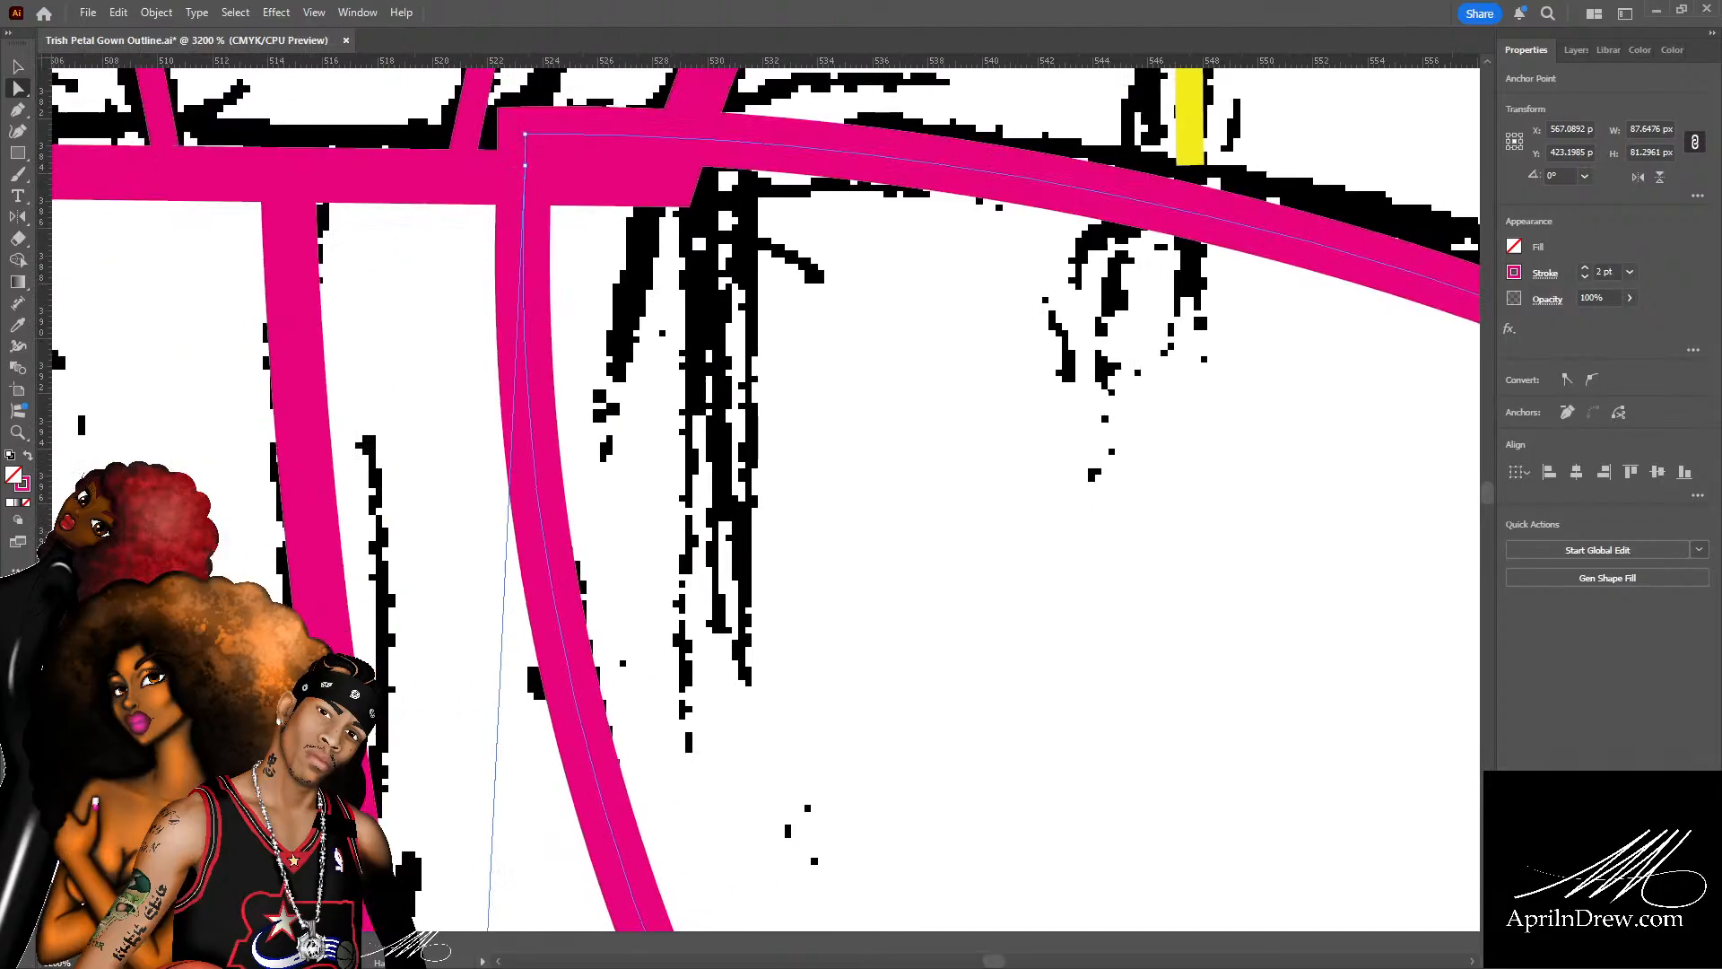
pyautogui.moveTo(695, 465); pyautogui.dragTo(760, 950)
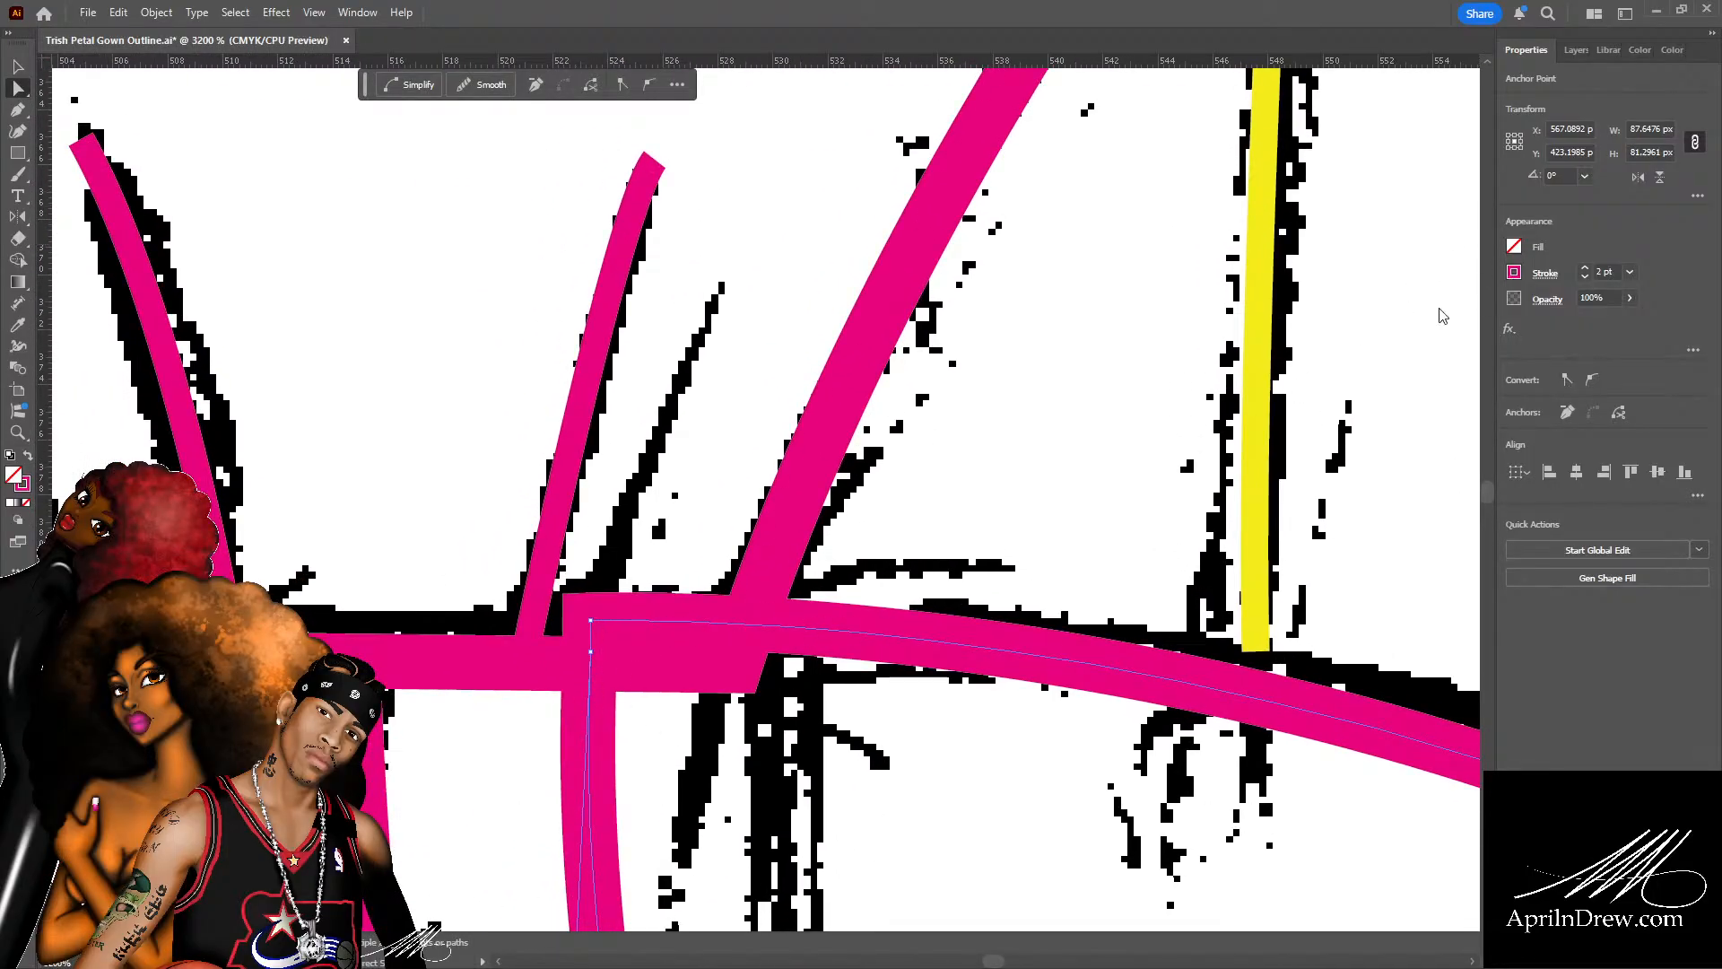
pyautogui.hotkey('ctrl', 'z')
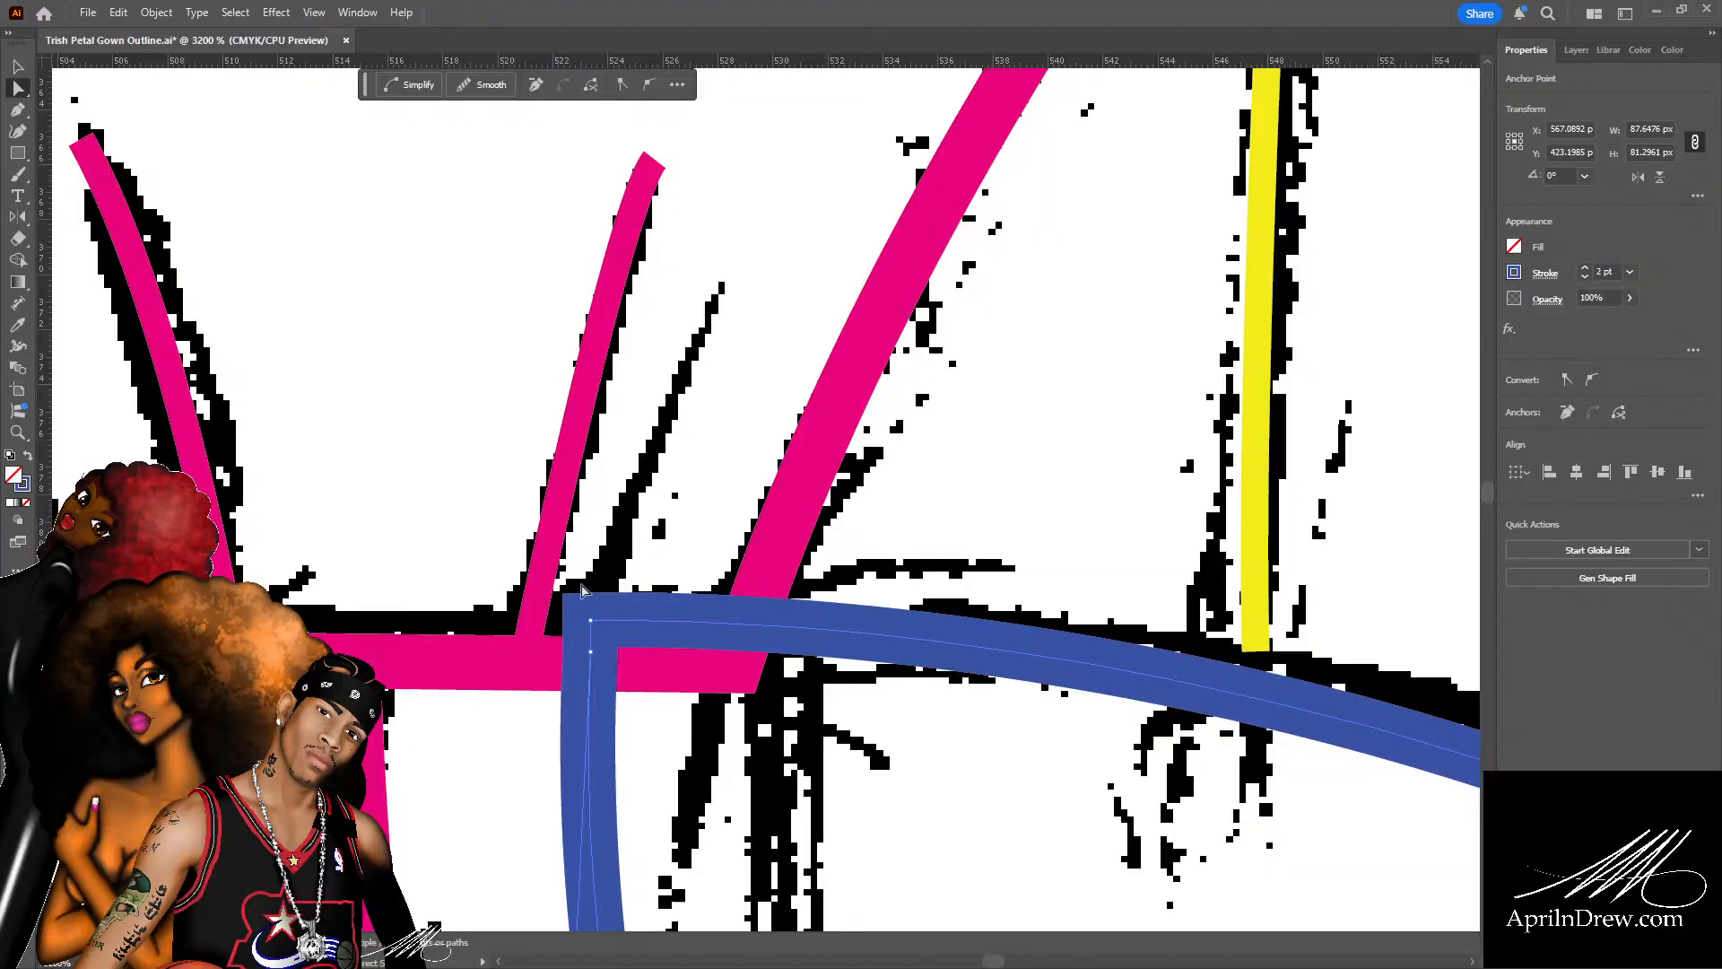
# Lower the blue petal outline's upper-edge end point onto its inner-edge end point at the bodice's waist line, and deselect it.
pyautogui.click(580, 582)
pyautogui.click(594, 620)
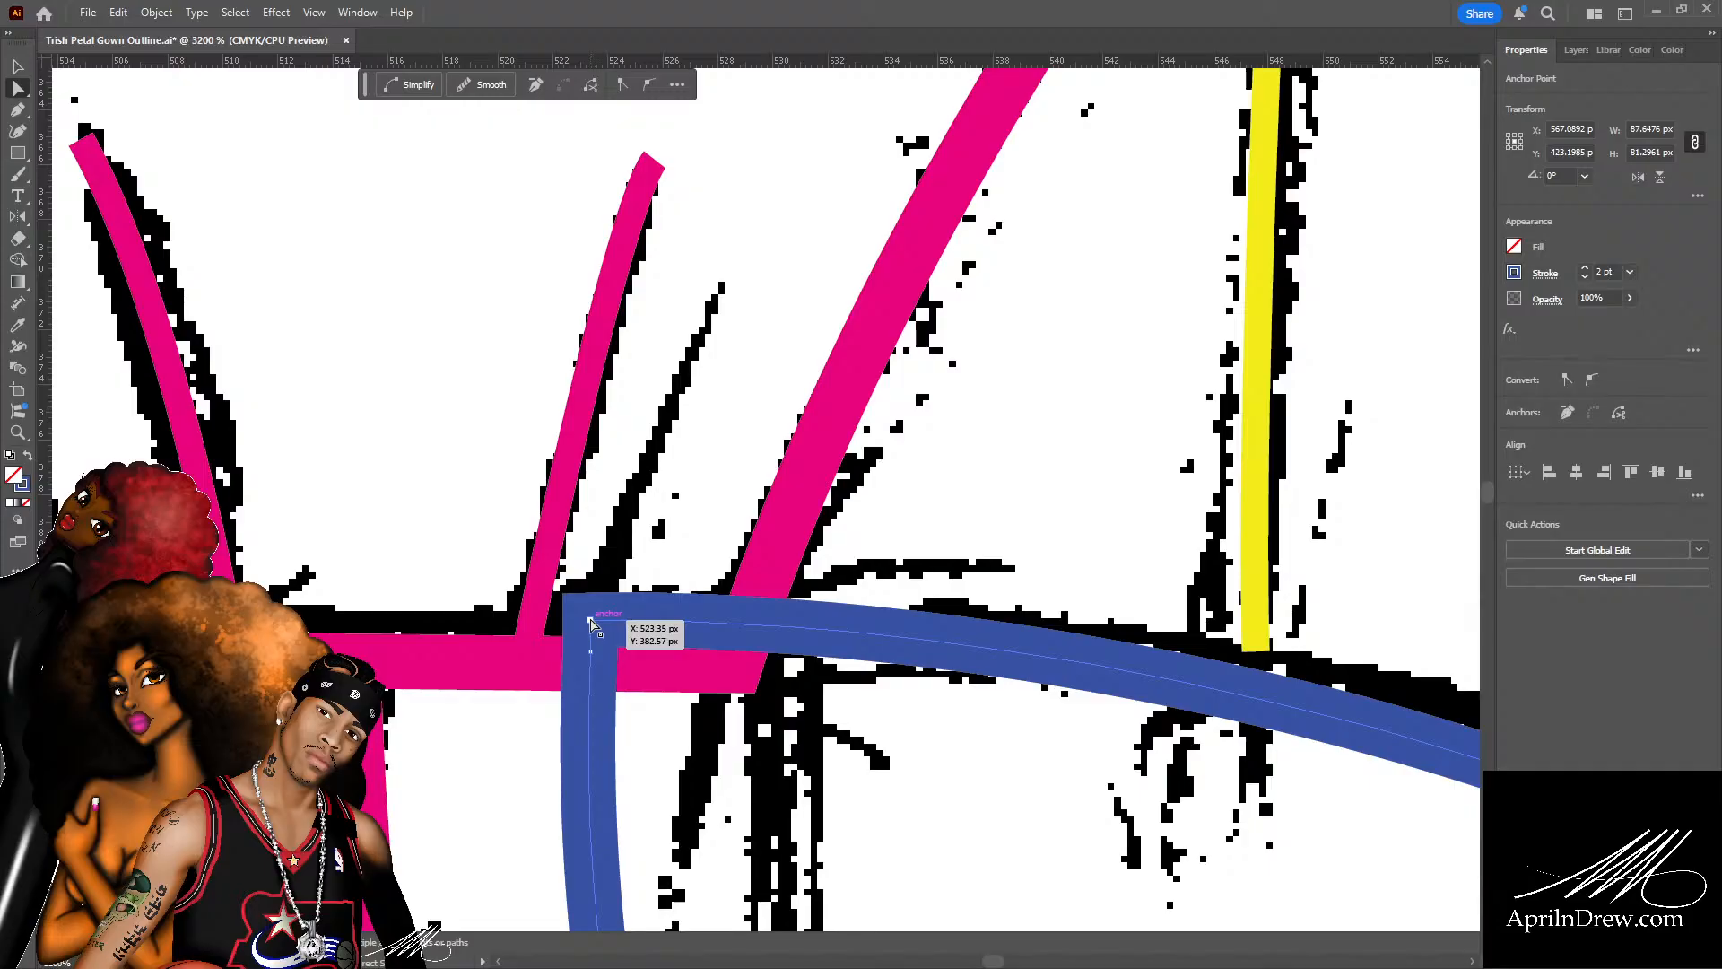
pyautogui.moveTo(591, 623); pyautogui.dragTo(592, 648)
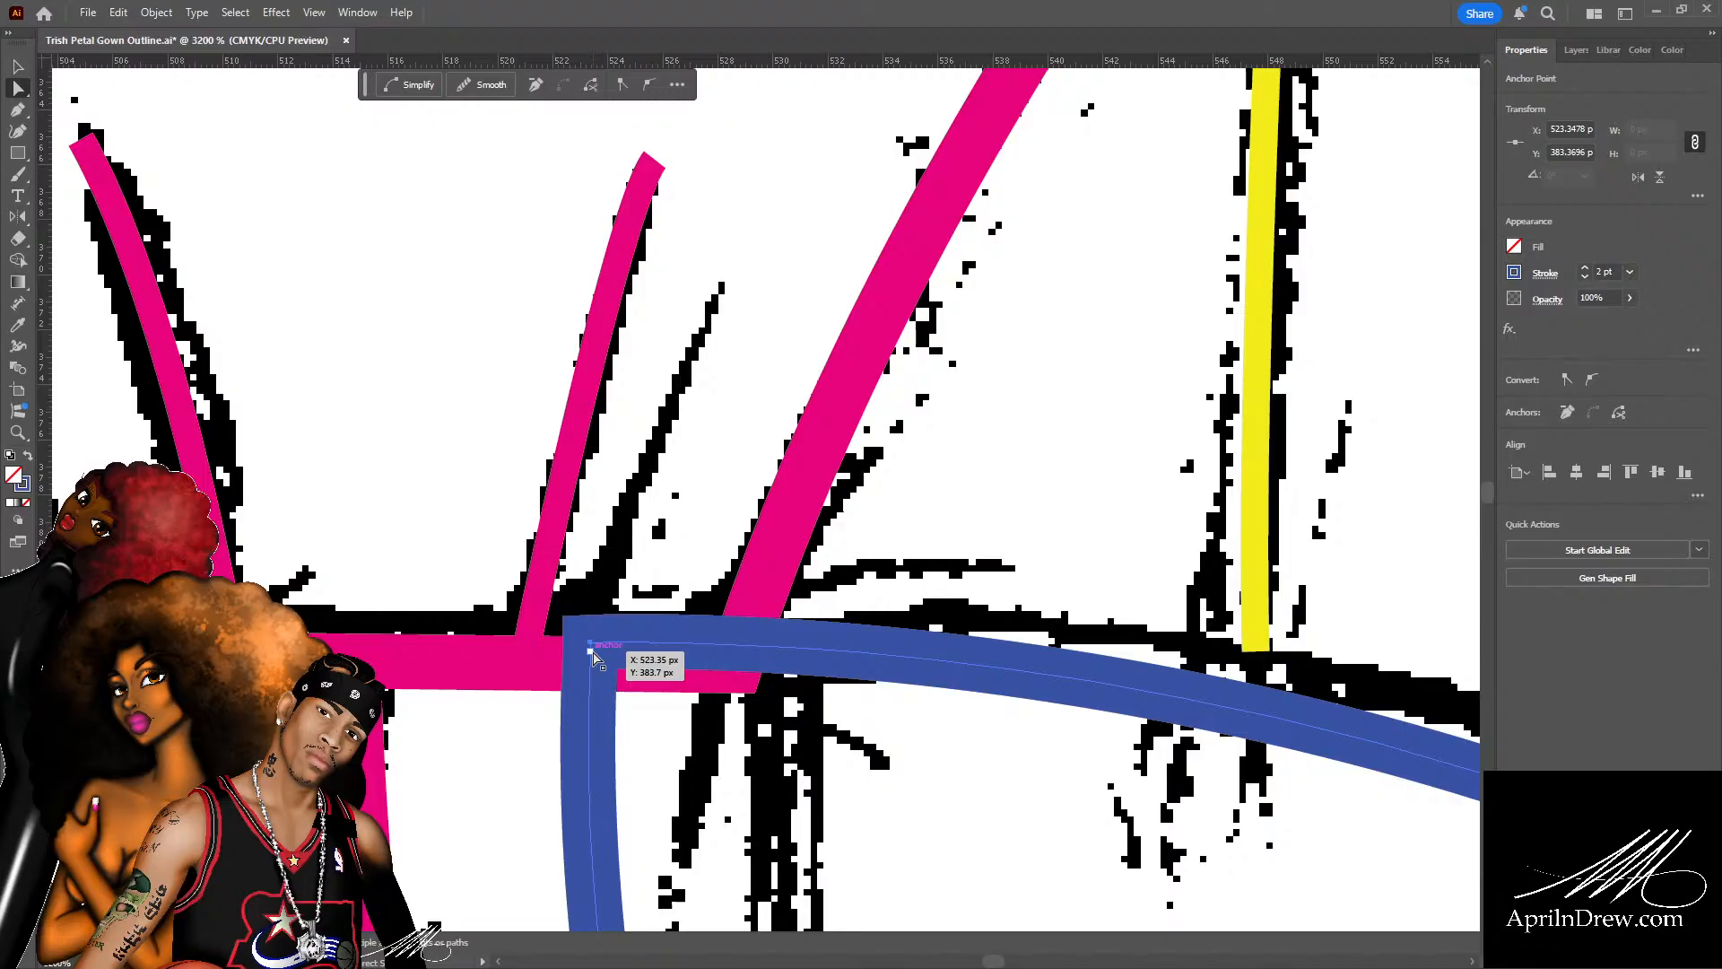
pyautogui.moveTo(592, 647); pyautogui.dragTo(596, 662)
pyautogui.click(657, 575)
pyautogui.hotkey('ctrl', '-')
pyautogui.hotkey('ctrl', '-')
pyautogui.hotkey('ctrl', '-')
pyautogui.hotkey('ctrl', '-')
pyautogui.hotkey('ctrl', '-')
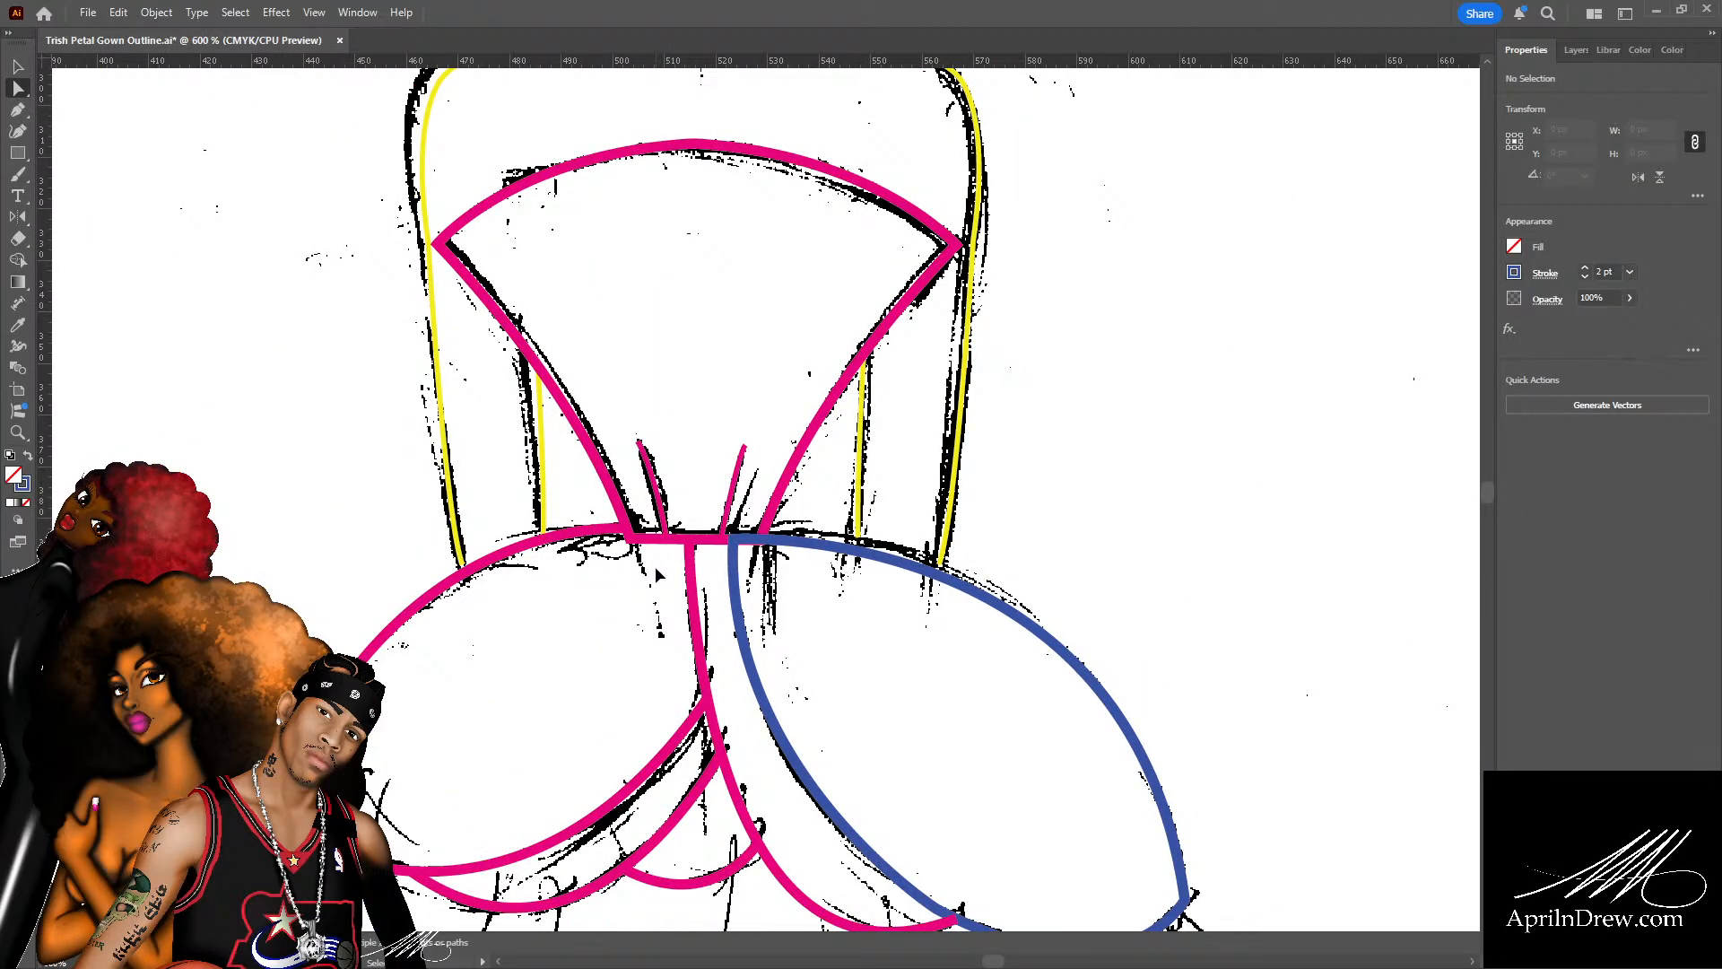
# Adjust the curve handle at the blue petal's outer corner so its upper edge follows the sketch, and deselect the outline.
pyautogui.scroll(-4, 829, 509)
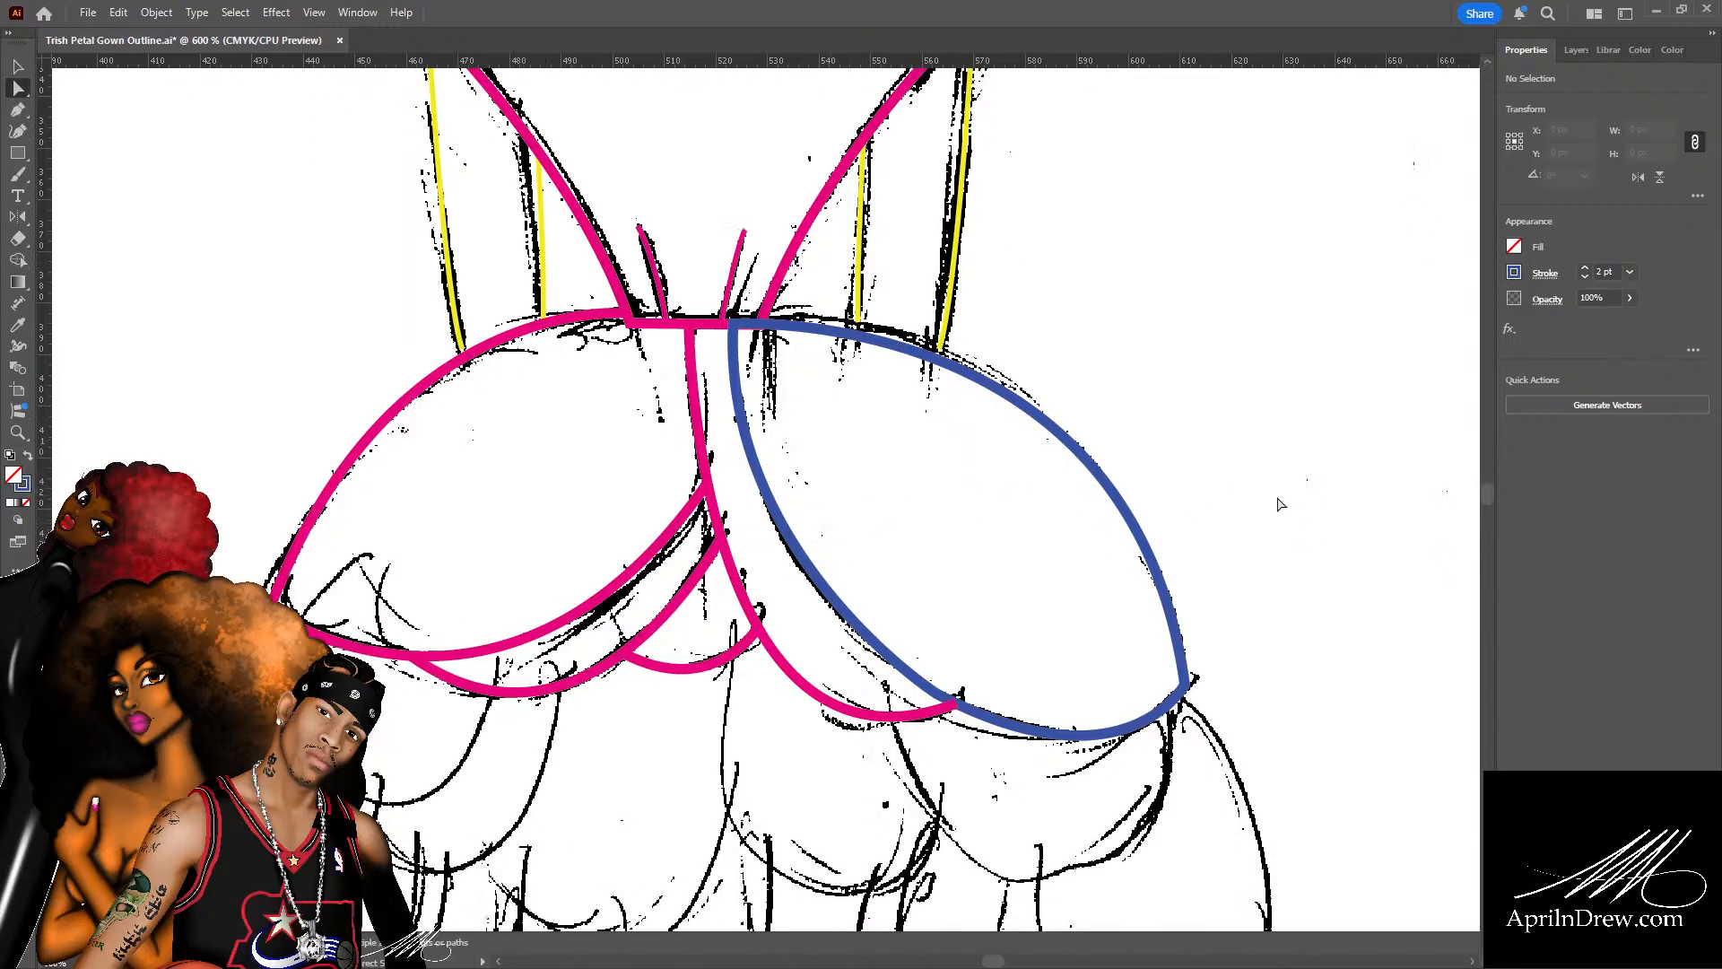
pyautogui.scroll(2, 956, 545)
pyautogui.hscroll(3, 957, 545)
pyautogui.click(886, 504)
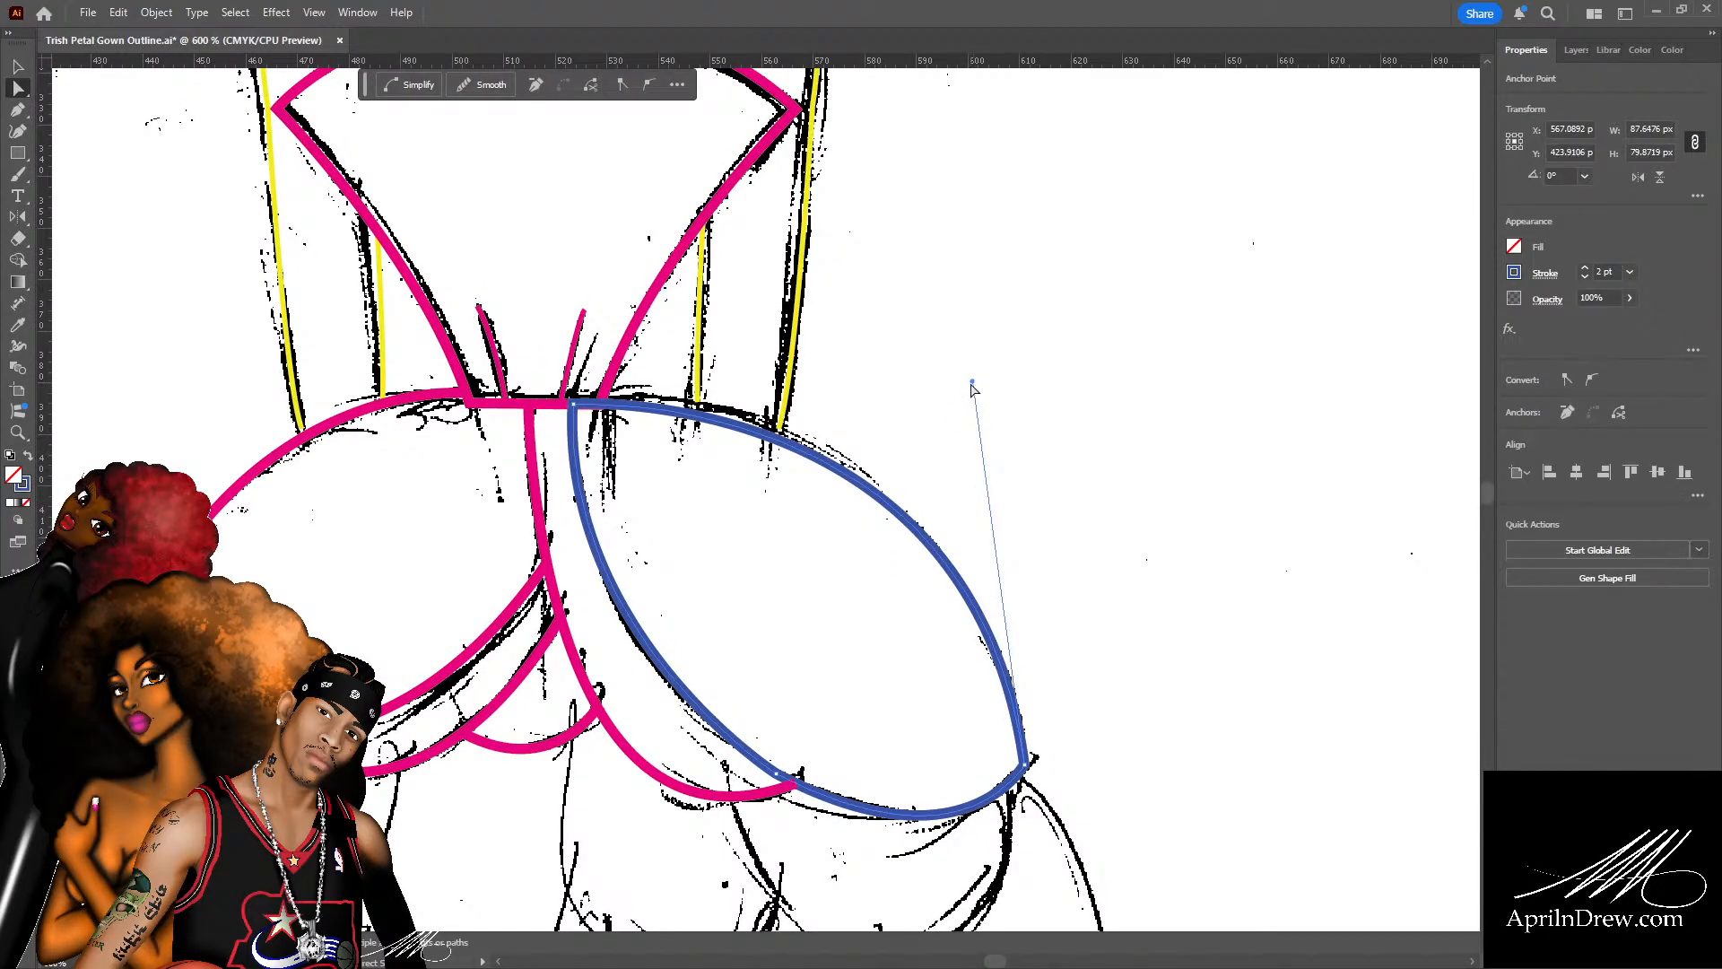
pyautogui.moveTo(972, 382); pyautogui.dragTo(969, 399)
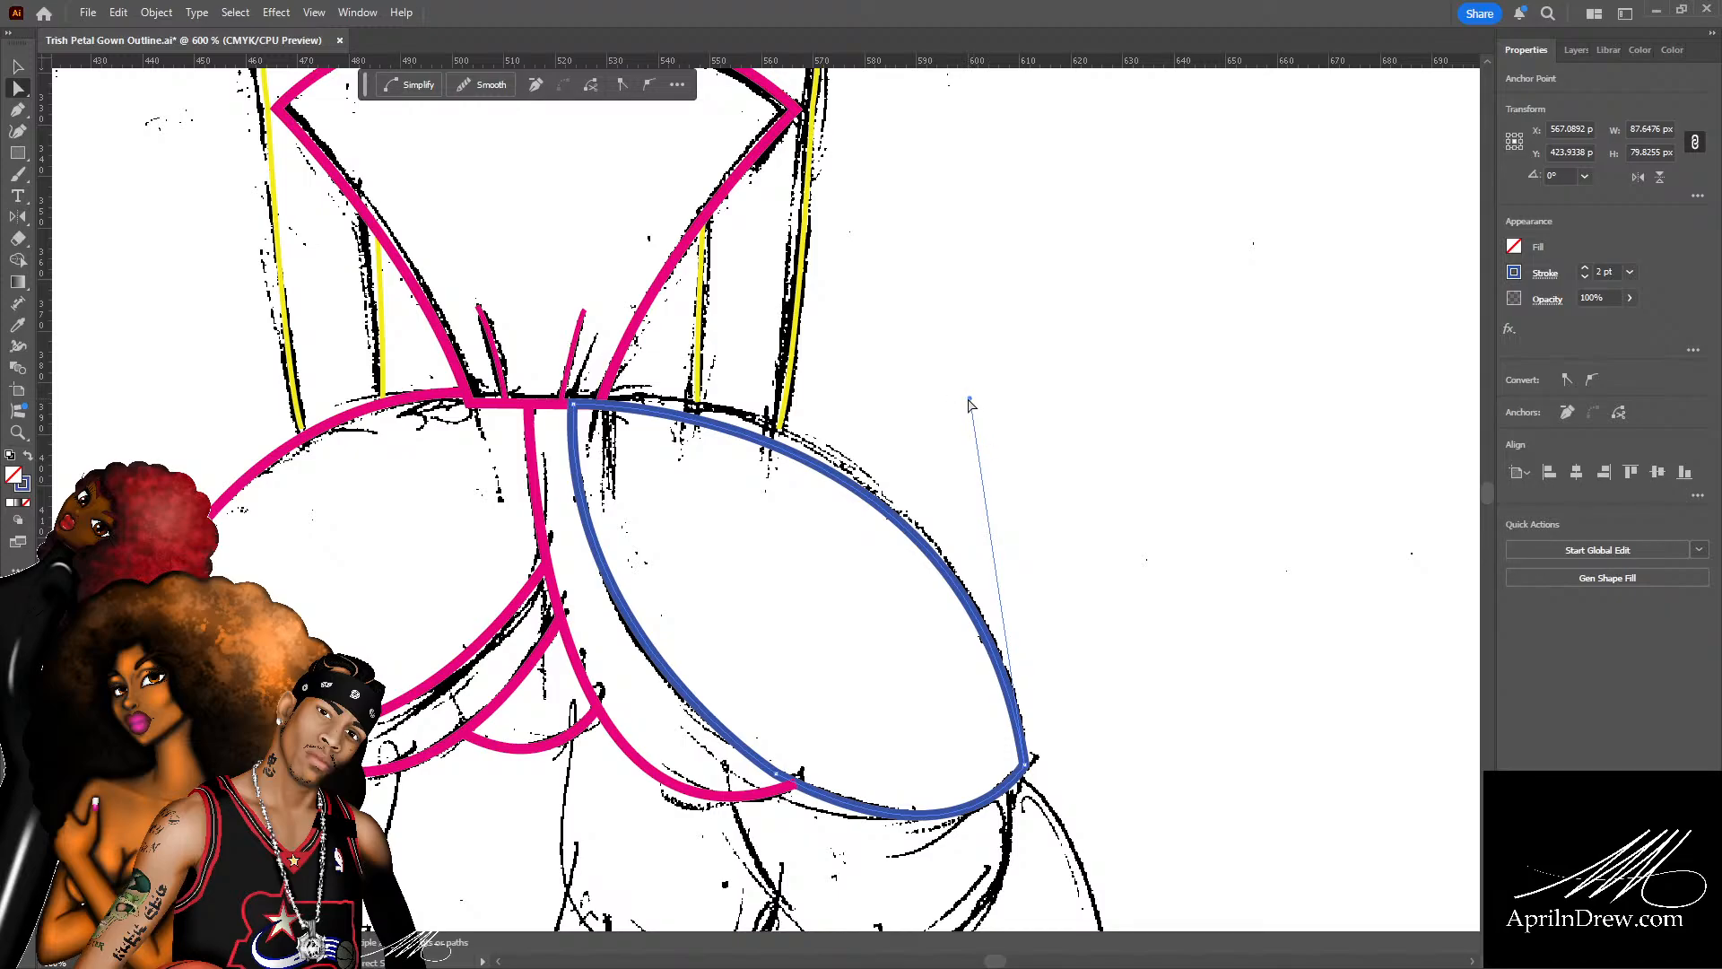
pyautogui.moveTo(969, 400); pyautogui.dragTo(940, 335)
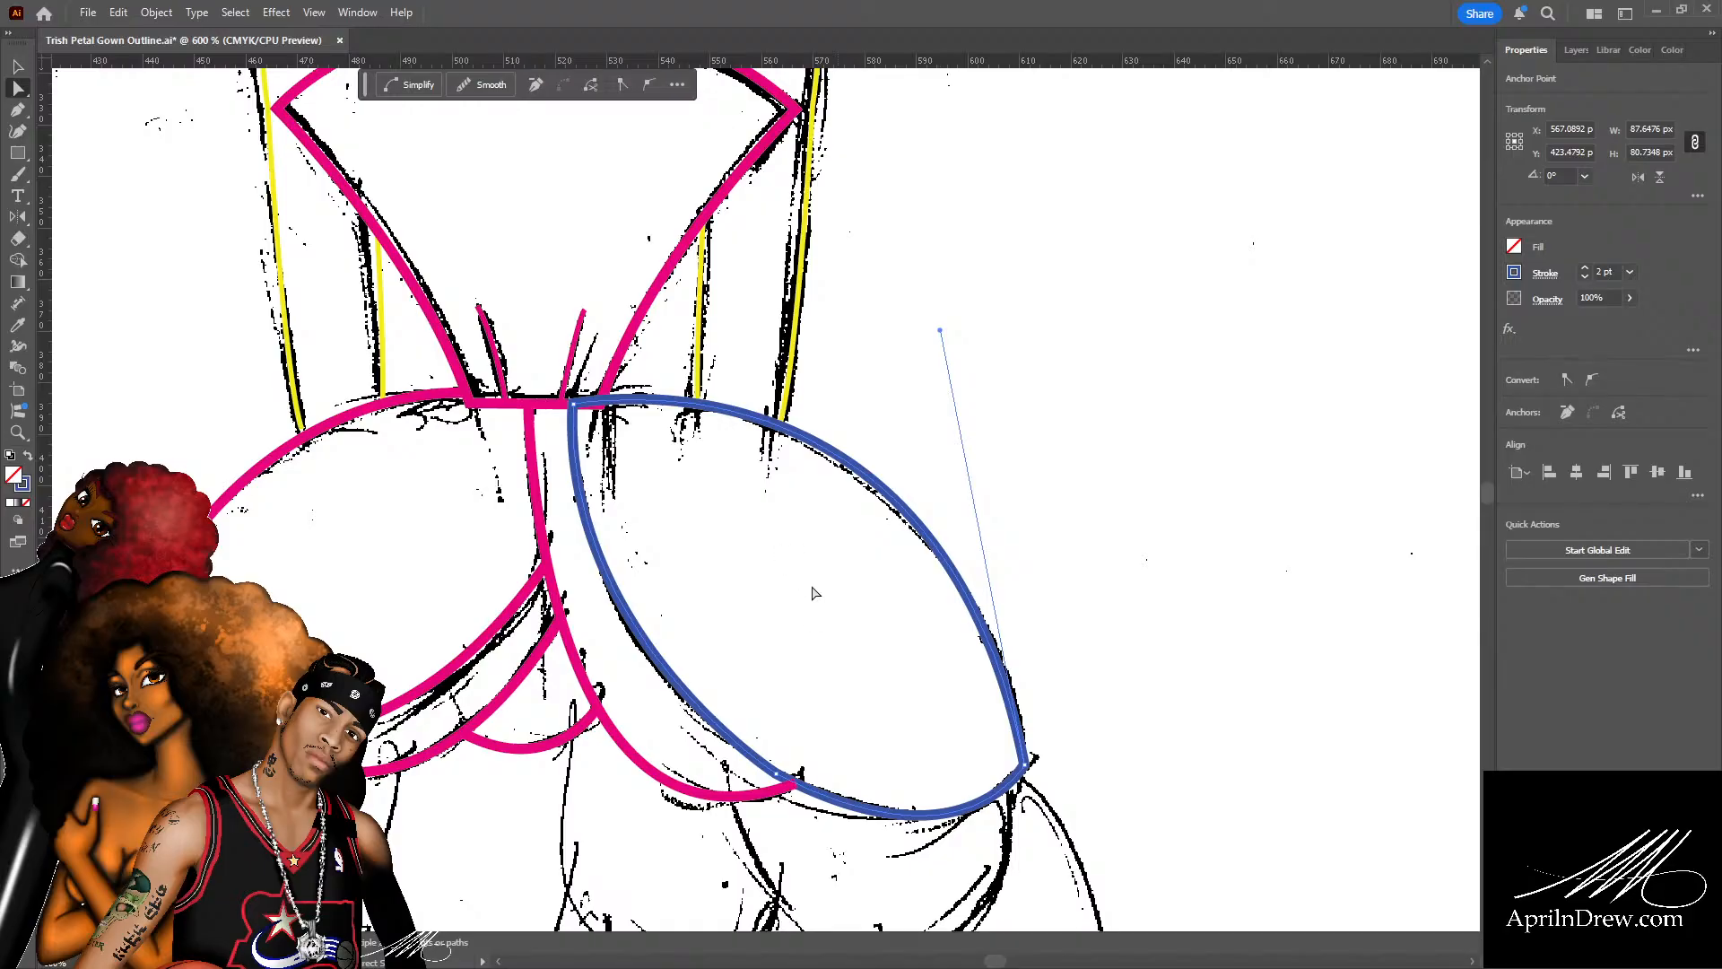
pyautogui.click(1056, 494)
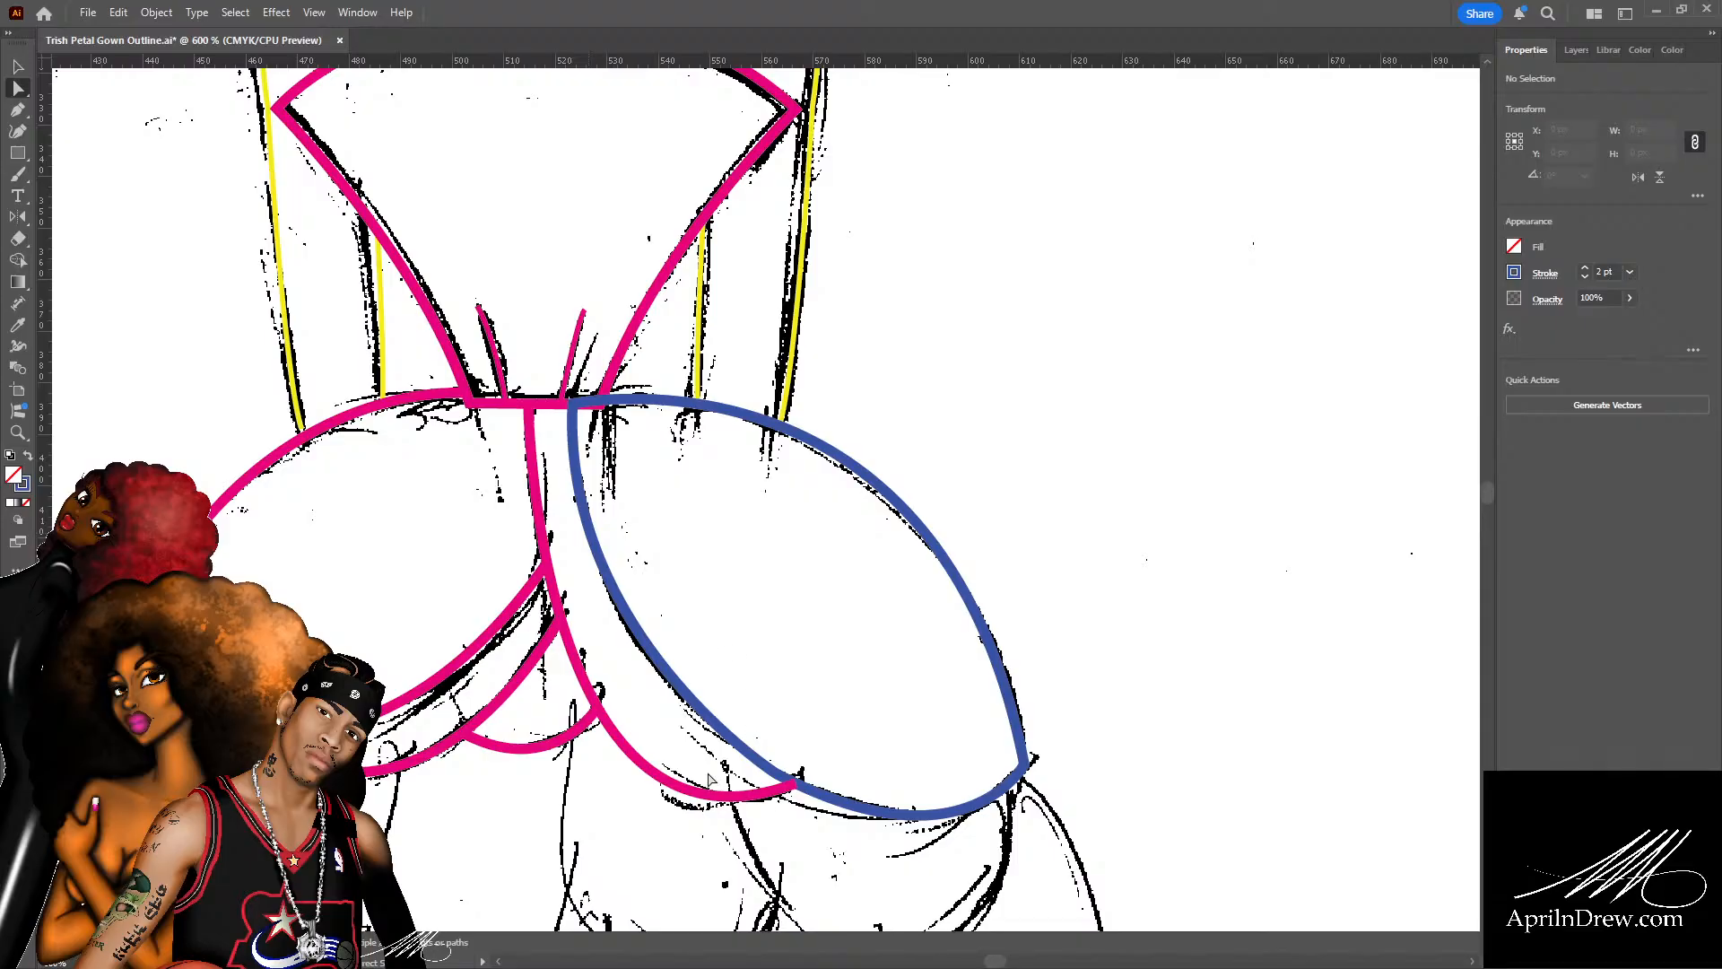
# Change the centre petal outline's stroke colour from magenta to yellow and deselect it.
pyautogui.scroll(3, 719, 760)
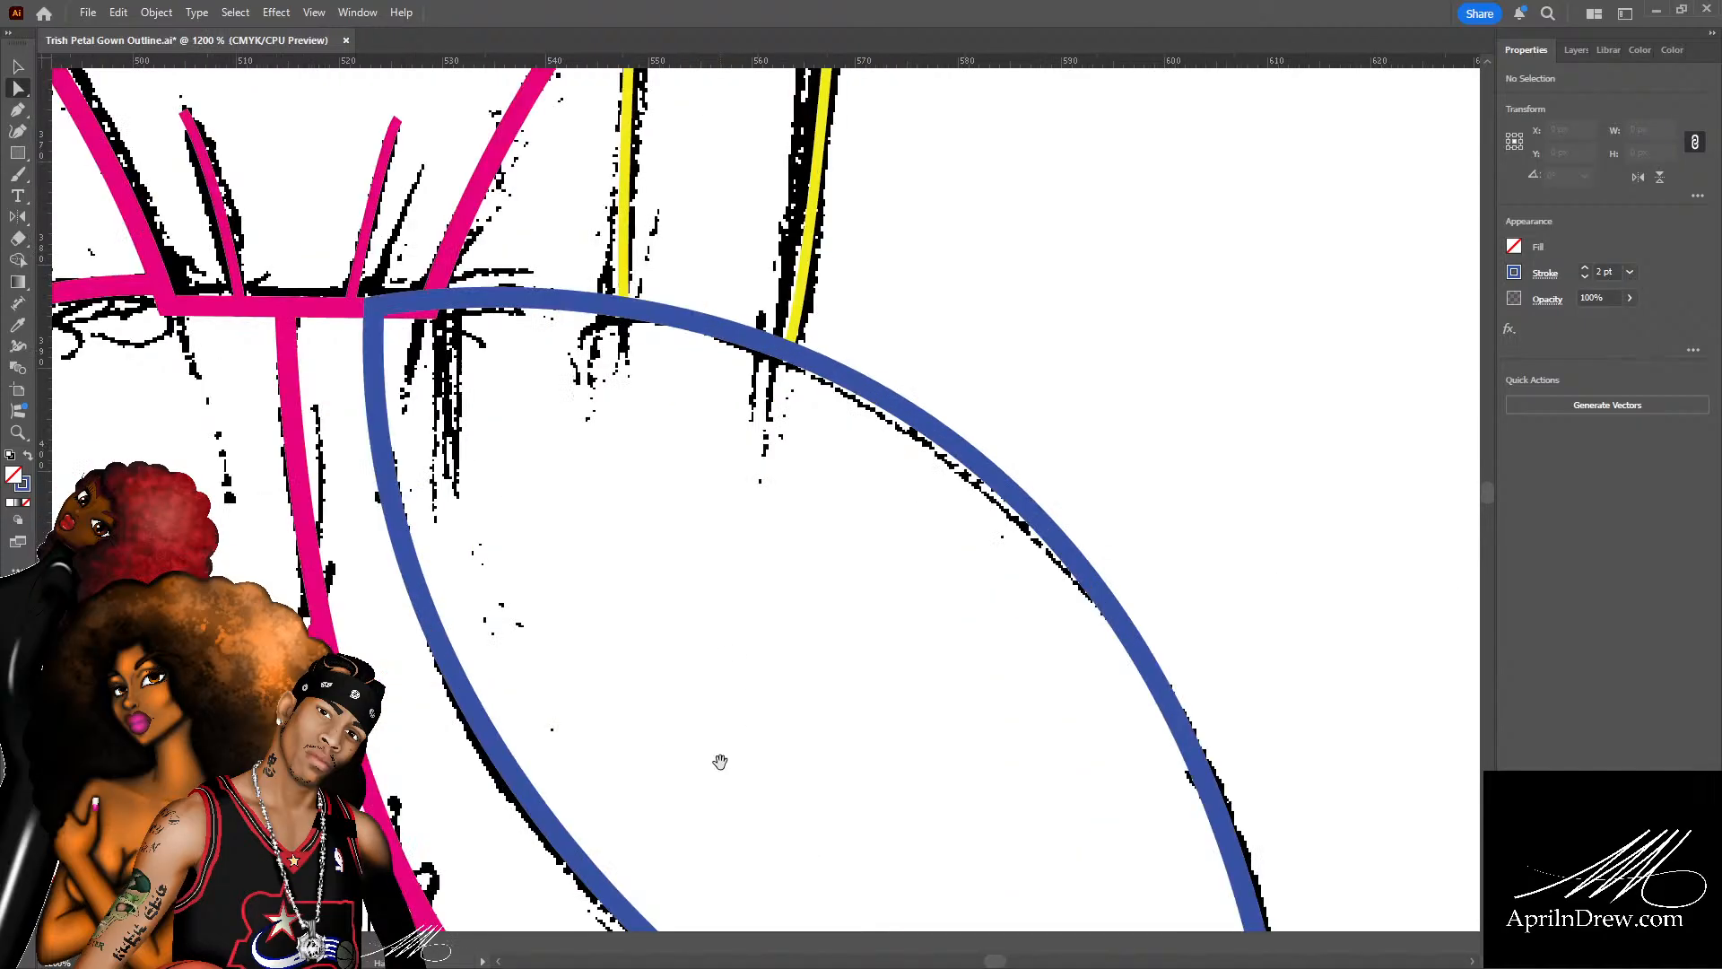
pyautogui.moveTo(720, 760); pyautogui.dragTo(994, 773)
pyautogui.hotkey('ctrl', '+')
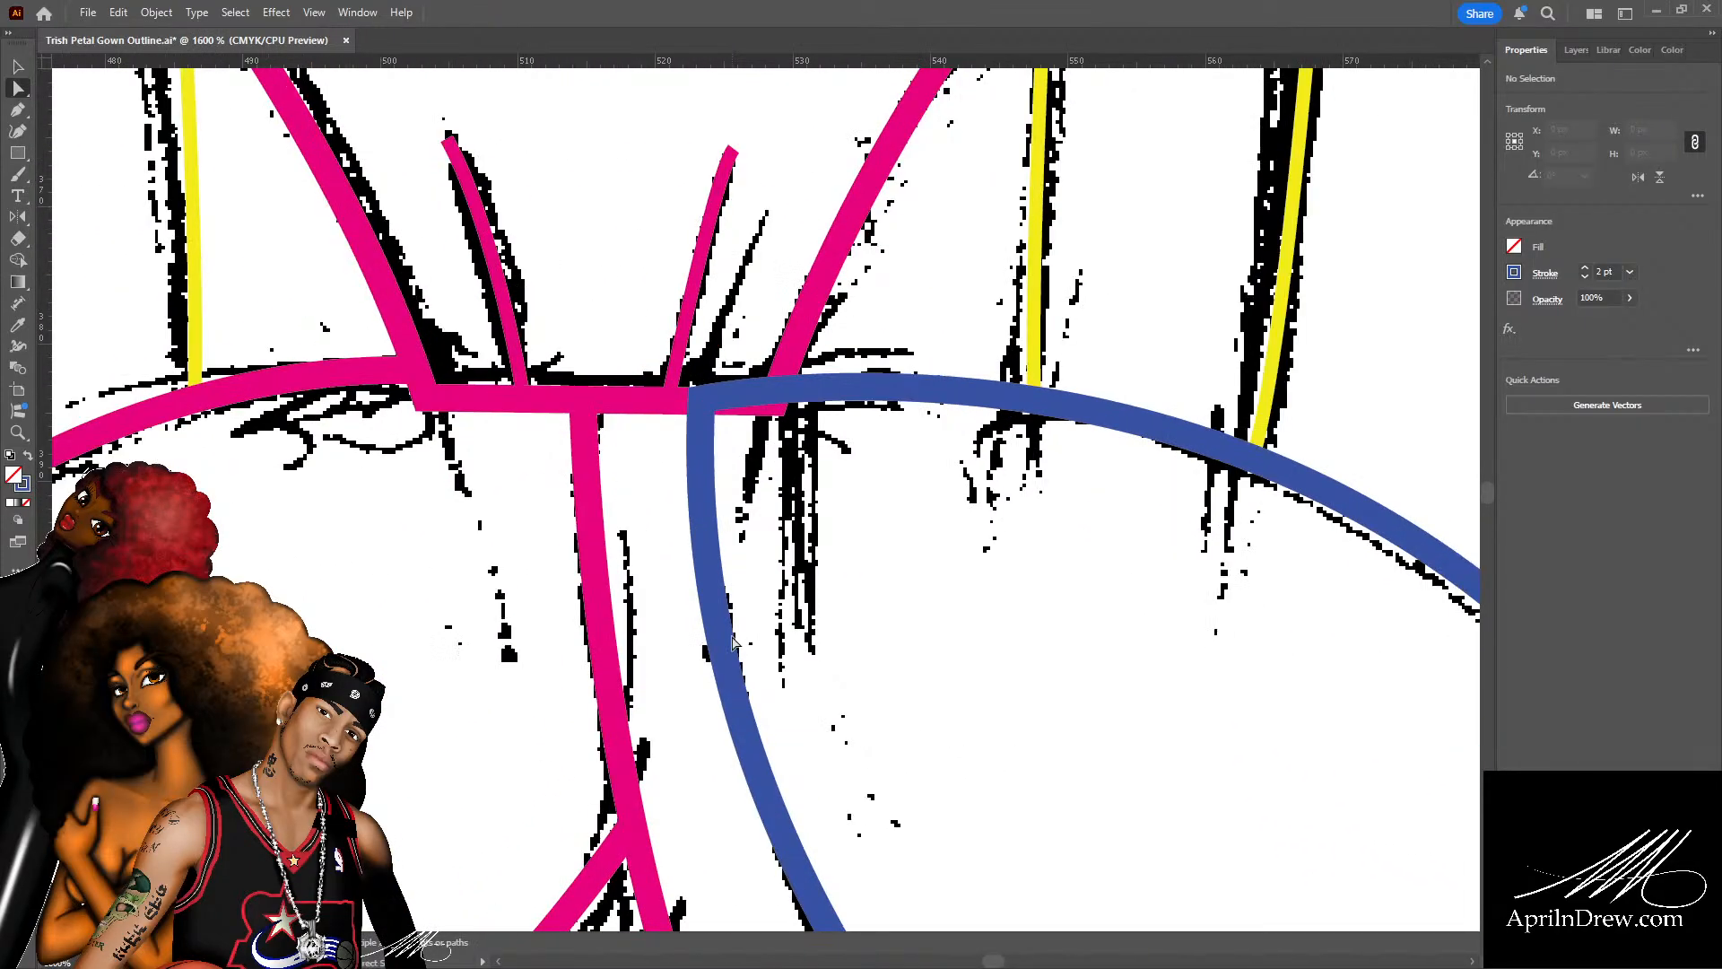
pyautogui.click(599, 572)
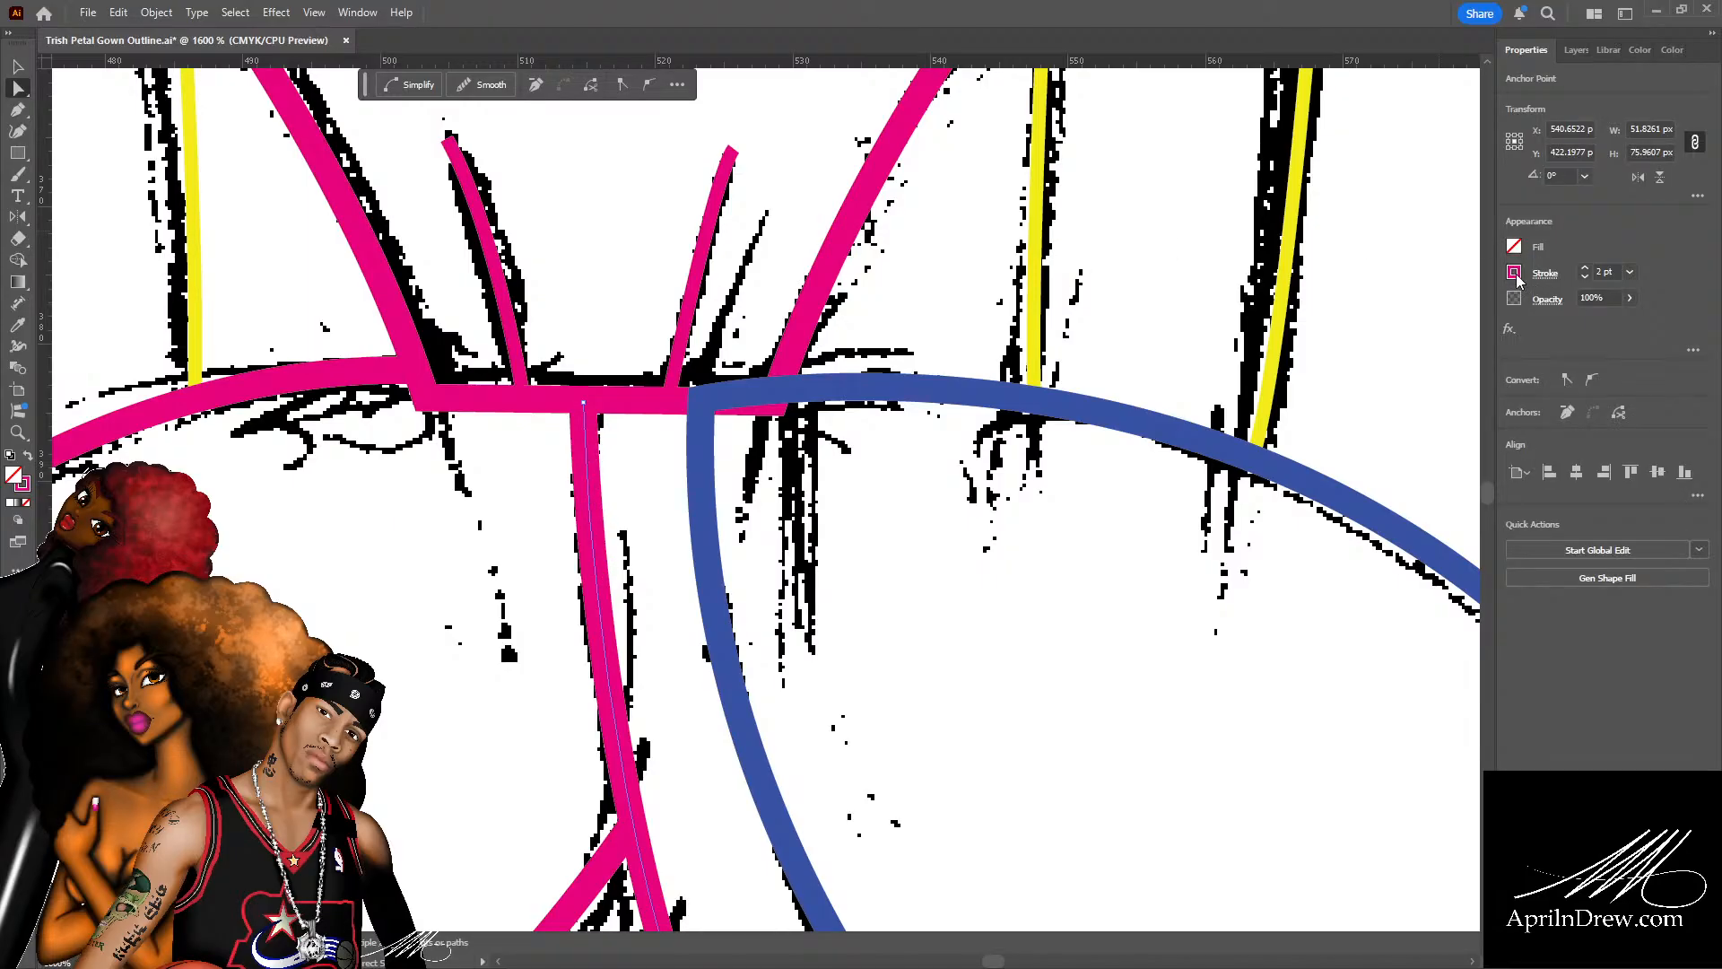
pyautogui.hotkey('ctrl', 'z')
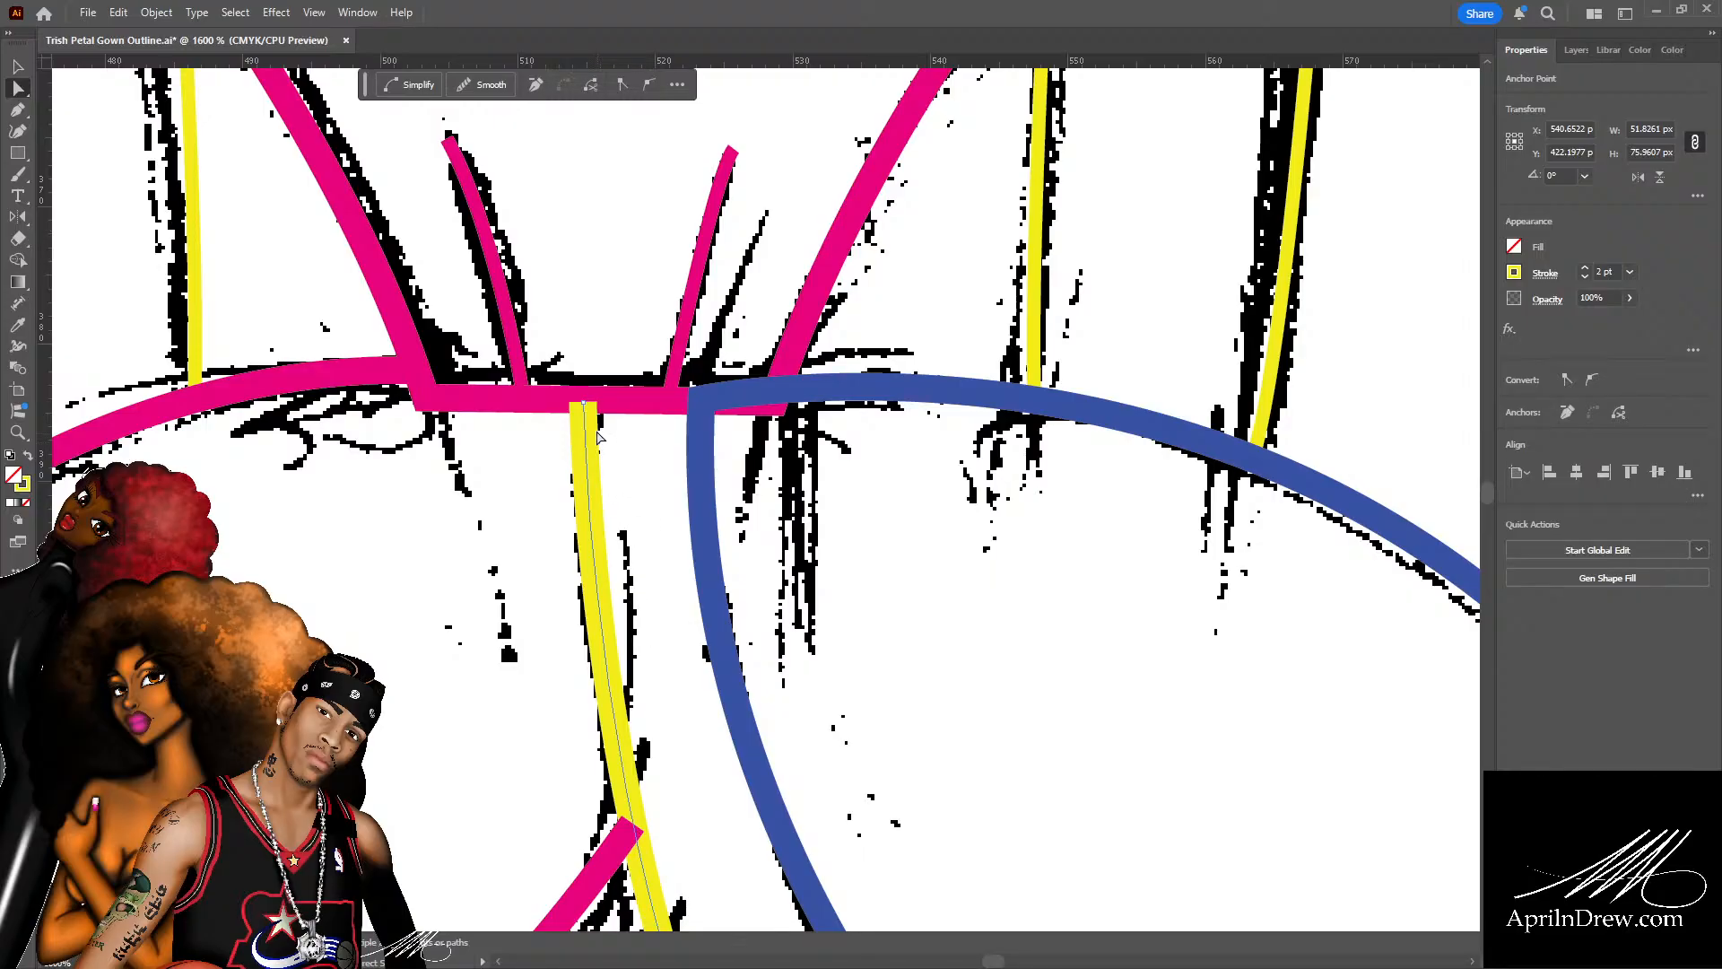
pyautogui.click(628, 478)
# Extend the yellow outline with the Pen tool from its upper end along the waist line to the blue petal's inner corner.
pyautogui.press('p')
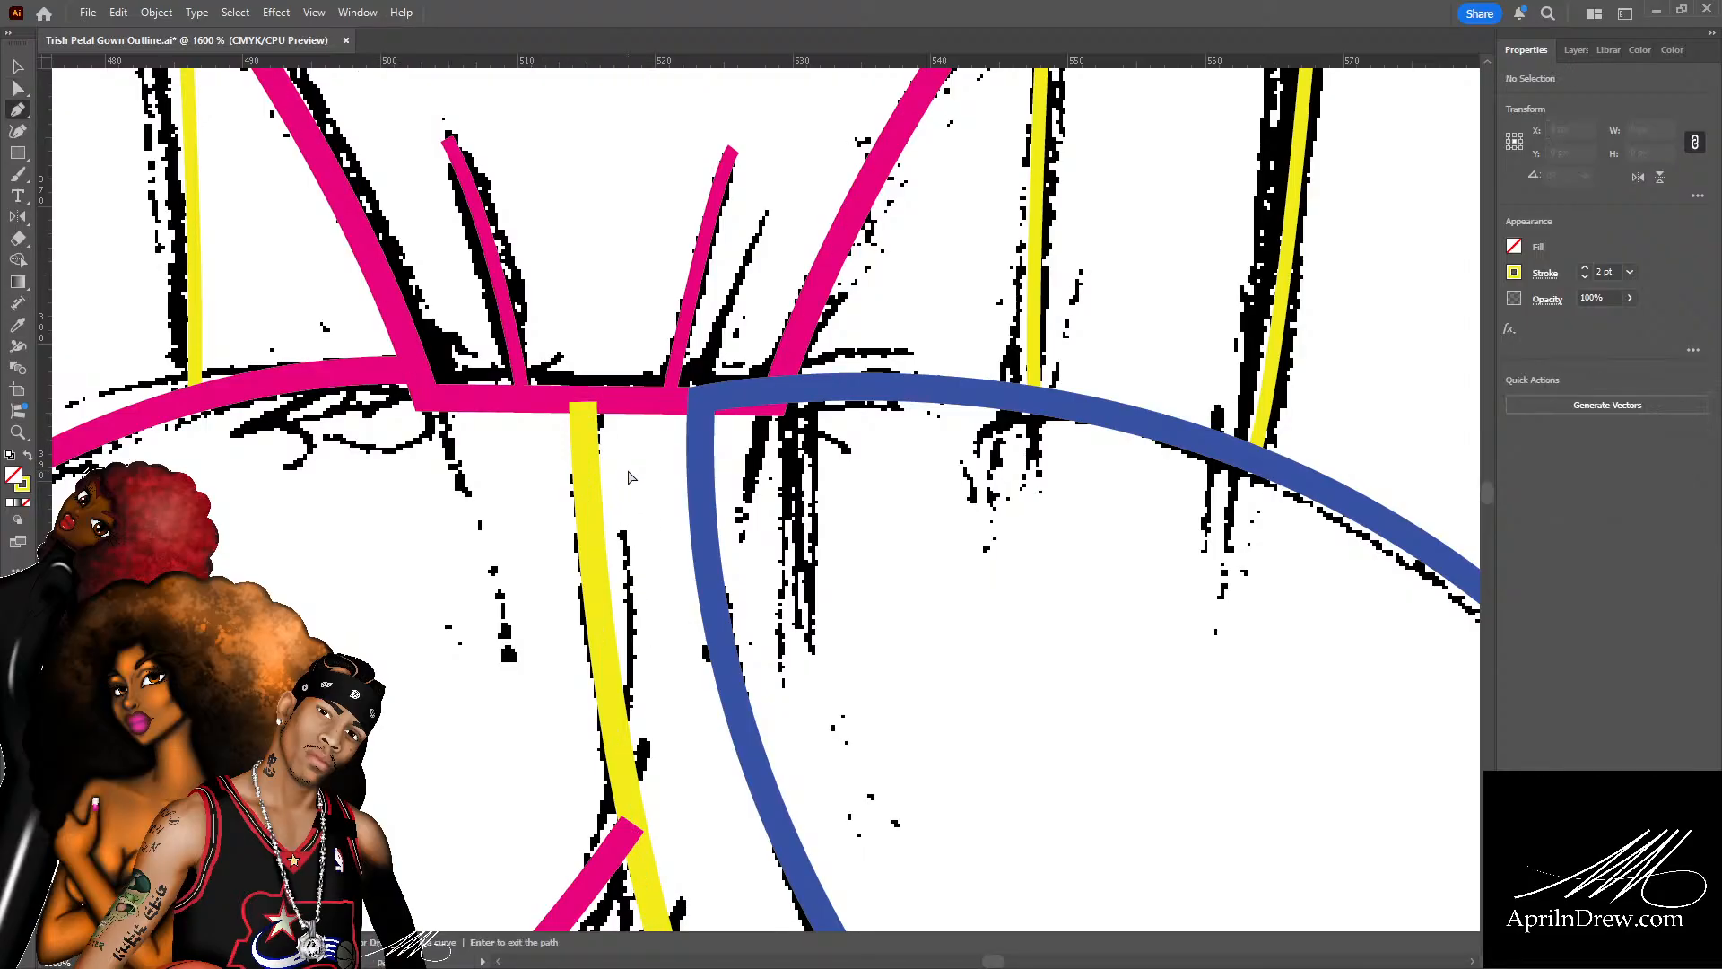
pyautogui.click(585, 404)
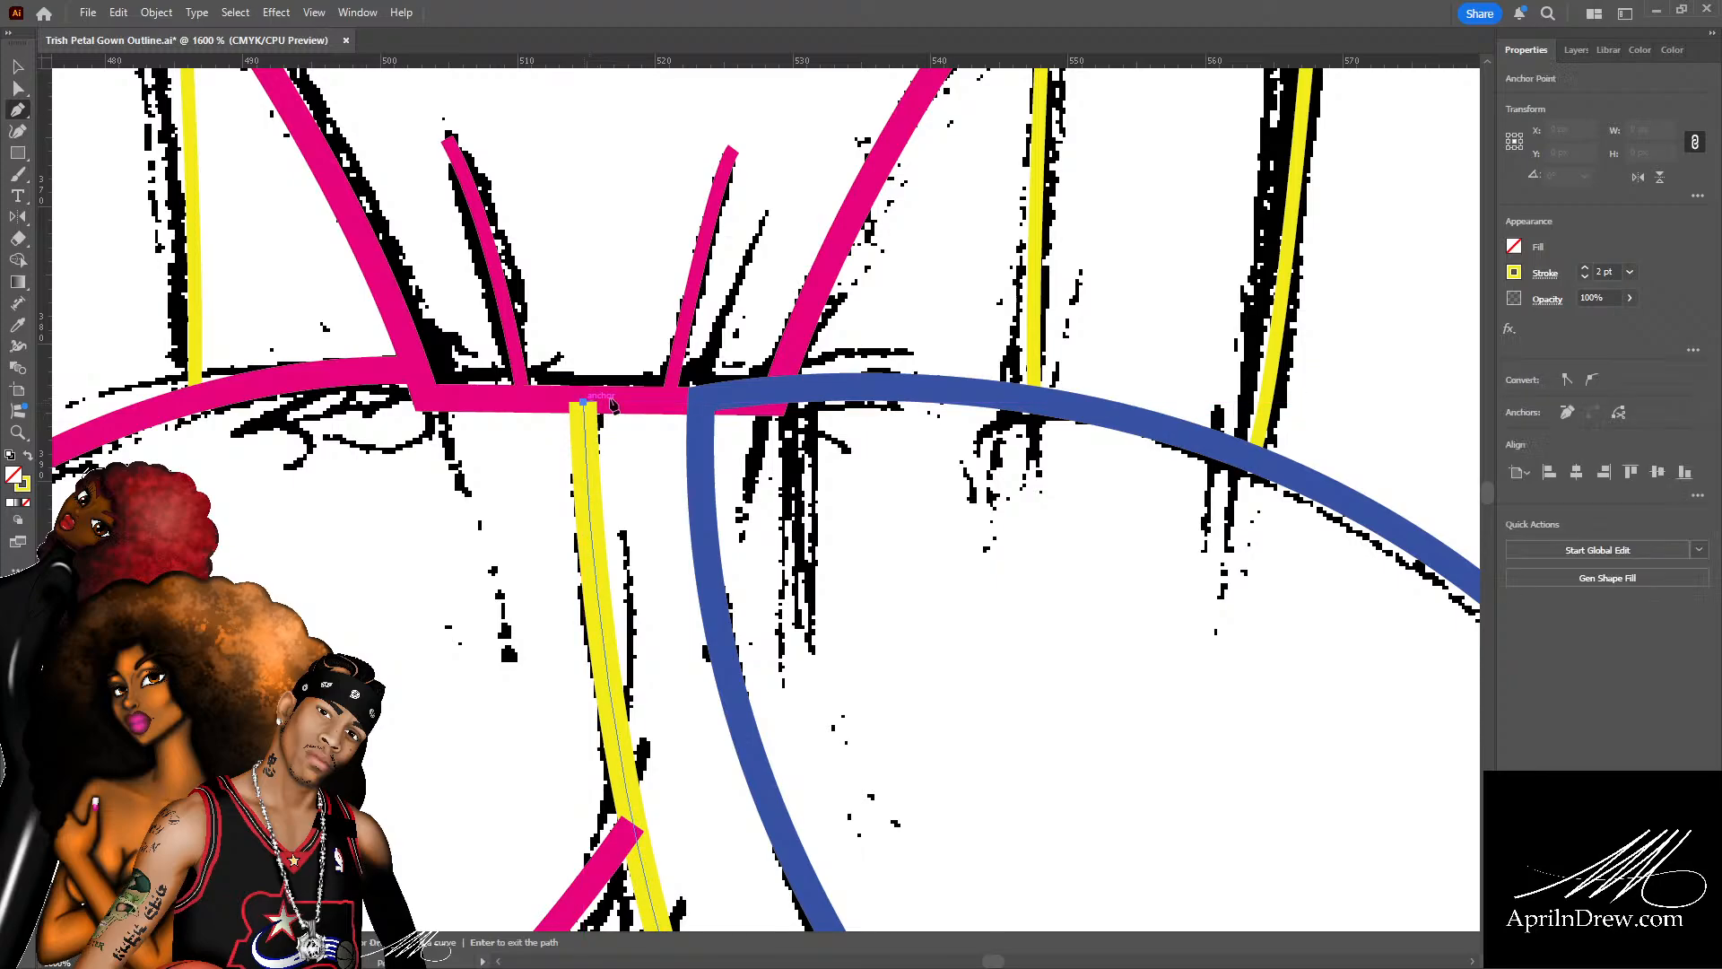
pyautogui.click(714, 409)
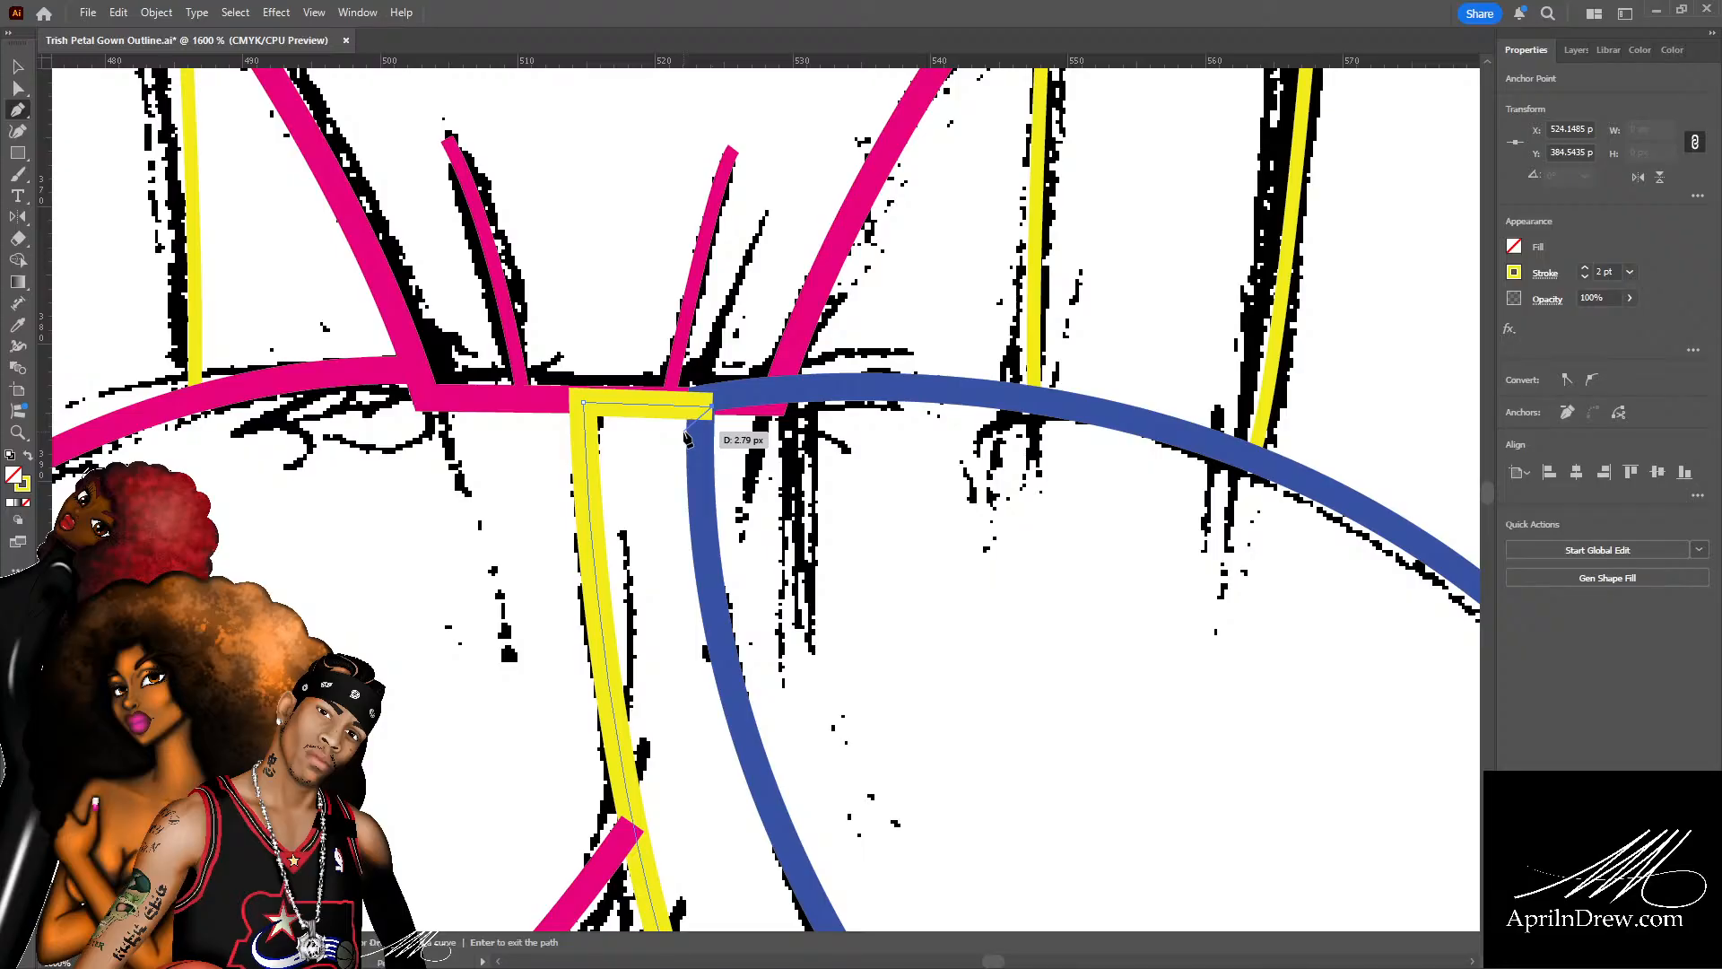
# Level the yellow waist segment, placing its corner at about X 514.74, Y 384.05 px and its end at about X 523.46, Y 384.05 px.
pyautogui.press('a')
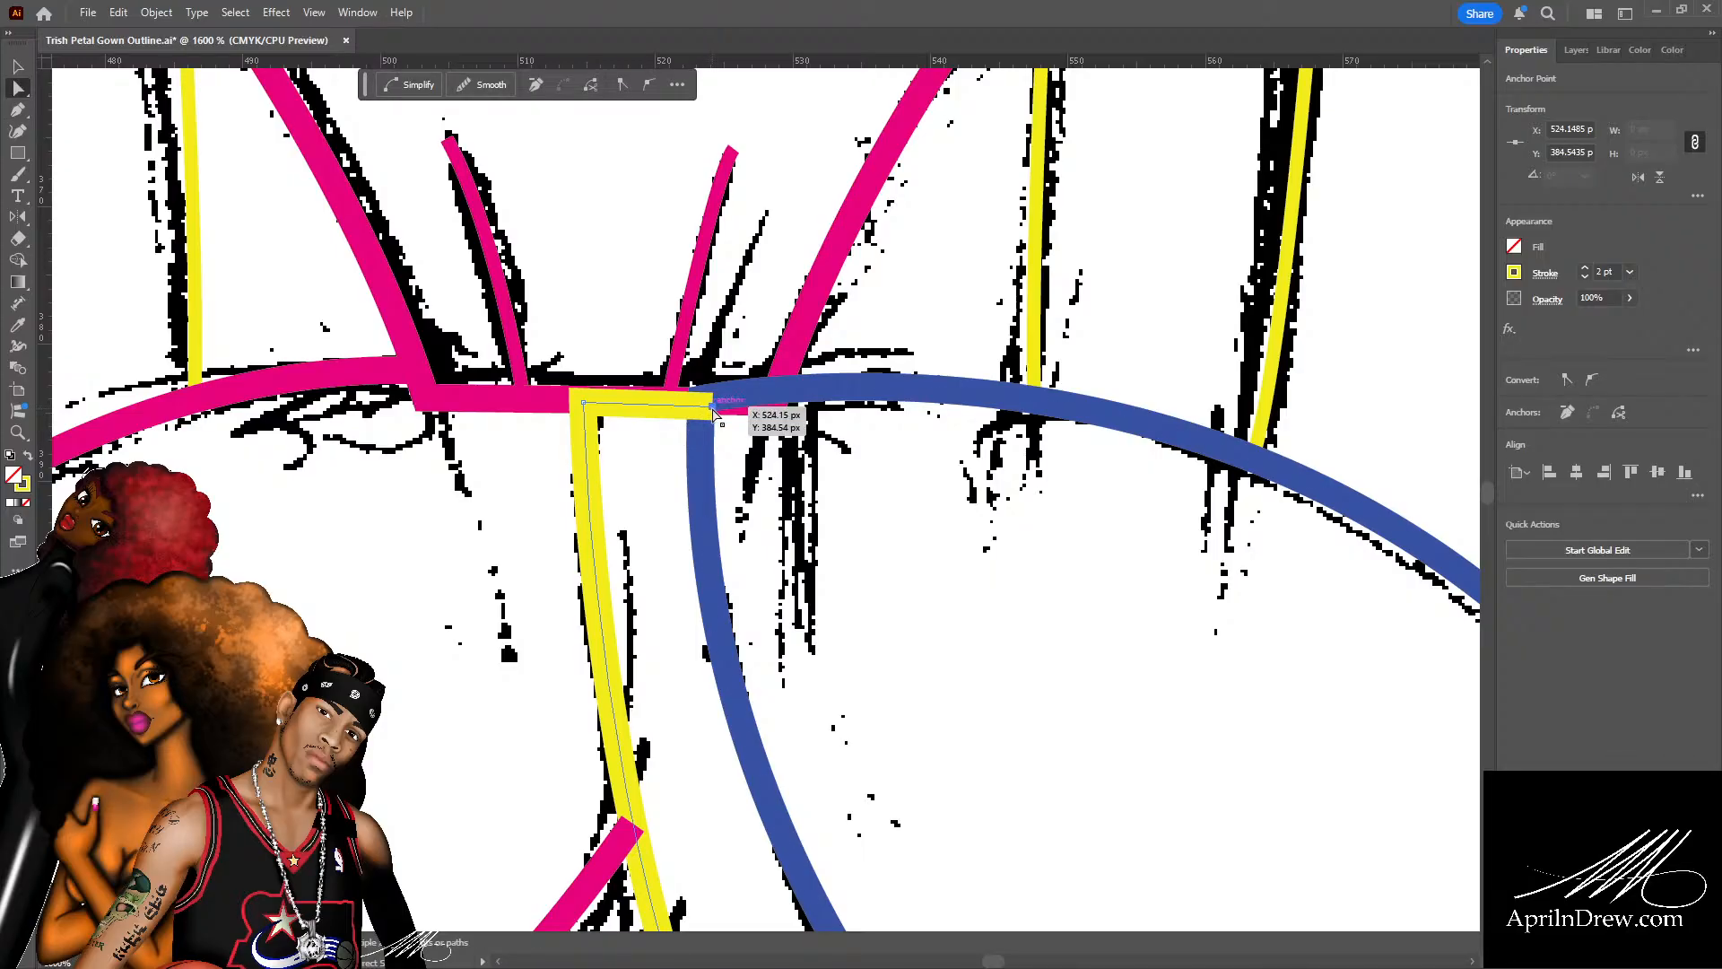
pyautogui.moveTo(714, 407); pyautogui.dragTo(706, 413)
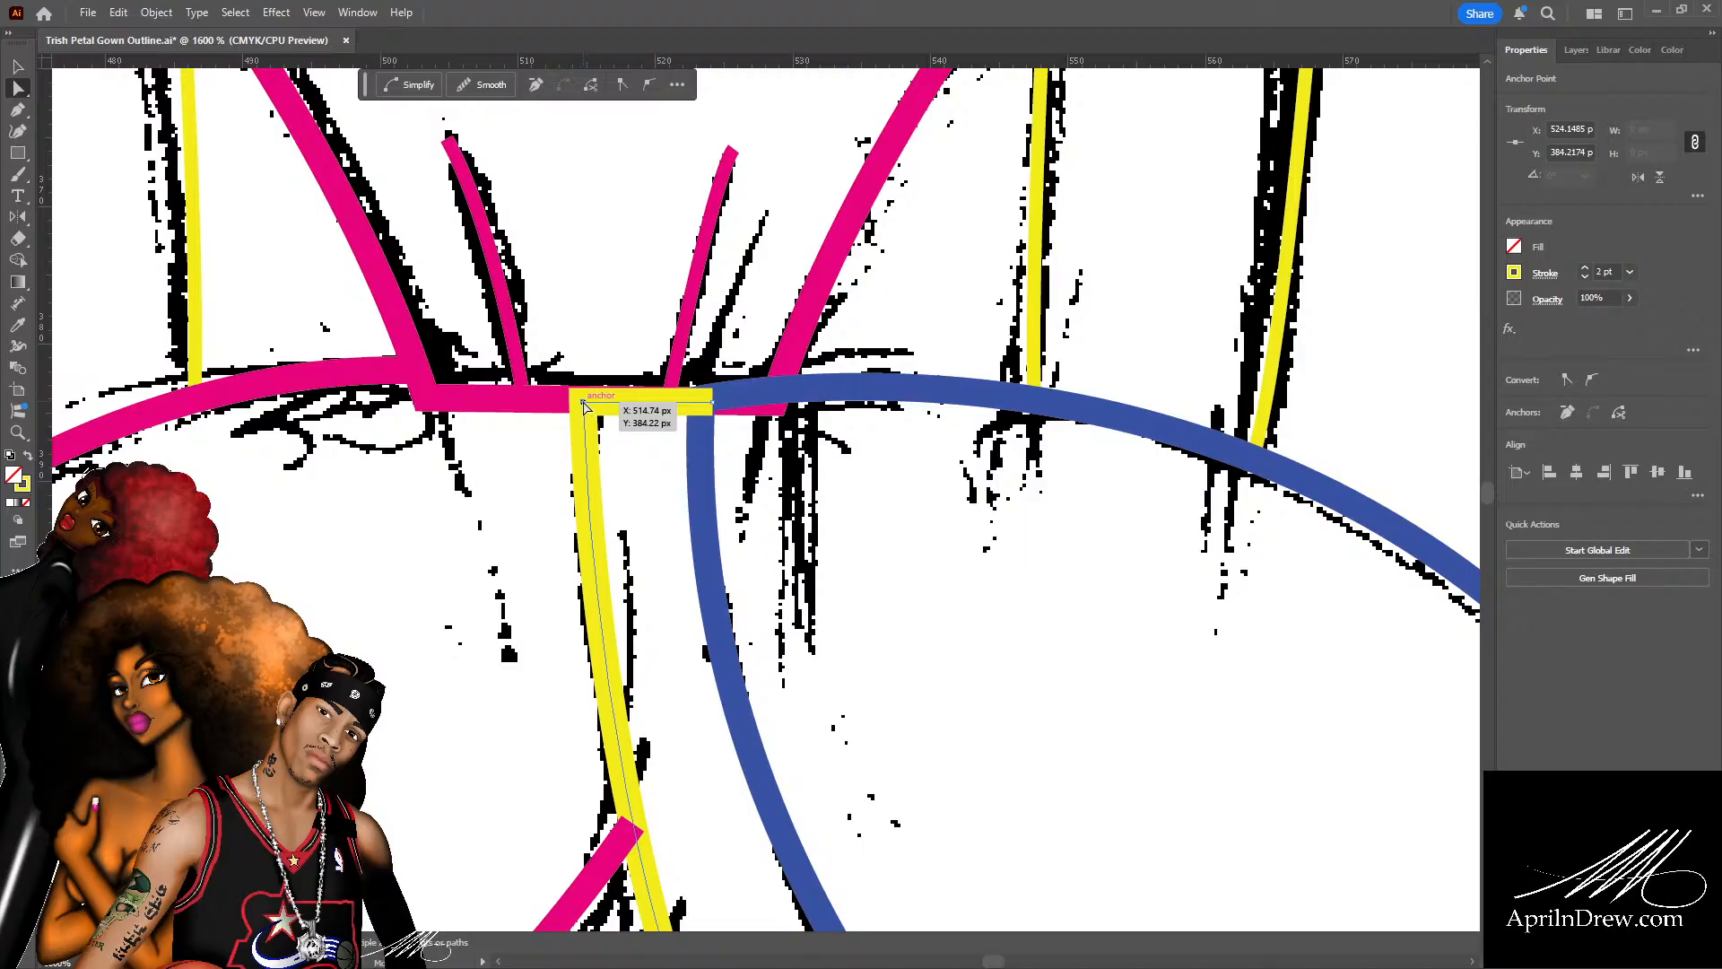
pyautogui.moveTo(584, 405); pyautogui.dragTo(584, 401)
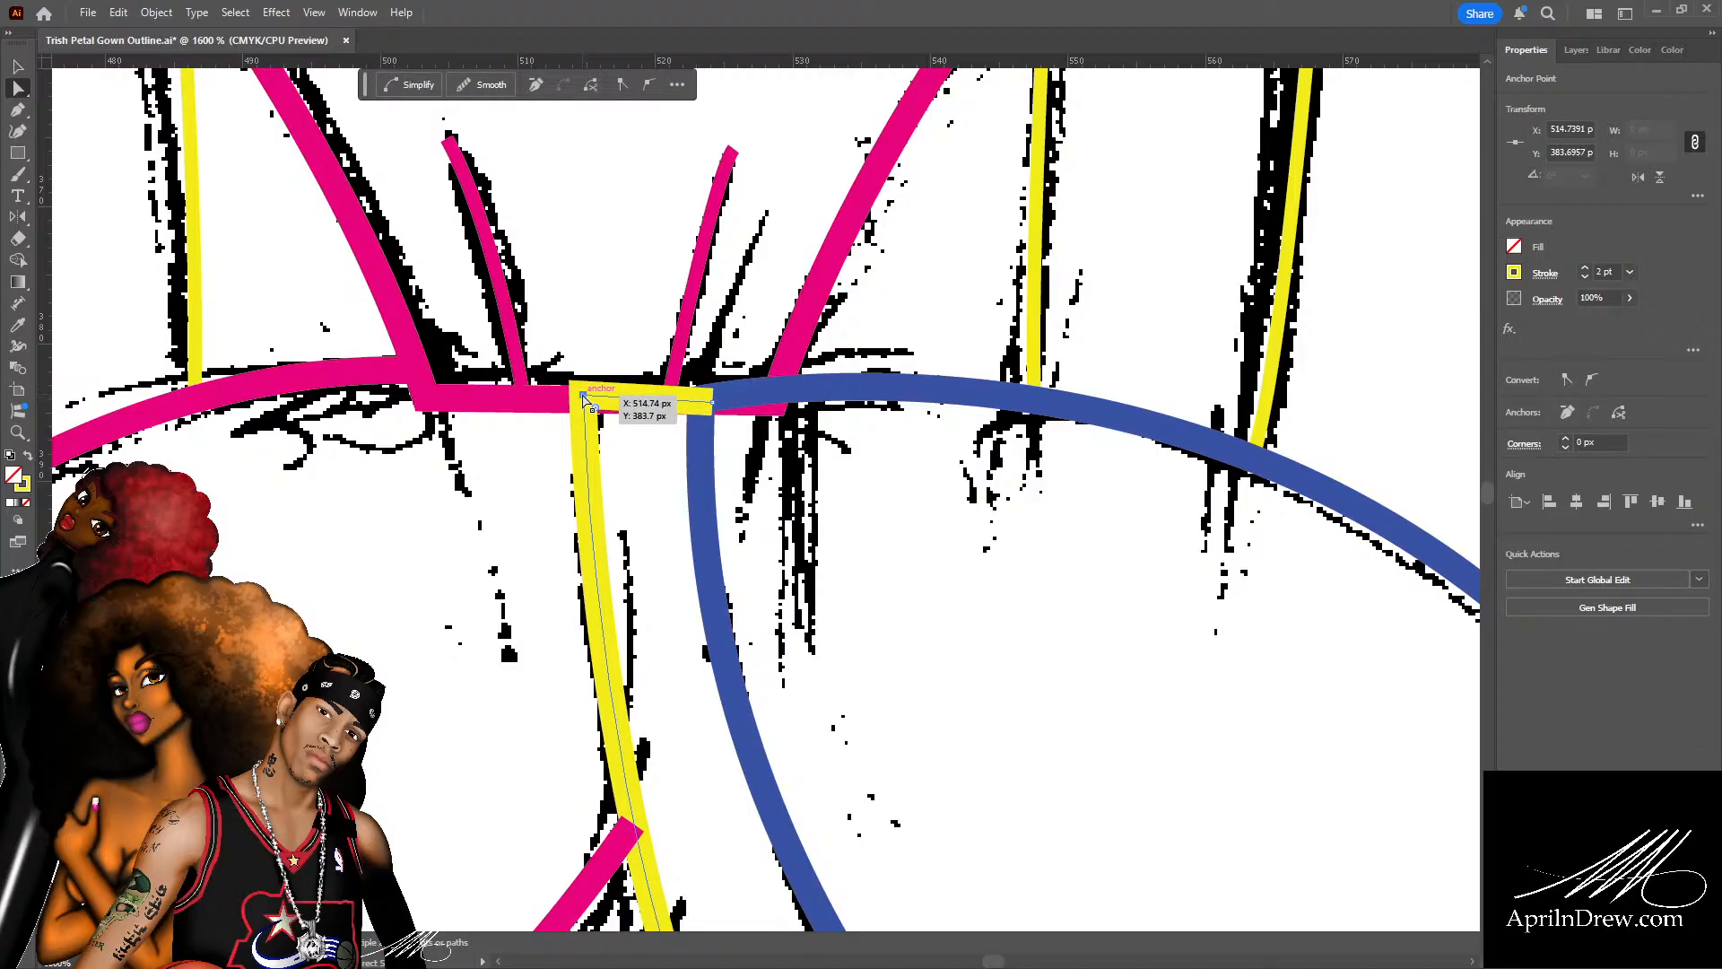
pyautogui.hotkey('ctrl', '=')
pyautogui.hotkey('ctrl', '=')
pyautogui.hotkey('ctrl', '=')
pyautogui.moveTo(965, 600); pyautogui.dragTo(708, 583)
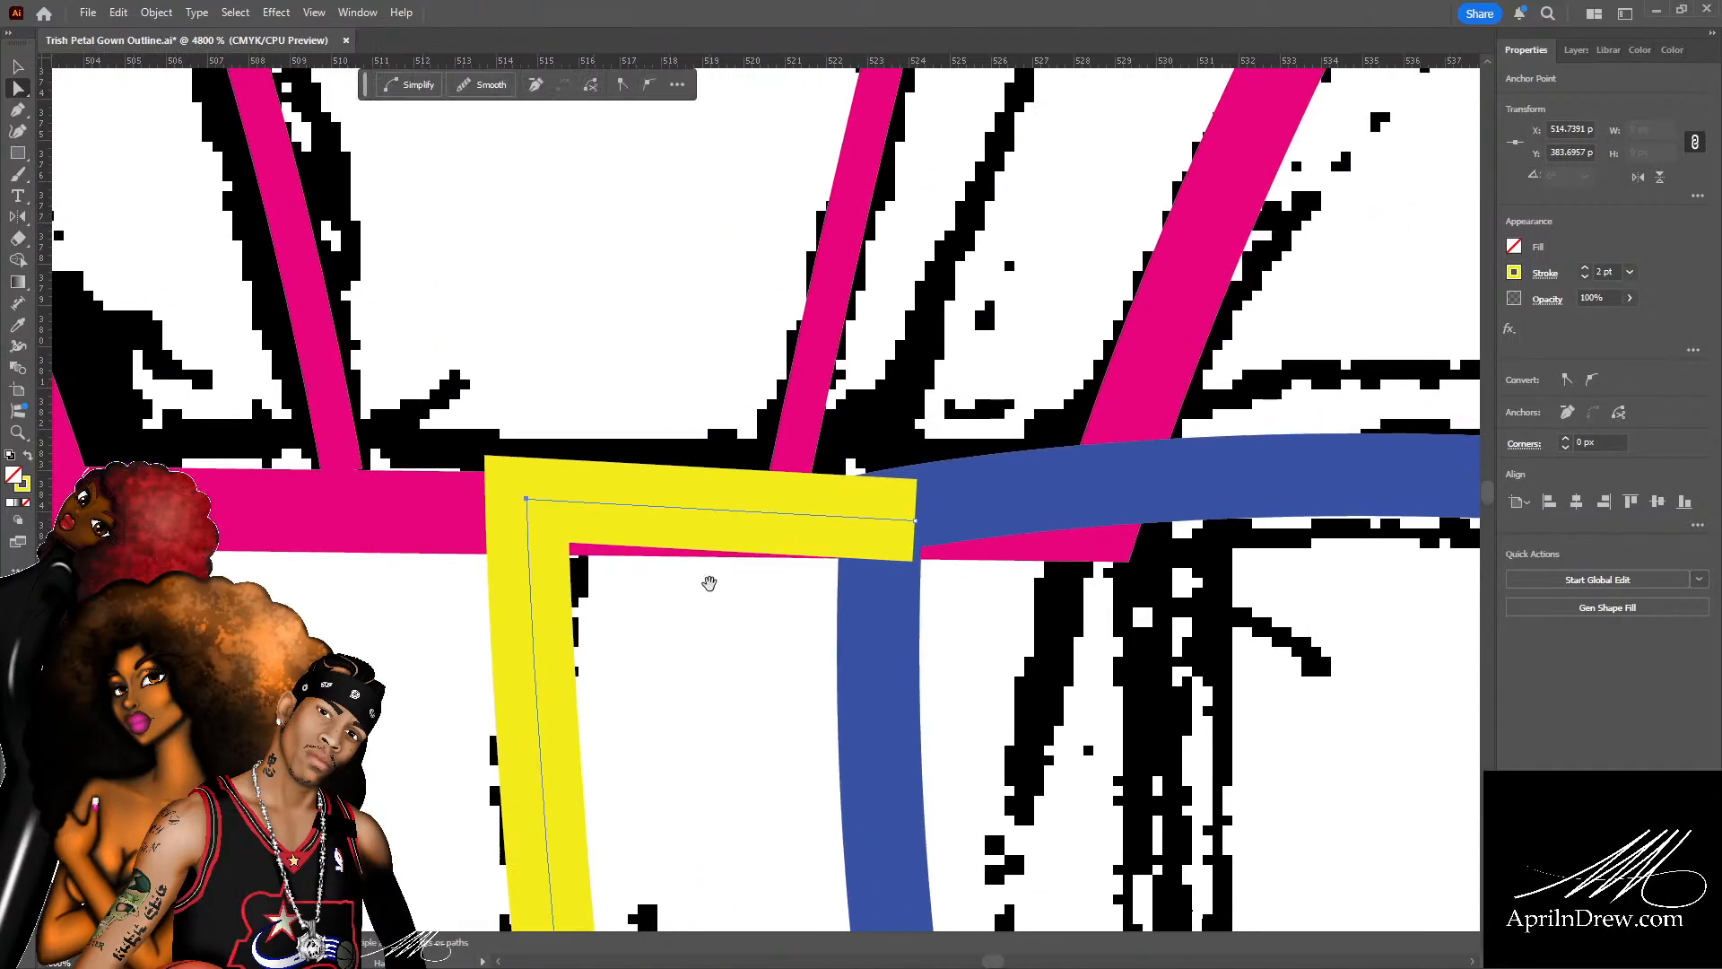
pyautogui.moveTo(526, 499); pyautogui.dragTo(529, 510)
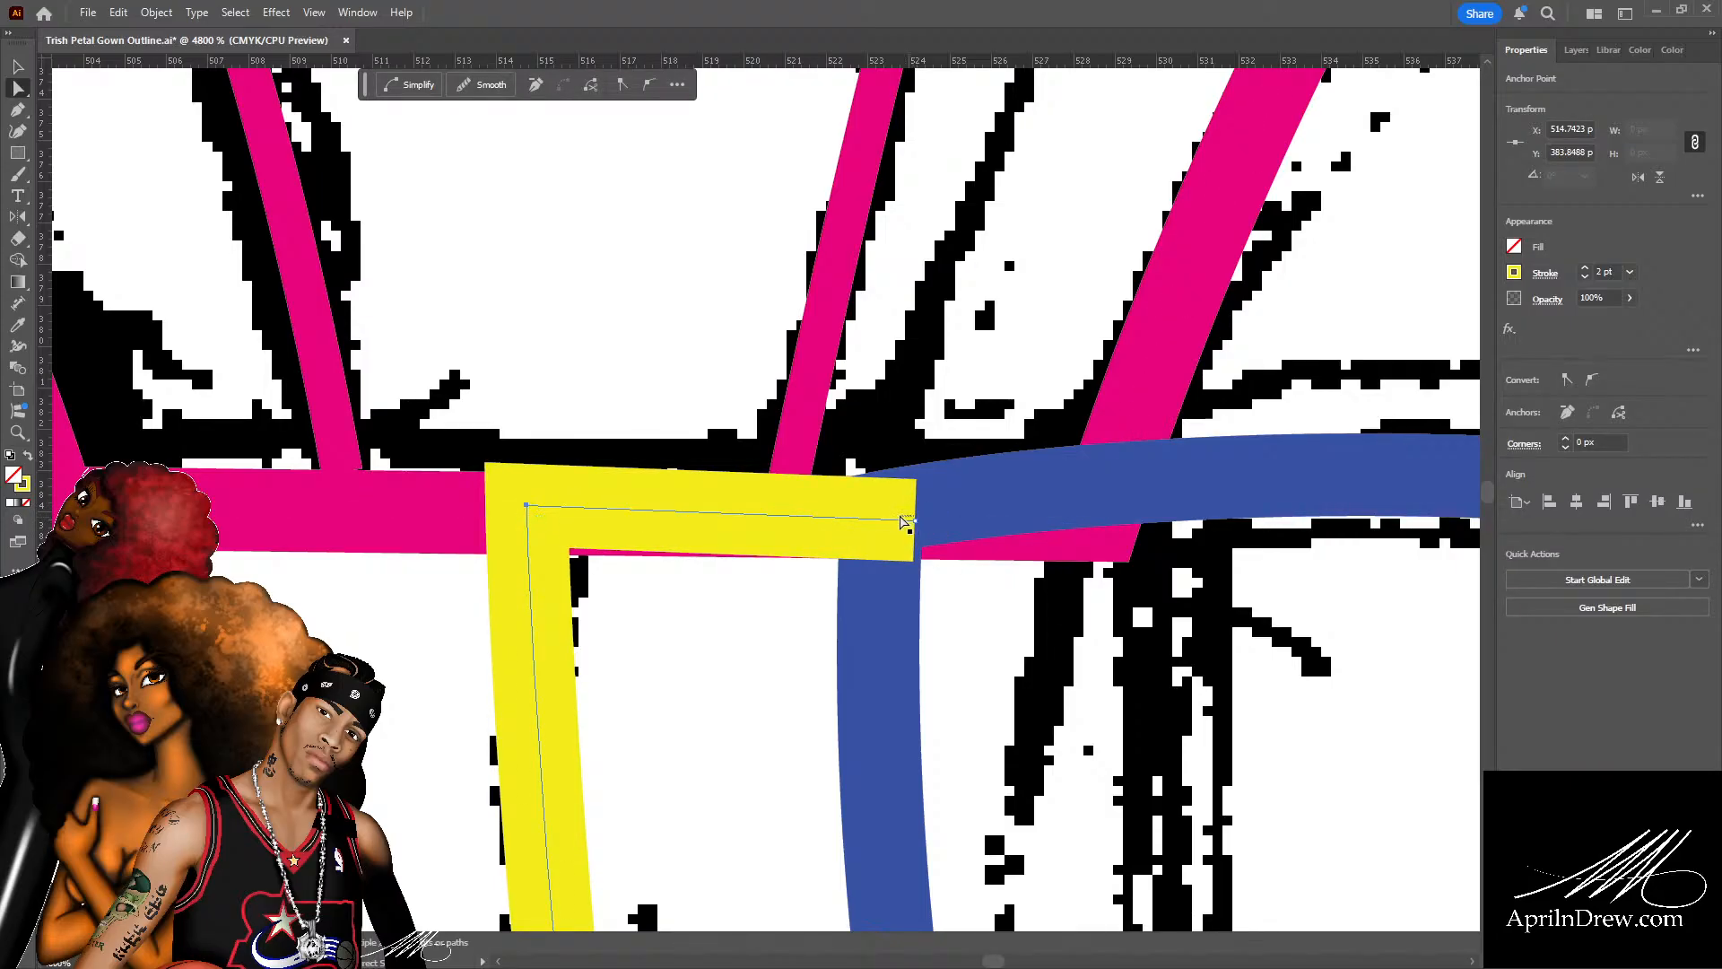
pyautogui.moveTo(914, 520); pyautogui.dragTo(902, 518)
pyautogui.moveTo(527, 507); pyautogui.dragTo(529, 517)
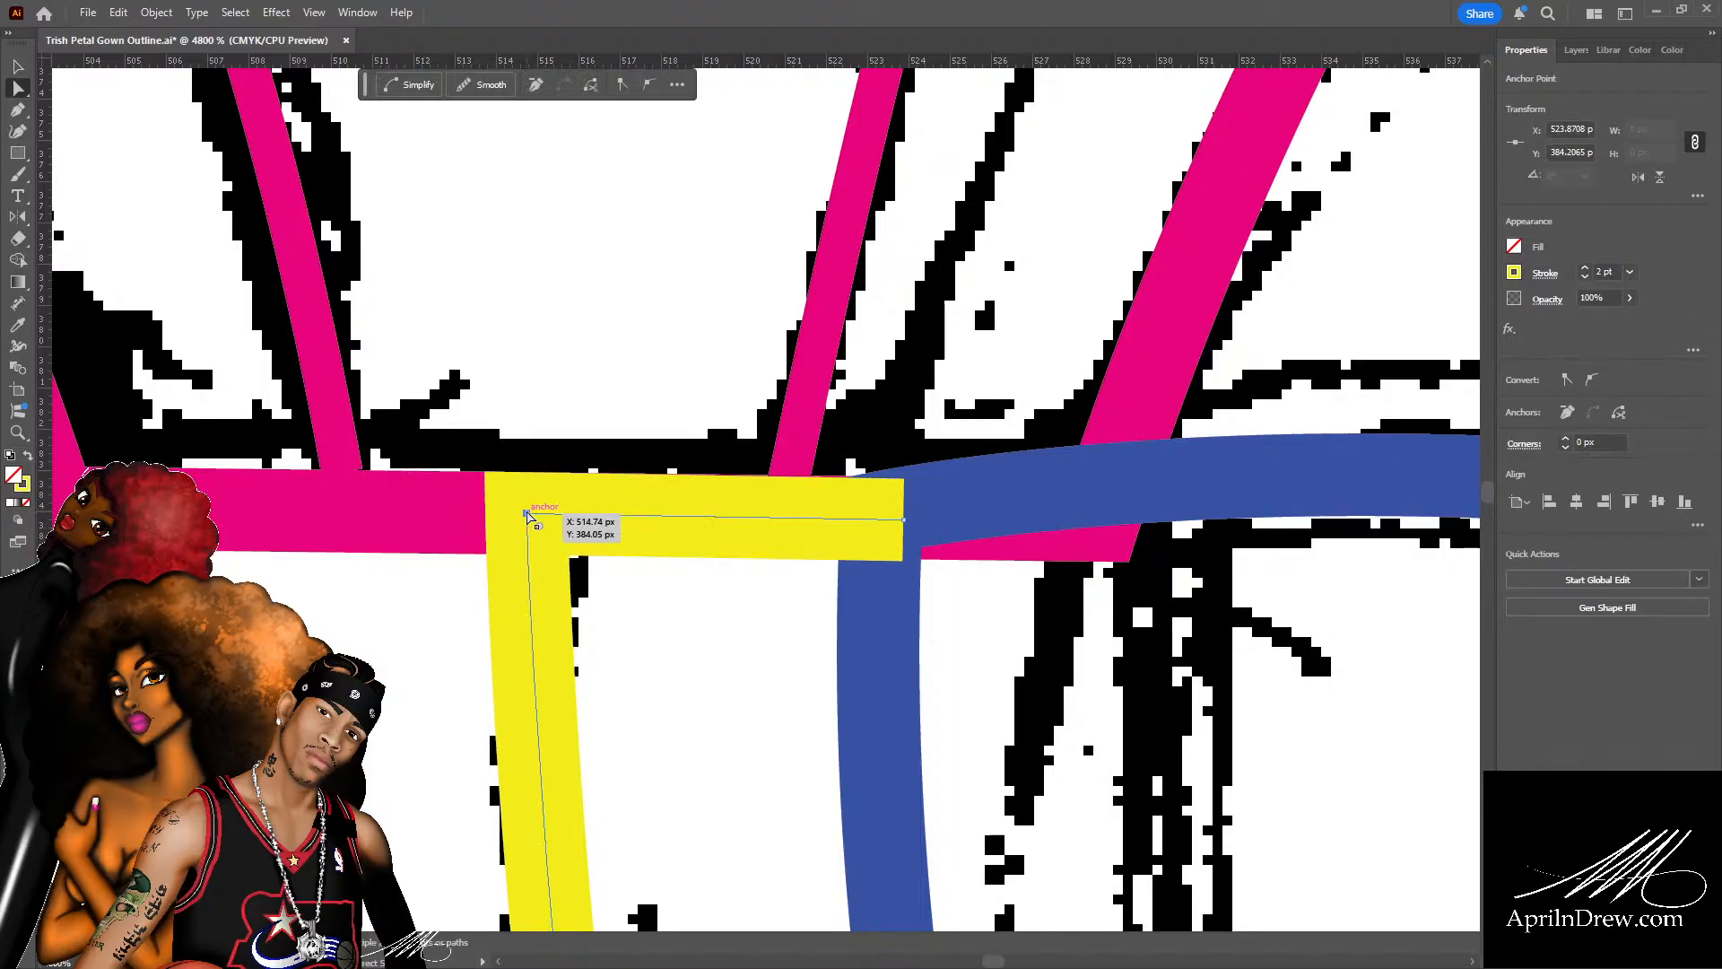
pyautogui.moveTo(905, 522); pyautogui.dragTo(887, 516)
pyautogui.click(887, 517)
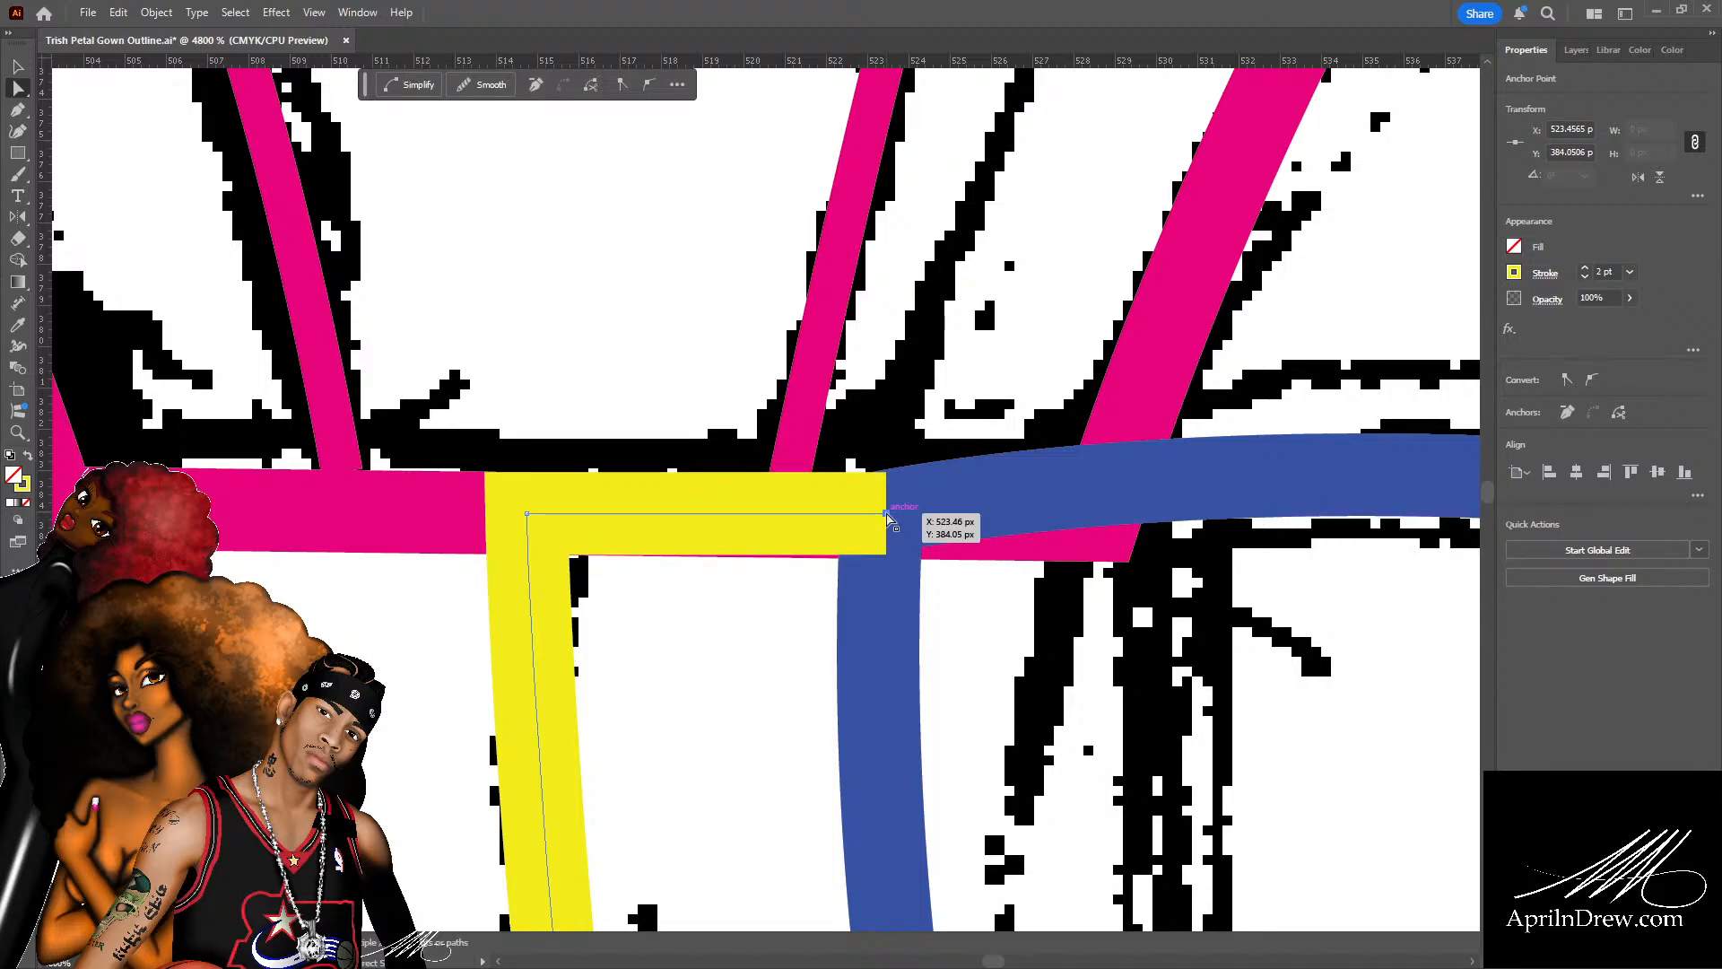
# Examine the yellow outline along its full length, checking its fit to the sketch and where the neighbouring petal outlines meet it.
pyautogui.scroll(-4, 794, 624)
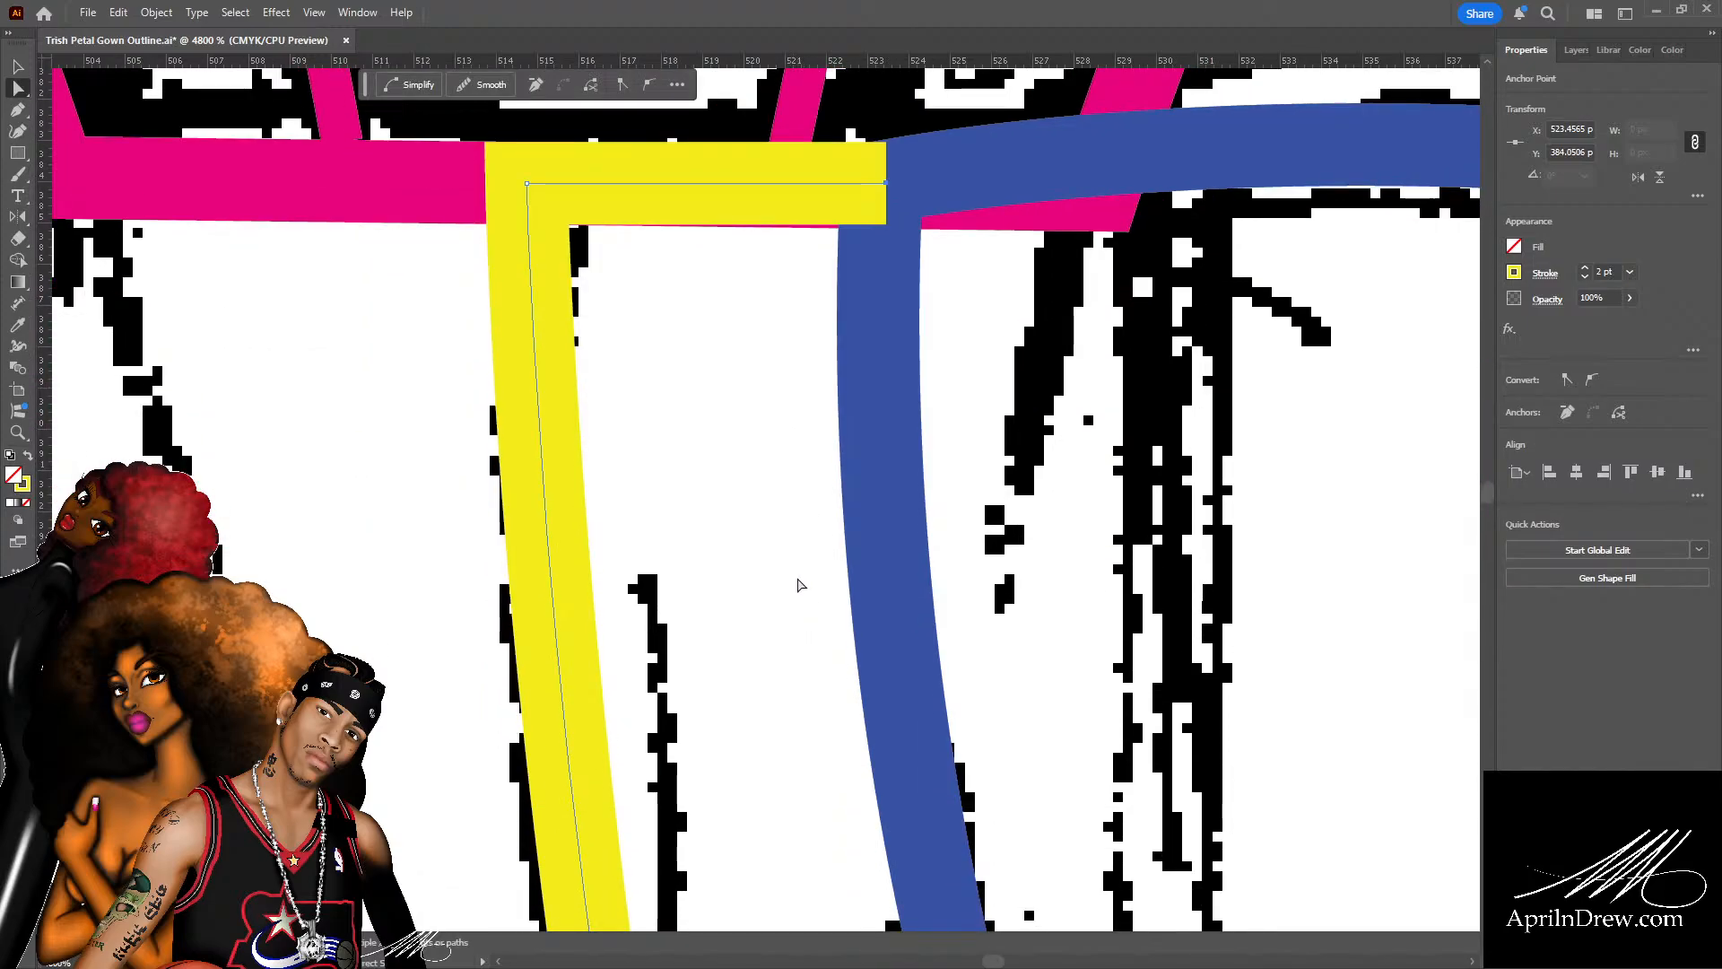
pyautogui.scroll(-3, 796, 576)
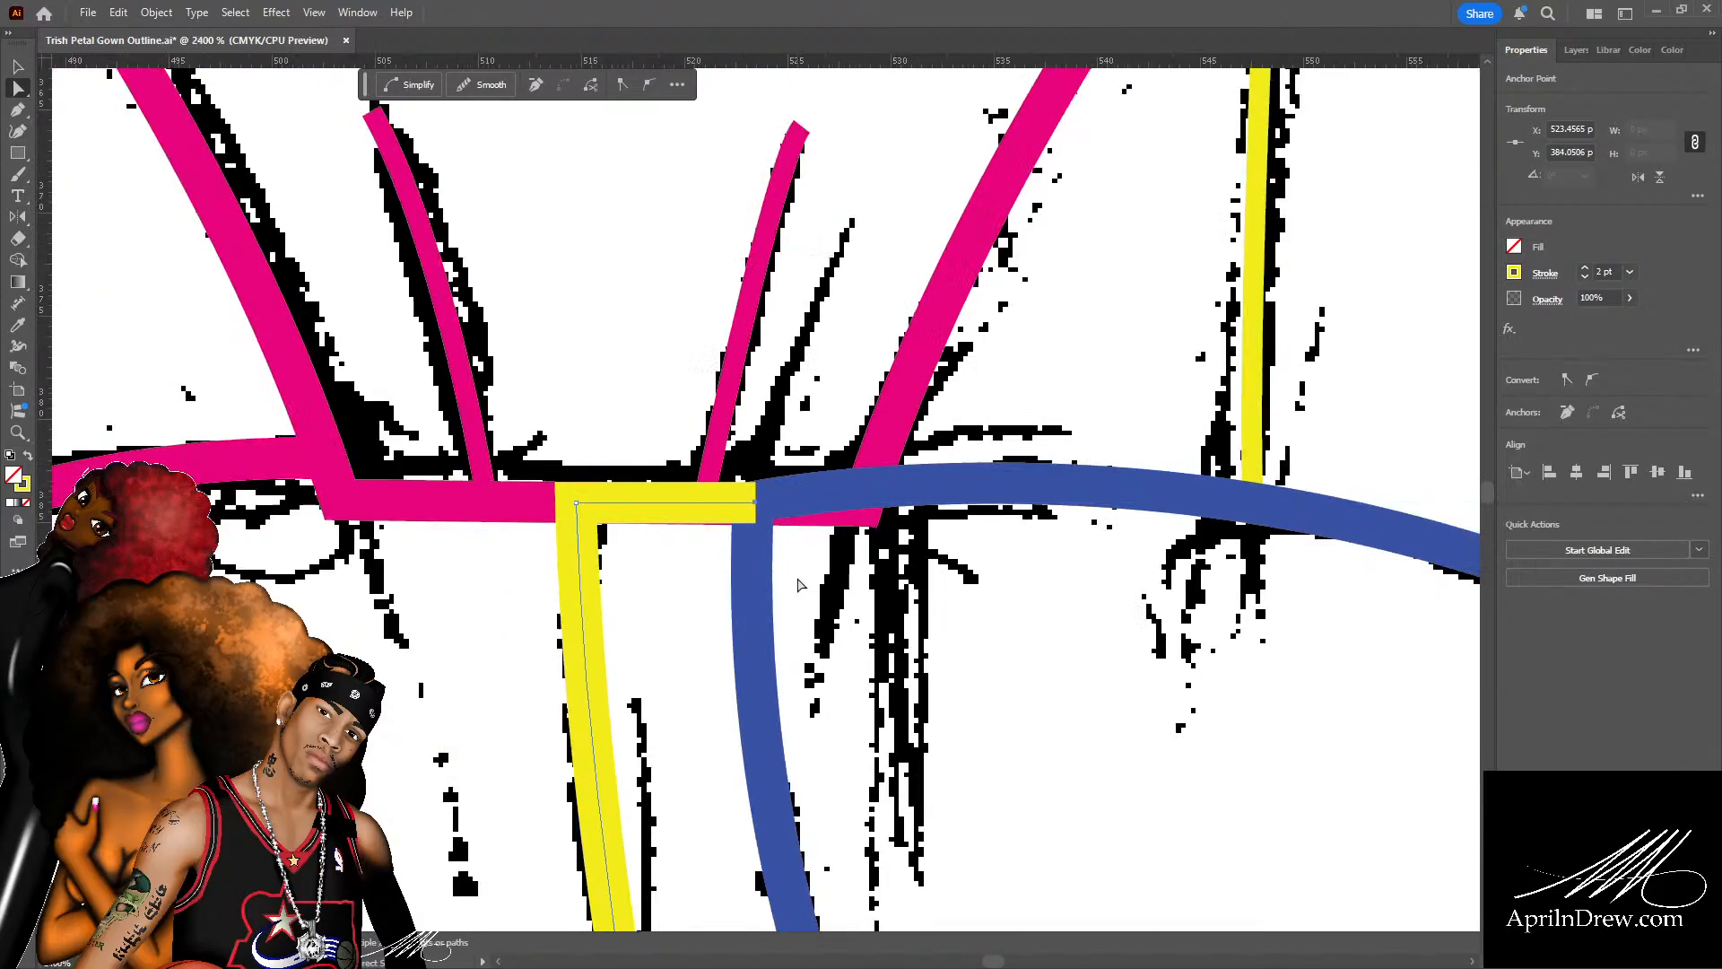
pyautogui.scroll(-5, 649, 588)
pyautogui.scroll(-8, 647, 584)
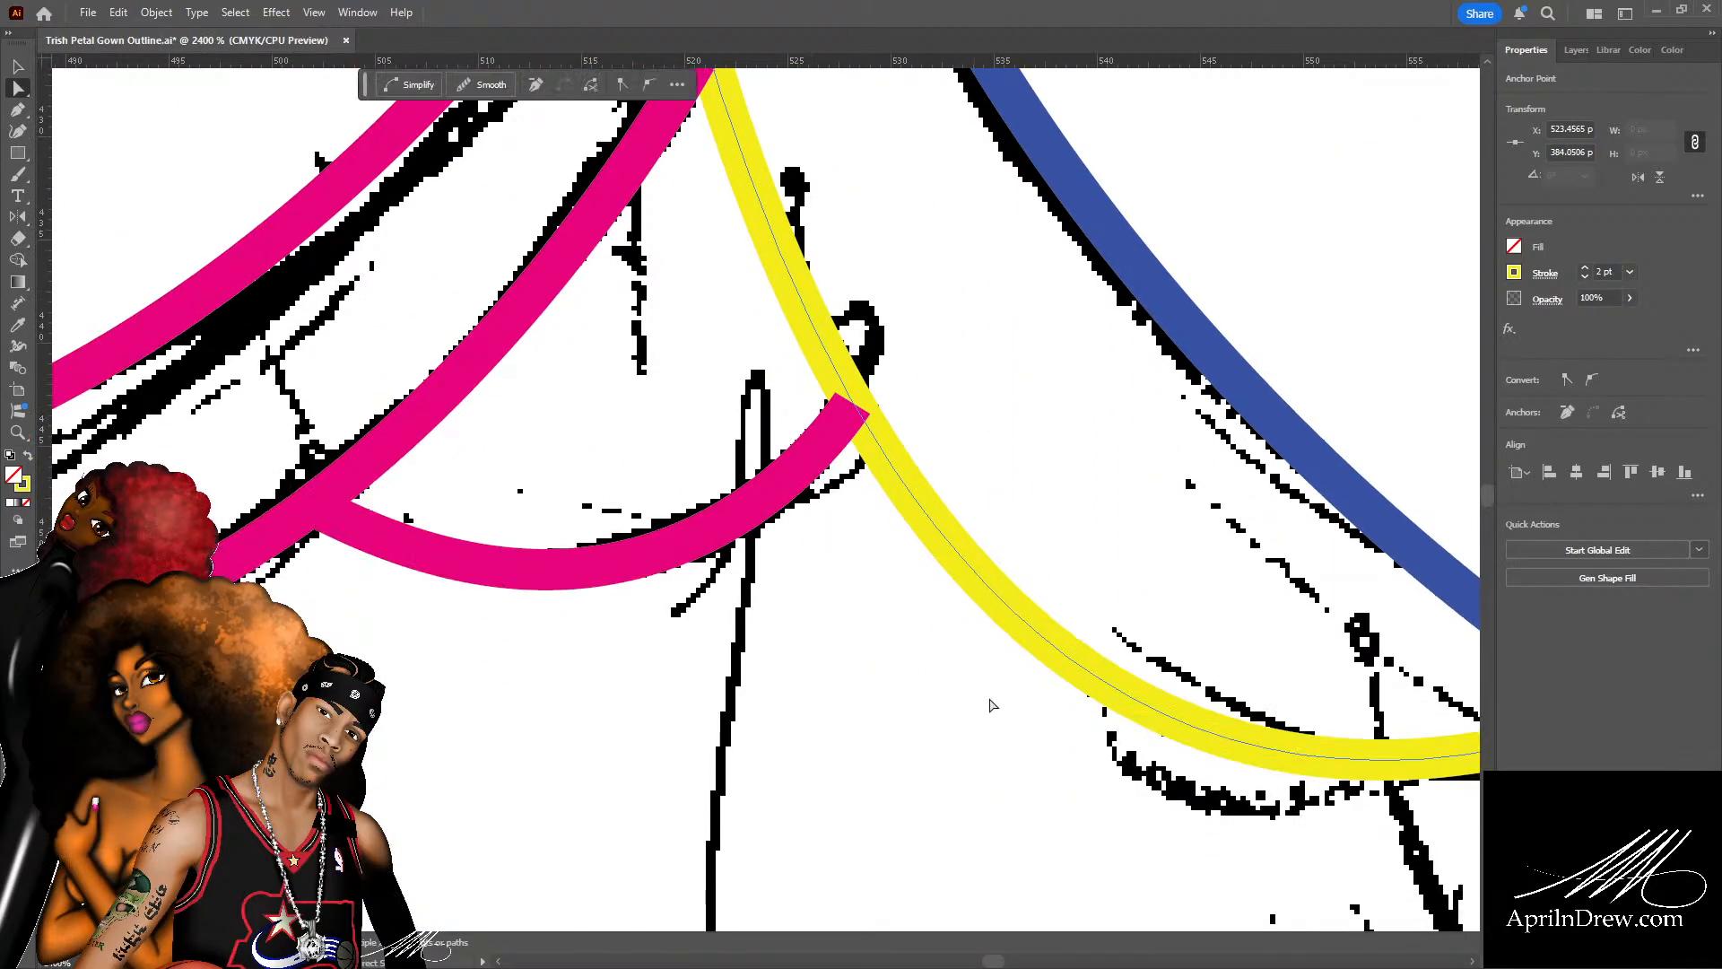
pyautogui.moveTo(1098, 685)
pyautogui.mouseDown()
pyautogui.moveTo(678, 590)
pyautogui.moveTo(293, 564)
pyautogui.moveTo(754, 655)
pyautogui.moveTo(1157, 771)
pyautogui.mouseUp()
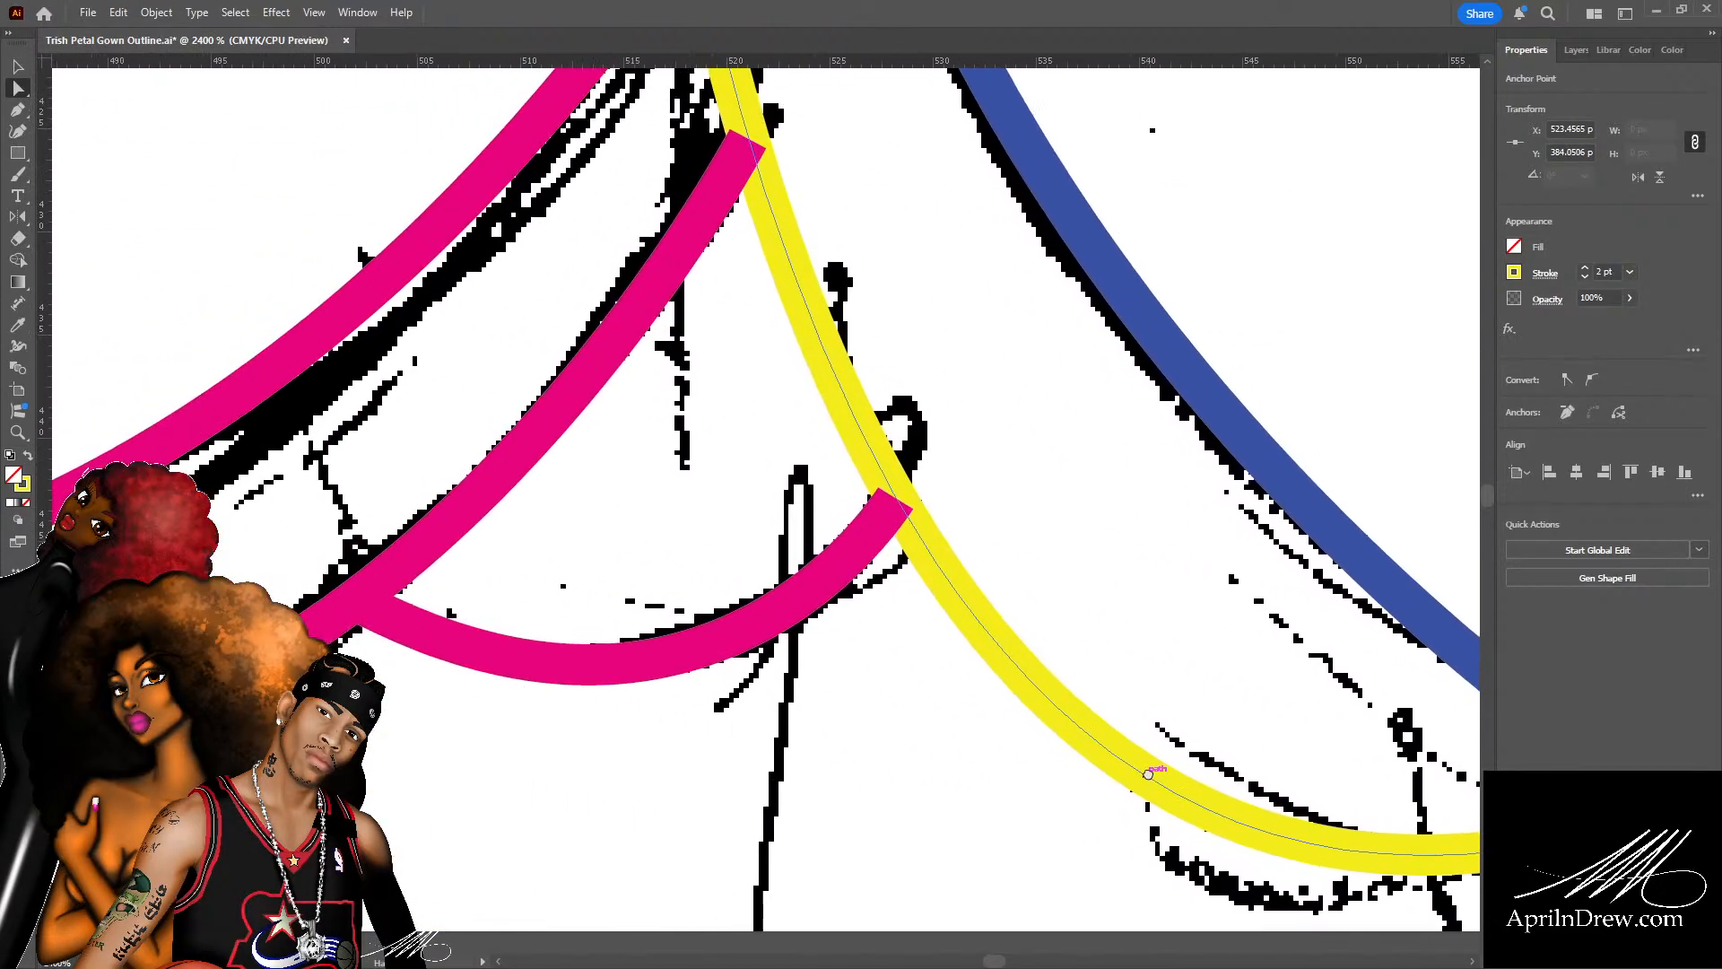
pyautogui.moveTo(843, 371); pyautogui.dragTo(900, 754)
pyautogui.moveTo(794, 412)
pyautogui.mouseDown()
pyautogui.moveTo(895, 574)
pyautogui.moveTo(895, 691)
pyautogui.moveTo(958, 951)
pyautogui.moveTo(814, 358)
pyautogui.mouseUp()
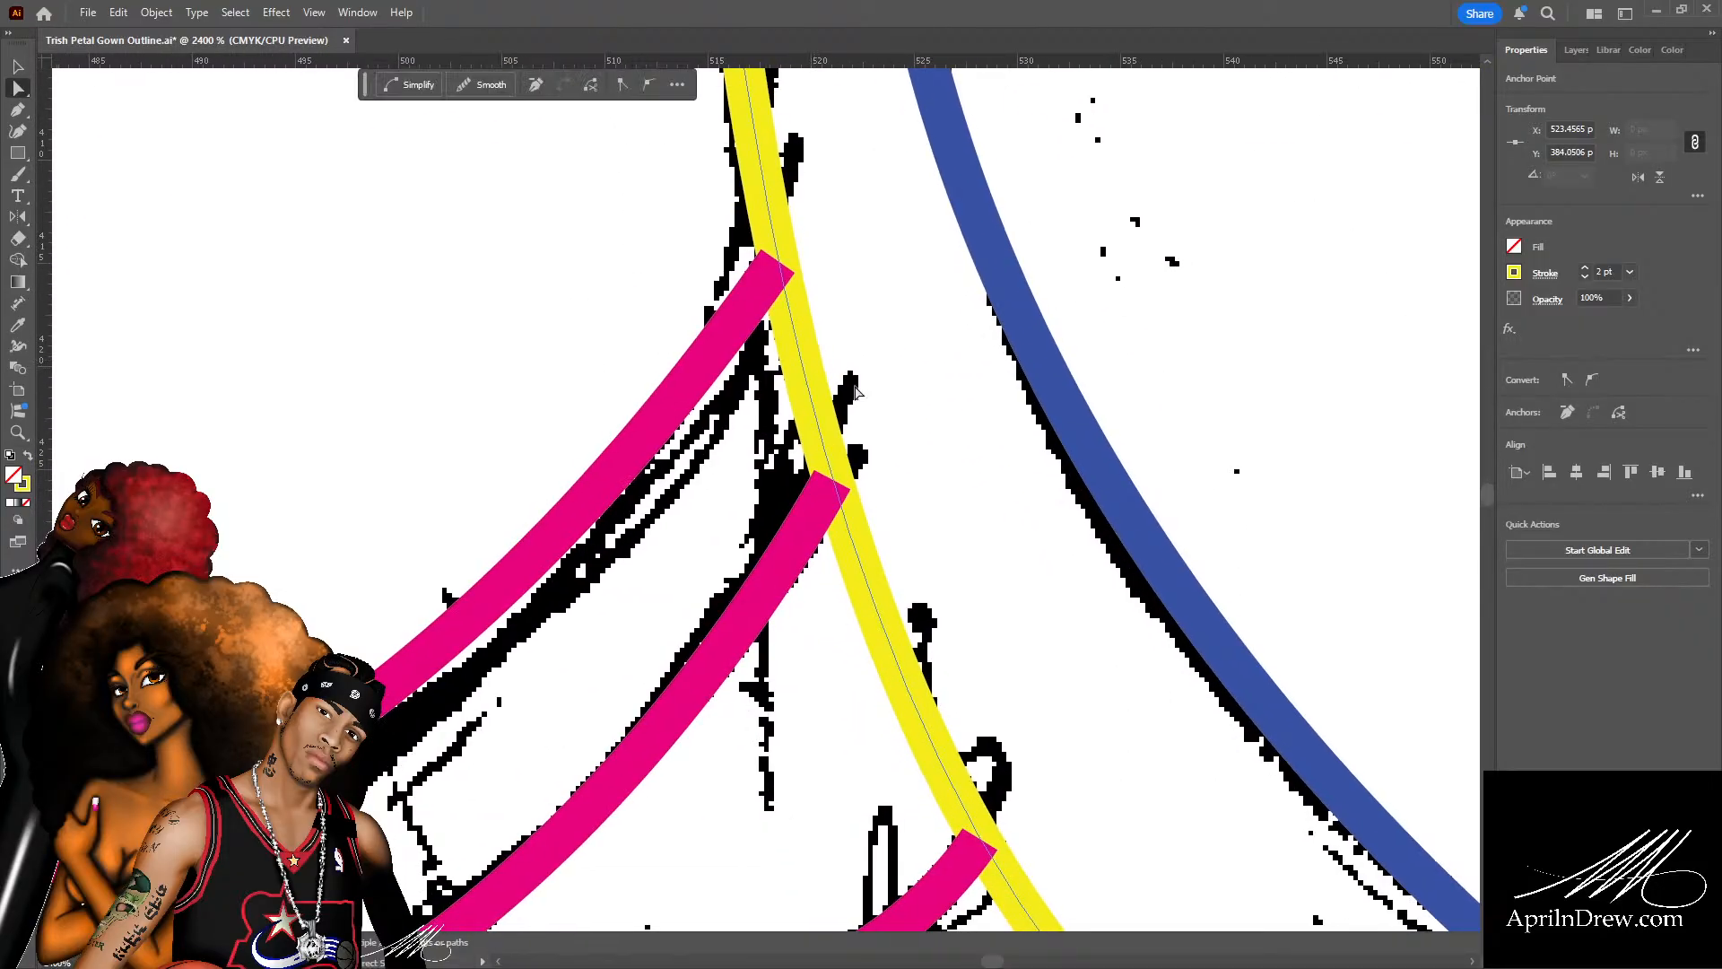
pyautogui.hotkey('ctrl', '-')
pyautogui.hotkey('ctrl', '-')
pyautogui.hotkey('ctrl', '-')
pyautogui.scroll(-1, 793, 452)
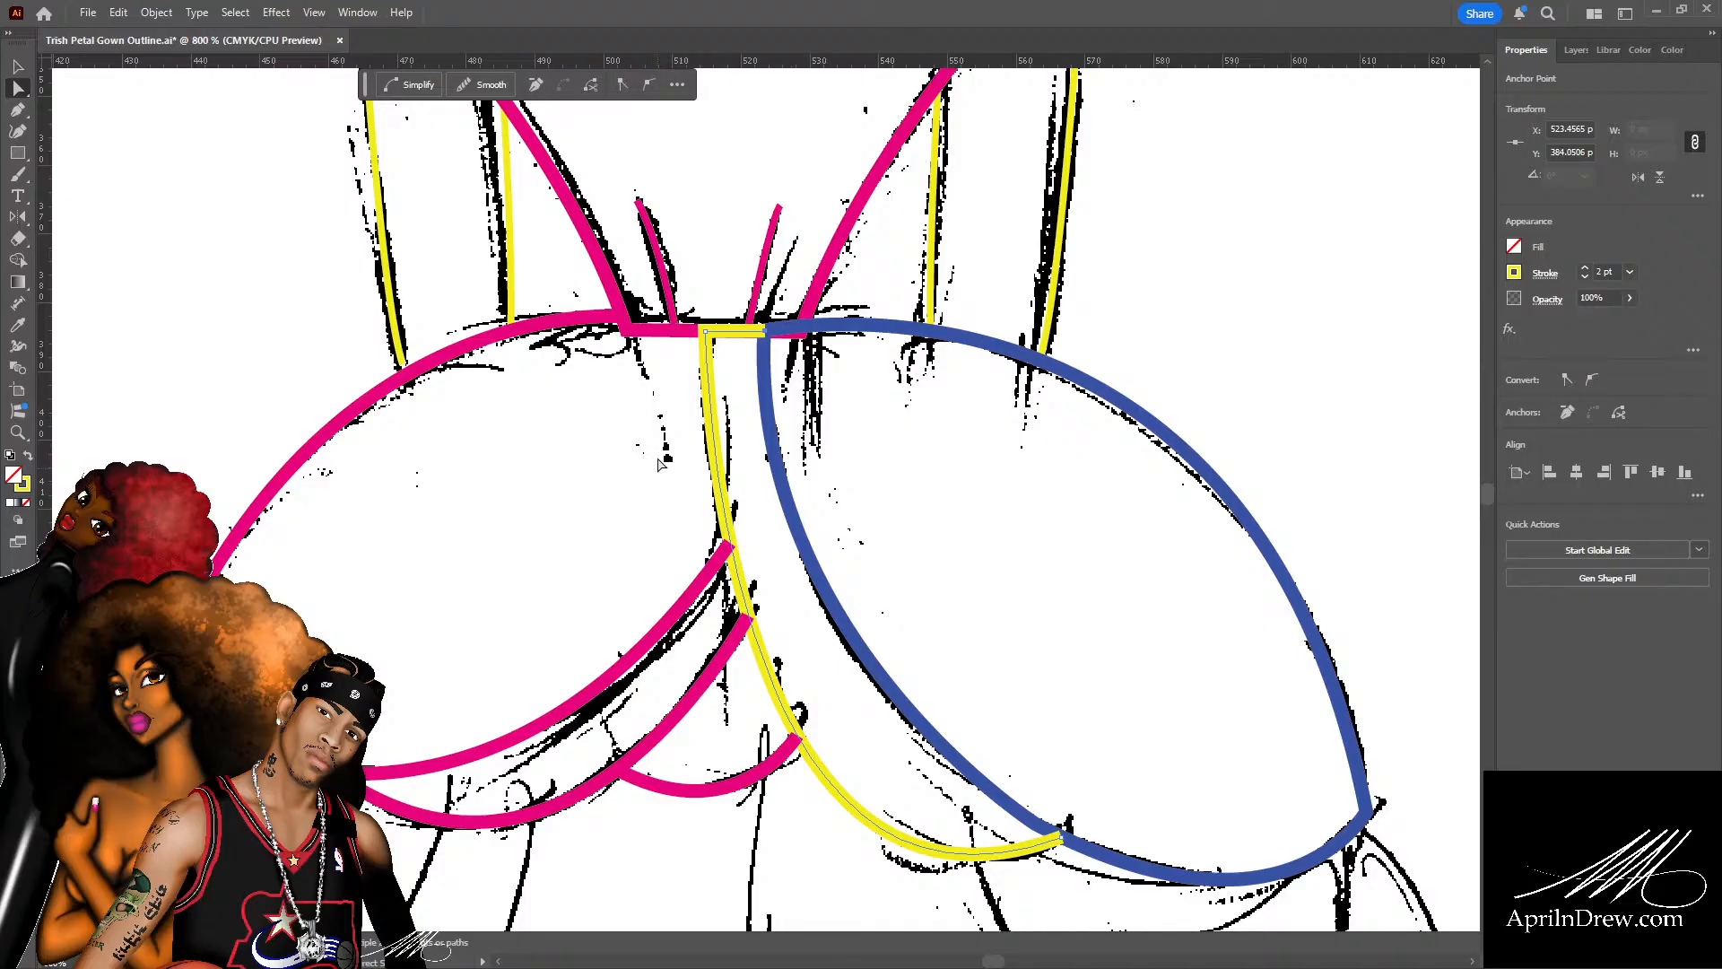
pyautogui.hotkey('ctrl', '=')
pyautogui.hotkey('ctrl', '=')
pyautogui.hotkey('ctrl', '=')
pyautogui.moveTo(631, 576); pyautogui.dragTo(869, 621)
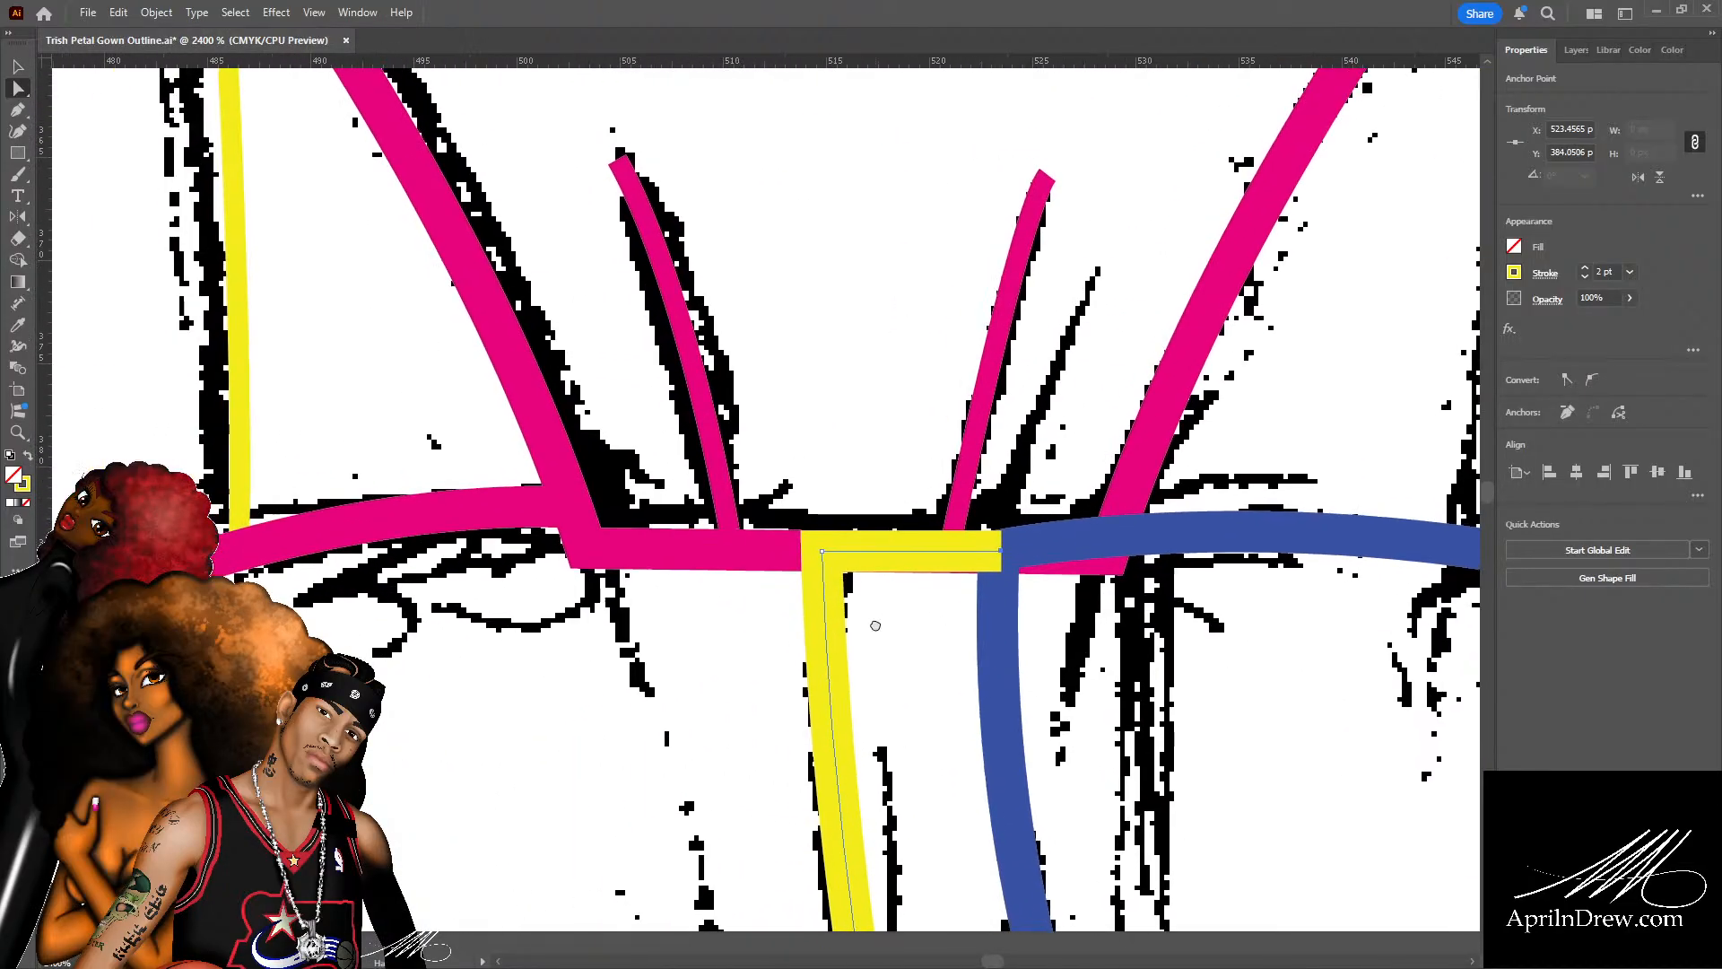
# Deselect the yellow outline and save the document.
pyautogui.click(732, 648)
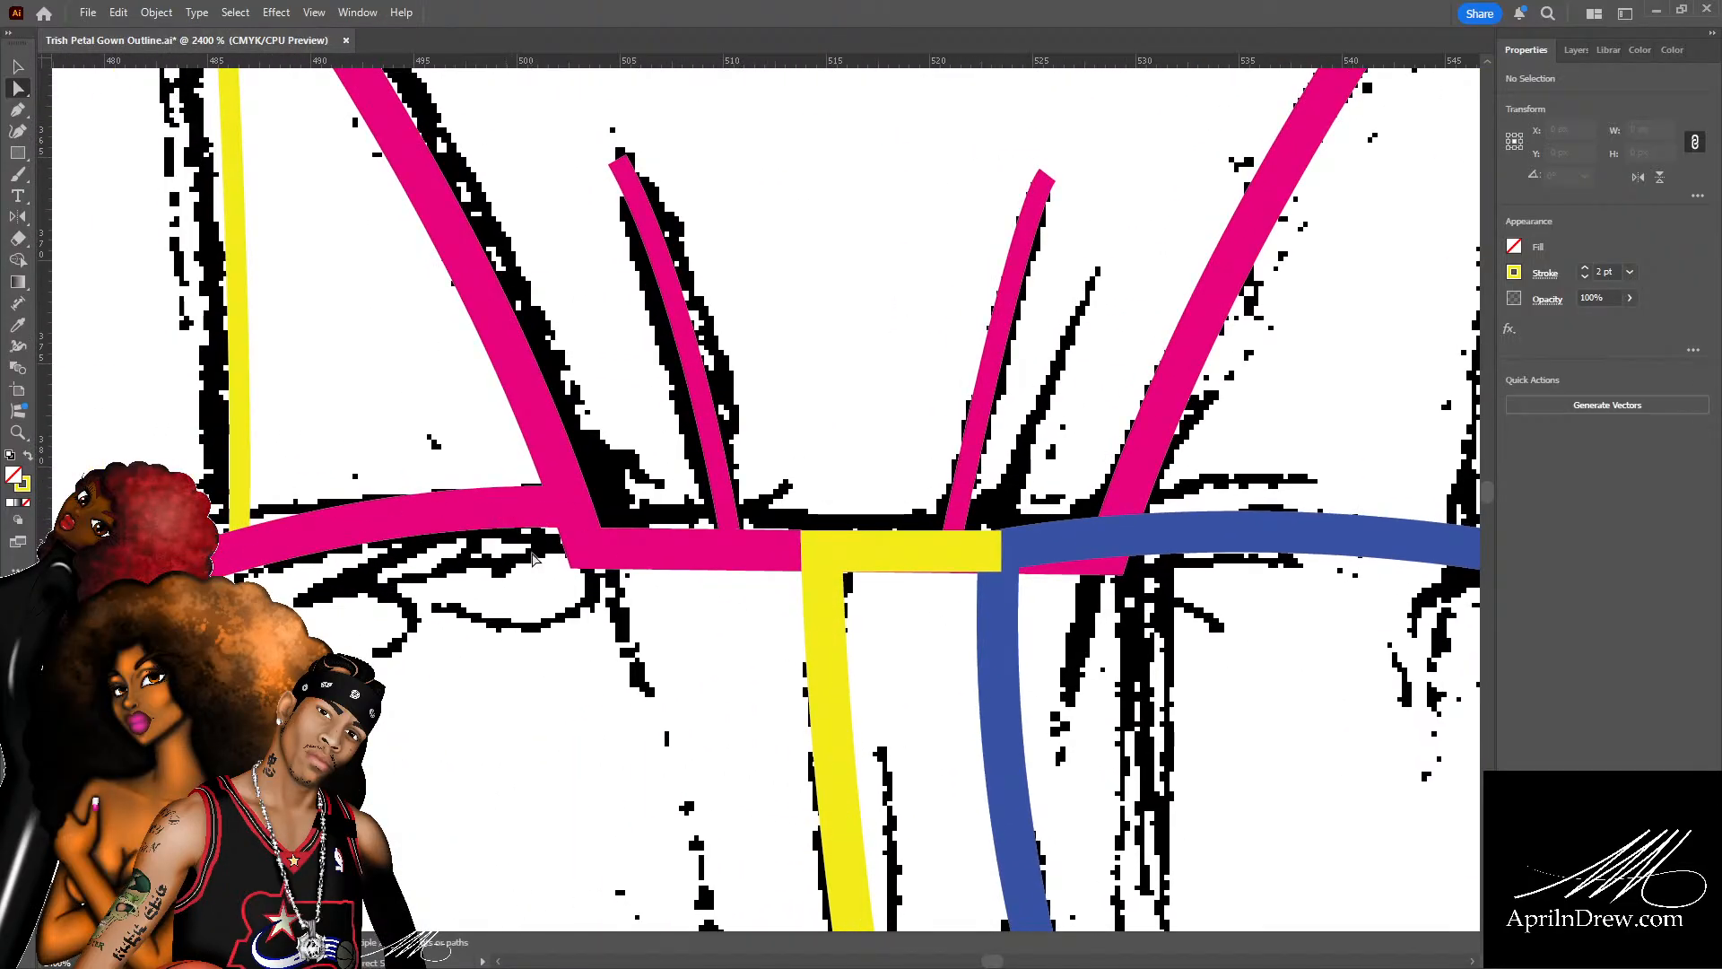
pyautogui.hotkey('ctrl', 's')
# Select the left petal outline and change its stroke colour to blue.
pyautogui.click(504, 510)
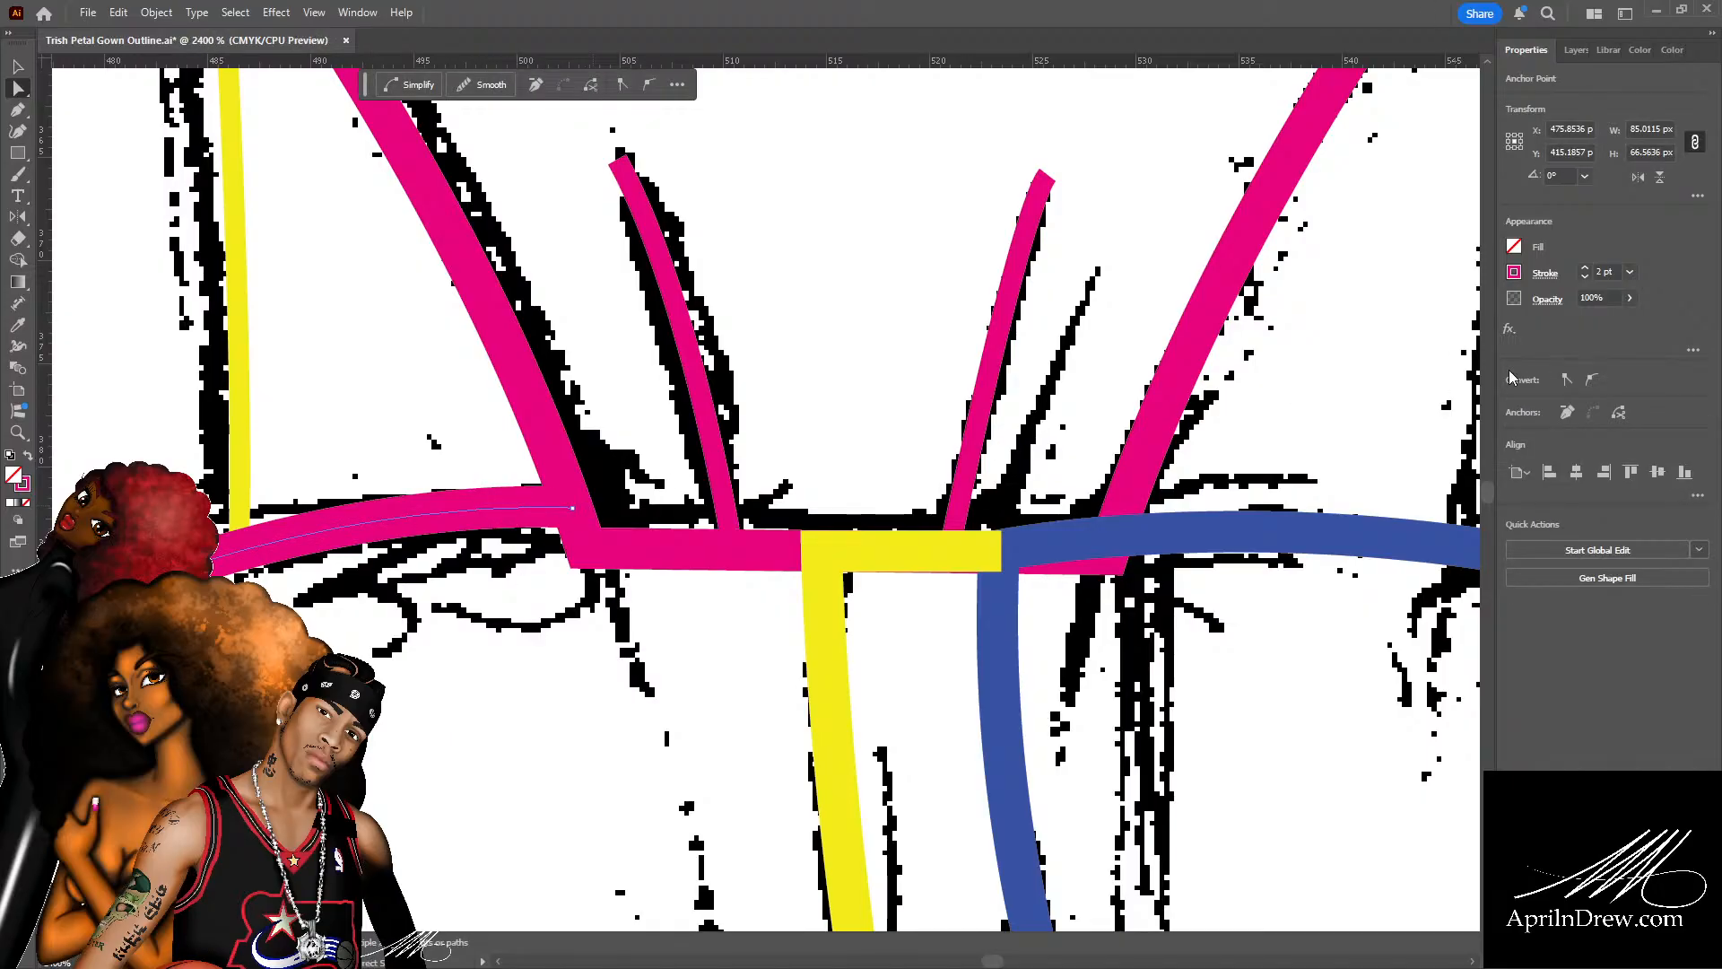
pyautogui.click(1517, 272)
pyautogui.click(1321, 363)
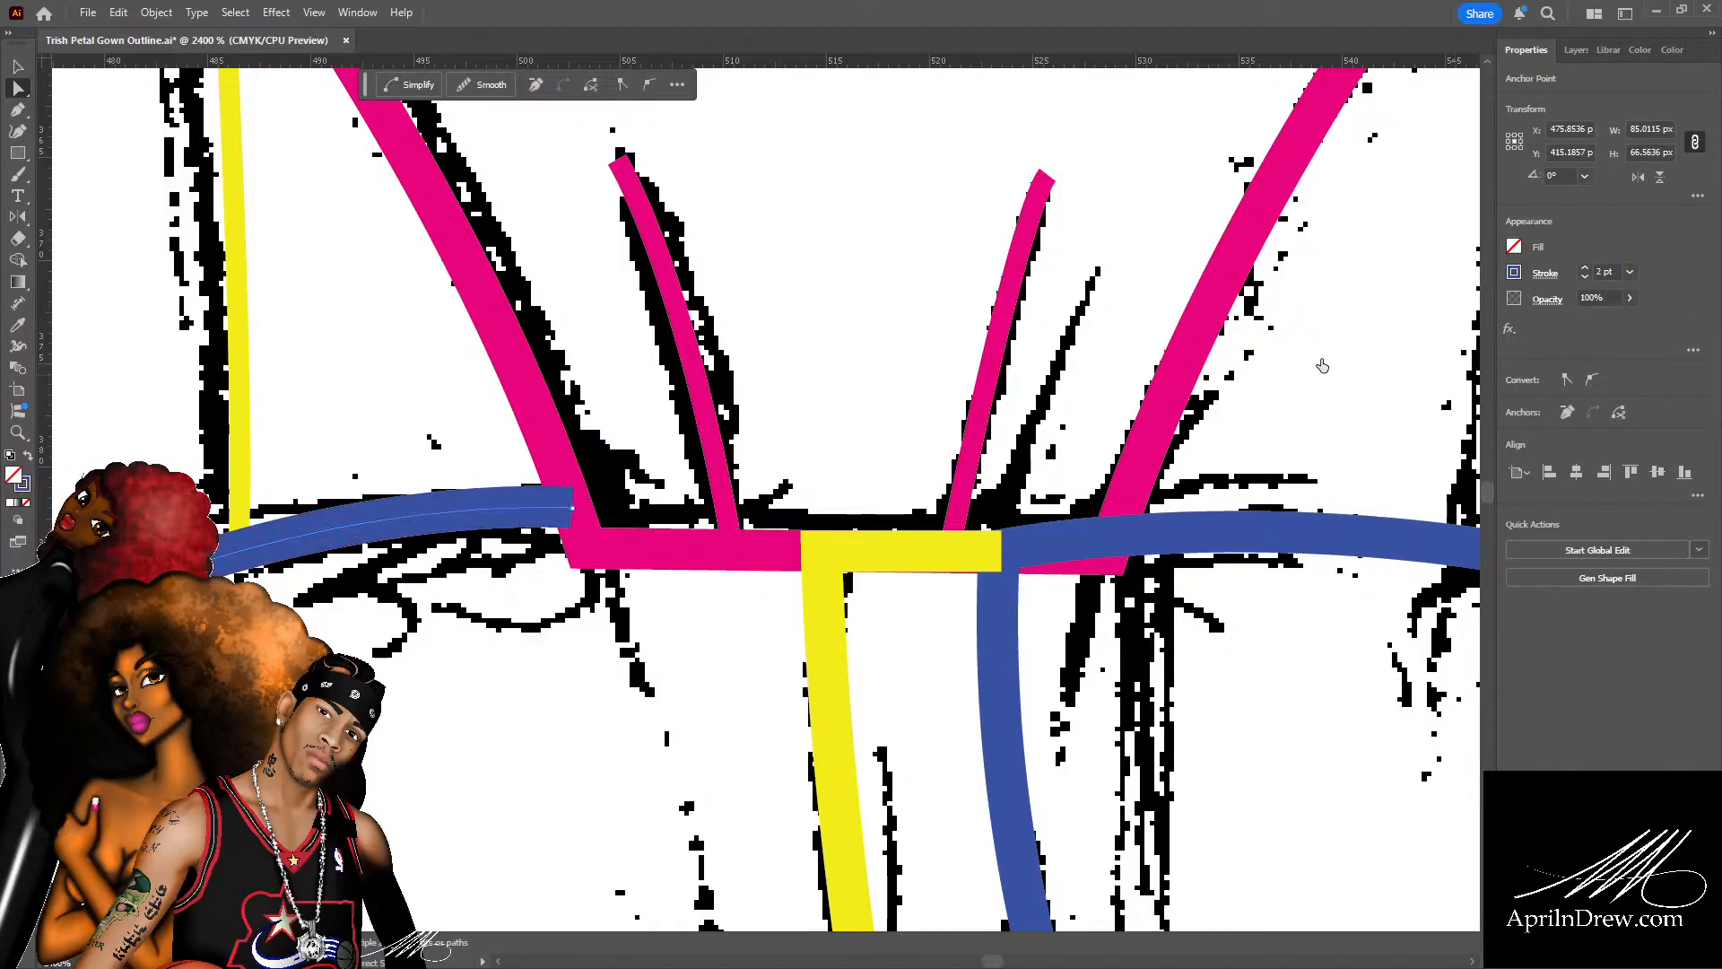
# Move the left petal outline's upper-edge end point onto the yellow outline's waist corner, at about X 514.26, Y 383.70 px.
pyautogui.moveTo(567, 512); pyautogui.dragTo(812, 542)
pyautogui.hotkey('ctrl', '-')
pyautogui.hotkey('ctrl', '-')
pyautogui.hotkey('ctrl', '-')
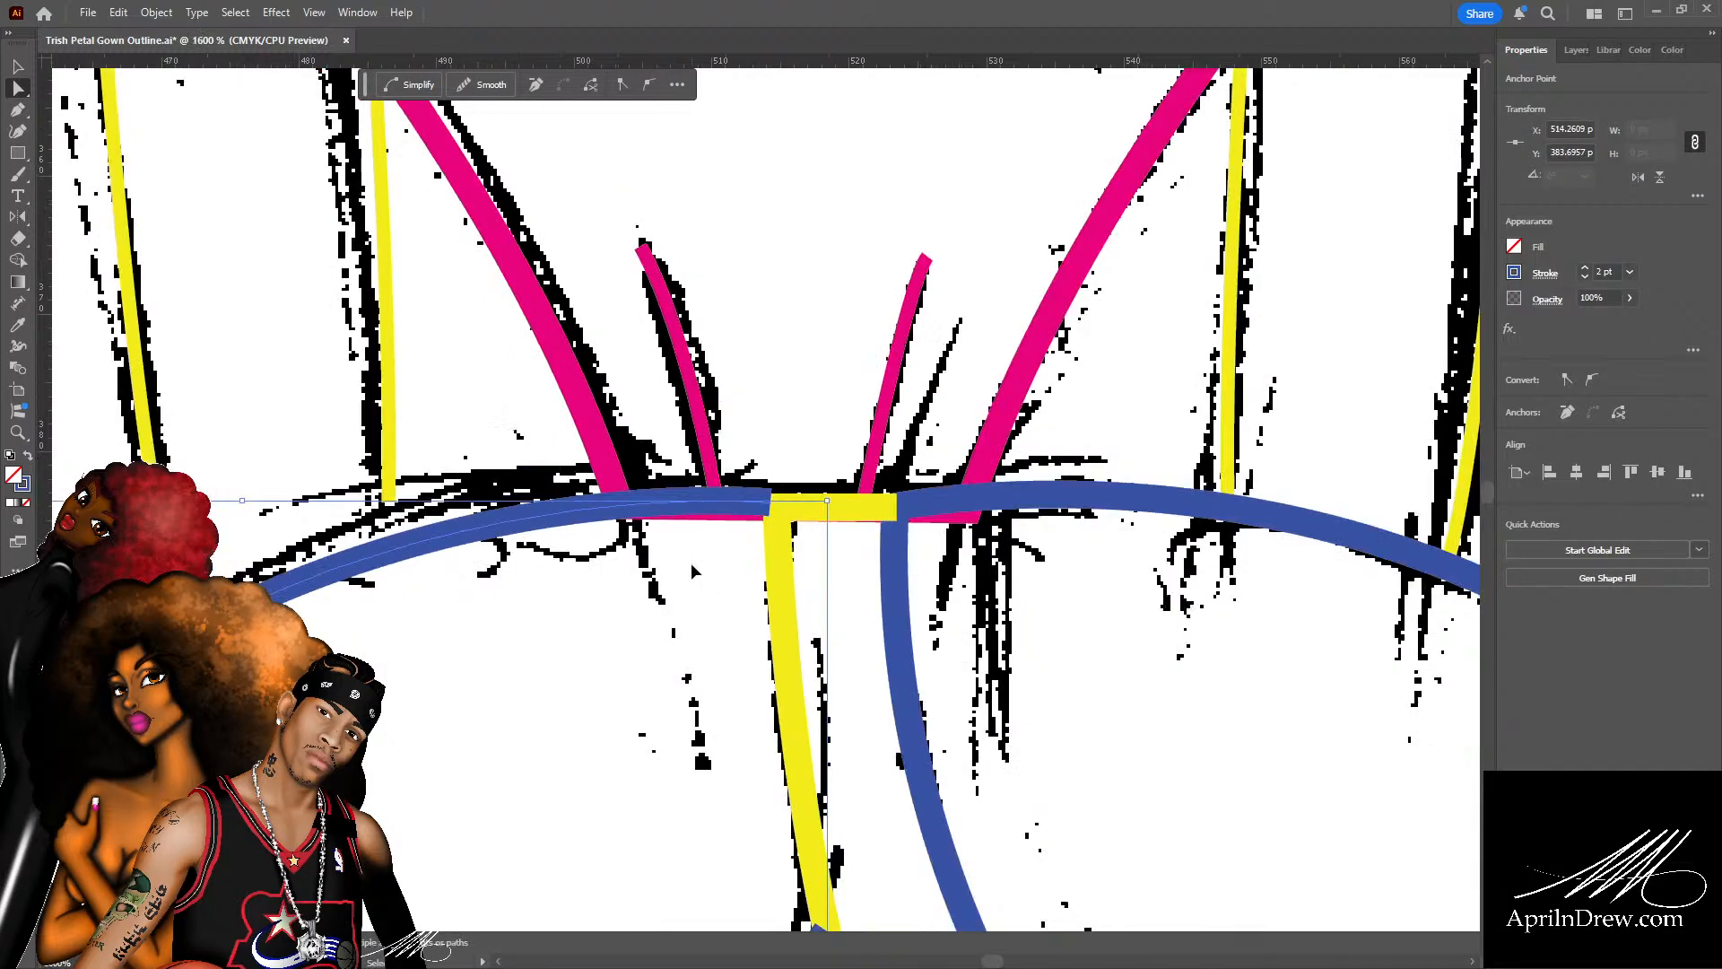
# Reshape the upper curve of the left blue petal by raising the direction handle of its outer corner anchor.
pyautogui.hotkey('ctrl', '-')
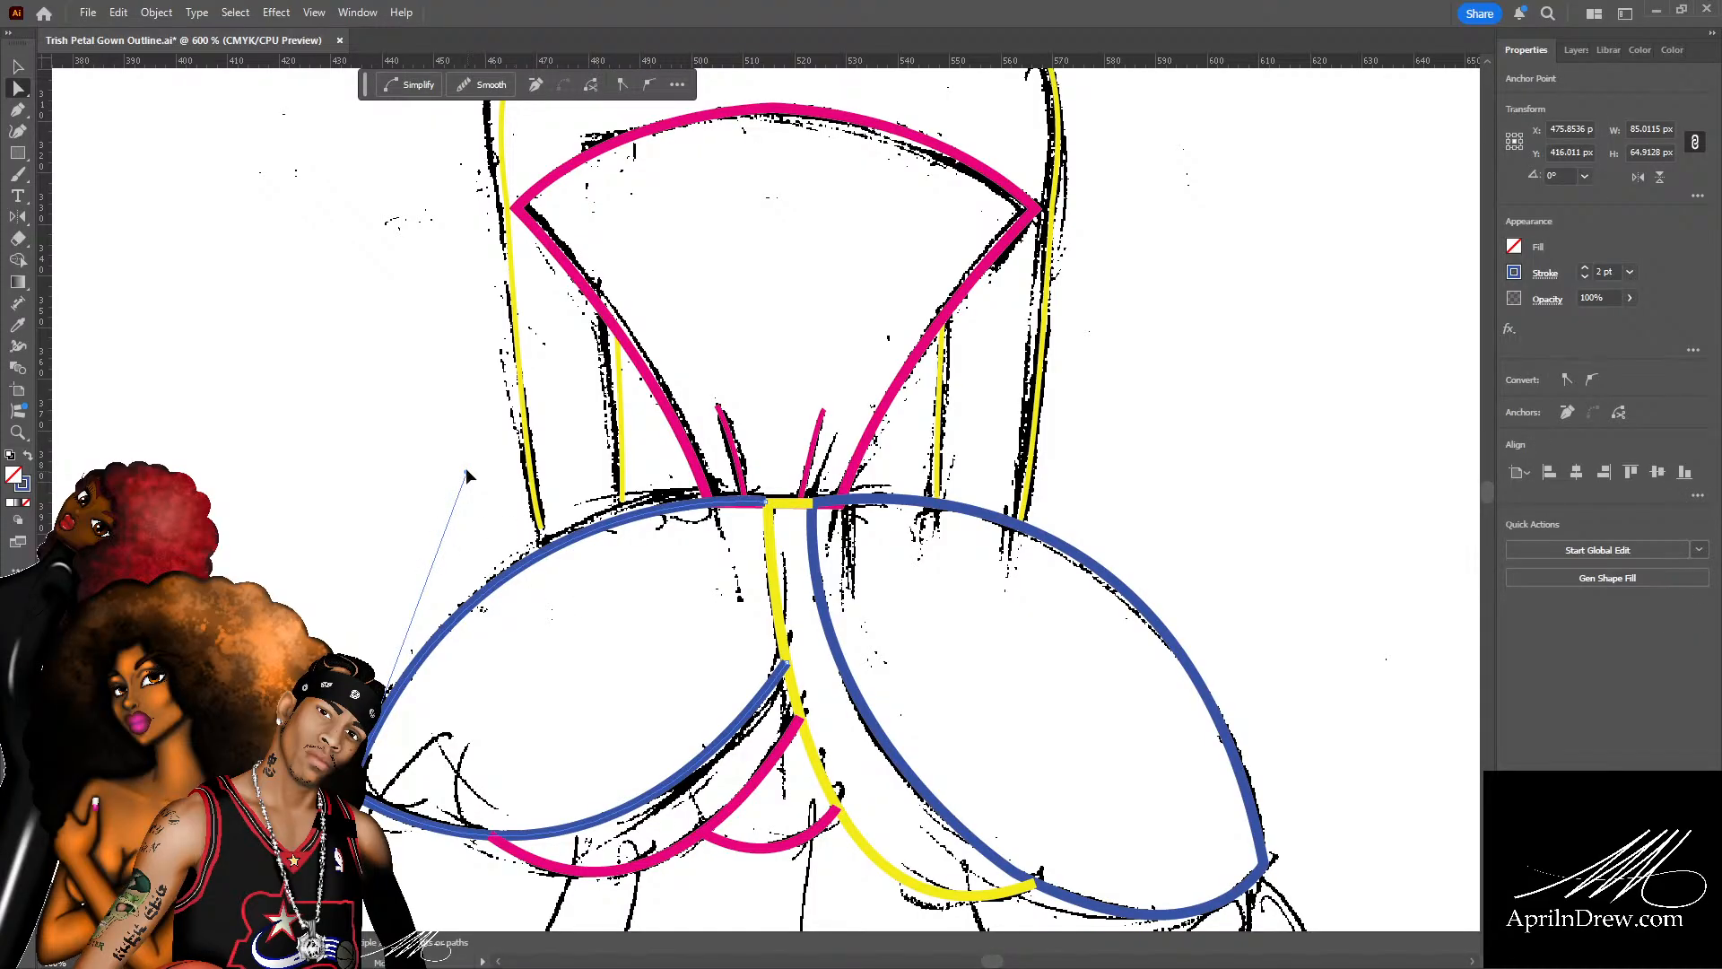
pyautogui.moveTo(467, 475); pyautogui.dragTo(465, 459)
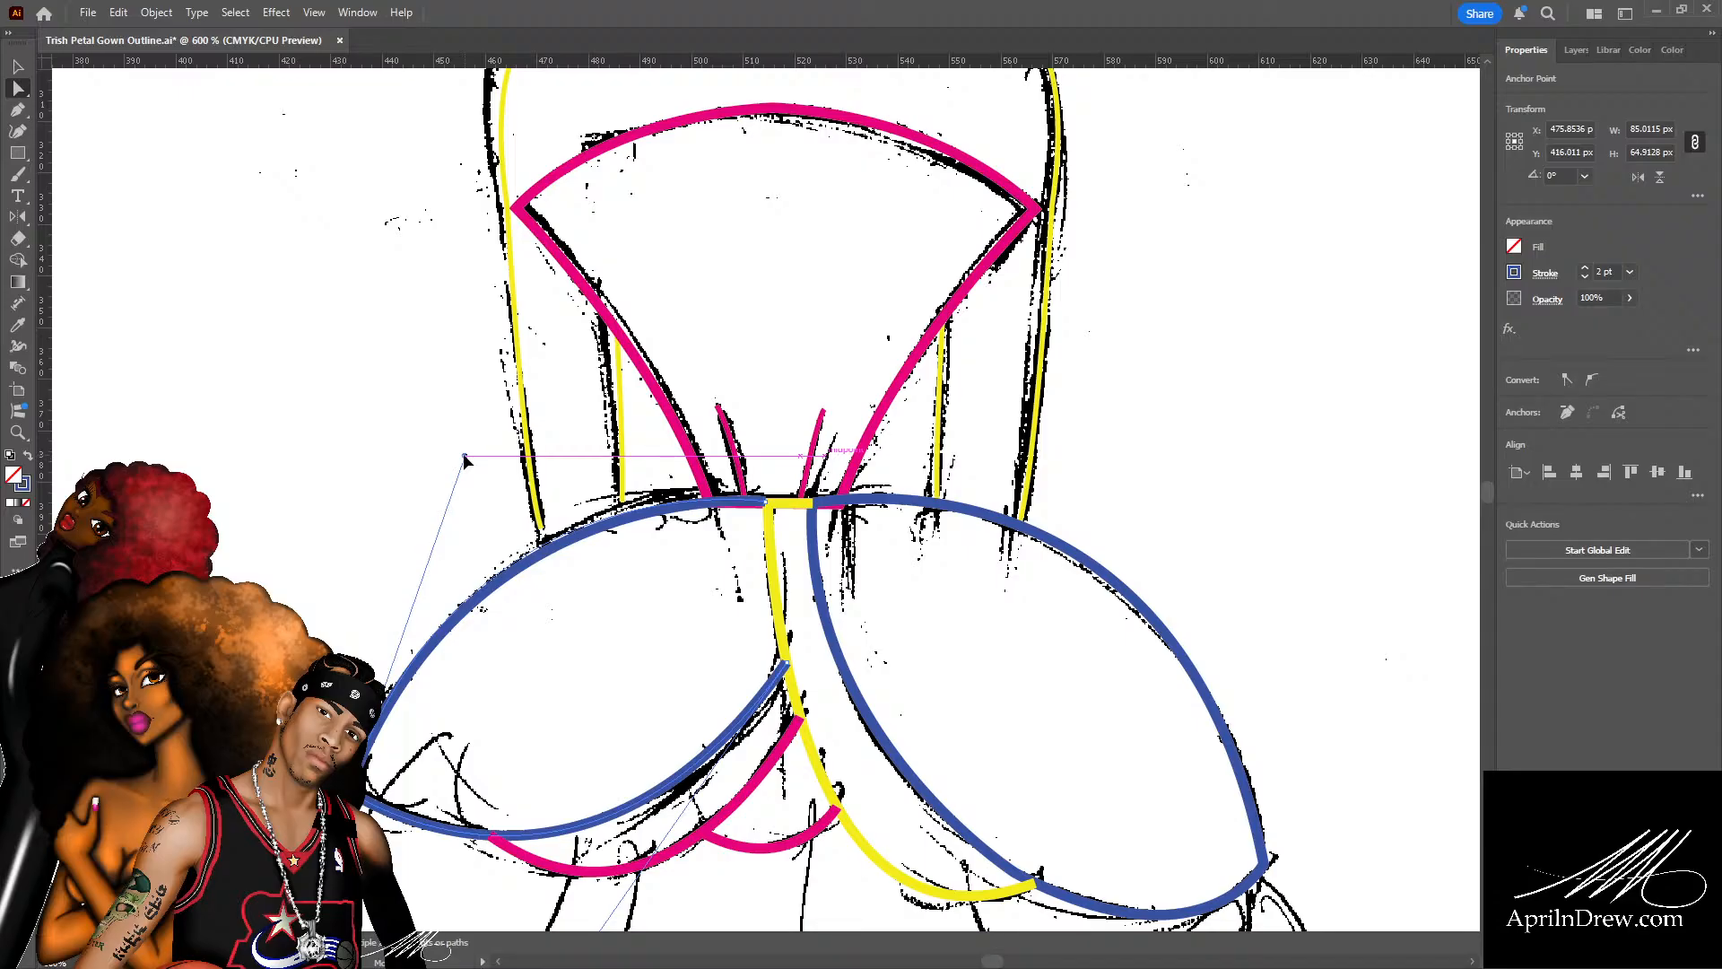
pyautogui.moveTo(465, 460); pyautogui.dragTo(480, 435)
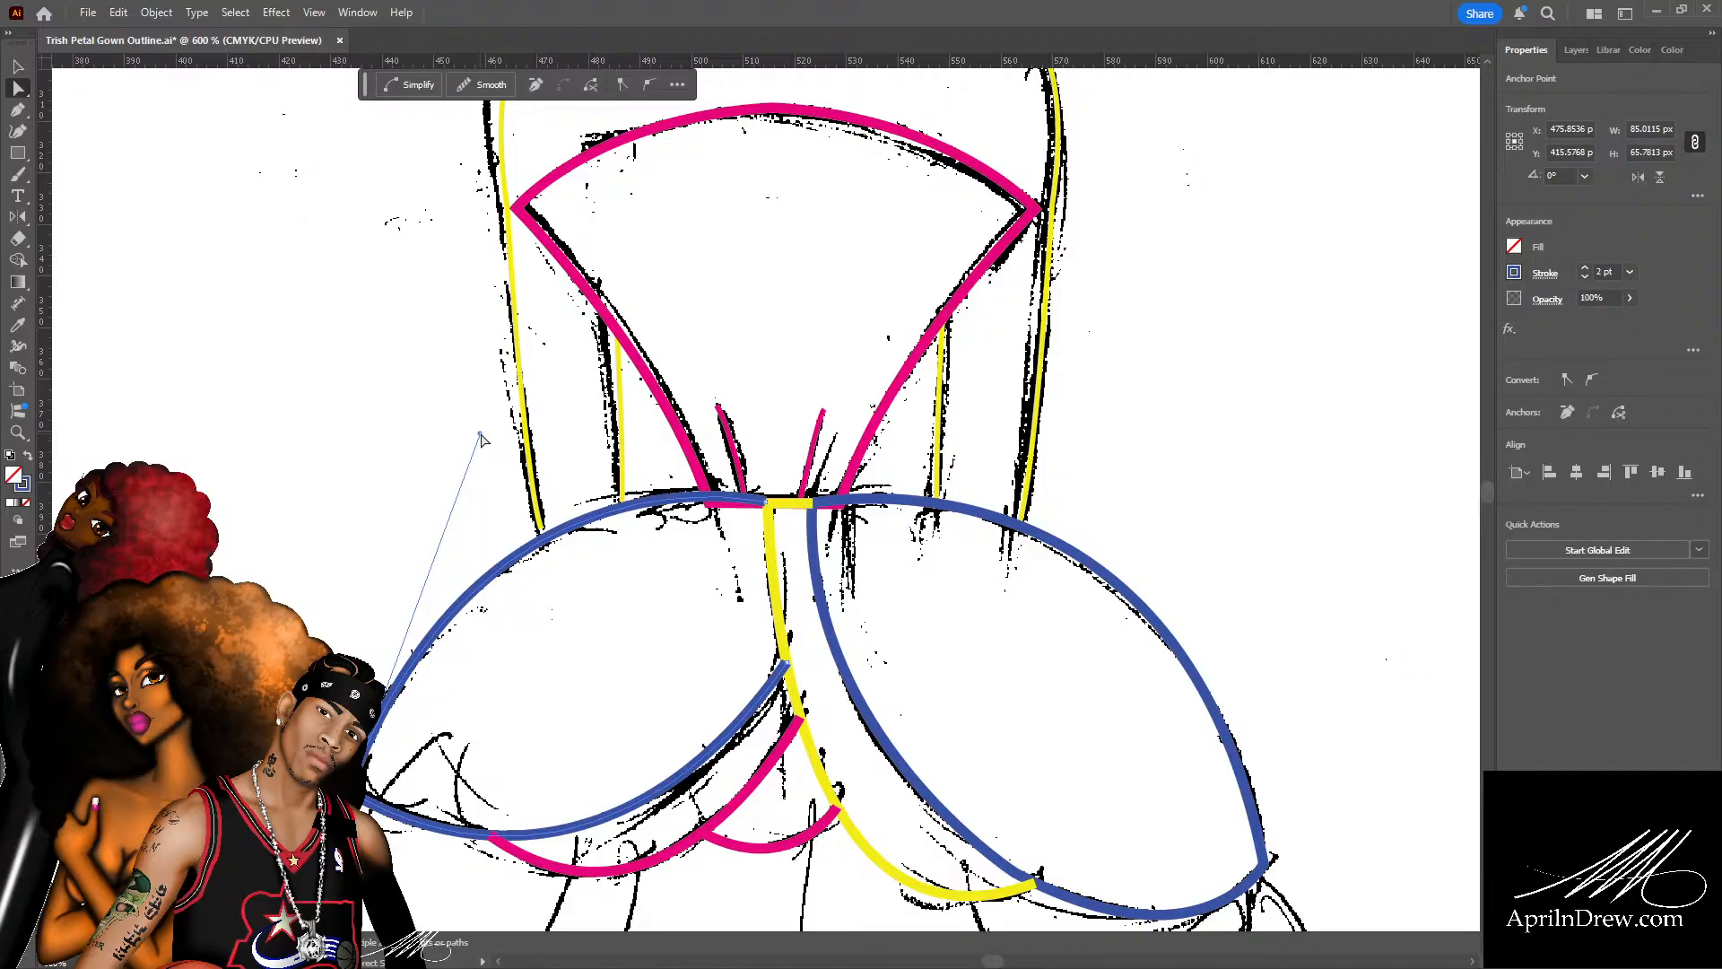
# Move the left blue petal's waistline end anchor to the pink bodice's lower-left corner, at about X 504.11, Y 383.7 px.
pyautogui.hotkey('ctrl', '=')
pyautogui.hotkey('ctrl', '=')
pyautogui.hotkey('ctrl', '=')
pyautogui.press('space')
pyautogui.moveTo(739, 446); pyautogui.dragTo(404, 717)
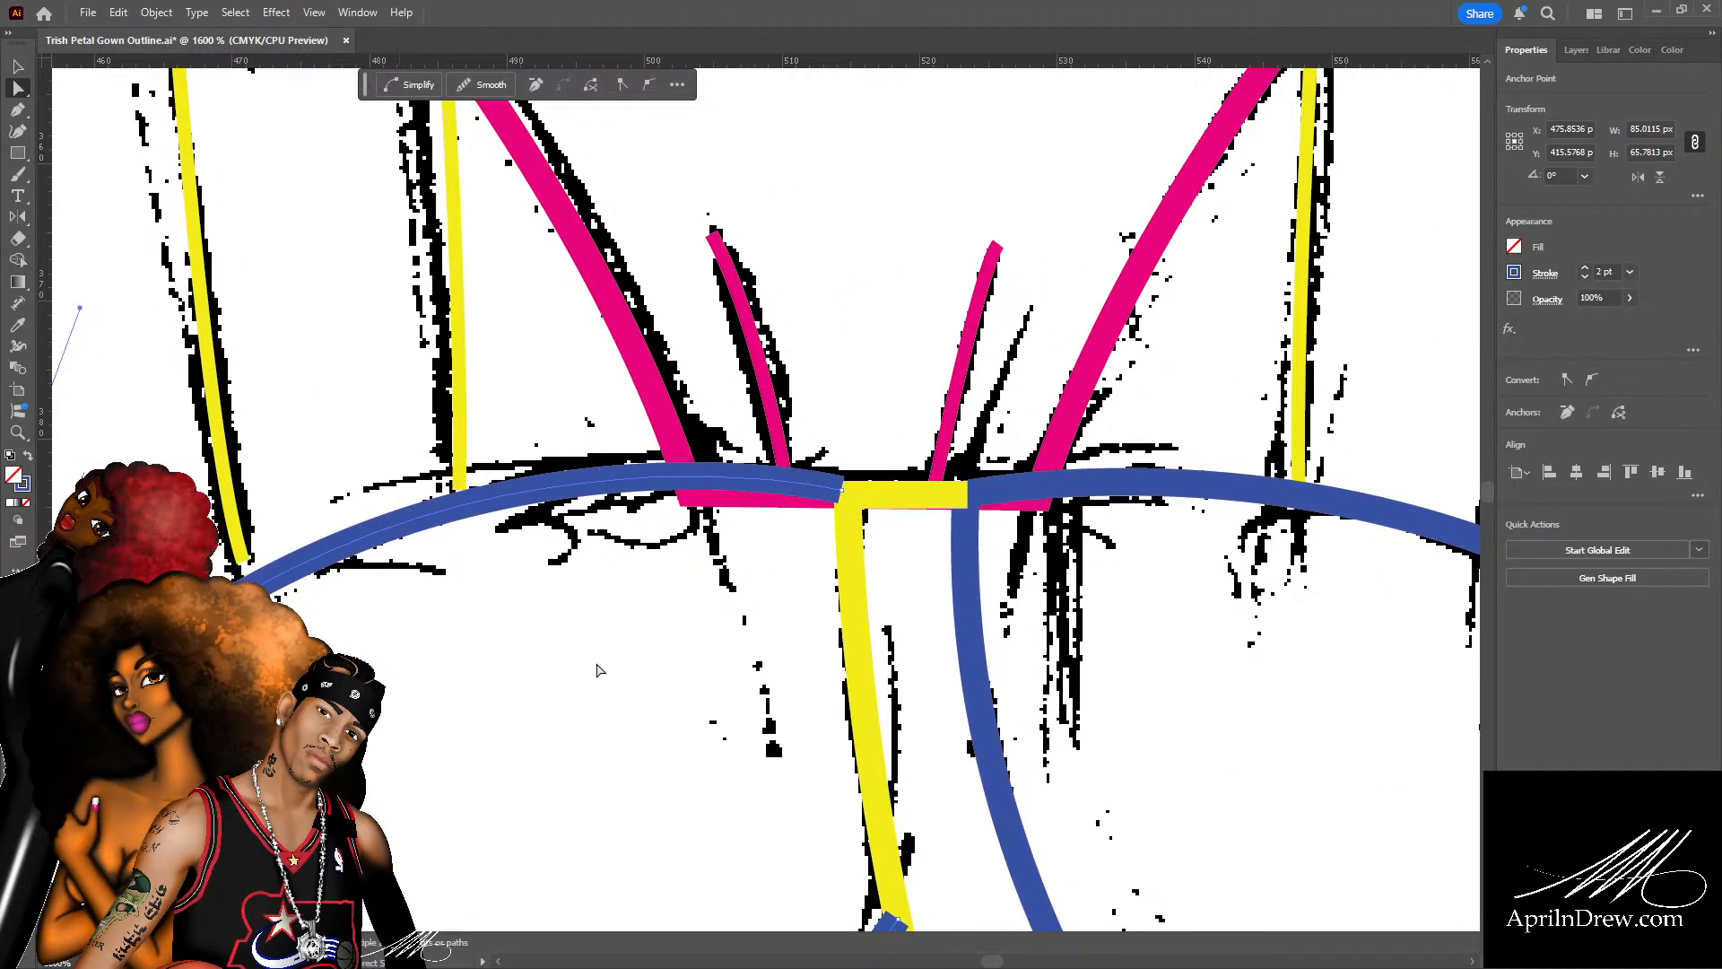
pyautogui.moveTo(842, 493)
pyautogui.mouseDown()
pyautogui.moveTo(758, 495)
pyautogui.moveTo(847, 493)
pyautogui.moveTo(857, 516)
pyautogui.mouseUp()
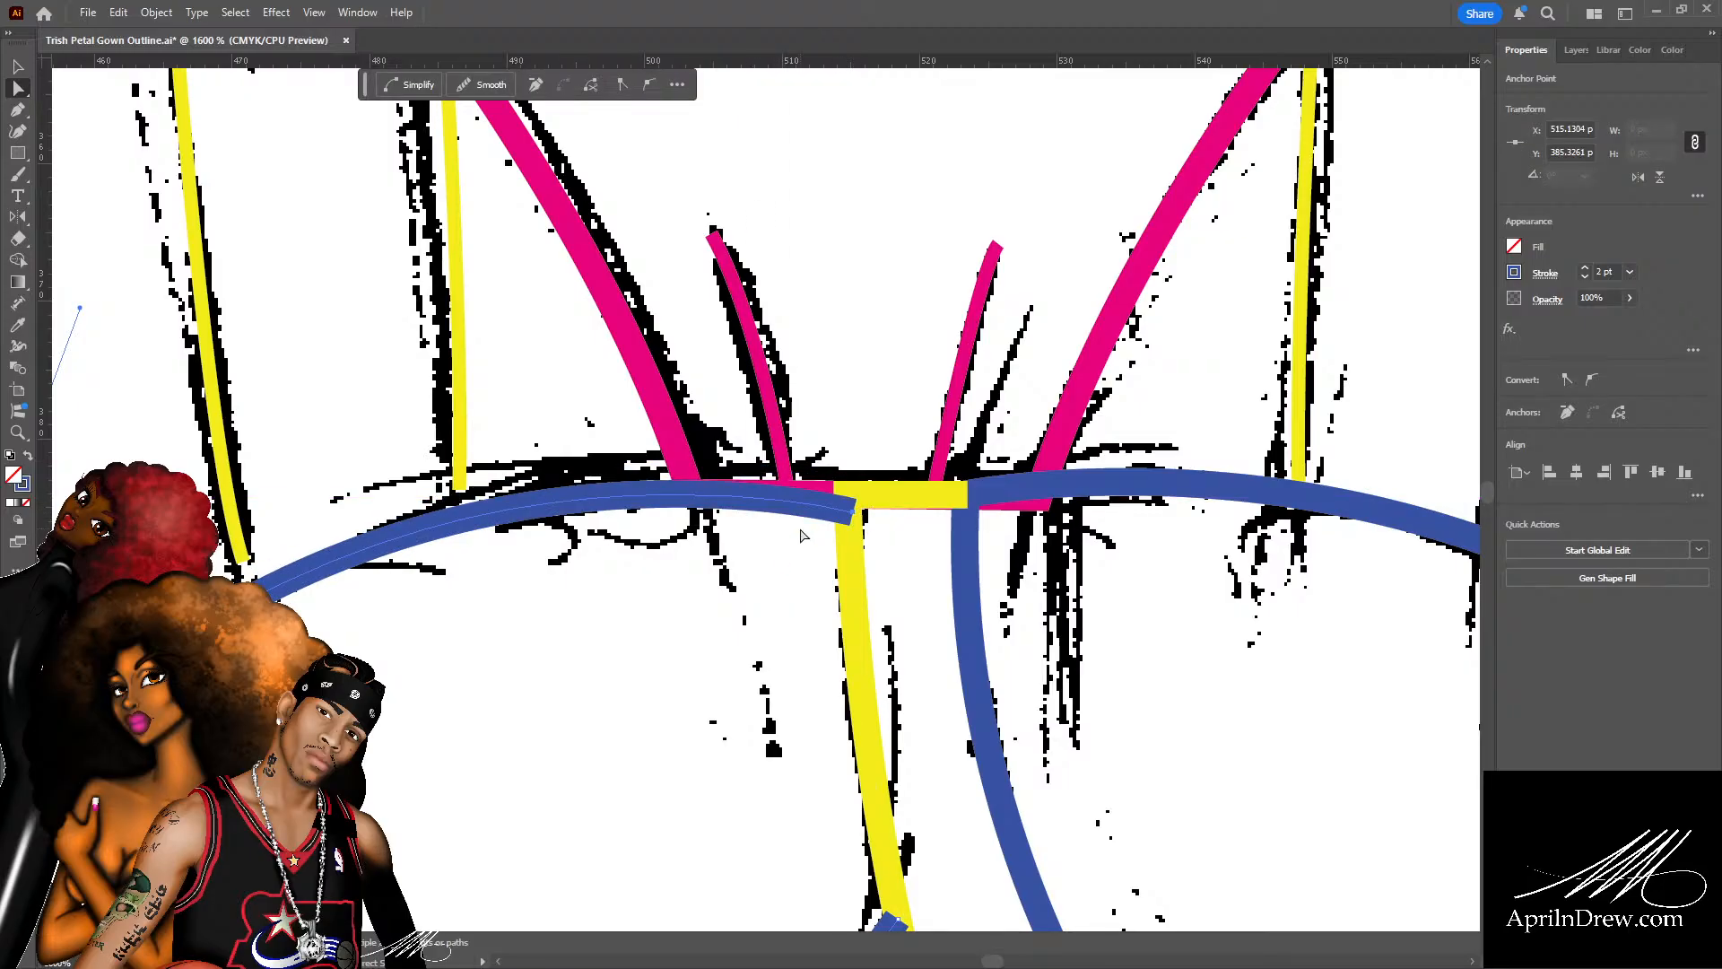
pyautogui.moveTo(856, 518); pyautogui.dragTo(699, 489)
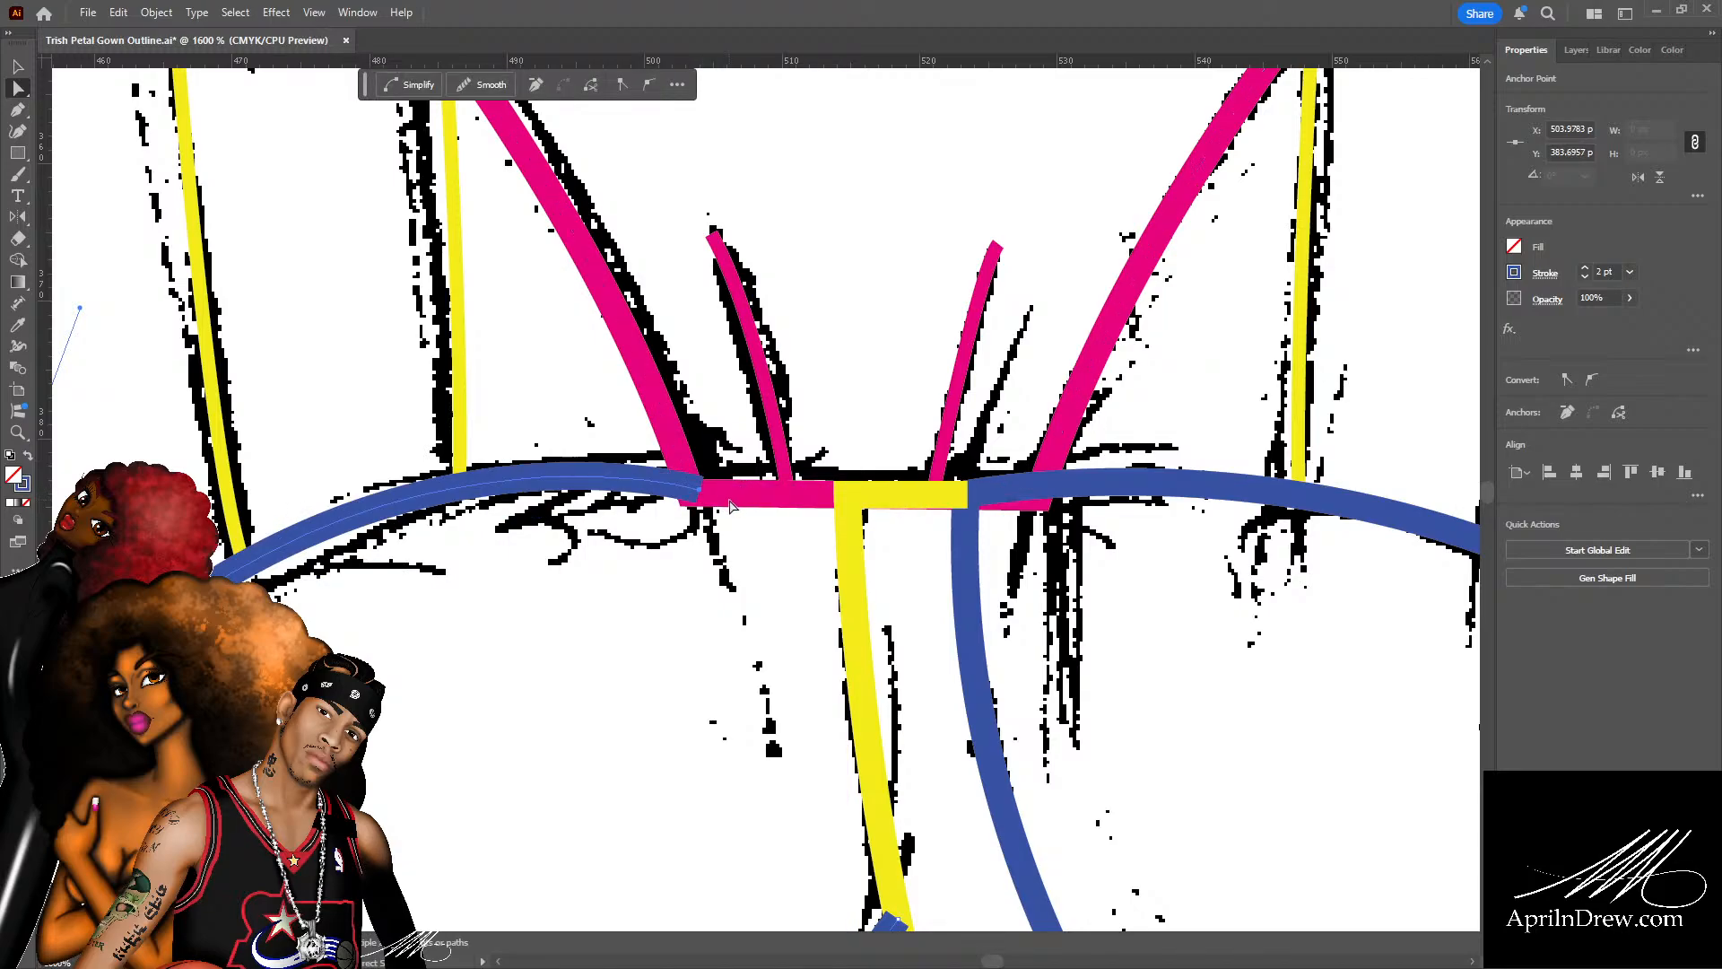
pyautogui.scroll(-5, 731, 505)
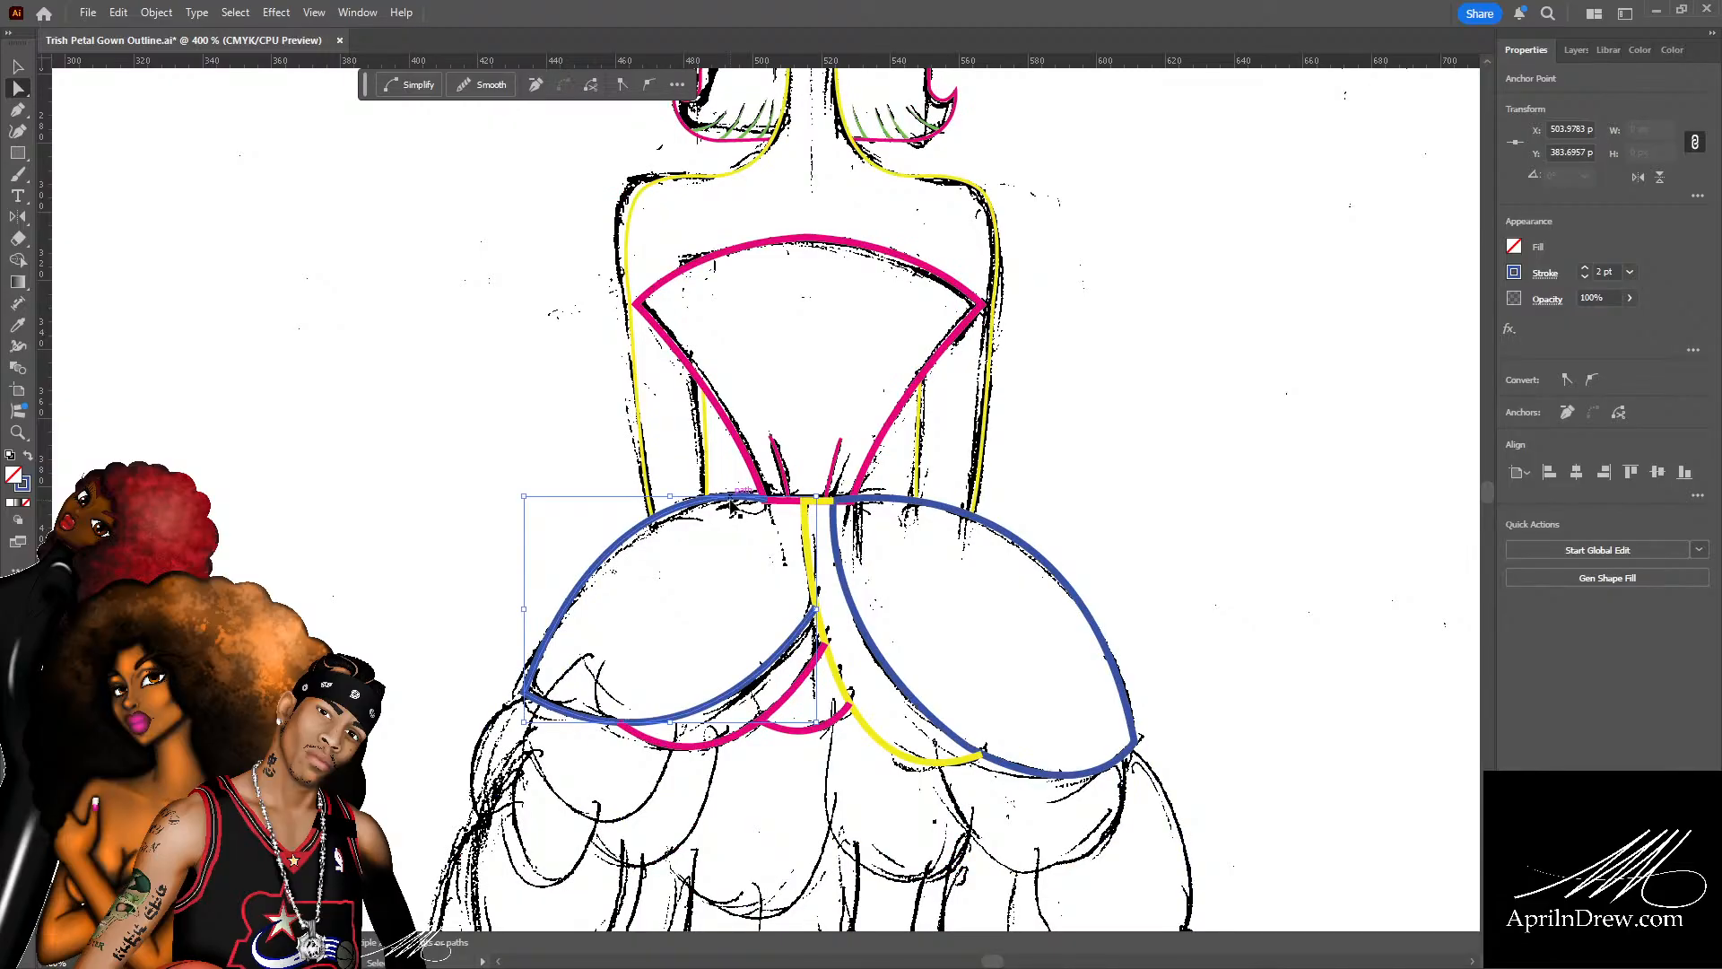
pyautogui.scroll(5, 731, 505)
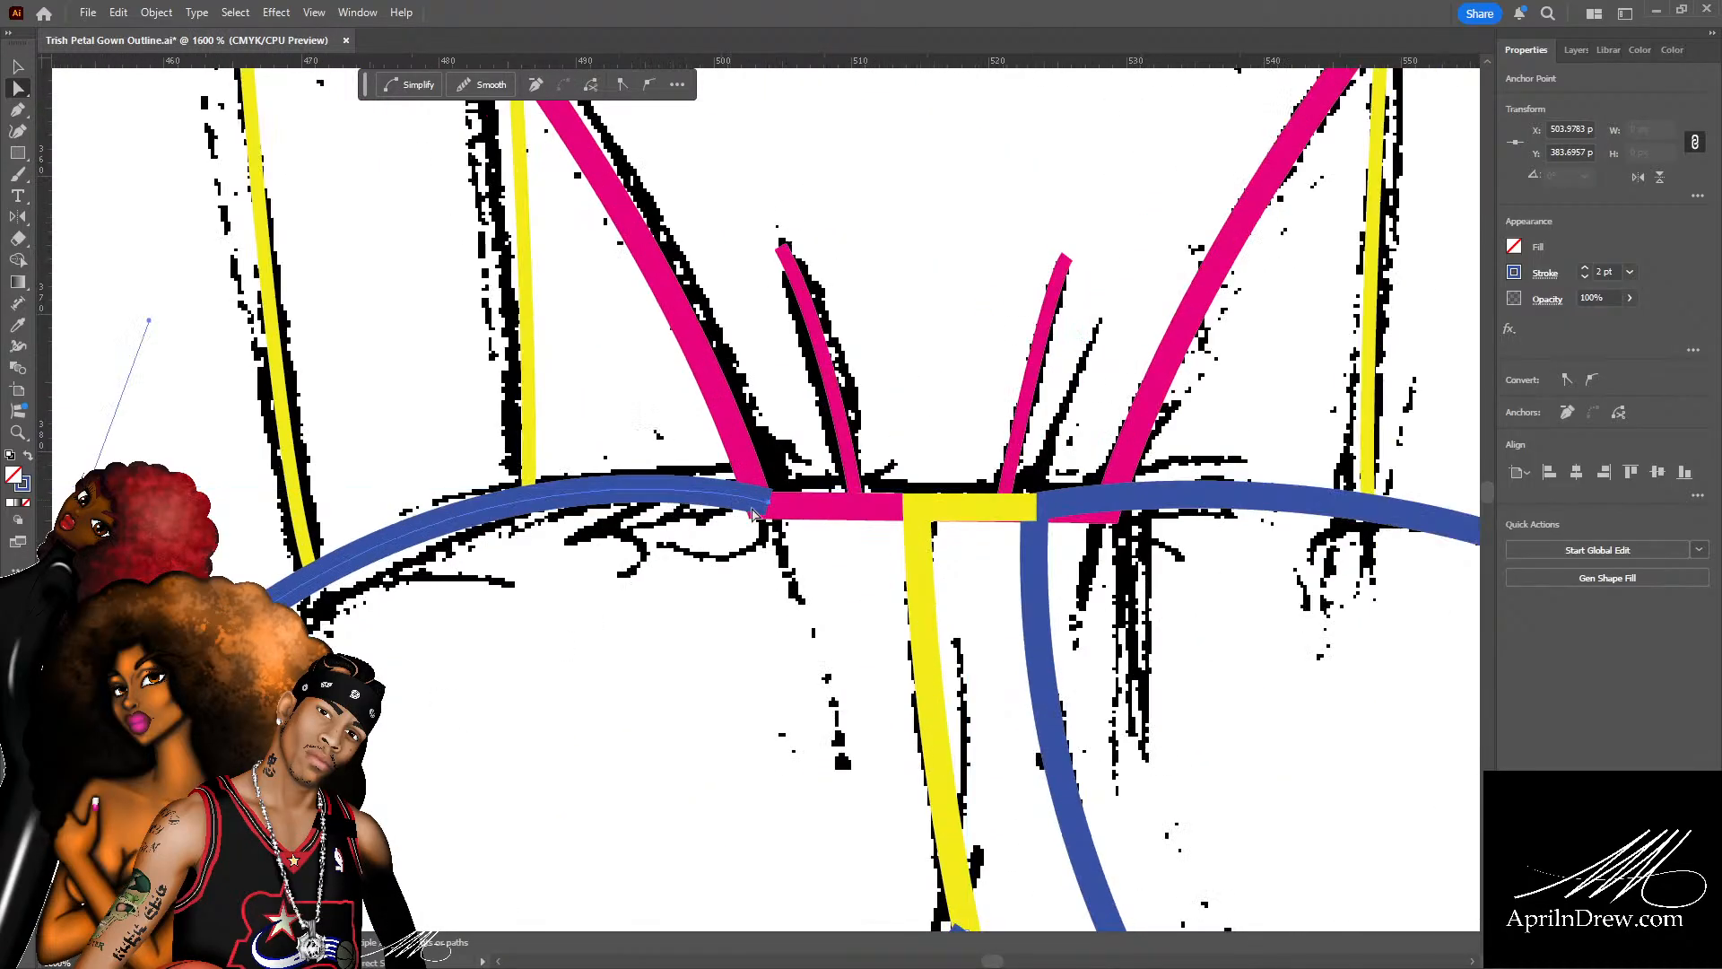
pyautogui.scroll(2, 785, 531)
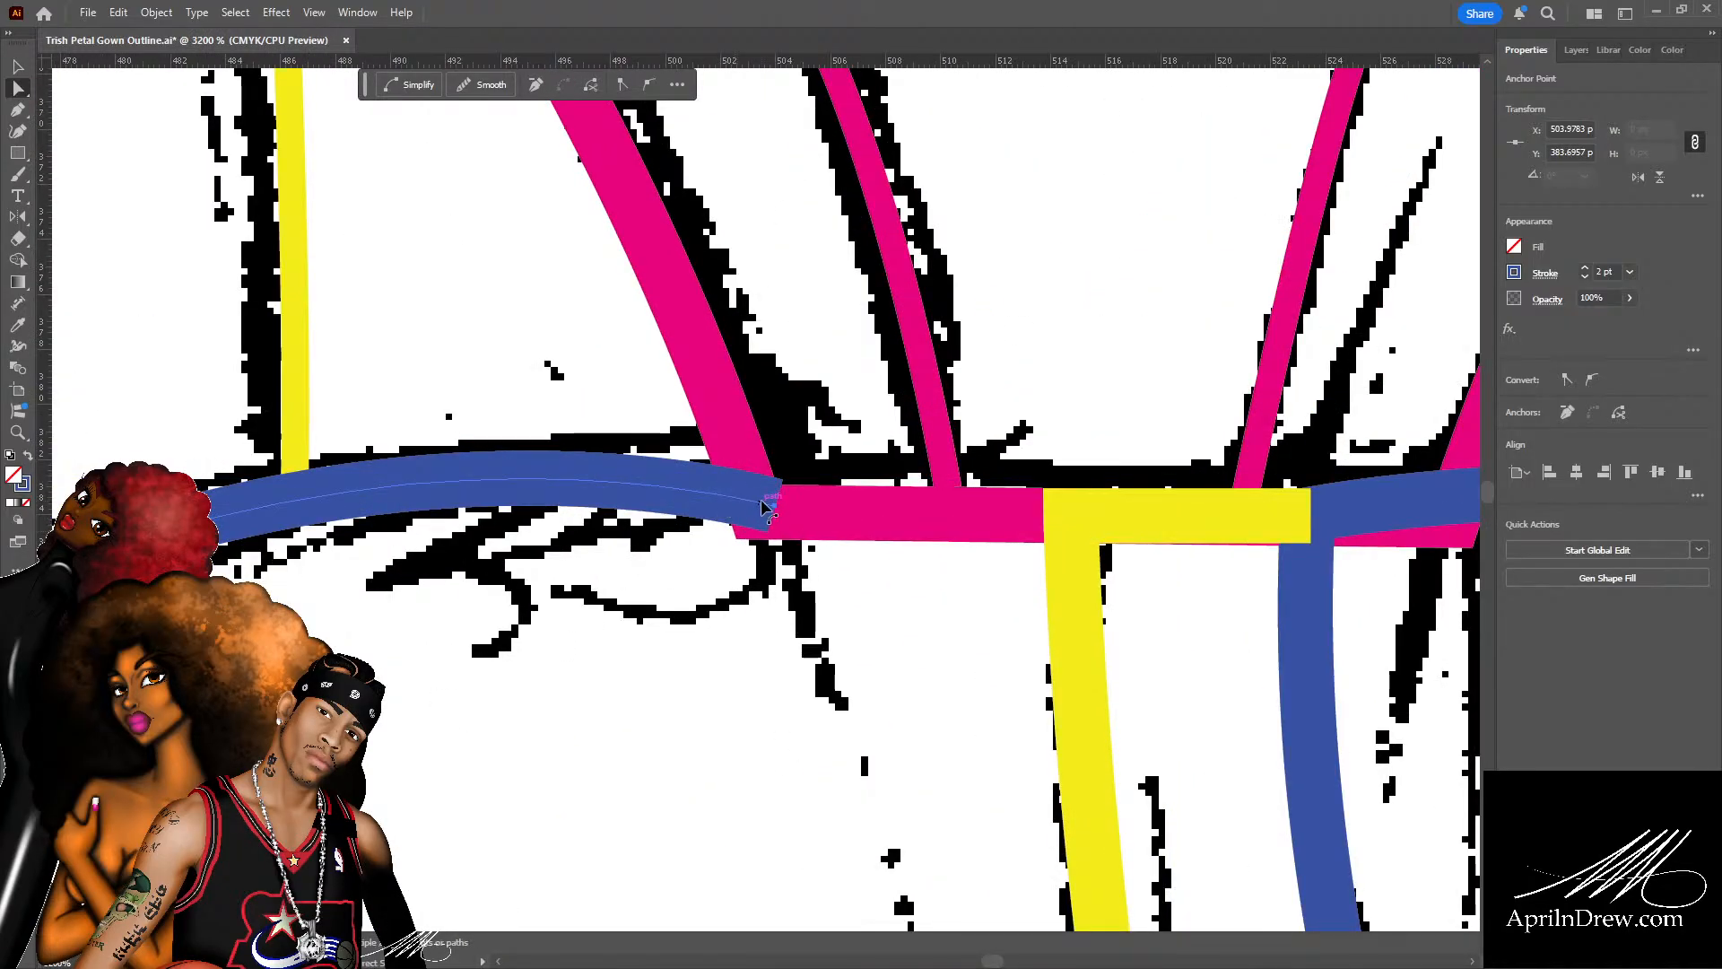
pyautogui.moveTo(773, 512); pyautogui.dragTo(779, 513)
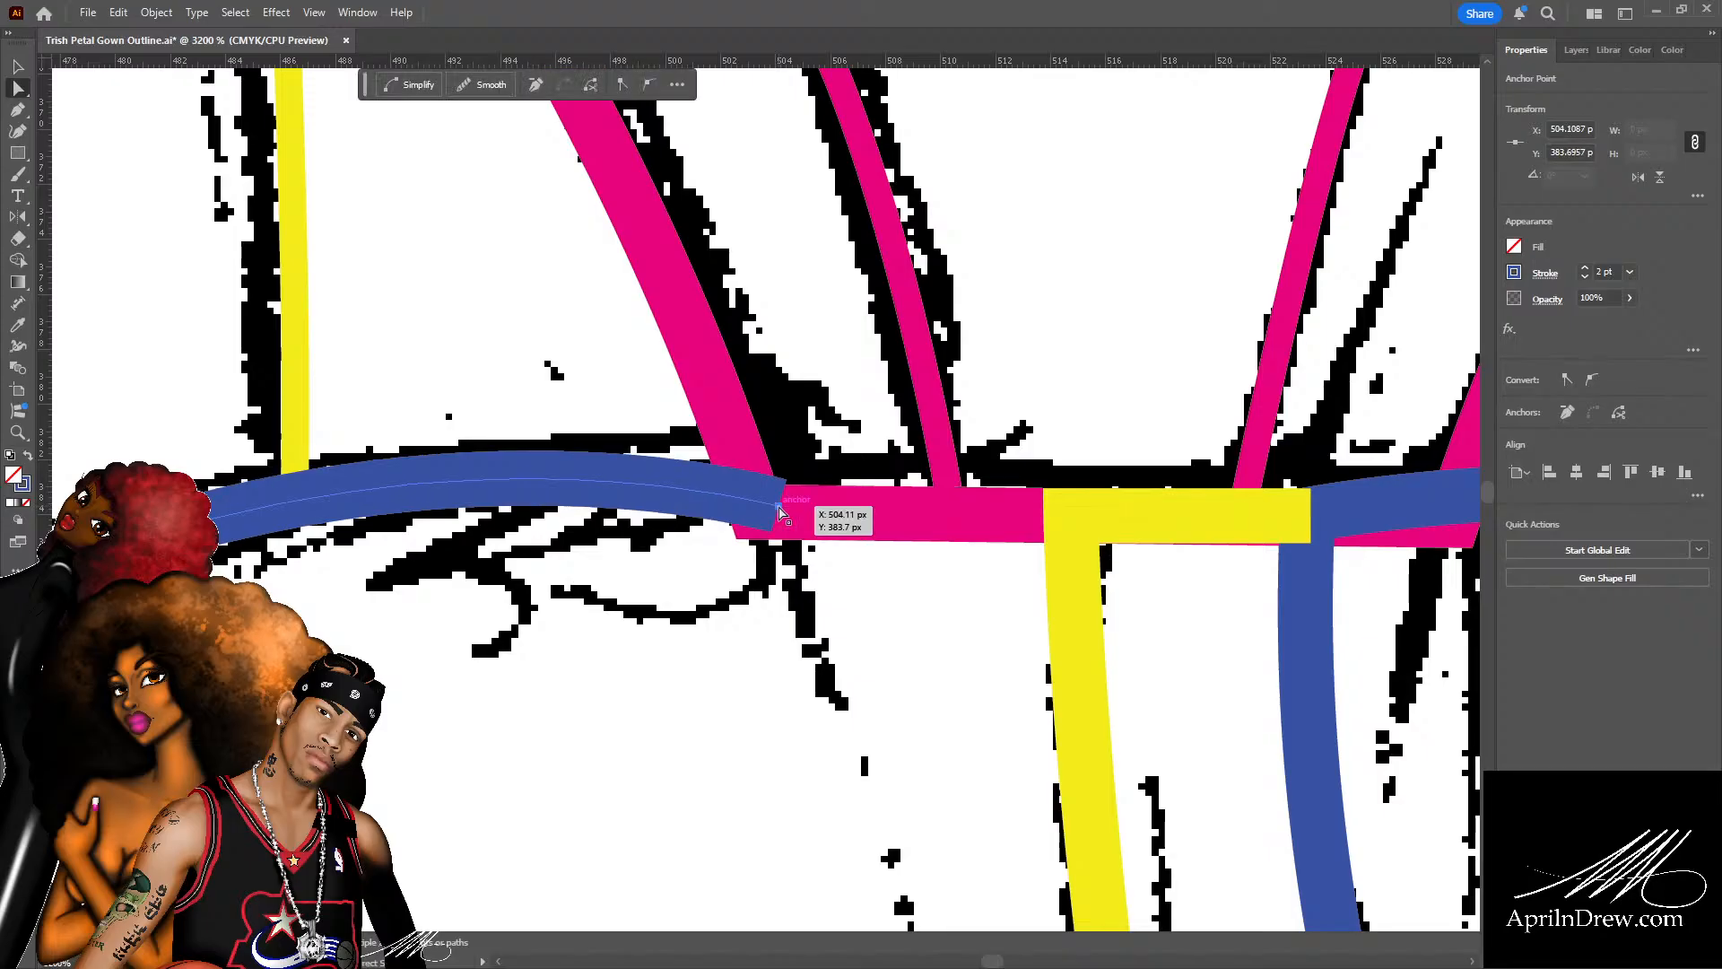
# Fine-tune the left petal's end anchor onto the pink waistline at about X 504.26, Y 383.92 px.
pyautogui.scroll(-5, 779, 512)
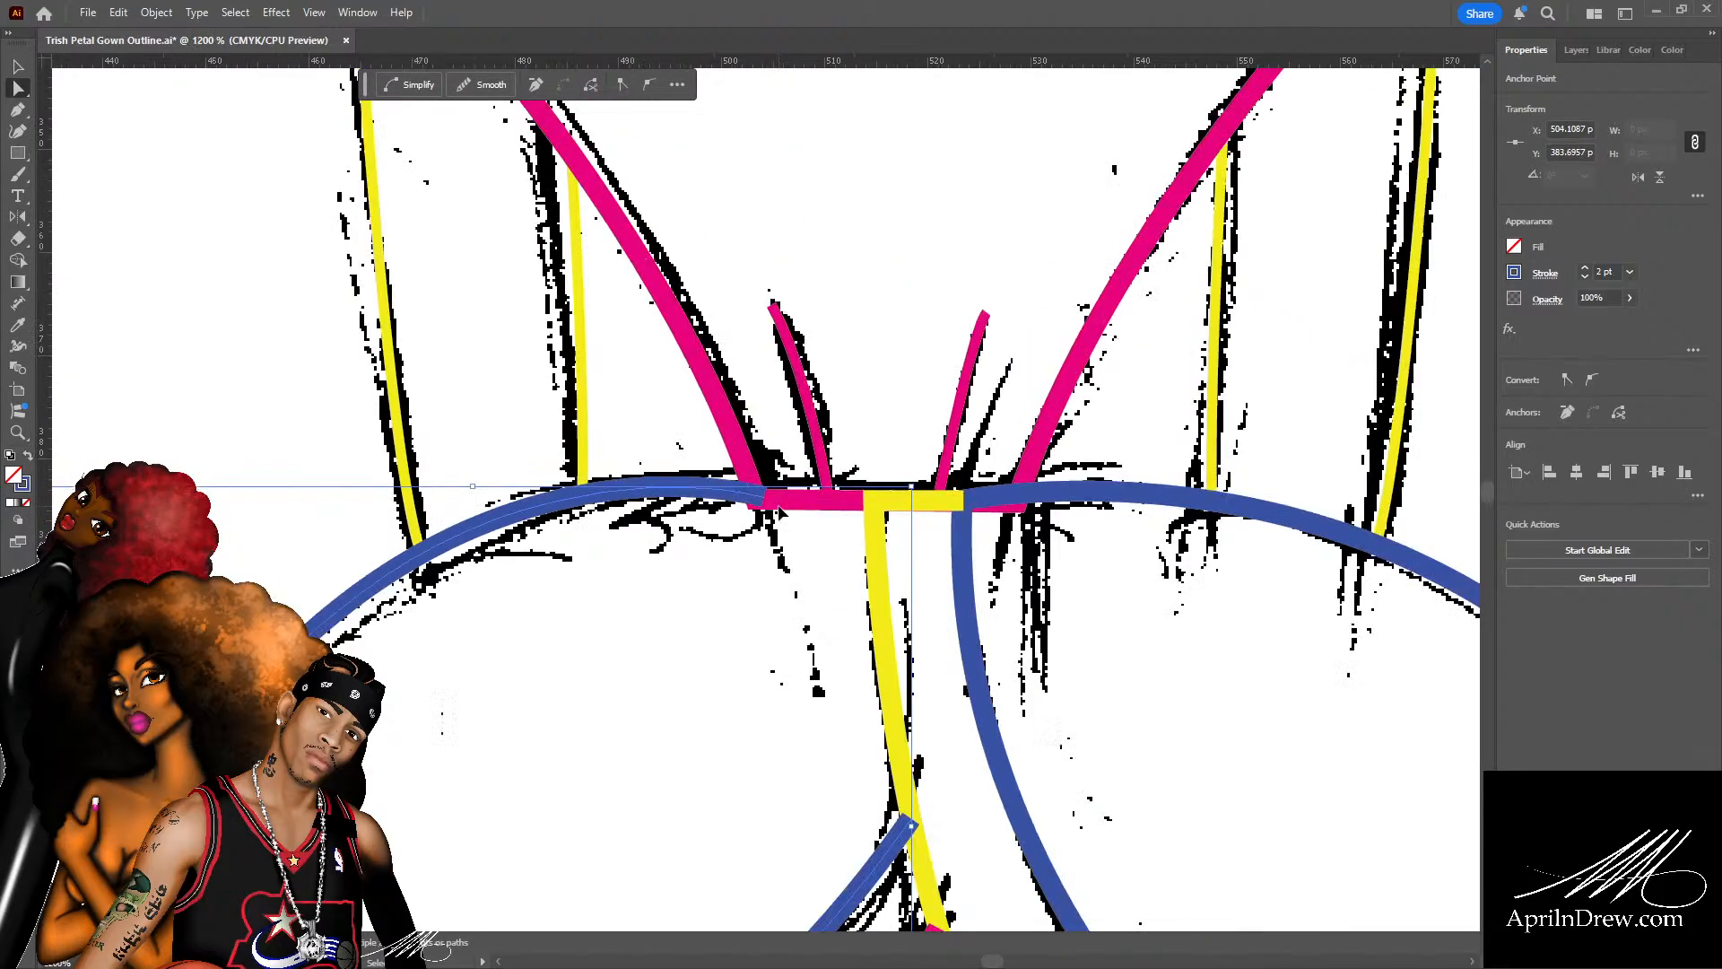
pyautogui.scroll(4, 779, 513)
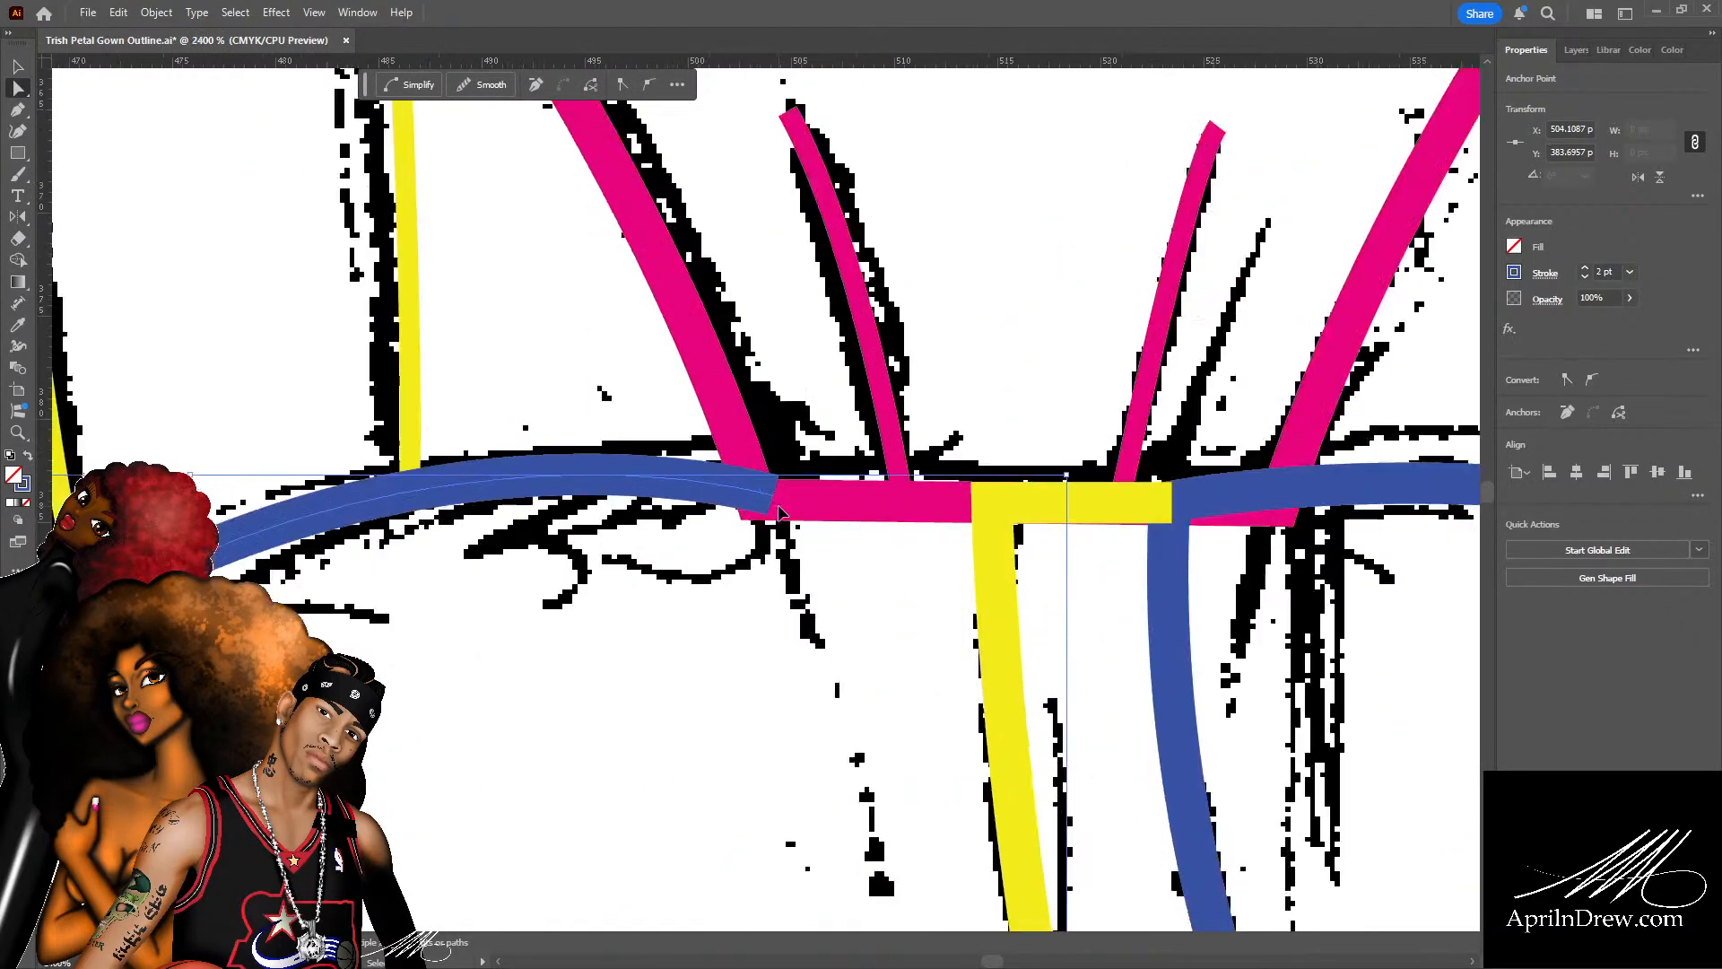
pyautogui.press('p')
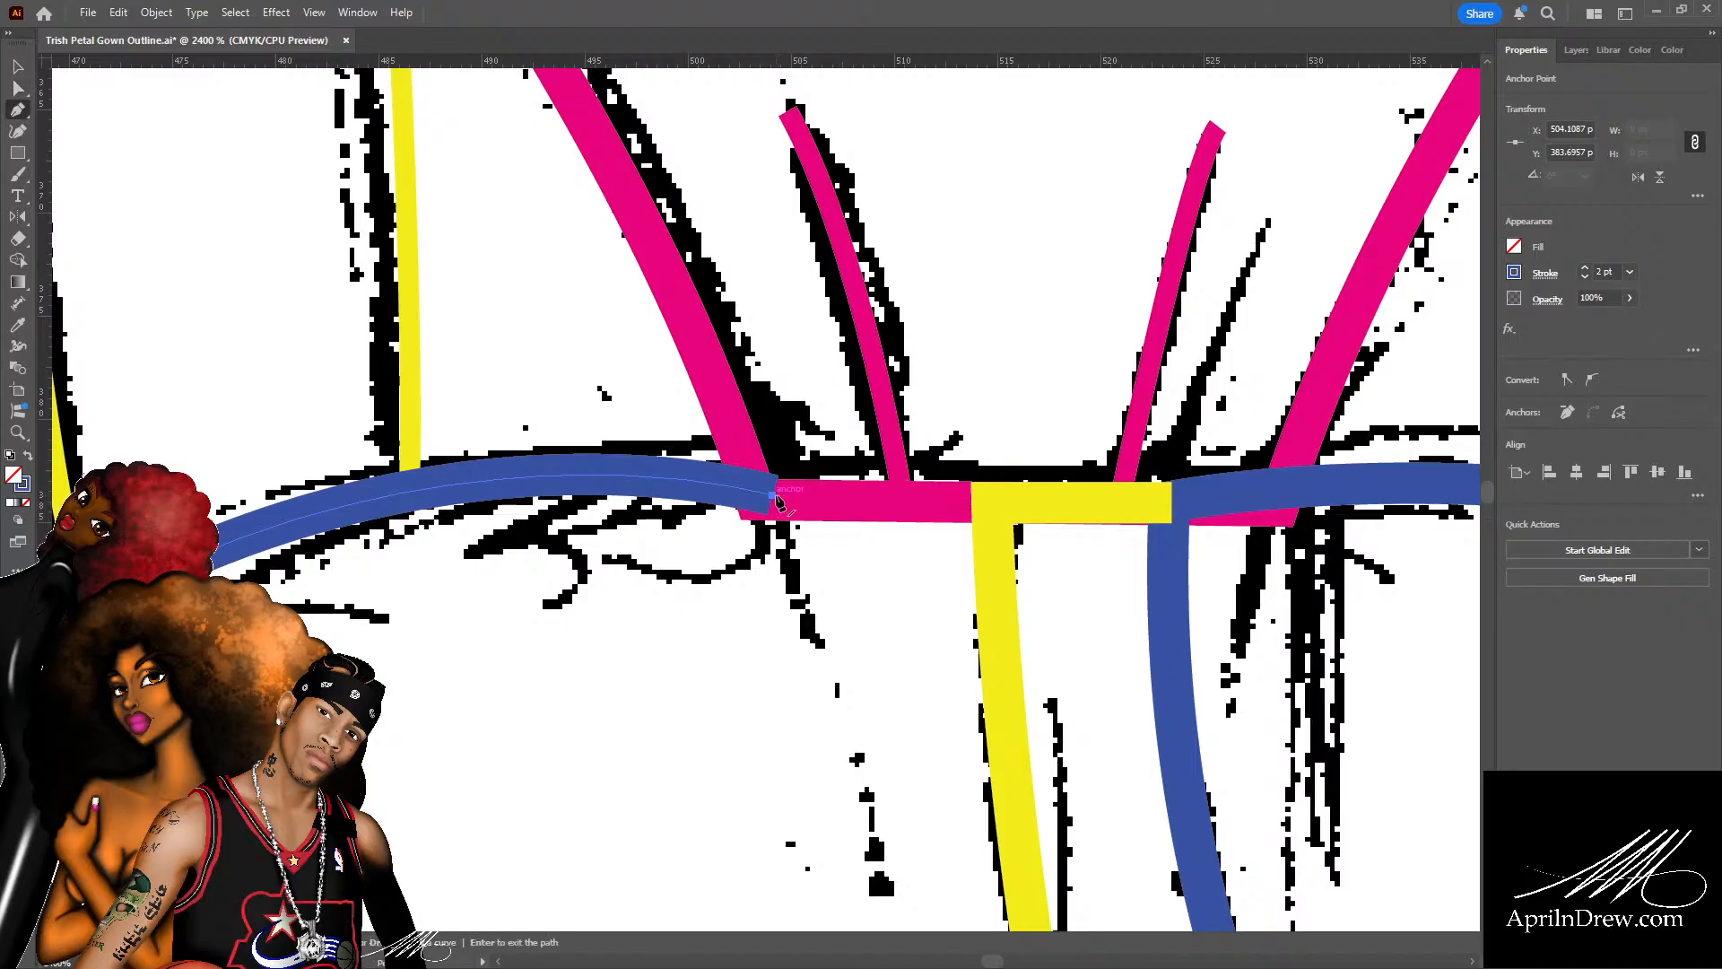
pyautogui.click(769, 502)
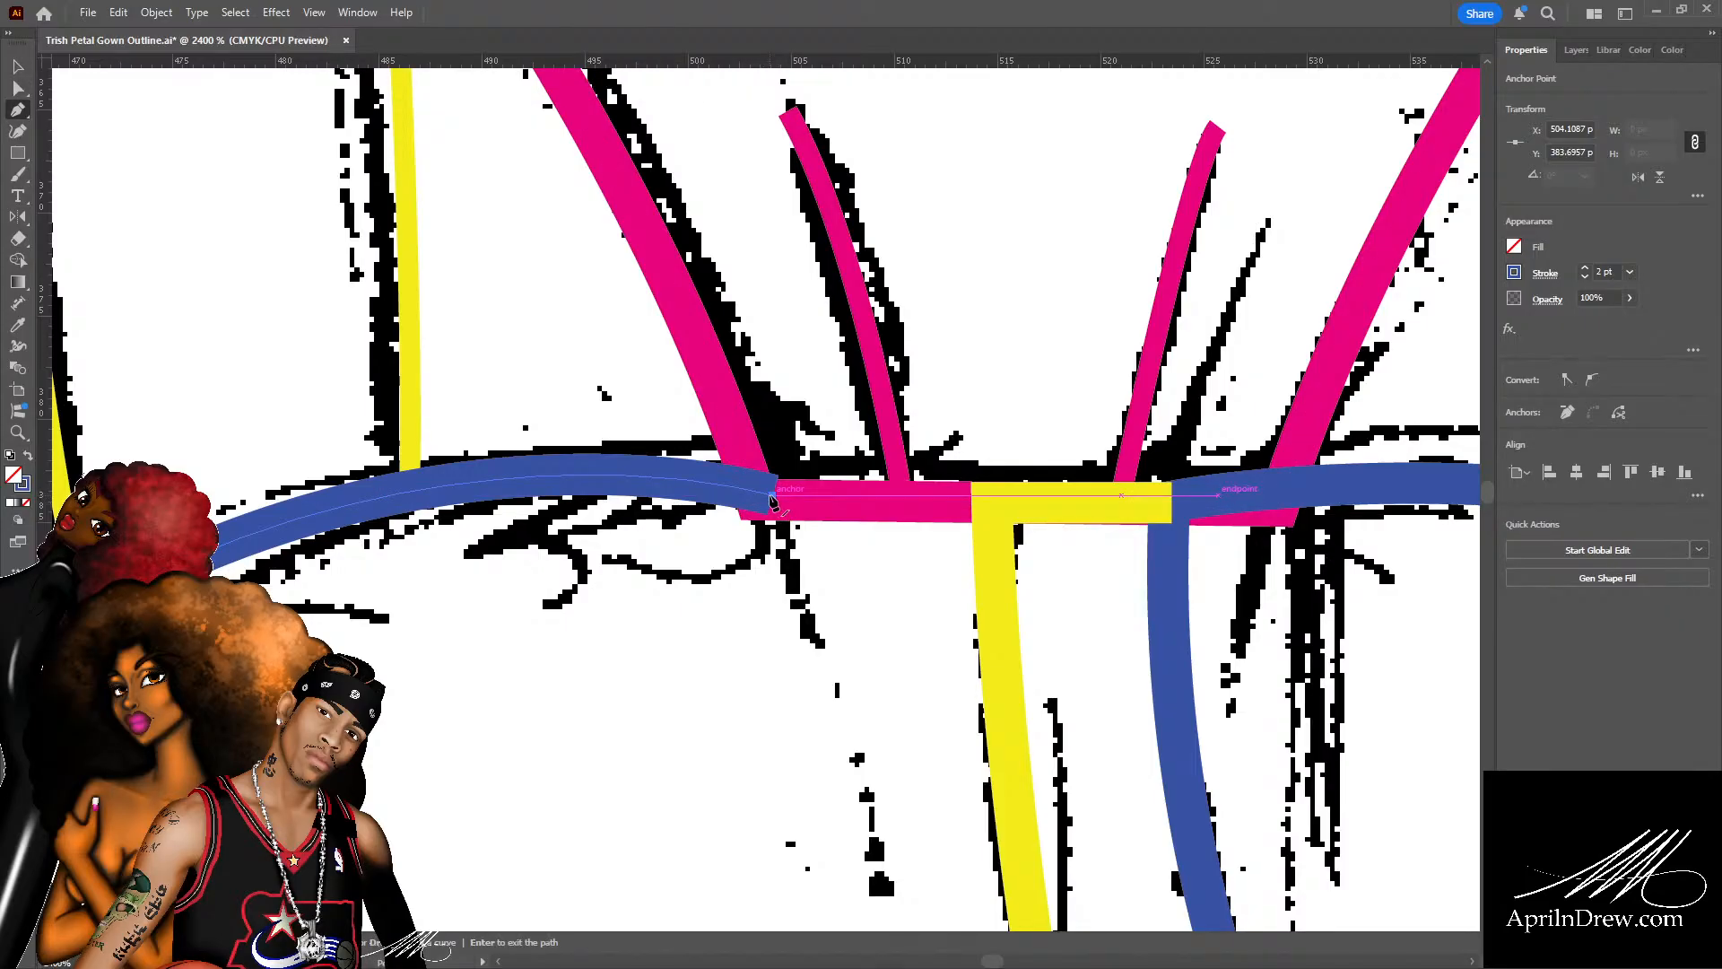
pyautogui.press('a')
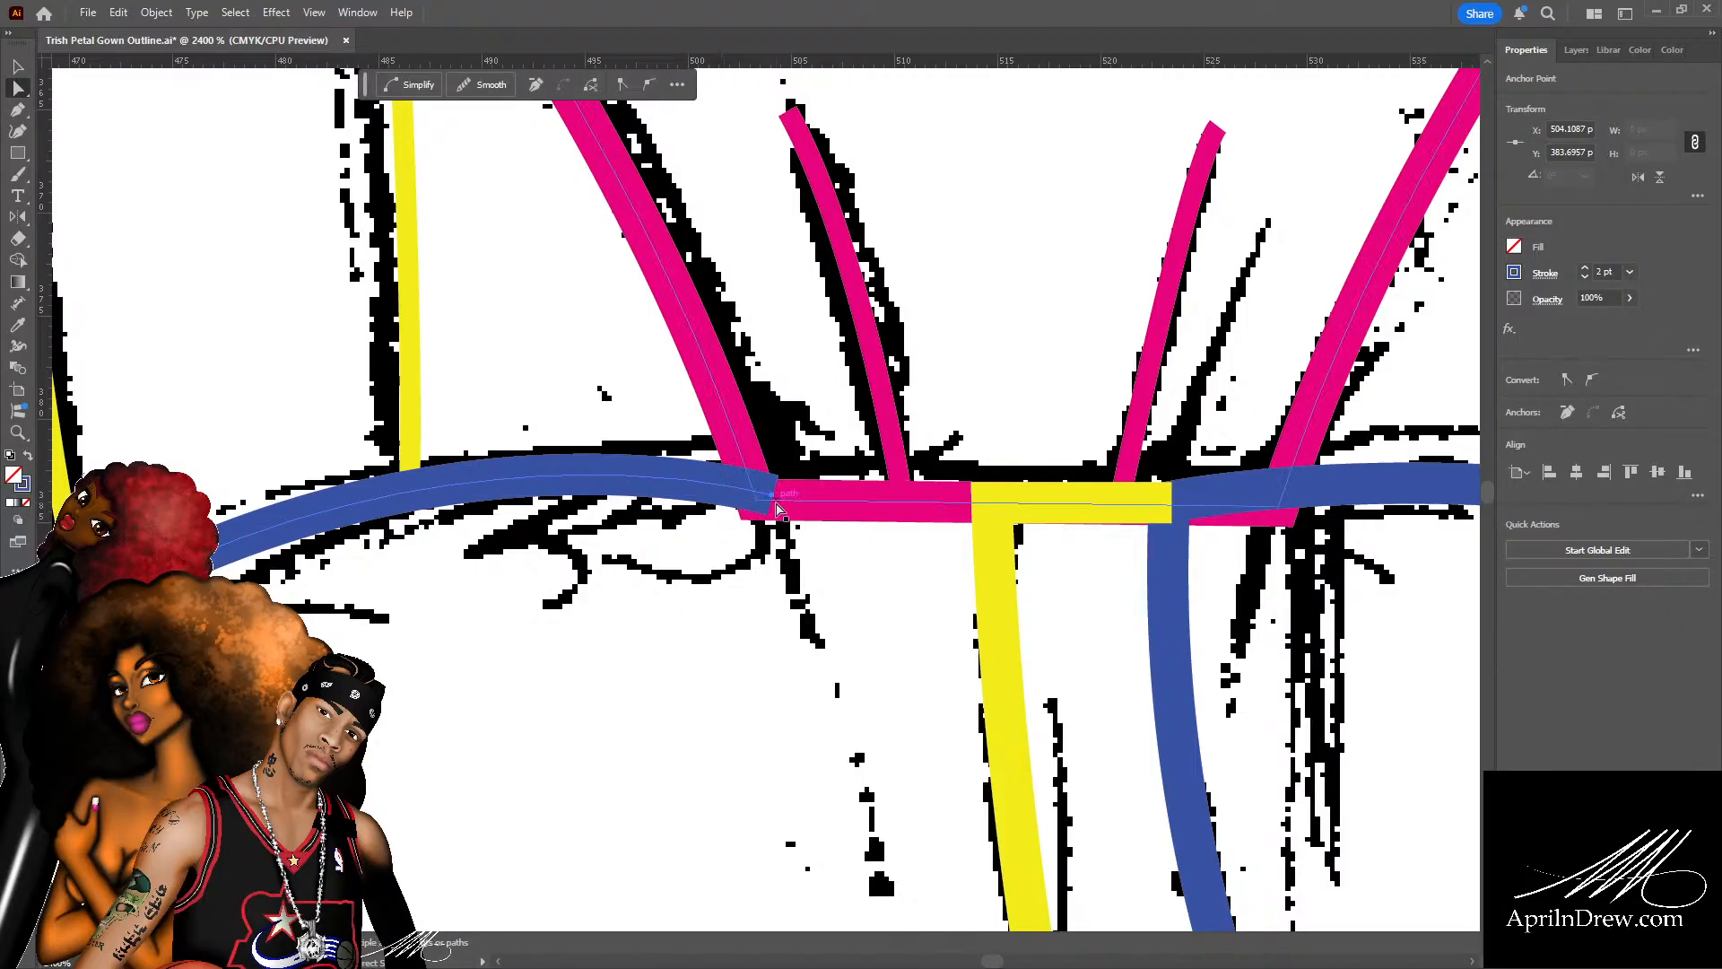
pyautogui.moveTo(778, 509); pyautogui.dragTo(777, 508)
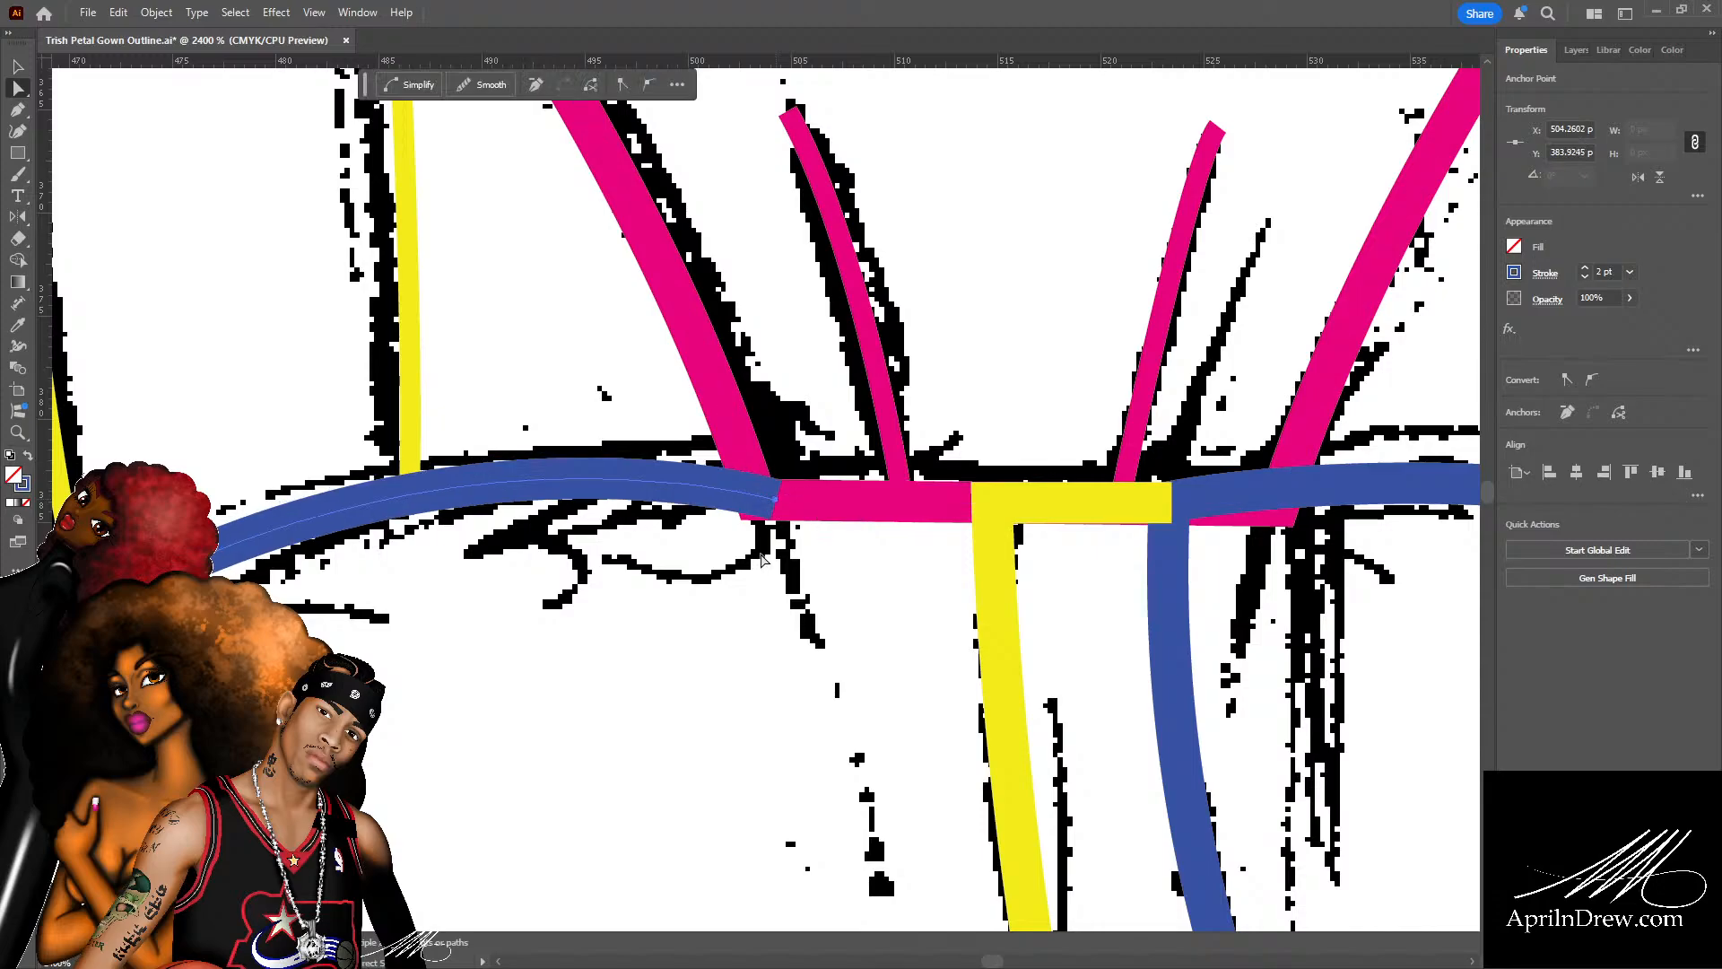
# Extend the left blue petal with the Pen tool by a straight segment about 10.2 px long along the waistline to the yellow outline.
pyautogui.press('p')
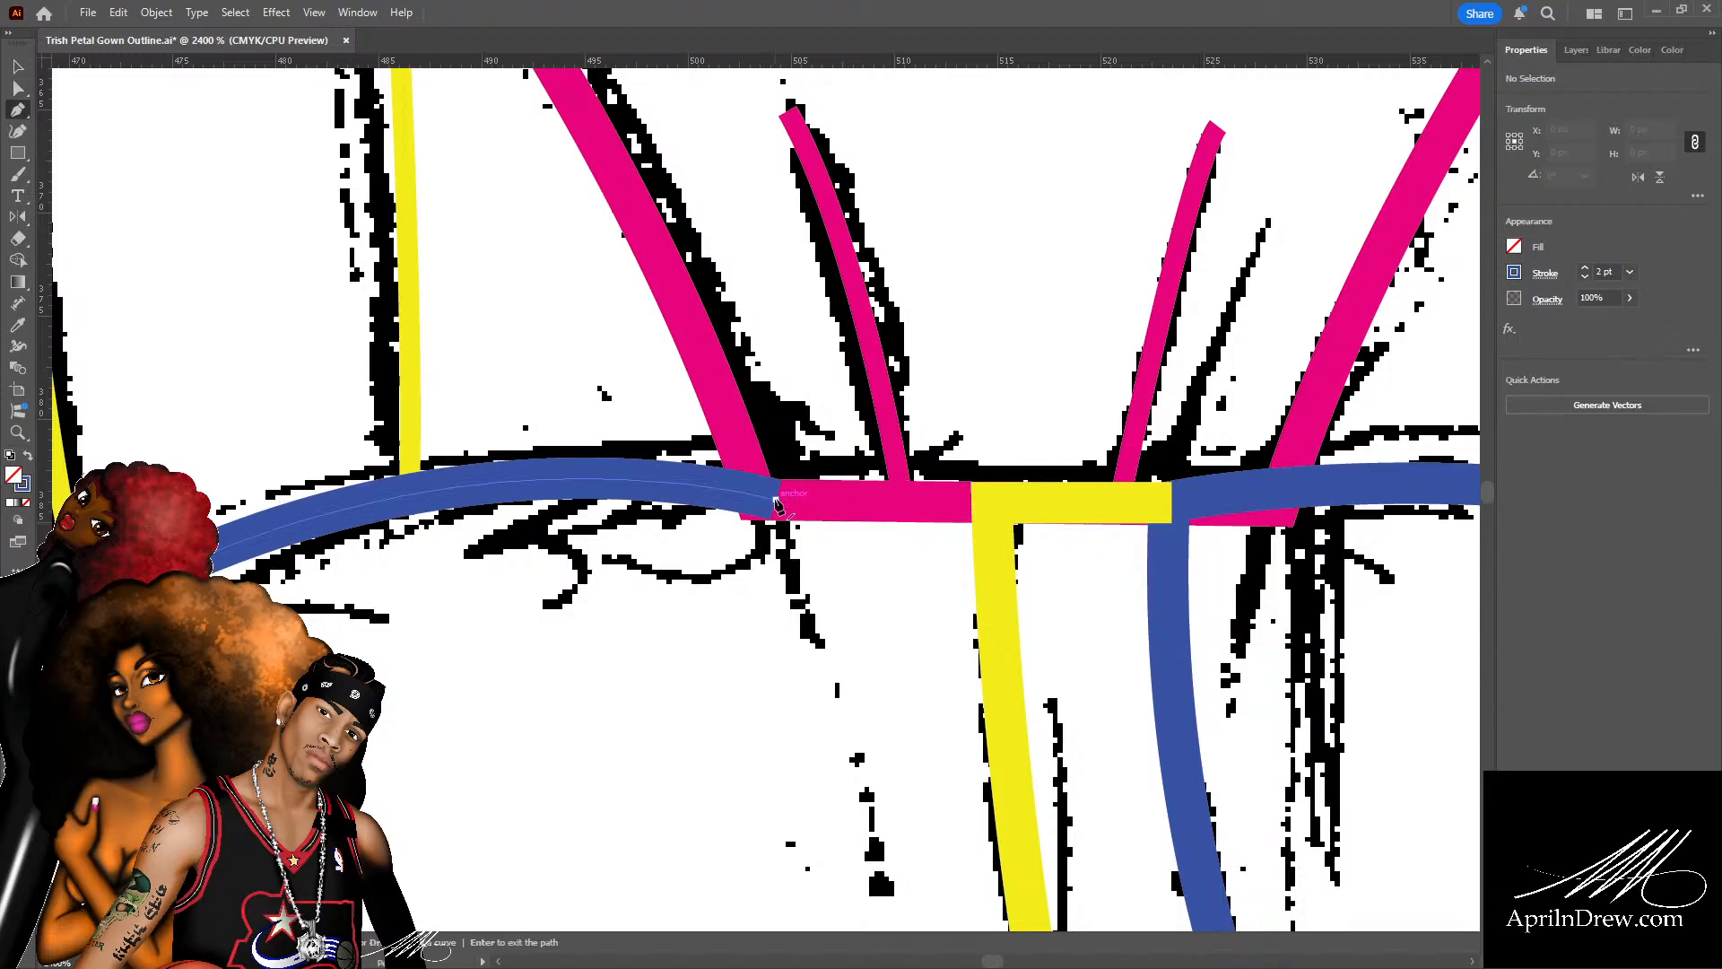
pyautogui.click(774, 508)
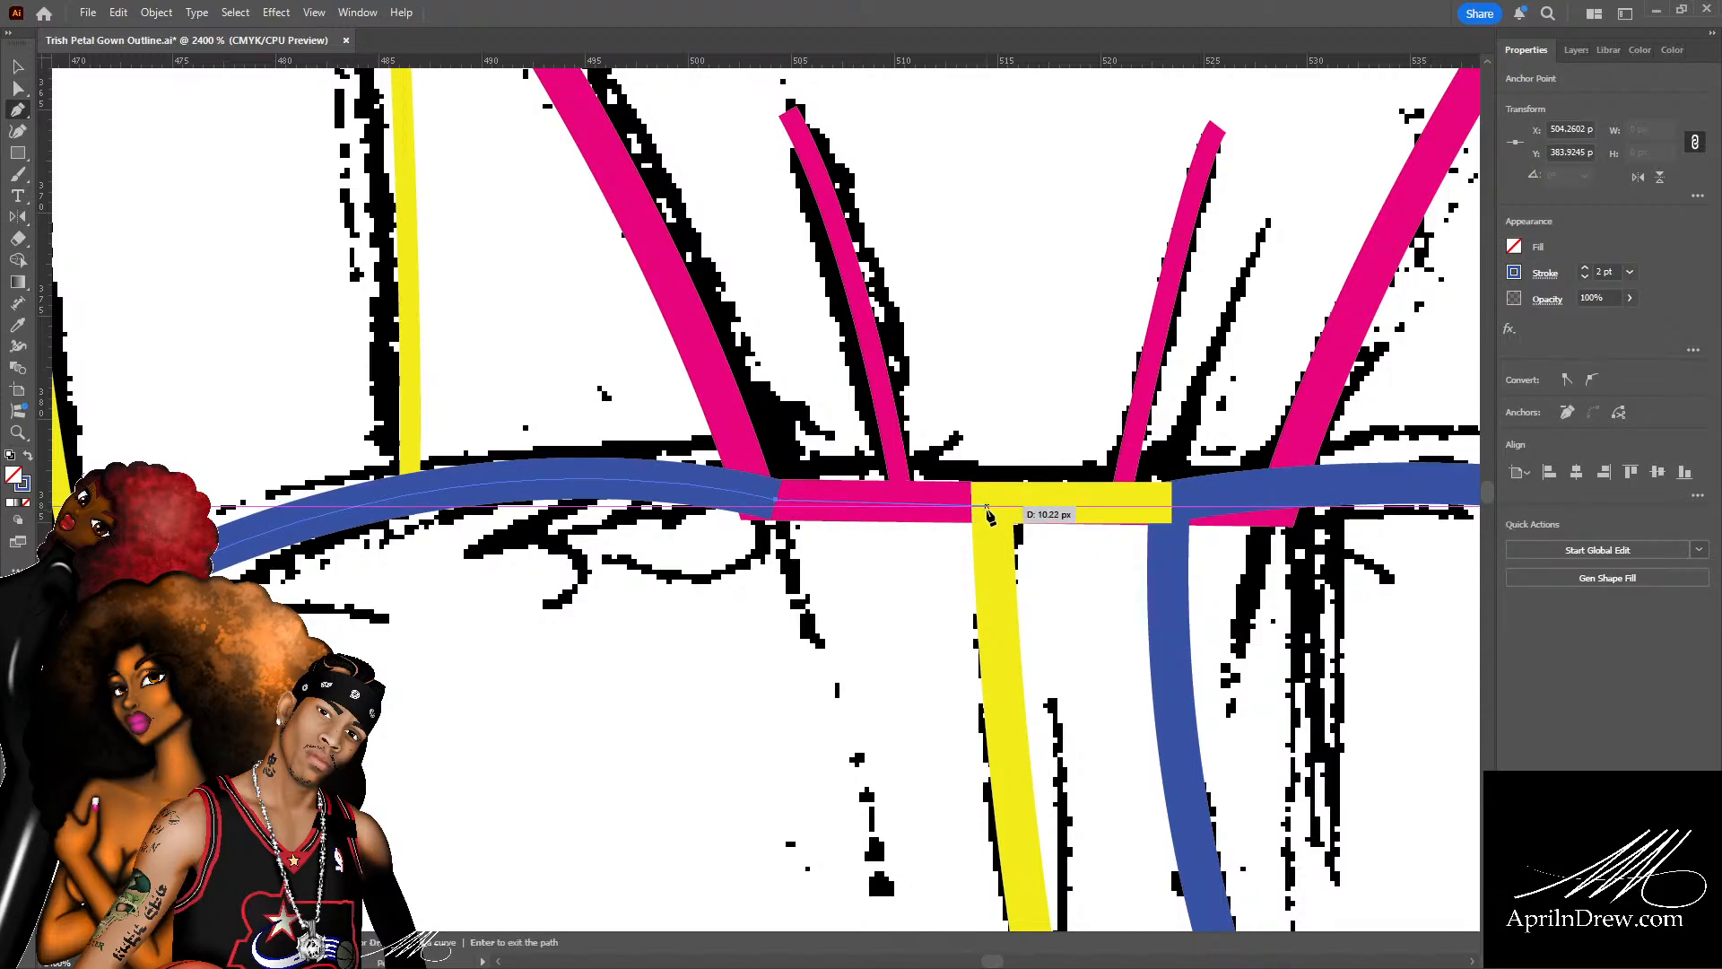
pyautogui.click(986, 505)
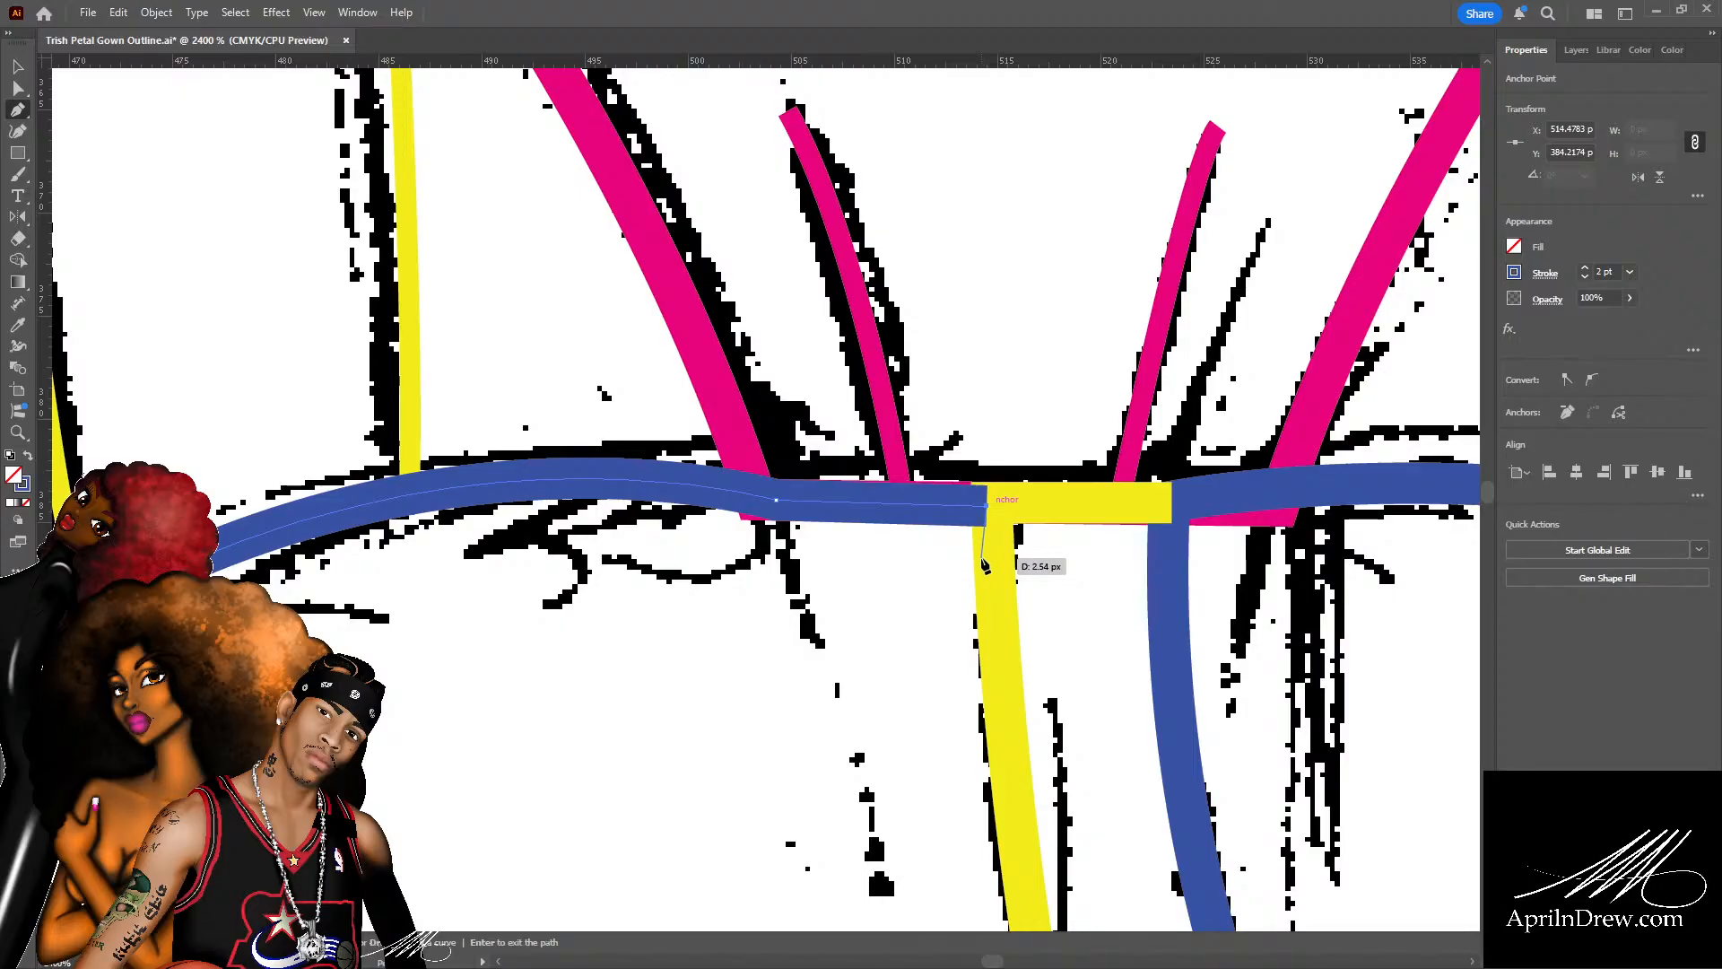
# Adjust the extended segment's end anchor to about X 514.74, Y 384.05 px on the yellow outline and deselect the path.
pyautogui.press('a')
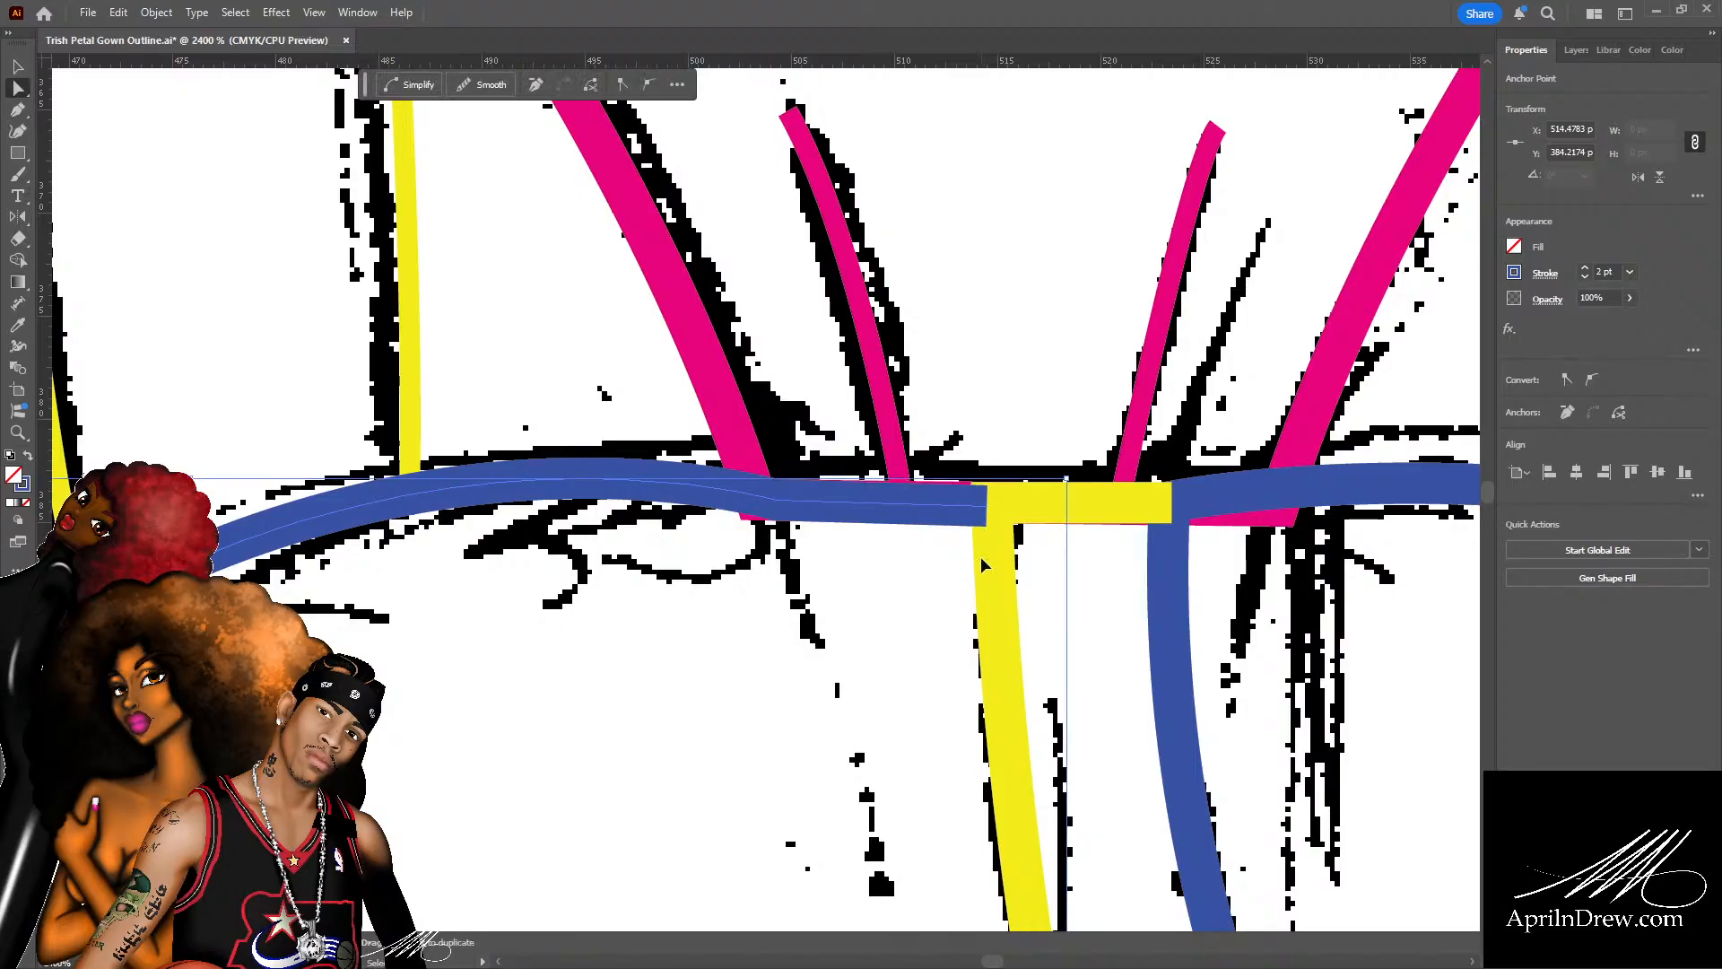
pyautogui.hotkey('ctrl', '-')
pyautogui.hotkey('ctrl', '-')
pyautogui.hotkey('ctrl', '-')
pyautogui.hotkey('ctrl', '-')
pyautogui.hotkey('ctrl', '=')
pyautogui.hotkey('ctrl', '=')
pyautogui.hotkey('ctrl', '=')
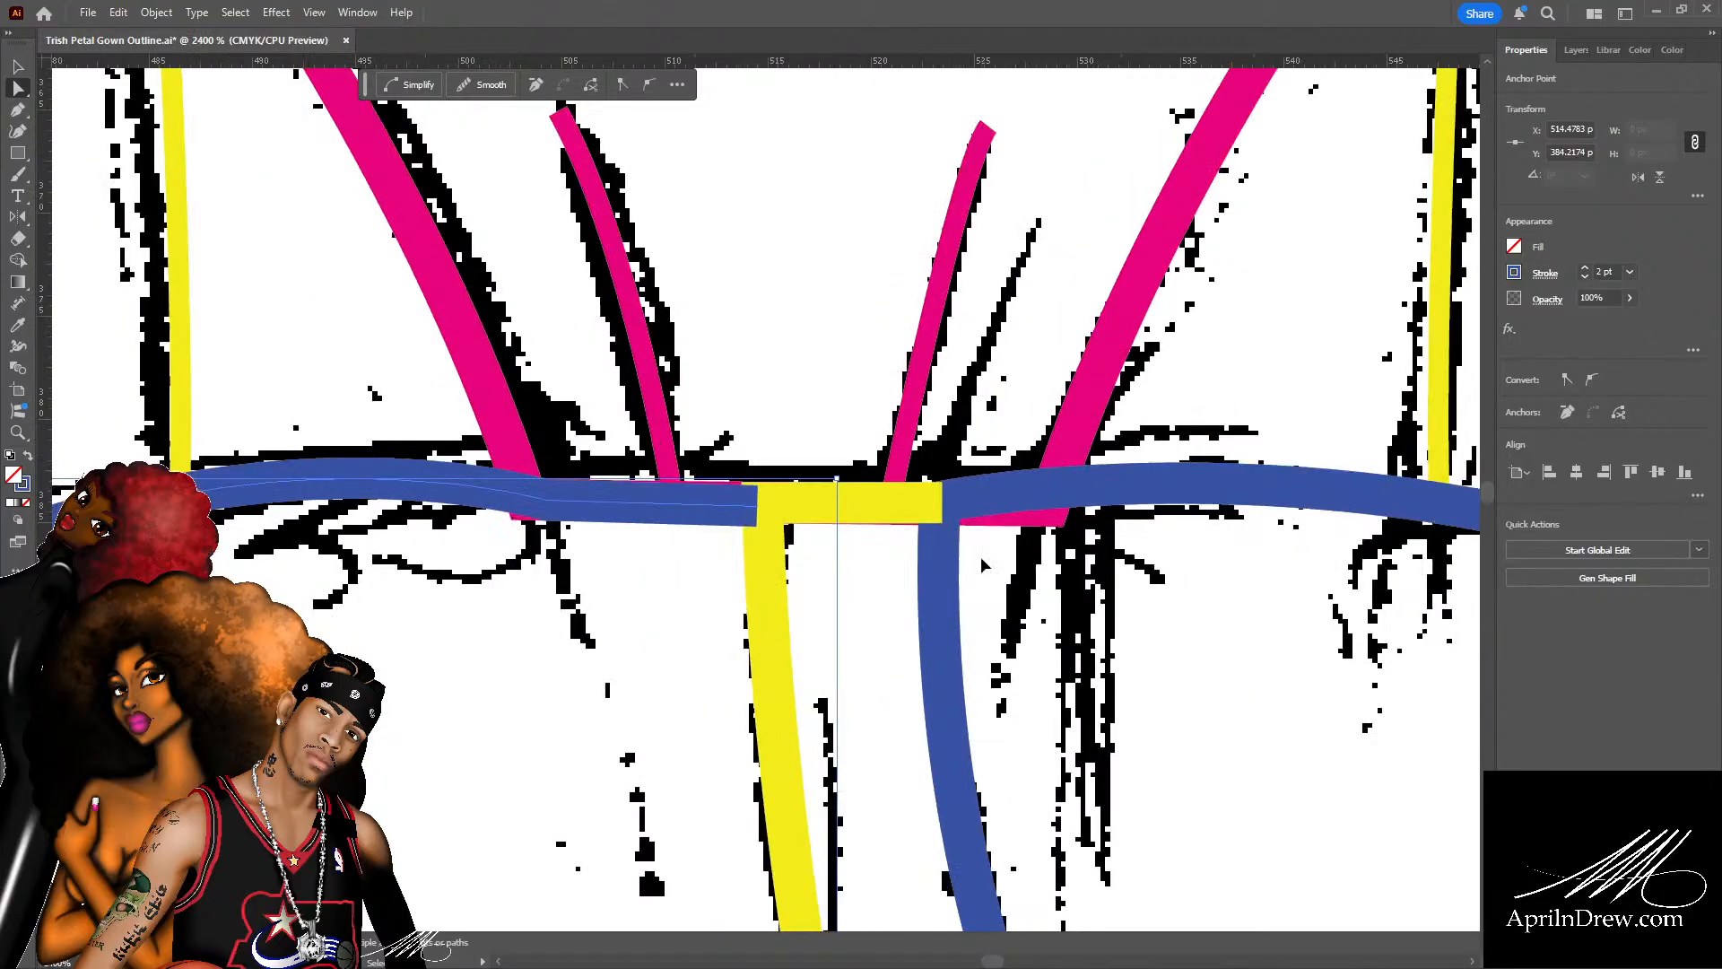
pyautogui.moveTo(758, 506); pyautogui.dragTo(765, 507)
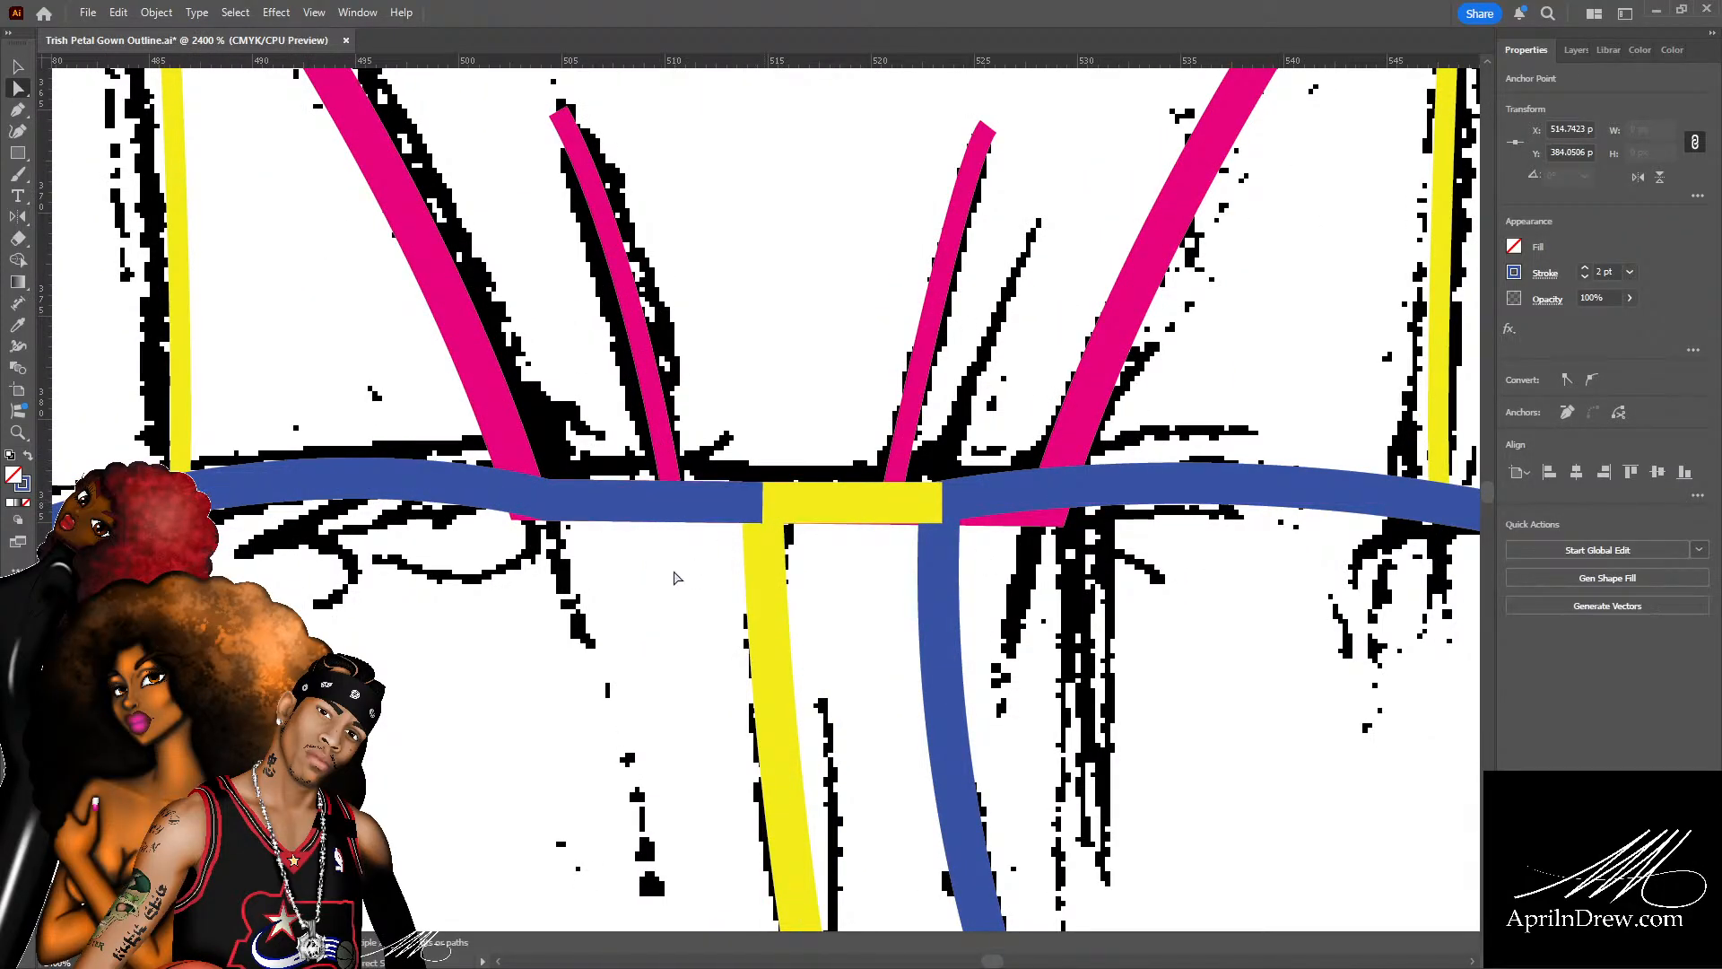
pyautogui.click(675, 572)
# Examine how the blue, yellow and pink petal outlines meet along the waist and follow the sketch below.
pyautogui.hotkey('ctrl', '-')
pyautogui.hotkey('ctrl', '-')
pyautogui.scroll(-4, 557, 518)
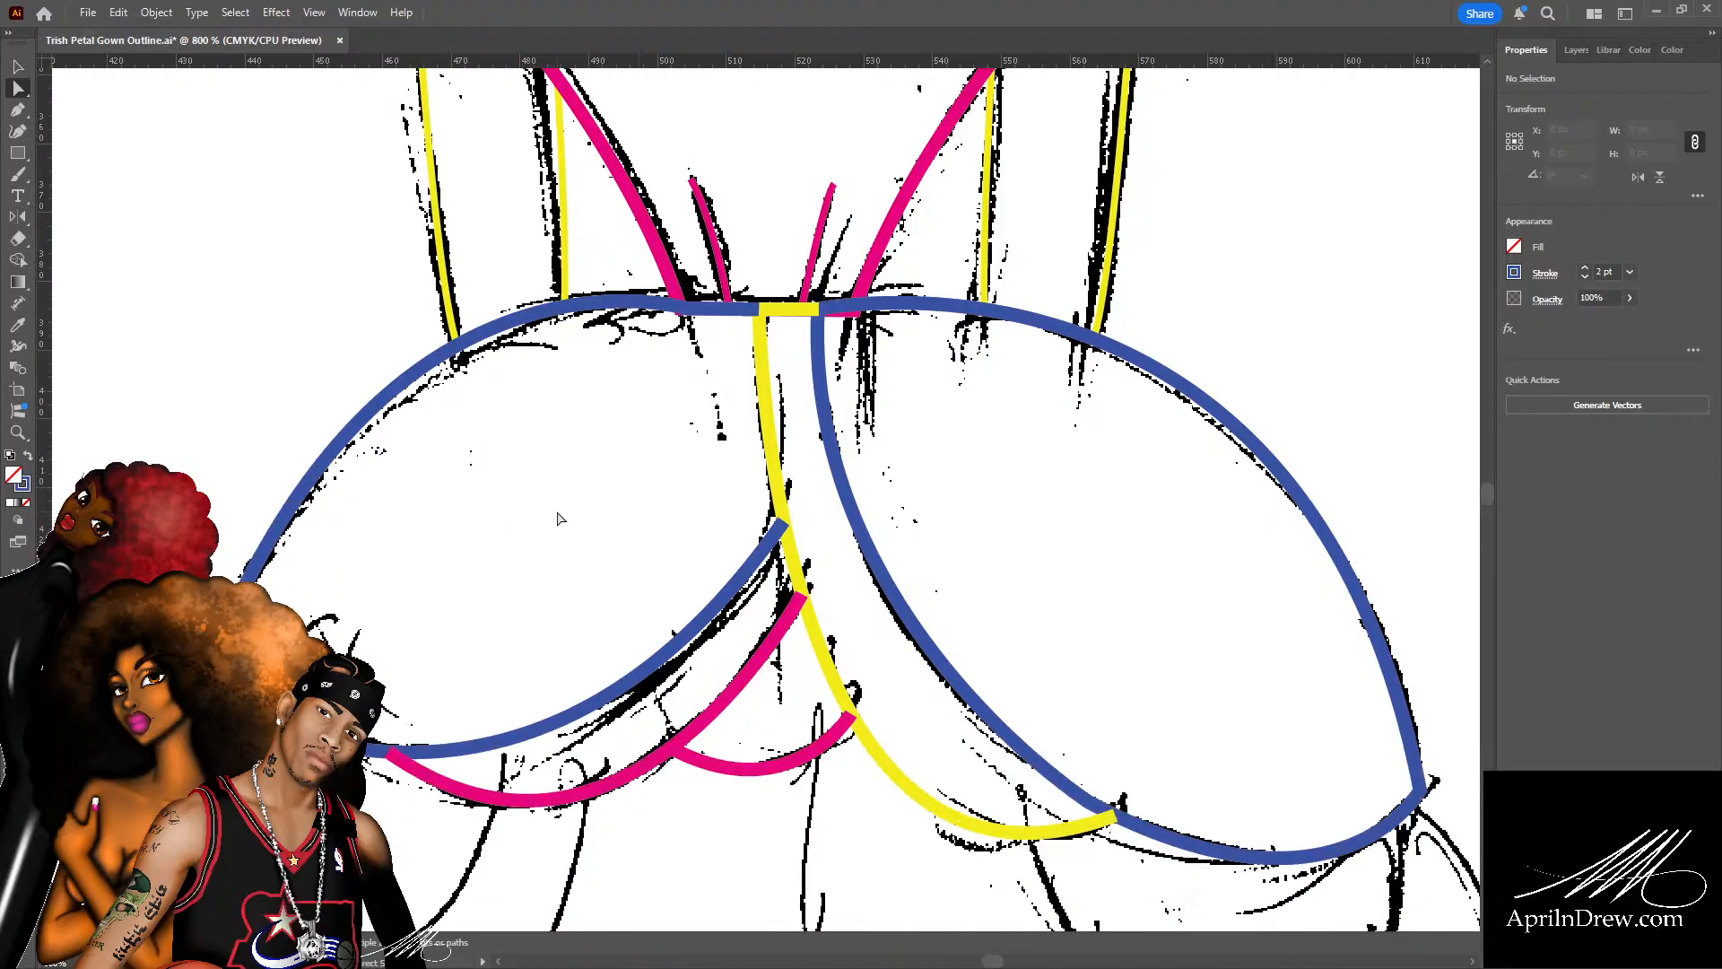
pyautogui.scroll(-3, 576, 530)
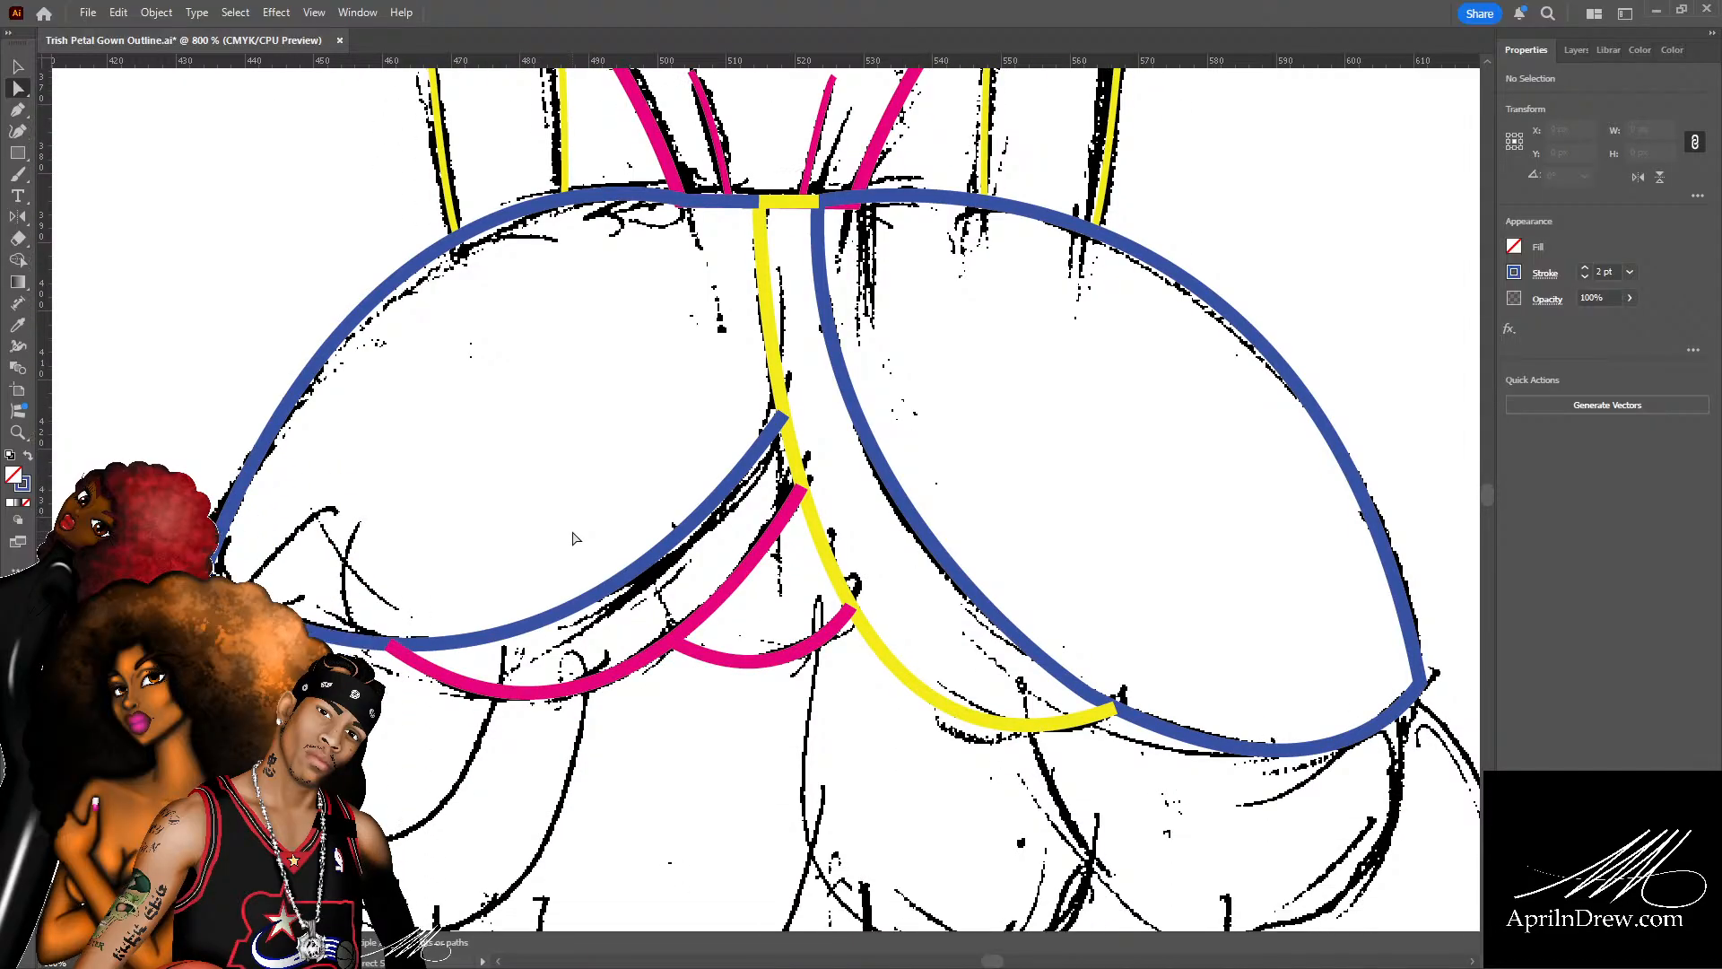
pyautogui.scroll(-1, 575, 537)
pyautogui.scroll(6, 513, 518)
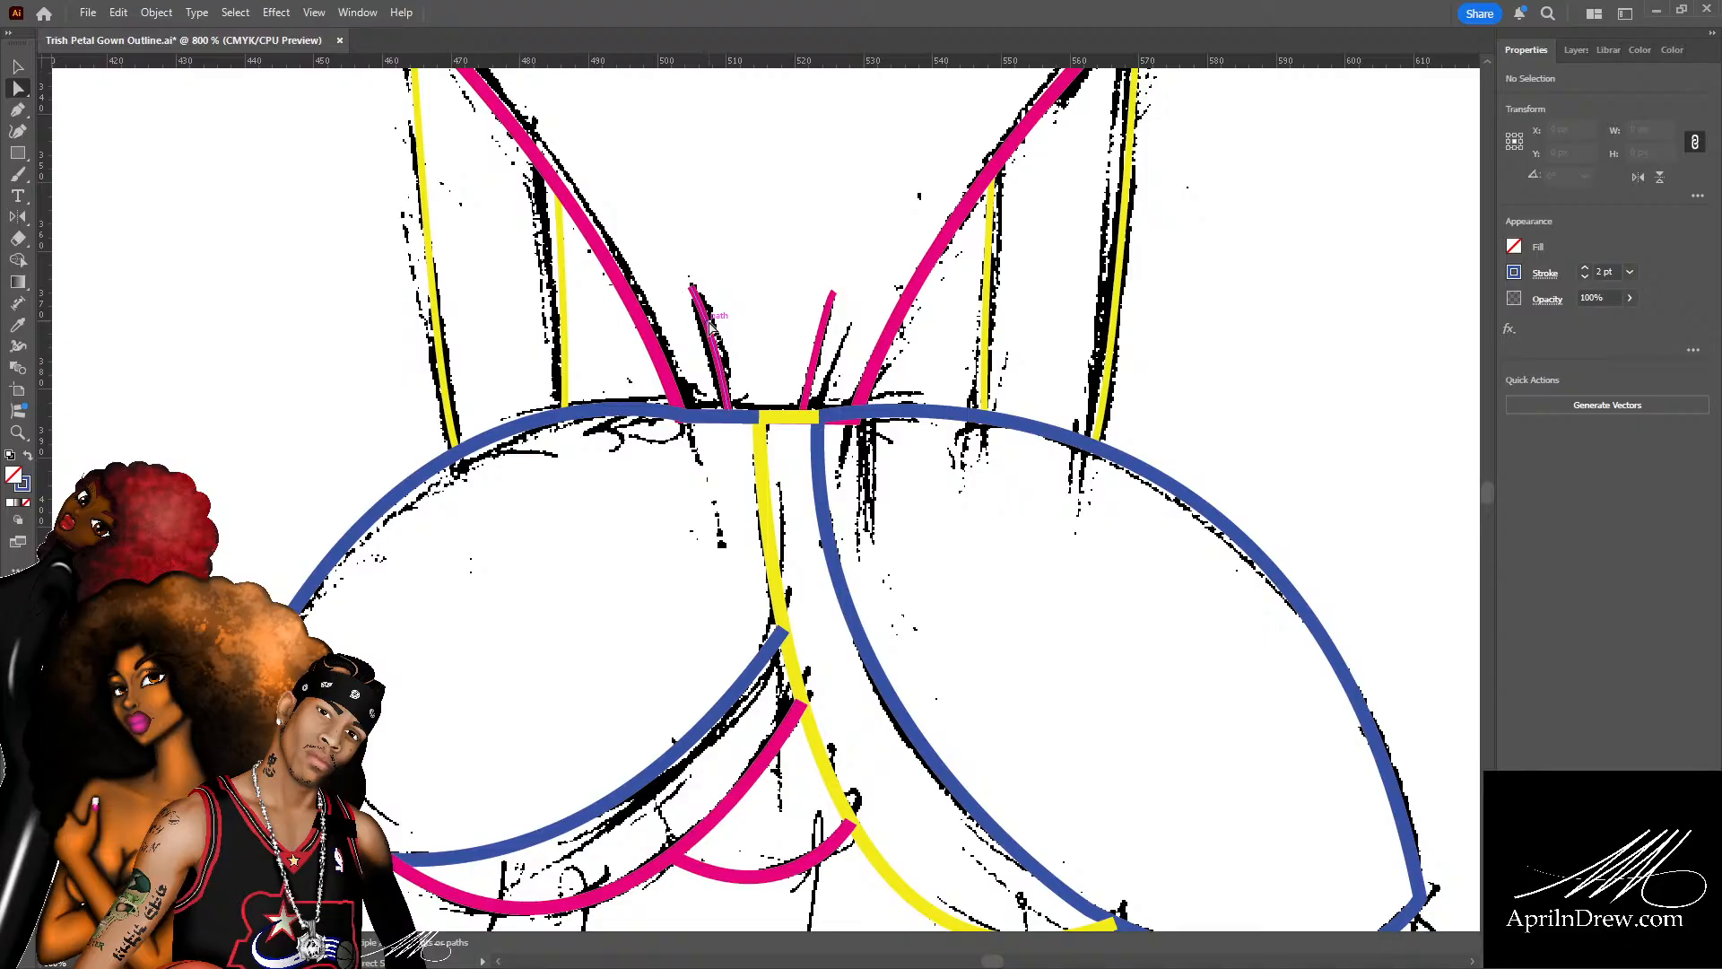
pyautogui.scroll(-4, 894, 508)
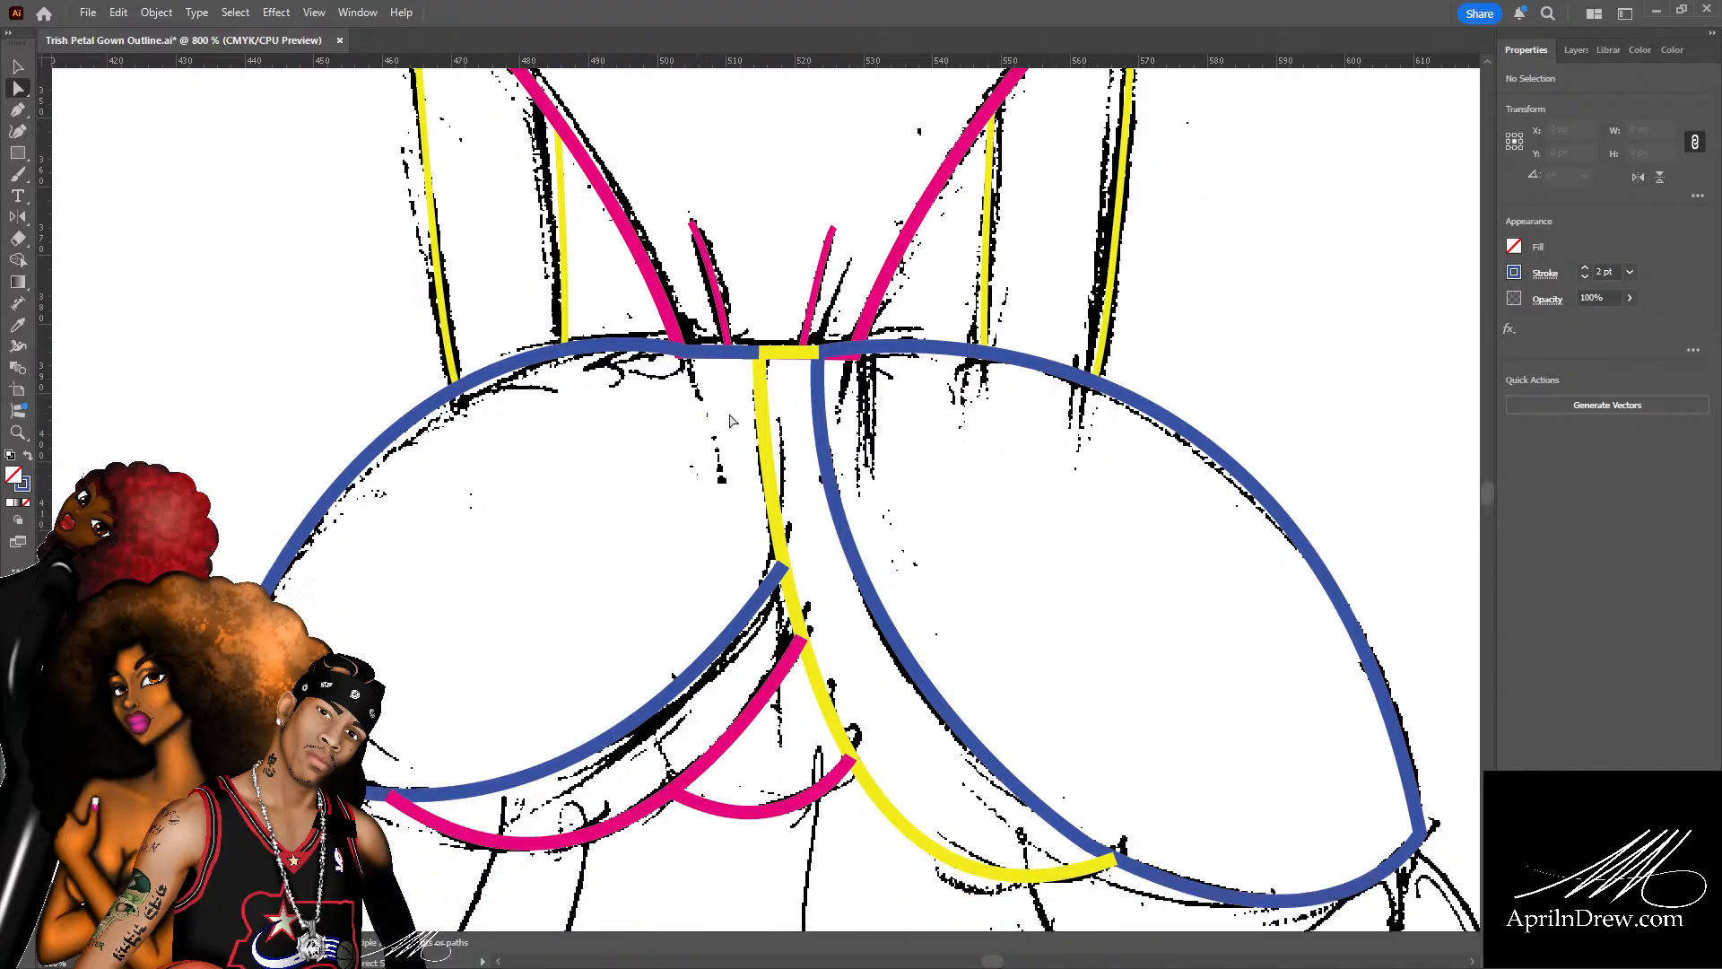
pyautogui.scroll(-1, 894, 508)
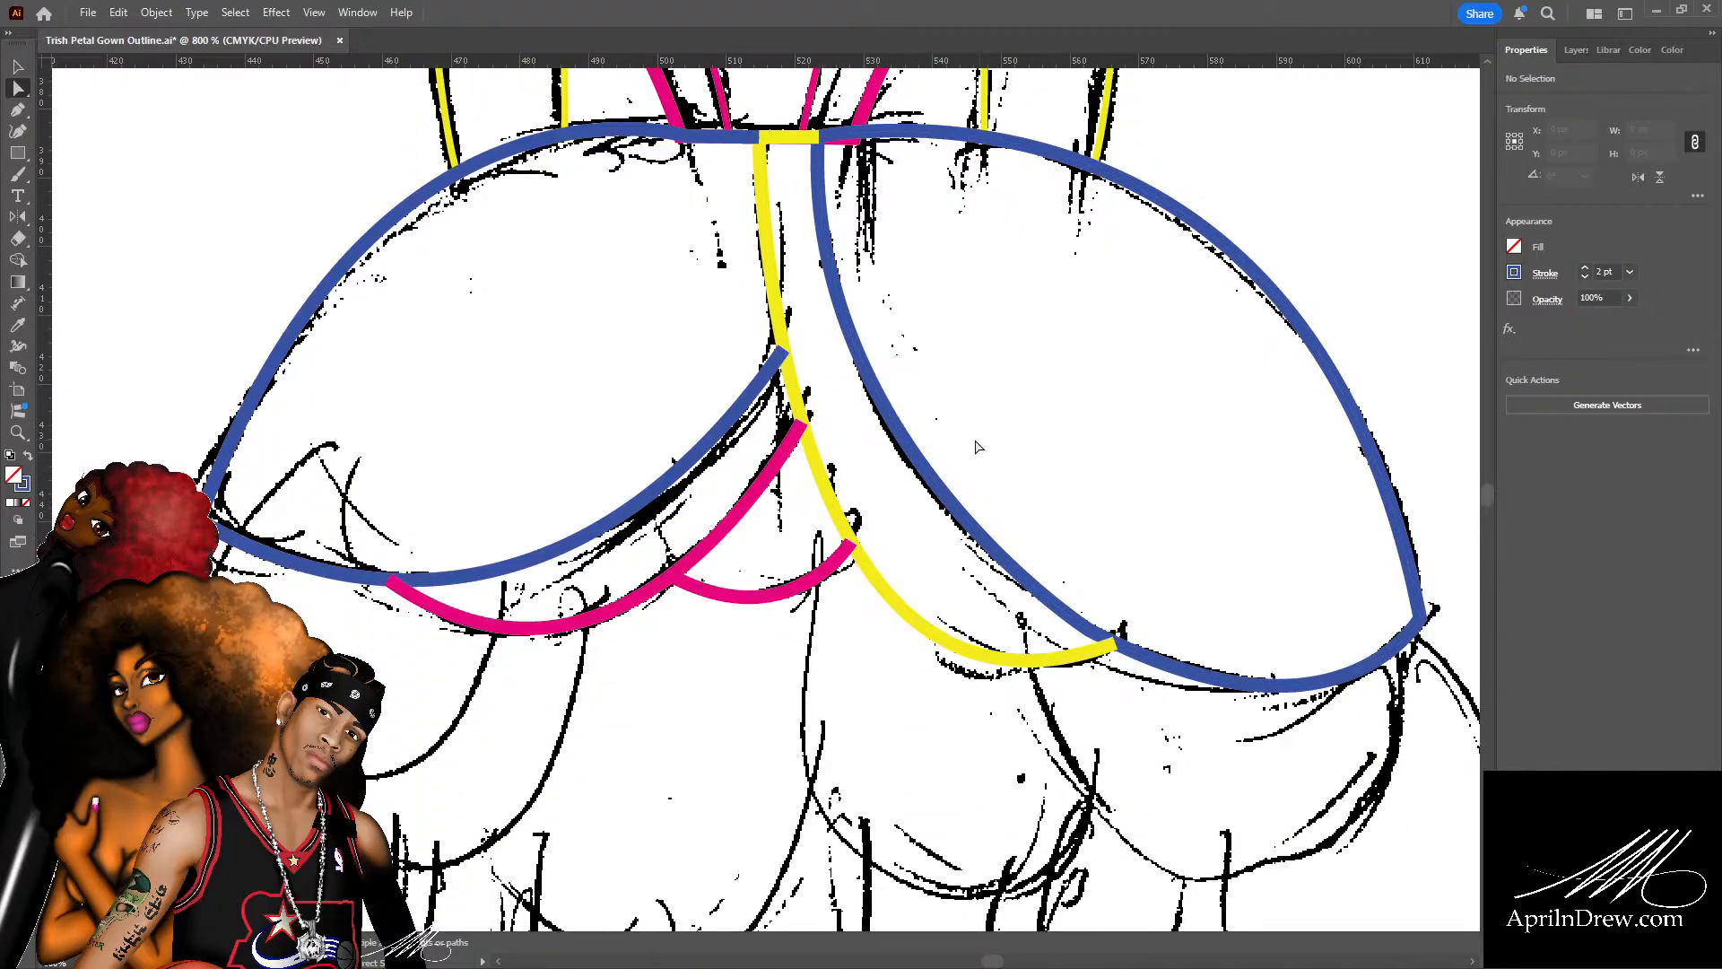
# Bring the yellow center petal and right blue petal outlines to the front, with the blue petal above the yellow one.
pyautogui.click(904, 438)
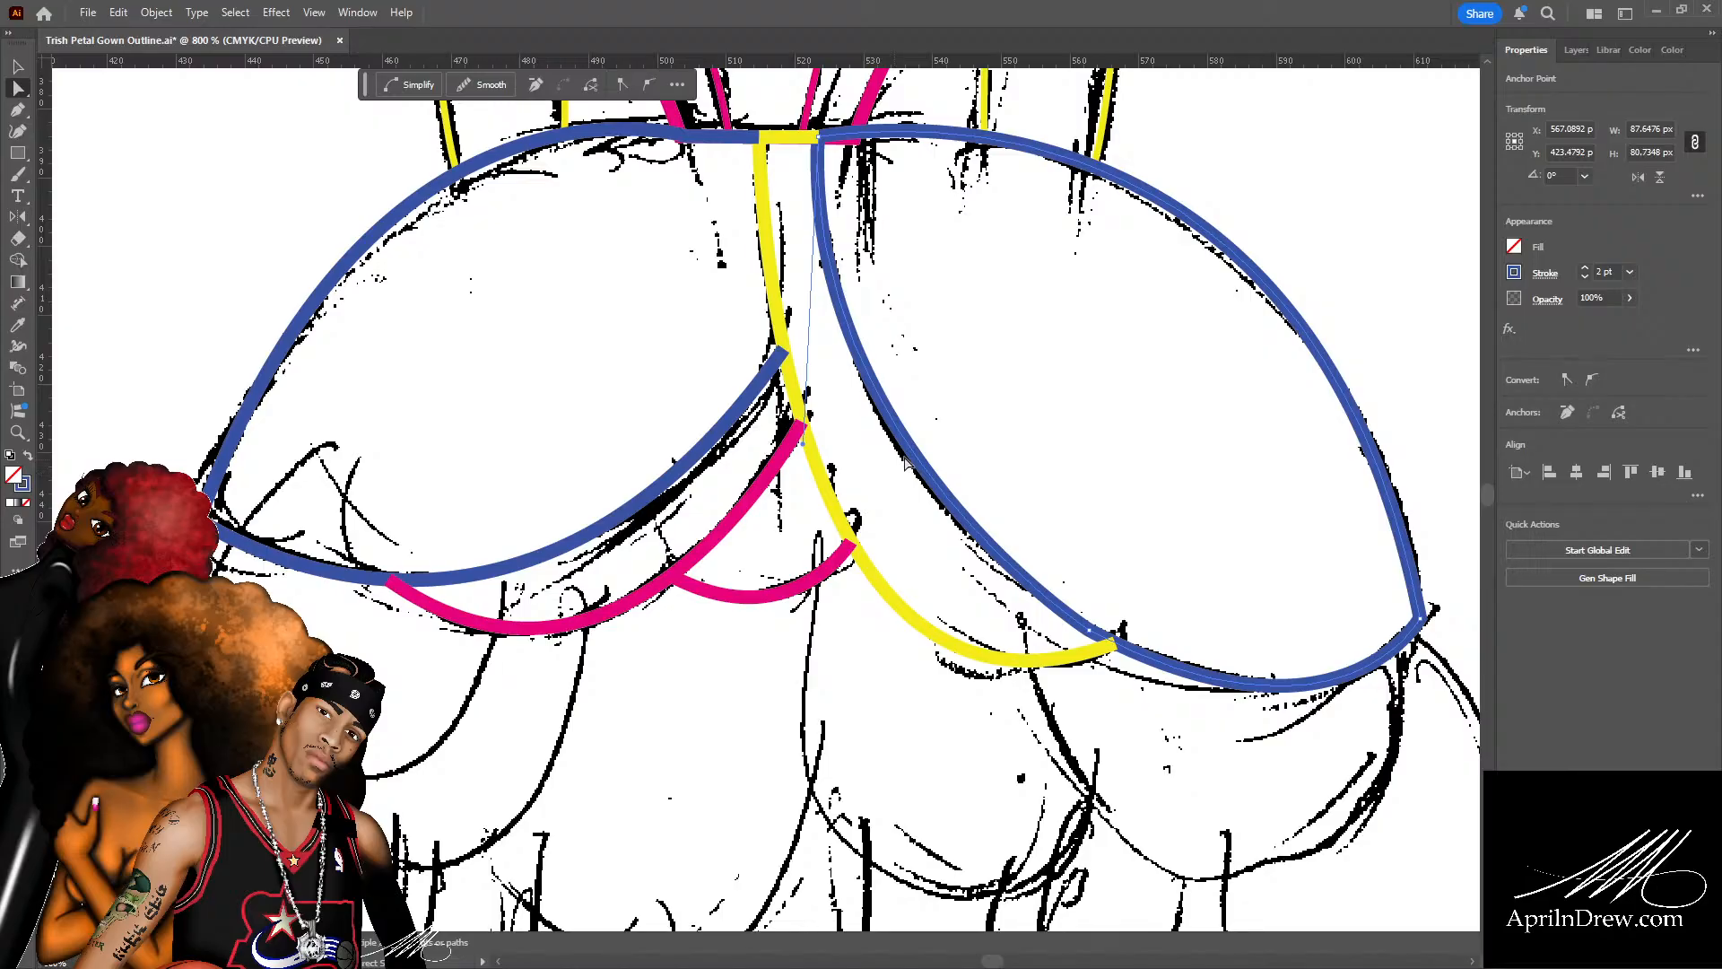
pyautogui.click(828, 476)
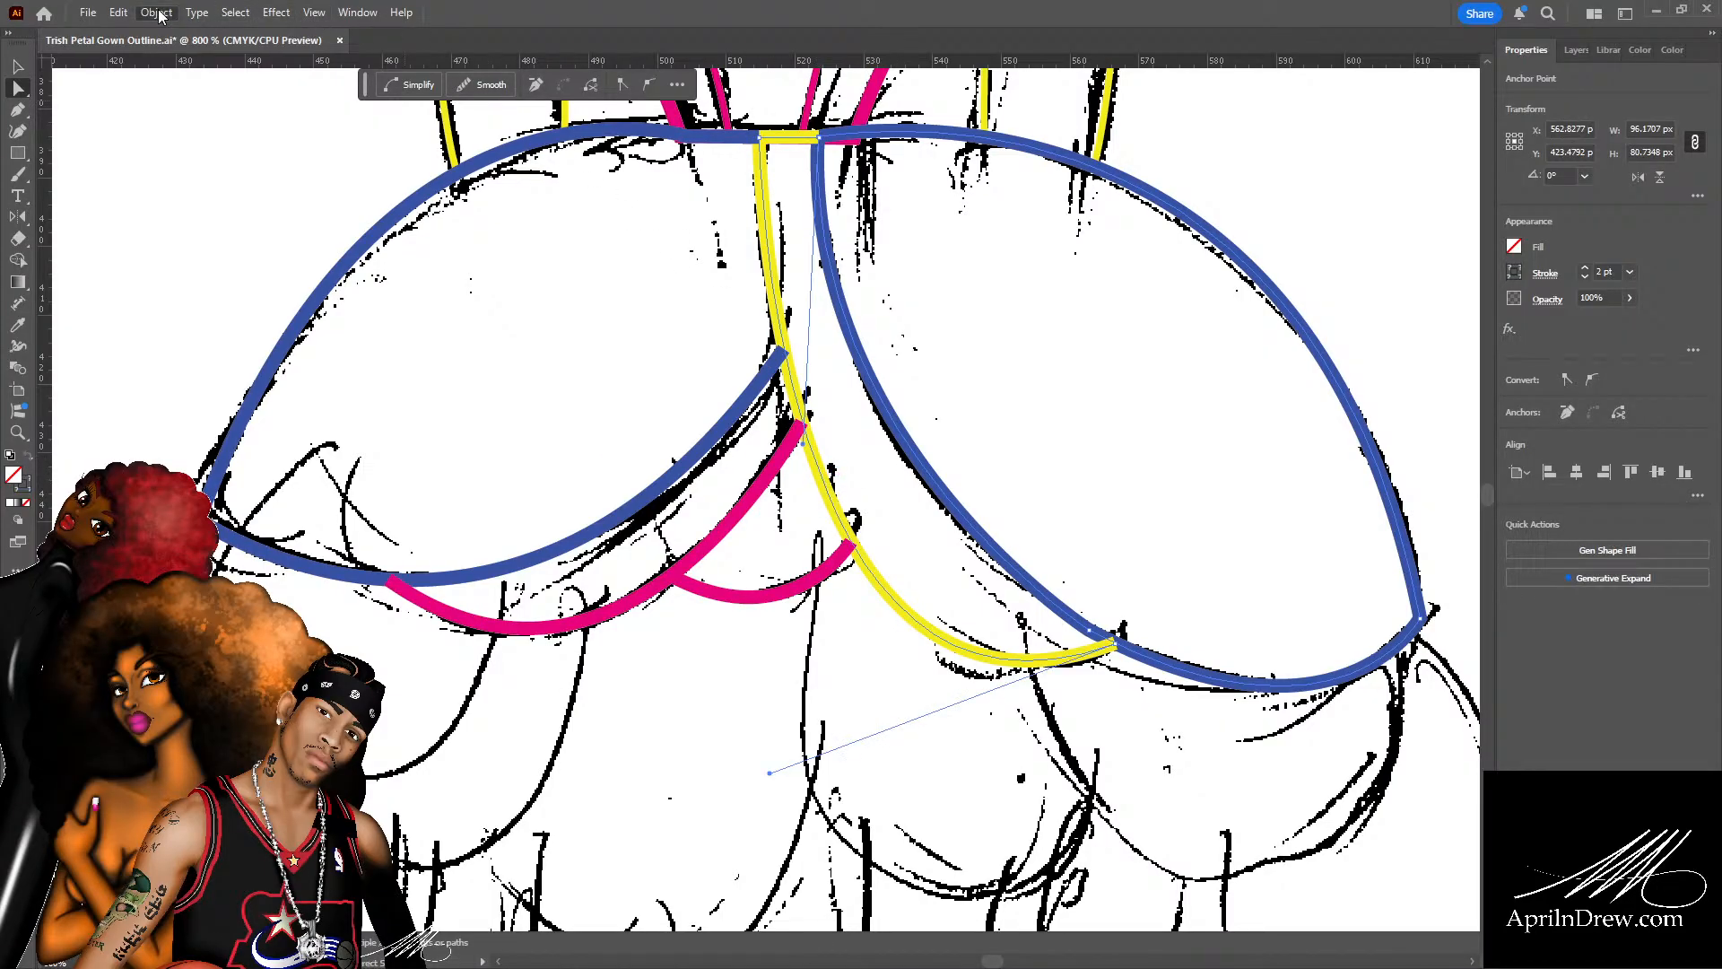
pyautogui.click(1006, 383)
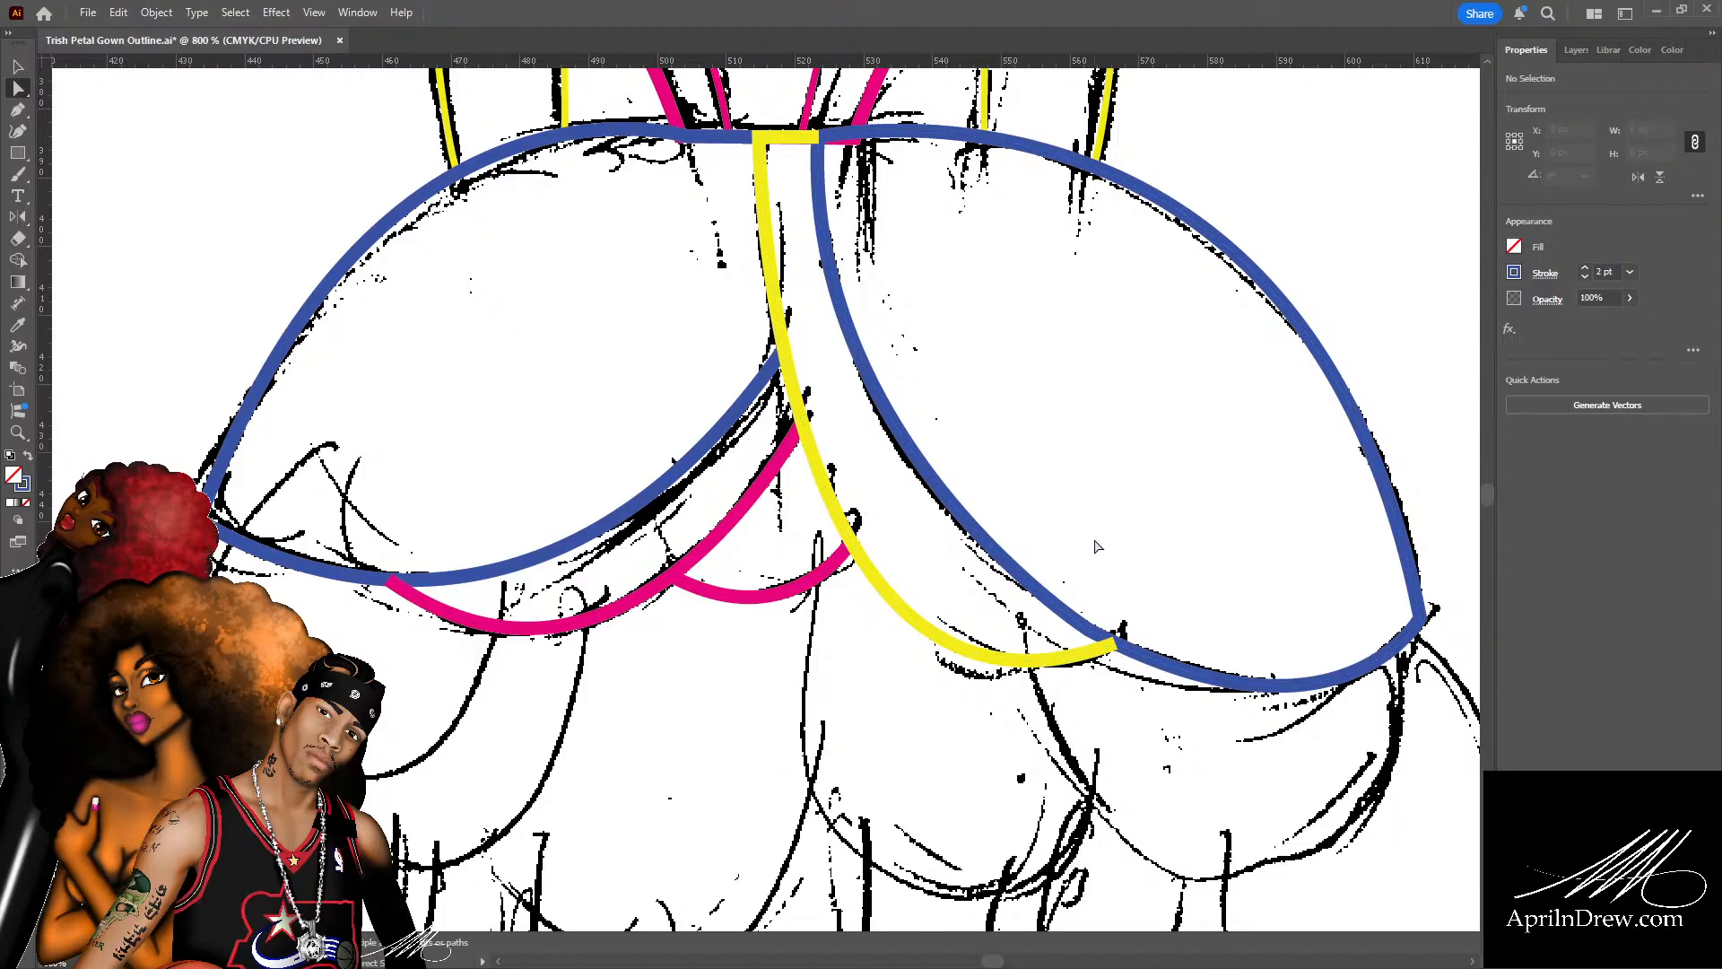
pyautogui.click(992, 547)
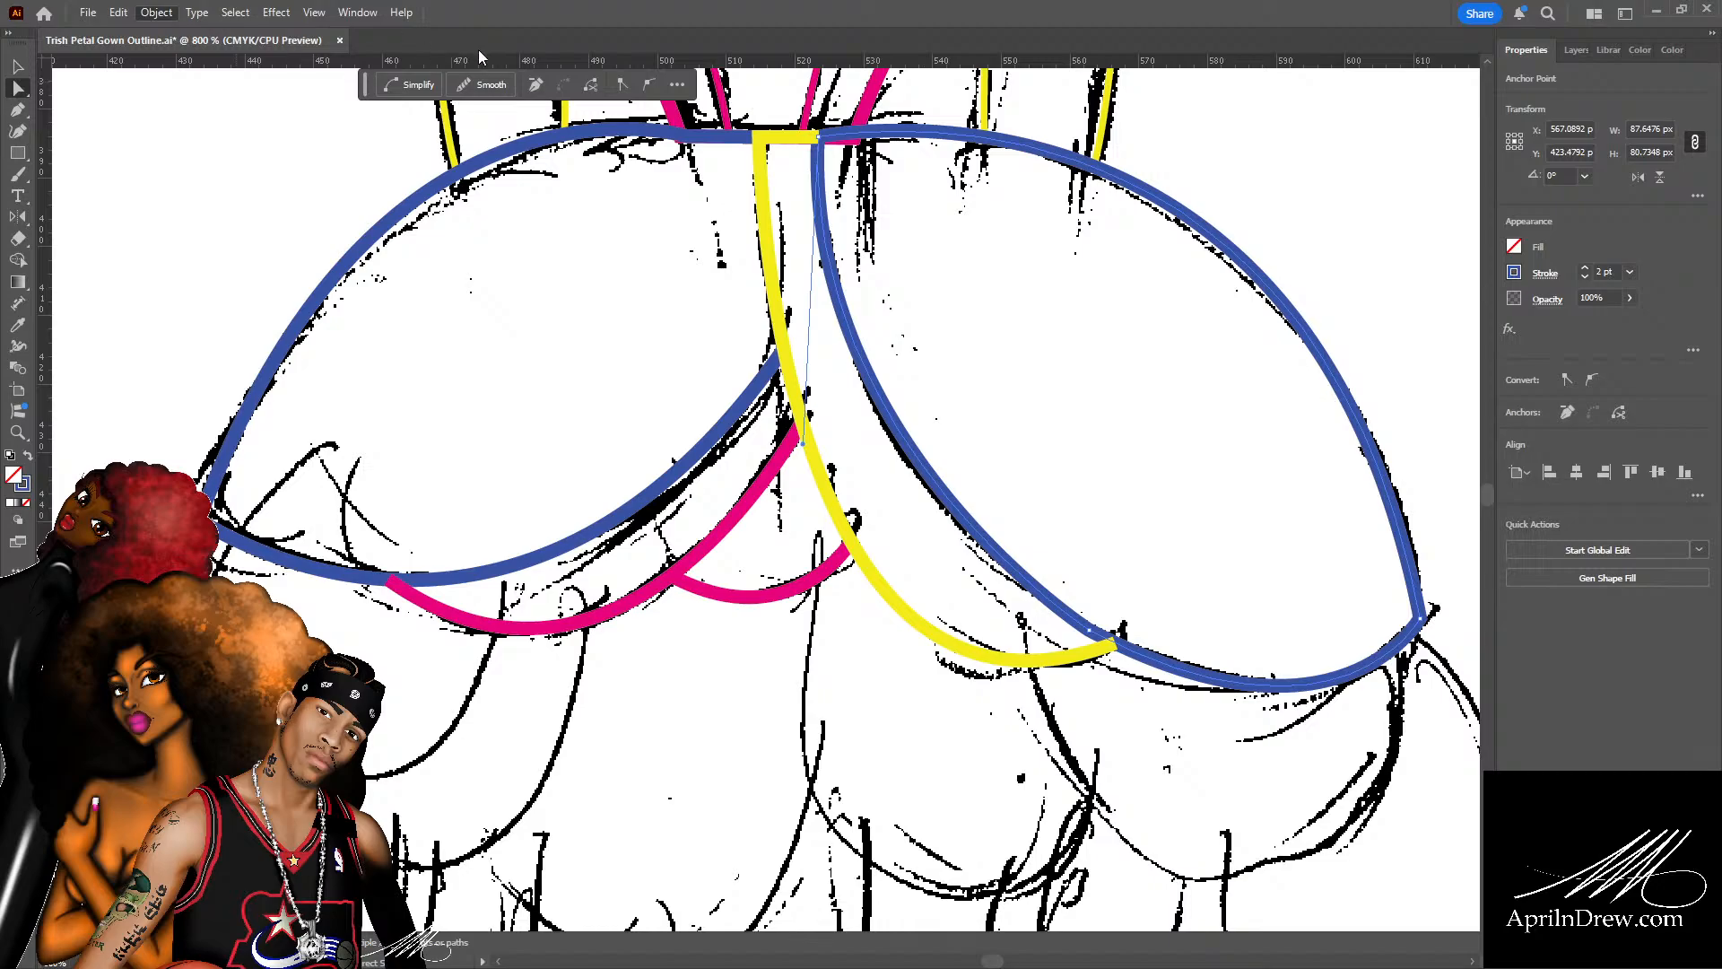
pyautogui.click(1032, 459)
pyautogui.scroll(2, 1034, 463)
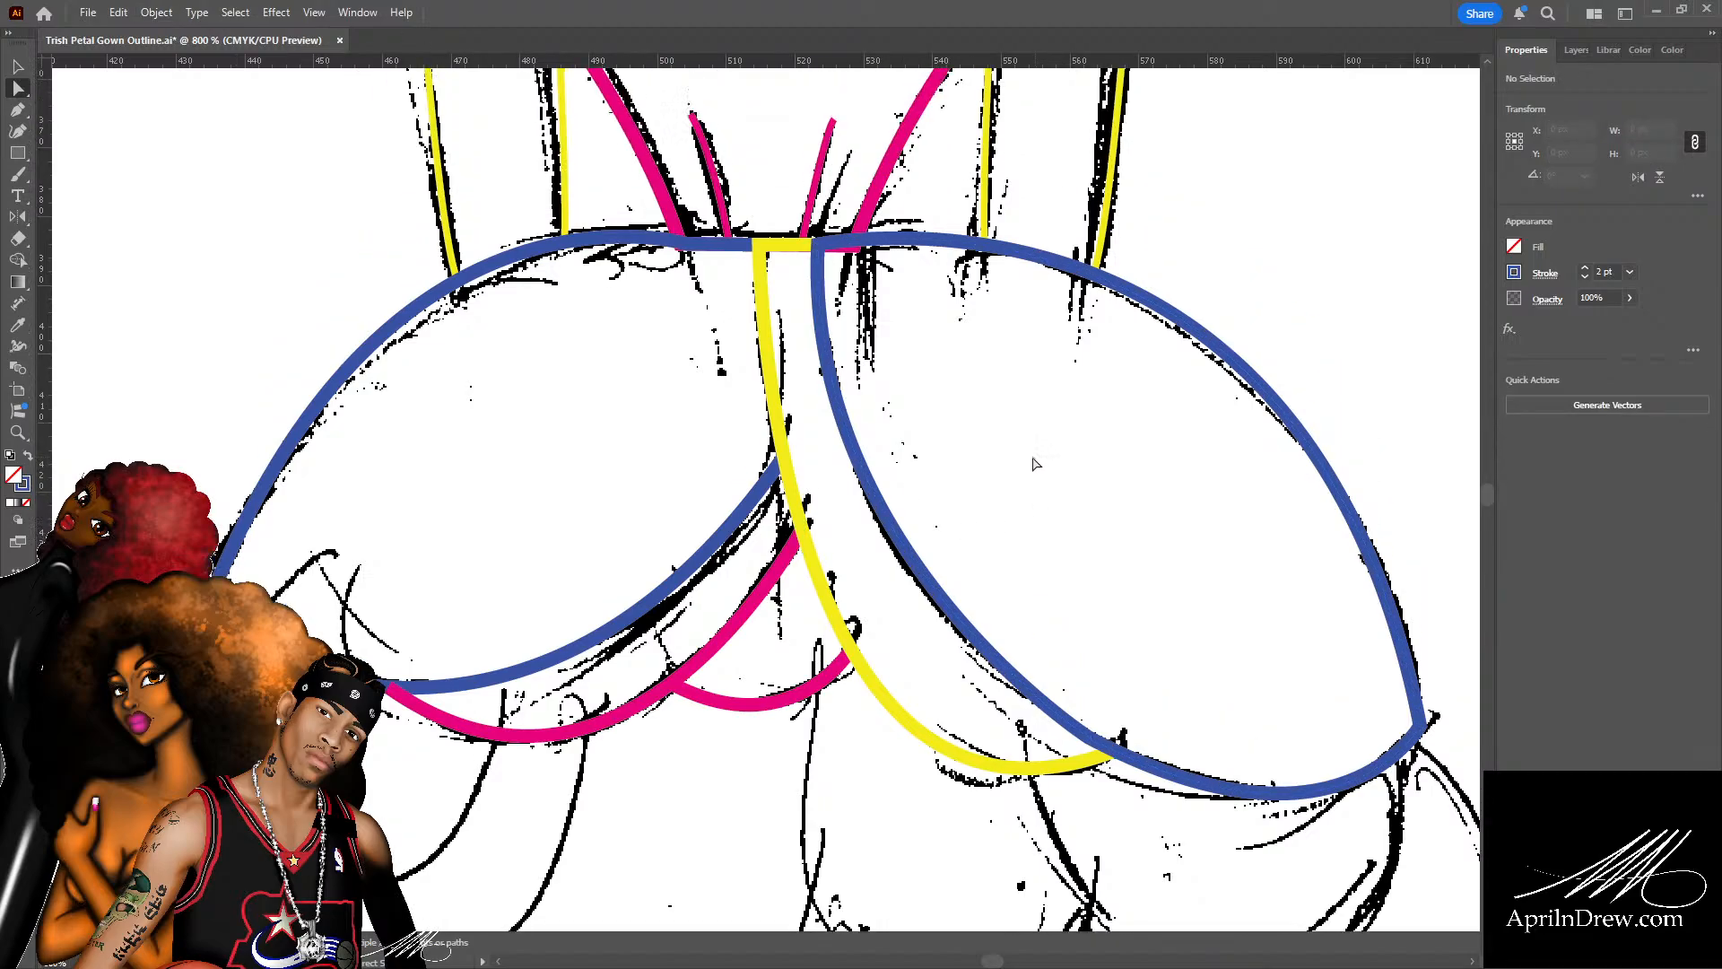
pyautogui.scroll(2, 1034, 463)
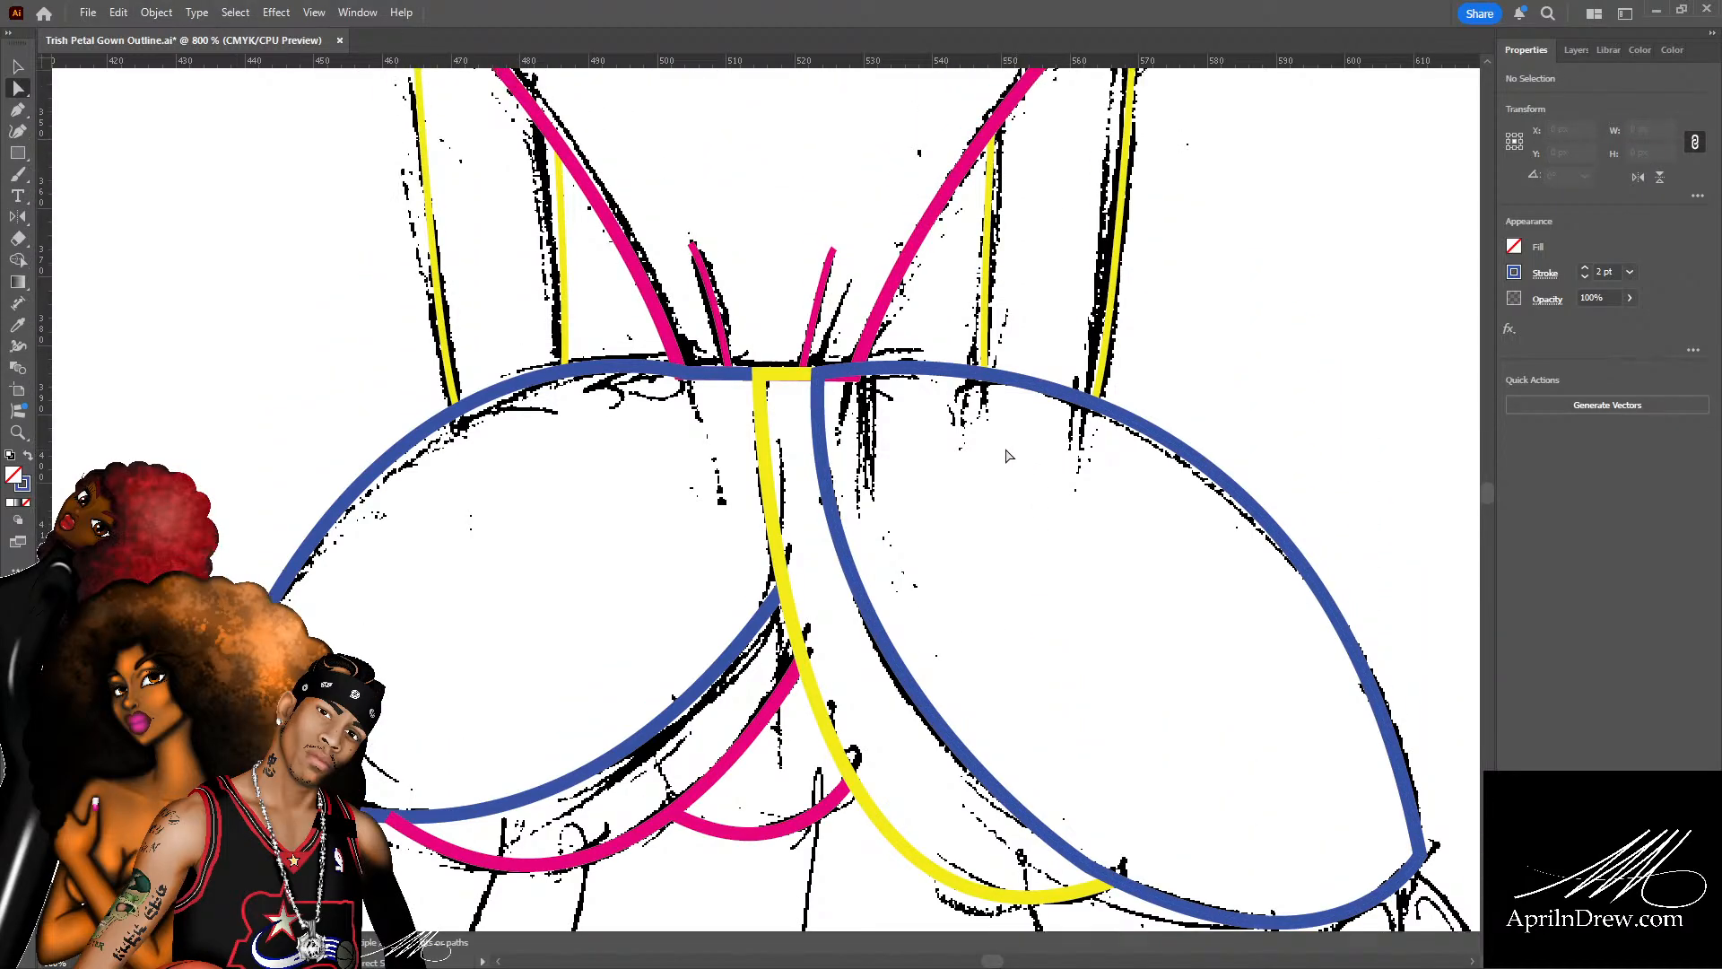
pyautogui.scroll(2, 1006, 456)
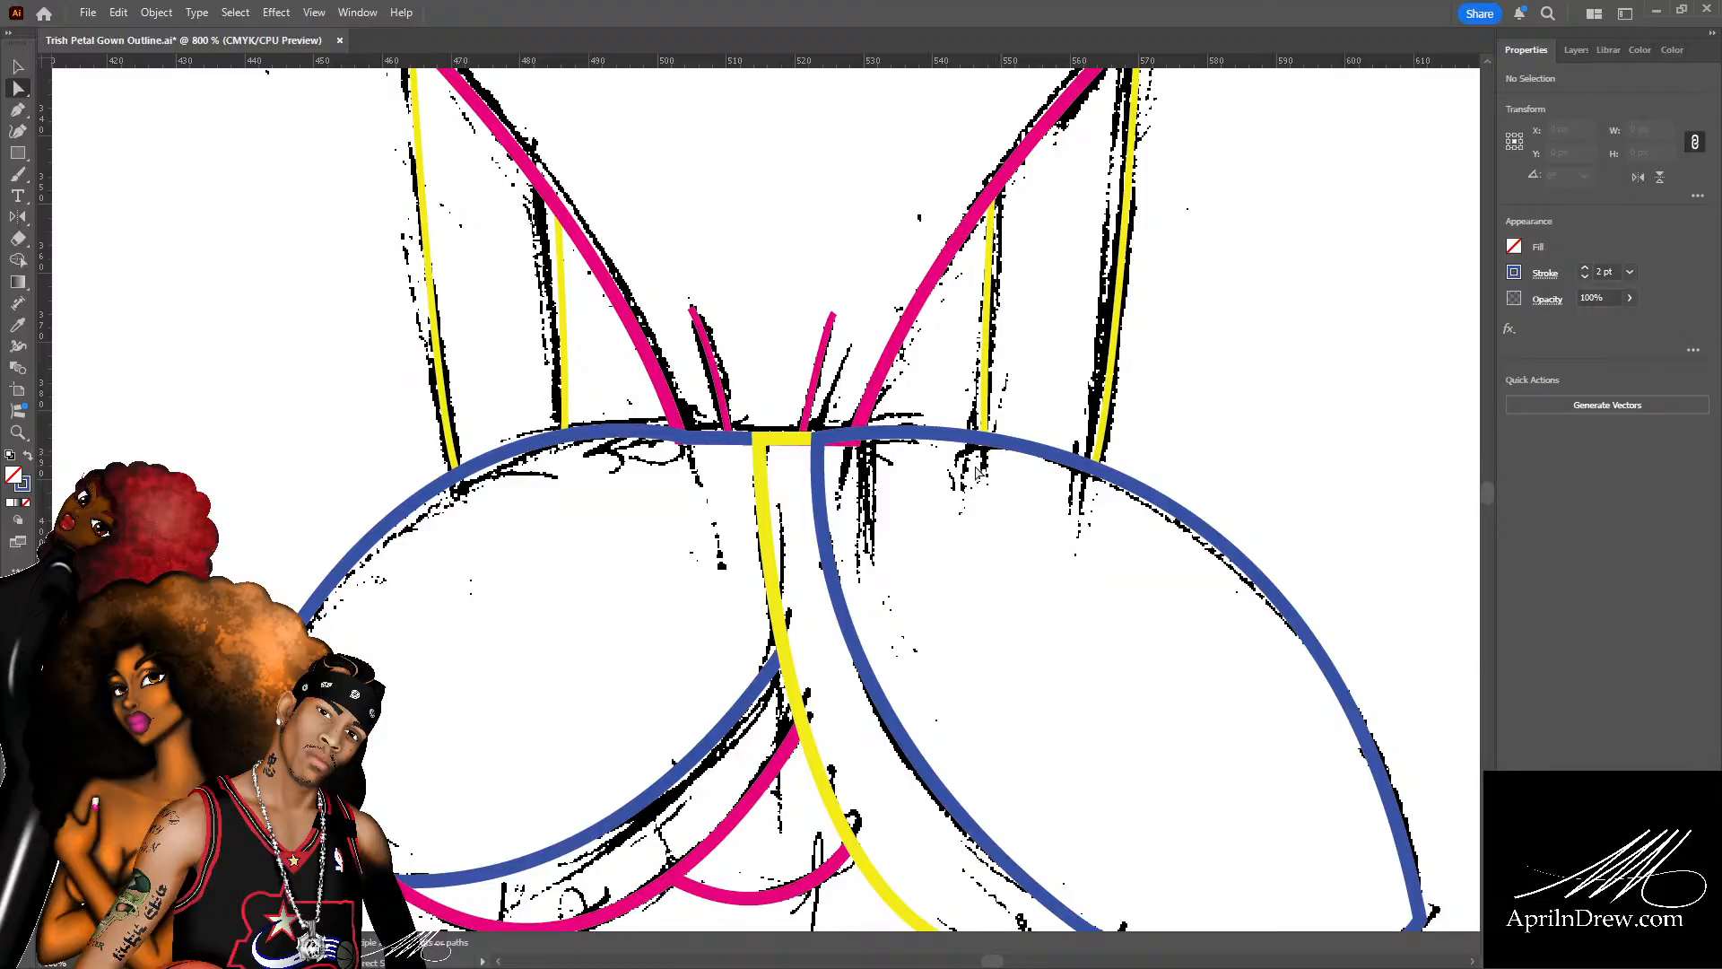
pyautogui.scroll(1, 894, 532)
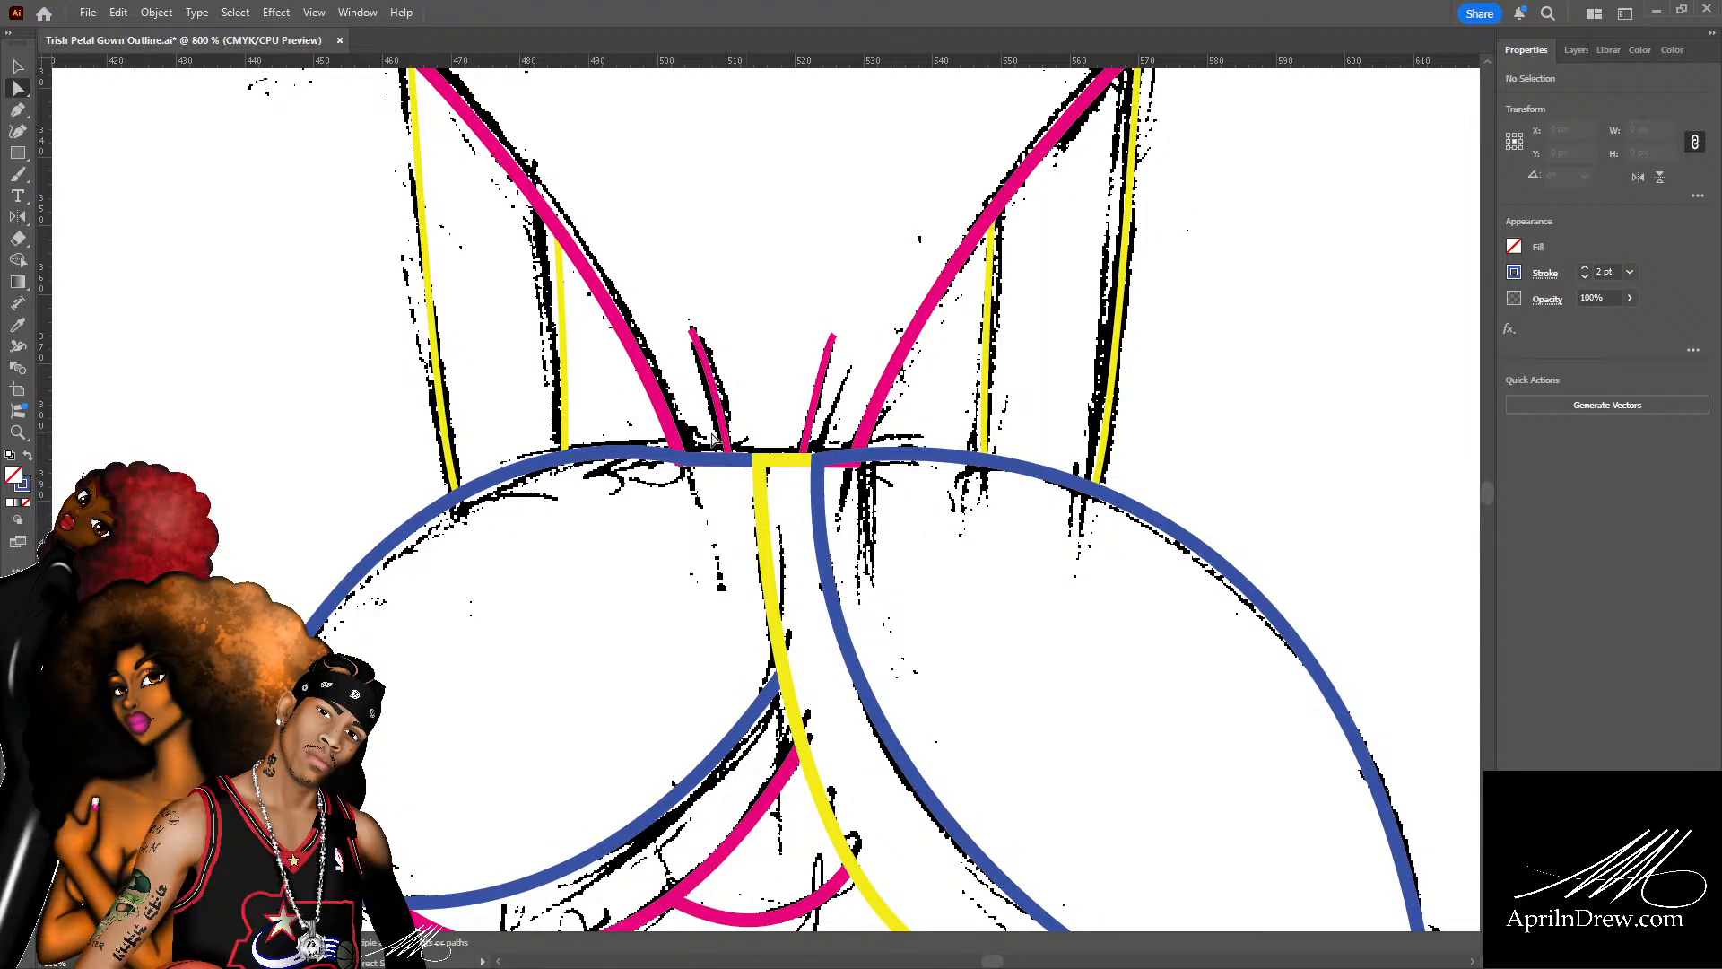
# Examine the blue, yellow and pink petal outlines against the sketch from the waist down to the right blue petal's tip.
pyautogui.scroll(-2, 777, 462)
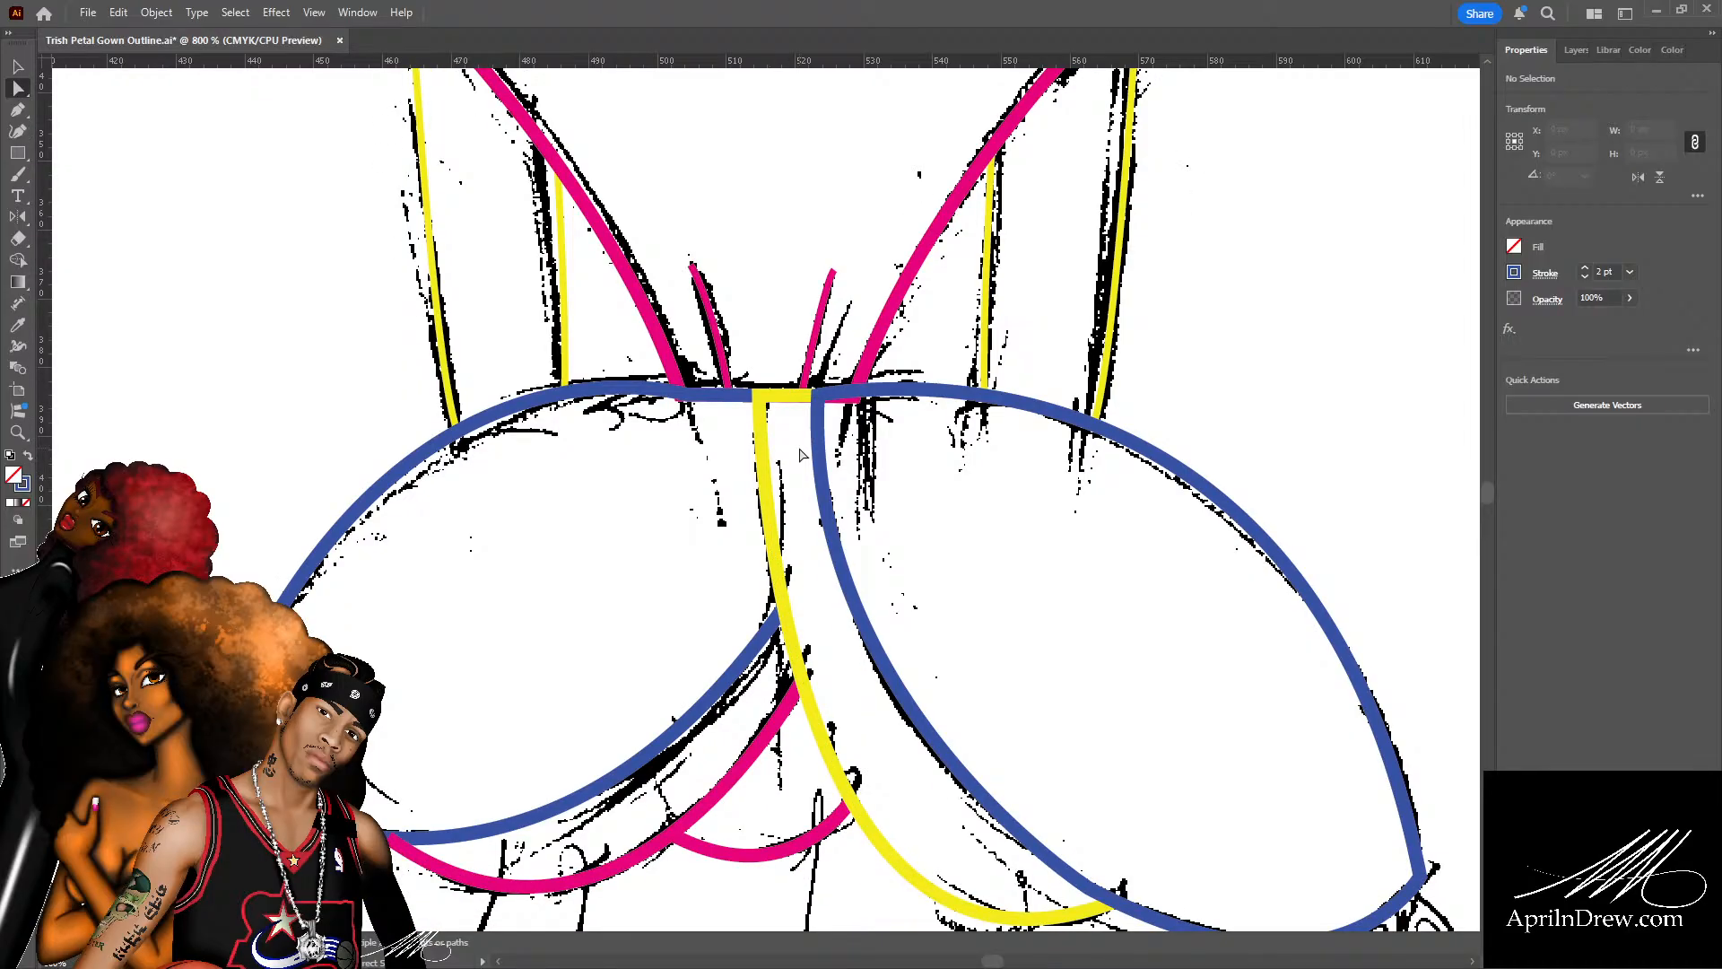
pyautogui.hotkey('ctrl', '-')
pyautogui.hotkey('ctrl', '-')
pyautogui.scroll(-6, 803, 453)
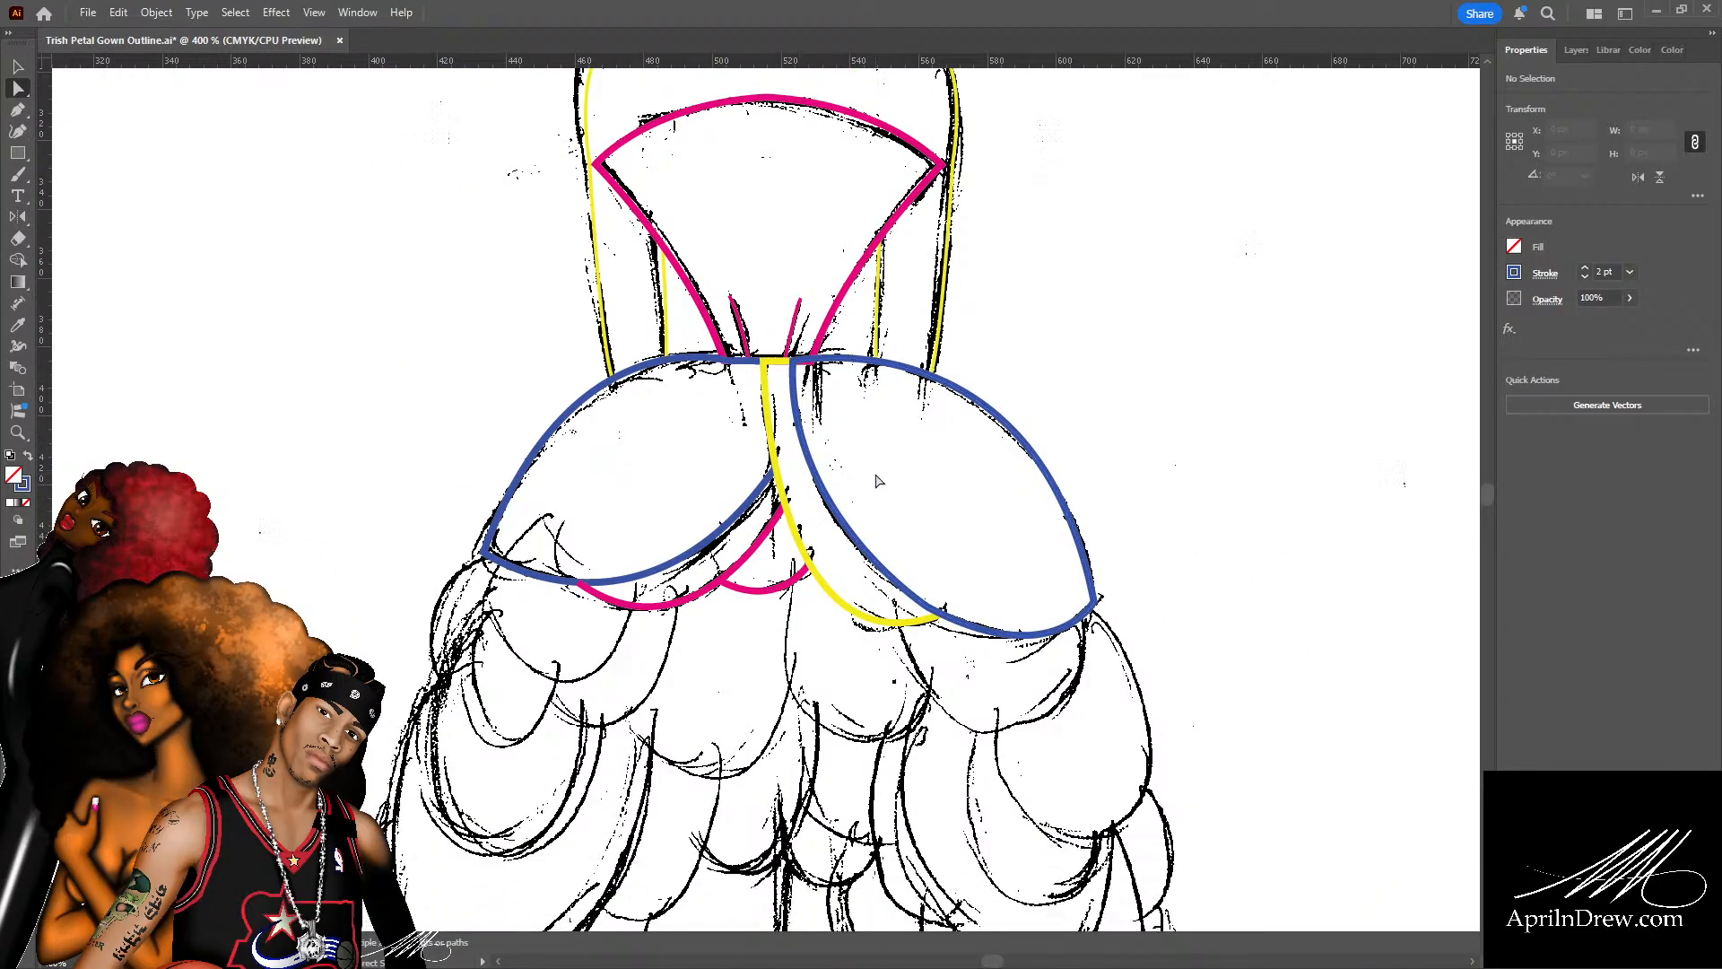
pyautogui.hotkey('ctrl', '+')
pyautogui.hotkey('ctrl', '+')
pyautogui.hotkey('ctrl', '+')
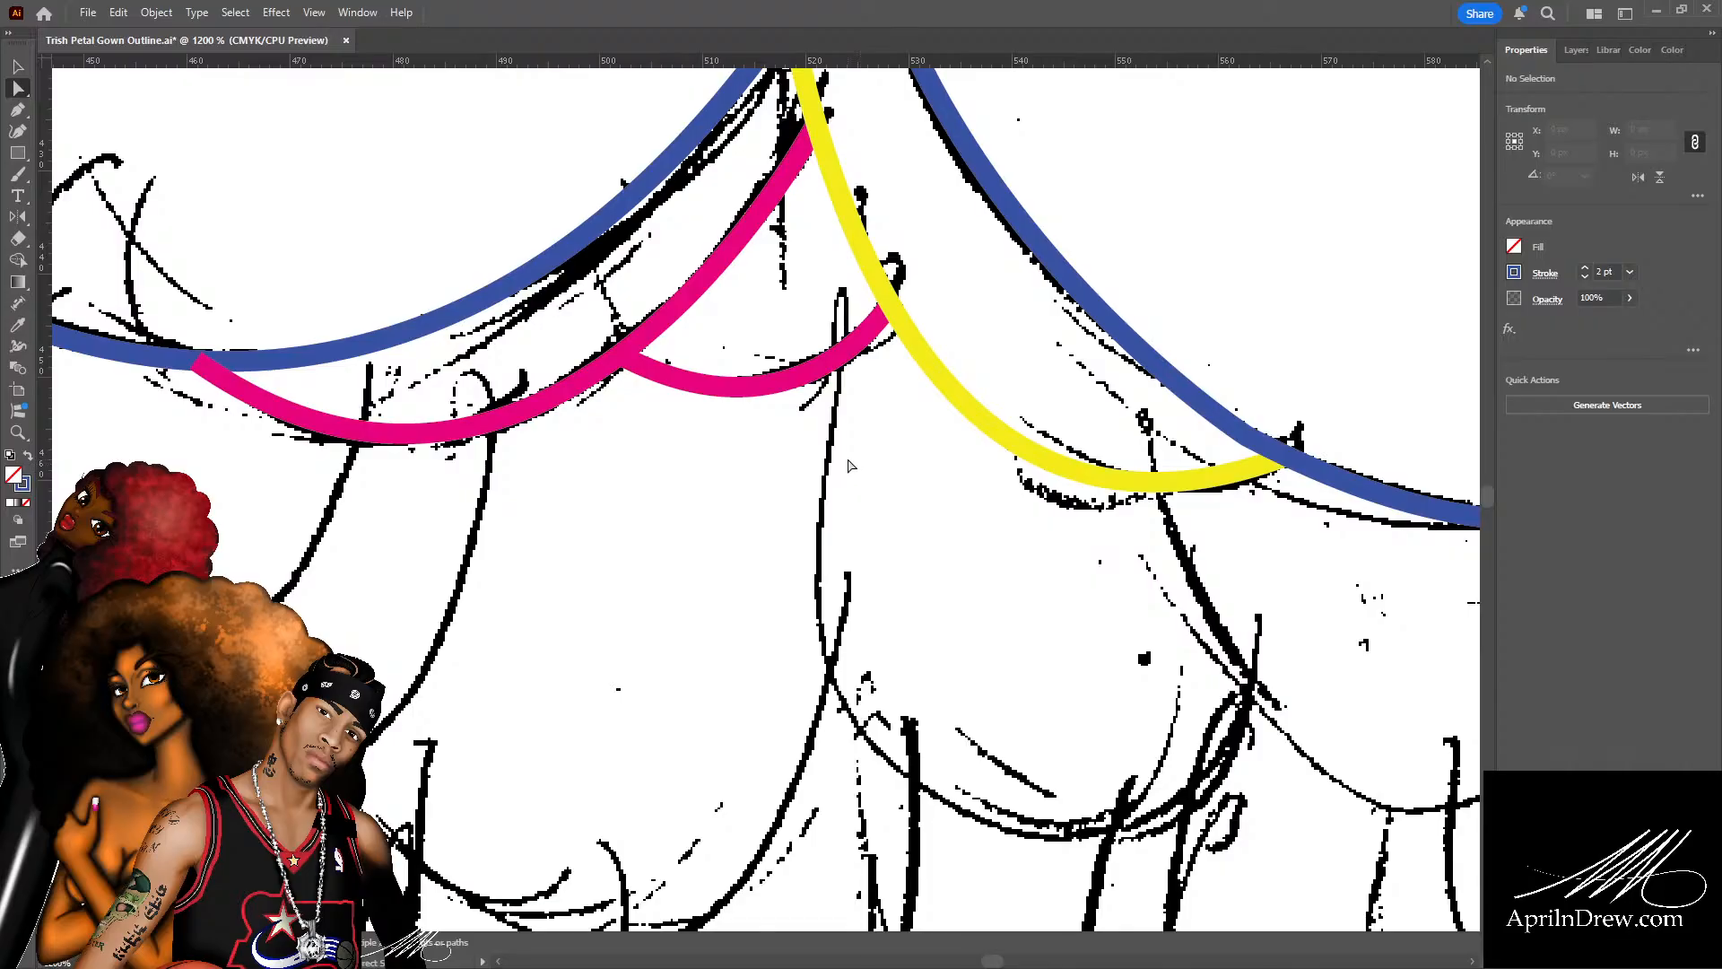
pyautogui.scroll(7, 834, 455)
pyautogui.moveTo(652, 443); pyautogui.dragTo(124, 312)
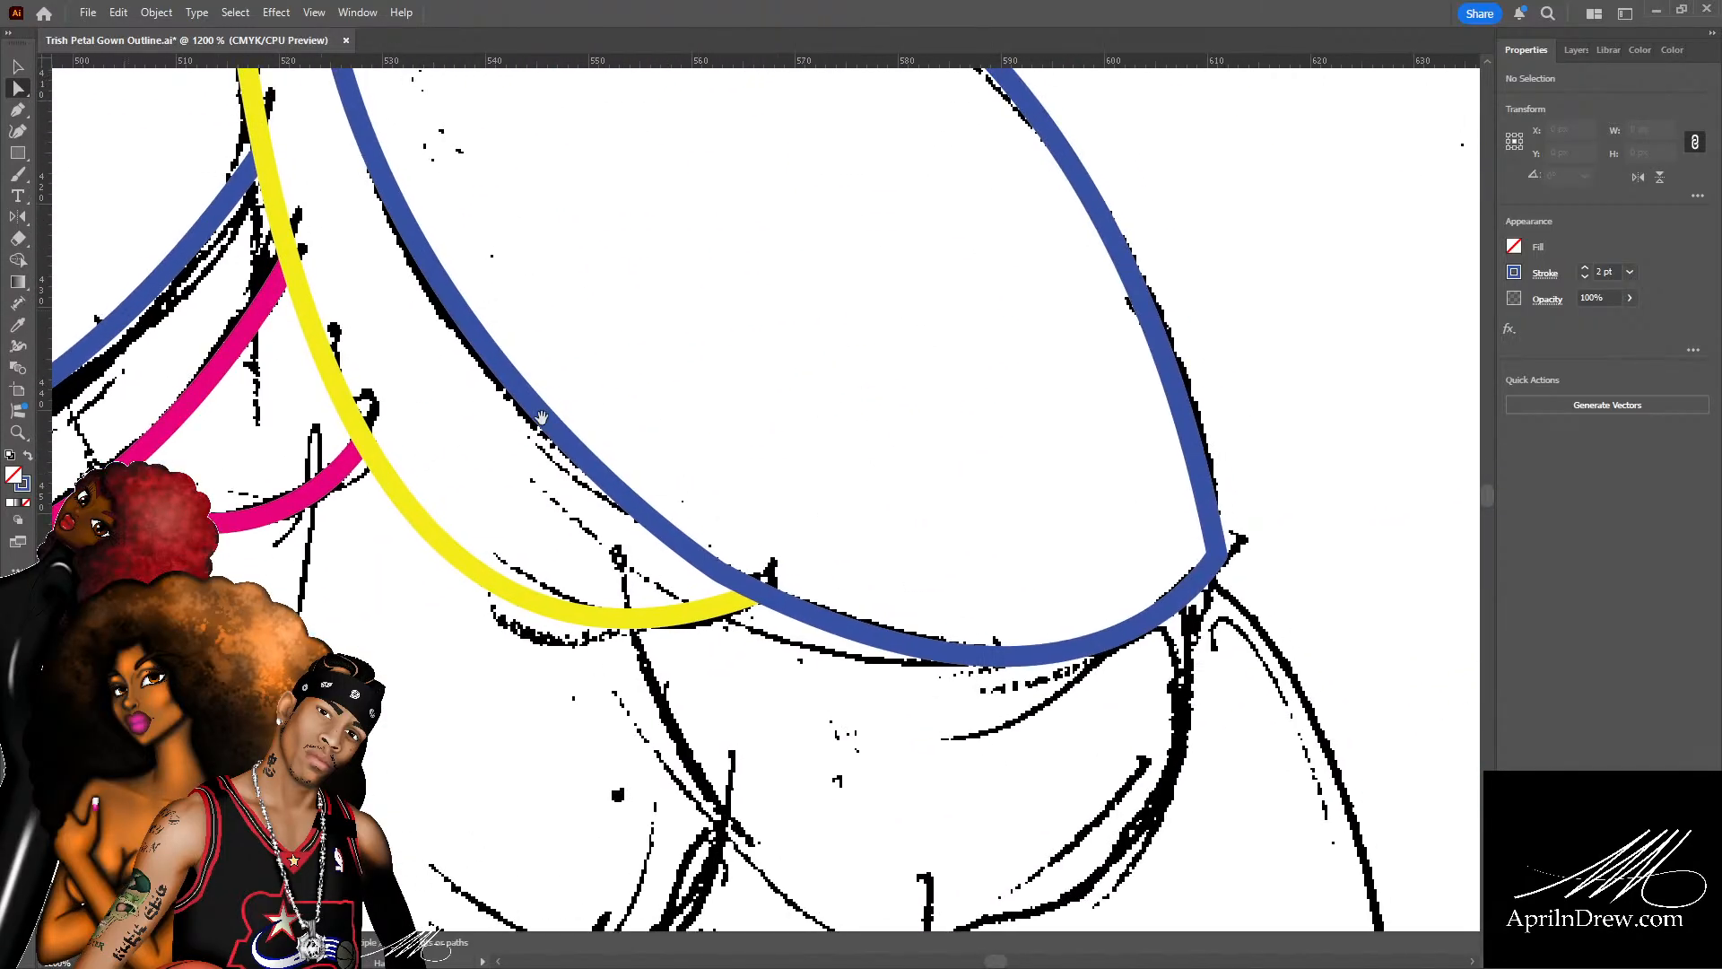
pyautogui.moveTo(548, 400); pyautogui.dragTo(587, 482)
pyautogui.hotkey('ctrl', '-')
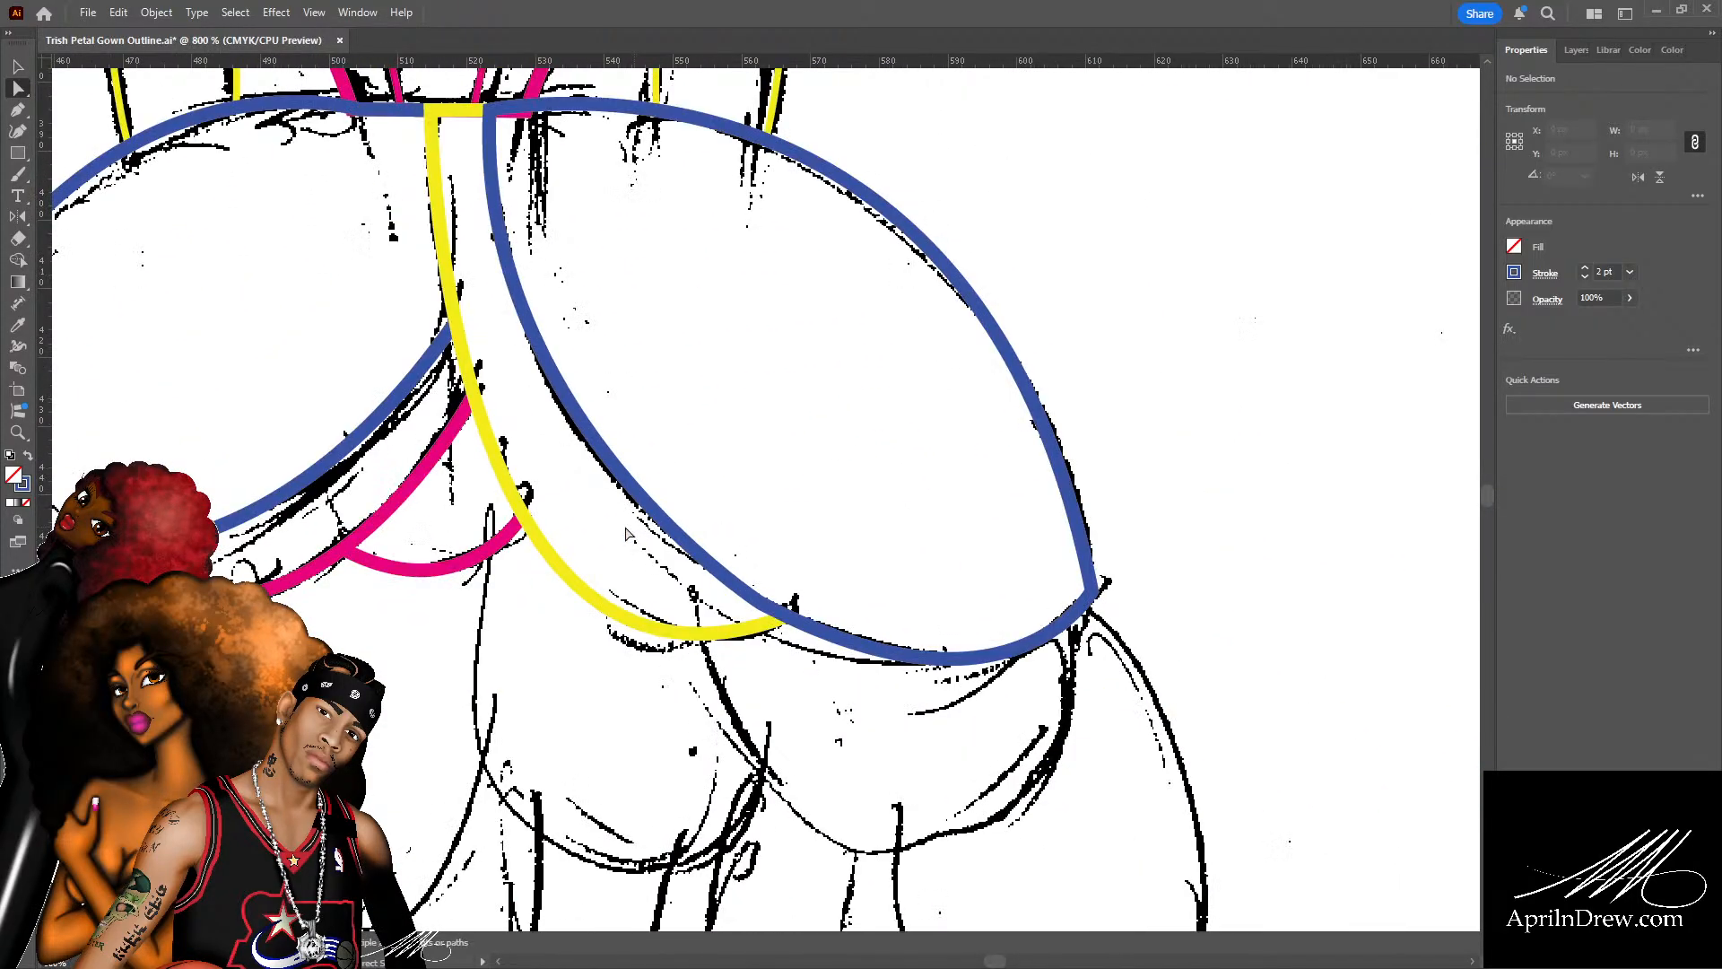
# Reshape the right blue petal's inner curve from its waist anchor to follow the sketch line, deselect it and save the file.
pyautogui.scroll(3, 632, 538)
pyautogui.click(630, 577)
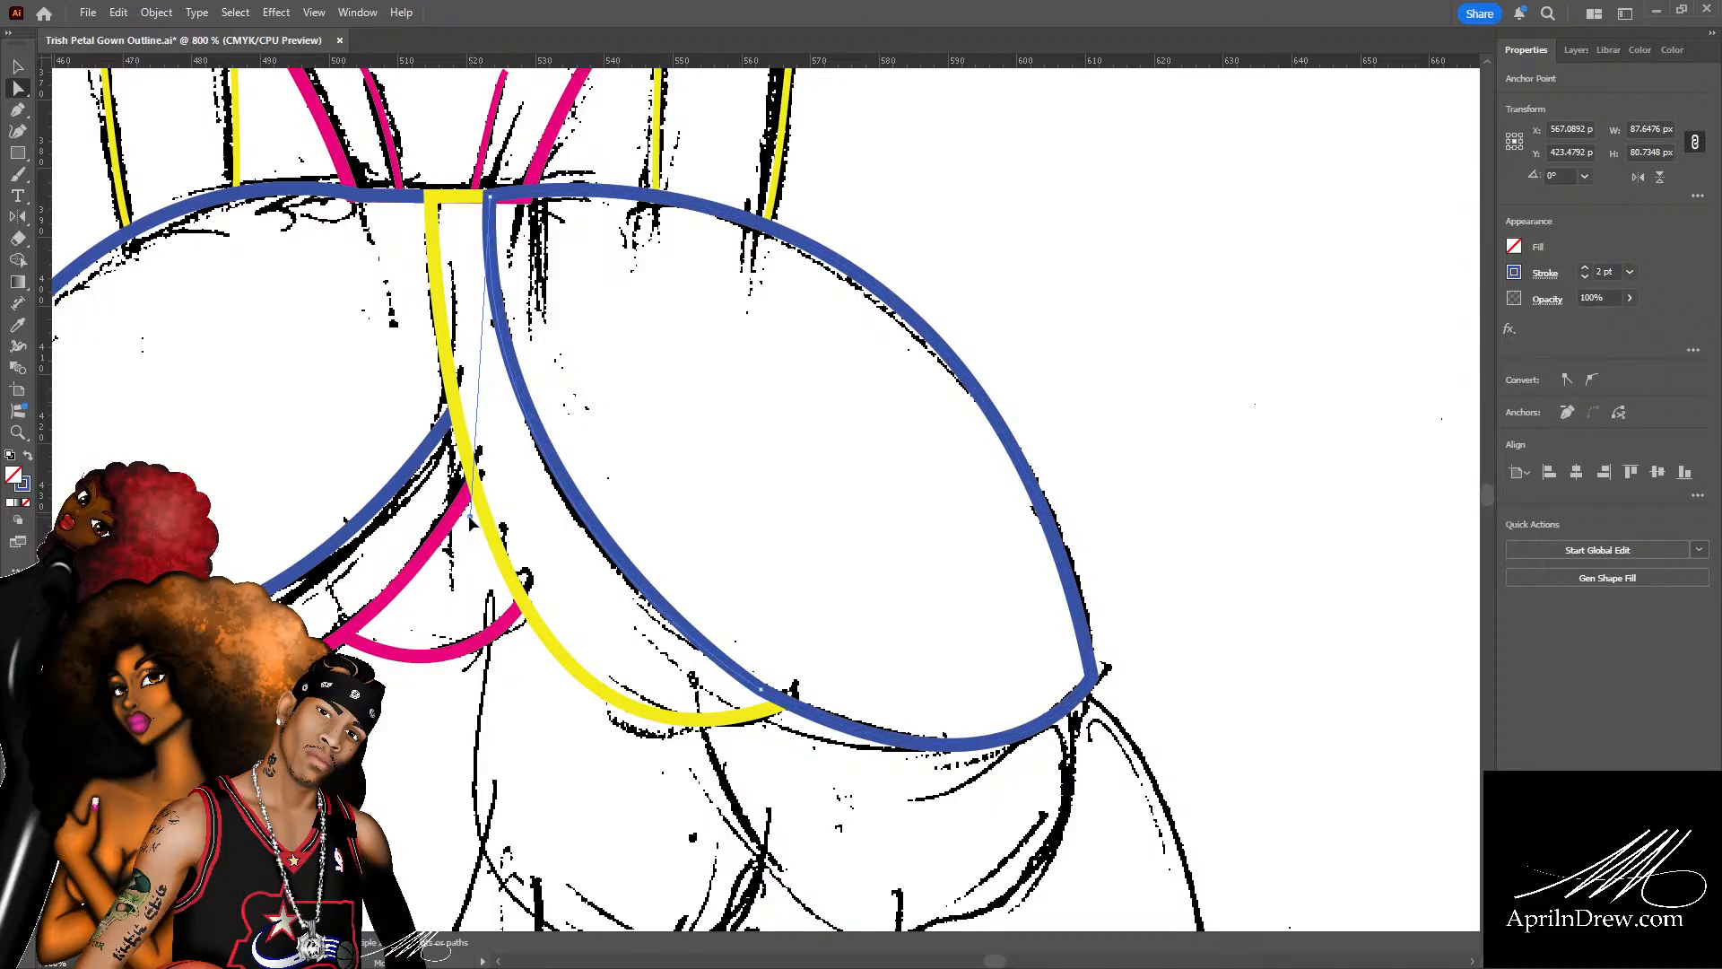
pyautogui.moveTo(470, 520); pyautogui.dragTo(471, 522)
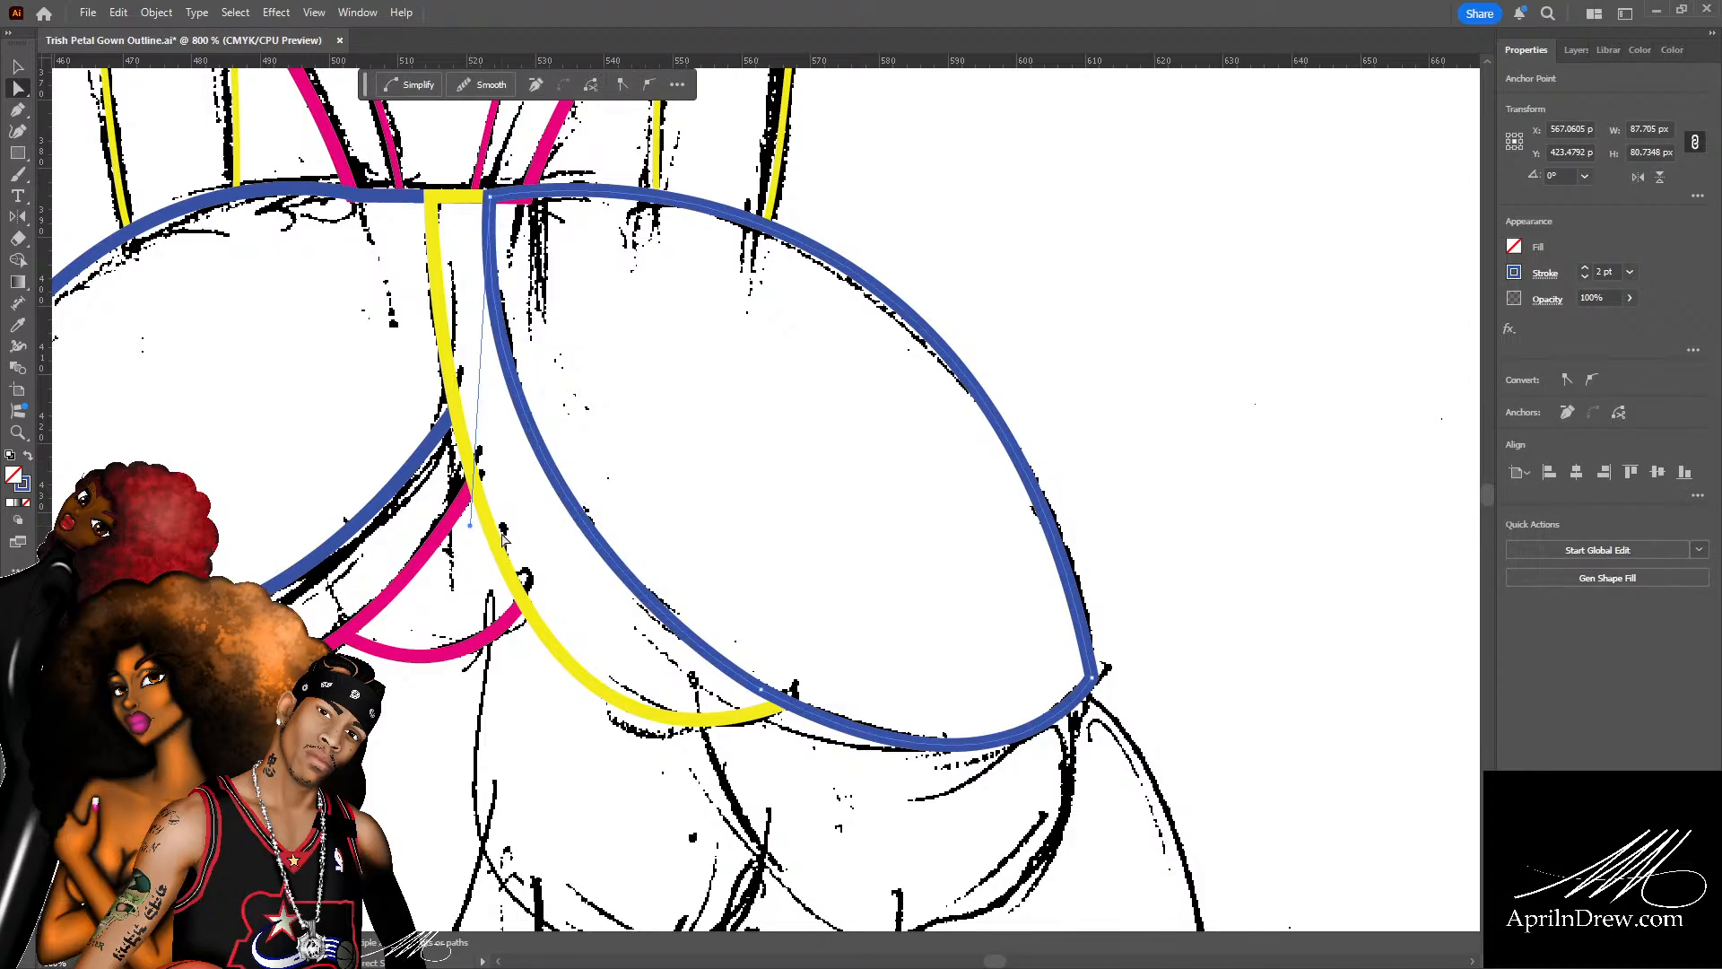
pyautogui.moveTo(471, 529); pyautogui.dragTo(470, 541)
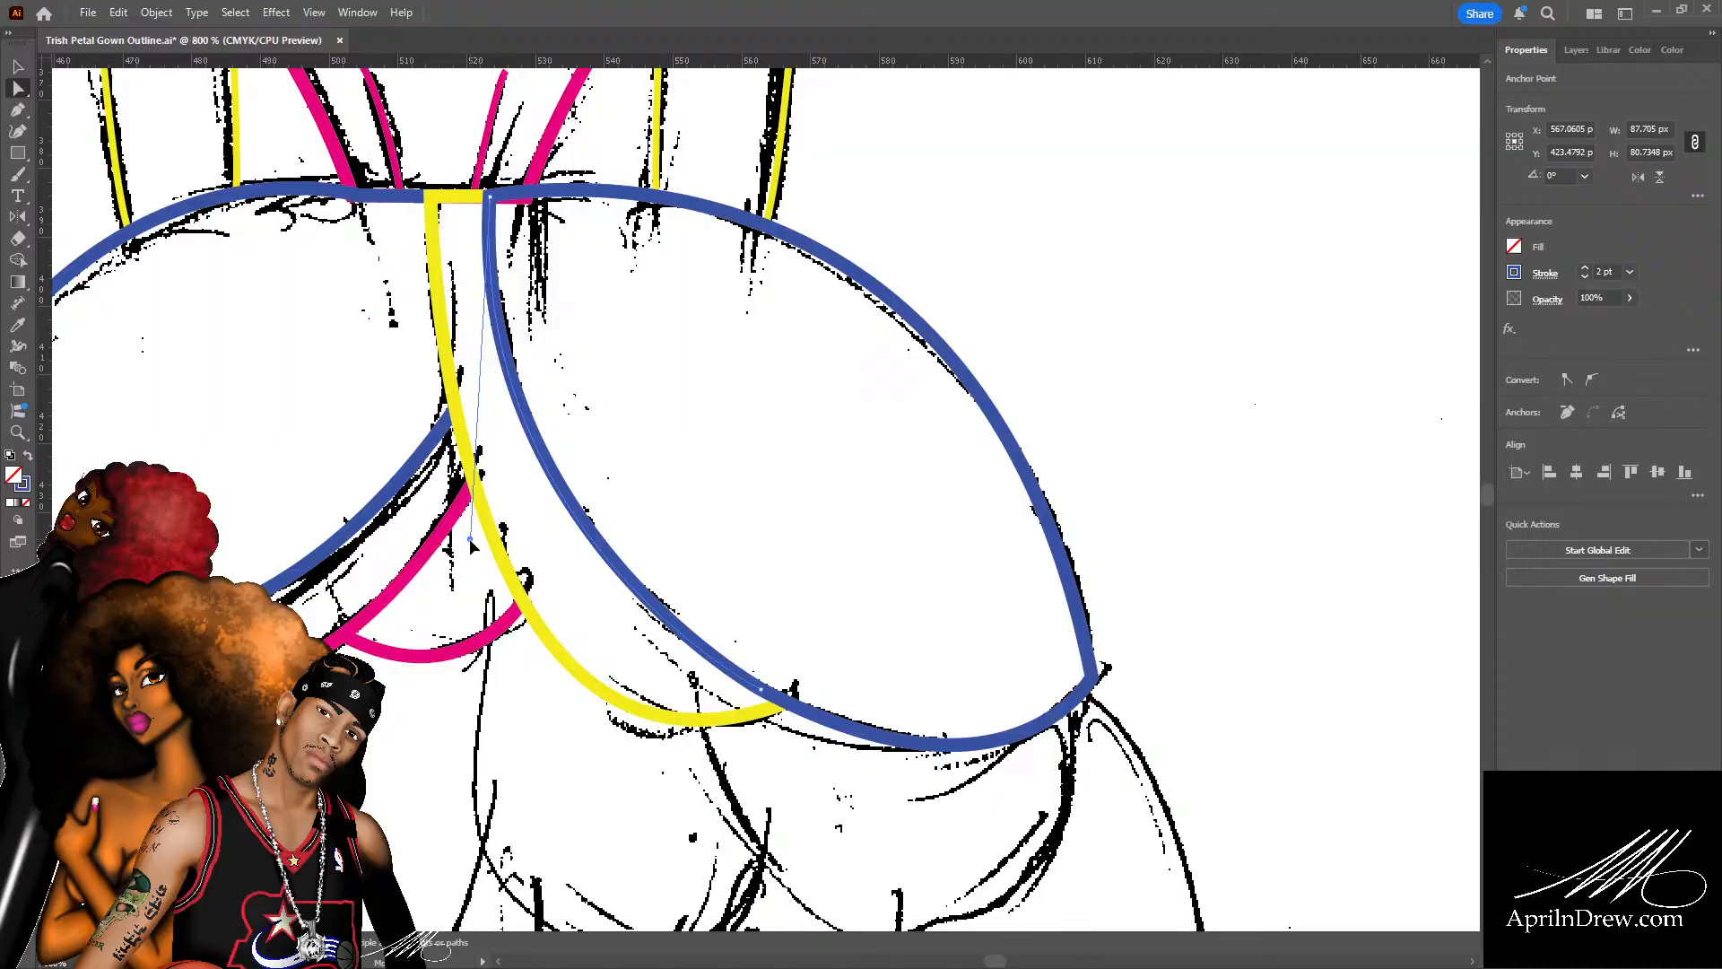
pyautogui.click(688, 538)
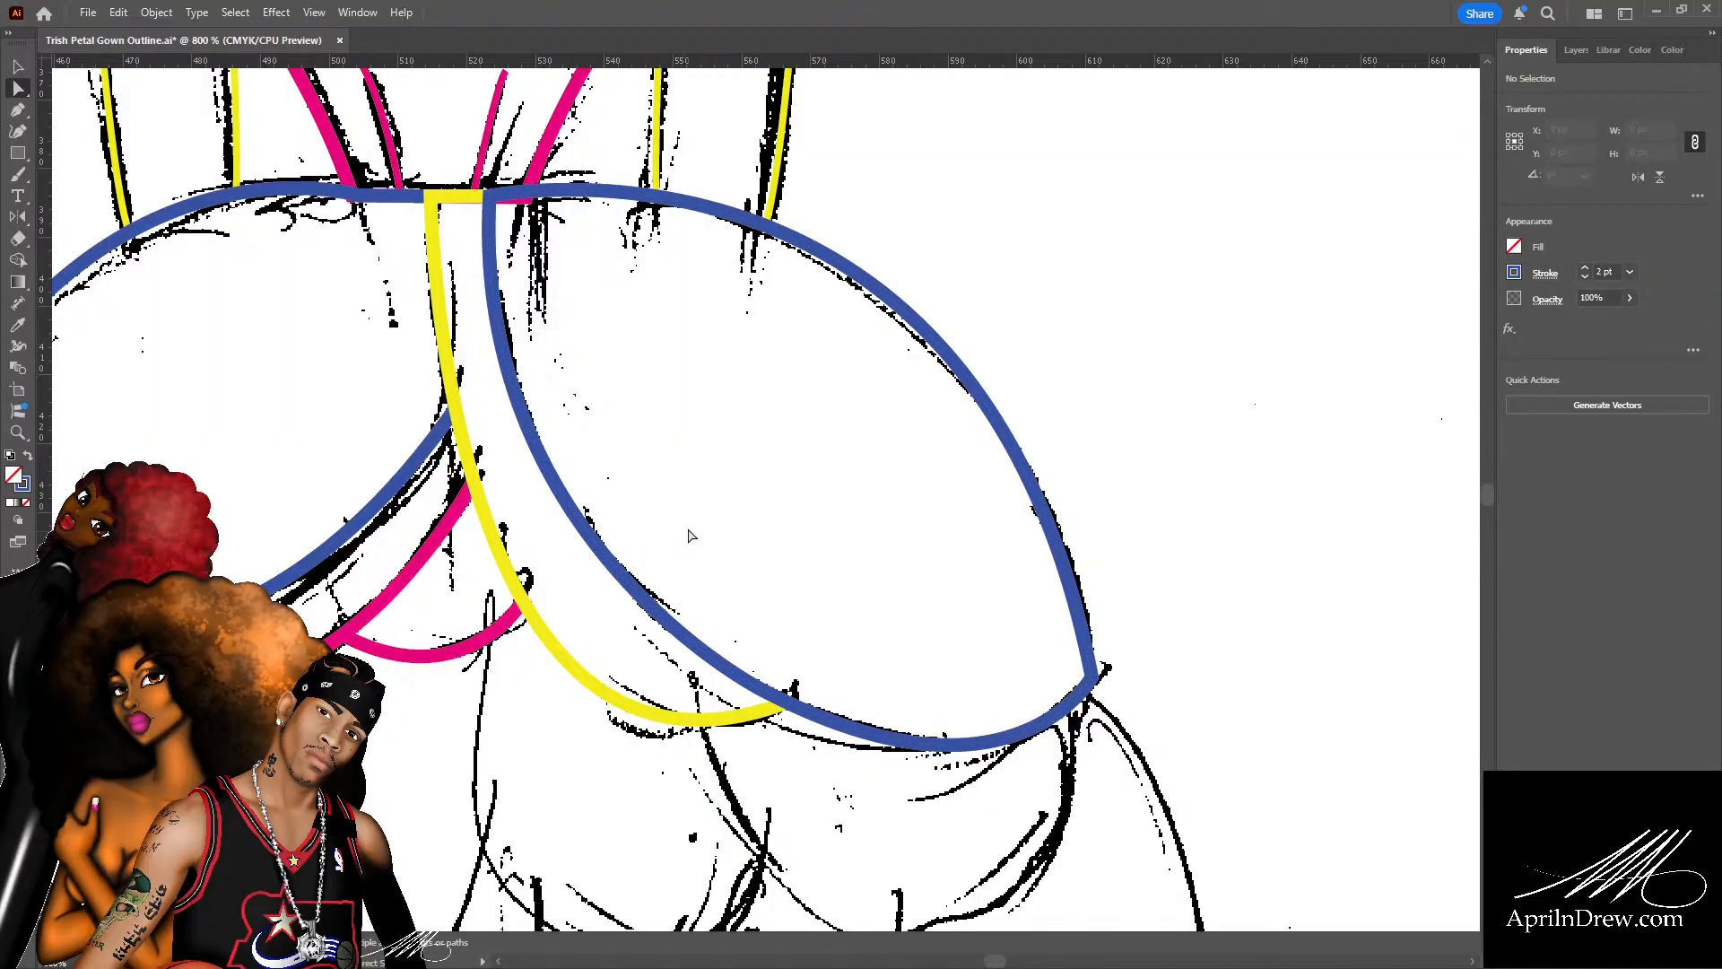
pyautogui.hotkey('ctrl', 's')
# Bring both blue petals and the yellow center petal outlines to the front above the pink curves, deselect them and save.
pyautogui.moveTo(718, 507); pyautogui.dragTo(1098, 360)
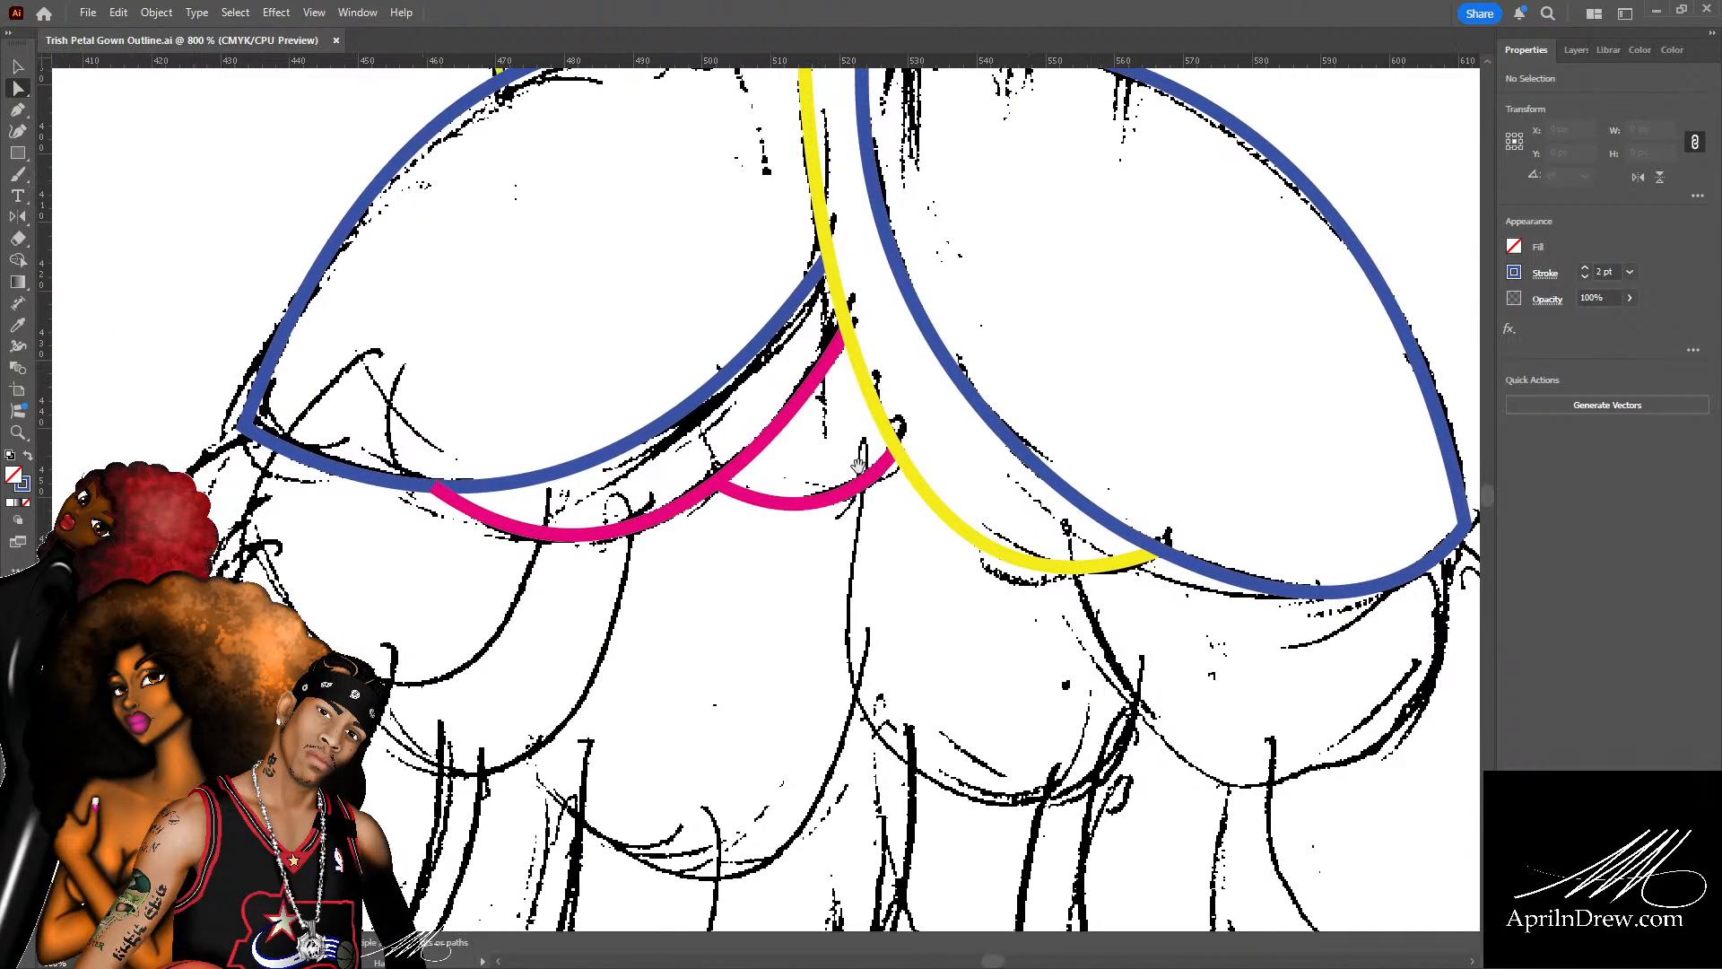
pyautogui.moveTo(631, 489); pyautogui.dragTo(652, 576)
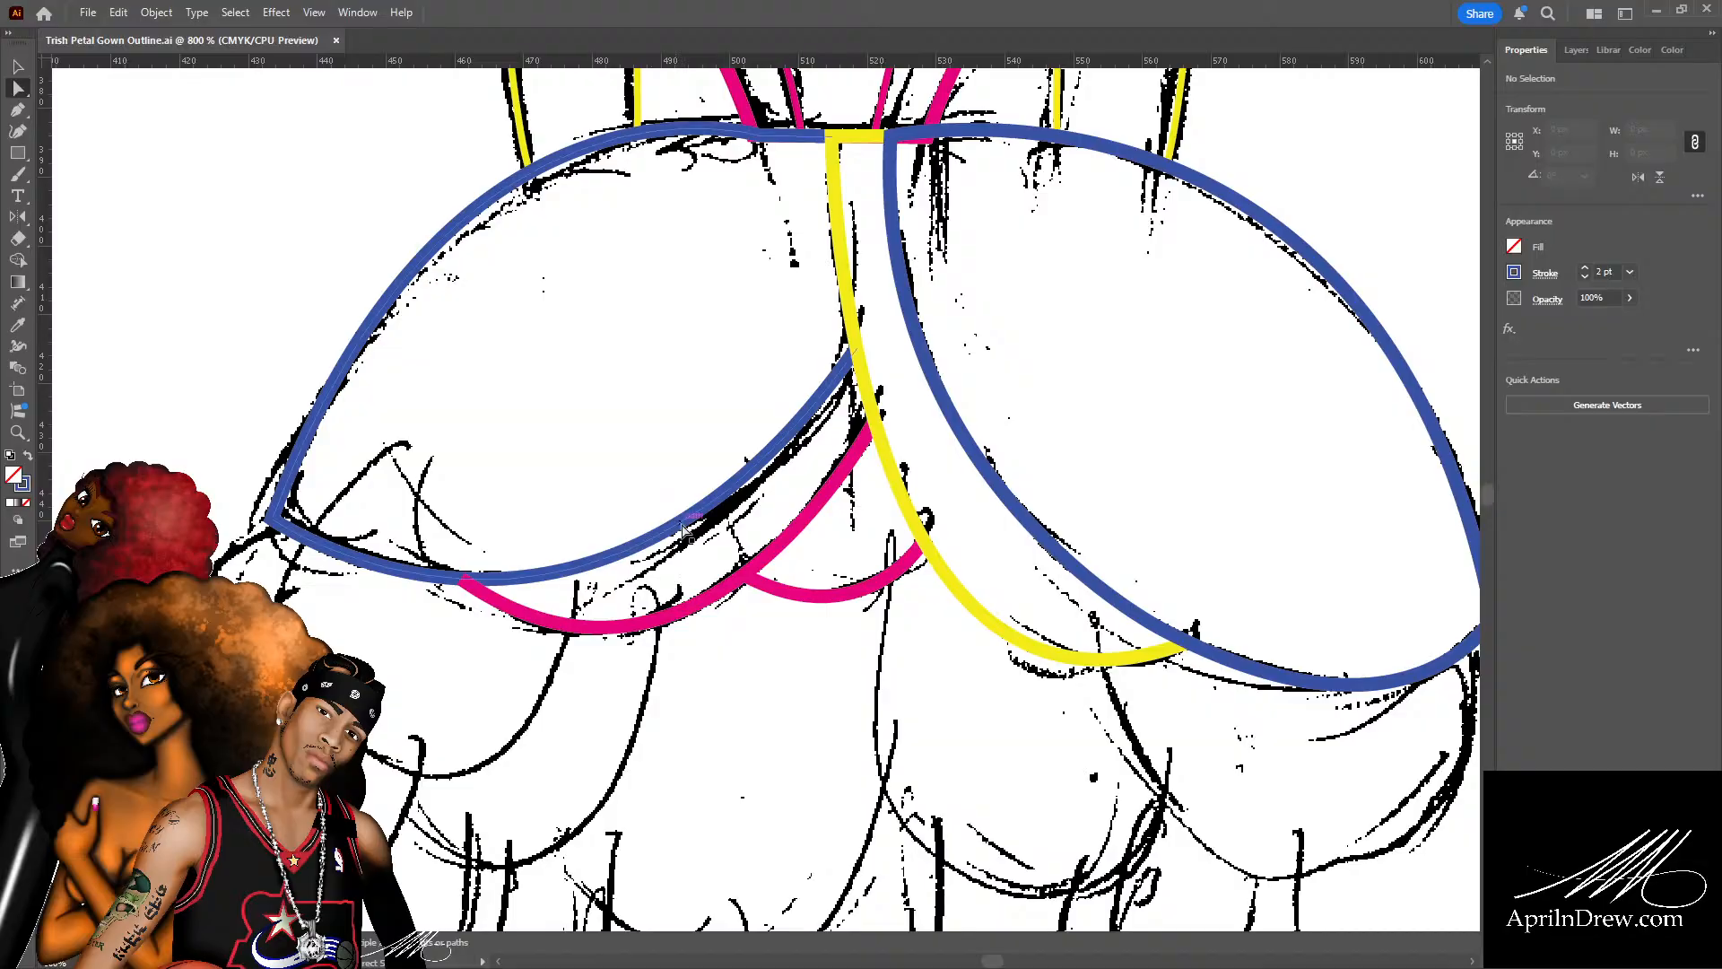
pyautogui.click(980, 465)
pyautogui.keyDown('shift'); pyautogui.click(866, 391); pyautogui.keyUp('shift')
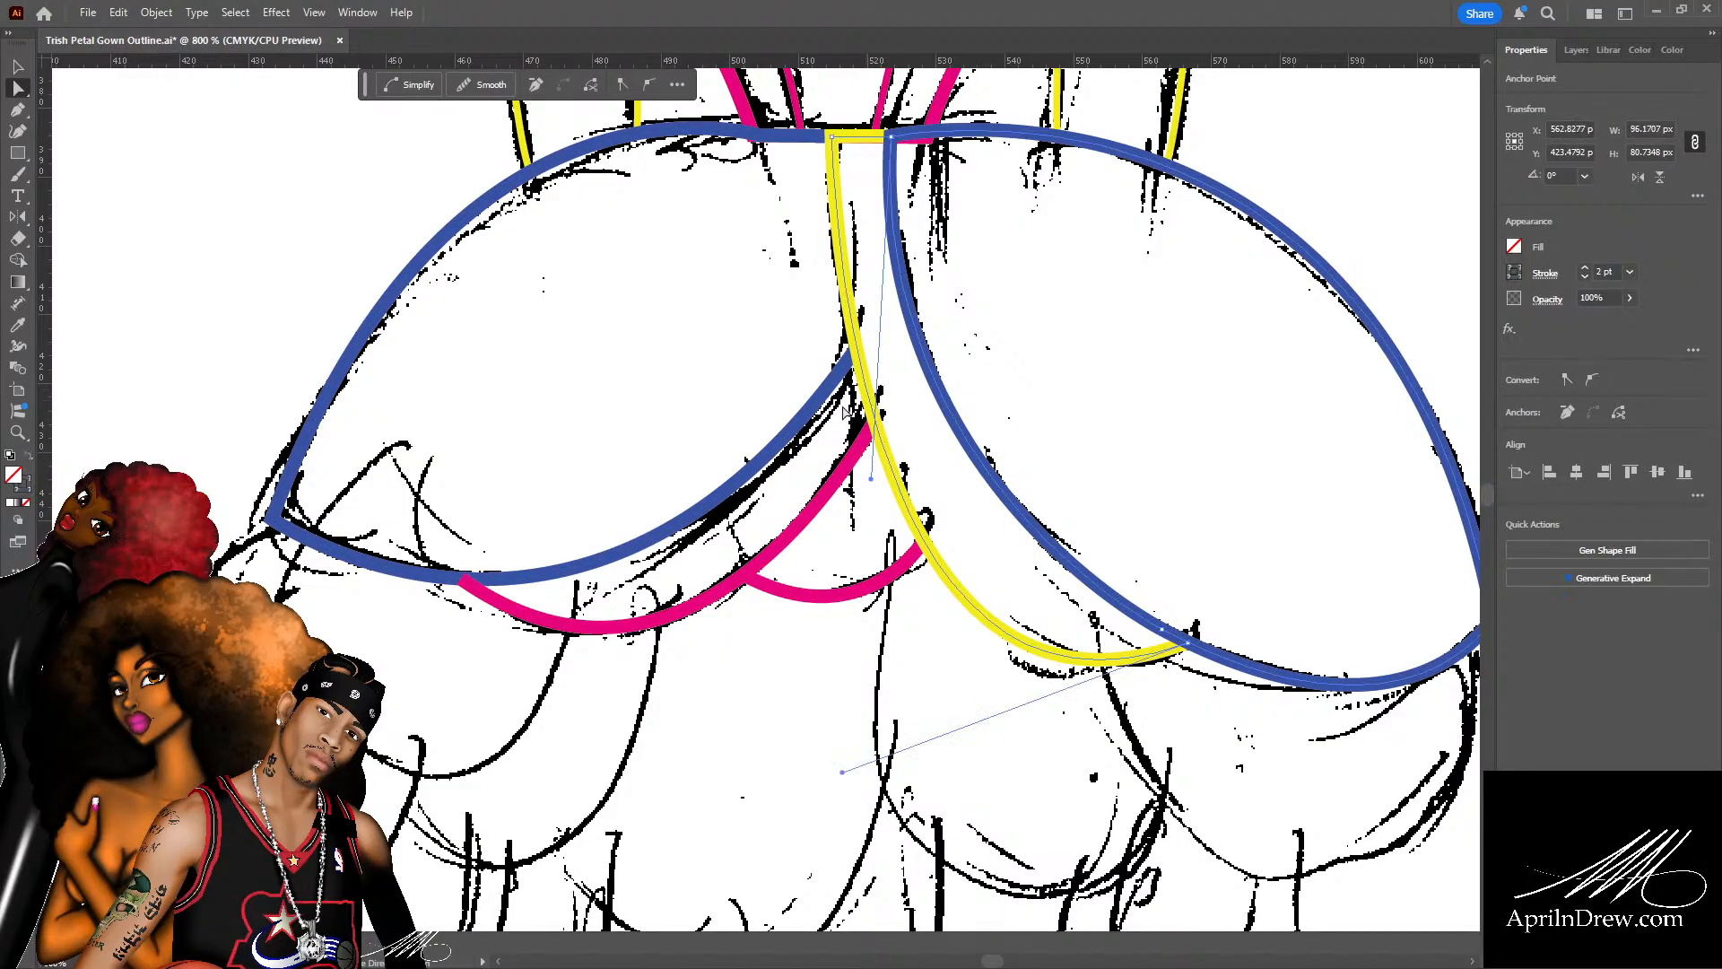
pyautogui.keyDown('shift'); pyautogui.click(800, 426); pyautogui.keyUp('shift')
pyautogui.click(791, 671)
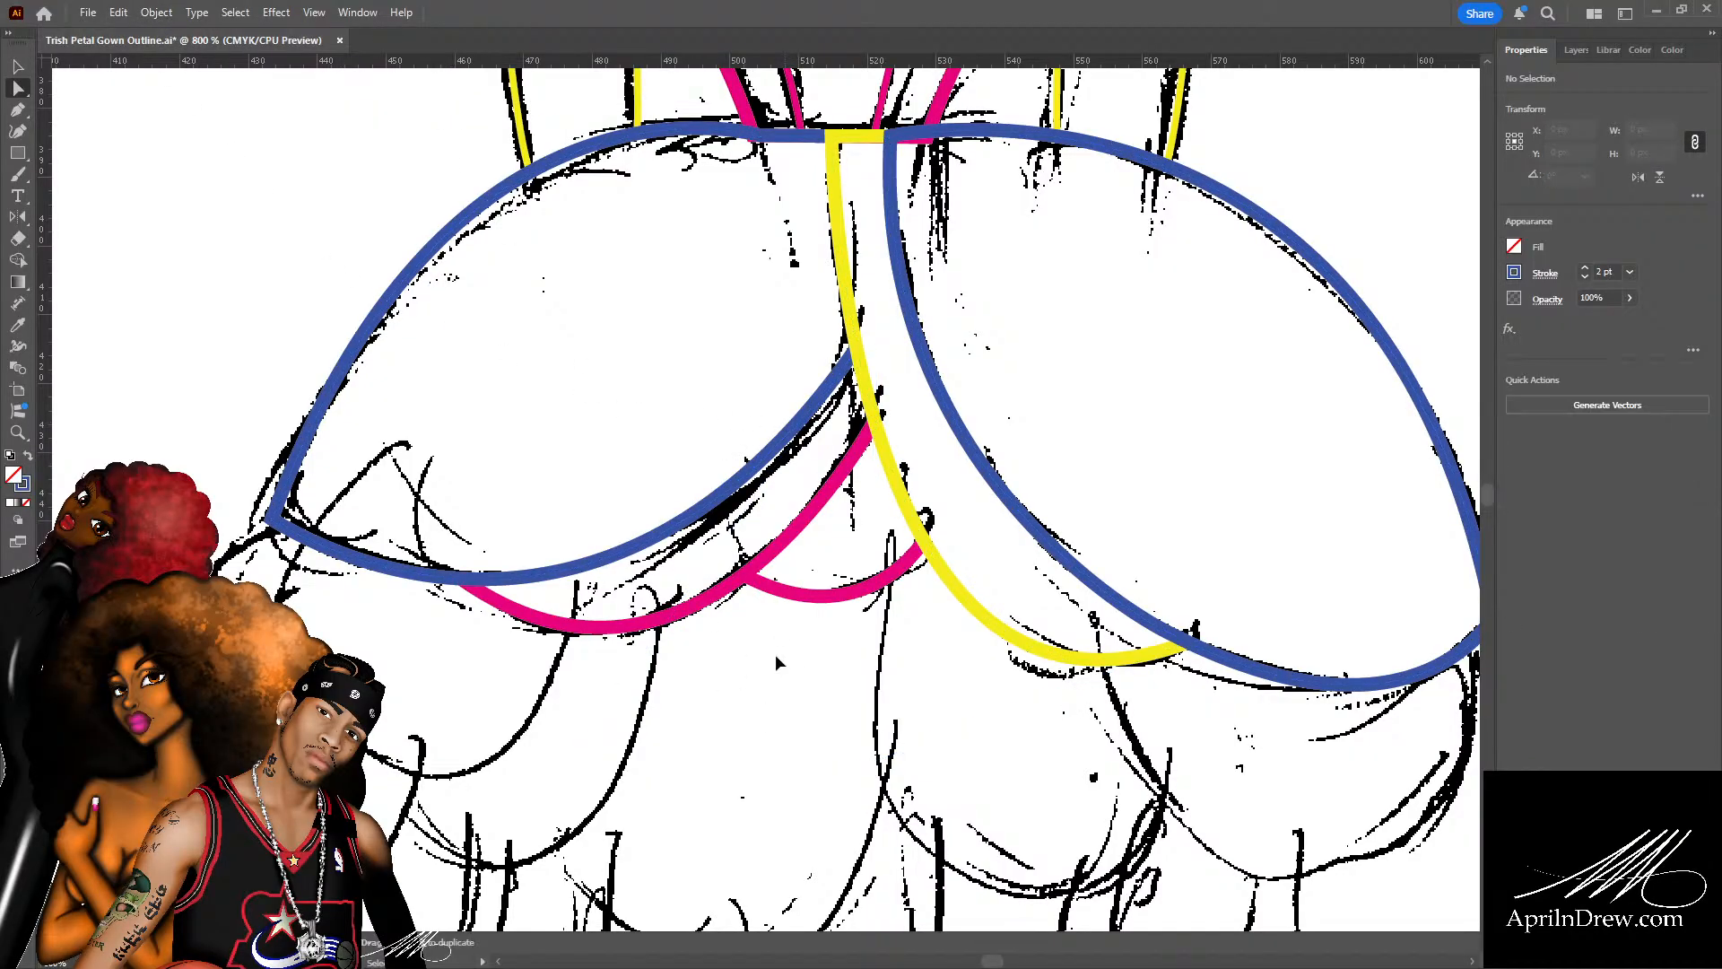
# Change the stroke of the small pink petal curve beside the yellow center petal to green, deselect it and save the file.
pyautogui.hotkey('ctrl', '-')
pyautogui.hotkey('ctrl', '-')
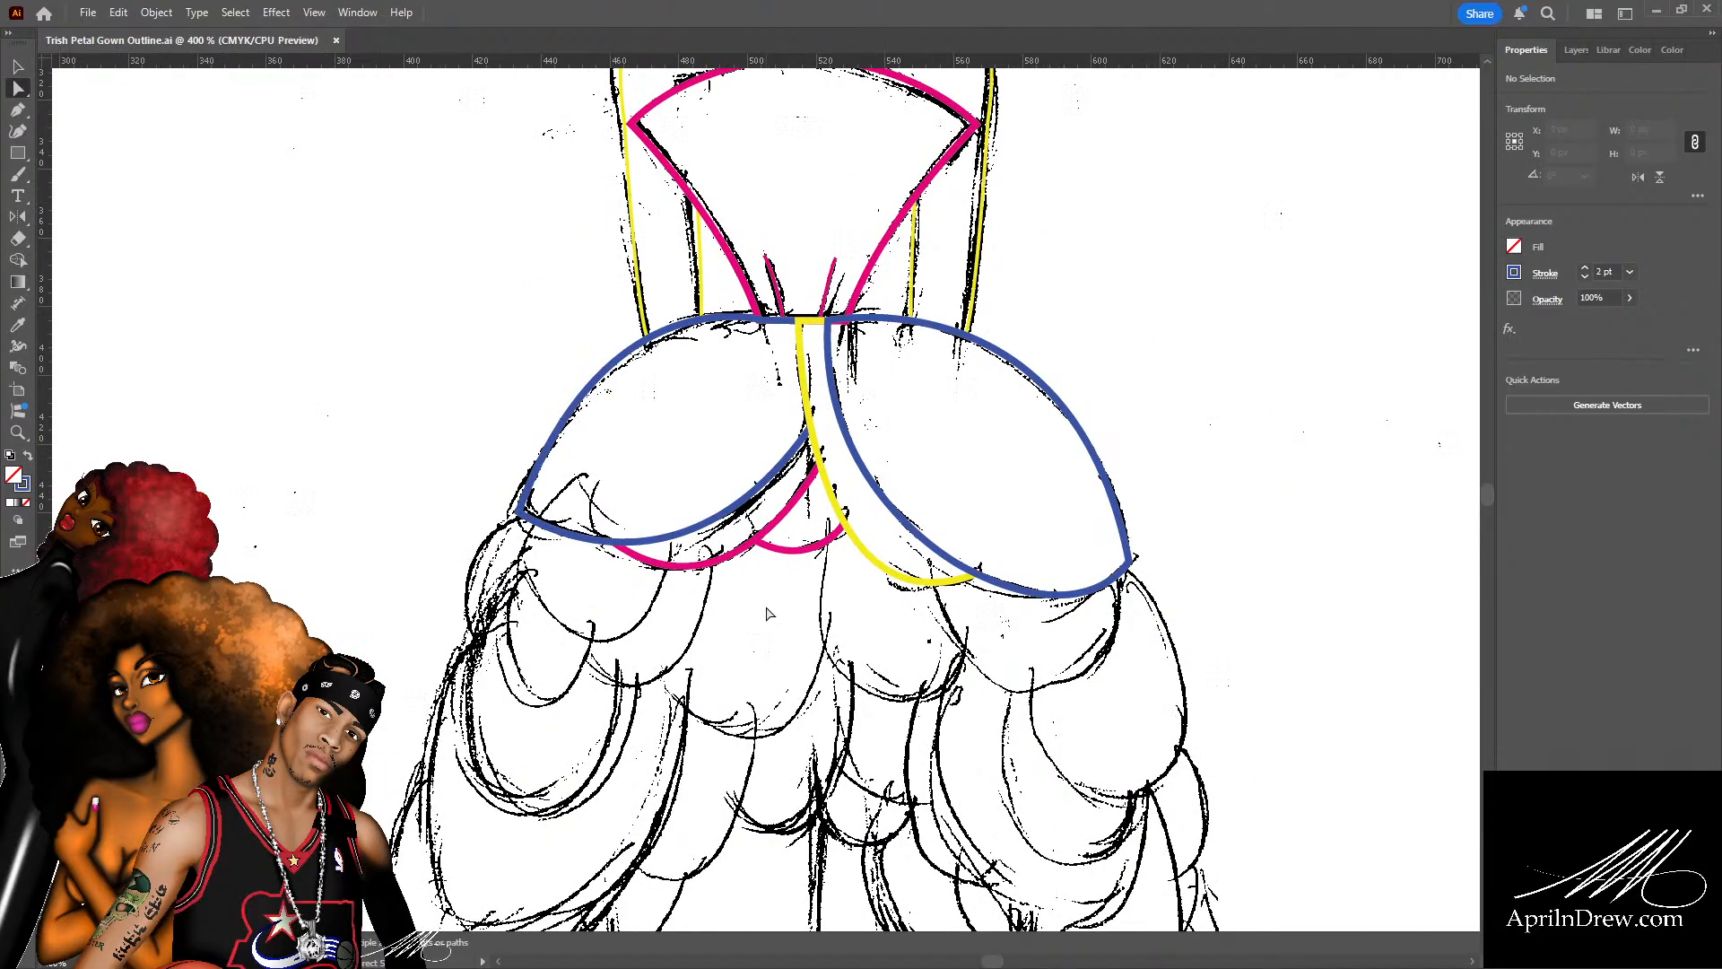
pyautogui.scroll(-1, 731, 526)
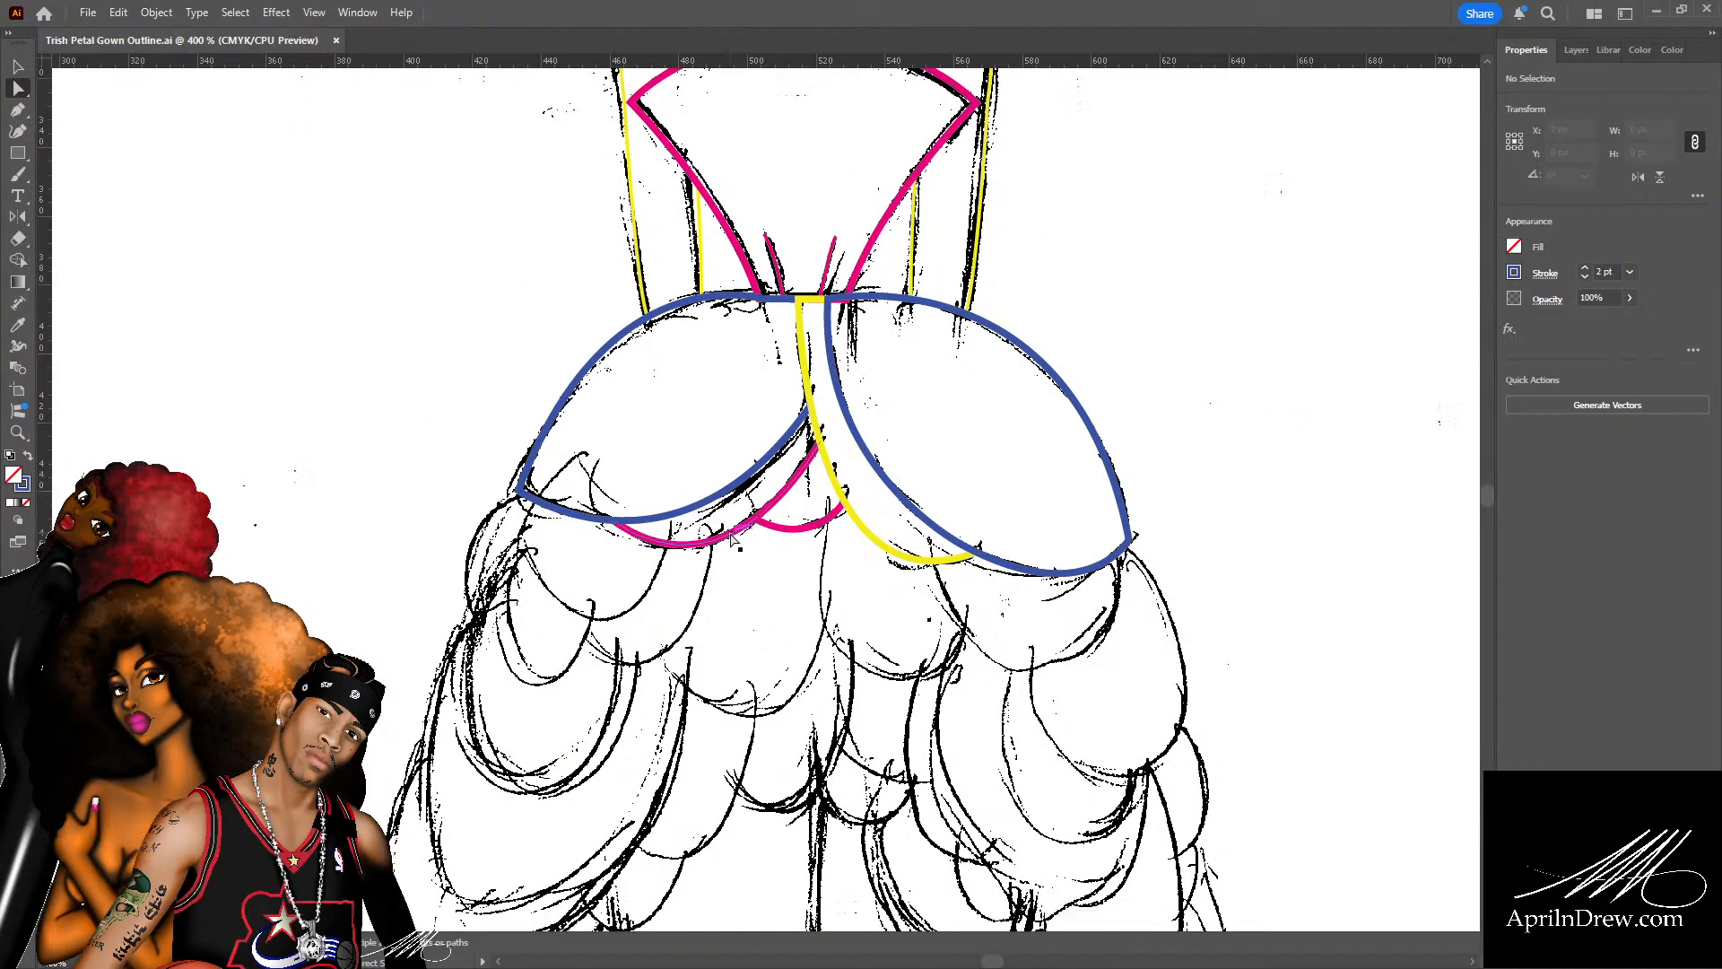
pyautogui.moveTo(805, 523); pyautogui.dragTo(804, 528)
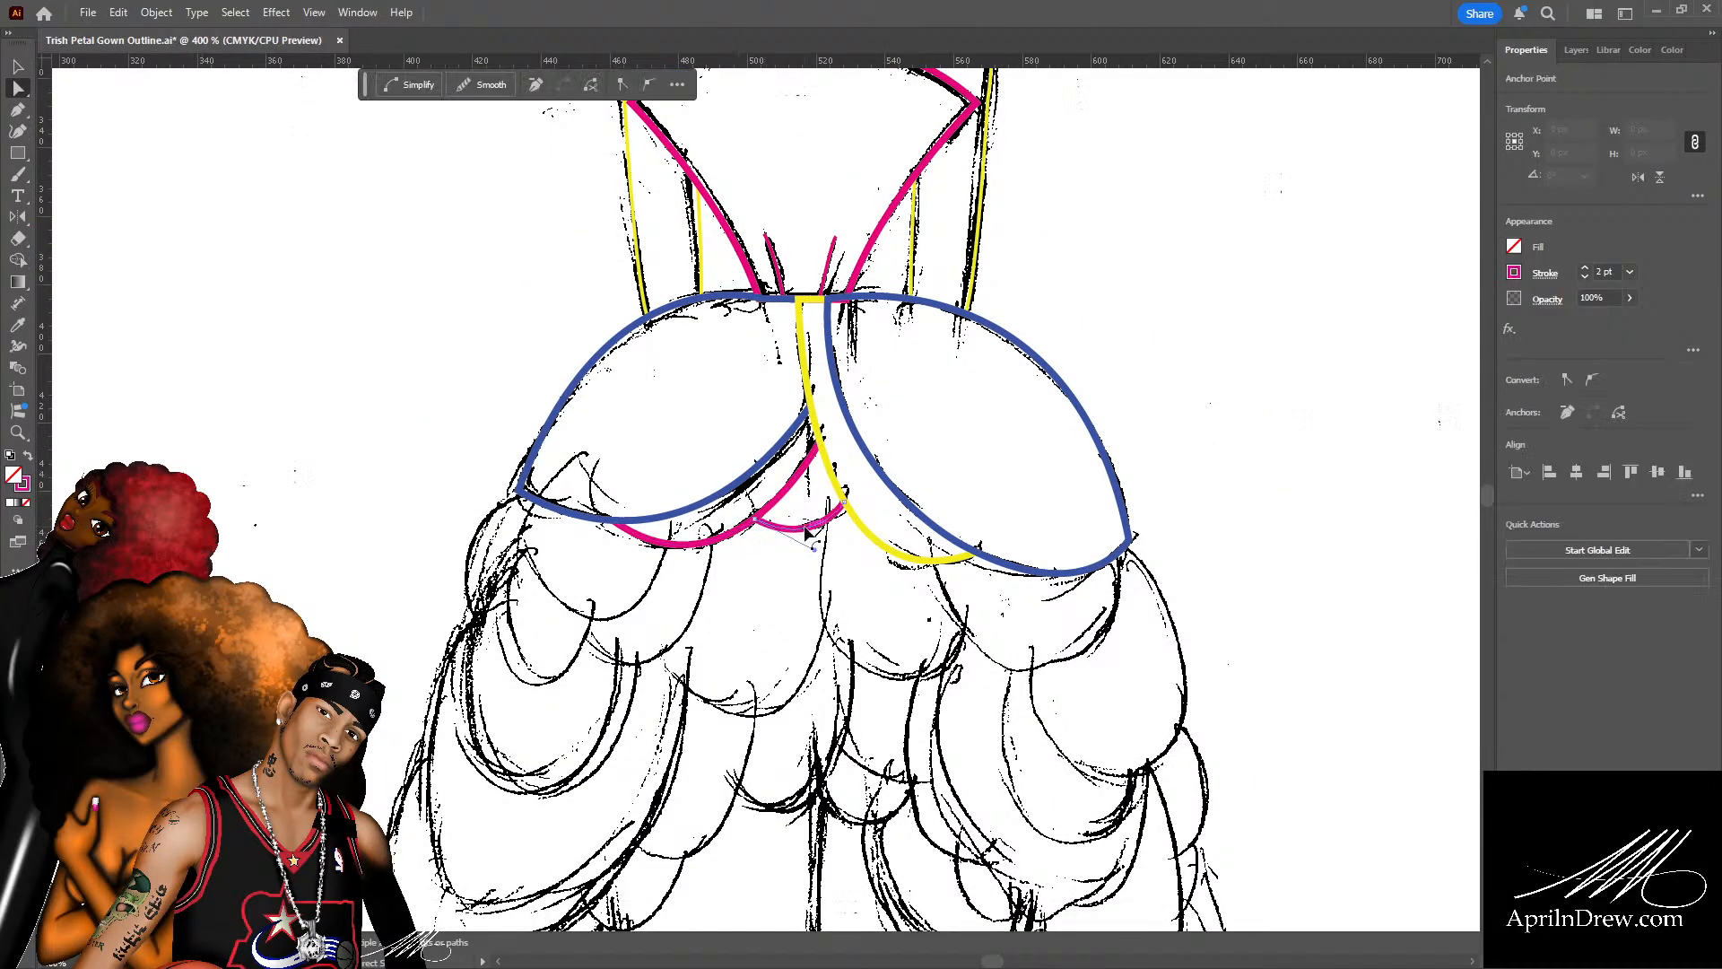
pyautogui.click(1516, 271)
pyautogui.click(1370, 364)
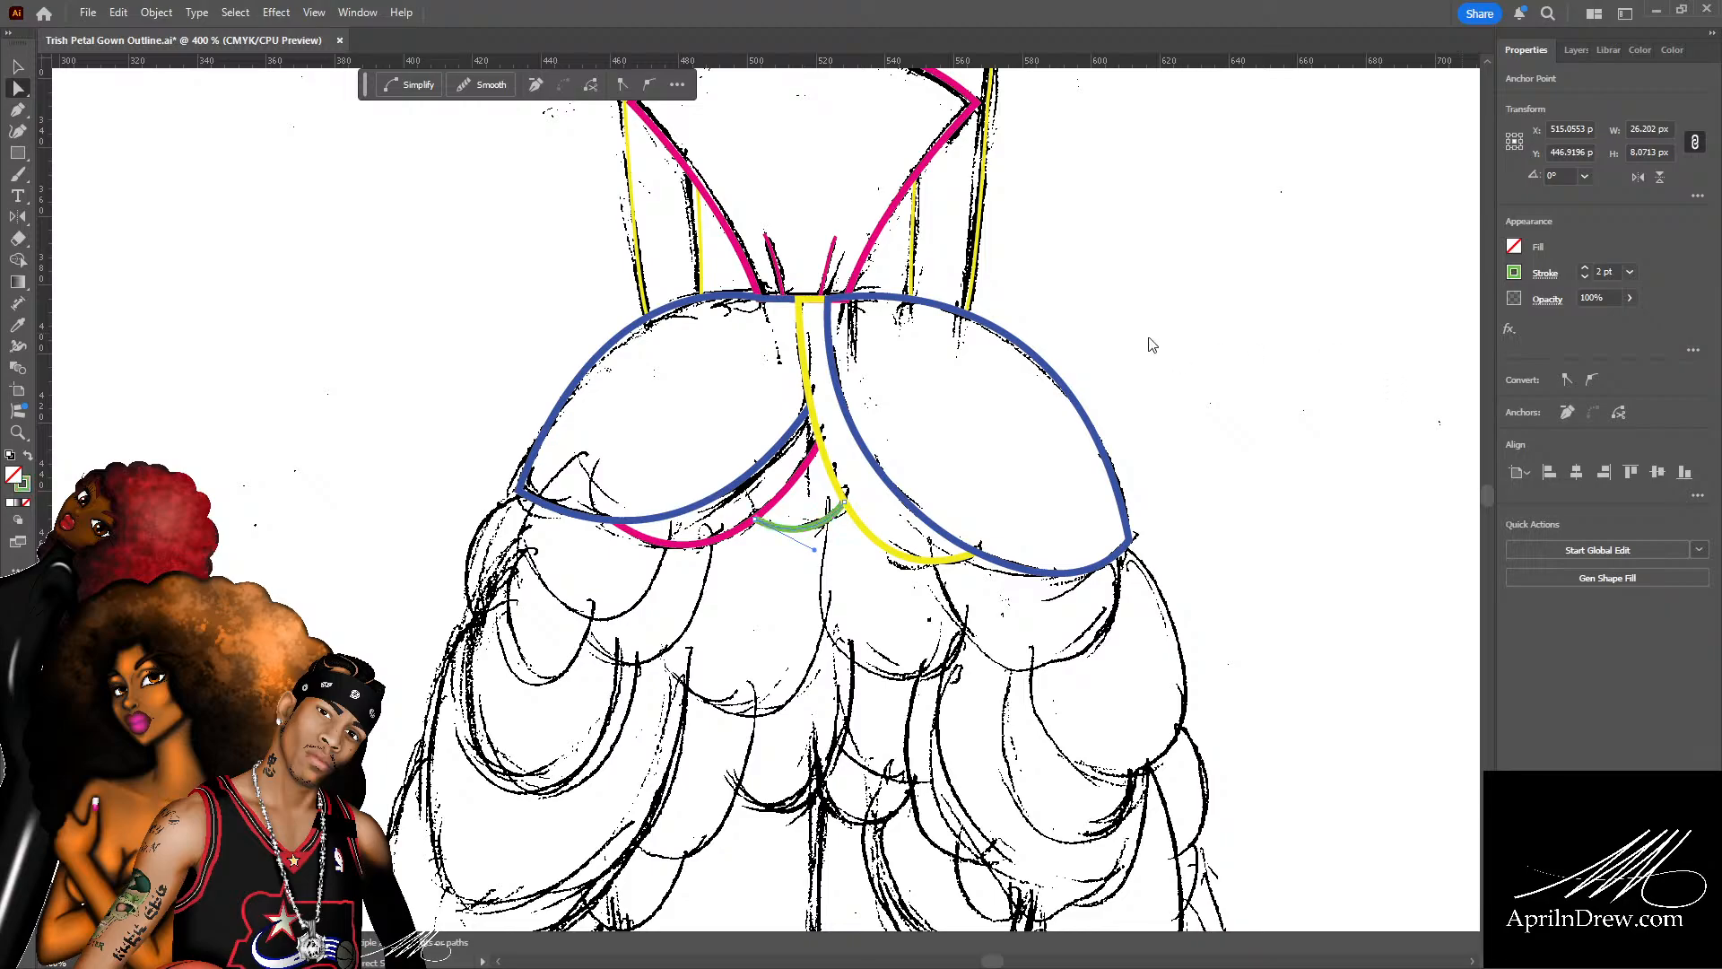
pyautogui.click(1142, 266)
pyautogui.scroll(-2, 1006, 549)
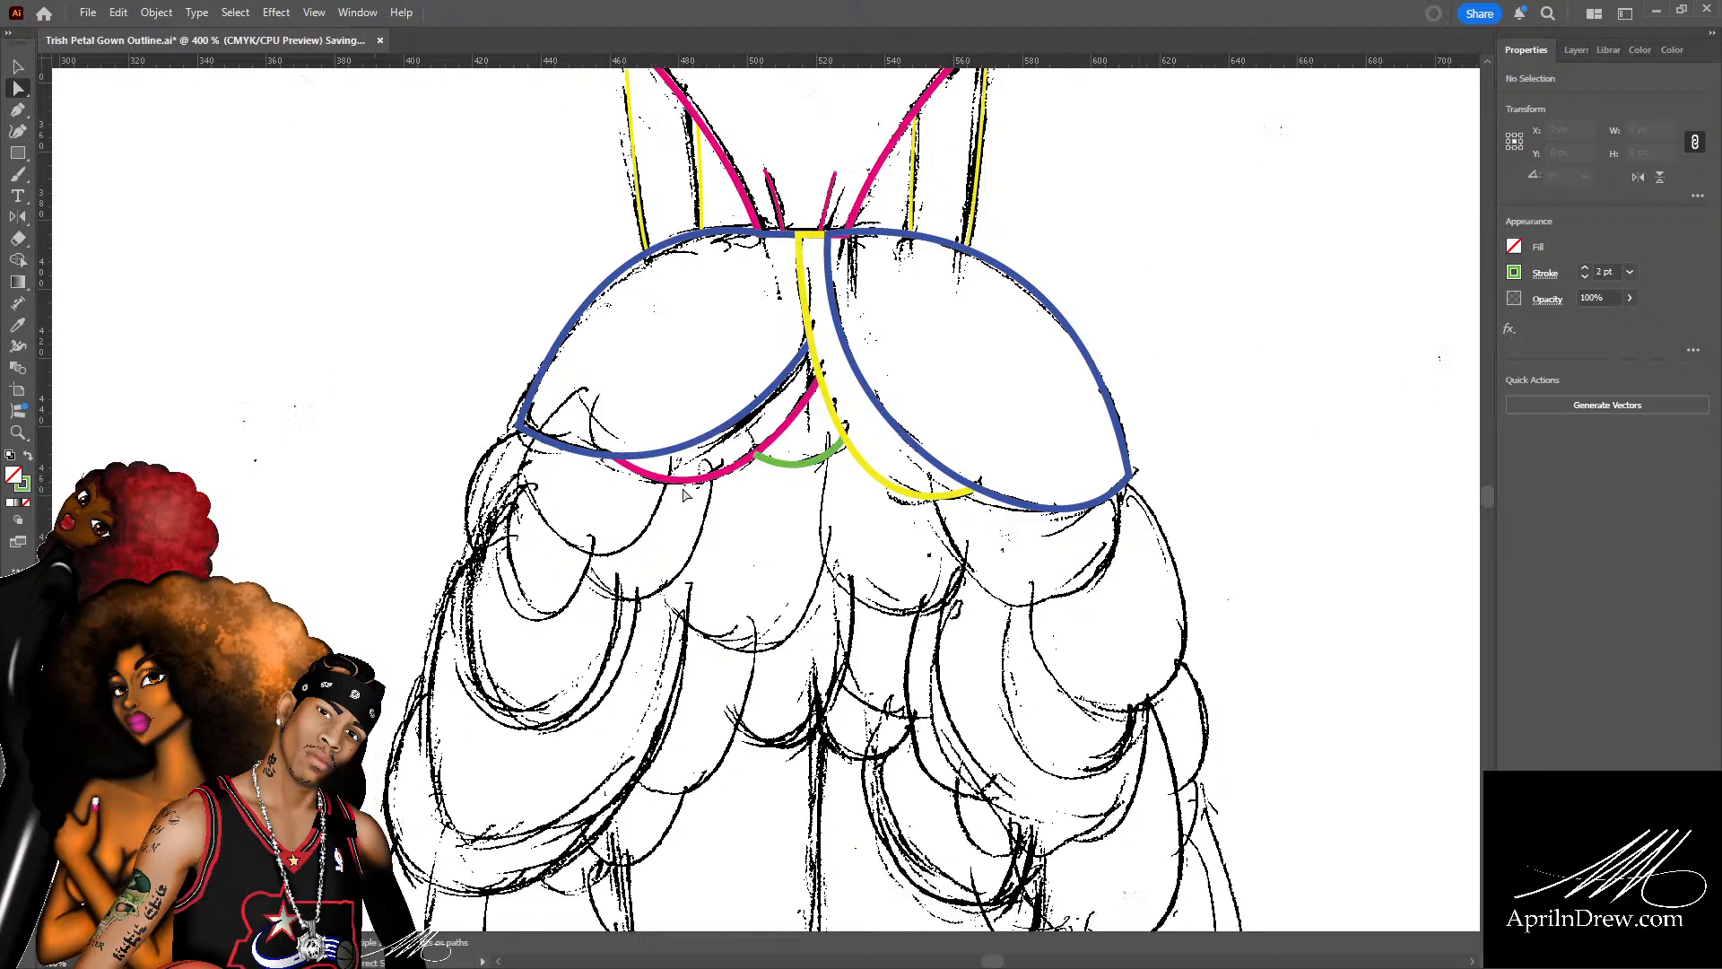
# Examine the sketched petal layers down the front skirt and around the leg opening for the next petal to trace.
pyautogui.scroll(-4, 1006, 549)
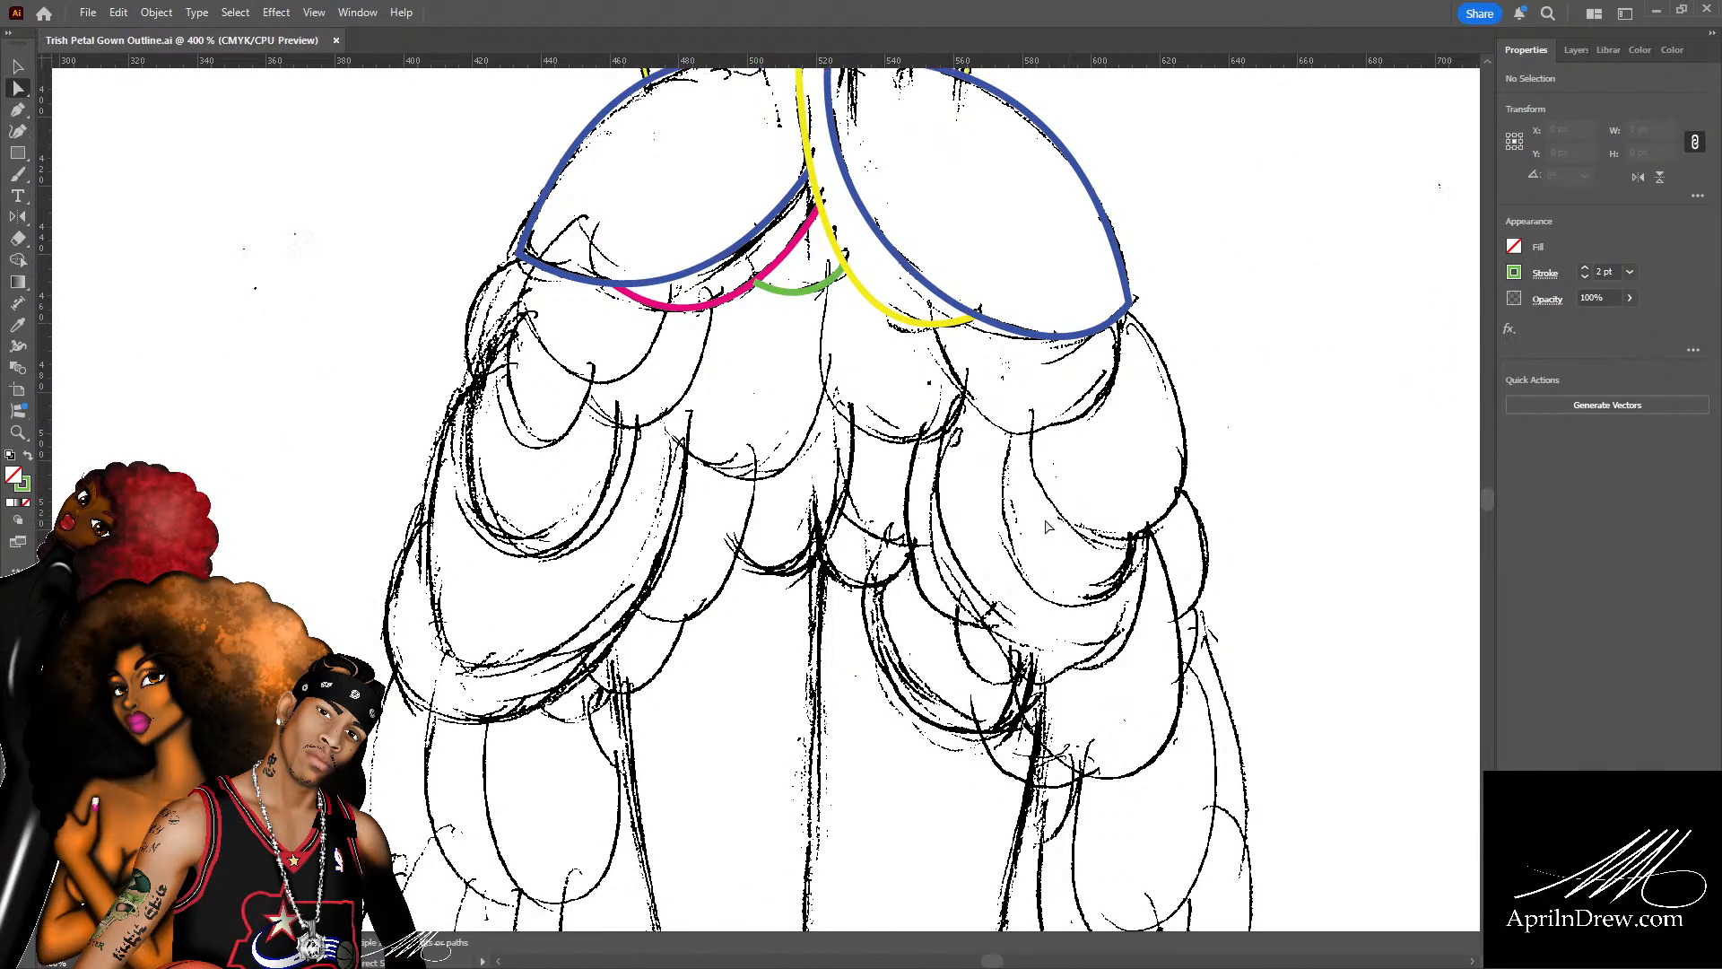
pyautogui.scroll(-3, 1036, 511)
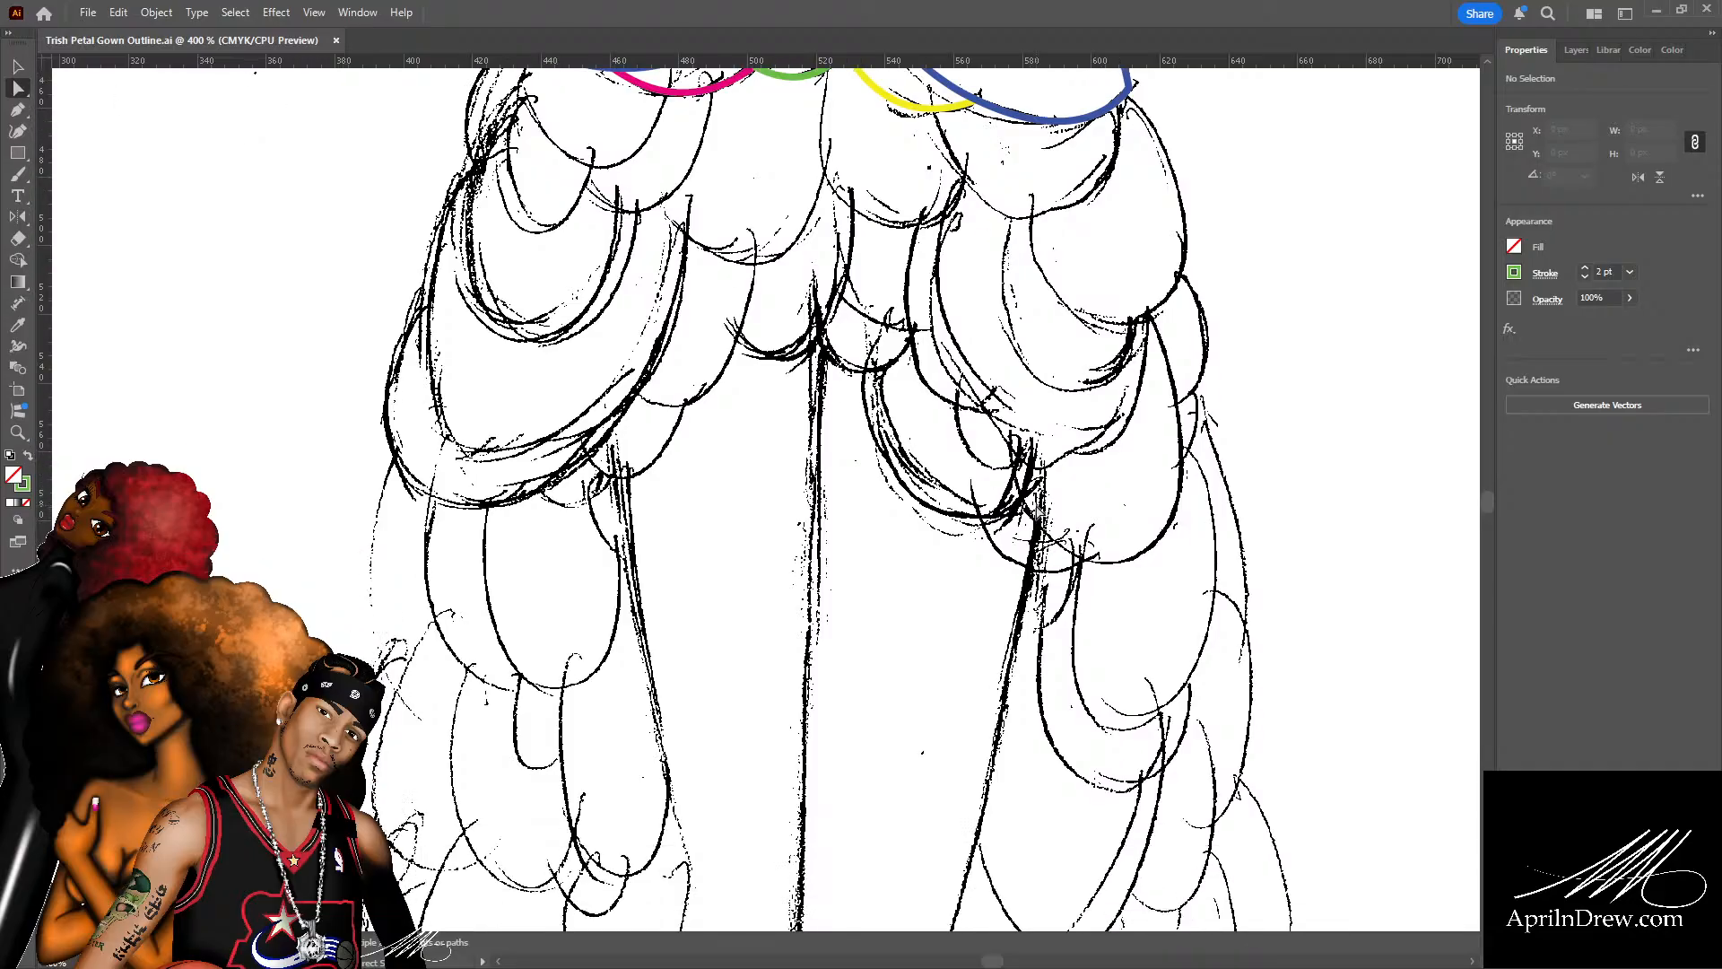
pyautogui.scroll(2, 1034, 507)
pyautogui.scroll(-3, 1040, 513)
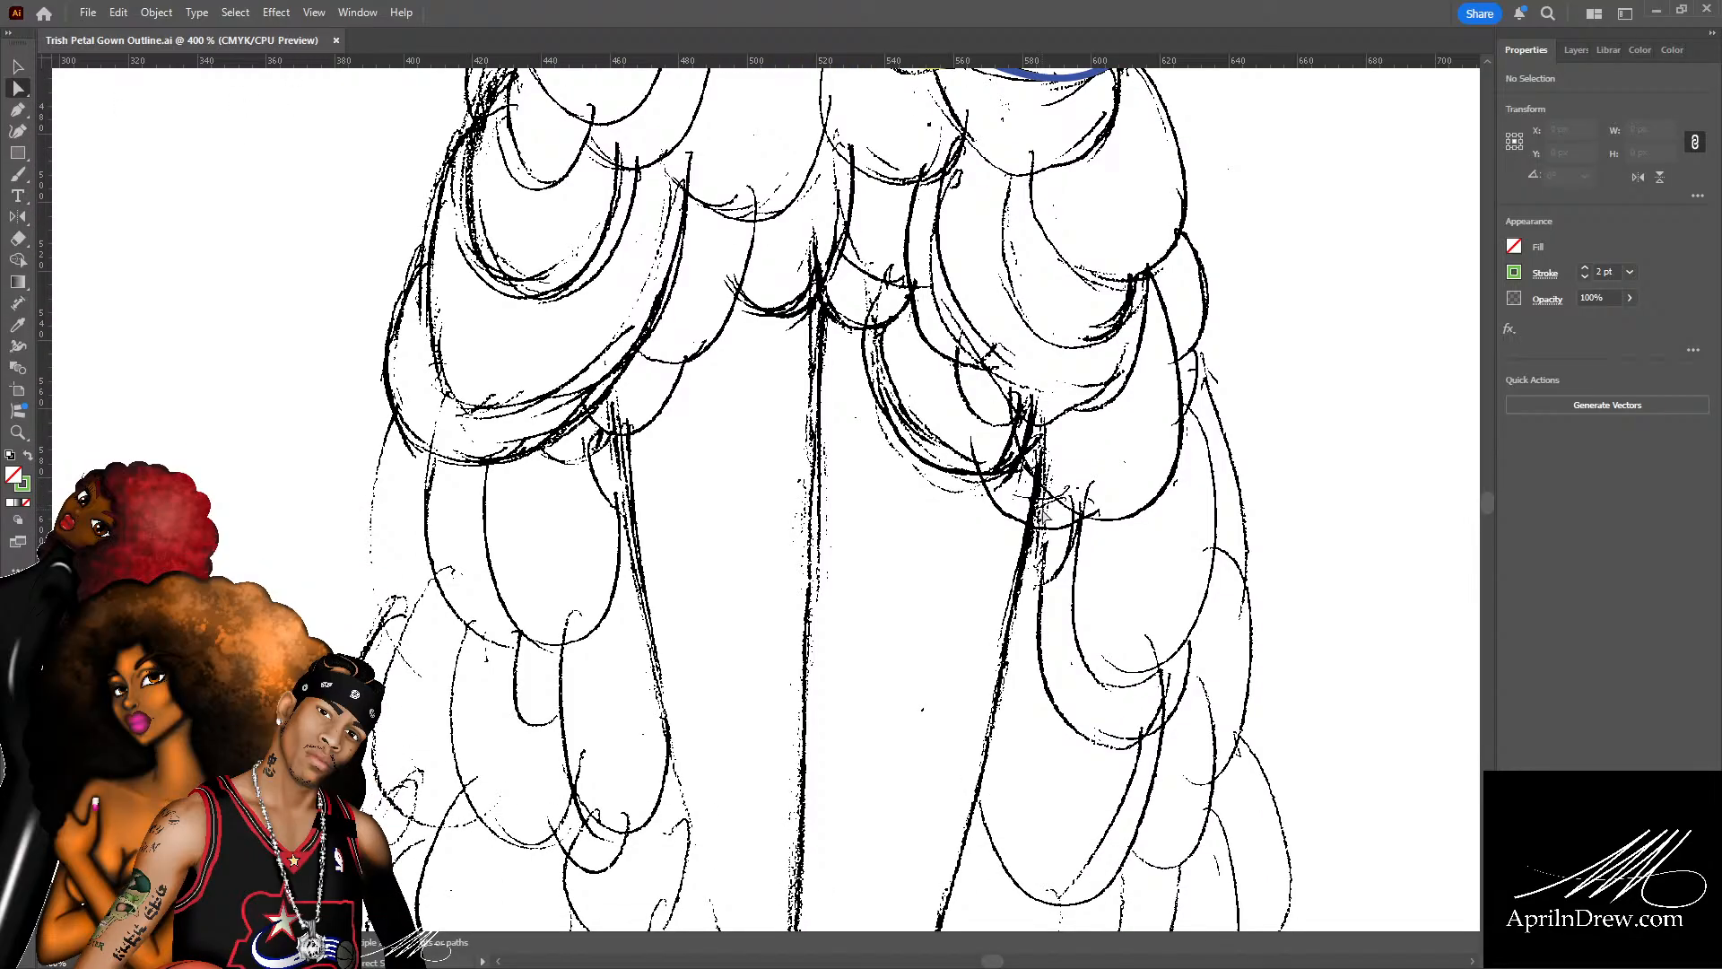
pyautogui.scroll(-4, 1043, 513)
pyautogui.scroll(2, 1038, 511)
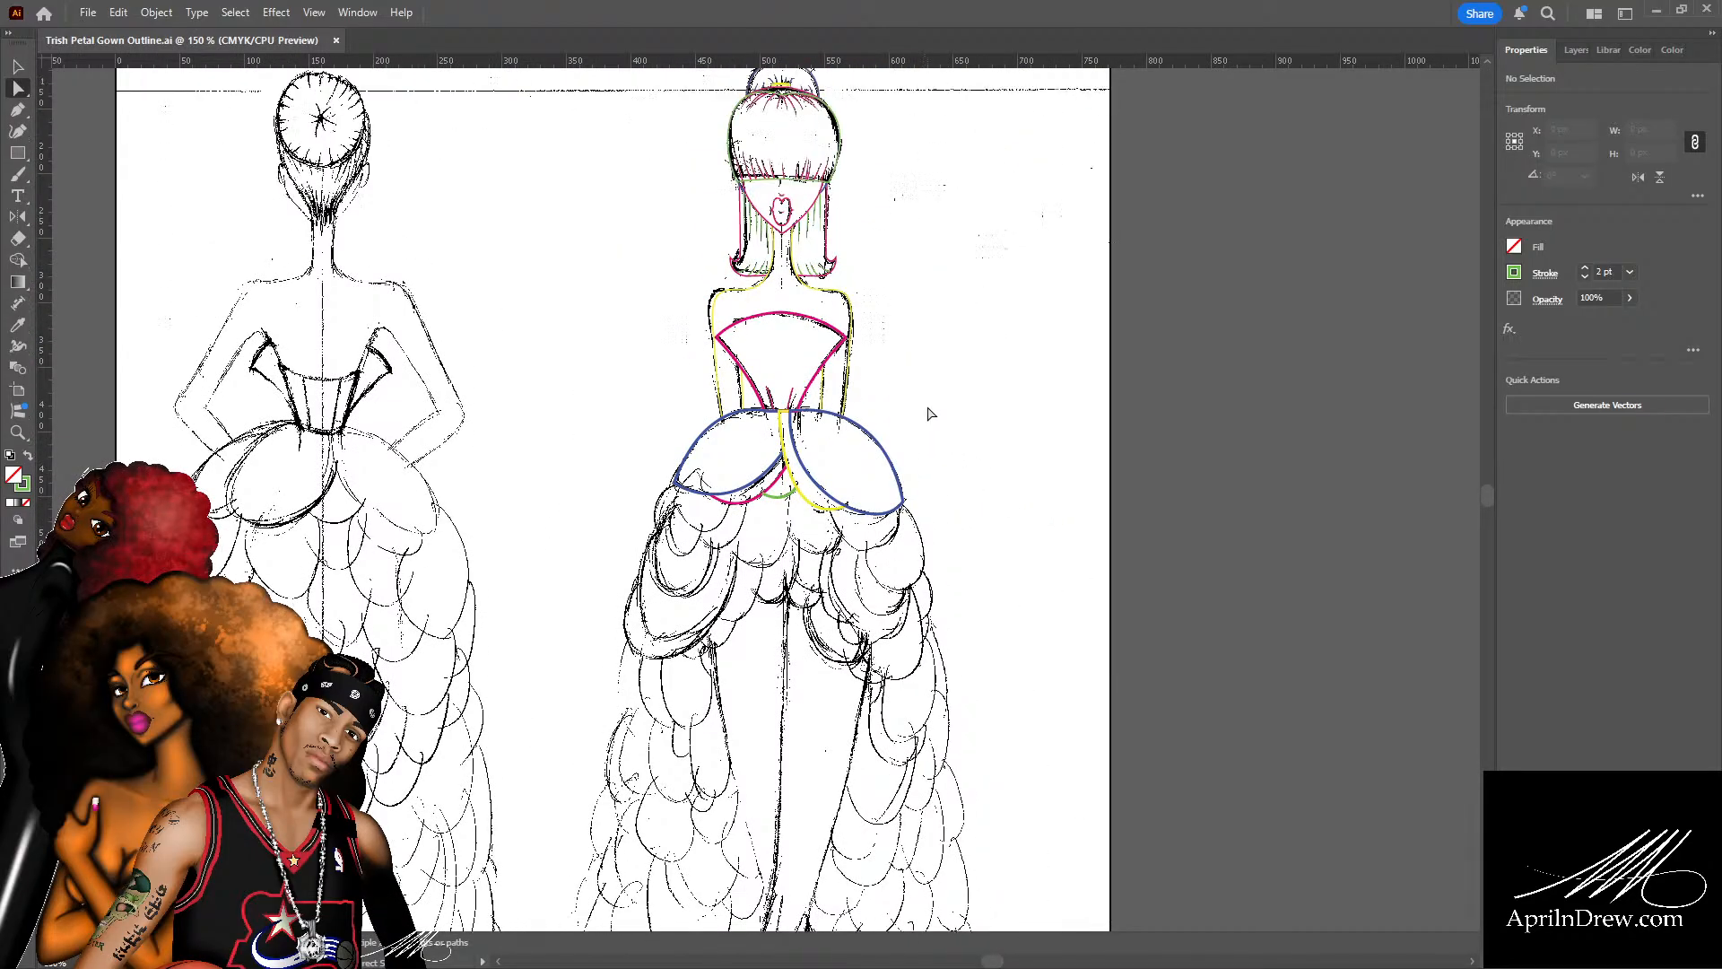
pyautogui.scroll(2, 858, 475)
pyautogui.scroll(-12, 815, 628)
pyautogui.scroll(4, 808, 621)
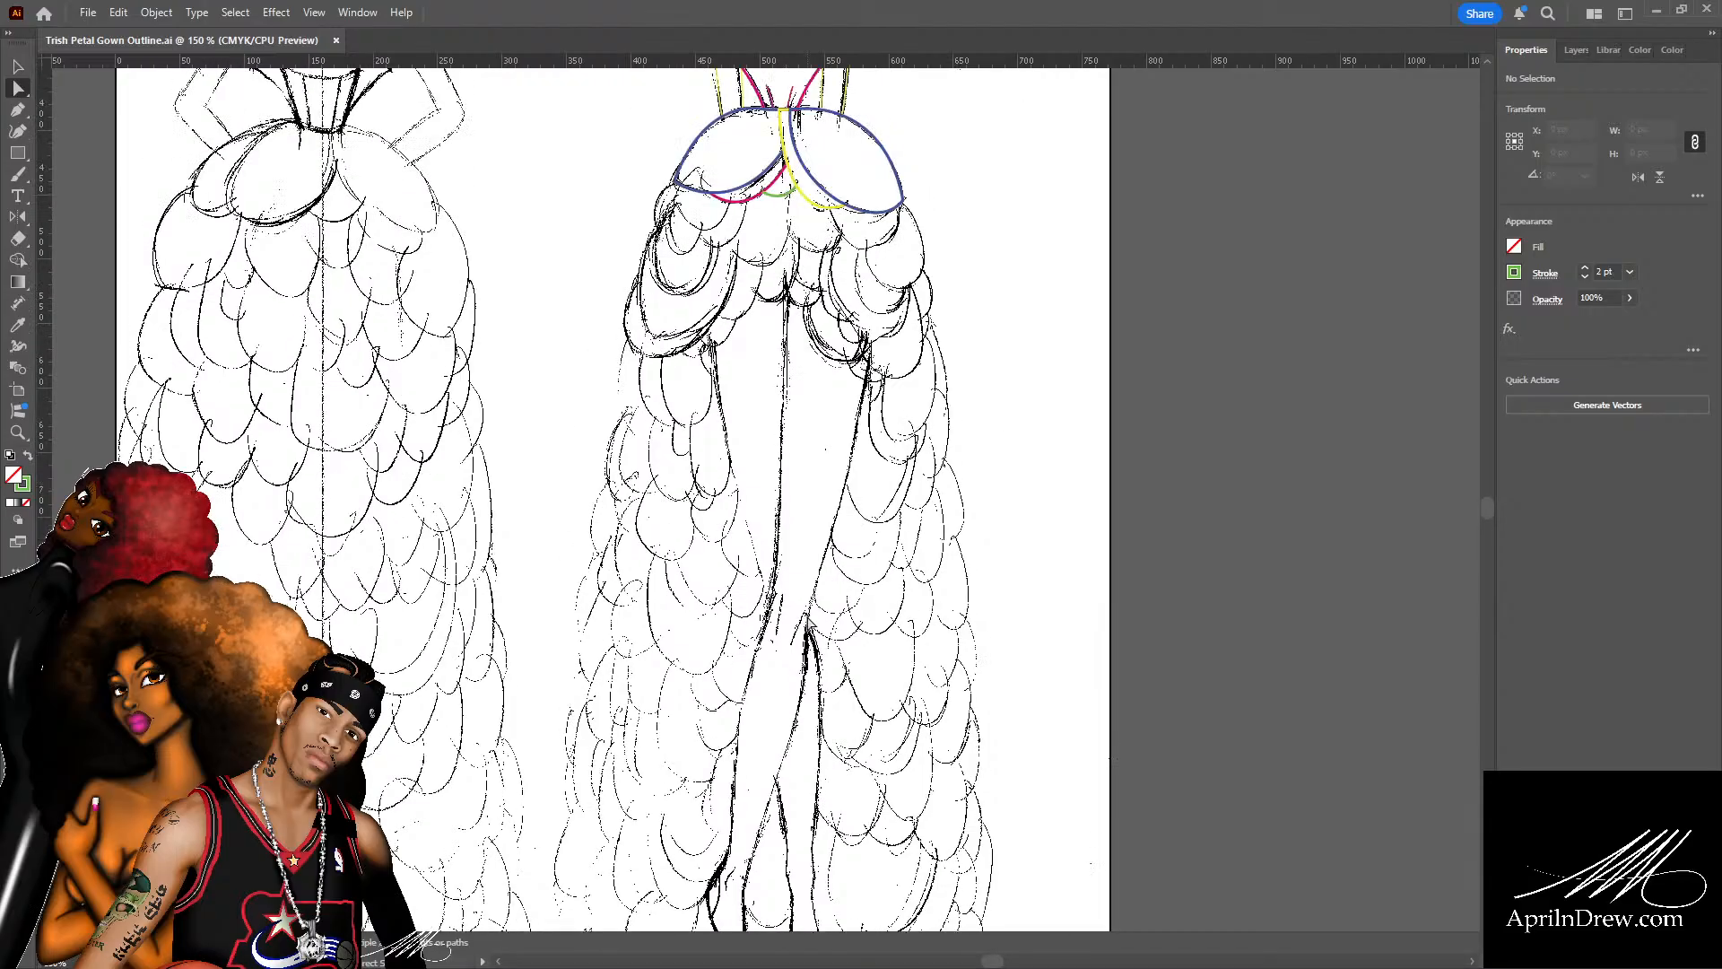
pyautogui.scroll(4, 807, 622)
pyautogui.scroll(-4, 792, 547)
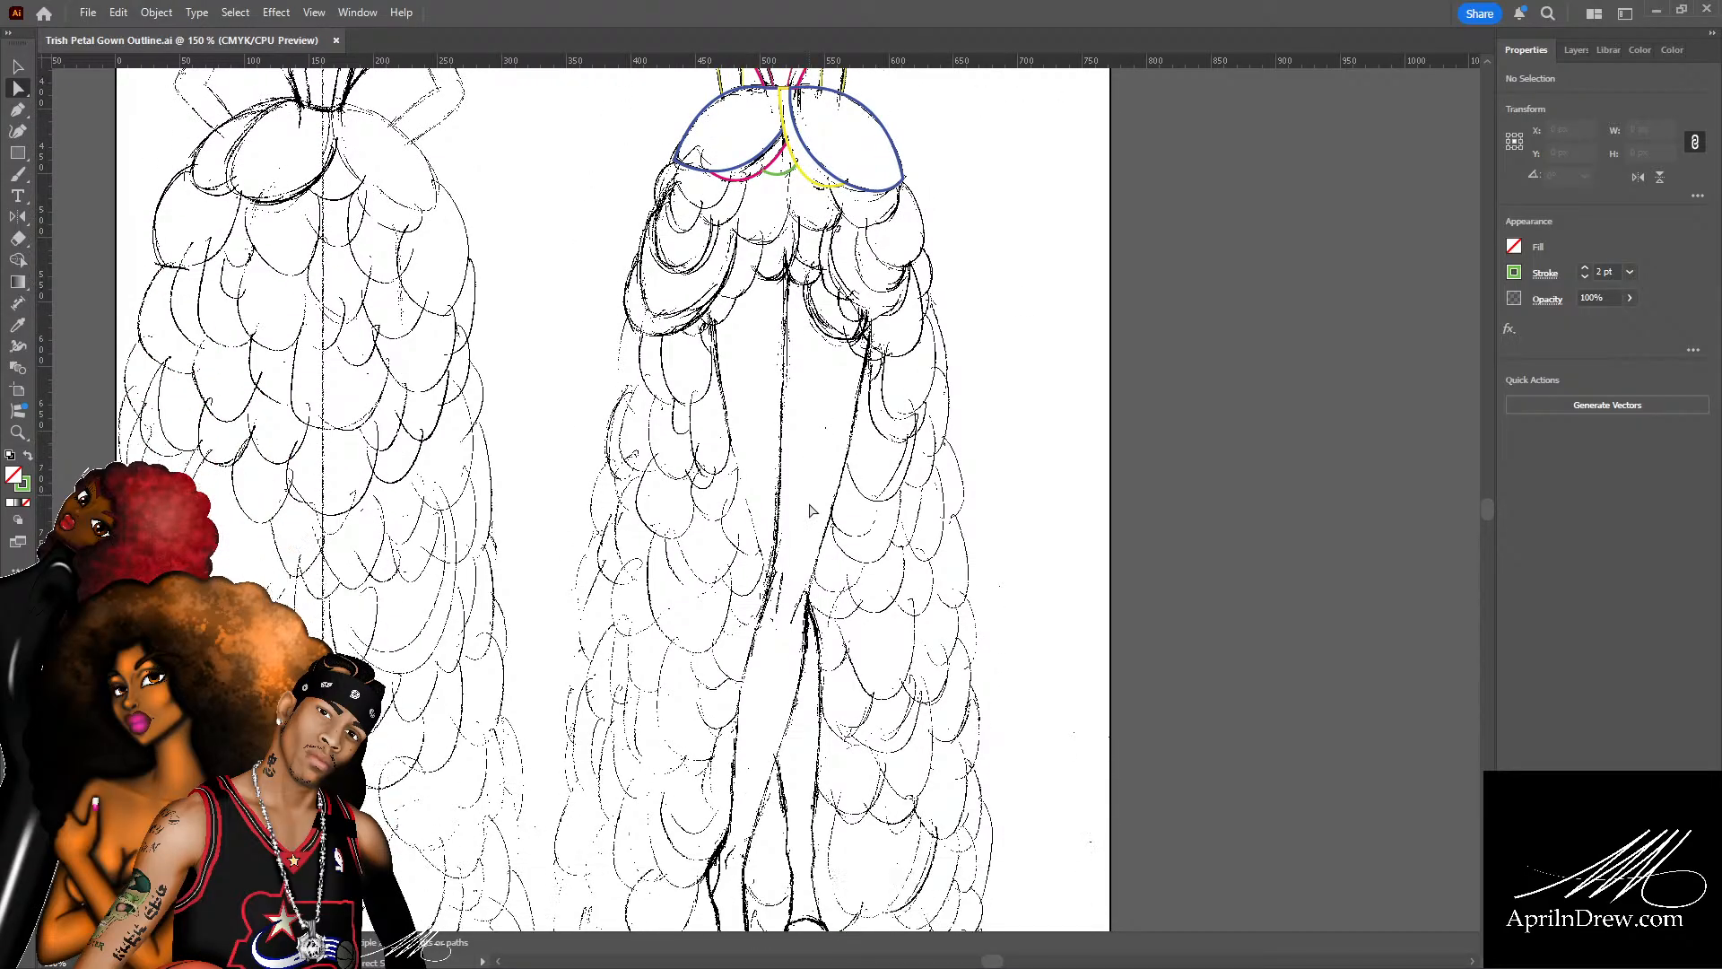
pyautogui.scroll(5, 811, 506)
pyautogui.scroll(5, 830, 544)
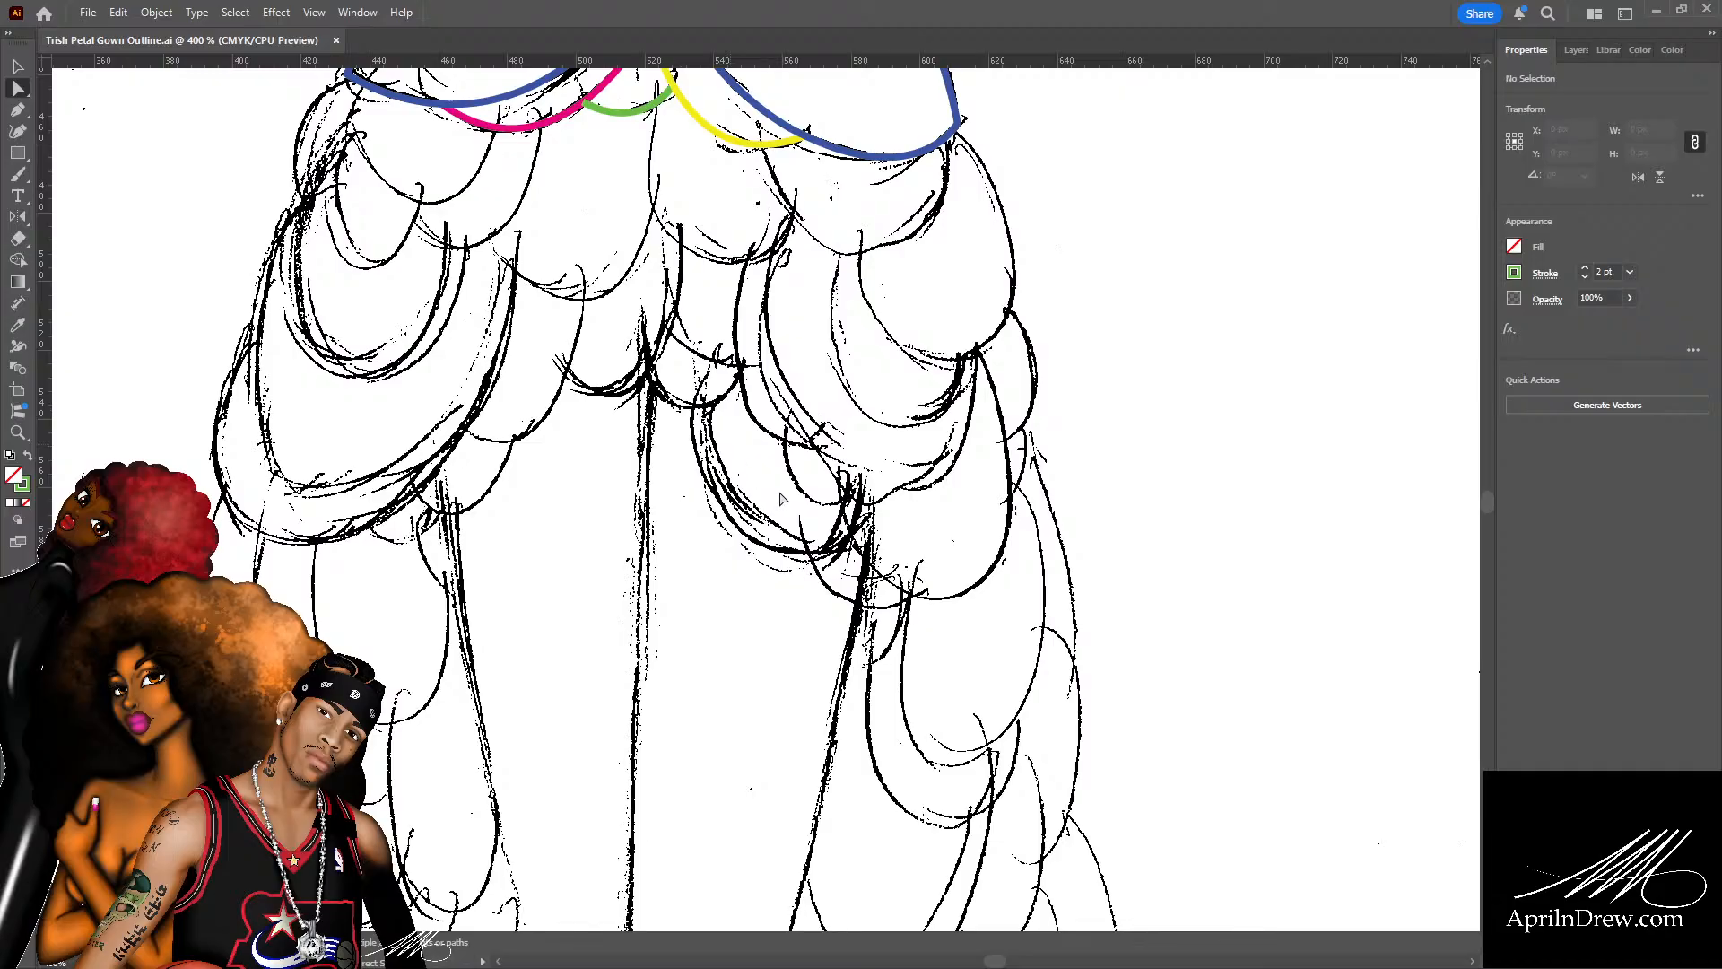
pyautogui.scroll(-3, 780, 502)
pyautogui.scroll(4, 784, 529)
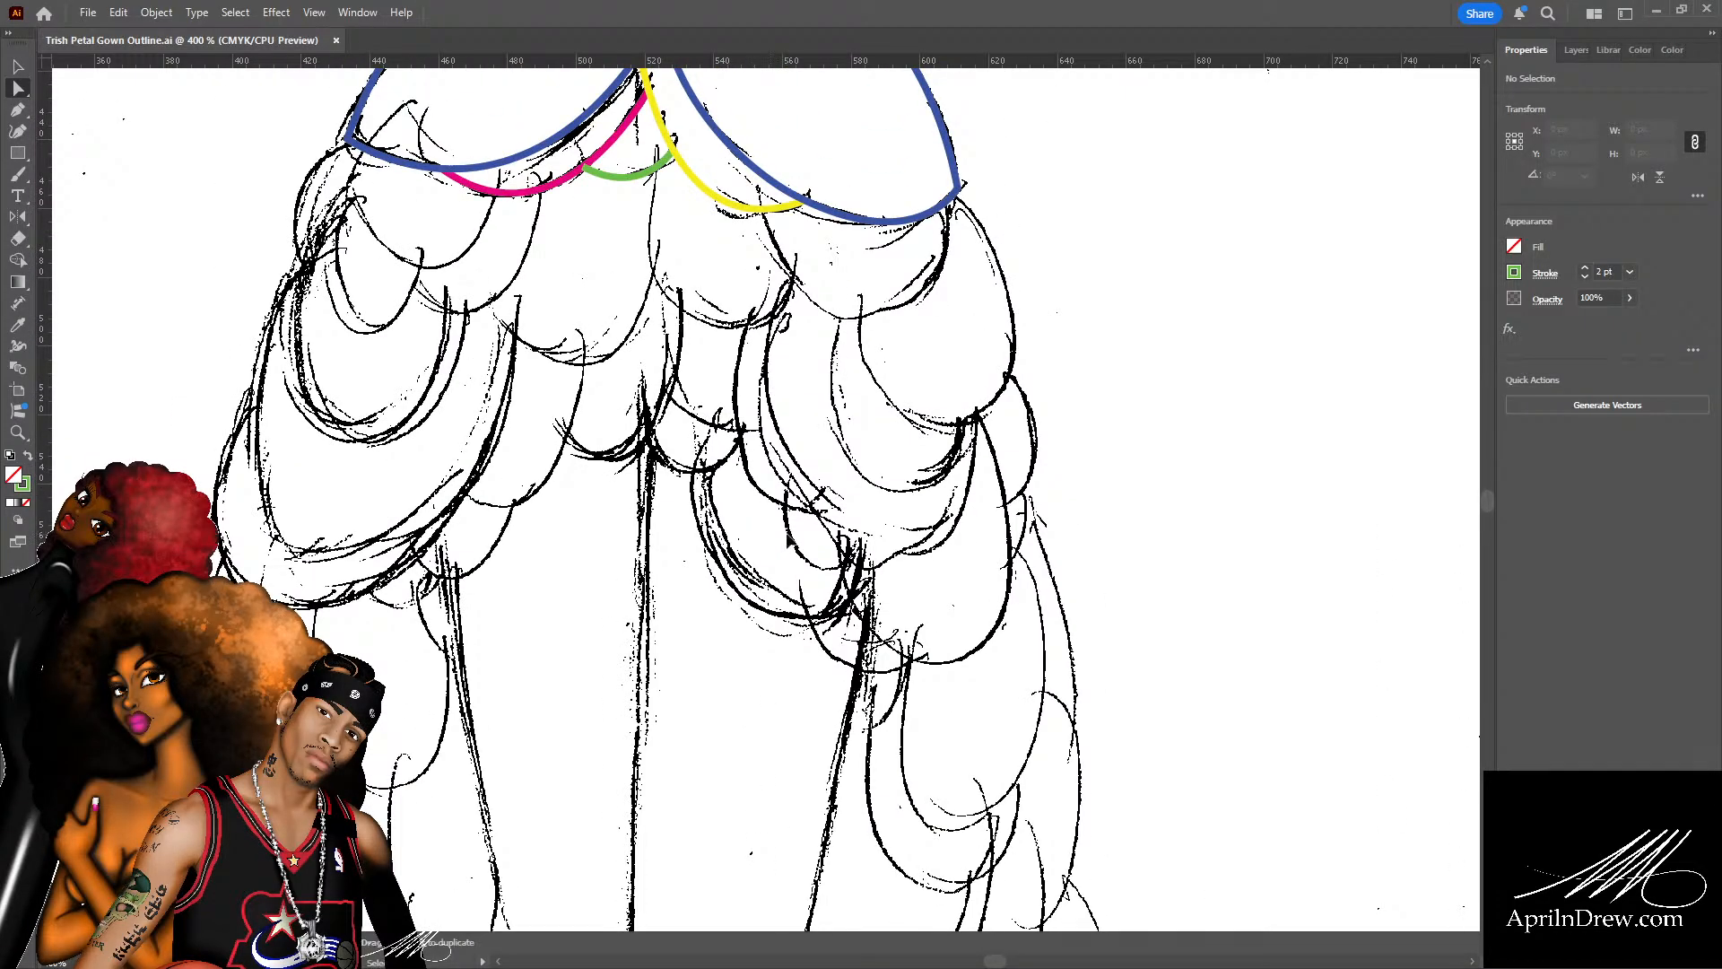
pyautogui.scroll(1, 787, 539)
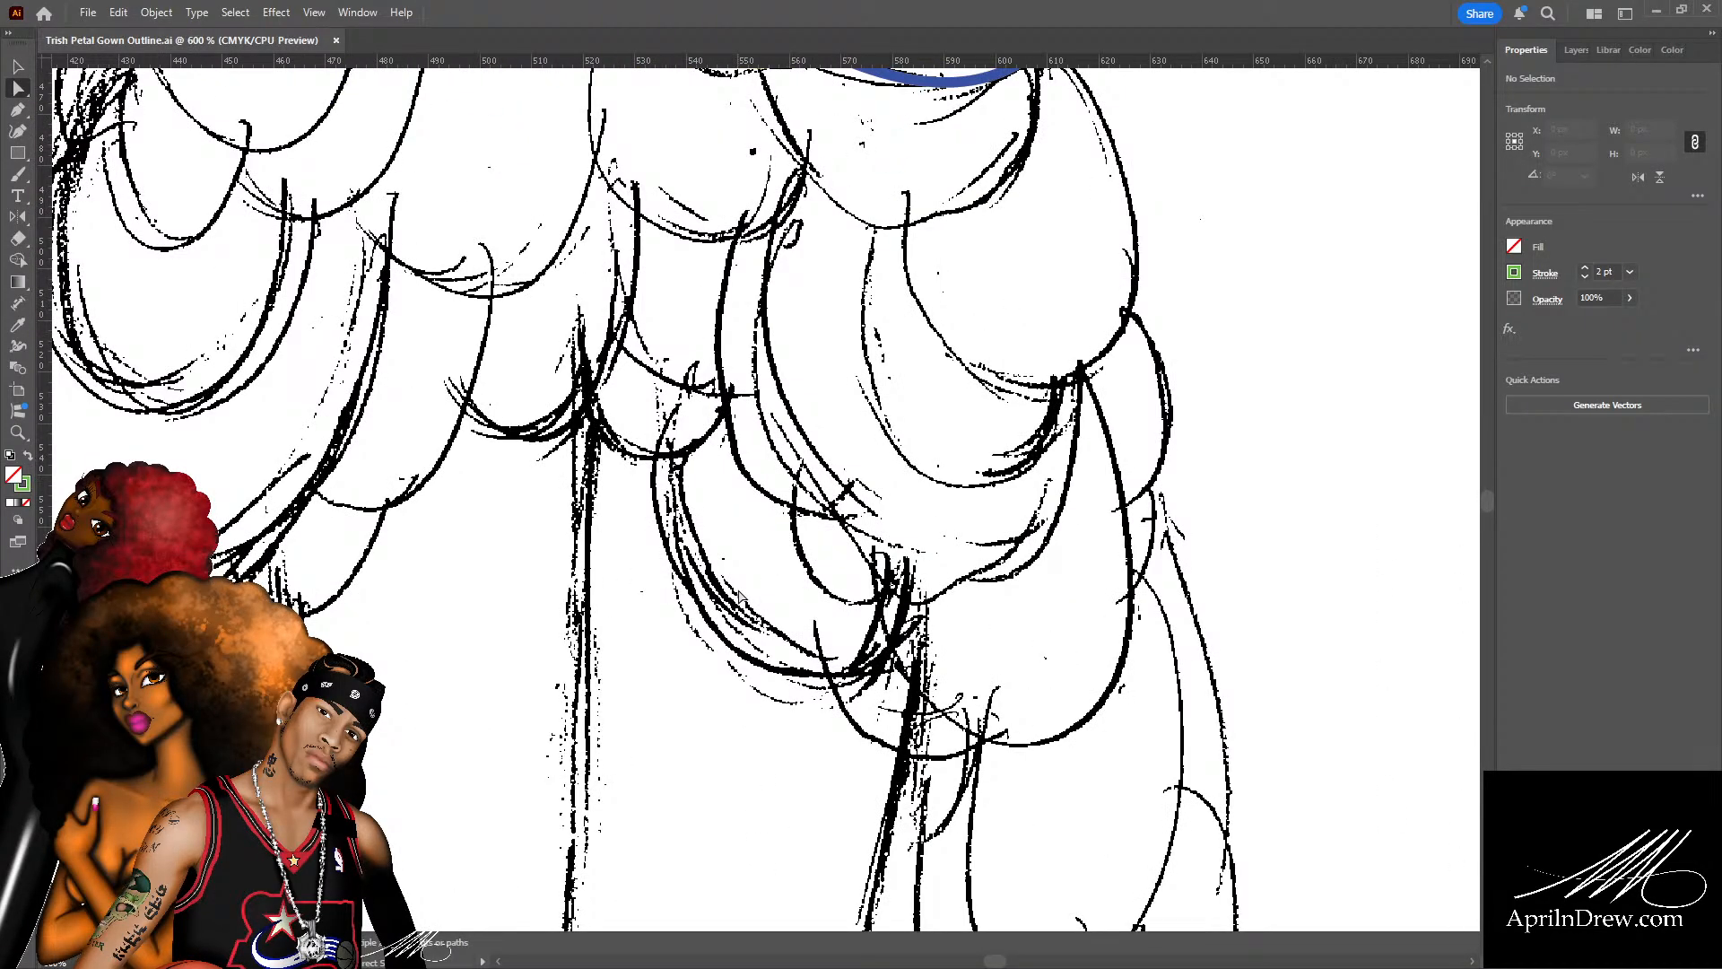
pyautogui.press('p')
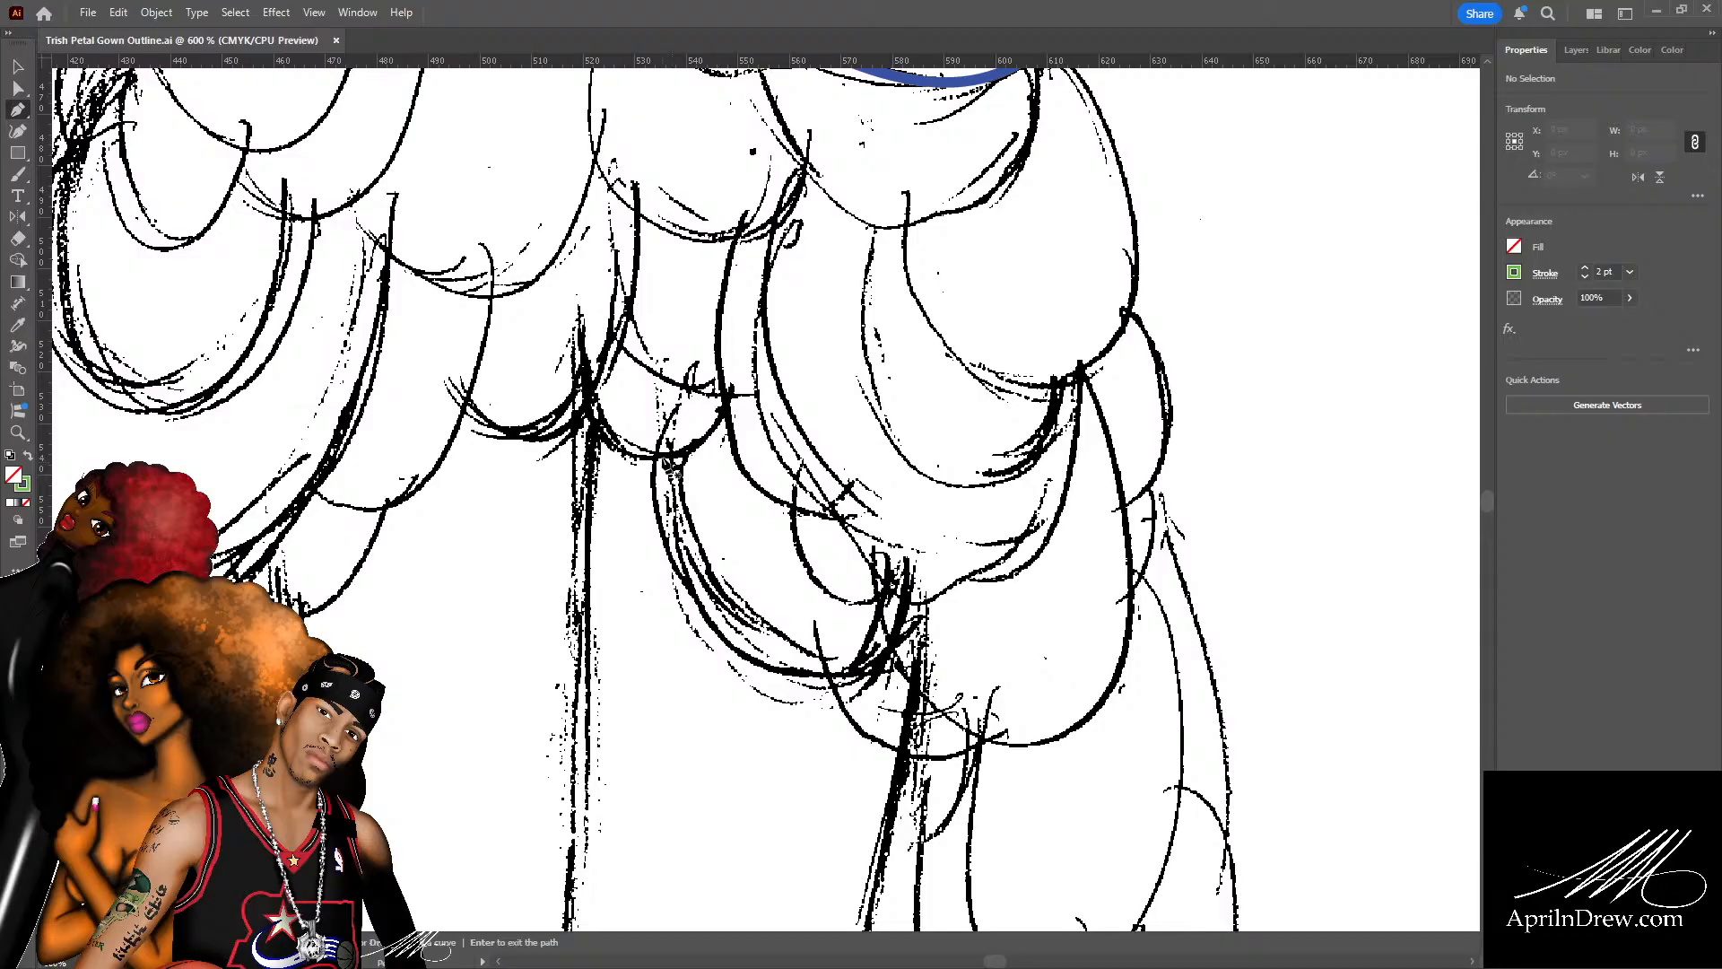
pyautogui.click(663, 459)
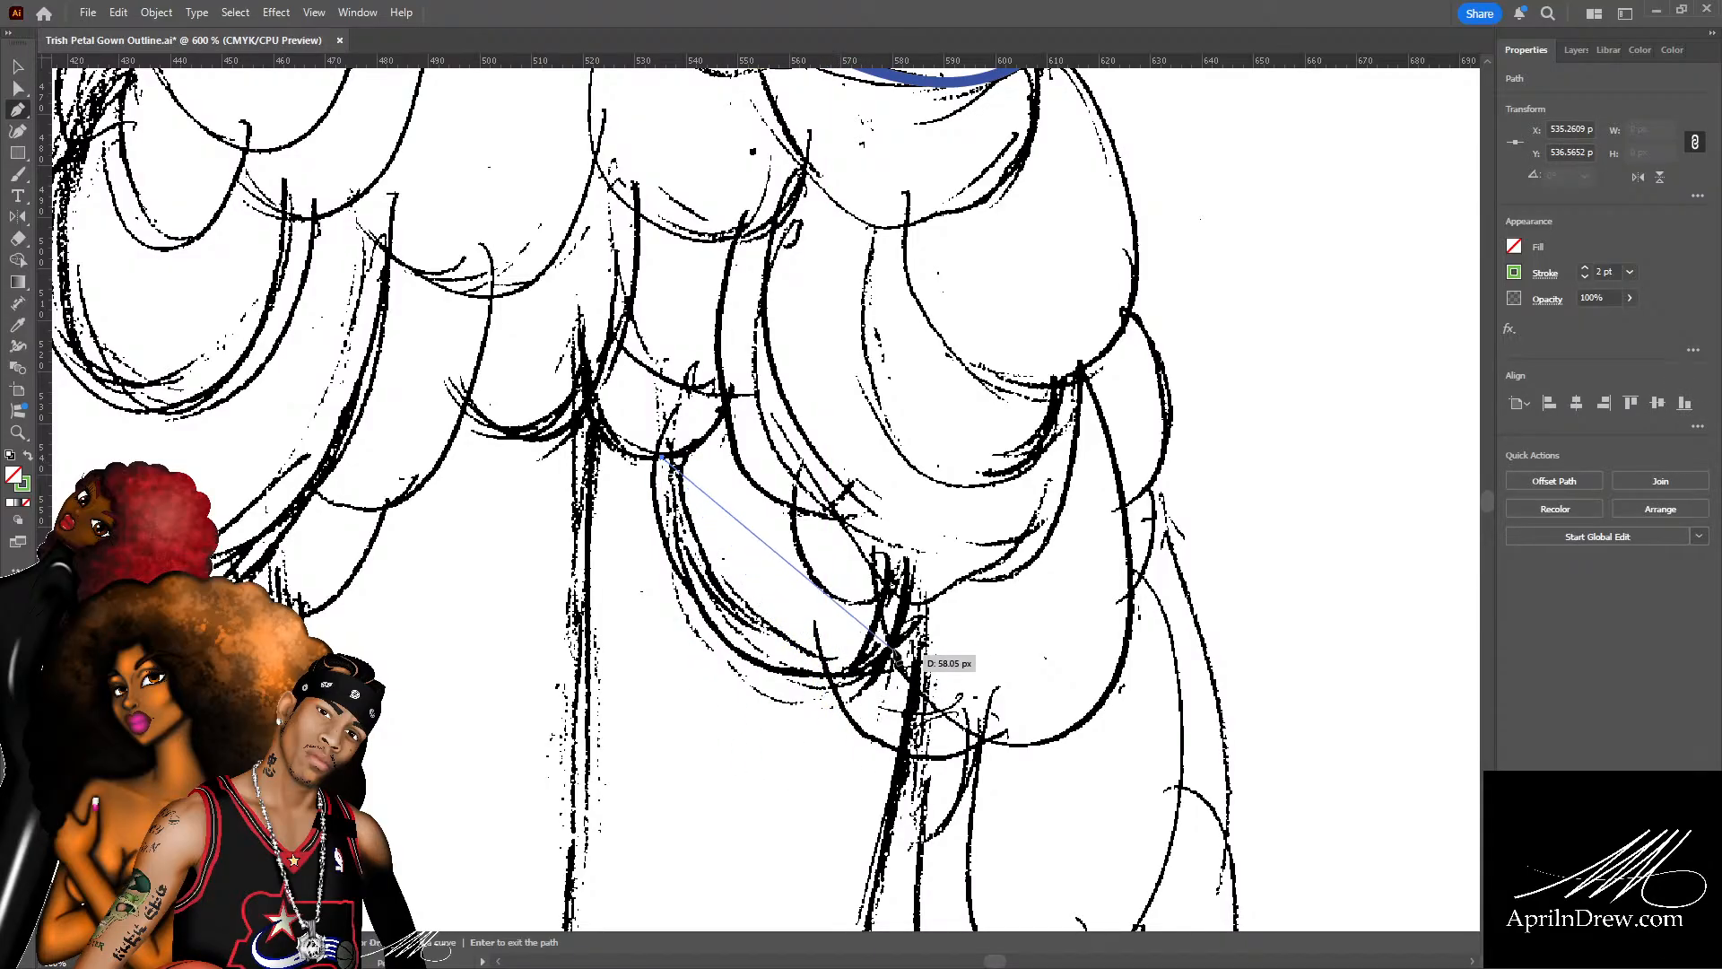
pyautogui.moveTo(888, 655)
pyautogui.mouseDown()
pyautogui.moveTo(1036, 584)
pyautogui.moveTo(1108, 594)
pyautogui.mouseUp()
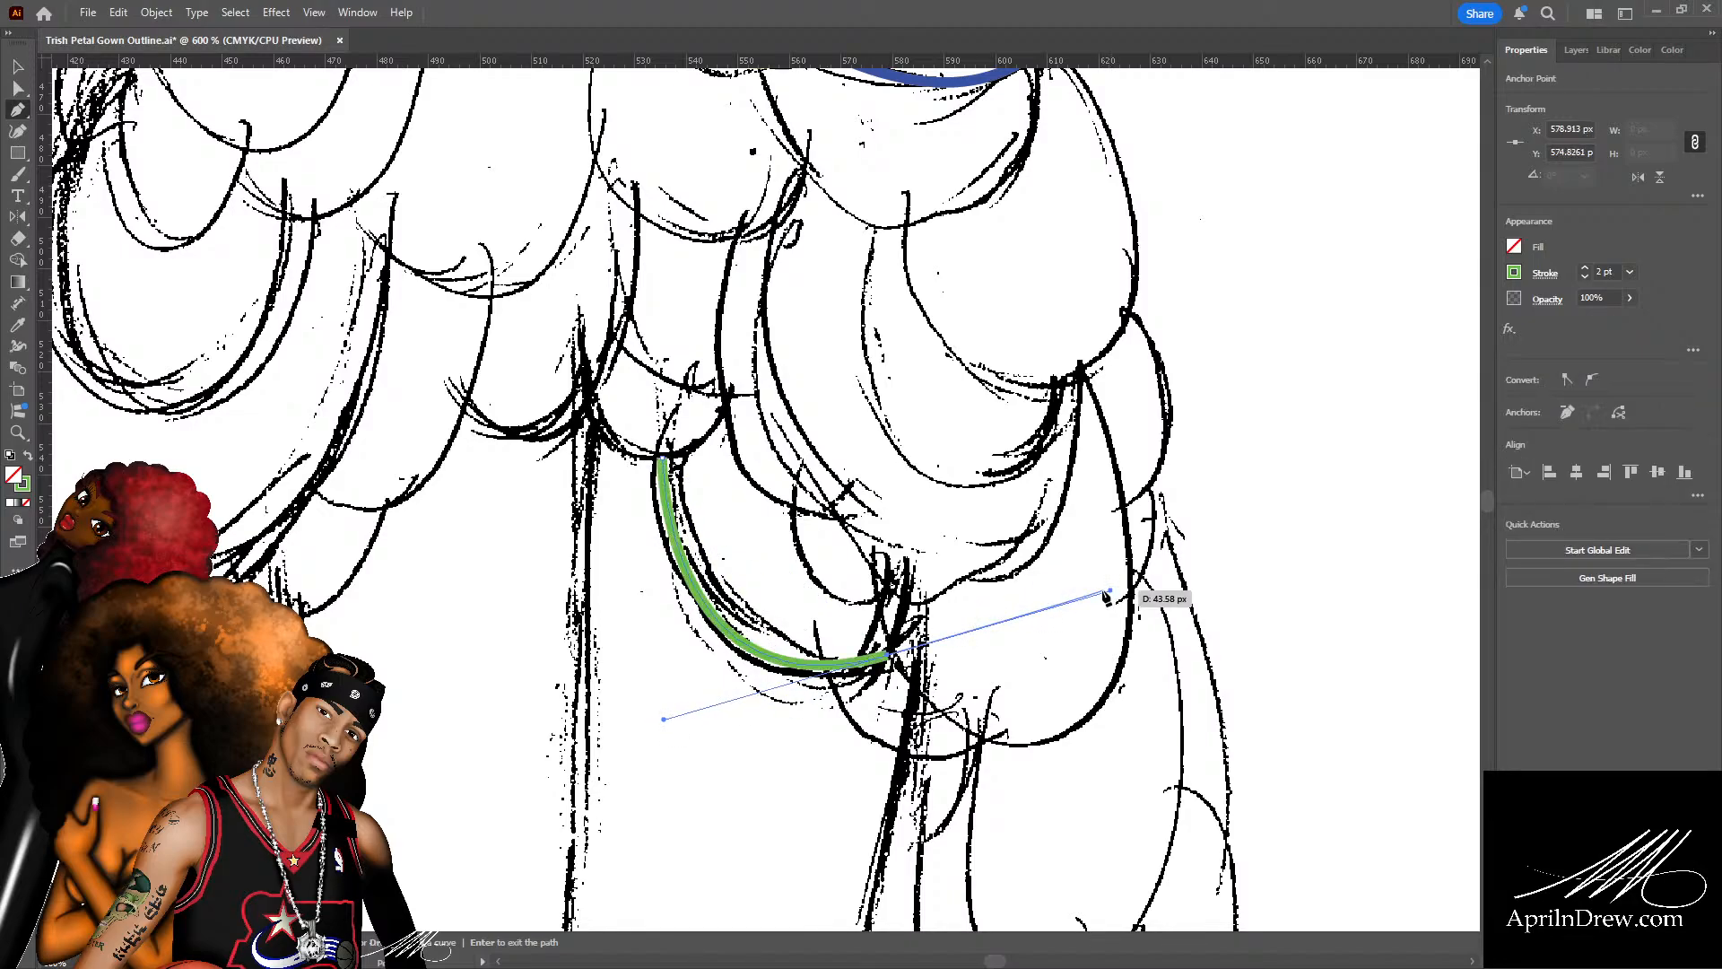
pyautogui.press('a')
pyautogui.moveTo(669, 467); pyautogui.dragTo(661, 463)
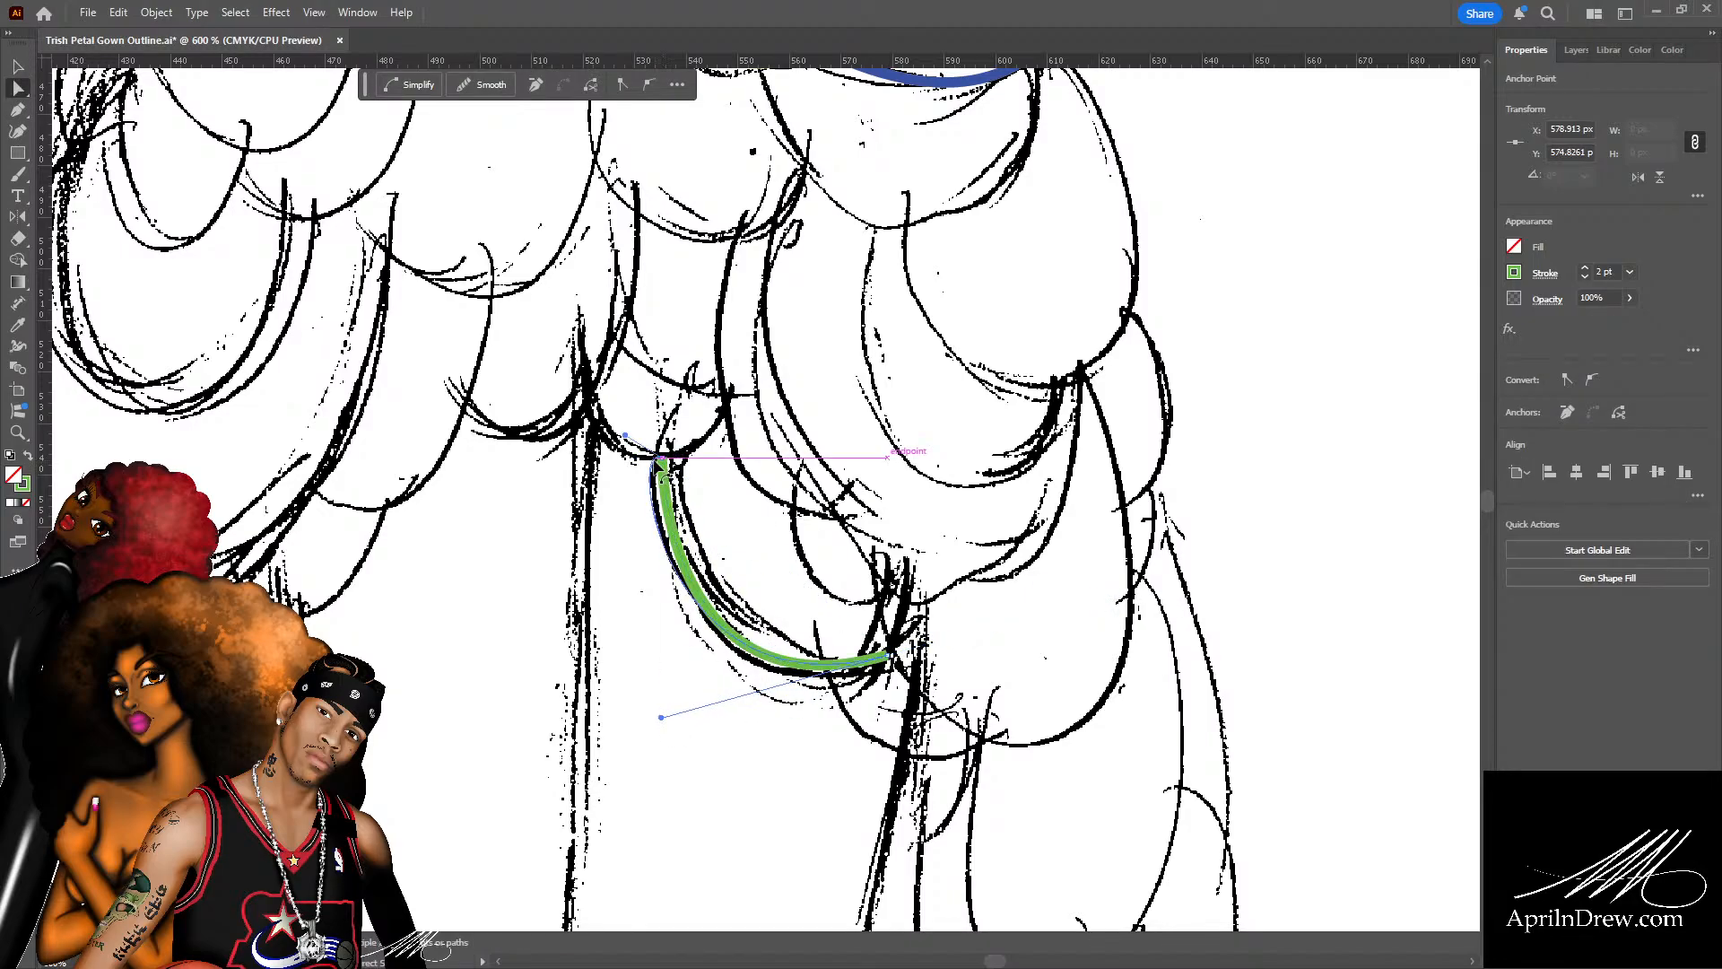
pyautogui.moveTo(662, 717); pyautogui.dragTo(674, 754)
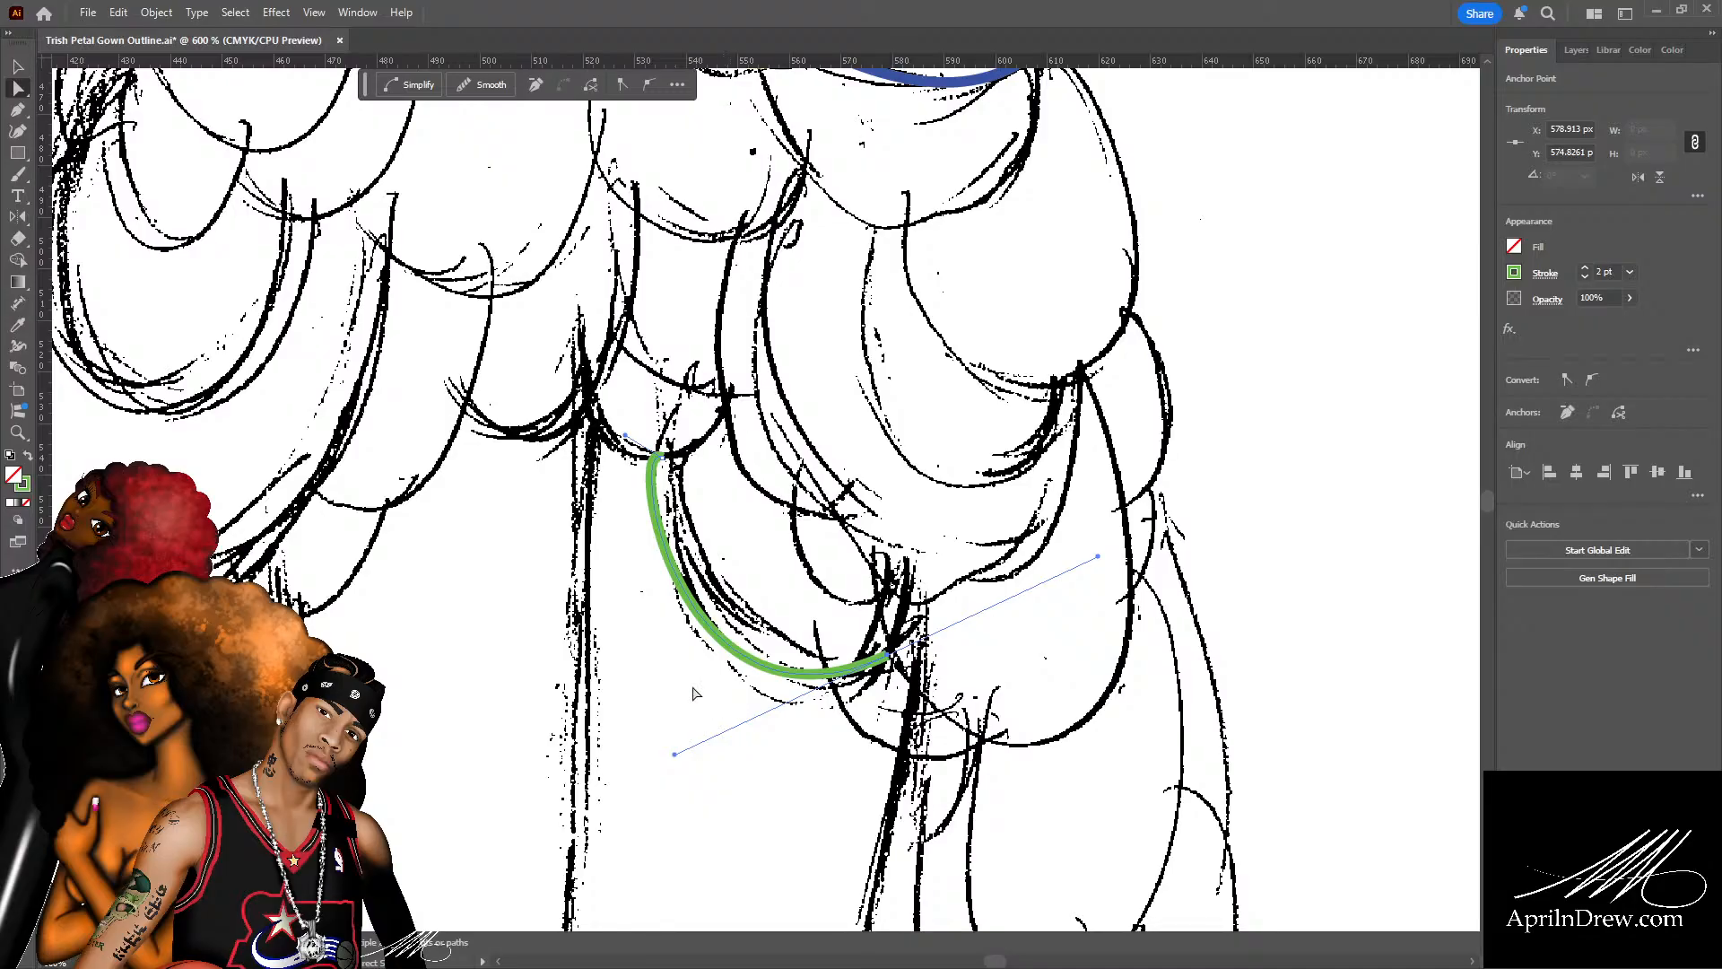
pyautogui.click(668, 575)
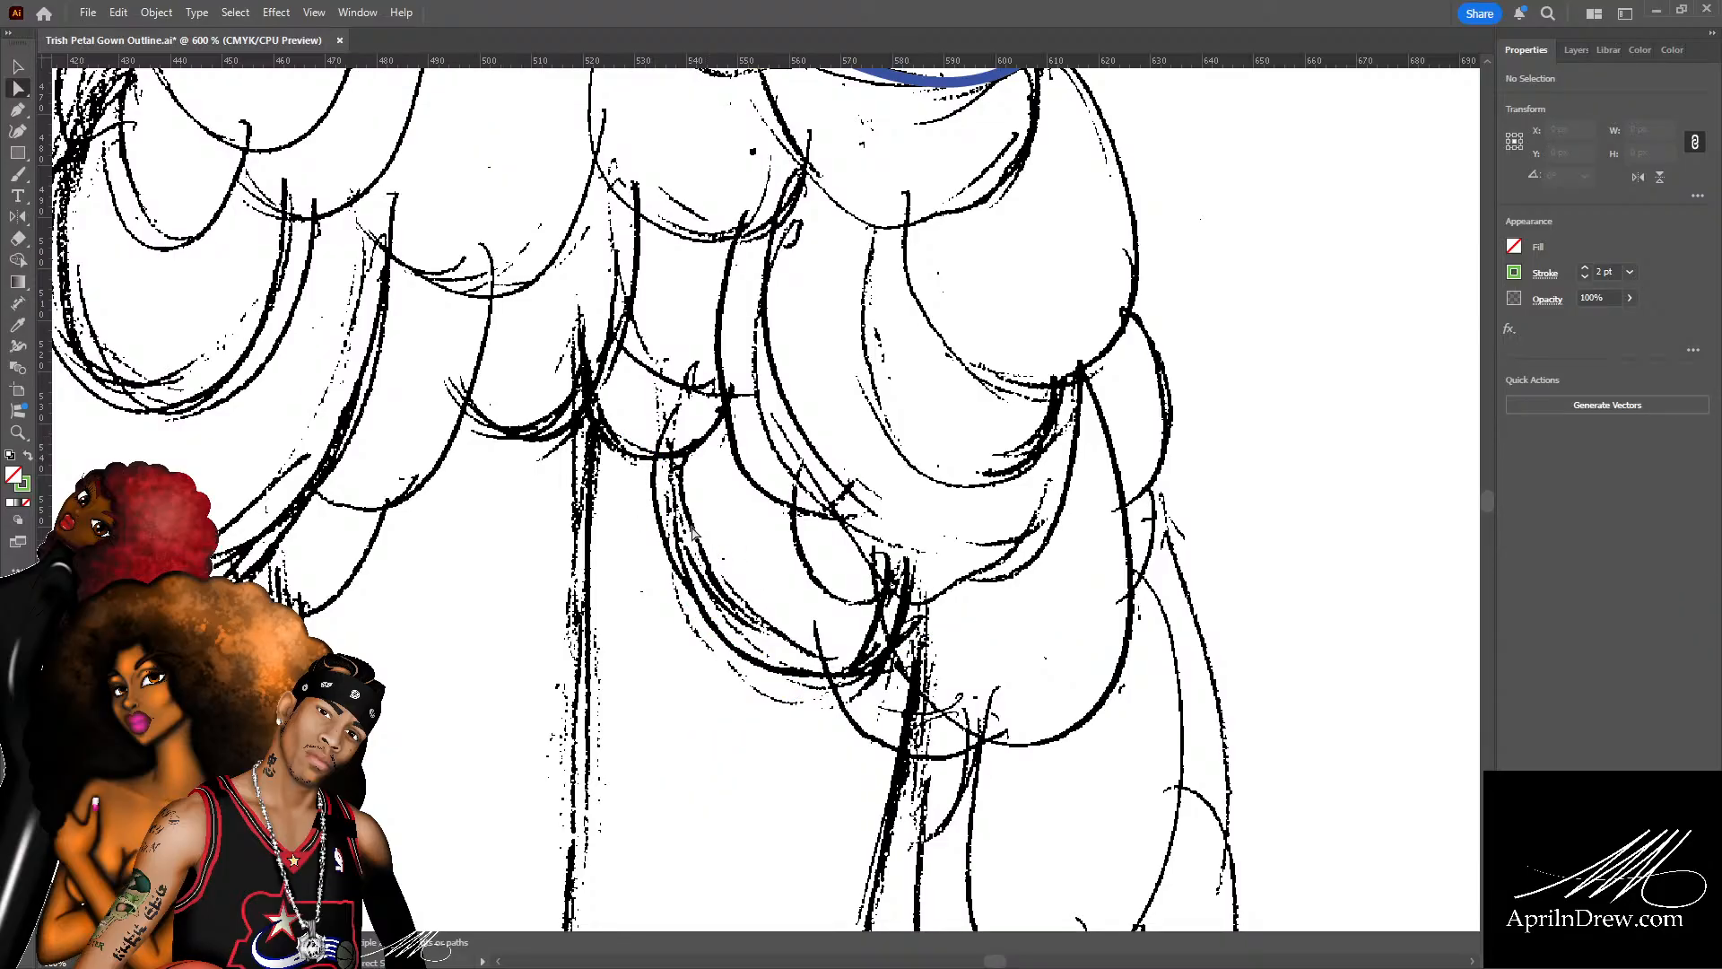
# Trace the lower edge of the sketched petal at the leg opening with a green Pen curve ending at about X 579.09, Y 574.65 px.
pyautogui.press('p')
pyautogui.click(659, 460)
pyautogui.moveTo(888, 655); pyautogui.dragTo(963, 623)
pyautogui.press('a')
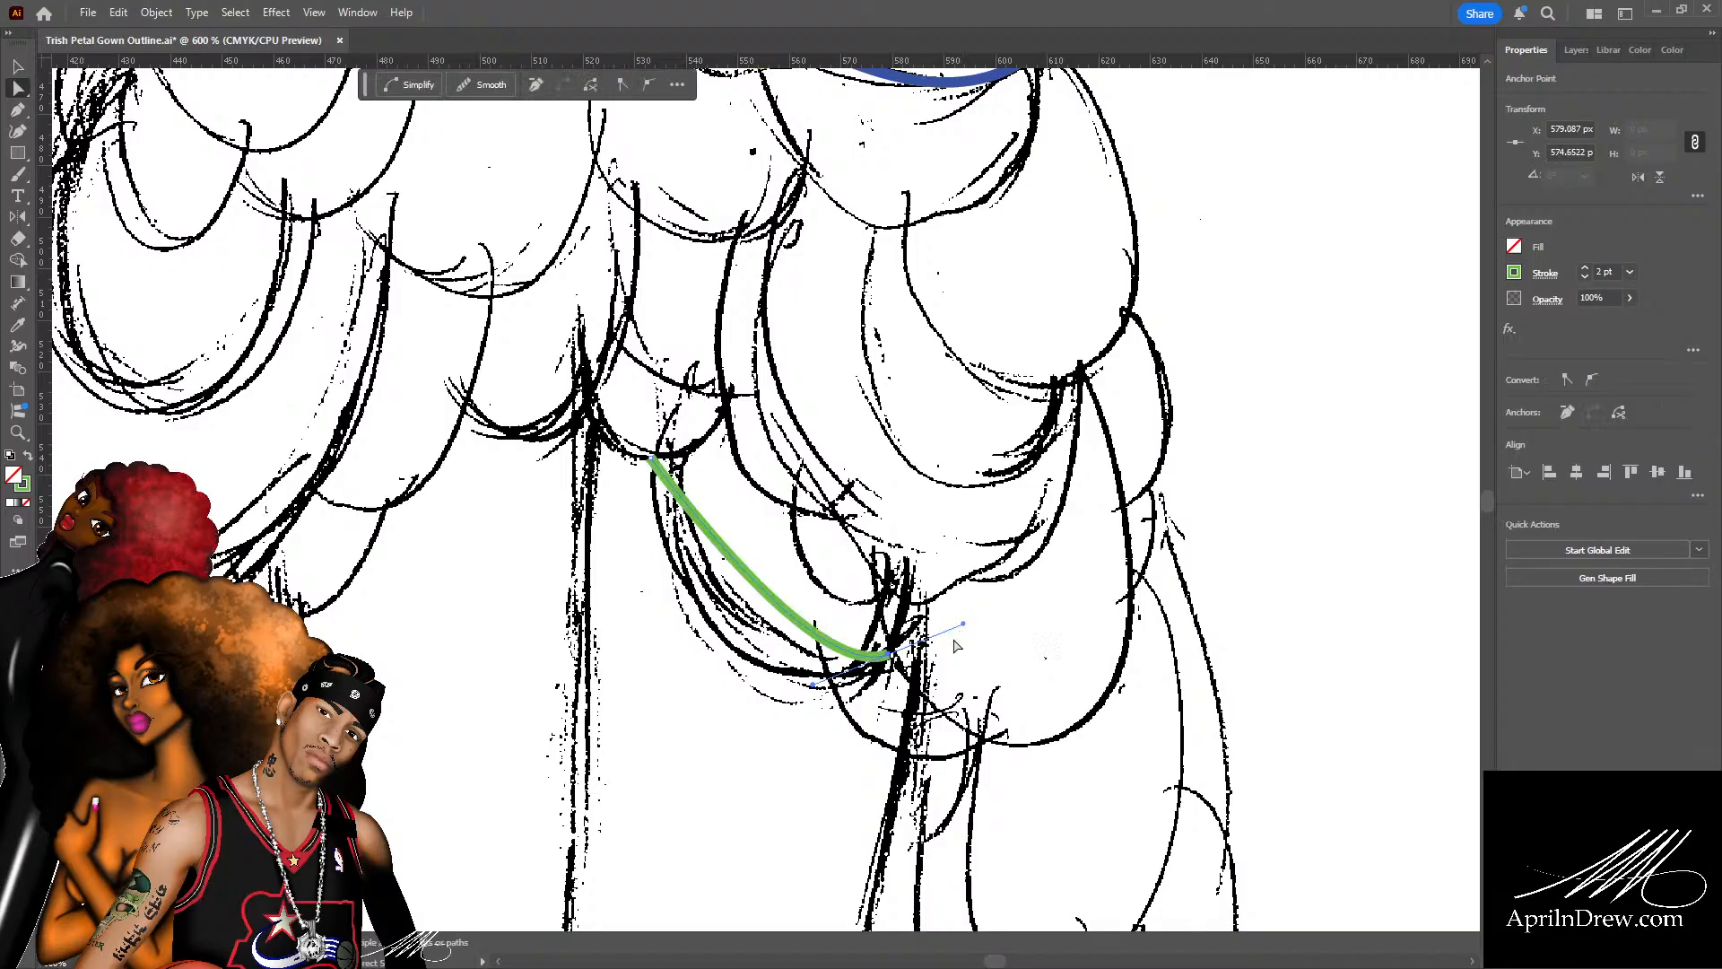
pyautogui.moveTo(811, 686); pyautogui.dragTo(656, 734)
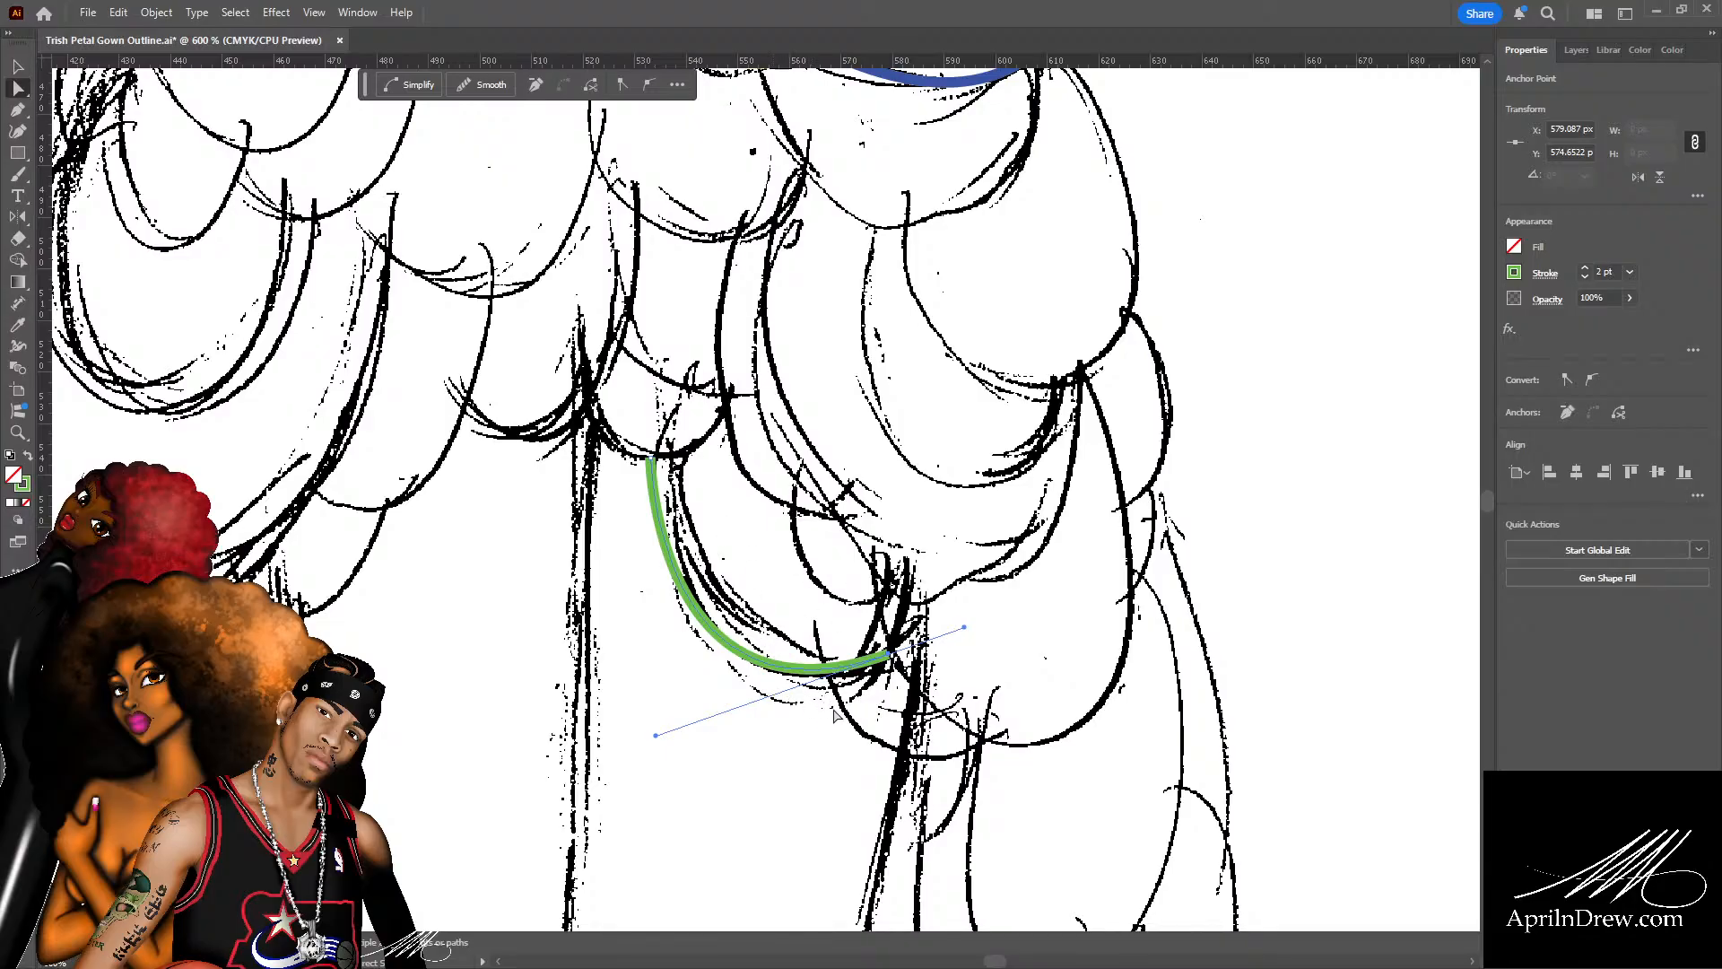
# Trace the small petal below the leg-opening curve with a green Pen curve ending at about X 598.04, Y 591.52 px, starting on that curve.
pyautogui.click(658, 742)
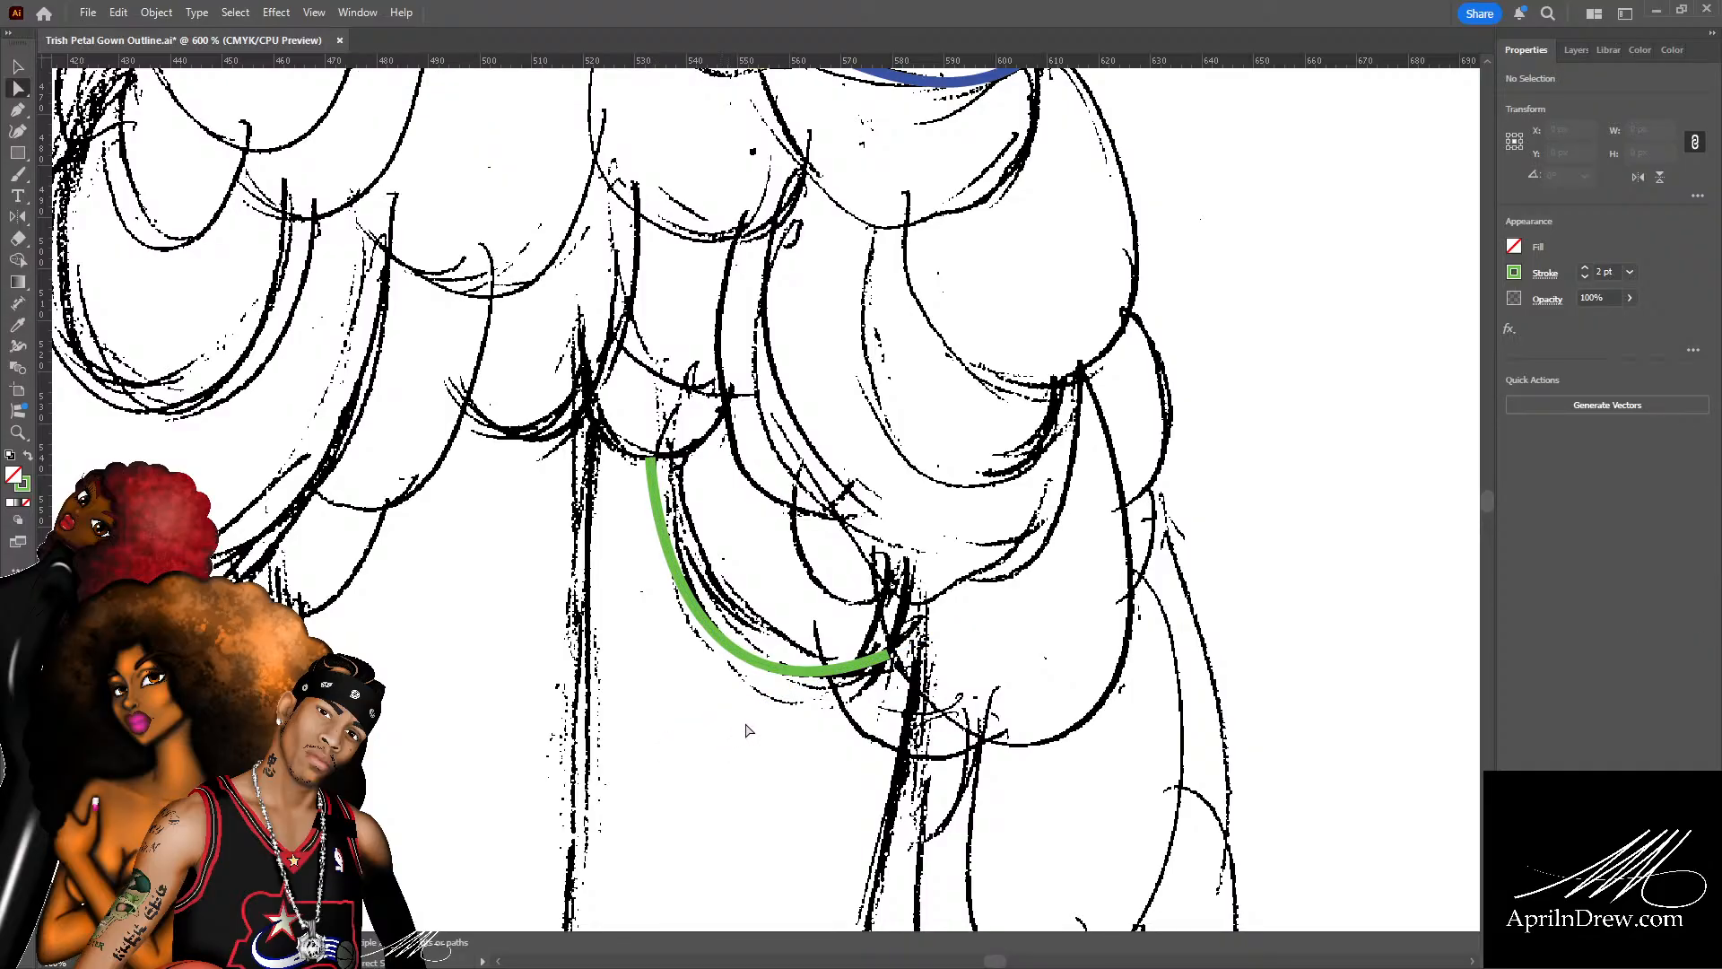
pyautogui.press('p')
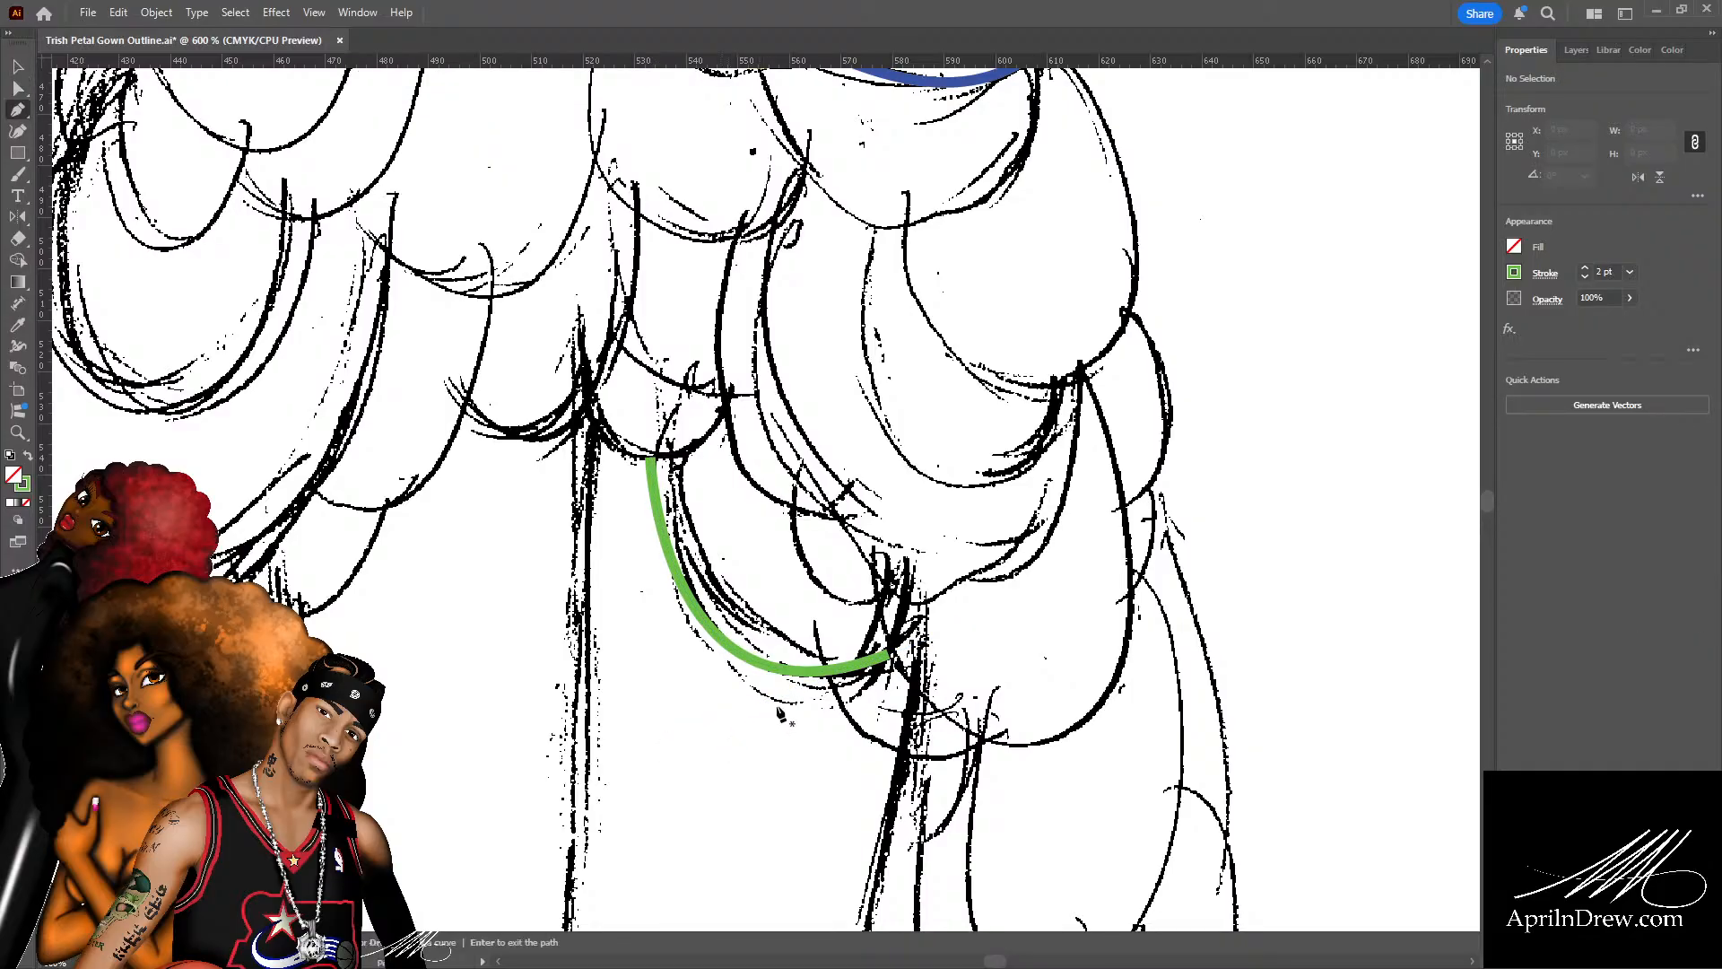
pyautogui.click(827, 679)
pyautogui.moveTo(985, 742)
pyautogui.mouseDown()
pyautogui.moveTo(1031, 734)
pyautogui.moveTo(1112, 693)
pyautogui.moveTo(1104, 681)
pyautogui.mouseUp()
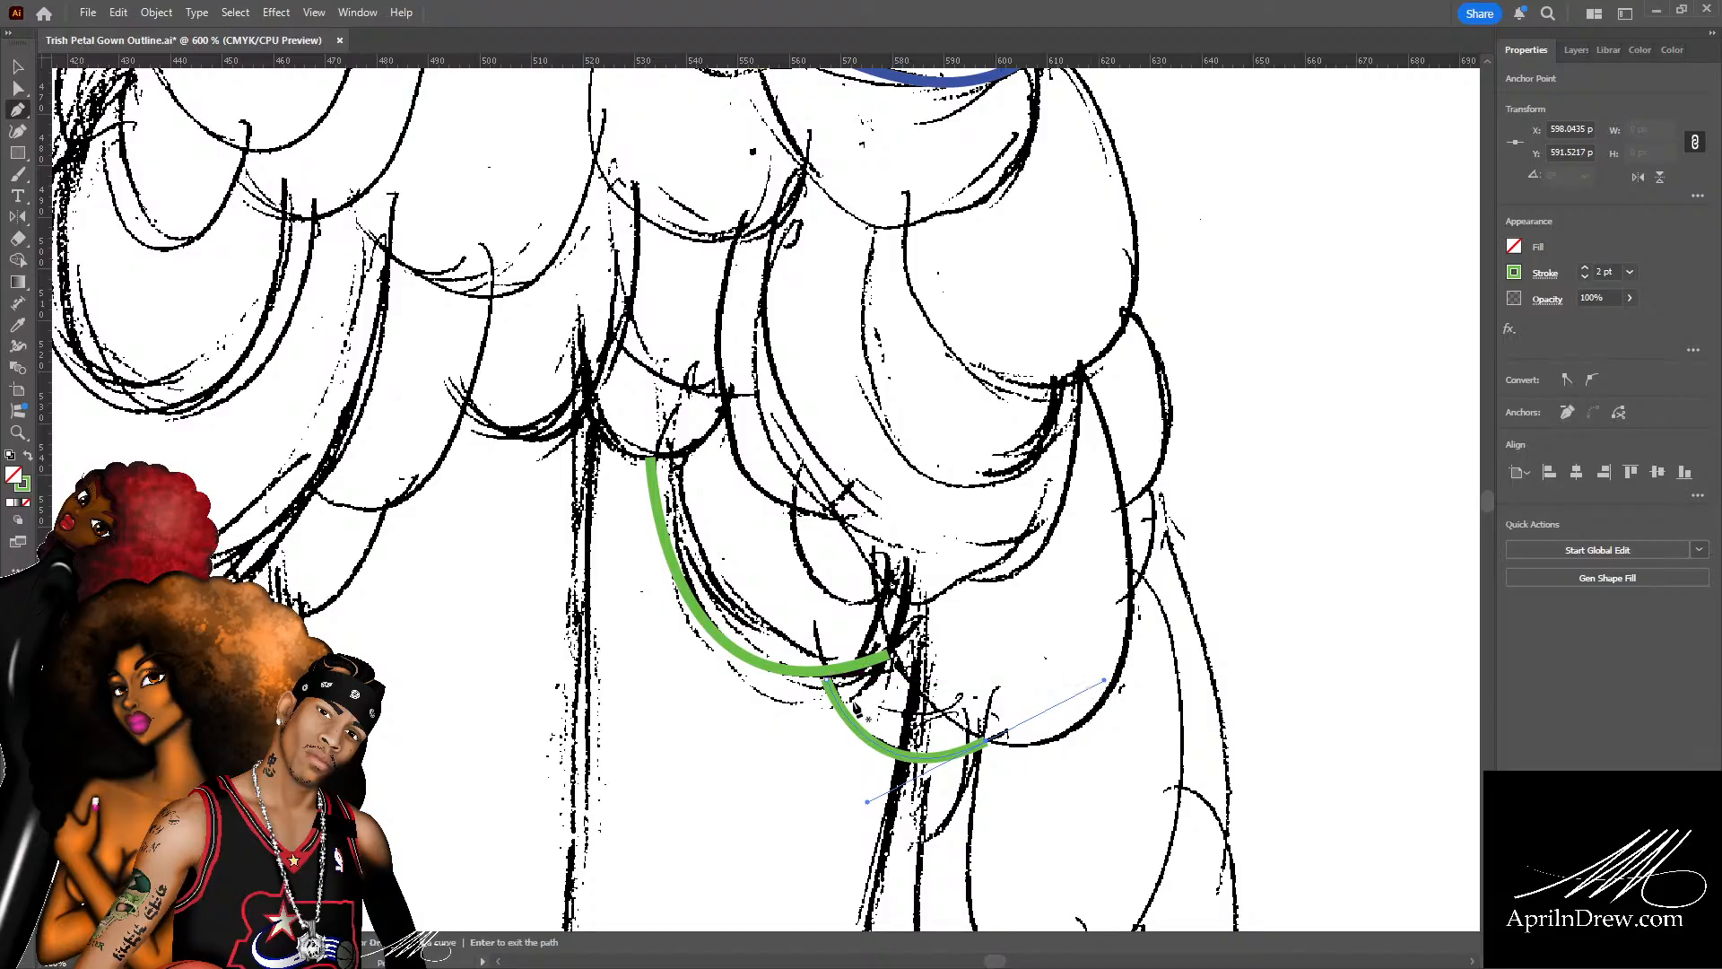
pyautogui.press('a')
pyautogui.moveTo(827, 679); pyautogui.dragTo(825, 674)
pyautogui.click(805, 769)
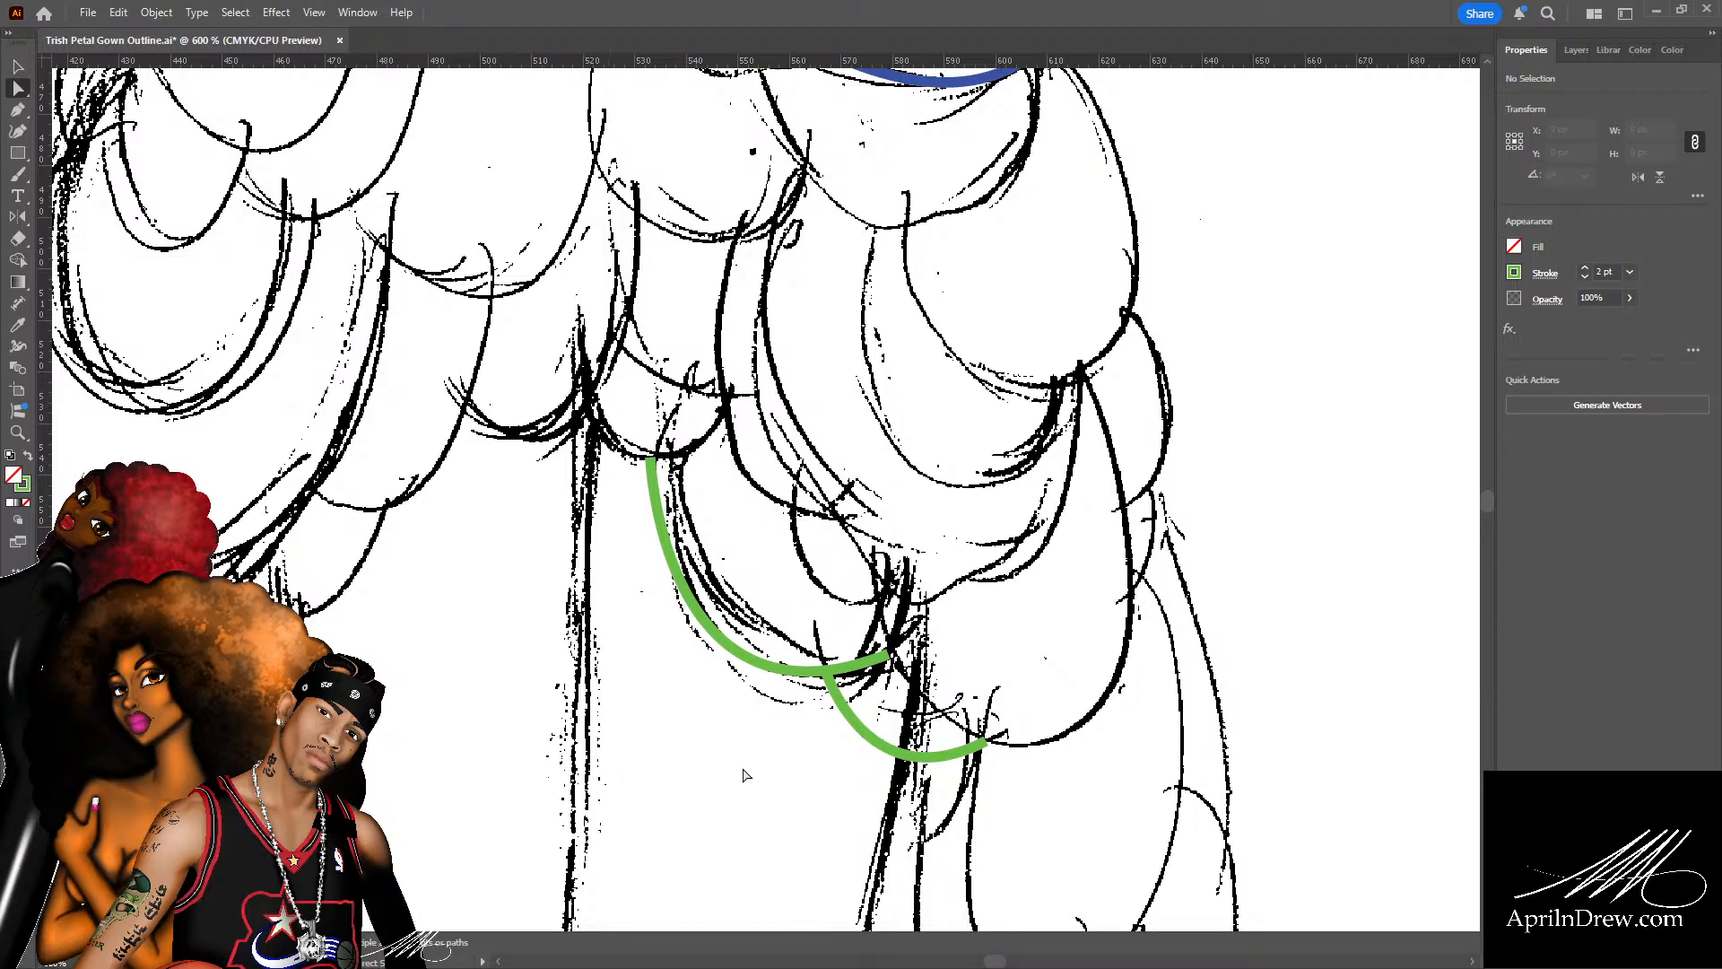
# Trace the large lower petal with a green Pen path from about X 575.61, Y 557.30 through X 616.48, Y 587.87 to X 616.48, Y 520.04 px.
pyautogui.press('p')
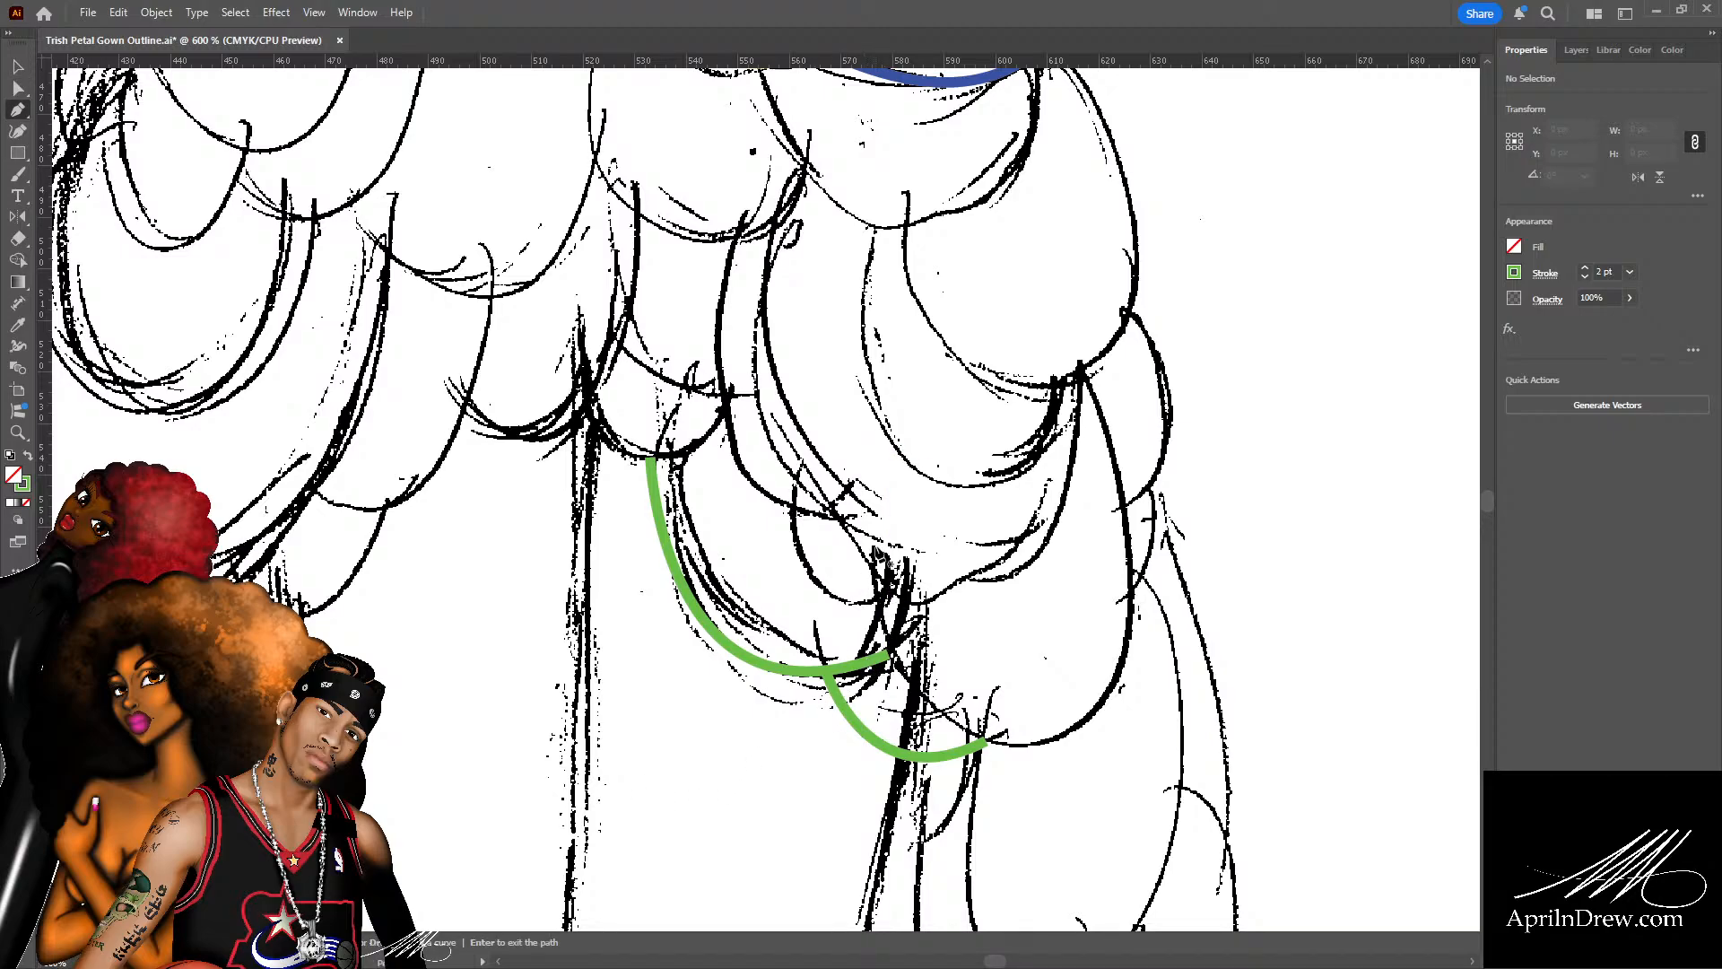
pyautogui.click(920, 638)
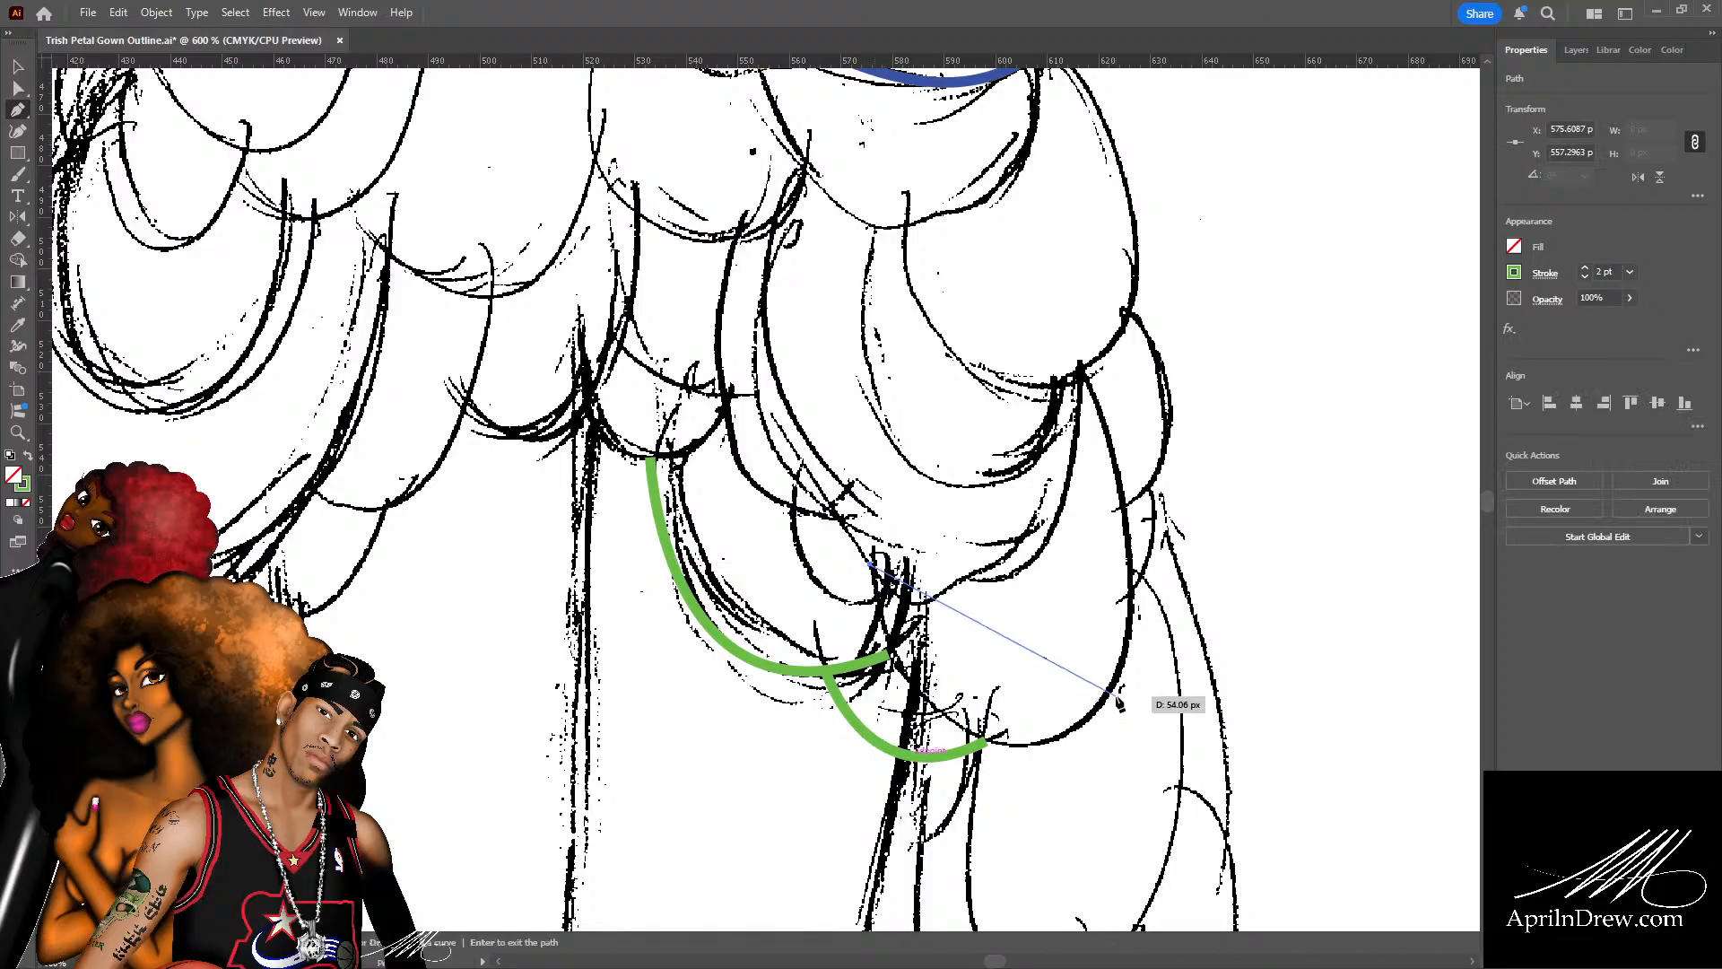
pyautogui.moveTo(1081, 723); pyautogui.dragTo(1242, 626)
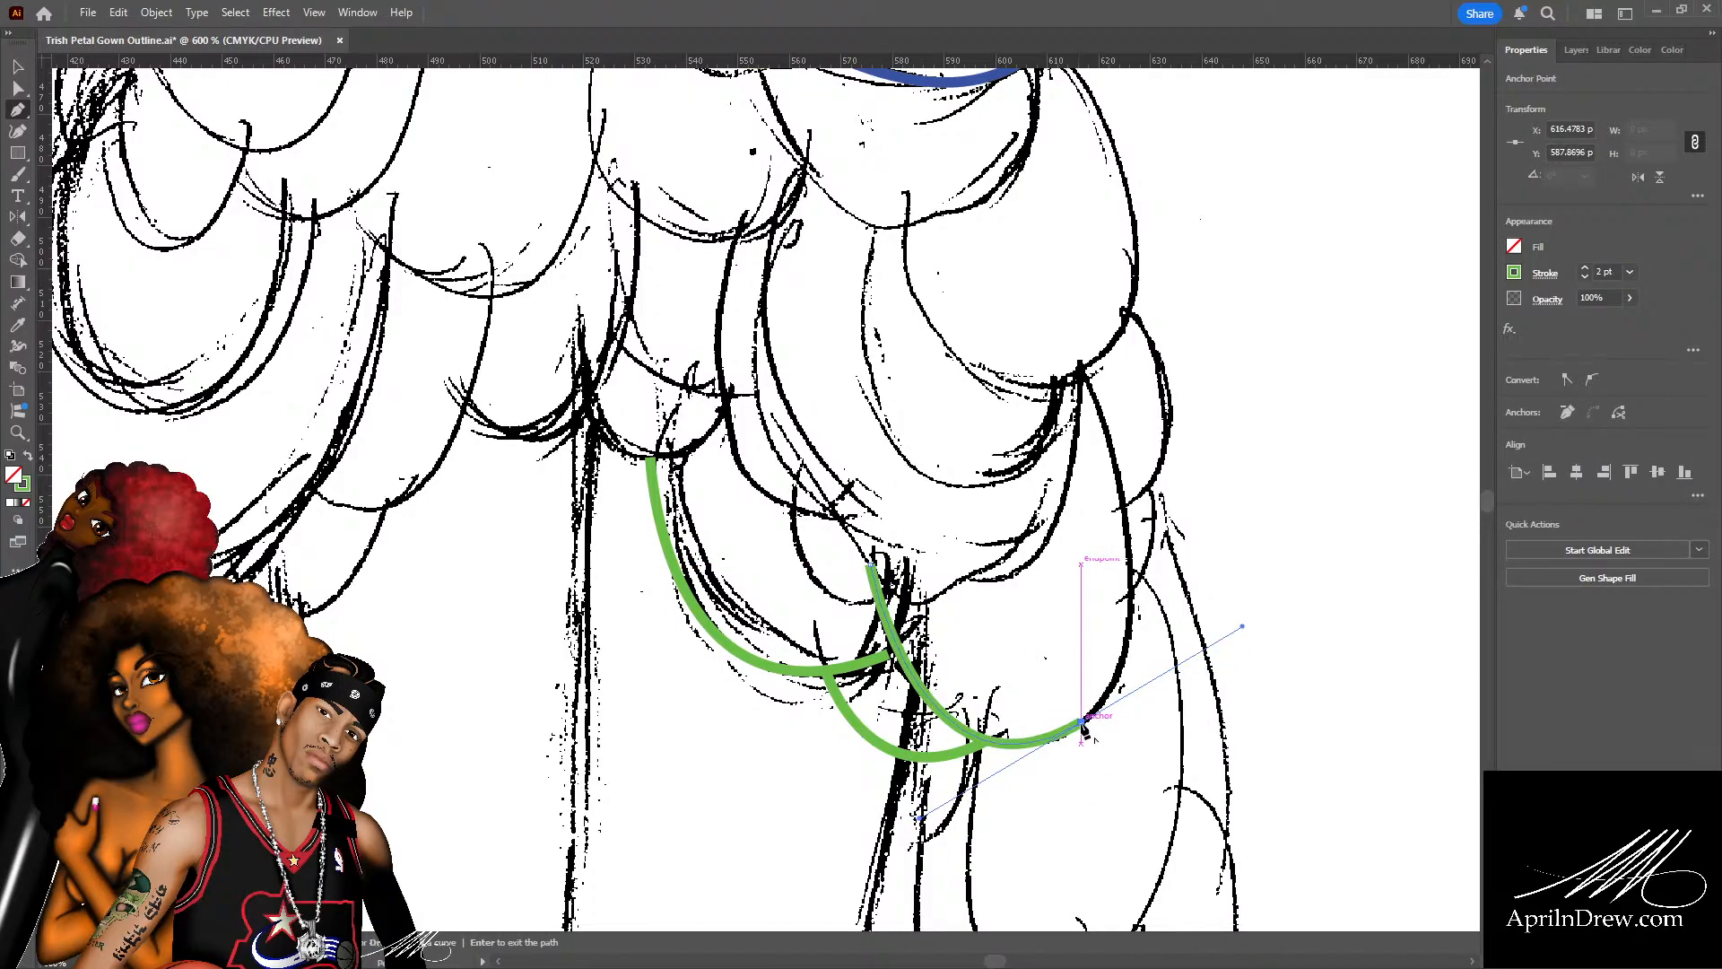
pyautogui.moveTo(1083, 729)
pyautogui.mouseDown()
pyautogui.moveTo(1175, 531)
pyautogui.moveTo(1094, 381)
pyautogui.moveTo(956, 271)
pyautogui.mouseUp()
pyautogui.press('a')
pyautogui.moveTo(1210, 473); pyautogui.dragTo(1200, 644)
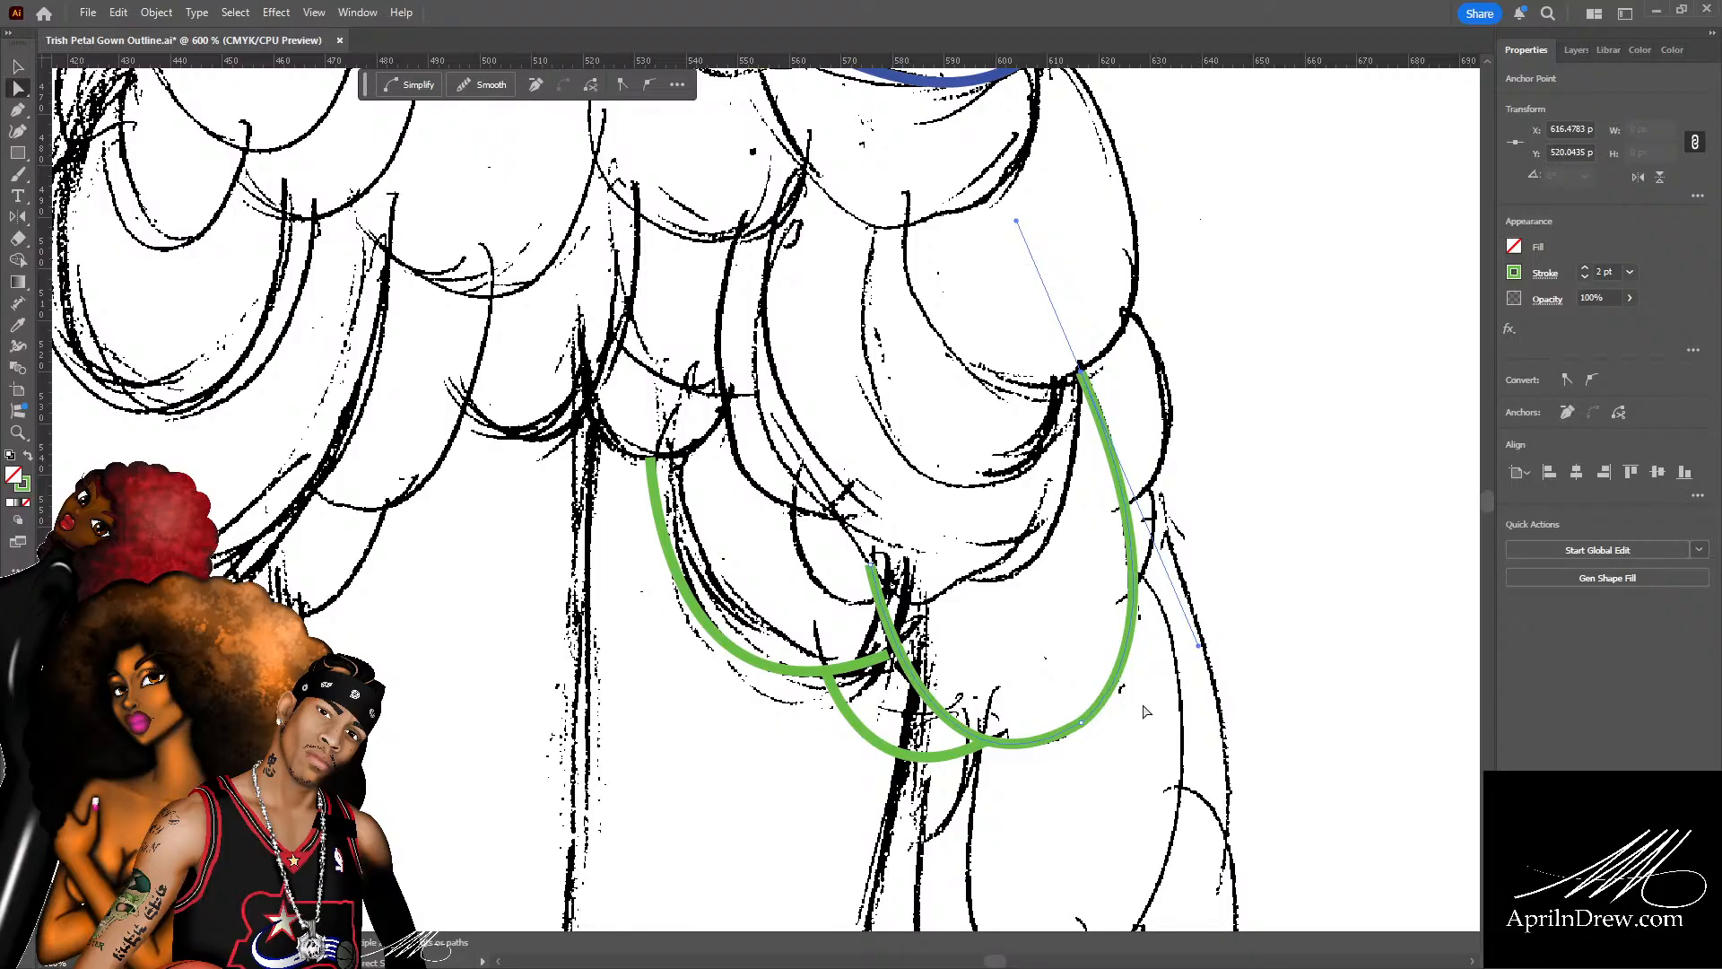
pyautogui.click(1144, 711)
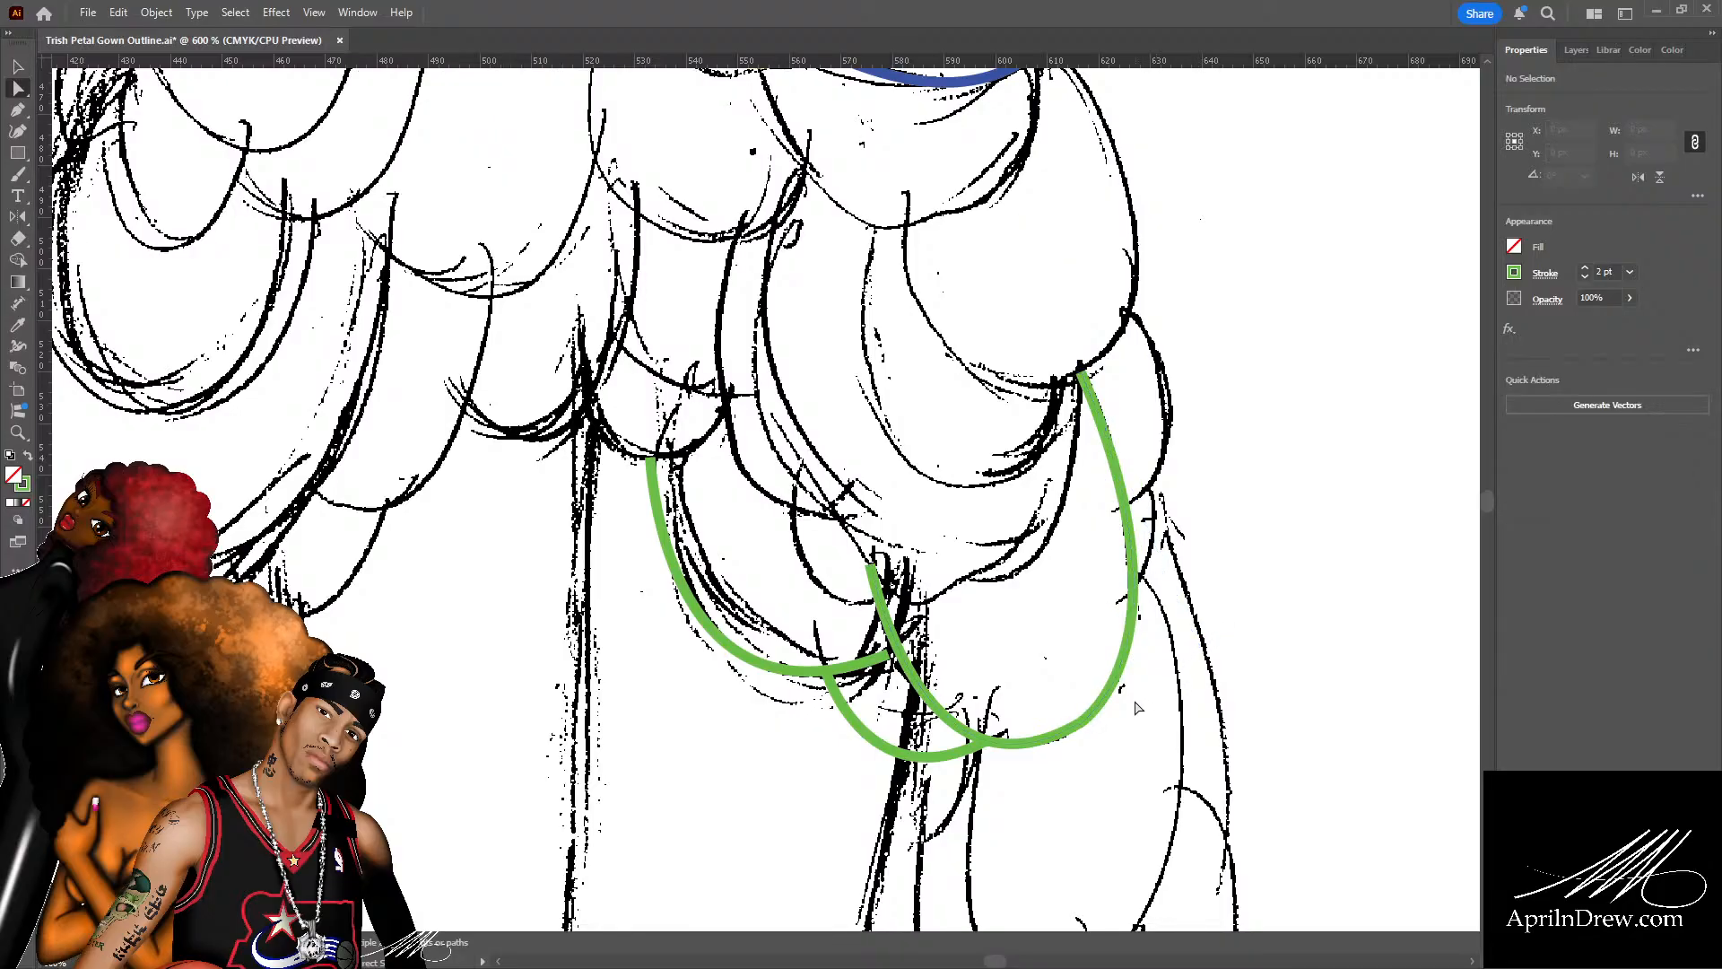
# Move the leg-opening curve's end anchor to about X 580.77, Y 572.95 px on the large petal, reshape its curvature to the sketch and deselect it.
pyautogui.click(889, 656)
pyautogui.moveTo(891, 657); pyautogui.dragTo(898, 650)
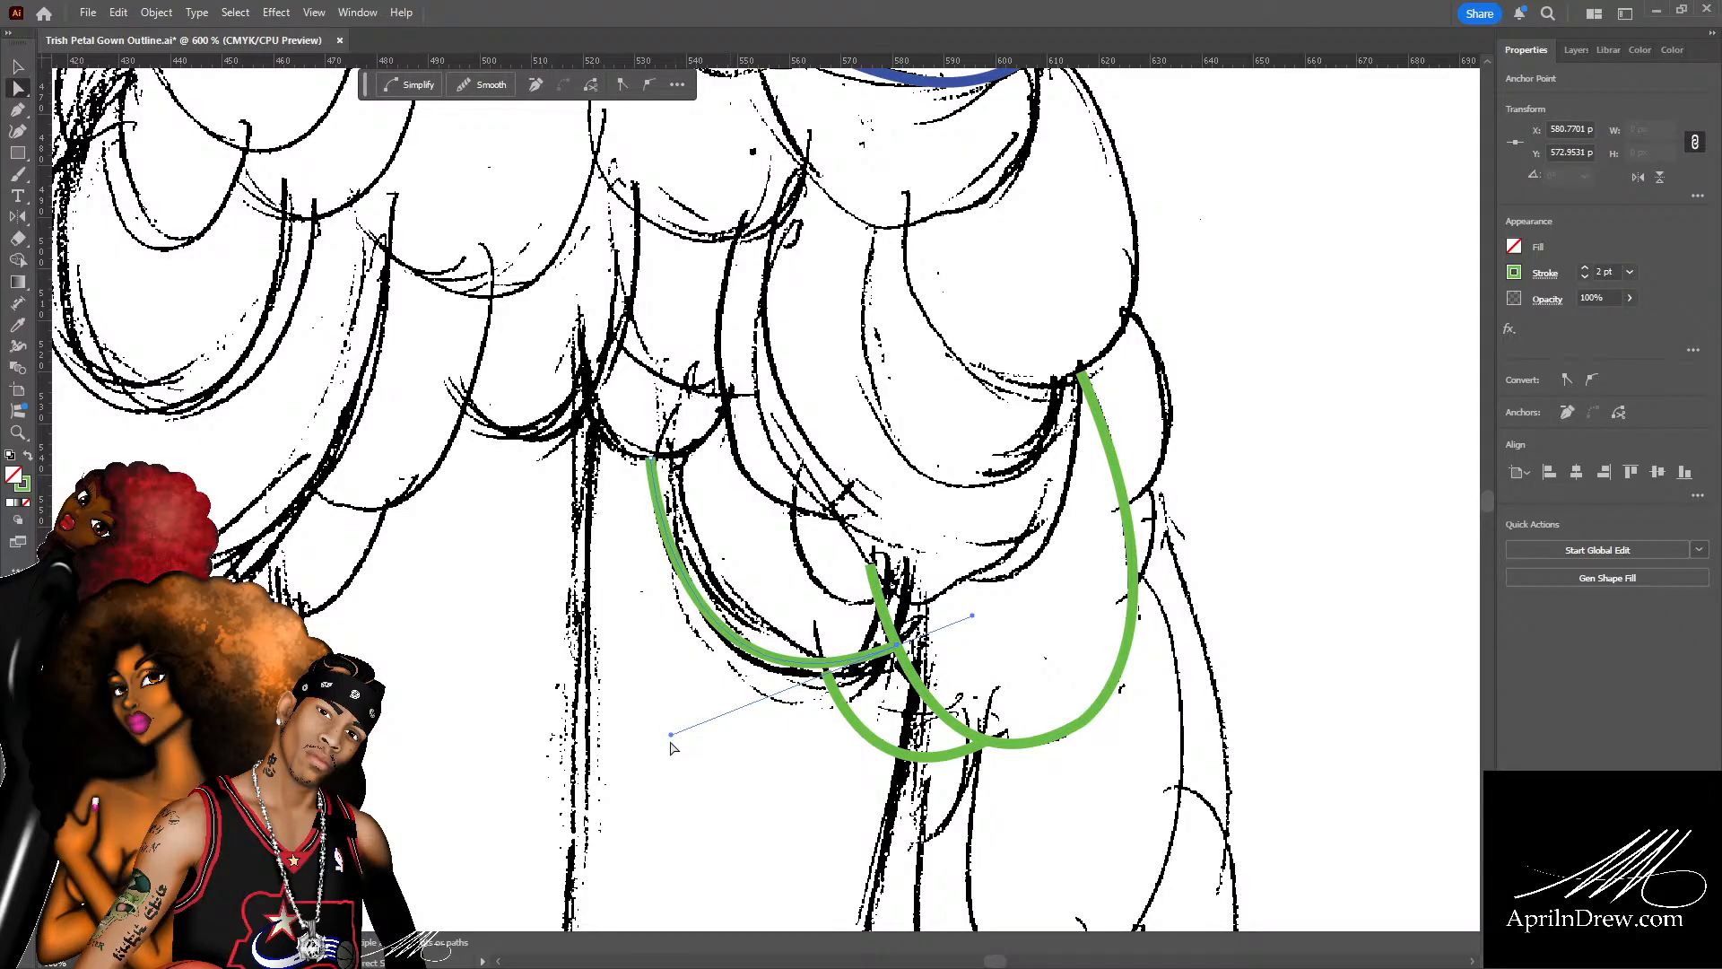
pyautogui.moveTo(670, 734); pyautogui.dragTo(676, 770)
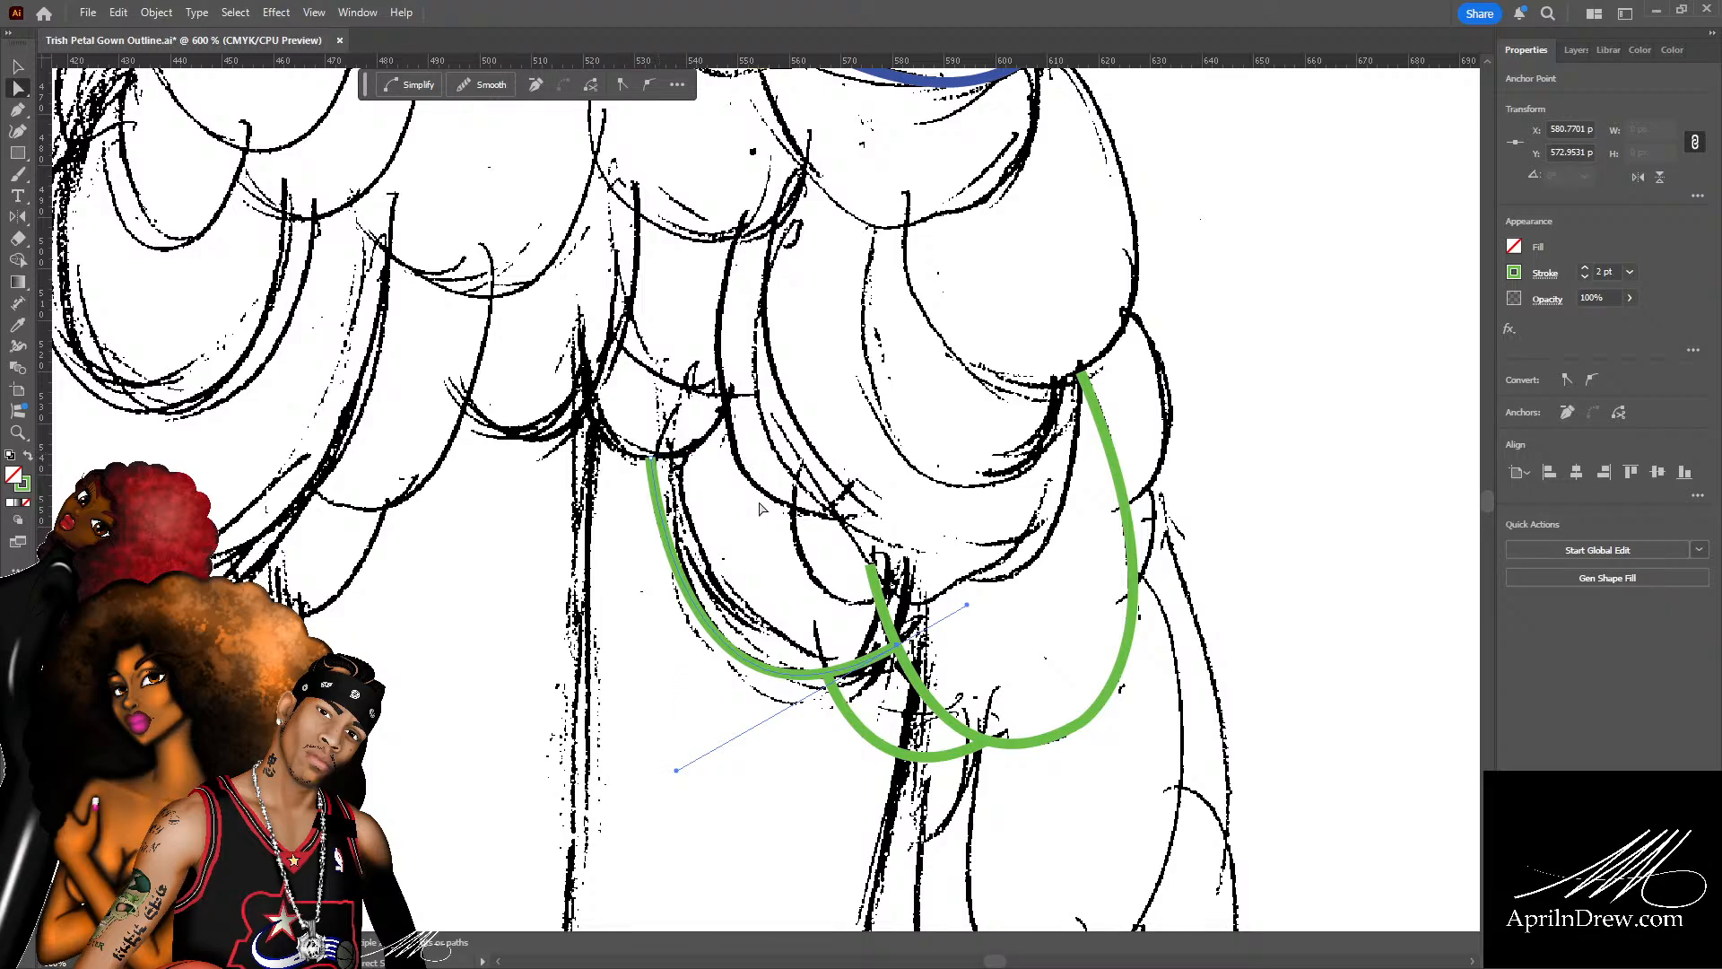
pyautogui.click(776, 513)
# Trace the small petal at the top of the leg opening with a green Pen curve ending at about X 547.61, Y 526.30 px and deselect it.
pyautogui.scroll(1, 838, 558)
pyautogui.scroll(1, 838, 558)
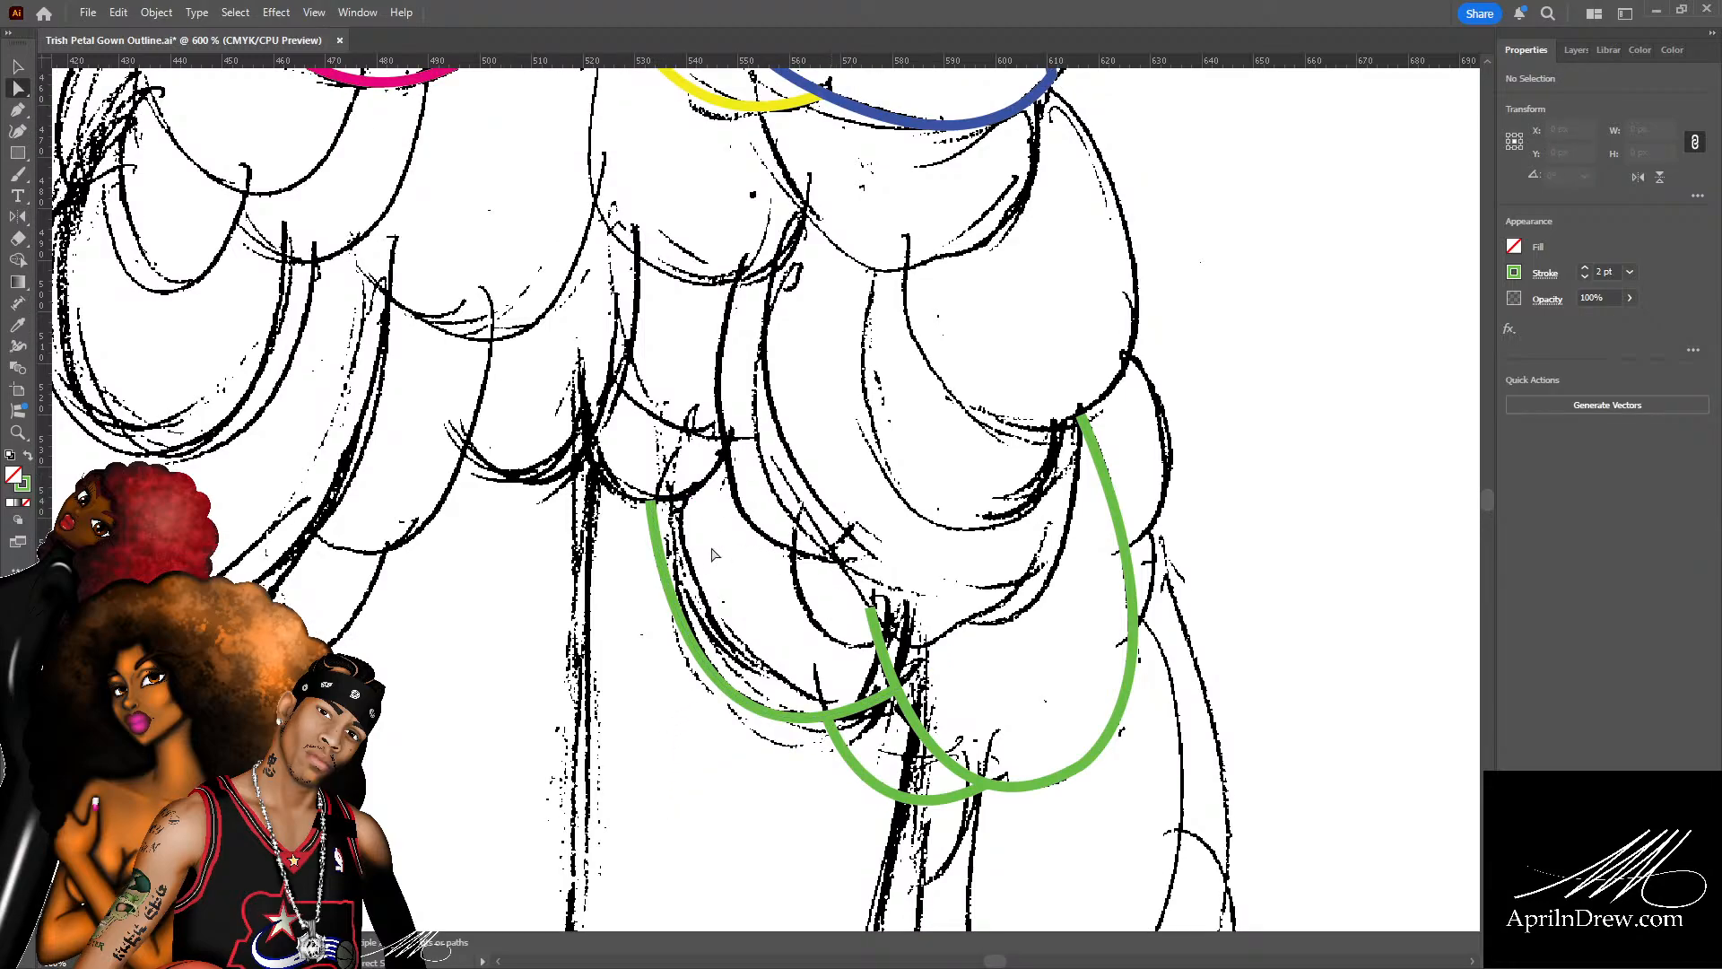
pyautogui.press('p')
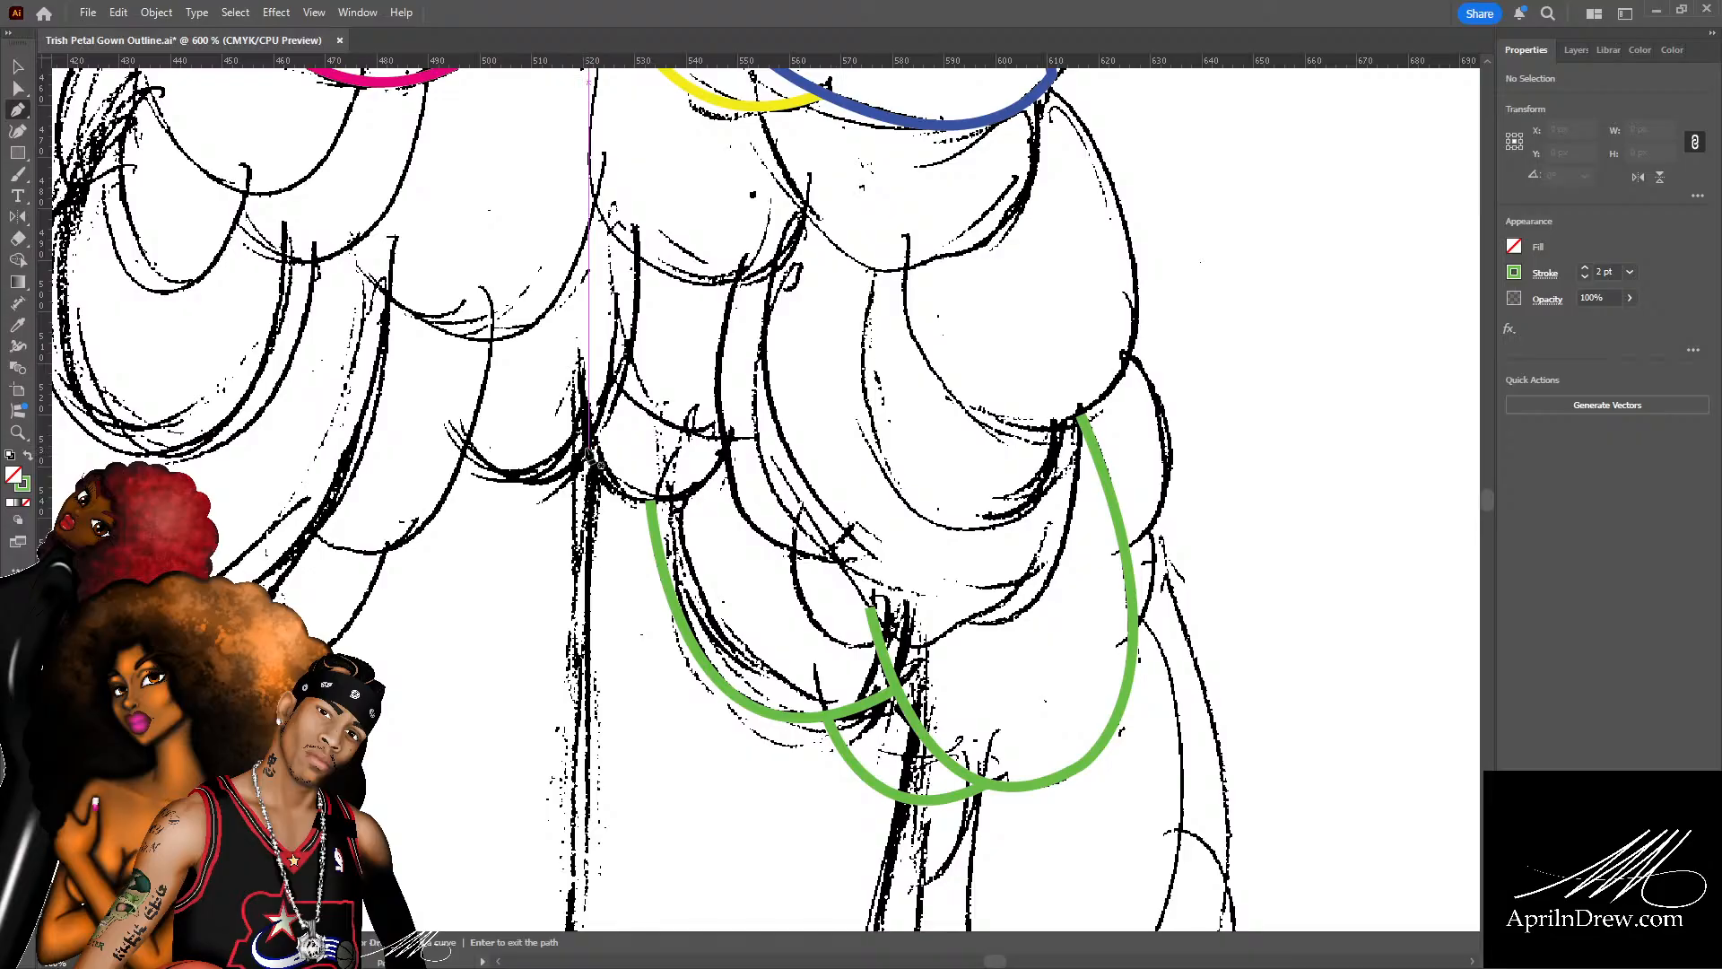
pyautogui.click(587, 447)
pyautogui.moveTo(725, 449)
pyautogui.mouseDown()
pyautogui.moveTo(885, 353)
pyautogui.moveTo(812, 328)
pyautogui.mouseUp()
pyautogui.press('a')
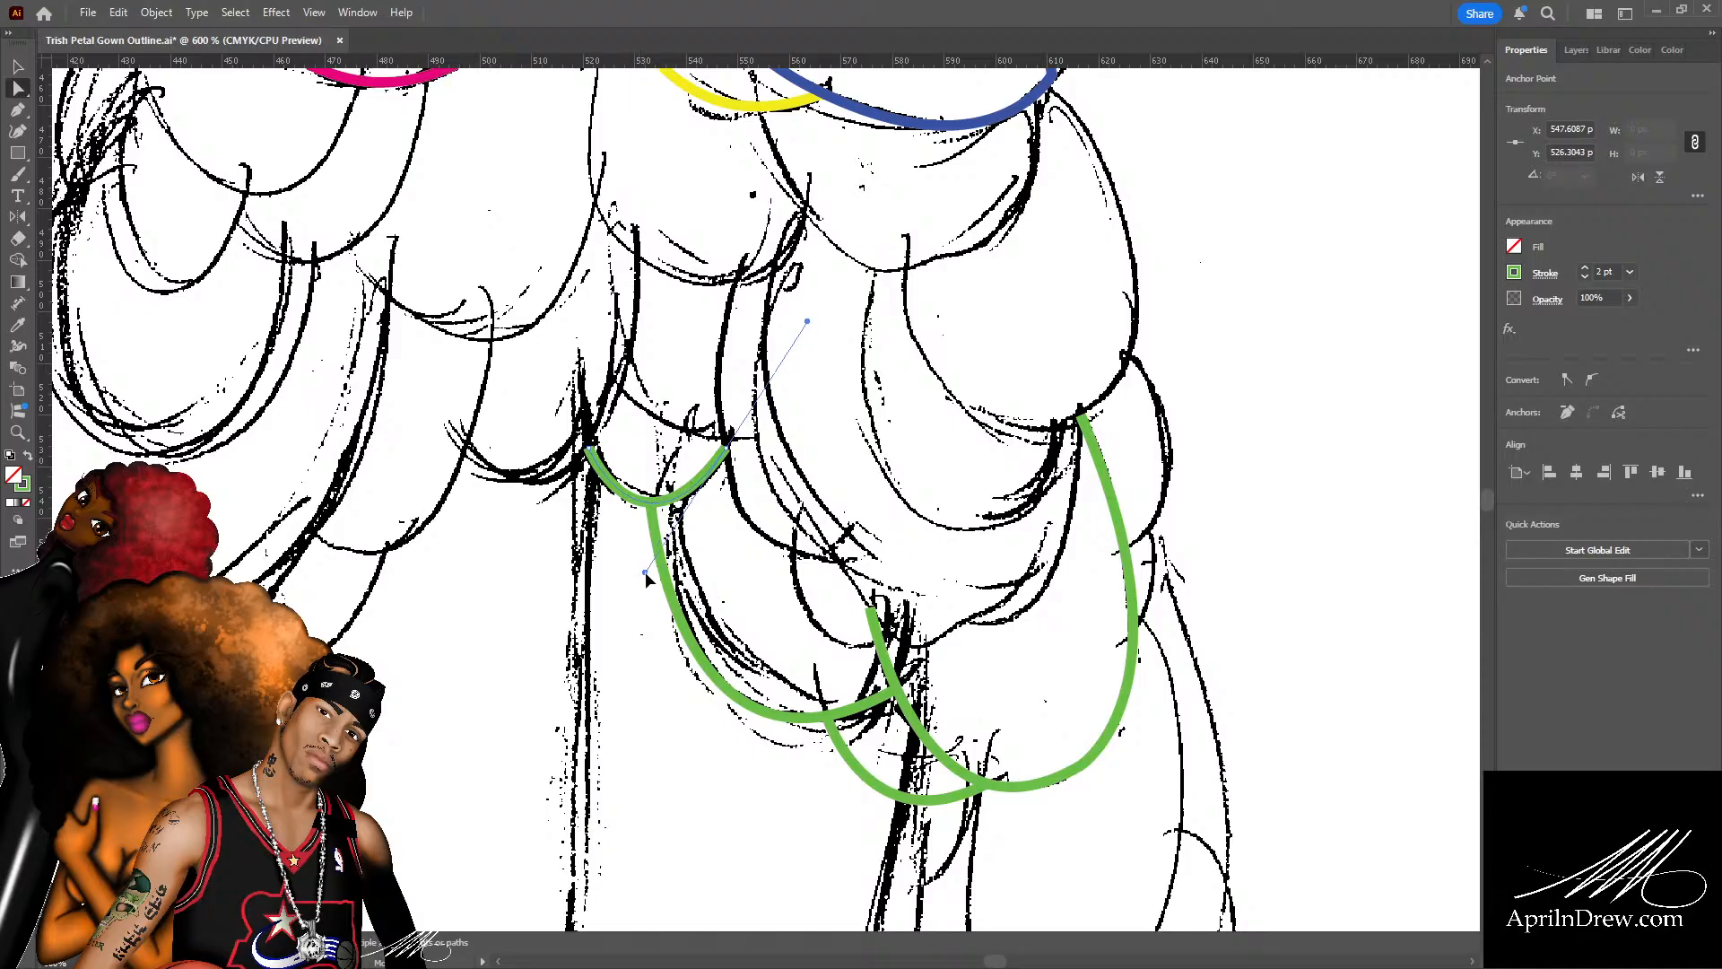
pyautogui.click(730, 536)
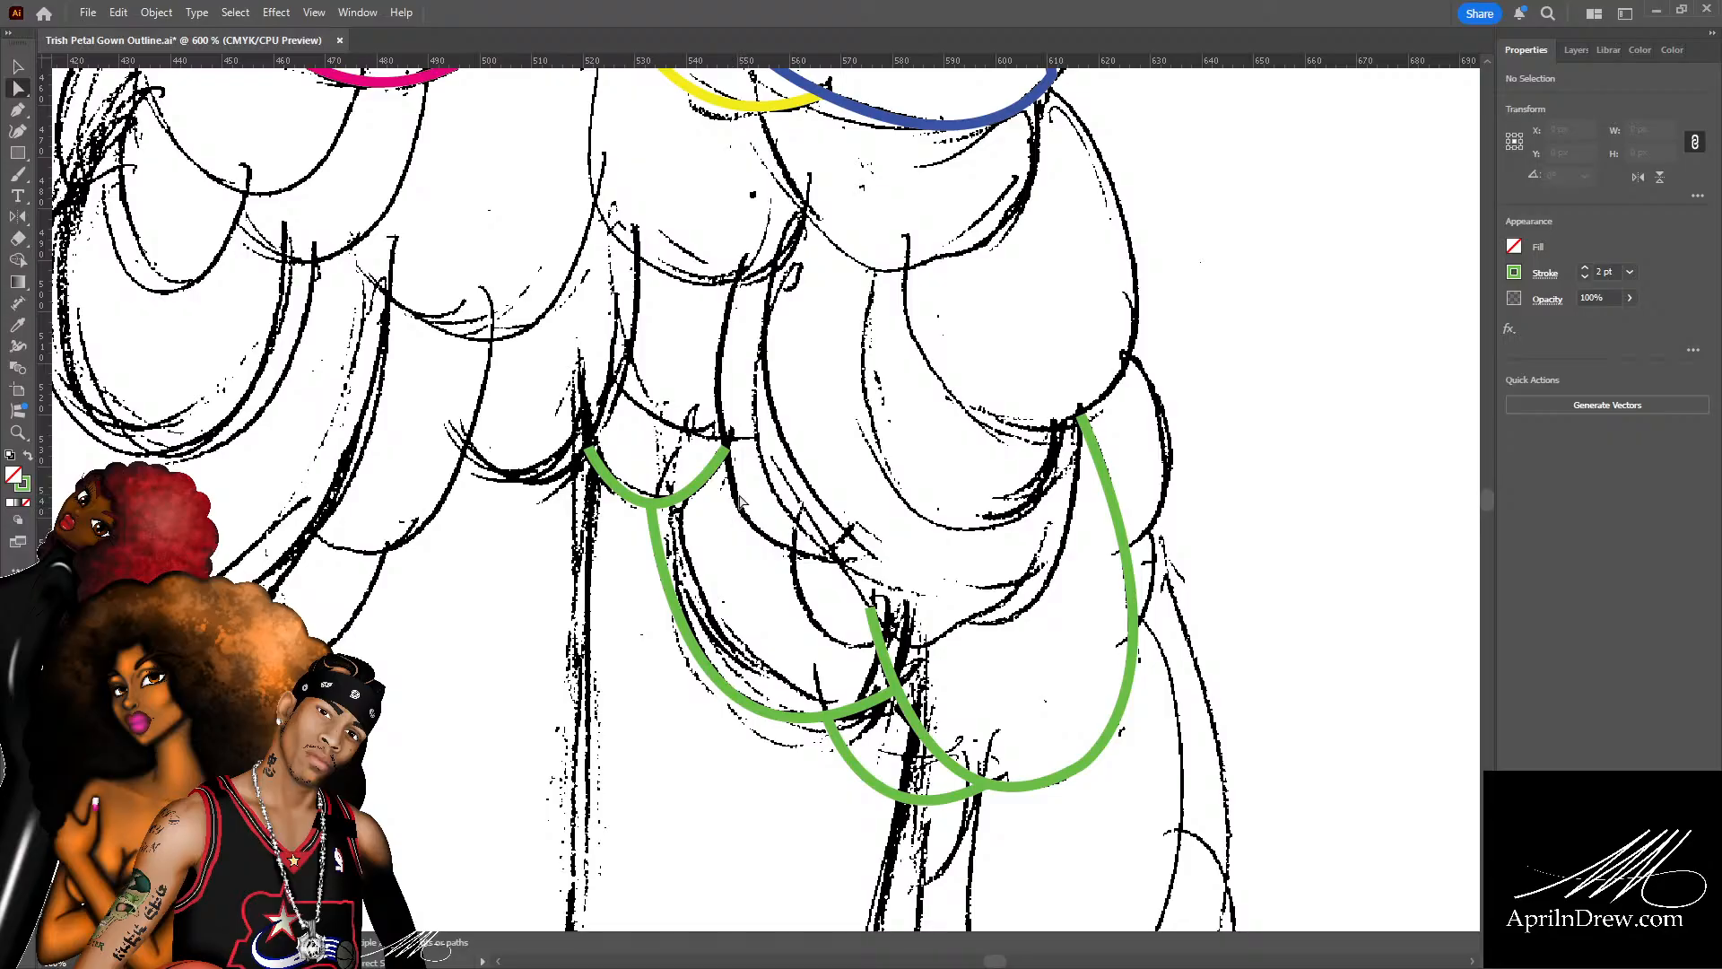
# Trace the long petal edge beside it with a green Pen curve from about X 549.52, Y 492.57 to X 569.35, Y 548.91 px.
pyautogui.press('p')
pyautogui.click(736, 274)
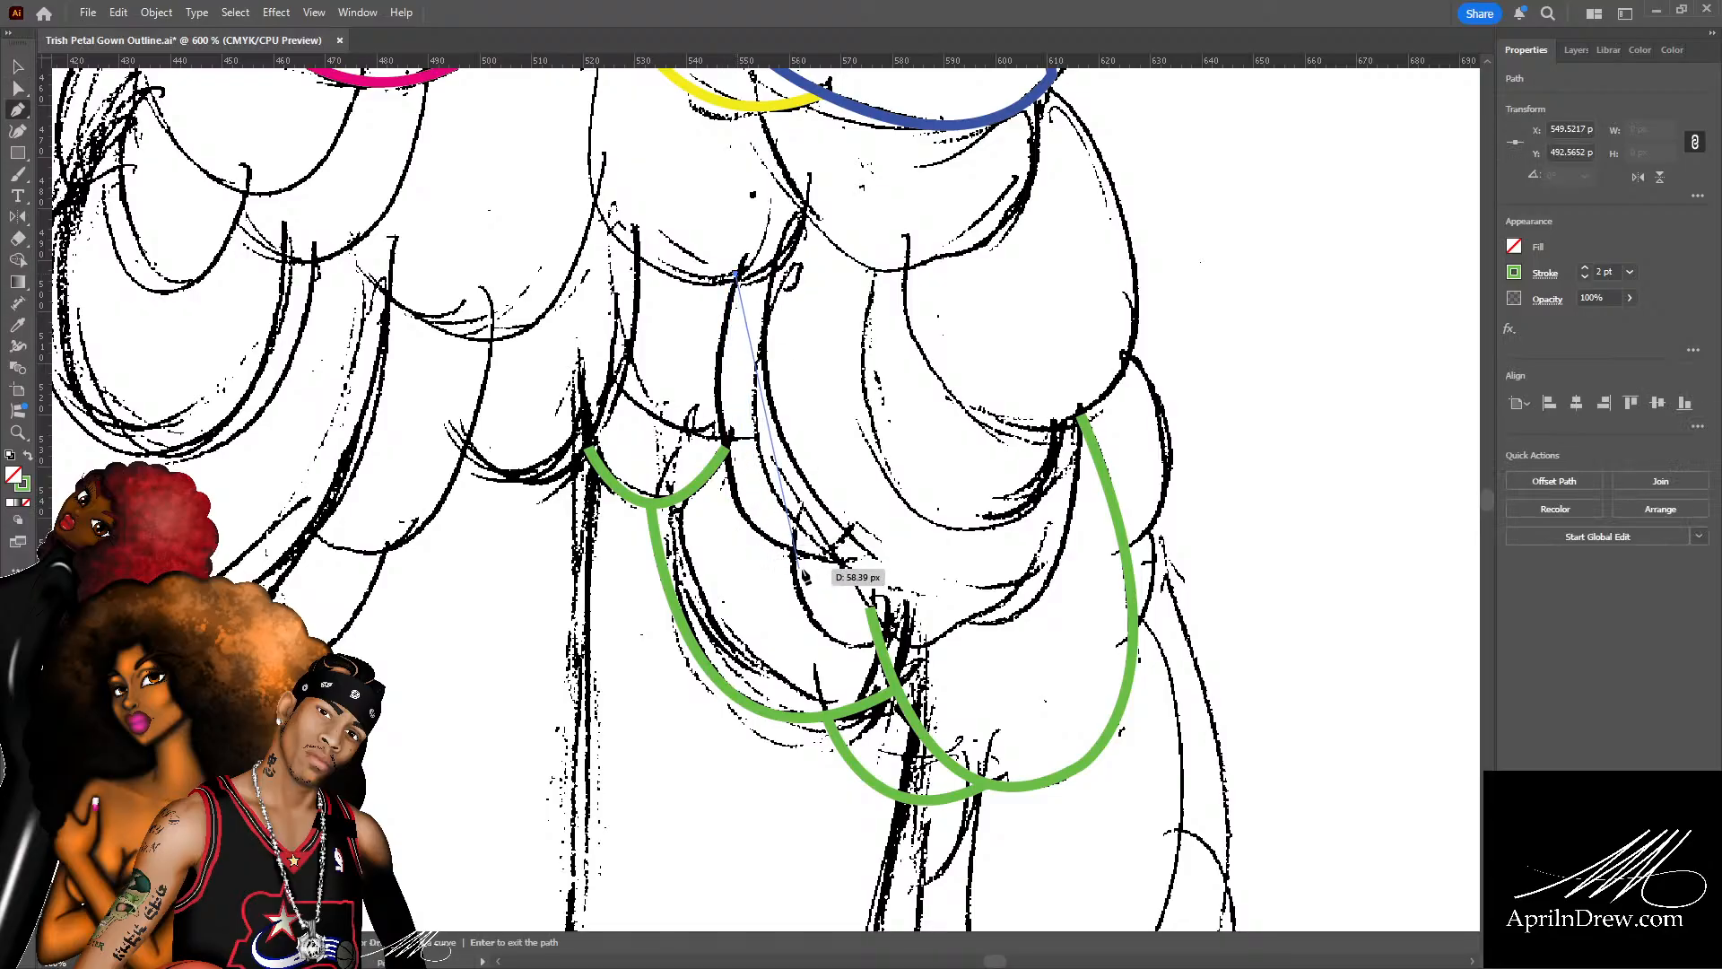
pyautogui.moveTo(839, 564); pyautogui.dragTo(1030, 585)
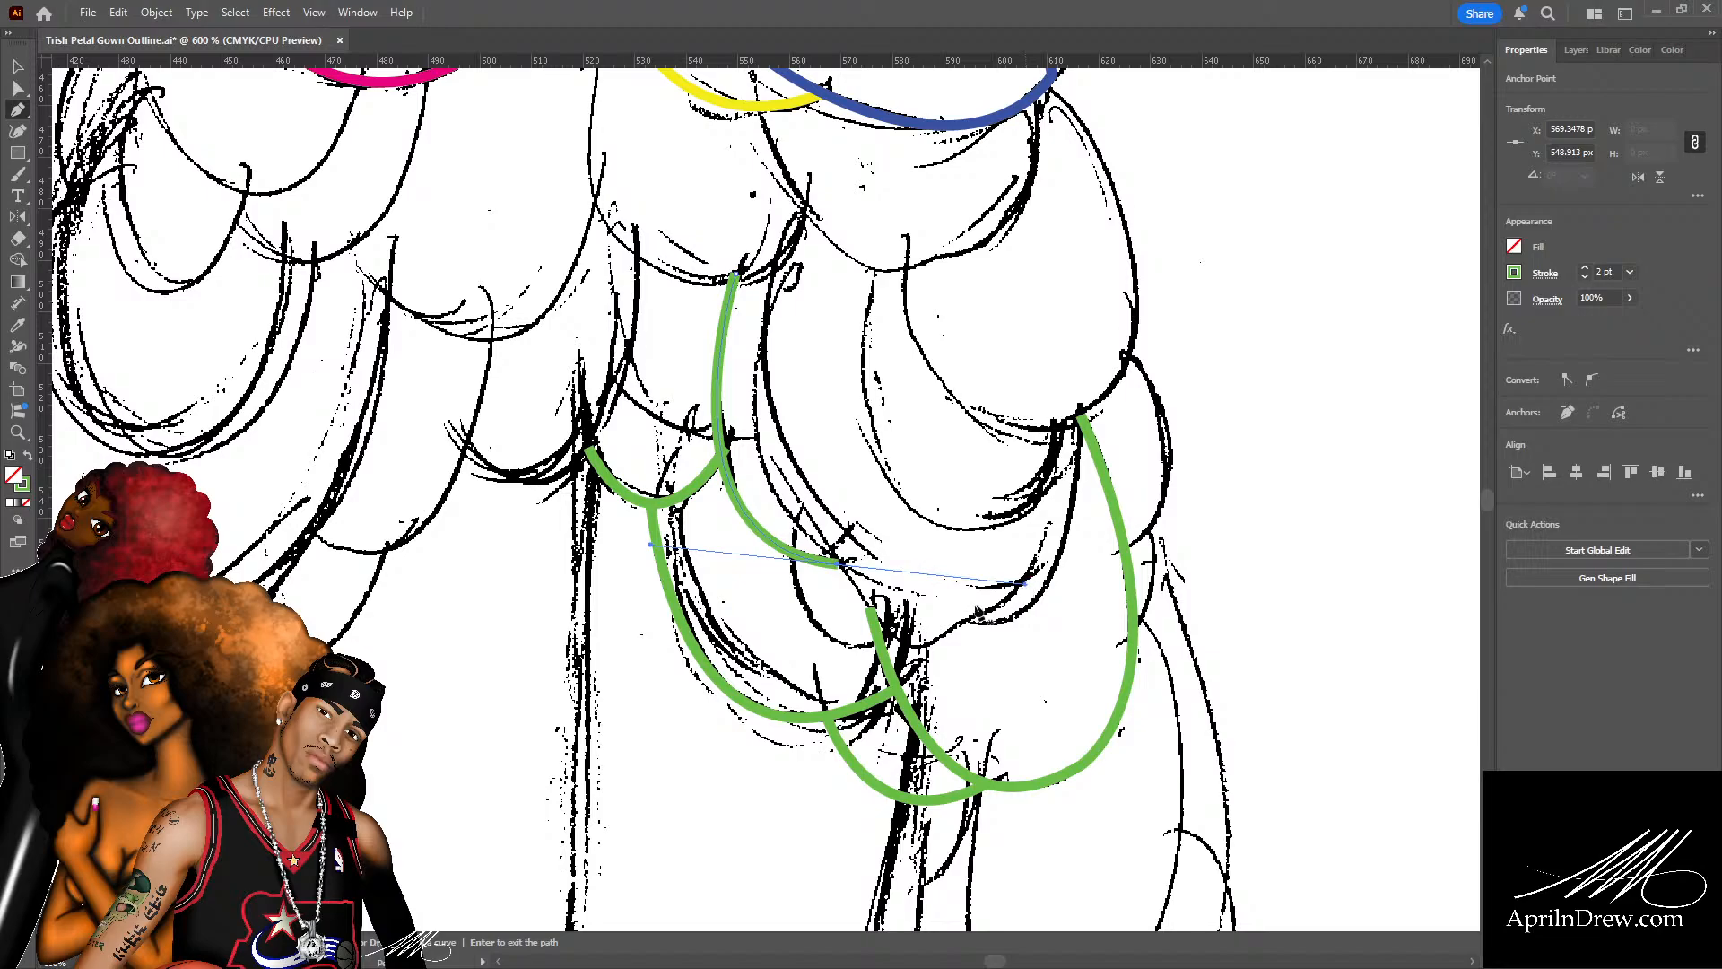
# Trace the small petal beneath the long edge in green, adjusting its ends to about X 560.65, Y 546.72 and X 577.49, Y 564.37 px.
pyautogui.moveTo(793, 564); pyautogui.dragTo(943, 632)
pyautogui.press('ctrl')
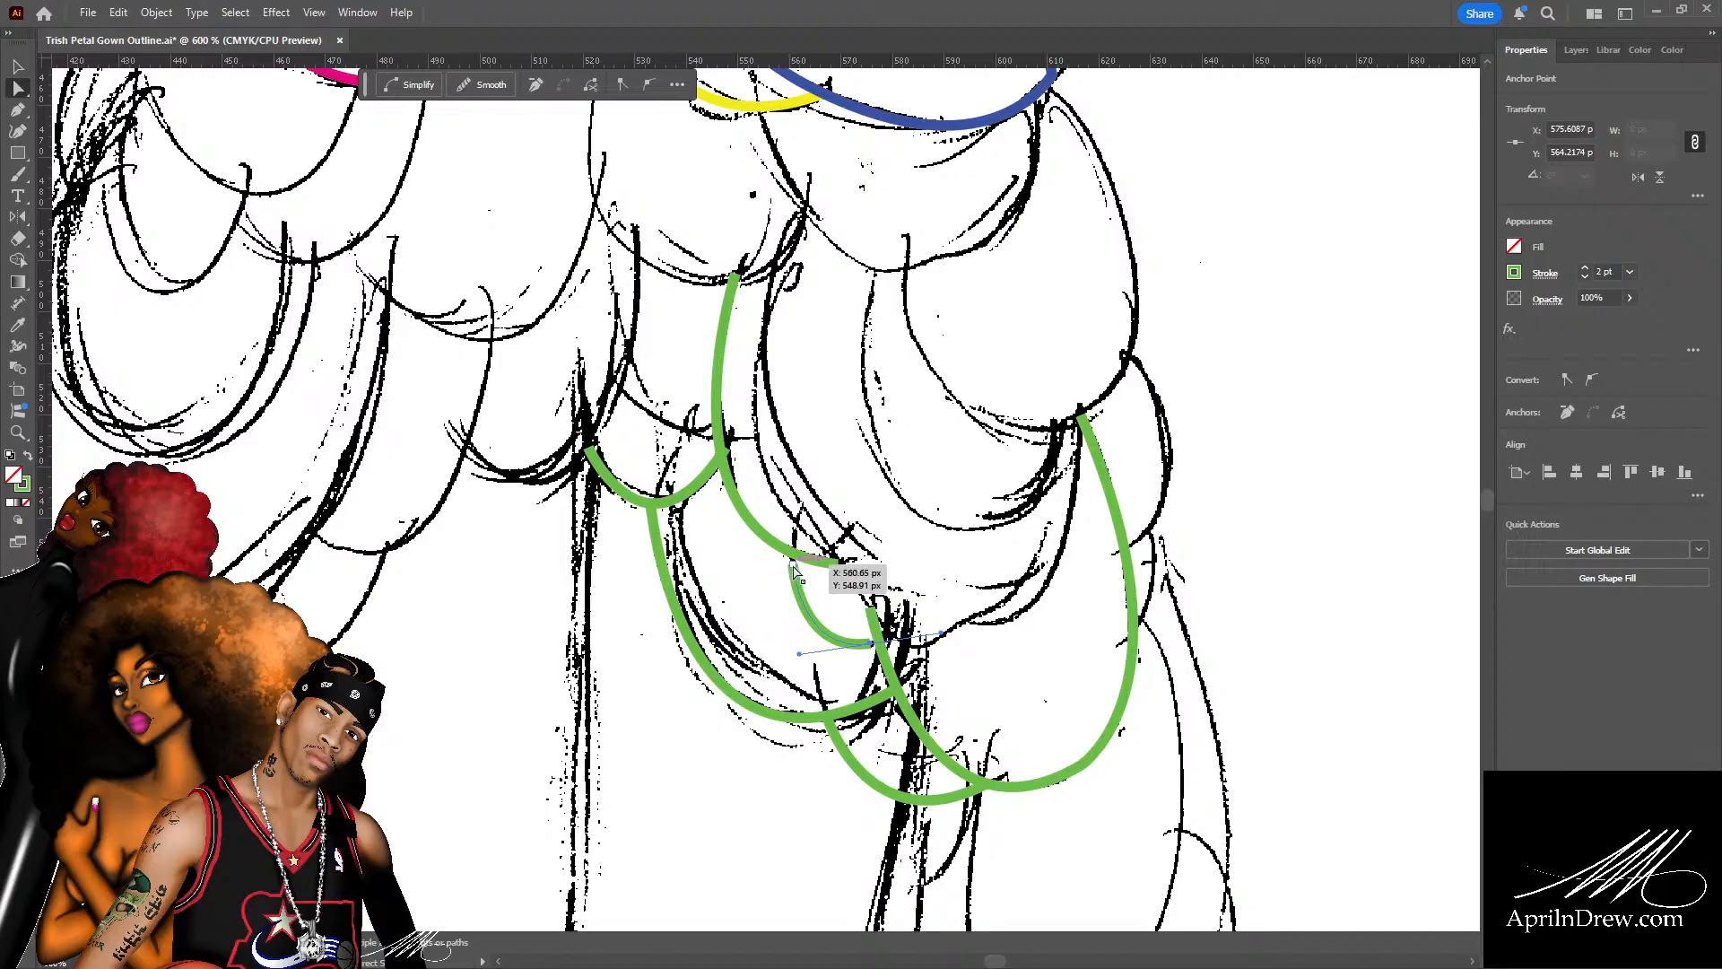
pyautogui.moveTo(793, 565); pyautogui.dragTo(794, 555)
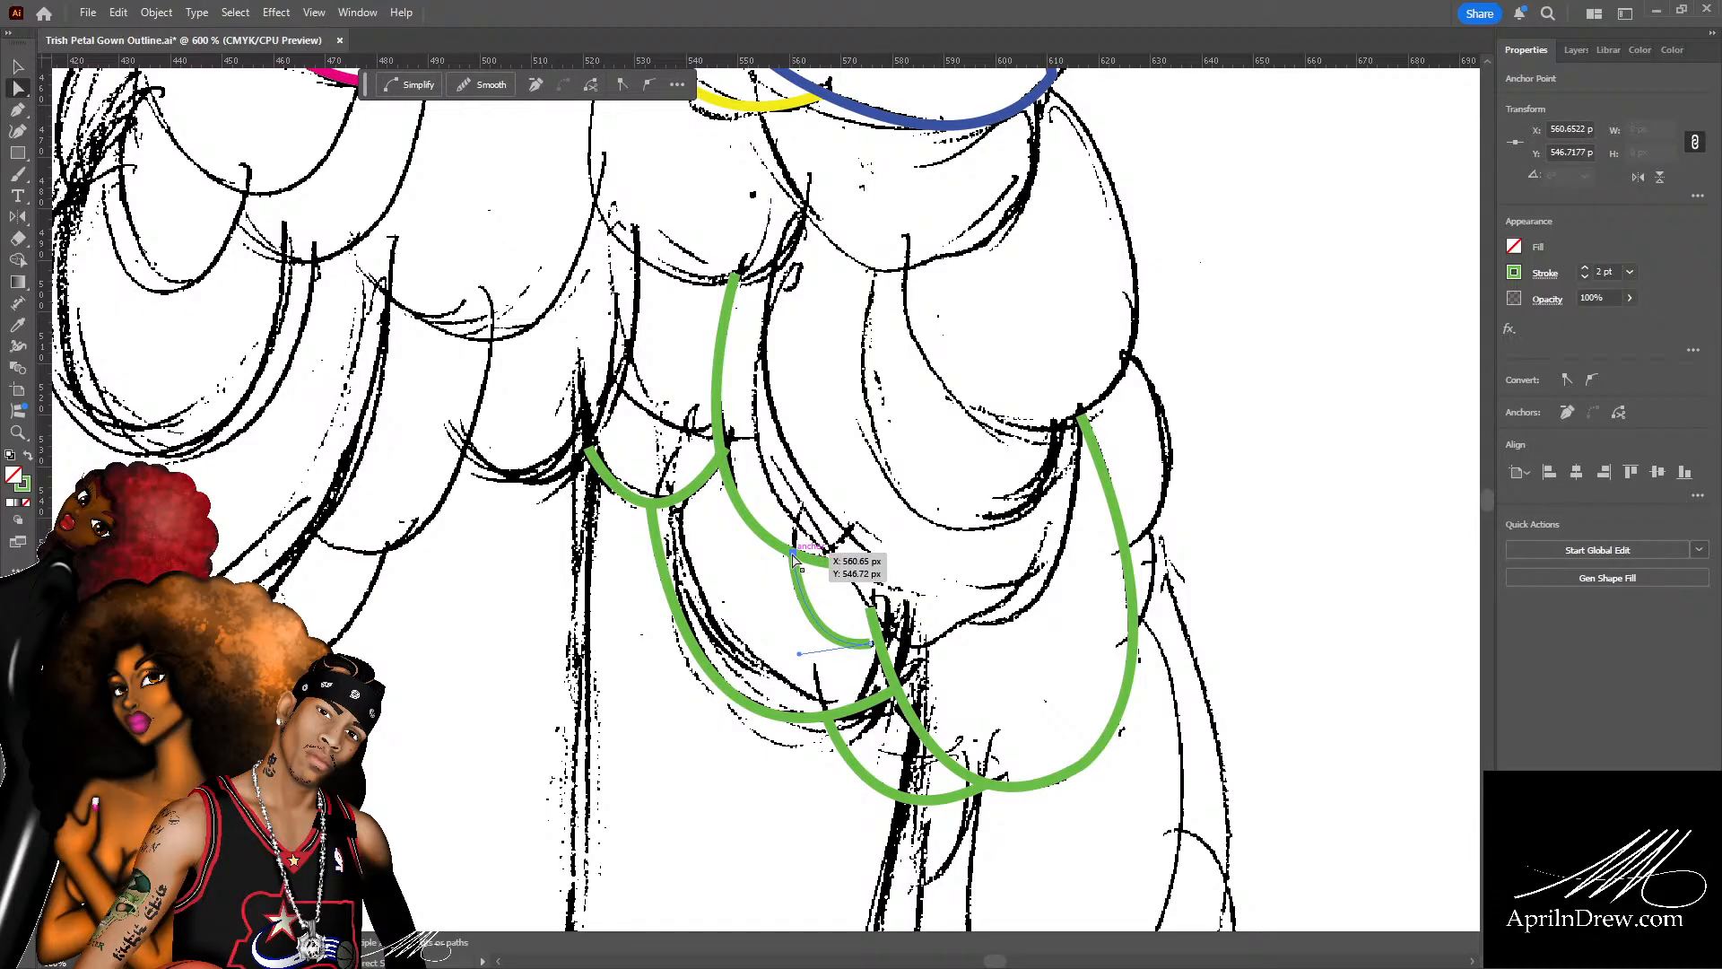
pyautogui.moveTo(872, 644); pyautogui.dragTo(793, 659)
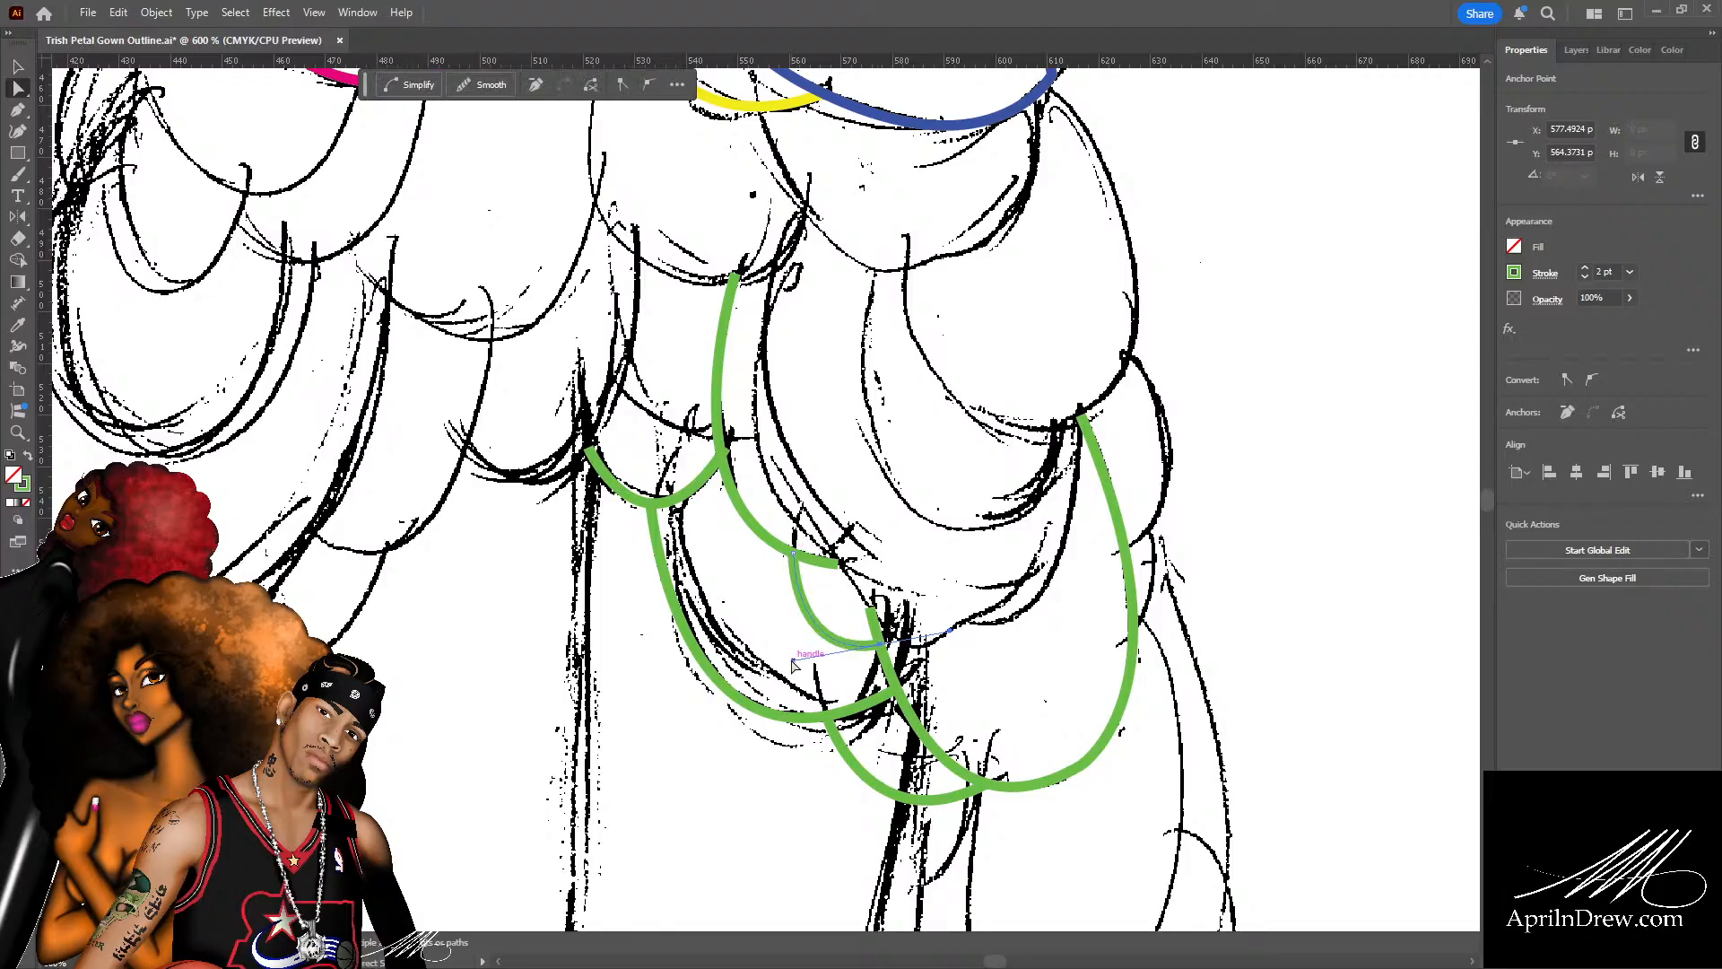
pyautogui.click(767, 640)
# Trace the wide petal above in green from about X 556.89, Y 492.57 through X 598.04, Y 559.87 to X 616.03, Y 519.17 px, fitting its end curvature.
pyautogui.press('p')
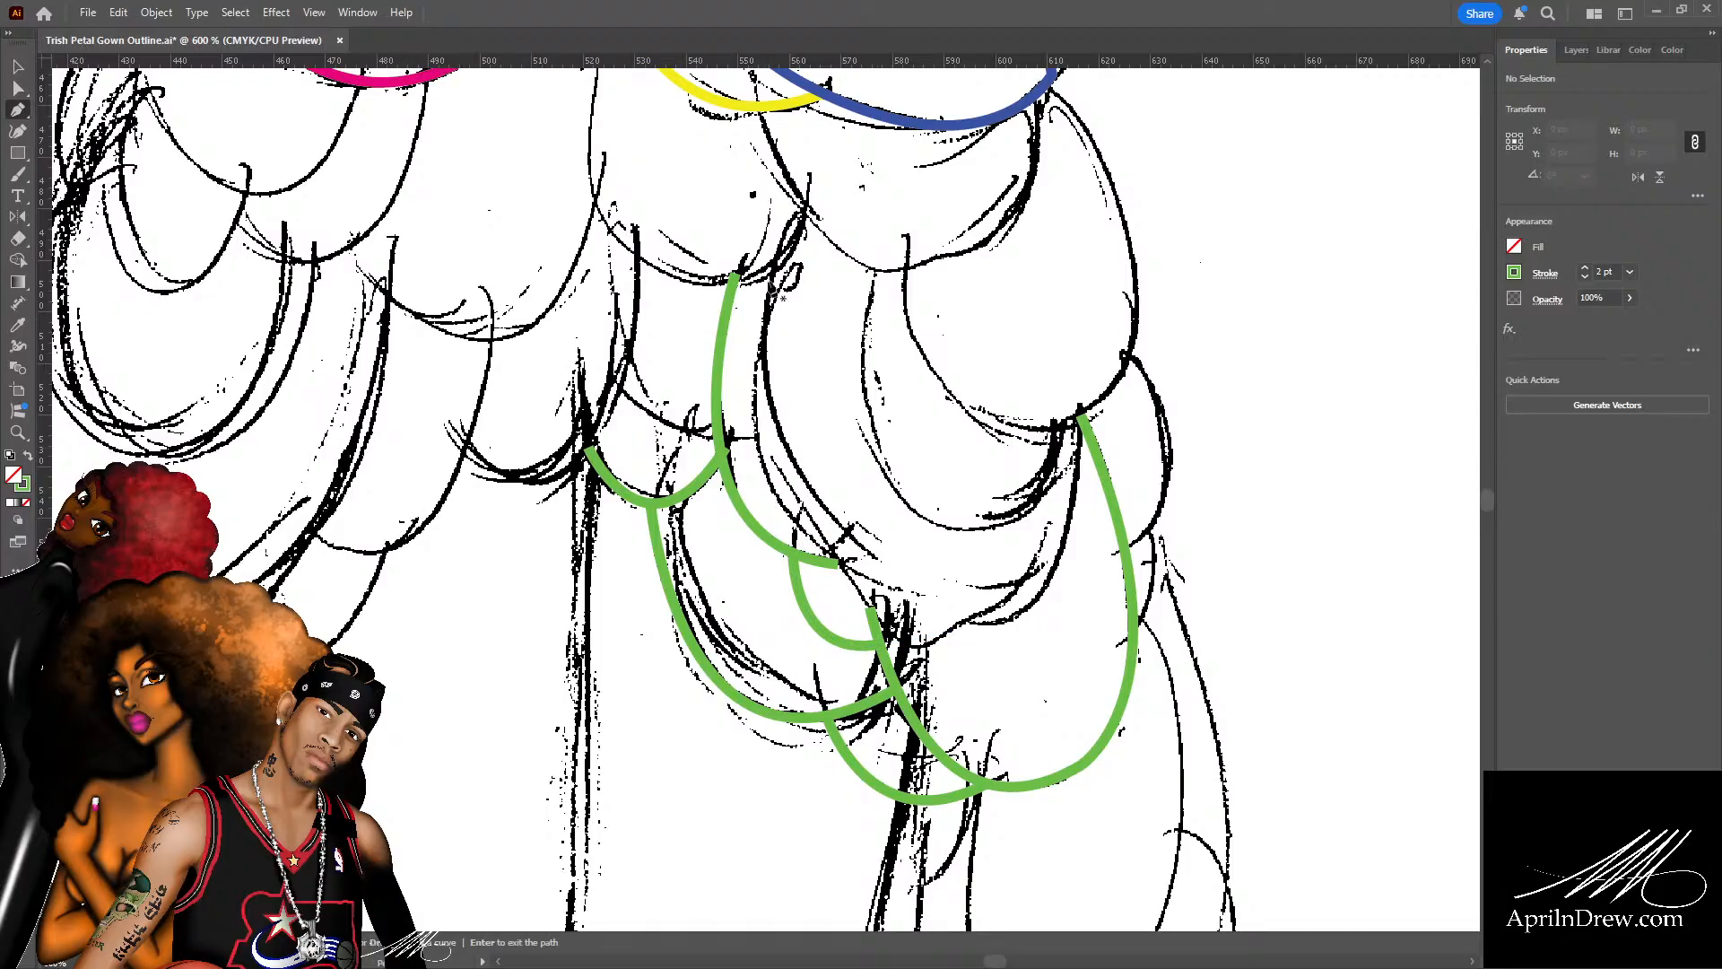
pyautogui.click(773, 269)
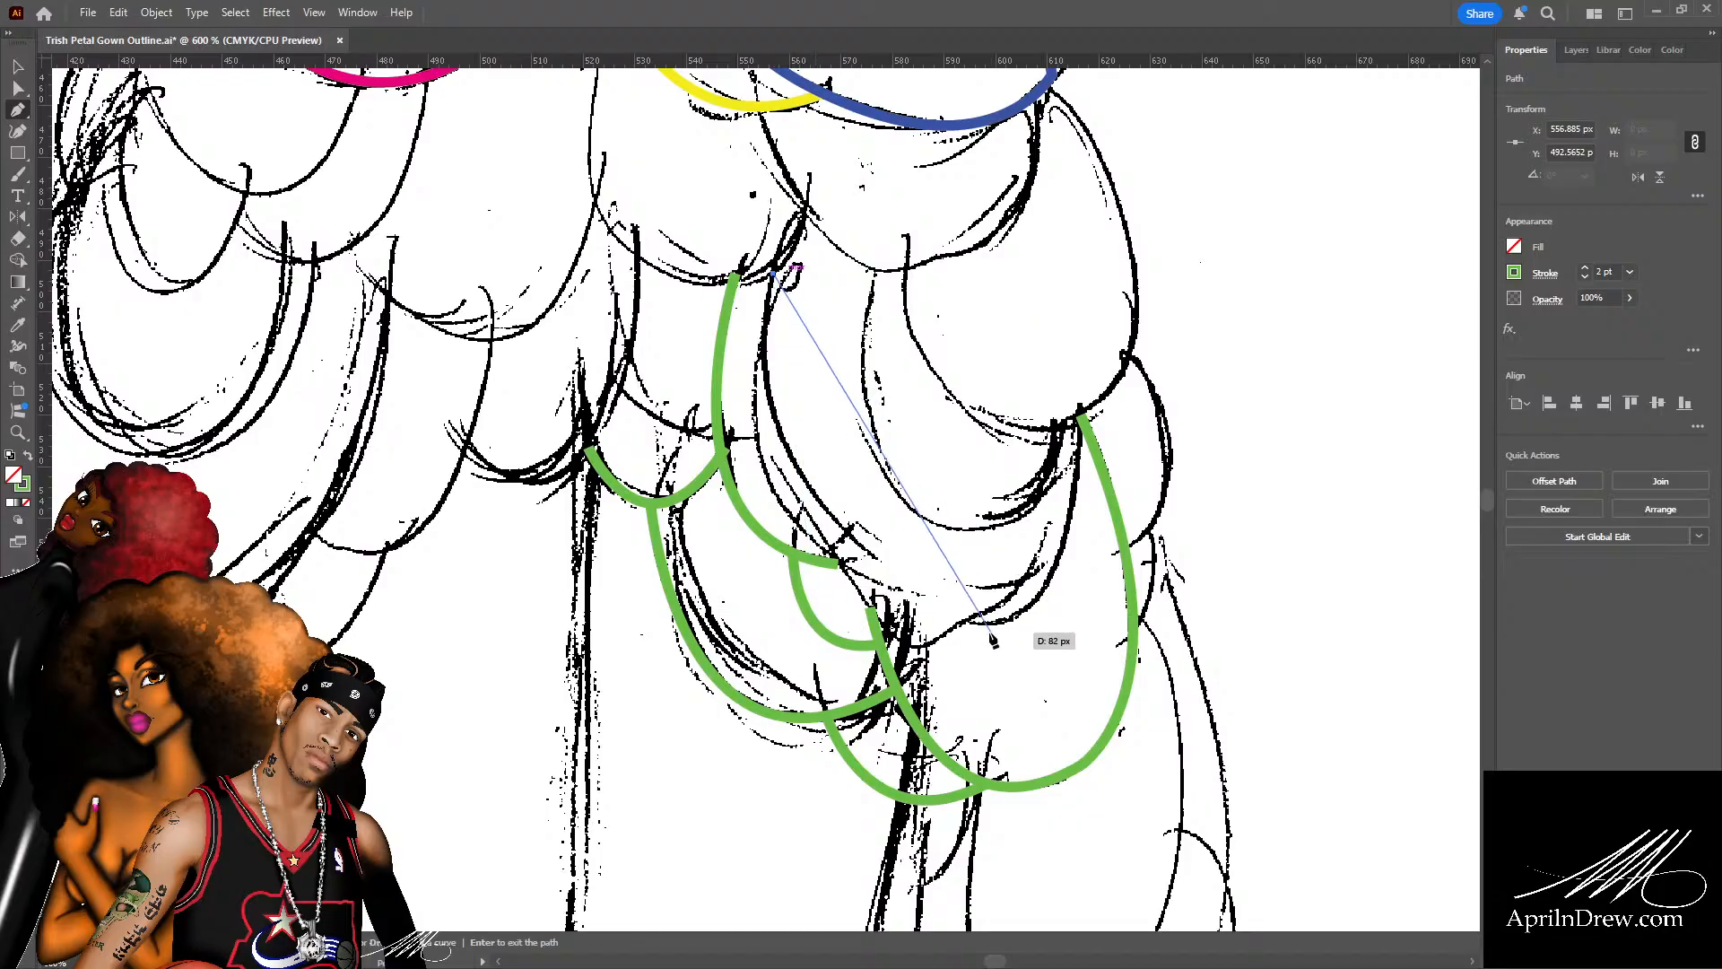
pyautogui.moveTo(987, 620); pyautogui.dragTo(1284, 646)
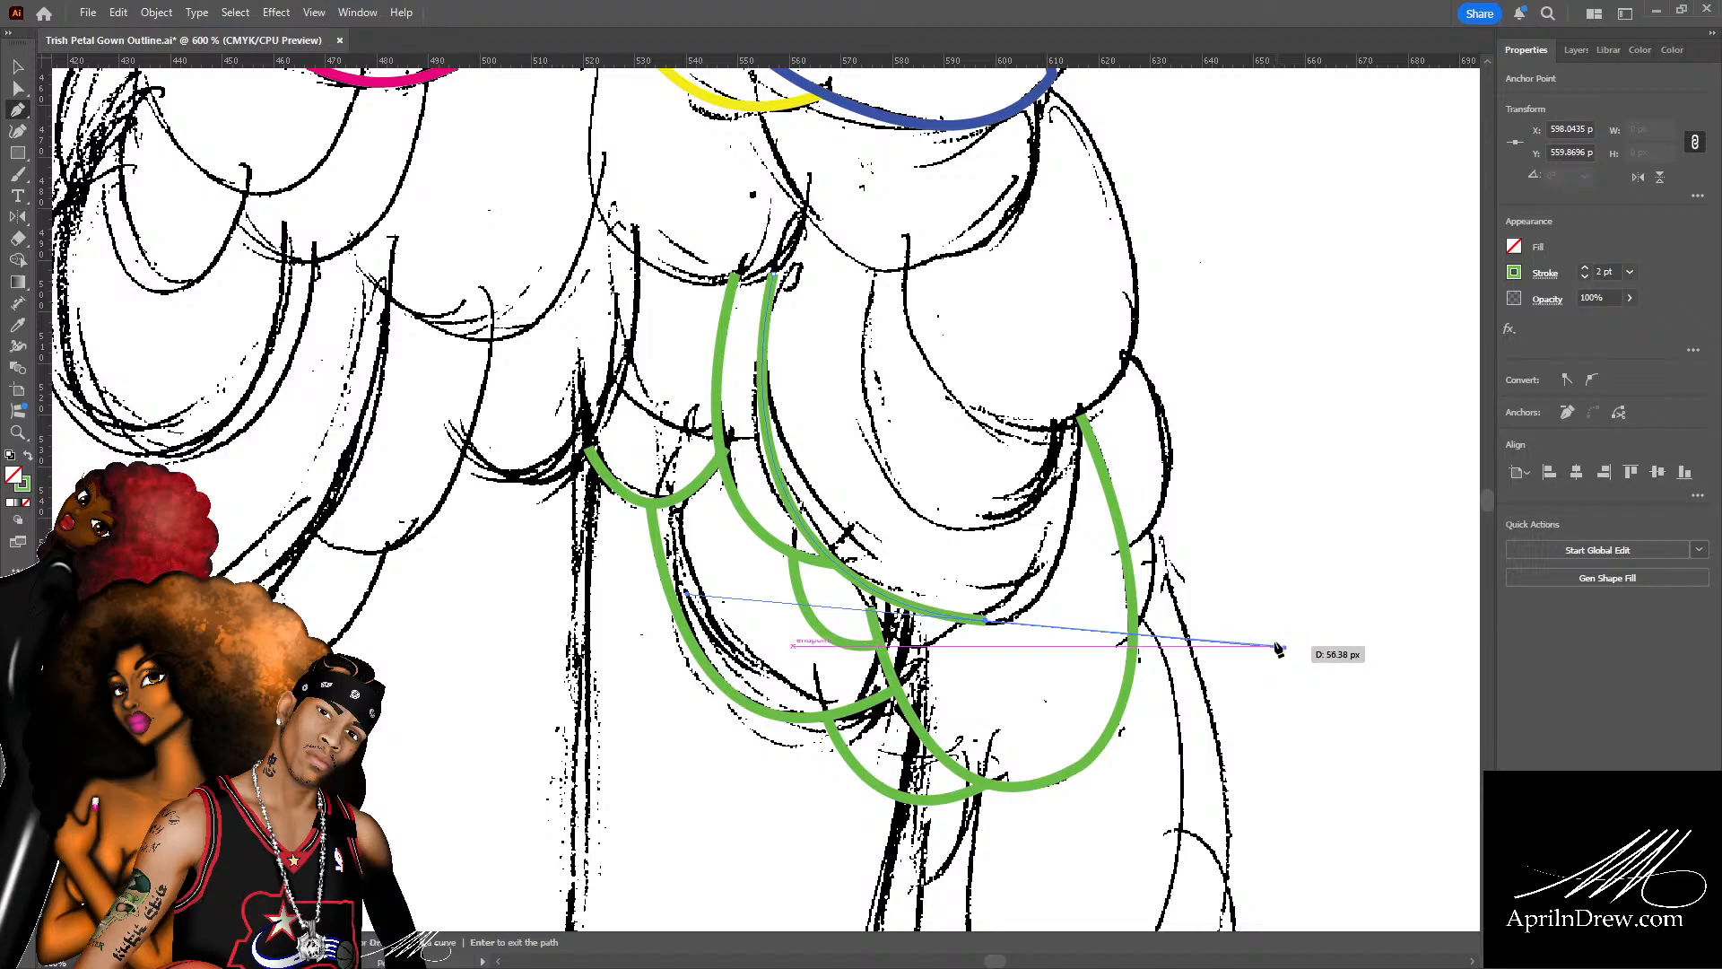
pyautogui.click(987, 620)
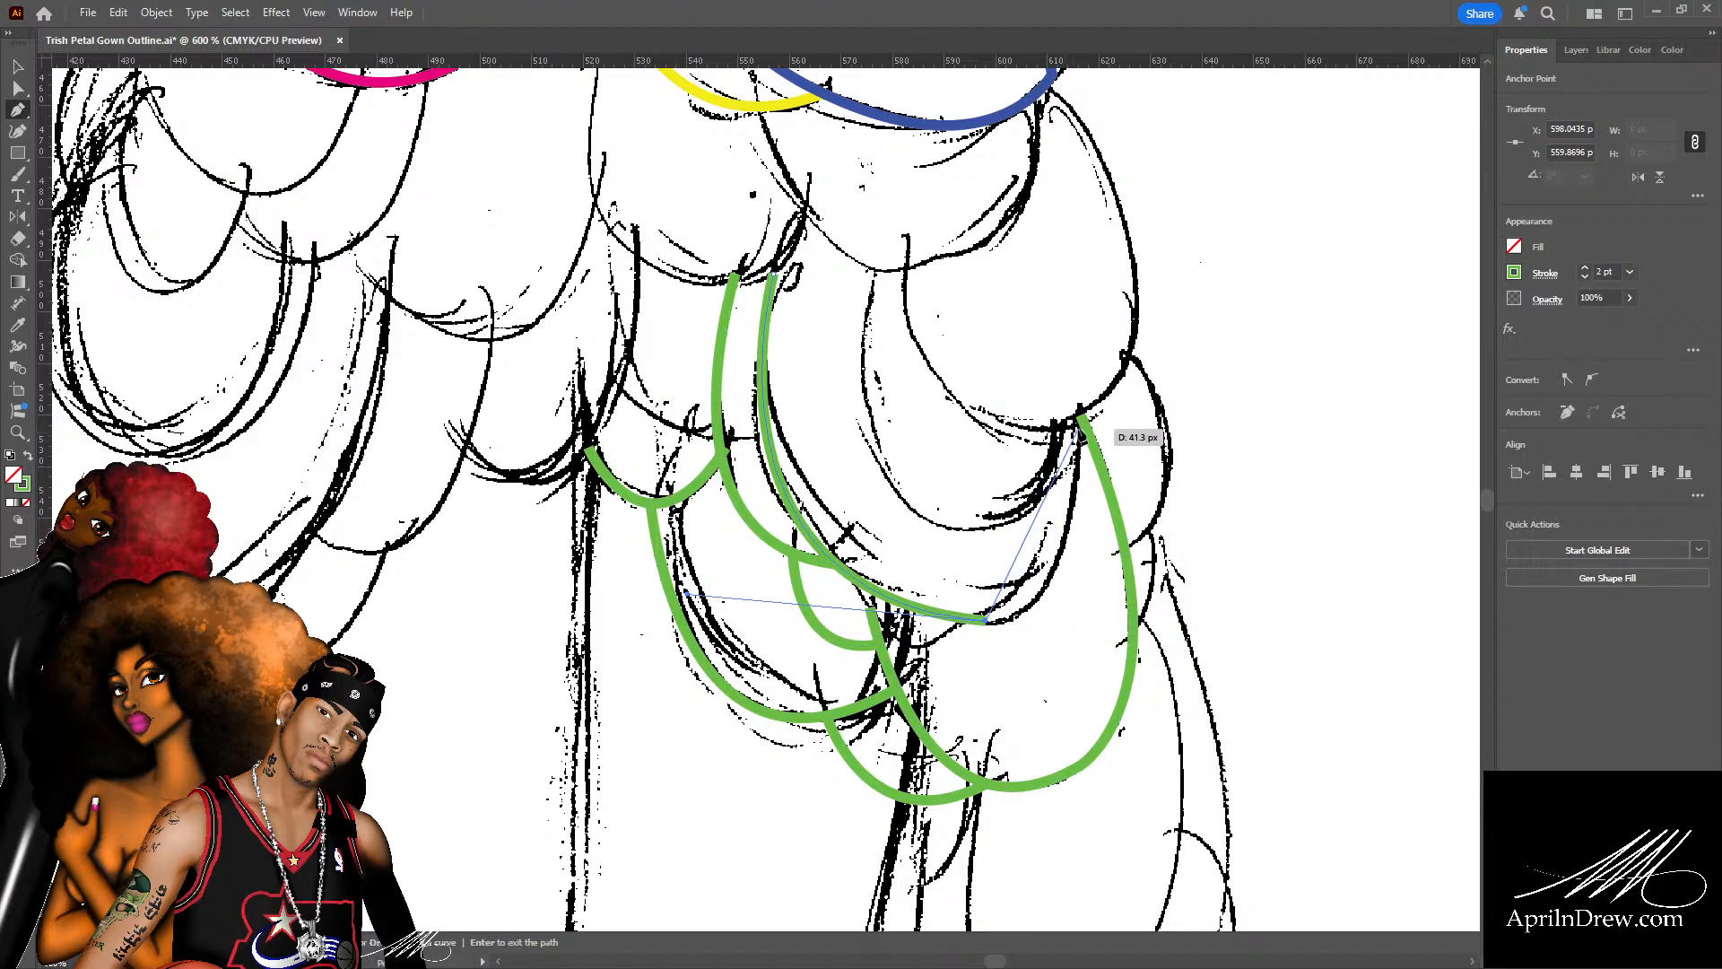
pyautogui.moveTo(1079, 428); pyautogui.dragTo(1071, 233)
pyautogui.press('a')
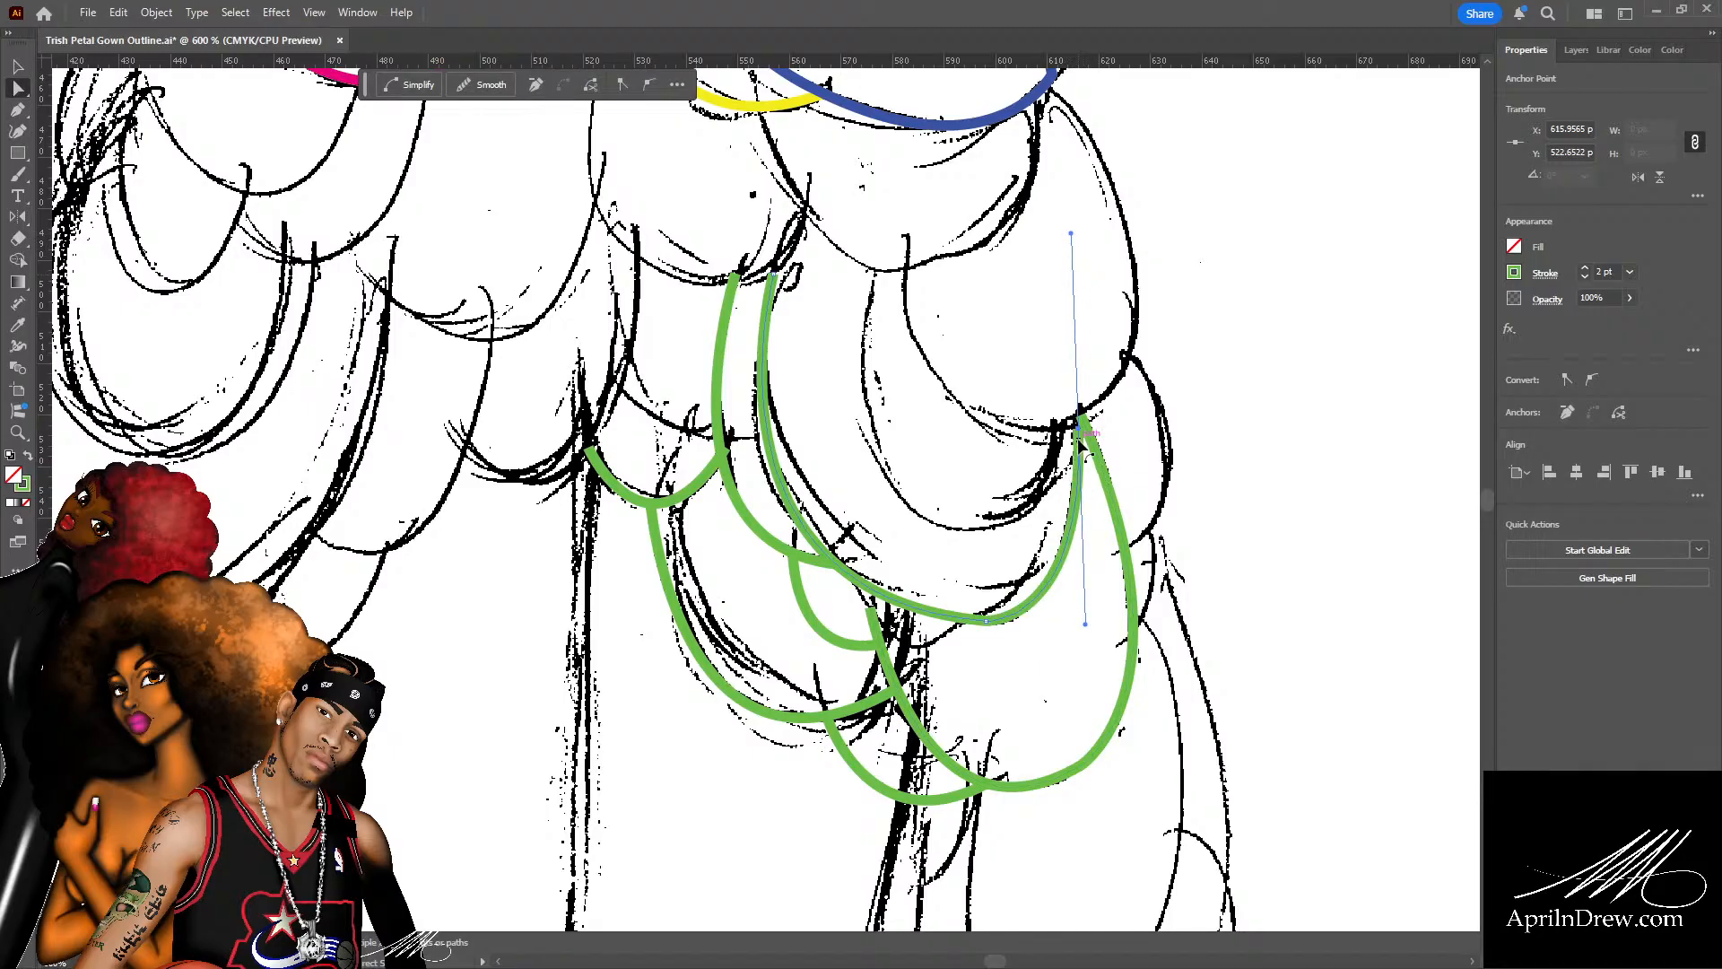
pyautogui.moveTo(1079, 430); pyautogui.dragTo(1079, 411)
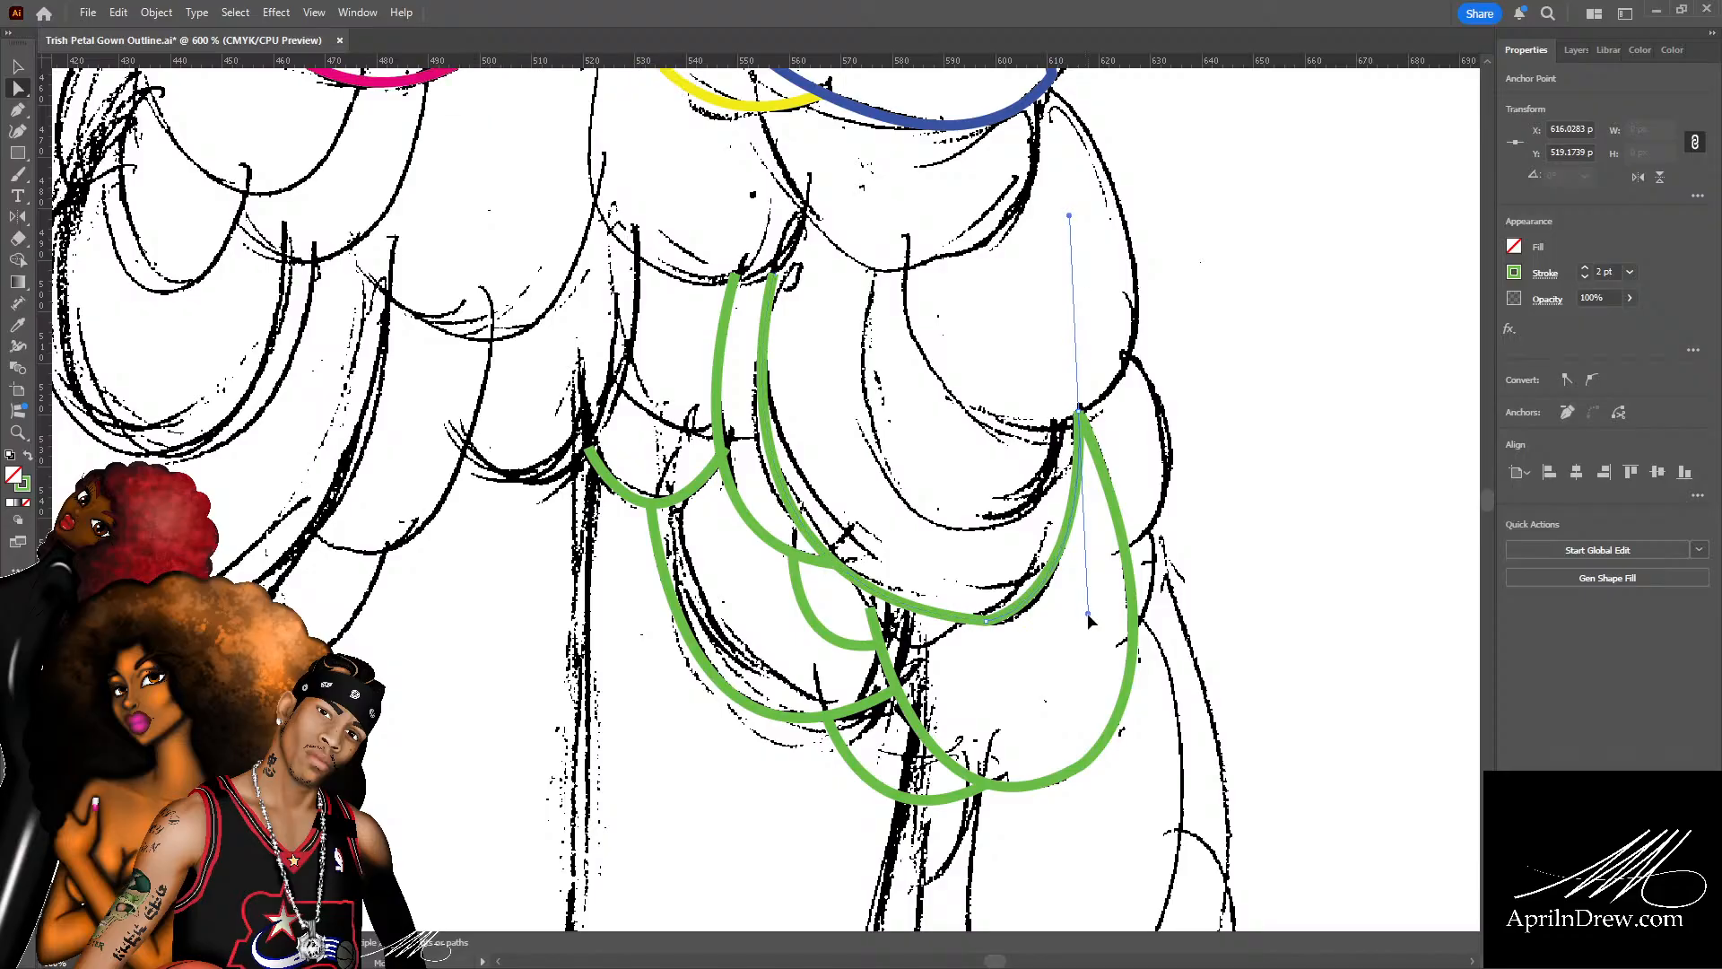
pyautogui.moveTo(1085, 607); pyautogui.dragTo(1090, 624)
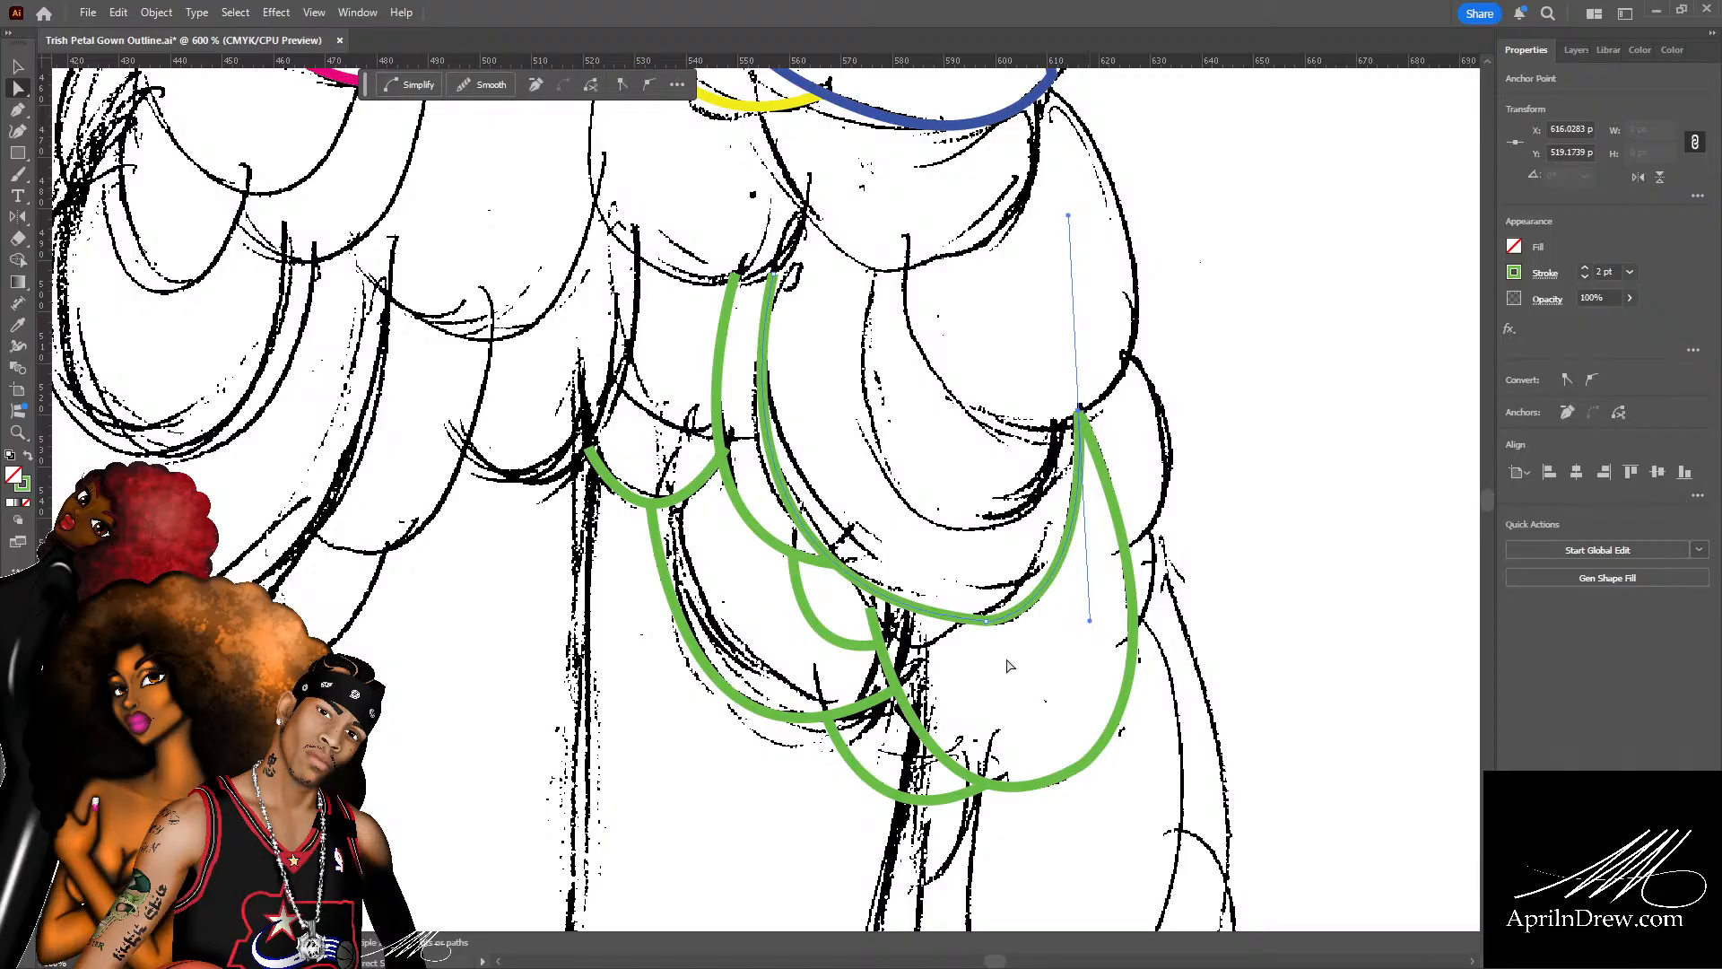
pyautogui.click(960, 664)
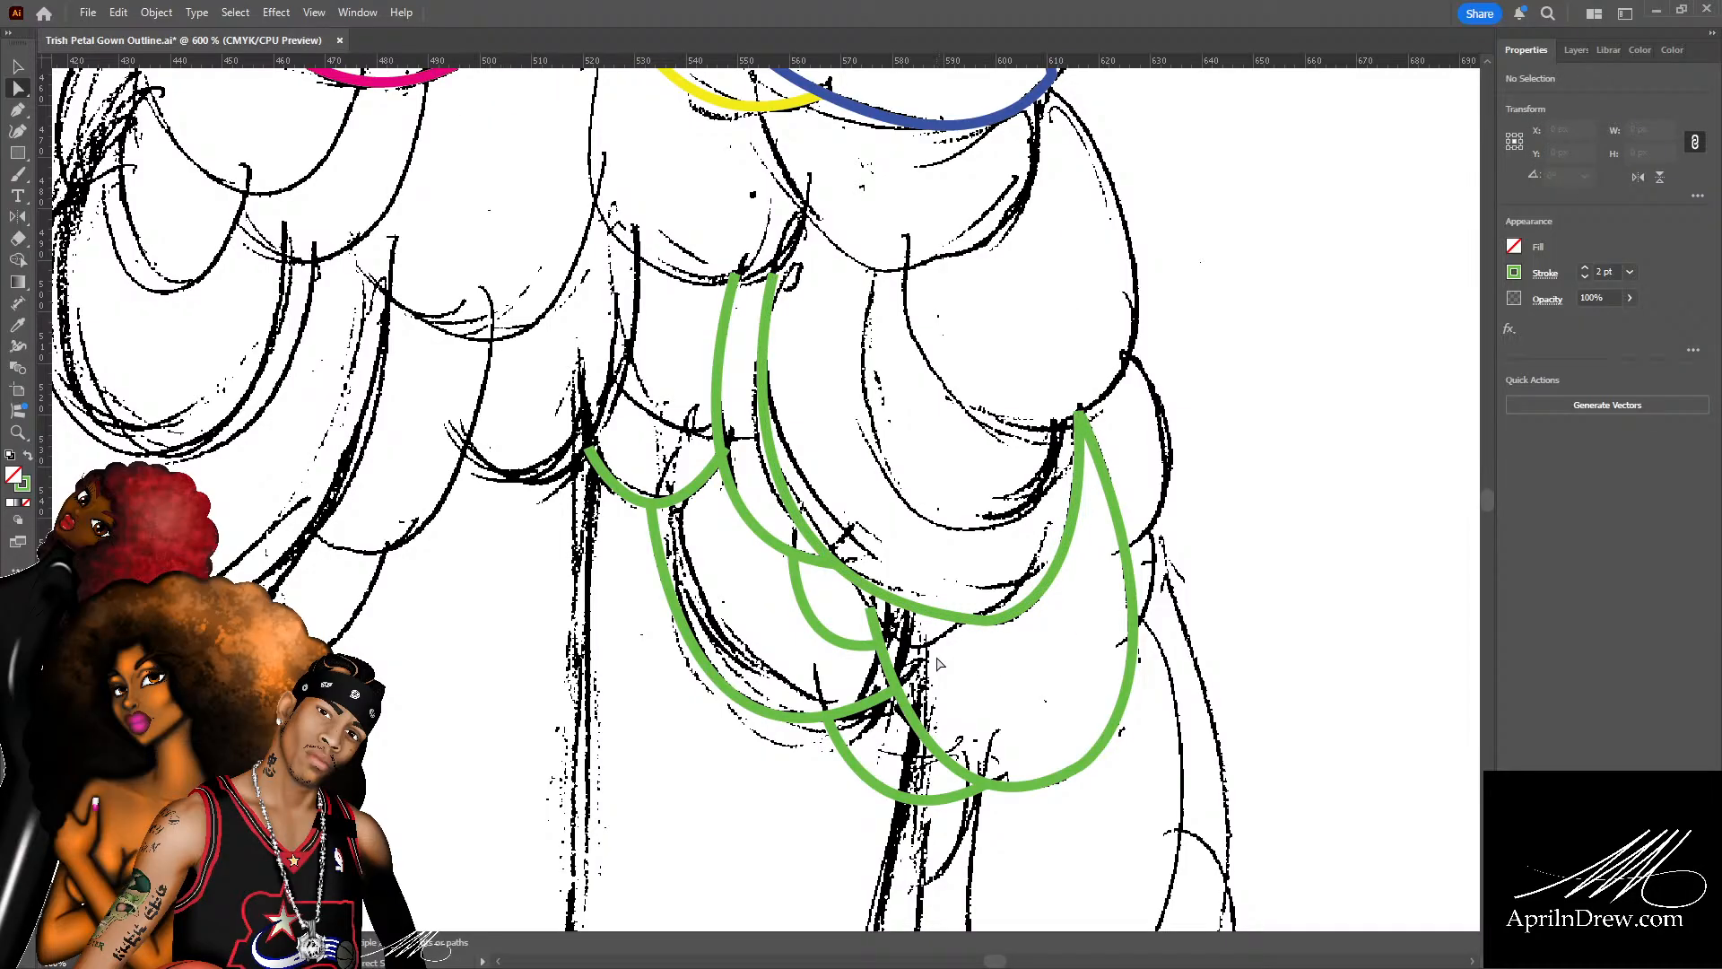
# Trace the small petal under the wide petal's lower edge in green, tucking its start onto that edge and its end to about X 593.87, Y 559.38 px.
pyautogui.press('p')
pyautogui.click(850, 590)
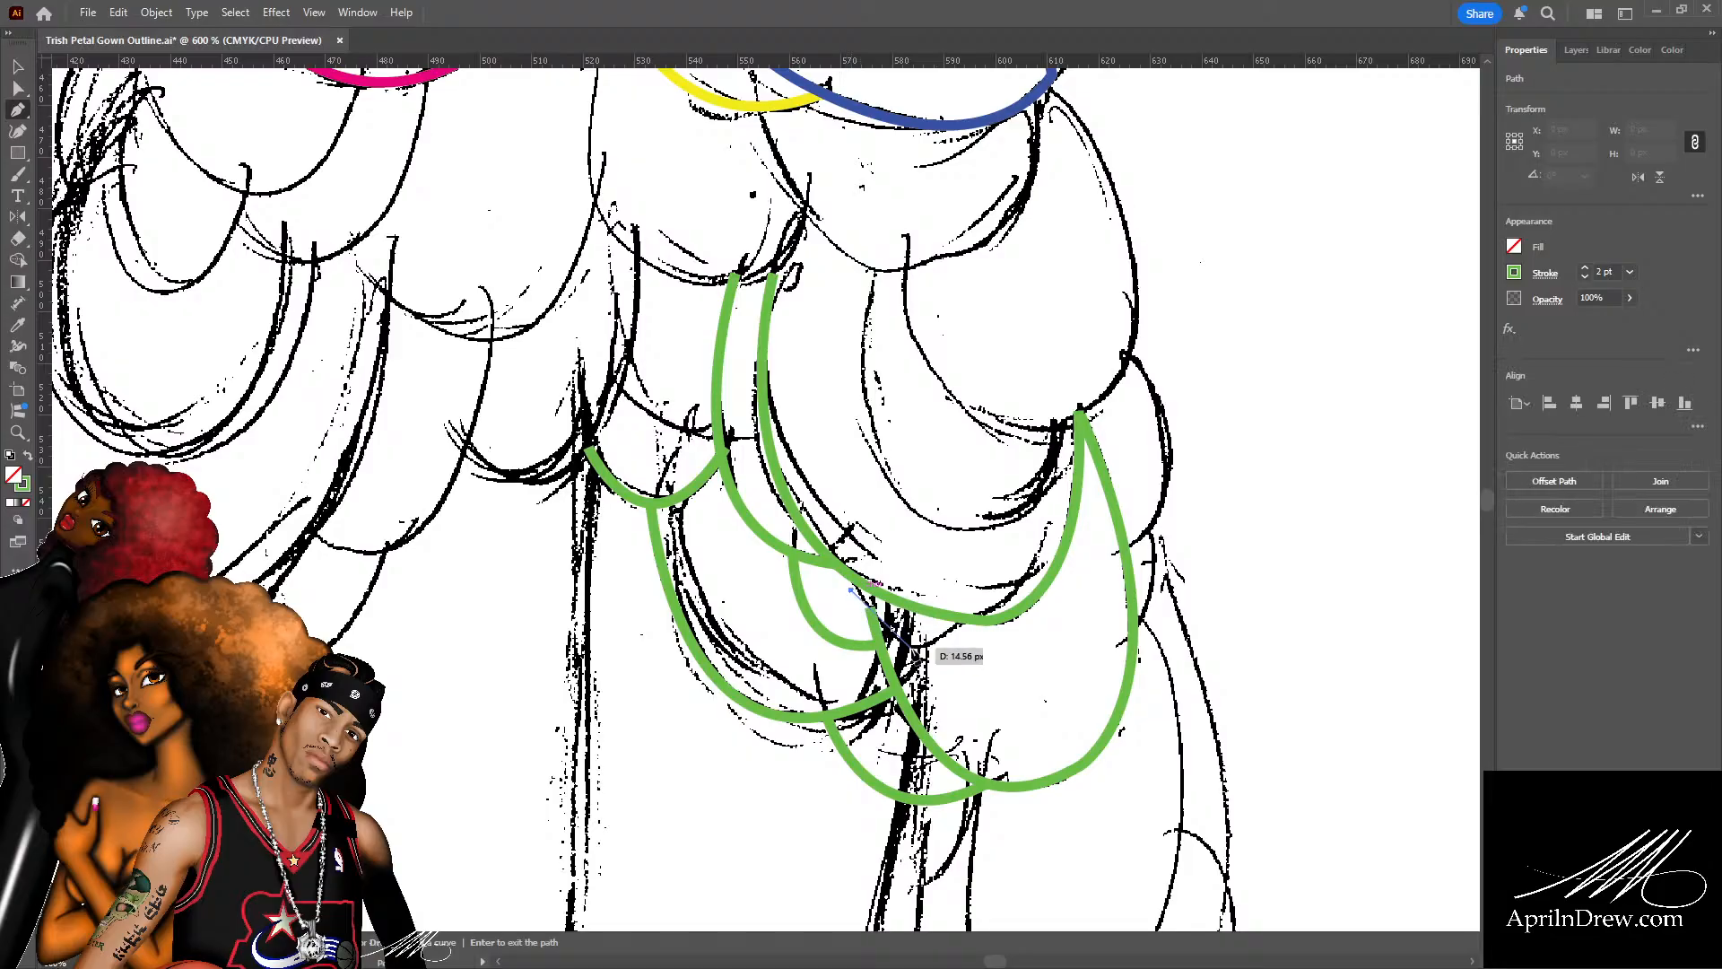
pyautogui.moveTo(957, 632); pyautogui.dragTo(1004, 583)
pyautogui.press('a')
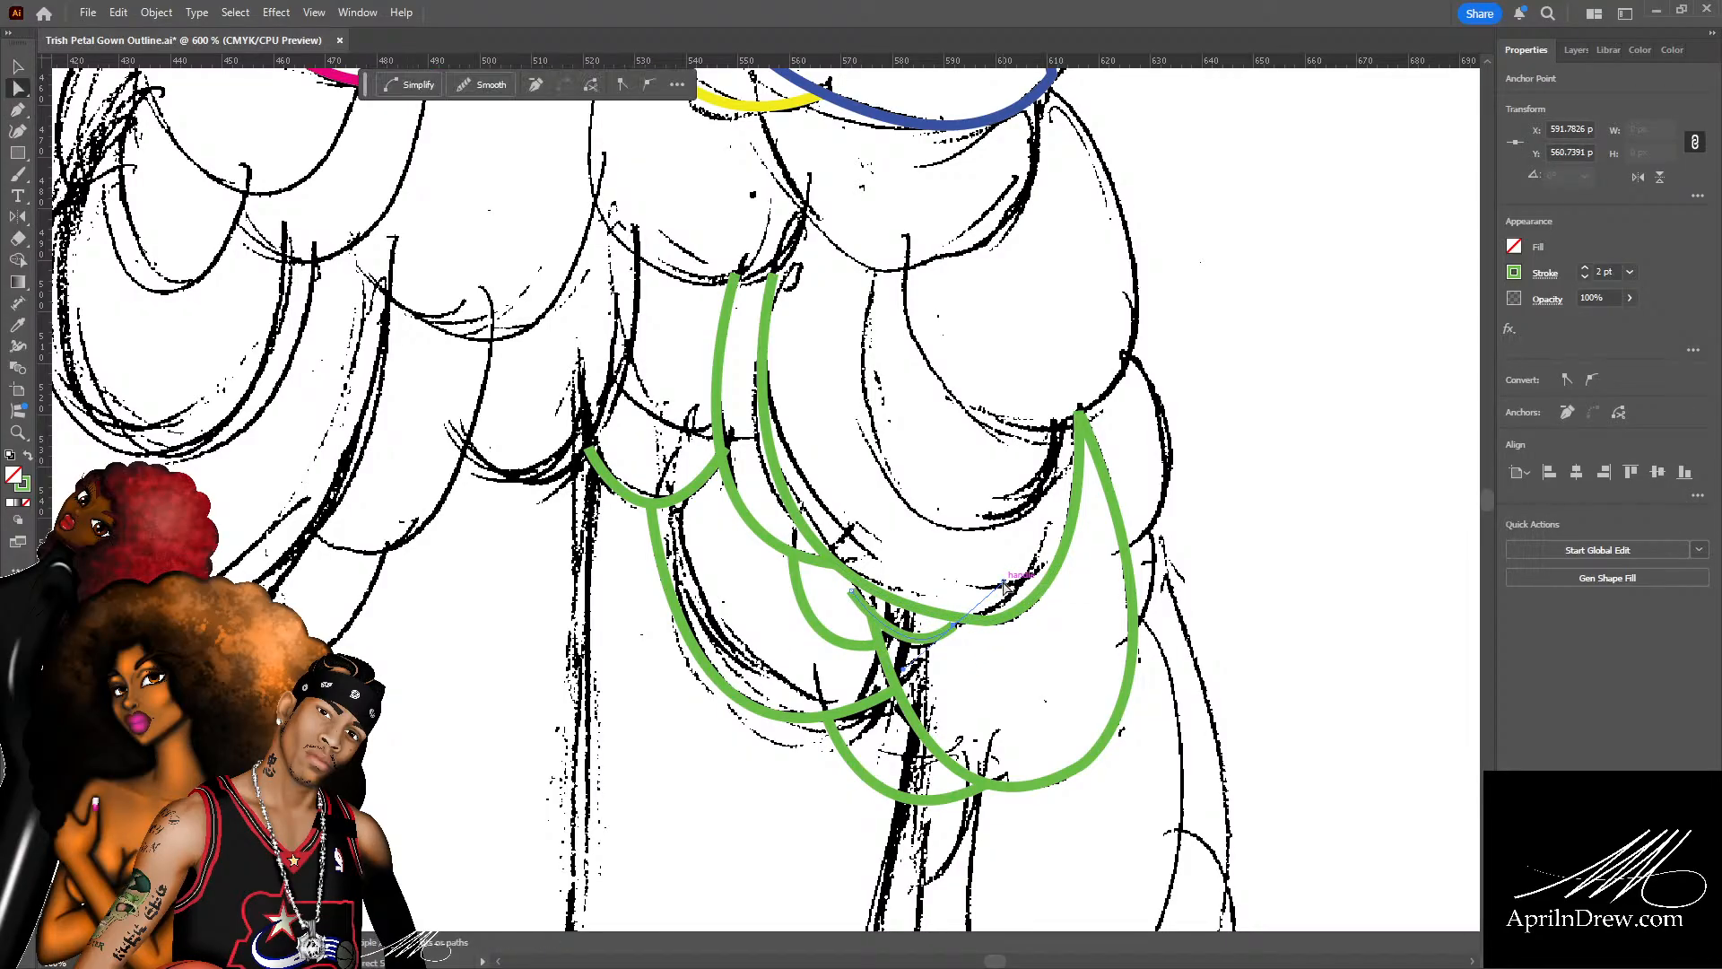
pyautogui.moveTo(852, 594); pyautogui.dragTo(852, 579)
pyautogui.moveTo(953, 632); pyautogui.dragTo(908, 686)
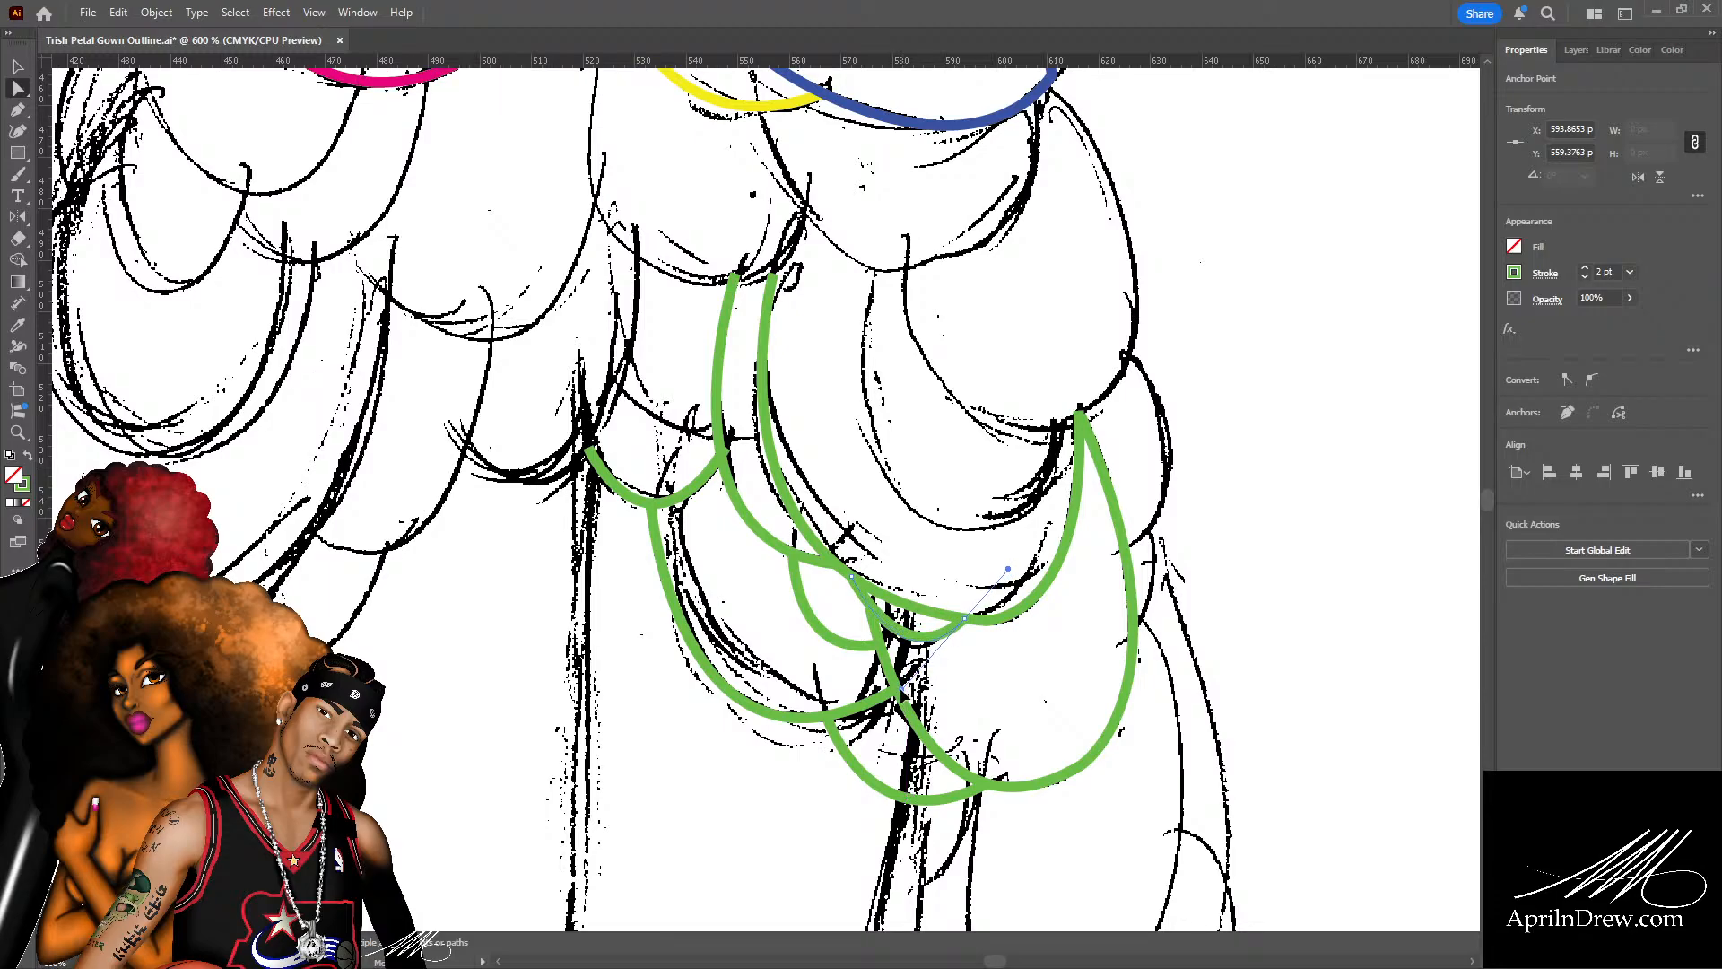
pyautogui.click(970, 680)
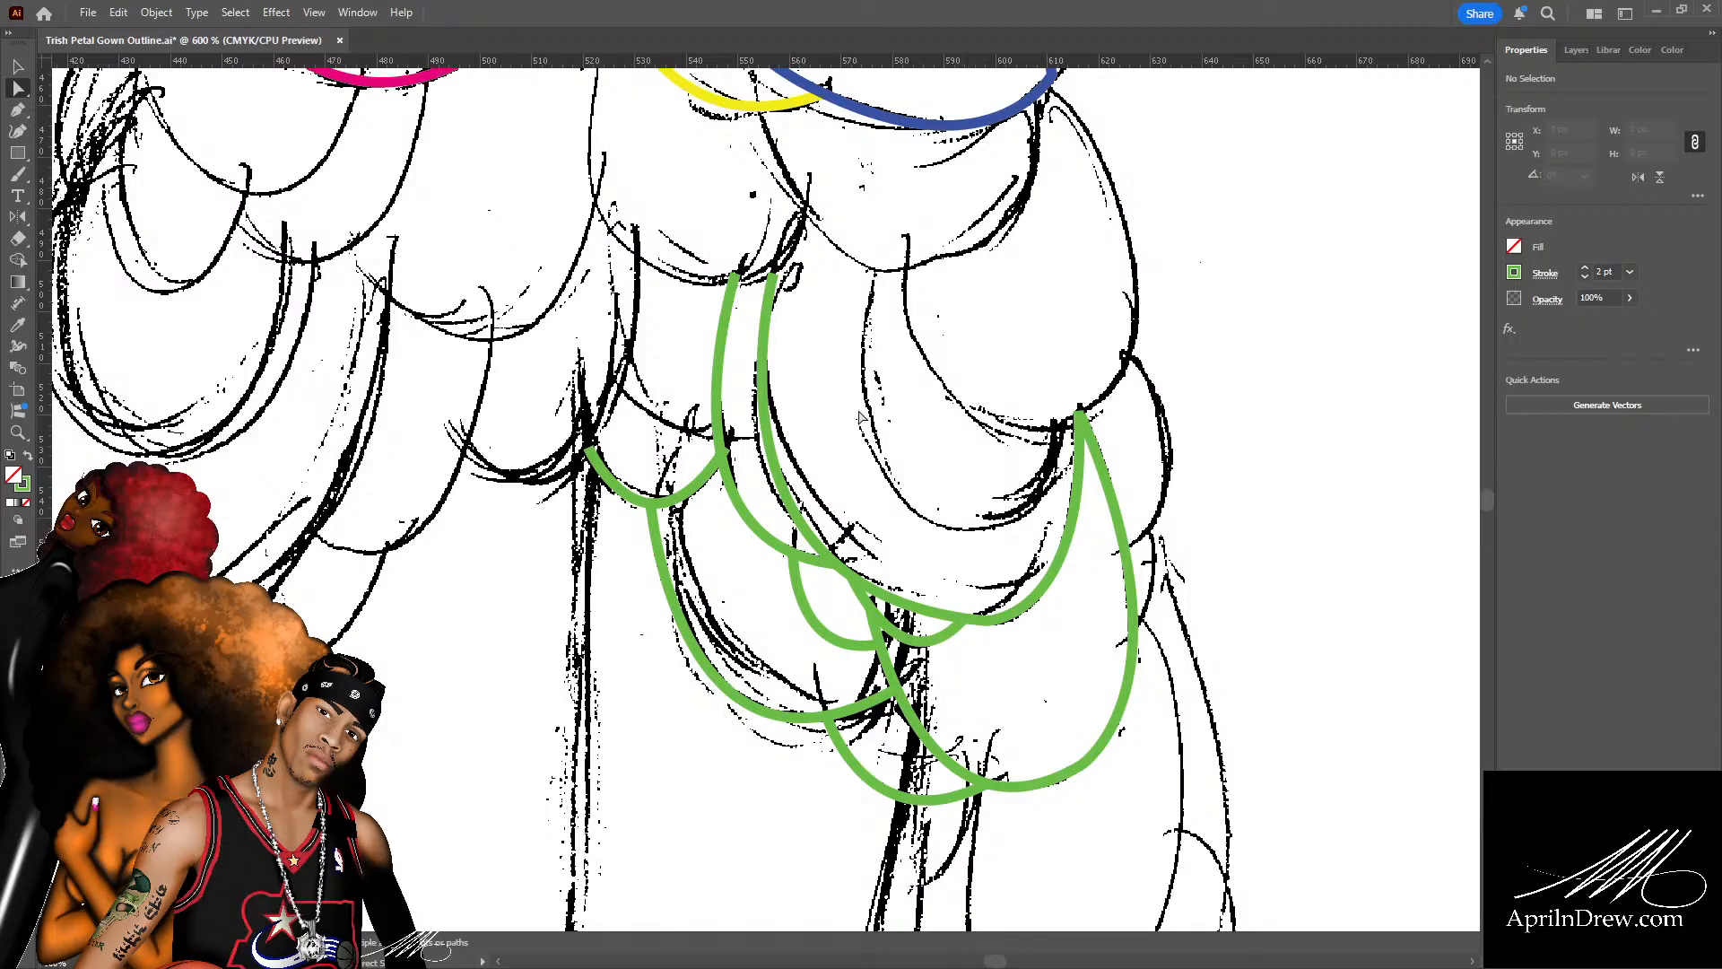
# Trace the inner petal in green with the Pen from about X 575.61, Y 492.04 through X 592.30, Y 542.65 to X 612.13, Y 521.61 px.
pyautogui.scroll(2, 832, 384)
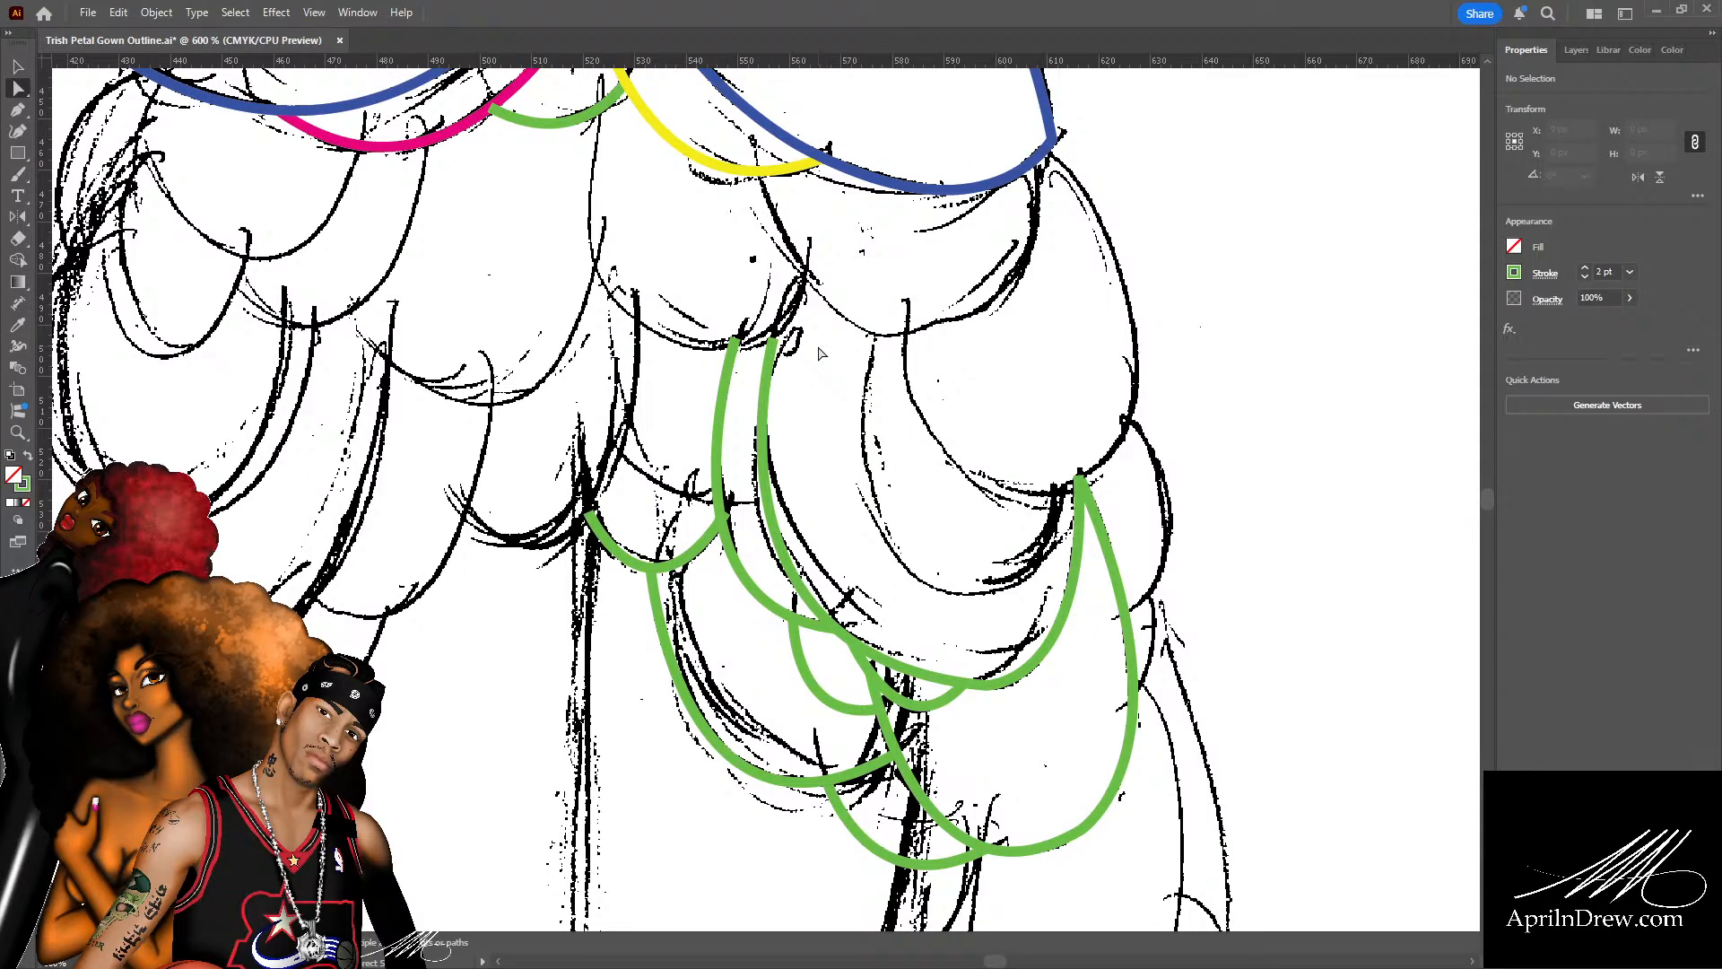
pyautogui.press('p')
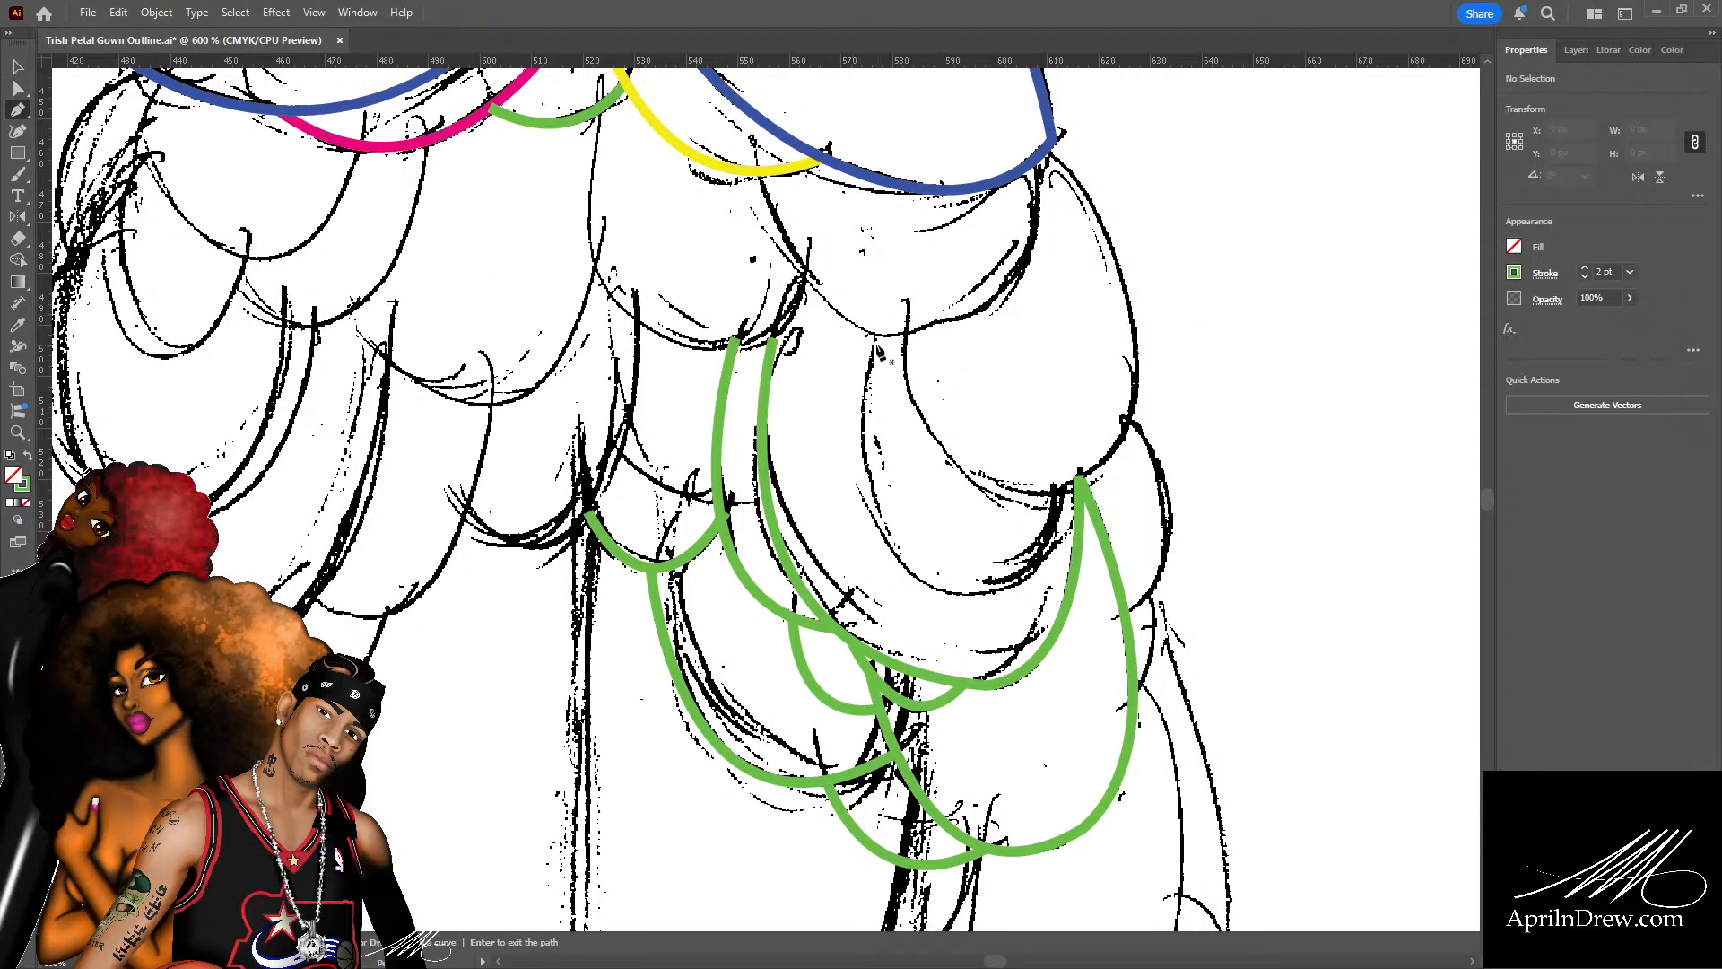
pyautogui.click(869, 336)
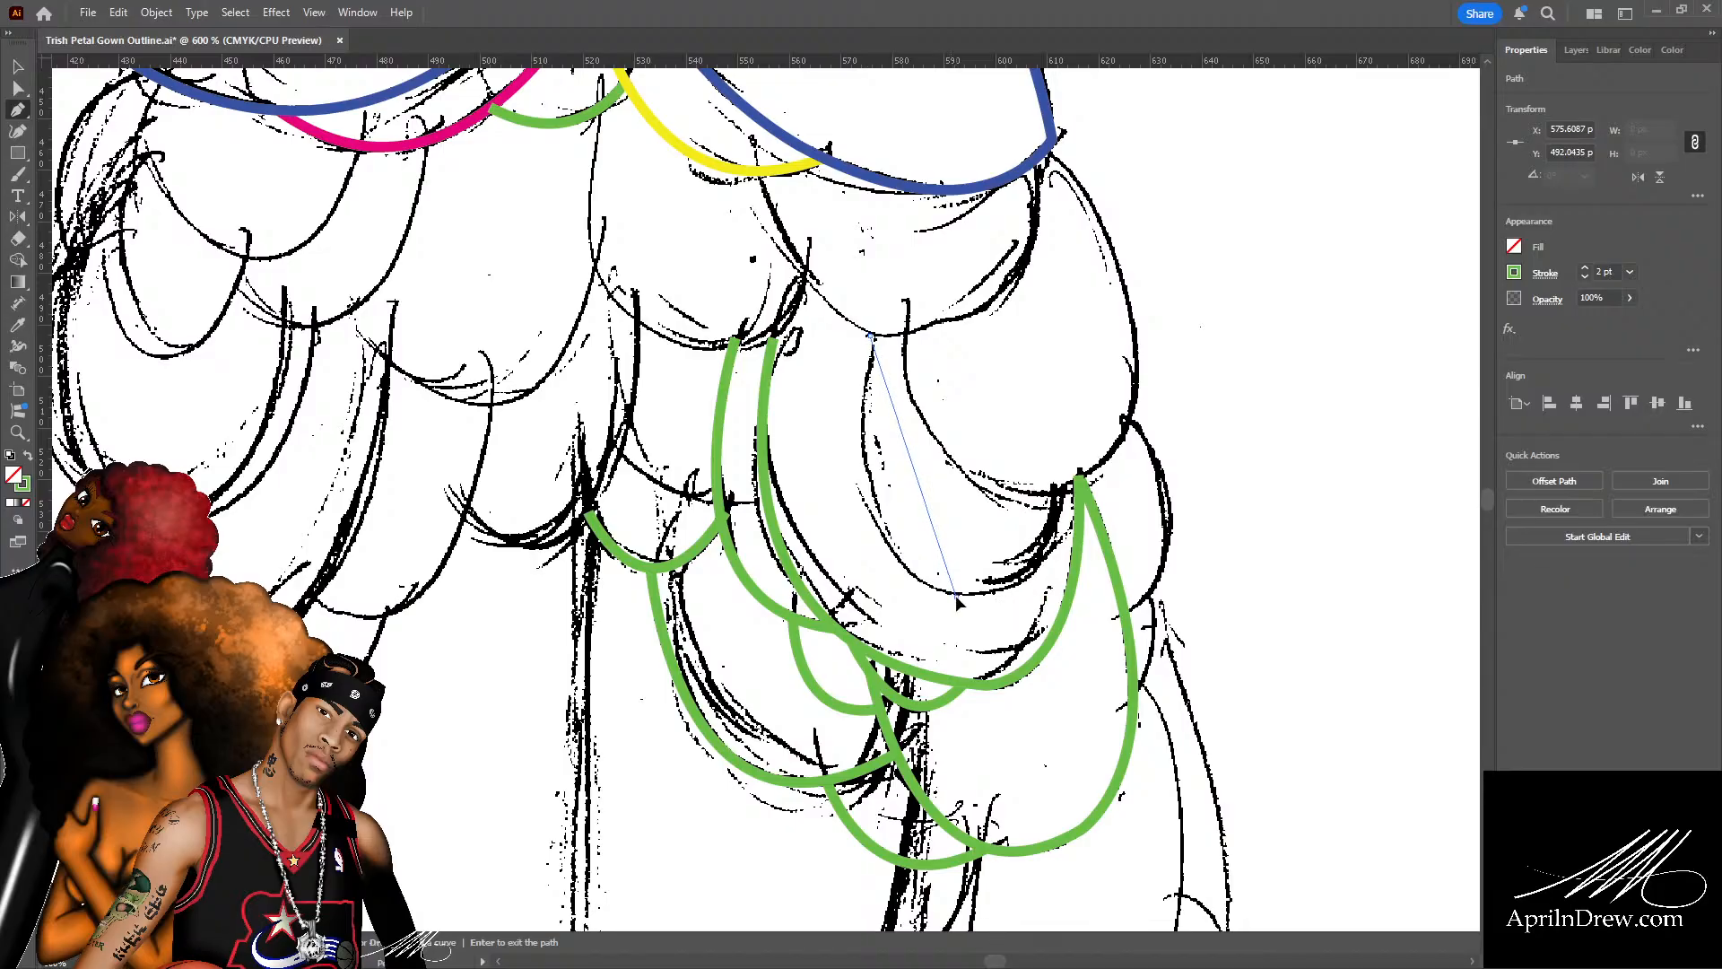
pyautogui.moveTo(956, 595); pyautogui.dragTo(1096, 646)
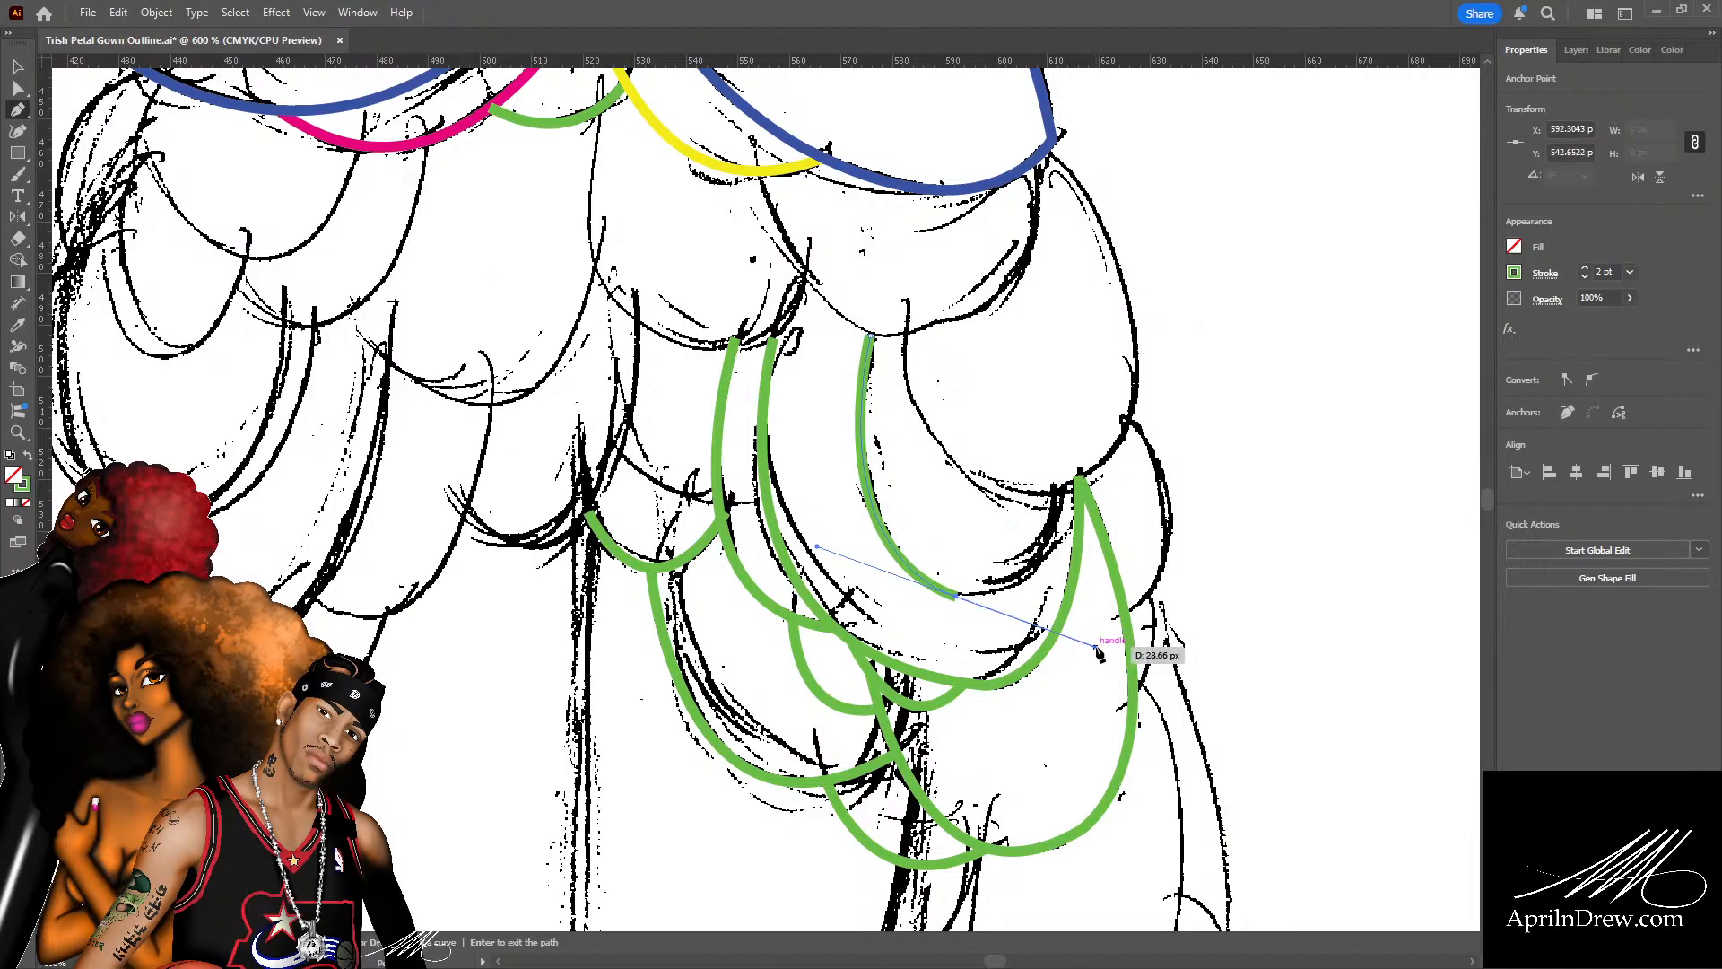
pyautogui.moveTo(956, 595); pyautogui.dragTo(1063, 493)
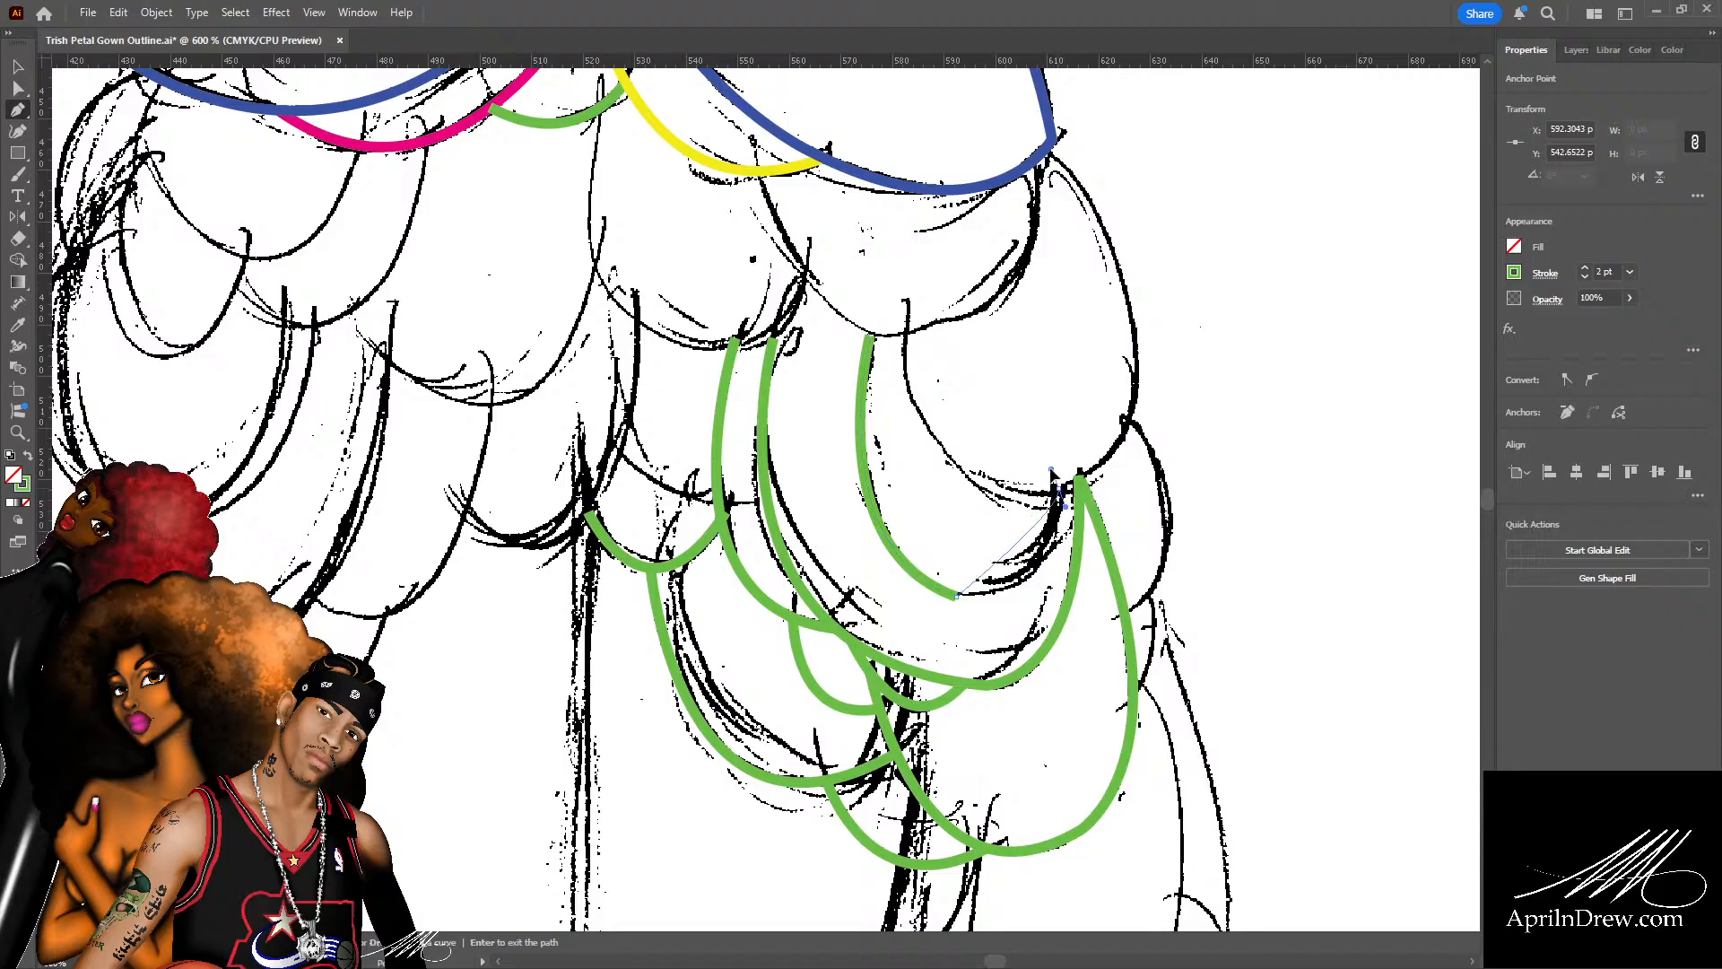
pyautogui.moveTo(1024, 597)
pyautogui.mouseDown()
pyautogui.moveTo(1058, 396)
pyautogui.moveTo(1092, 380)
pyautogui.moveTo(1063, 359)
pyautogui.mouseUp()
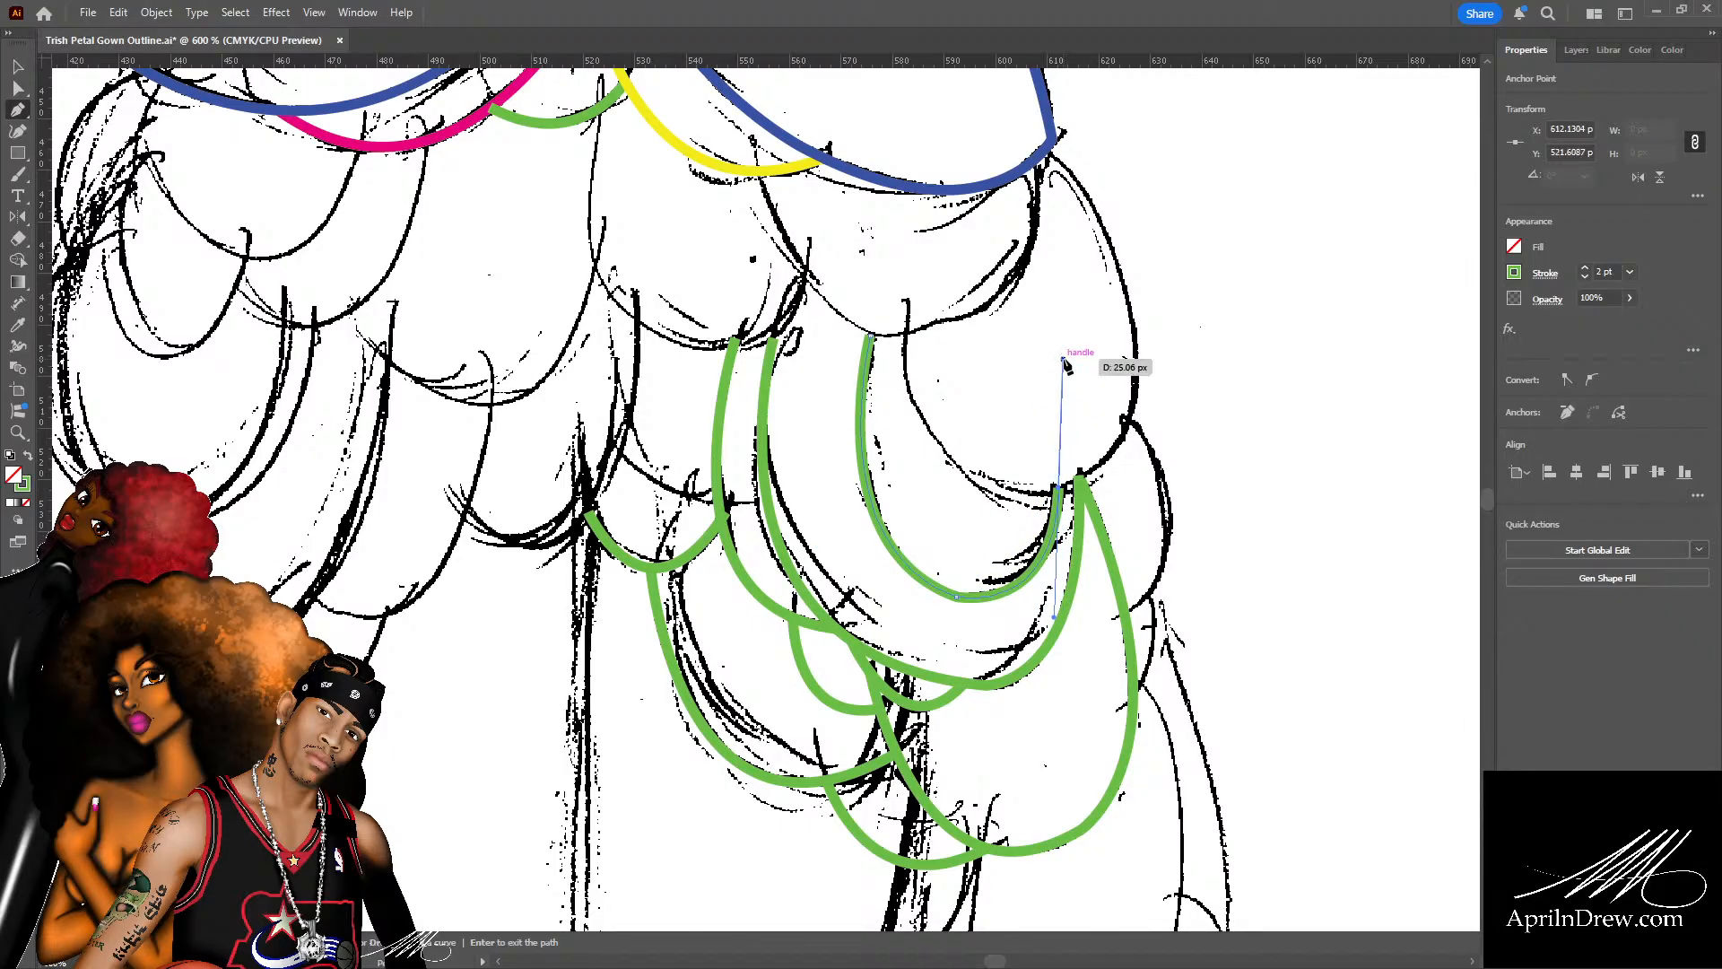
# Trace the lower curve of the adjacent outer petal in green, placing its end at about X 613.87, Y 520.04 px and fitting its curvature.
pyautogui.scroll(2, 924, 414)
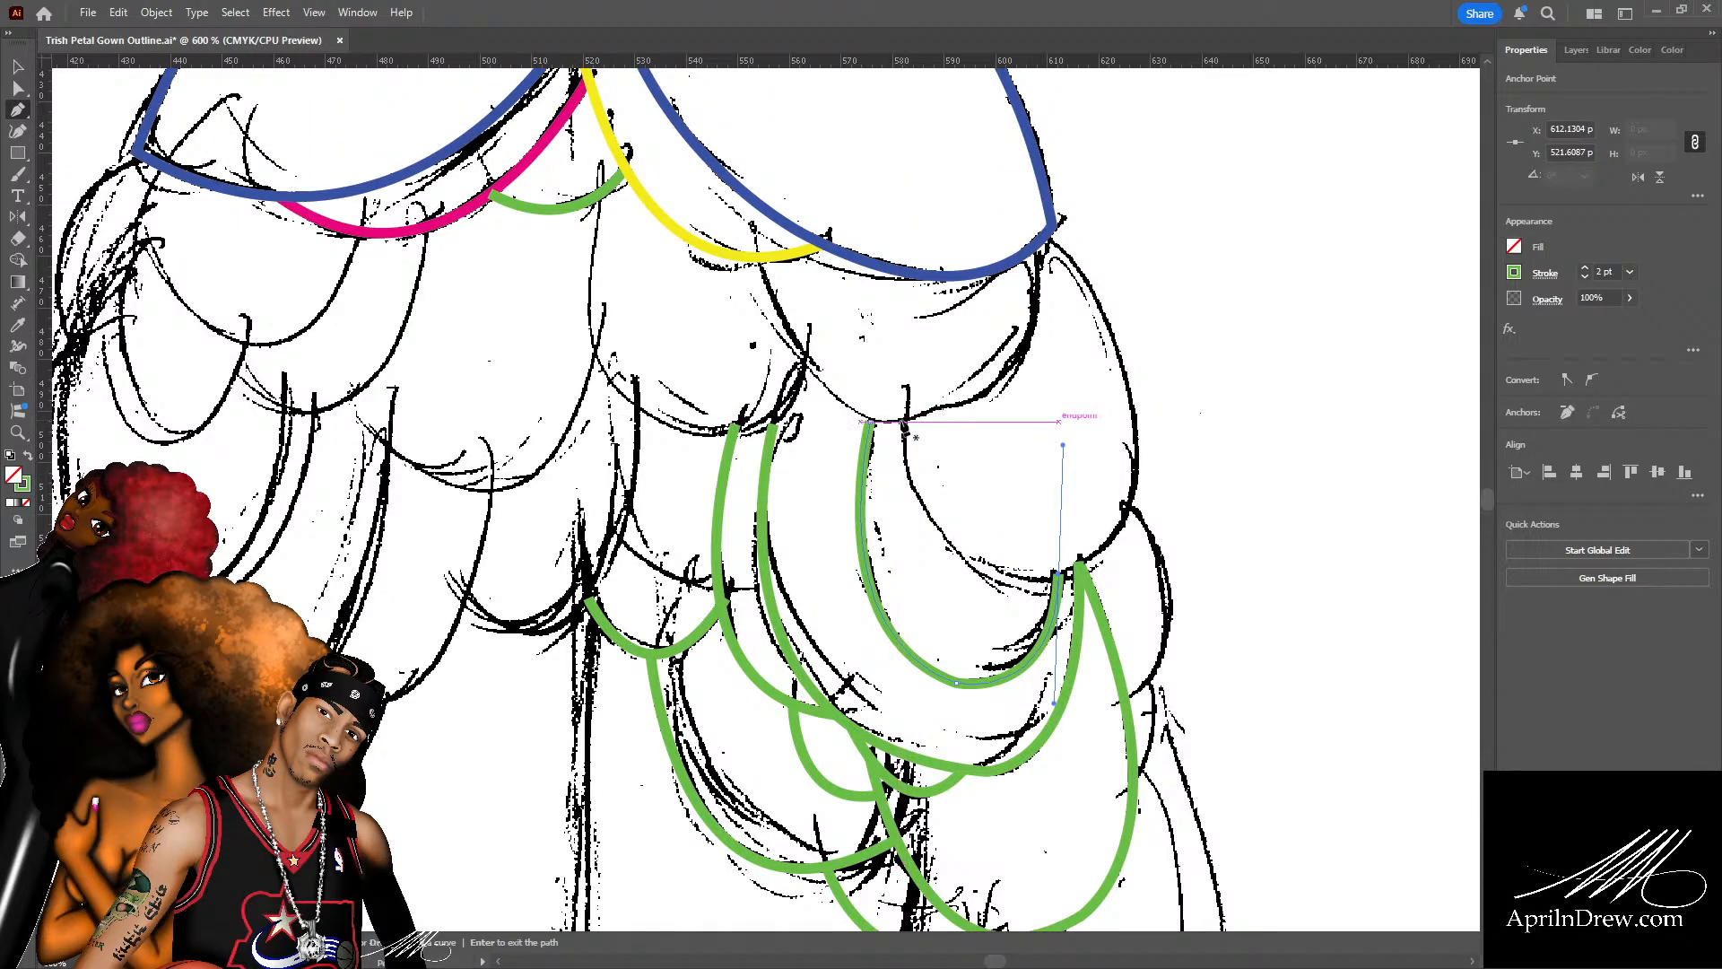
pyautogui.click(905, 420)
pyautogui.moveTo(1111, 536)
pyautogui.mouseDown()
pyautogui.moveTo(1284, 422)
pyautogui.moveTo(1261, 388)
pyautogui.moveTo(1310, 392)
pyautogui.moveTo(1292, 412)
pyautogui.mouseUp()
pyautogui.press('a')
pyautogui.moveTo(1111, 541); pyautogui.dragTo(1069, 572)
pyautogui.moveTo(887, 693); pyautogui.dragTo(904, 617)
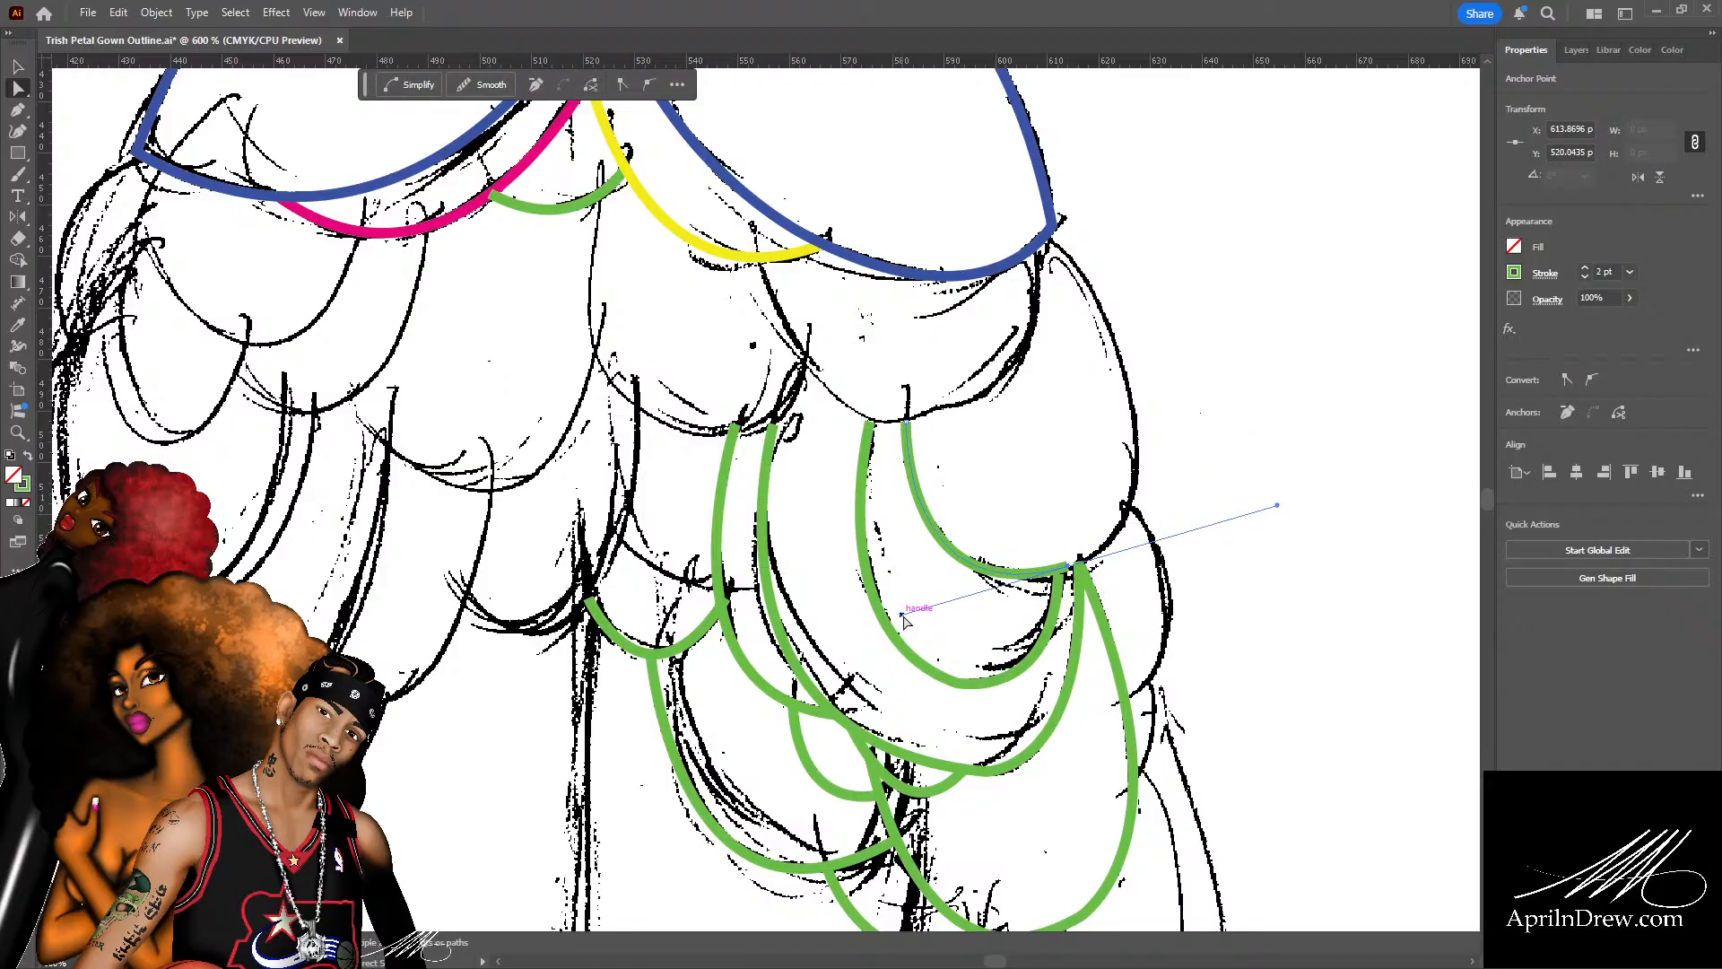
pyautogui.click(1026, 476)
# Continue the outer petal in green from its open end through about X 627.43, Y 495.35 px up to the blue shape's lower corner.
pyautogui.press('p')
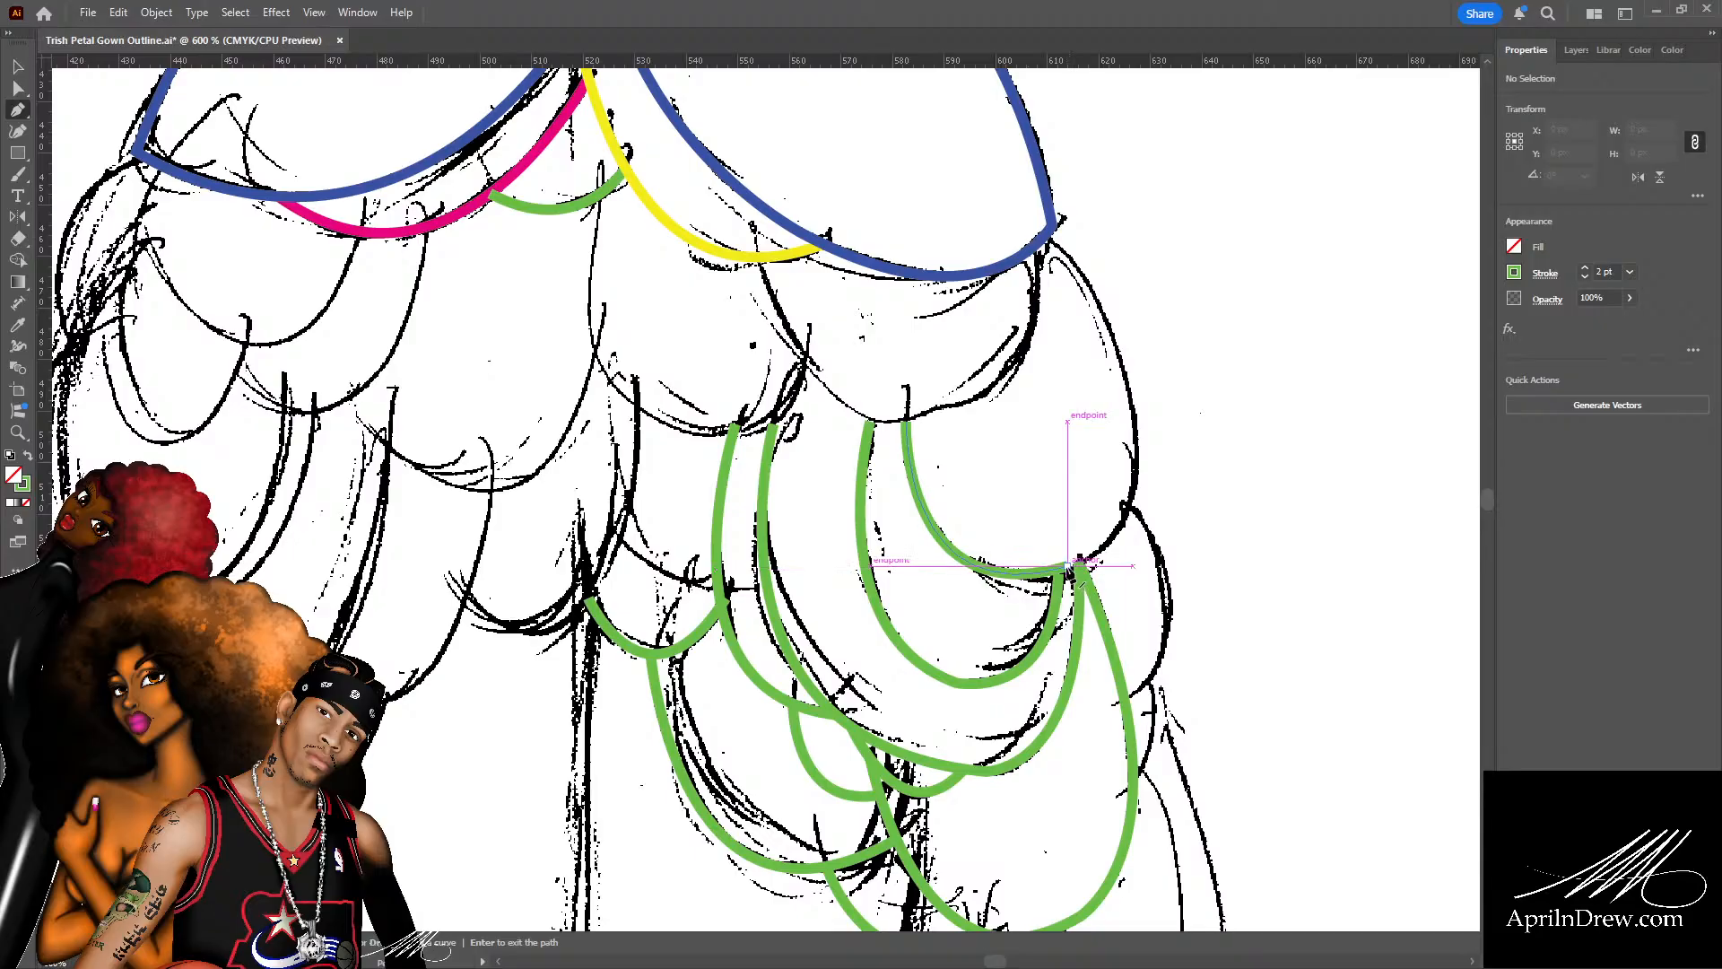
pyautogui.moveTo(1073, 570)
pyautogui.mouseDown()
pyautogui.moveTo(1090, 466)
pyautogui.moveTo(1178, 435)
pyautogui.moveTo(1136, 393)
pyautogui.moveTo(1136, 330)
pyautogui.mouseUp()
pyautogui.click(1137, 440)
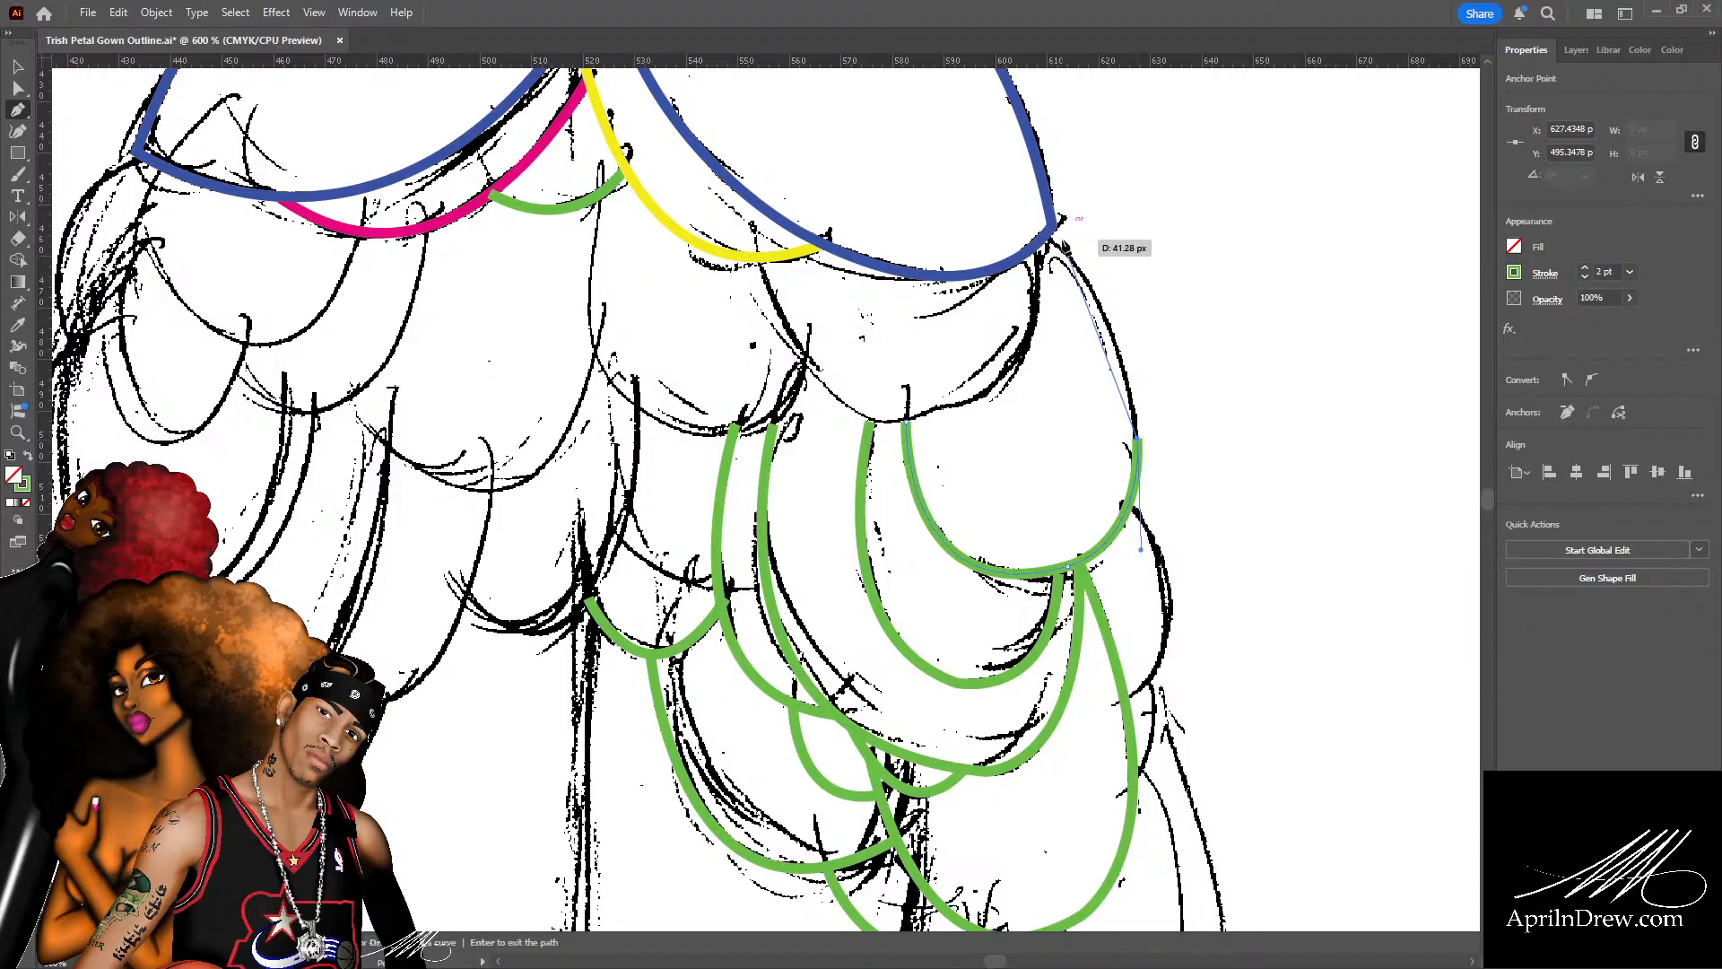
pyautogui.moveTo(1051, 238)
pyautogui.mouseDown()
pyautogui.moveTo(987, 208)
pyautogui.moveTo(1128, 306)
pyautogui.mouseUp()
pyautogui.press('a')
pyautogui.click(1149, 306)
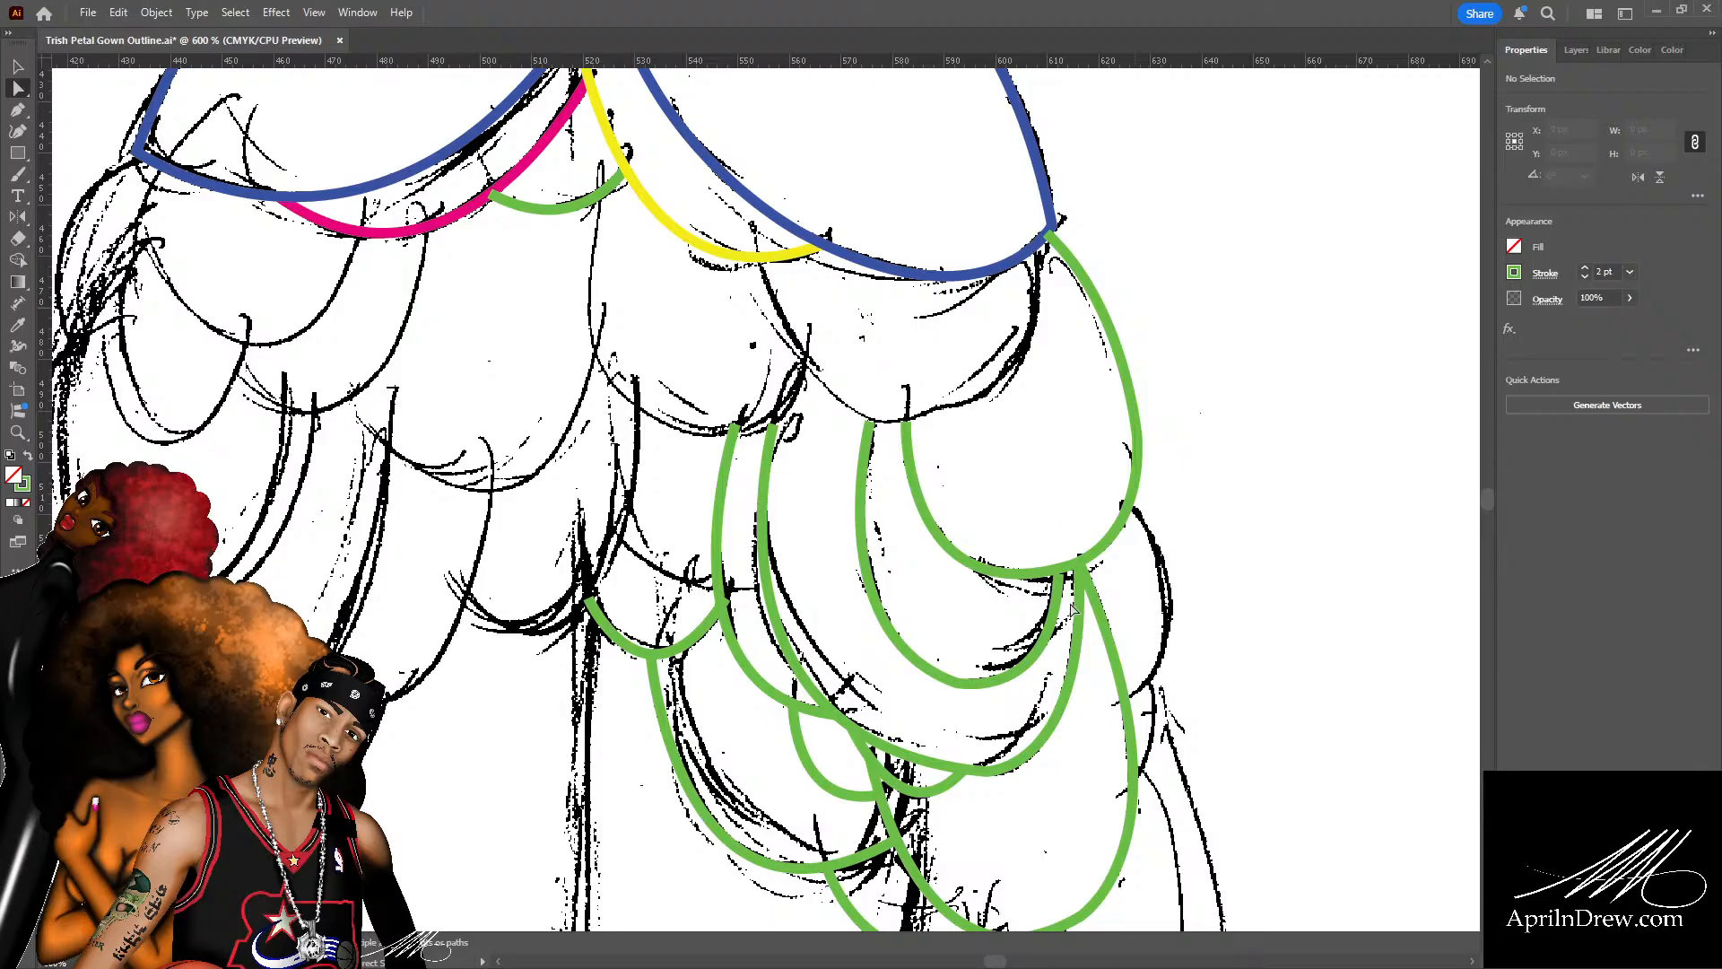
# Refine the inner petal, moving its ends to about X 612.13, Y 520.74 and X 576.48, Y 492.04 px and reshaping its lower curve.
pyautogui.click(1060, 576)
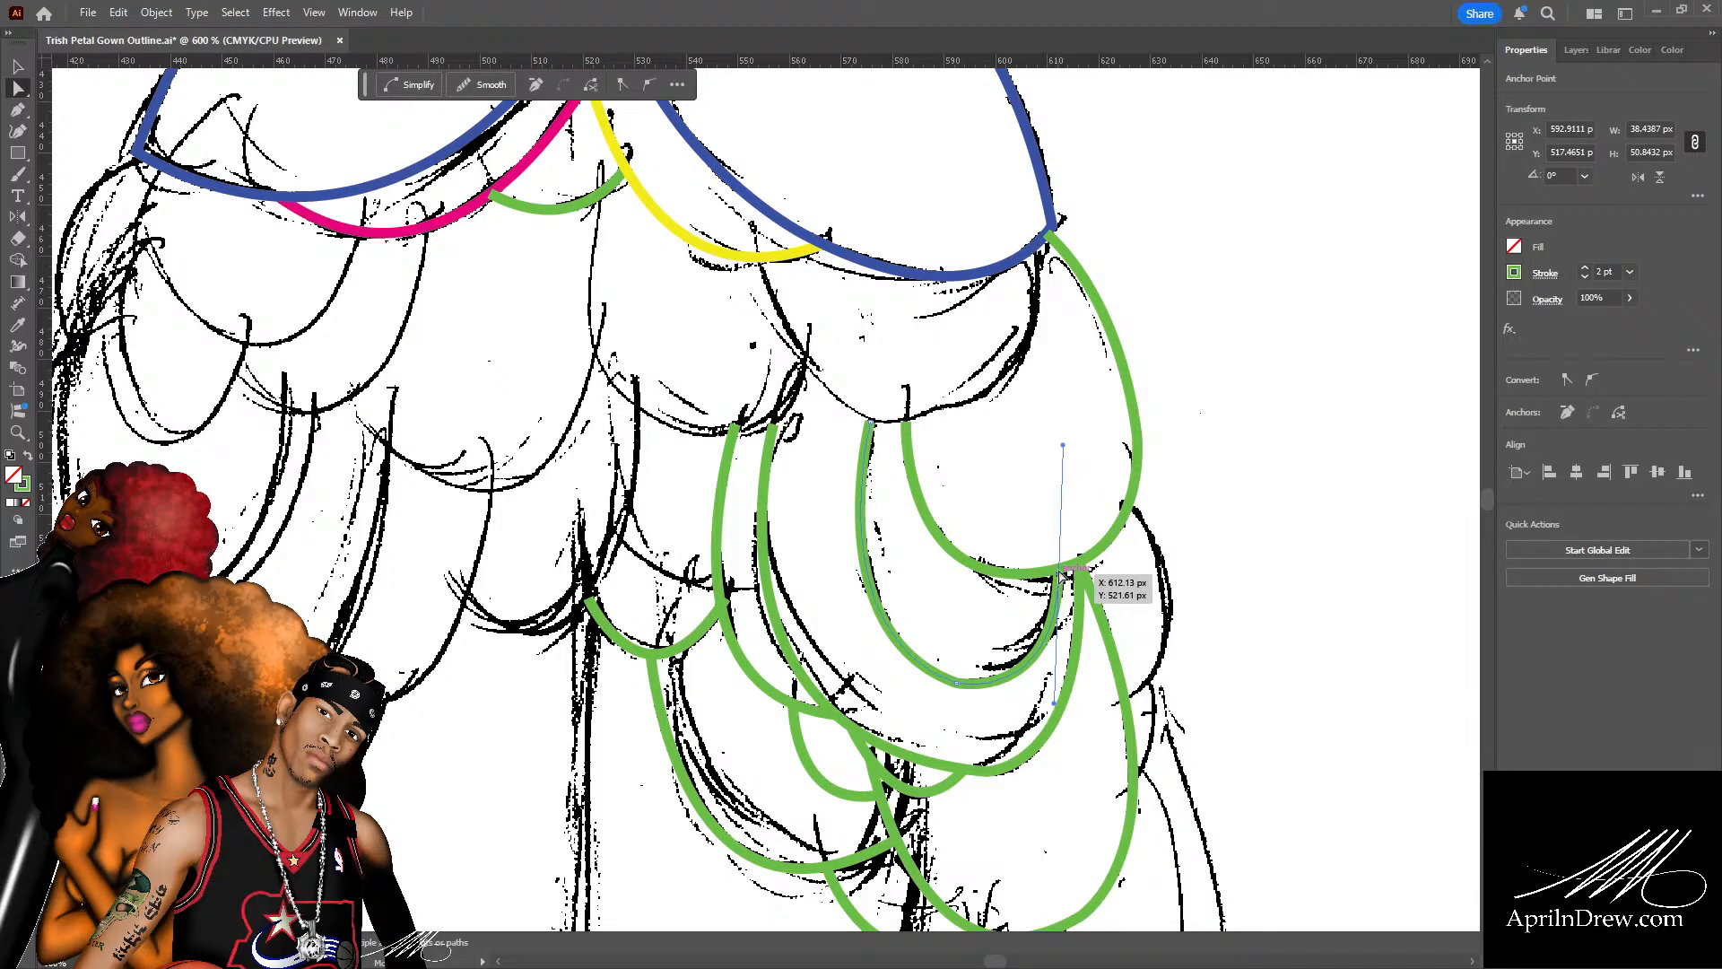
pyautogui.moveTo(1059, 573); pyautogui.dragTo(1059, 568)
pyautogui.click(1007, 695)
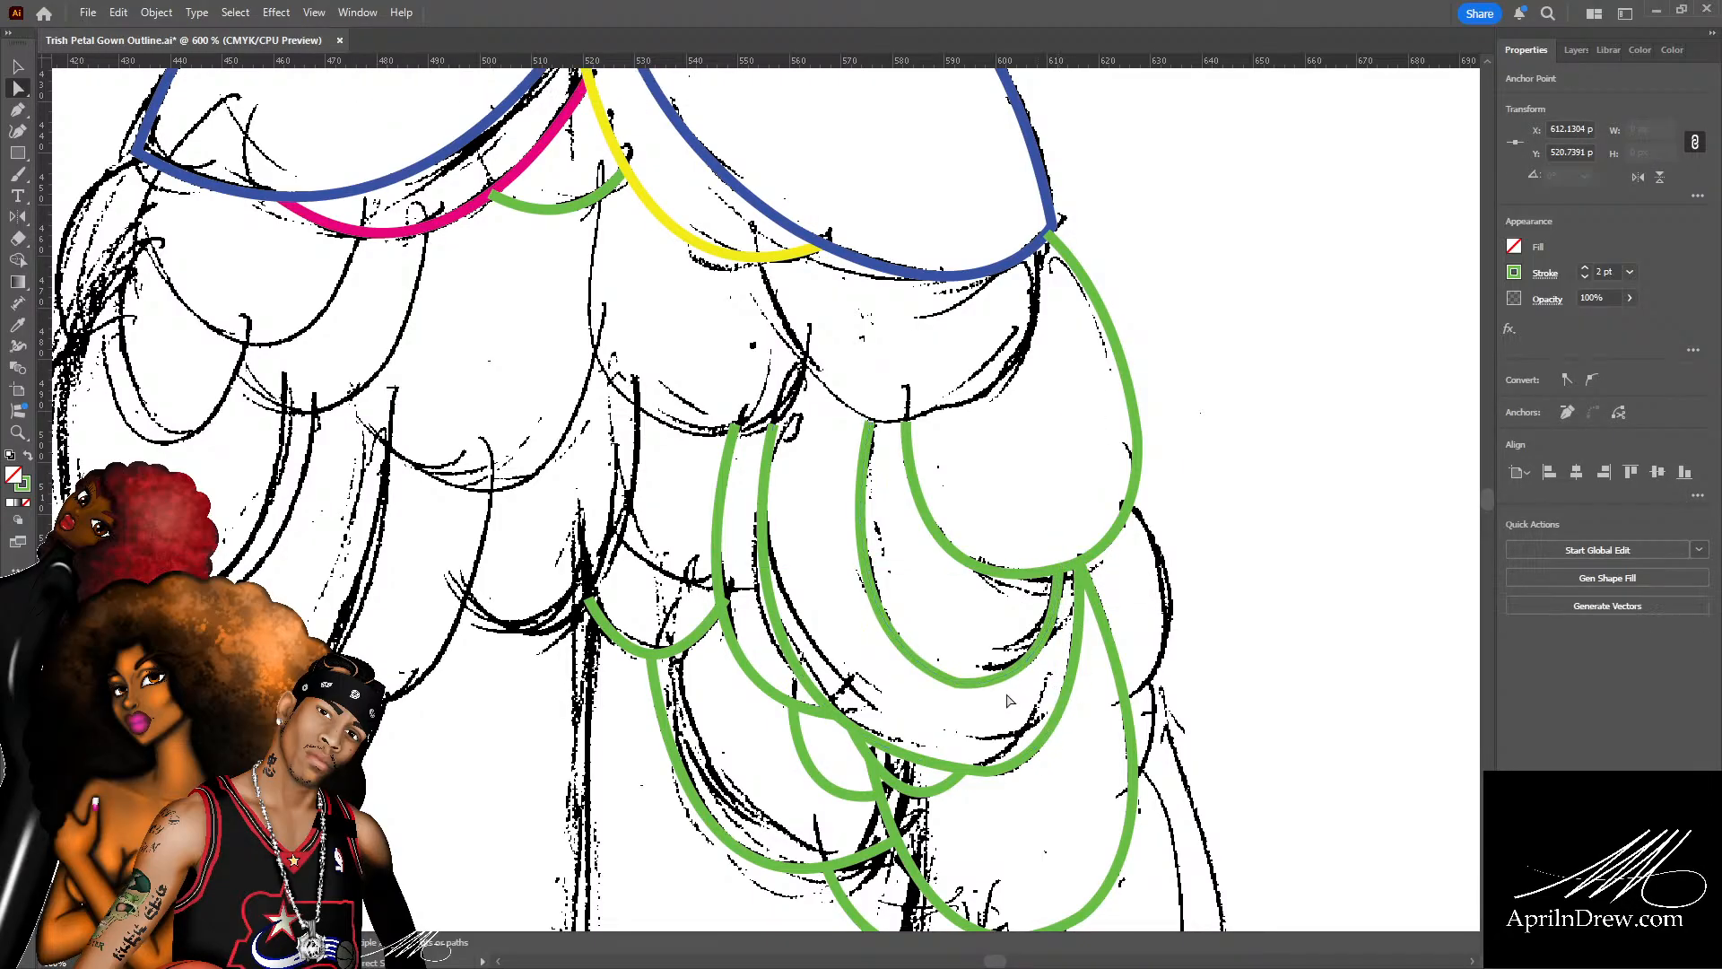
pyautogui.click(915, 662)
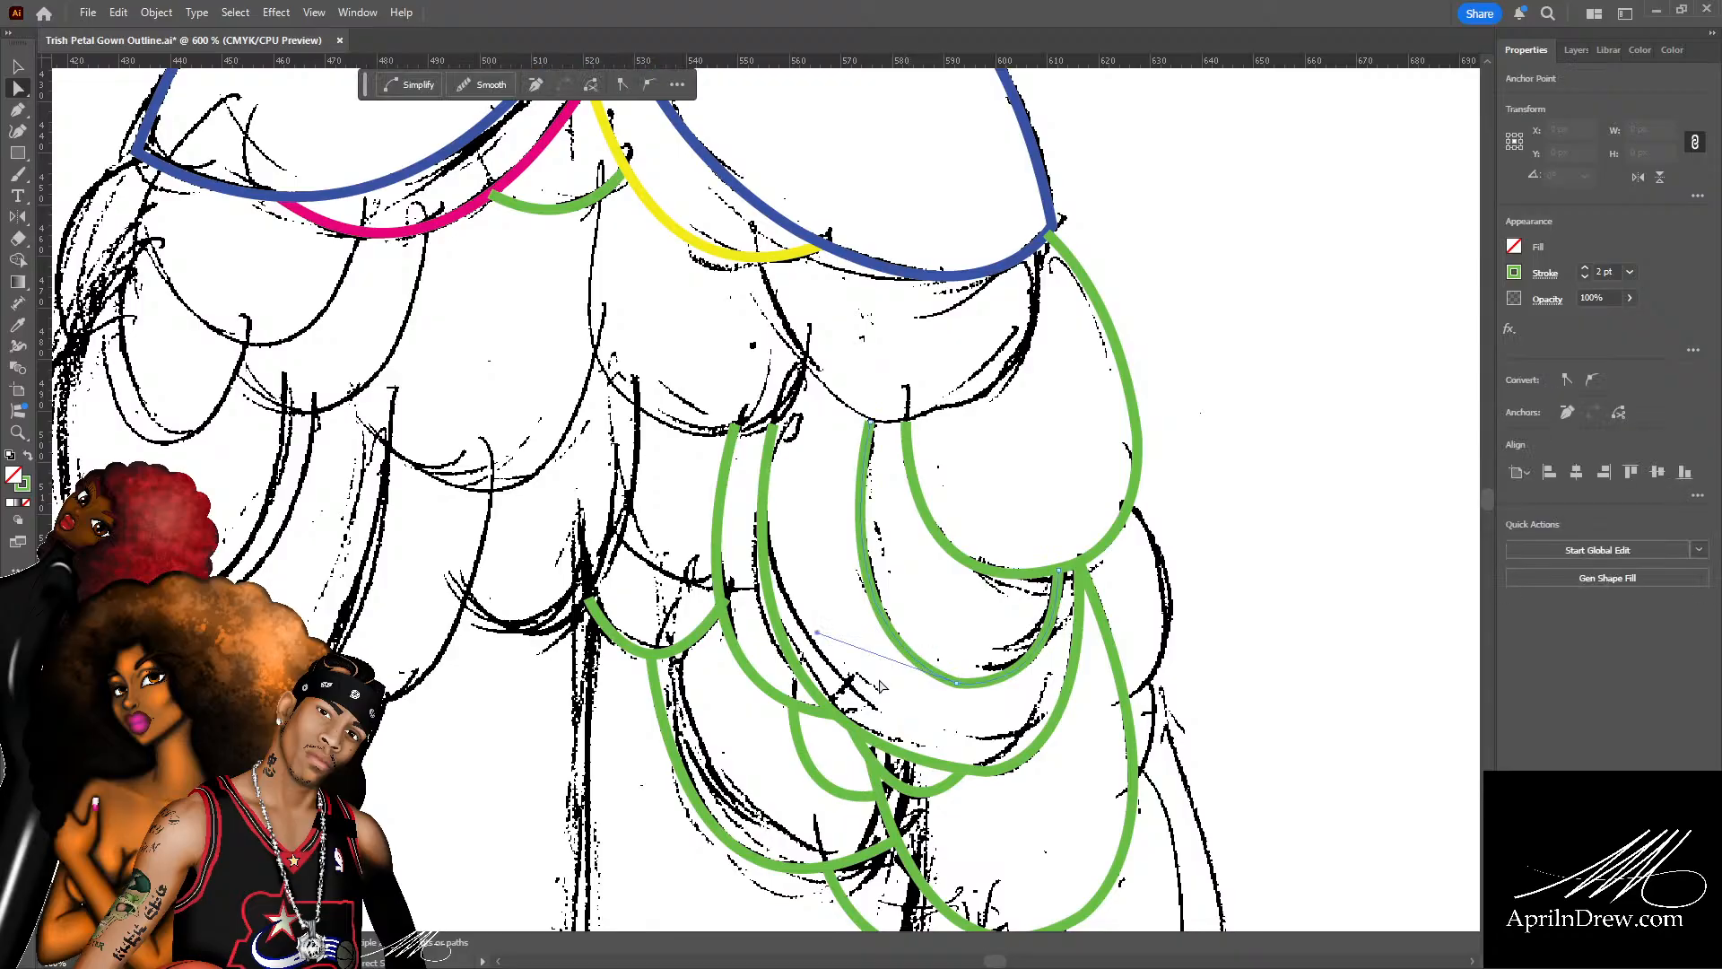
pyautogui.moveTo(818, 636); pyautogui.dragTo(815, 646)
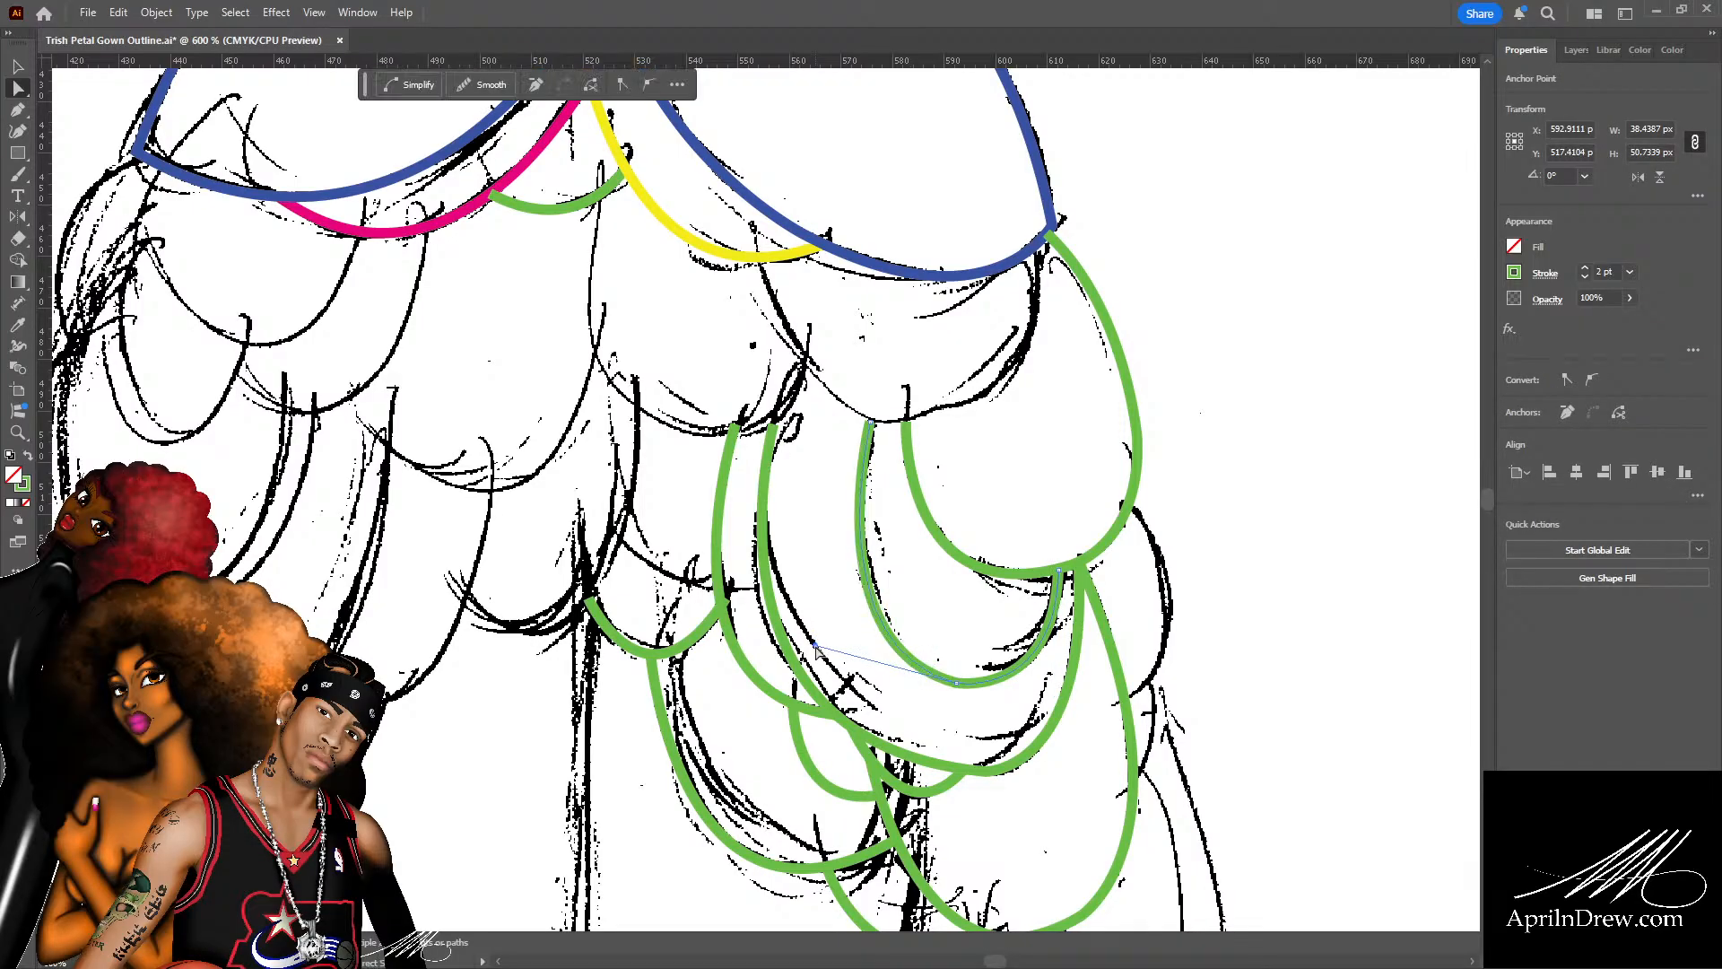
pyautogui.moveTo(872, 425); pyautogui.dragTo(876, 425)
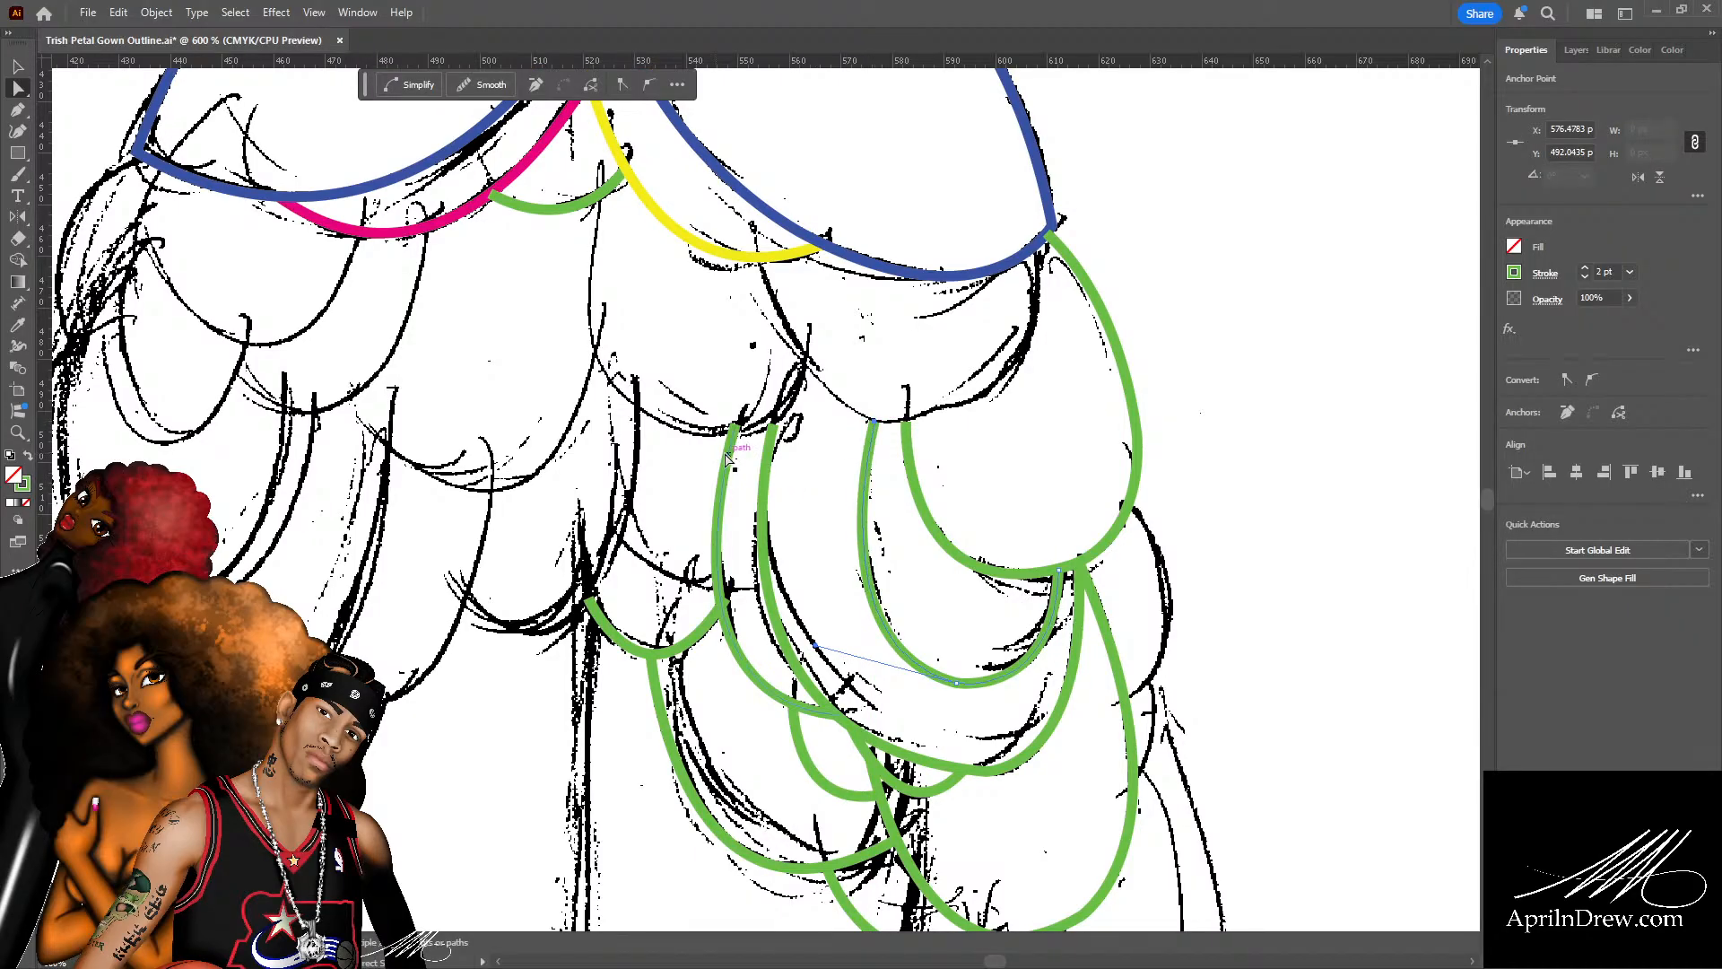
# Move the long petal edge's upper end to about X 548.91, Y 494.71 px, adjust its curvature, and save the document.
pyautogui.moveTo(734, 426); pyautogui.dragTo(734, 429)
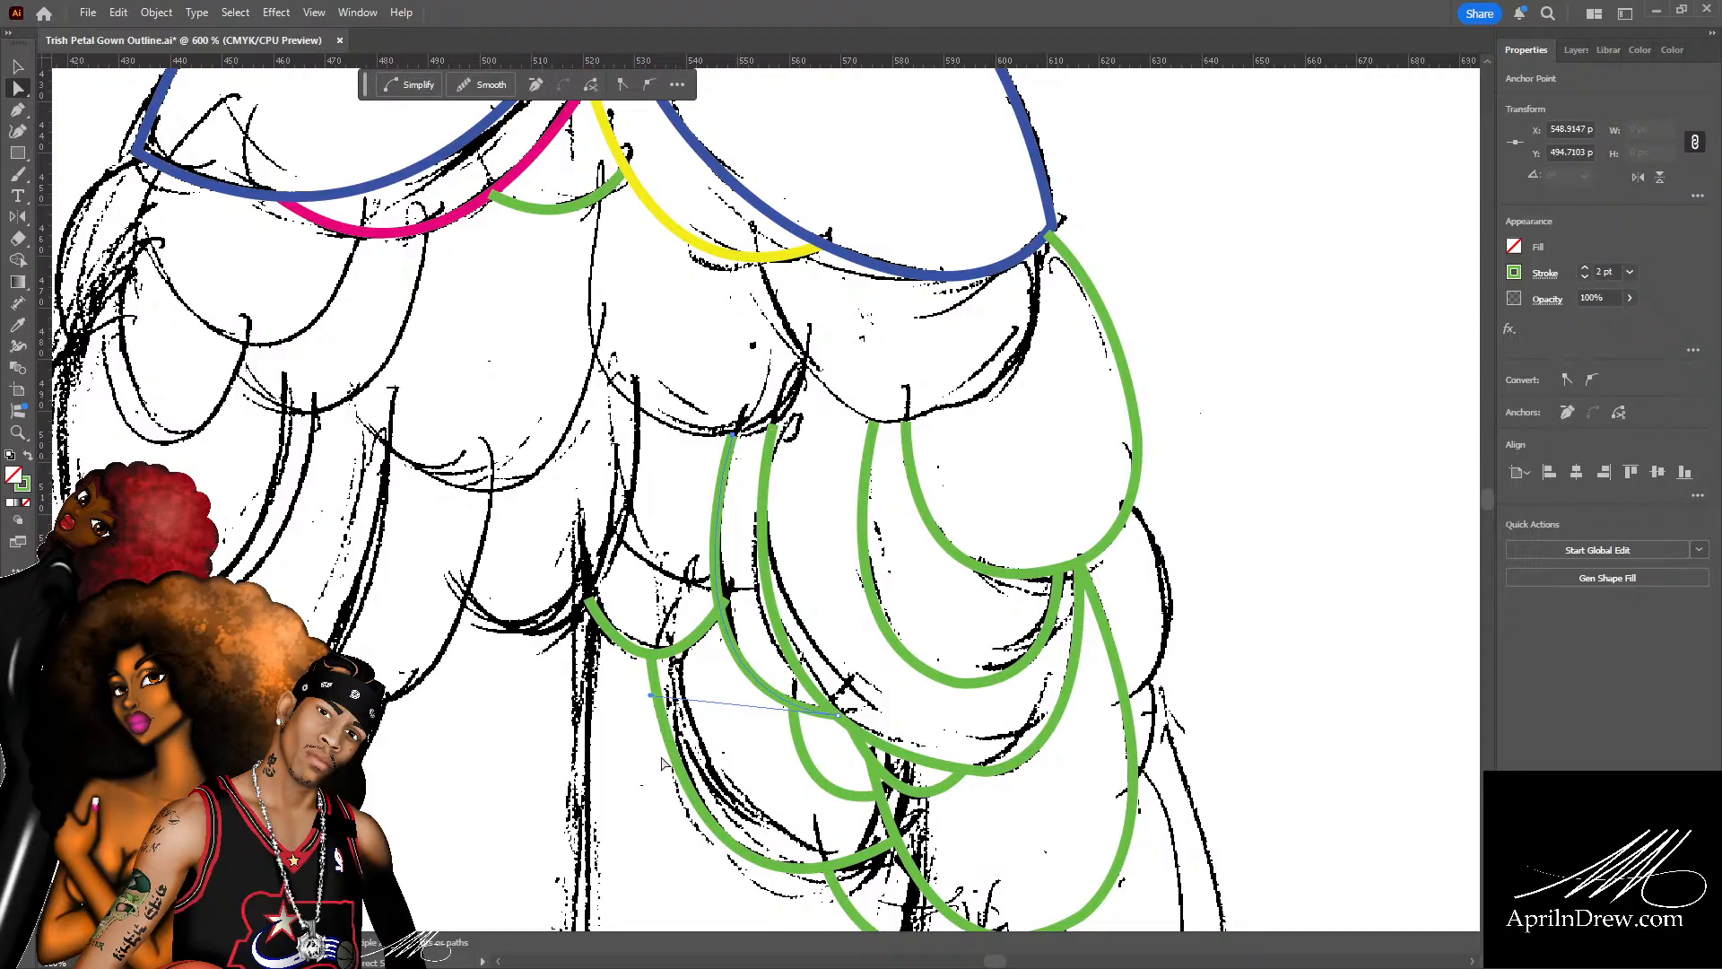
pyautogui.click(664, 697)
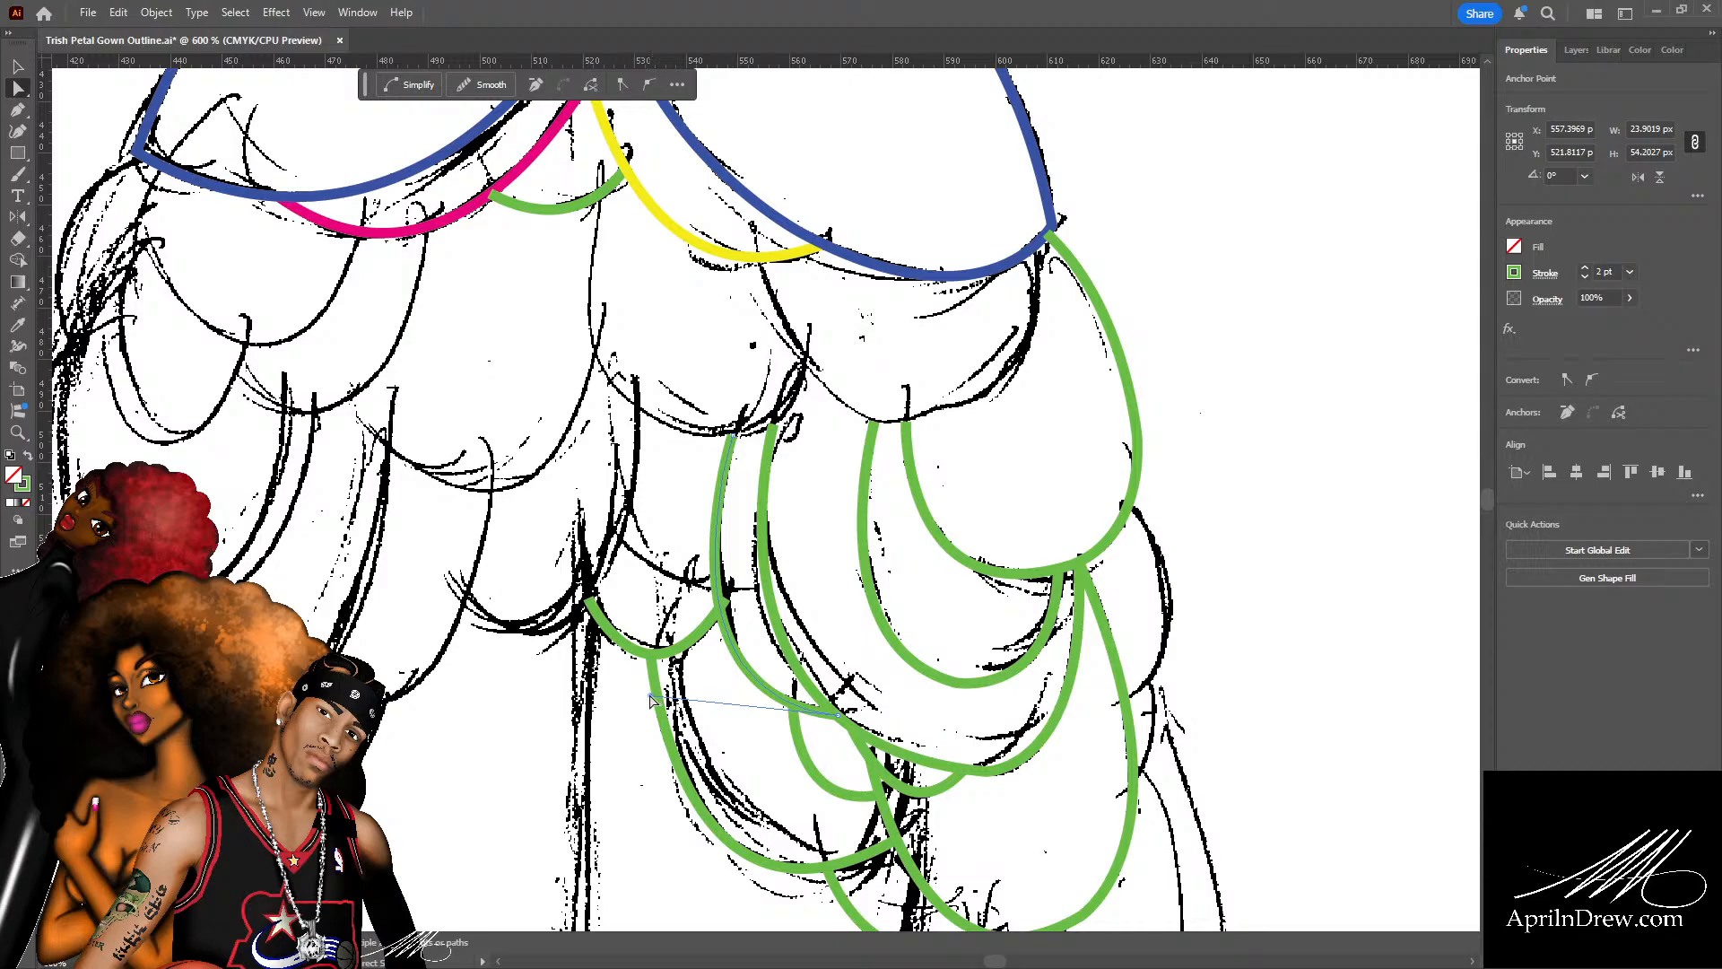
pyautogui.moveTo(652, 700); pyautogui.dragTo(668, 702)
pyautogui.click(706, 718)
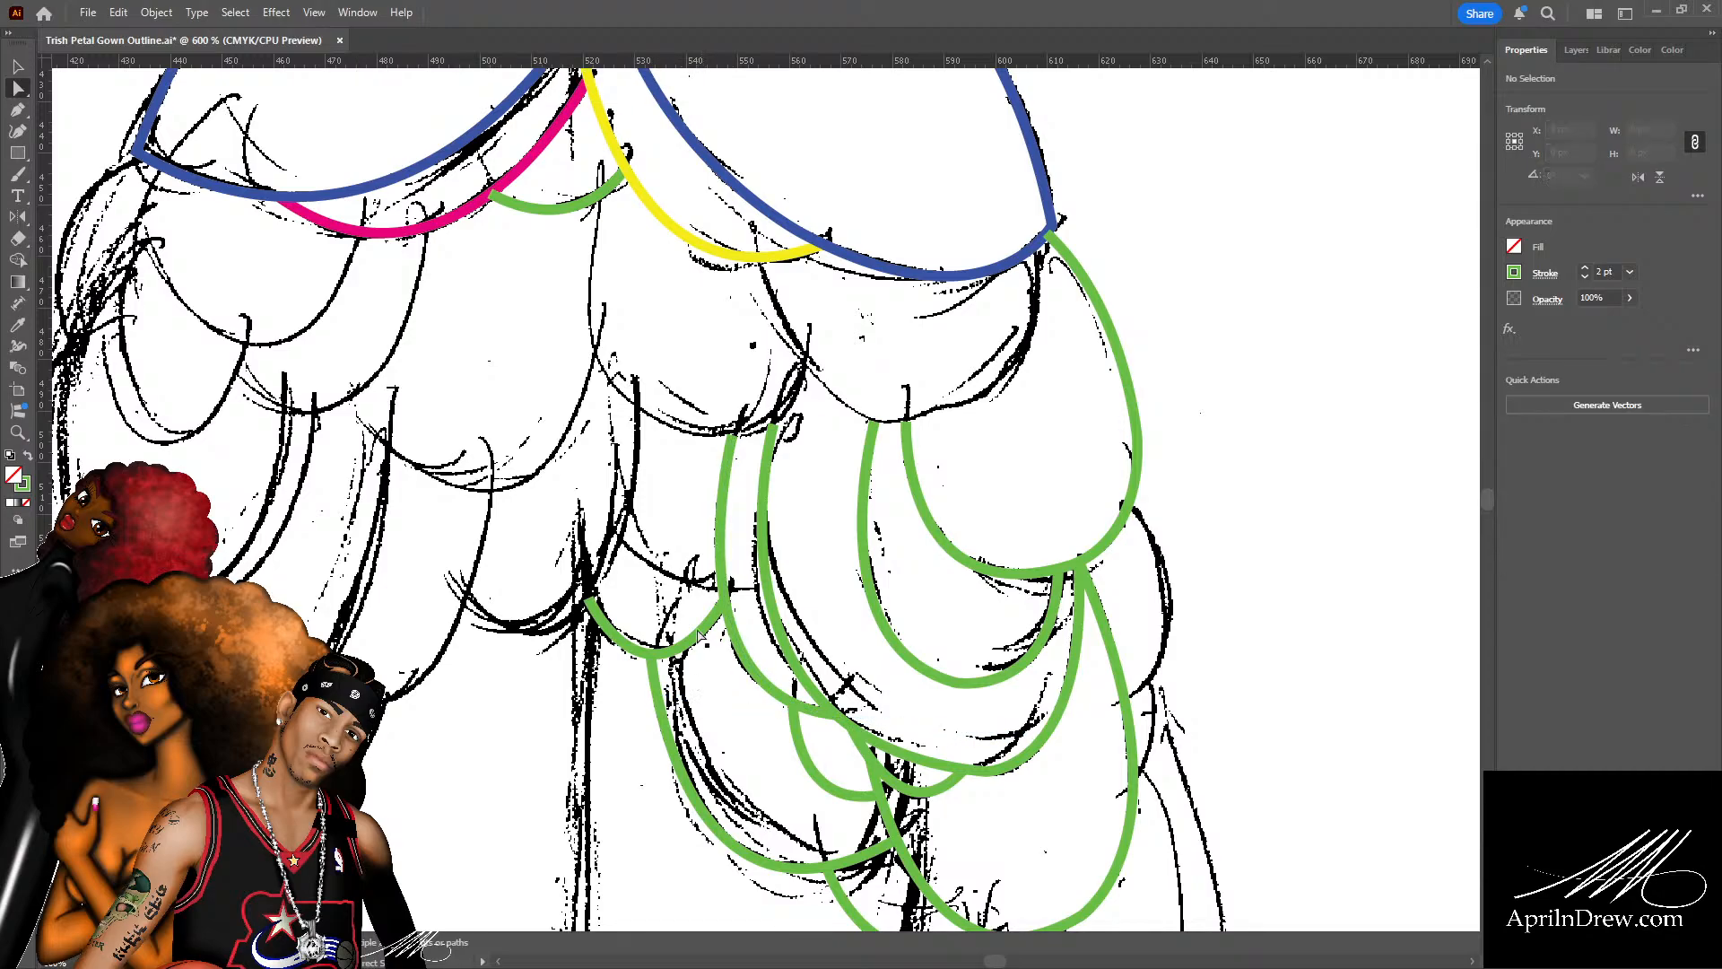
pyautogui.scroll(-3, 706, 574)
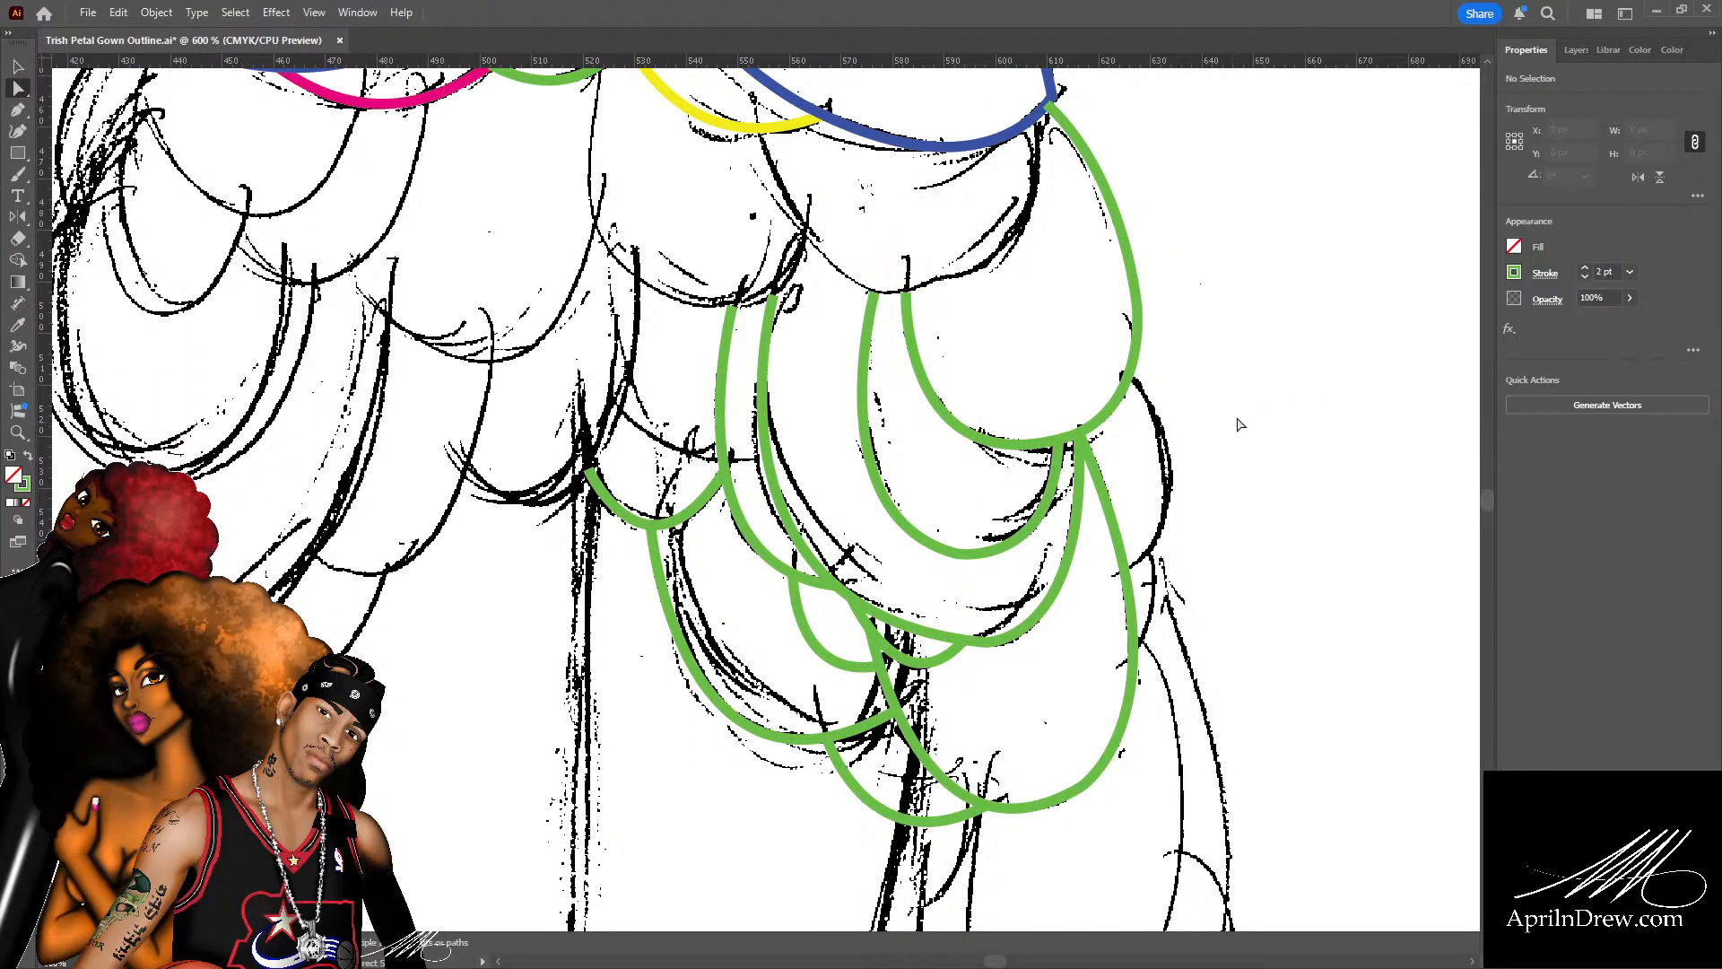
pyautogui.hotkey('ctrl', 's')
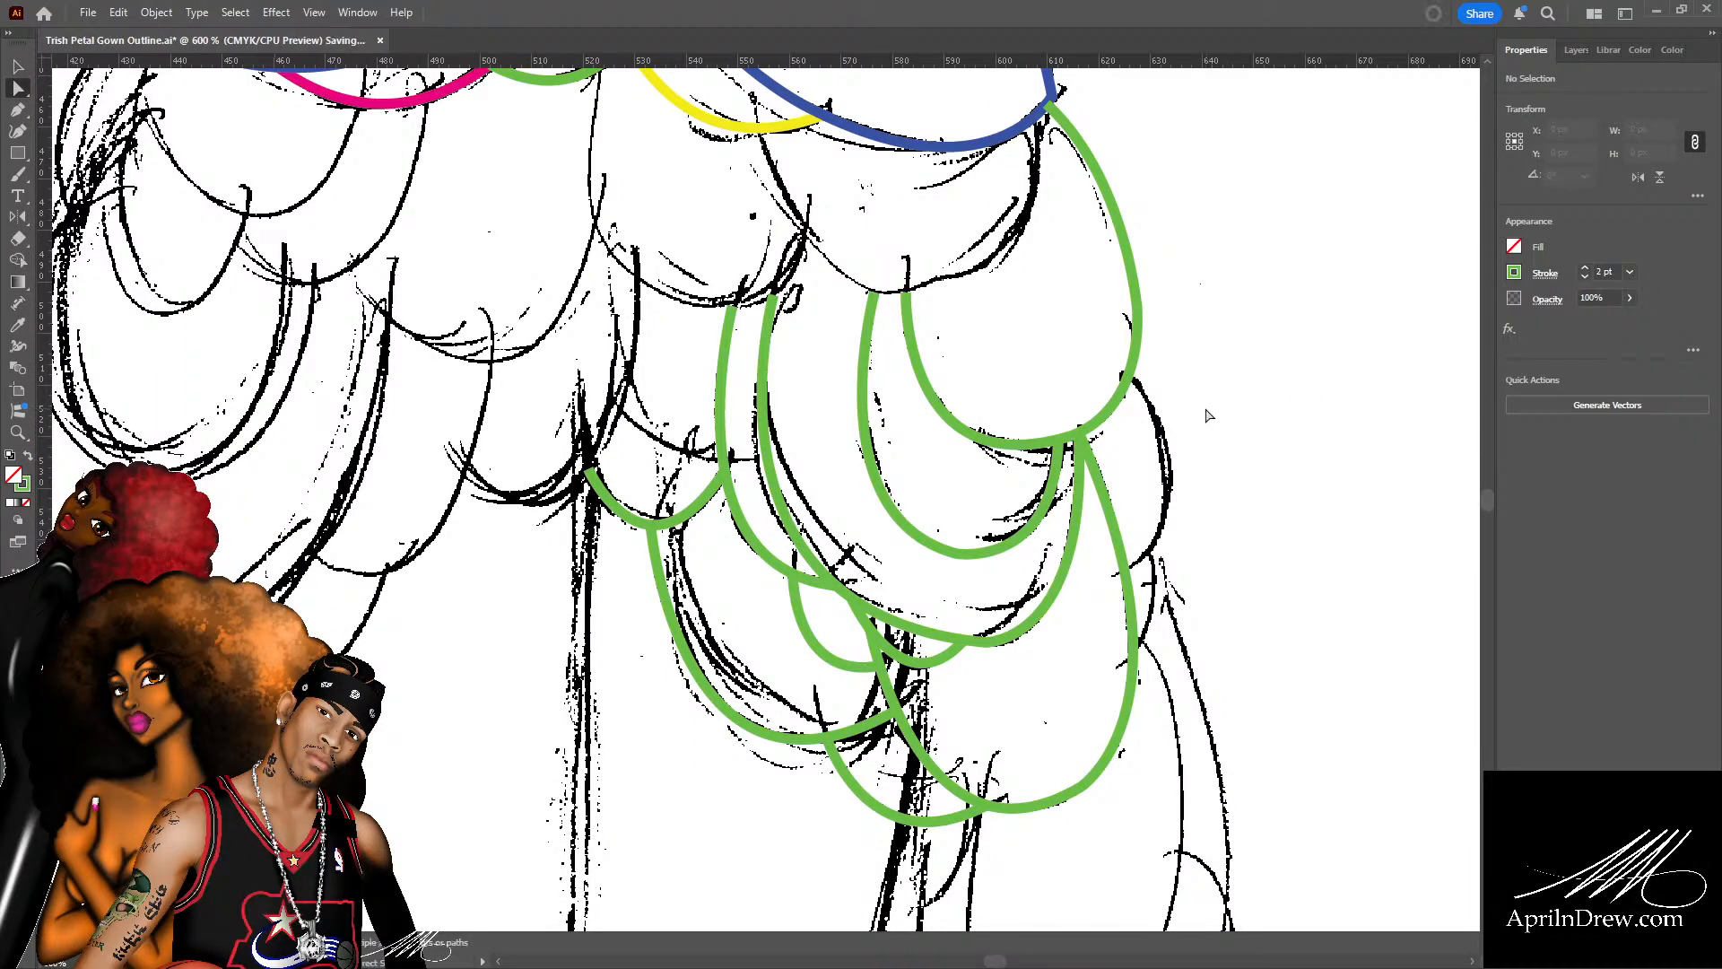
# Trace the narrow petal below the outer petal in green, tucking its start onto that edge and its end at about X 624.95, Y 546.07 px.
pyautogui.press('p')
pyautogui.click(1132, 383)
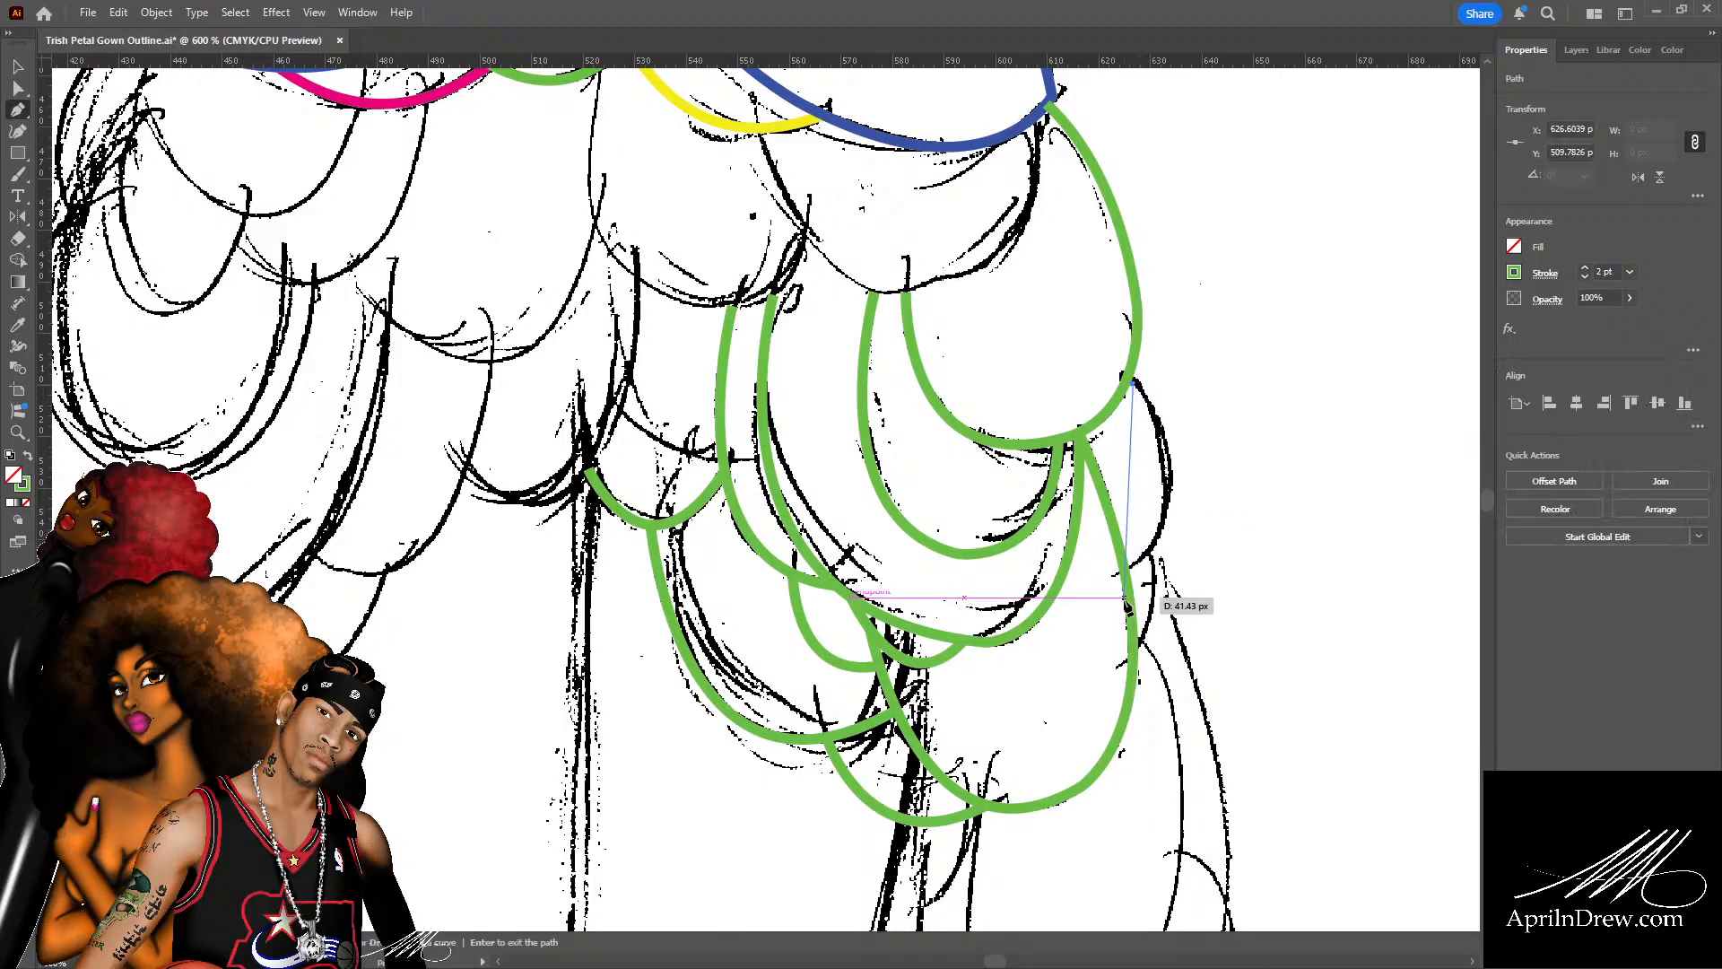
pyautogui.moveTo(1132, 565); pyautogui.dragTo(1059, 636)
pyautogui.press('a')
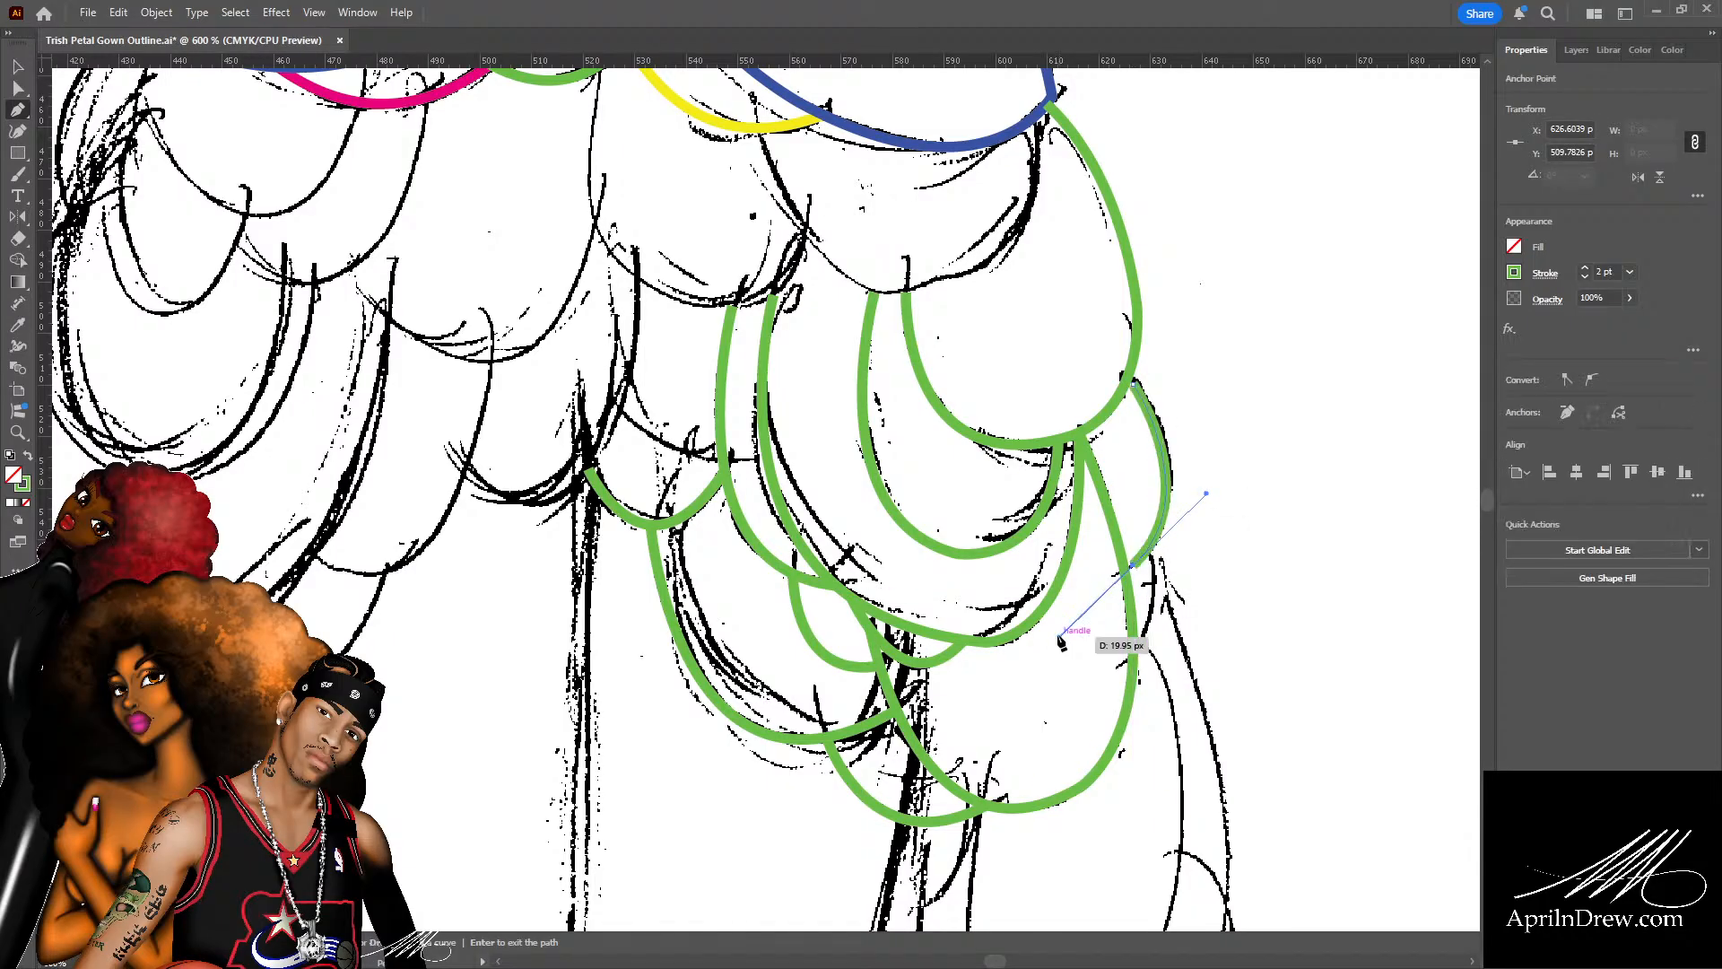
pyautogui.moveTo(1133, 384); pyautogui.dragTo(1127, 377)
pyautogui.moveTo(1131, 565); pyautogui.dragTo(1126, 576)
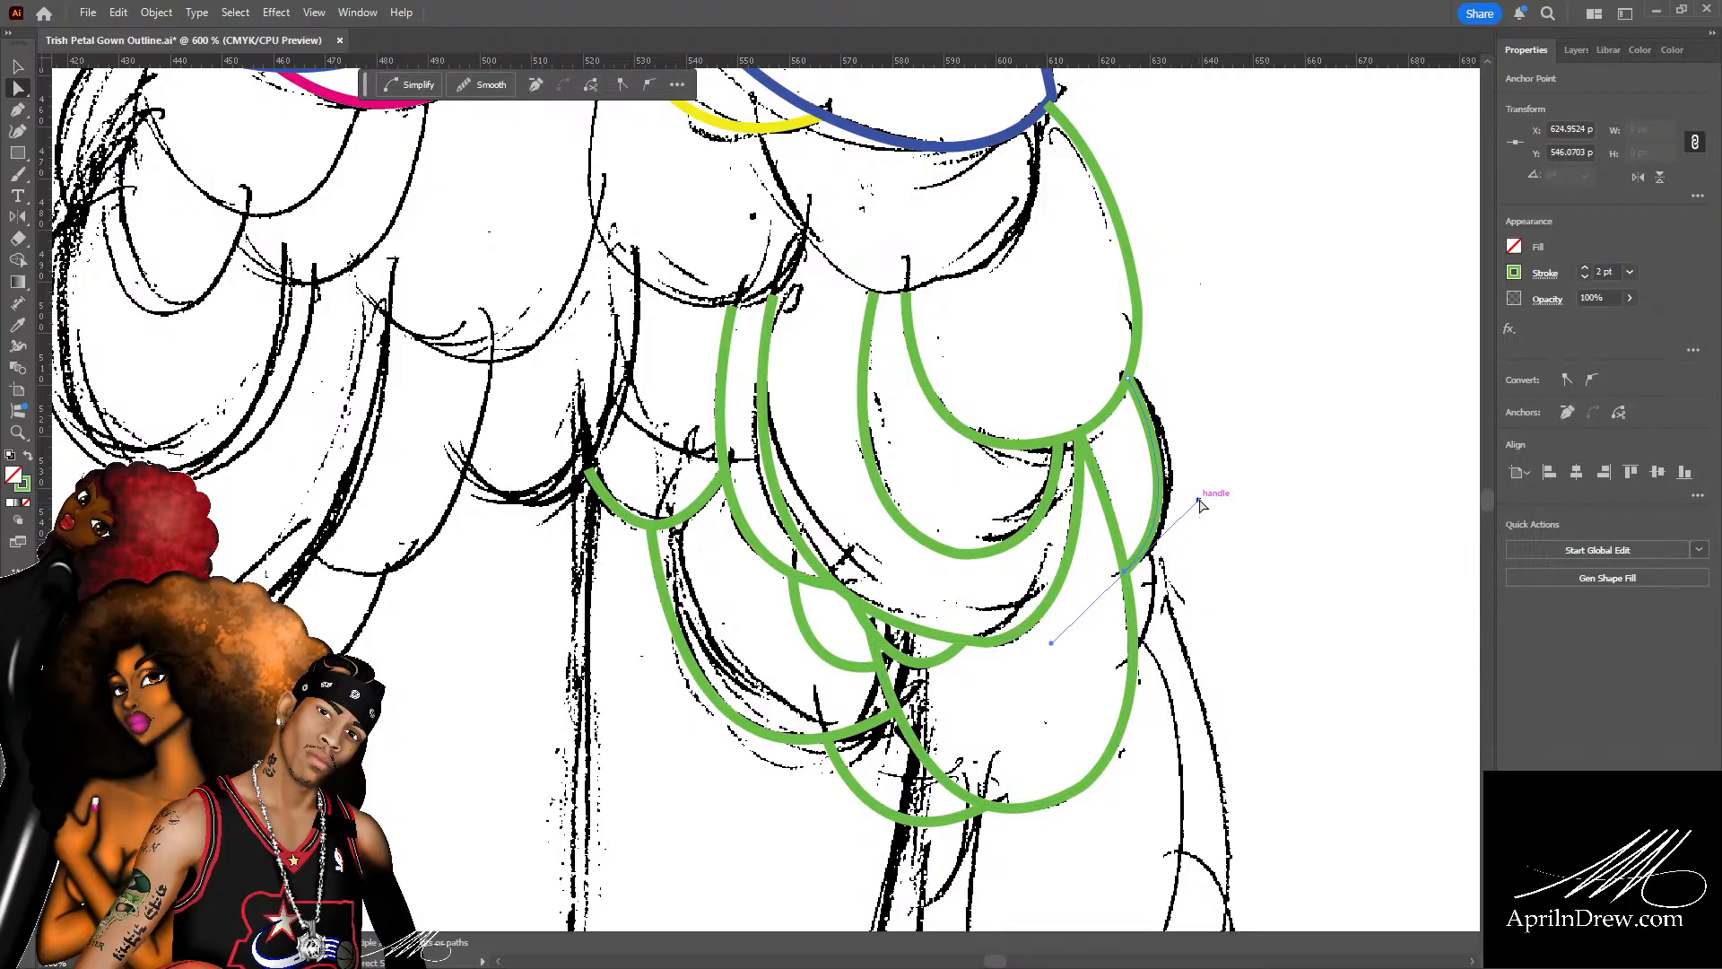
pyautogui.moveTo(1200, 500); pyautogui.dragTo(1225, 485)
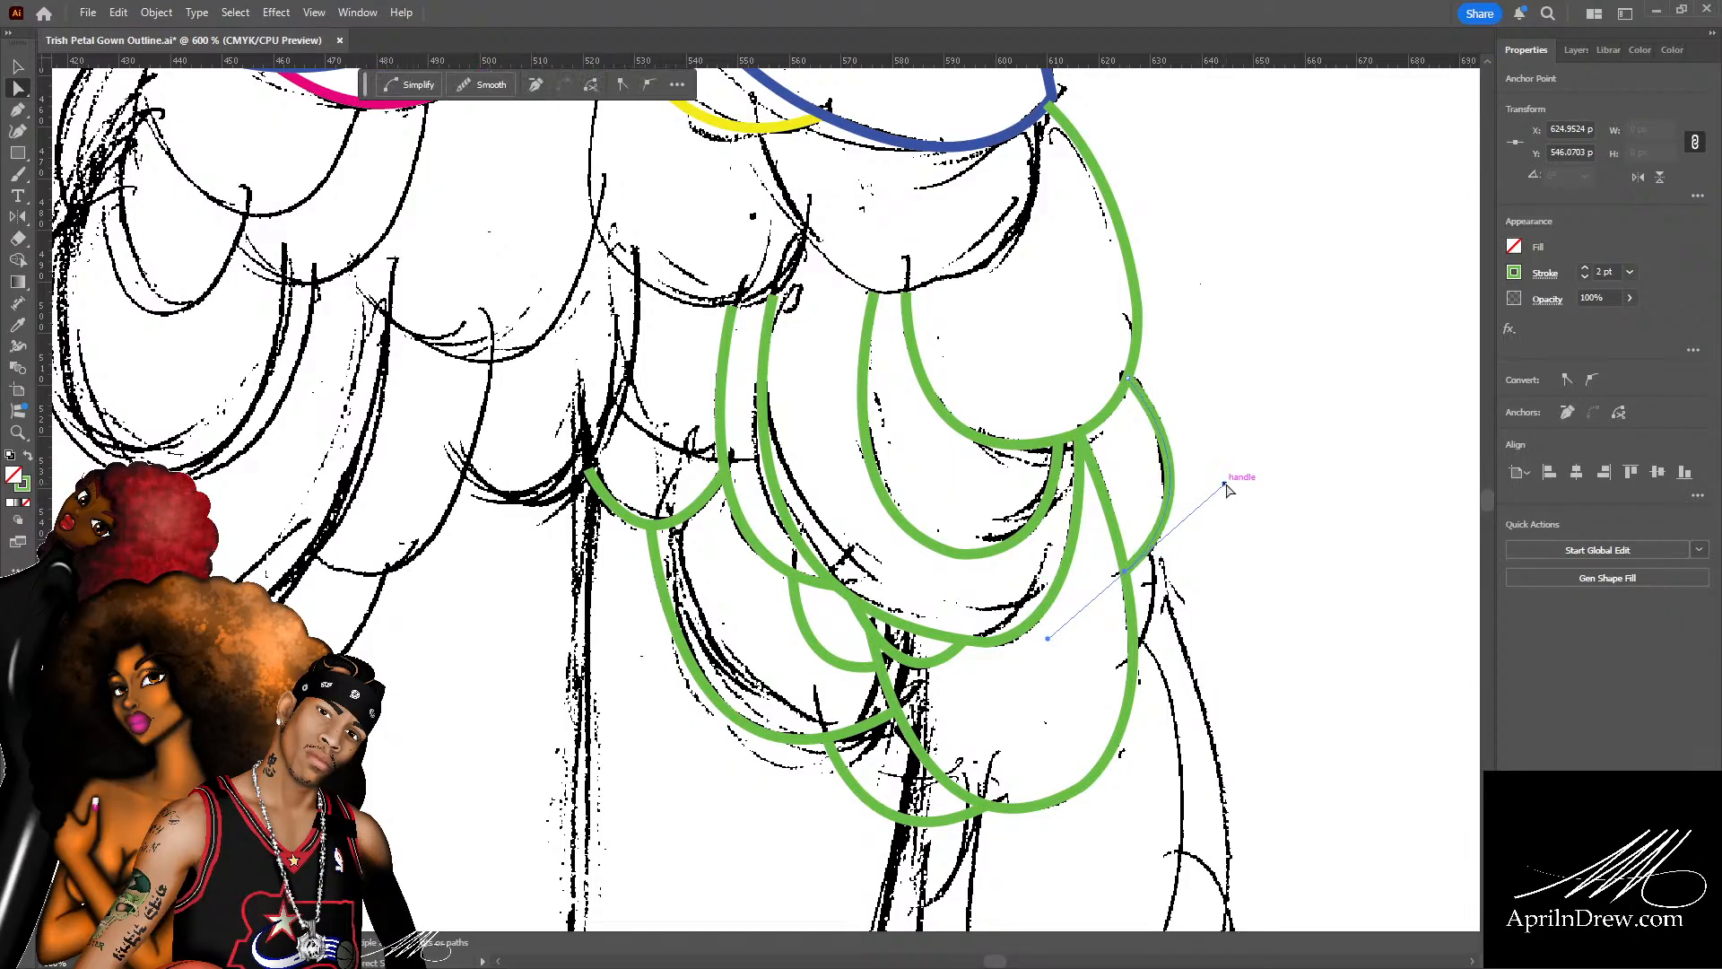
pyautogui.click(1231, 408)
# Trace the tiny petal beneath the narrow one in green, adjusting its ends to about X 629.33, Y 541.36 and X 626.60, Y 561.09 px.
pyautogui.scroll(-5, 1230, 408)
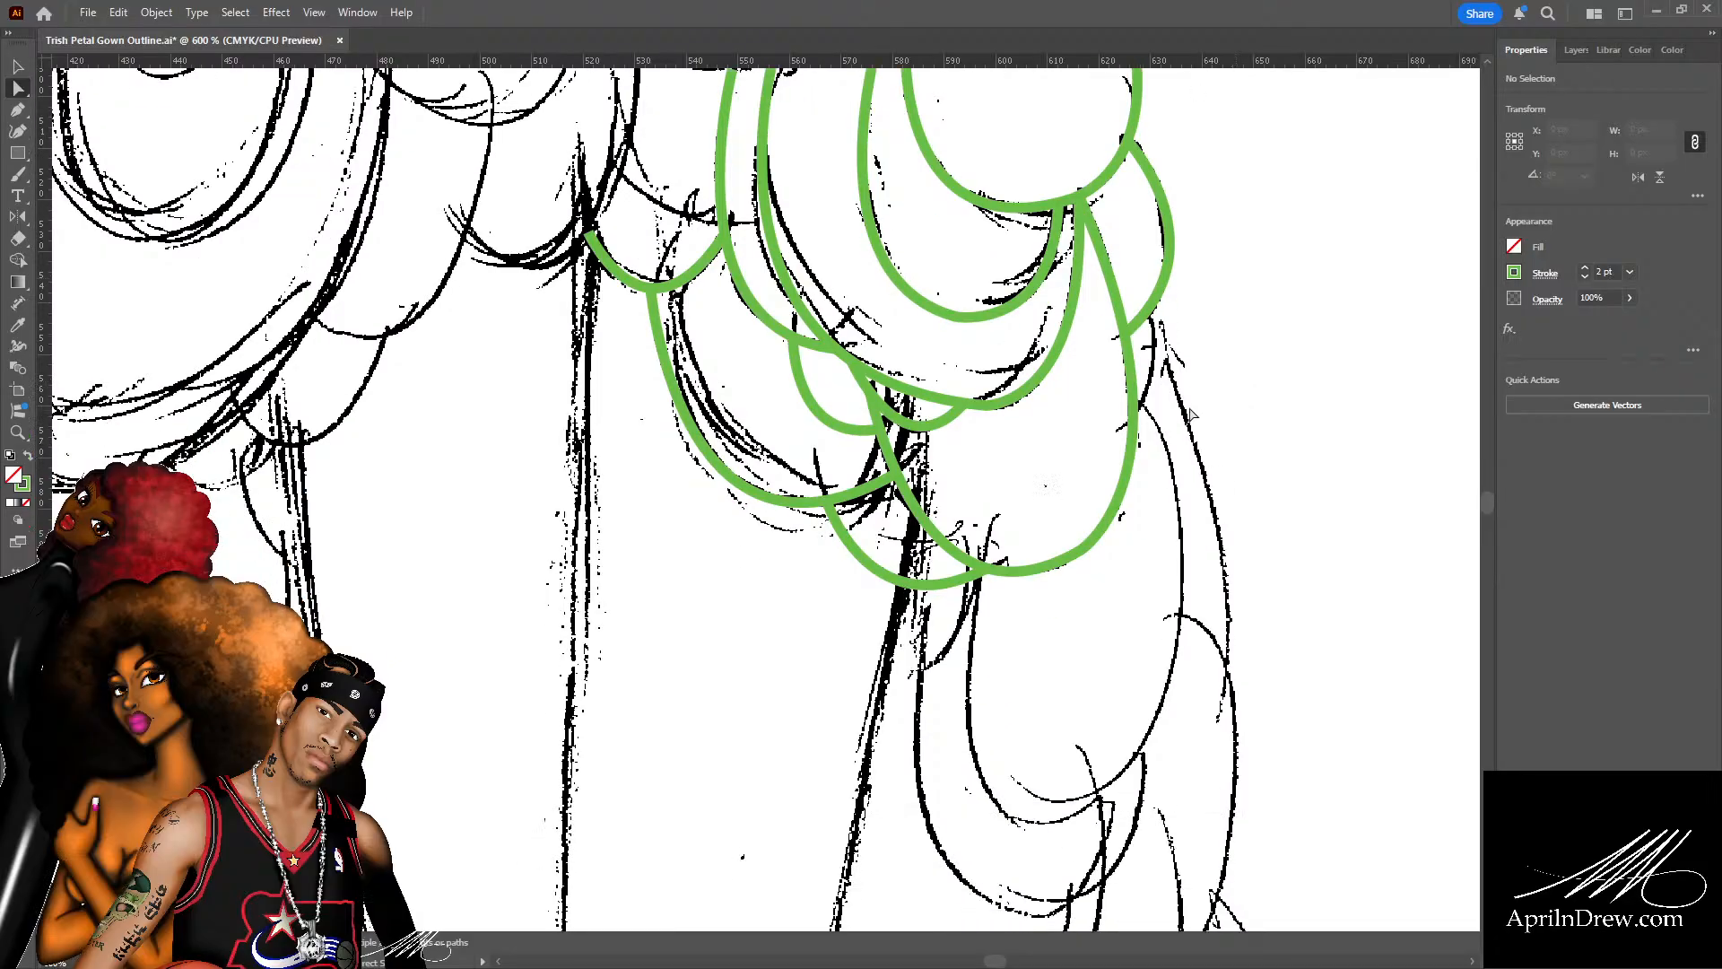
pyautogui.press('p')
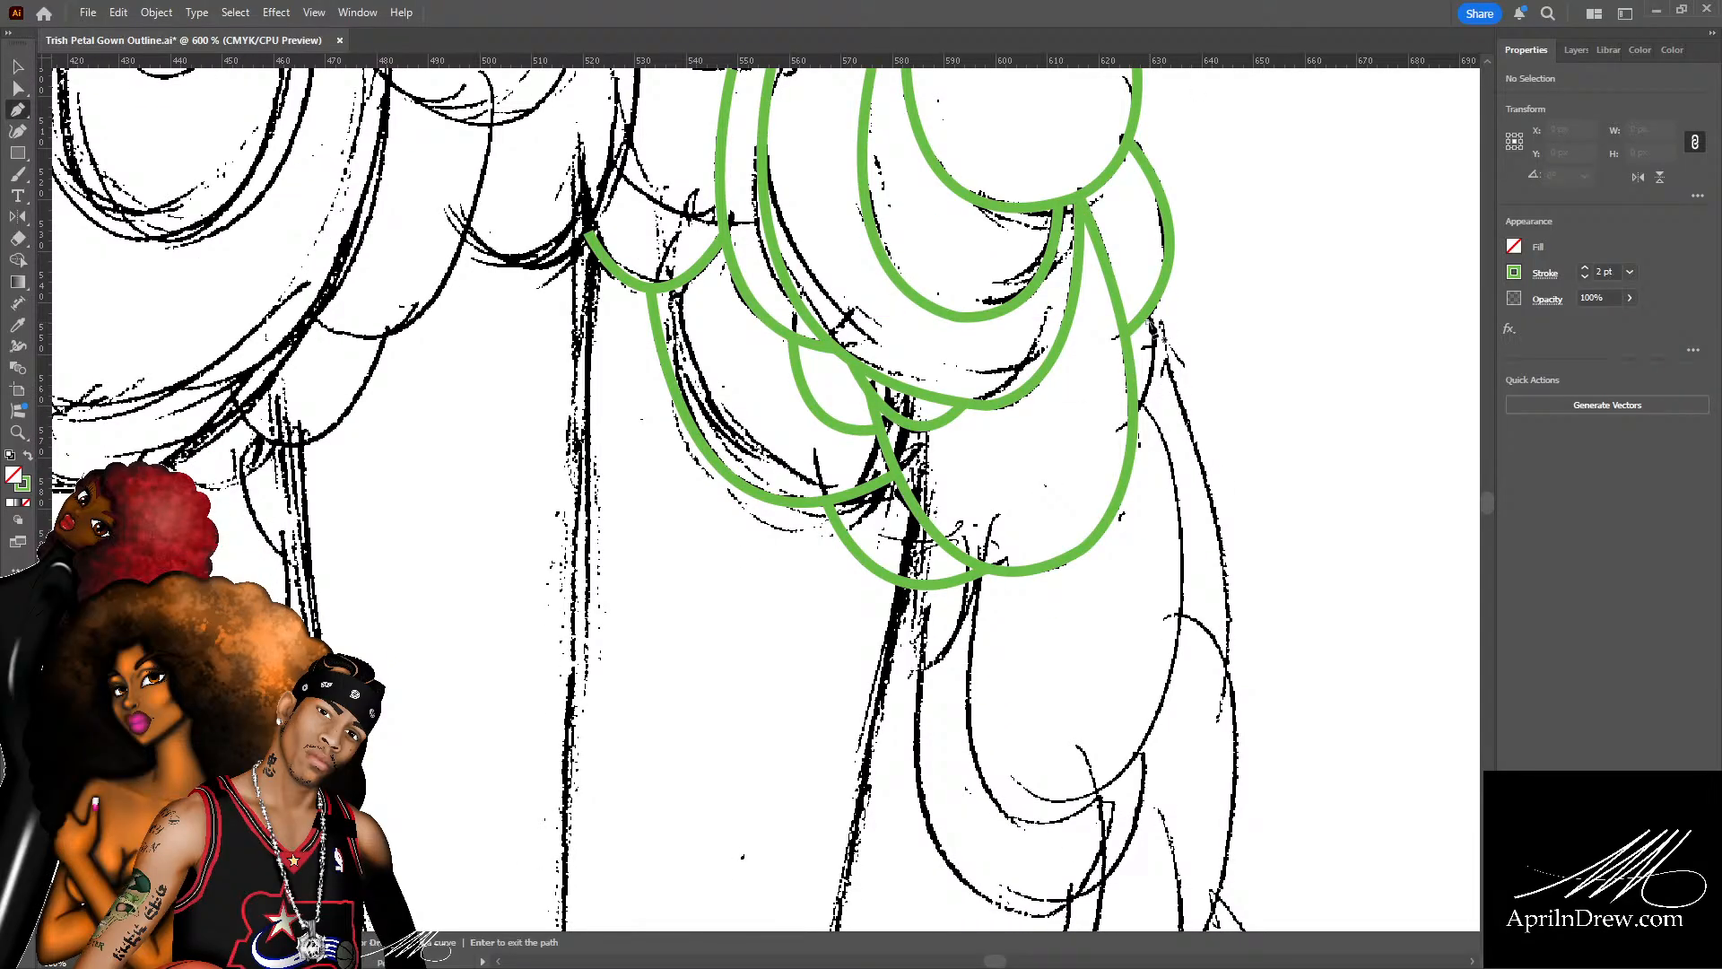
pyautogui.click(1152, 326)
pyautogui.moveTo(1141, 406); pyautogui.dragTo(1130, 426)
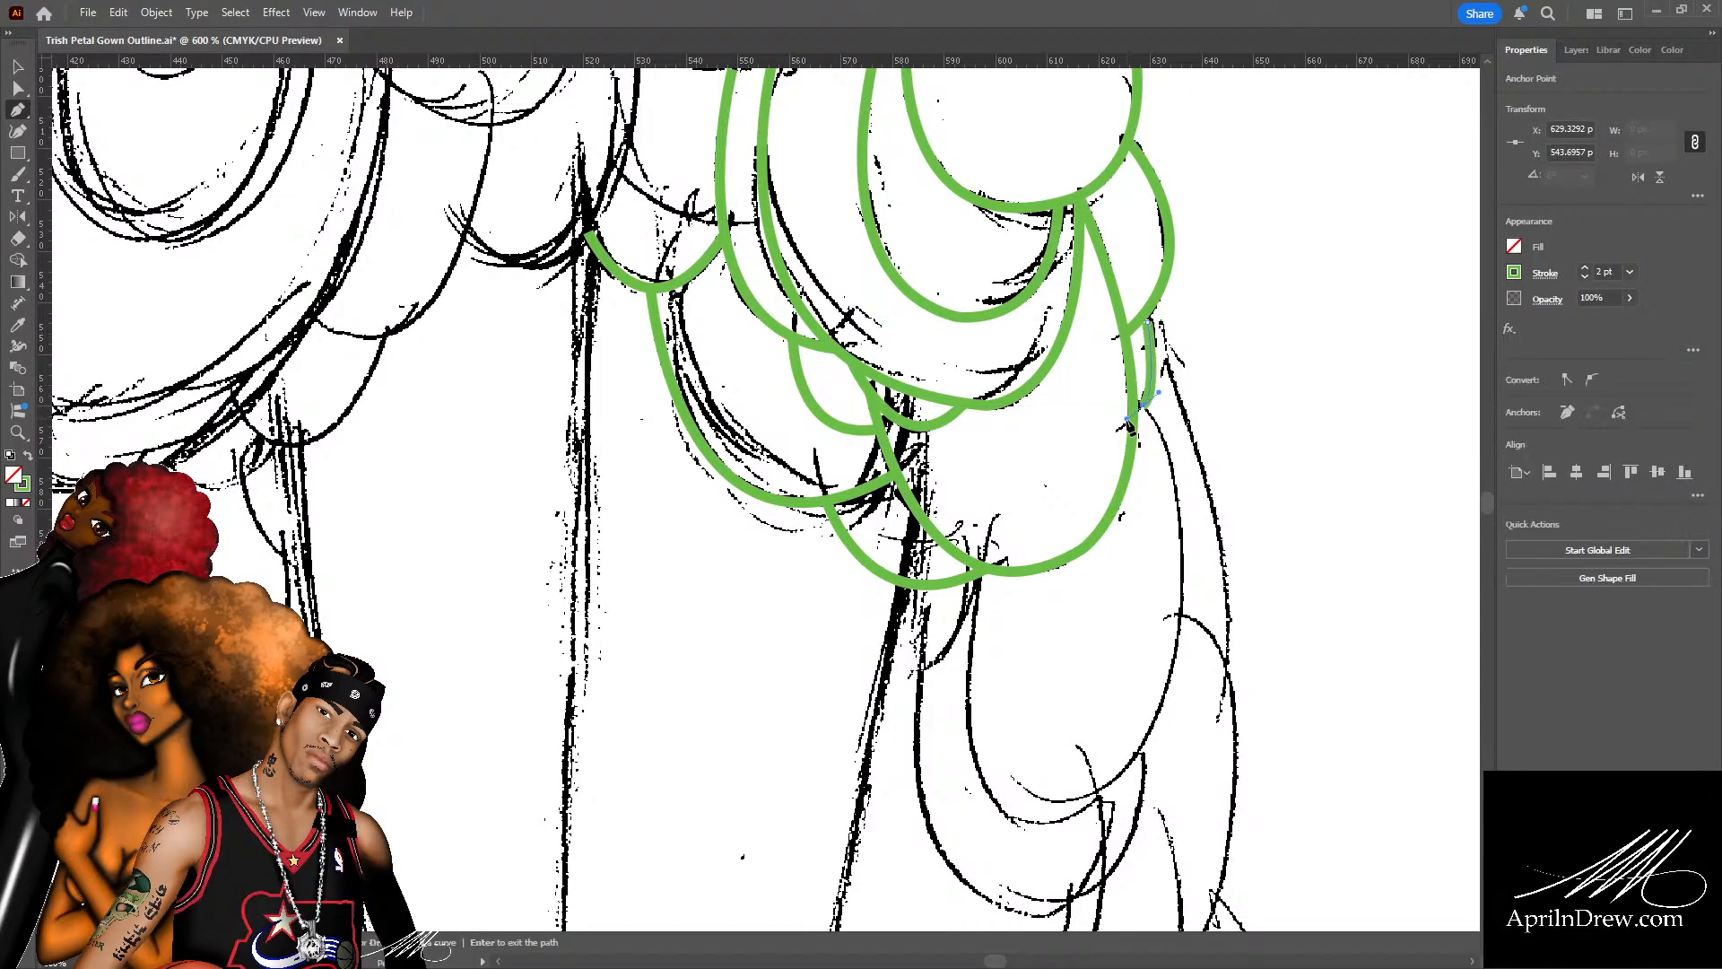
pyautogui.press('a')
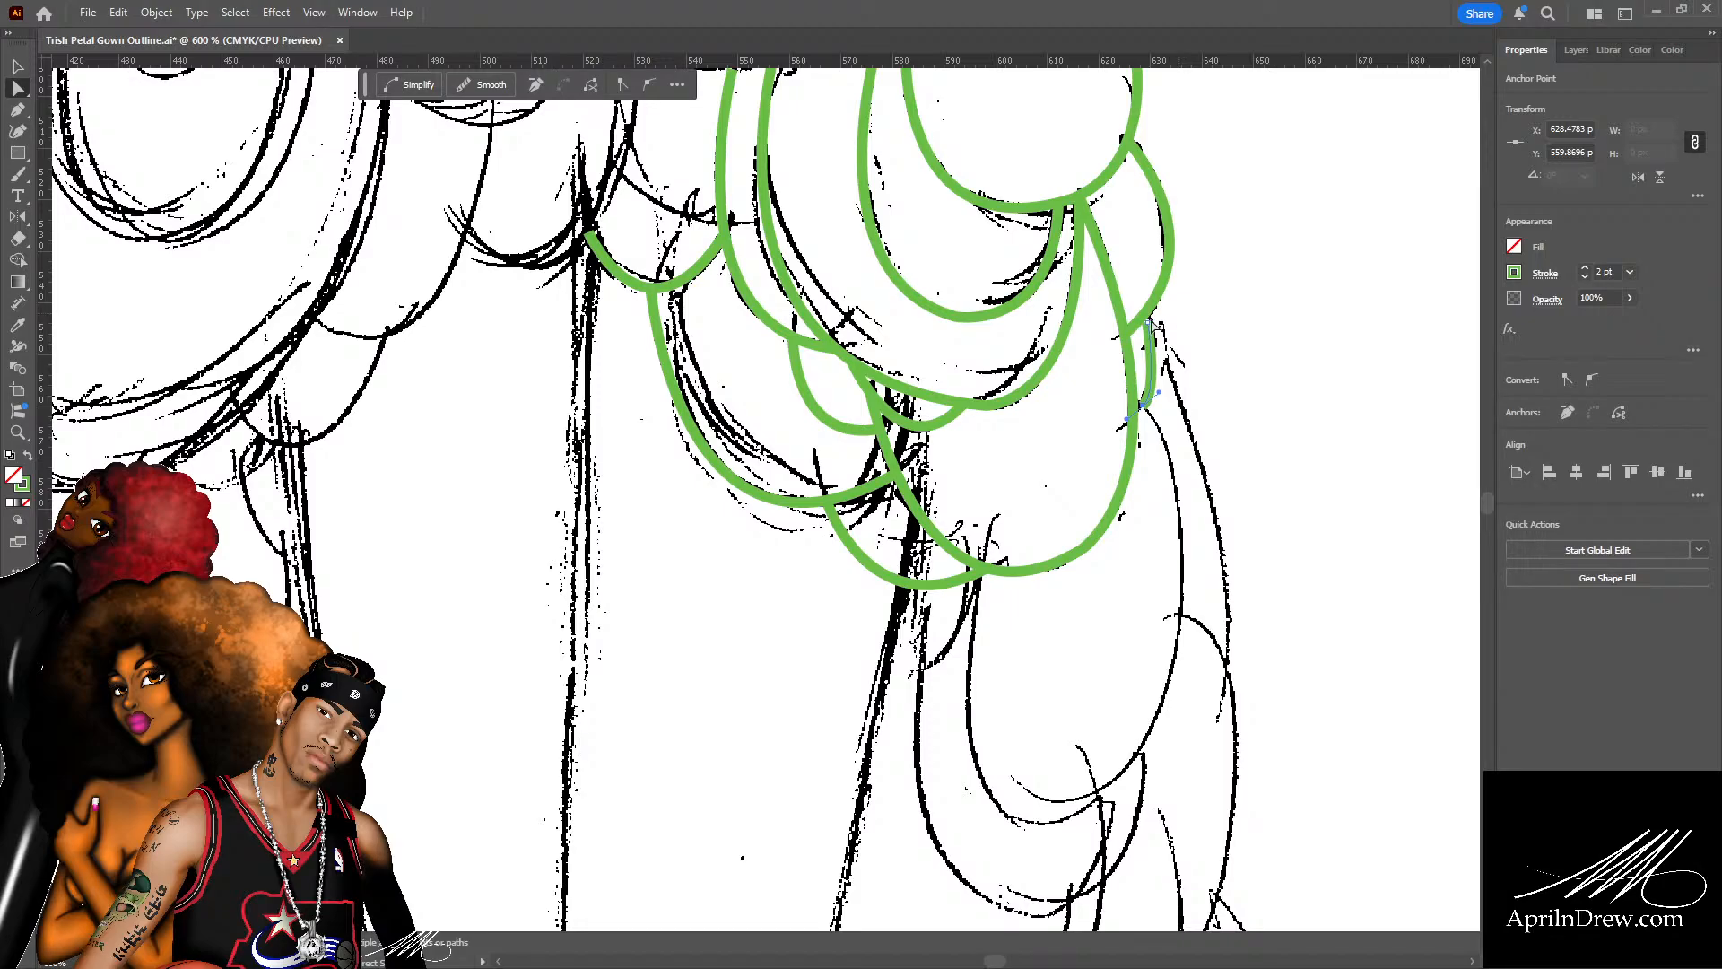
pyautogui.moveTo(1149, 321); pyautogui.dragTo(1147, 309)
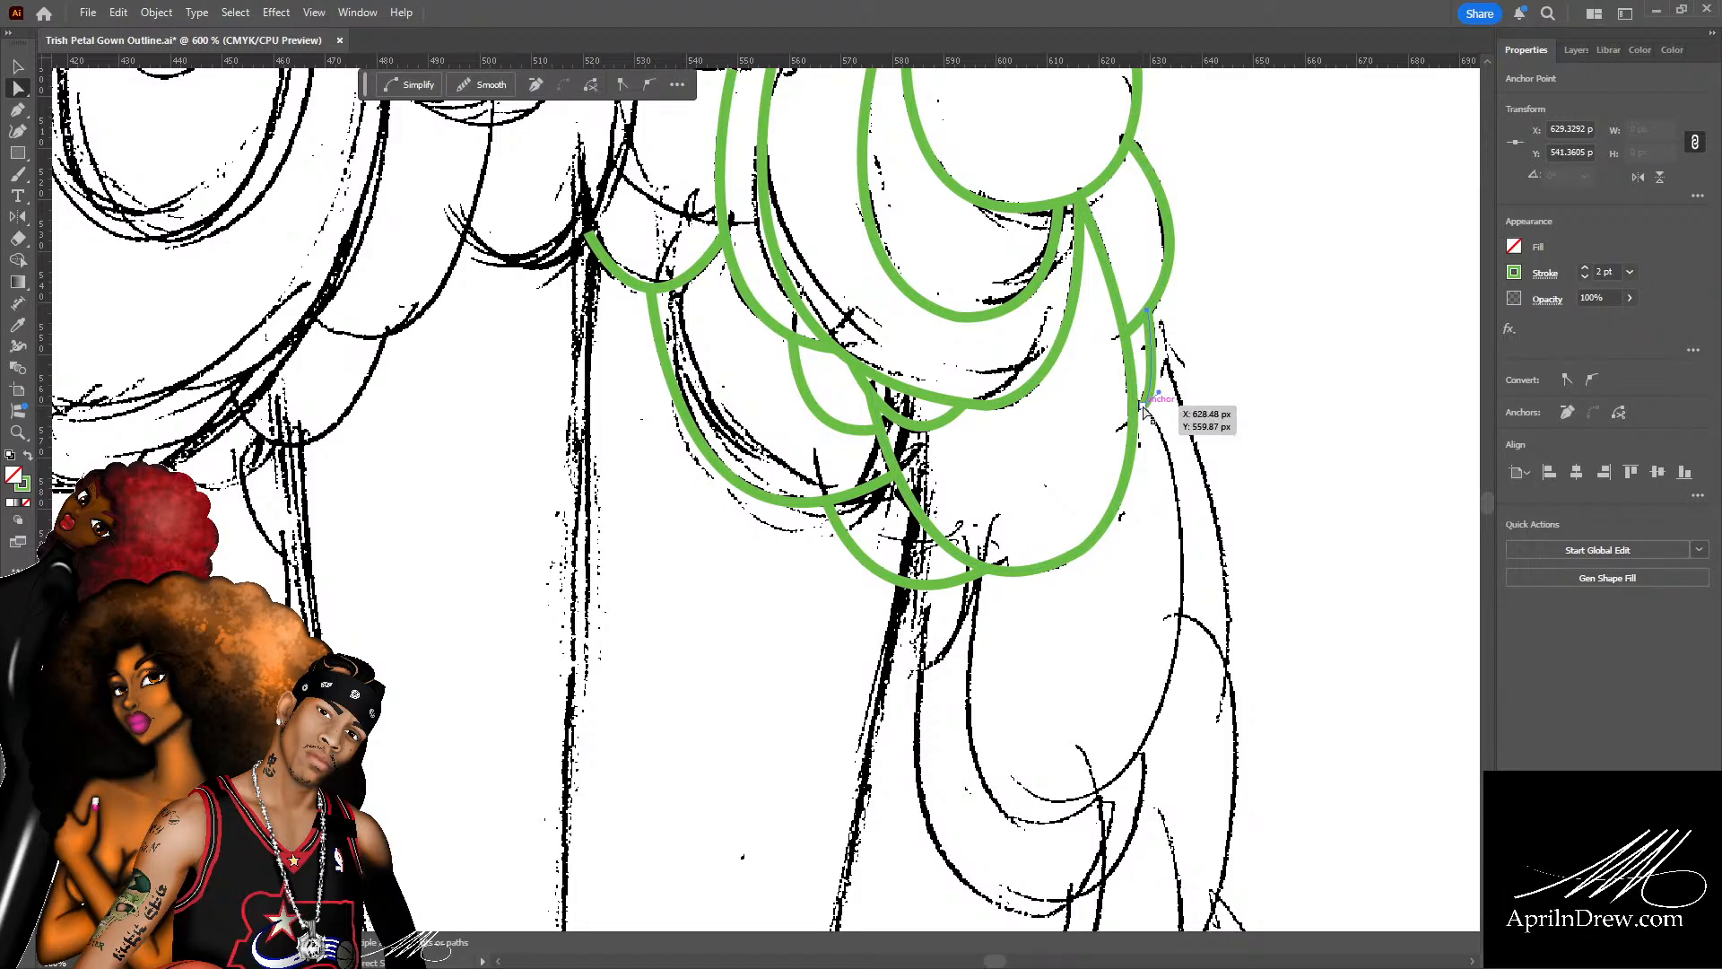
pyautogui.moveTo(1145, 410); pyautogui.dragTo(1170, 384)
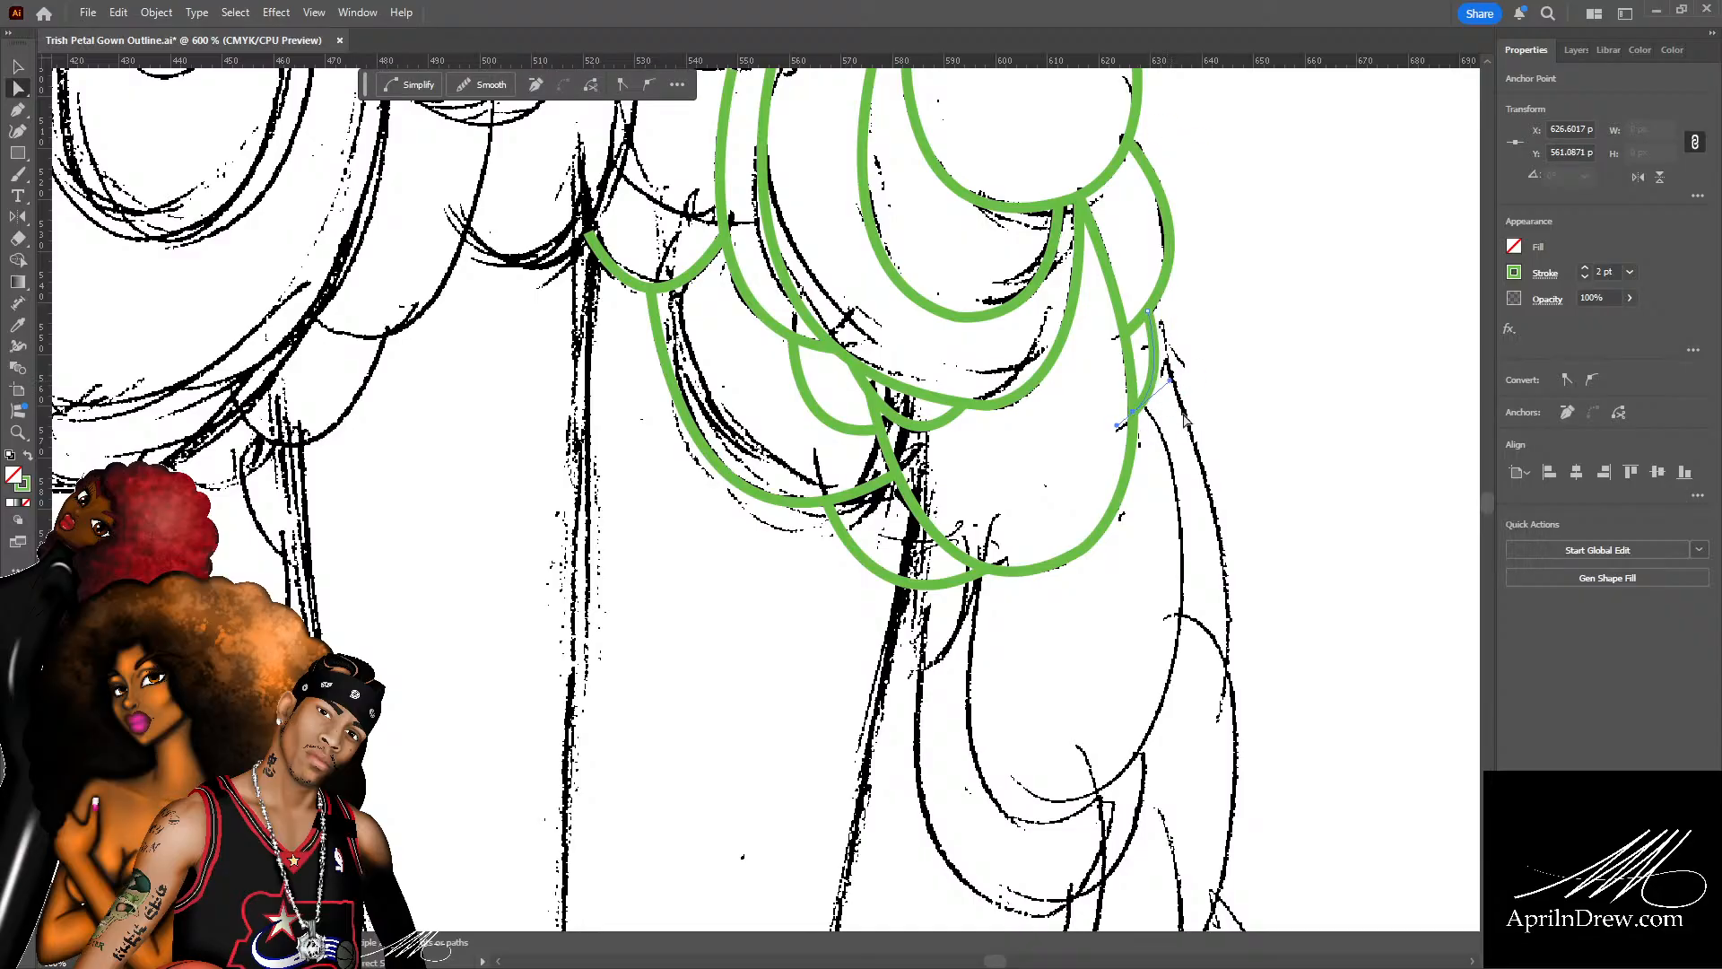
pyautogui.click(1180, 469)
# Trace the petal under the large blue shape in green, from the yellow curve to about X 607.78, Y 460.17 px.
pyautogui.scroll(6, 1019, 517)
pyautogui.scroll(-12, 1019, 516)
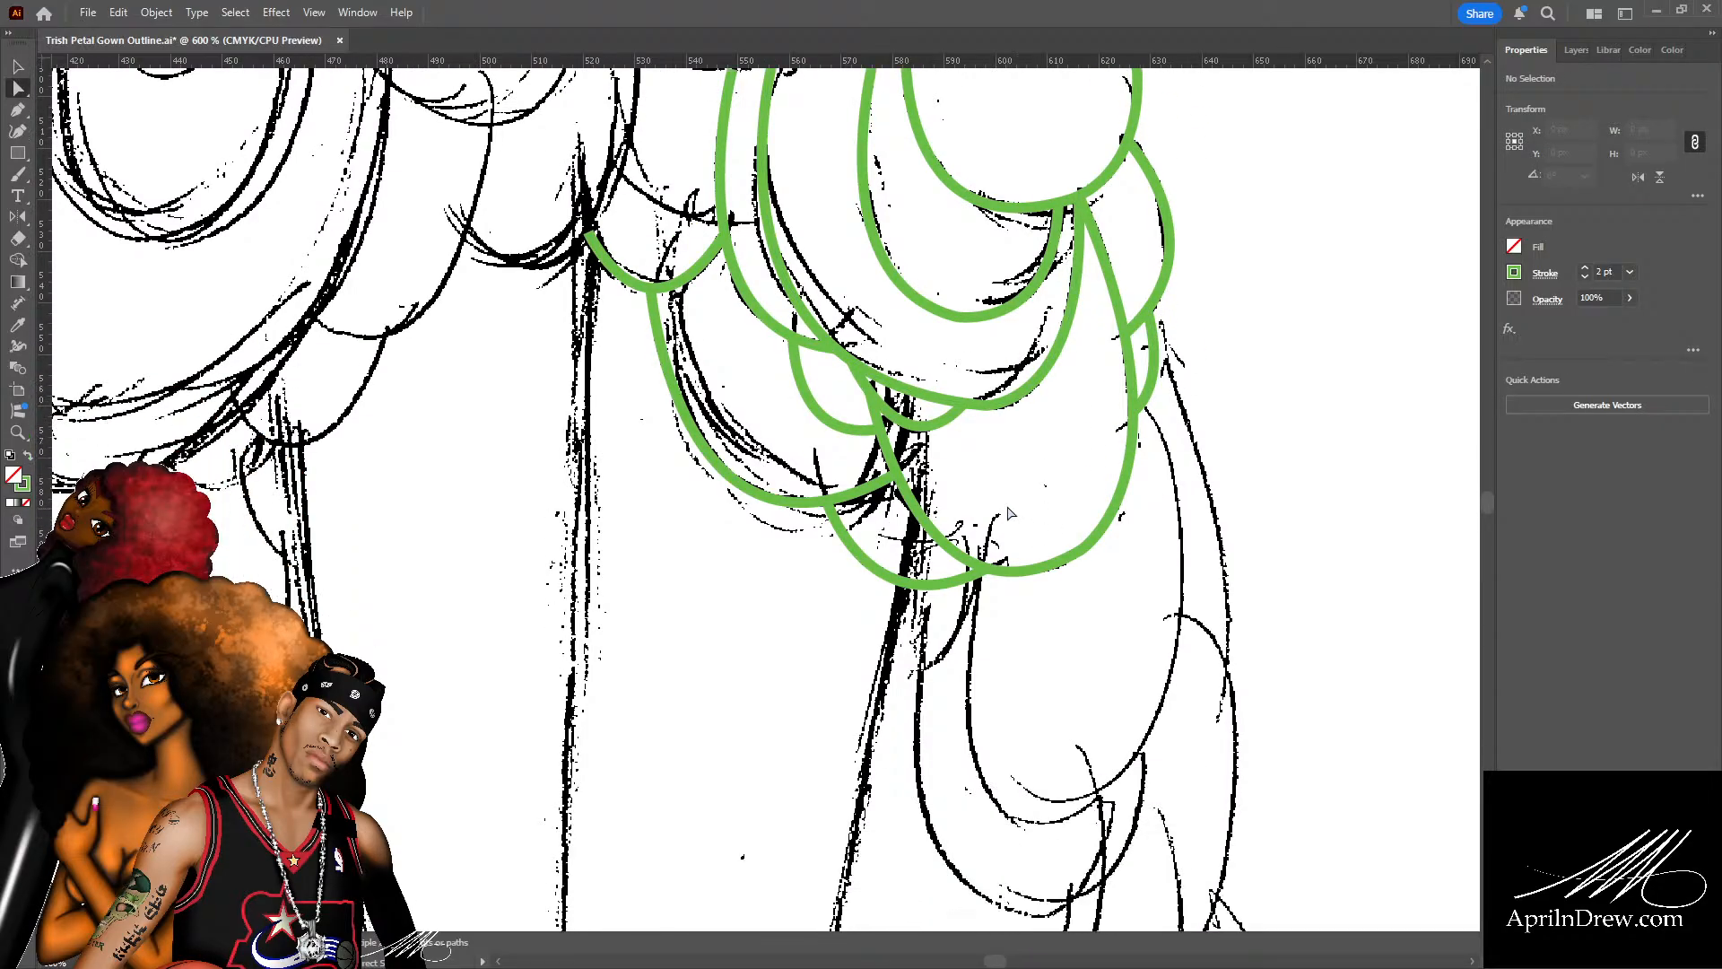
pyautogui.scroll(-3, 1006, 502)
pyautogui.scroll(11, 995, 493)
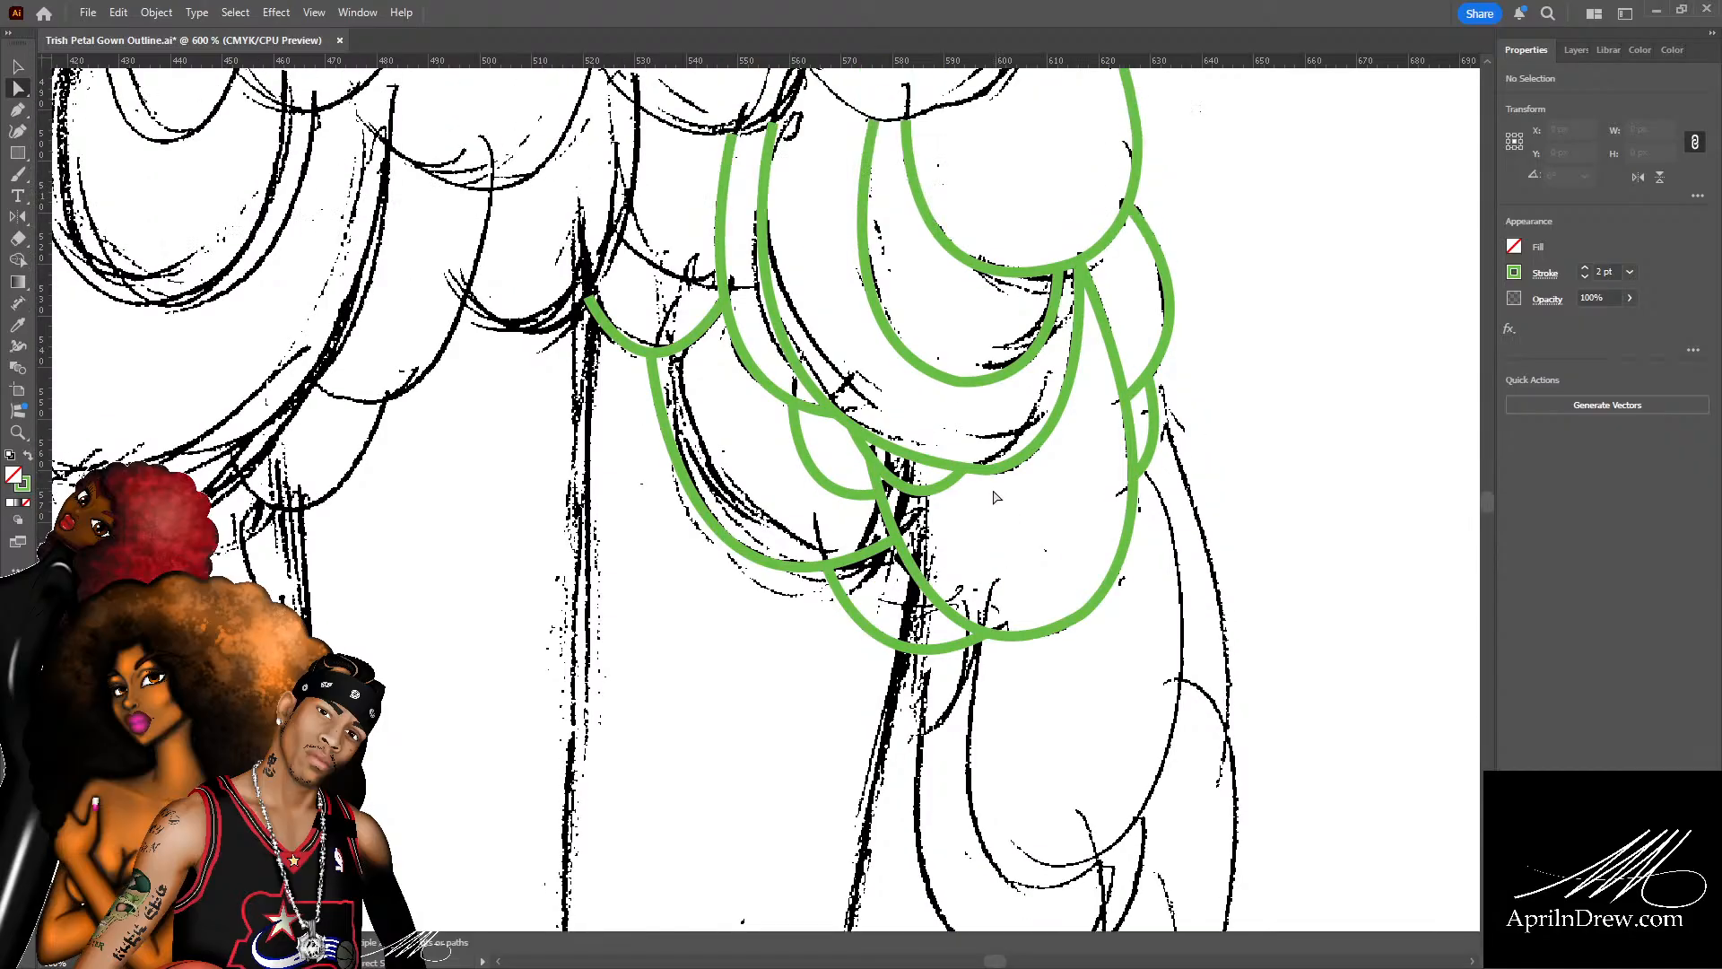
pyautogui.scroll(5, 814, 461)
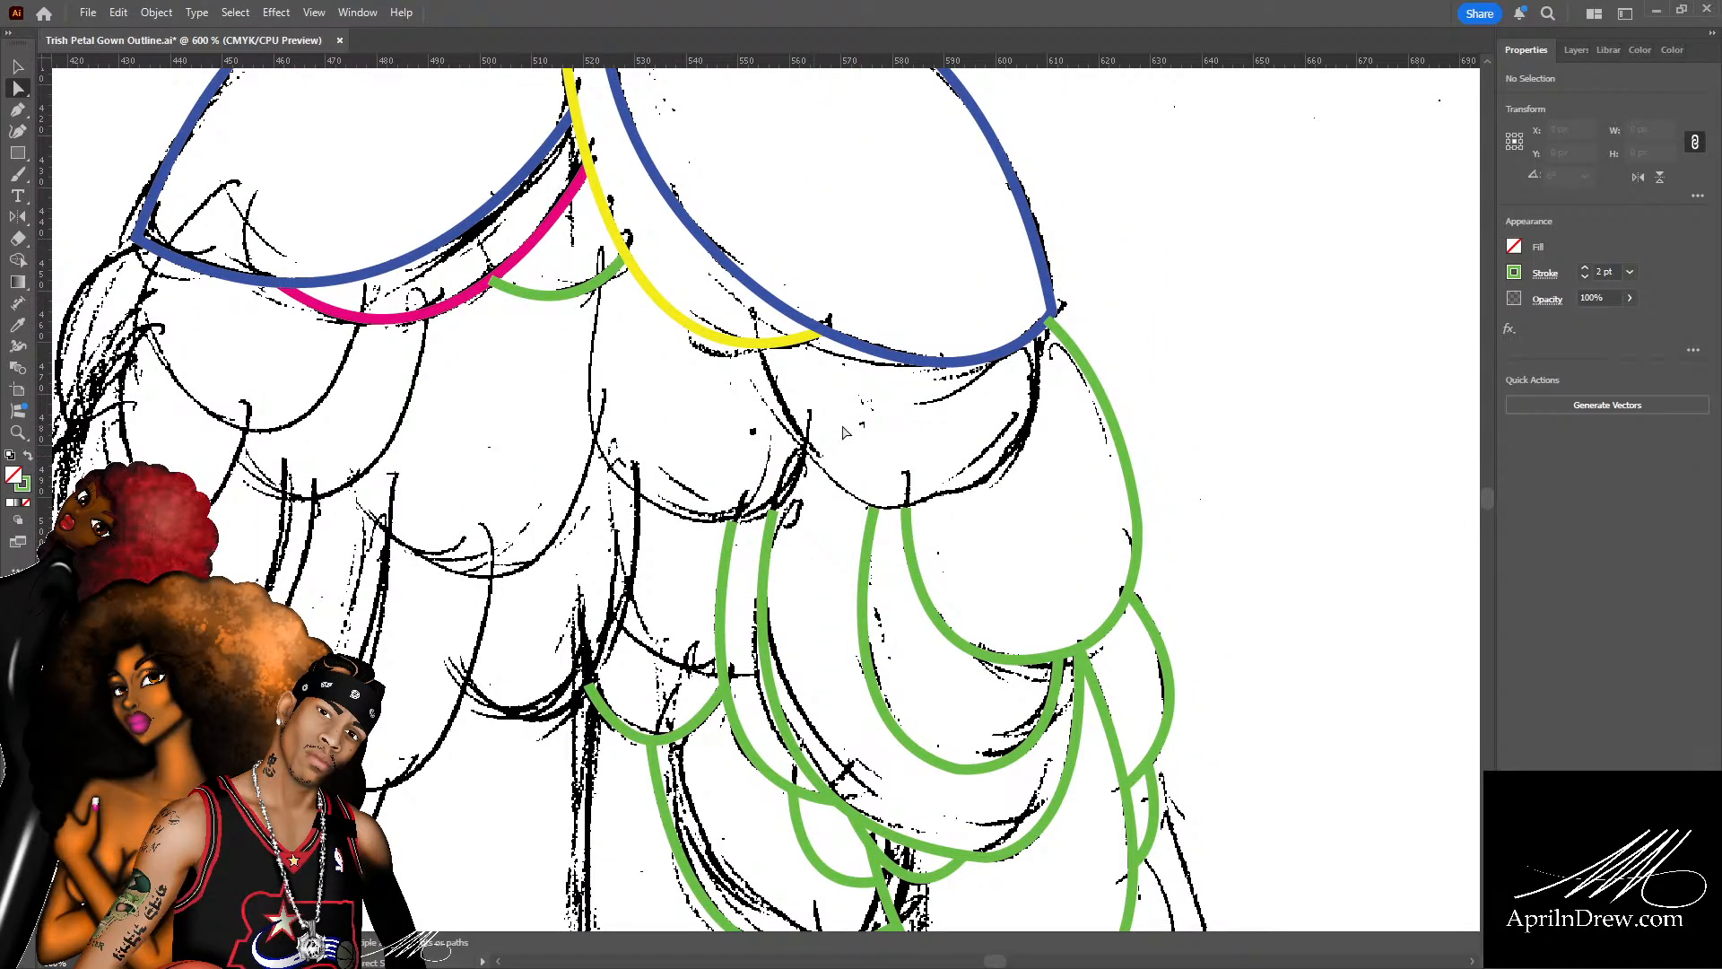
pyautogui.press('p')
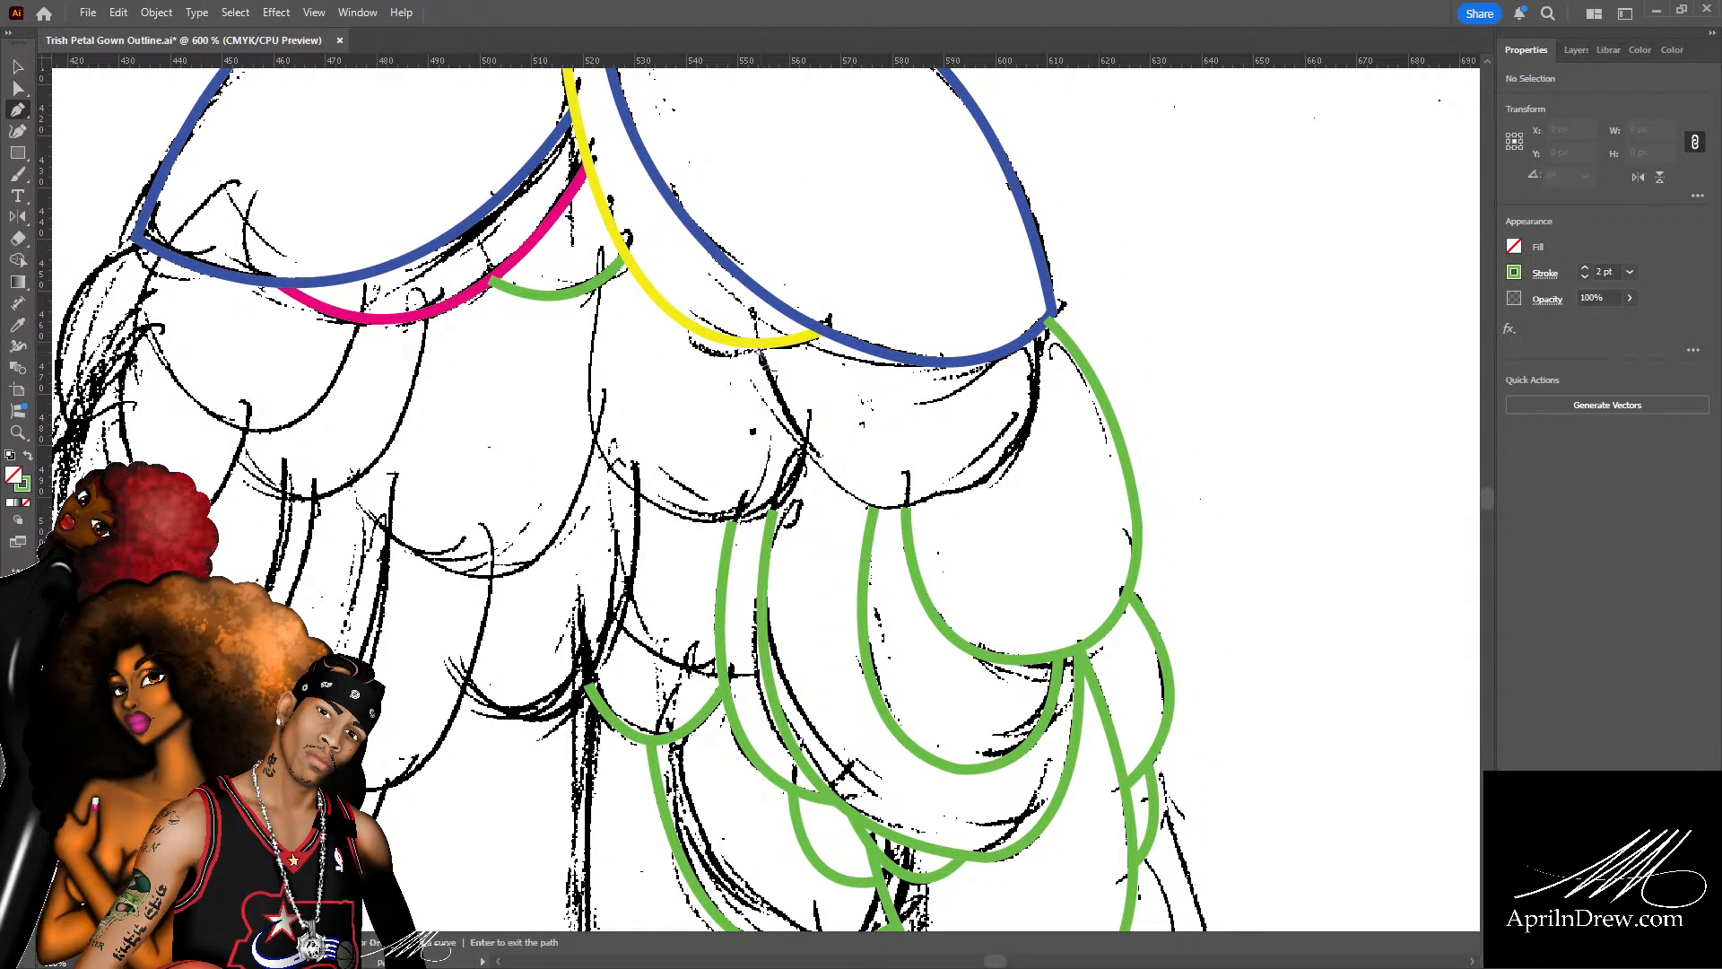
pyautogui.click(760, 351)
pyautogui.moveTo(935, 498)
pyautogui.mouseDown()
pyautogui.moveTo(1110, 460)
pyautogui.moveTo(1067, 440)
pyautogui.moveTo(1078, 453)
pyautogui.mouseUp()
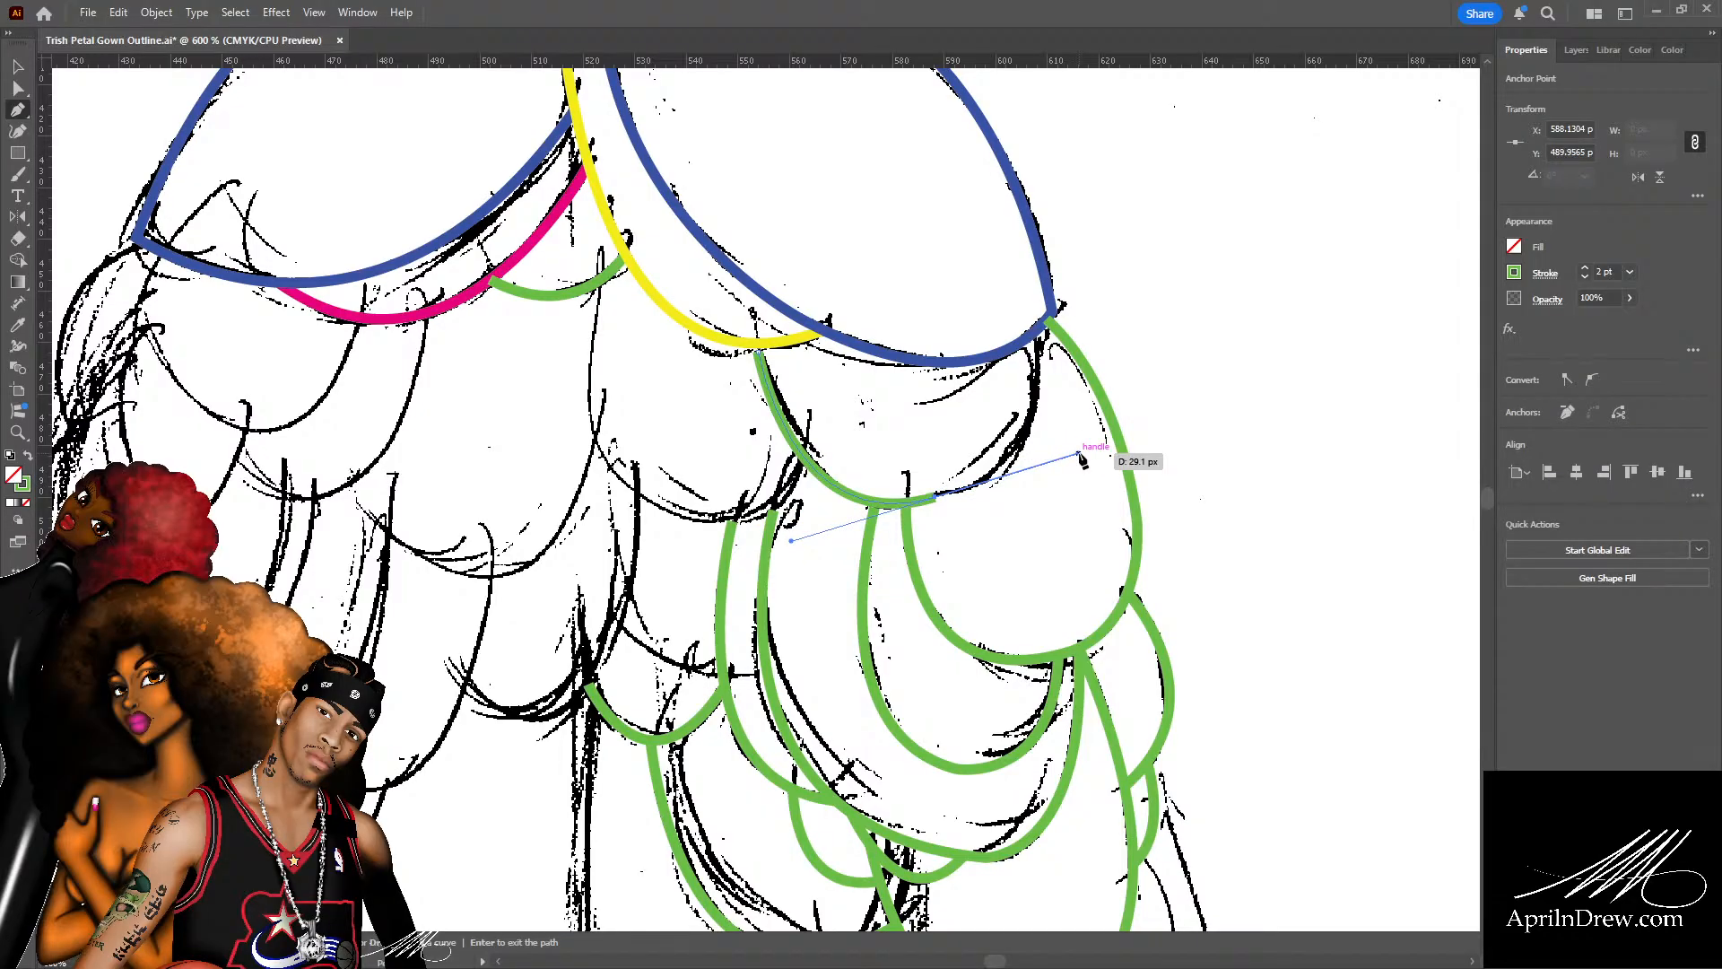
pyautogui.moveTo(936, 497); pyautogui.dragTo(1028, 216)
# Adjust the new petal's ends to about X 607.24, Y 458.13 and X 553.87, Y 460.17 px, refining its curvature.
pyautogui.press('a')
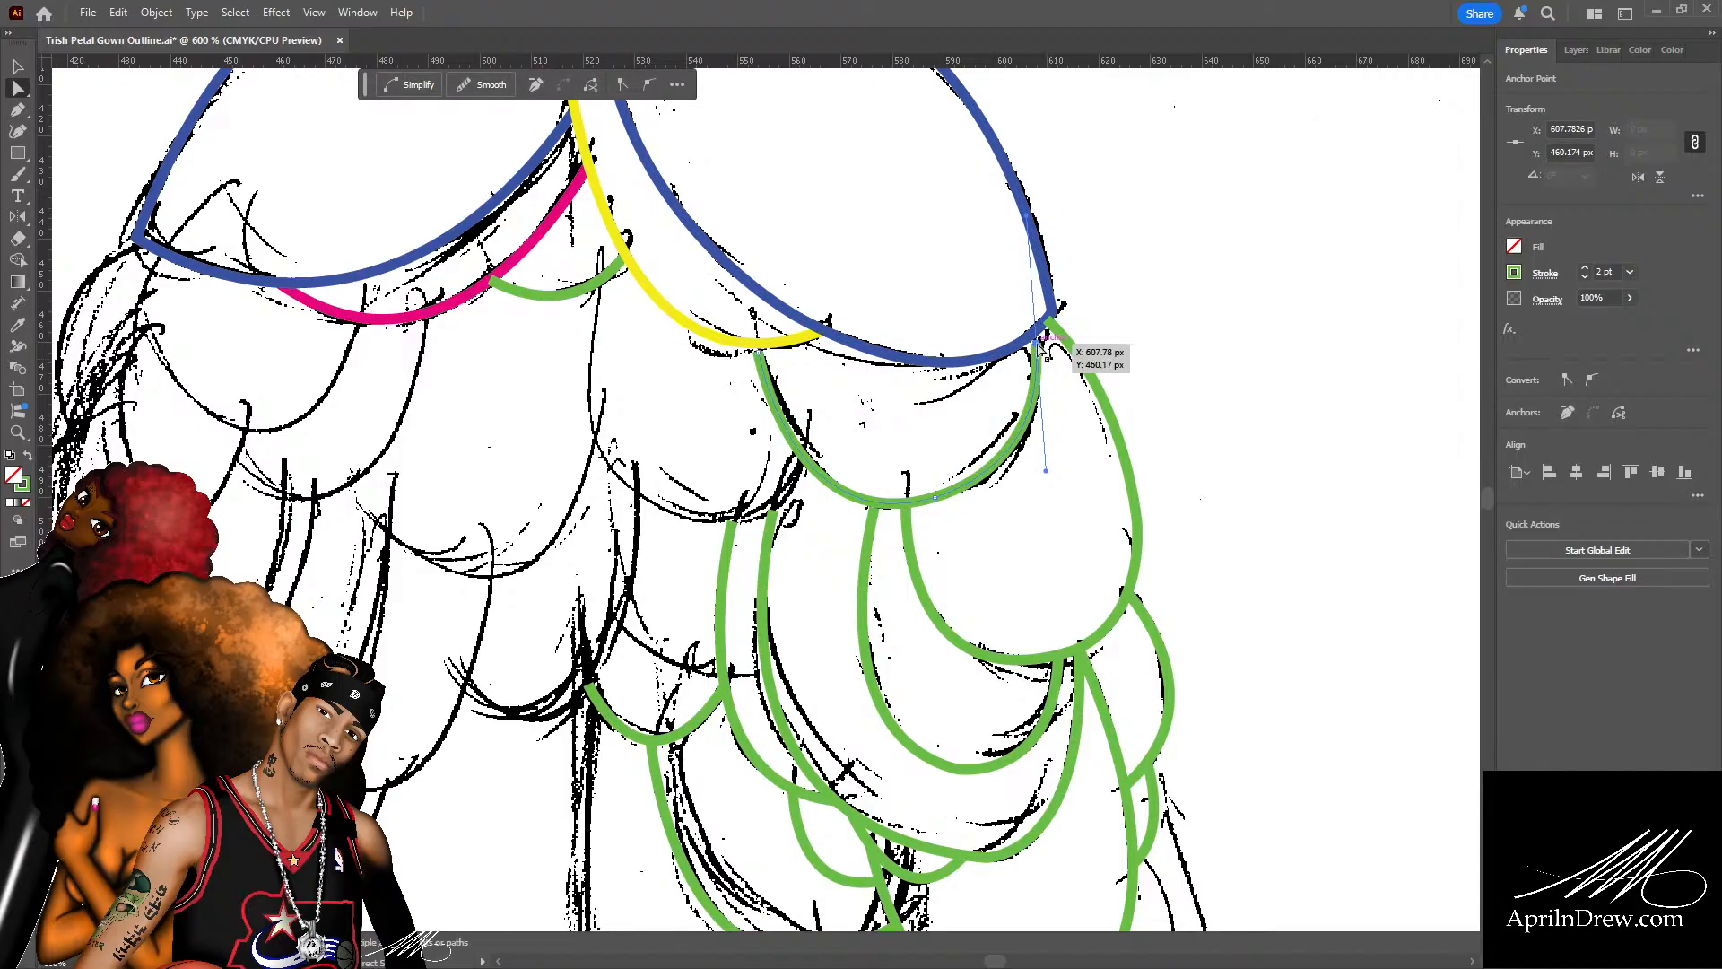
pyautogui.moveTo(1036, 344); pyautogui.dragTo(1035, 334)
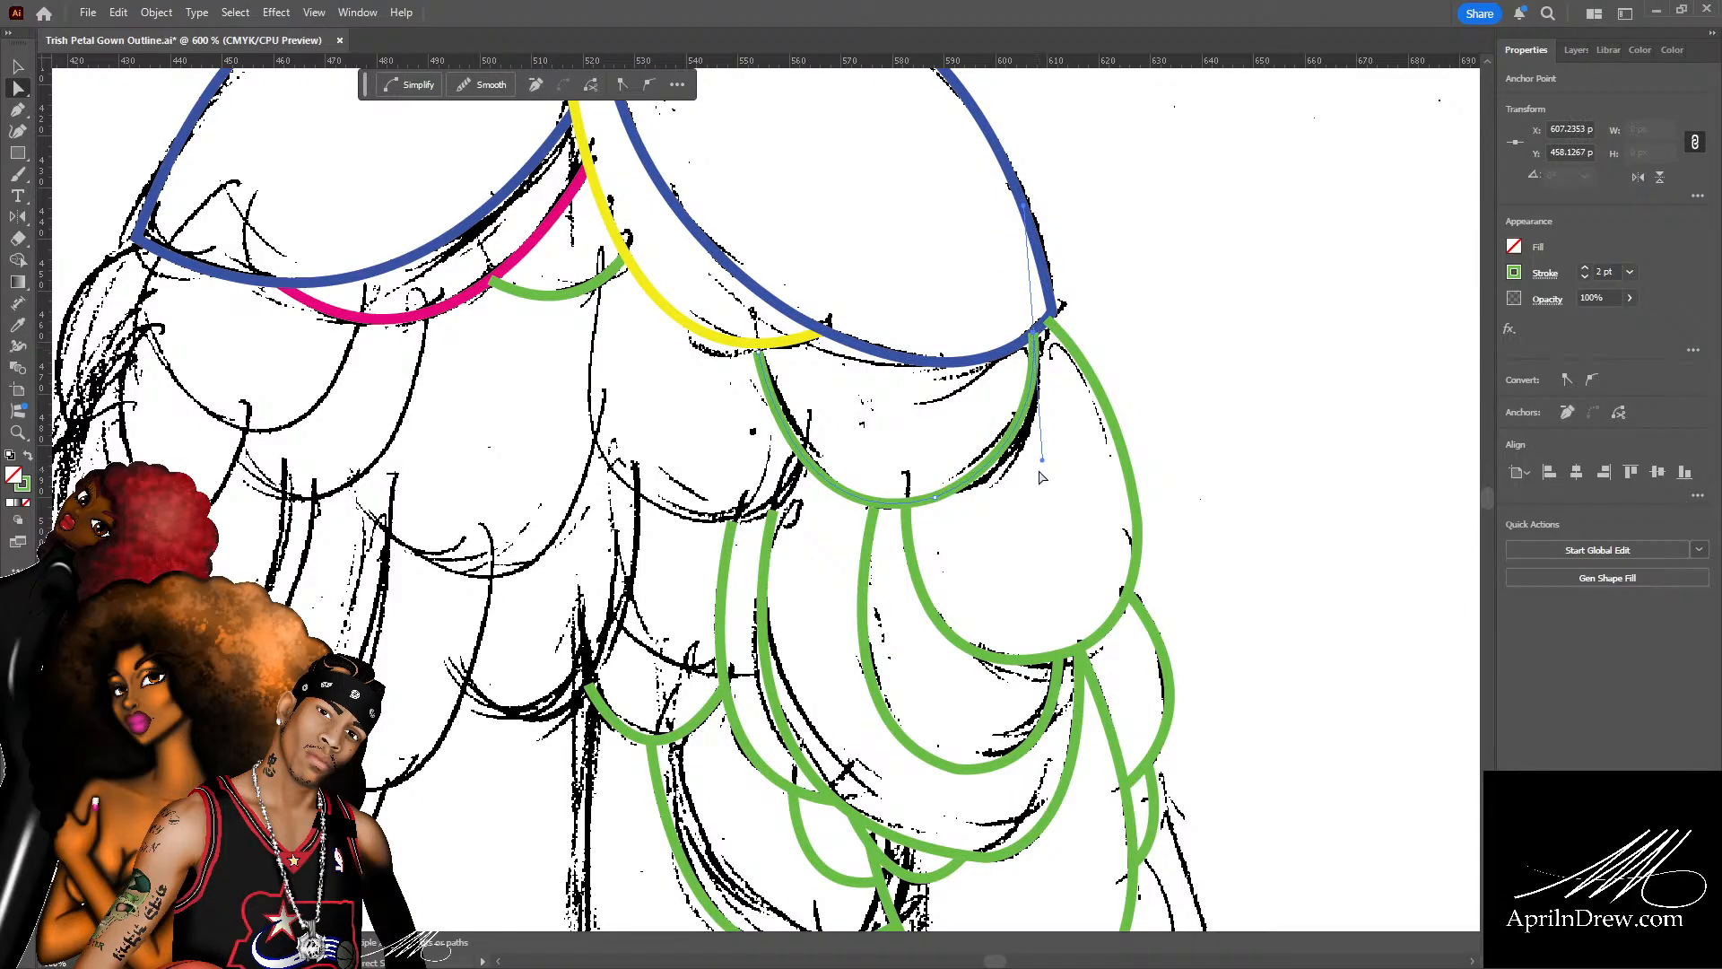
pyautogui.moveTo(1041, 463); pyautogui.dragTo(1048, 473)
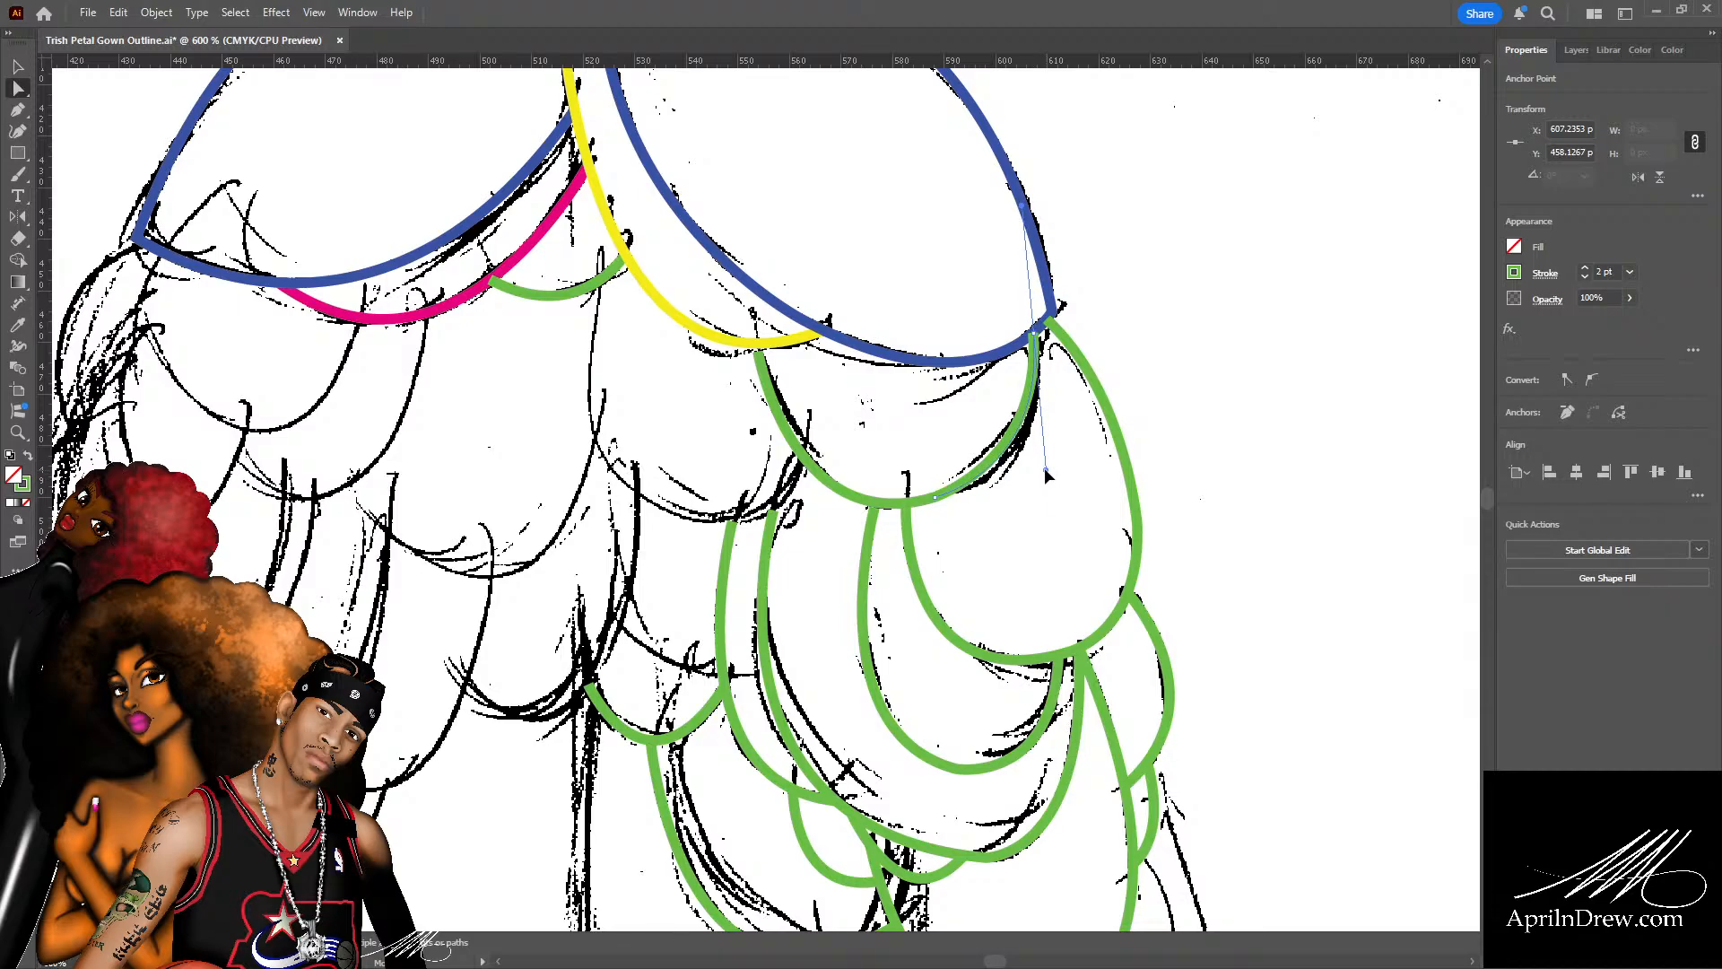
pyautogui.moveTo(1046, 475); pyautogui.dragTo(1042, 468)
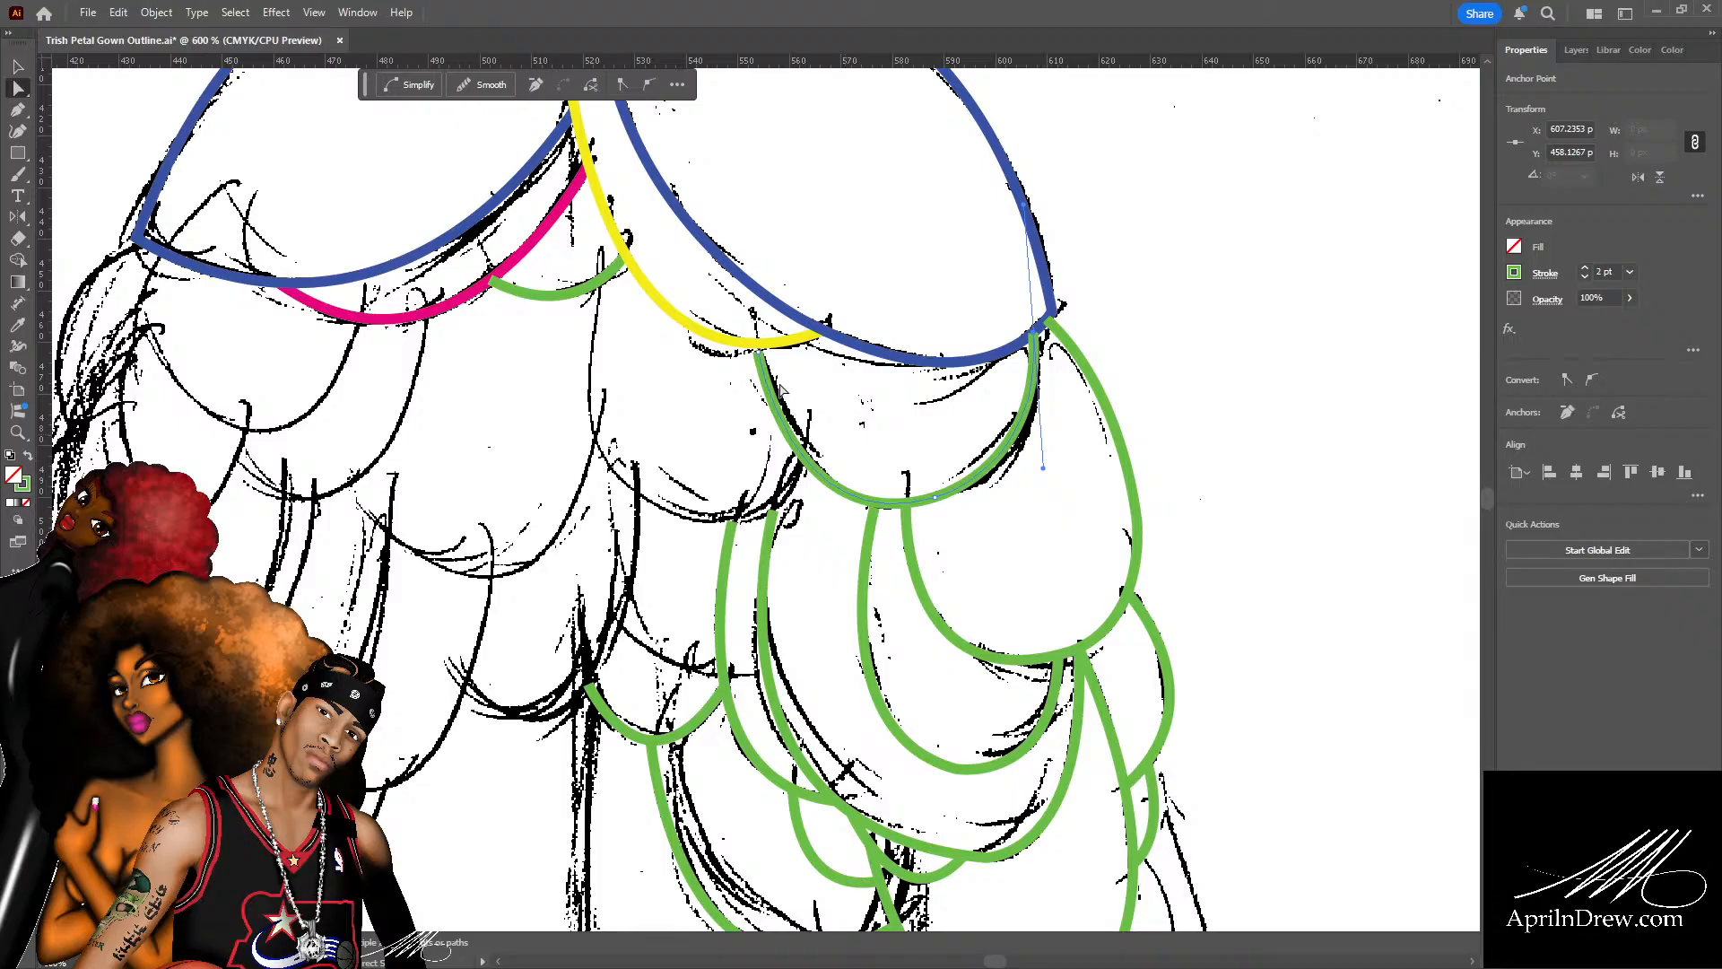
pyautogui.moveTo(756, 359); pyautogui.dragTo(759, 347)
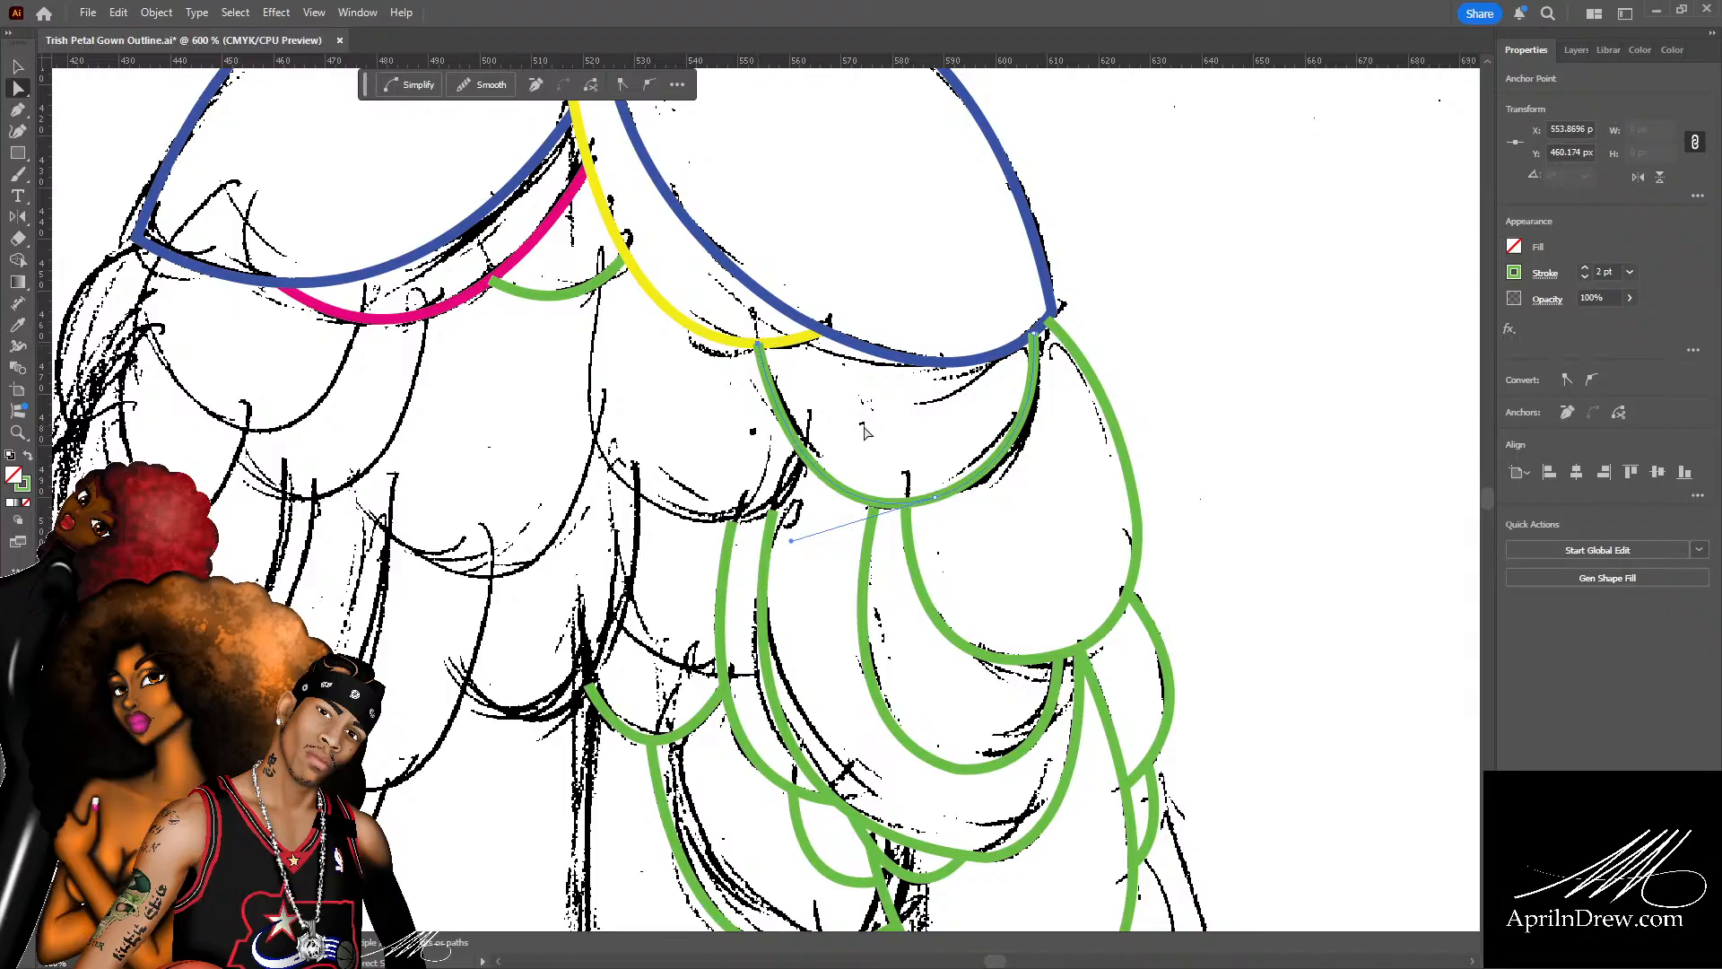
# Raise the upper end of the inner petal below it to about Y 490.90 px and save the document.
pyautogui.click(867, 455)
pyautogui.moveTo(877, 512); pyautogui.dragTo(878, 504)
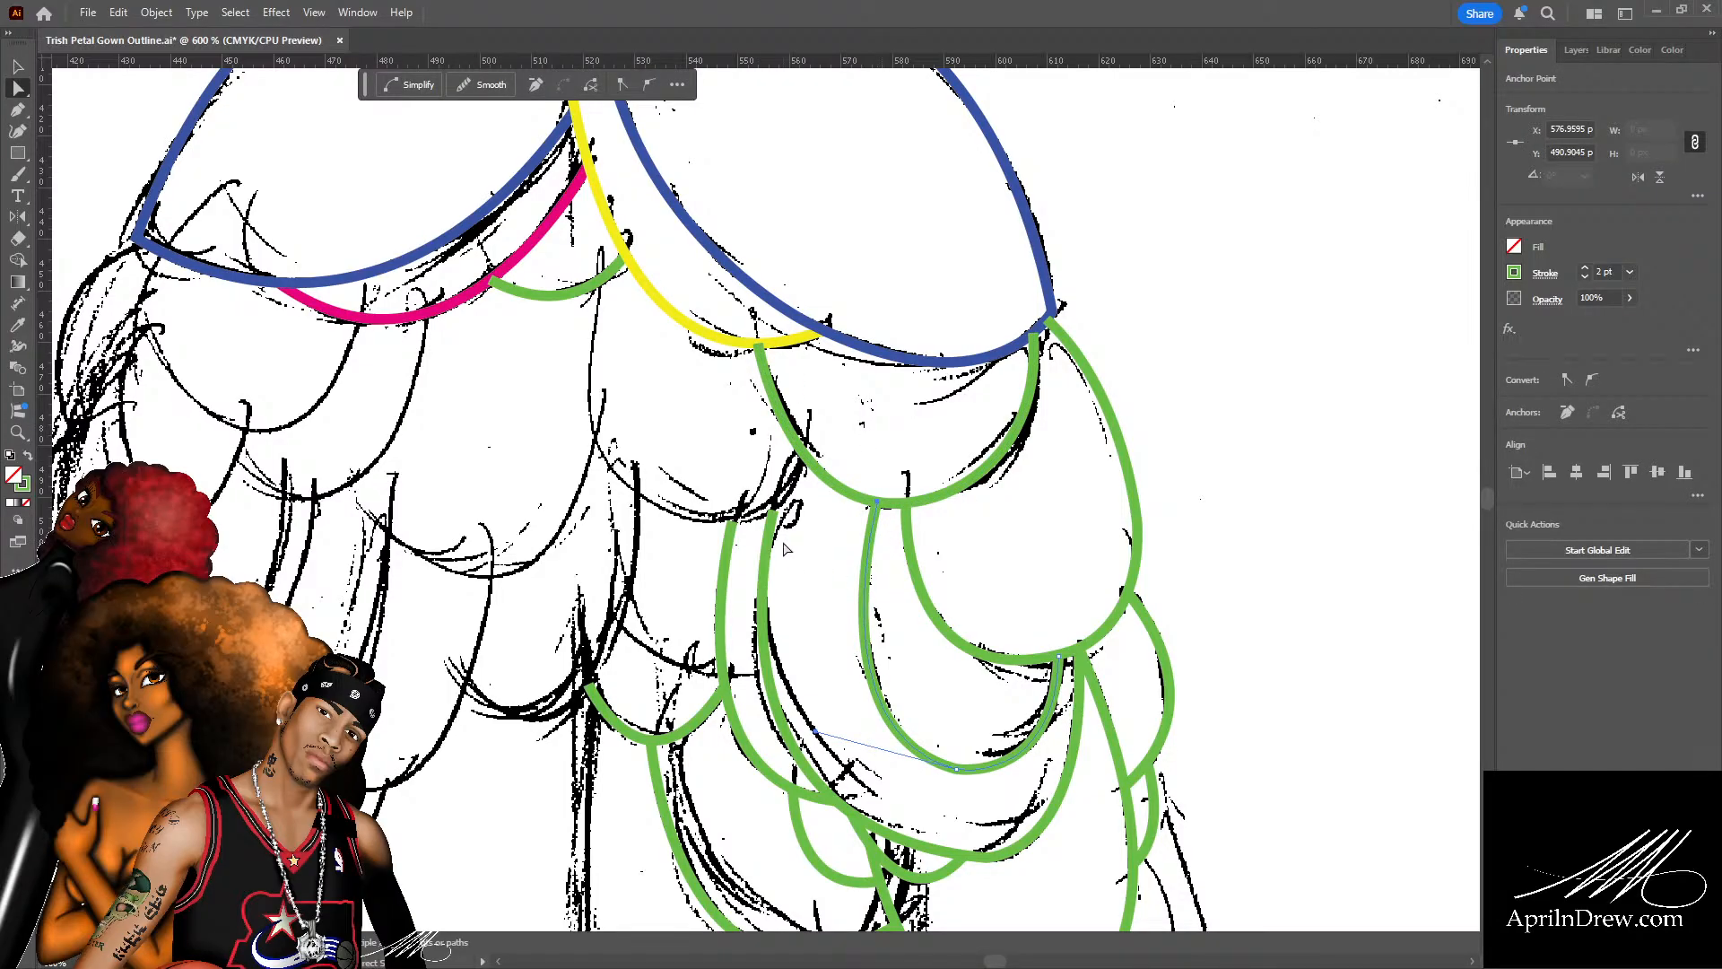
pyautogui.click(787, 532)
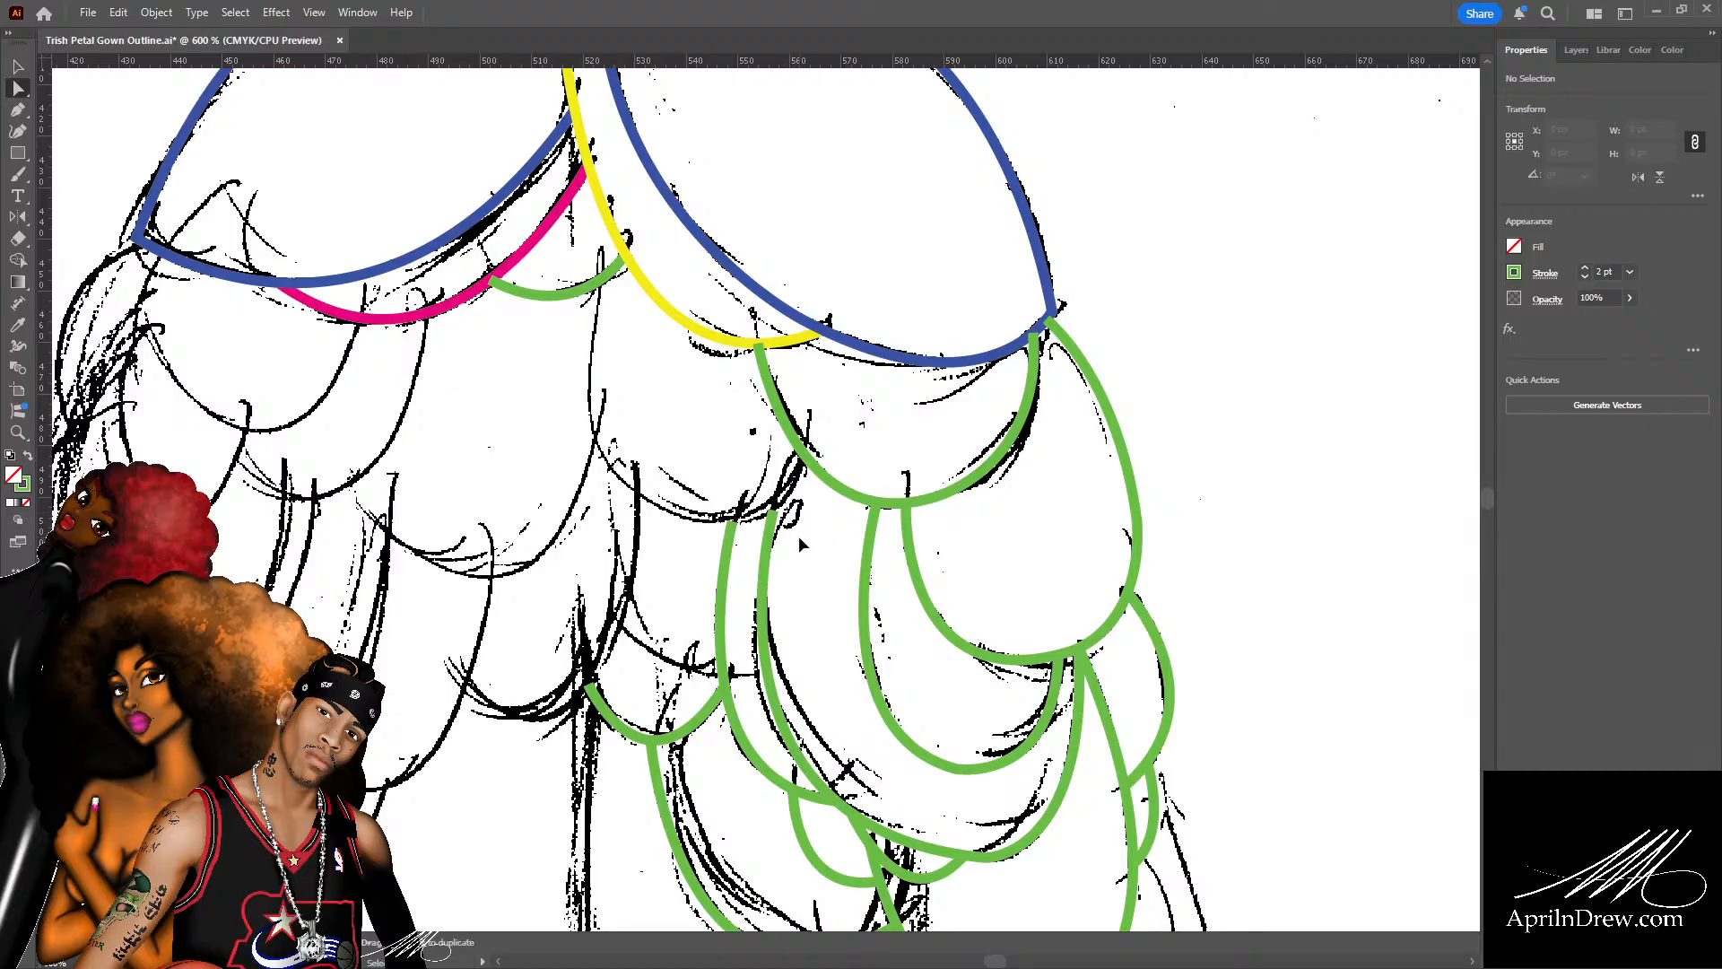
pyautogui.hotkey('ctrl', 's')
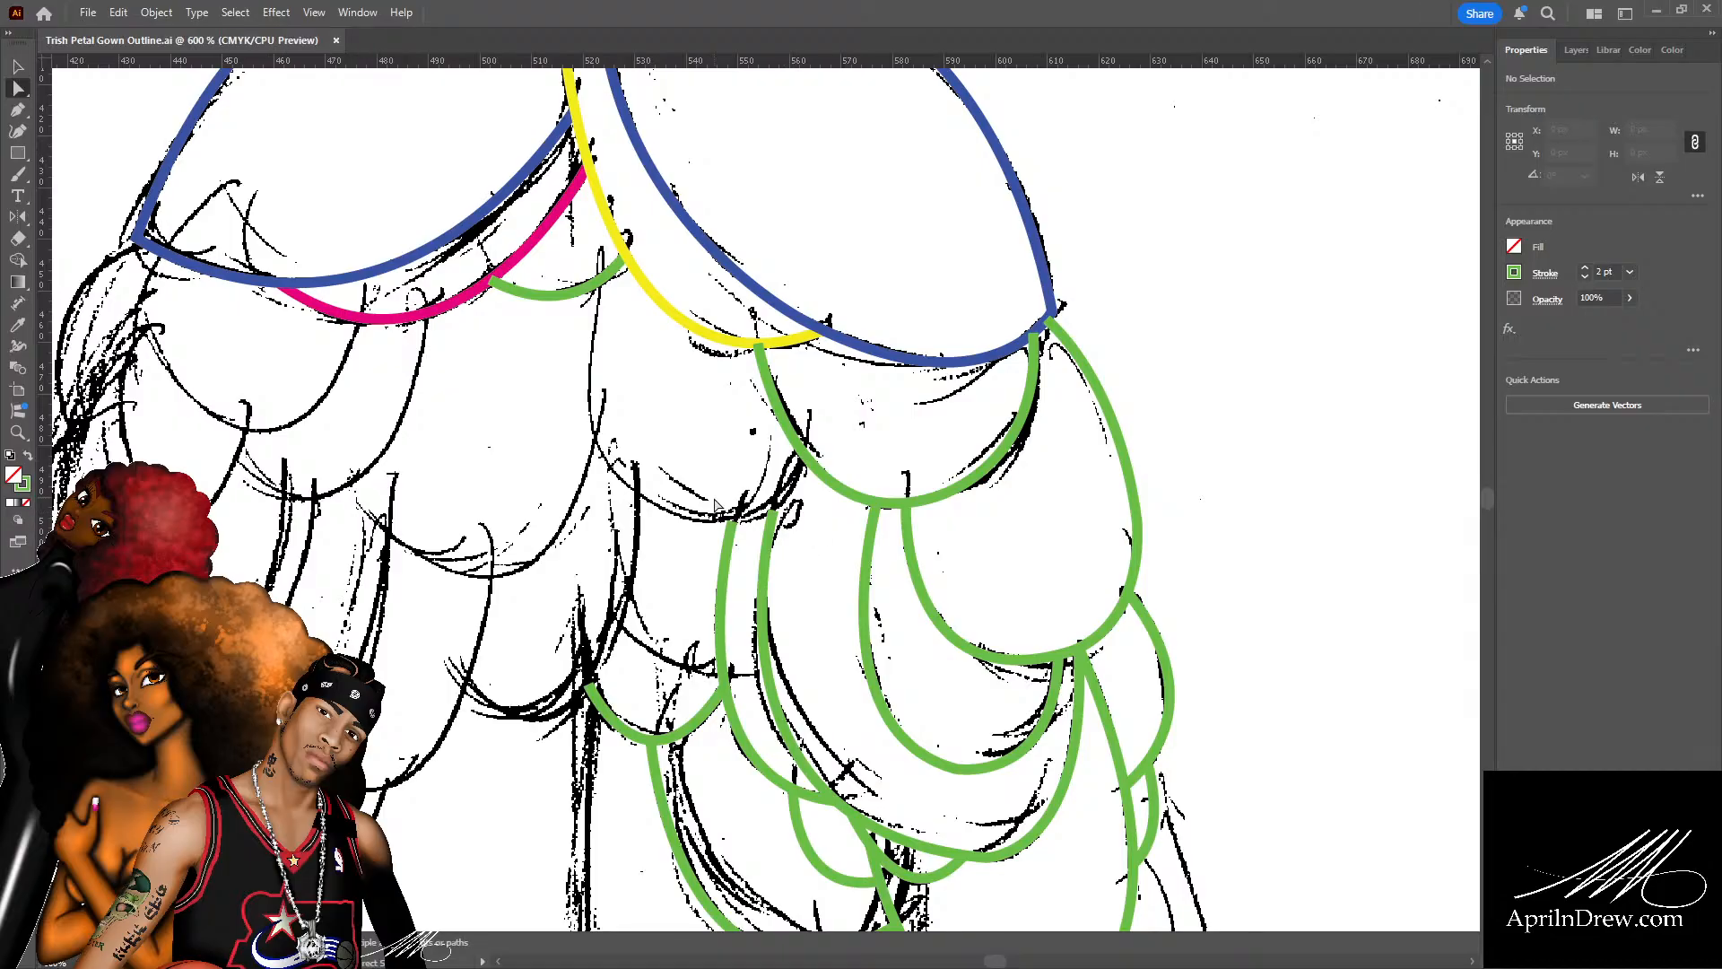
# Trace the petal beneath the yellow curve in green, from the small green petal to about X 562.57, Y 484.04 px.
pyautogui.press('p')
pyautogui.click(599, 288)
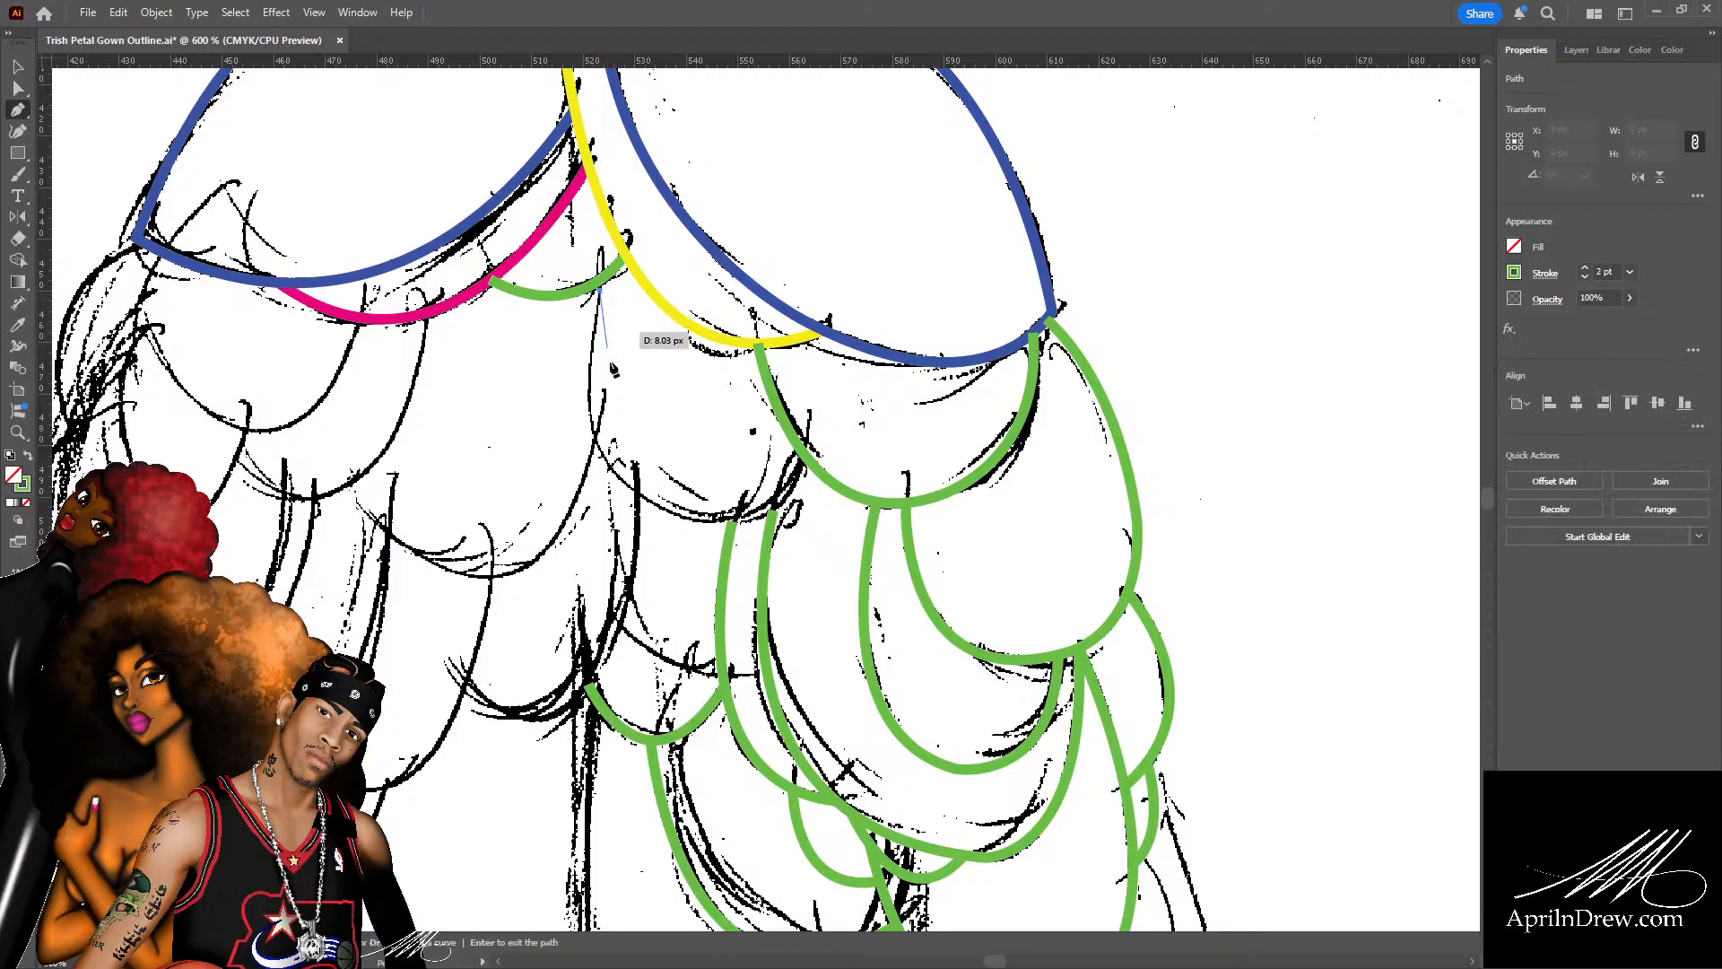
pyautogui.moveTo(708, 522)
pyautogui.mouseDown()
pyautogui.moveTo(836, 520)
pyautogui.moveTo(886, 567)
pyautogui.moveTo(884, 550)
pyautogui.mouseUp()
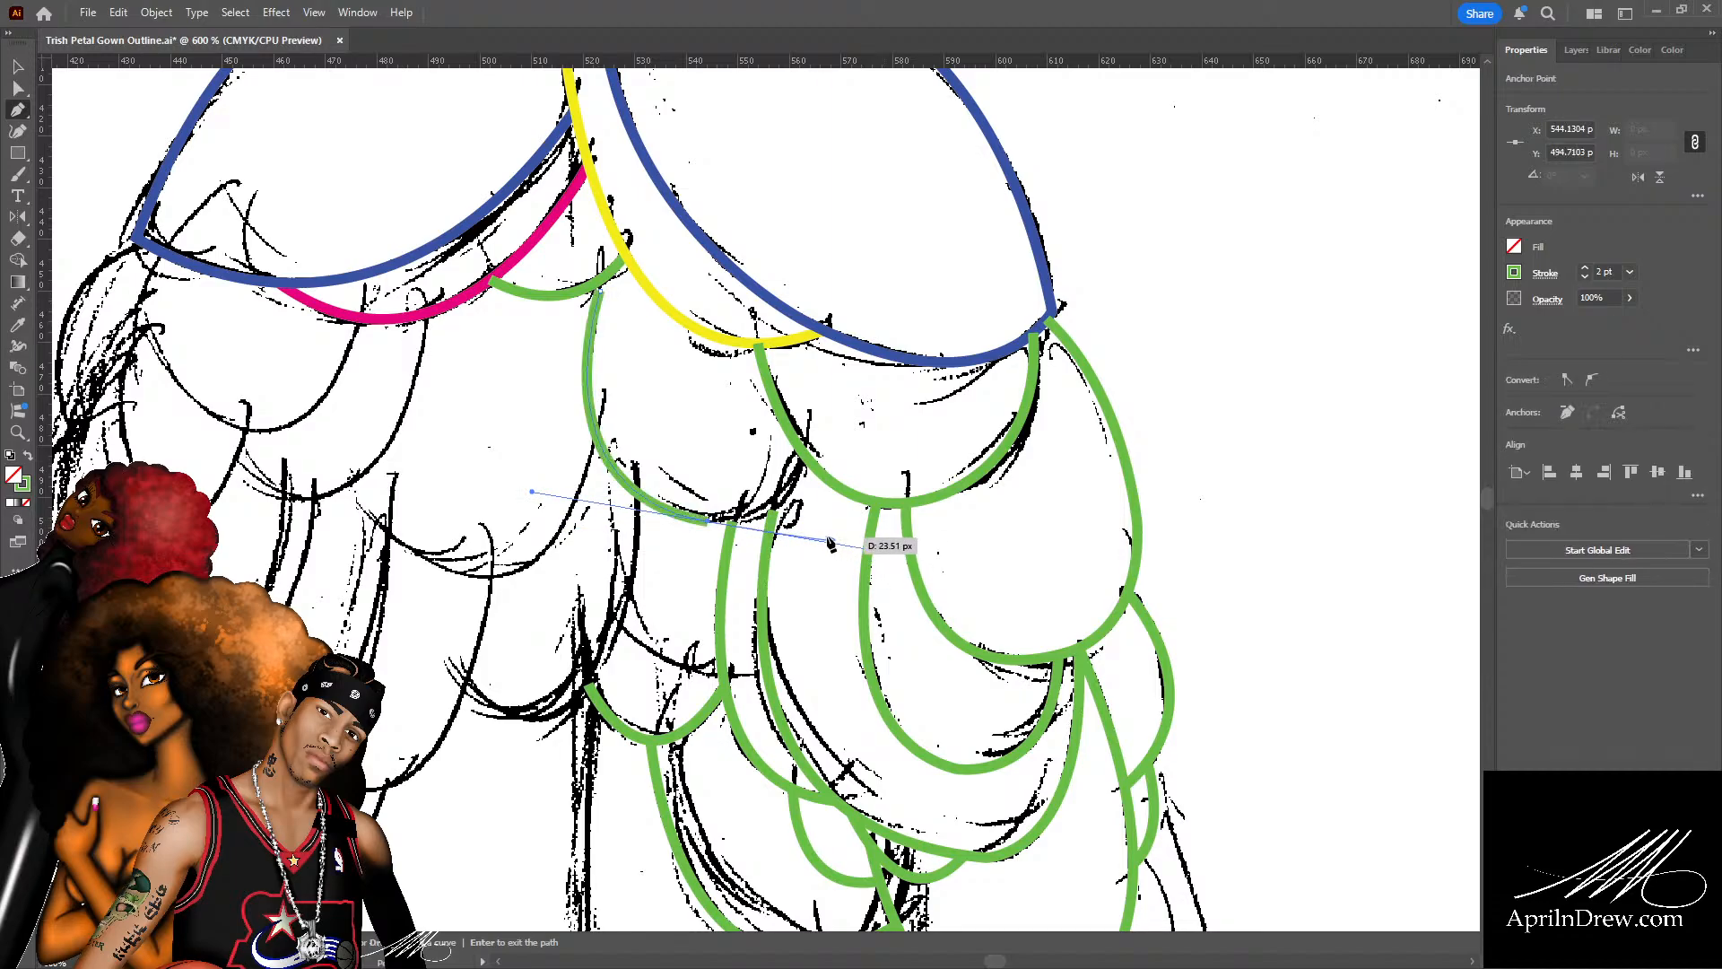
pyautogui.moveTo(708, 519); pyautogui.dragTo(824, 405)
# Tuck that petal's lower end onto the neighbouring green edge and move its upper end to about X 523.21, Y 448.47 px.
pyautogui.press('a')
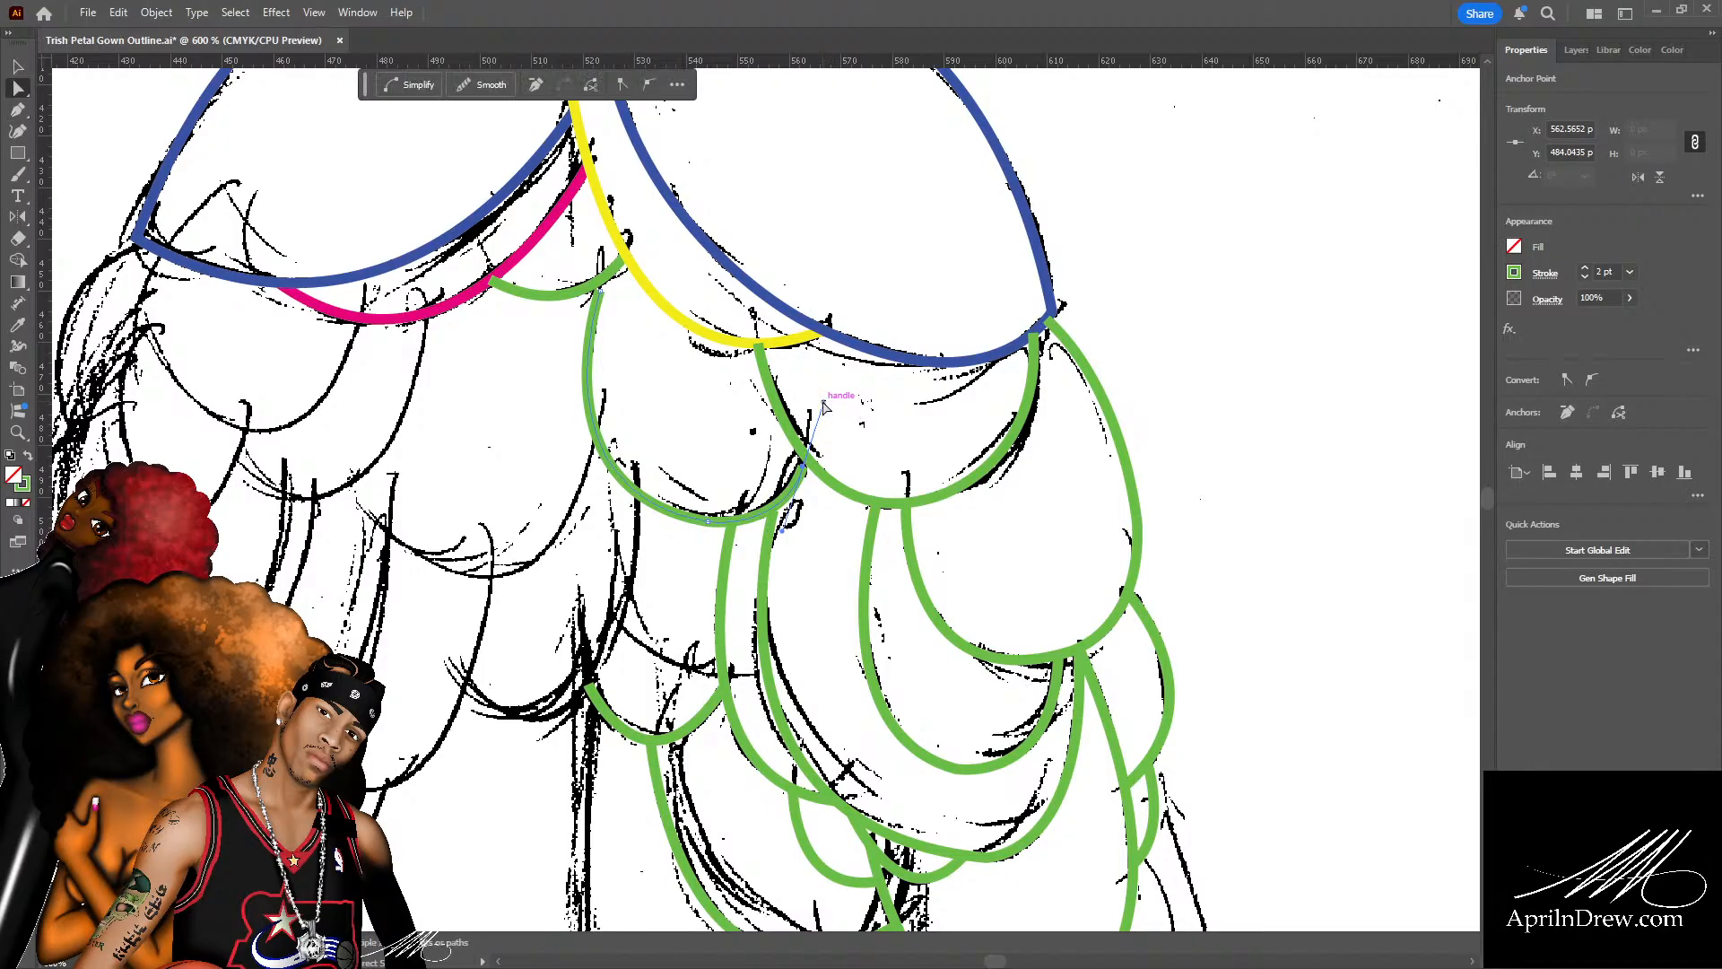
pyautogui.moveTo(805, 467); pyautogui.dragTo(809, 459)
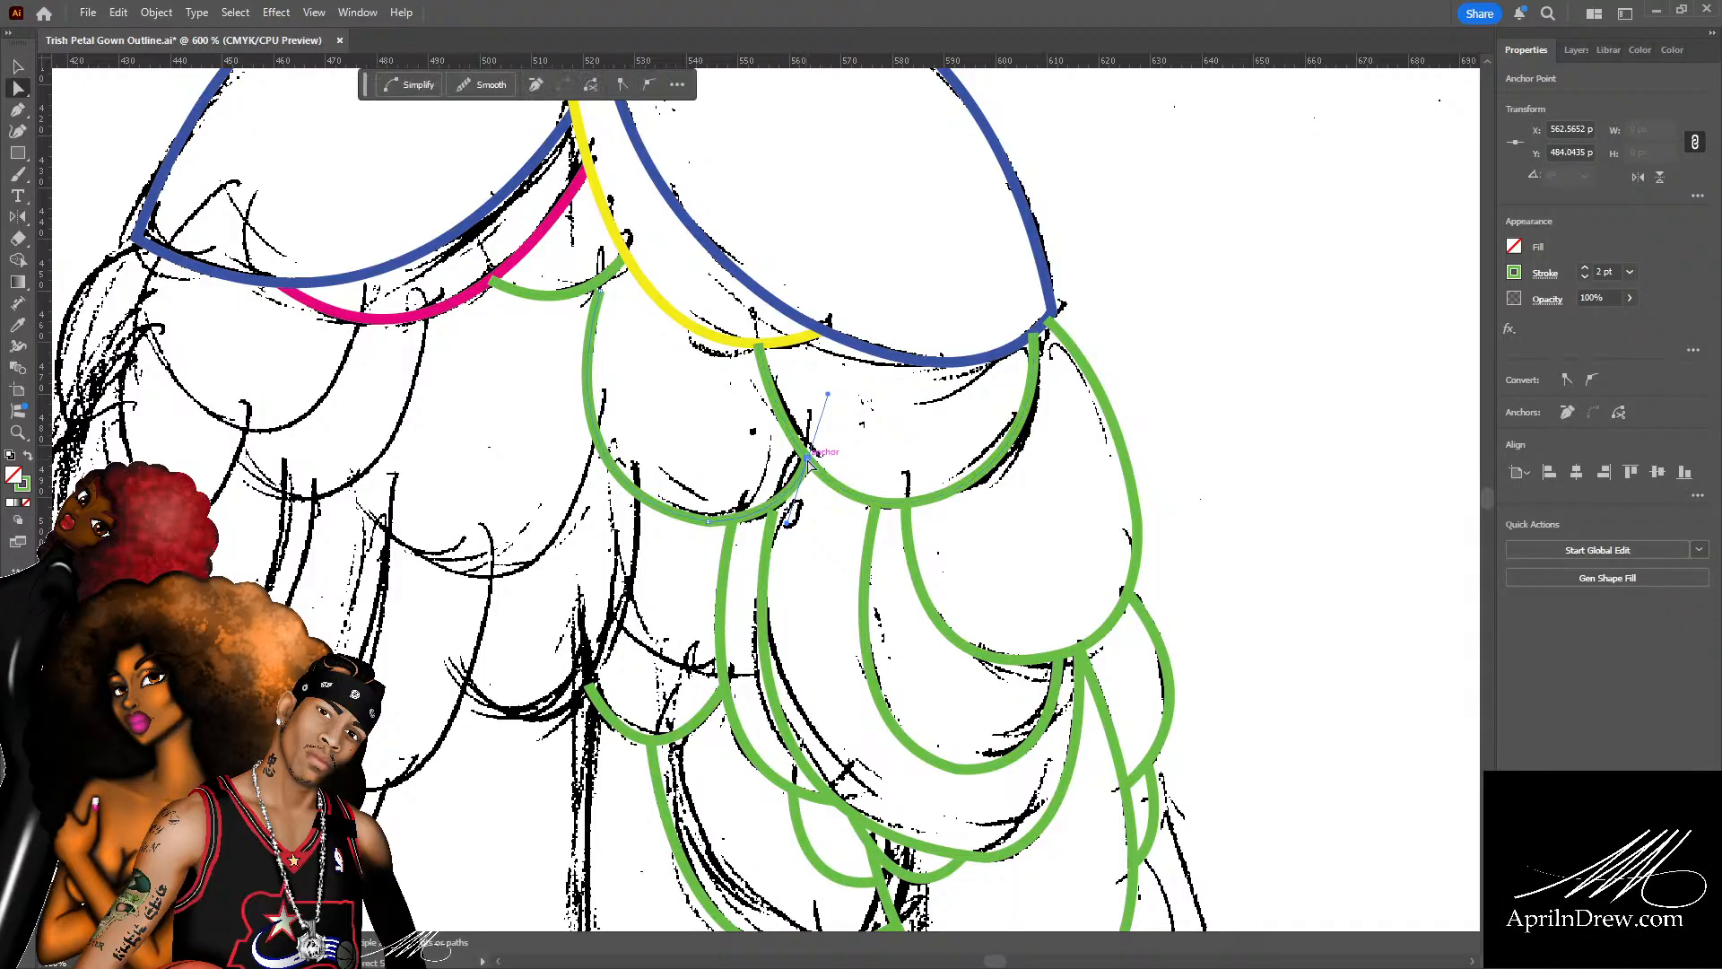
pyautogui.moveTo(604, 293); pyautogui.dragTo(601, 286)
pyautogui.moveTo(599, 280); pyautogui.dragTo(600, 281)
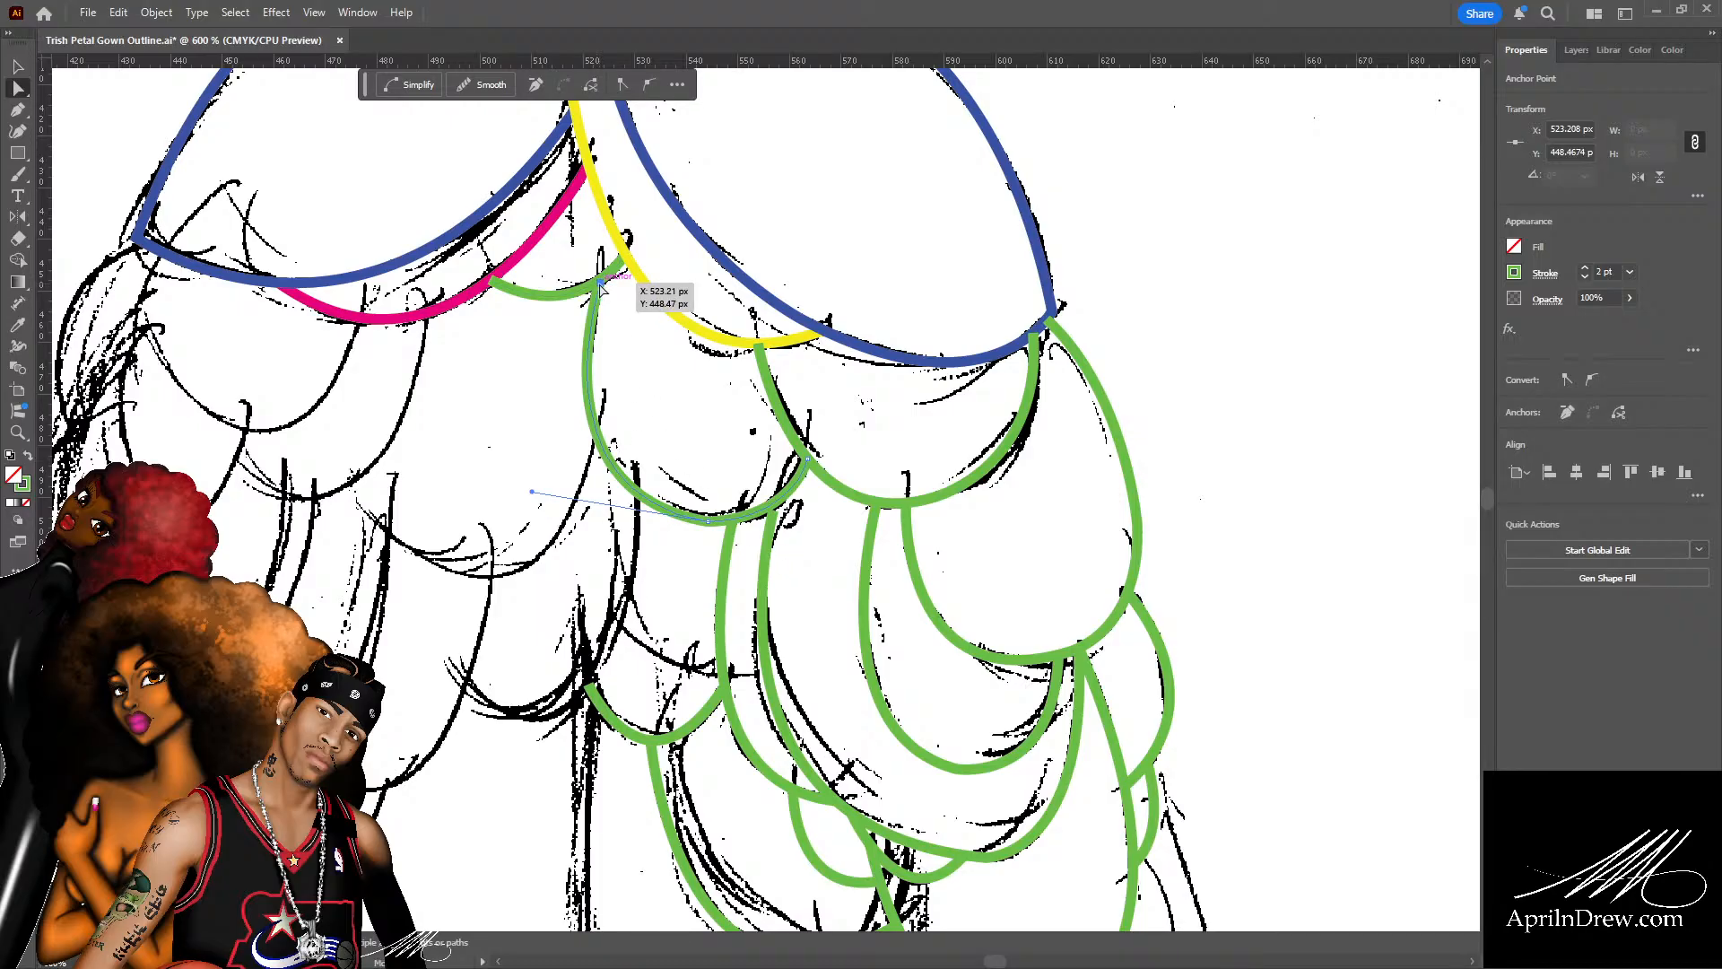
pyautogui.moveTo(599, 281); pyautogui.dragTo(600, 282)
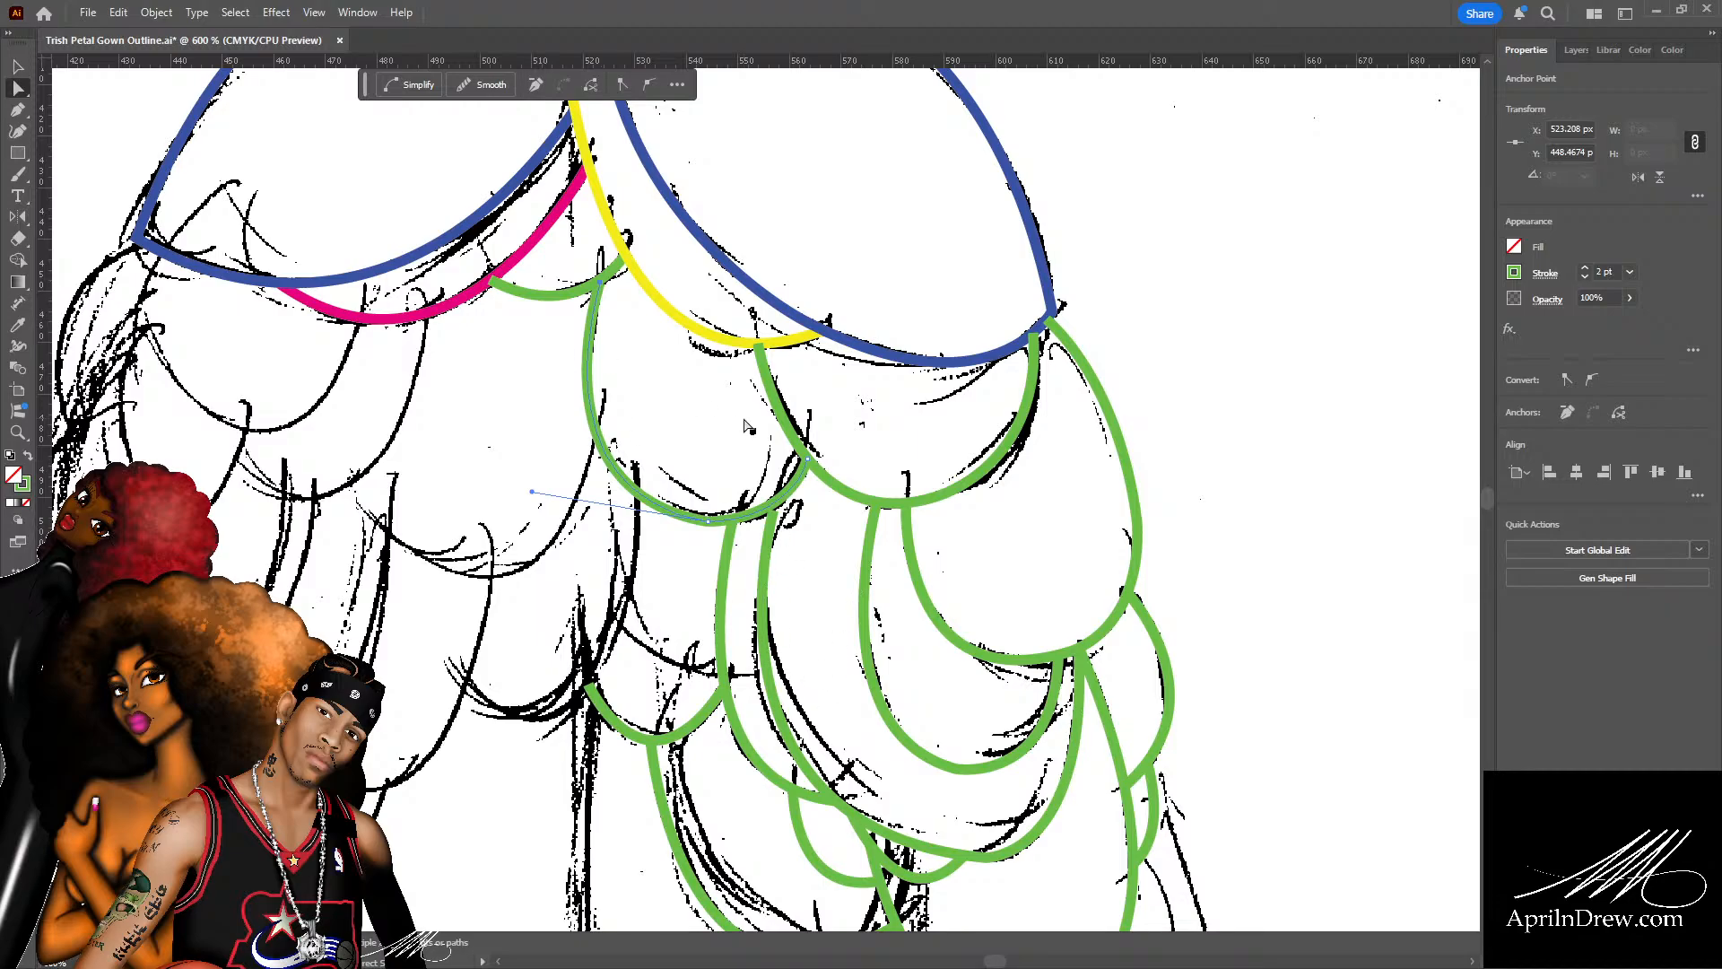
# Fine-tune the petal's upper end to about X 523.21, Y 447.84 px and save the document.
pyautogui.hotkey('ctrl', '=')
pyautogui.hotkey('ctrl', '=')
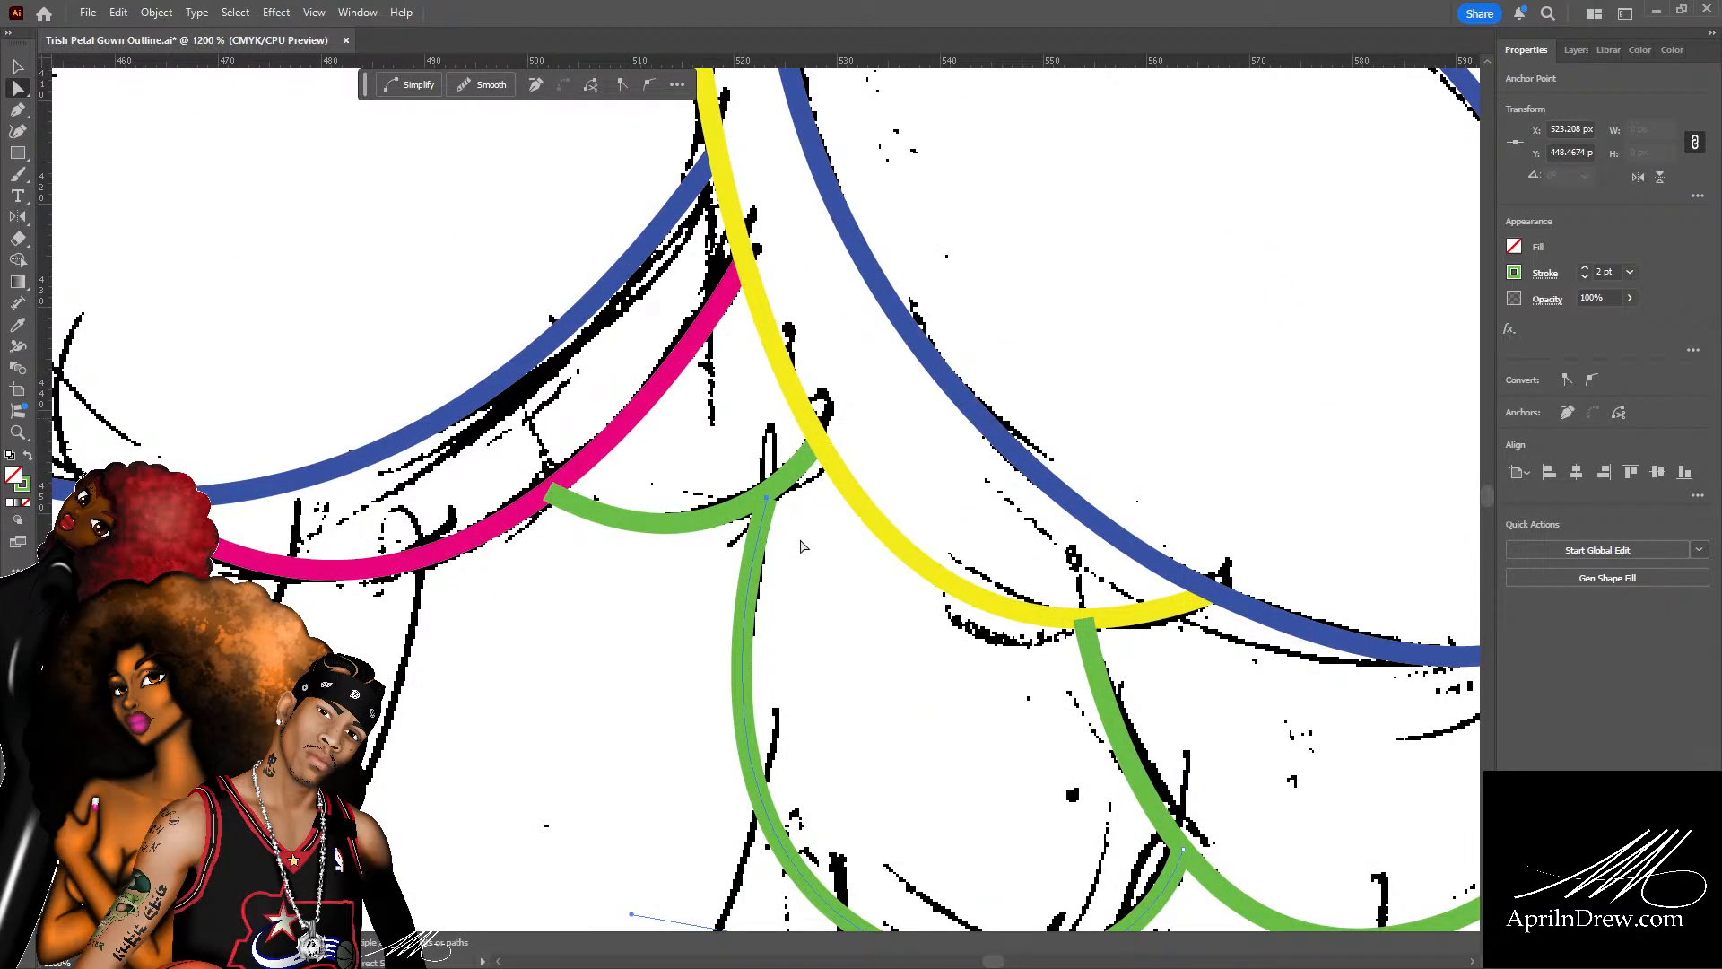
pyautogui.click(801, 546)
pyautogui.scroll(-2, 801, 546)
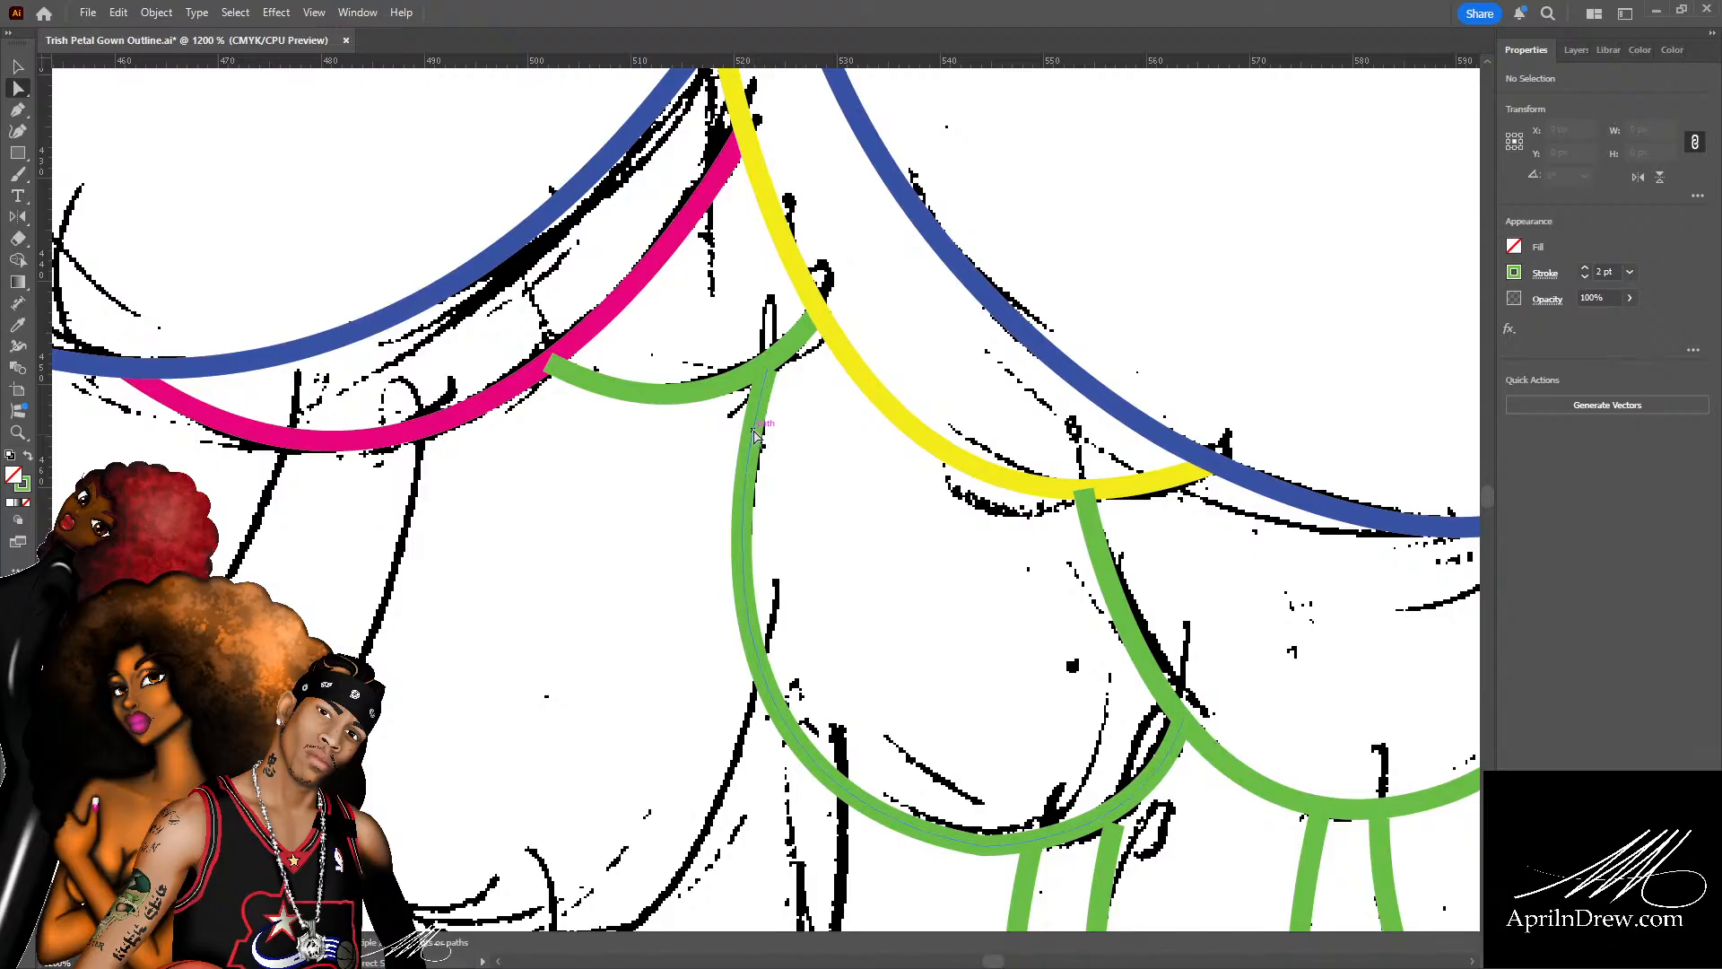
pyautogui.click(755, 434)
pyautogui.moveTo(768, 371); pyautogui.dragTo(770, 361)
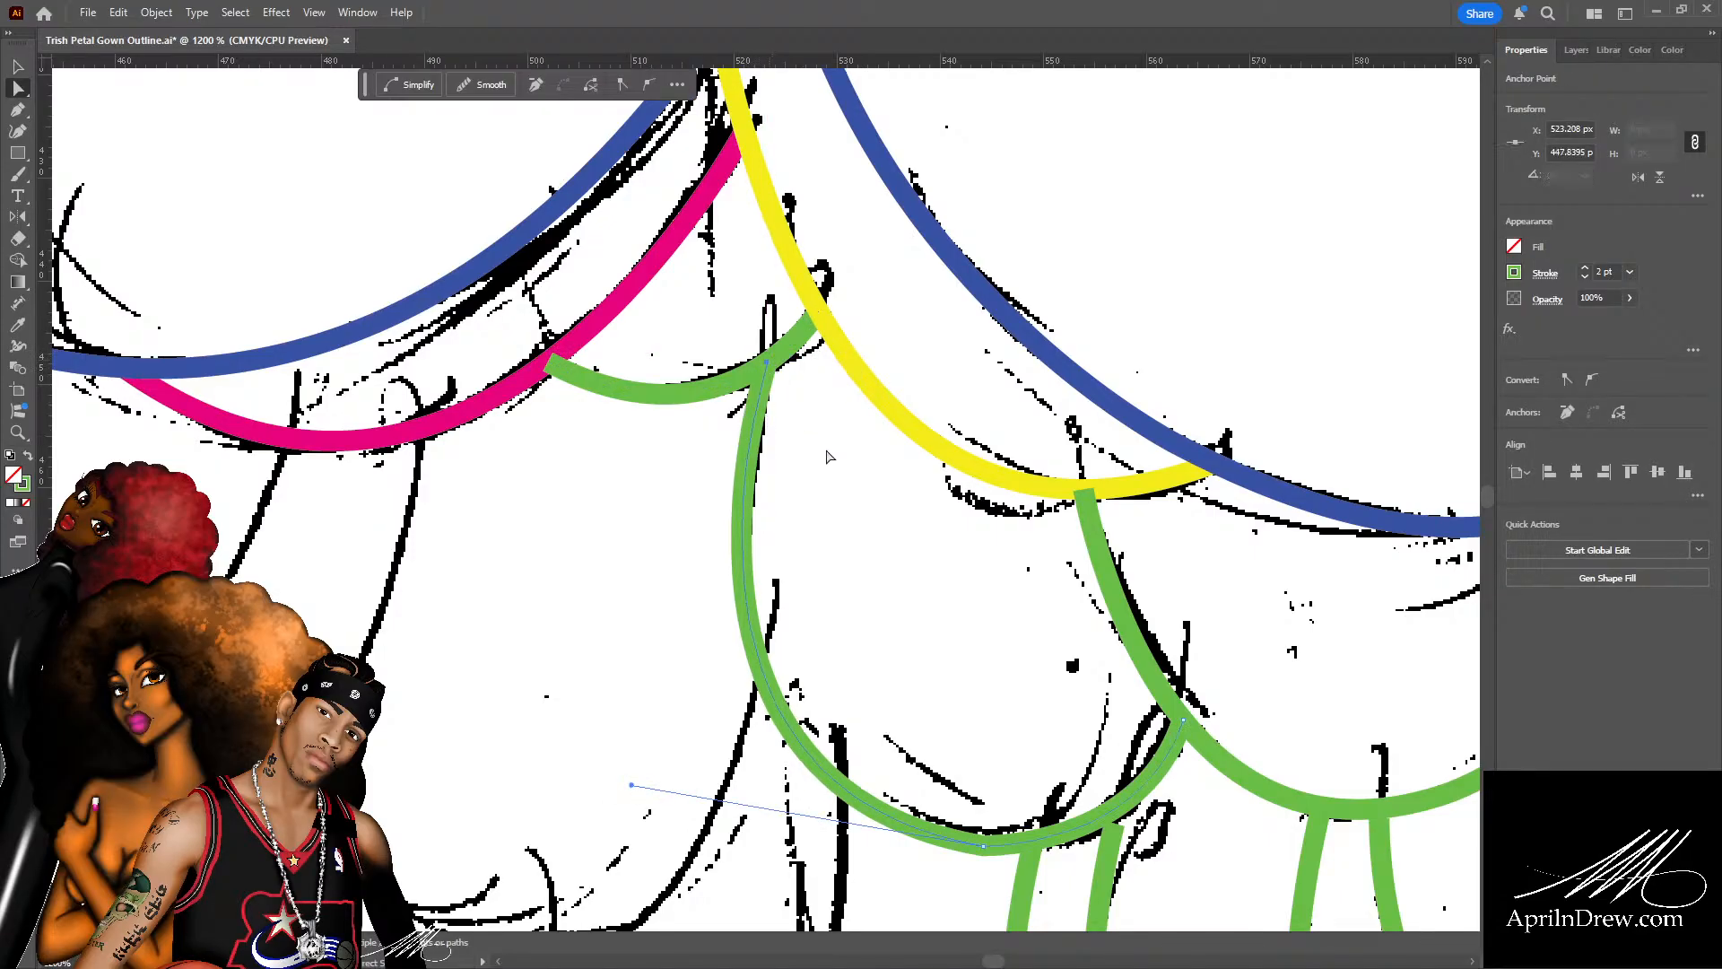
pyautogui.scroll(-5, 827, 457)
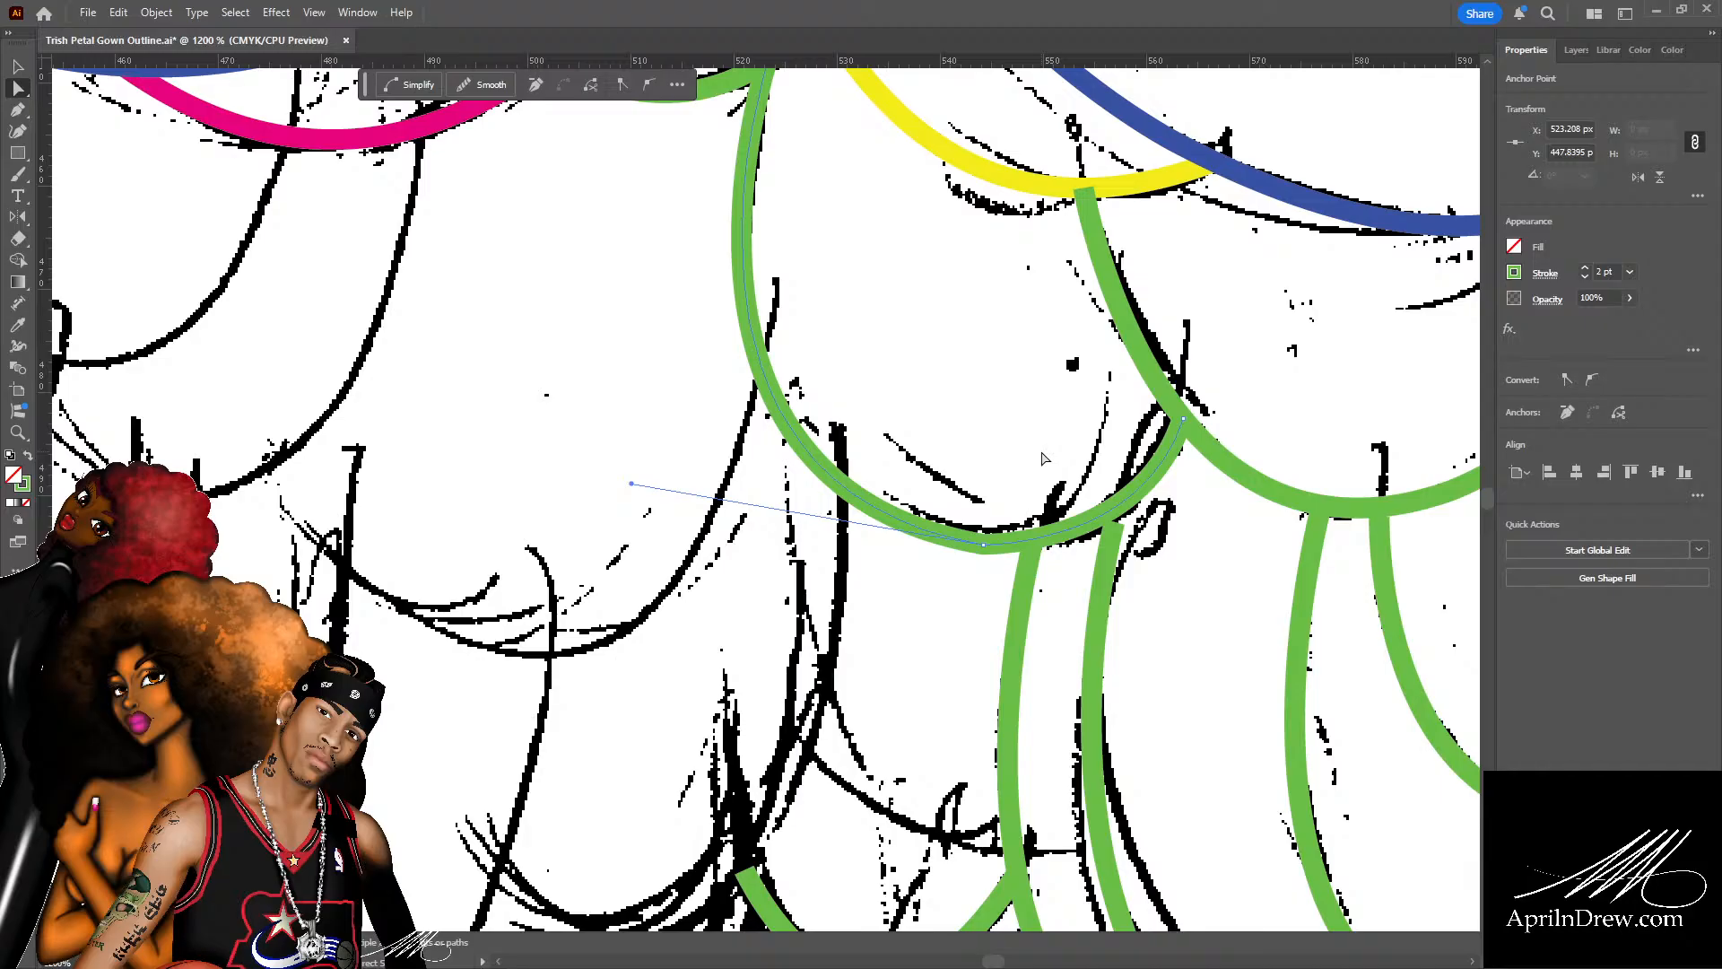
pyautogui.click(1043, 458)
pyautogui.hotkey('ctrl', 's')
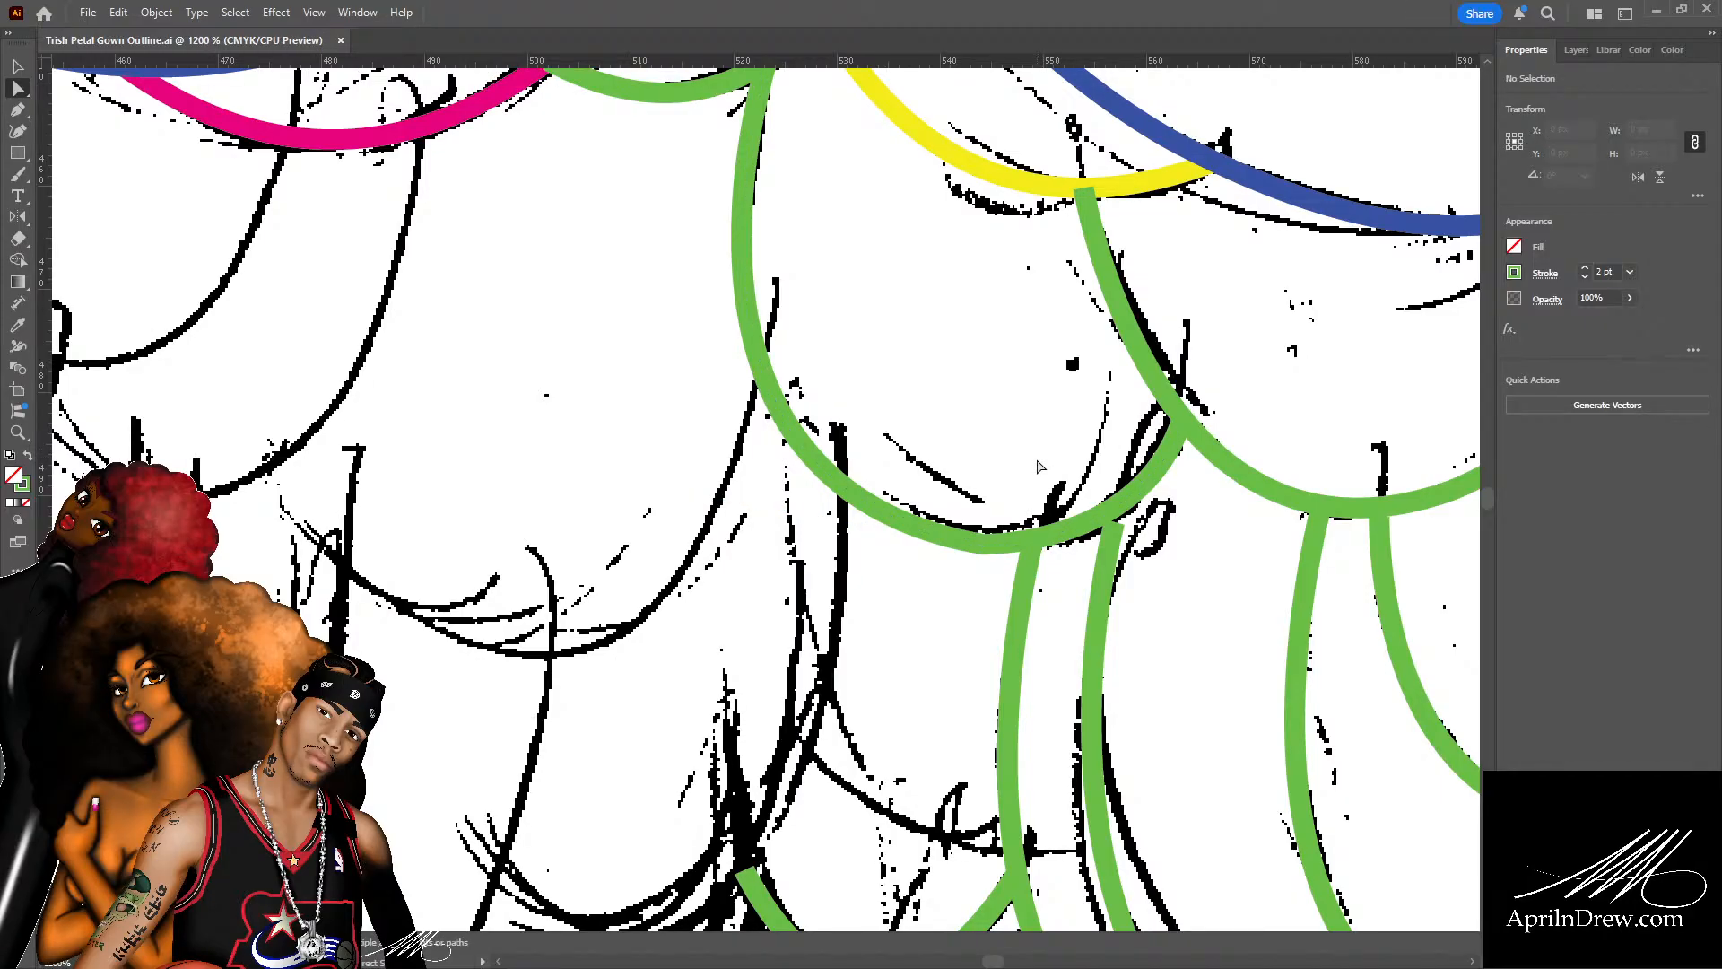
# Move the upper end of the long petal edge onto the lower curve of the newly traced petal.
pyautogui.moveTo(1037, 467); pyautogui.dragTo(714, 489)
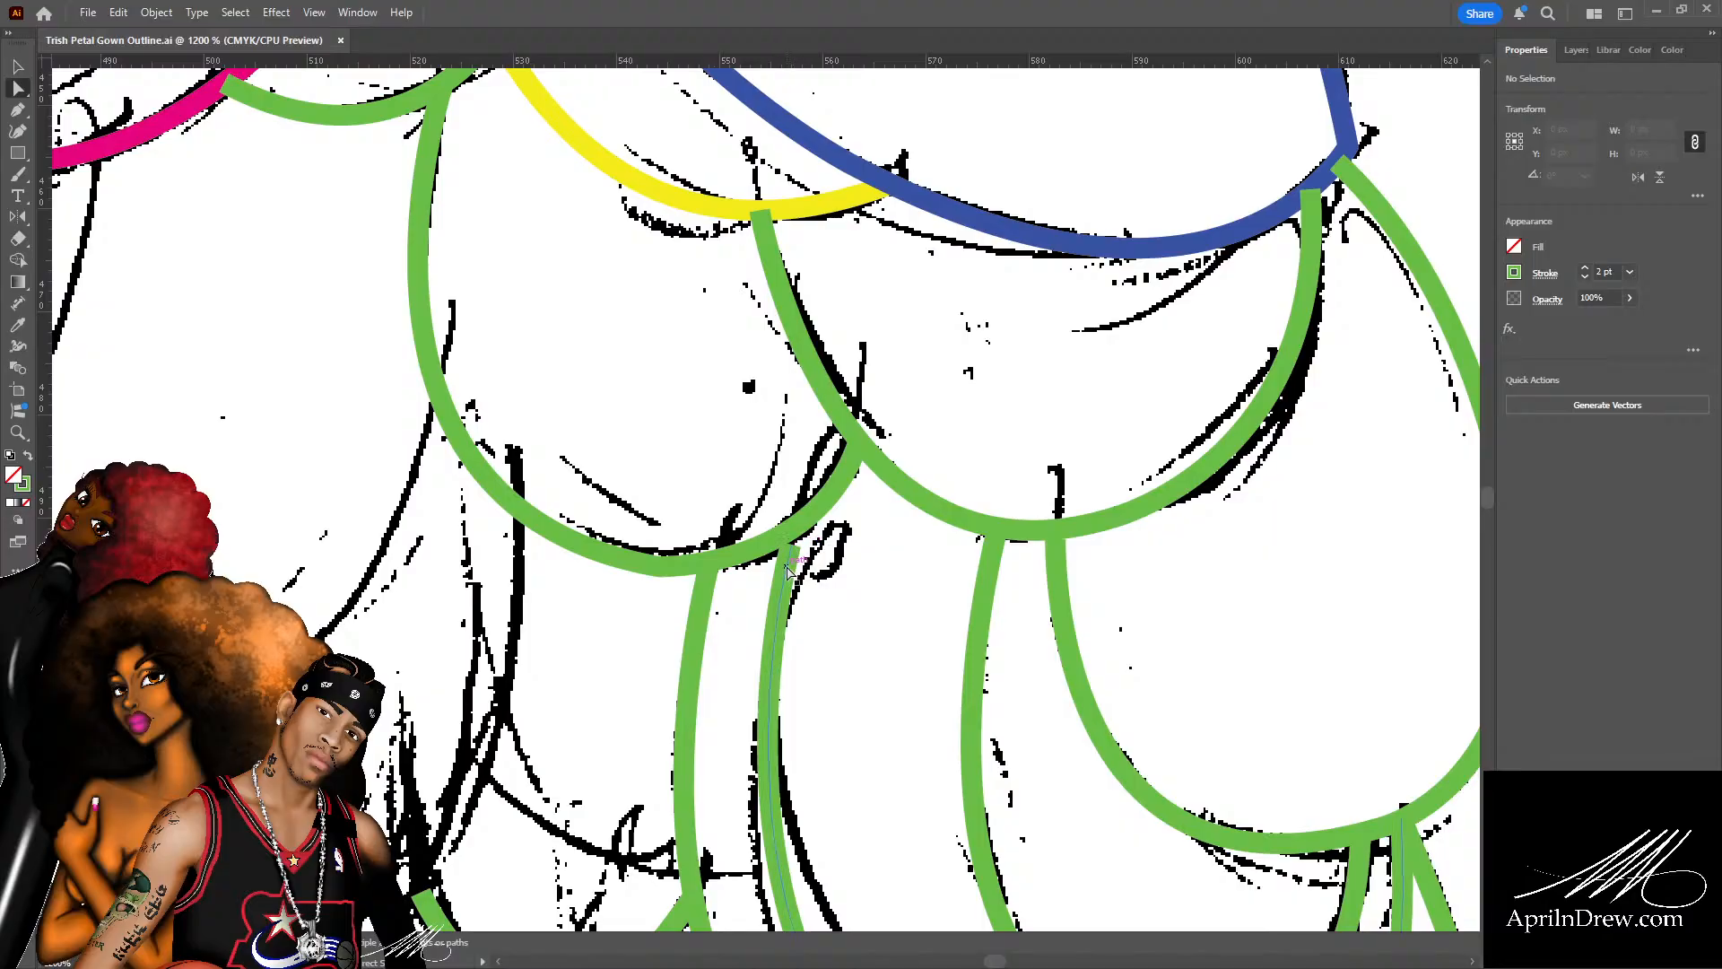
pyautogui.moveTo(787, 571); pyautogui.dragTo(795, 527)
pyautogui.scroll(-3, 841, 597)
pyautogui.click(838, 589)
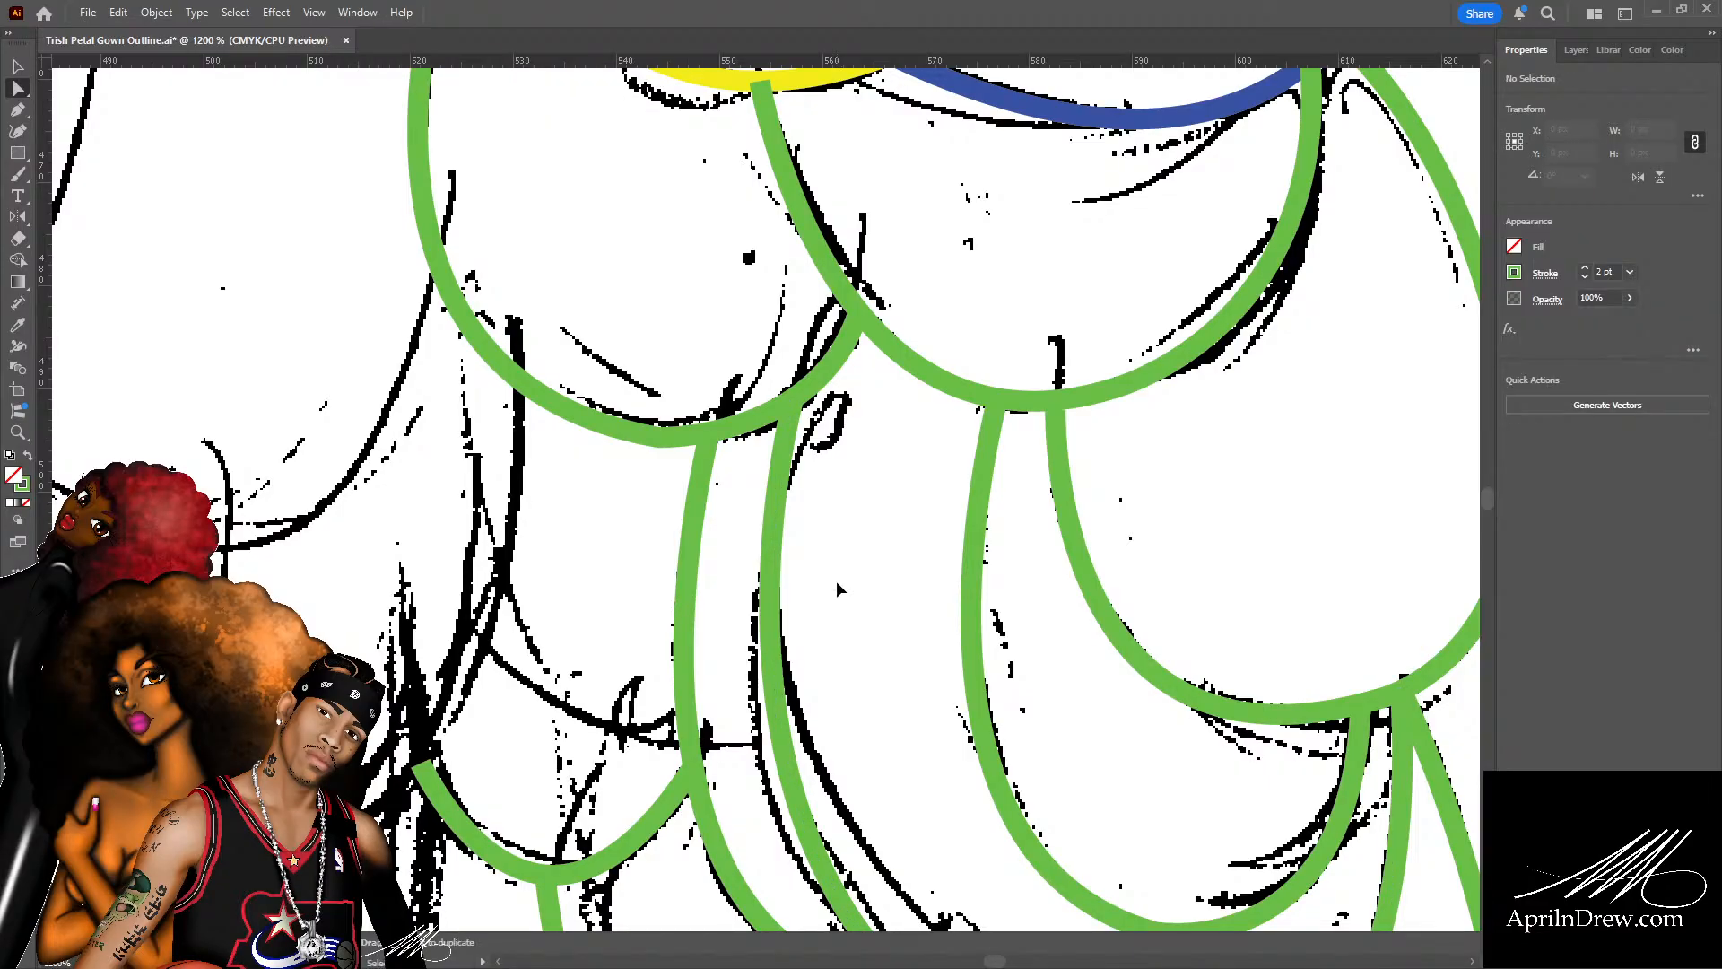
# Examine the traced outlines from the bodice down to the lower skirt for gaps and for petals still untraced.
pyautogui.hotkey('ctrl', 'a')
pyautogui.hotkey('ctrl', '-')
pyautogui.hotkey('ctrl', '-')
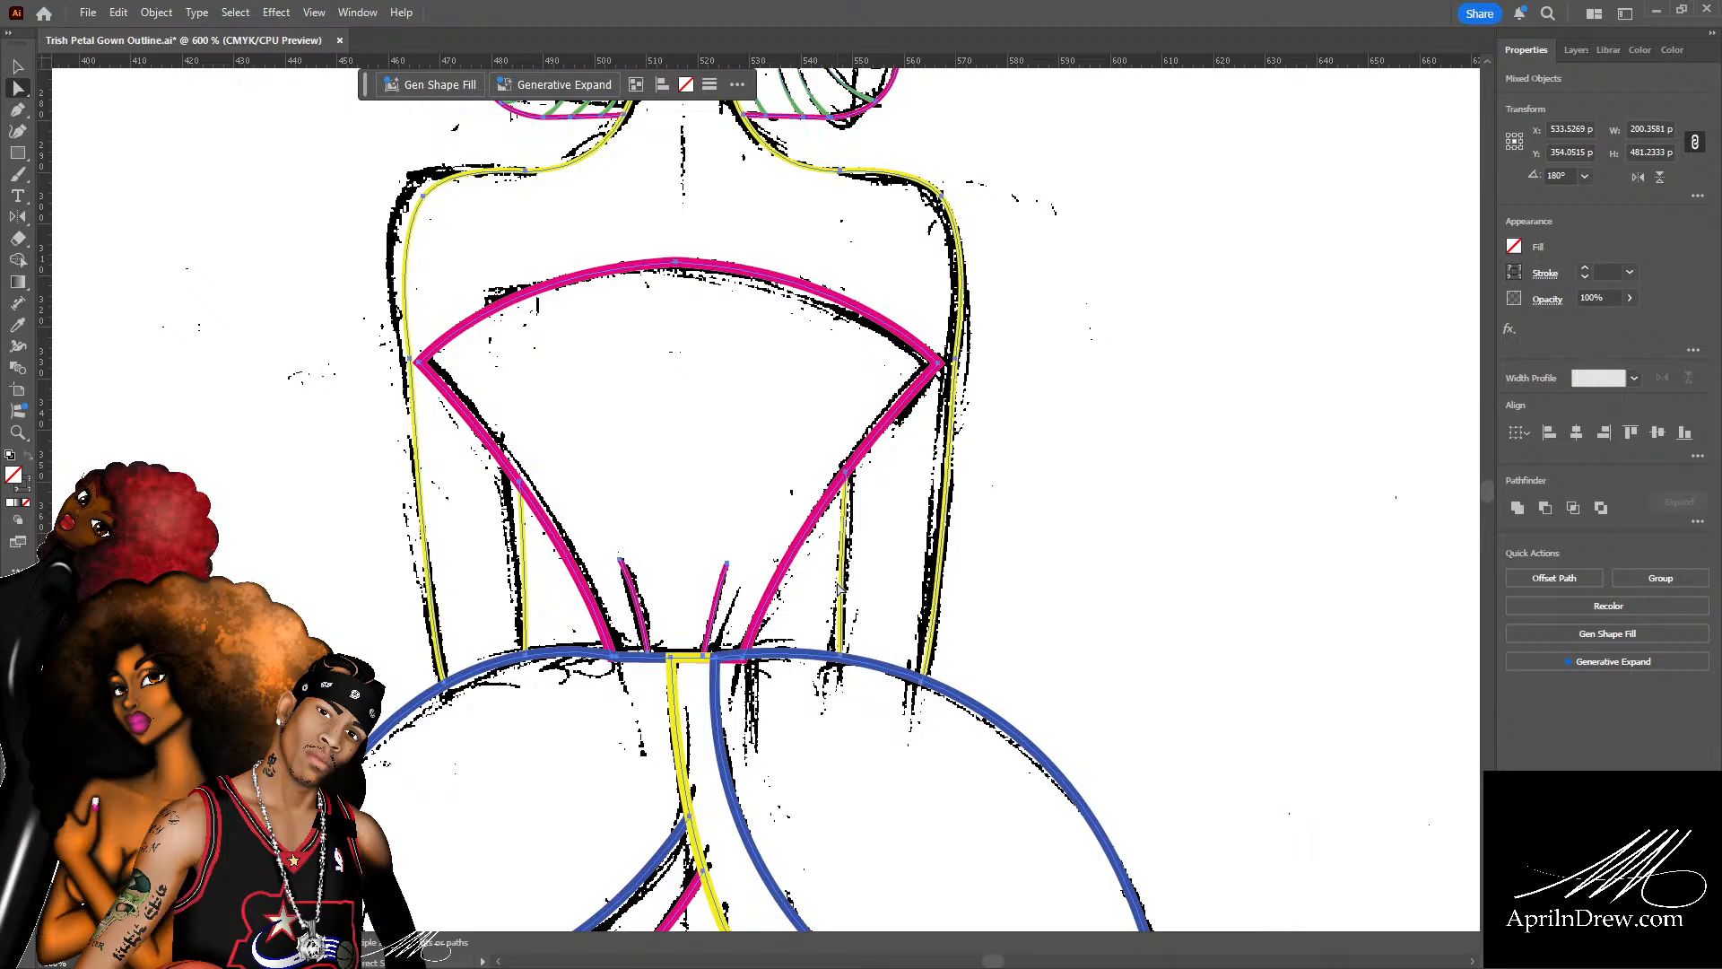
pyautogui.click(1067, 566)
pyautogui.scroll(-5, 949, 550)
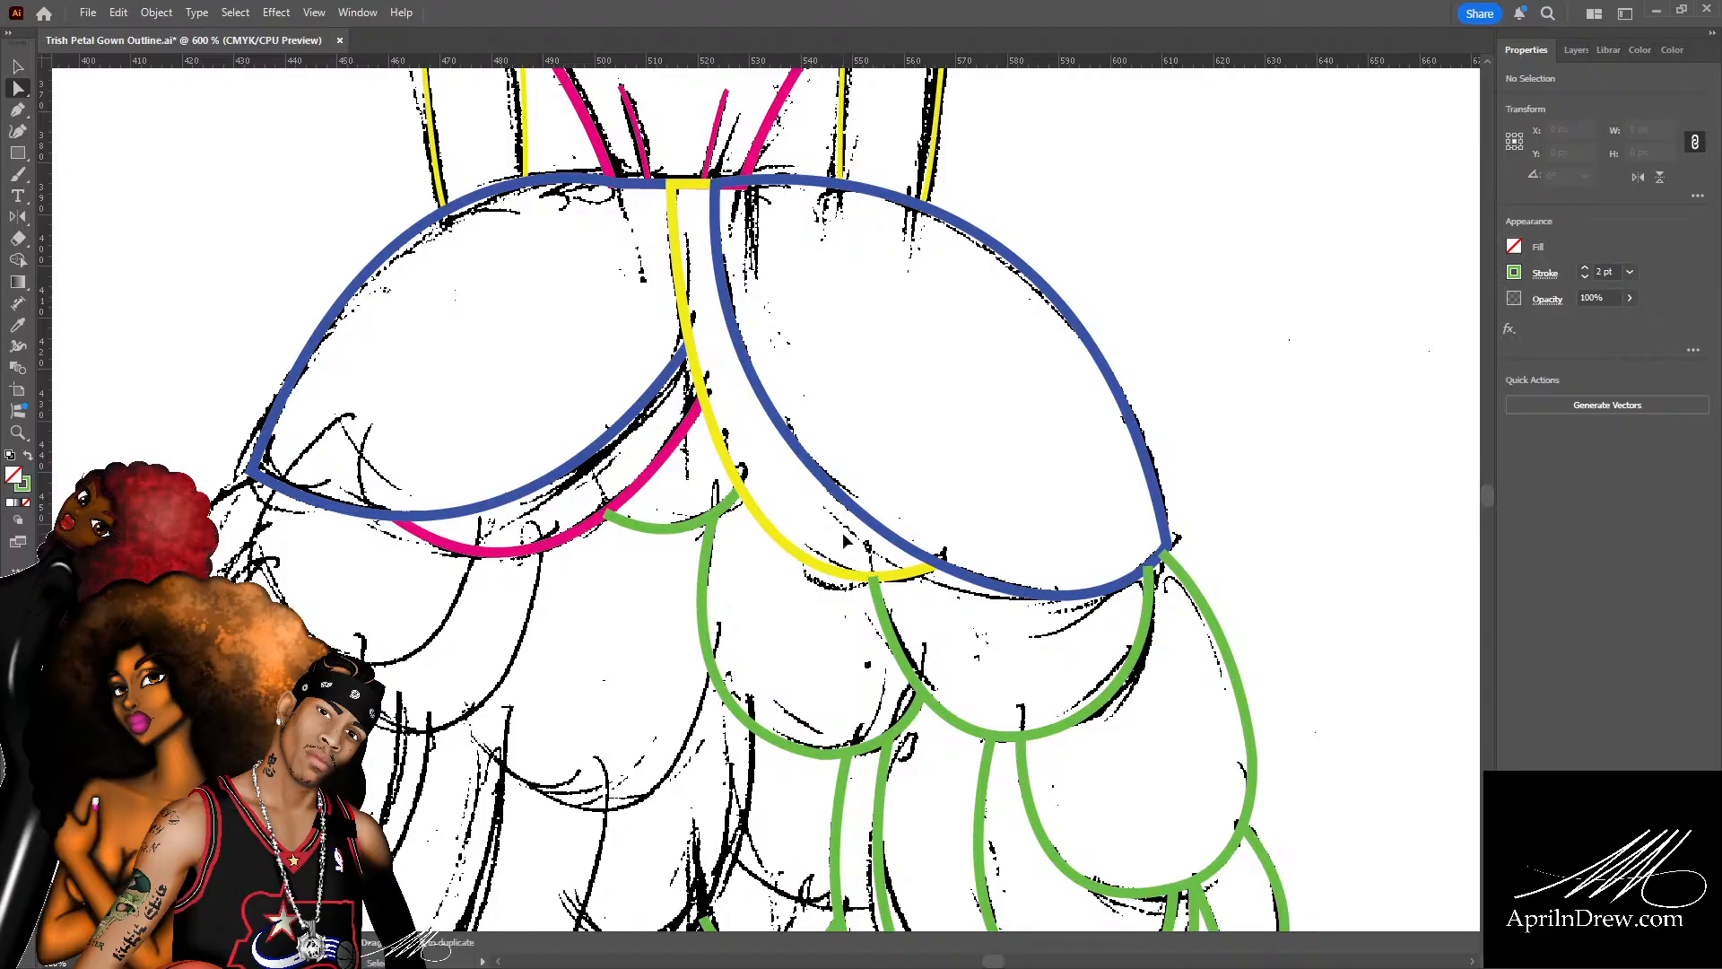
pyautogui.hotkey('ctrl', '+')
pyautogui.hotkey('ctrl', '+')
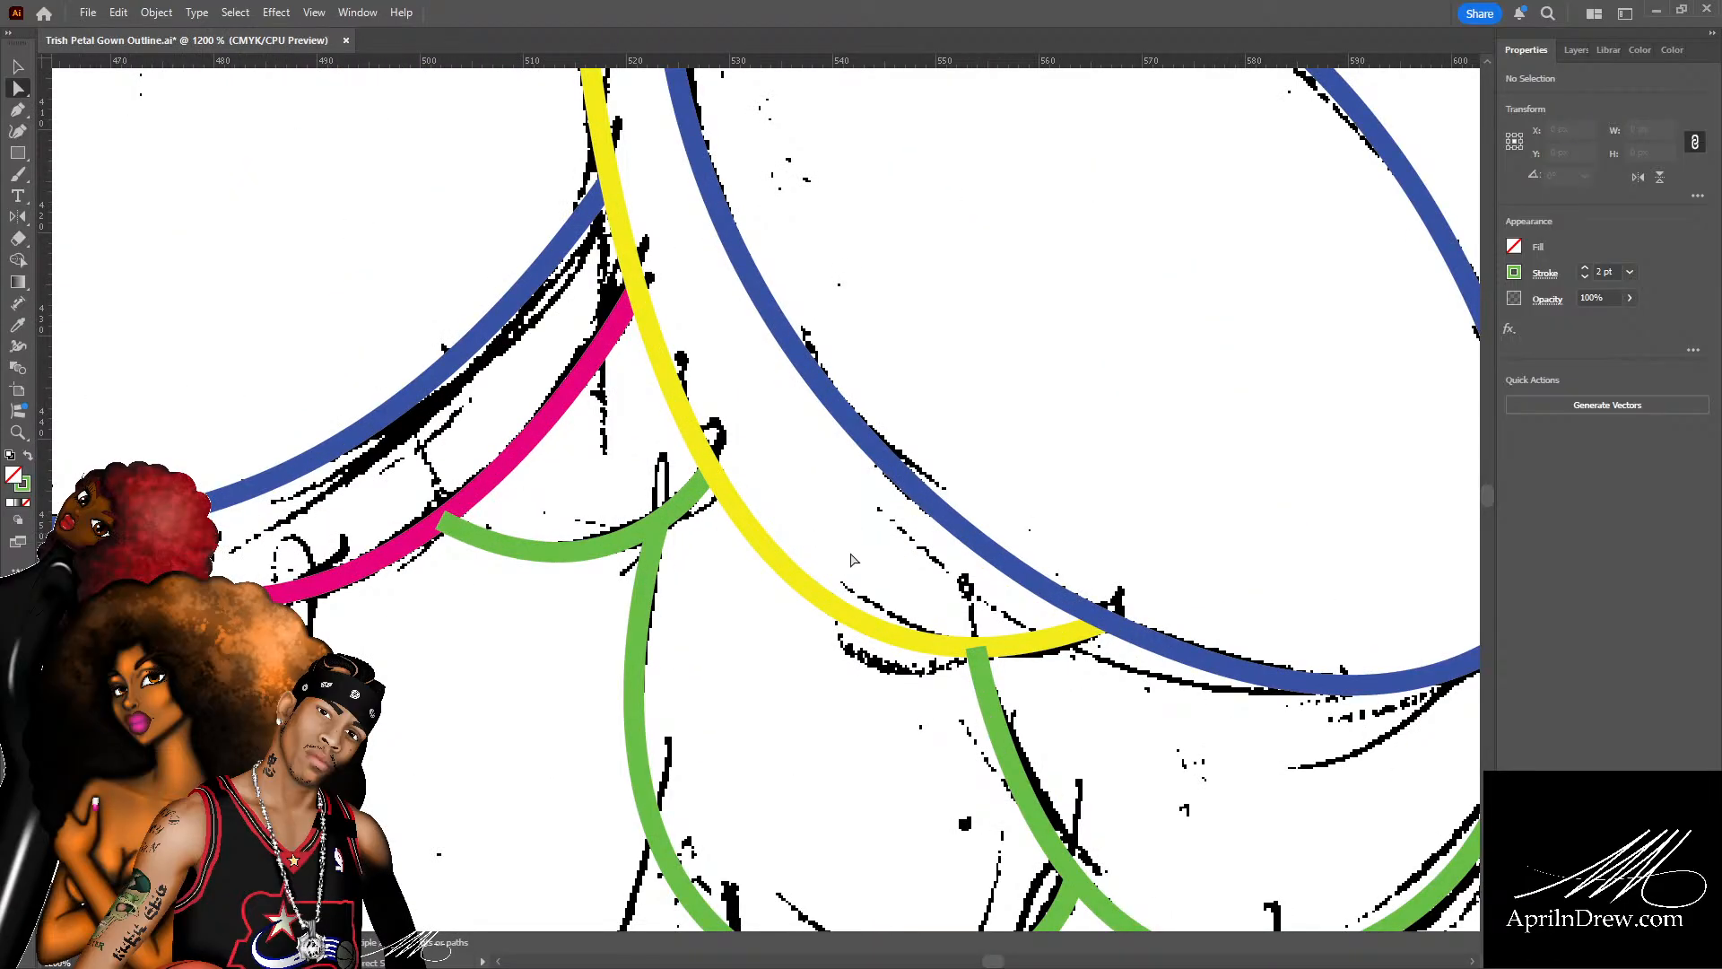
pyautogui.scroll(-8, 853, 561)
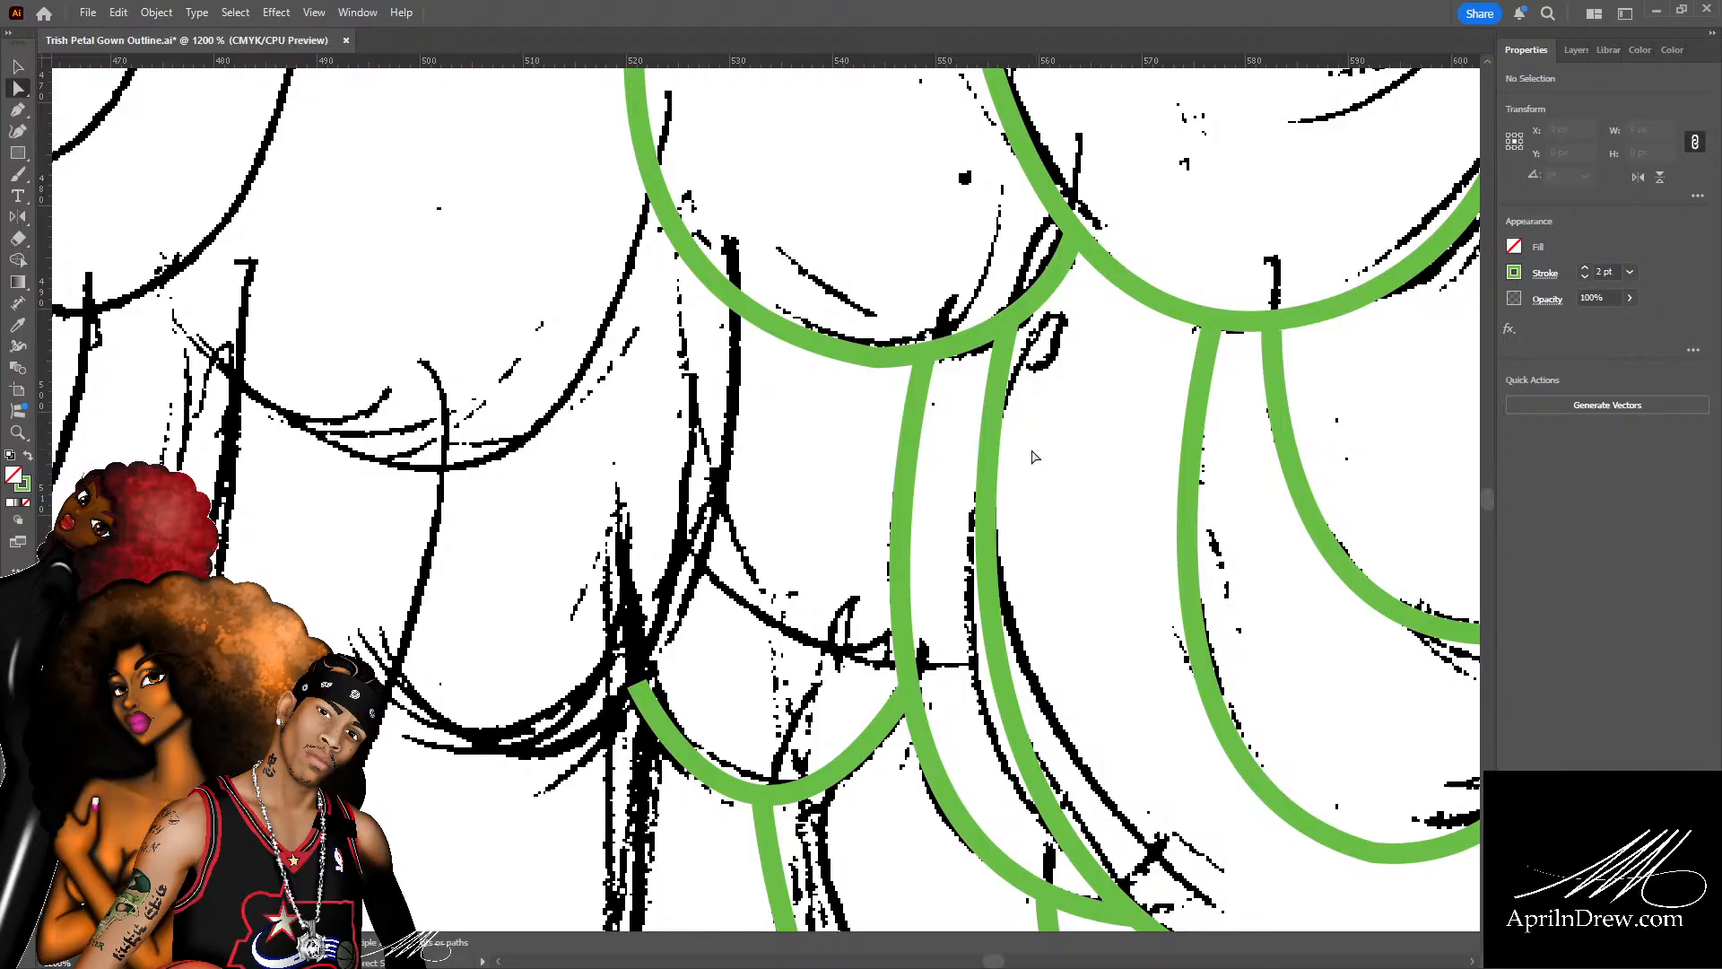
pyautogui.scroll(3, 1013, 502)
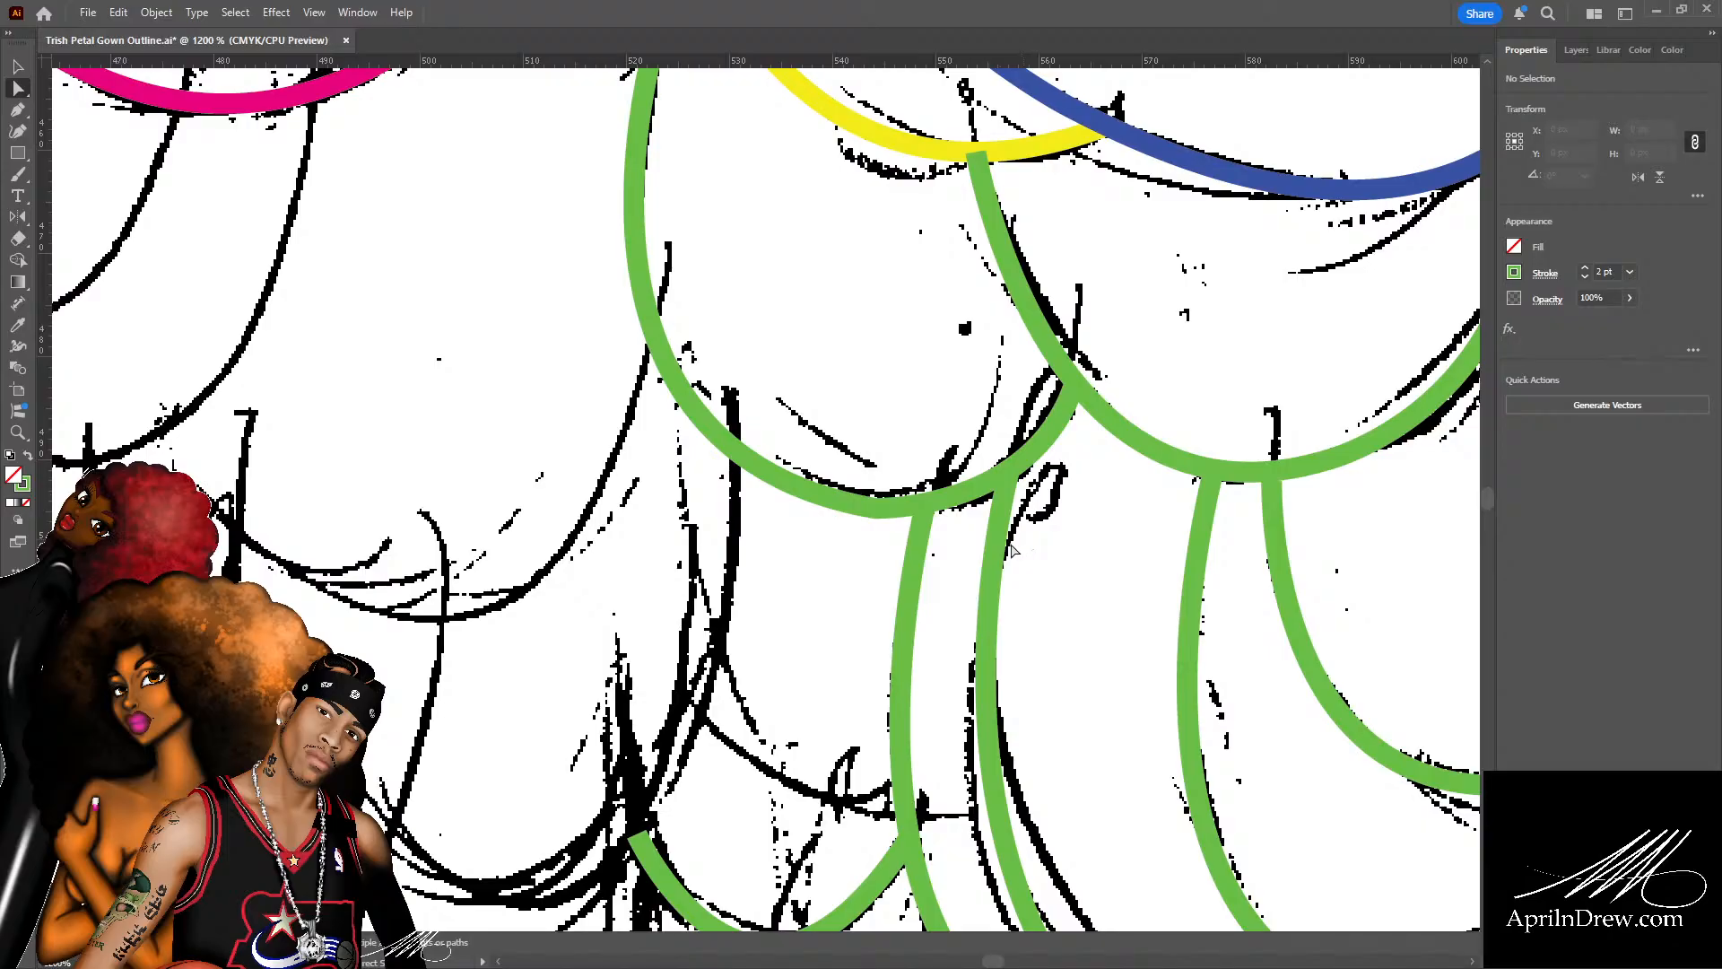
pyautogui.hotkey('ctrl', '-')
pyautogui.hotkey('ctrl', '-')
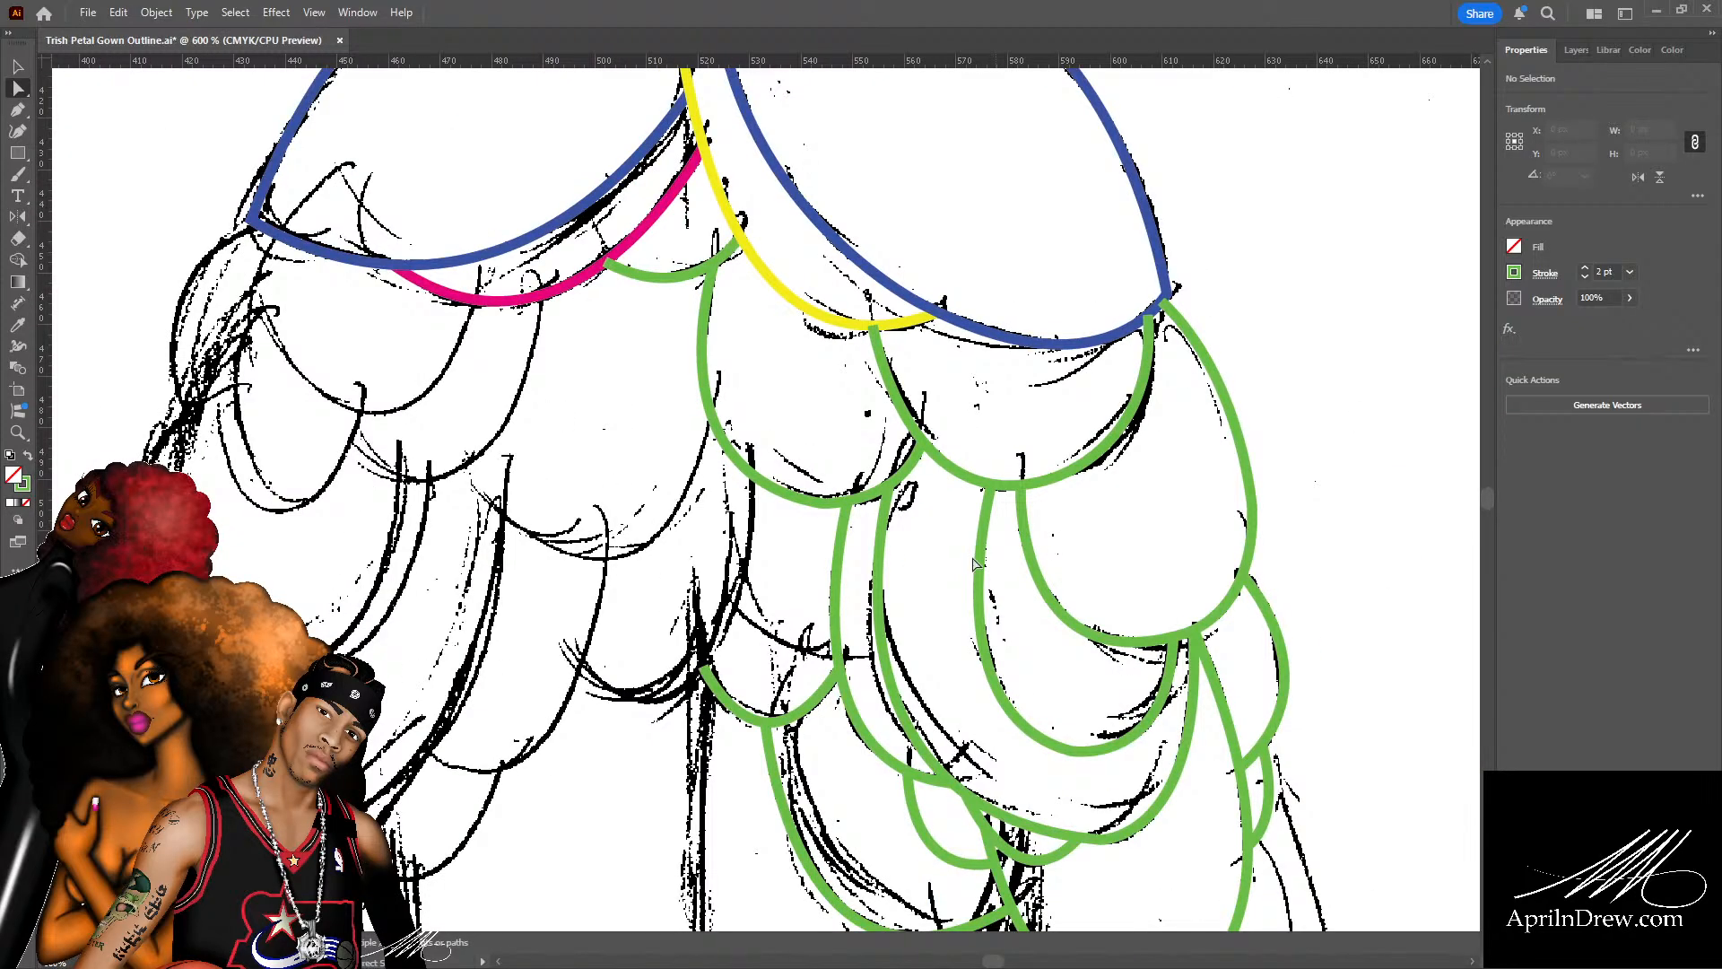
pyautogui.scroll(-5, 976, 563)
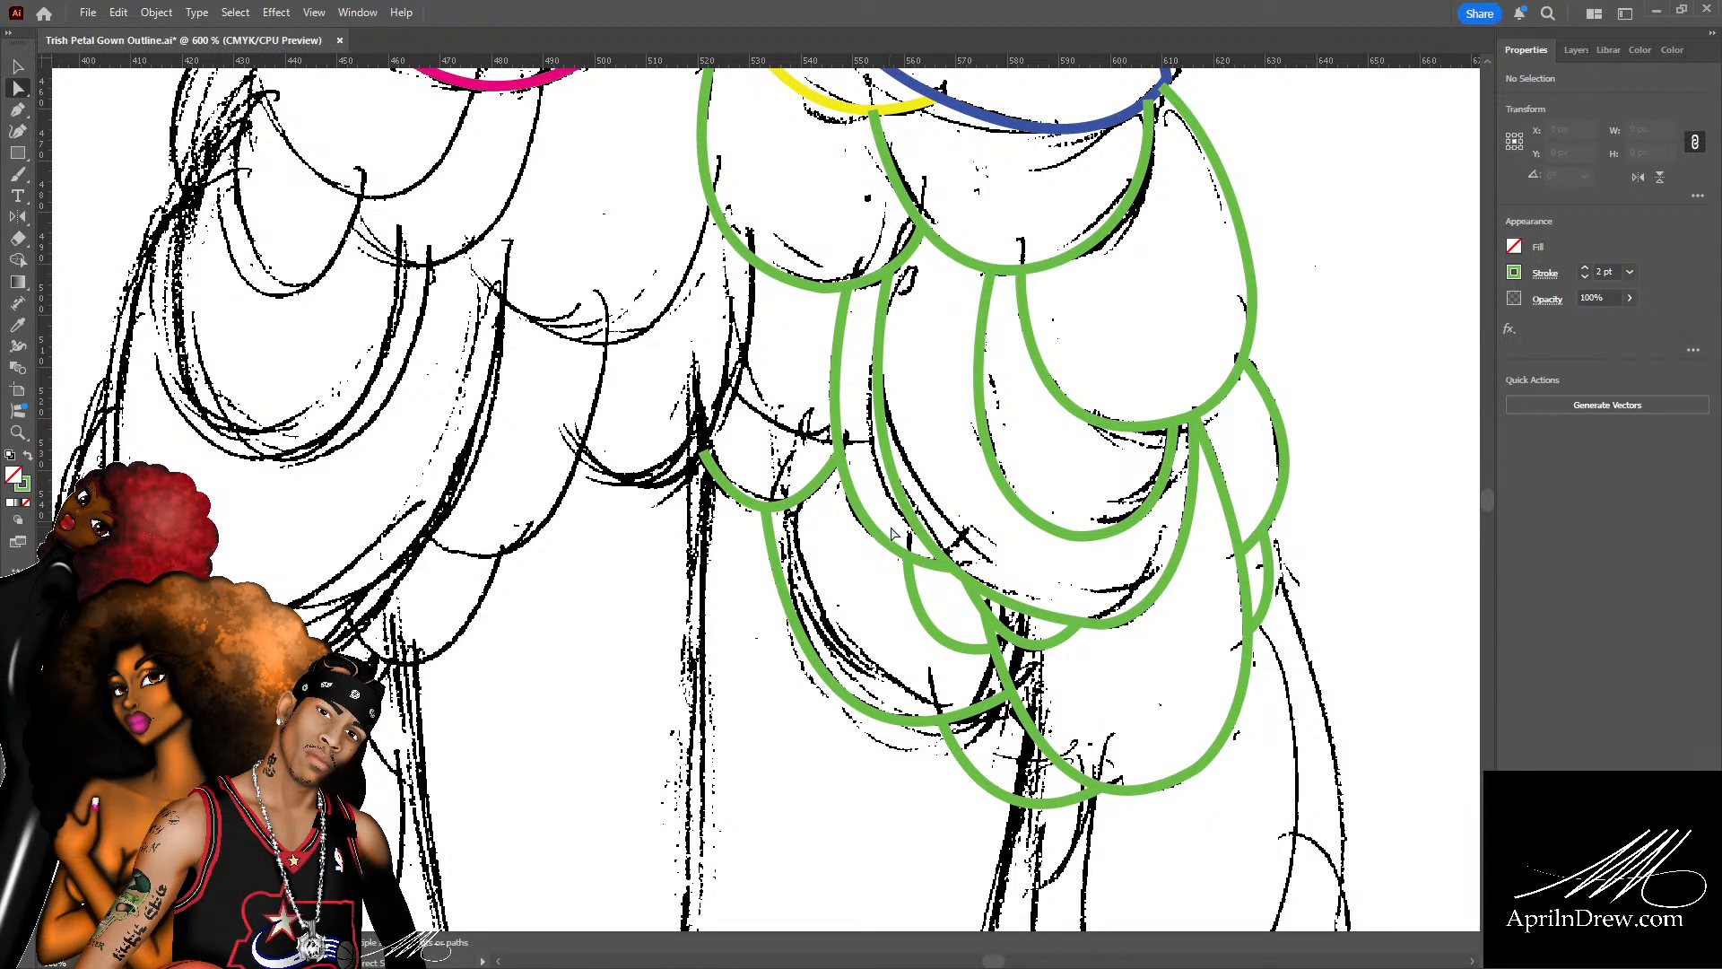
pyautogui.scroll(-3, 897, 536)
pyautogui.scroll(-2, 1134, 560)
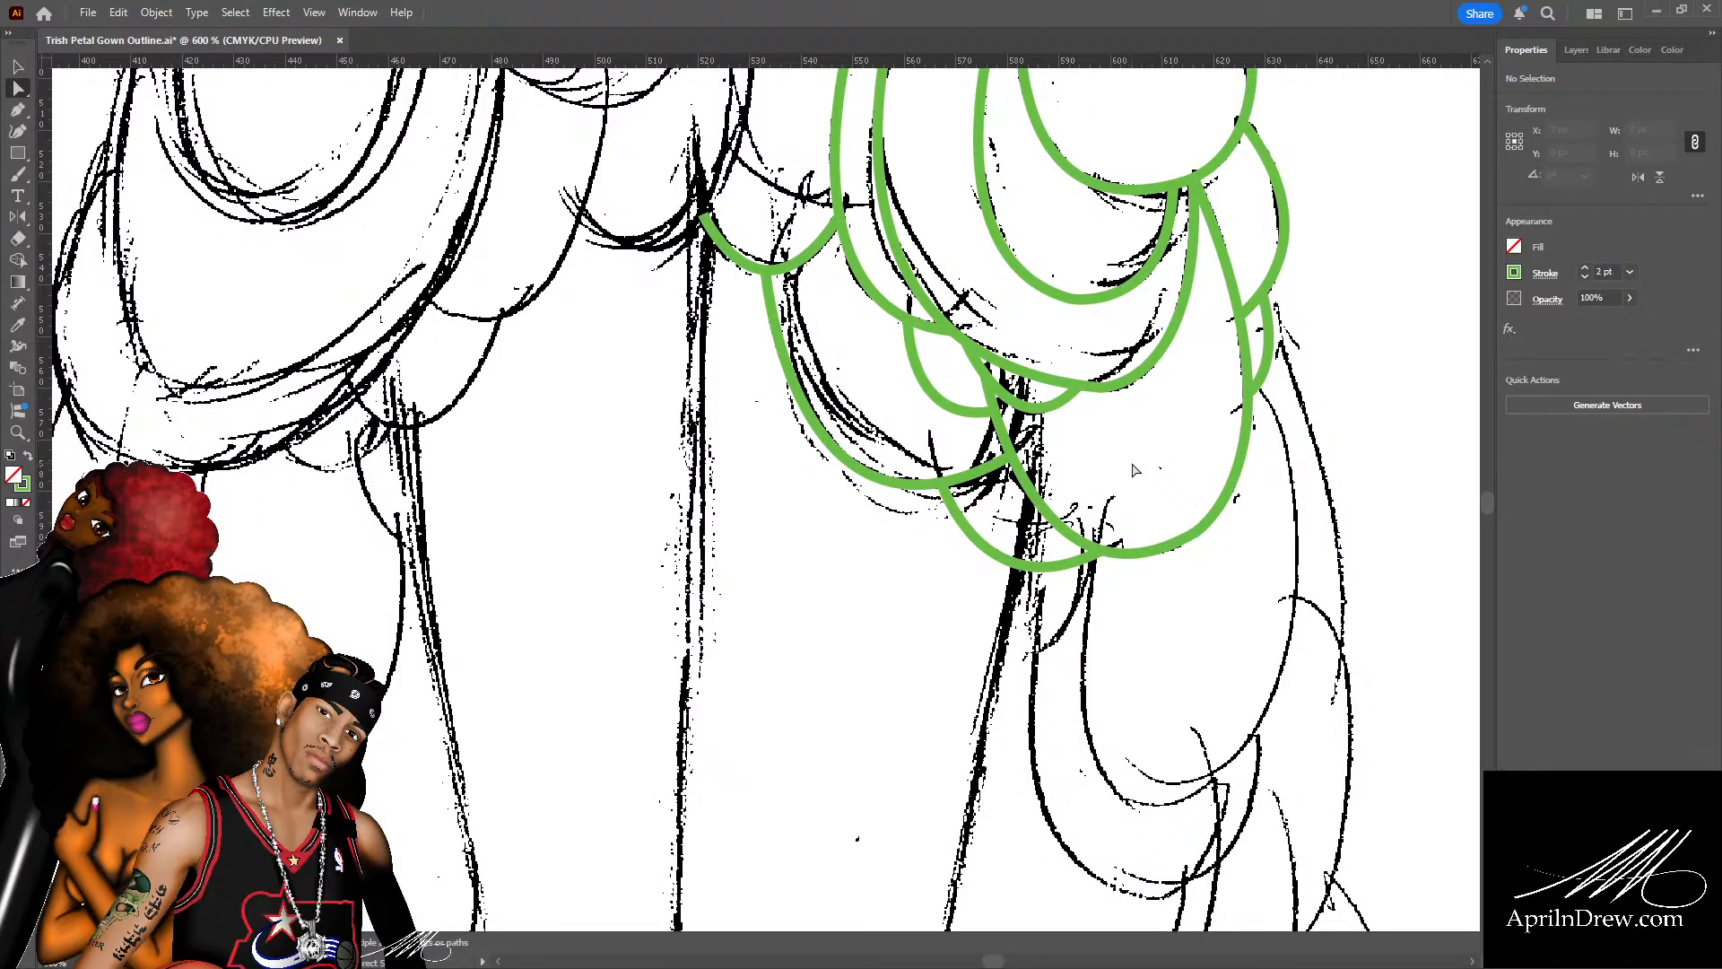
pyautogui.moveTo(1166, 432); pyautogui.dragTo(996, 519)
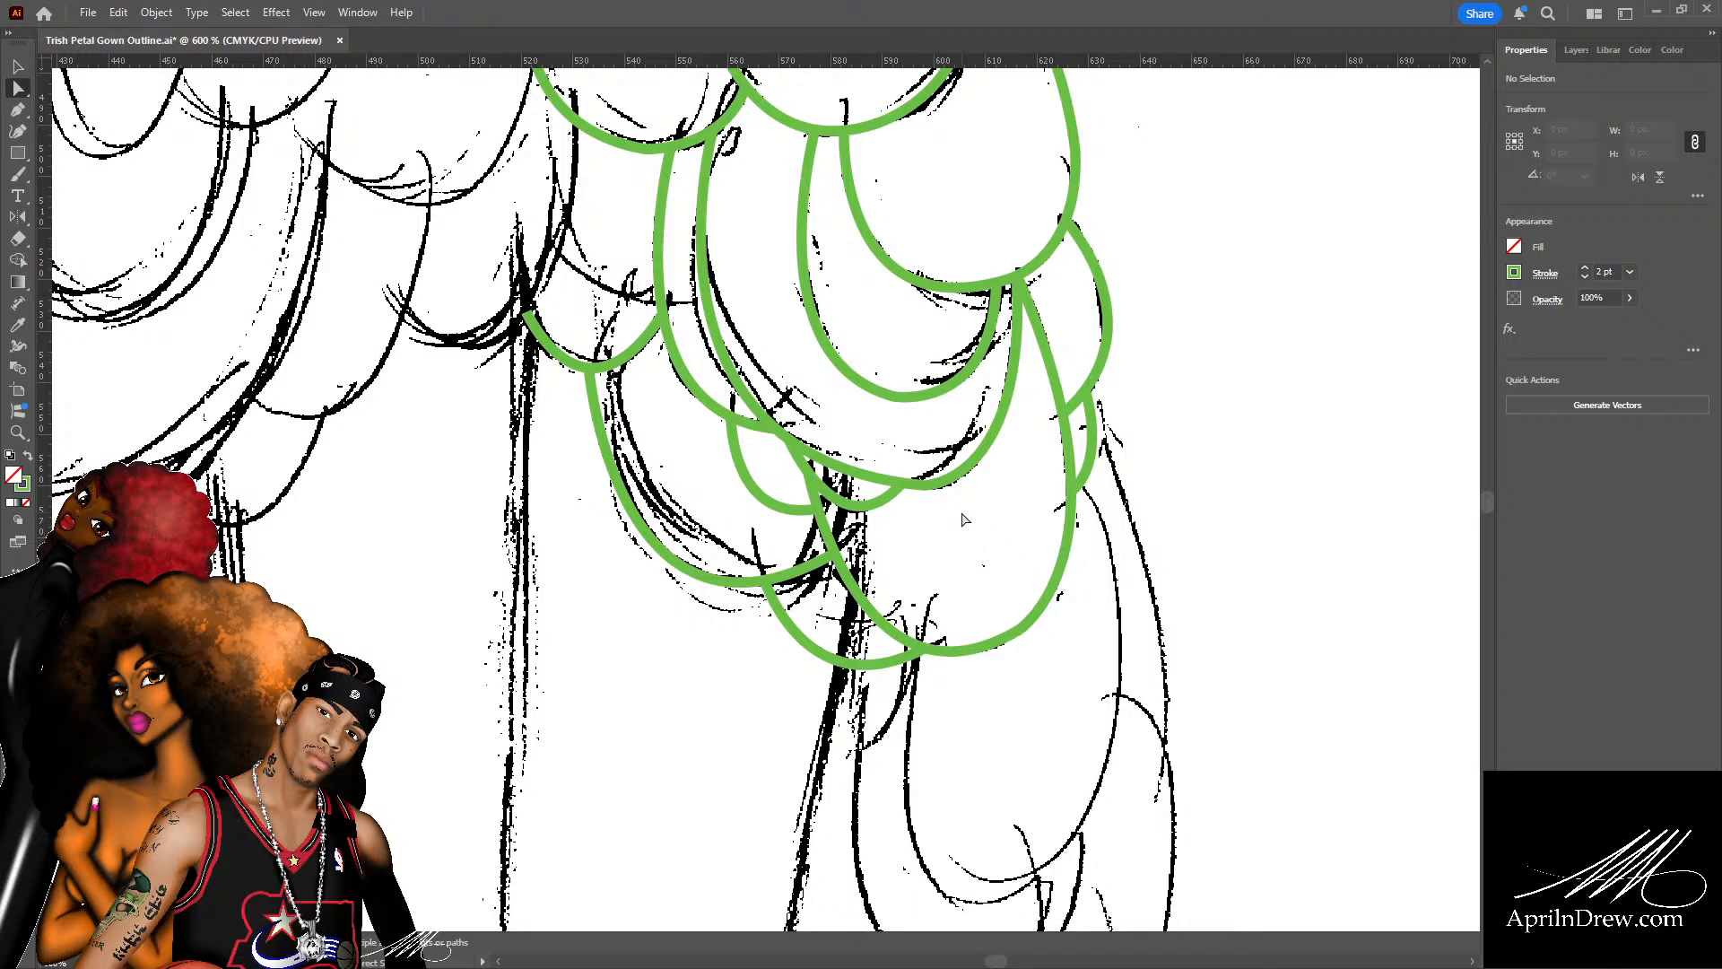
# Trace a green petal from the central petal's lower edge at about X 530.26, Y 490.90 px around to about X 497.78, Y 531.72 px.
pyautogui.hotkey('ctrl', '+')
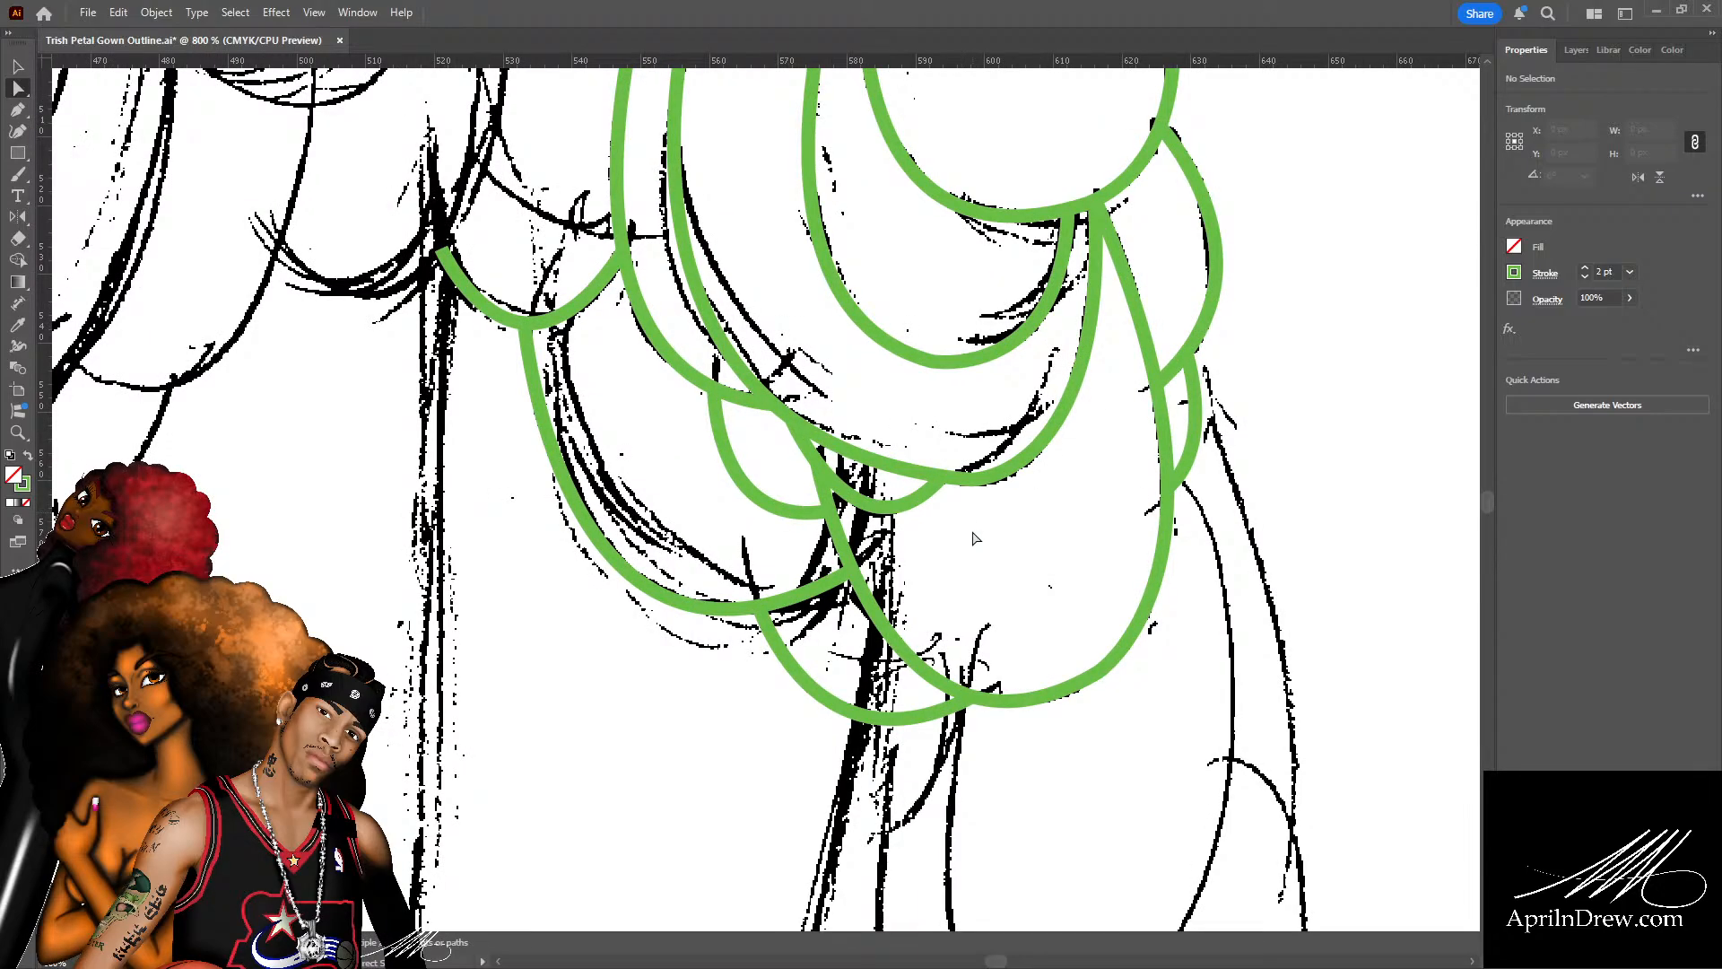
pyautogui.moveTo(1011, 538); pyautogui.dragTo(1068, 704)
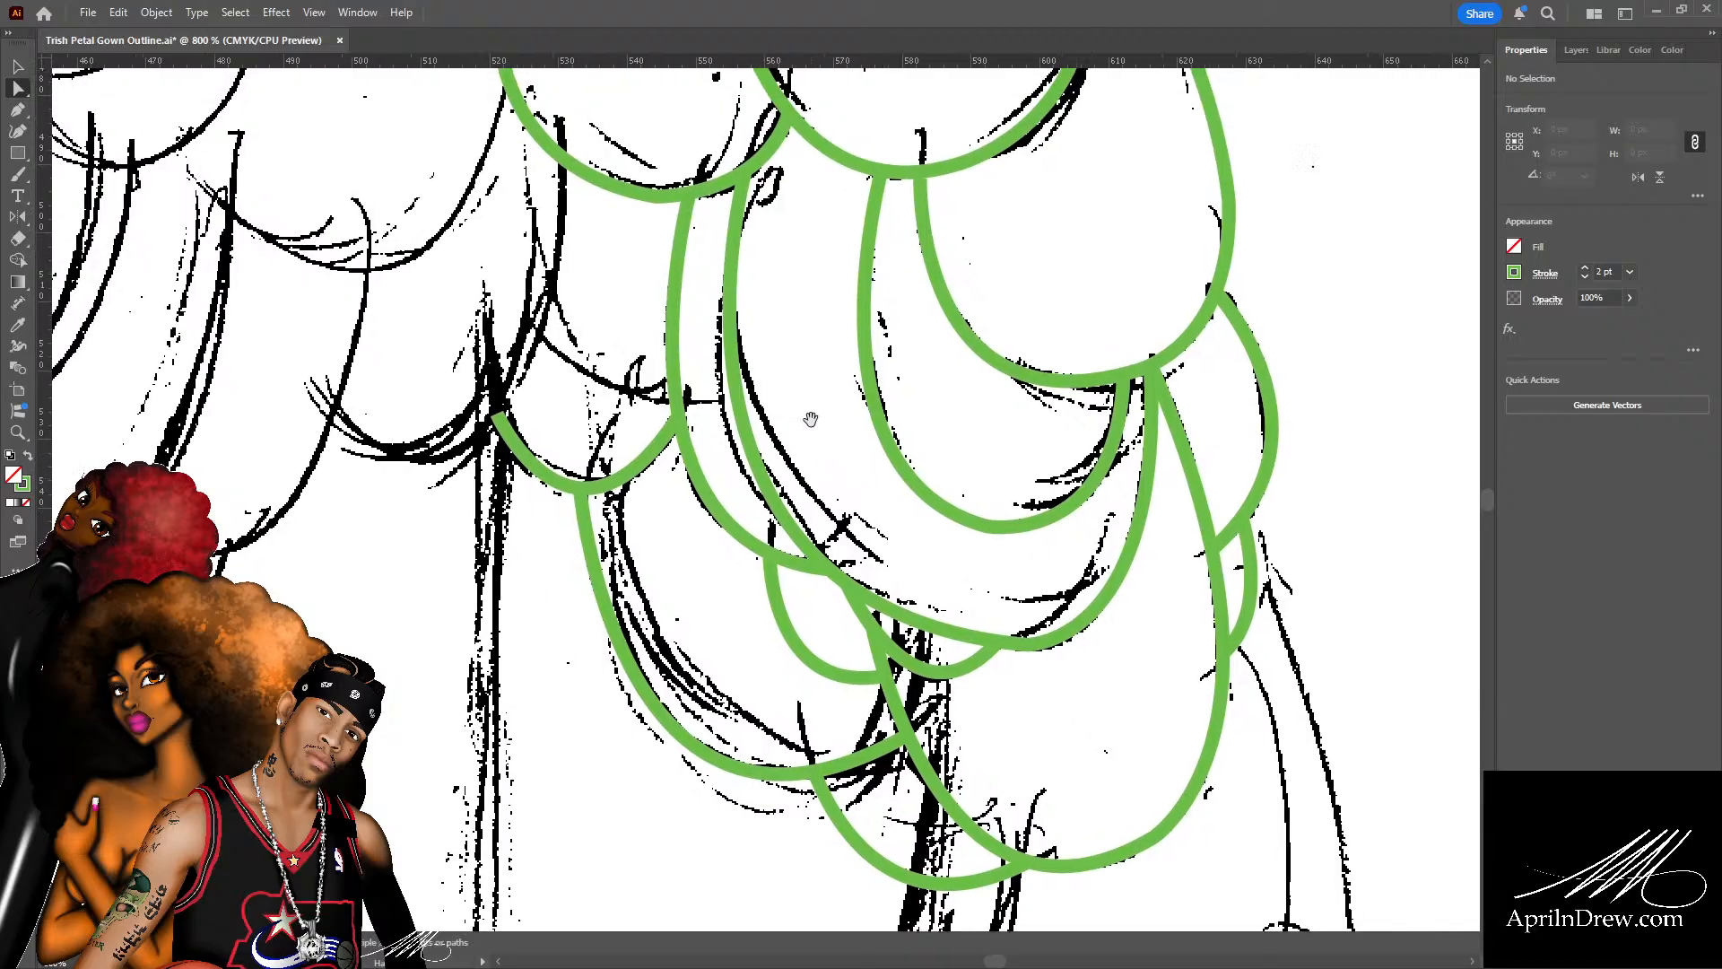
pyautogui.moveTo(807, 411)
pyautogui.mouseDown()
pyautogui.moveTo(913, 697)
pyautogui.moveTo(811, 700)
pyautogui.moveTo(700, 269)
pyautogui.moveTo(869, 554)
pyautogui.mouseUp()
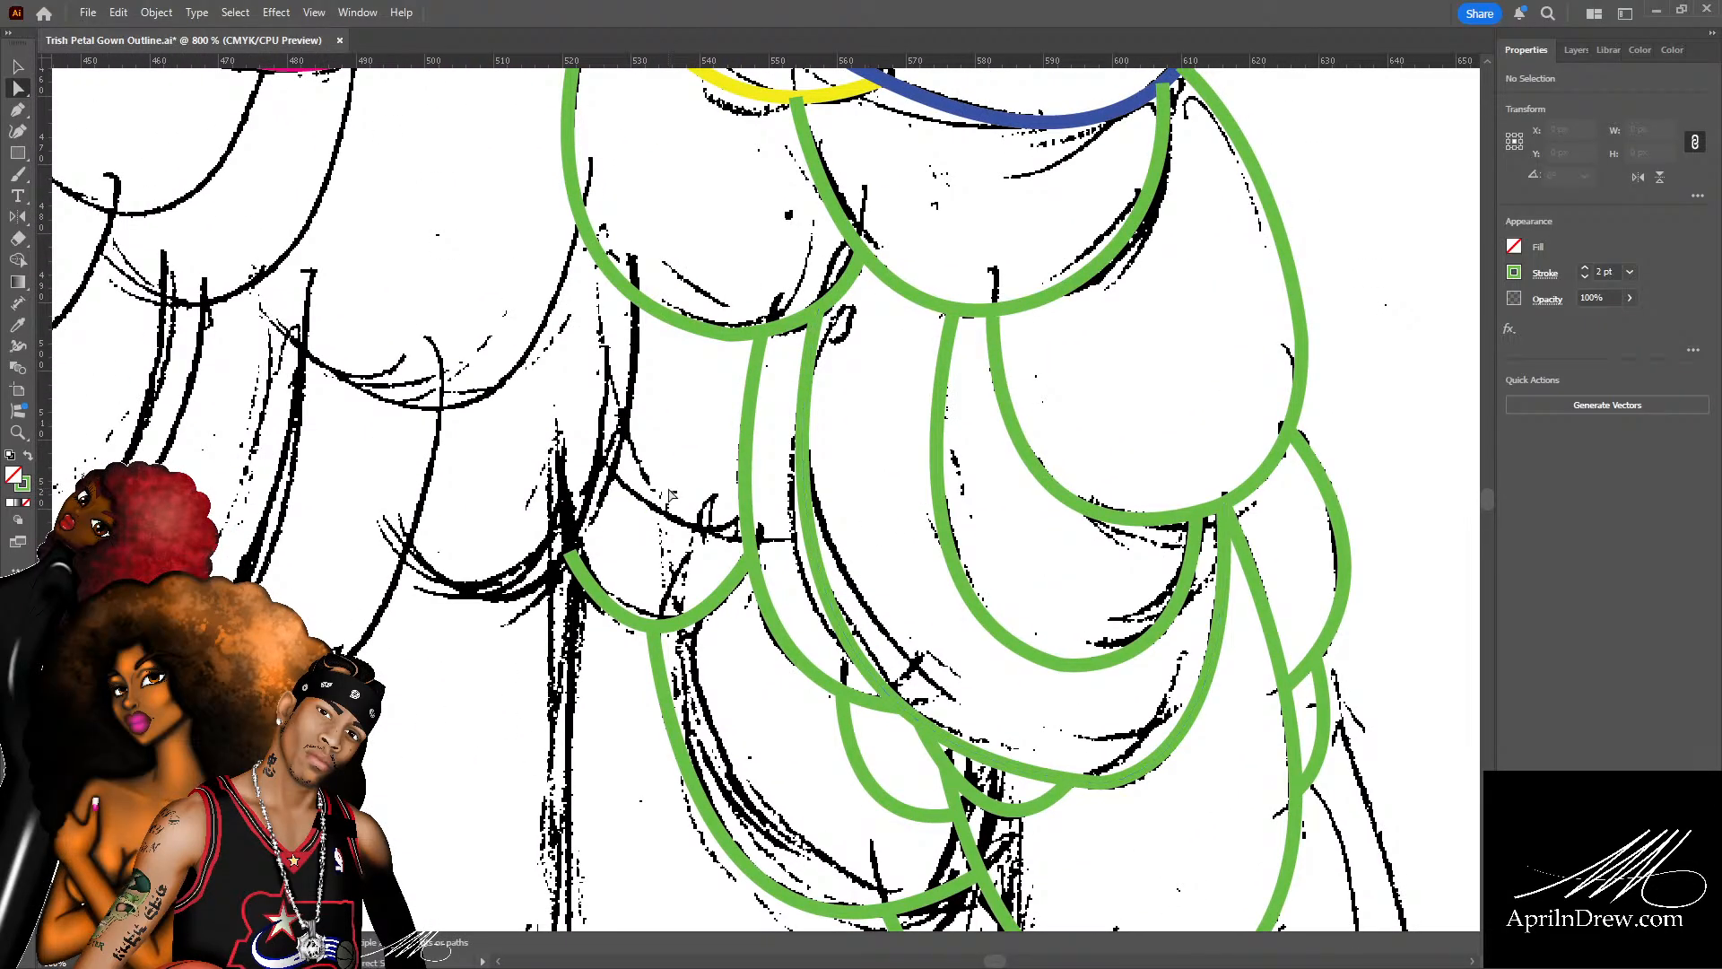
pyautogui.press('p')
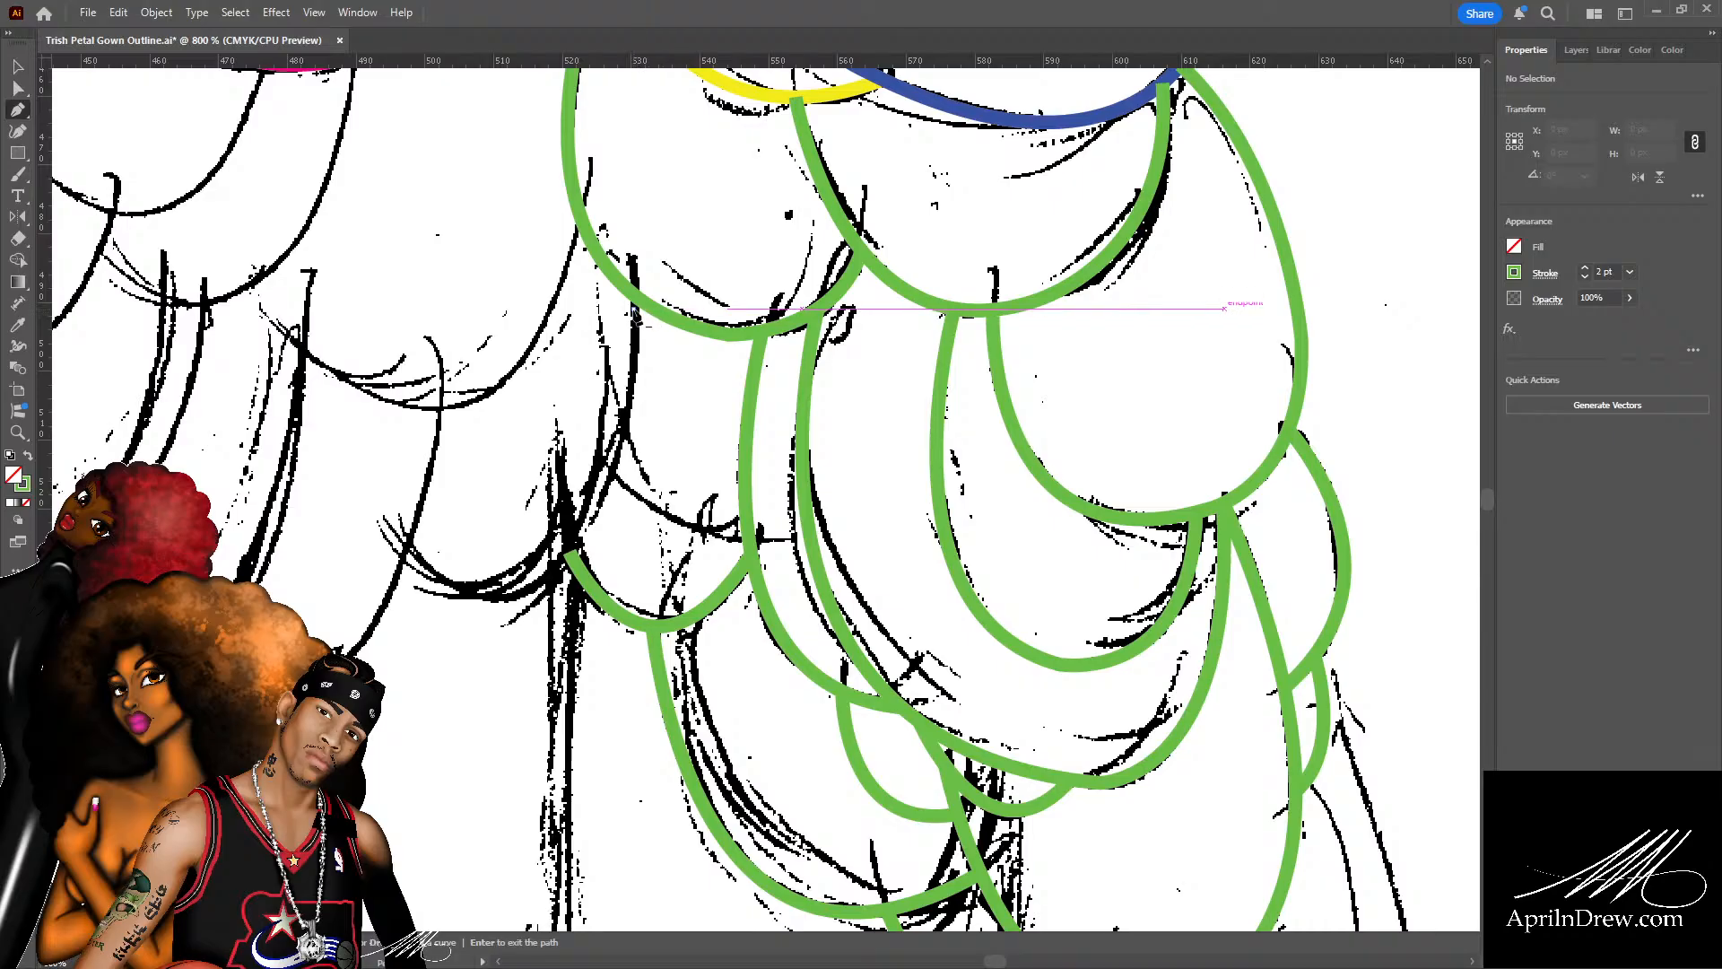
pyautogui.click(632, 309)
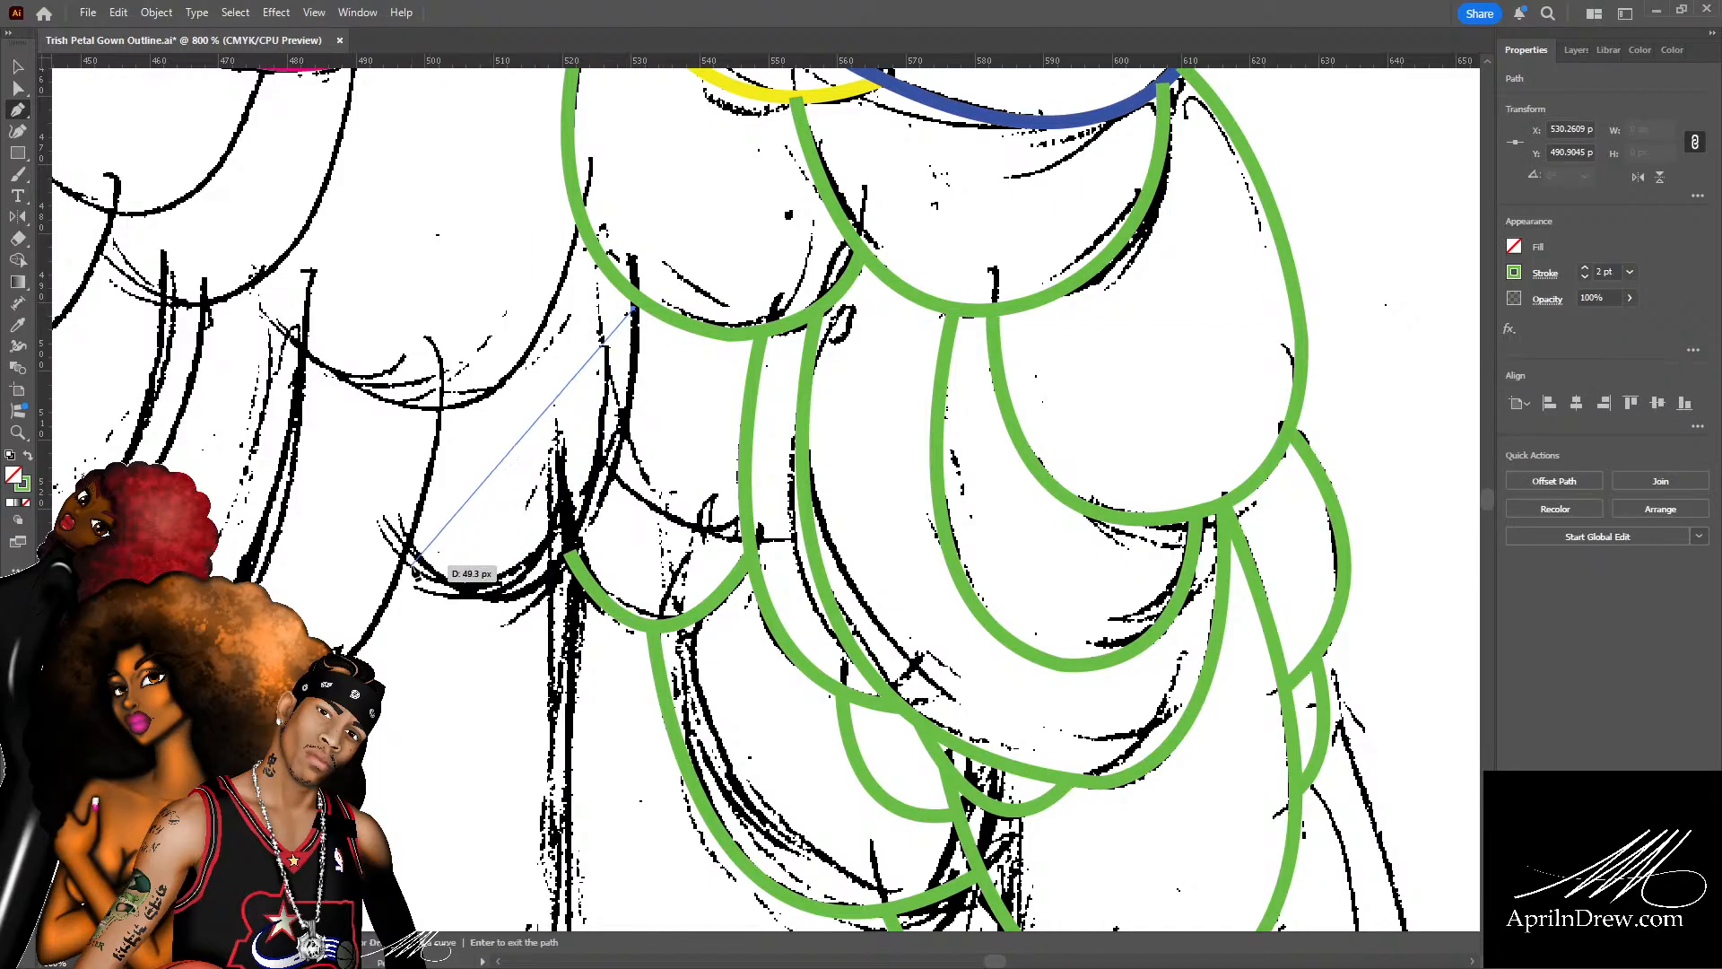
pyautogui.moveTo(531, 590)
pyautogui.mouseDown()
pyautogui.moveTo(439, 617)
pyautogui.moveTo(423, 642)
pyautogui.mouseUp()
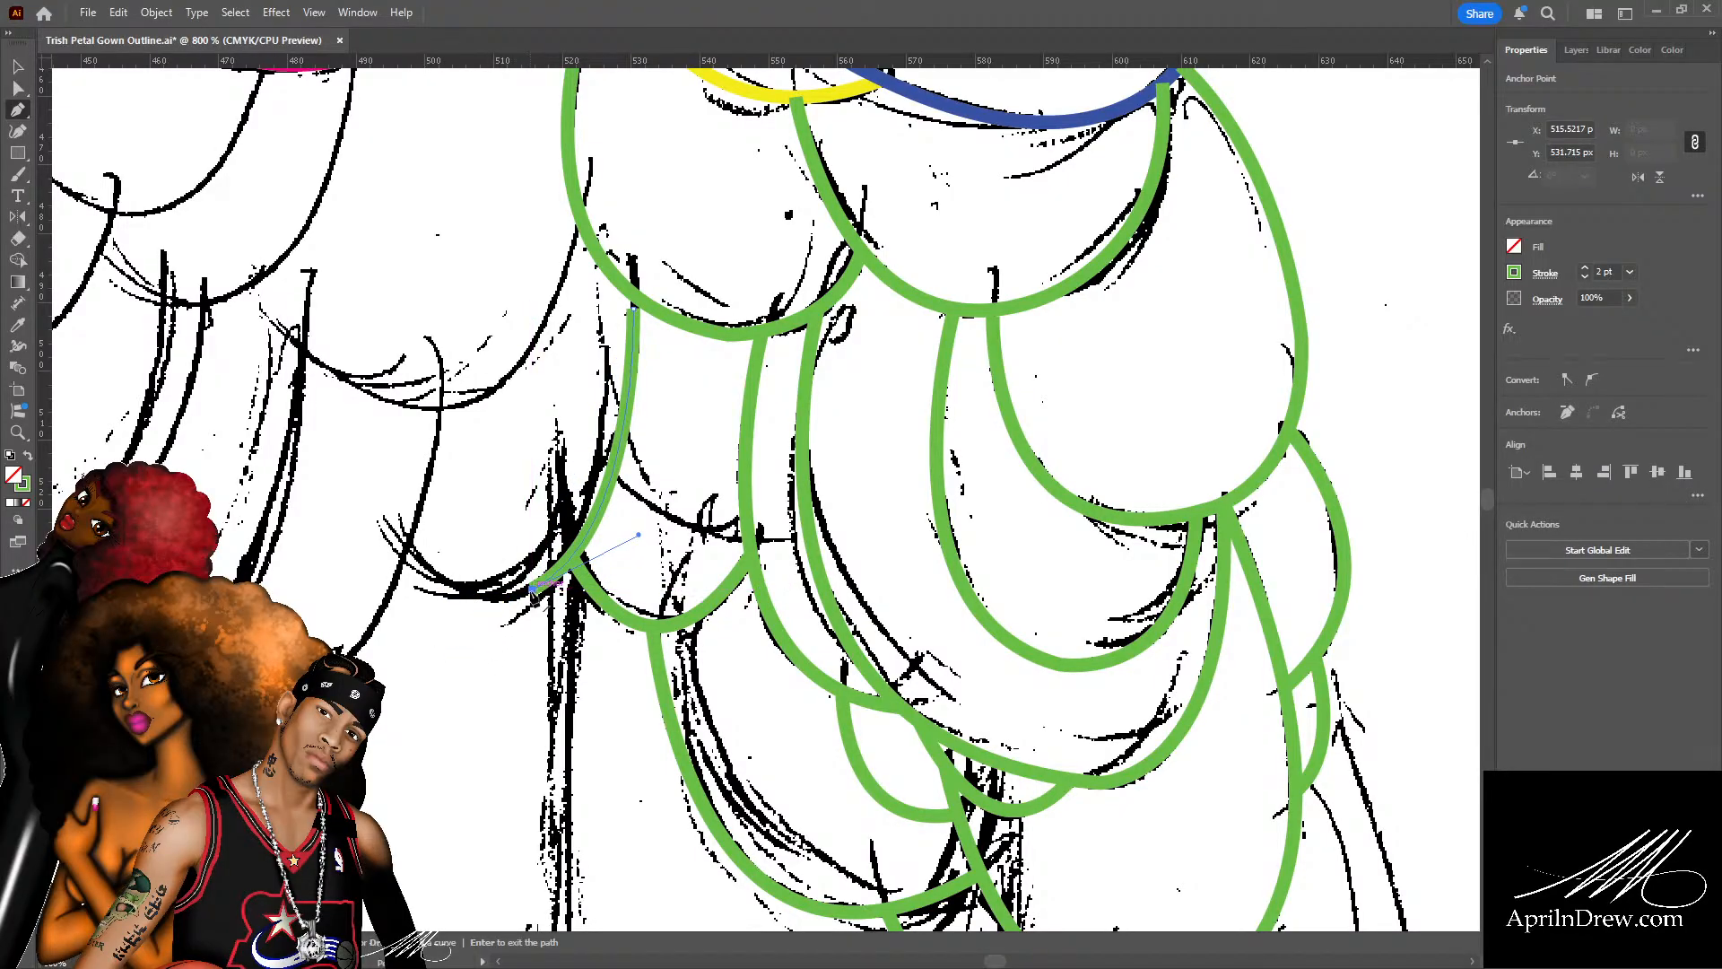
pyautogui.moveTo(410, 552); pyautogui.dragTo(371, 472)
# Nudge the new petal's lower end along the sketch line and move its upper end to about X 530.27, Y 488.82 px.
pyautogui.press('a')
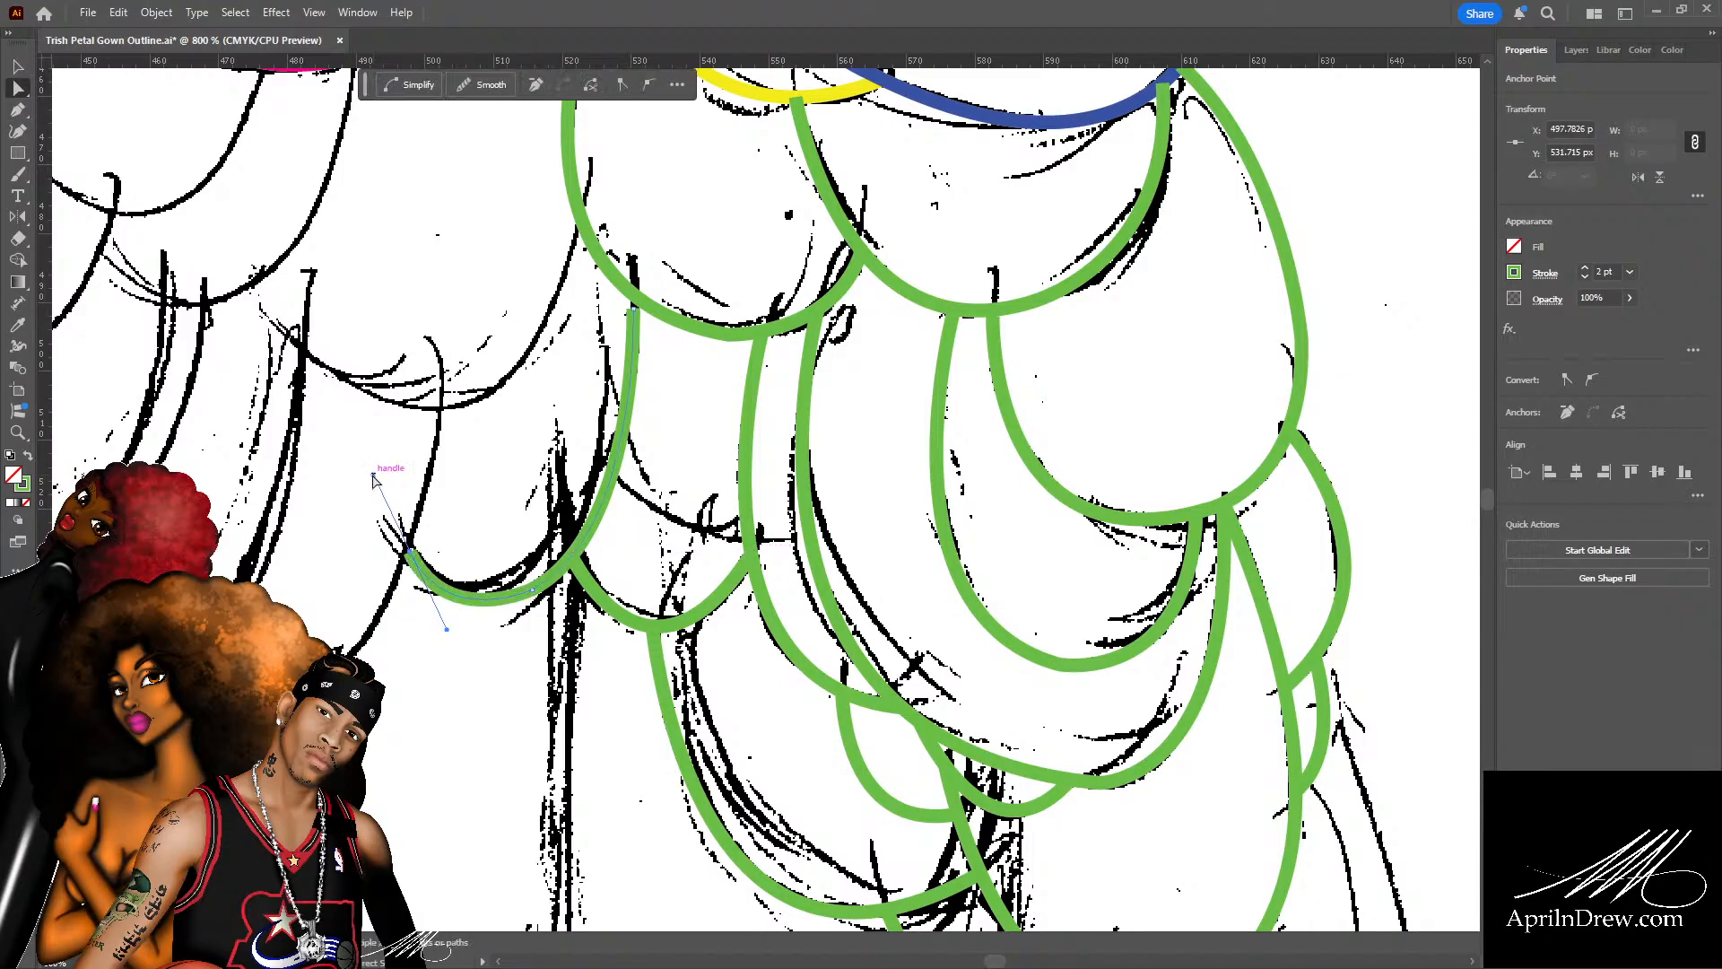
pyautogui.moveTo(410, 551); pyautogui.dragTo(405, 543)
pyautogui.click(656, 368)
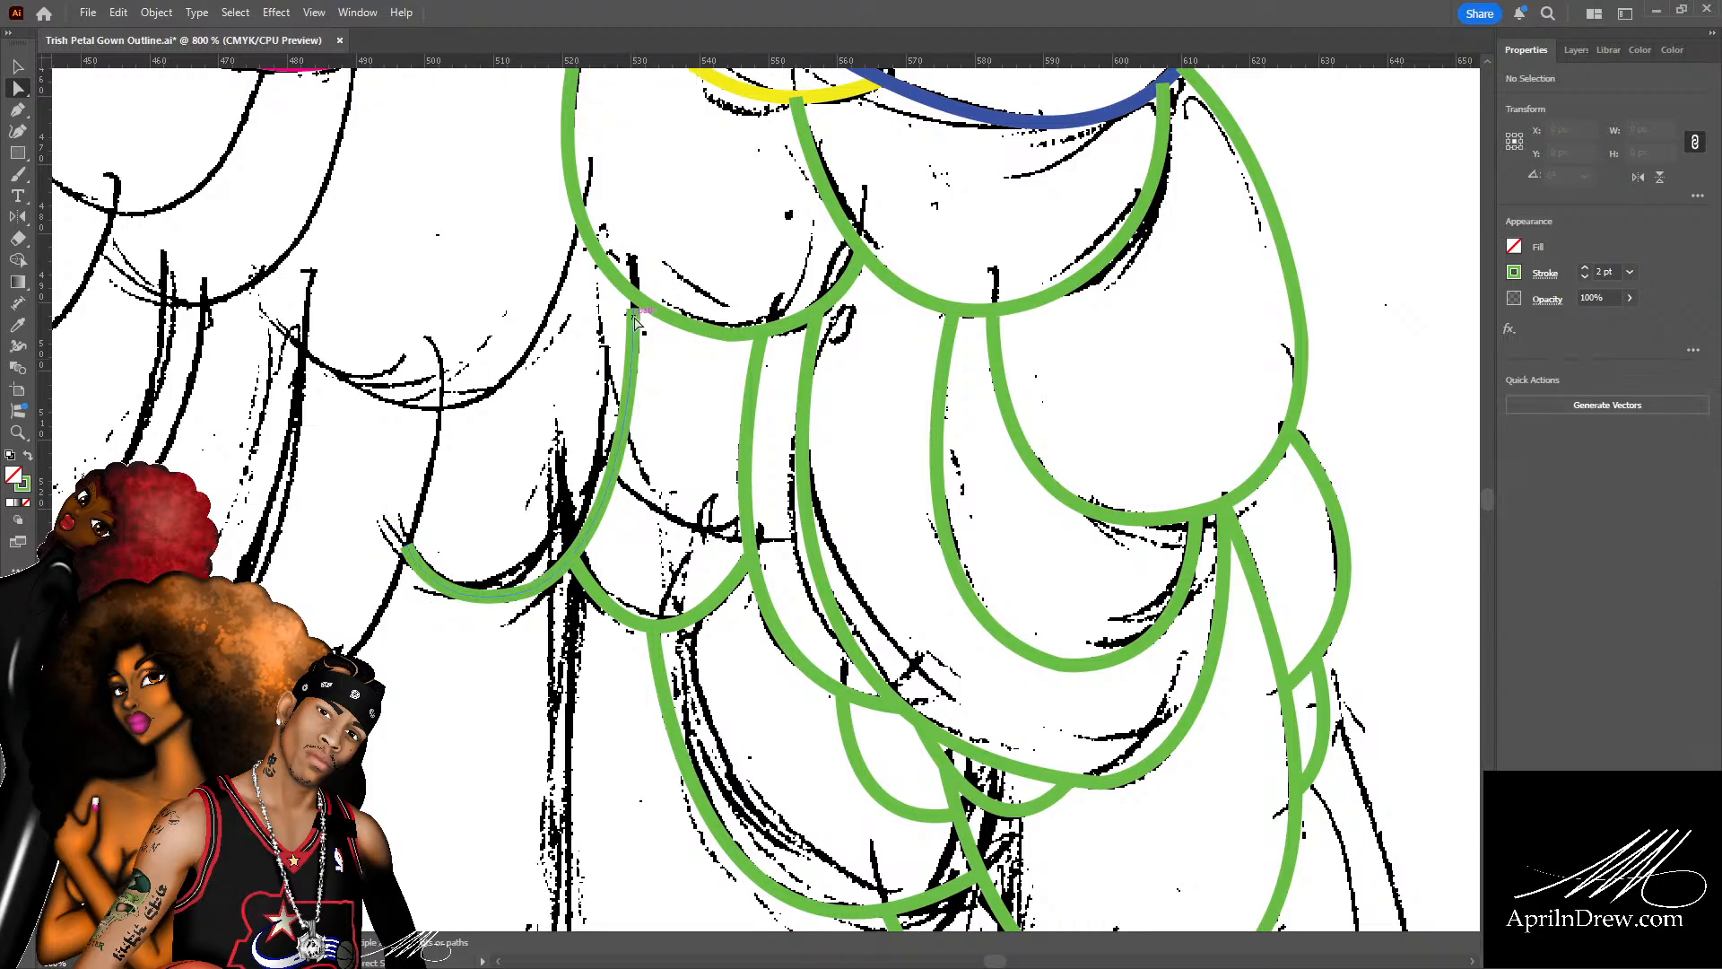
pyautogui.click(633, 295)
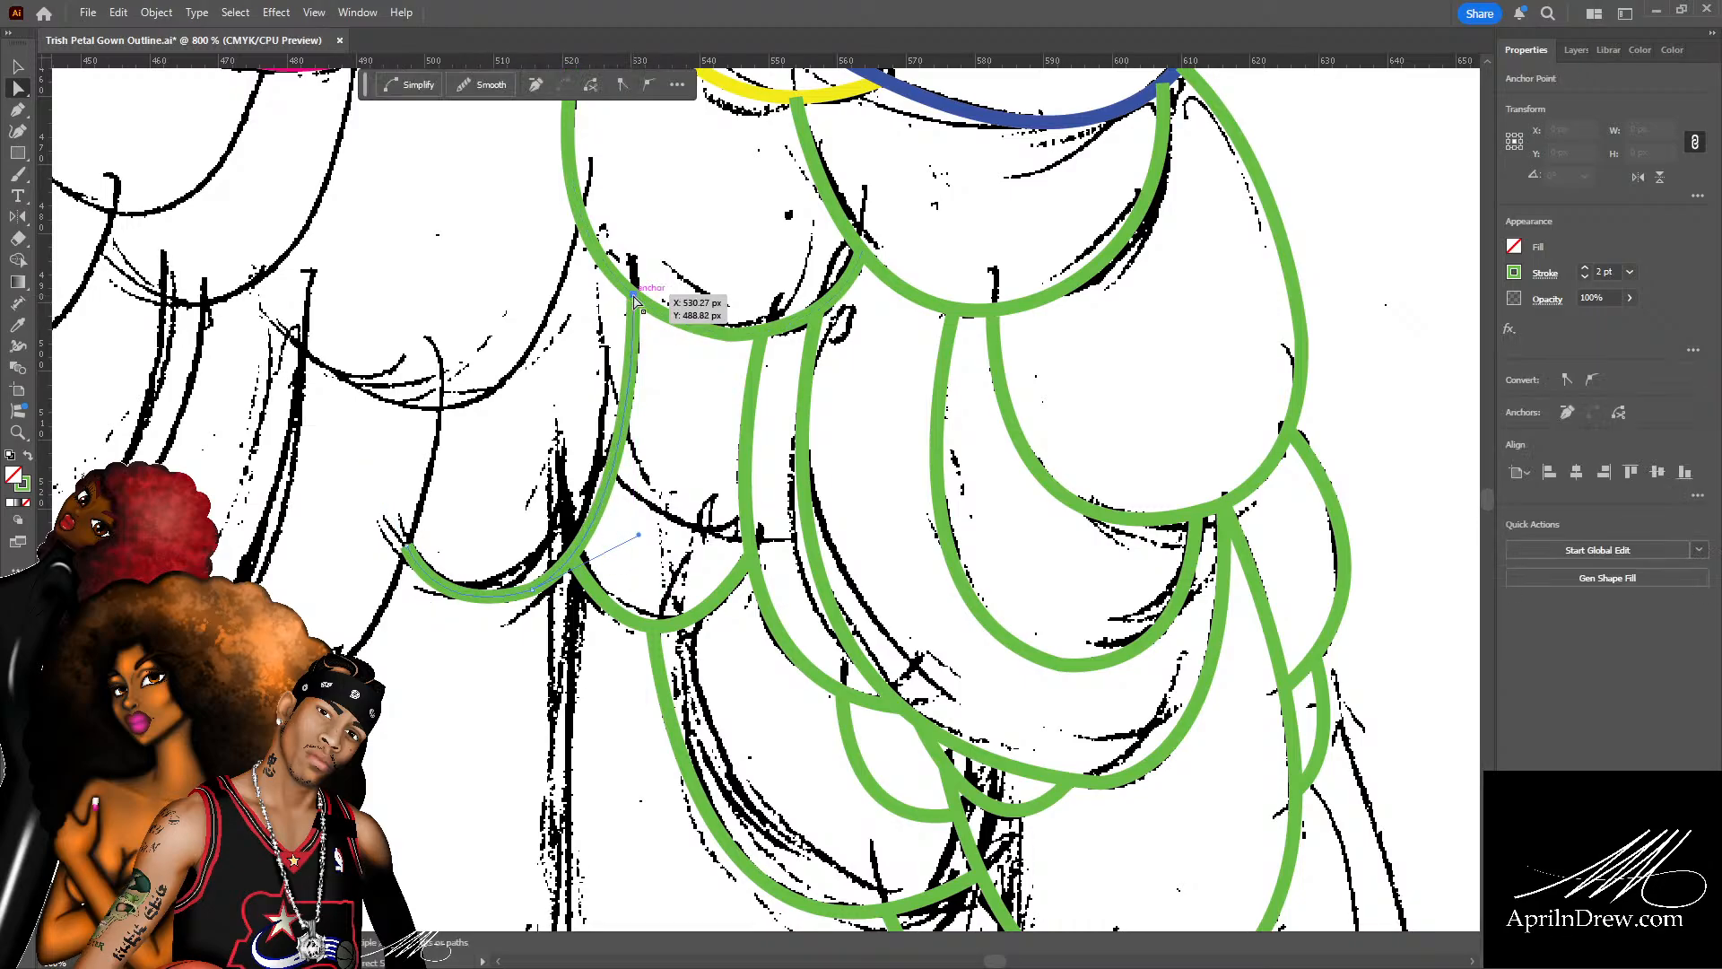
pyautogui.click(671, 554)
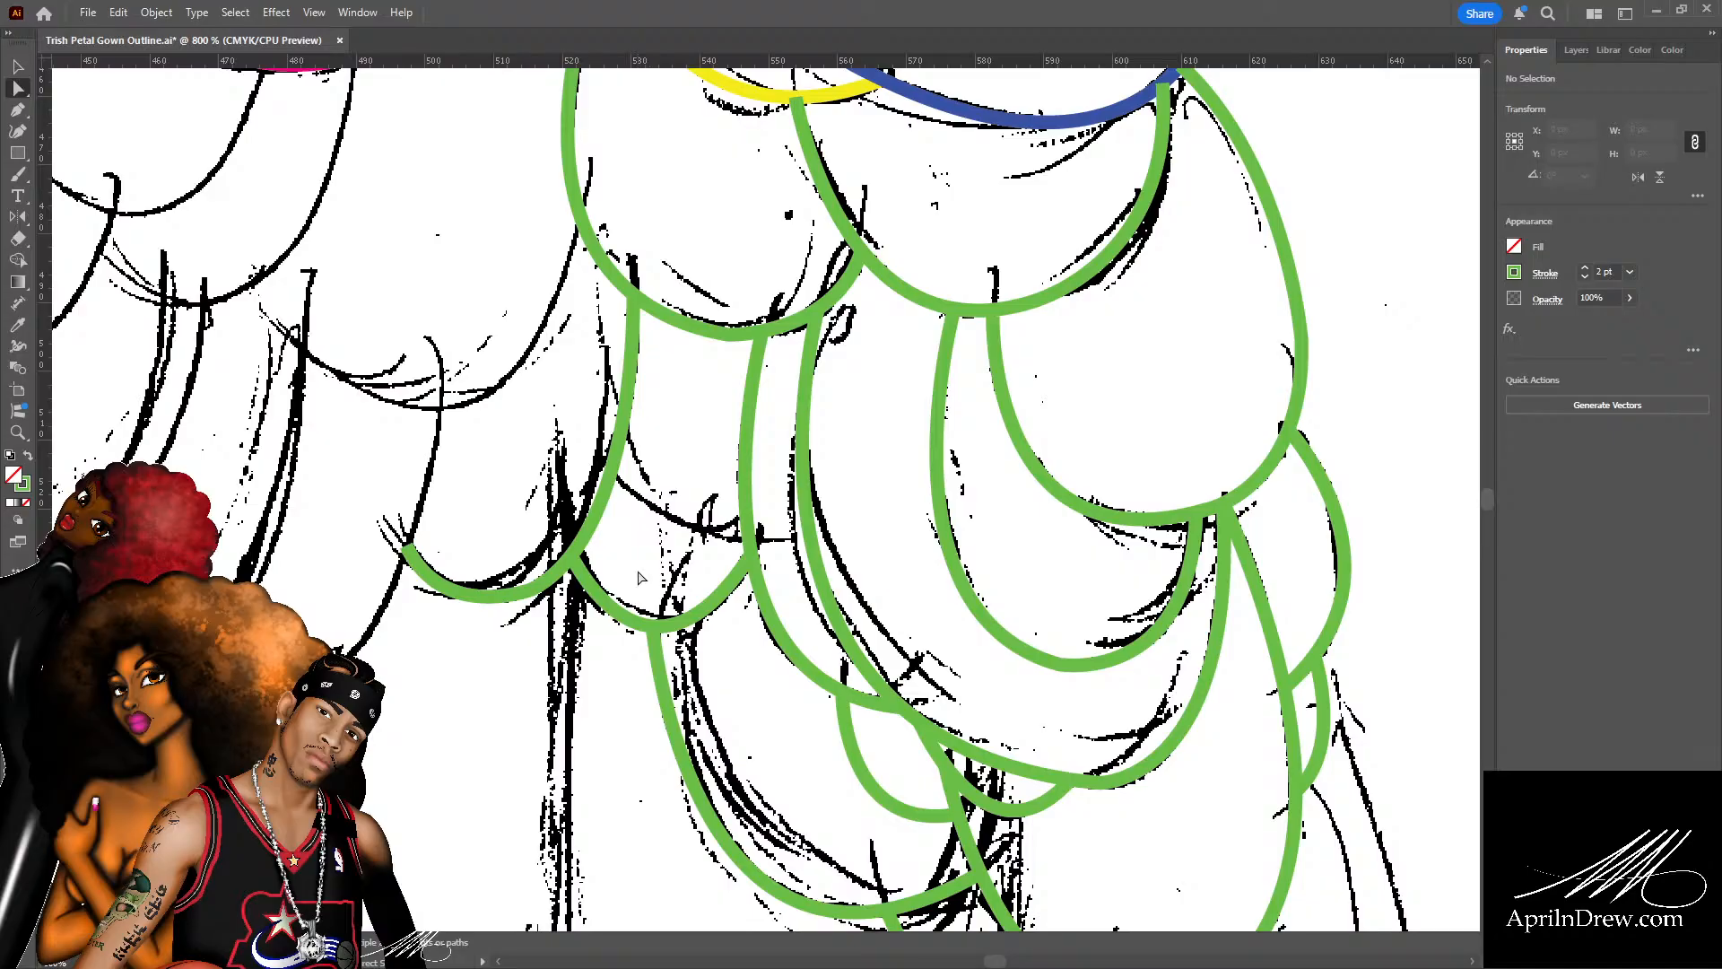
# Trace a green petal curve from the central petal's outer edge down the sketch line to about X 482.22, Y 497.61 px.
pyautogui.scroll(-5, 904, 612)
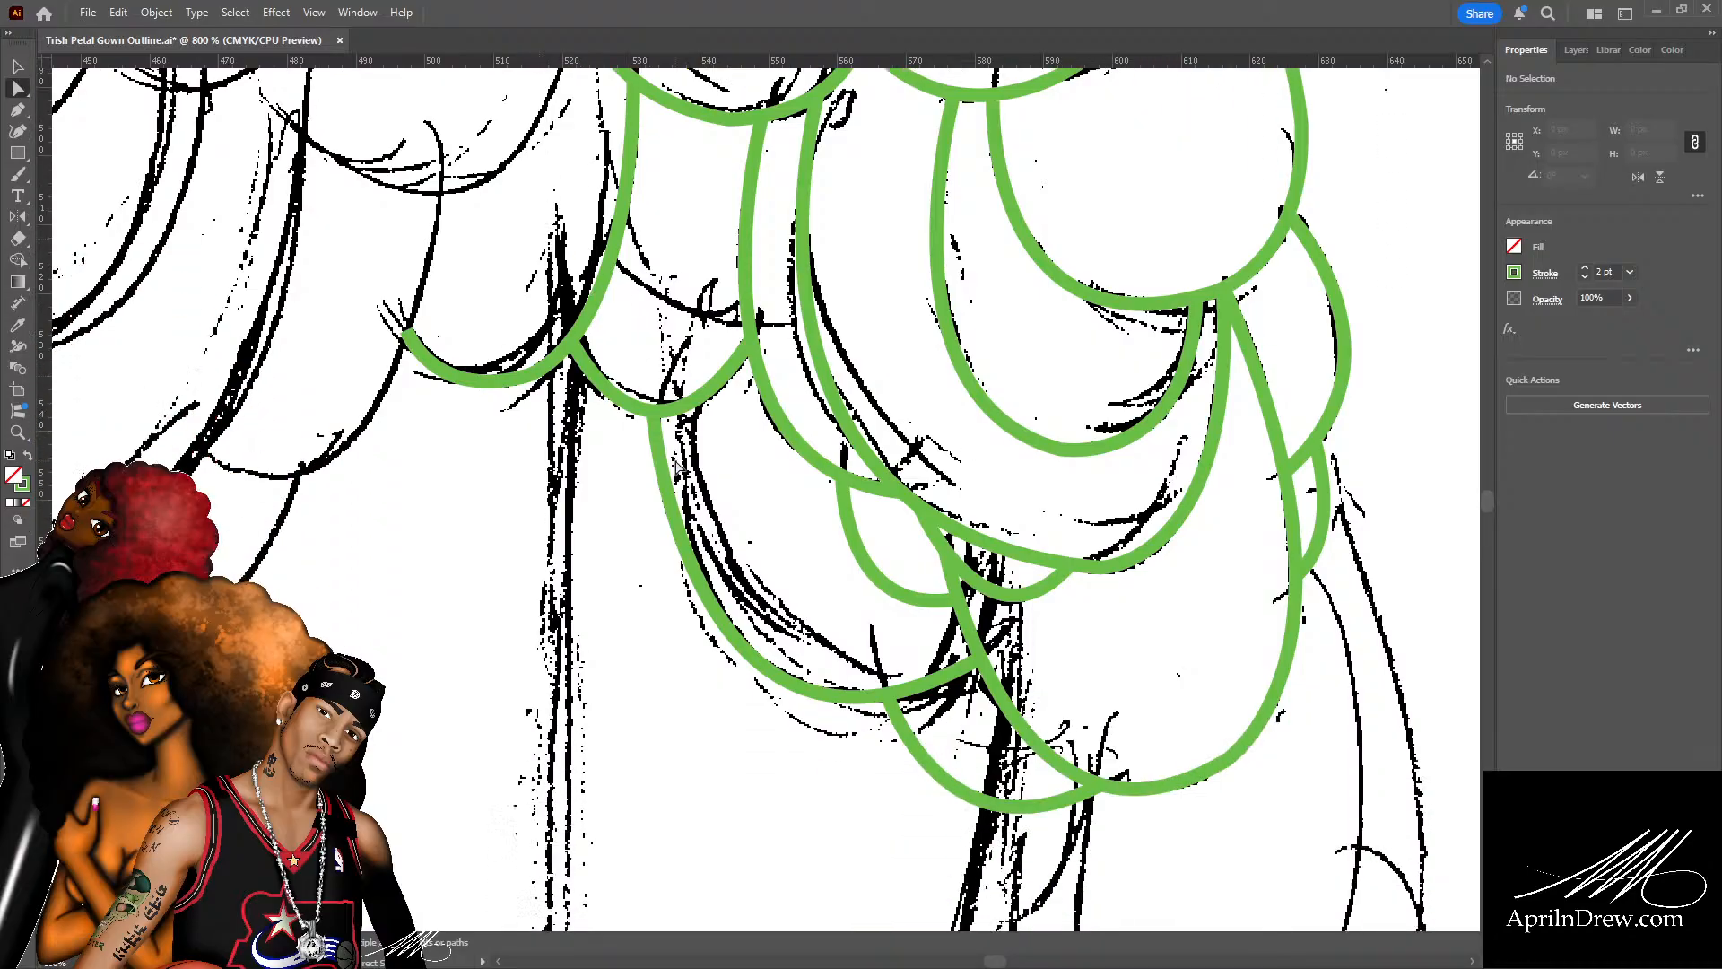
pyautogui.scroll(-1, 910, 550)
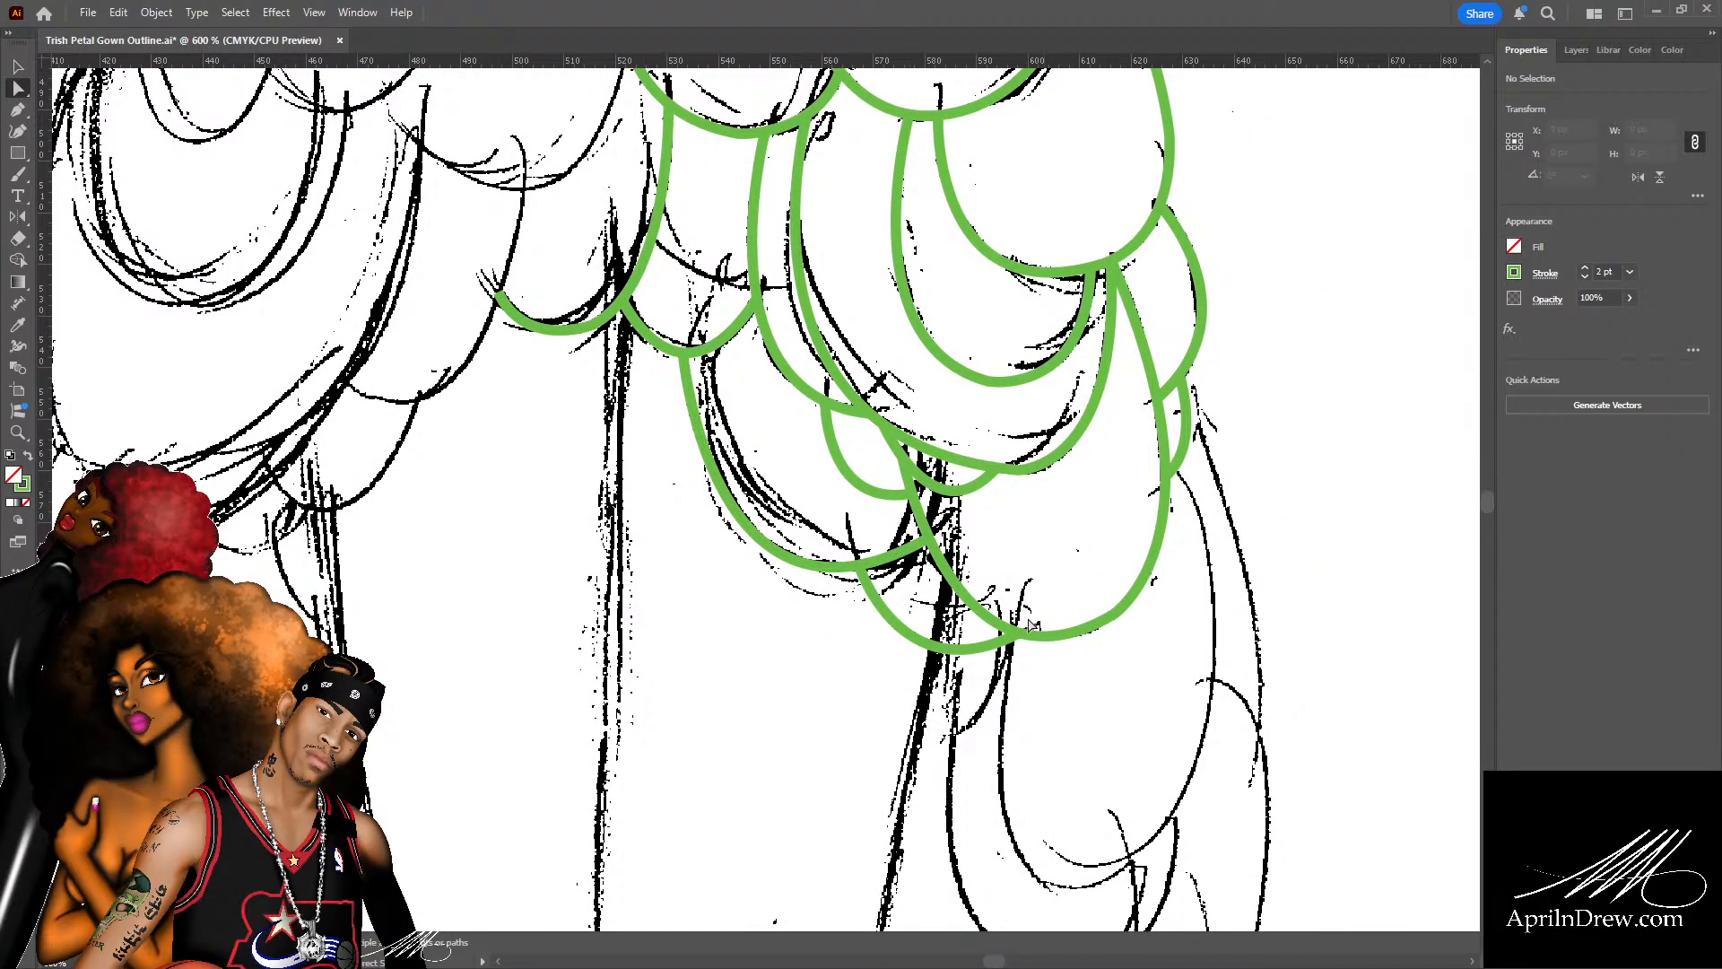
pyautogui.scroll(-1, 1013, 621)
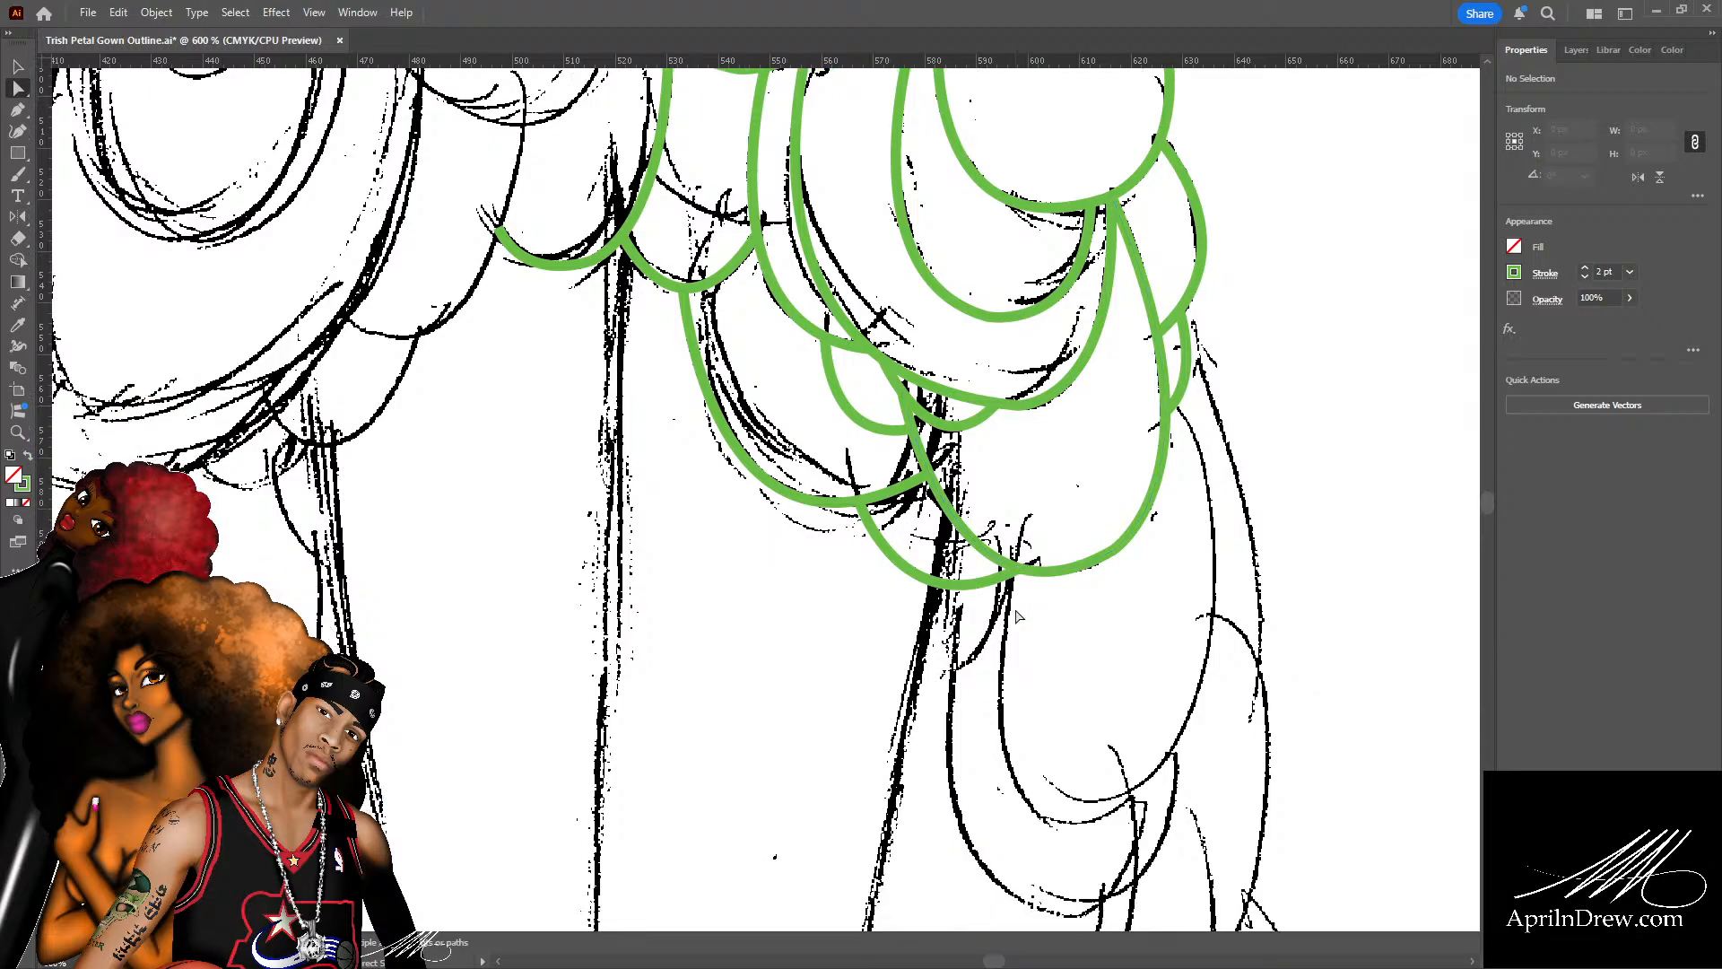
pyautogui.scroll(6, 941, 619)
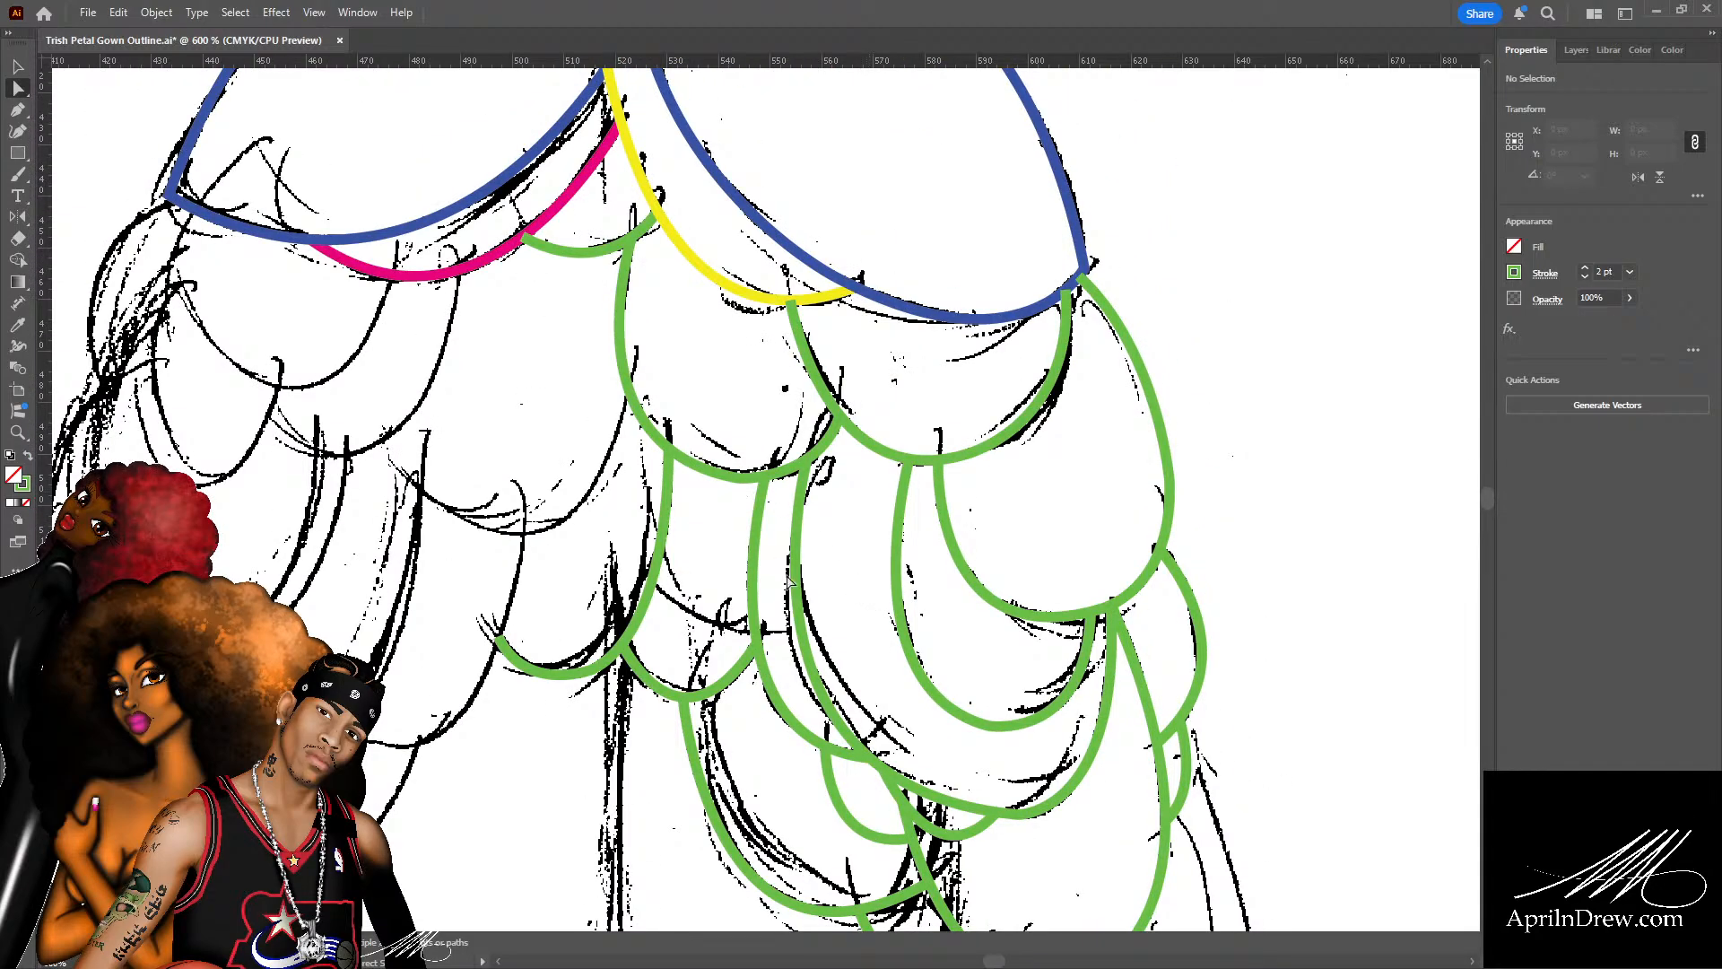
pyautogui.press('p')
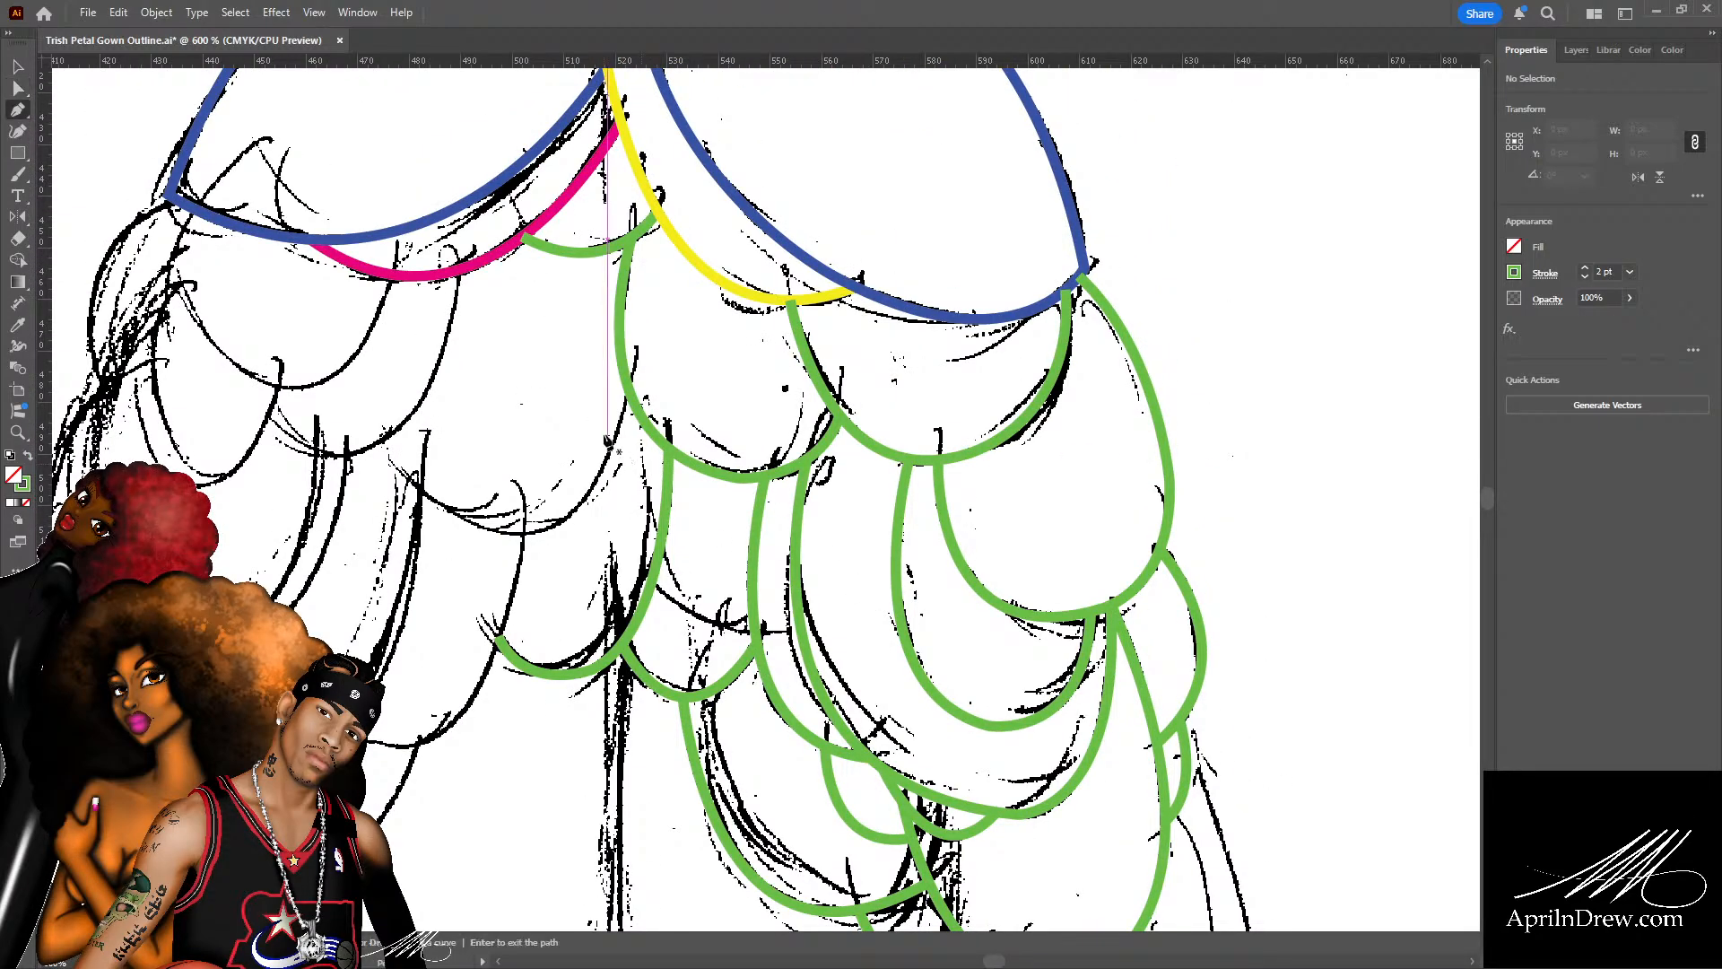
pyautogui.click(626, 403)
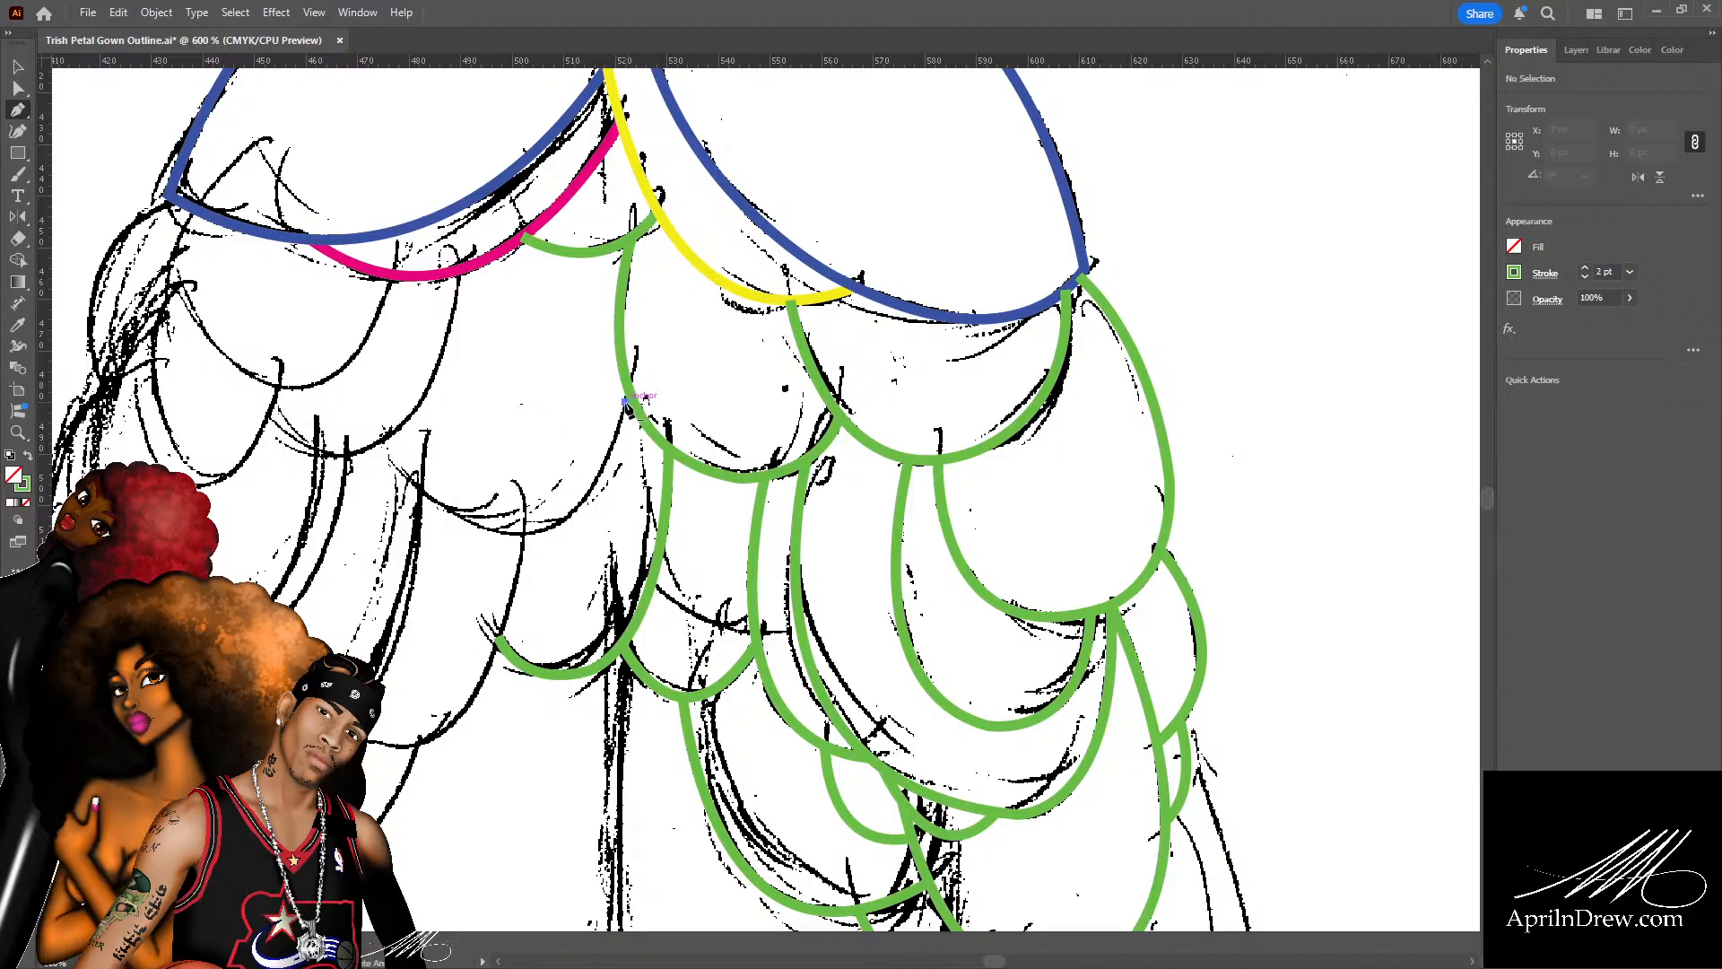
pyautogui.moveTo(418, 492)
pyautogui.mouseDown()
pyautogui.moveTo(278, 421)
pyautogui.moveTo(243, 371)
pyautogui.mouseUp()
# Trace the petal below that curve from about X 502.04, Y 507.17 px to about X 467.78, Y 544.74 px.
pyautogui.scroll(-3, 392, 482)
pyautogui.scroll(-1, 392, 481)
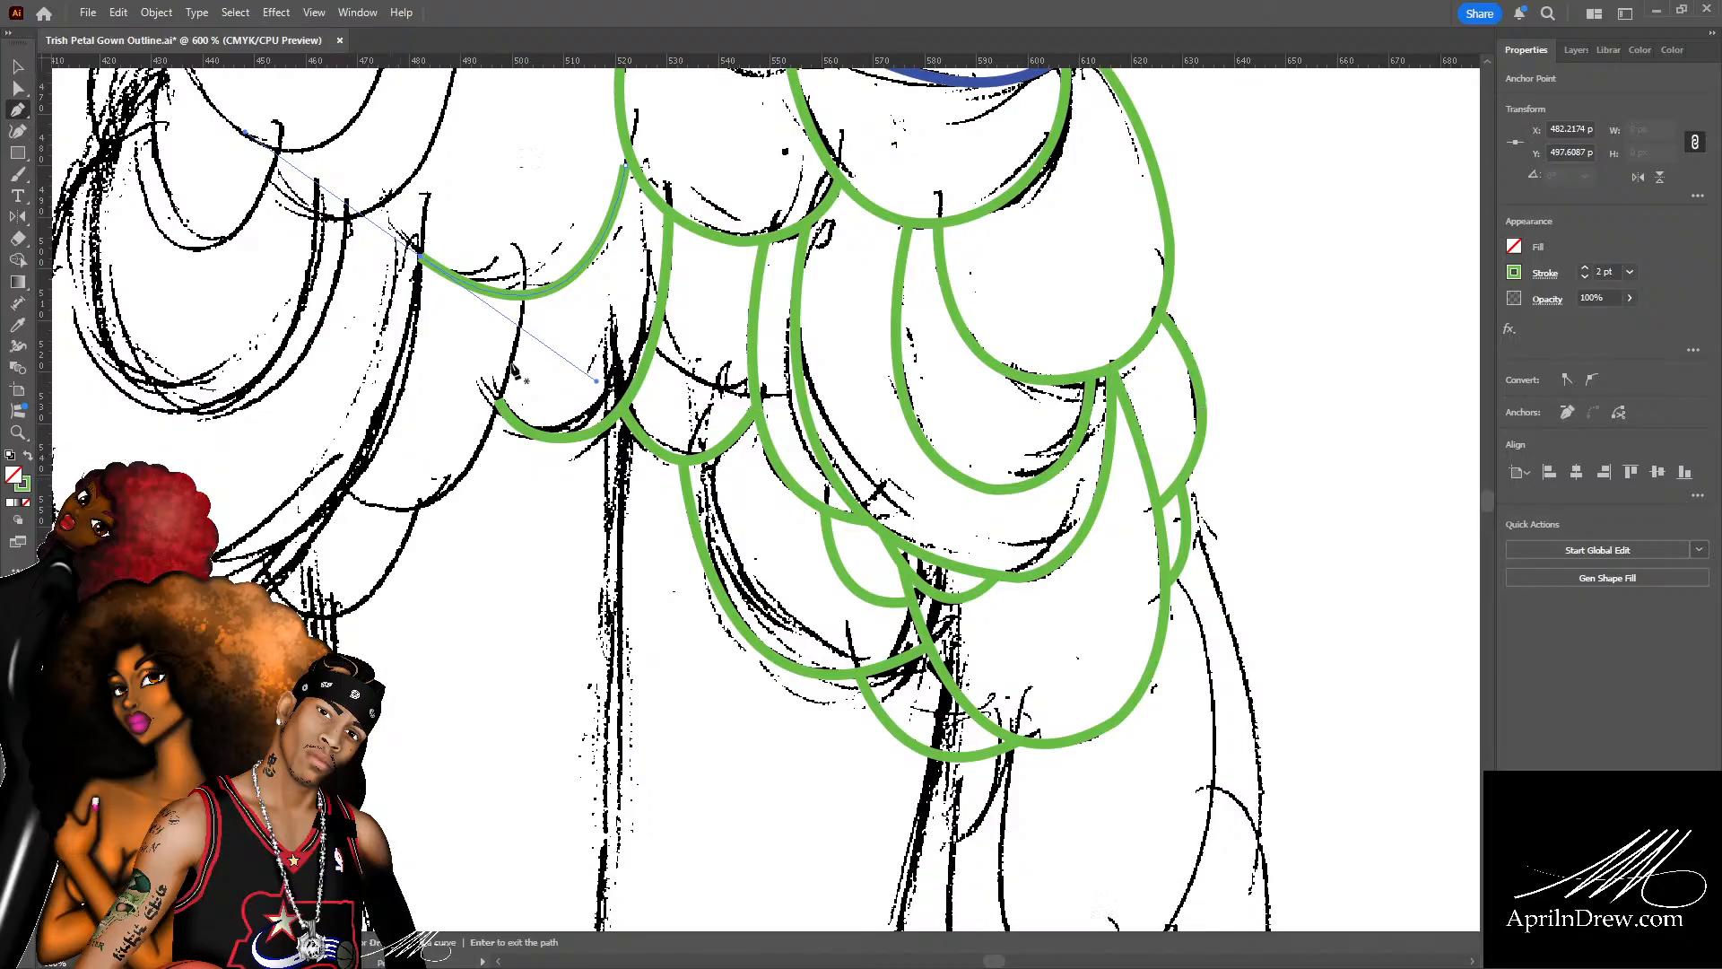
pyautogui.click(523, 306)
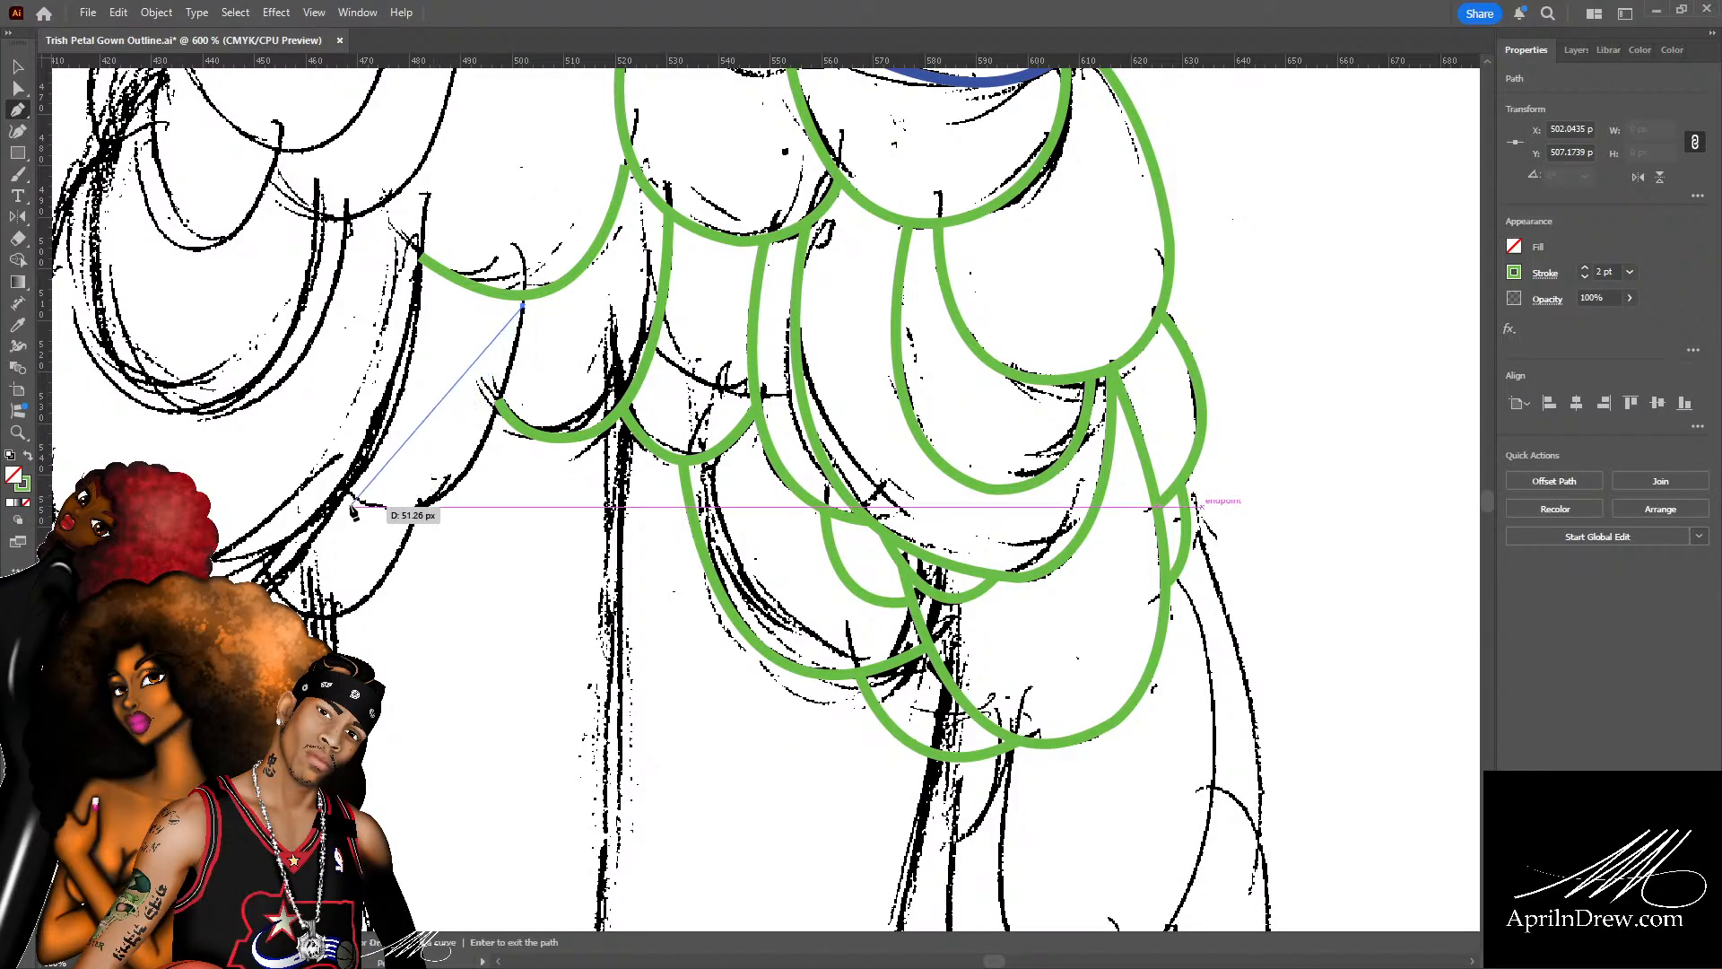
pyautogui.moveTo(346, 500); pyautogui.dragTo(179, 453)
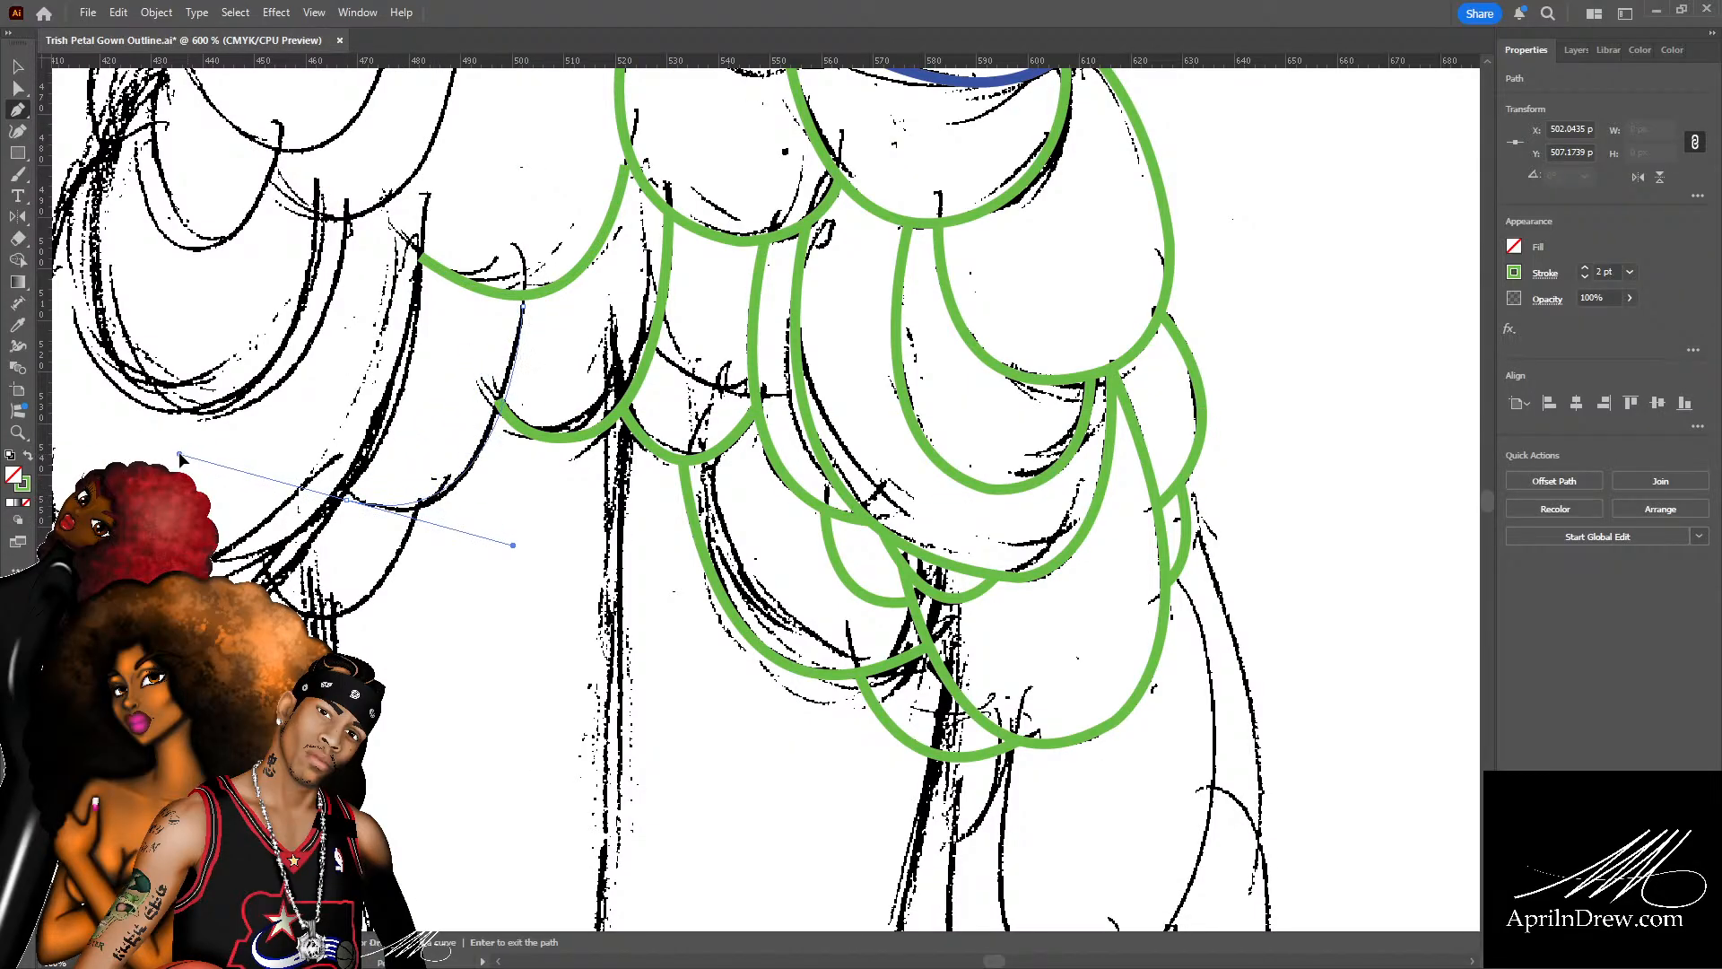
# Tuck this petal's upper end onto the curve above and reshape its lower end at about X 466.74, Y 544.39 px.
pyautogui.press('a')
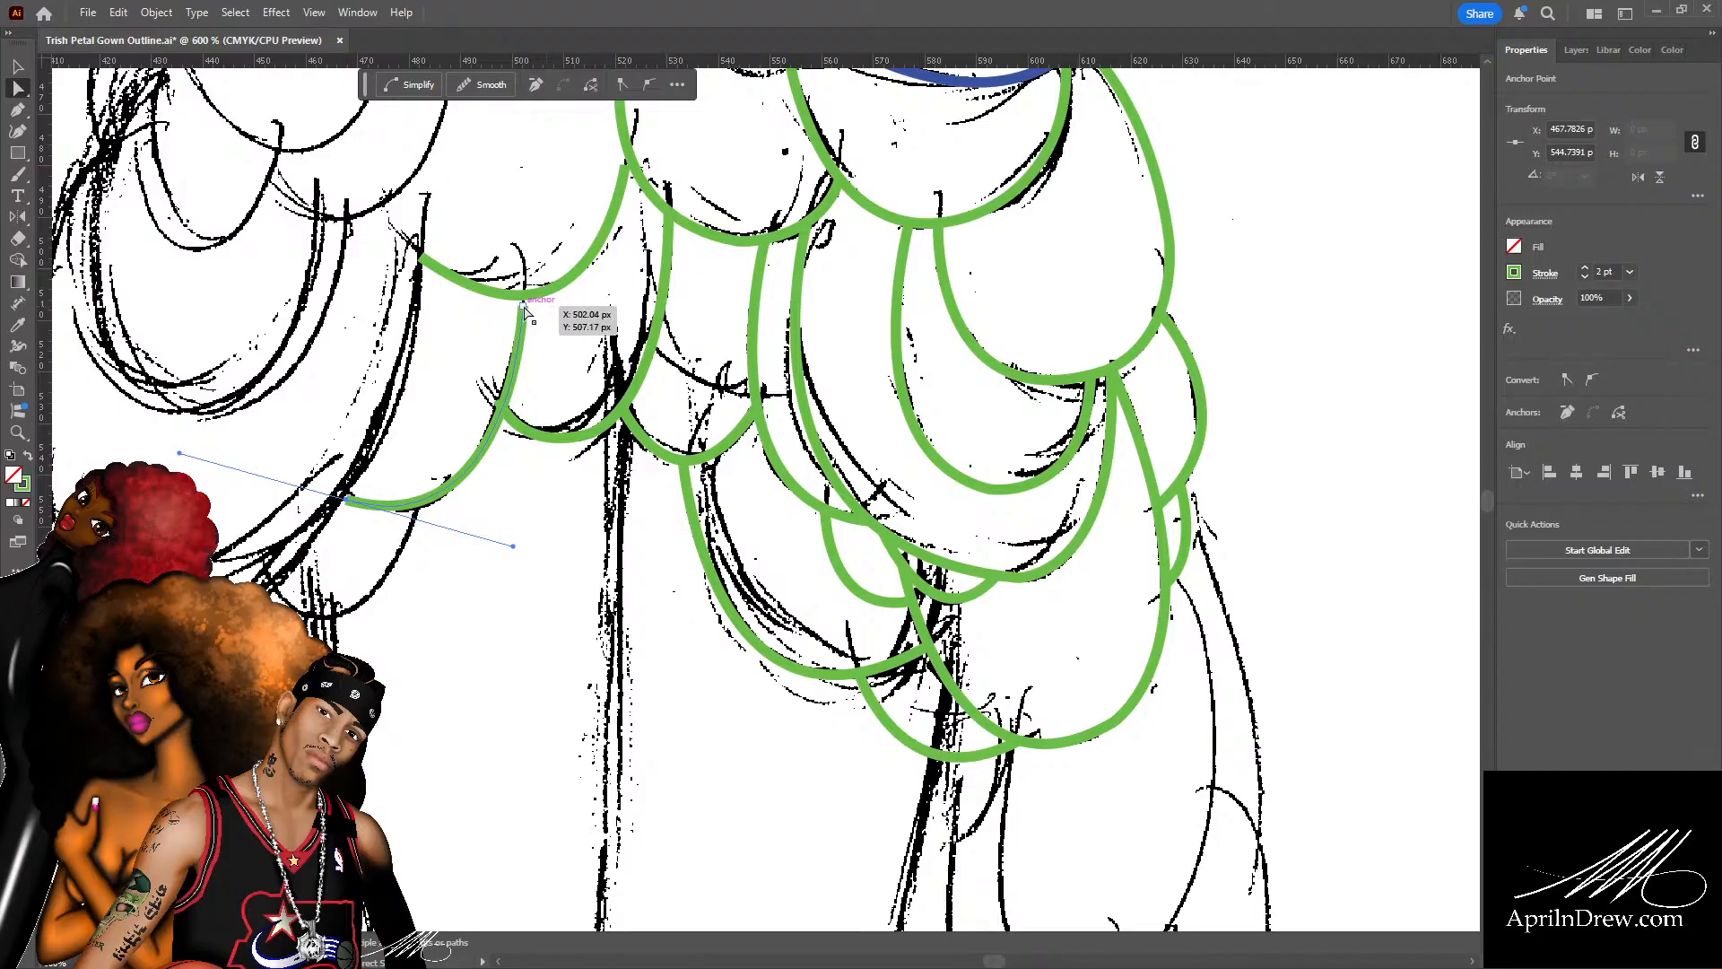
pyautogui.moveTo(523, 307); pyautogui.dragTo(523, 295)
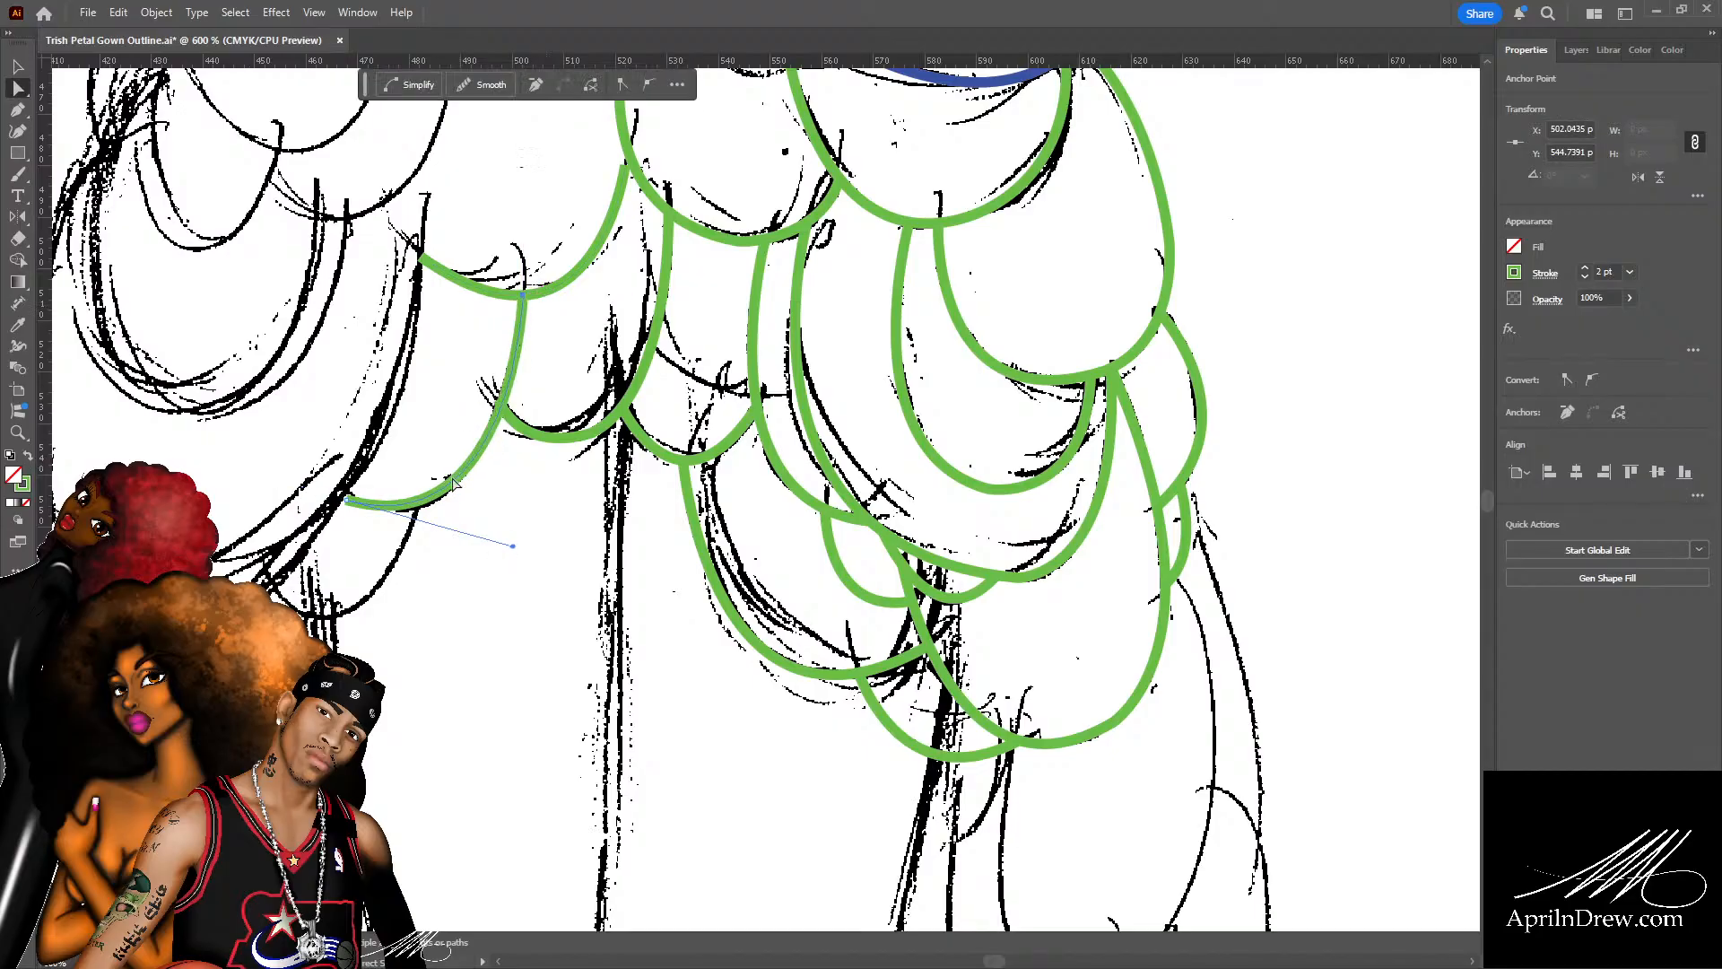
pyautogui.click(347, 501)
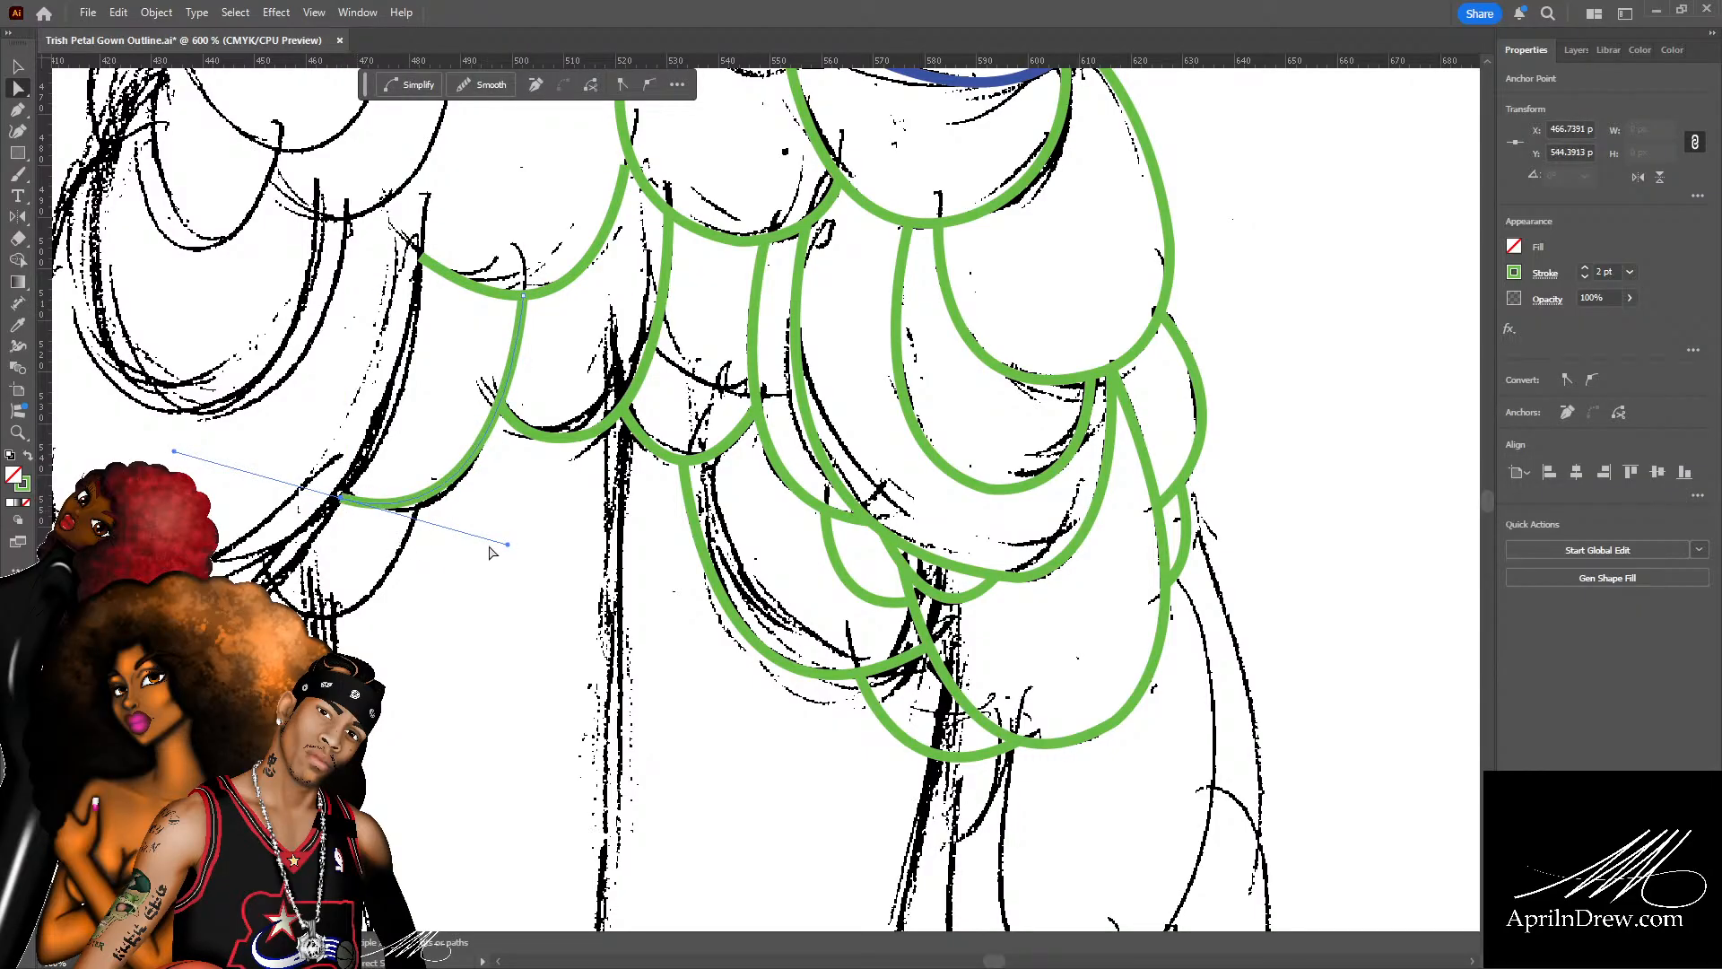
pyautogui.moveTo(508, 546); pyautogui.dragTo(511, 556)
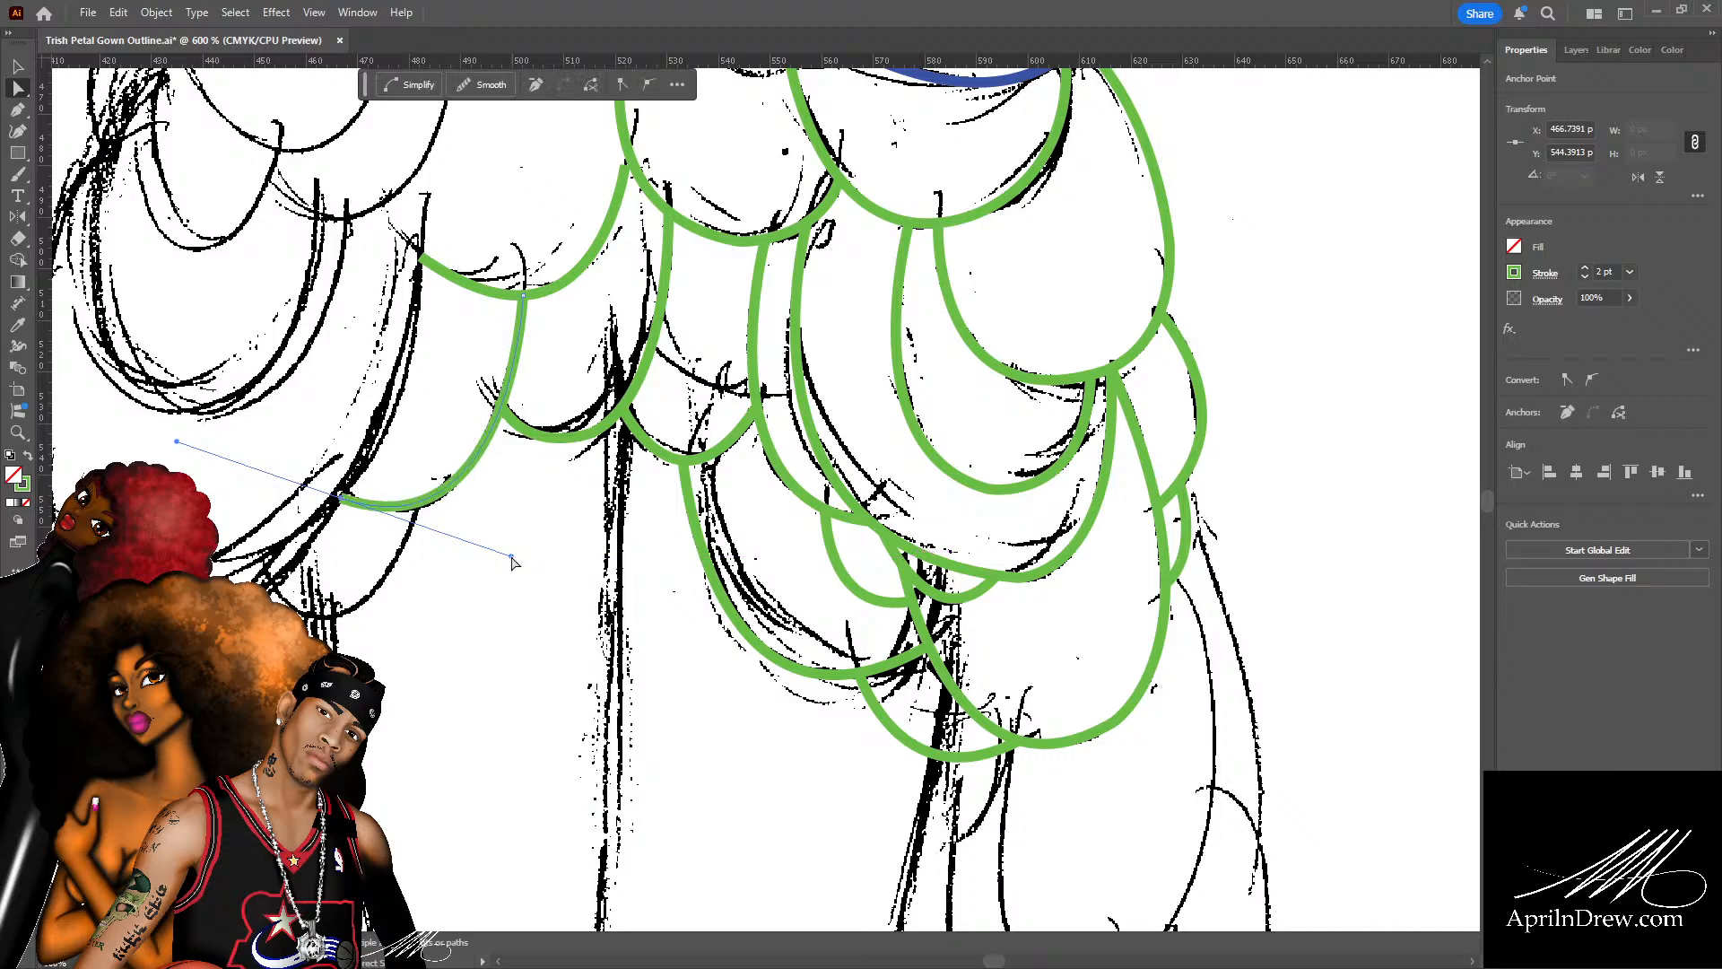
# Move the adjoining small petal's loose end onto the new petal's edge and save the document.
pyautogui.click(512, 422)
pyautogui.moveTo(498, 400); pyautogui.dragTo(504, 417)
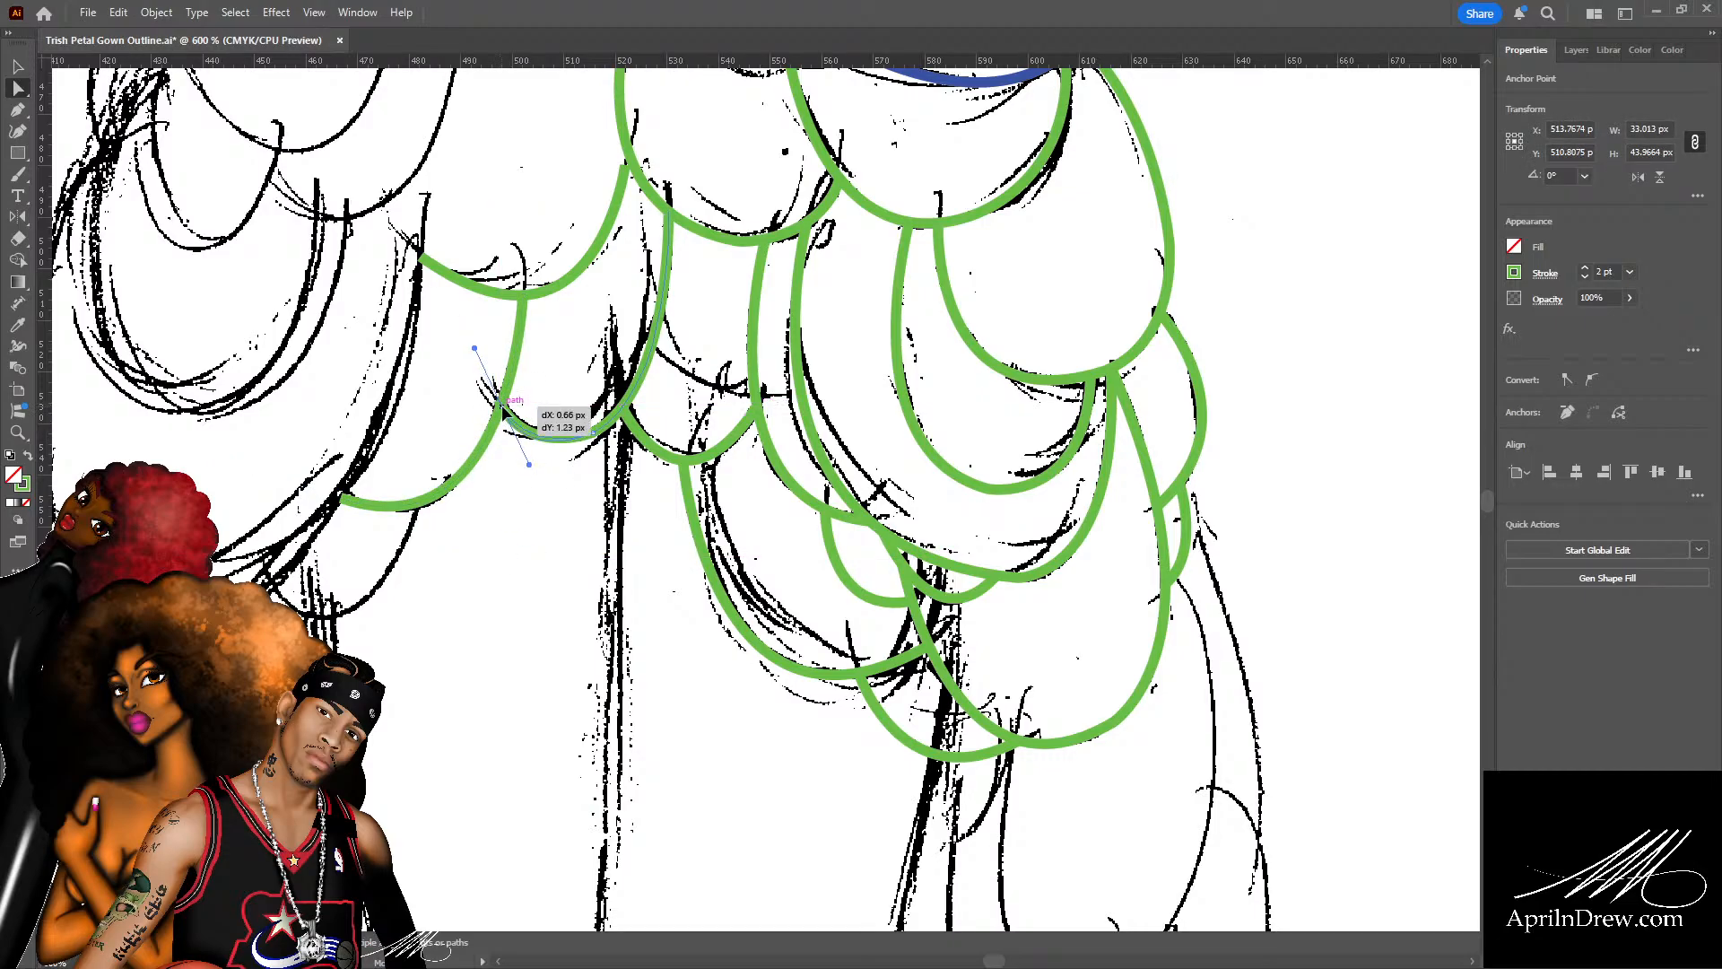
pyautogui.click(516, 527)
pyautogui.scroll(-2, 514, 519)
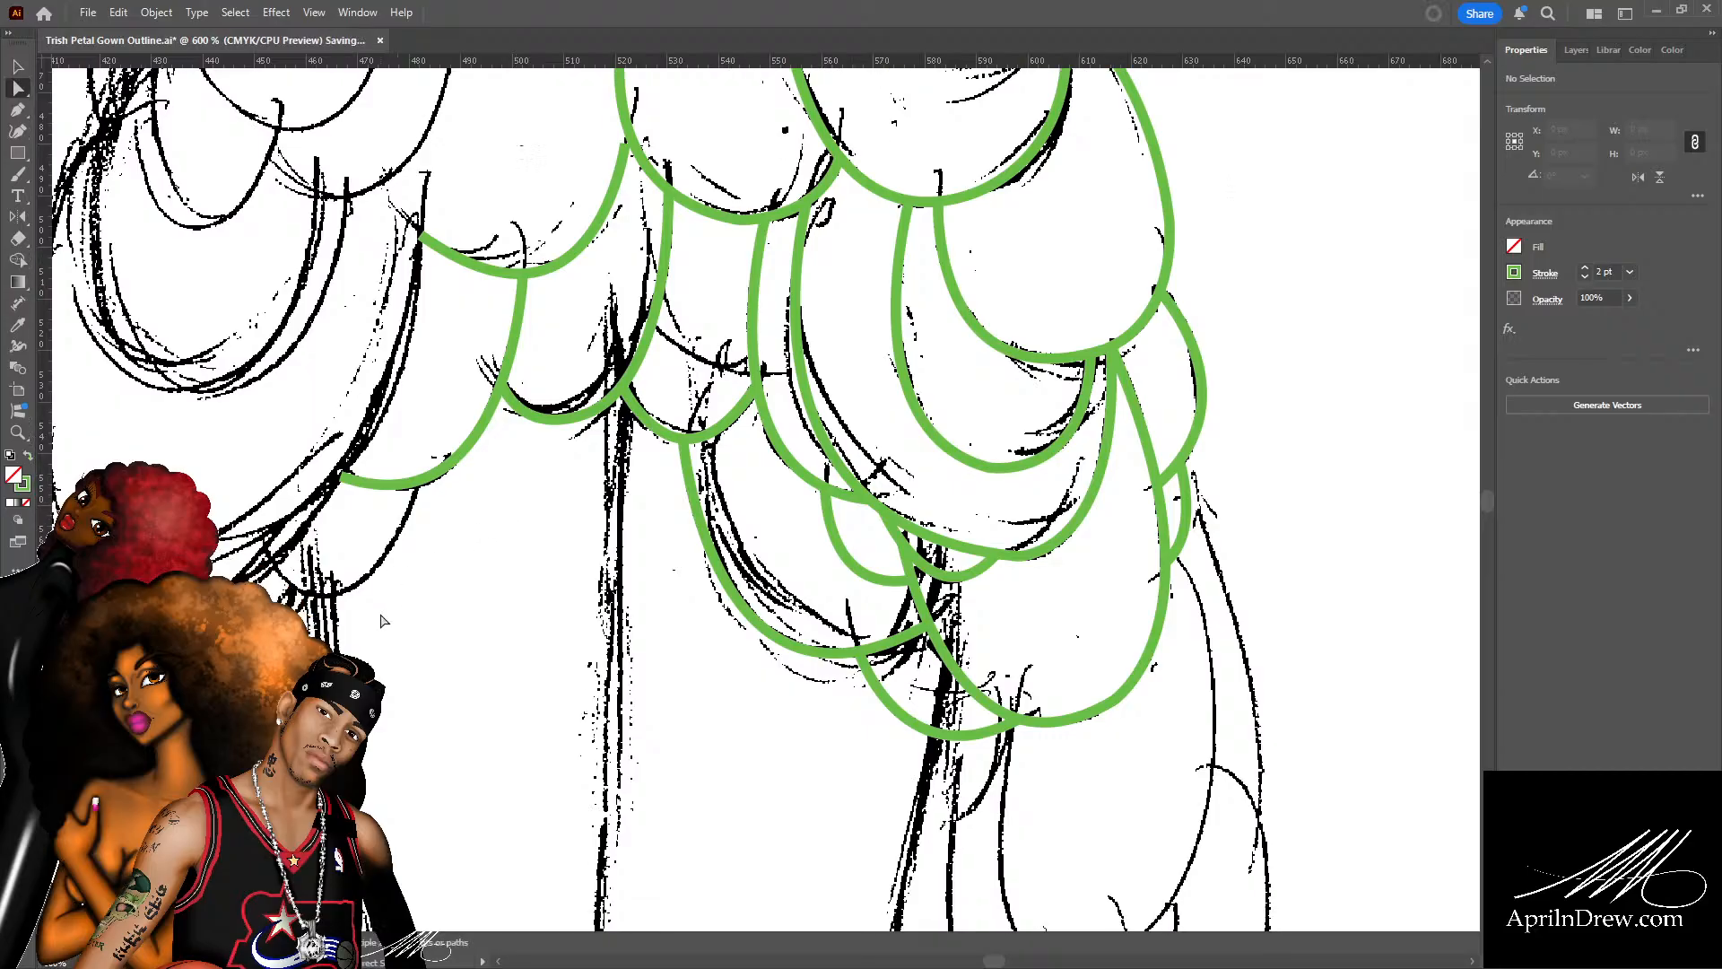
# Trace two adjoining small petals farther down the skirt, ending at about X 439.26, Y 571.35 px and X 453.52, Y 562.13 px.
pyautogui.hscroll(-5, 661, 549)
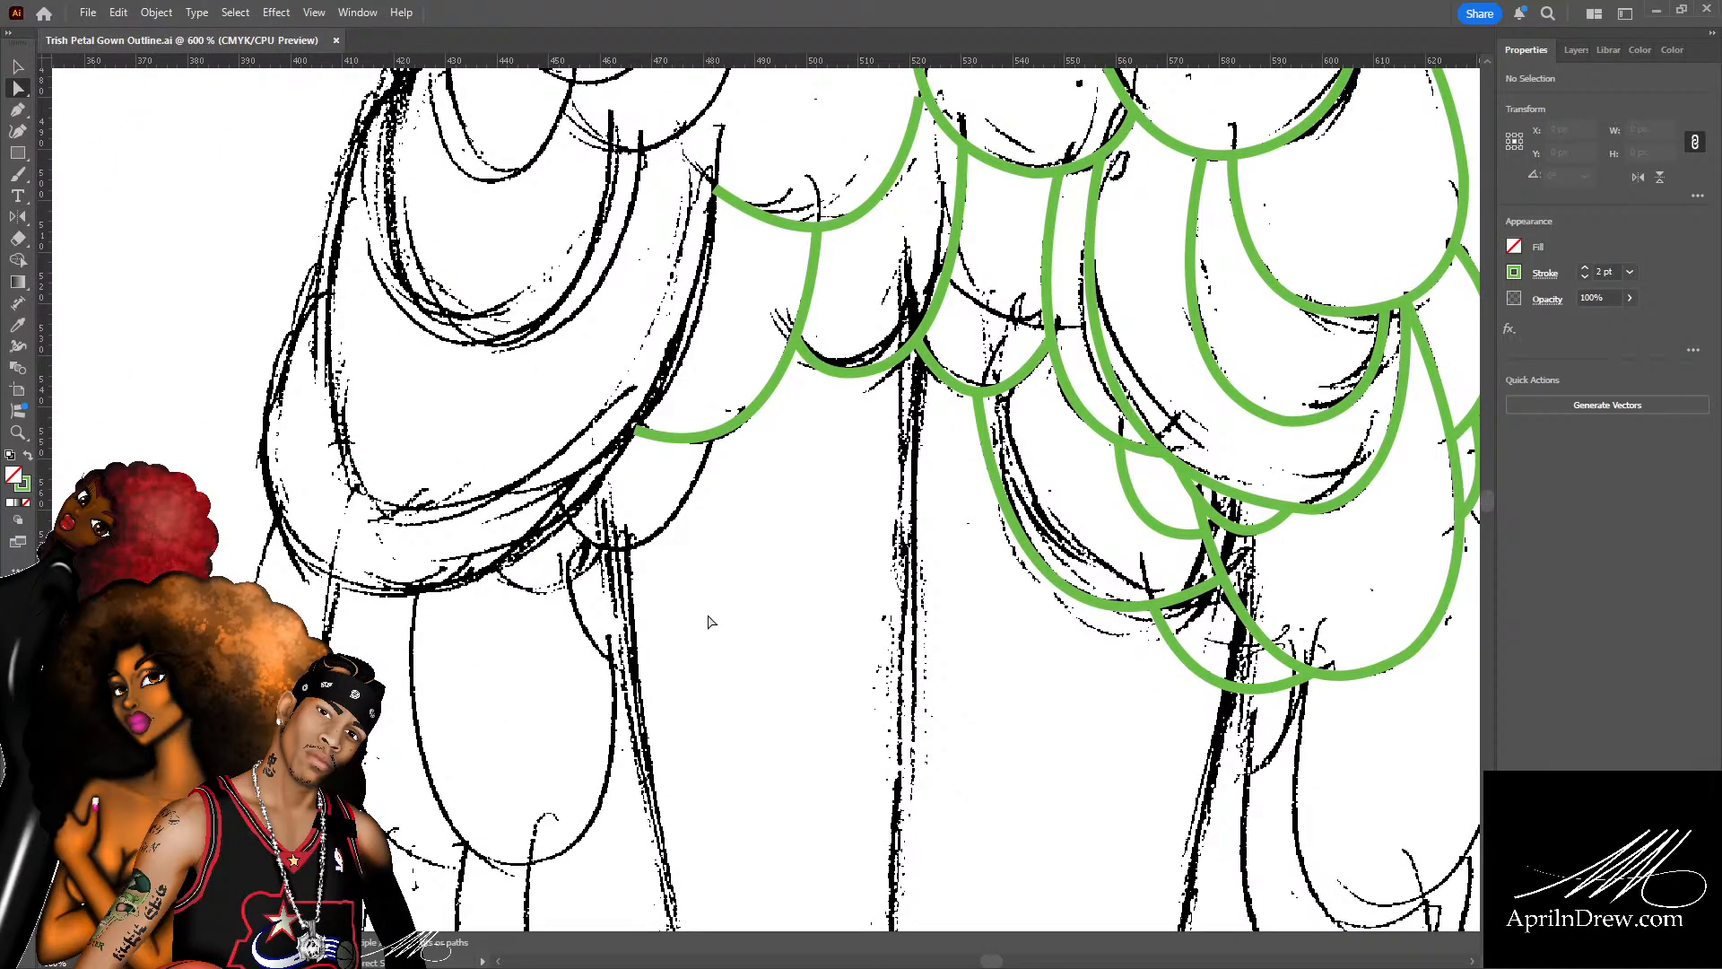
pyautogui.press('p')
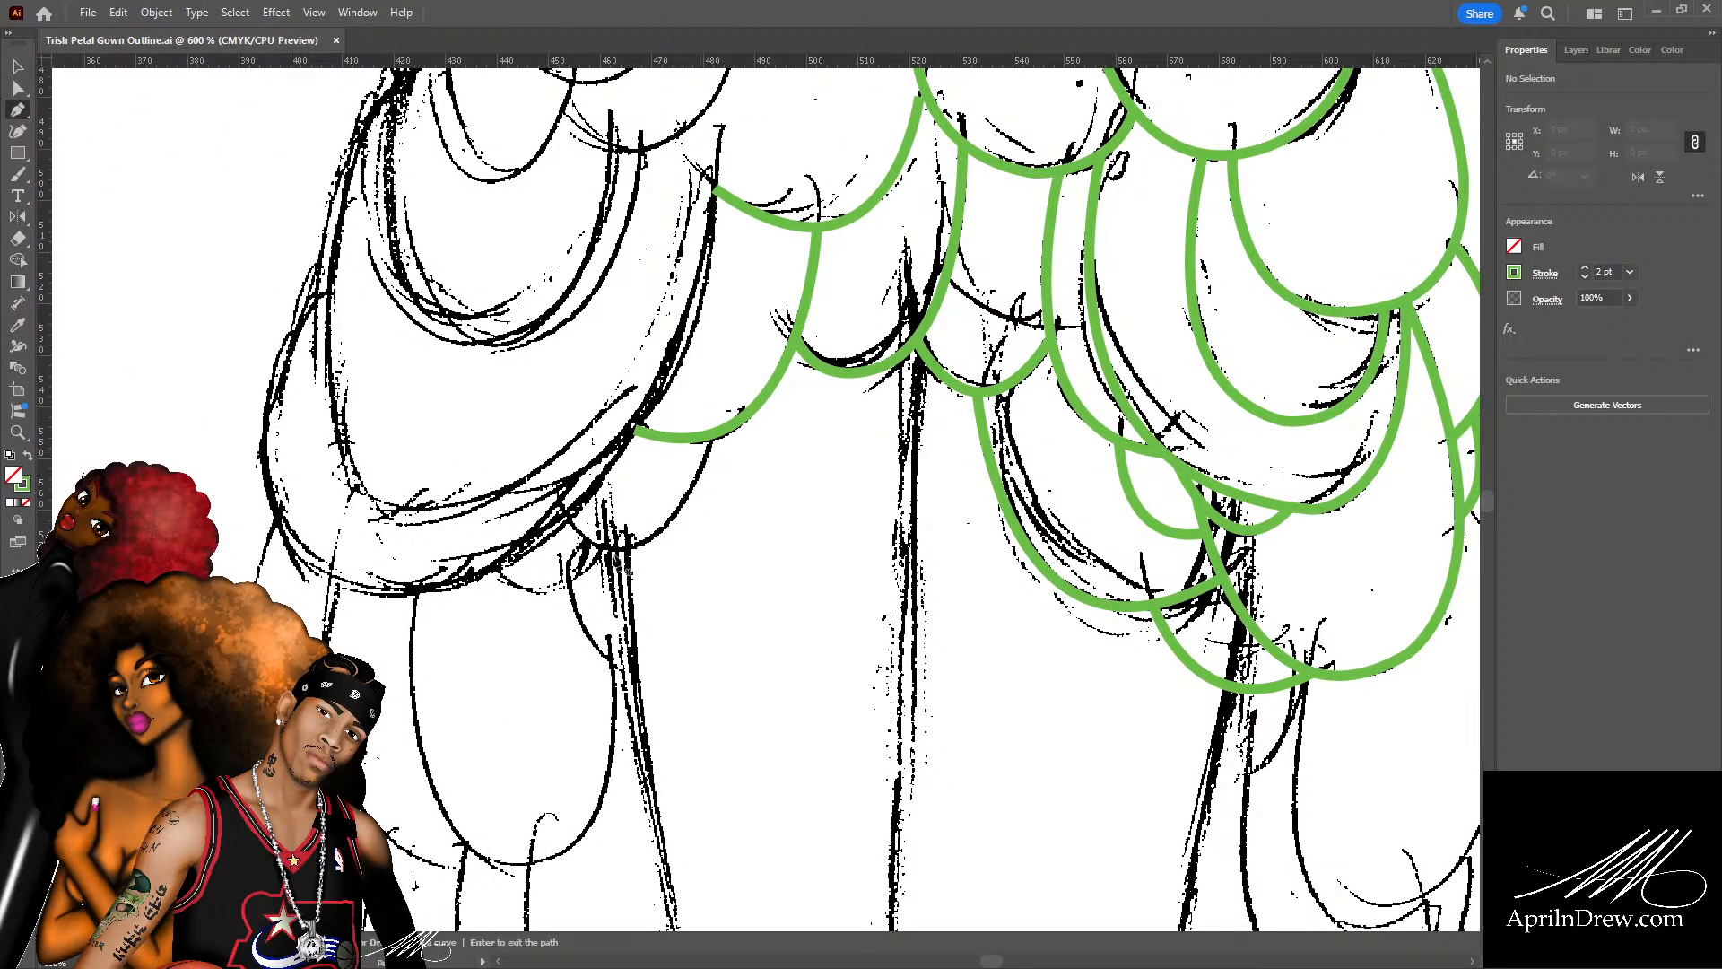
pyautogui.click(603, 546)
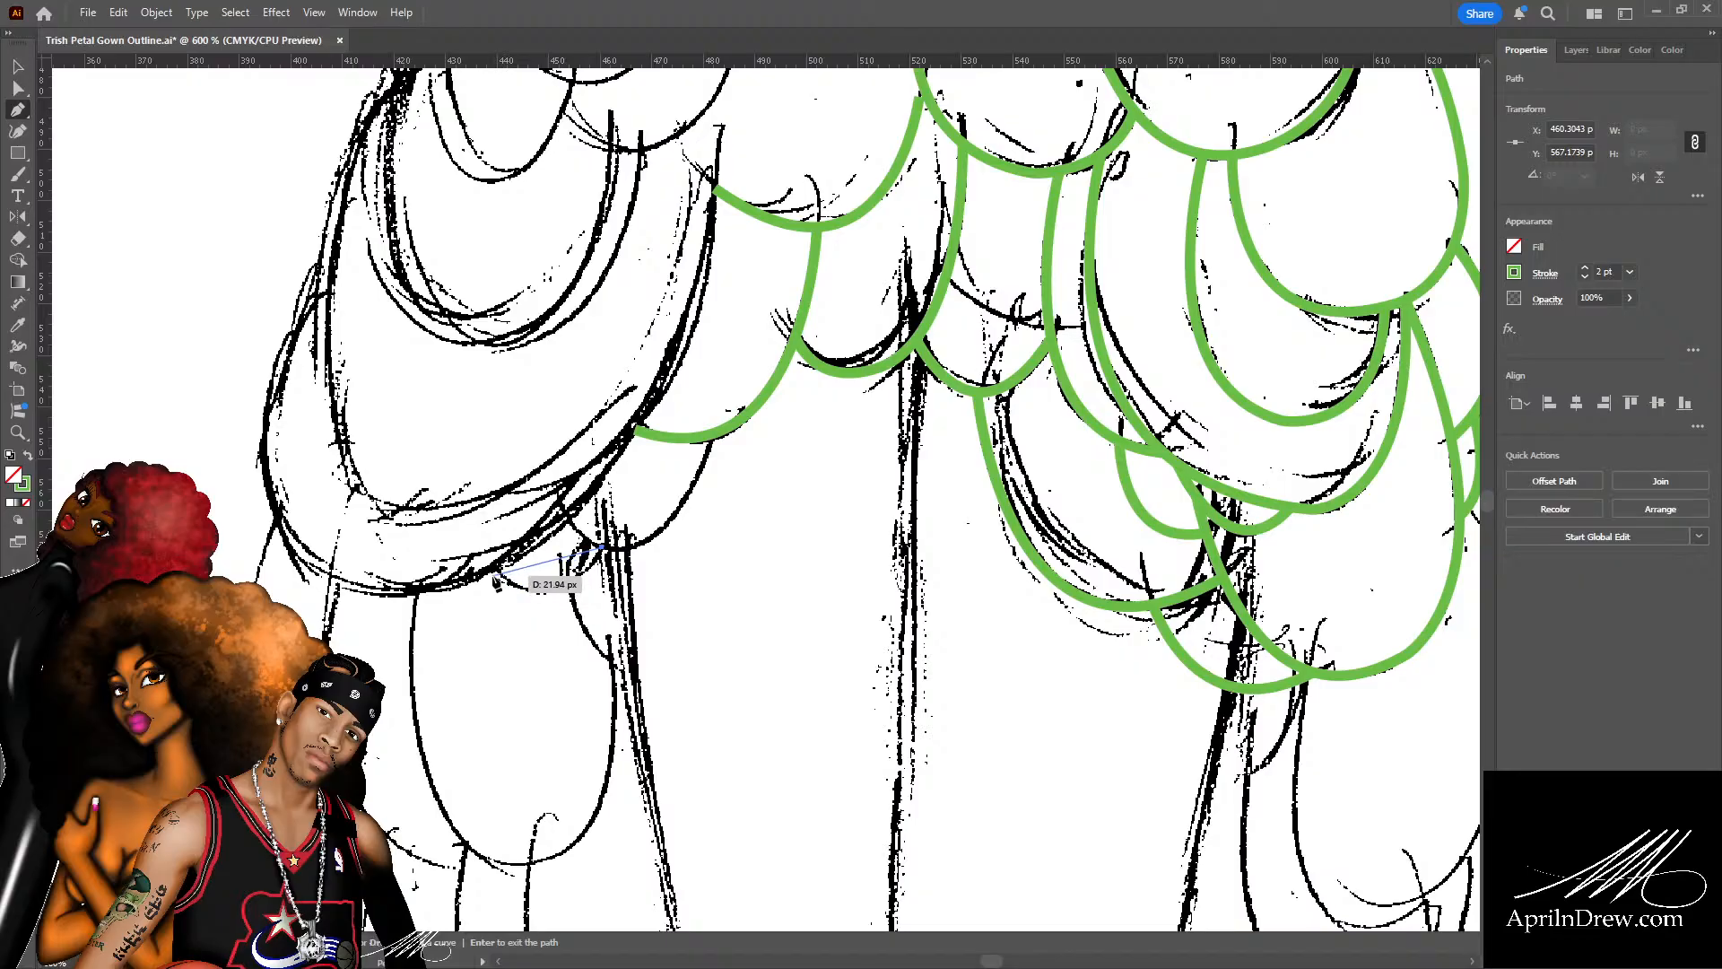
pyautogui.moveTo(494, 567); pyautogui.dragTo(554, 623)
pyautogui.moveTo(432, 516); pyautogui.dragTo(427, 510)
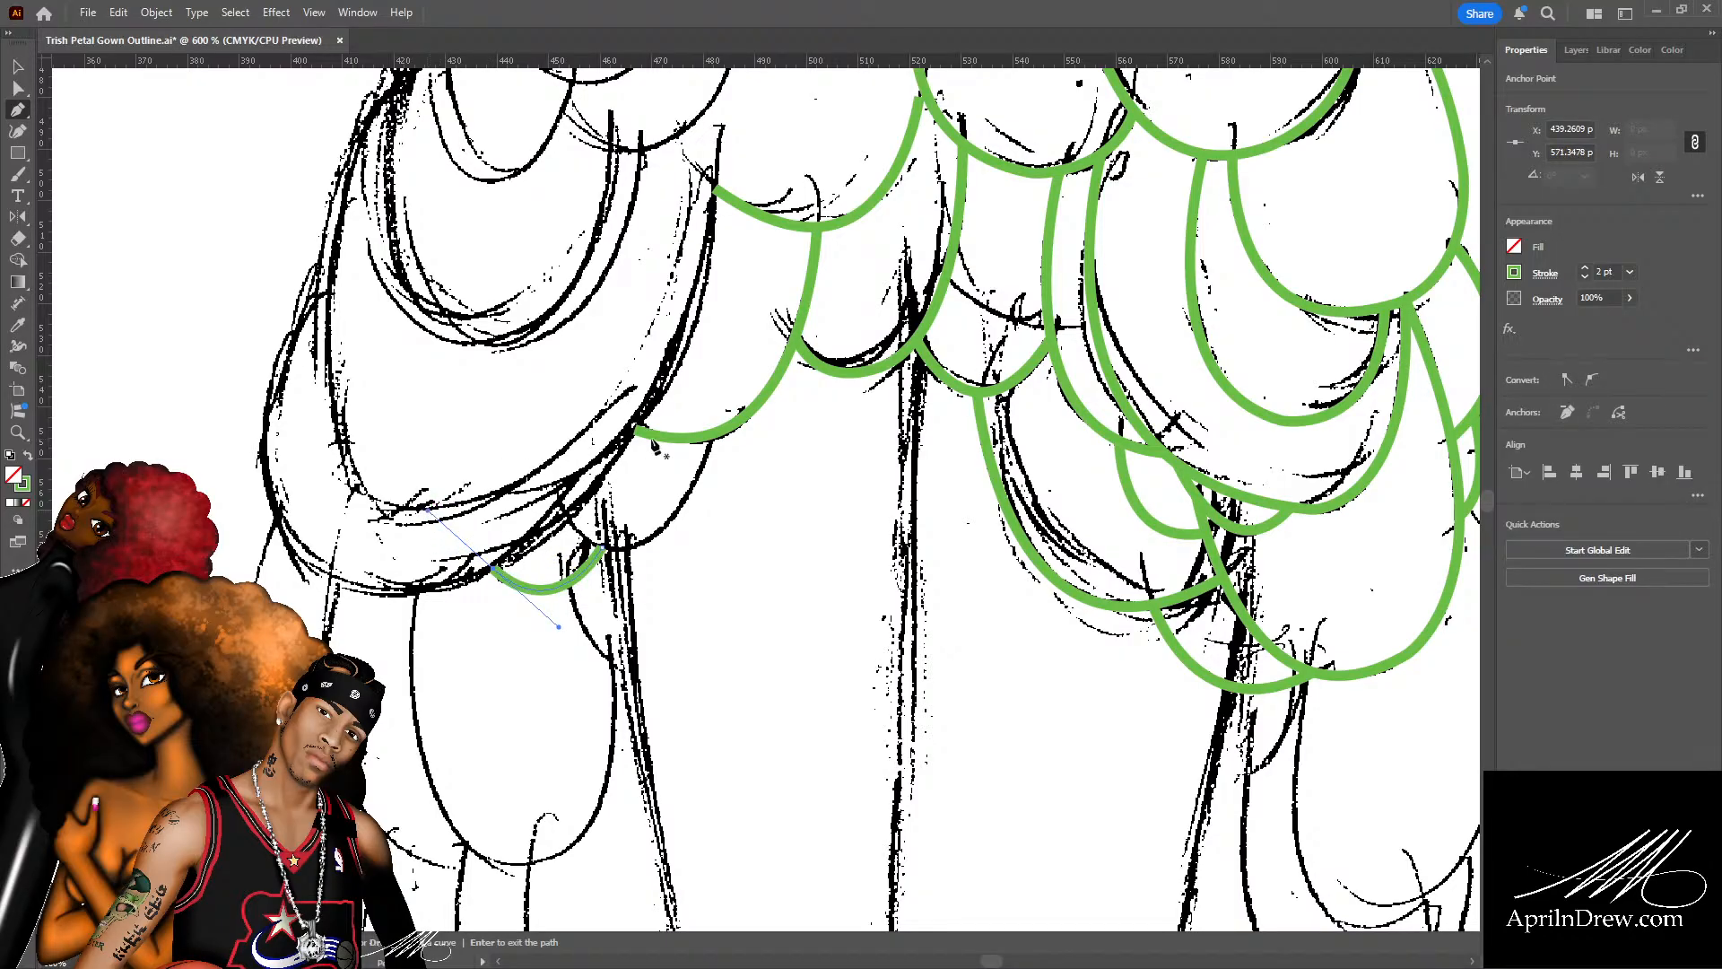
pyautogui.click(709, 445)
pyautogui.moveTo(567, 521)
pyautogui.mouseDown()
pyautogui.moveTo(445, 457)
pyautogui.moveTo(468, 429)
pyautogui.mouseUp()
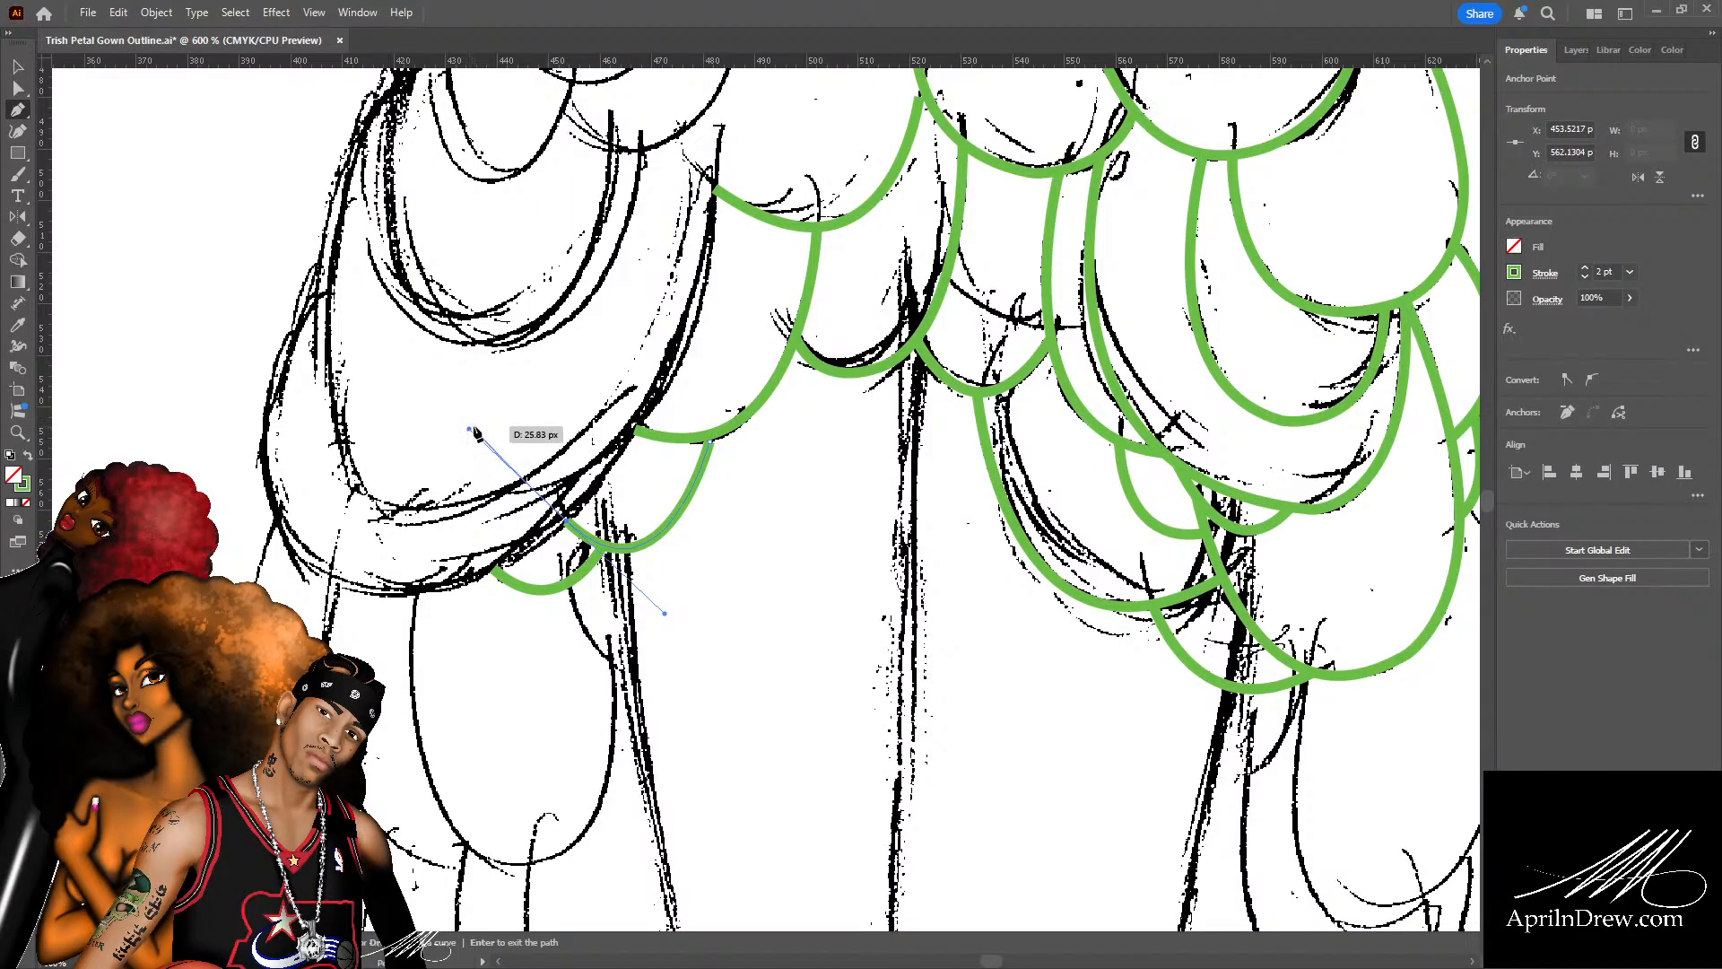
# Tuck the second small petal's upper end onto the green curve above and save the document.
pyautogui.press('a')
pyautogui.click(709, 440)
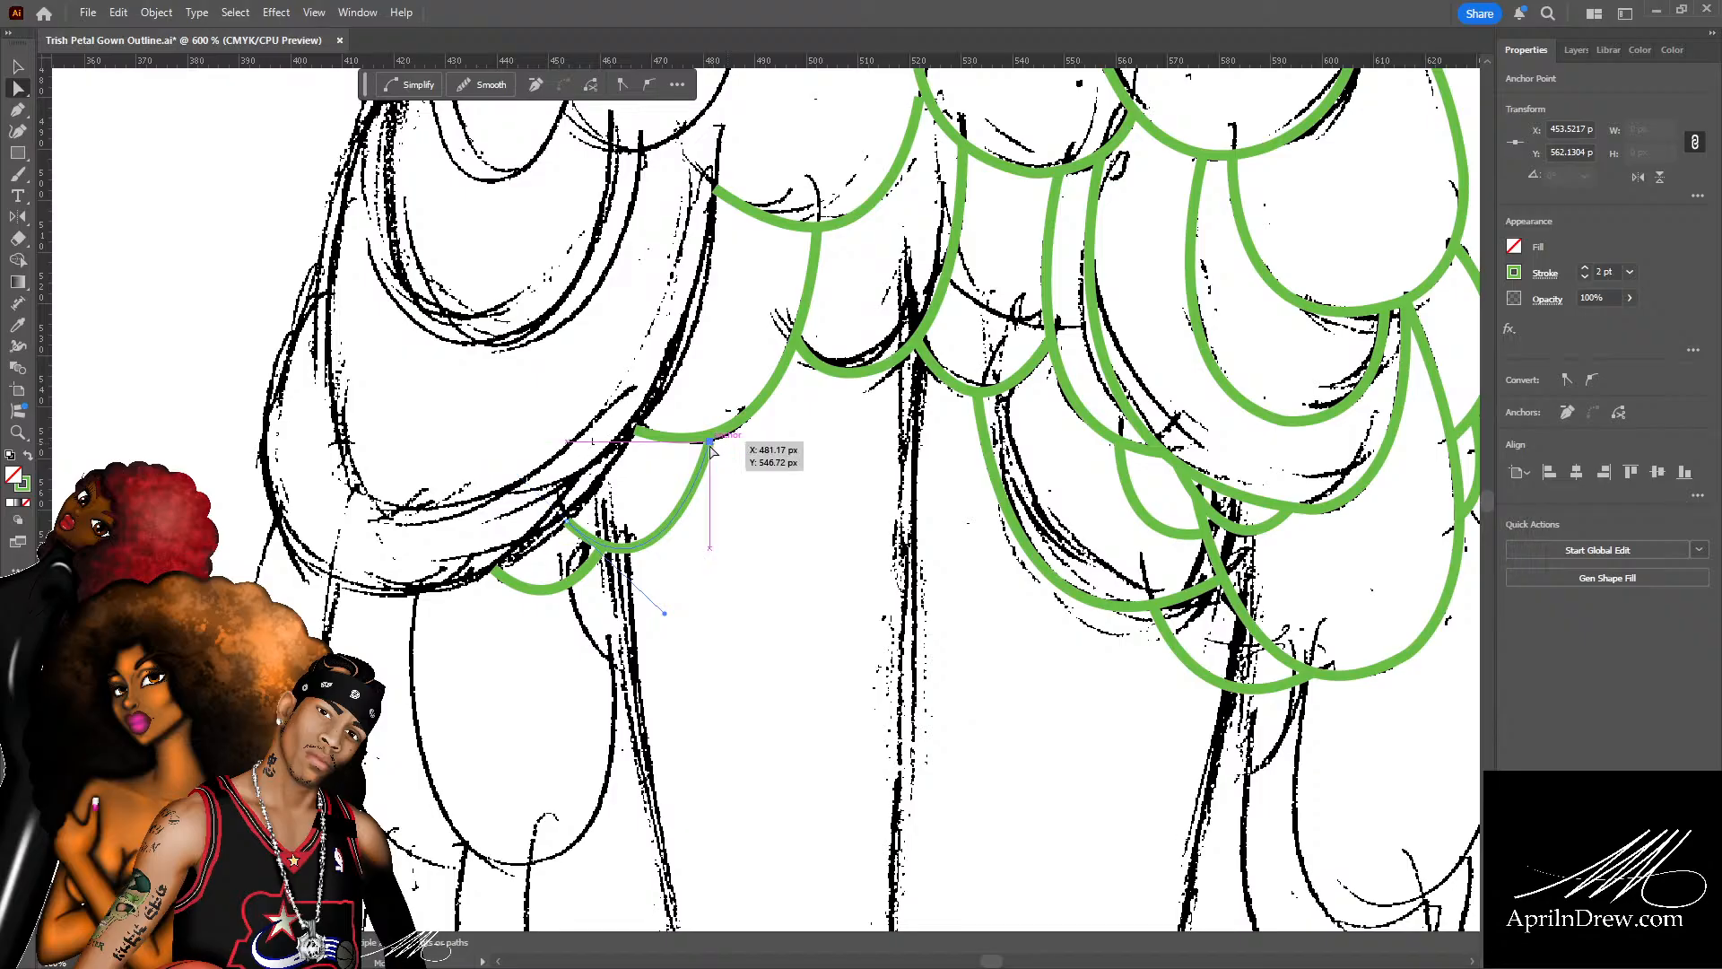
pyautogui.moveTo(711, 440); pyautogui.dragTo(713, 435)
pyautogui.click(717, 605)
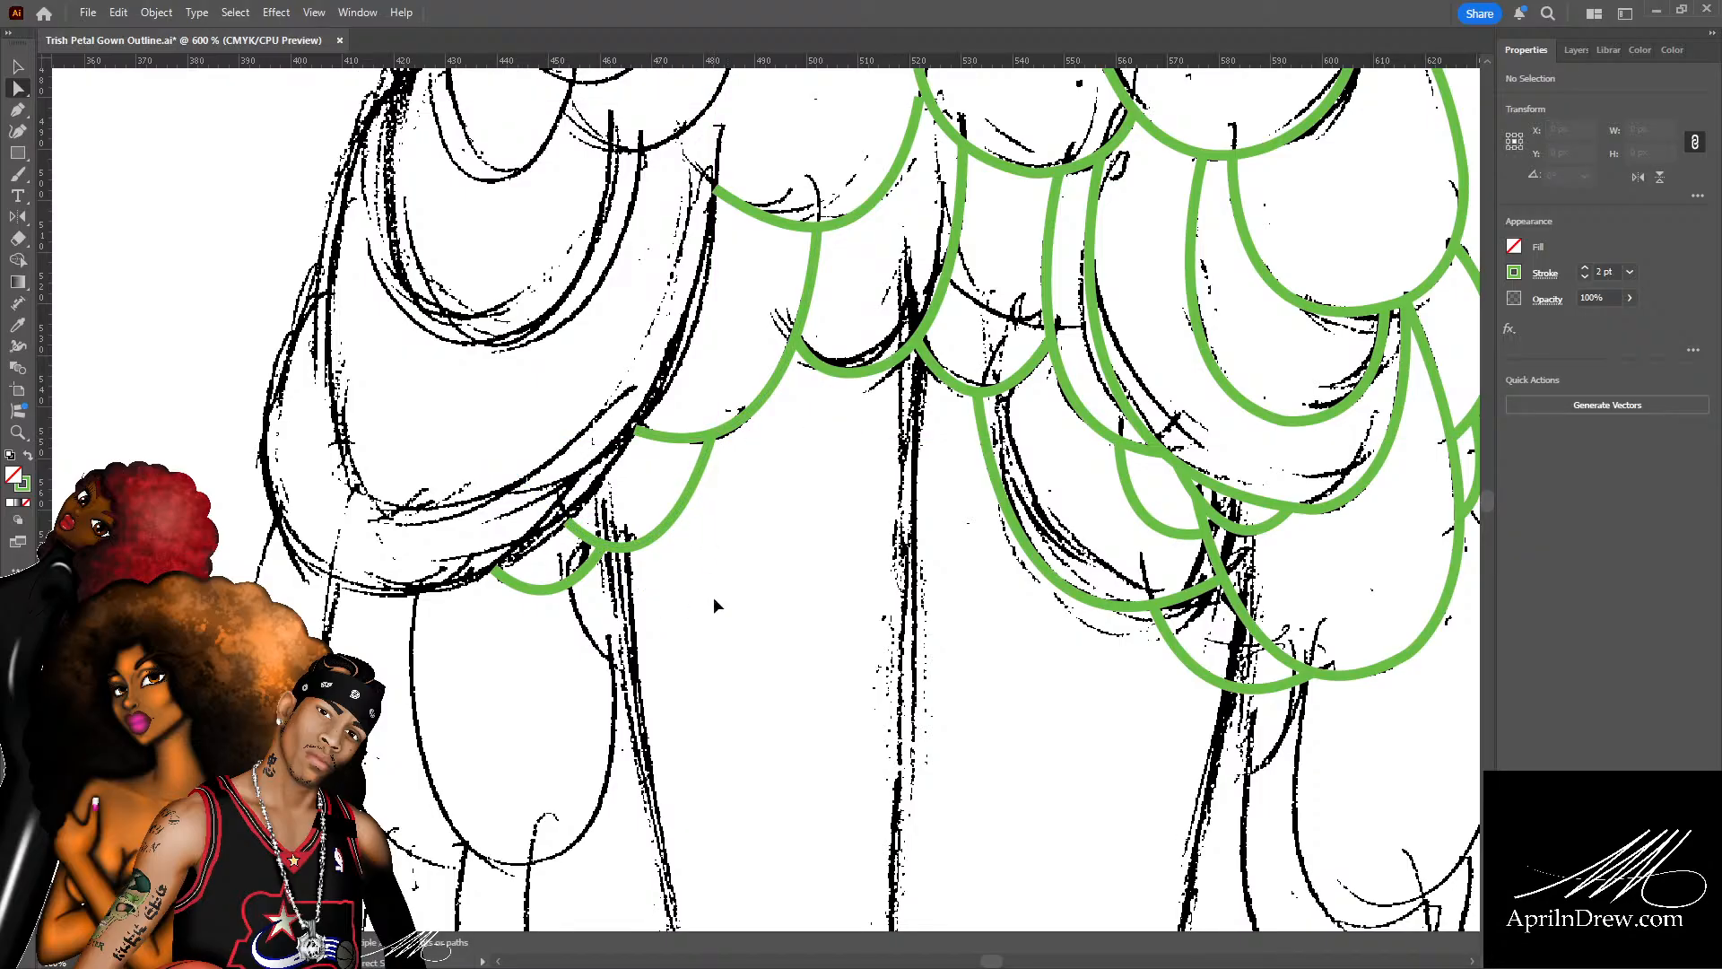
pyautogui.hotkey('ctrl', 's')
# Move the upper end of the wide petal beside the central petal farther up onto the central petal's edge.
pyautogui.scroll(3, 765, 604)
pyautogui.scroll(2, 767, 637)
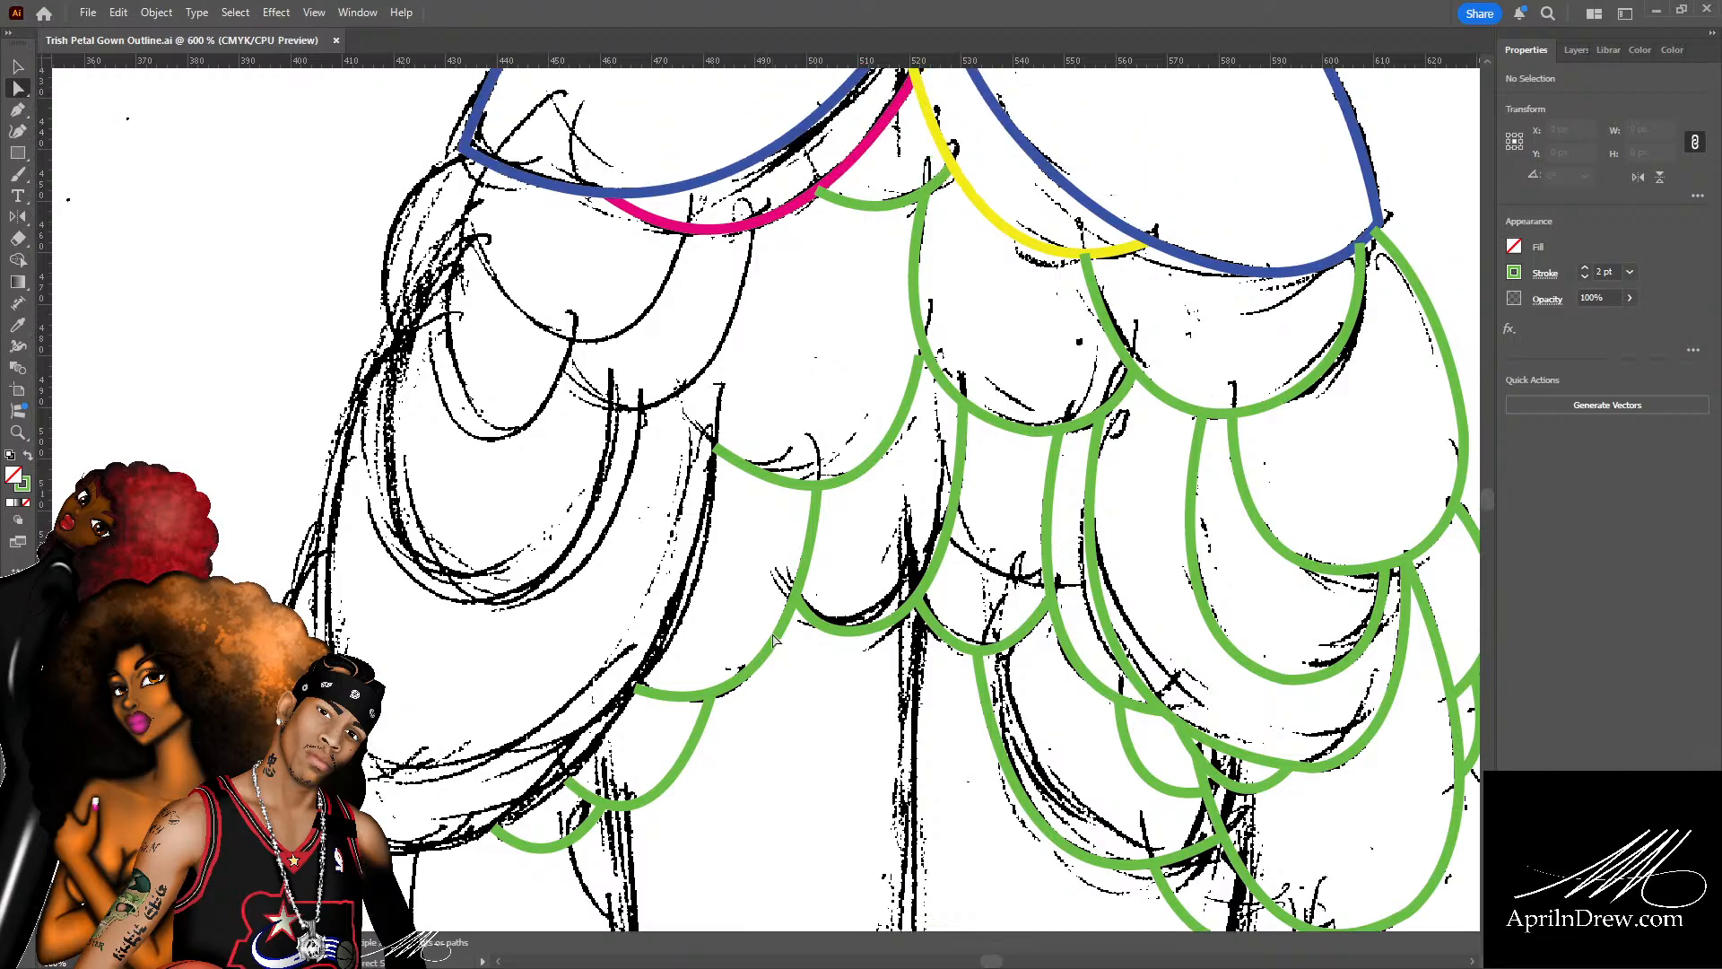
pyautogui.click(923, 356)
pyautogui.moveTo(924, 357); pyautogui.dragTo(924, 345)
pyautogui.click(924, 442)
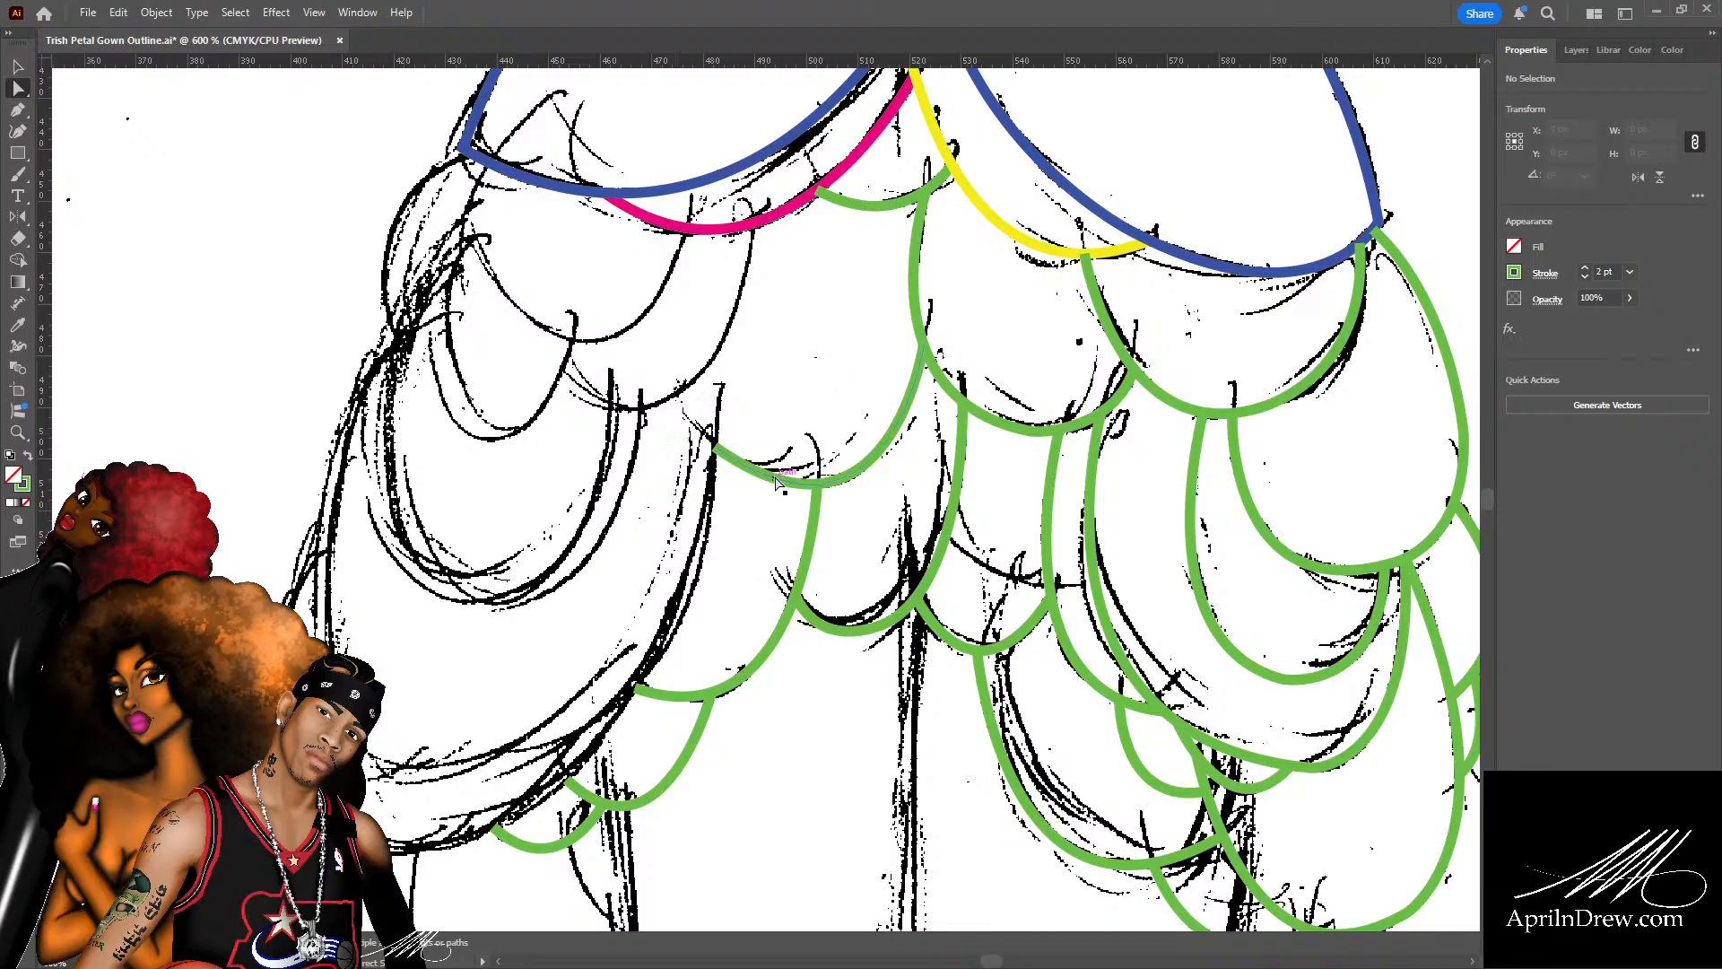
pyautogui.scroll(-2, 791, 475)
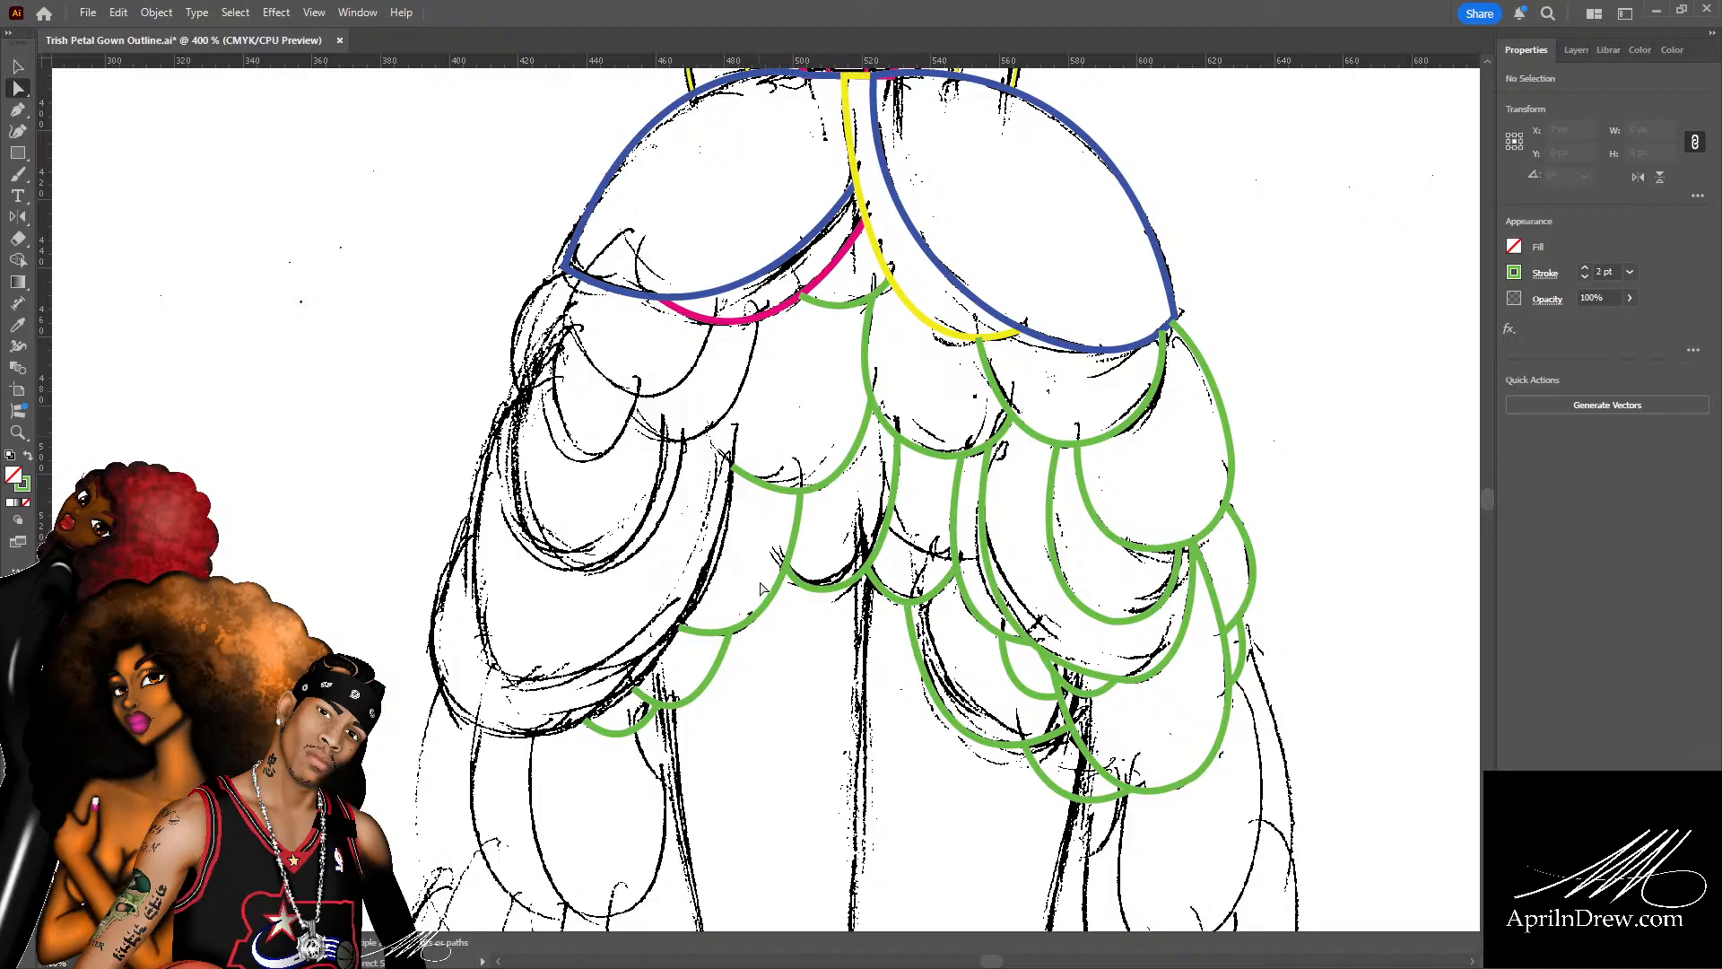
# Trace the long outer edge of the wide petal beside the central petal, from about X 484.39, Y 479.43 px to X 428.65, Y 575.48 px.
pyautogui.press('p')
pyautogui.click(738, 406)
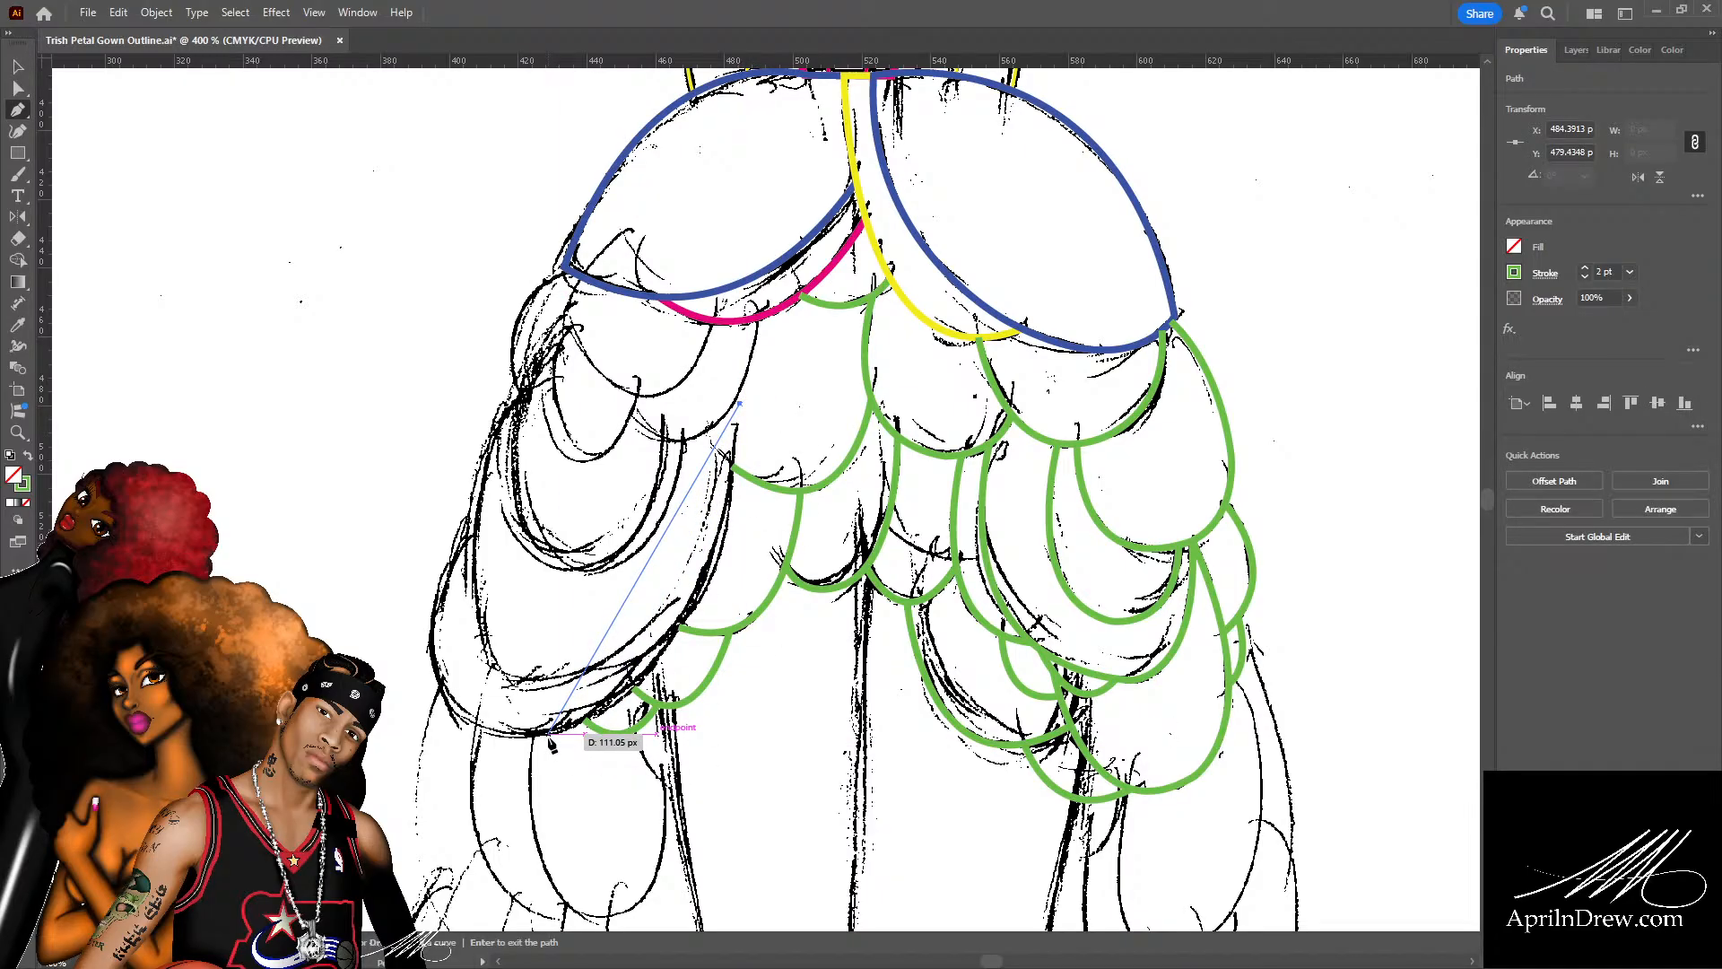
pyautogui.moveTo(551, 737)
pyautogui.mouseDown()
pyautogui.moveTo(368, 773)
pyautogui.moveTo(367, 803)
pyautogui.mouseUp()
# Extend the new edge's upper end upward, adjust its lower curve to follow the sketch, and save the document.
pyautogui.press('a')
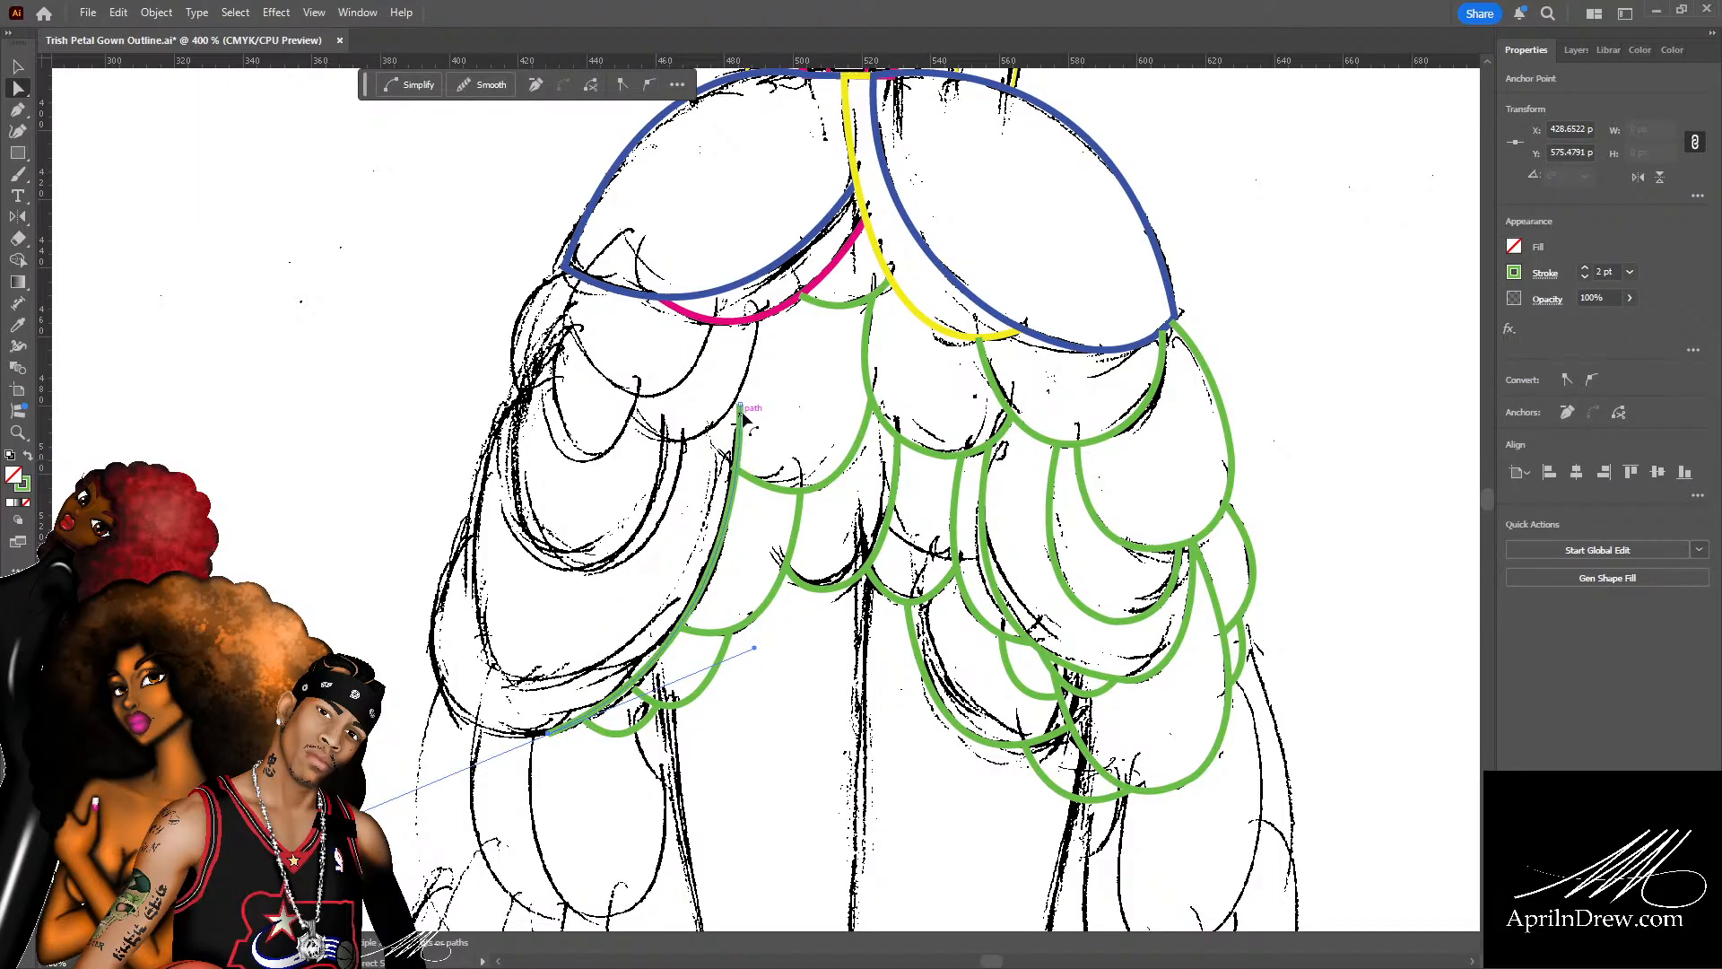
pyautogui.moveTo(740, 406); pyautogui.dragTo(740, 388)
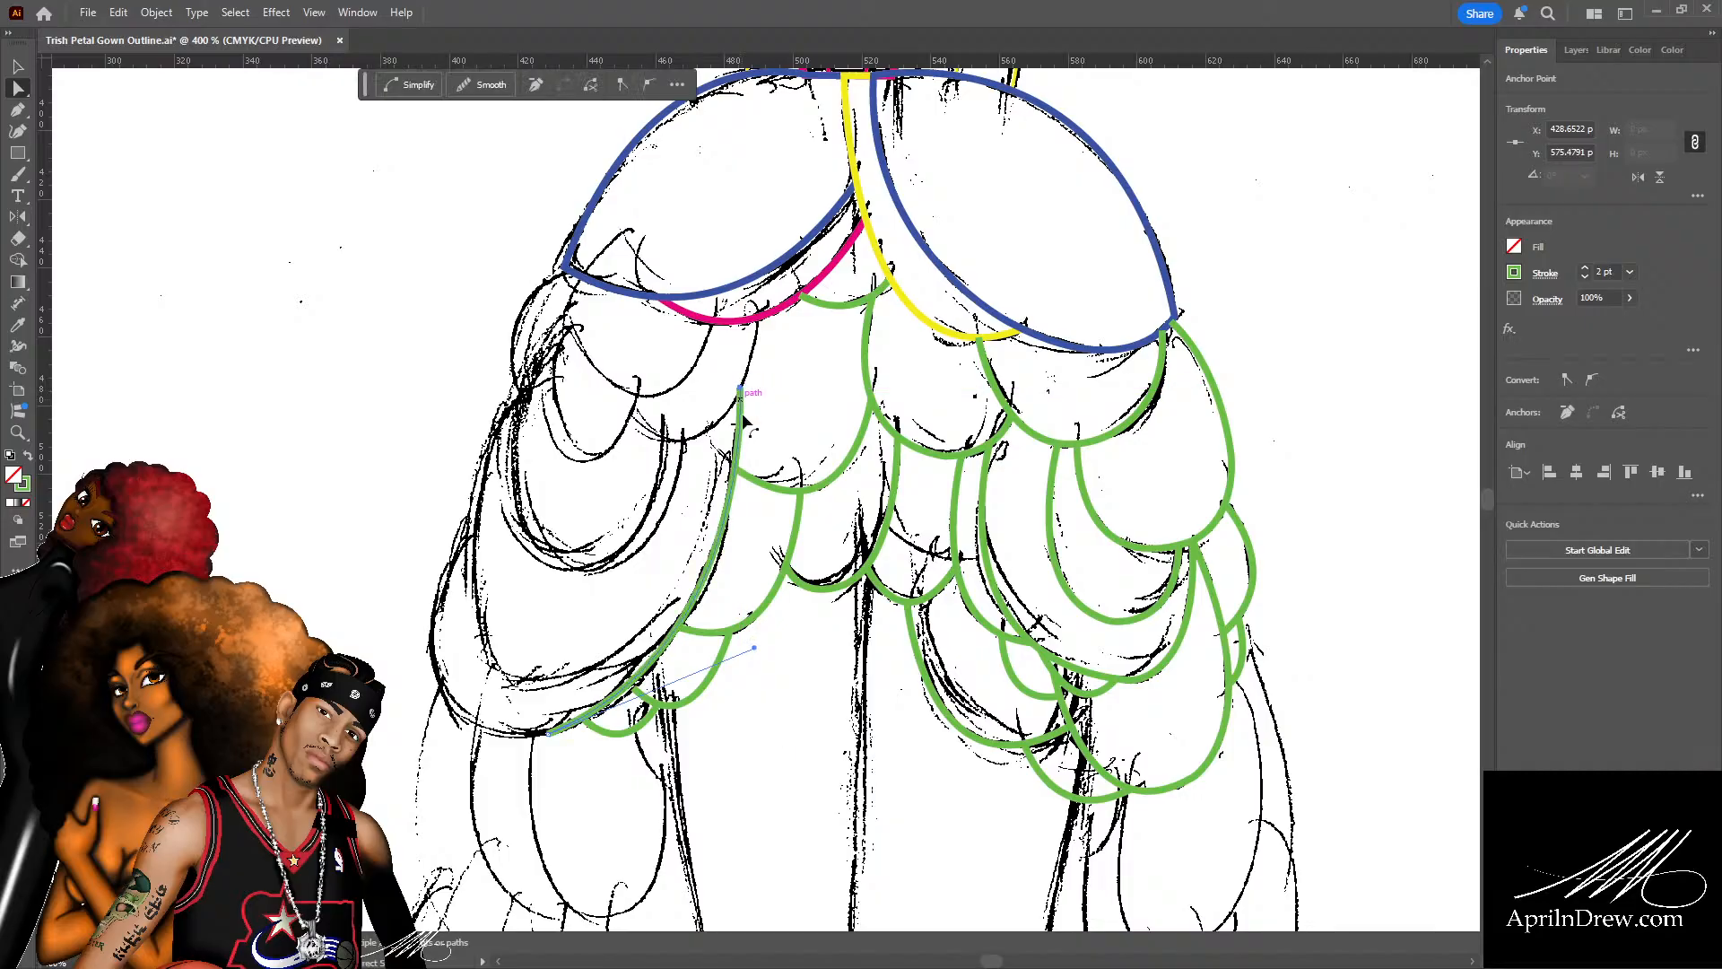
pyautogui.click(744, 594)
pyautogui.click(660, 665)
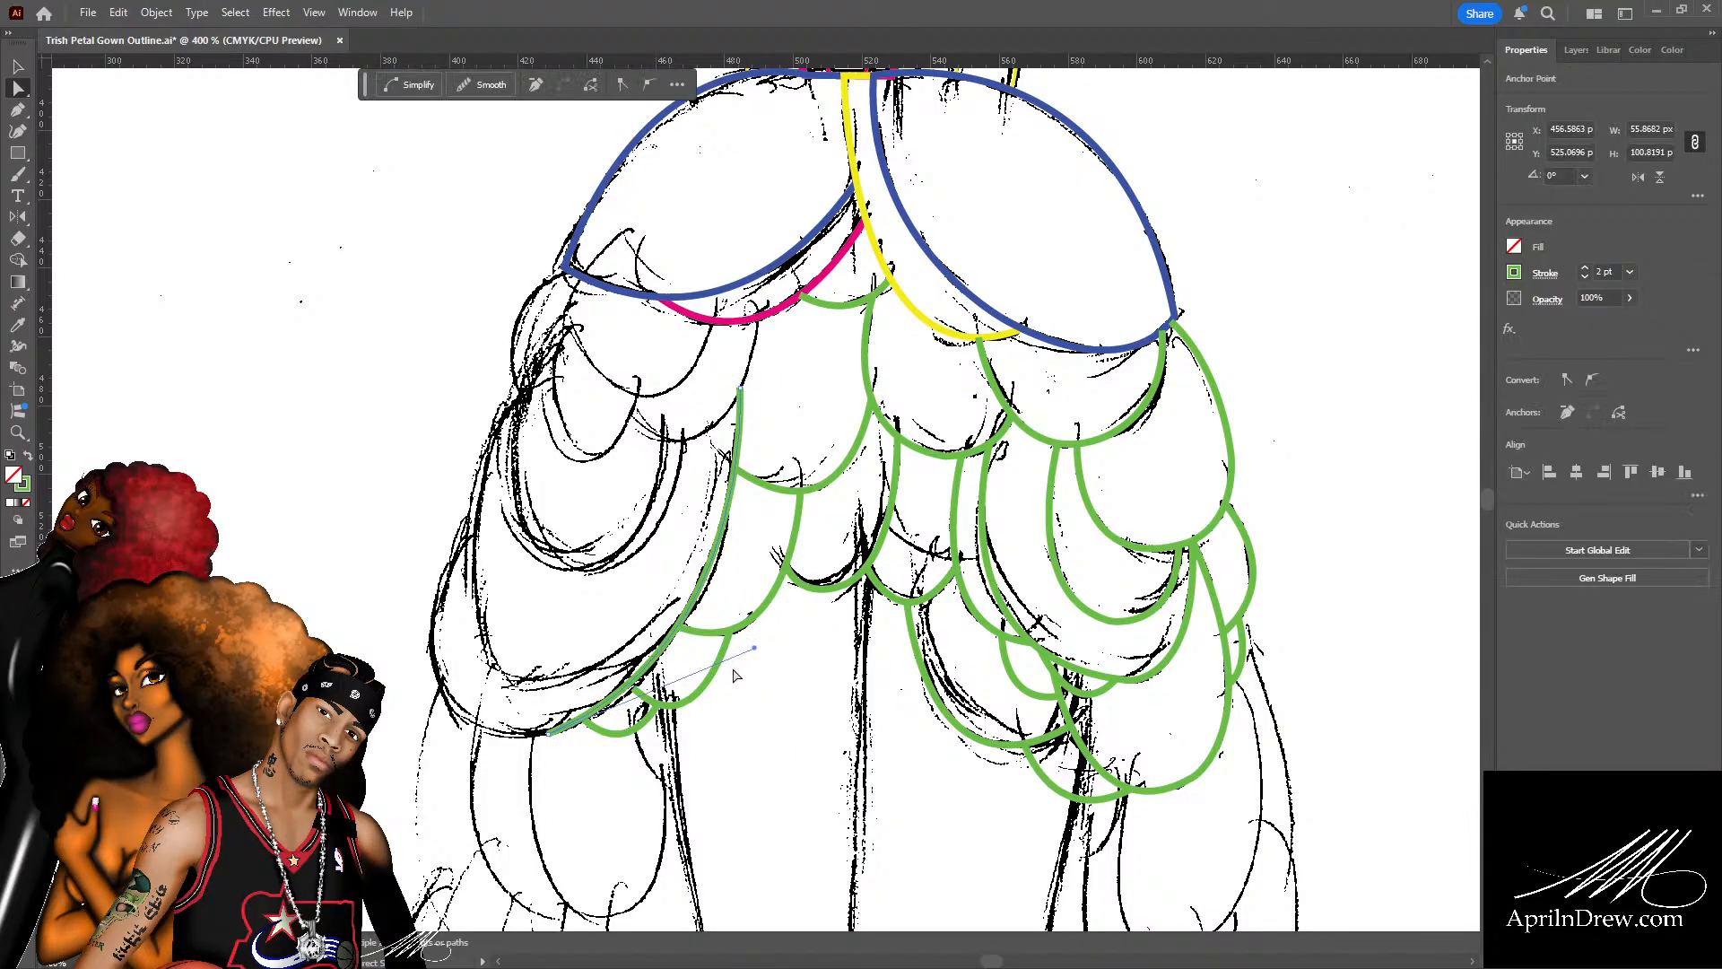
pyautogui.moveTo(755, 649); pyautogui.dragTo(762, 656)
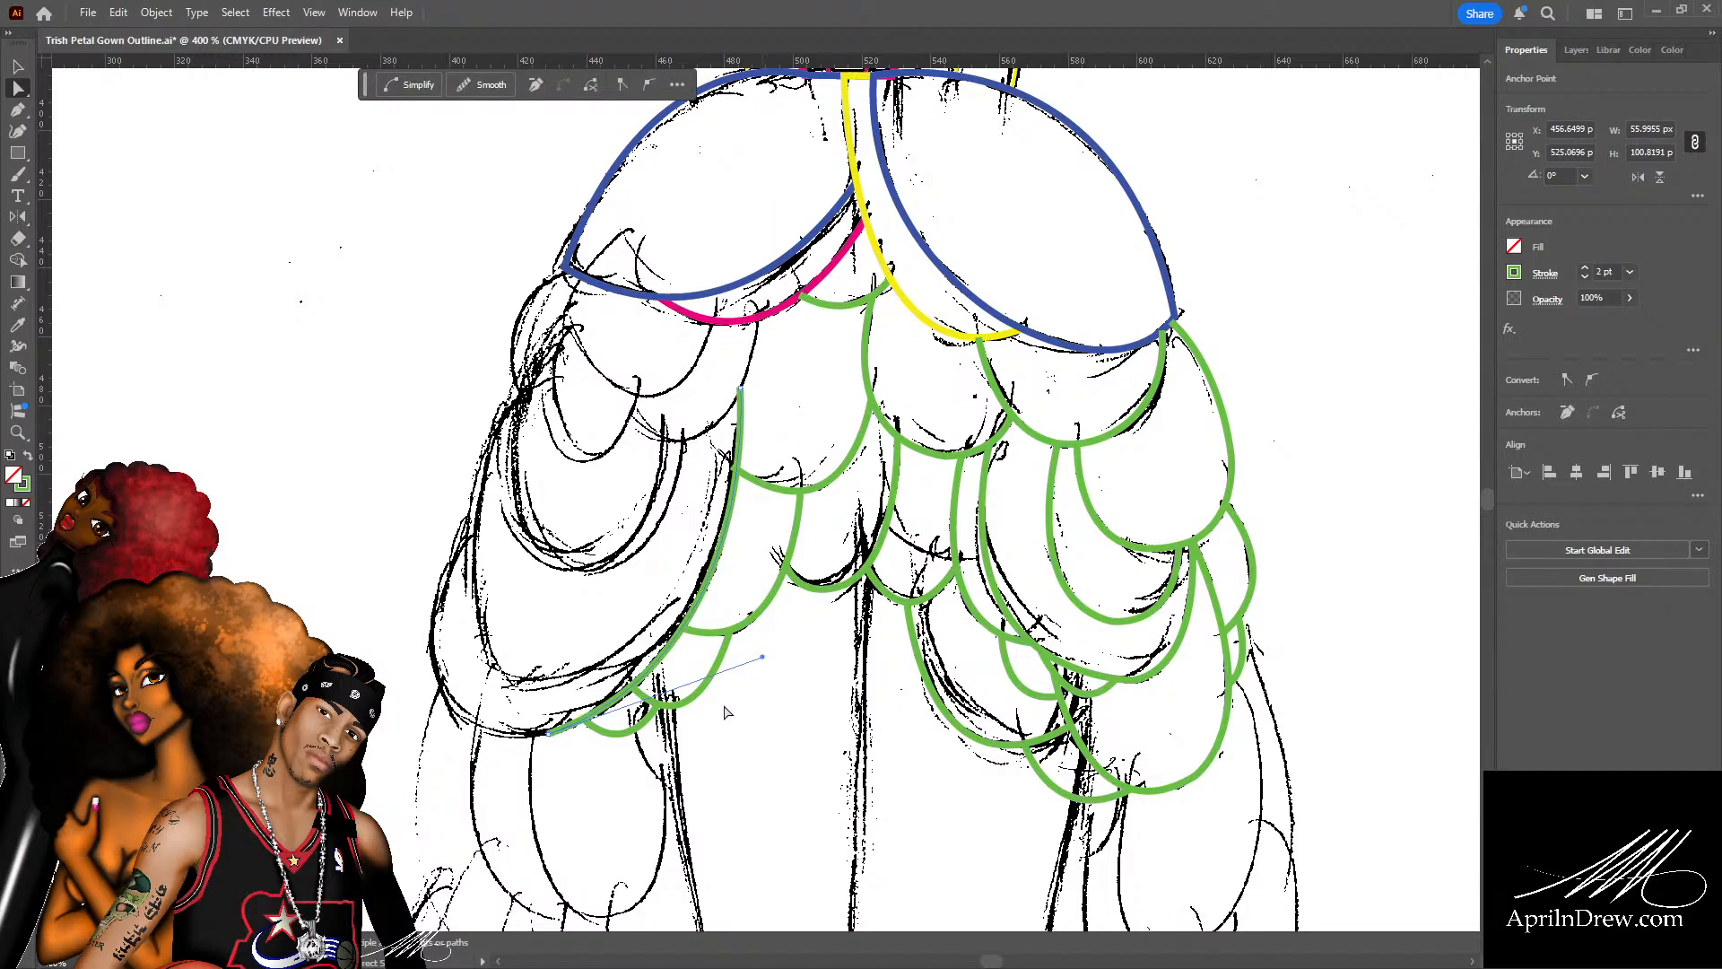
pyautogui.click(567, 769)
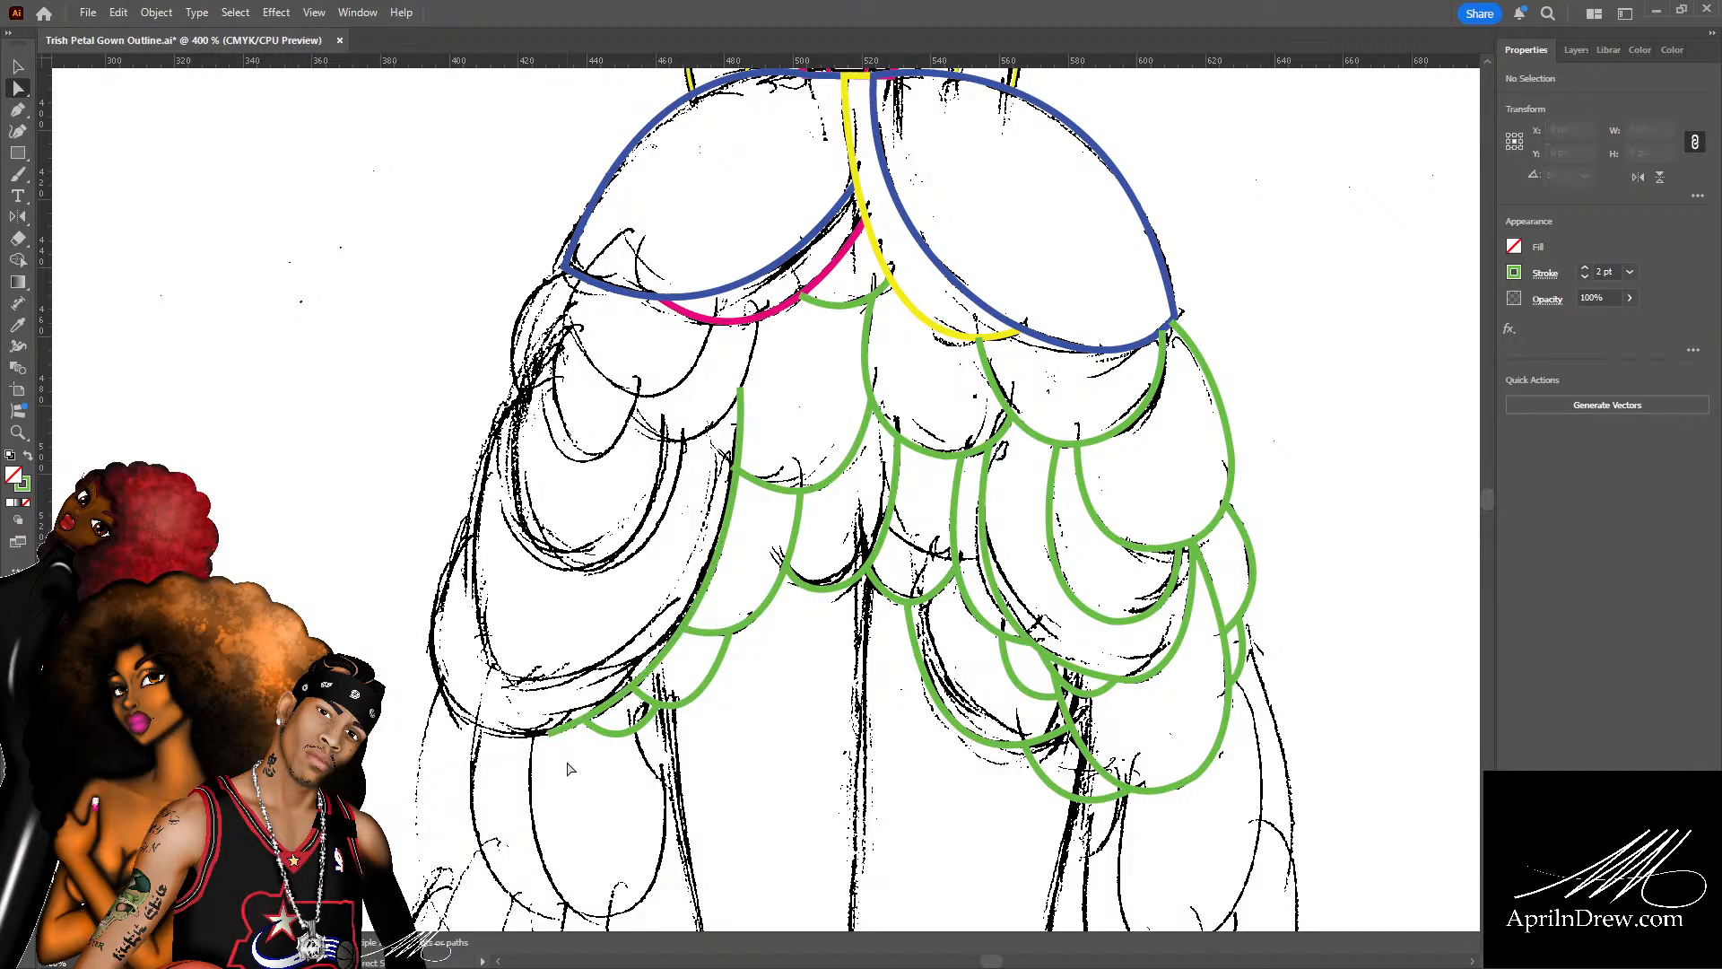
pyautogui.hotkey('ctrl', 's')
# Continue the wide petal's outline from its lower end through about X 395.52, Y 556.06 px and up to X 405.70, Y 518.30 px.
pyautogui.press('p')
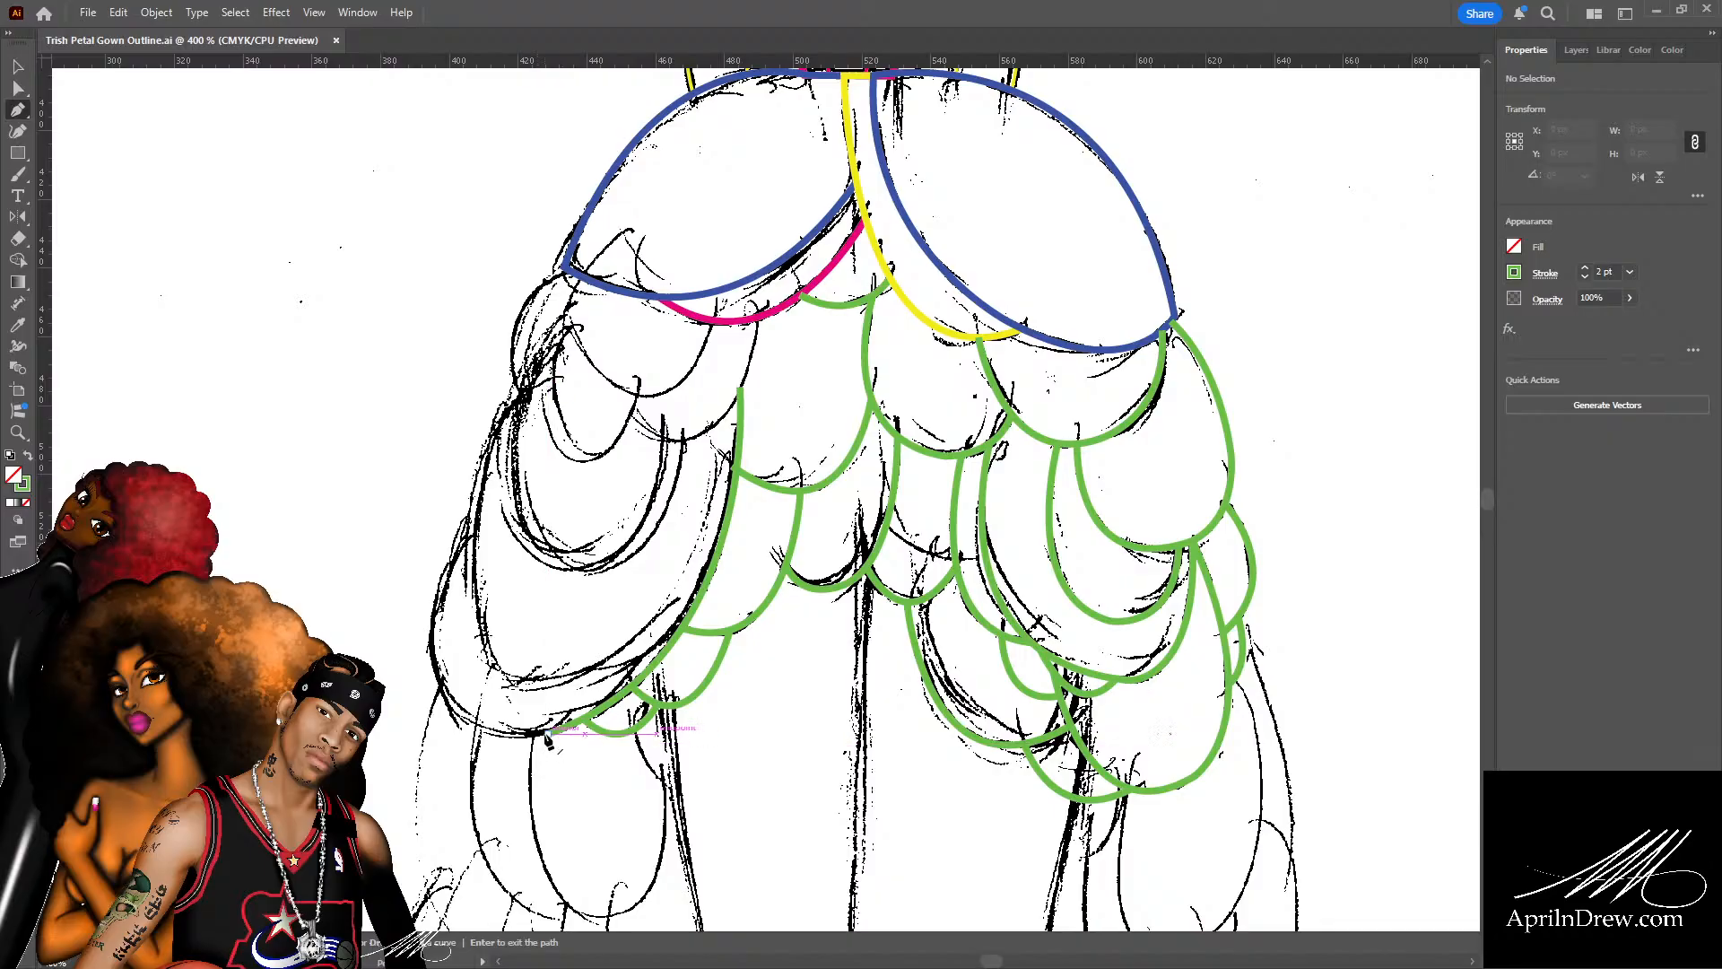
pyautogui.click(549, 732)
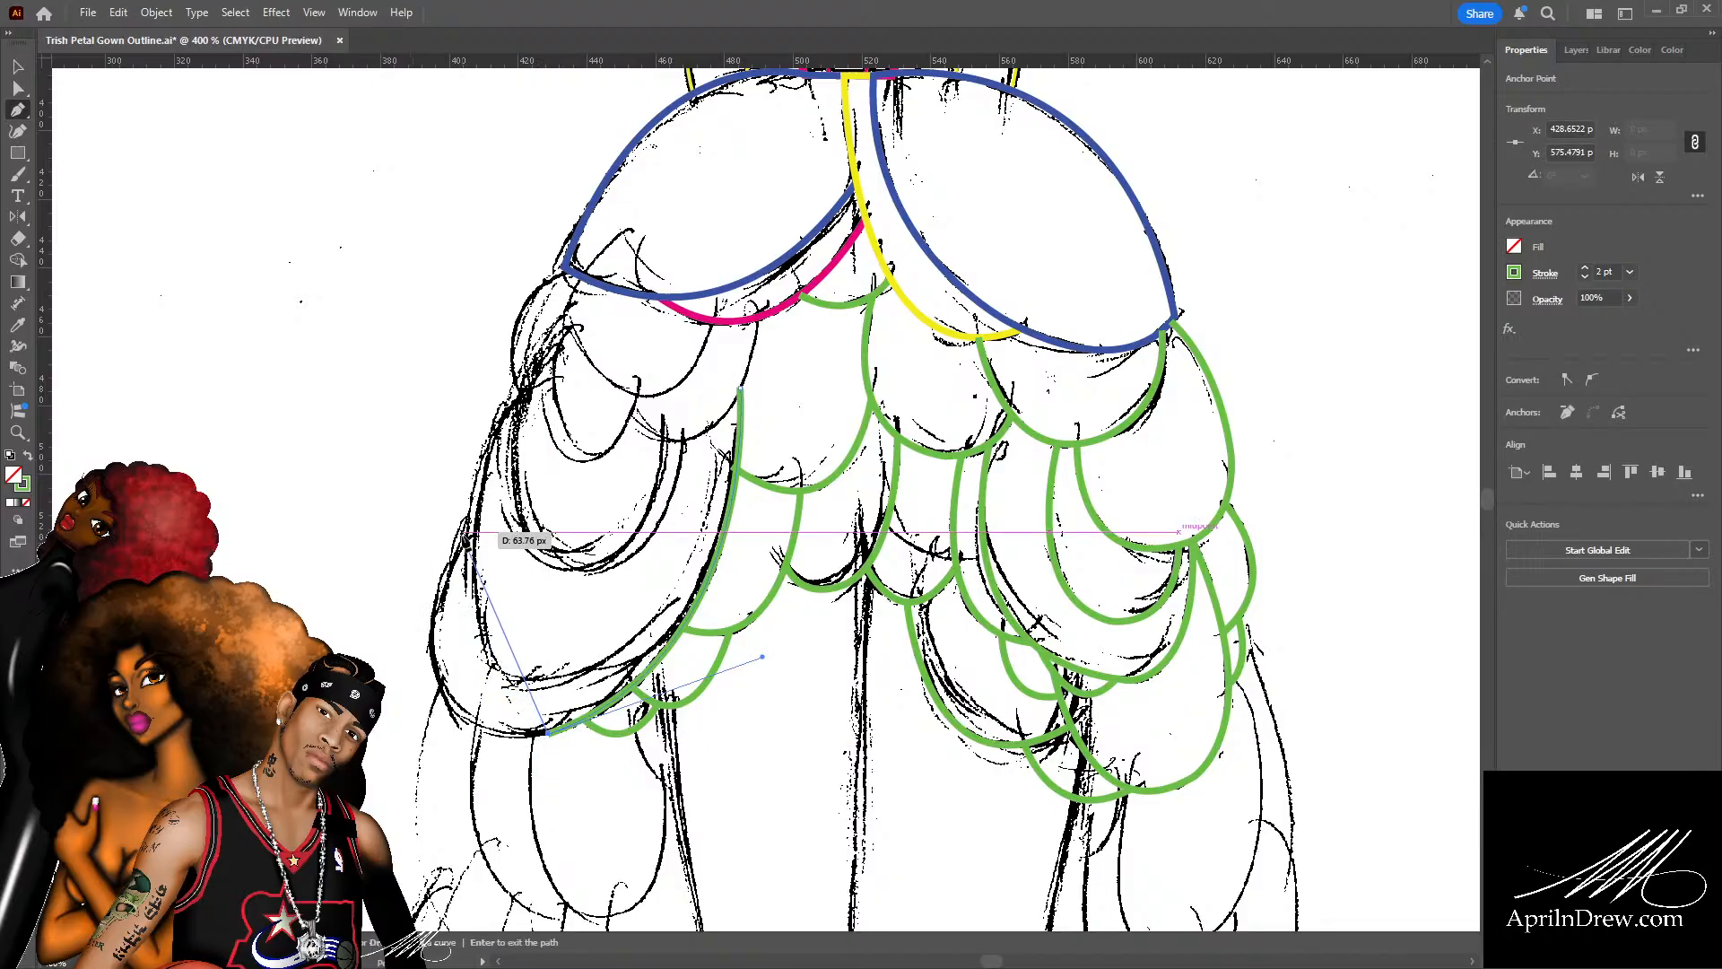
pyautogui.moveTo(434, 669); pyautogui.dragTo(420, 583)
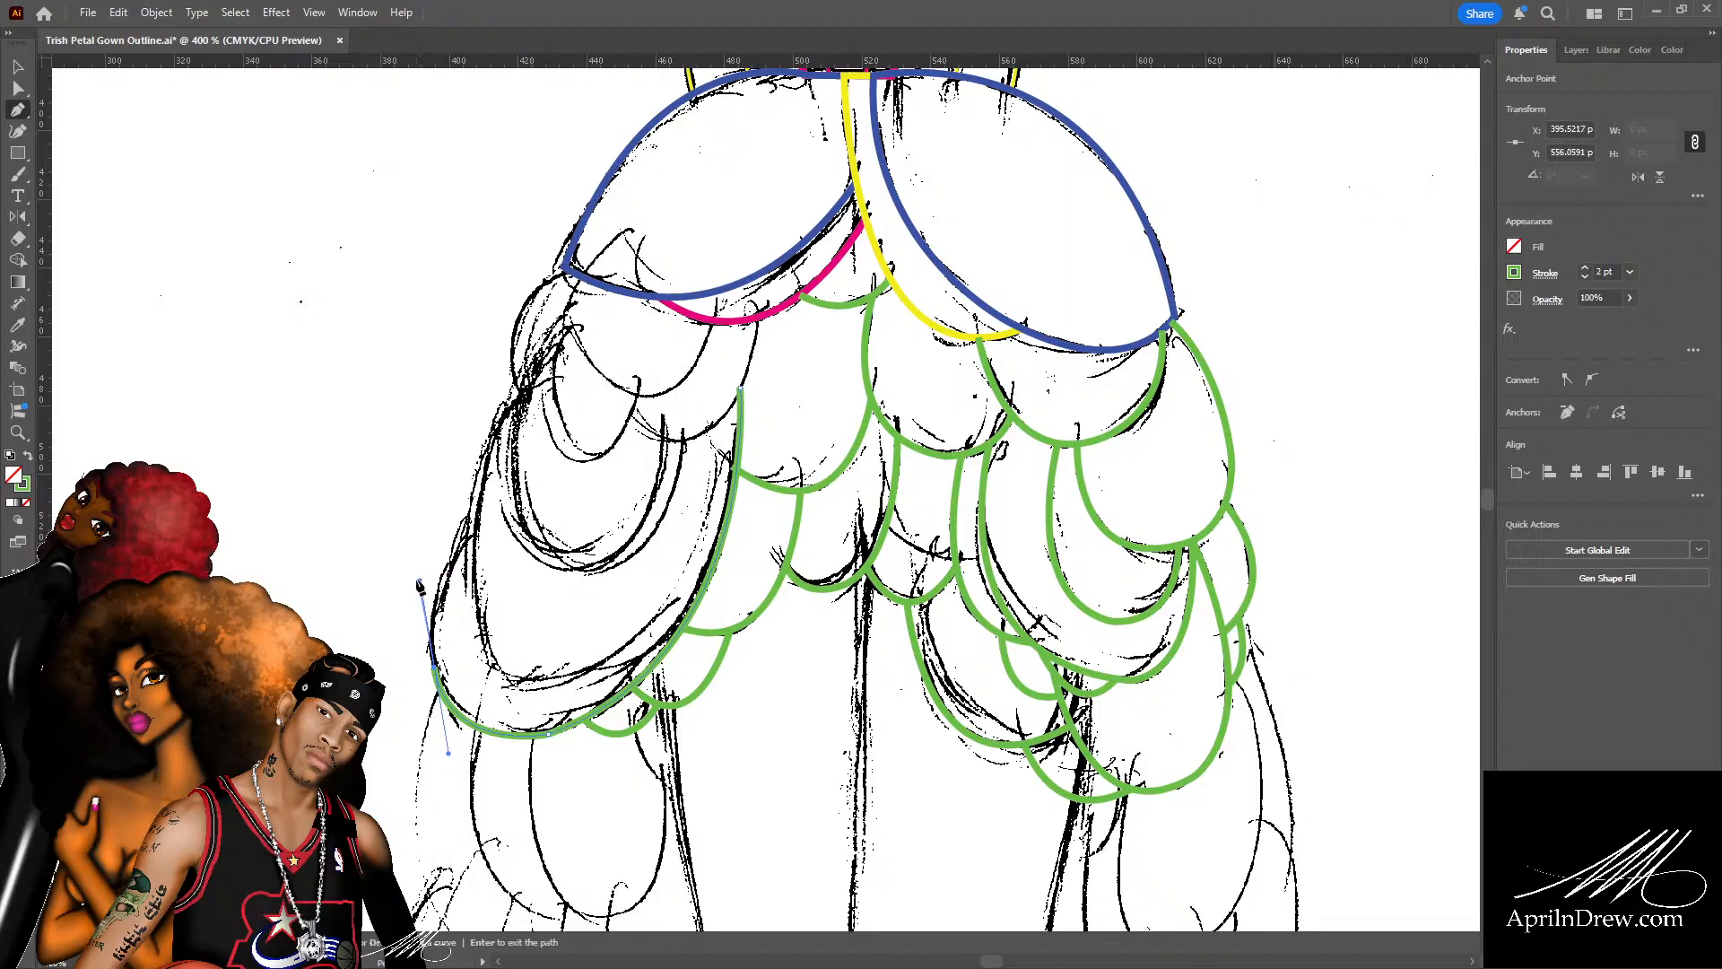
pyautogui.click(436, 668)
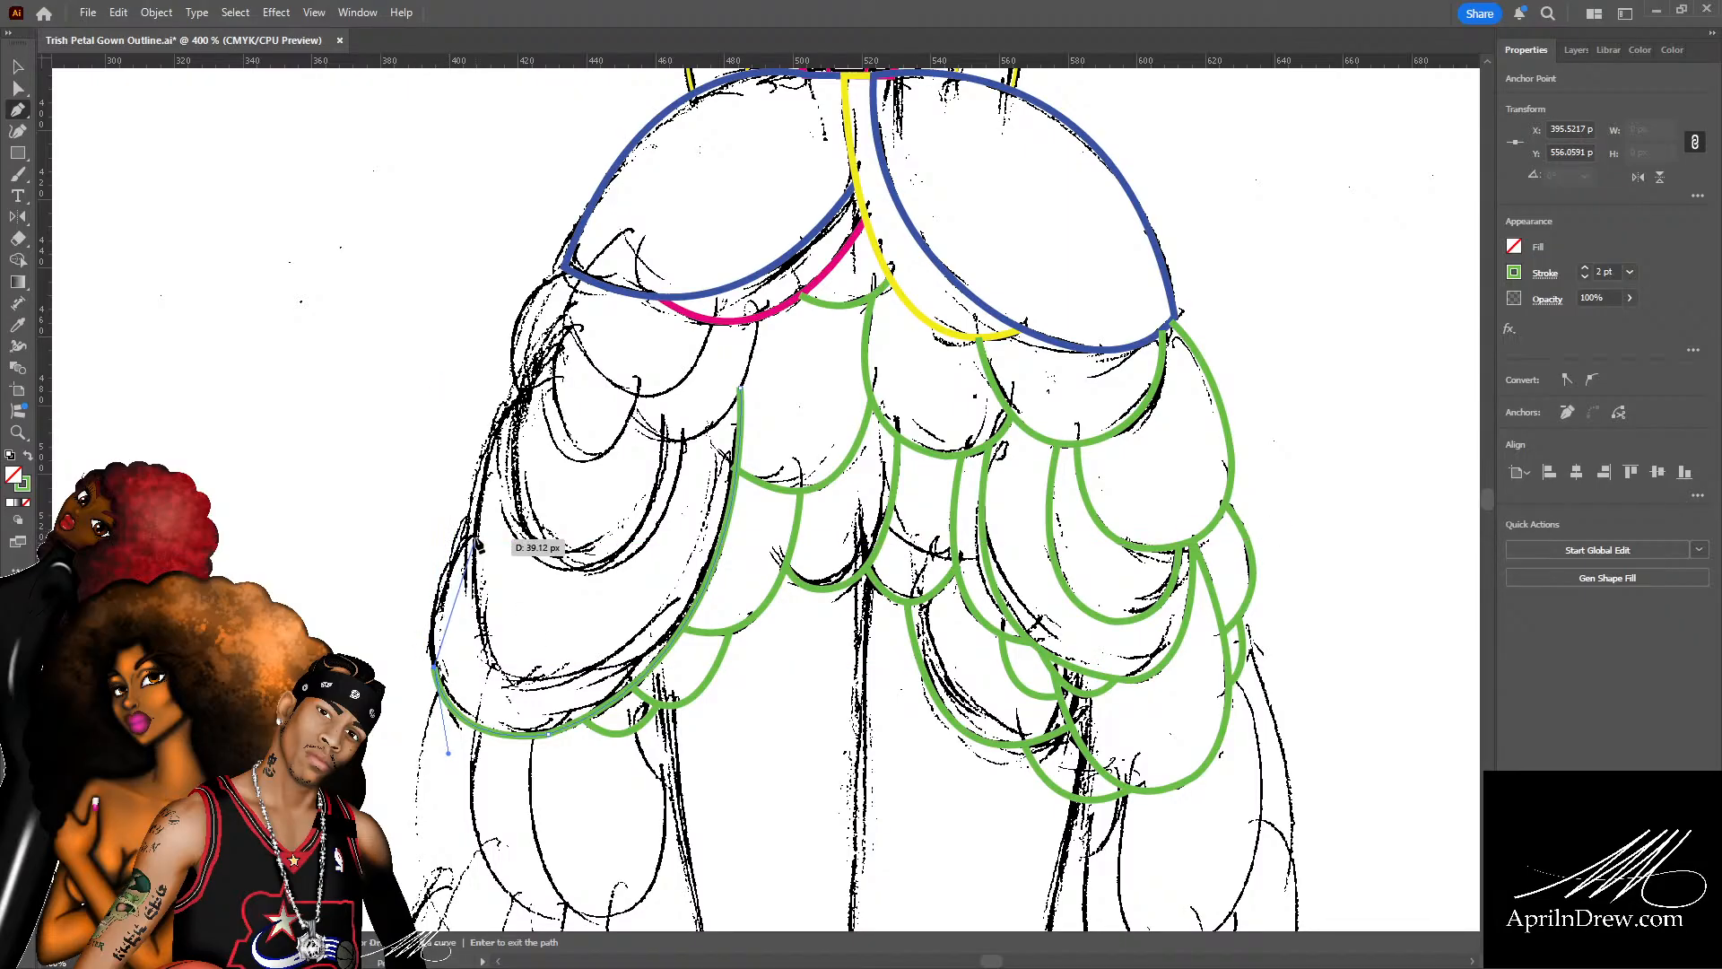
pyautogui.moveTo(467, 544); pyautogui.dragTo(524, 476)
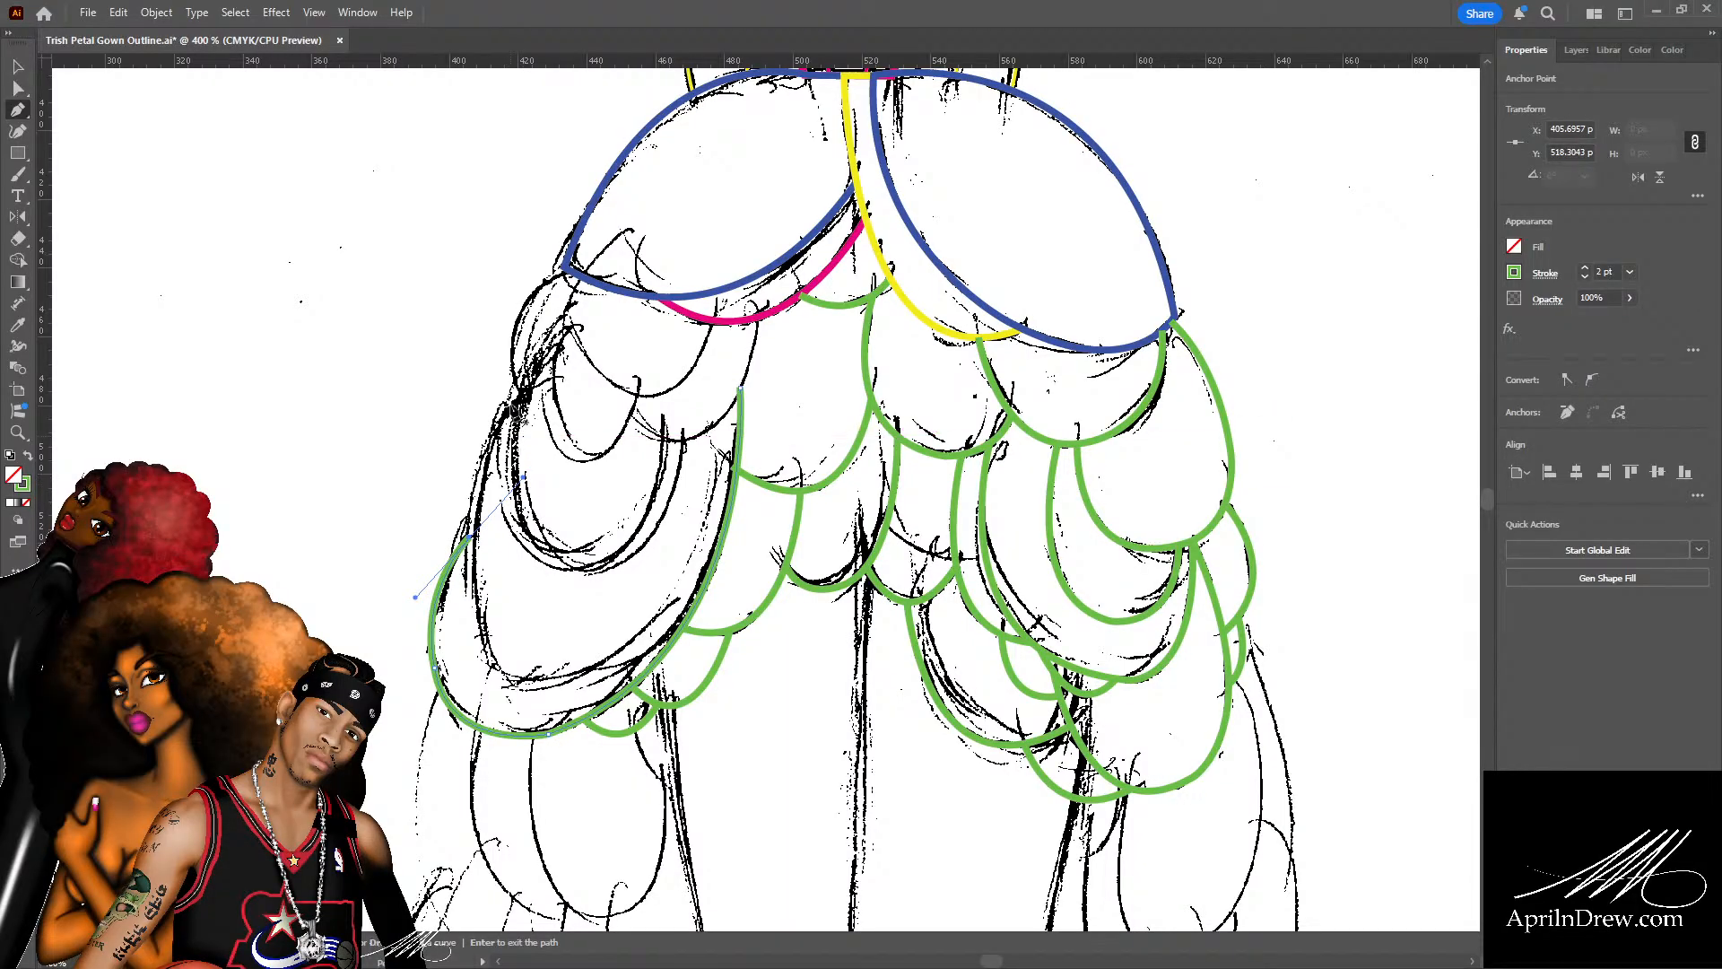
# Trace the large nested petal inside the wide one, through about X 421.61, Y 559.87 px and up to X 477.70, Y 484.65 px.
pyautogui.click(518, 397)
pyautogui.moveTo(524, 680); pyautogui.dragTo(635, 772)
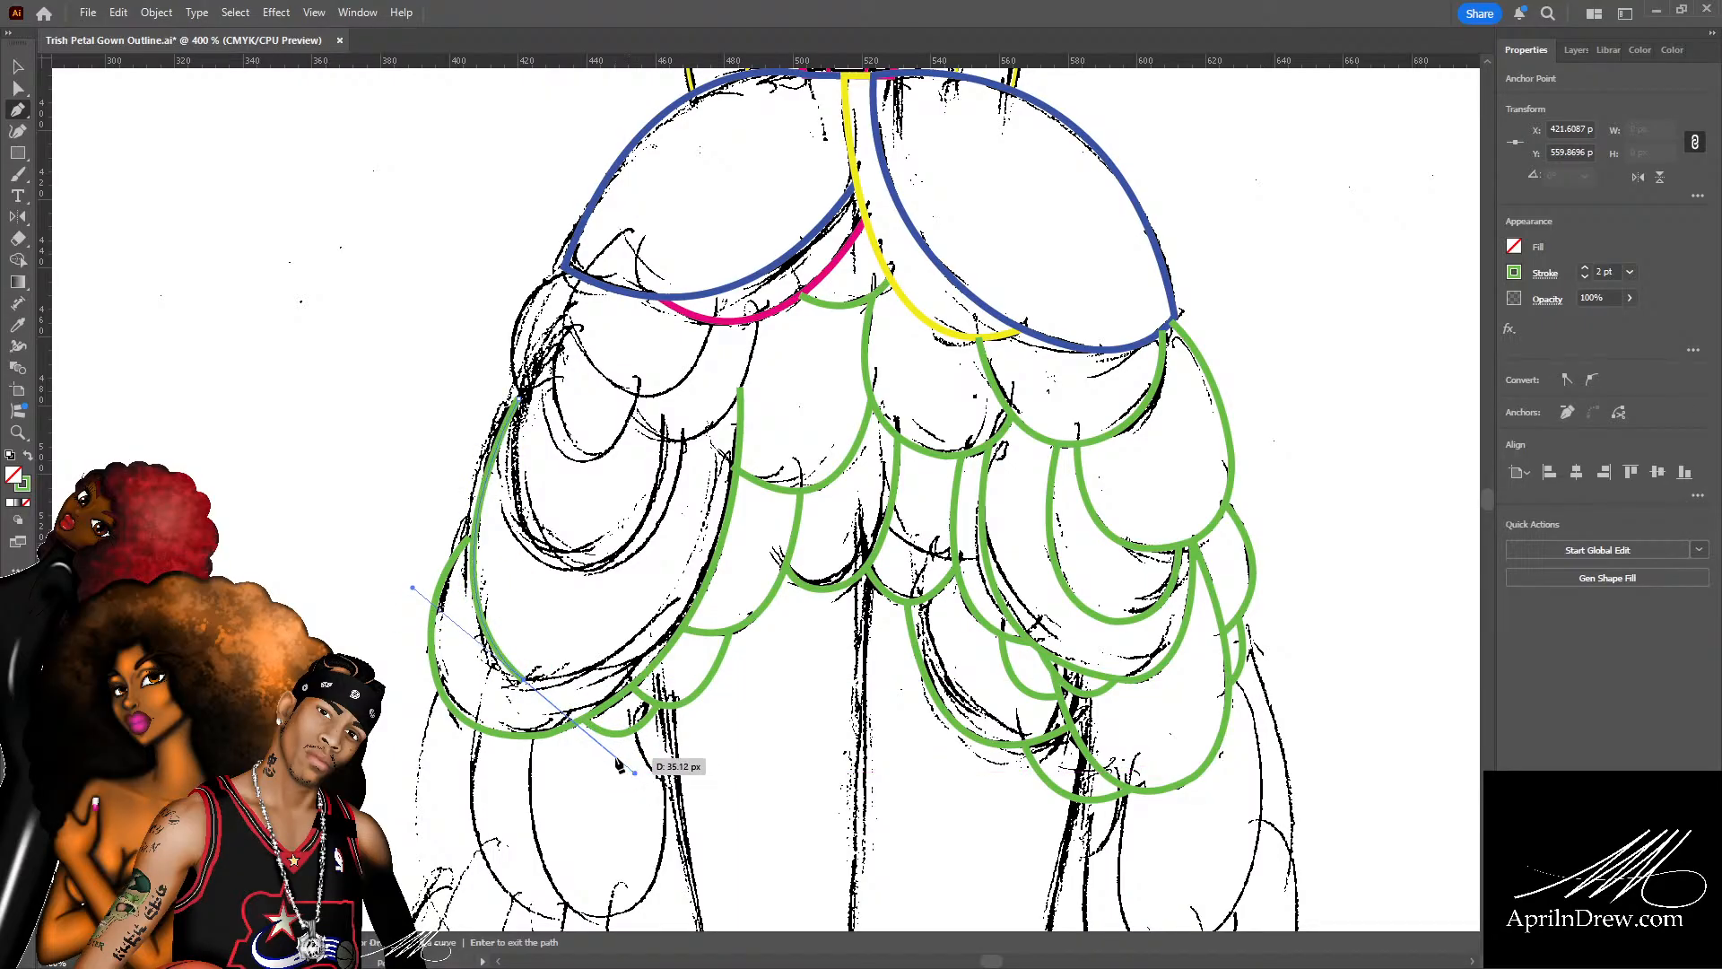
pyautogui.moveTo(524, 680)
pyautogui.mouseDown()
pyautogui.moveTo(625, 665)
pyautogui.moveTo(673, 623)
pyautogui.moveTo(763, 468)
pyautogui.moveTo(686, 560)
pyautogui.moveTo(541, 608)
pyautogui.moveTo(764, 557)
pyautogui.moveTo(745, 454)
pyautogui.moveTo(718, 439)
pyautogui.moveTo(653, 291)
pyautogui.moveTo(722, 192)
pyautogui.moveTo(725, 138)
pyautogui.mouseUp()
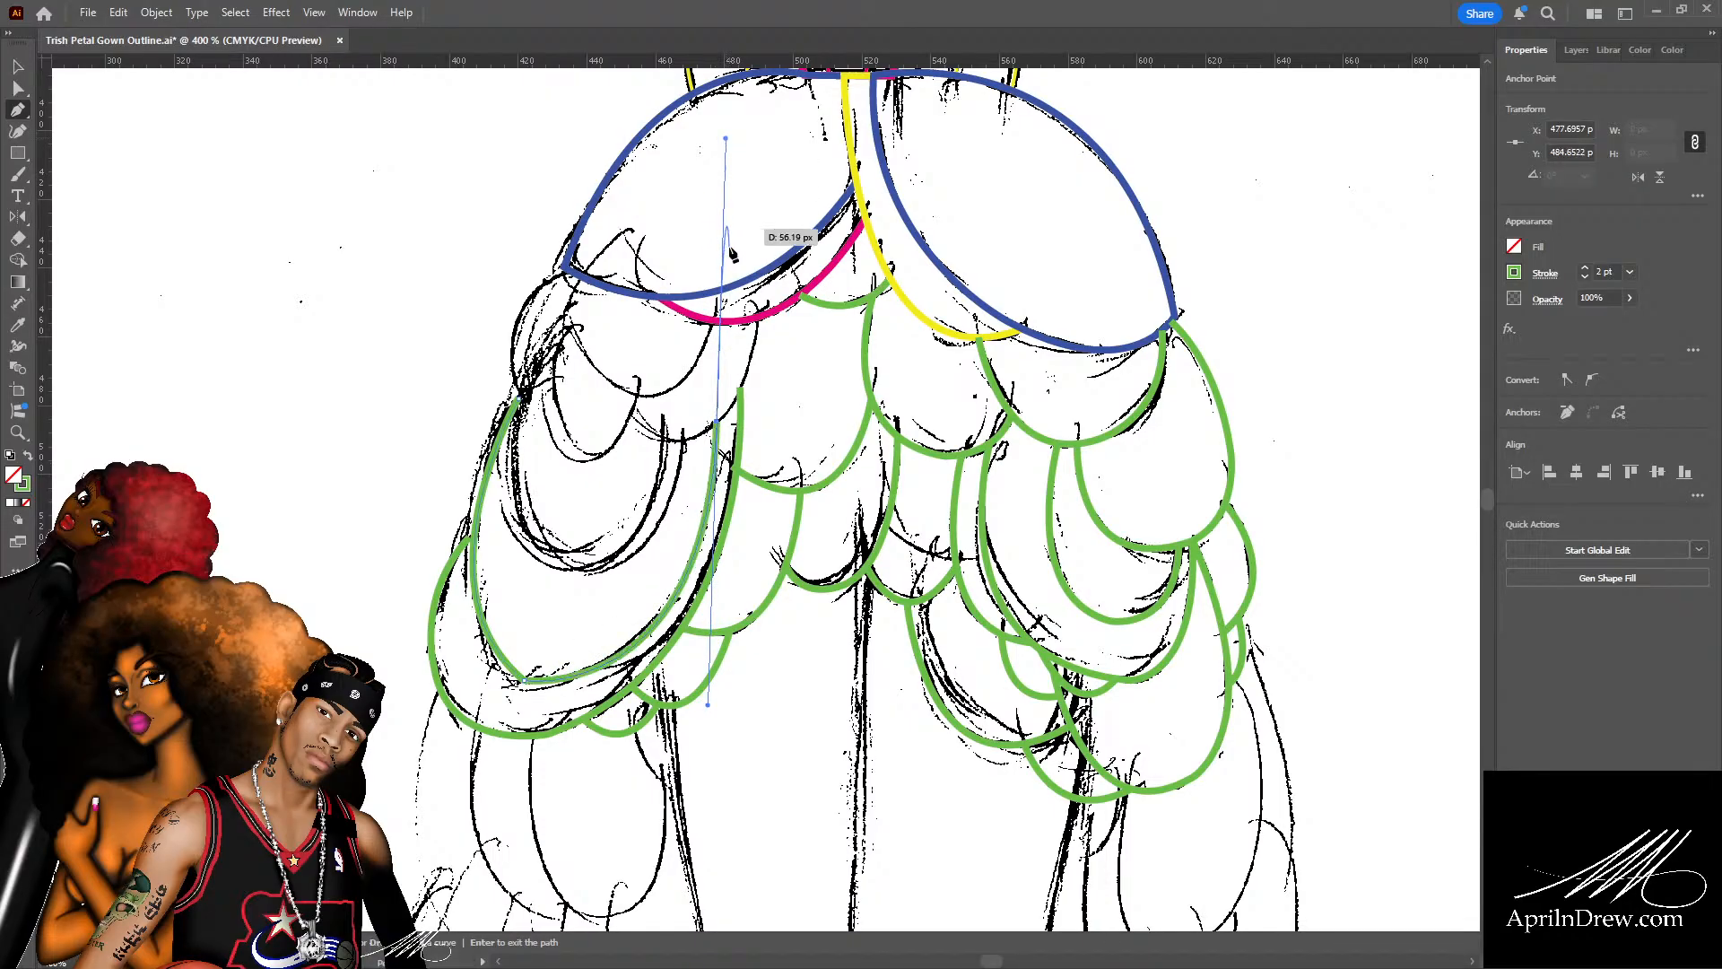
# Move the nested petal's bottom anchor point outward to about X 417.78, Y 558.91 px.
pyautogui.press('a')
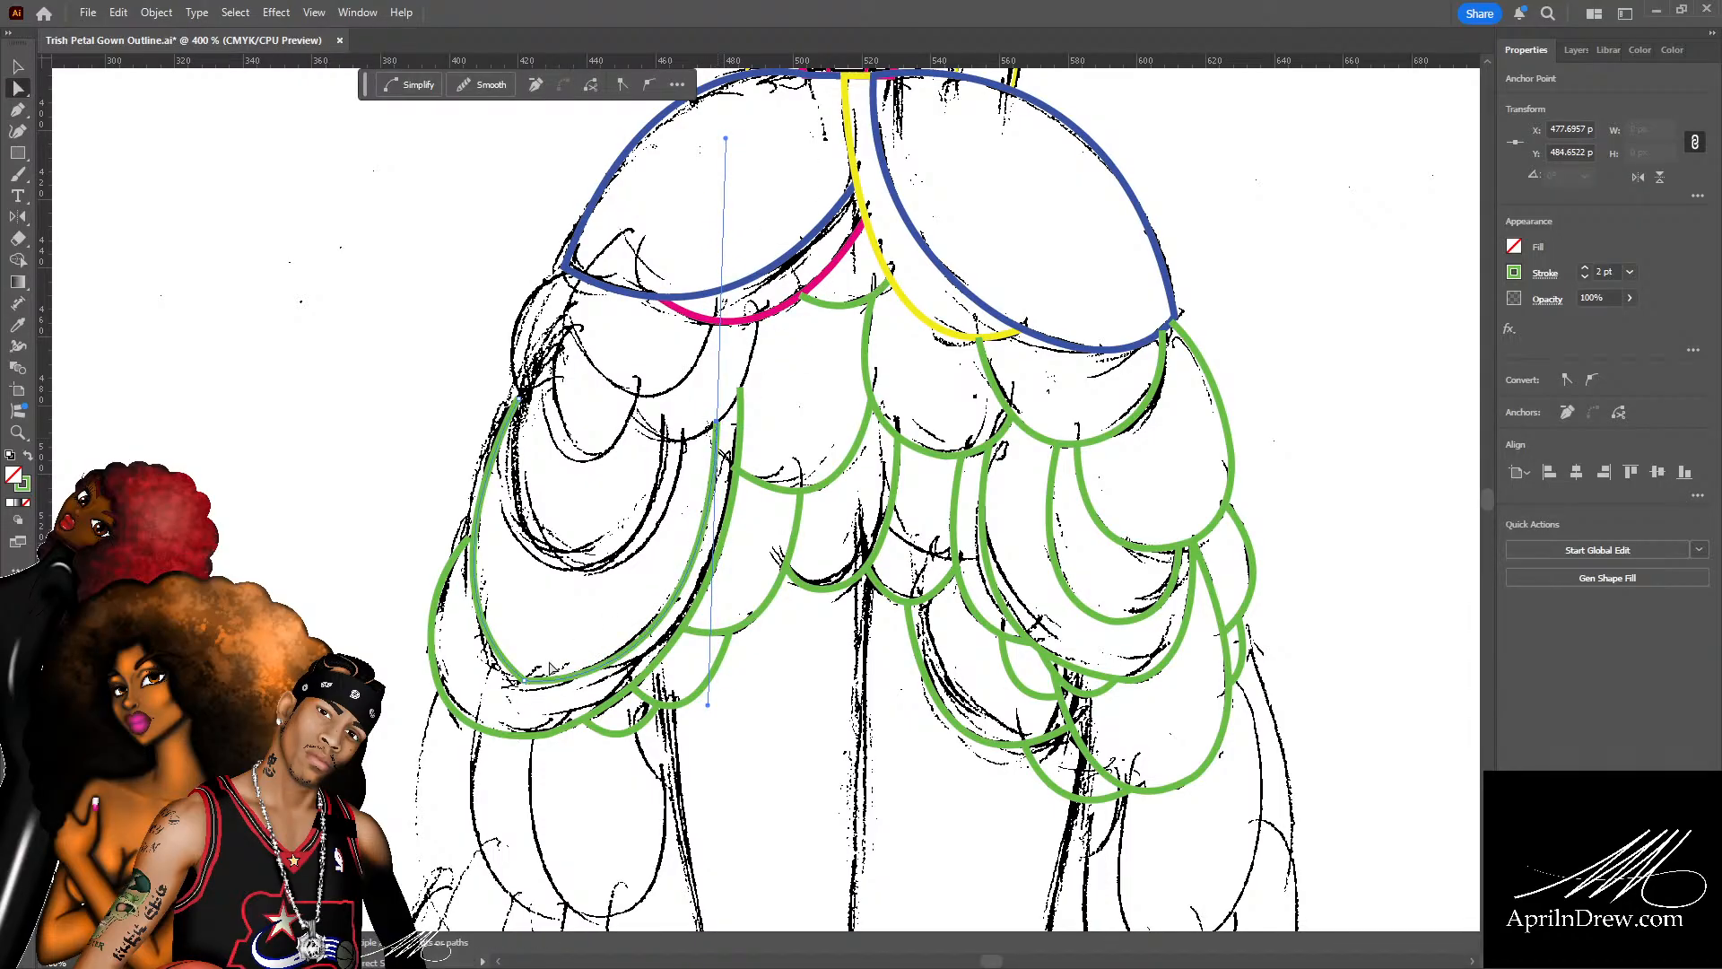
pyautogui.hotkey('ctrl', '=')
pyautogui.hotkey('ctrl', '=')
pyautogui.hotkey('ctrl', '=')
pyautogui.moveTo(558, 664); pyautogui.dragTo(987, 278)
pyautogui.moveTo(729, 643); pyautogui.dragTo(688, 639)
pyautogui.scroll(3, 547, 483)
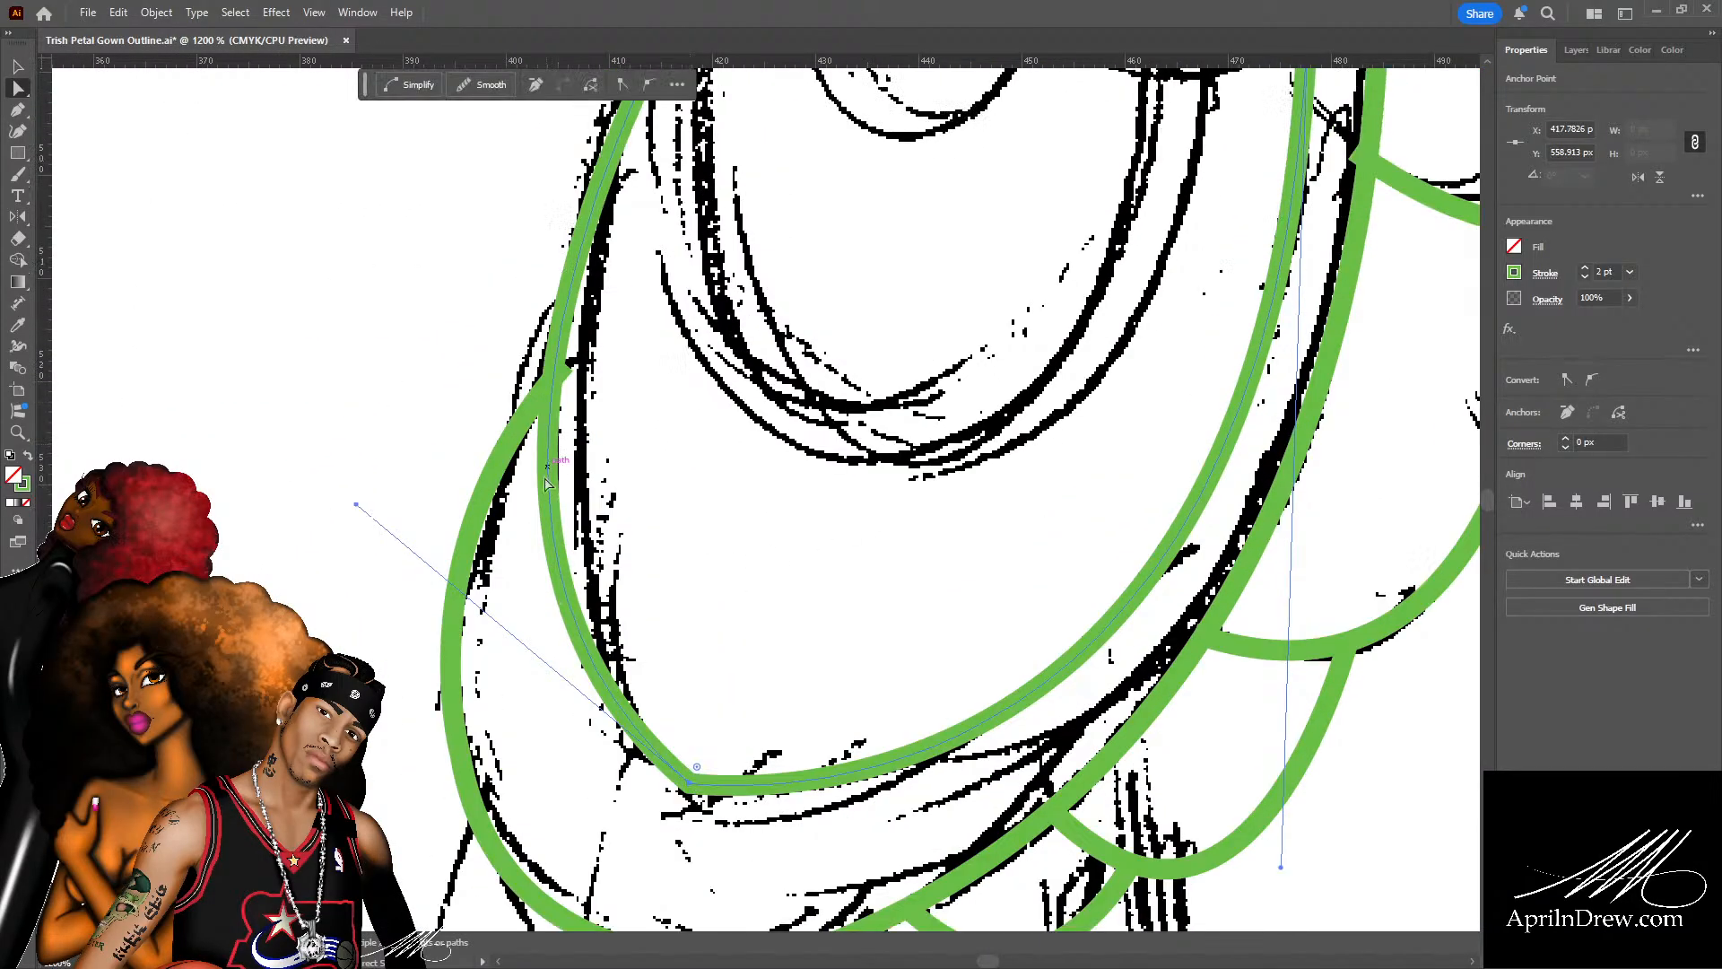
# Reshape the nested petal's outer side segment with its lower direction handle to fit the sketch more closely.
pyautogui.moveTo(401, 496); pyautogui.dragTo(438, 500)
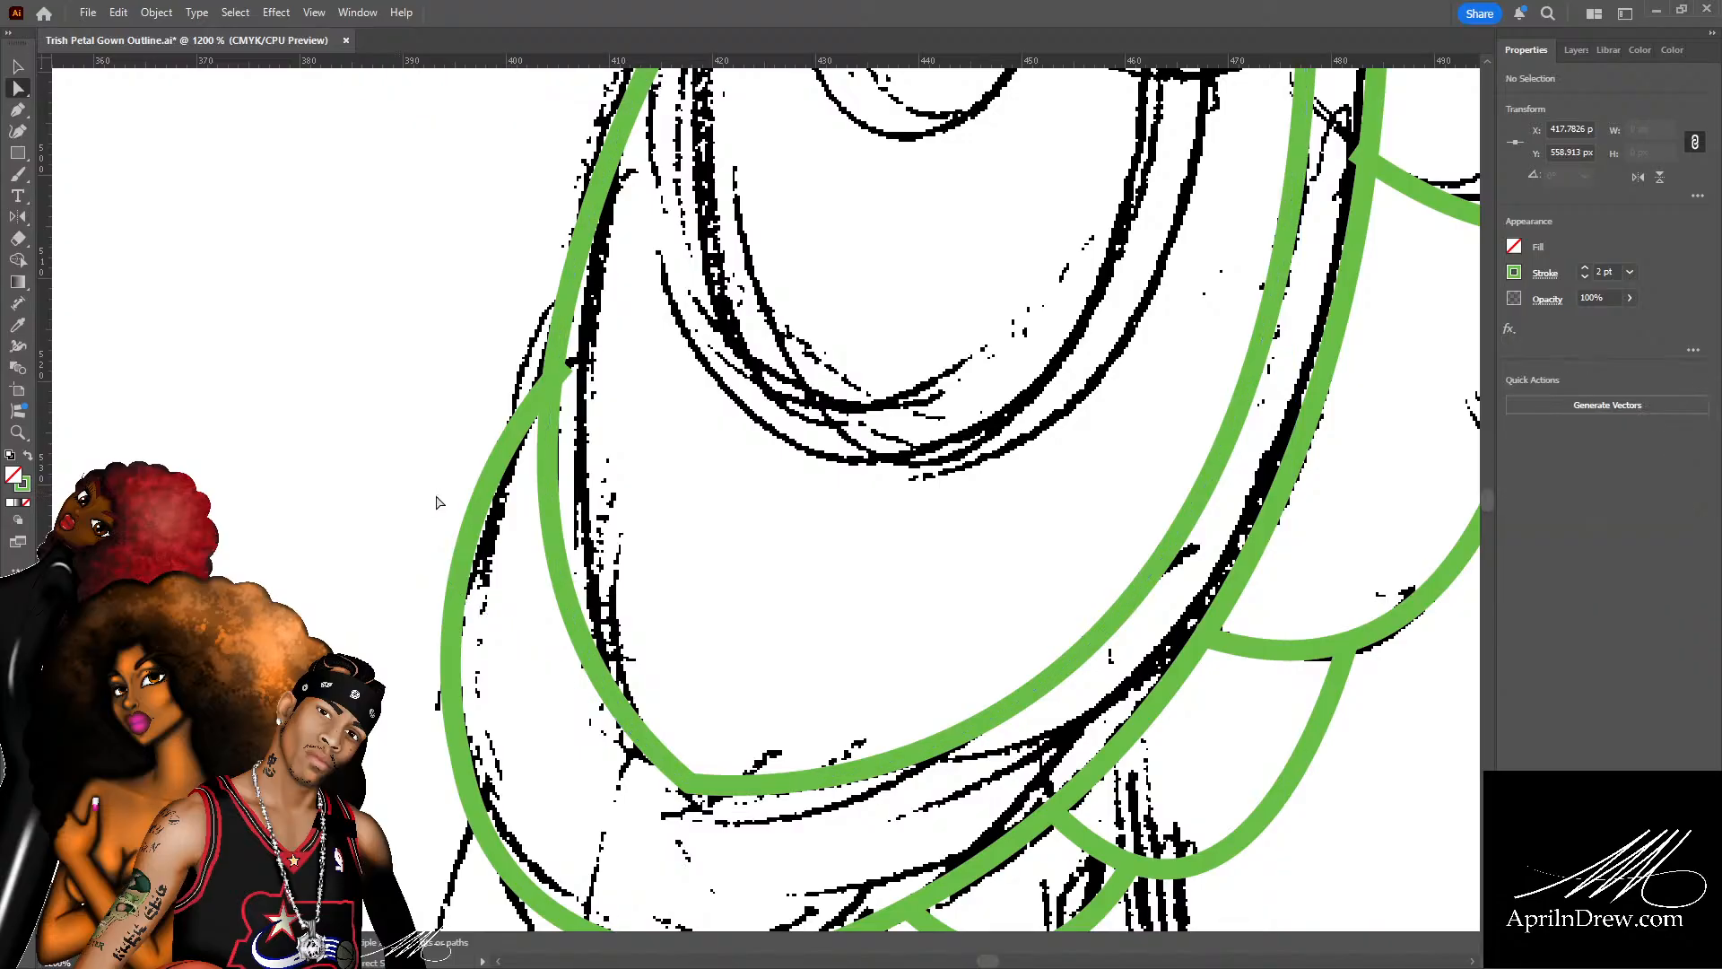
pyautogui.click(545, 503)
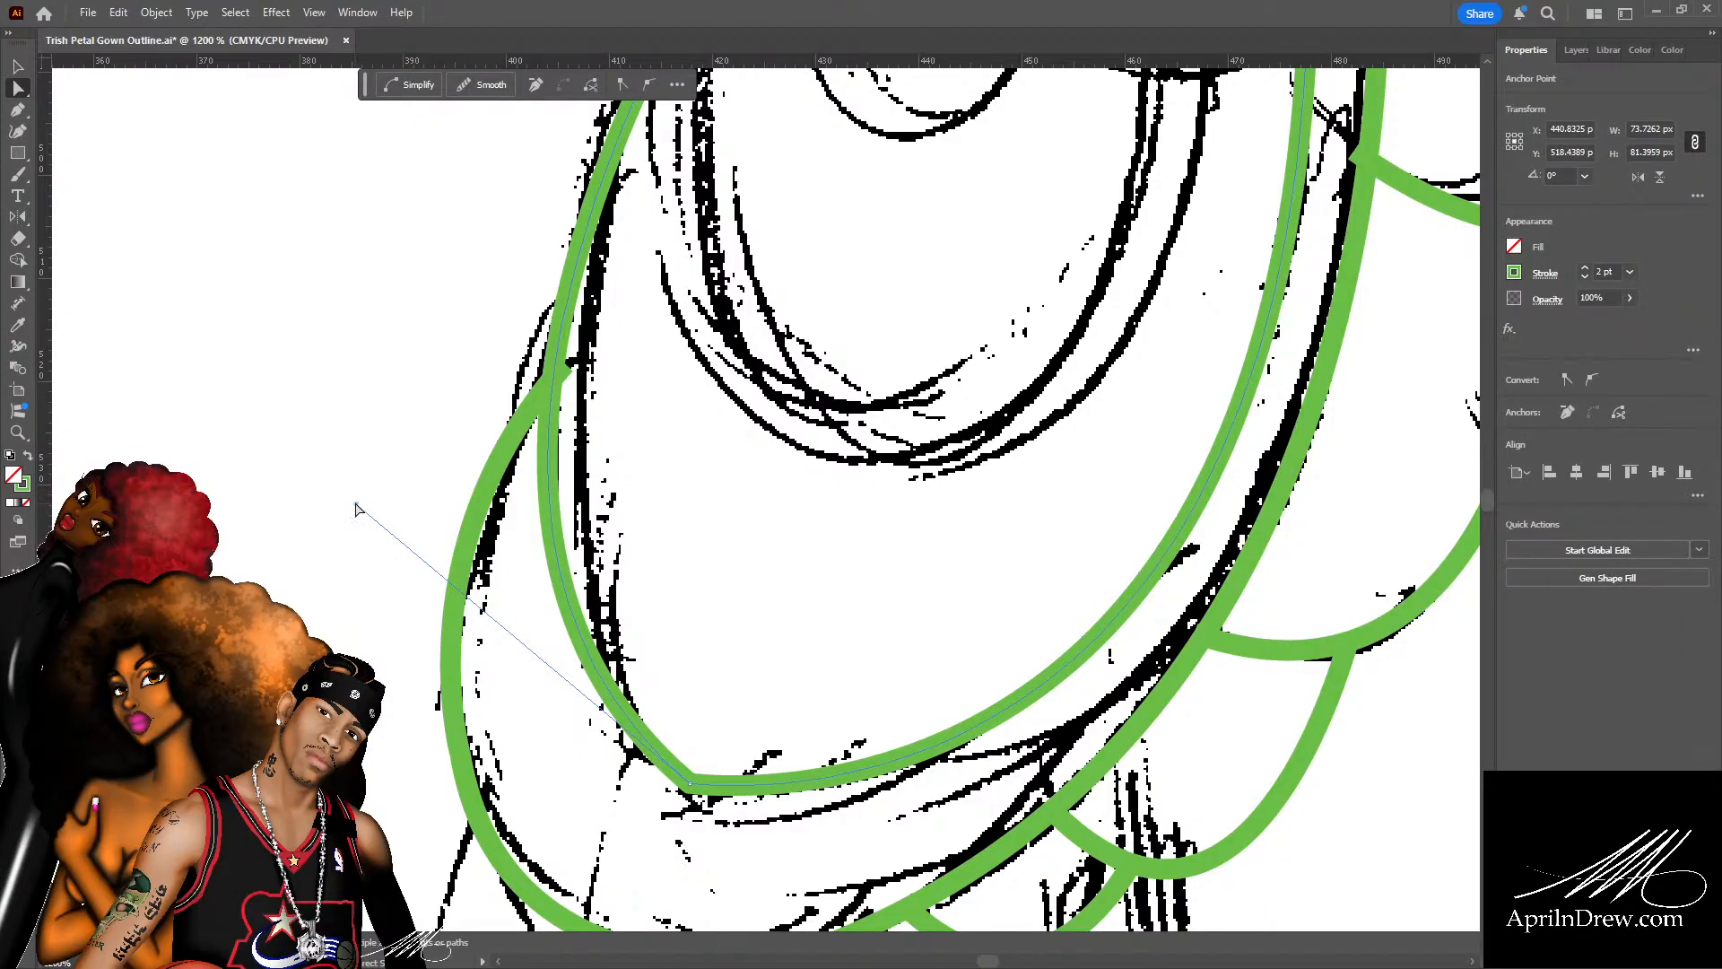
pyautogui.moveTo(356, 506)
pyautogui.mouseDown()
pyautogui.moveTo(397, 486)
pyautogui.moveTo(378, 484)
pyautogui.mouseUp()
# Reshape the nested petal's inner side segment with its upper direction handle, making the bottom of the curve fuller.
pyautogui.hotkey('ctrl', '-')
pyautogui.hotkey('ctrl', '-')
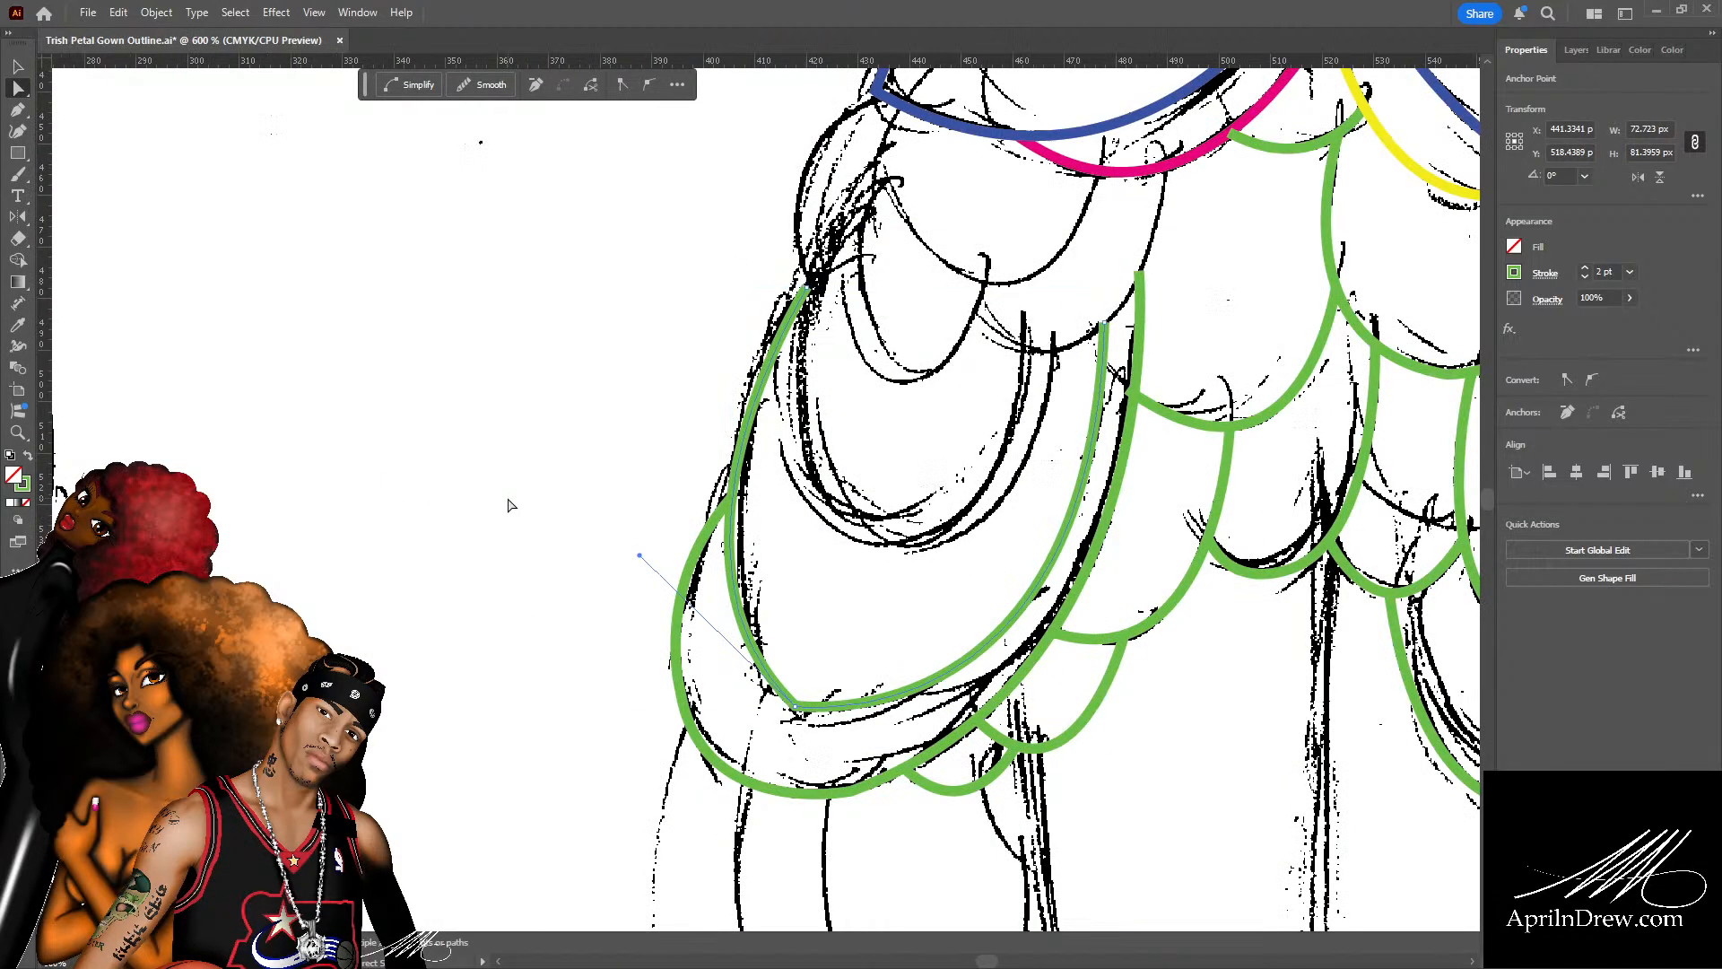
pyautogui.moveTo(830, 596); pyautogui.dragTo(616, 432)
pyautogui.click(631, 540)
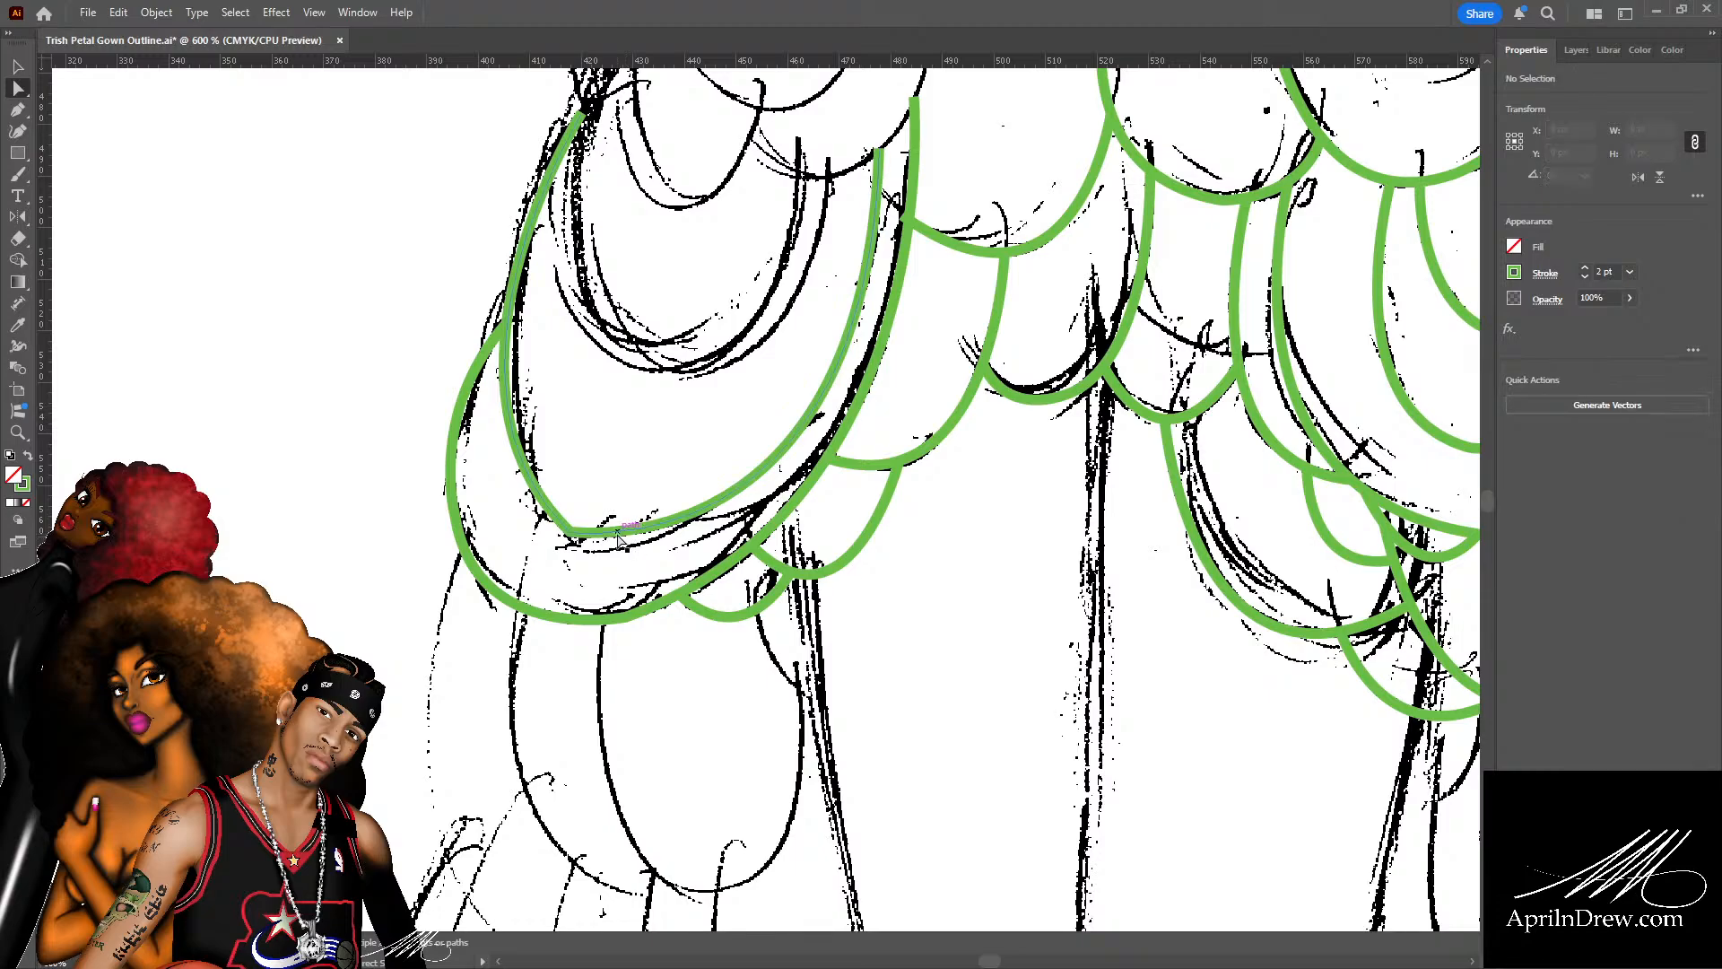
pyautogui.click(615, 526)
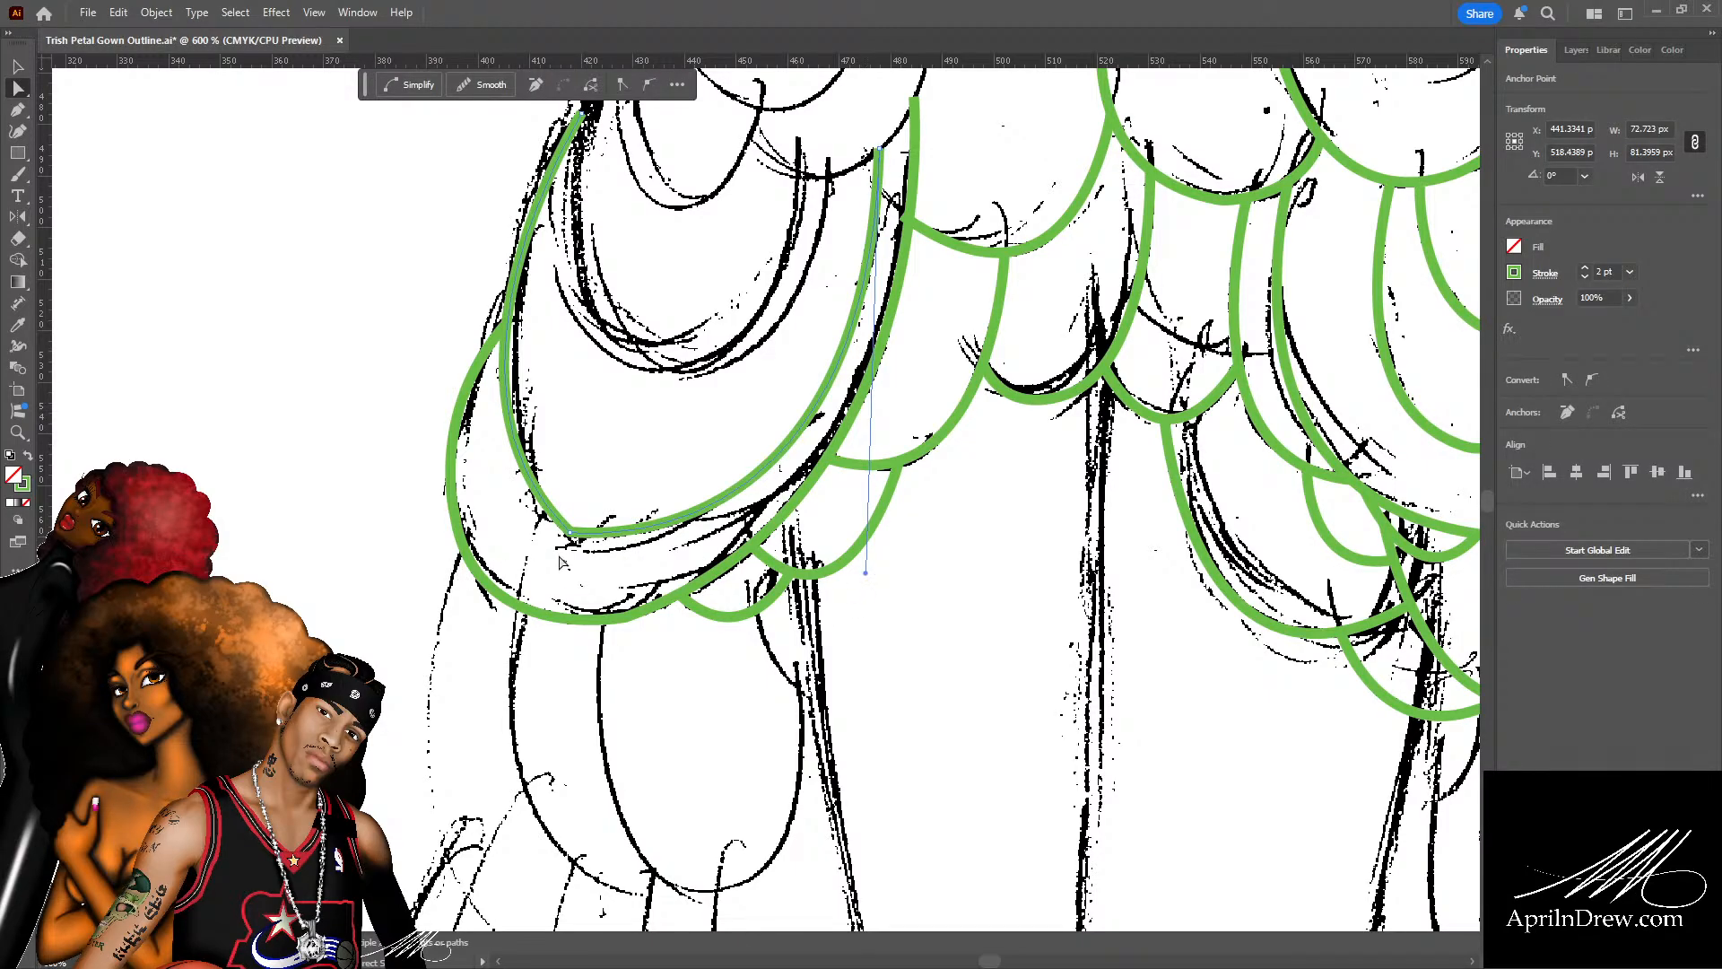
pyautogui.moveTo(867, 575); pyautogui.dragTo(826, 621)
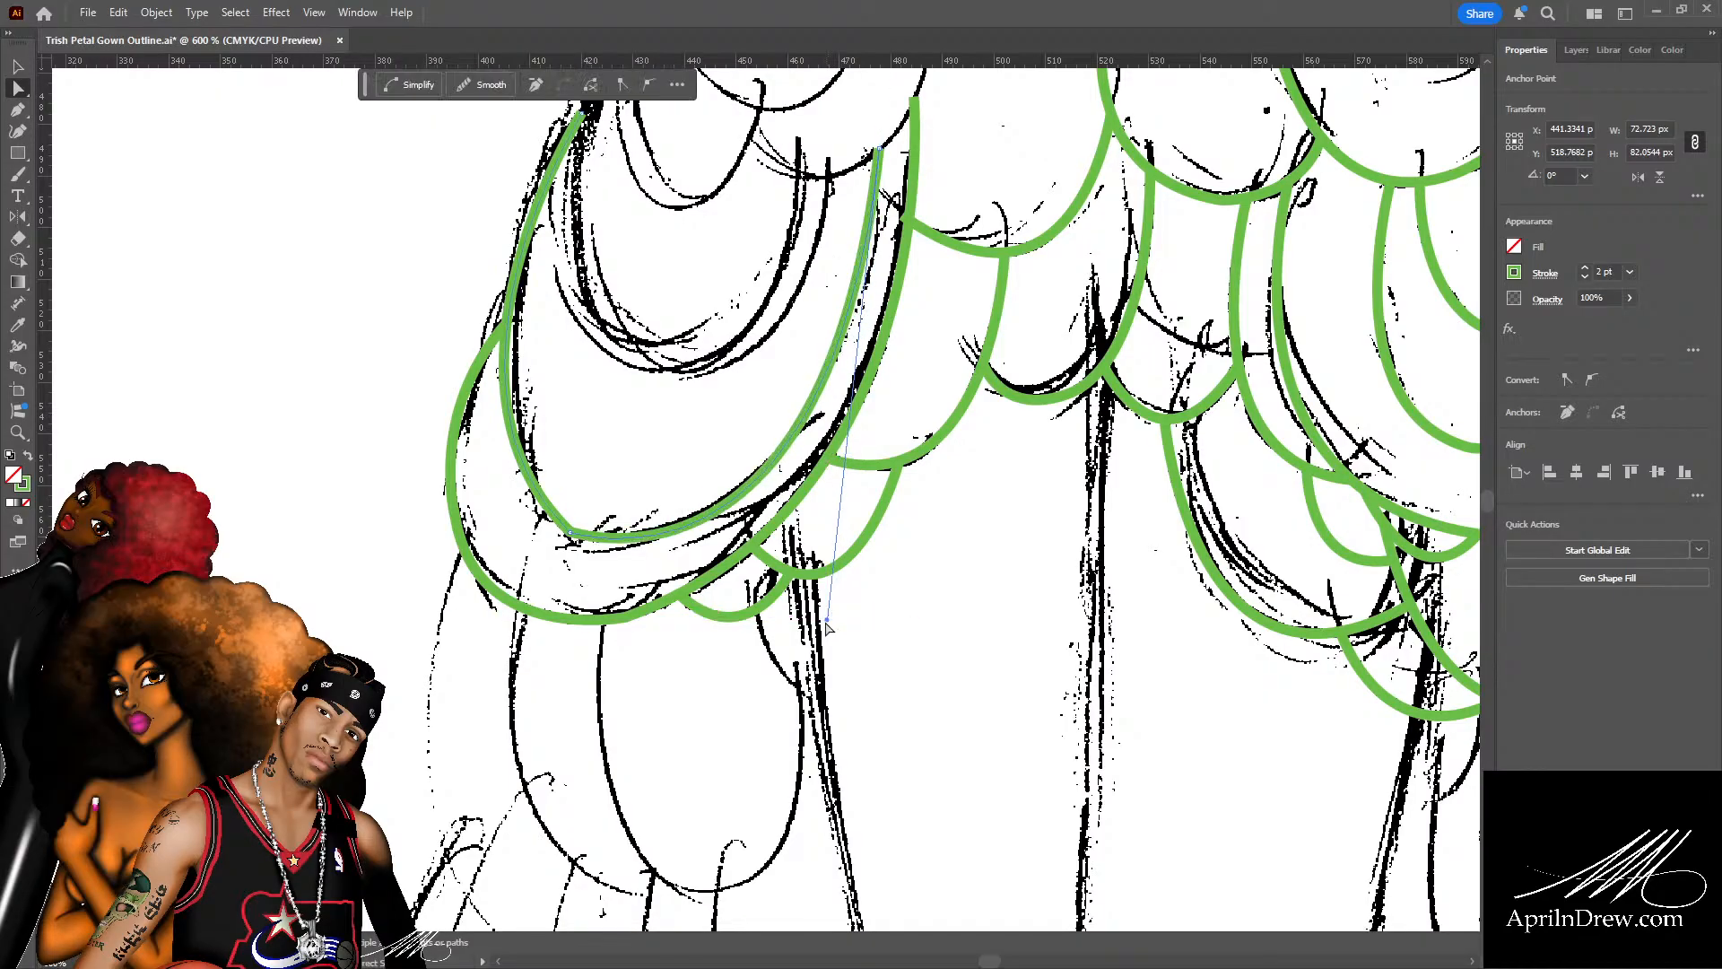
# Lower the outer side's direction handle to round the nested petal's lower outer corner, and save the document.
pyautogui.click(537, 492)
pyautogui.moveTo(414, 384); pyautogui.dragTo(415, 437)
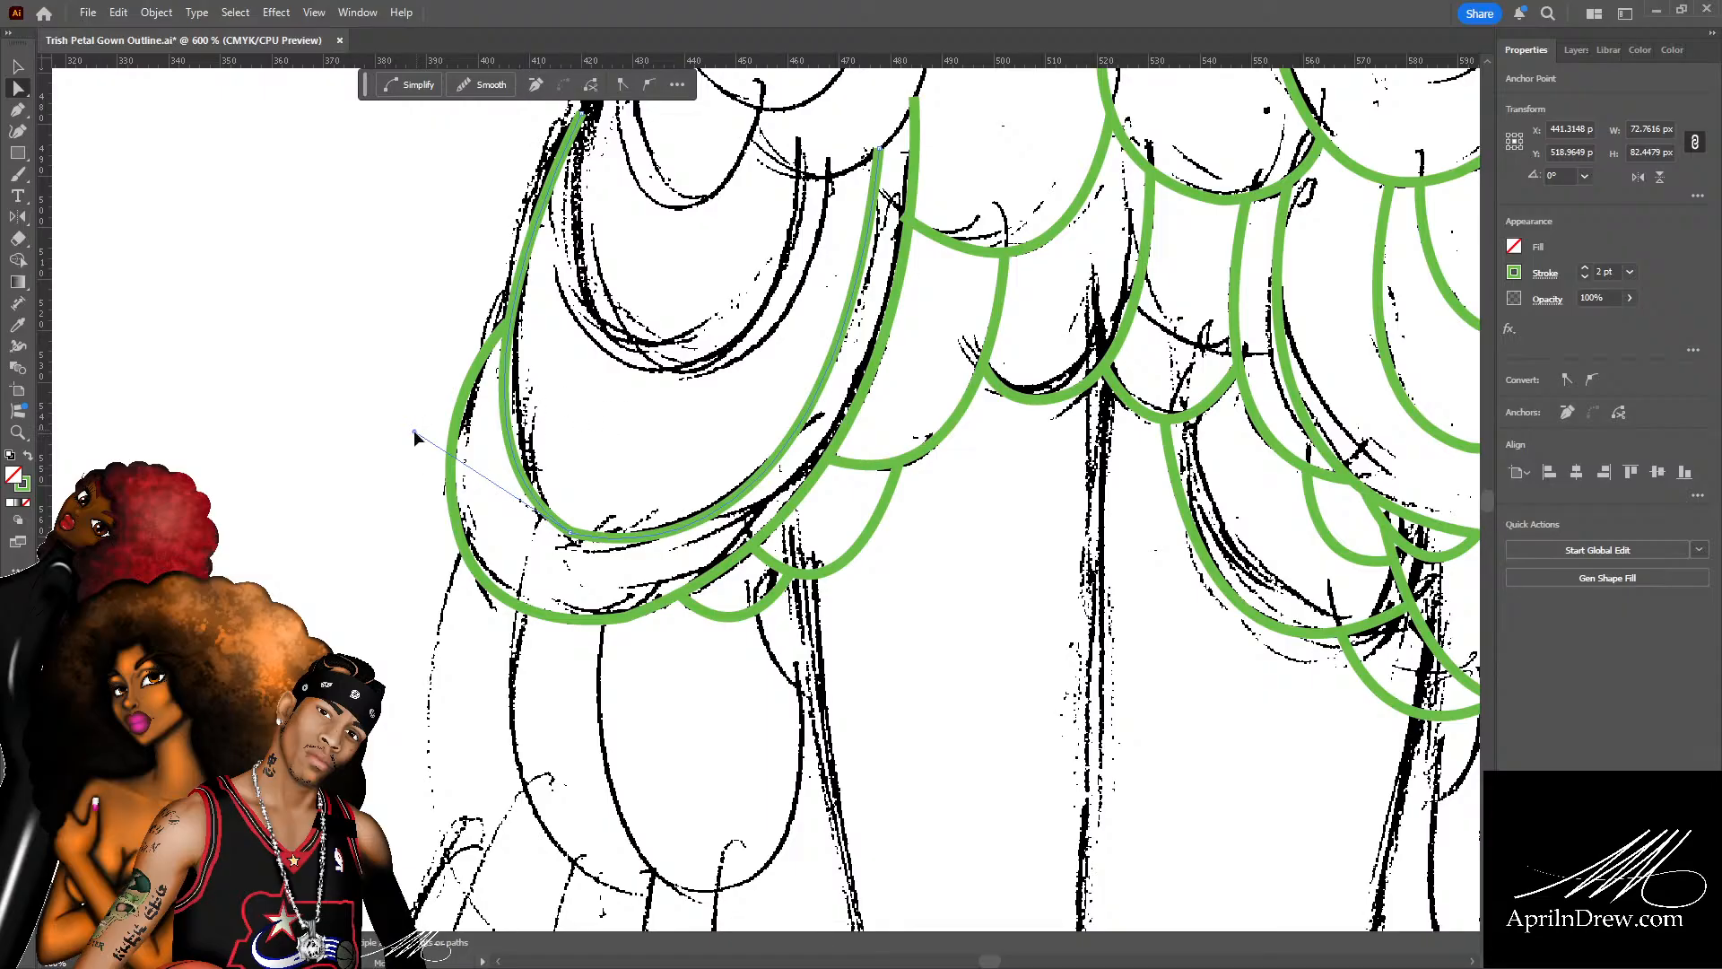
pyautogui.moveTo(416, 436); pyautogui.dragTo(405, 448)
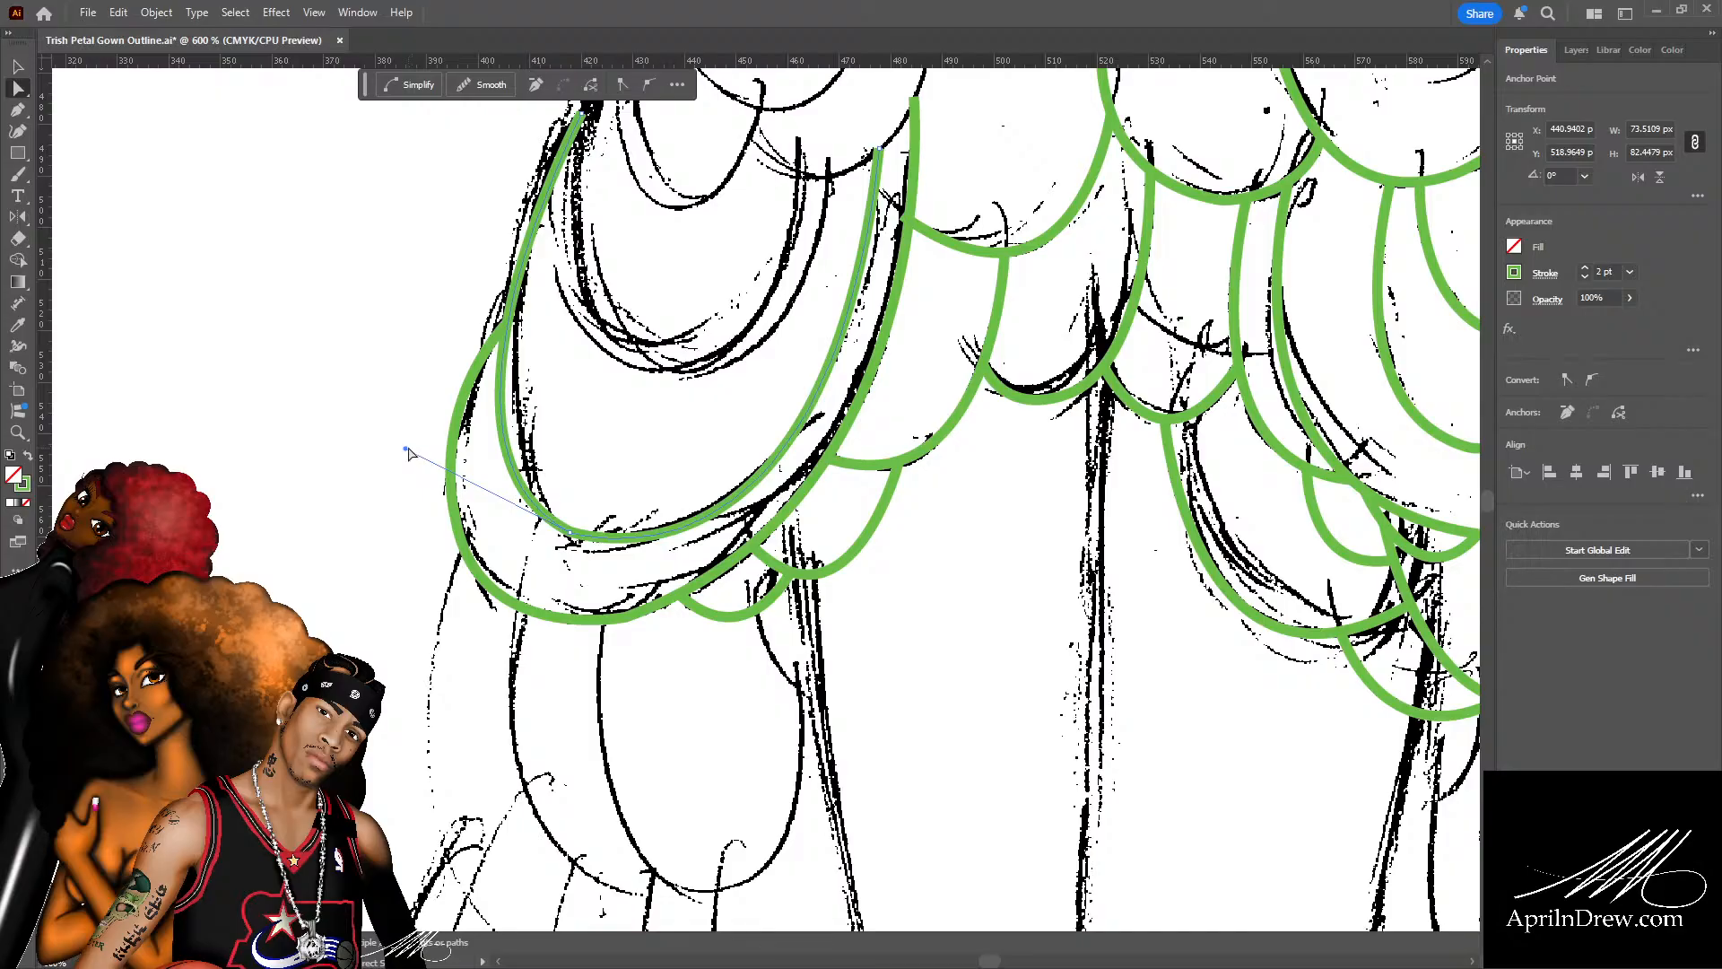
pyautogui.click(722, 430)
pyautogui.scroll(5, 726, 449)
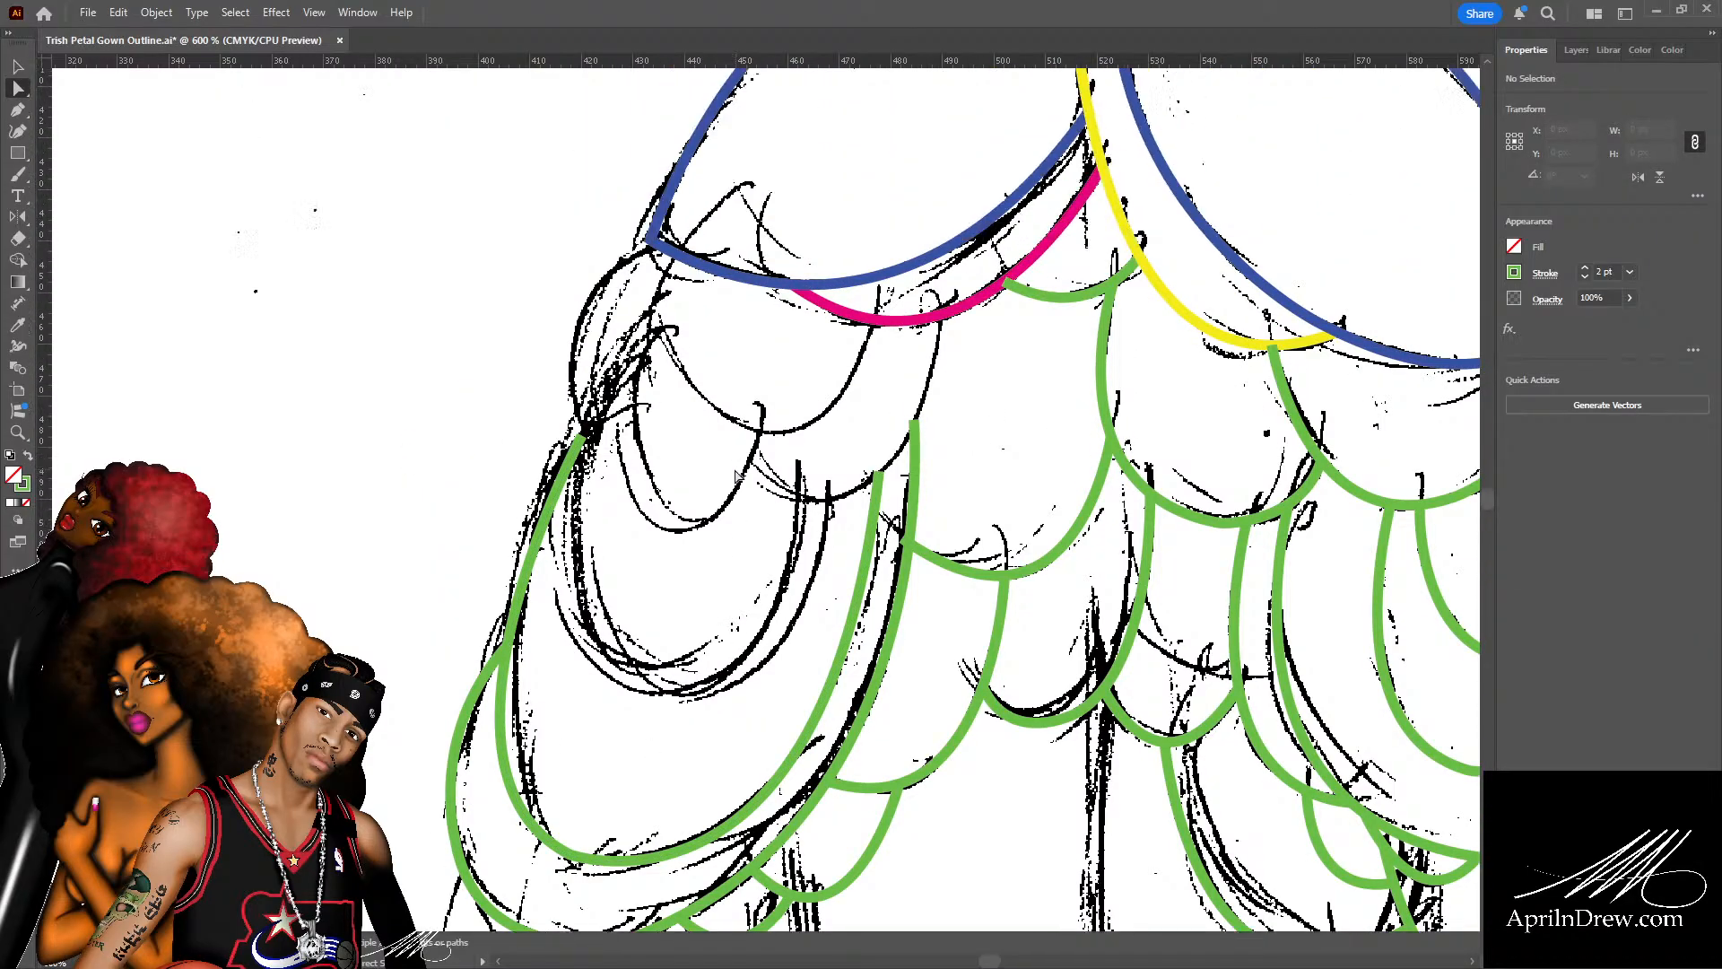
pyautogui.scroll(1, 736, 475)
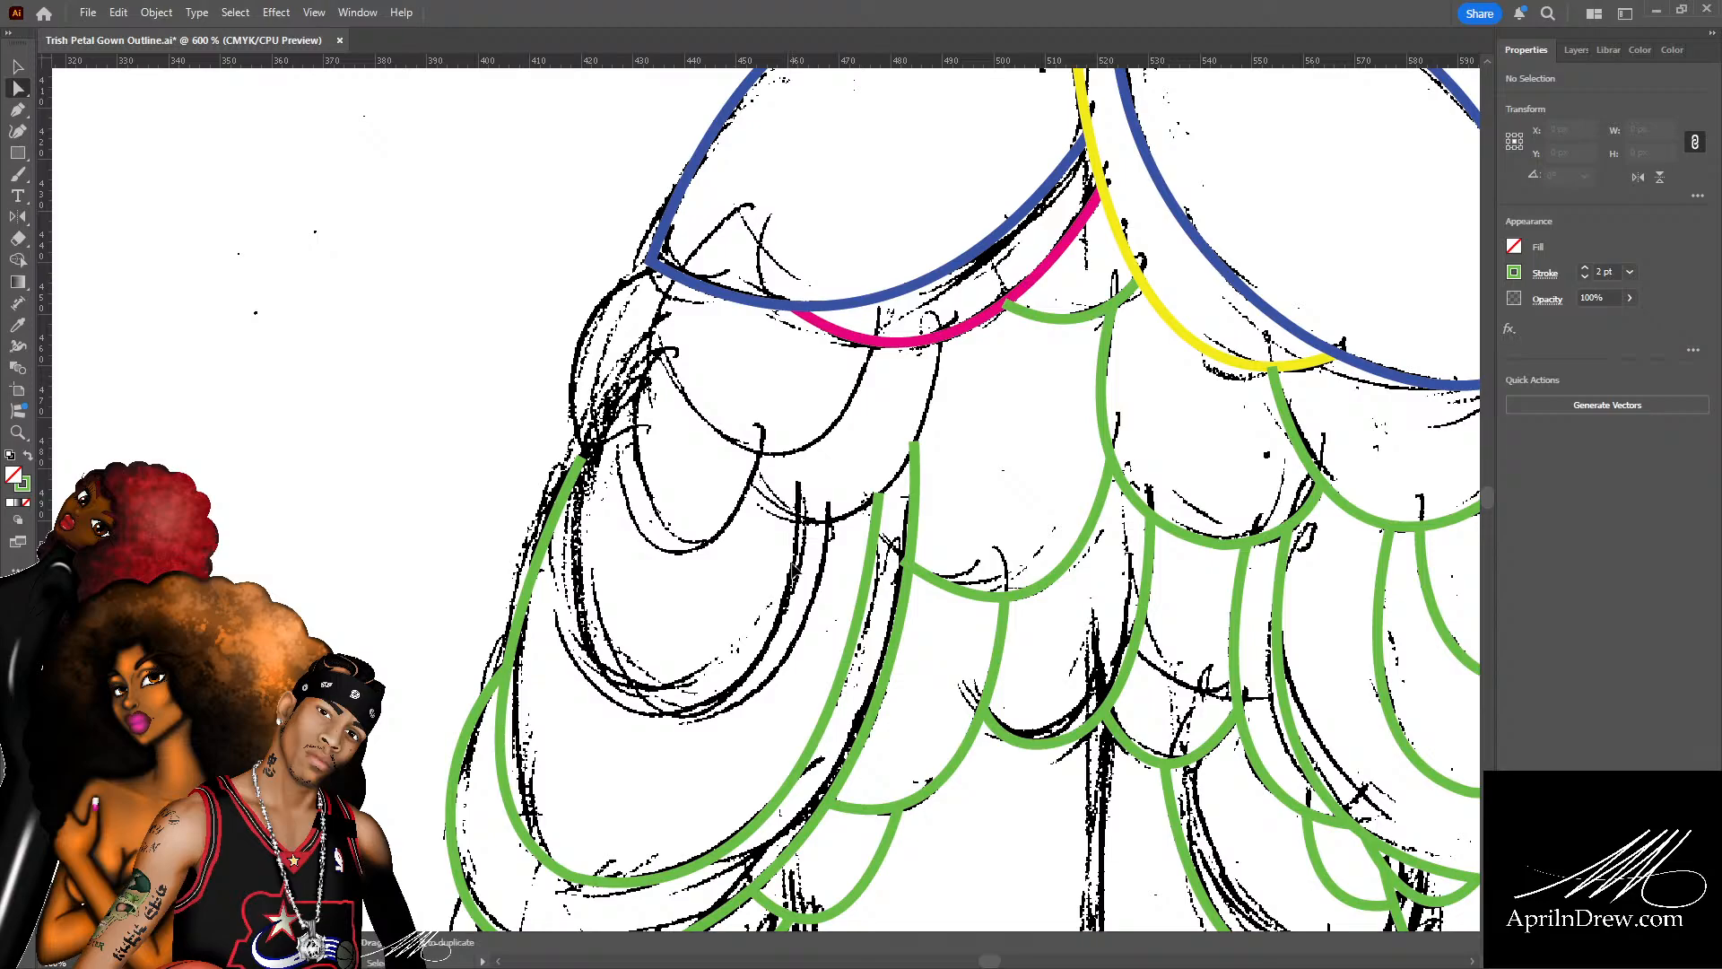
pyautogui.hotkey('ctrl', 's')
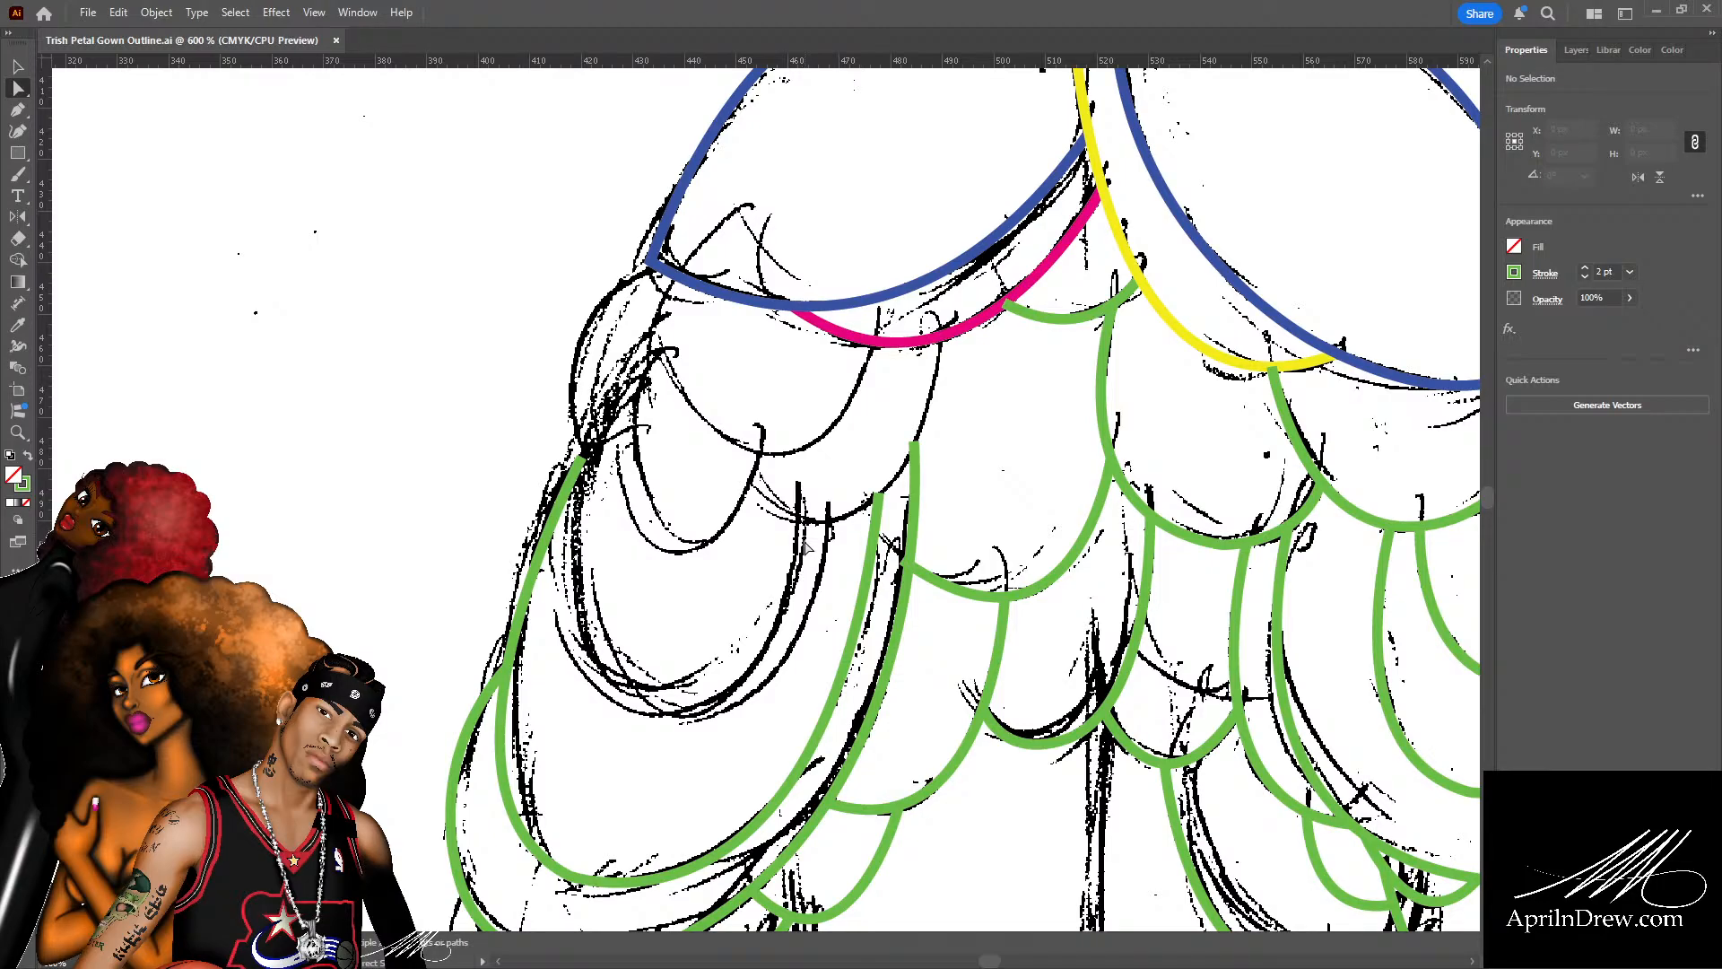
# Trace the smaller petal nested above, from about X 460.83, Y 489.96 px to X 422.22, Y 476.04 px, and add its second edge ending at X 437.52, Y 528.04 px.
pyautogui.press('p')
pyautogui.click(793, 518)
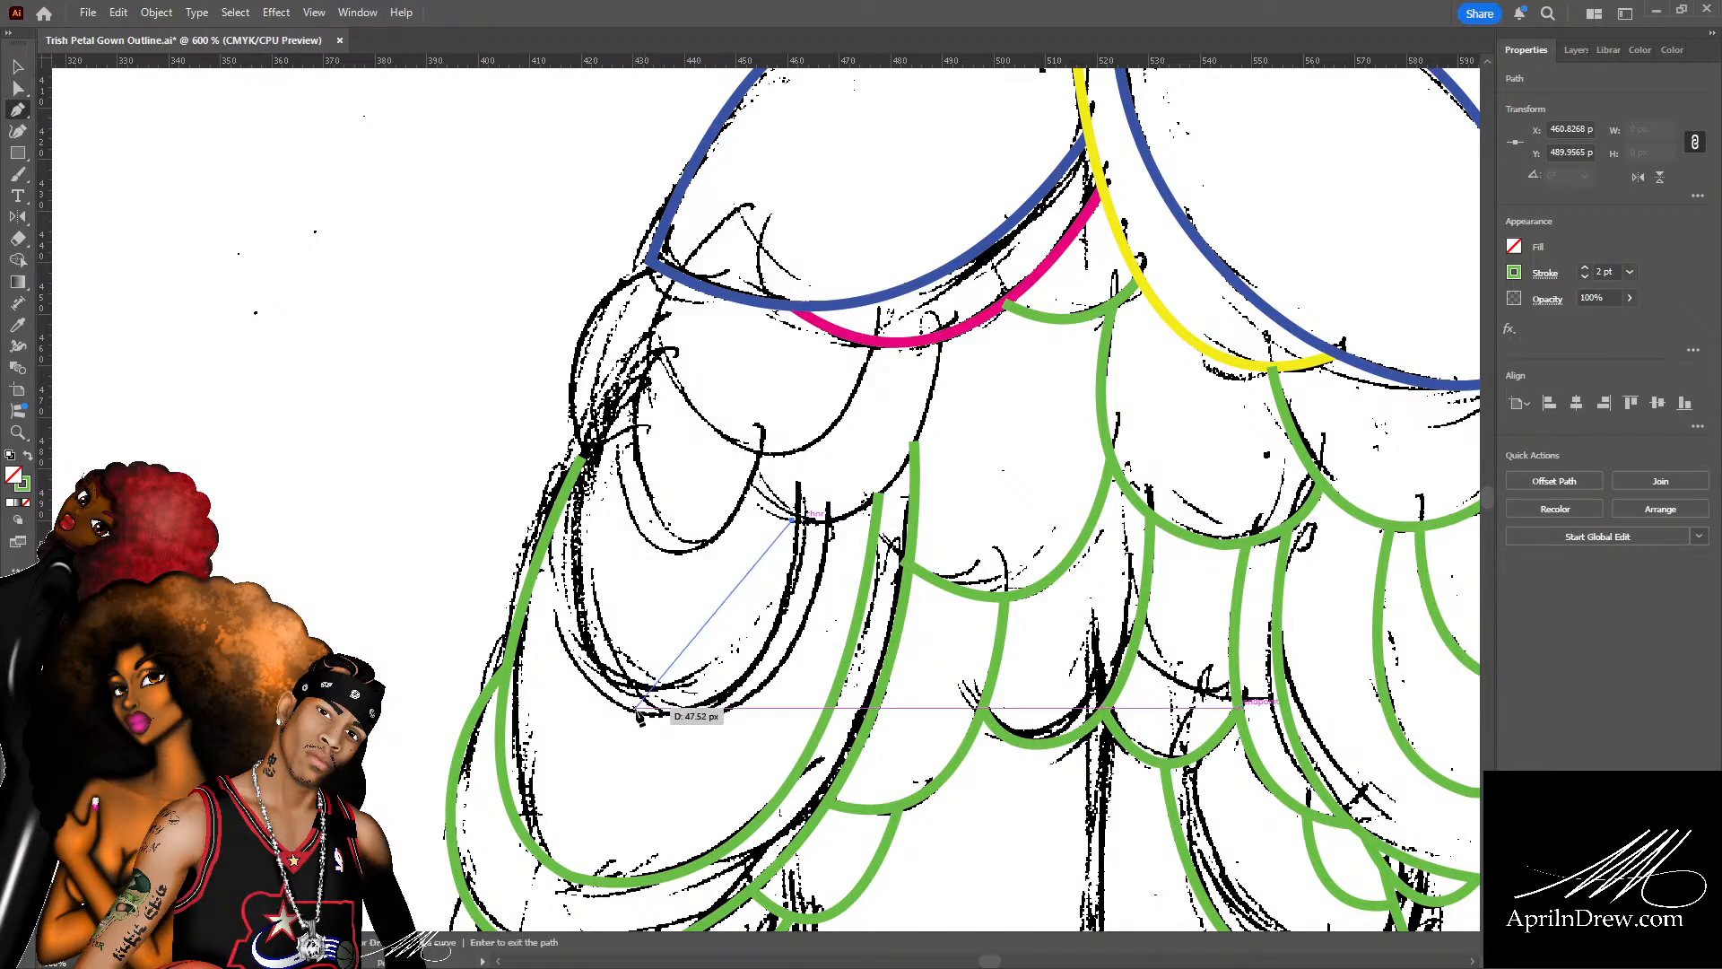
pyautogui.moveTo(637, 713); pyautogui.dragTo(458, 717)
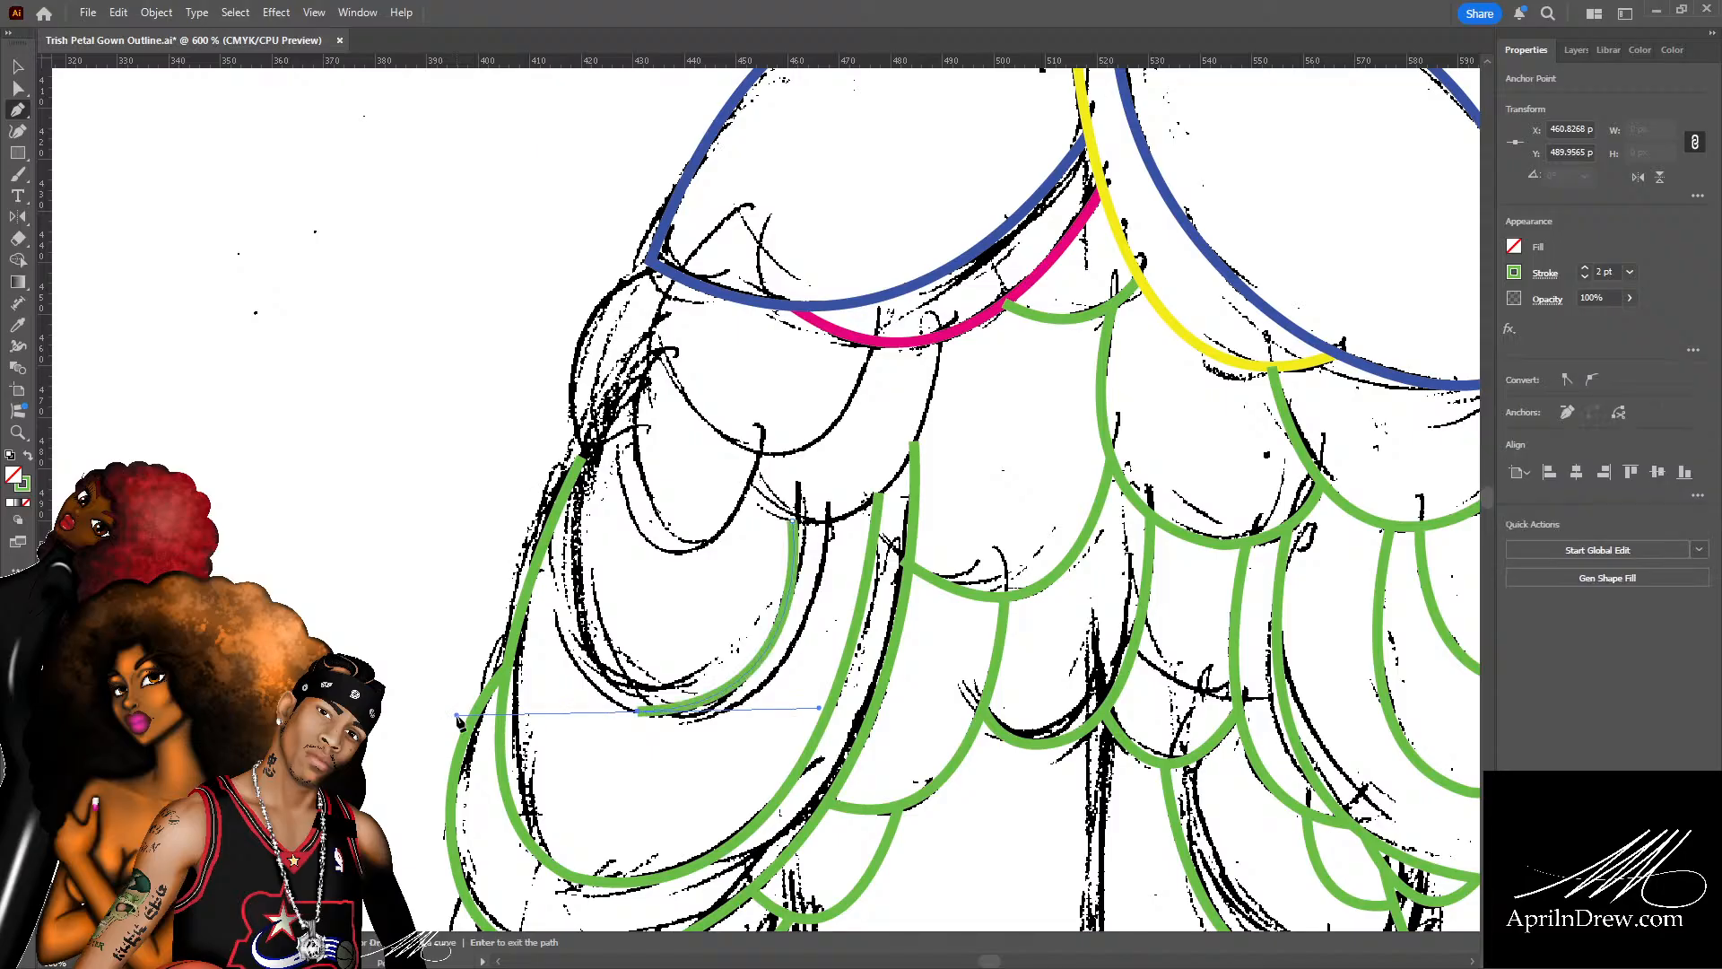
pyautogui.click(638, 713)
pyautogui.moveTo(593, 449)
pyautogui.mouseDown()
pyautogui.moveTo(715, 382)
pyautogui.moveTo(669, 232)
pyautogui.moveTo(676, 244)
pyautogui.mouseUp()
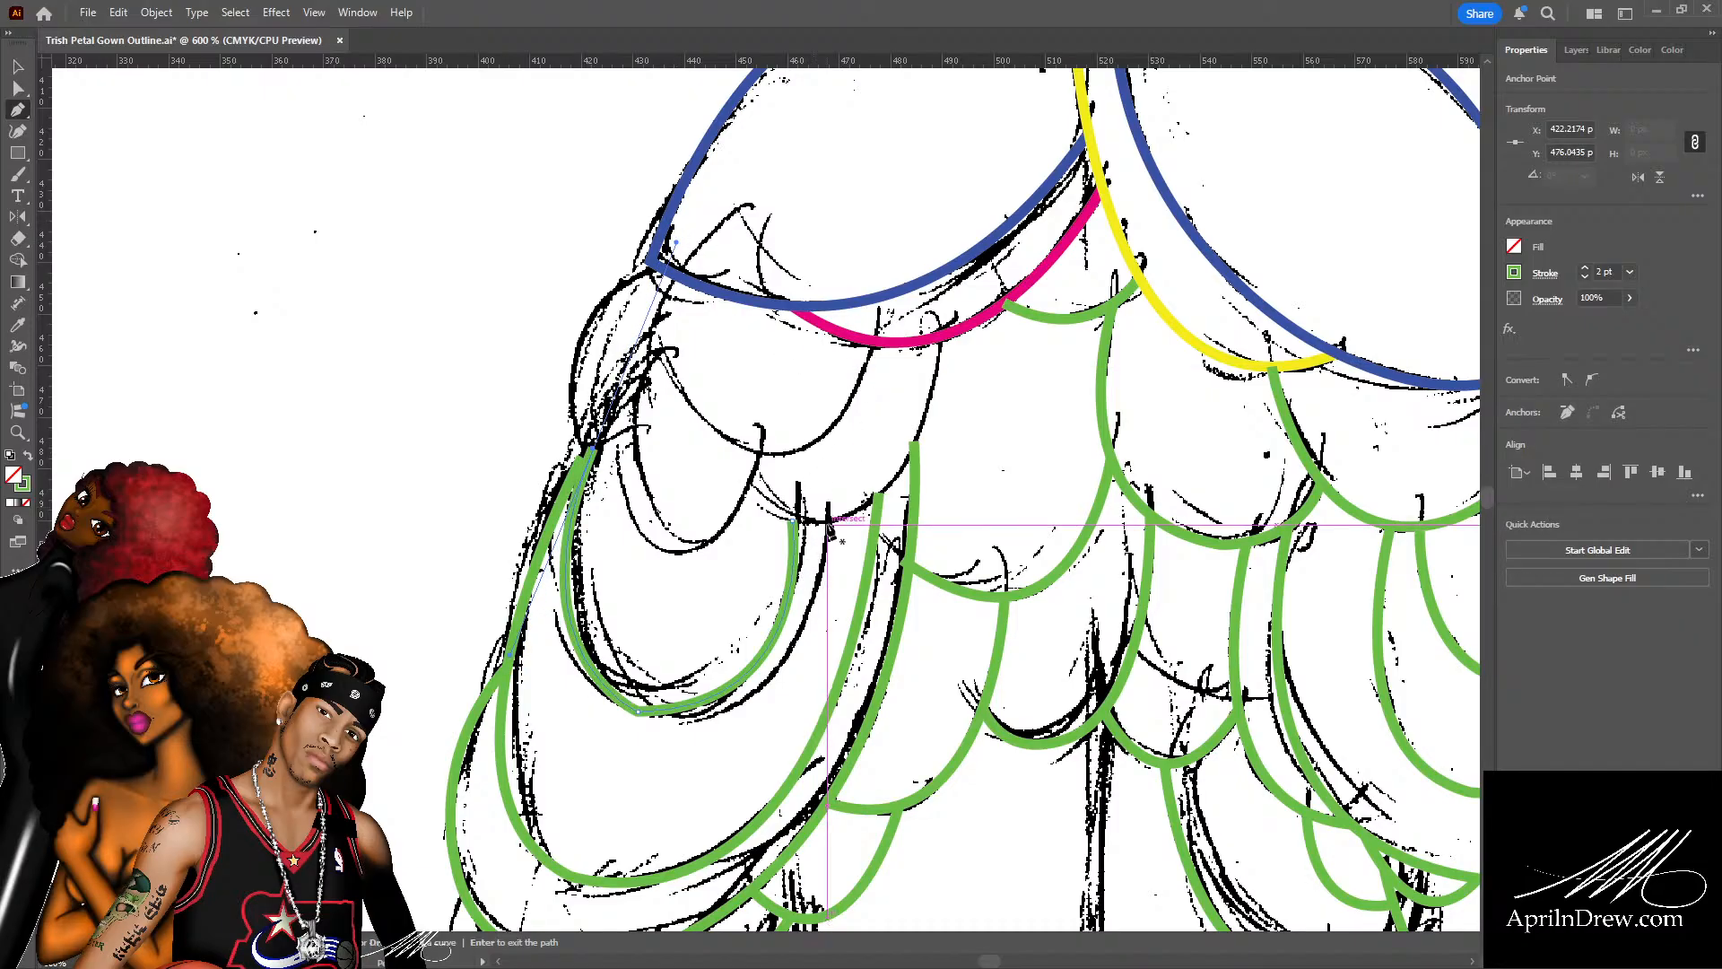
pyautogui.moveTo(827, 522); pyautogui.dragTo(530, 706)
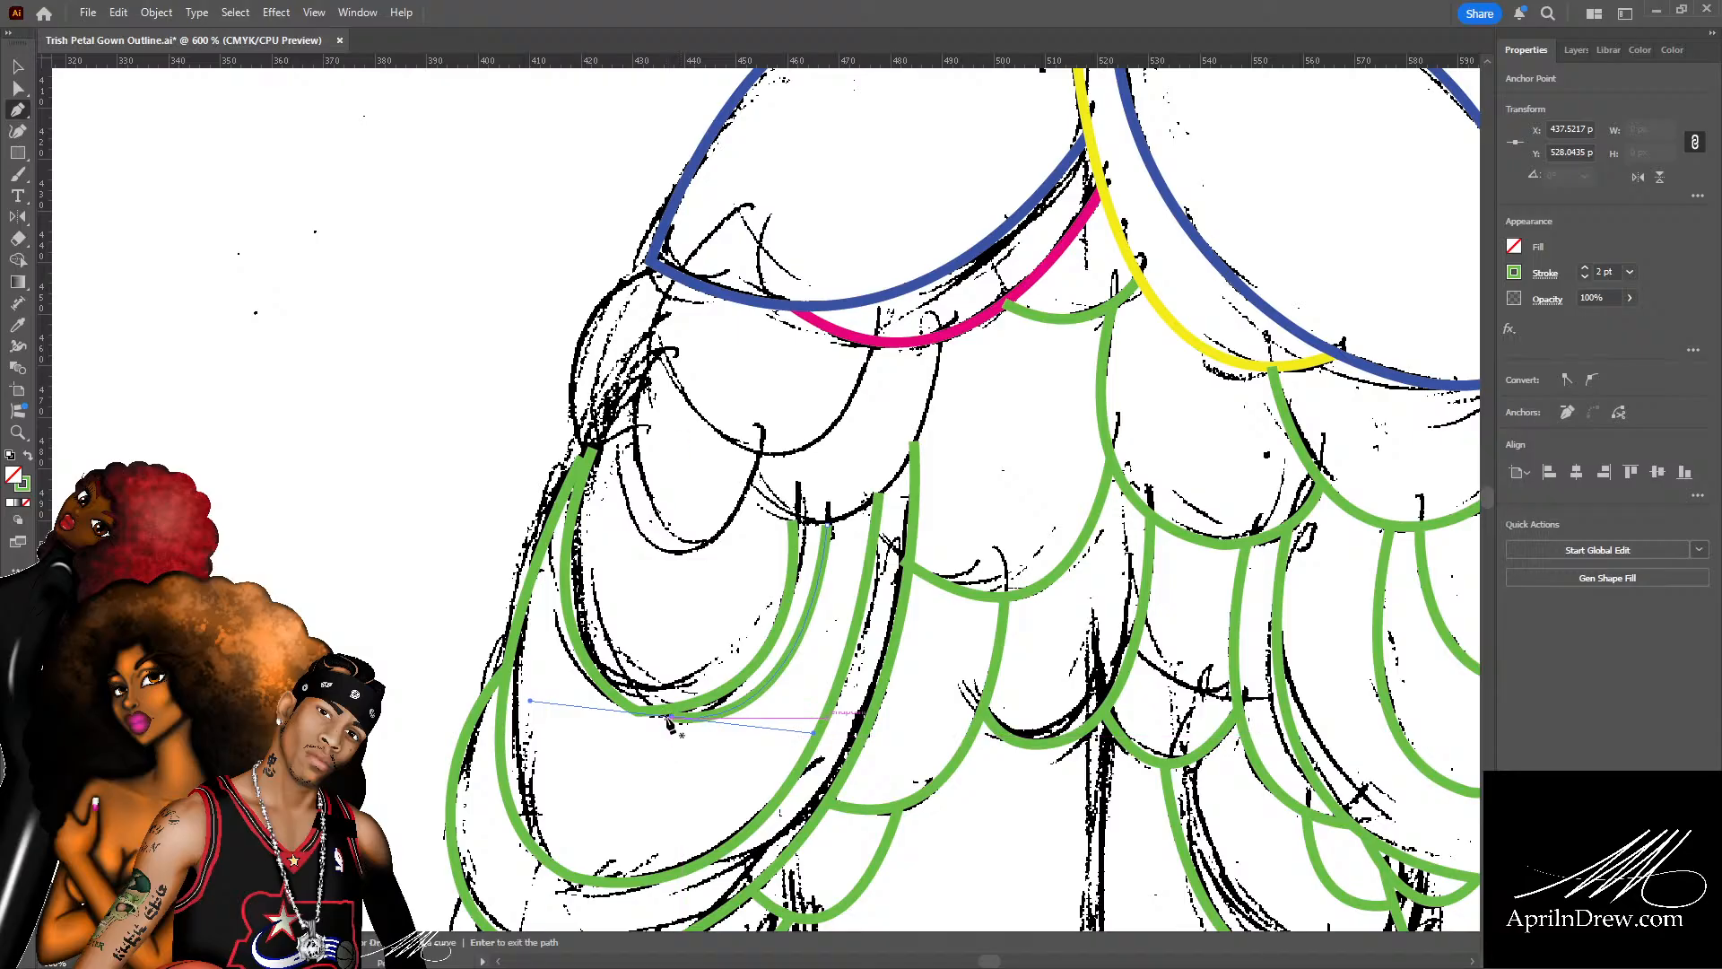
# Trace the petal hanging from the pink curve, from about X 489.52, Y 456.39 px down and across to X 452.54, Y 483 px.
pyautogui.click(939, 347)
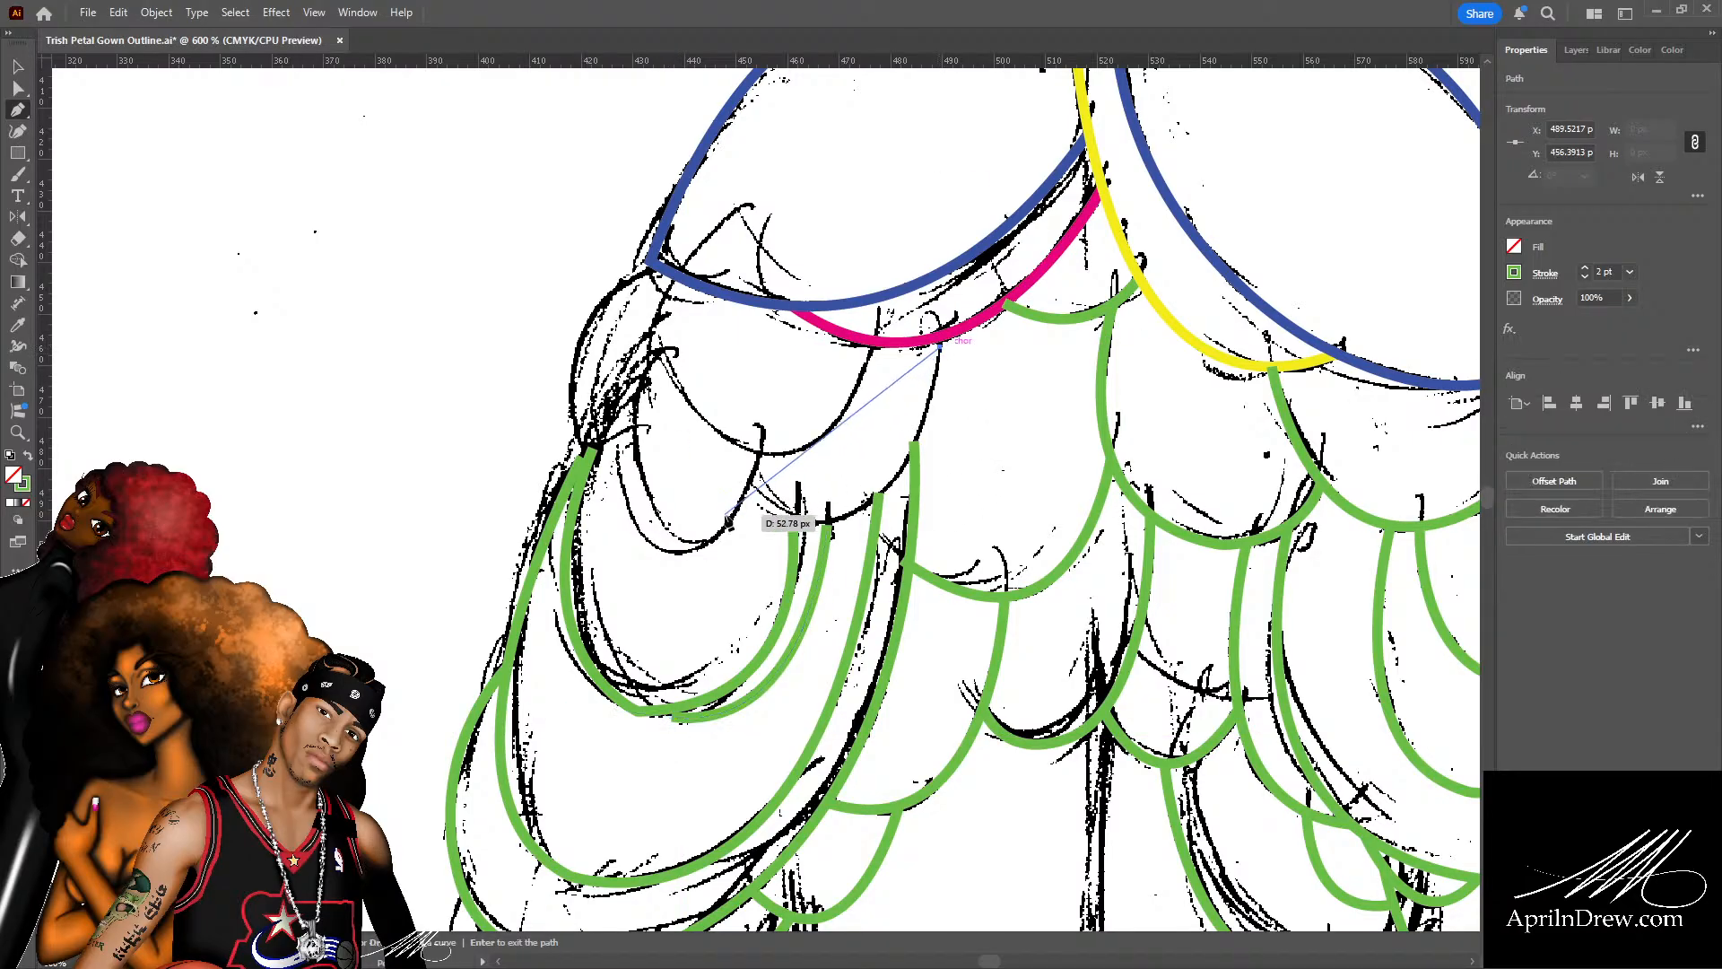
pyautogui.moveTo(756, 485); pyautogui.dragTo(921, 616)
pyautogui.moveTo(578, 356); pyautogui.dragTo(603, 352)
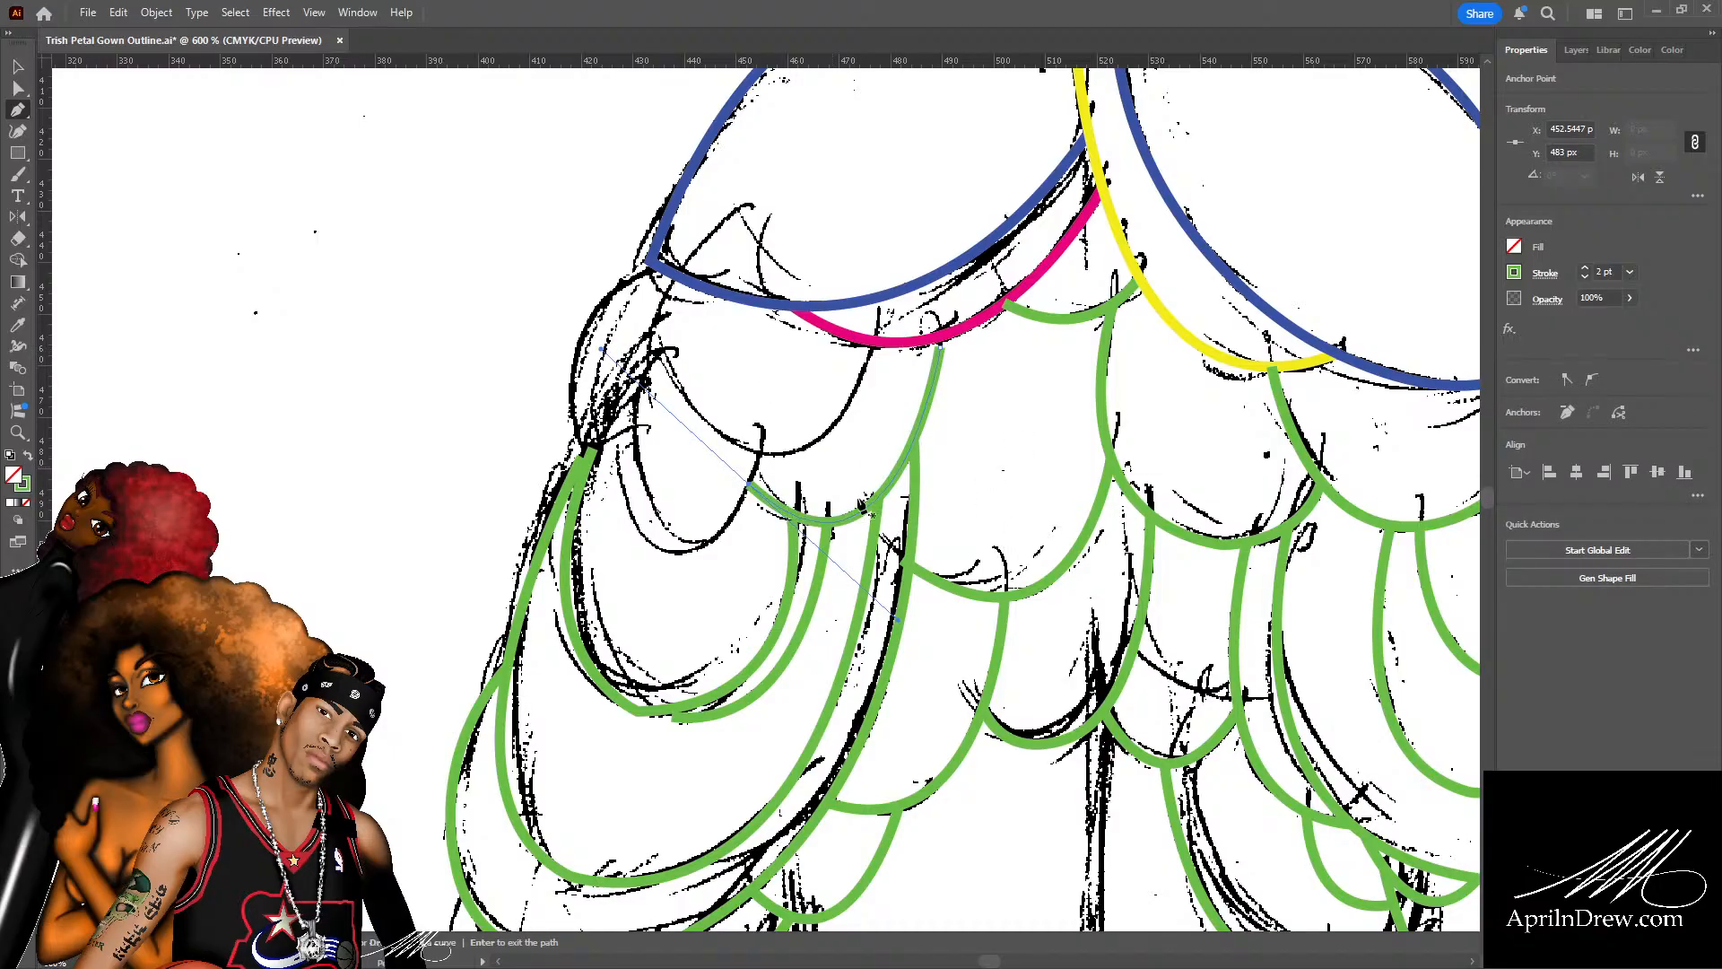
# Trace the small petal's curve from about X 453.52, Y 477.74 px, then a second edge from X 440.94, Y 496.22 px to X 425.7, Y 473.35 px.
pyautogui.click(754, 457)
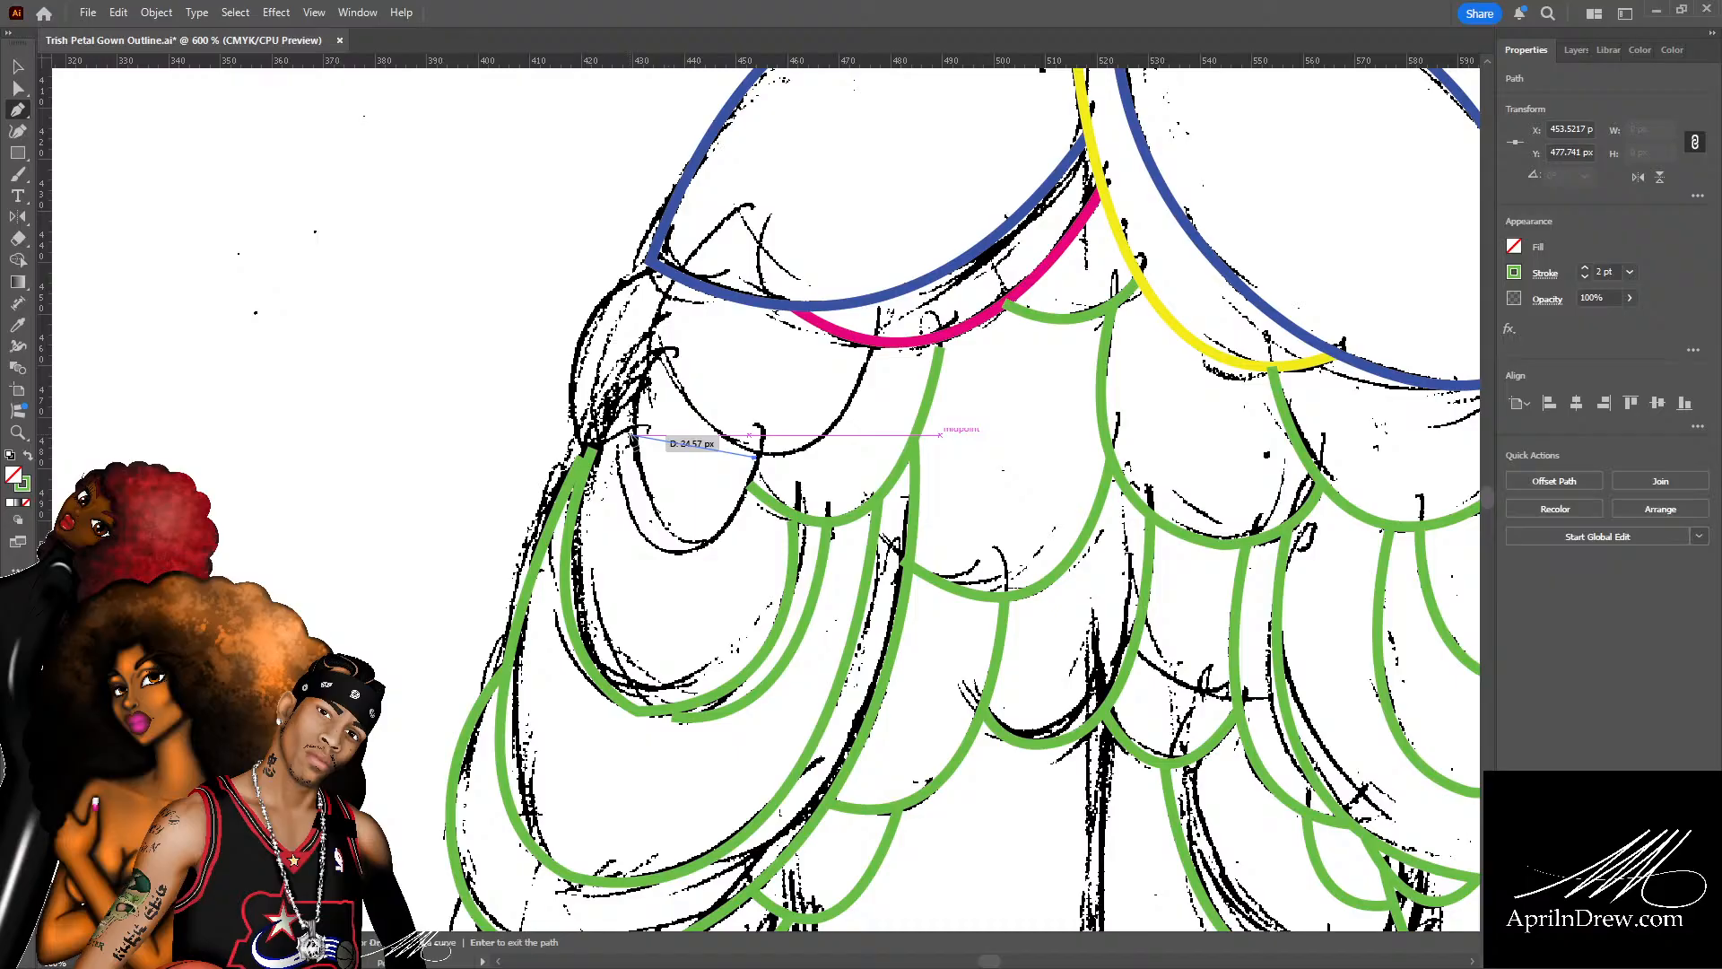
pyautogui.moveTo(629, 435)
pyautogui.mouseDown()
pyautogui.moveTo(492, 292)
pyautogui.moveTo(538, 262)
pyautogui.moveTo(550, 199)
pyautogui.mouseUp()
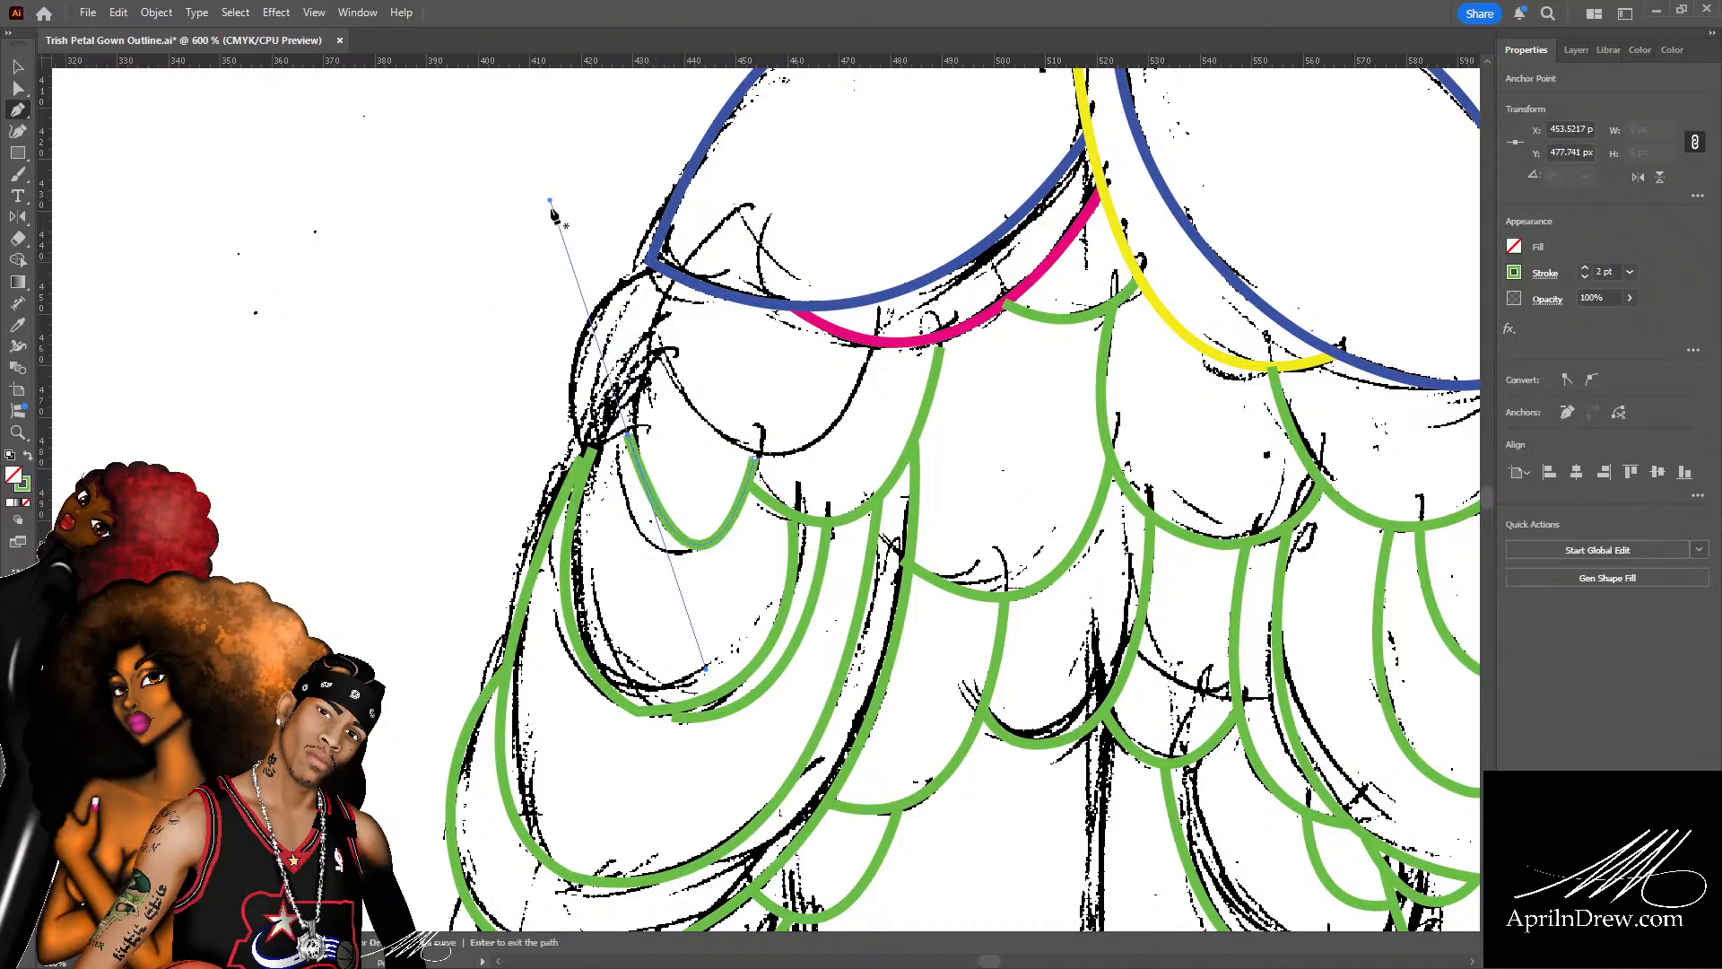
pyautogui.click(690, 553)
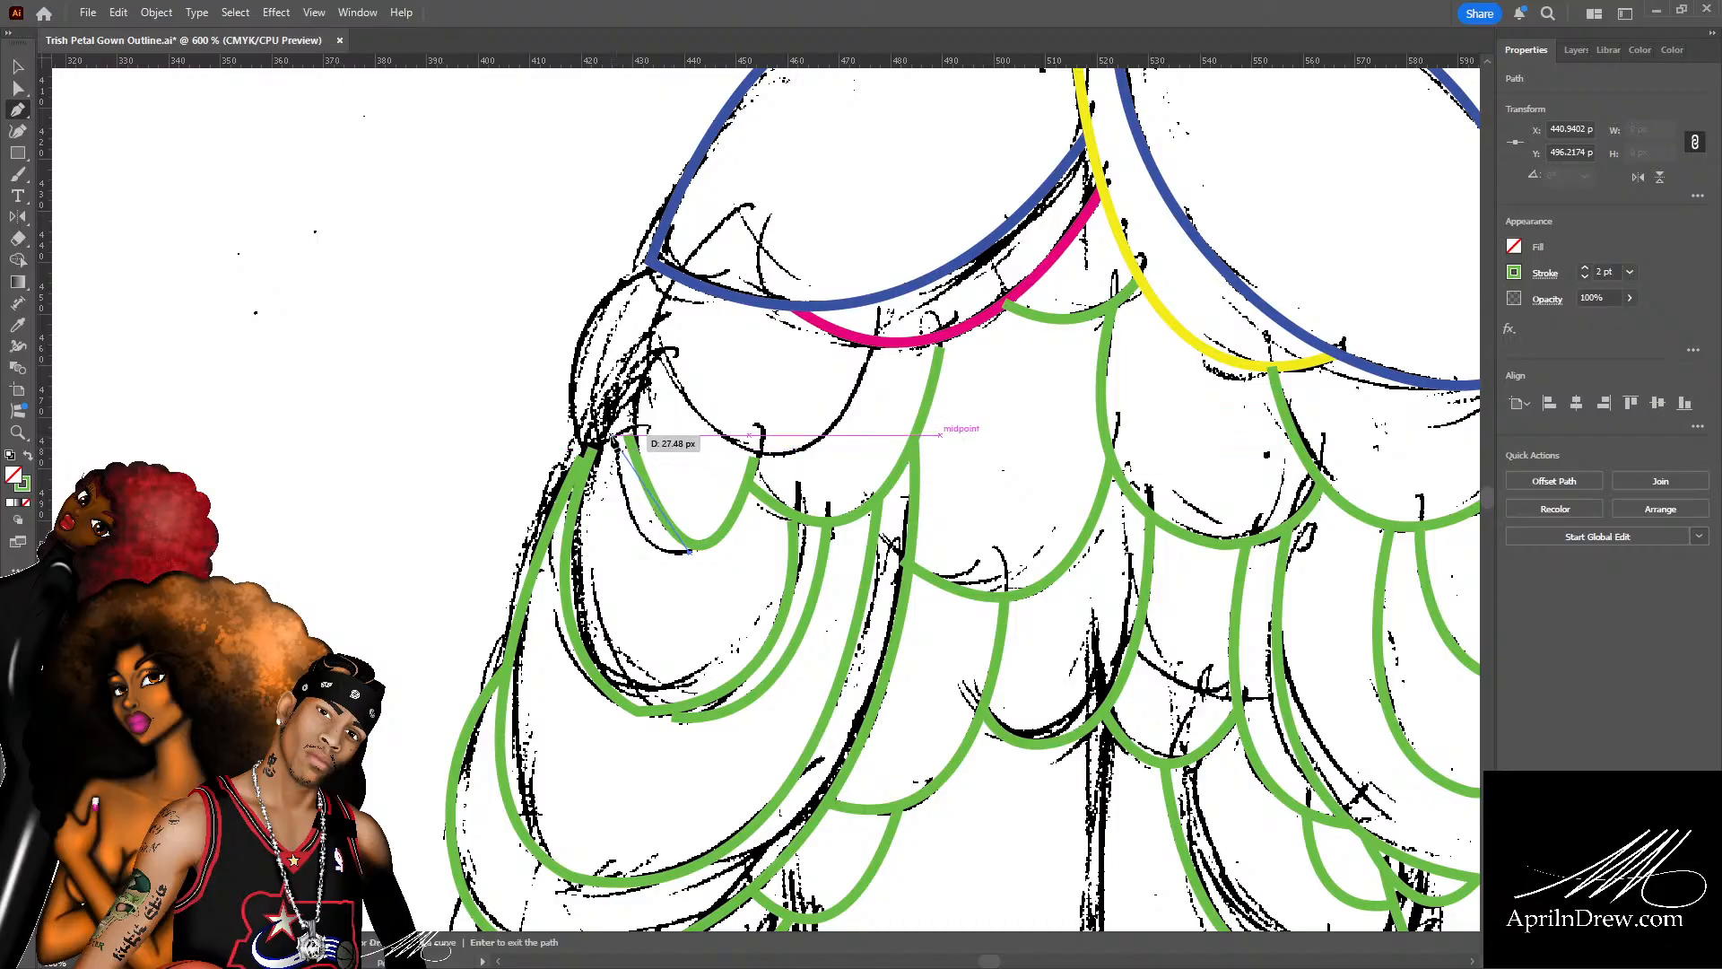
pyautogui.moveTo(611, 435); pyautogui.dragTo(584, 287)
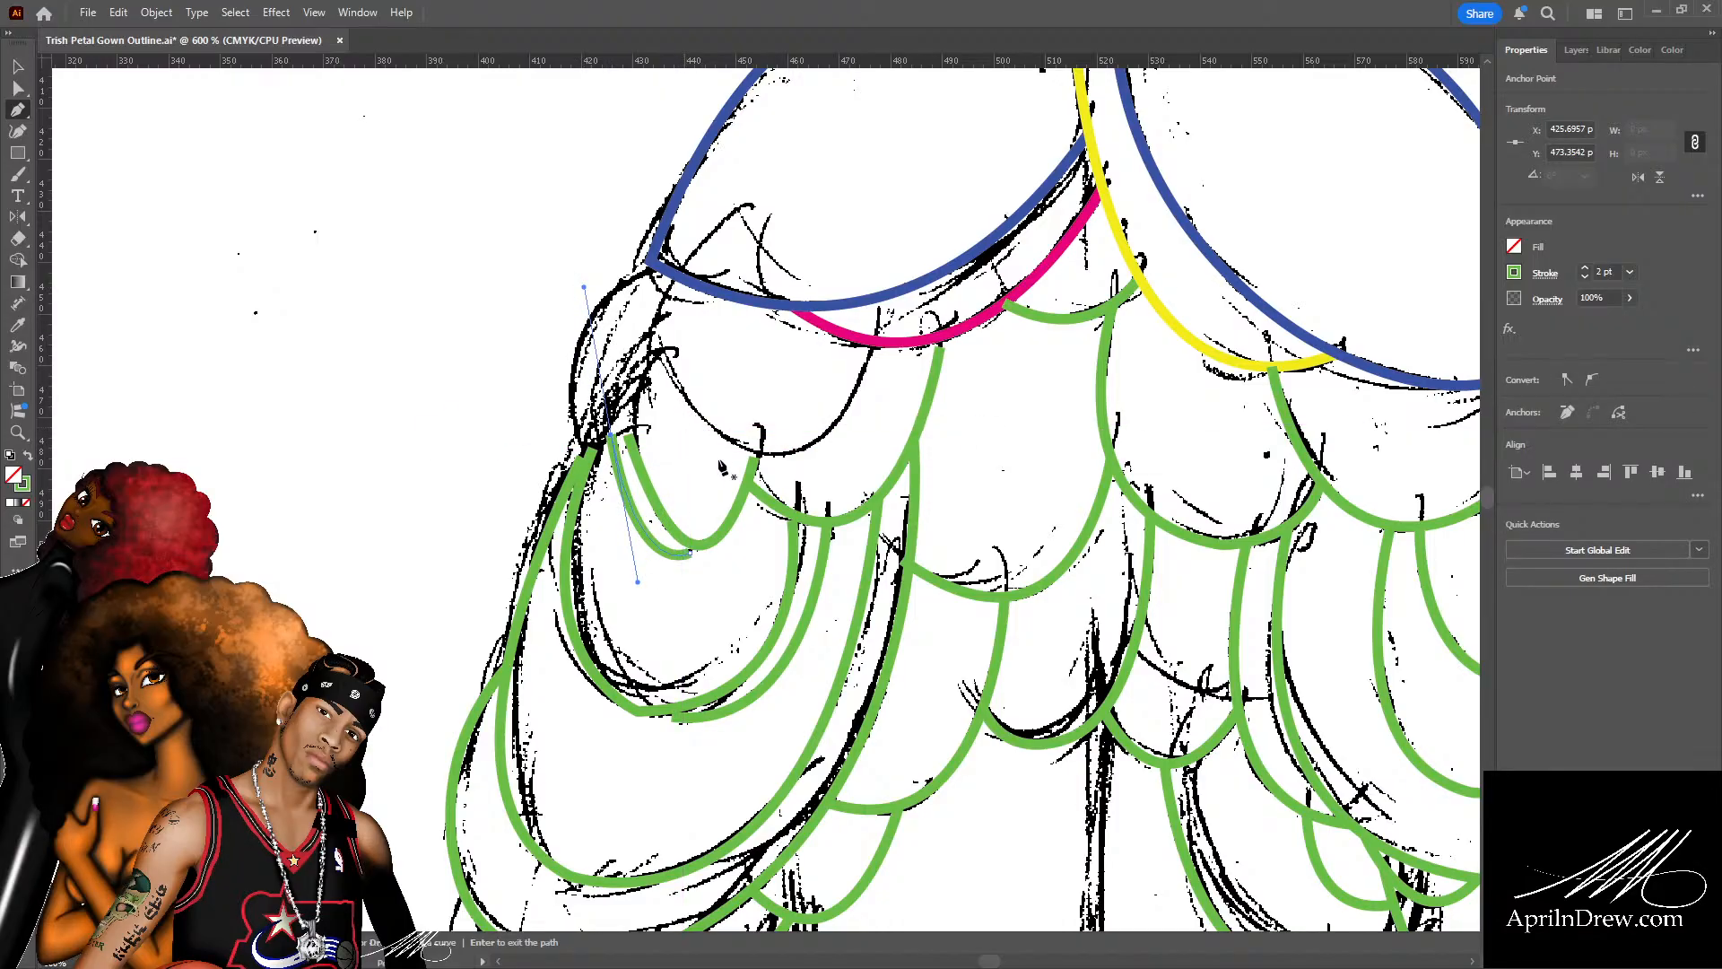
# Trace the petal below the blue and pink curves, from about X 477.7, Y 457.43 px to X 432.13, Y 455.49 px.
pyautogui.click(878, 351)
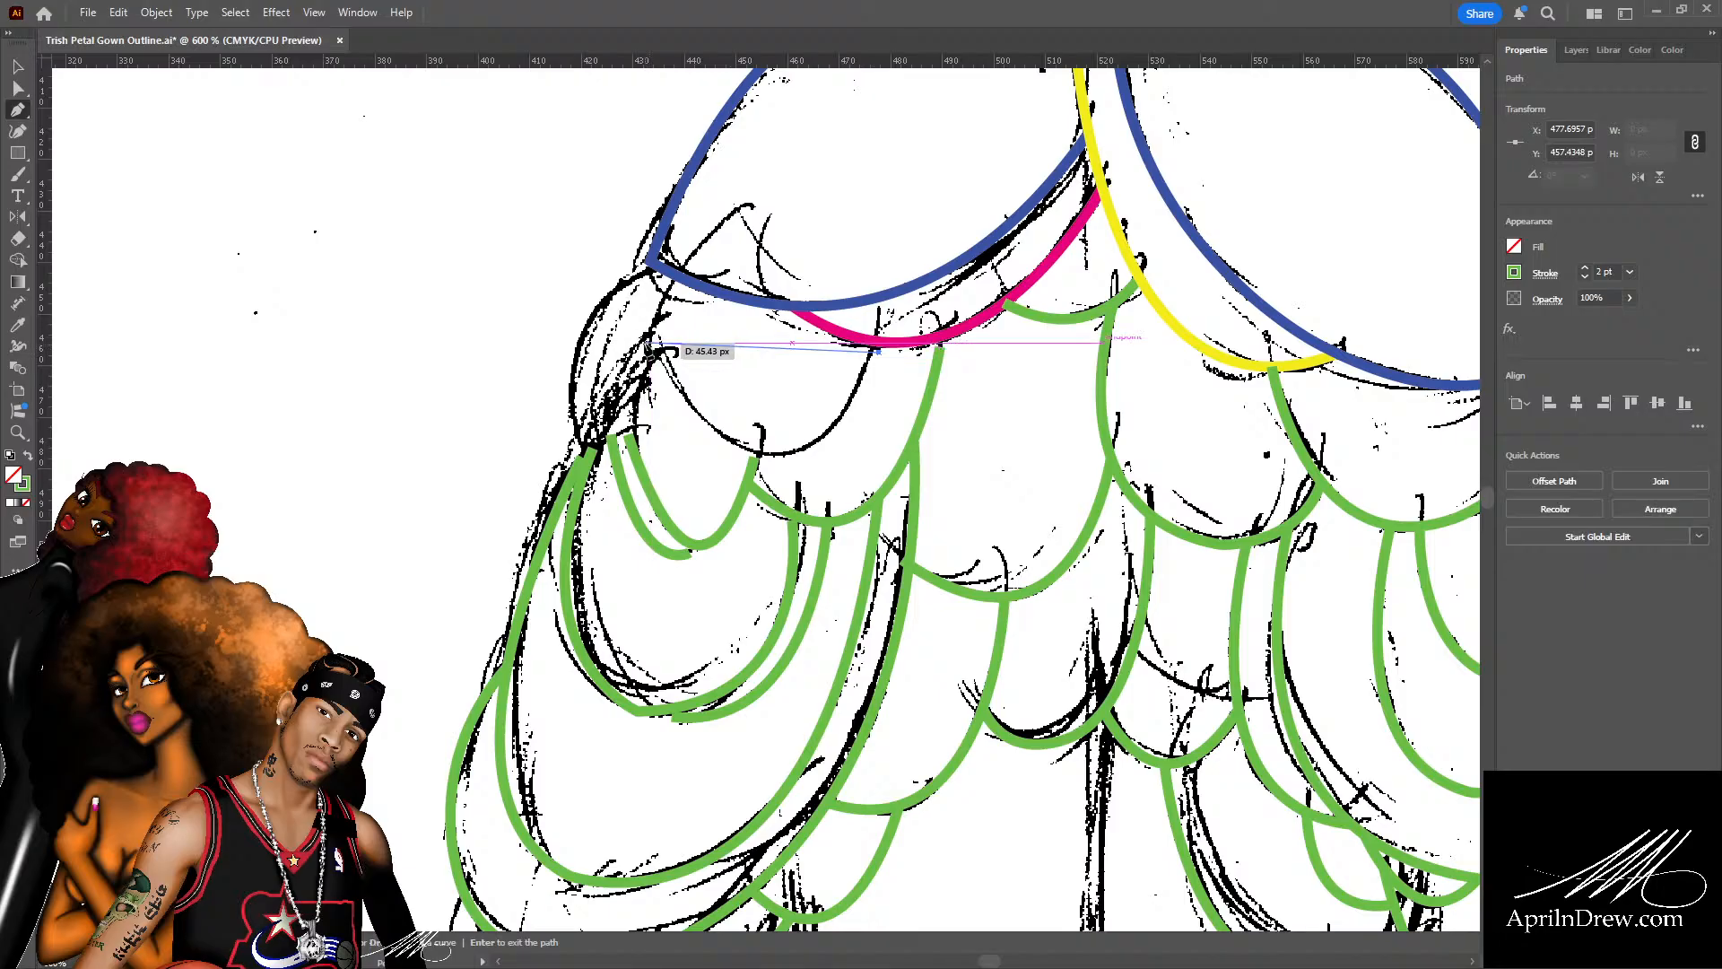
pyautogui.moveTo(652, 350)
pyautogui.mouseDown()
pyautogui.moveTo(480, 179)
pyautogui.moveTo(518, 86)
pyautogui.moveTo(504, 106)
pyautogui.moveTo(518, 141)
pyautogui.moveTo(501, 141)
pyautogui.mouseUp()
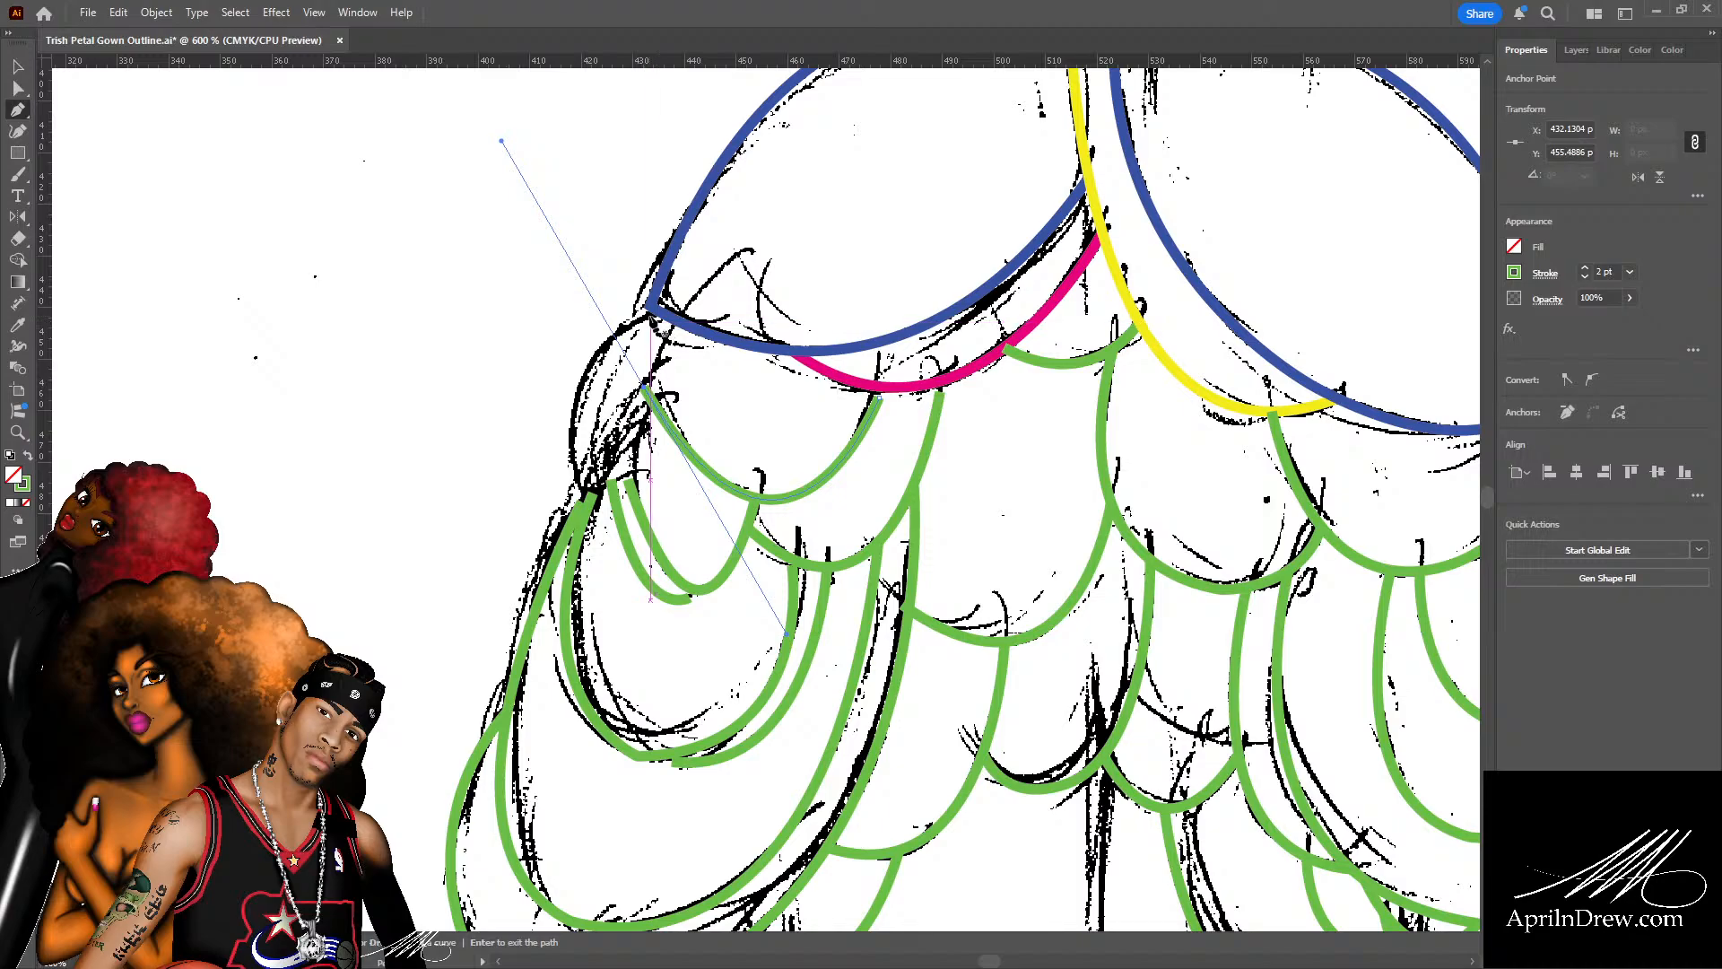
# Trace the outermost petal's curve from the blue bodice corner down to about X 419.61, Y 474.66 px.
pyautogui.click(650, 314)
pyautogui.moveTo(580, 489); pyautogui.dragTo(619, 635)
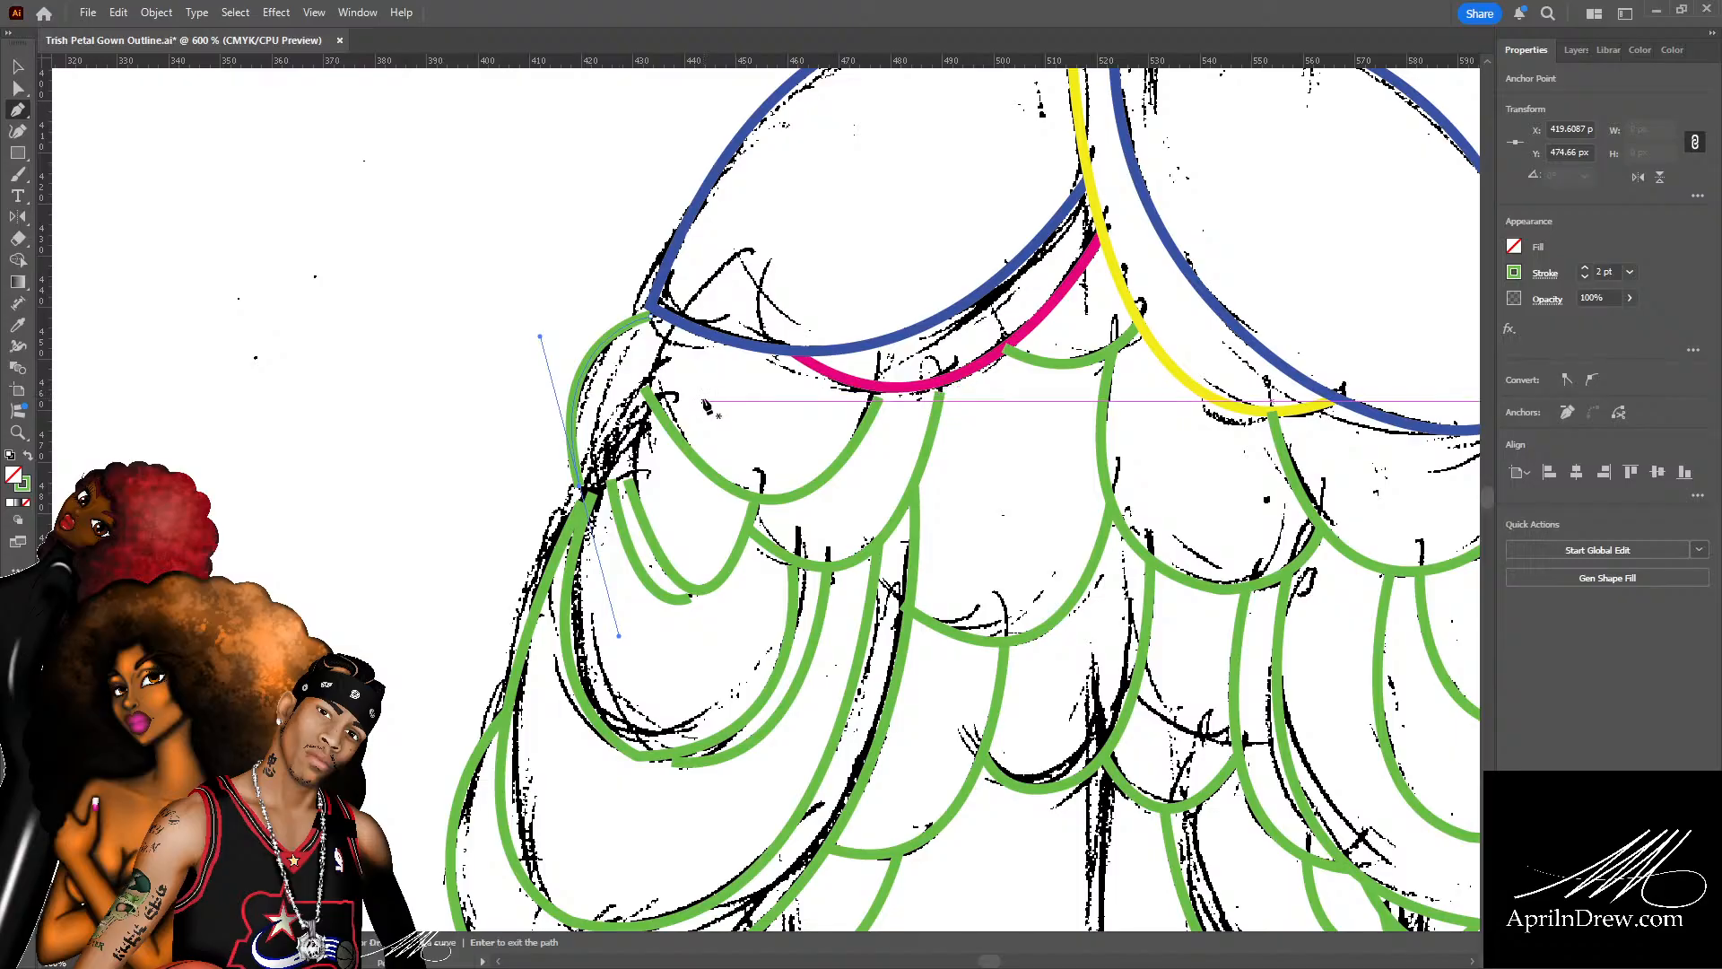
# Move the outer end of the petal below the blue and pink curves to about X 436.13, Y 458.13 px.
pyautogui.press('a')
pyautogui.click(659, 404)
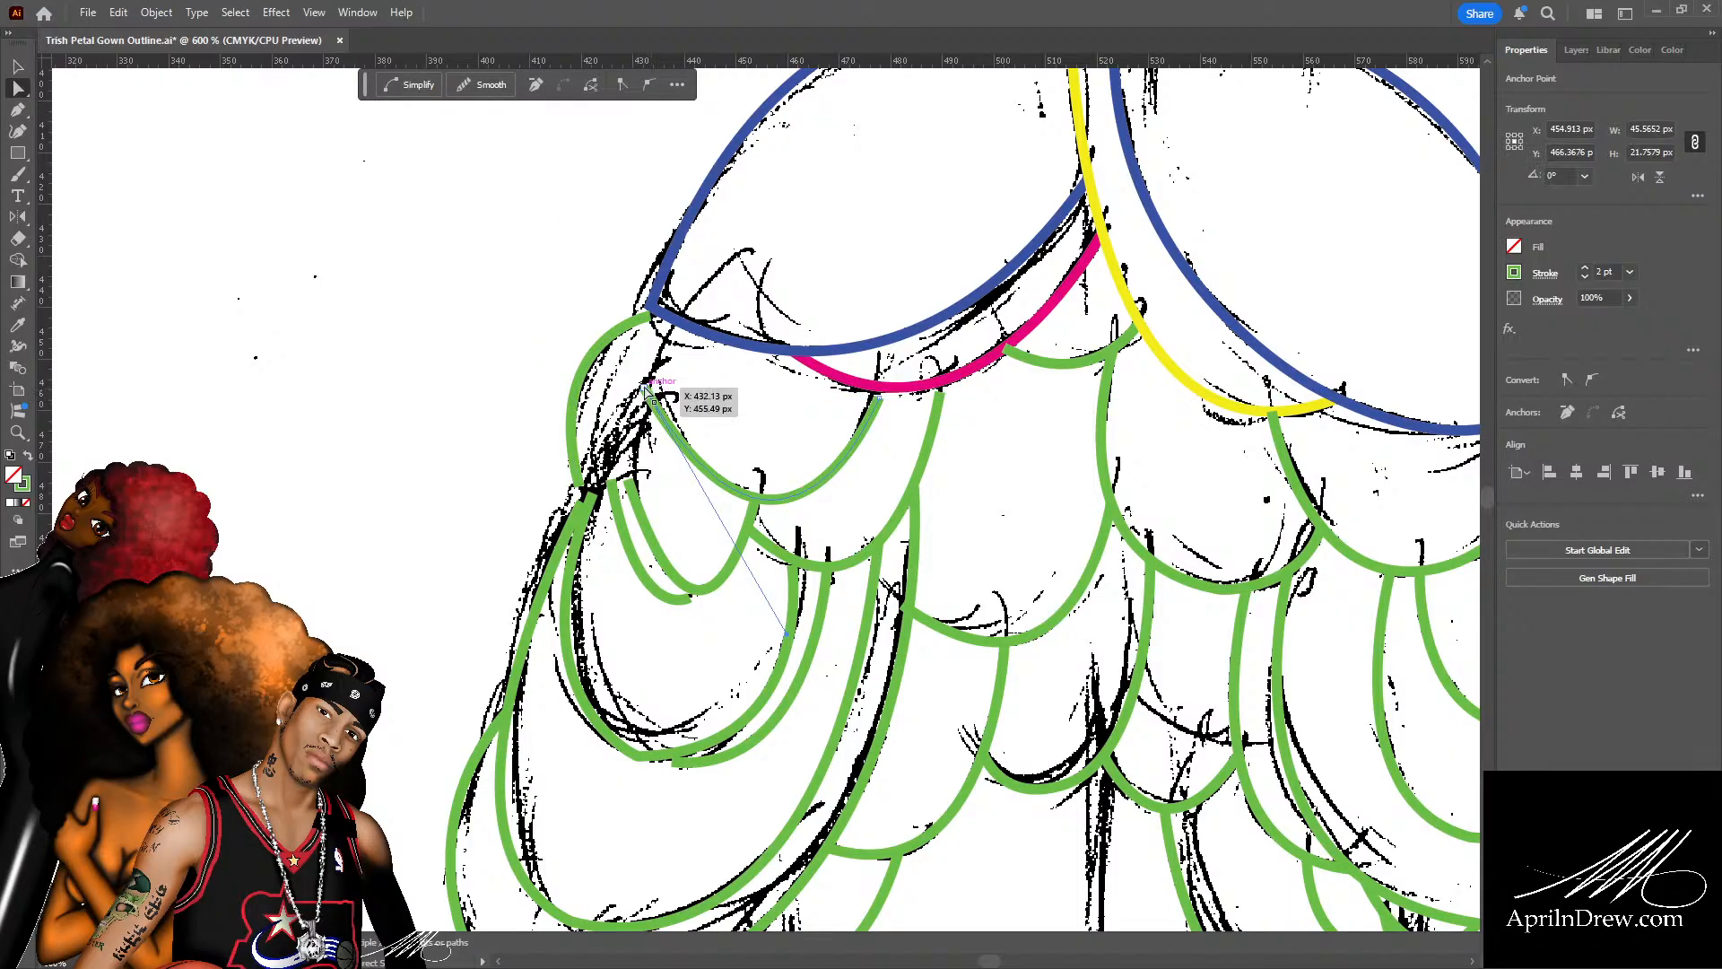
pyautogui.click(722, 407)
pyautogui.press('p')
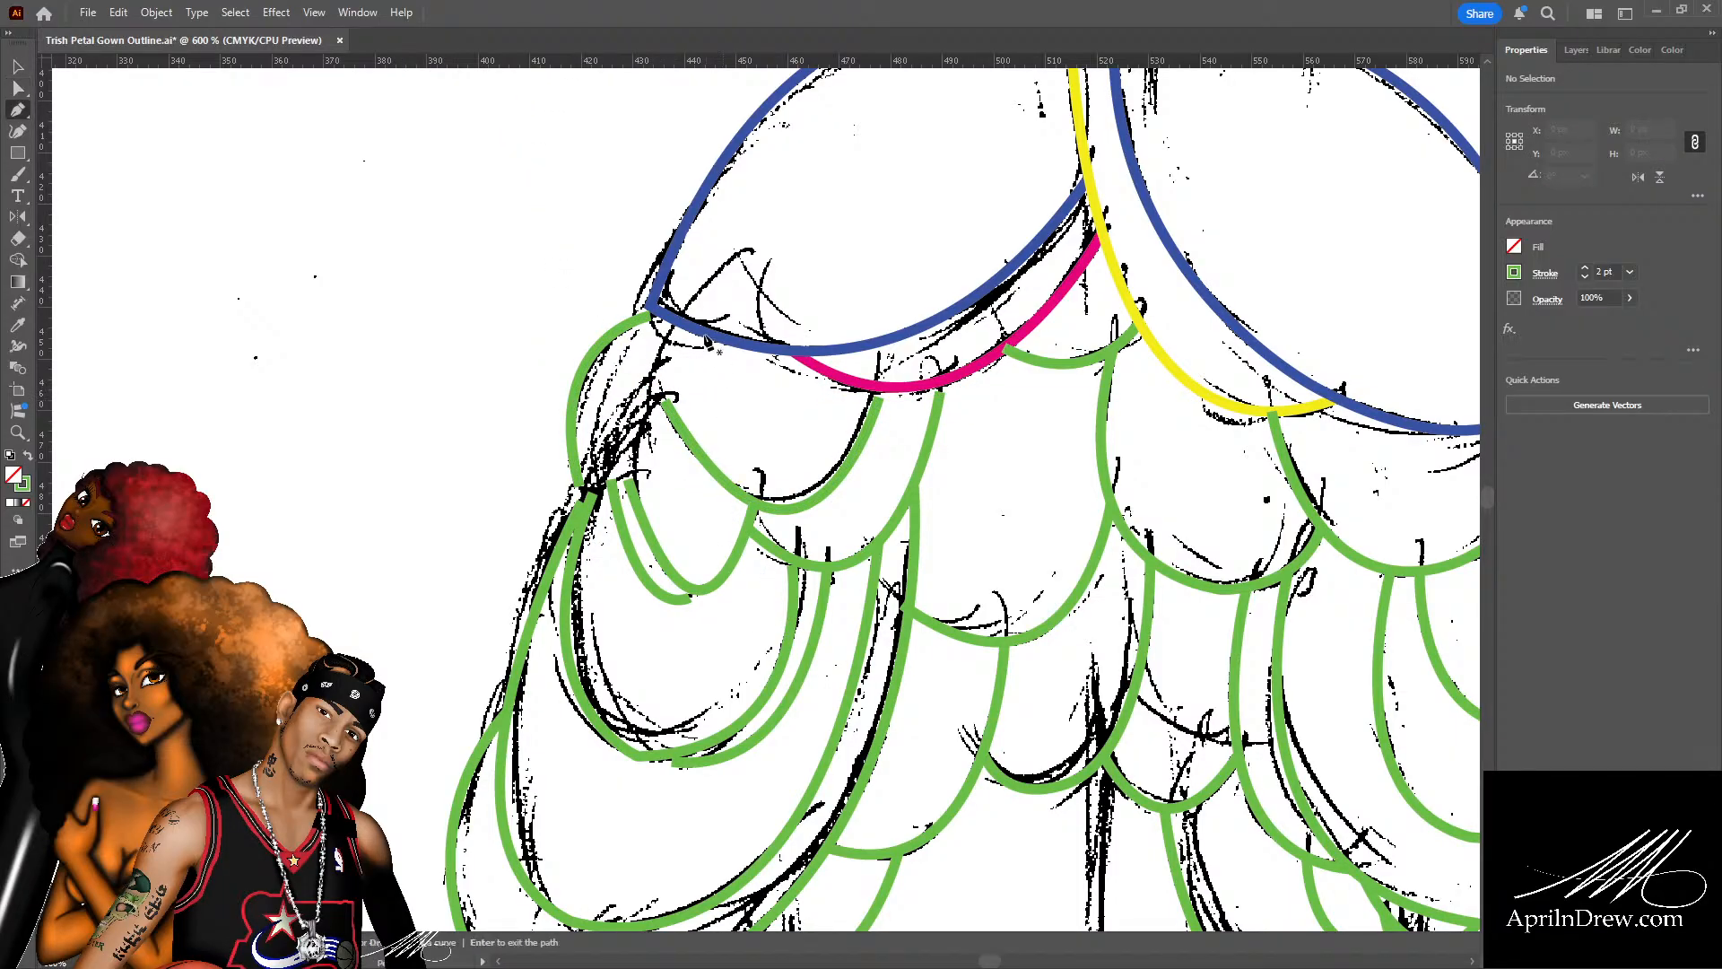
pyautogui.click(672, 326)
pyautogui.moveTo(668, 397); pyautogui.dragTo(744, 673)
pyautogui.moveTo(682, 459); pyautogui.dragTo(683, 447)
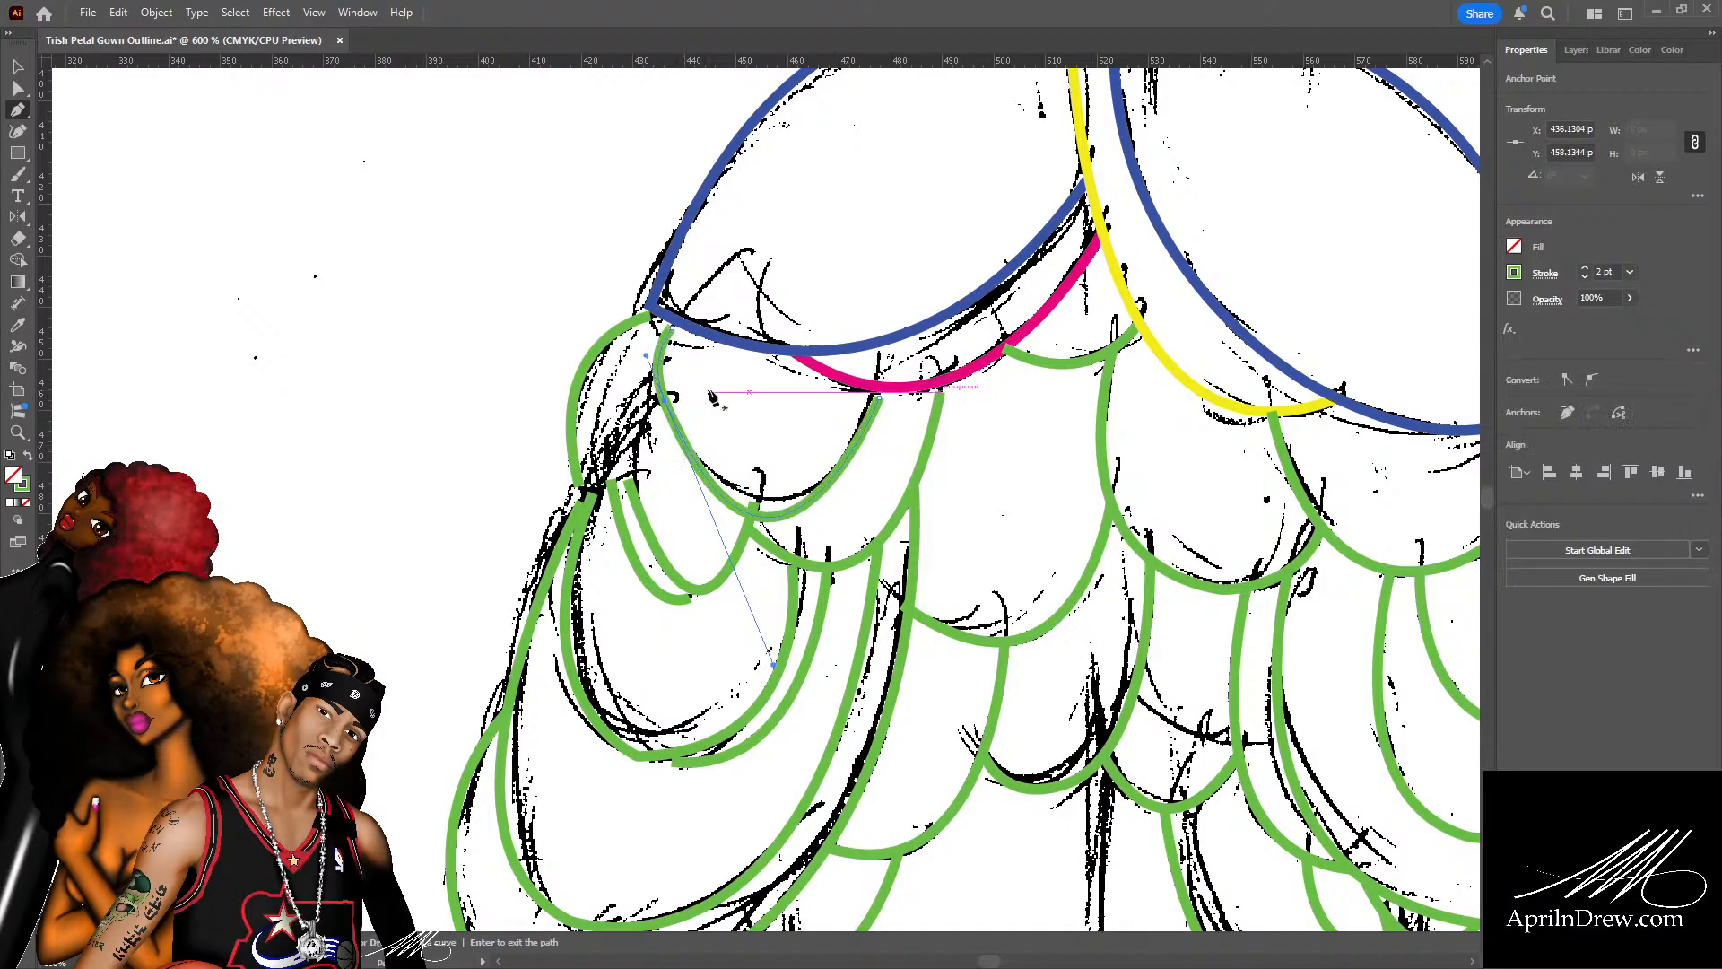
pyautogui.press('a')
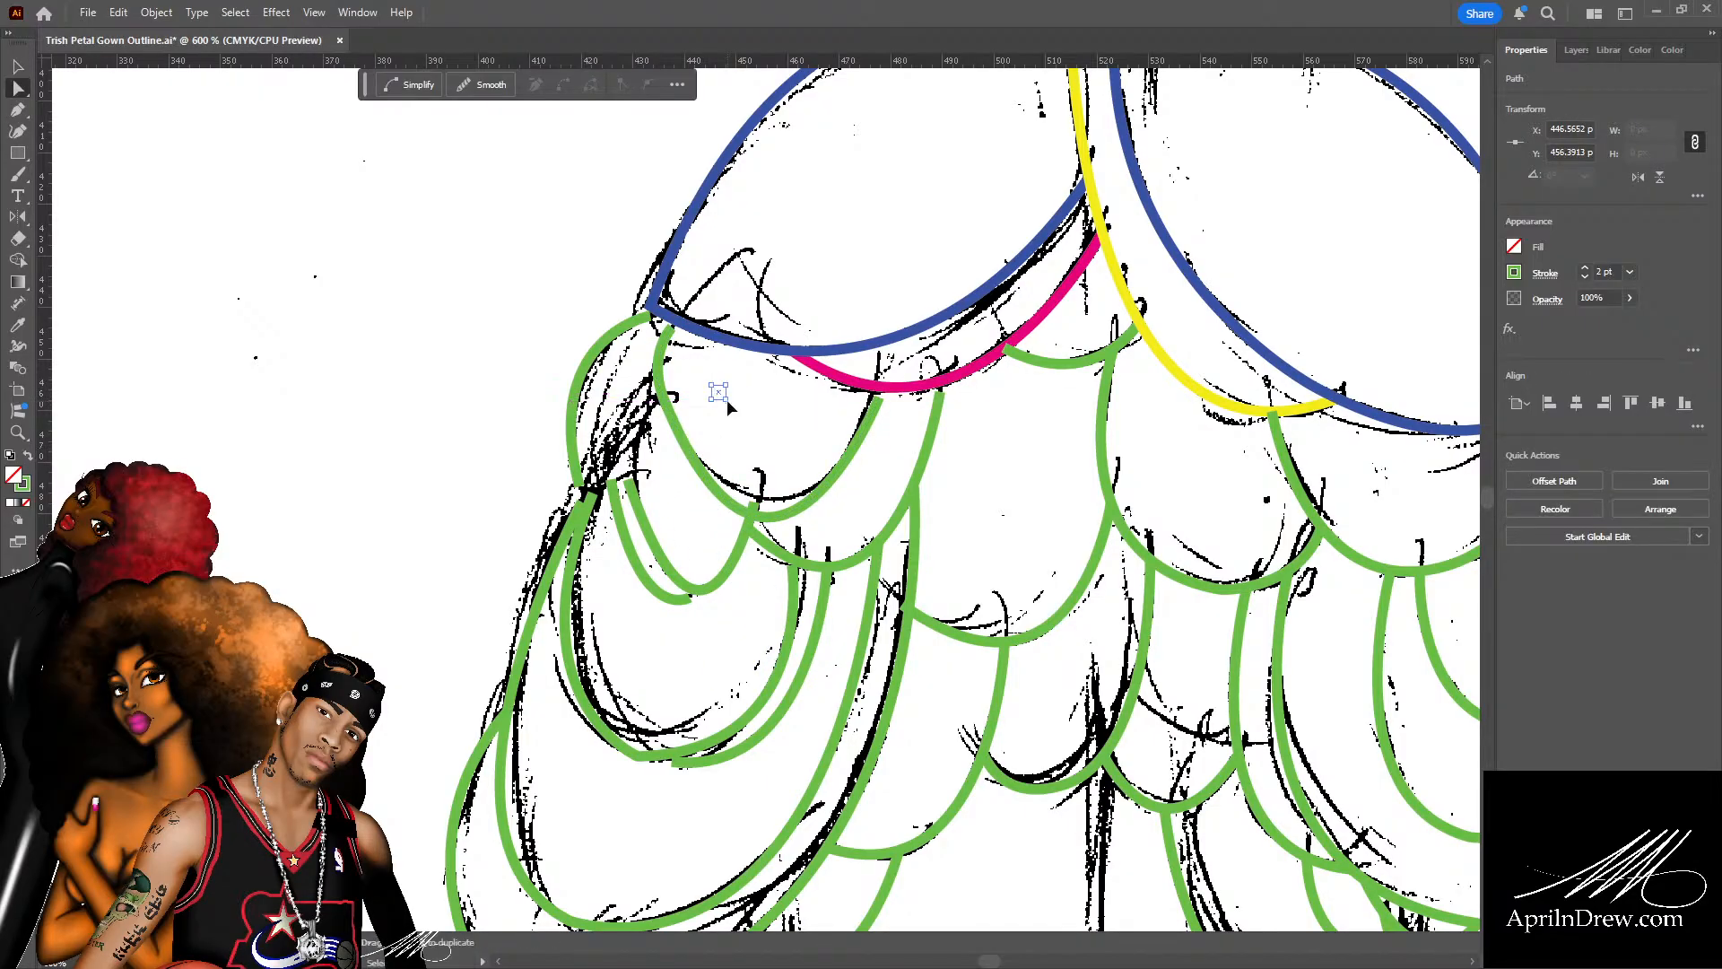
pyautogui.click(727, 400)
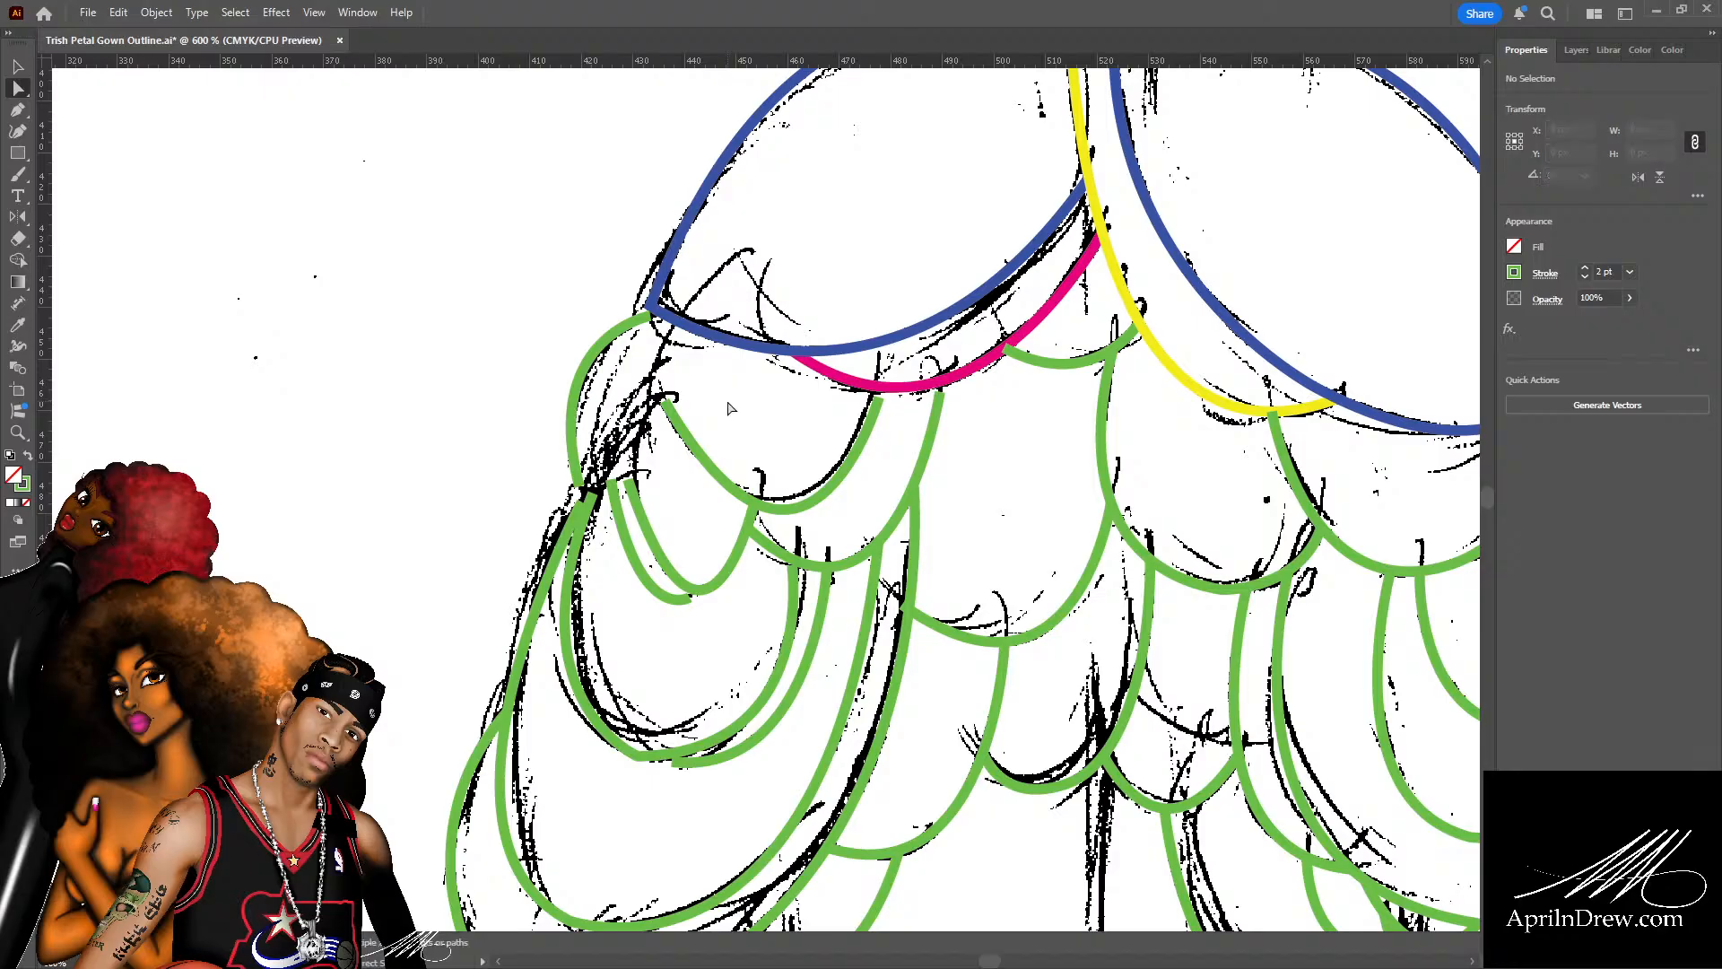
# Delete the petal curve below the blue and pink lines and both edges of the small petal under it.
pyautogui.click(693, 455)
pyautogui.press('Delete')
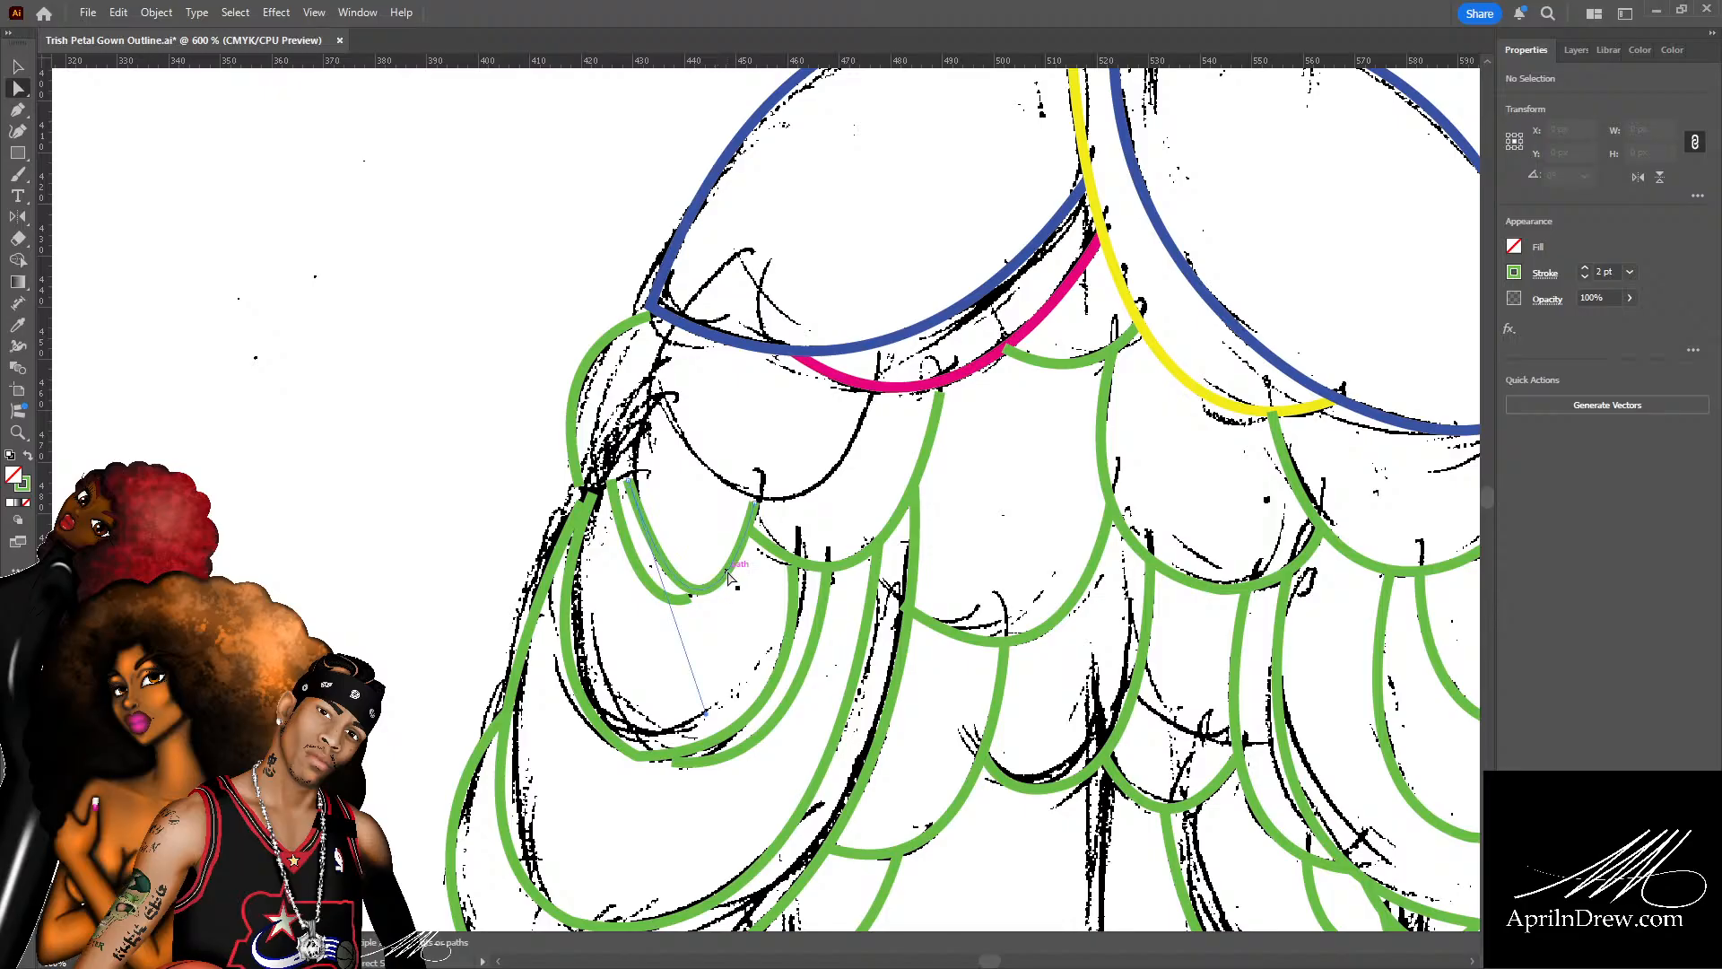
pyautogui.press('Delete')
pyautogui.click(684, 600)
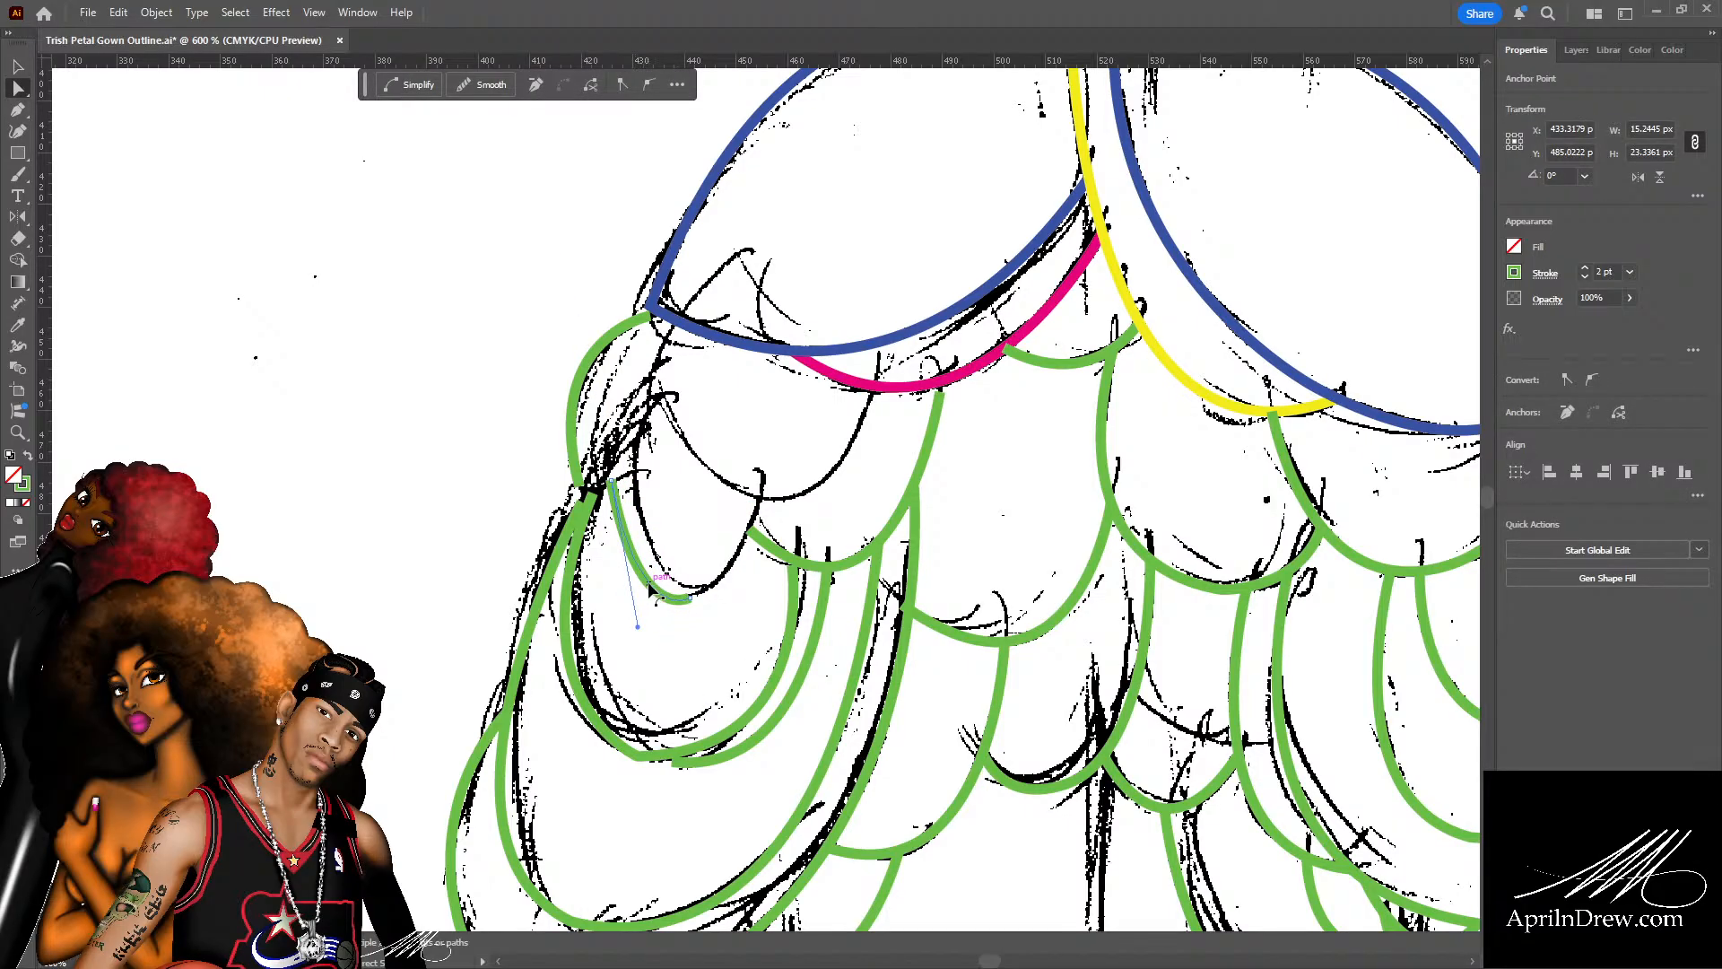
pyautogui.press('Delete')
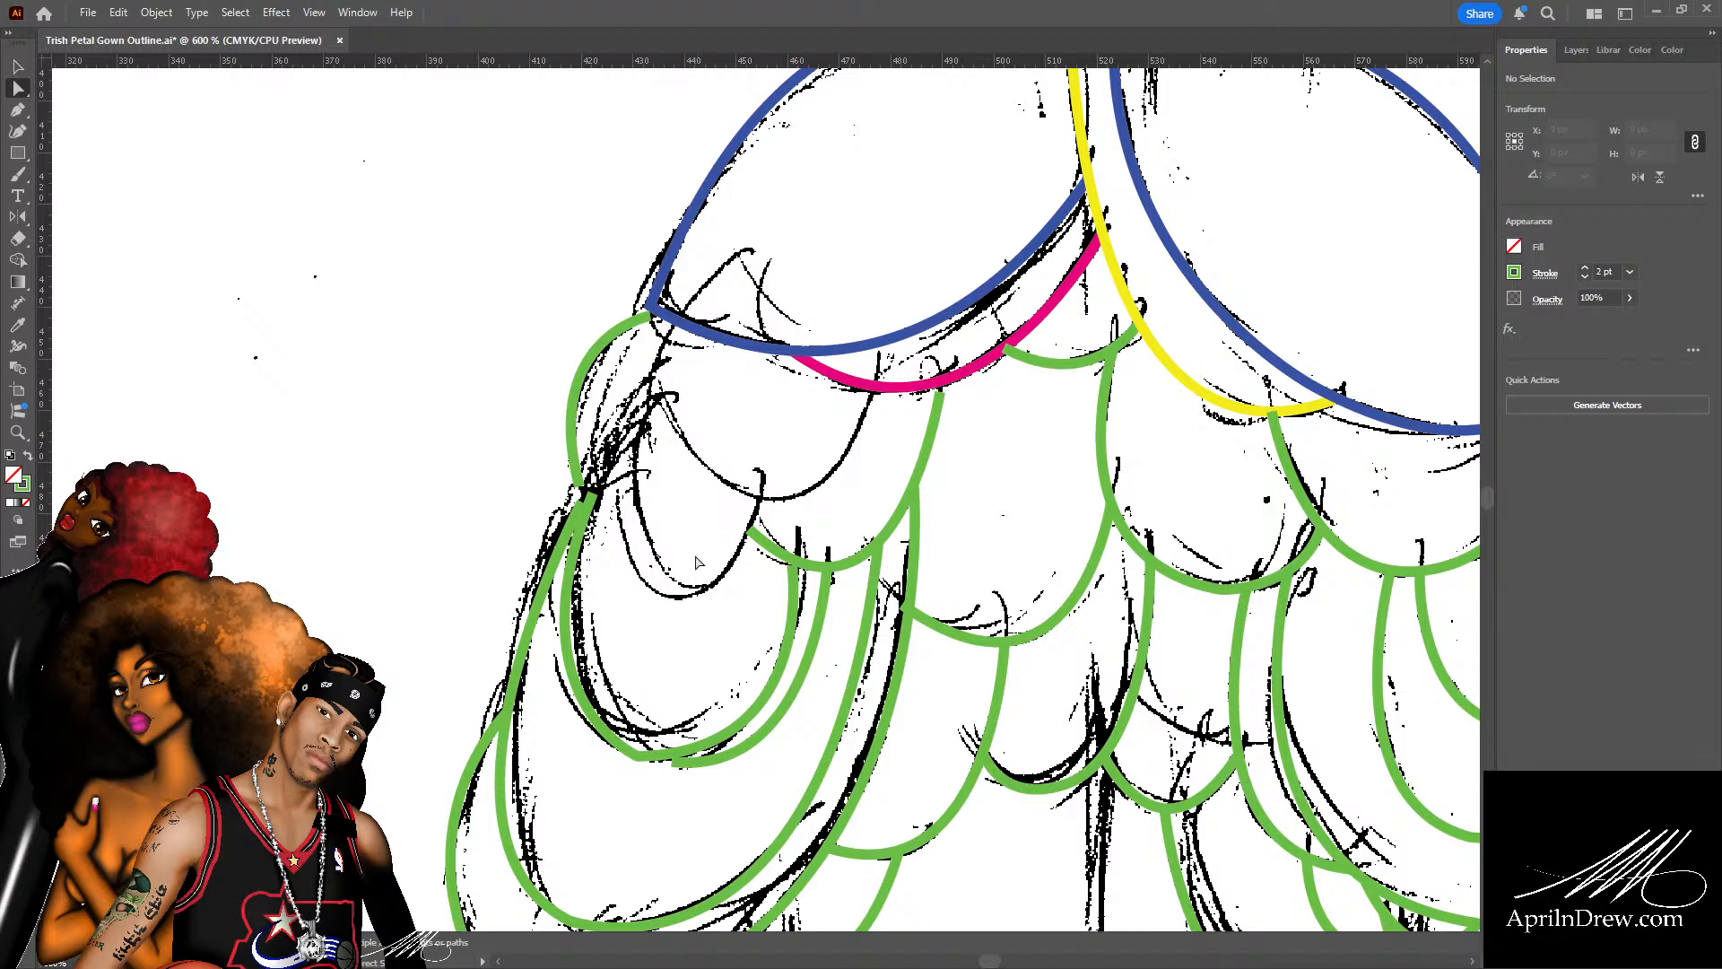
# Move the large nested petal's upper end to about X 433.32, Y 456.39 px and extend its direction handle to bow the outer side outward.
pyautogui.moveTo(591, 513); pyautogui.dragTo(649, 392)
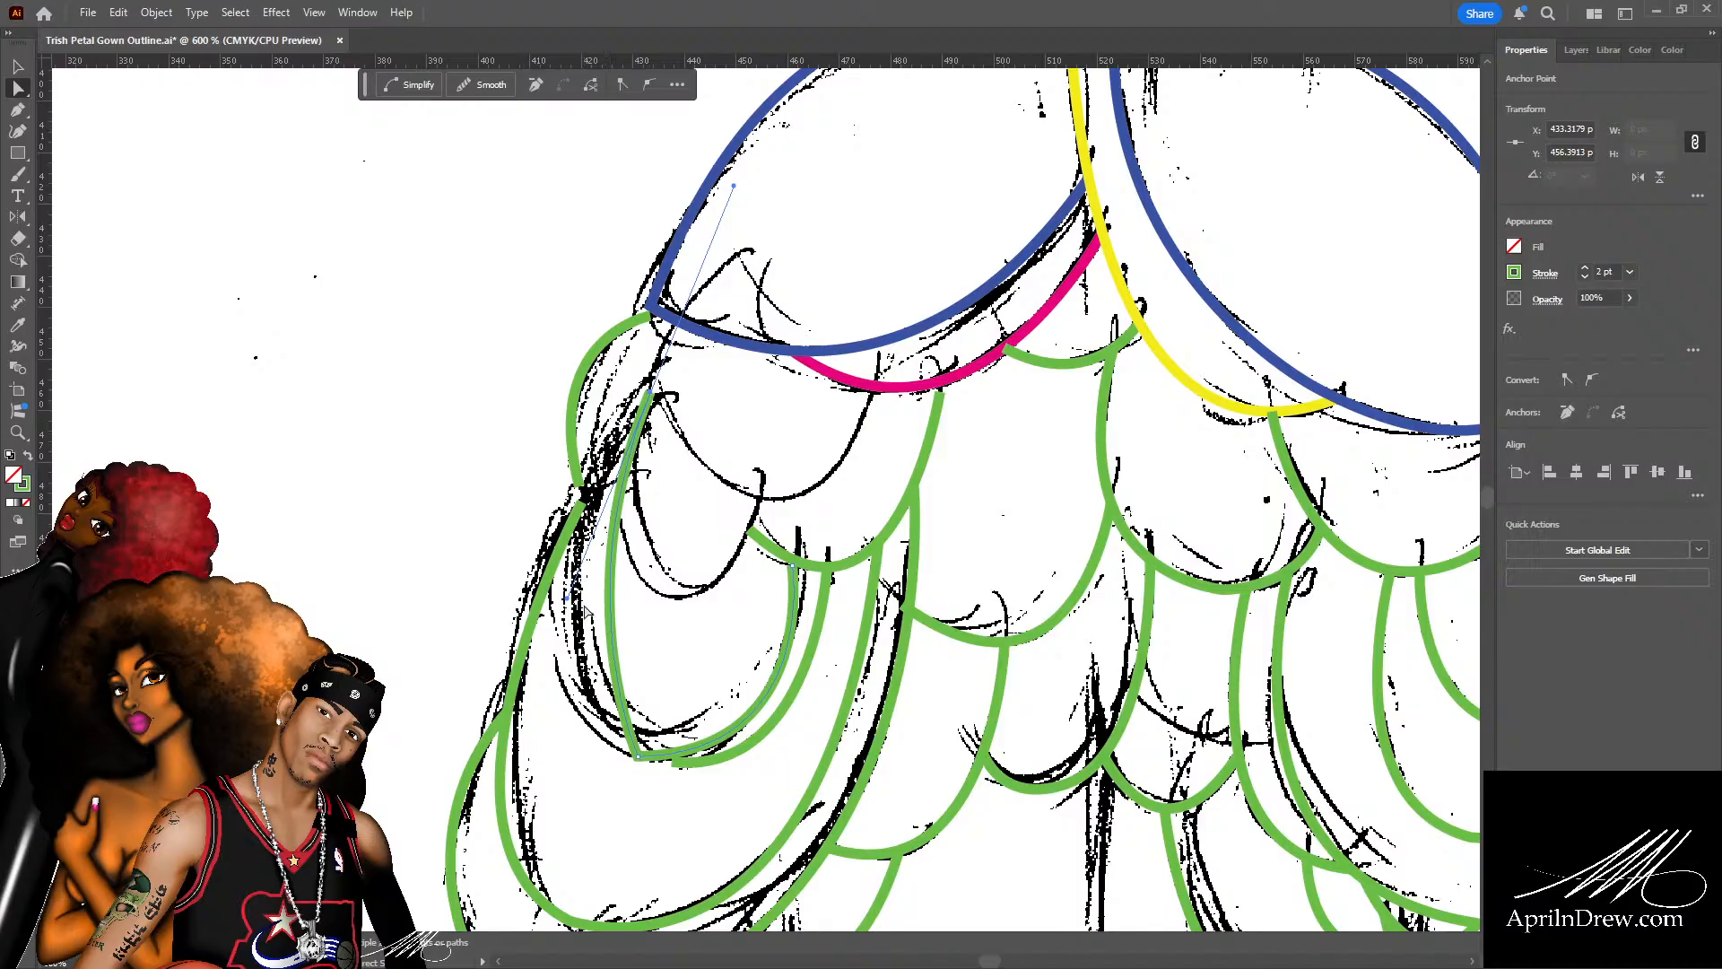
pyautogui.moveTo(566, 598); pyautogui.dragTo(470, 643)
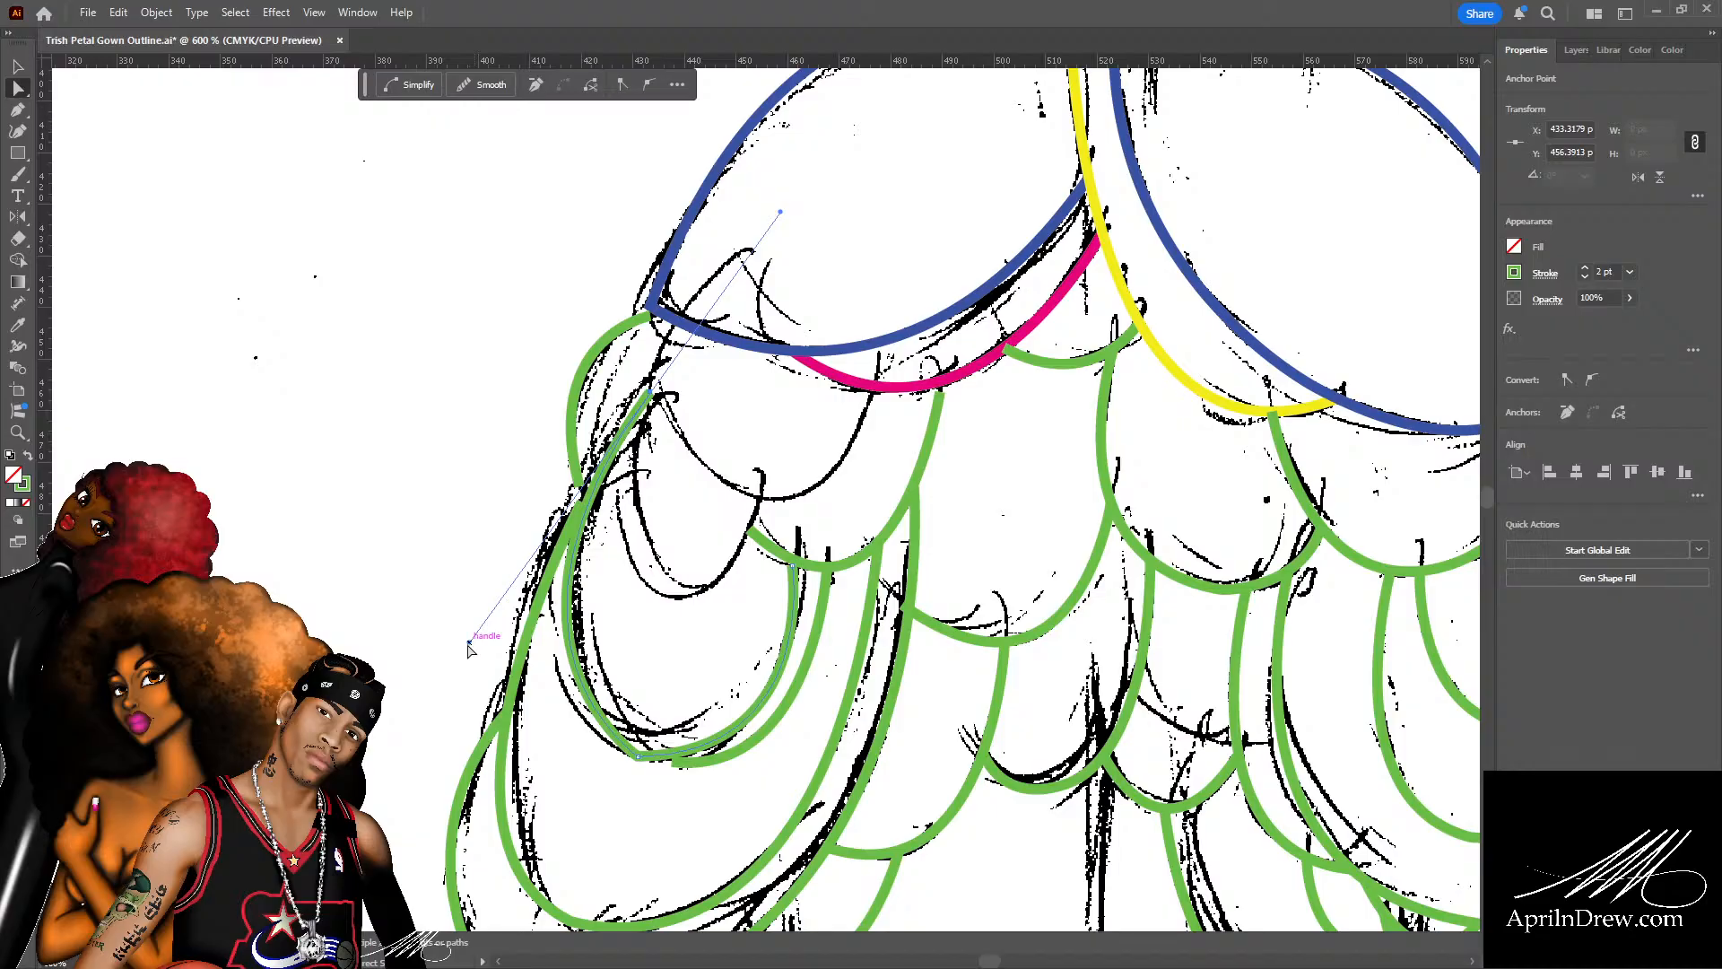
pyautogui.moveTo(467, 646); pyautogui.dragTo(431, 691)
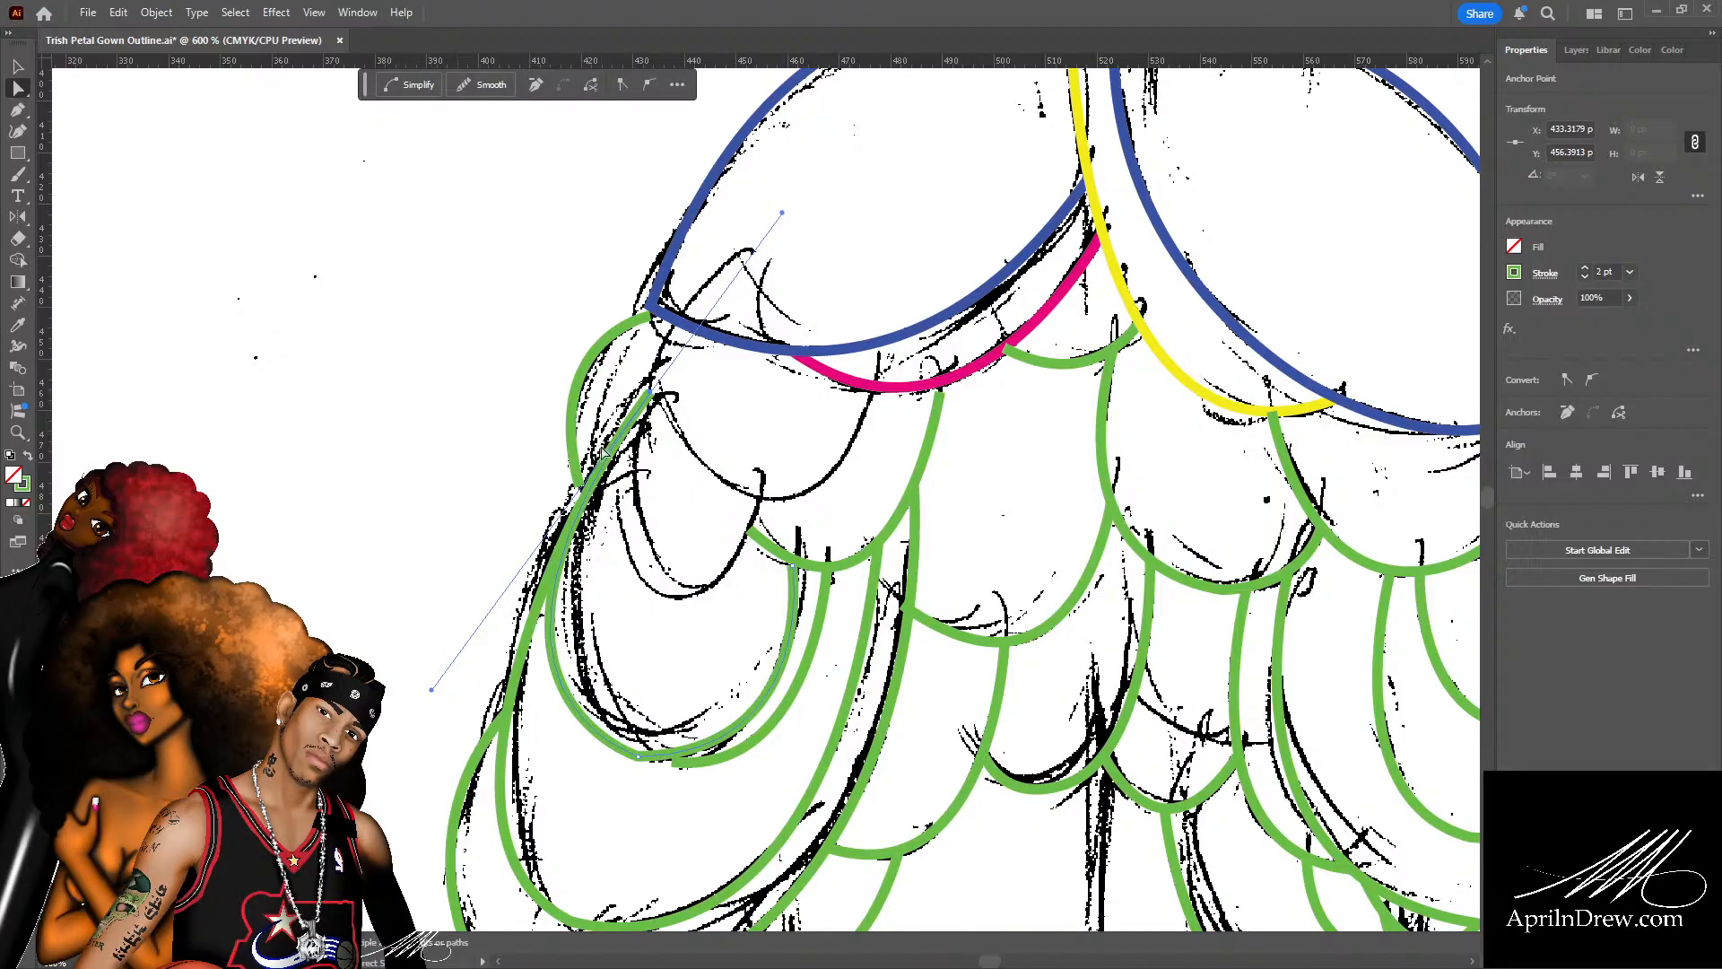
# Move the outermost petal's lower end to about X 420.98, Y 476.12 px and adjust its direction handle to widen the curve.
pyautogui.click(581, 442)
pyautogui.click(575, 470)
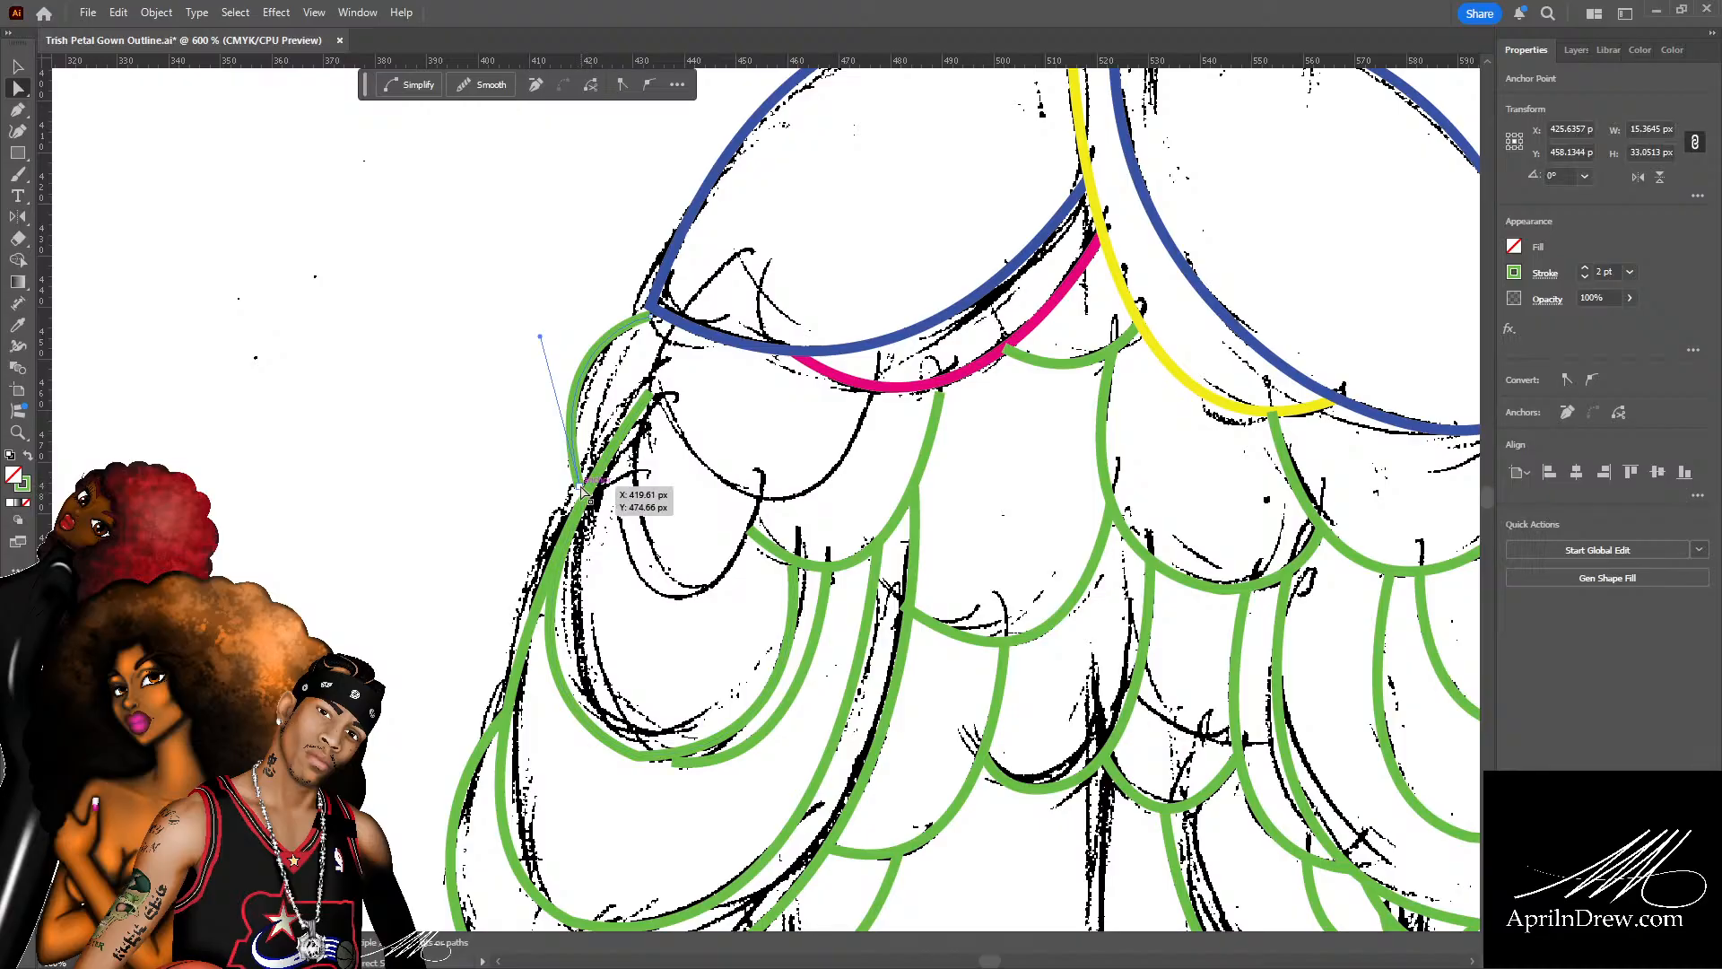
pyautogui.moveTo(580, 487); pyautogui.dragTo(586, 494)
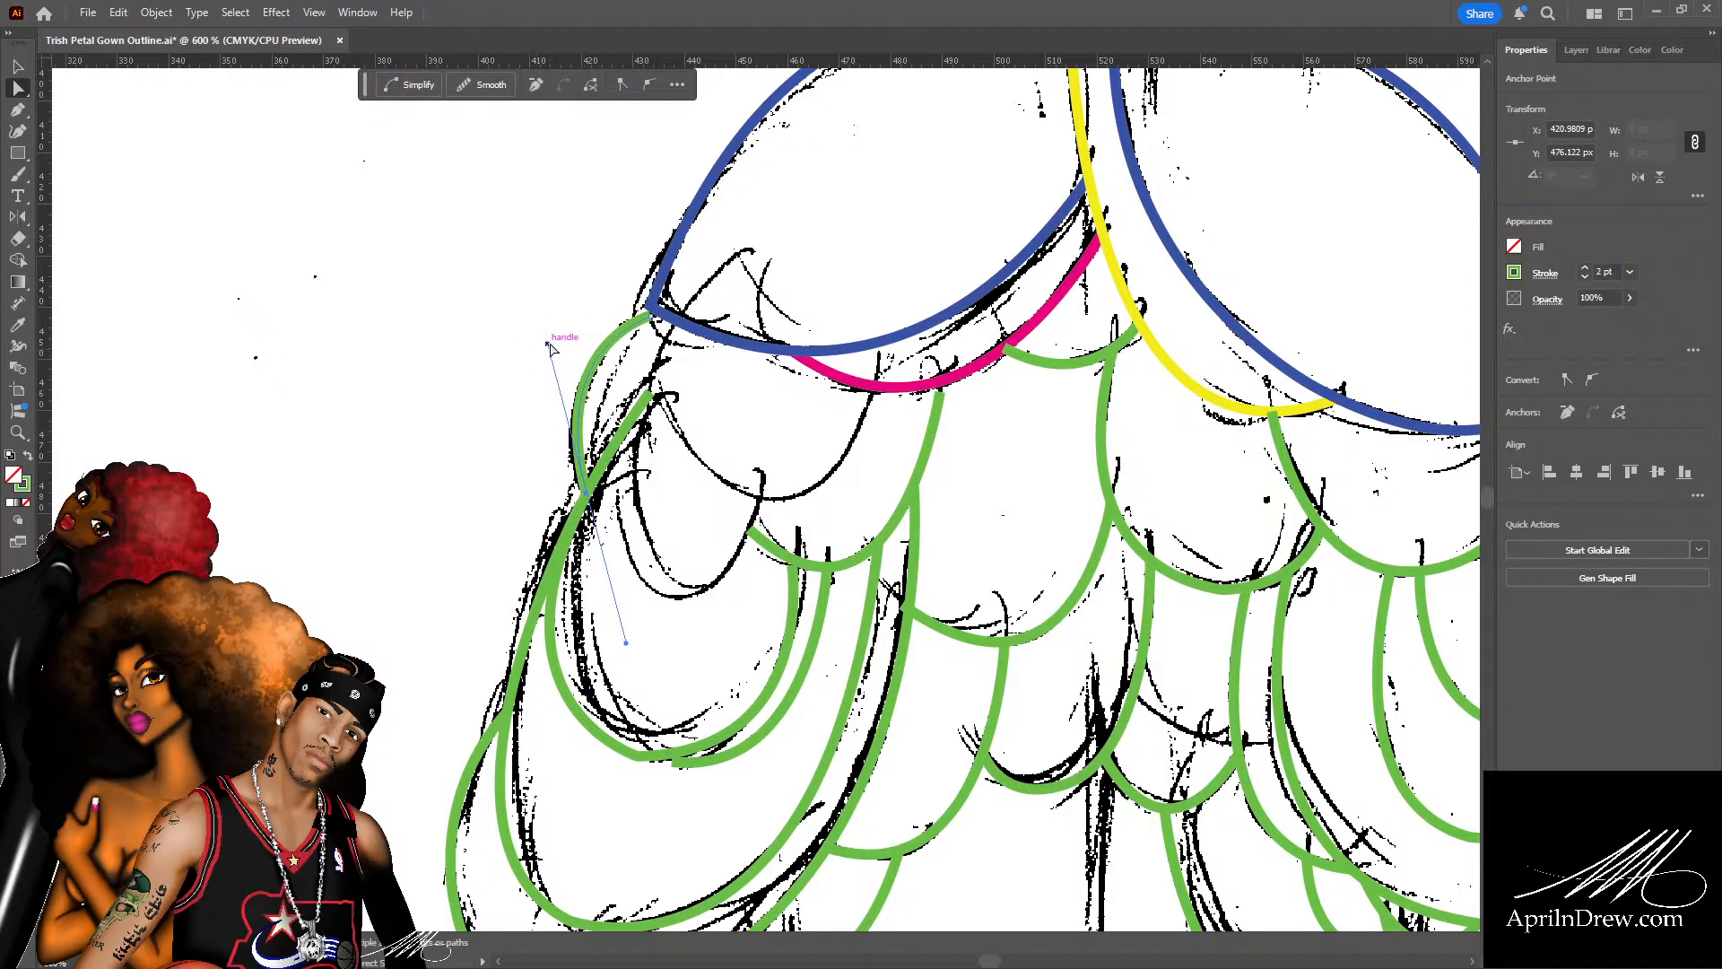
pyautogui.moveTo(547, 346); pyautogui.dragTo(542, 346)
pyautogui.click(556, 370)
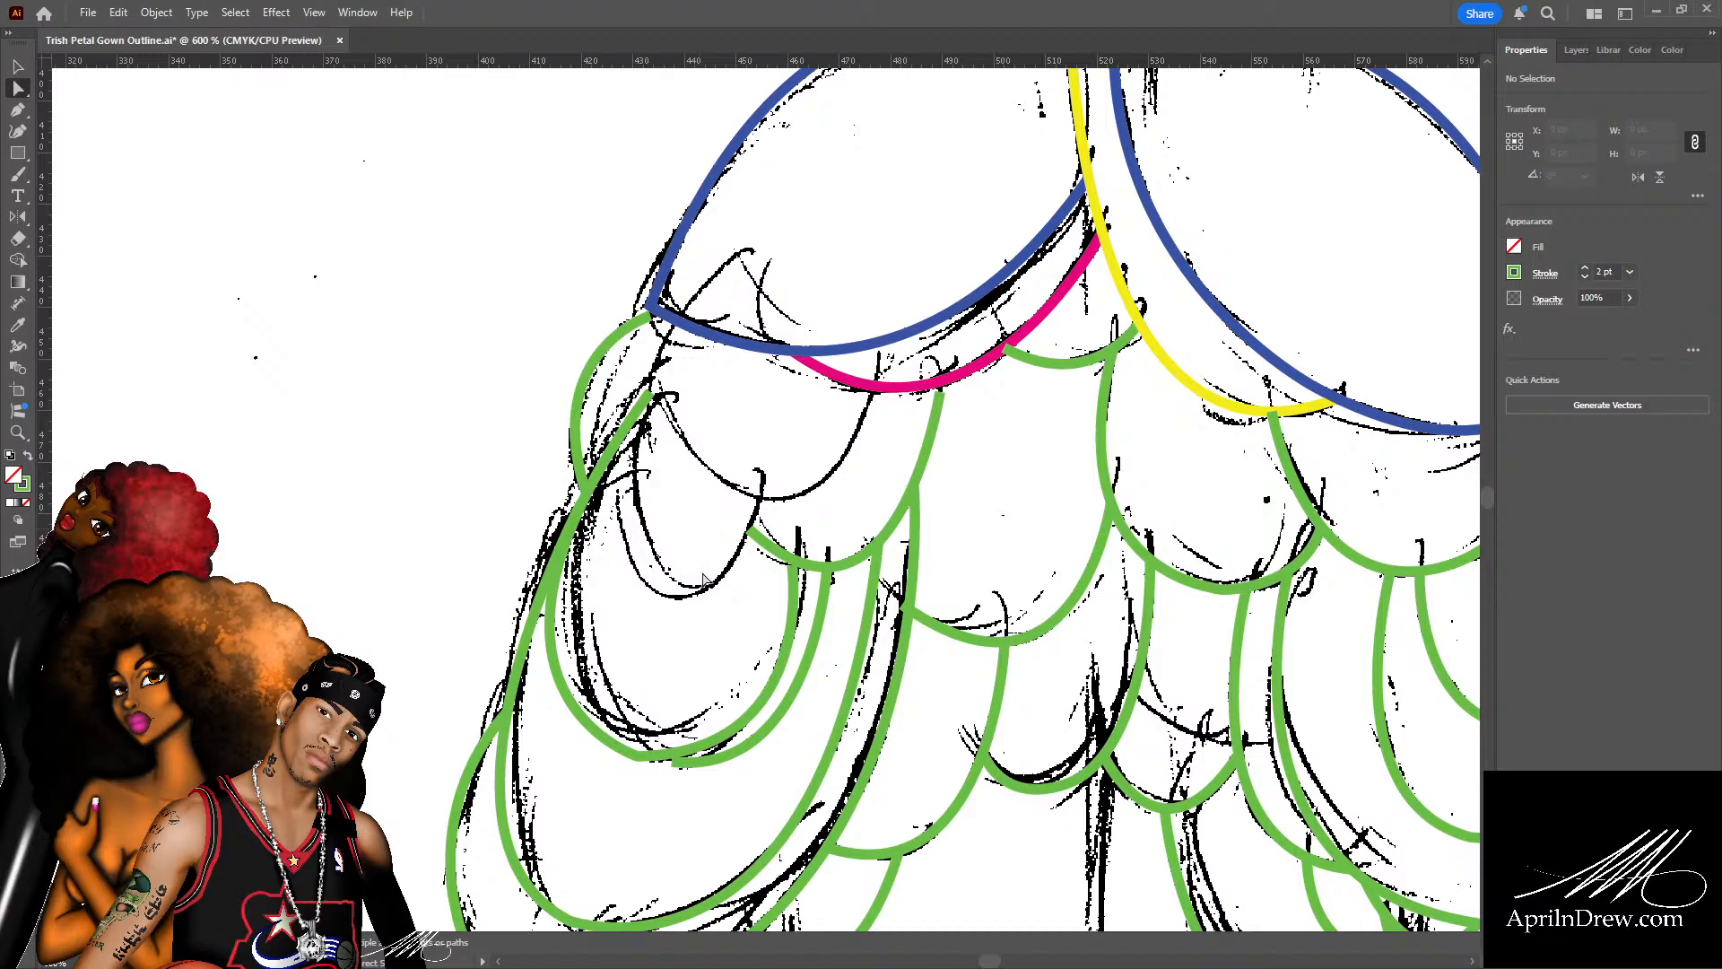
# Move the lower end of the nested petal's second edge to about X 436.13, Y 527 px and adjust its direction handle.
pyautogui.click(707, 758)
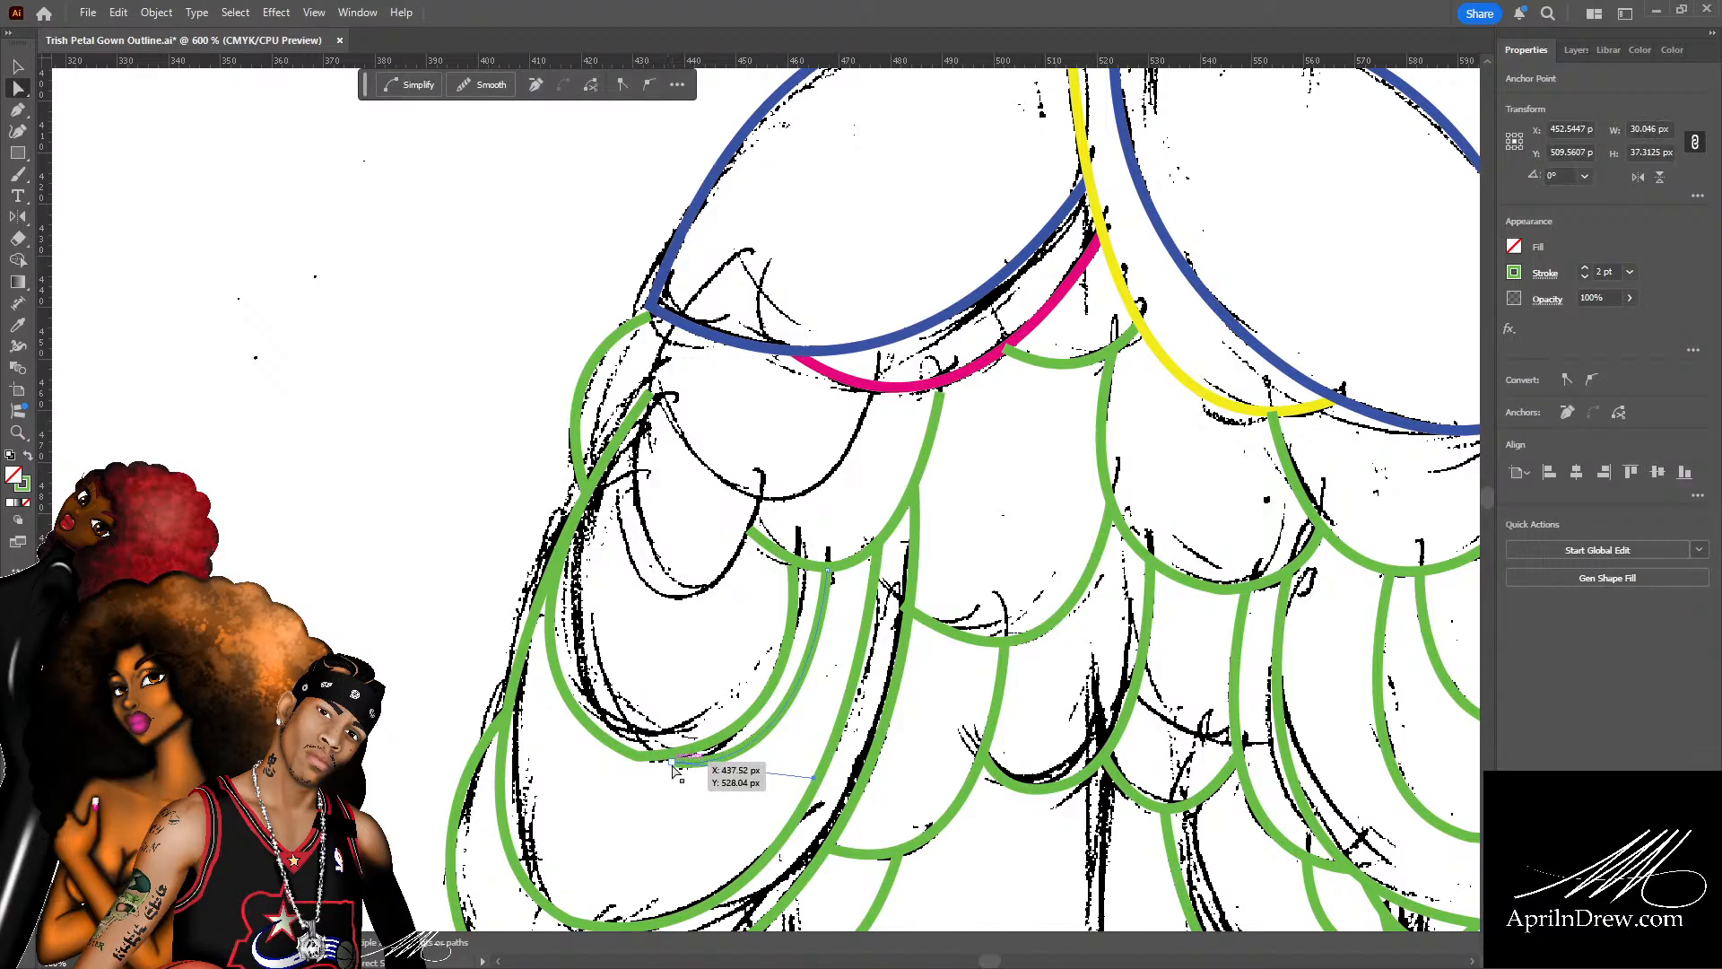
pyautogui.moveTo(673, 762); pyautogui.dragTo(663, 756)
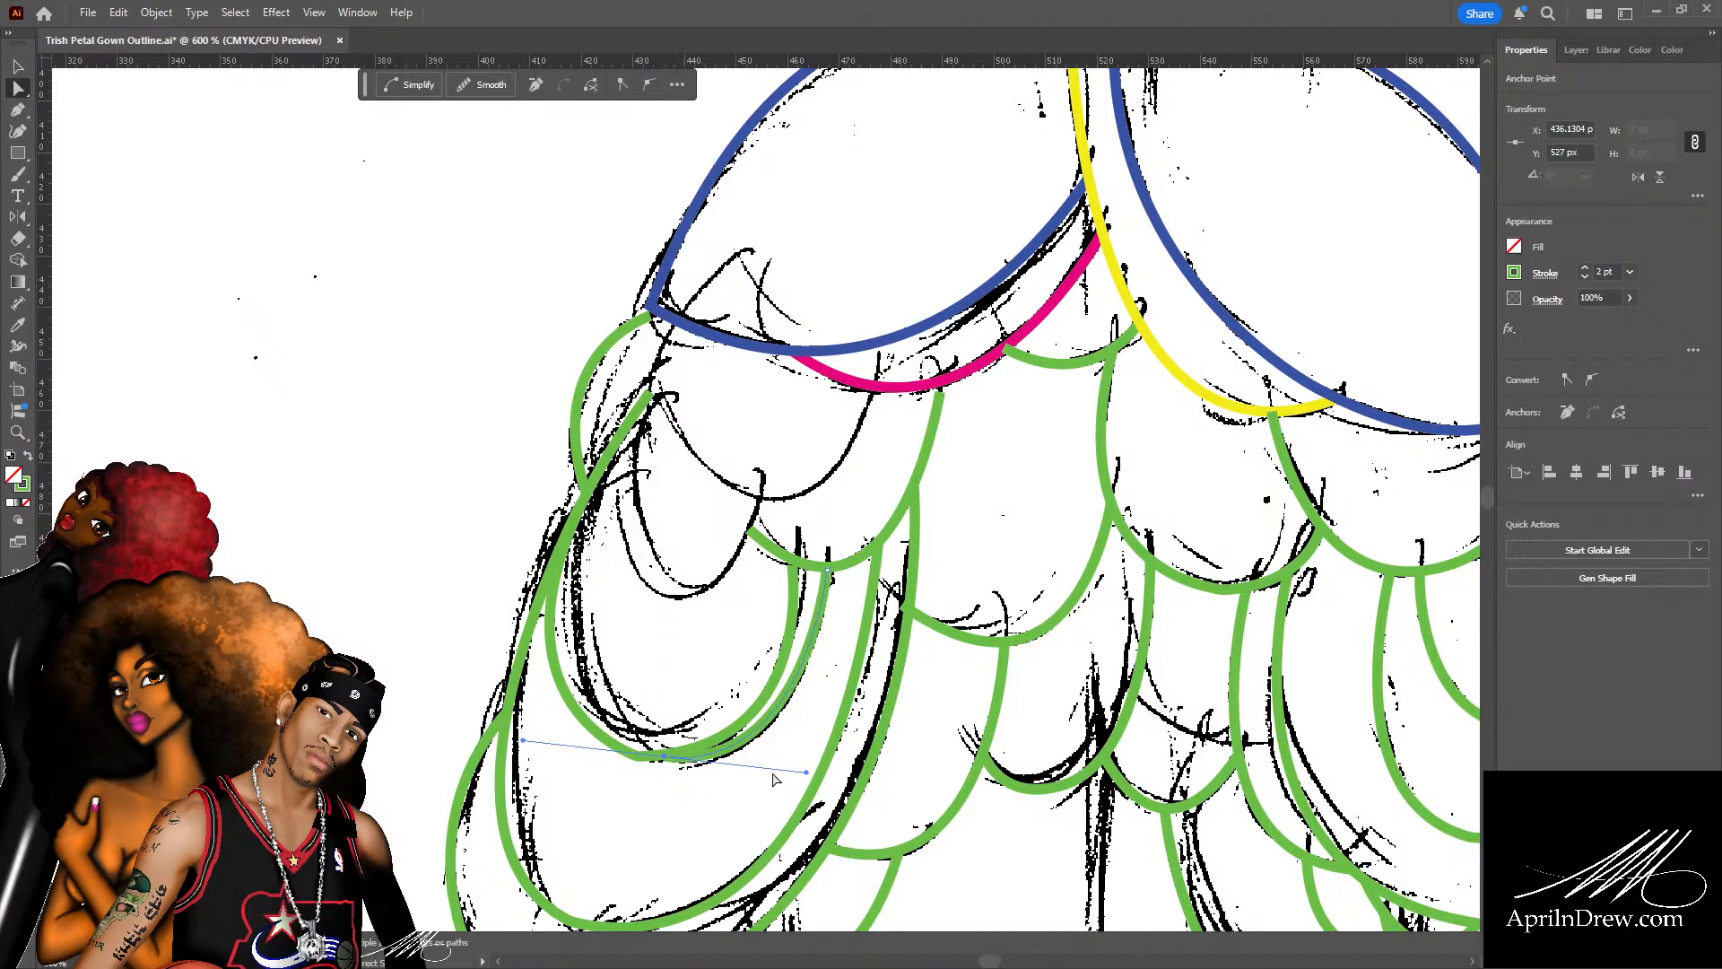
pyautogui.moveTo(806, 777); pyautogui.dragTo(801, 771)
pyautogui.click(746, 797)
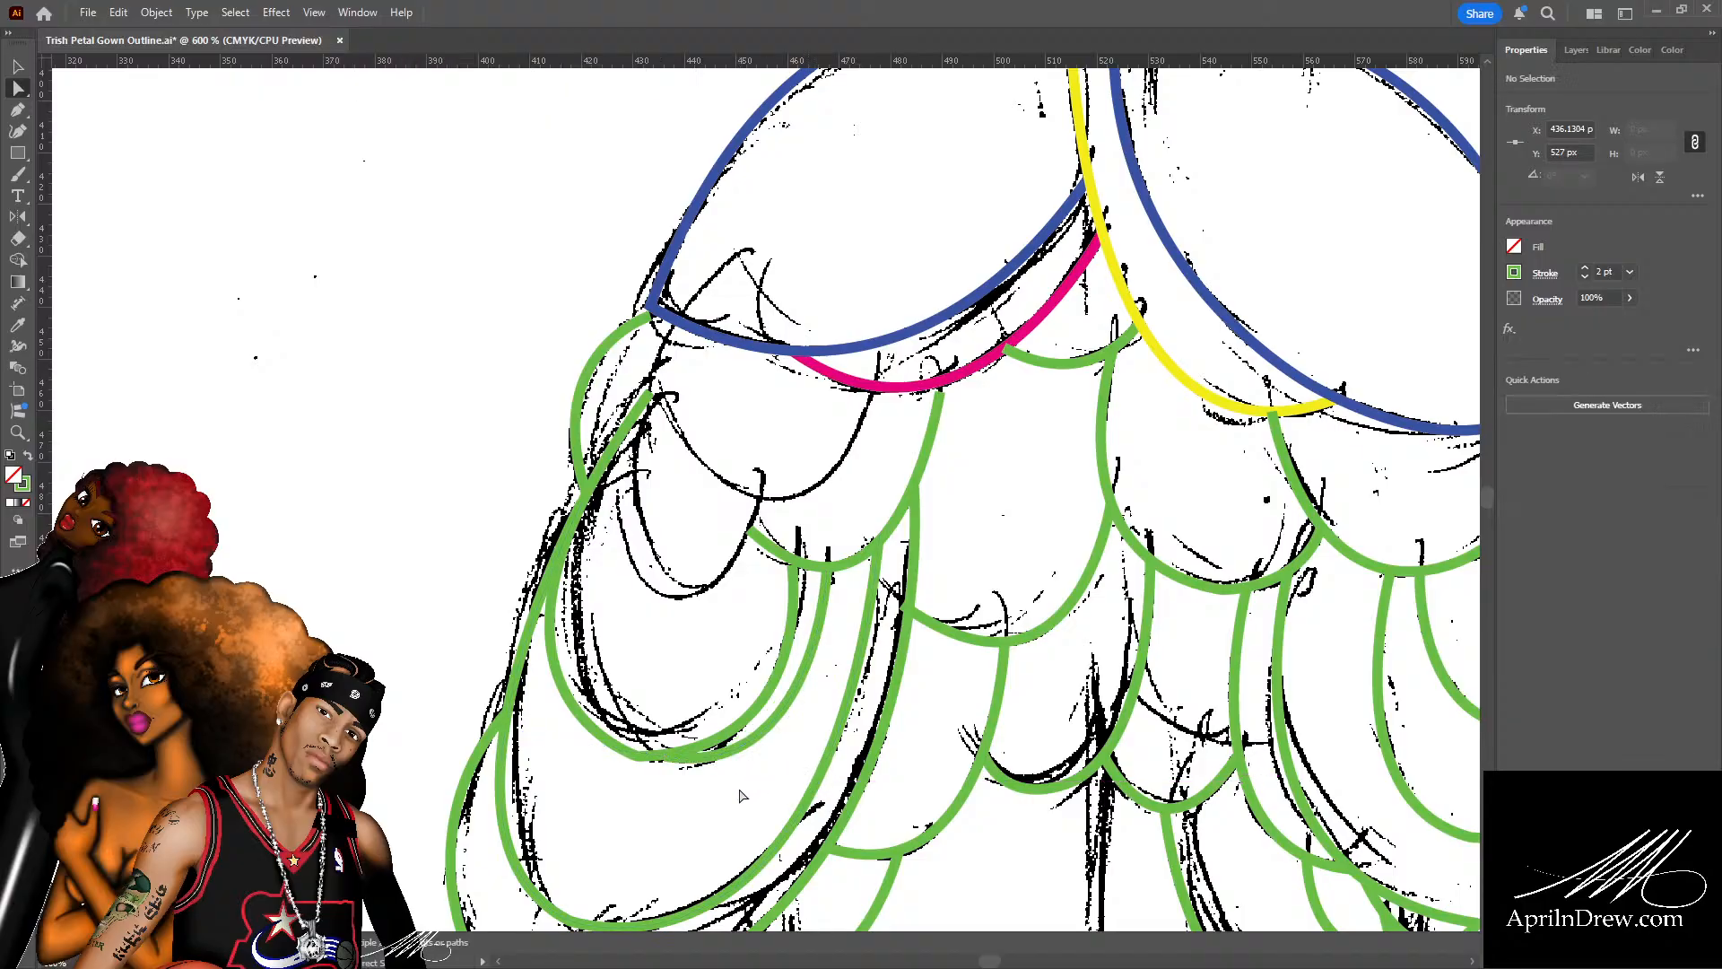
# Lower the direction handle at the large nested petal's bottom anchor slightly to smooth the inner side's curve.
pyautogui.click(635, 757)
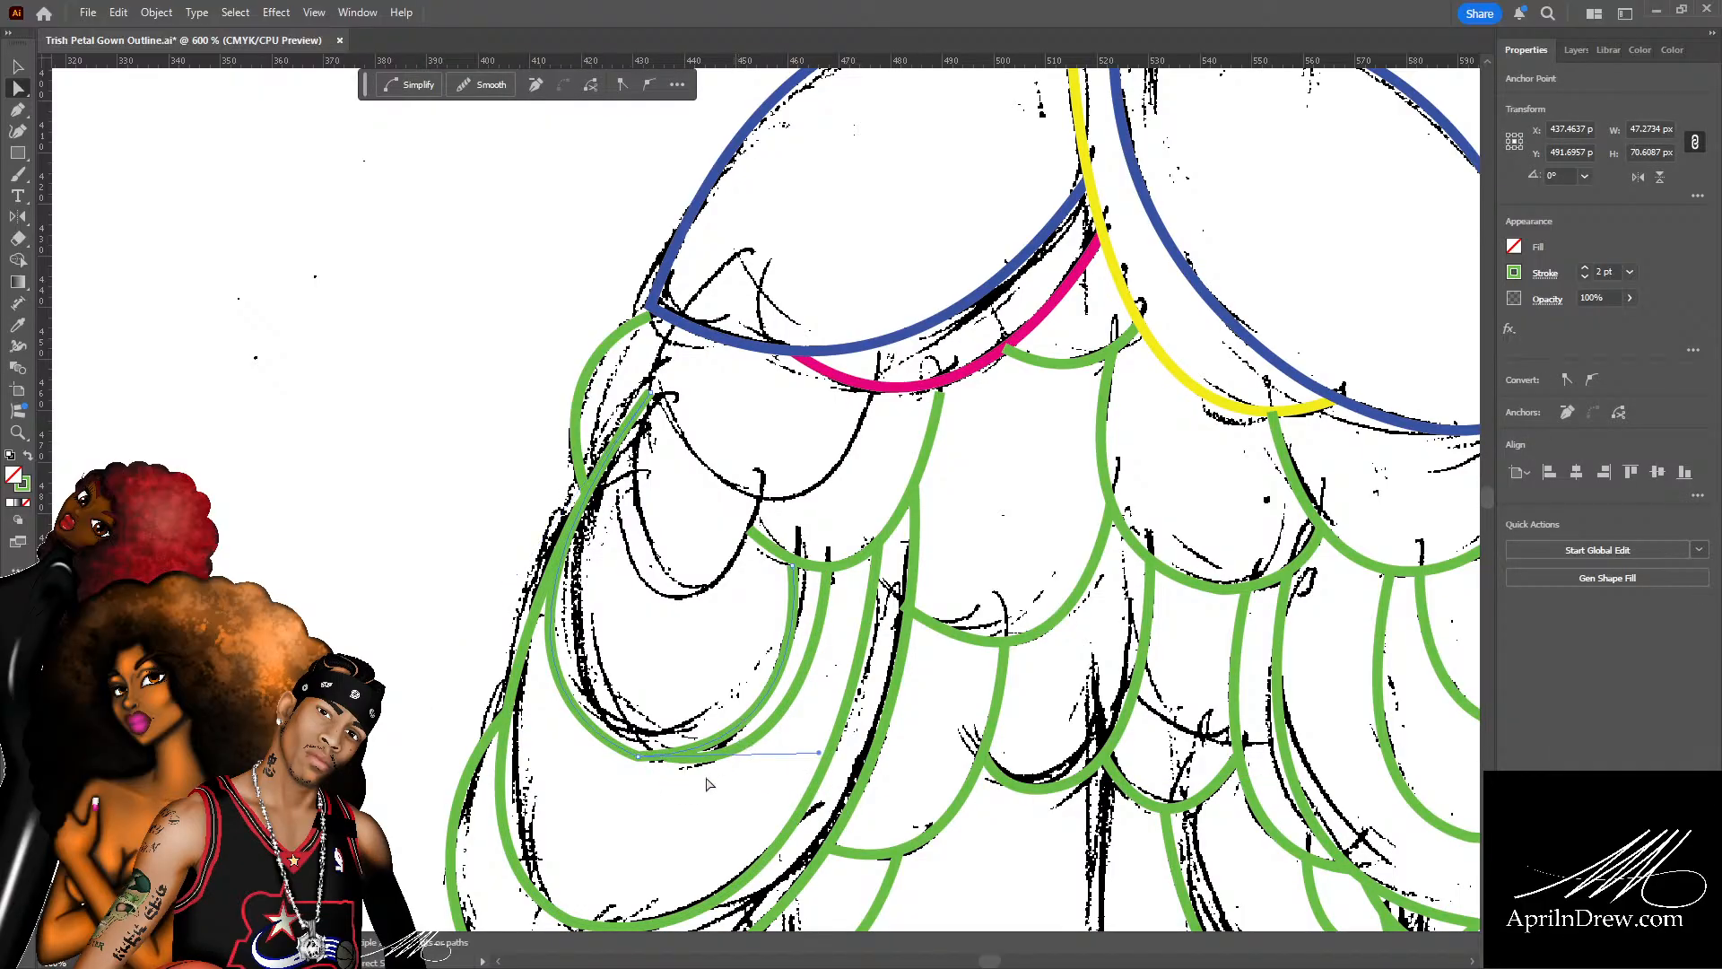
pyautogui.moveTo(821, 756); pyautogui.dragTo(816, 767)
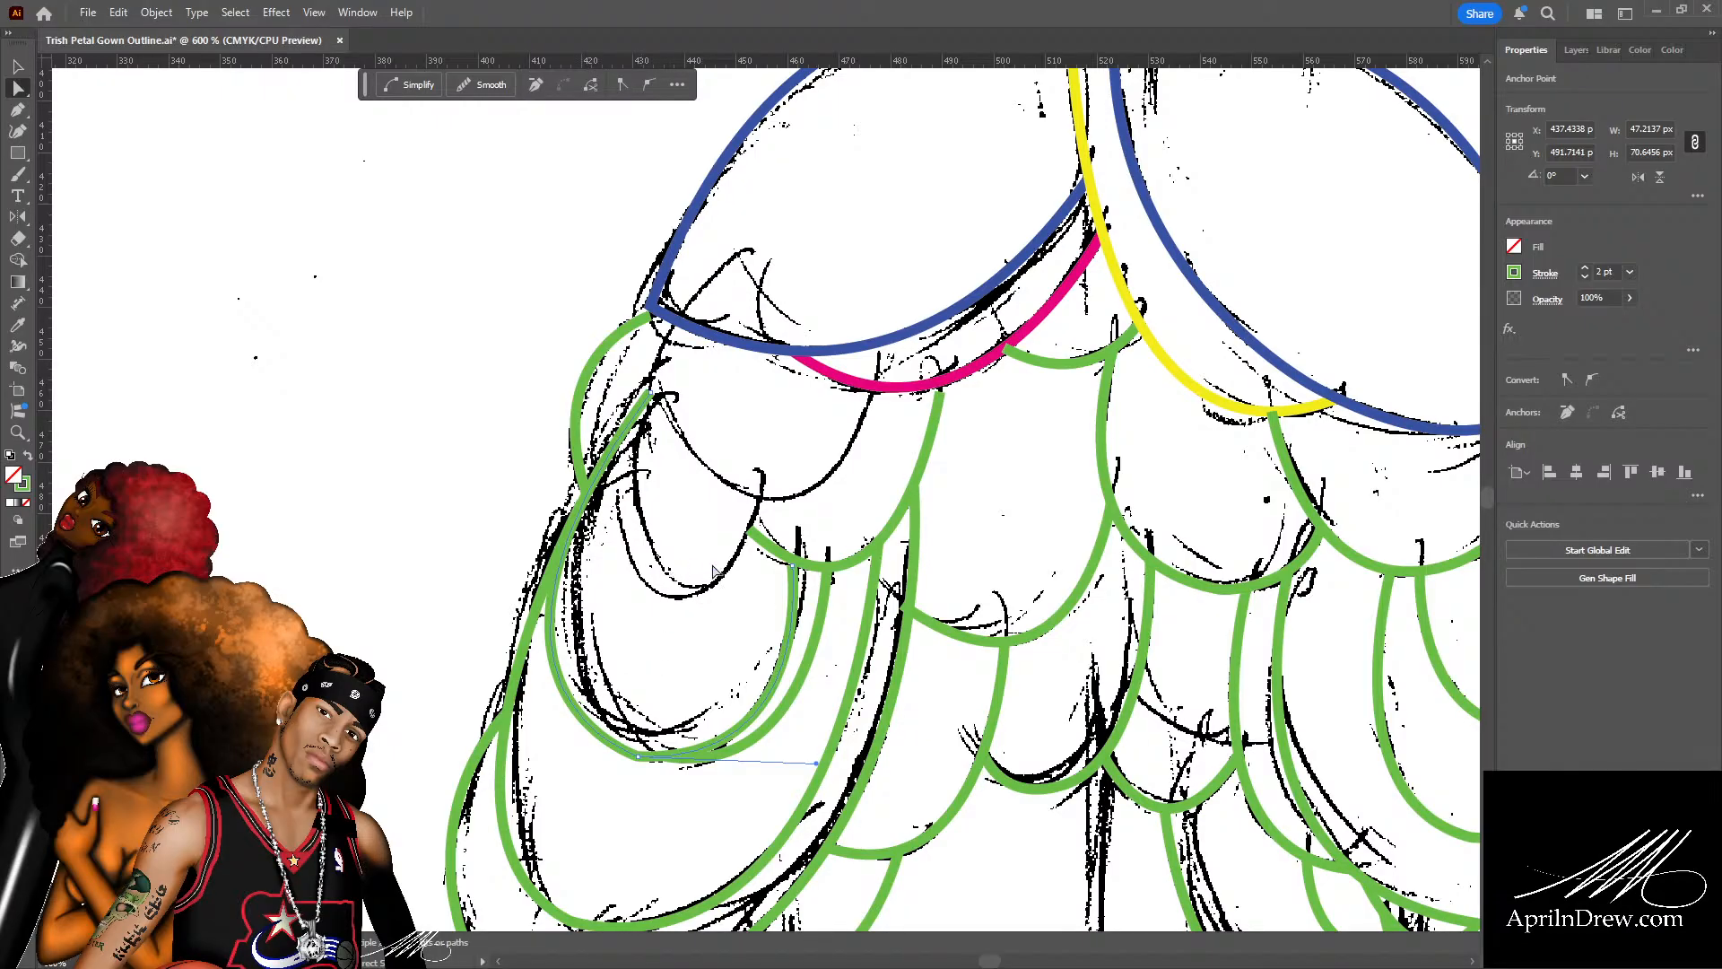
pyautogui.click(773, 511)
# Retrace the small petal from about X 454.57, Y 477.74 px through X 434.74, Y 496.22 px to X 436.13, Y 458.13 px, and save the document.
pyautogui.press('p')
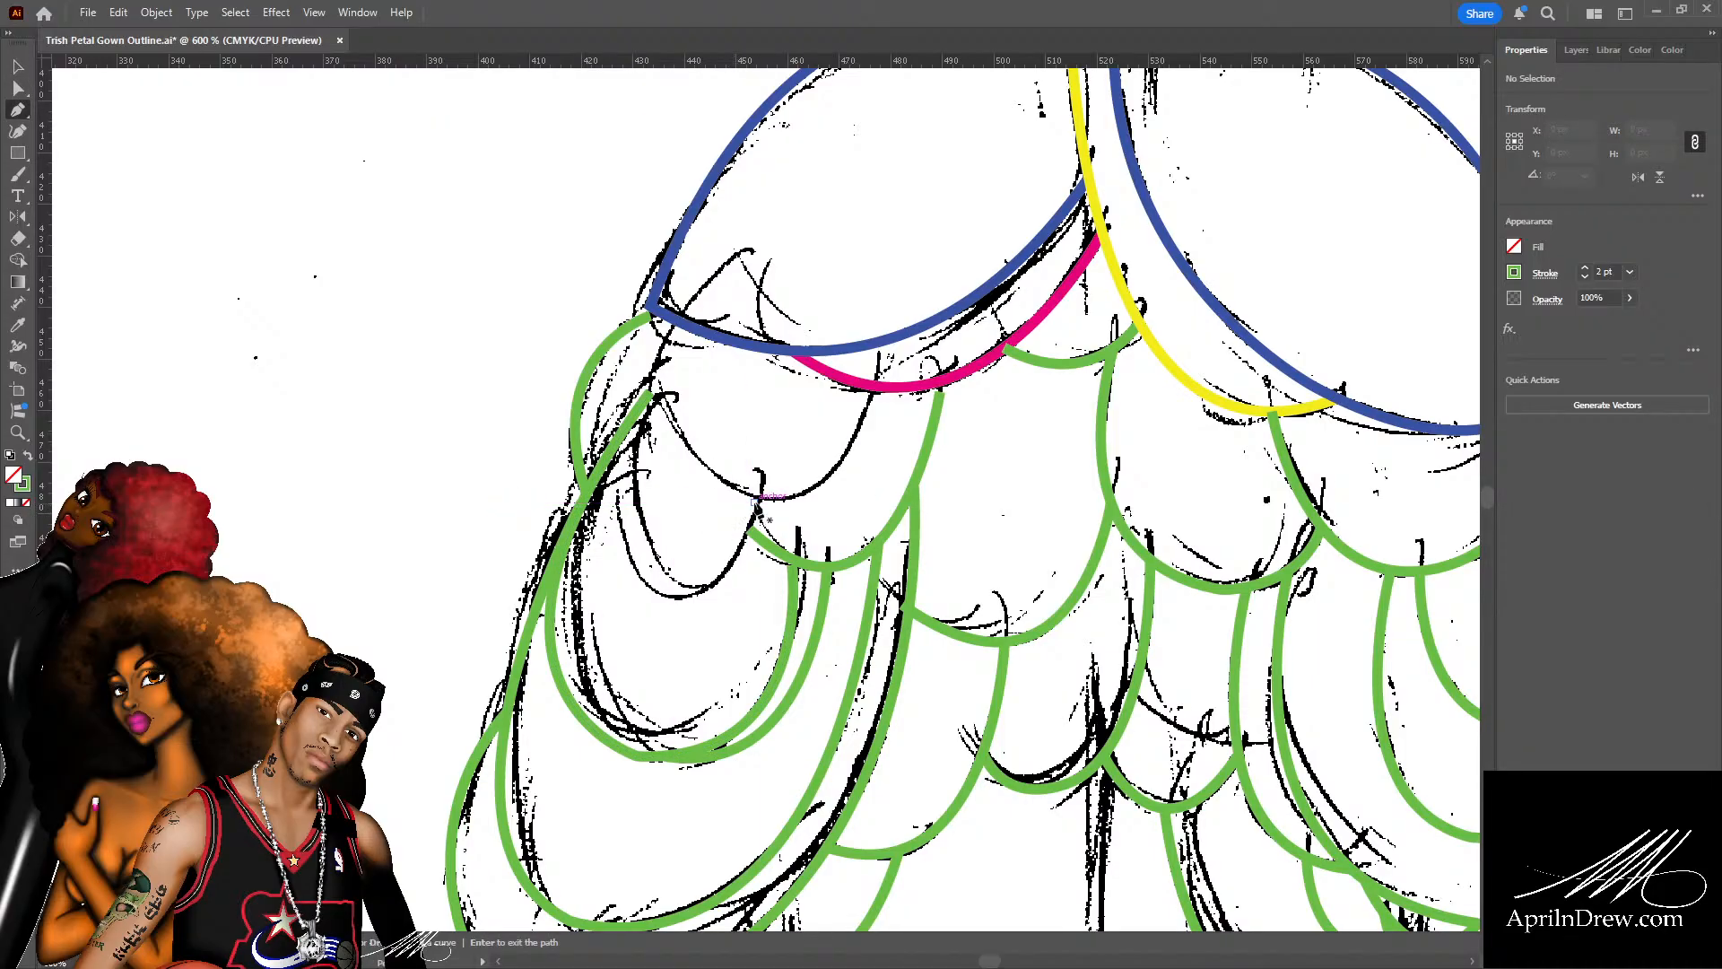
pyautogui.click(759, 500)
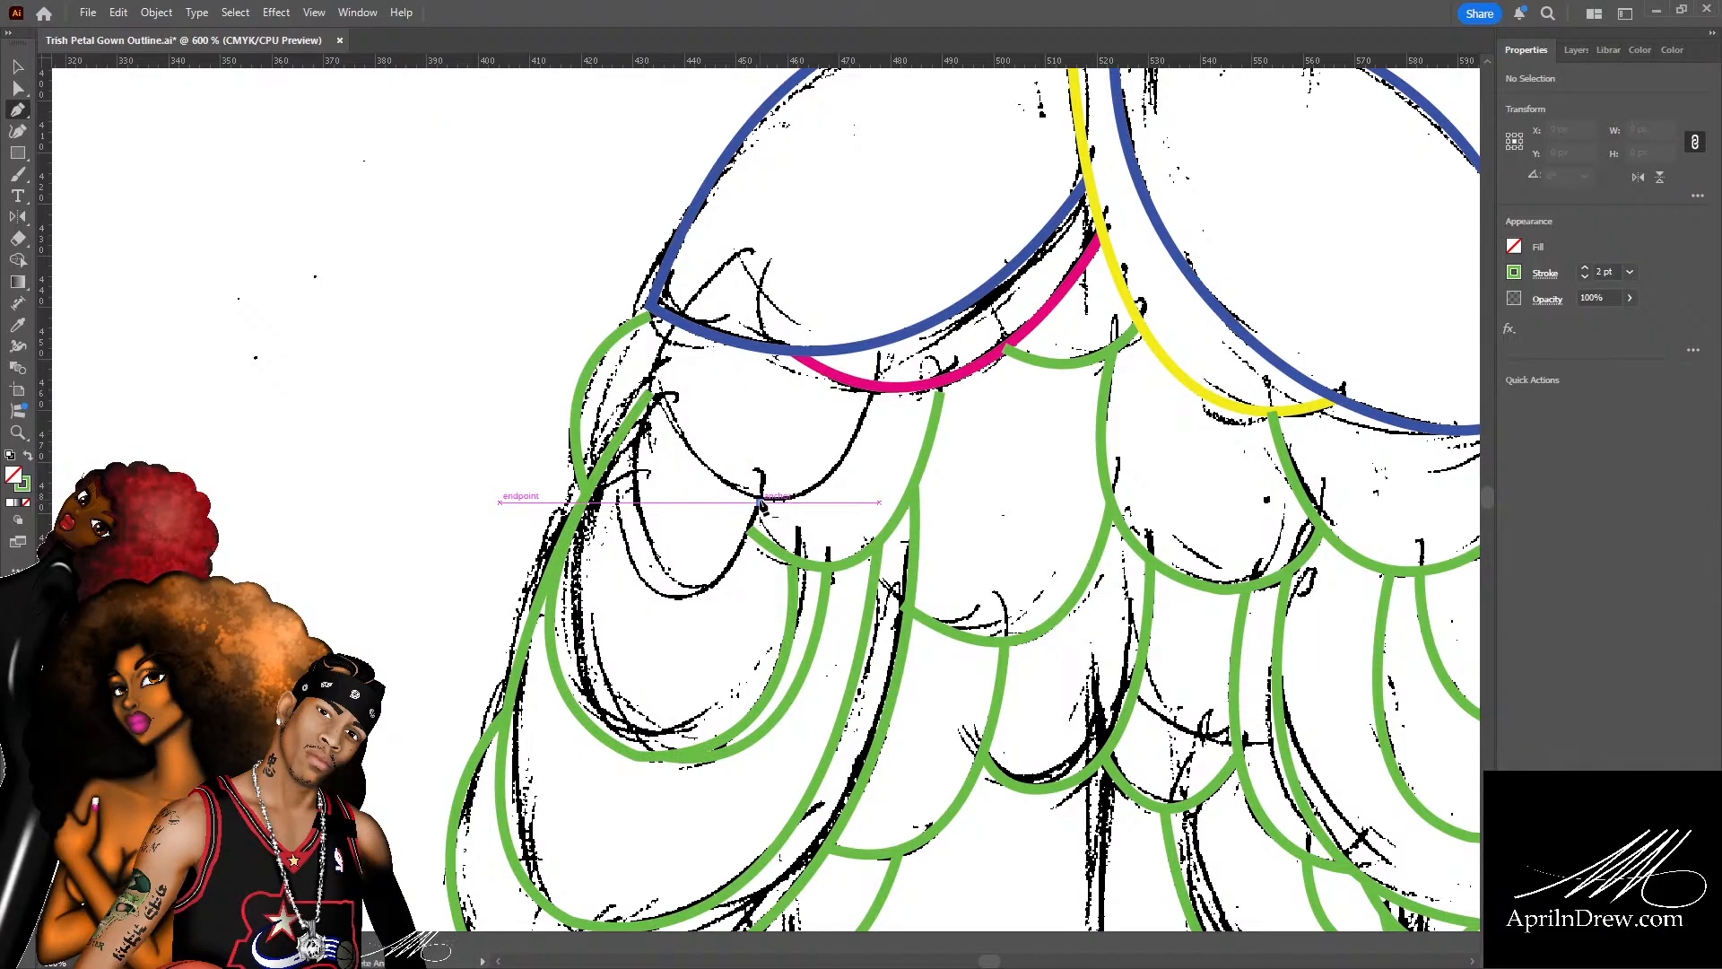
pyautogui.moveTo(661, 599)
pyautogui.mouseDown()
pyautogui.moveTo(559, 603)
pyautogui.moveTo(573, 595)
pyautogui.mouseUp()
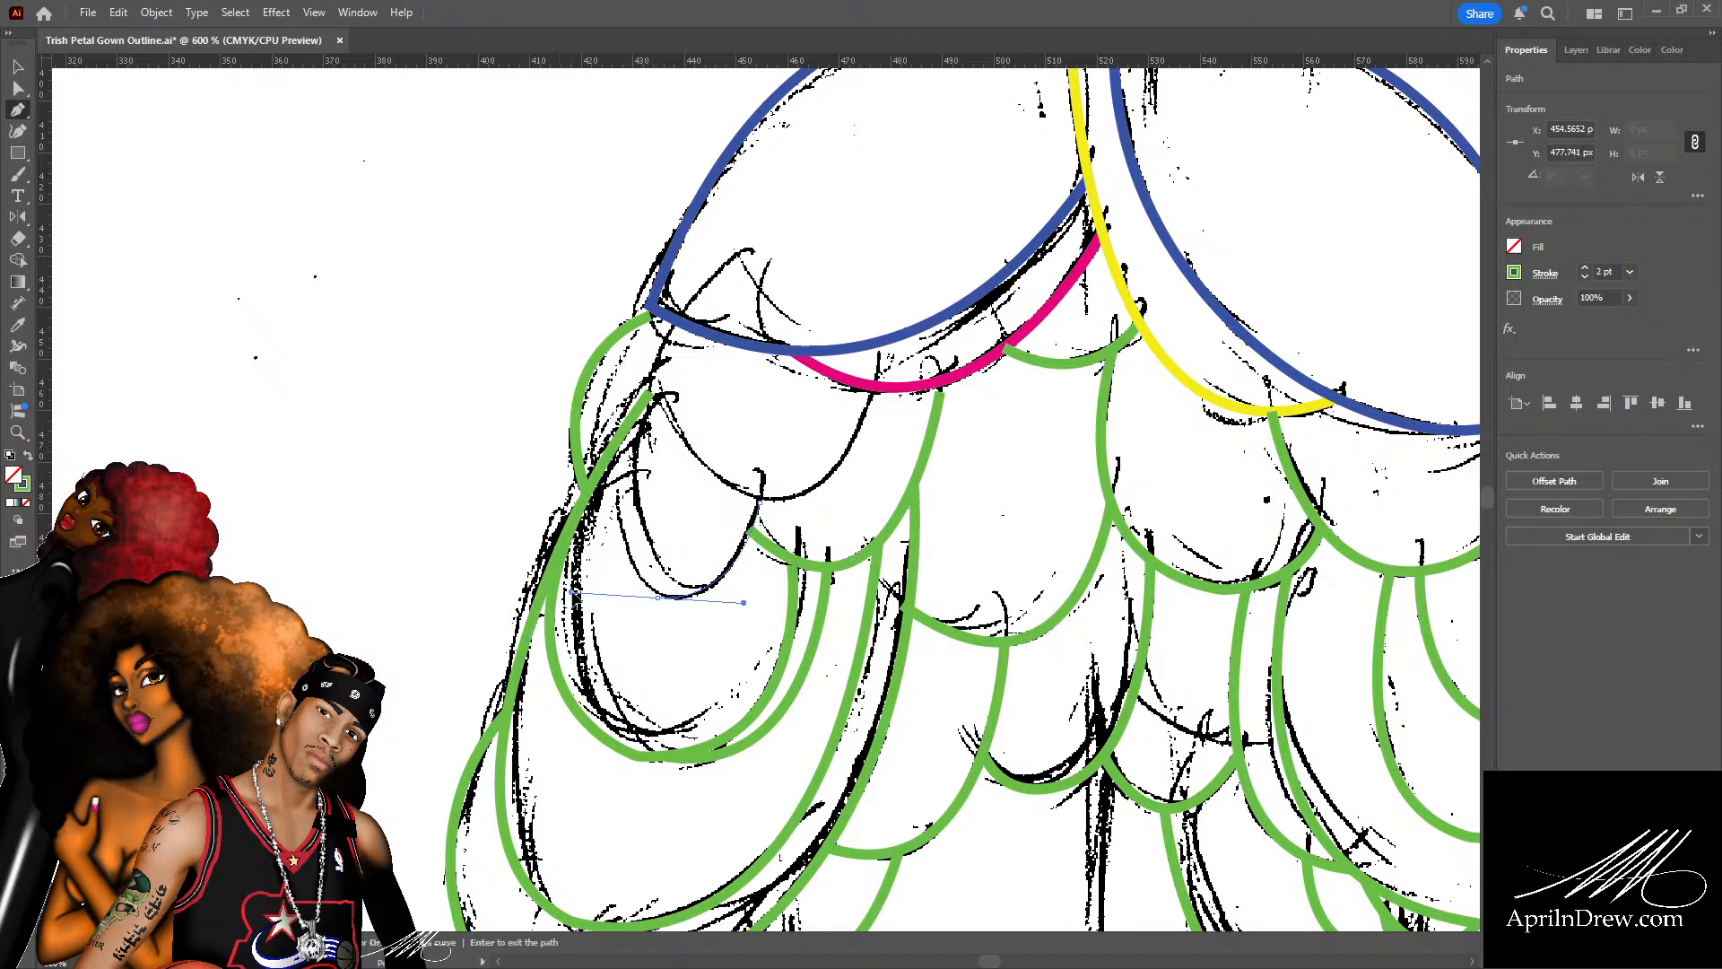
pyautogui.click(659, 597)
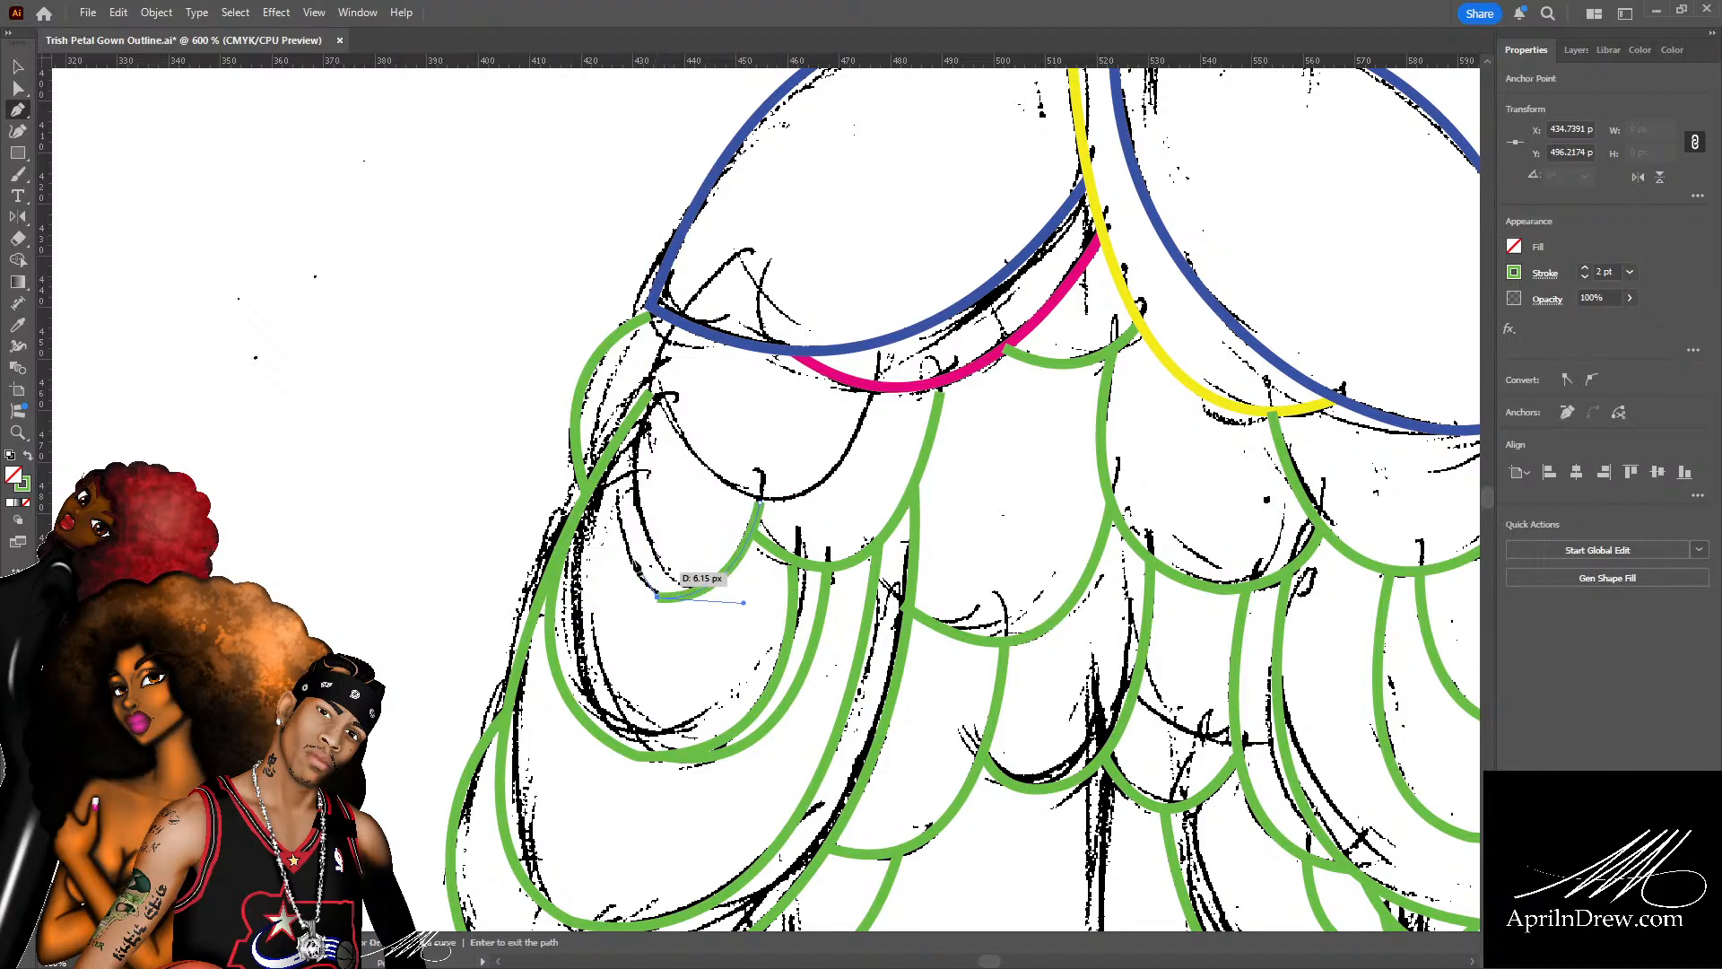
pyautogui.moveTo(665, 398); pyautogui.dragTo(779, 269)
pyautogui.press('a')
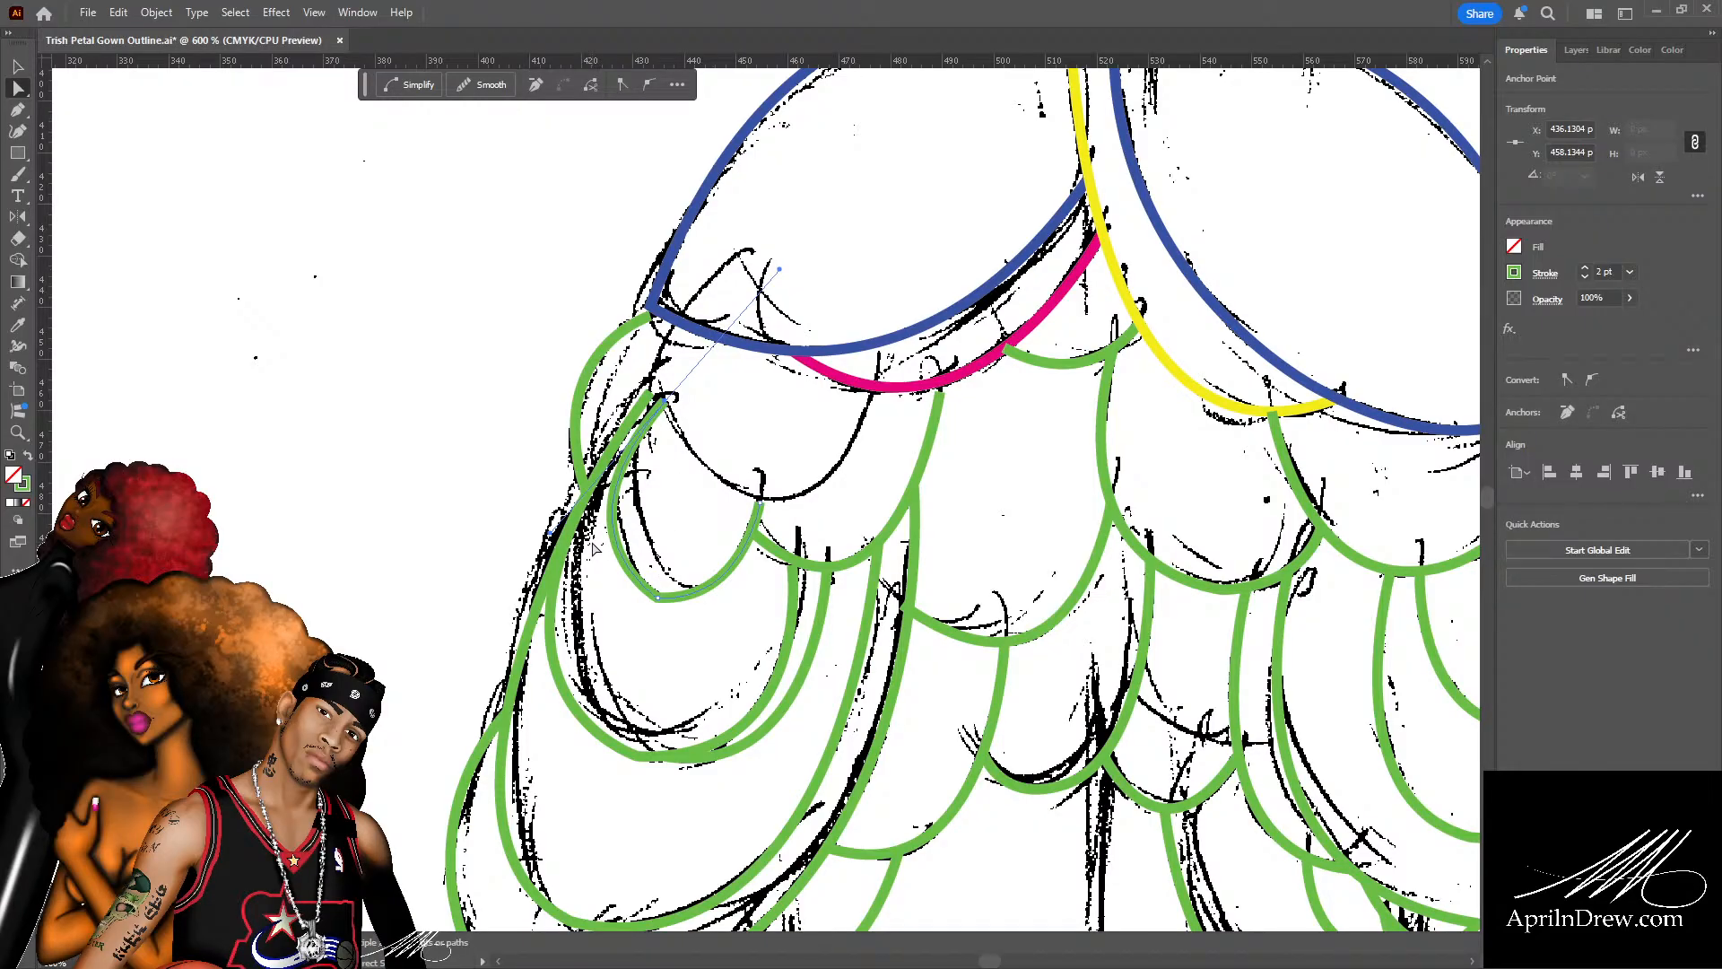
pyautogui.hotkey('ctrl', 's')
pyautogui.press('ctrl')
pyautogui.keyDown('ctrl'); pyautogui.click(869, 435); pyautogui.keyUp('ctrl')
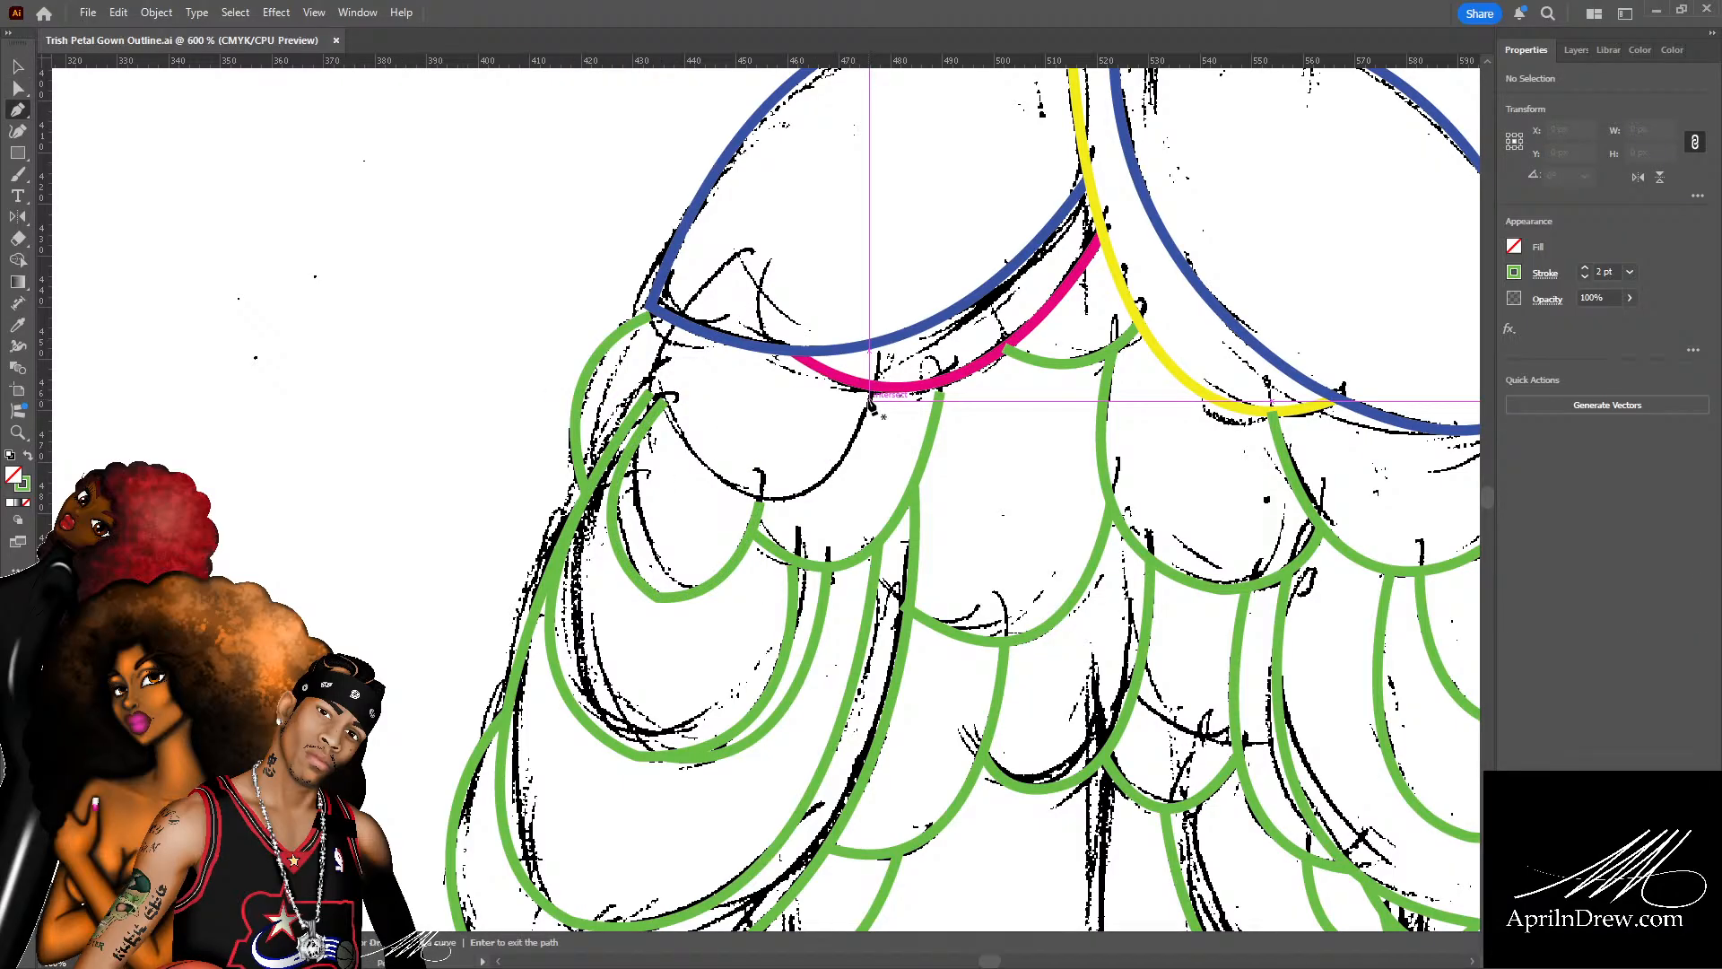
# Draw the upper petal below the bodice from about X 475.85, Y 458.13 px through X 450.22, Y 476.12 px to X 437.43, Y 443.87 px.
pyautogui.click(837, 522)
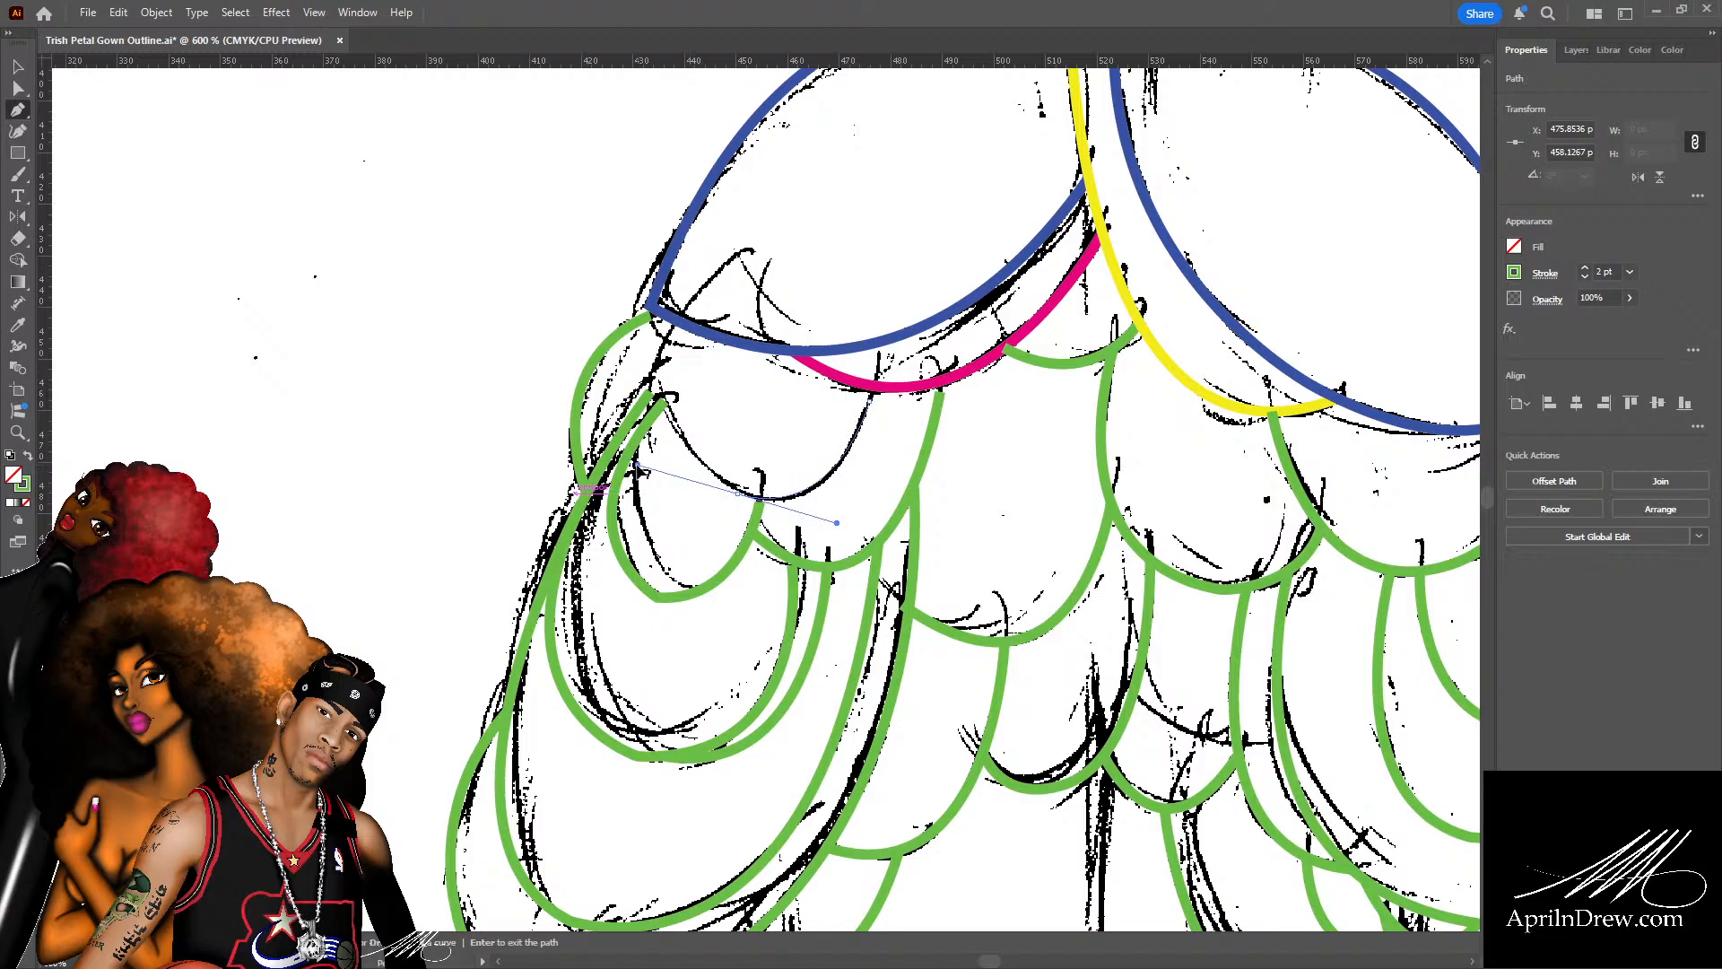
pyautogui.moveTo(637, 465); pyautogui.dragTo(634, 462)
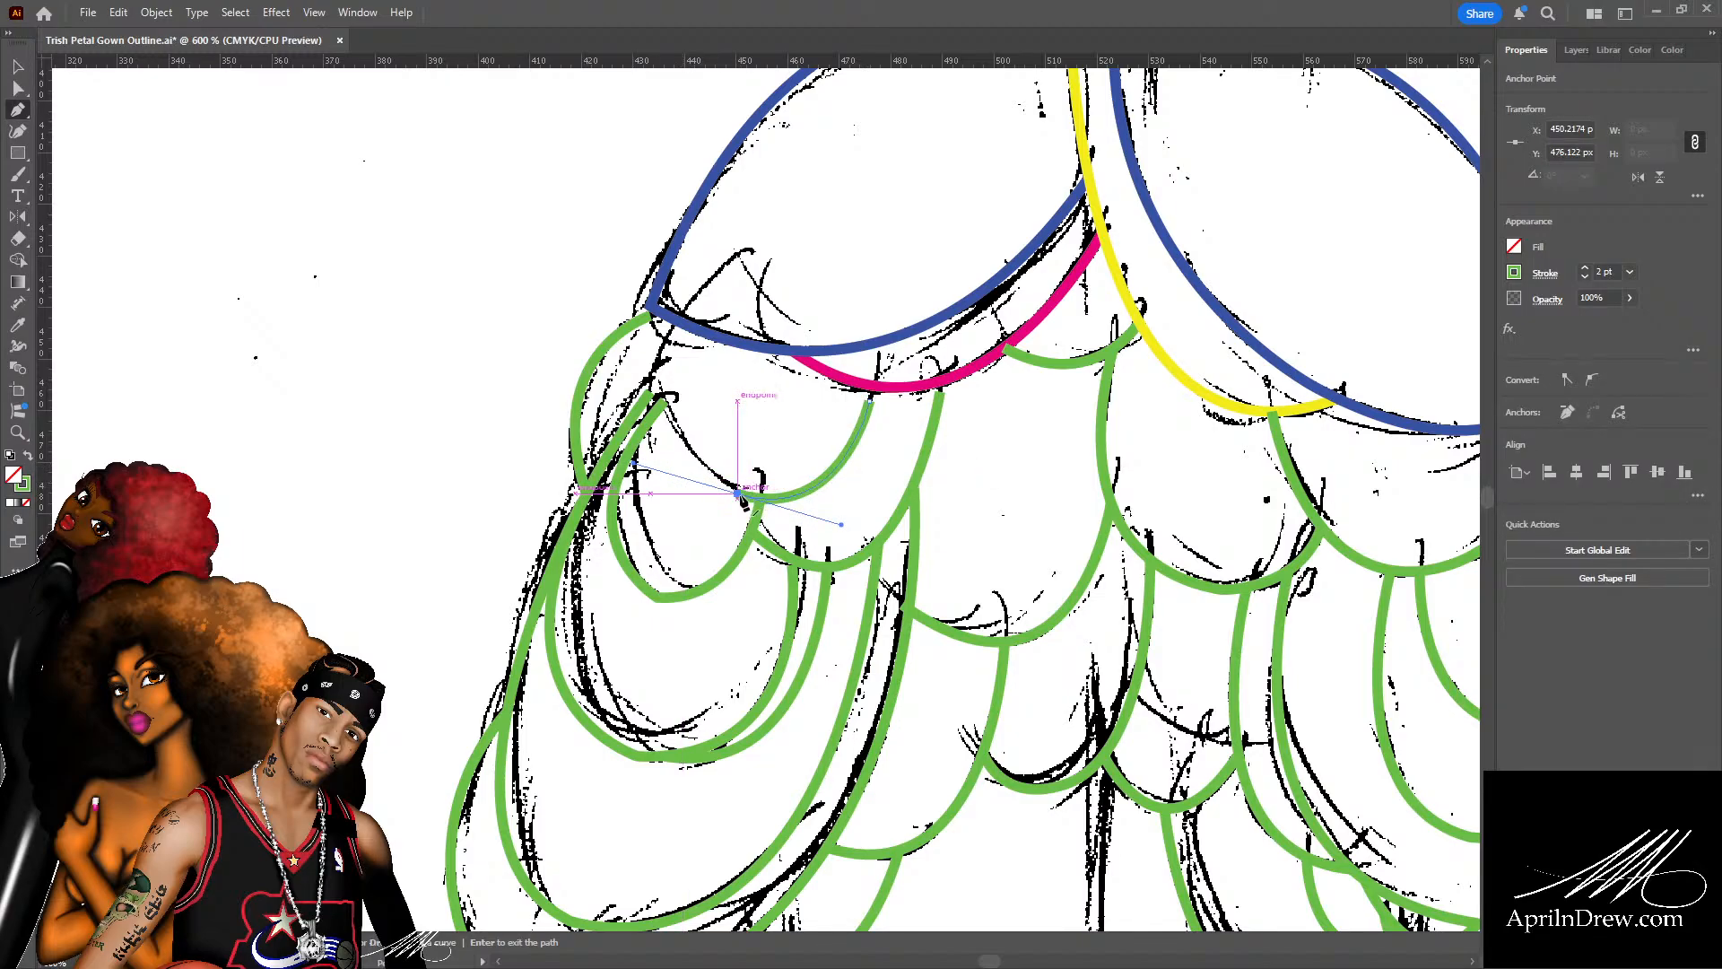
pyautogui.click(737, 493)
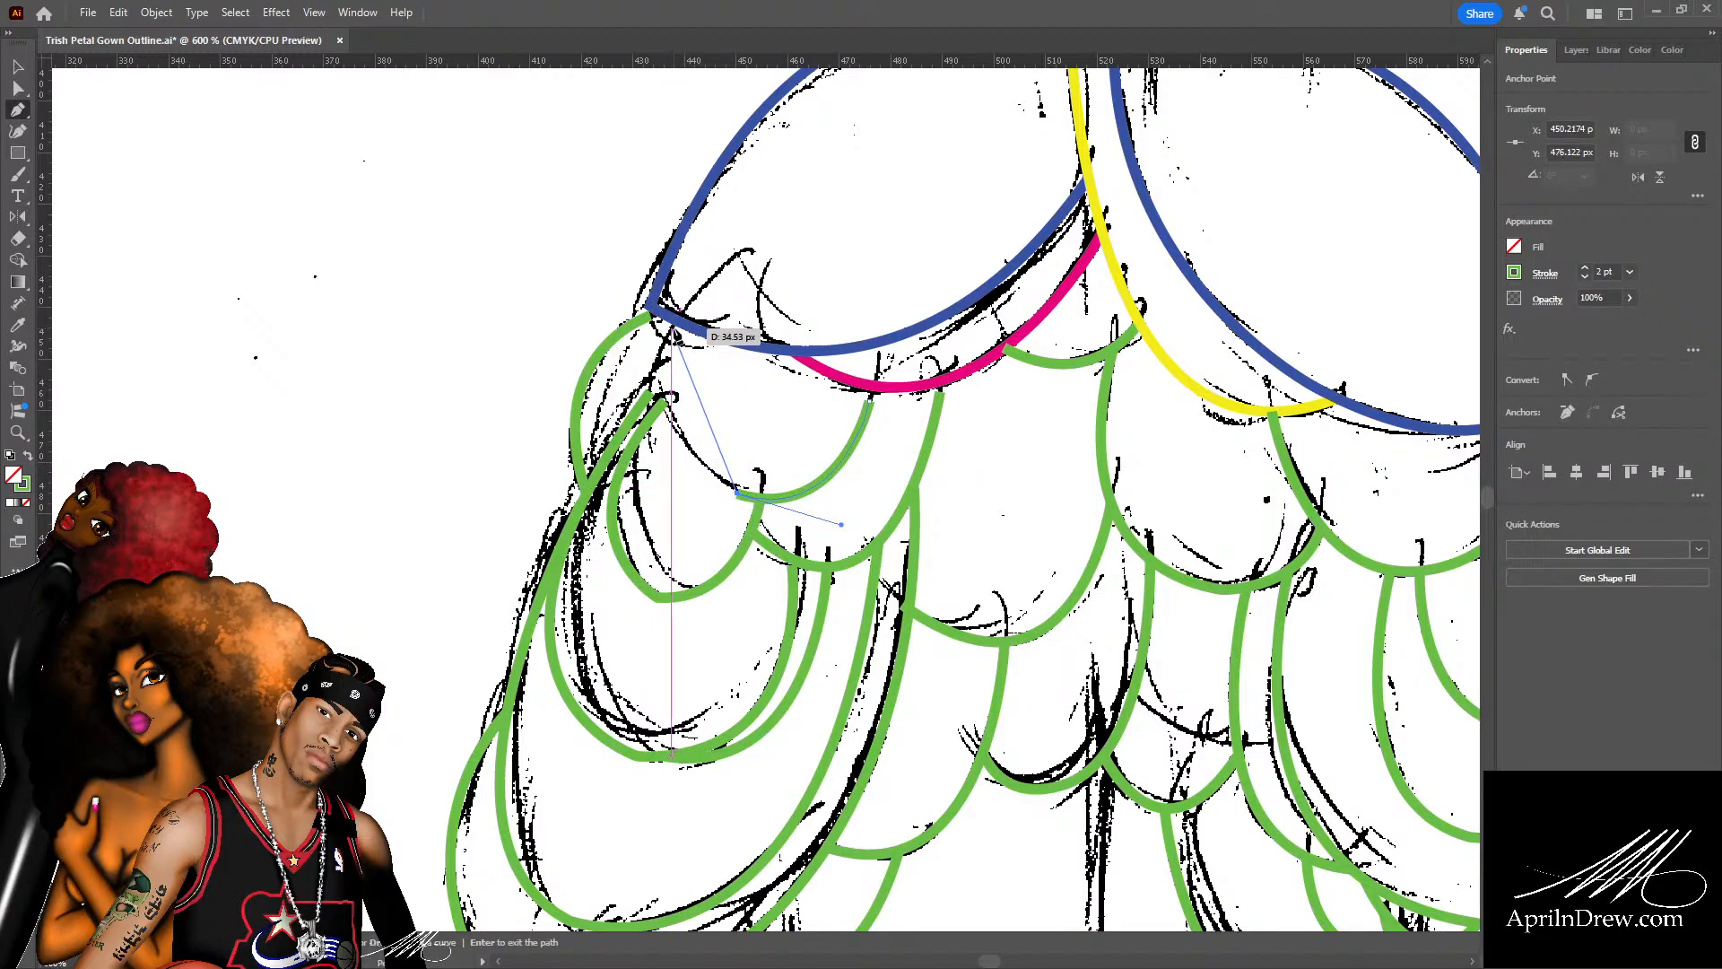
pyautogui.moveTo(672, 330)
pyautogui.mouseDown()
pyautogui.moveTo(709, 287)
pyautogui.moveTo(718, 195)
pyautogui.moveTo(720, 213)
pyautogui.mouseUp()
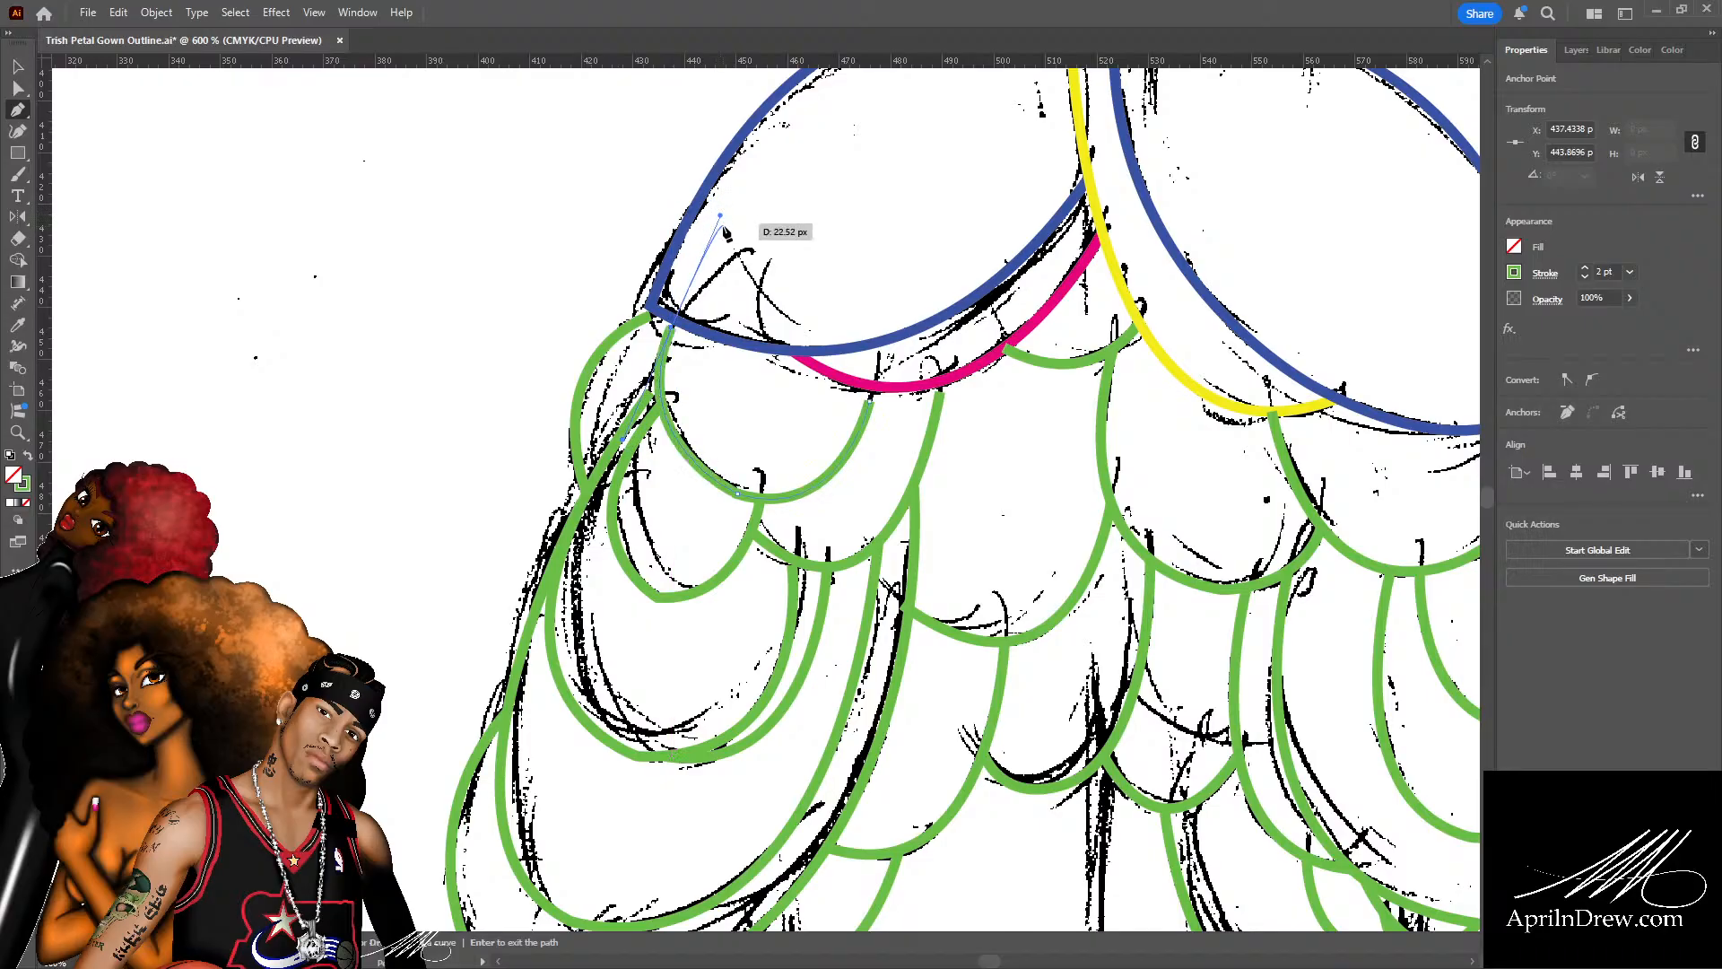
# Move the new upper petal's ends to about X 438.31, Y 442.46 px and X 476.65, Y 455.49 px to meet the bodice outline.
pyautogui.press('a')
pyautogui.moveTo(674, 333); pyautogui.dragTo(676, 321)
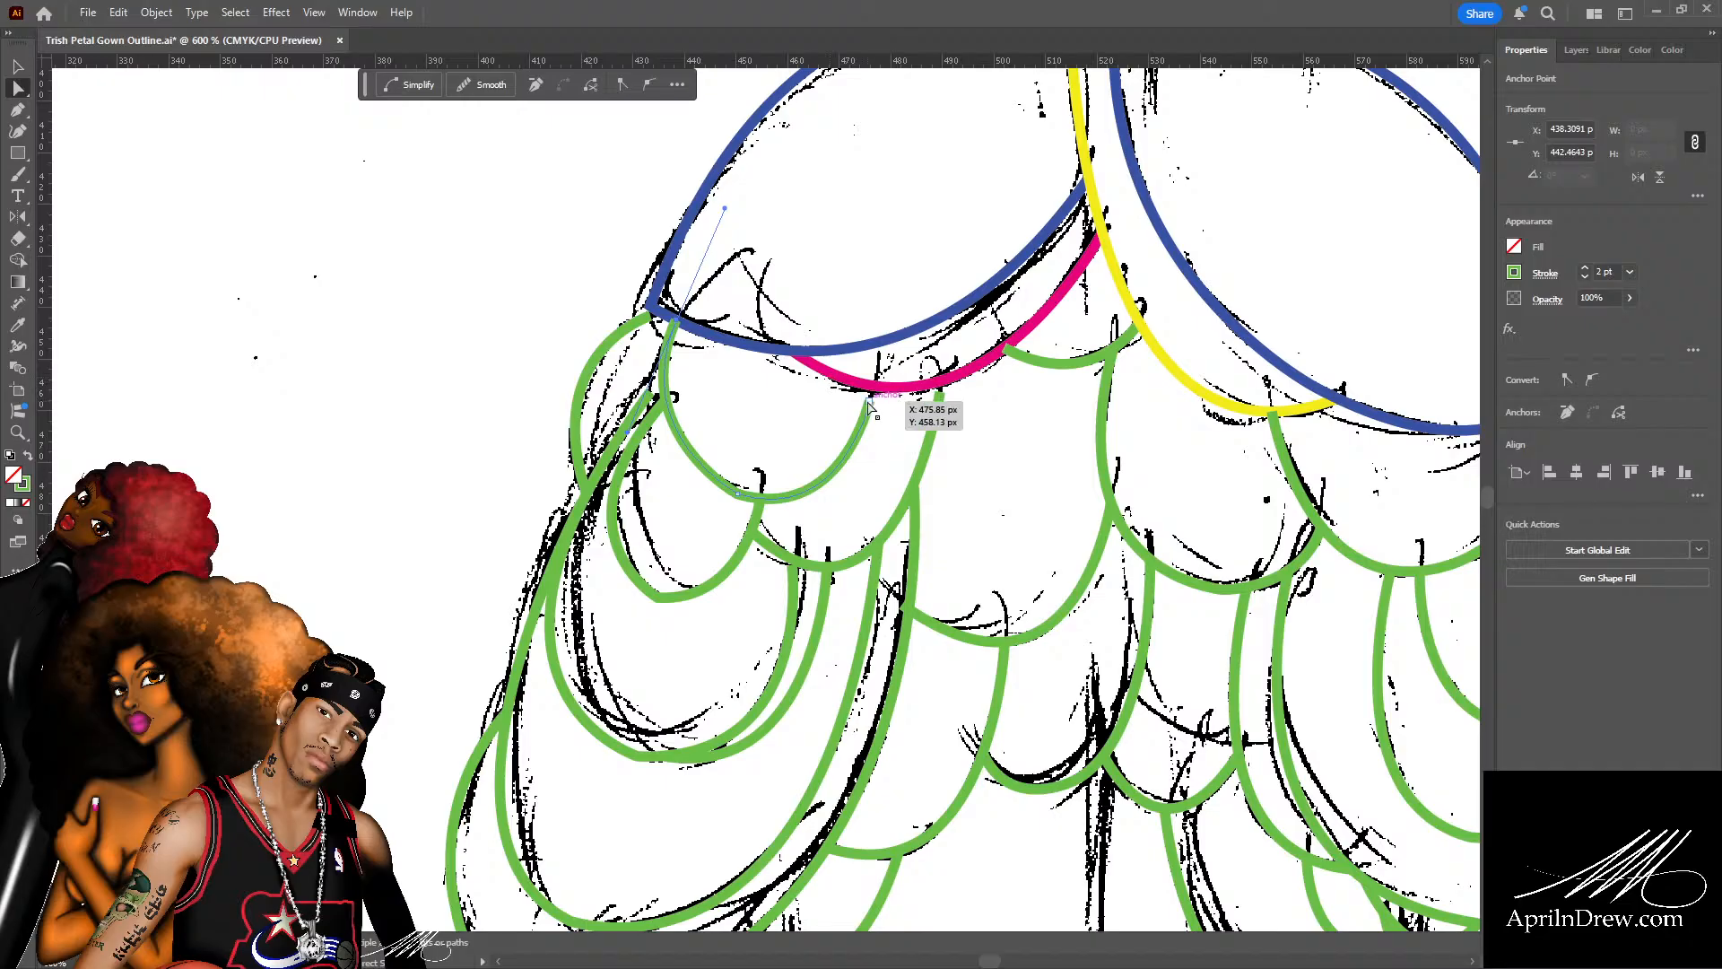
pyautogui.moveTo(869, 401); pyautogui.dragTo(872, 387)
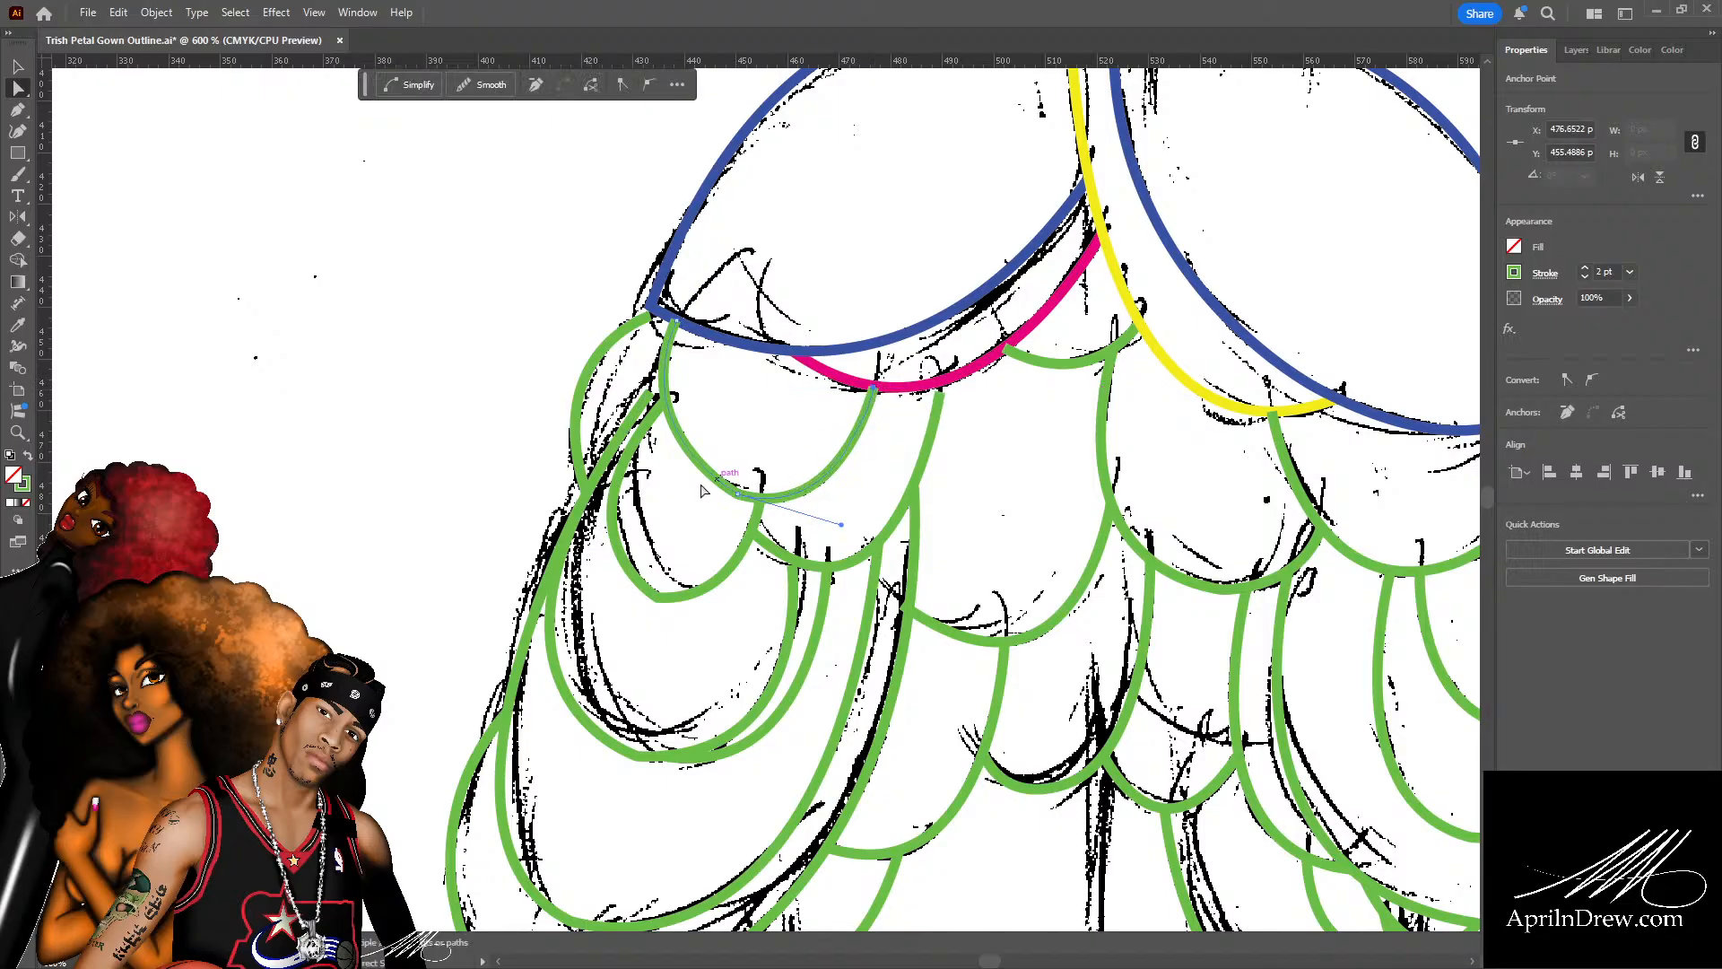
# Move the outermost petal's upper end to about X 435.36, Y 440.92 px and extend its lower direction handle slightly outward.
pyautogui.moveTo(653, 320); pyautogui.dragTo(663, 316)
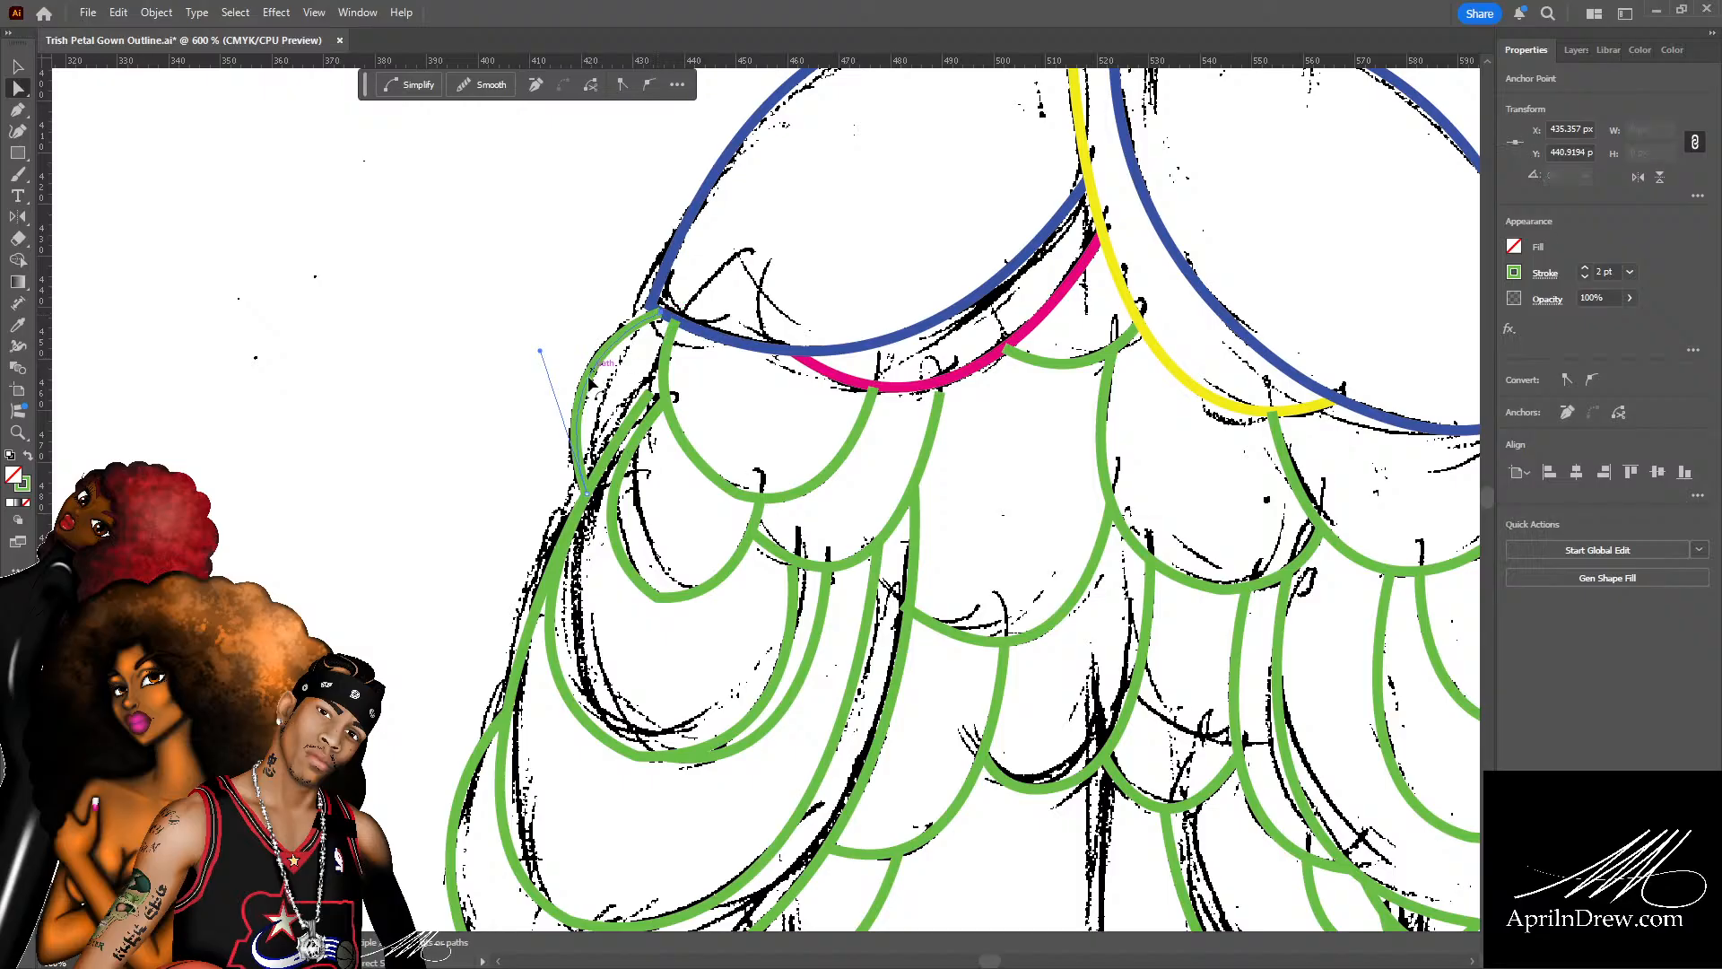
pyautogui.click(536, 348)
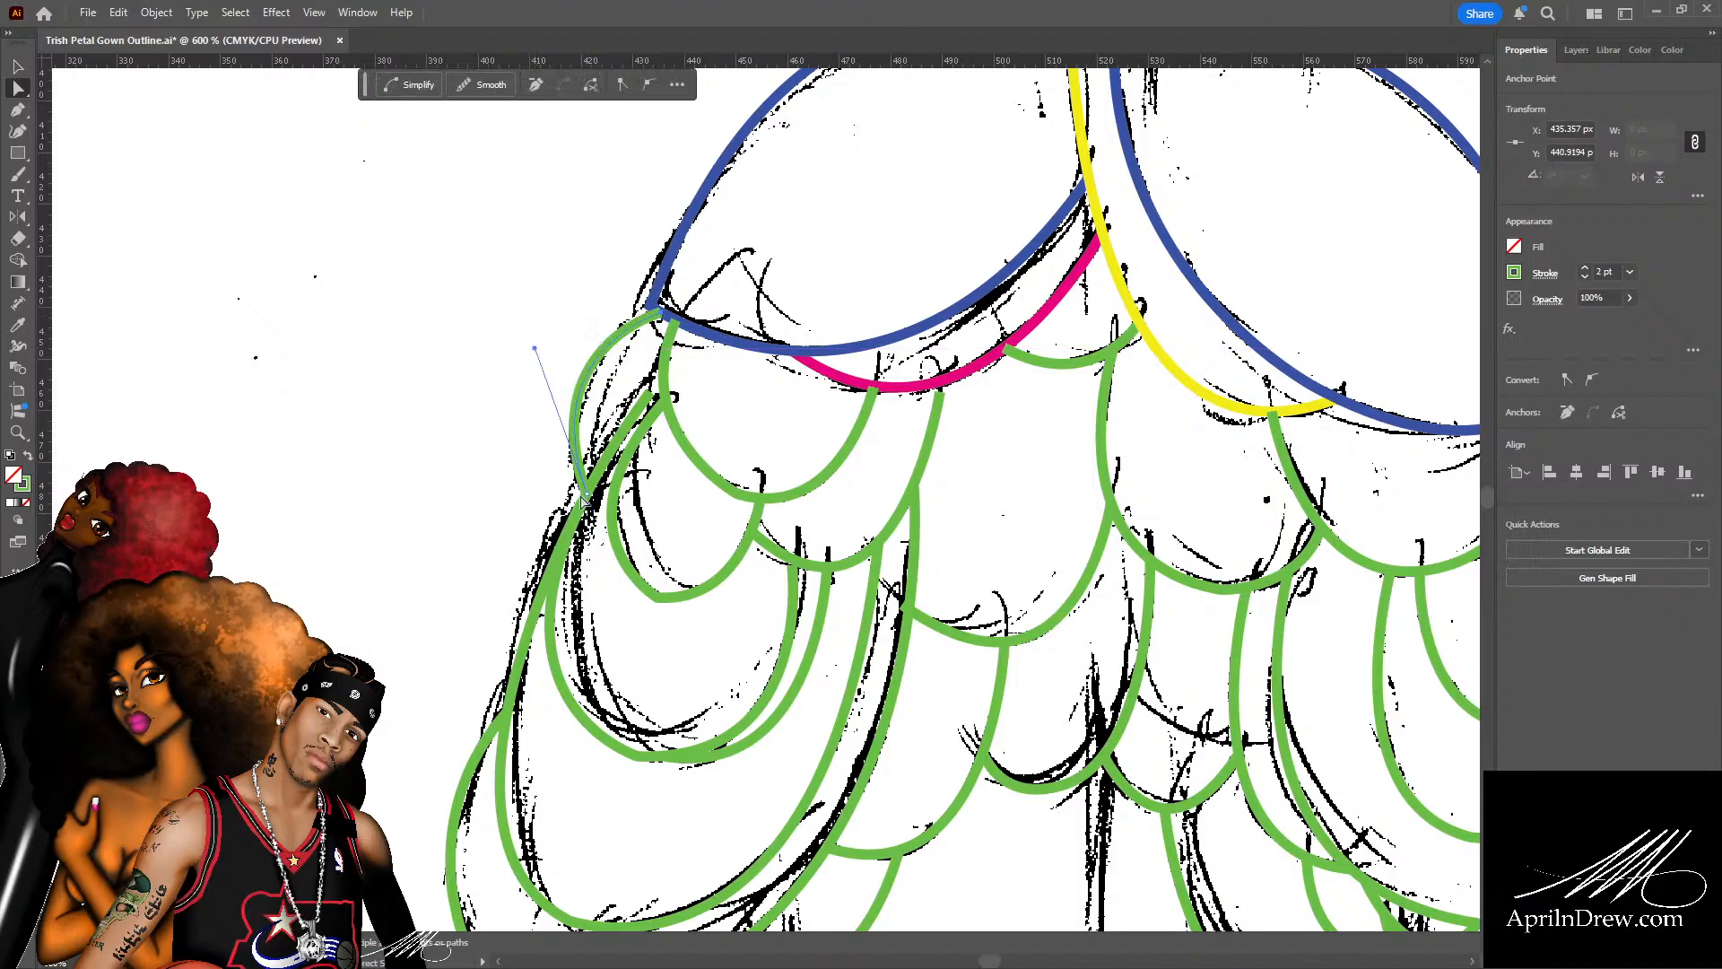
pyautogui.click(662, 397)
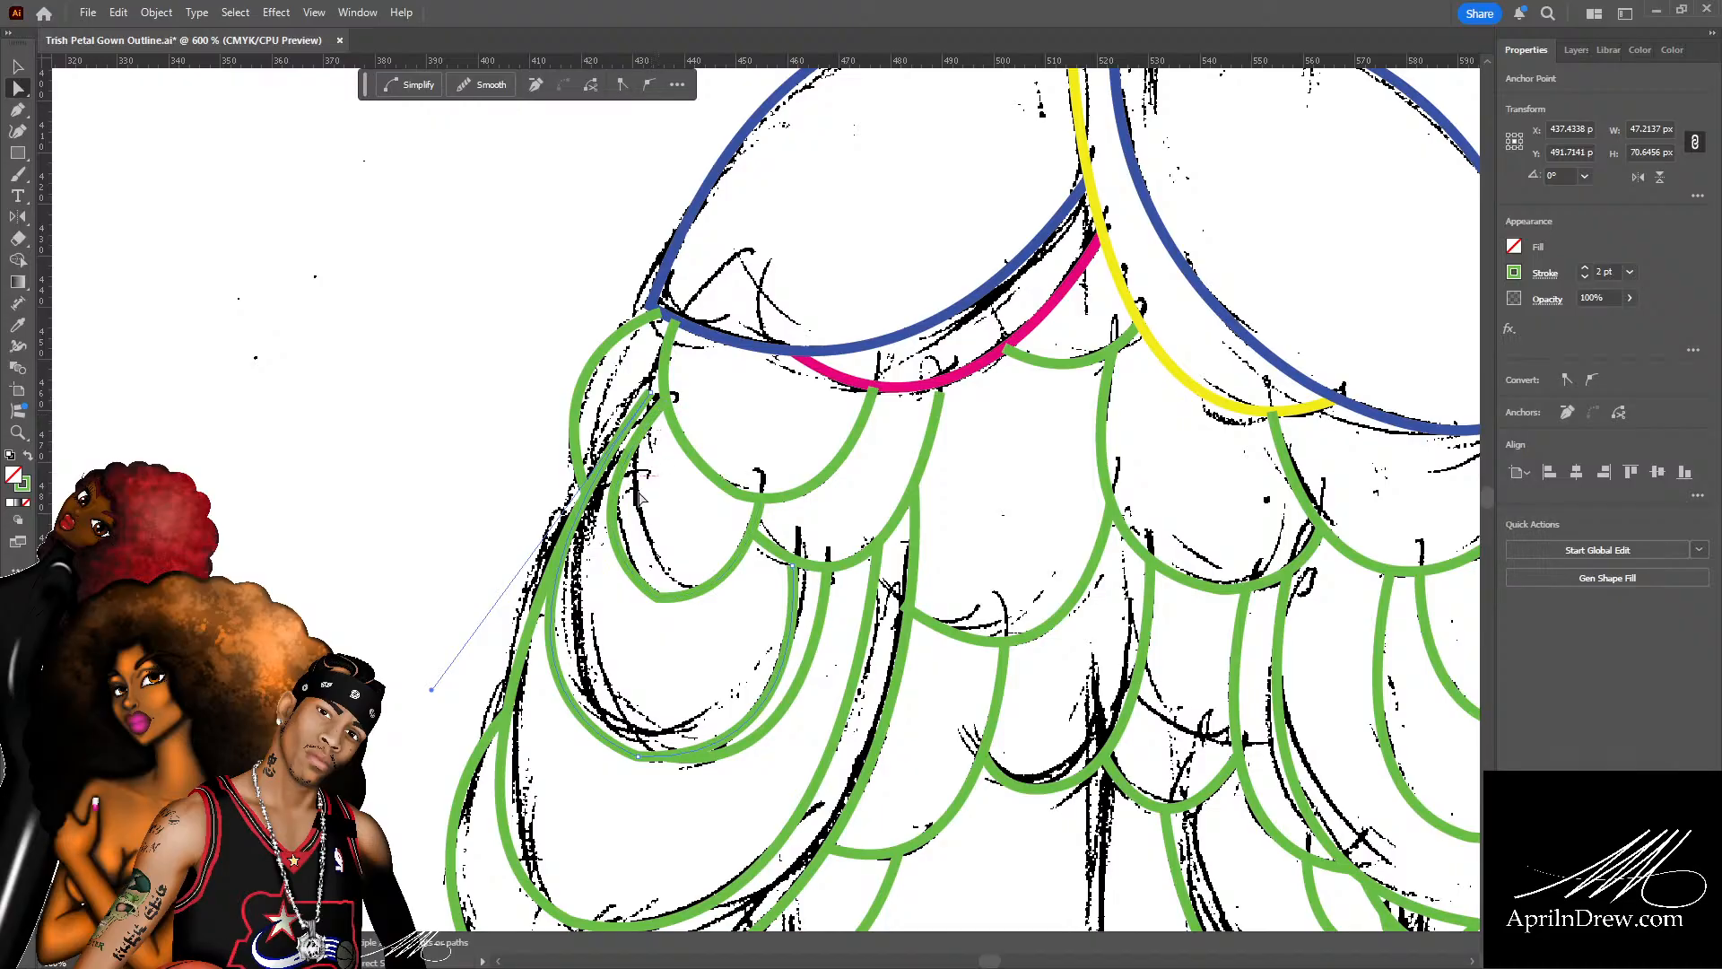
# Move the upper end of the petal meeting the pink curve to about X 489.52, Y 454.24 px.
pyautogui.click(936, 400)
pyautogui.moveTo(937, 402); pyautogui.dragTo(943, 386)
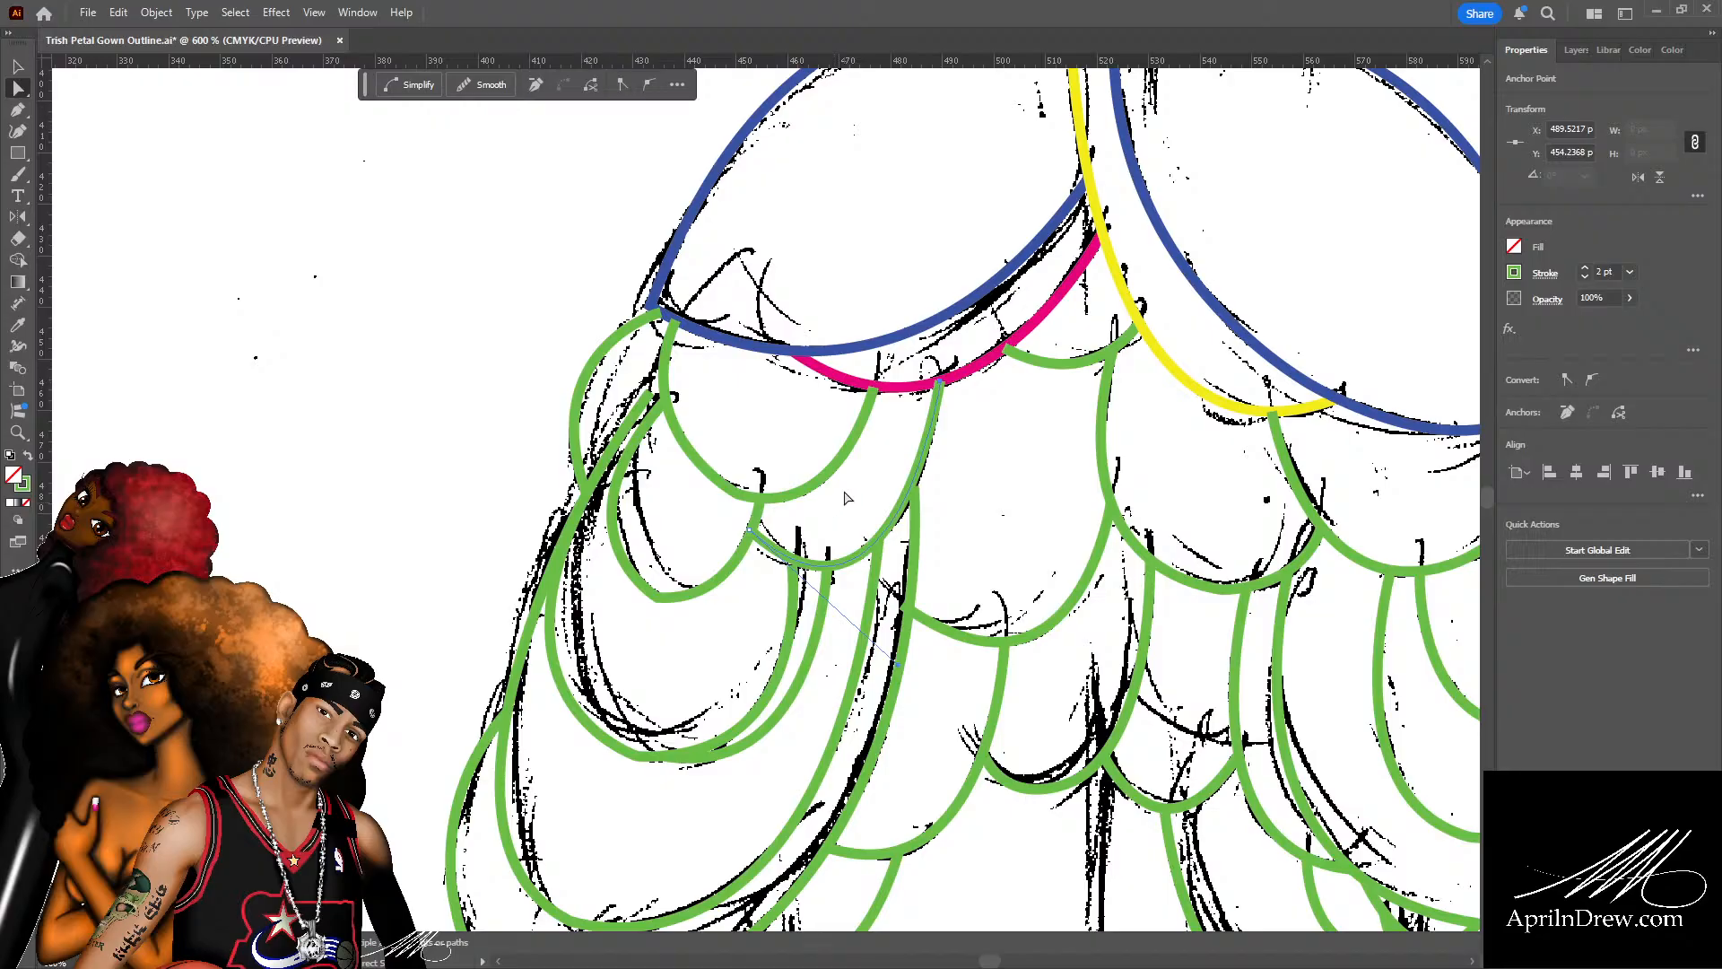
pyautogui.click(812, 506)
# Extend the direction handle at the upper petal's bottom anchor slightly outward and upward to refine its inner curve.
pyautogui.click(706, 475)
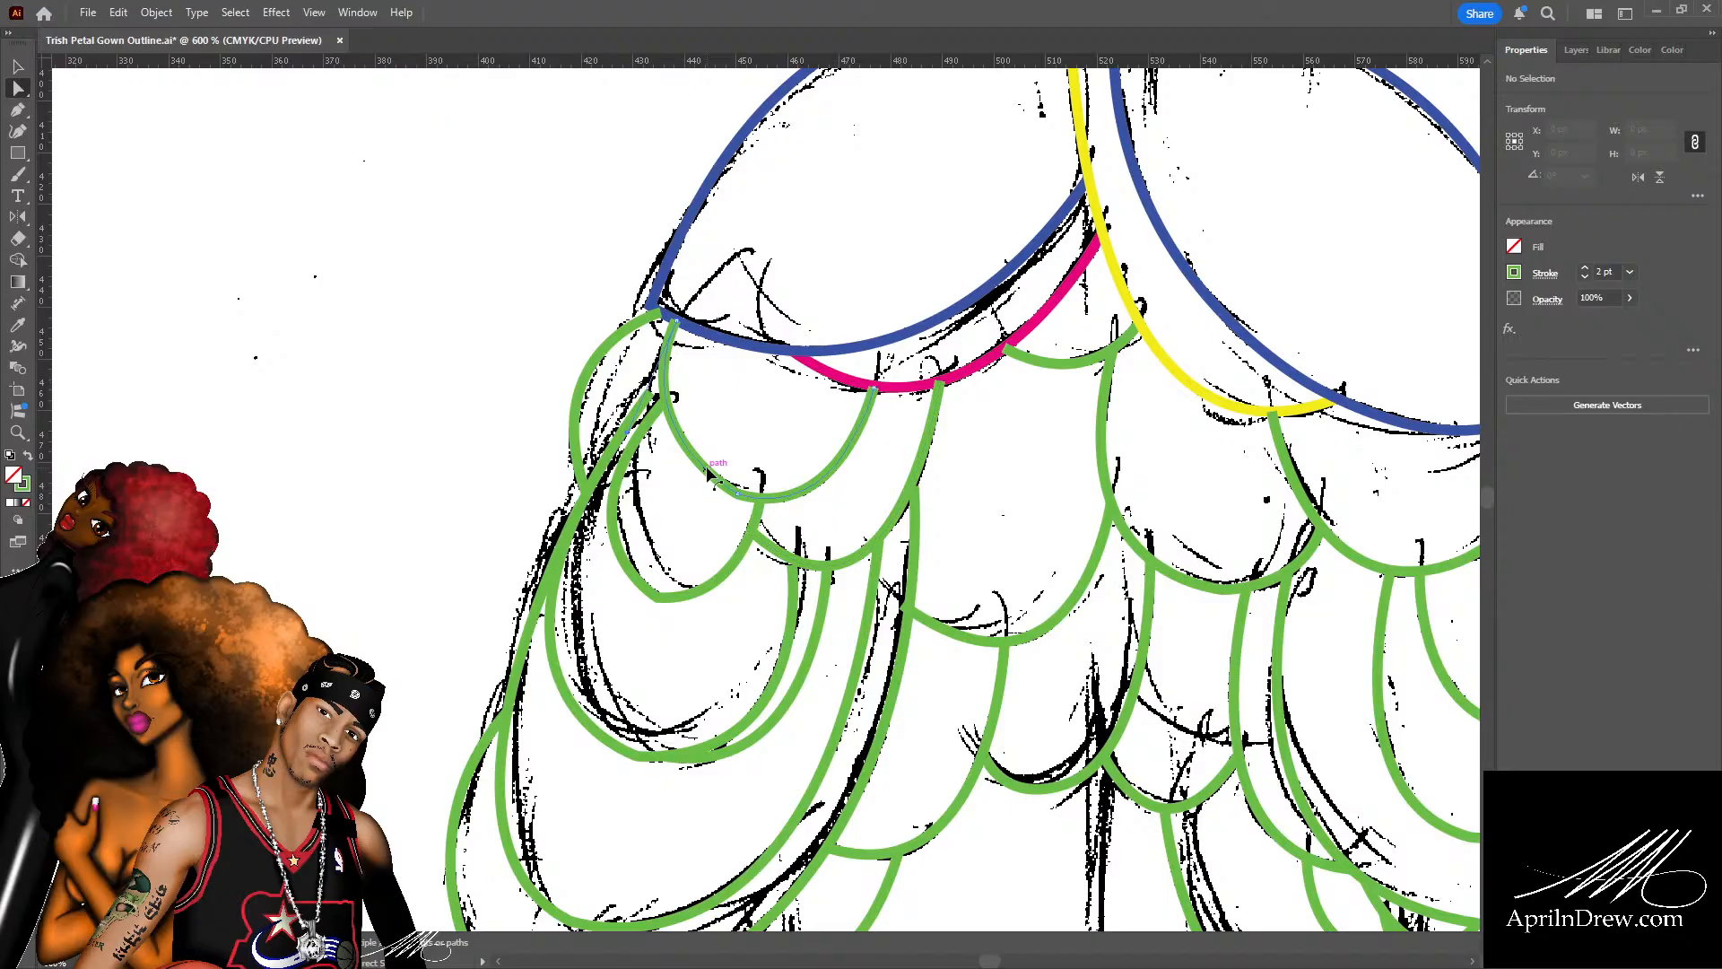
pyautogui.click(808, 500)
pyautogui.click(818, 484)
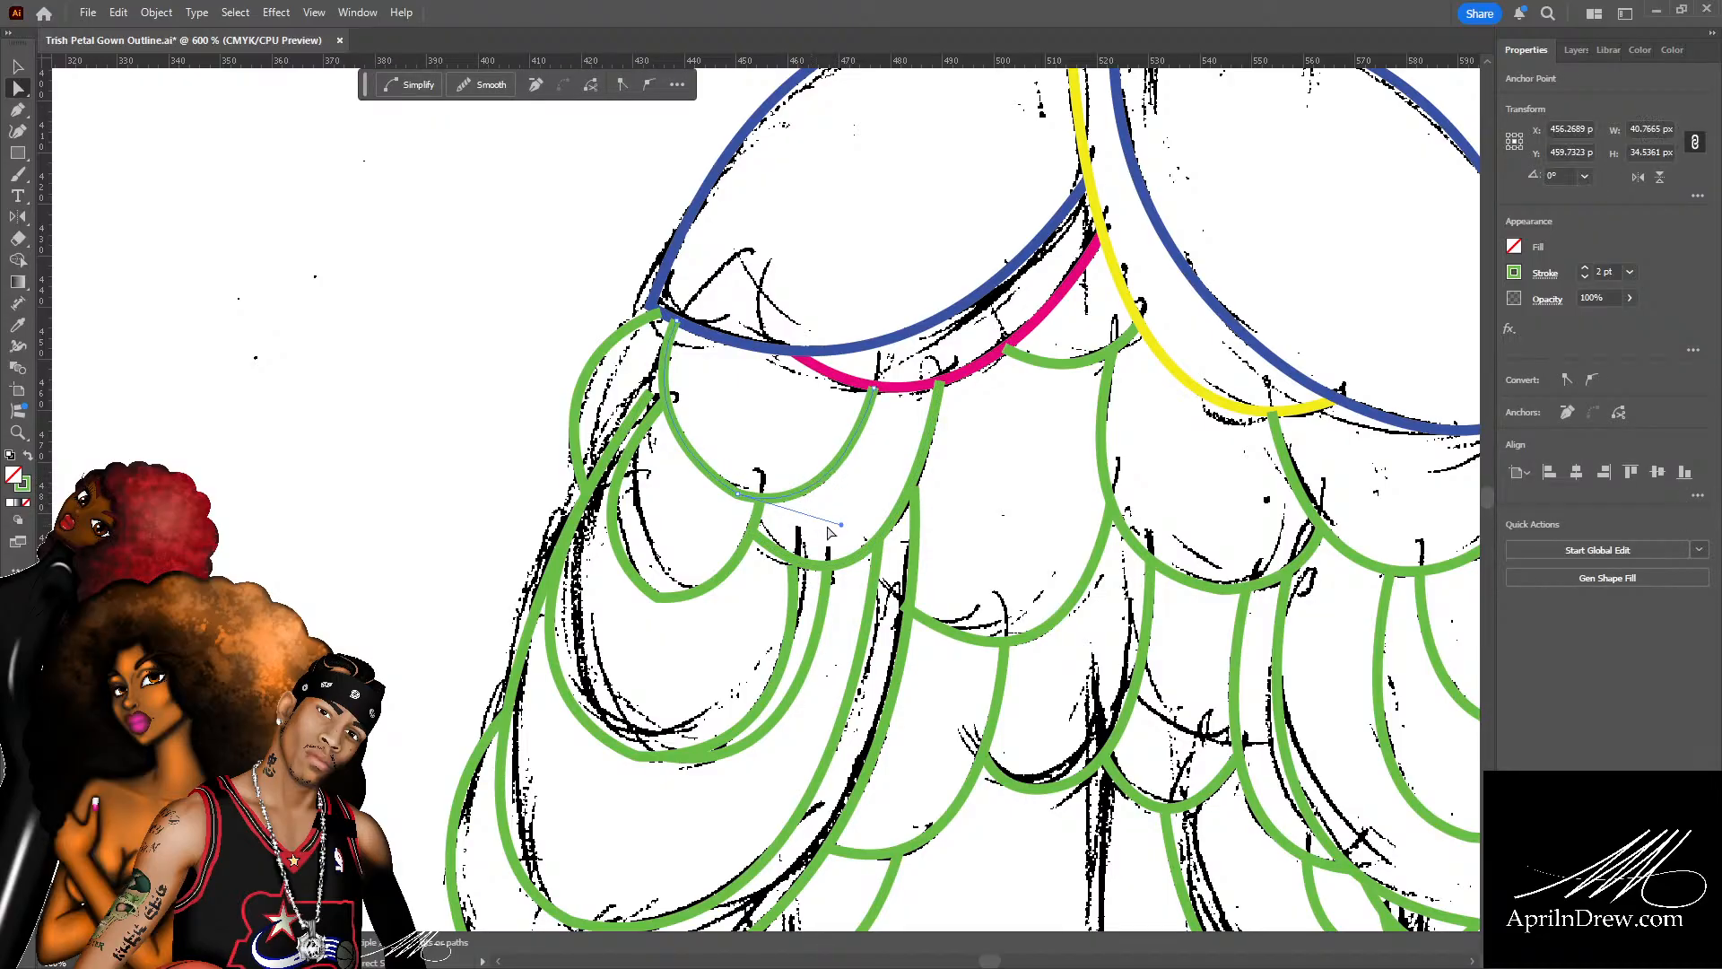
pyautogui.moveTo(842, 526); pyautogui.dragTo(851, 520)
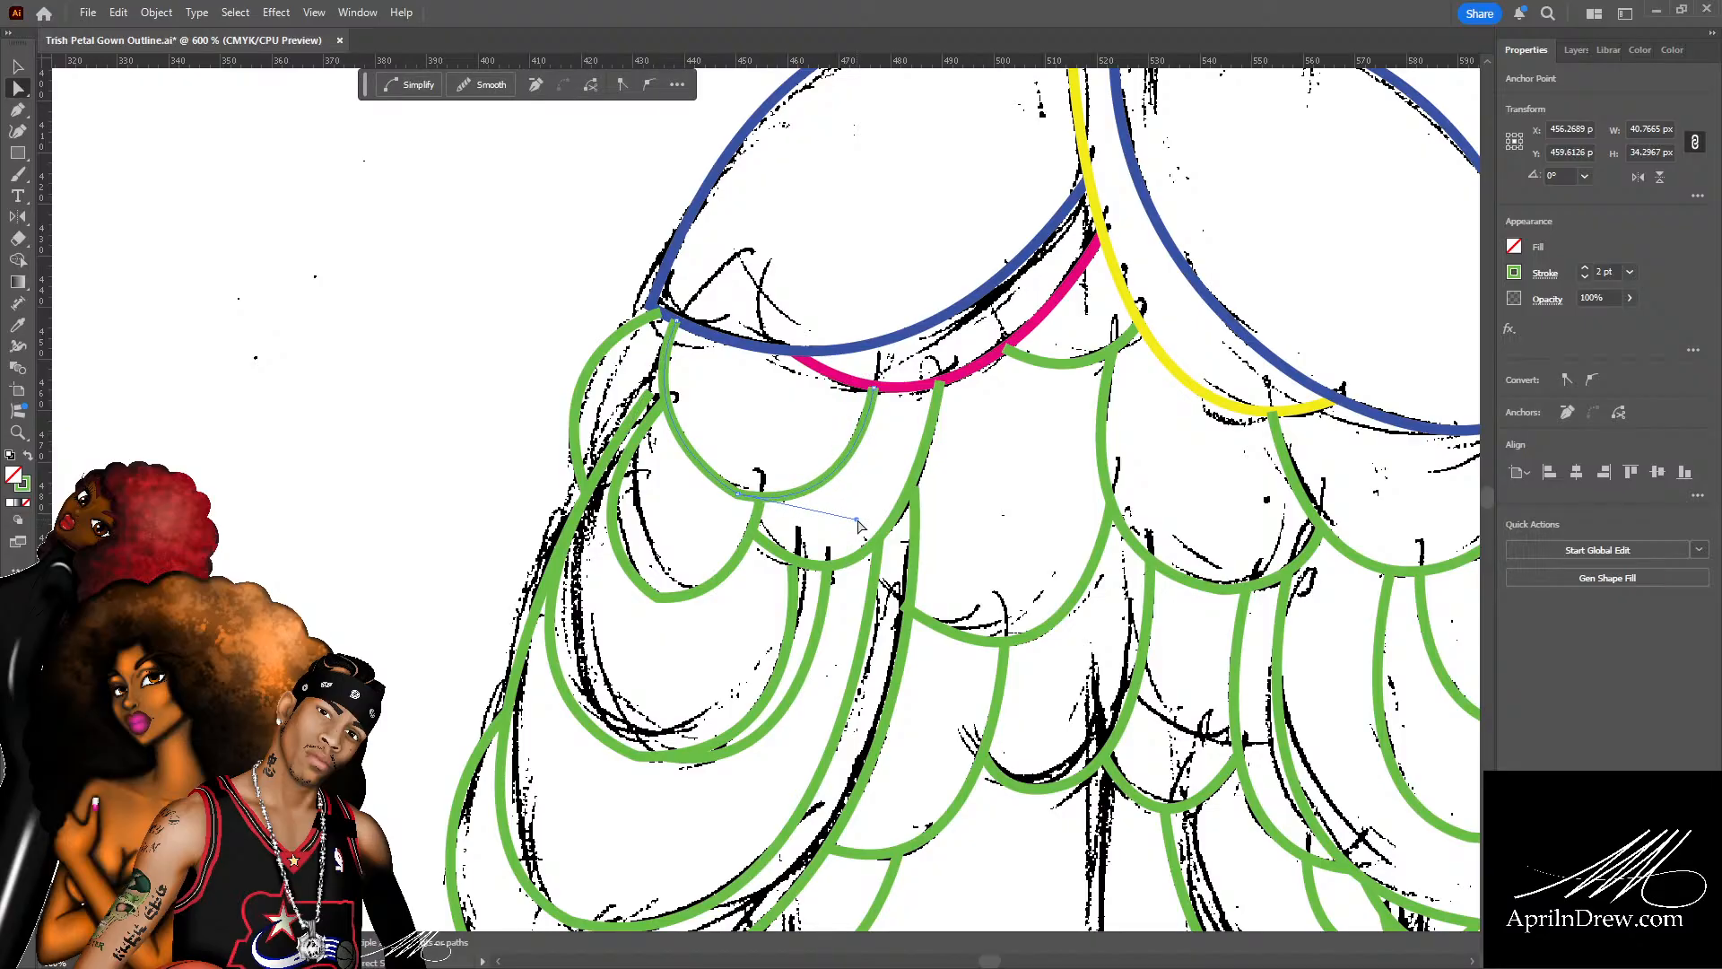
# Nudge the nested petal's inner edge up to the petal above and align the central petal's outer end with the neighboring edge.
pyautogui.click(798, 587)
pyautogui.moveTo(795, 565); pyautogui.dragTo(795, 560)
pyautogui.click(811, 526)
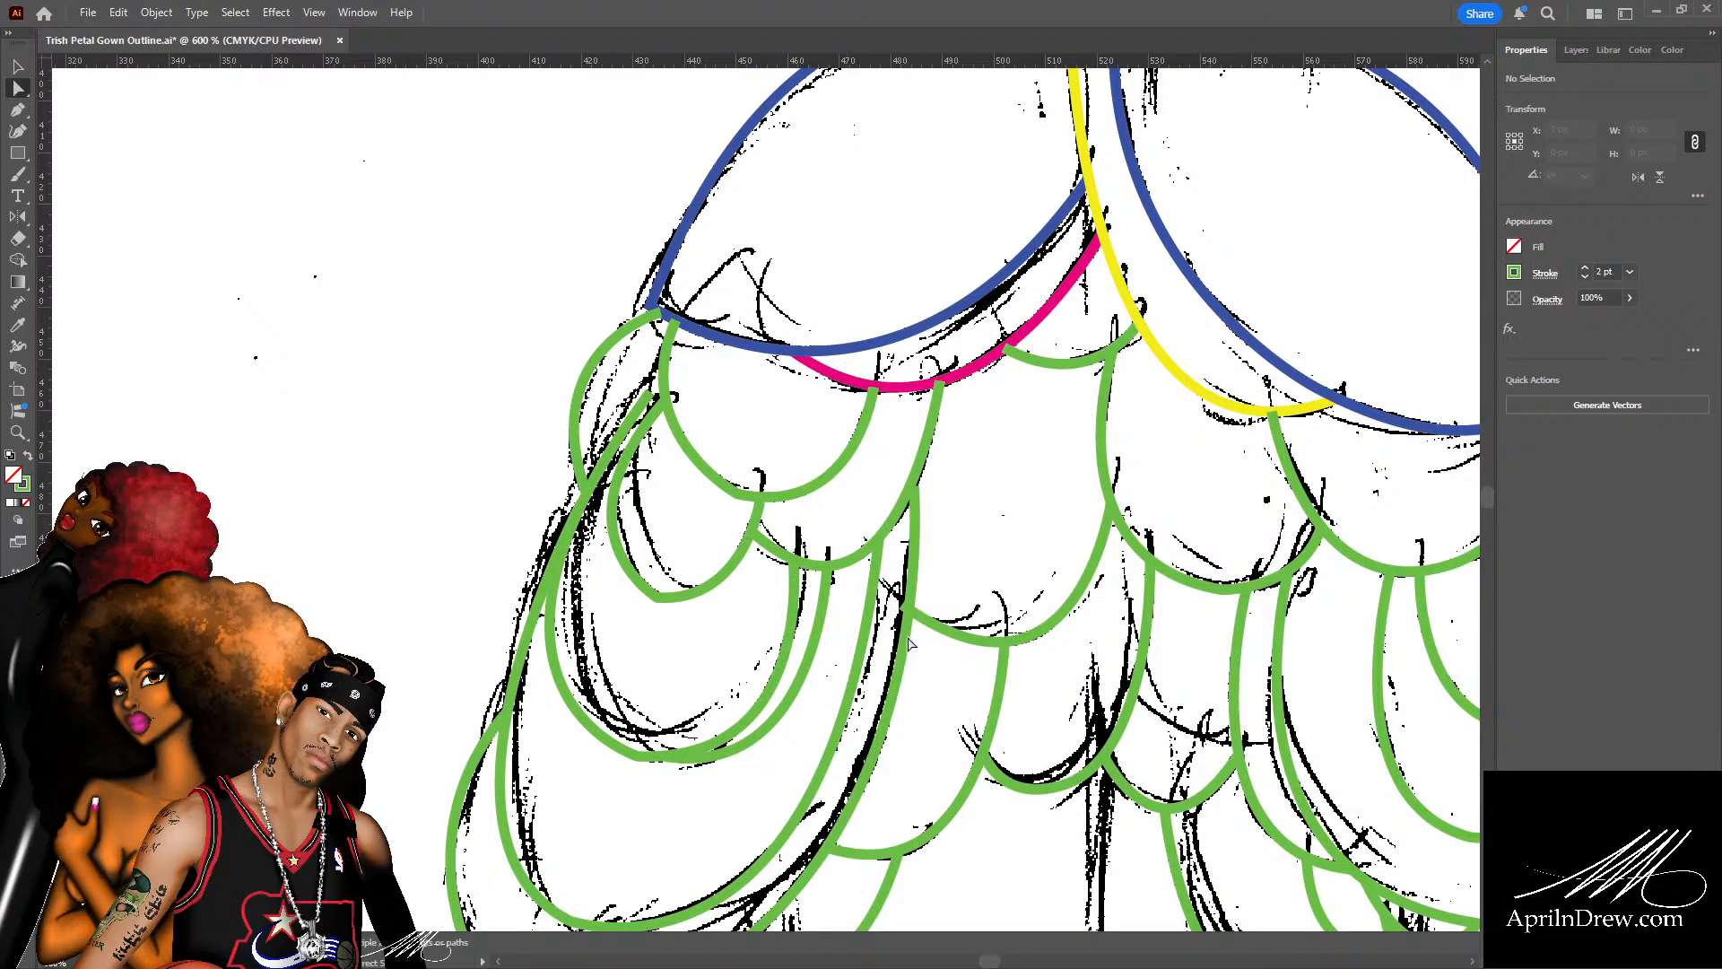
pyautogui.click(907, 607)
pyautogui.moveTo(904, 606); pyautogui.dragTo(908, 609)
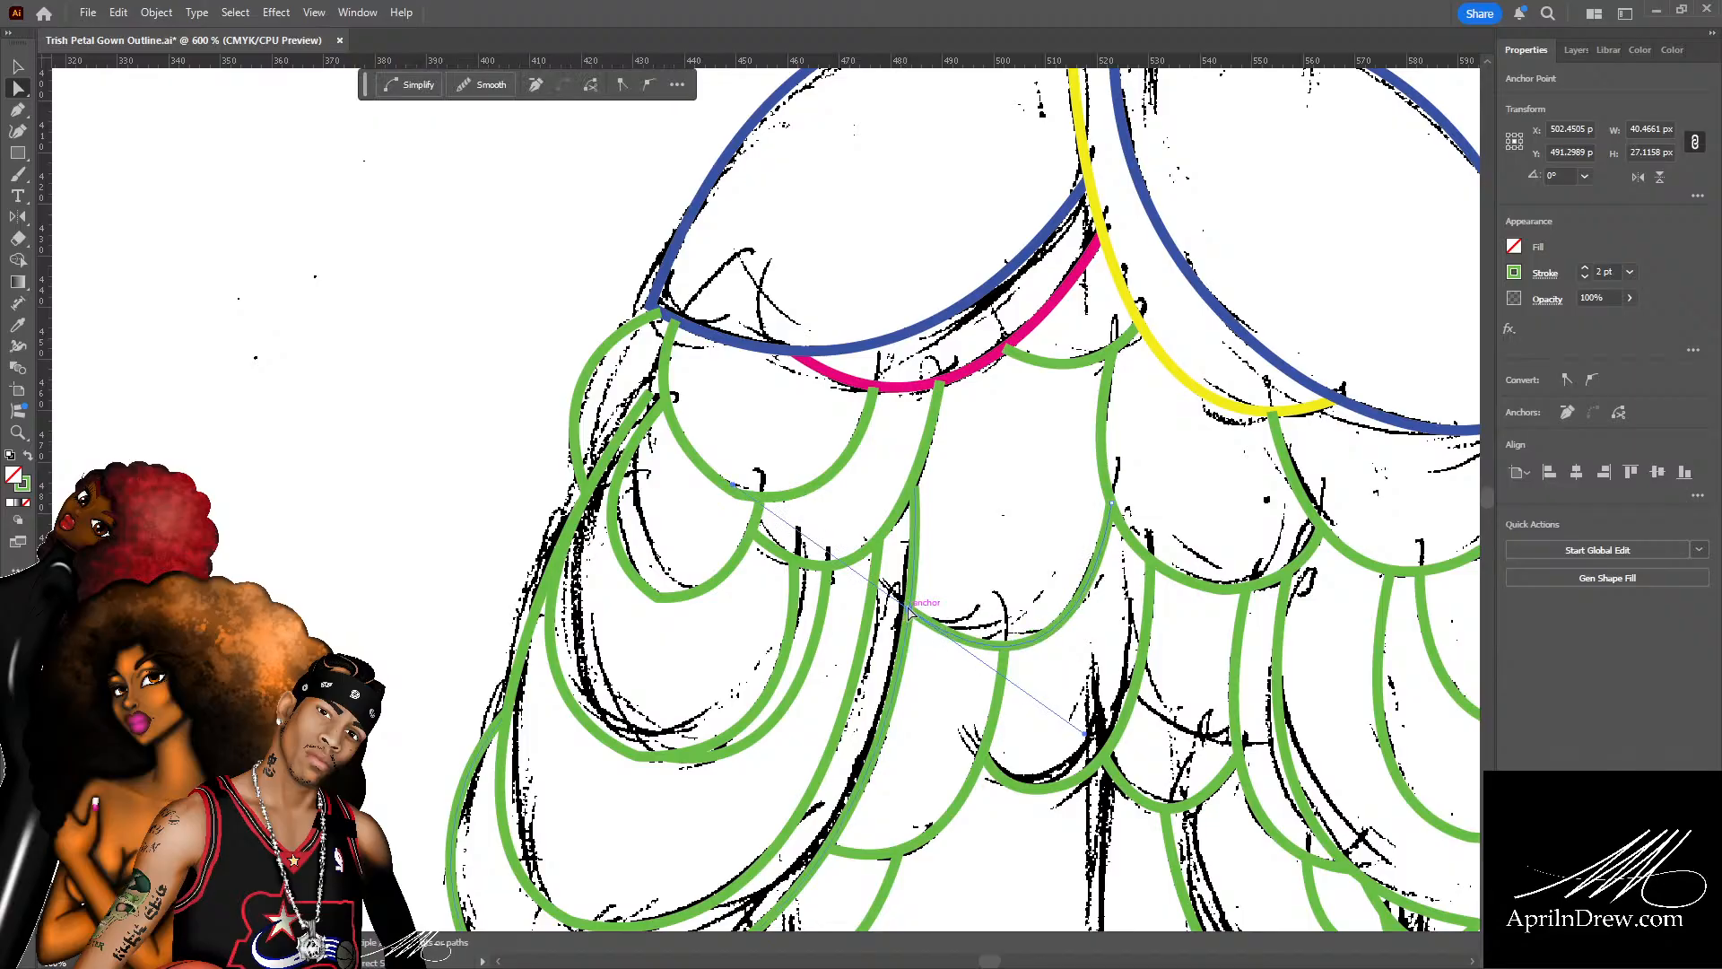
pyautogui.click(994, 536)
# Move the large nested petal's upper end to about X 435.89, Y 456.39 px and swing its direction handle outward.
pyautogui.scroll(3, 875, 496)
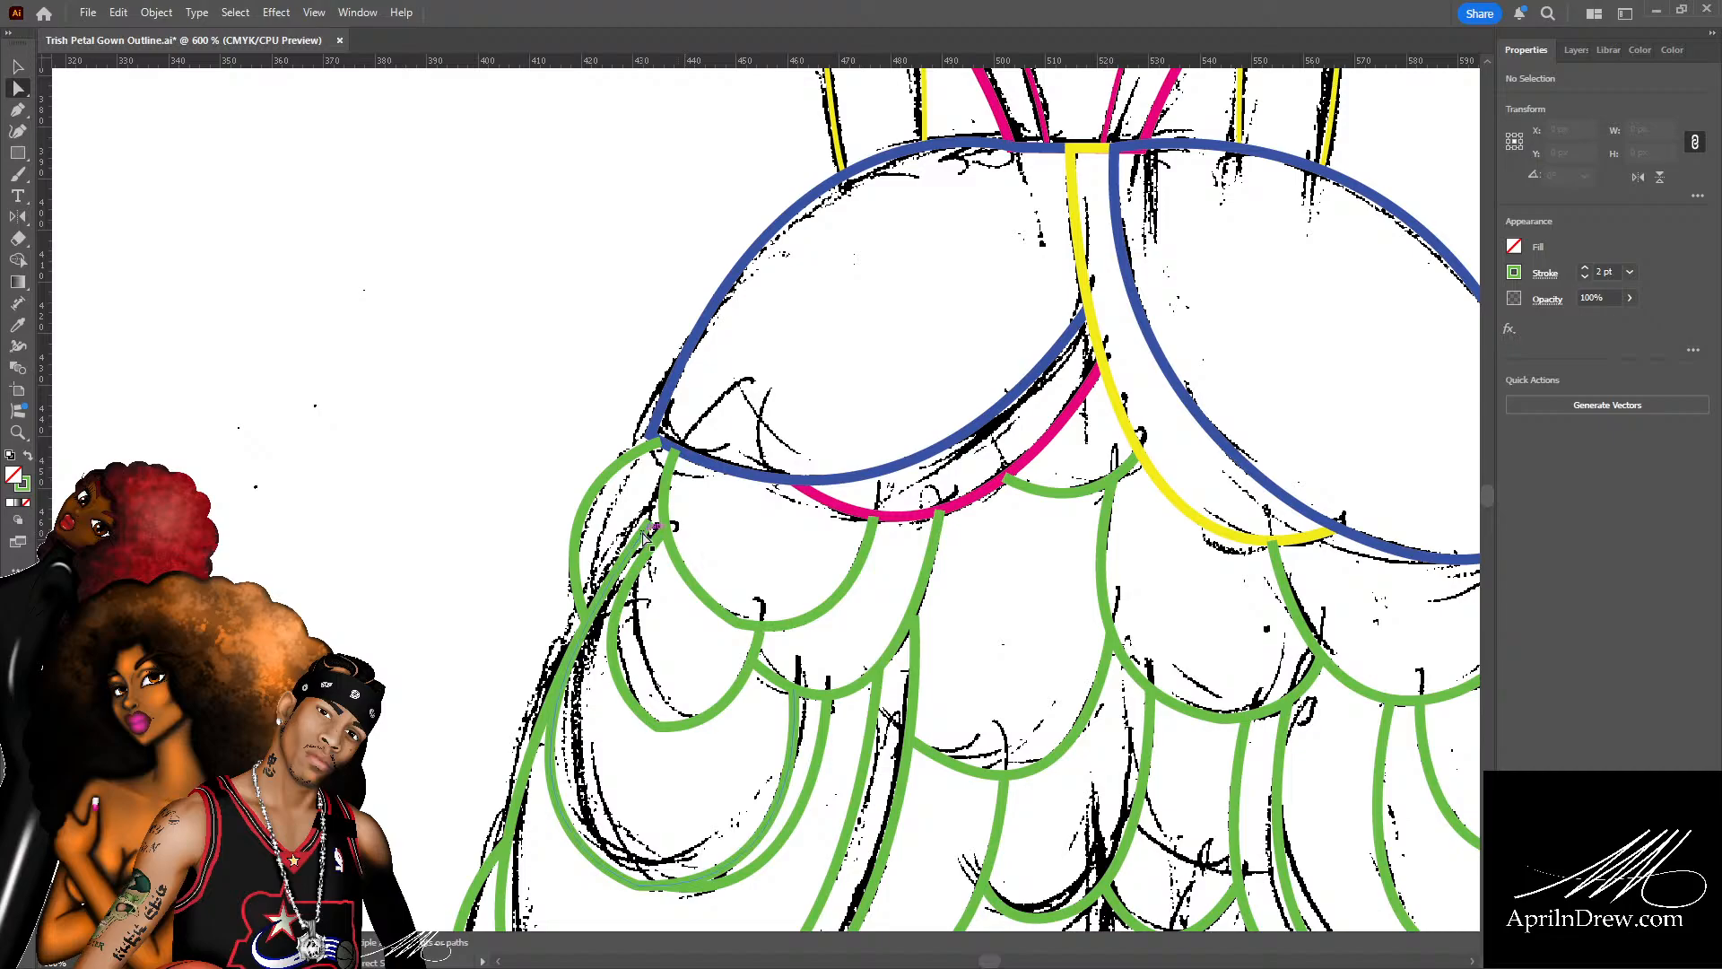
pyautogui.moveTo(647, 534); pyautogui.dragTo(666, 524)
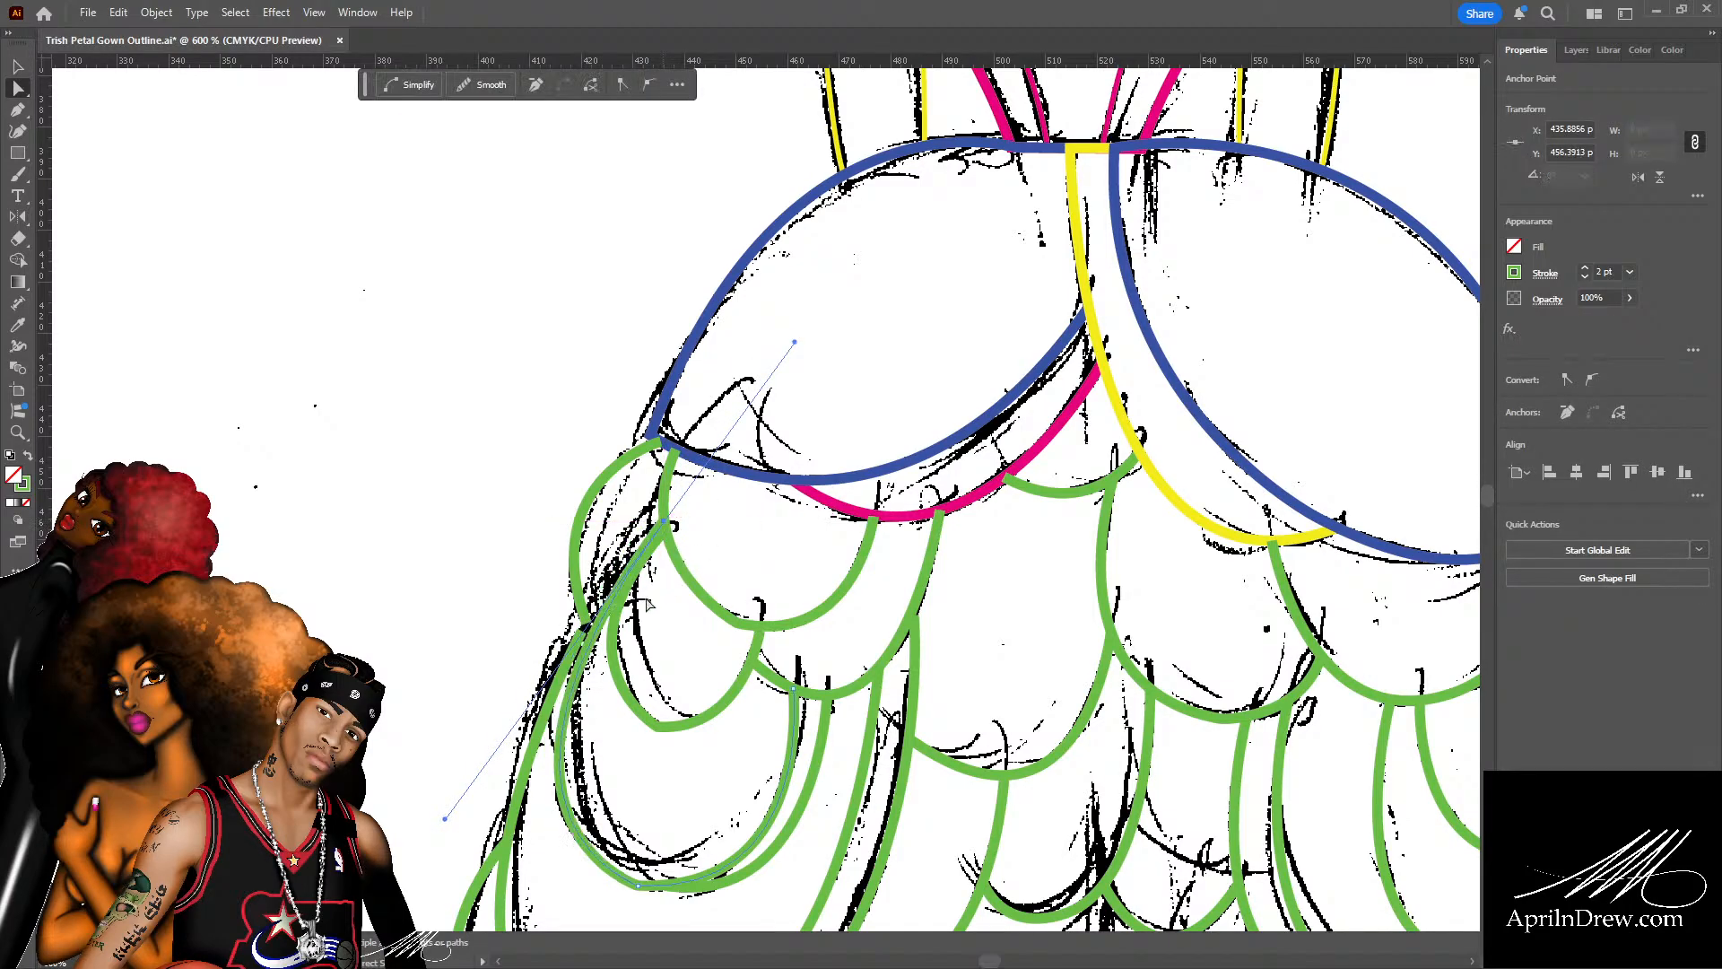
pyautogui.moveTo(444, 817); pyautogui.dragTo(430, 793)
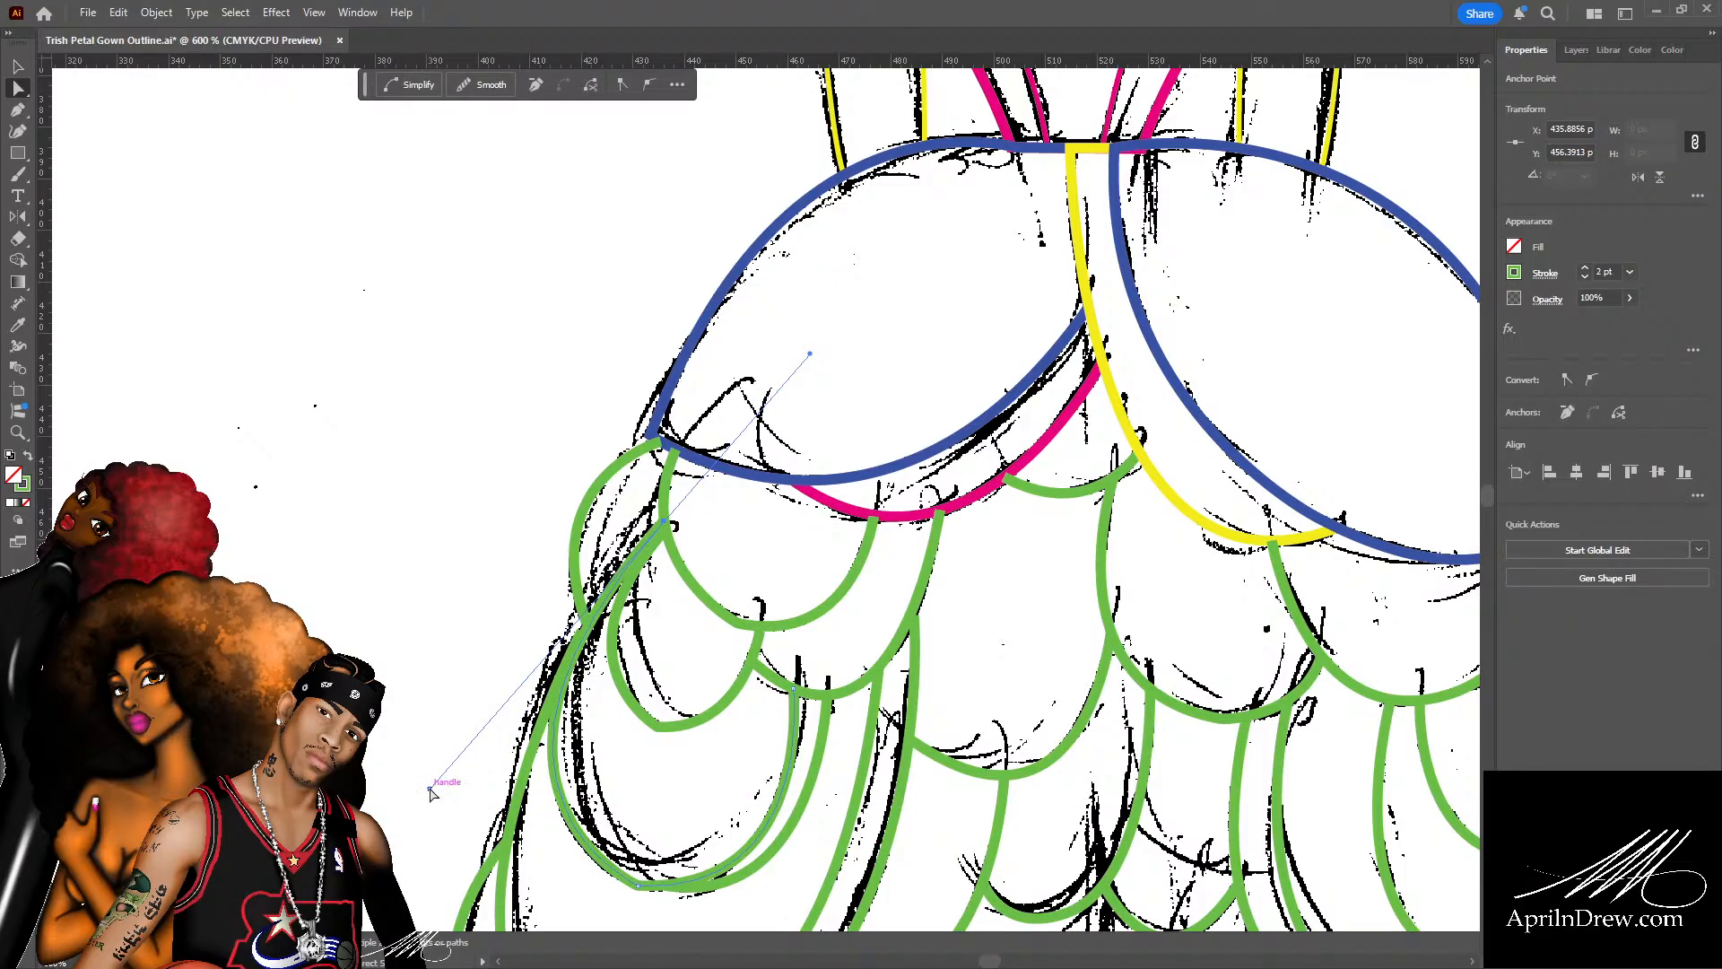
pyautogui.click(551, 718)
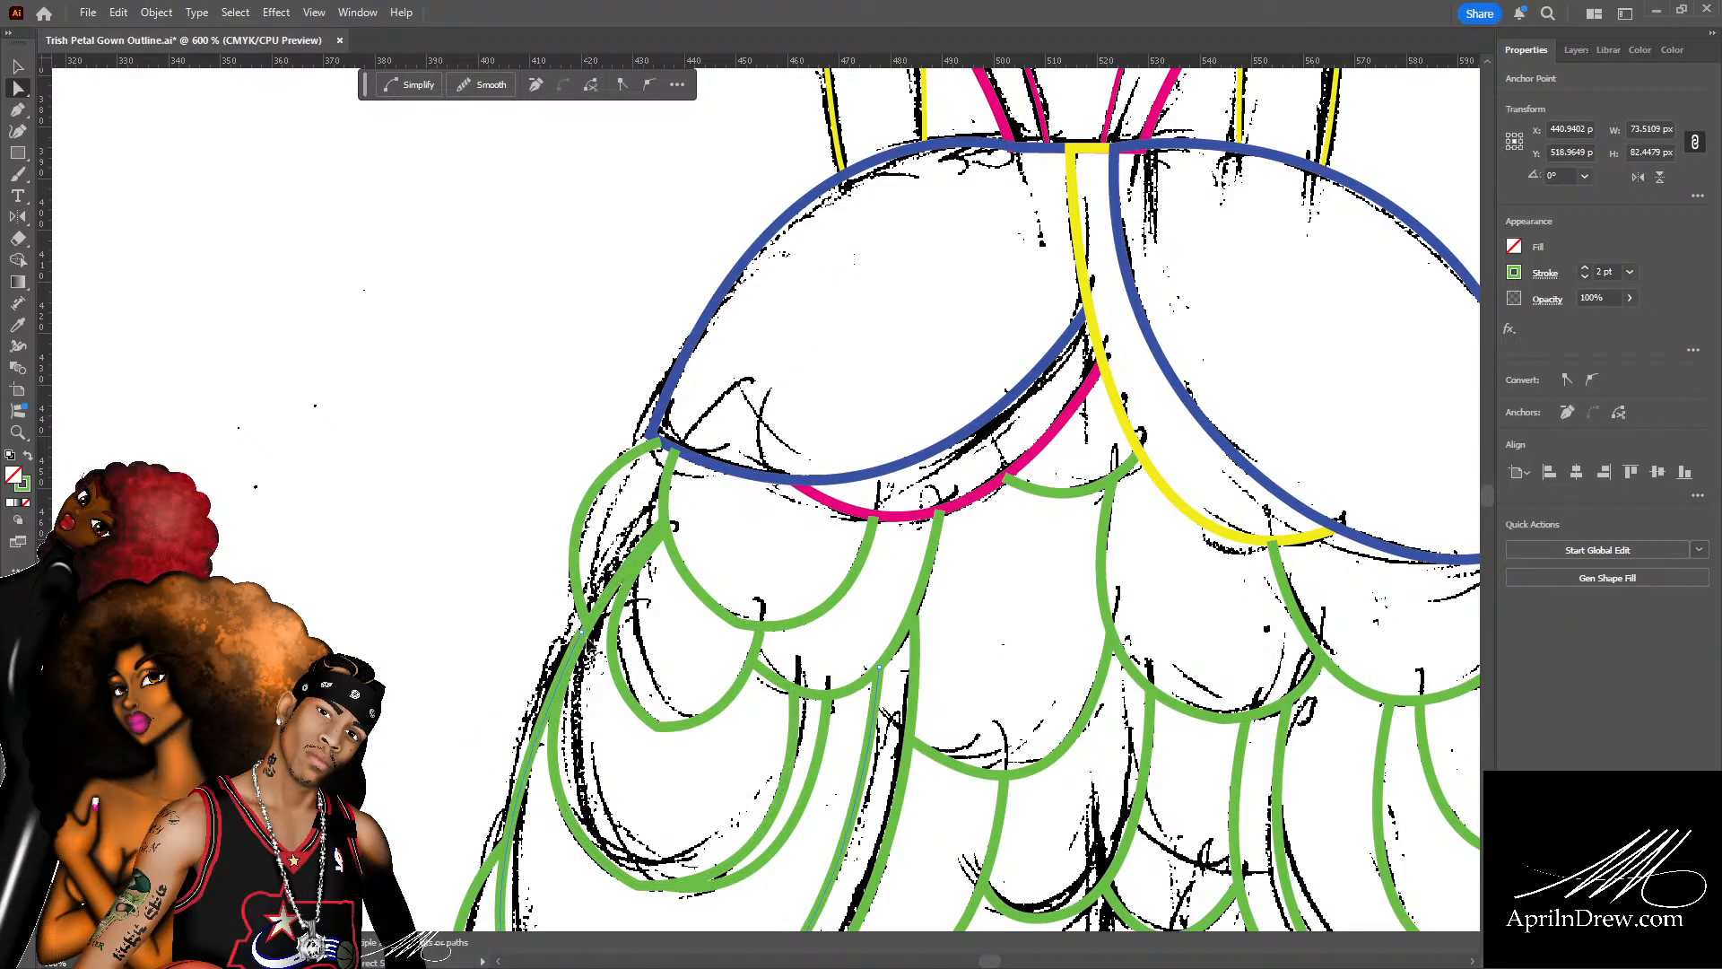
pyautogui.click(589, 631)
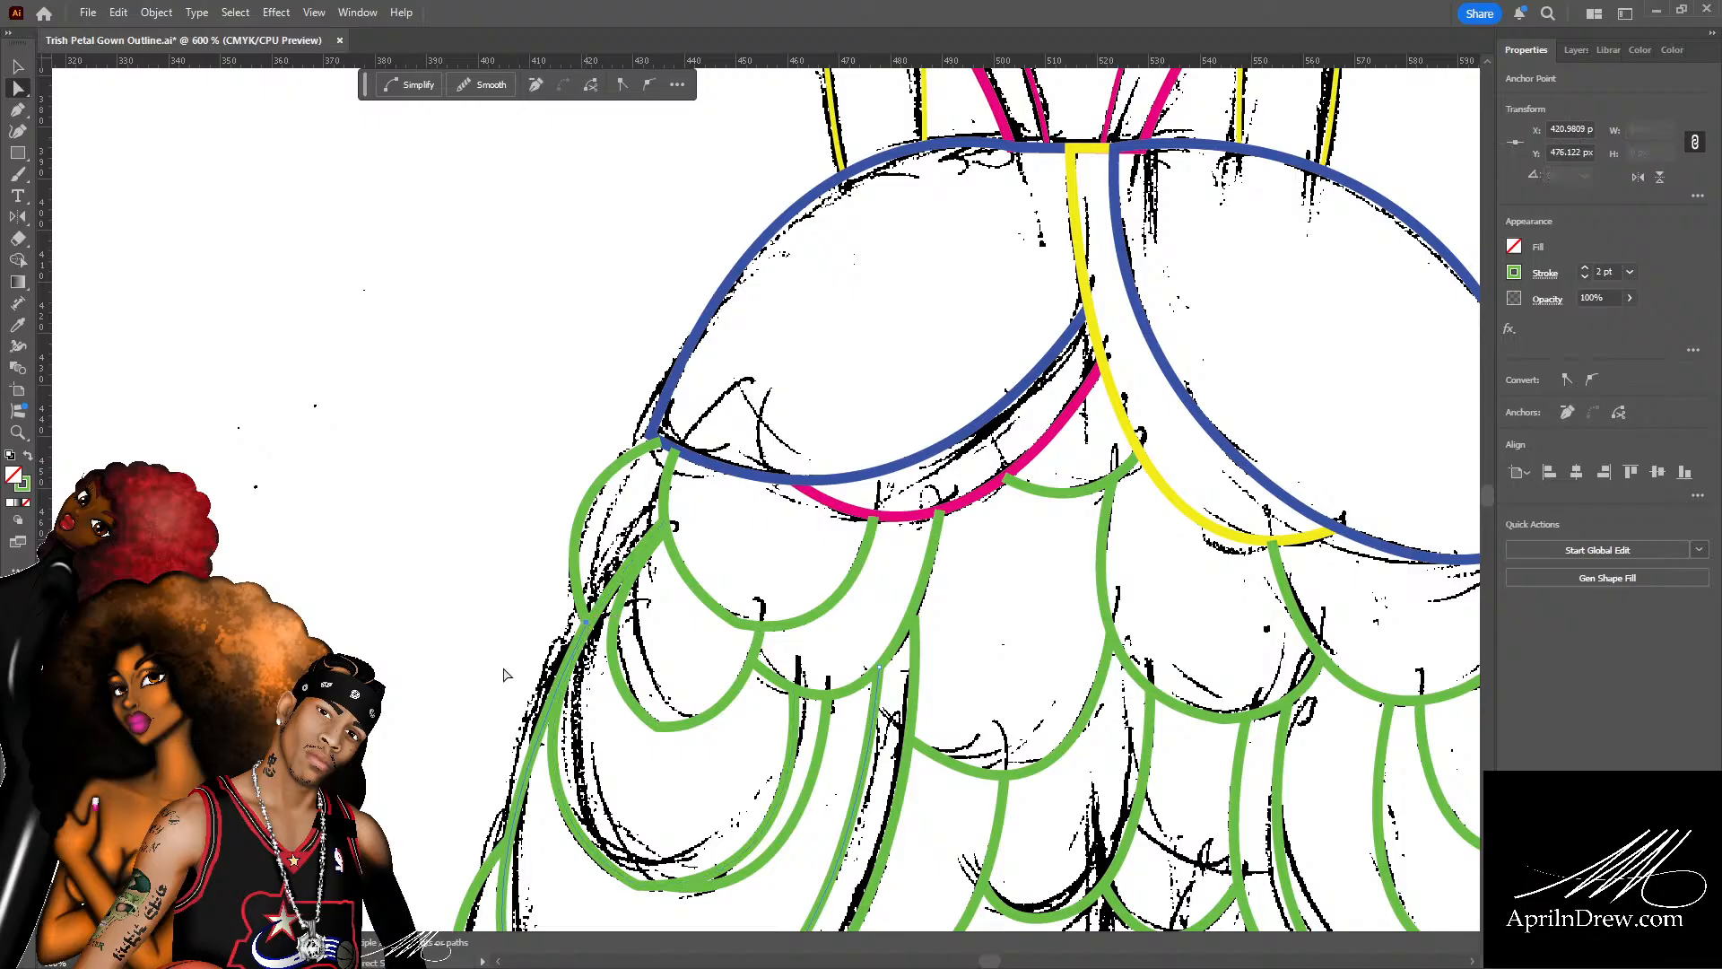
# Pull the direction handle at the upper petal's bodice end outward to widen its outer curve.
pyautogui.scroll(-3, 504, 674)
pyautogui.click(443, 638)
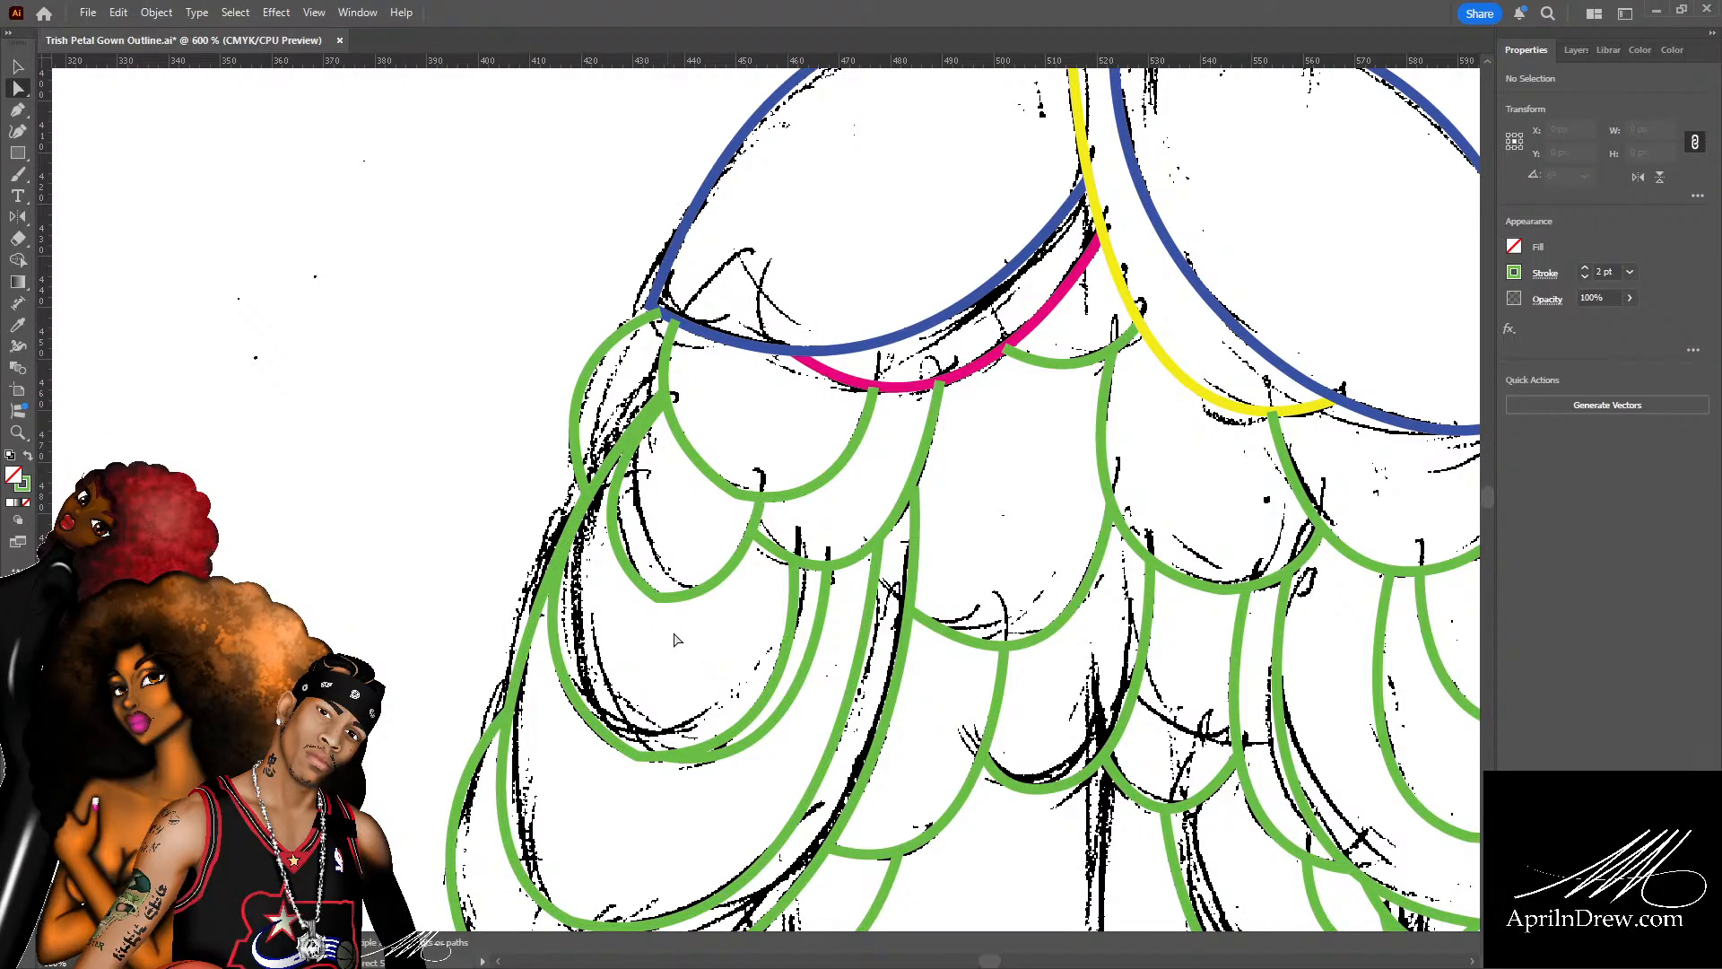
pyautogui.scroll(2, 671, 637)
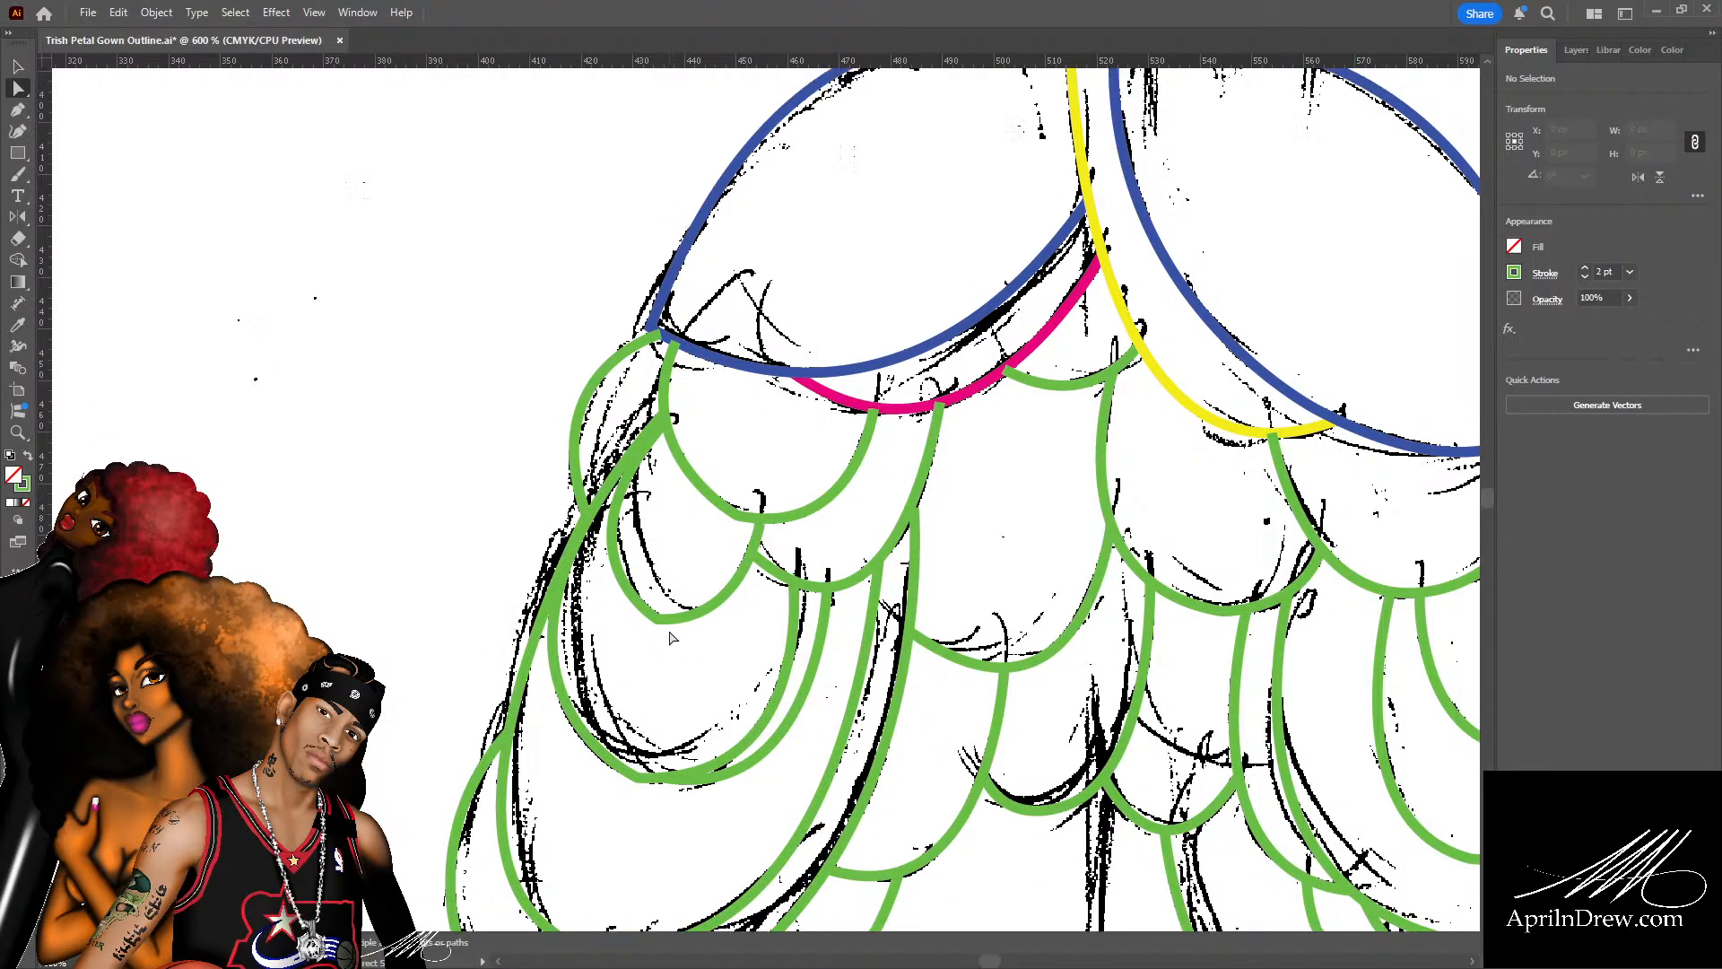
pyautogui.scroll(2, 671, 637)
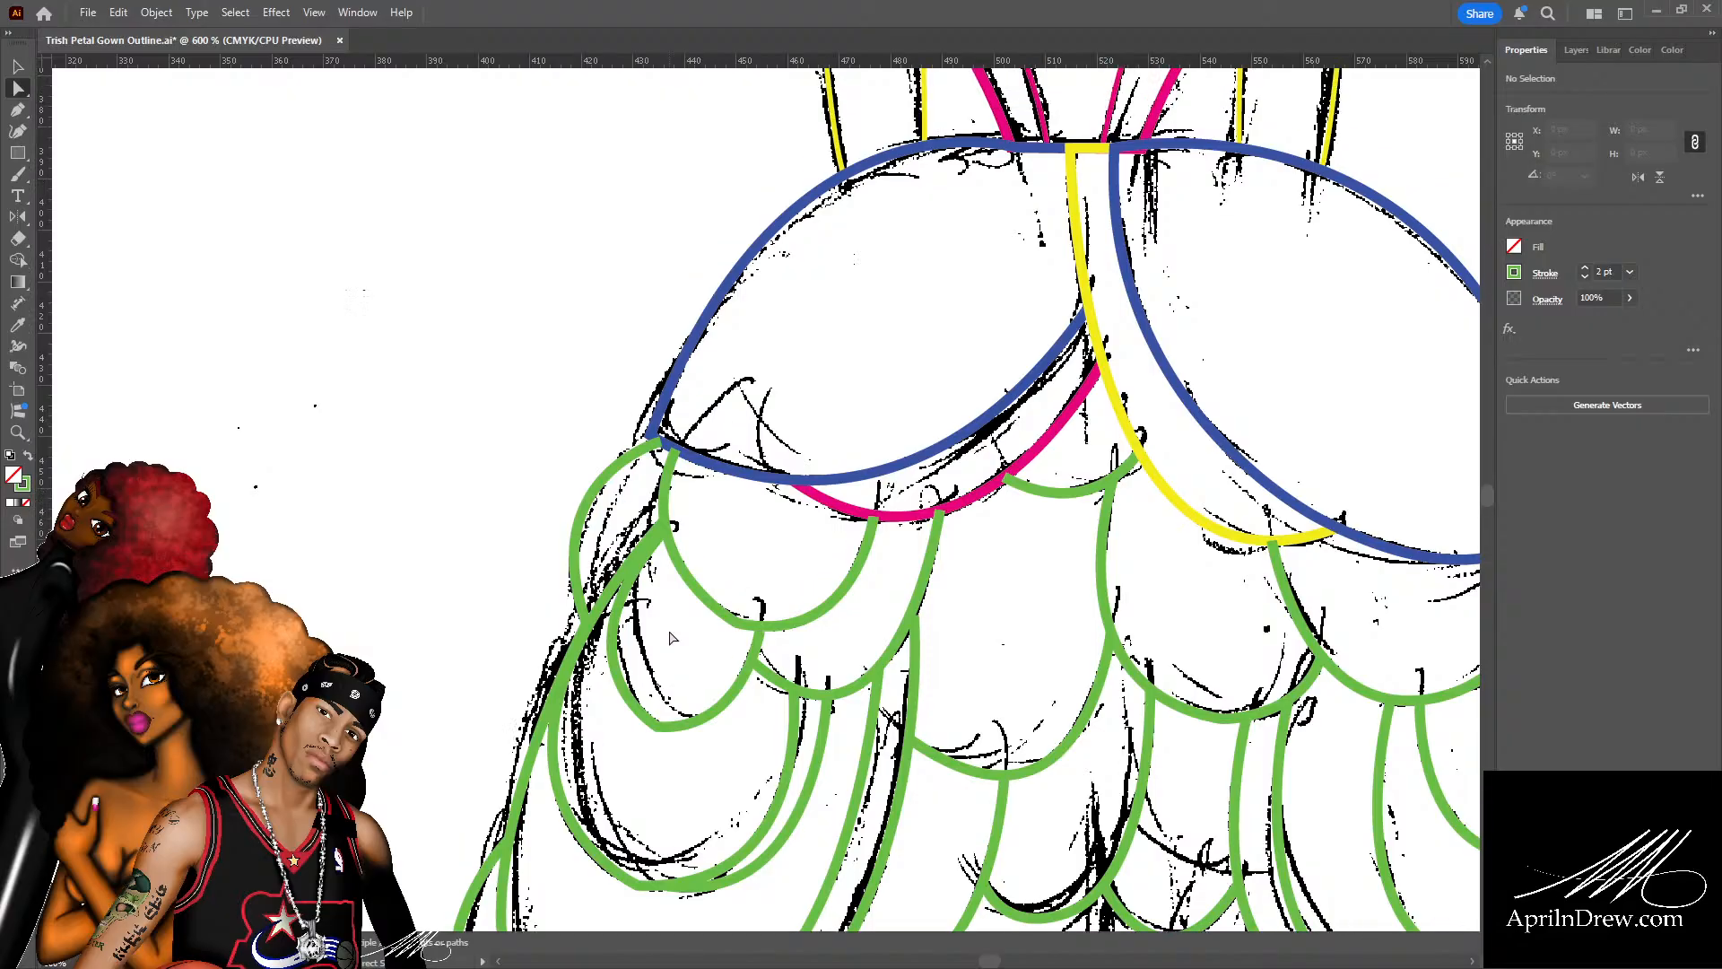
pyautogui.click(669, 497)
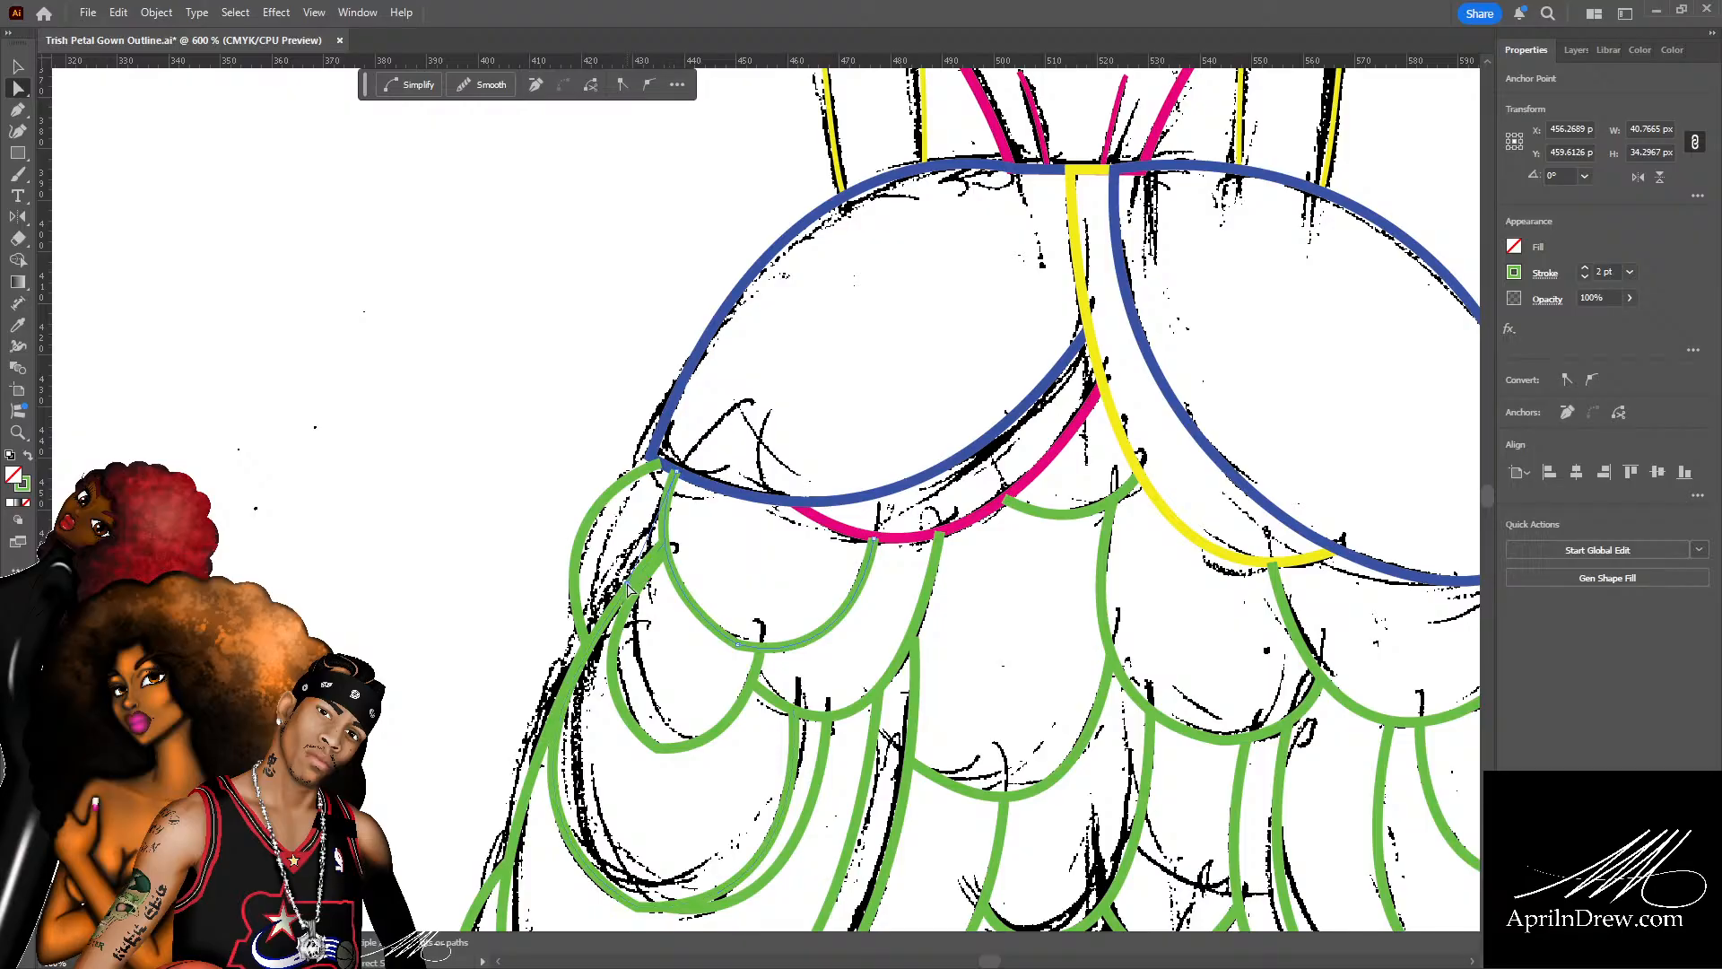
pyautogui.moveTo(632, 585); pyautogui.dragTo(592, 615)
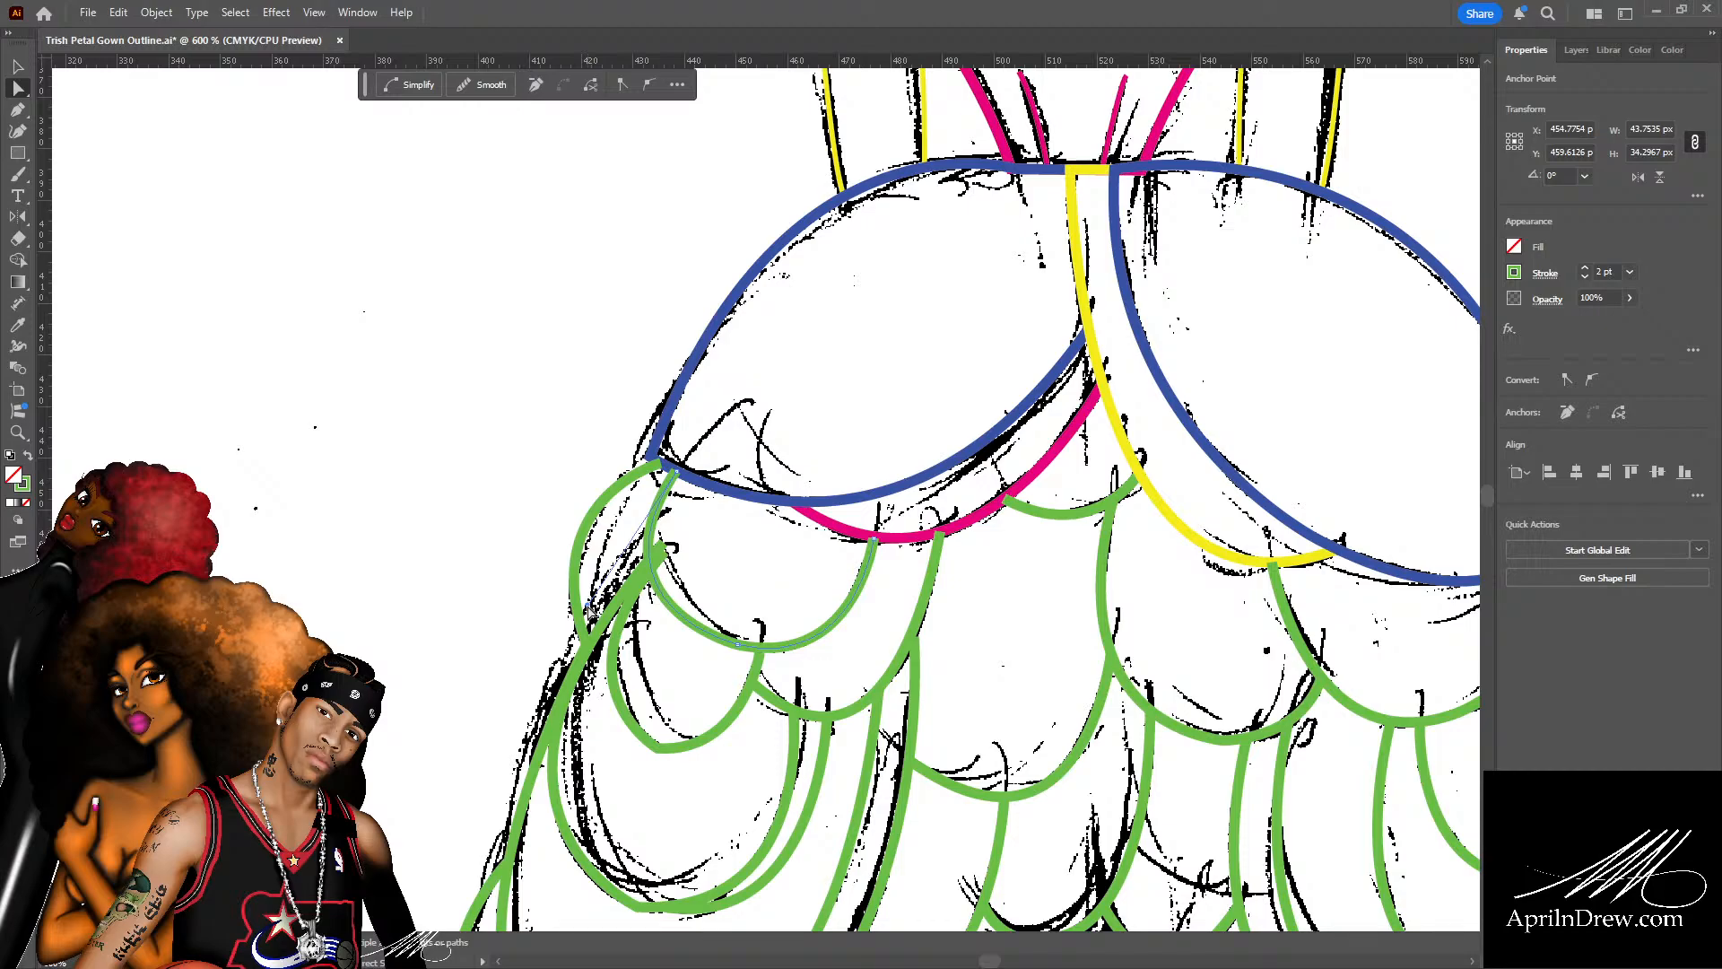
# Move the small petal's upper end to about X 433.35, Y 461.55 px and shorten its direction handle slightly.
pyautogui.click(633, 599)
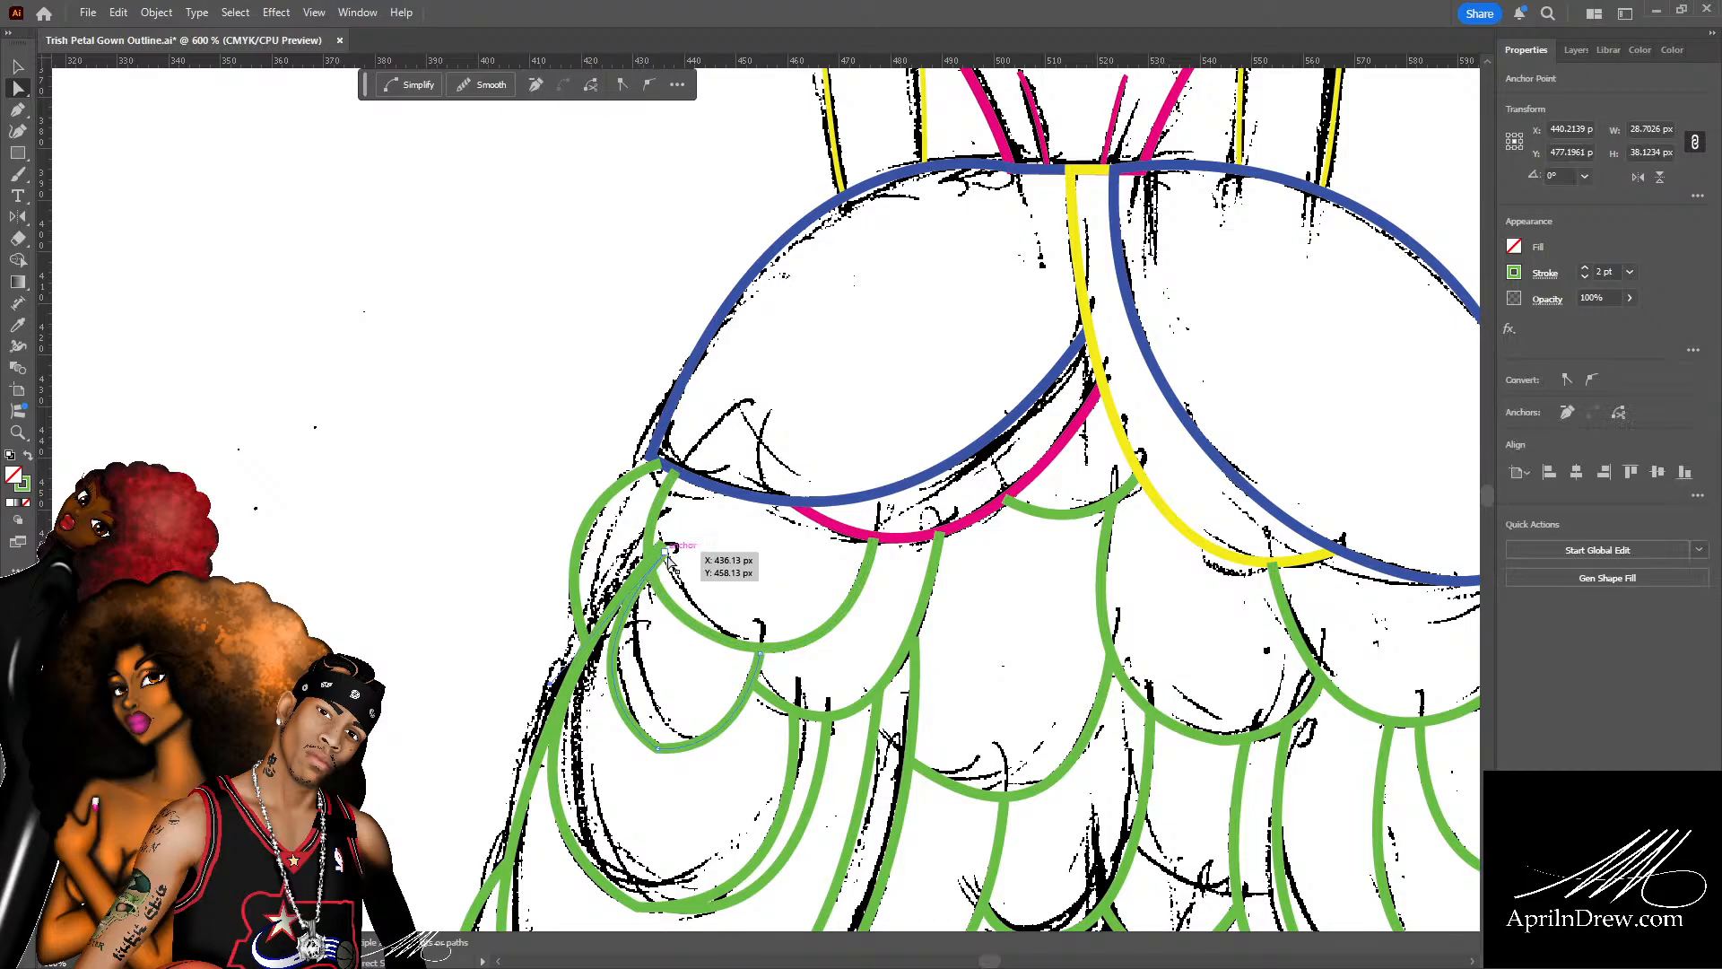
pyautogui.moveTo(668, 550); pyautogui.dragTo(653, 570)
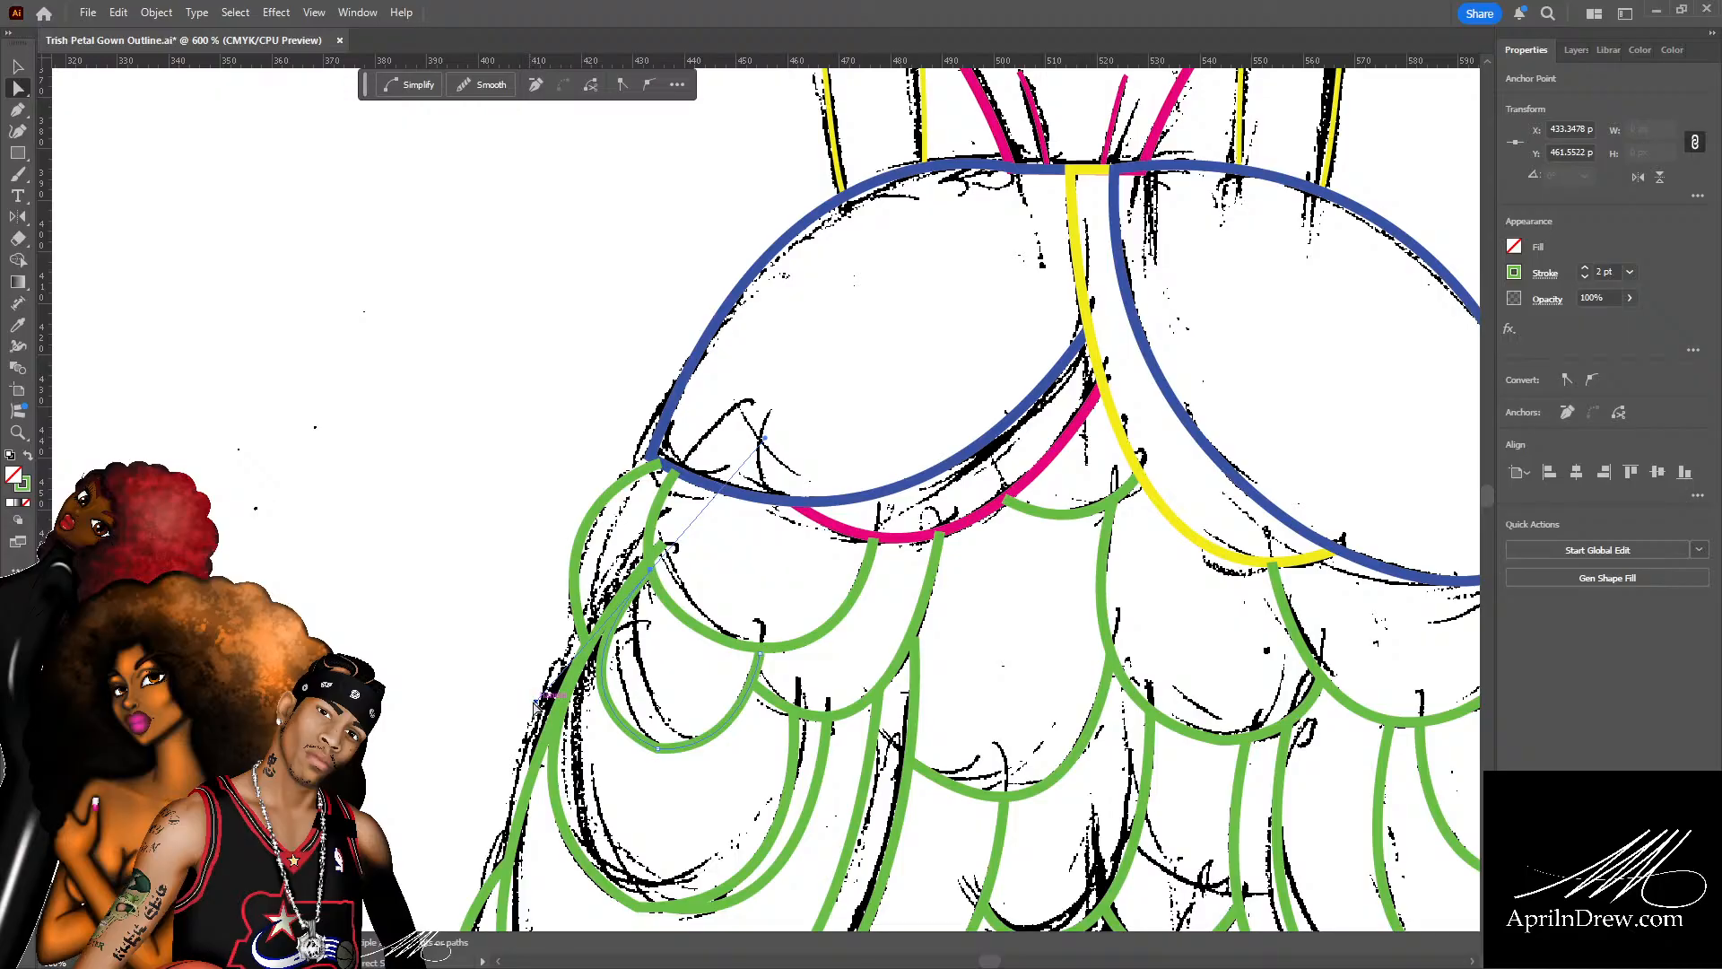
pyautogui.moveTo(536, 701); pyautogui.dragTo(546, 695)
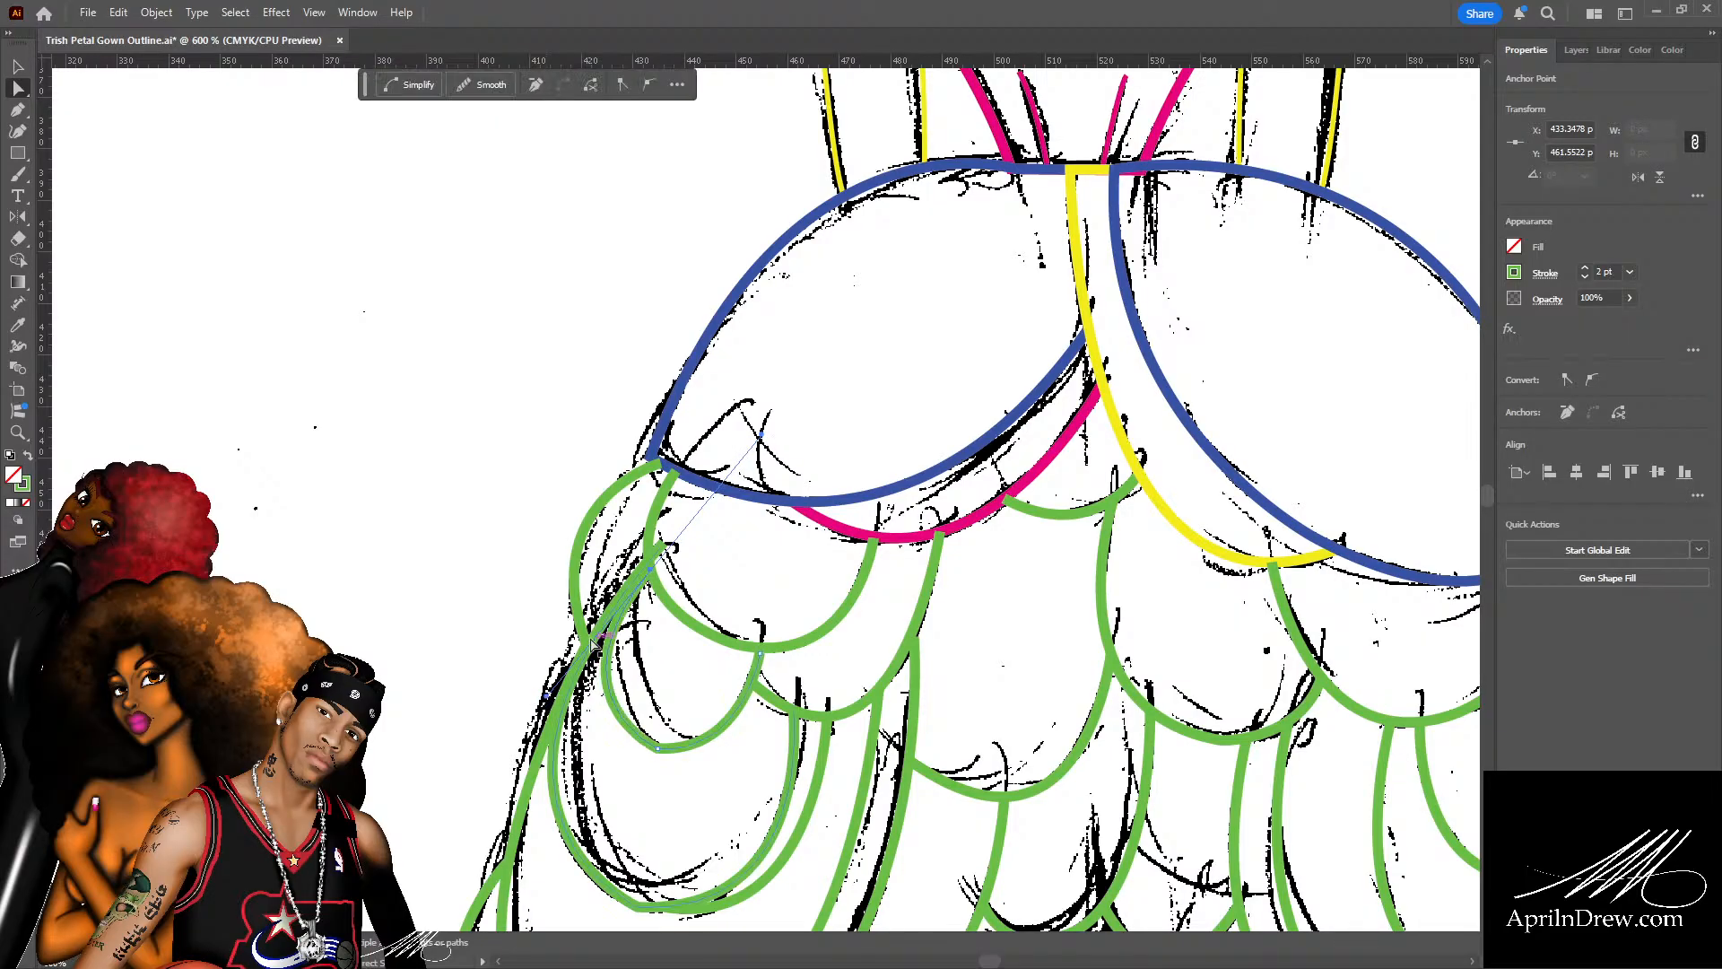
# Move the large nested petal's upper end to about X 432.90, Y 459.61 px and shorten its direction handle slightly.
pyautogui.click(666, 544)
pyautogui.moveTo(667, 545); pyautogui.dragTo(631, 583)
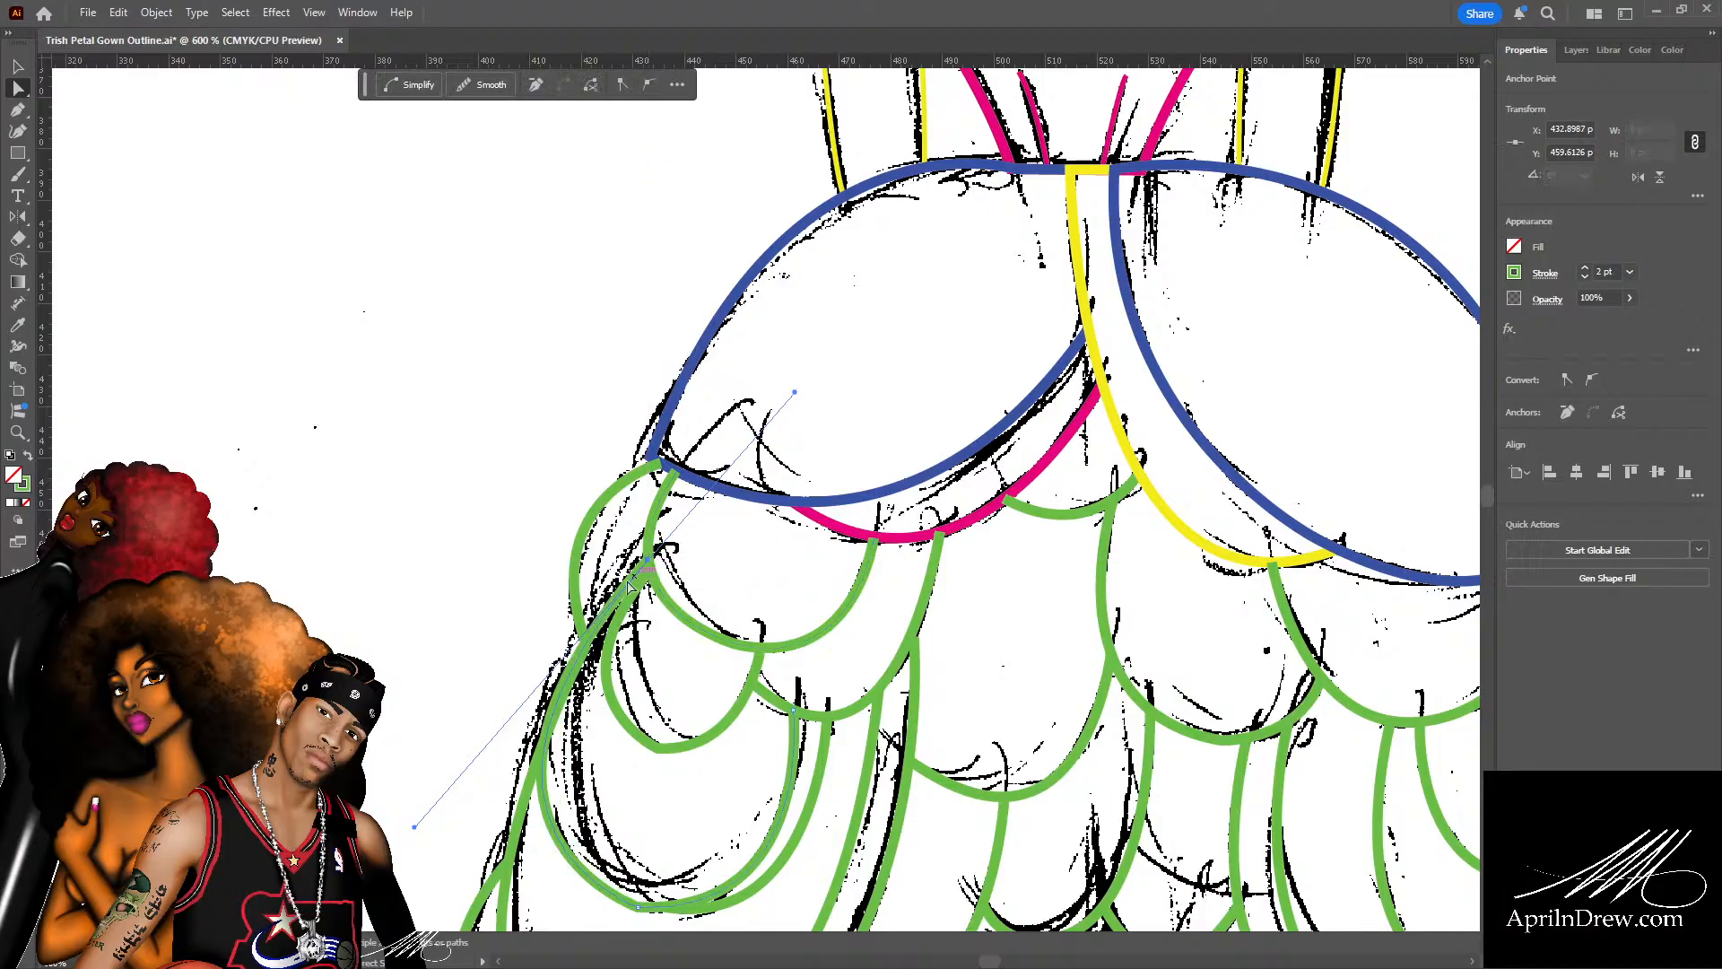
pyautogui.scroll(-3, 463, 681)
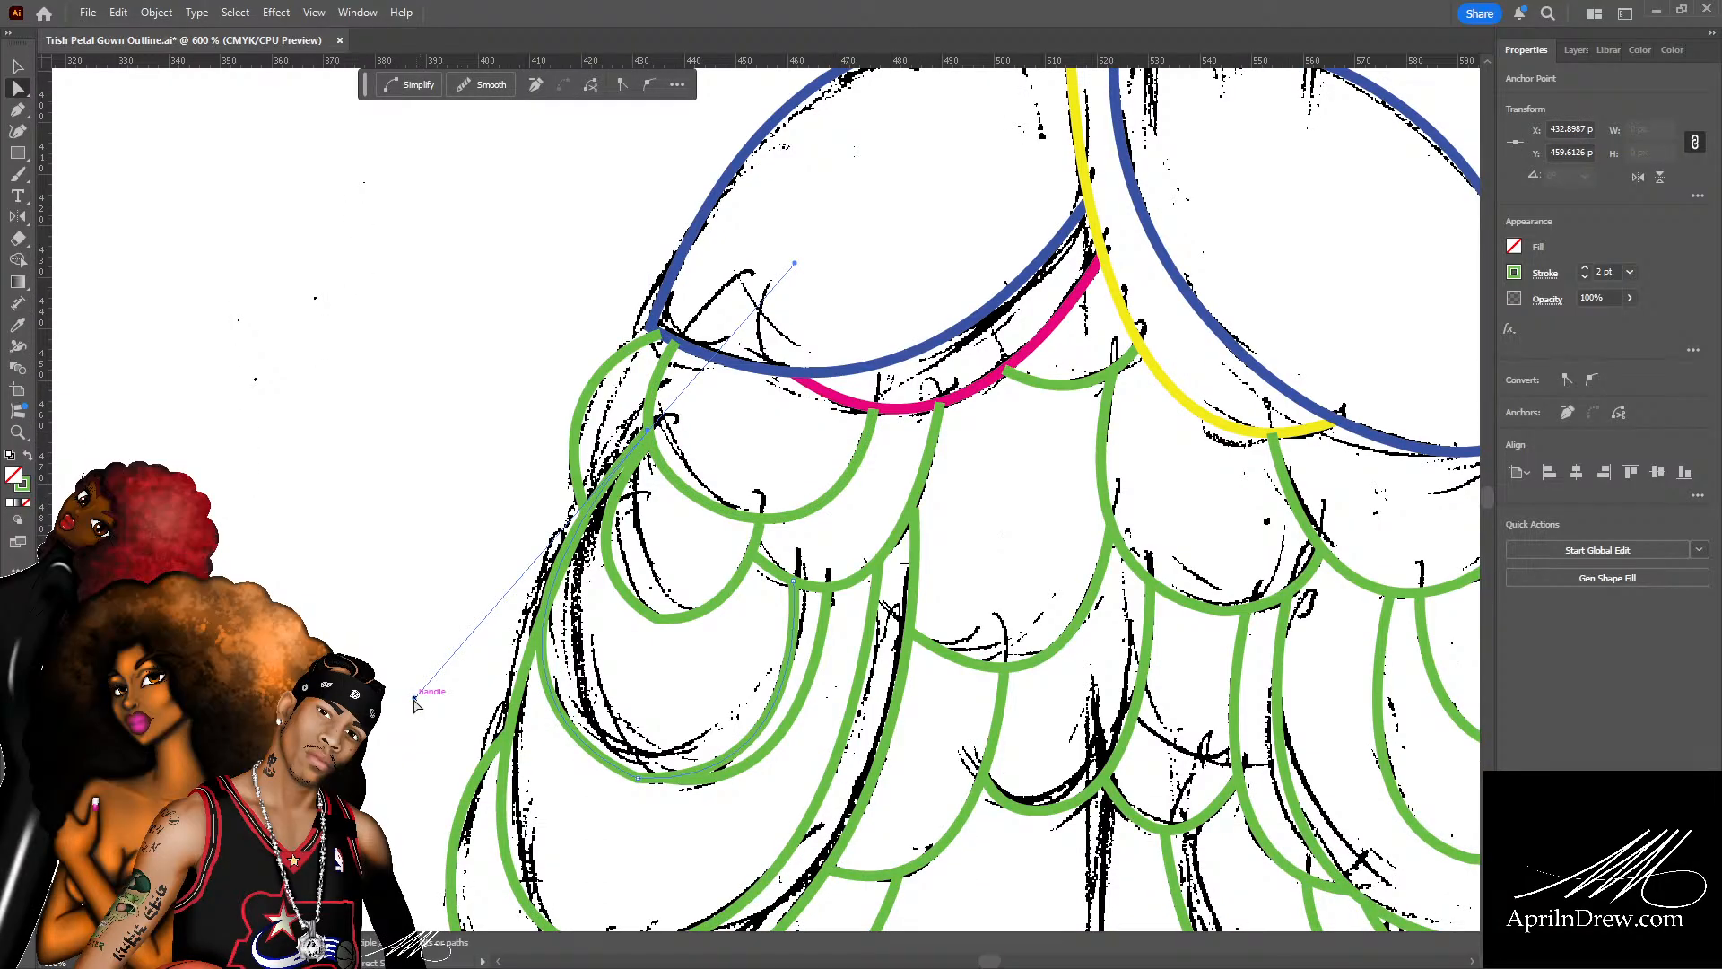
pyautogui.moveTo(416, 697); pyautogui.dragTo(418, 696)
pyautogui.moveTo(421, 697); pyautogui.dragTo(424, 694)
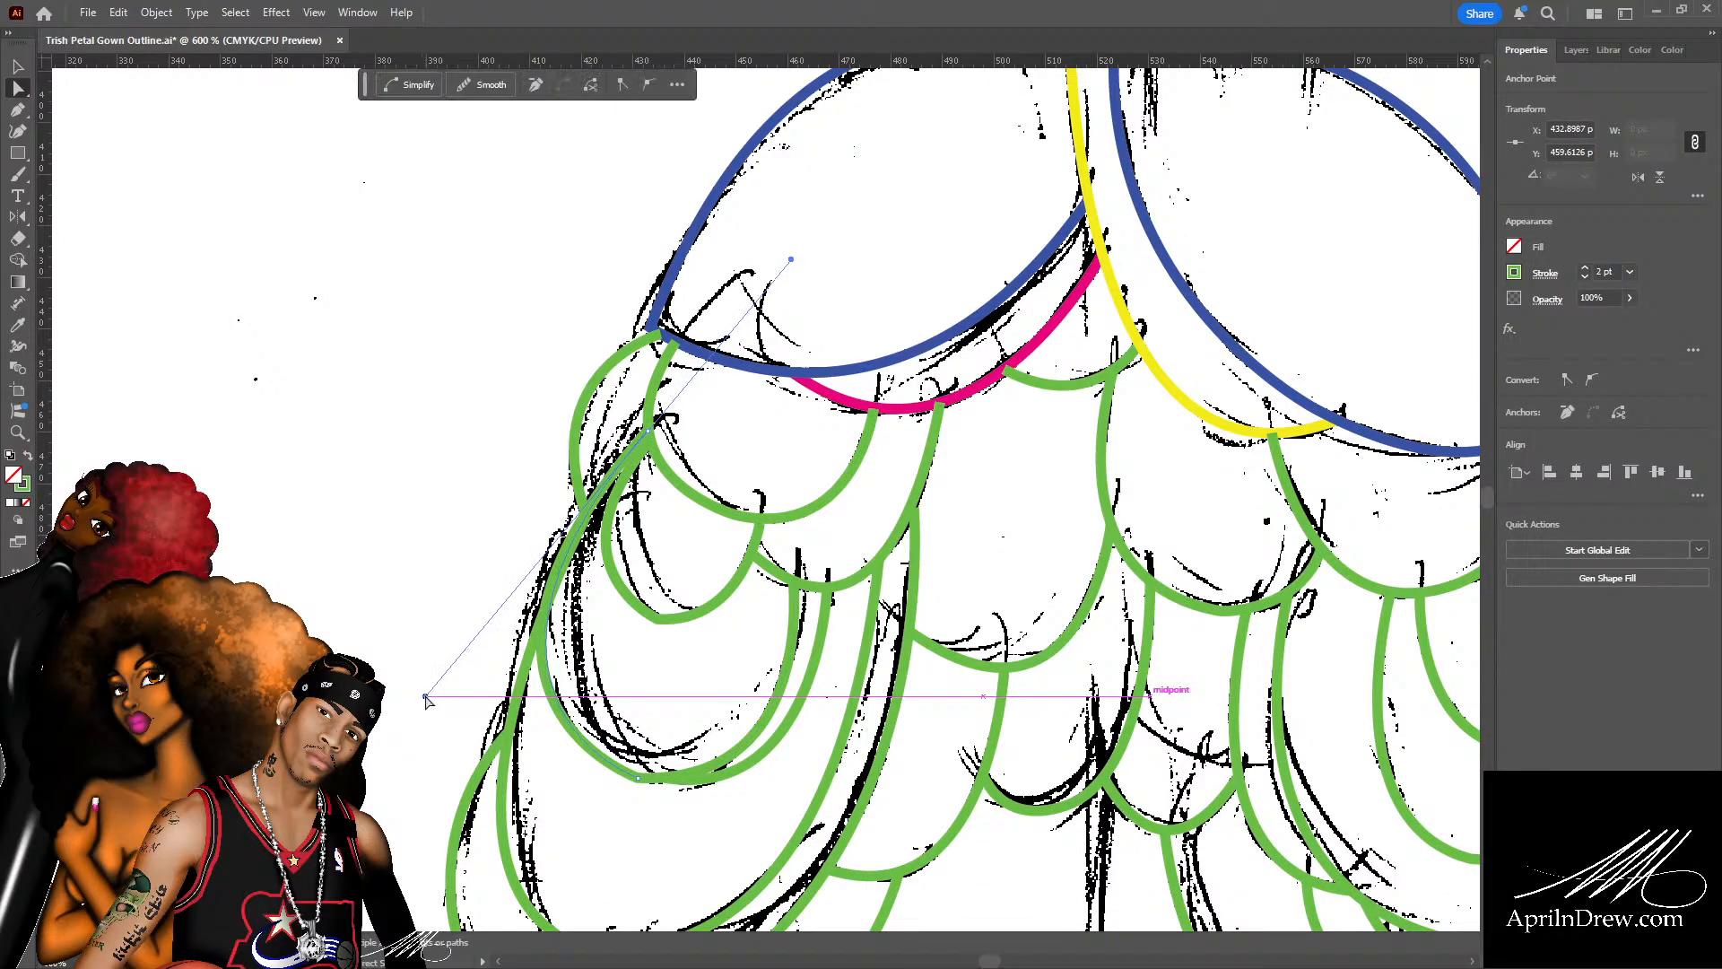
pyautogui.click(438, 590)
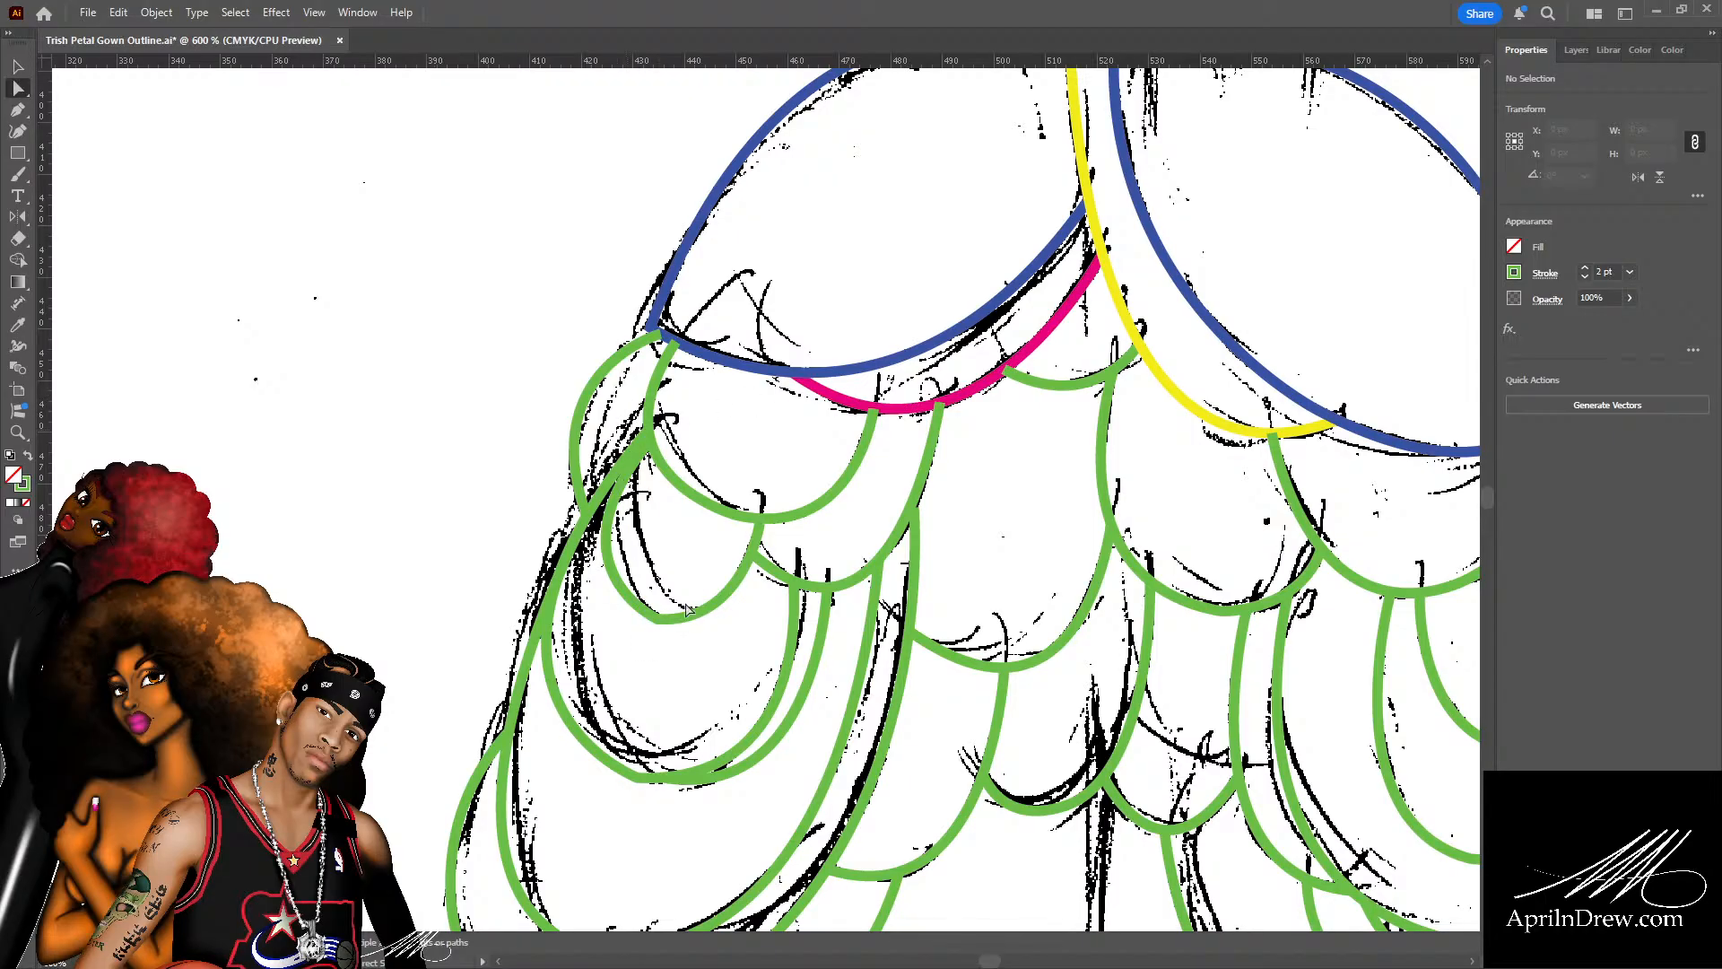
# Pull the outermost petal's lower direction handle slightly inward to tighten its outer curve.
pyautogui.click(588, 403)
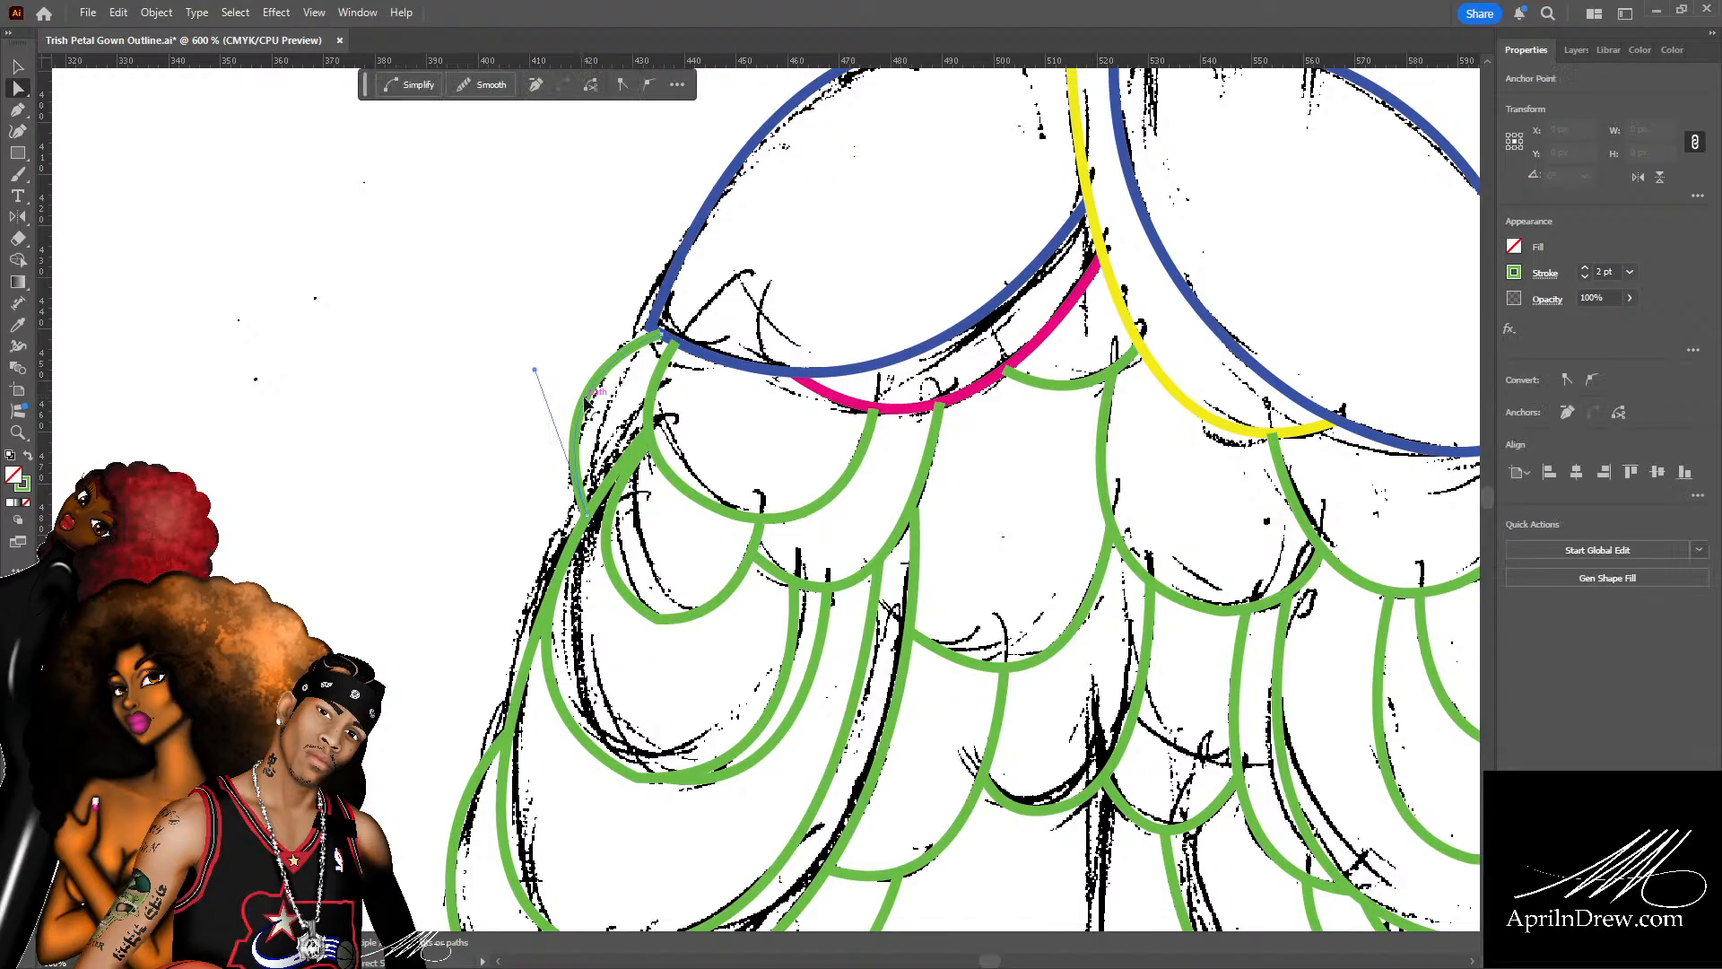
pyautogui.moveTo(536, 369); pyautogui.dragTo(554, 372)
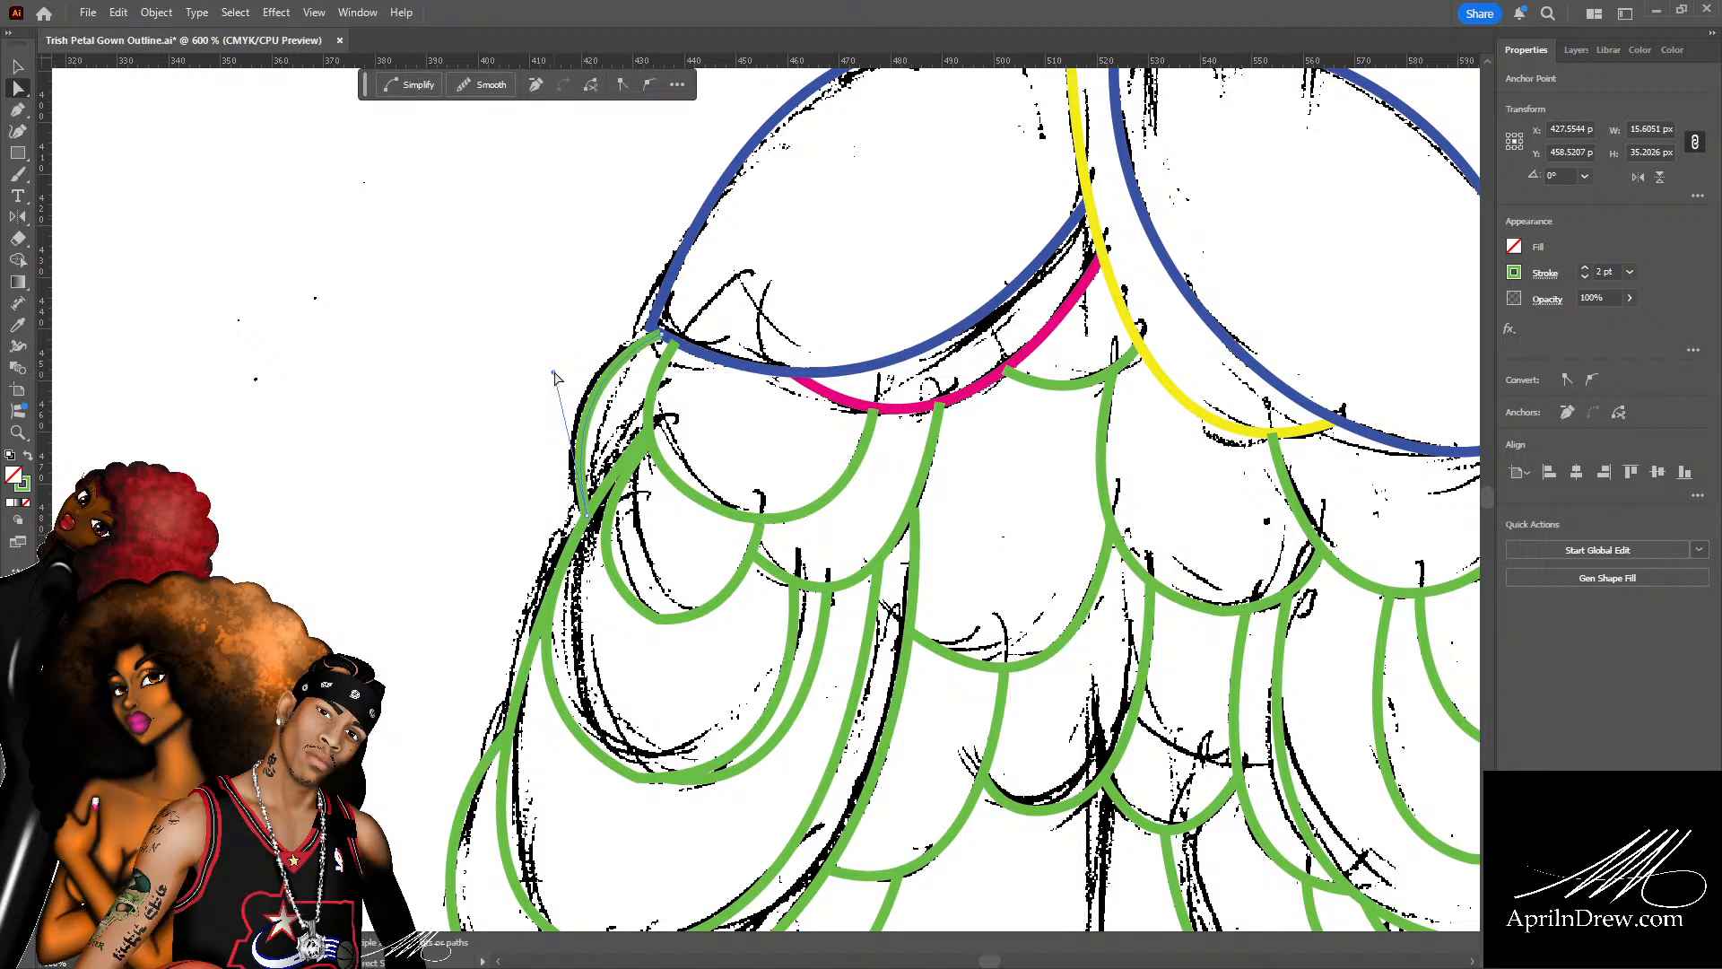
pyautogui.click(535, 368)
pyautogui.click(592, 389)
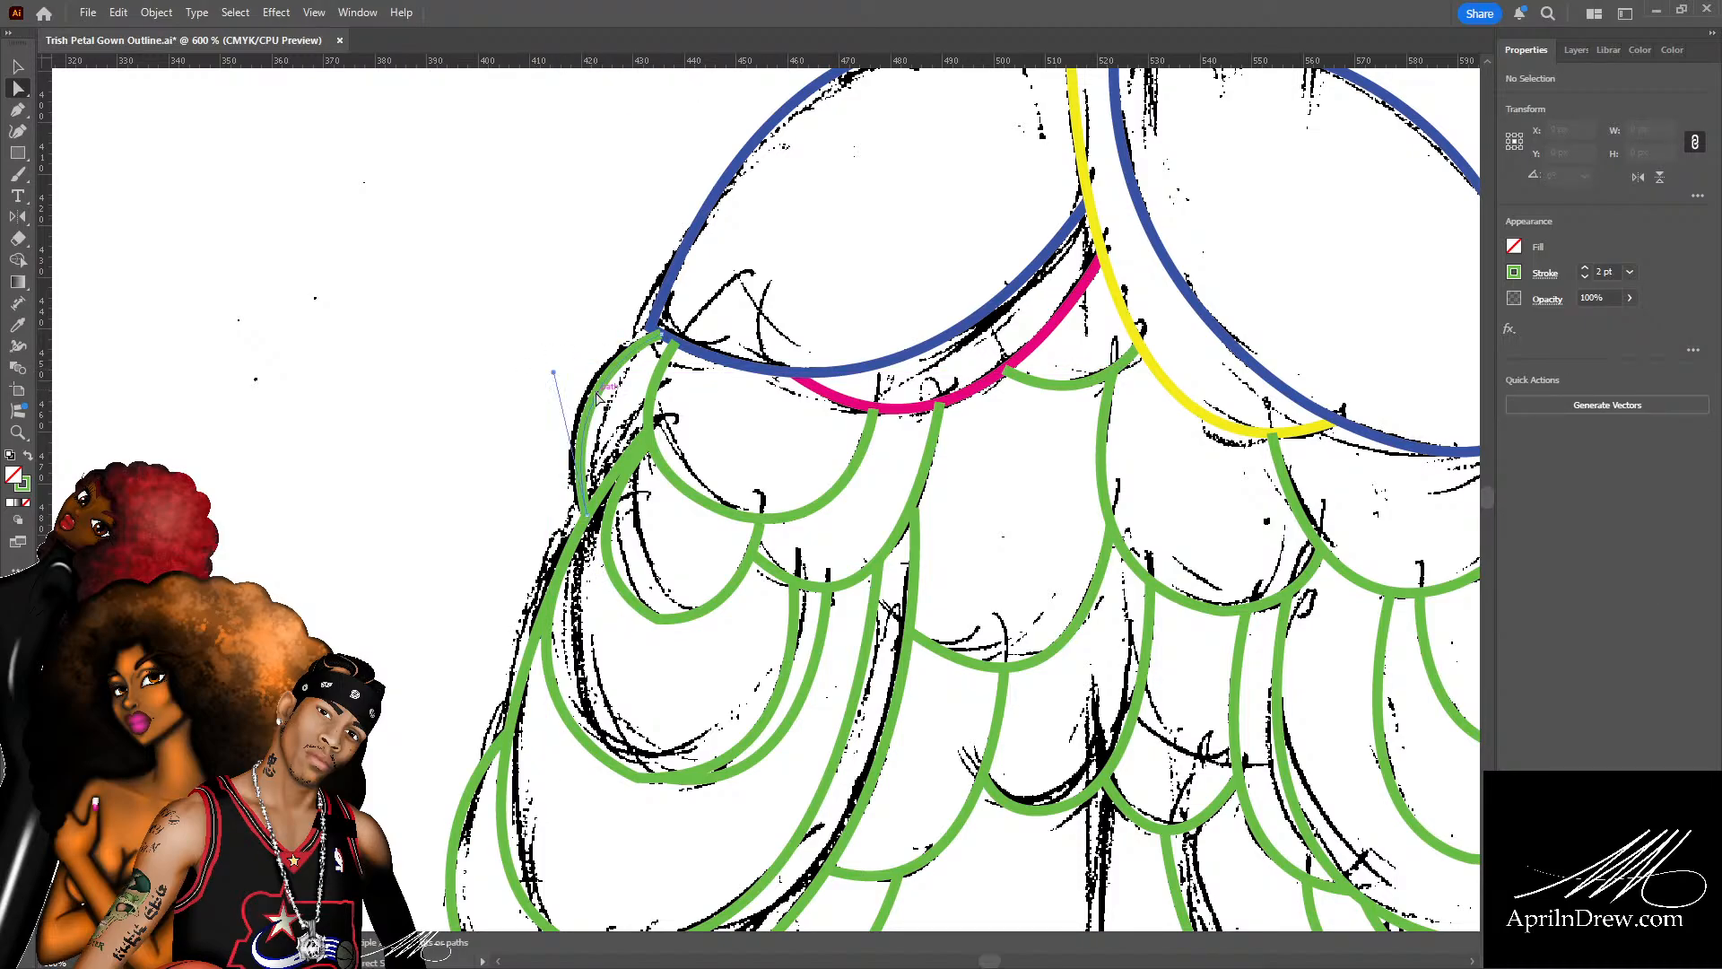
# Pull the direction handle at the upper petal's lower end outward to widen its outer curve.
pyautogui.moveTo(553, 371); pyautogui.dragTo(537, 371)
pyautogui.click(537, 402)
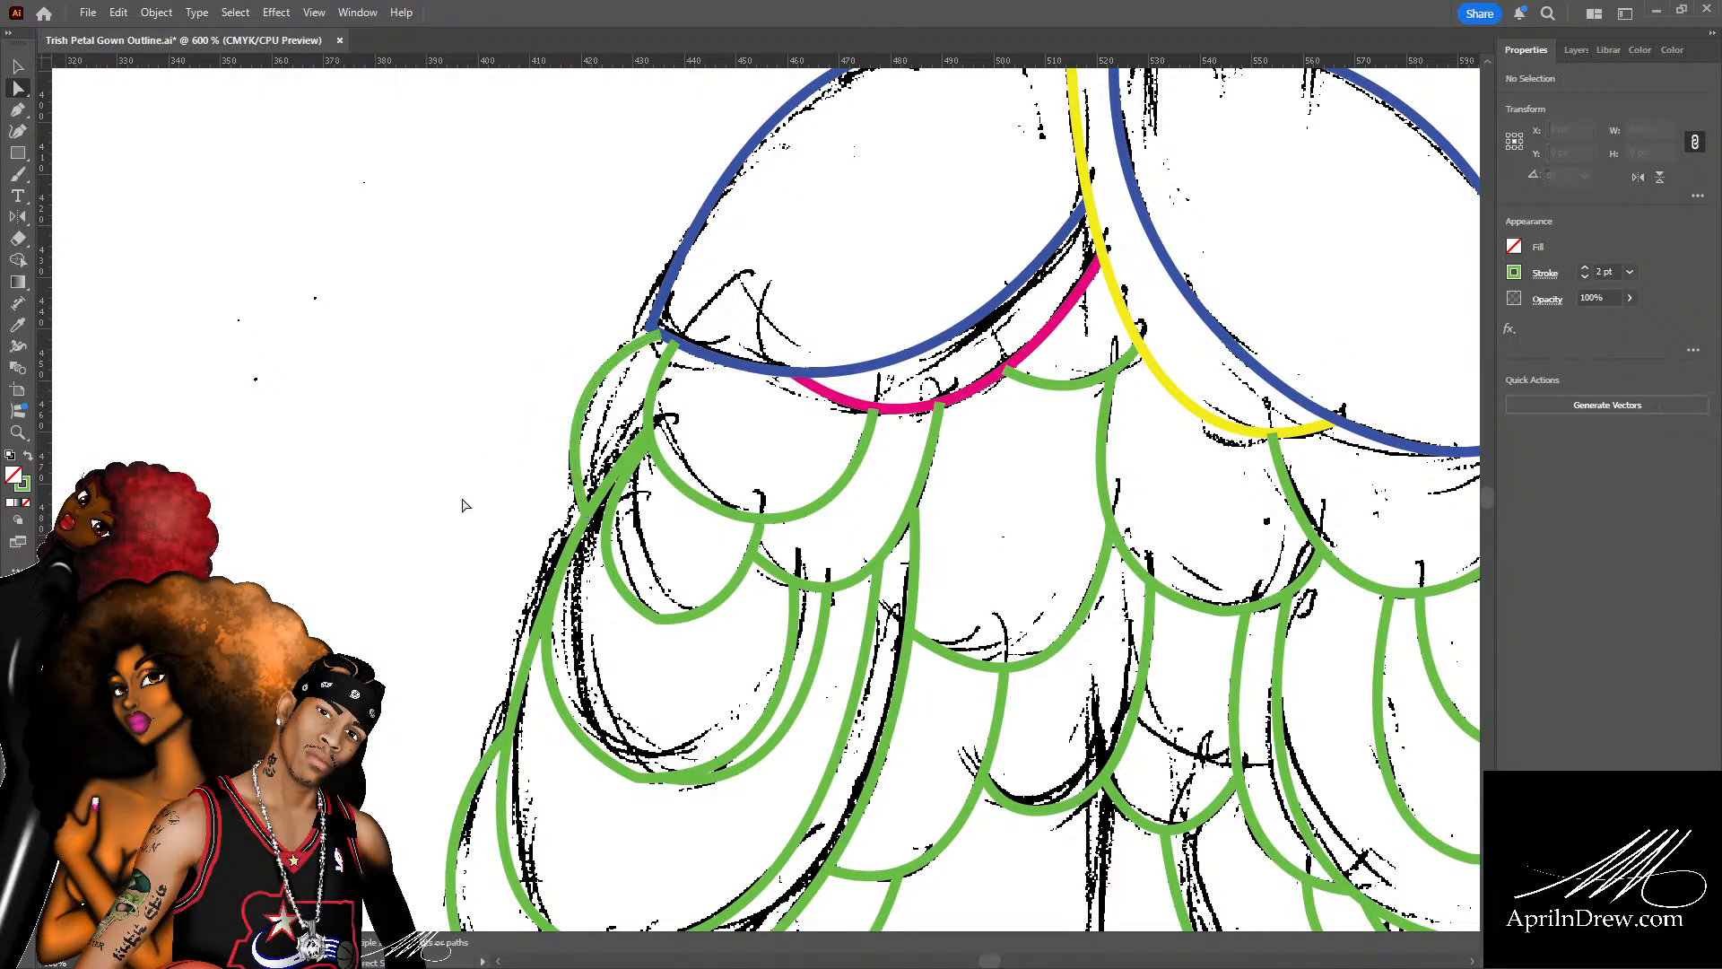
# Angle the large outer petal's lower direction handle steeply upward and move the petal's upper end to about X 420.50, Y 474.66 px.
pyautogui.scroll(-3, 537, 467)
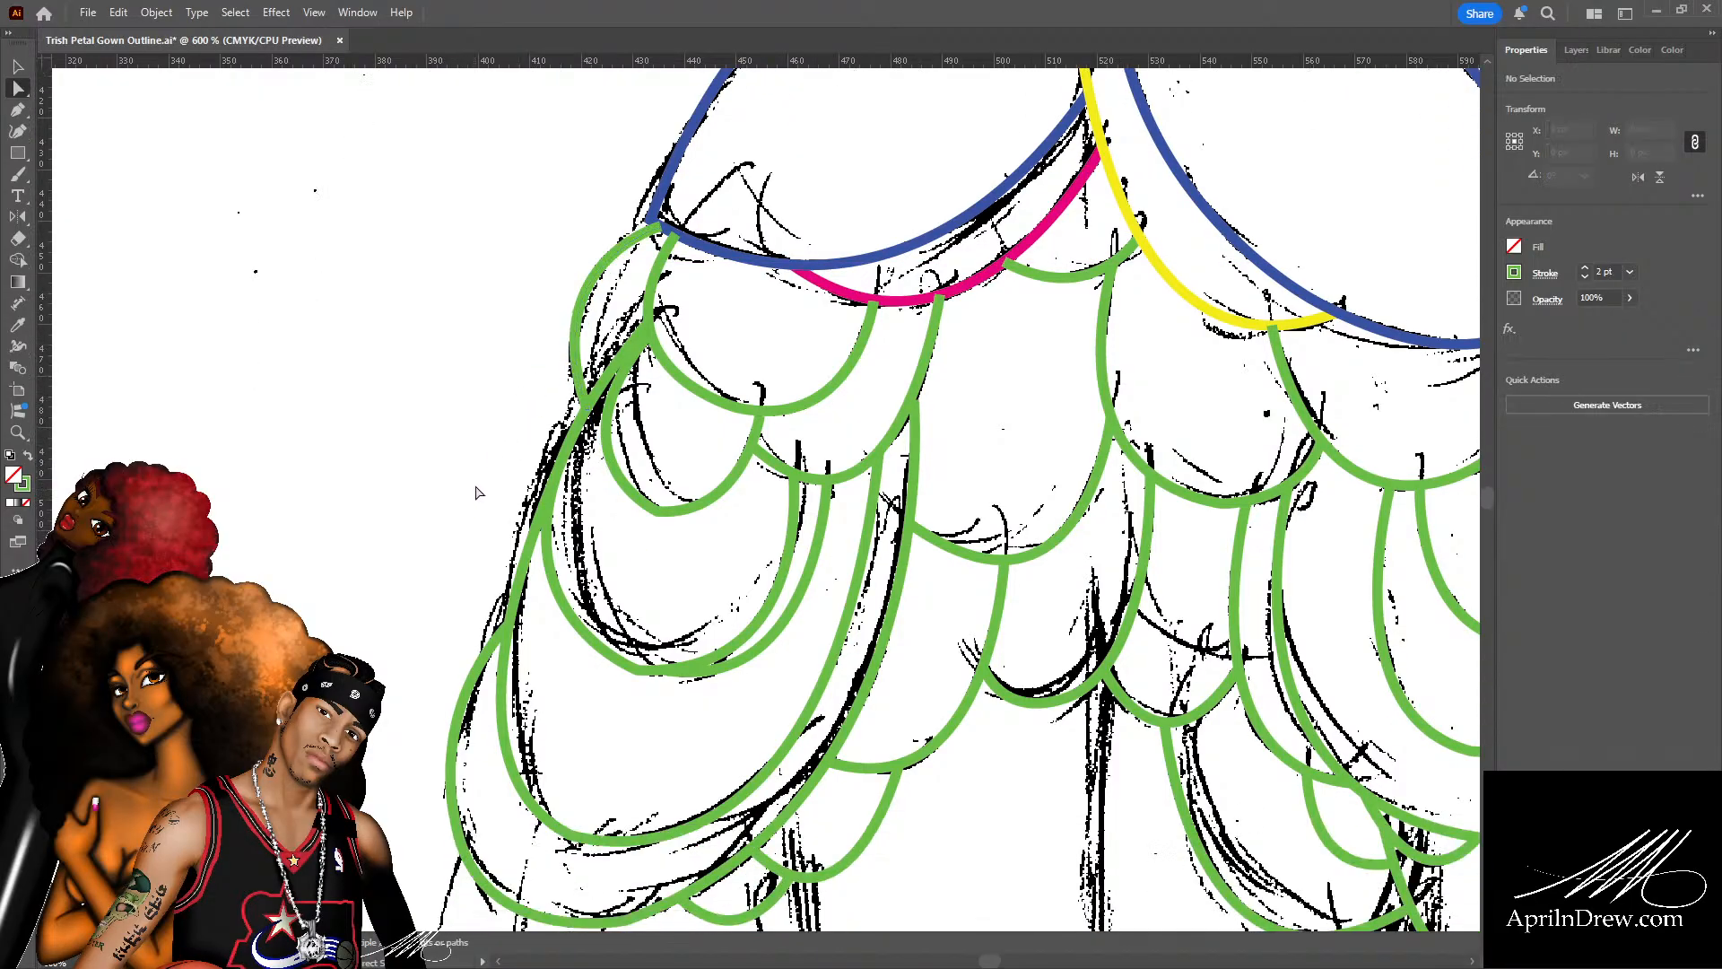
pyautogui.click(536, 553)
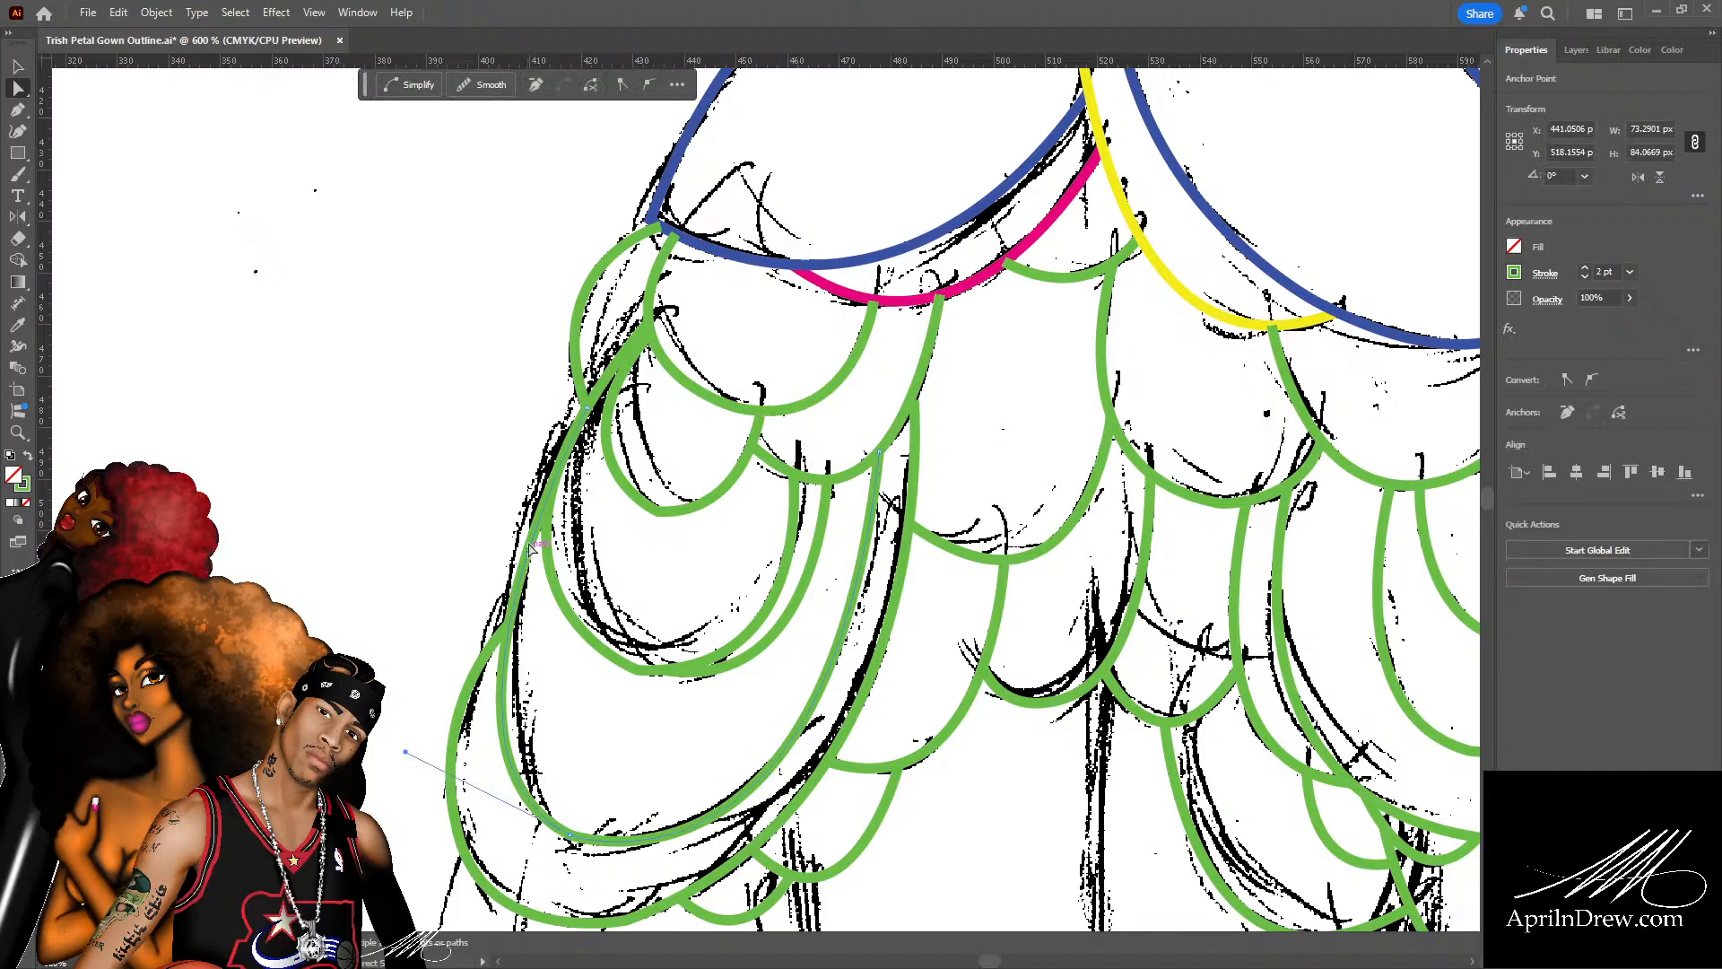
pyautogui.click(393, 728)
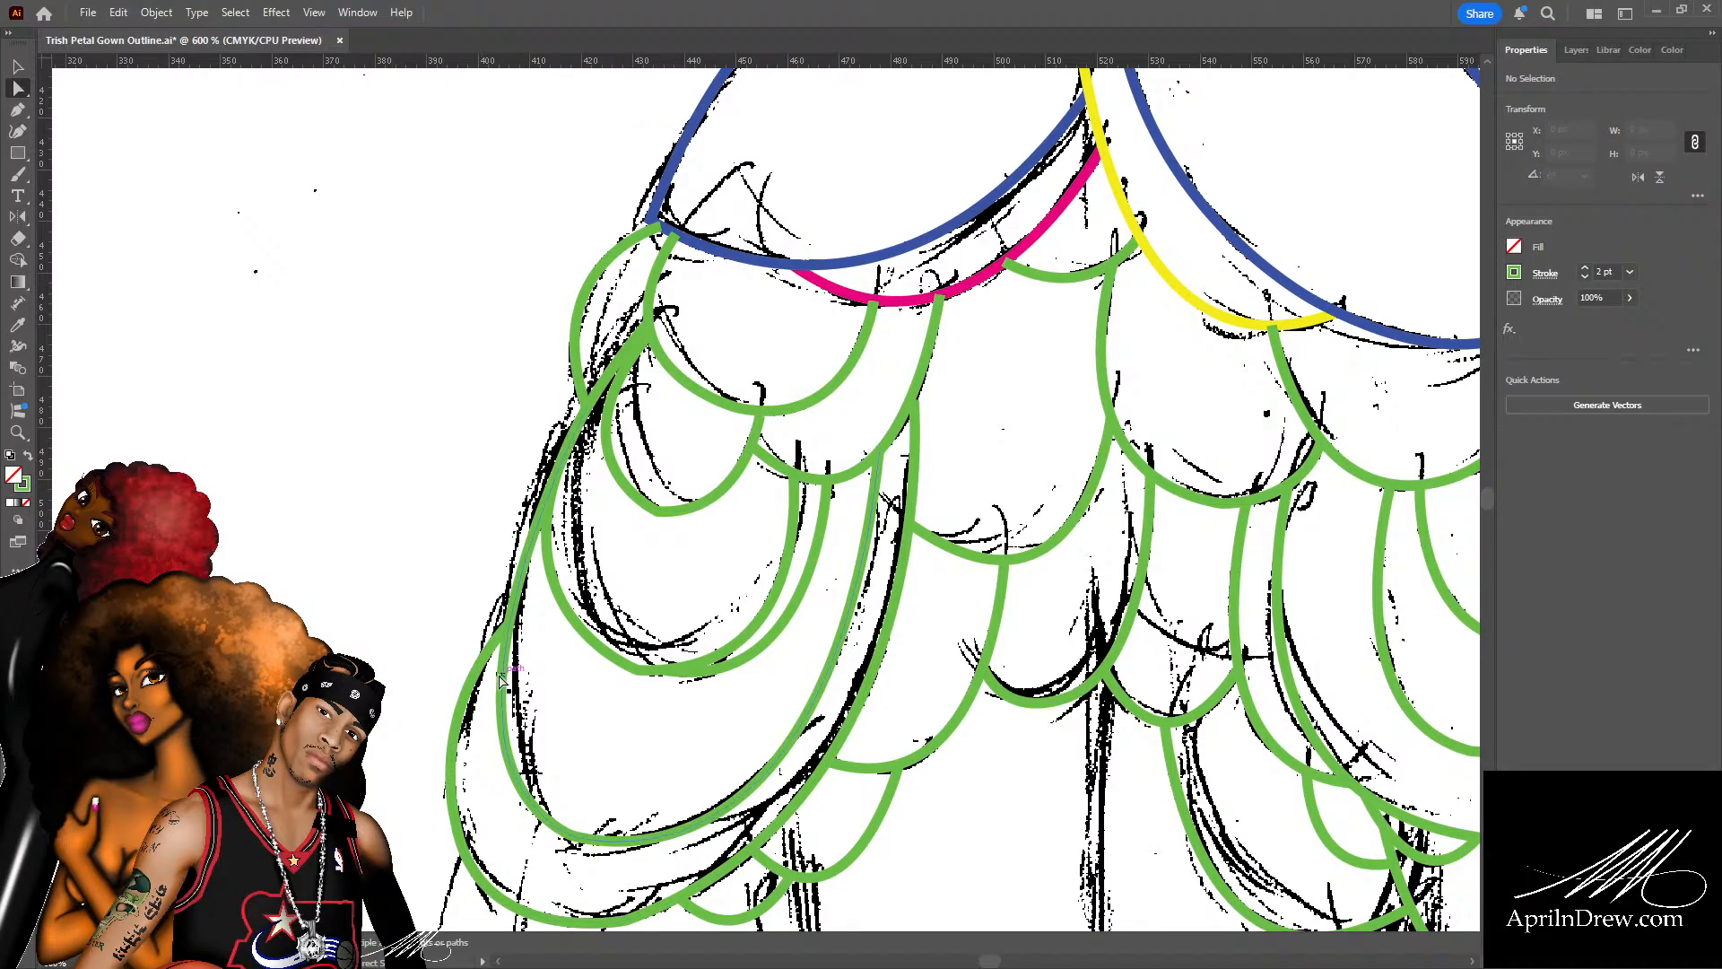
pyautogui.click(502, 673)
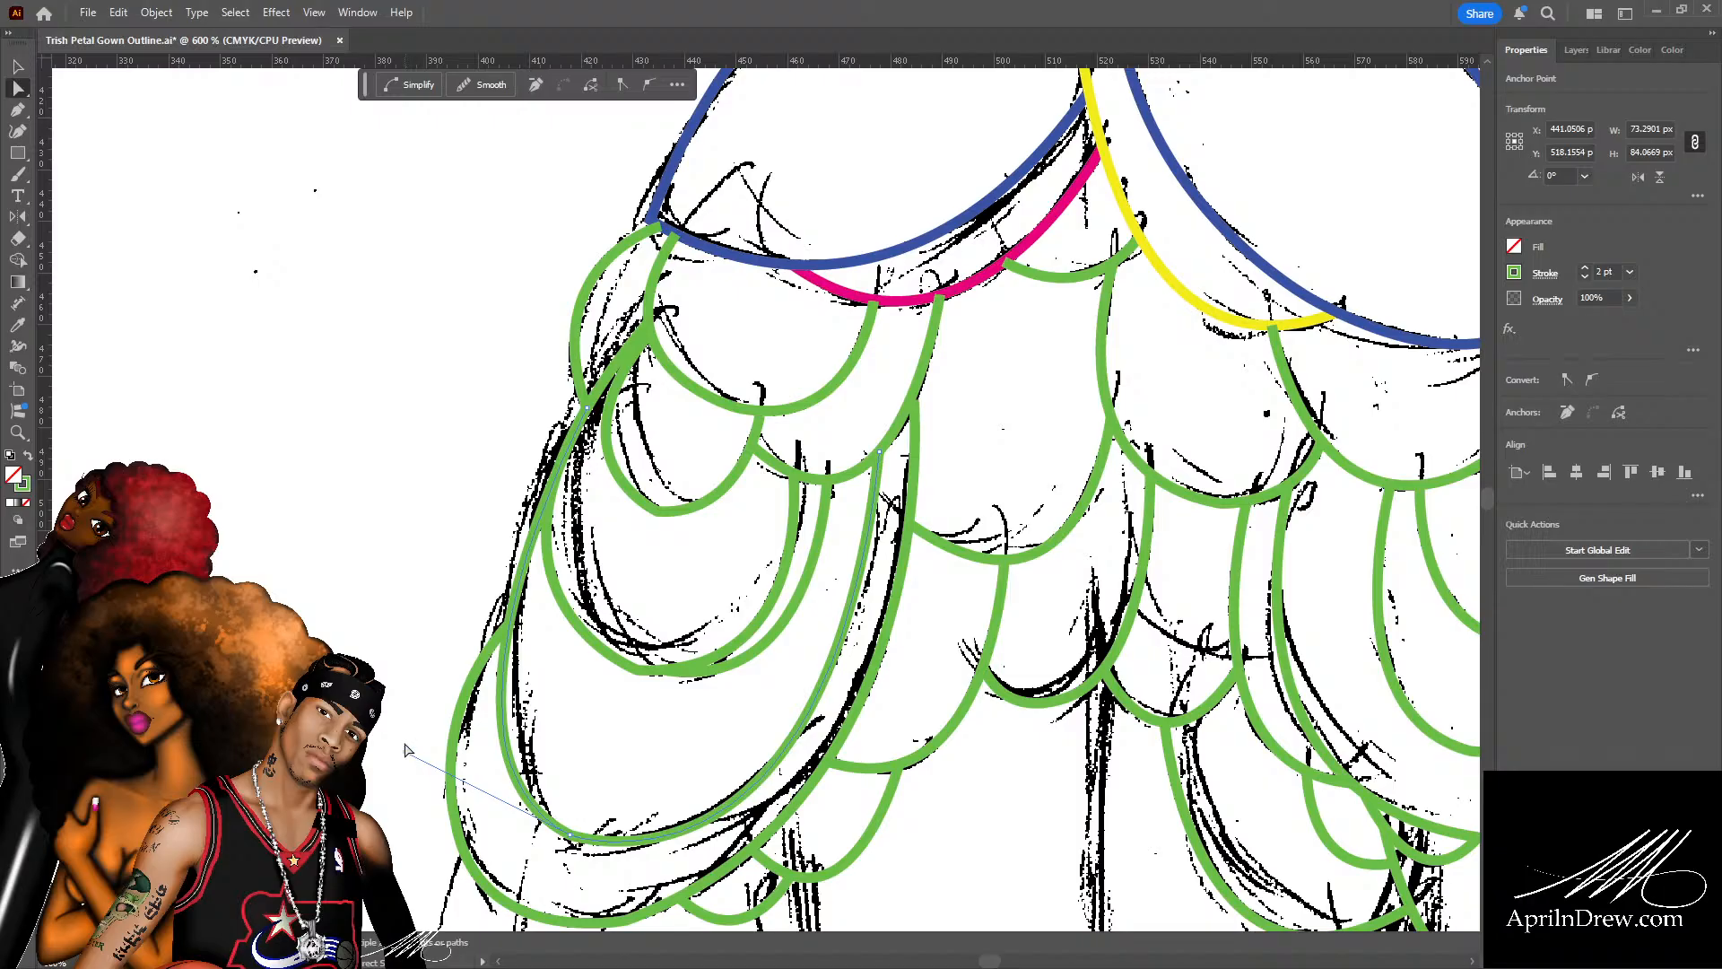
pyautogui.click(415, 728)
pyautogui.click(505, 733)
pyautogui.moveTo(406, 756); pyautogui.dragTo(406, 623)
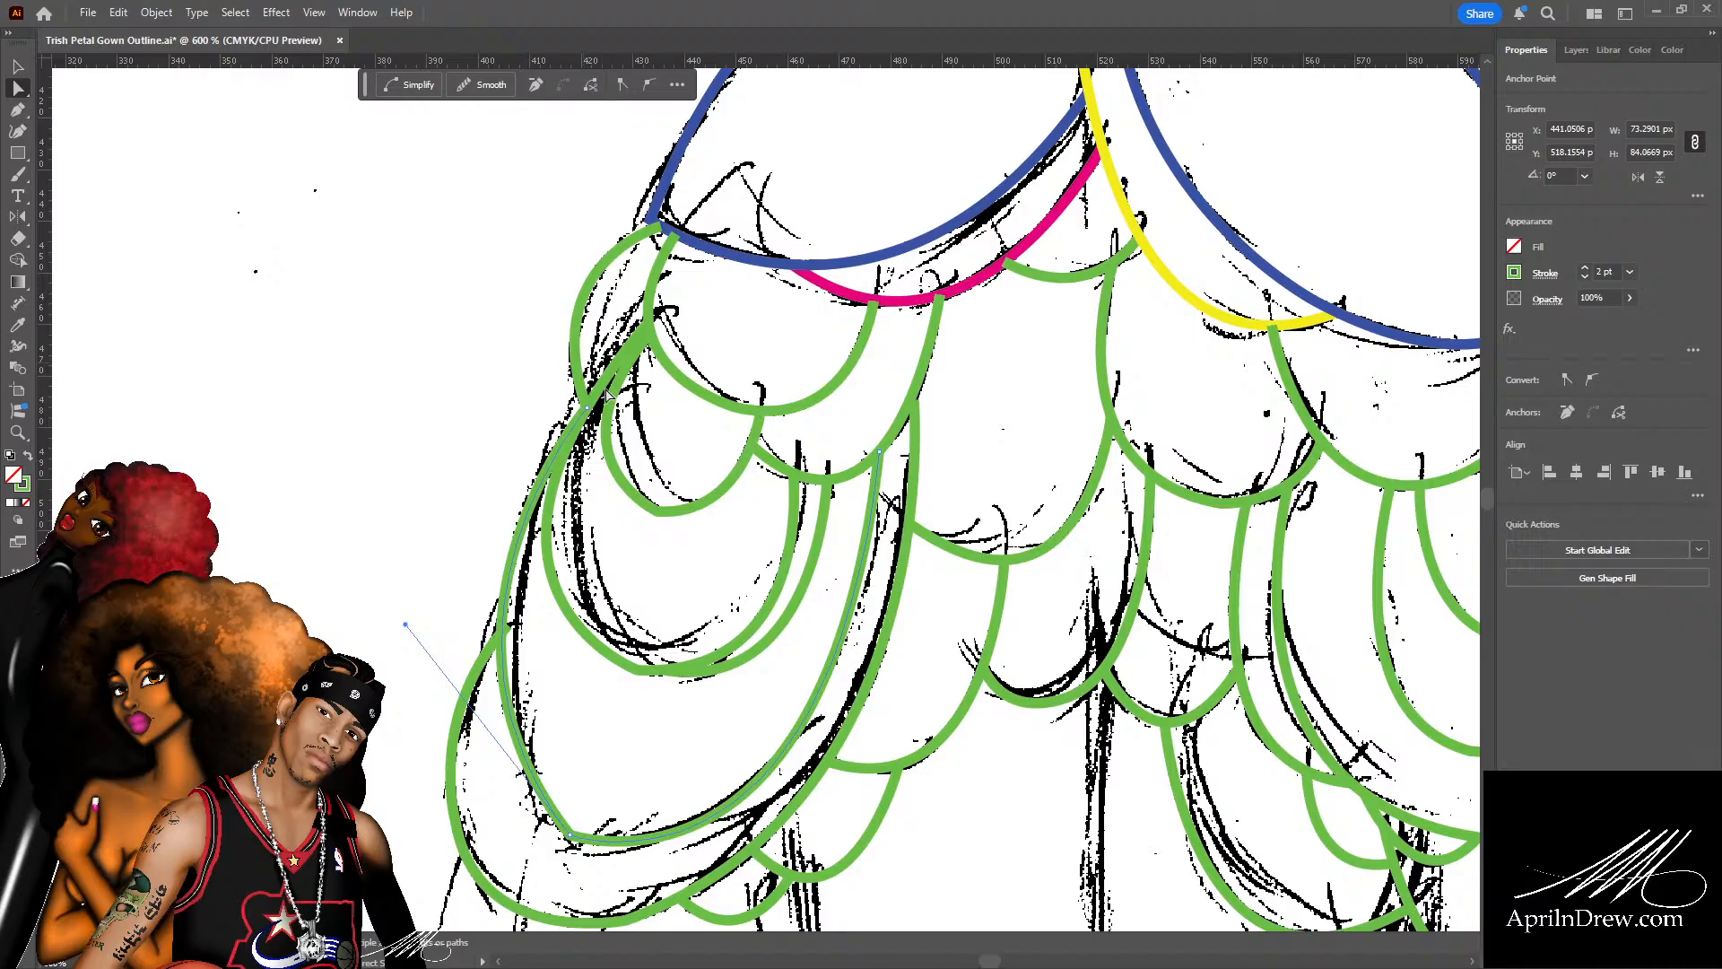
pyautogui.moveTo(588, 409)
pyautogui.mouseDown()
pyautogui.moveTo(581, 393)
pyautogui.moveTo(593, 408)
pyautogui.mouseUp()
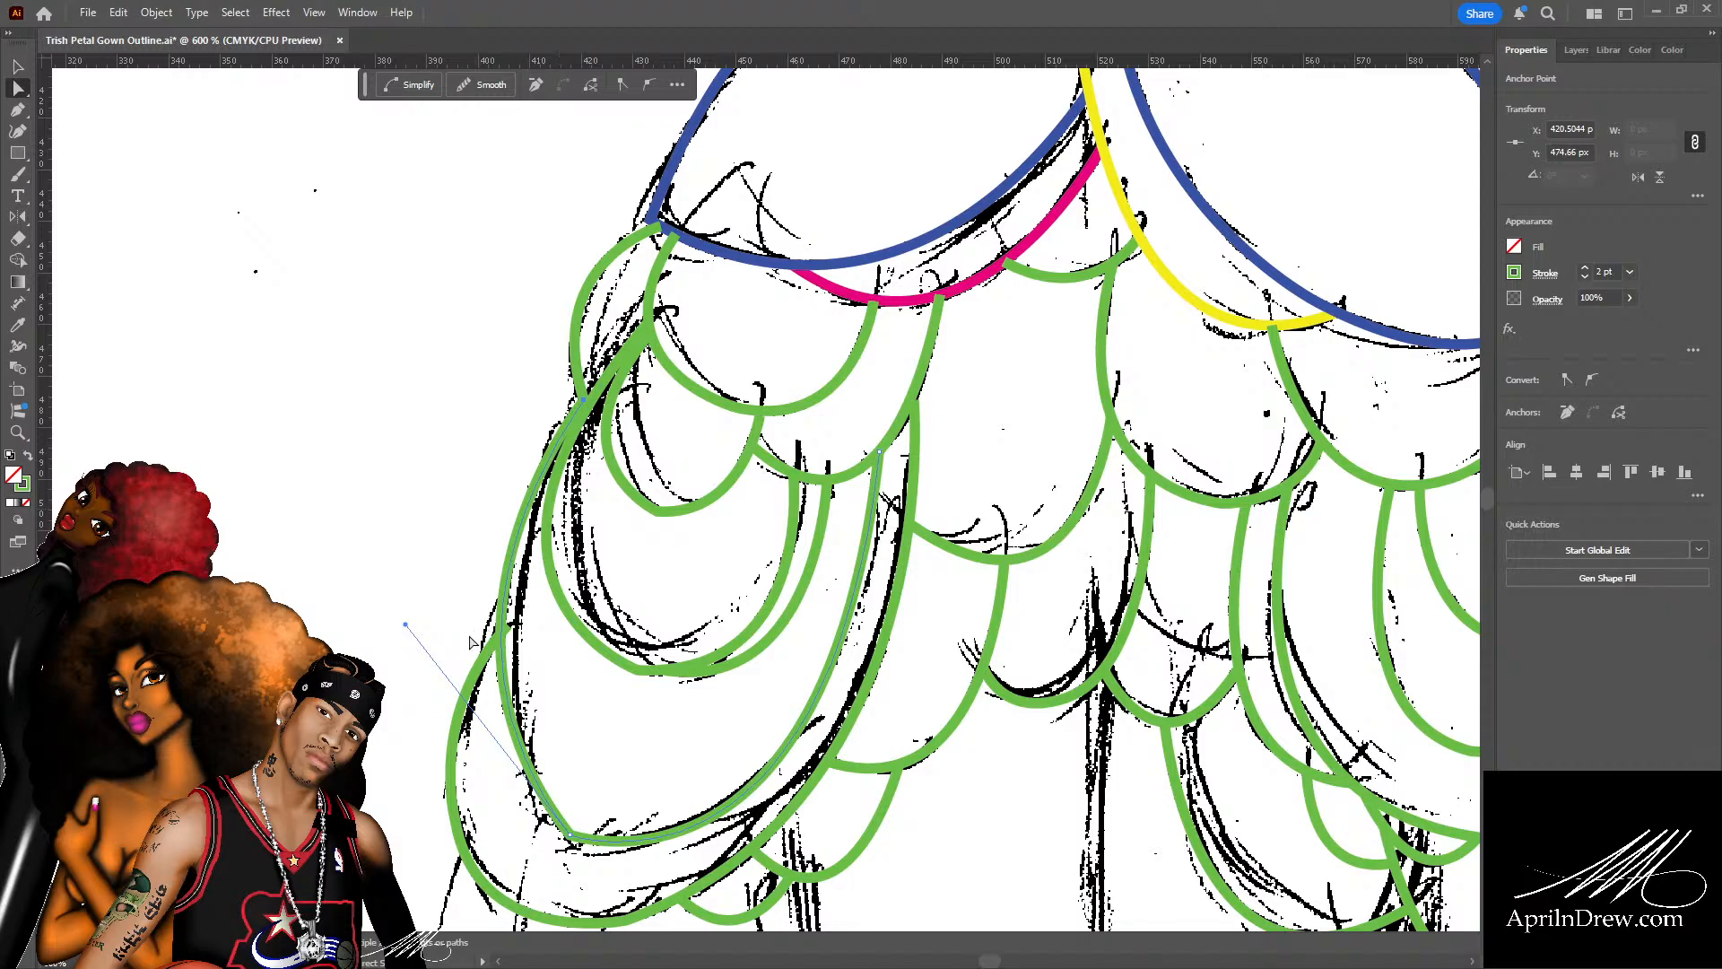
pyautogui.moveTo(406, 624); pyautogui.dragTo(406, 588)
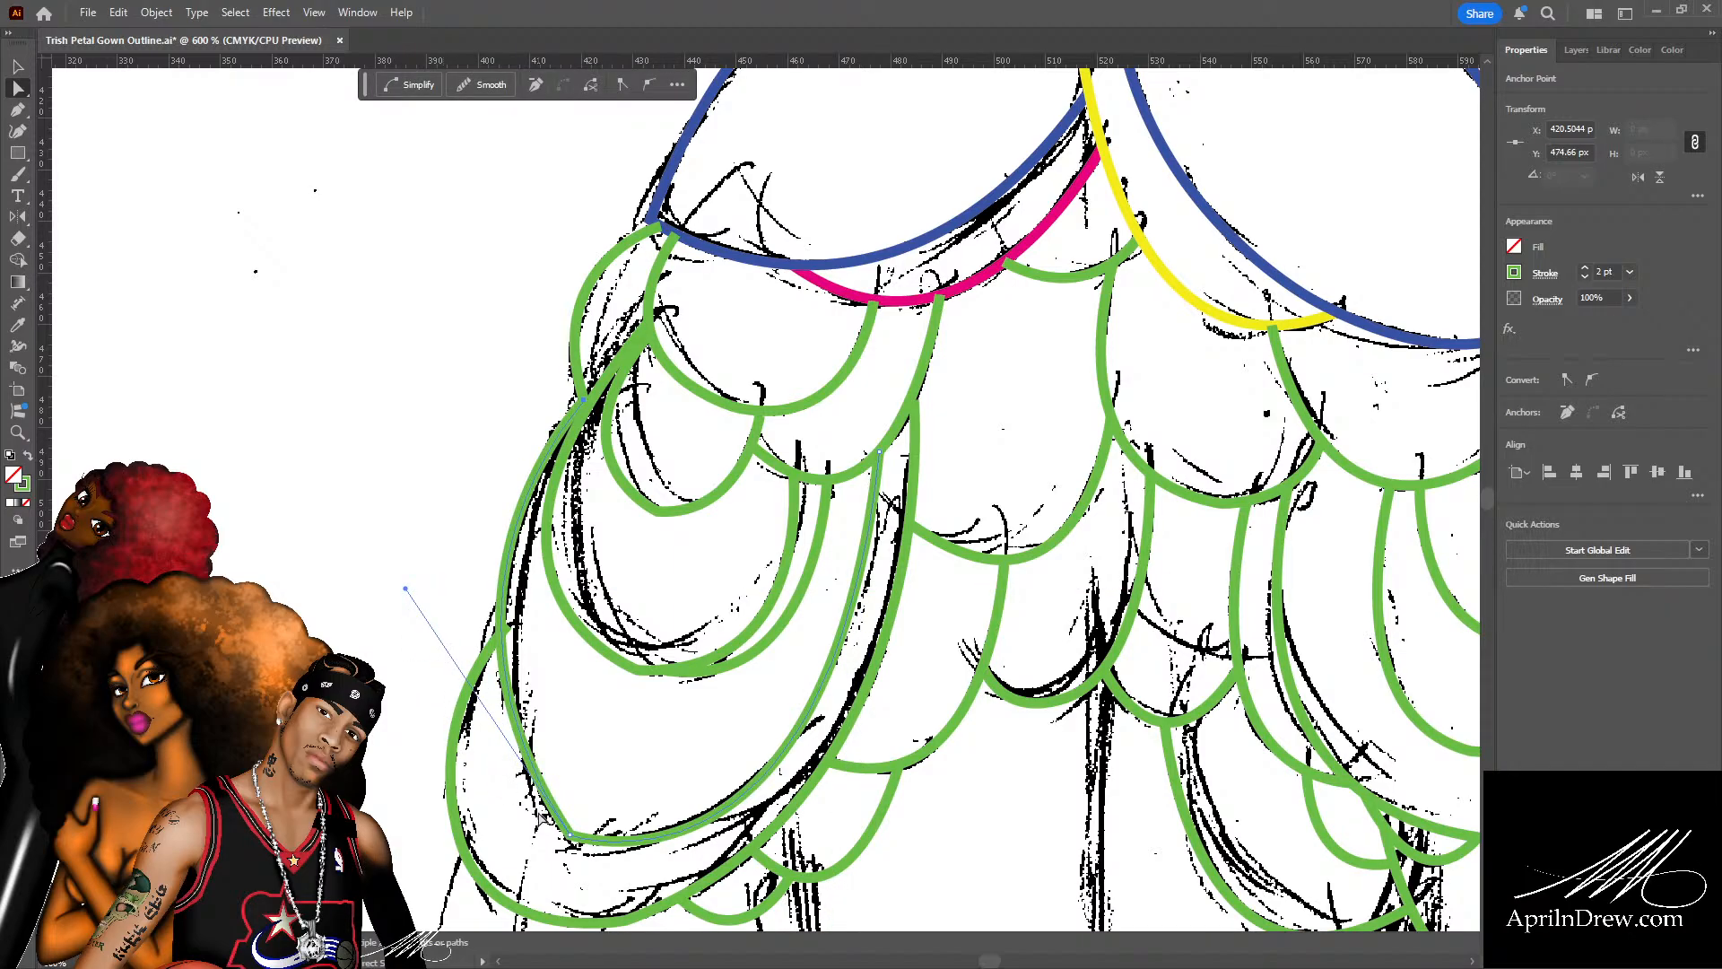
# Move the large petal's lower anchor to about X 413.17, Y 553.26 px and pull its outer direction handle inward toward the sketch line.
pyautogui.moveTo(568, 843); pyautogui.dragTo(543, 804)
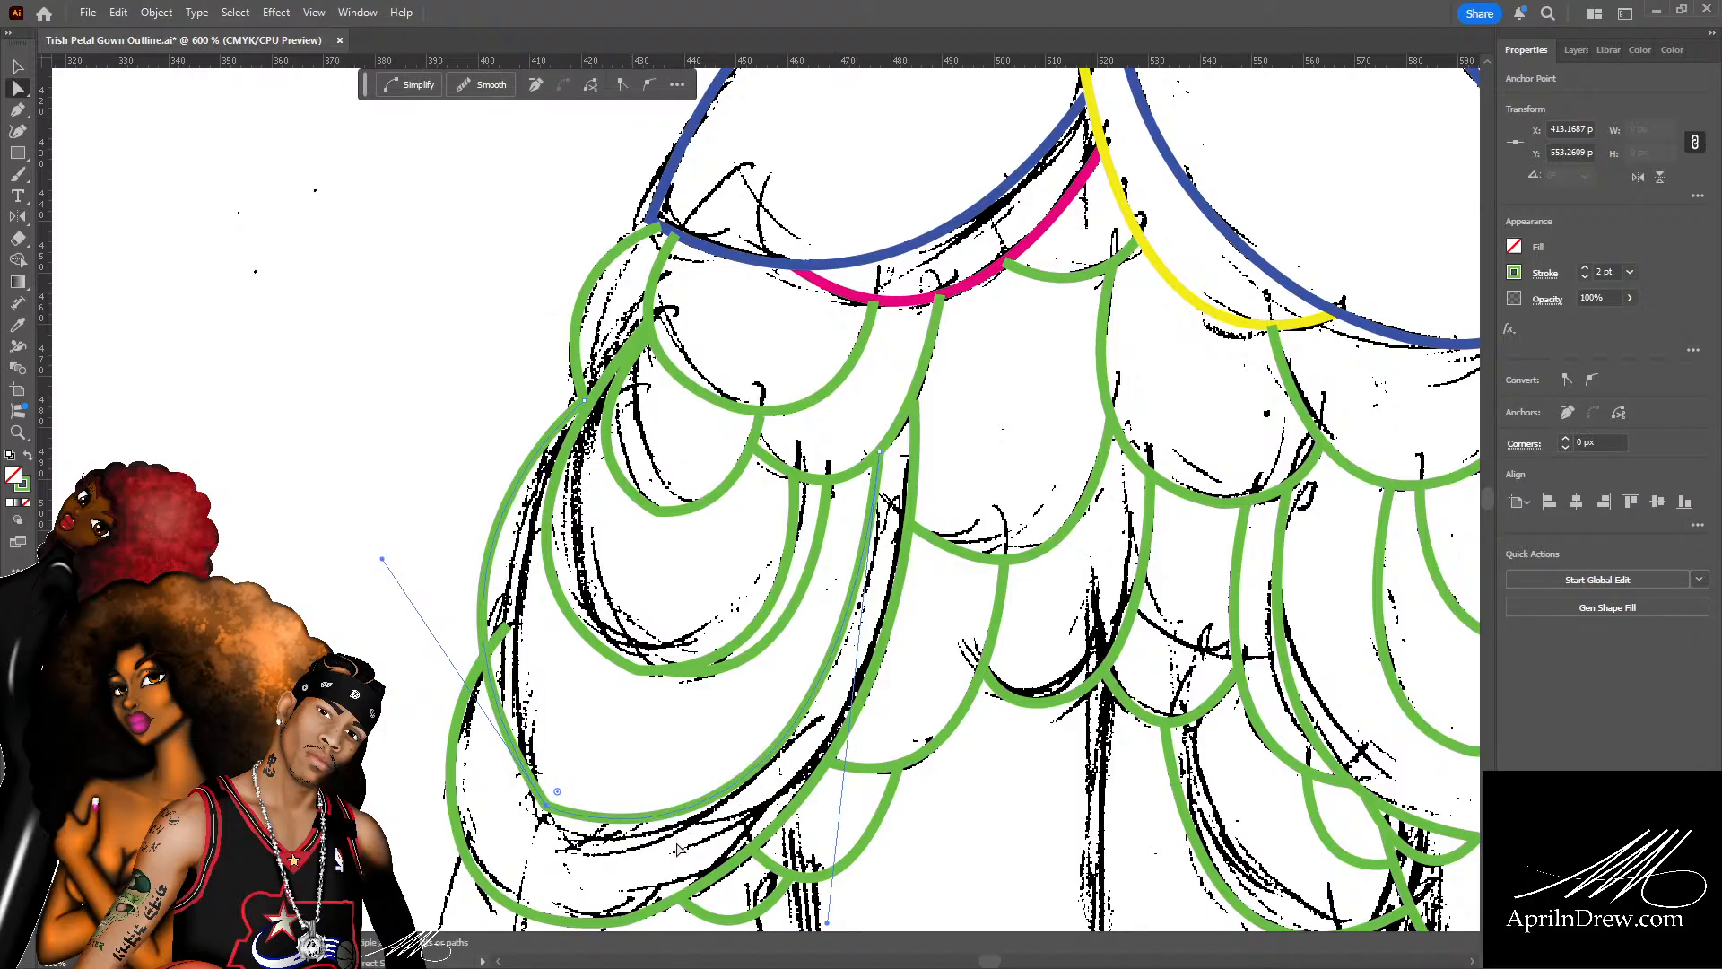
pyautogui.moveTo(382, 559); pyautogui.dragTo(436, 575)
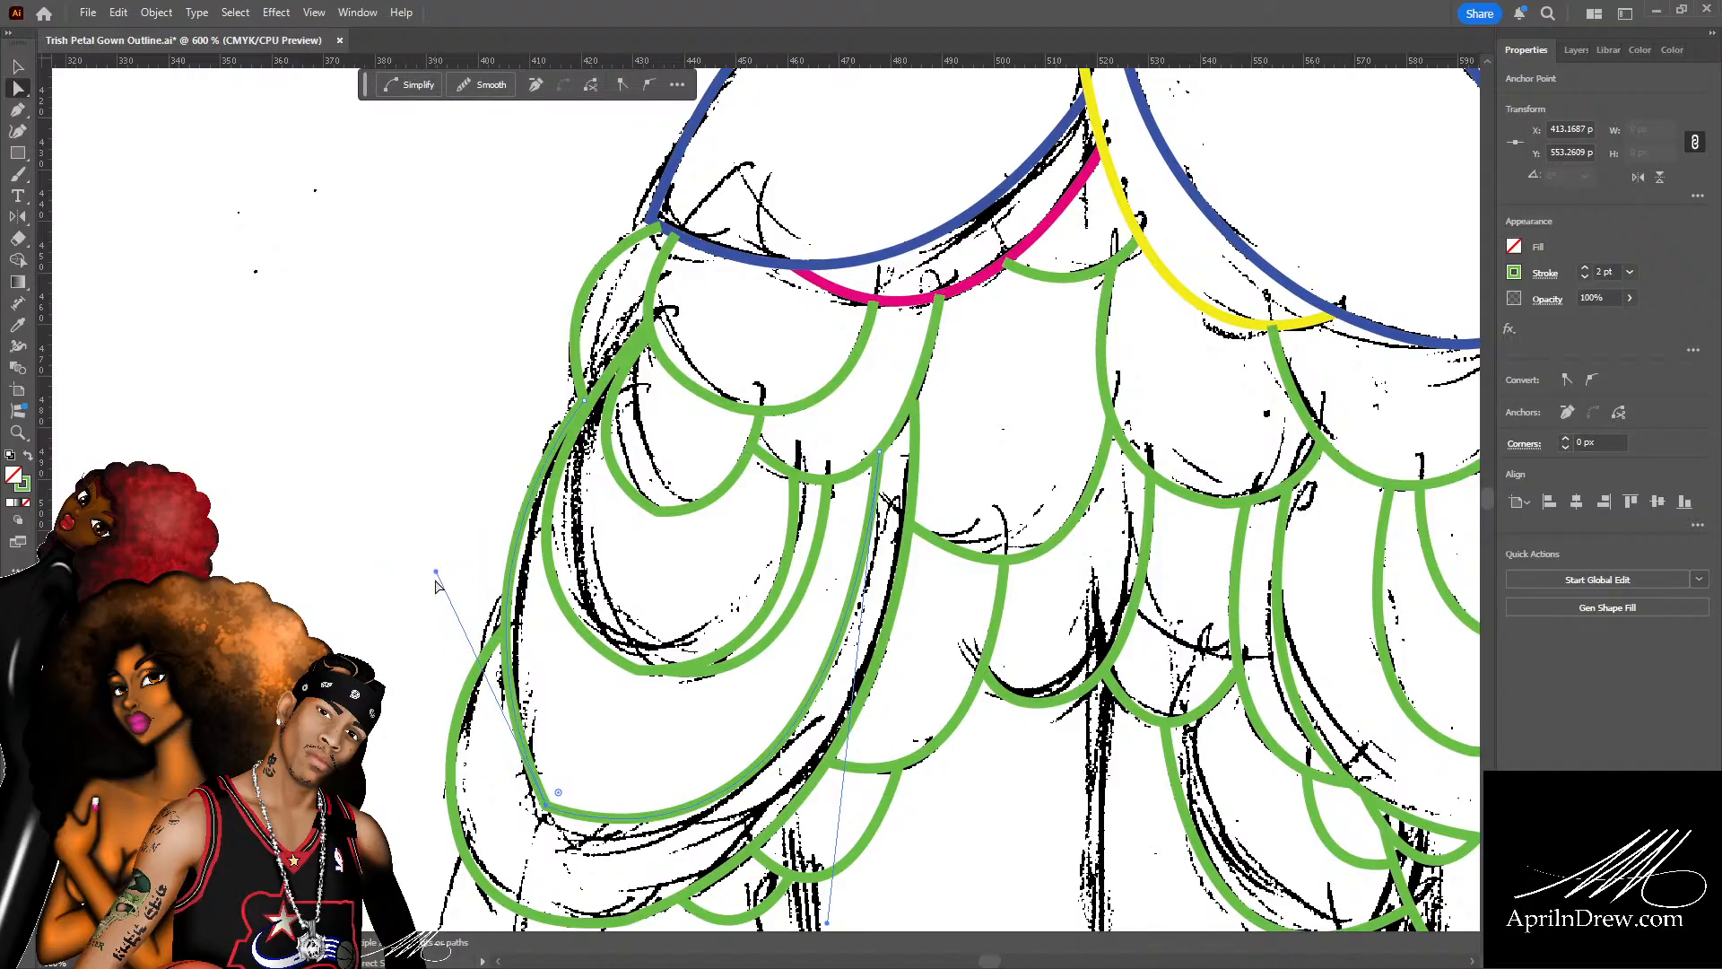
pyautogui.scroll(-3, 641, 682)
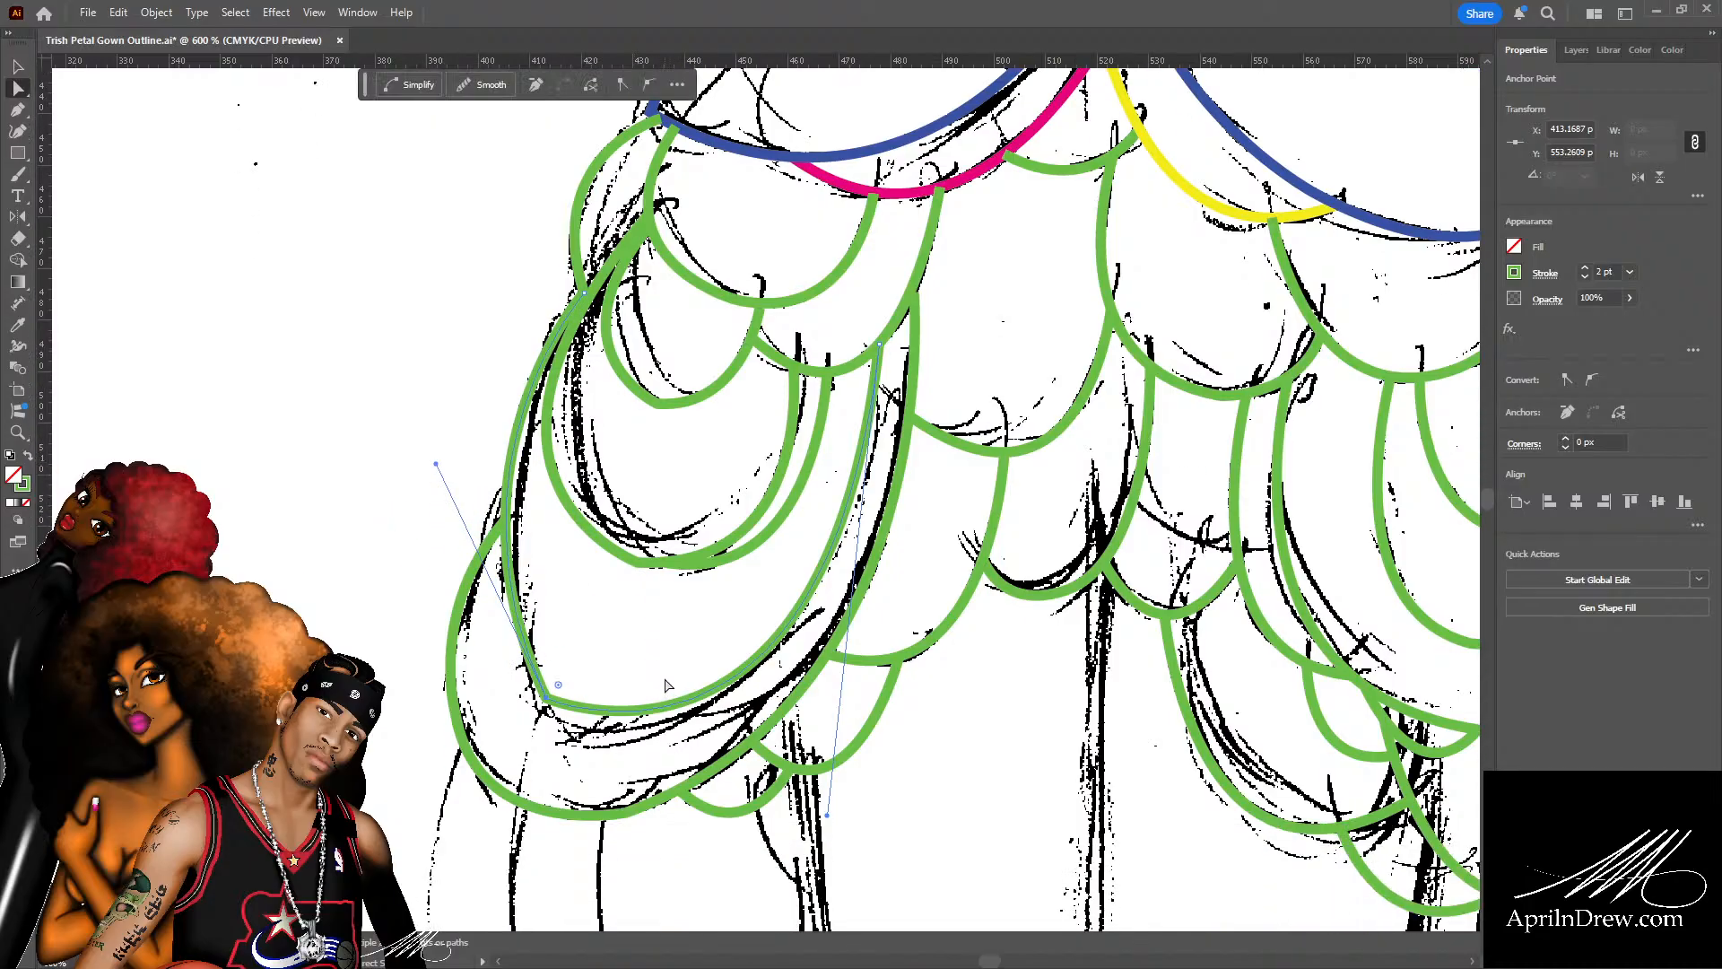
pyautogui.click(626, 730)
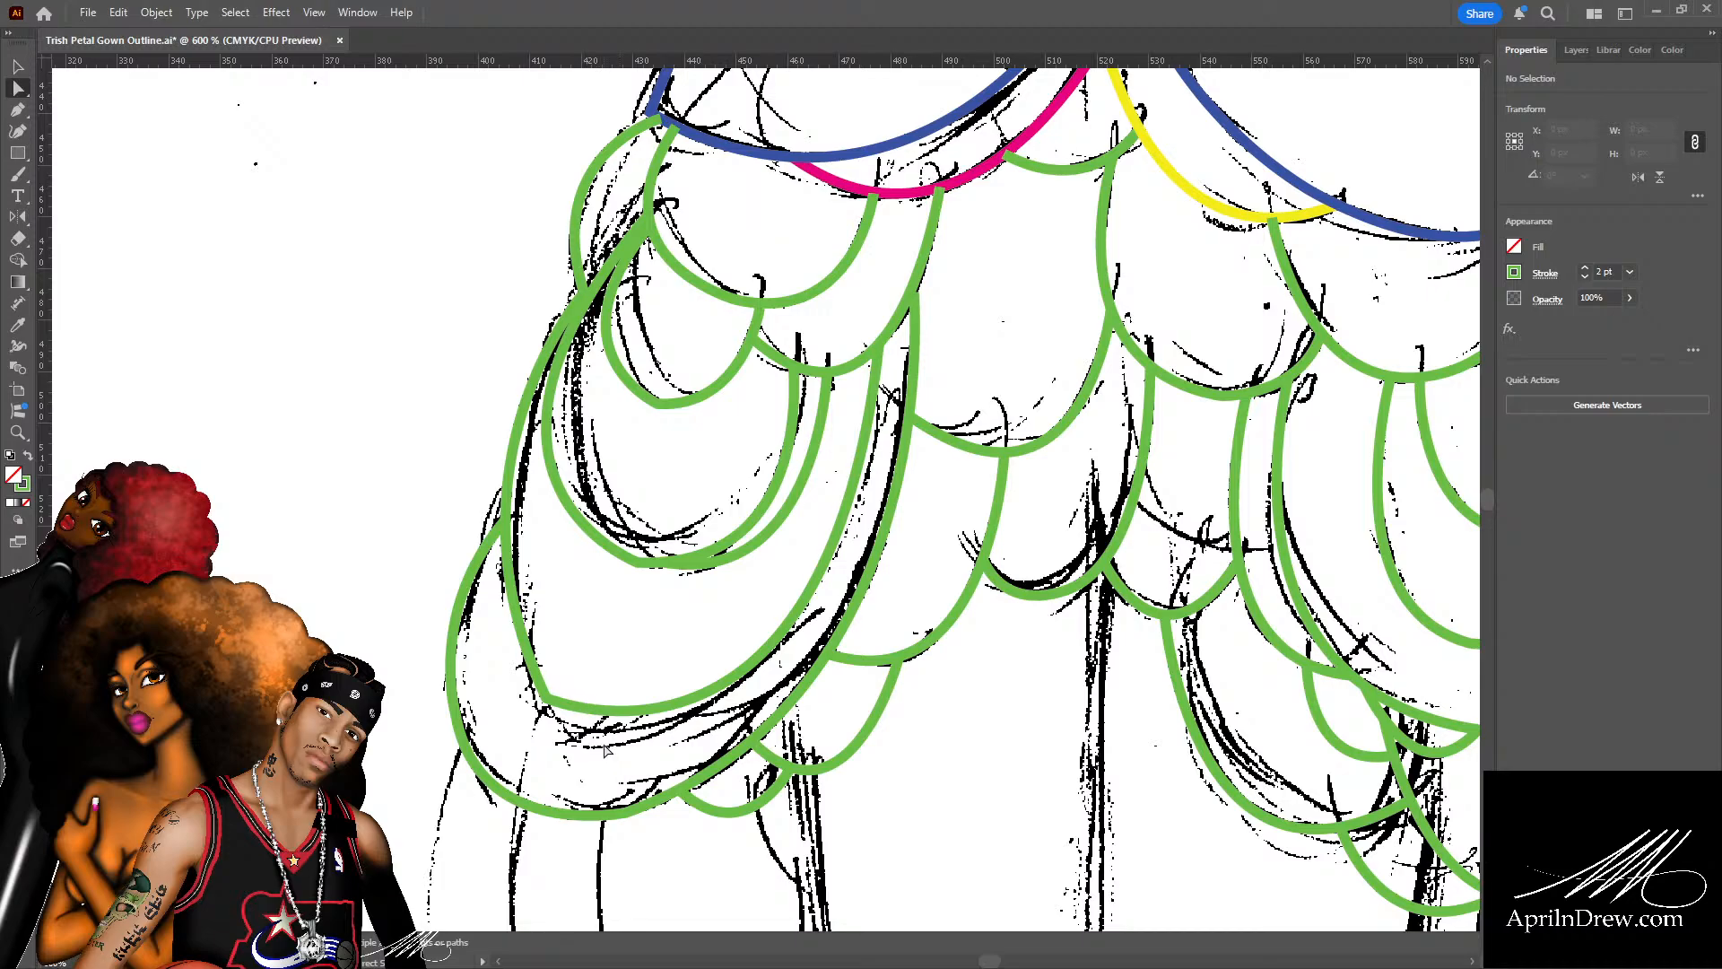
# Lengthen the large petal's inner-side direction handle slightly and pull its outer-side handle outward and down to round the outer curve.
pyautogui.click(610, 715)
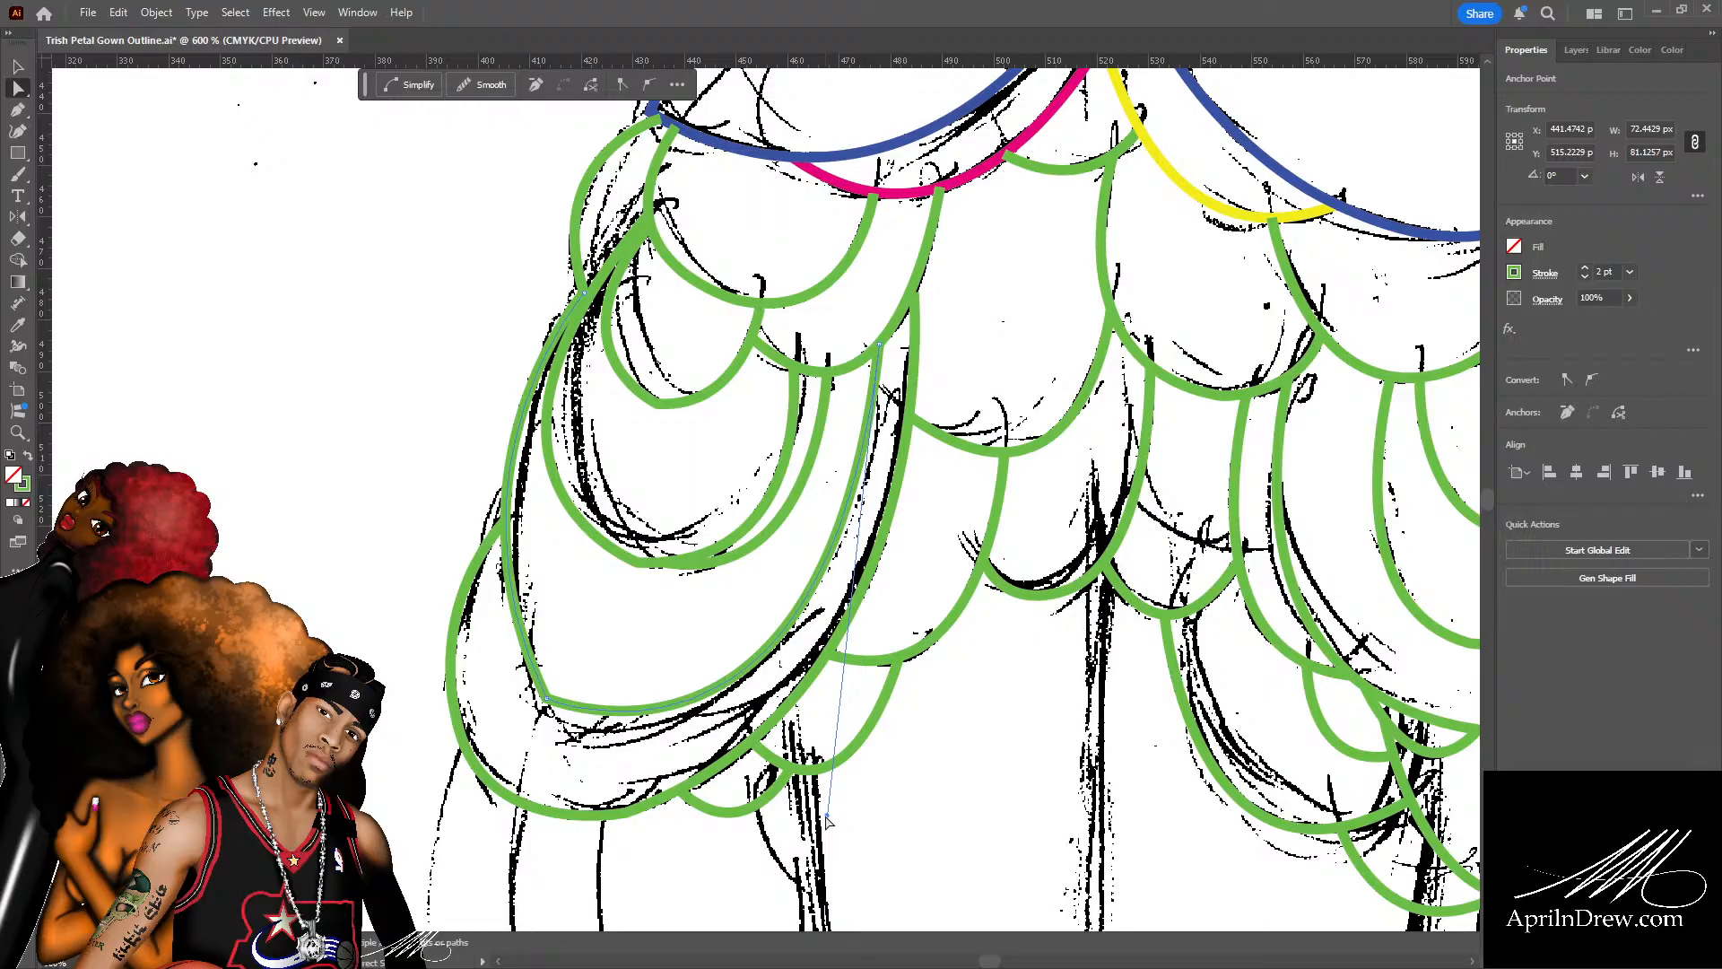
pyautogui.moveTo(827, 819); pyautogui.dragTo(831, 827)
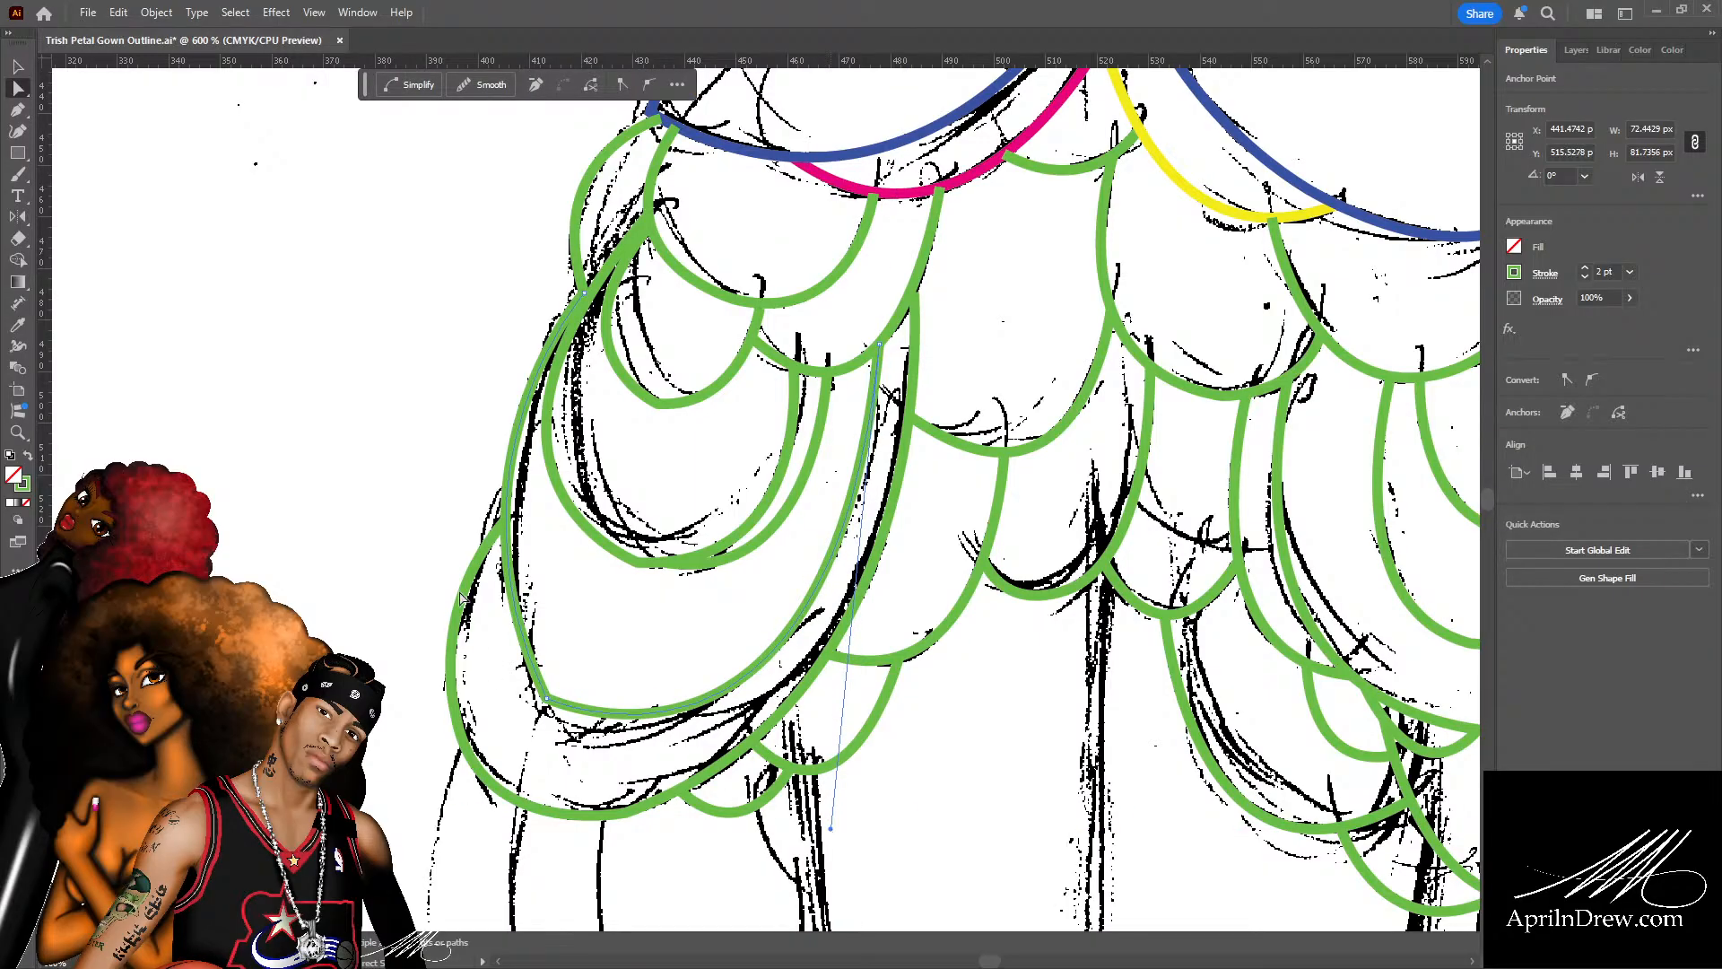
pyautogui.click(501, 626)
pyautogui.click(506, 554)
pyautogui.moveTo(435, 466); pyautogui.dragTo(416, 521)
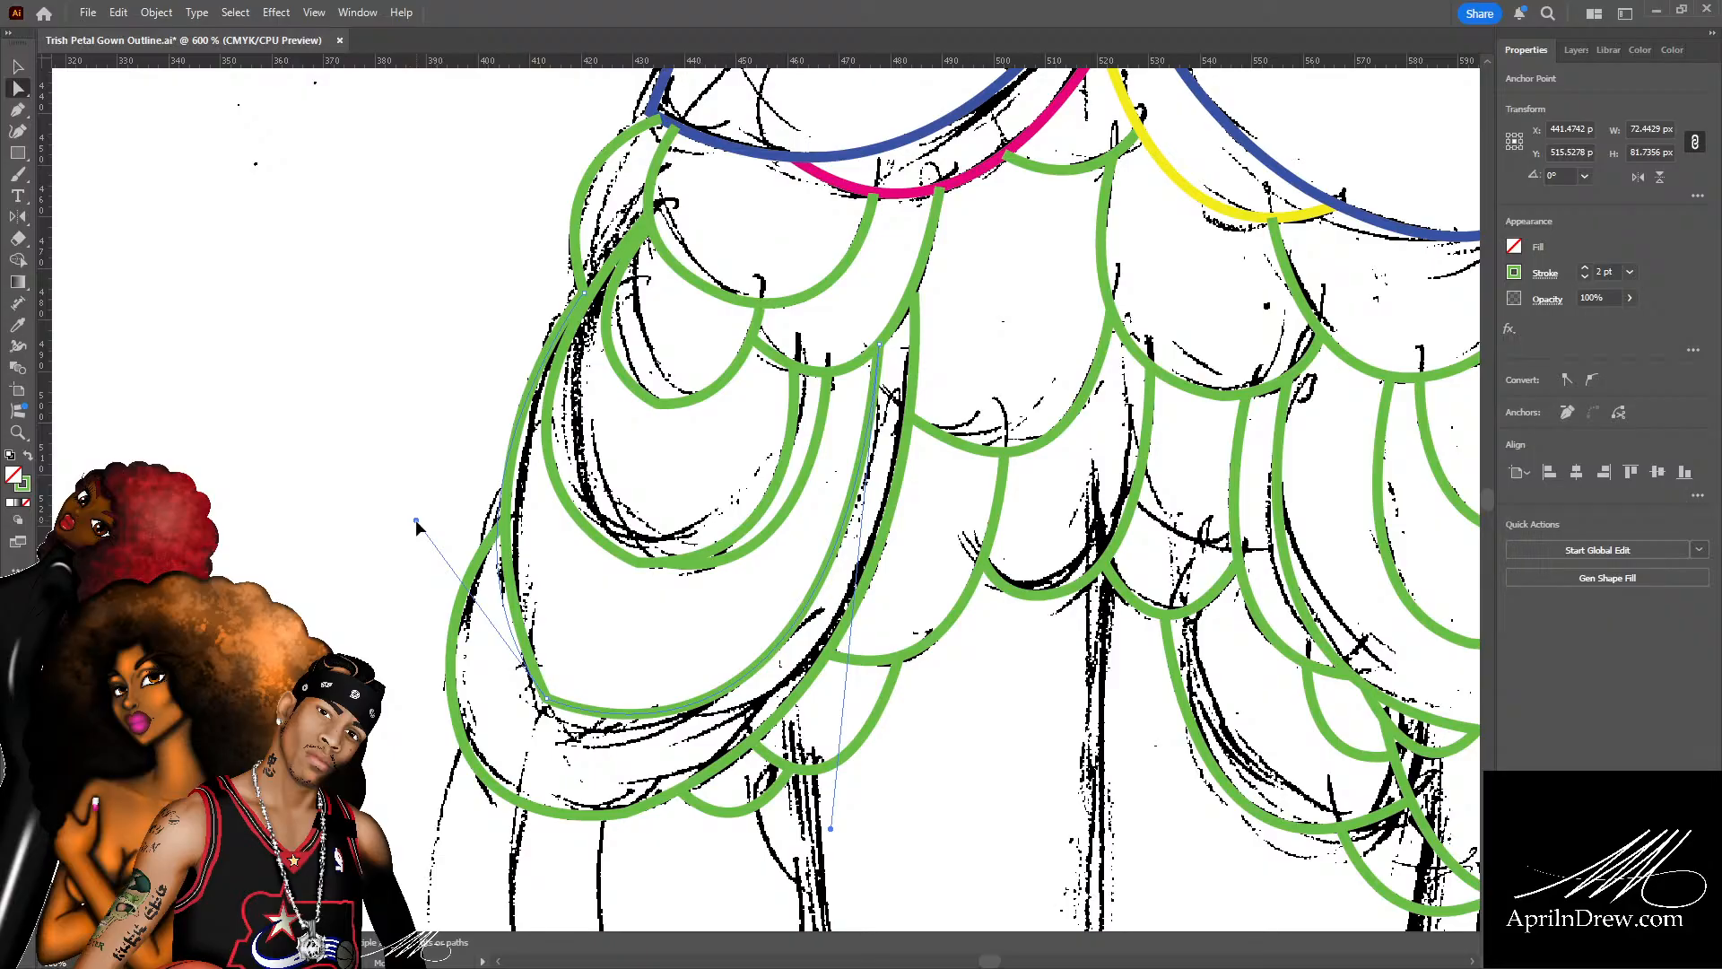
pyautogui.moveTo(417, 520); pyautogui.dragTo(415, 505)
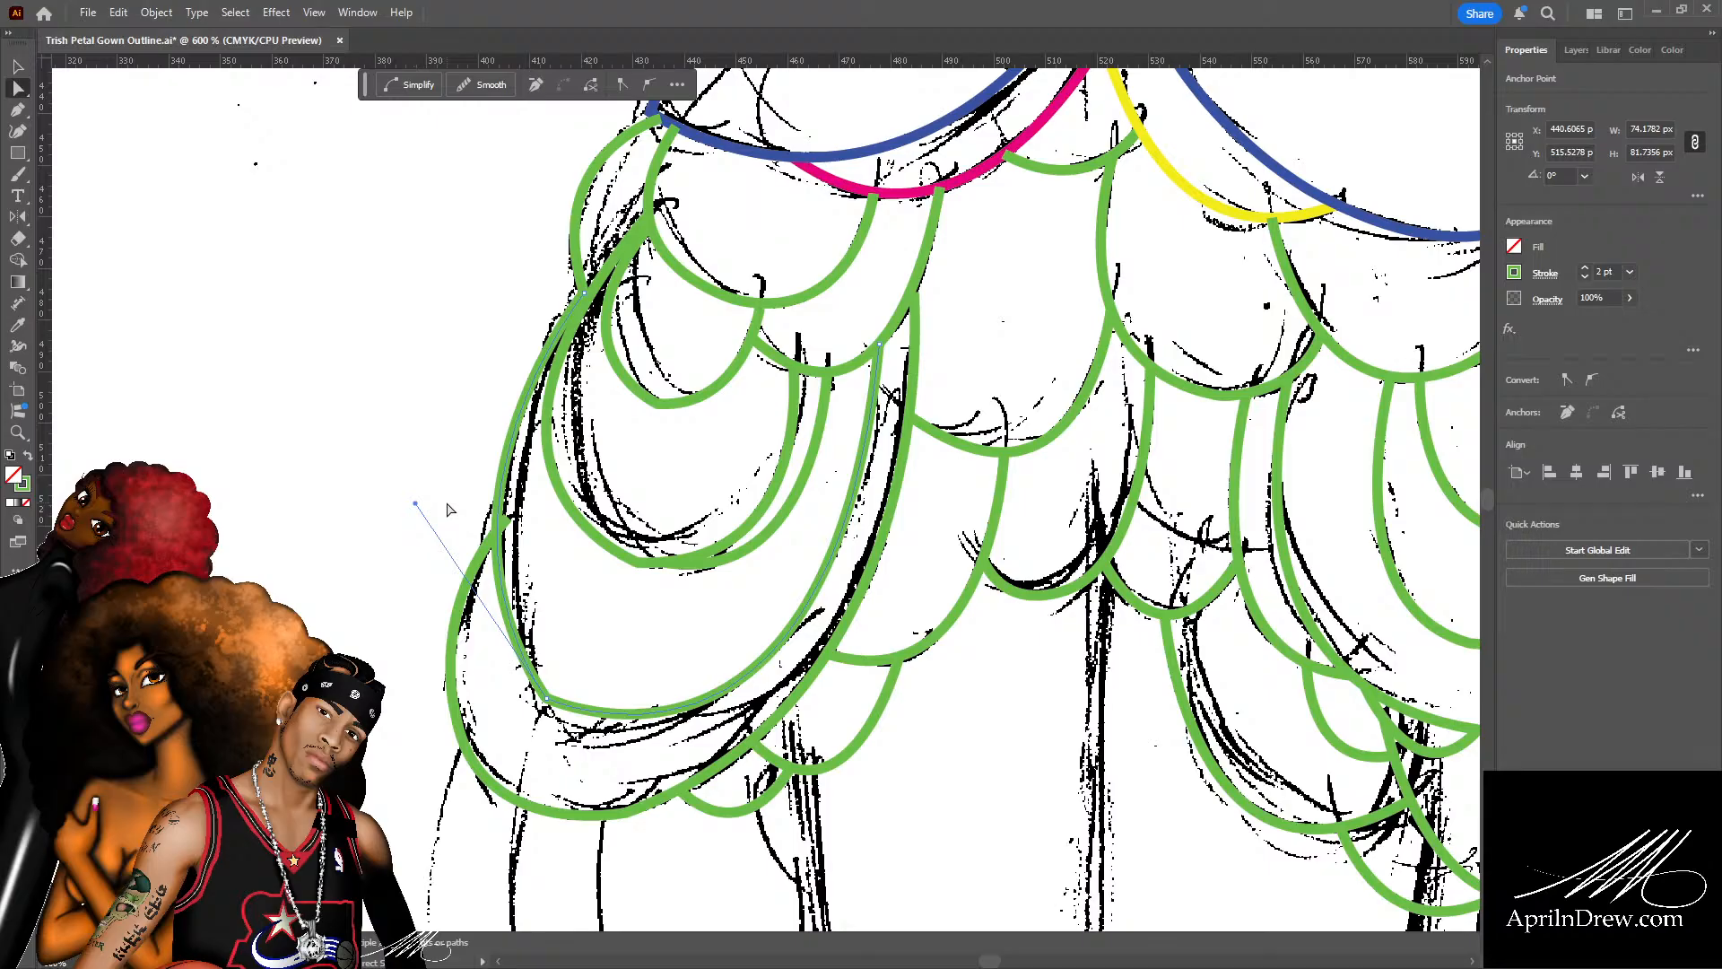
pyautogui.moveTo(416, 503); pyautogui.dragTo(418, 486)
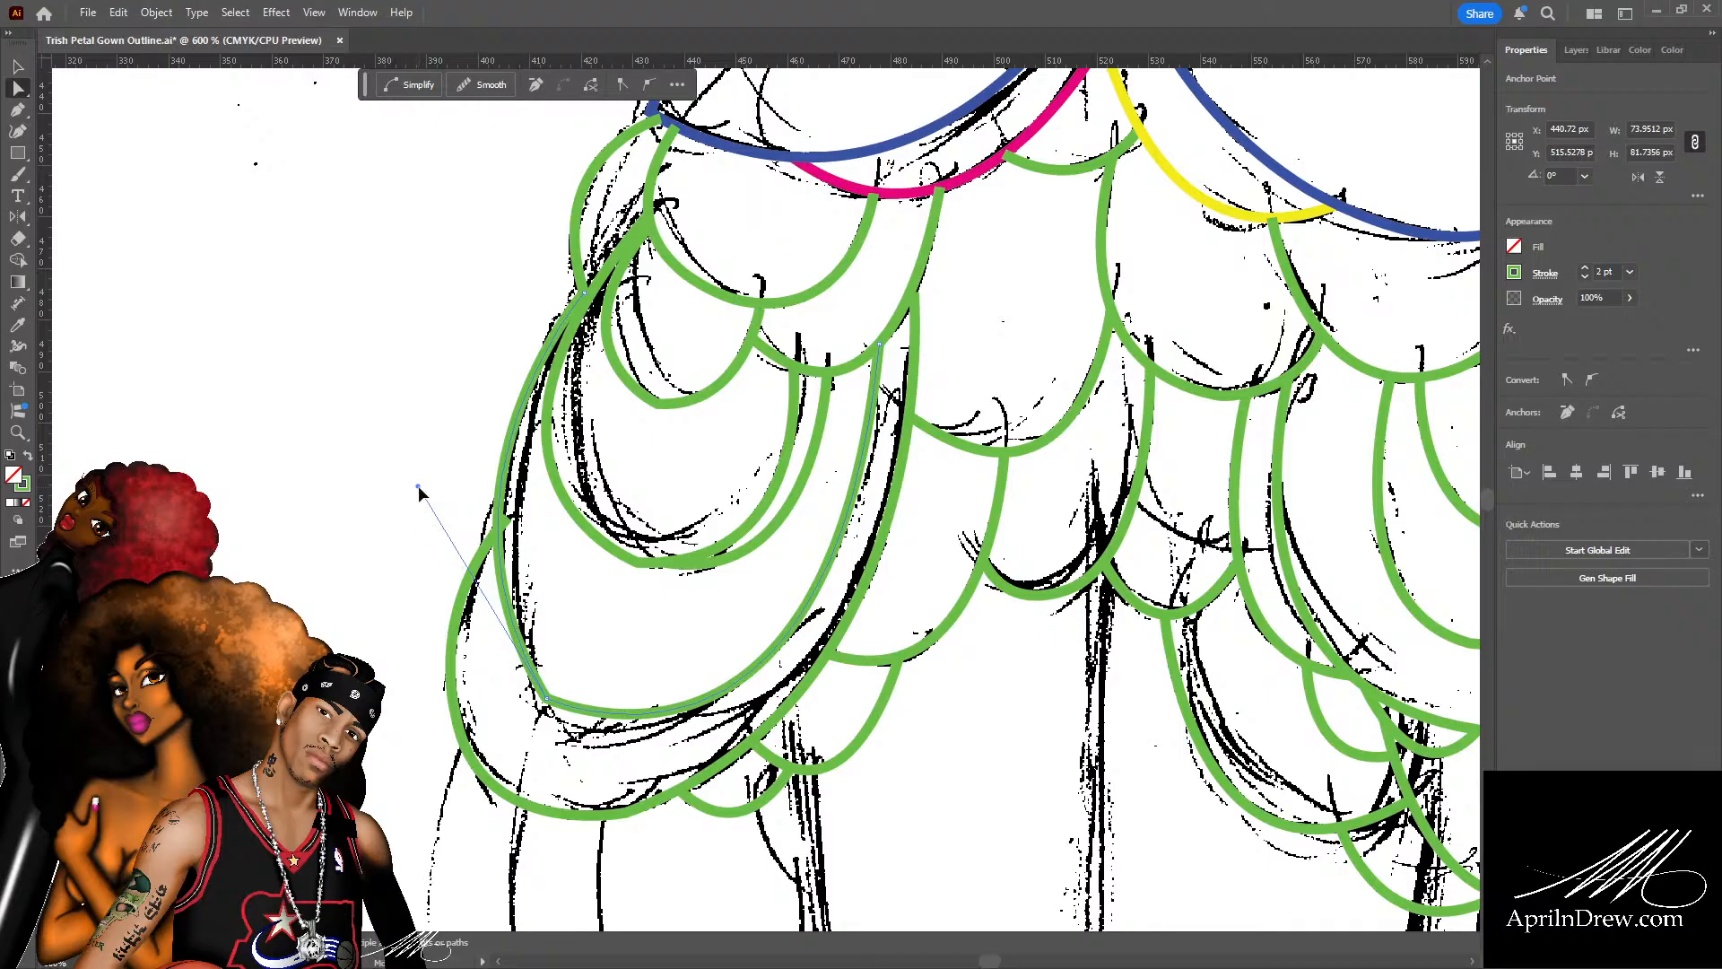
pyautogui.moveTo(419, 491); pyautogui.dragTo(411, 523)
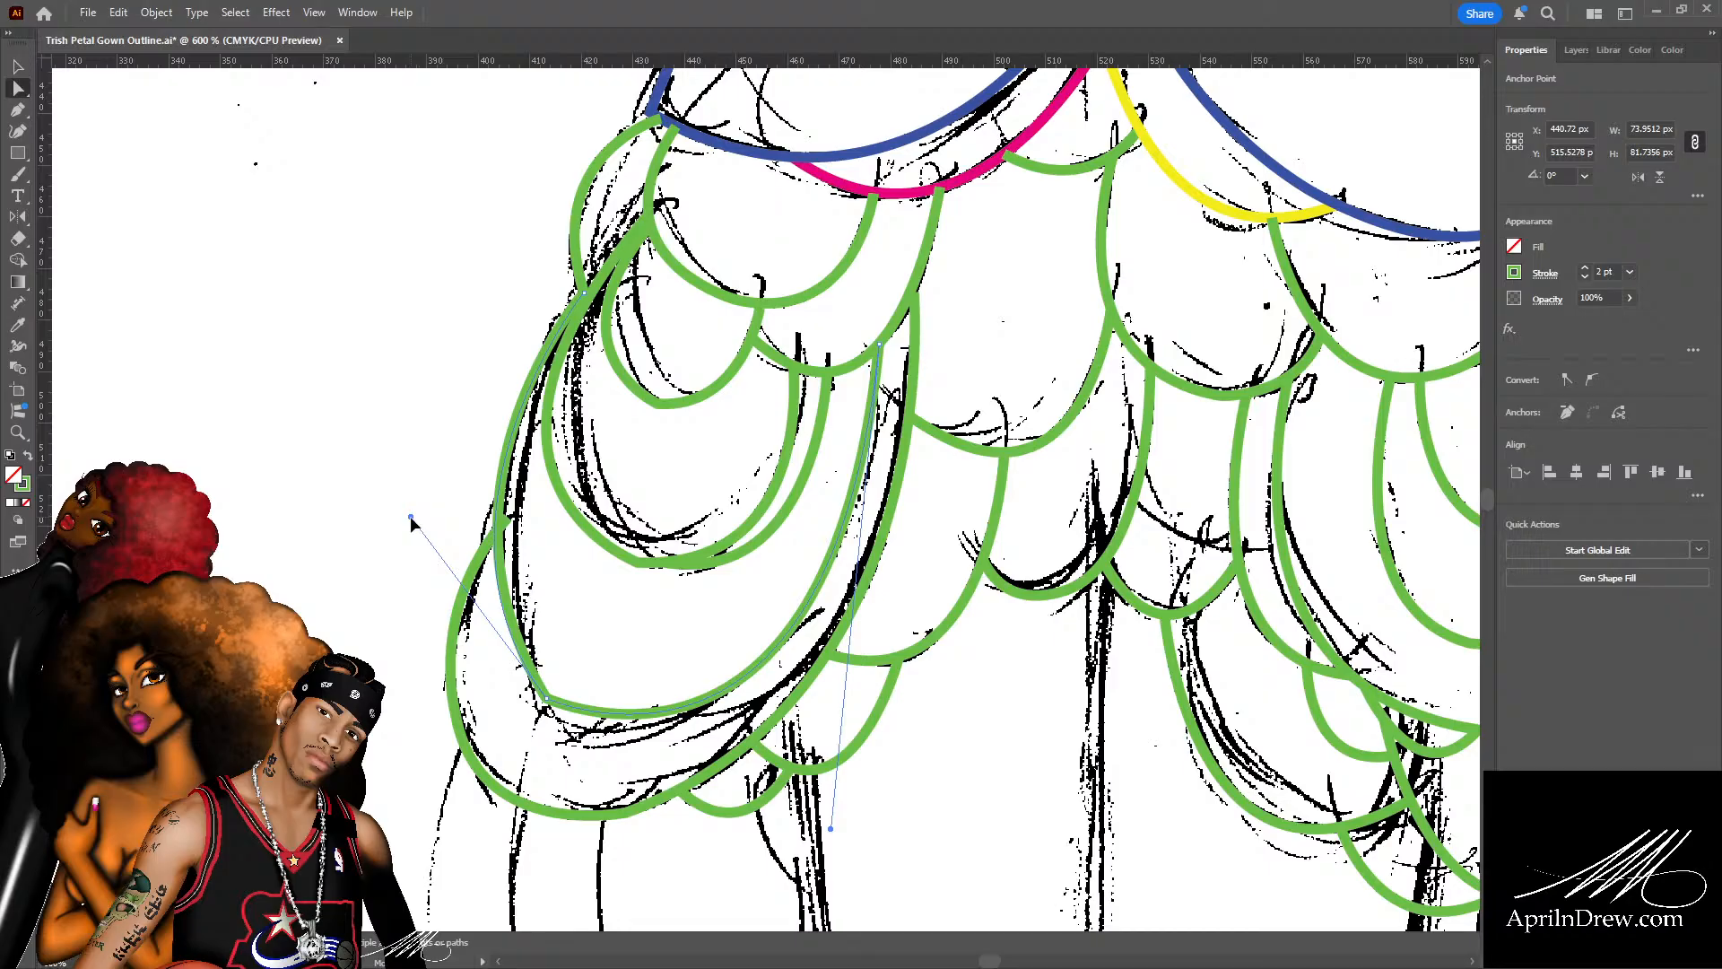
pyautogui.moveTo(411, 523)
pyautogui.mouseDown()
pyautogui.moveTo(387, 537)
pyautogui.moveTo(414, 549)
pyautogui.mouseUp()
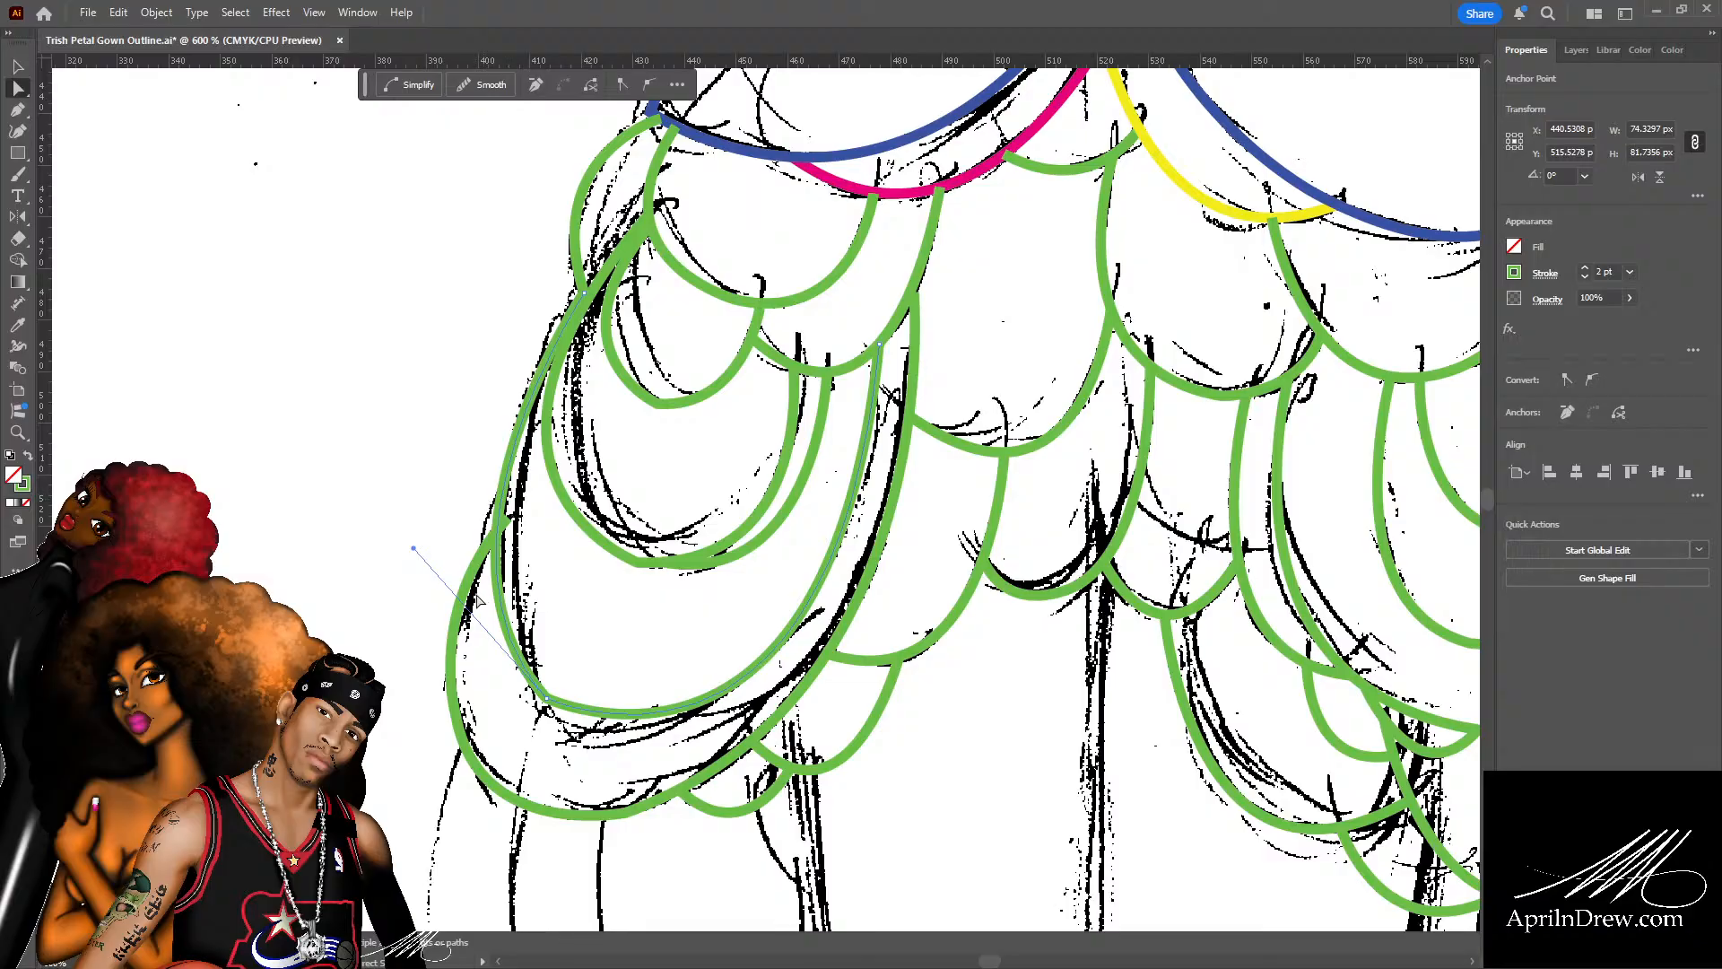
pyautogui.click(422, 521)
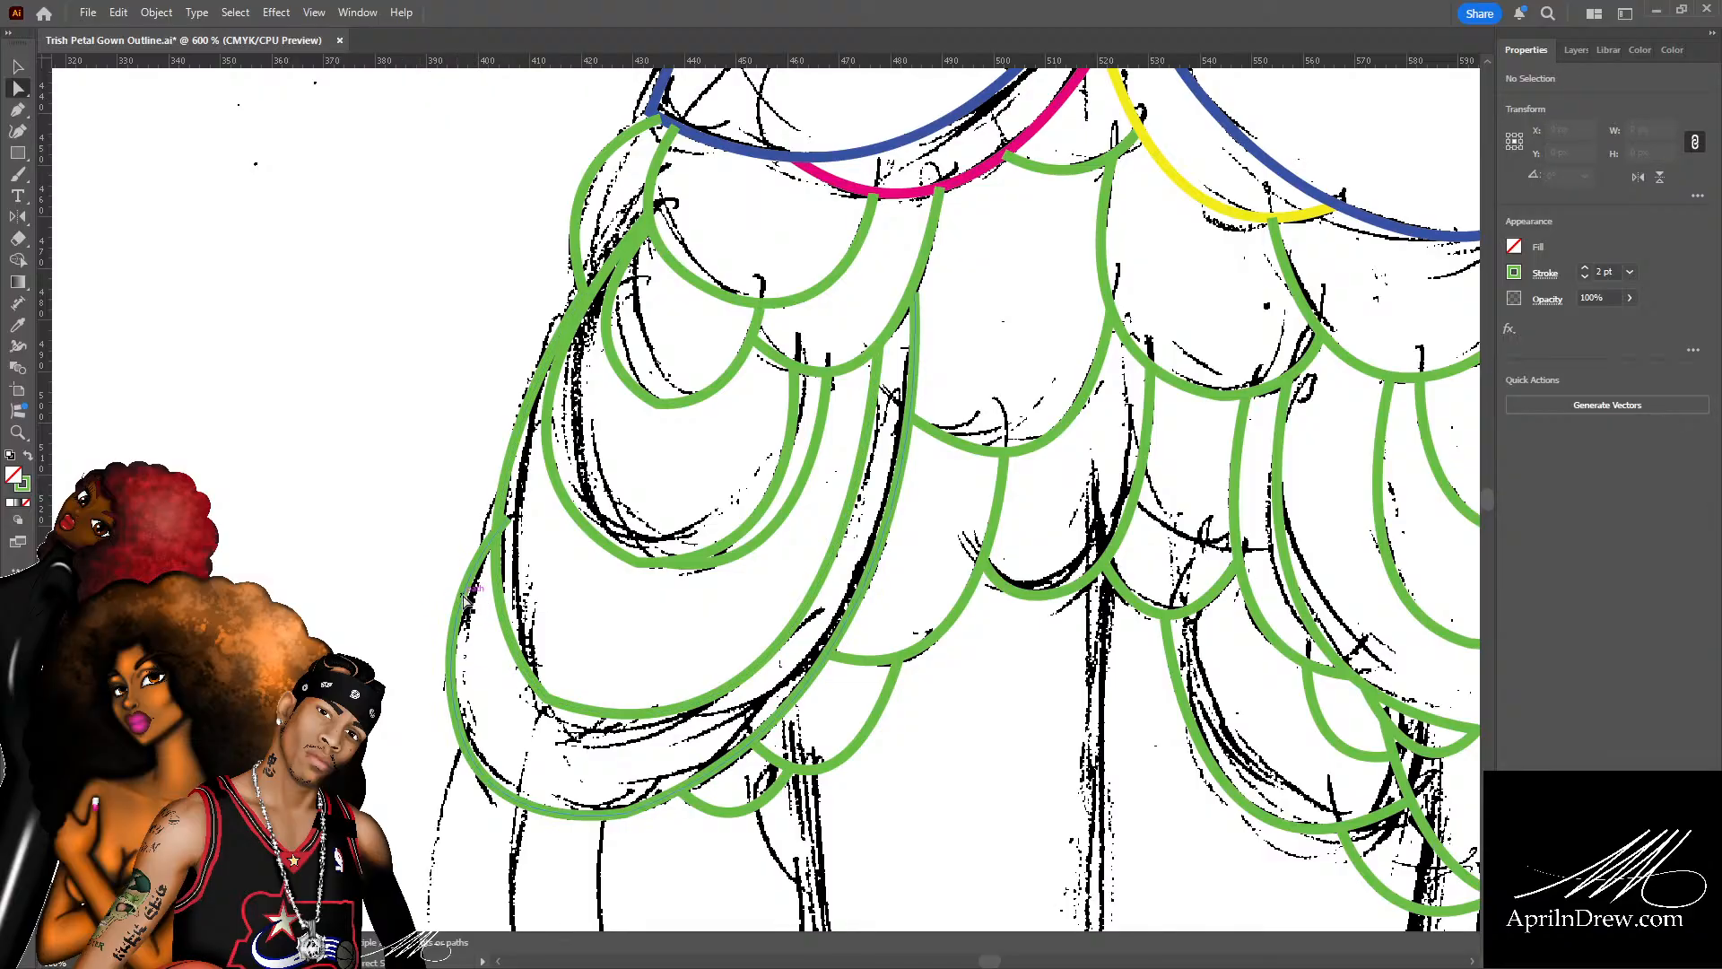
# Move the outermost petal's upper outer end to about X 402.86, Y 521.81 px and shorten its direction handle slightly.
pyautogui.click(500, 542)
pyautogui.moveTo(510, 525); pyautogui.dragTo(491, 542)
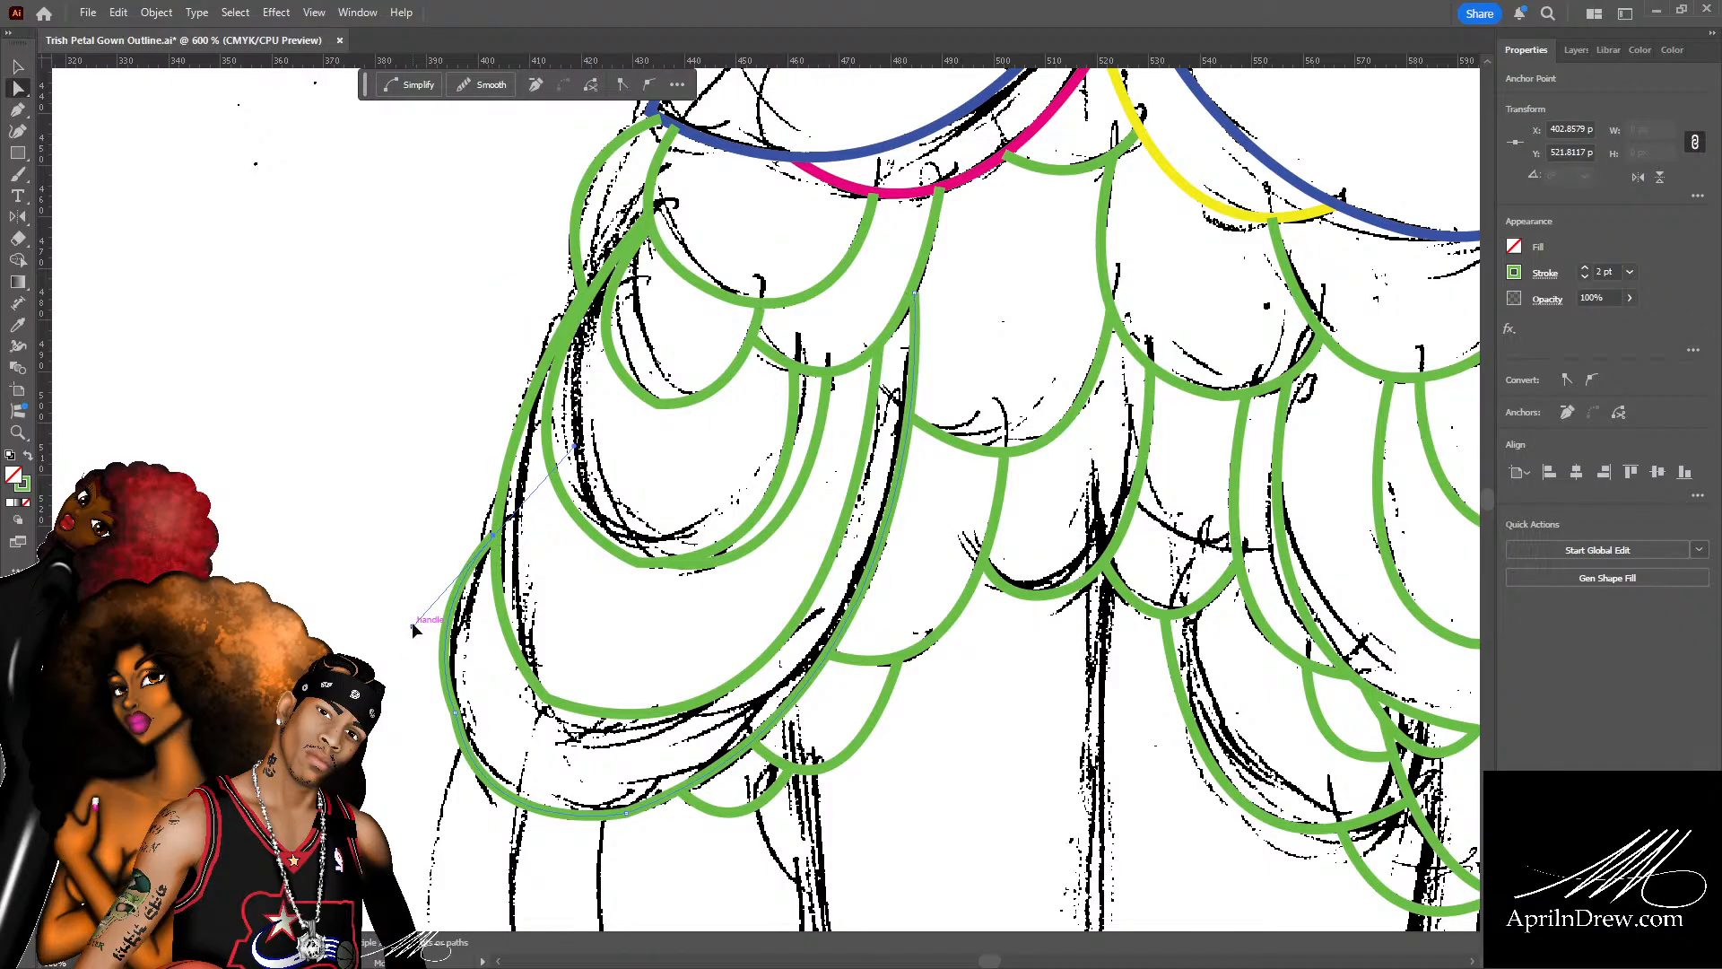
pyautogui.moveTo(411, 625); pyautogui.dragTo(430, 614)
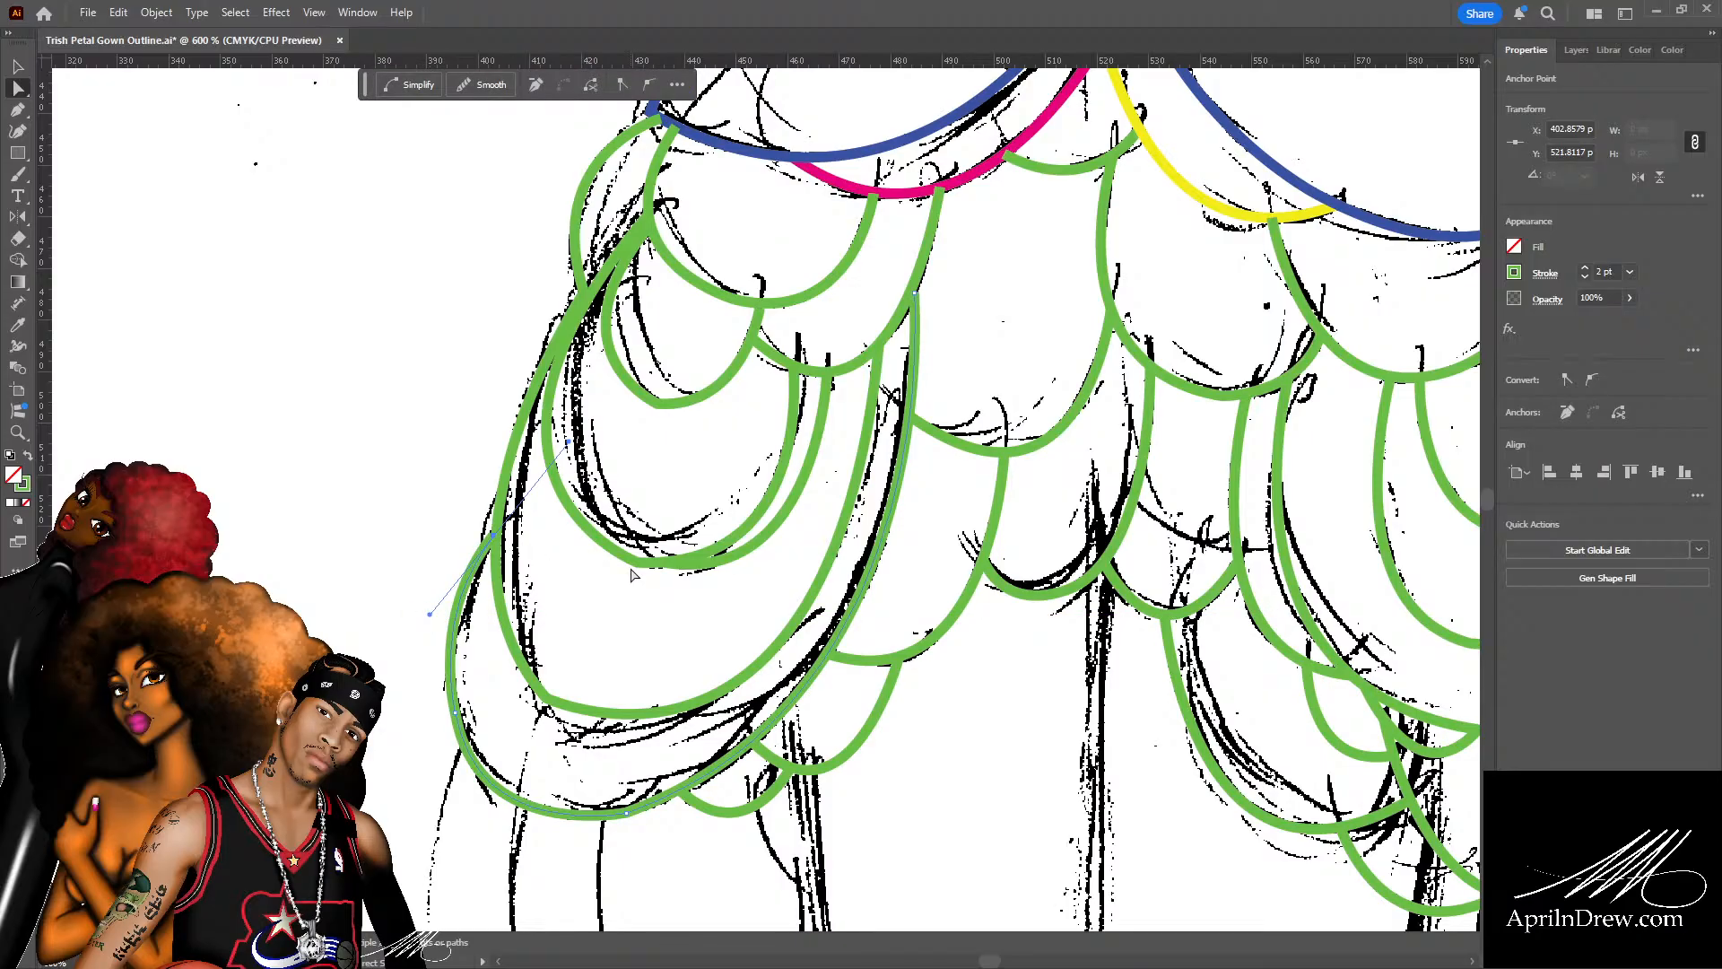
pyautogui.click(943, 294)
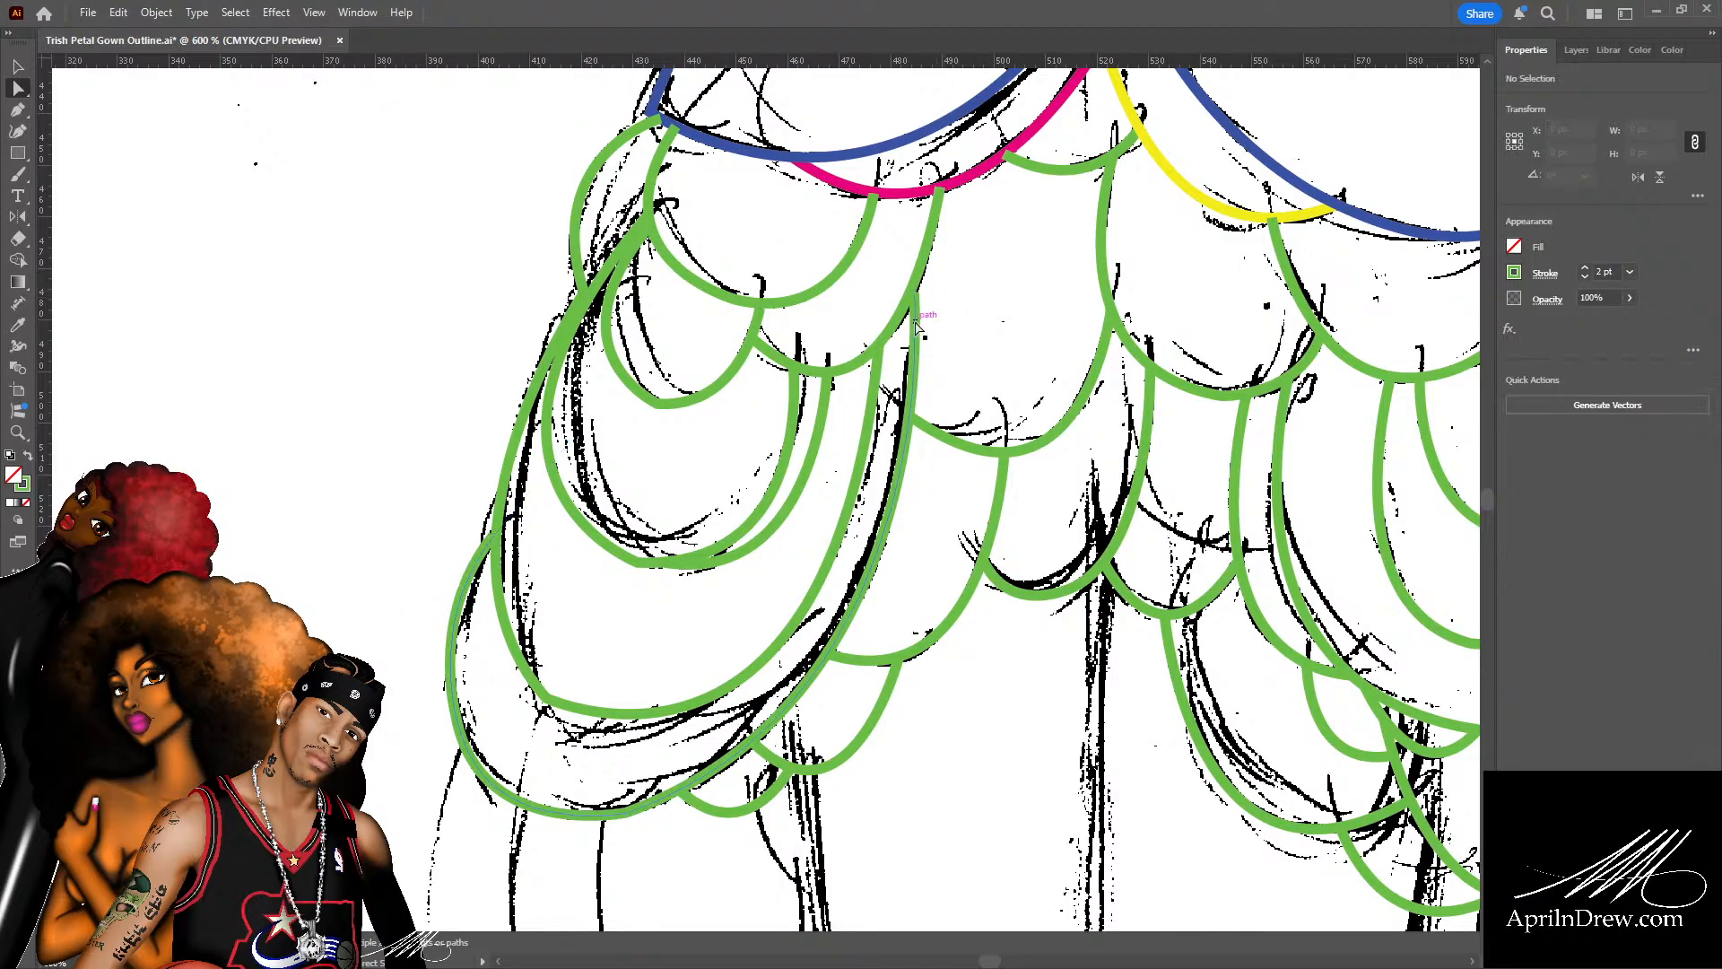
# Move the outermost petal's inner upper end to about X 484.39, Y 473.35 px on the neighboring petal's edge.
pyautogui.click(913, 310)
pyautogui.moveTo(915, 294); pyautogui.dragTo(915, 287)
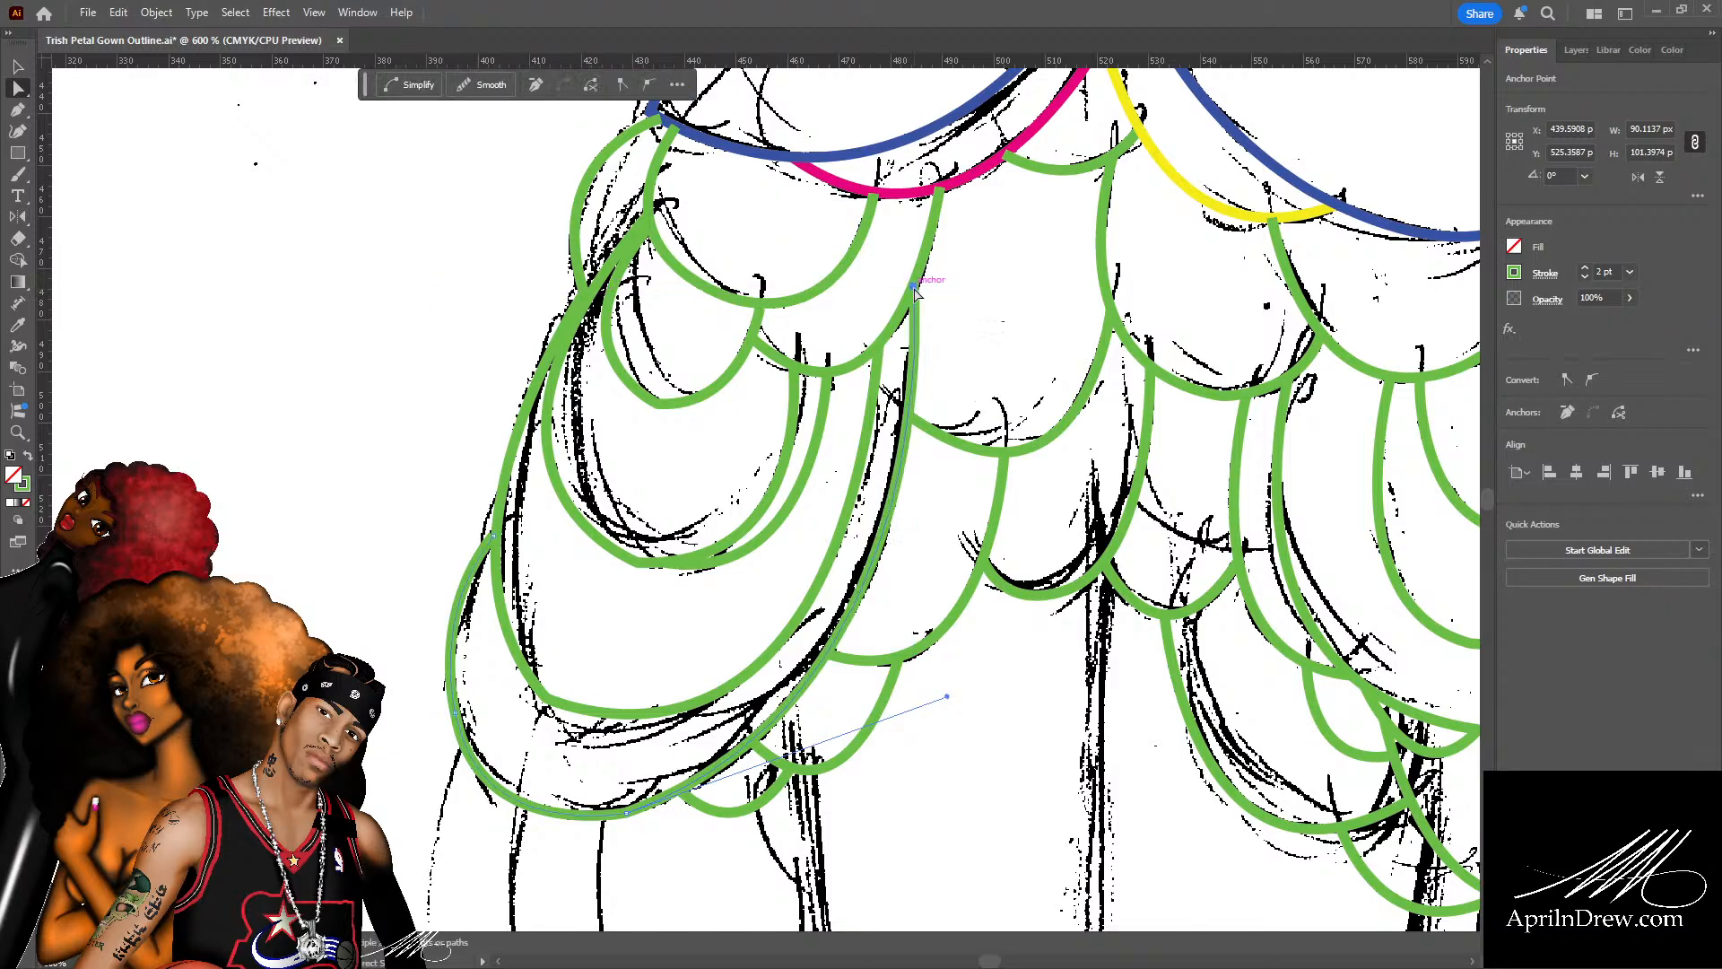
pyautogui.click(964, 325)
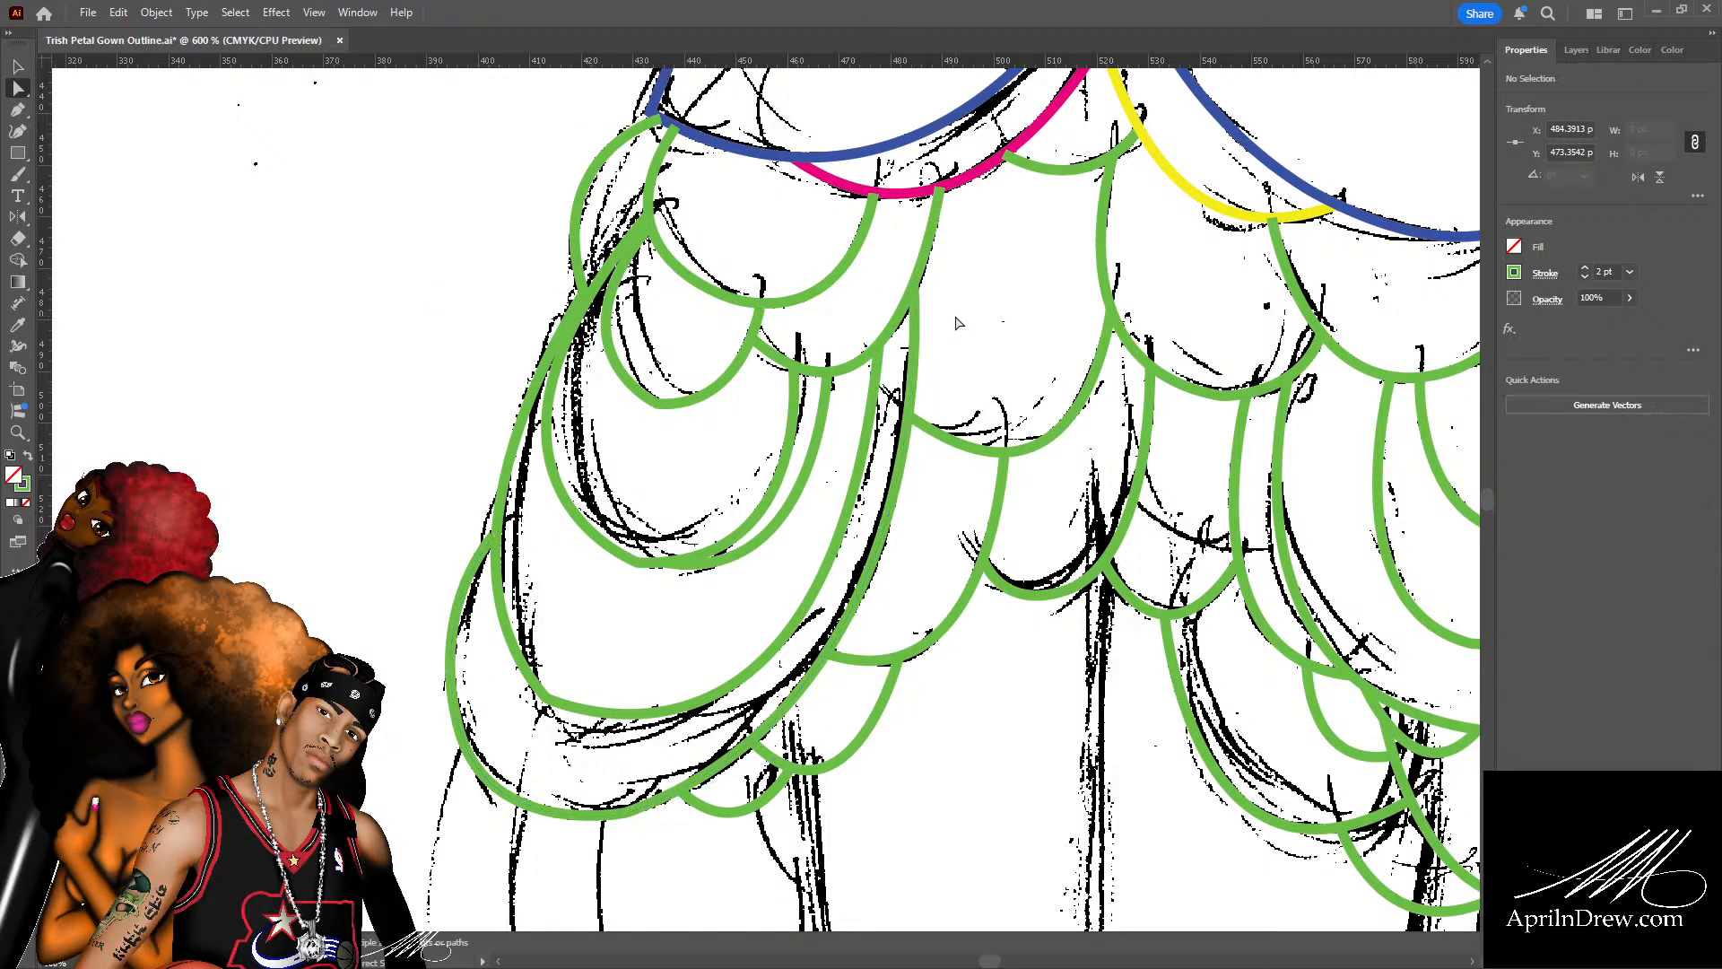
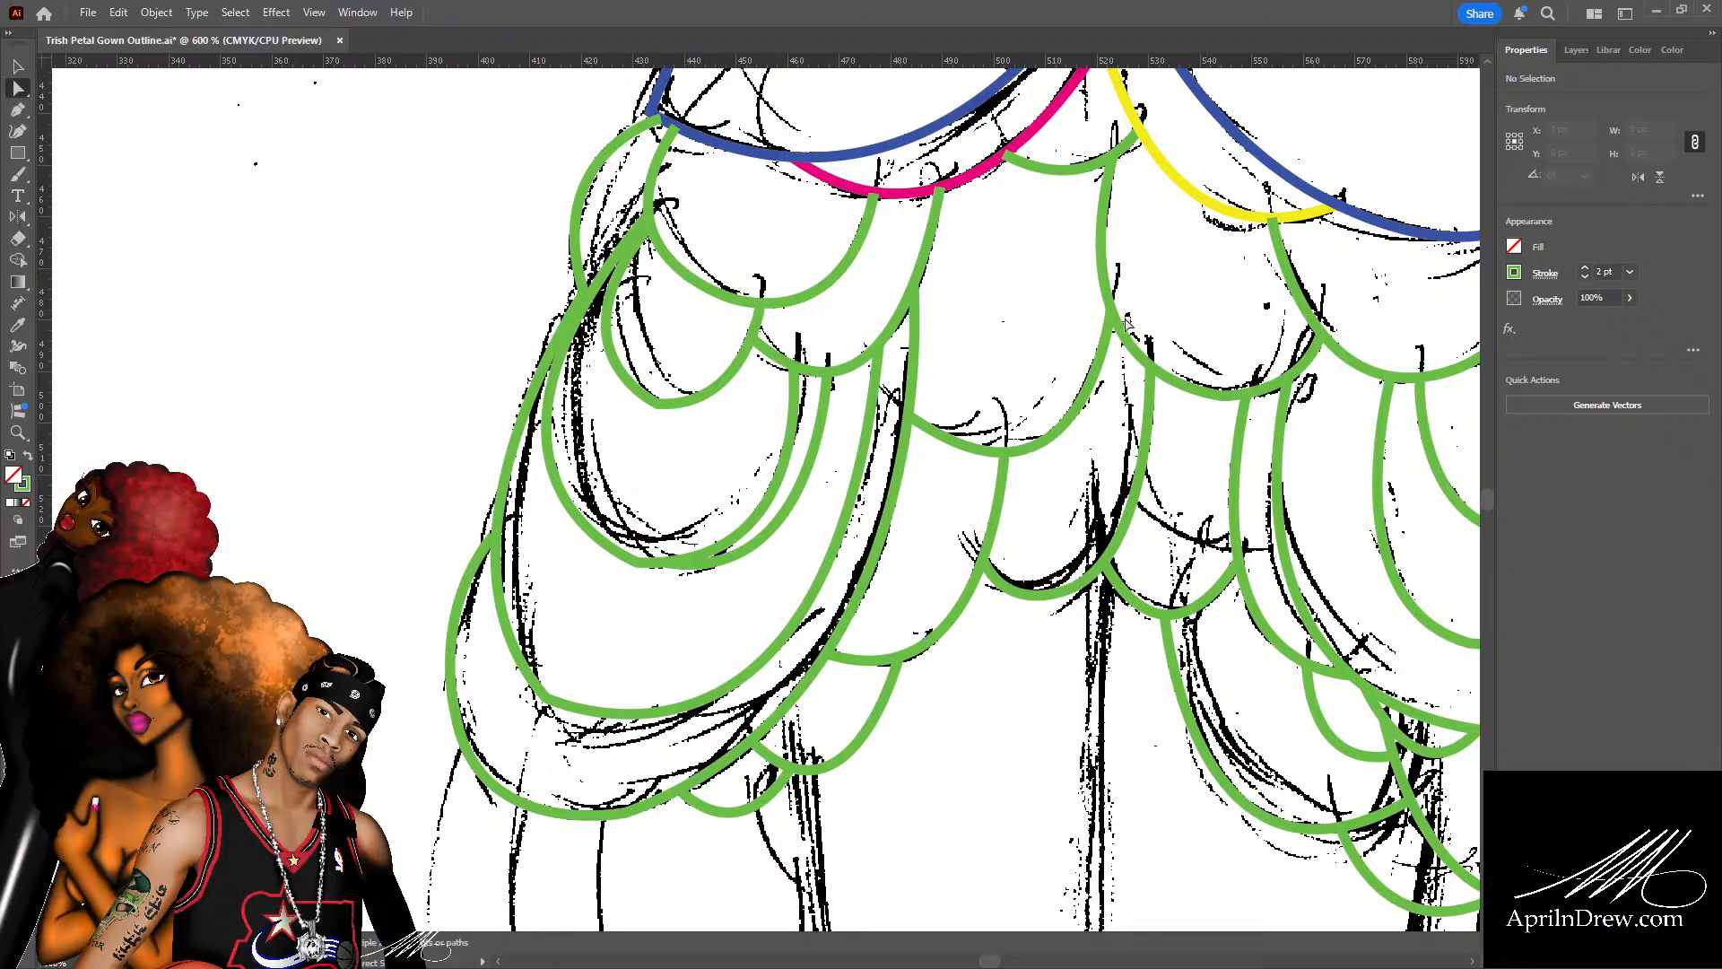
# Examine the traced petals from the bodice down and the untraced sketch below them at overview and close-up scale.
pyautogui.scroll(5, 1067, 291)
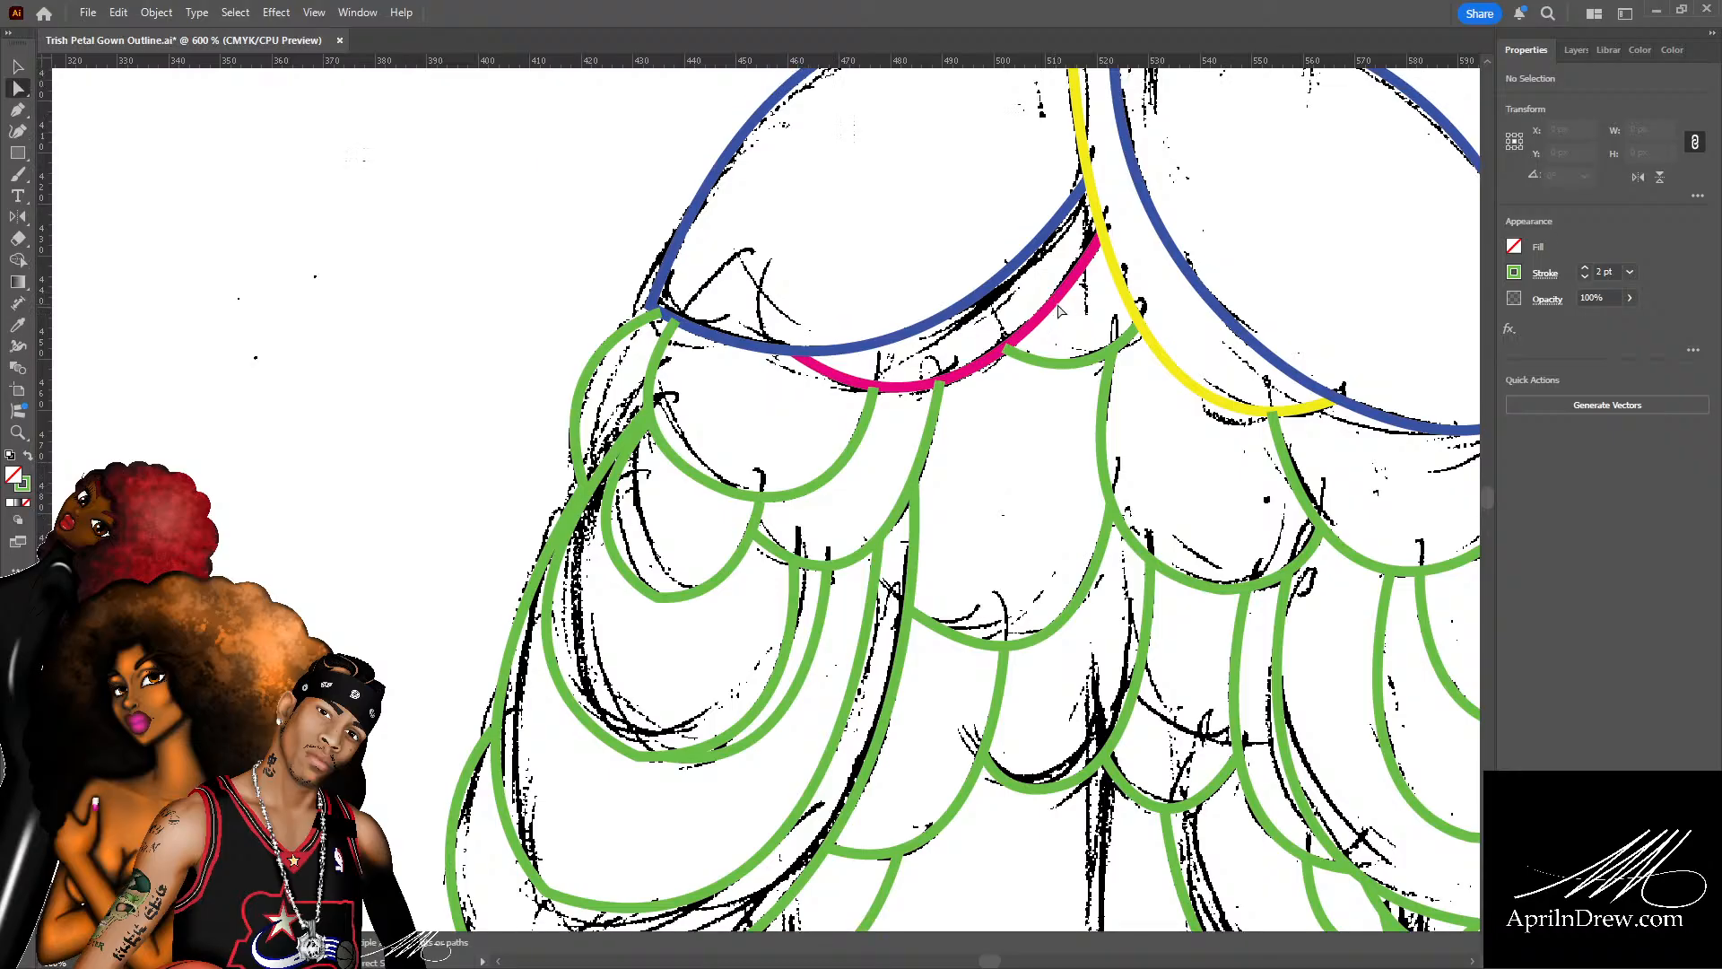
pyautogui.click(1053, 305)
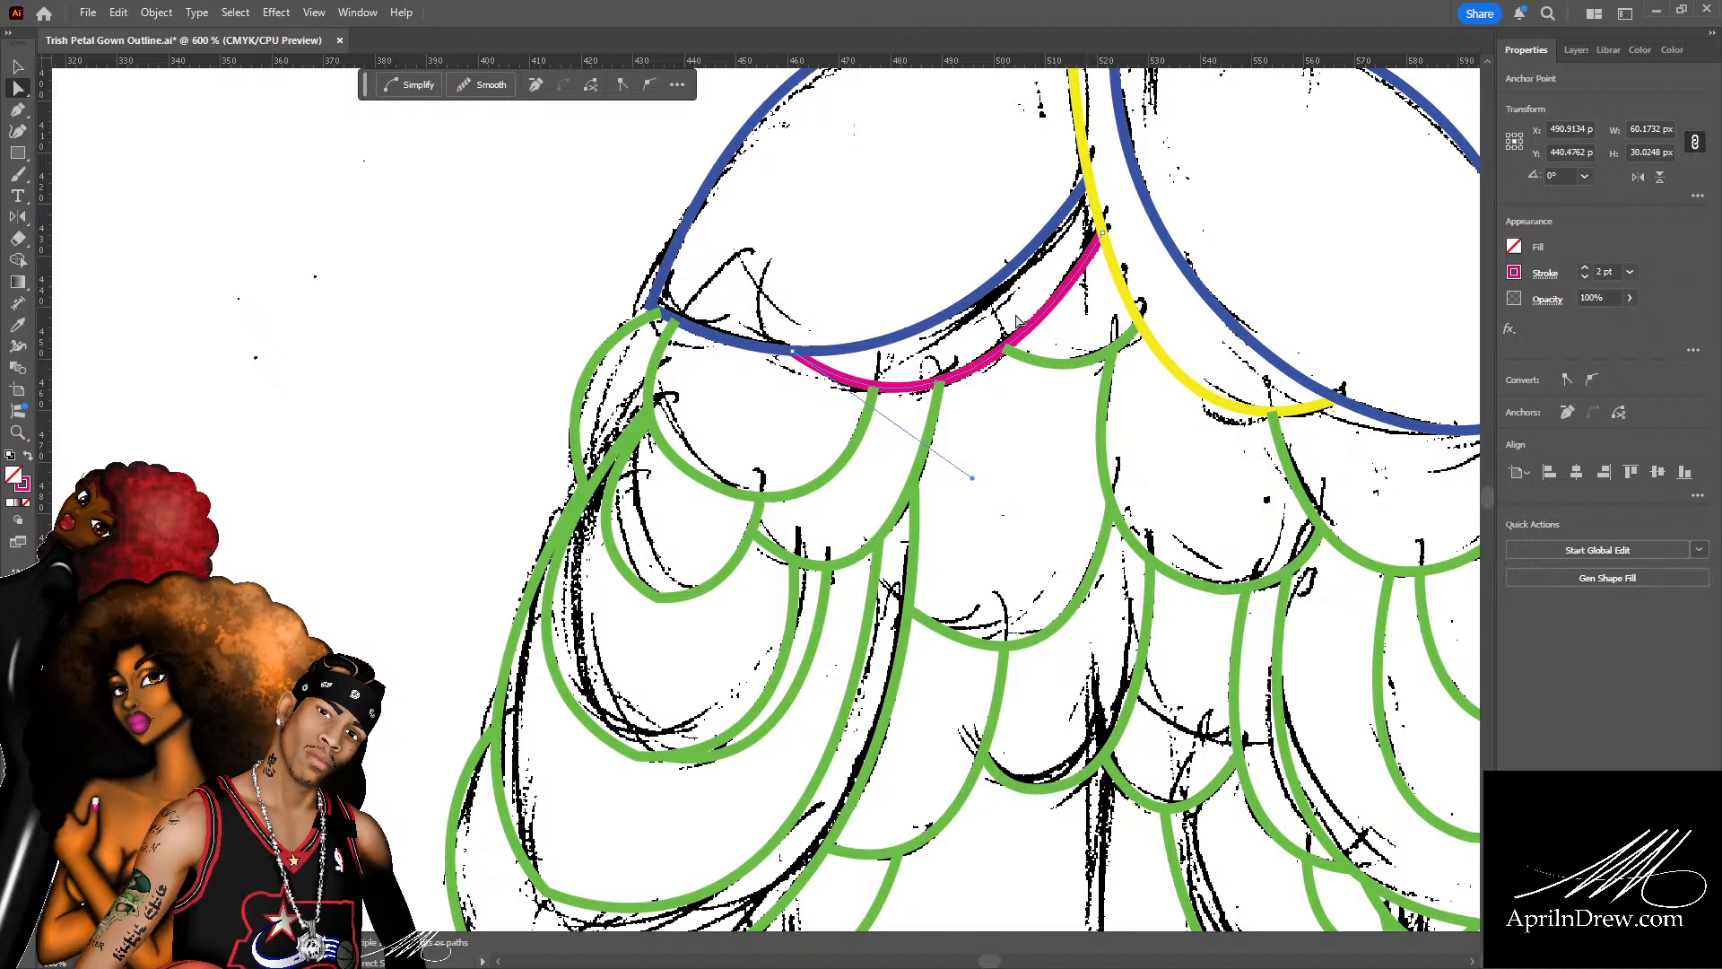
pyautogui.scroll(-3, 780, 512)
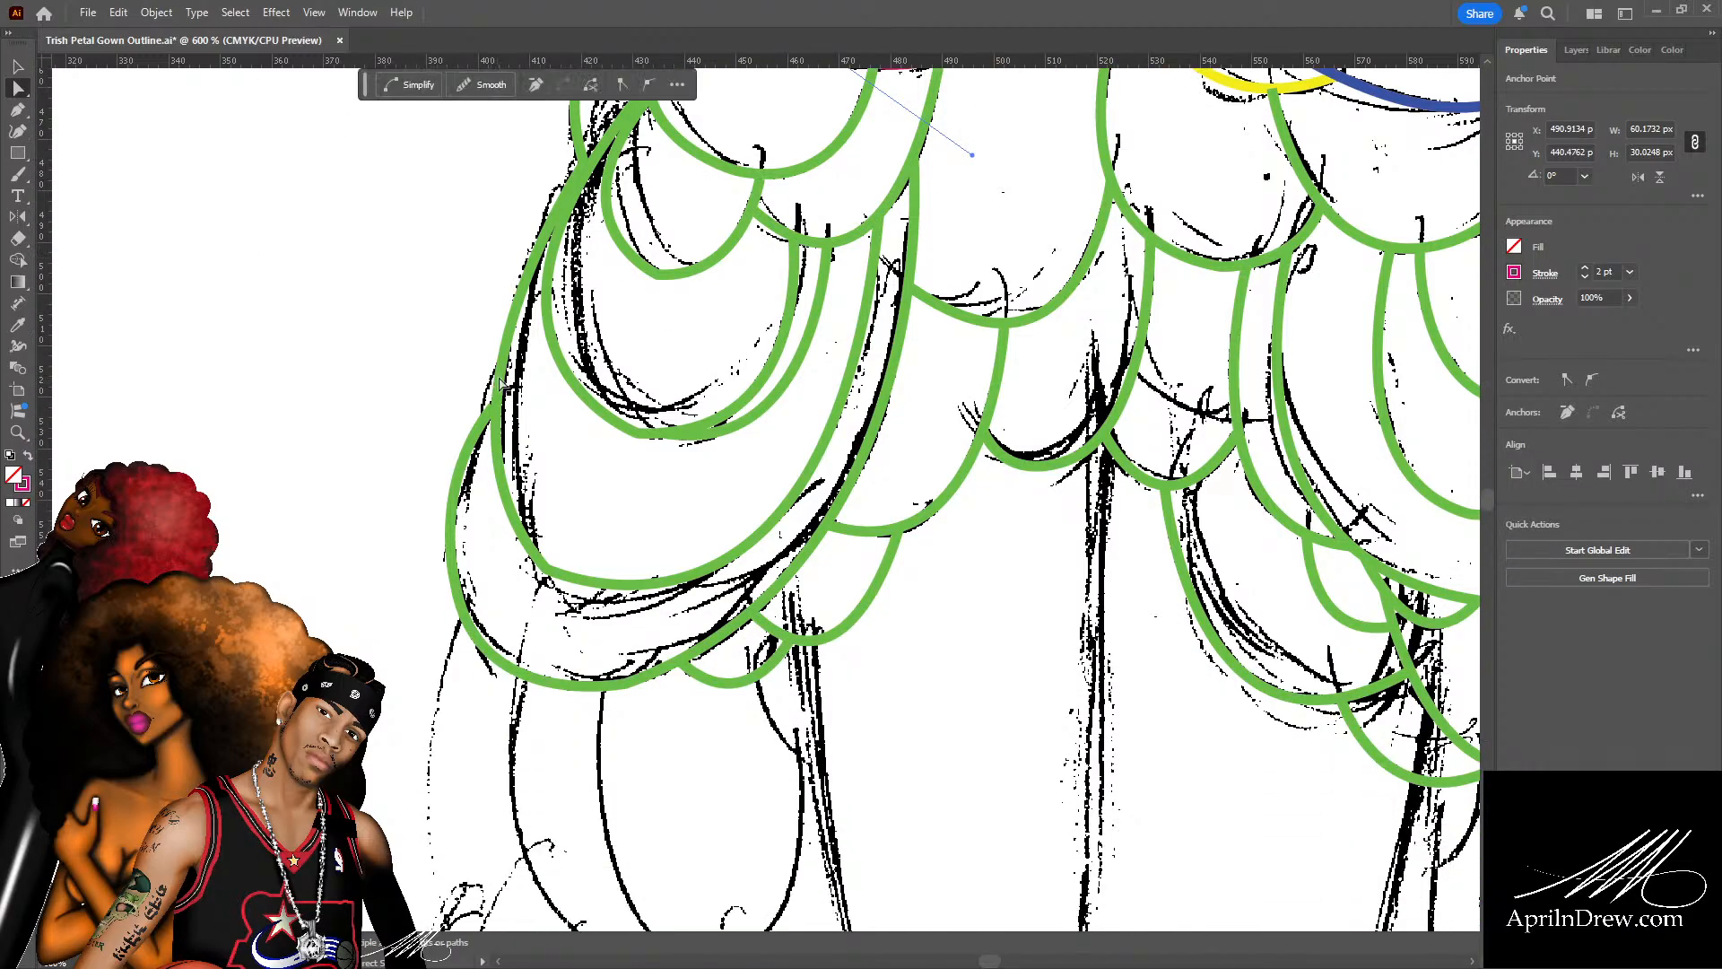
pyautogui.scroll(1, 503, 384)
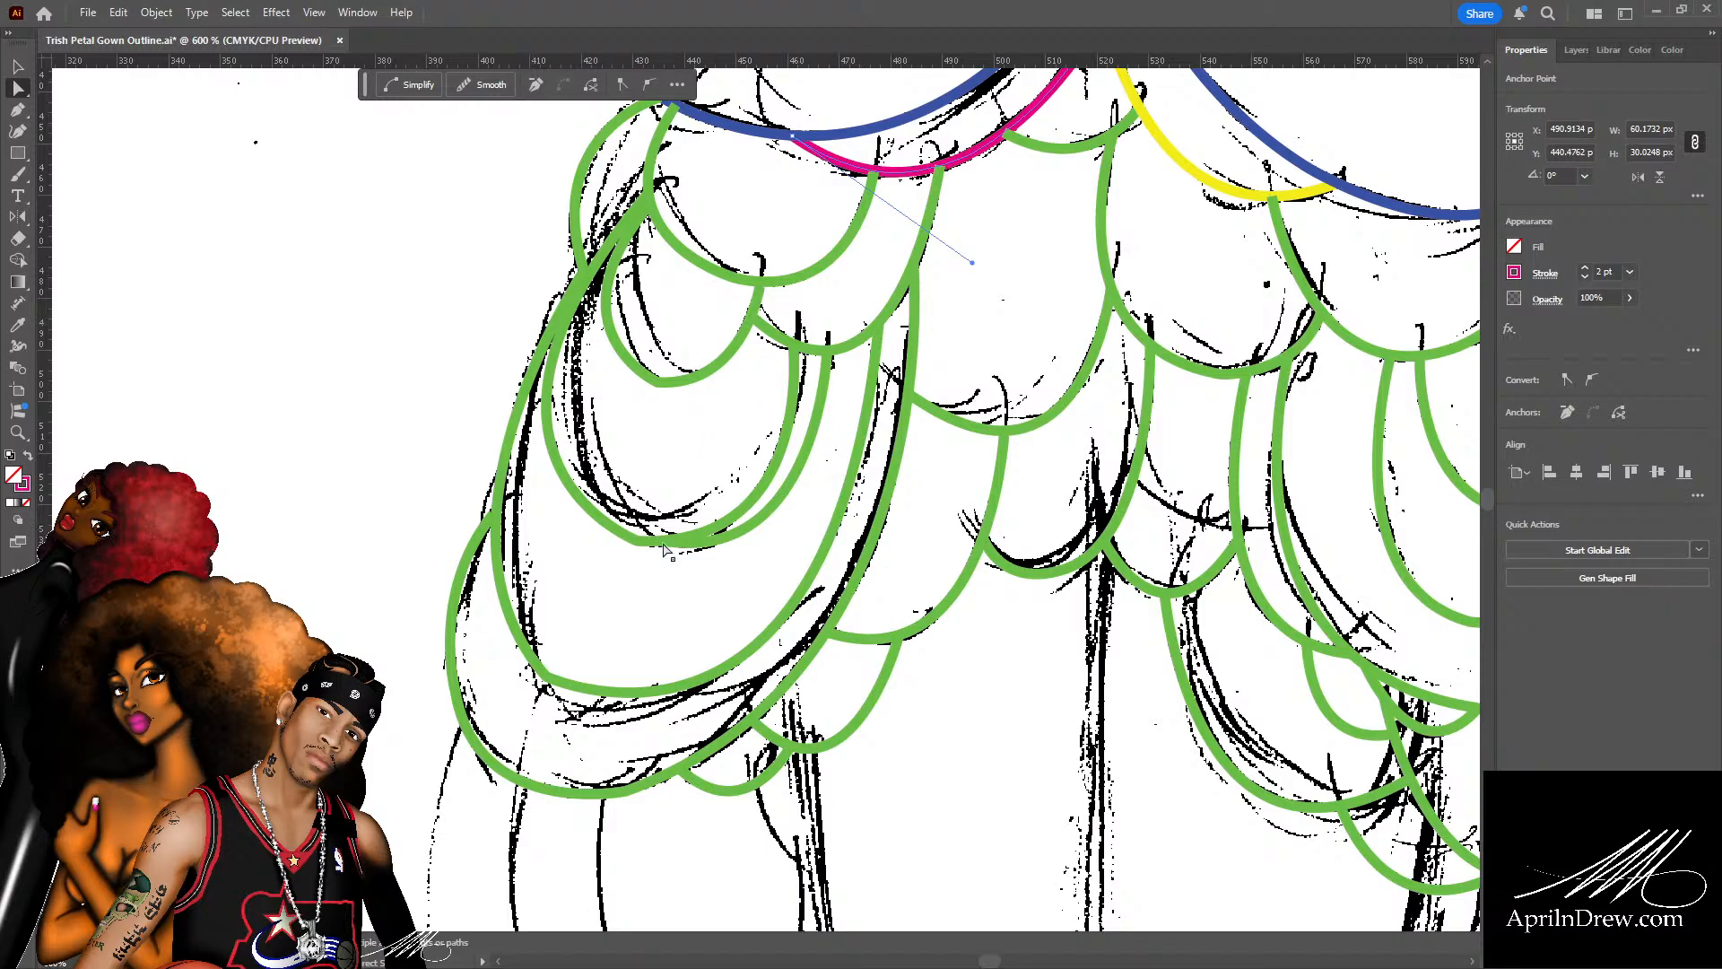
pyautogui.scroll(-1, 618, 610)
pyautogui.scroll(-1, 618, 610)
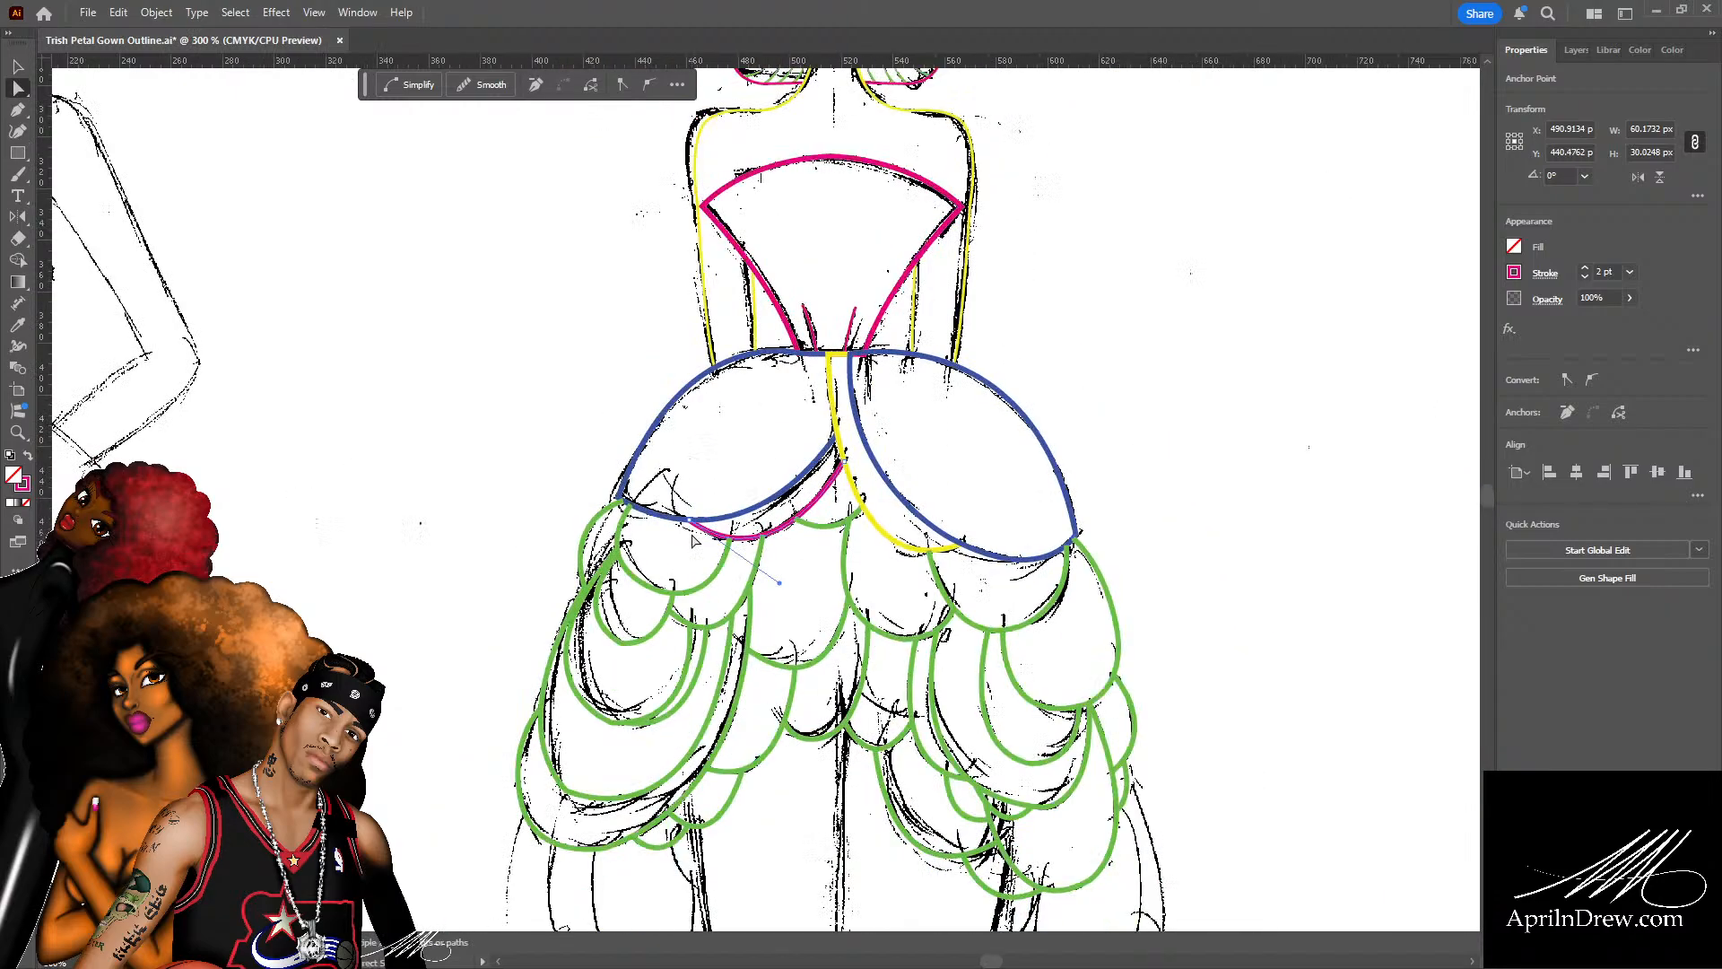
pyautogui.scroll(-5, 710, 583)
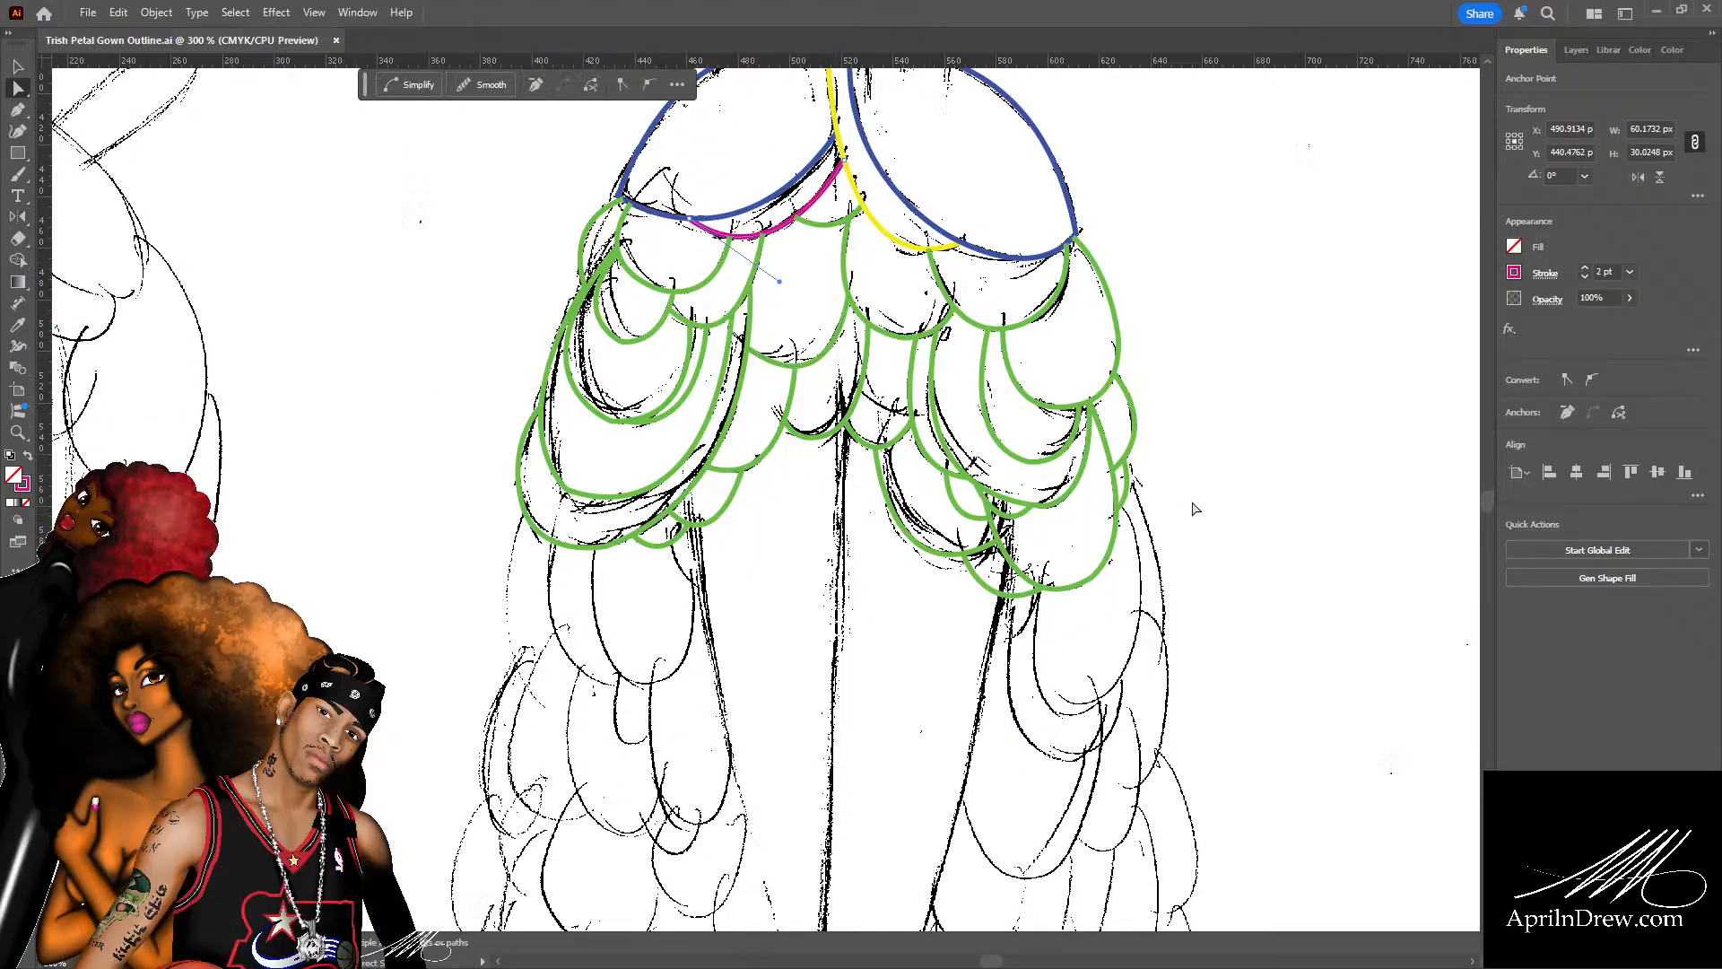
pyautogui.click(1196, 541)
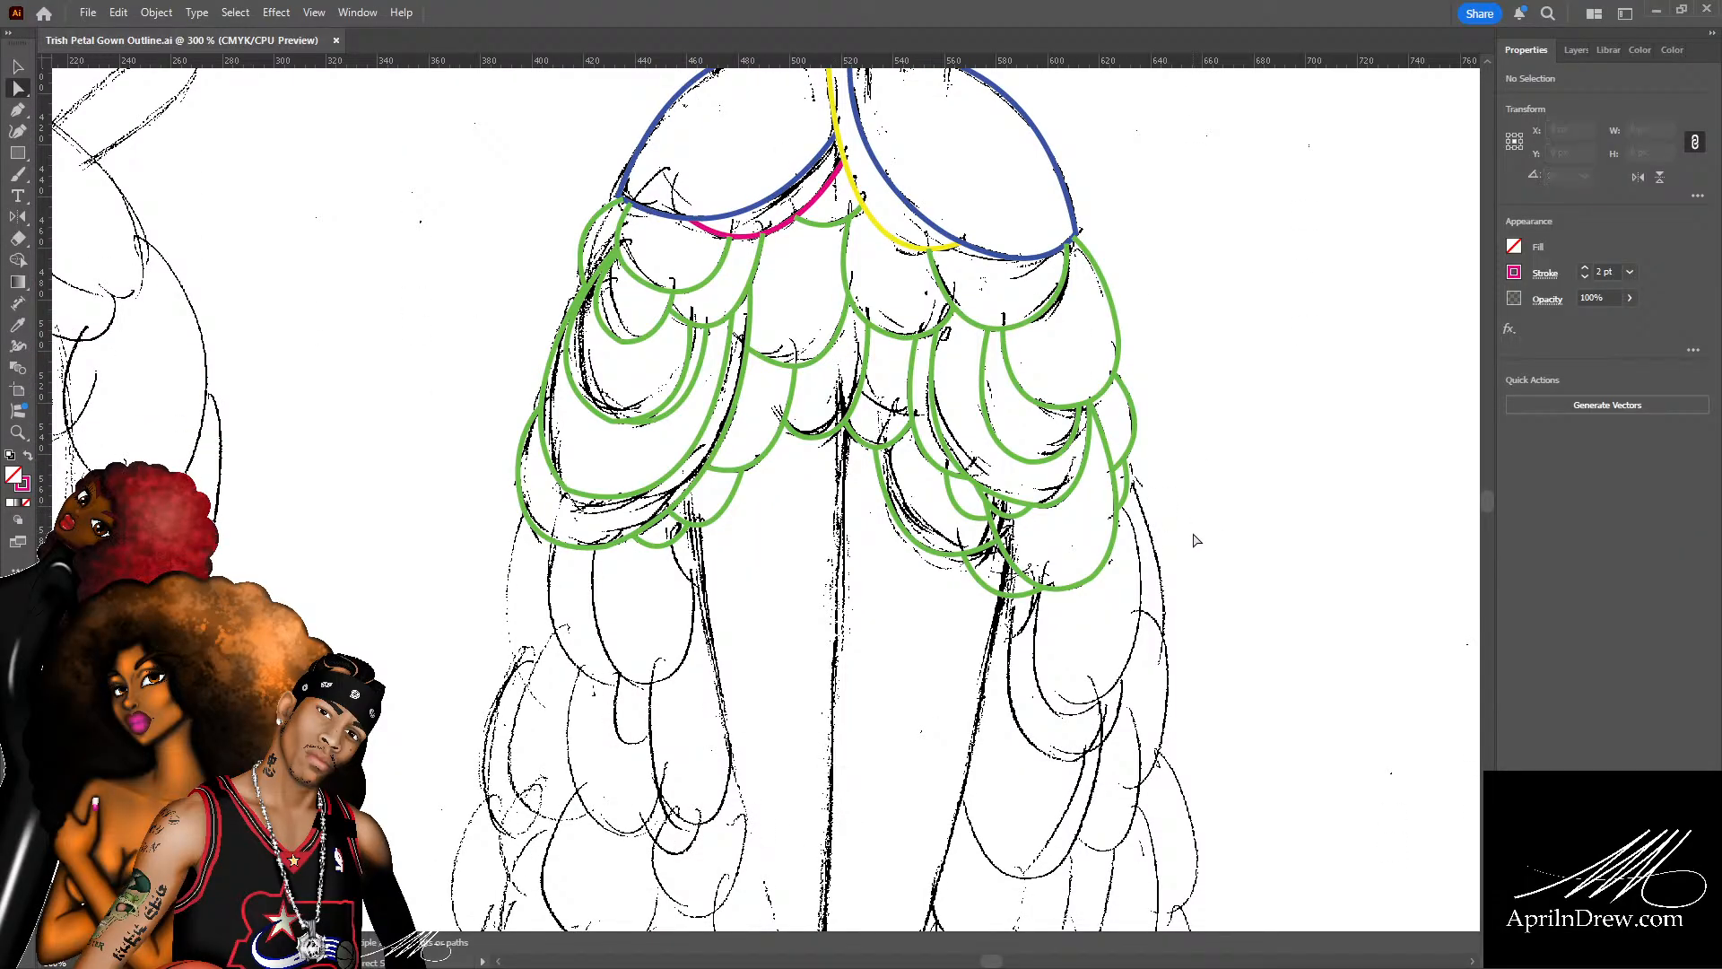
pyautogui.hotkey('ctrl', '=')
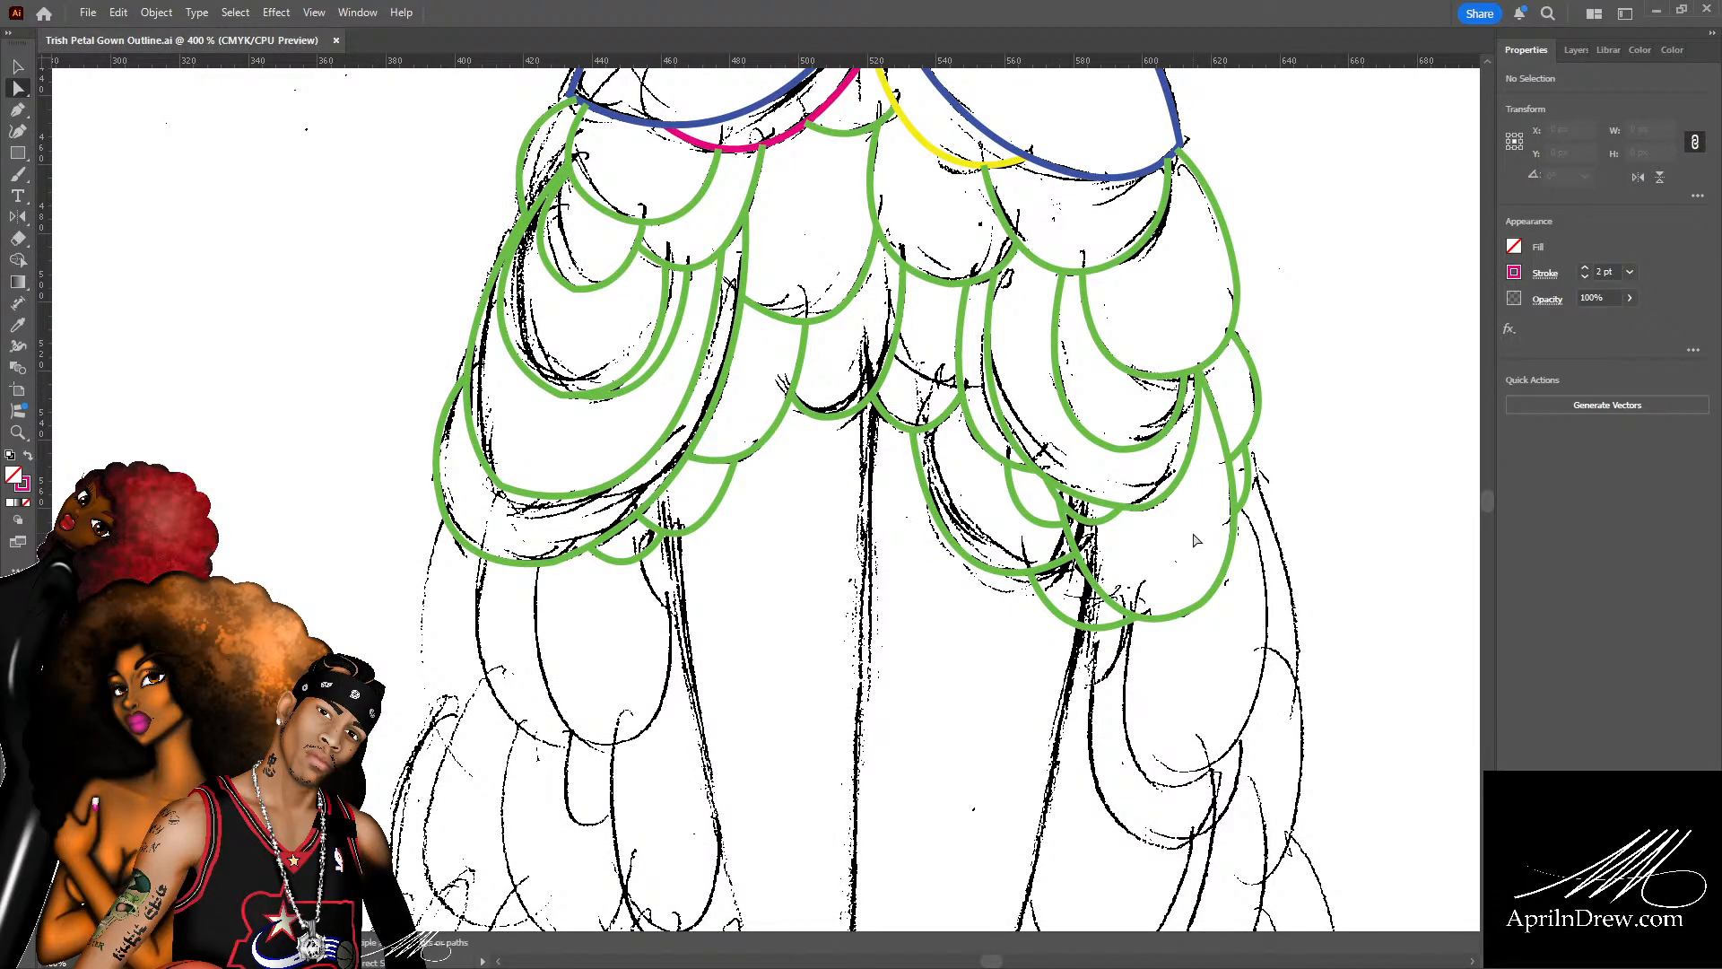
pyautogui.hotkey('ctrl', '=')
pyautogui.scroll(4, 1175, 529)
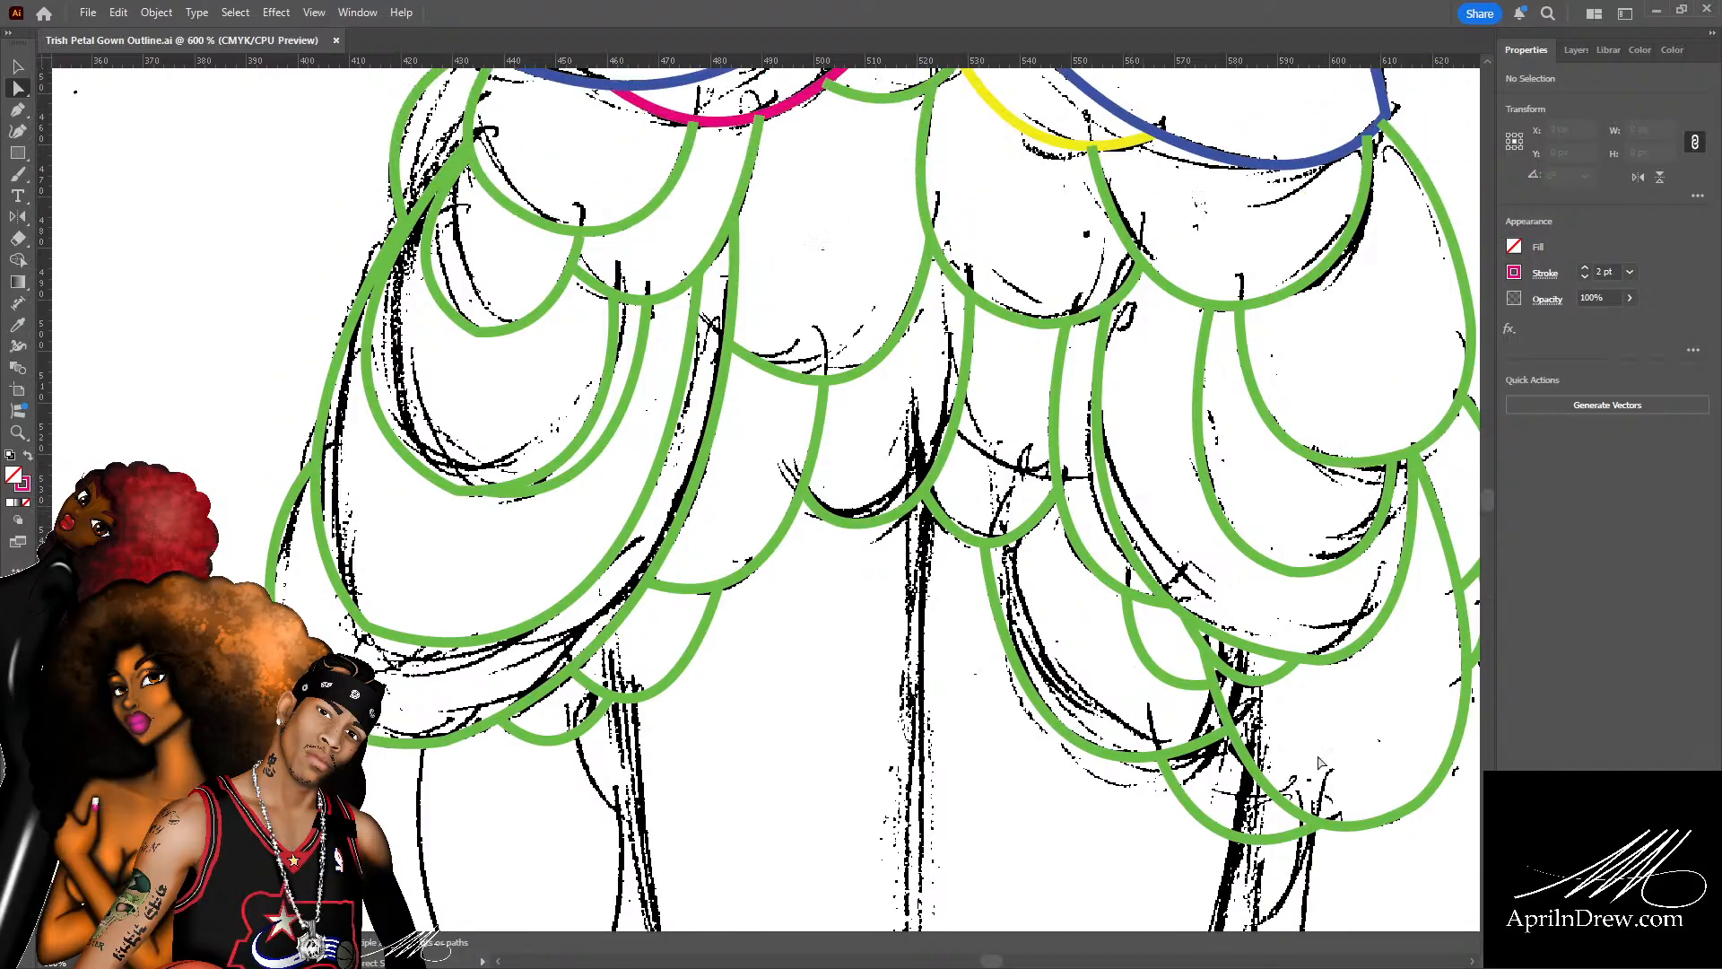
# Select the two blue hip edges together with the yellow and pink edges between them, then clear the selection.
pyautogui.scroll(3, 1012, 735)
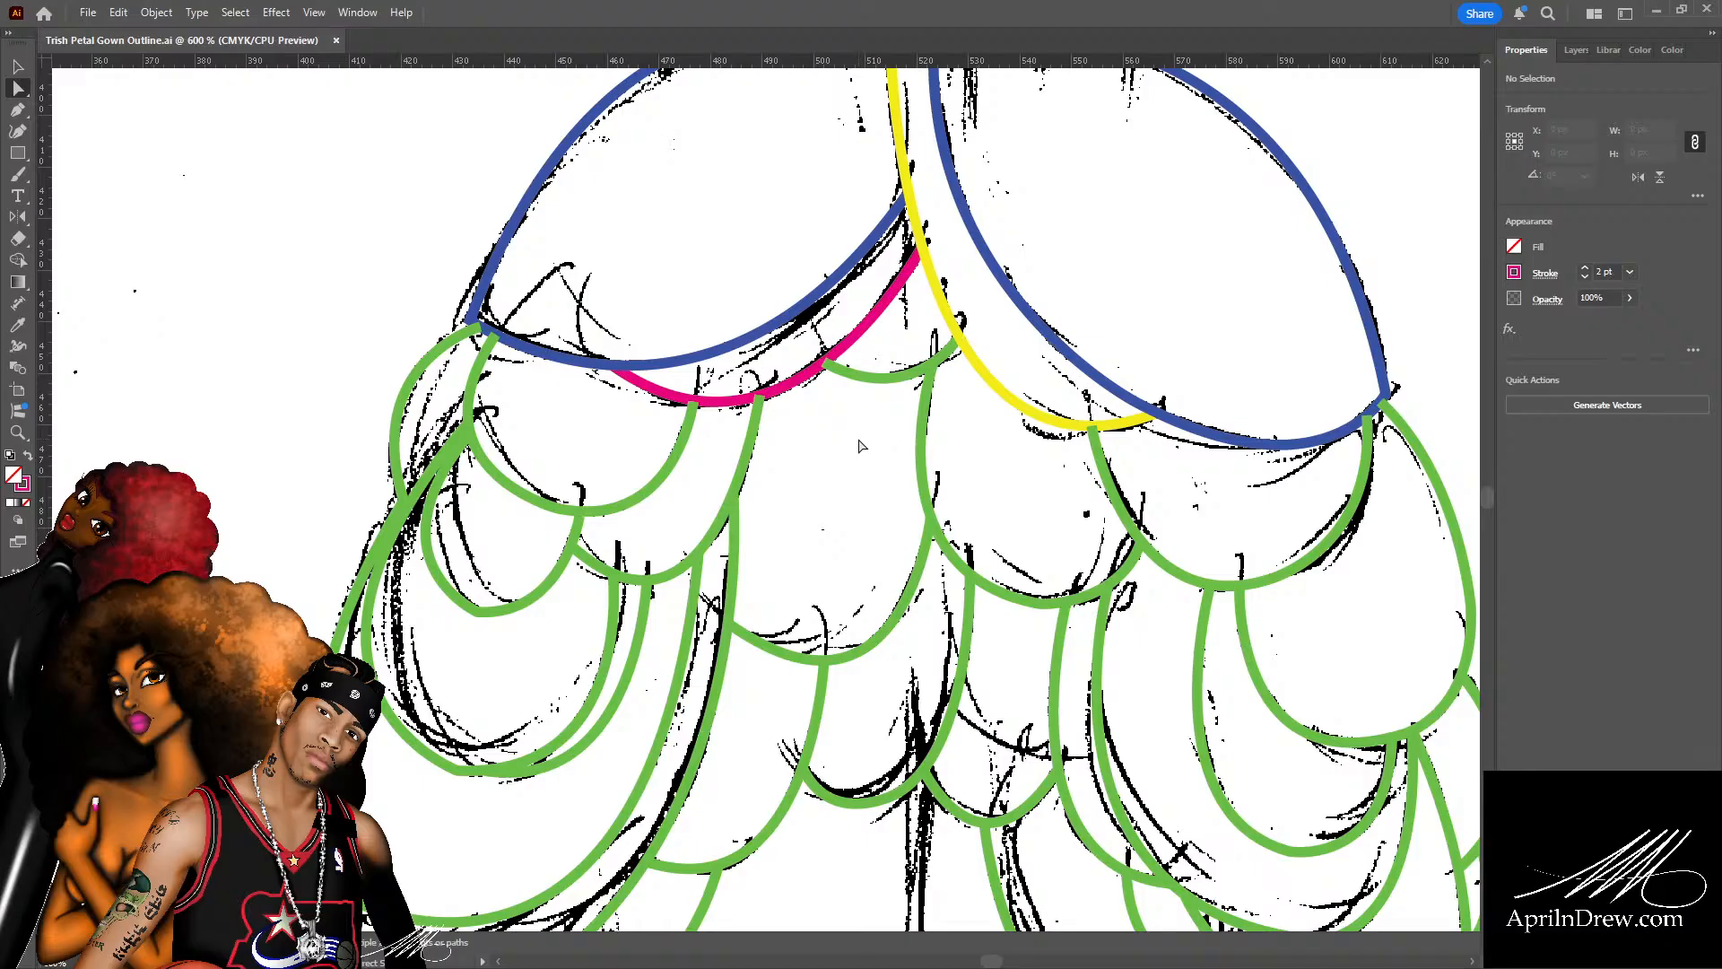
pyautogui.scroll(3, 861, 448)
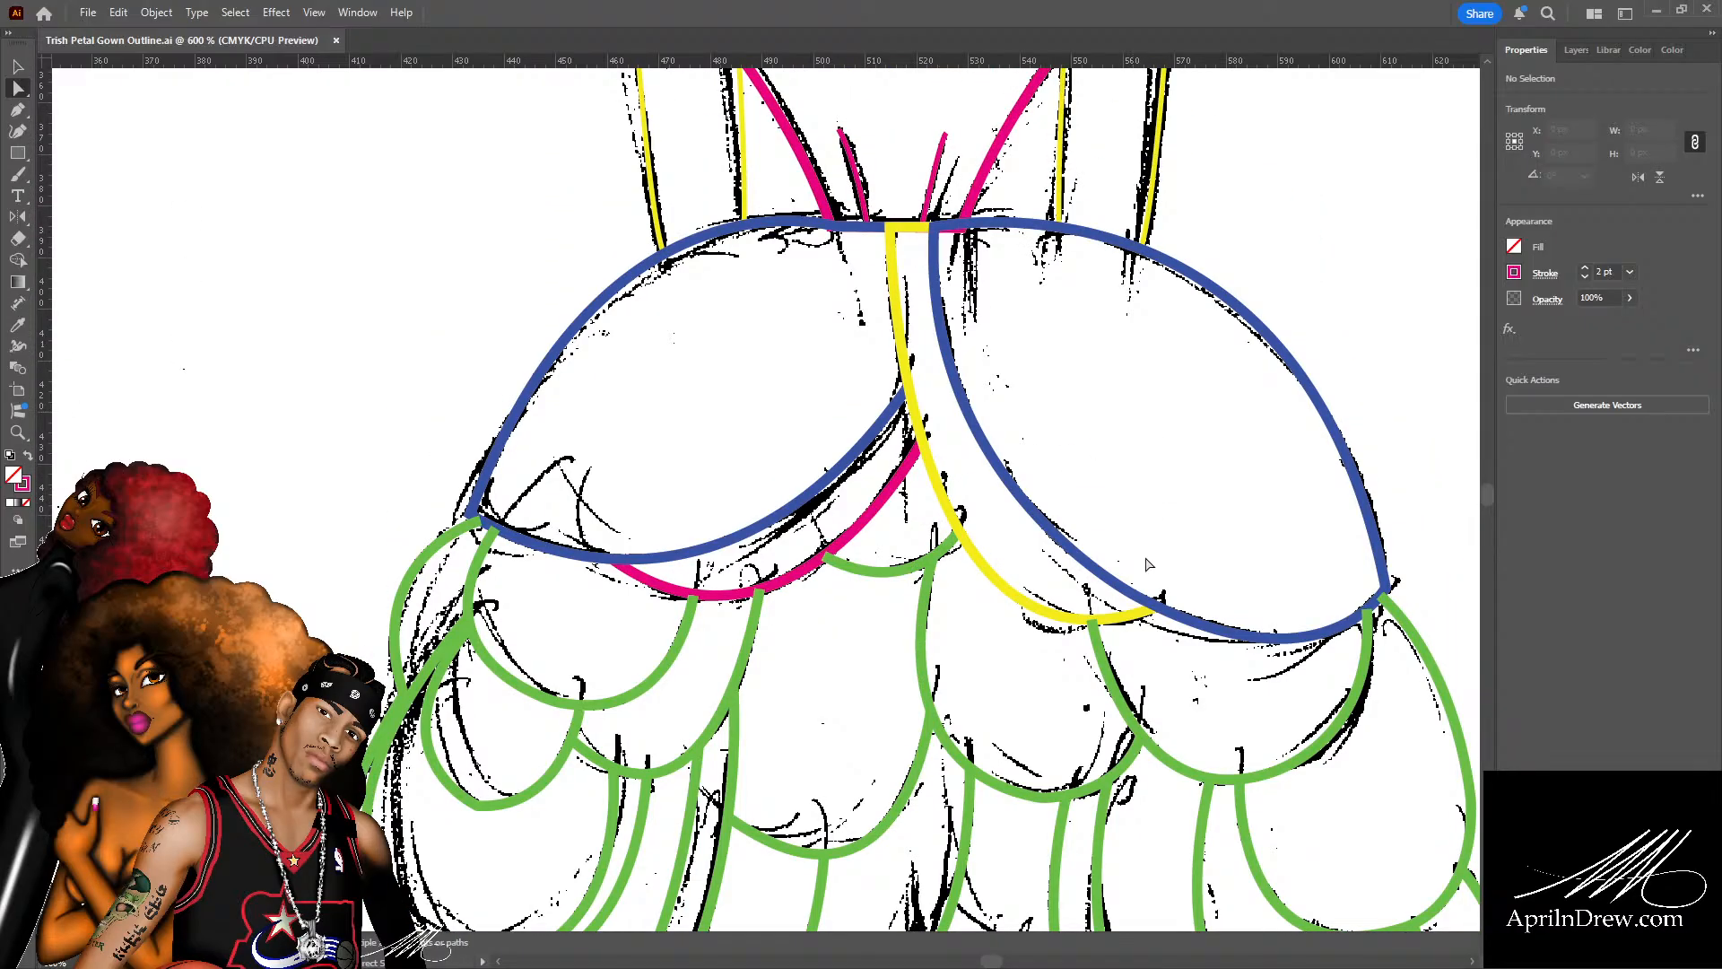
pyautogui.click(1116, 588)
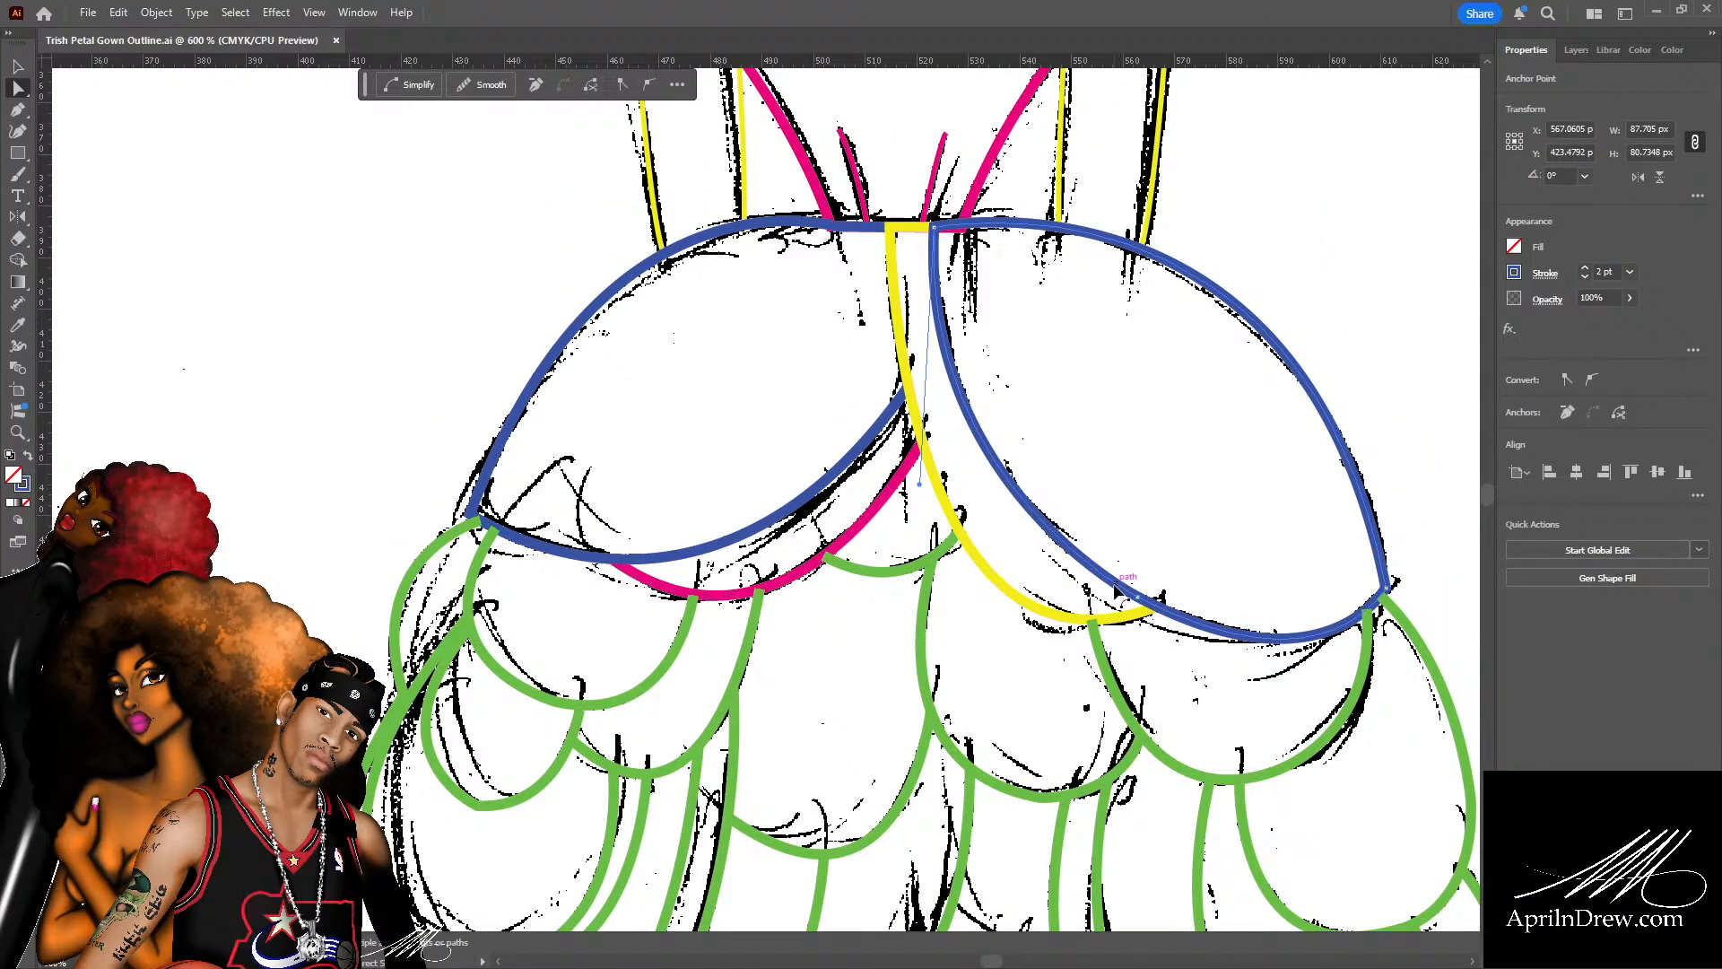
pyautogui.click(958, 511)
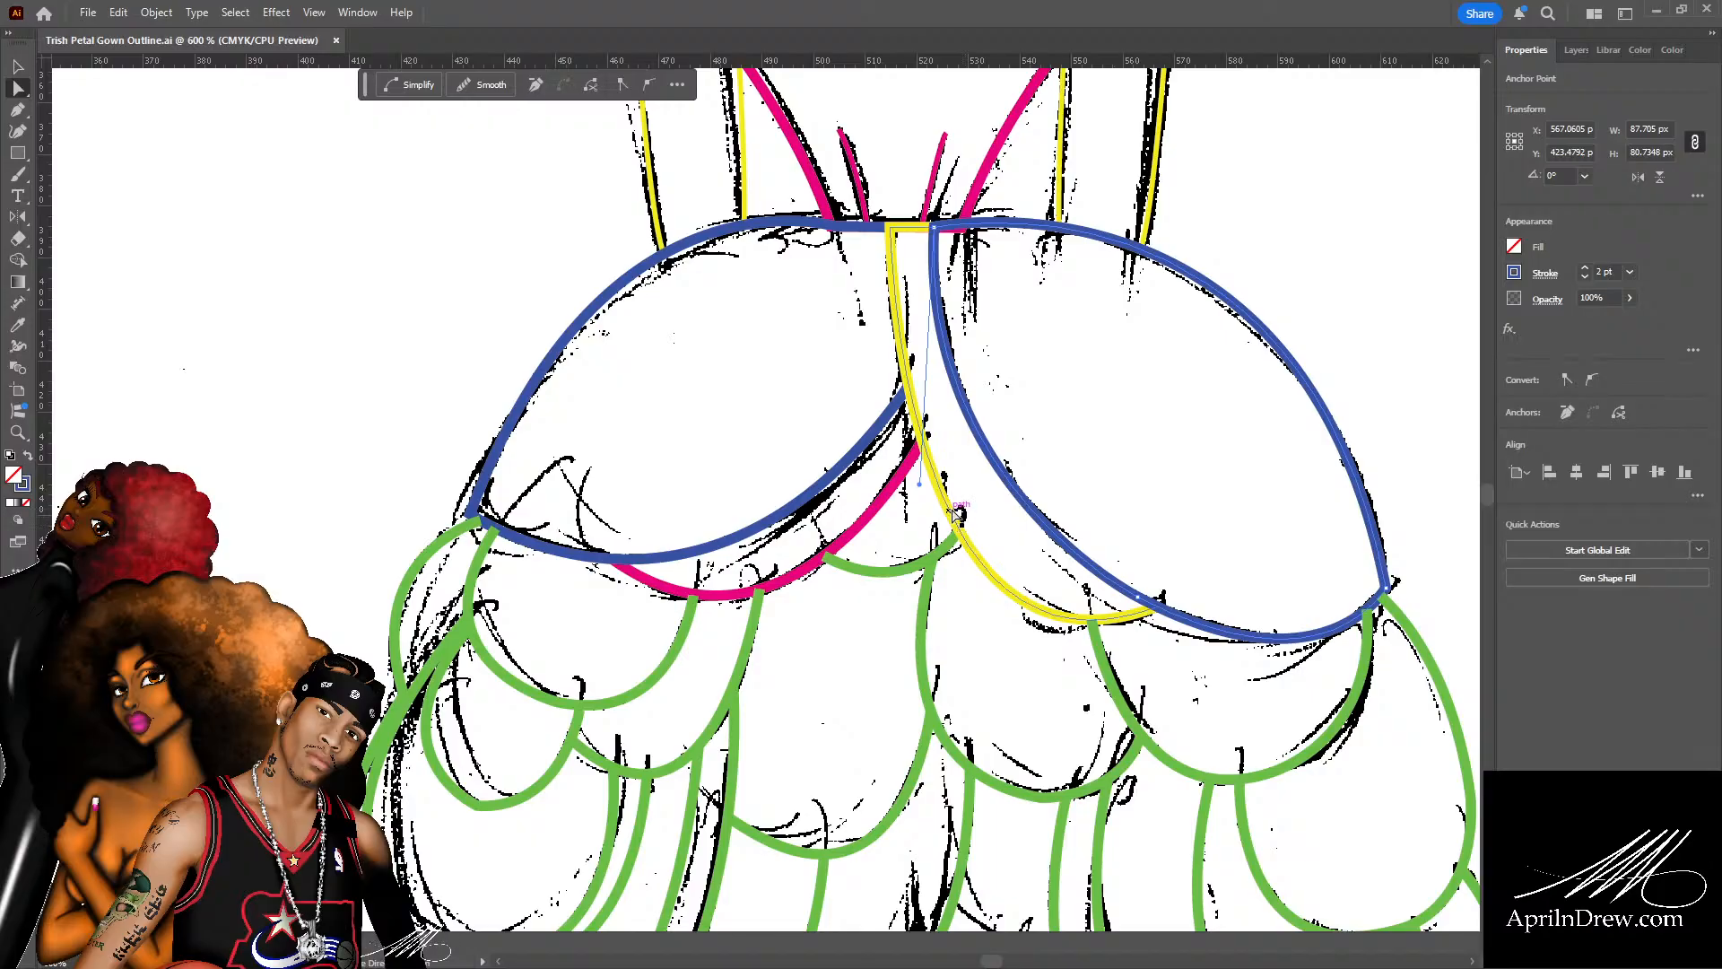
pyautogui.keyDown('shift'); pyautogui.click(948, 511); pyautogui.keyUp('shift')
pyautogui.keyDown('shift'); pyautogui.click(873, 507); pyautogui.keyUp('shift')
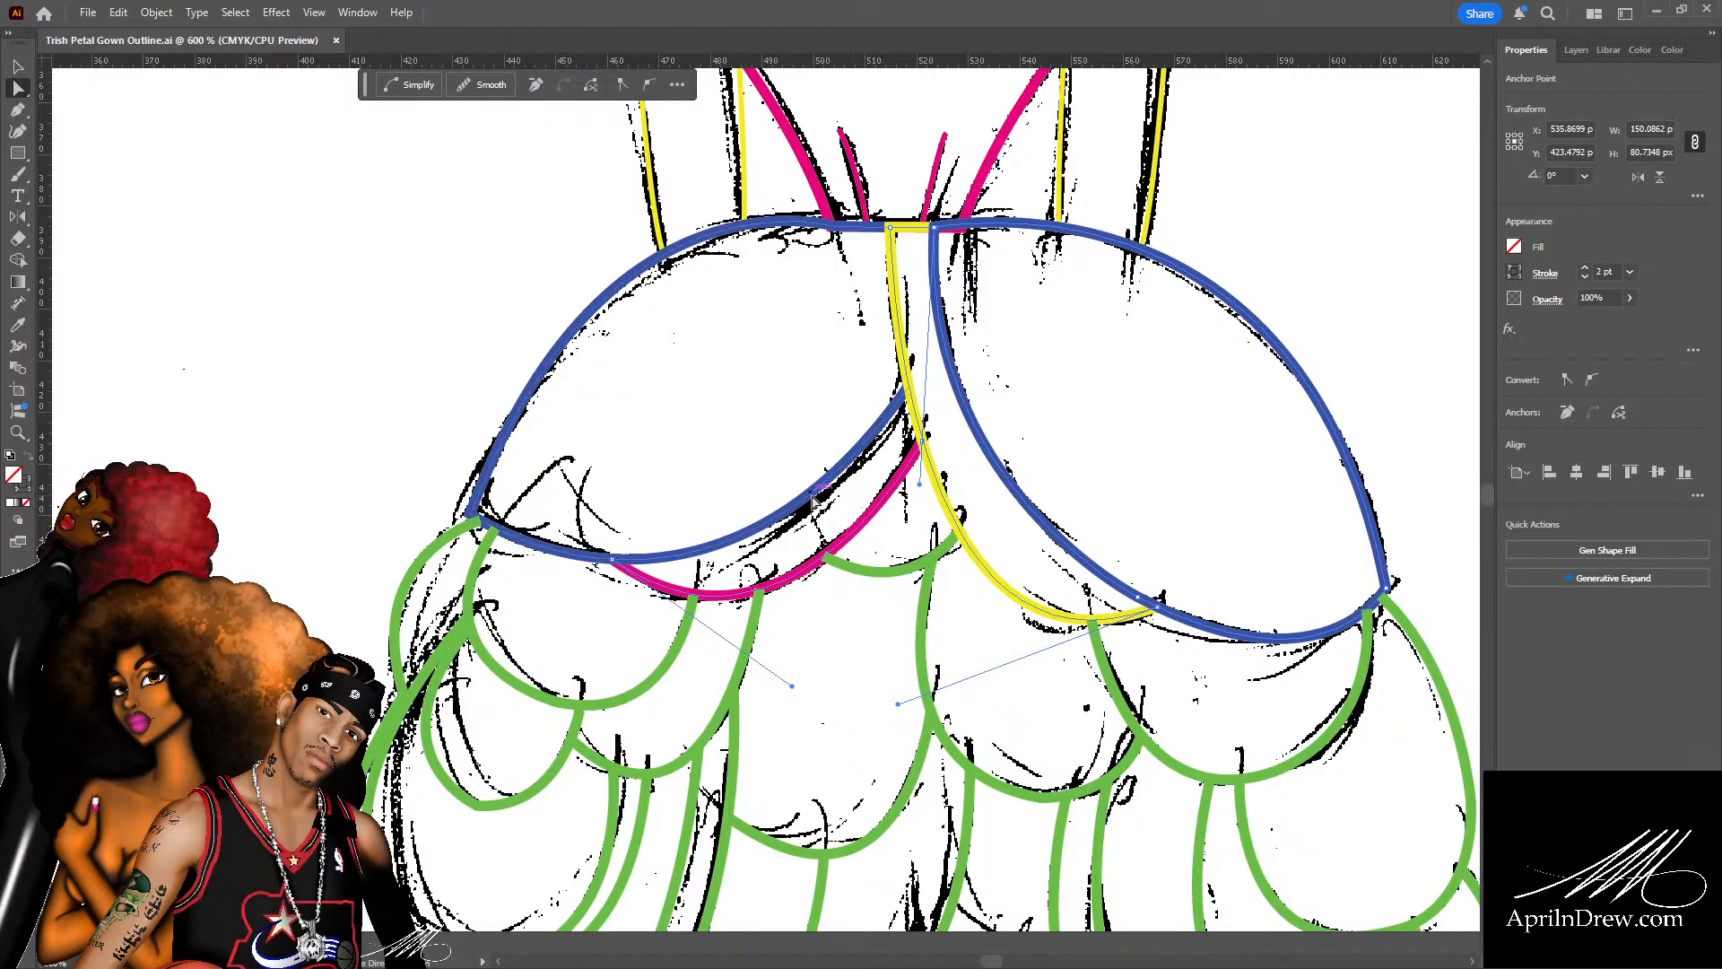
pyautogui.keyDown('shift'); pyautogui.click(813, 496); pyautogui.keyUp('shift')
pyautogui.scroll(-4, 632, 330)
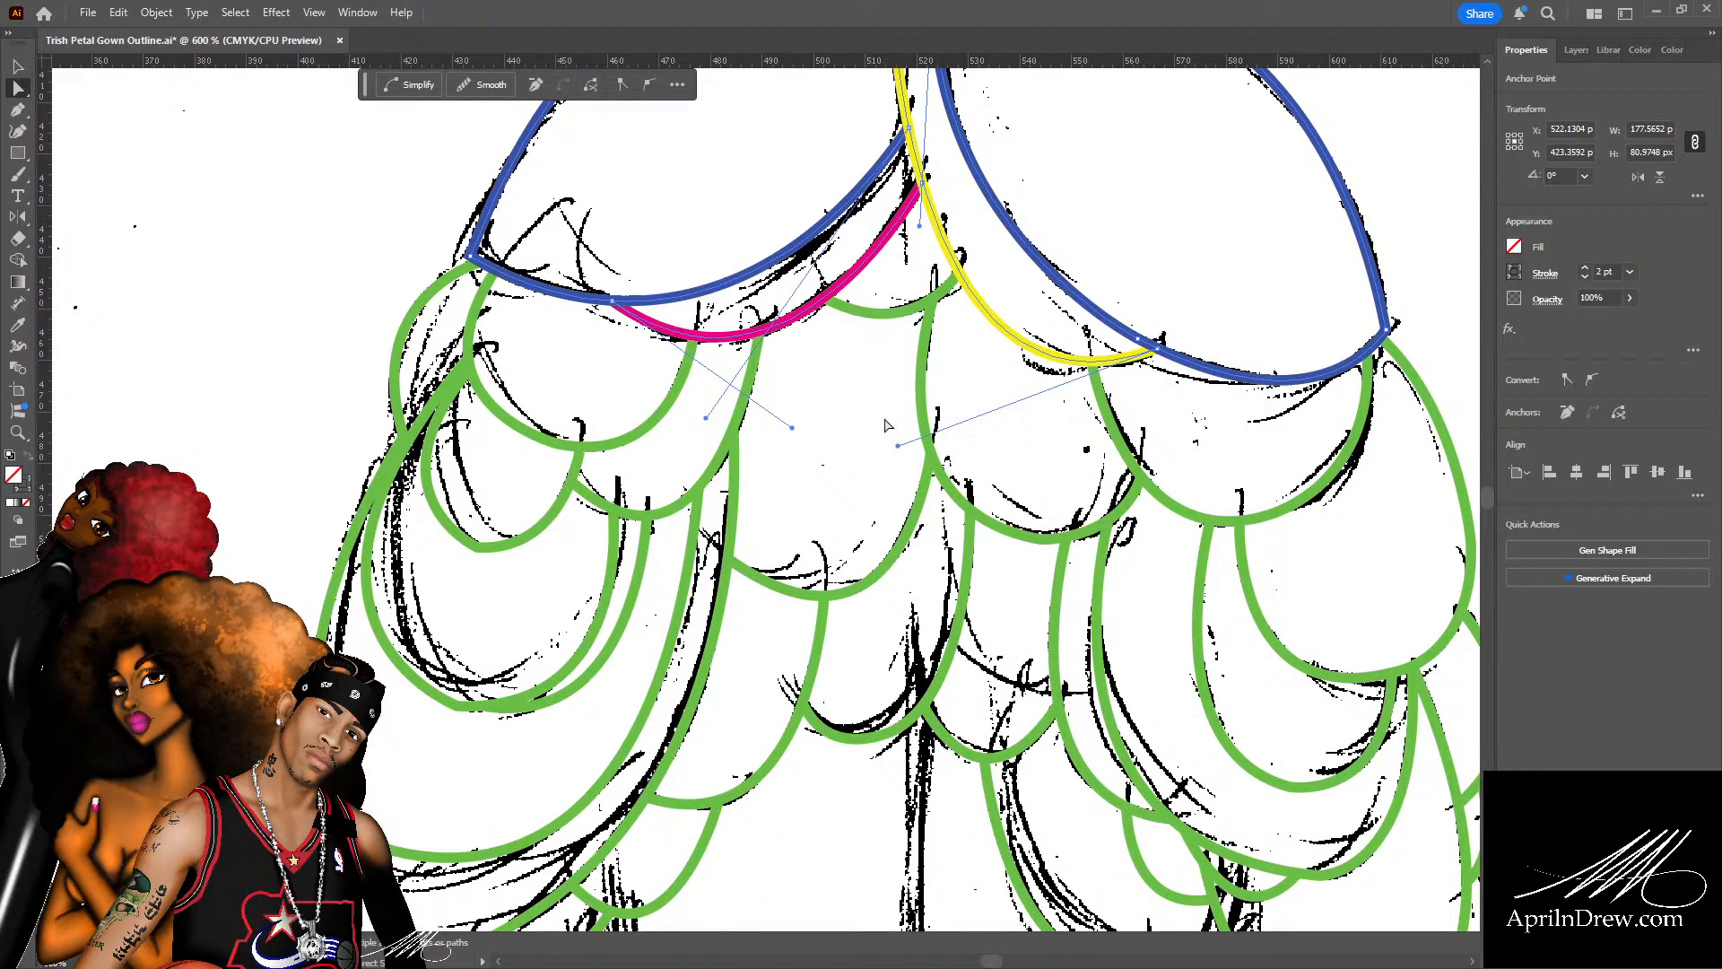
pyautogui.click(884, 425)
# Examine the green skirt petals from the blue hip edges down to the untraced sketch lines below them.
pyautogui.scroll(-2, 435, 305)
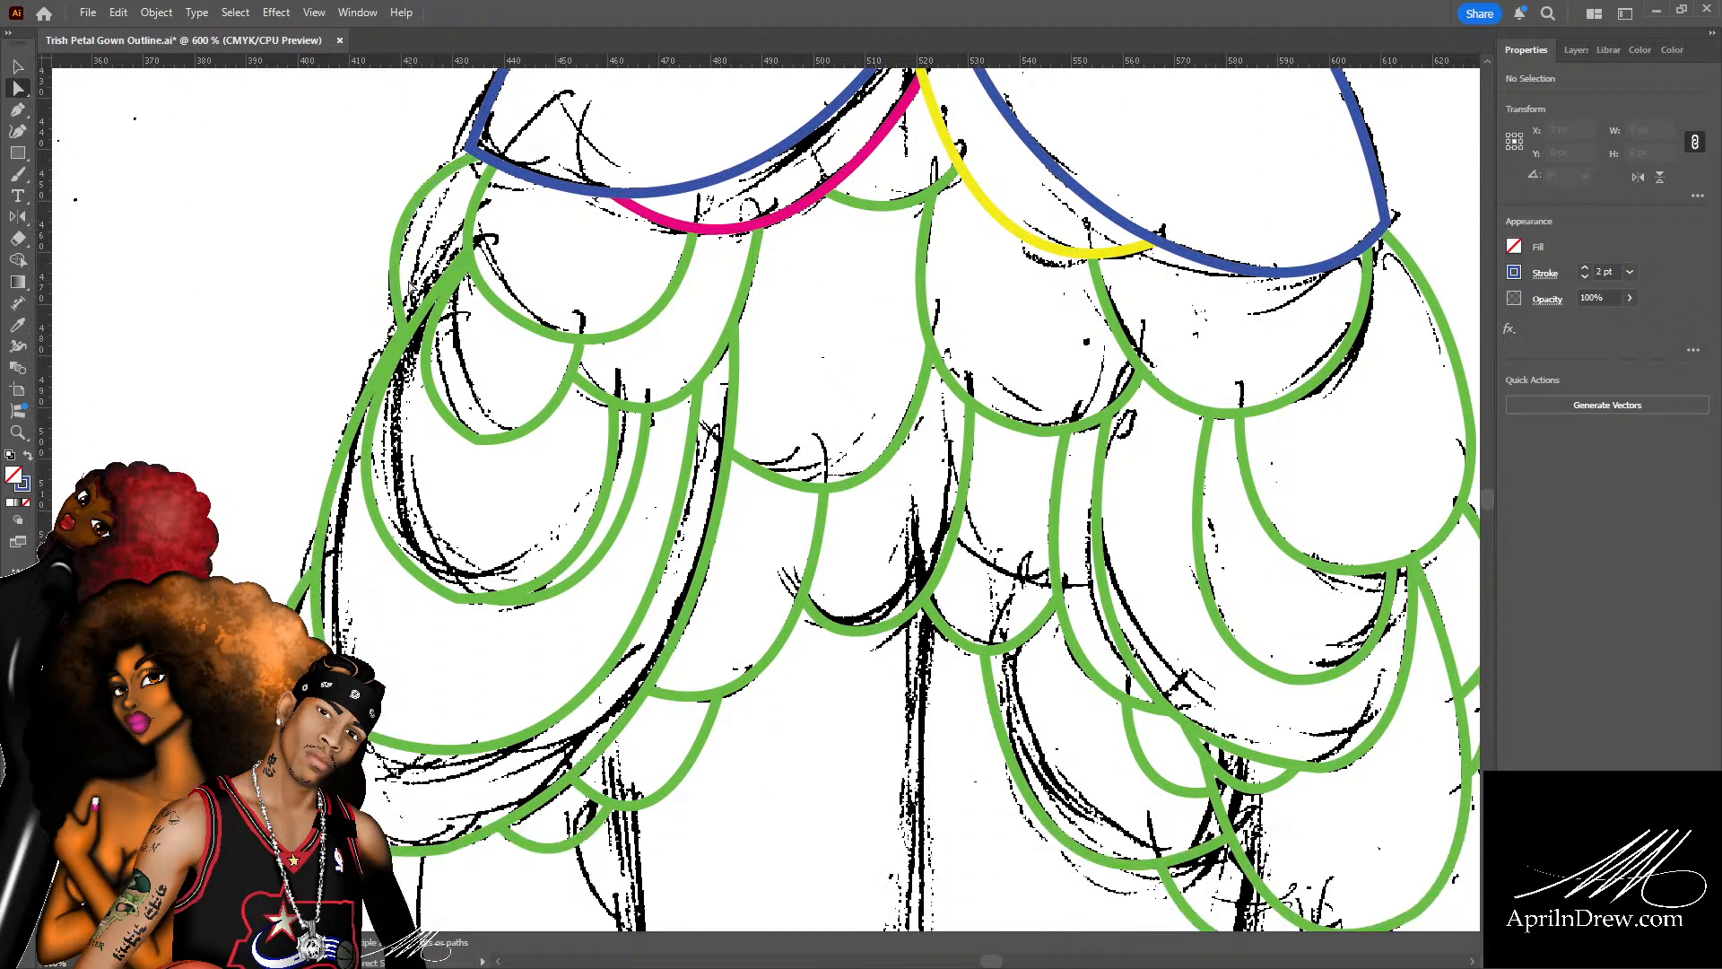
pyautogui.scroll(-3, 951, 502)
pyautogui.scroll(-2, 989, 452)
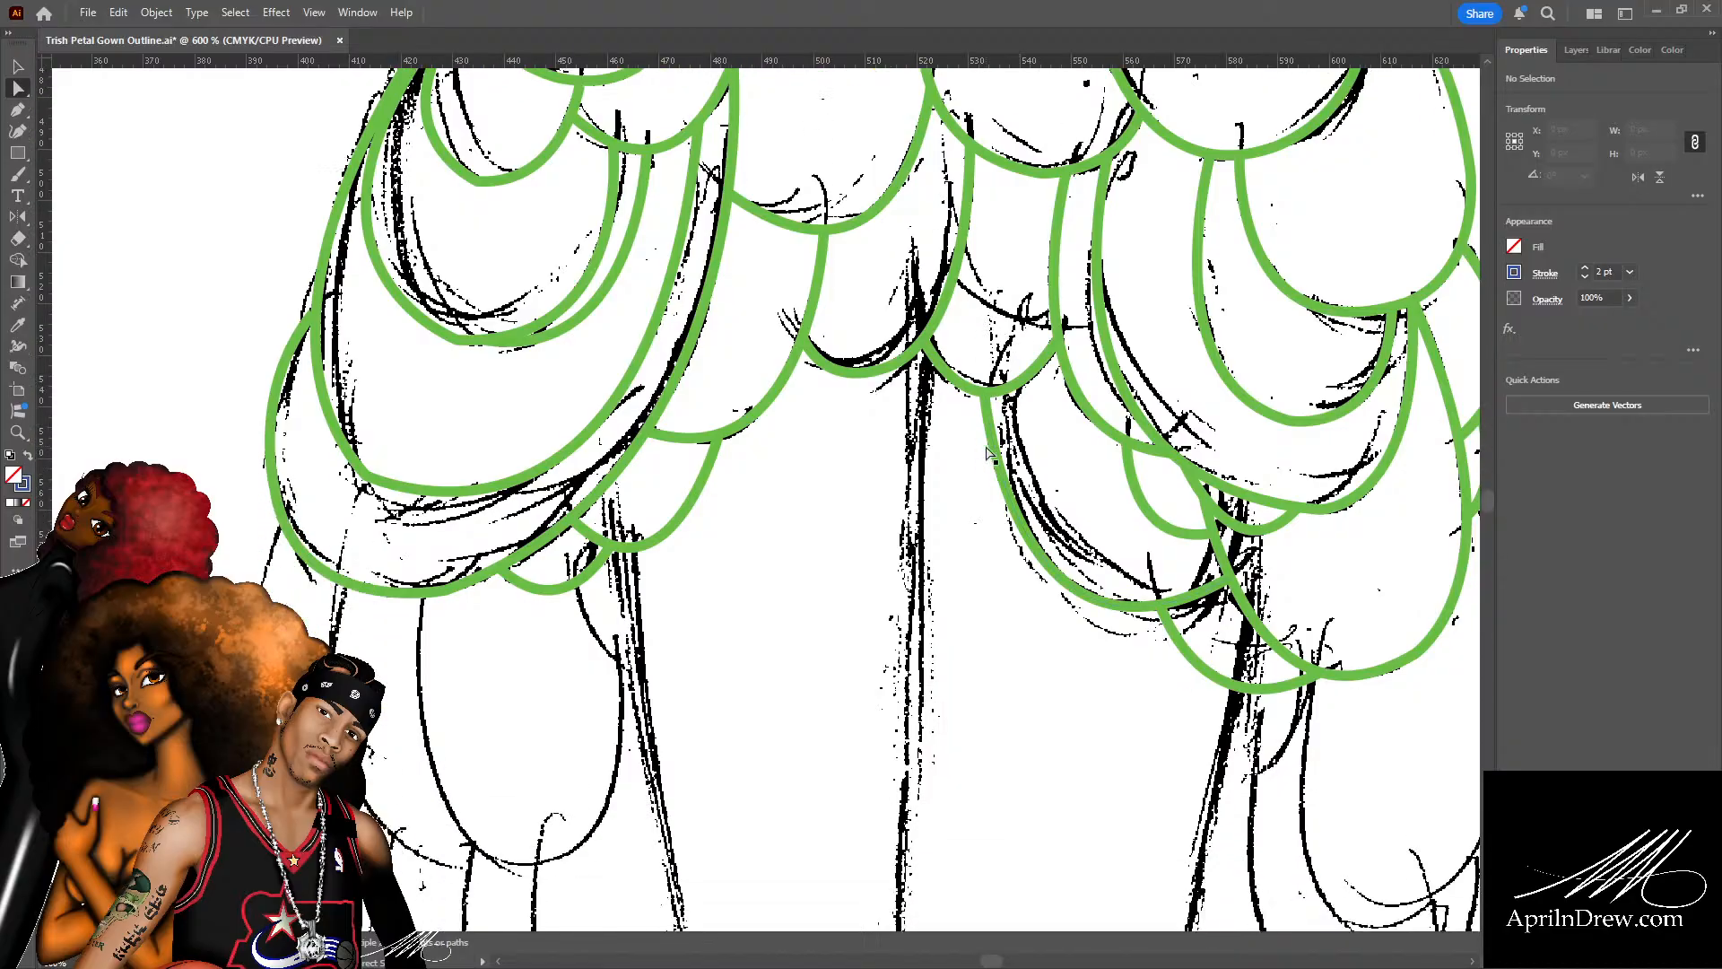
pyautogui.scroll(3, 826, 444)
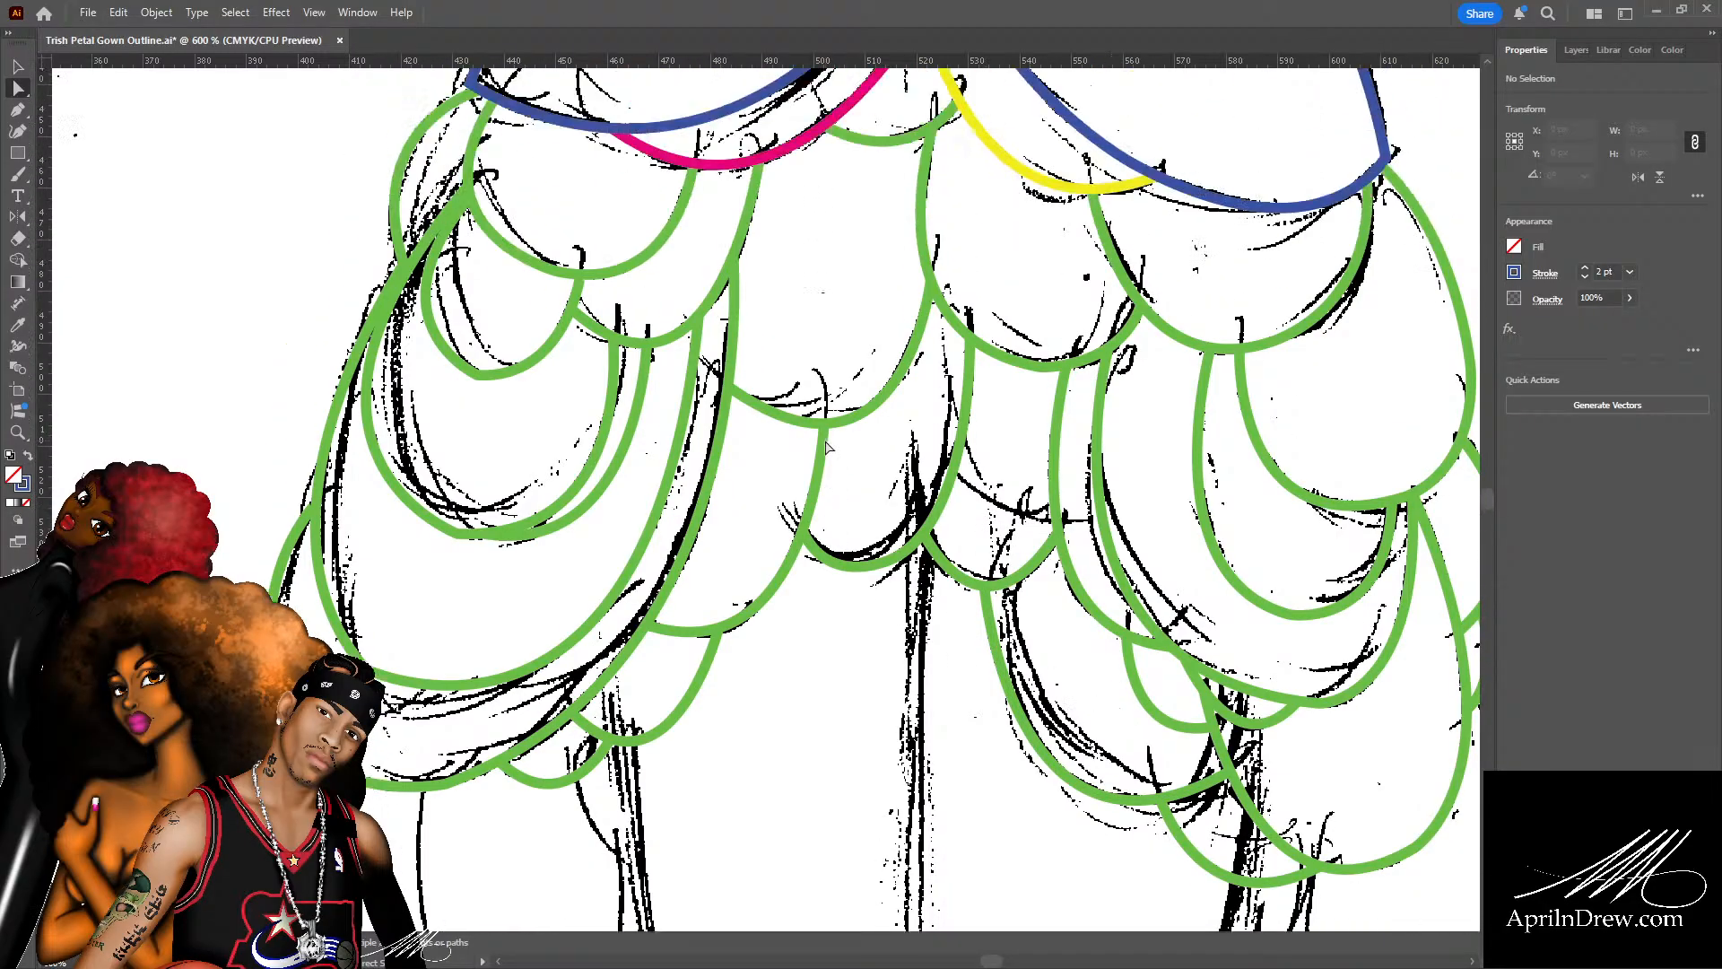
pyautogui.scroll(2, 826, 444)
pyautogui.scroll(1, 773, 434)
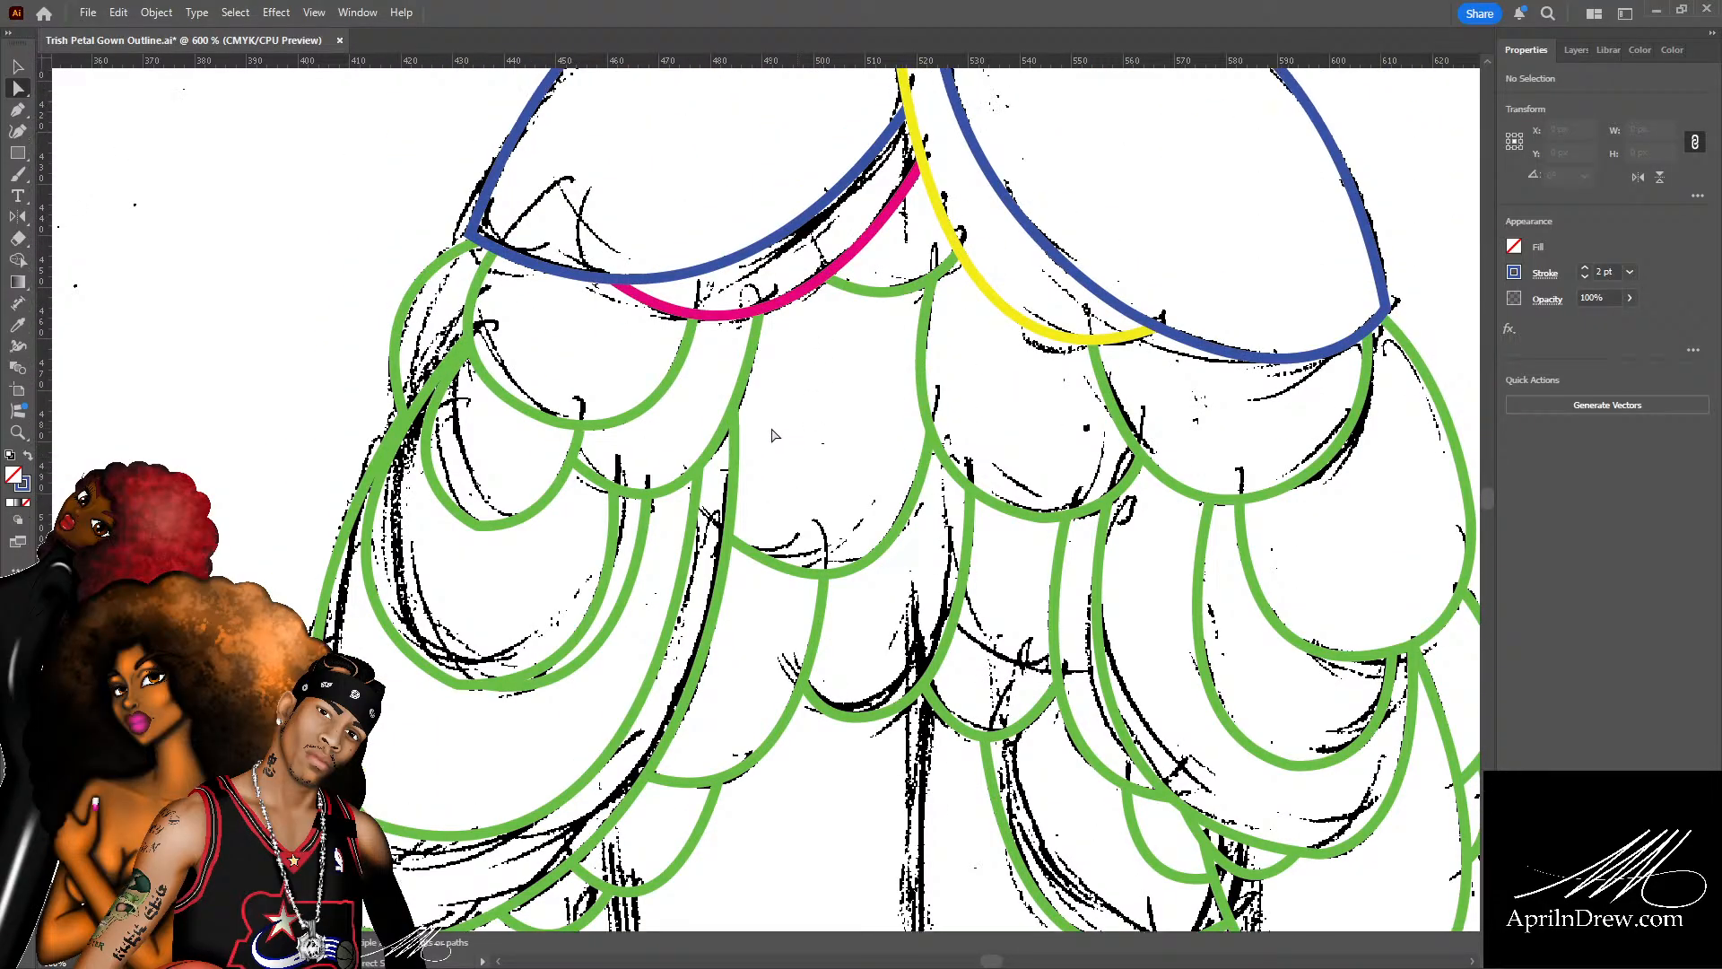
pyautogui.scroll(1, 773, 434)
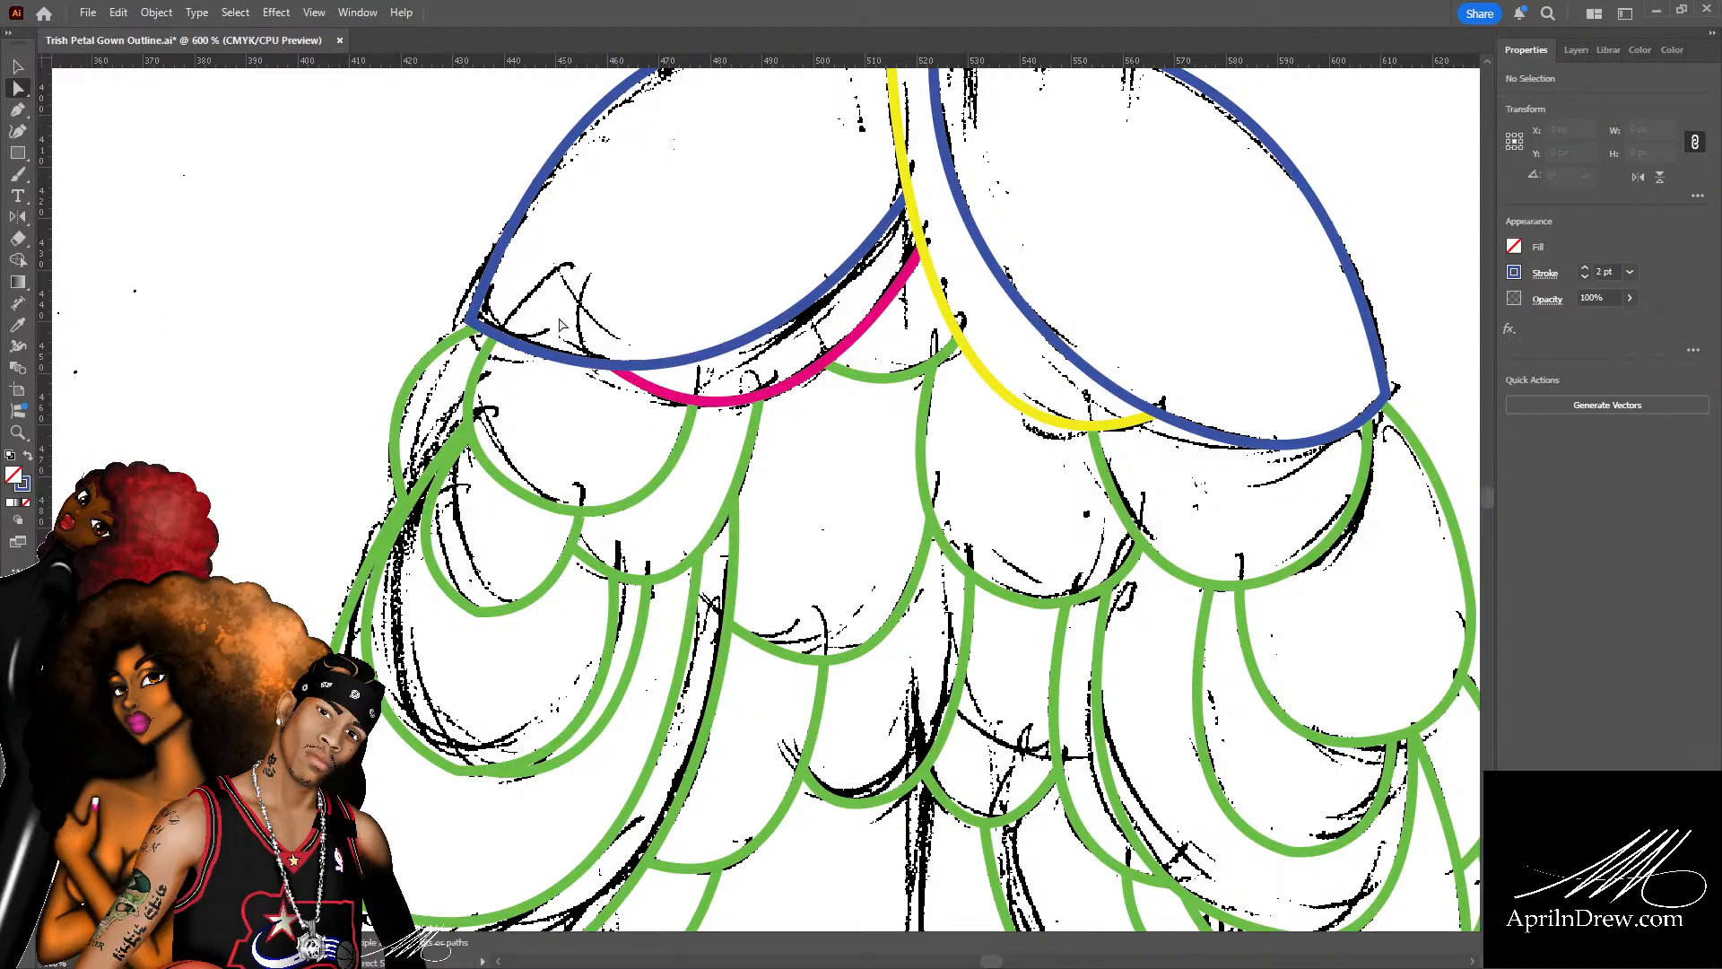
pyautogui.press('space')
pyautogui.moveTo(953, 413); pyautogui.dragTo(811, 359)
# Recolor the stroke of the green petal directly below the outer end of the right blue hip edge to magenta.
pyautogui.hotkey('ctrl', '-')
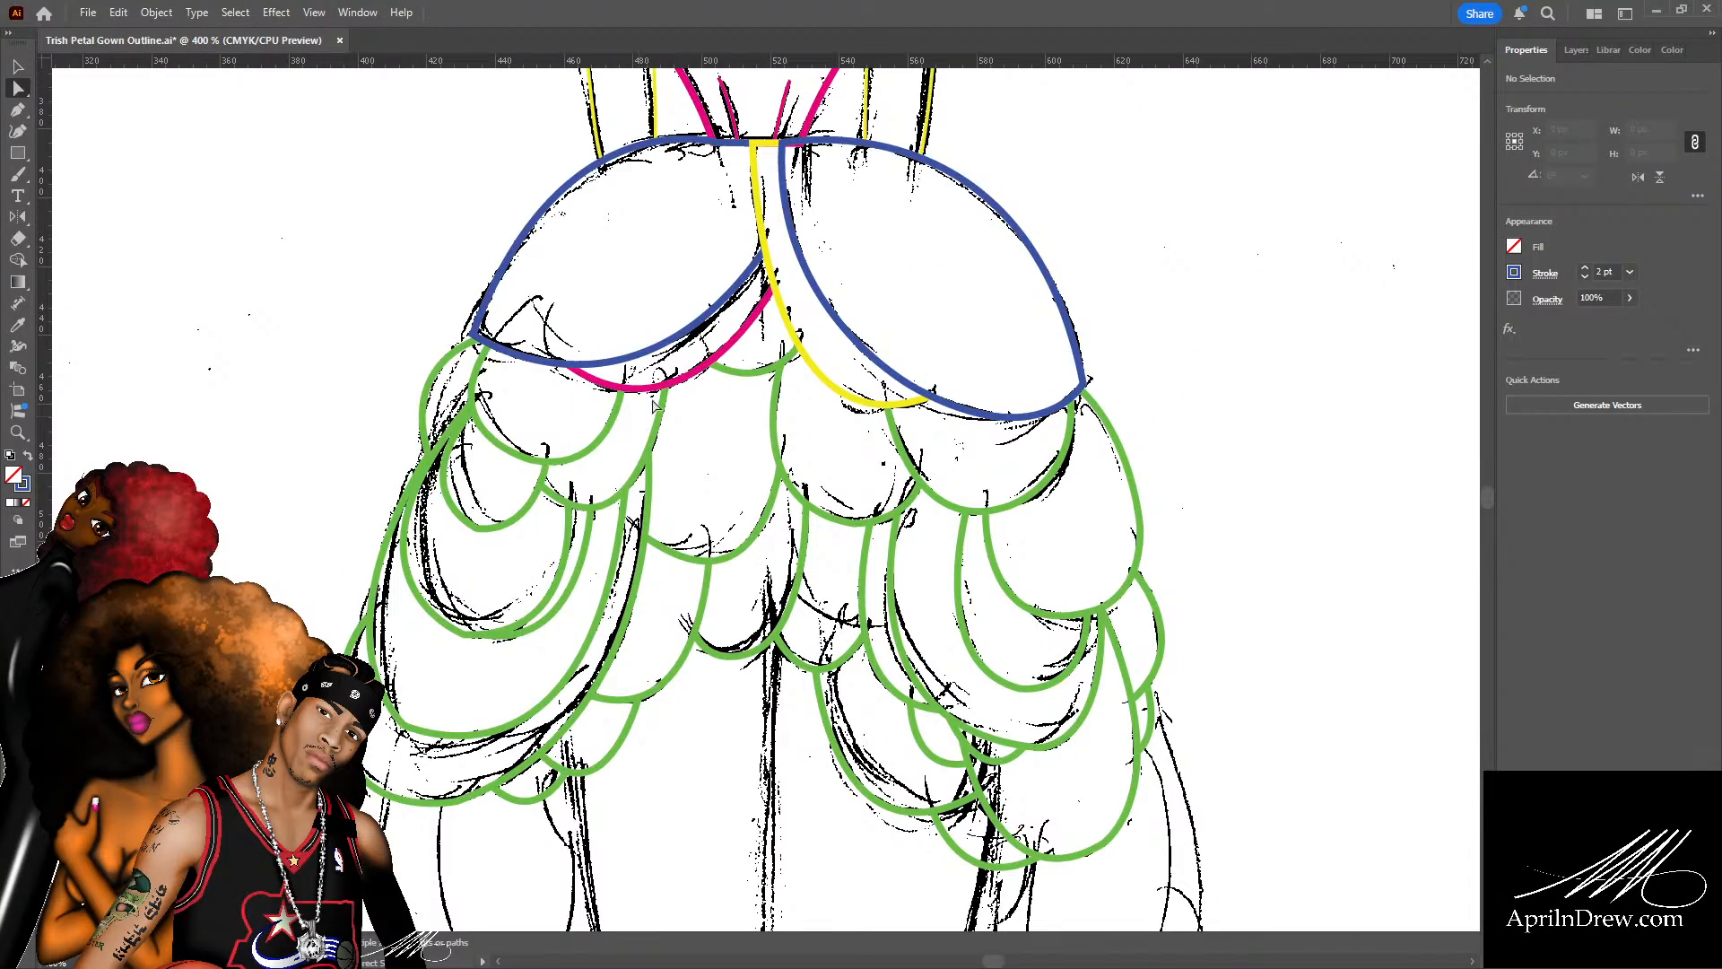
pyautogui.scroll(-2, 990, 425)
pyautogui.press('v')
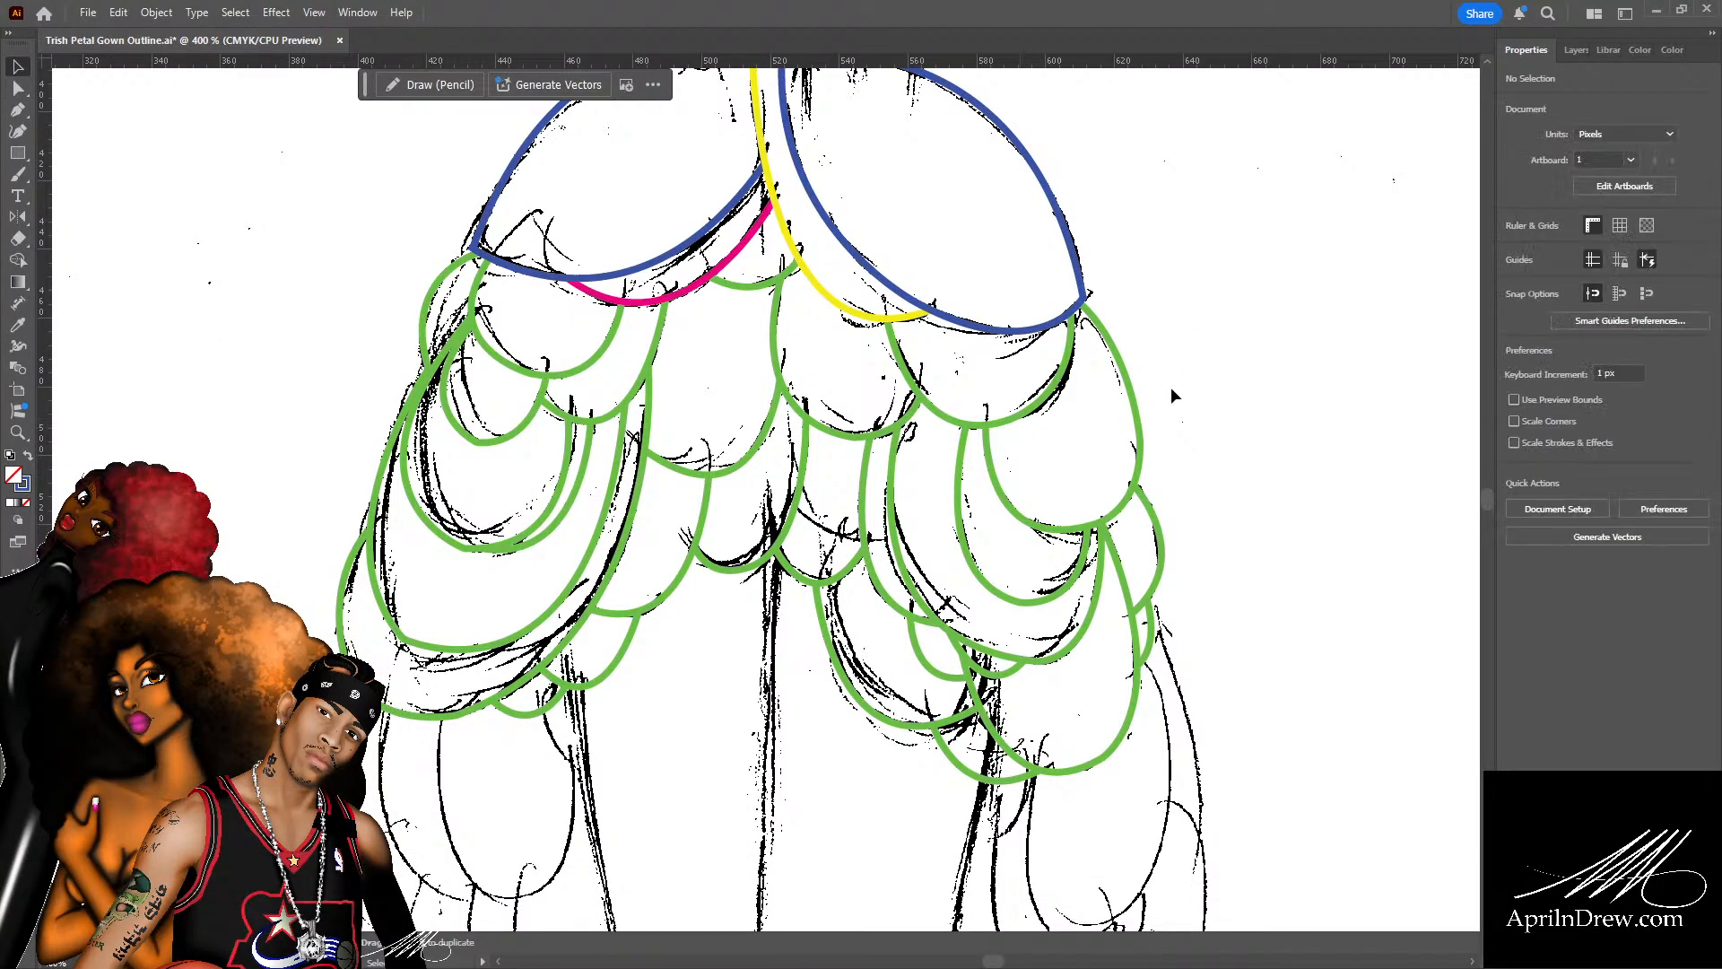
pyautogui.click(1137, 405)
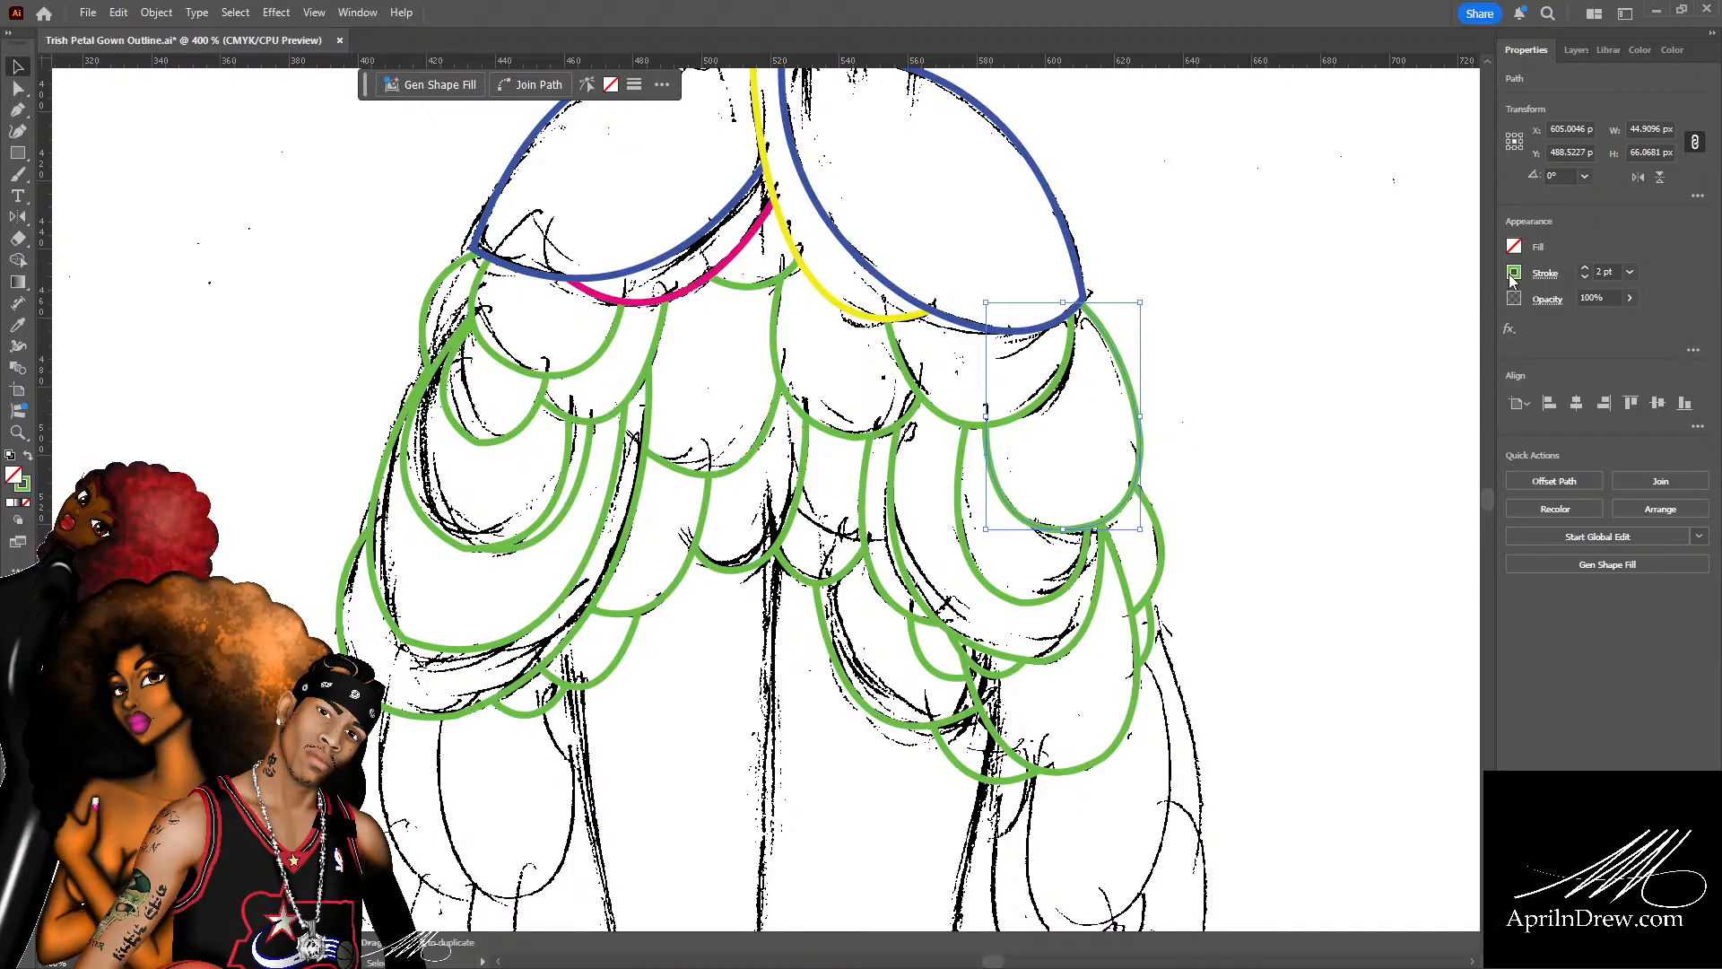
pyautogui.click(1360, 363)
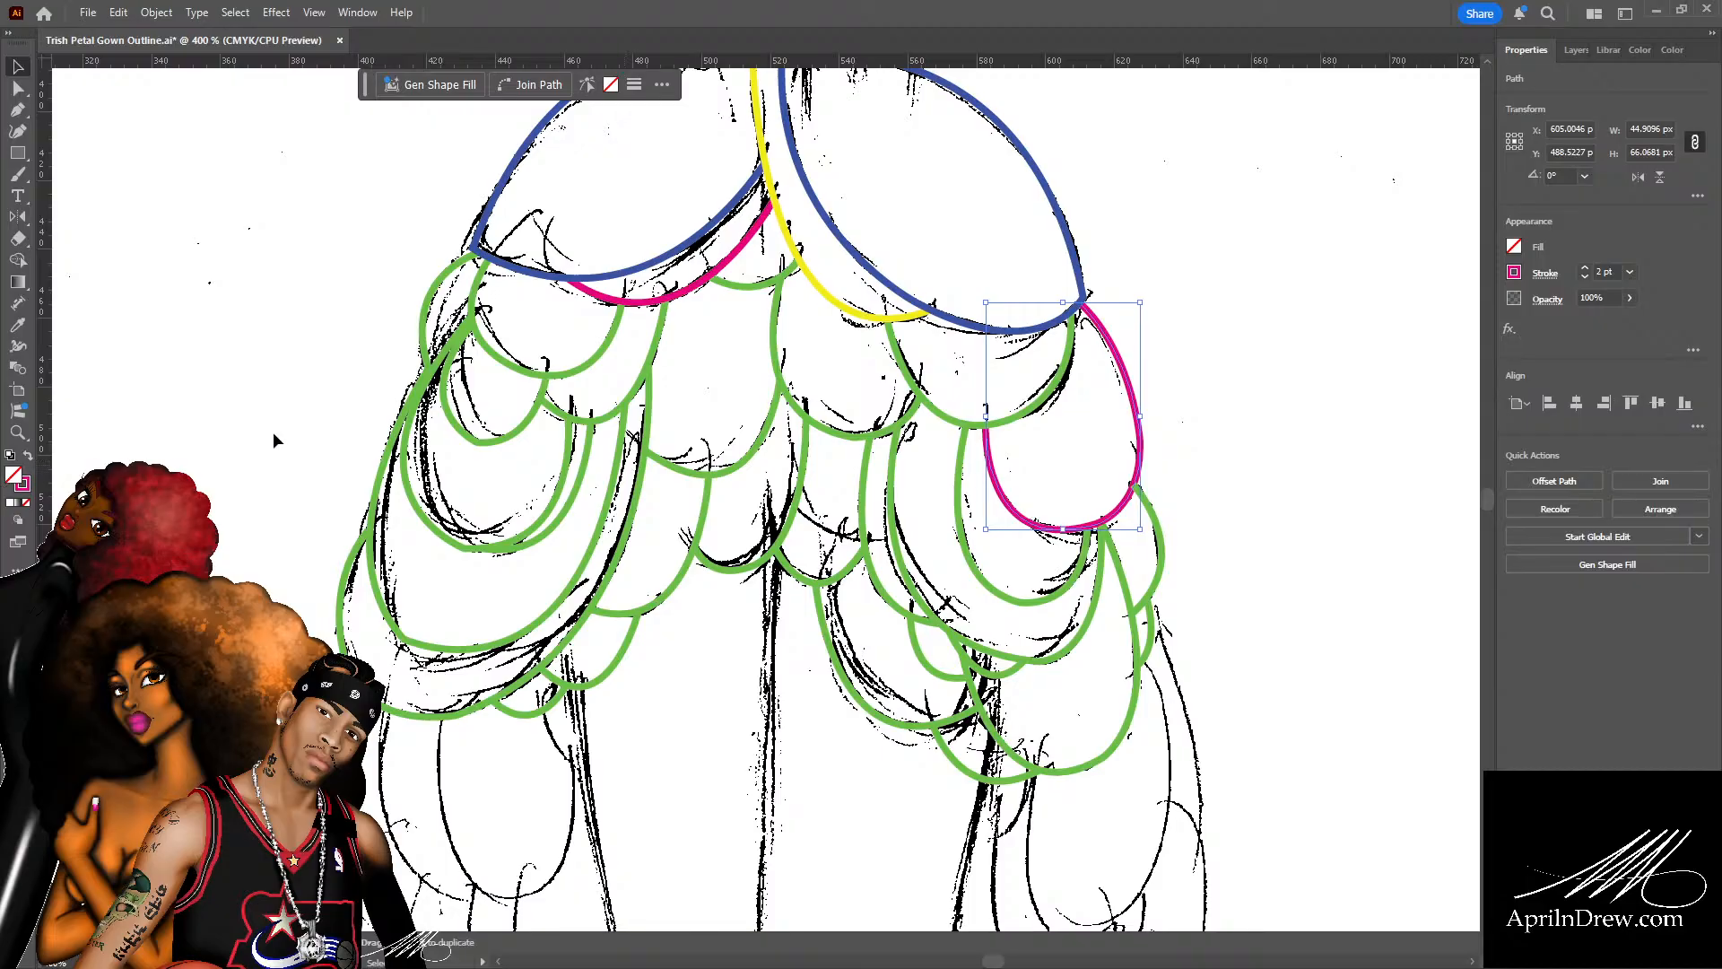
# Recolor the stroke of the large outermost green petal on the skirt's left side to magenta.
pyautogui.scroll(-3, 274, 440)
pyautogui.click(392, 582)
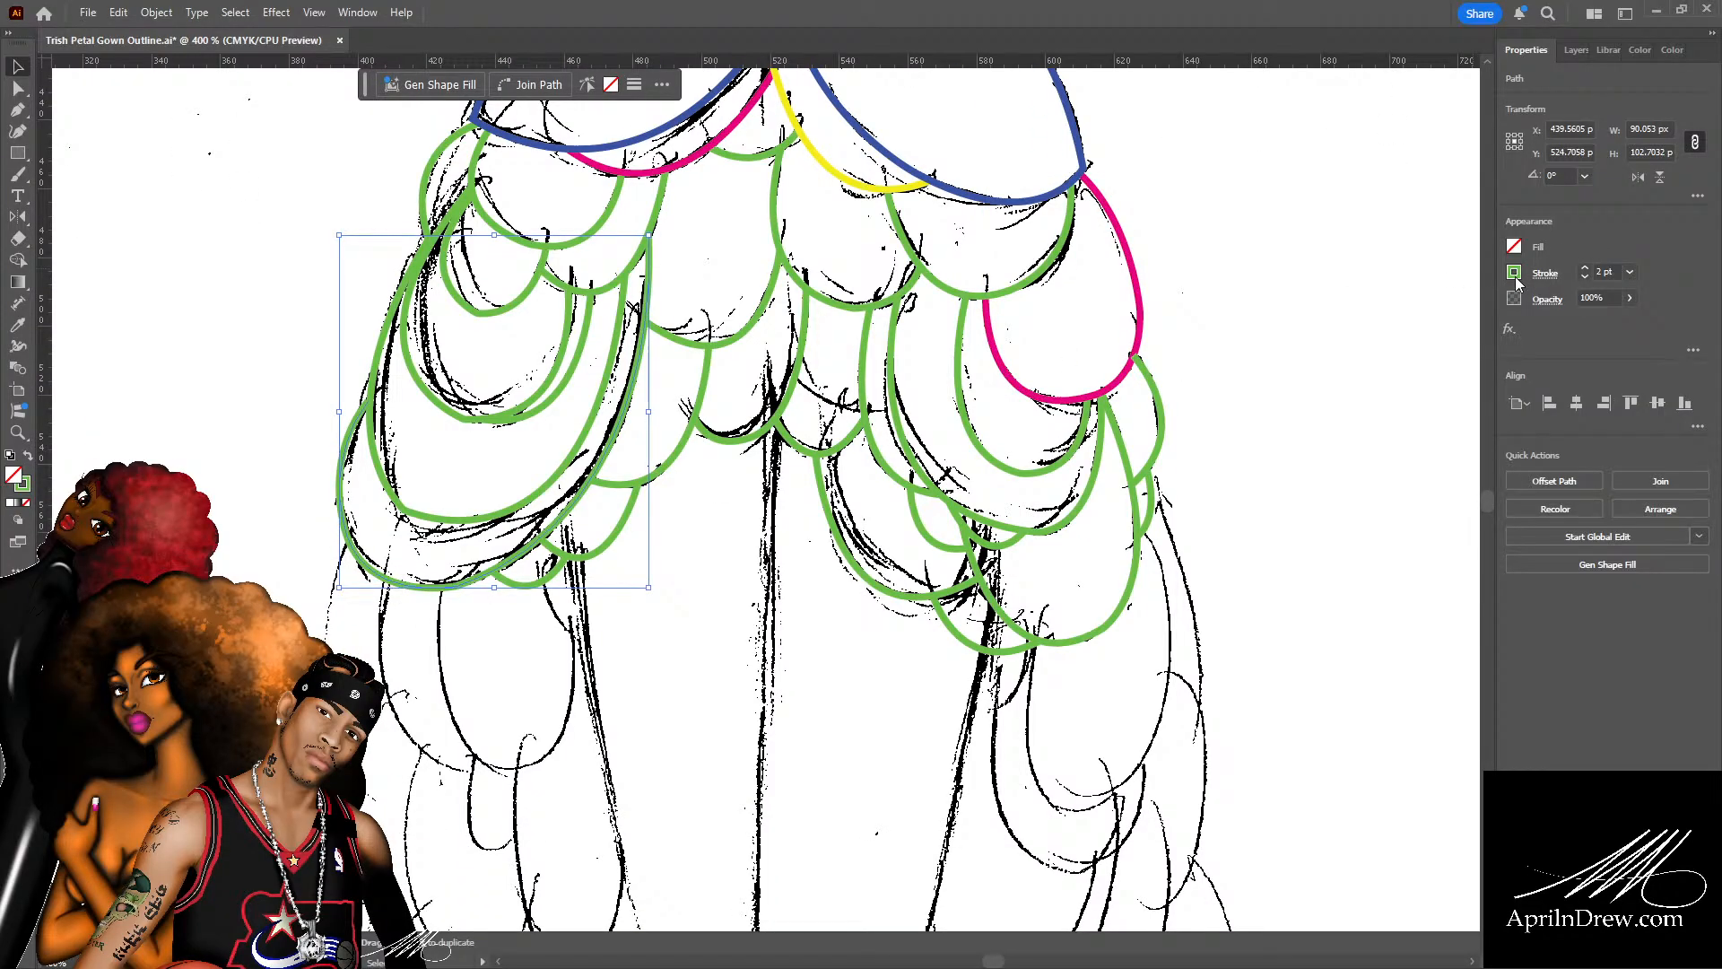
pyautogui.click(1516, 277)
pyautogui.click(1316, 352)
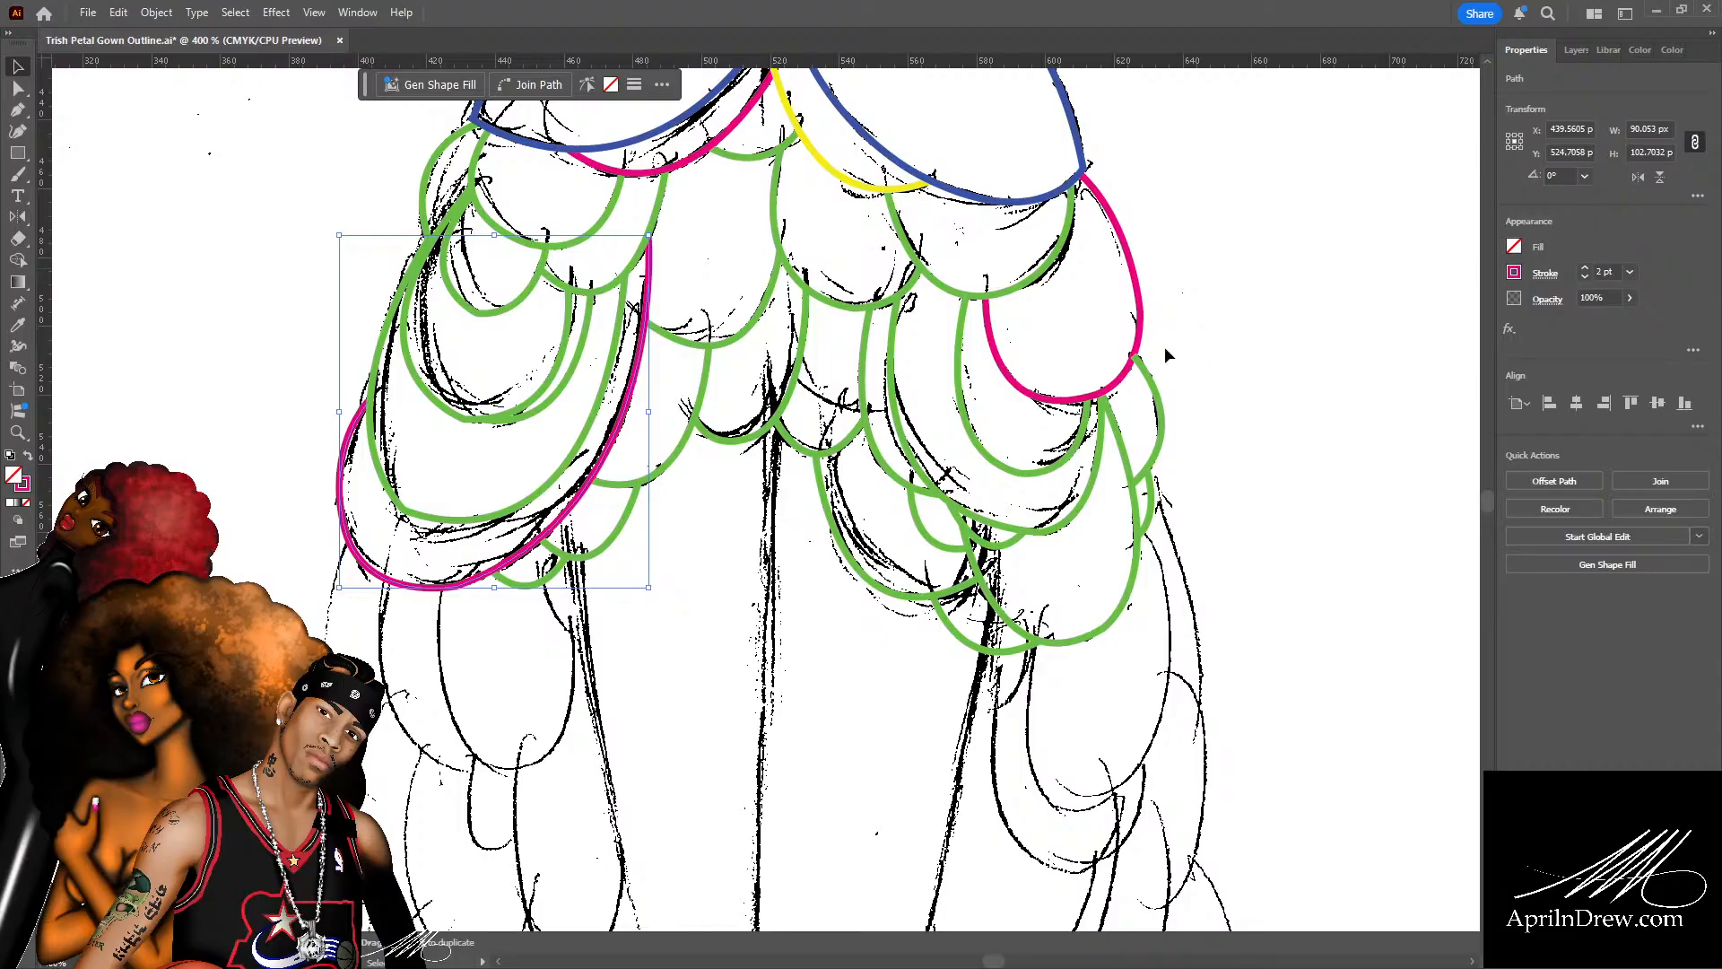
pyautogui.scroll(2, 1164, 346)
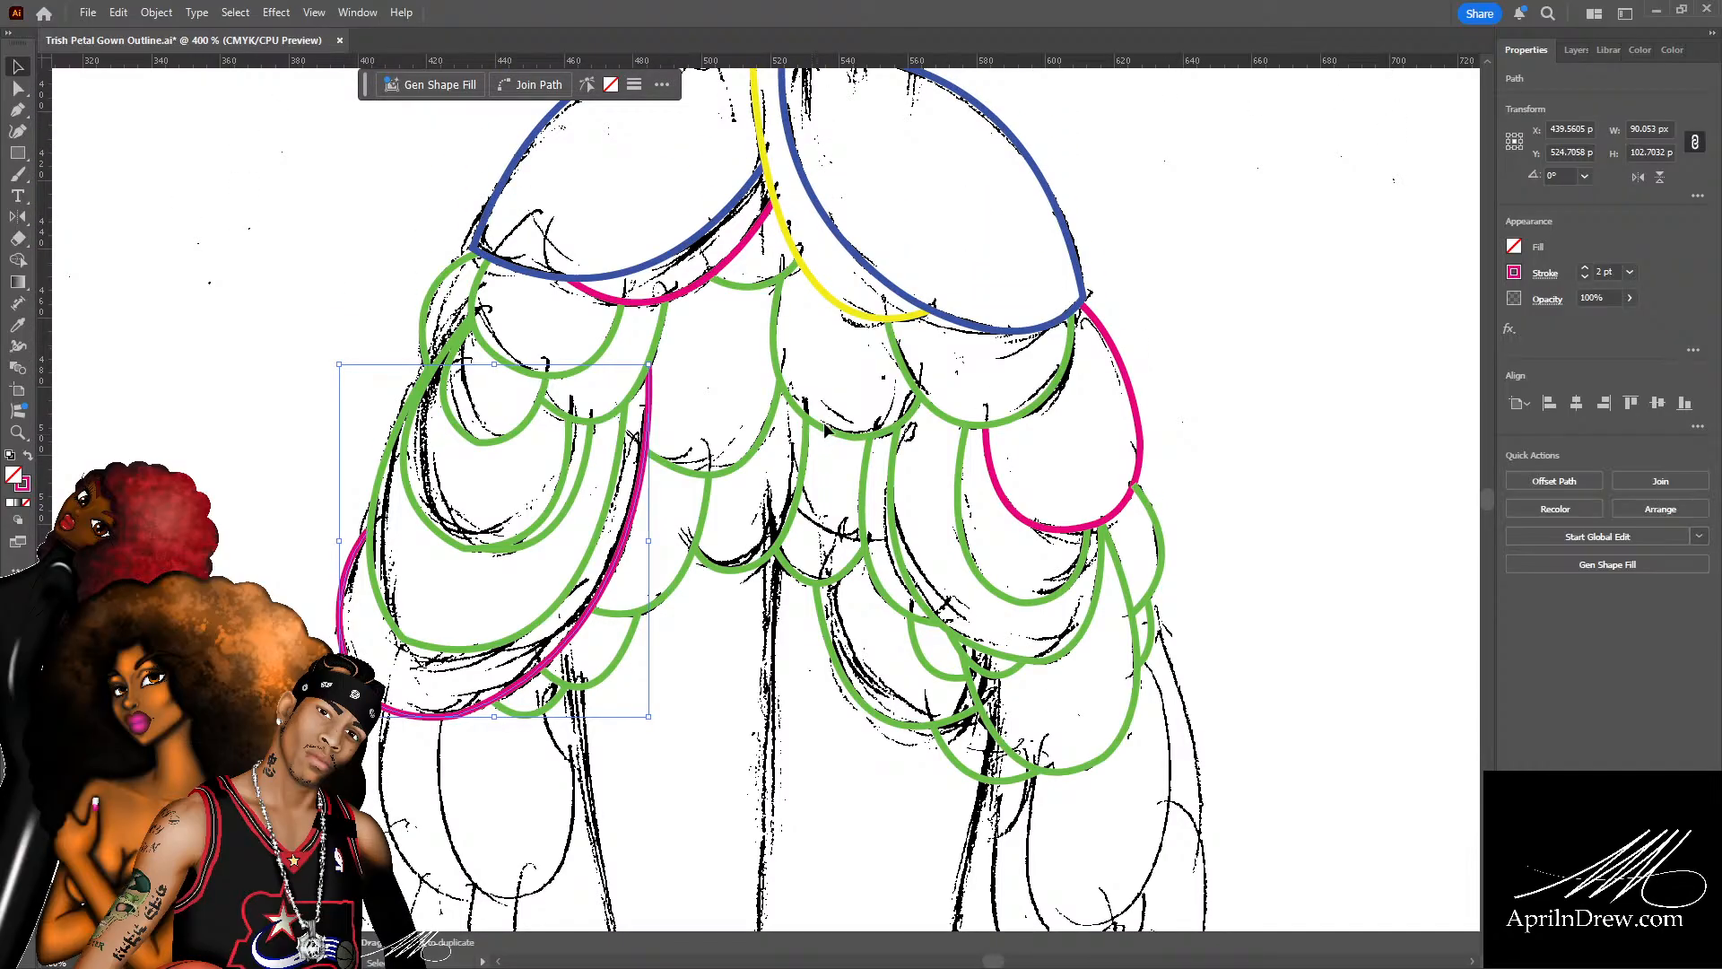
pyautogui.click(748, 291)
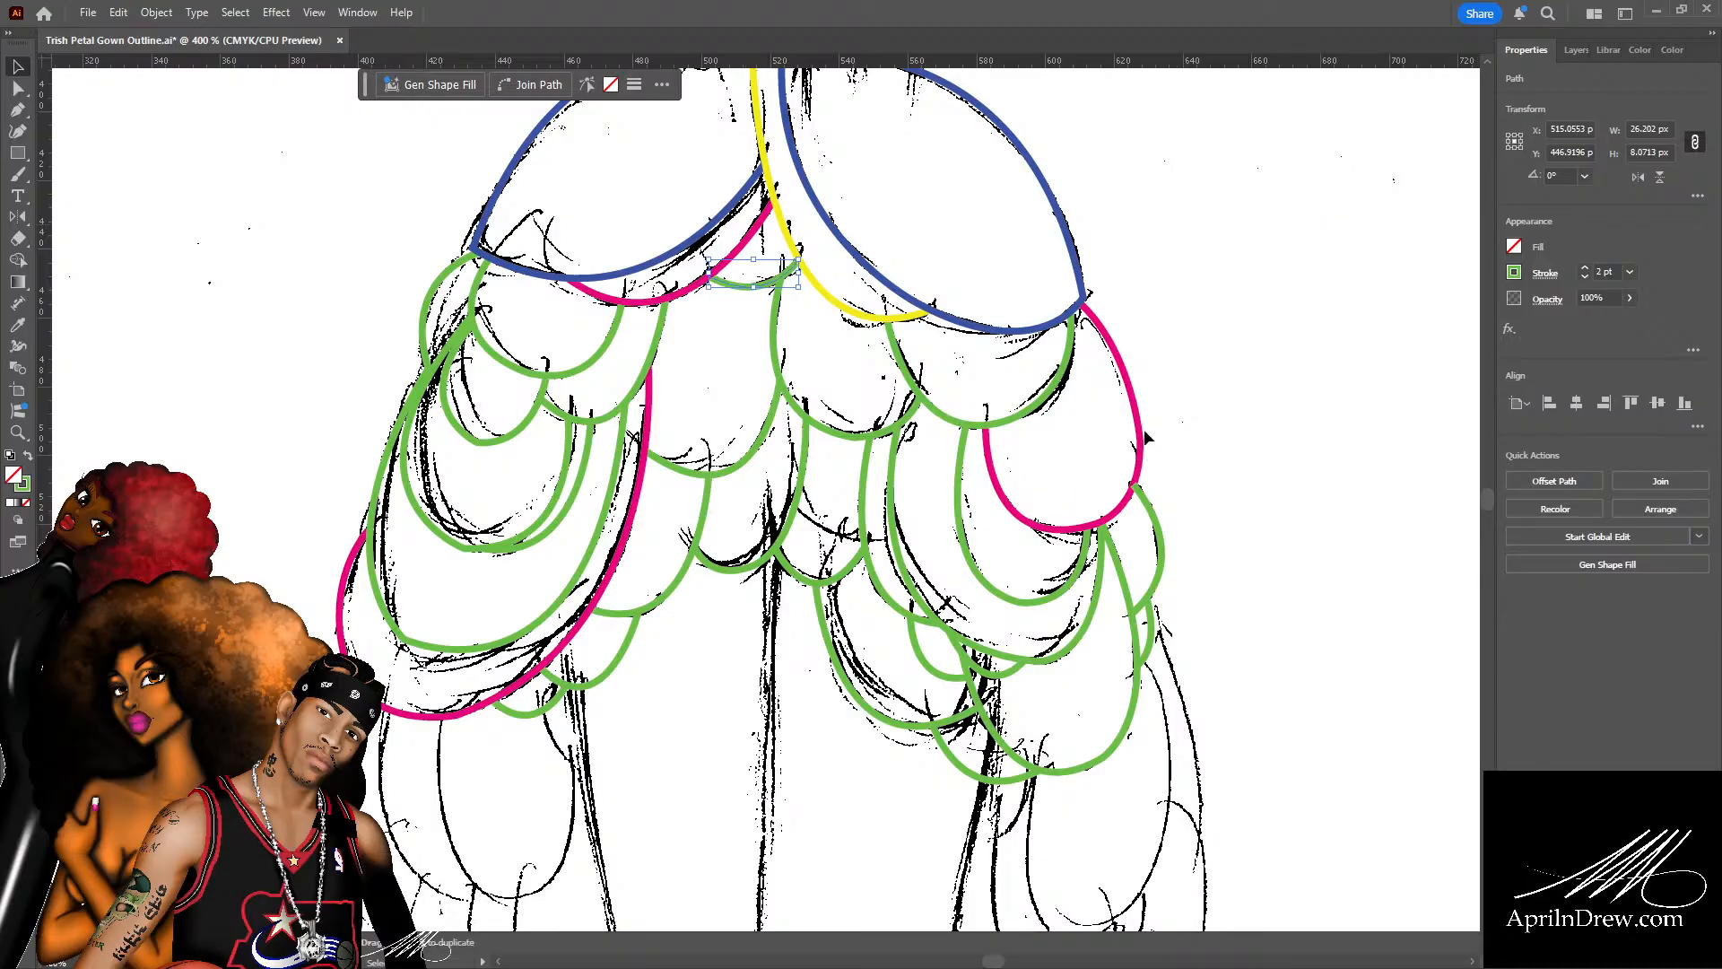
pyautogui.scroll(-3, 826, 405)
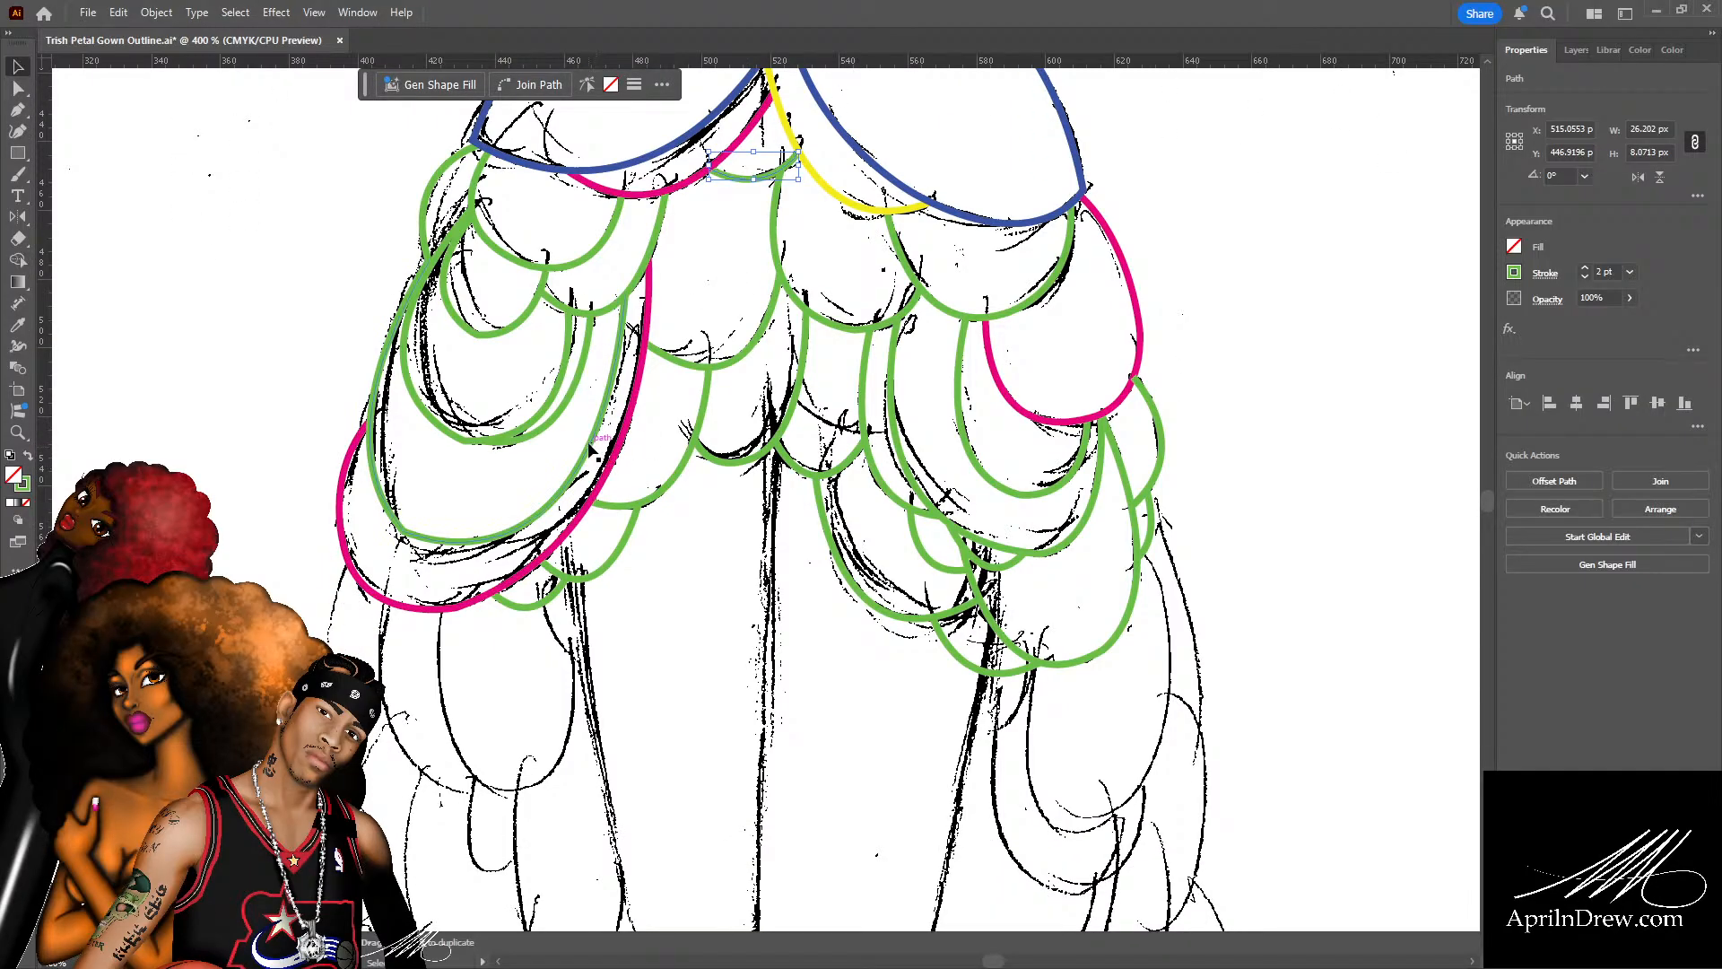
pyautogui.click(749, 574)
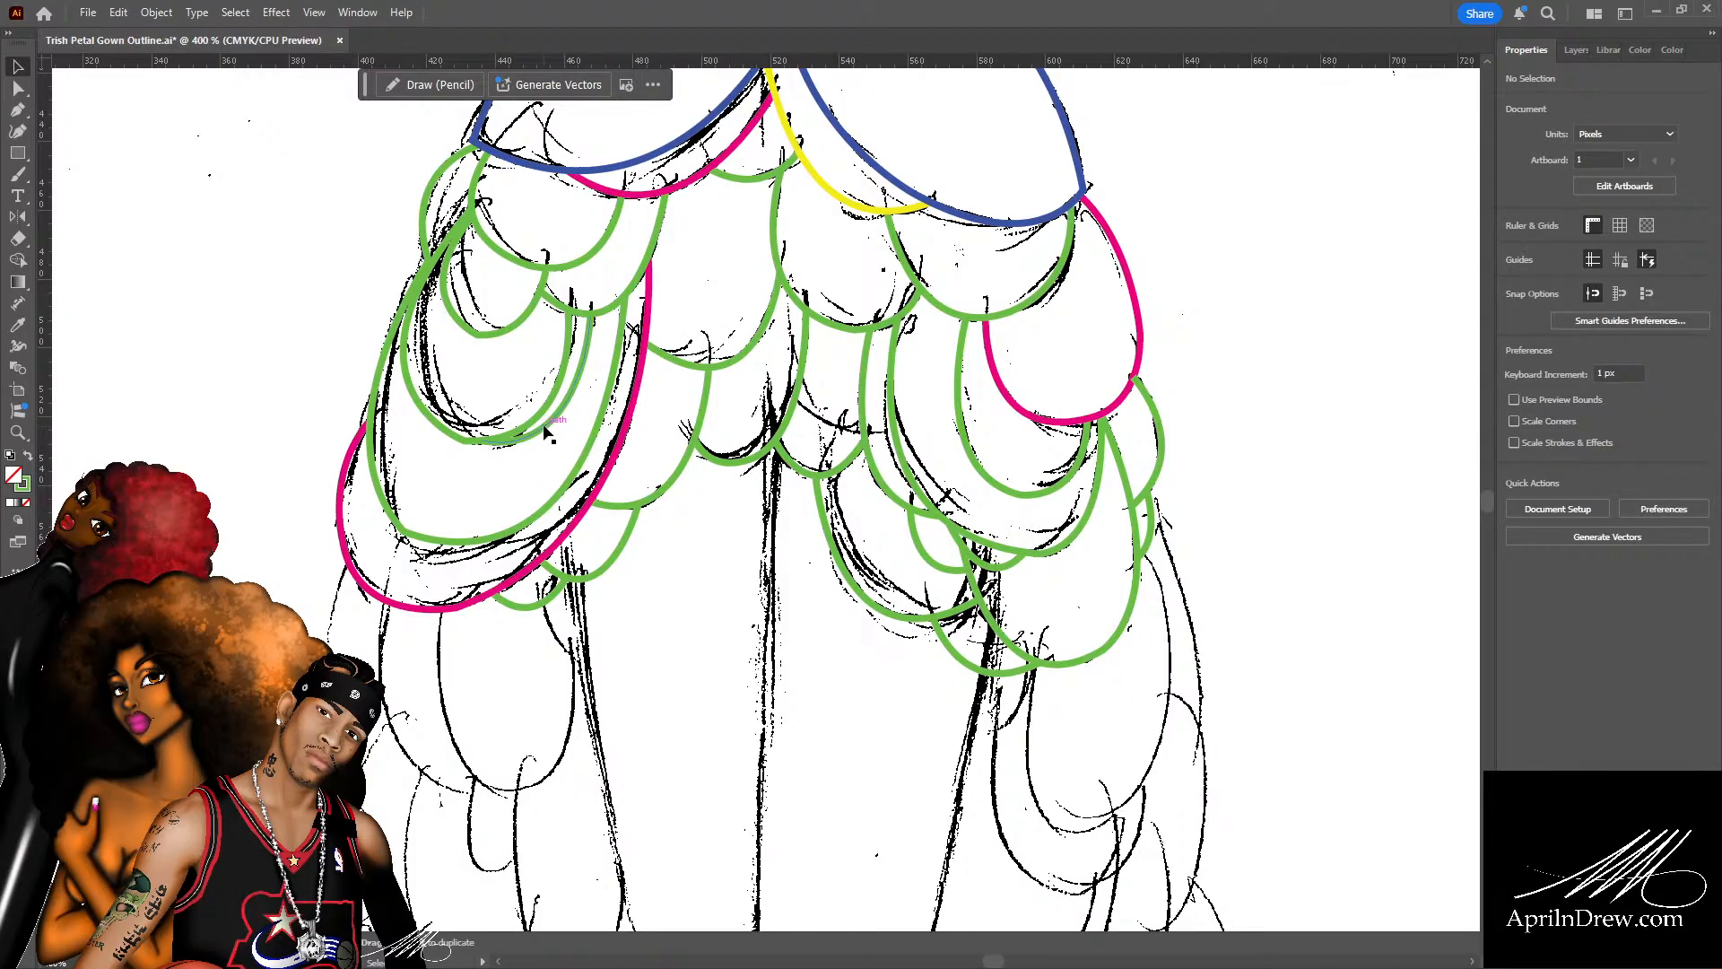
# Lengthen the inner-side direction handle at the base of the nested green petal on the skirt's left side to fill out its curve.
pyautogui.press('a')
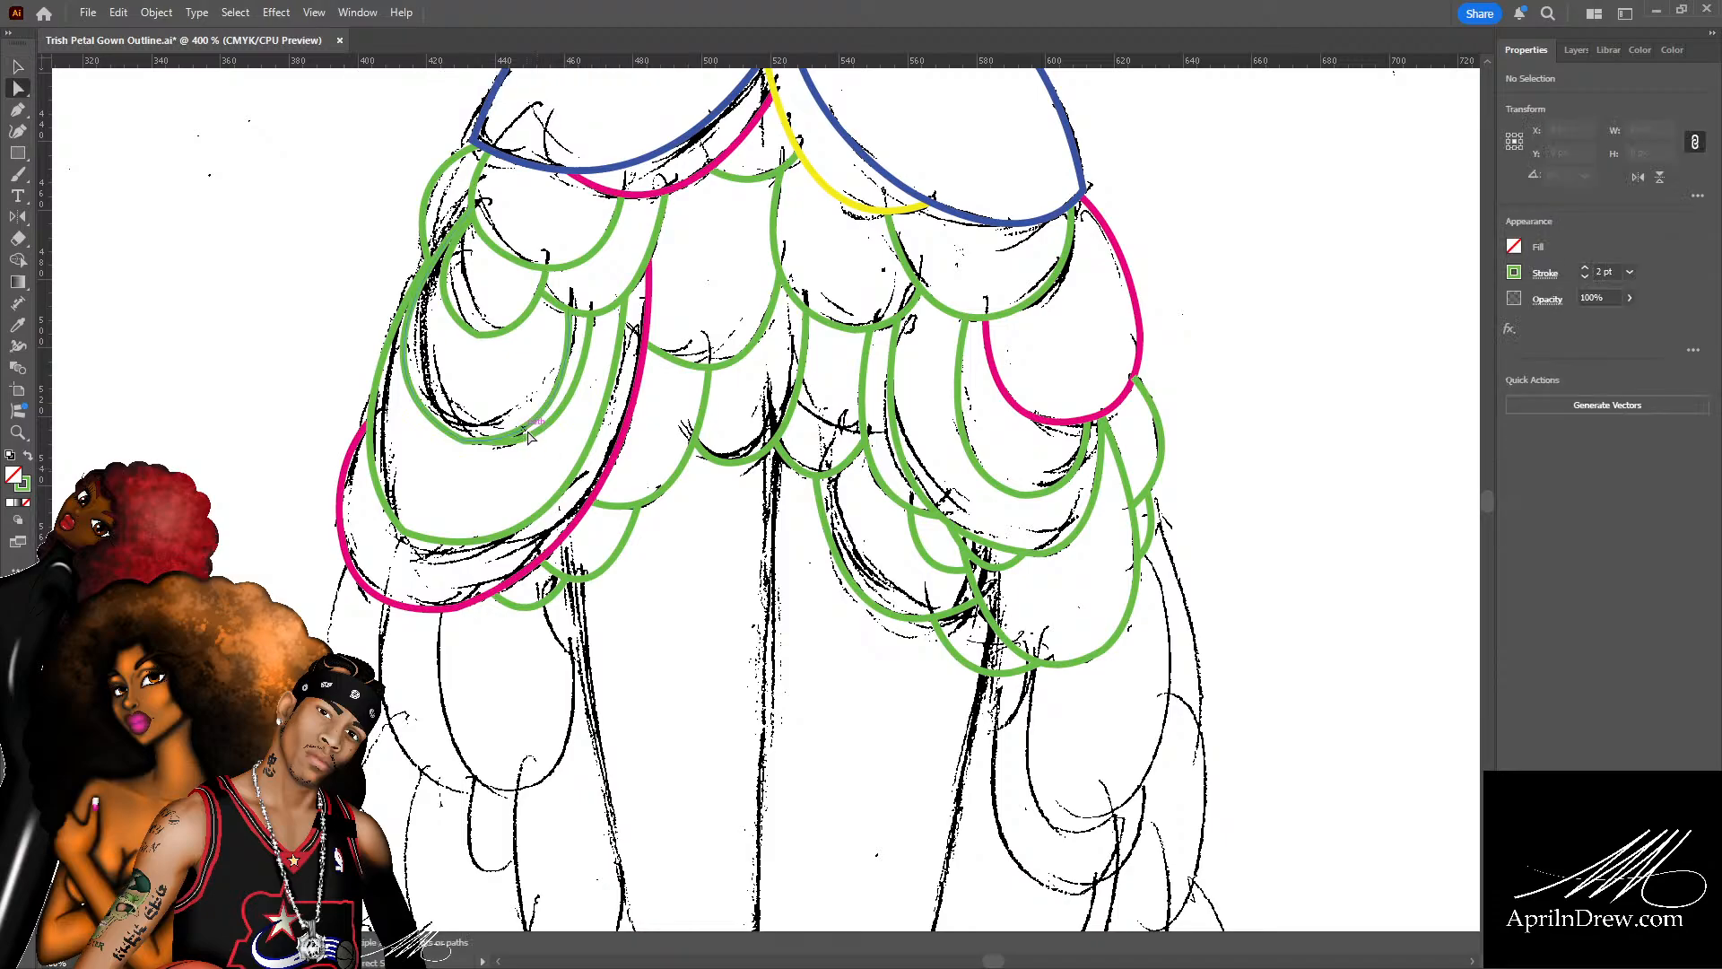
pyautogui.click(529, 437)
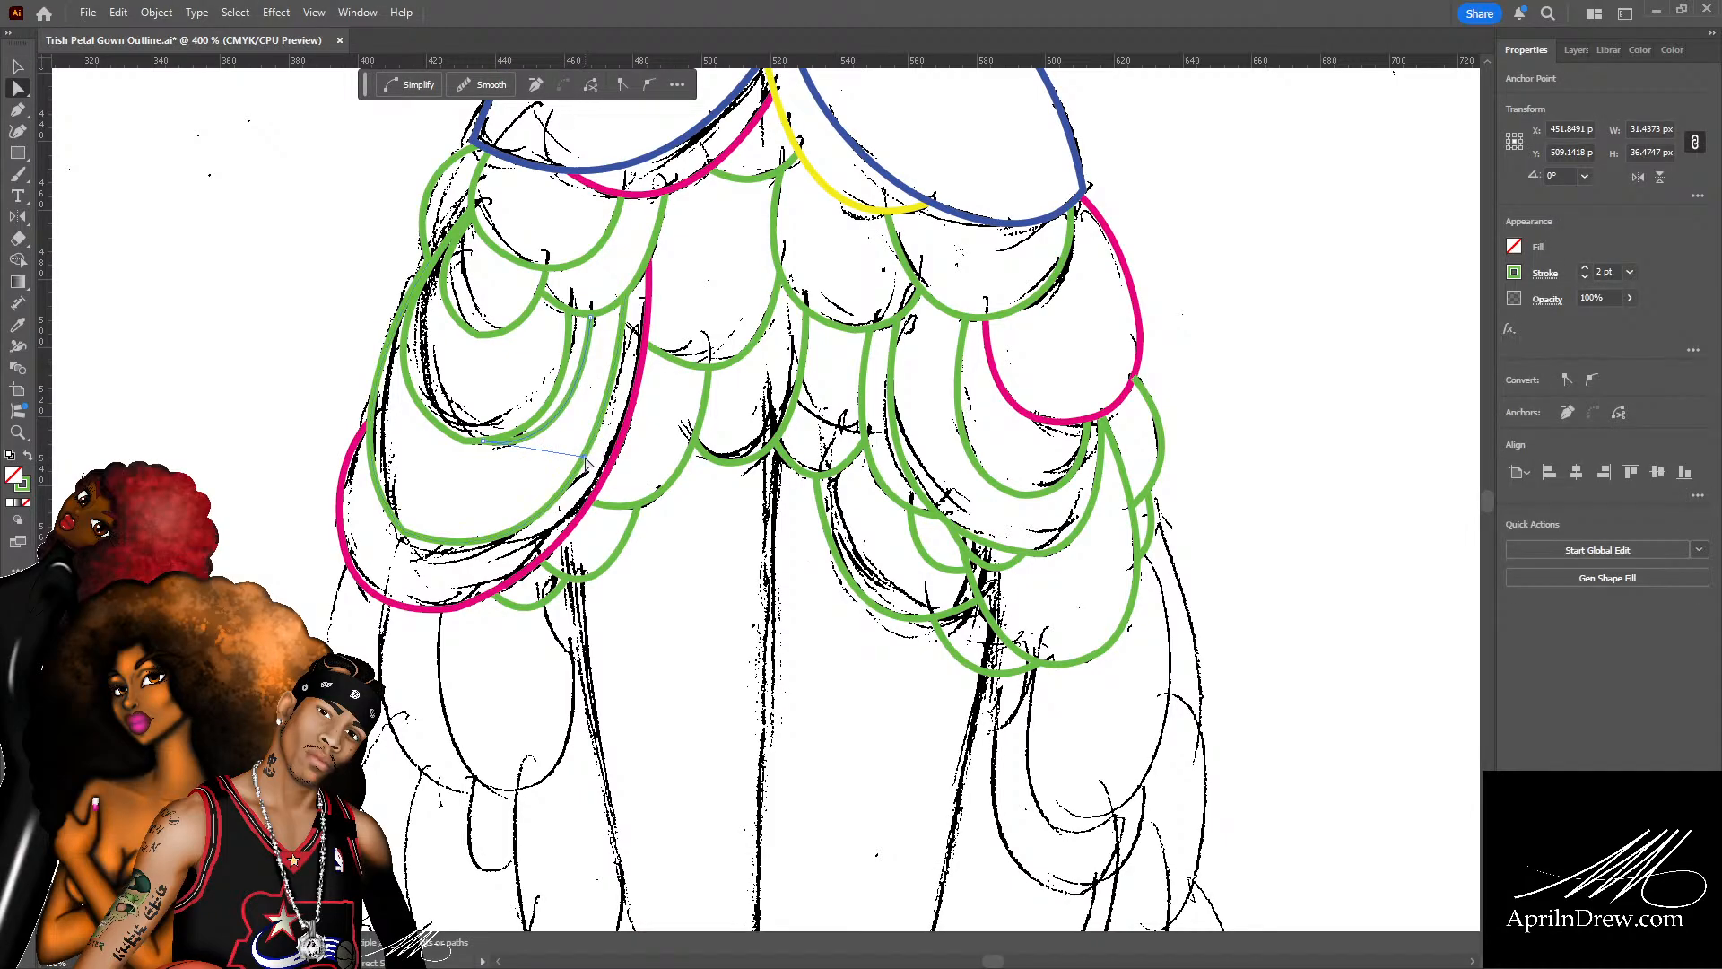
pyautogui.moveTo(587, 461); pyautogui.dragTo(599, 469)
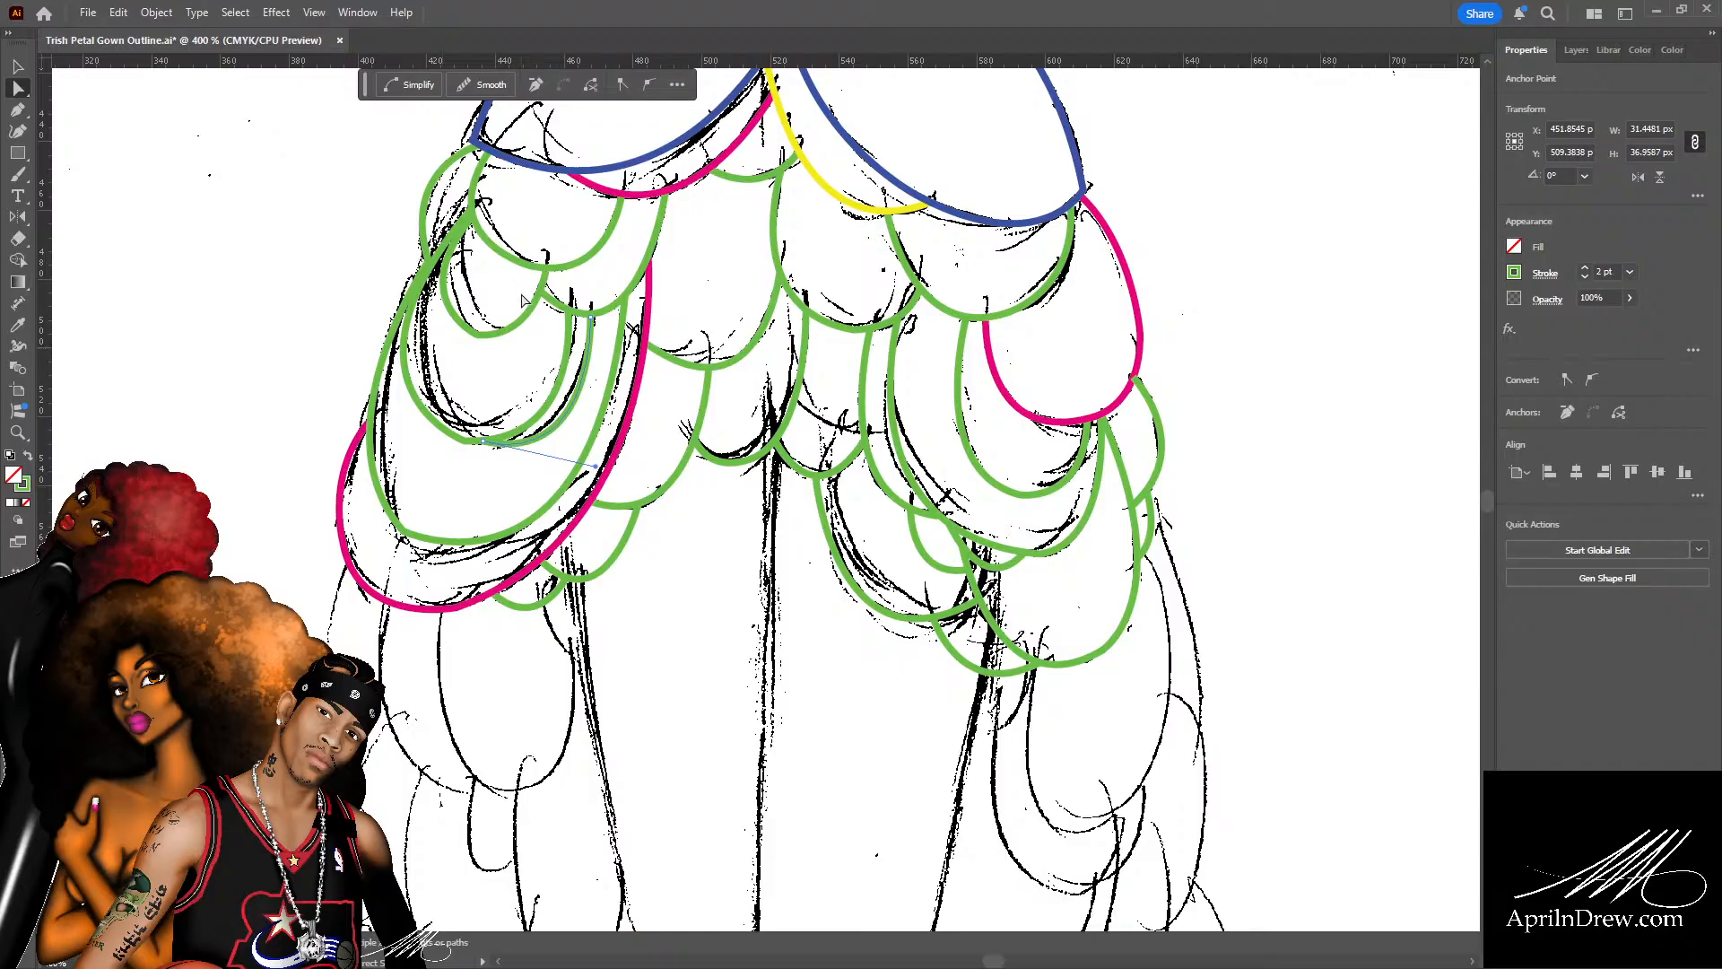
pyautogui.scroll(1, 451, 384)
pyautogui.scroll(3, 451, 384)
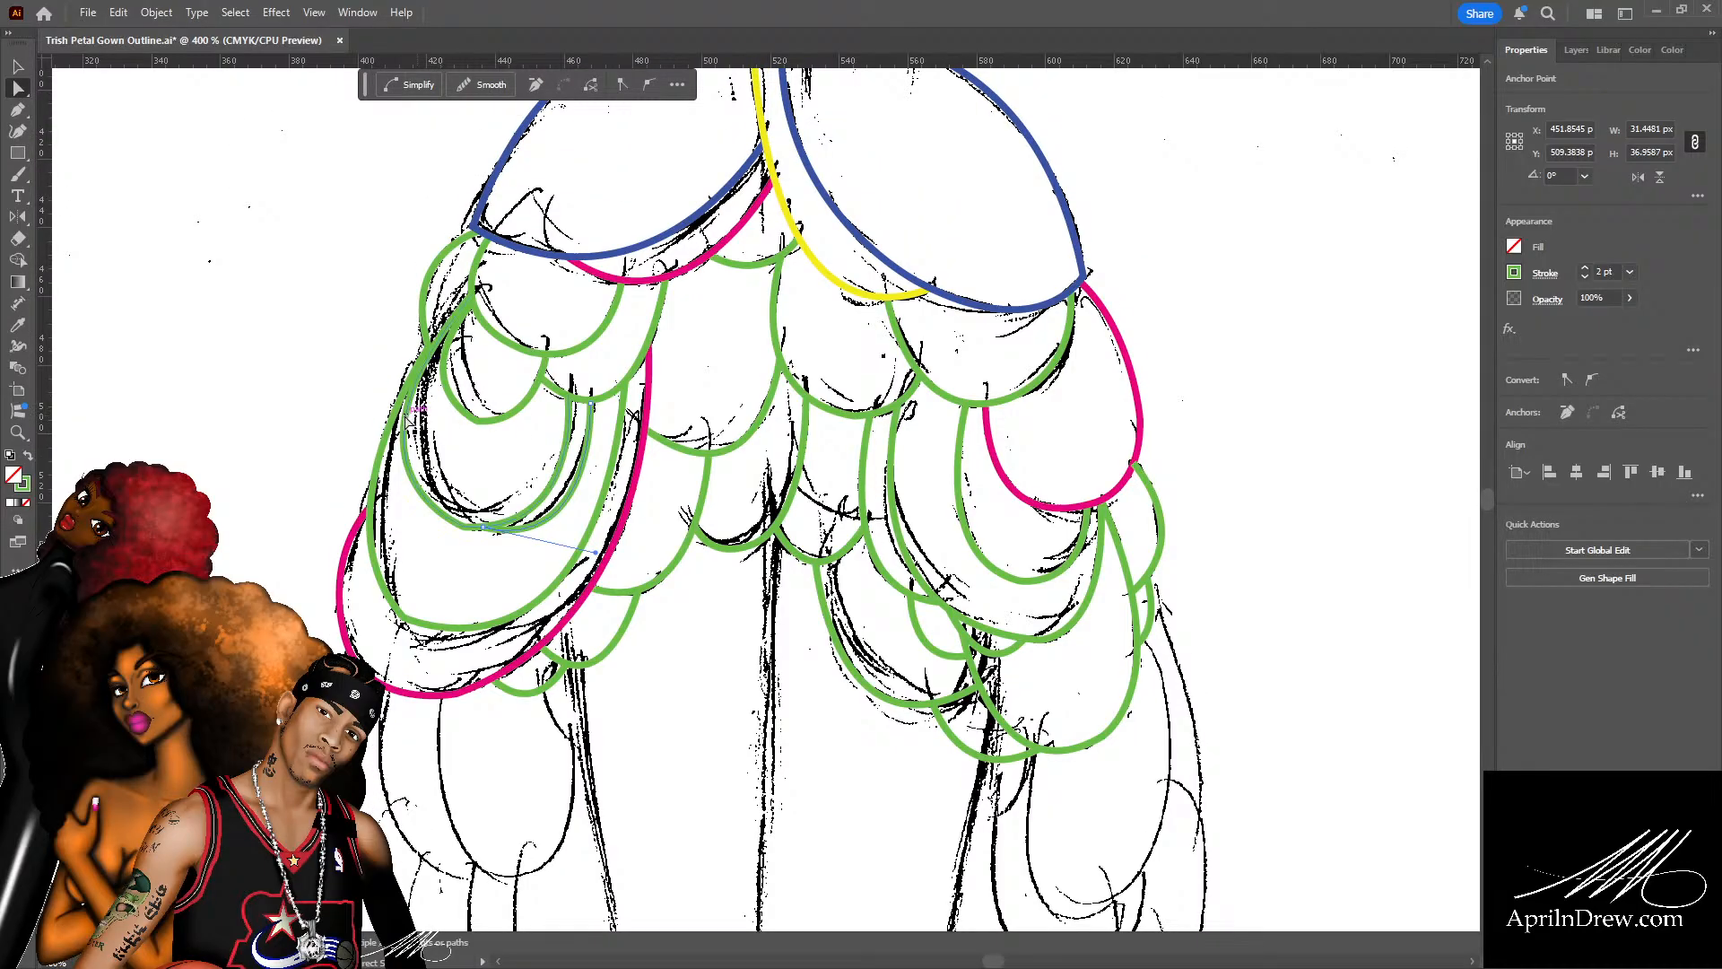
pyautogui.click(401, 426)
pyautogui.click(308, 500)
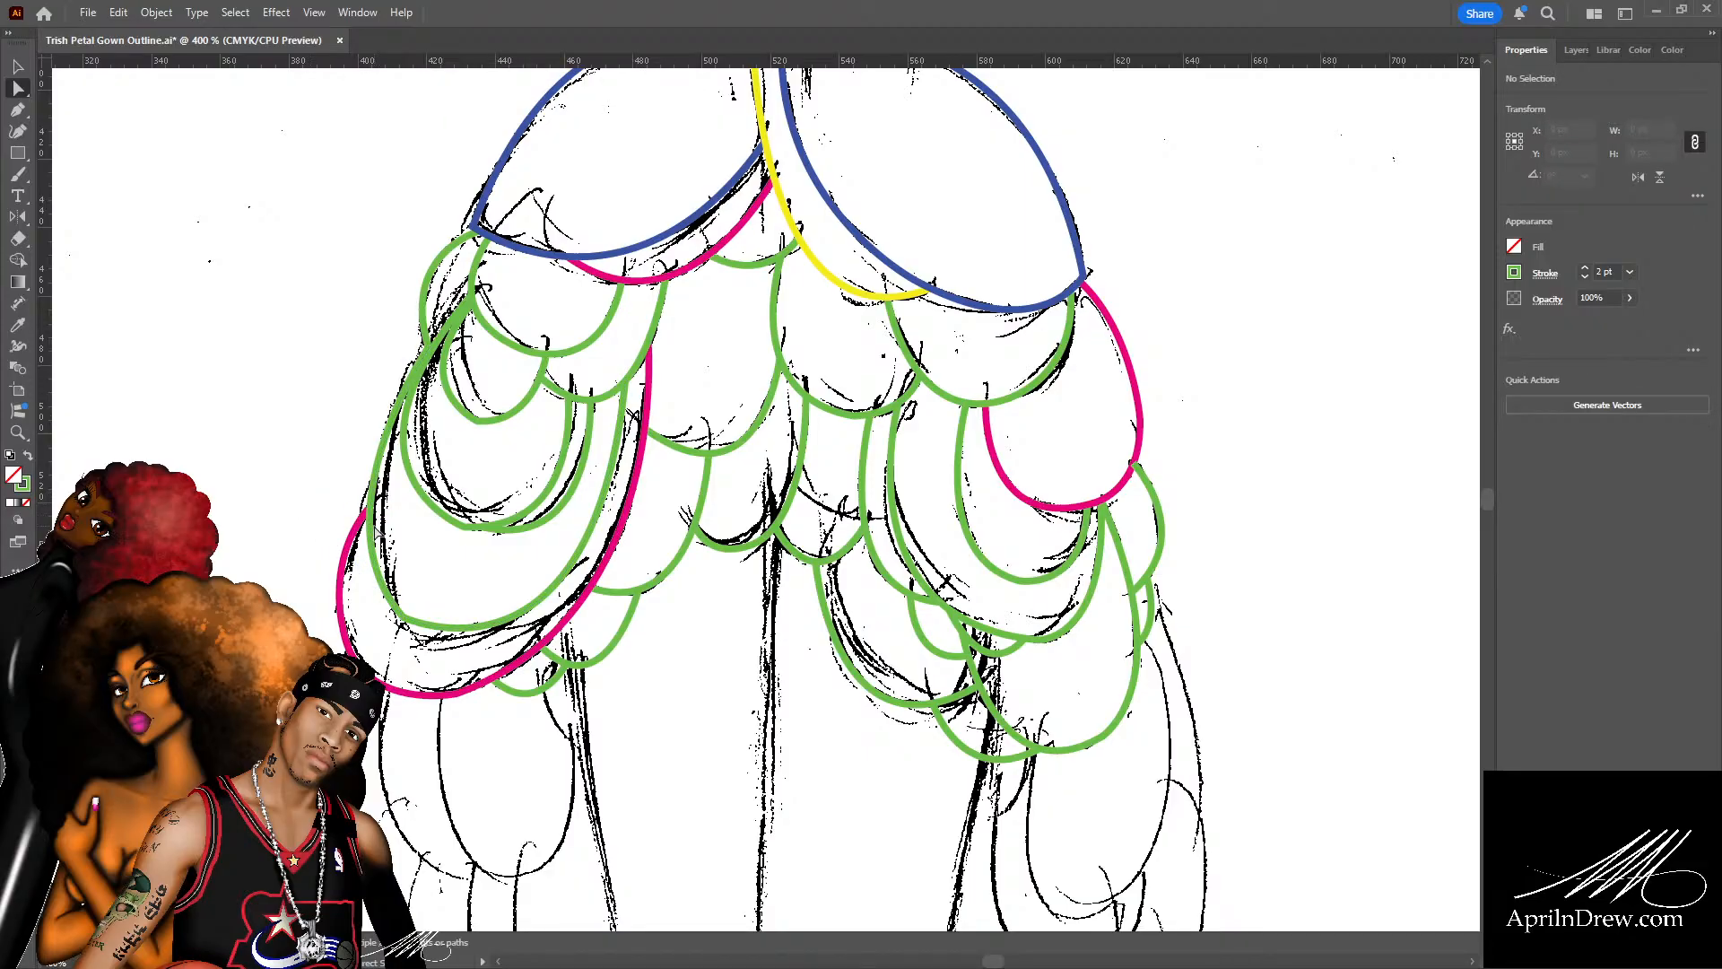
# Delete the large green petal outline nested inside the magenta petal on the gown's left side.
pyautogui.click(370, 524)
pyautogui.moveTo(315, 520); pyautogui.dragTo(307, 464)
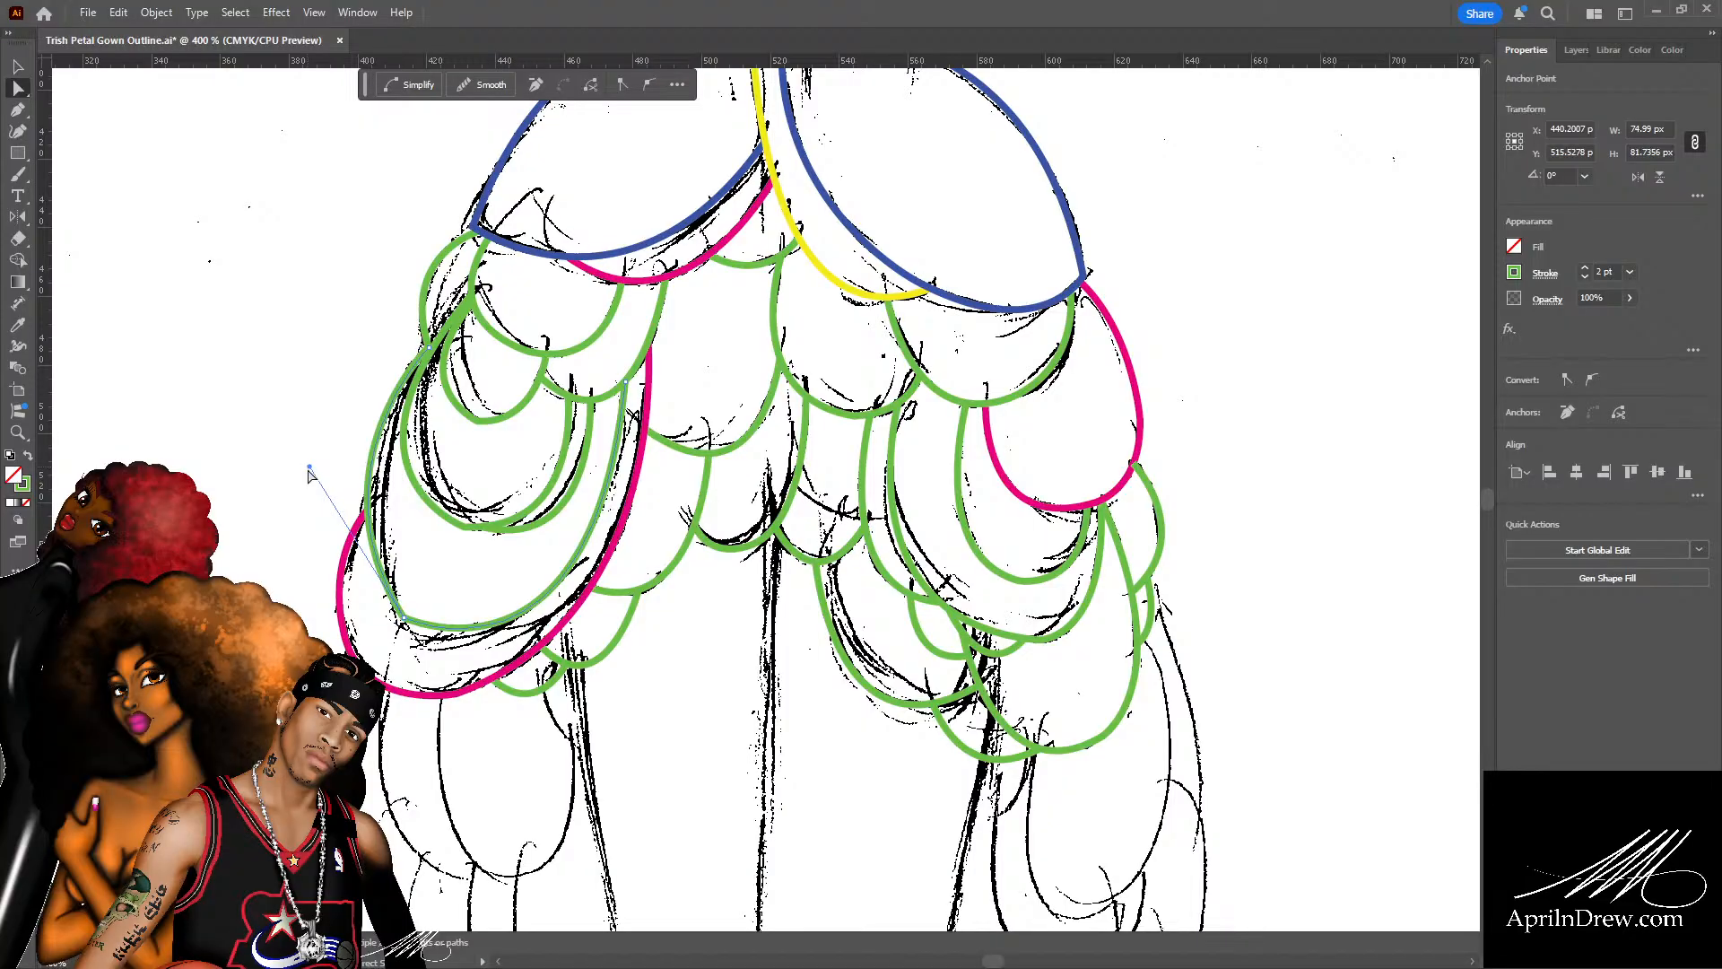
pyautogui.click(529, 621)
pyautogui.click(531, 621)
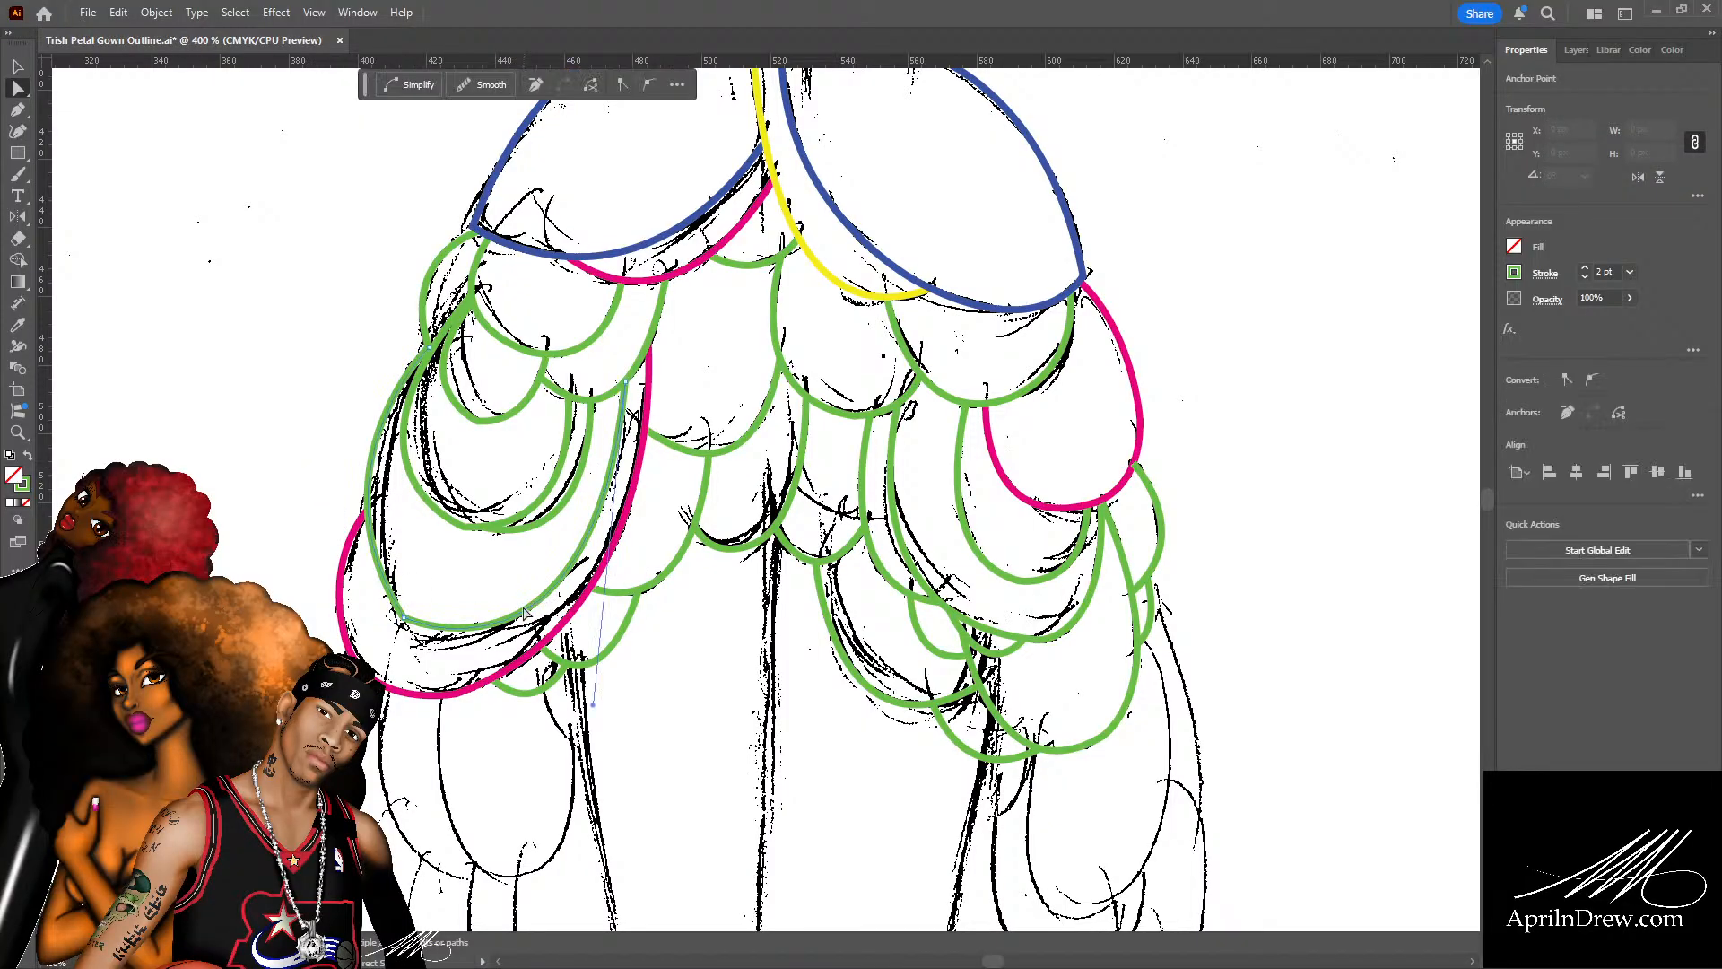
pyautogui.click(421, 599)
pyautogui.click(386, 585)
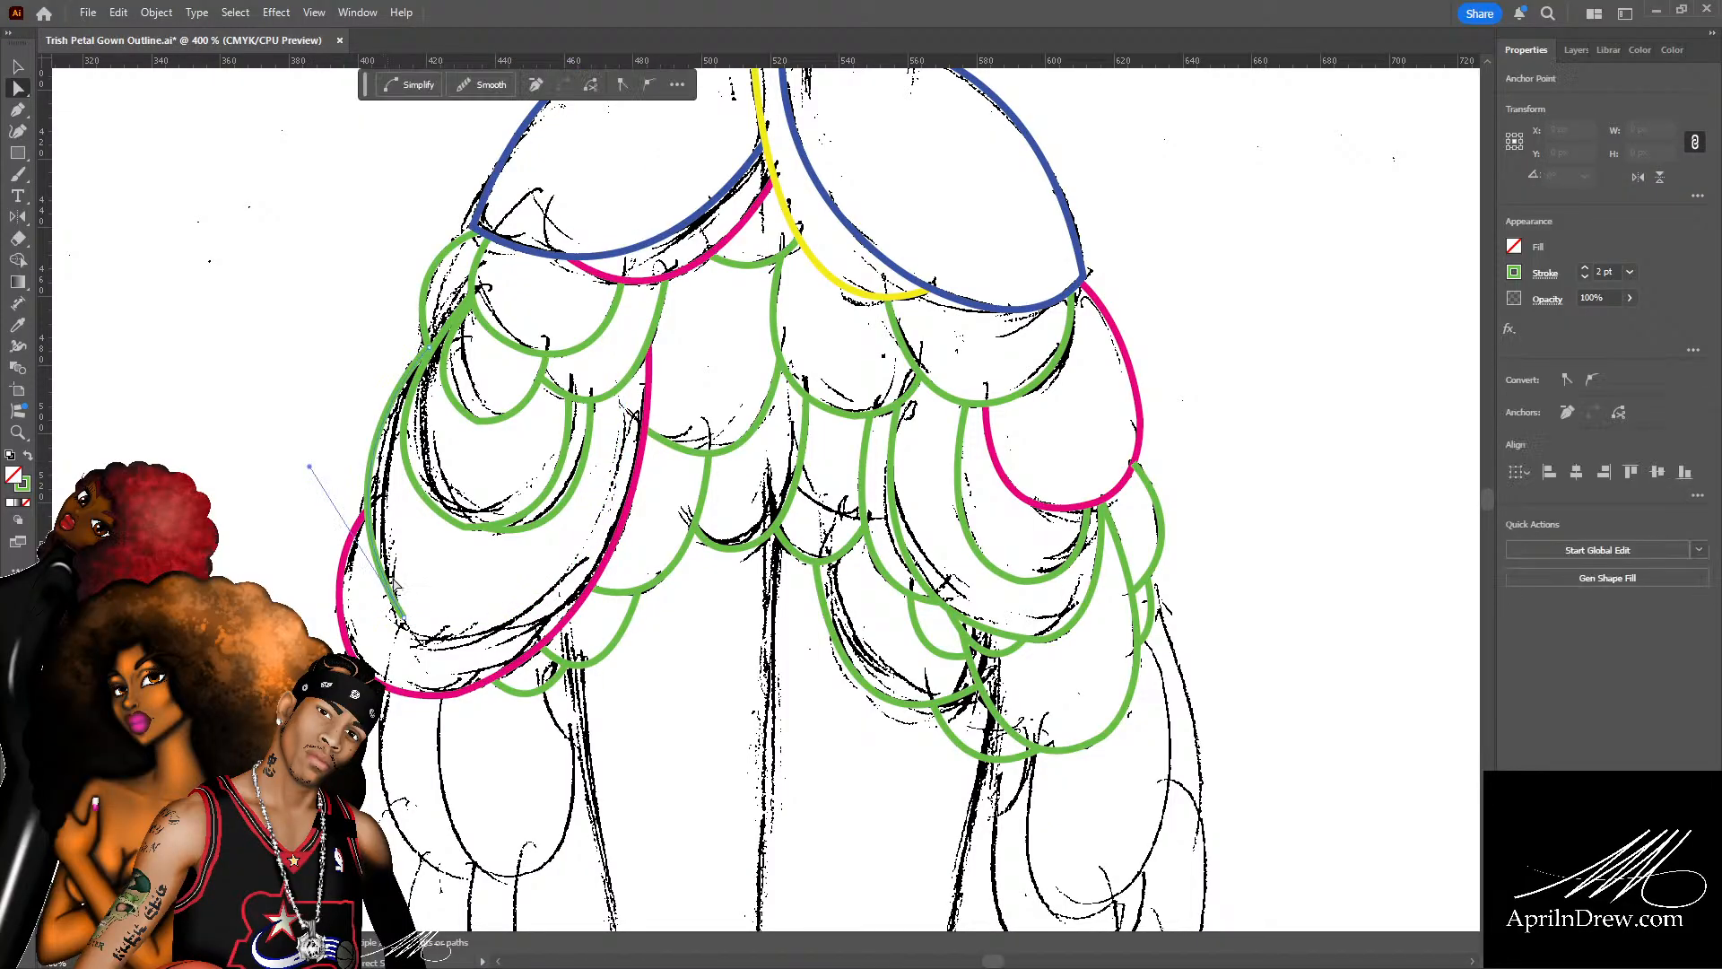
pyautogui.press('Delete')
pyautogui.press('Delete')
# Redraw the large green petal with the Pen tool, about 71 by 85 px, curving from the sketch knot to the small petals' right side.
pyautogui.press('p')
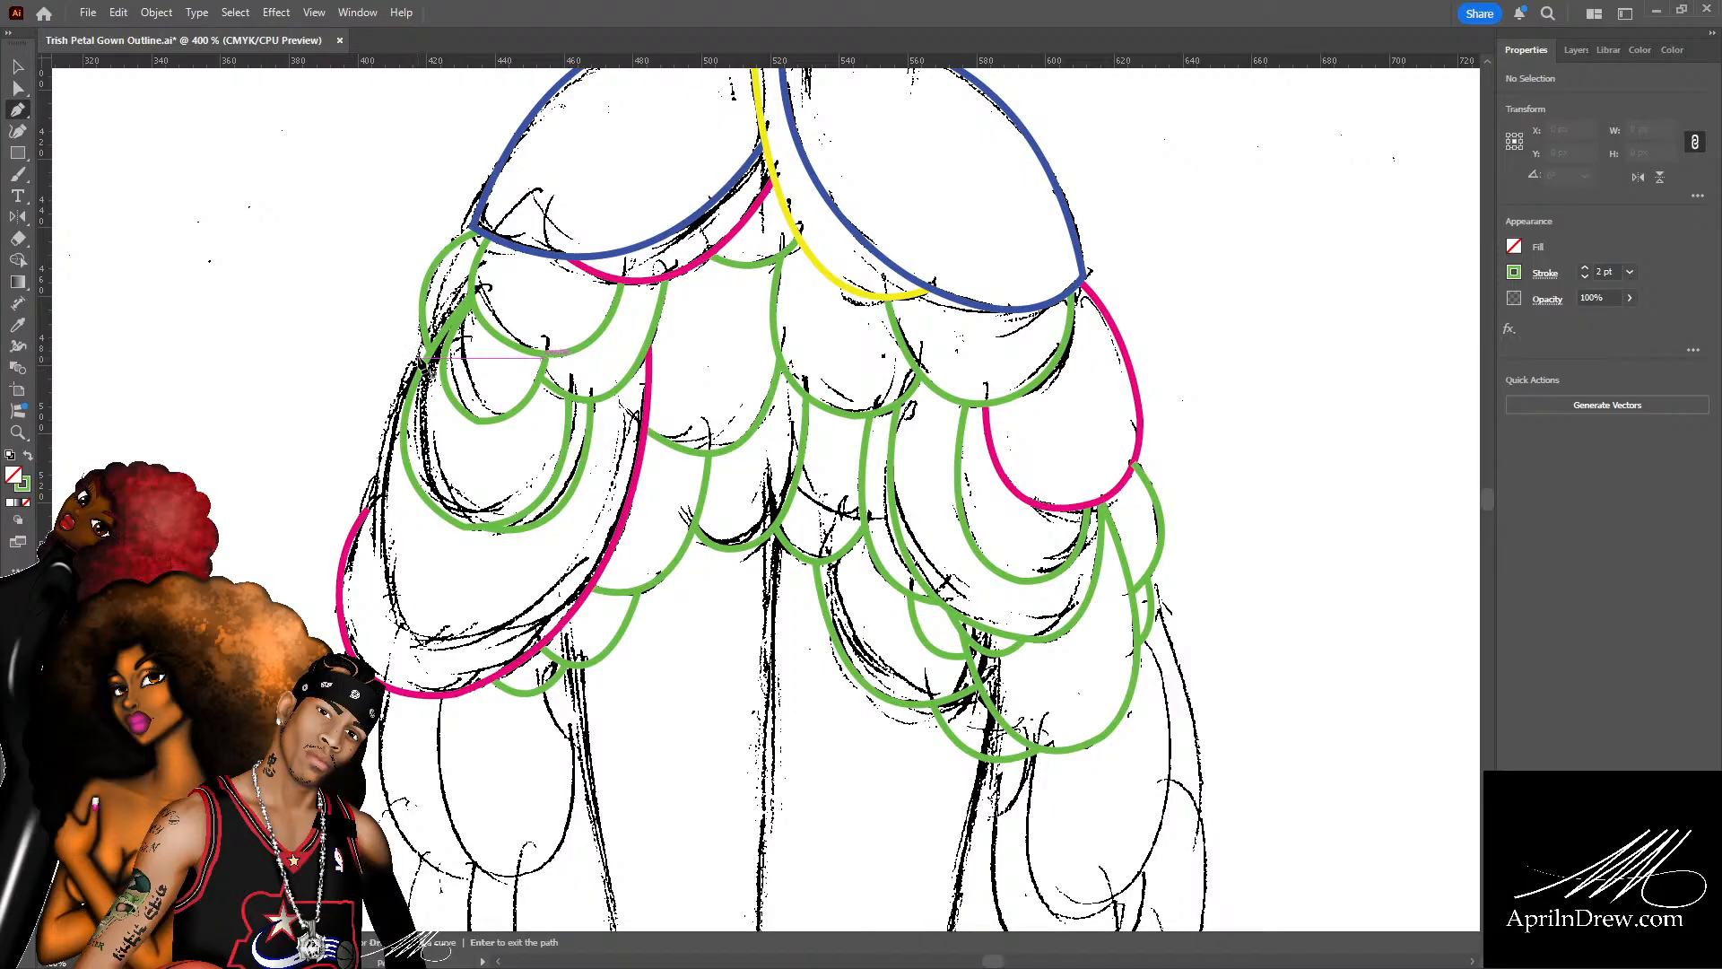
pyautogui.click(421, 357)
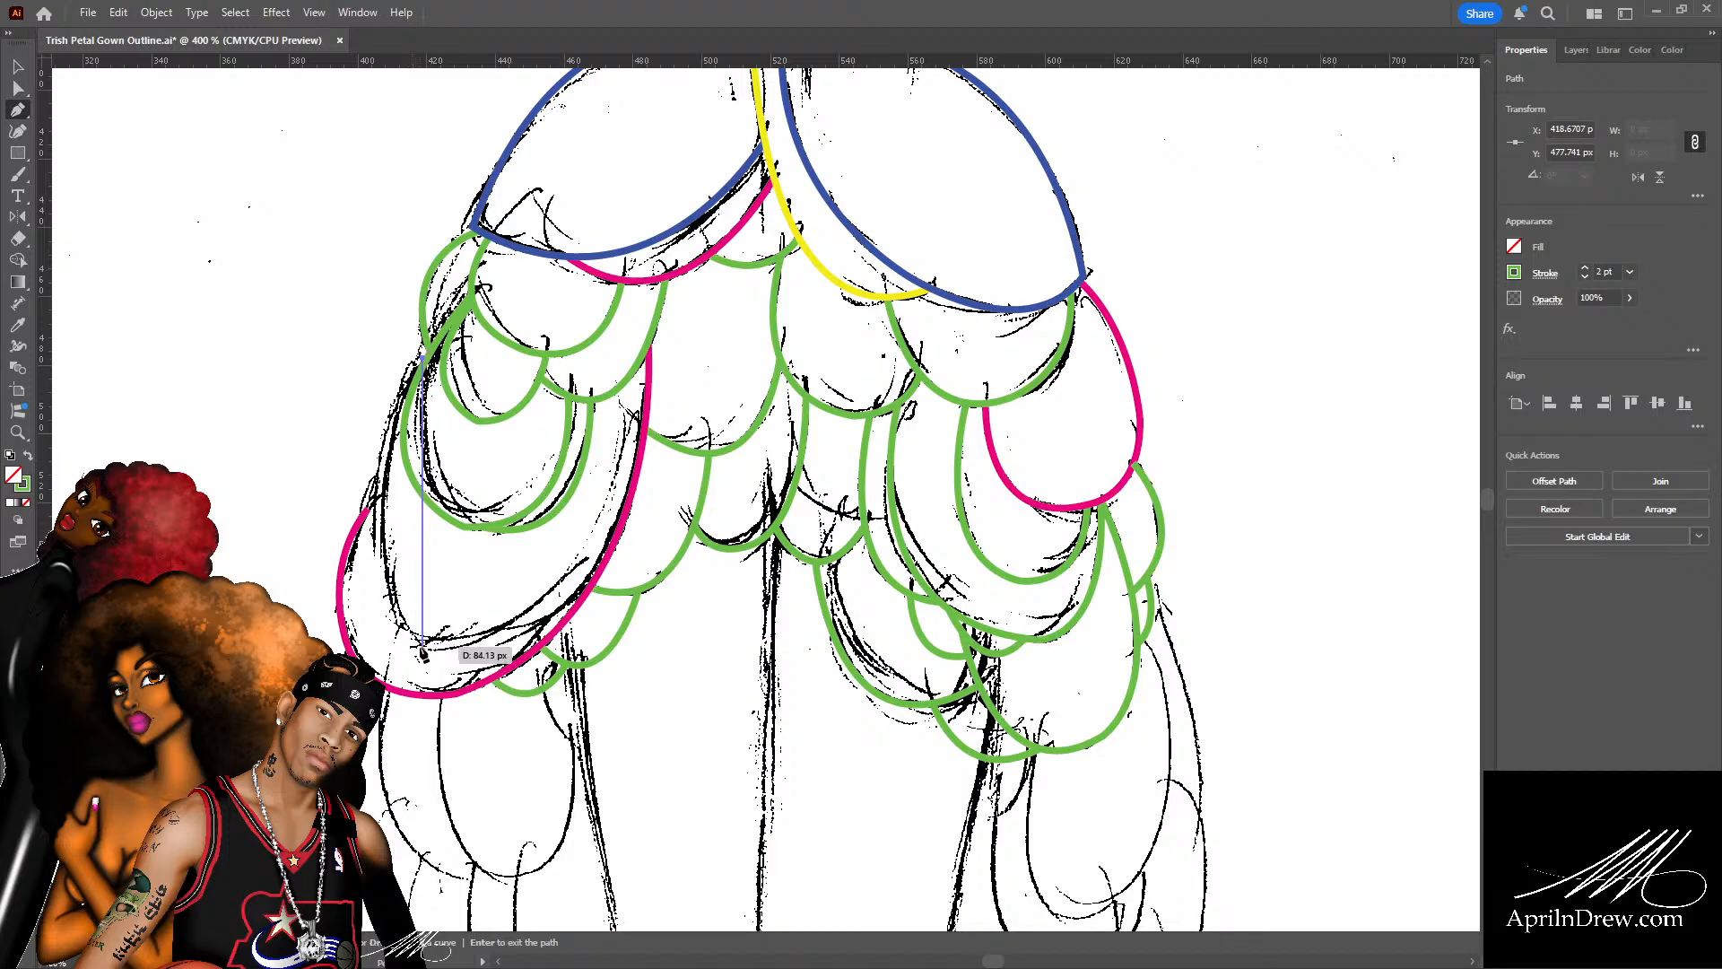
pyautogui.moveTo(422, 644); pyautogui.dragTo(524, 792)
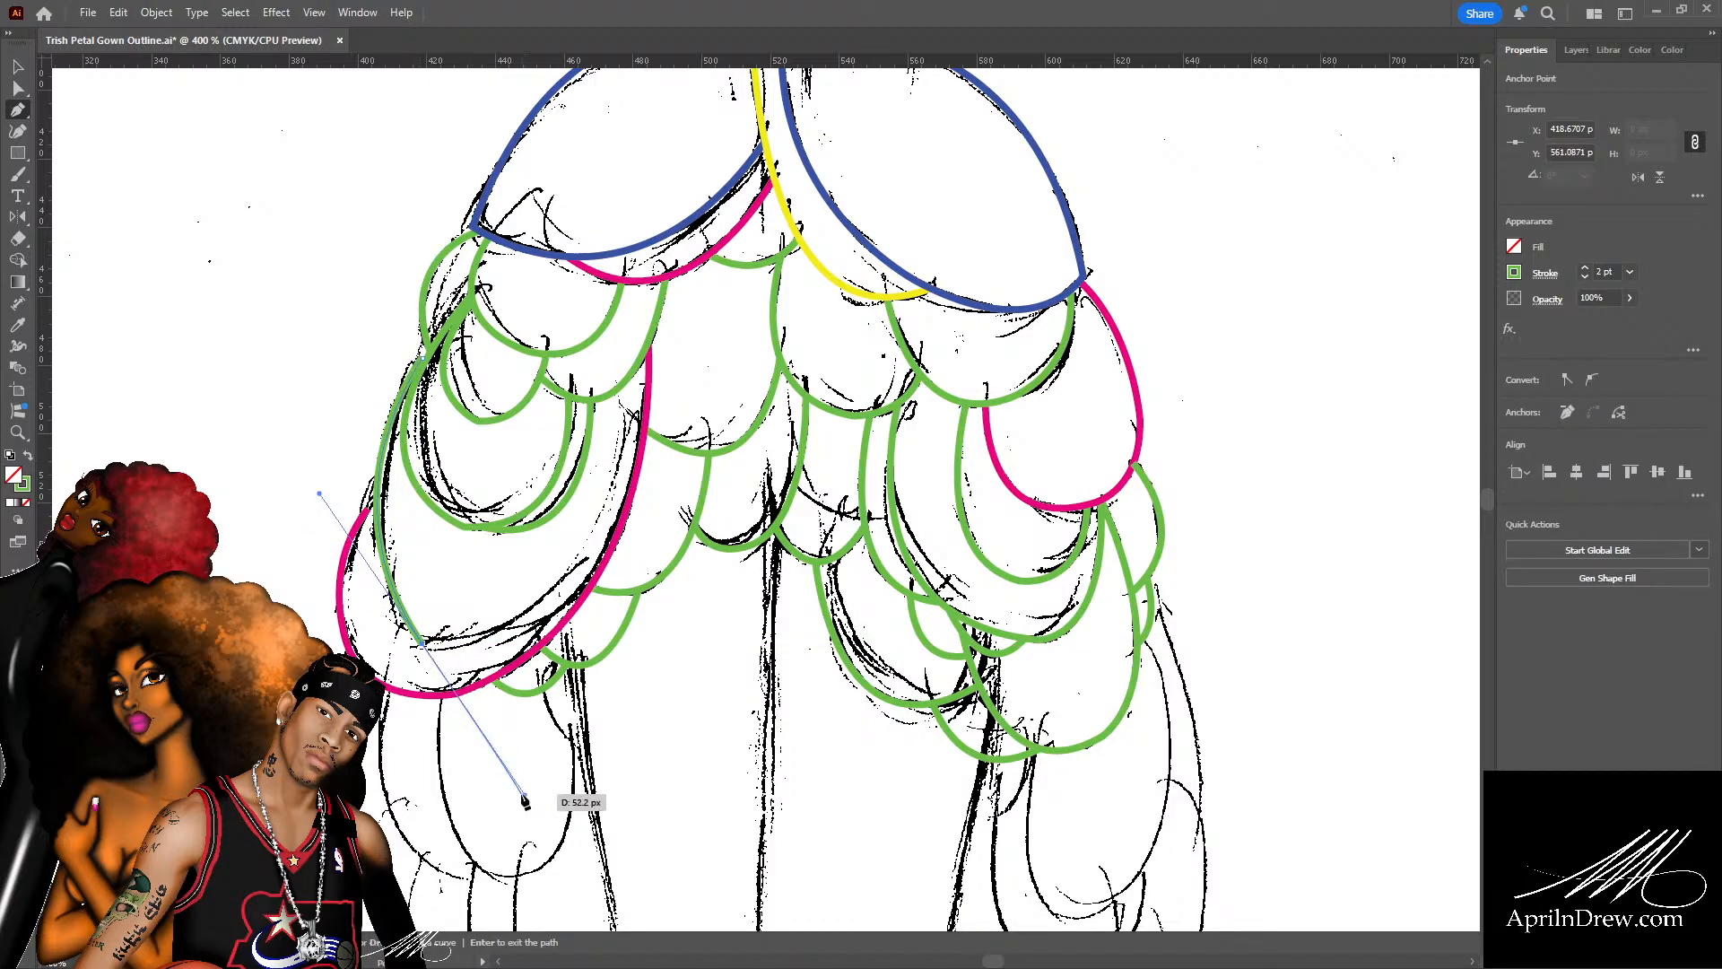
pyautogui.click(422, 643)
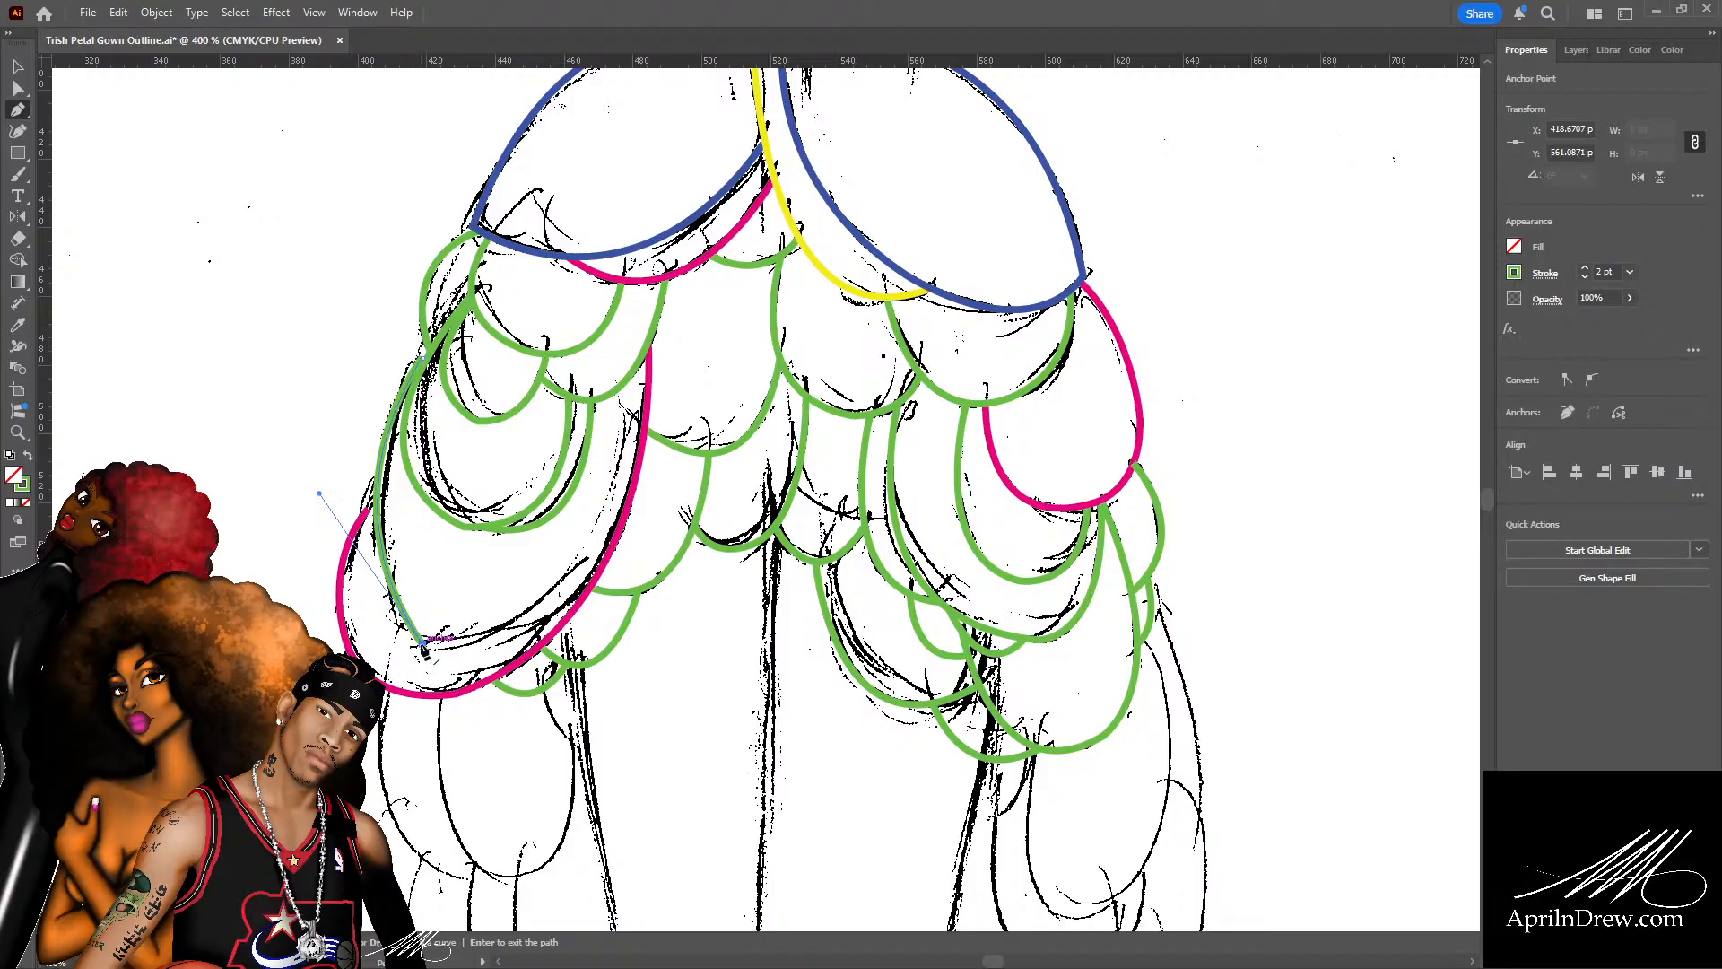
pyautogui.moveTo(620, 394); pyautogui.dragTo(577, 321)
pyautogui.press('a')
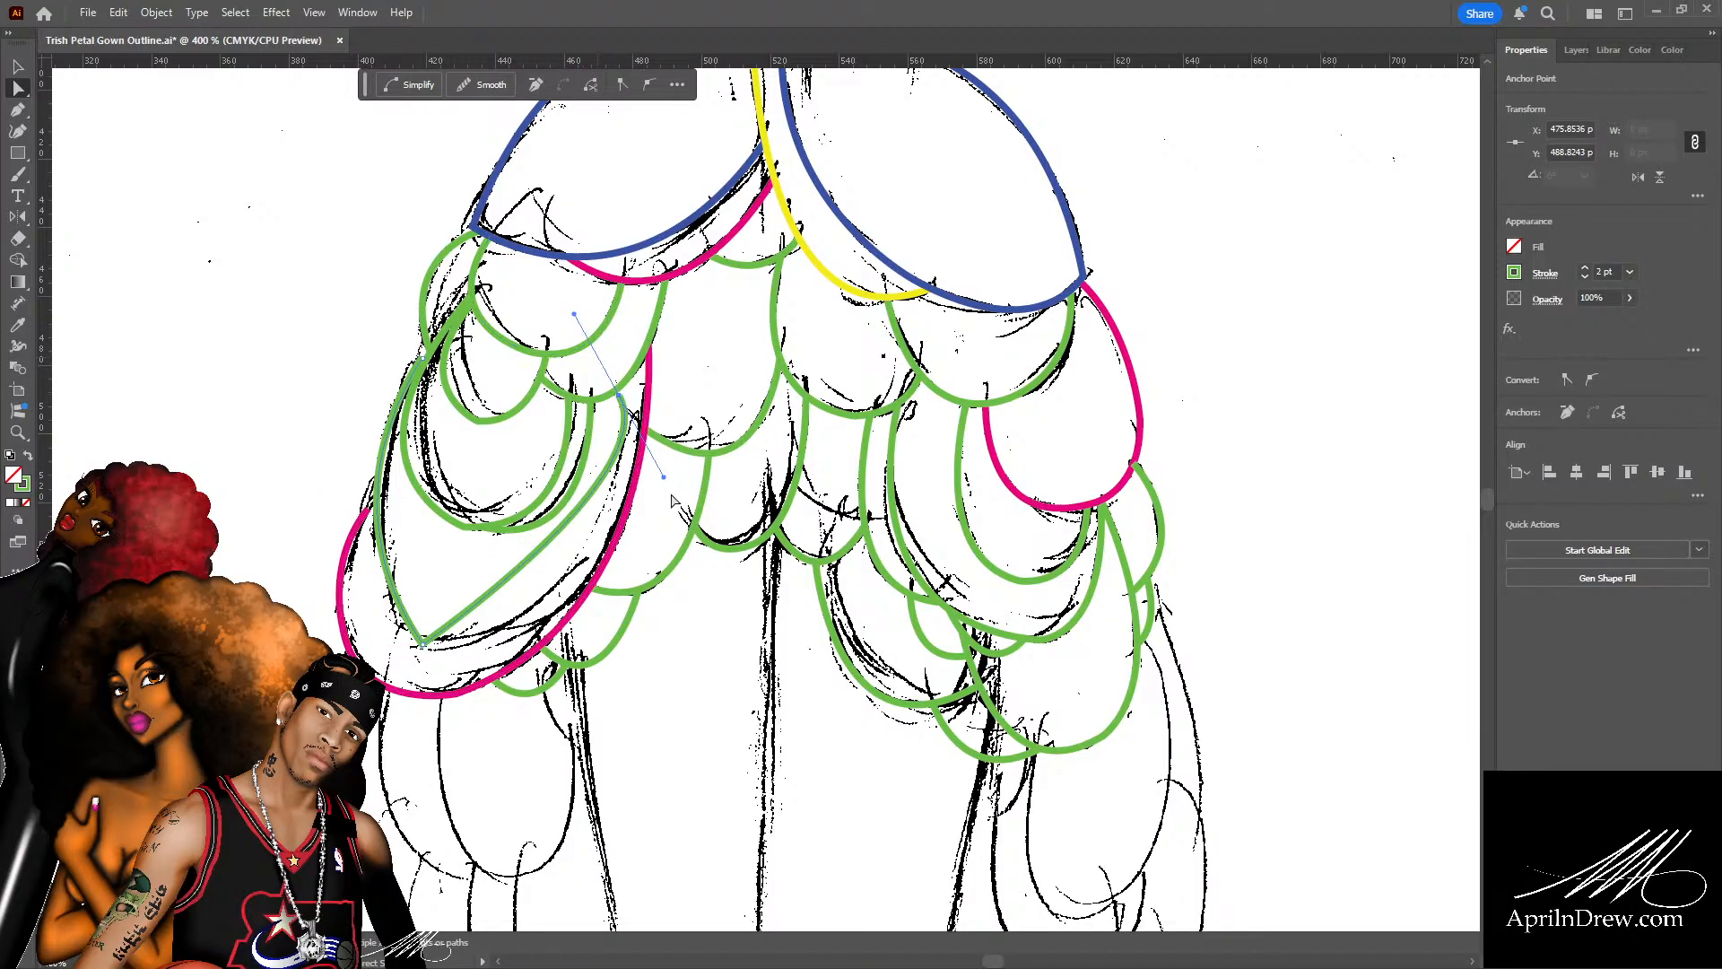
# Refine the large green petal by repositioning its anchors and direction handles so its sides follow the sketch.
pyautogui.moveTo(664, 477); pyautogui.dragTo(625, 642)
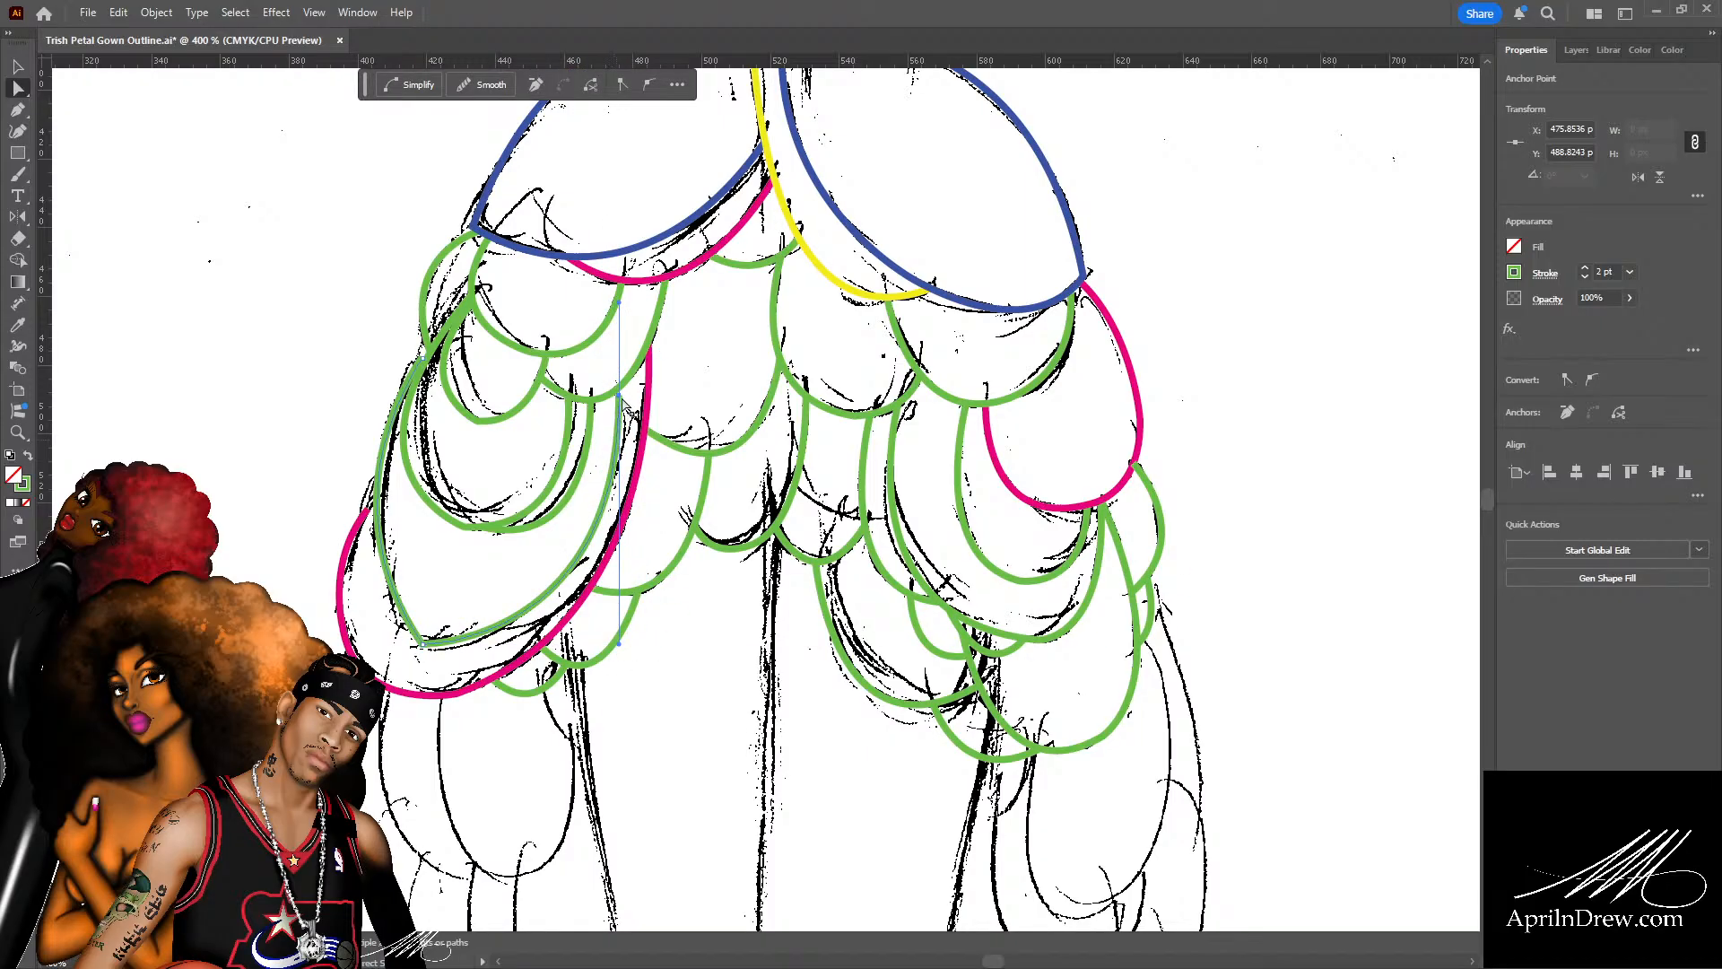
pyautogui.moveTo(625, 400); pyautogui.dragTo(625, 394)
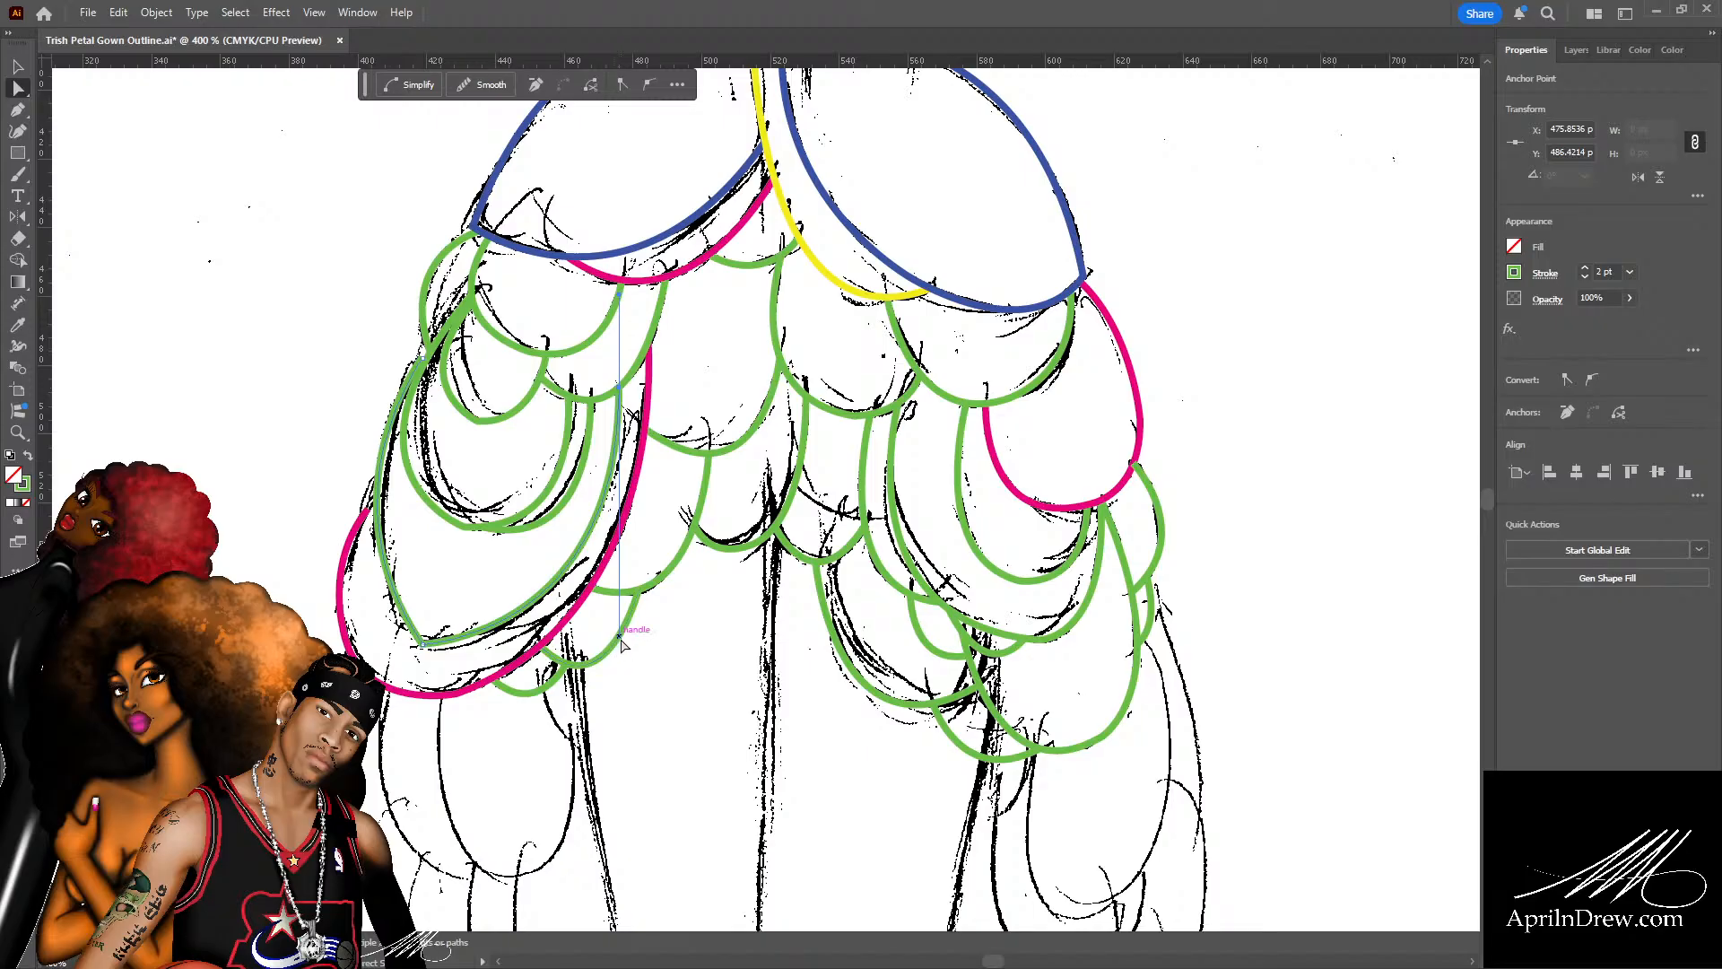
pyautogui.moveTo(620, 636); pyautogui.dragTo(630, 633)
pyautogui.moveTo(422, 358); pyautogui.dragTo(432, 352)
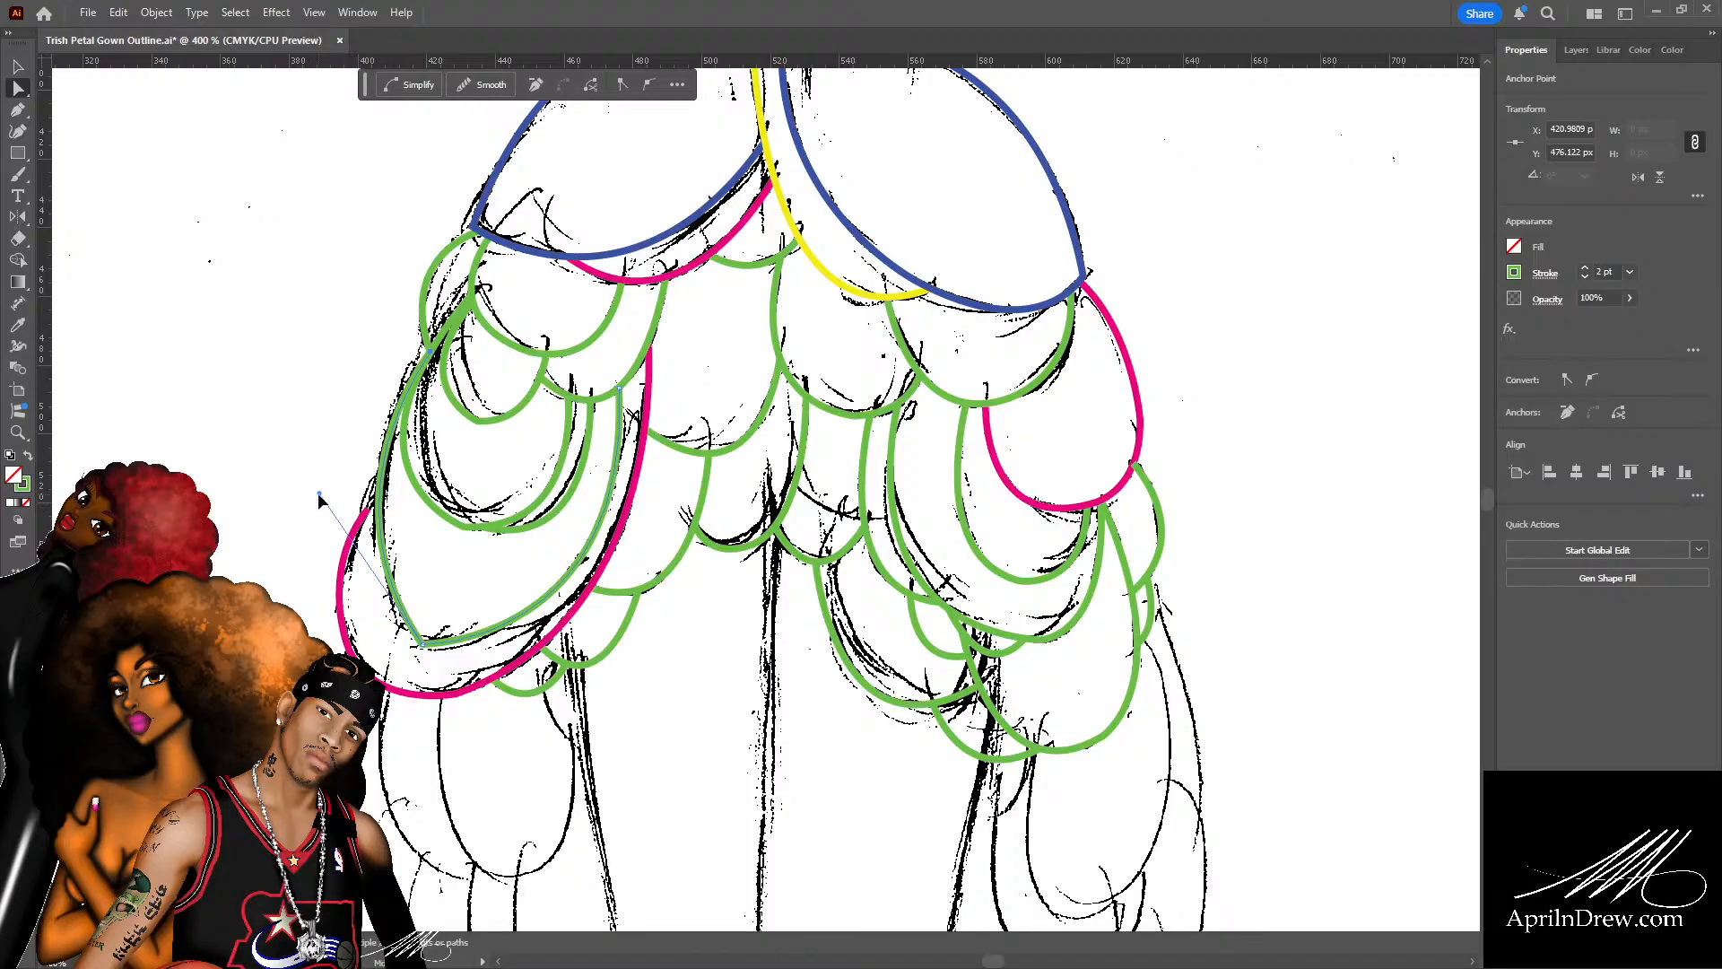
pyautogui.moveTo(319, 494); pyautogui.dragTo(309, 487)
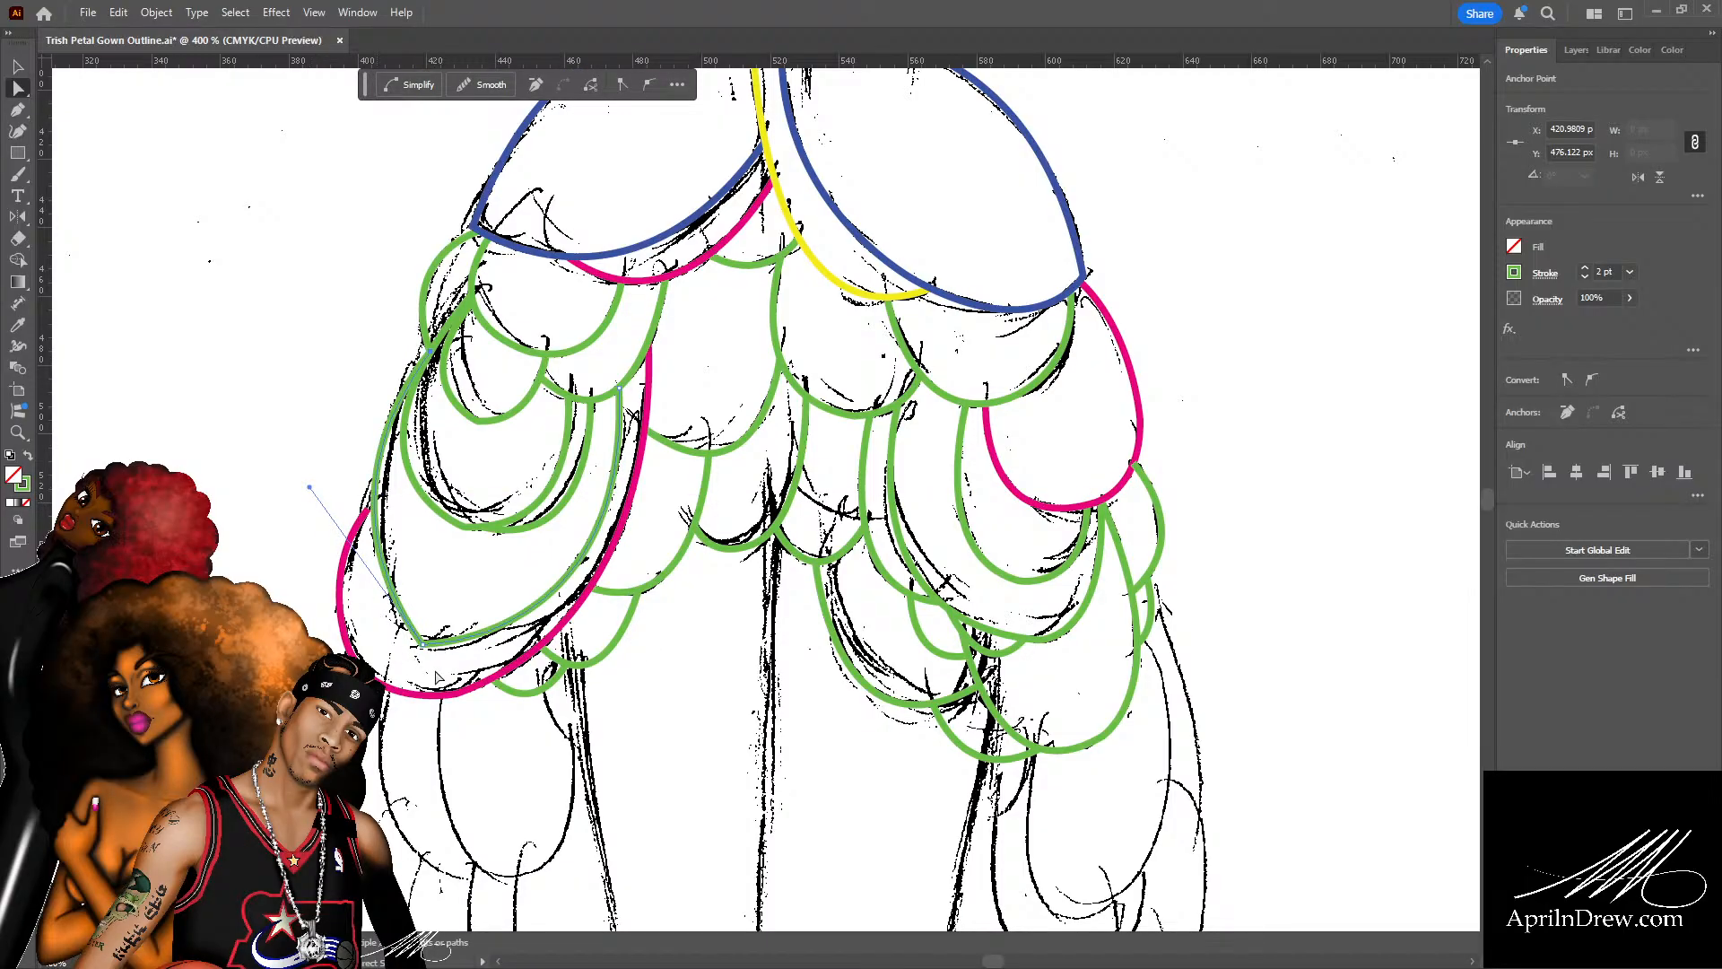
pyautogui.click(446, 608)
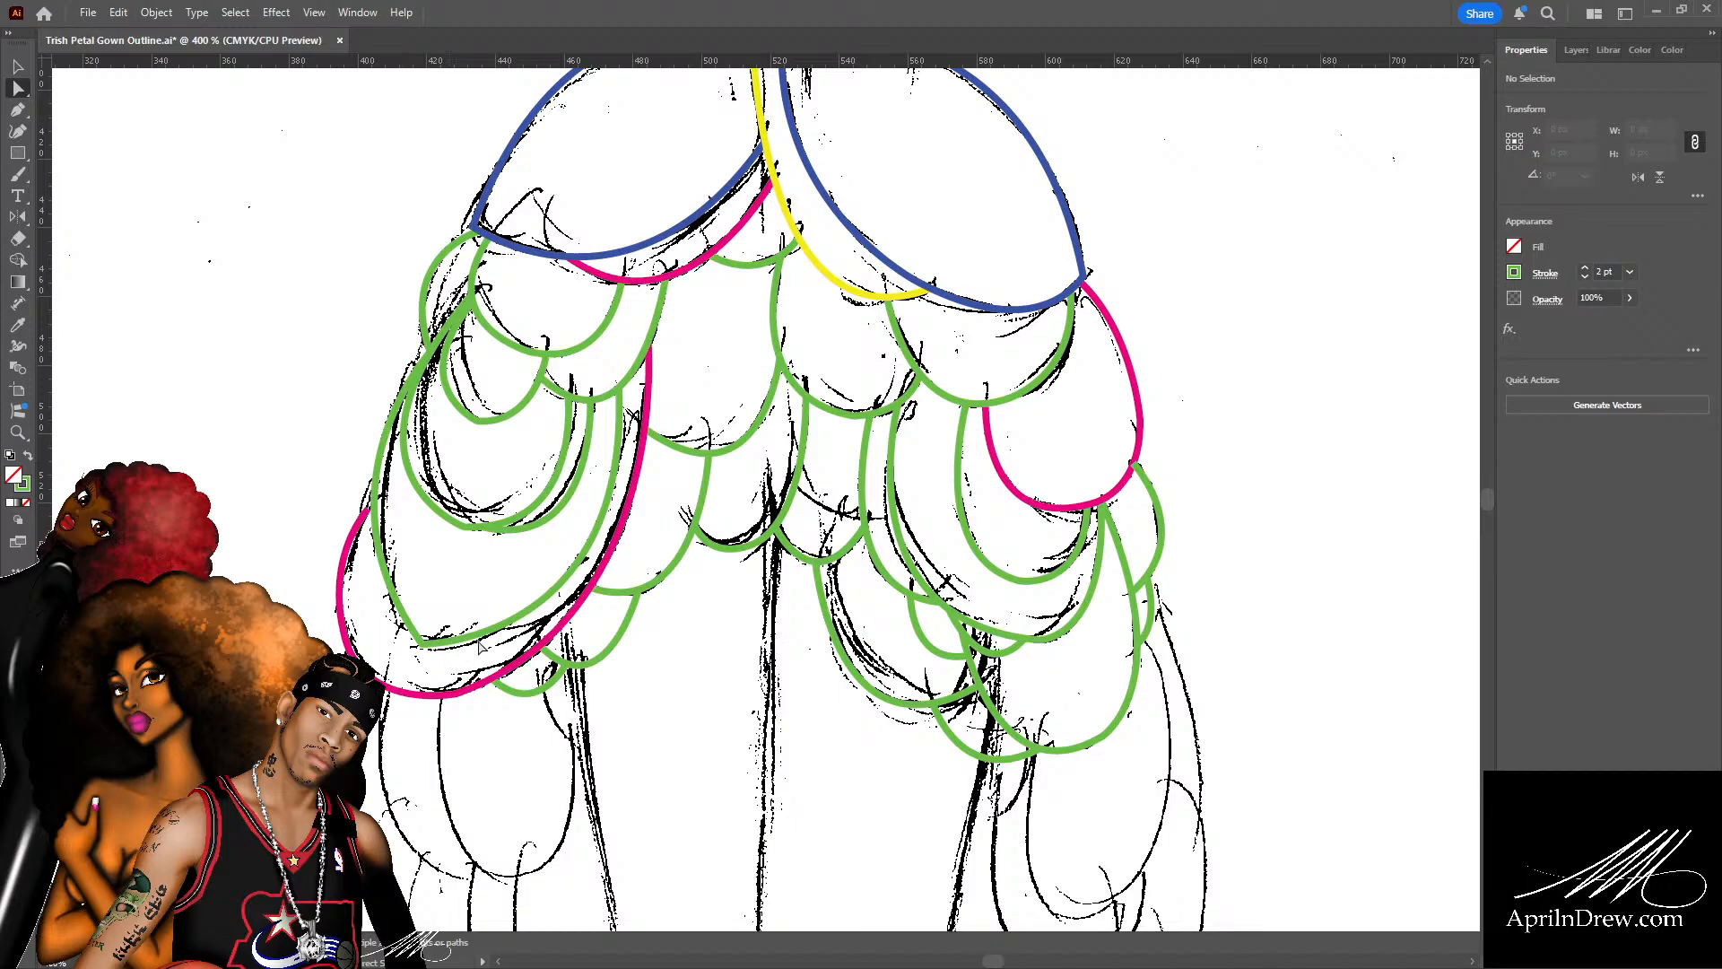
pyautogui.click(630, 644)
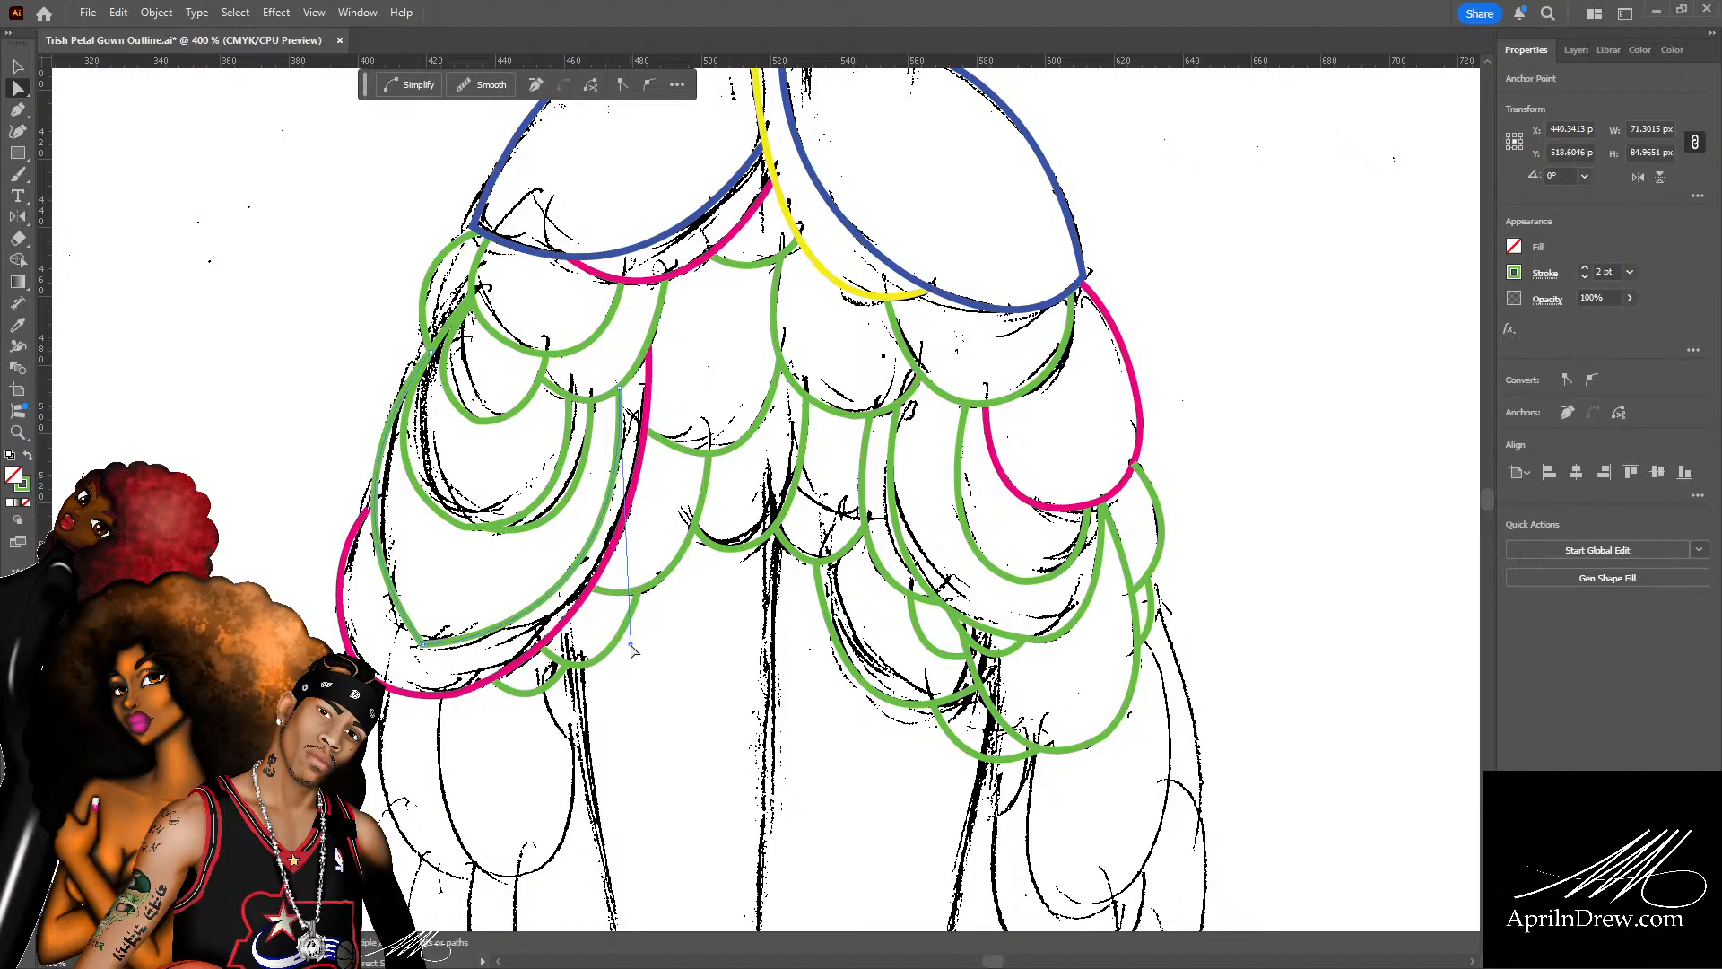
pyautogui.moveTo(630, 645); pyautogui.dragTo(633, 655)
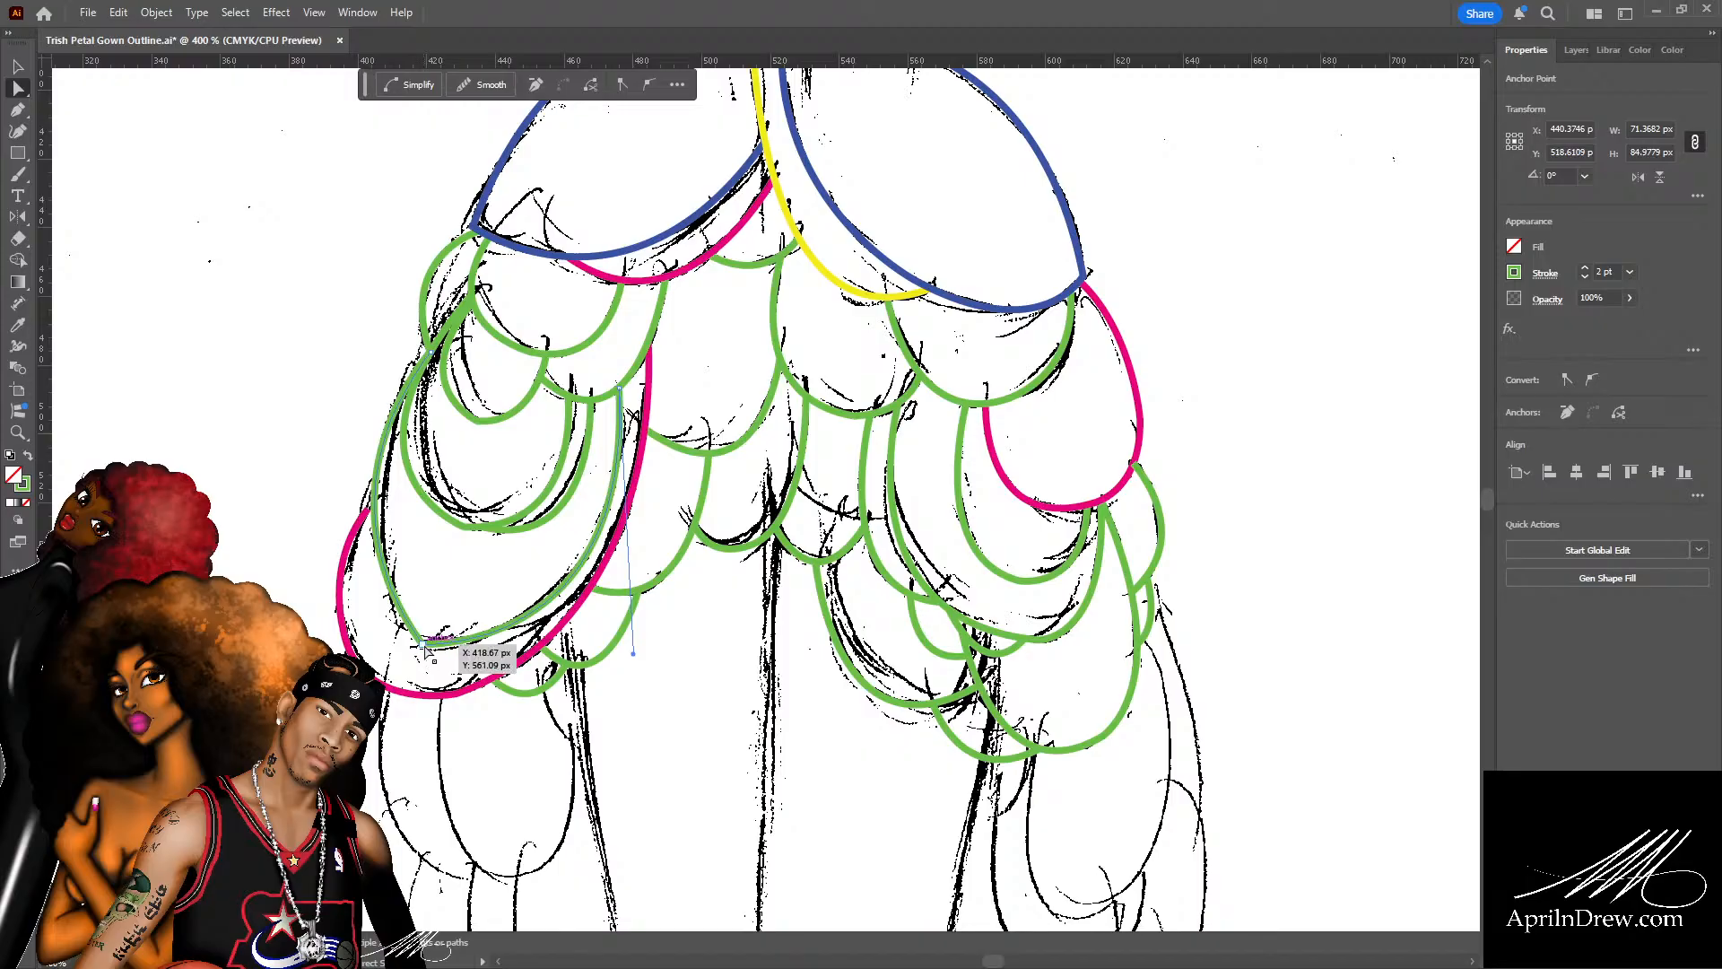
pyautogui.moveTo(419, 644); pyautogui.dragTo(419, 650)
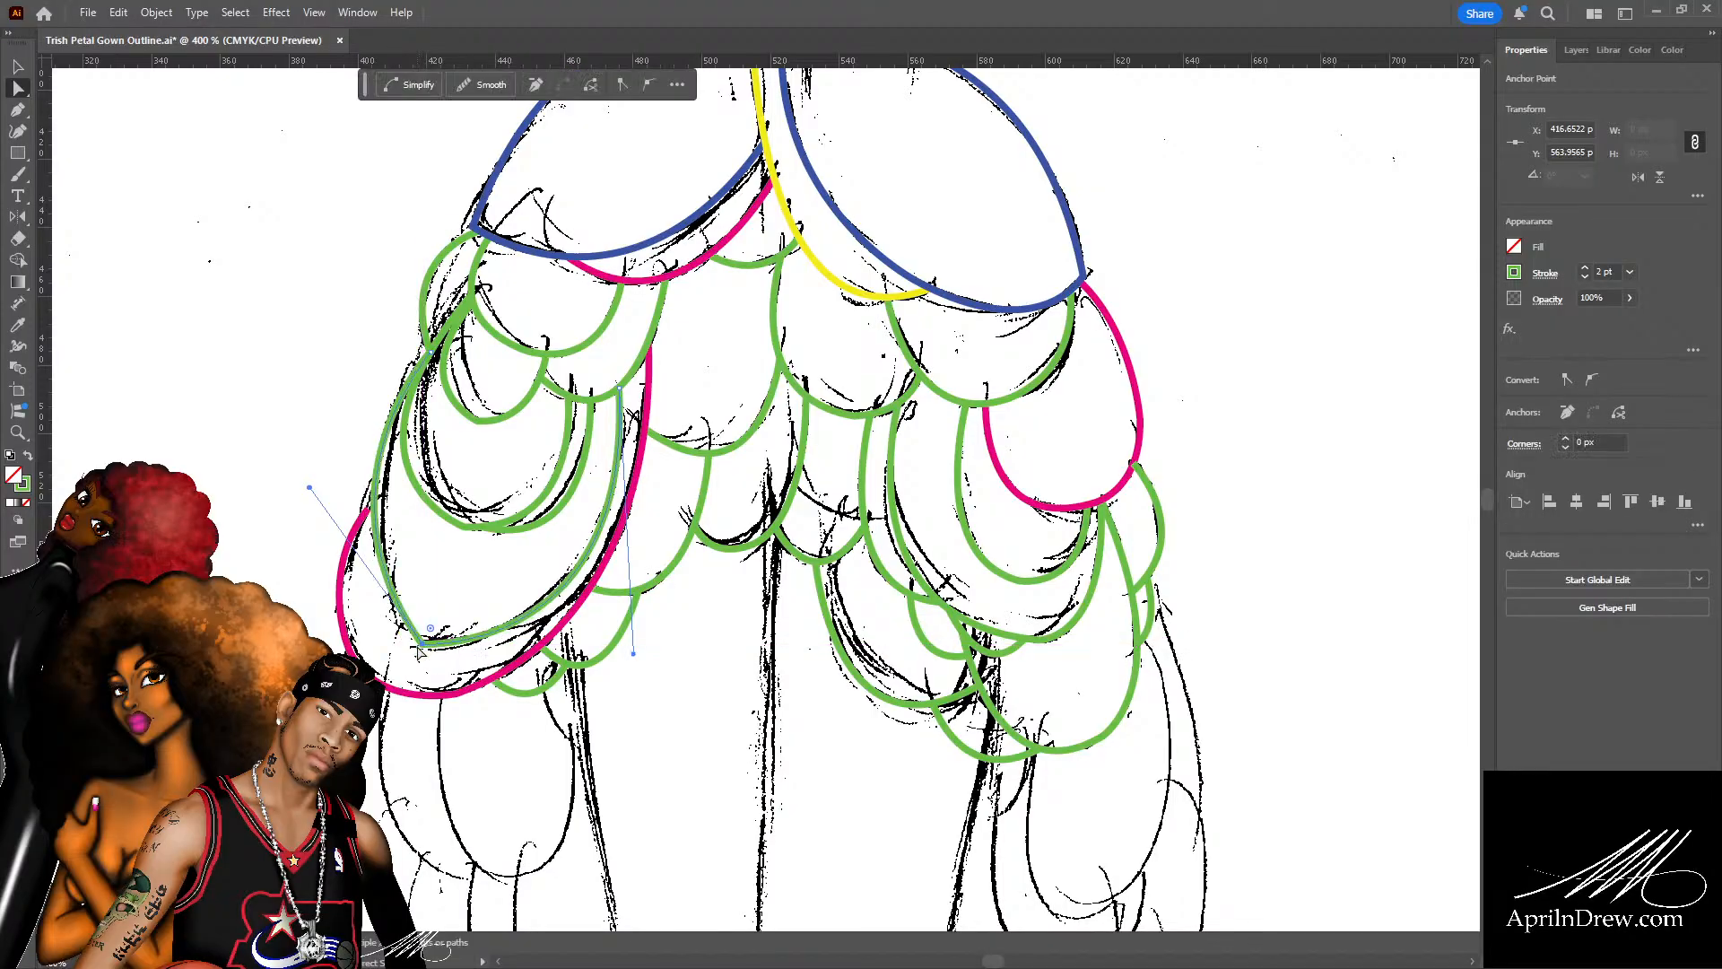
# Move the left magenta petal's upper end point to meet the large green petal's outer edge.
pyautogui.click(343, 462)
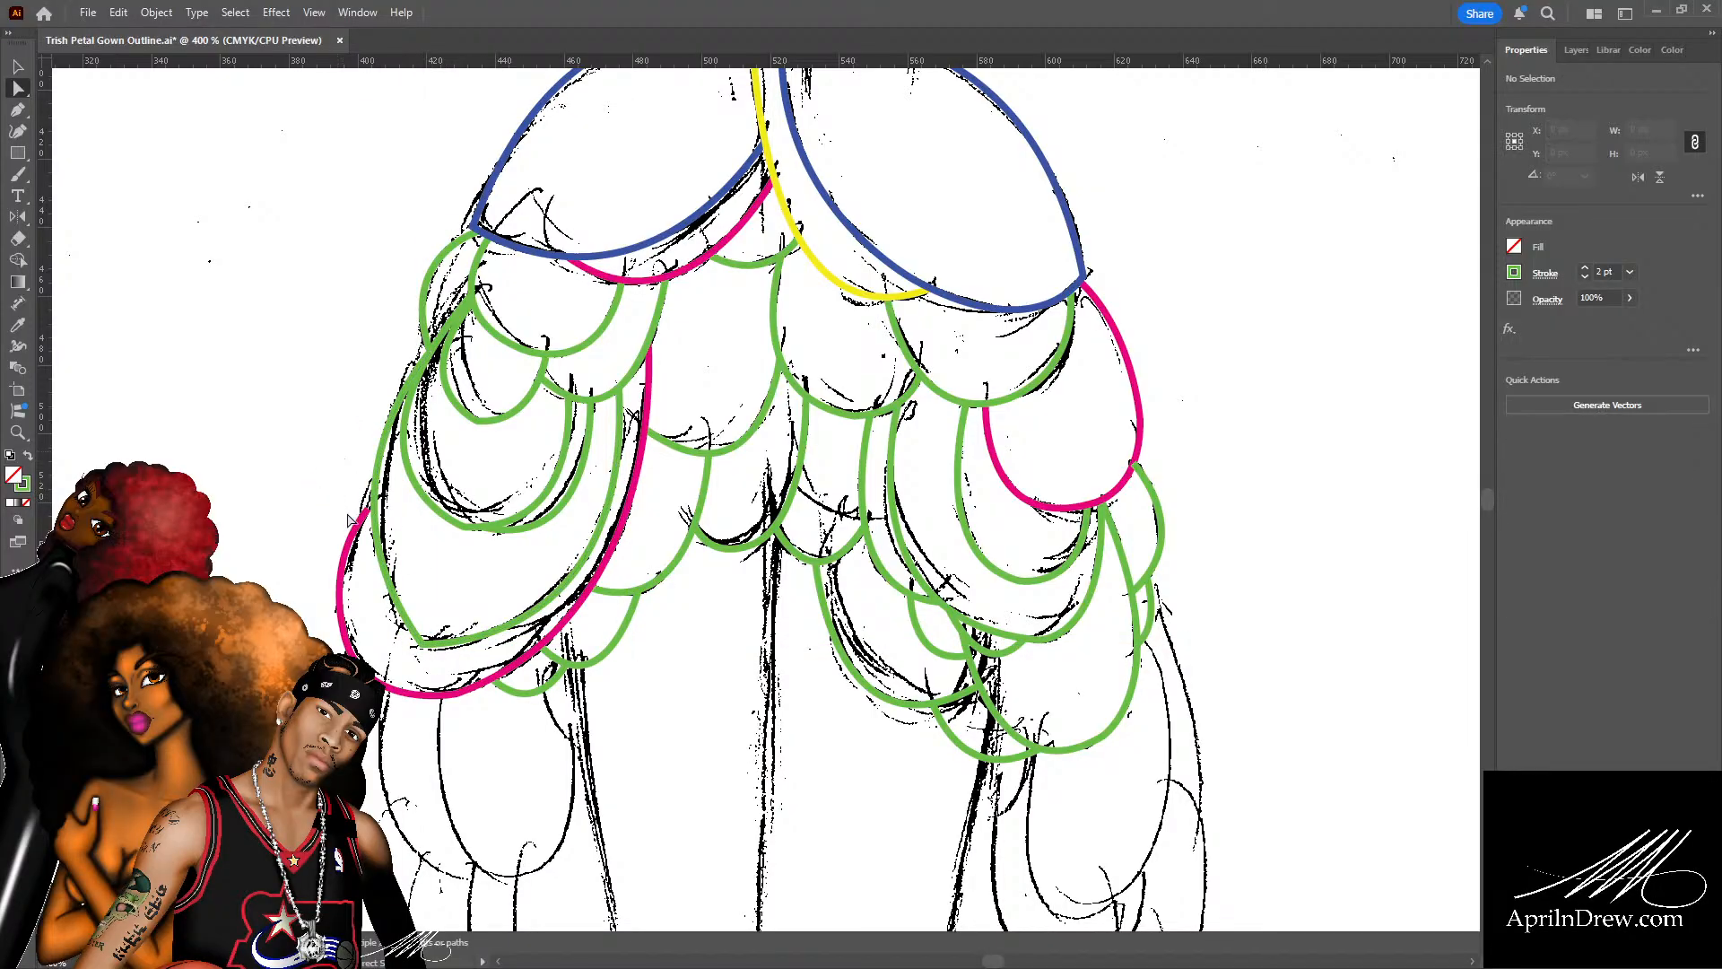
pyautogui.click(372, 511)
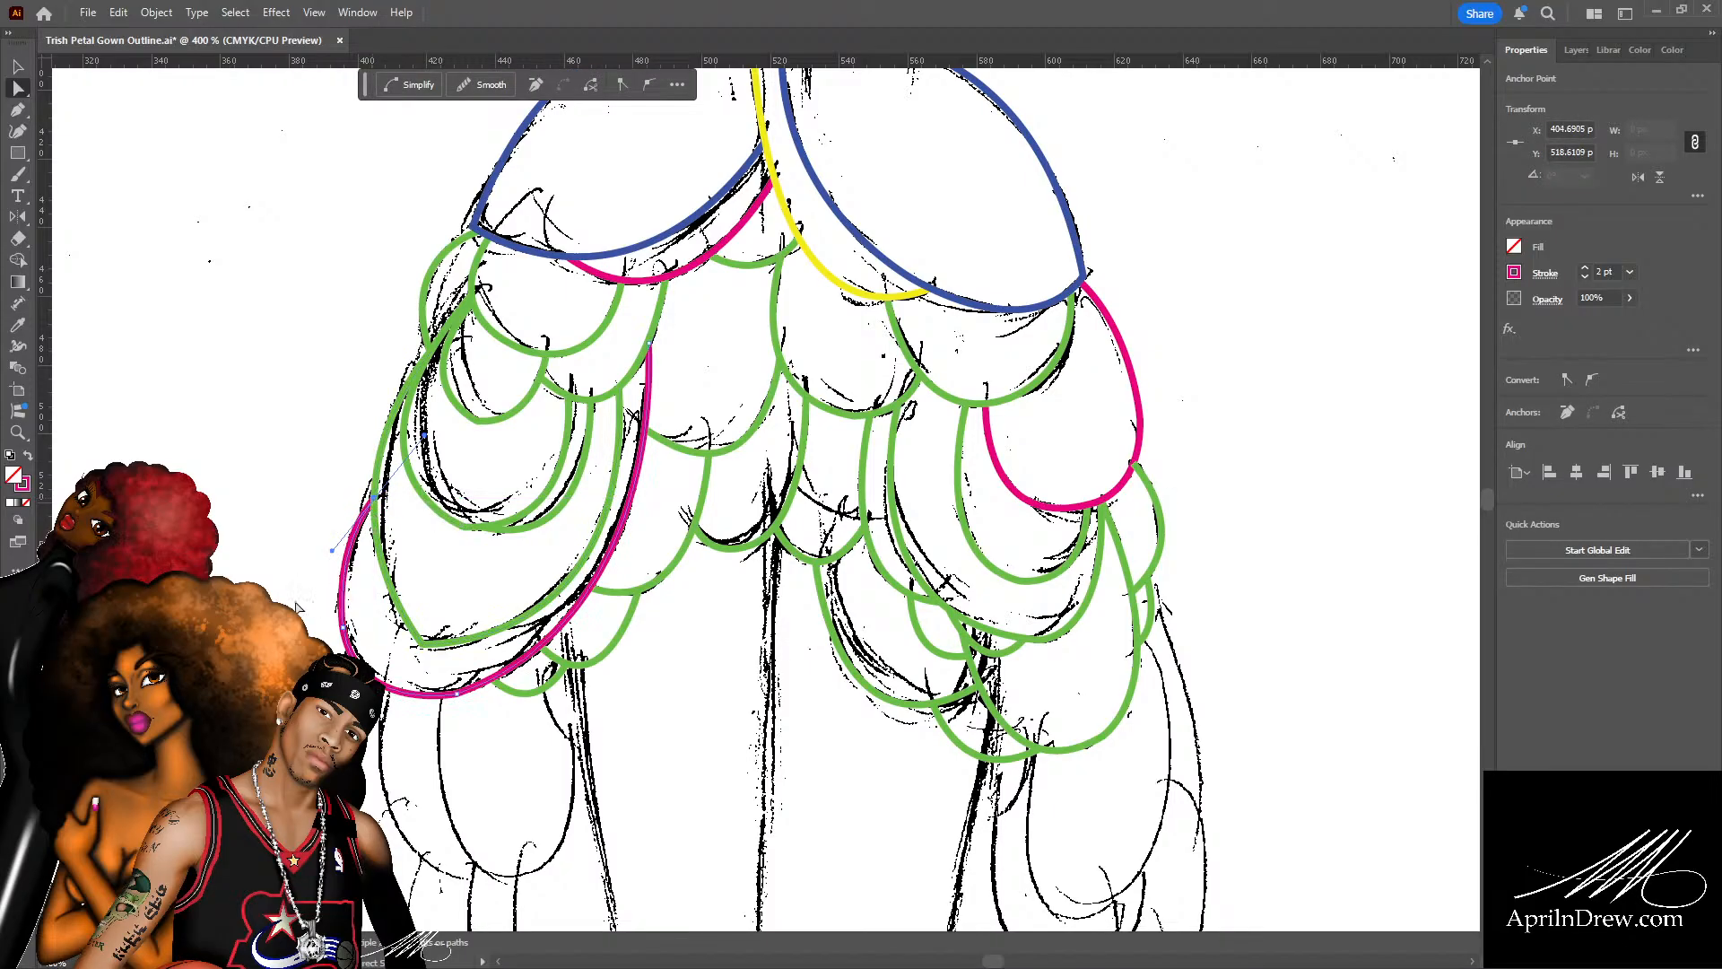
pyautogui.click(316, 553)
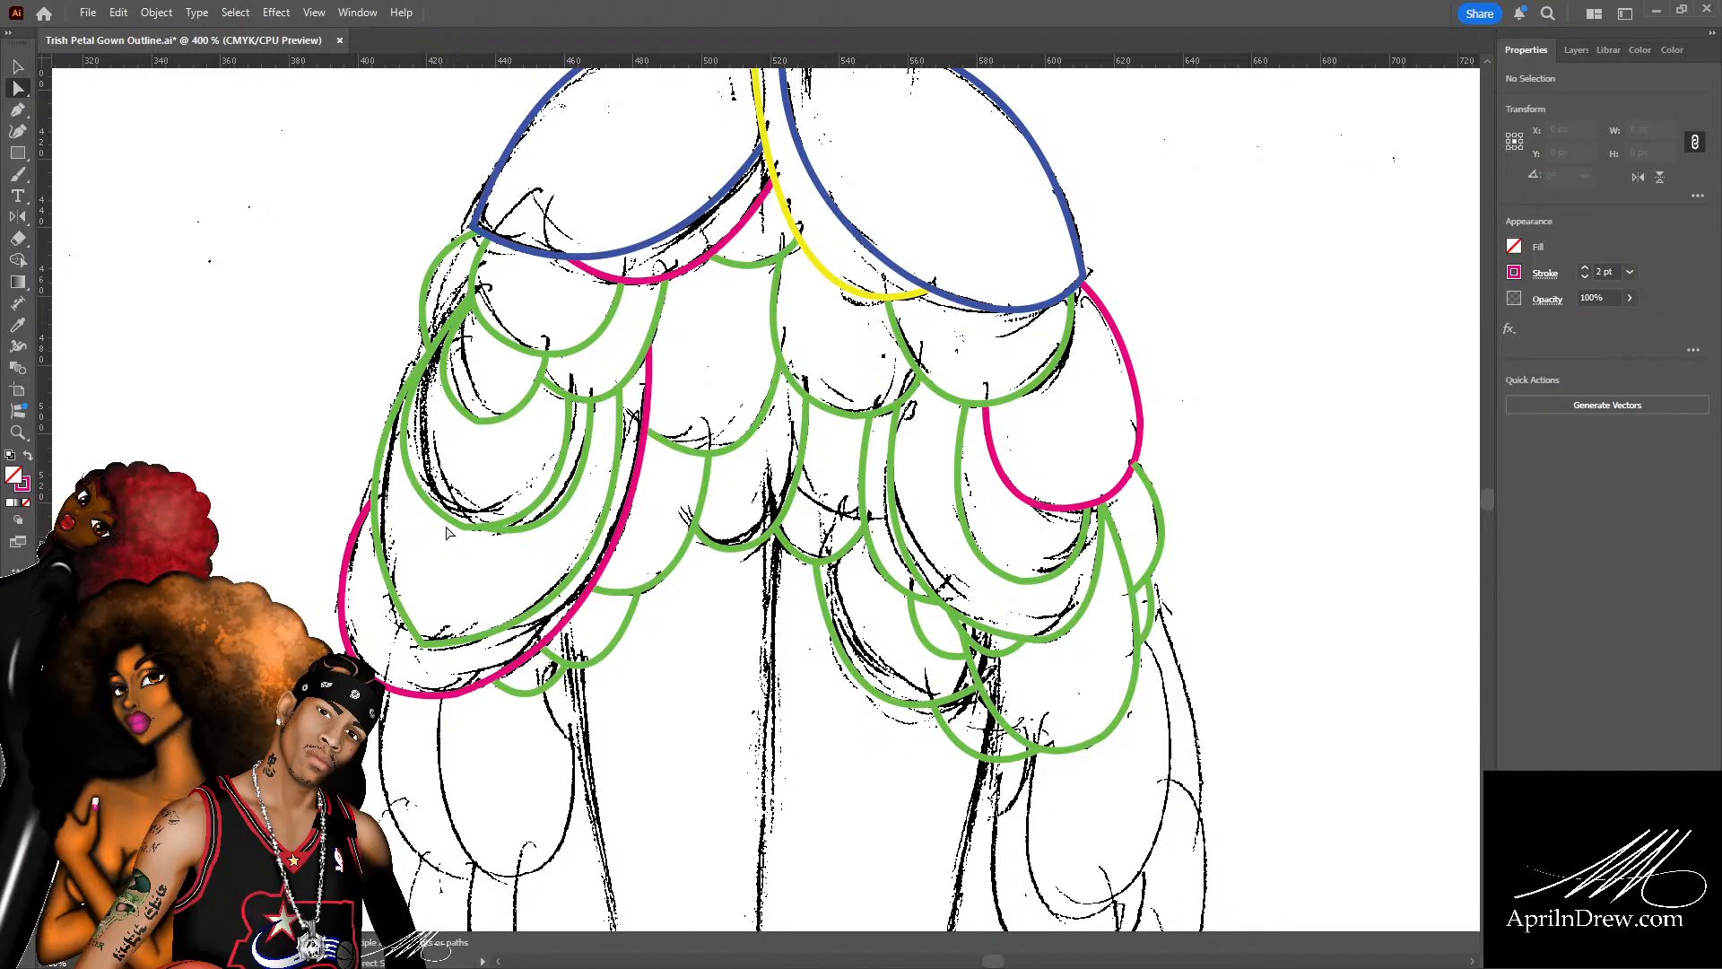
# Delete the inner green petal outline nested inside the large green petal, removing both of its curve segments.
pyautogui.click(414, 473)
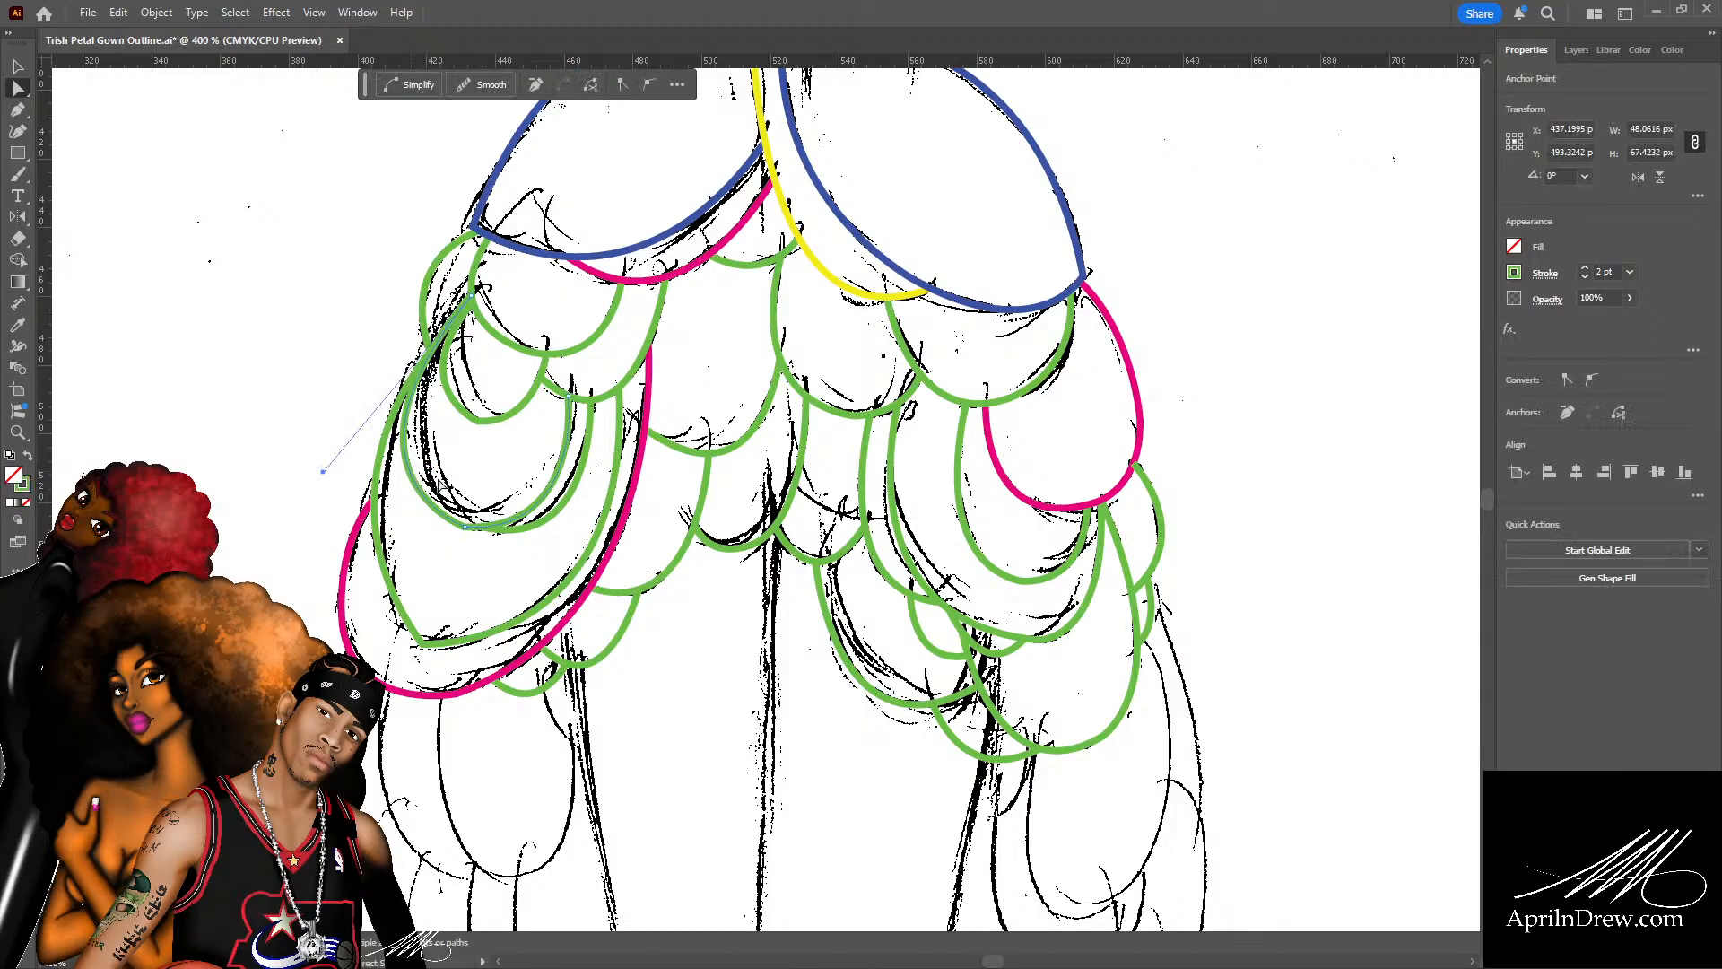
pyautogui.press('Delete')
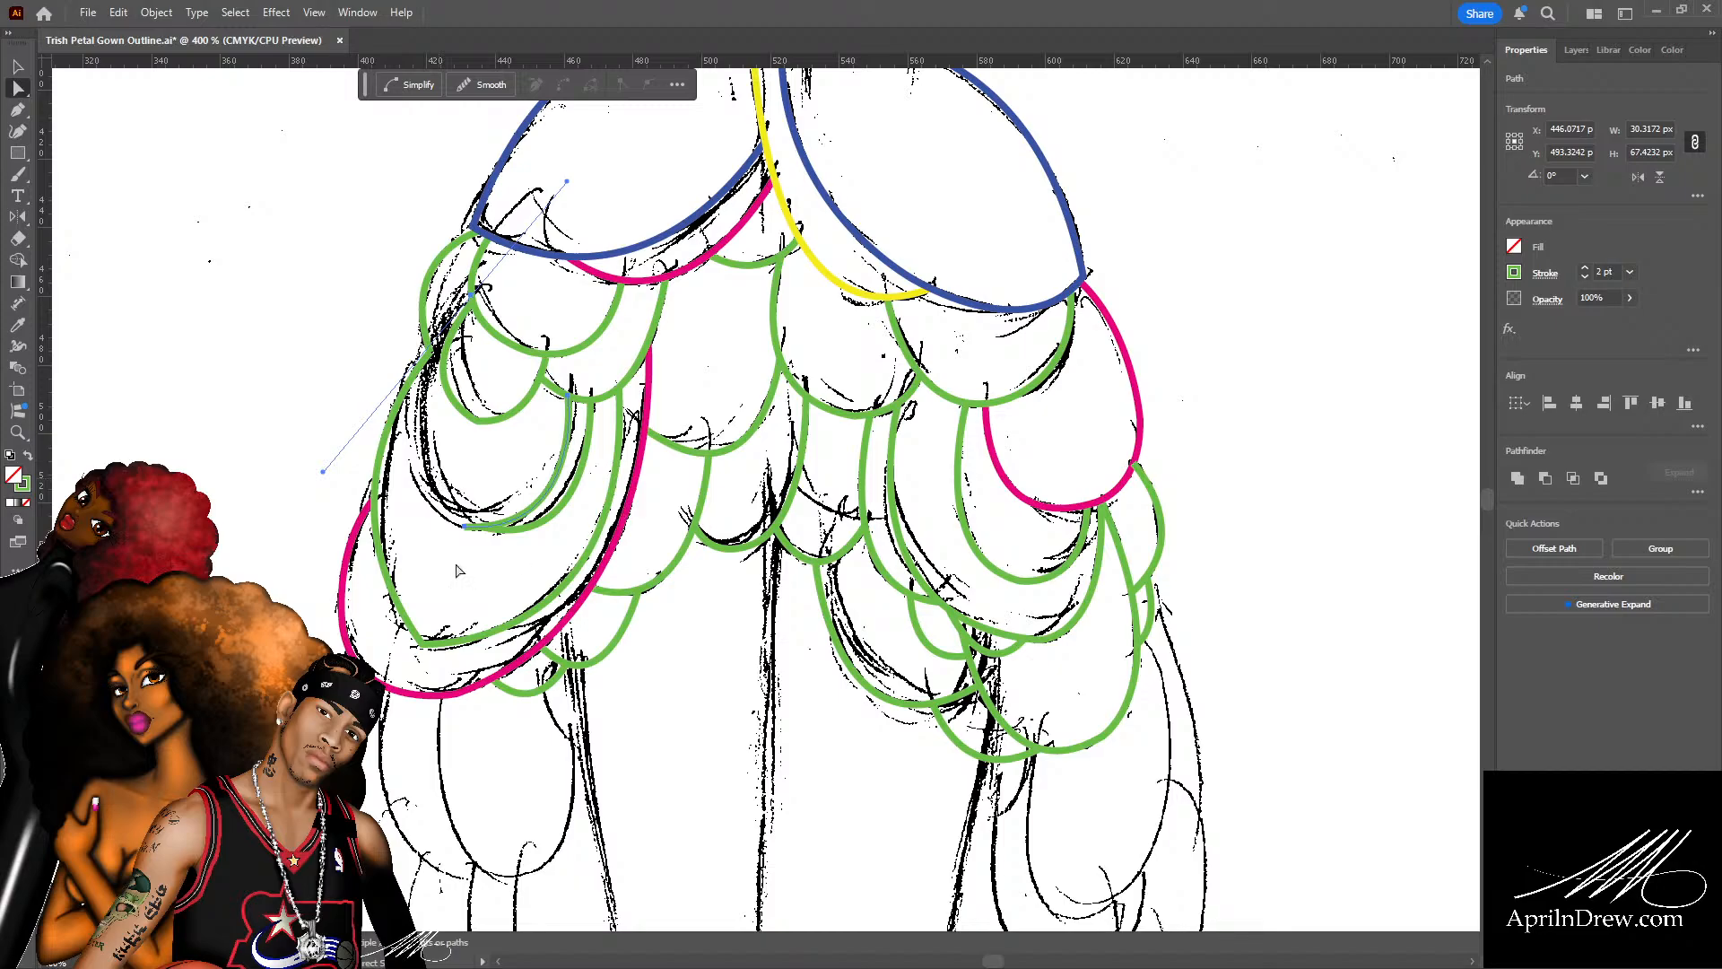
pyautogui.click(567, 437)
pyautogui.click(567, 437)
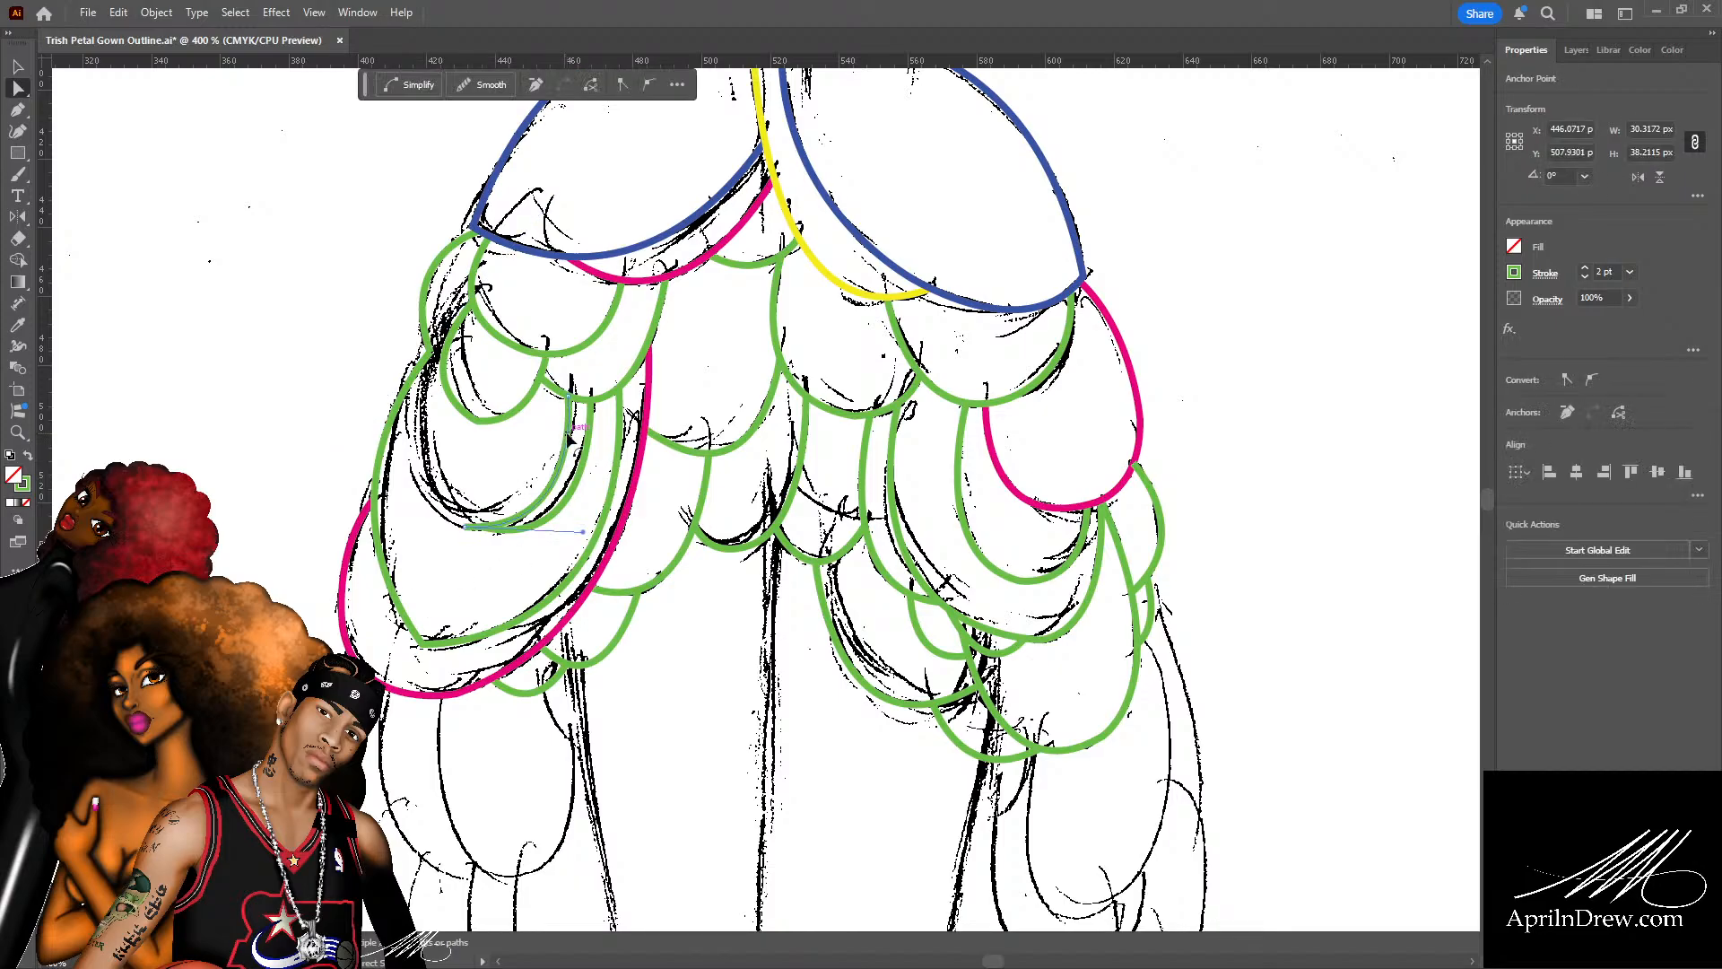
pyautogui.press('Delete')
pyautogui.click(510, 477)
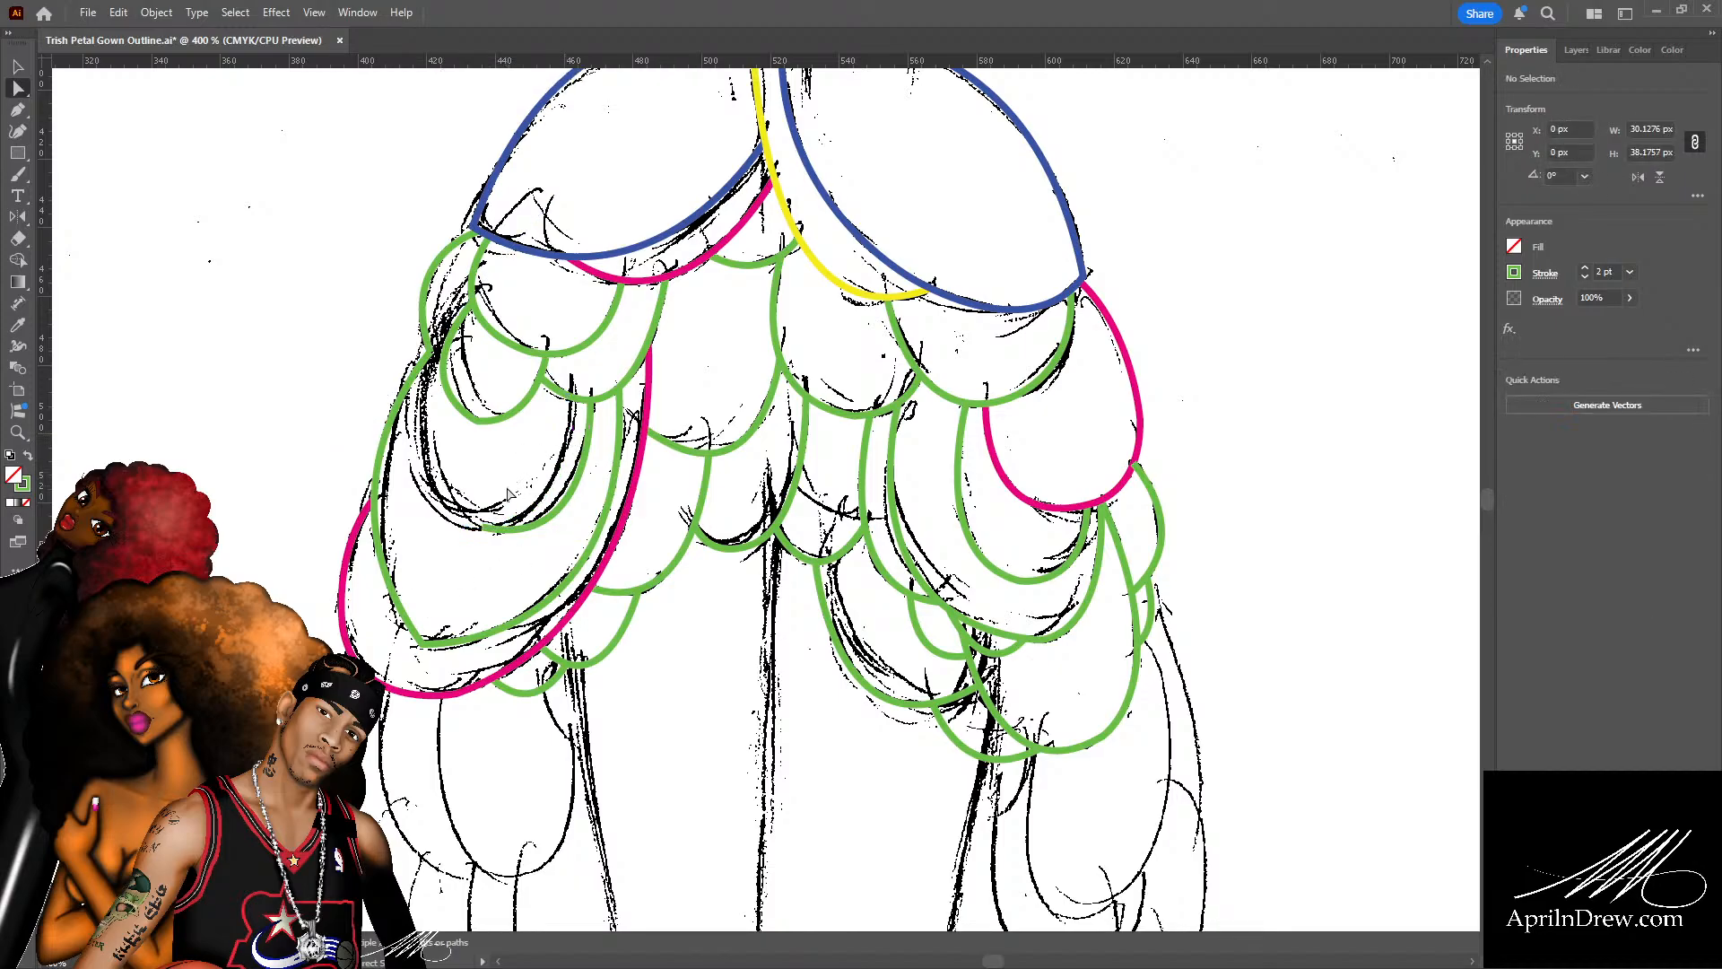
pyautogui.click(587, 474)
pyautogui.press('Delete')
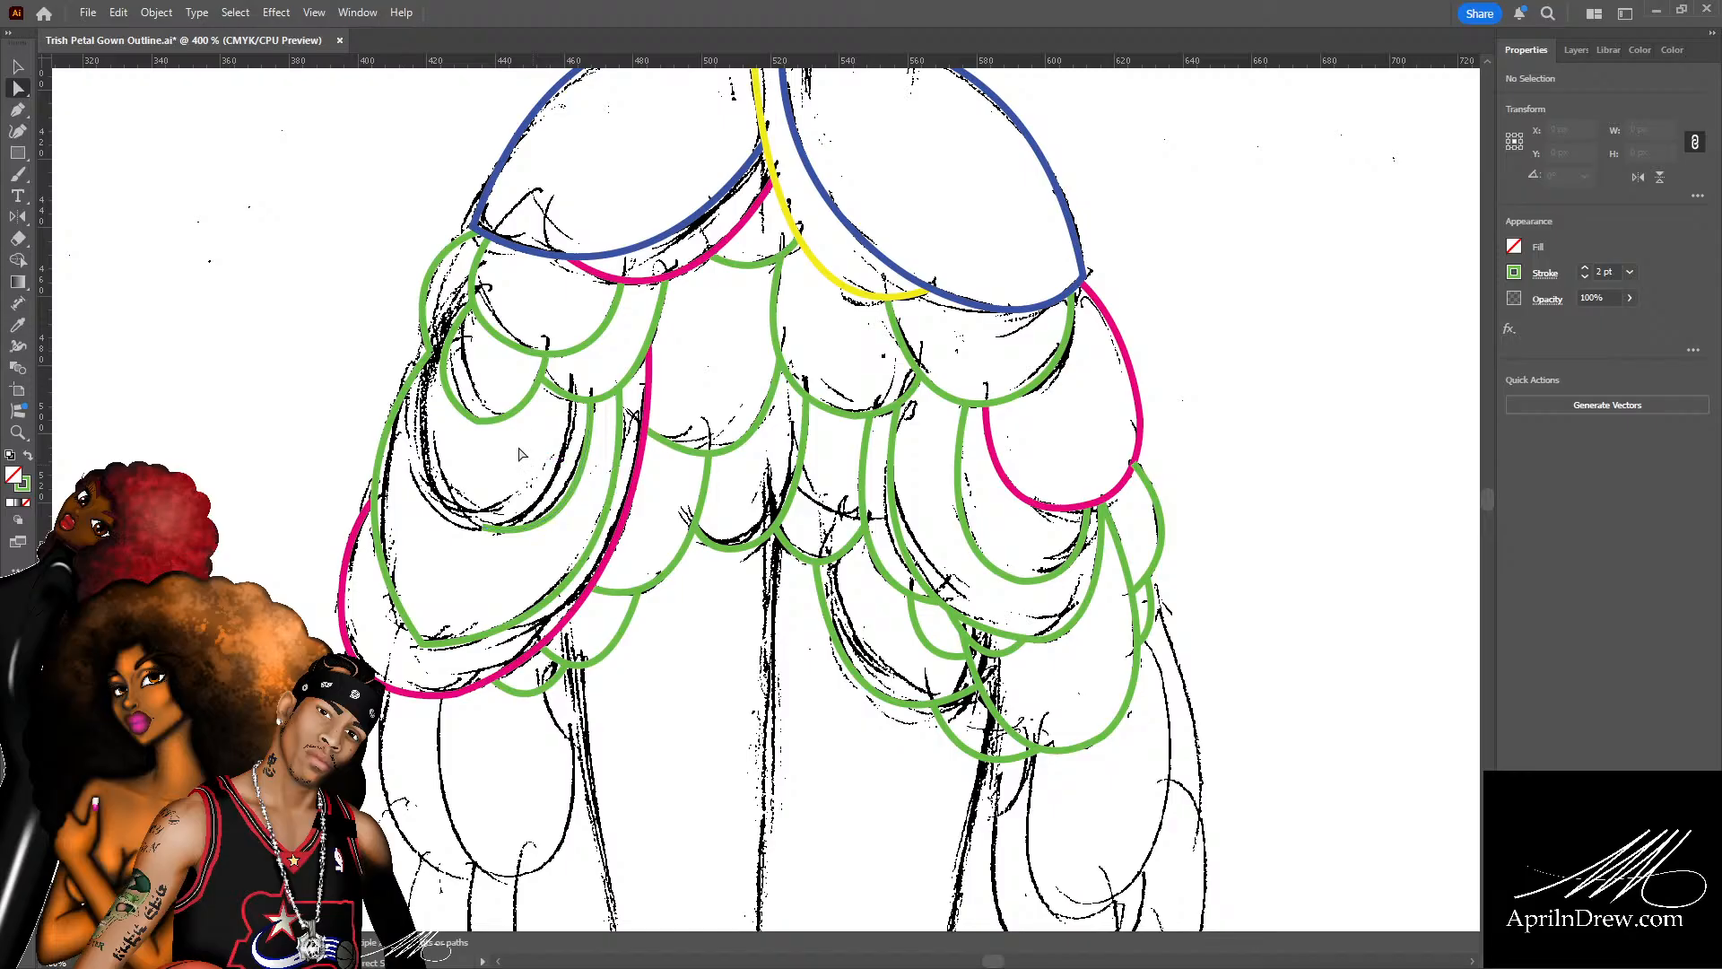
# Redraw the inner green petal with the Pen tool, about 42 by 52 px, and adjust its right end point and handle to the sketch.
pyautogui.press('p')
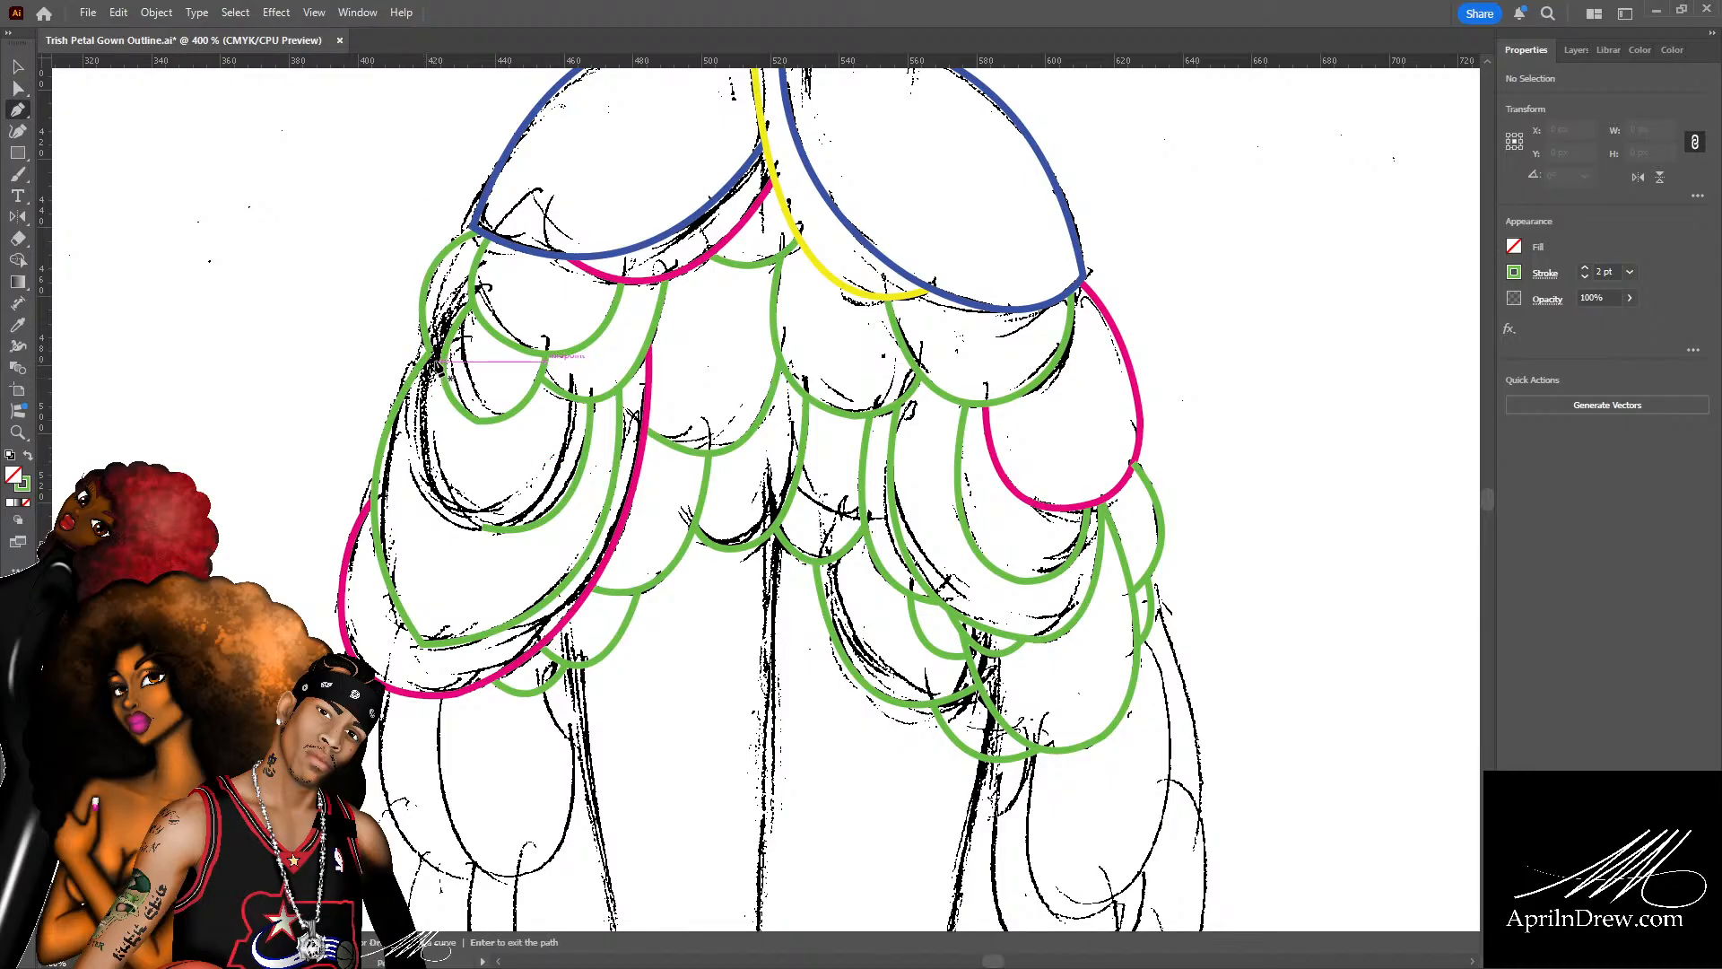
pyautogui.moveTo(448, 372); pyautogui.dragTo(568, 591)
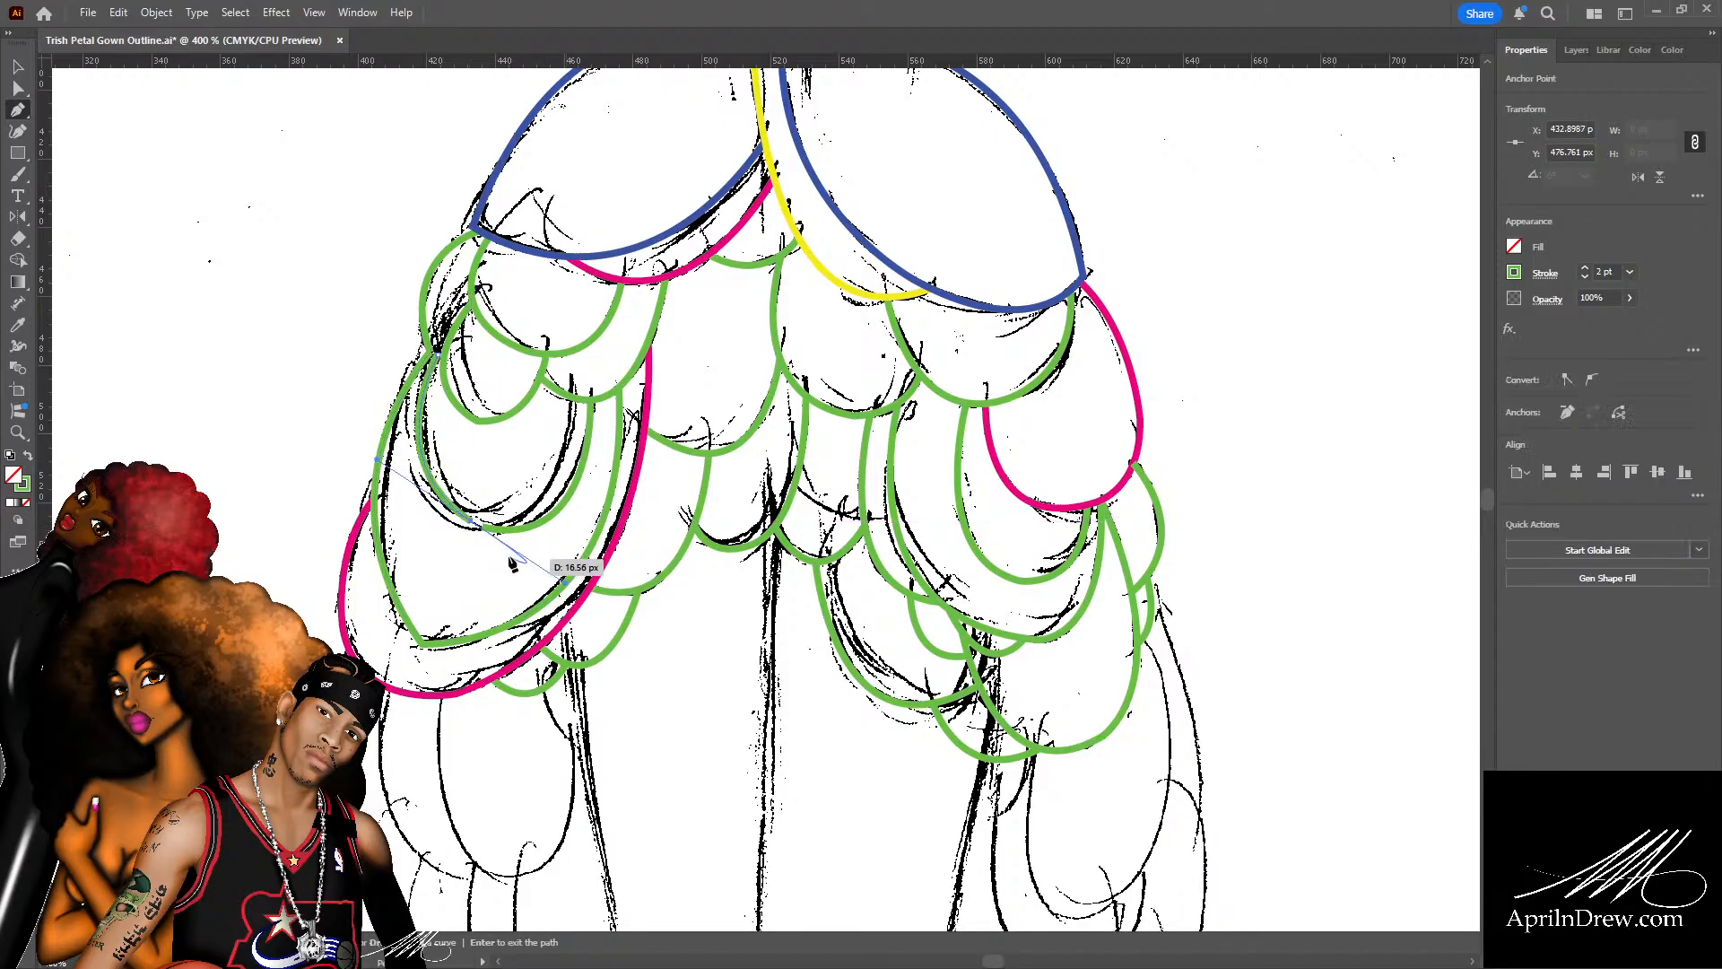
pyautogui.moveTo(471, 518); pyautogui.dragTo(589, 281)
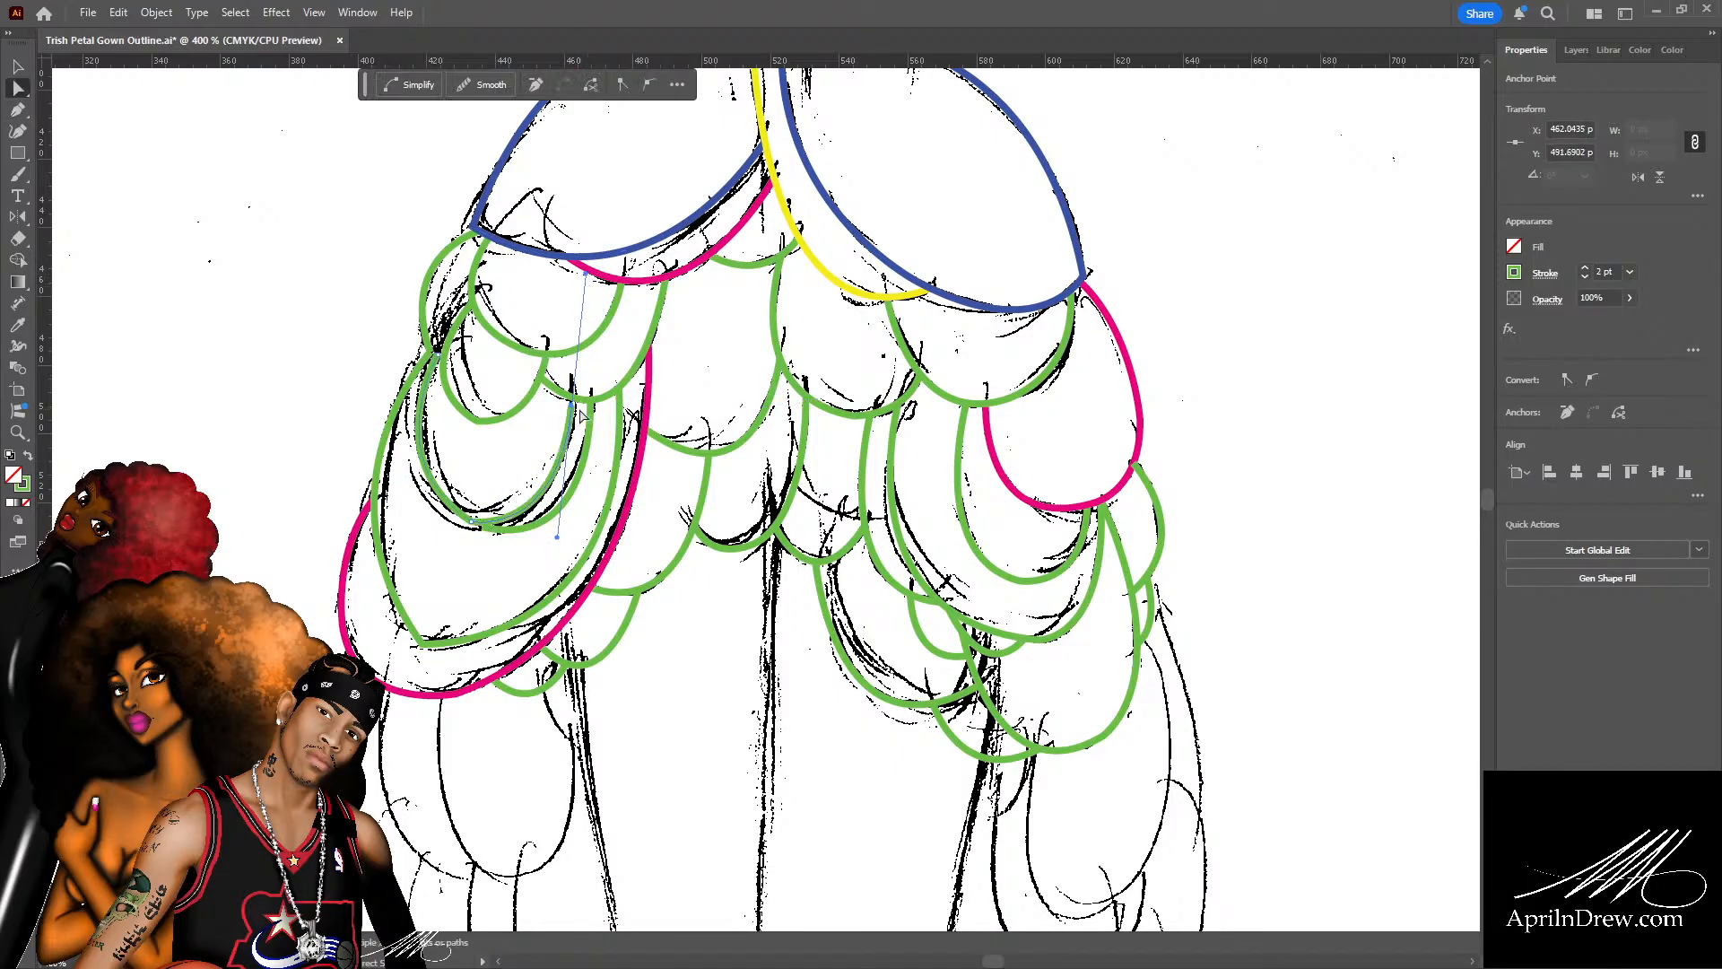
pyautogui.moveTo(571, 406); pyautogui.dragTo(575, 403)
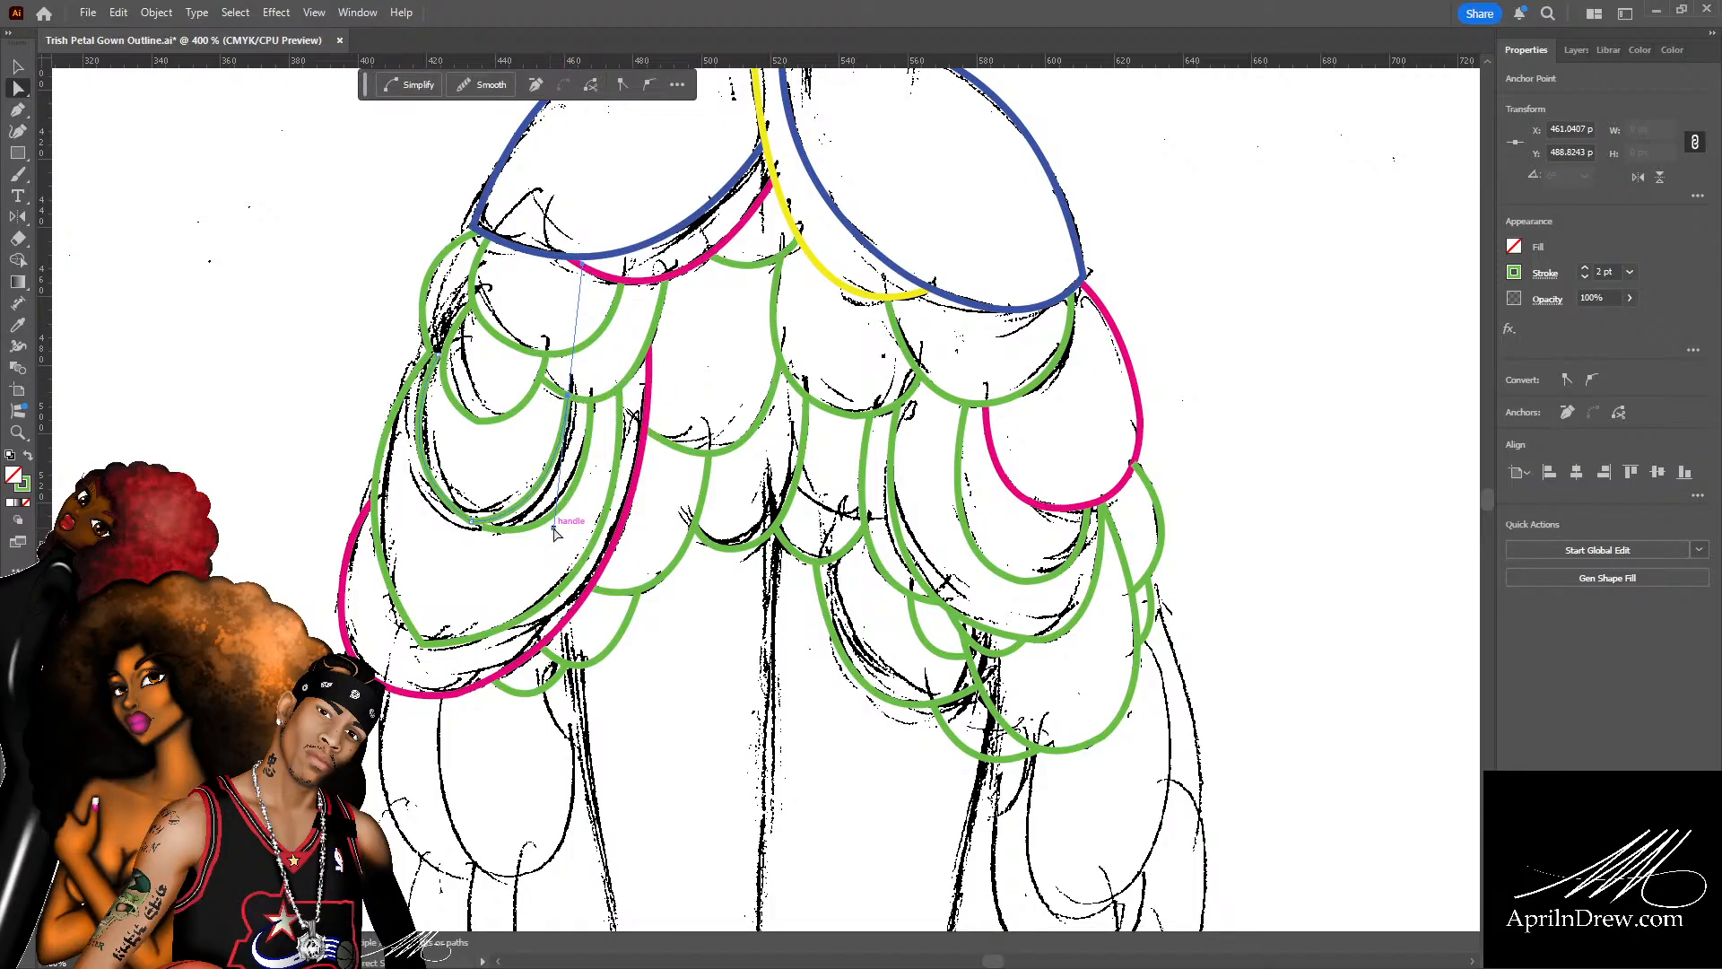
pyautogui.moveTo(552, 532); pyautogui.dragTo(565, 543)
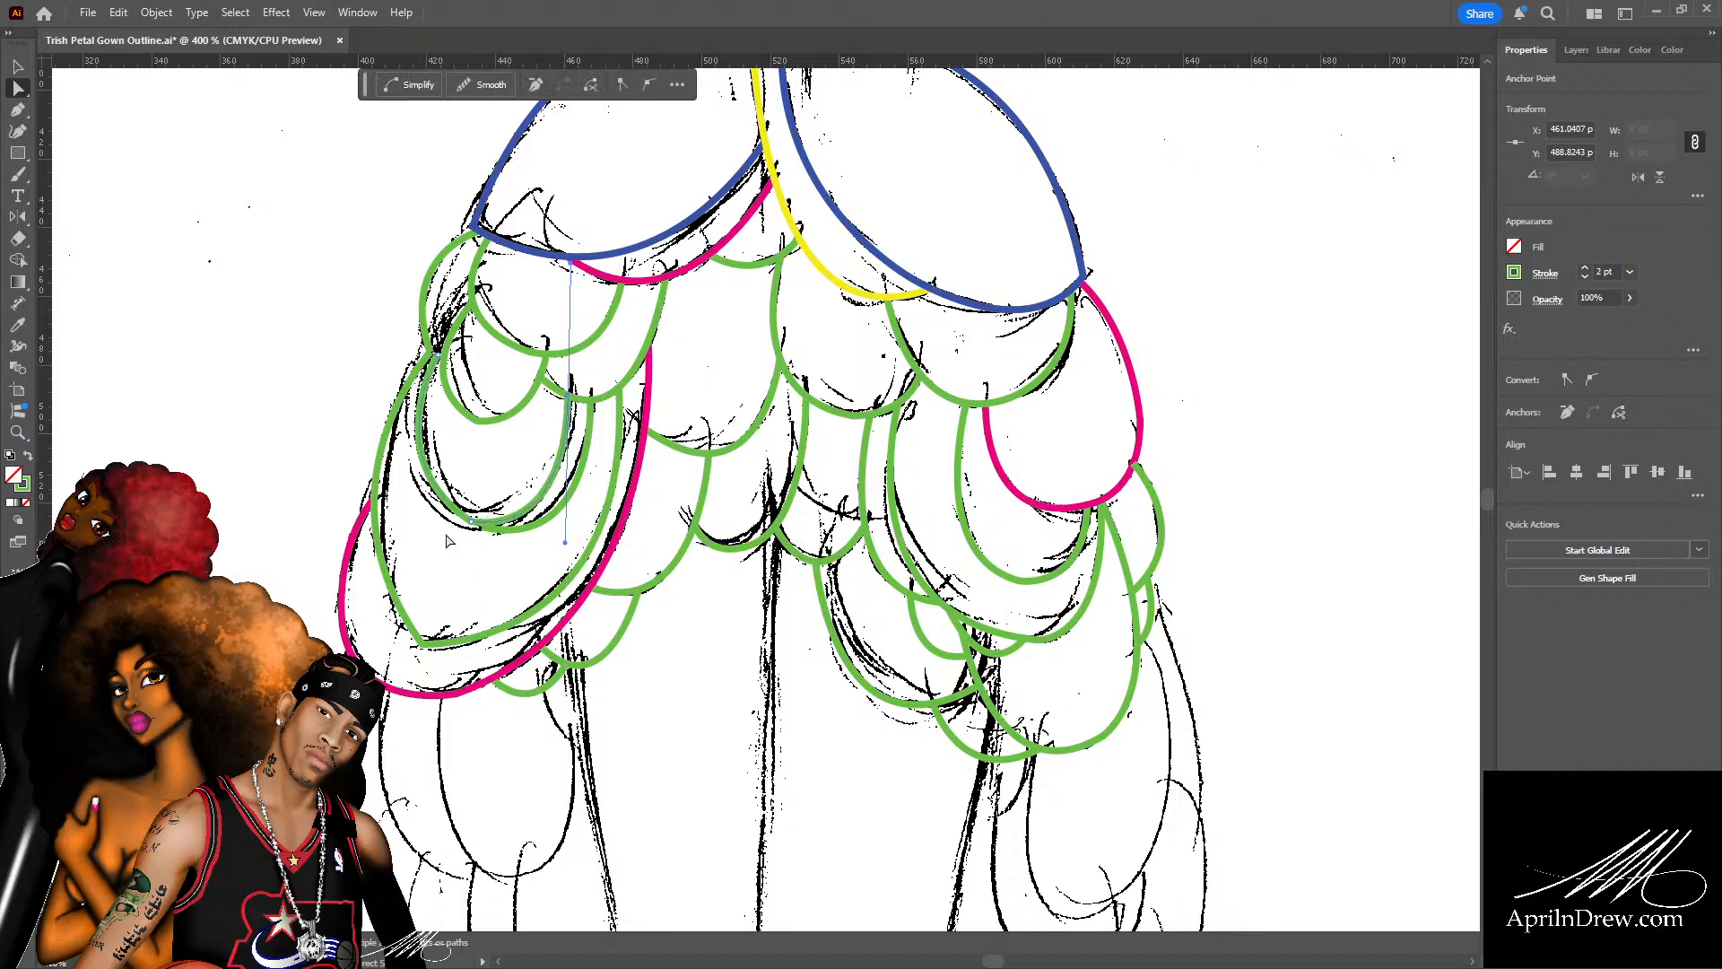
# Move the inner green petal's upper-left end point slightly up and right onto the neighbouring small petal's edge.
pyautogui.press('ctrl')
pyautogui.hotkey('ctrl', '+')
pyautogui.hotkey('ctrl', '+')
pyautogui.hotkey('ctrl', '+')
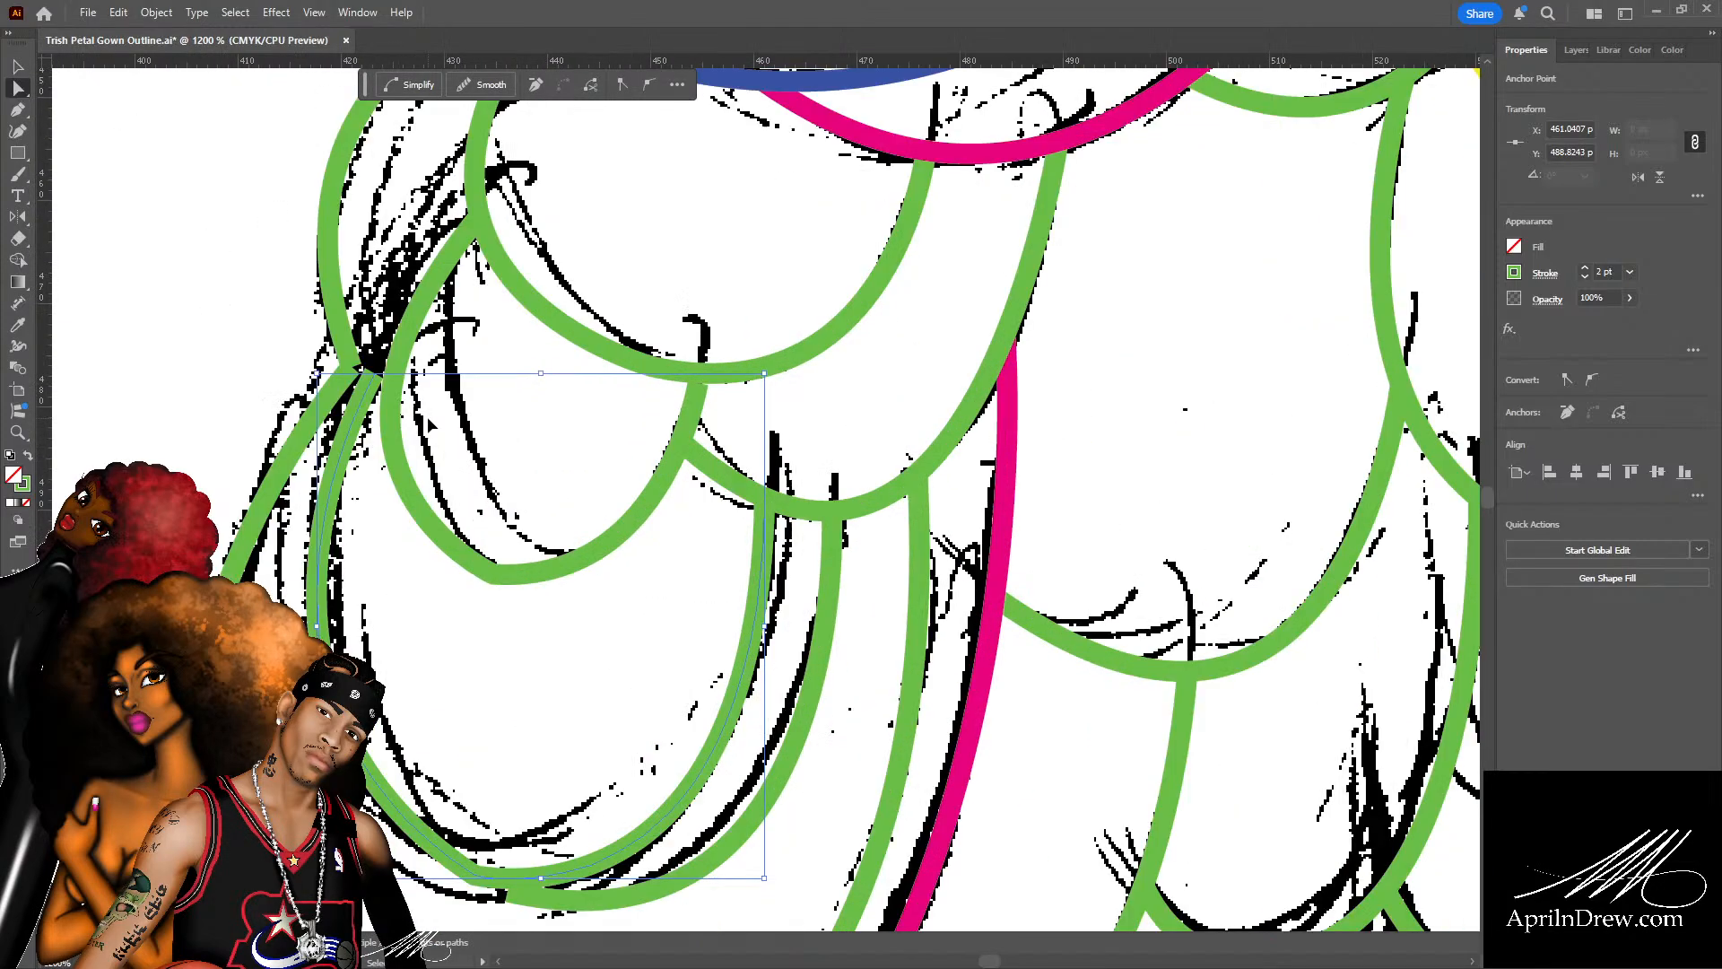
pyautogui.press('space')
pyautogui.moveTo(408, 424); pyautogui.dragTo(662, 364)
pyautogui.click(637, 400)
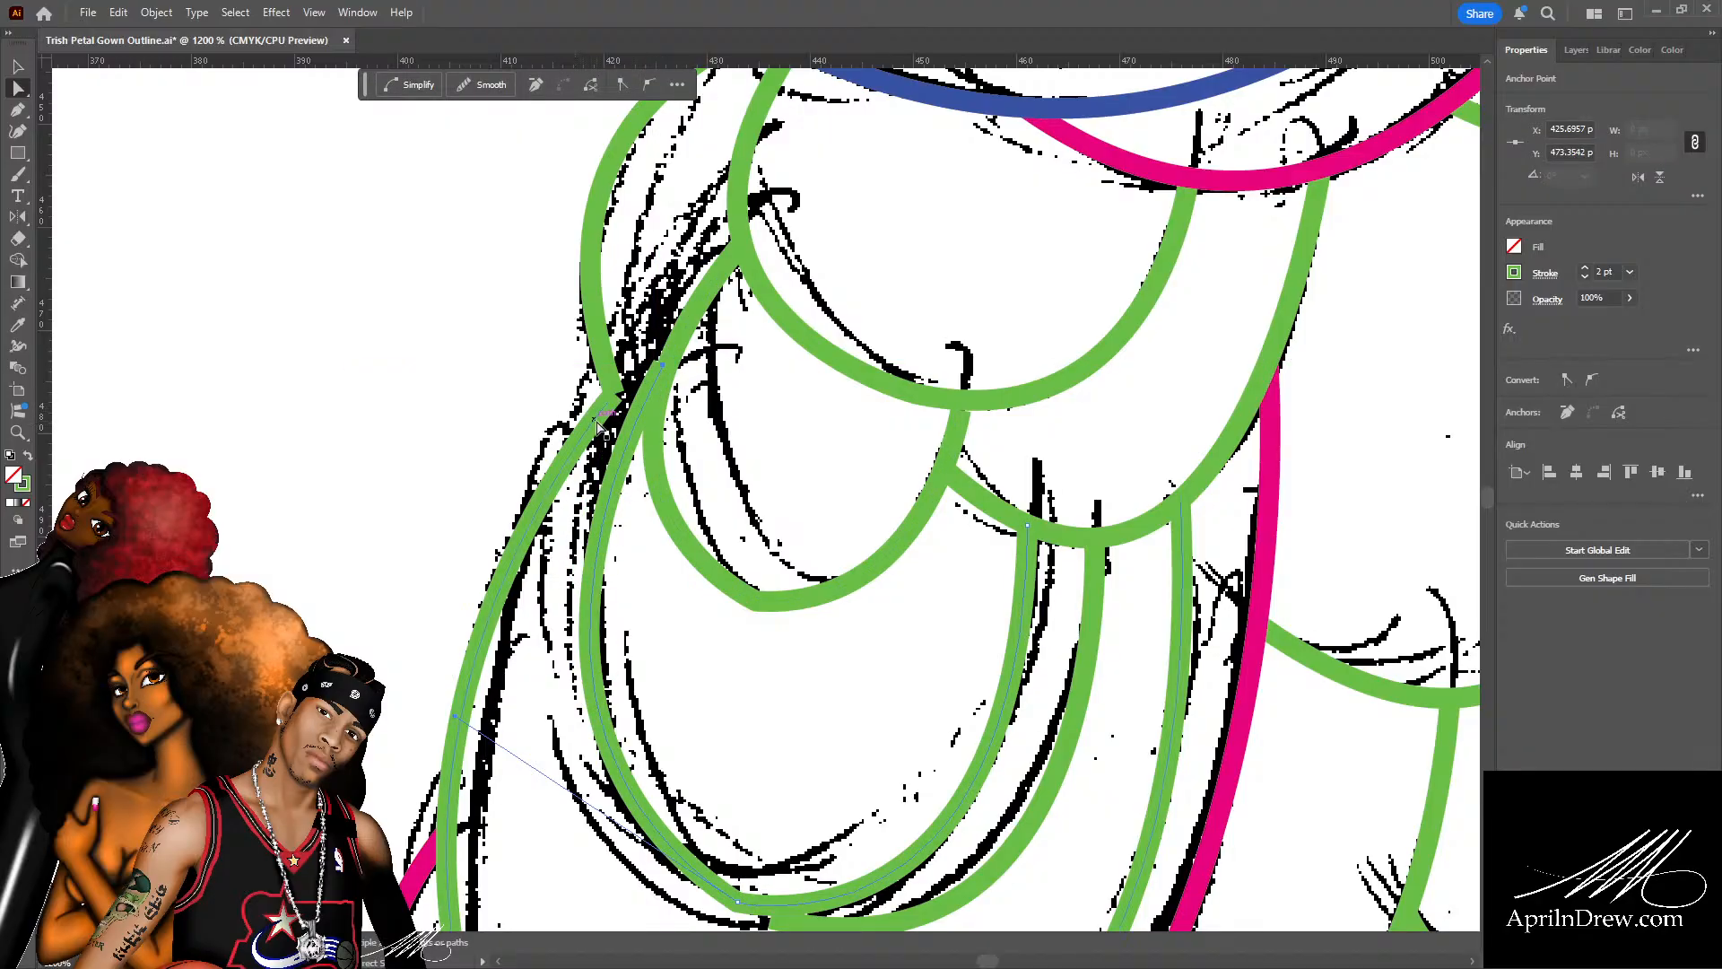
pyautogui.click(619, 402)
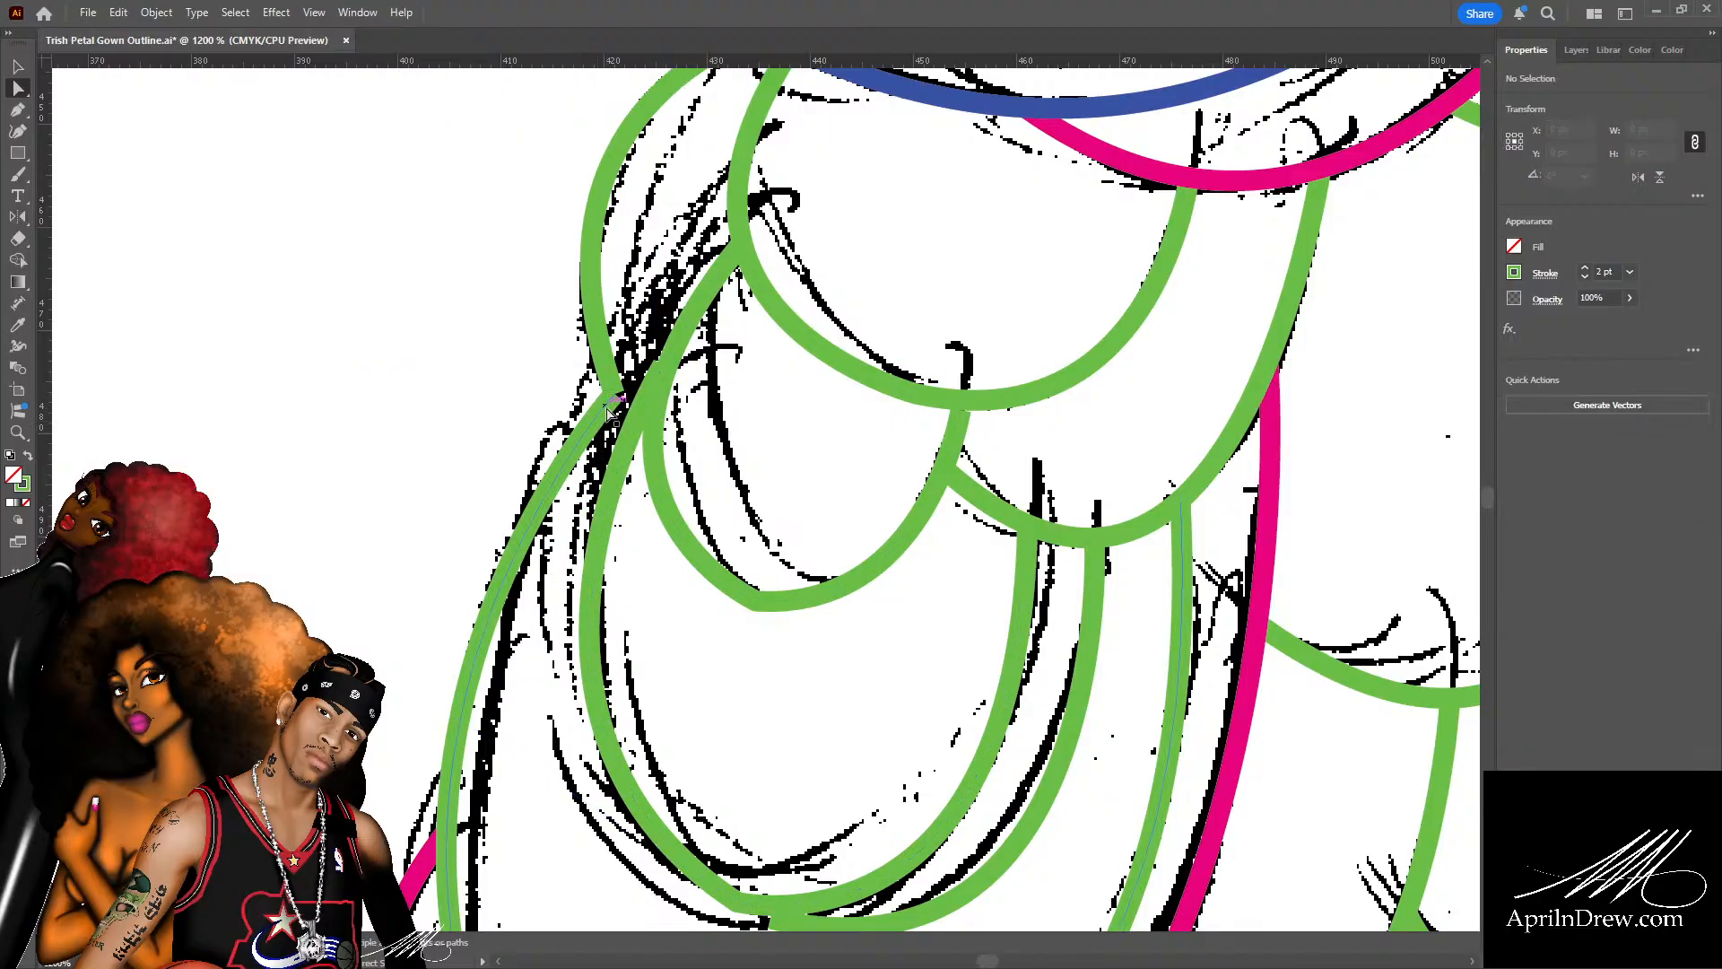
pyautogui.click(670, 373)
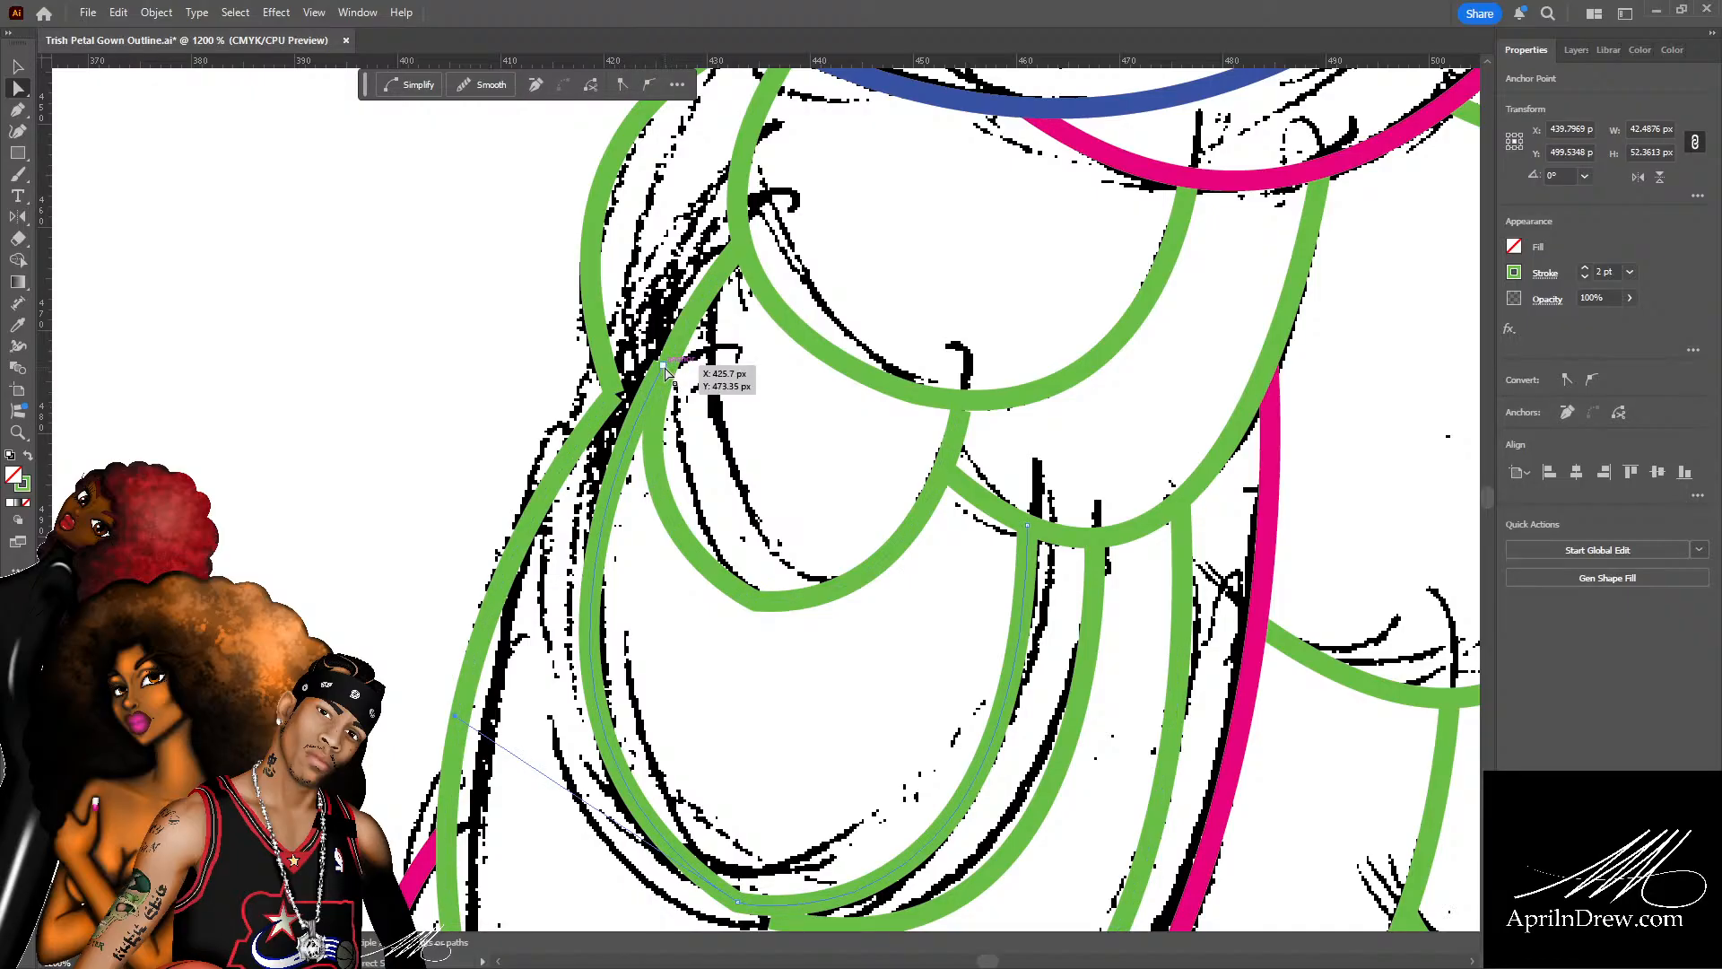
pyautogui.moveTo(664, 366); pyautogui.dragTo(674, 356)
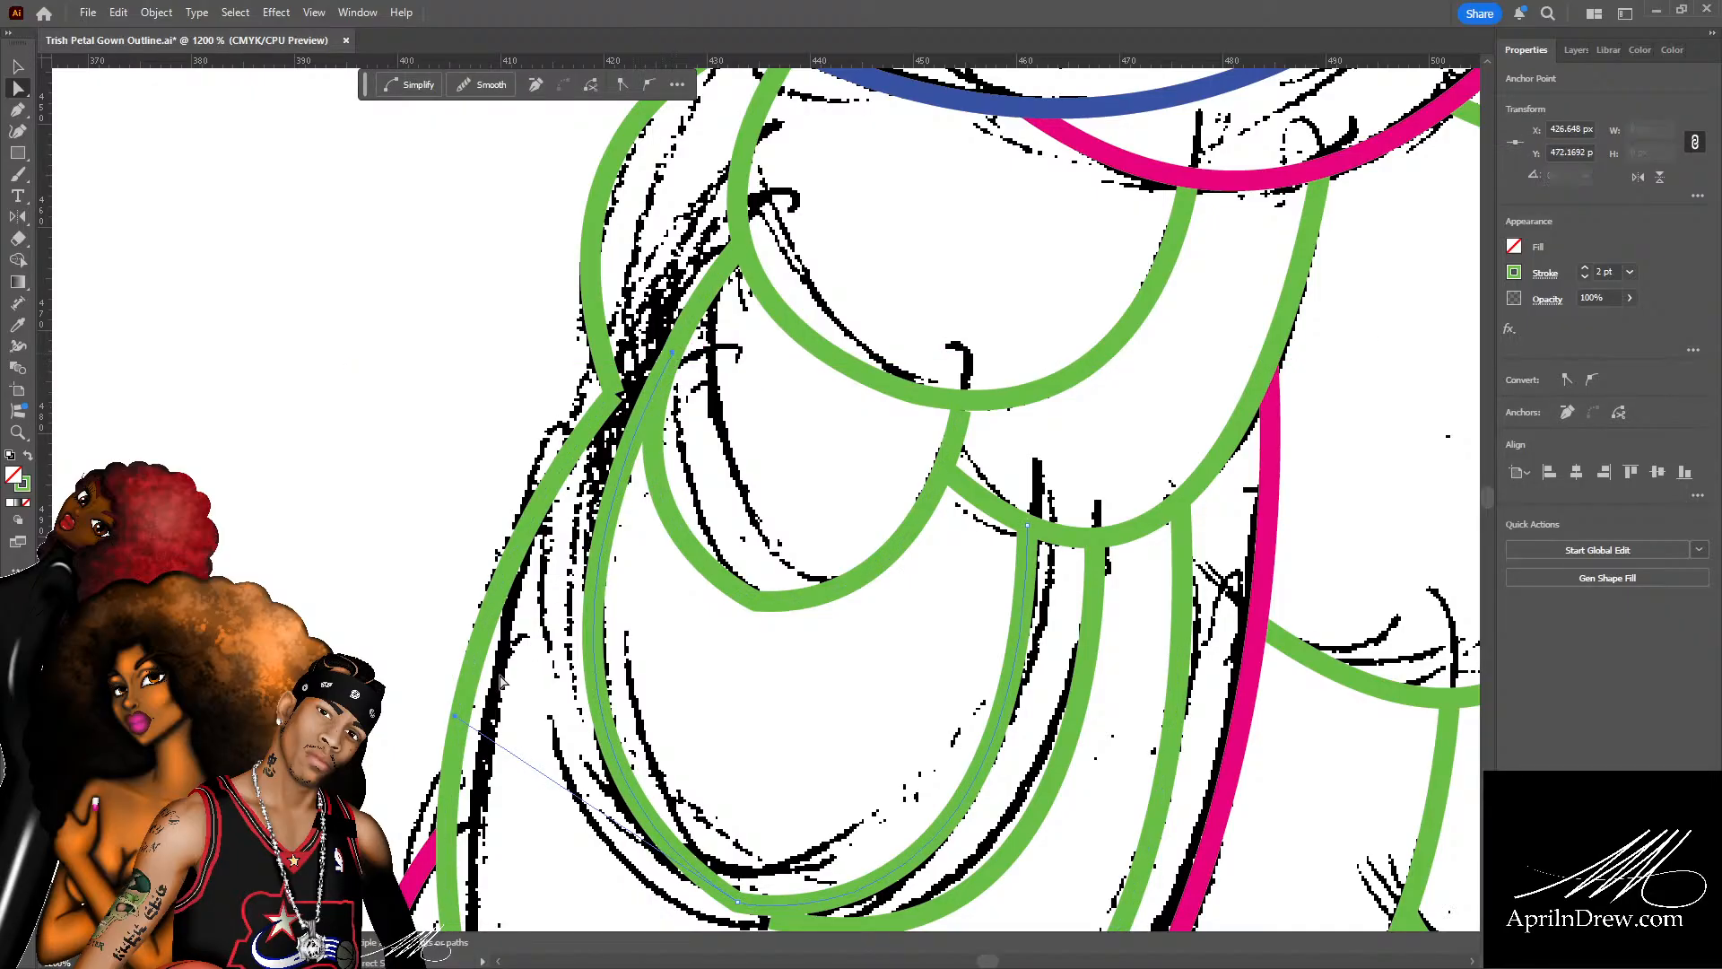
pyautogui.scroll(-3, 602, 707)
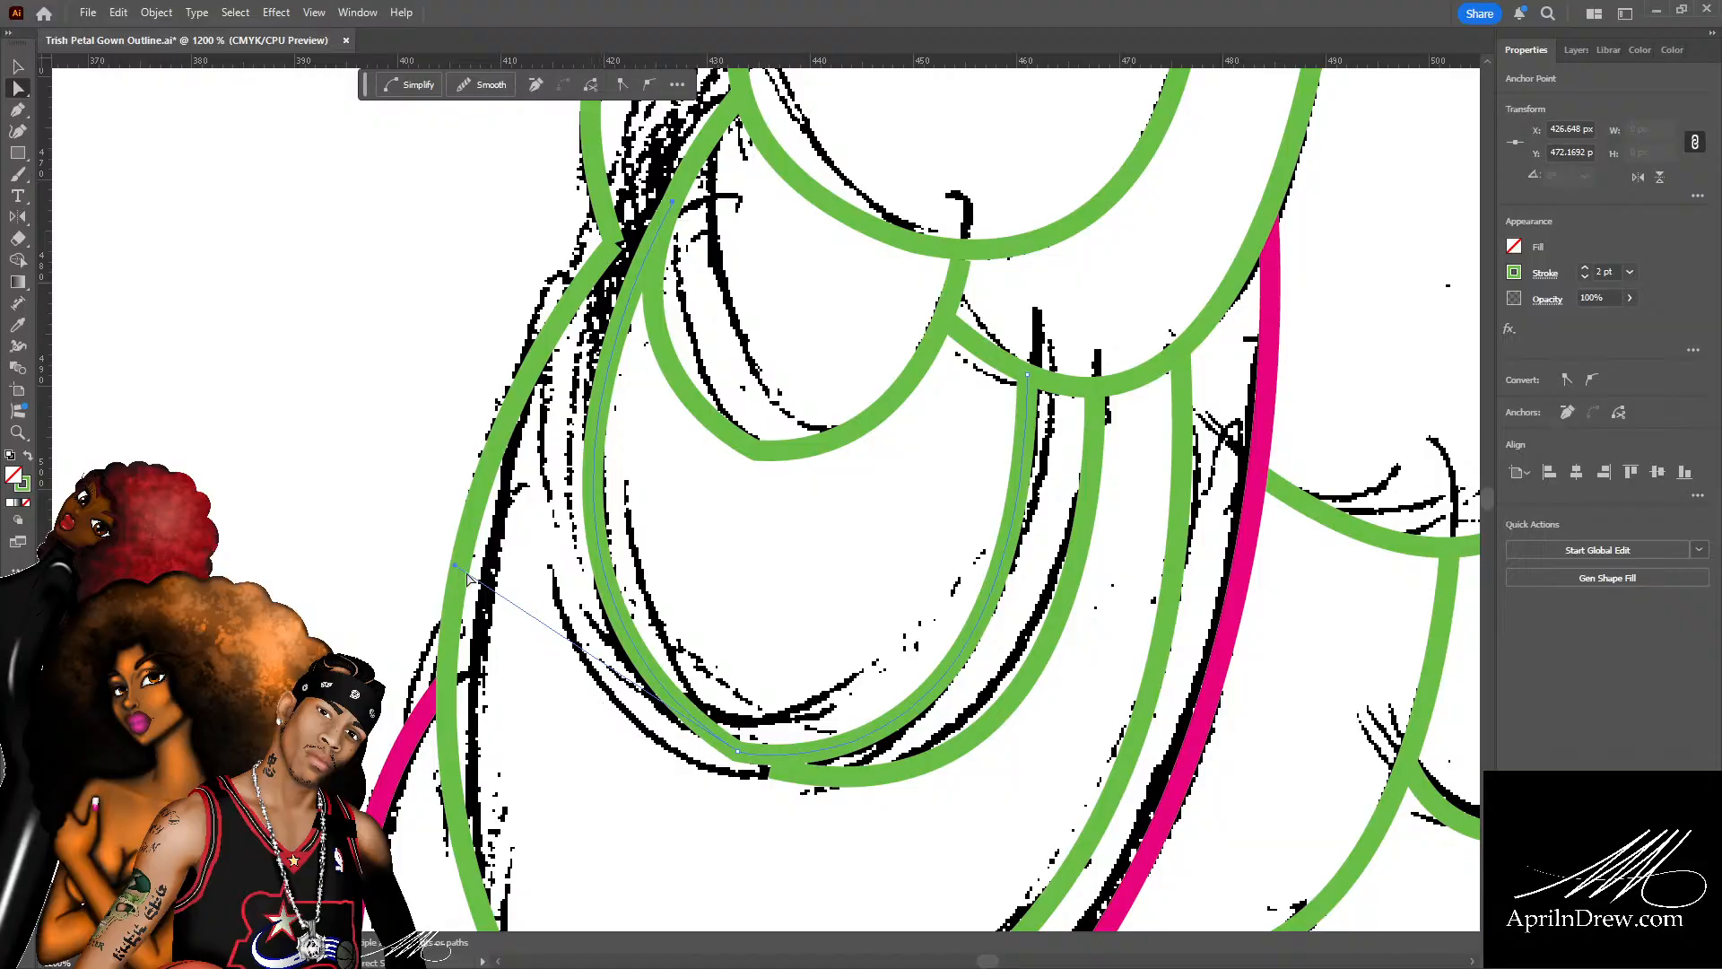
# Reshape the inner green petal's left curve by pulling its bottom anchor's handle outward and down toward the sketch.
pyautogui.moveTo(455, 571); pyautogui.dragTo(435, 635)
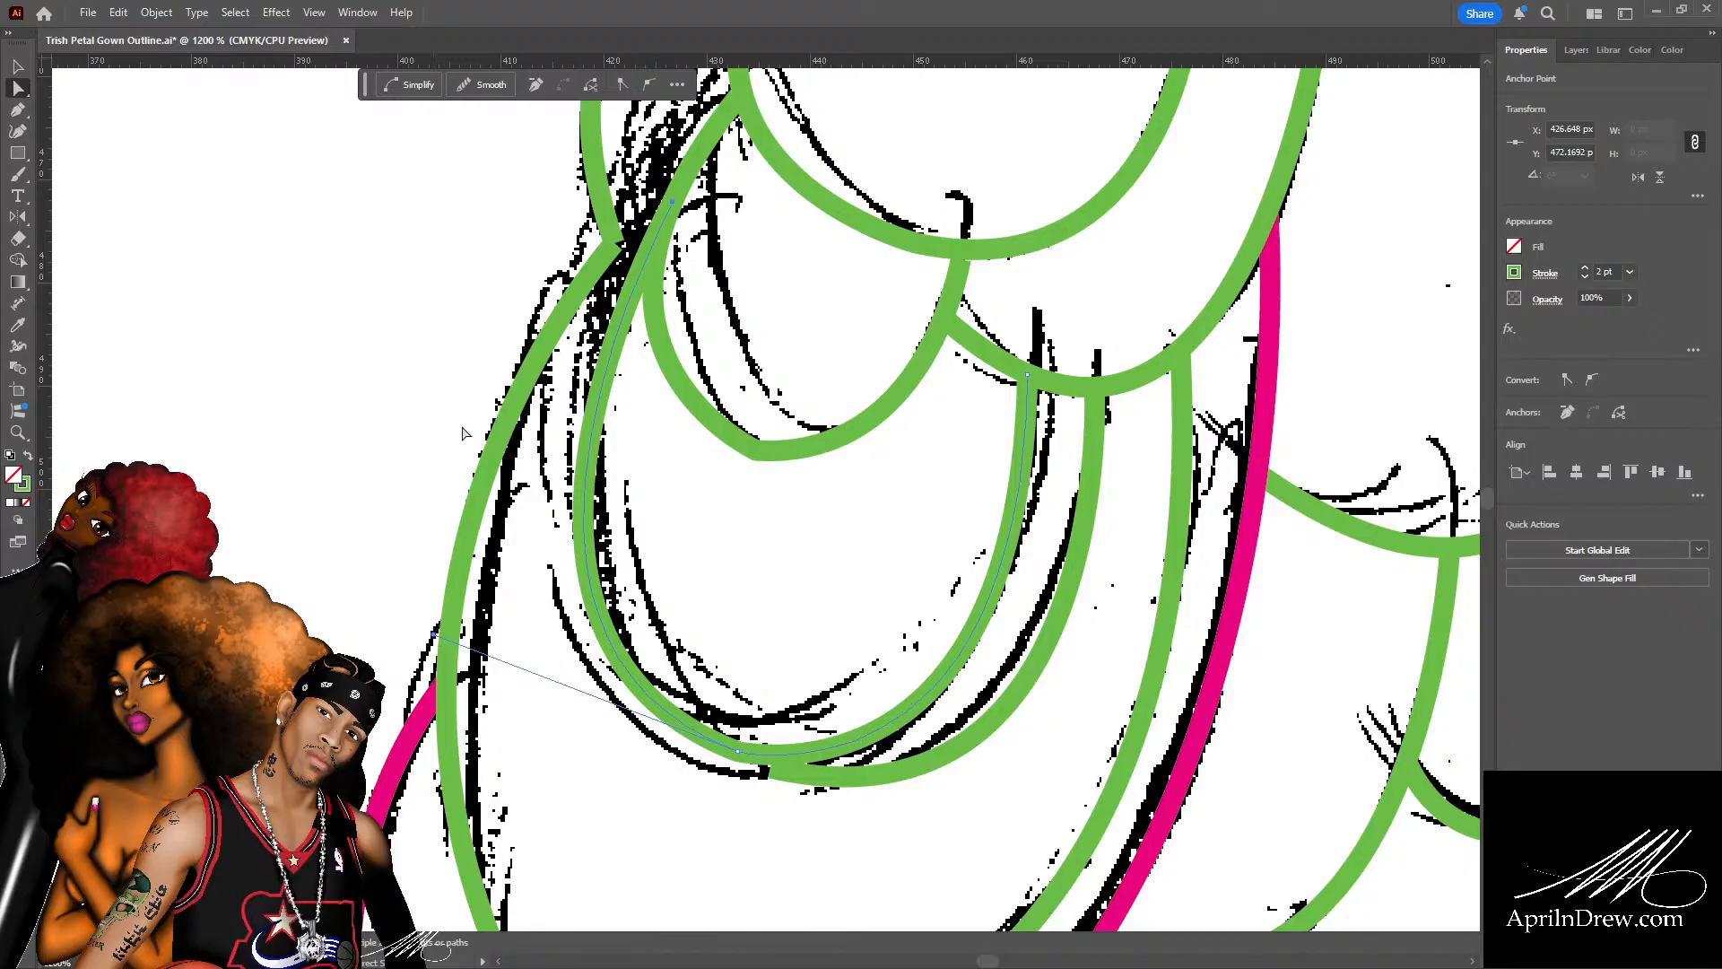
# Try to reshape the large green petal's left side by moving its upper end point inward and raising its bottom anchor's handle.
pyautogui.scroll(3, 482, 409)
pyautogui.click(617, 402)
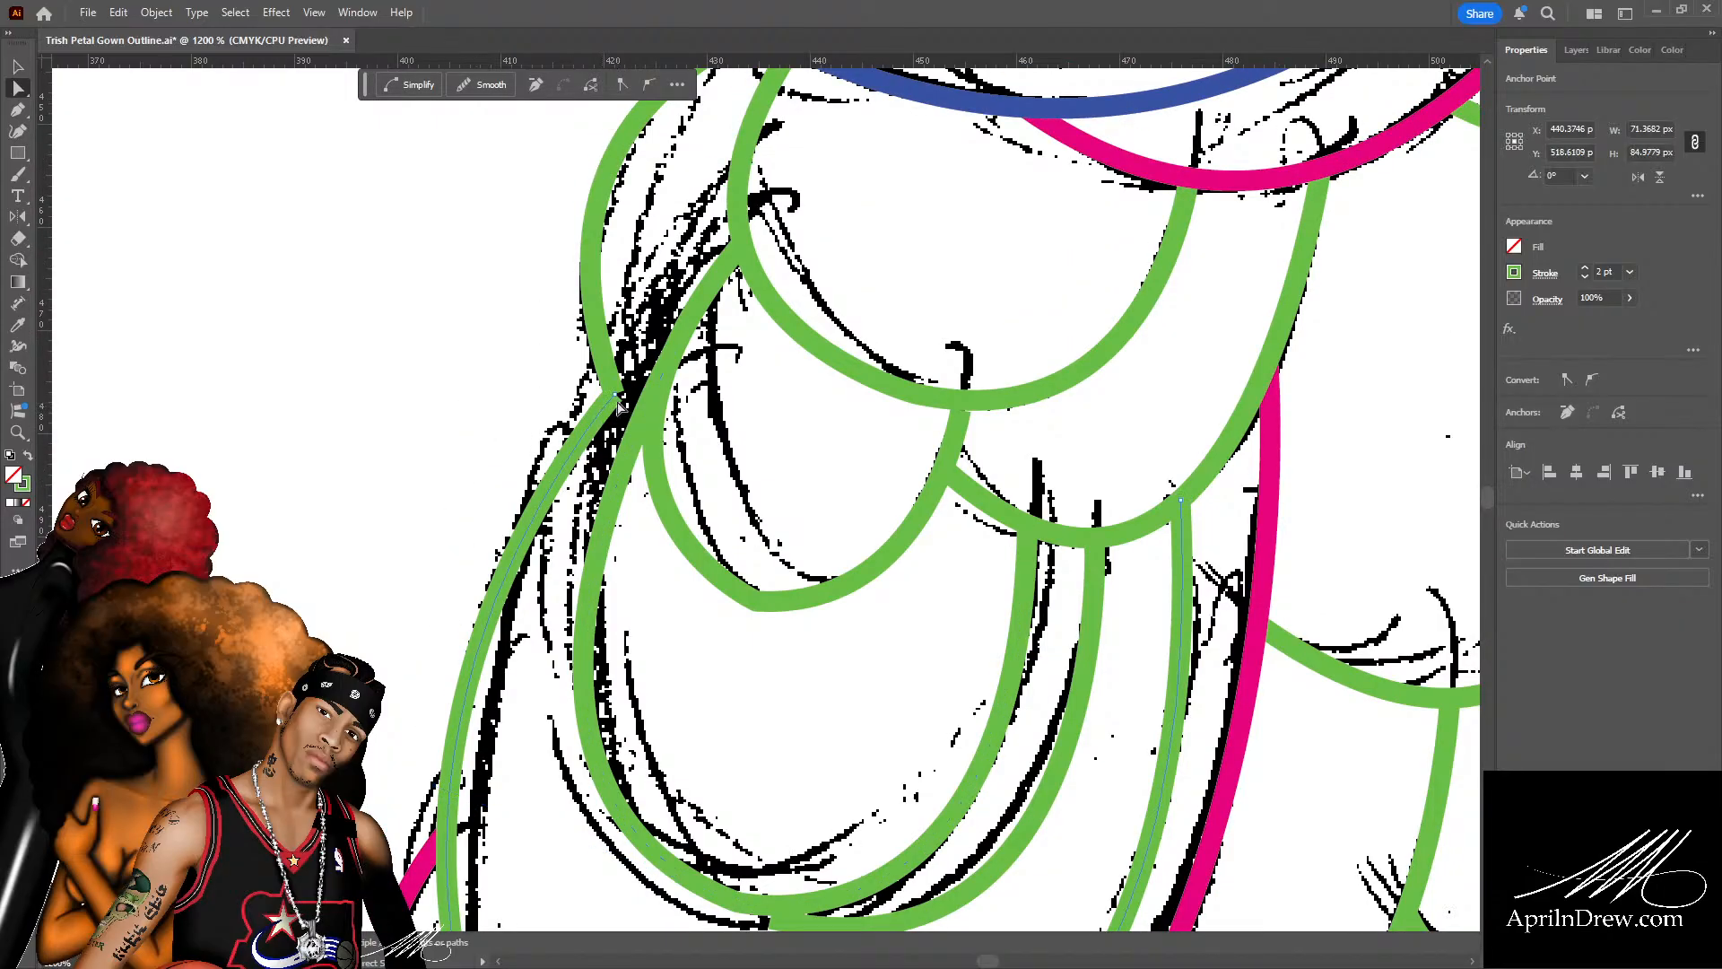
pyautogui.moveTo(617, 400)
pyautogui.mouseDown()
pyautogui.moveTo(673, 385)
pyautogui.moveTo(662, 368)
pyautogui.moveTo(661, 388)
pyautogui.mouseUp()
pyautogui.scroll(-3, 491, 473)
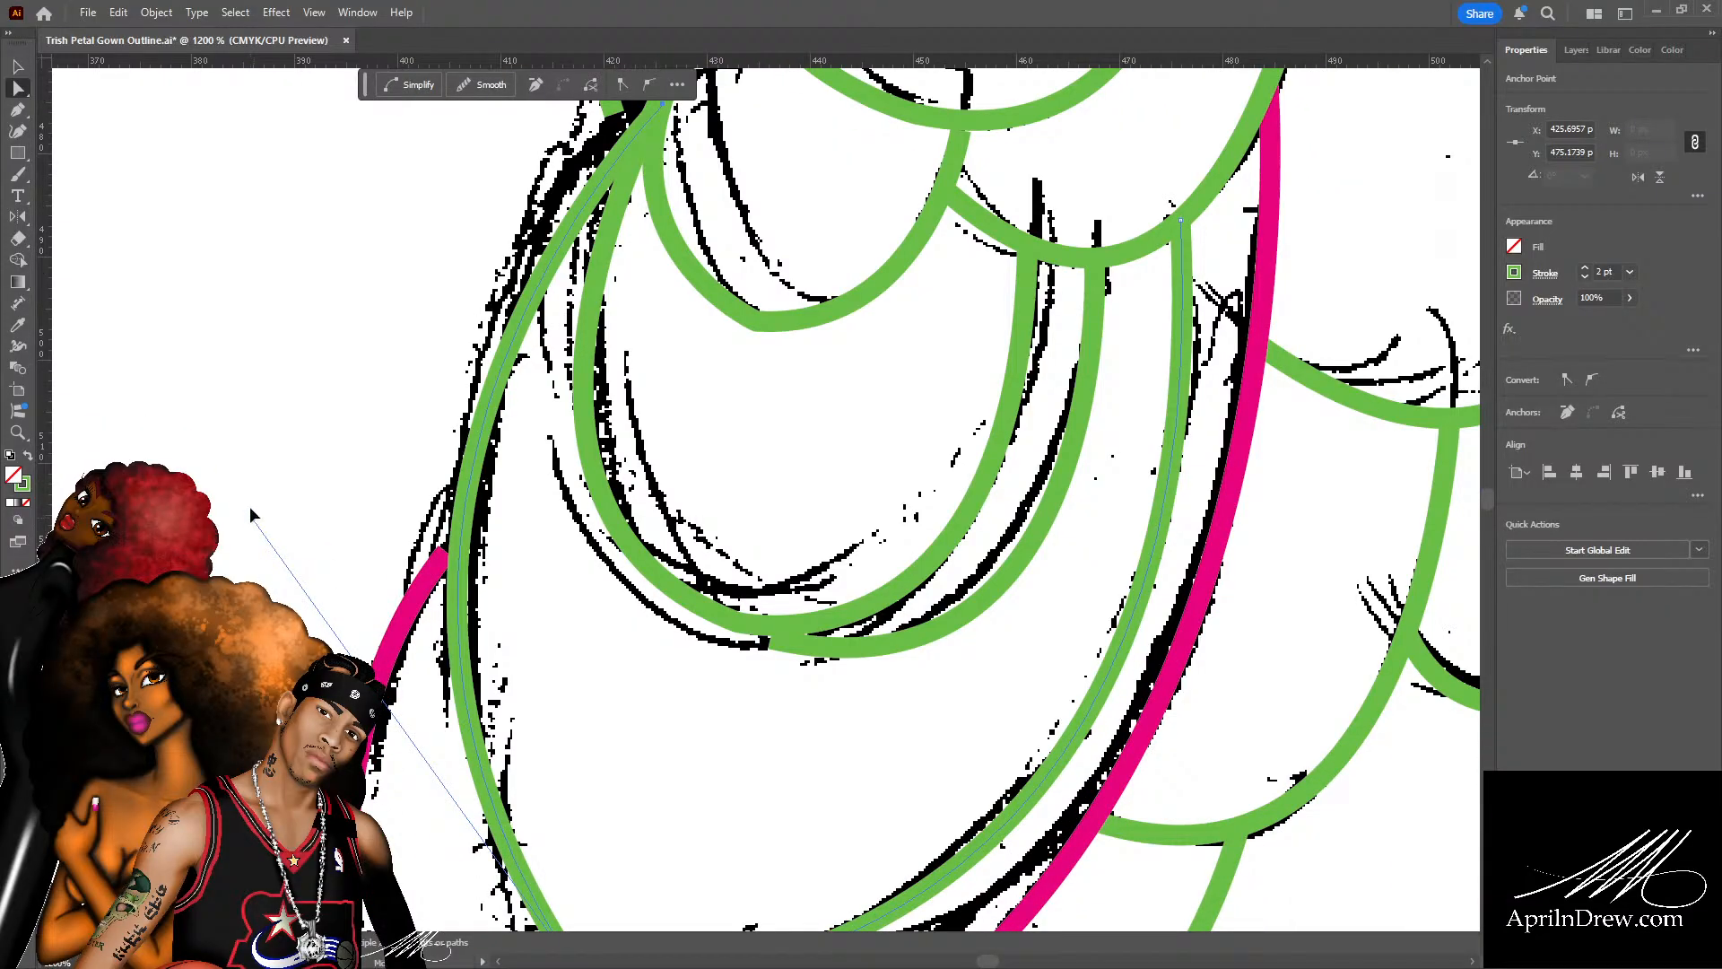
pyautogui.moveTo(249, 508); pyautogui.dragTo(243, 326)
pyautogui.hotkey('ctrl', '-')
pyautogui.hotkey('ctrl', '-')
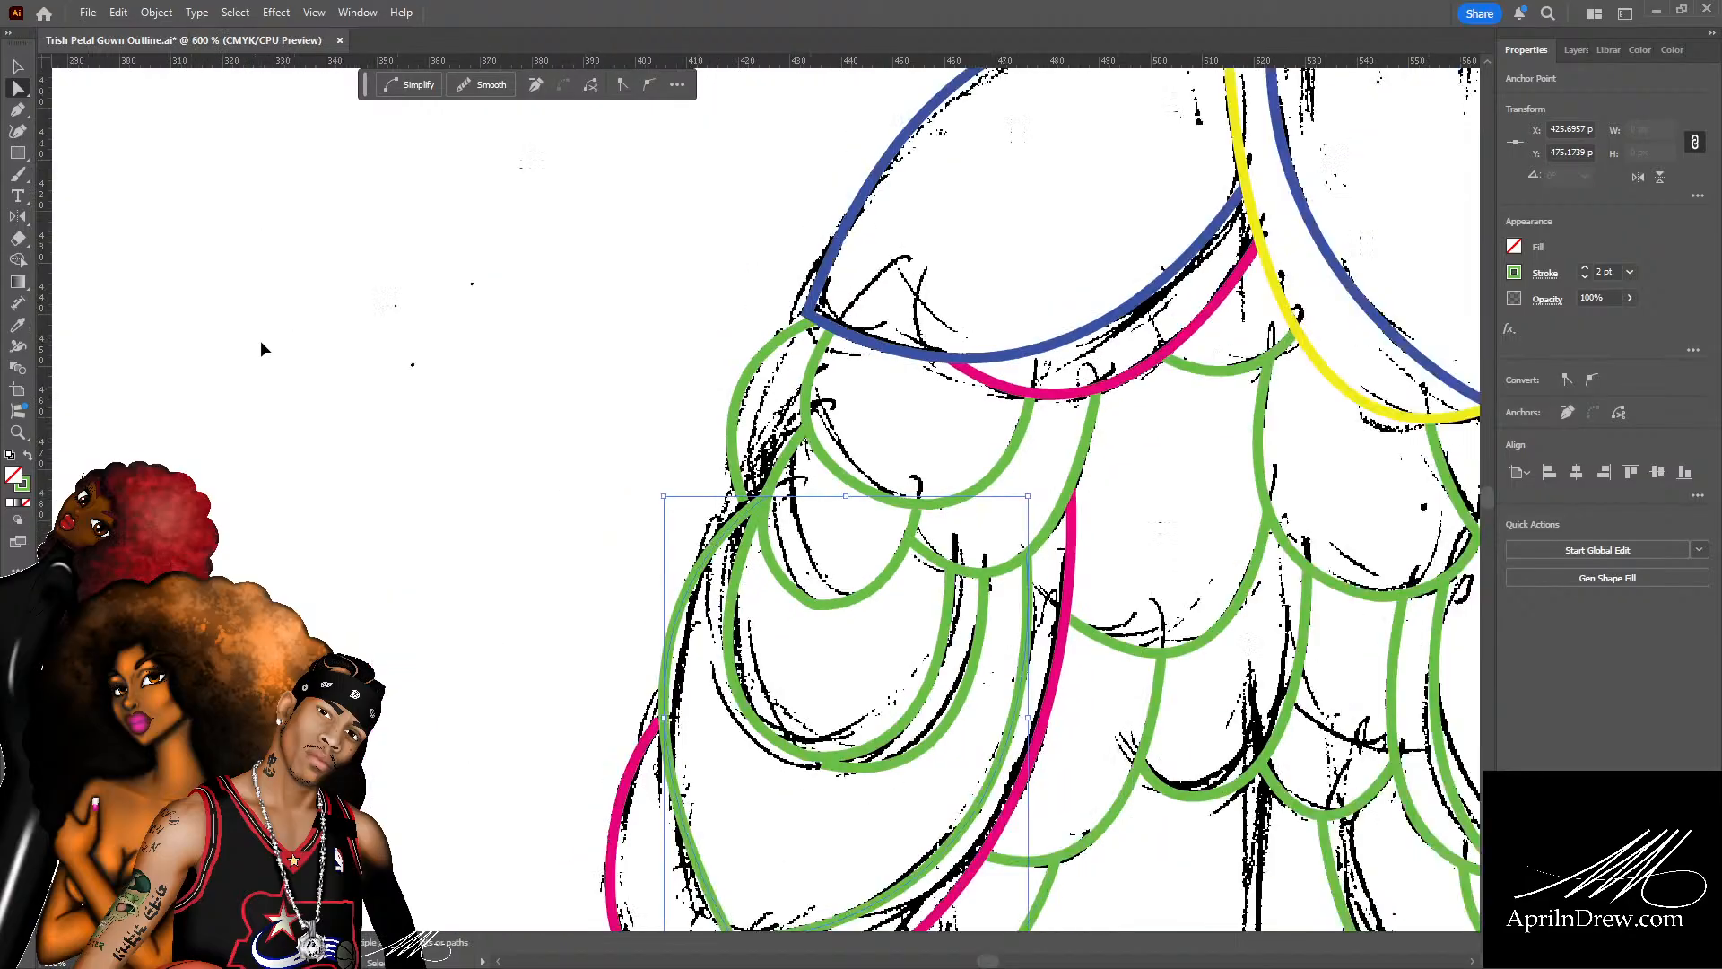
# Delete the left curve segment of the large green petal, keeping its right and bottom curve.
pyautogui.scroll(-3, 261, 348)
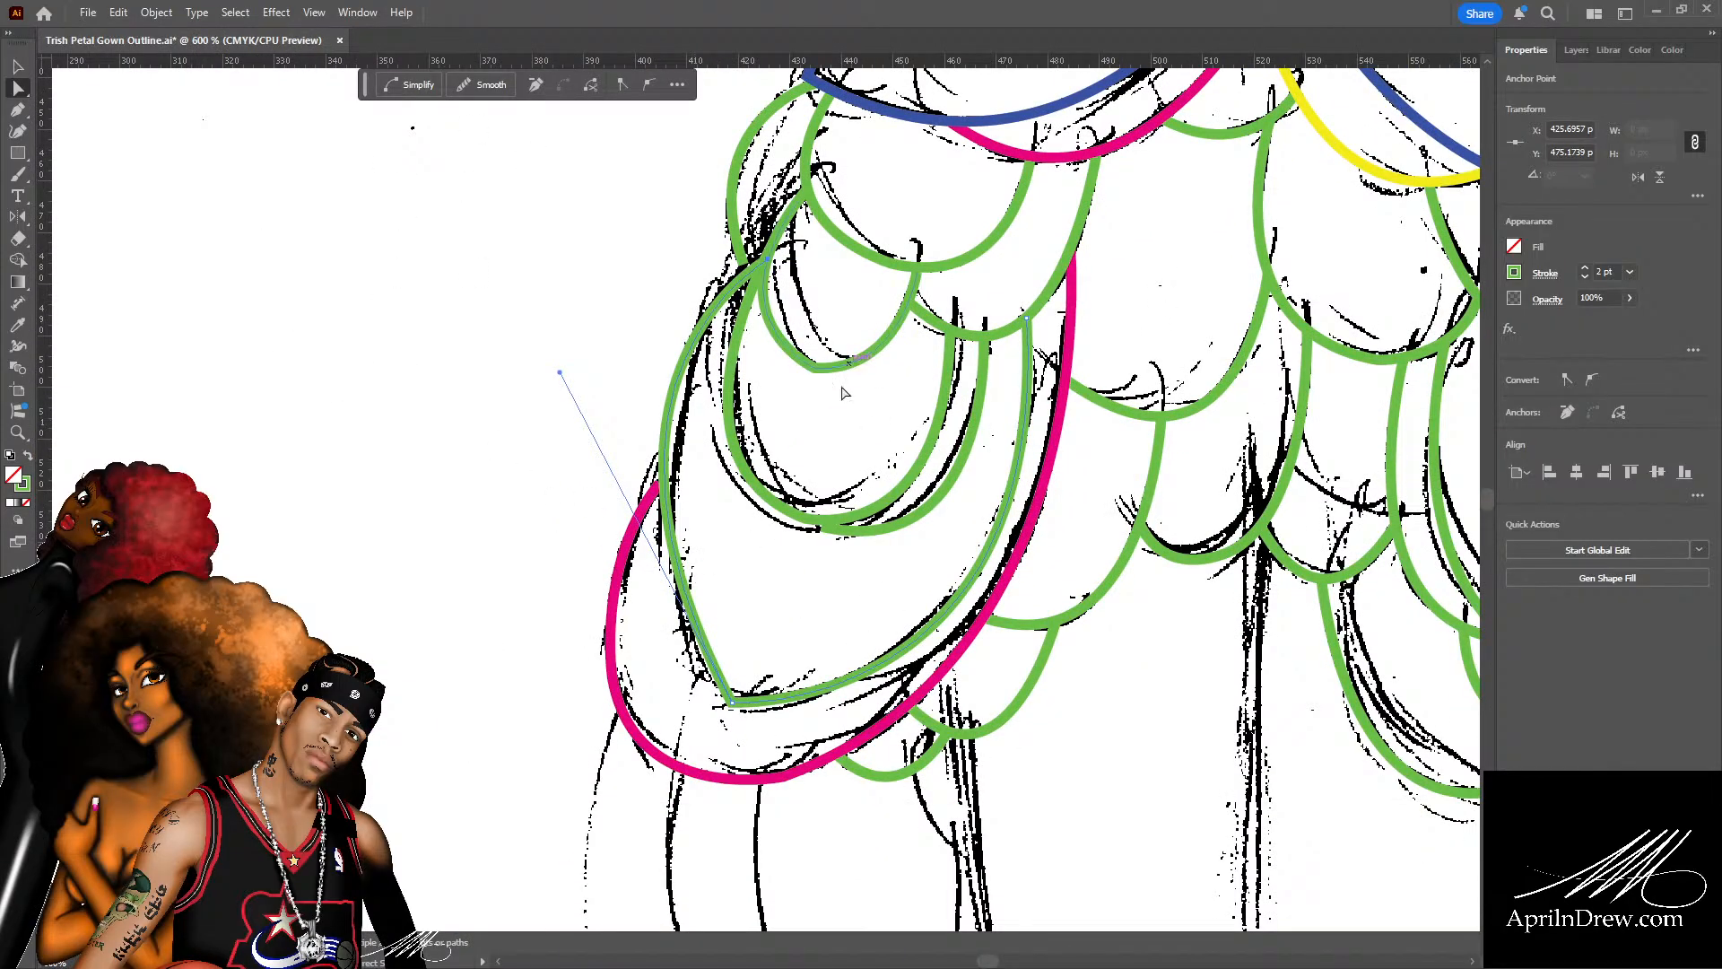
pyautogui.click(752, 614)
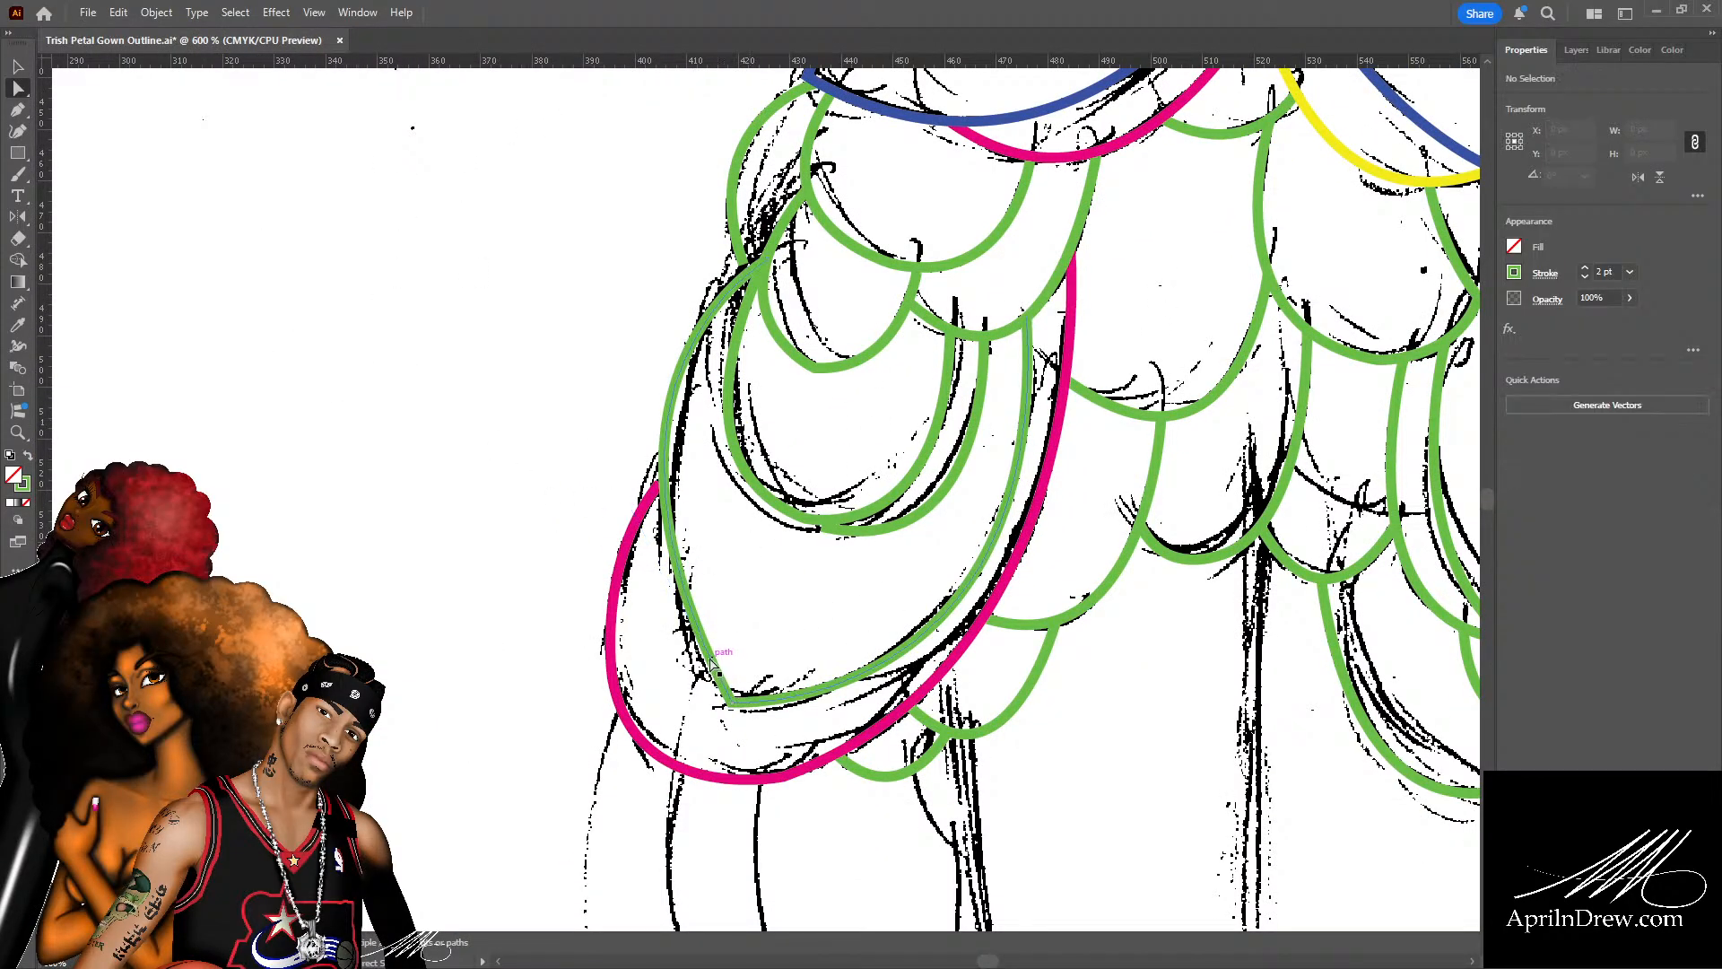
pyautogui.click(708, 657)
pyautogui.click(744, 610)
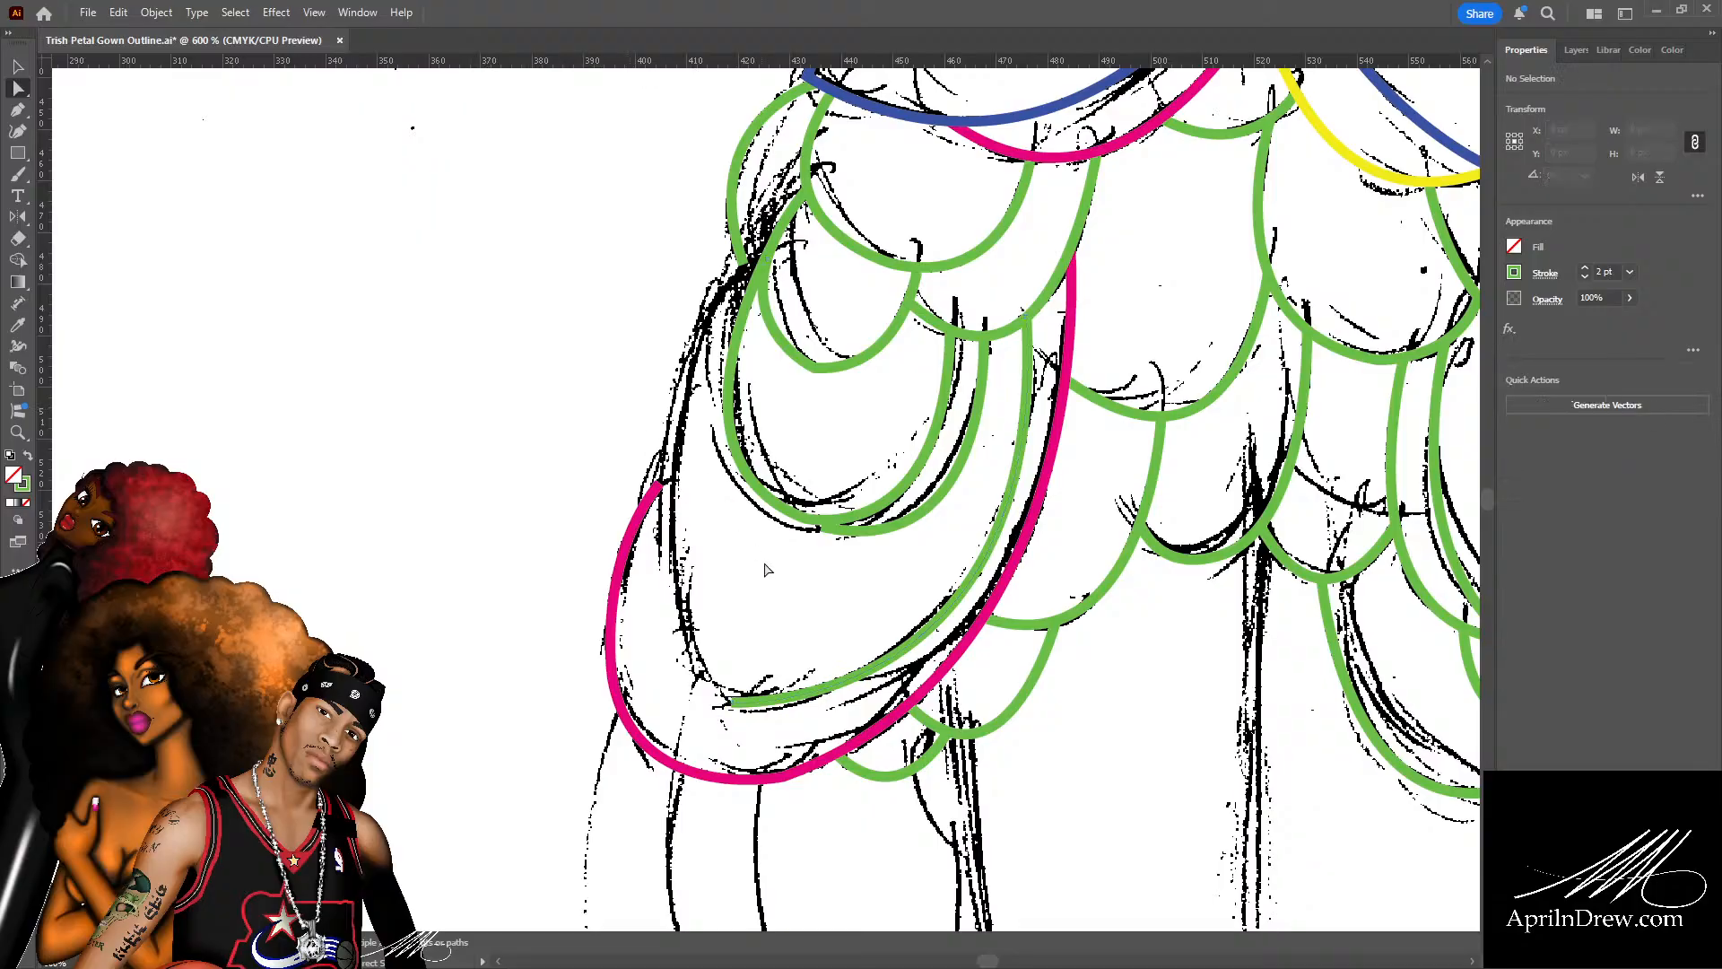
# Redraw the large green petal's left side with the Pen tool, joining it to the remaining curve's bottom end point.
pyautogui.press('p')
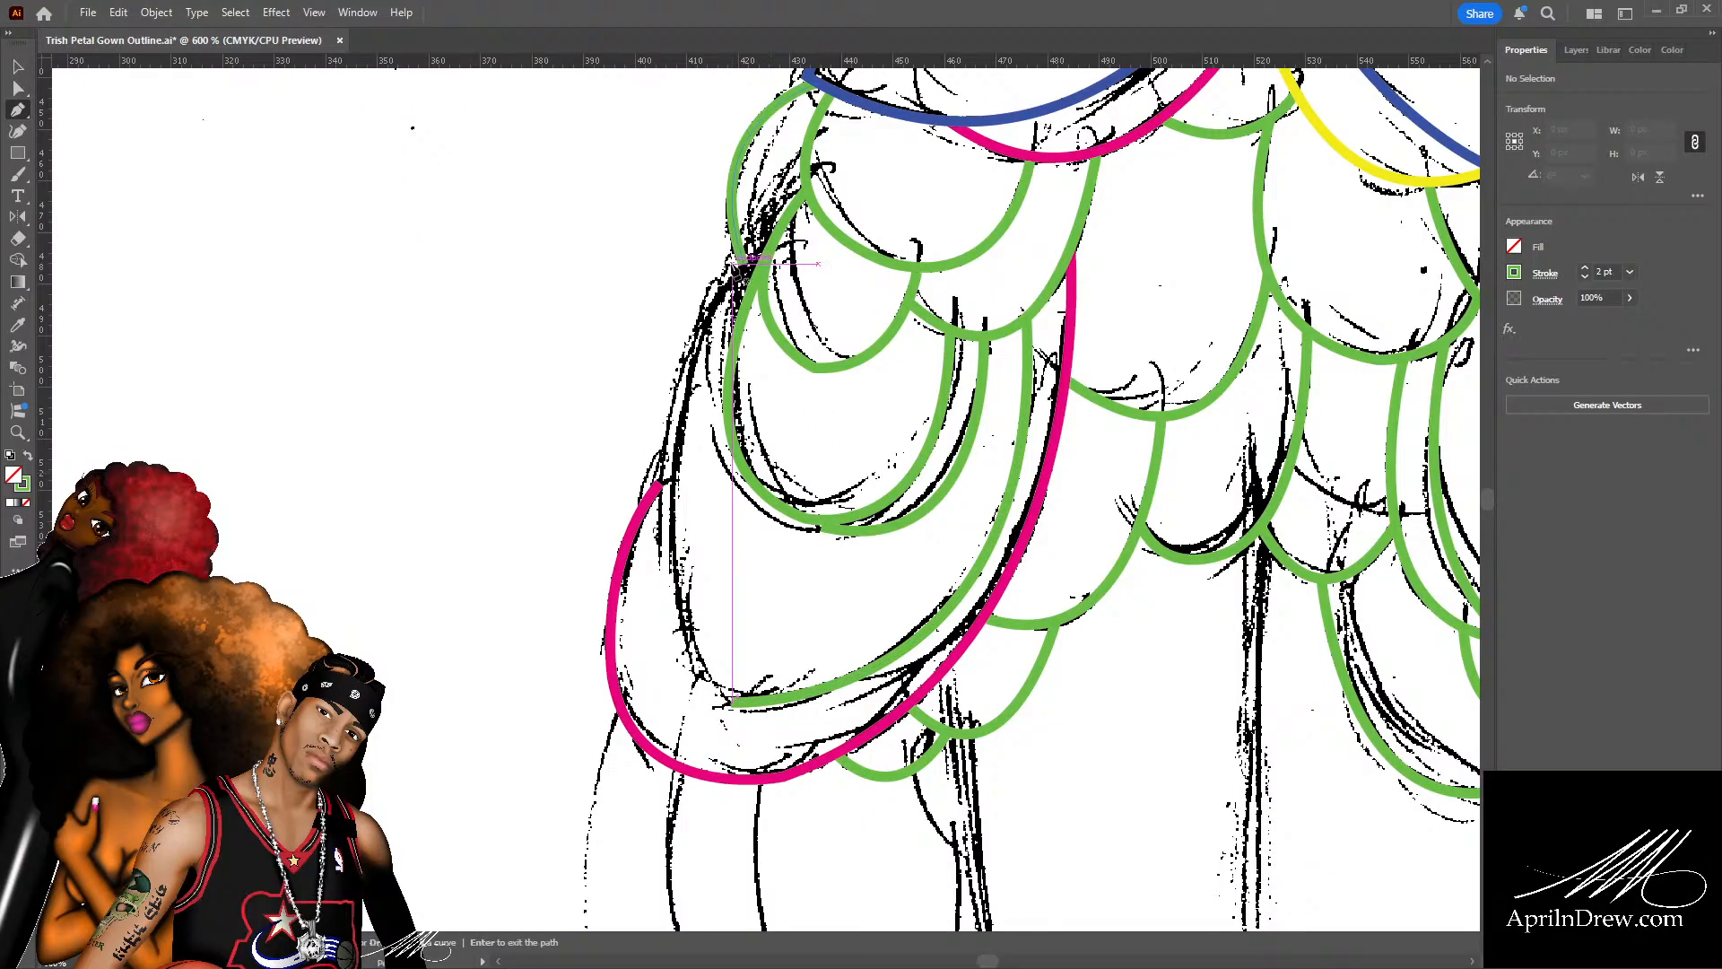
pyautogui.click(756, 265)
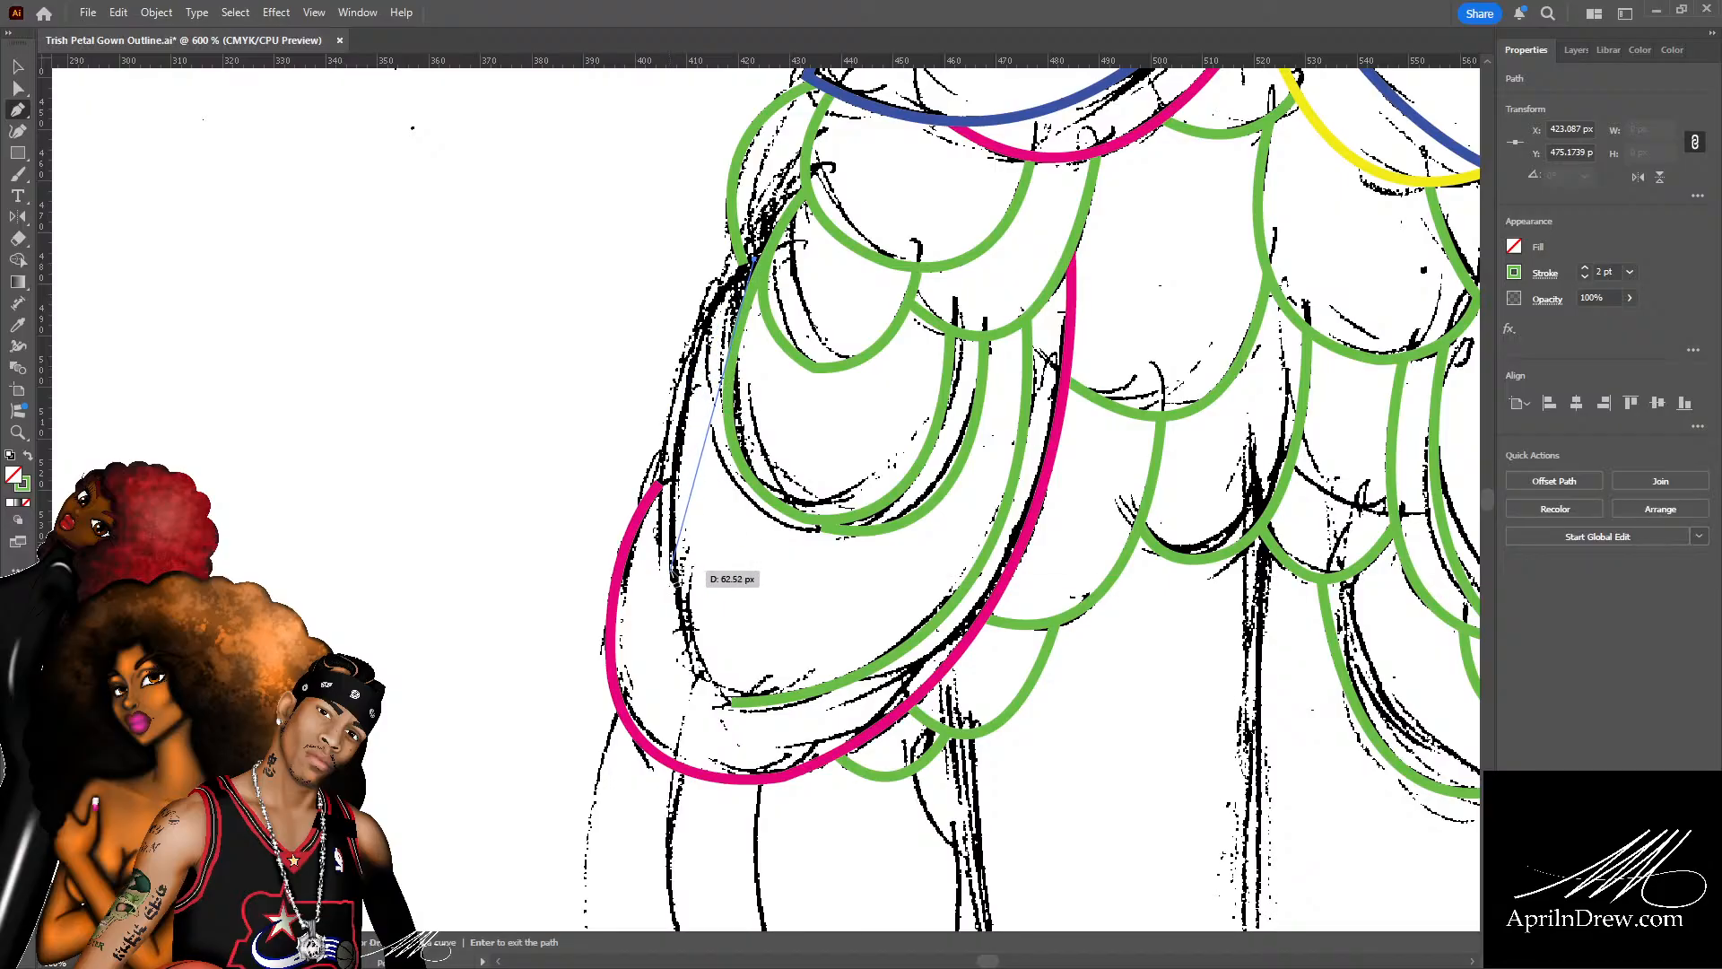
pyautogui.moveTo(671, 571); pyautogui.dragTo(685, 816)
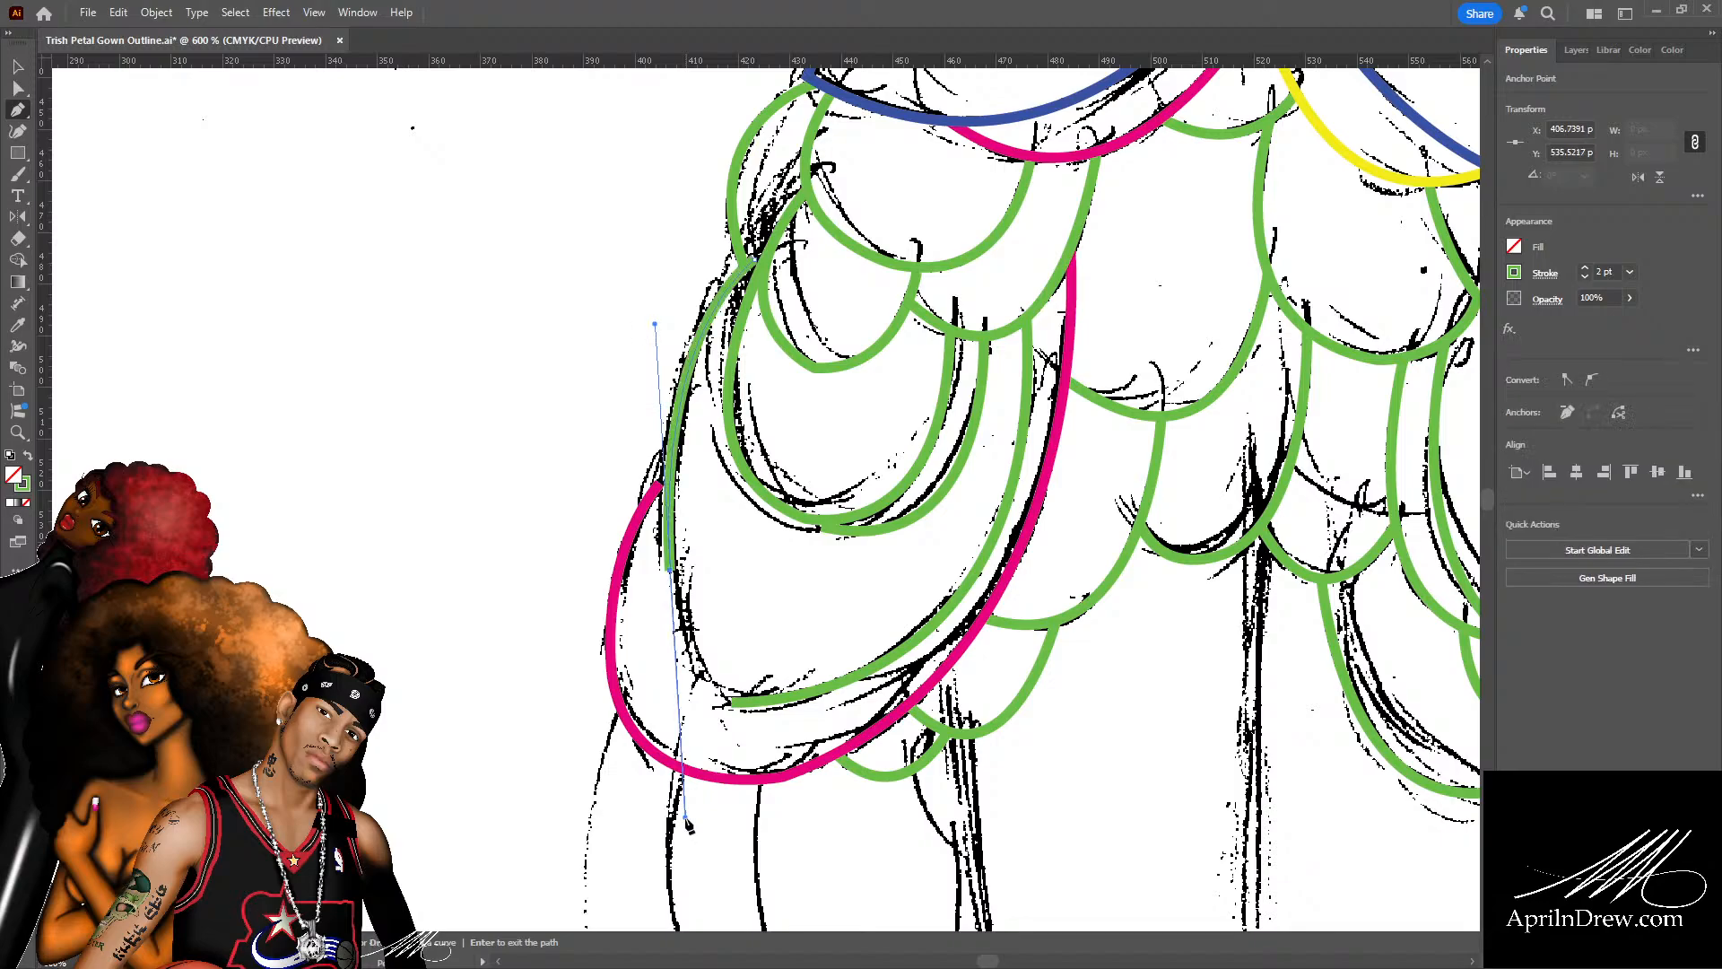
pyautogui.scroll(-1, 700, 774)
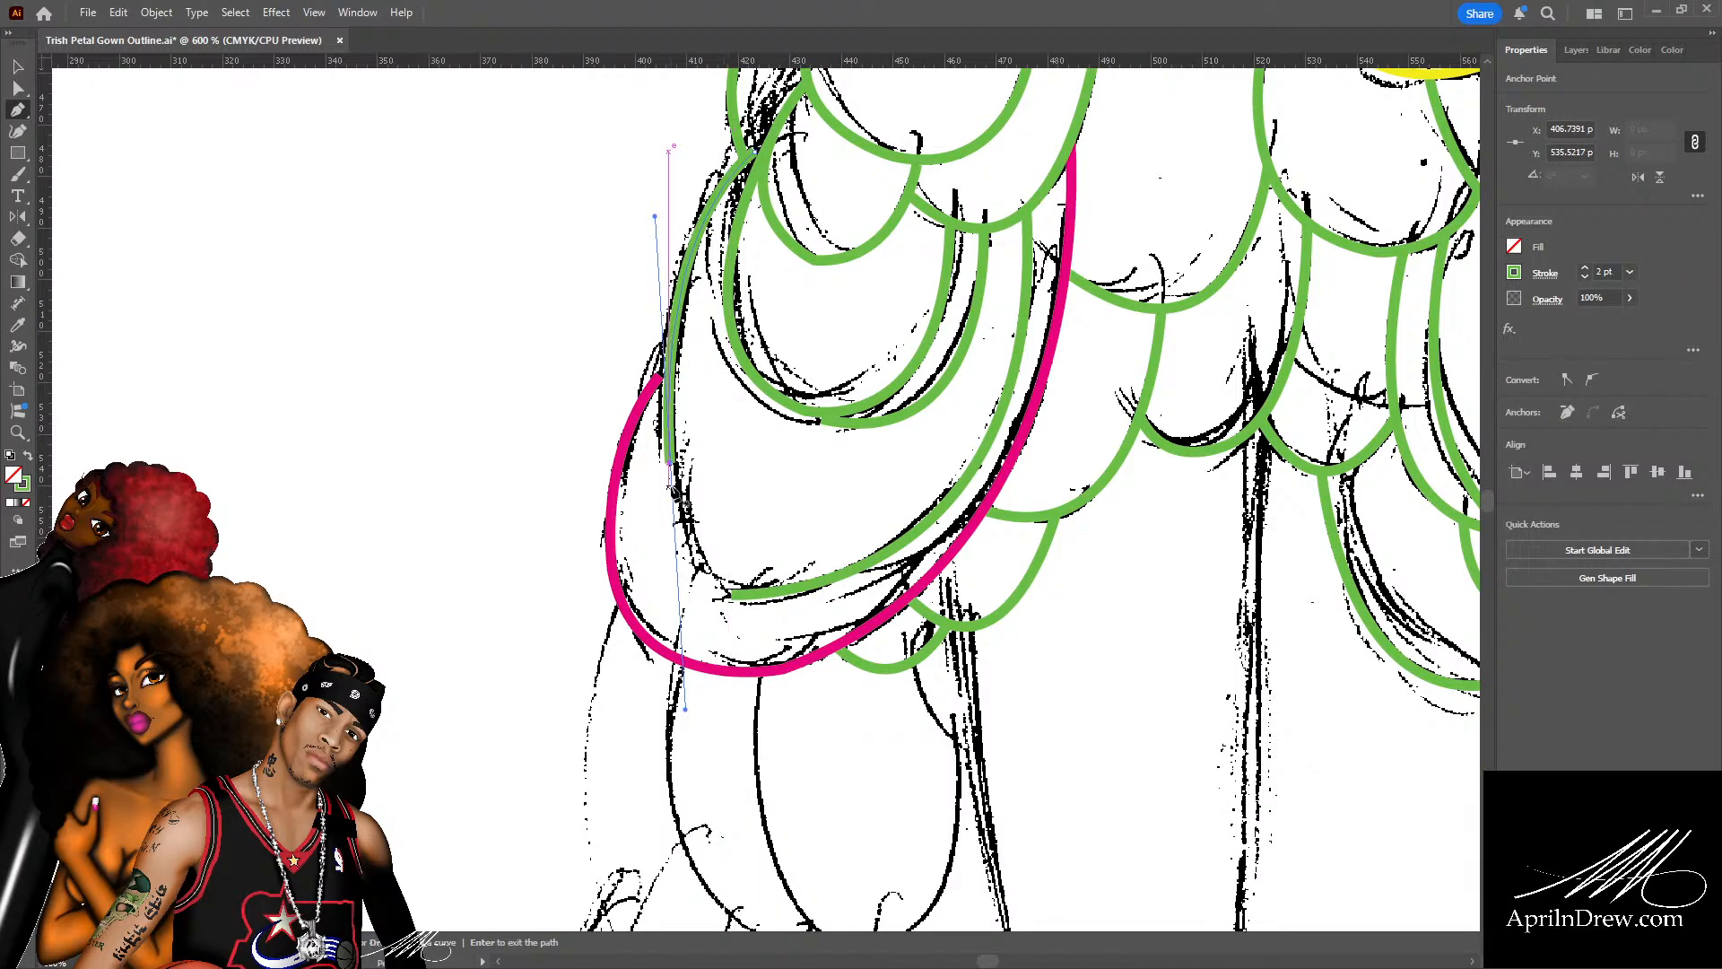
pyautogui.moveTo(731, 593)
pyautogui.mouseDown()
pyautogui.moveTo(778, 636)
pyautogui.moveTo(778, 601)
pyautogui.moveTo(797, 623)
pyautogui.mouseUp()
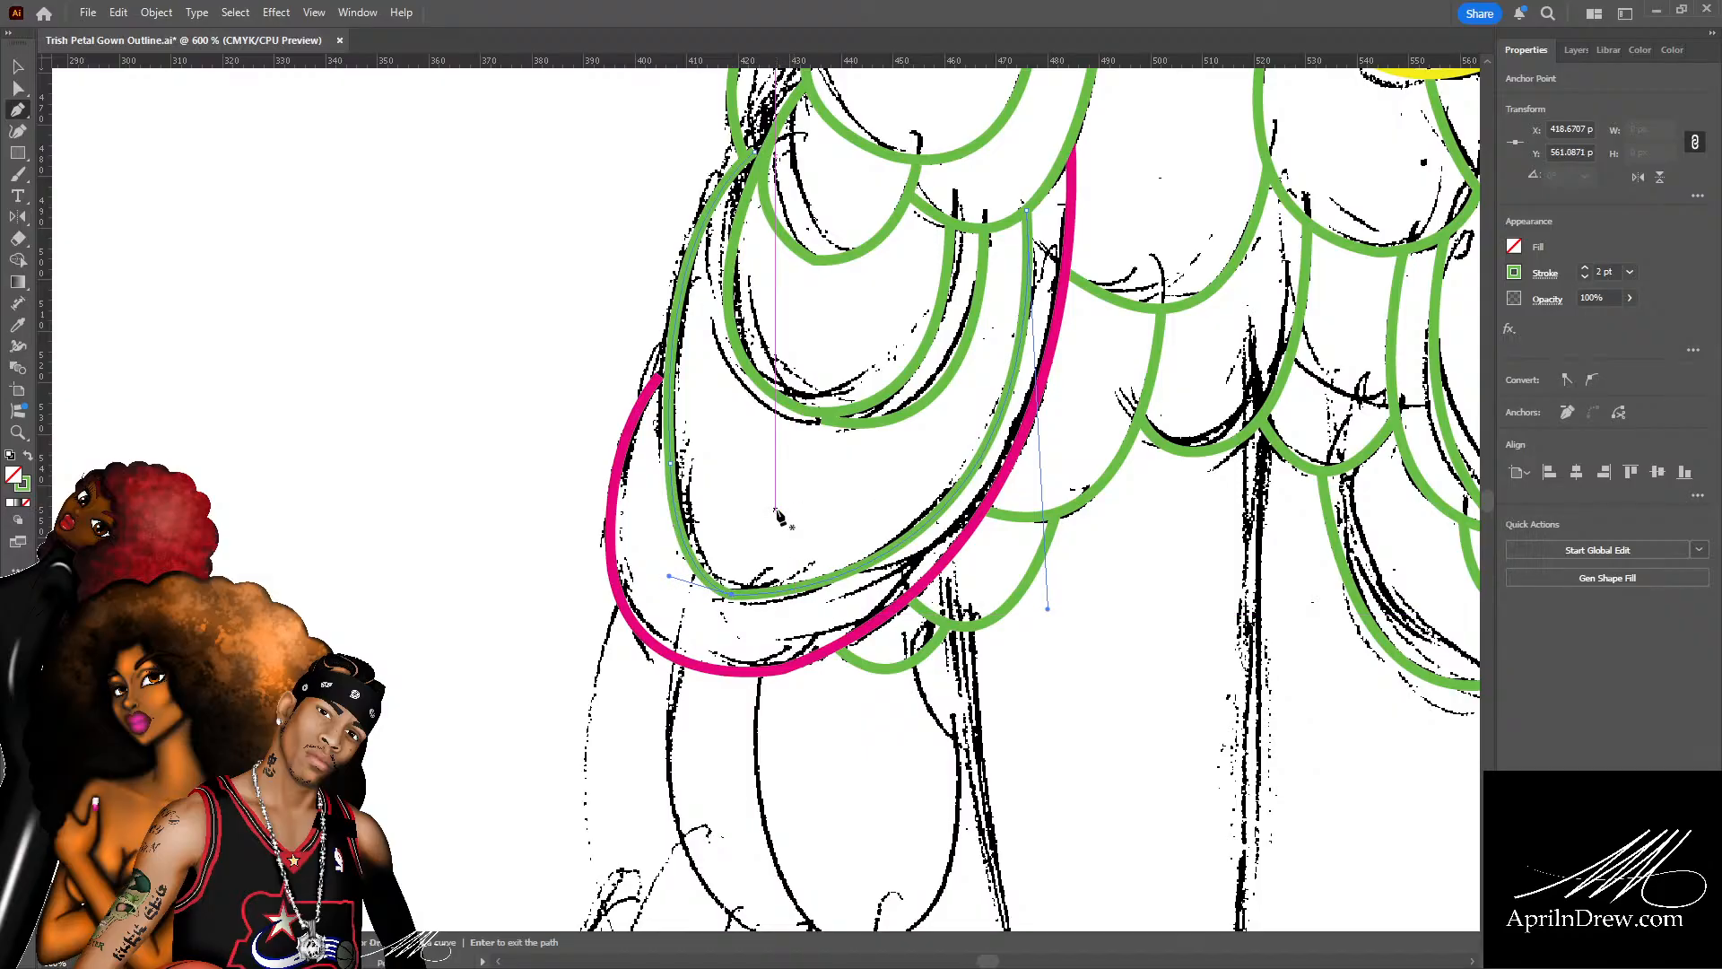
pyautogui.keyDown('ctrl'); pyautogui.click(758, 558); pyautogui.keyUp('ctrl')
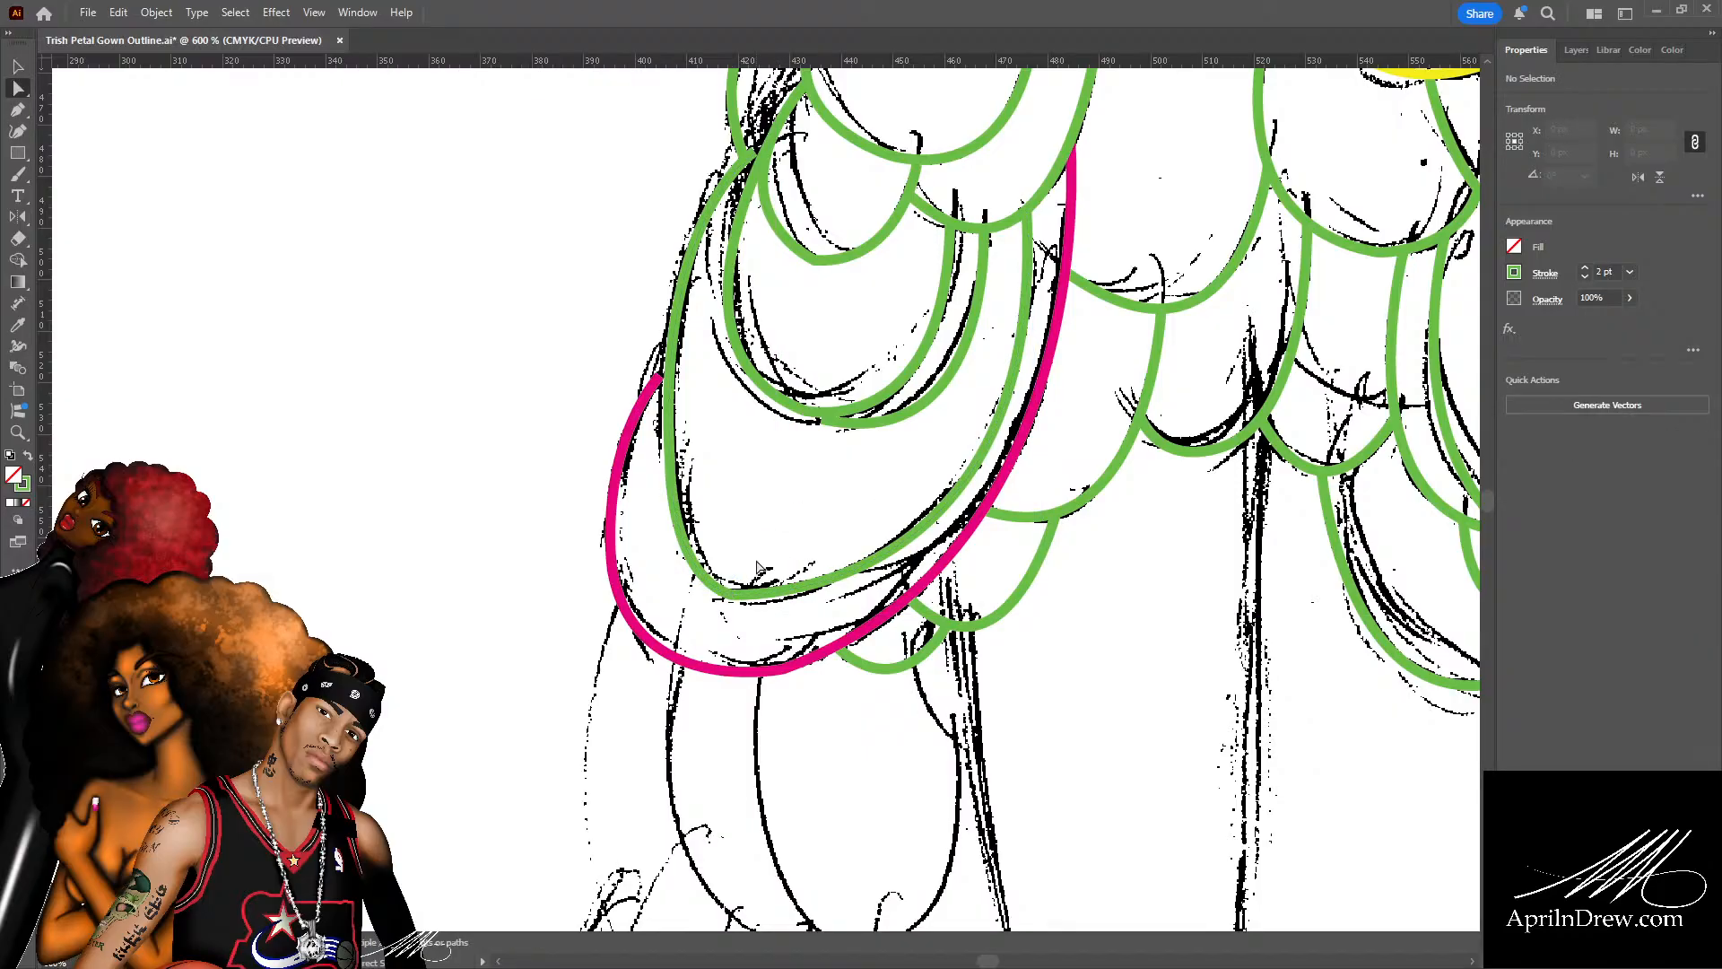
# Move the left magenta petal's upper-left end point up and right onto the large green petal's redrawn edge.
pyautogui.scroll(2, 757, 574)
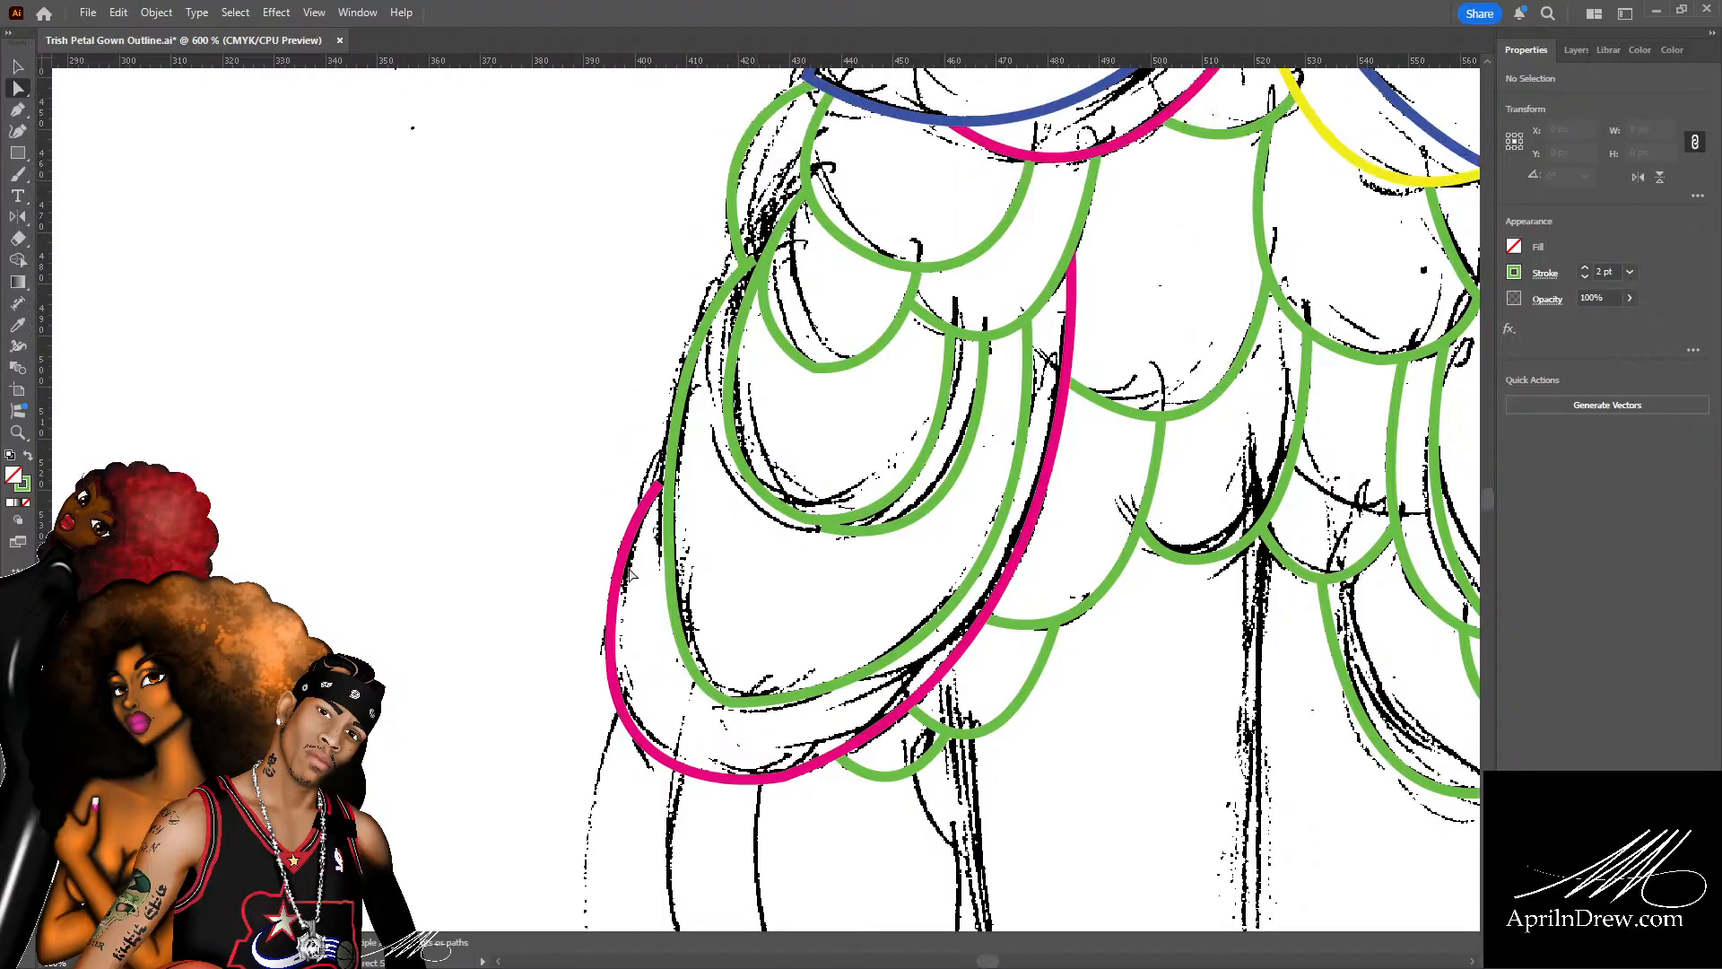
pyautogui.hotkey('ctrl', '+')
pyautogui.hotkey('ctrl', '+')
pyautogui.hotkey('ctrl', '+')
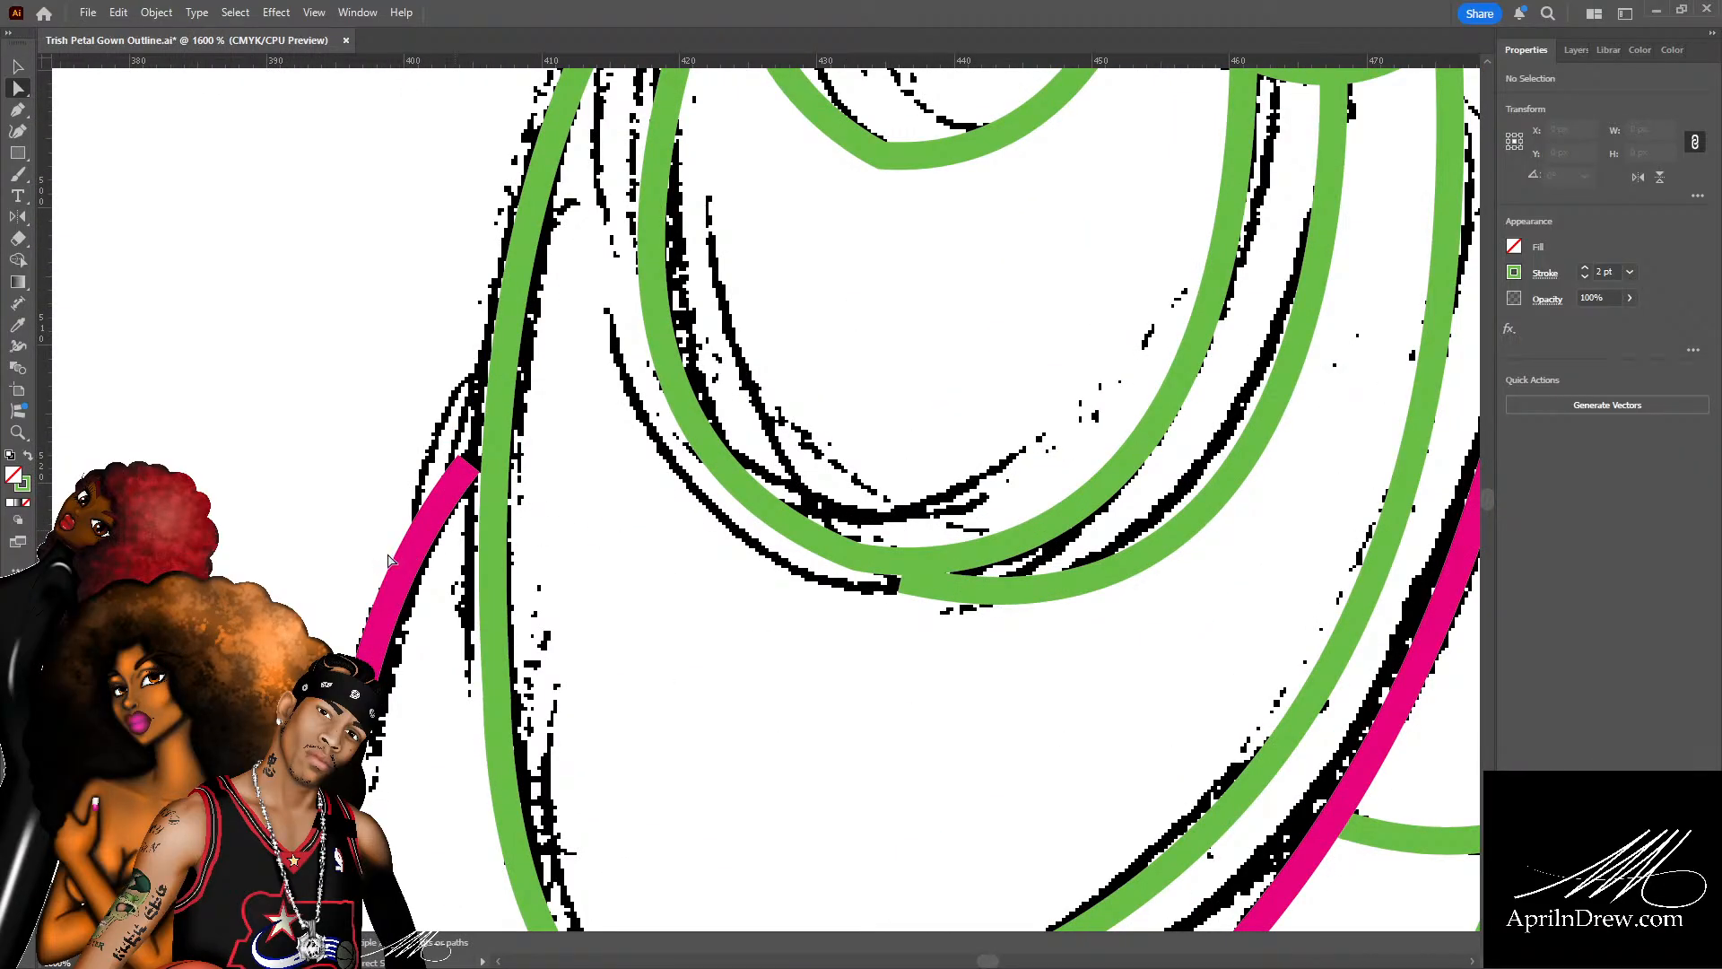
pyautogui.click(459, 482)
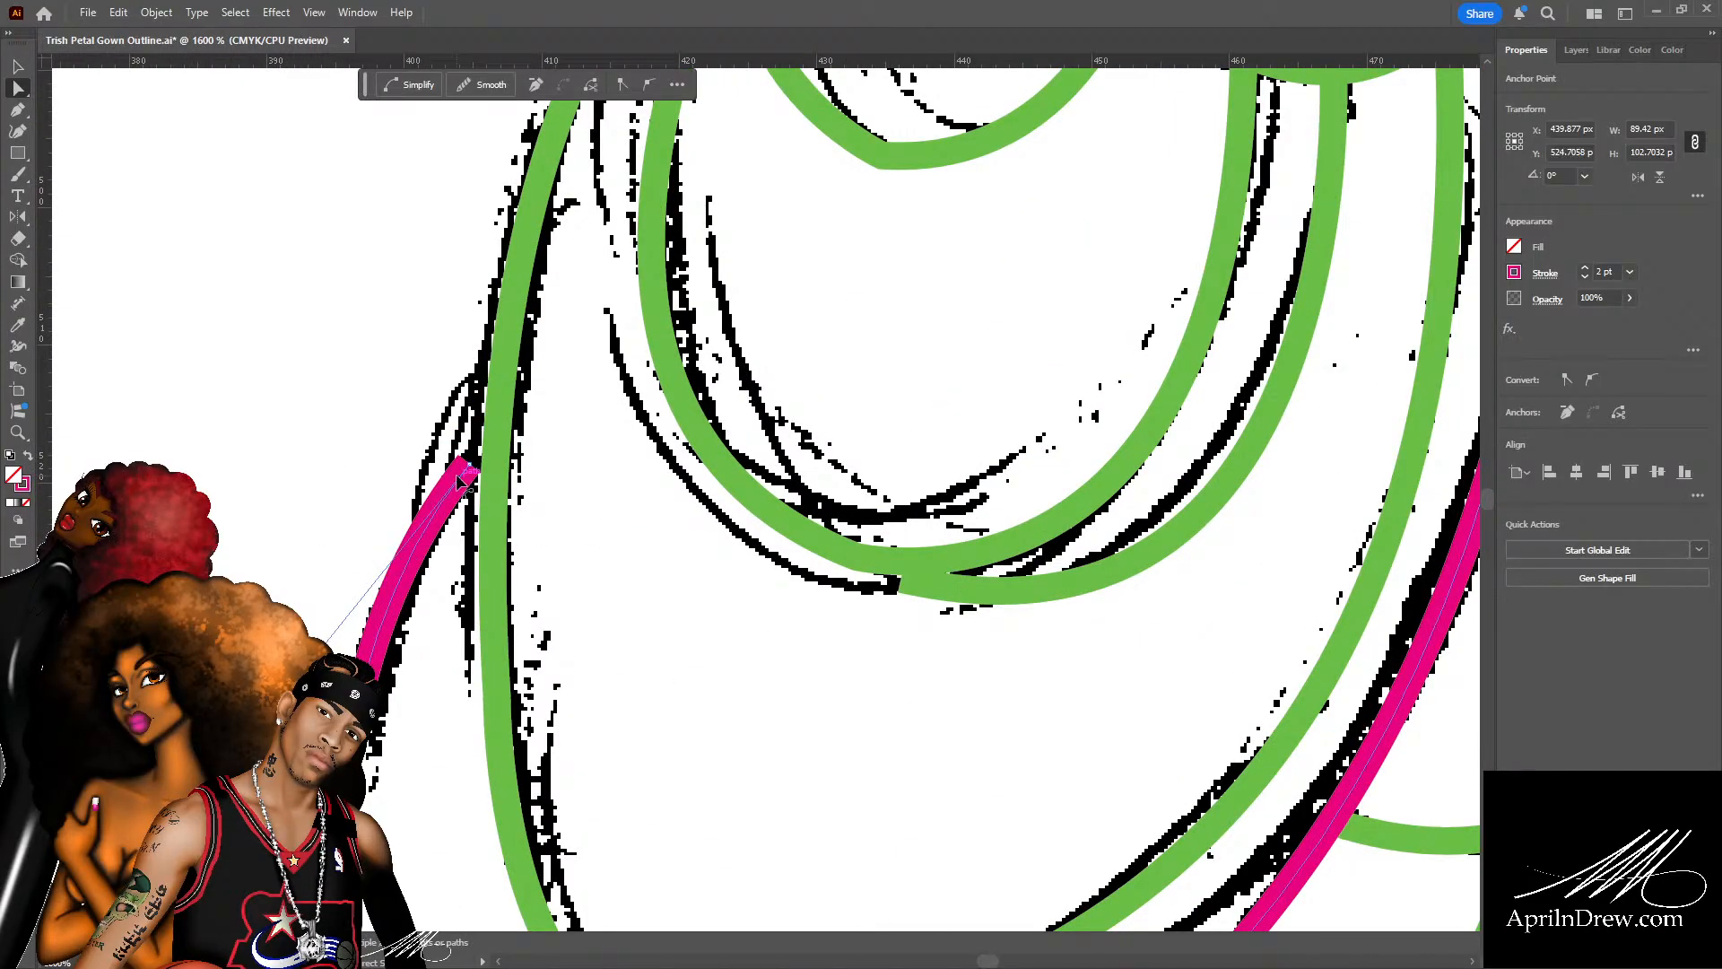
pyautogui.moveTo(459, 482); pyautogui.dragTo(485, 442)
pyautogui.hotkey('ctrl', '-')
pyautogui.hotkey('ctrl', '-')
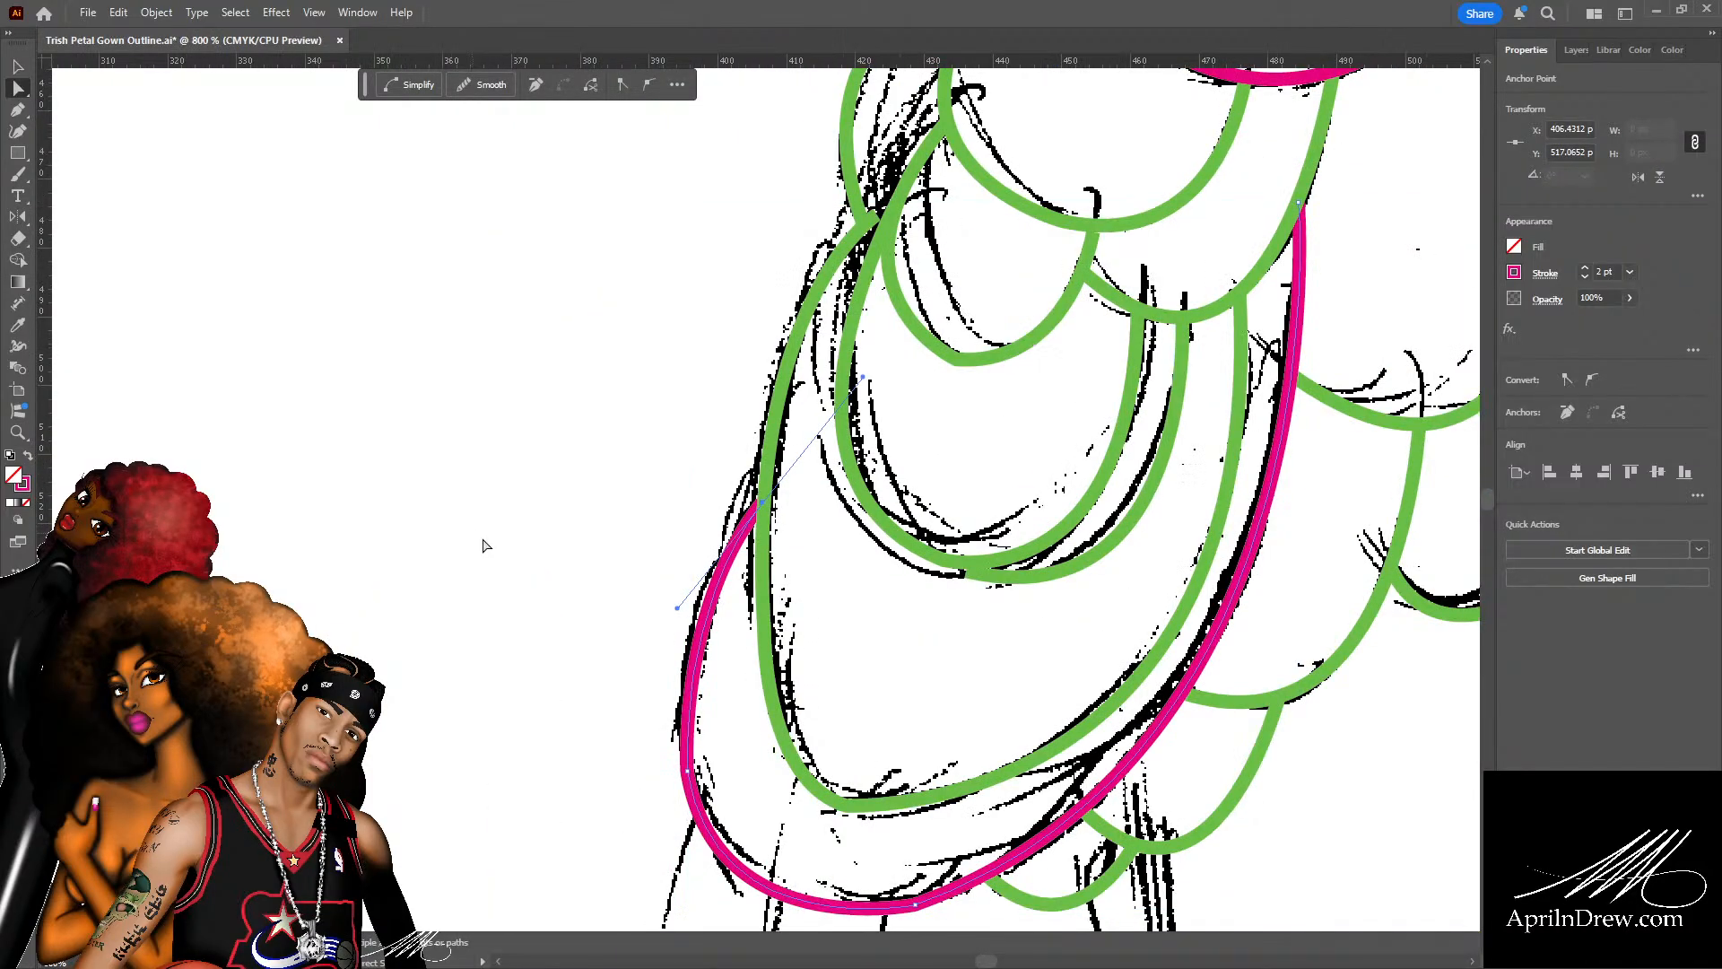
# Pull the magenta petal's upper-left handle slightly outward to round its left curve.
pyautogui.scroll(-2, 485, 543)
pyautogui.click(700, 520)
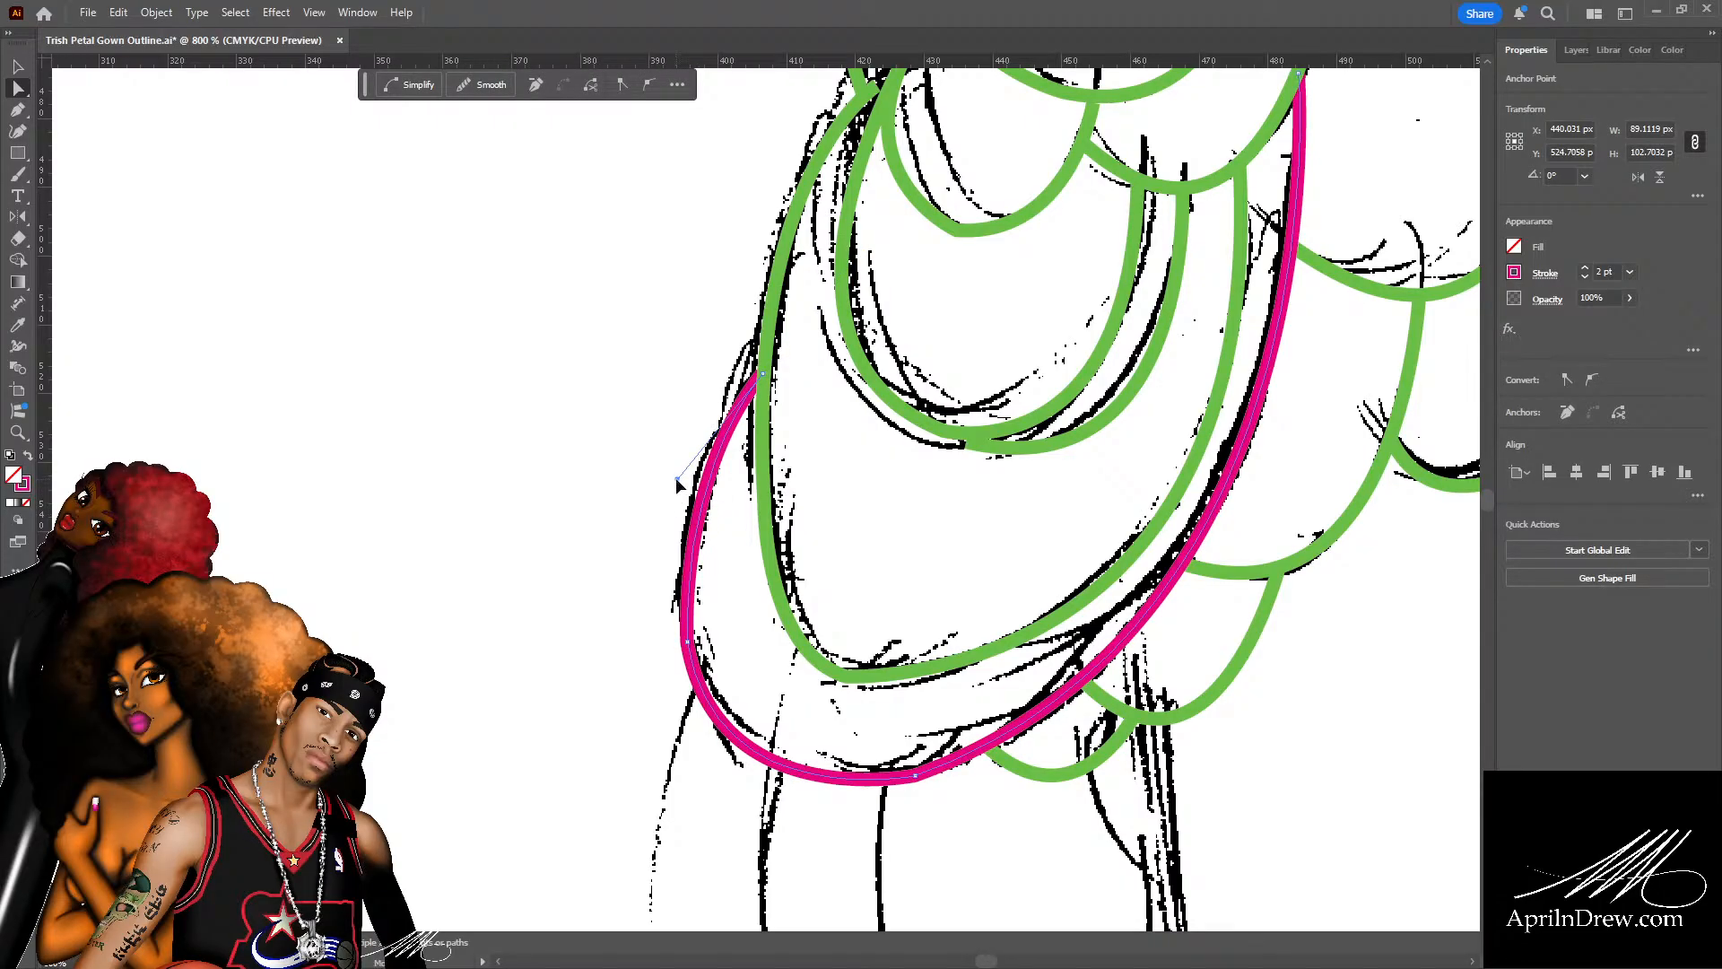
pyautogui.moveTo(677, 479); pyautogui.dragTo(659, 477)
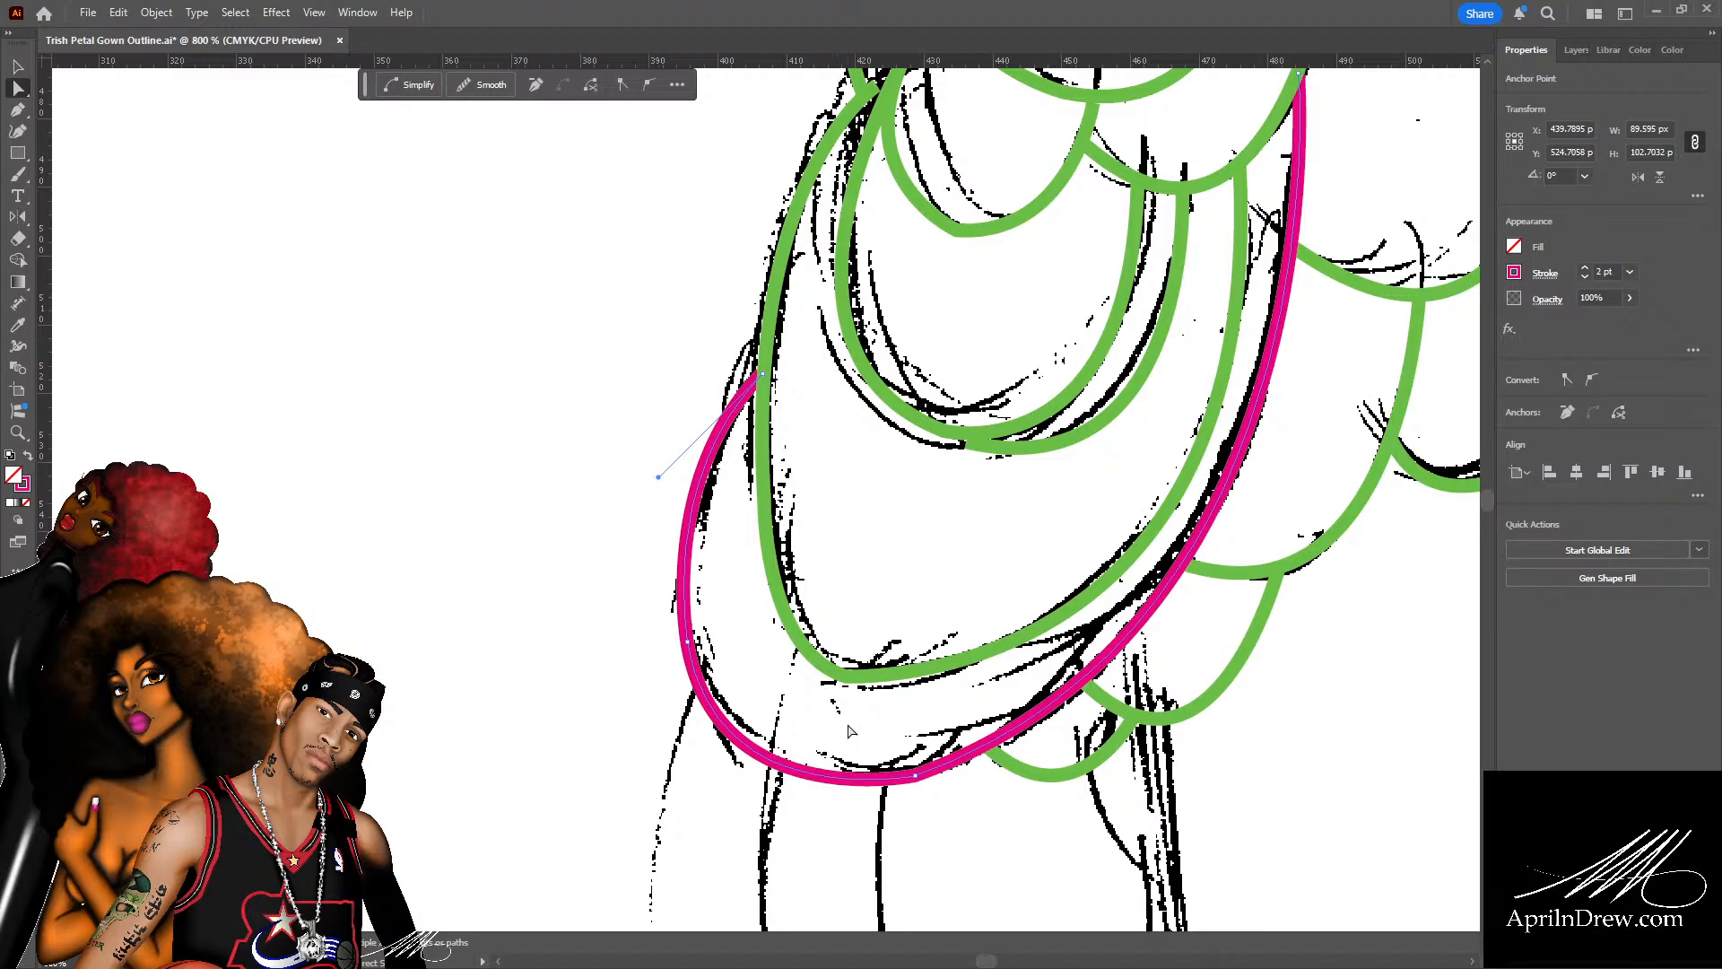
pyautogui.click(904, 736)
# Reshape the magenta petal's long right curve by adjusting its bottom anchor's handle to follow the sketch.
pyautogui.moveTo(907, 728); pyautogui.dragTo(599, 642)
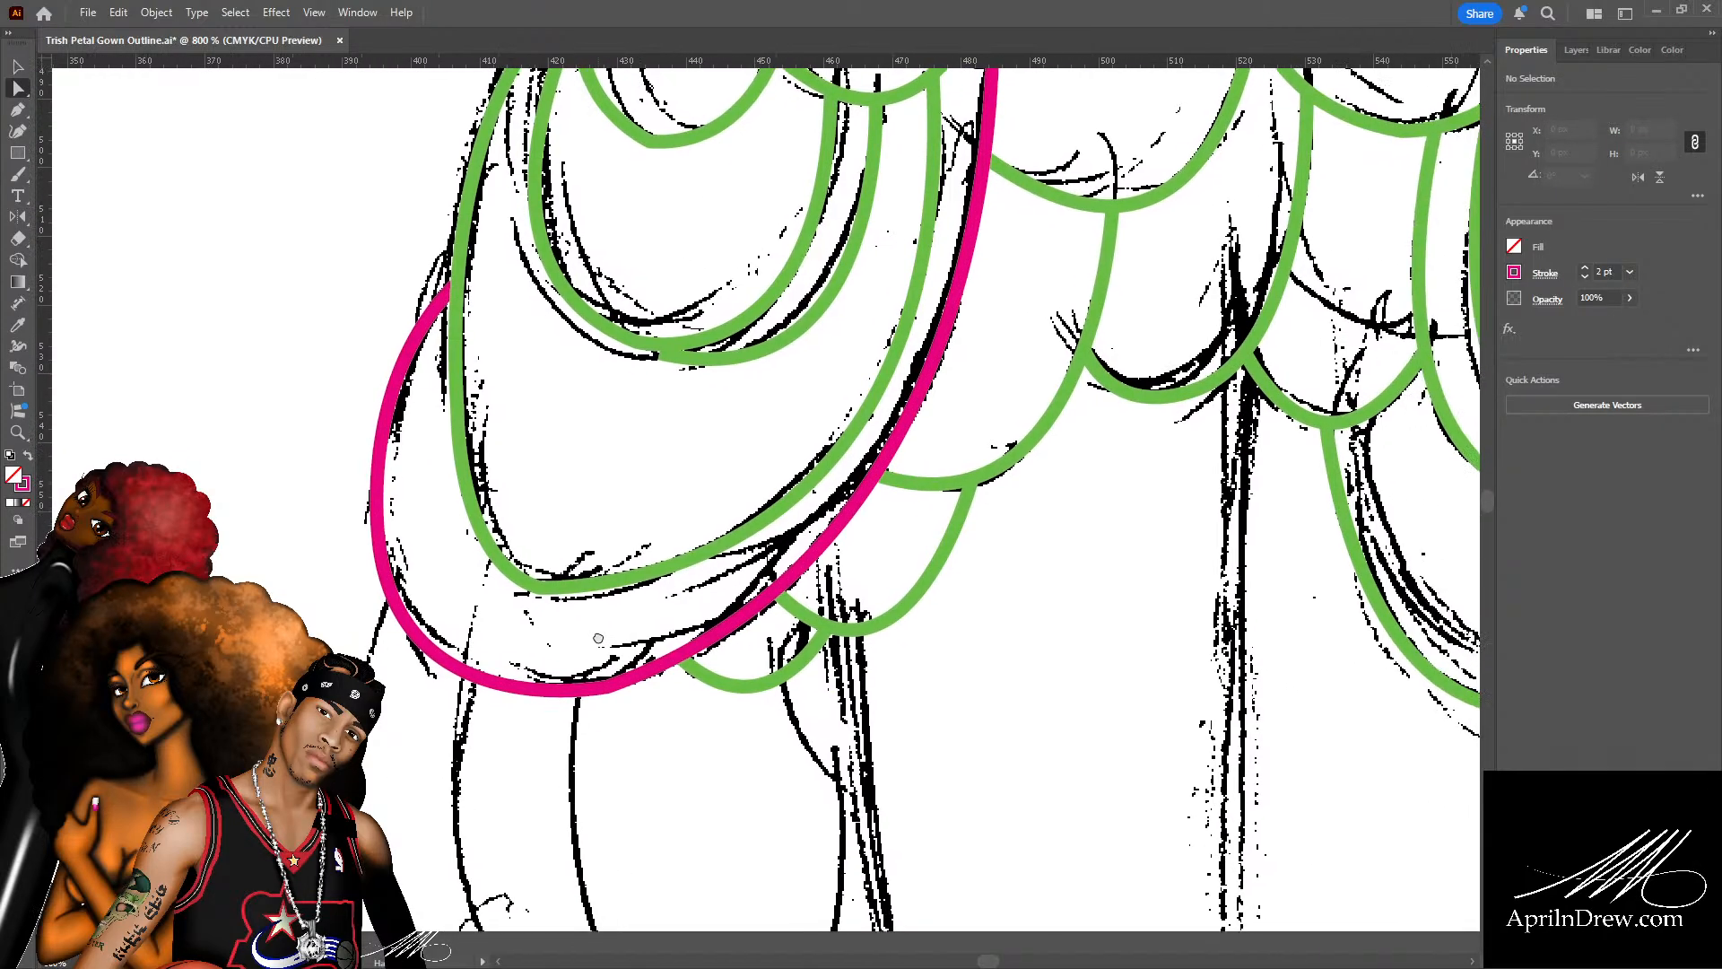
pyautogui.click(660, 673)
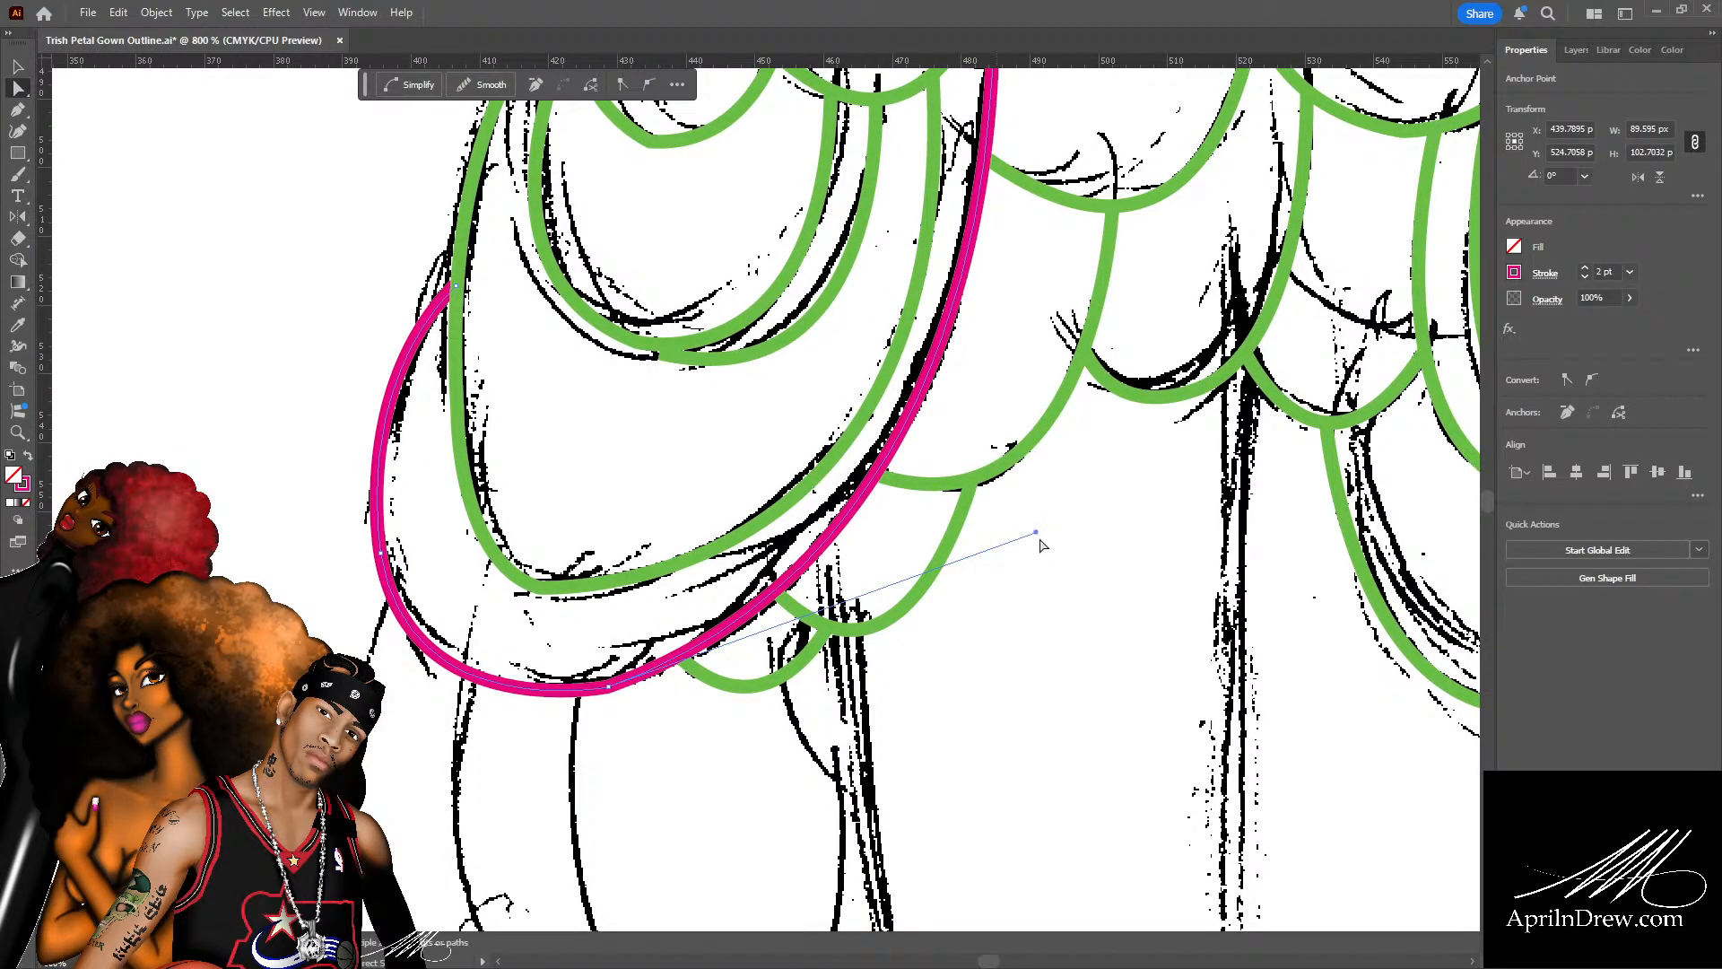
pyautogui.moveTo(1036, 533); pyautogui.dragTo(964, 619)
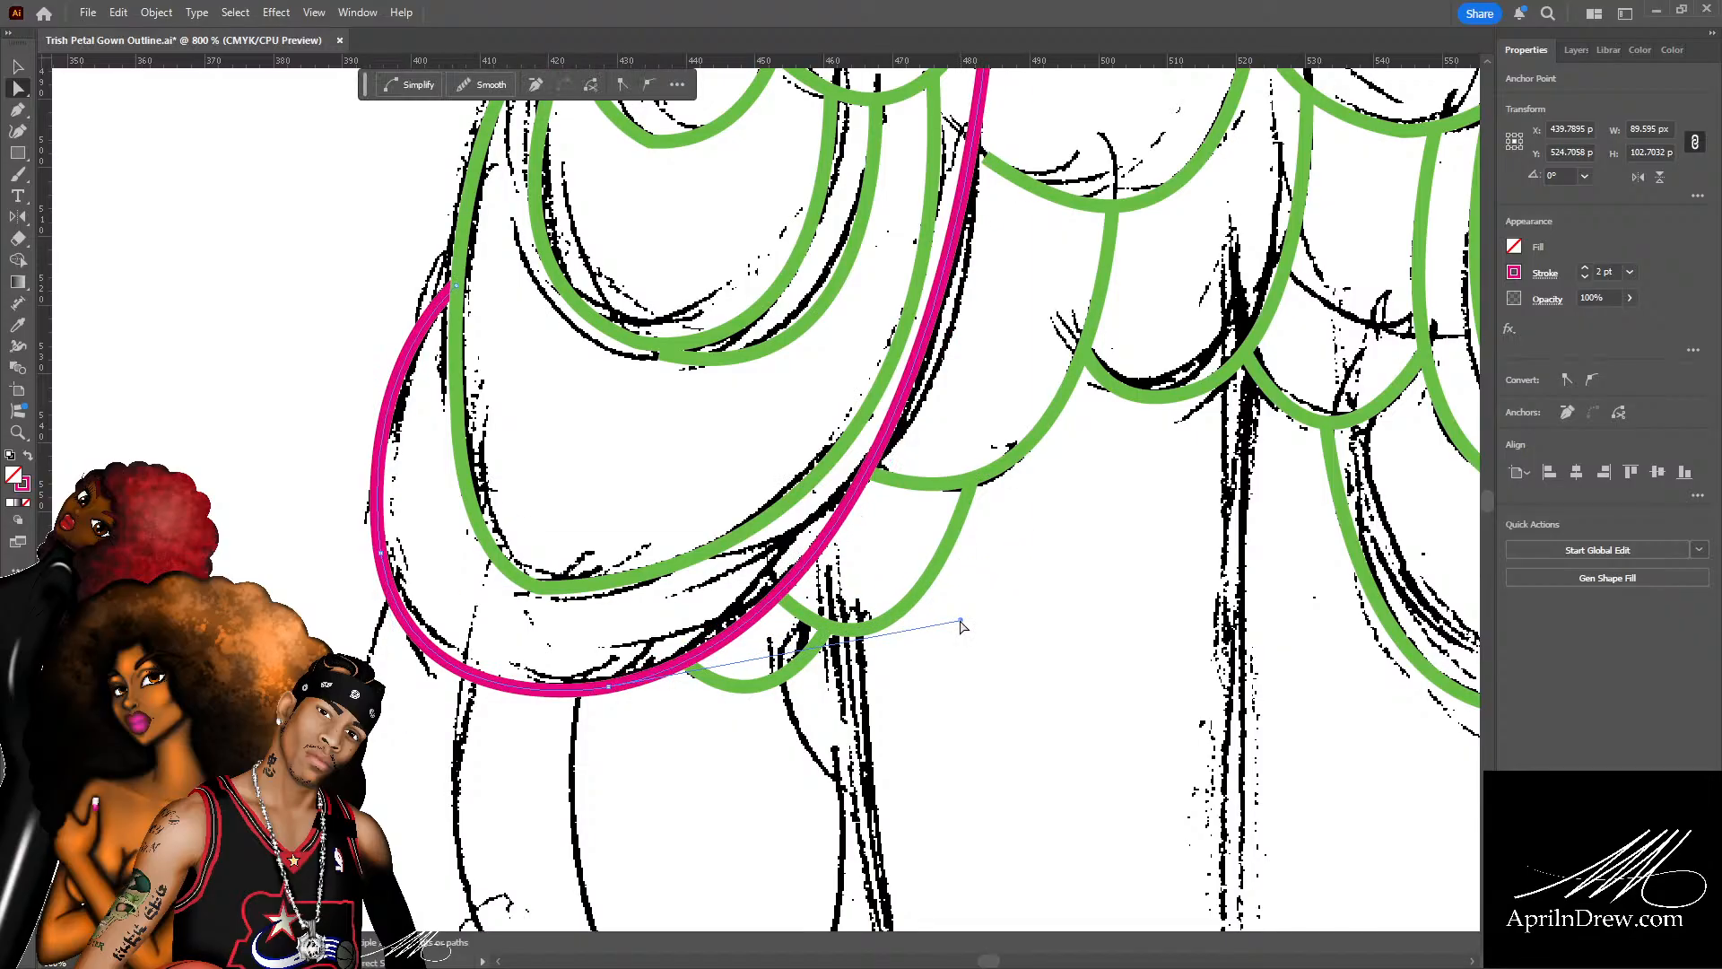
pyautogui.click(1036, 608)
pyautogui.scroll(3, 1076, 619)
pyautogui.scroll(1, 1081, 623)
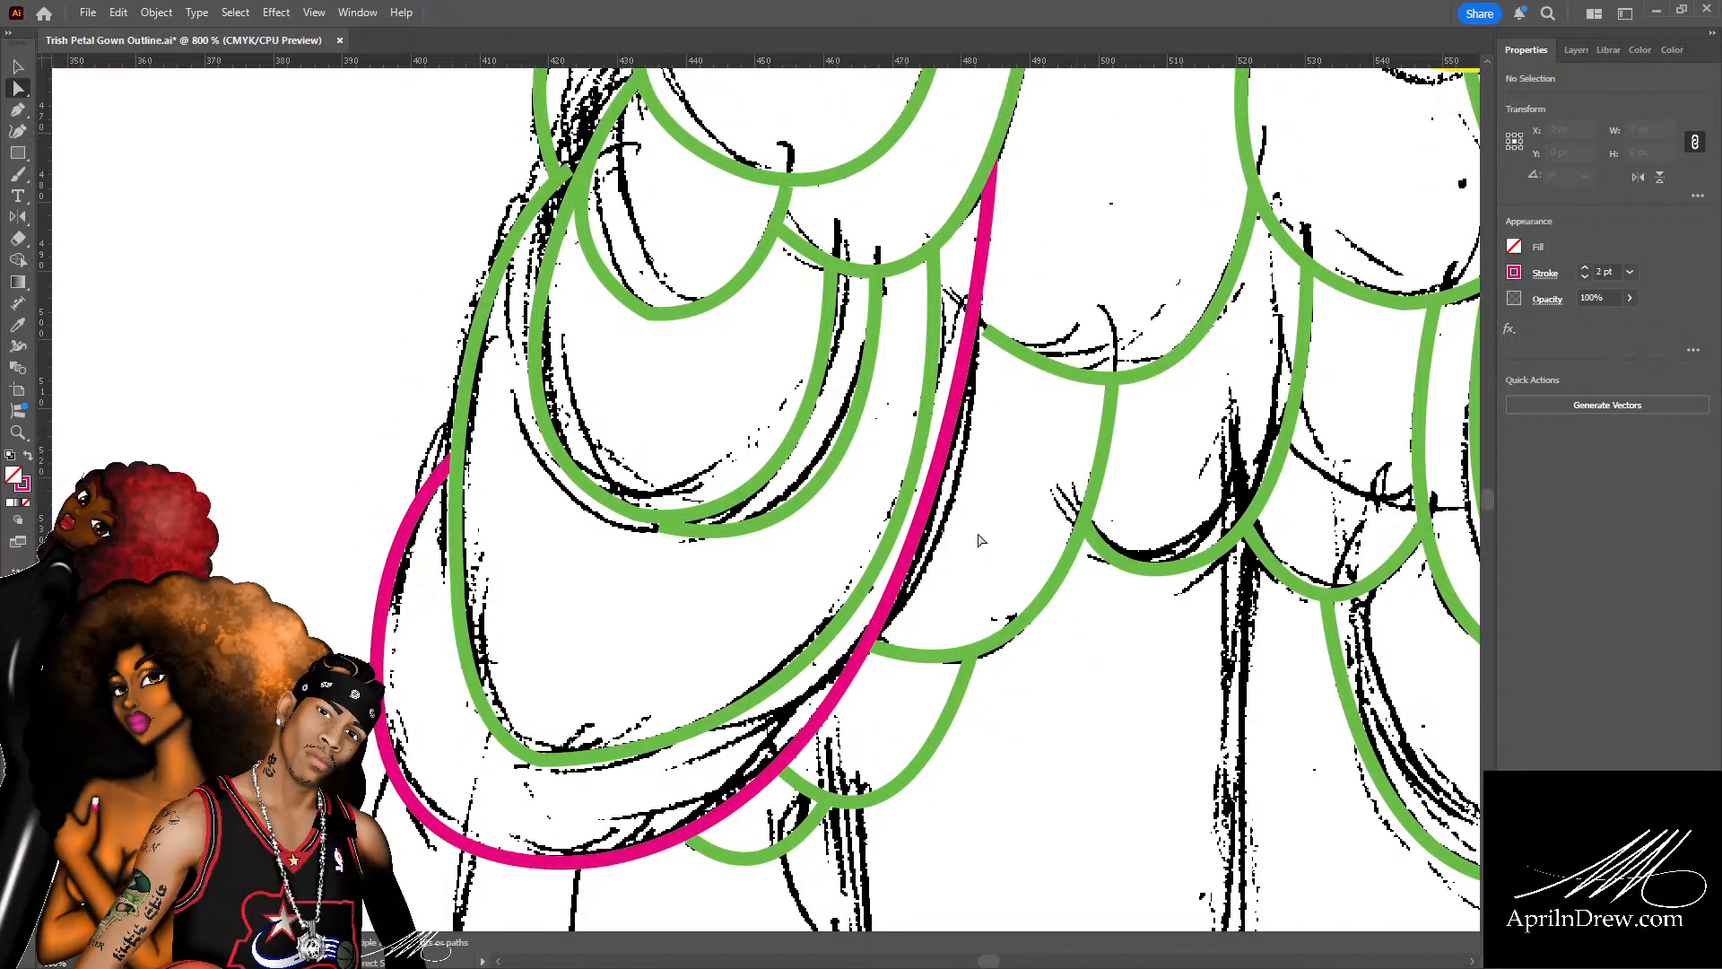
pyautogui.click(924, 538)
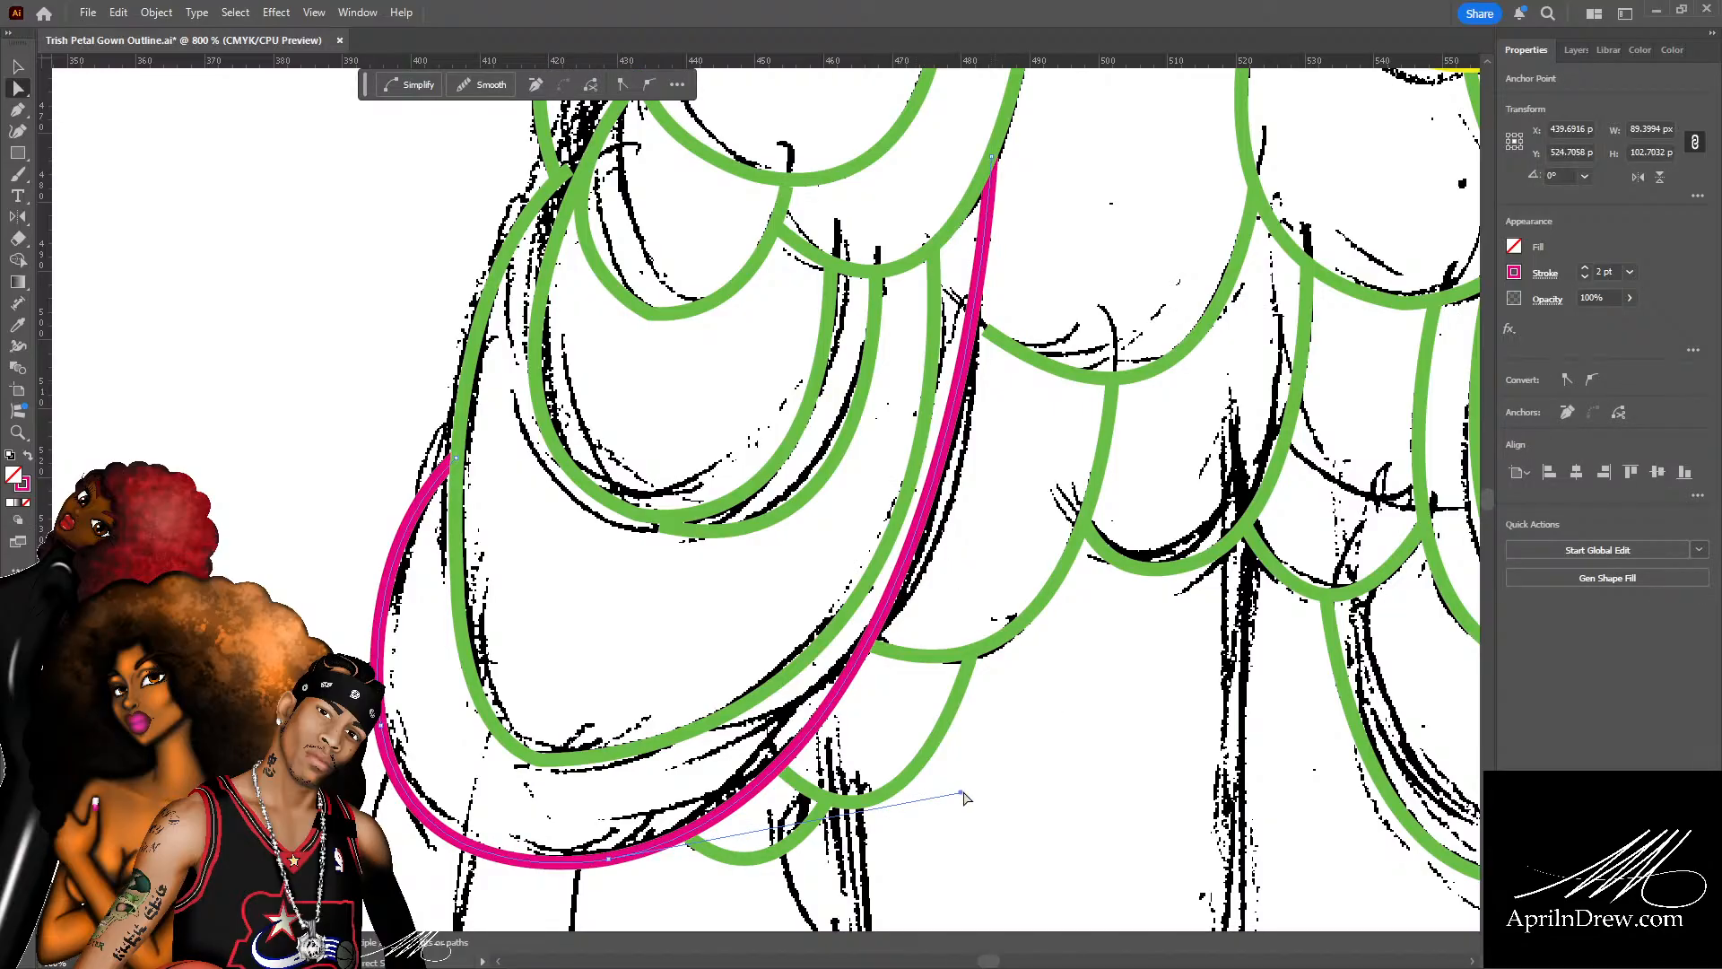
pyautogui.moveTo(962, 796); pyautogui.dragTo(1002, 803)
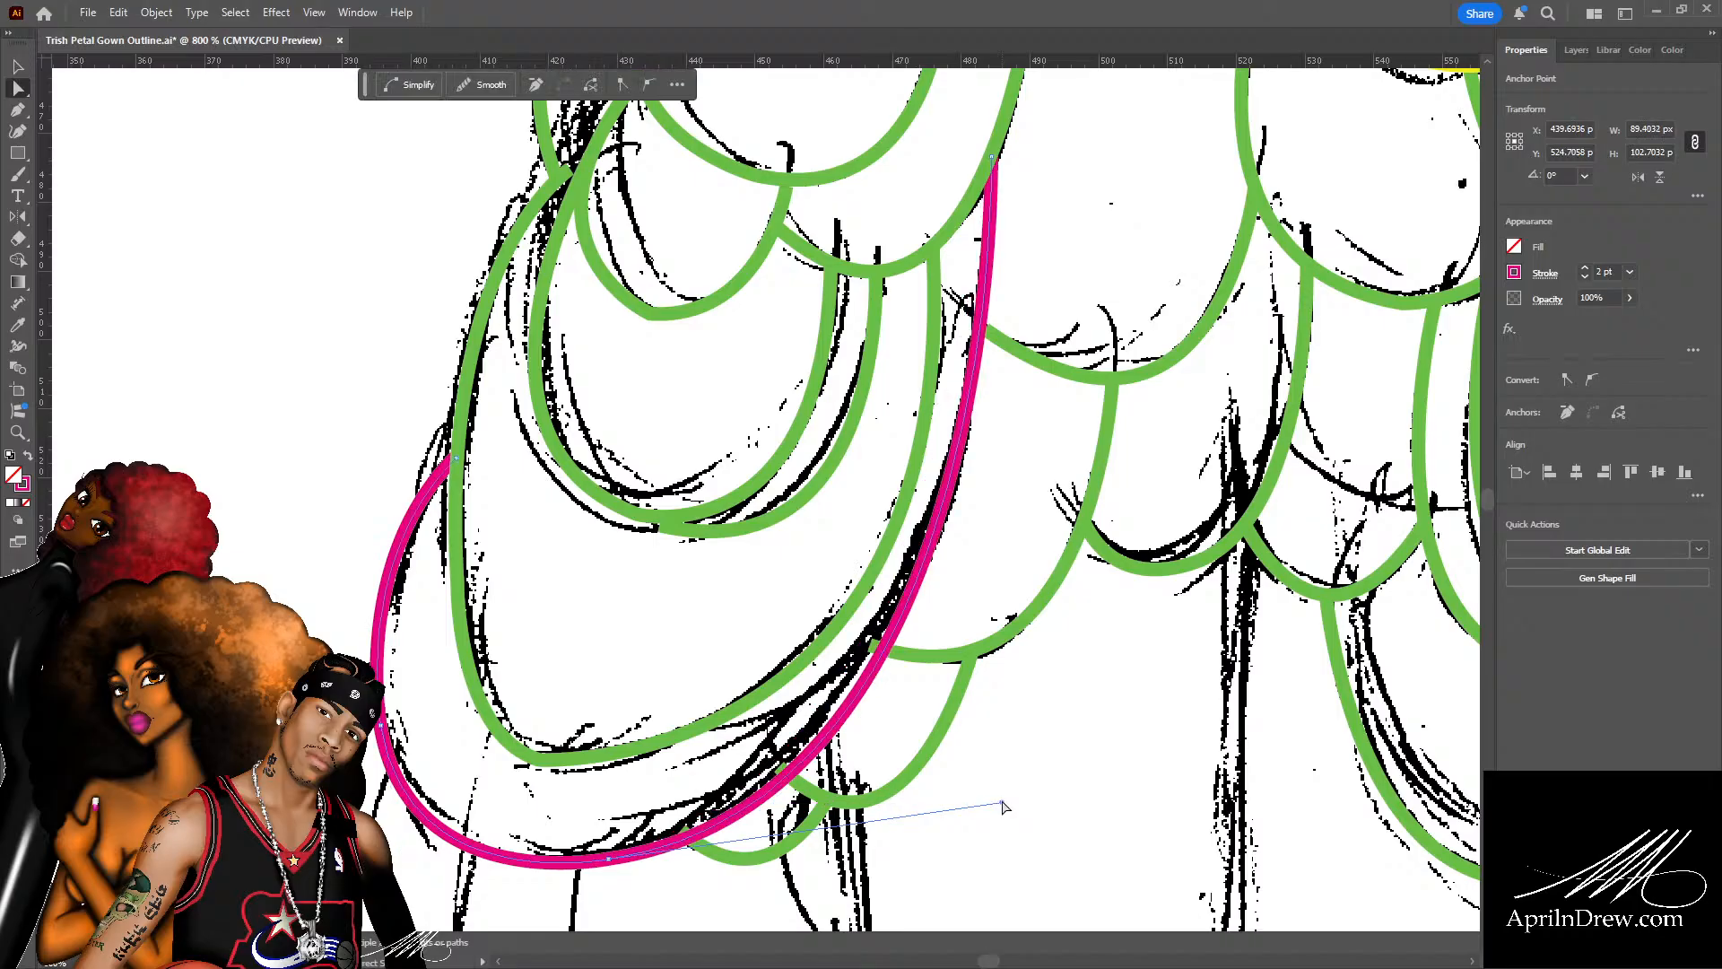
# Move the left end point of the uppermost of the three lower green petals onto the magenta petal's right edge.
pyautogui.scroll(5, 1053, 732)
pyautogui.scroll(-6, 915, 754)
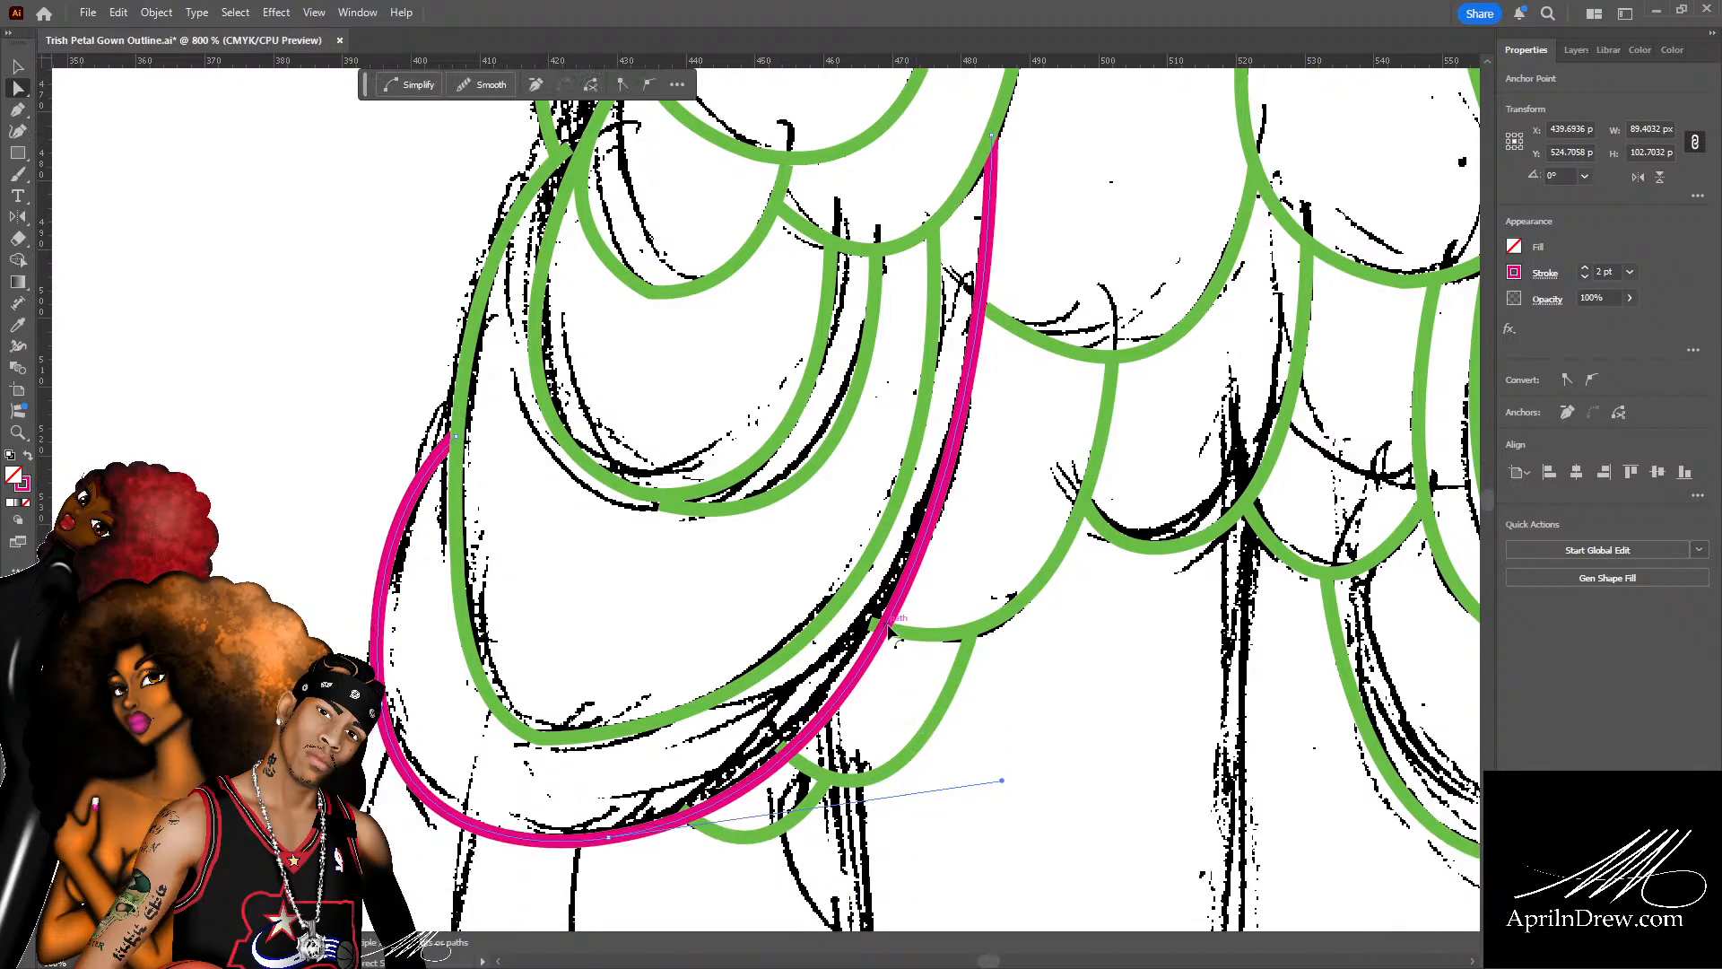
pyautogui.click(877, 628)
pyautogui.moveTo(875, 625); pyautogui.dragTo(883, 632)
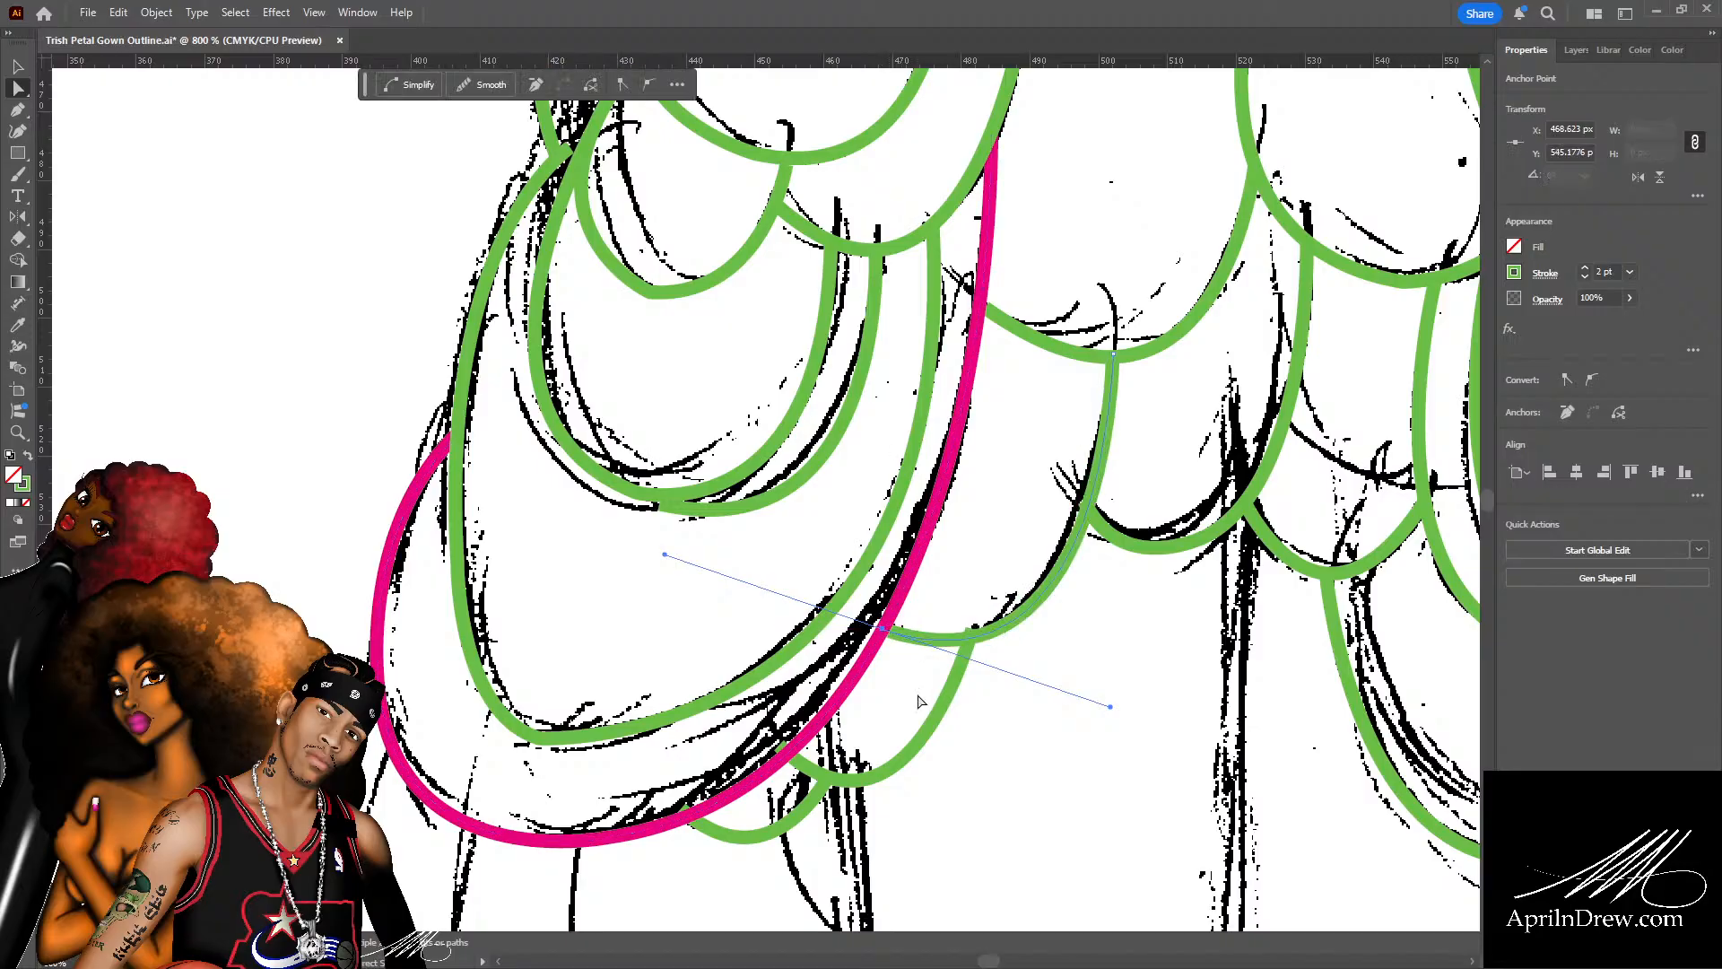
# Move the left end points of the two lowest green petals onto the magenta petal's lower-right edge.
pyautogui.scroll(-3, 664, 780)
pyautogui.click(713, 729)
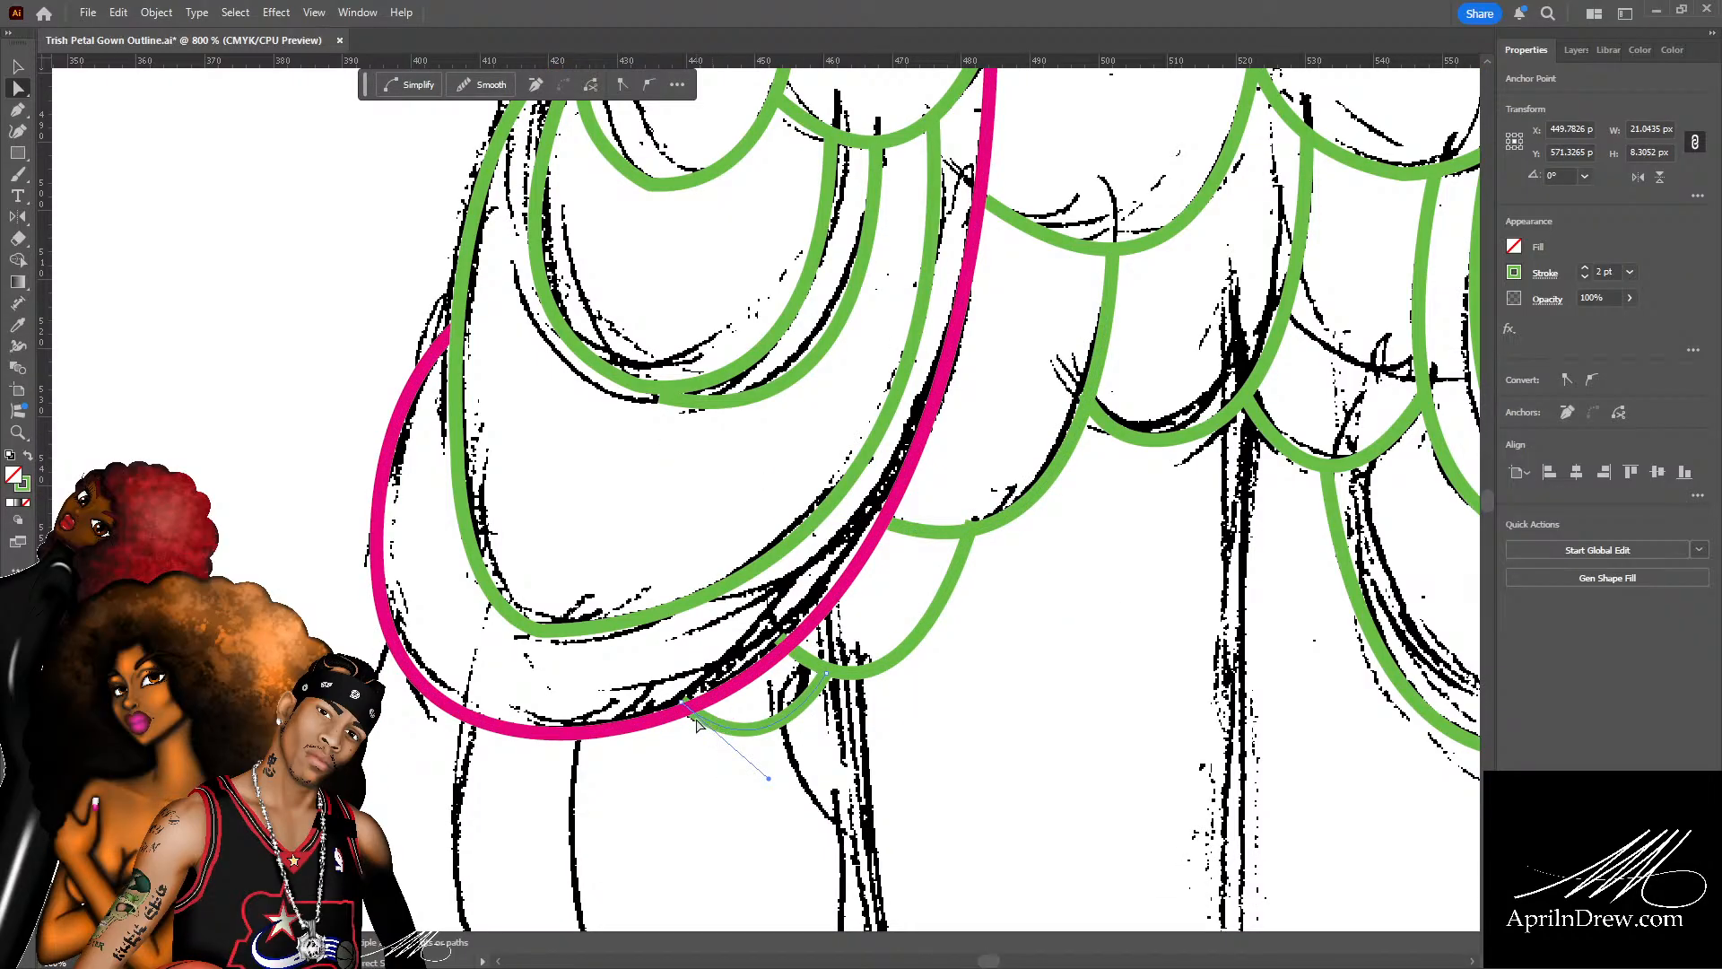
pyautogui.moveTo(686, 706); pyautogui.dragTo(691, 707)
pyautogui.click(804, 656)
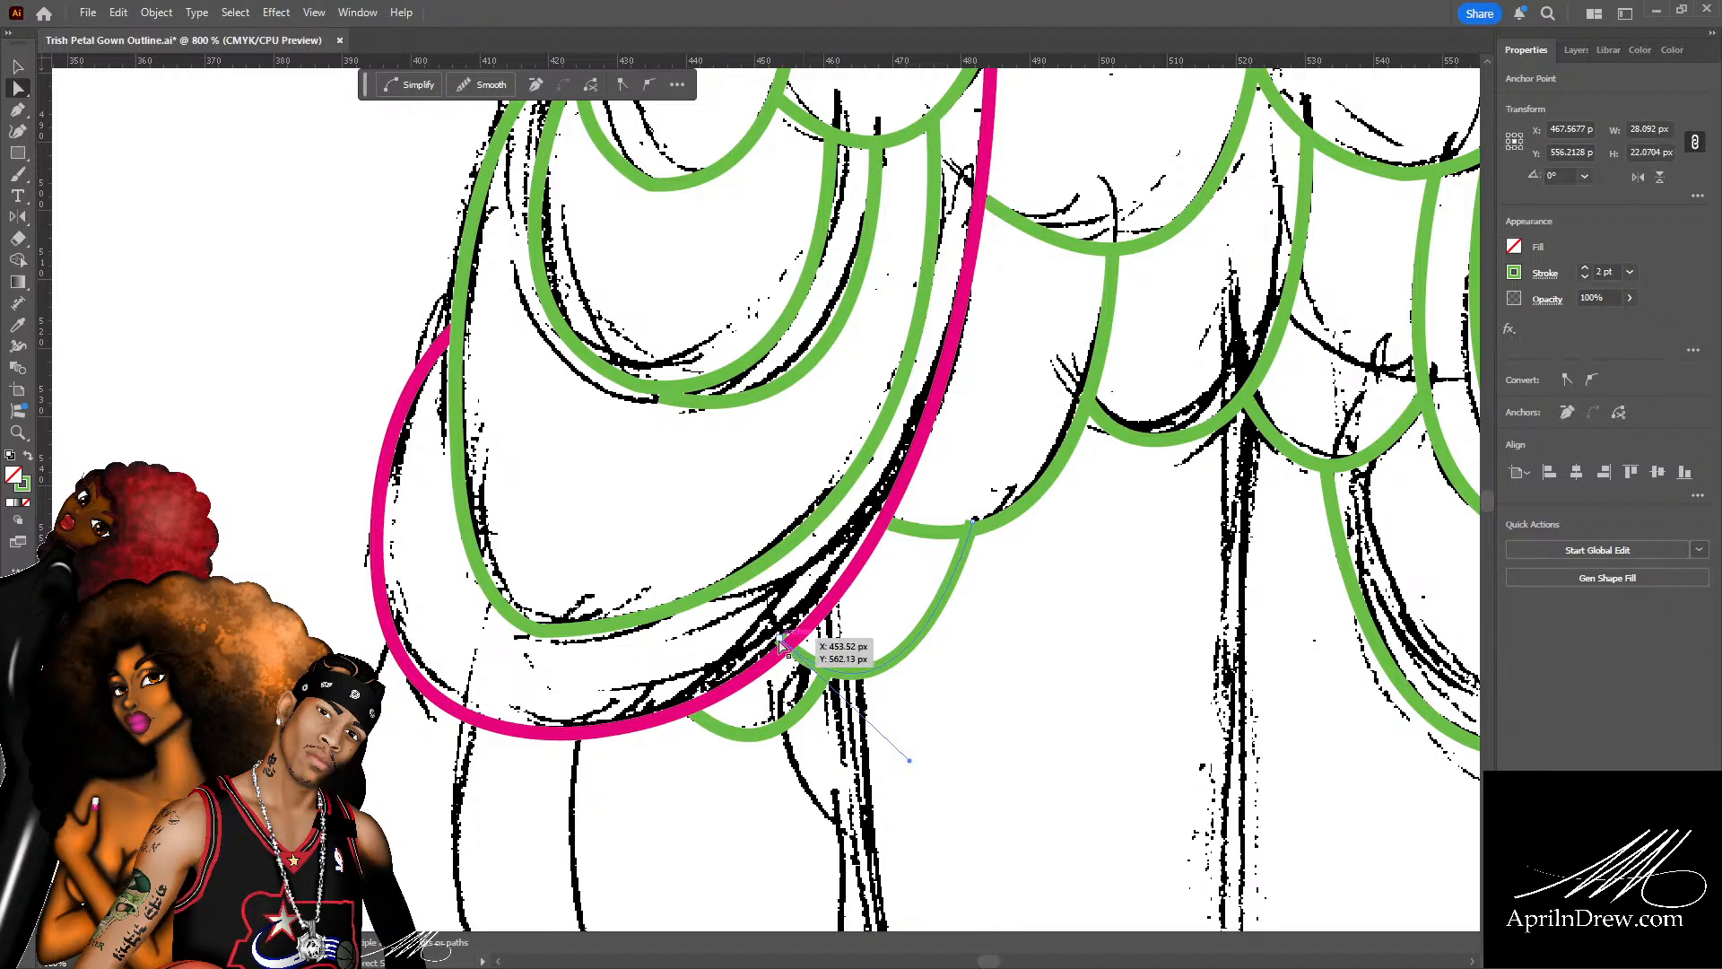
pyautogui.click(786, 644)
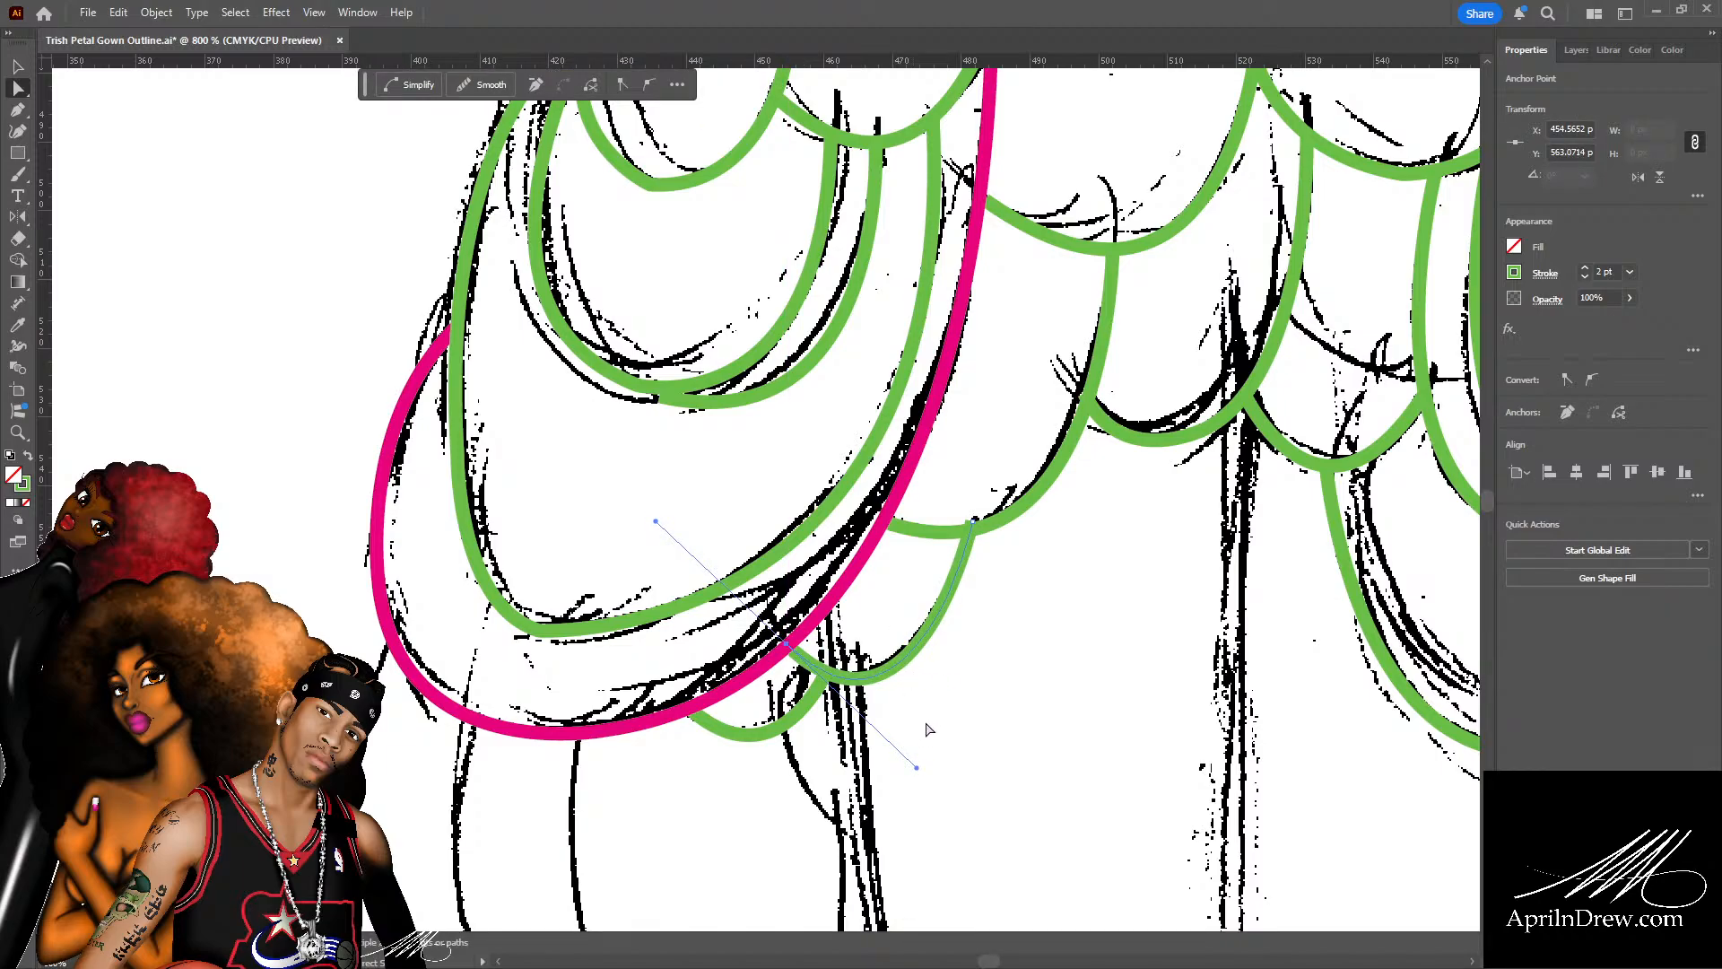
pyautogui.click(1019, 671)
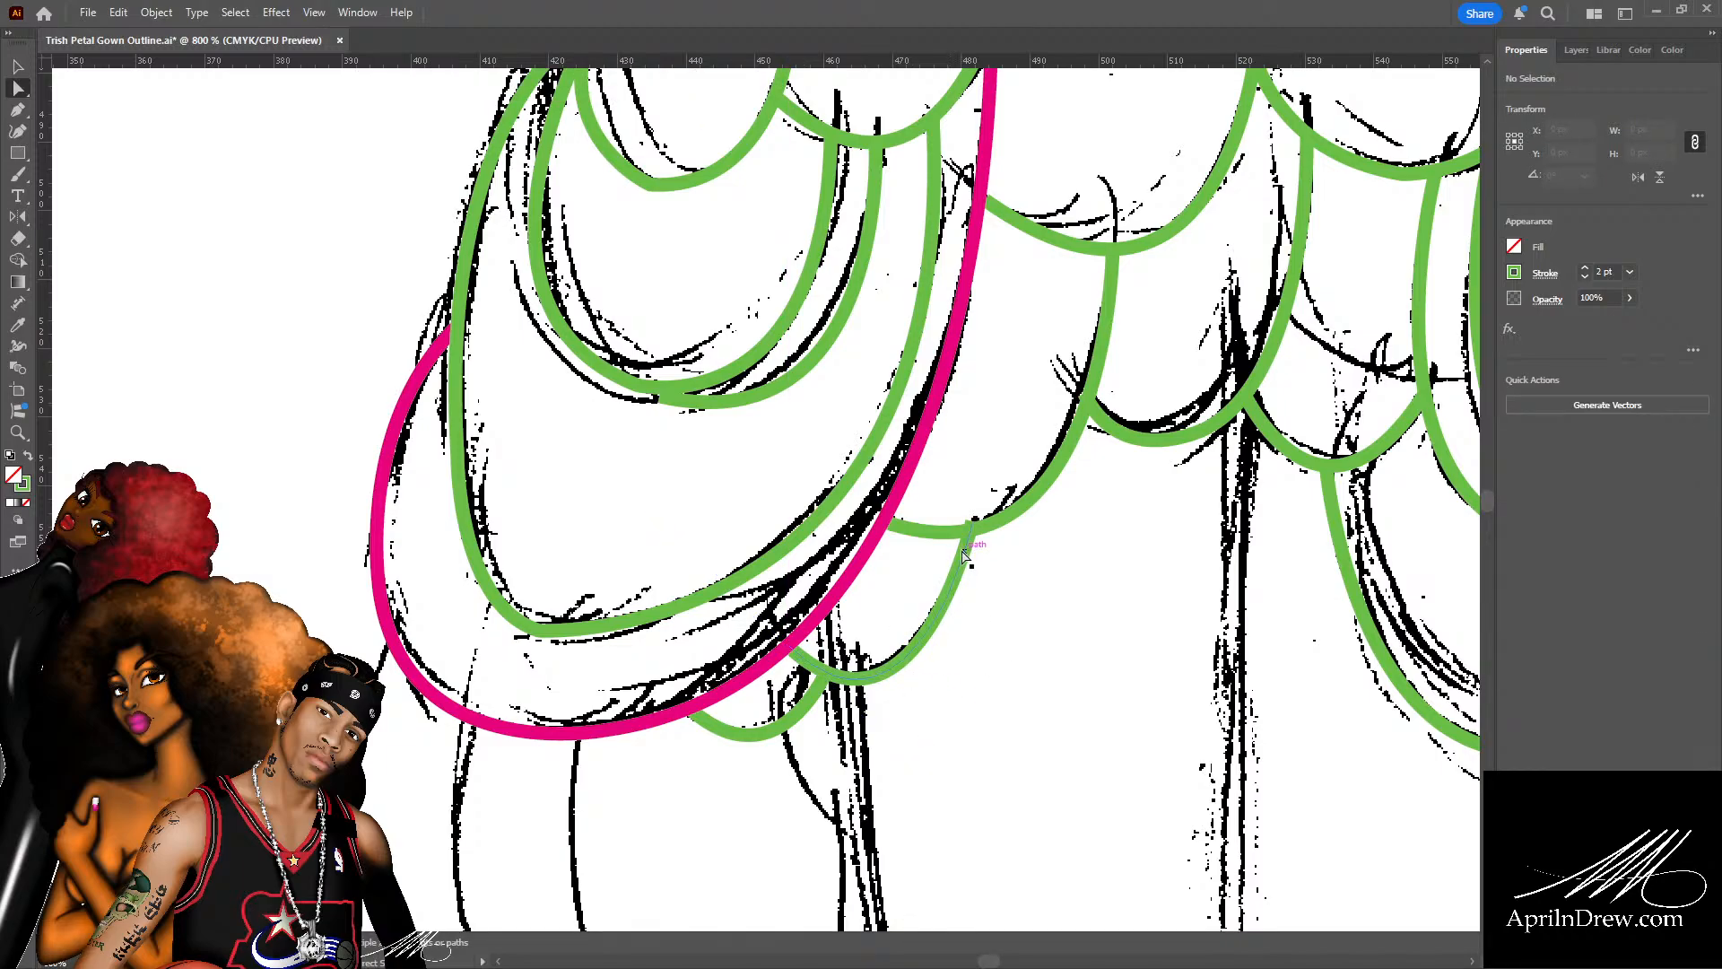
# Lower the middle lower green petal's upper-right end point onto the petal above and raise its left handle slightly.
pyautogui.click(989, 529)
pyautogui.moveTo(973, 522); pyautogui.dragTo(971, 528)
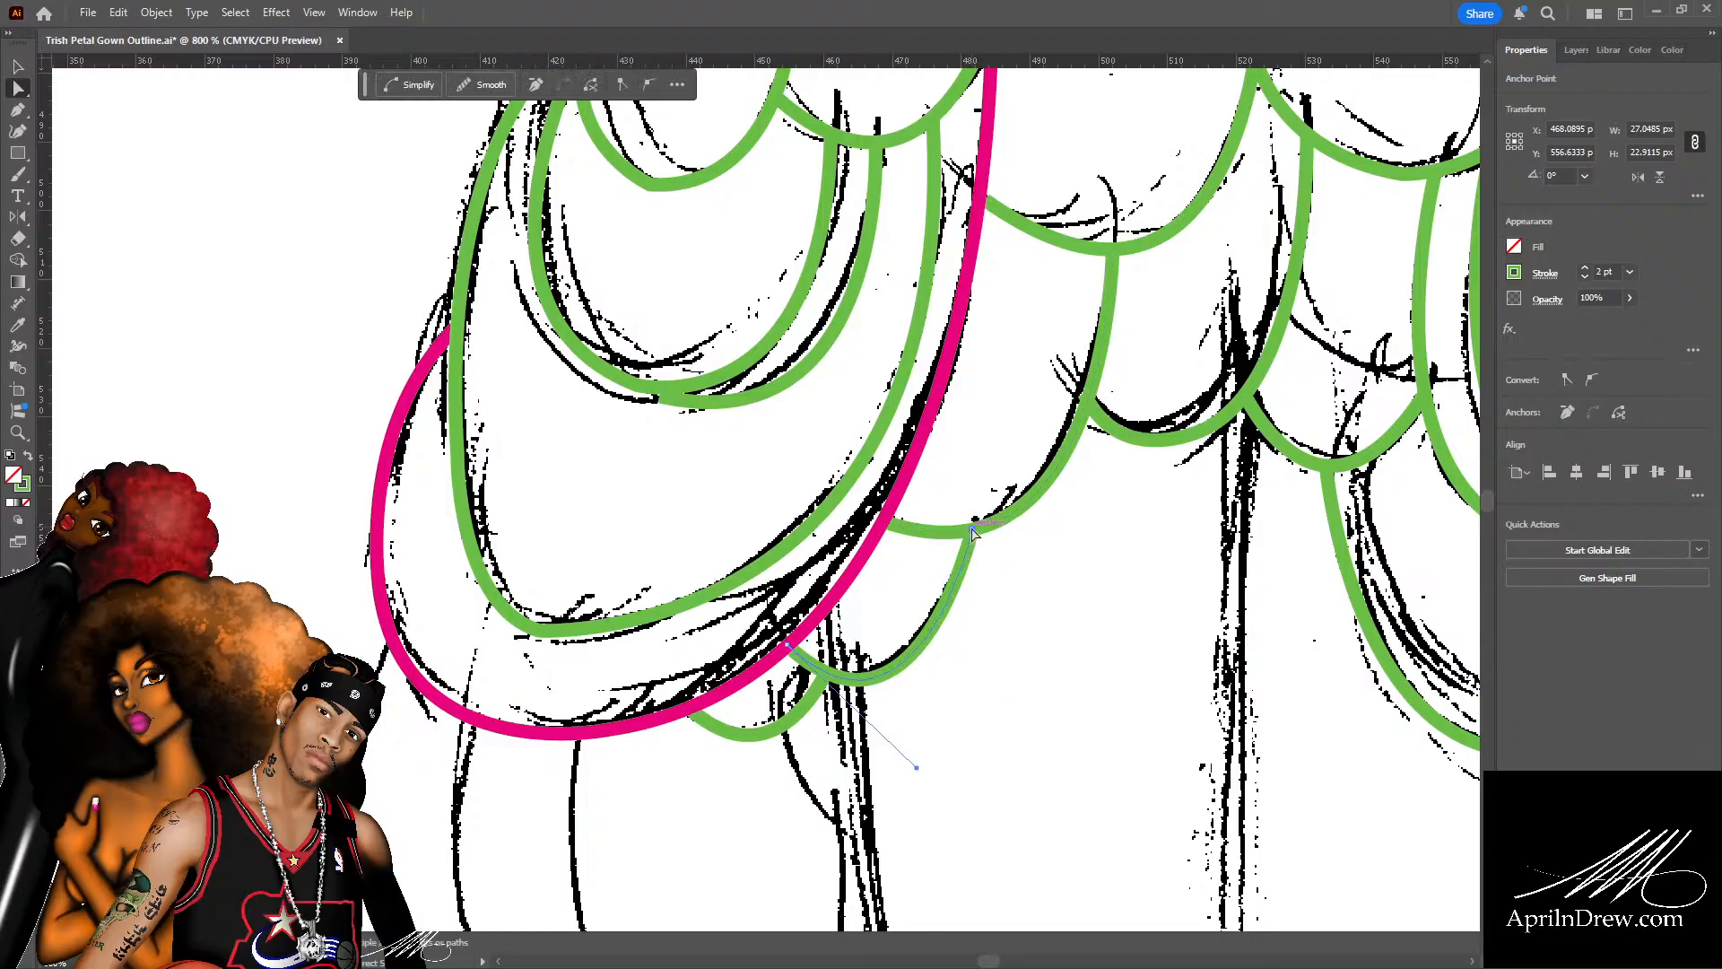
pyautogui.moveTo(918, 770); pyautogui.dragTo(922, 758)
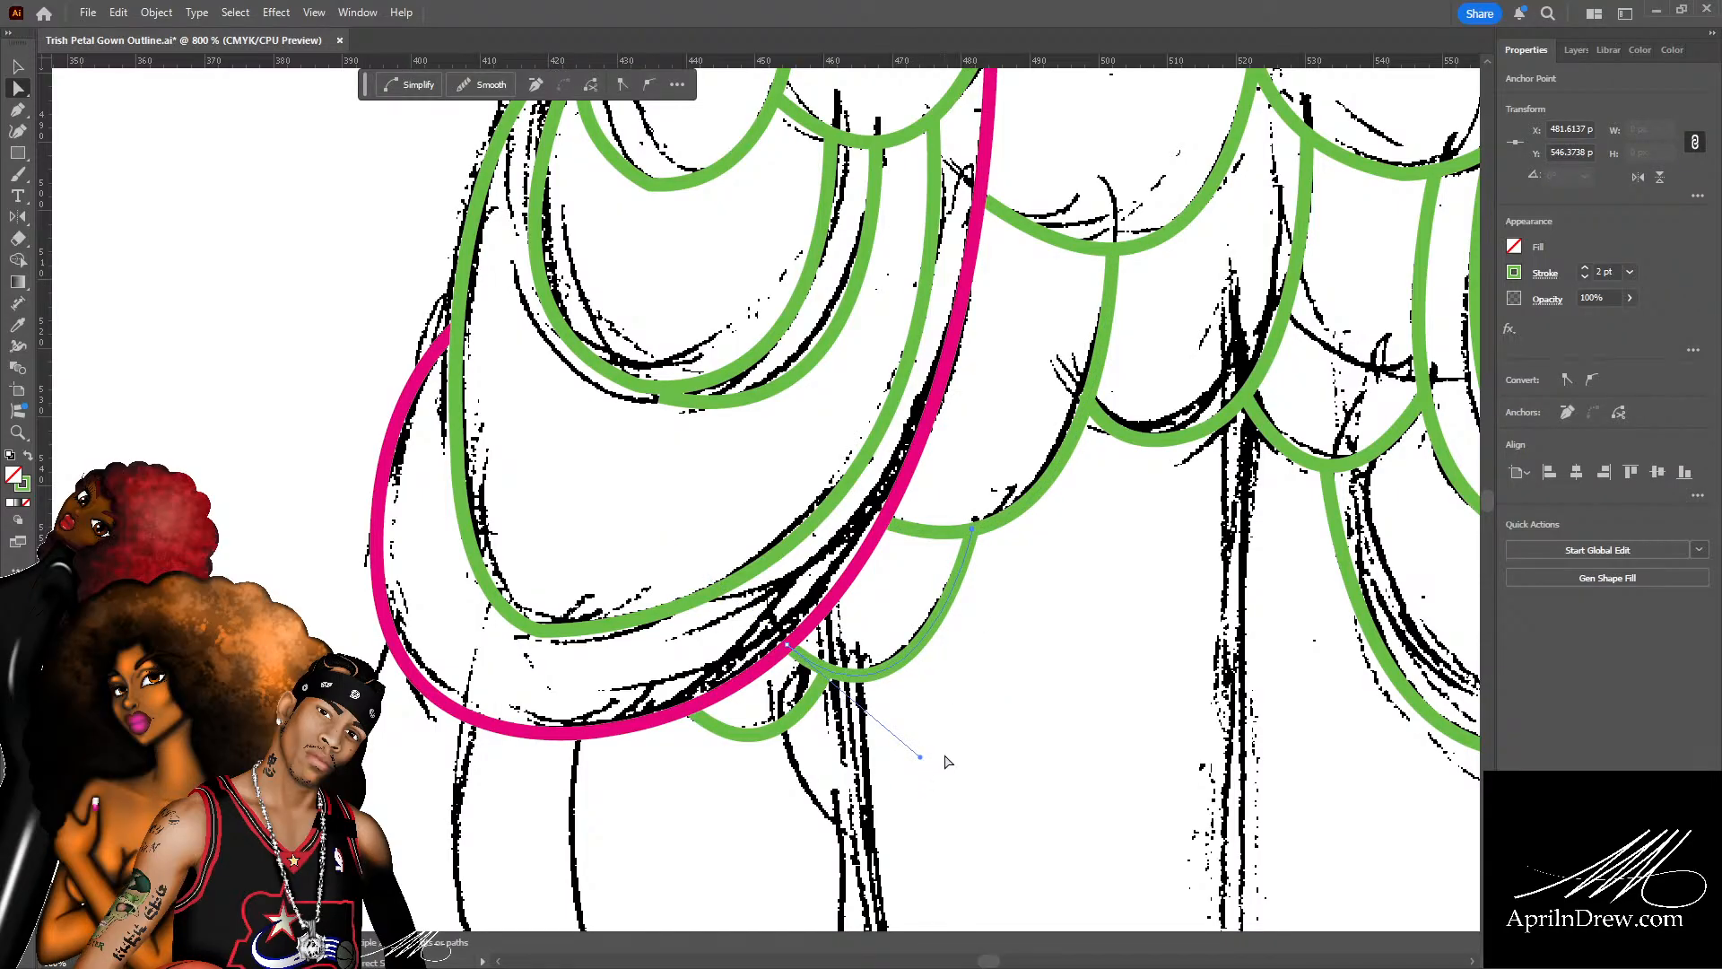
# Nudge the left end point of the small central green petal onto the neighbouring petal's edge.
pyautogui.moveTo(1134, 628); pyautogui.dragTo(781, 741)
pyautogui.click(736, 511)
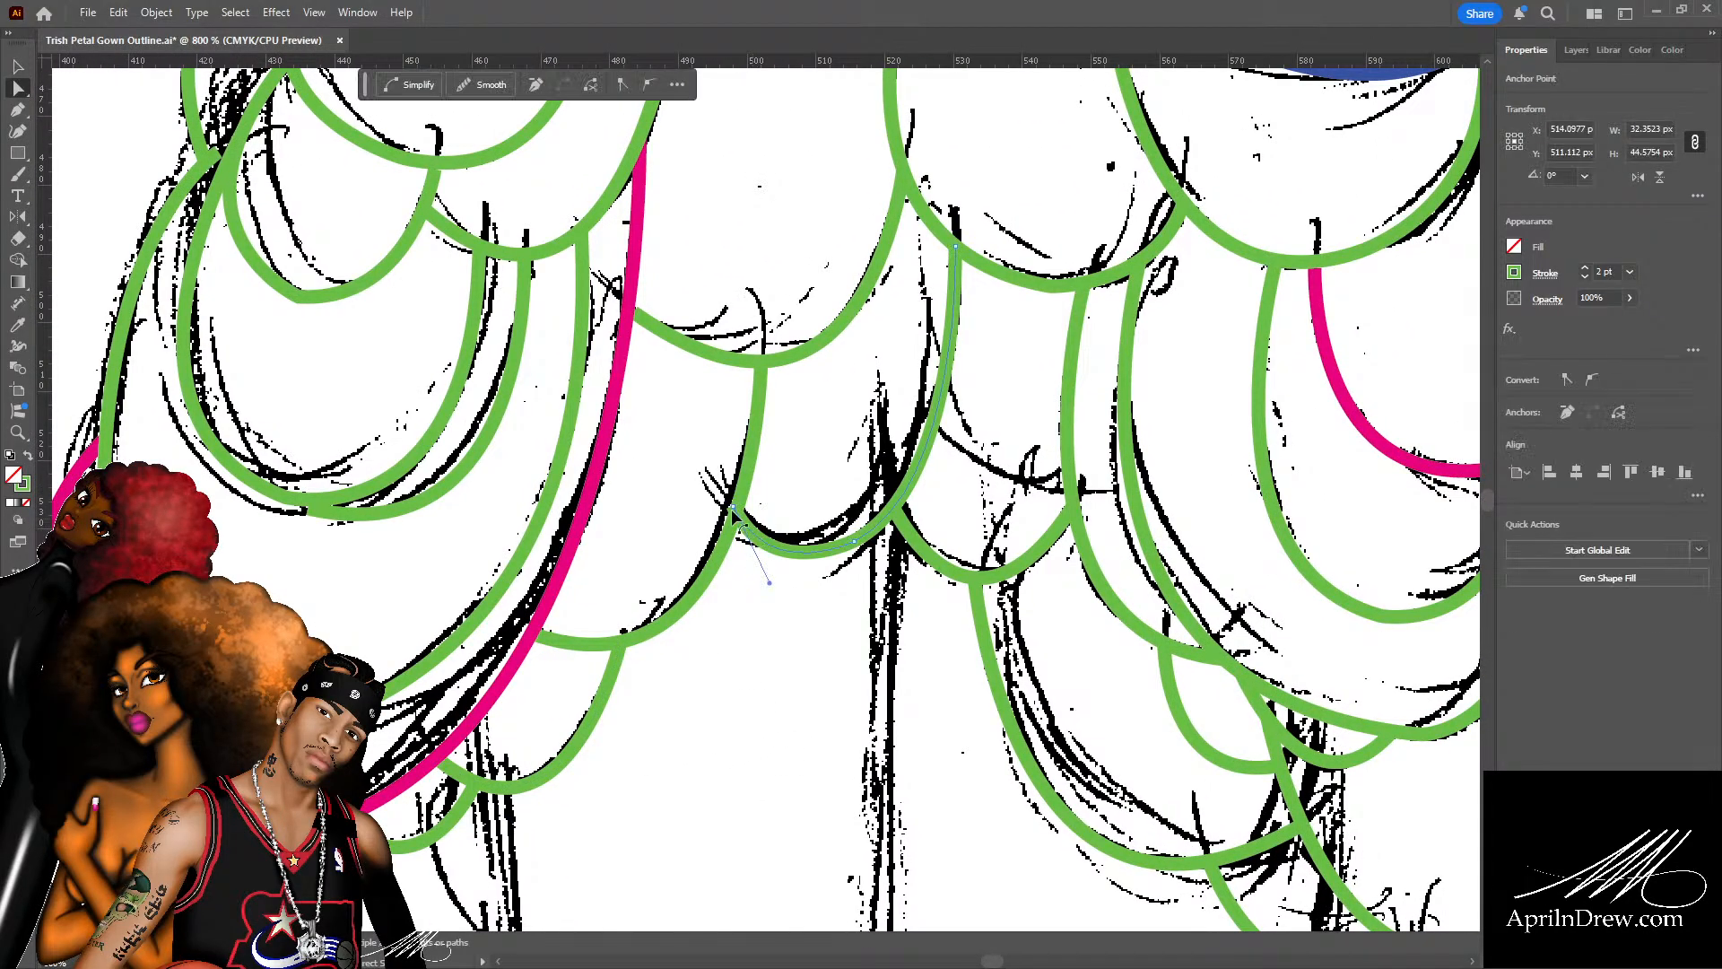
pyautogui.moveTo(736, 512); pyautogui.dragTo(737, 513)
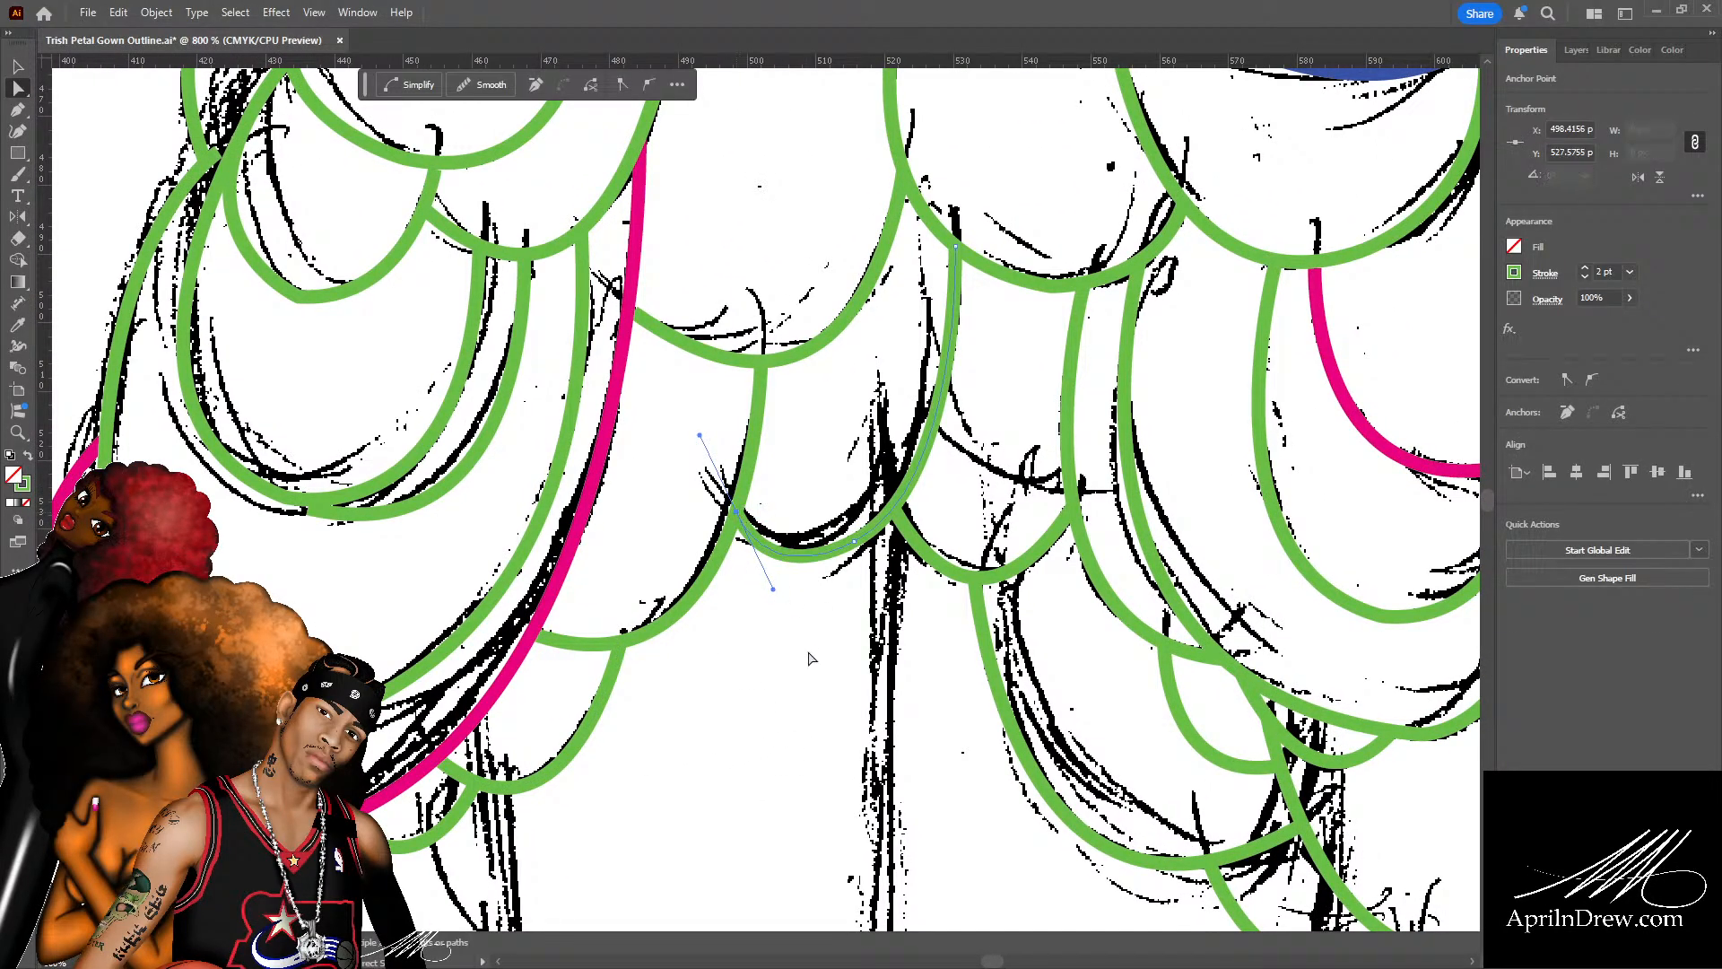
# Deselect the adjusted small central petal and save the gown outline document.
pyautogui.click(801, 623)
pyautogui.hotkey('ctrl', '-')
pyautogui.hotkey('ctrl', '-')
pyautogui.hotkey('ctrl', '-')
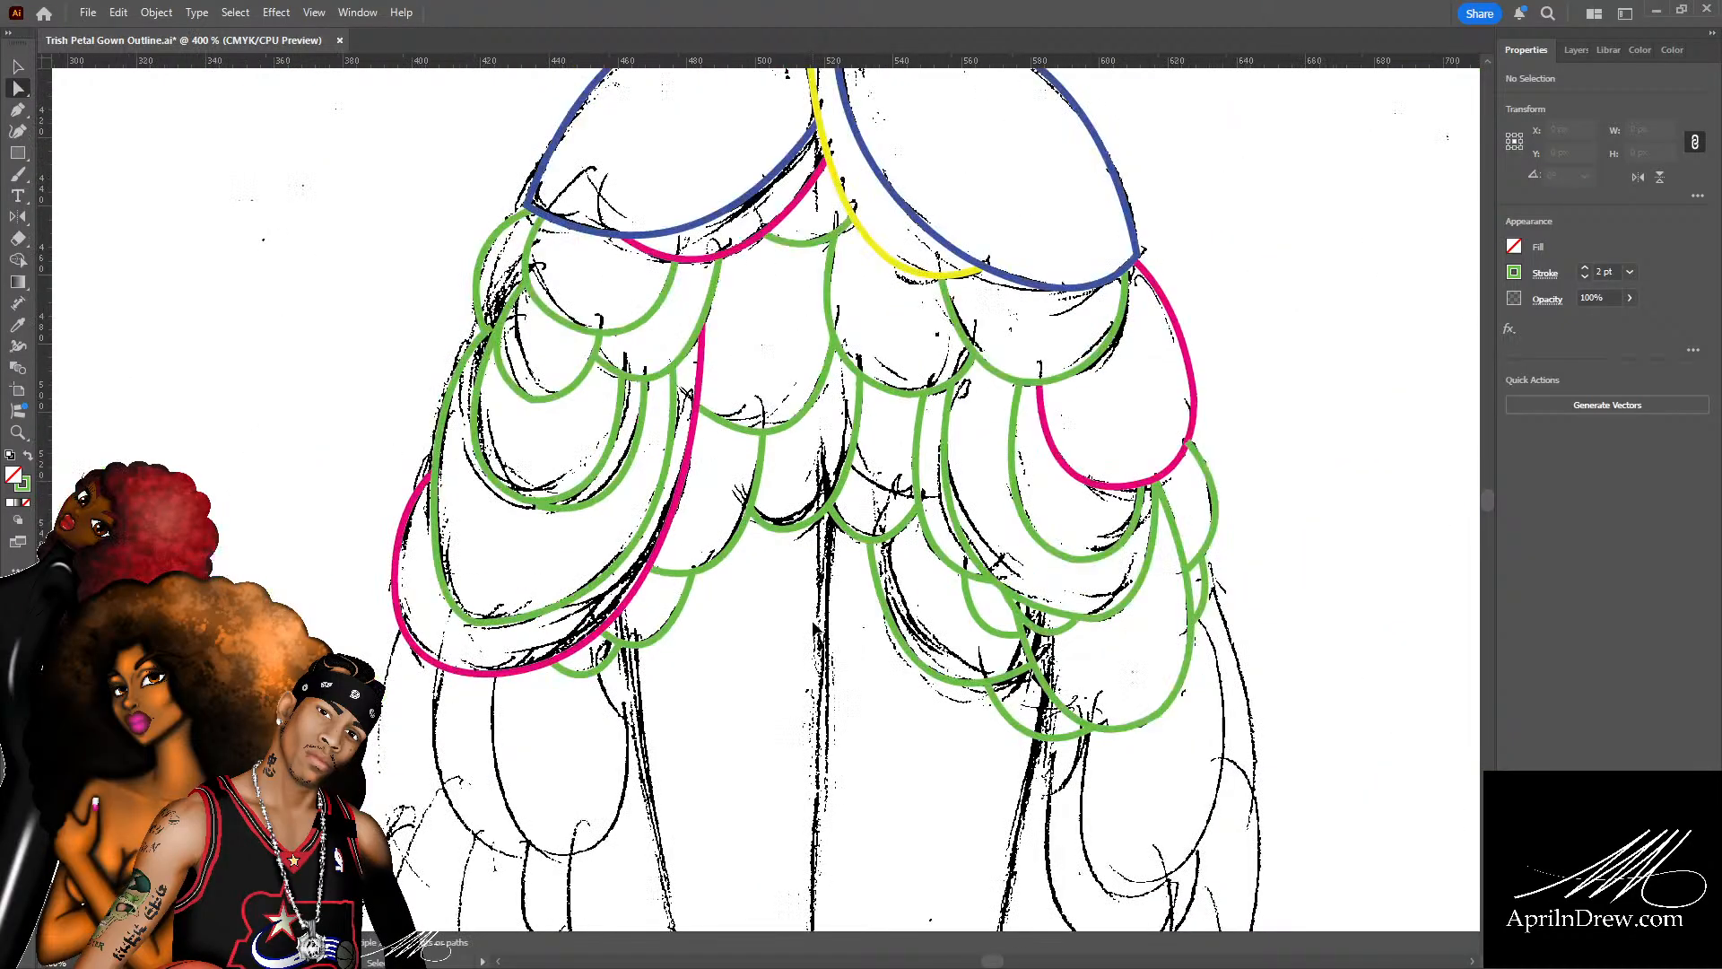
pyautogui.hotkey('ctrl', 's')
pyautogui.scroll(1, 803, 618)
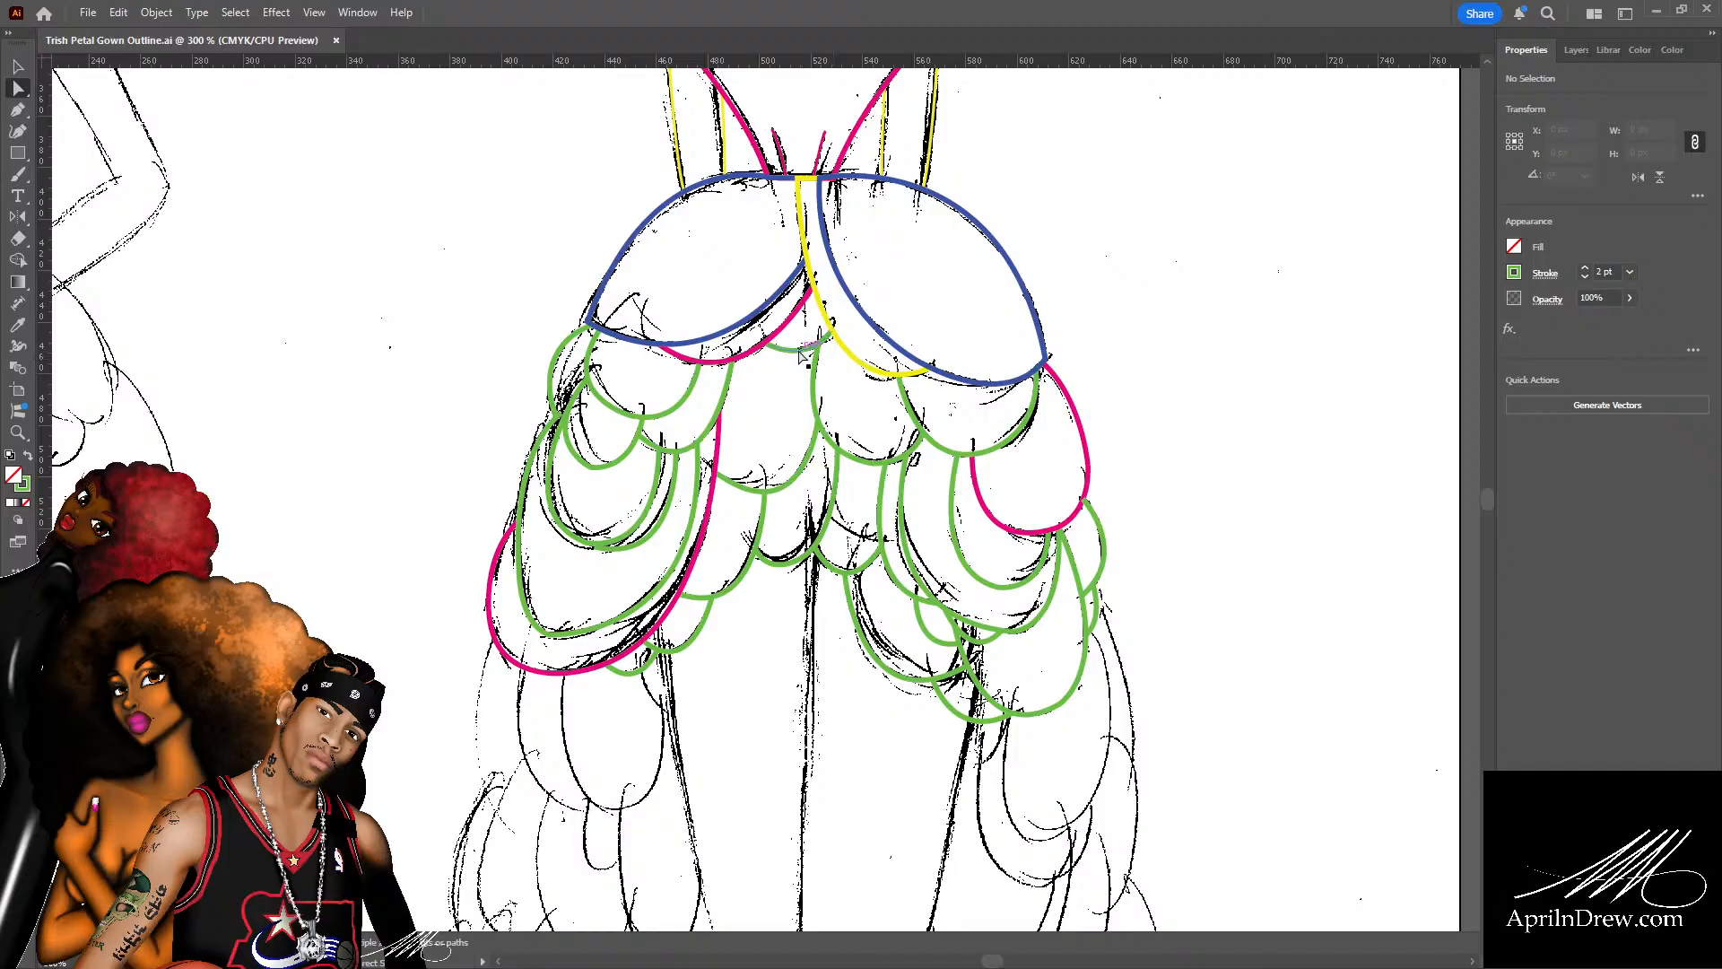
# Recolor the stroke of the small green petal at the centre just below the waist purple and save the document.
pyautogui.moveTo(800, 354); pyautogui.dragTo(808, 362)
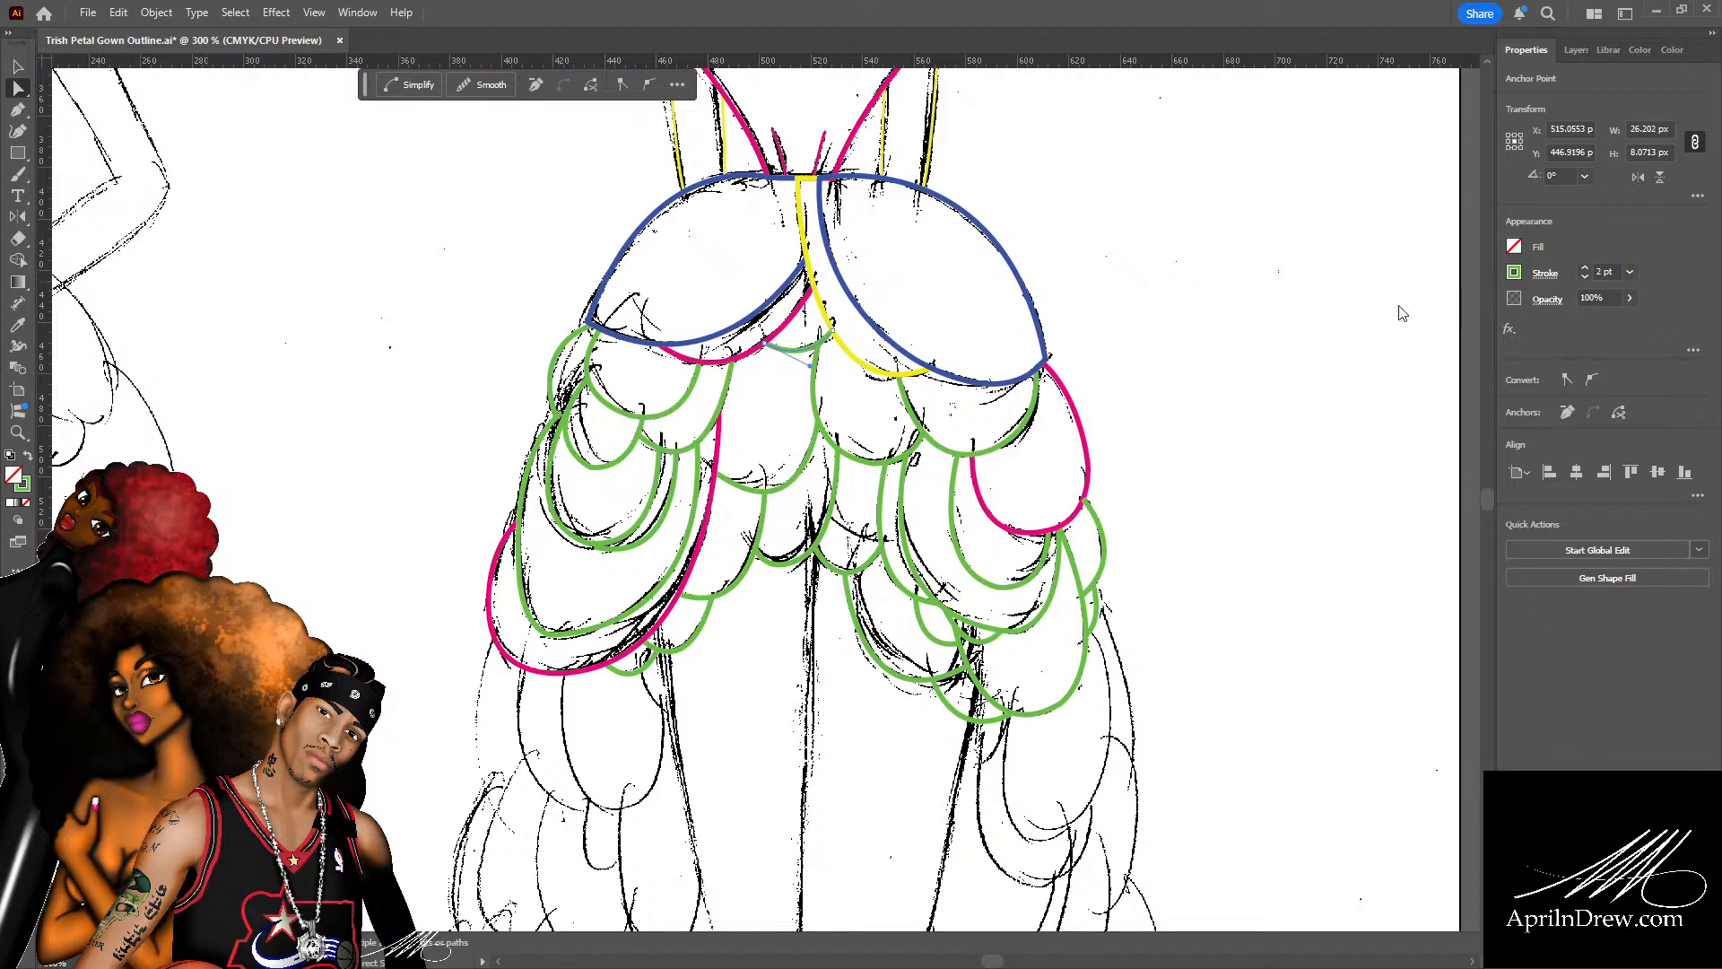
pyautogui.click(1461, 495)
pyautogui.hotkey('ctrl', 's')
# Recolor the green centre petal directly beneath the long yellow petal with a yellow stroke and deselect it.
pyautogui.click(836, 441)
pyautogui.click(1373, 356)
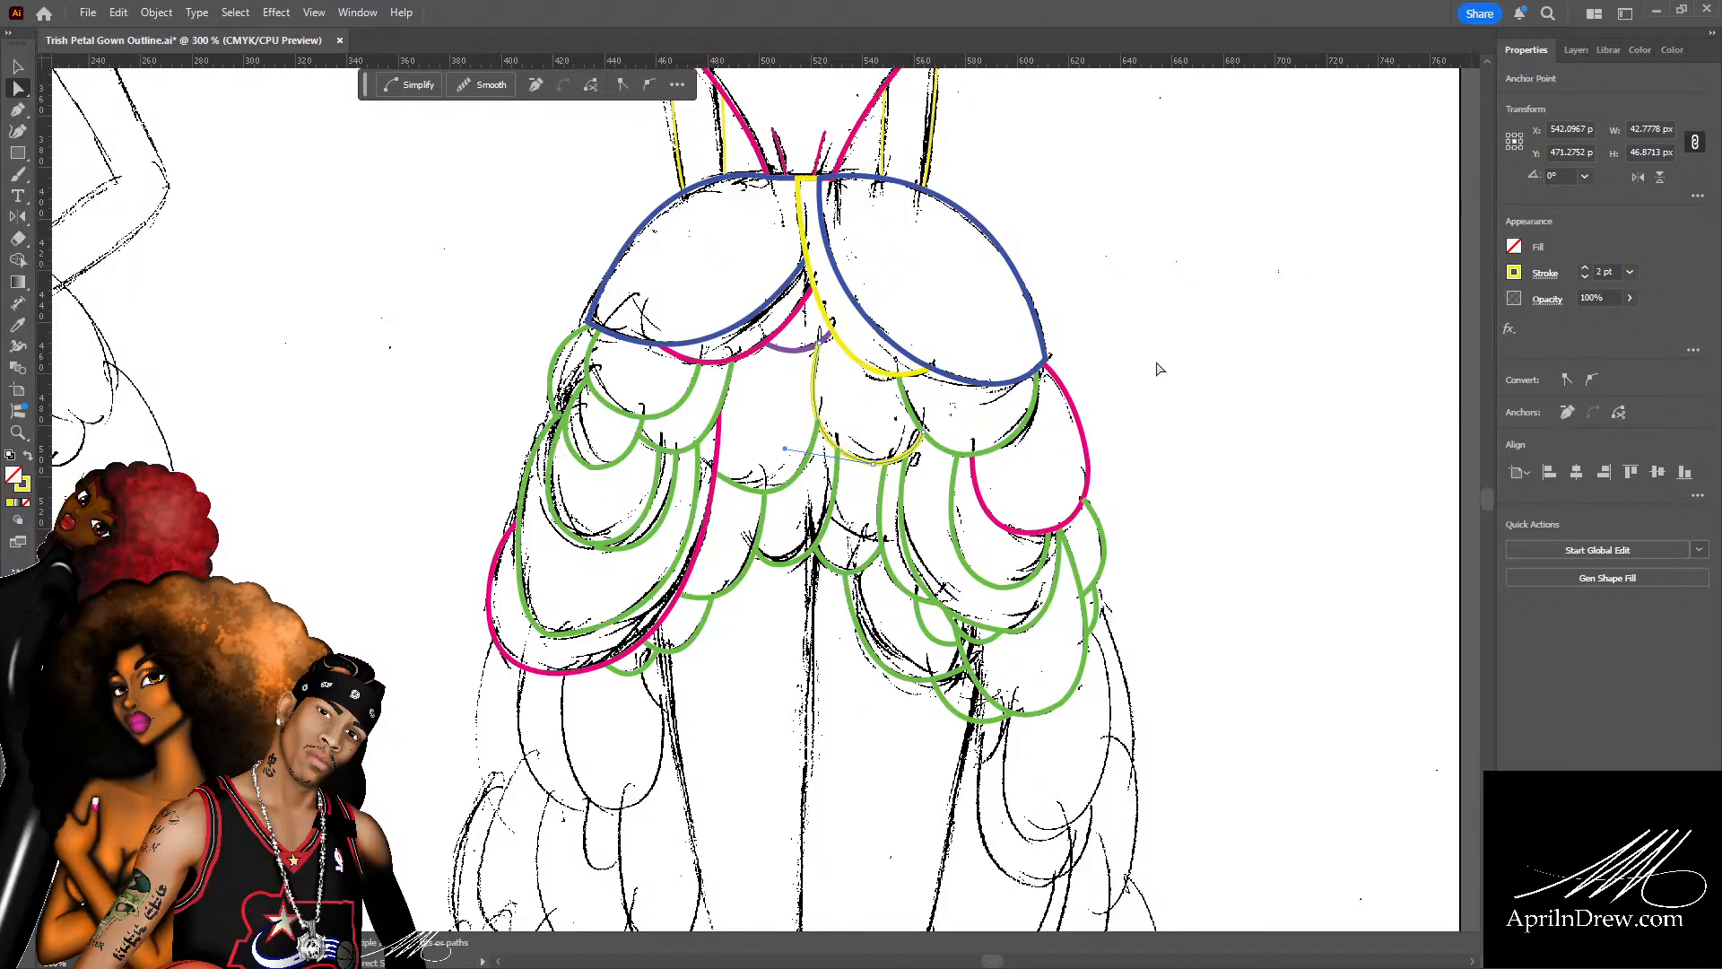
pyautogui.scroll(-1, 697, 406)
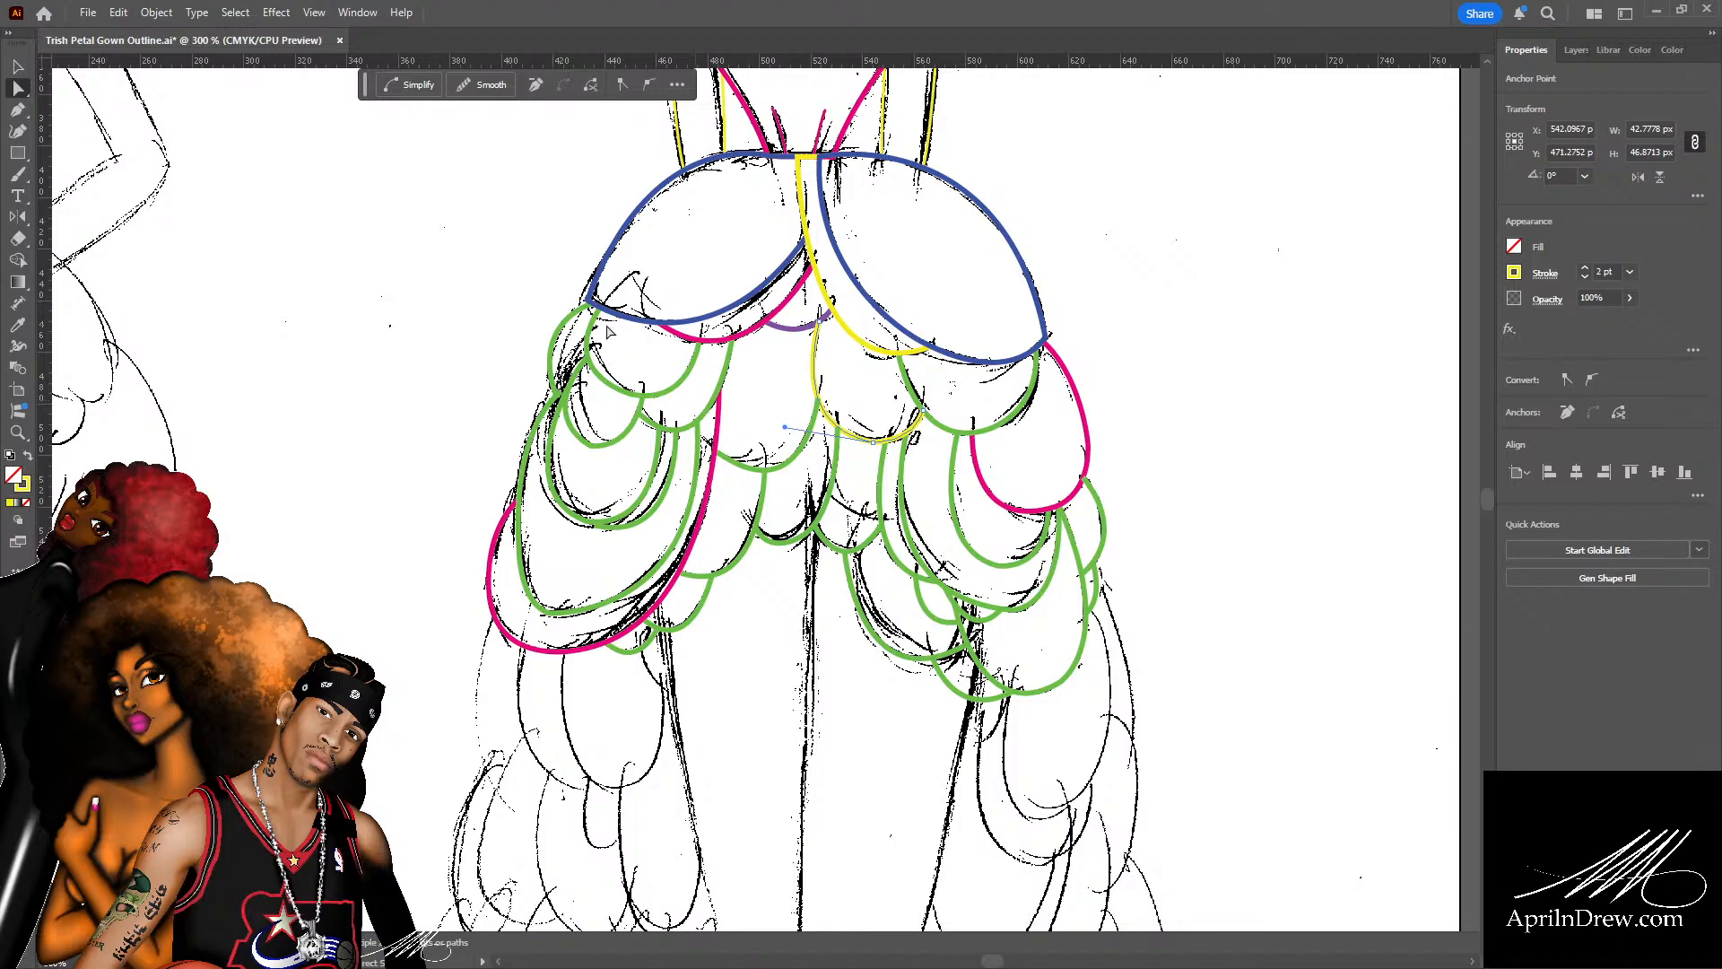
pyautogui.click(834, 291)
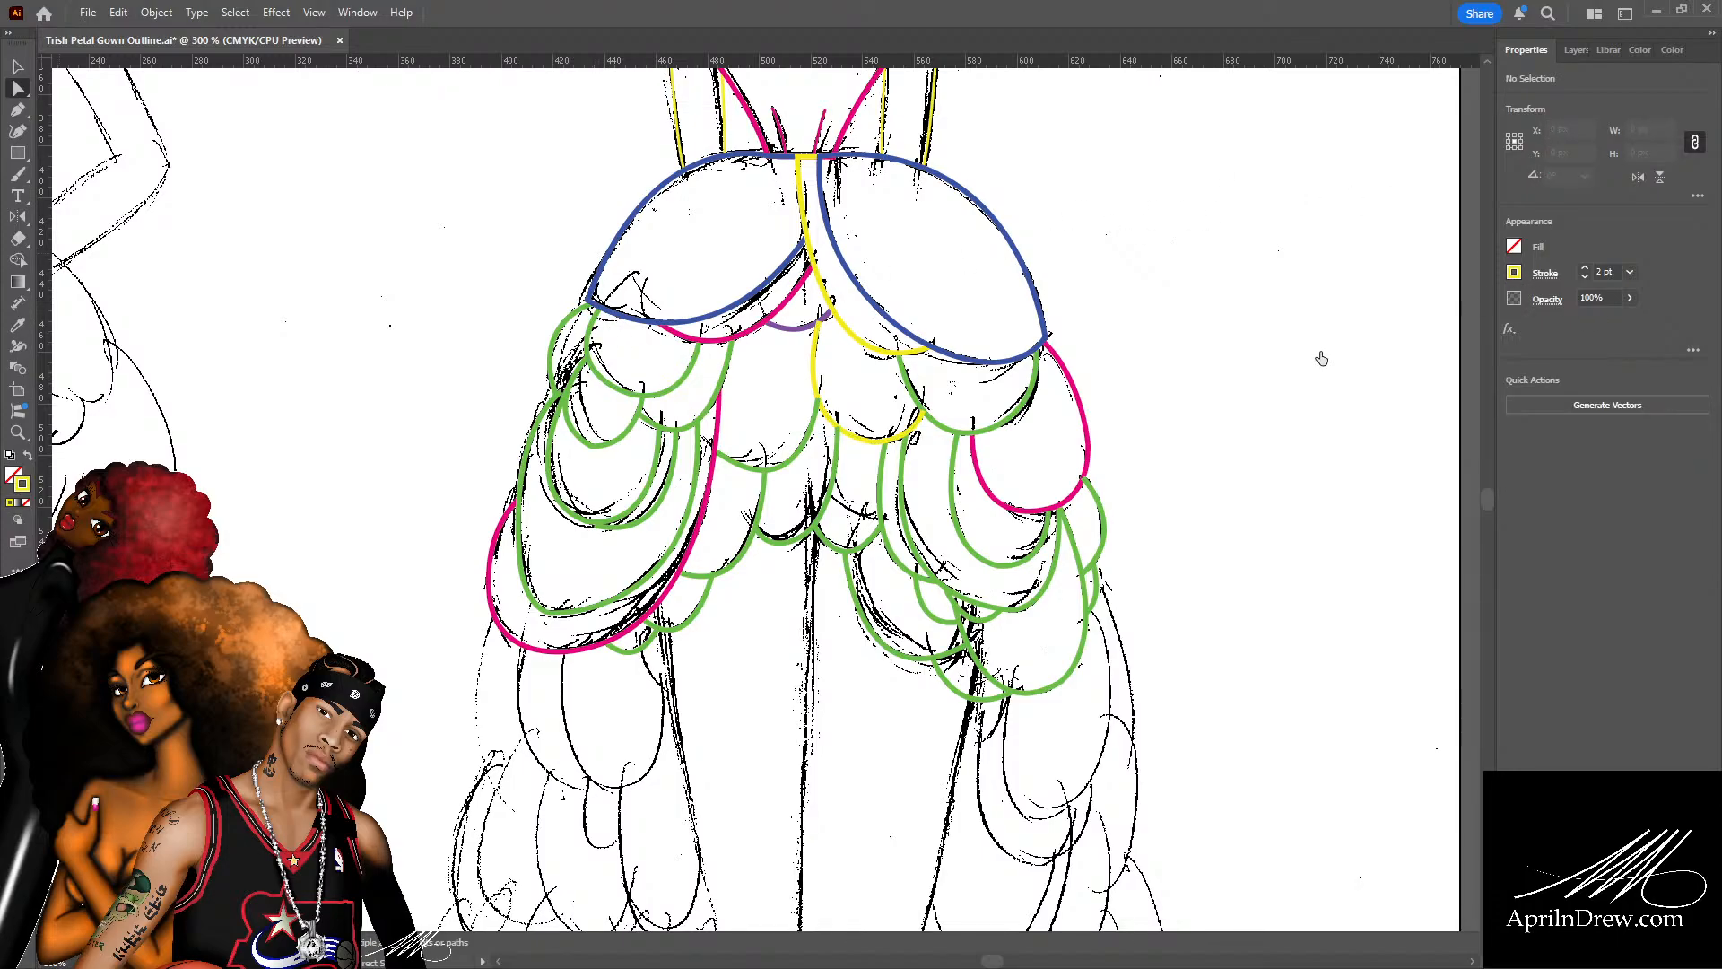
# Recolor the green petal under the left blue petal yellow and the small green petal below it magenta.
pyautogui.click(694, 369)
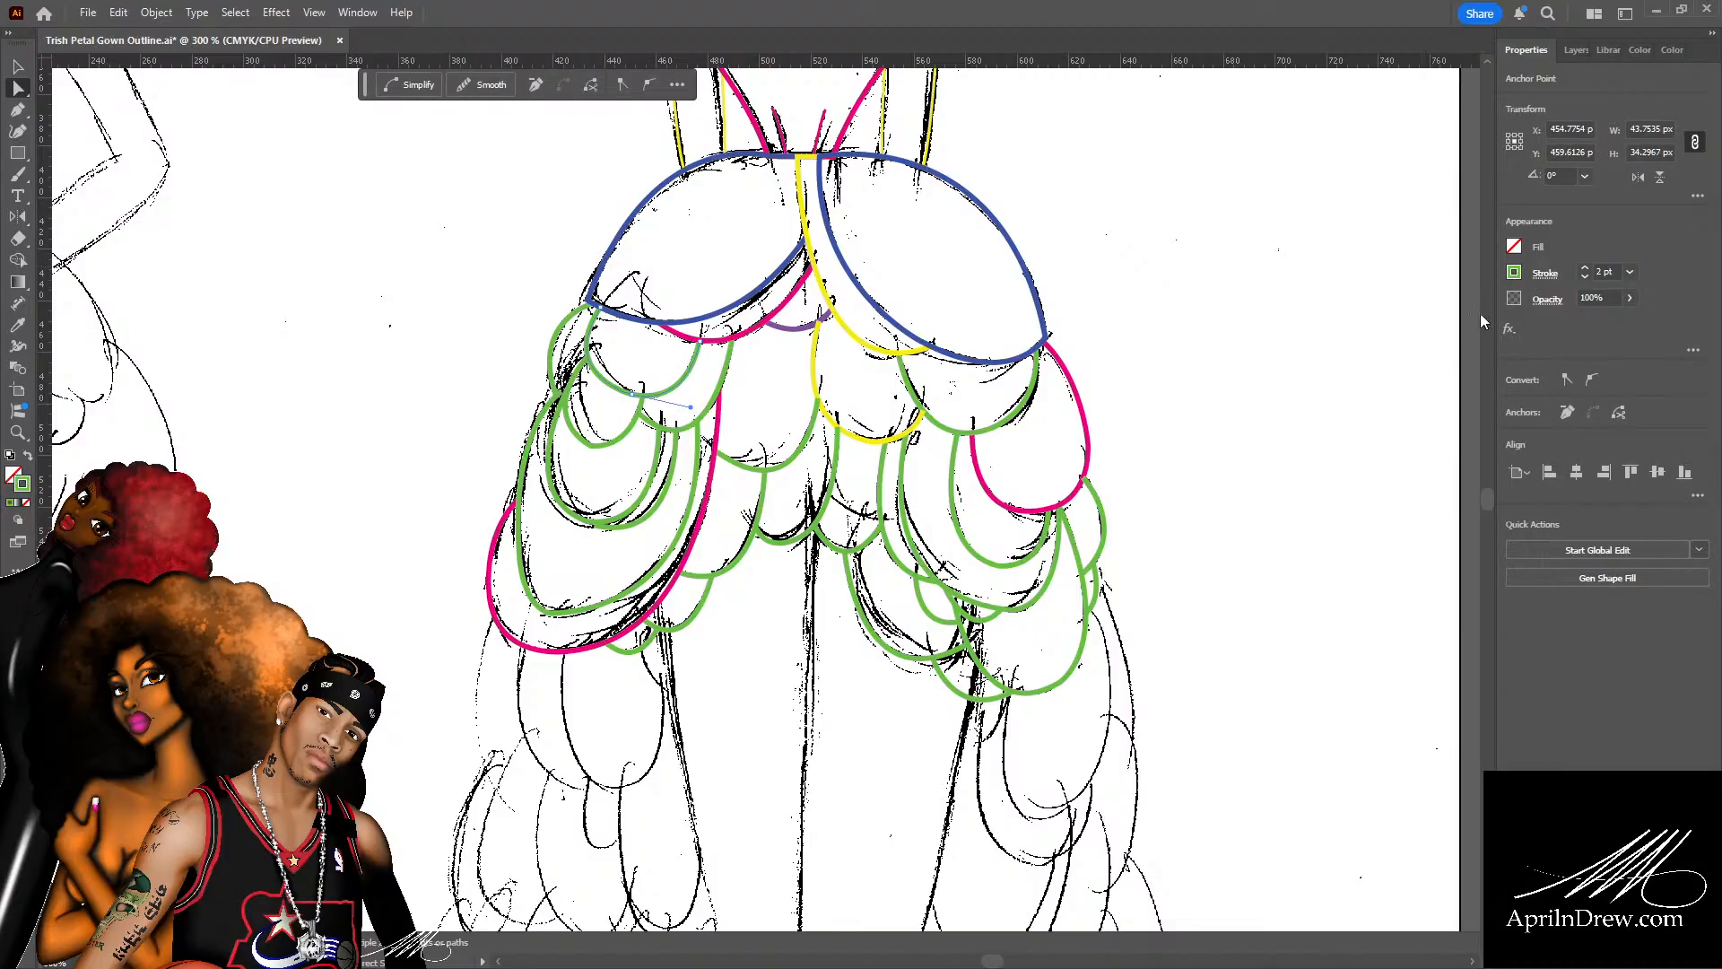
pyautogui.click(1314, 360)
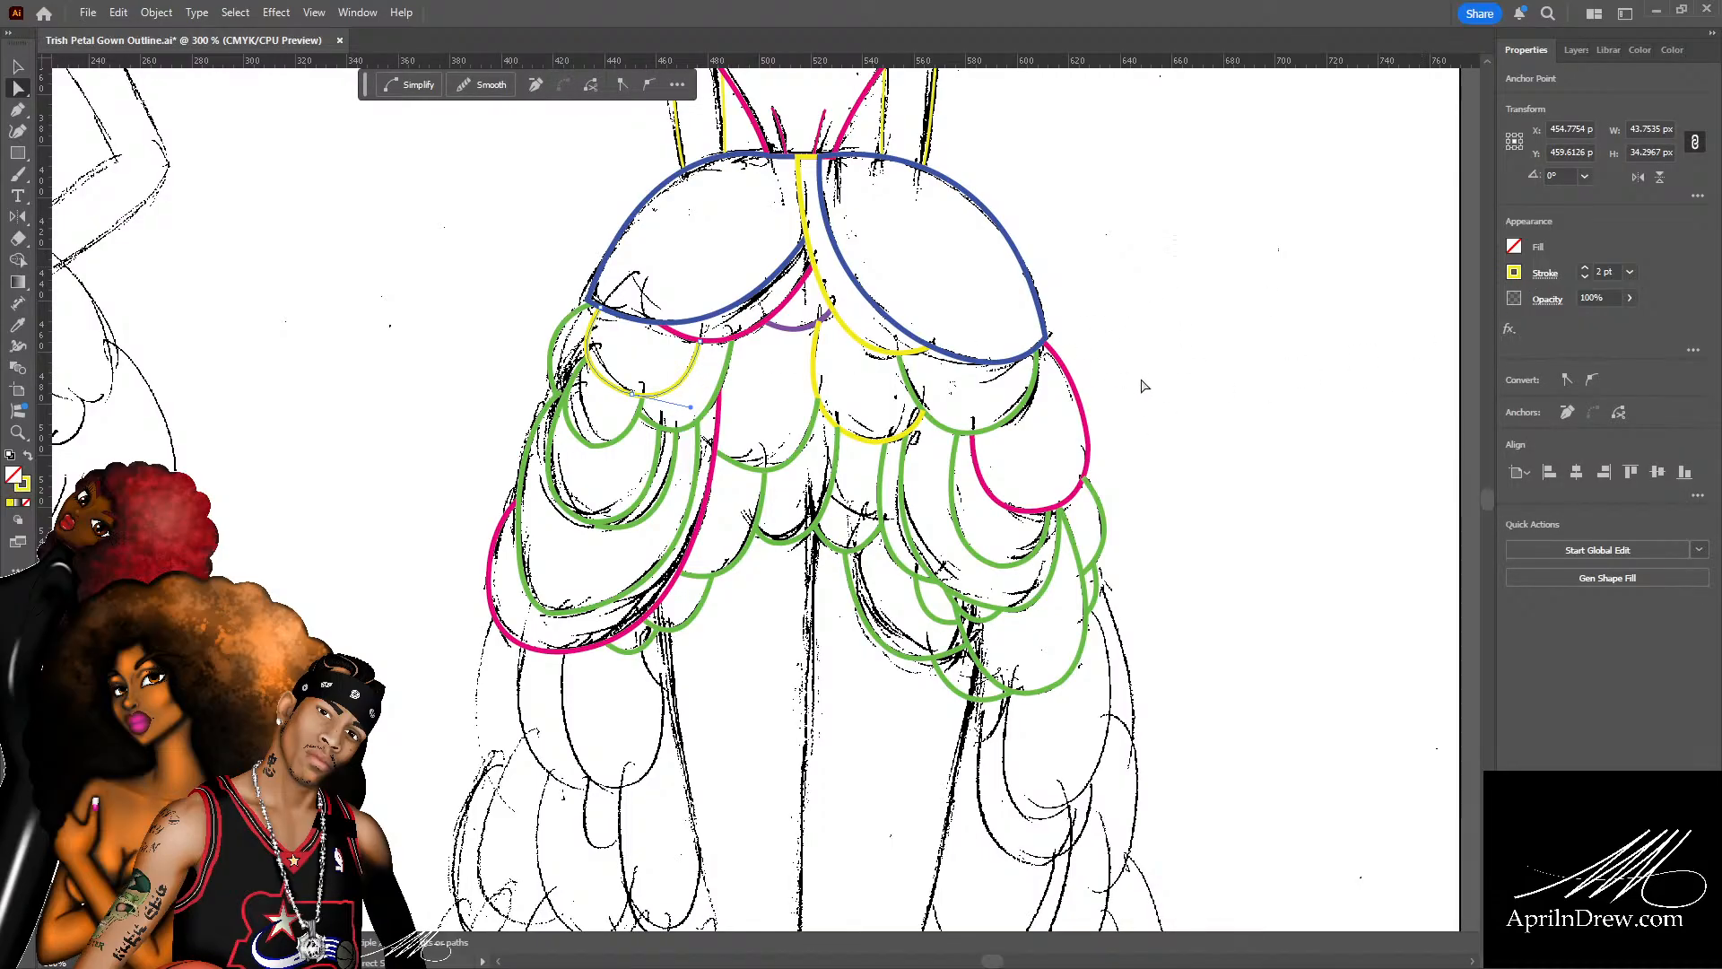
pyautogui.scroll(-2, 345, 383)
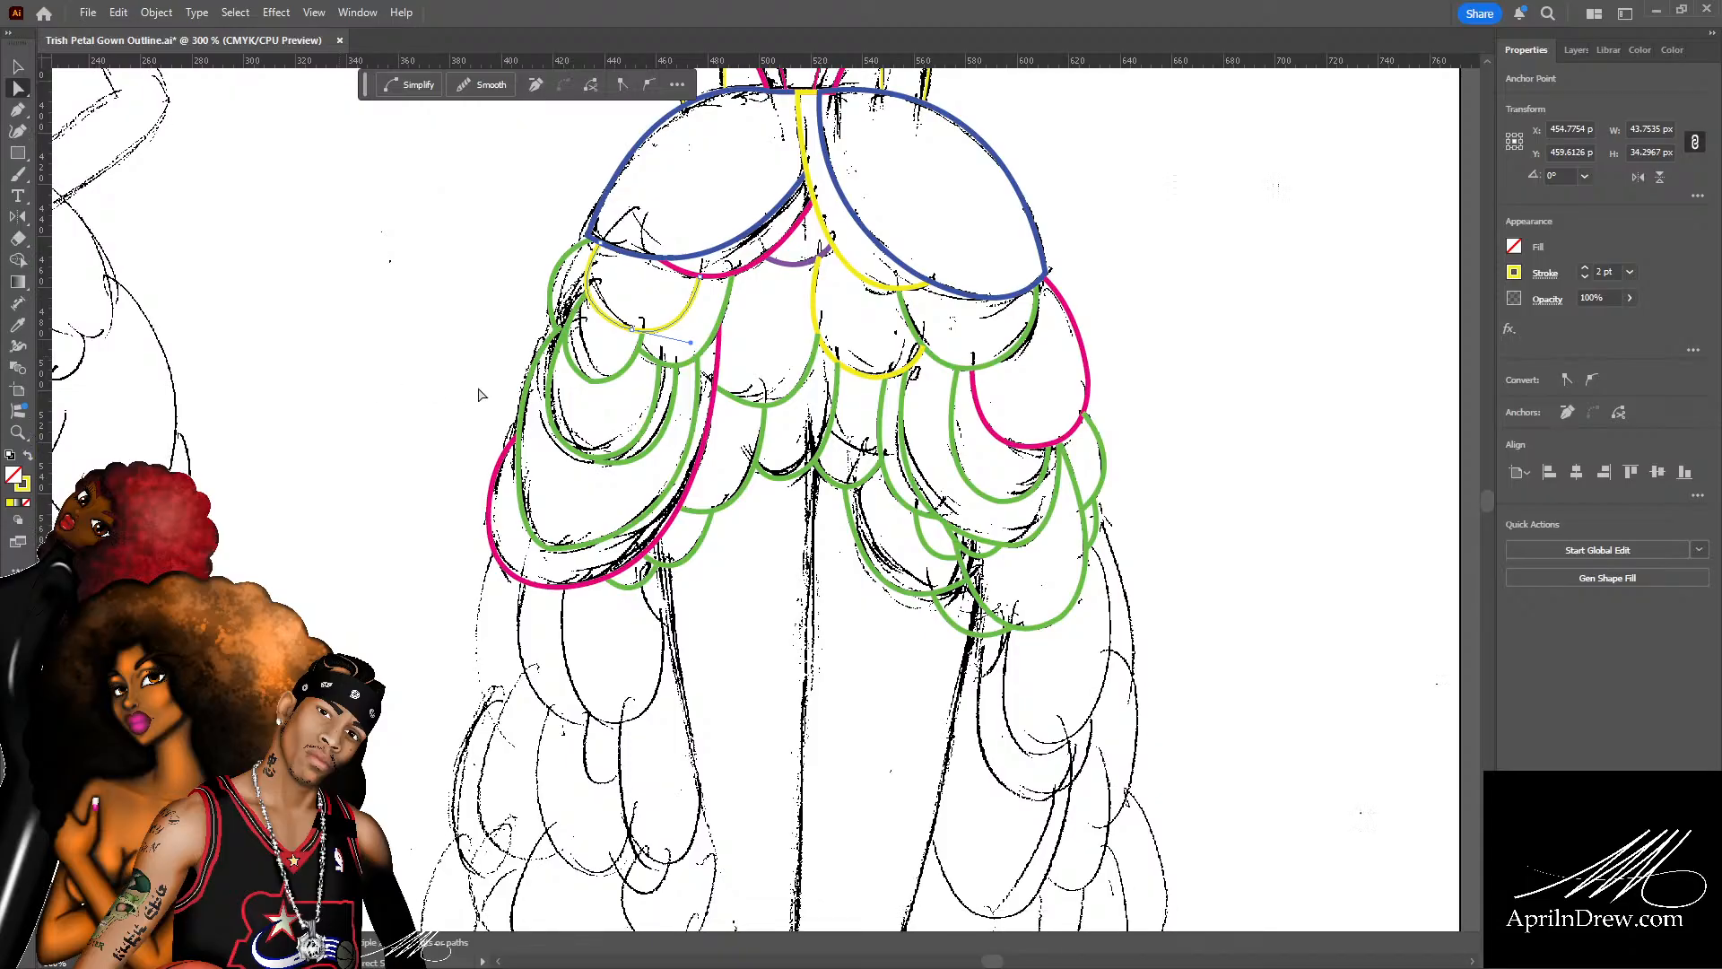
pyautogui.click(624, 380)
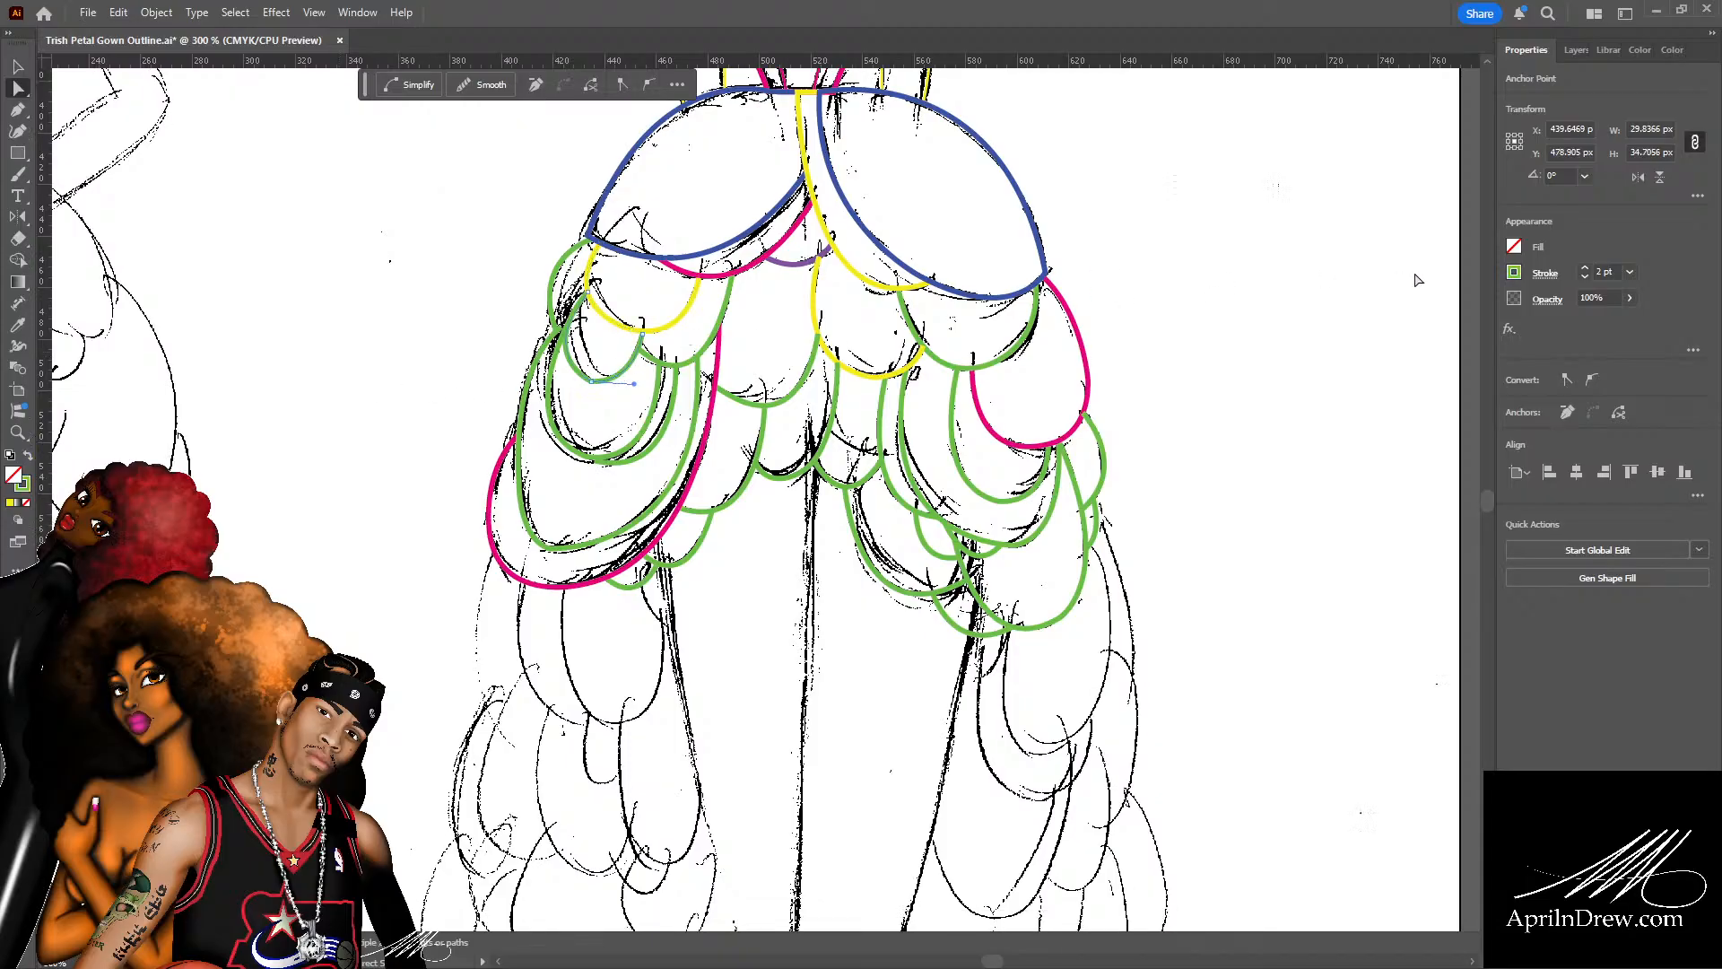
pyautogui.click(1515, 277)
pyautogui.click(1345, 359)
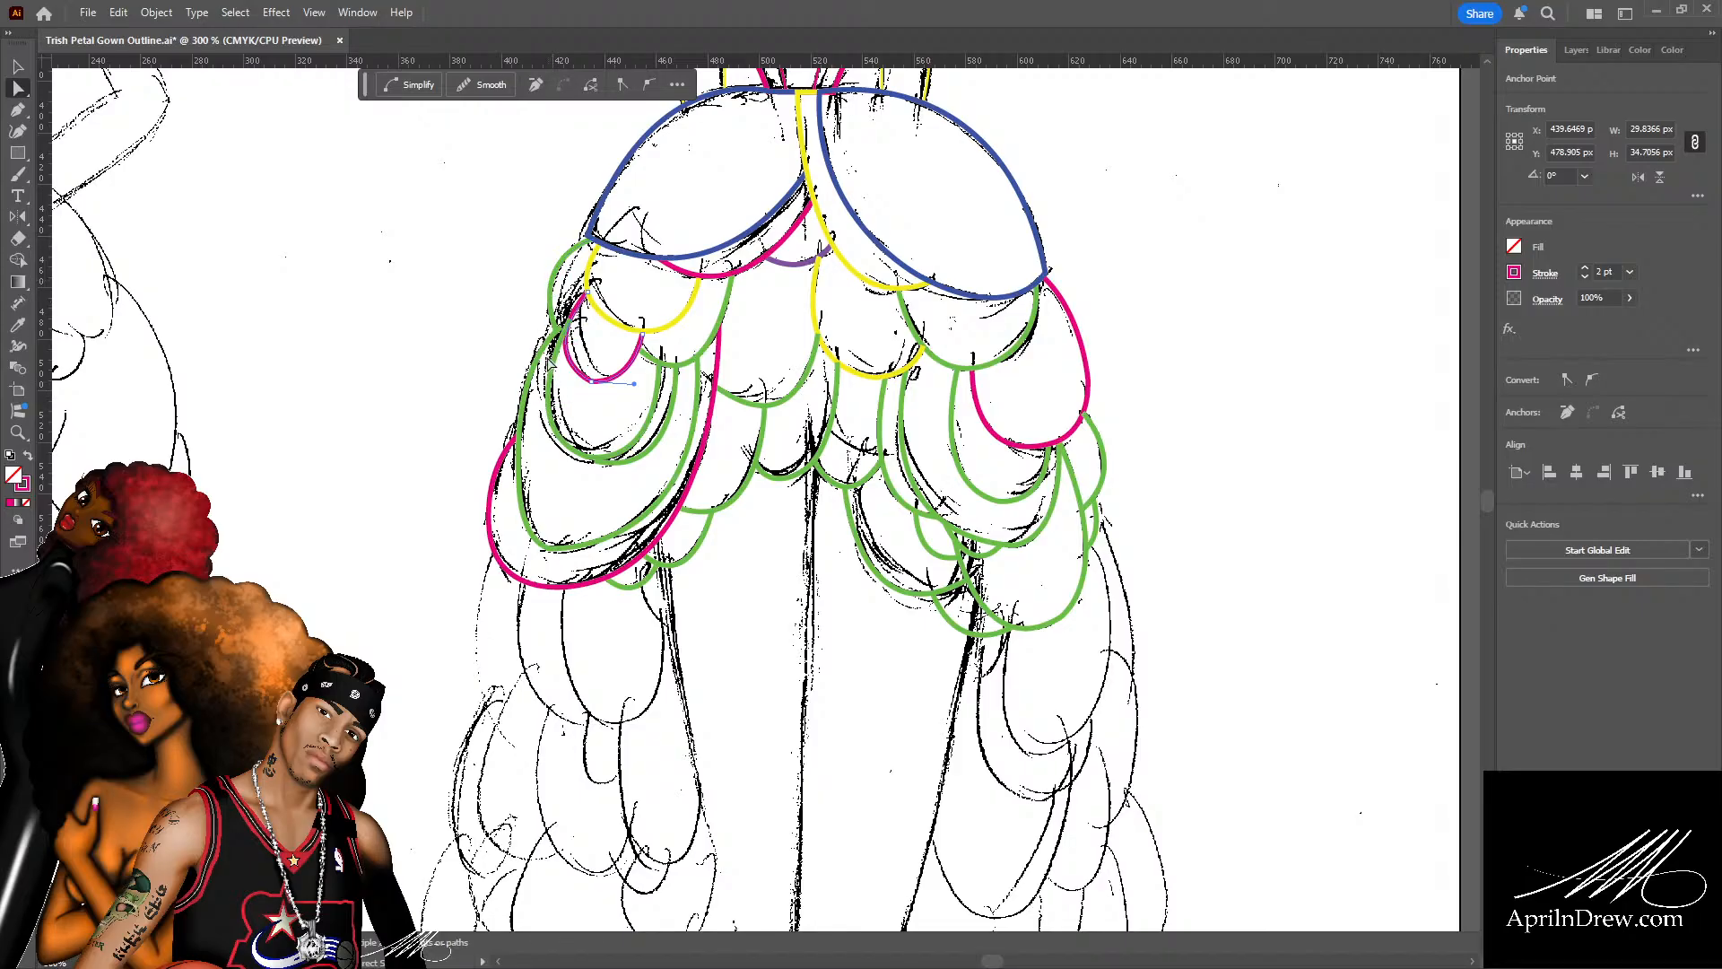
# Recolor the large green petal inside the left magenta one yellow and the short green inner curve within it purple.
pyautogui.click(542, 358)
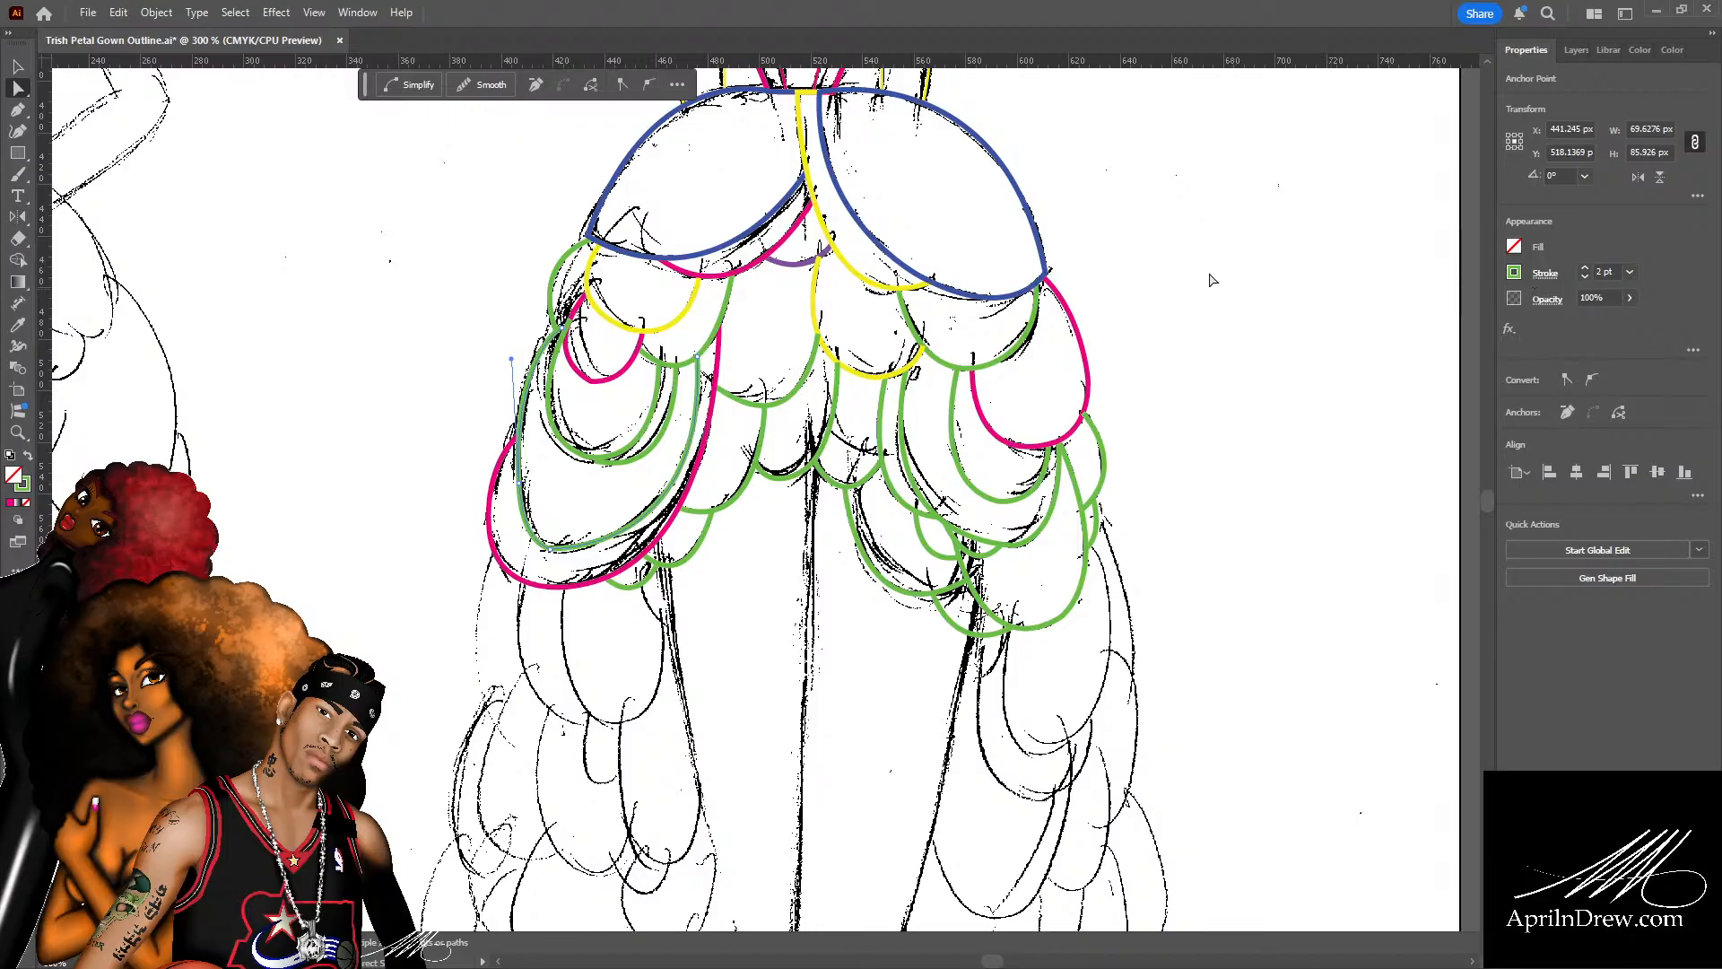
pyautogui.click(1513, 273)
pyautogui.click(1333, 359)
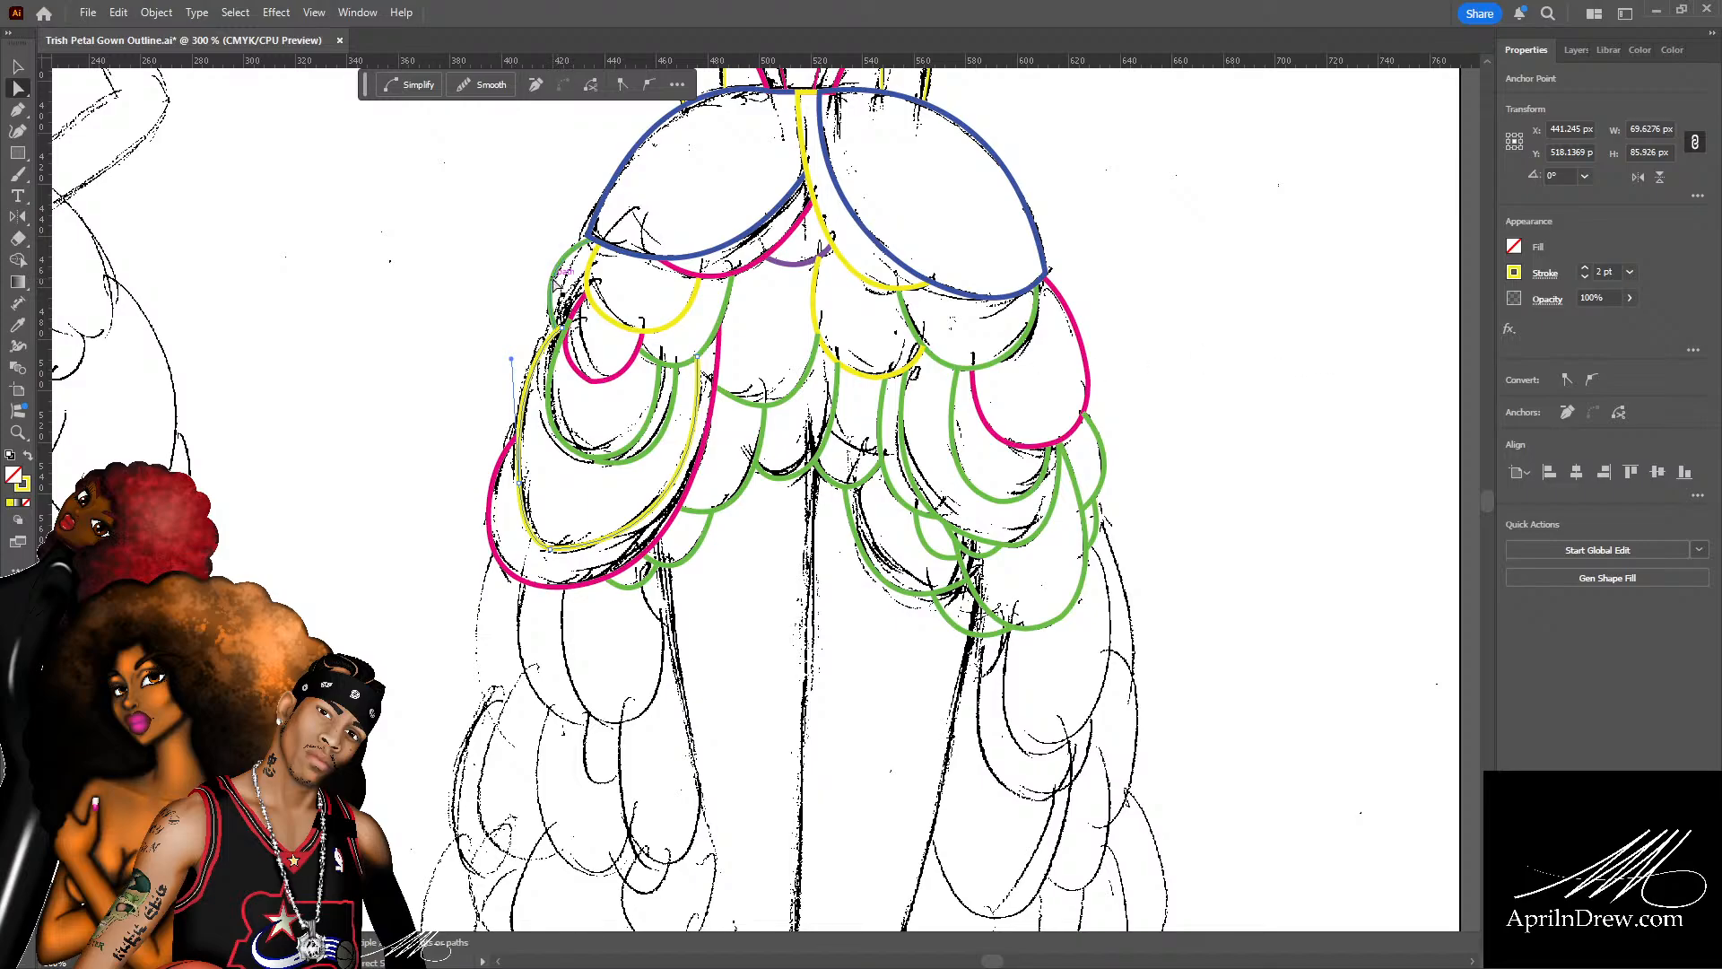
pyautogui.click(559, 281)
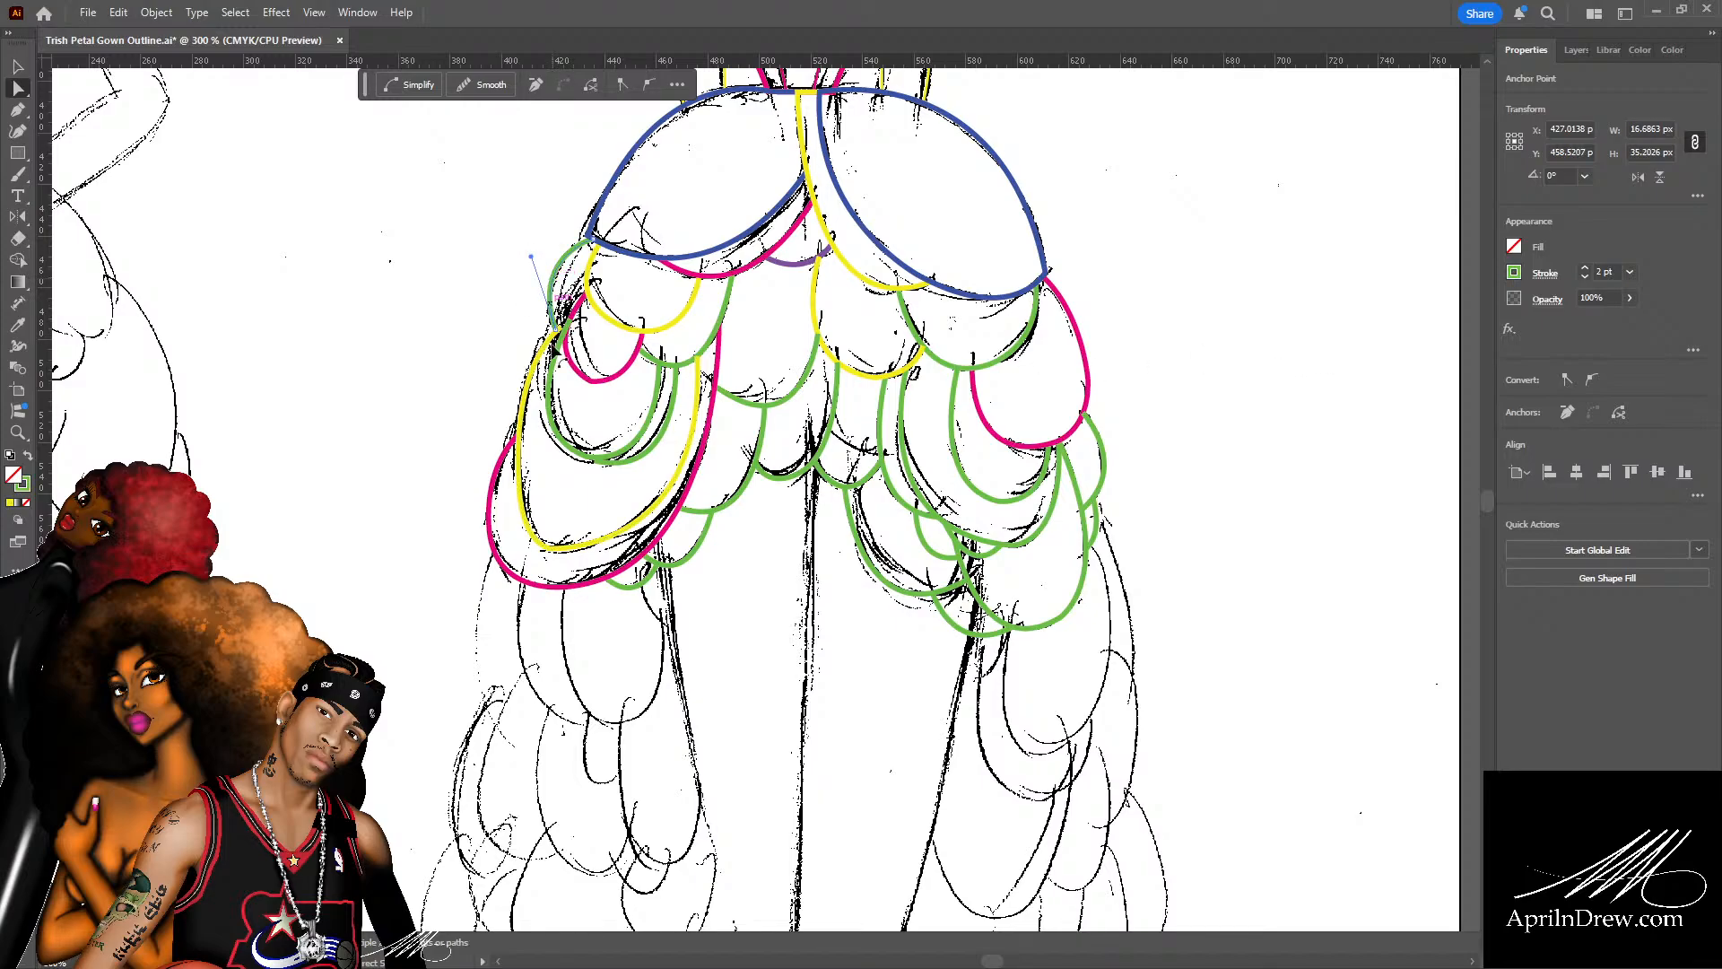
pyautogui.click(665, 423)
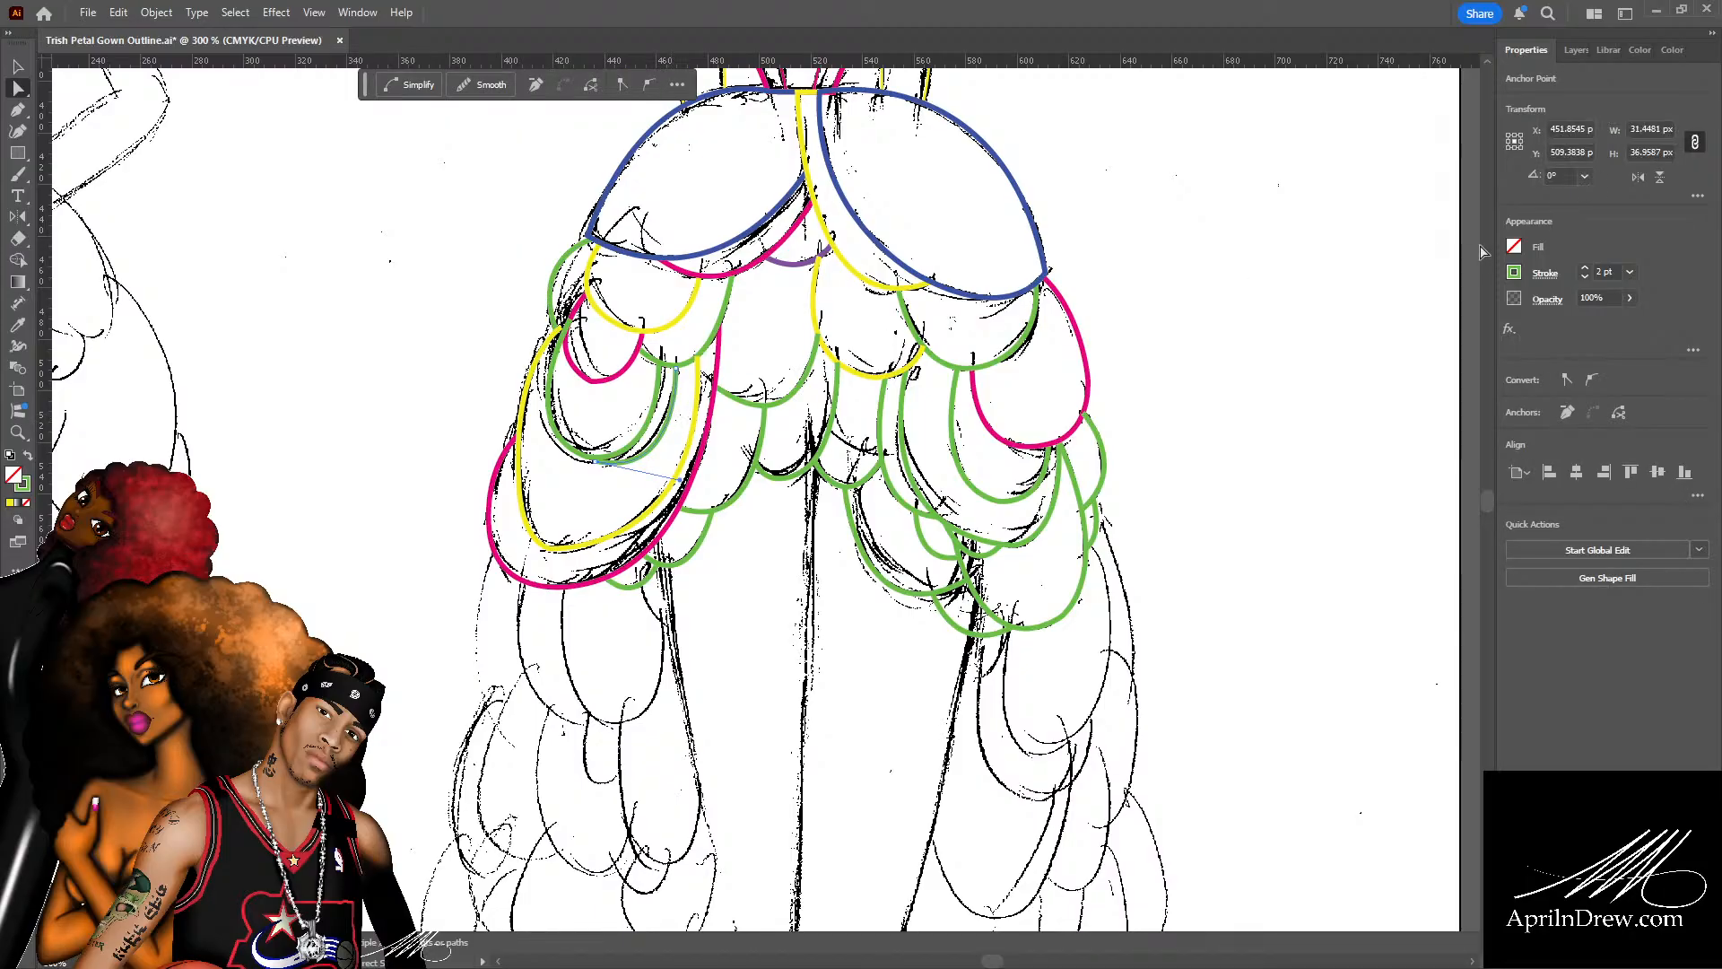
pyautogui.click(1518, 273)
pyautogui.click(1348, 356)
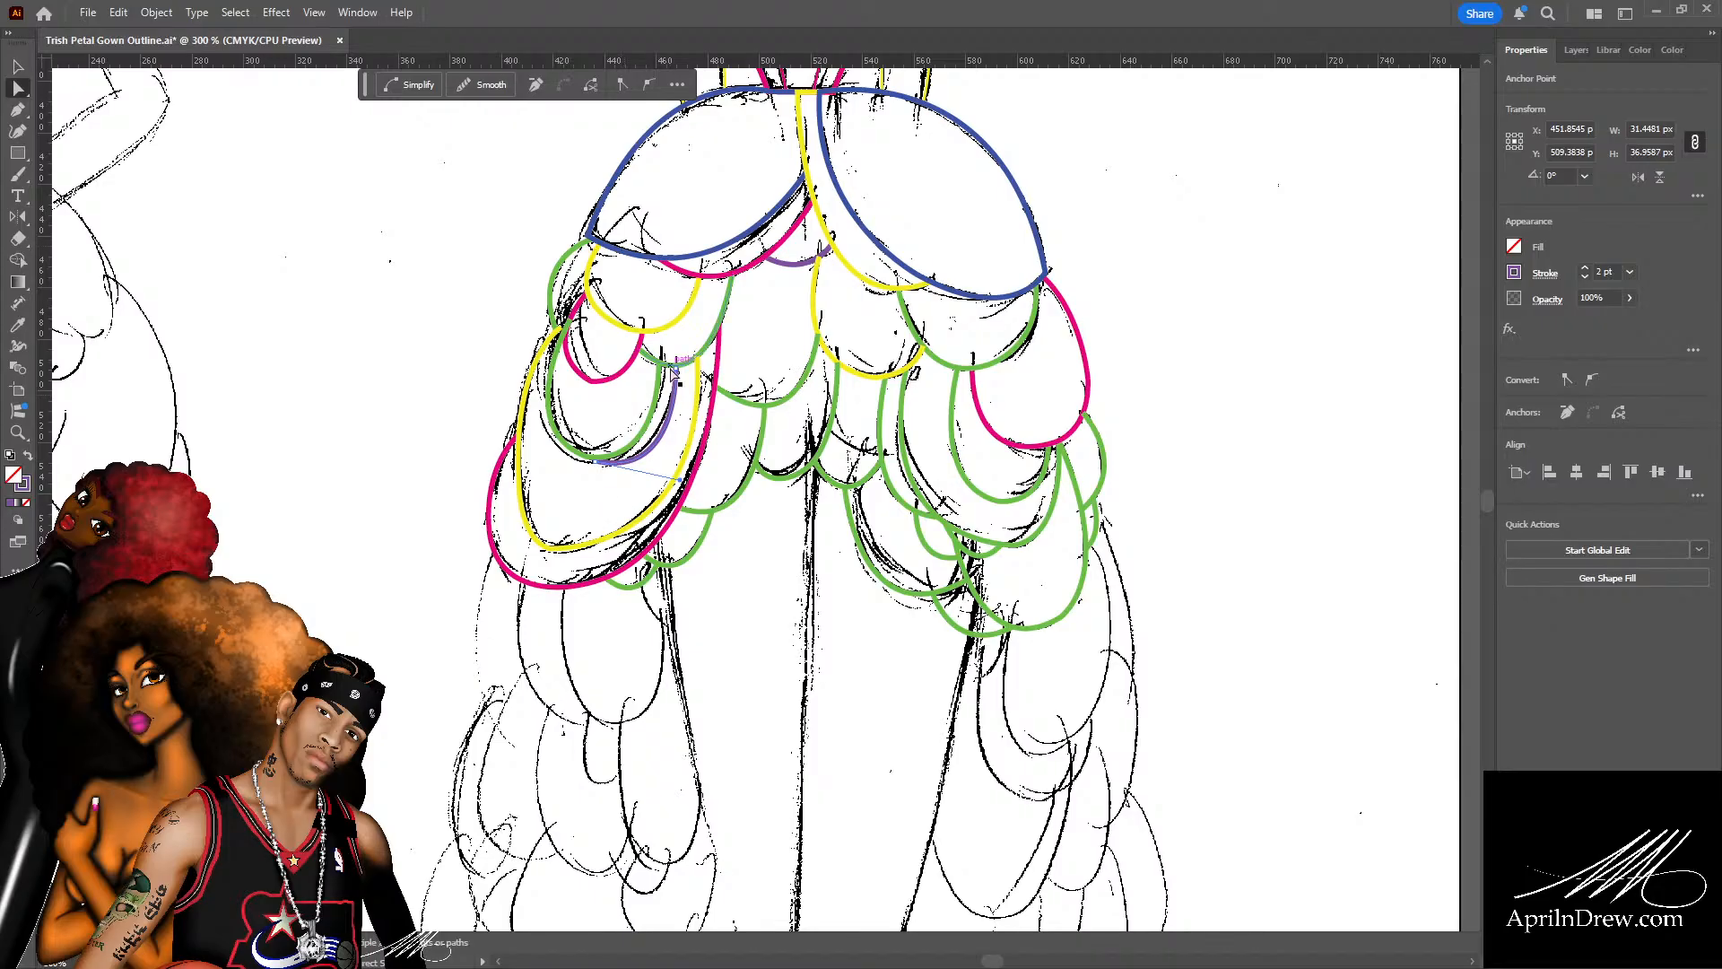
# Recolor the green petal between the left yellow and large magenta petals blue and save the document.
pyautogui.click(727, 305)
pyautogui.click(1515, 276)
pyautogui.click(1366, 360)
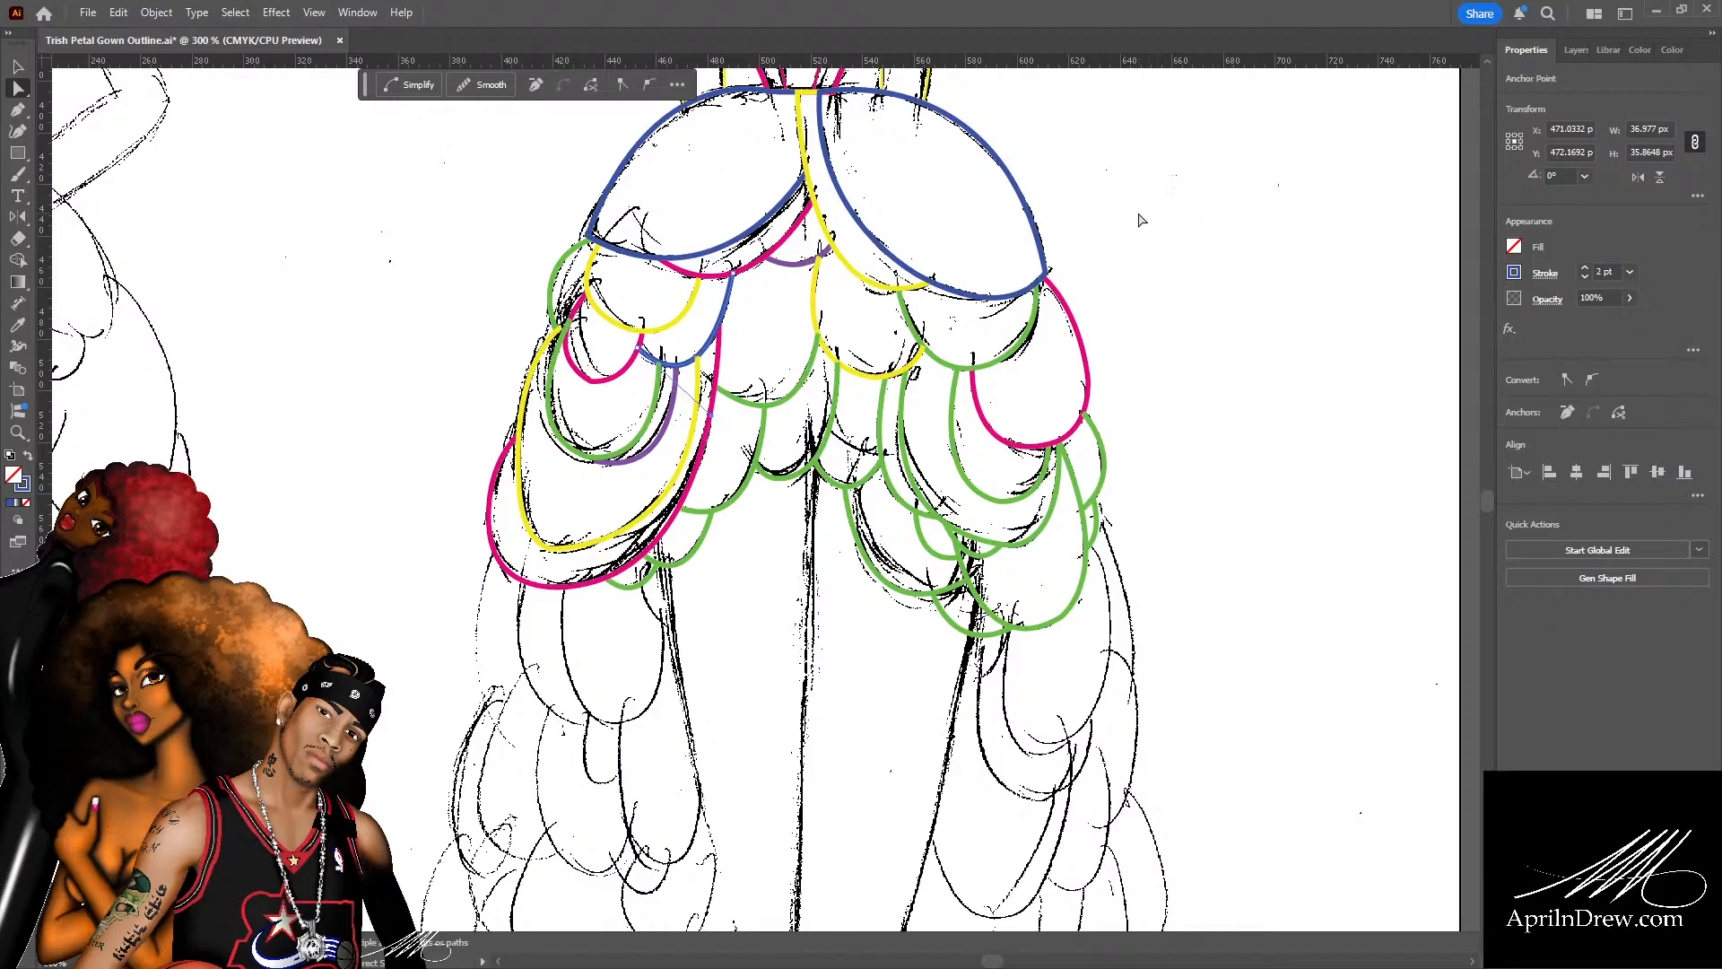
pyautogui.hotkey('ctrl', 's')
pyautogui.click(1153, 342)
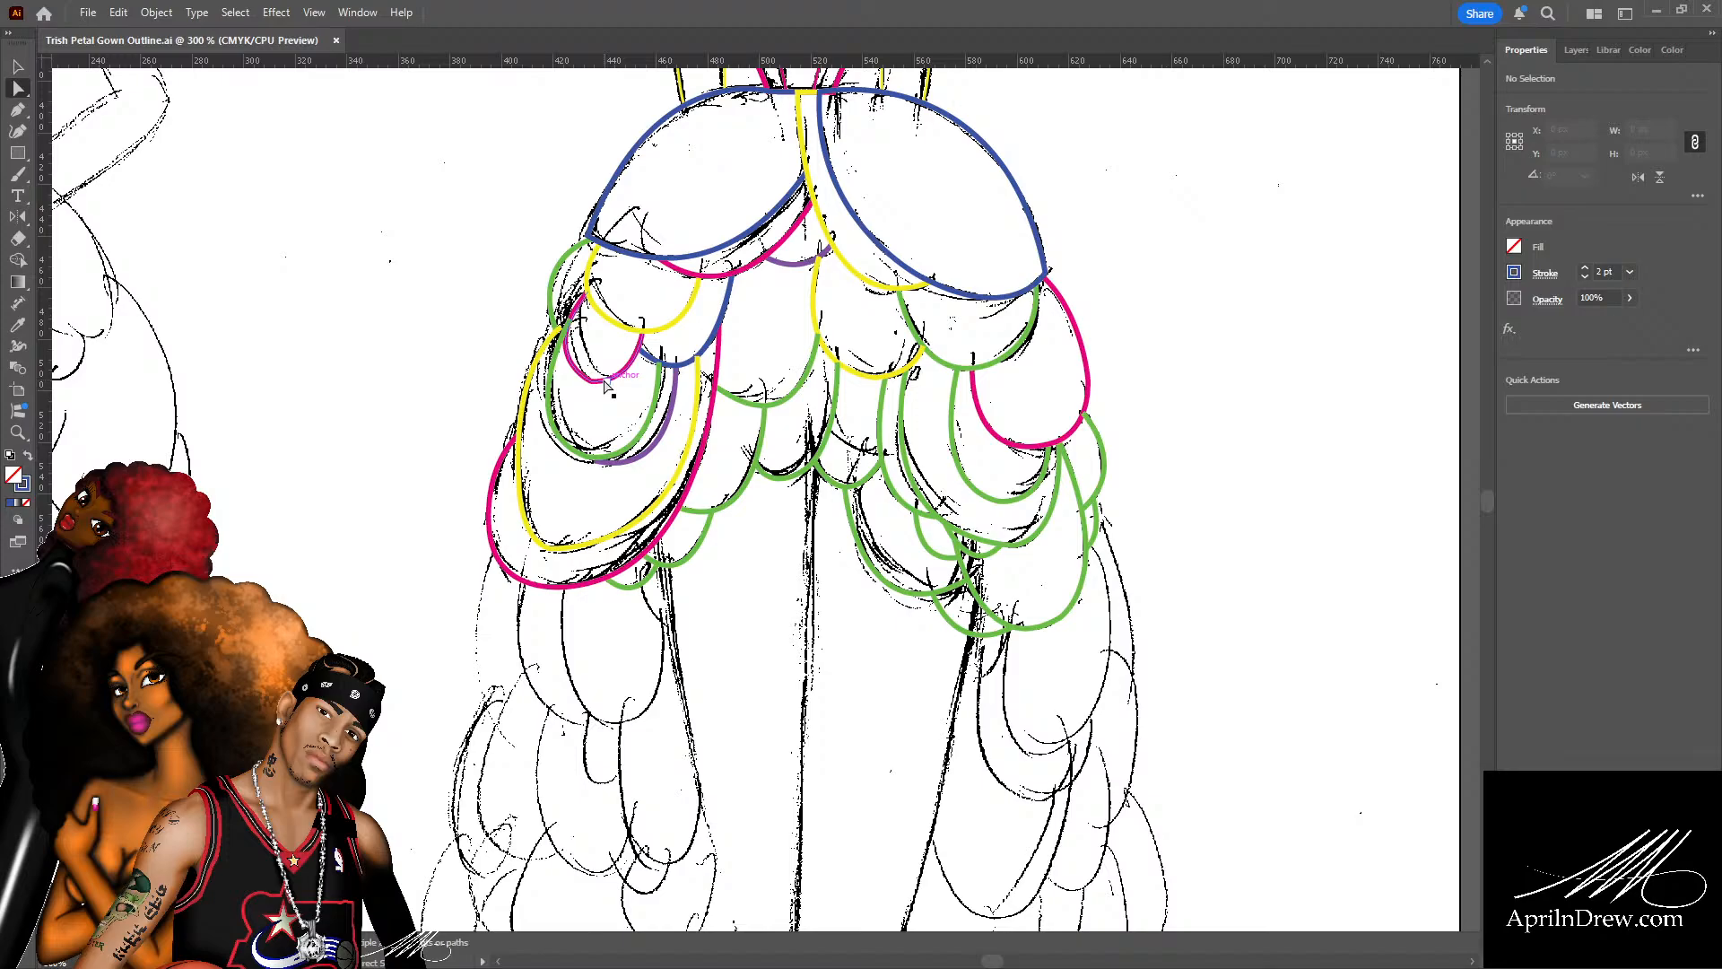
# Select the small left magenta petal, the blue petal beside it and the waist petals above, and bring them to the front.
pyautogui.press('v')
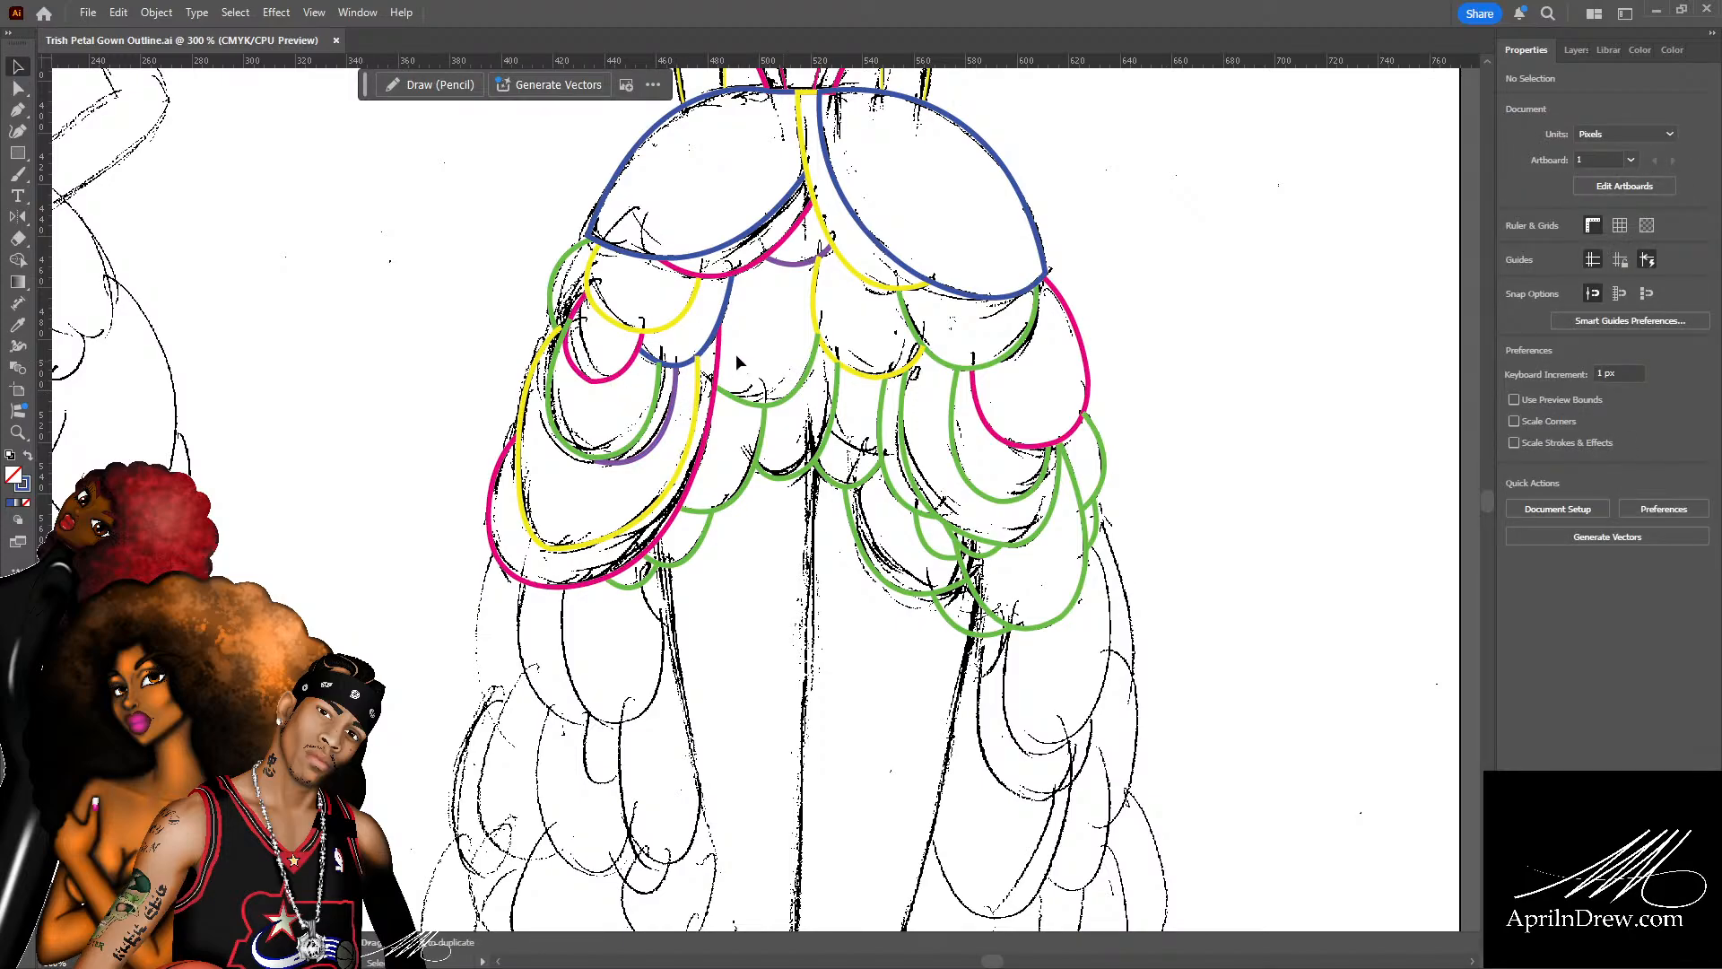
pyautogui.click(624, 375)
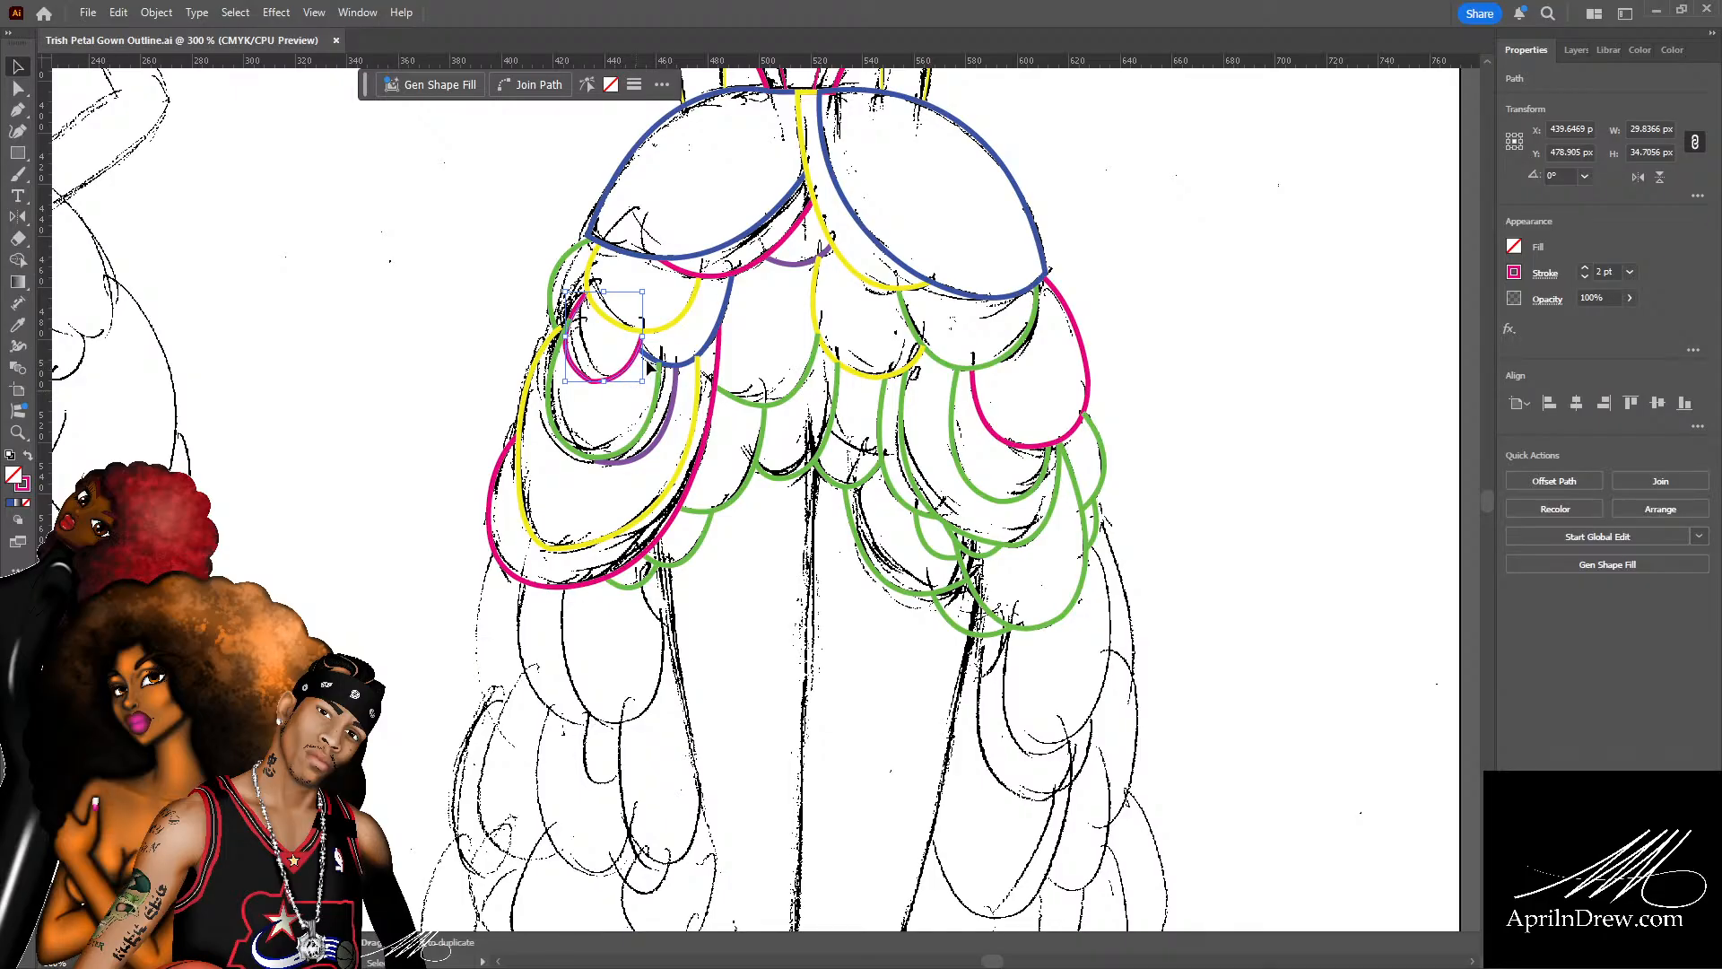
pyautogui.keyDown('shift'); pyautogui.click(649, 361); pyautogui.keyUp('shift')
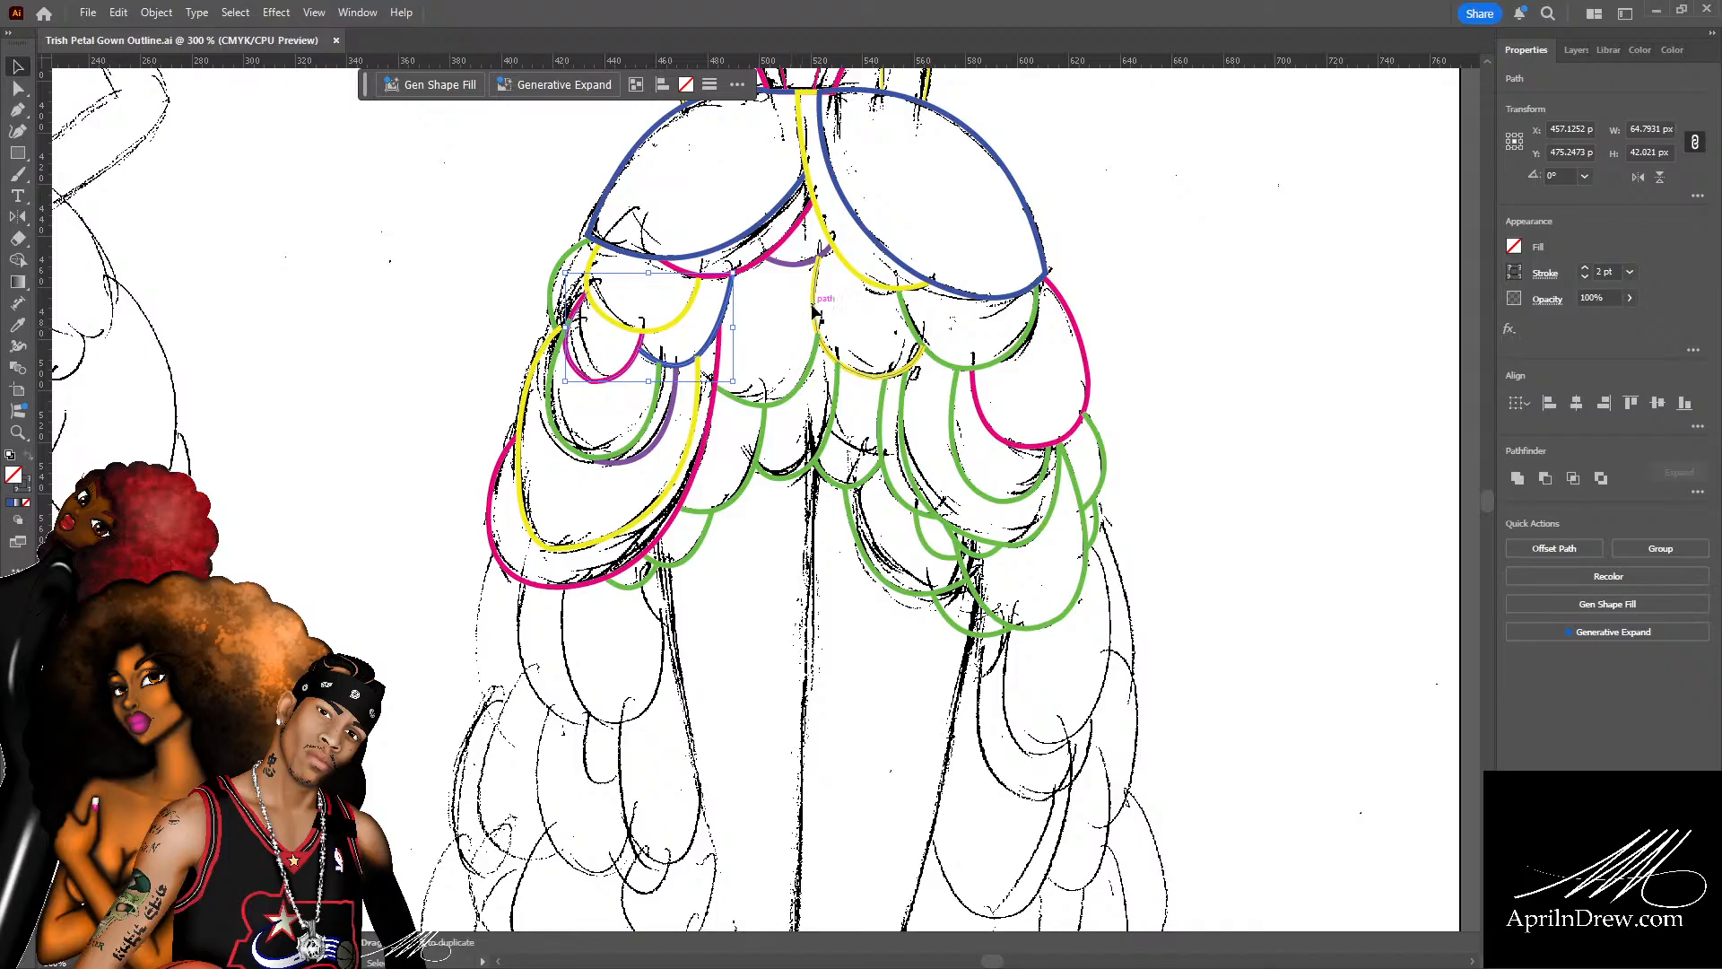
pyautogui.scroll(3, 1020, 373)
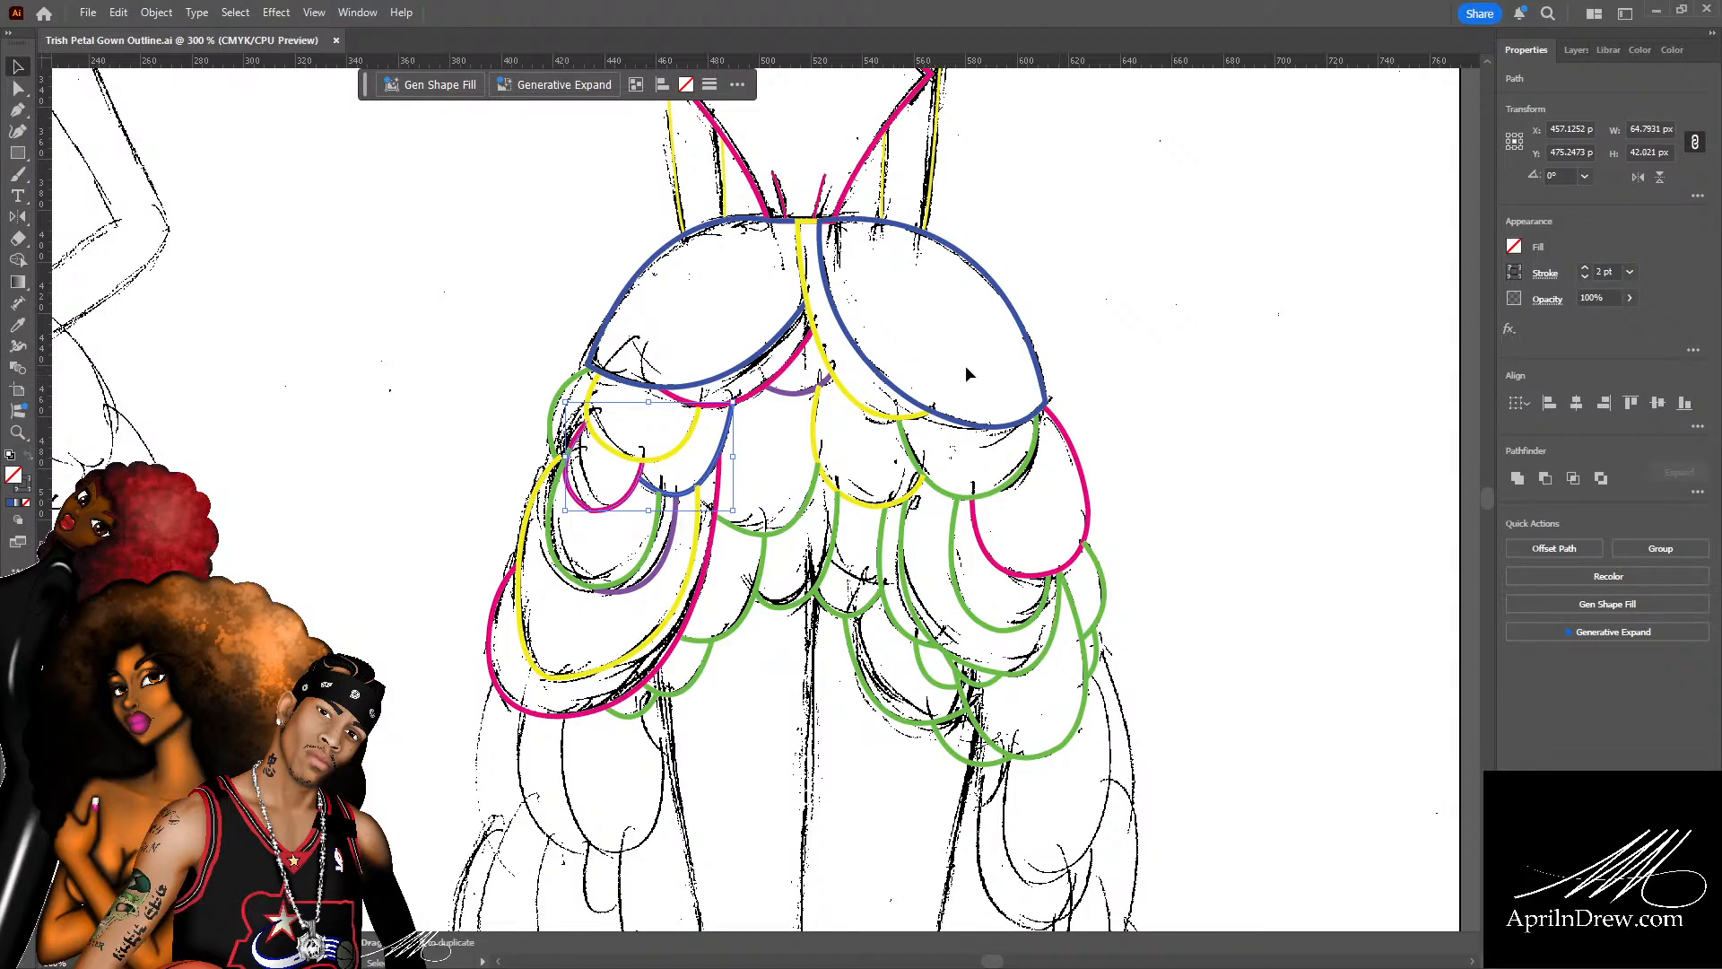
pyautogui.keyDown('shift'); pyautogui.click(812, 264); pyautogui.keyUp('shift')
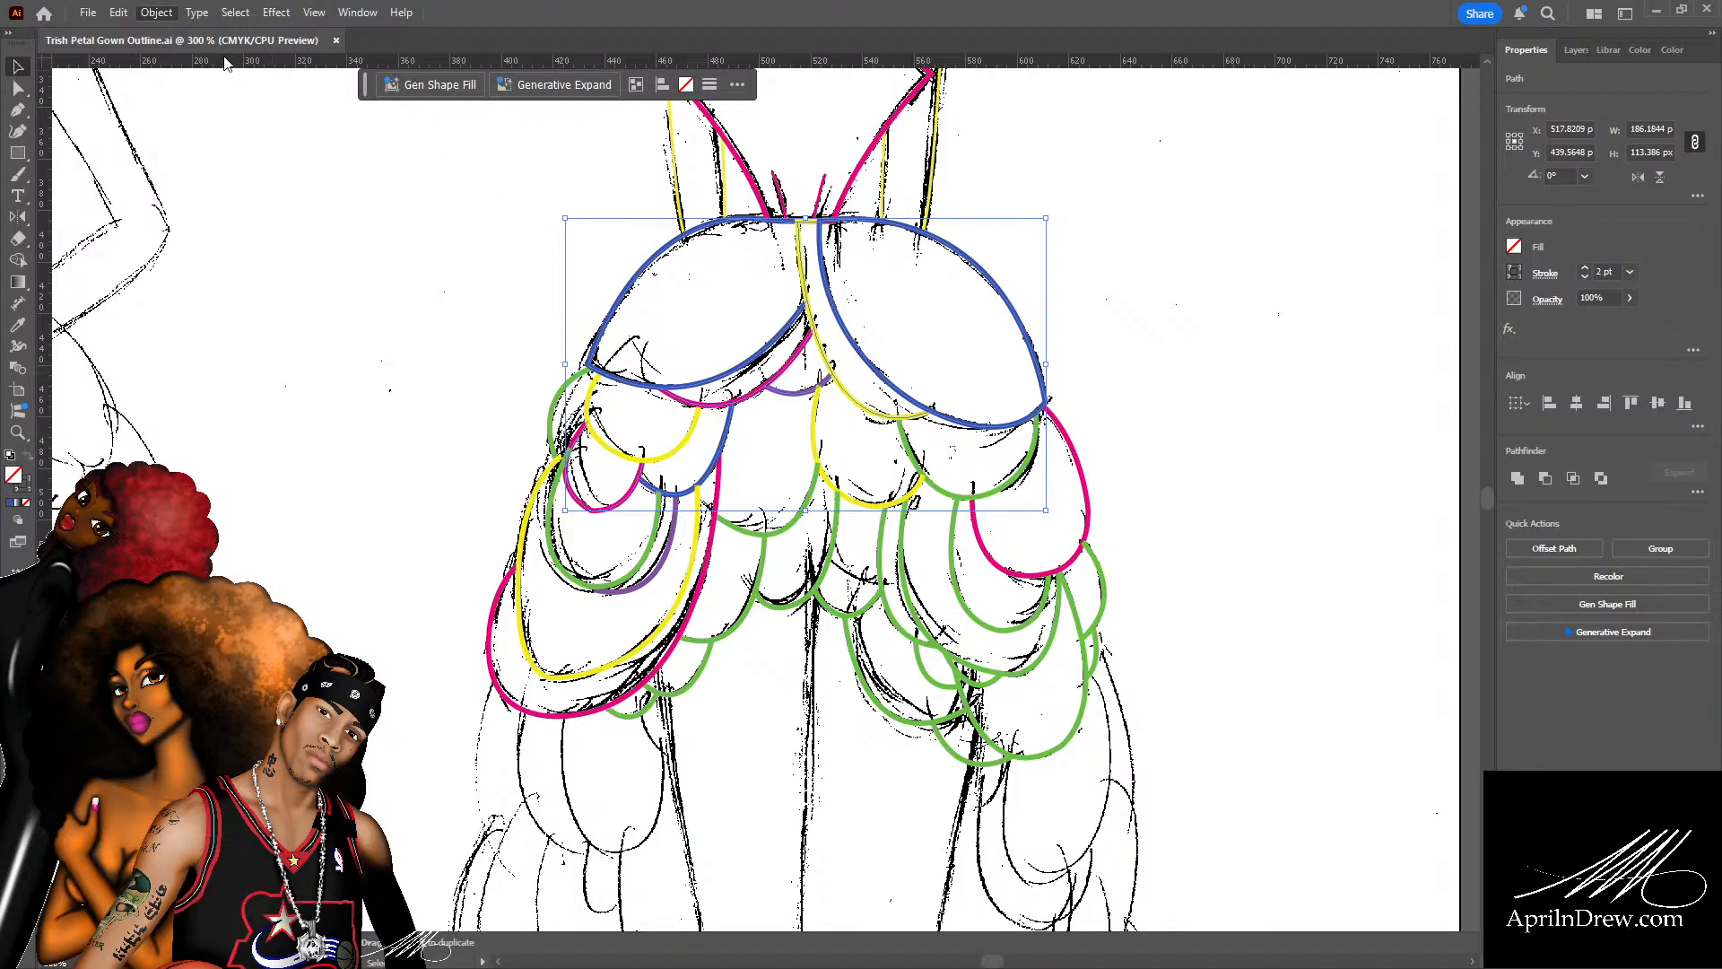
pyautogui.click(1217, 385)
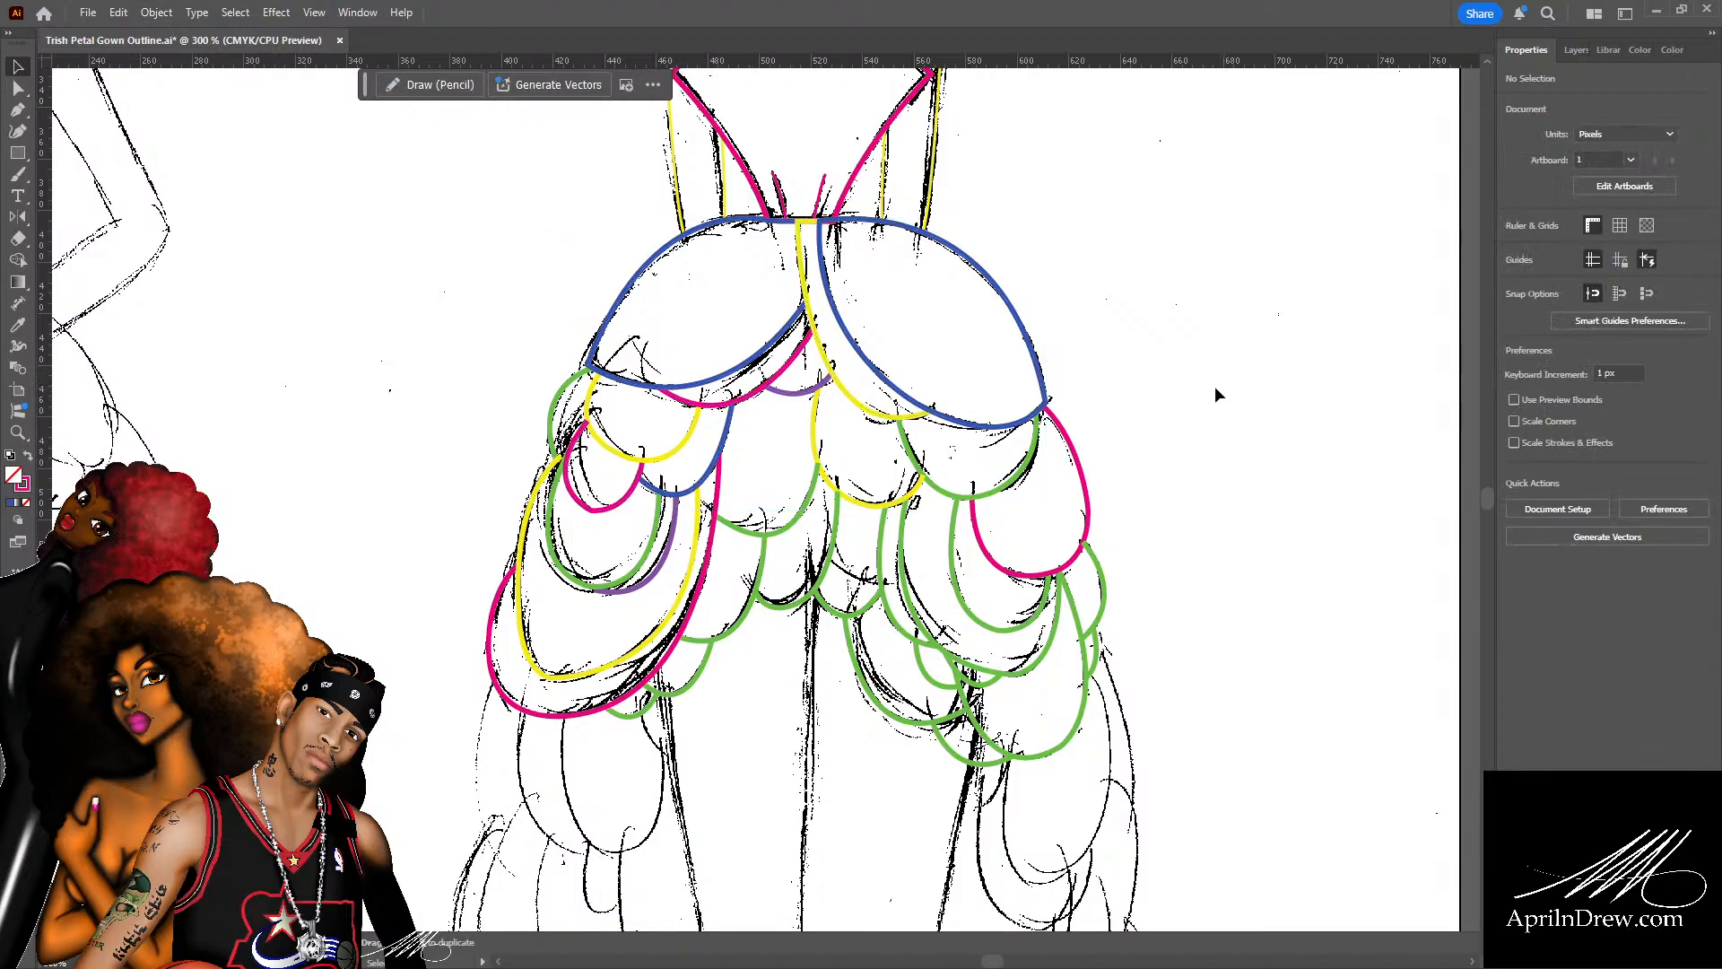
# Bring the green petal under the right blue one and the yellow, blue, purple and magenta waist petals to the front, and save.
pyautogui.scroll(-2, 1238, 399)
pyautogui.scroll(-1, 1255, 418)
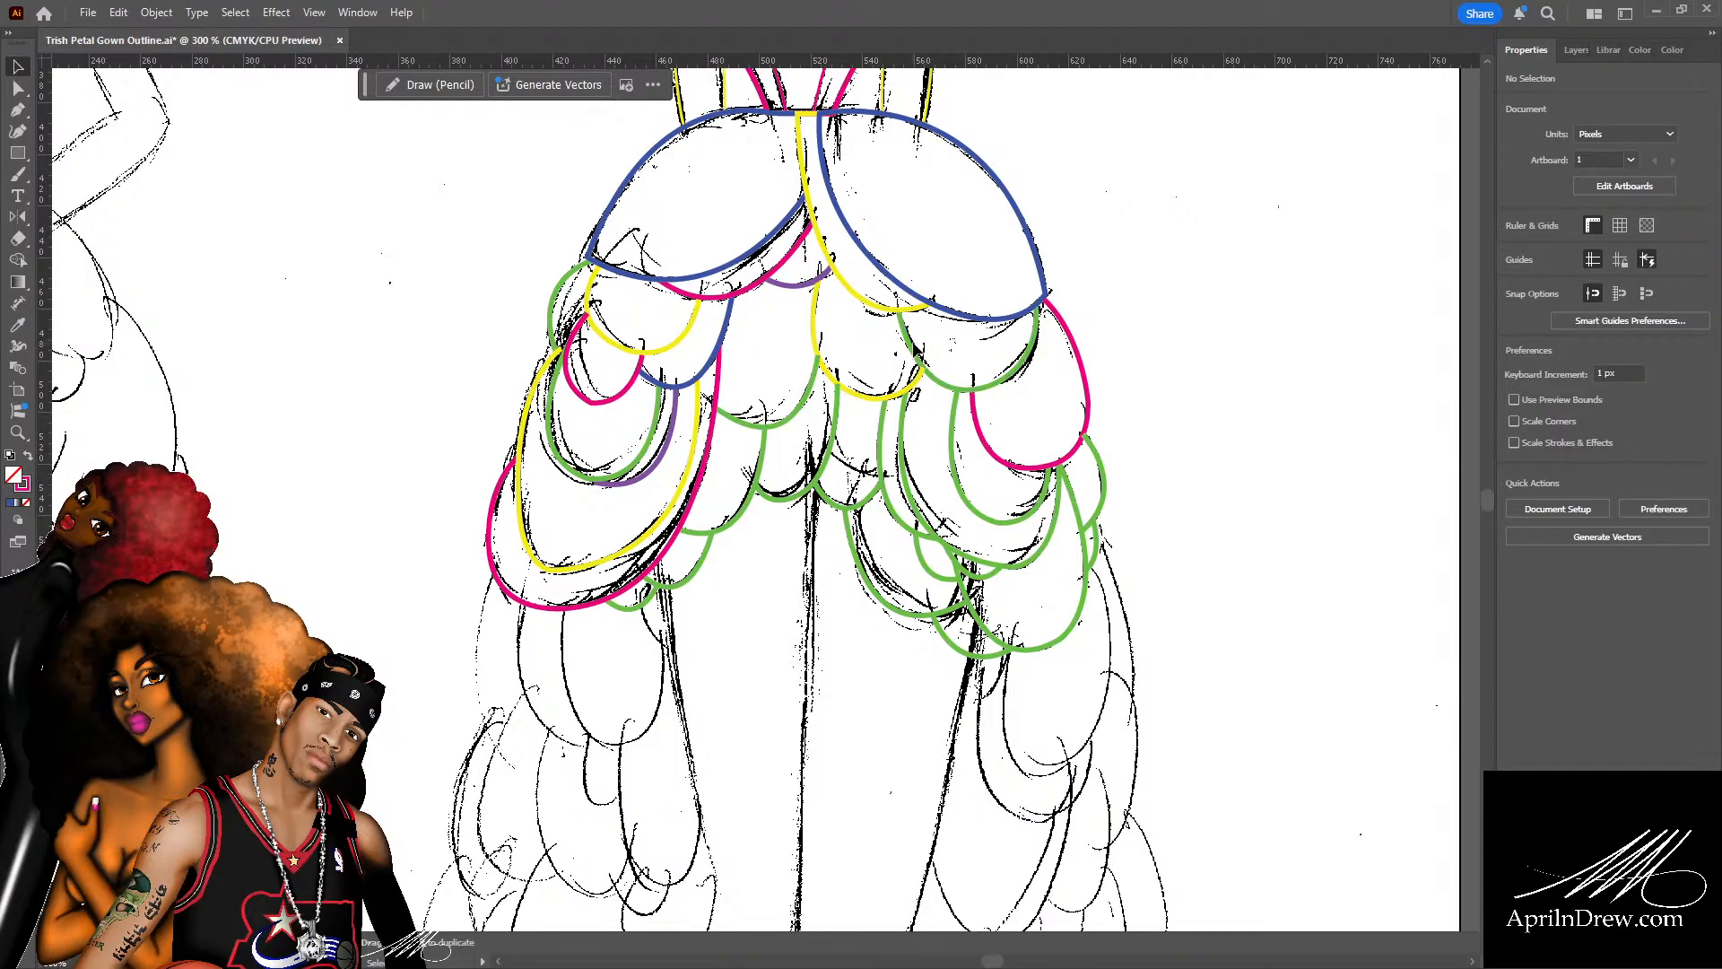
pyautogui.click(913, 352)
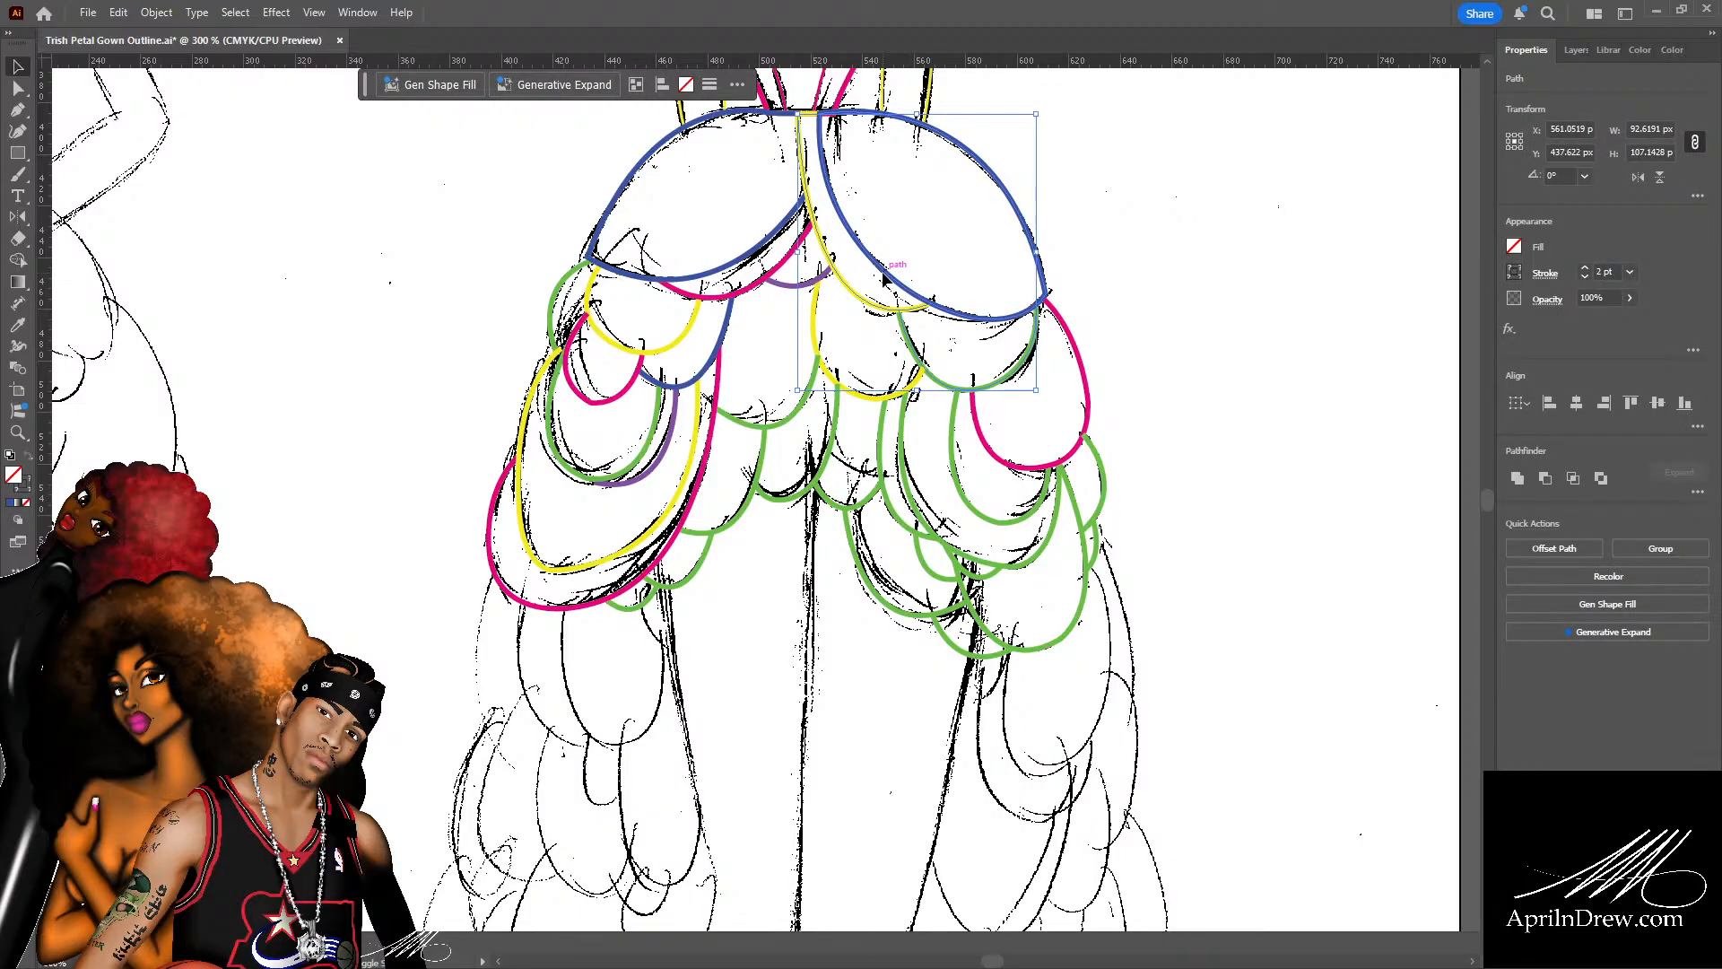
pyautogui.moveTo(883, 278); pyautogui.dragTo(890, 284)
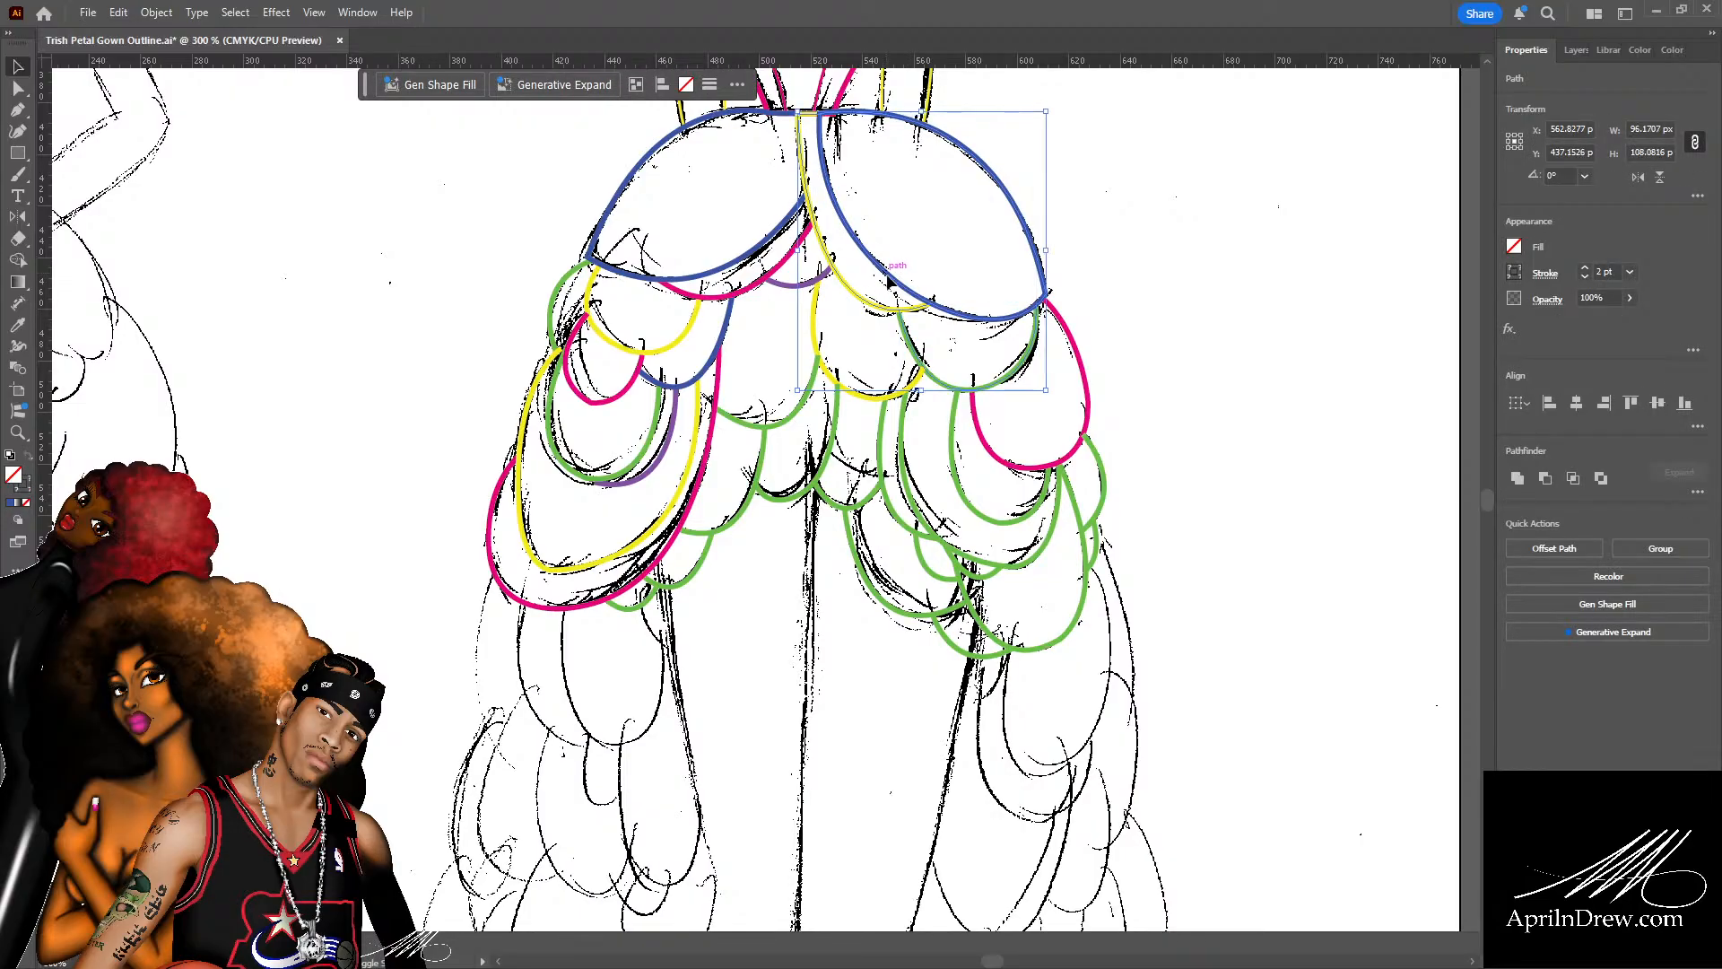
pyautogui.keyDown('shift'); pyautogui.click(783, 284); pyautogui.keyUp('shift')
pyautogui.keyDown('shift'); pyautogui.click(759, 283); pyautogui.keyUp('shift')
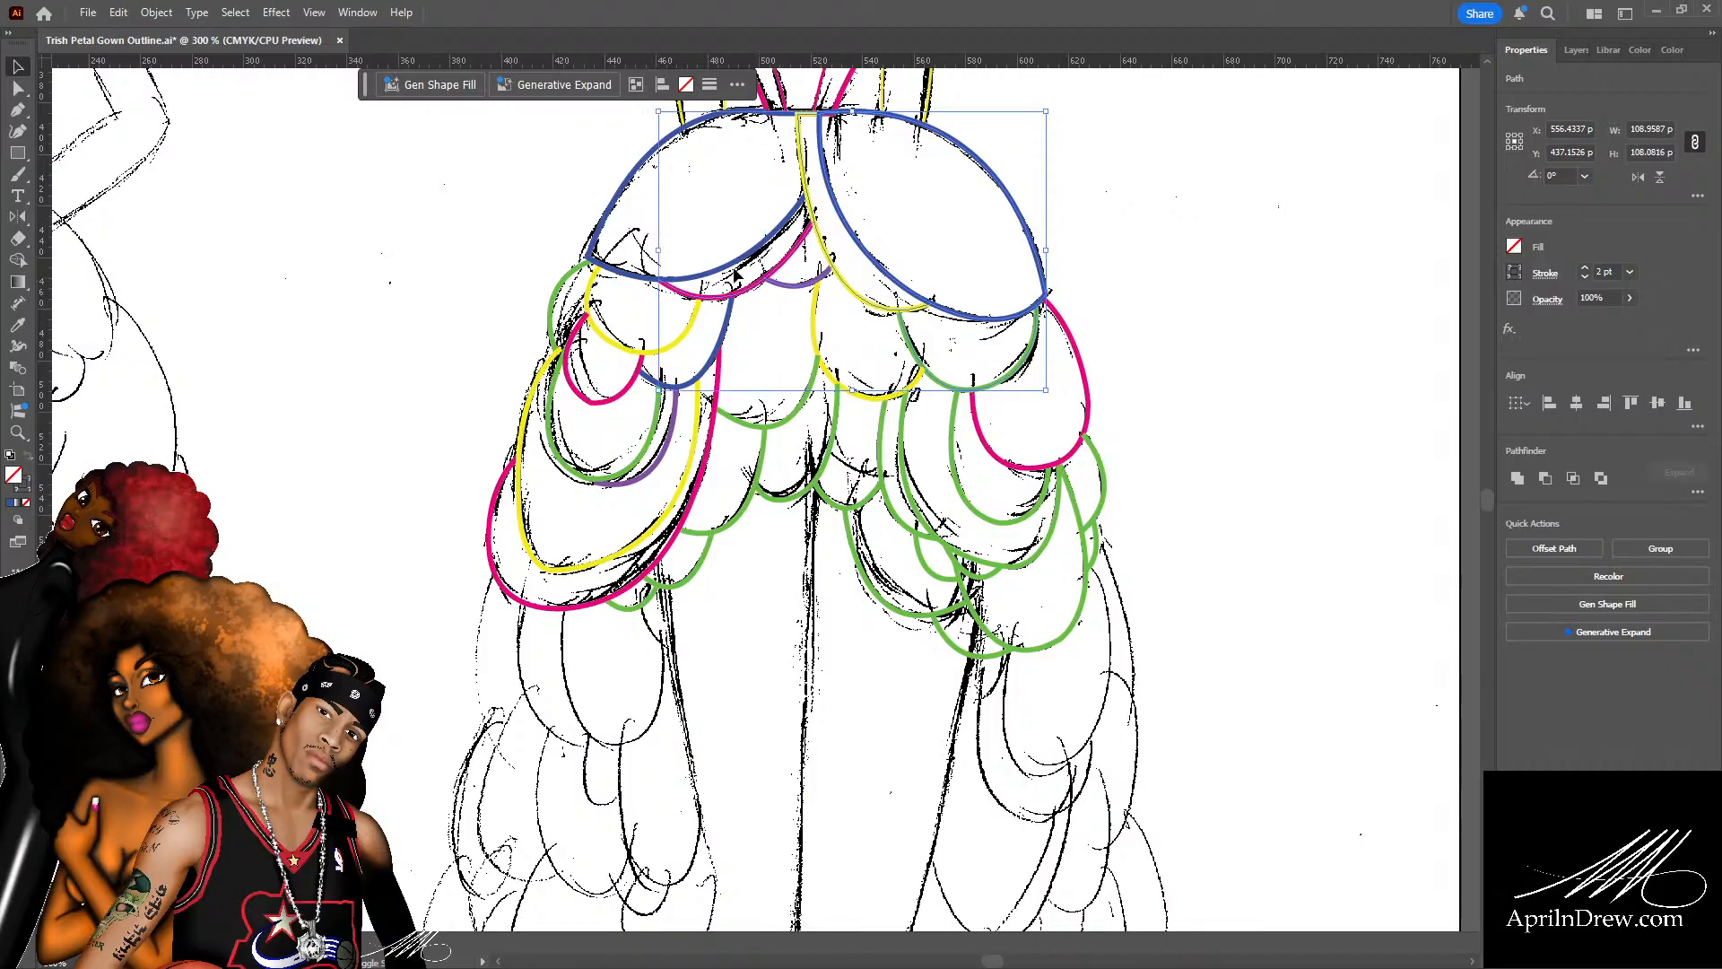
pyautogui.keyDown('shift'); pyautogui.click(728, 268); pyautogui.keyUp('shift')
pyautogui.click(150, 12)
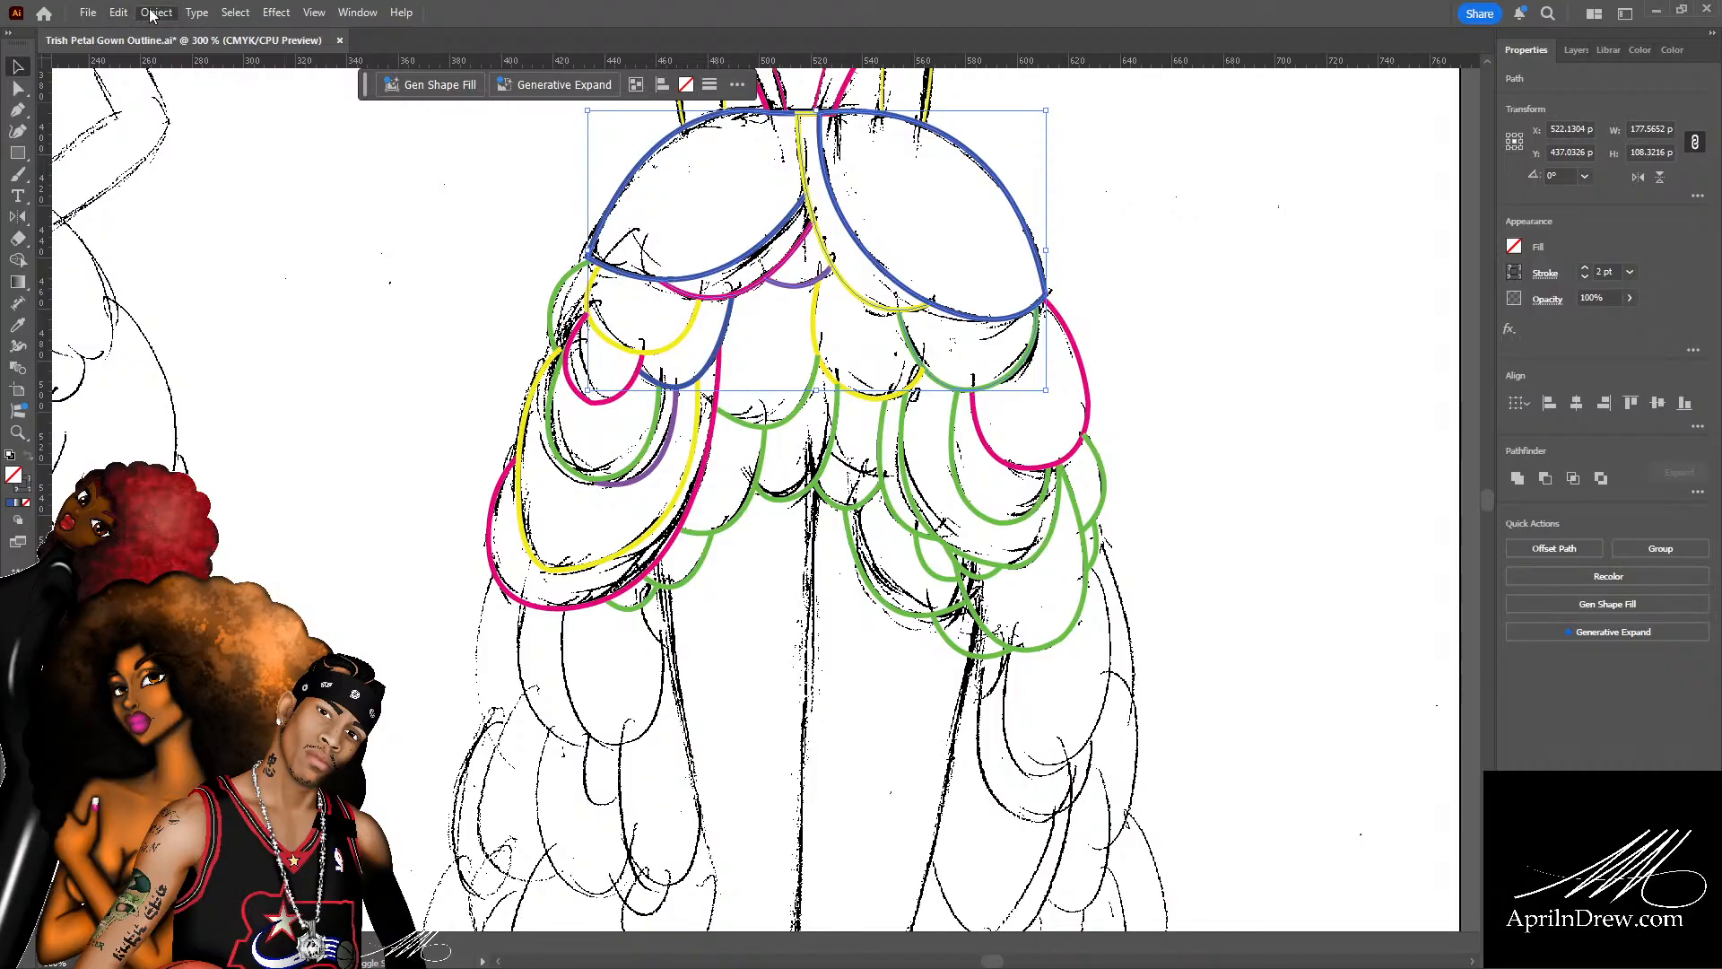
pyautogui.click(488, 54)
pyautogui.click(1165, 351)
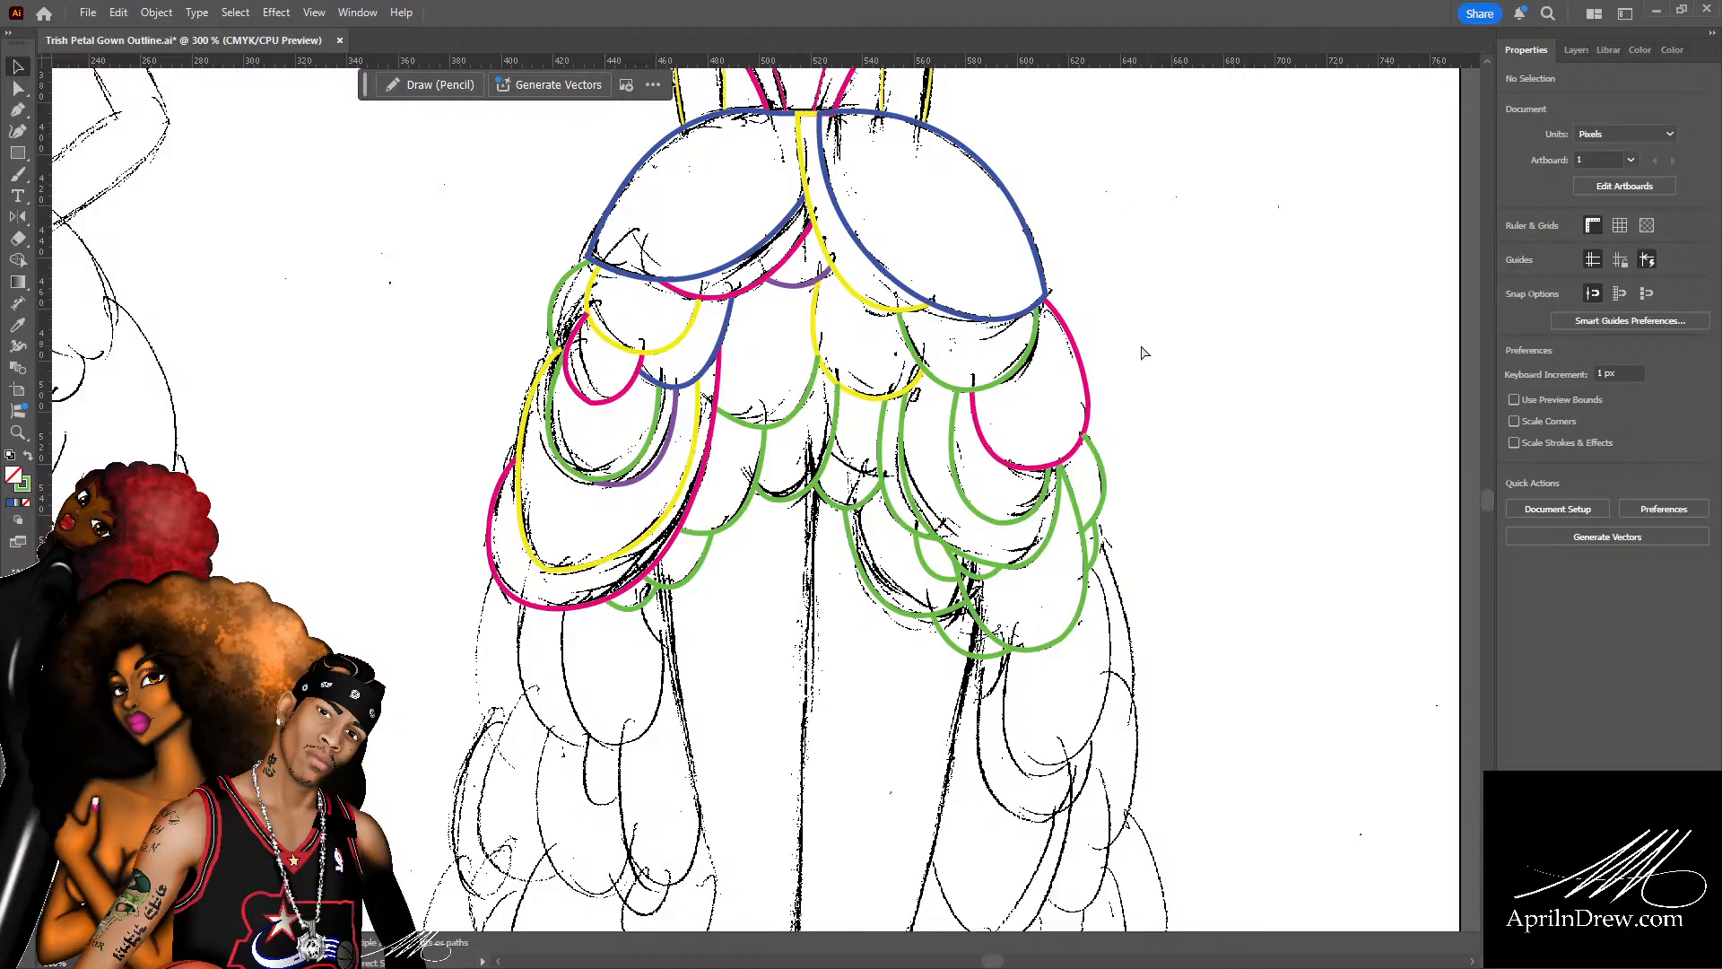
pyautogui.hotkey('ctrl', 's')
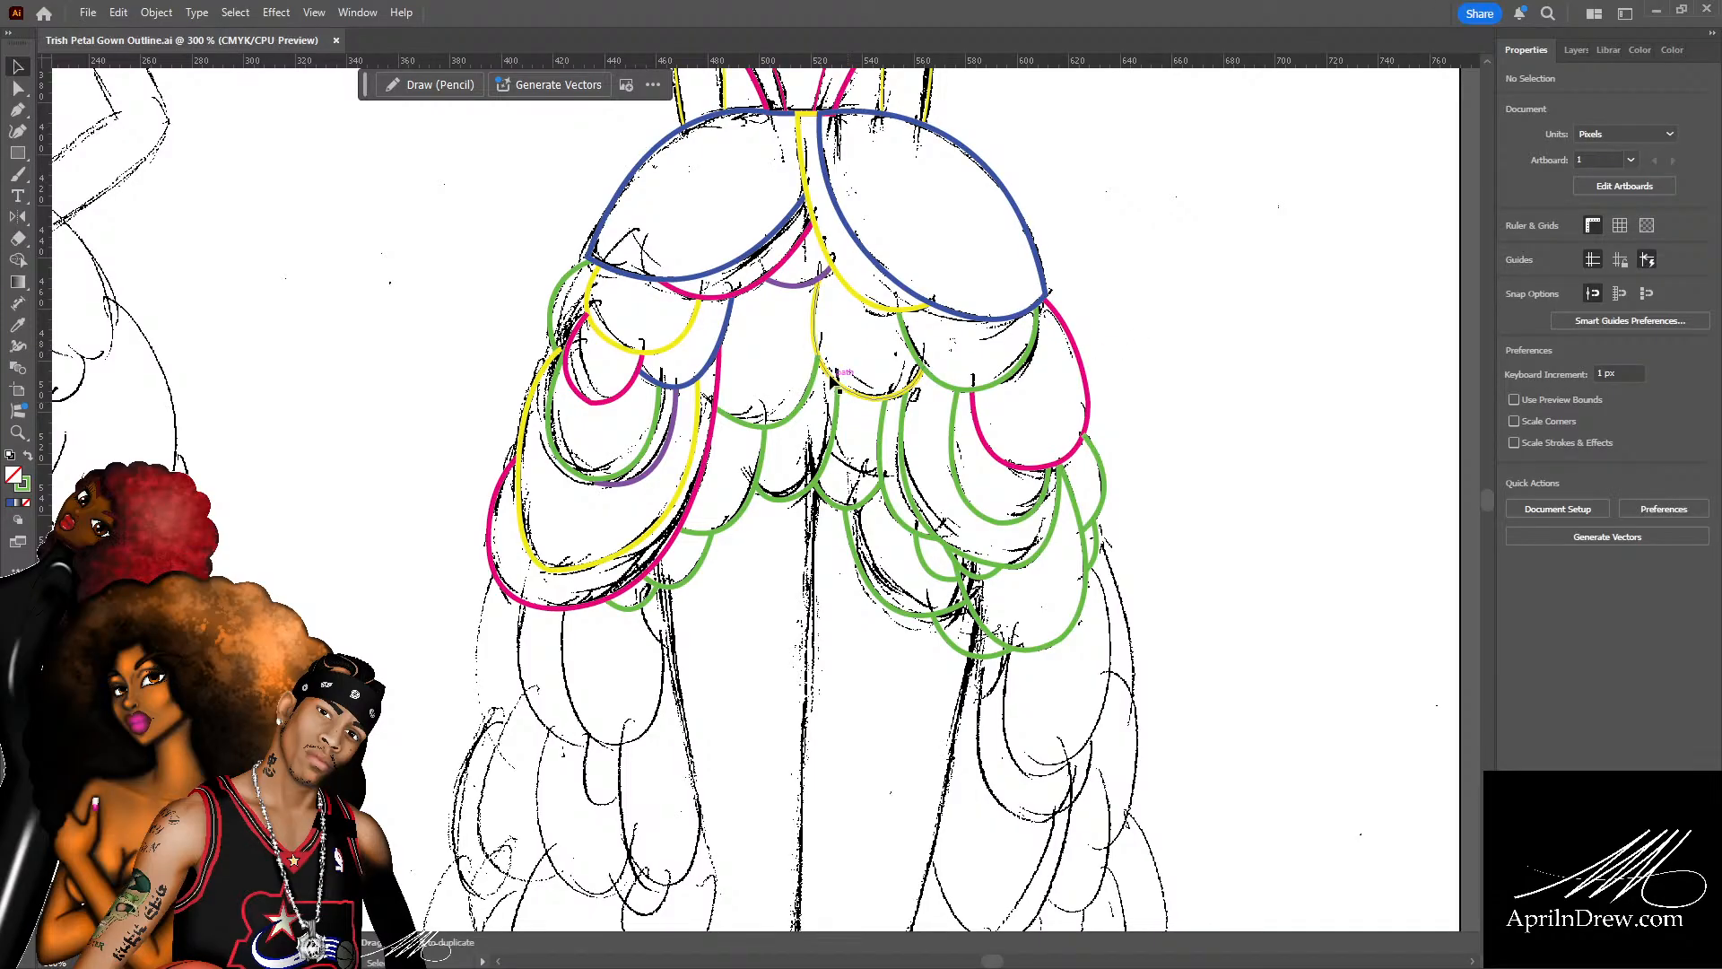
# Select the central yellow petal, the green petal beside it, the left yellow petal and the waist petals above, and bring them to the front.
pyautogui.click(878, 405)
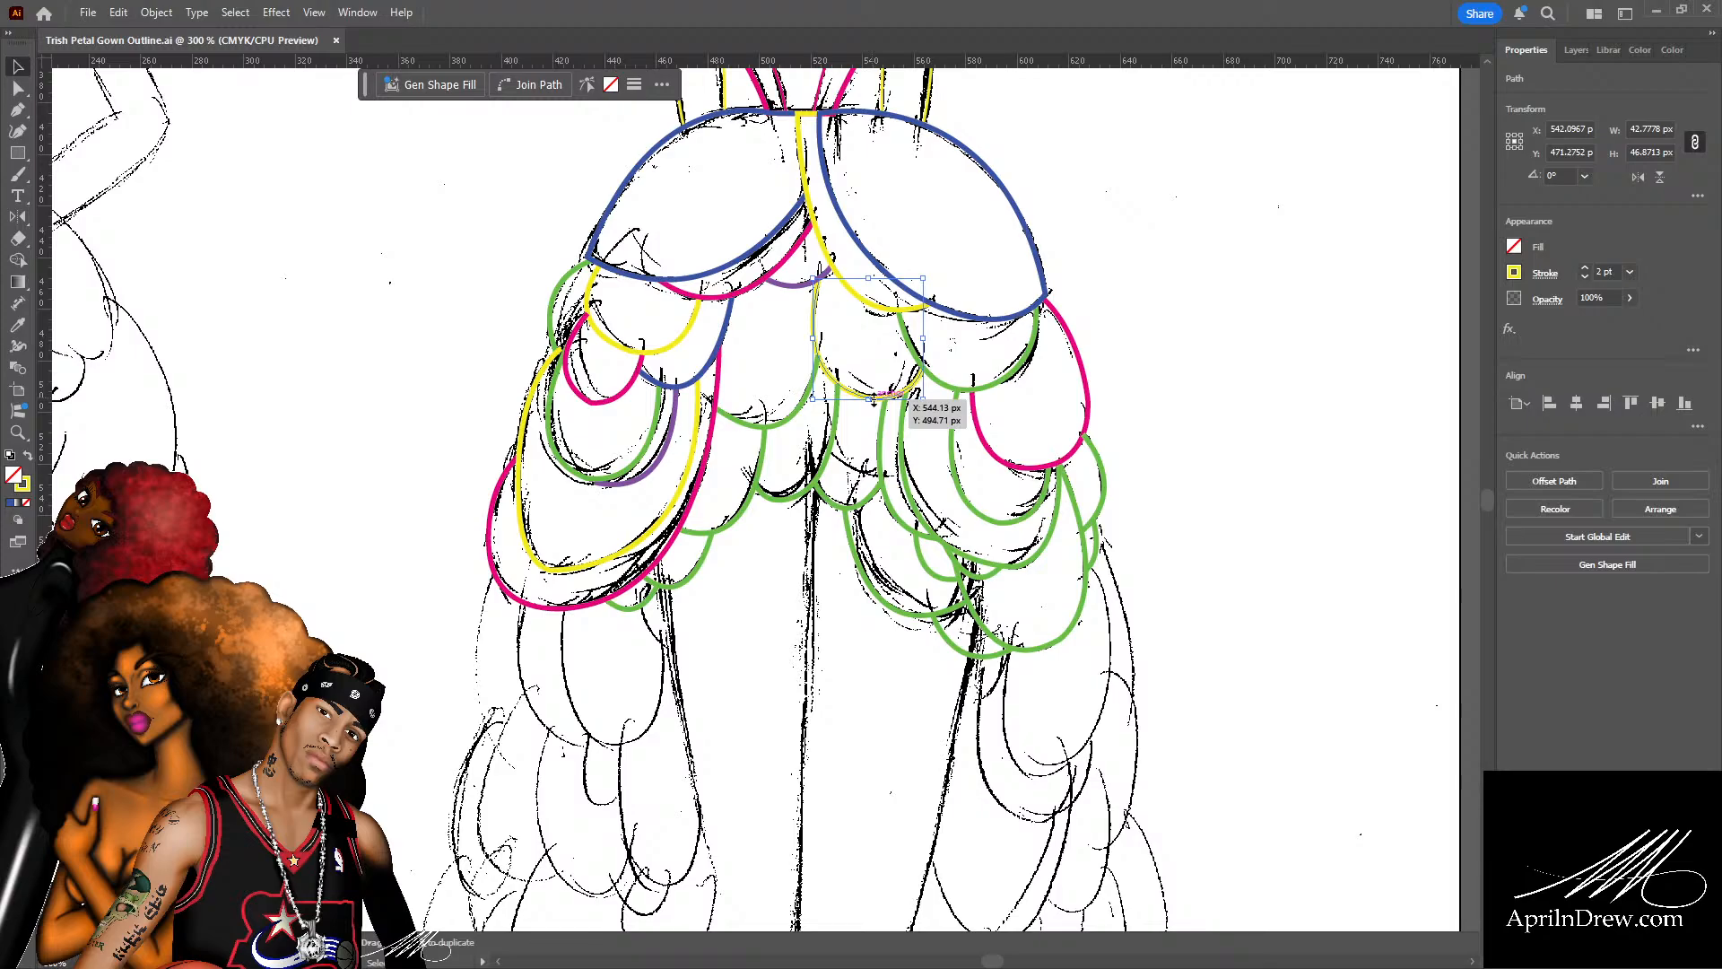
pyautogui.keyDown('shift'); pyautogui.click(945, 384); pyautogui.keyUp('shift')
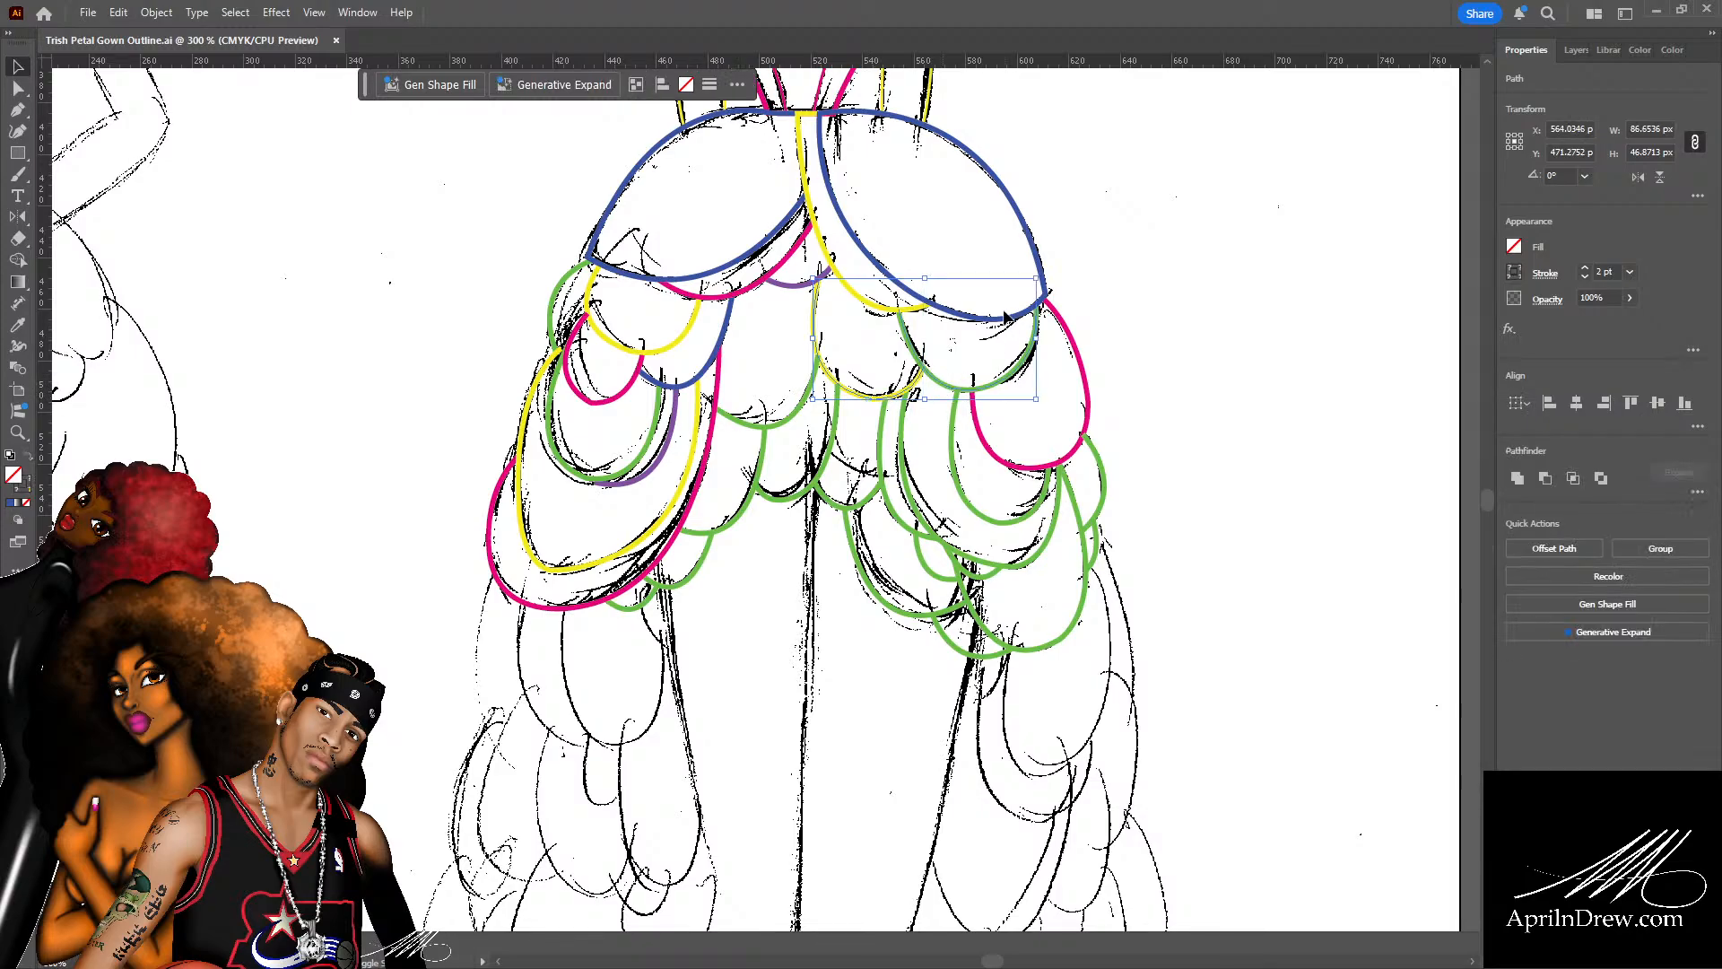
pyautogui.keyDown('shift'); pyautogui.click(935, 306); pyautogui.keyUp('shift')
pyautogui.keyDown('shift'); pyautogui.click(848, 293); pyautogui.keyUp('shift')
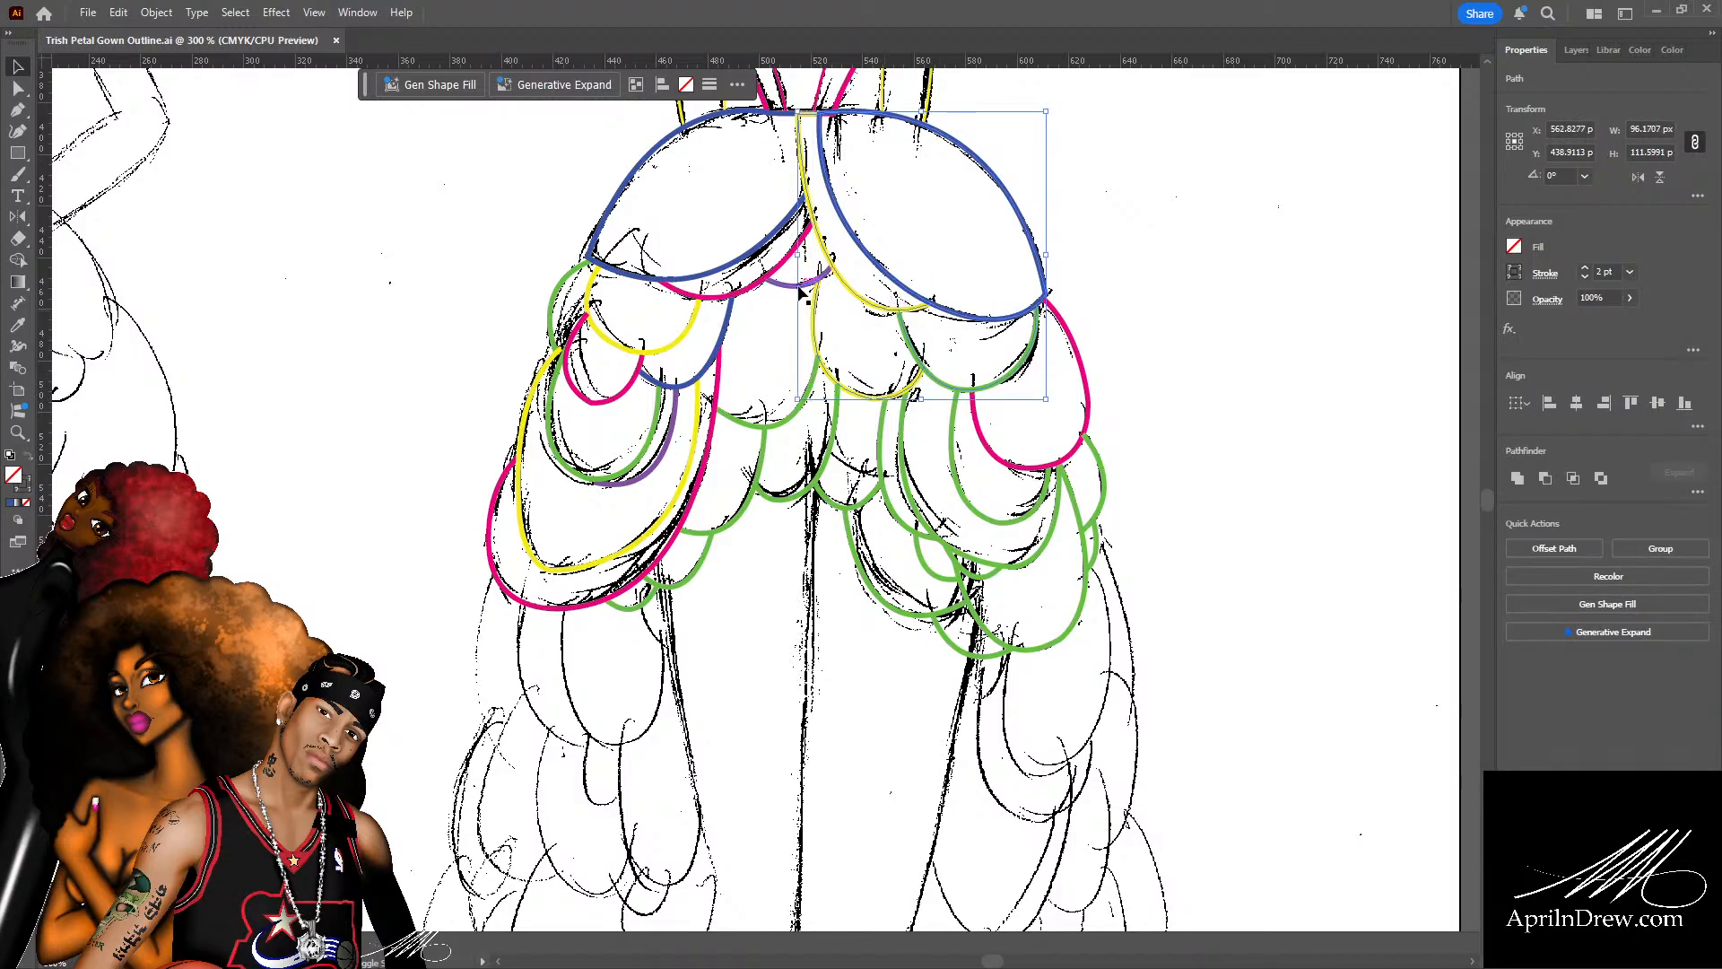
pyautogui.keyDown('shift'); pyautogui.click(780, 283); pyautogui.keyUp('shift')
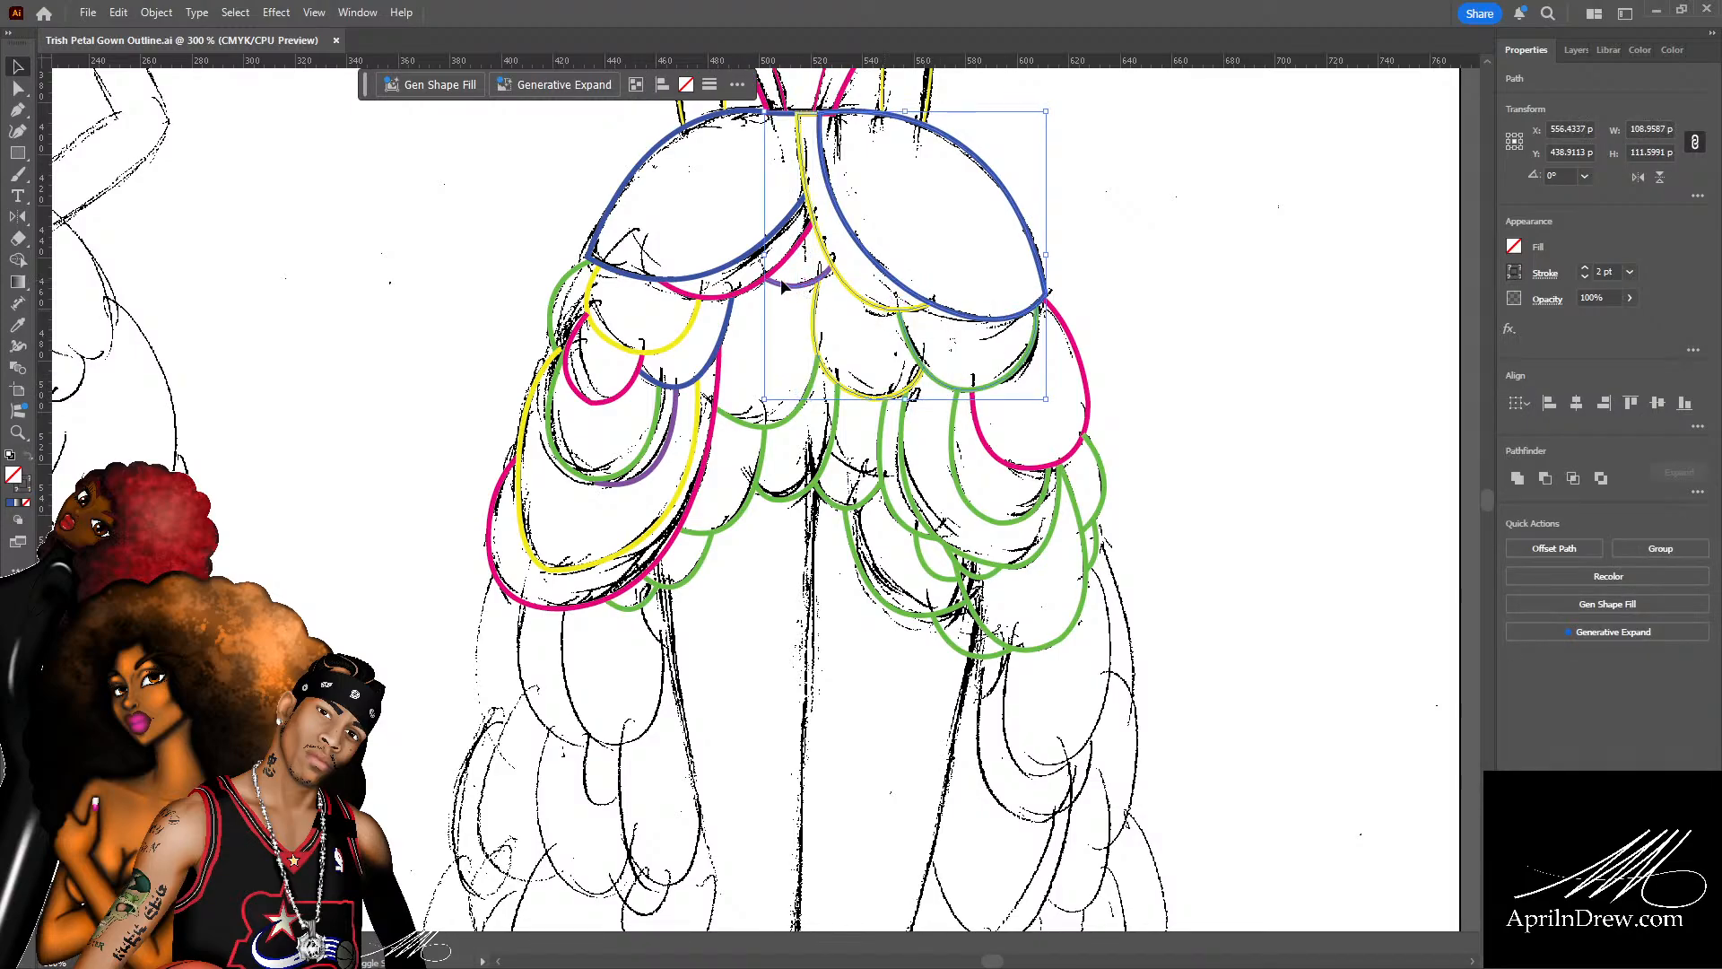
pyautogui.keyDown('shift'); pyautogui.click(728, 271); pyautogui.keyUp('shift')
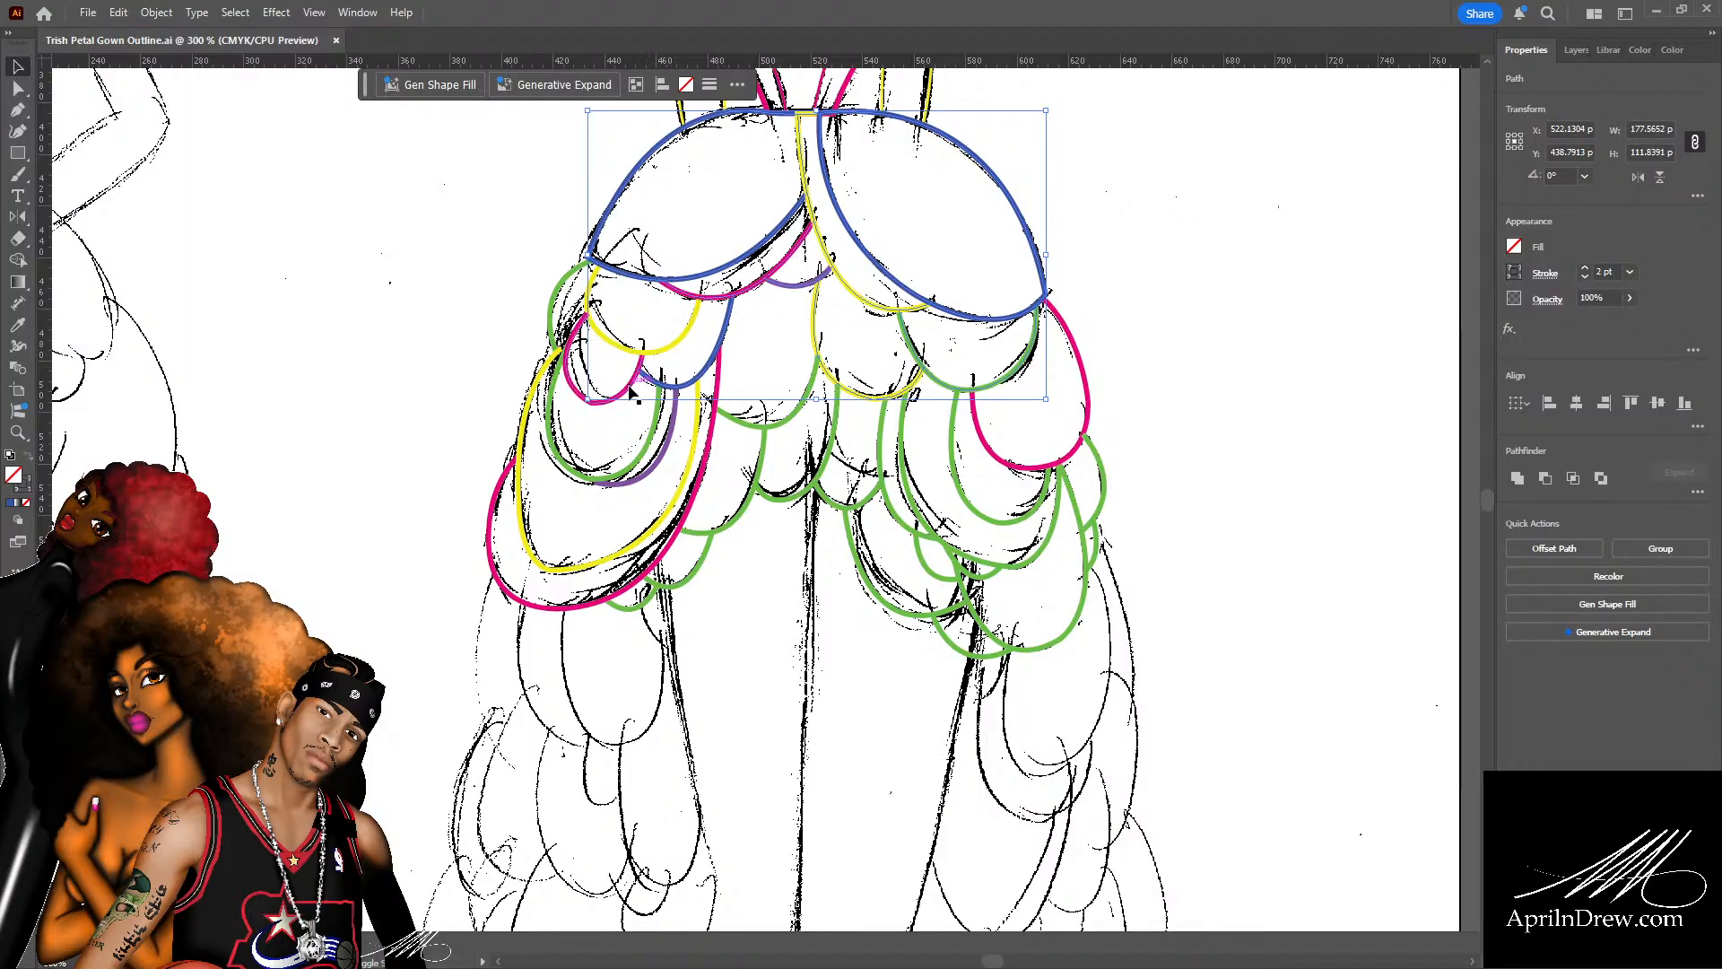
pyautogui.keyDown('shift'); pyautogui.click(610, 349); pyautogui.keyUp('shift')
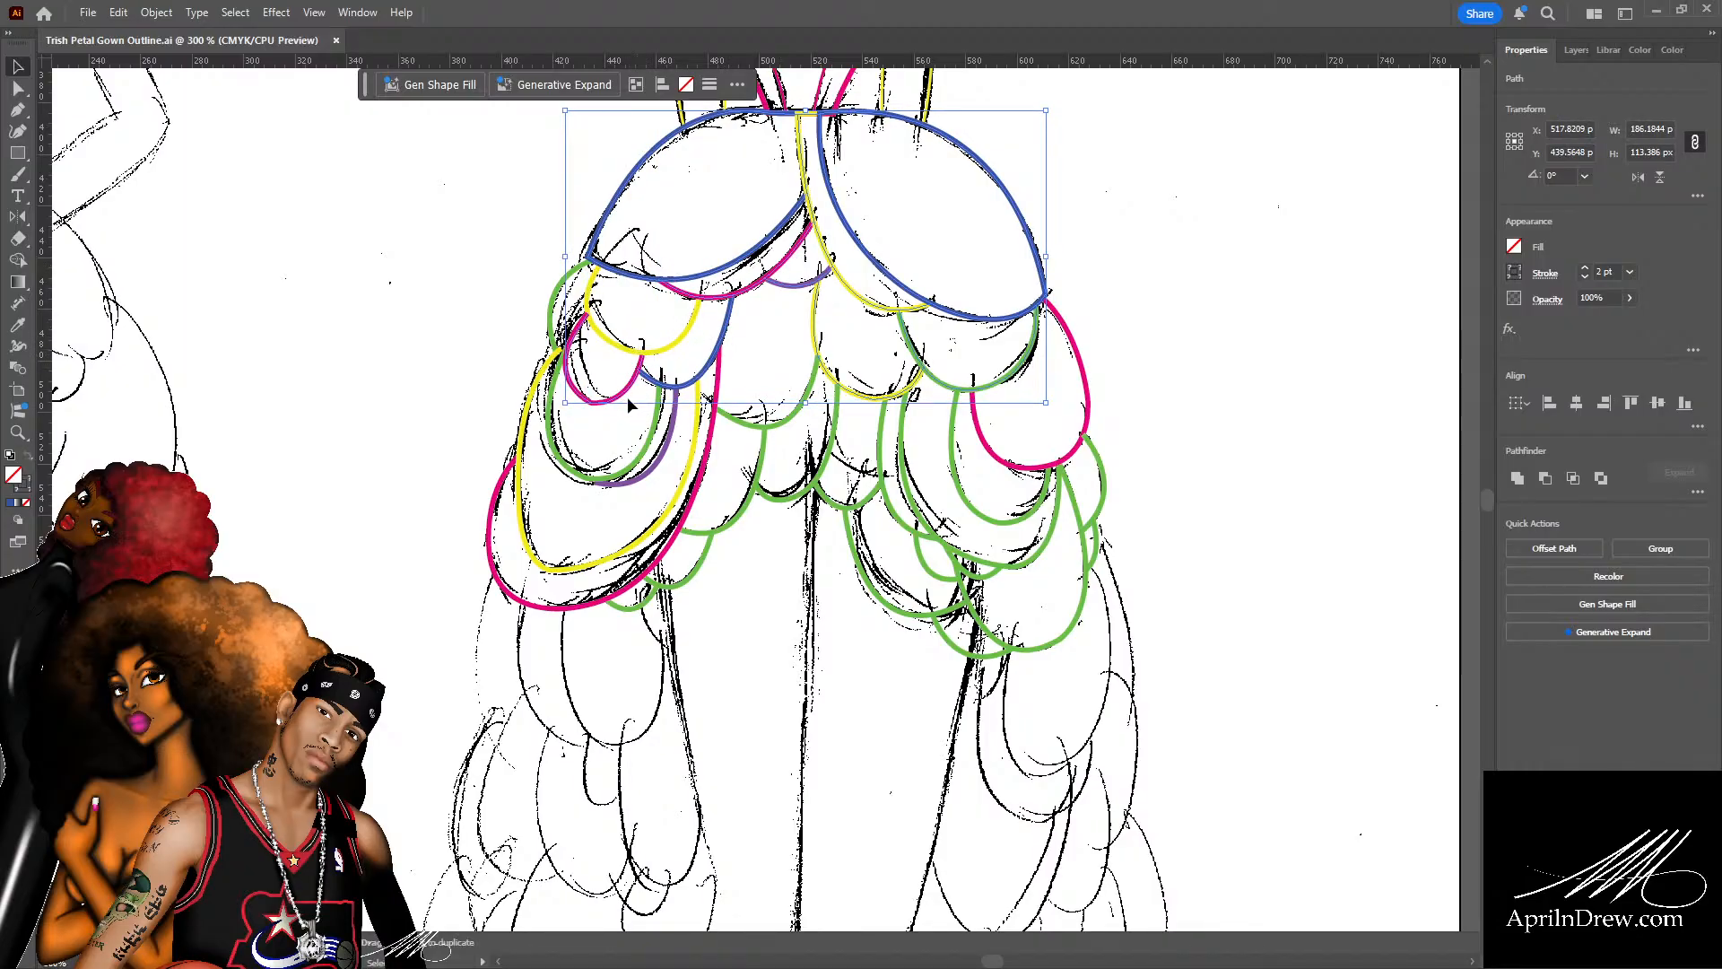
pyautogui.hotkey('ctrl', 'shift', 'b')
pyautogui.hotkey('ctrl', 'shift', 'b')
pyautogui.keyDown('shift'); pyautogui.click(625, 397); pyautogui.keyUp('shift')
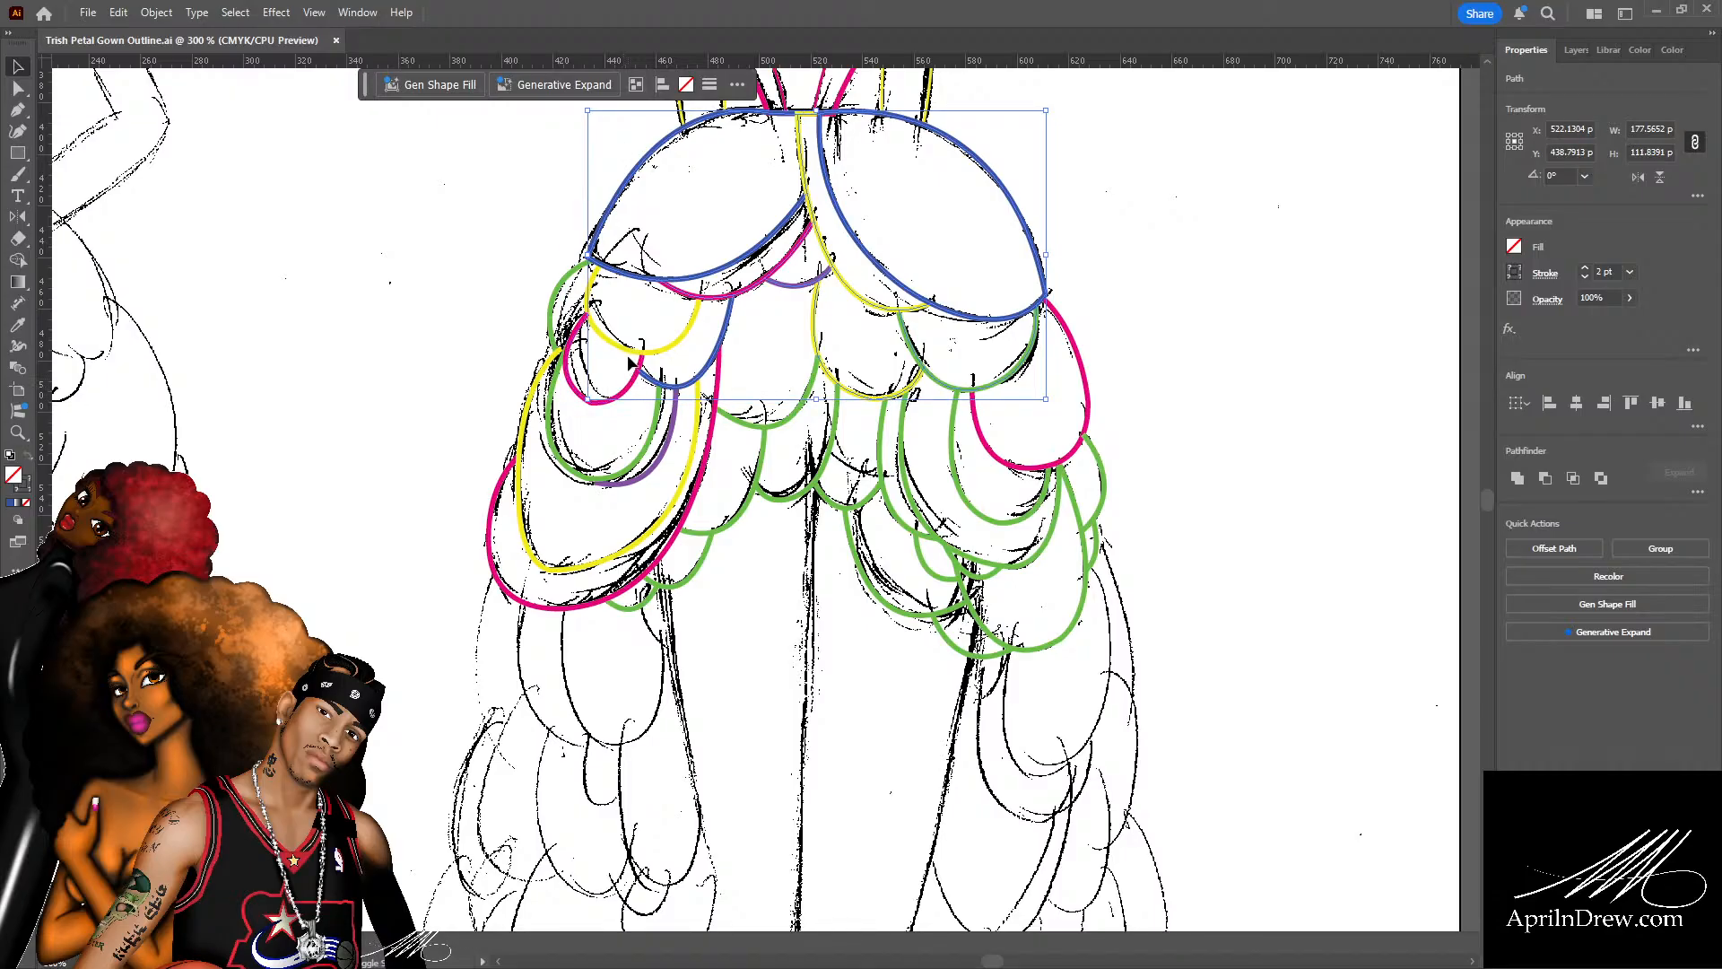
pyautogui.keyDown('shift'); pyautogui.click(674, 353); pyautogui.keyUp('shift')
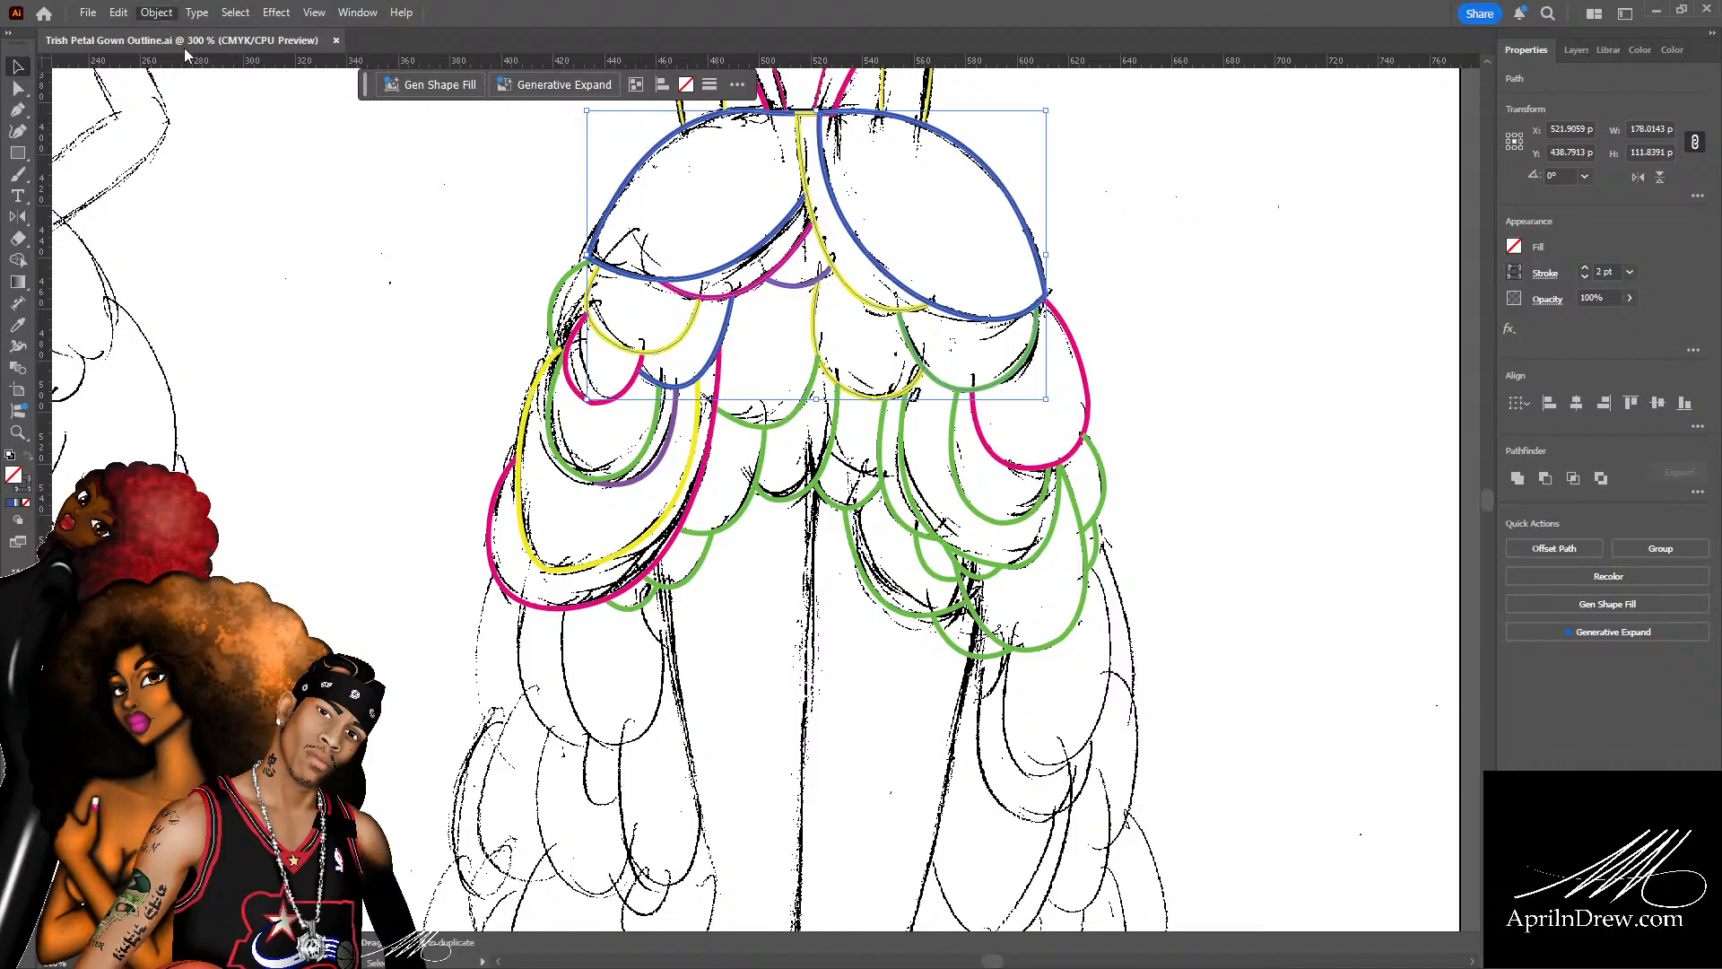
pyautogui.click(1119, 240)
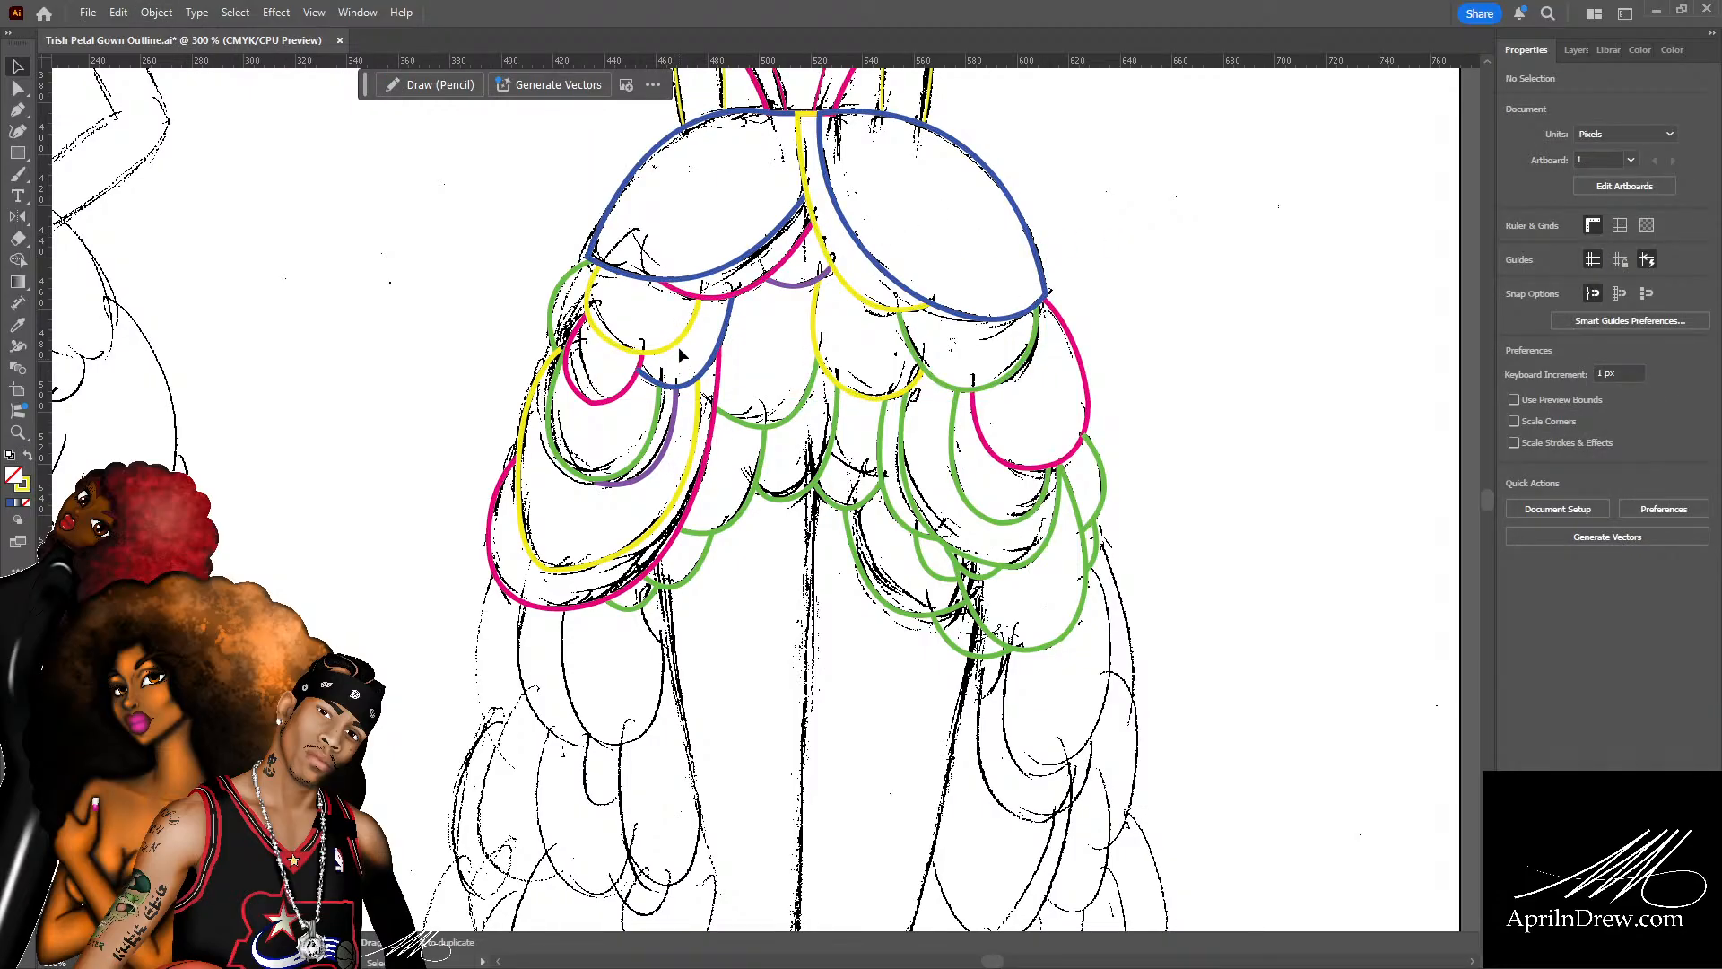
# Bring the small left magenta petal, the left yellow petal and the blue, magenta, purple and yellow waist petals to the front, and save.
pyautogui.click(626, 393)
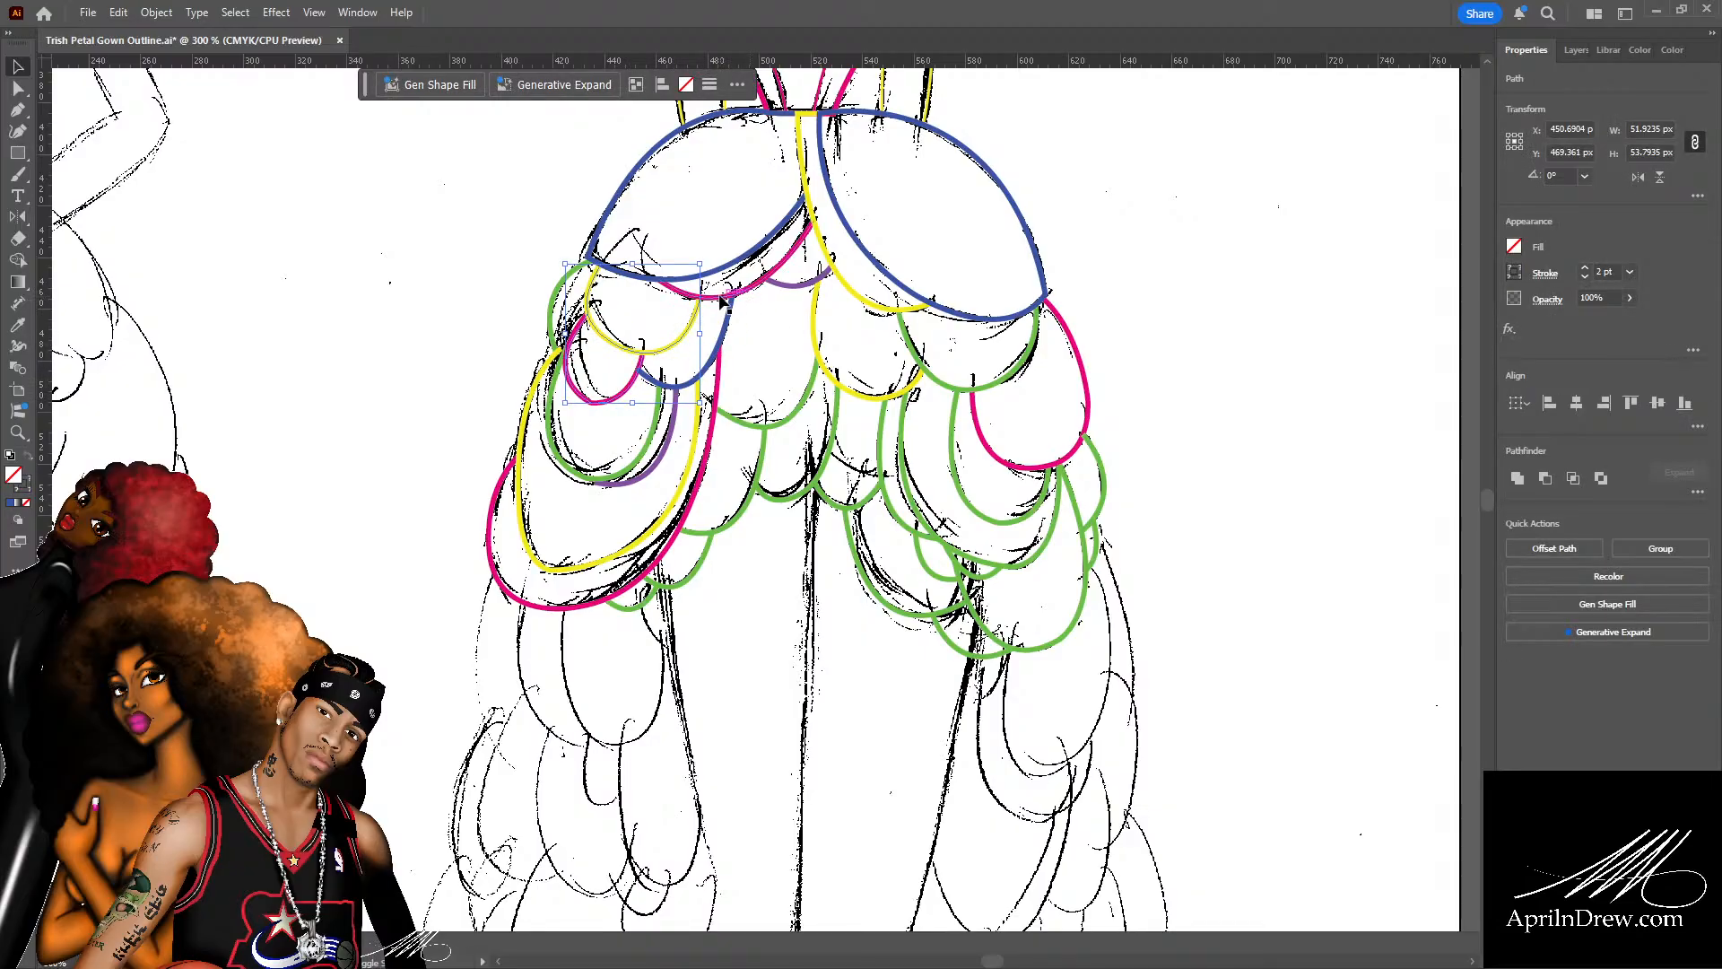
pyautogui.keyDown('shift'); pyautogui.click(728, 295); pyautogui.keyUp('shift')
pyautogui.keyDown('shift'); pyautogui.click(731, 264); pyautogui.keyUp('shift')
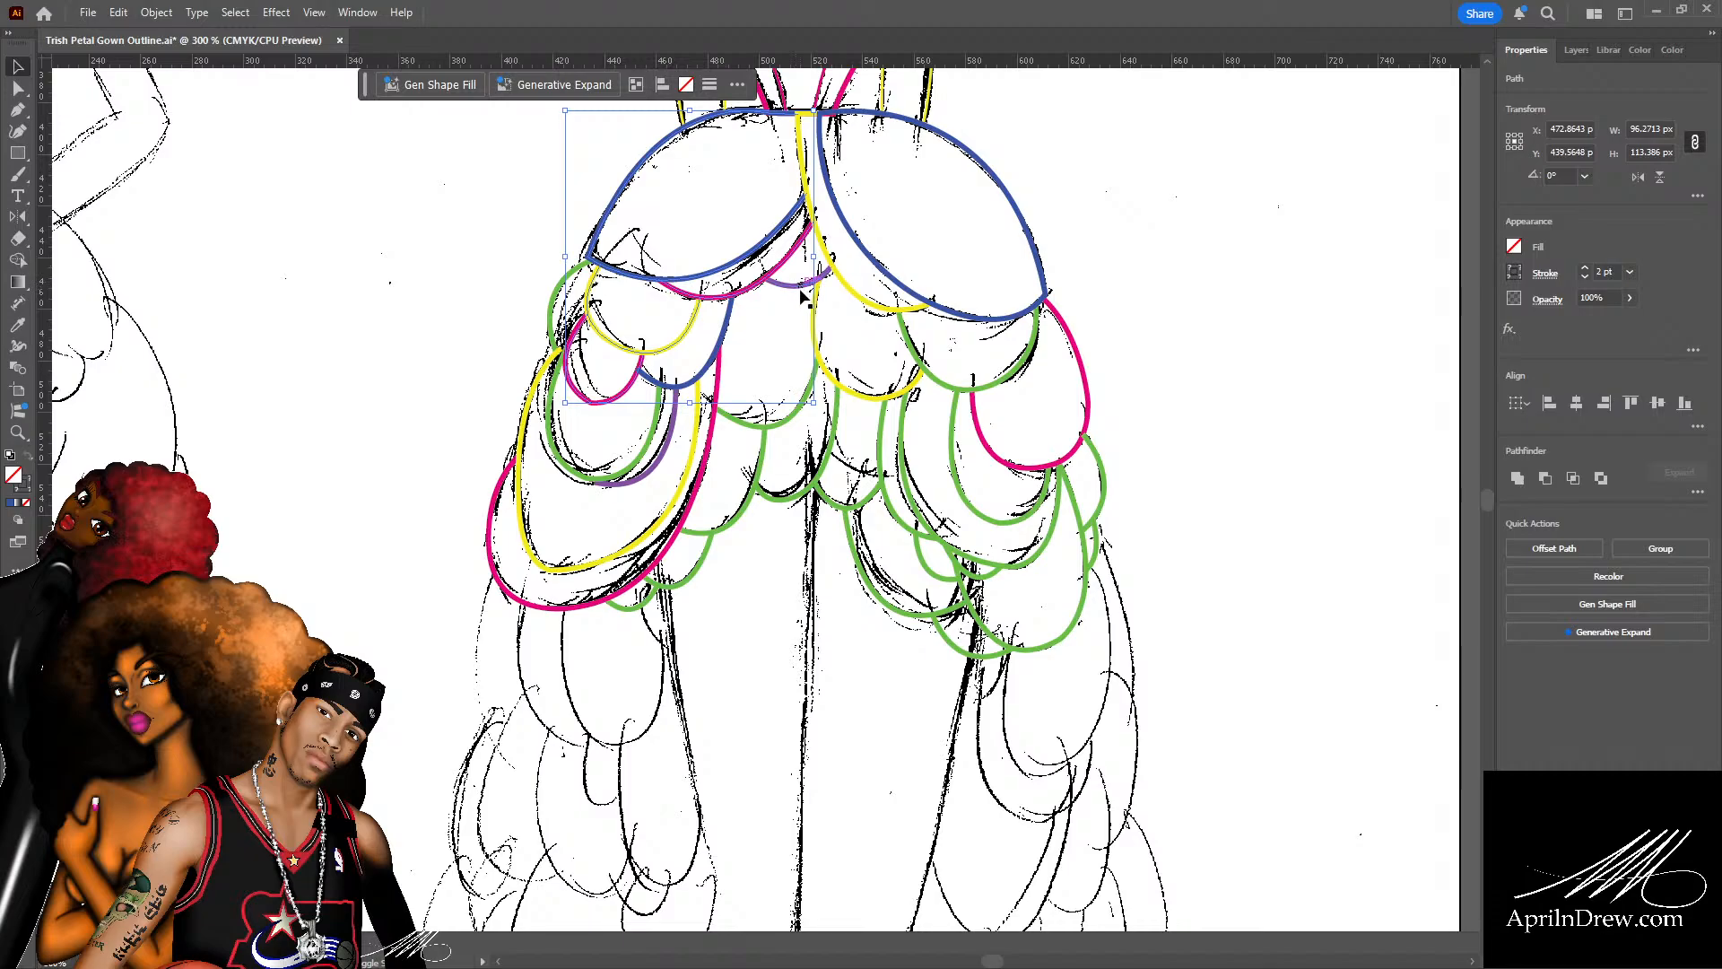
pyautogui.keyDown('shift'); pyautogui.click(796, 287); pyautogui.keyUp('shift')
pyautogui.keyDown('shift'); pyautogui.click(838, 277); pyautogui.keyUp('shift')
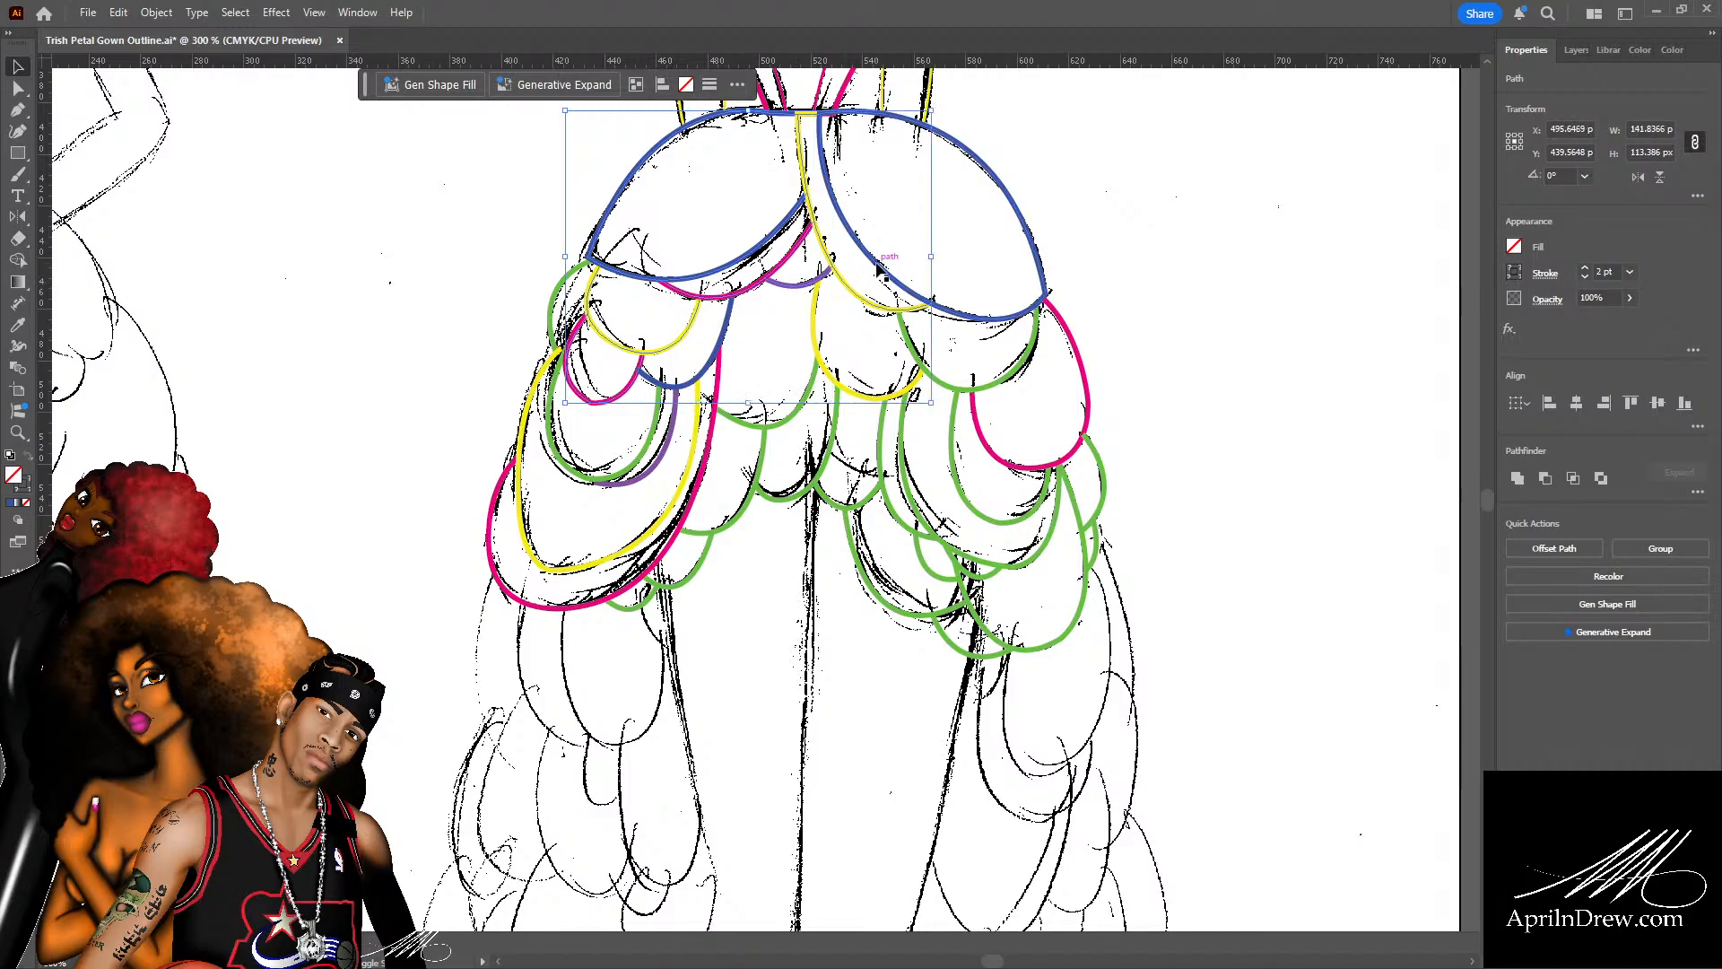
pyautogui.keyDown('shift'); pyautogui.click(877, 262); pyautogui.keyUp('shift')
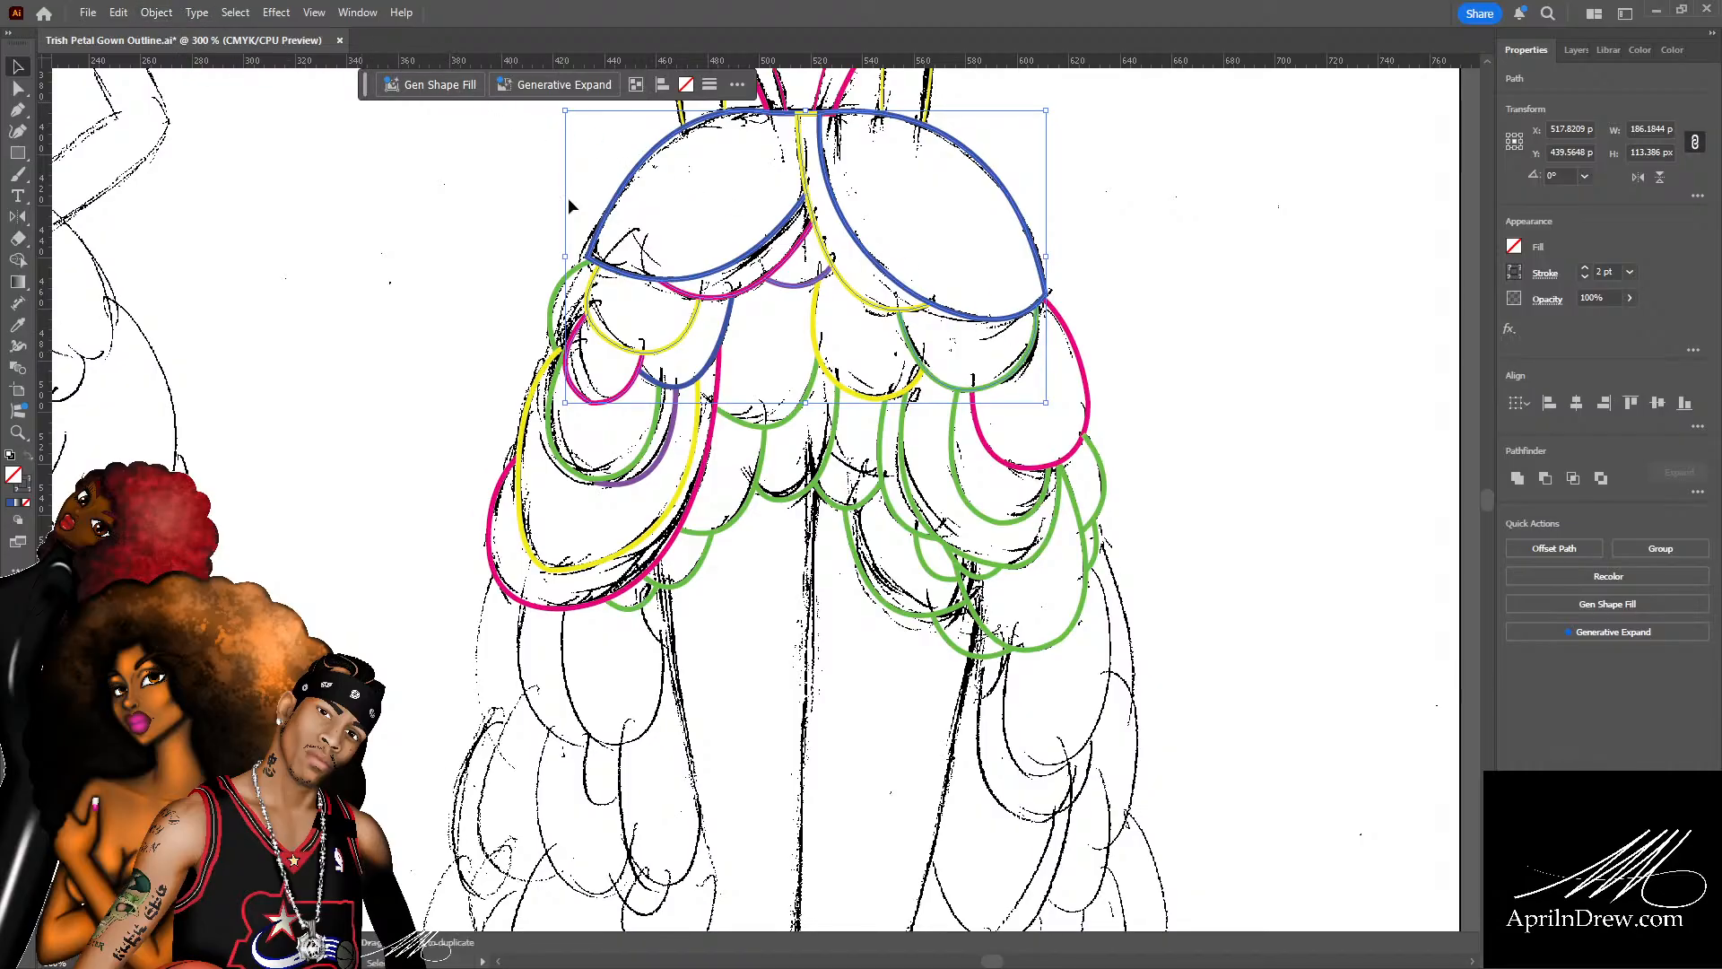
pyautogui.click(511, 284)
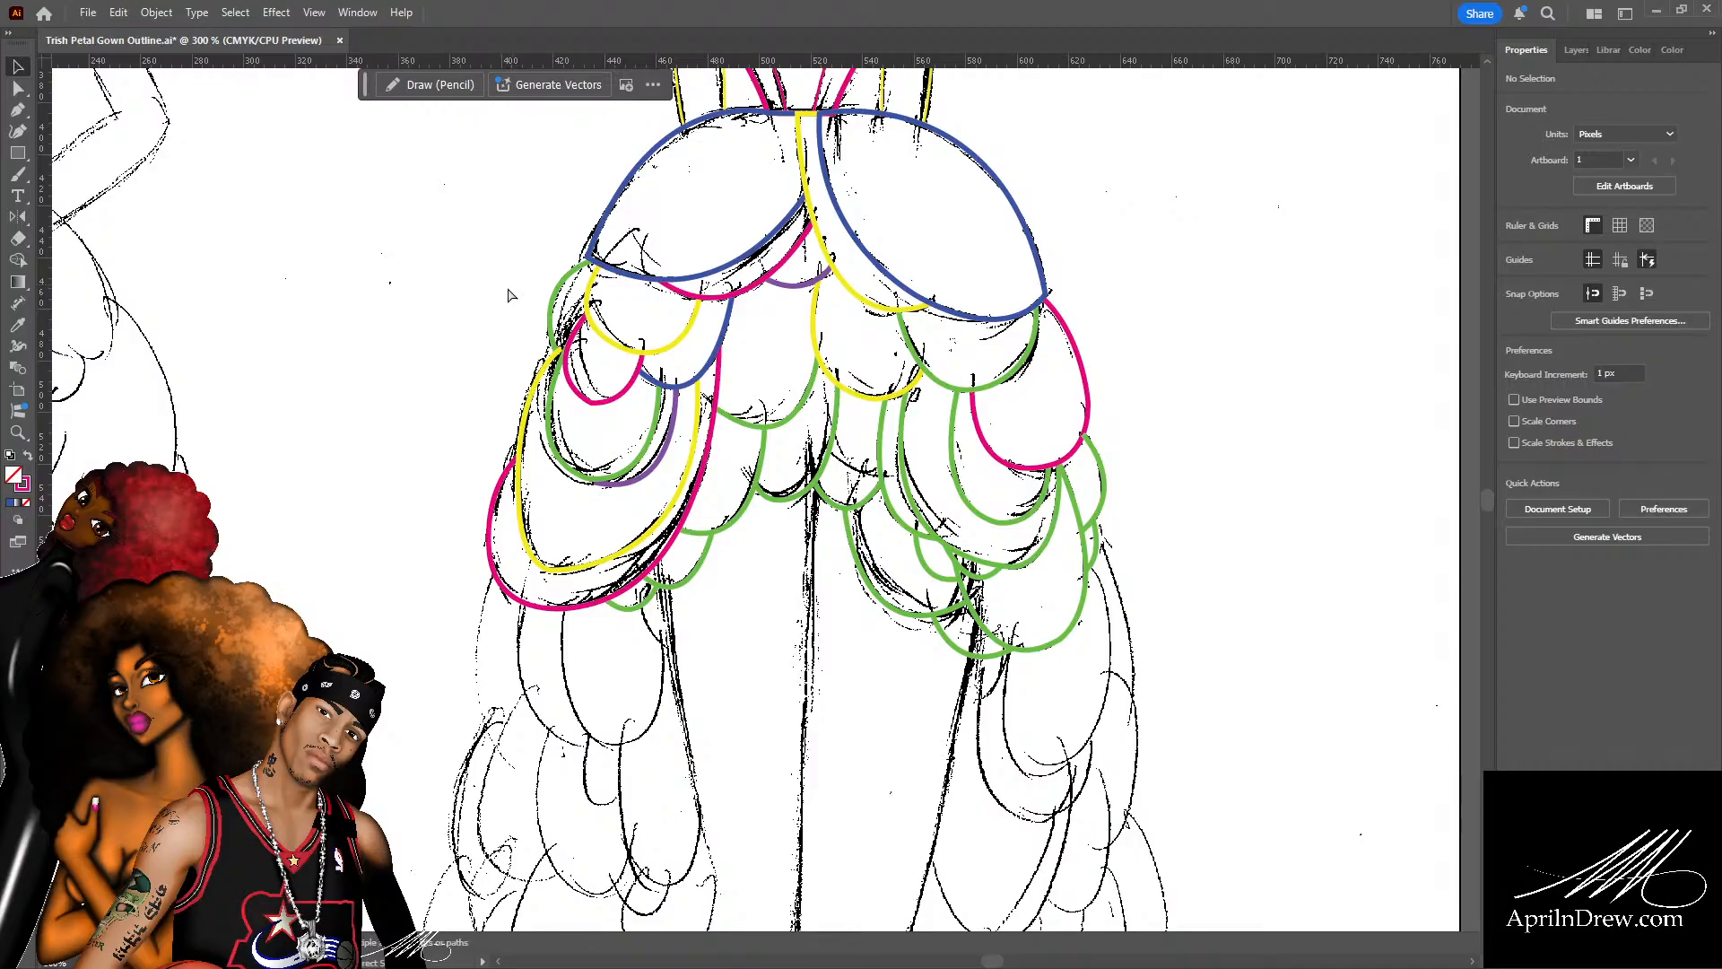
pyautogui.hotkey('ctrl', 's')
# Recolor the central yellow petal below the waist magenta.
pyautogui.hotkey('ctrl', '+')
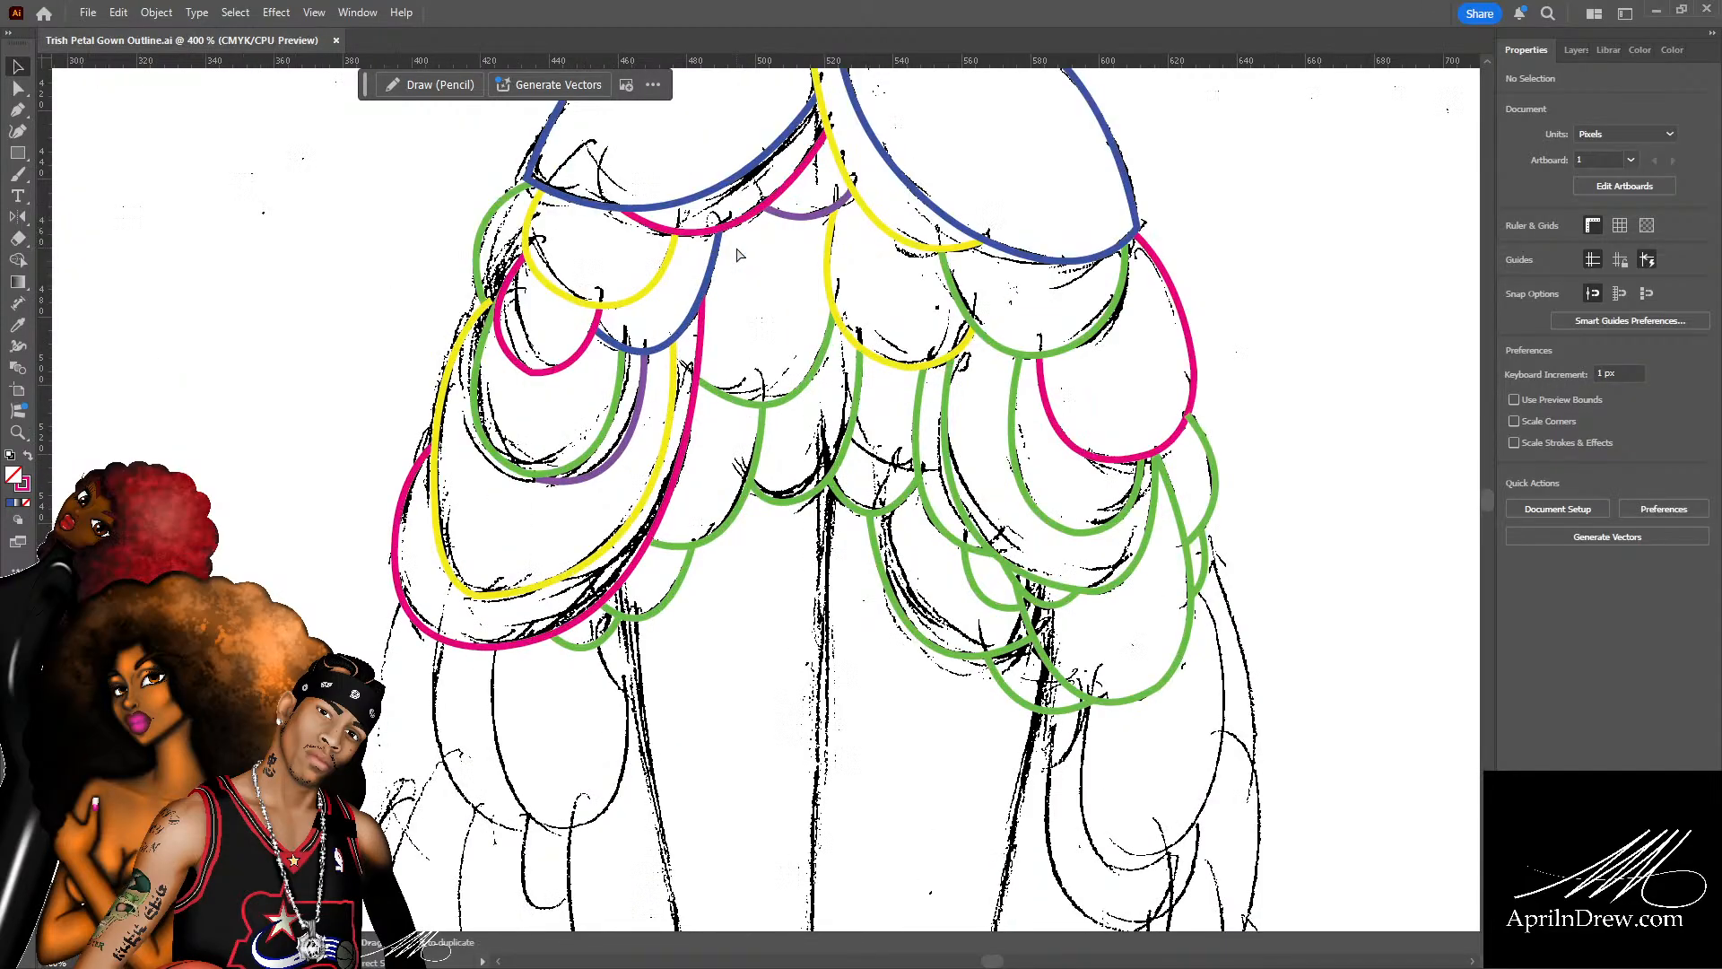
pyautogui.hotkey('ctrl', '+')
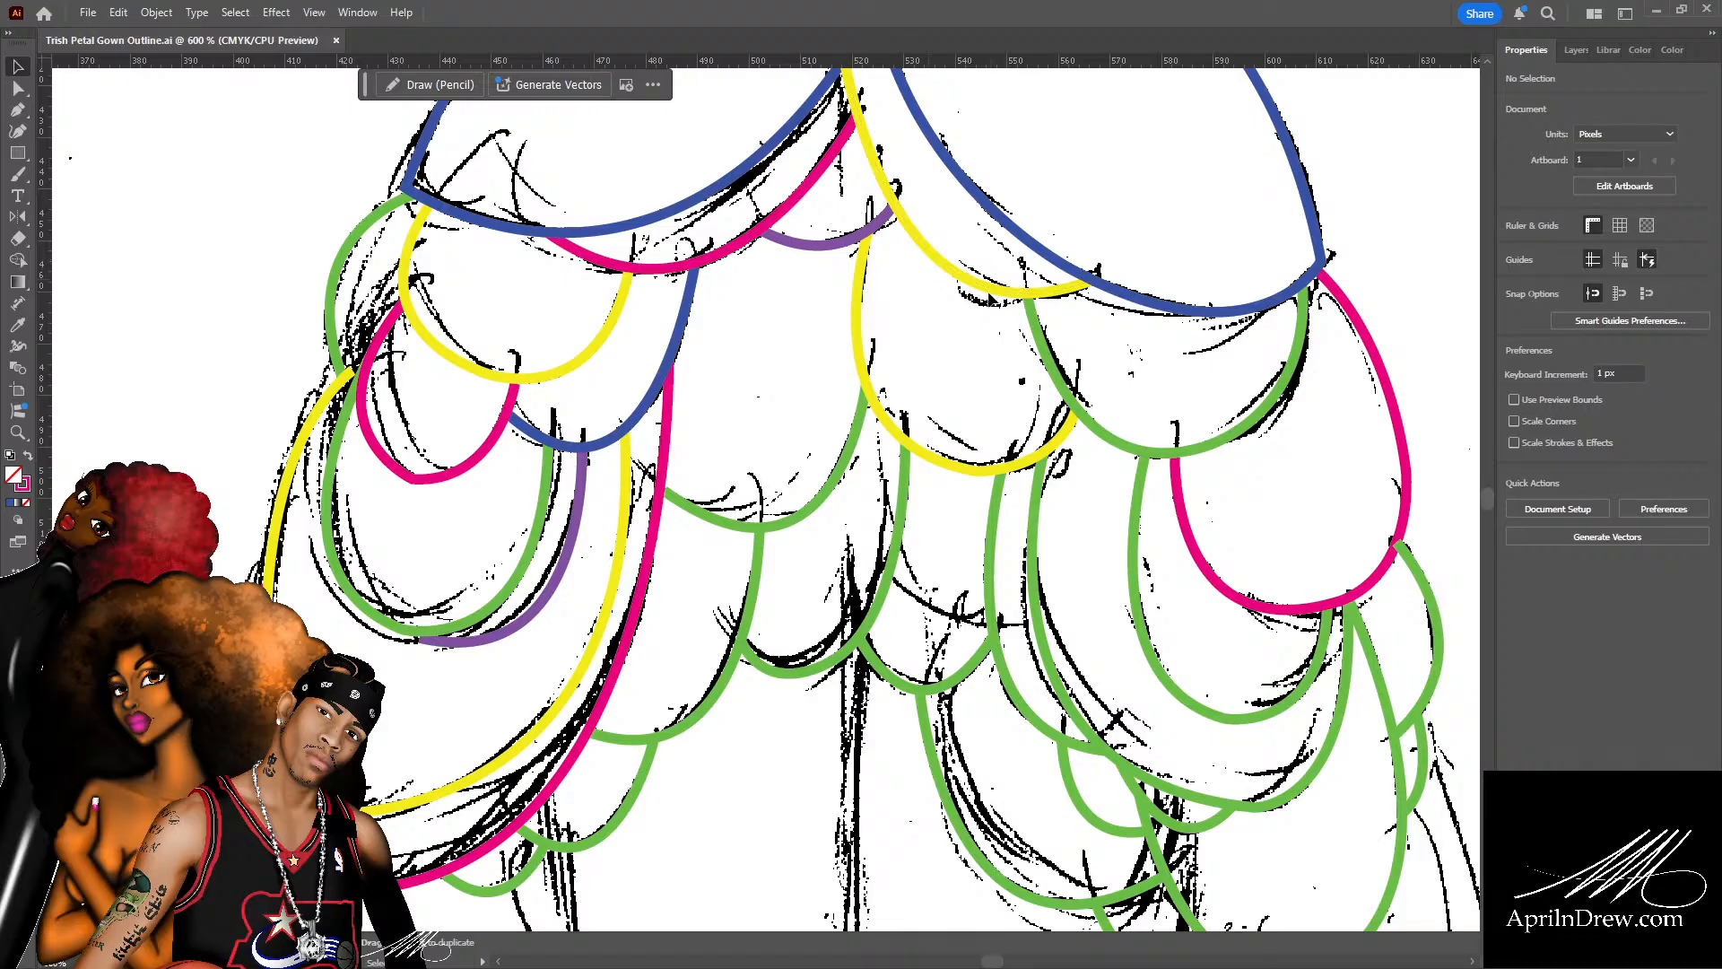
pyautogui.hotkey('ctrl', '-')
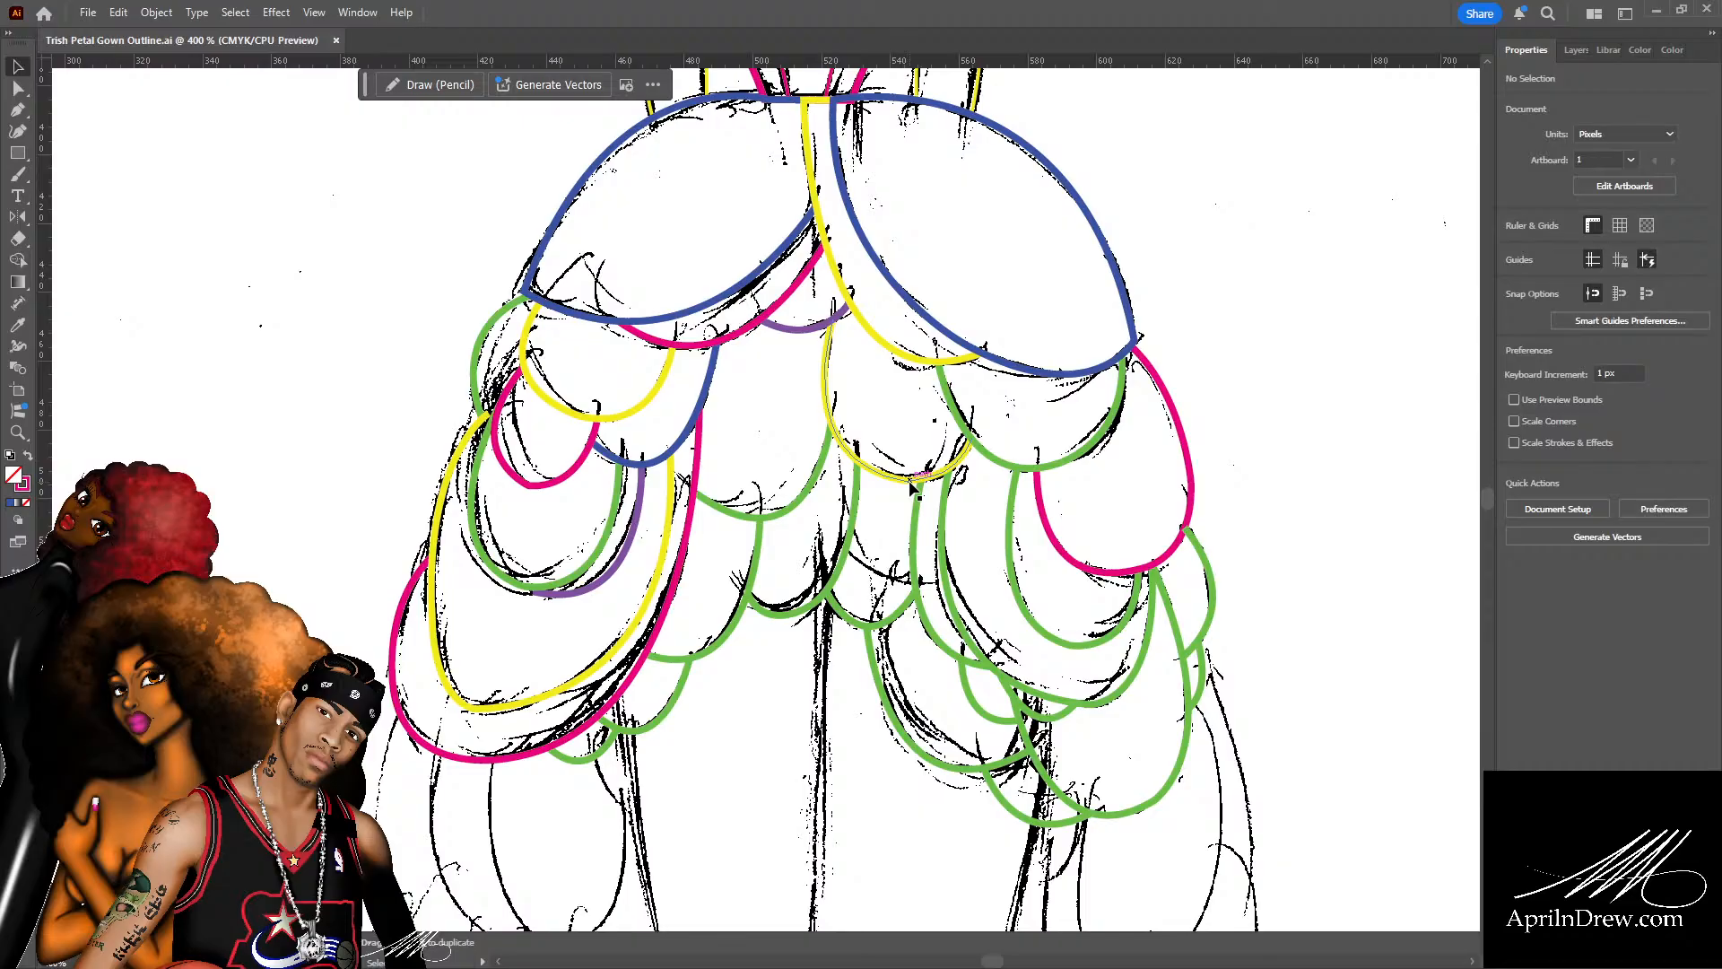
pyautogui.click(910, 482)
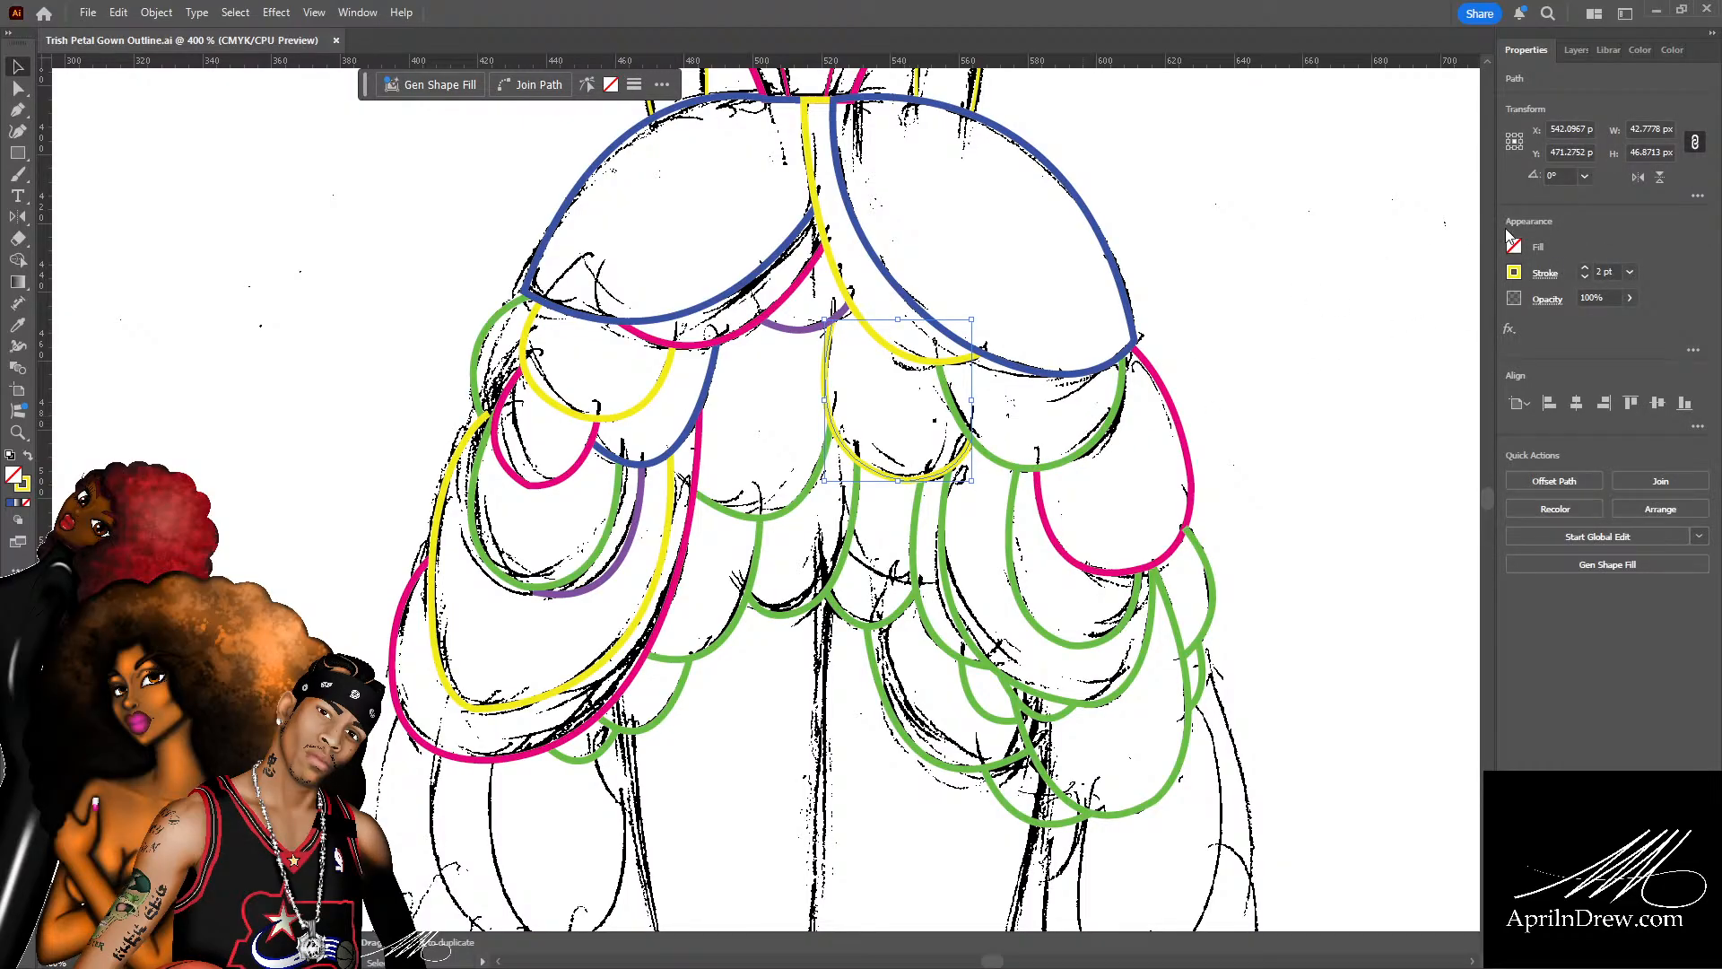
pyautogui.click(1353, 355)
pyautogui.scroll(-1, 904, 292)
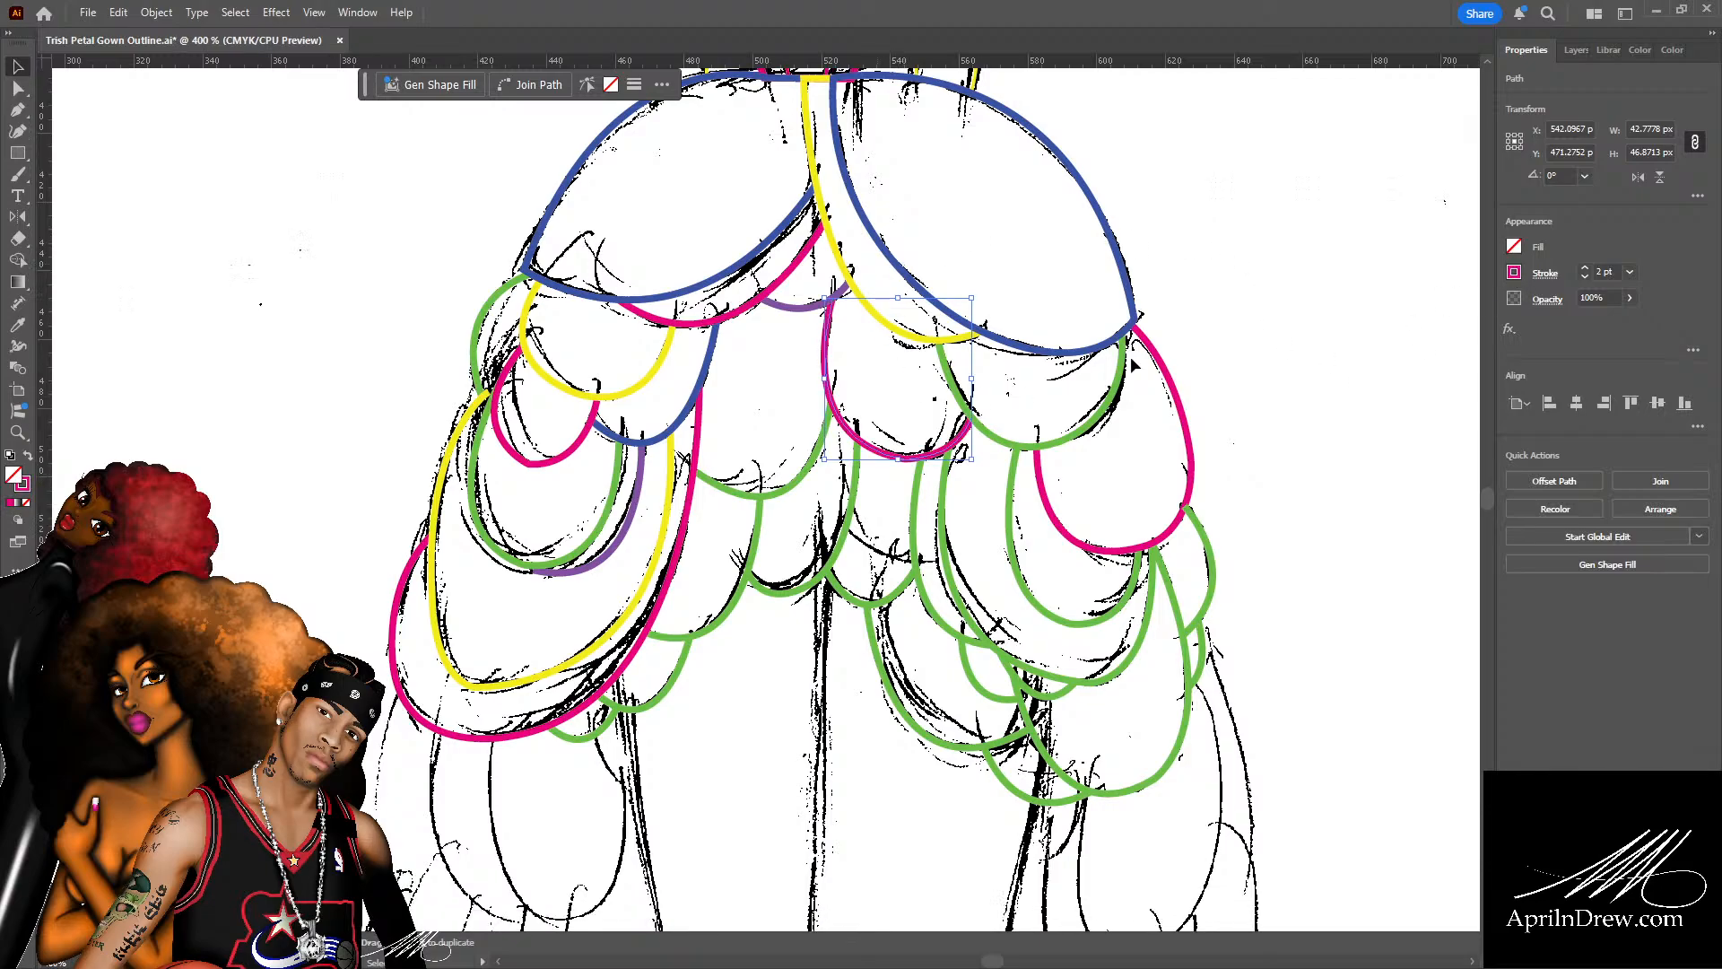
pyautogui.click(1253, 361)
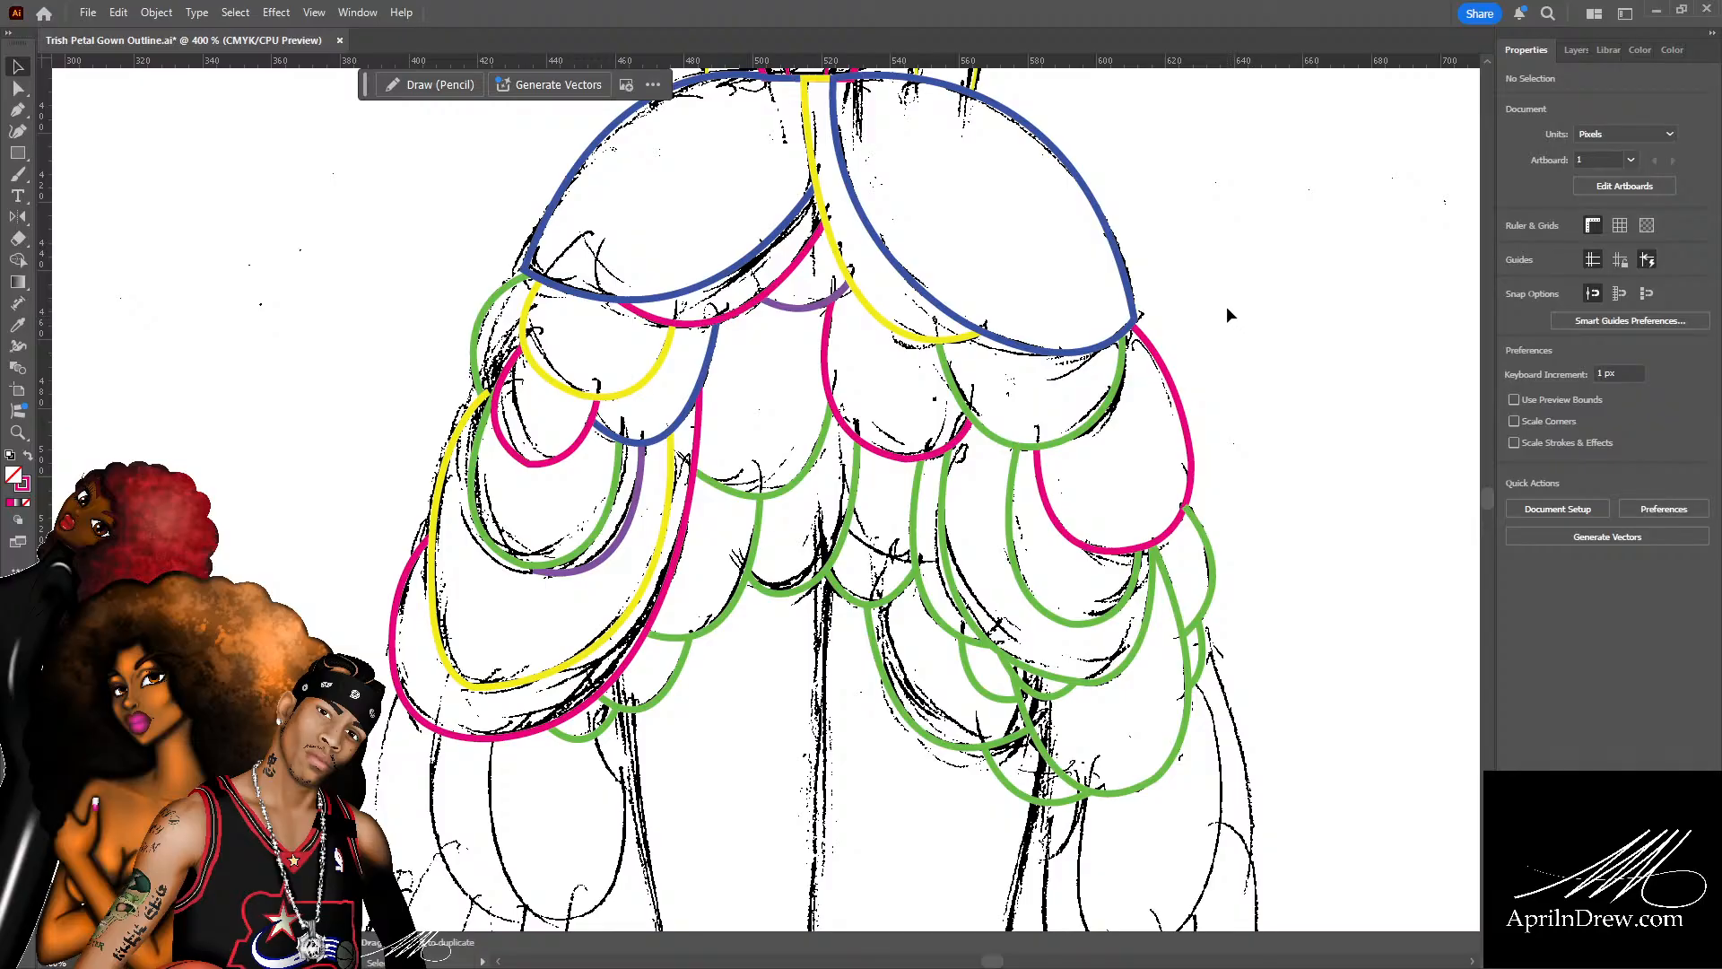
# Extend the upper end of the large left yellow petal to meet the edge of the small magenta petal.
pyautogui.scroll(-2, 1227, 309)
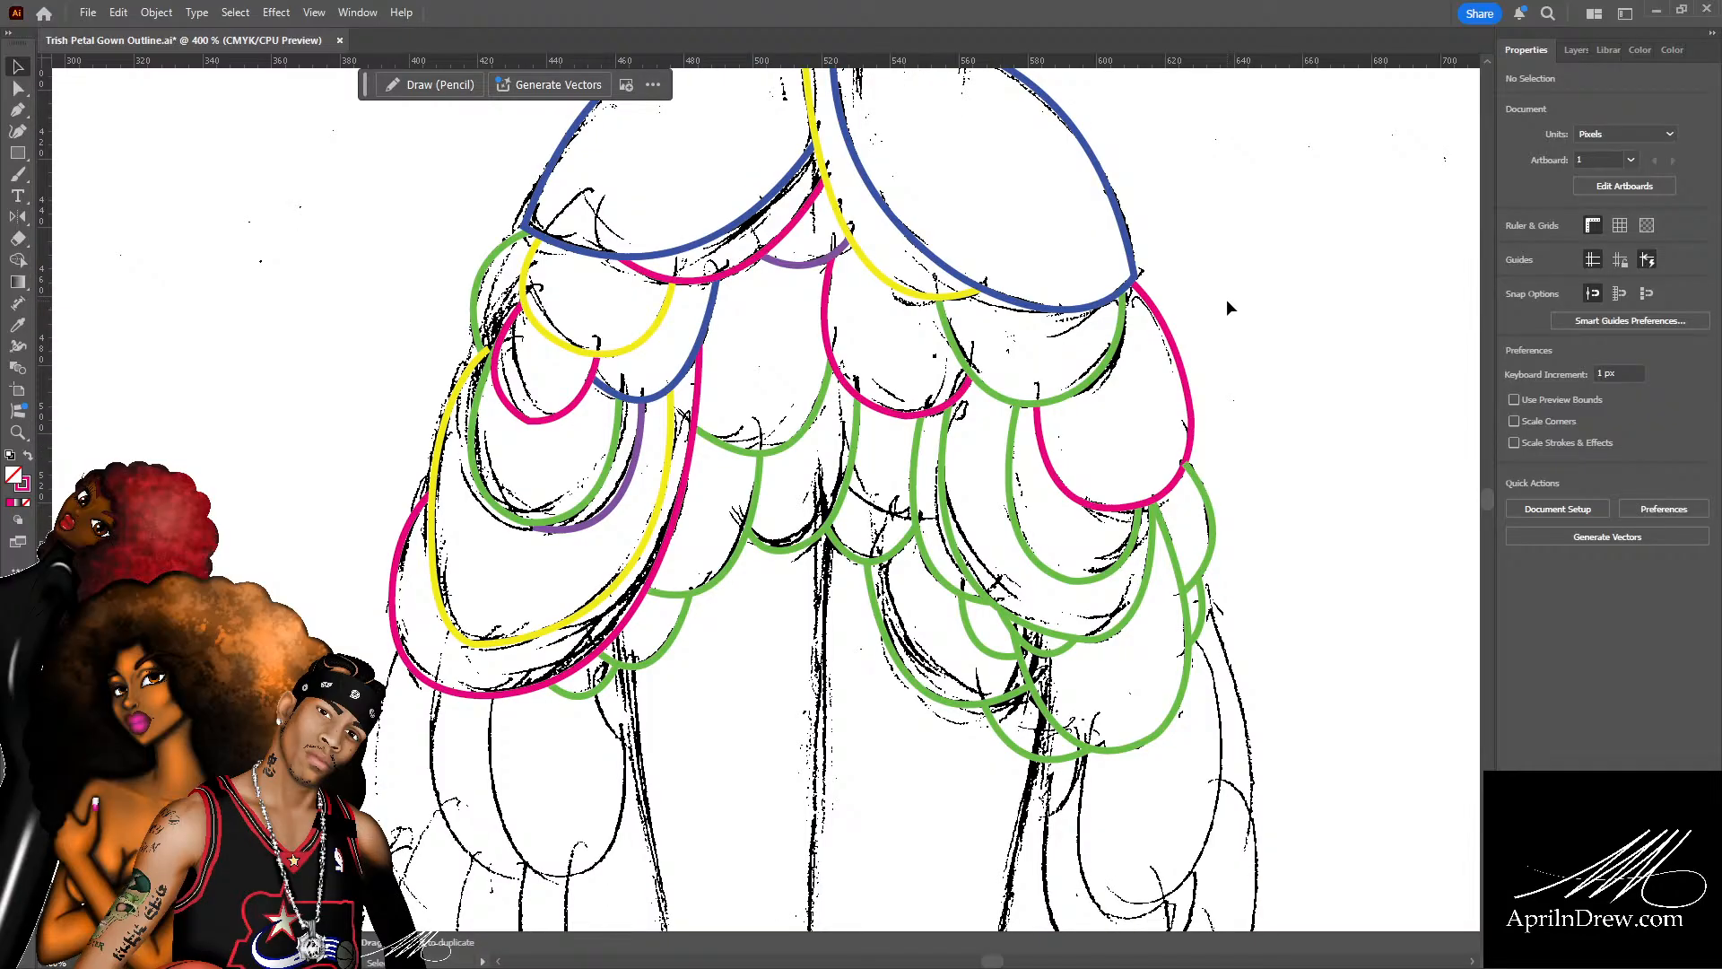
pyautogui.scroll(-3, 1218, 289)
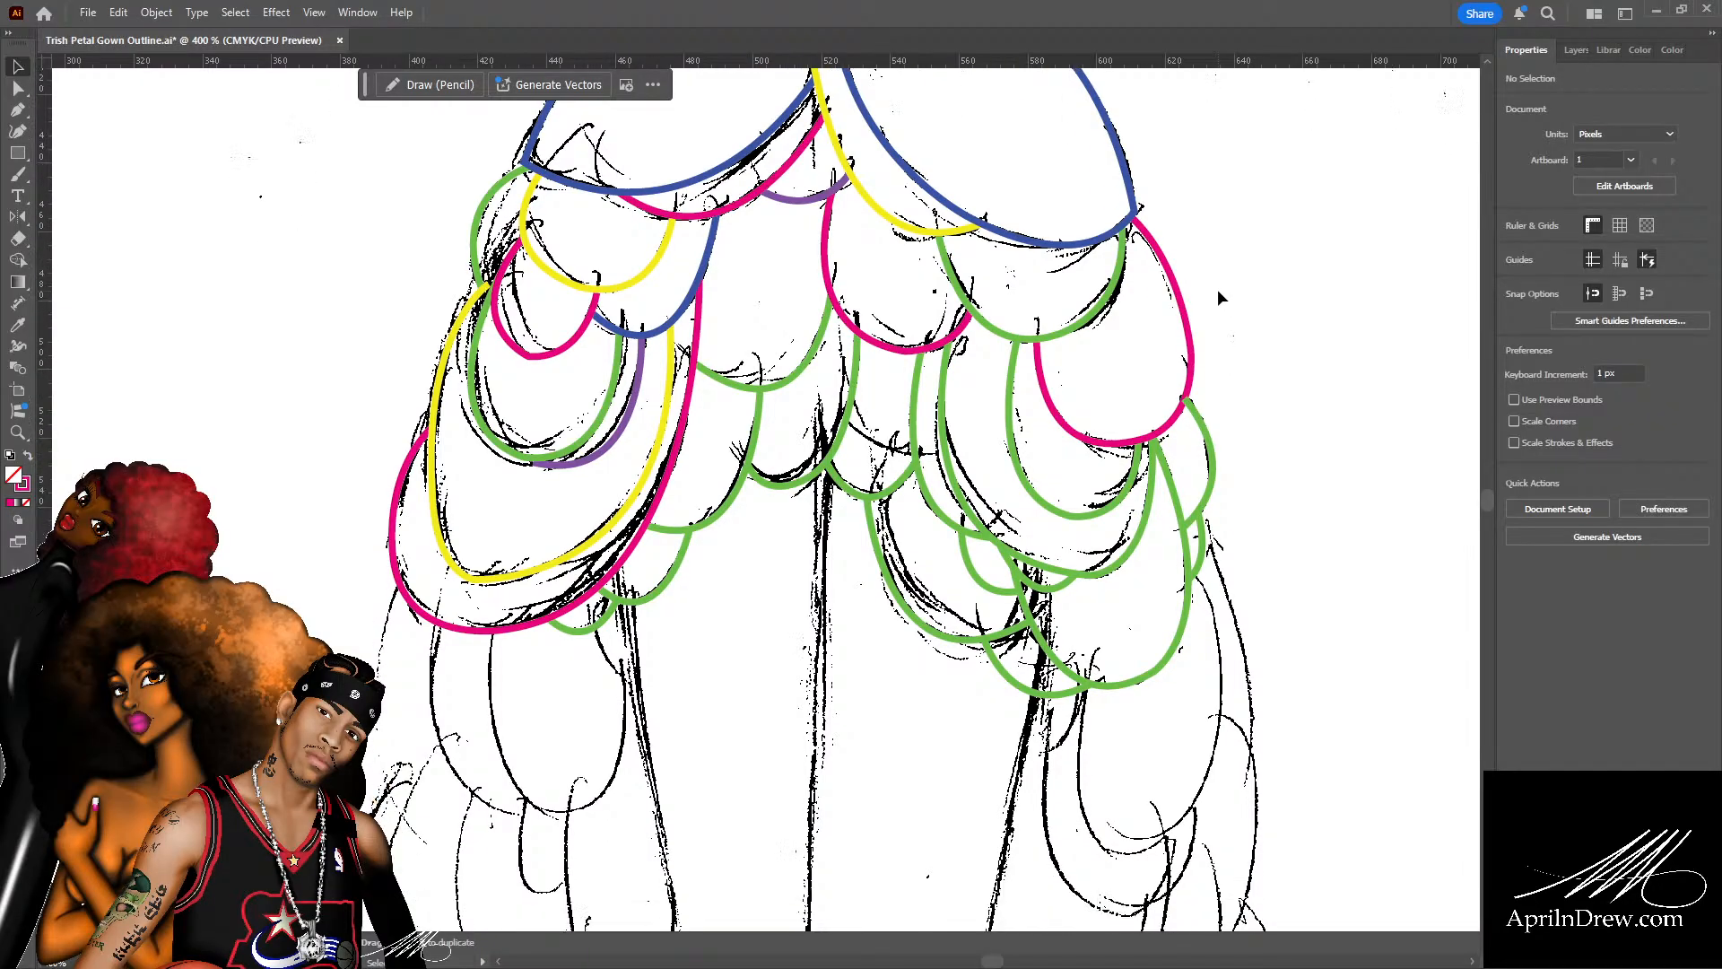
pyautogui.hotkey('ctrl', '+')
pyautogui.hotkey('ctrl', '+')
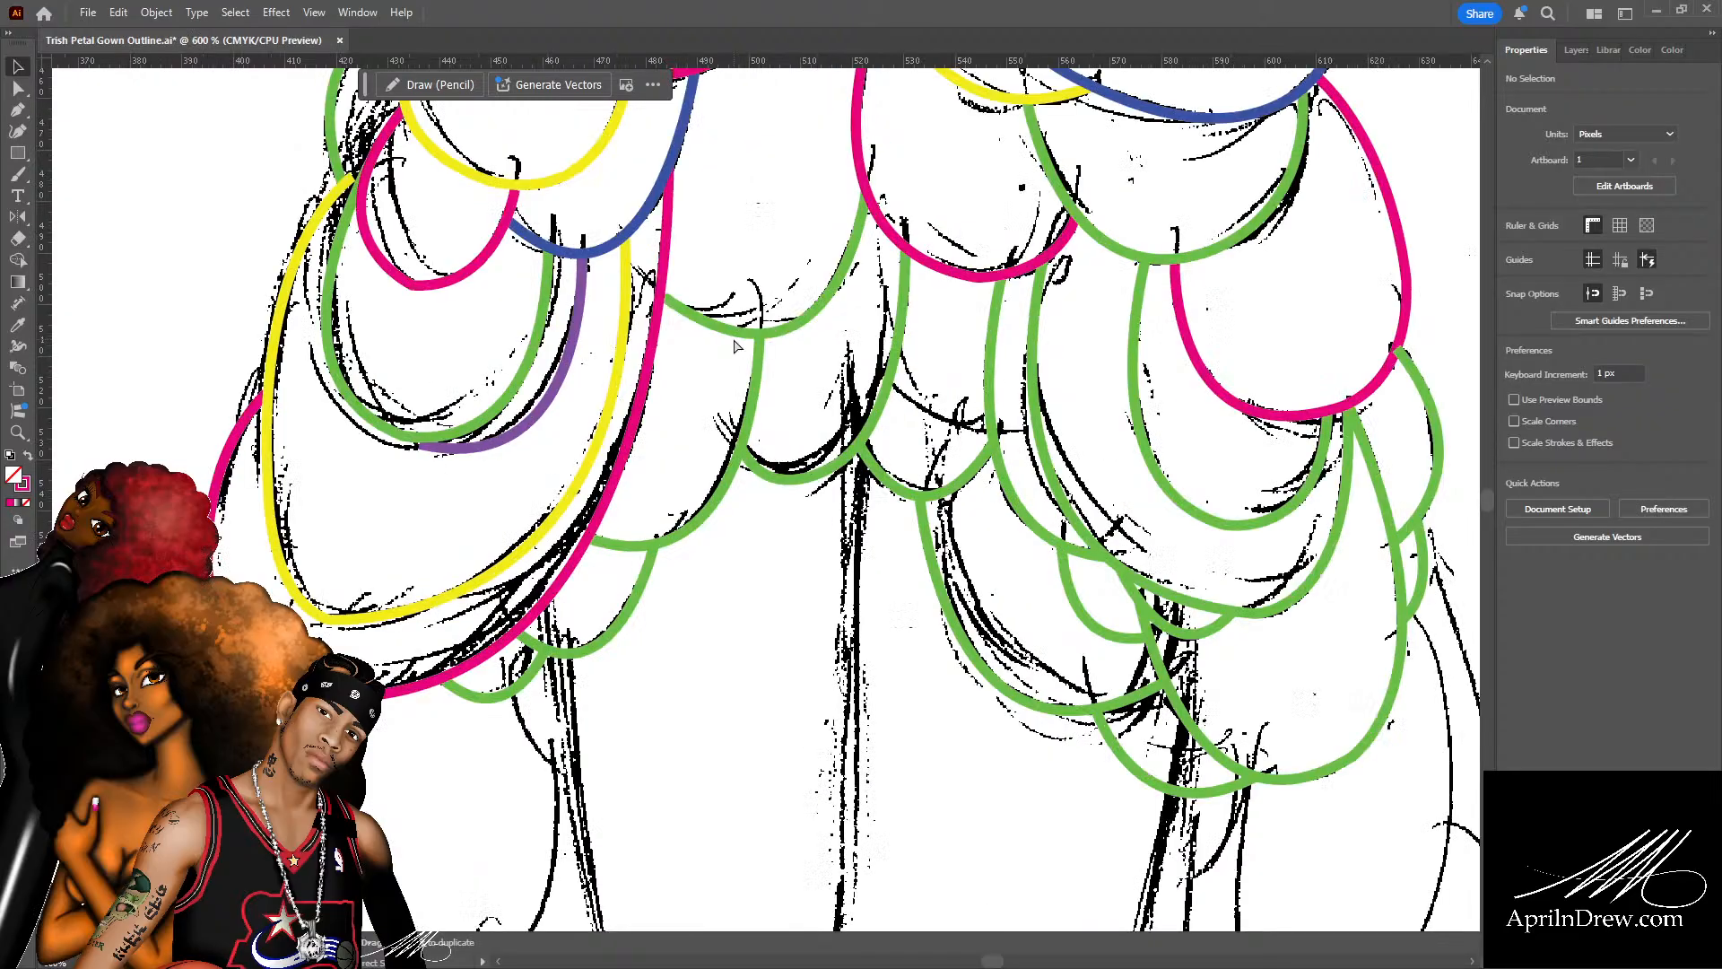
pyautogui.moveTo(505, 291); pyautogui.dragTo(933, 581)
pyautogui.hotkey('ctrl', '+')
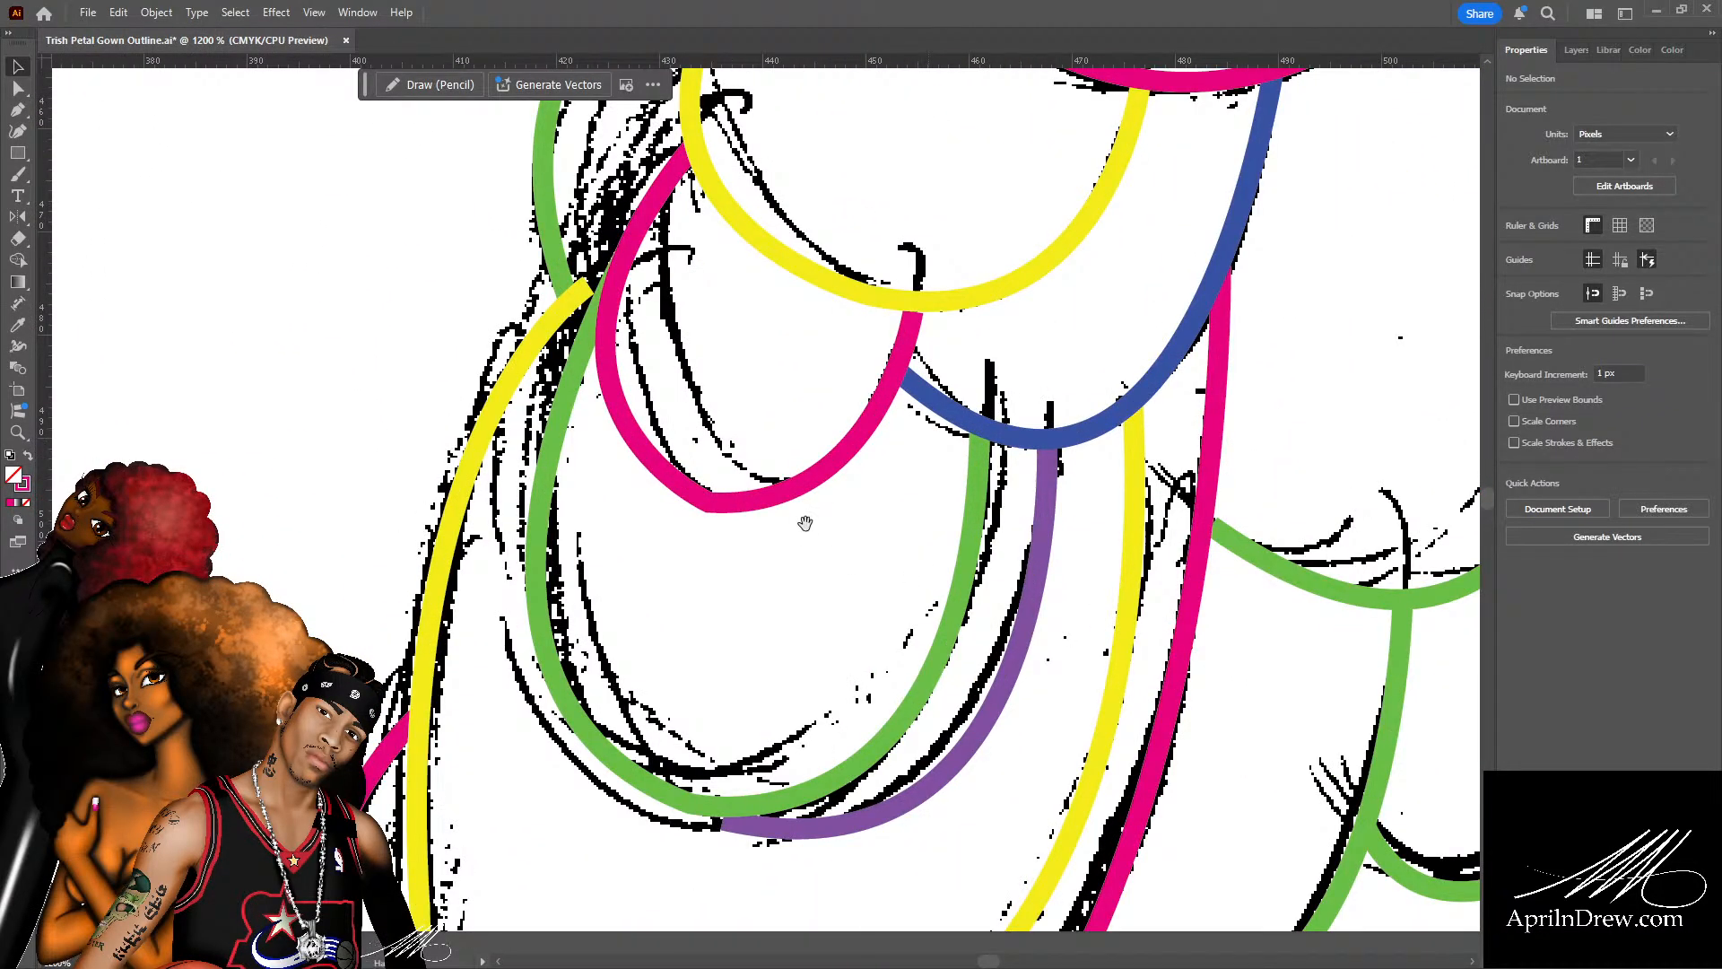
pyautogui.moveTo(716, 417); pyautogui.dragTo(842, 578)
pyautogui.press('a')
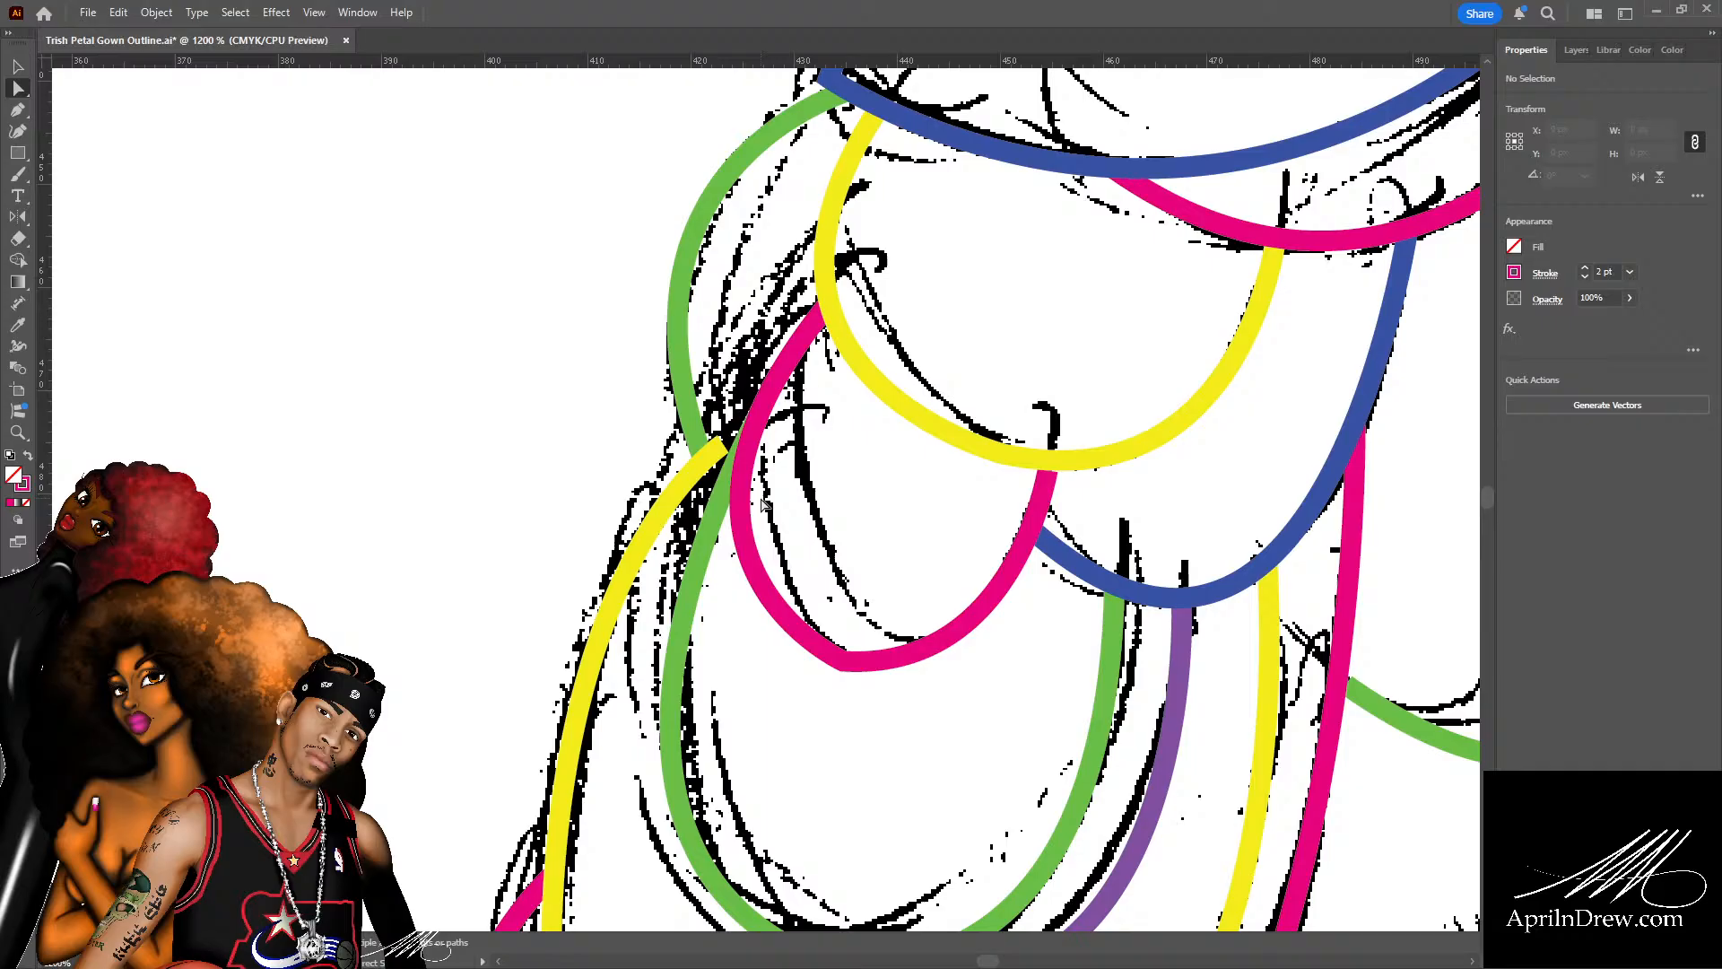
pyautogui.click(715, 469)
pyautogui.moveTo(722, 443); pyautogui.dragTo(765, 416)
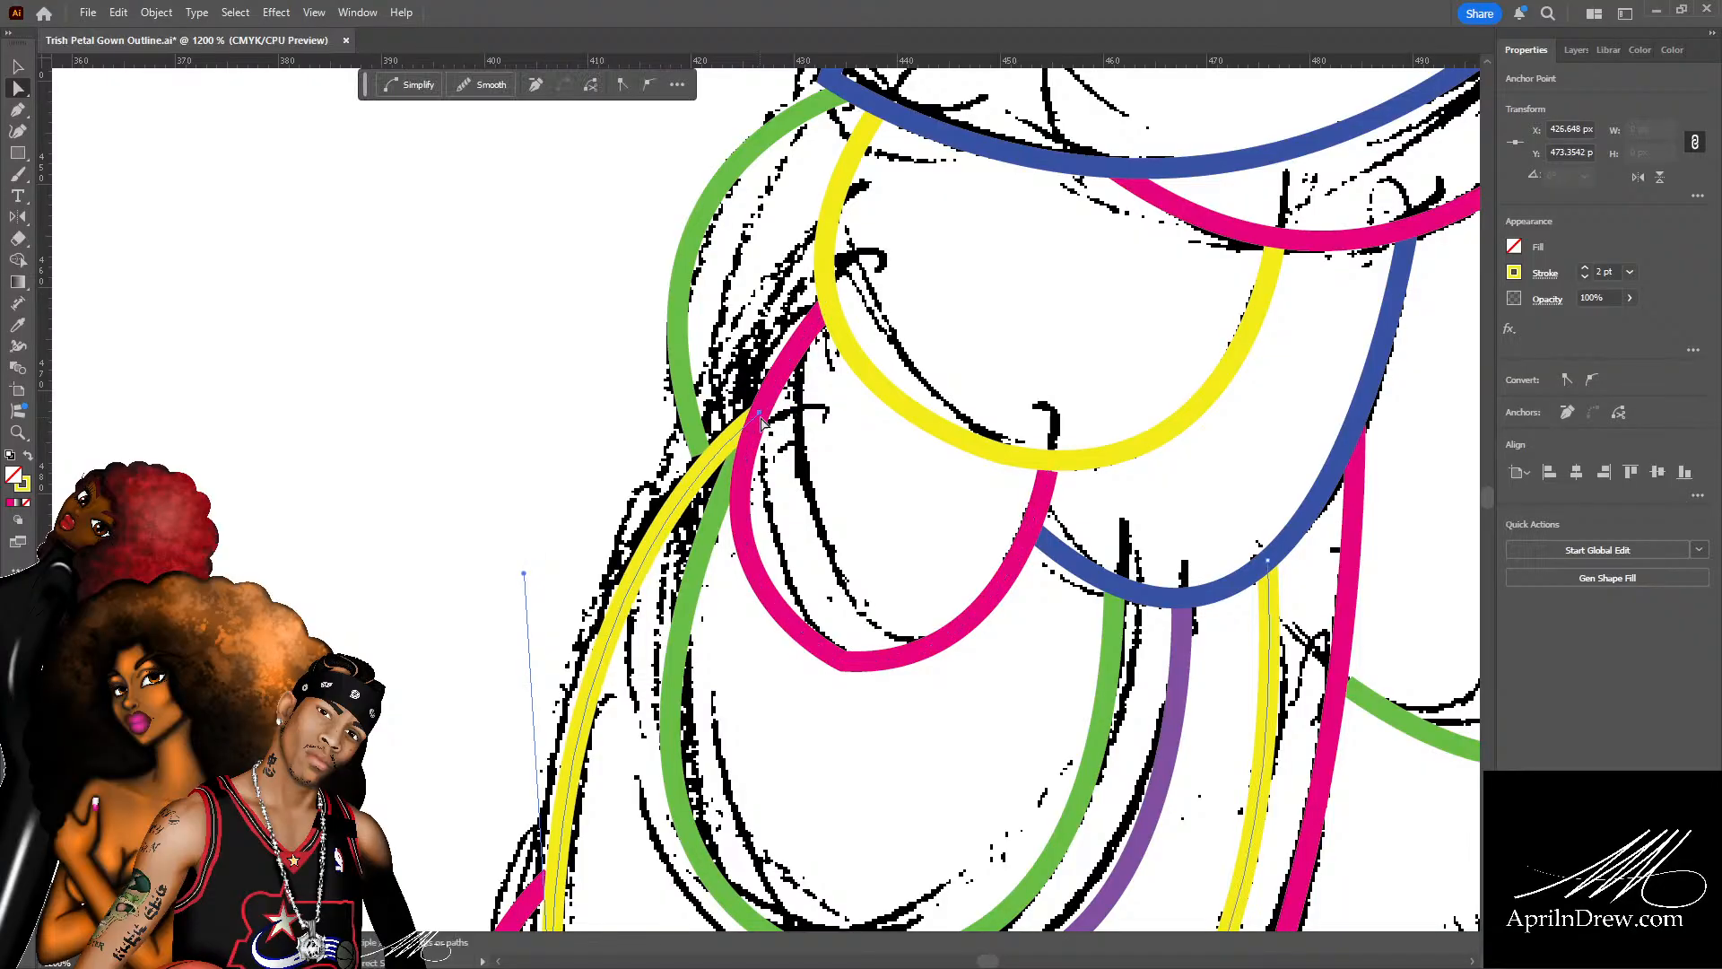
# Try to push the left edge of the large yellow petal slightly outward by moving its curve handle.
pyautogui.hotkey('ctrl', '-')
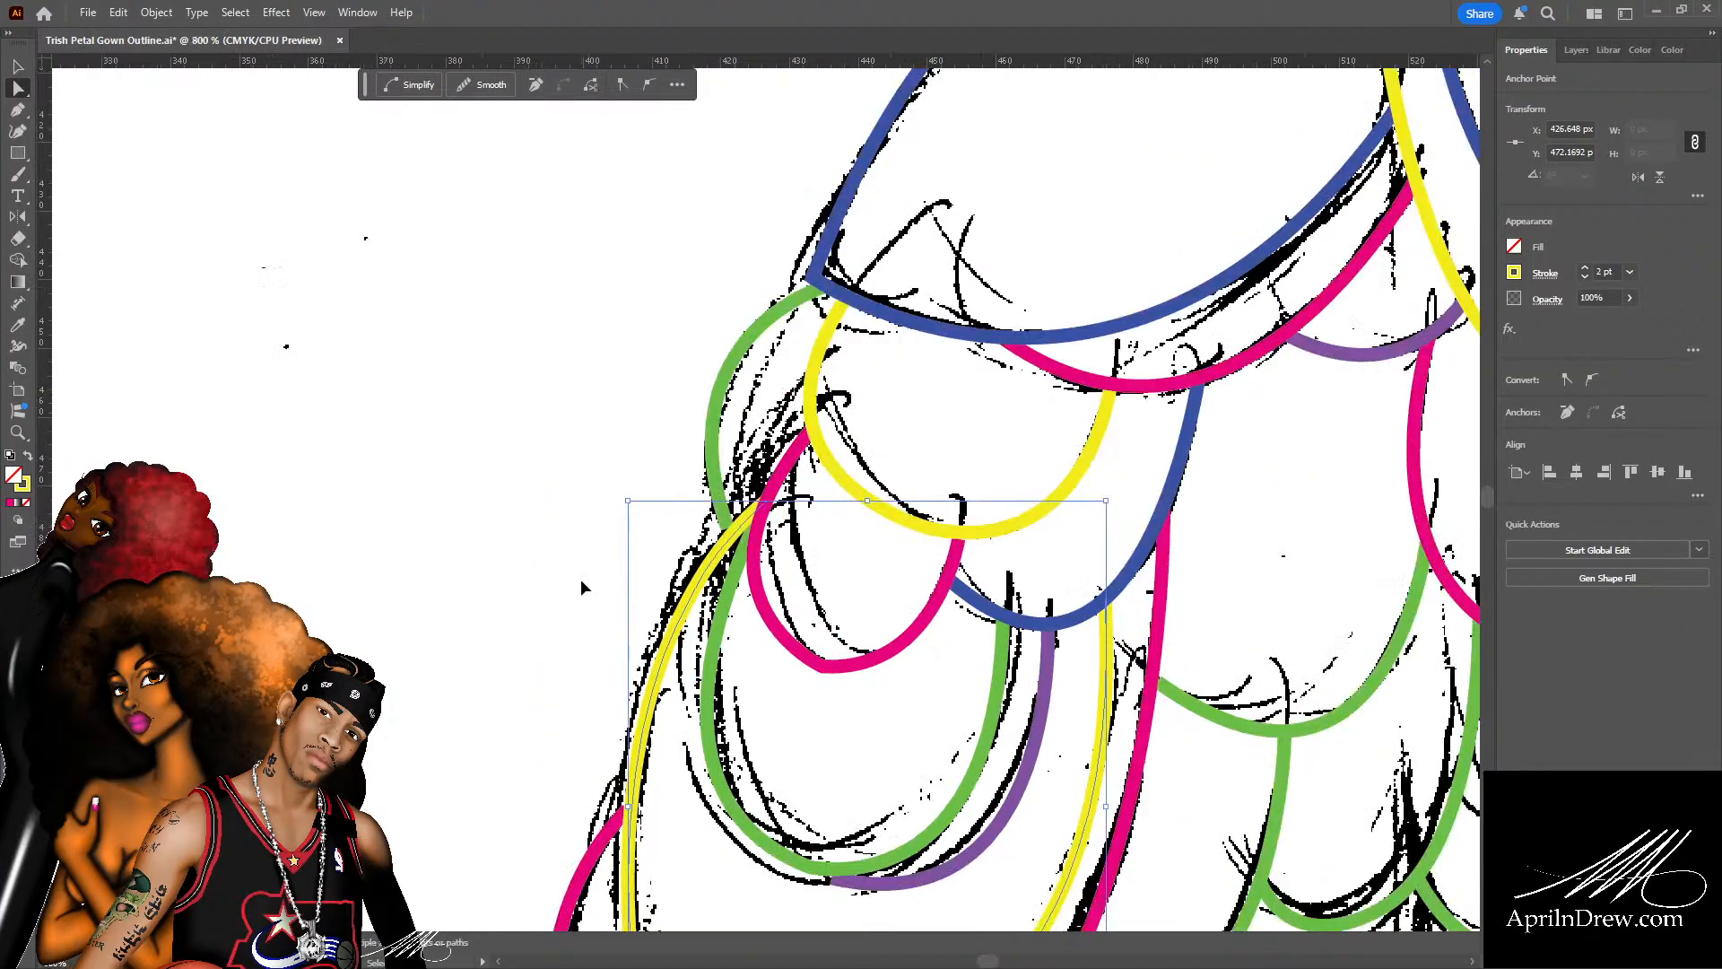
pyautogui.scroll(-6, 581, 587)
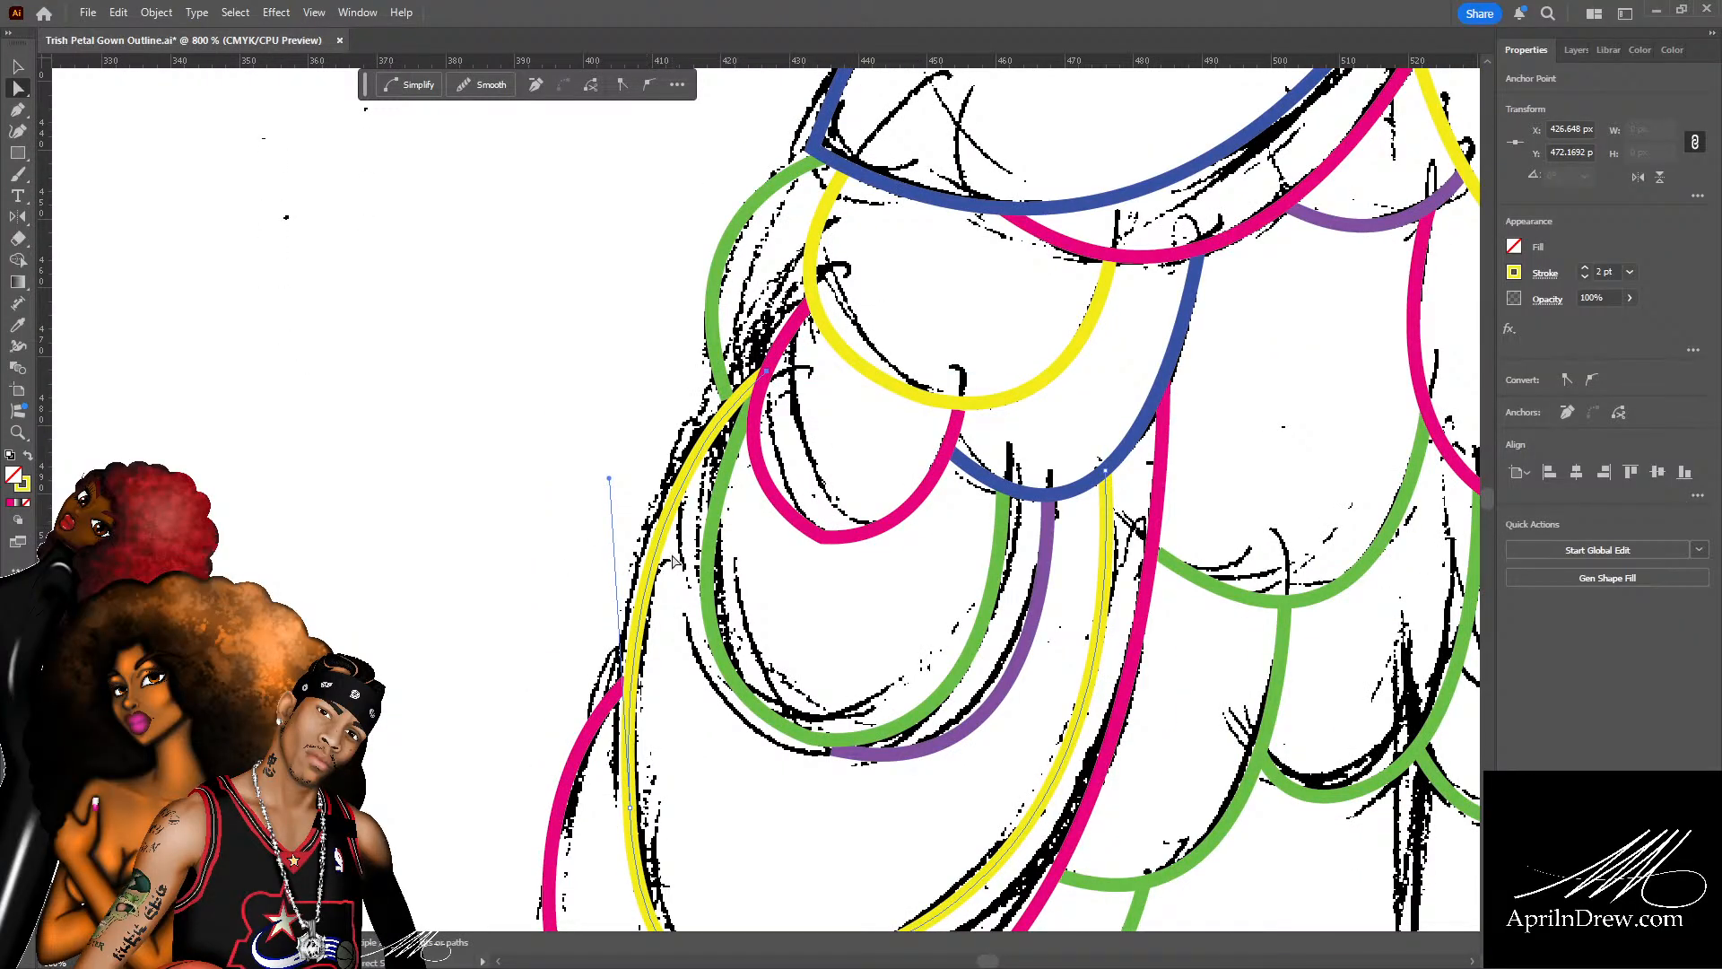
pyautogui.click(671, 556)
pyautogui.click(659, 542)
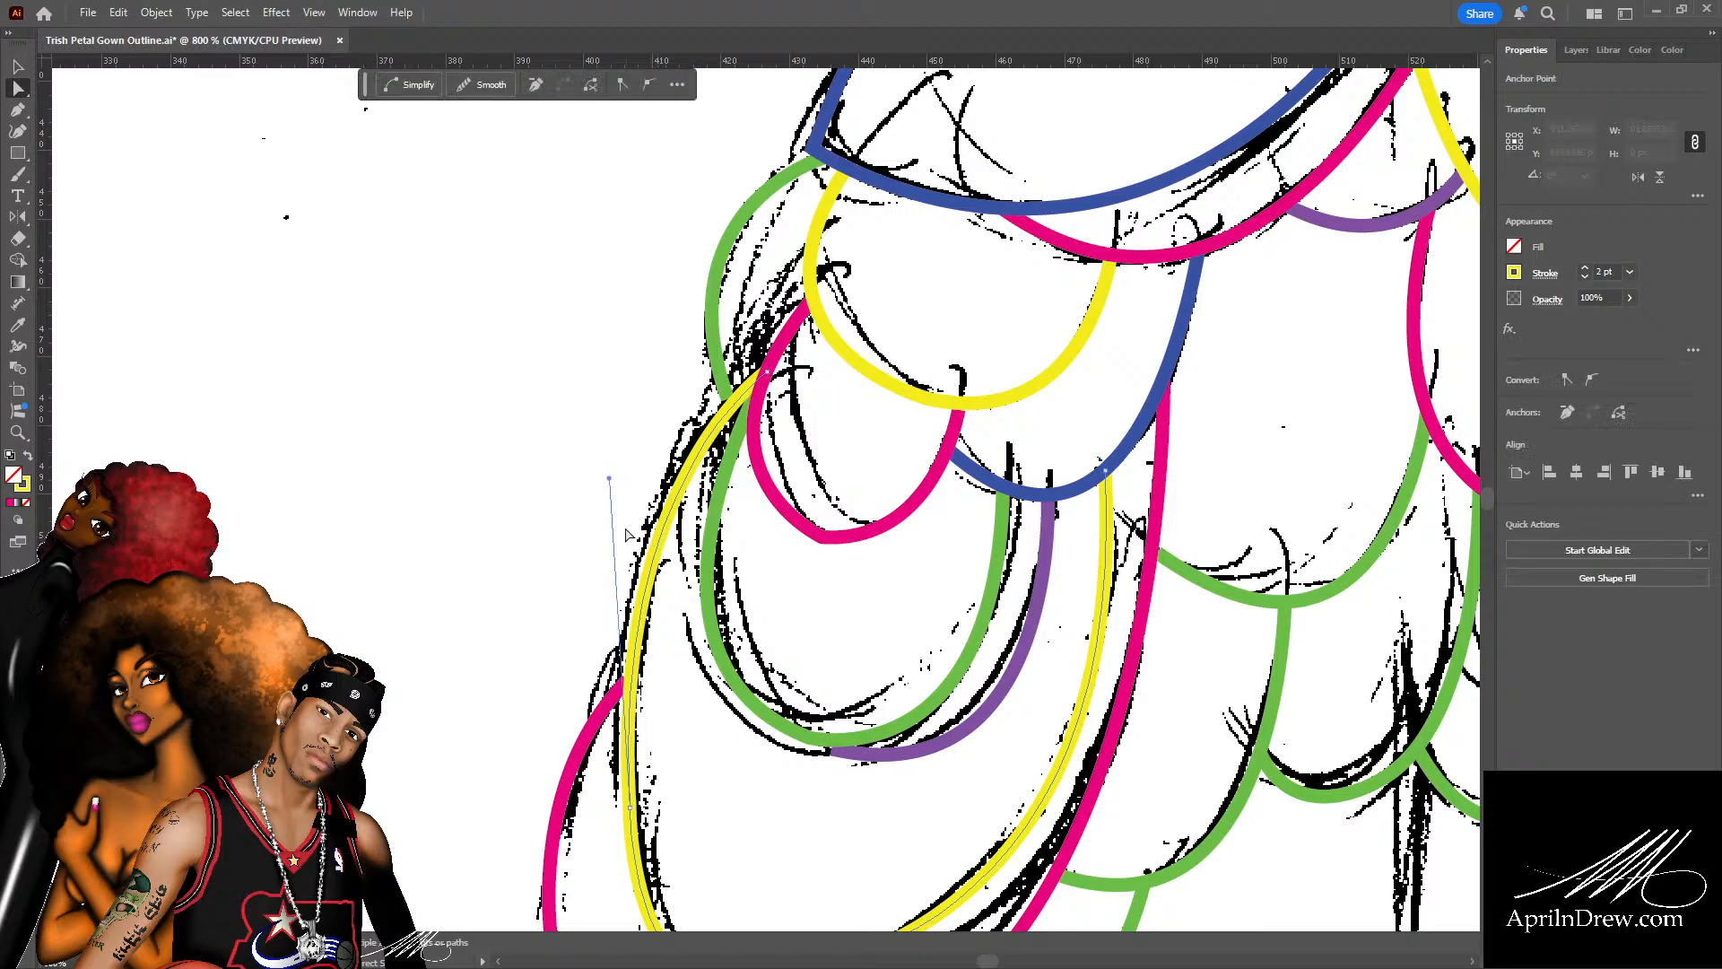
pyautogui.click(598, 475)
pyautogui.click(662, 520)
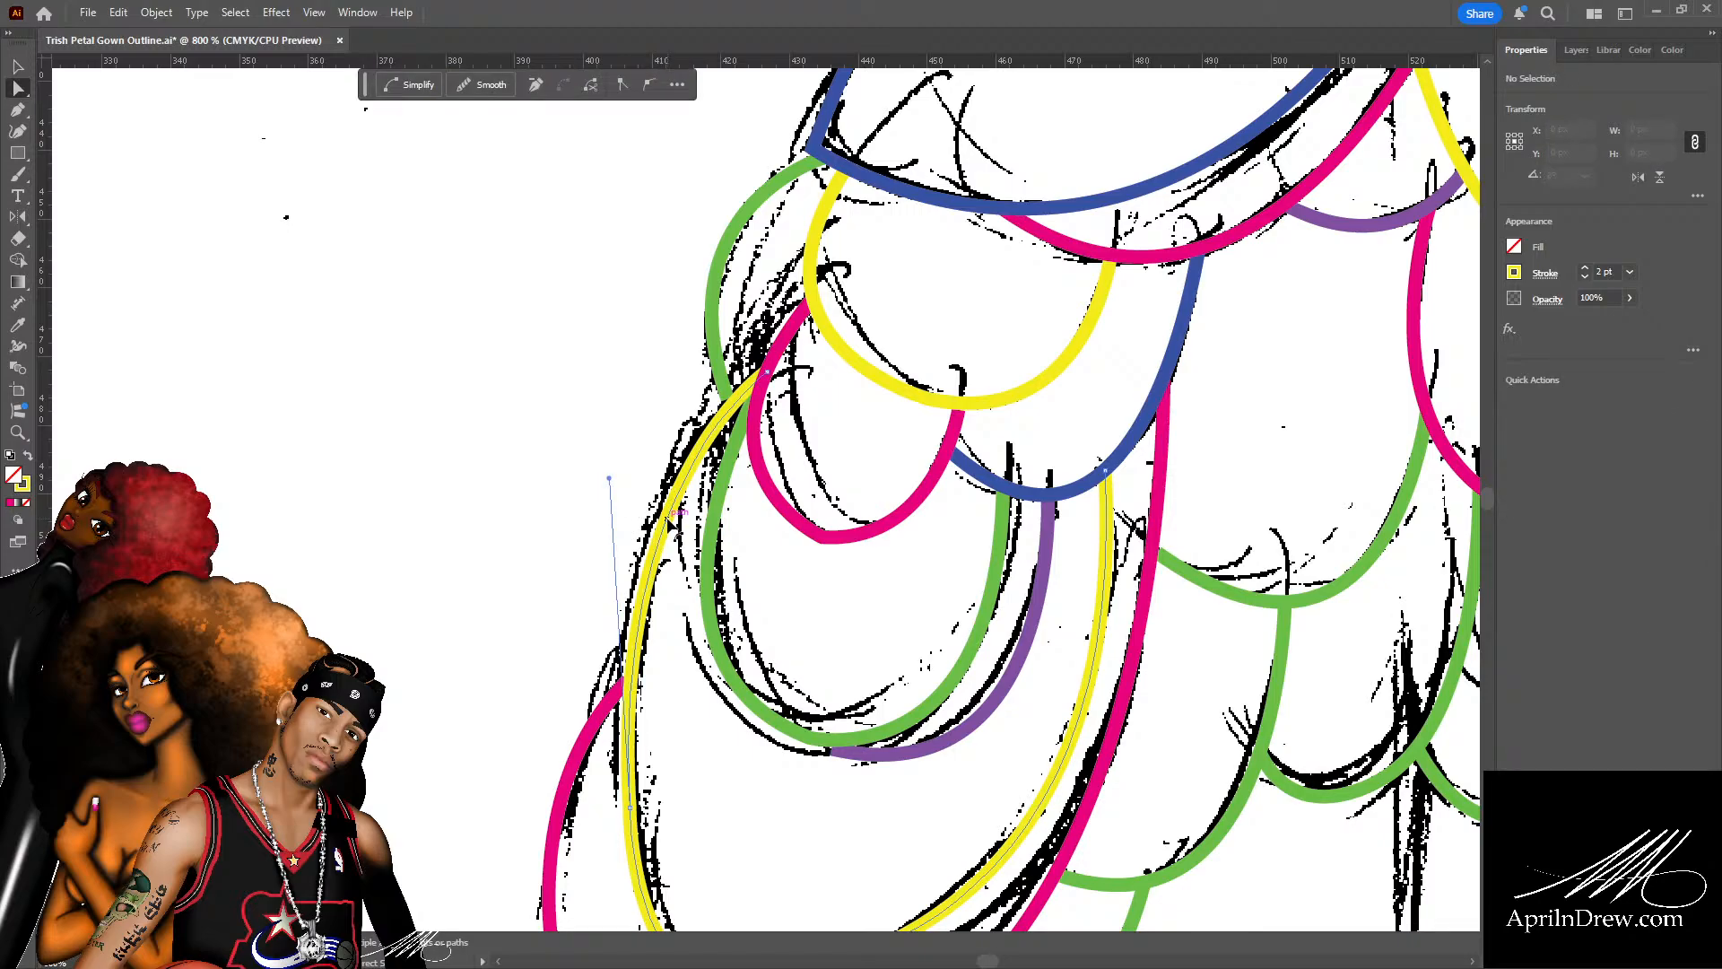
pyautogui.click(606, 482)
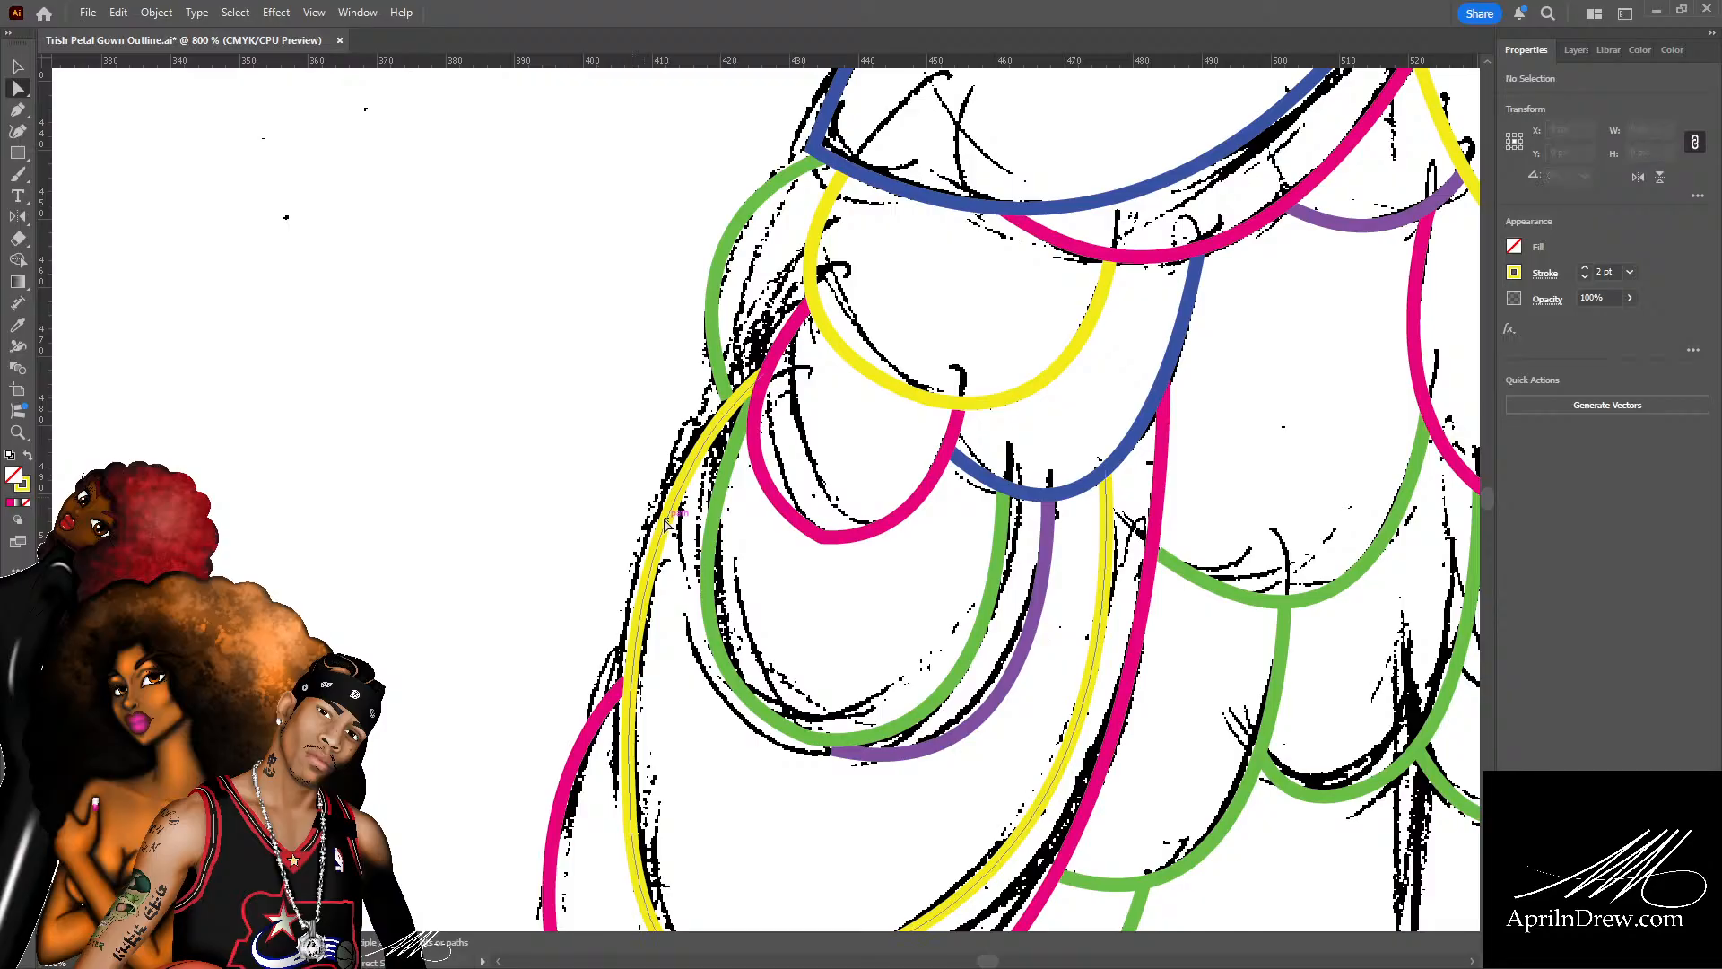
pyautogui.click(664, 518)
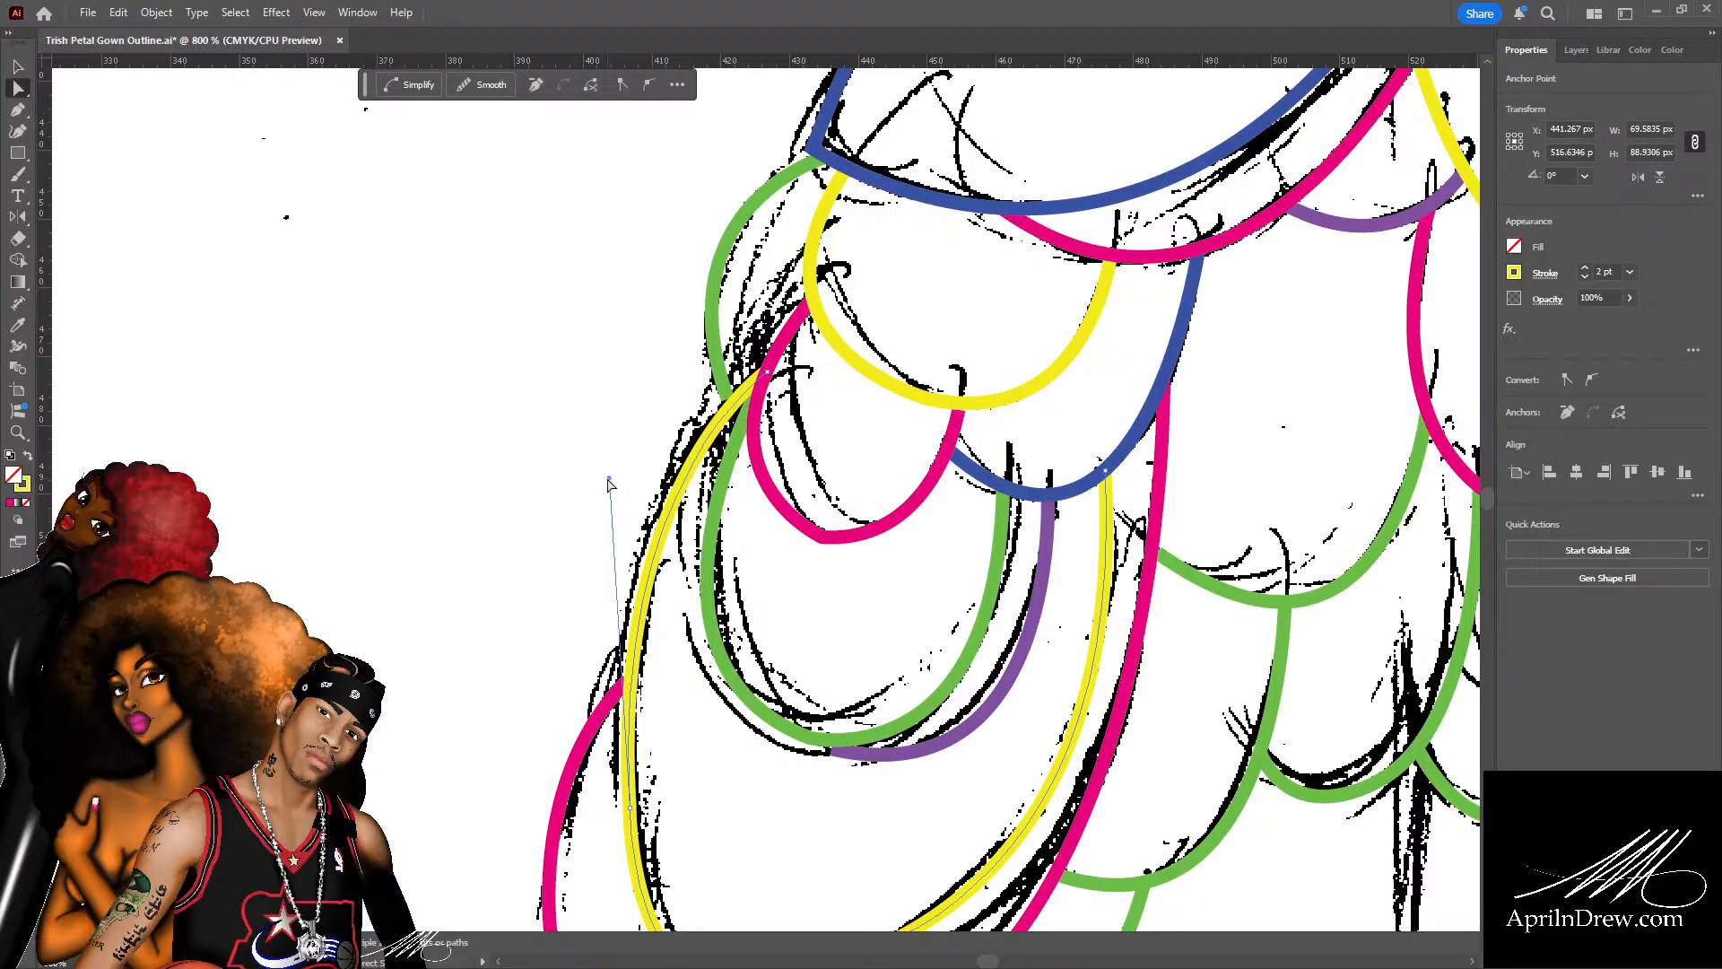
pyautogui.moveTo(610, 482); pyautogui.dragTo(596, 481)
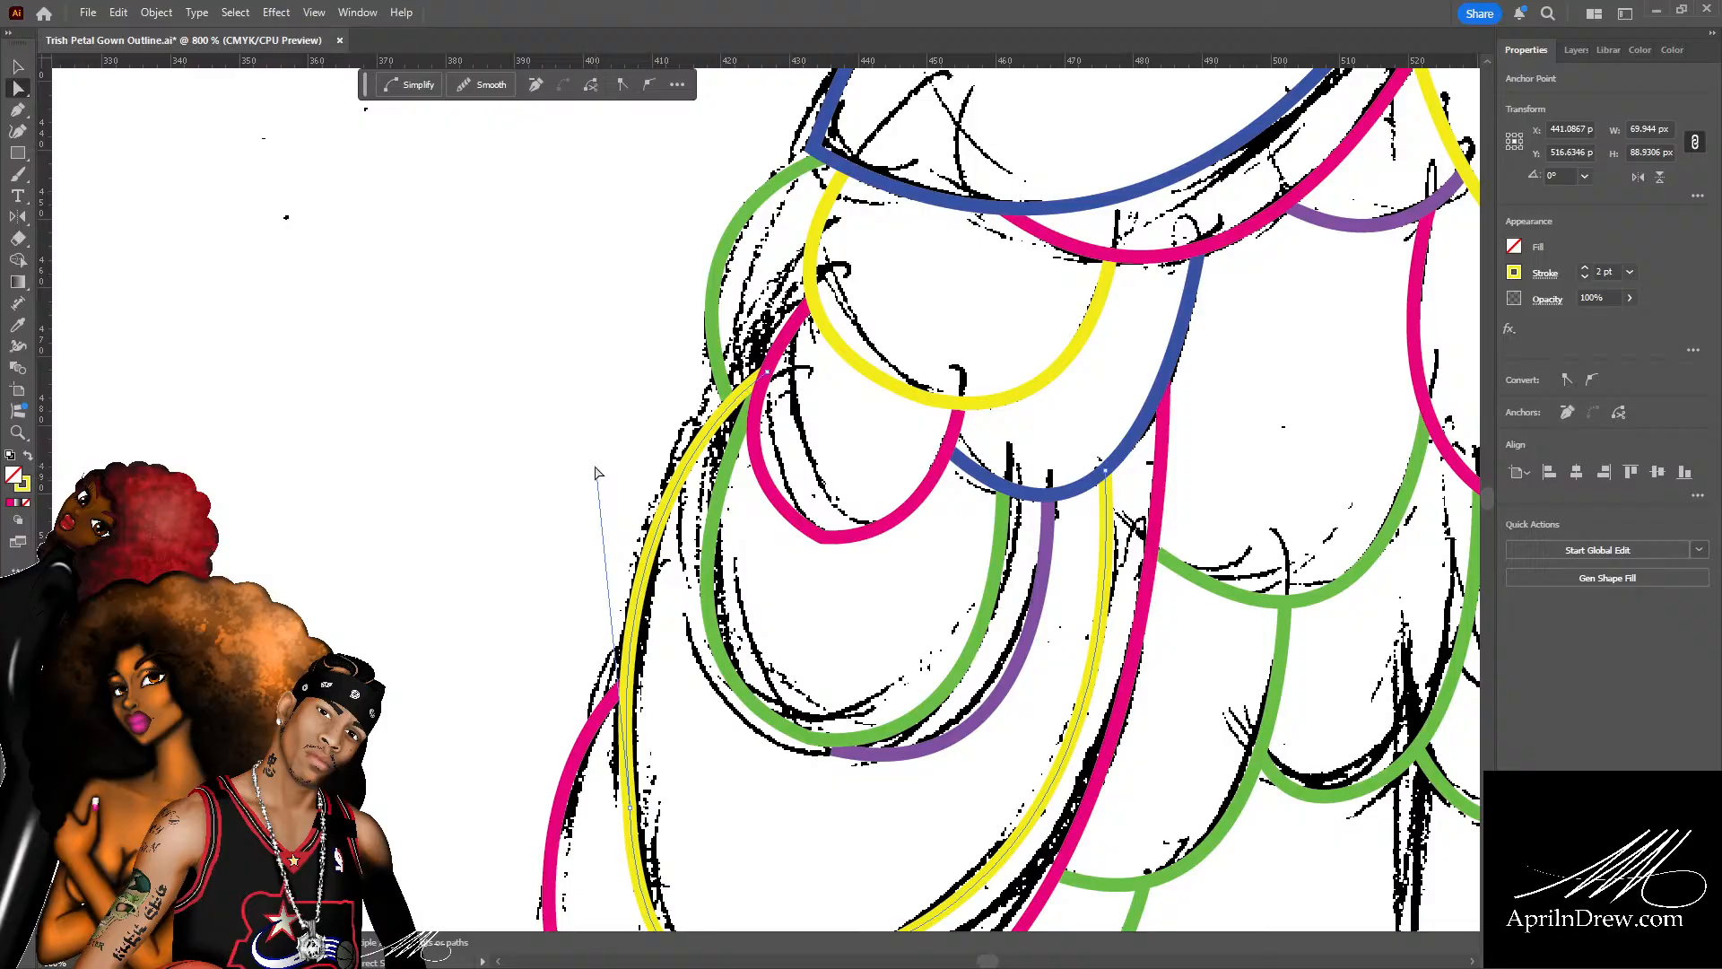
pyautogui.click(594, 472)
# Ease the left edge of the large yellow petal slightly inward by readjusting its curve handle.
pyautogui.scroll(-6, 639, 358)
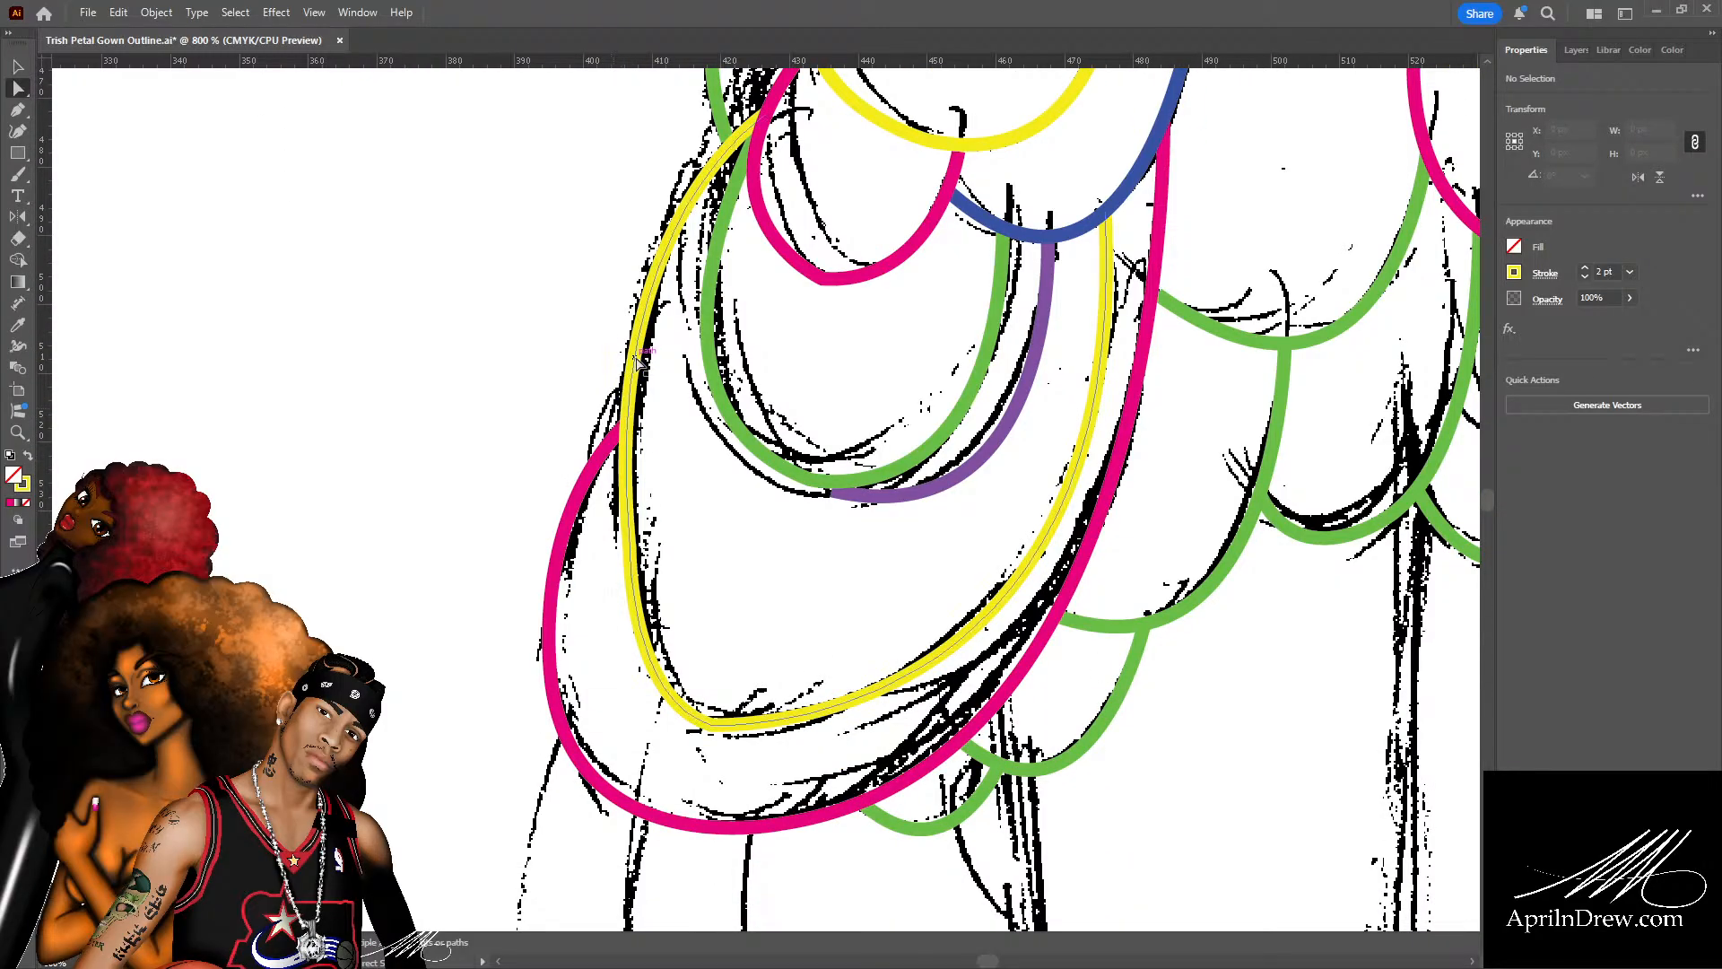
pyautogui.click(639, 359)
pyautogui.scroll(2, 642, 363)
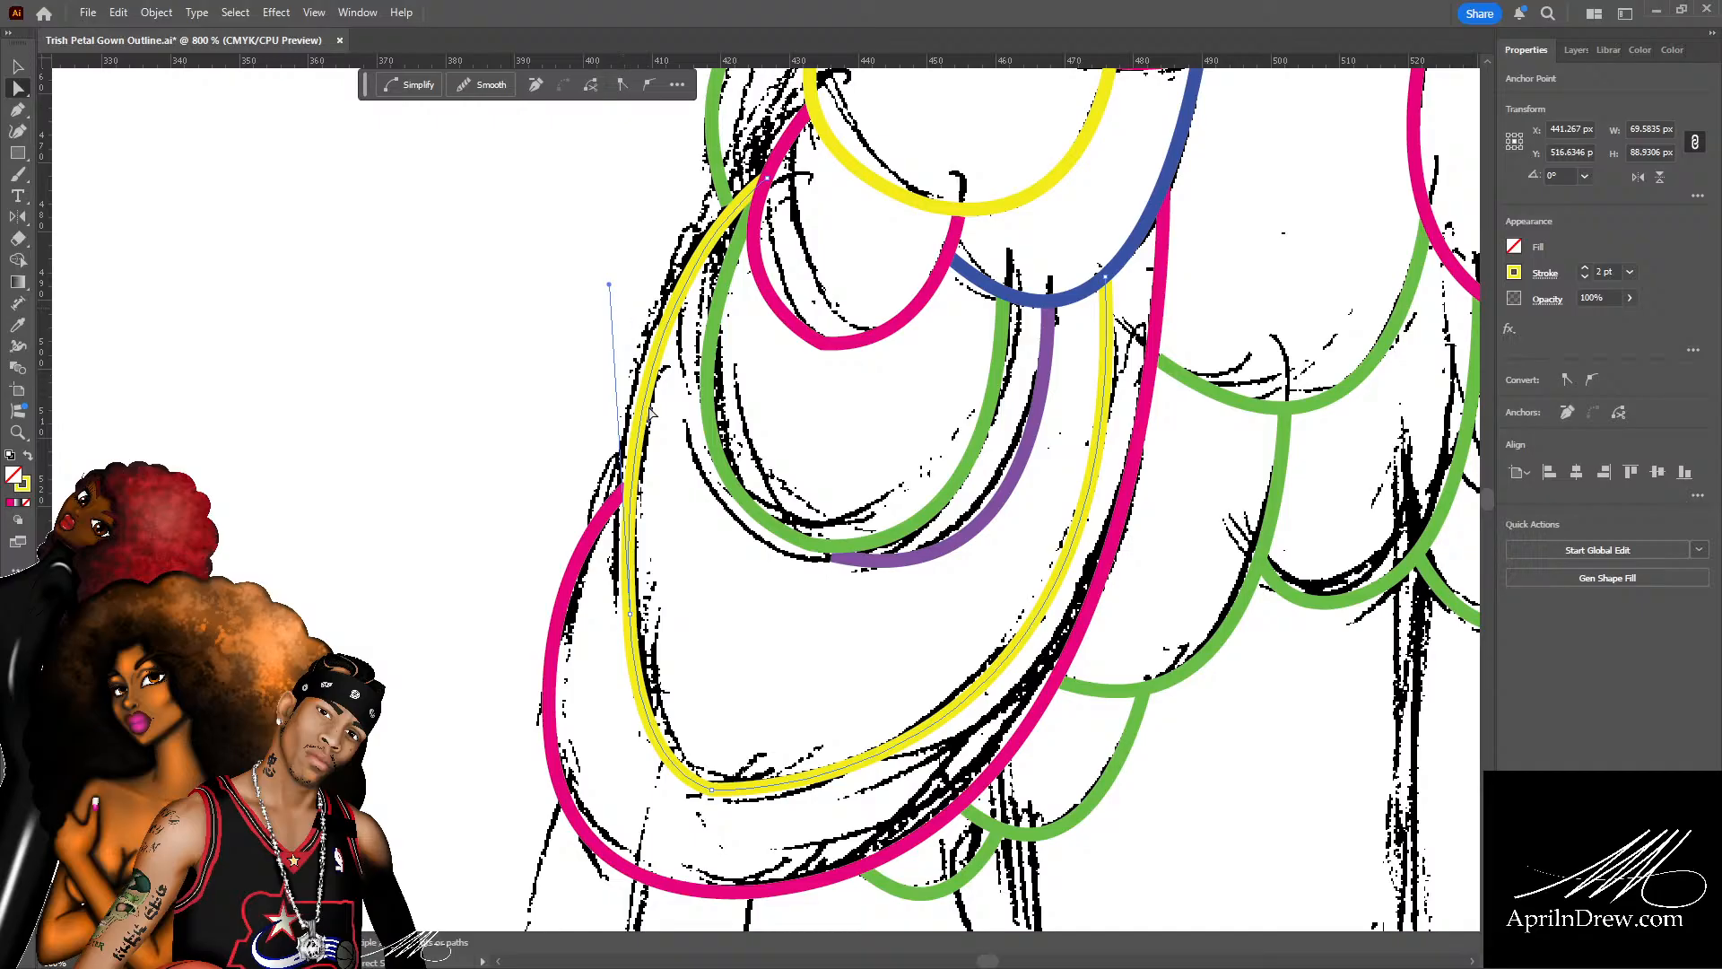
pyautogui.click(702, 543)
# Move the lower-left end of the purple petal up to meet the bottom edge of the left green petal.
pyautogui.moveTo(852, 474); pyautogui.dragTo(662, 647)
pyautogui.click(636, 750)
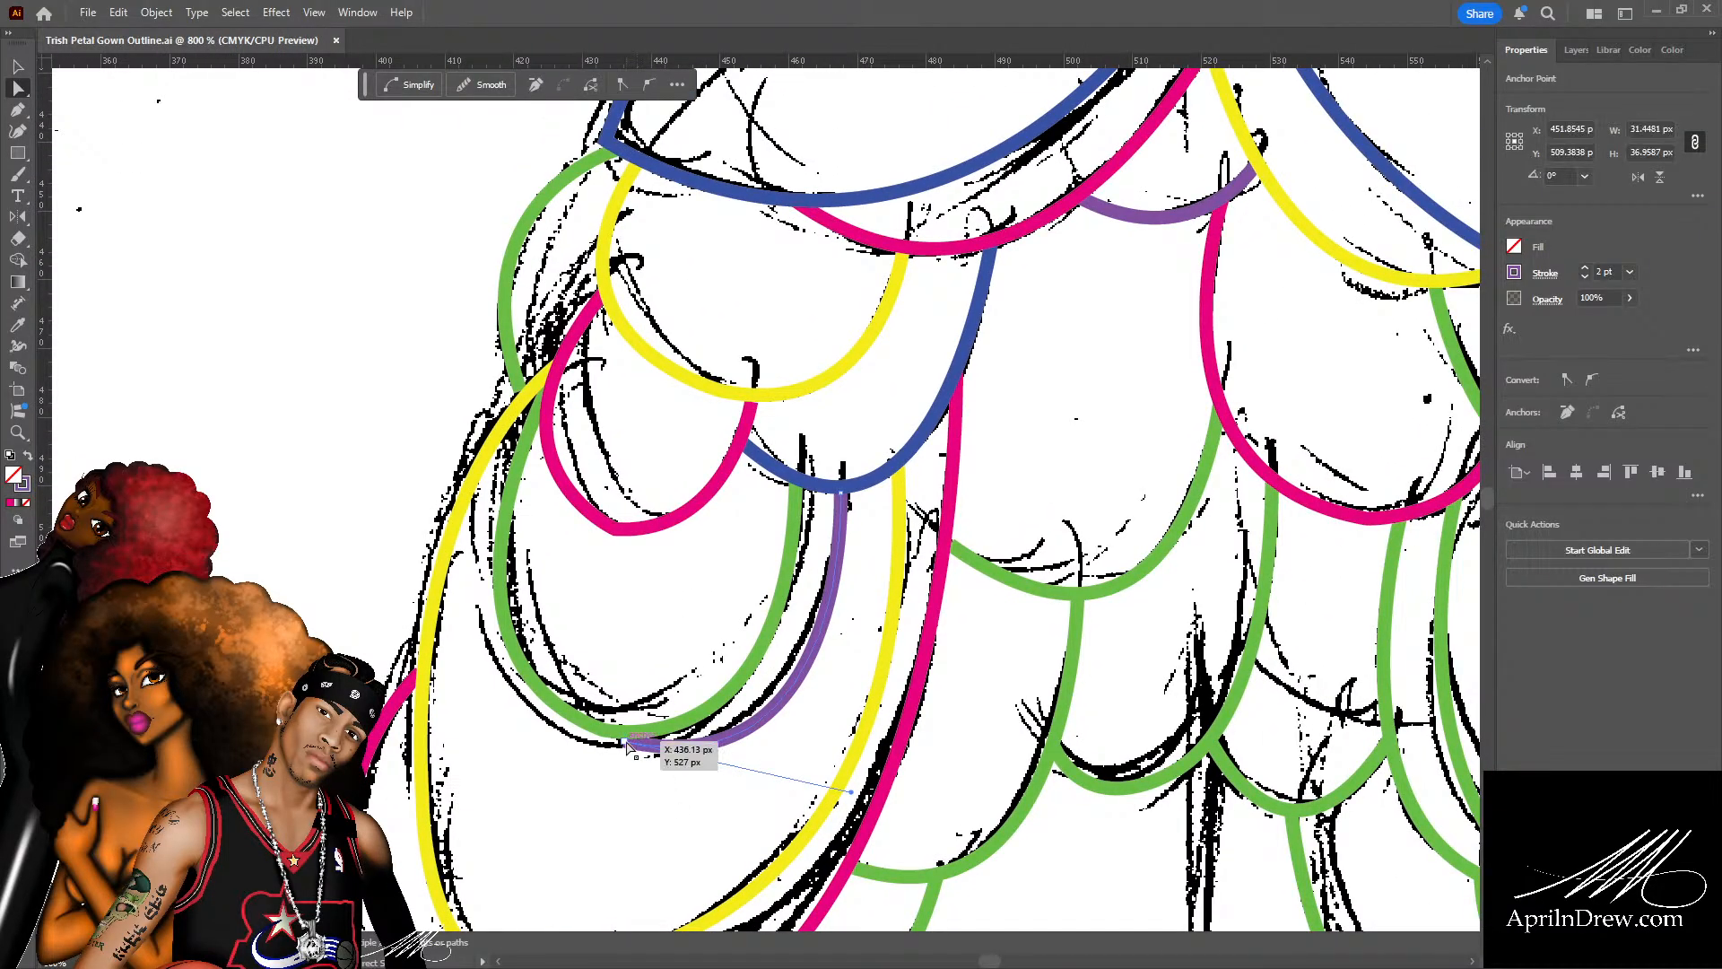
pyautogui.moveTo(637, 749); pyautogui.dragTo(634, 735)
pyautogui.click(680, 786)
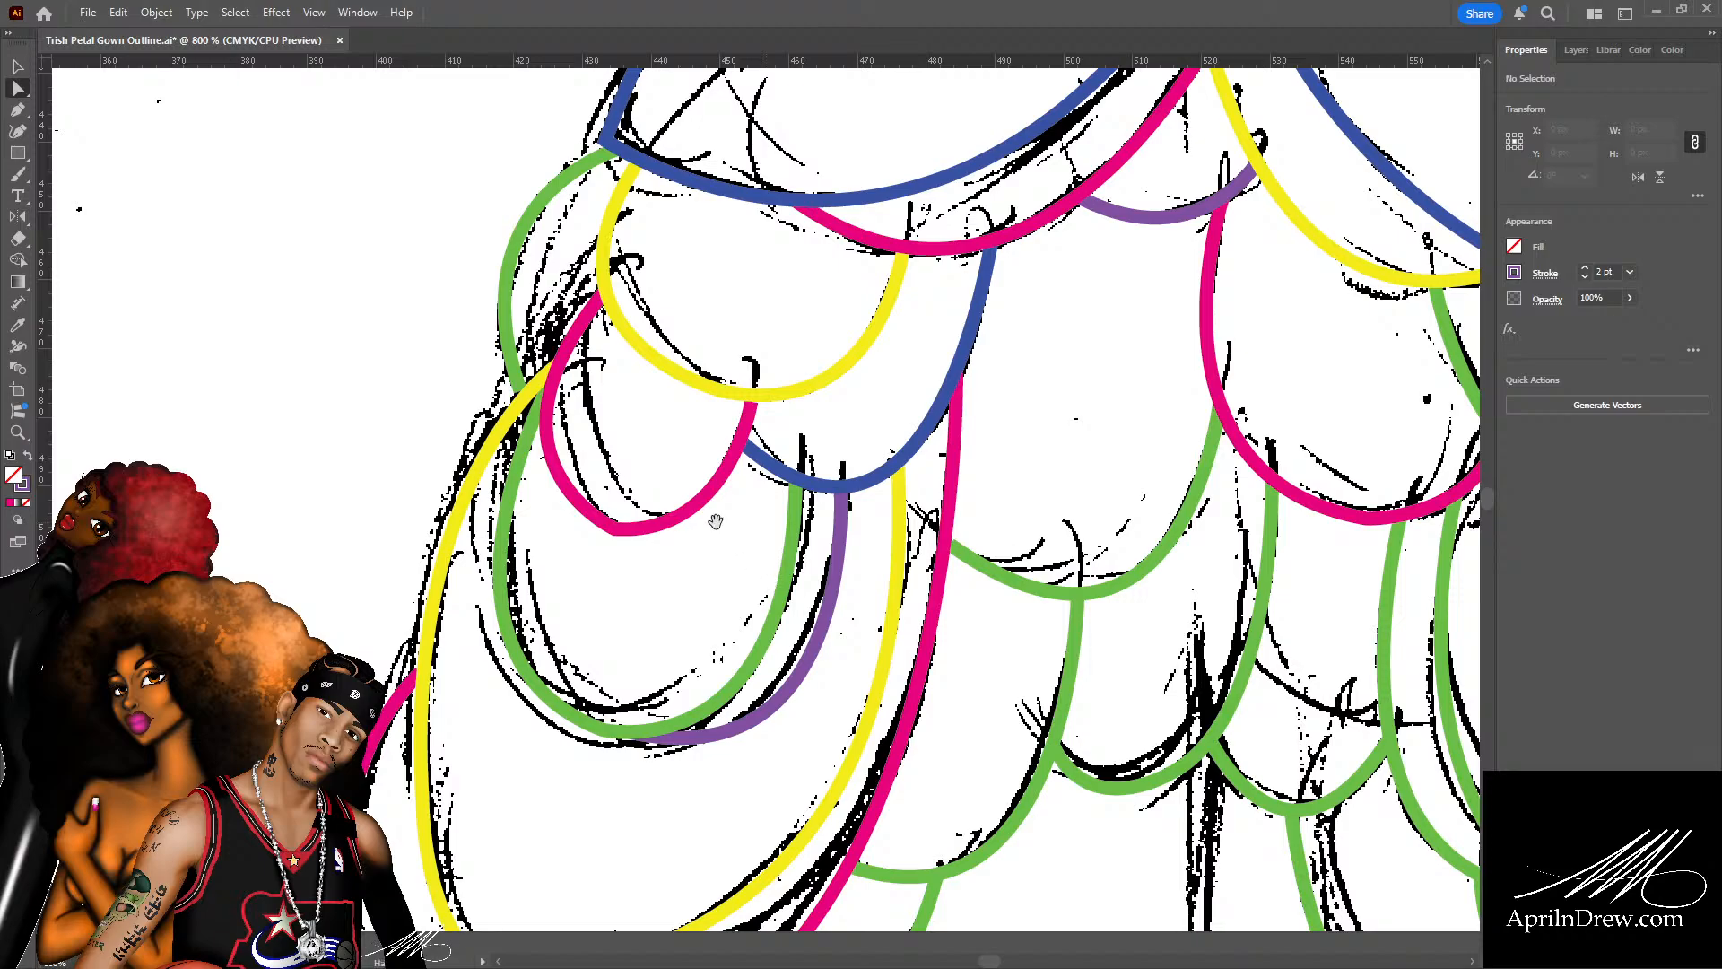
# Move the lower end of the upper-left green petal to meet the large yellow petal, and save the file.
pyautogui.scroll(3, 713, 518)
pyautogui.click(571, 575)
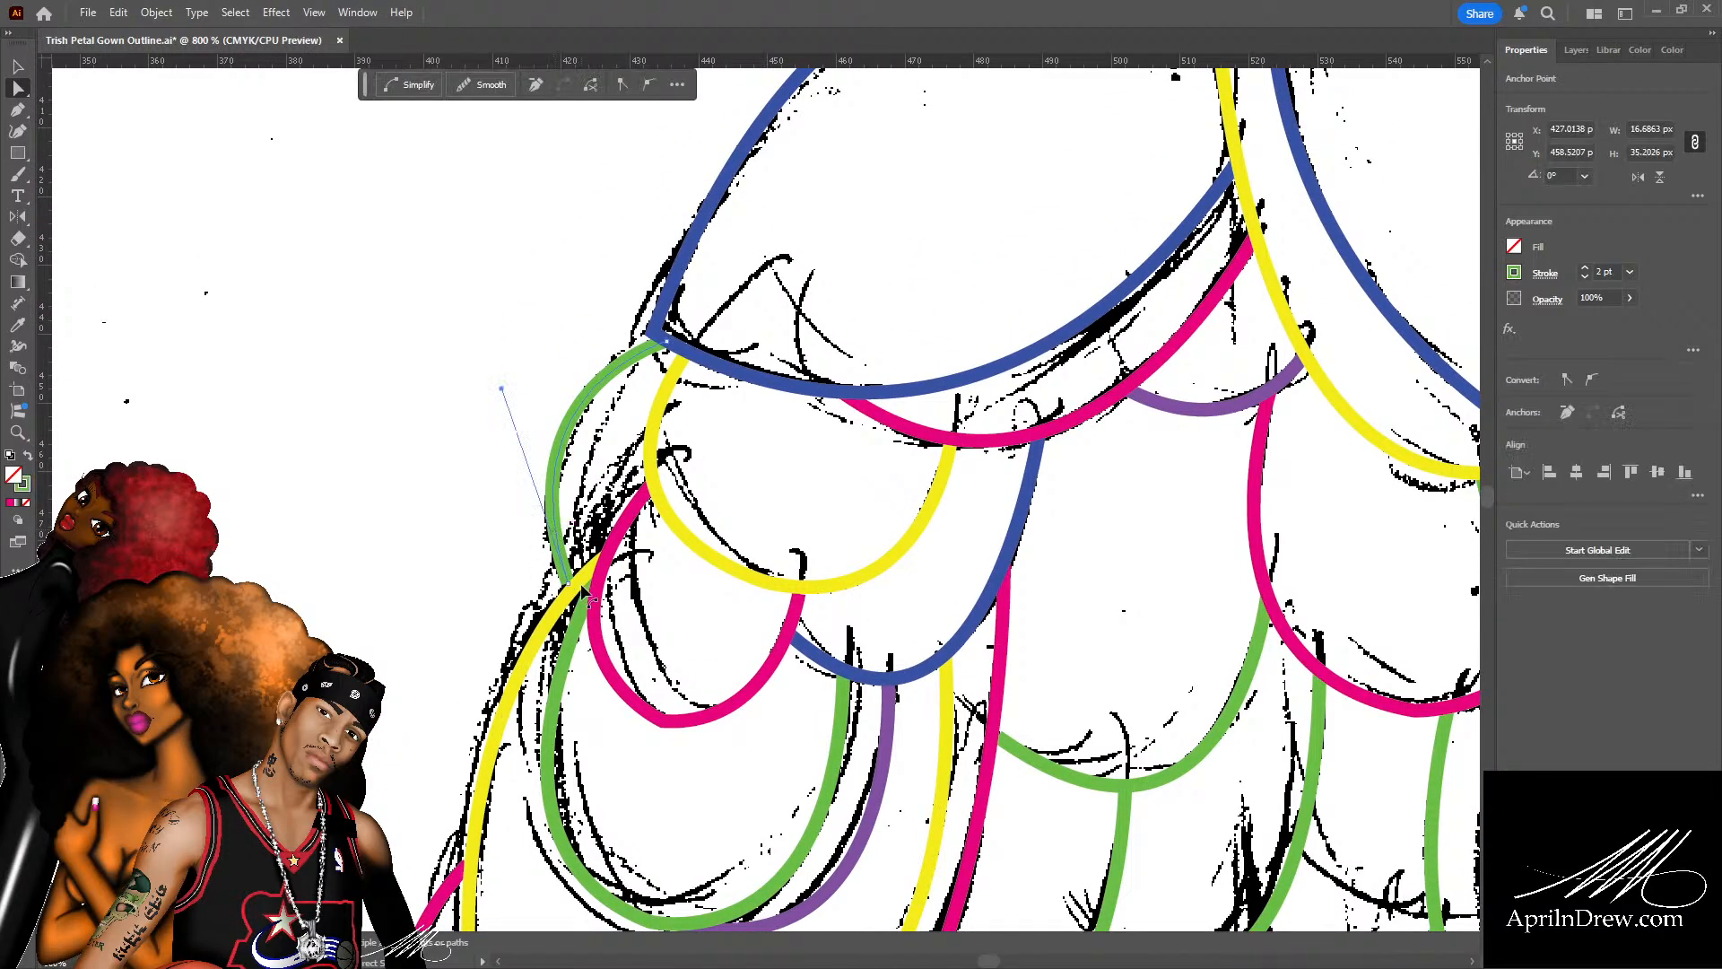
pyautogui.moveTo(570, 576); pyautogui.dragTo(573, 587)
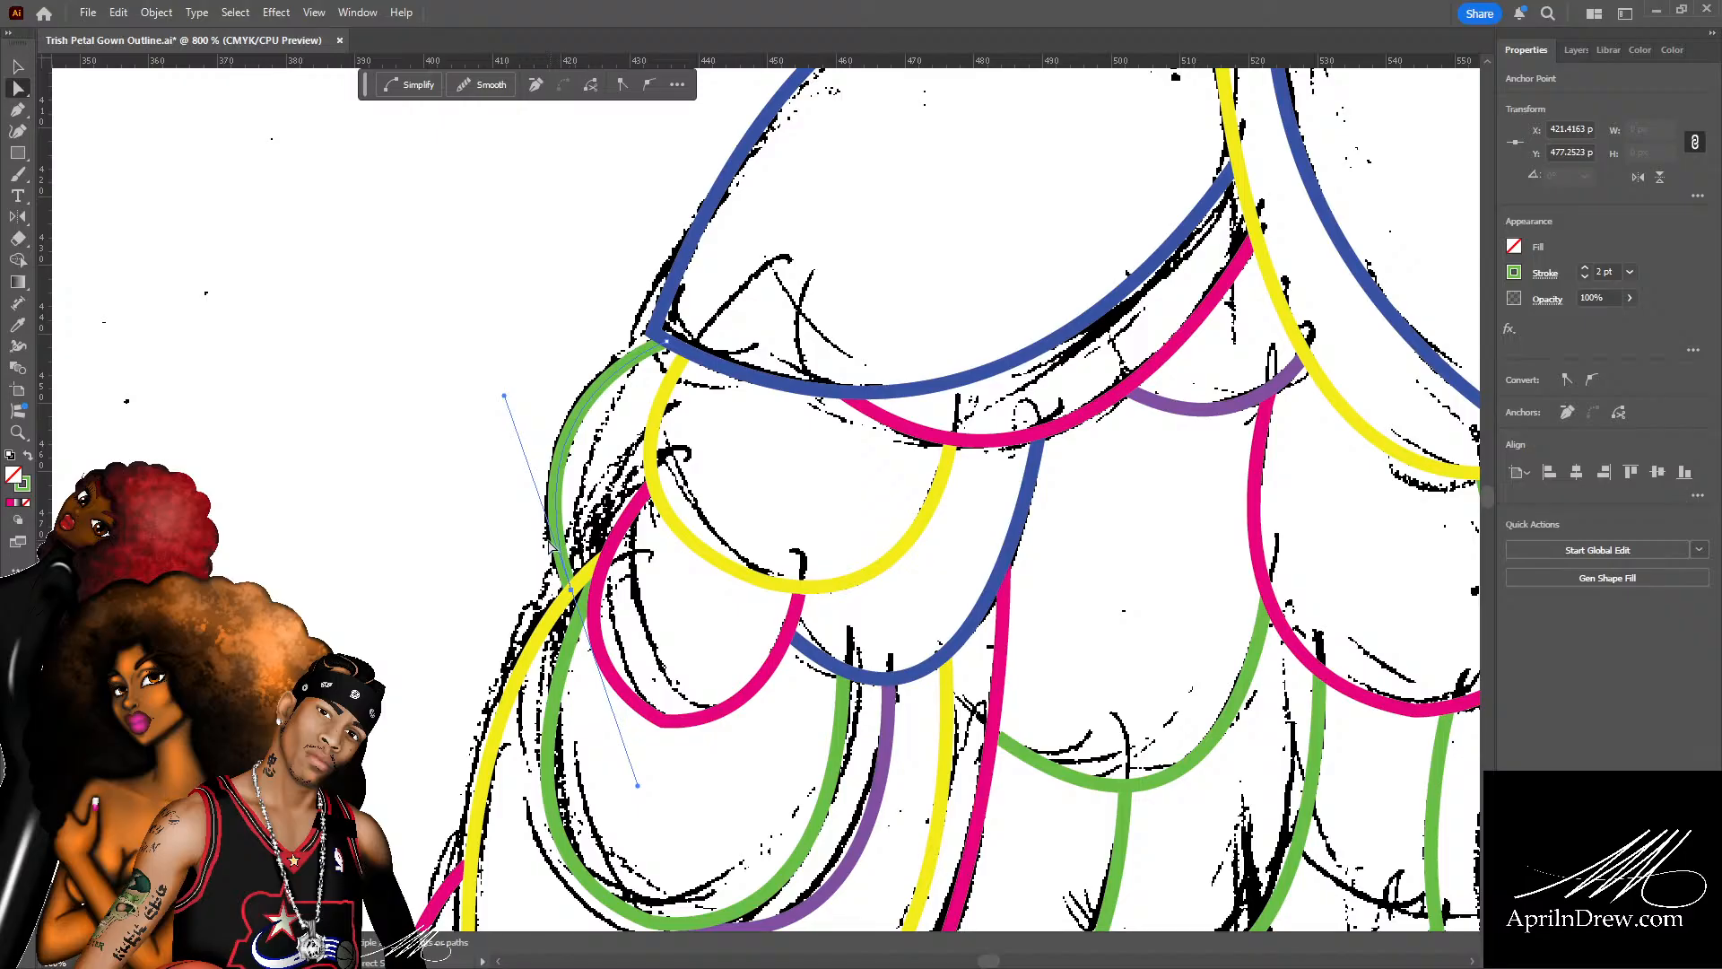
pyautogui.click(487, 516)
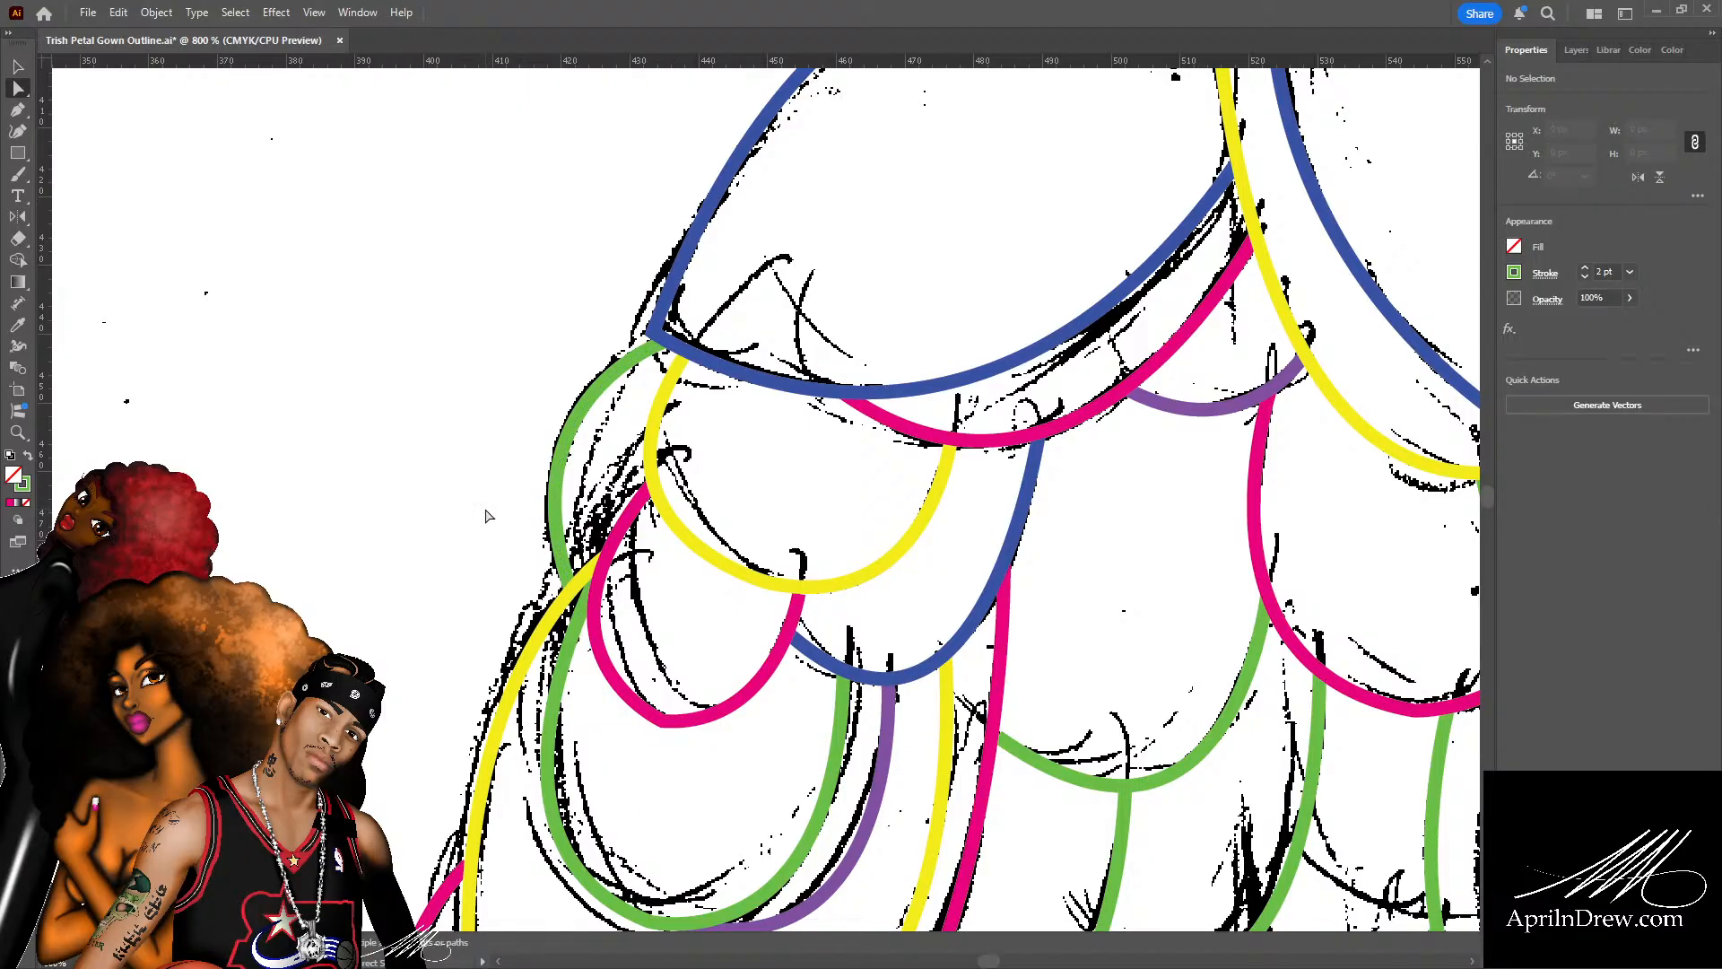
pyautogui.hotkey('ctrl', 's')
# Bring the outer right magenta petal and the green, blue, yellow, purple, magenta and left blue waist petals to the front, and save.
pyautogui.hotkey('ctrl', '-')
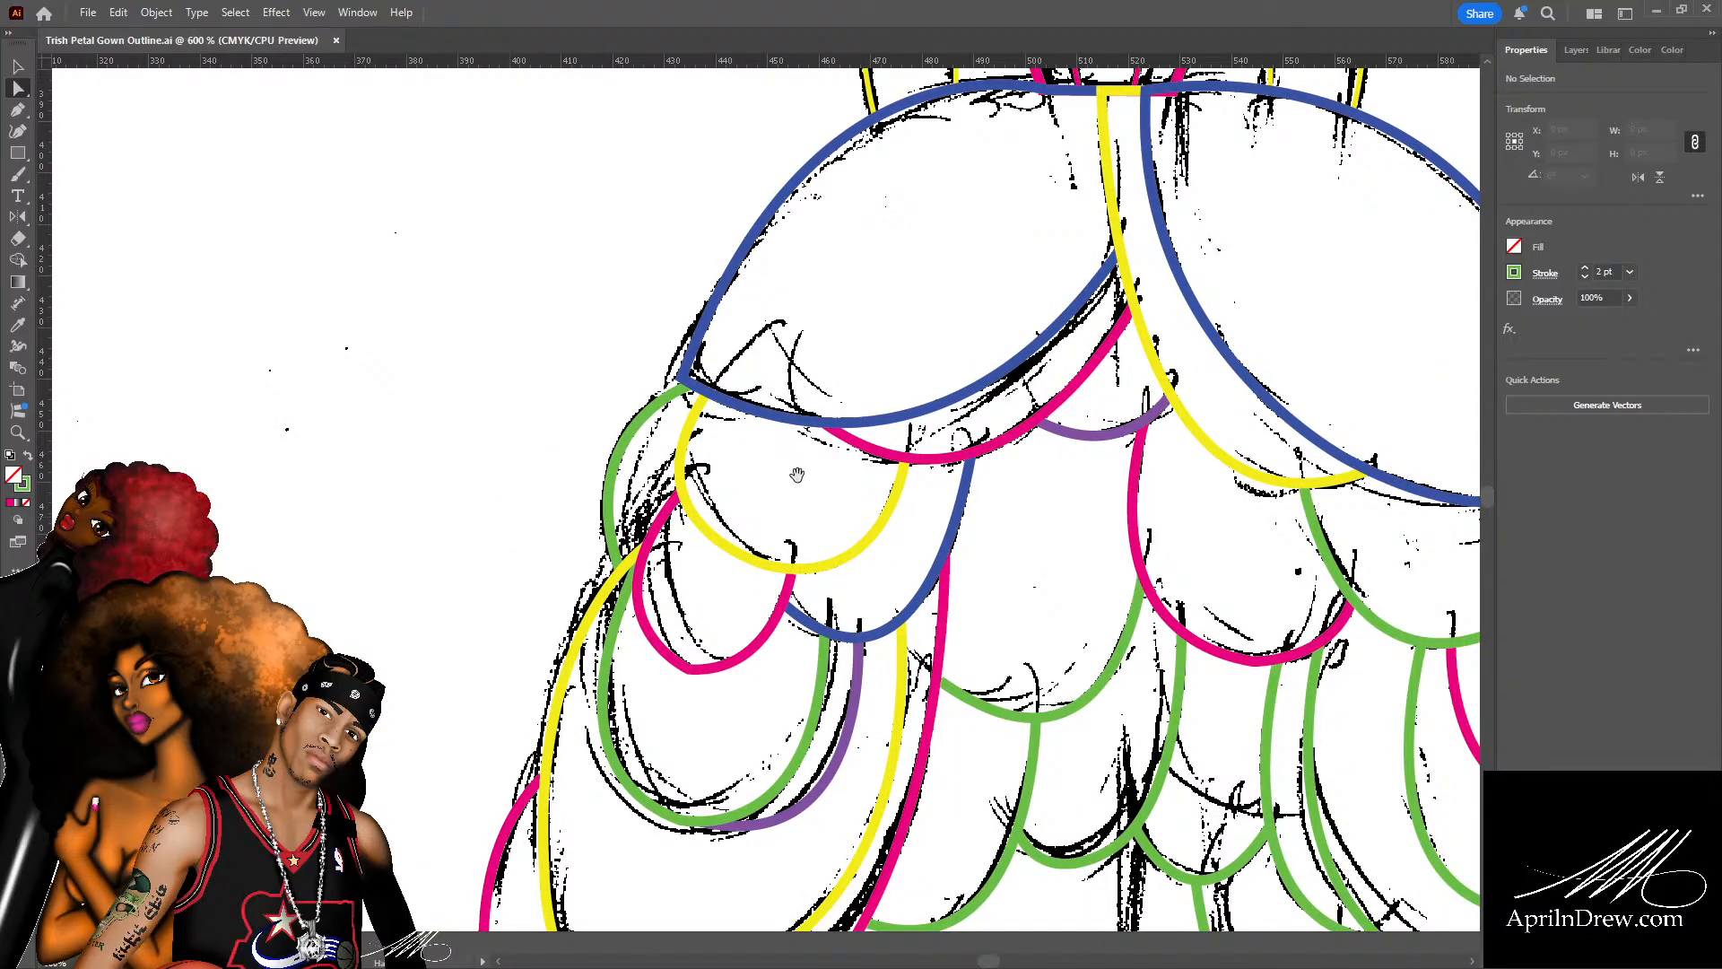
pyautogui.moveTo(859, 448); pyautogui.dragTo(488, 269)
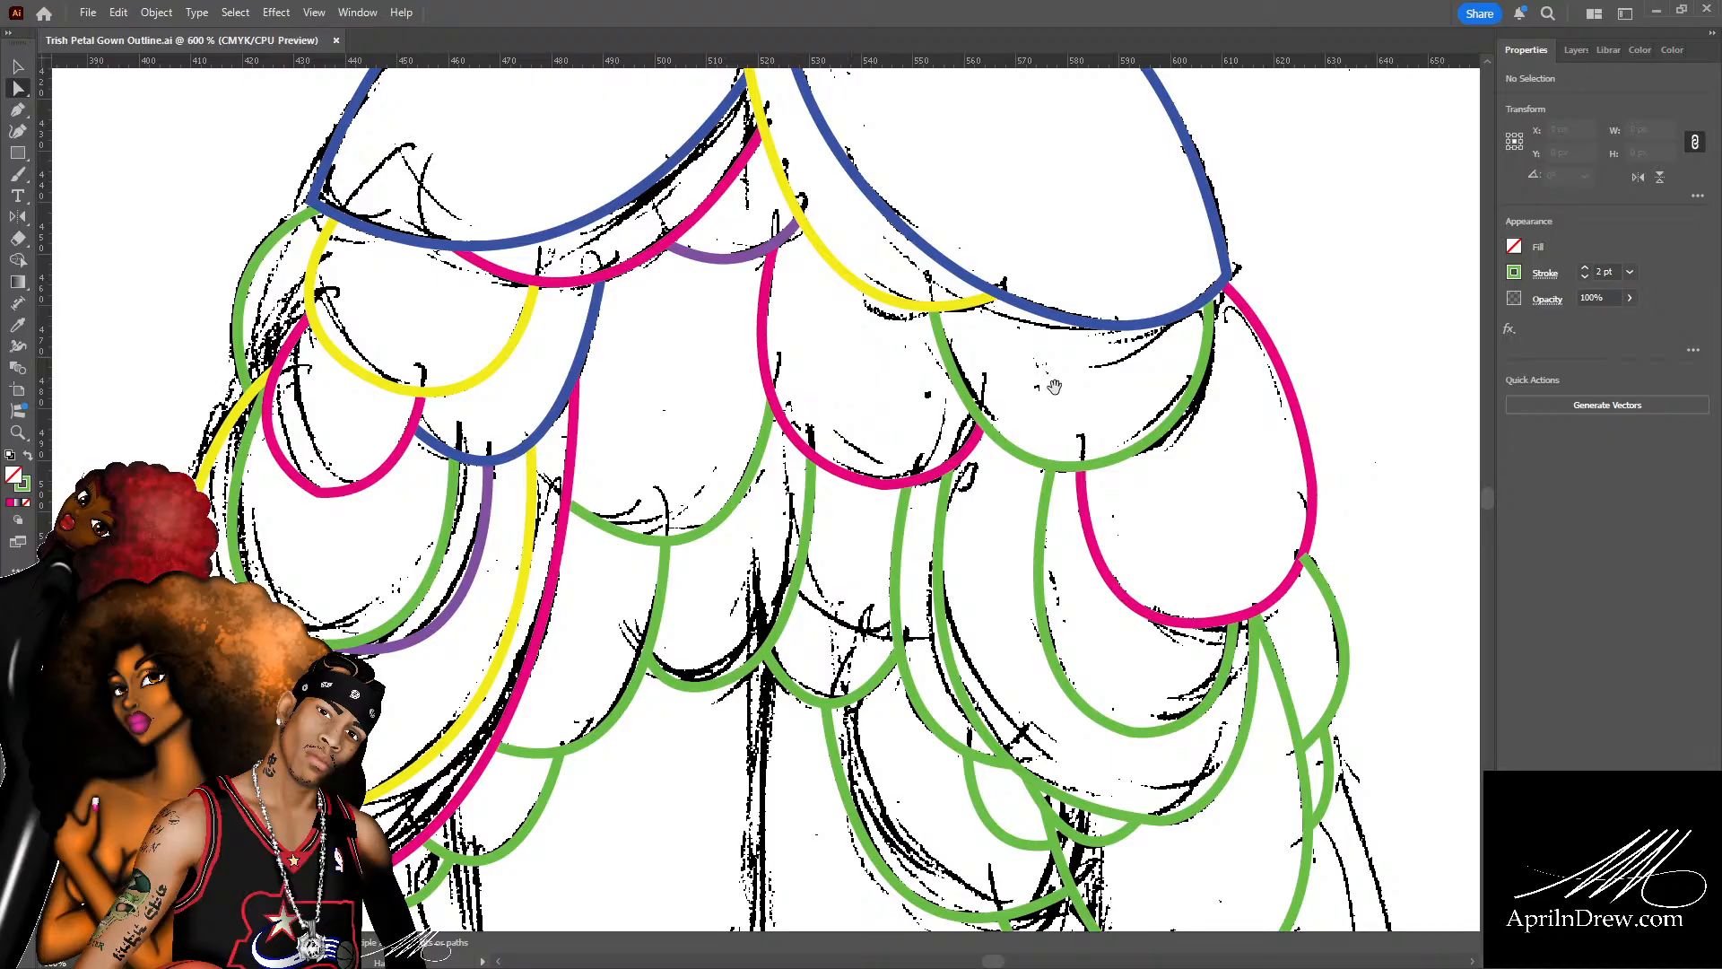
pyautogui.moveTo(921, 410); pyautogui.dragTo(659, 397)
pyautogui.hotkey('ctrl', '-')
pyautogui.press('v')
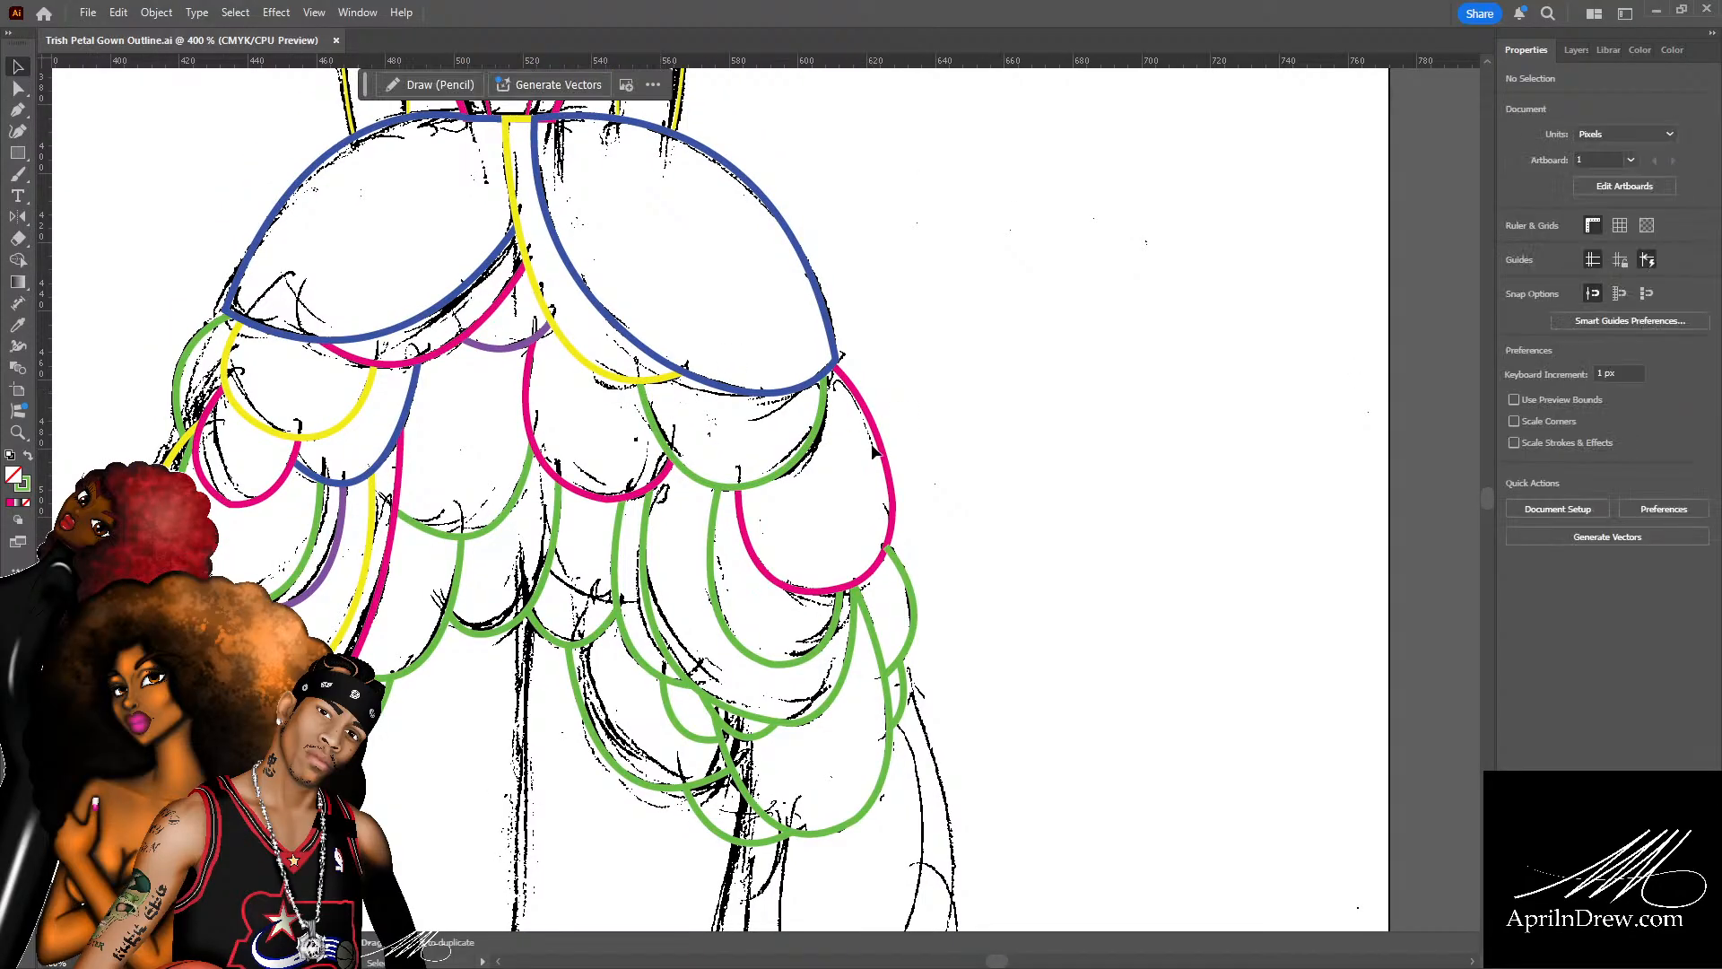
pyautogui.click(881, 447)
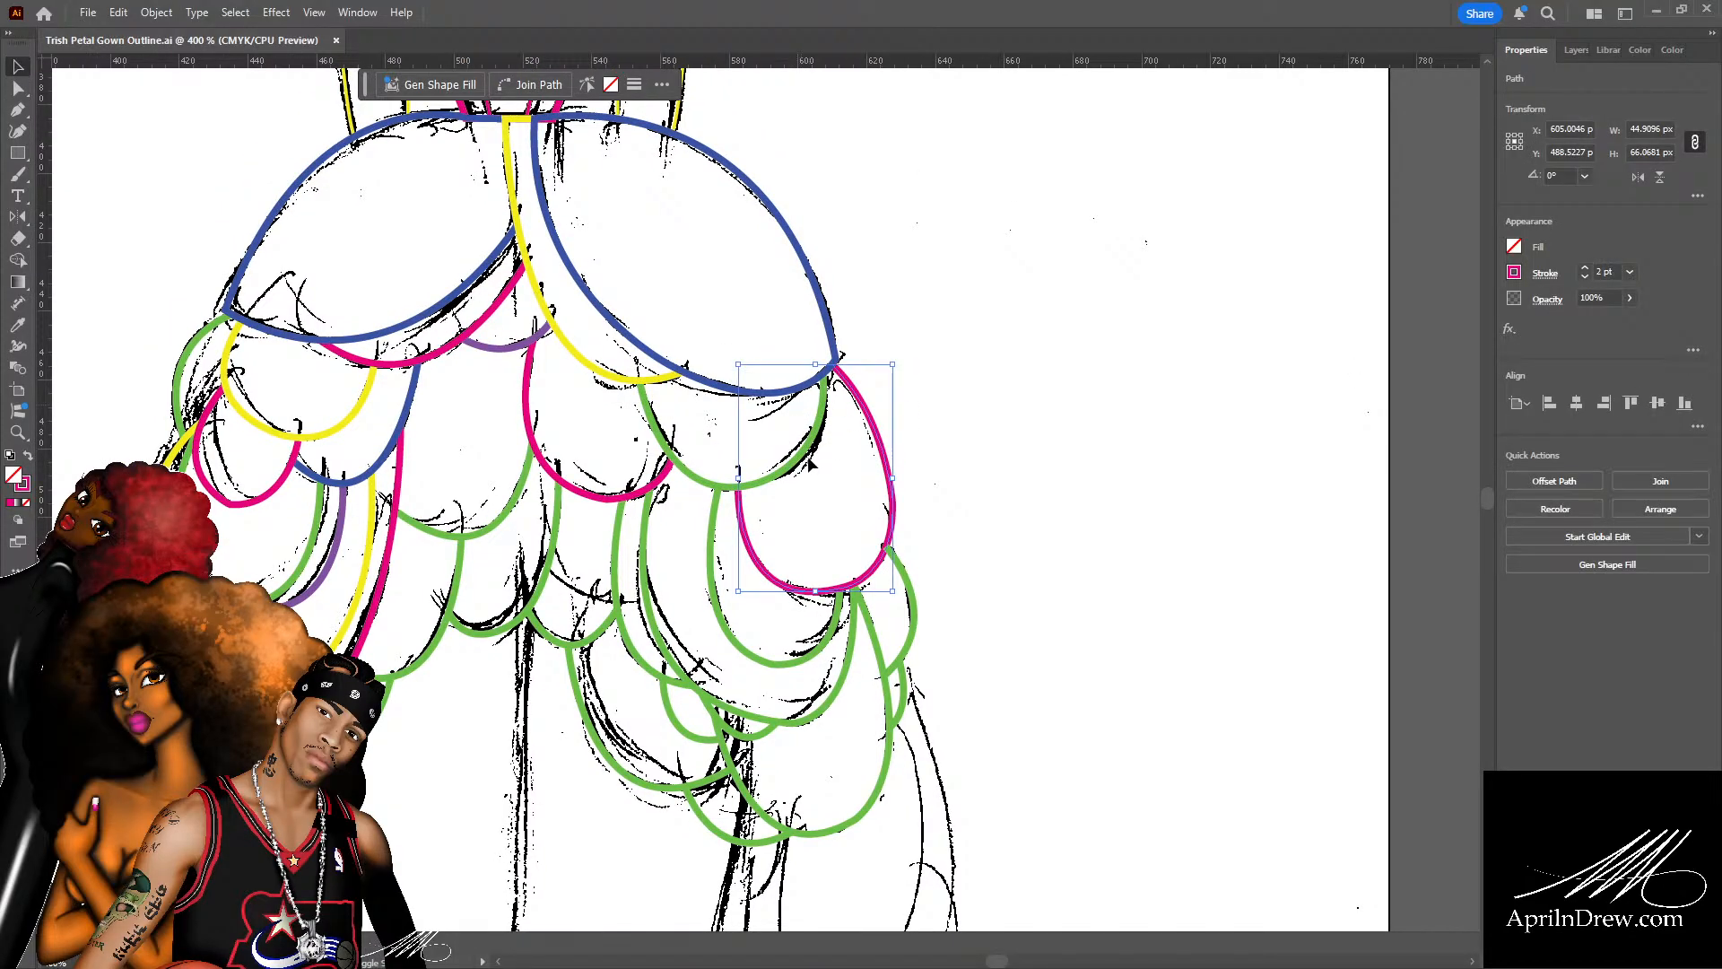
pyautogui.keyDown('shift'); pyautogui.click(810, 447); pyautogui.keyUp('shift')
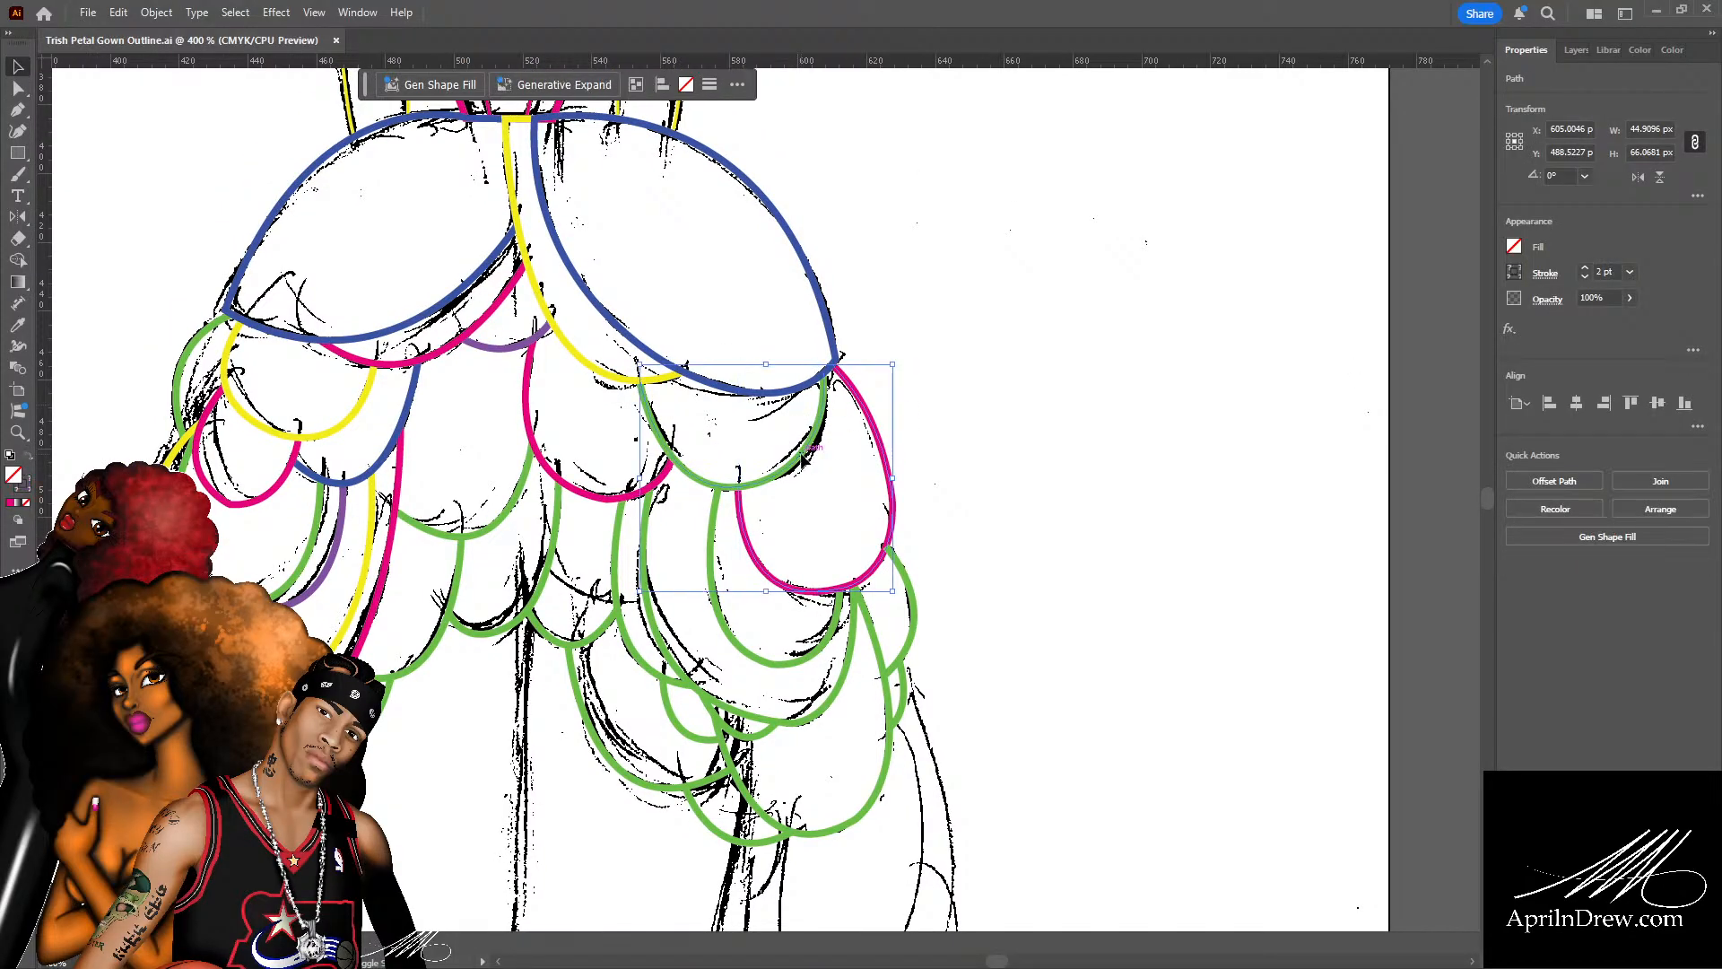
pyautogui.keyDown('shift'); pyautogui.click(734, 392); pyautogui.keyUp('shift')
pyautogui.keyDown('shift'); pyautogui.click(607, 379); pyautogui.keyUp('shift')
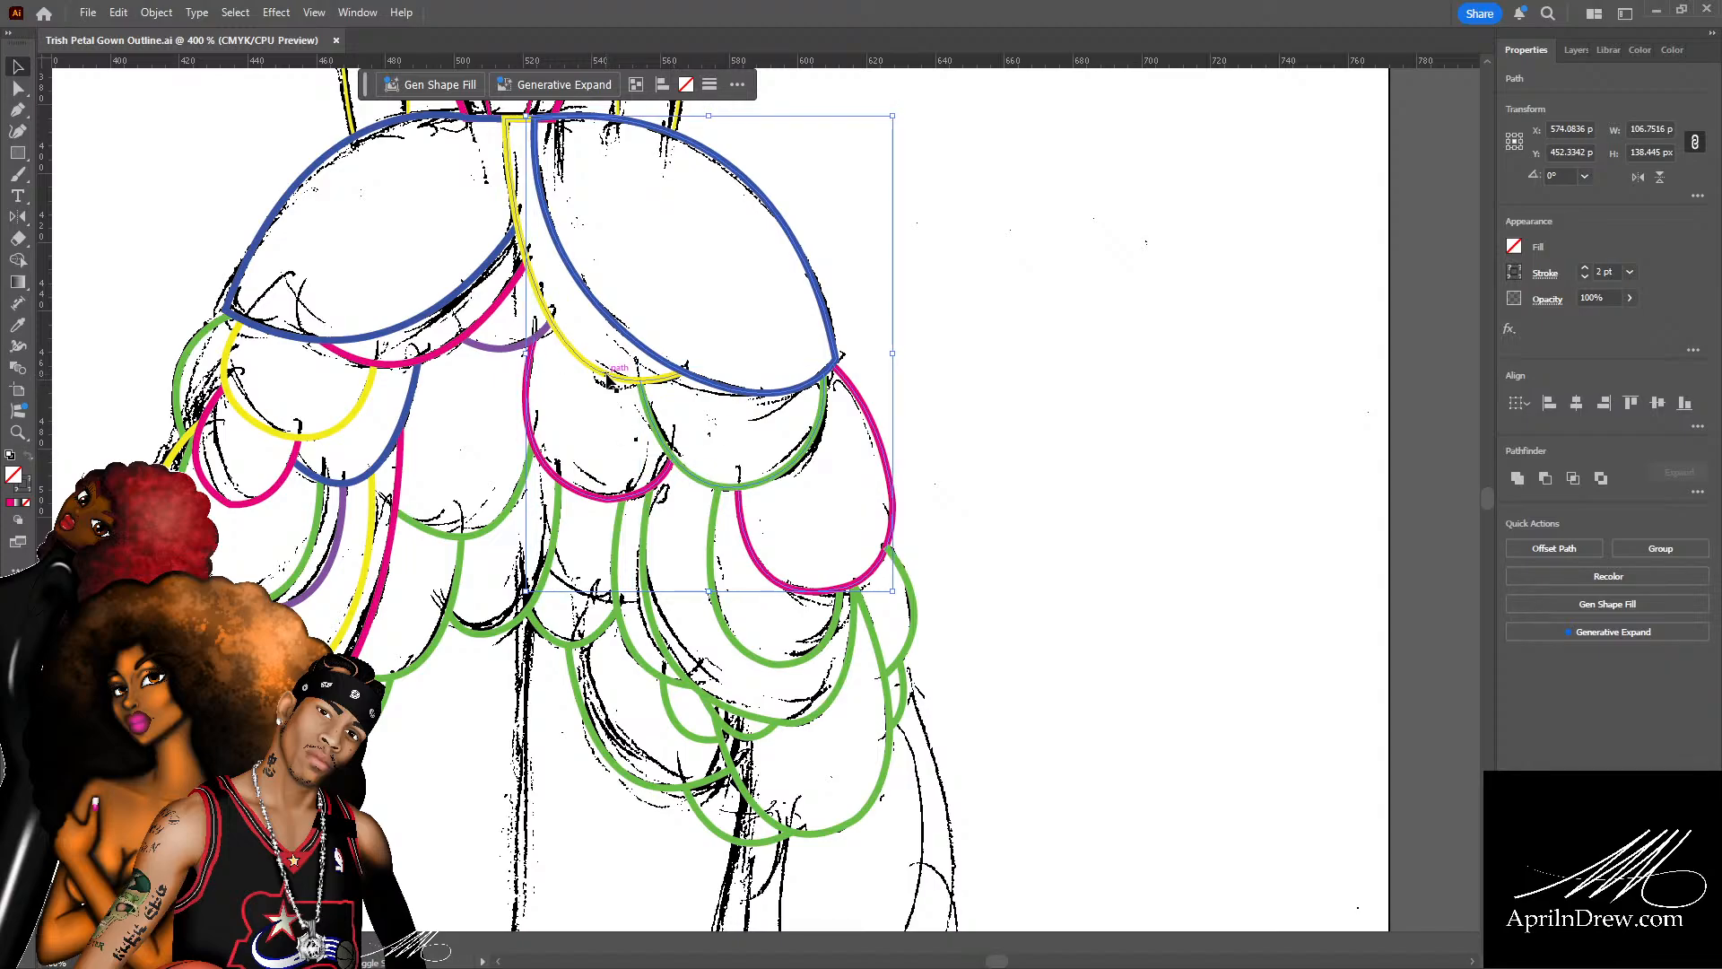
pyautogui.keyDown('shift'); pyautogui.click(487, 348); pyautogui.keyUp('shift')
pyautogui.keyDown('shift'); pyautogui.click(481, 320); pyautogui.keyUp('shift')
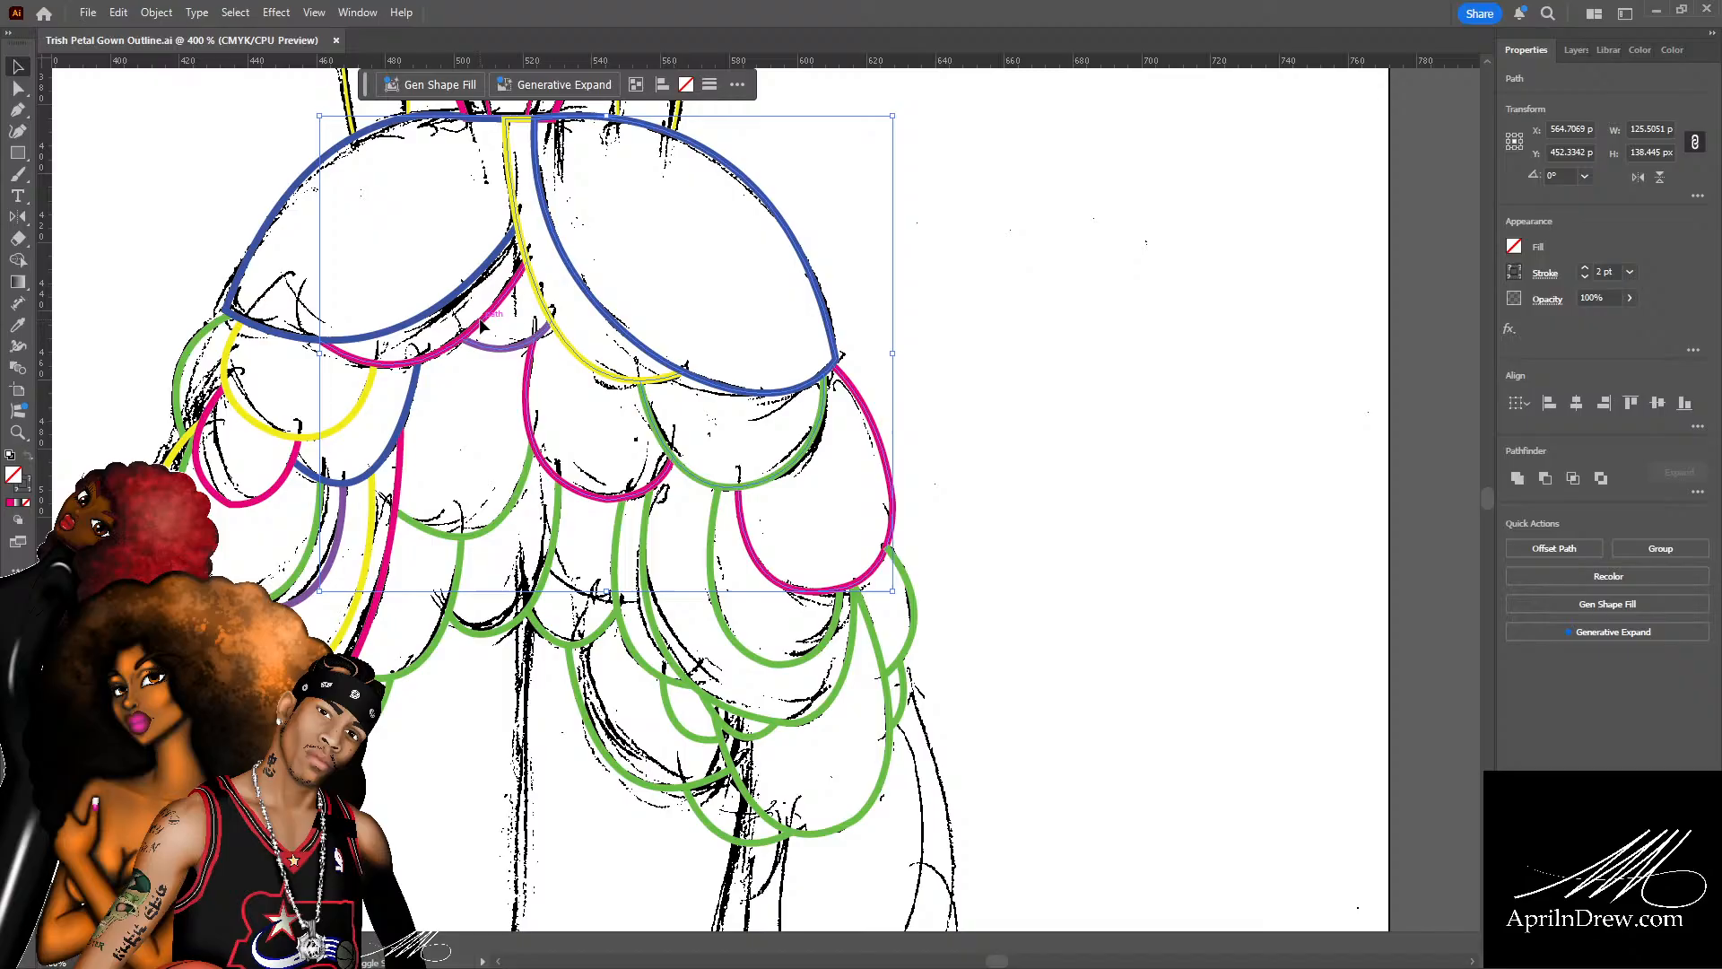
pyautogui.keyDown('shift'); pyautogui.click(413, 320); pyautogui.keyUp('shift')
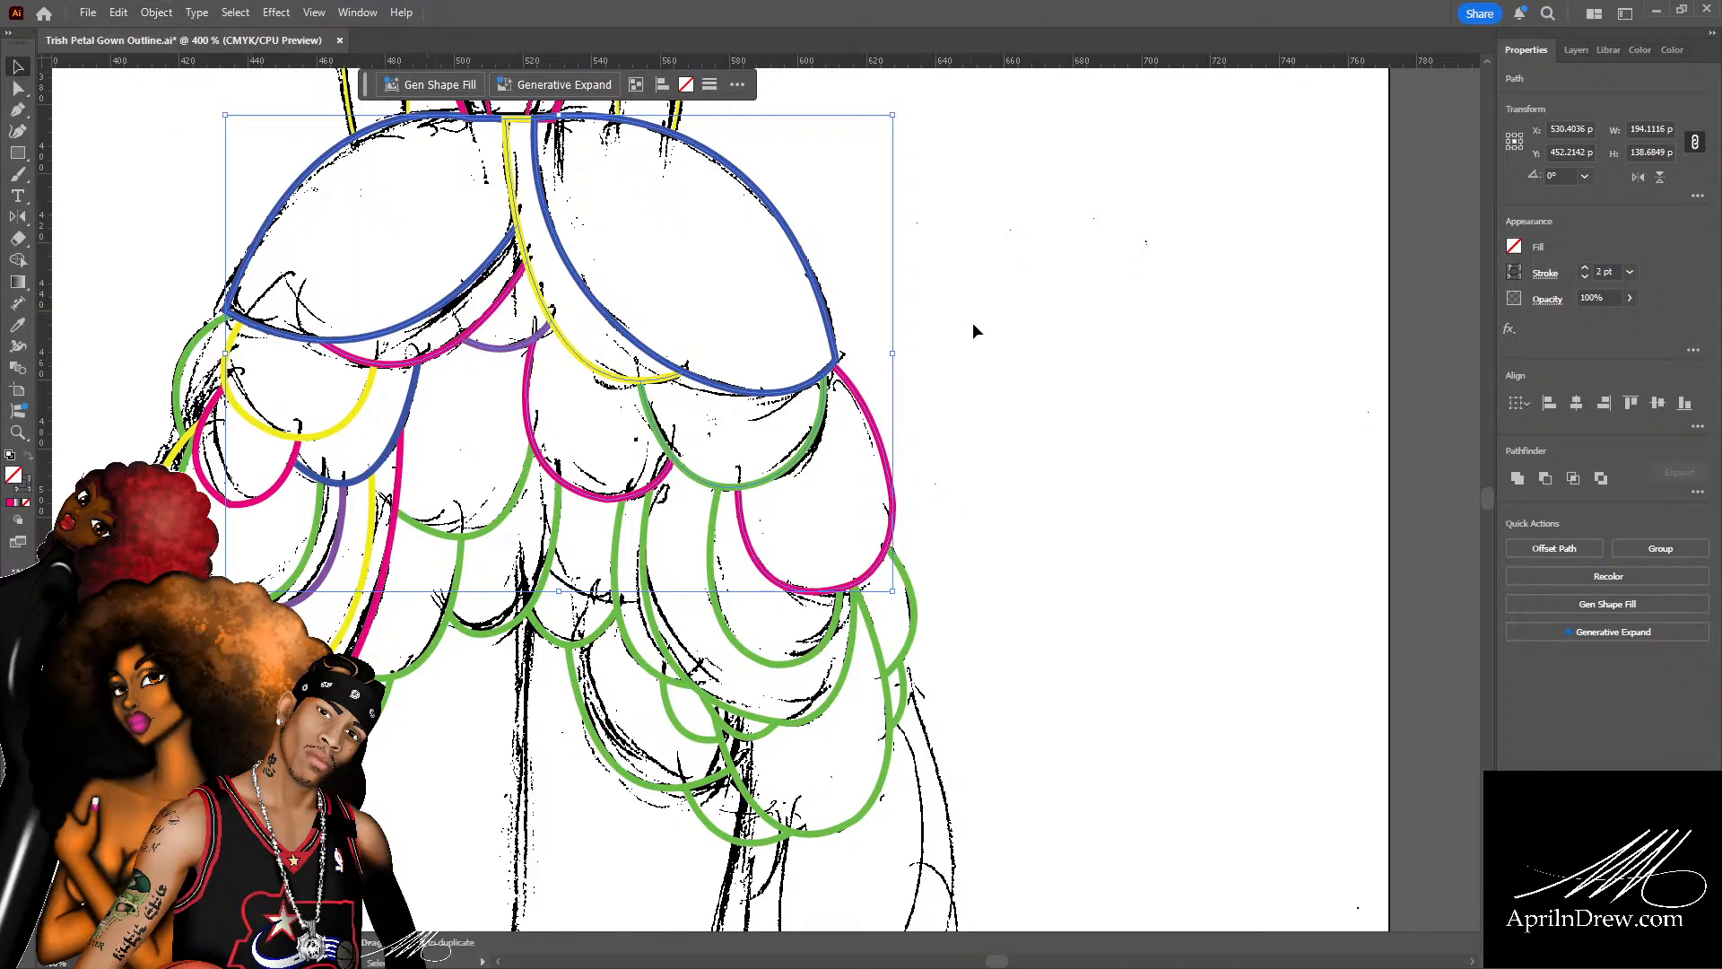
pyautogui.click(951, 567)
pyautogui.scroll(-6, 950, 535)
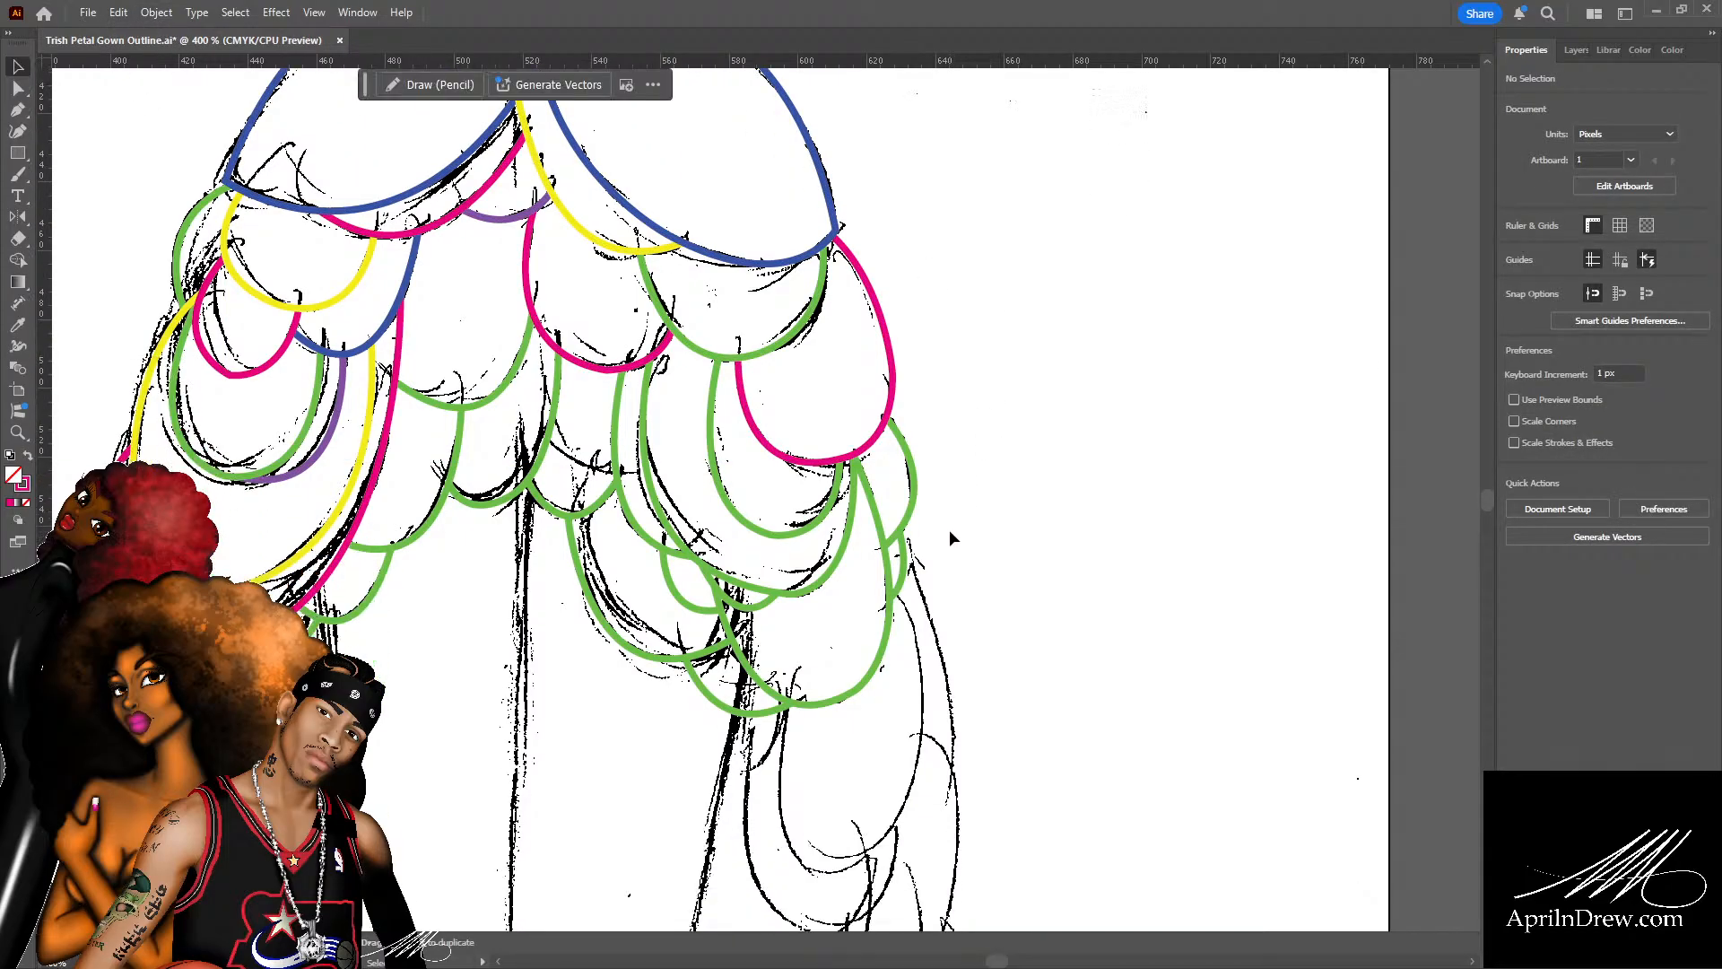
pyautogui.scroll(5, 949, 529)
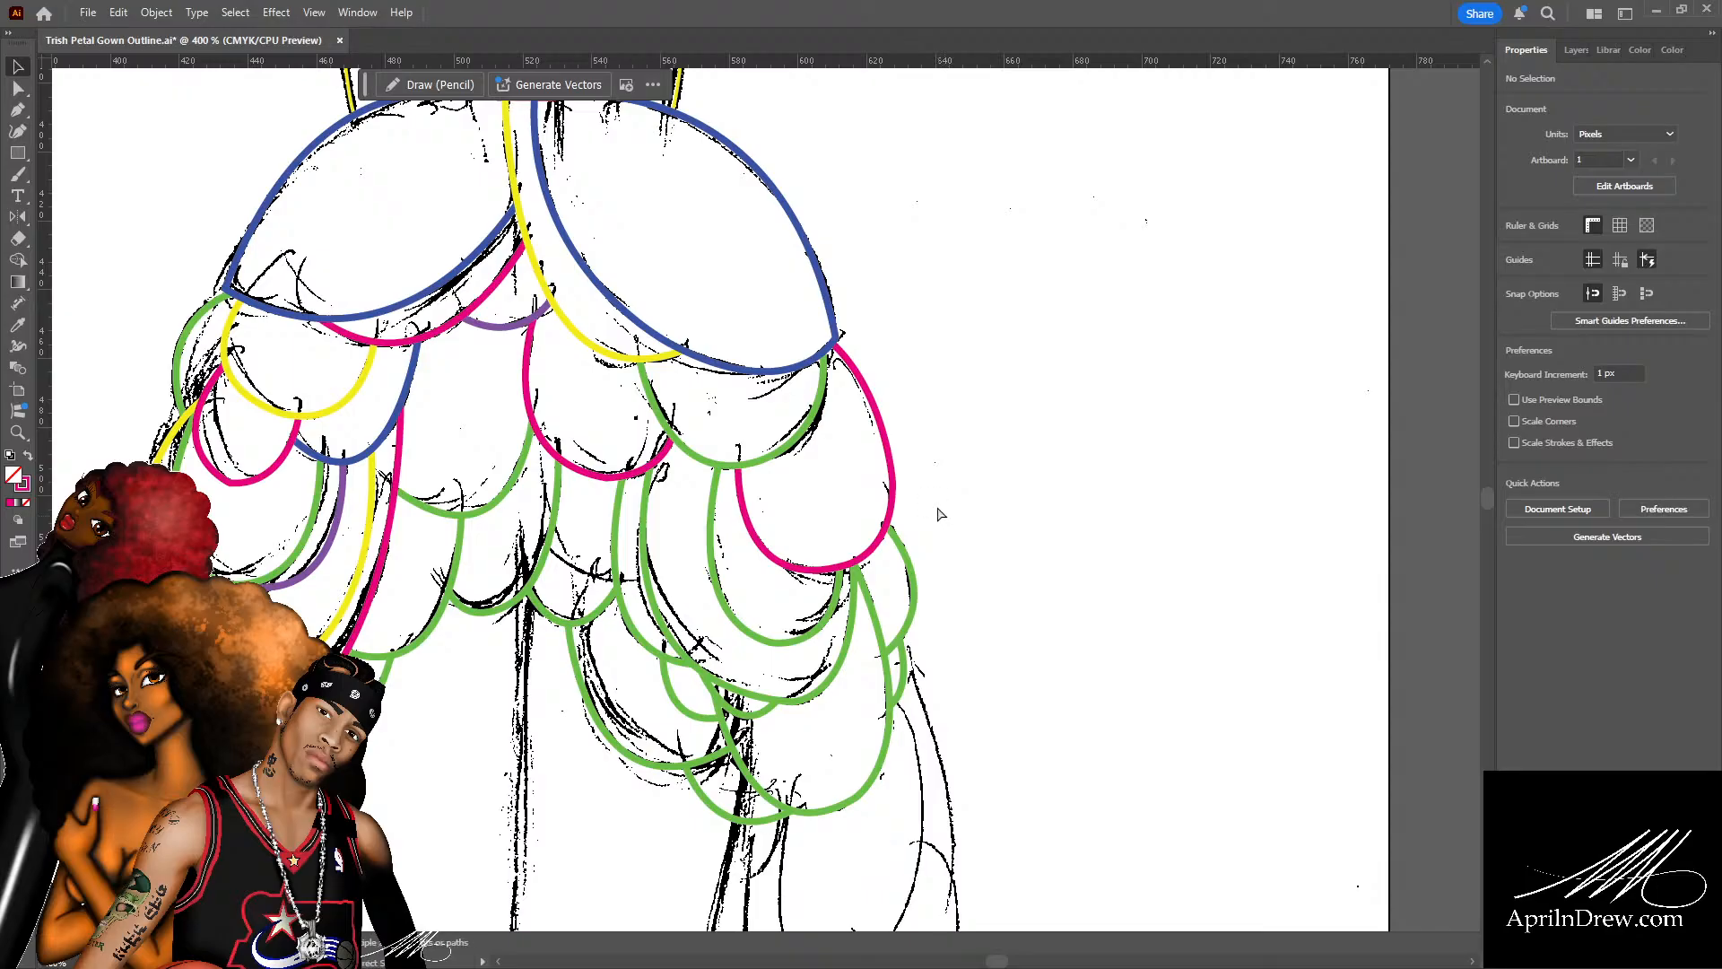
pyautogui.scroll(-4, 938, 513)
pyautogui.hotkey('ctrl', 's')
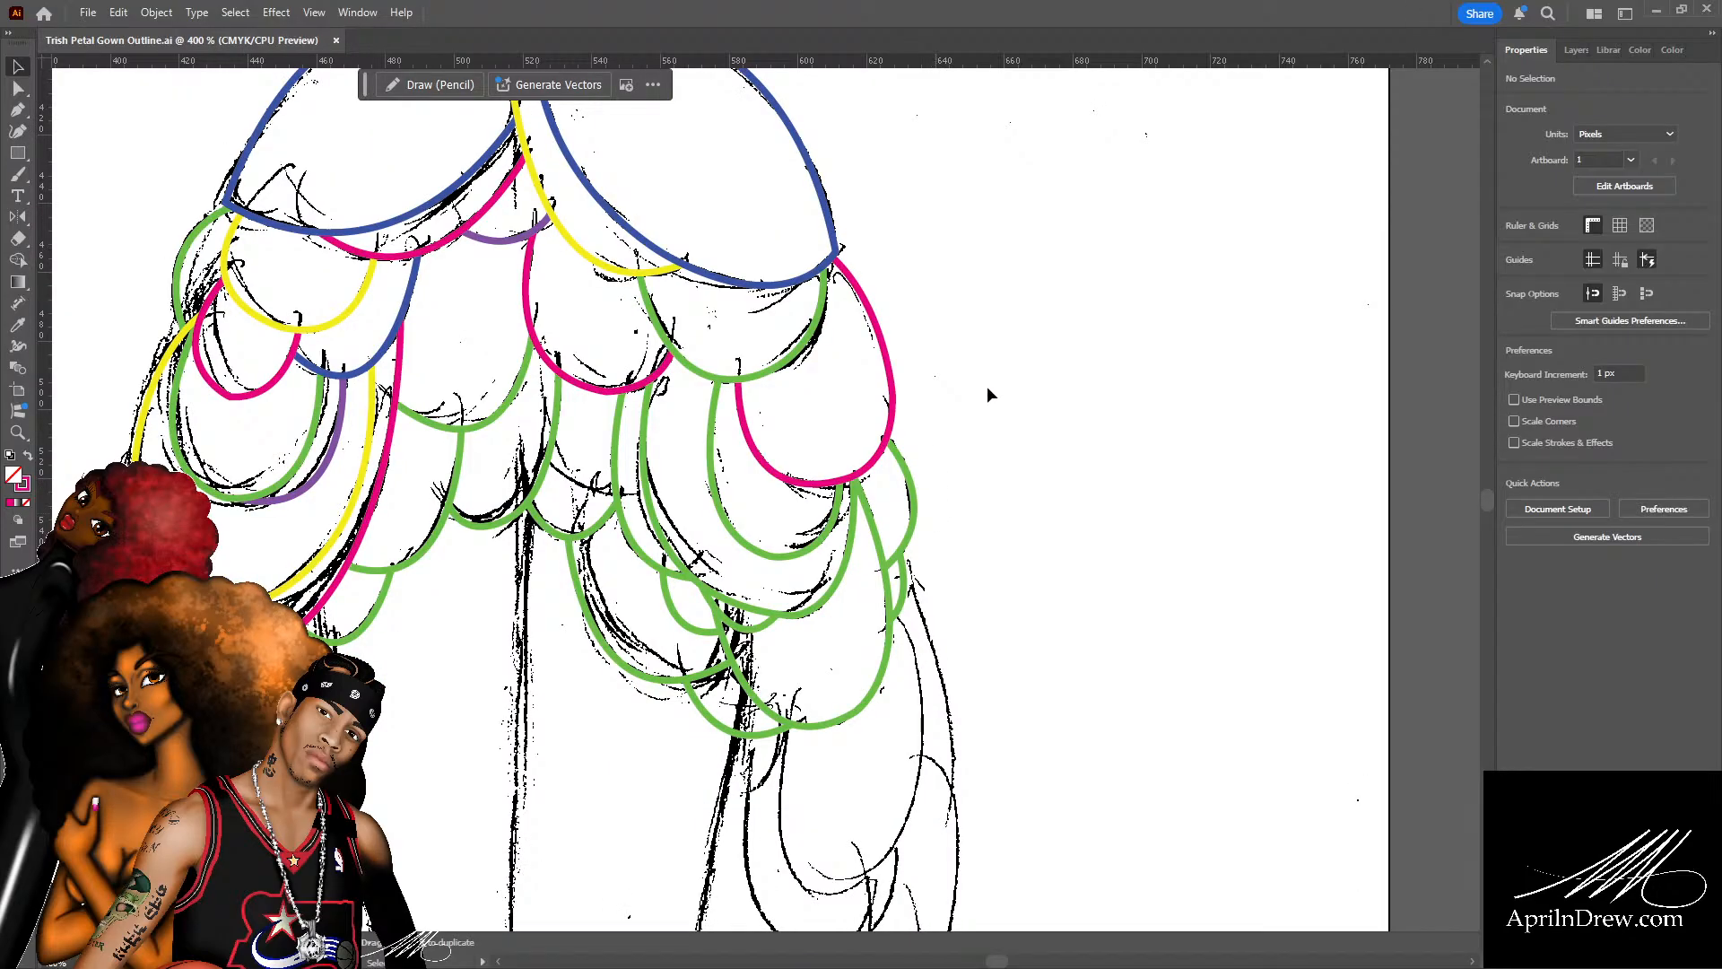
# Recolor the central green petal between the long left magenta petal and the middle magenta petal yellow.
pyautogui.hotkey('ctrl', '=')
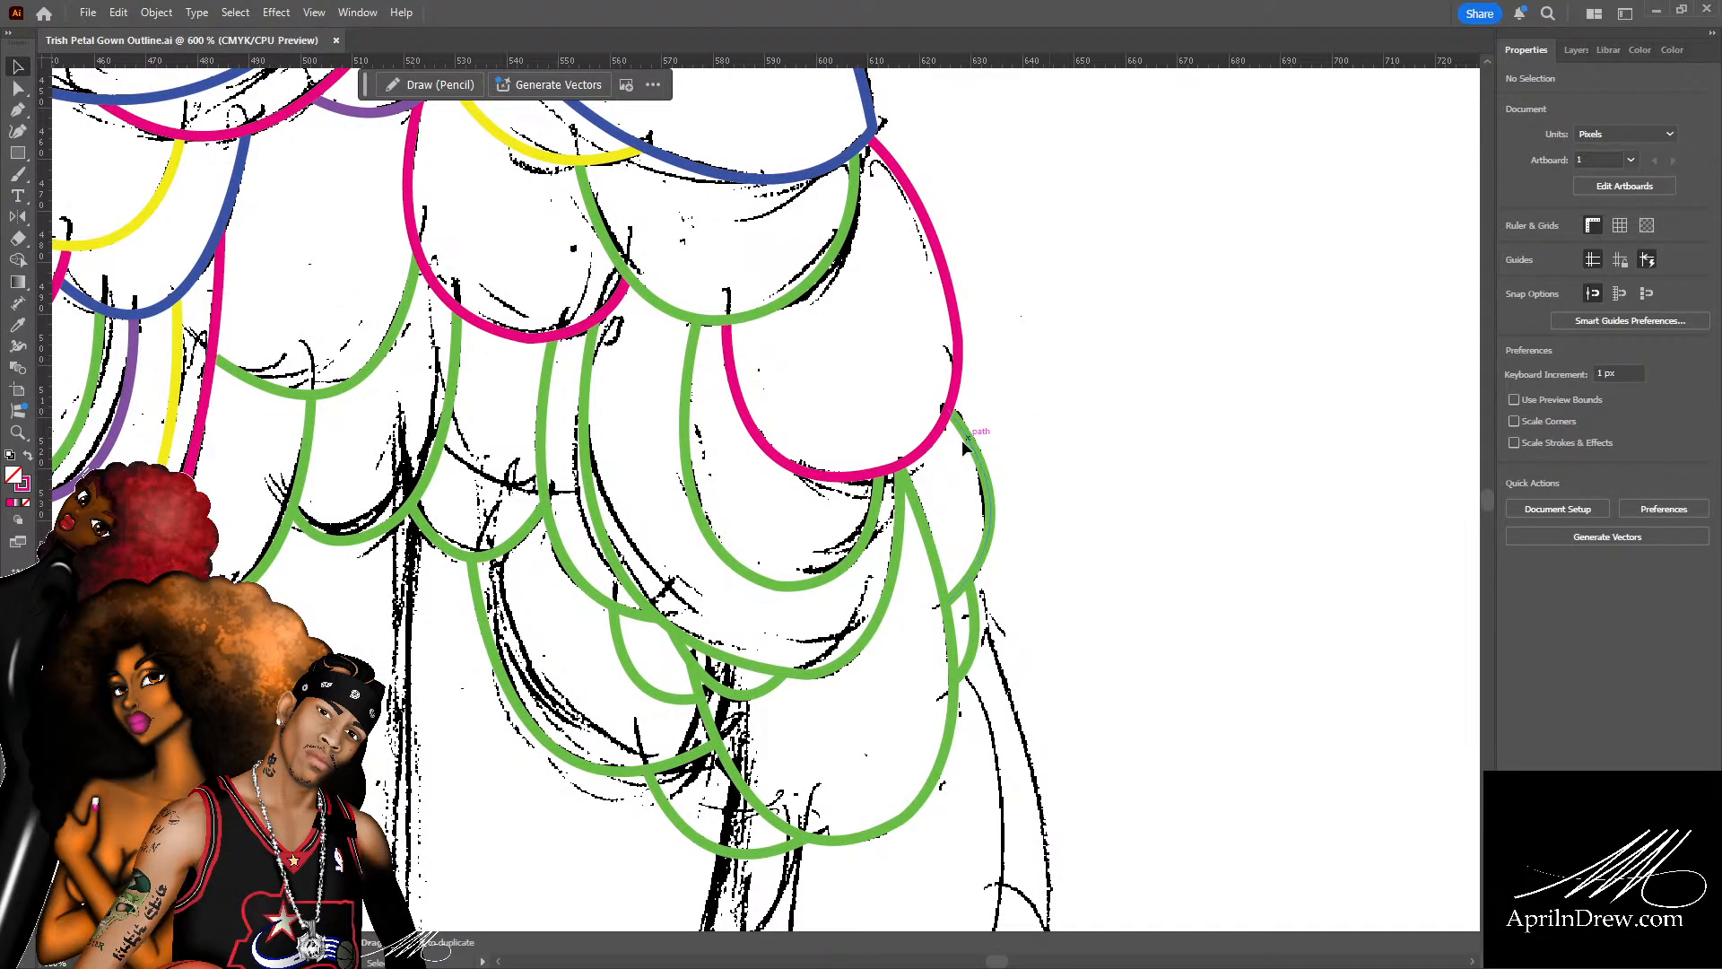
pyautogui.scroll(3, 877, 436)
pyautogui.press('space')
pyautogui.moveTo(745, 449); pyautogui.dragTo(959, 407)
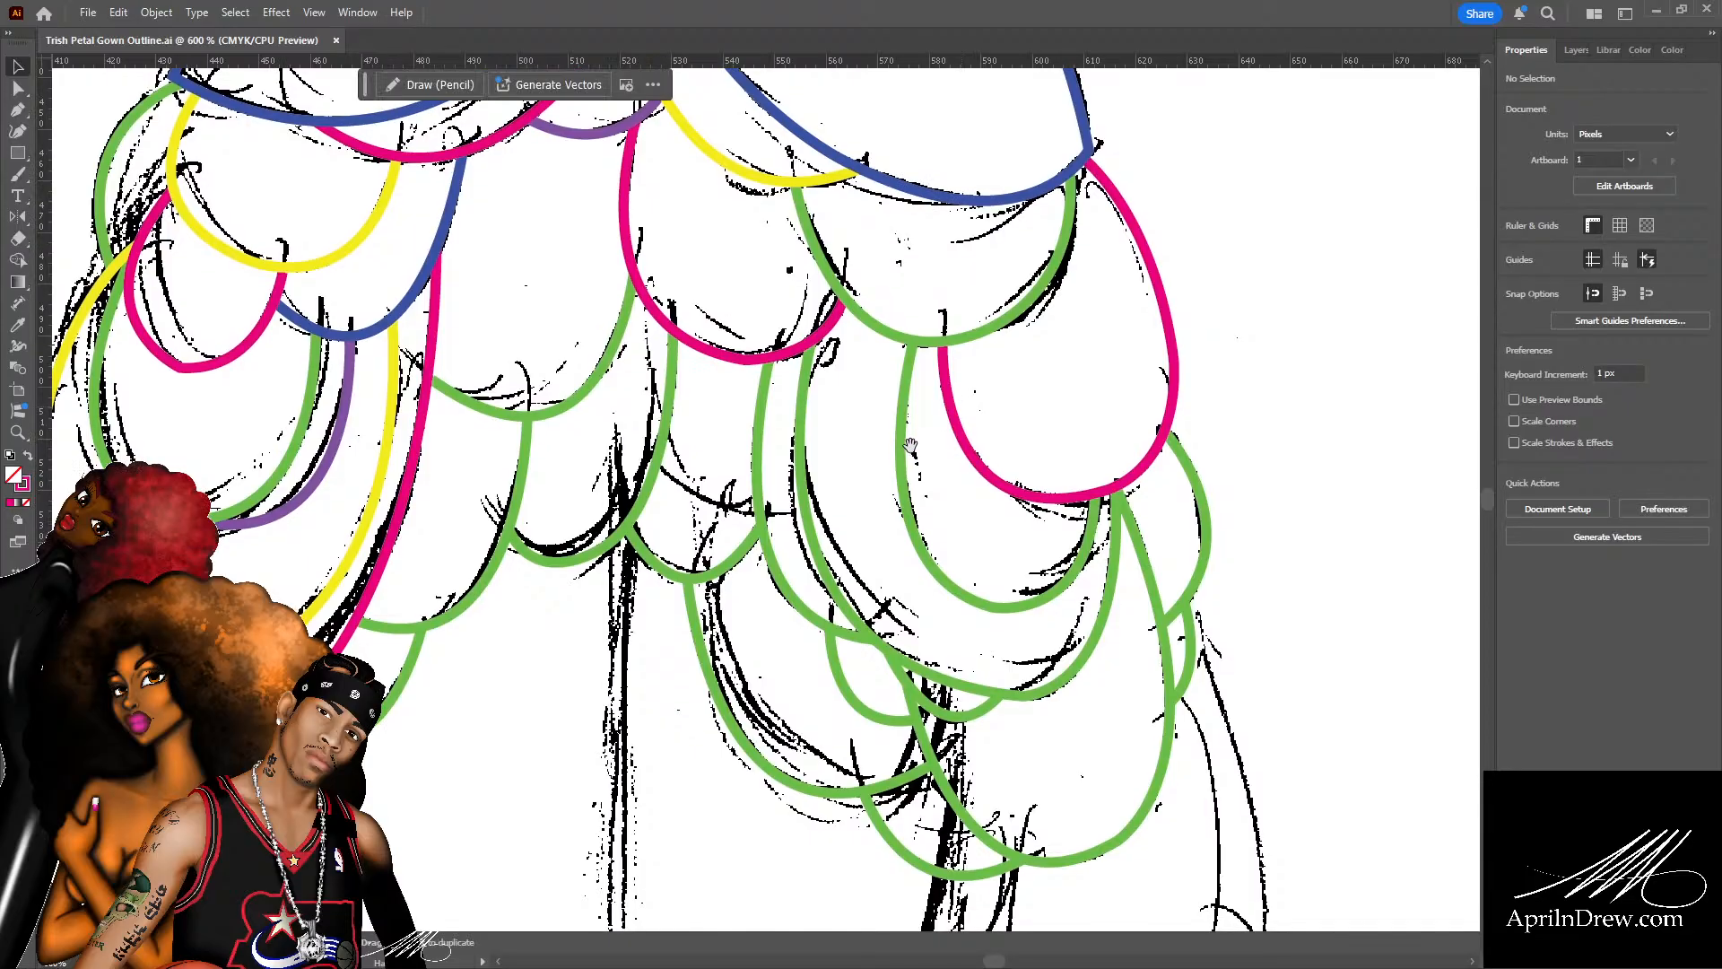
pyautogui.hotkey('ctrl', '-')
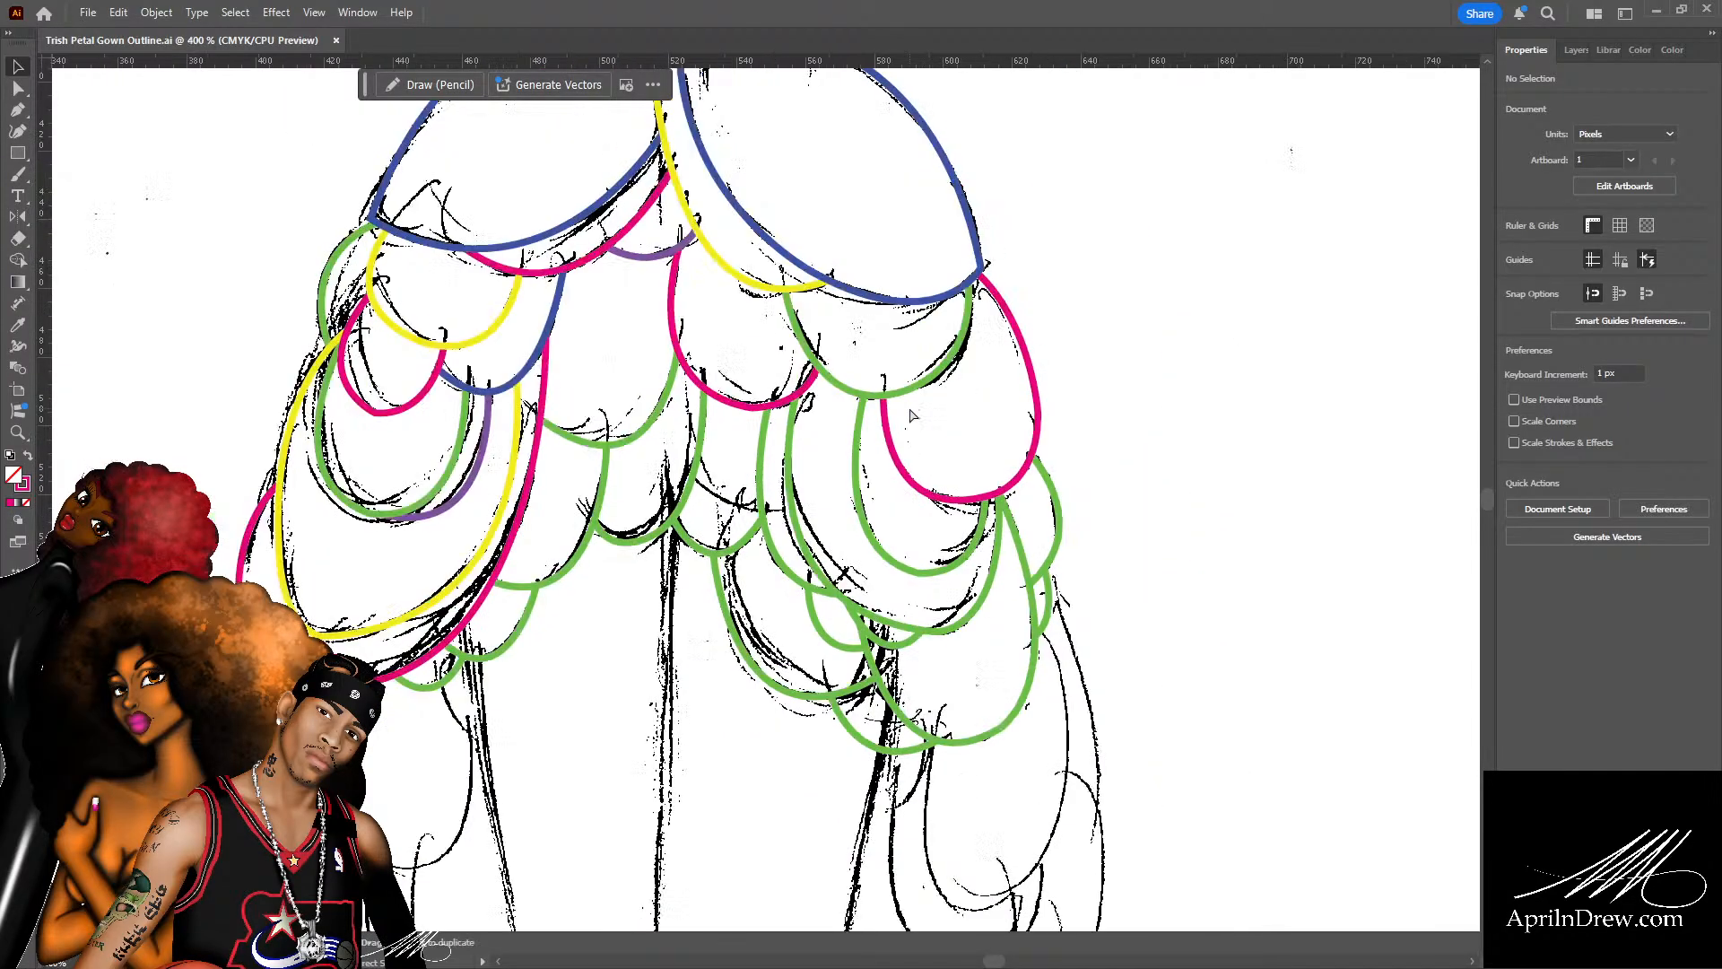
pyautogui.scroll(-3, 907, 407)
pyautogui.press('space')
pyautogui.moveTo(945, 411); pyautogui.dragTo(849, 499)
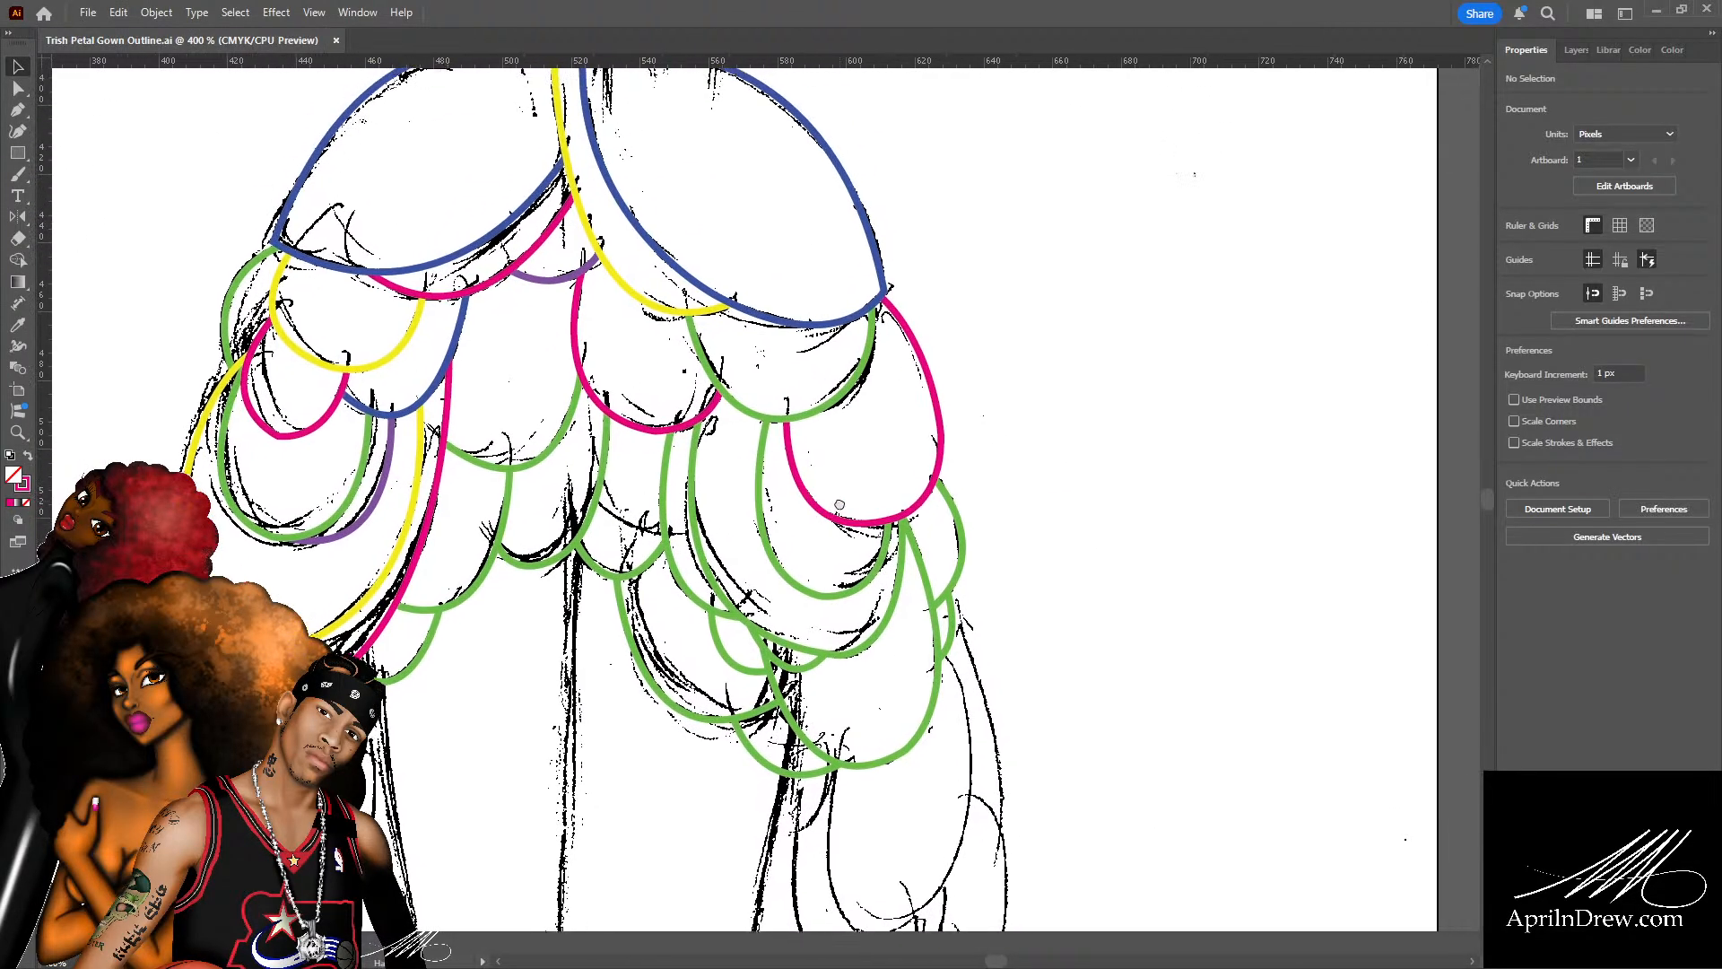
pyautogui.hotkey('ctrl', '+')
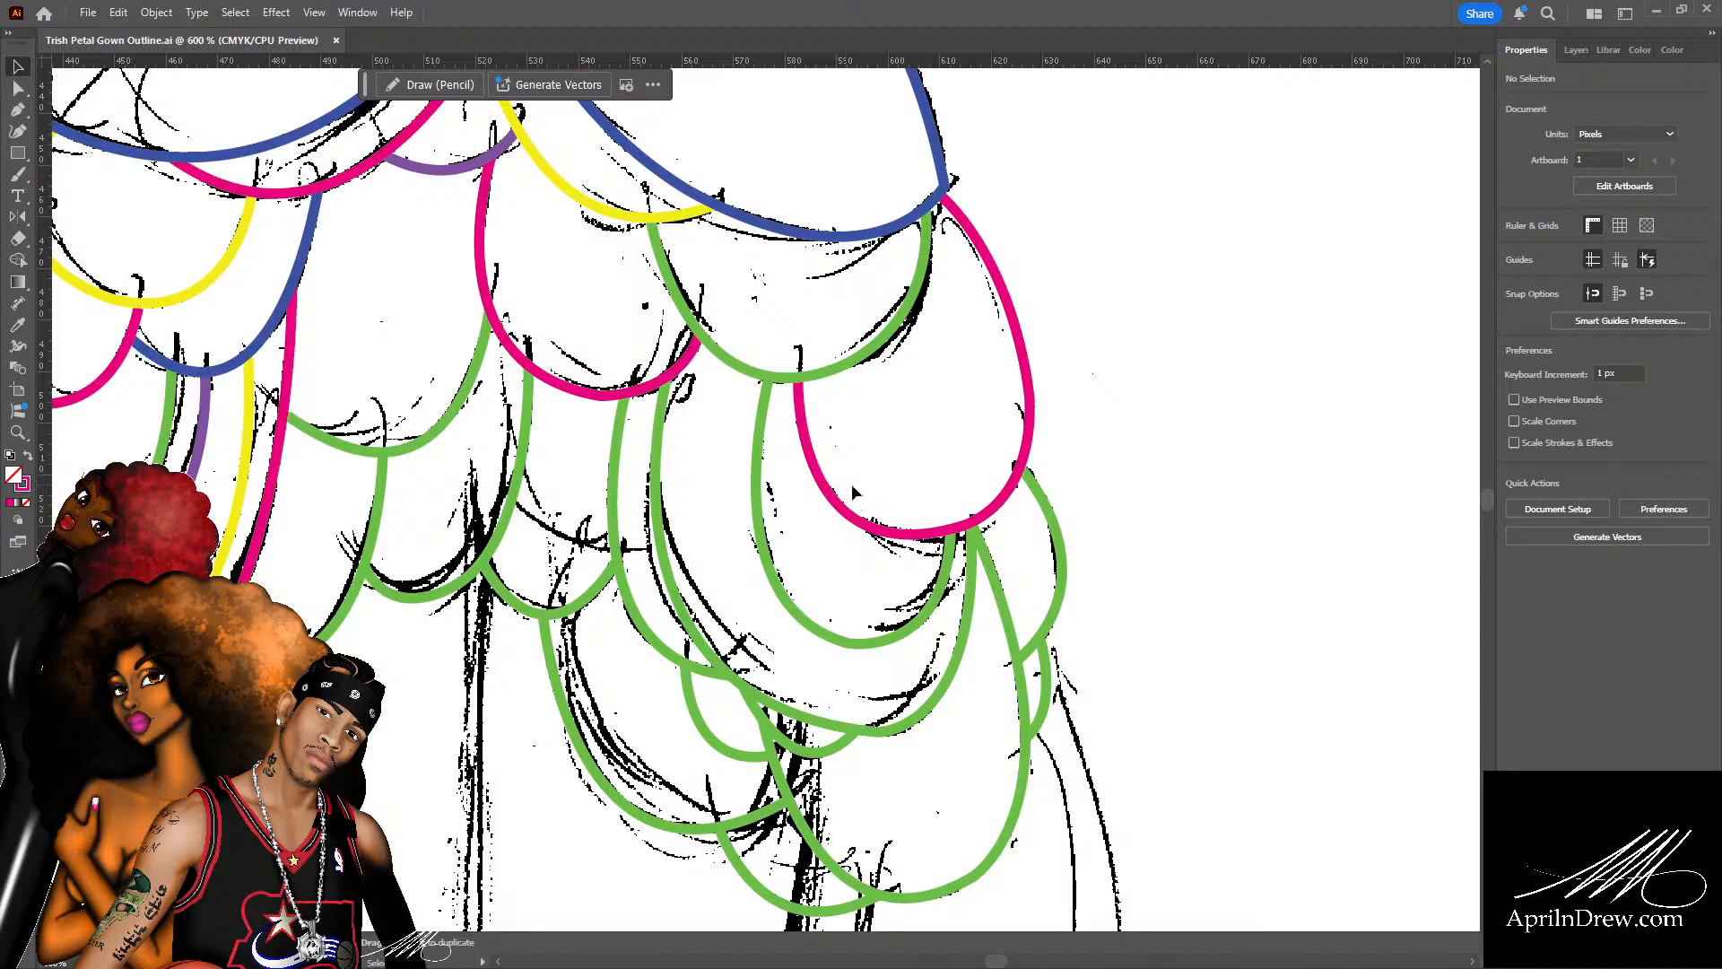
pyautogui.click(464, 395)
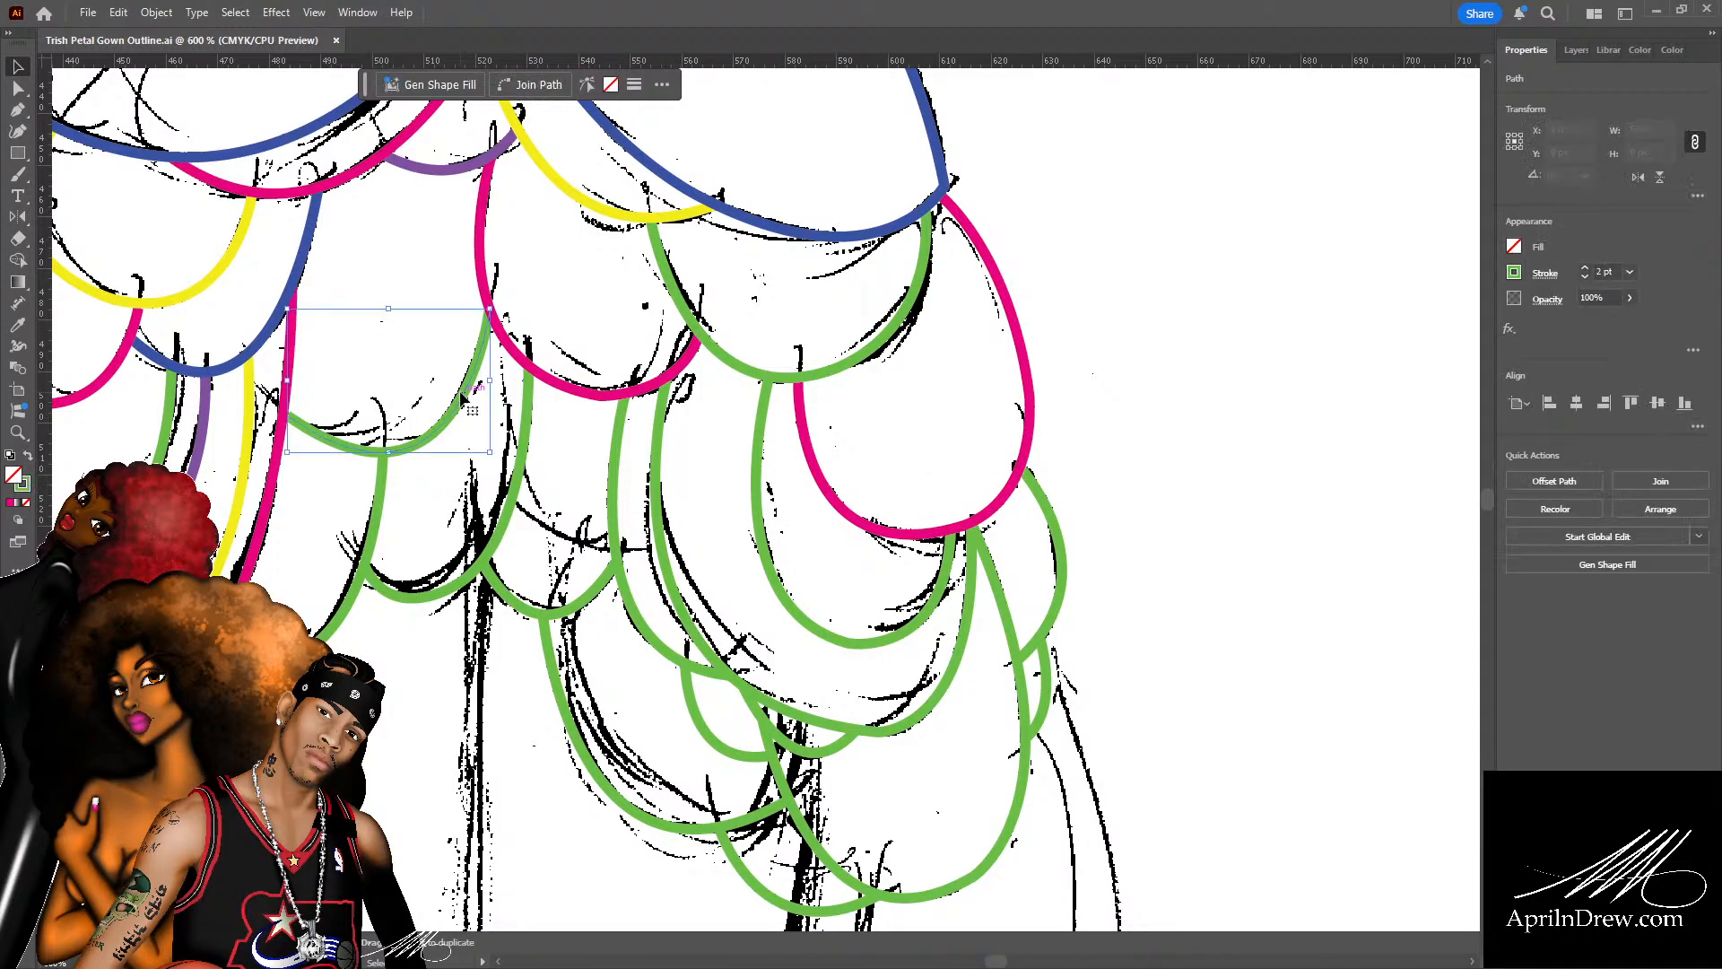
pyautogui.click(1513, 274)
pyautogui.click(1358, 357)
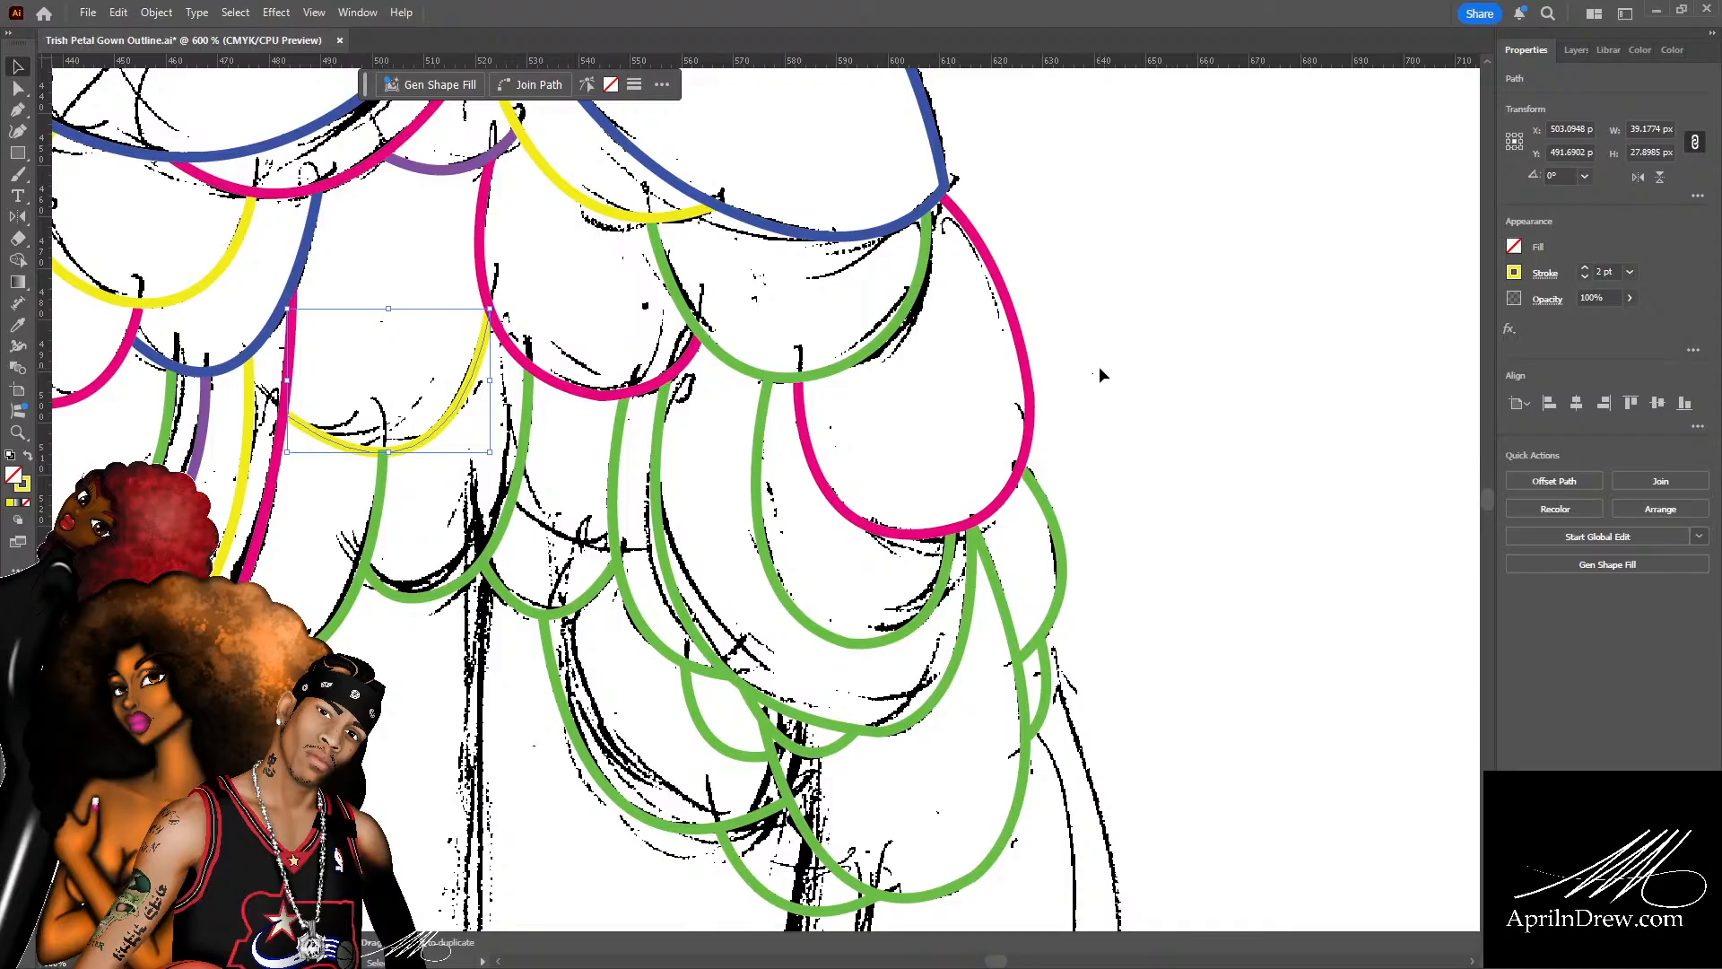
# Recolor the green petal beneath the large right magenta petal and the small green petal at the skirt's right edge blue.
pyautogui.scroll(-1, 1096, 366)
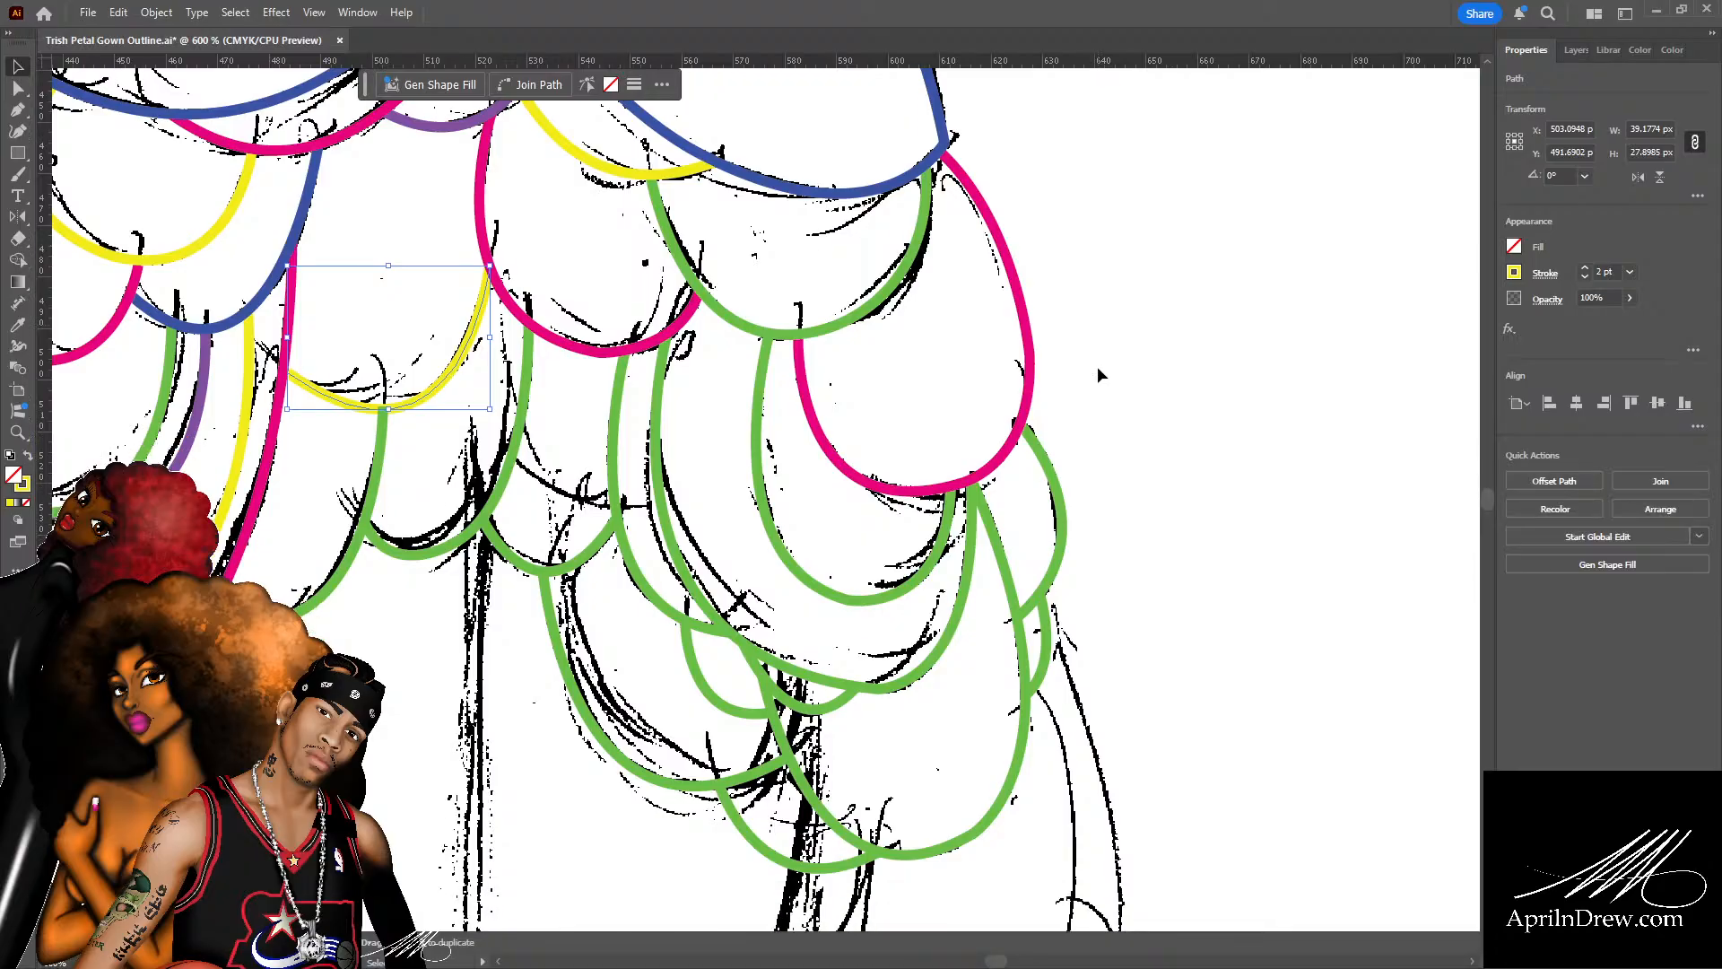
pyautogui.click(932, 565)
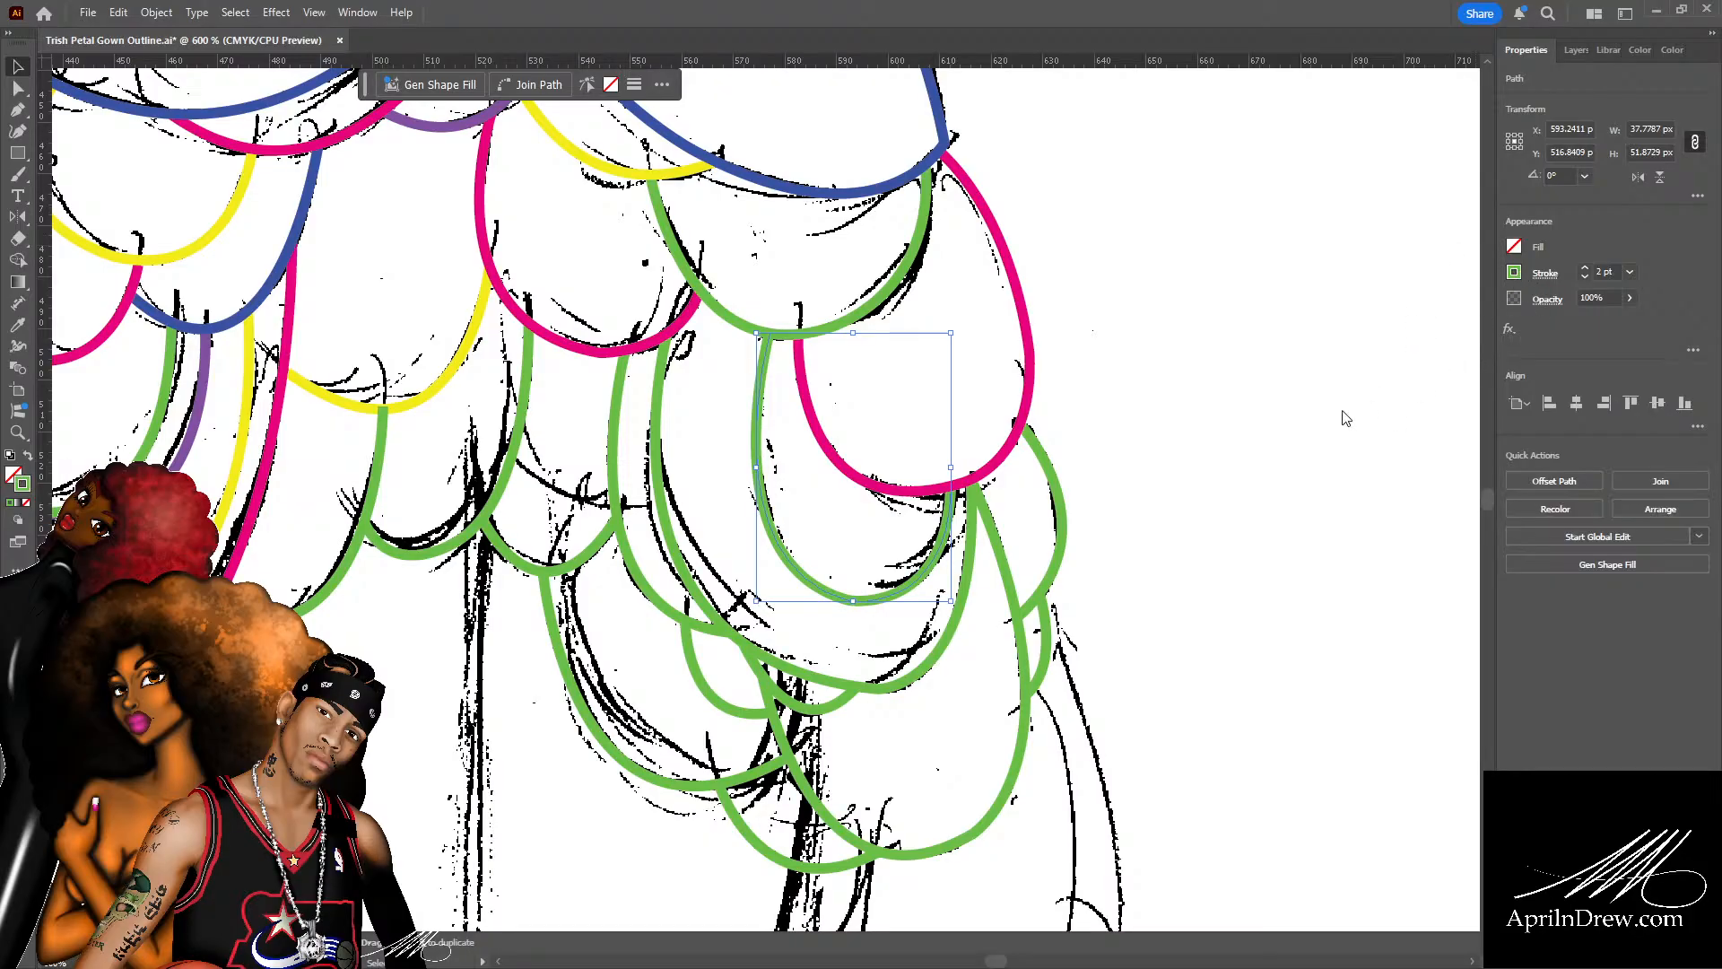
pyautogui.click(1344, 359)
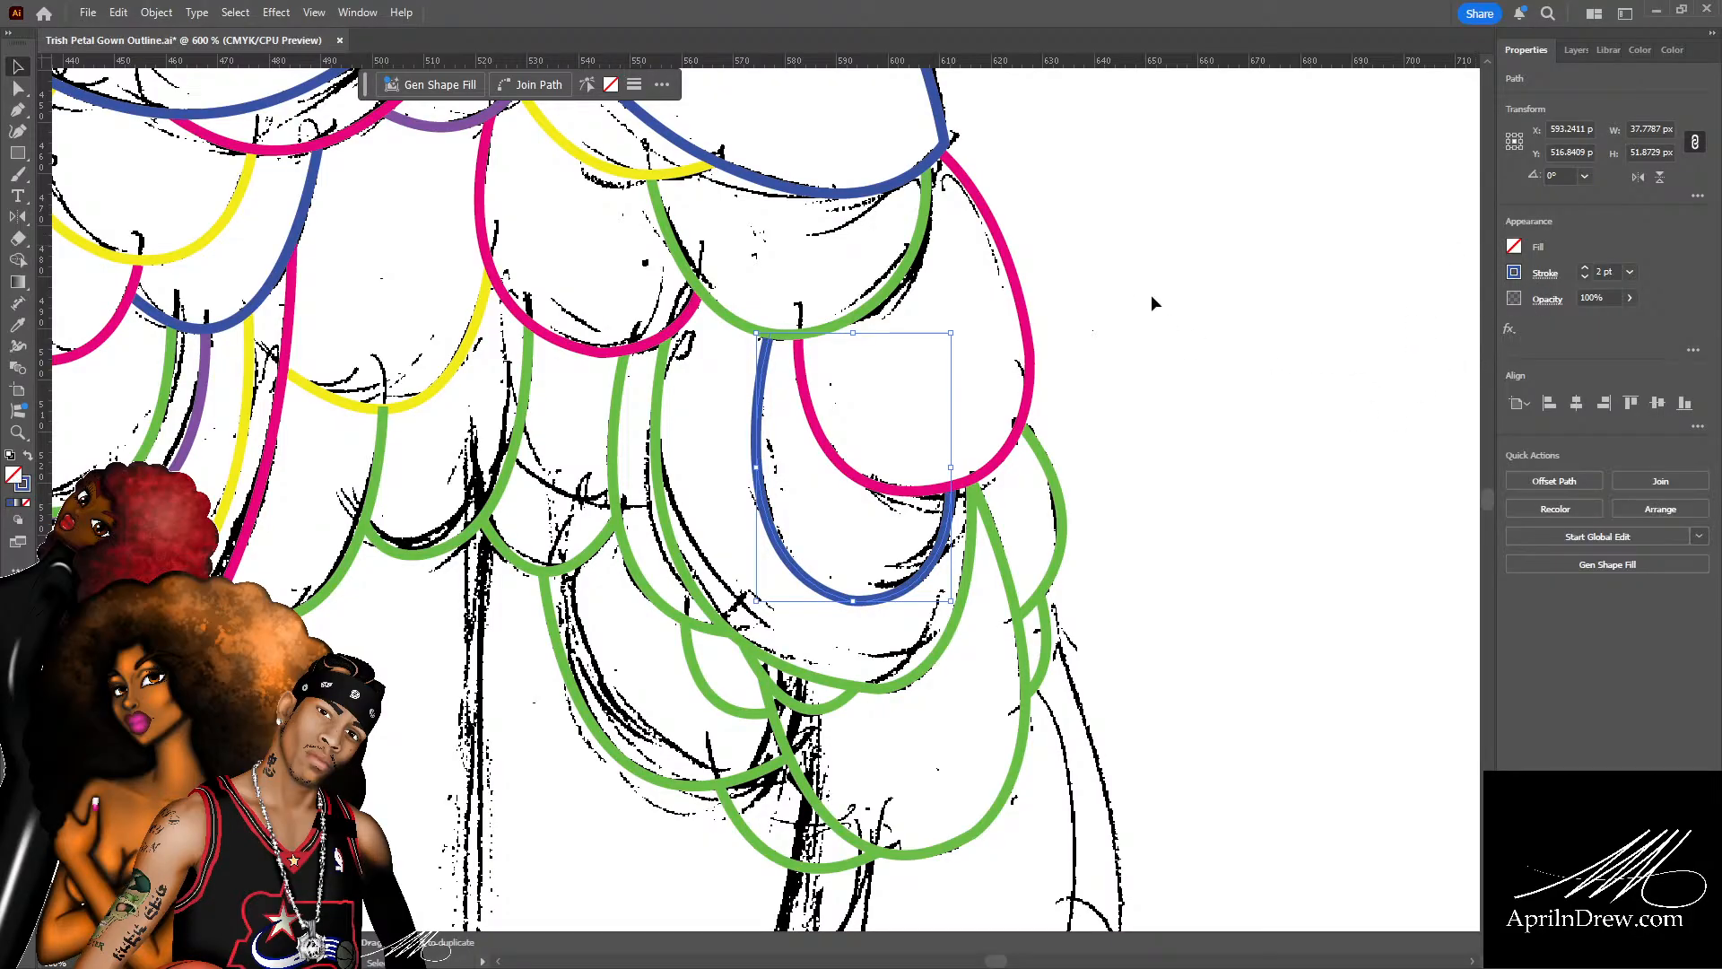
pyautogui.click(730, 478)
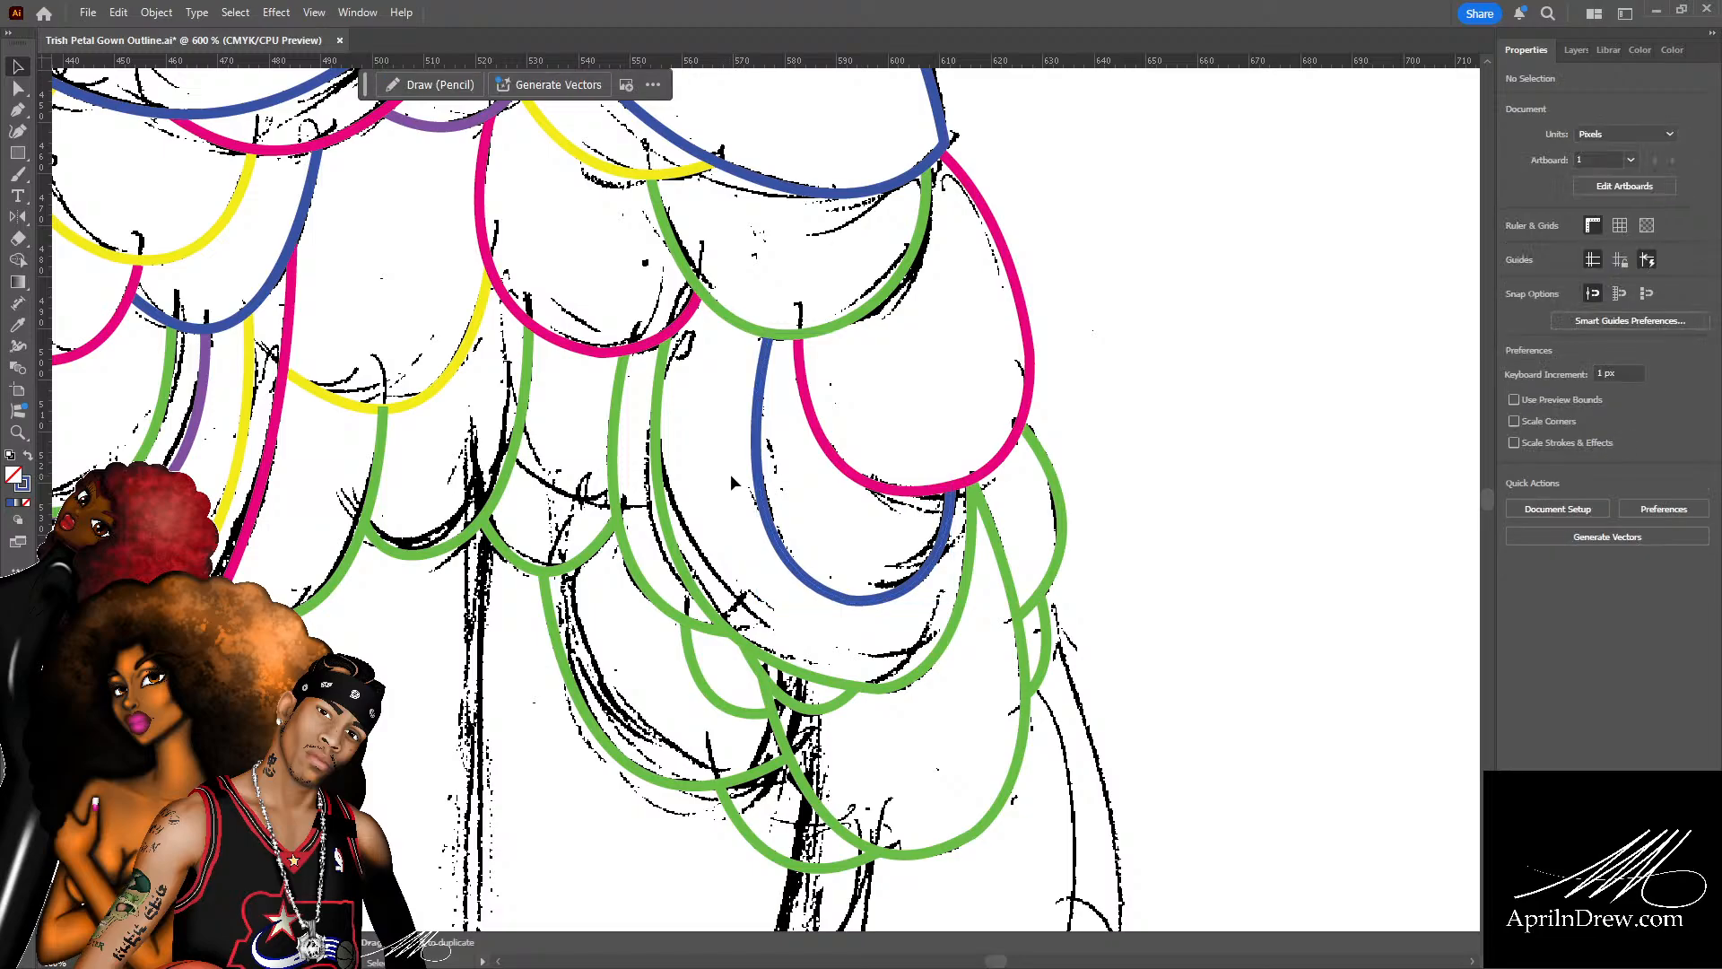
pyautogui.click(1060, 491)
pyautogui.click(1515, 274)
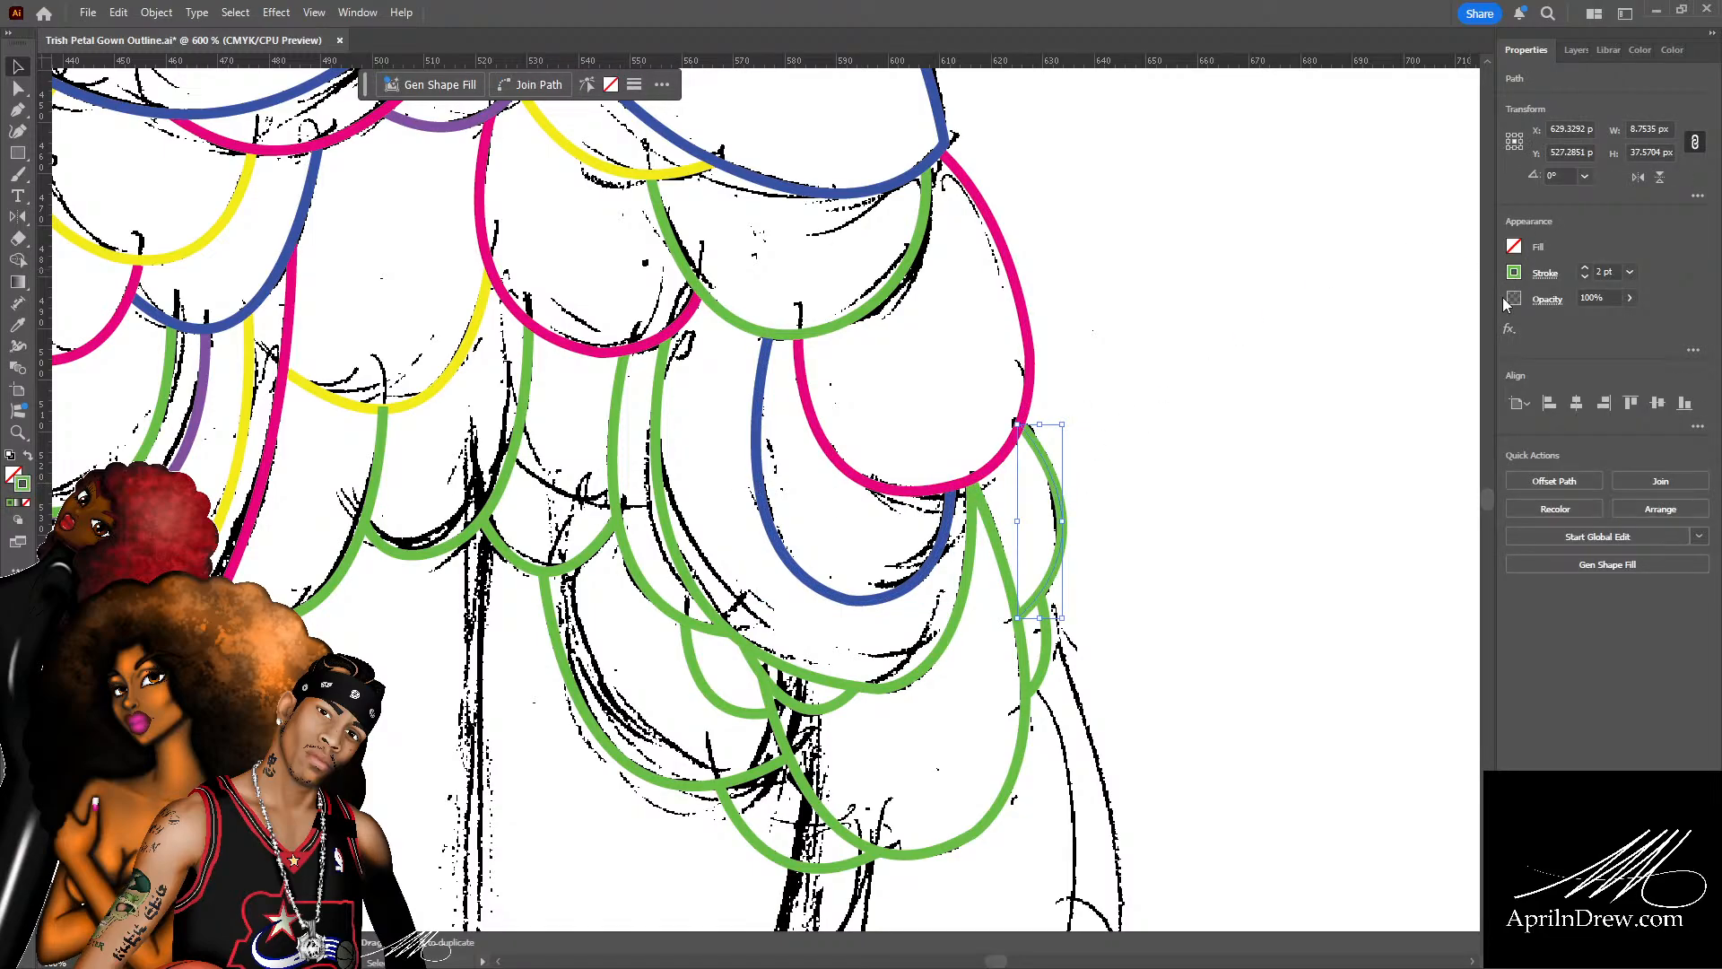
pyautogui.click(1320, 357)
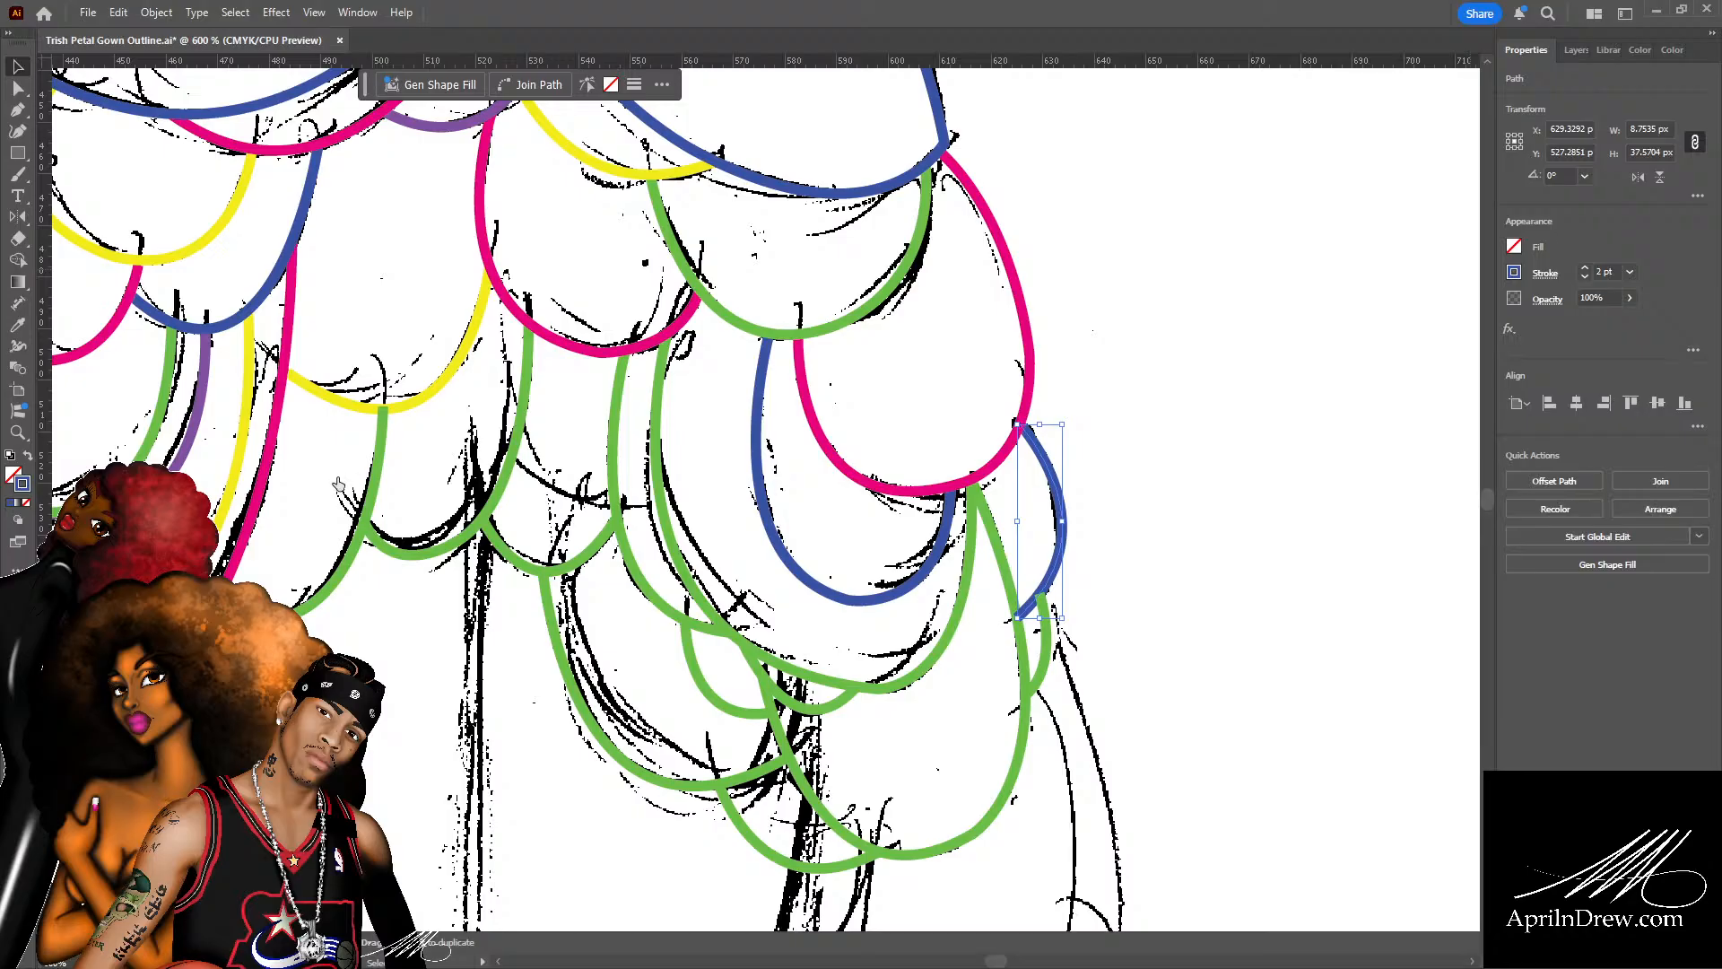
# Recolor the green petal directly below the central yellow petal purple.
pyautogui.click(518, 457)
pyautogui.click(1513, 272)
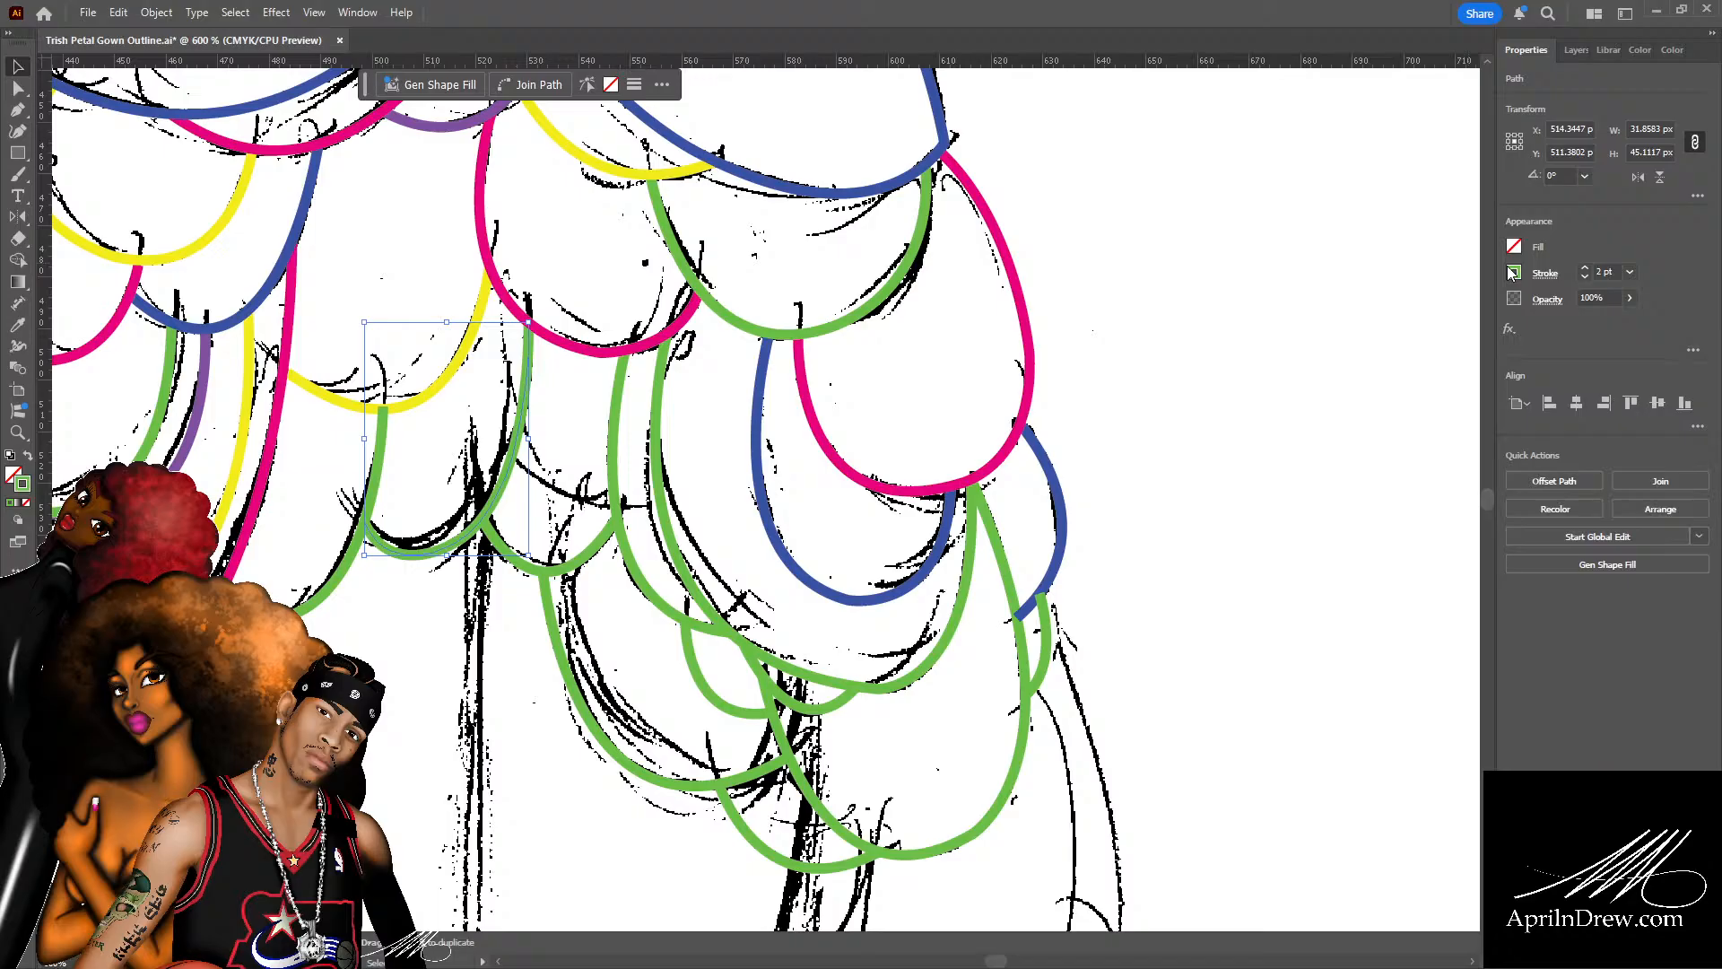
pyautogui.click(1363, 361)
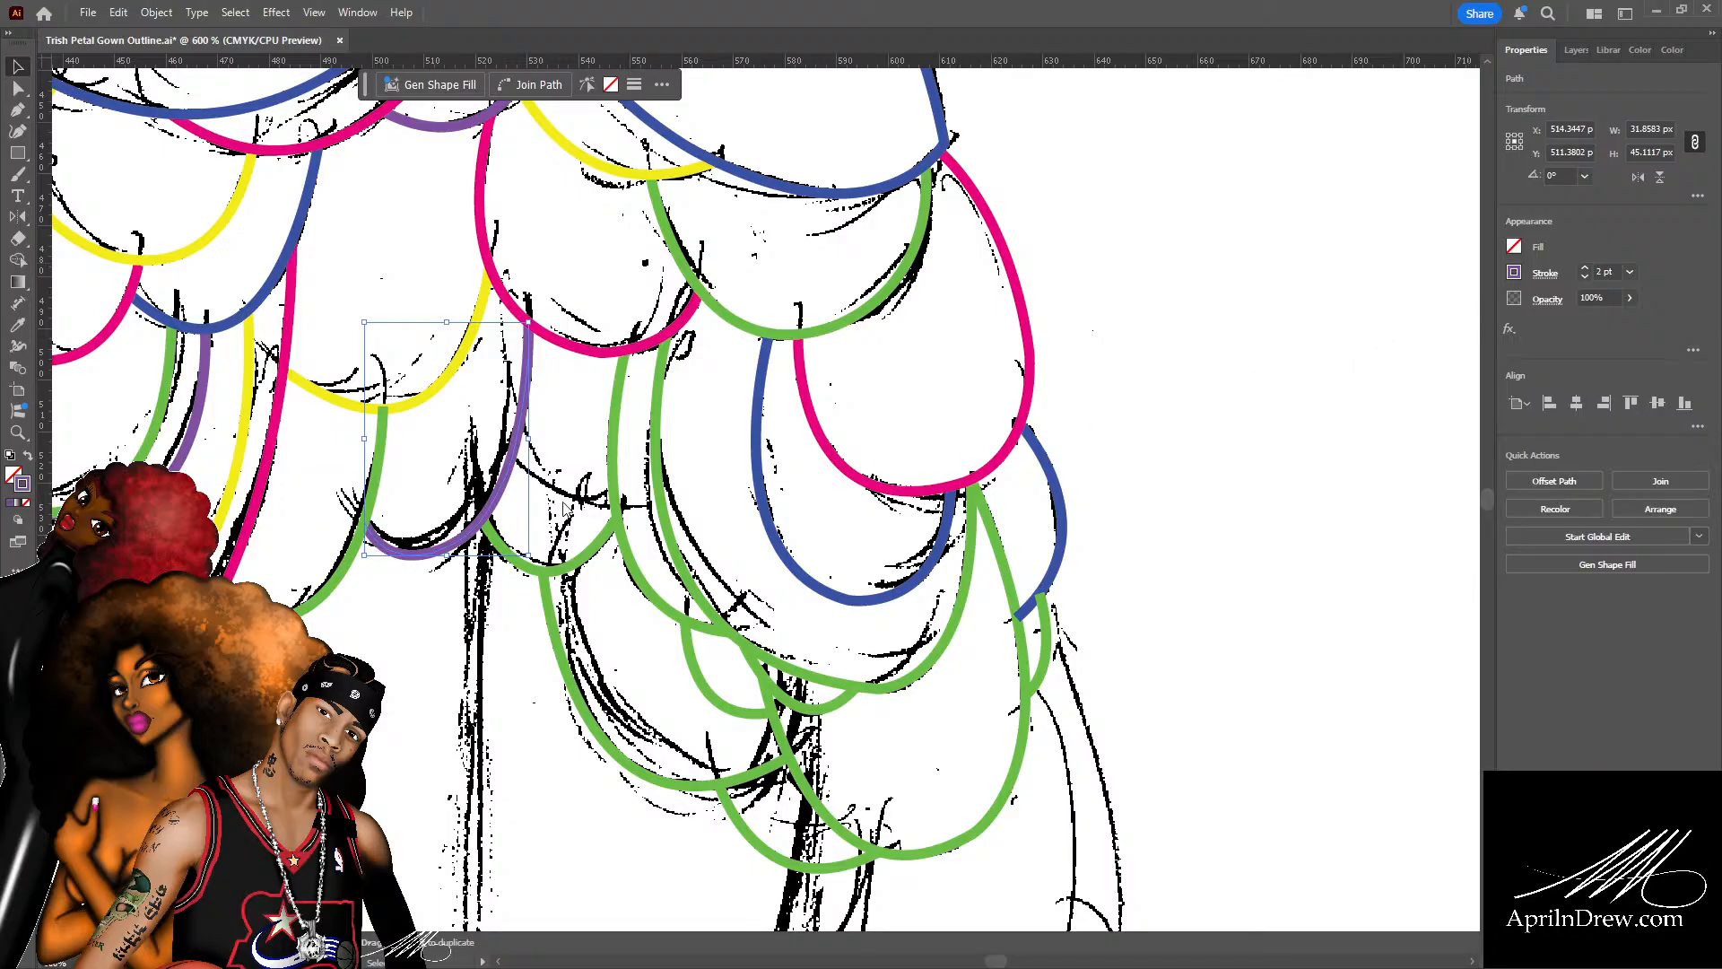
pyautogui.click(613, 492)
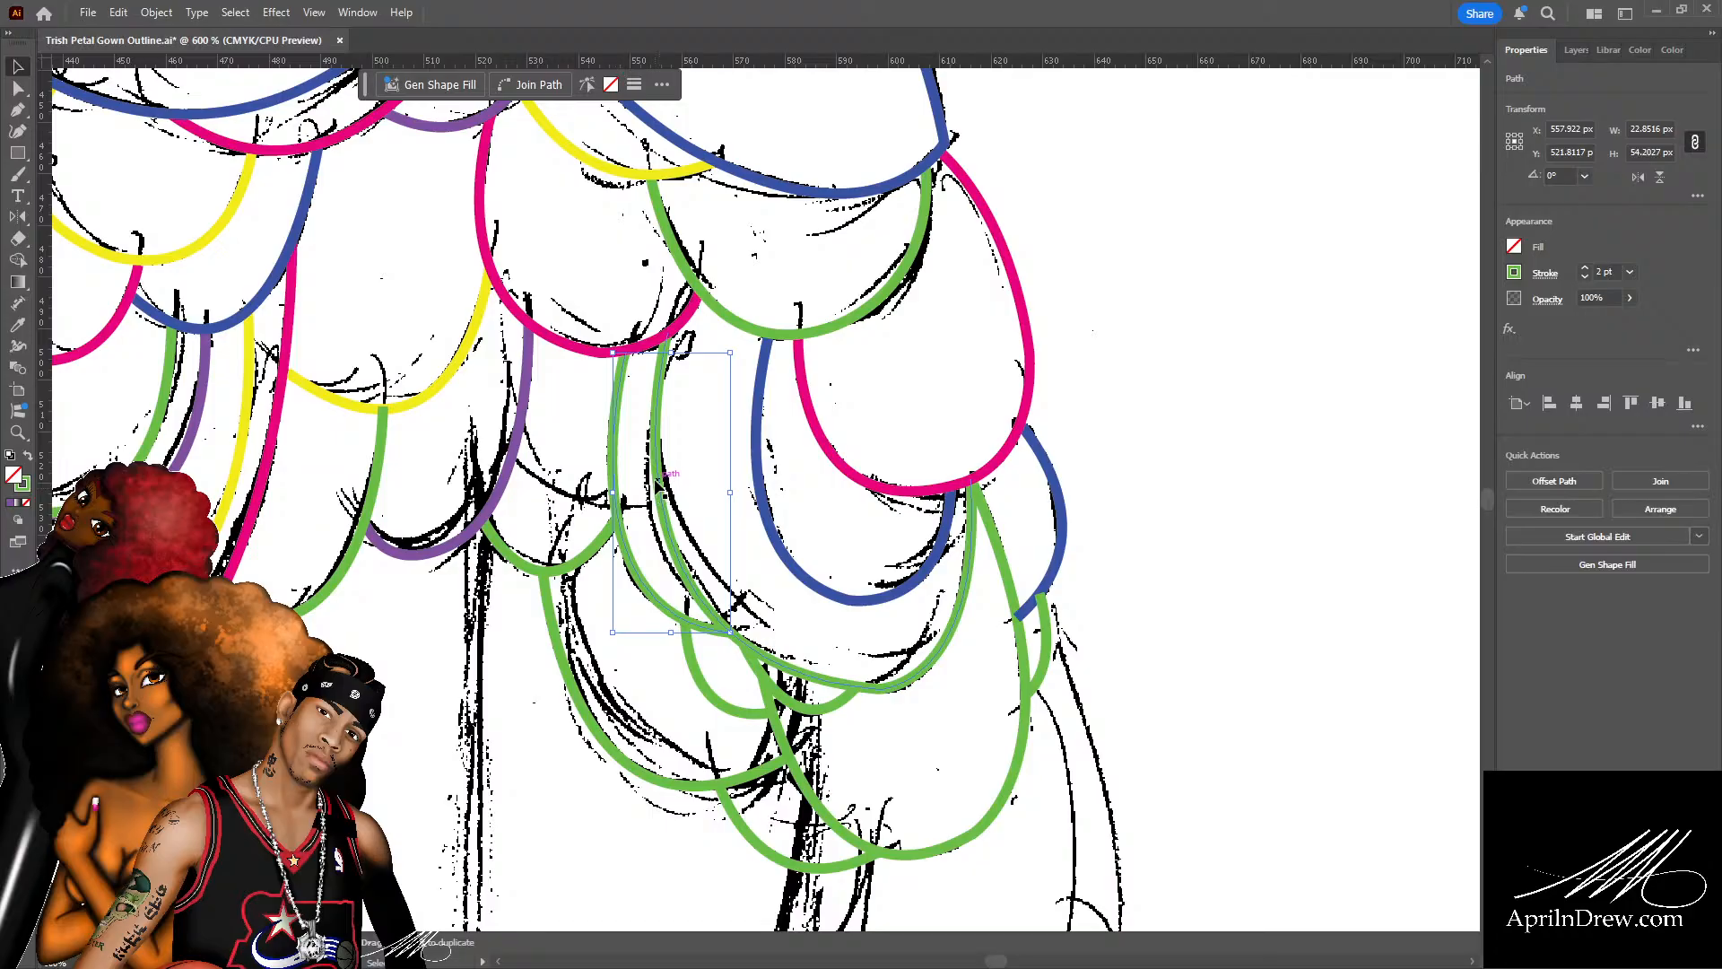
pyautogui.click(682, 472)
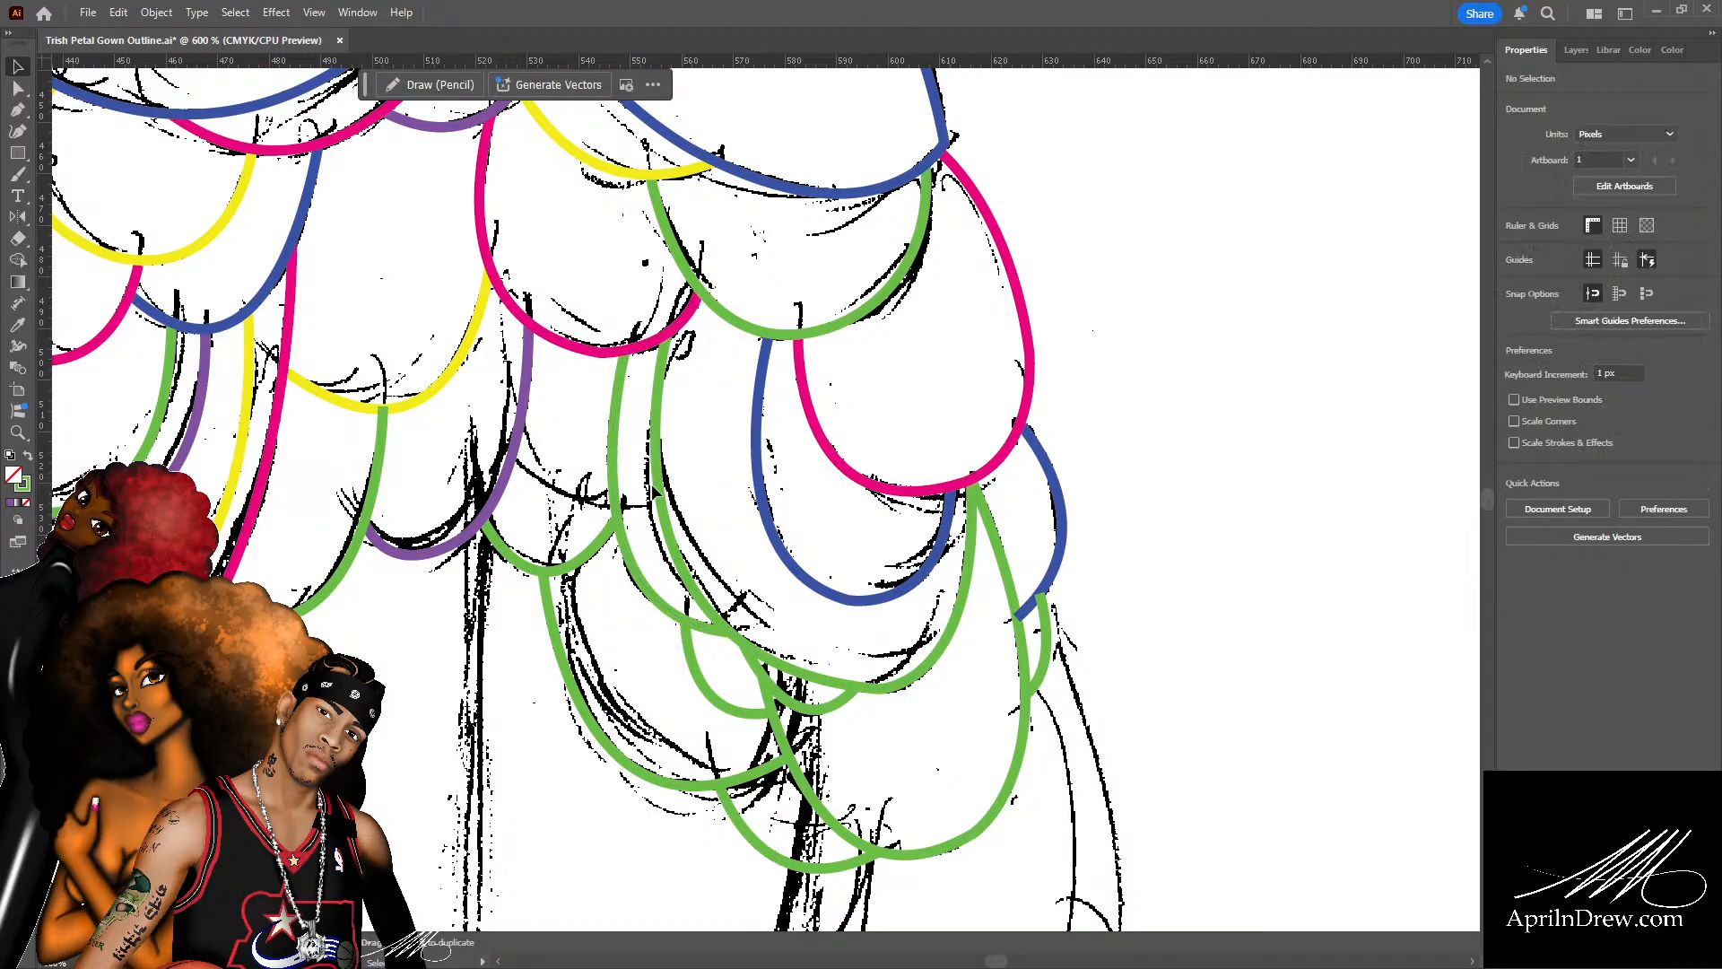
# Recolor the large green petal surrounding the right blue petal yellow and the large green petal beneath it purple.
pyautogui.click(663, 489)
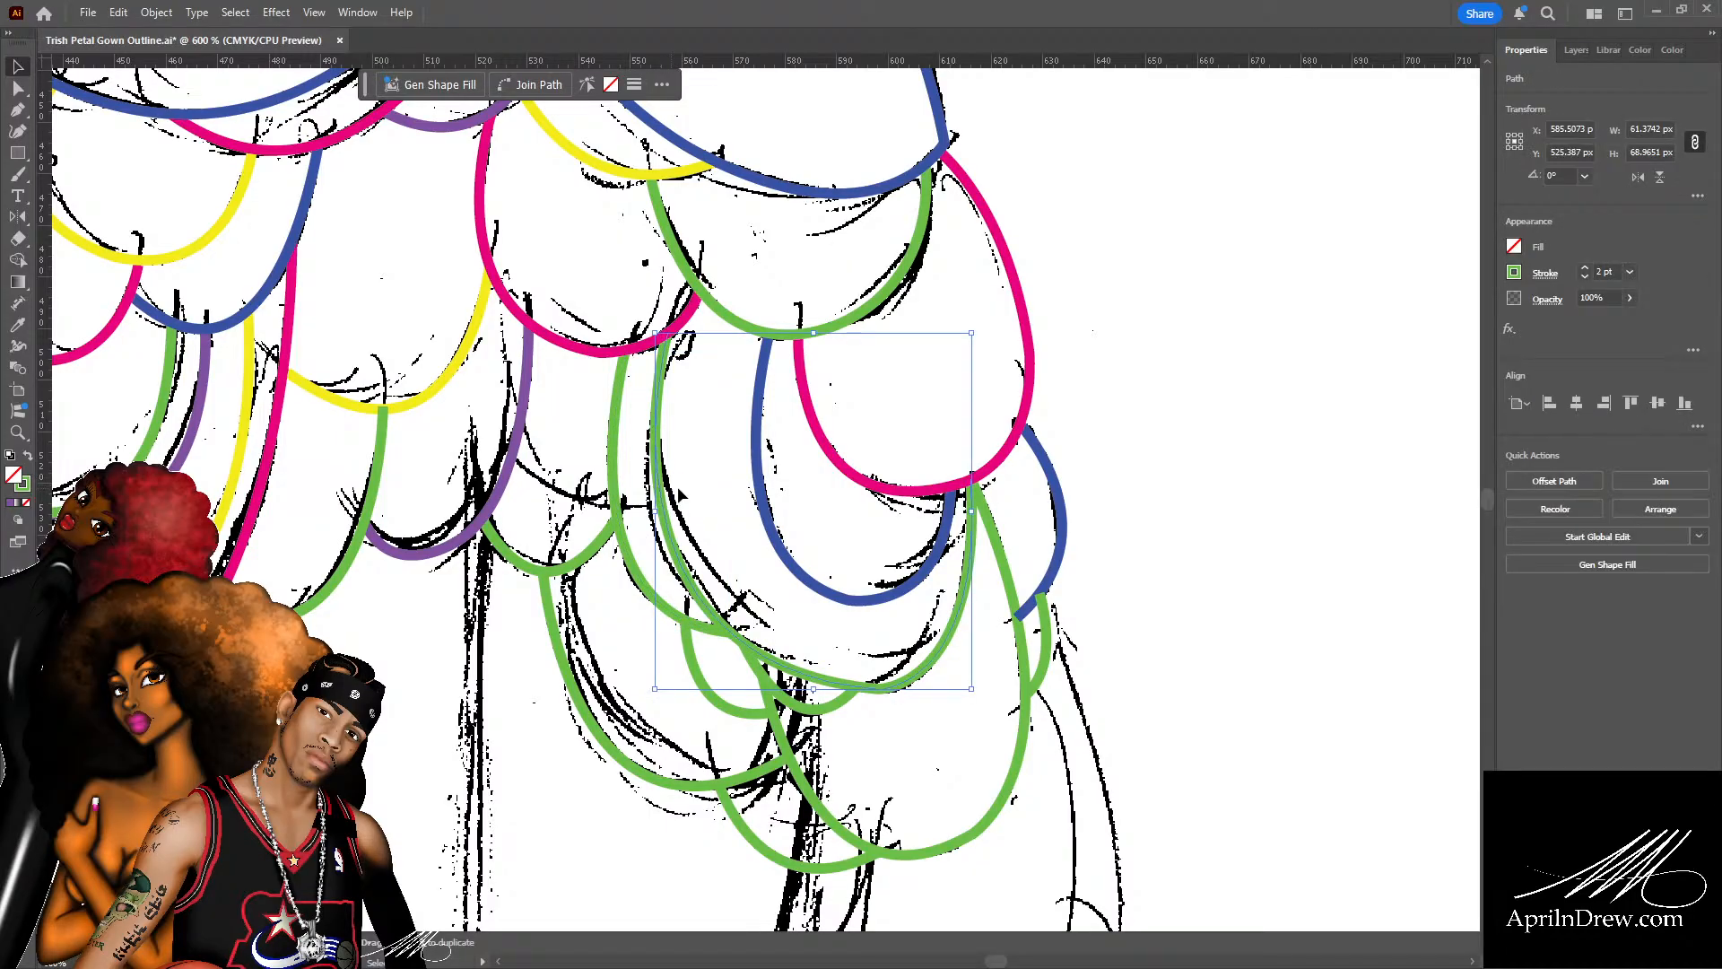
pyautogui.click(1517, 276)
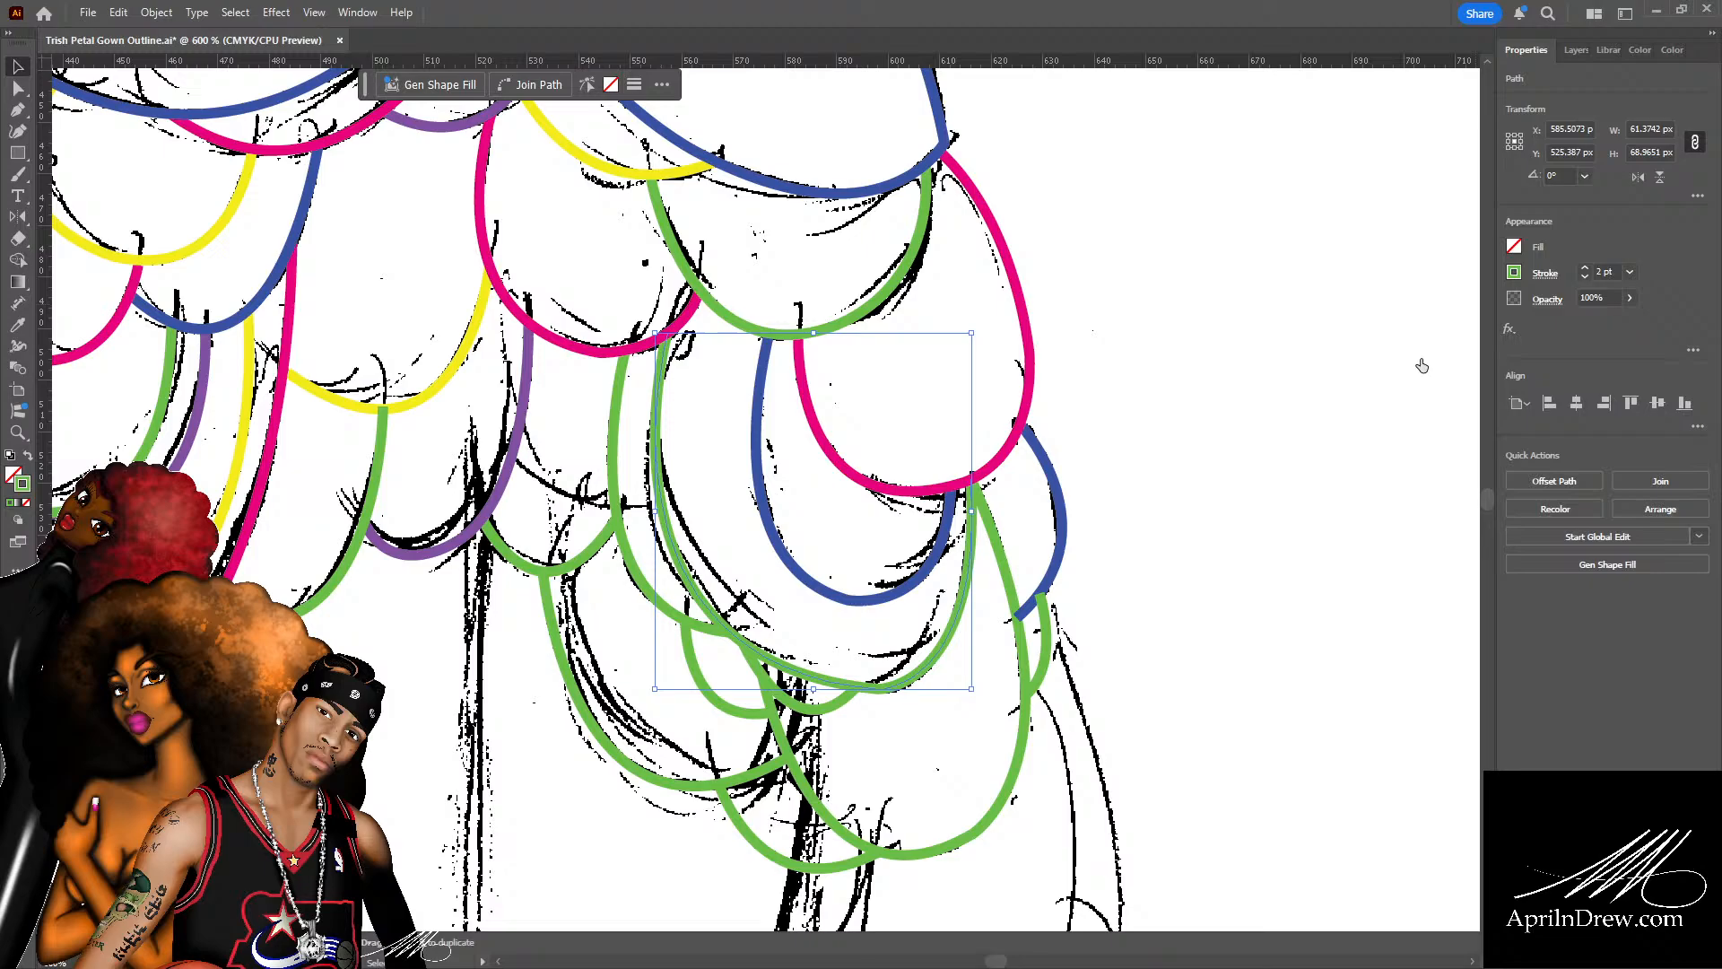
pyautogui.click(1342, 353)
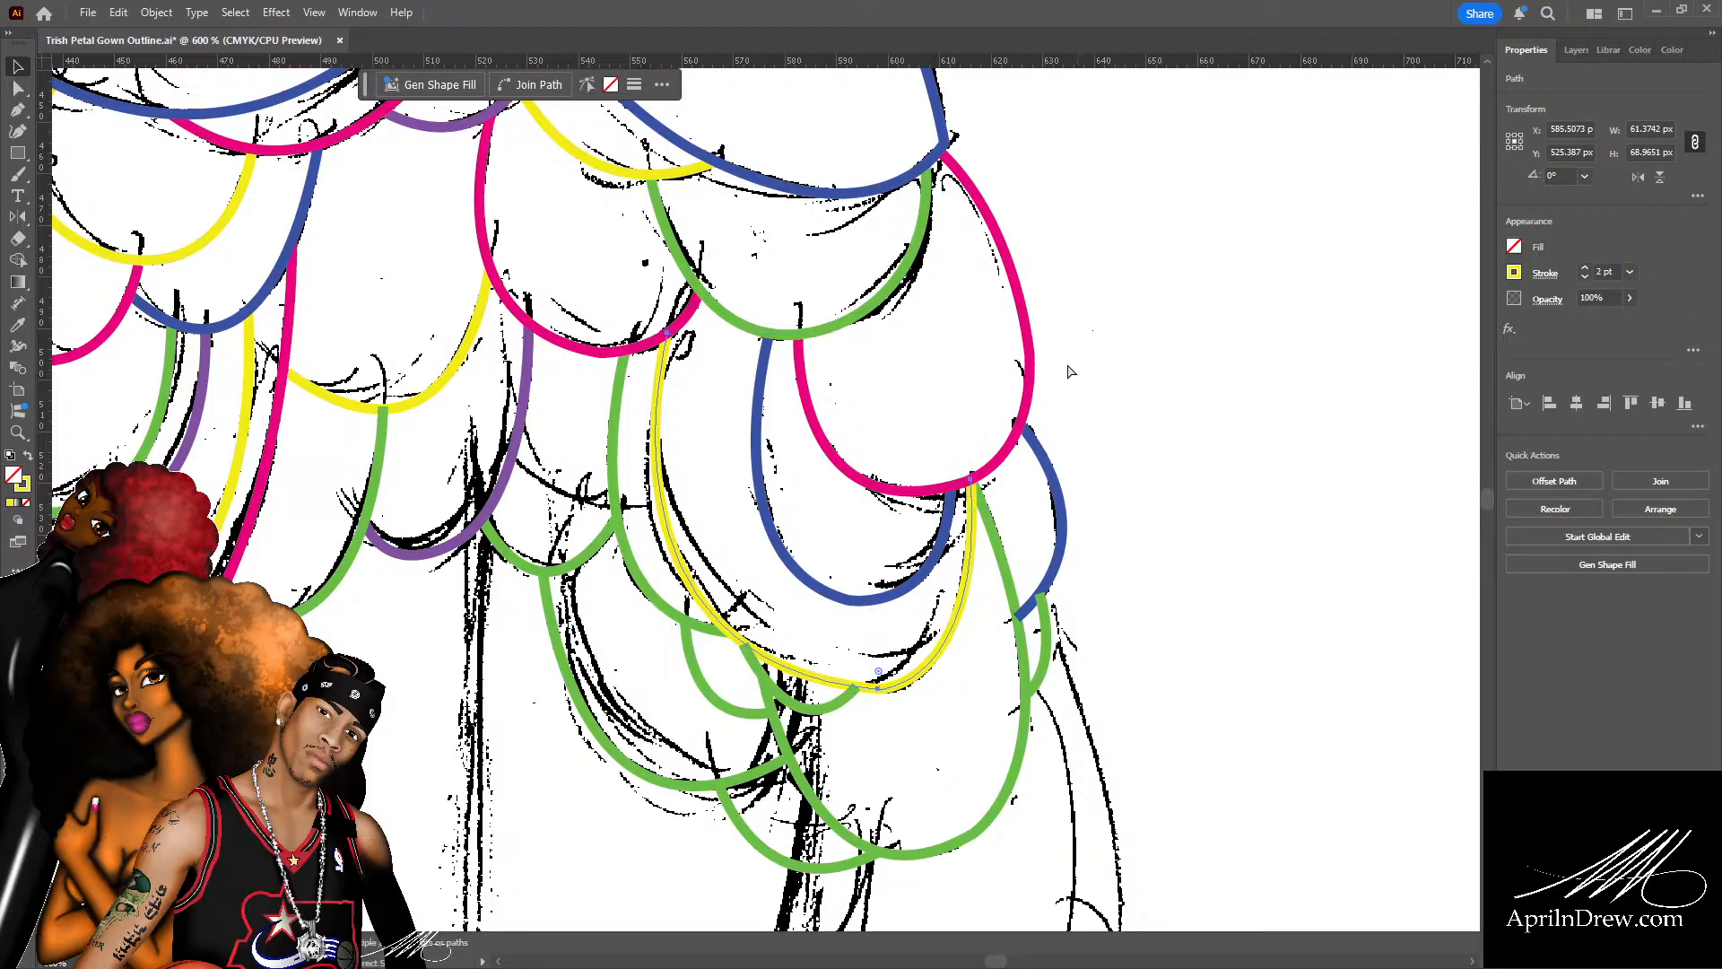
pyautogui.moveTo(1045, 354); pyautogui.dragTo(953, 216)
pyautogui.click(919, 420)
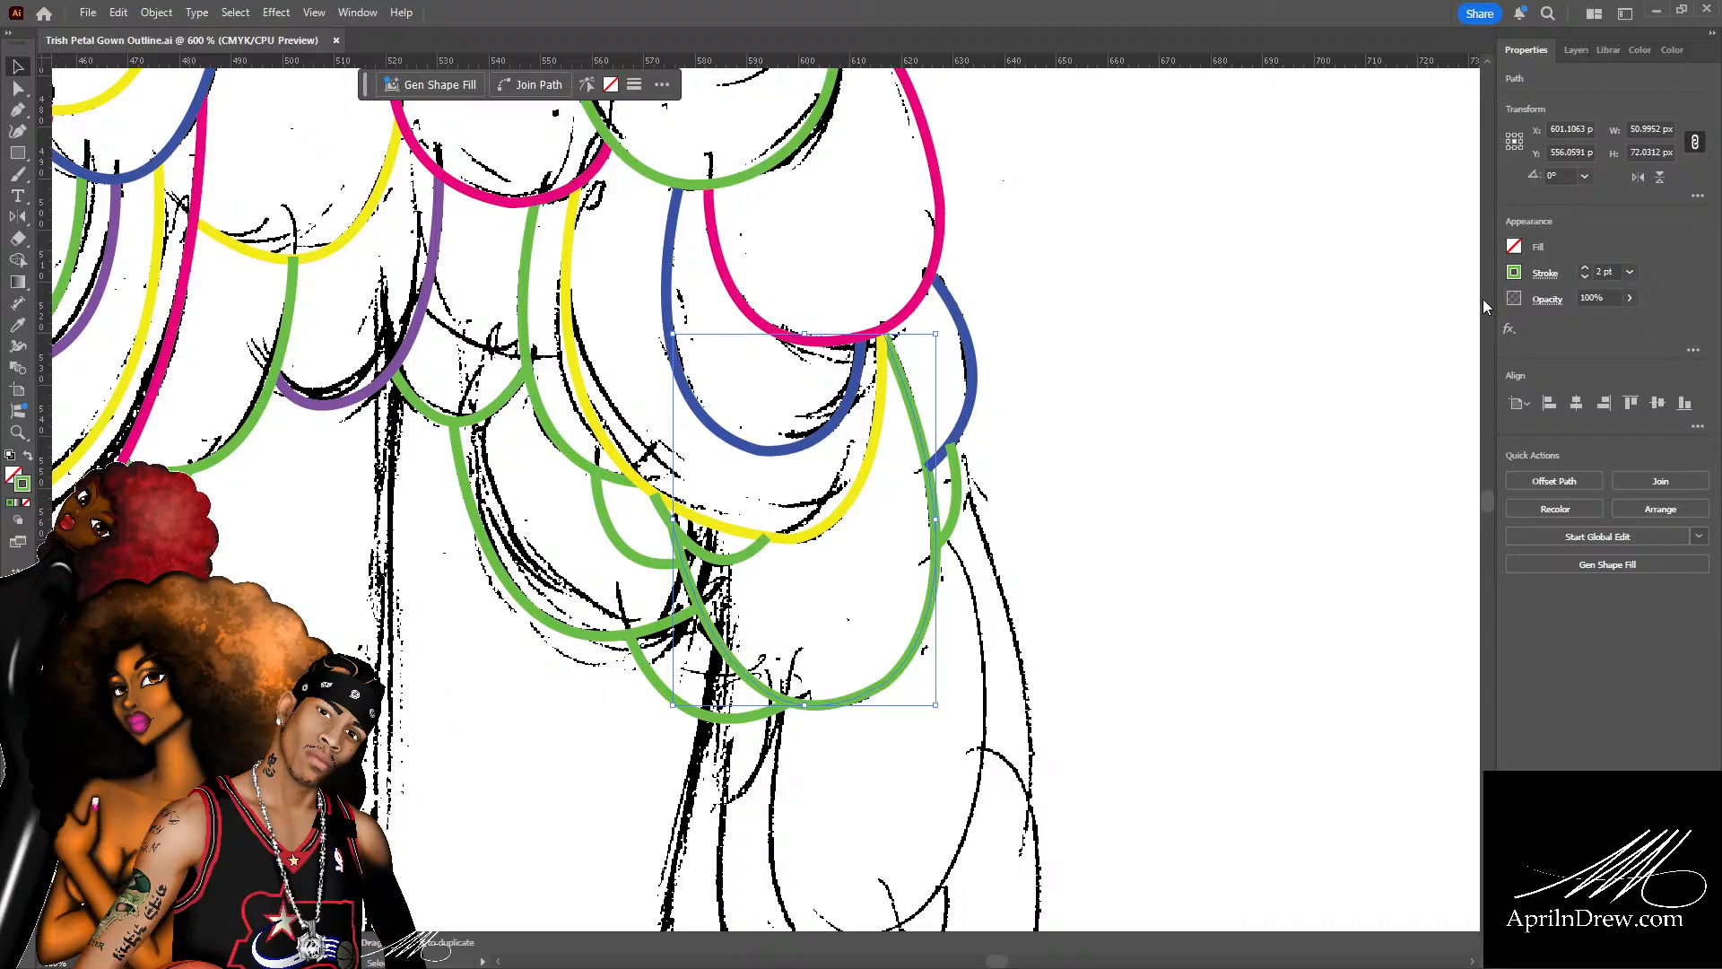
pyautogui.click(1329, 353)
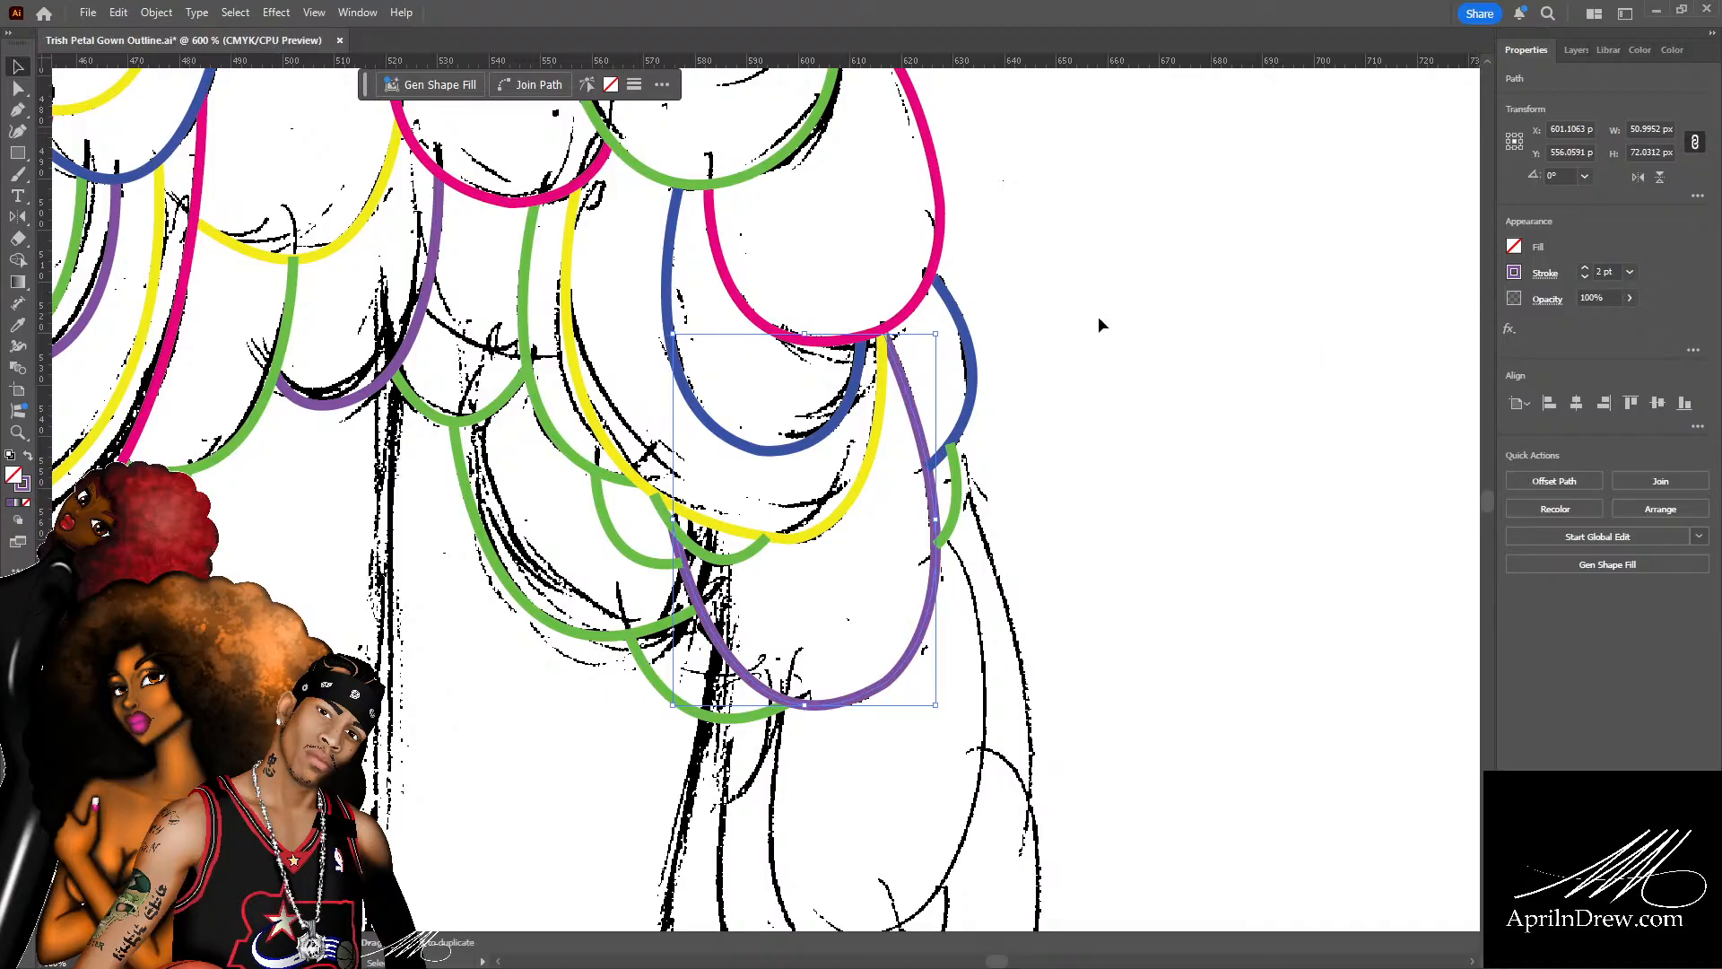
# Recolor the small green petal tucked under the left side of the large yellow right petal magenta and save the file.
pyautogui.moveTo(1088, 390); pyautogui.dragTo(1291, 375)
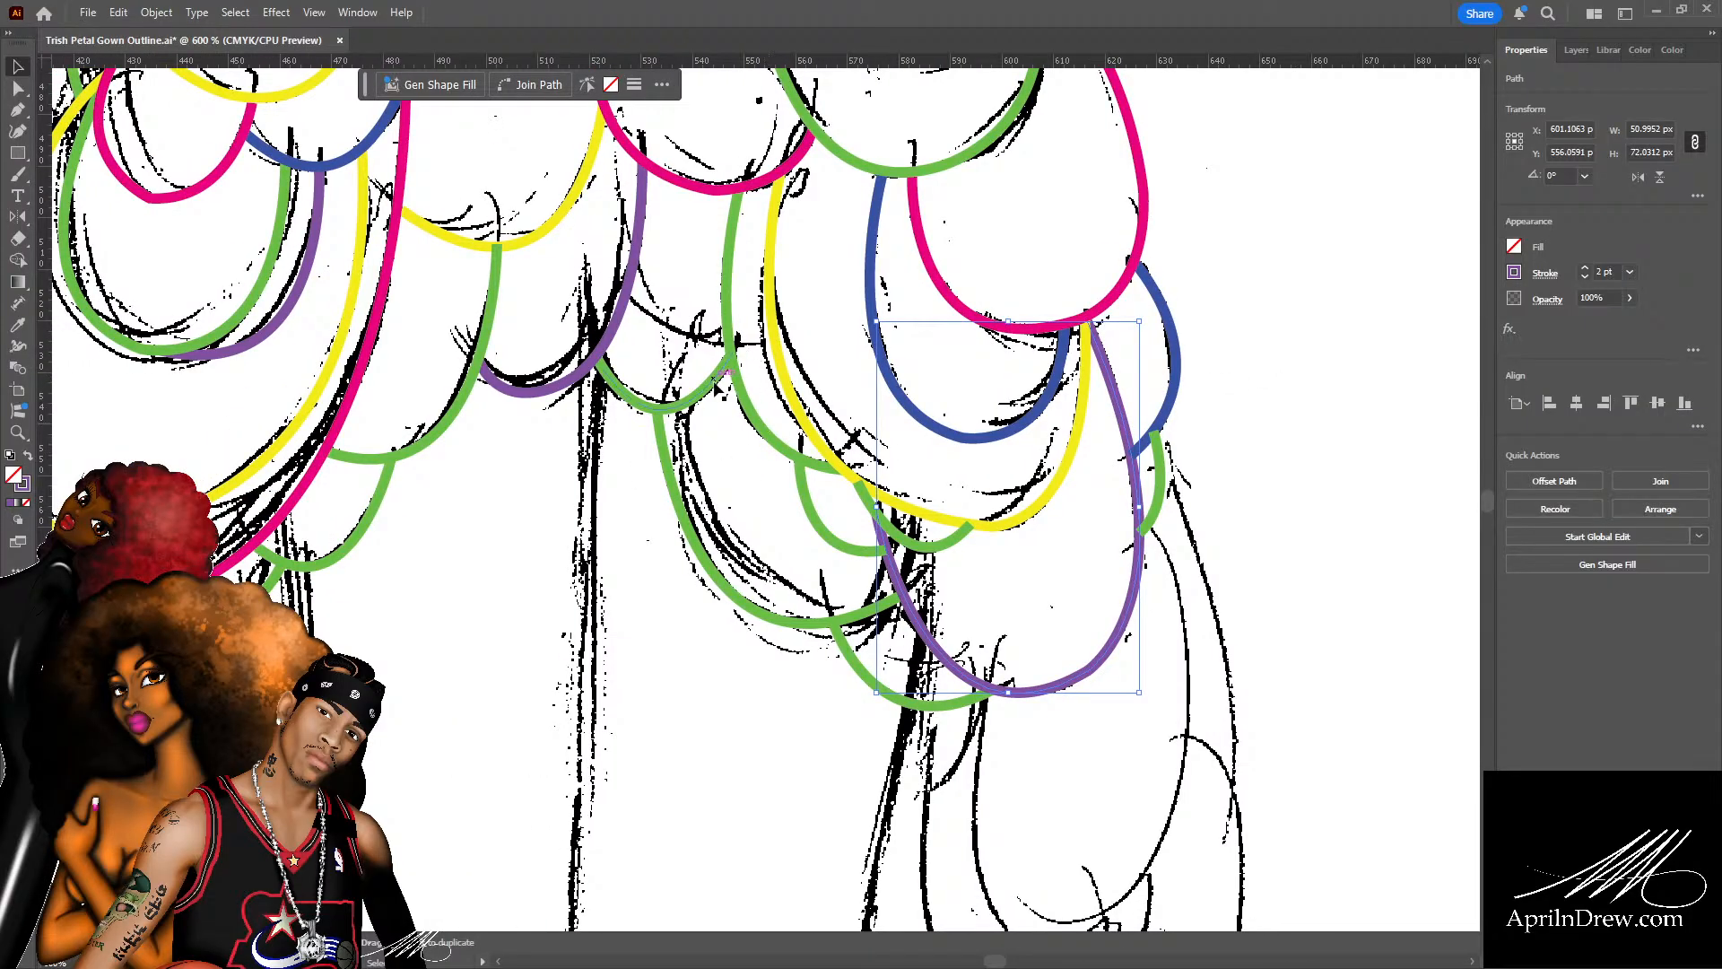
pyautogui.click(832, 544)
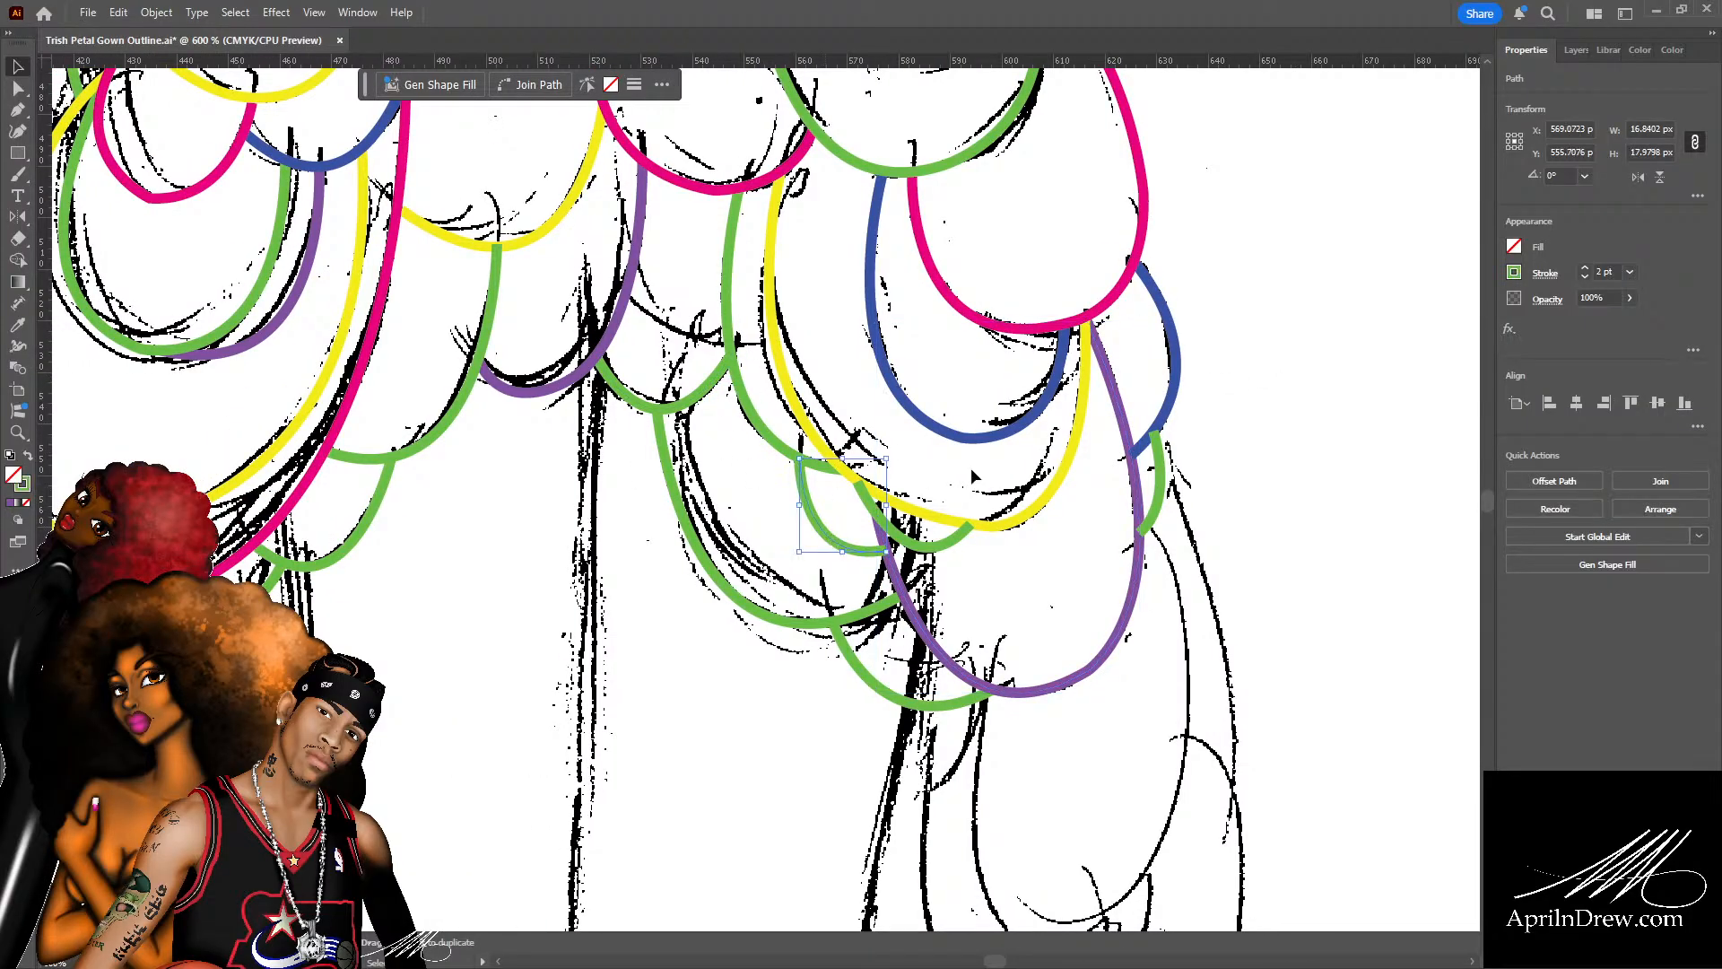
pyautogui.click(1517, 271)
pyautogui.click(1352, 359)
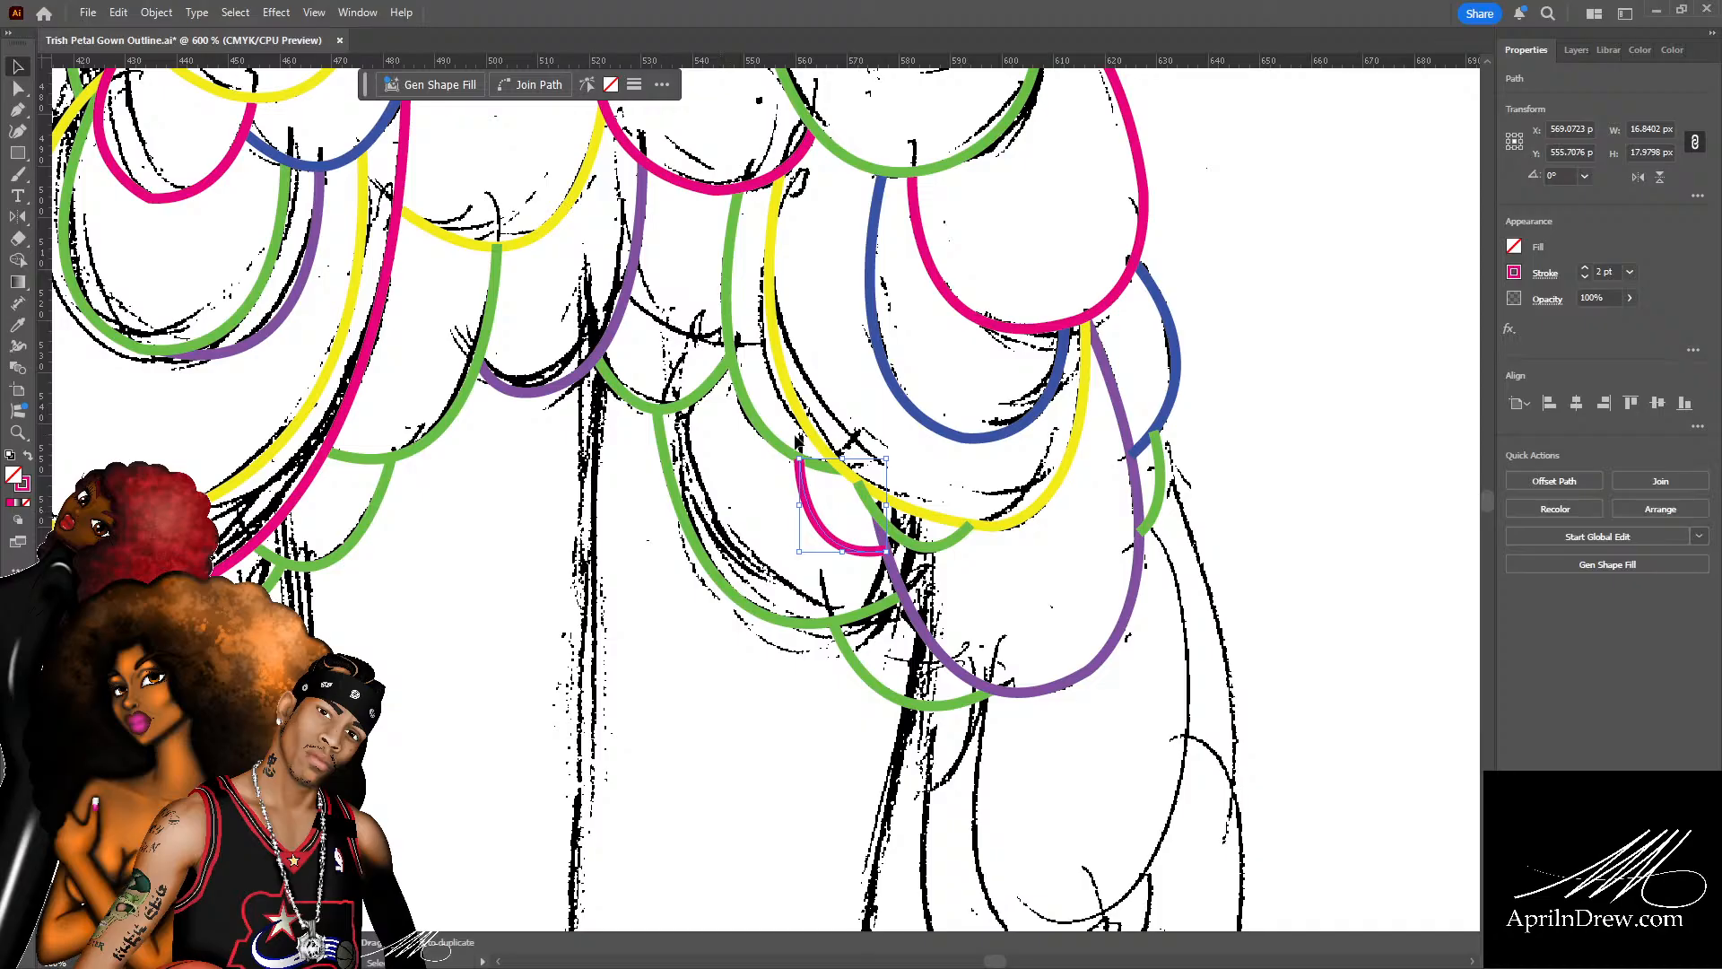
pyautogui.press('ctrl')
pyautogui.hotkey('ctrl', 's')
# Recolor the small green petal right of the central purple petal blue and the lowest green petal beside the large purple petal yellow, and save.
pyautogui.click(714, 380)
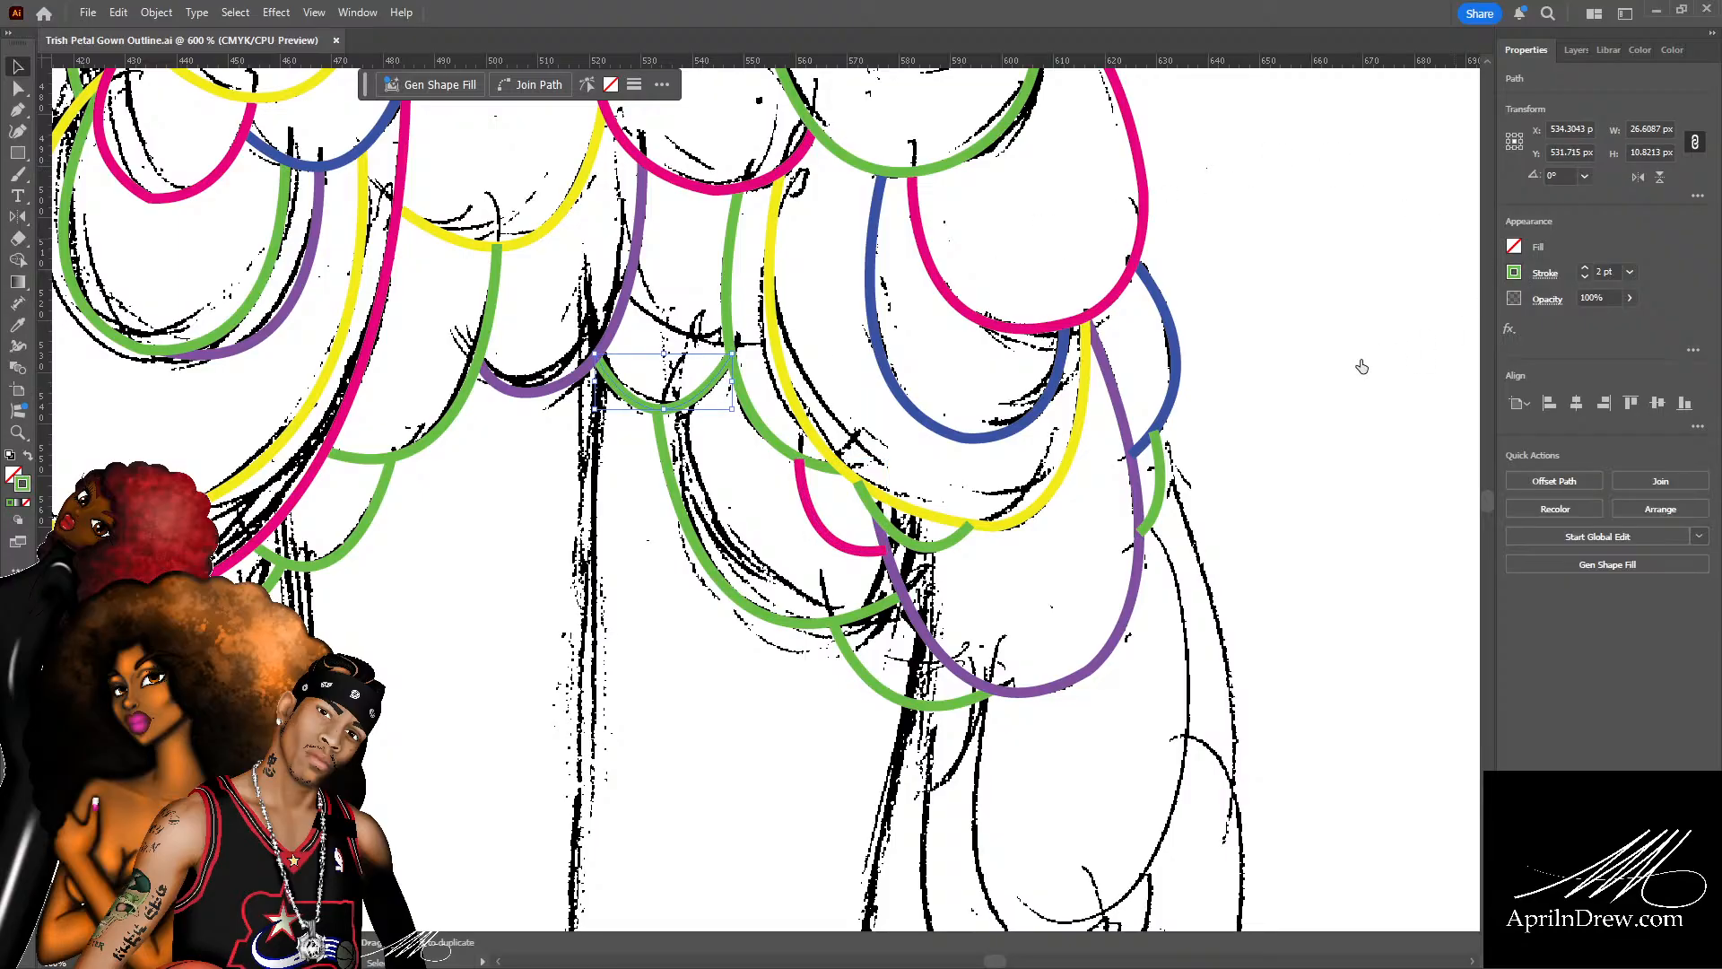
pyautogui.hotkey('ctrl', 'z')
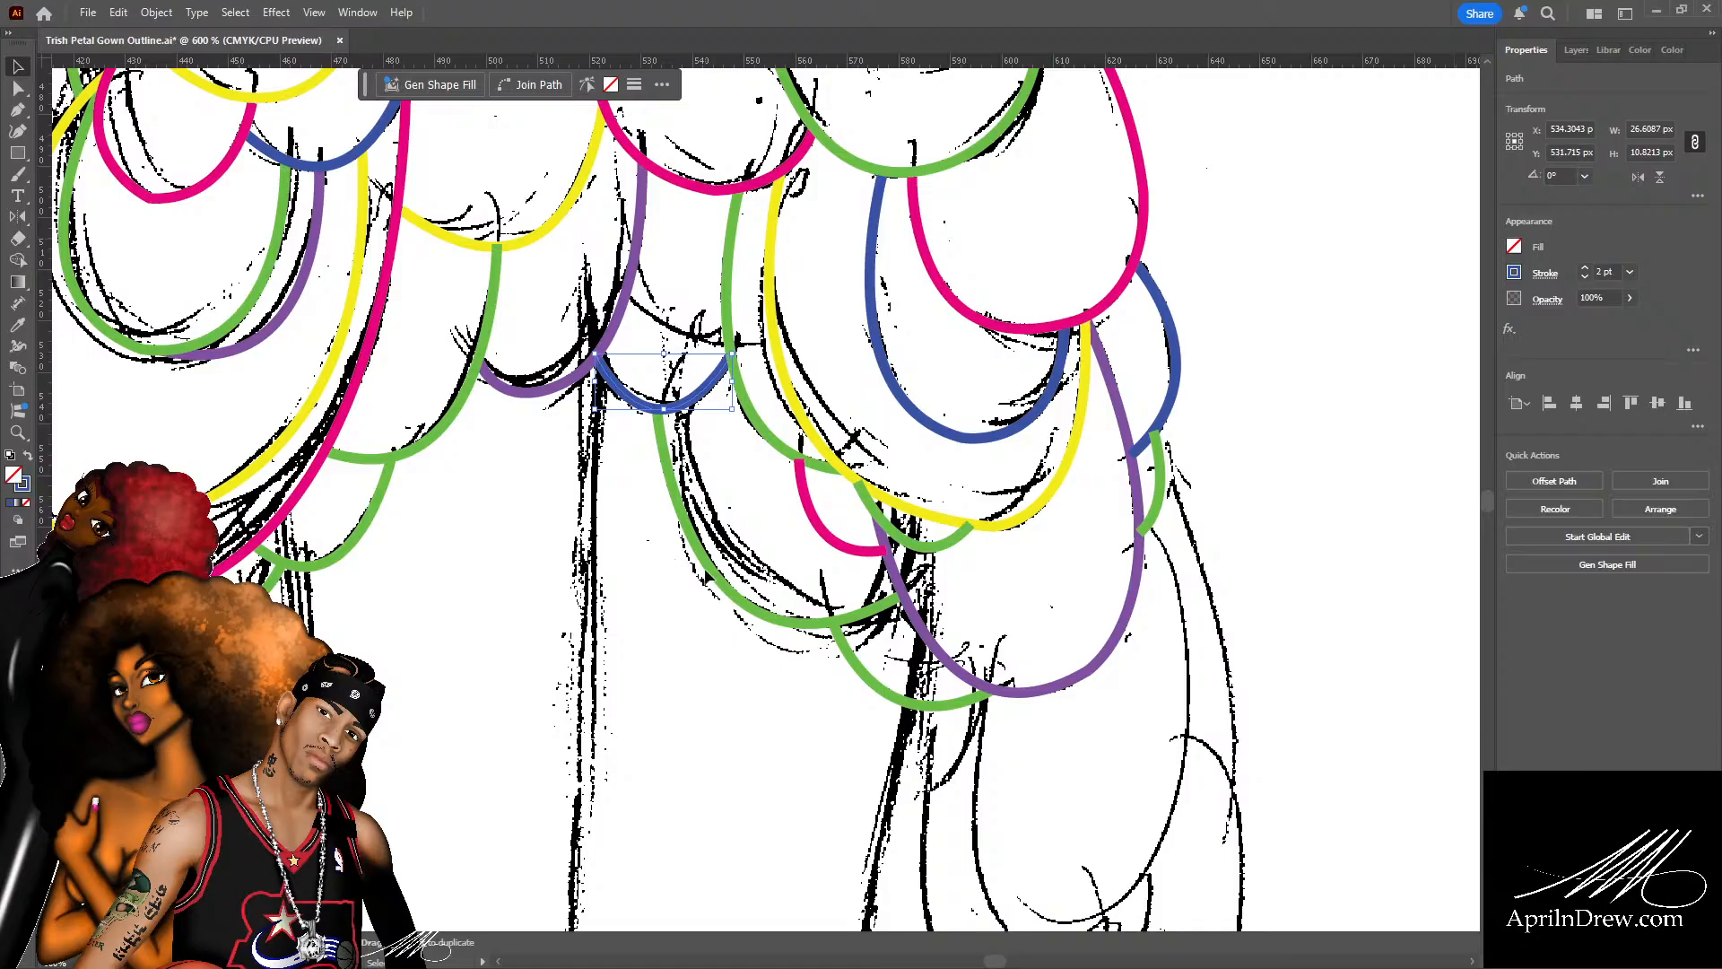
pyautogui.scroll(-2, 964, 579)
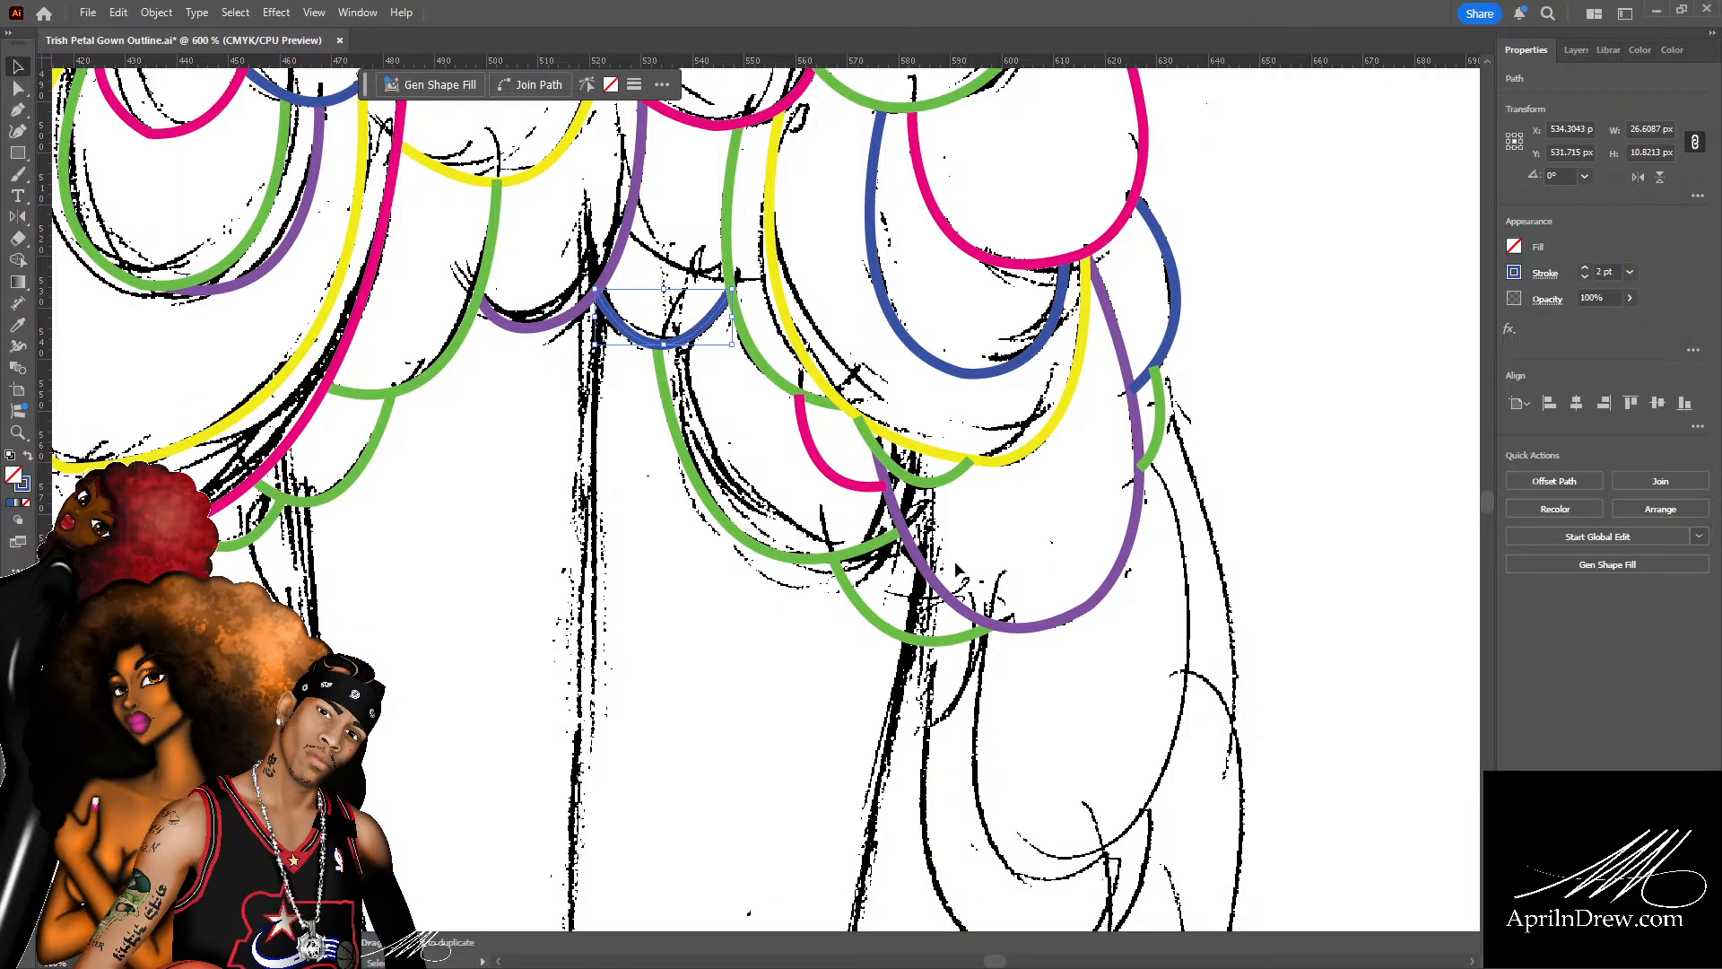
pyautogui.click(881, 621)
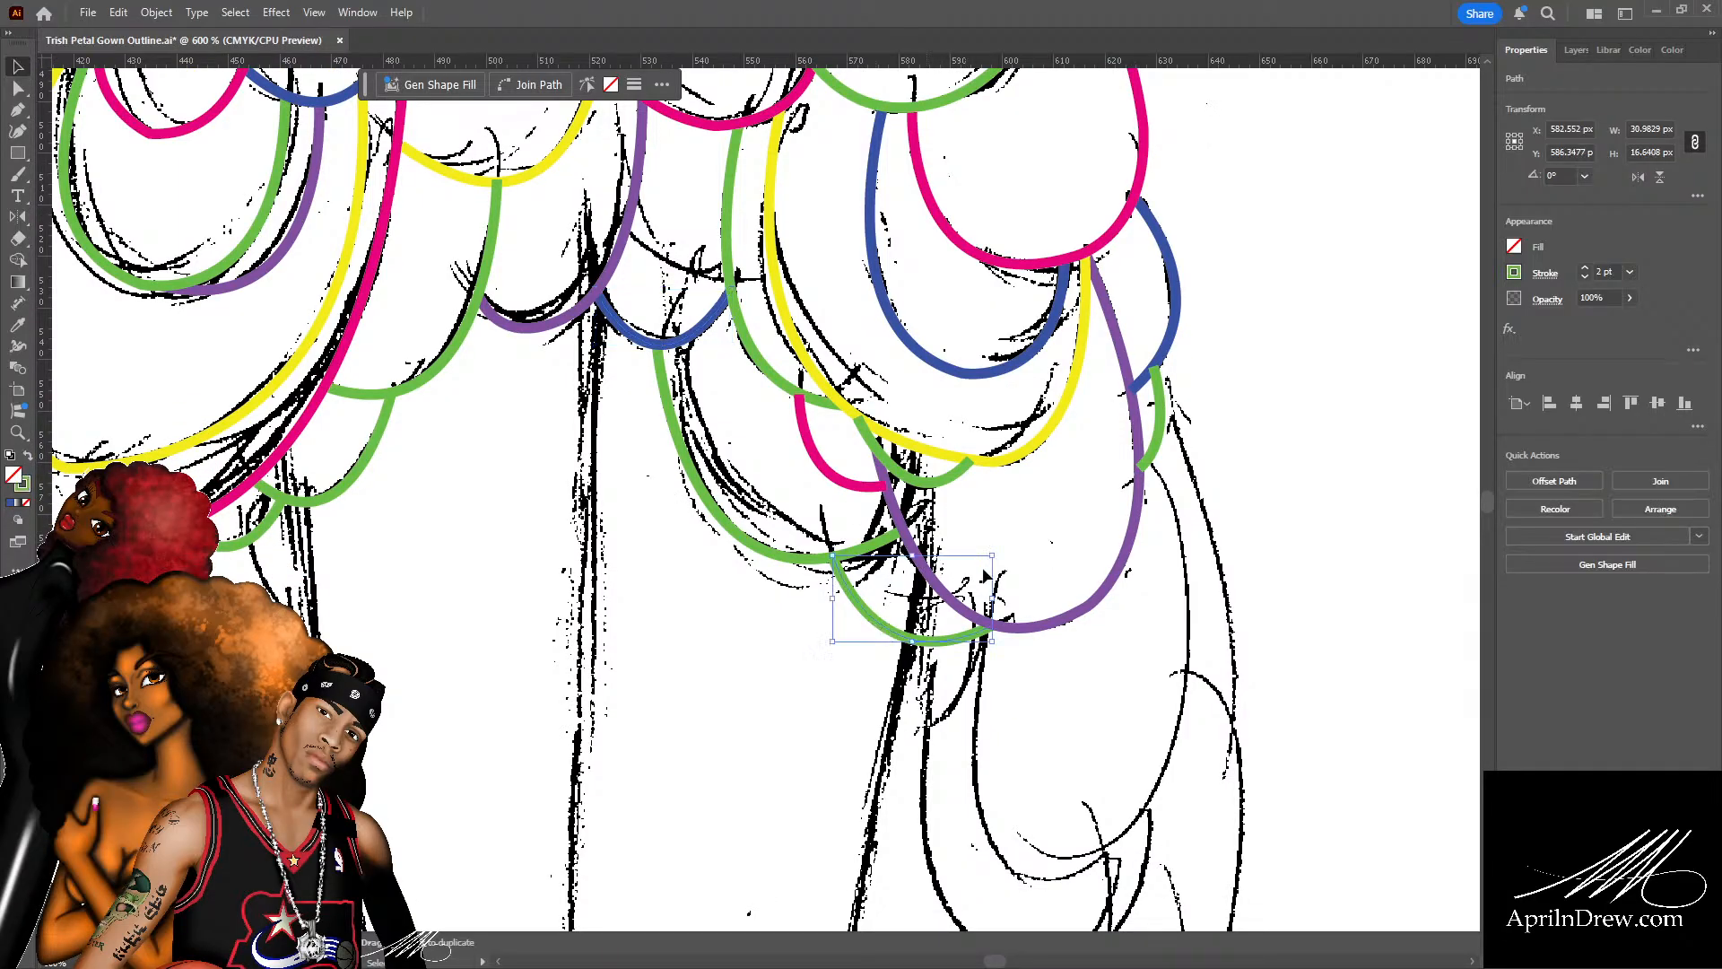
pyautogui.click(1516, 274)
pyautogui.click(1360, 355)
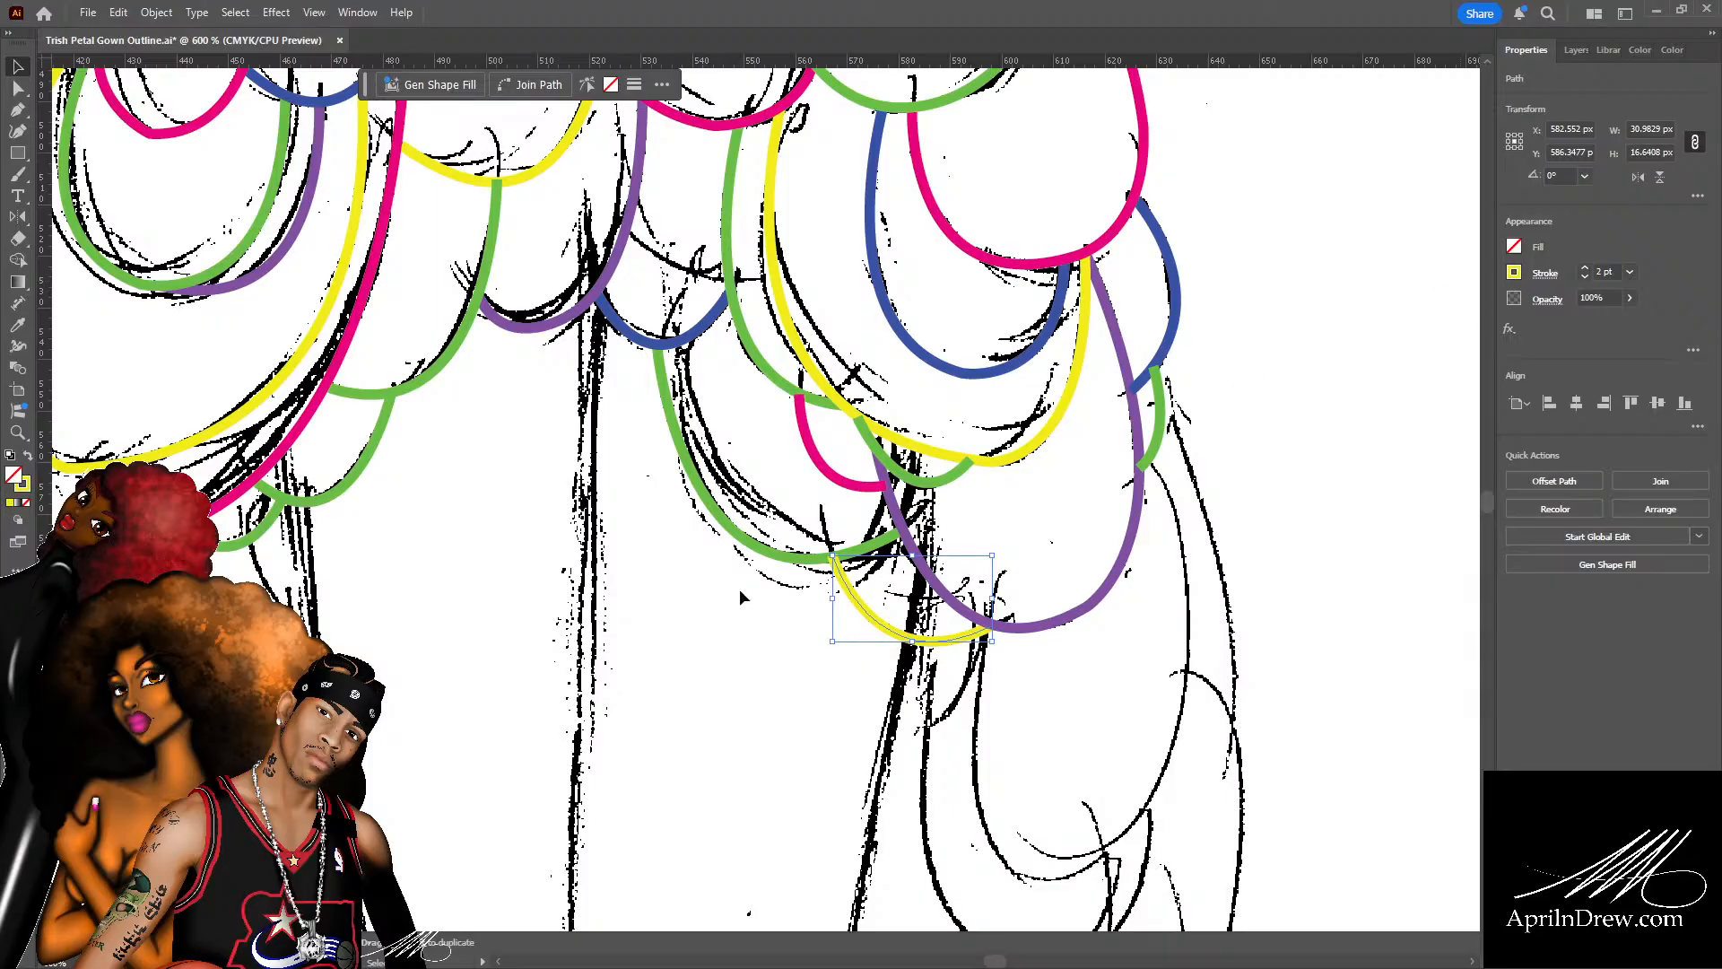
pyautogui.hotkey('ctrl', 's')
# Recolor the small green petal between the long left magenta petal and the green petal above it blue, and save the file.
pyautogui.click(1246, 498)
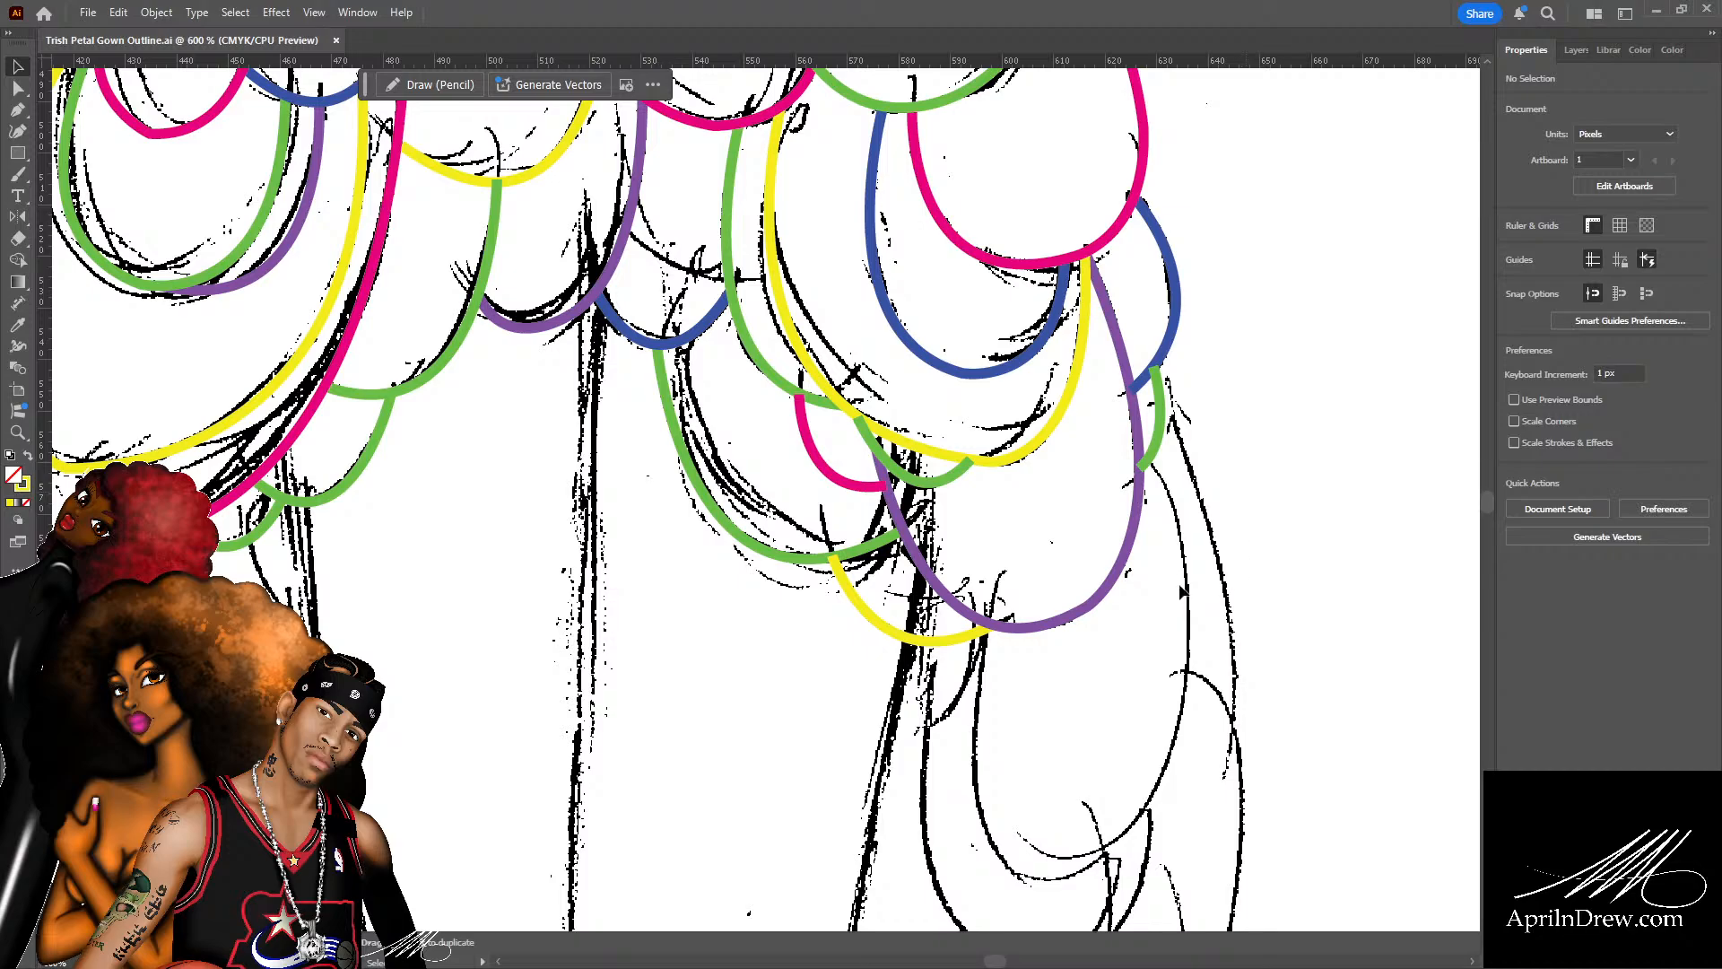
pyautogui.moveTo(1178, 542); pyautogui.dragTo(1155, 728)
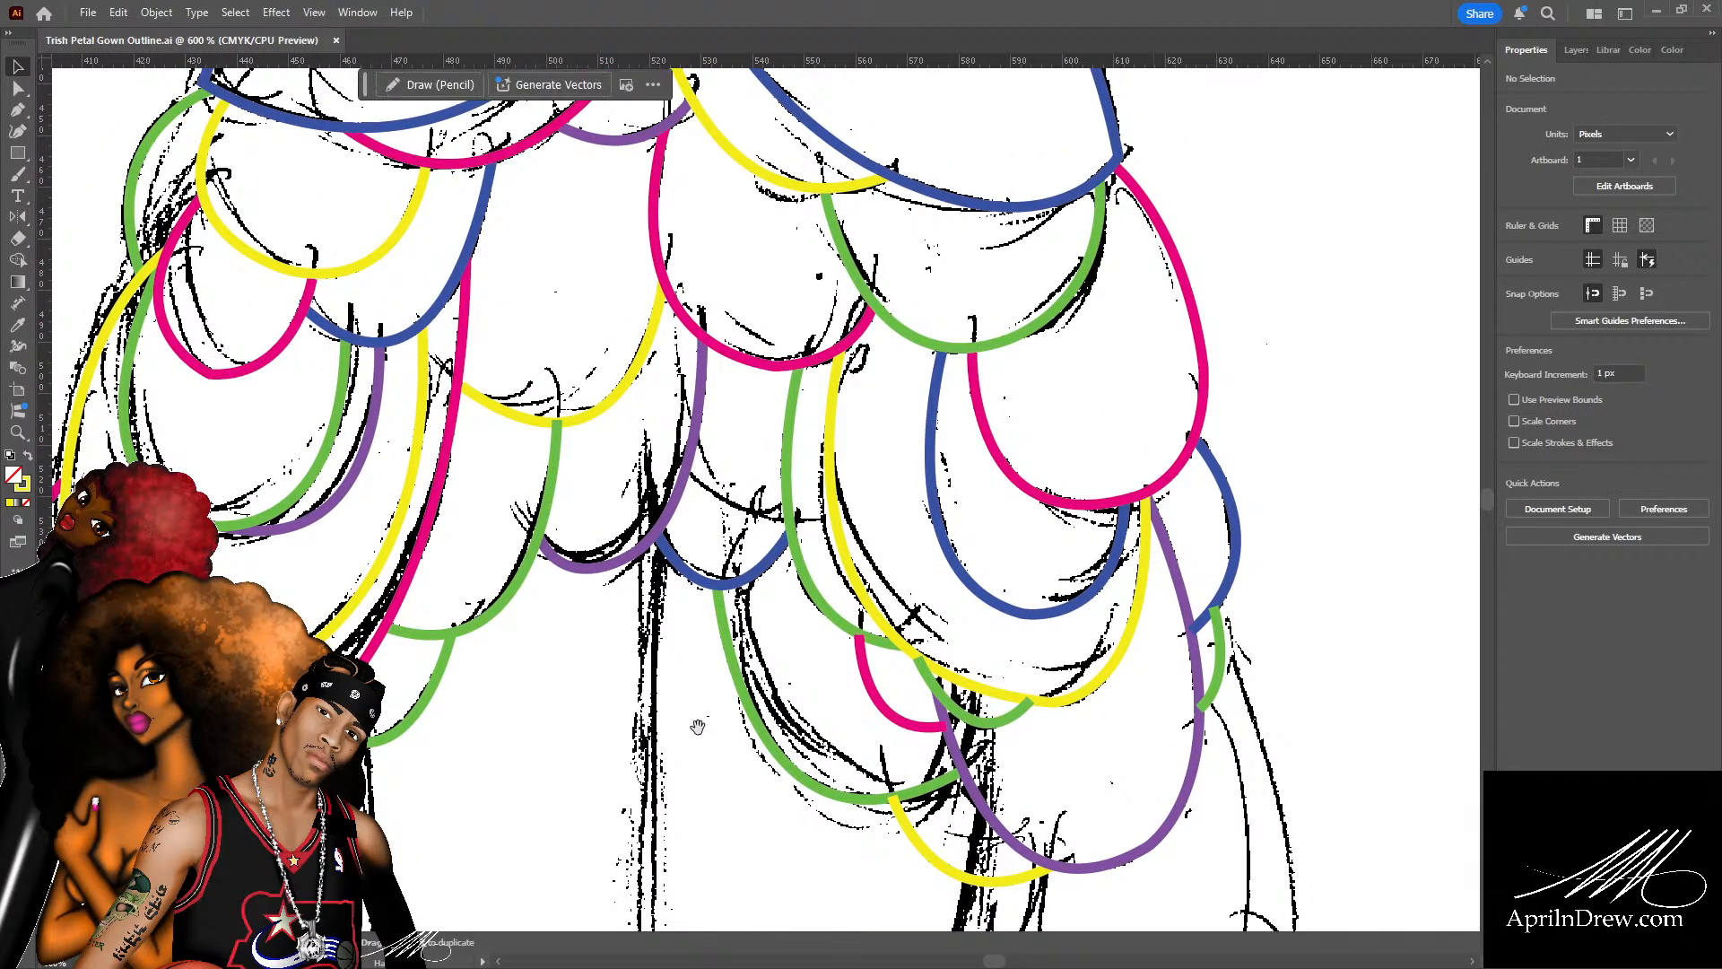
pyautogui.moveTo(698, 725); pyautogui.dragTo(1008, 521)
pyautogui.moveTo(694, 604); pyautogui.dragTo(800, 602)
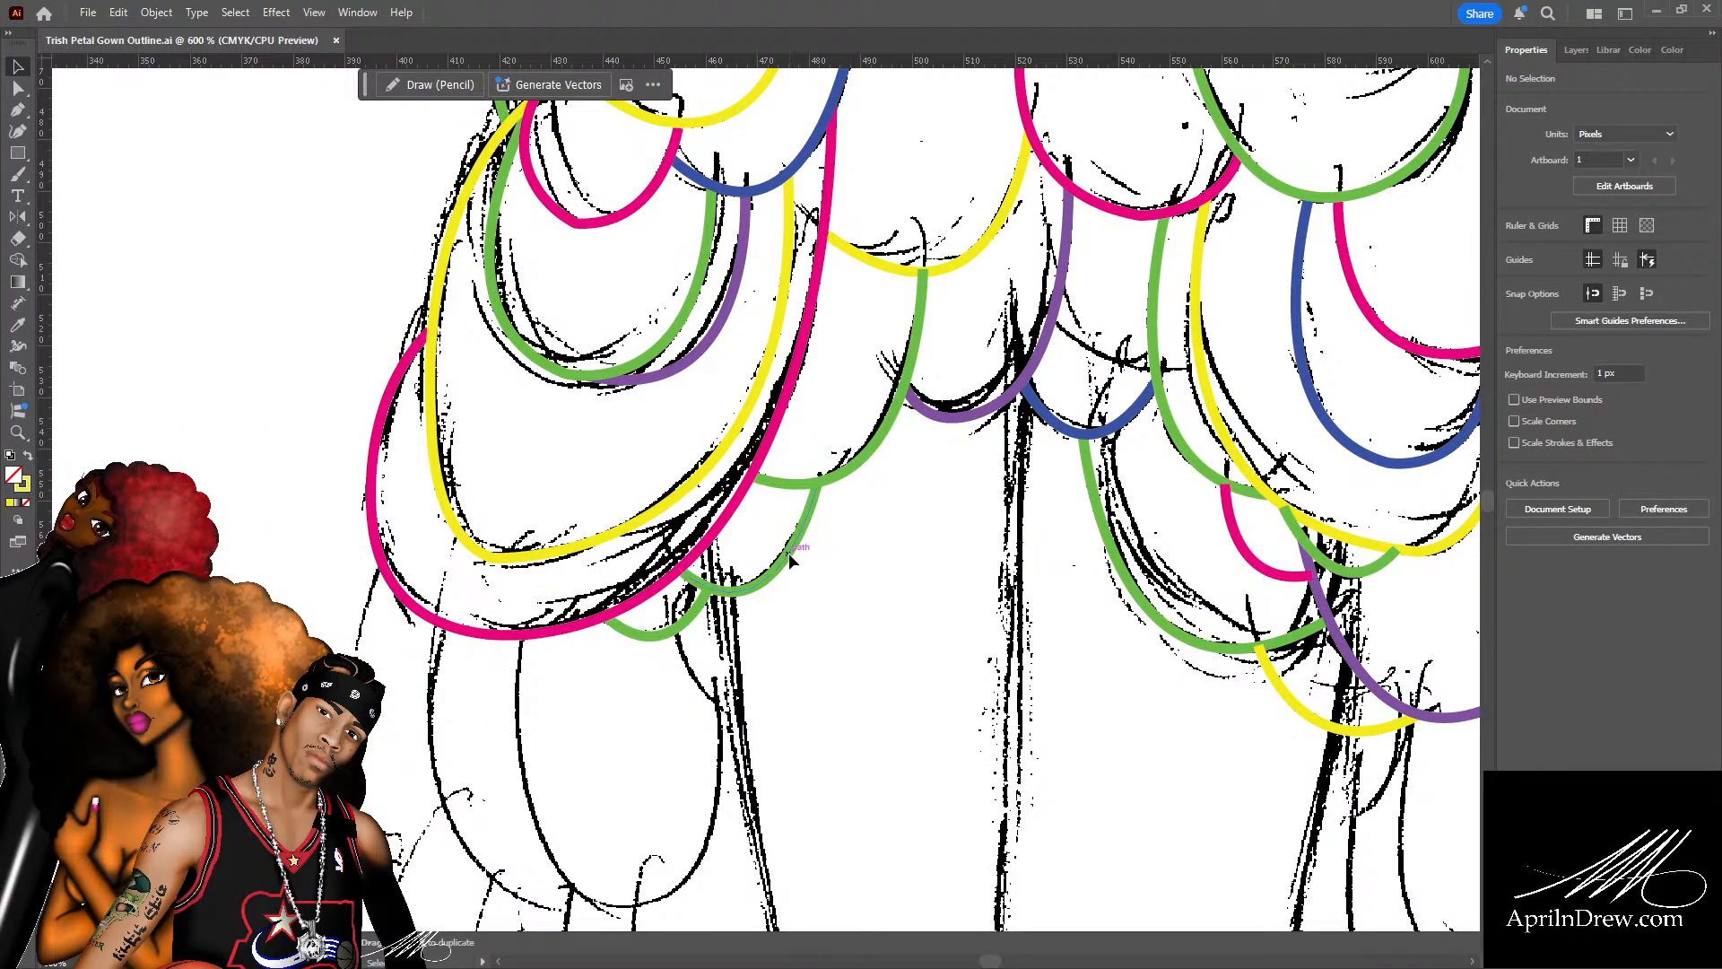
pyautogui.click(789, 552)
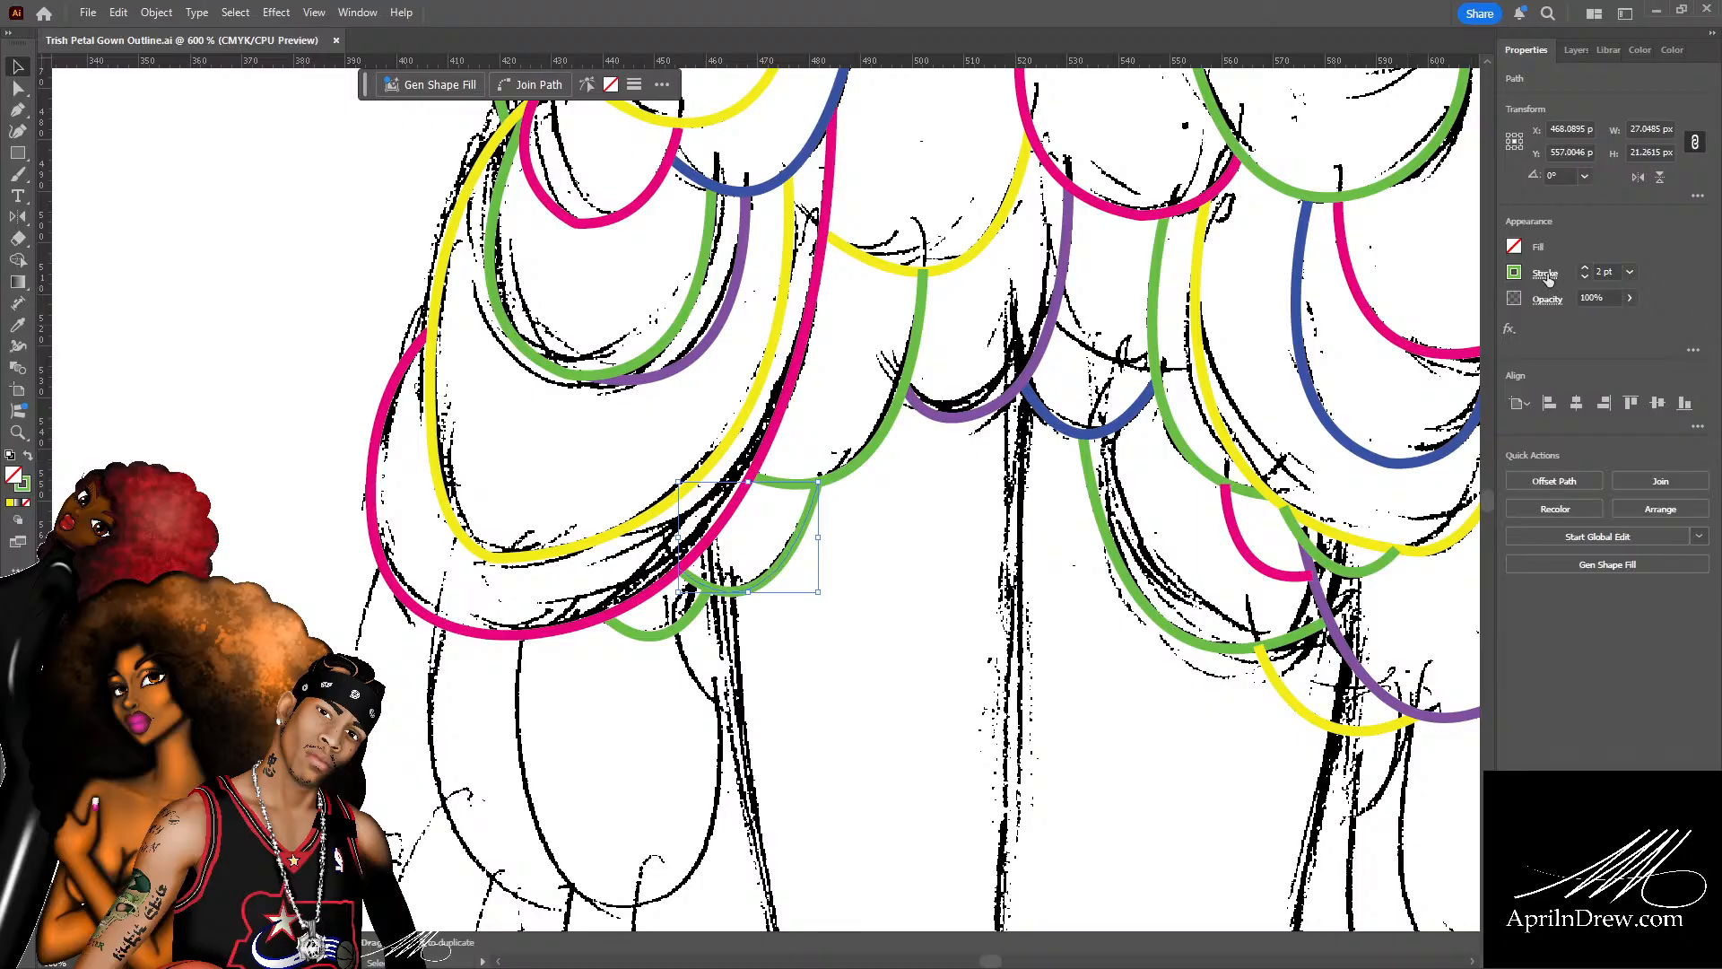
pyautogui.click(1513, 274)
pyautogui.click(1325, 355)
pyautogui.scroll(3, 869, 569)
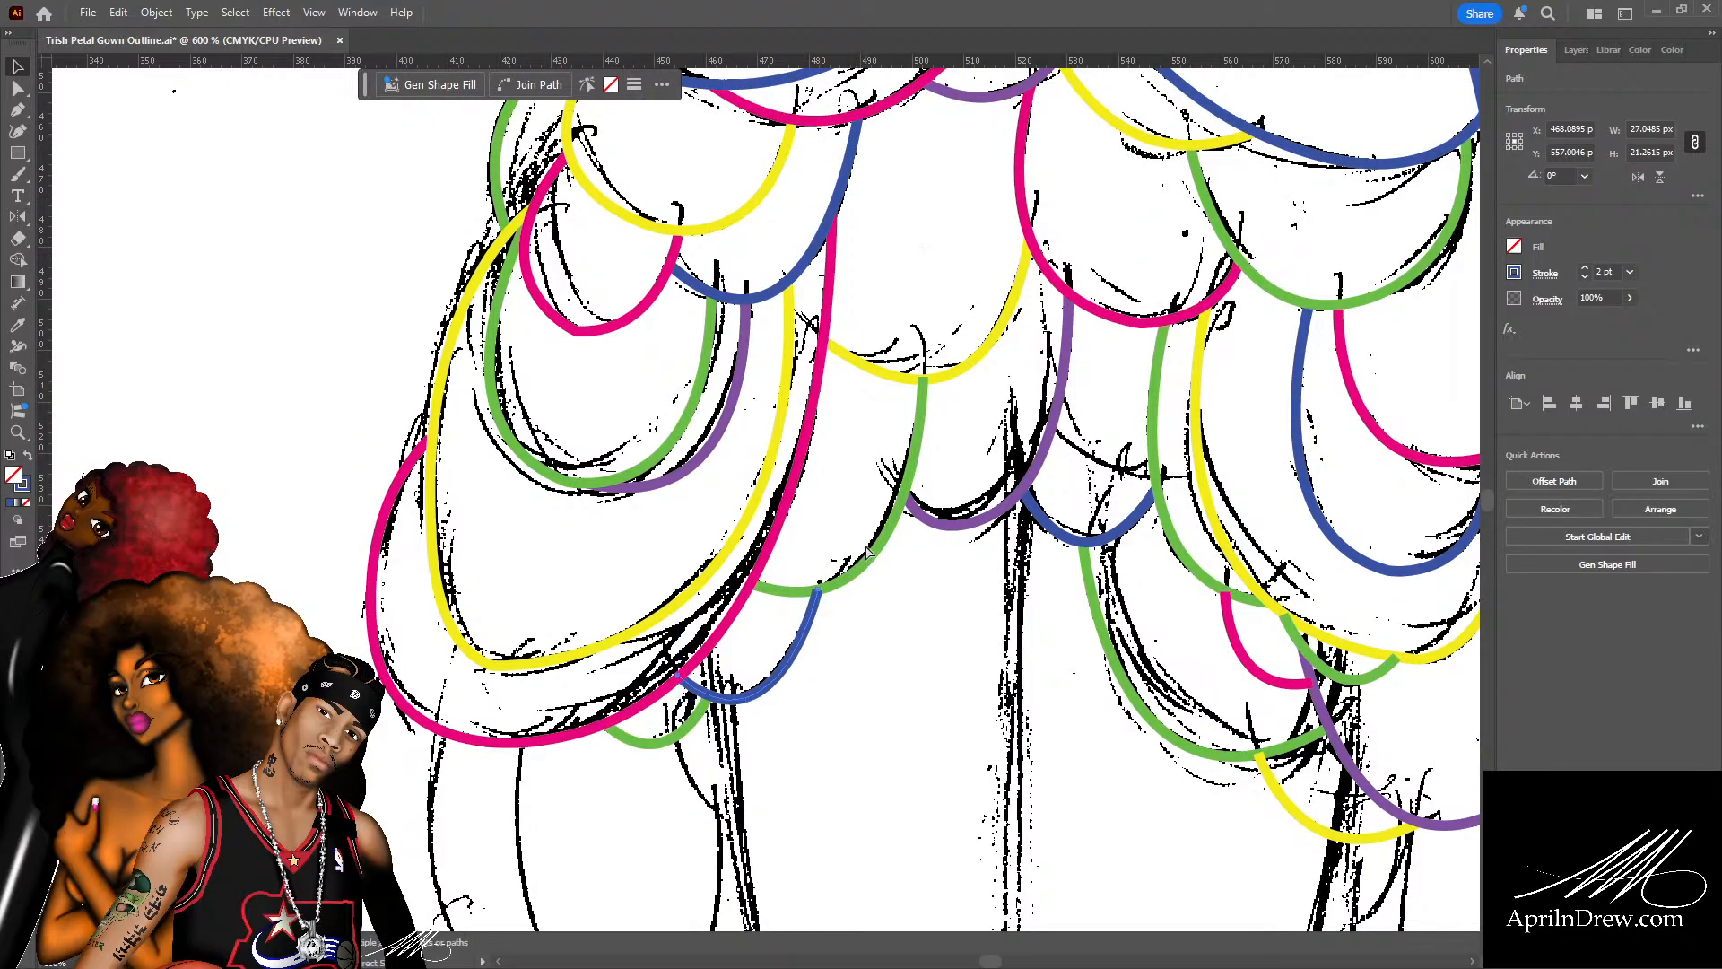
pyautogui.hotkey('ctrl', 's')
# Extend the left end of the central yellow petal so it tucks under the long magenta petal.
pyautogui.moveTo(991, 351); pyautogui.dragTo(814, 399)
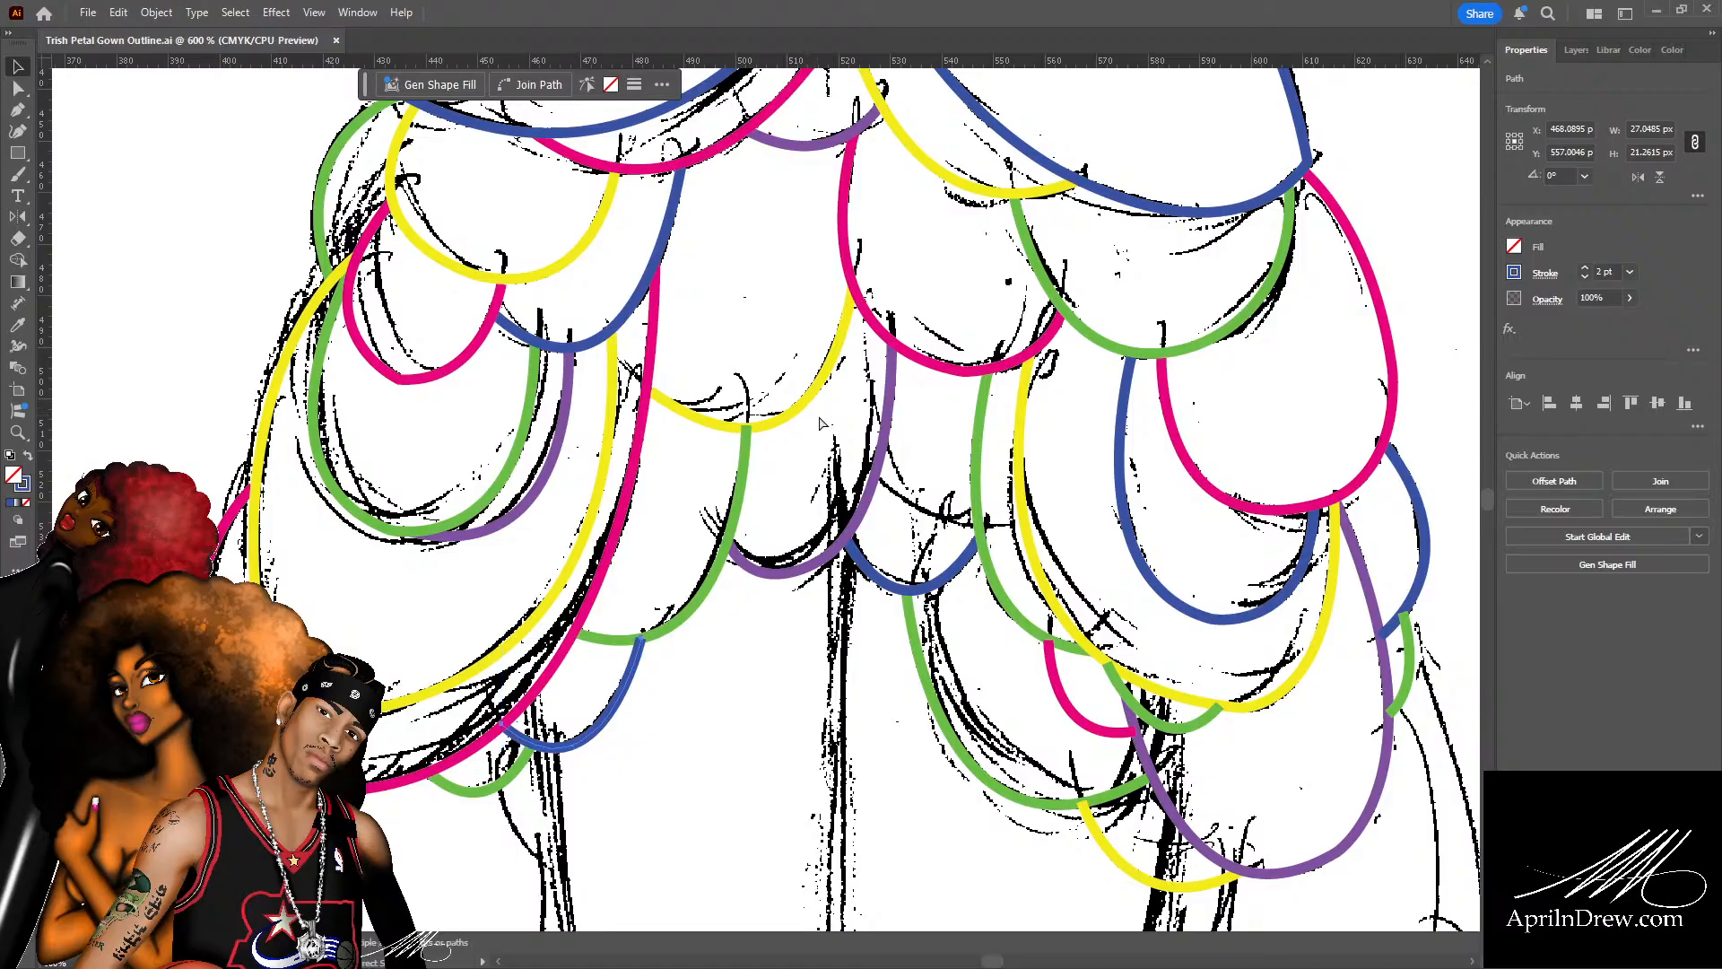
pyautogui.click(662, 402)
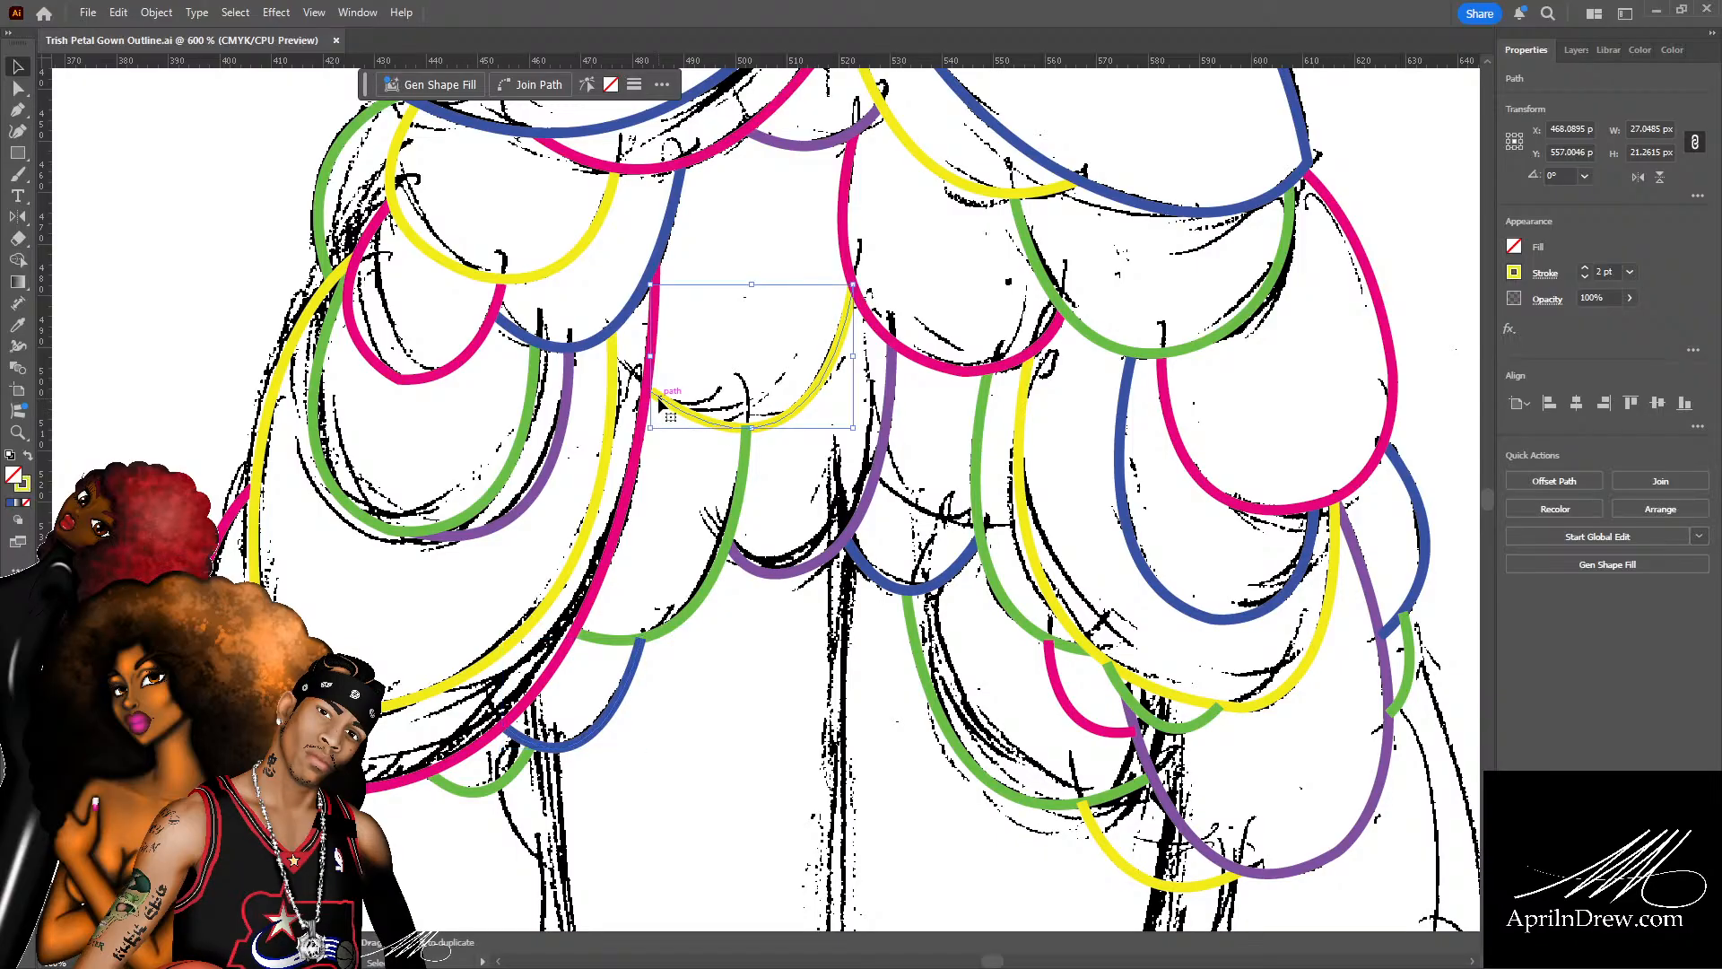
pyautogui.hotkey('ctrl', '+')
pyautogui.hotkey('ctrl', '+')
pyautogui.hotkey('ctrl', '+')
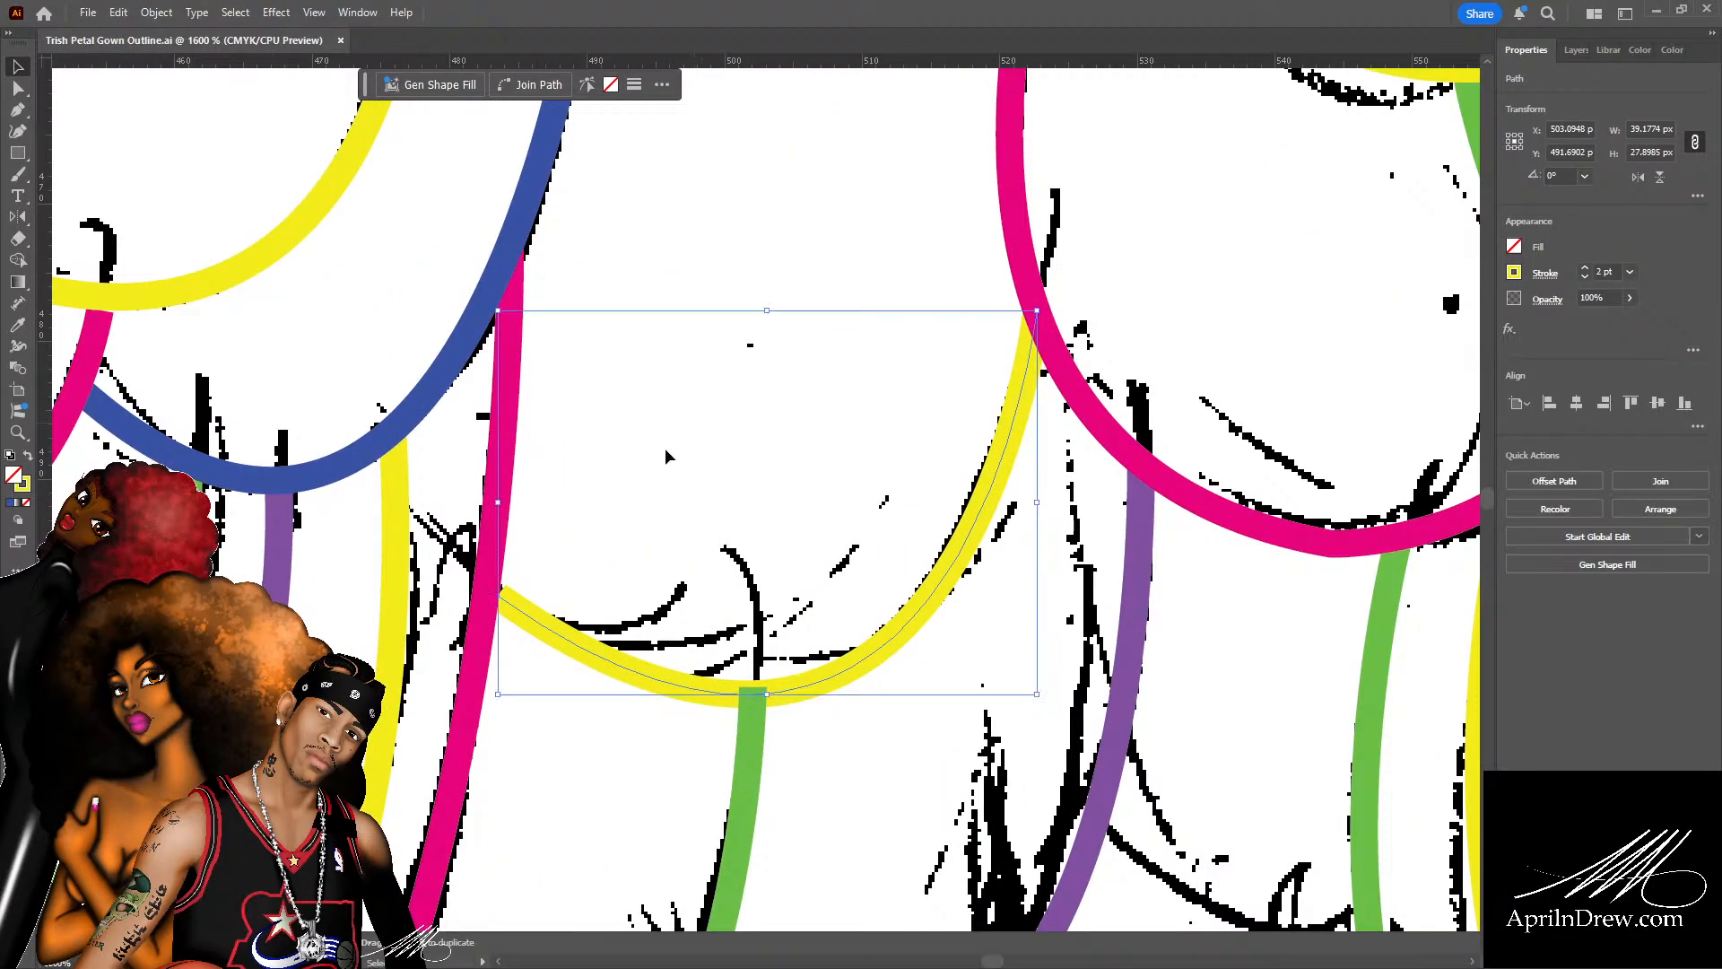
pyautogui.click(585, 546)
pyautogui.press('a')
pyautogui.moveTo(500, 595); pyautogui.dragTo(491, 596)
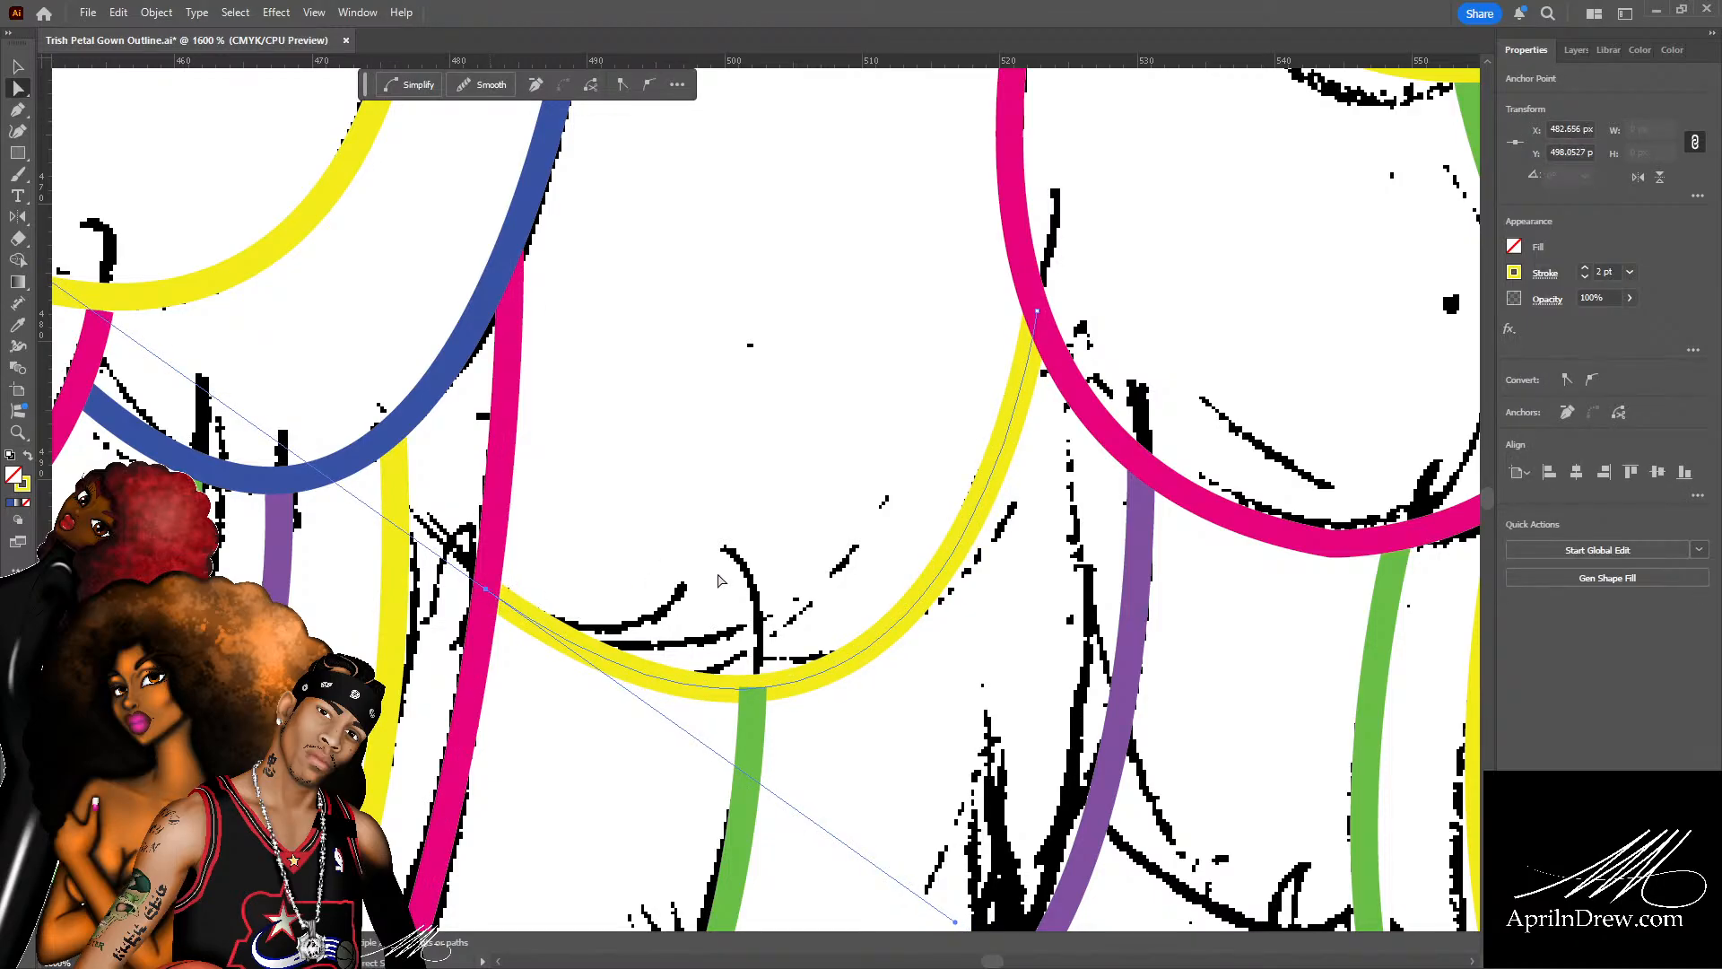
pyautogui.click(850, 587)
# Bring the large yellow and purple right petals to the front together with the overlapping blue, magenta, green, yellow and purple petals up to the waist.
pyautogui.hotkey('ctrl', '-')
pyautogui.hotkey('ctrl', '-')
pyautogui.hotkey('ctrl', '-')
pyautogui.scroll(-2, 906, 583)
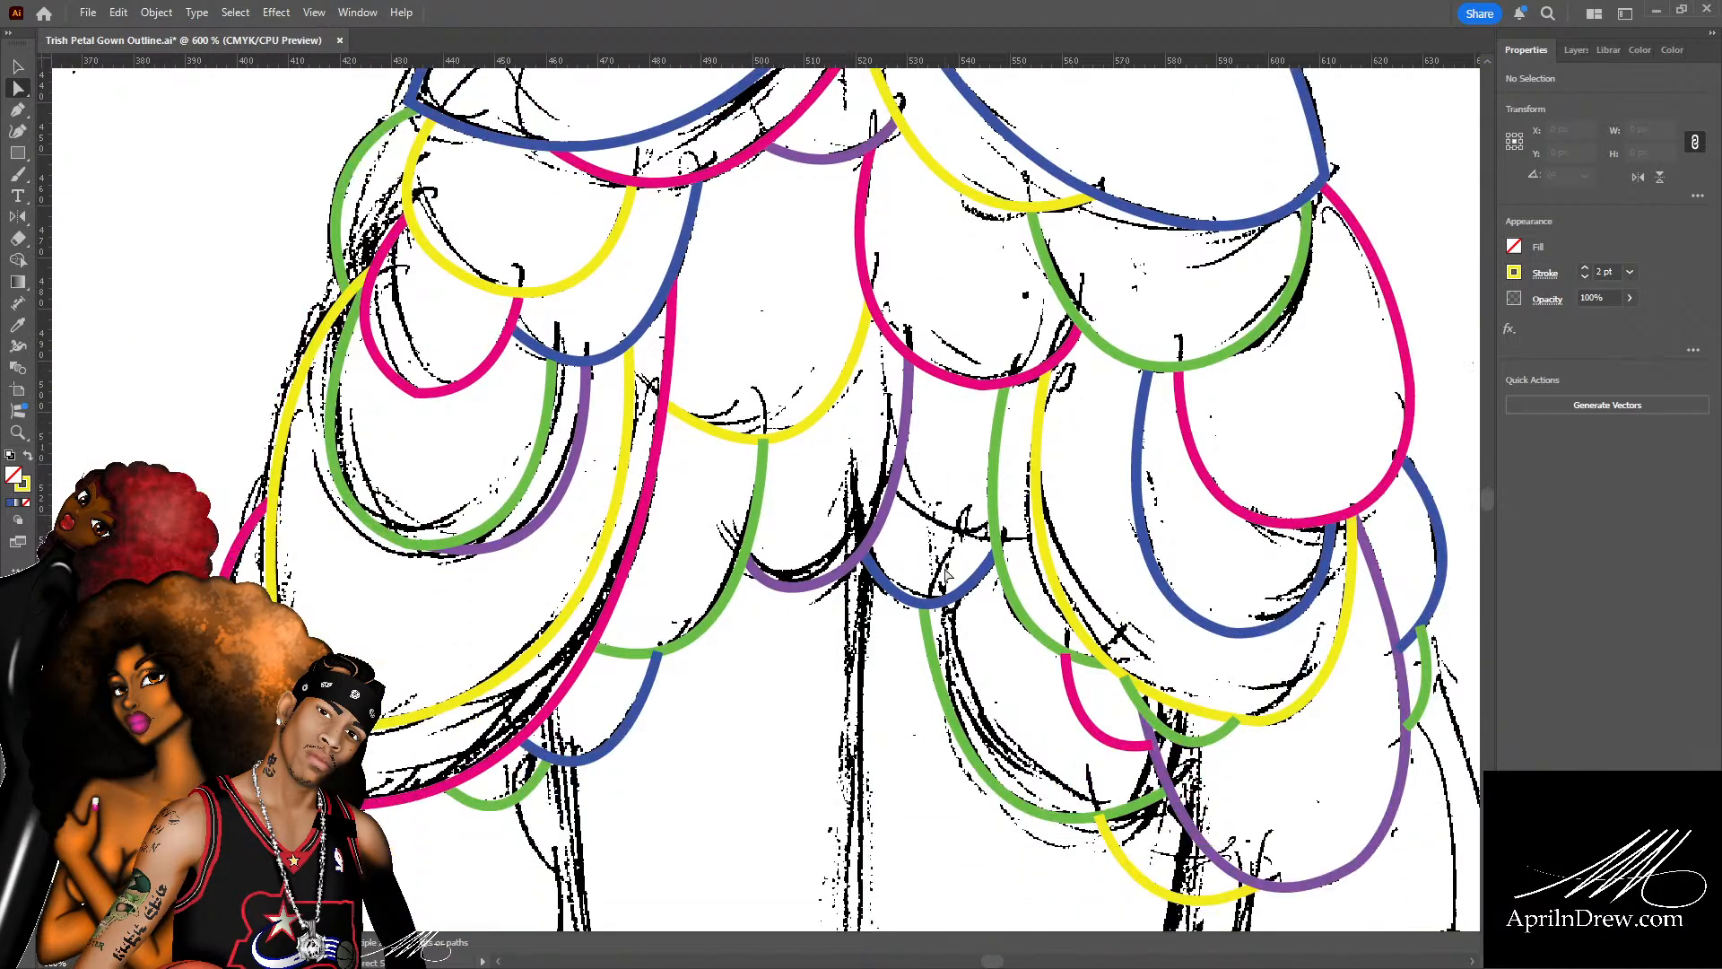
pyautogui.moveTo(1109, 625); pyautogui.dragTo(908, 534)
pyautogui.hotkey('ctrl', '-')
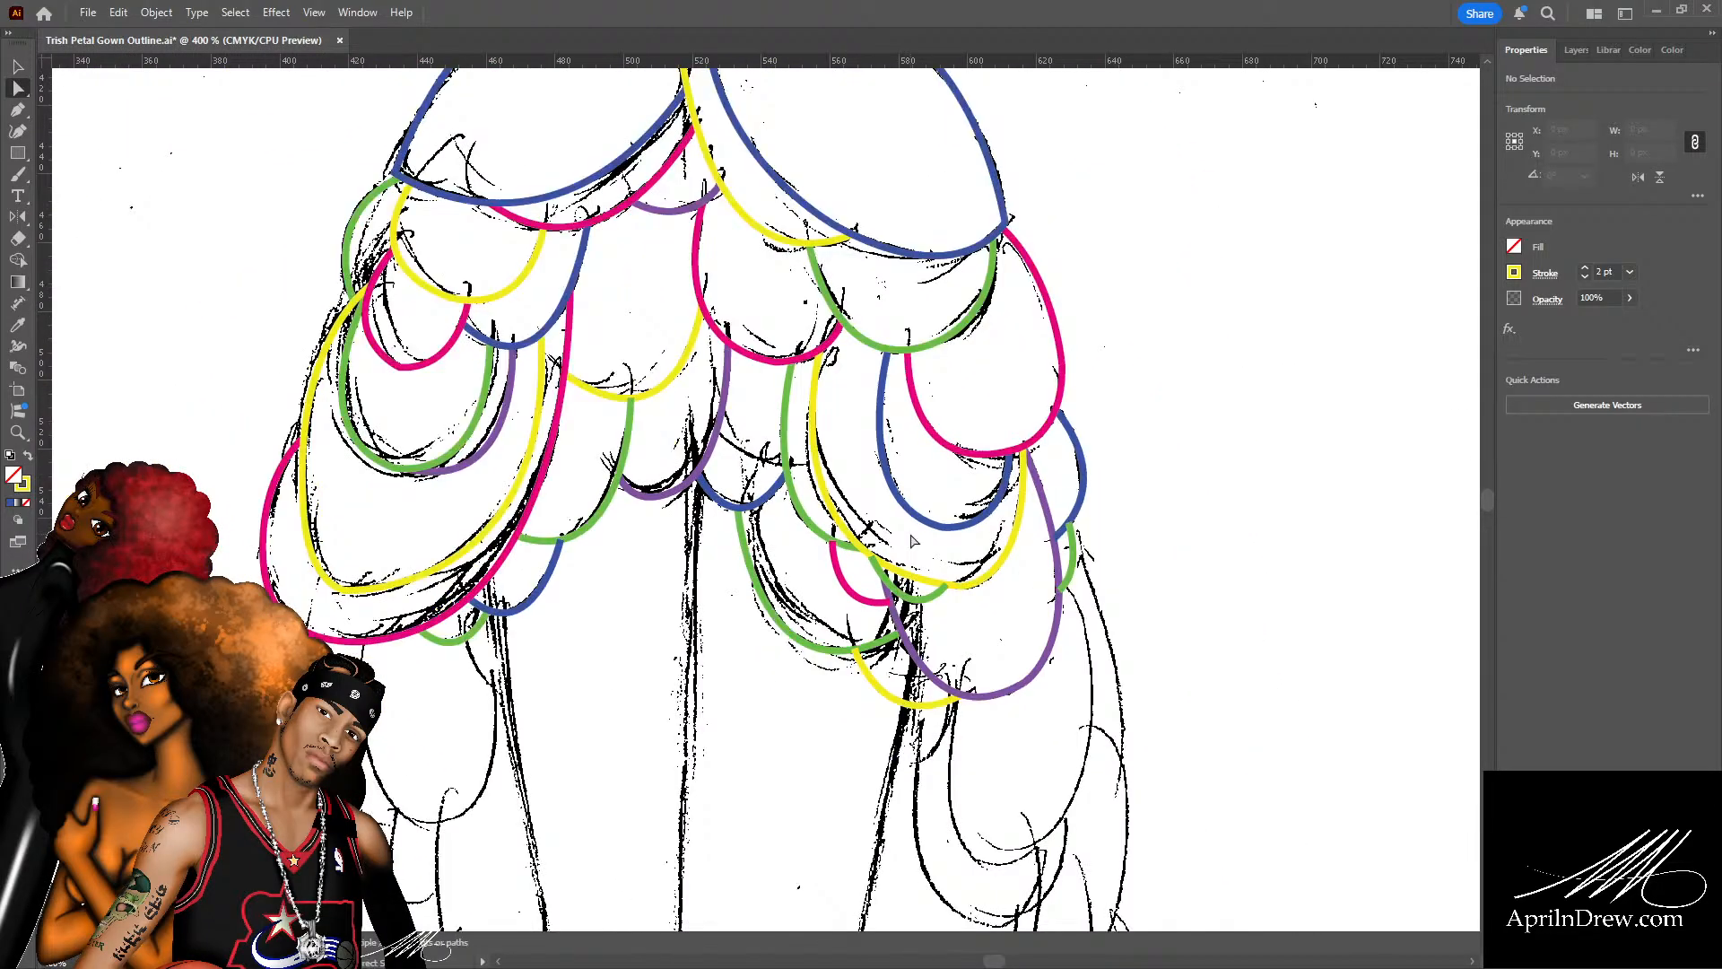
pyautogui.press('v')
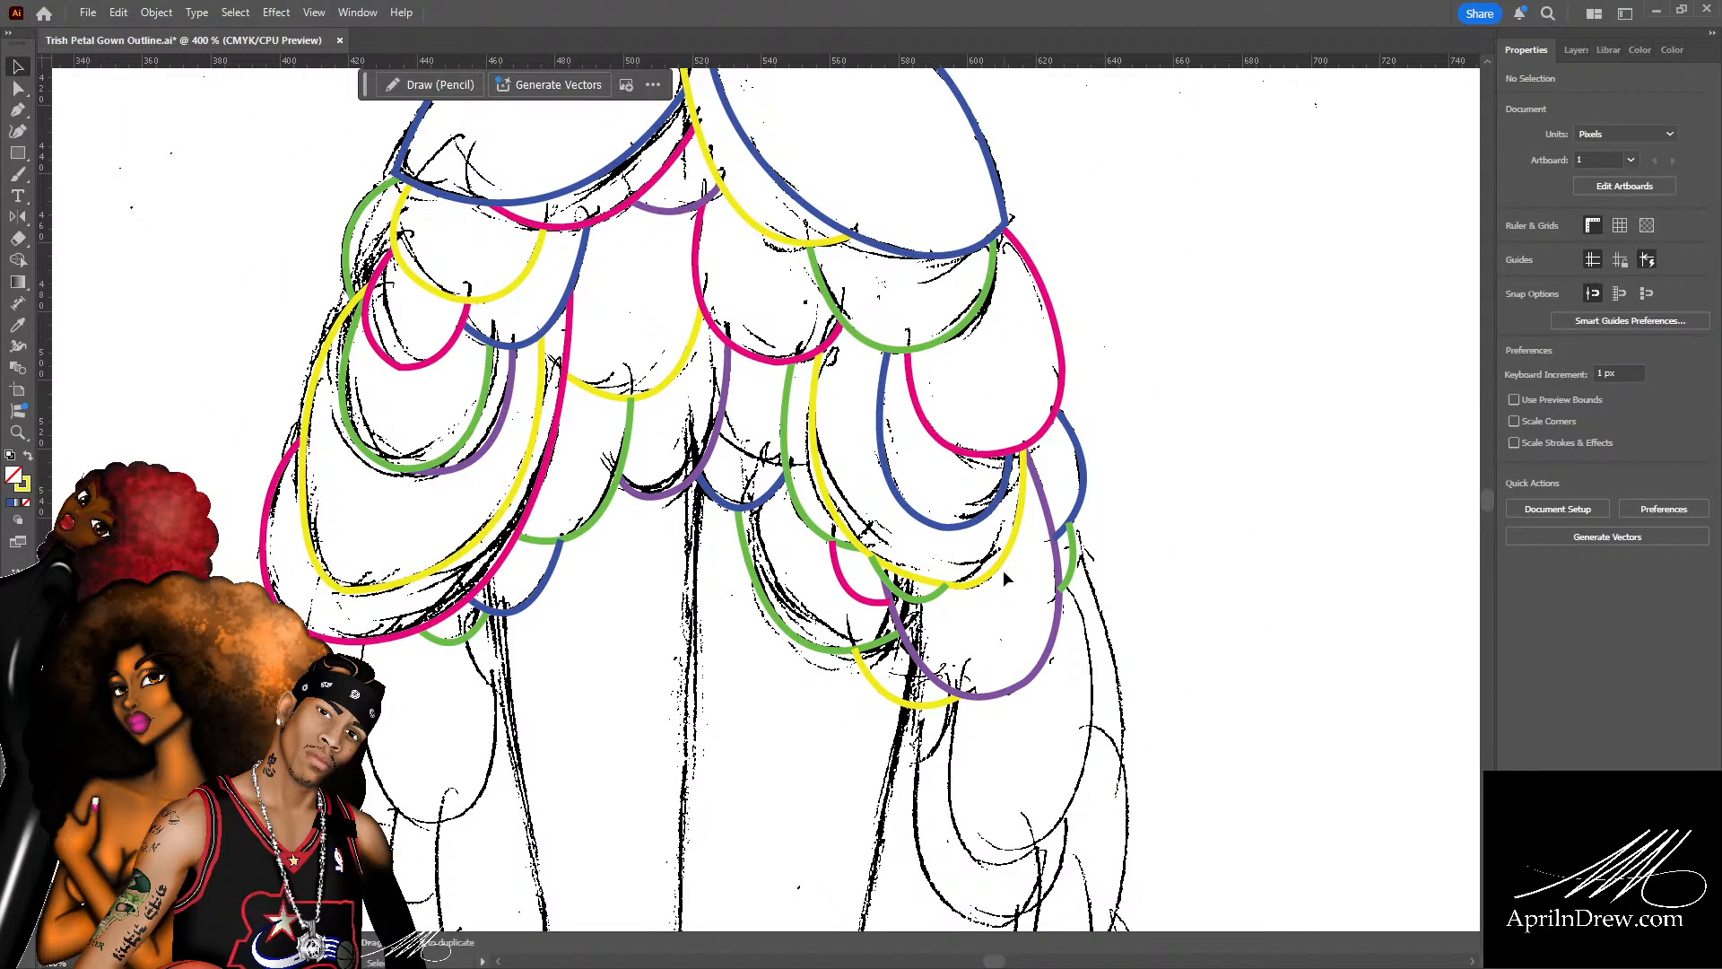
pyautogui.click(1004, 578)
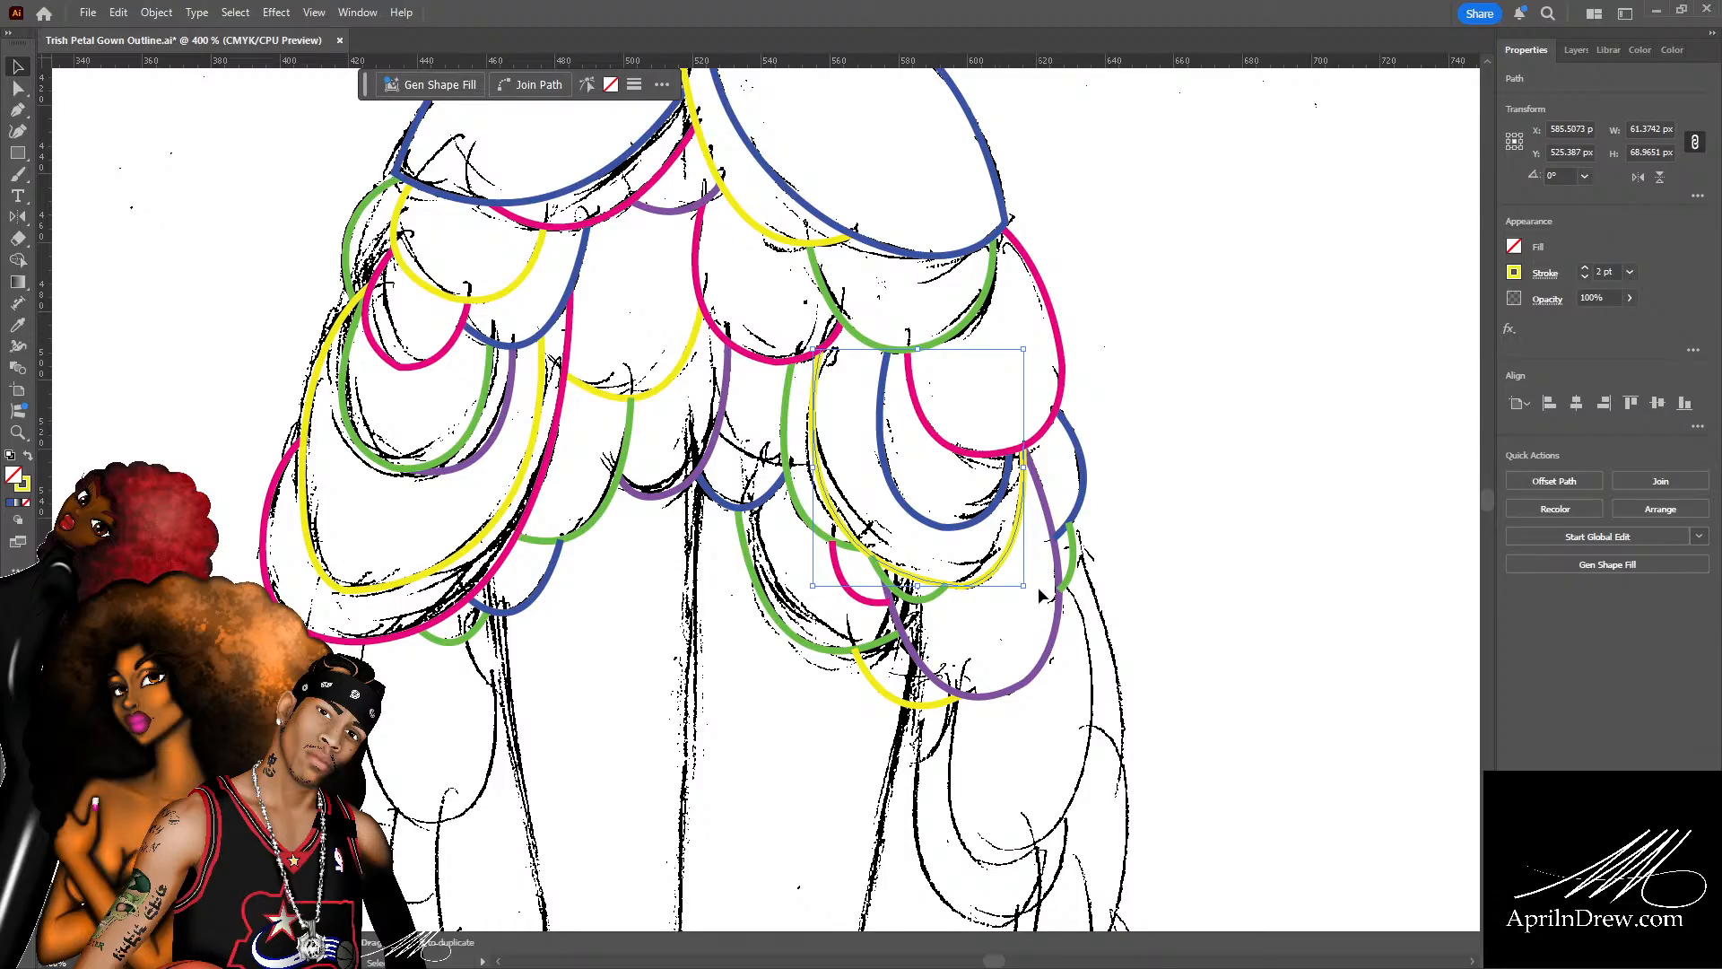
pyautogui.keyDown('shift'); pyautogui.click(1042, 497); pyautogui.keyUp('shift')
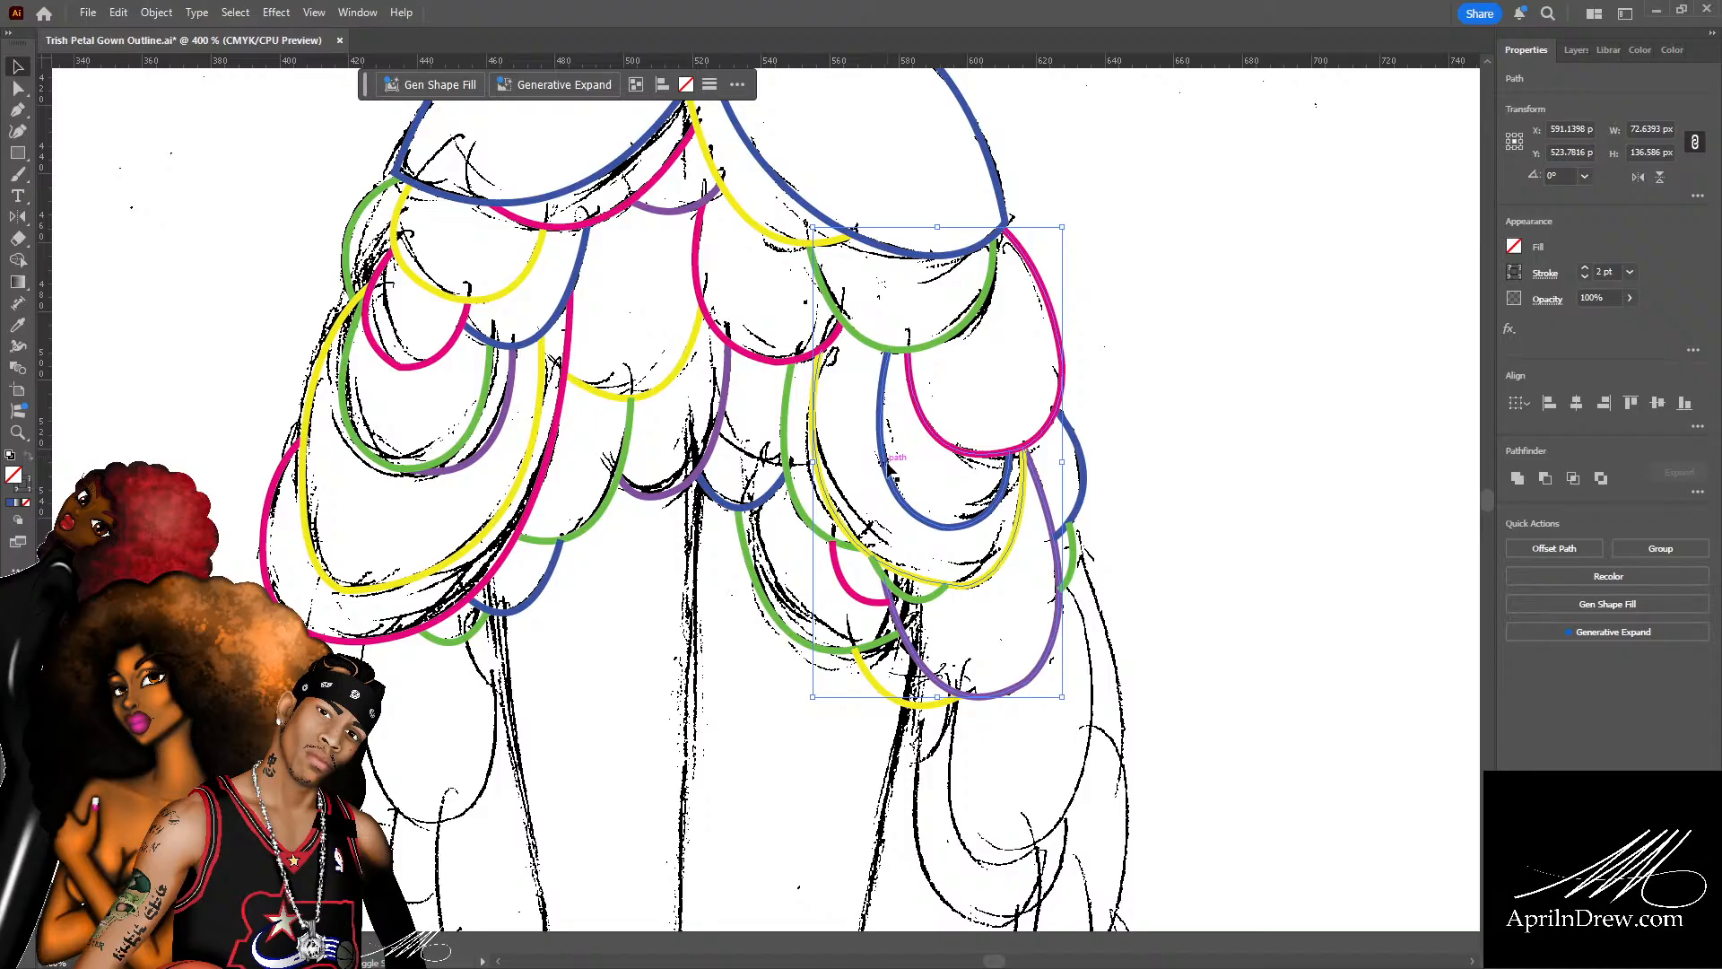
pyautogui.keyDown('shift'); pyautogui.click(801, 362); pyautogui.keyUp('shift')
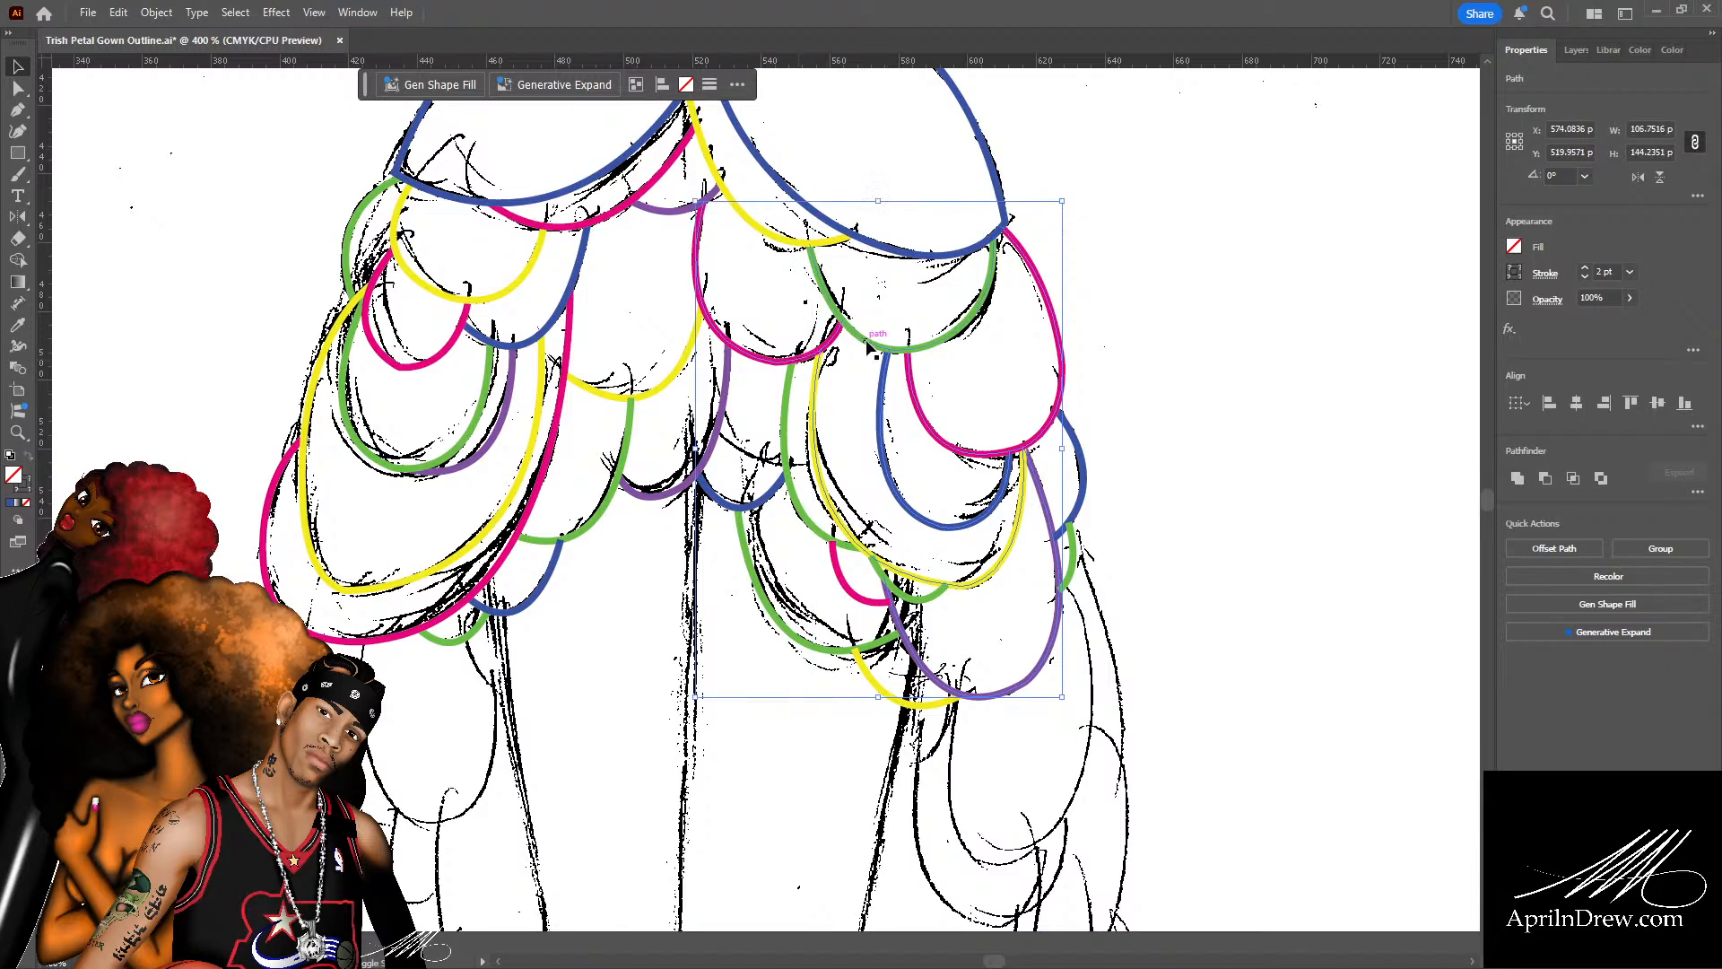
pyautogui.keyDown('shift'); pyautogui.click(903, 254); pyautogui.keyUp('shift')
pyautogui.keyDown('shift'); pyautogui.click(679, 214); pyautogui.keyUp('shift')
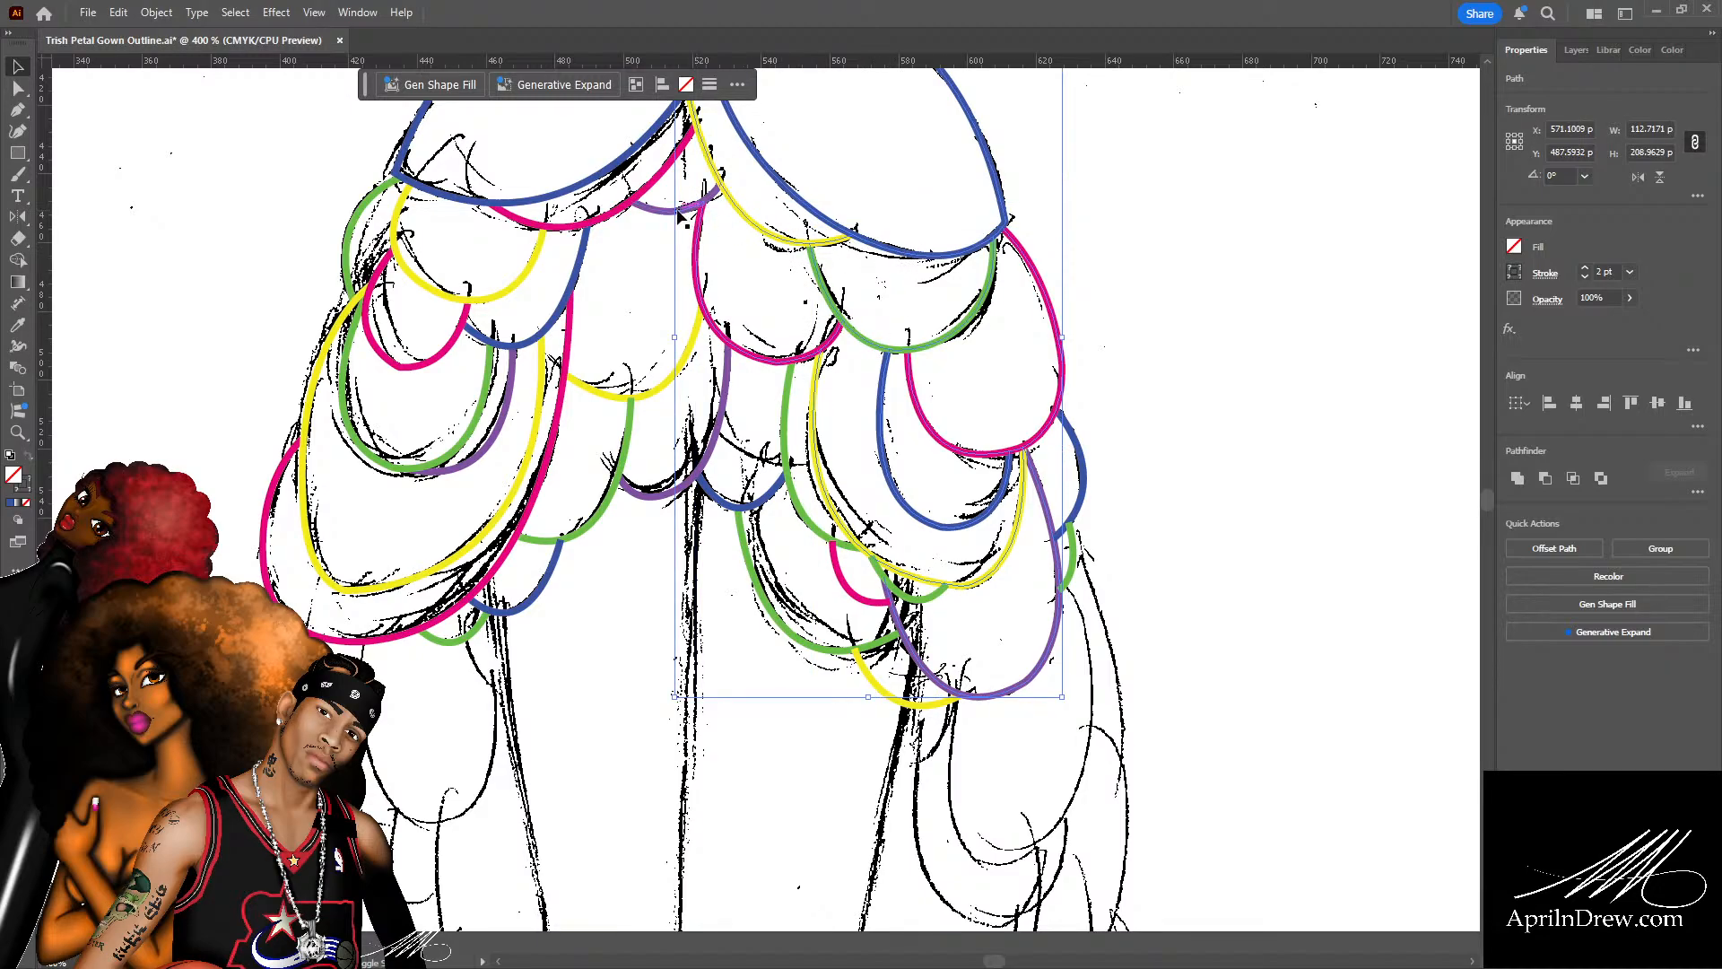
pyautogui.keyDown('shift'); pyautogui.click(632, 207); pyautogui.keyUp('shift')
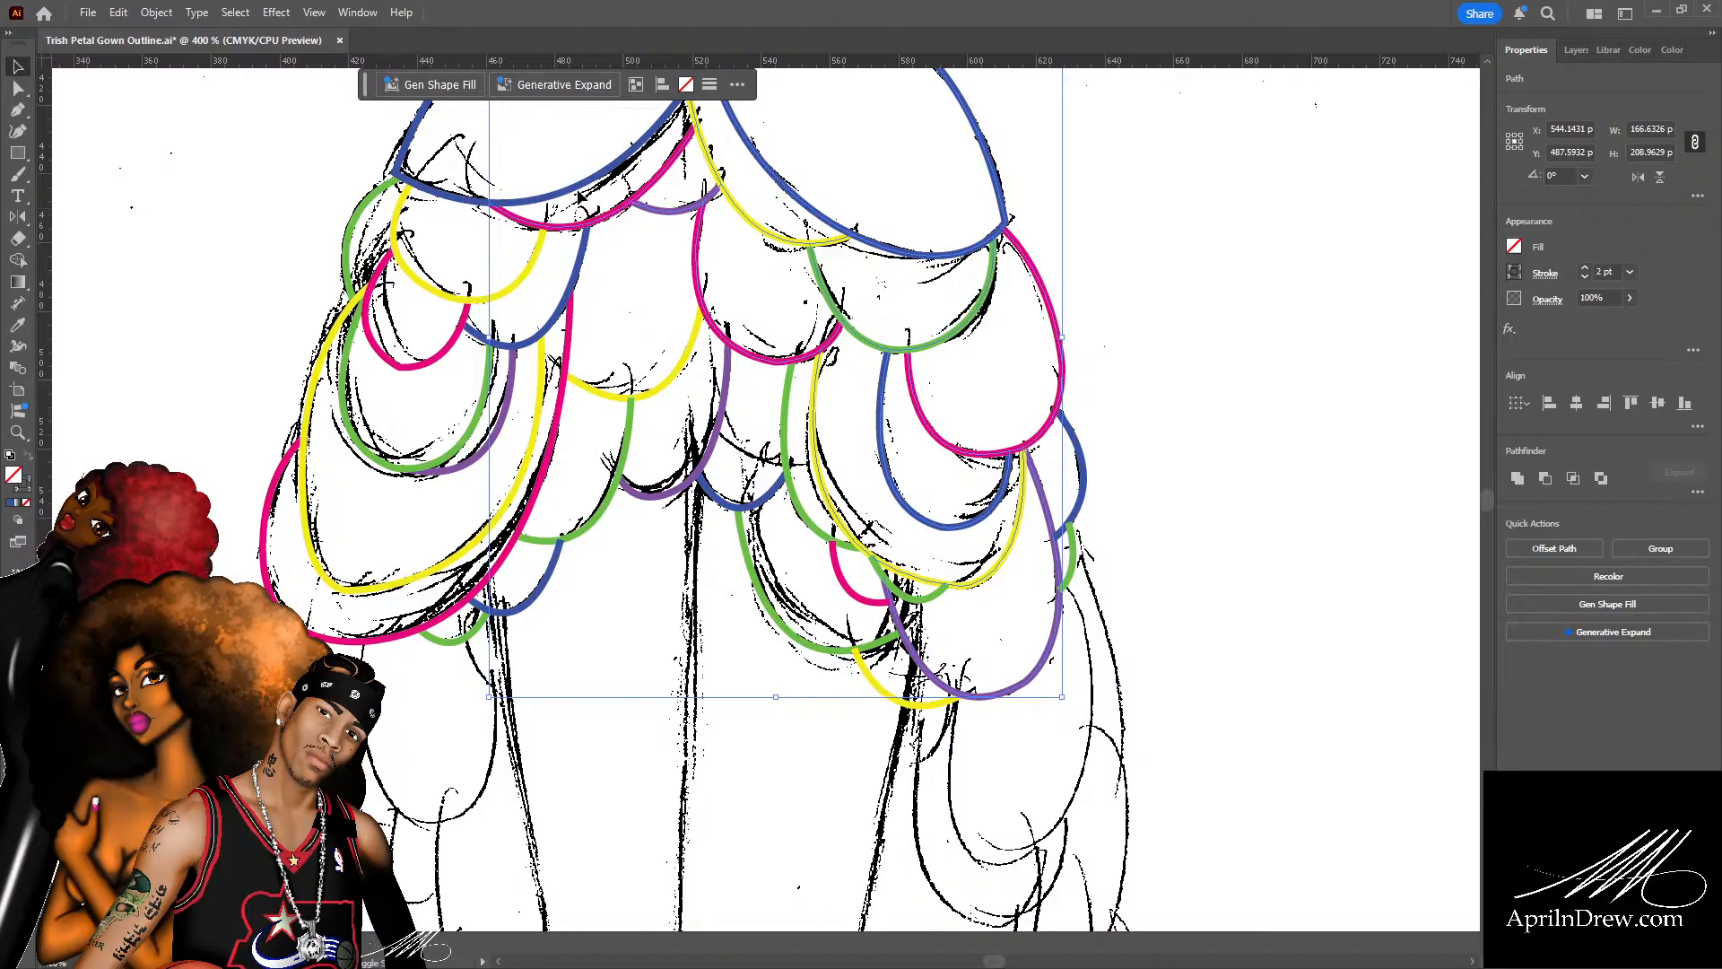
pyautogui.keyDown('shift'); pyautogui.click(579, 193); pyautogui.keyUp('shift')
pyautogui.scroll(1, 795, 258)
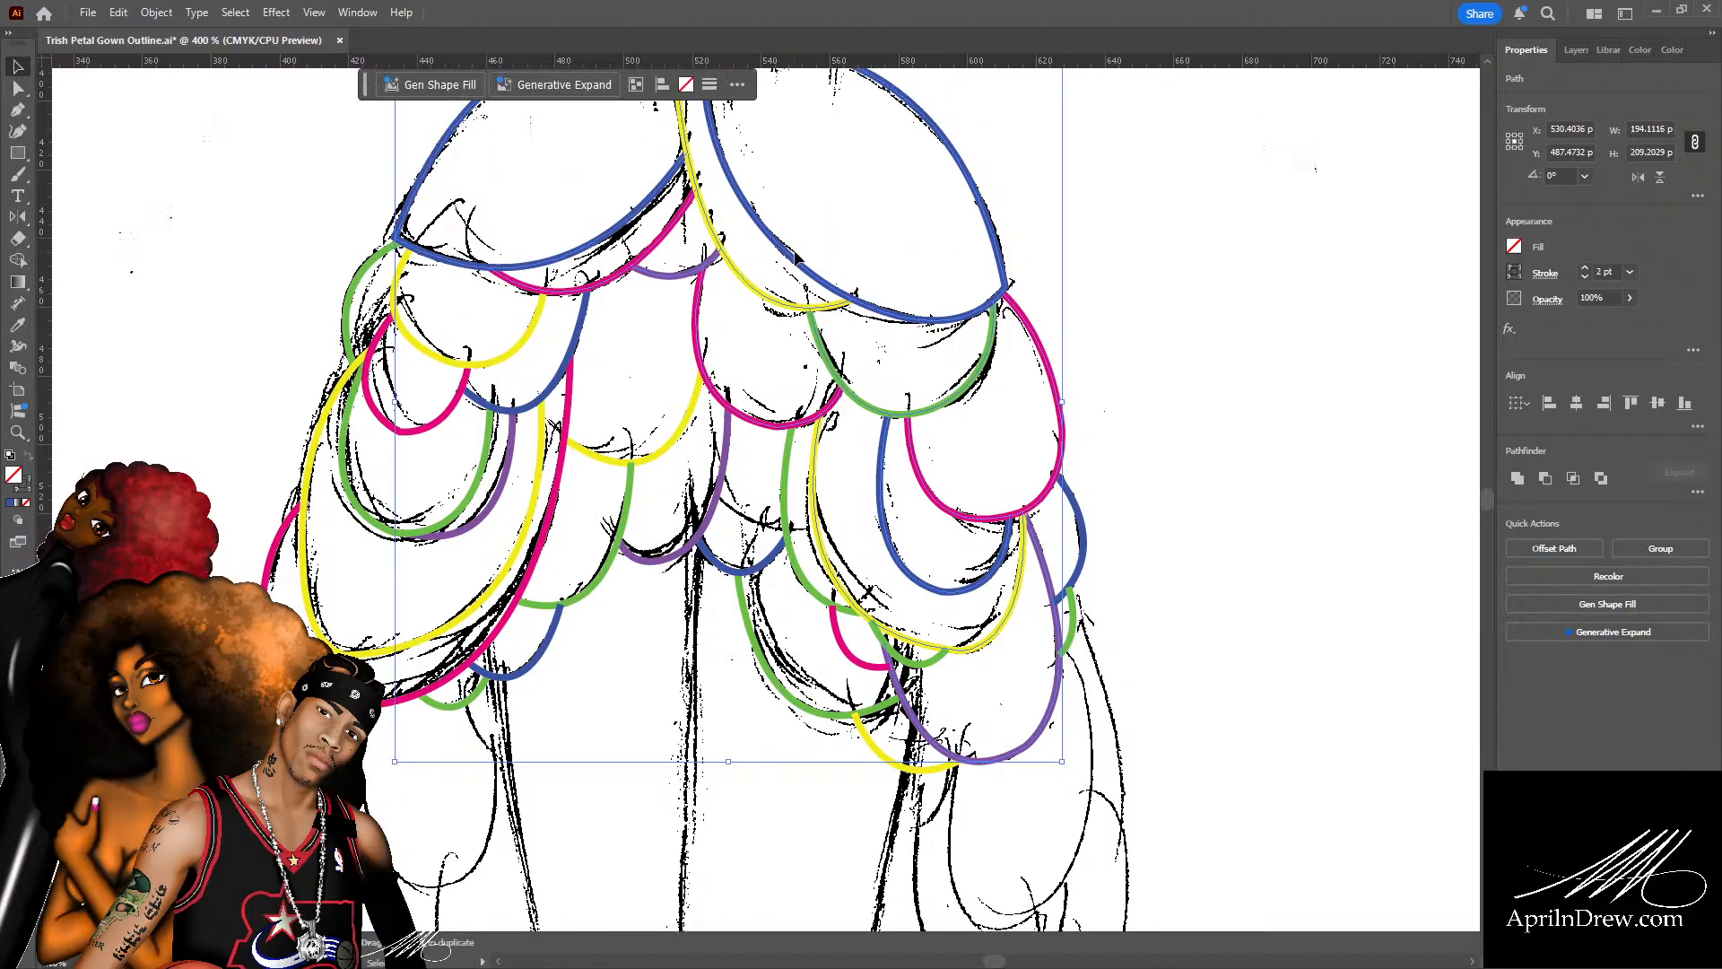
pyautogui.scroll(1, 795, 257)
pyautogui.scroll(-1, 798, 251)
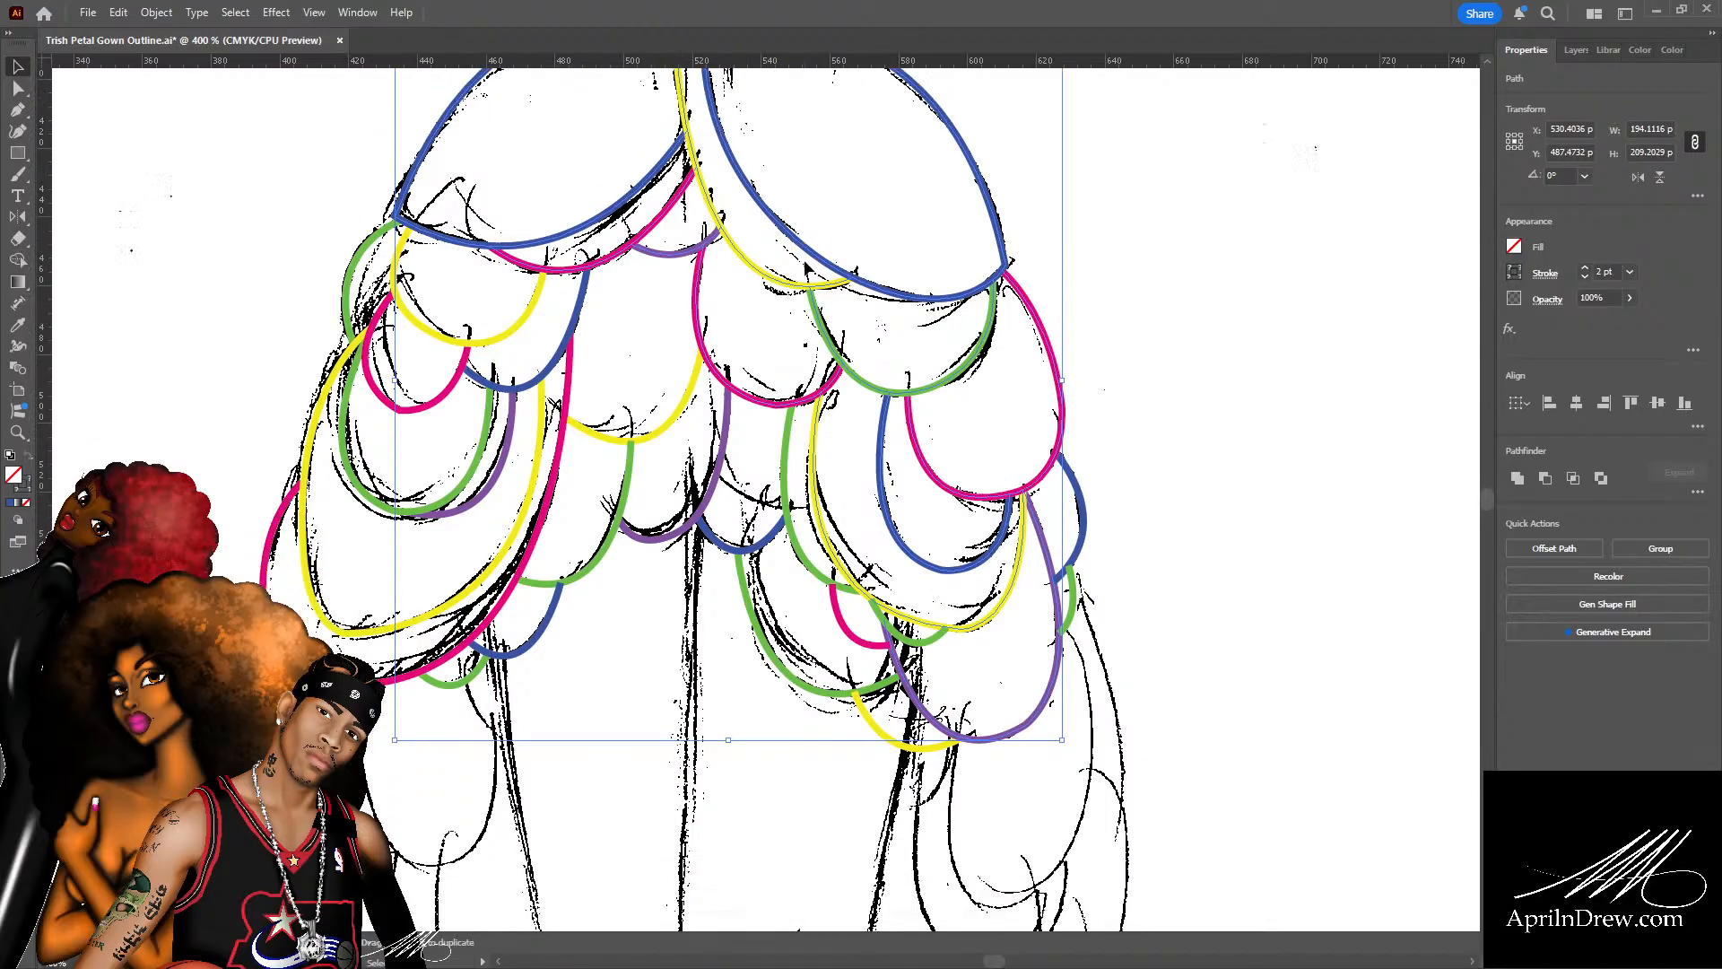
pyautogui.click(157, 12)
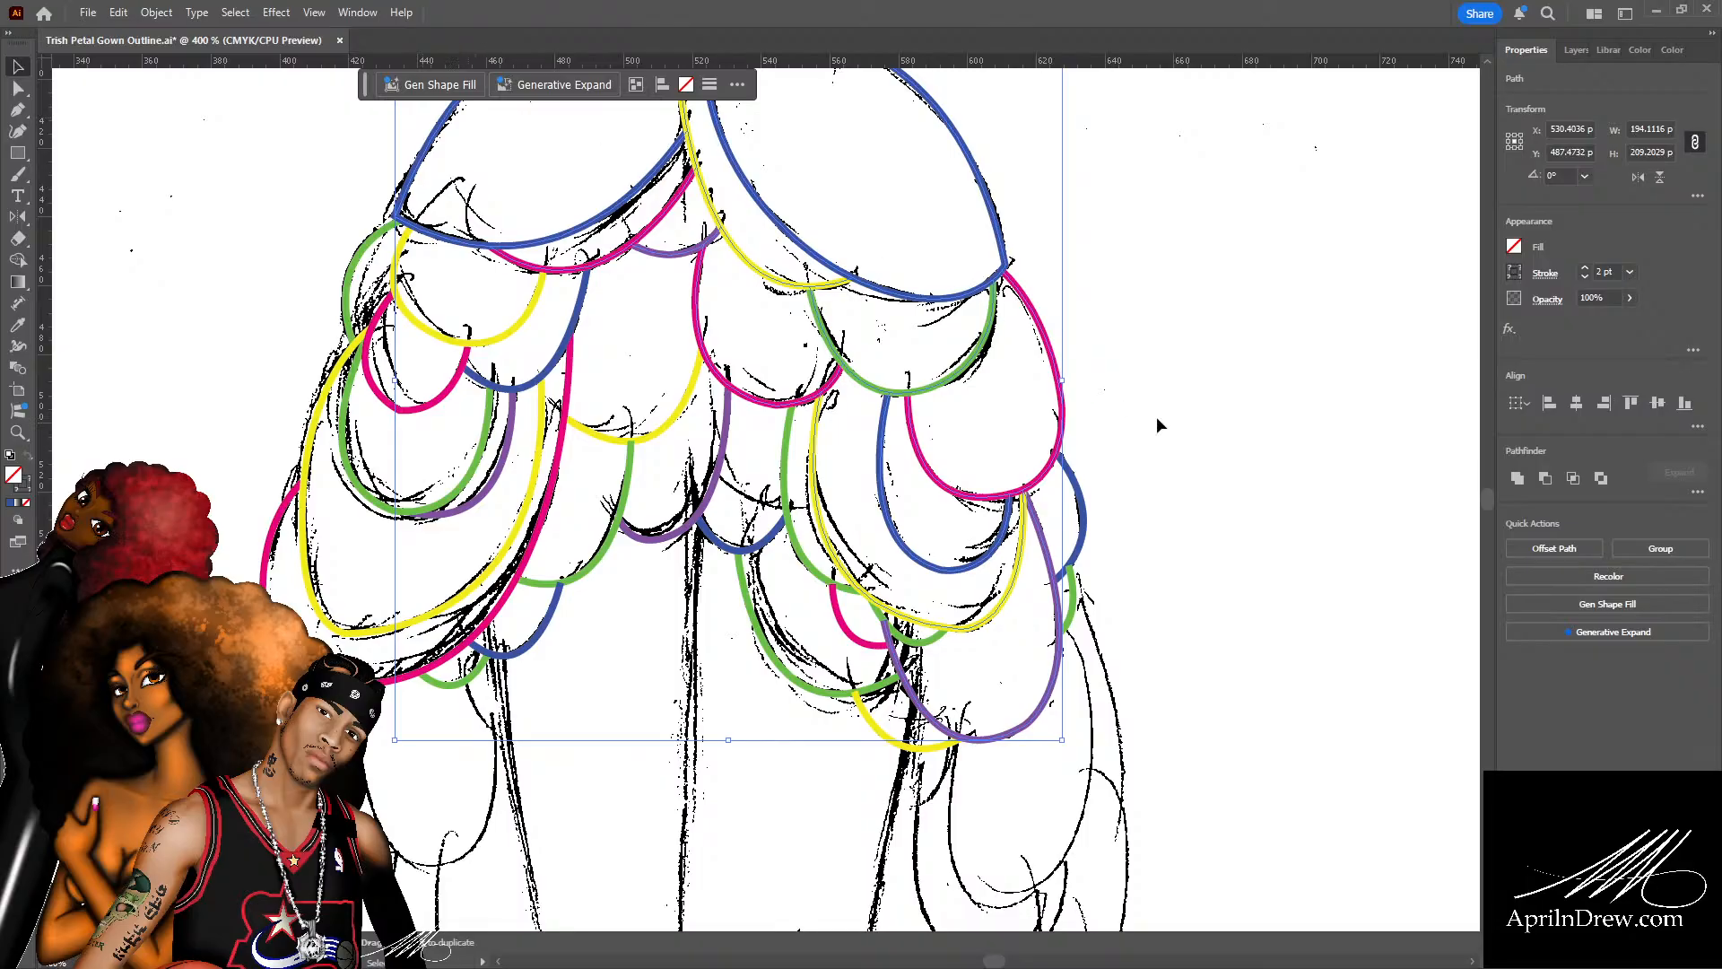
pyautogui.scroll(-5, 1157, 422)
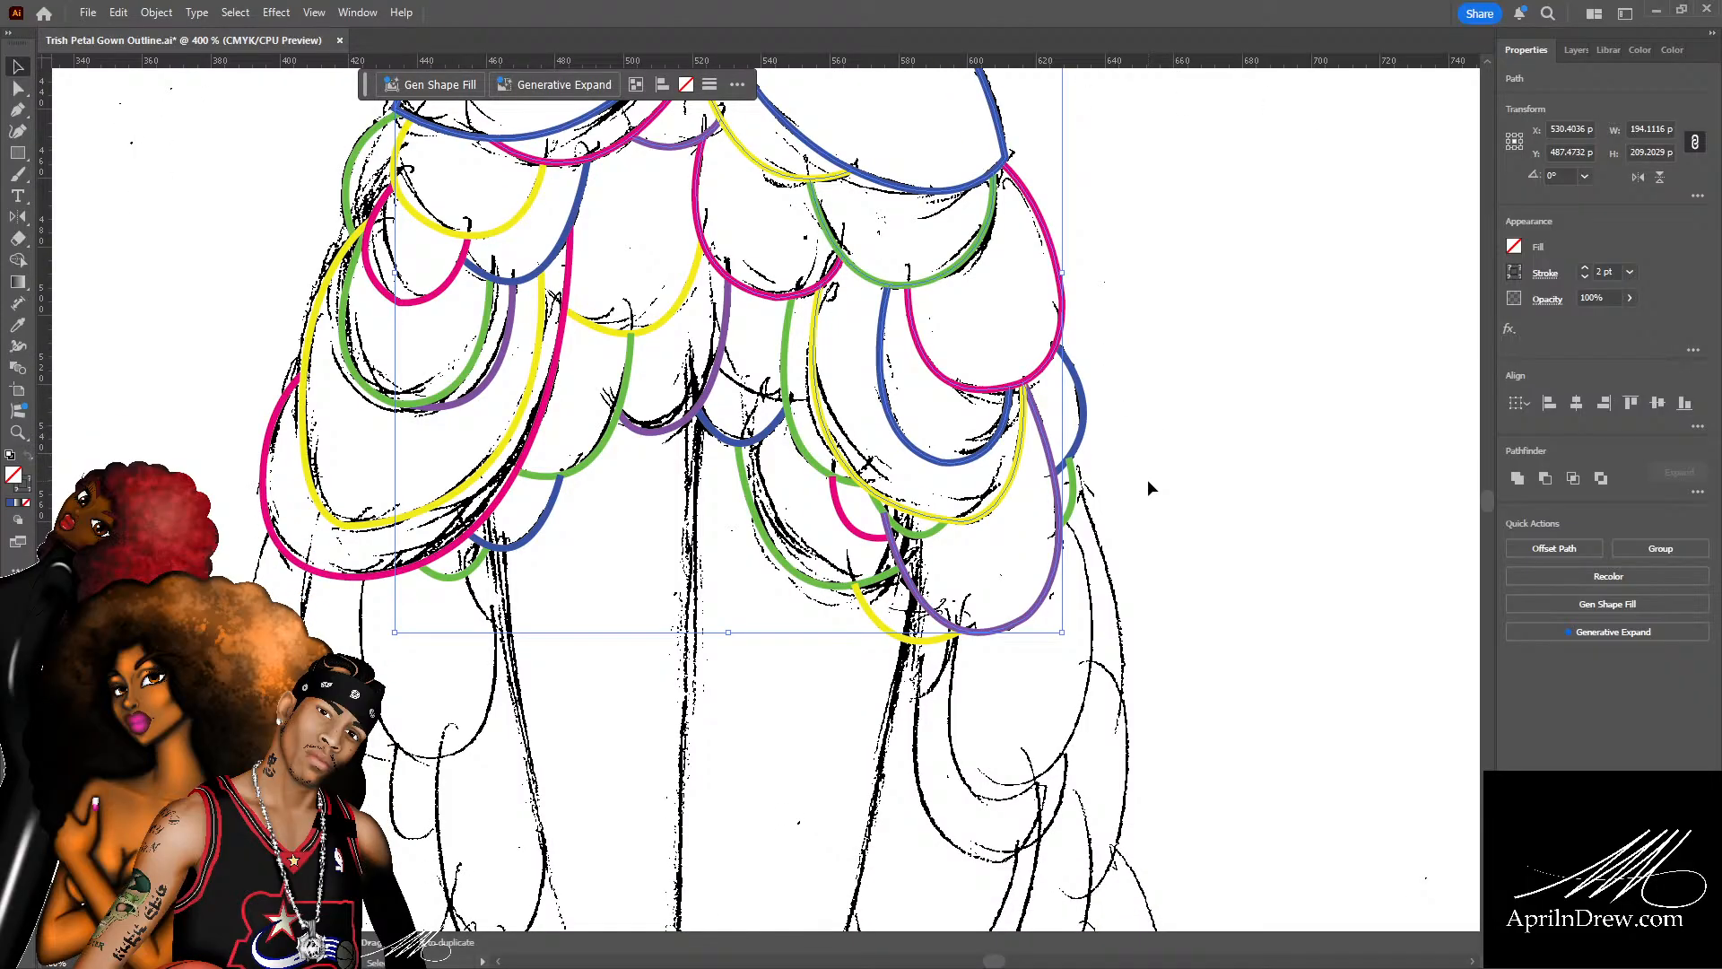
pyautogui.click(1145, 481)
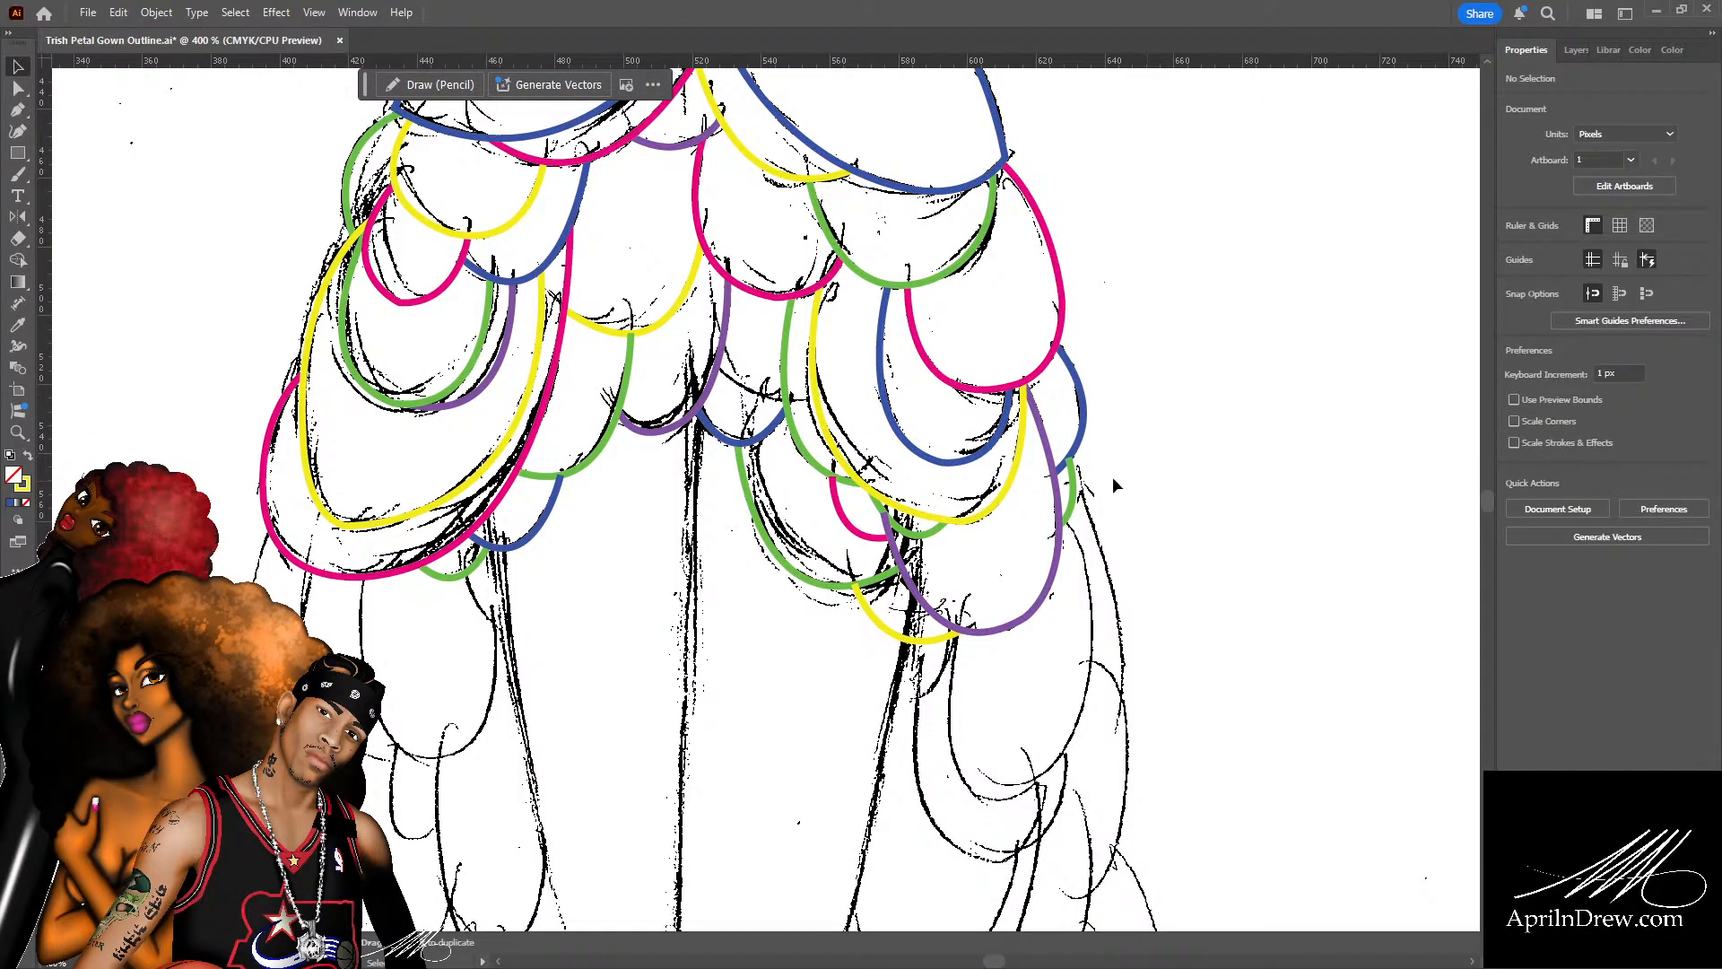
# Bring the large yellow and purple right petals to the front together with the neighbouring blue, green, purple, magenta and yellow petals and the left waist petals.
pyautogui.click(1018, 462)
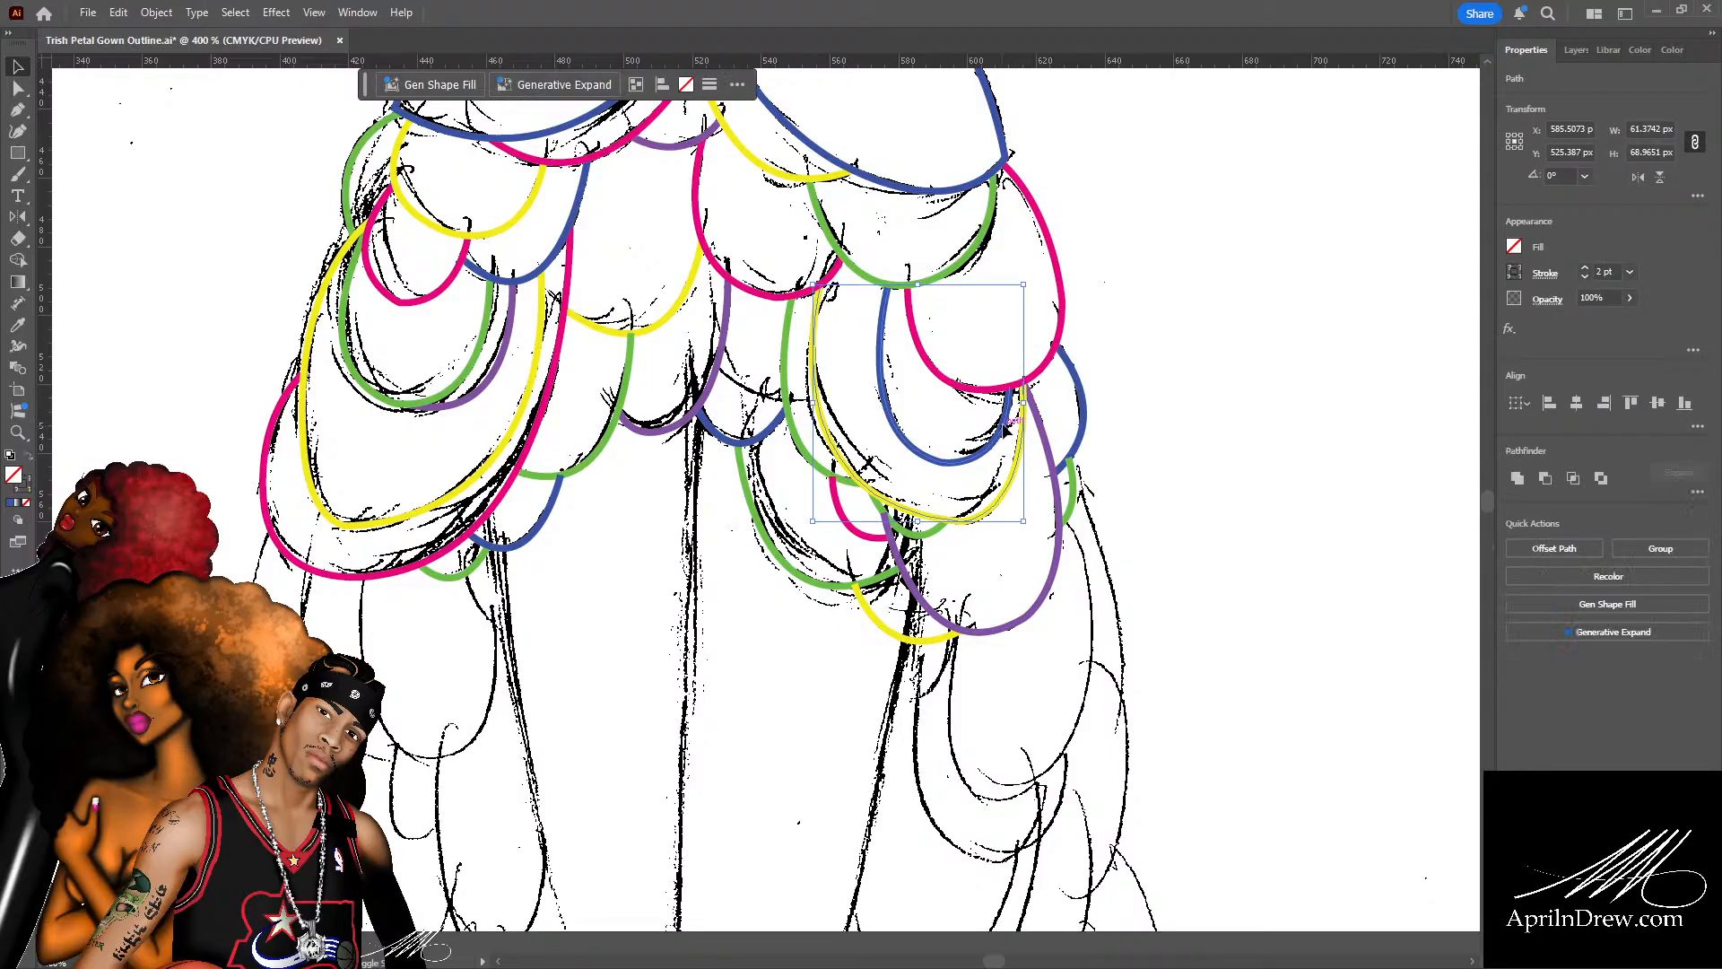
pyautogui.keyDown('shift'); pyautogui.click(1084, 406); pyautogui.keyUp('shift')
pyautogui.keyDown('shift'); pyautogui.click(863, 583); pyautogui.keyUp('shift')
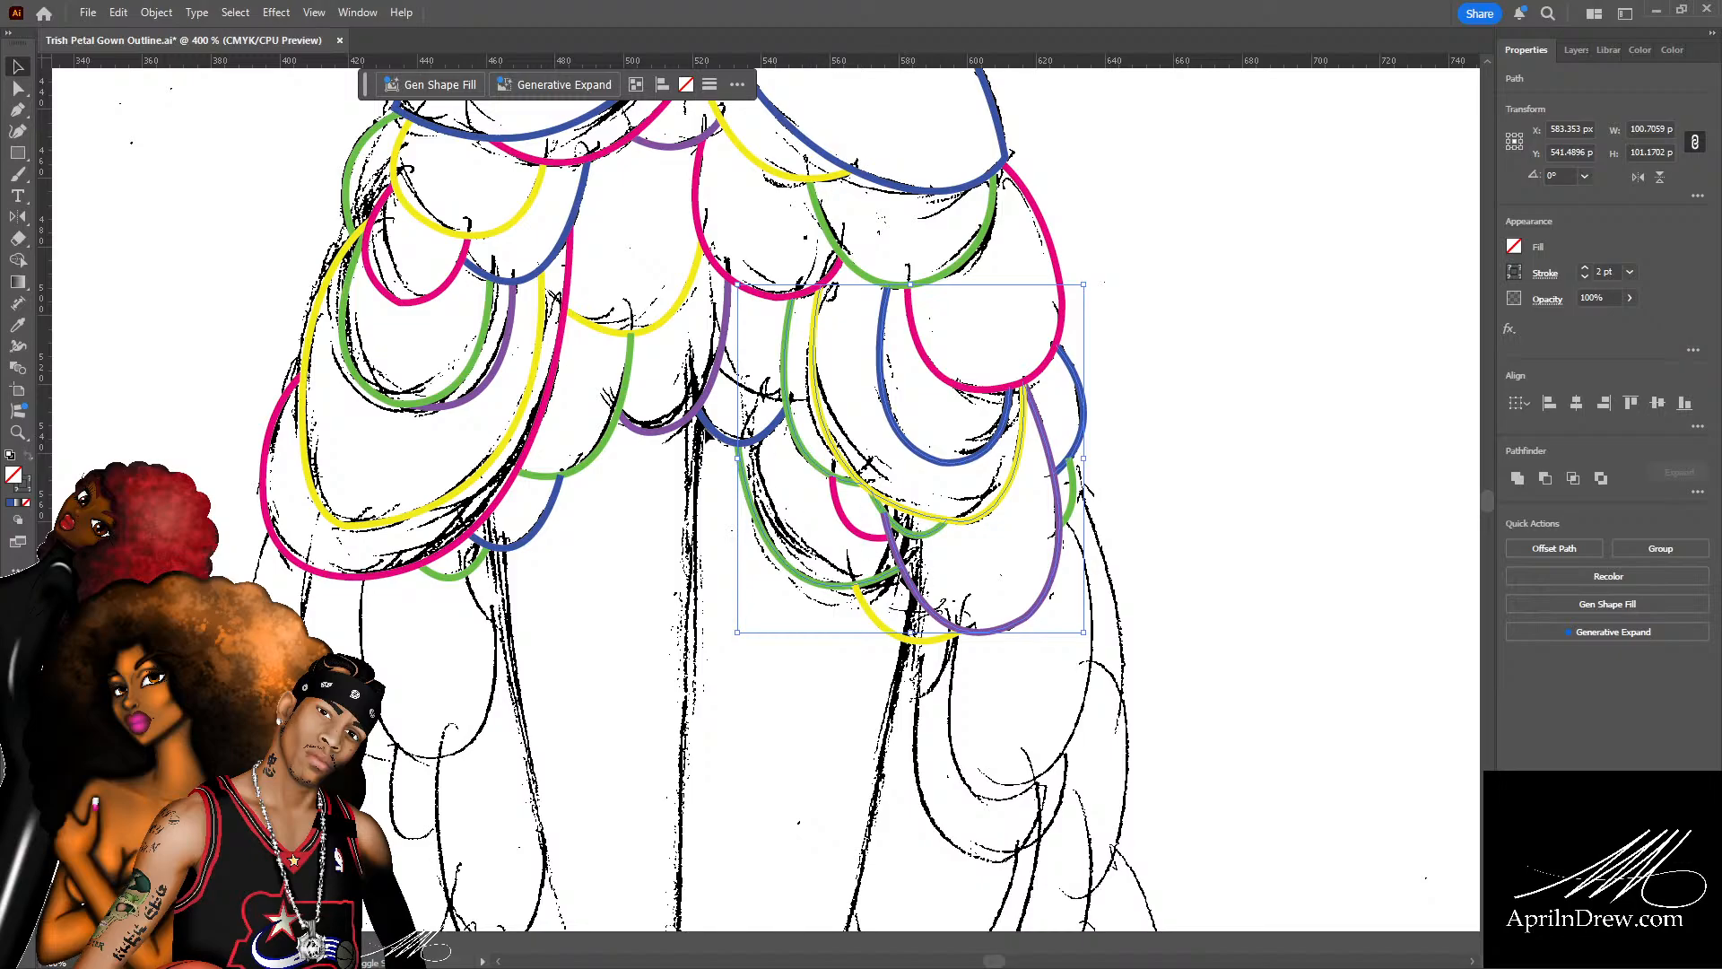
pyautogui.keyDown('shift'); pyautogui.click(714, 387); pyautogui.keyUp('shift')
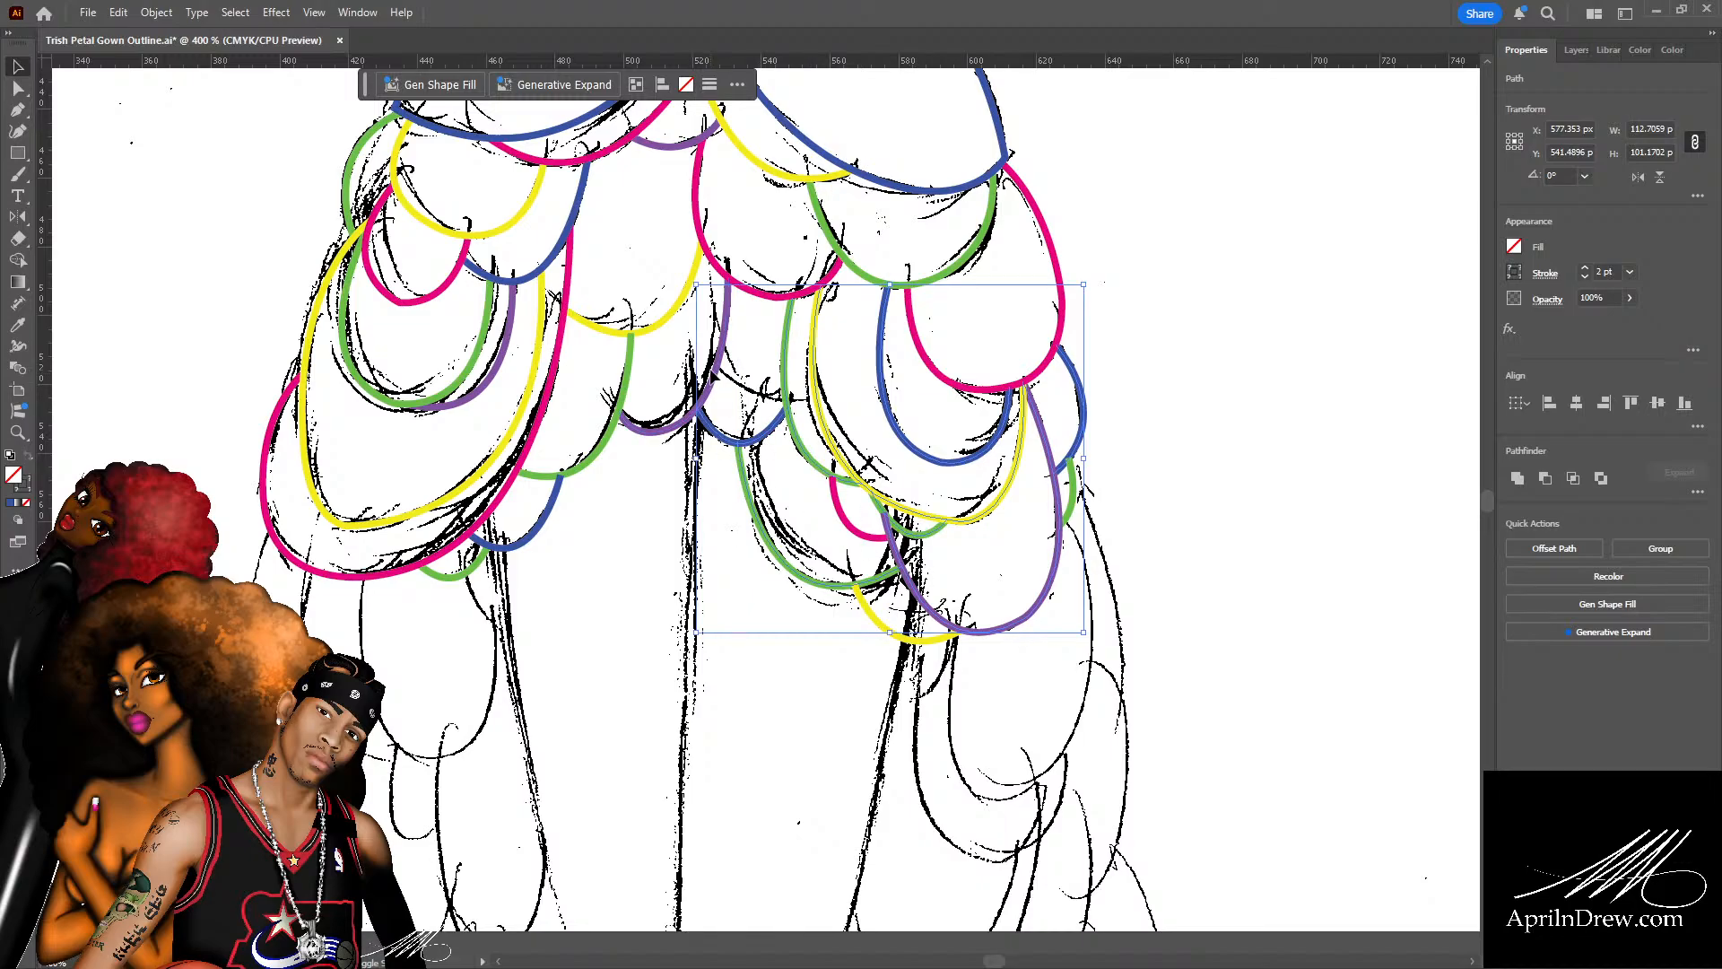
pyautogui.keyDown('shift'); pyautogui.click(722, 367); pyautogui.keyUp('shift')
pyautogui.keyDown('shift'); pyautogui.click(855, 238); pyautogui.keyUp('shift')
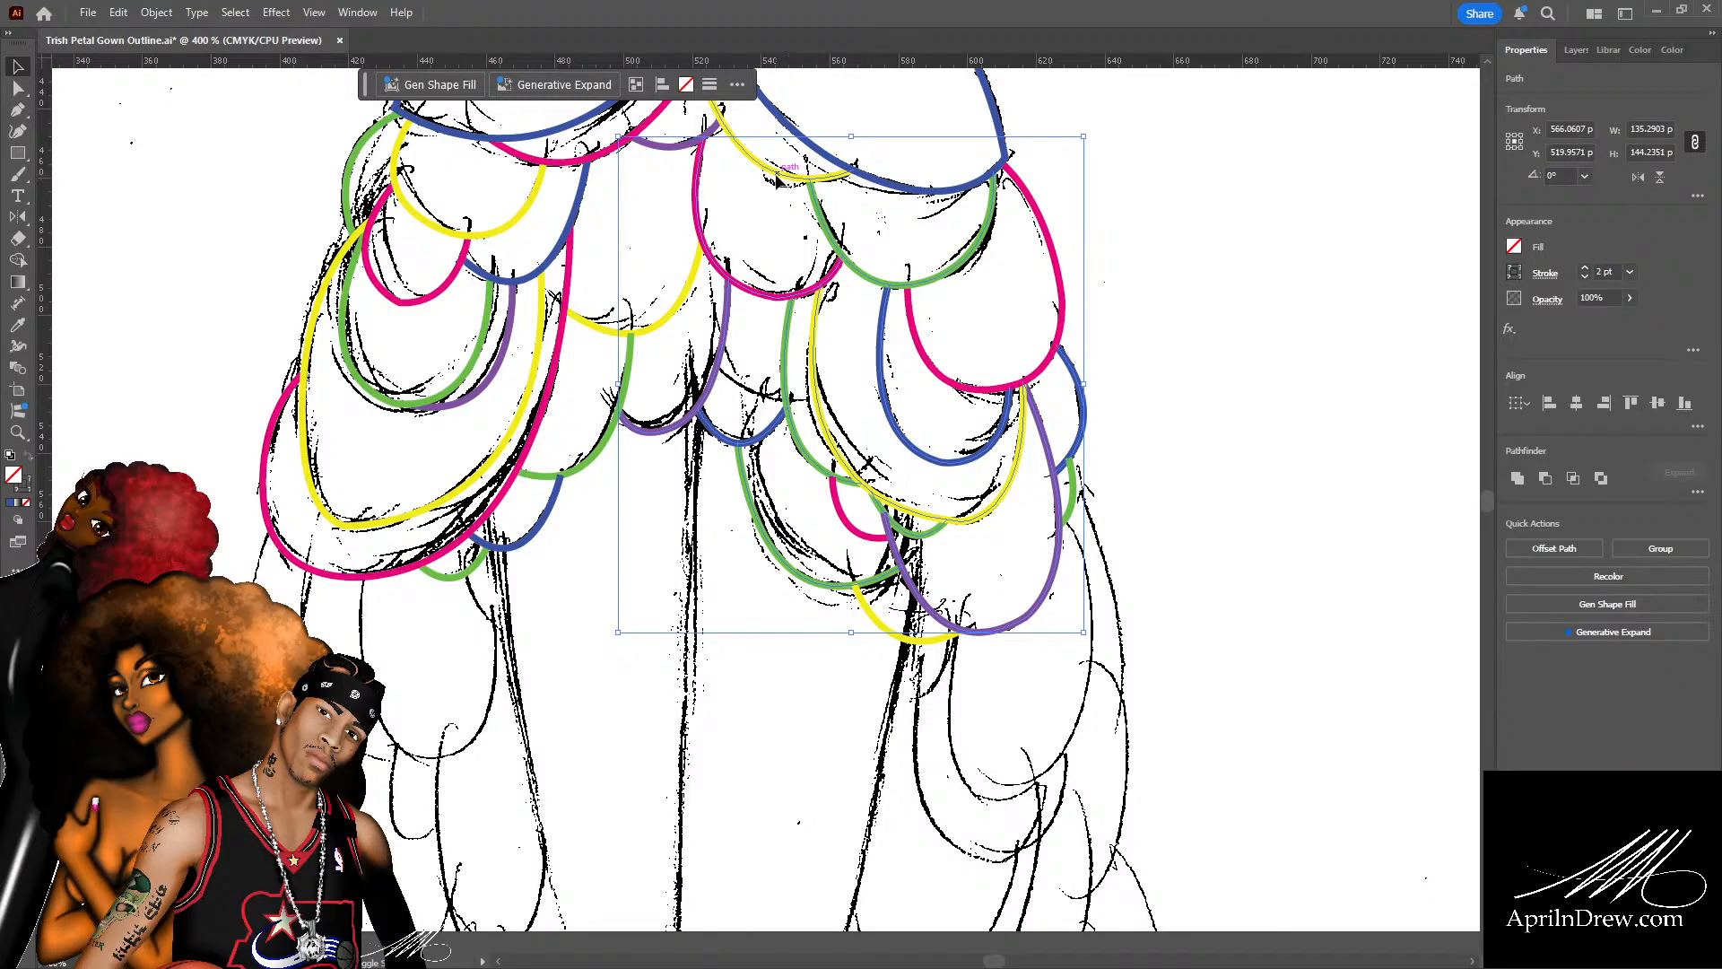
pyautogui.keyDown('shift'); pyautogui.click(877, 190); pyautogui.keyUp('shift')
pyautogui.scroll(3, 679, 280)
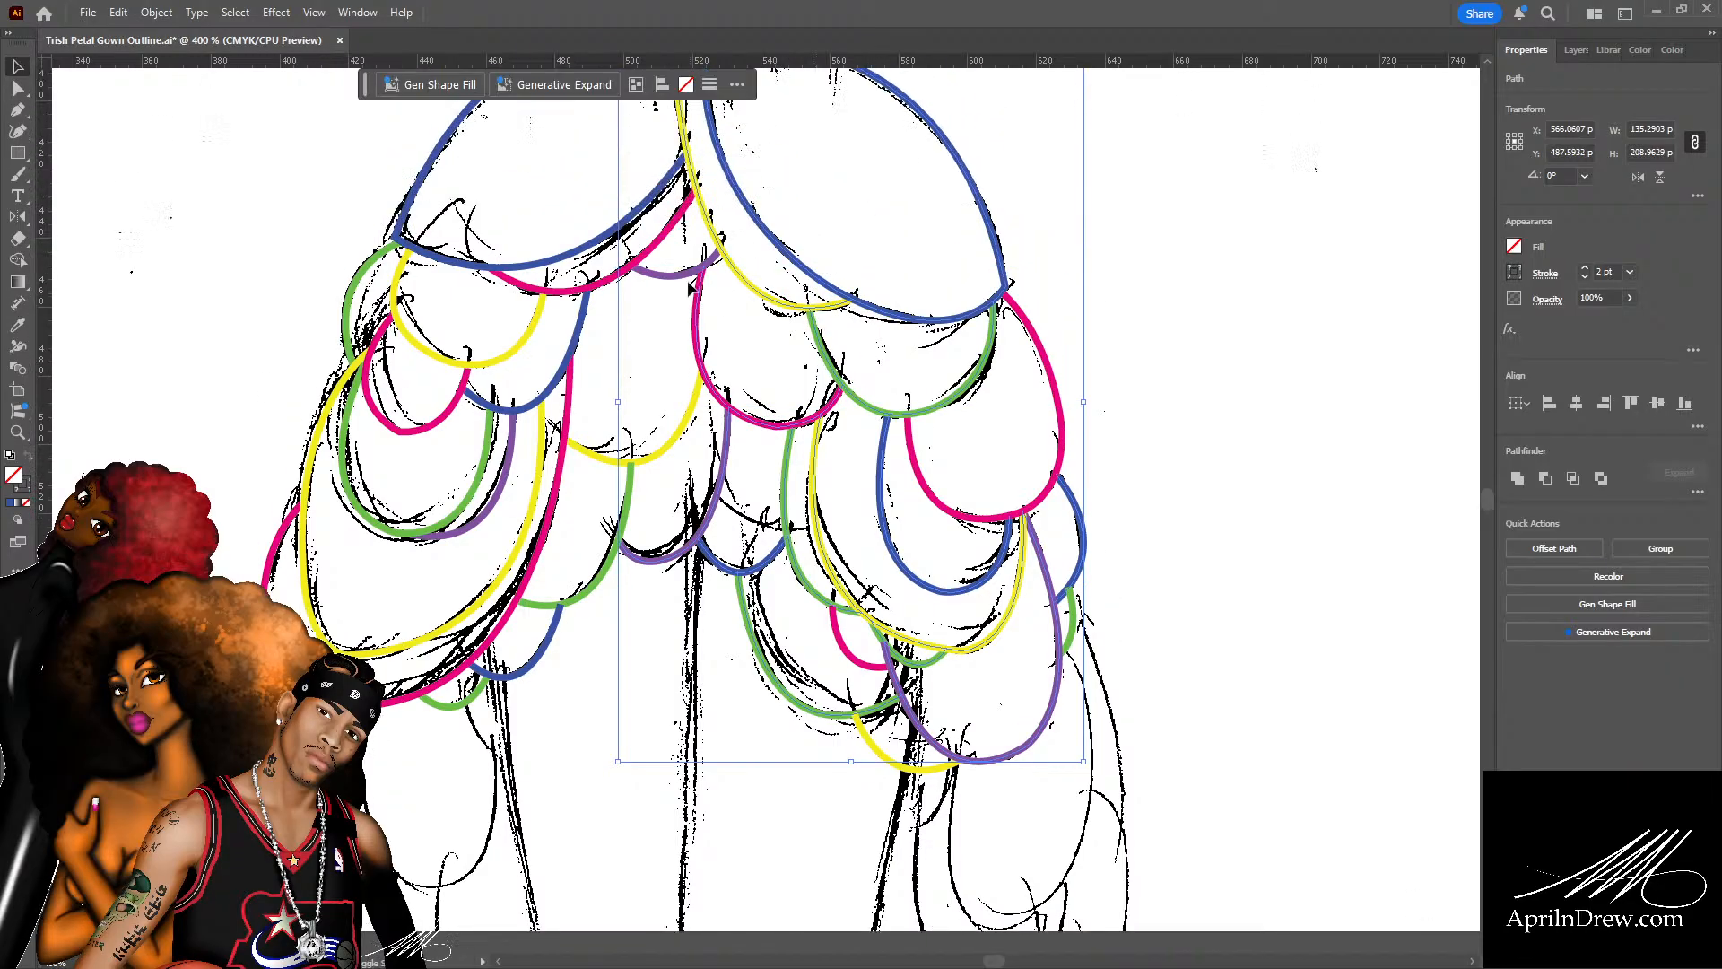
pyautogui.keyDown('shift'); pyautogui.click(664, 235); pyautogui.keyUp('shift')
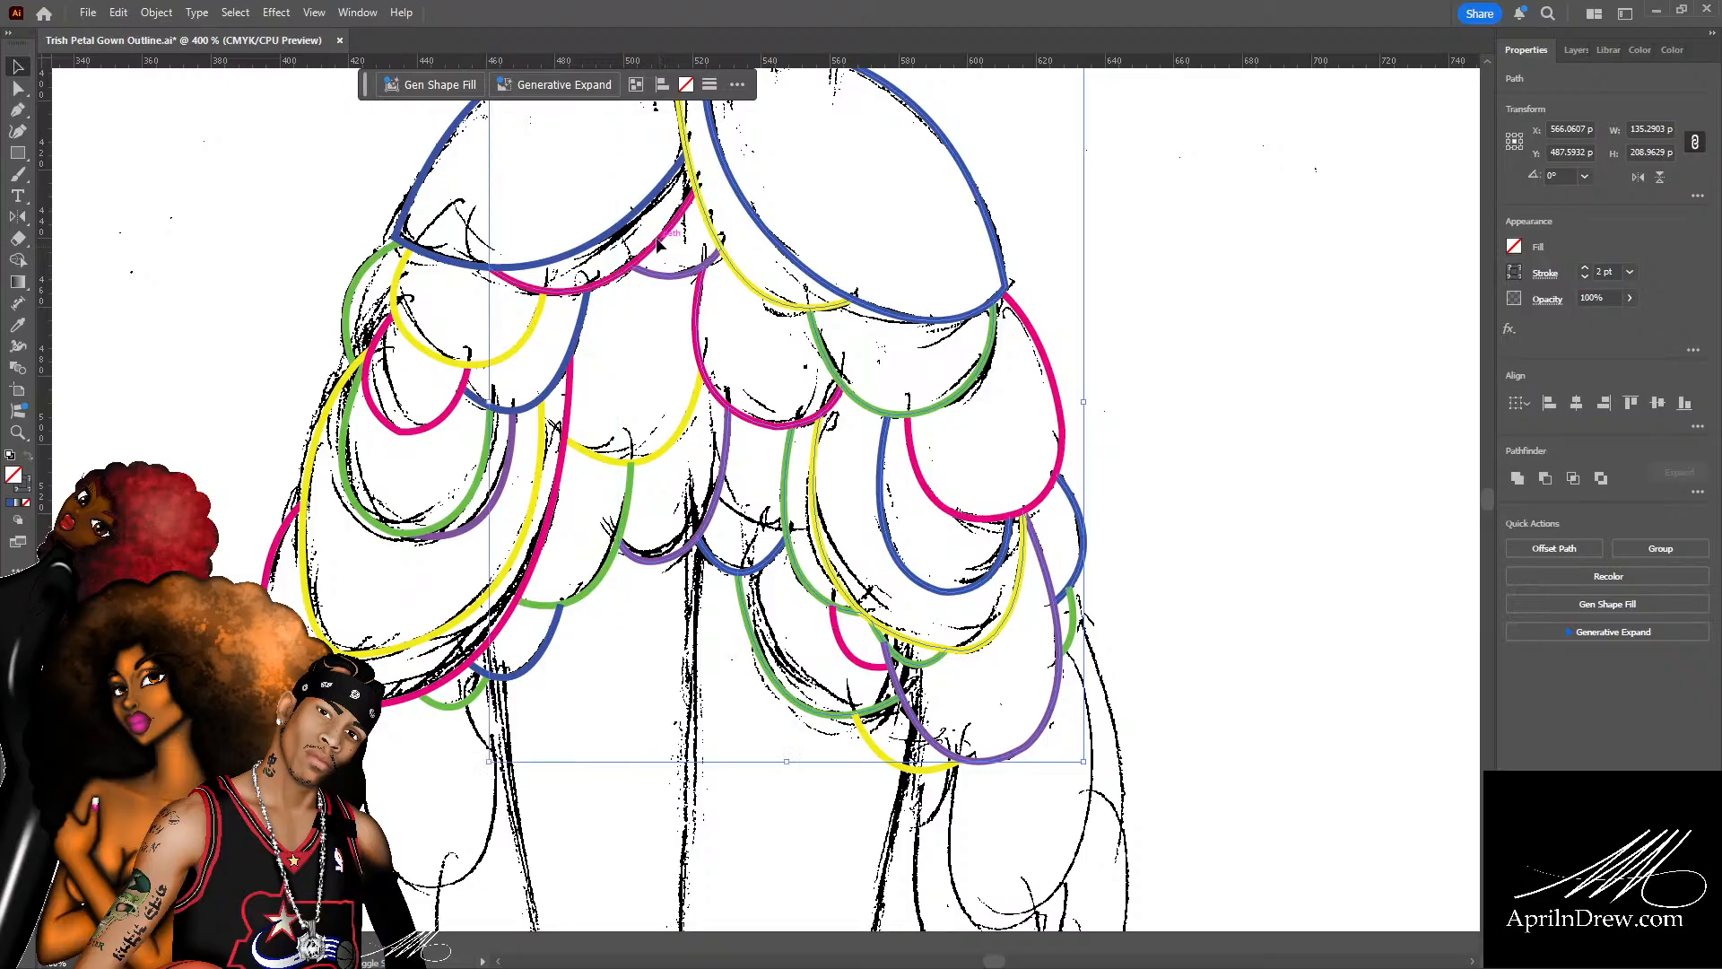
pyautogui.keyDown('shift'); pyautogui.click(632, 212); pyautogui.keyUp('shift')
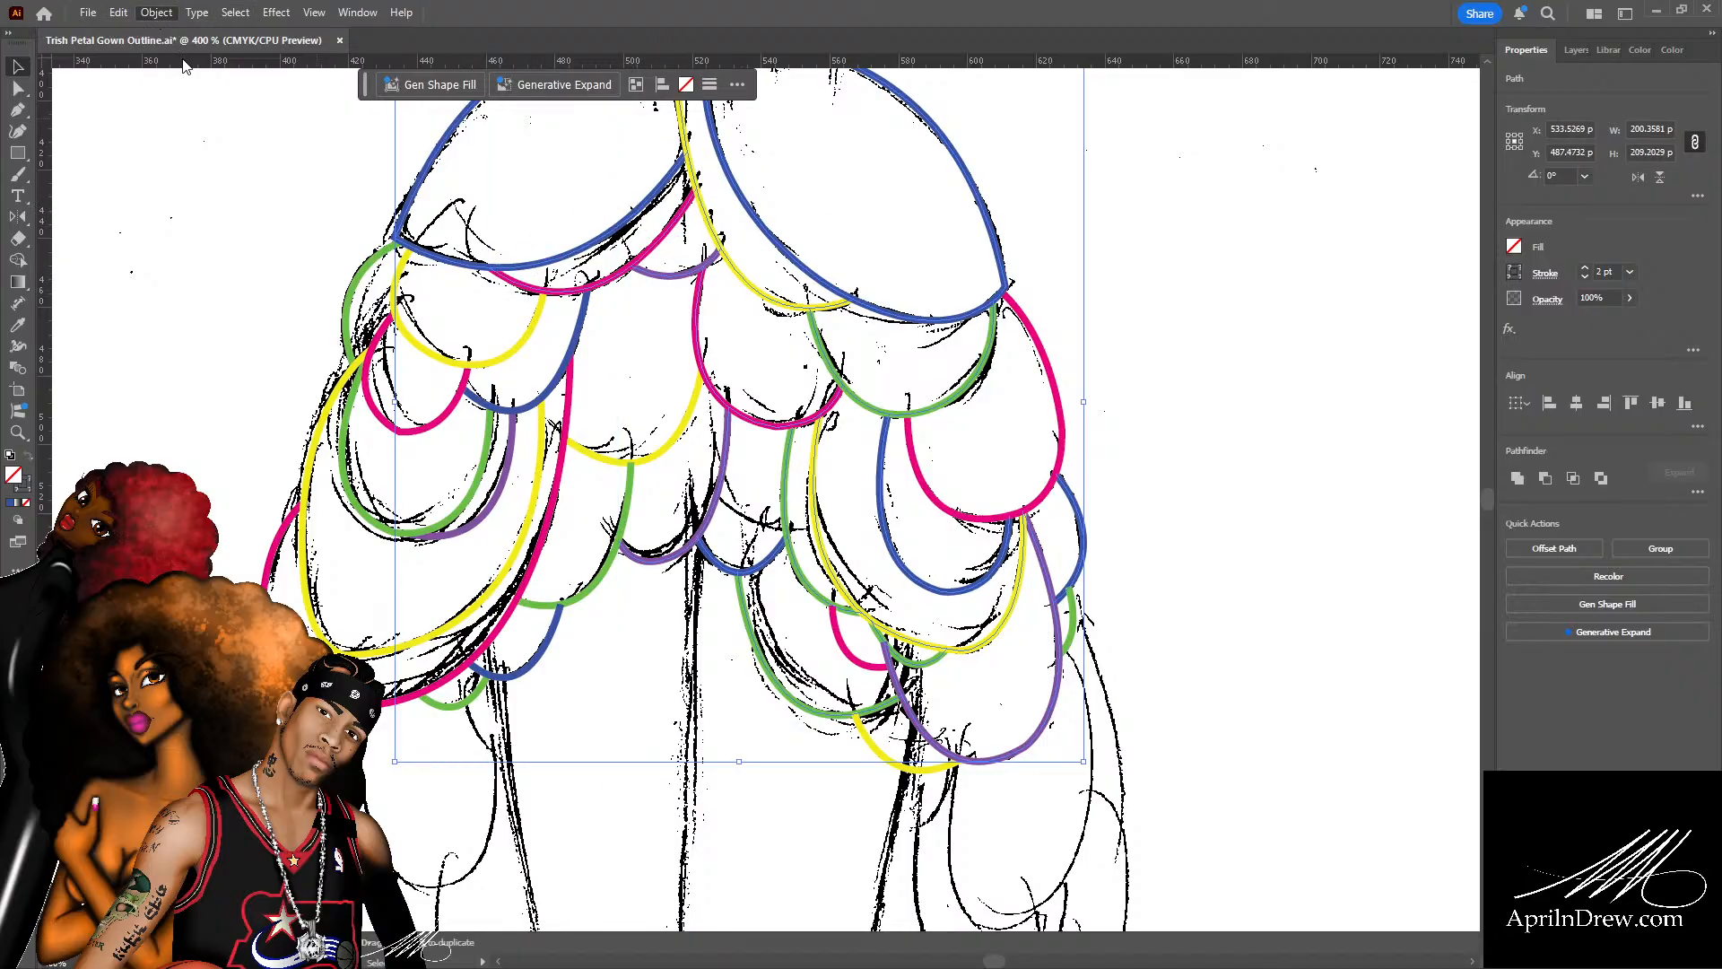
pyautogui.click(1161, 354)
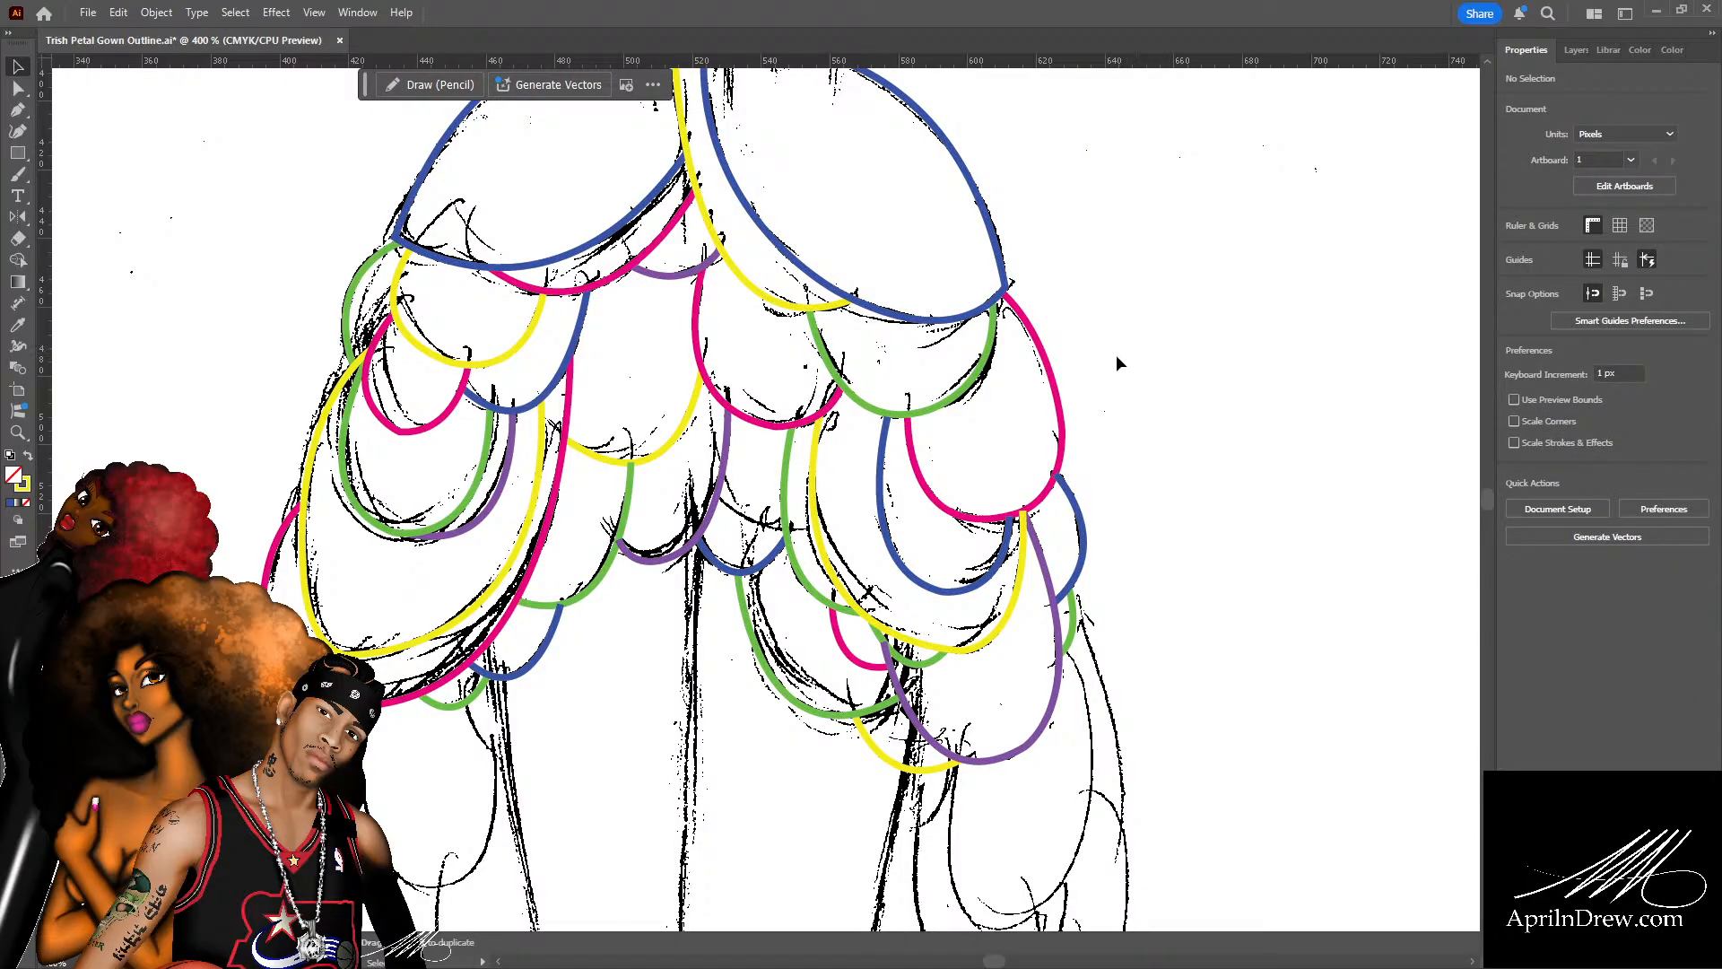
# Bring the outer right magenta petal and the large right blue waist petal to the front, and save the file.
pyautogui.click(965, 520)
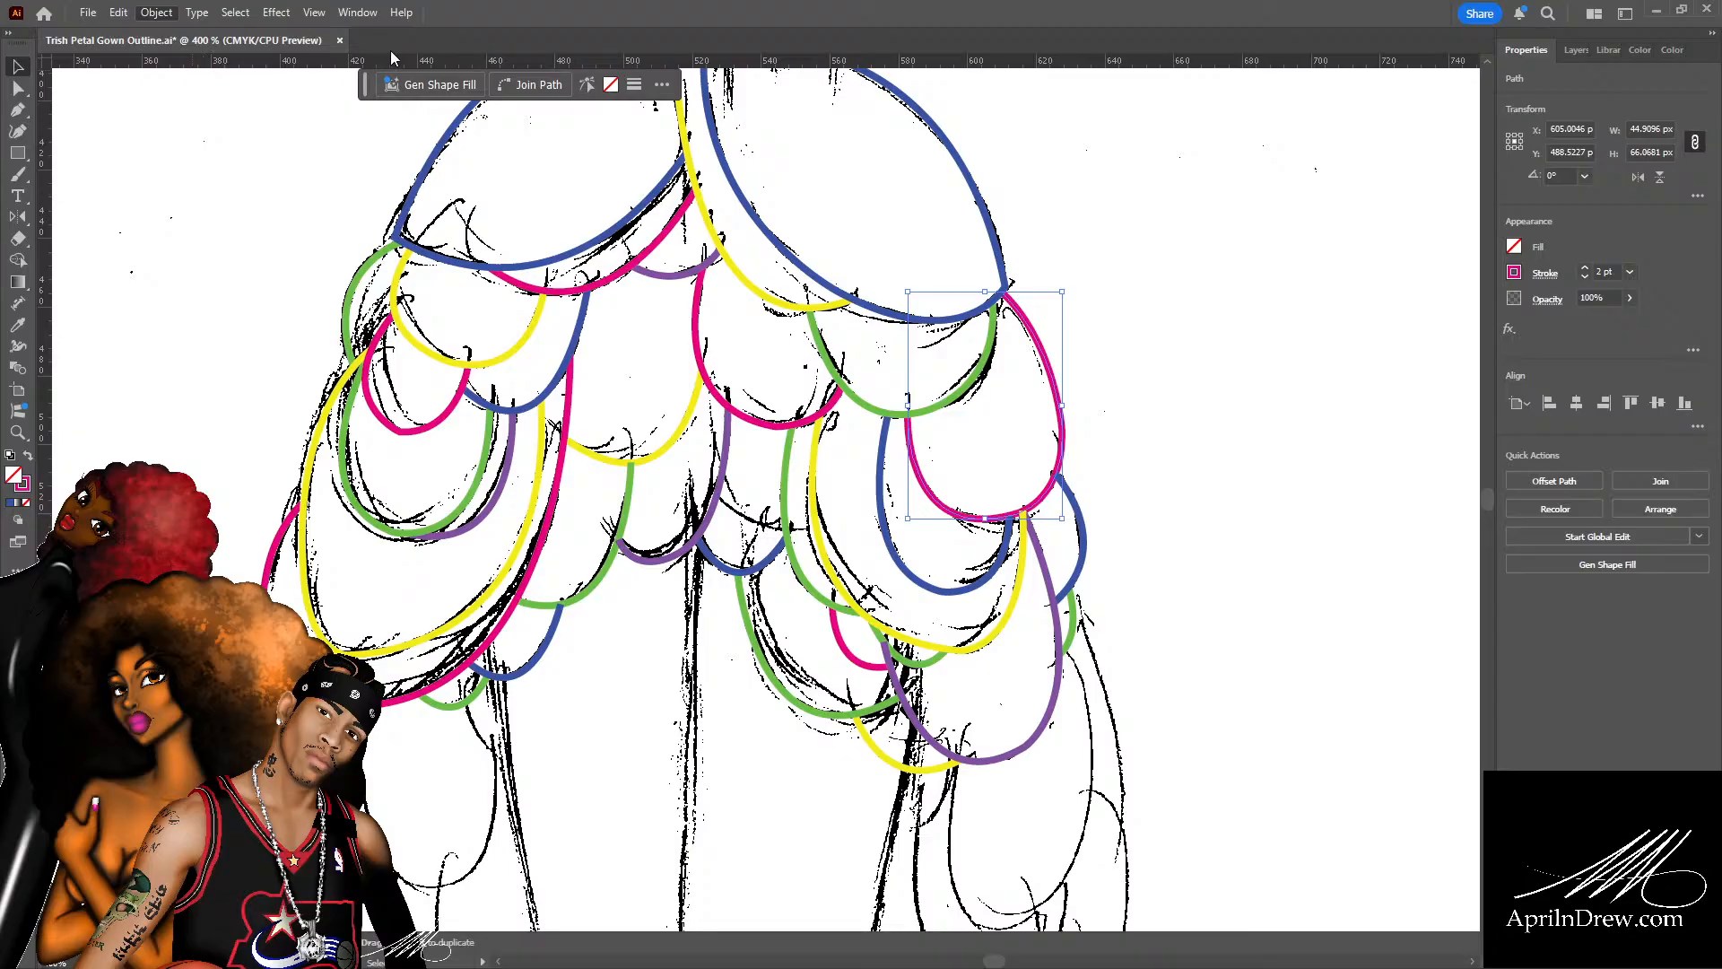
pyautogui.click(1162, 383)
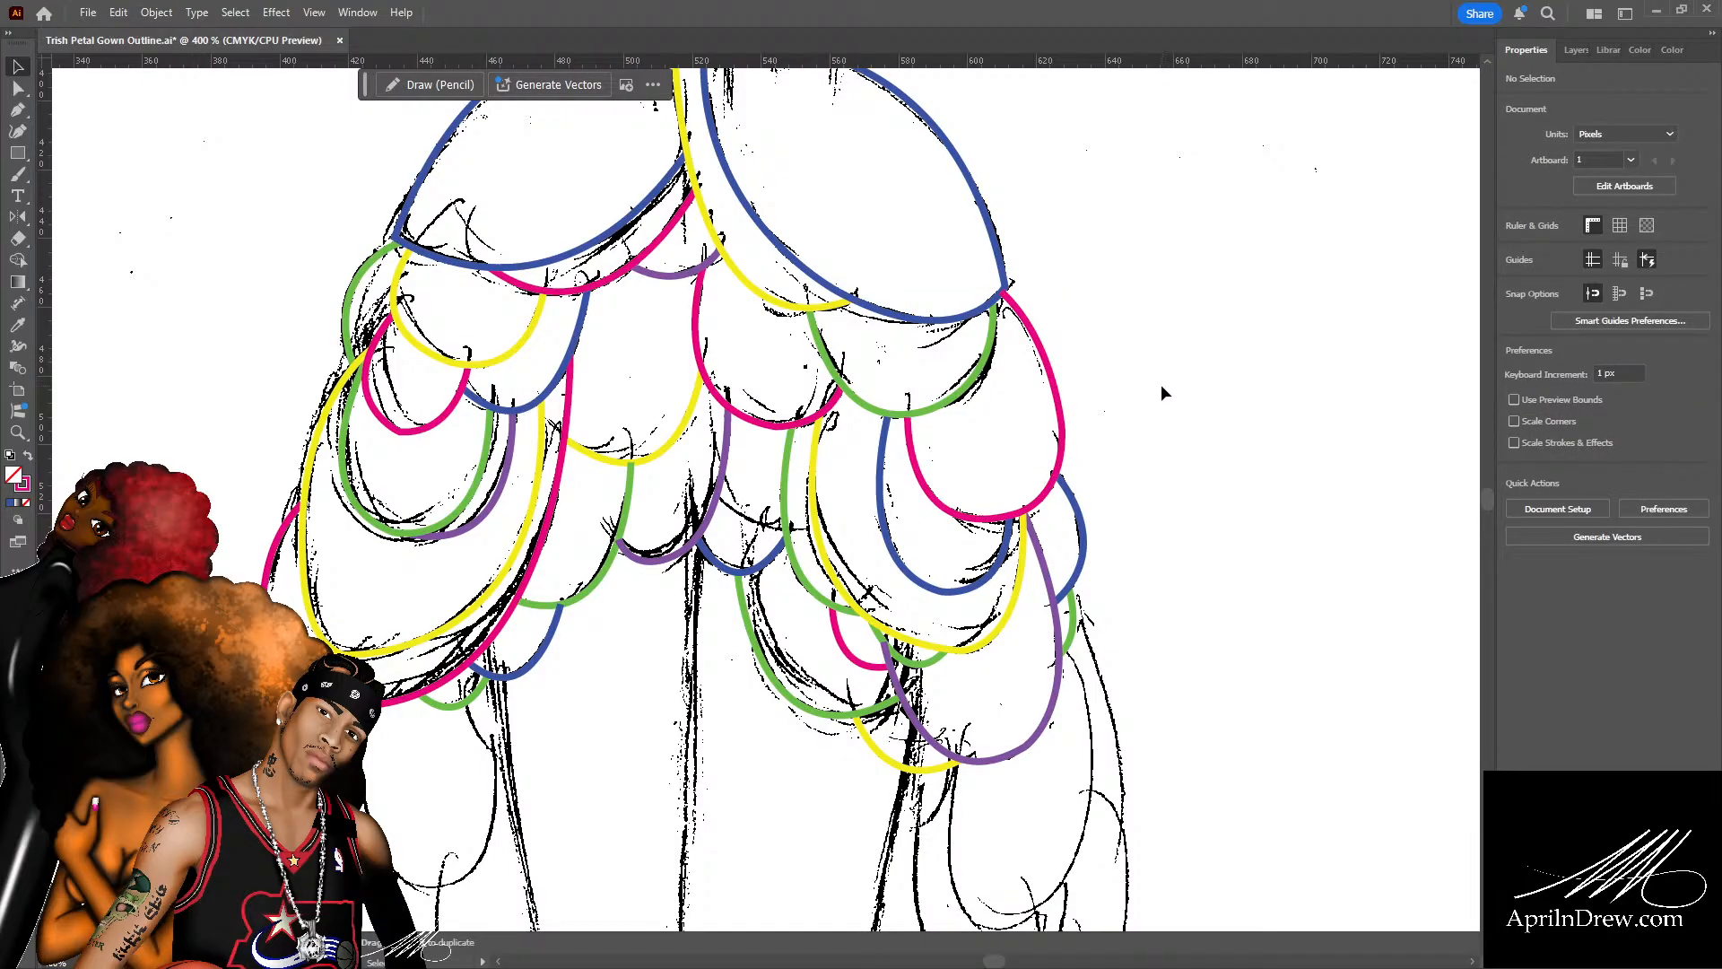
pyautogui.click(947, 321)
pyautogui.scroll(2, 995, 377)
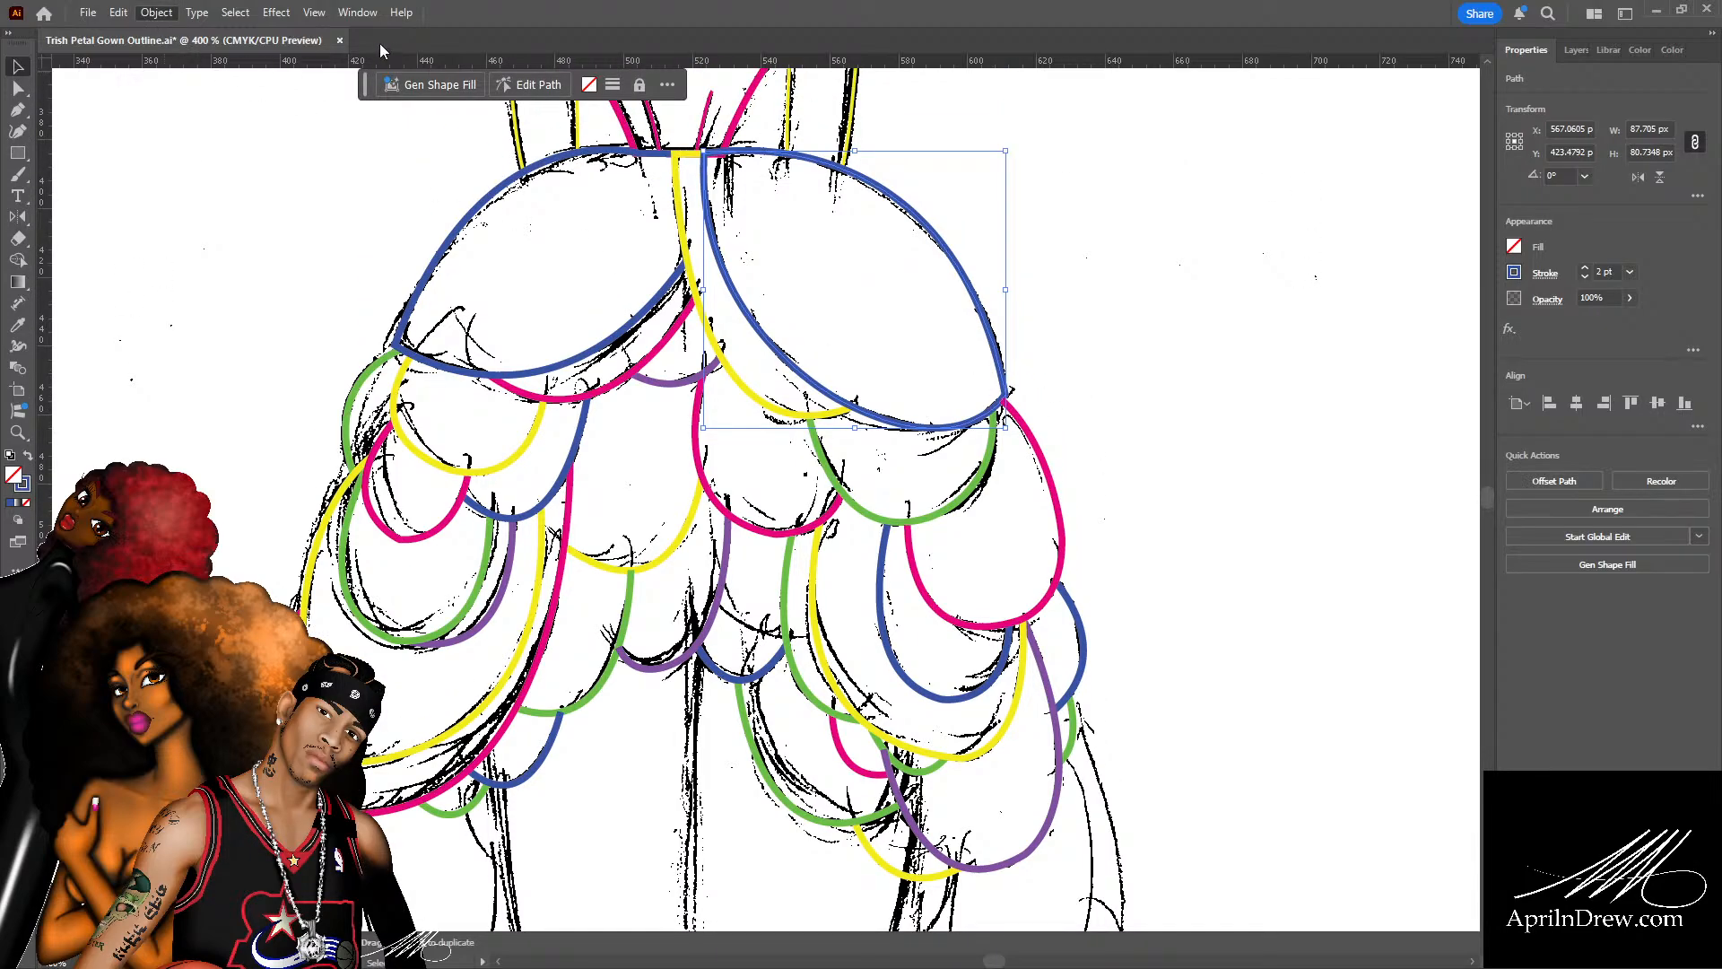
pyautogui.click(1166, 397)
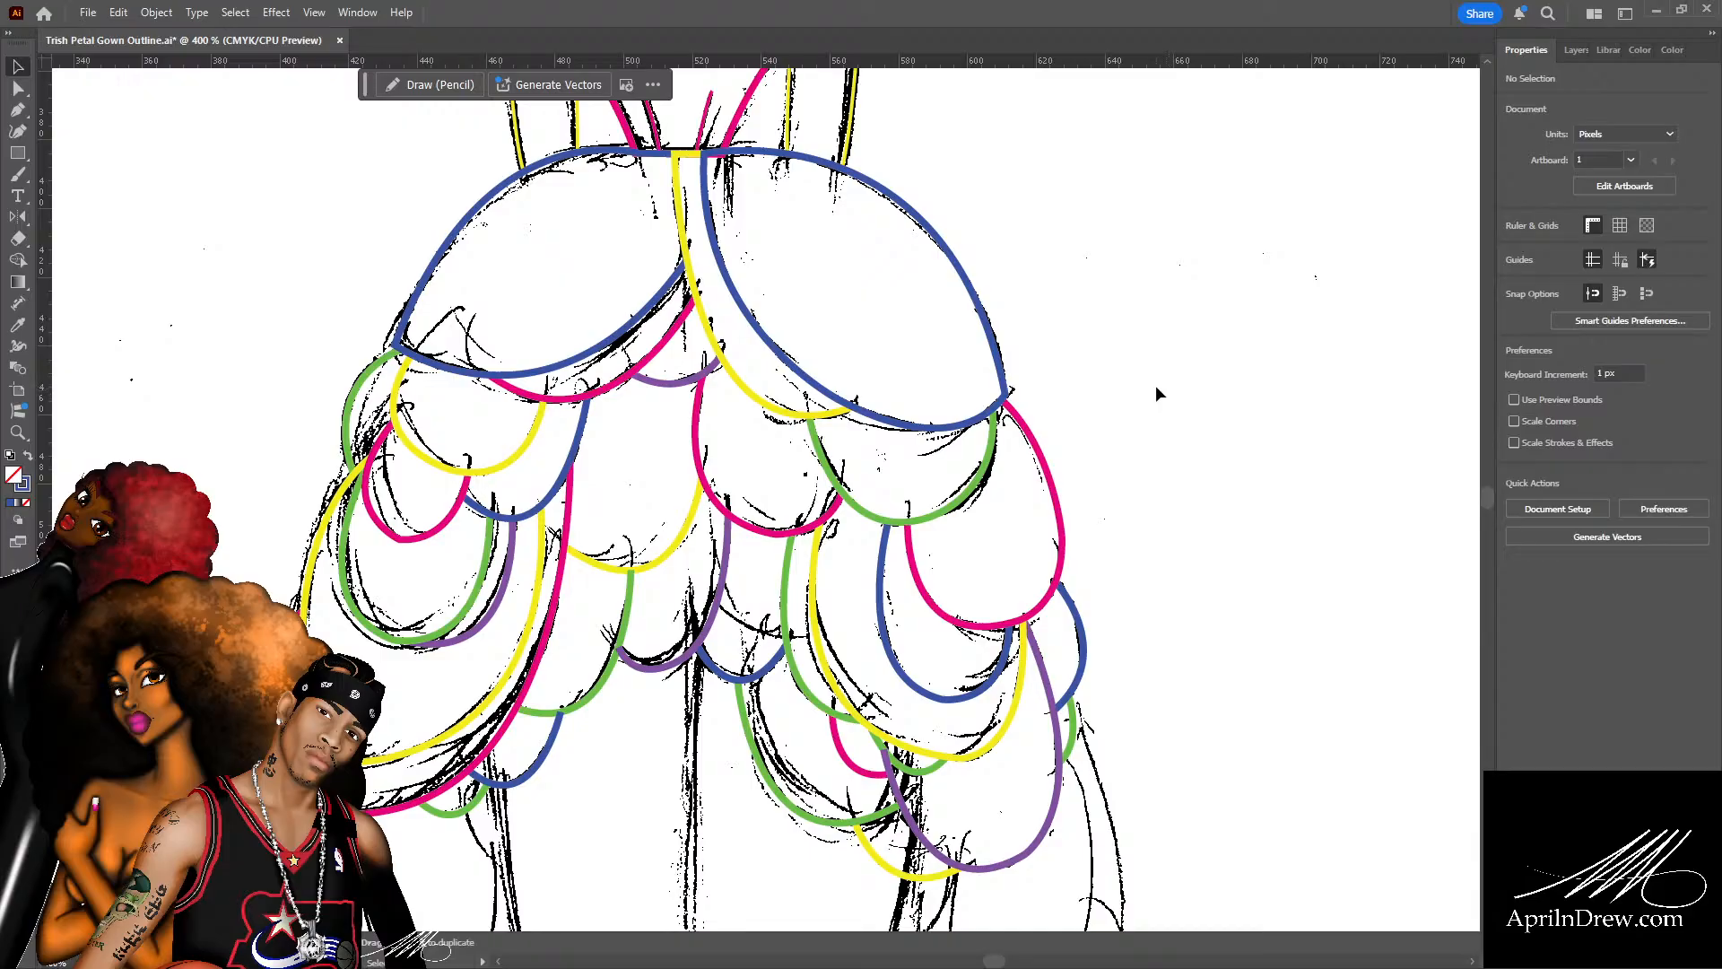
pyautogui.hotkey('ctrl', 's')
# Bring the small green petal beneath the large right yellow petal to the front, along with that yellow petal and the overlapping petals up to the waist.
pyautogui.scroll(-3, 1137, 440)
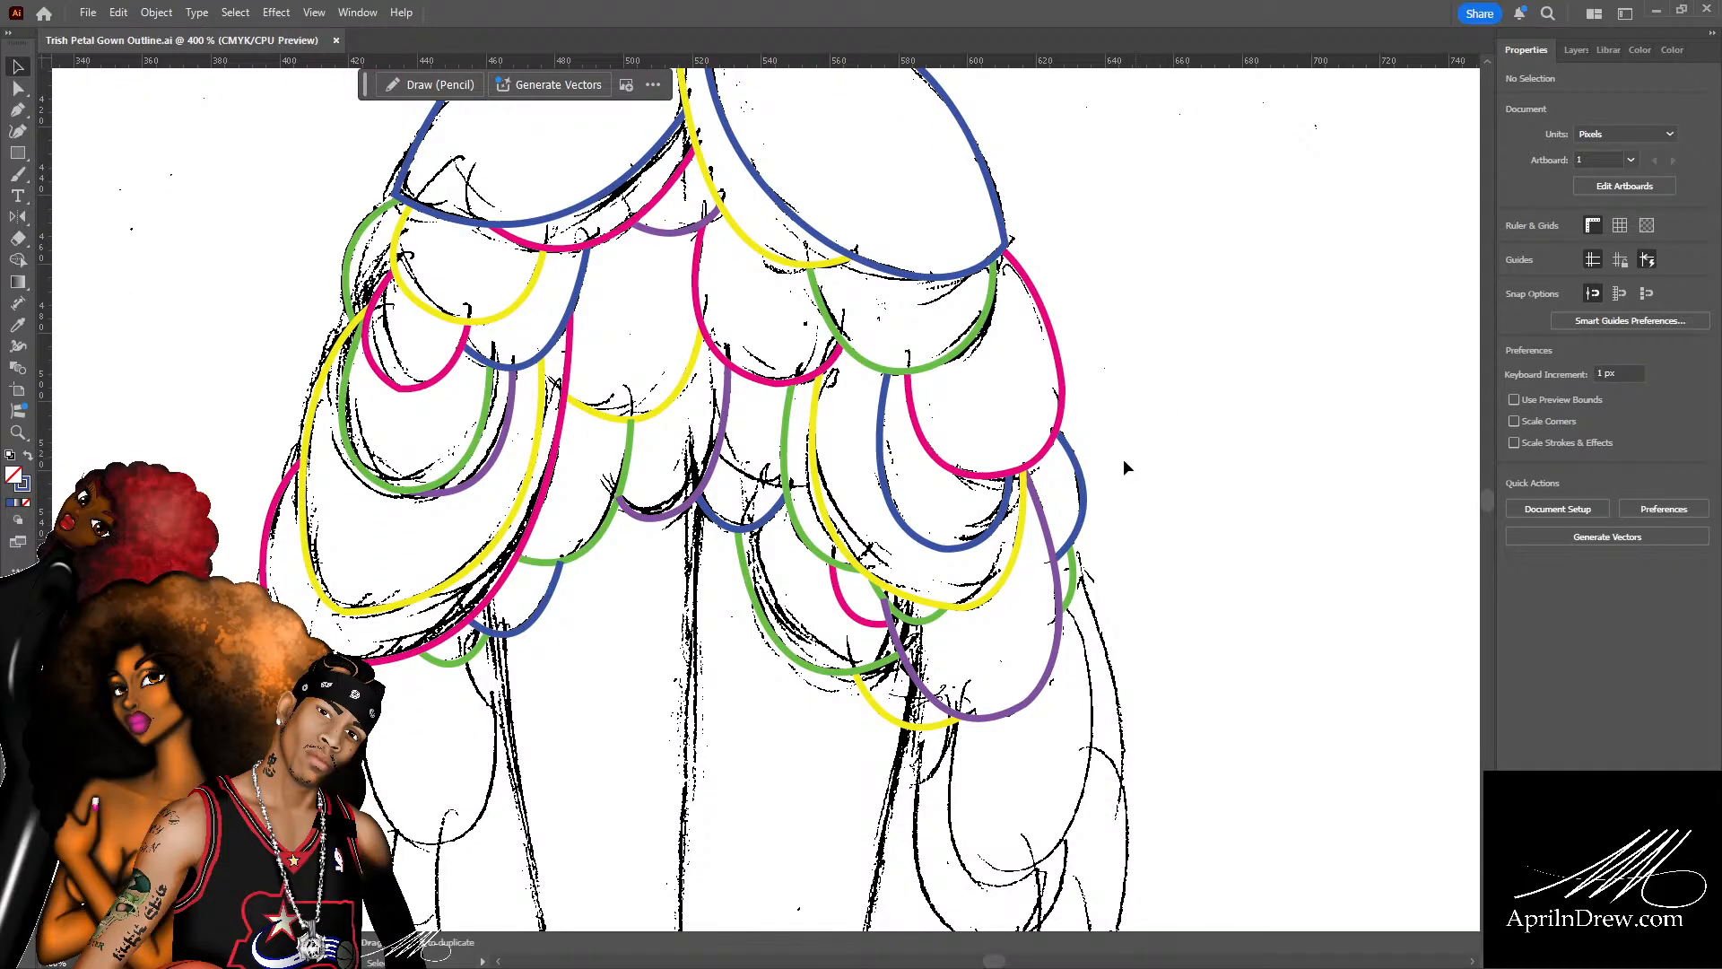
pyautogui.scroll(-1, 1121, 457)
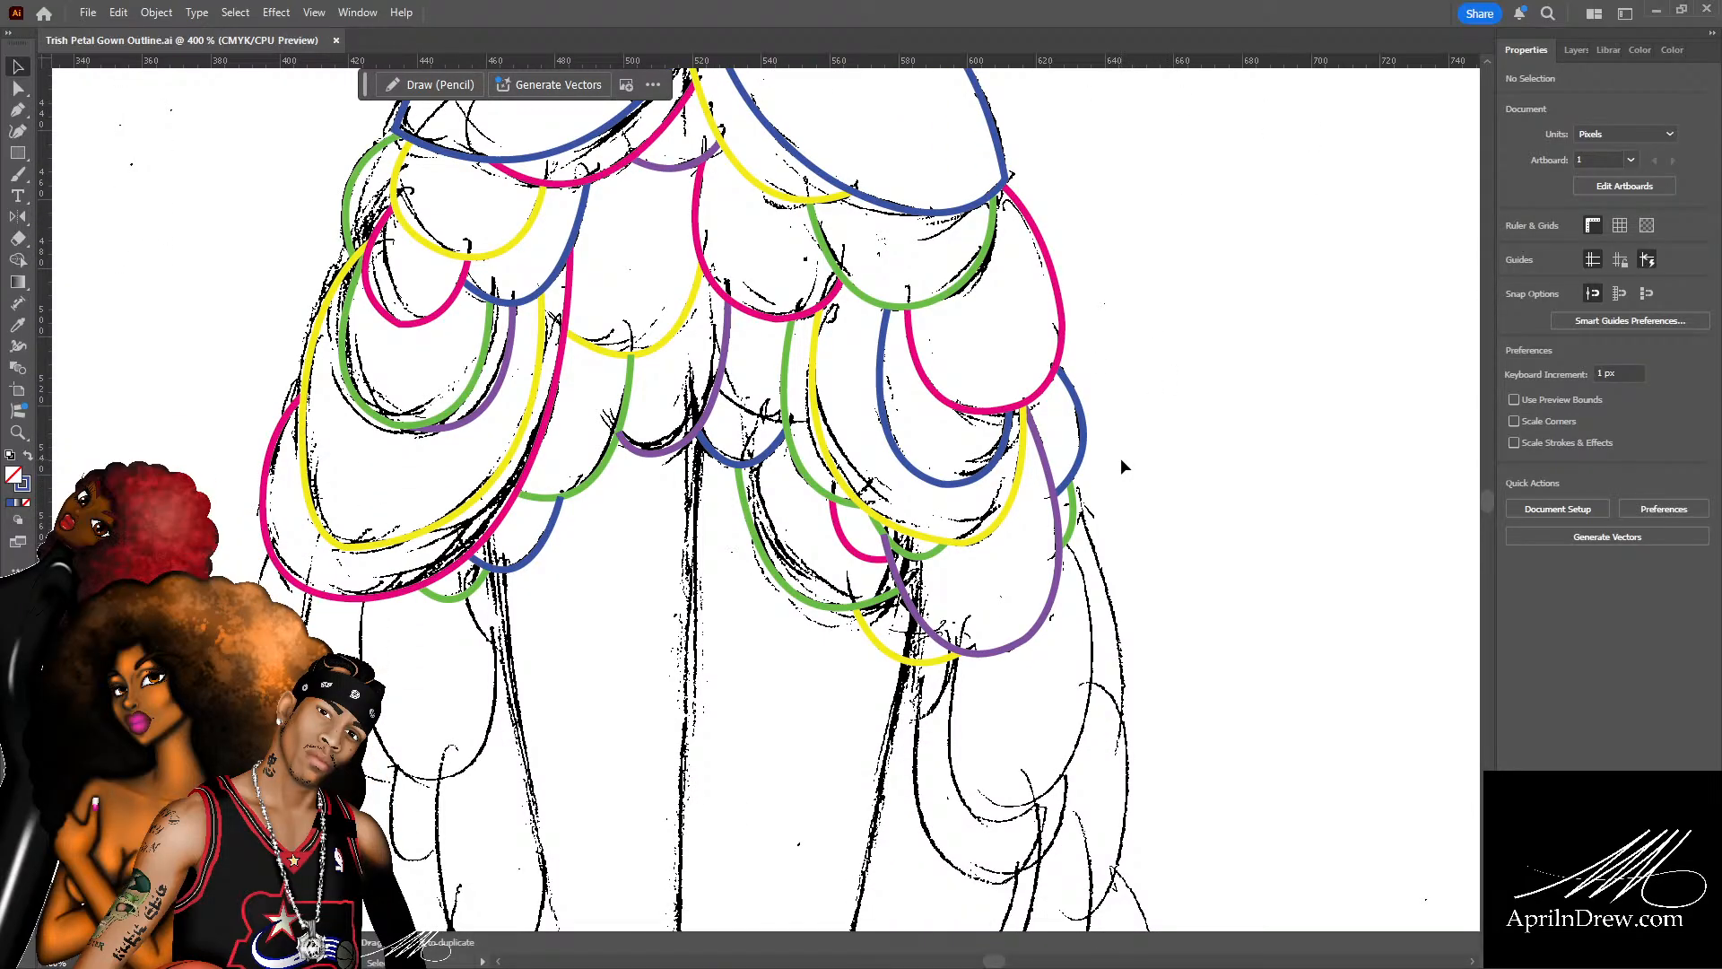
pyautogui.scroll(-1, 1121, 457)
pyautogui.click(917, 493)
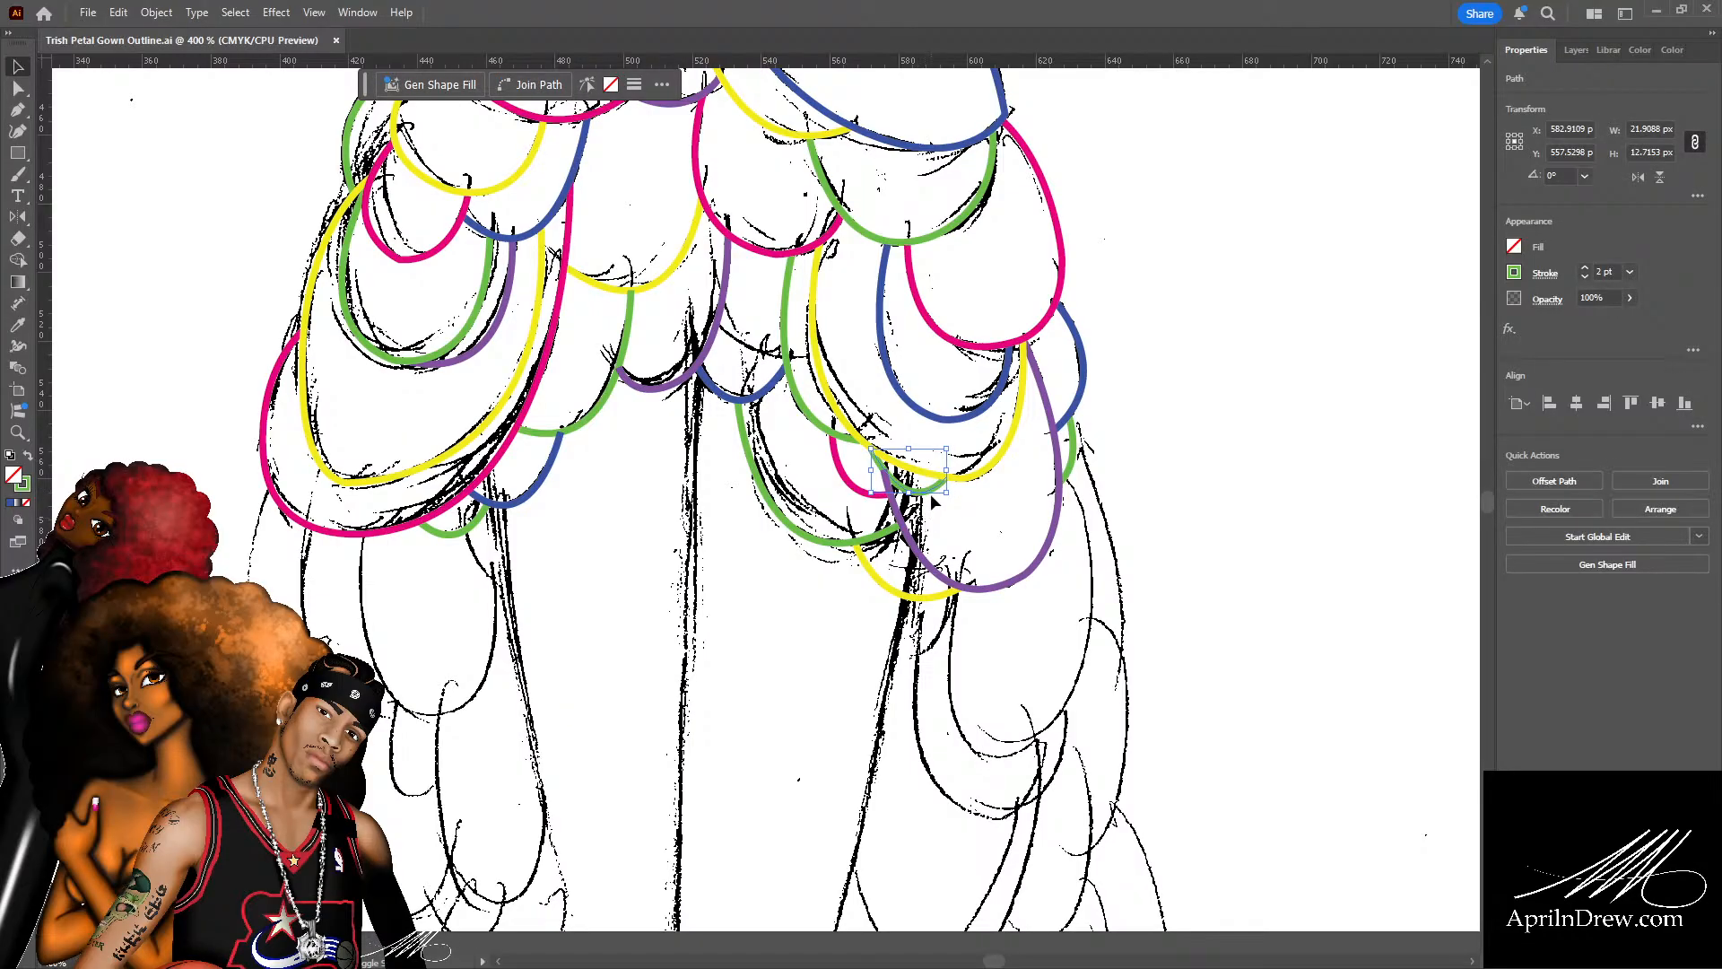
pyautogui.keyDown('shift'); pyautogui.click(926, 475); pyautogui.keyUp('shift')
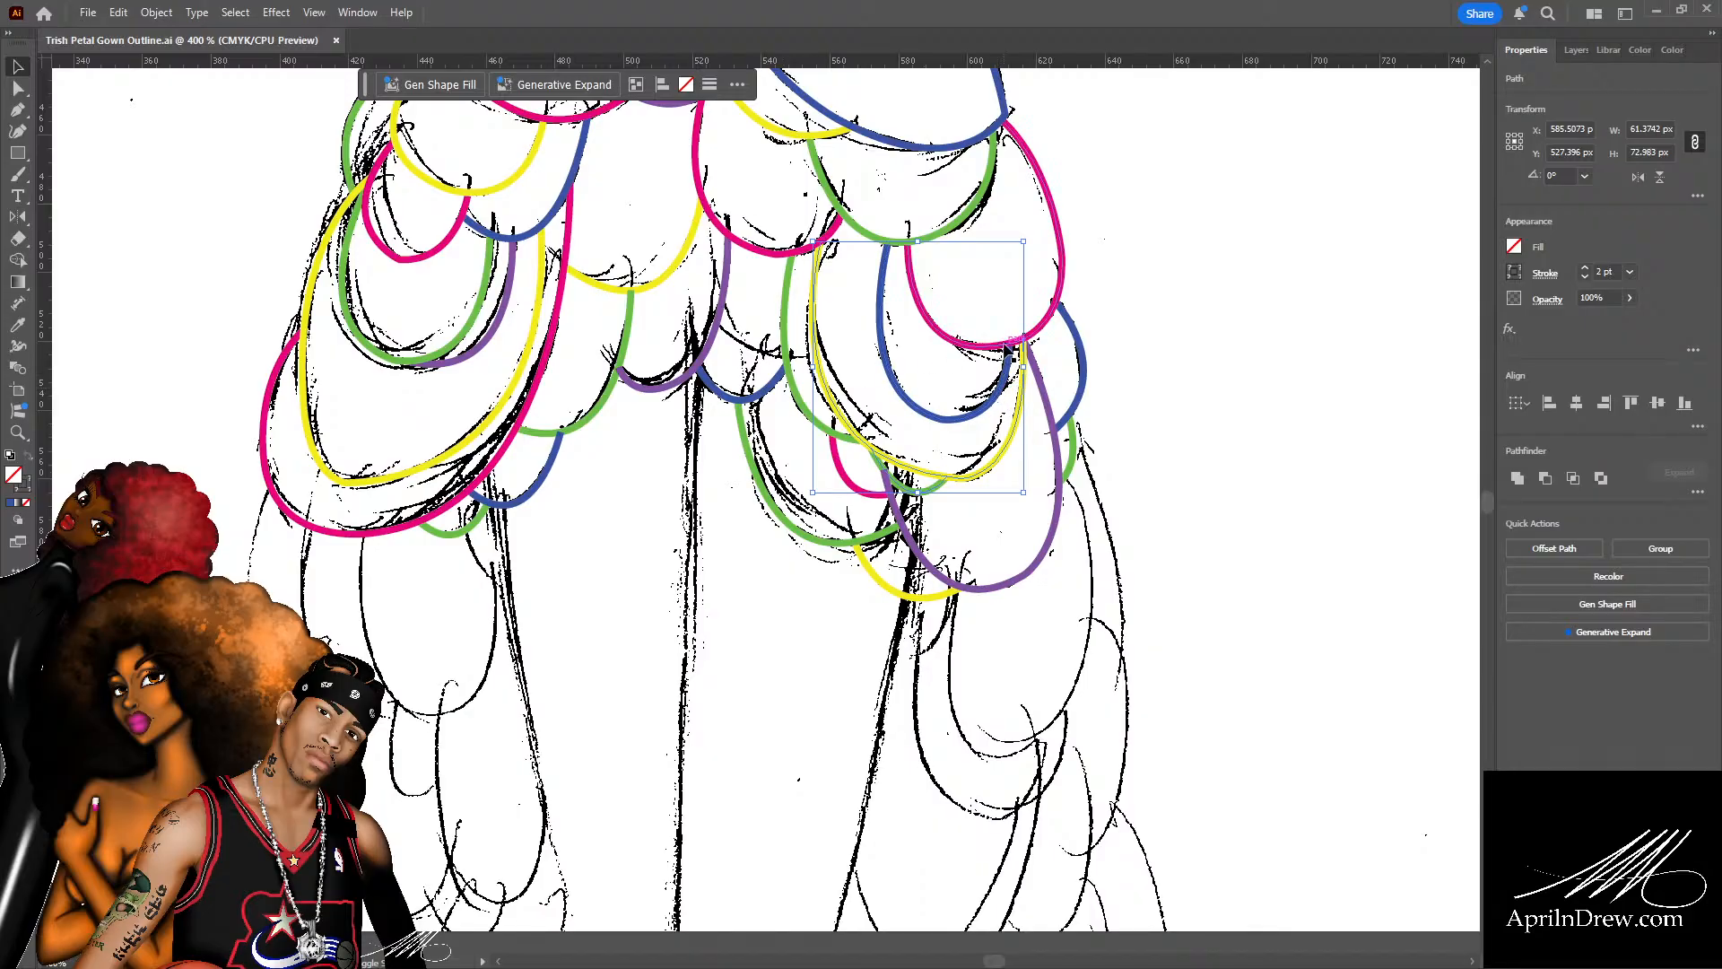
pyautogui.keyDown('shift'); pyautogui.click(1008, 350); pyautogui.keyUp('shift')
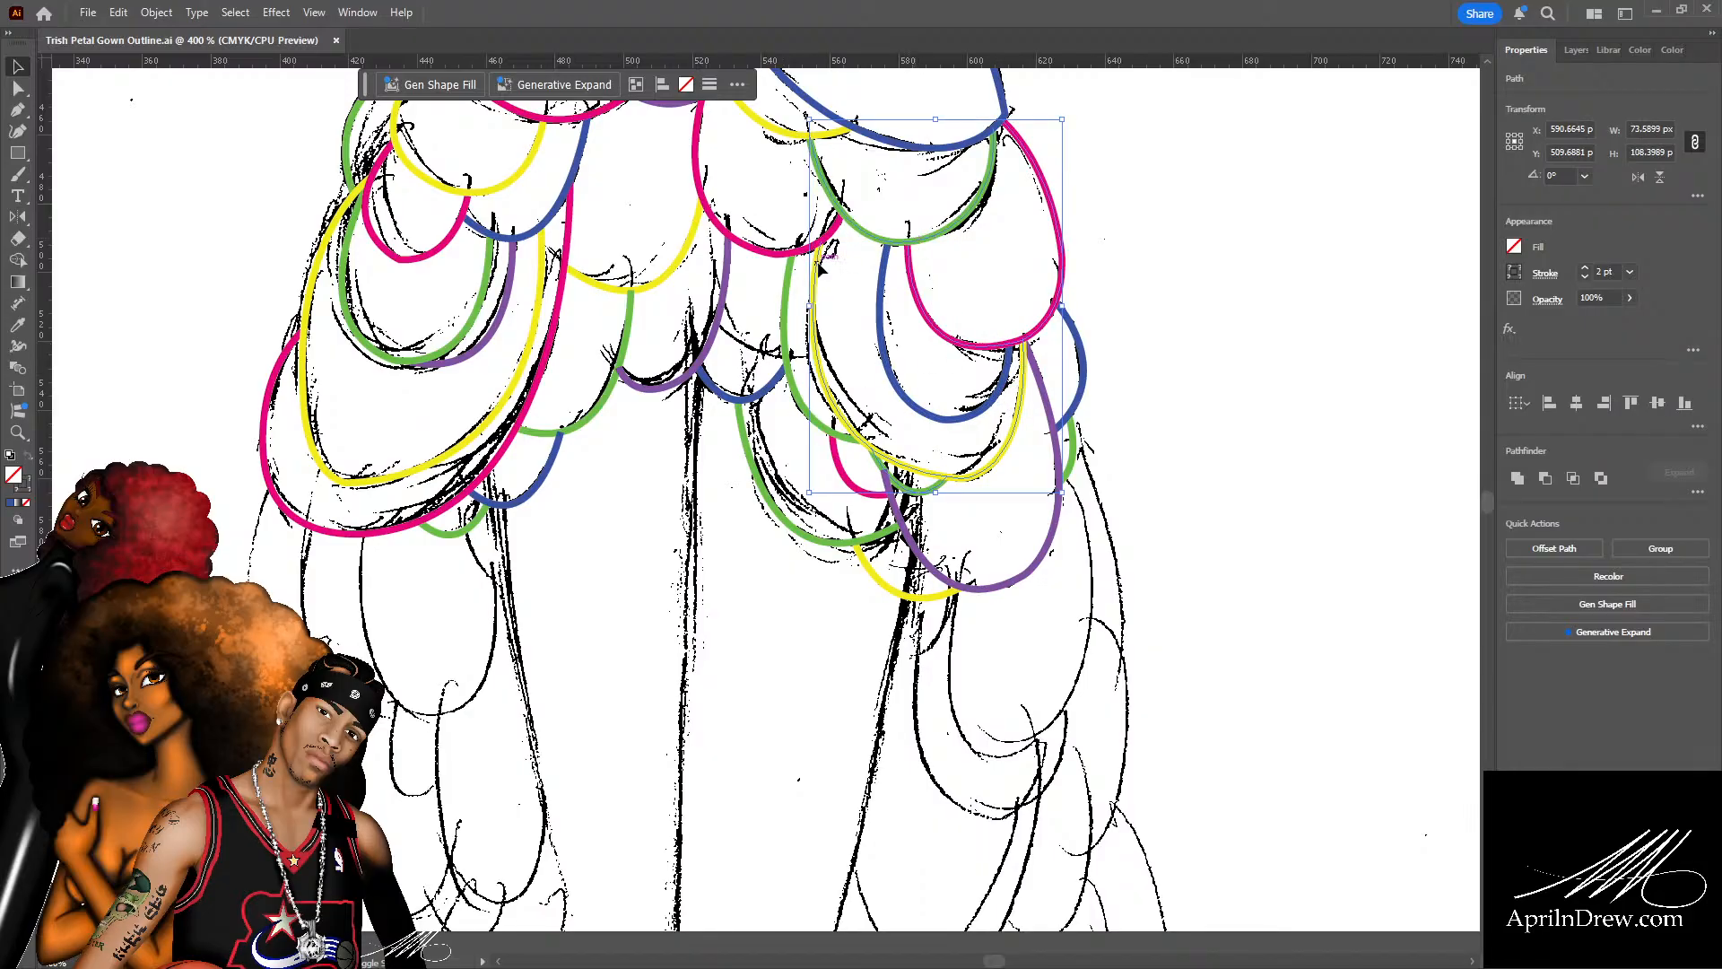
pyautogui.keyDown('shift'); pyautogui.click(827, 135); pyautogui.keyUp('shift')
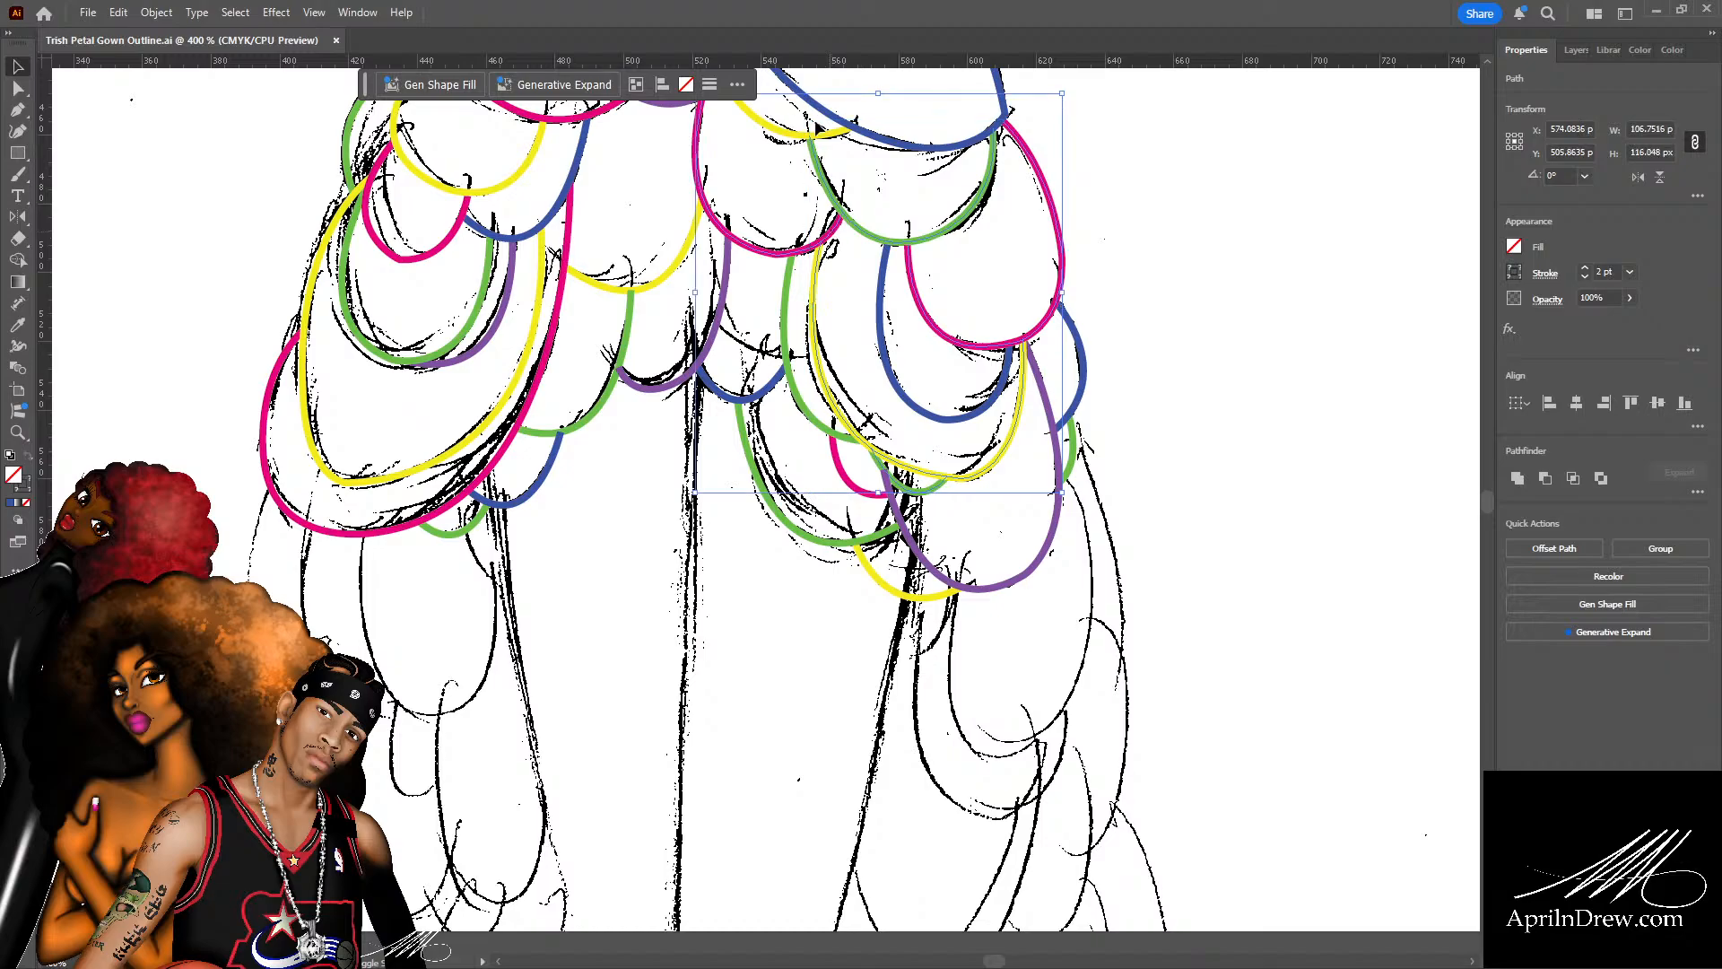
pyautogui.keyDown('shift'); pyautogui.click(872, 136); pyautogui.keyUp('shift')
pyautogui.scroll(4, 864, 157)
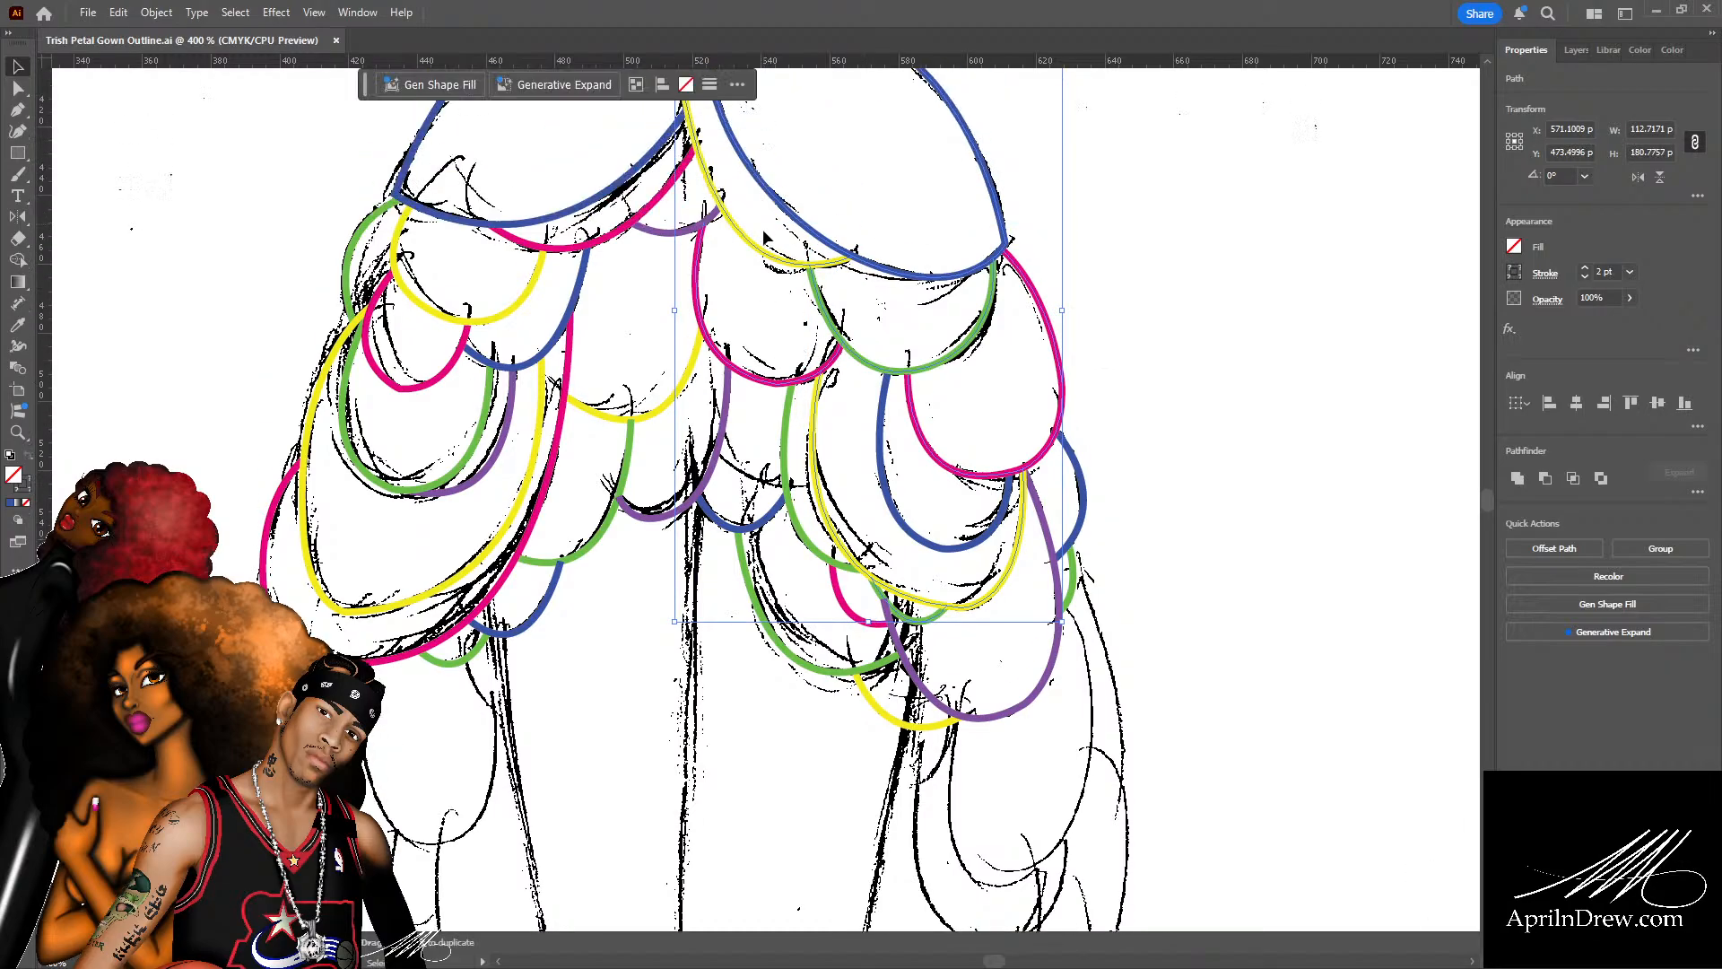
pyautogui.keyDown('shift'); pyautogui.click(668, 341); pyautogui.keyUp('shift')
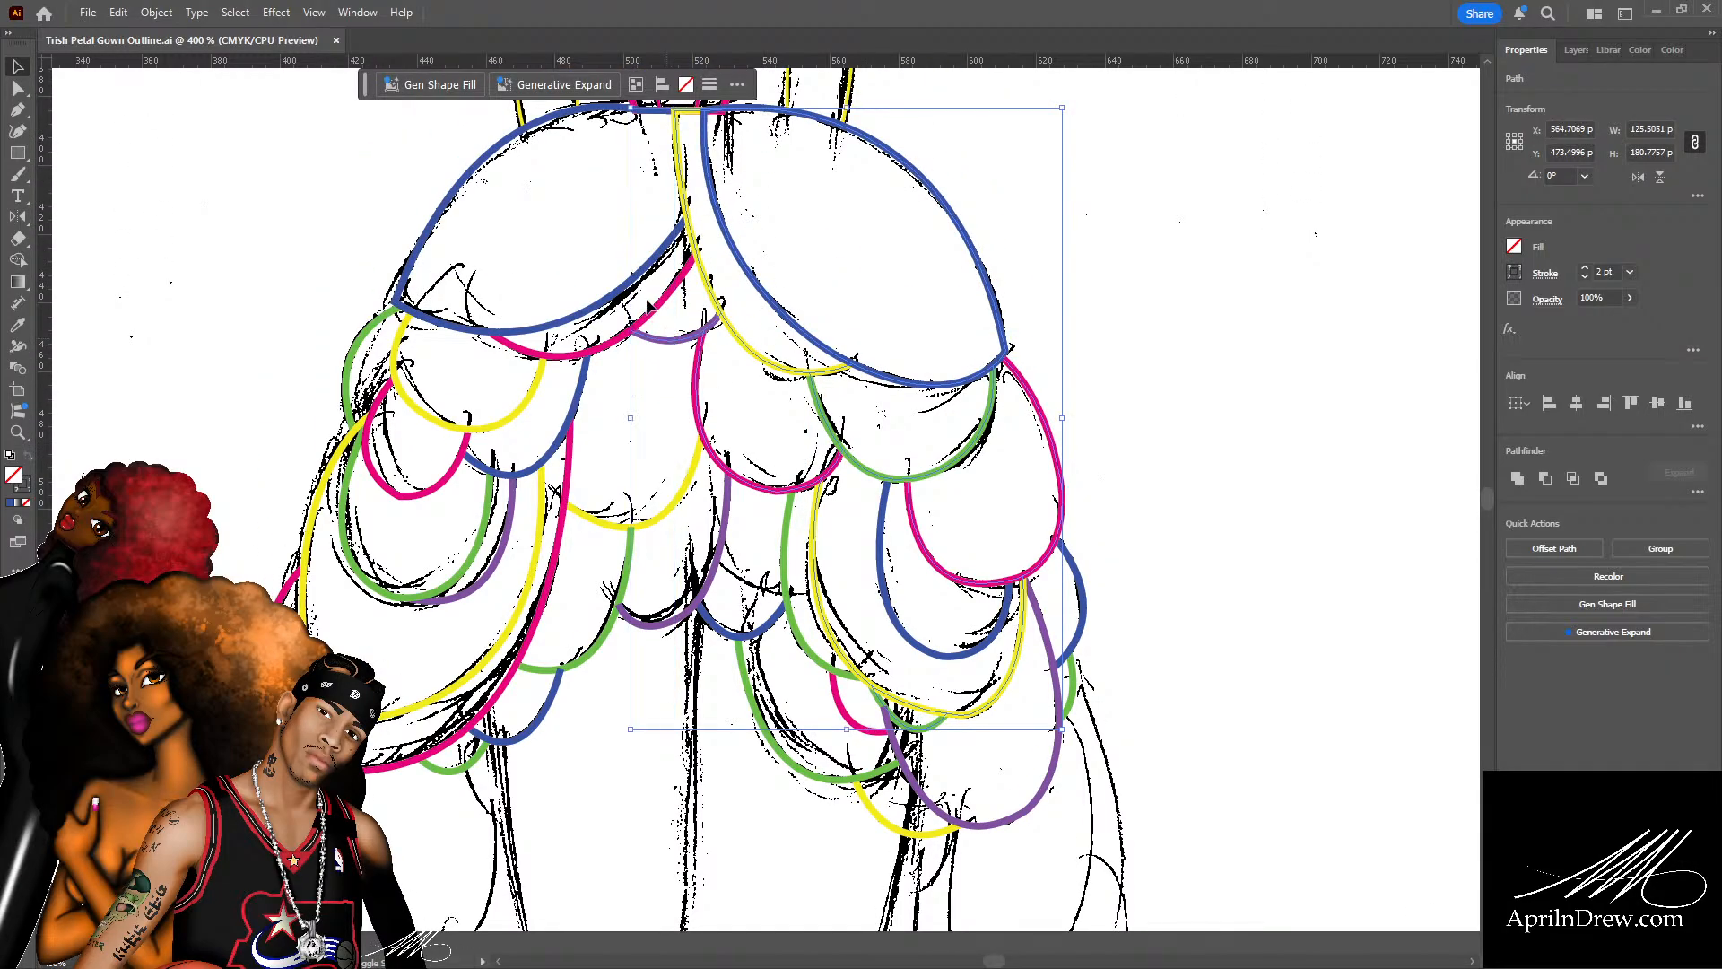
pyautogui.keyDown('shift'); pyautogui.click(604, 306); pyautogui.keyUp('shift')
pyautogui.keyDown('shift'); pyautogui.click(594, 309); pyautogui.keyUp('shift')
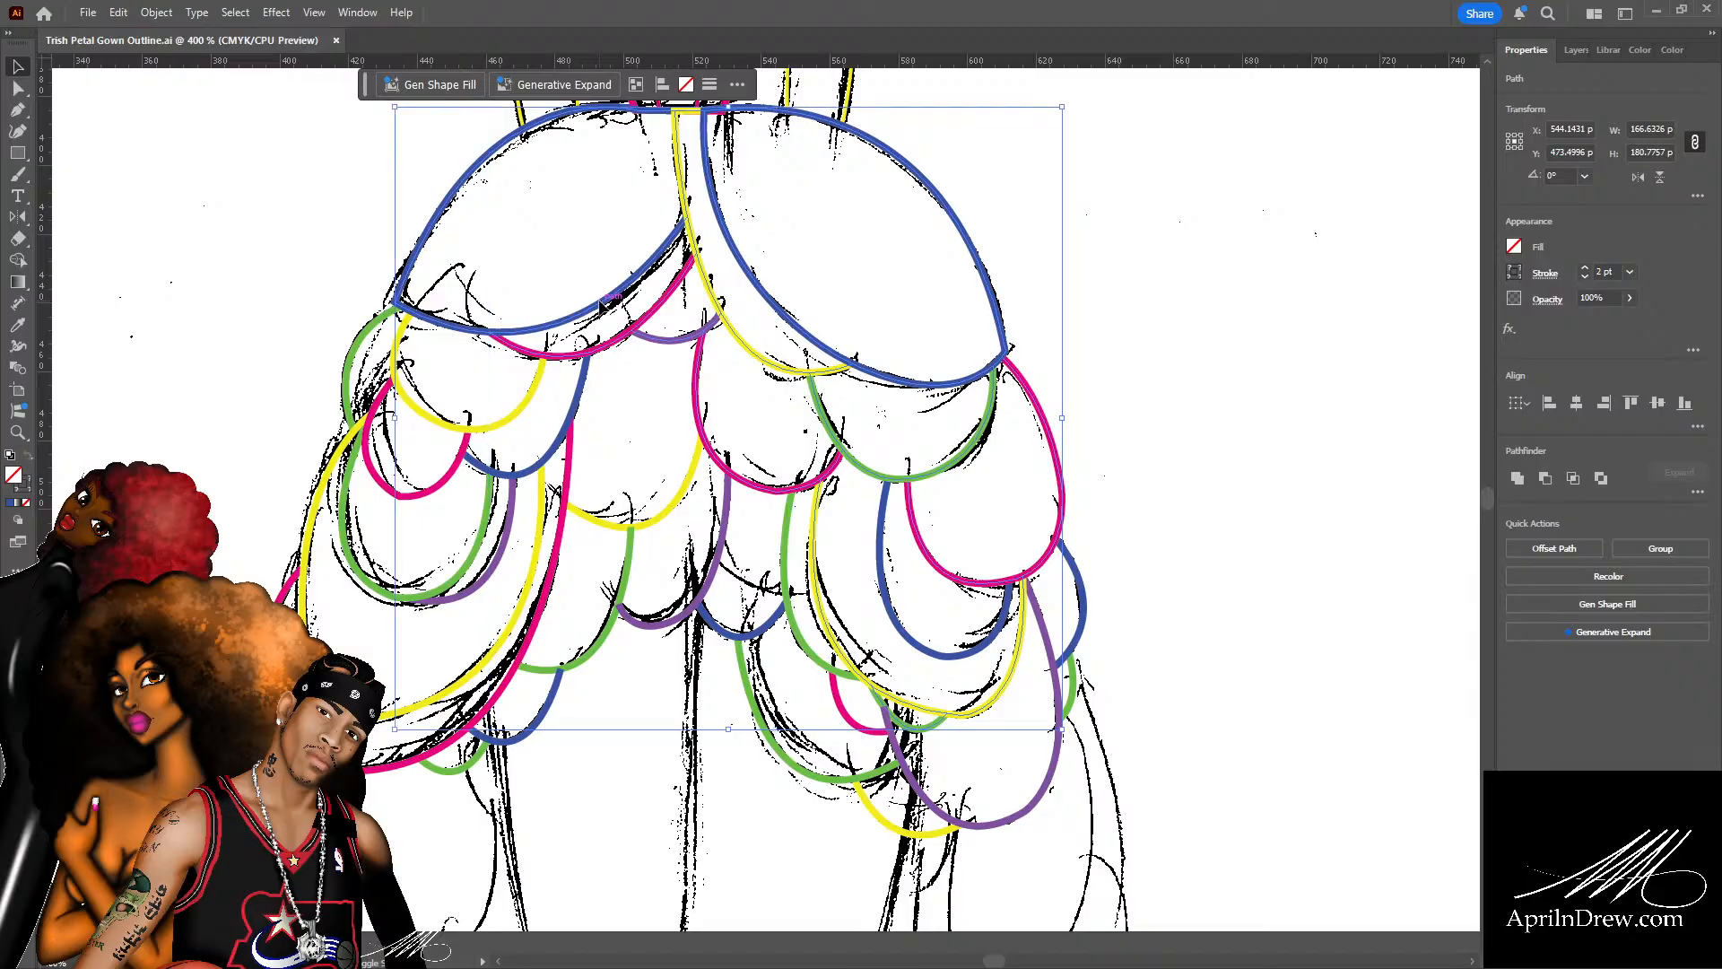
pyautogui.scroll(-4, 944, 388)
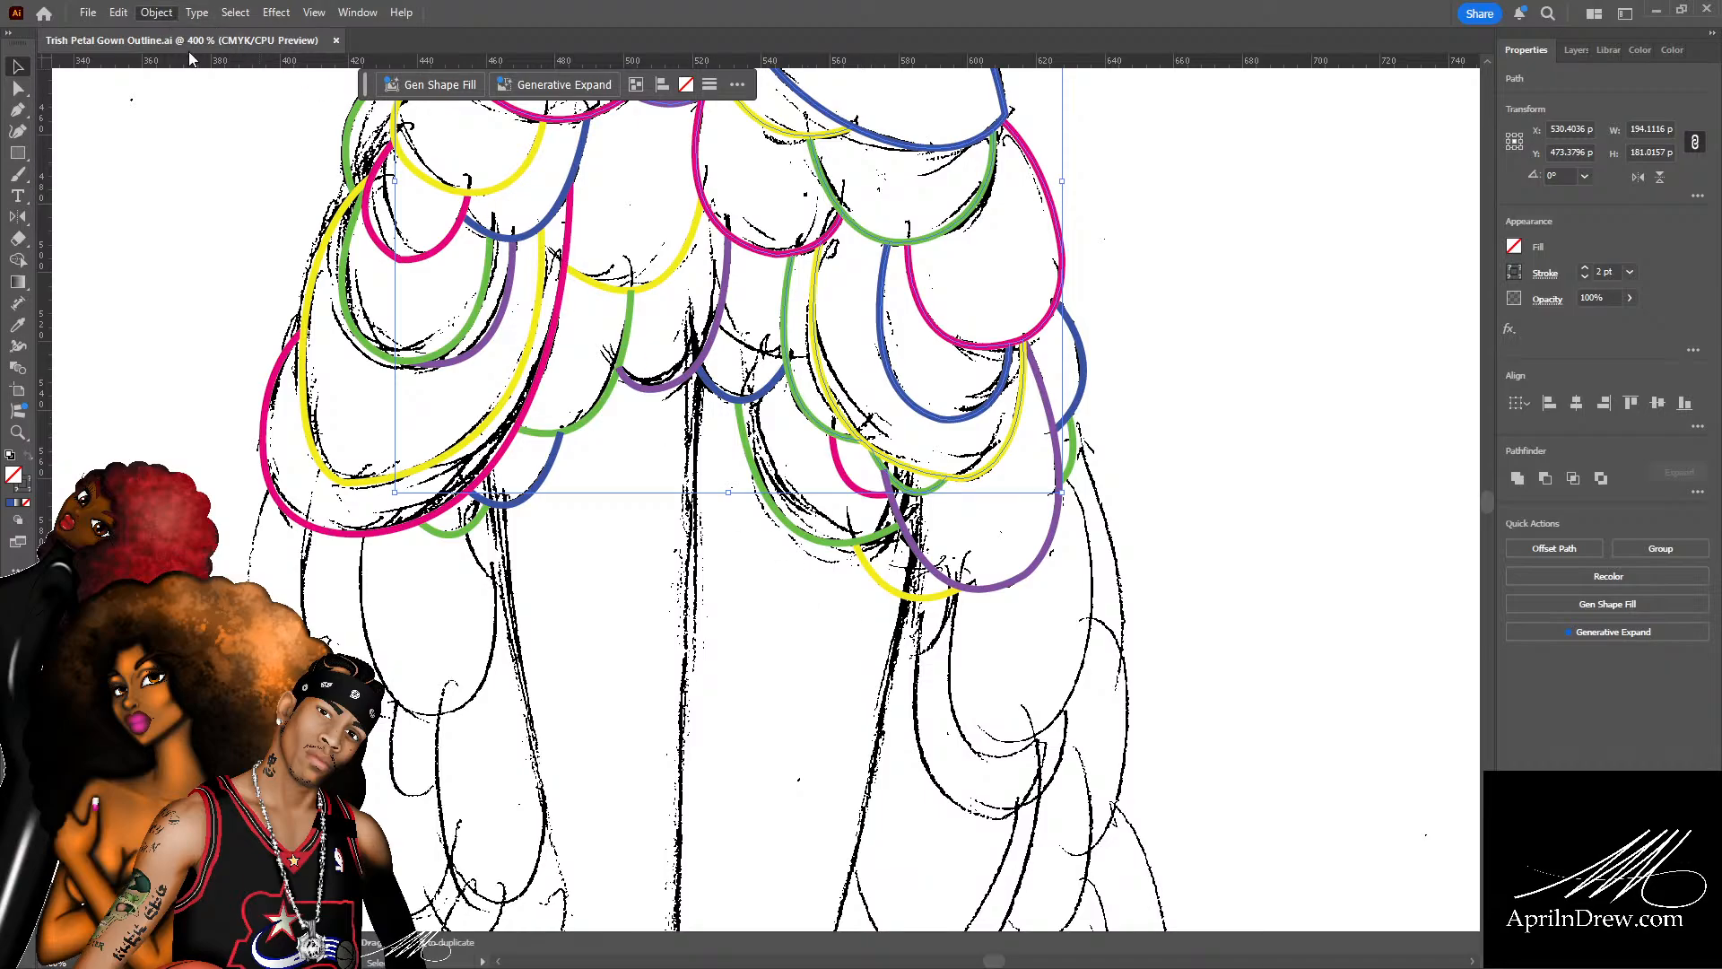
pyautogui.click(1224, 487)
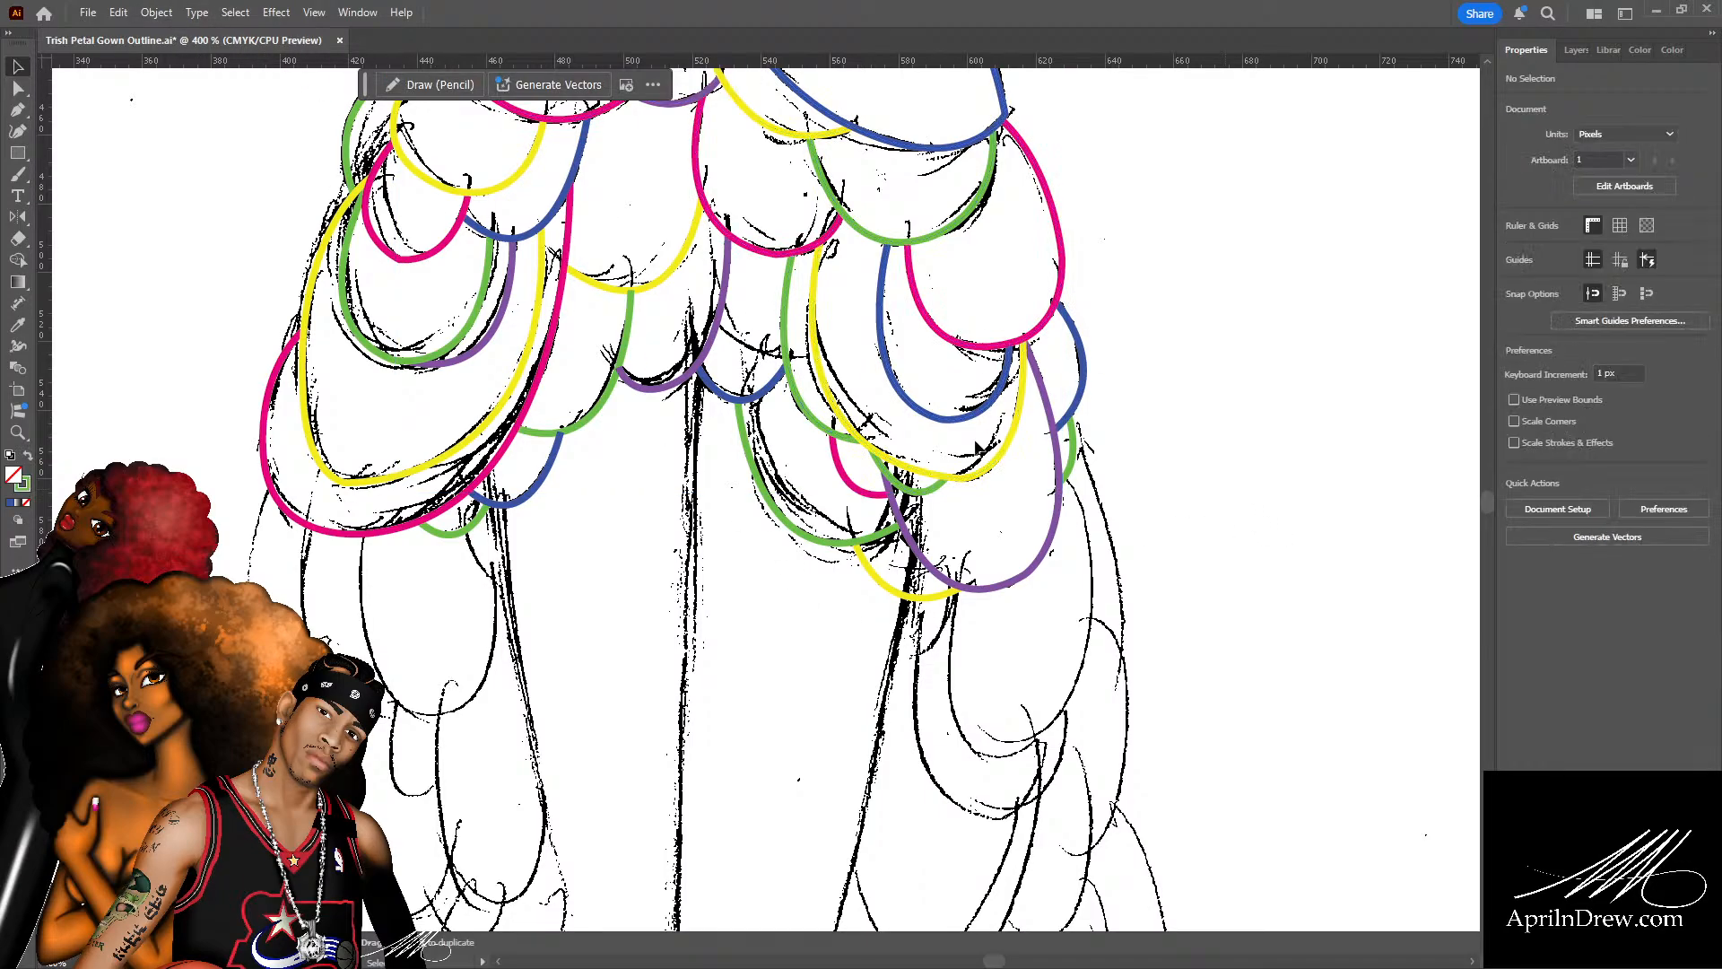
# Bring the central yellow petal and the long left magenta petal to the front together with the blue, magenta, purple and yellow petals overlapping them up to the waist.
pyautogui.scroll(-2, 975, 487)
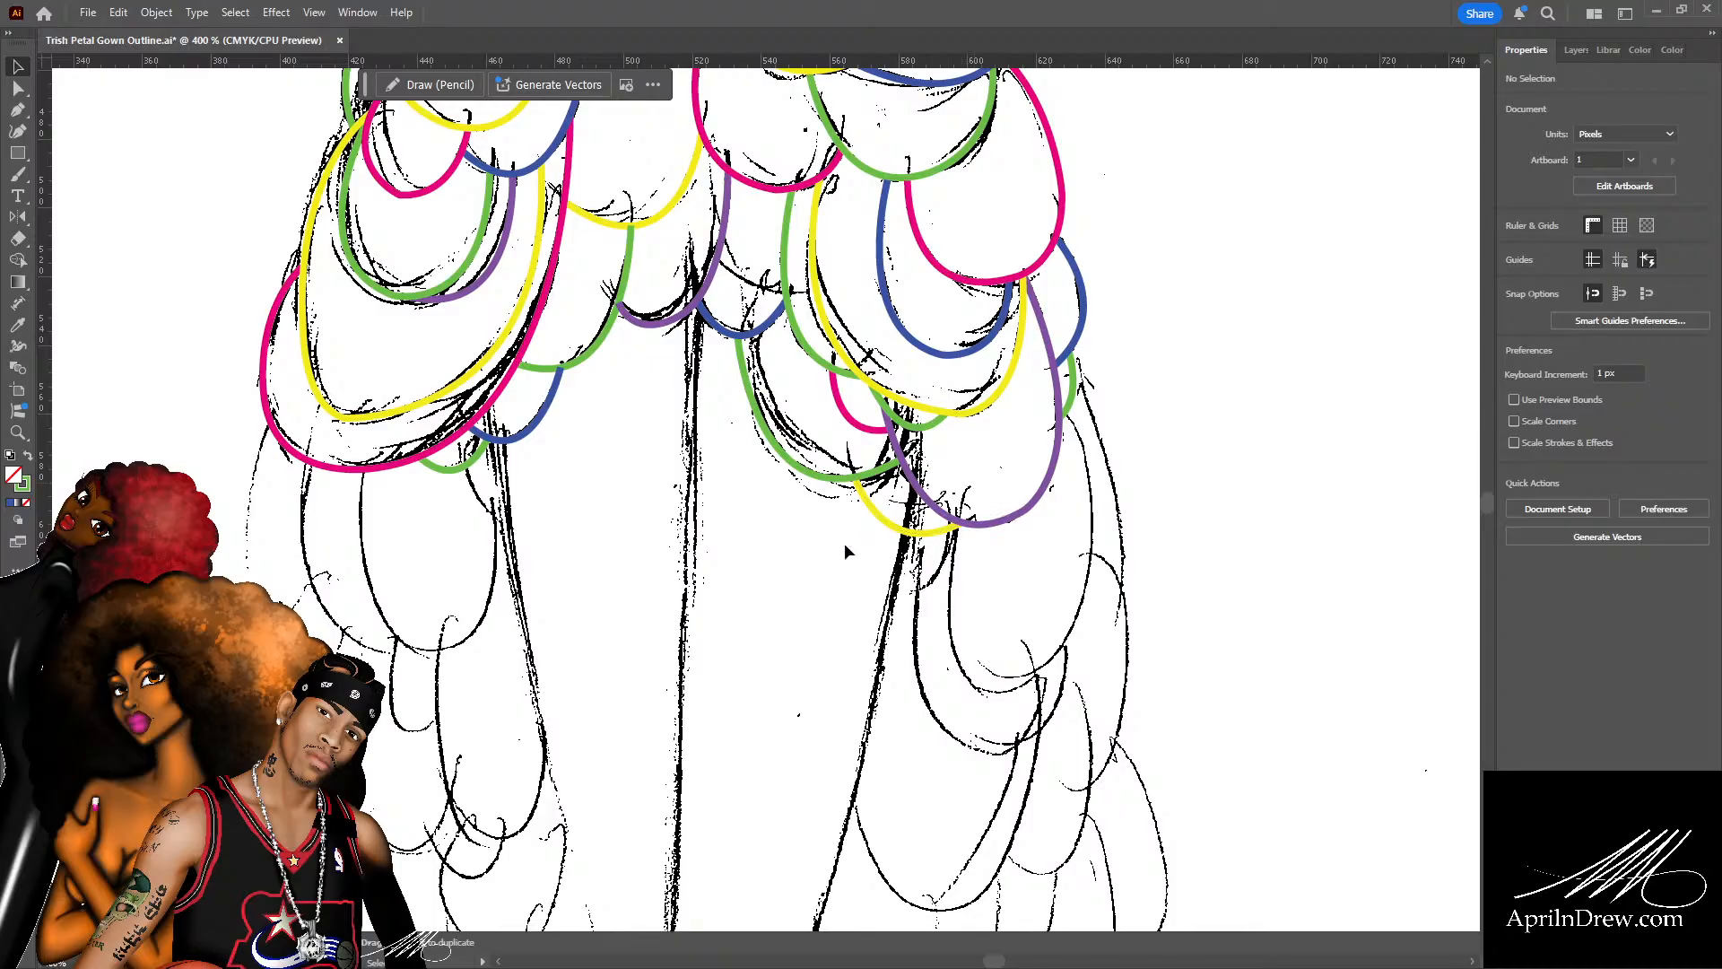
pyautogui.scroll(2, 1055, 505)
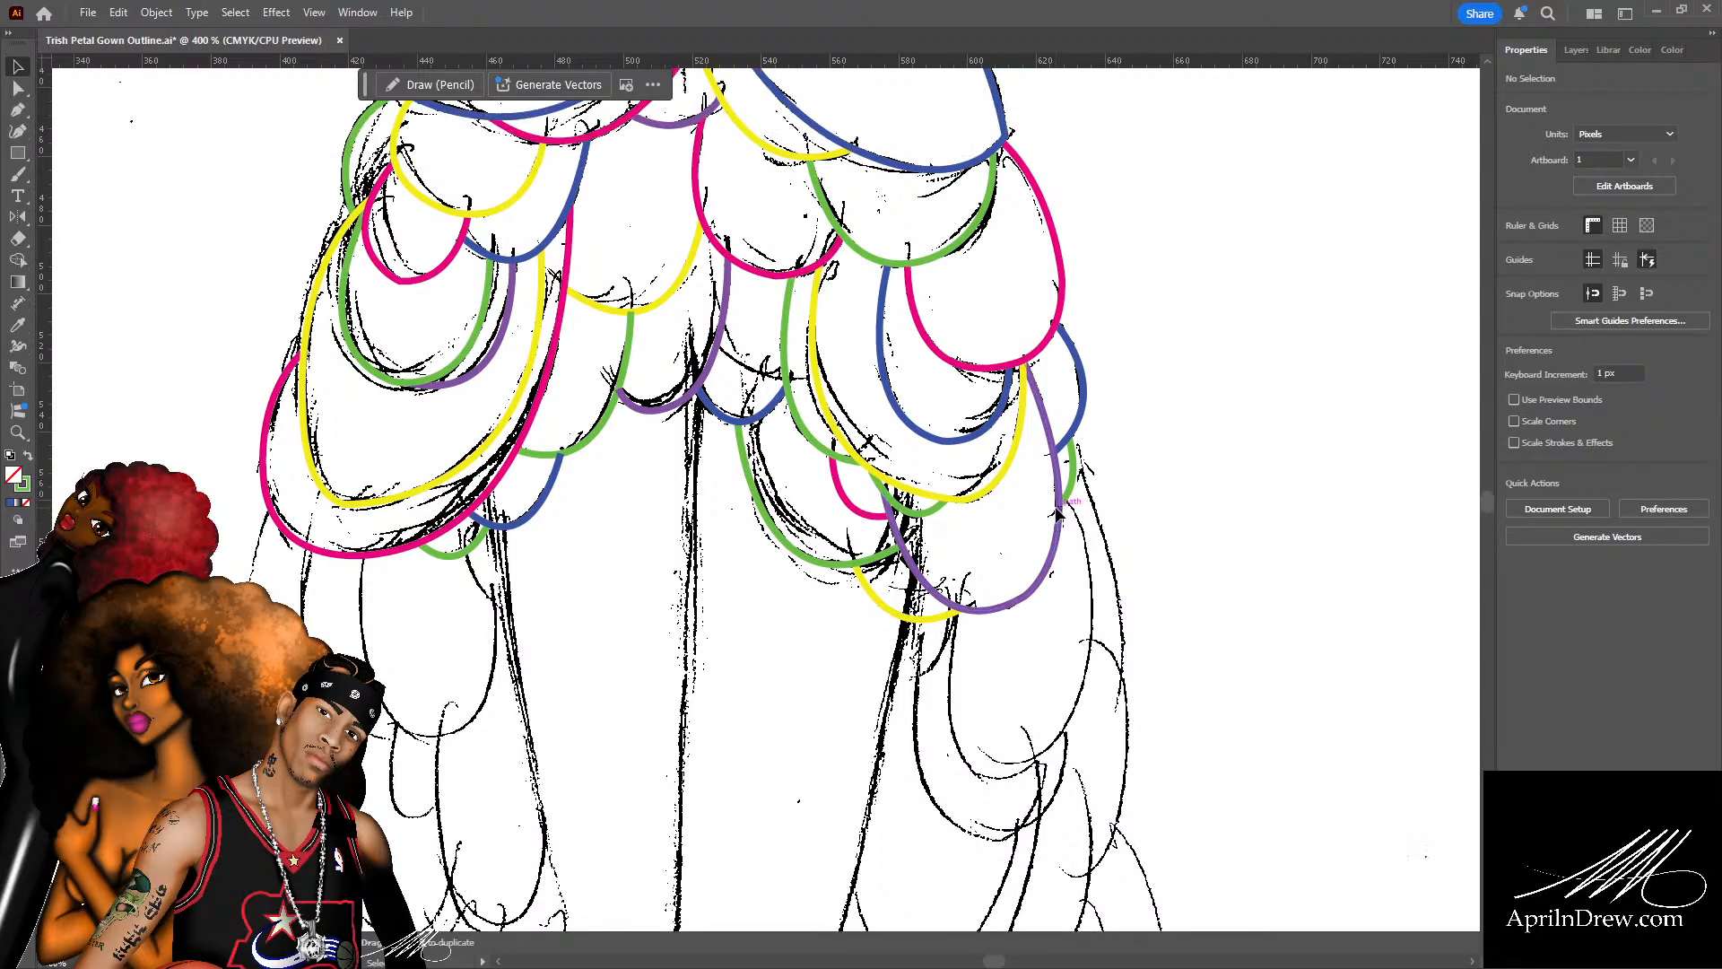
pyautogui.scroll(1, 637, 478)
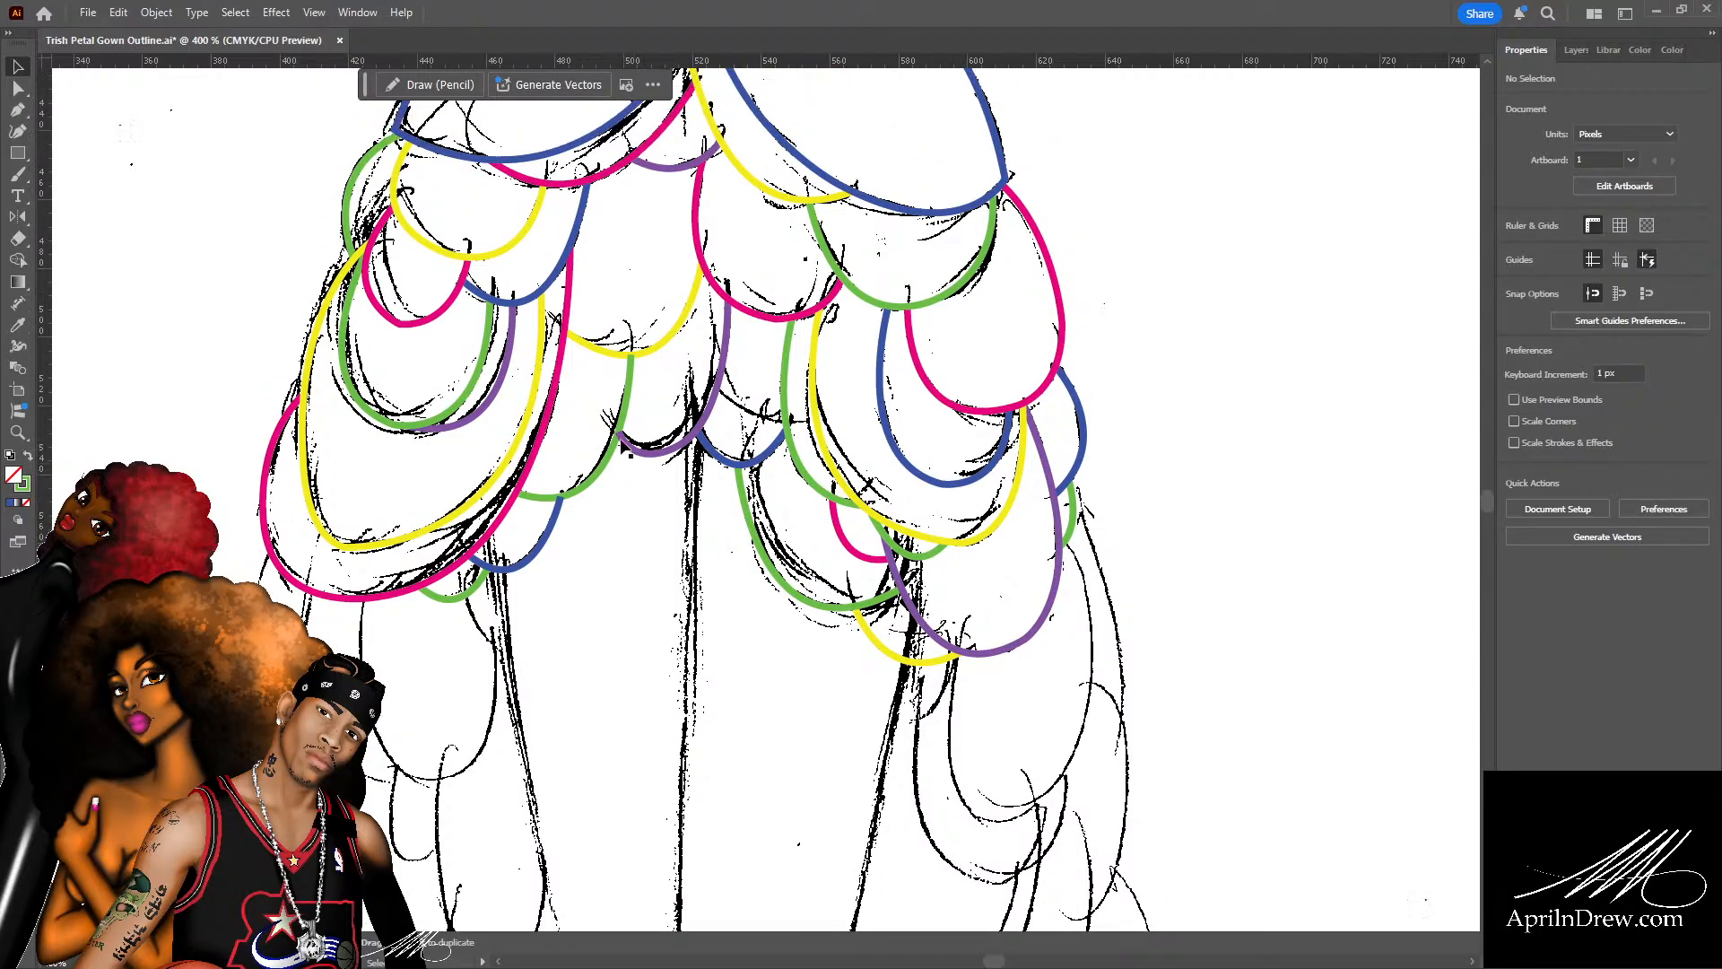
pyautogui.click(675, 330)
pyautogui.scroll(1, 665, 359)
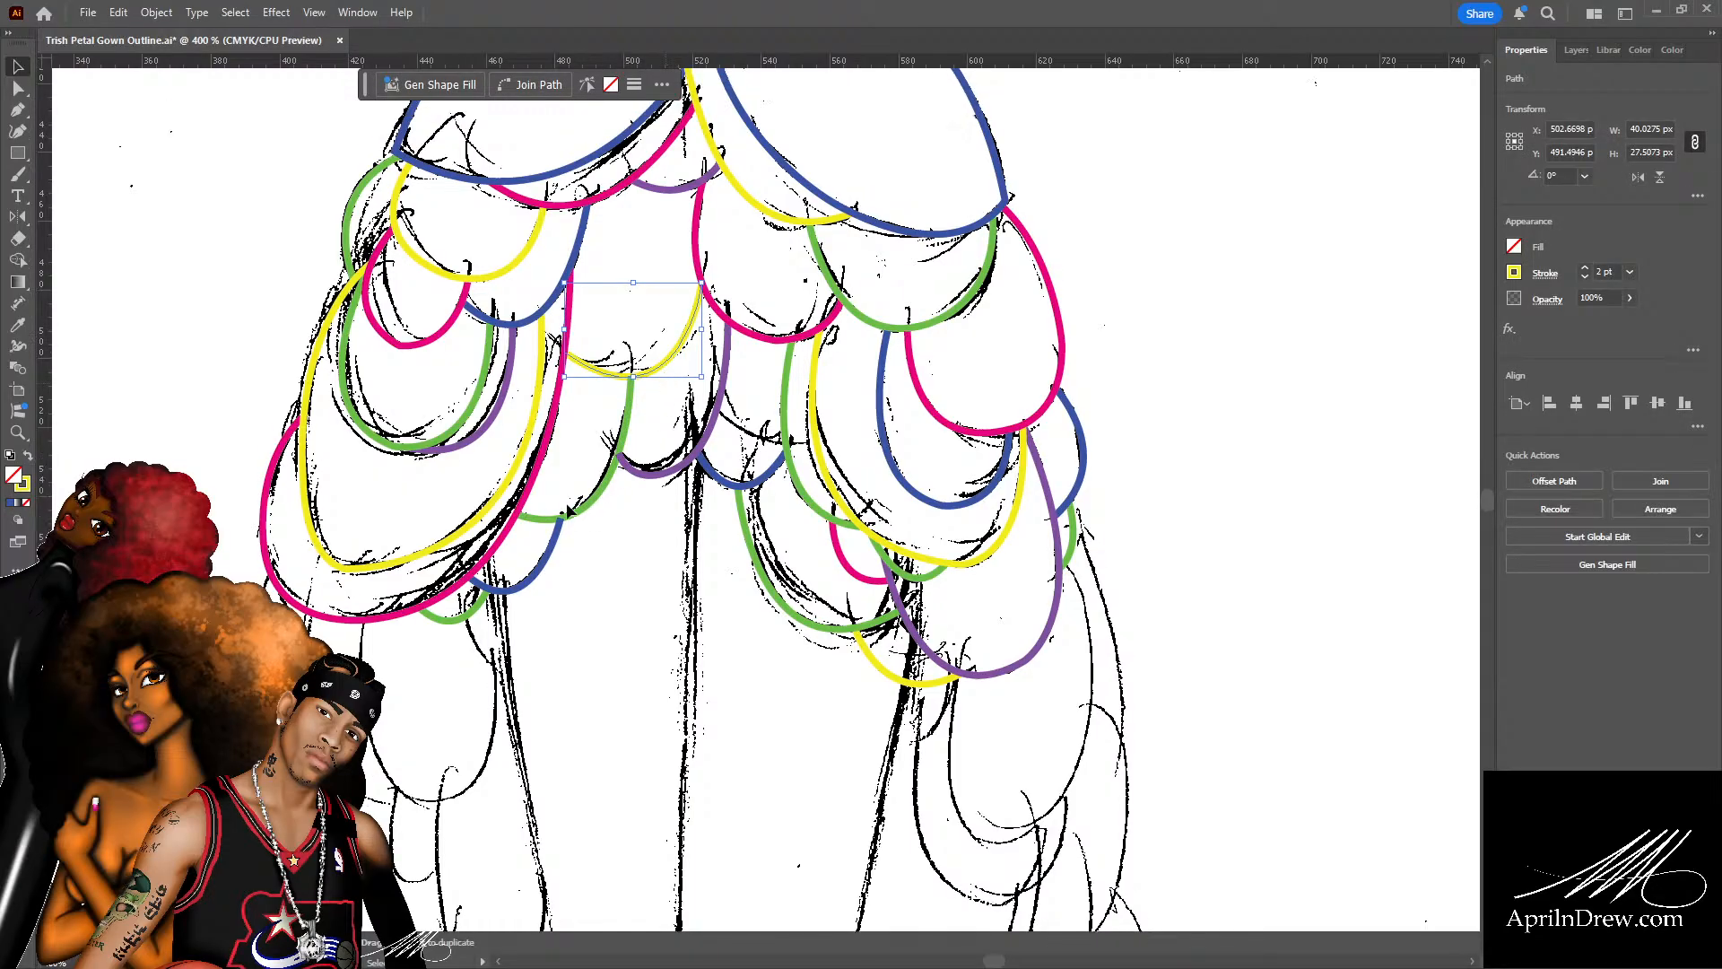
pyautogui.keyDown('shift'); pyautogui.click(550, 397); pyautogui.keyUp('shift')
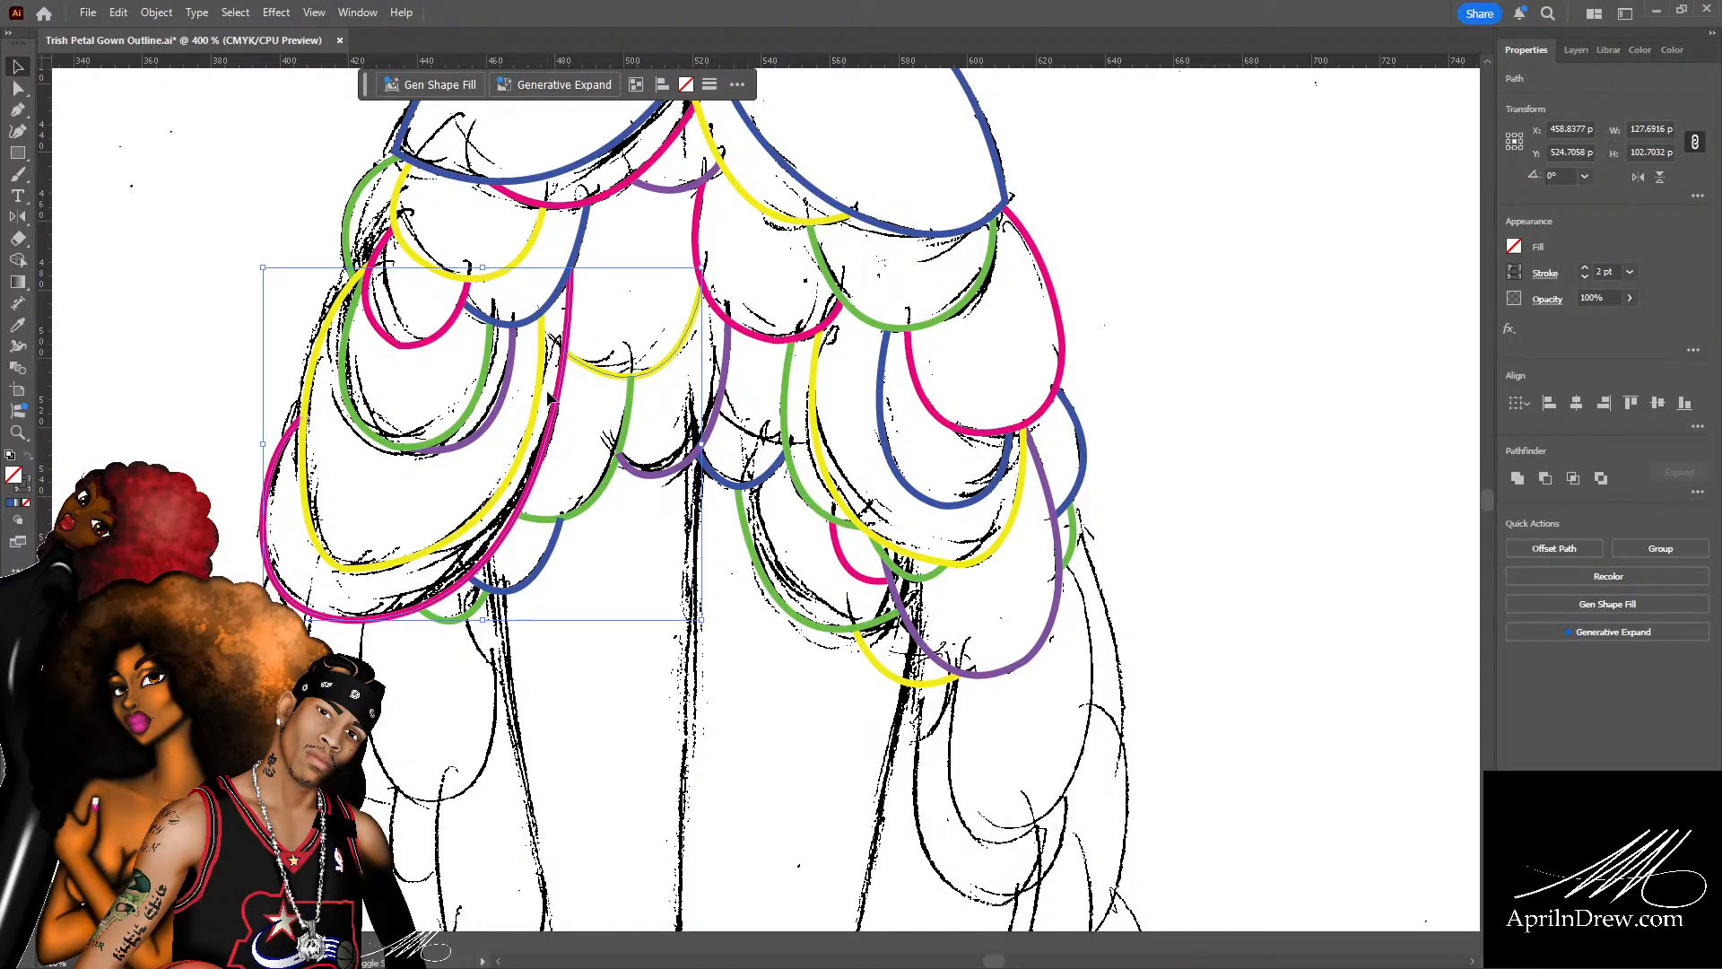
pyautogui.keyDown('shift'); pyautogui.click(579, 251); pyautogui.keyUp('shift')
pyautogui.keyDown('shift'); pyautogui.click(697, 231); pyautogui.keyUp('shift')
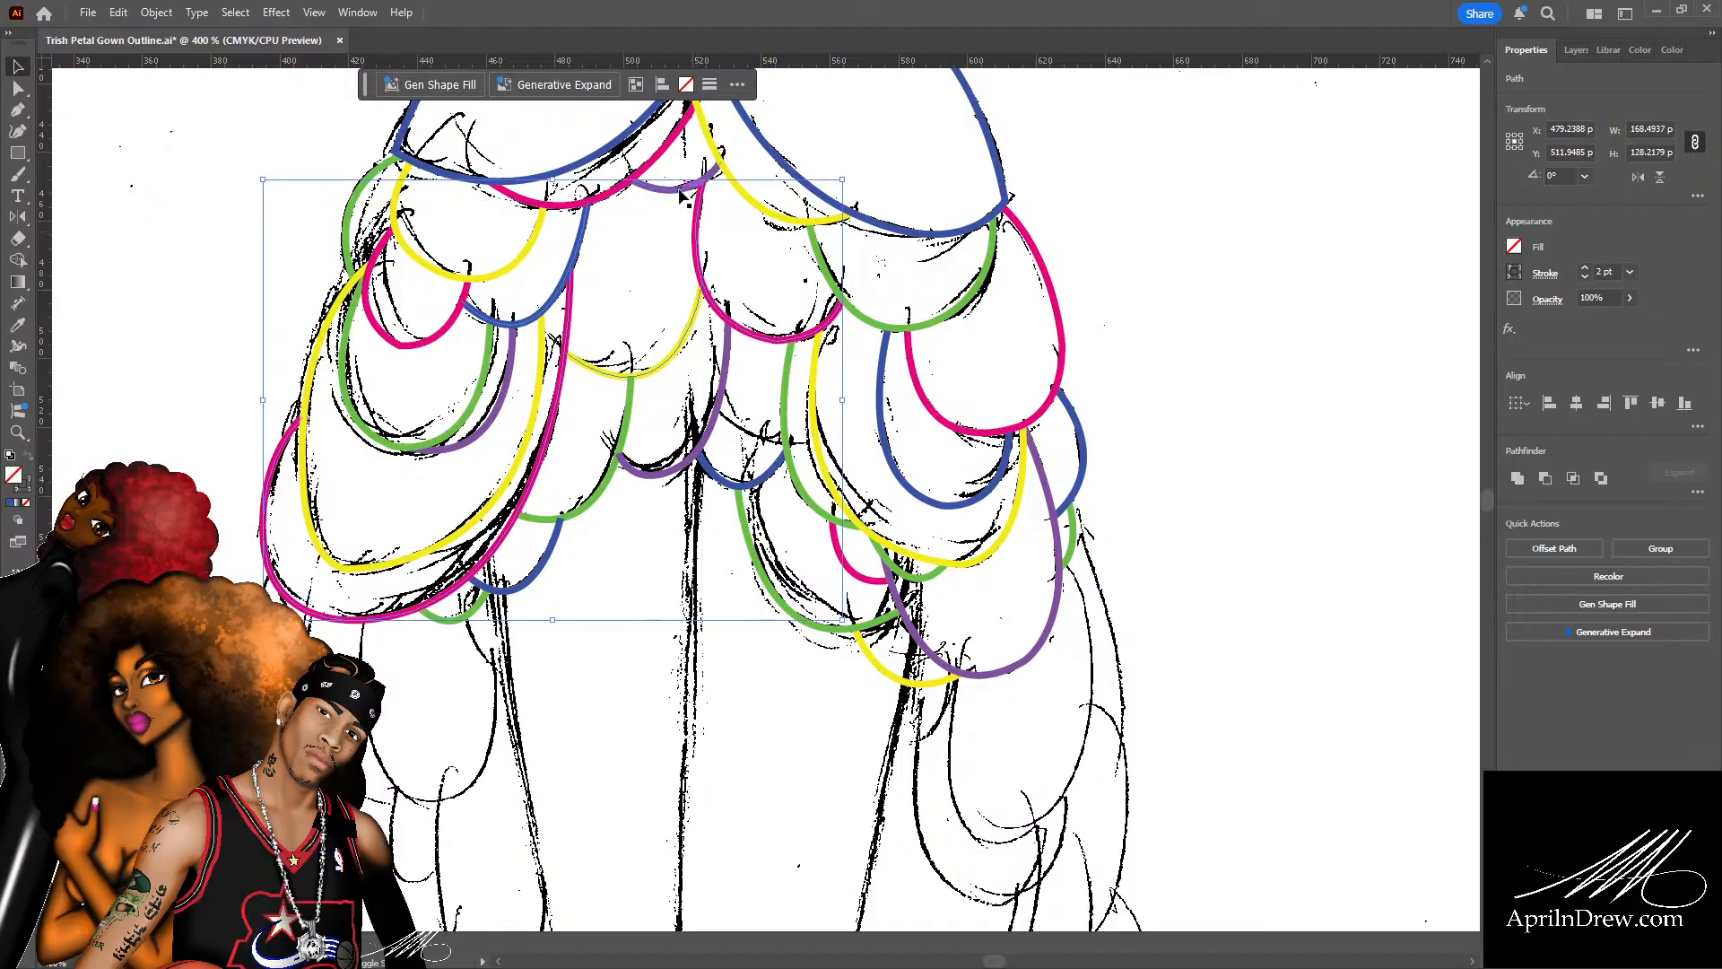
pyautogui.keyDown('shift'); pyautogui.click(673, 188); pyautogui.keyUp('shift')
pyautogui.keyDown('shift'); pyautogui.click(645, 174); pyautogui.keyUp('shift')
pyautogui.keyDown('shift'); pyautogui.click(737, 191); pyautogui.keyUp('shift')
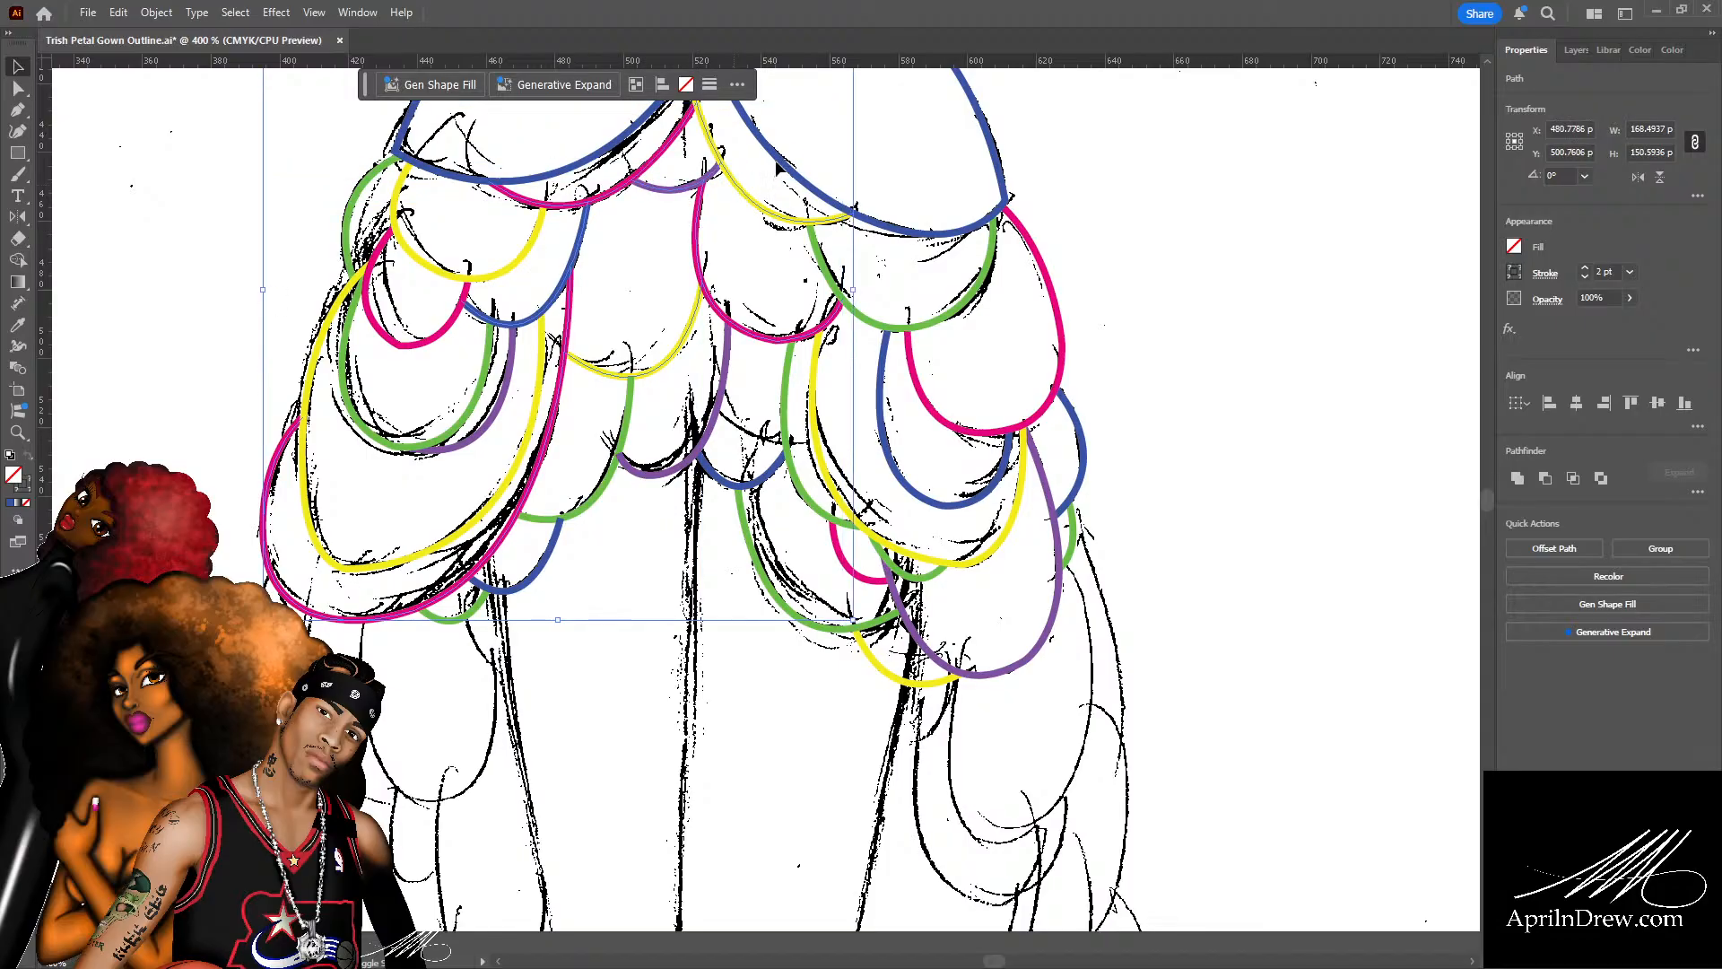
pyautogui.keyDown('shift'); pyautogui.click(794, 168); pyautogui.keyUp('shift')
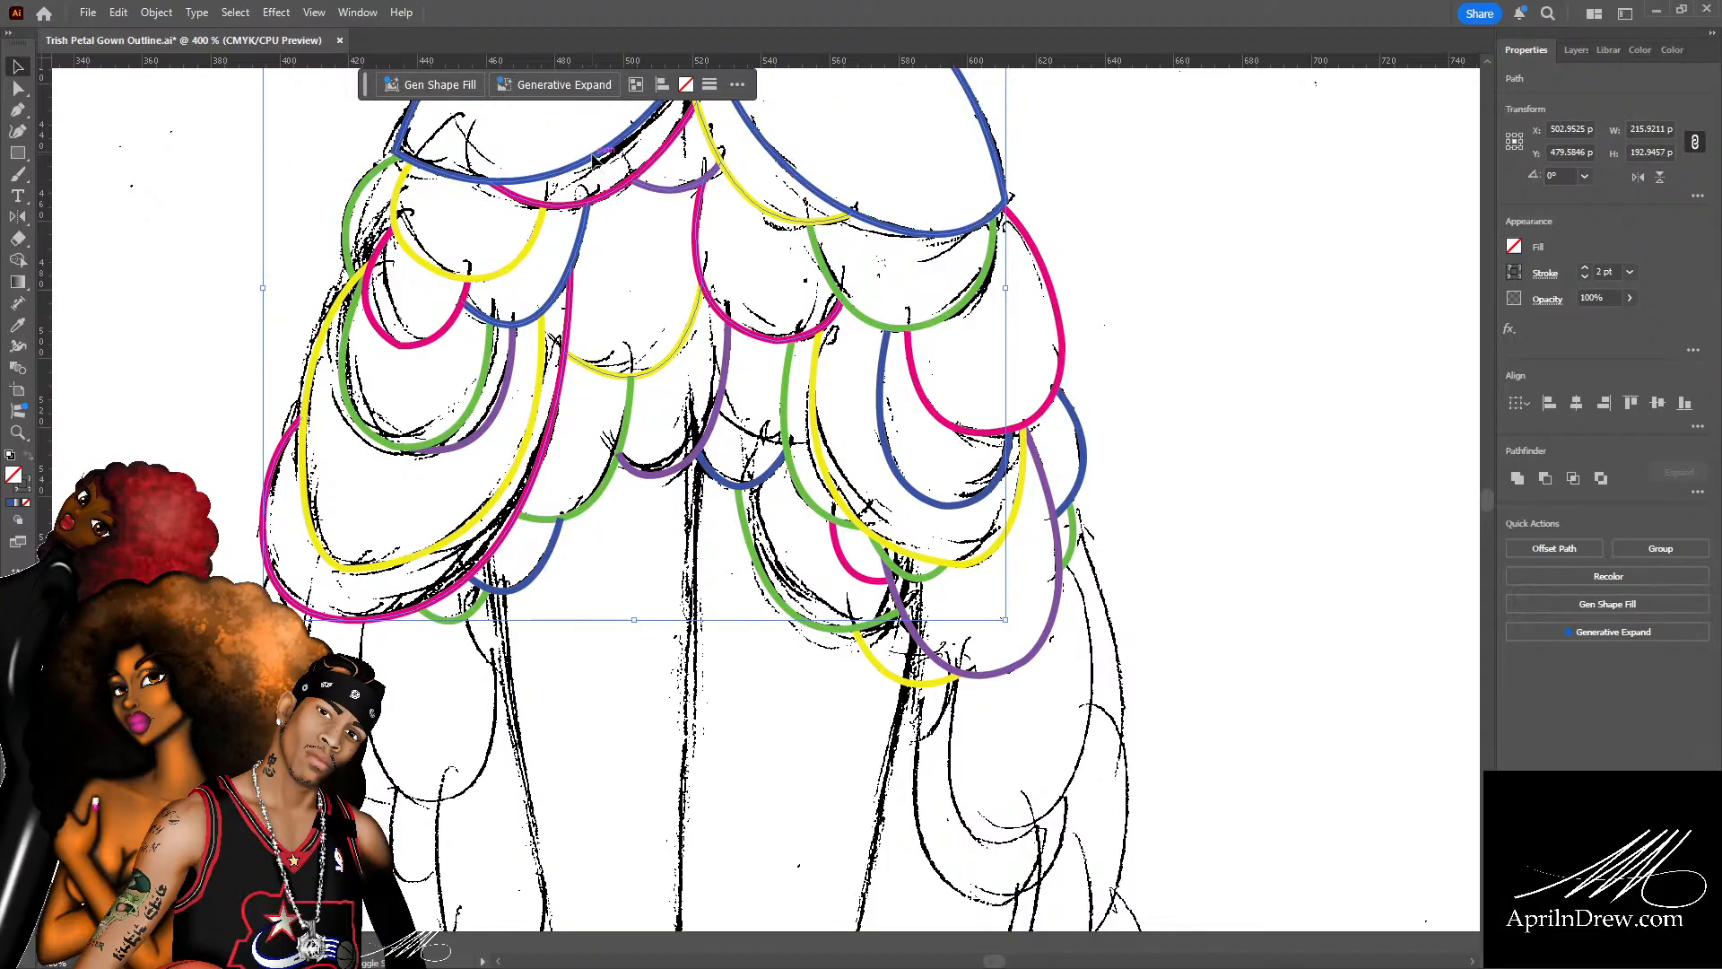
pyautogui.keyDown('shift'); pyautogui.click(592, 158); pyautogui.keyUp('shift')
pyautogui.scroll(1, 567, 184)
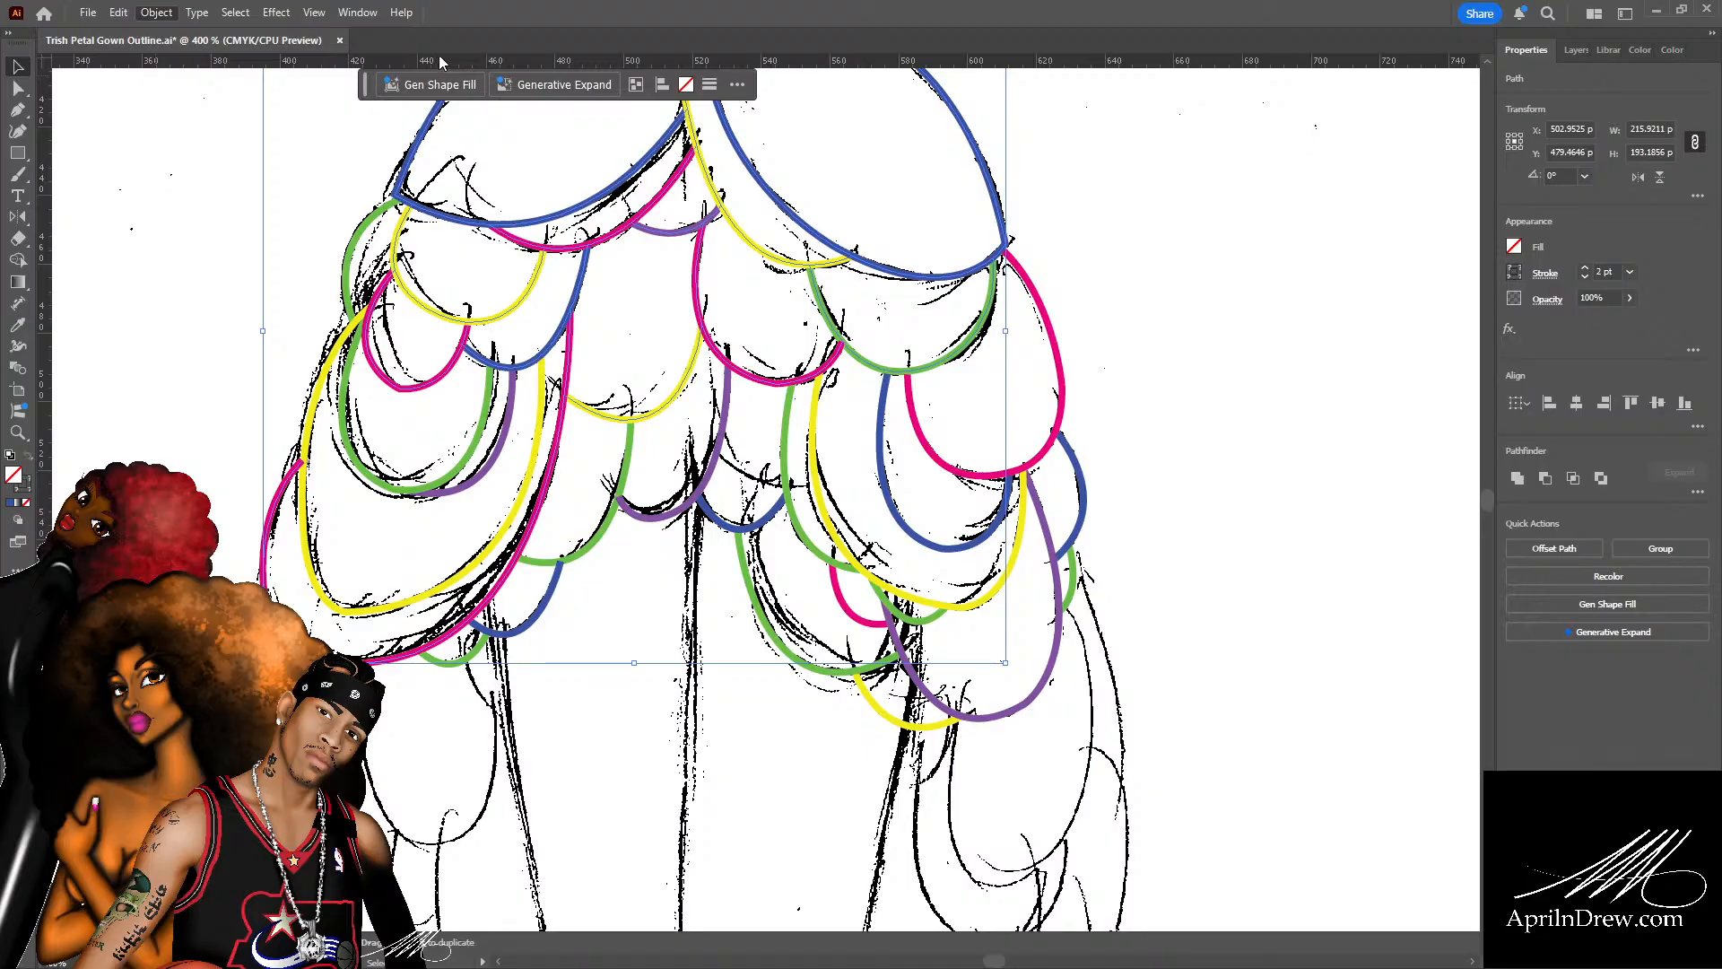
# Bring the large left yellow petal to the front together with the overlapping left petals and the waist petals above them.
pyautogui.click(304, 499)
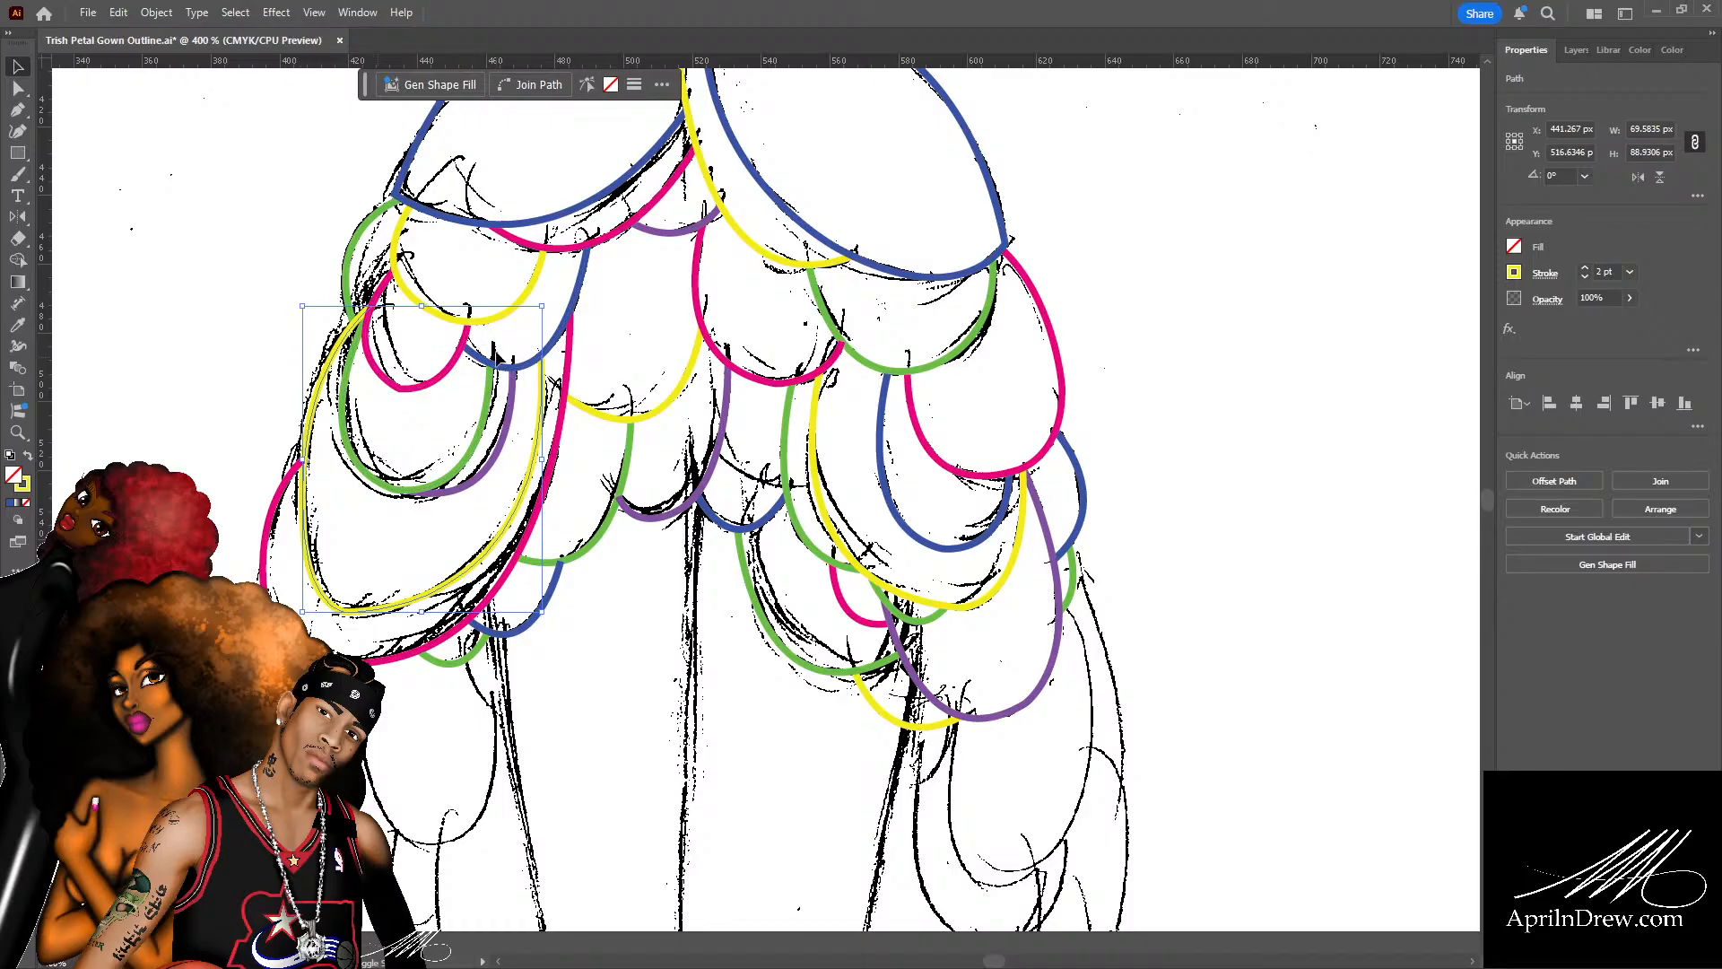
pyautogui.keyDown('shift'); pyautogui.click(377, 365); pyautogui.keyUp('shift')
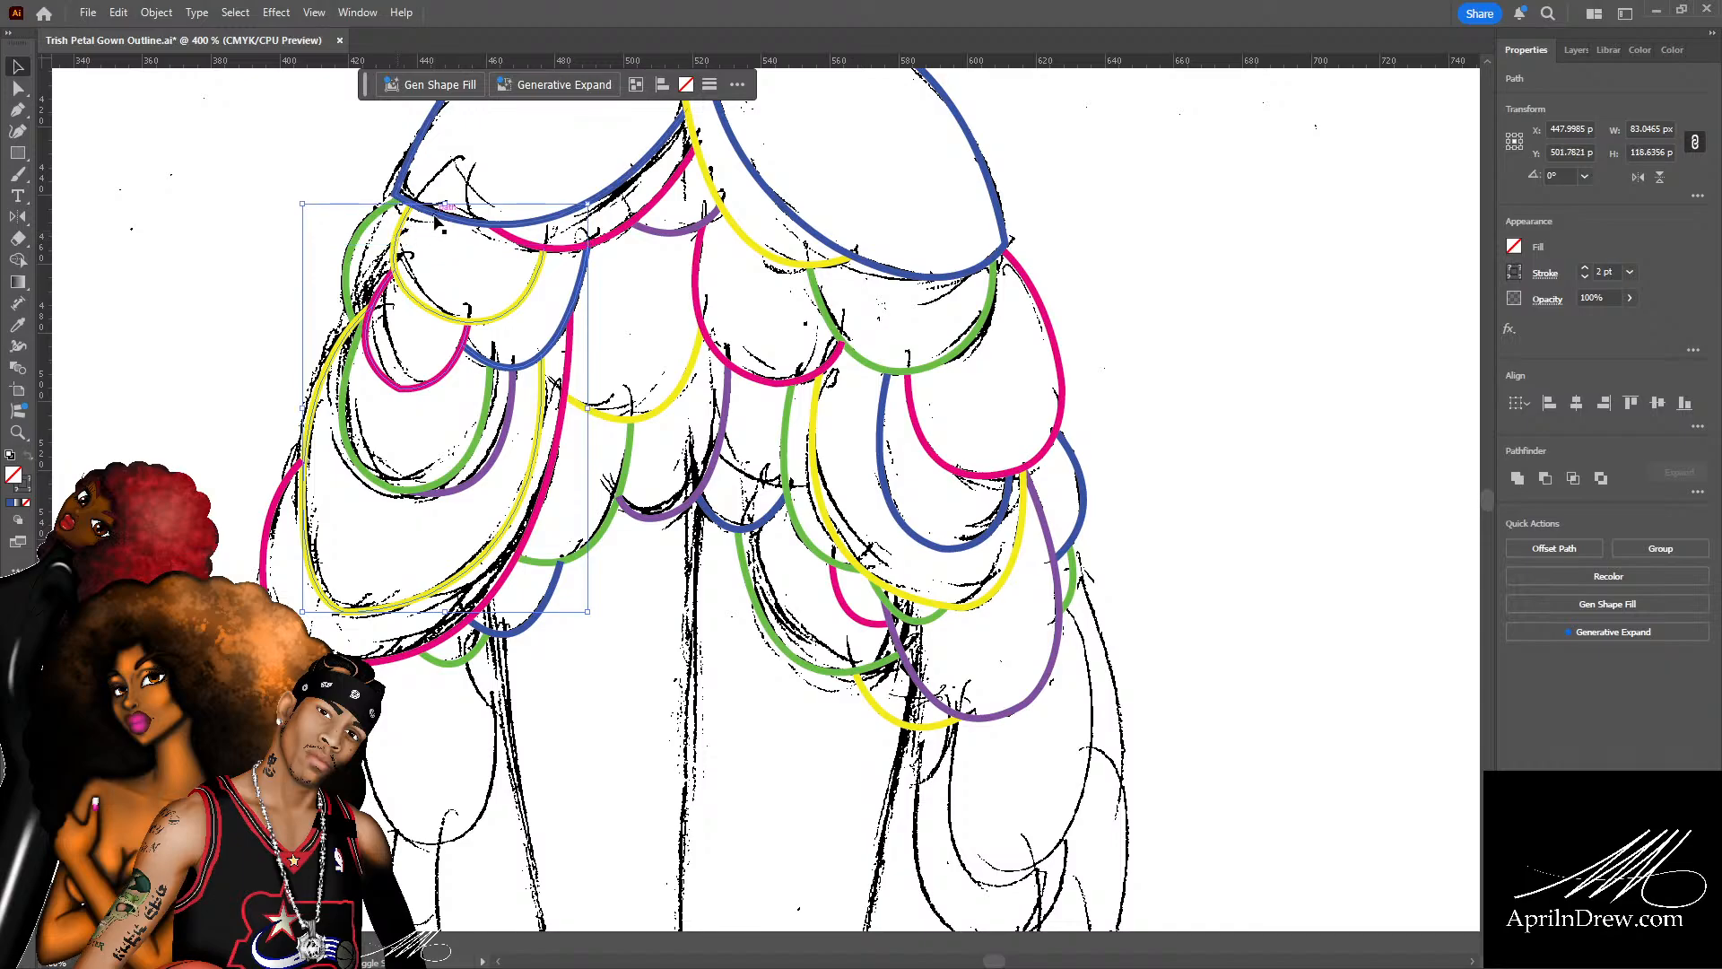
pyautogui.keyDown('shift'); pyautogui.click(517, 242); pyautogui.keyUp('shift')
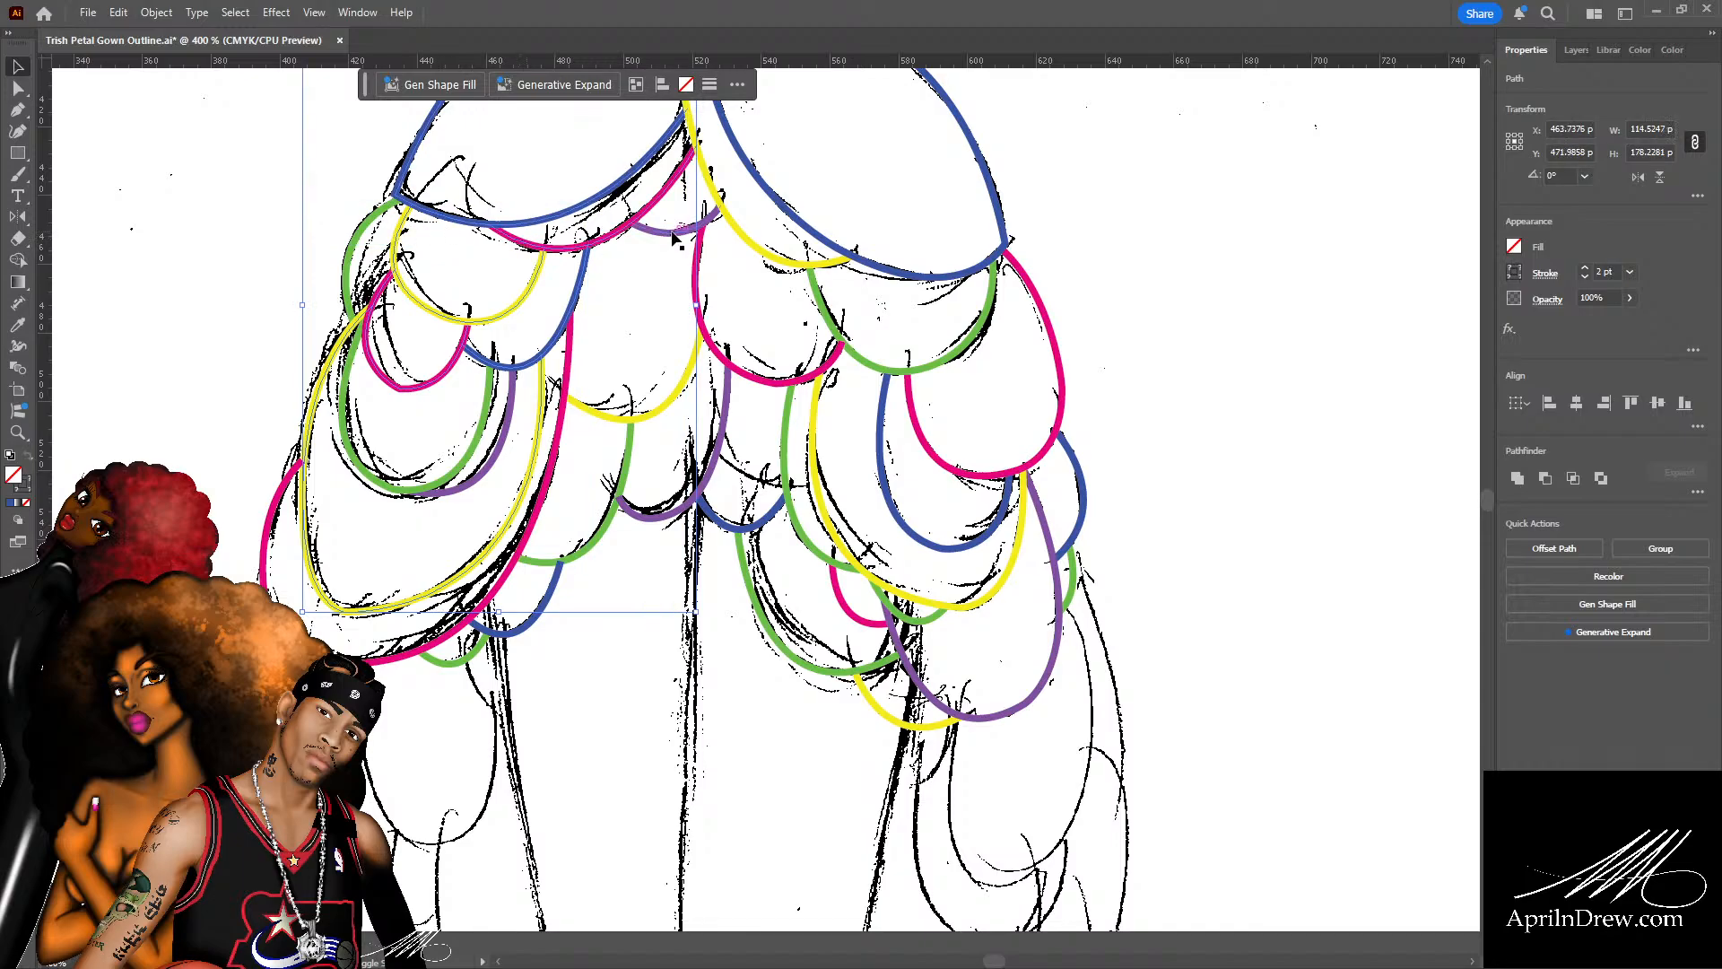
pyautogui.keyDown('shift'); pyautogui.click(744, 235); pyautogui.keyUp('shift')
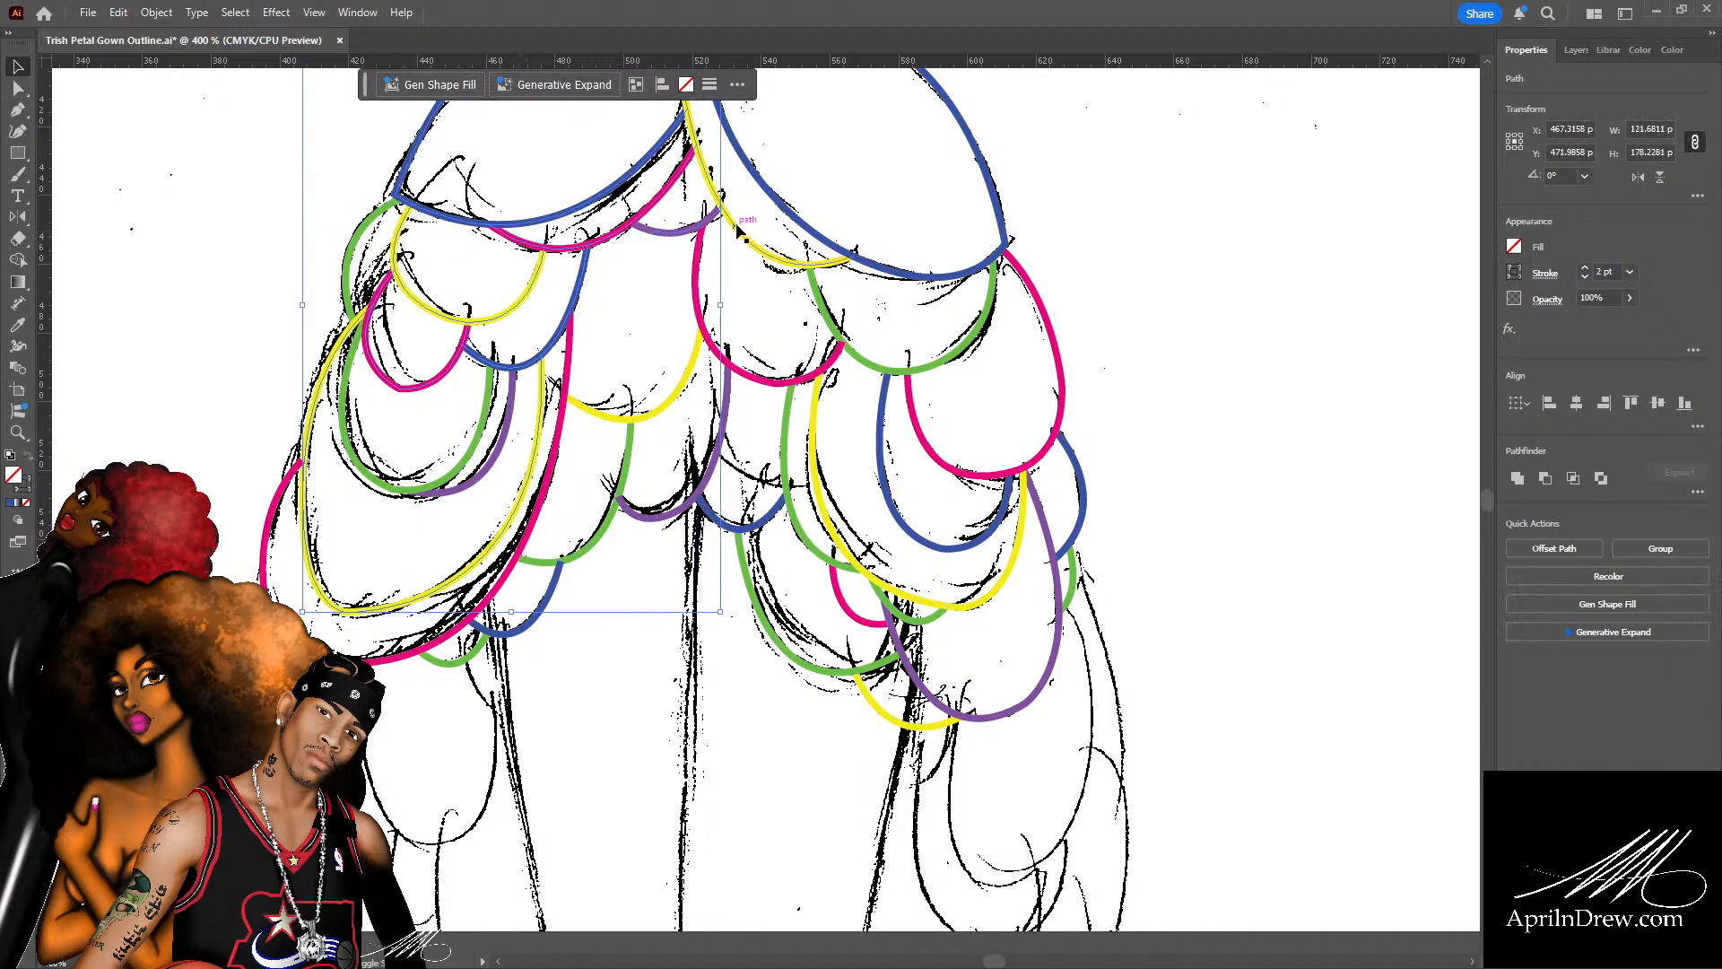
pyautogui.keyDown('shift'); pyautogui.click(789, 211); pyautogui.keyUp('shift')
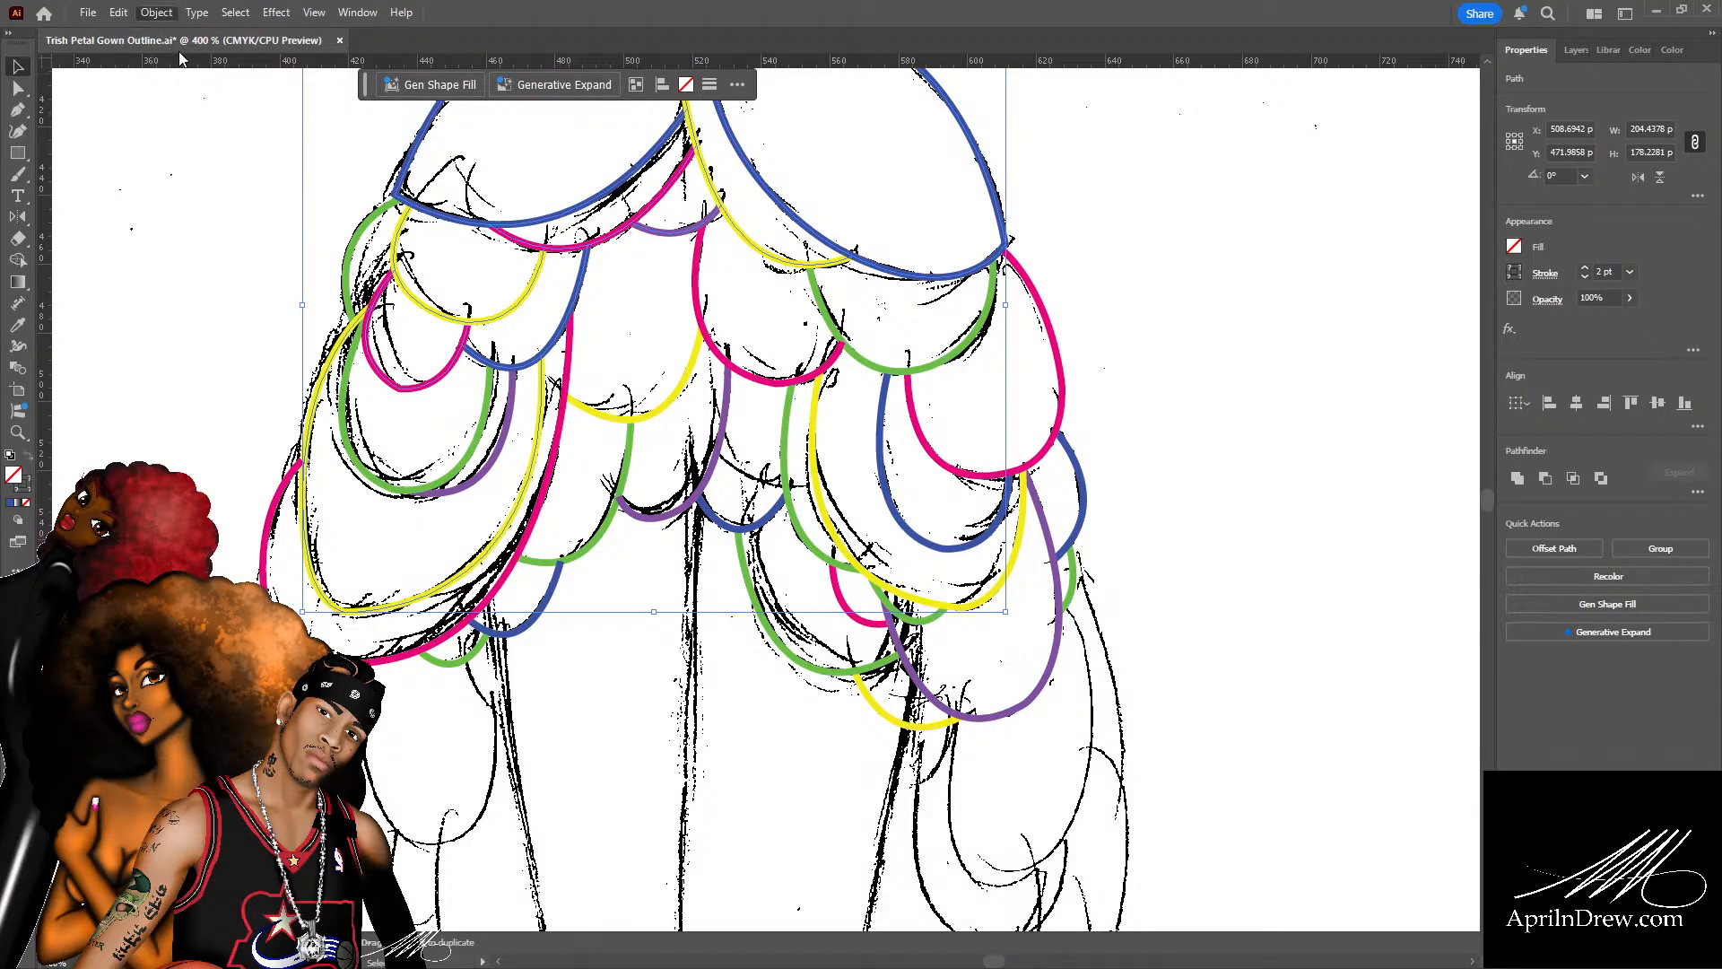
pyautogui.click(588, 621)
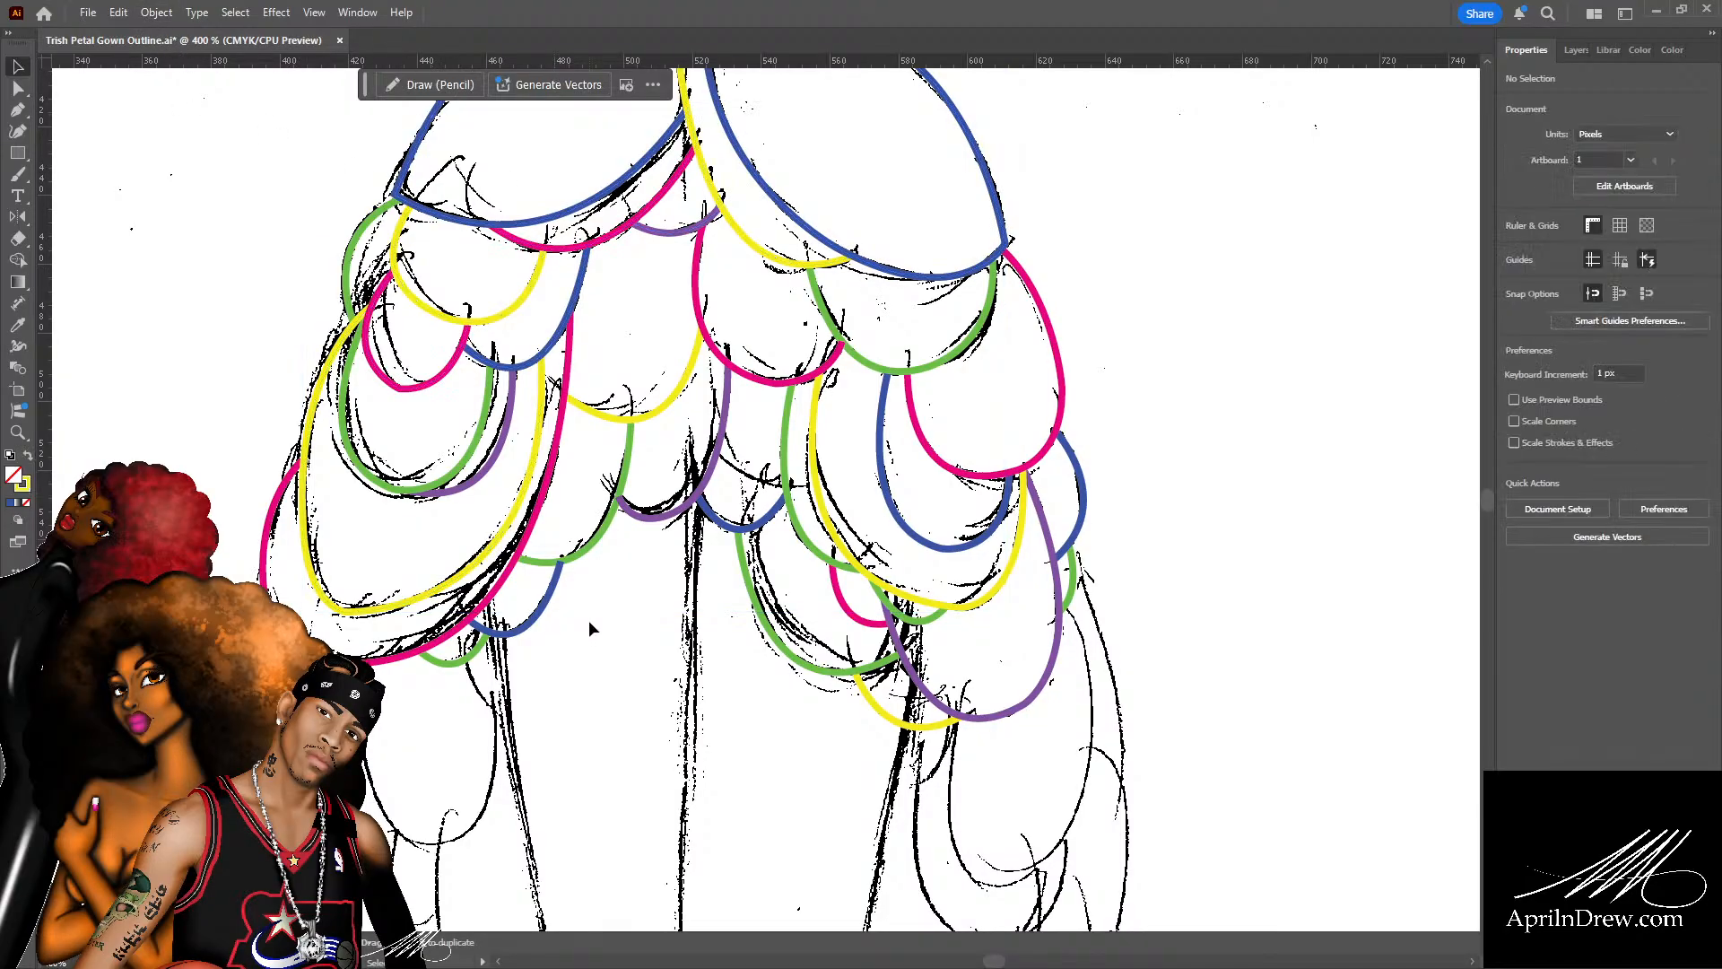
# Bring the right green petal under the waist to the front with the adjoining yellow and blue waist petals, and save the file.
pyautogui.click(816, 296)
pyautogui.scroll(1, 1085, 287)
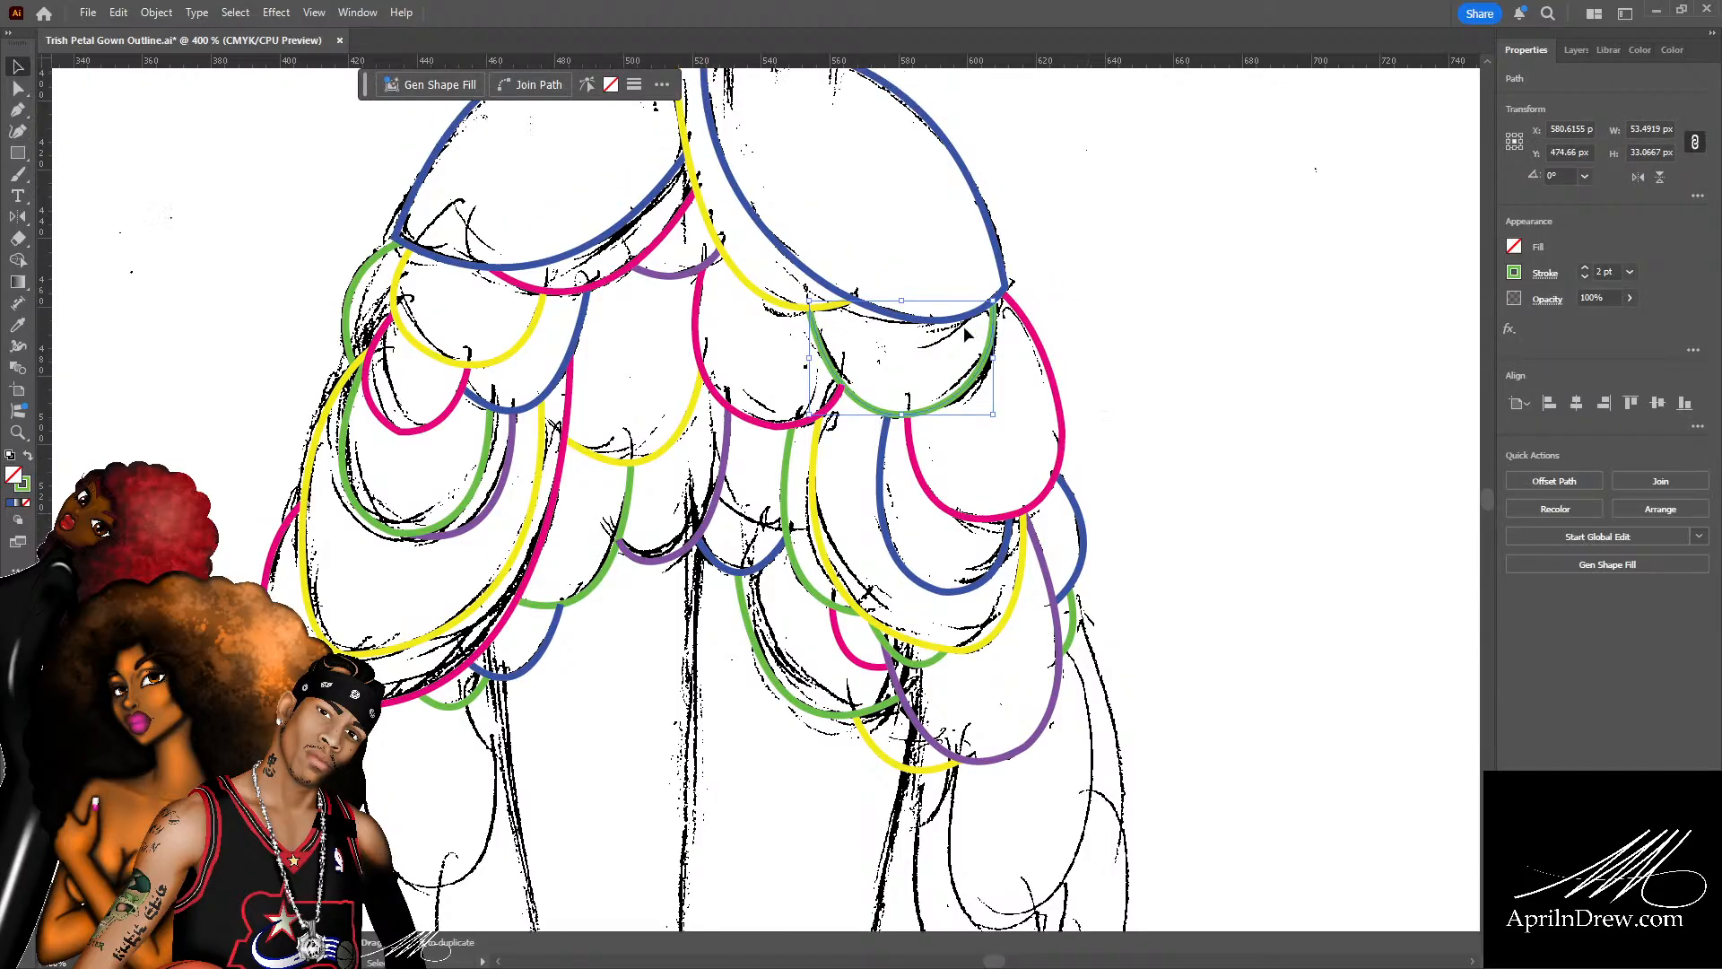
pyautogui.keyDown('shift'); pyautogui.click(758, 289); pyautogui.keyUp('shift')
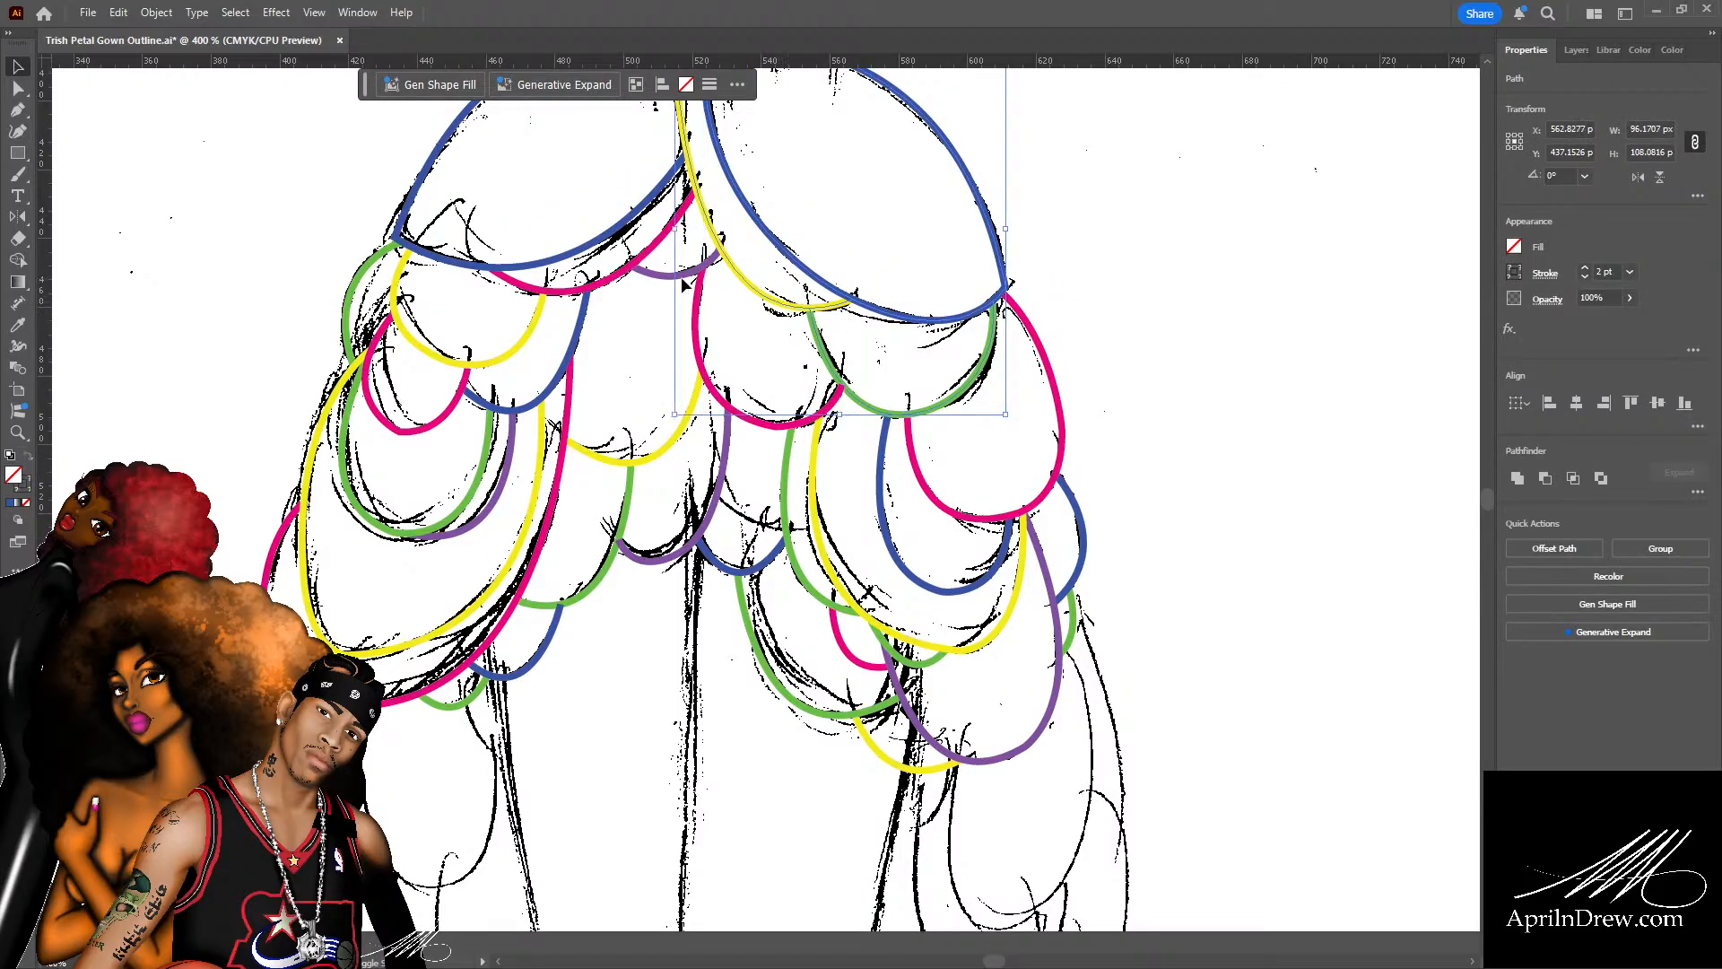
pyautogui.keyDown('shift'); pyautogui.click(607, 240); pyautogui.keyUp('shift')
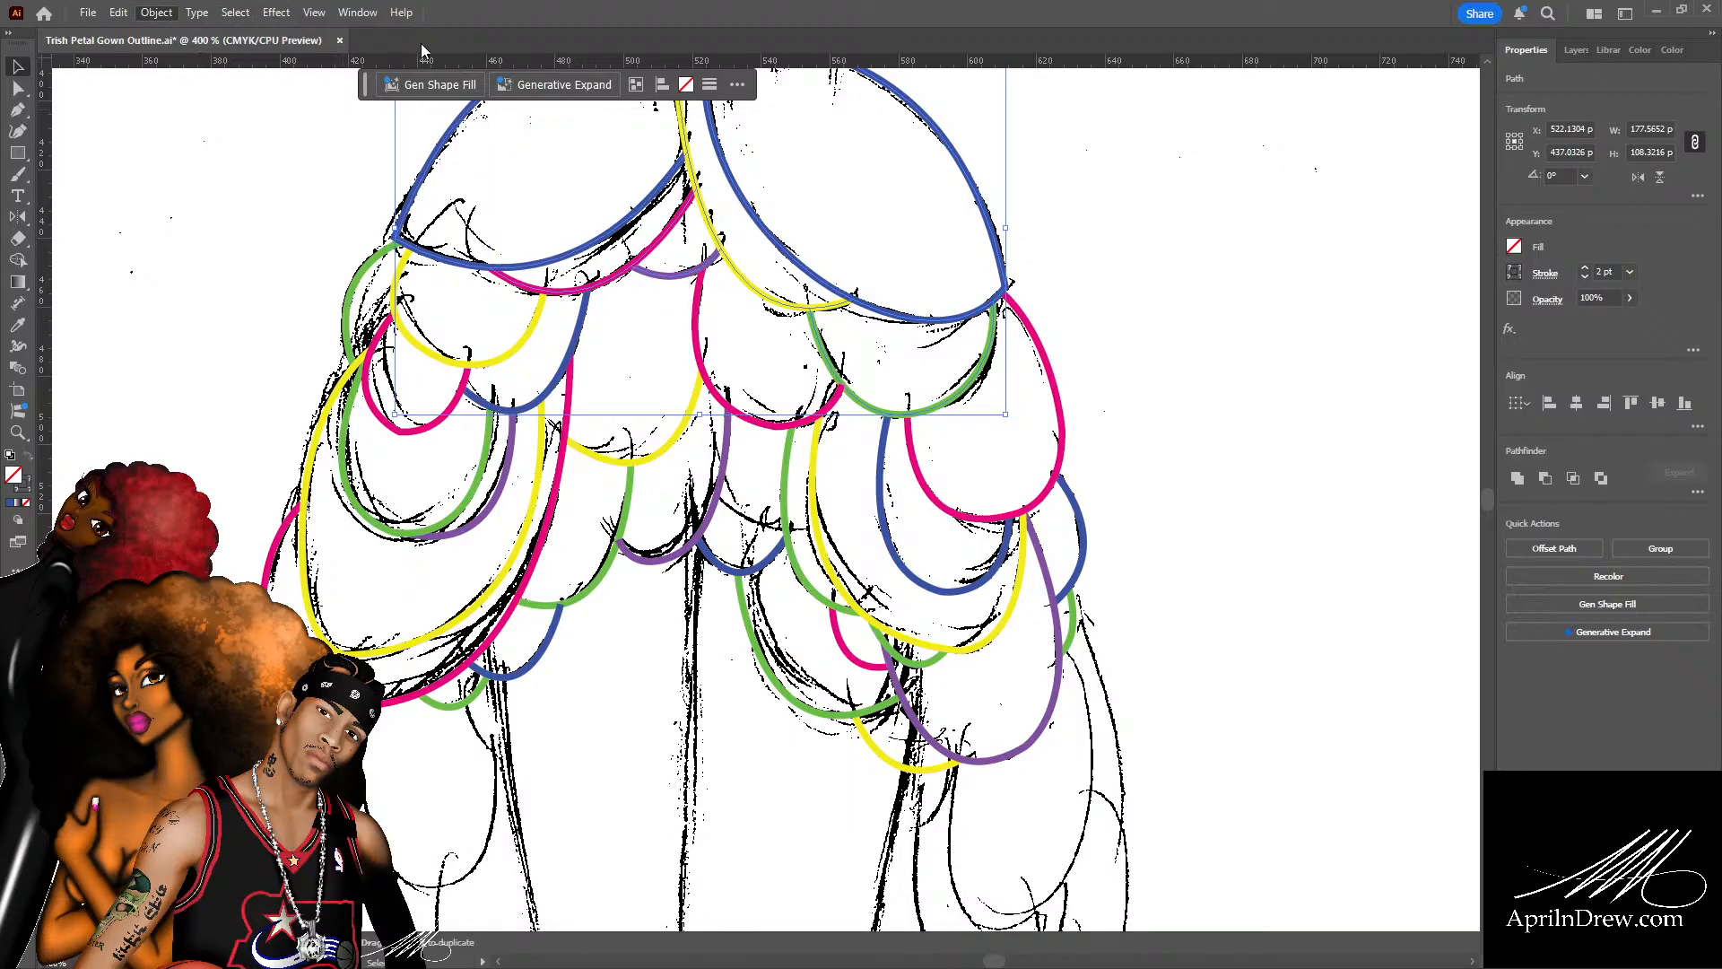
pyautogui.click(1121, 332)
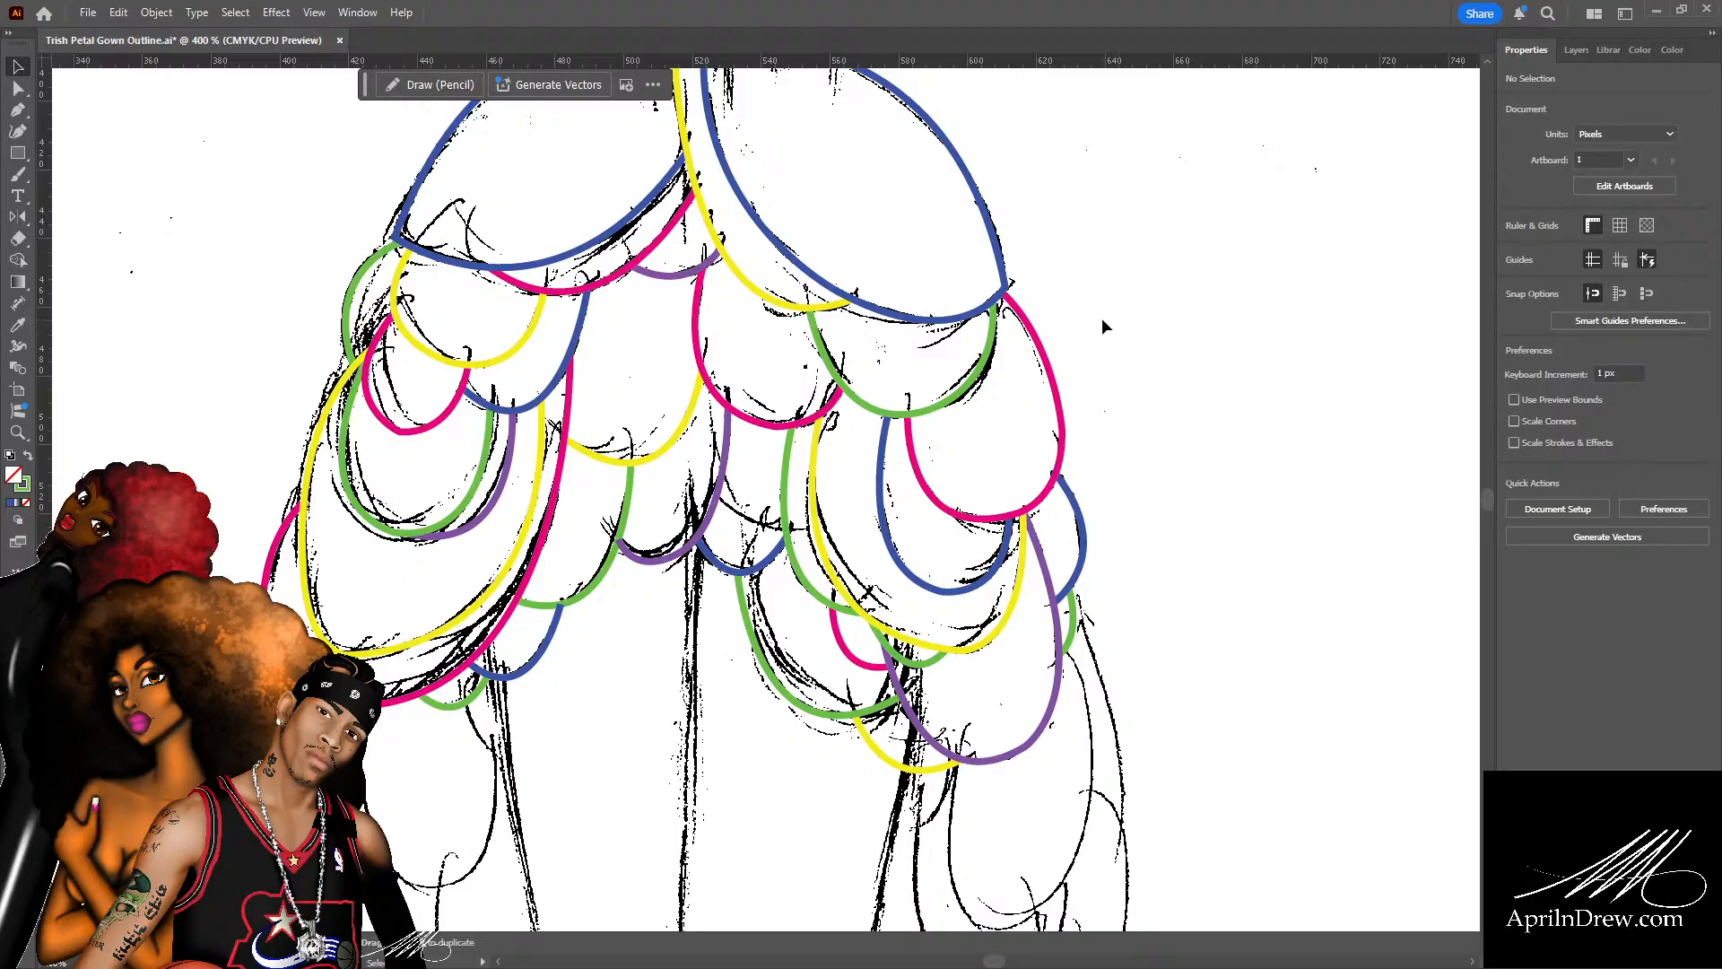
pyautogui.hotkey('ctrl', 's')
# Bring the central green petal to the front with the overlapping central, left and waist petals and the outer right magenta petal, and save the file.
pyautogui.scroll(-3, 583, 523)
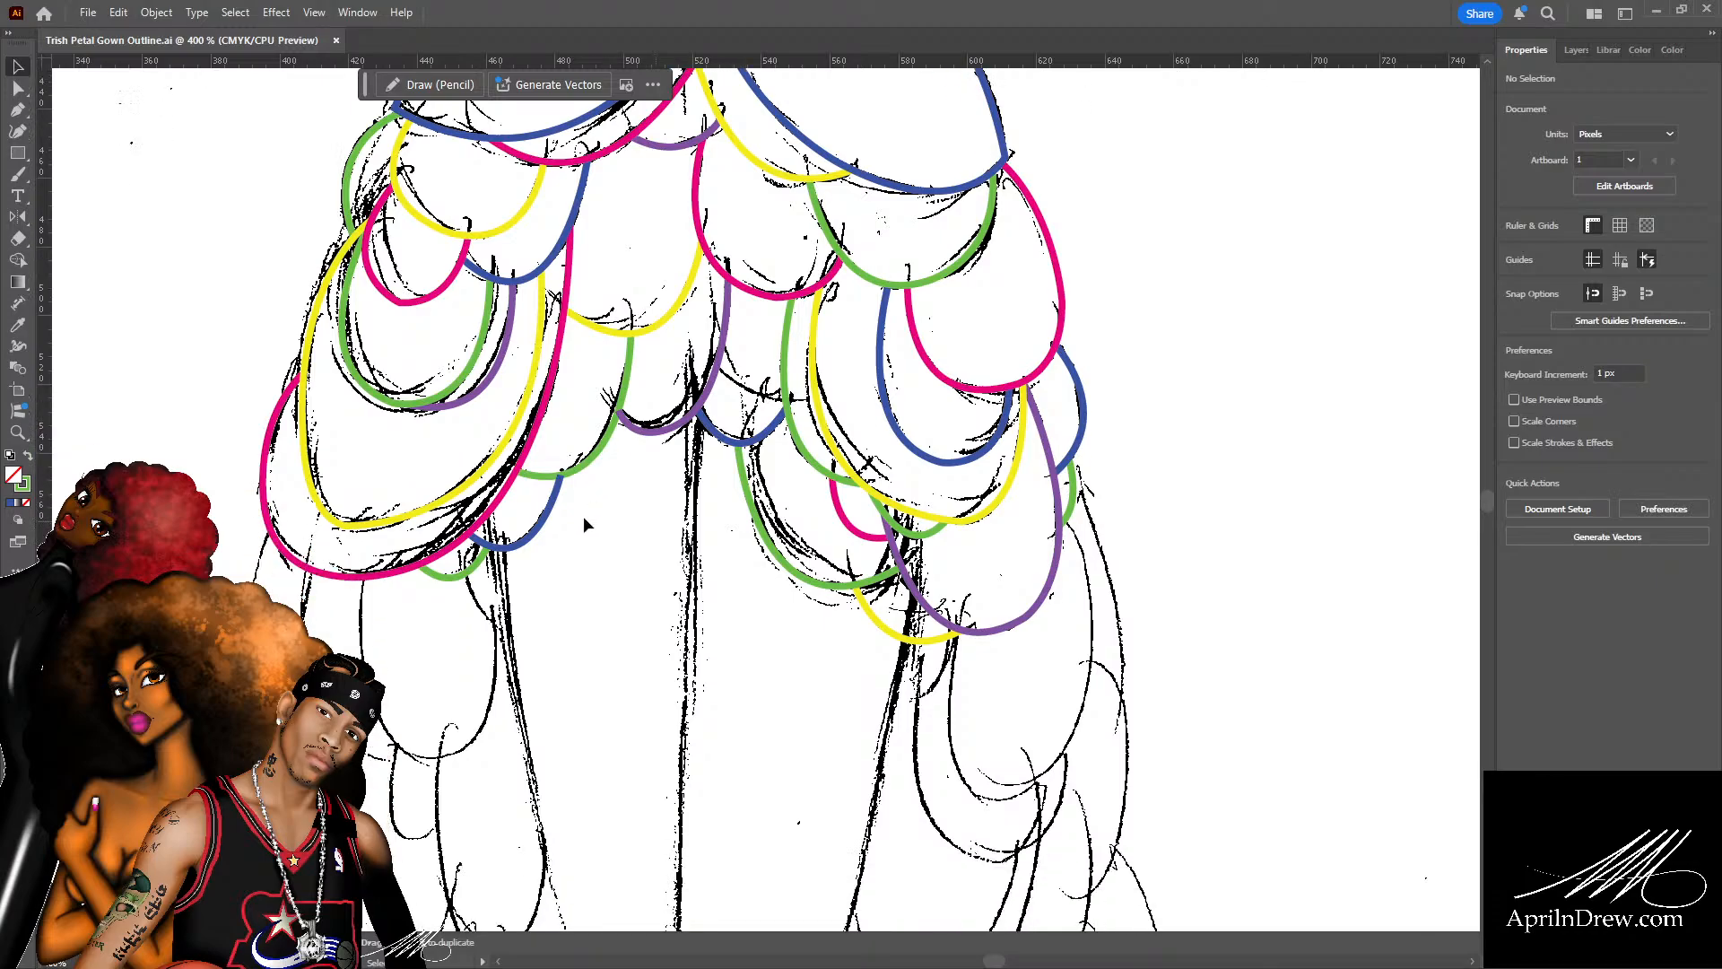
pyautogui.scroll(-1, 557, 510)
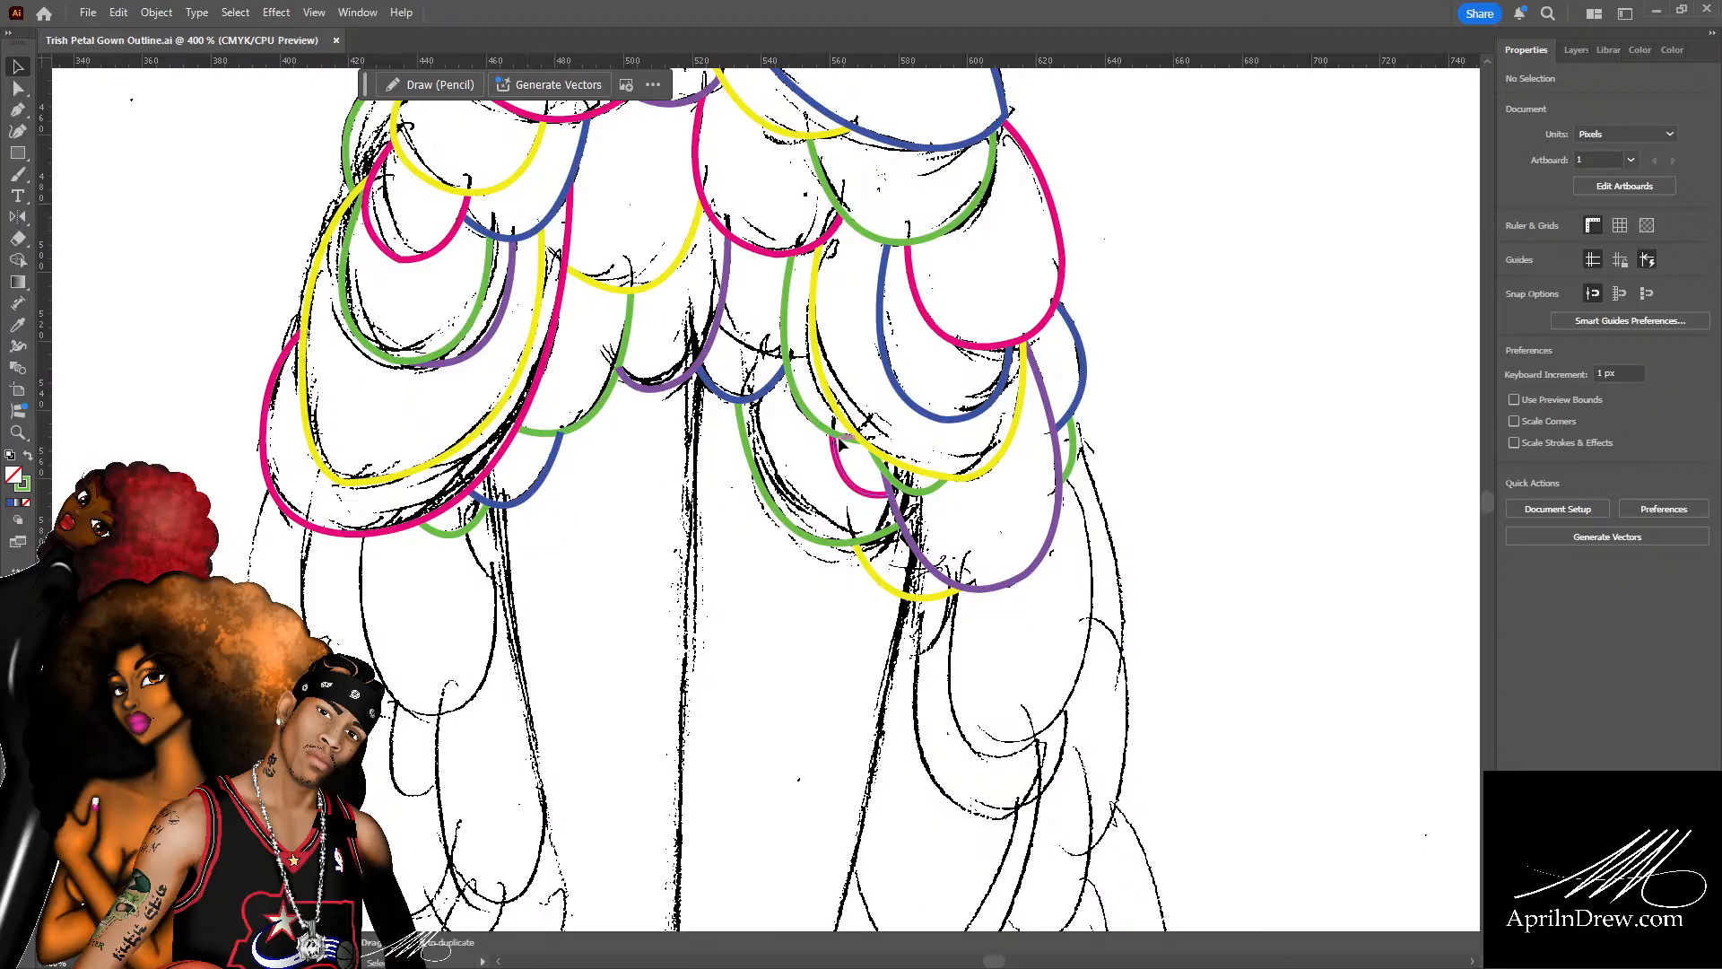
pyautogui.scroll(-1, 708, 421)
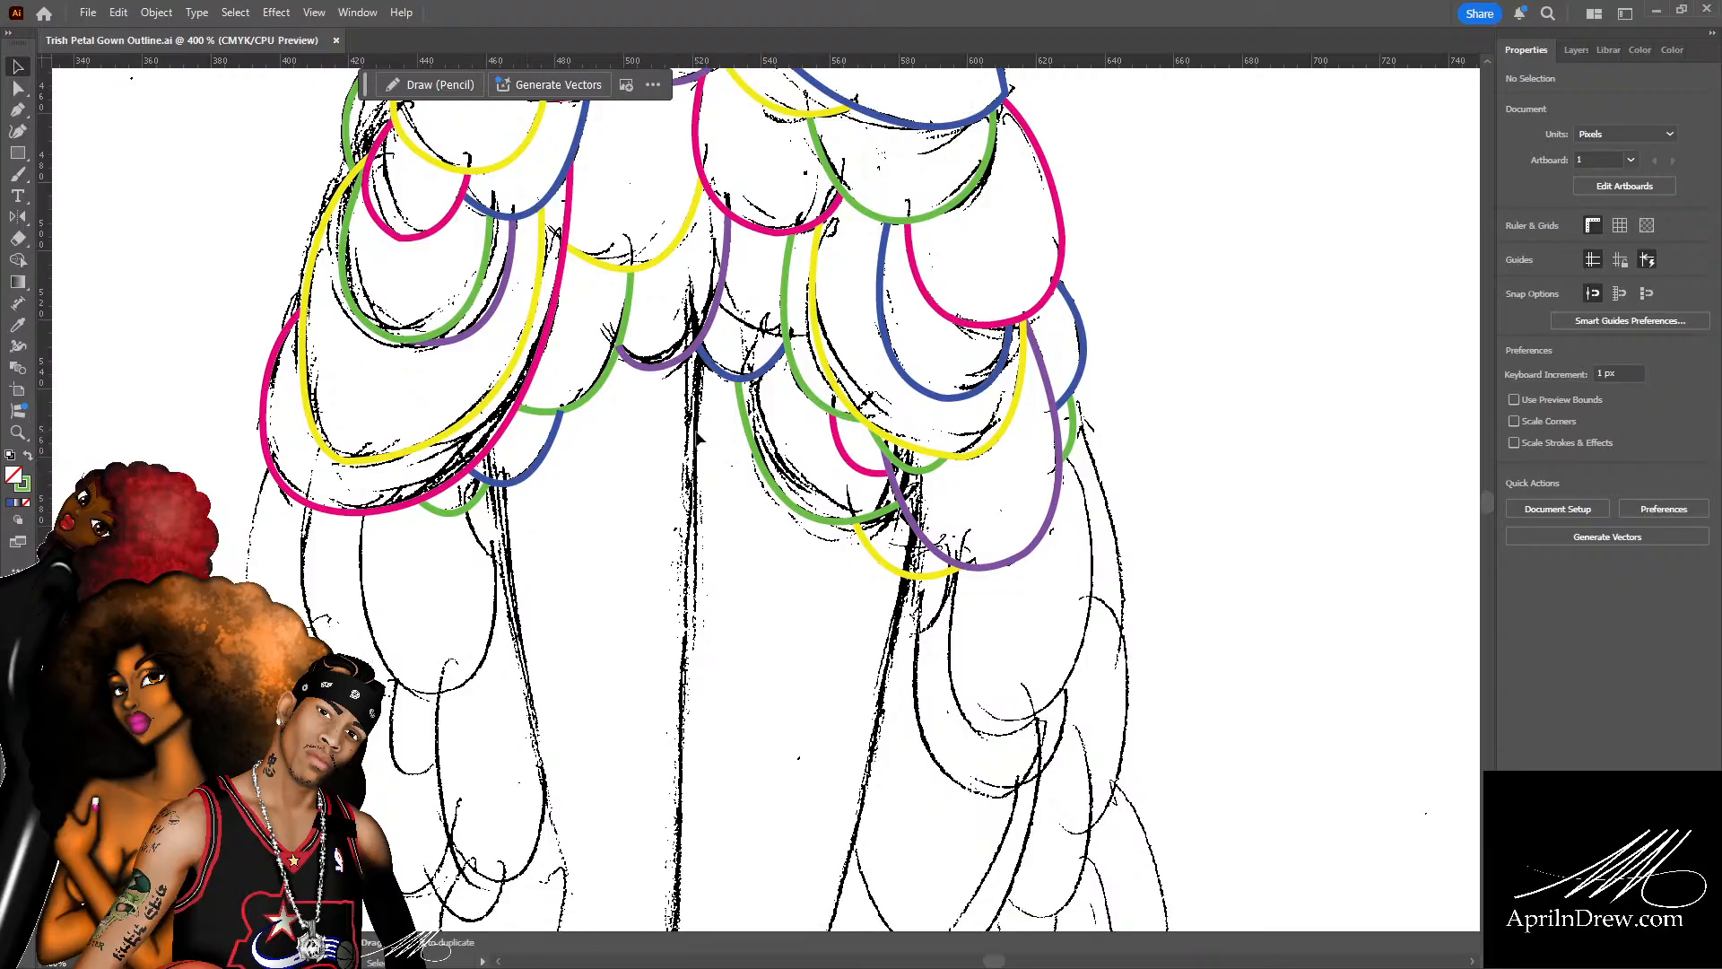
pyautogui.click(628, 305)
pyautogui.click(617, 450)
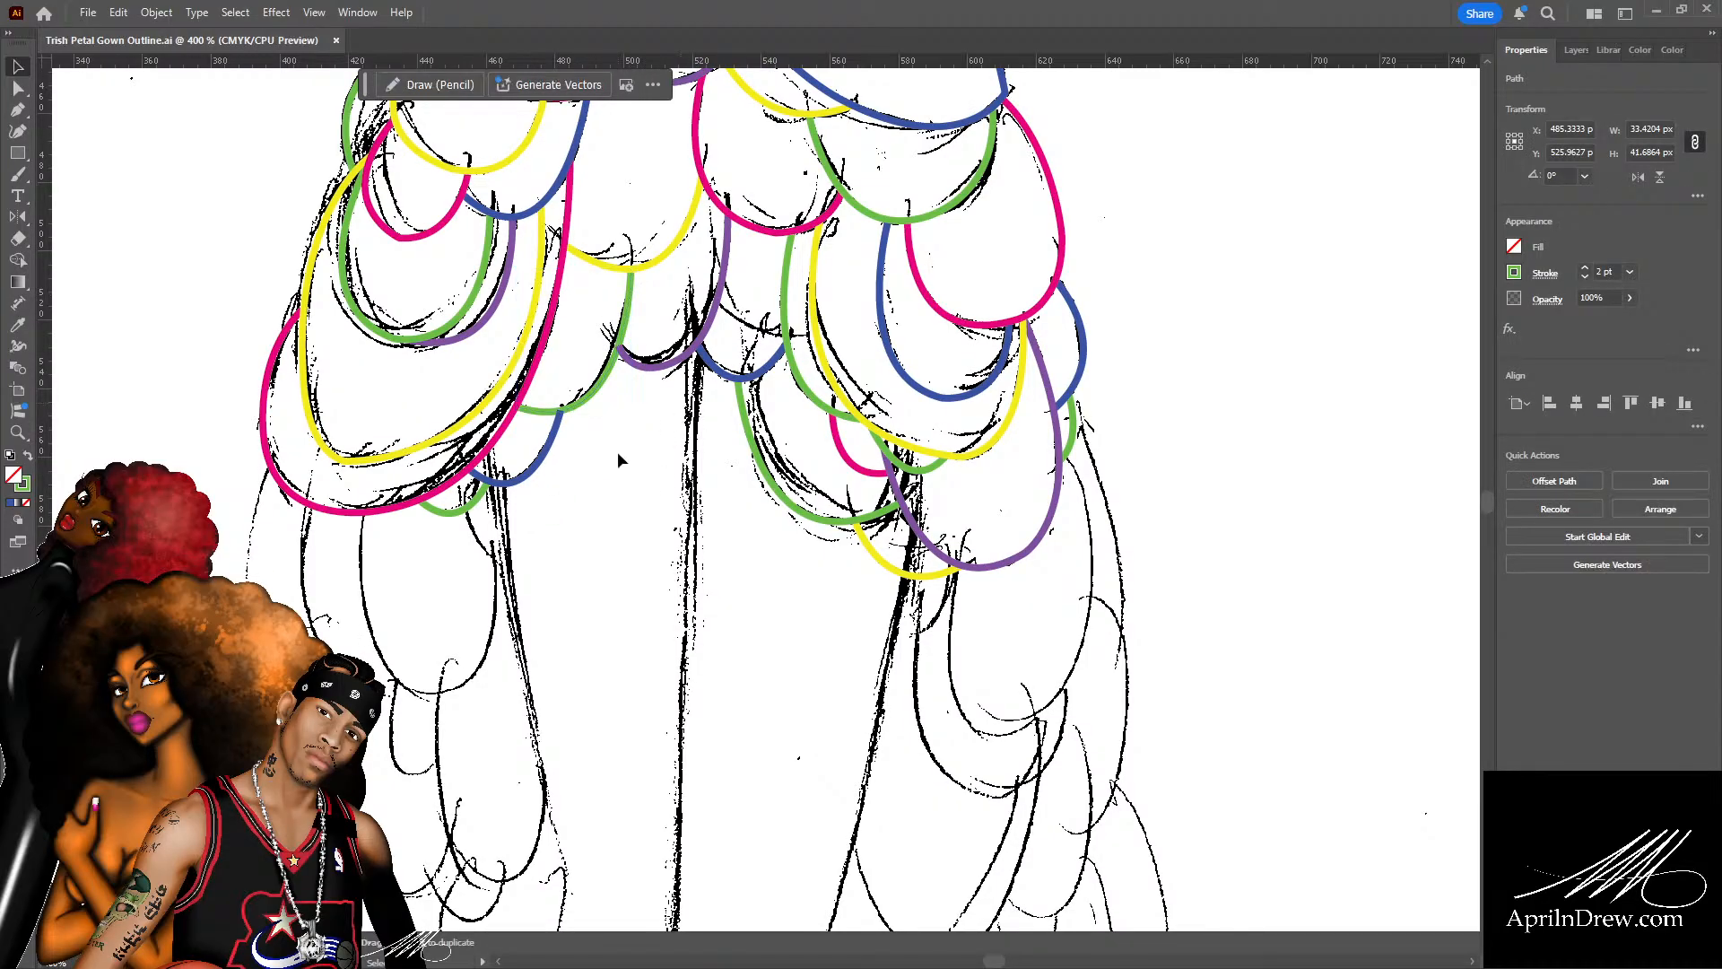
pyautogui.click(597, 387)
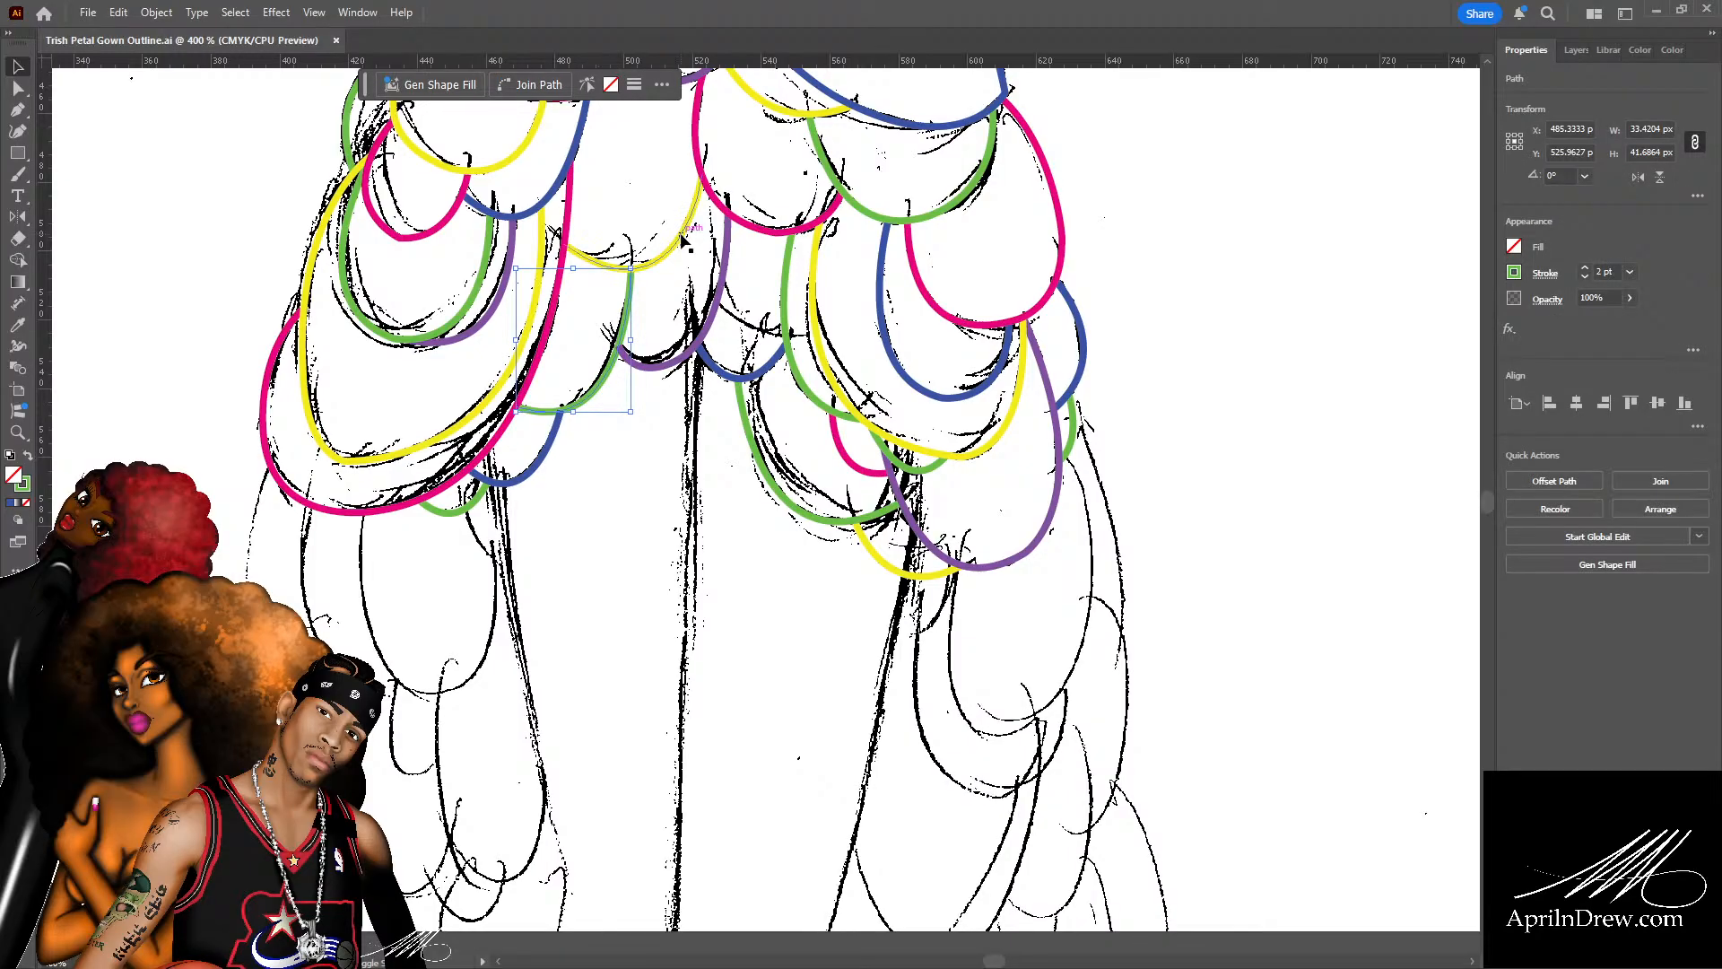
pyautogui.keyDown('shift'); pyautogui.click(715, 192); pyautogui.keyUp('shift')
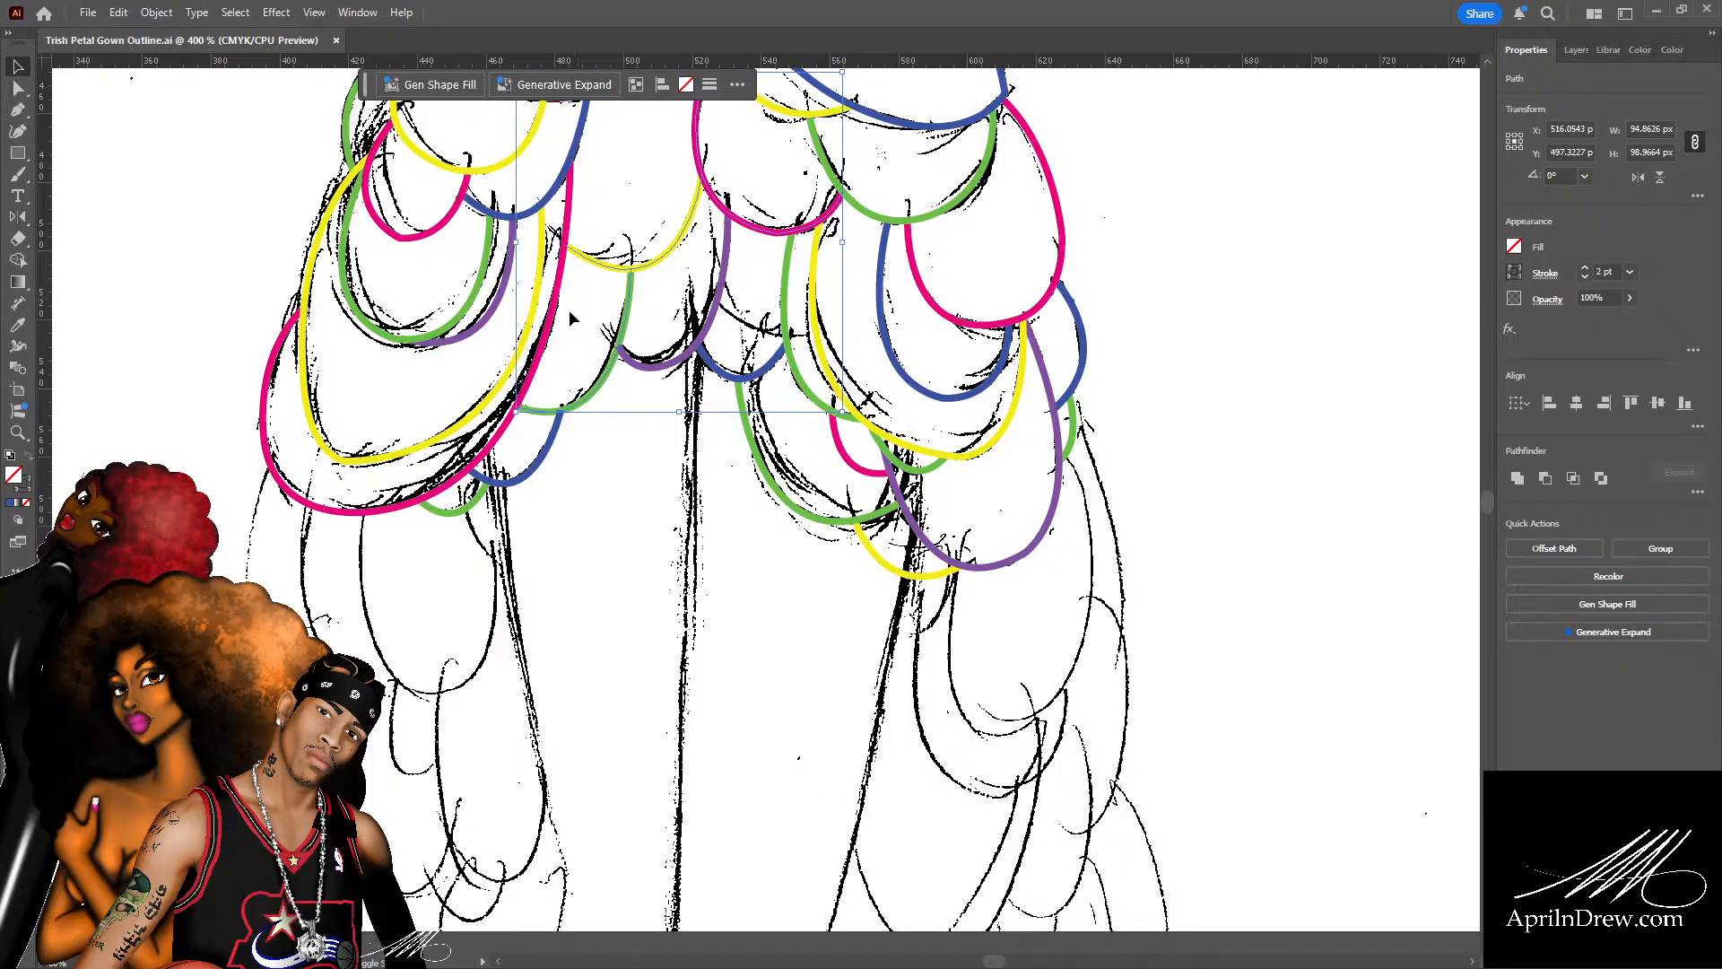
pyautogui.keyDown('shift'); pyautogui.click(543, 313); pyautogui.keyUp('shift')
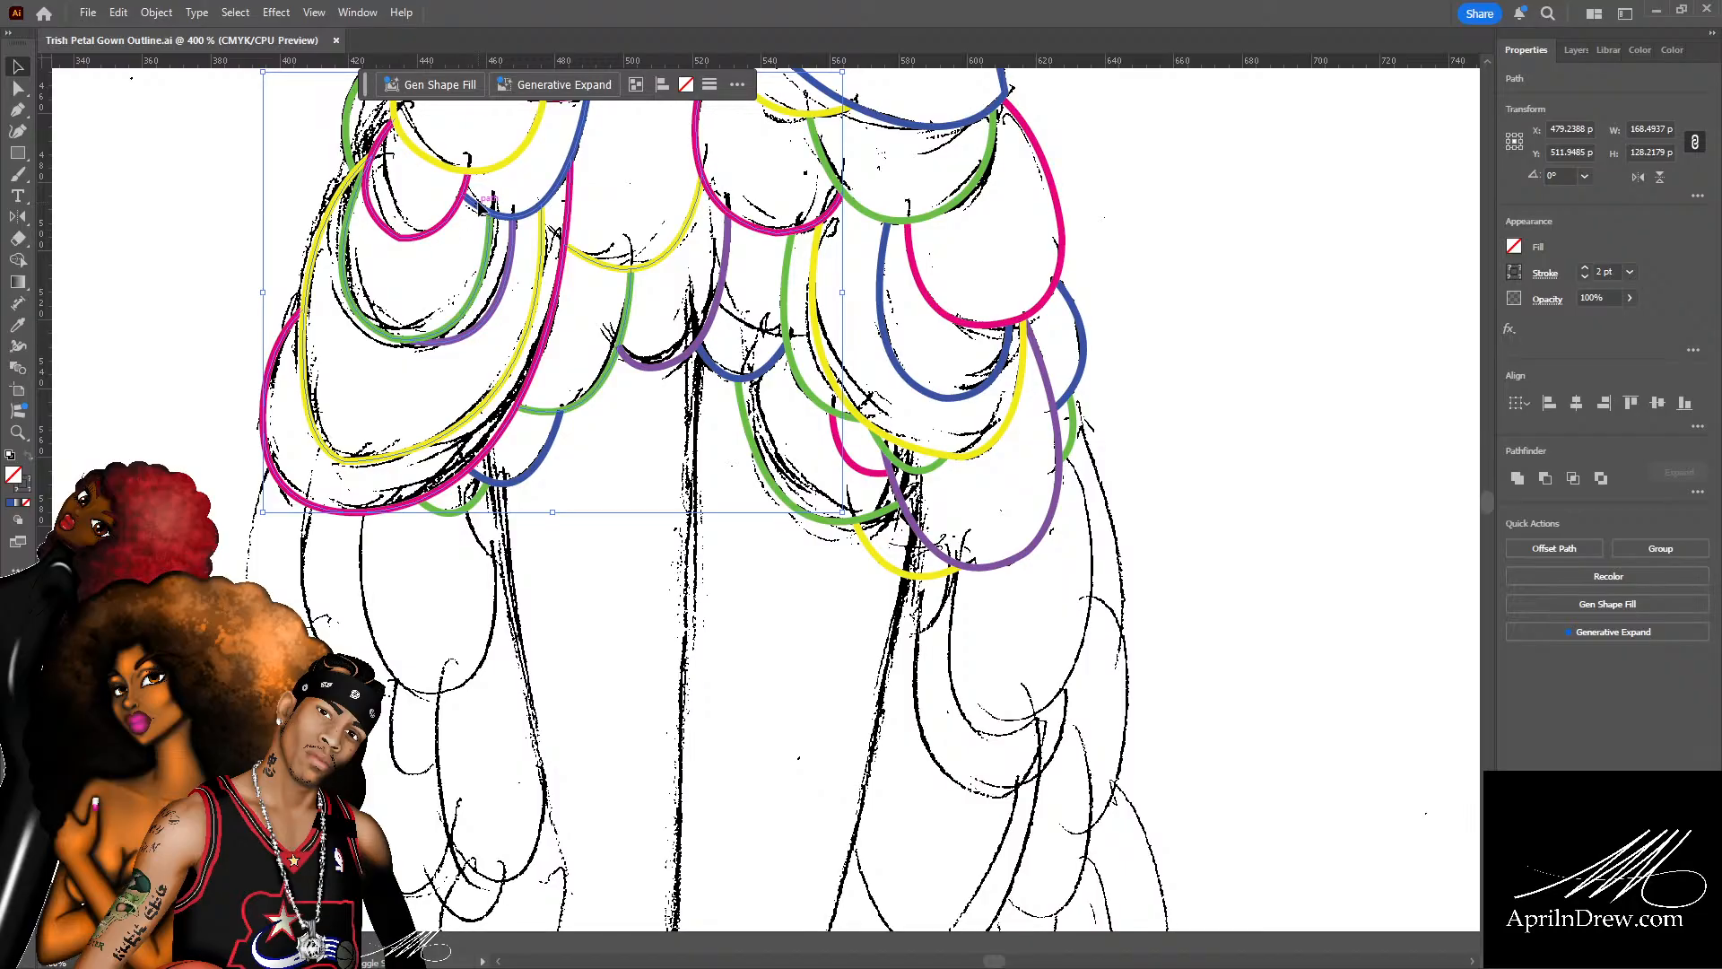
pyautogui.keyDown('shift'); pyautogui.click(479, 169); pyautogui.keyUp('shift')
pyautogui.keyDown('shift'); pyautogui.click(351, 143); pyautogui.keyUp('shift')
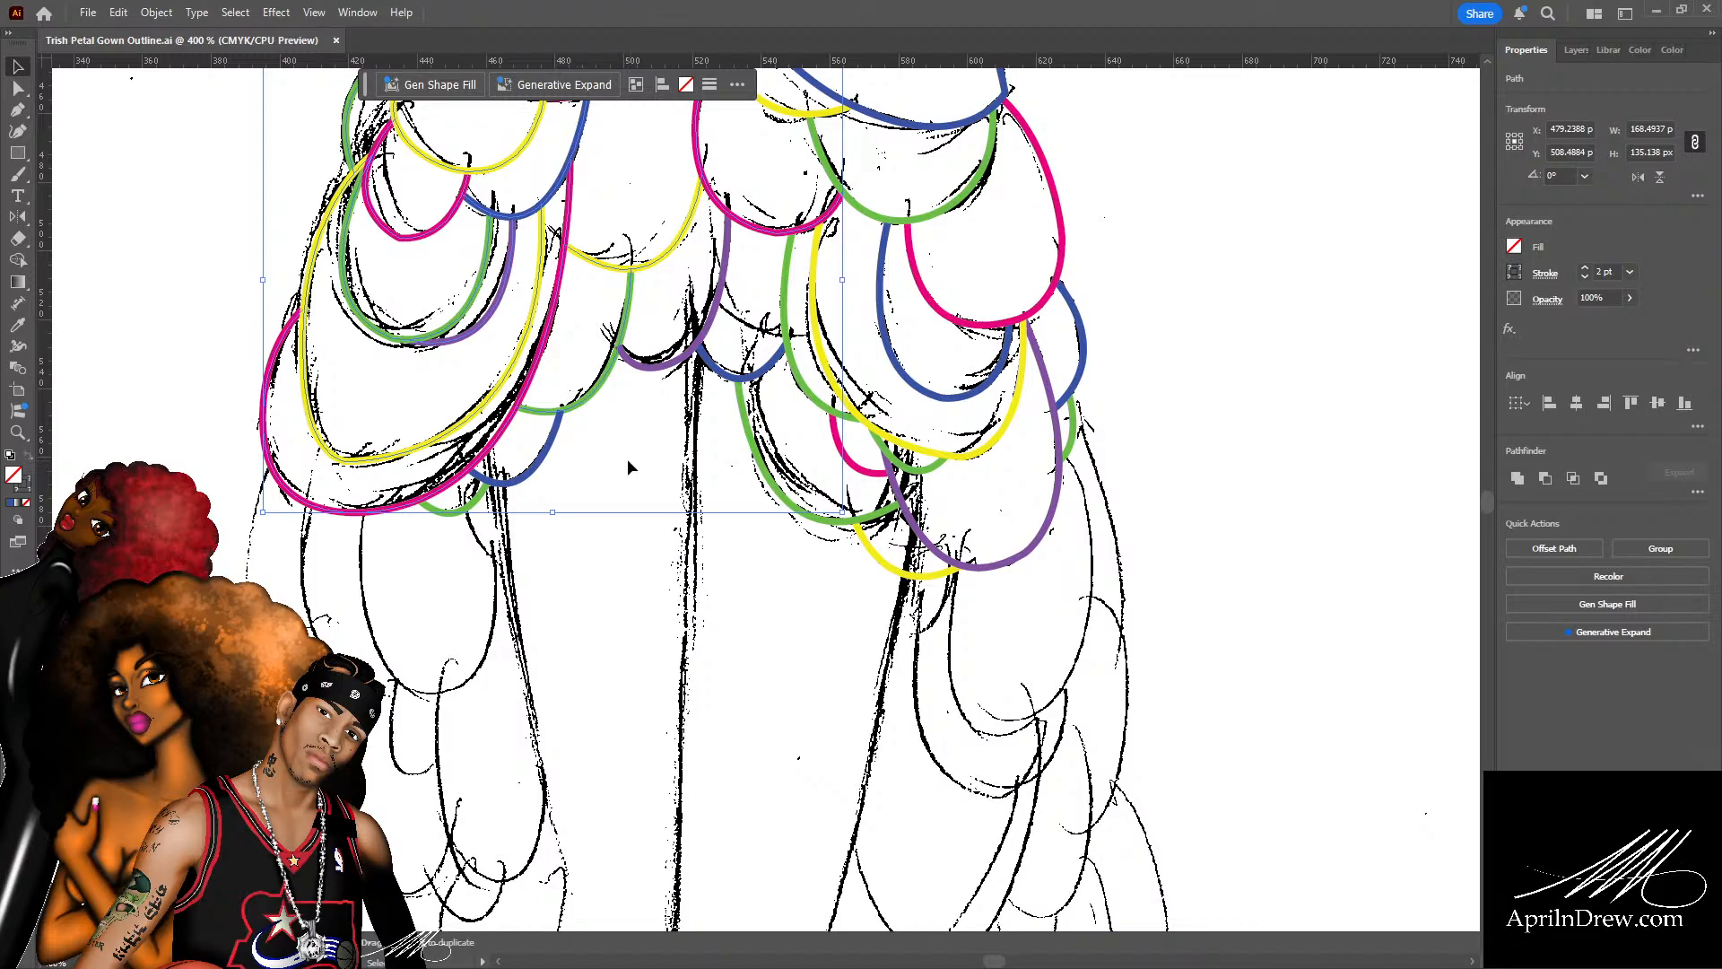
pyautogui.scroll(5, 622, 456)
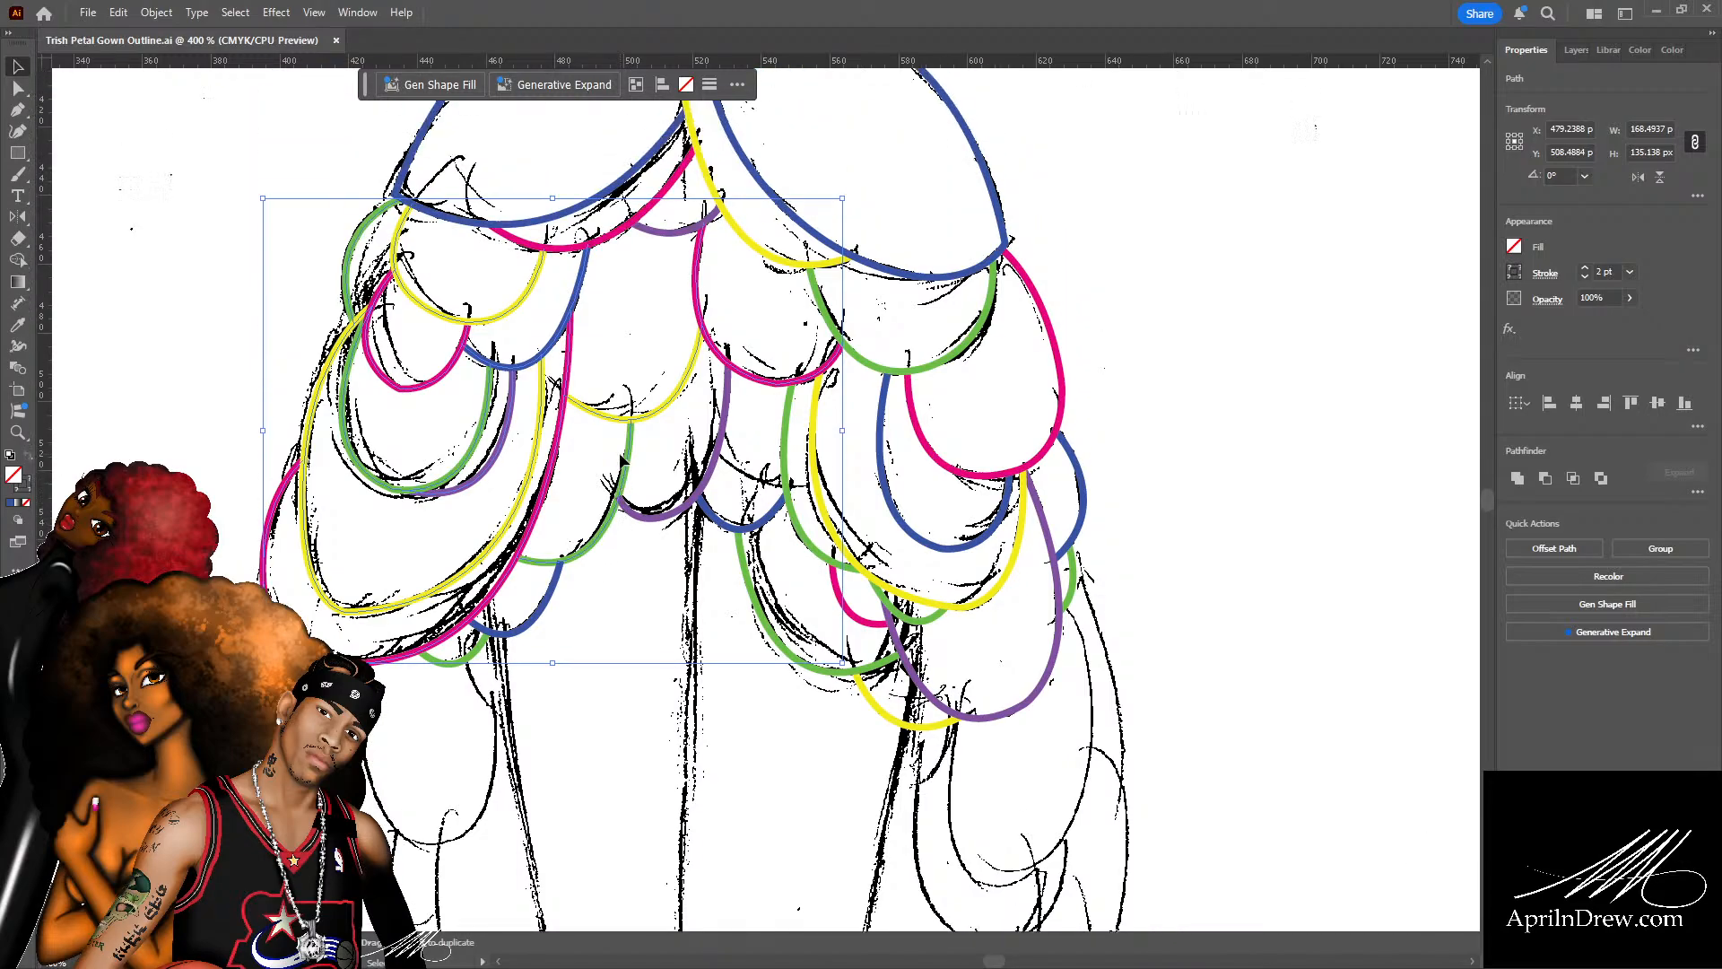
pyautogui.keyDown('shift'); pyautogui.click(507, 266); pyautogui.keyUp('shift')
pyautogui.keyDown('shift'); pyautogui.click(525, 283); pyautogui.keyUp('shift')
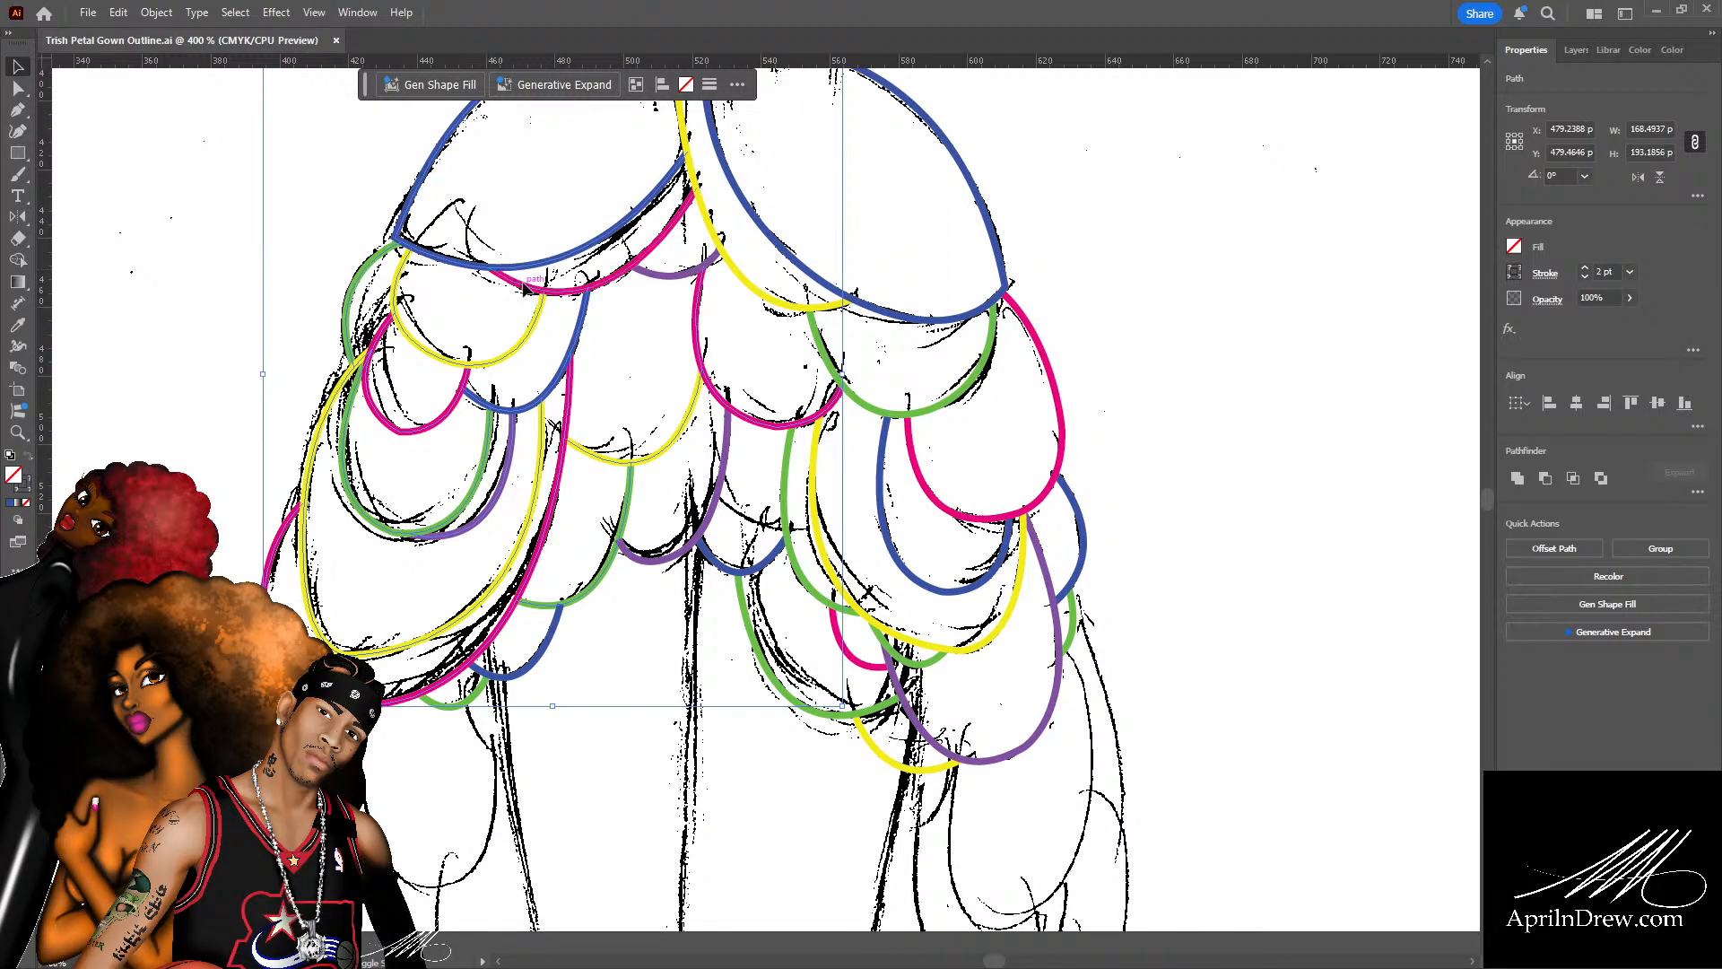
pyautogui.keyDown('shift'); pyautogui.click(745, 277); pyautogui.keyUp('shift')
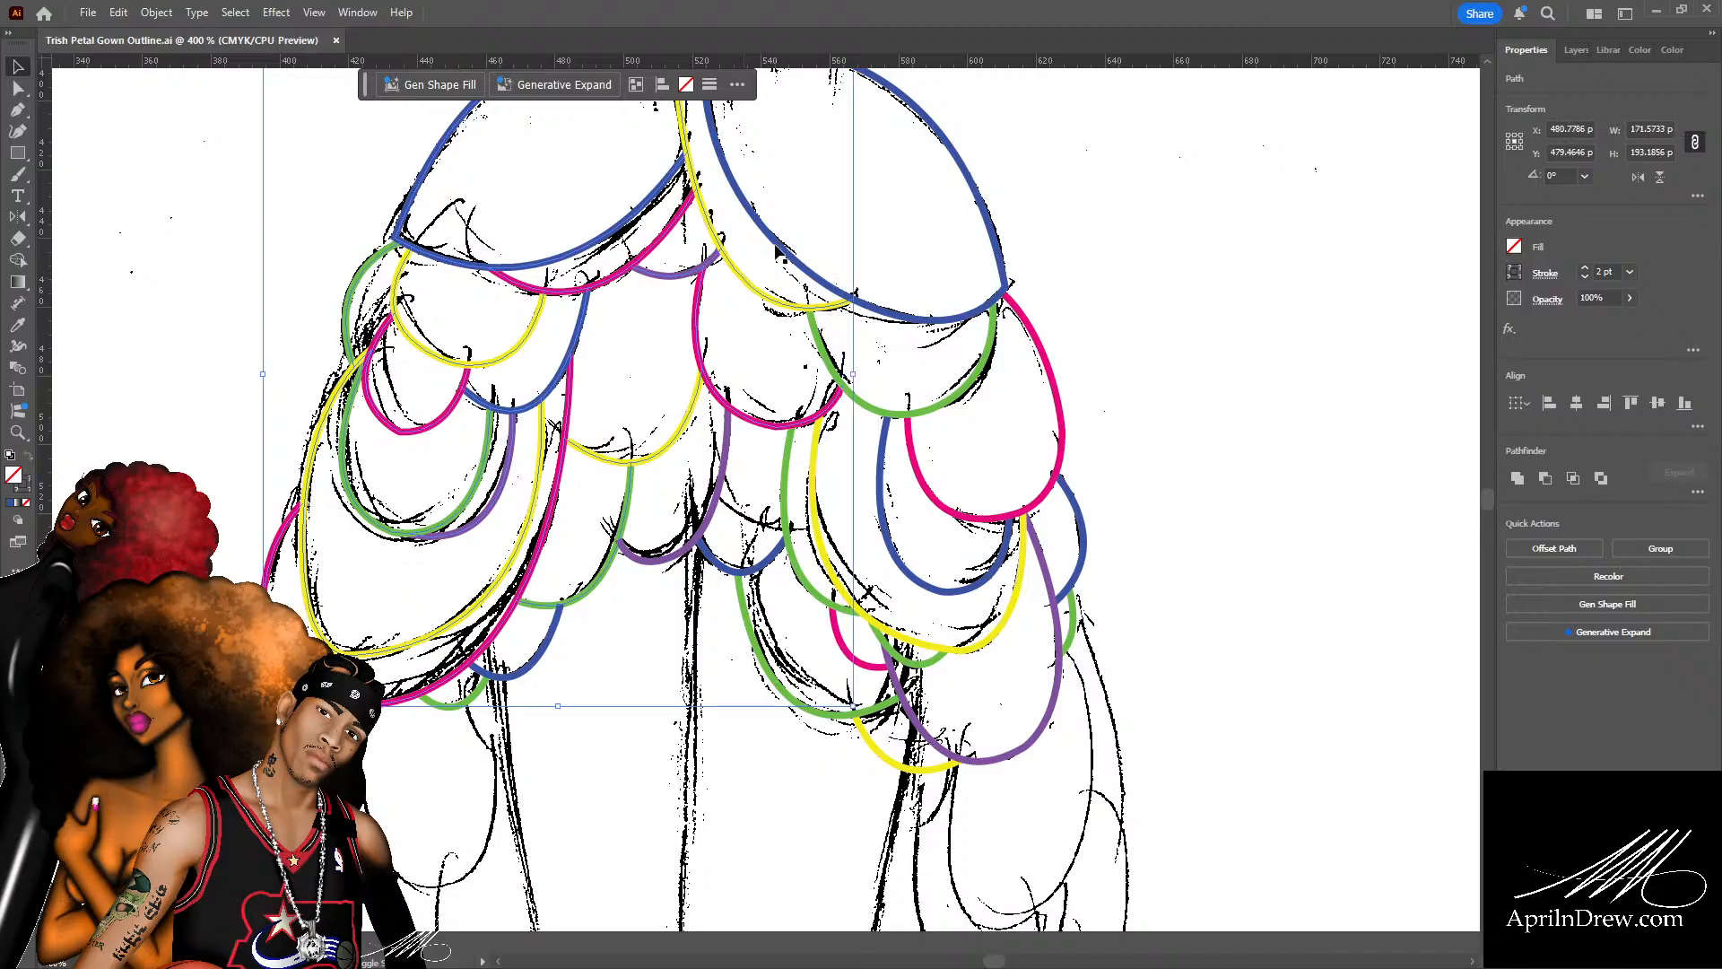
pyautogui.keyDown('shift'); pyautogui.click(781, 247); pyautogui.keyUp('shift')
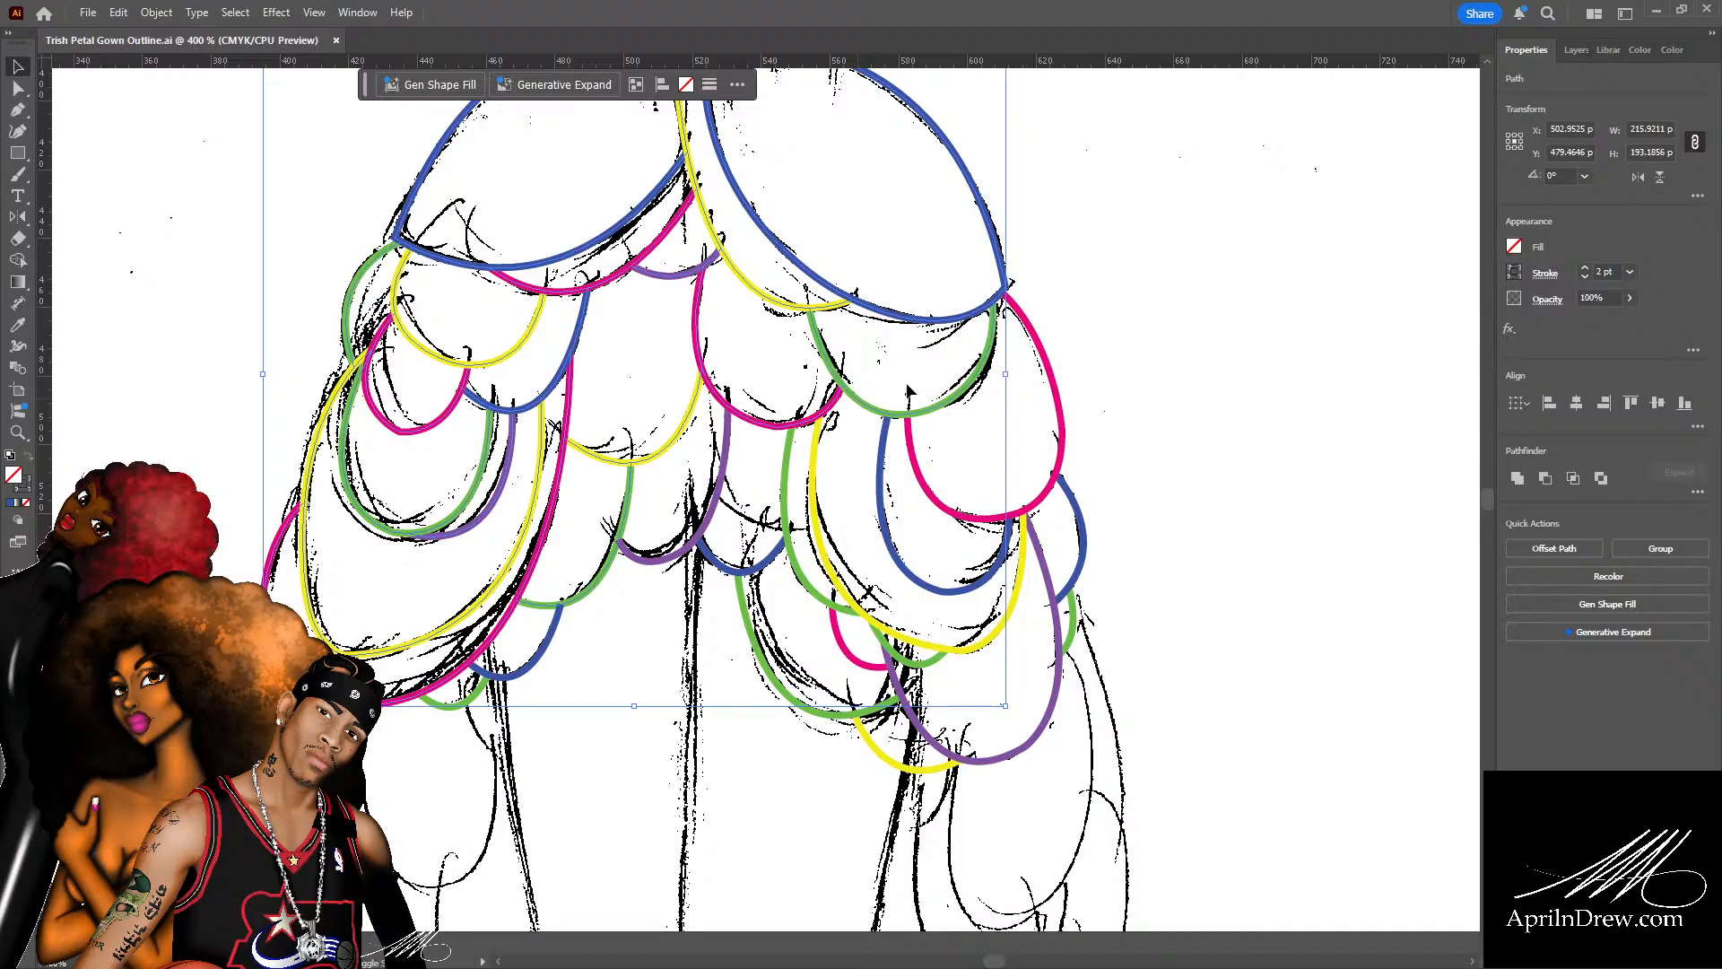
pyautogui.keyDown('shift'); pyautogui.click(1040, 346); pyautogui.keyUp('shift')
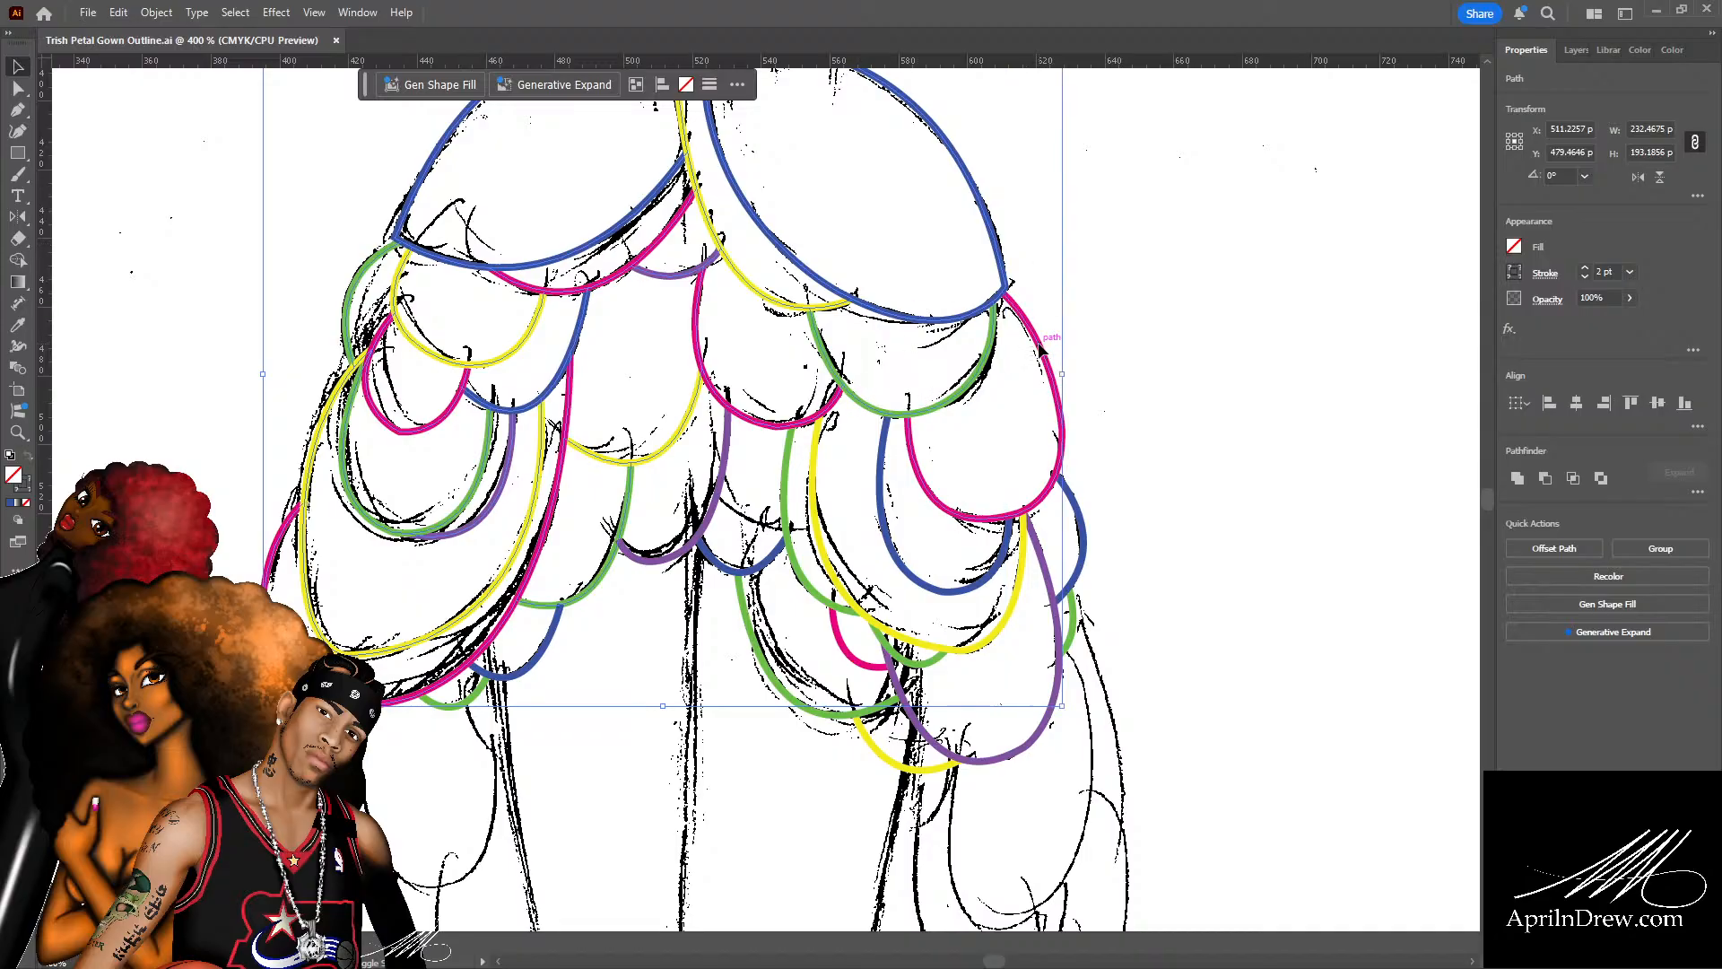
pyautogui.click(143, 12)
pyautogui.click(427, 52)
pyautogui.scroll(-2, 564, 626)
pyautogui.scroll(-2, 571, 592)
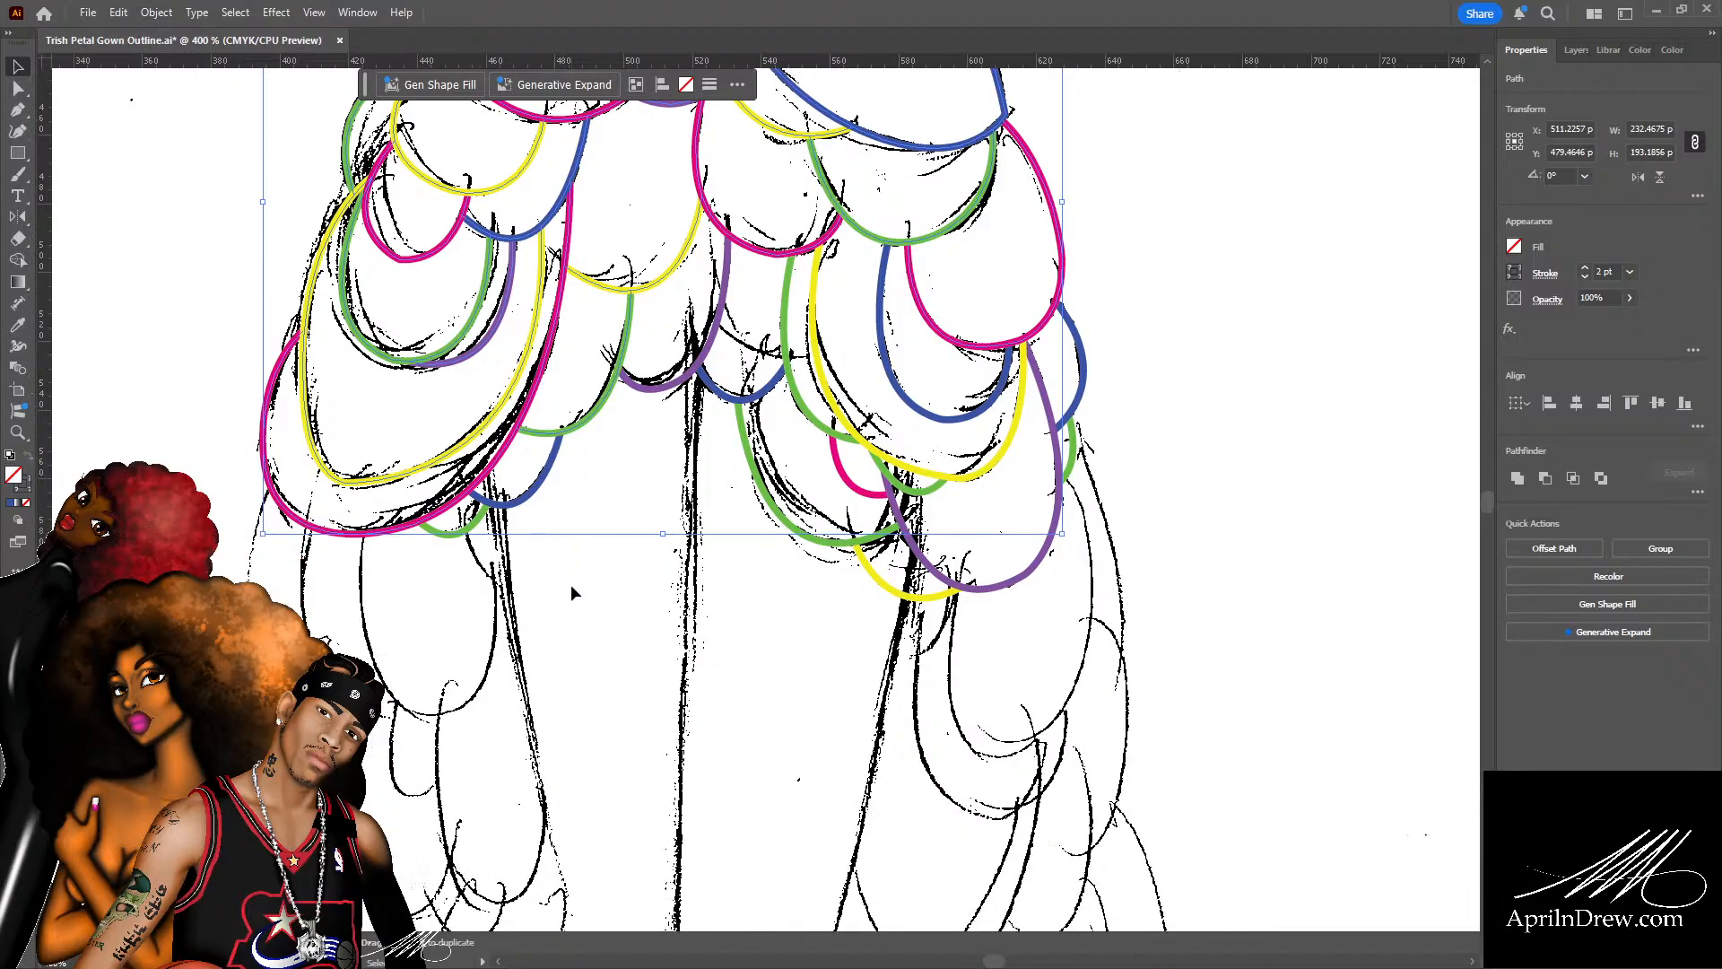
pyautogui.click(572, 568)
pyautogui.hotkey('ctrl', 's')
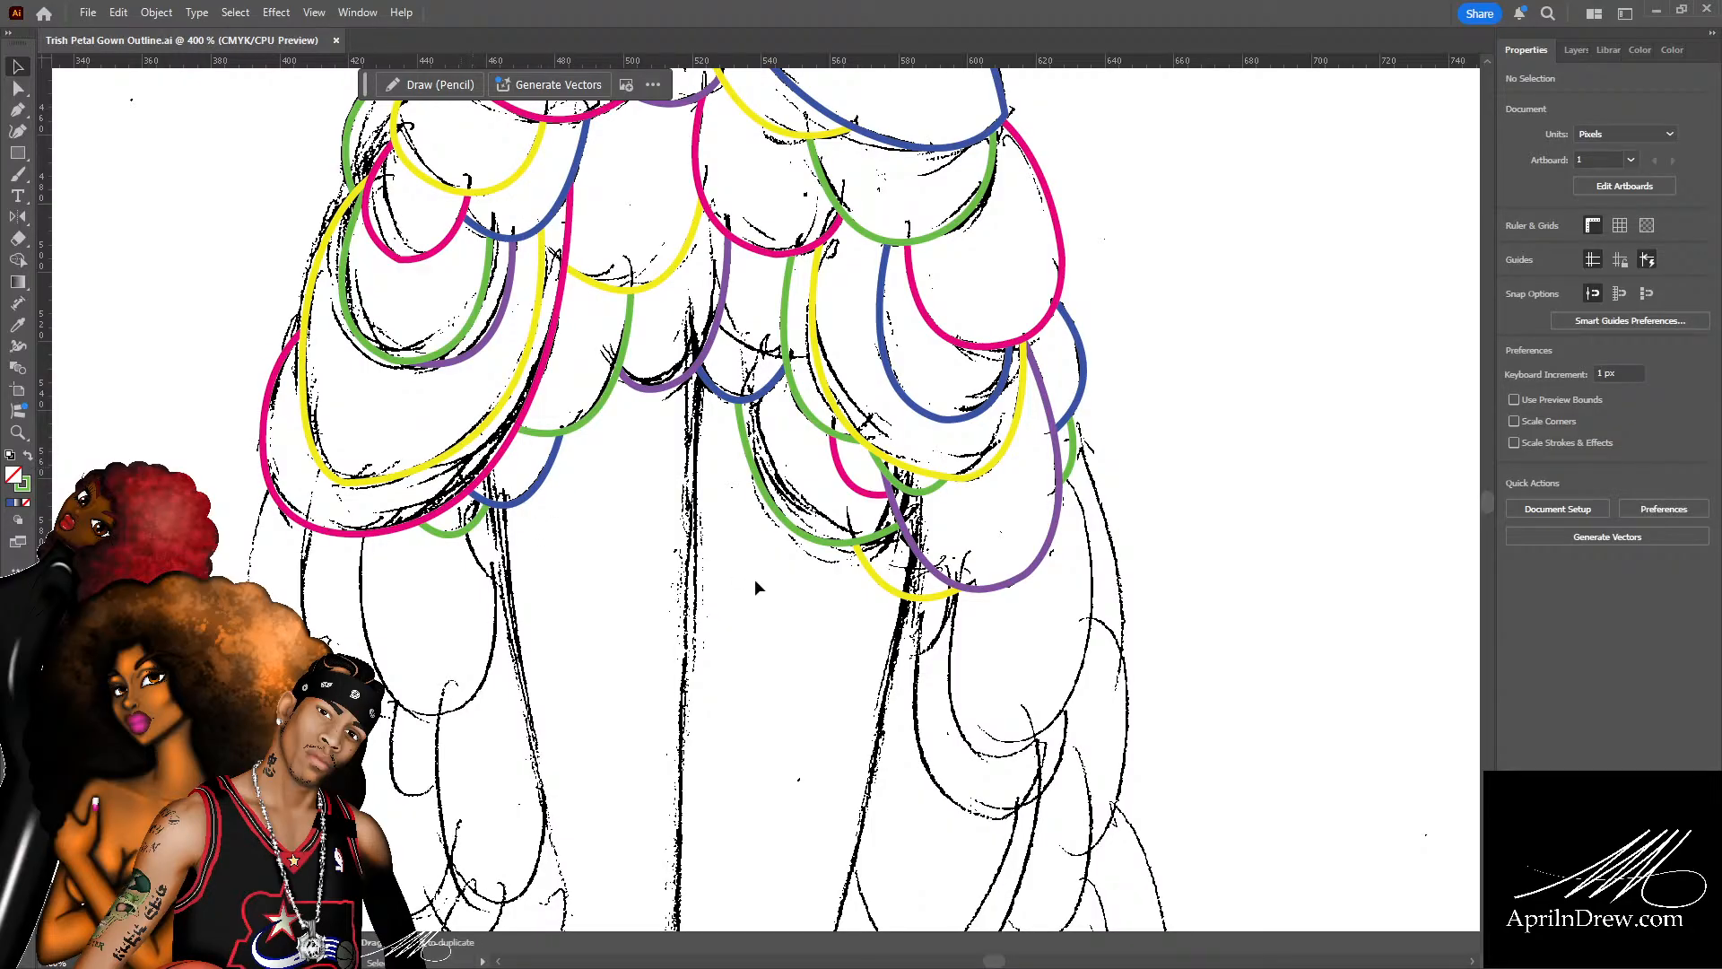
# Trace the leg line beside the right petal column with a purple Pen path, from the small yellow petal down to the dark fork.
pyautogui.scroll(2, 779, 617)
pyautogui.scroll(-6, 777, 614)
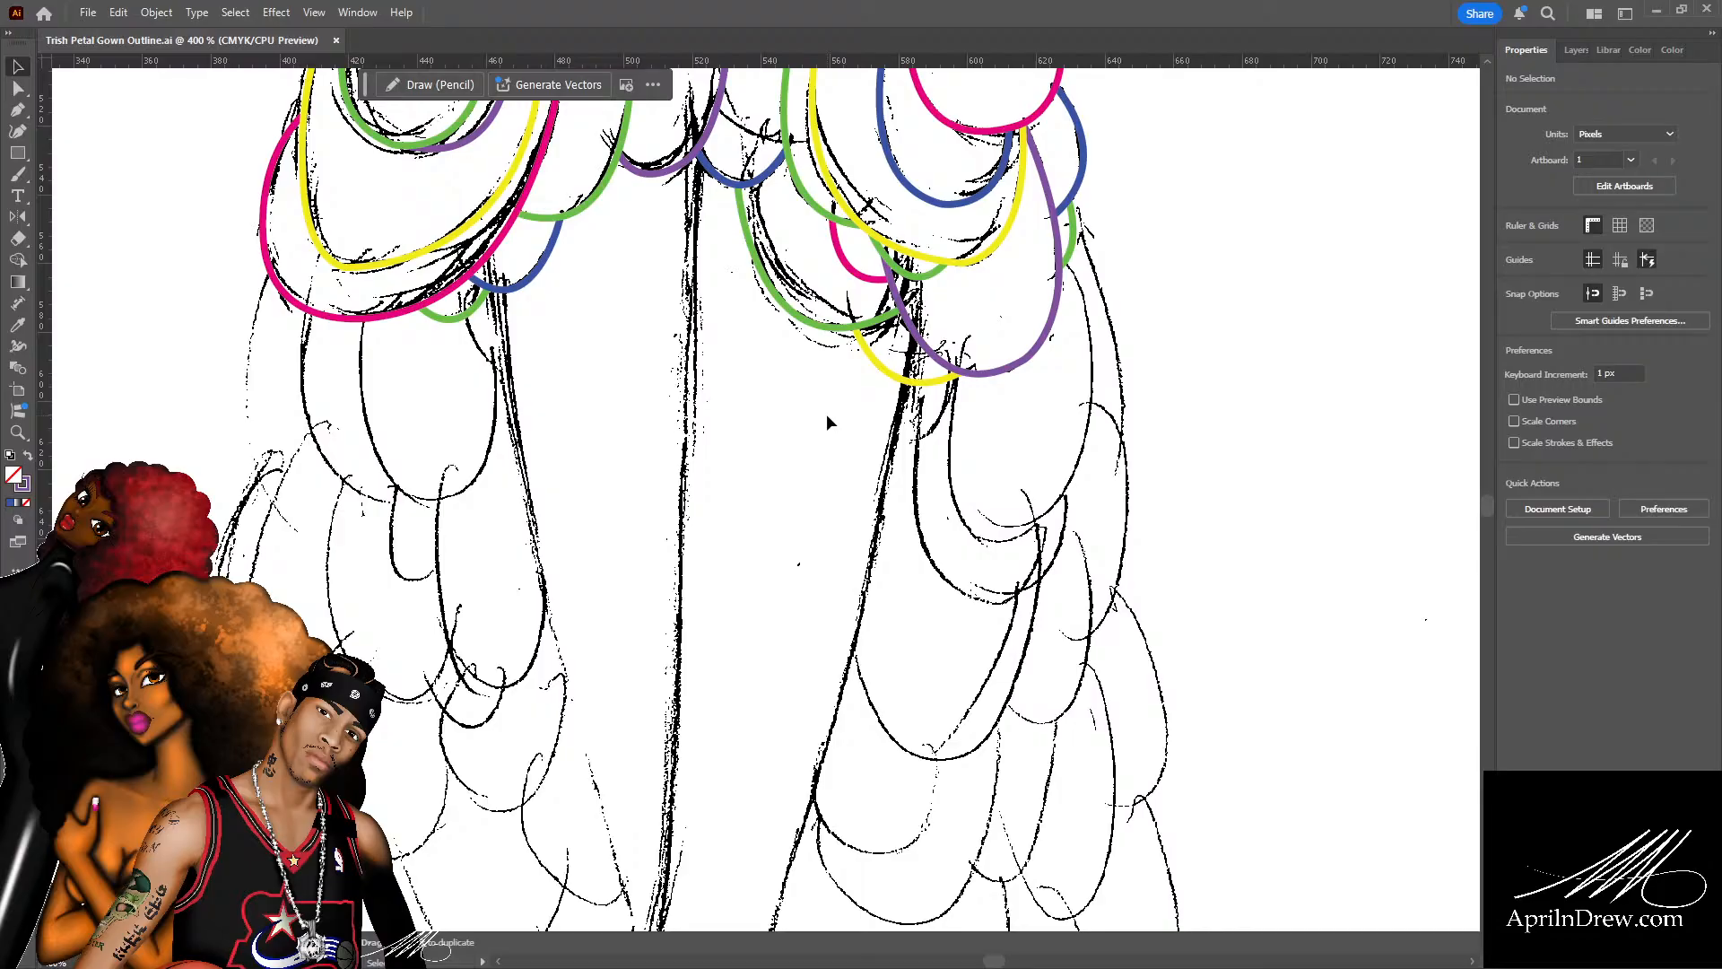
pyautogui.press('p')
pyautogui.scroll(-3, 826, 418)
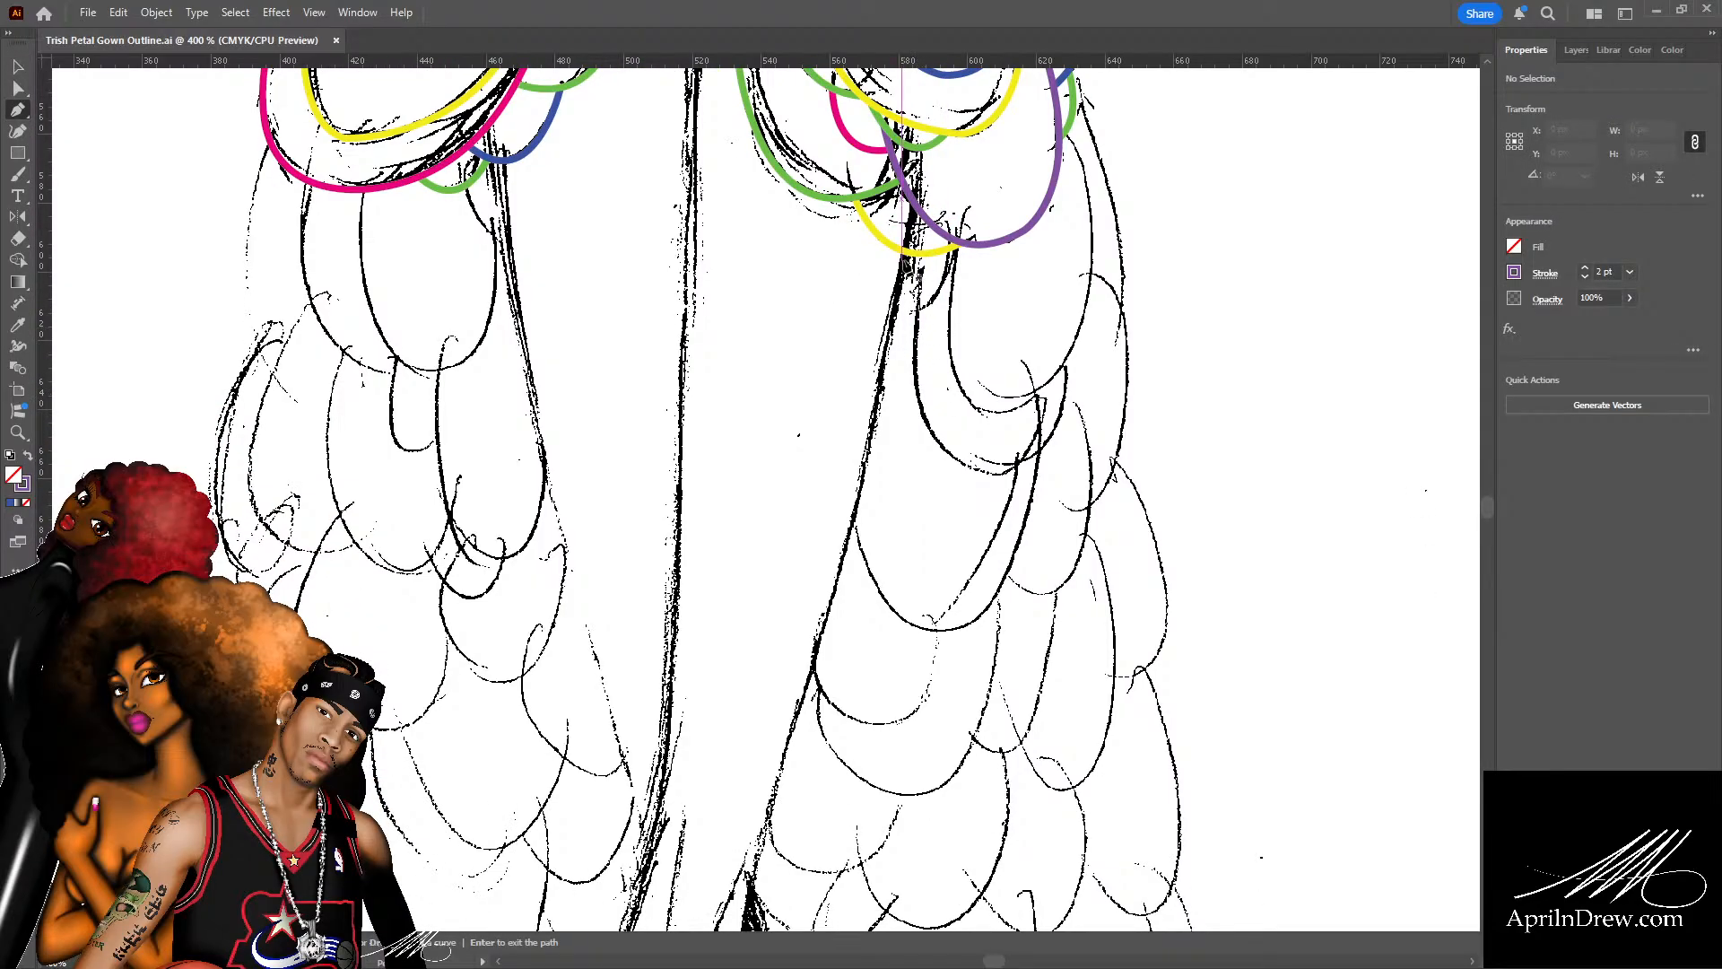
pyautogui.click(908, 255)
pyautogui.scroll(-5, 839, 584)
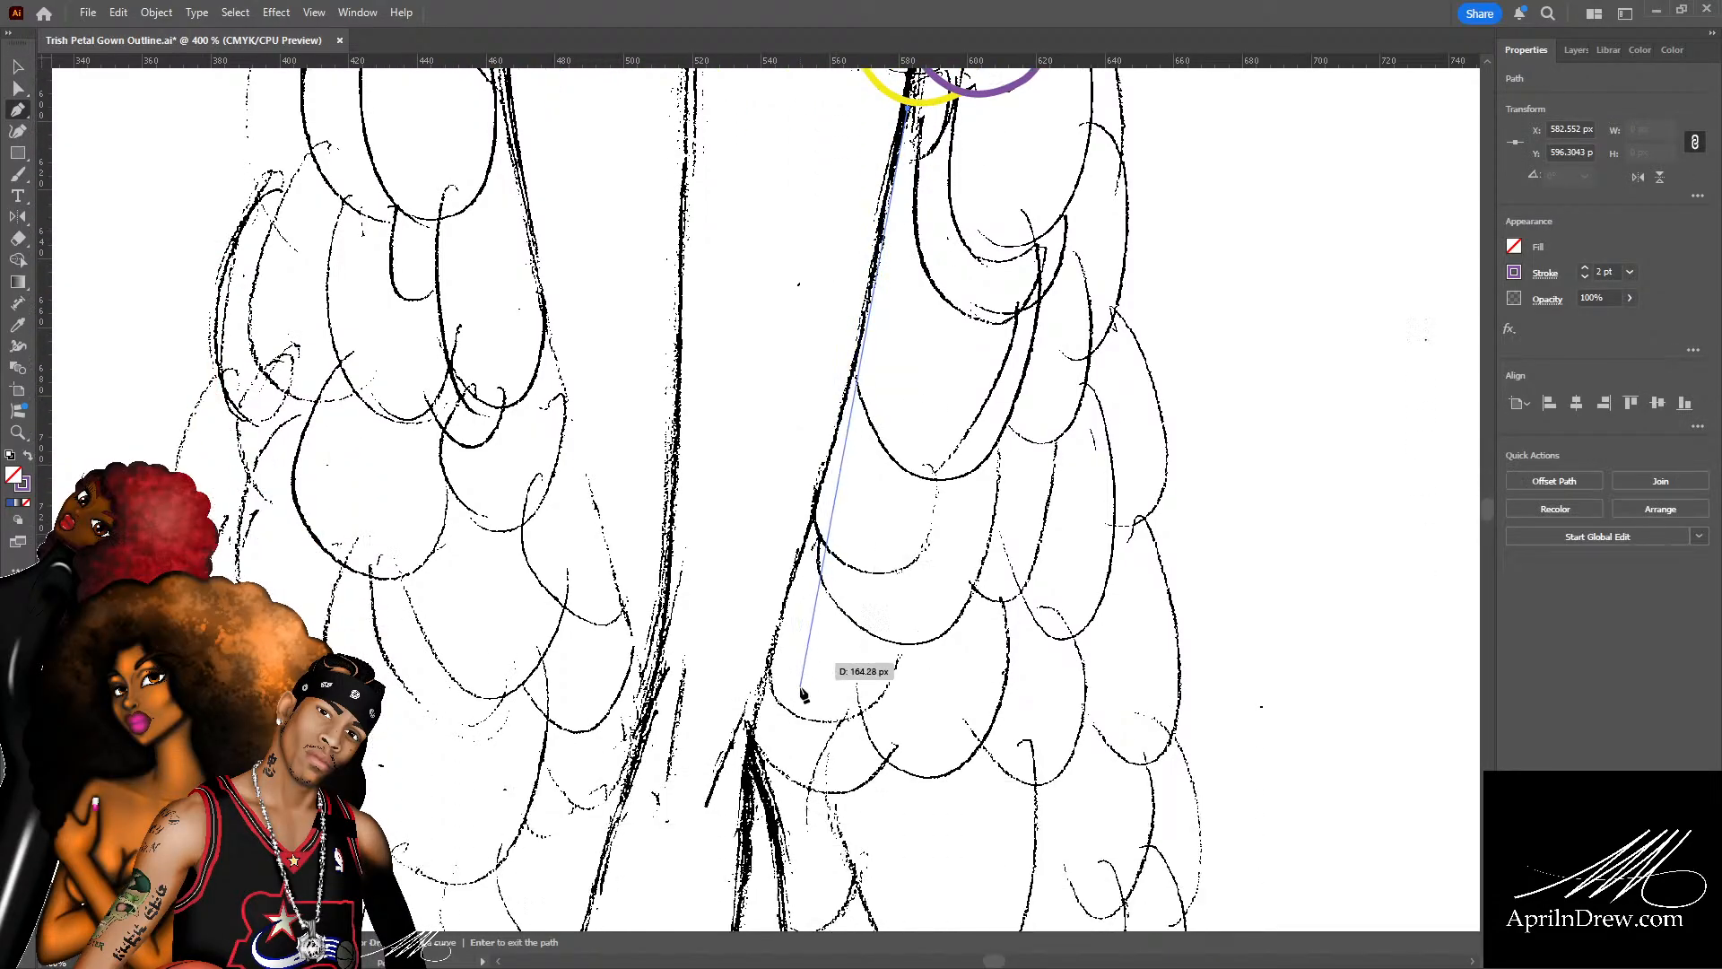
pyautogui.hotkey('ctrl', '-')
pyautogui.scroll(-7, 800, 678)
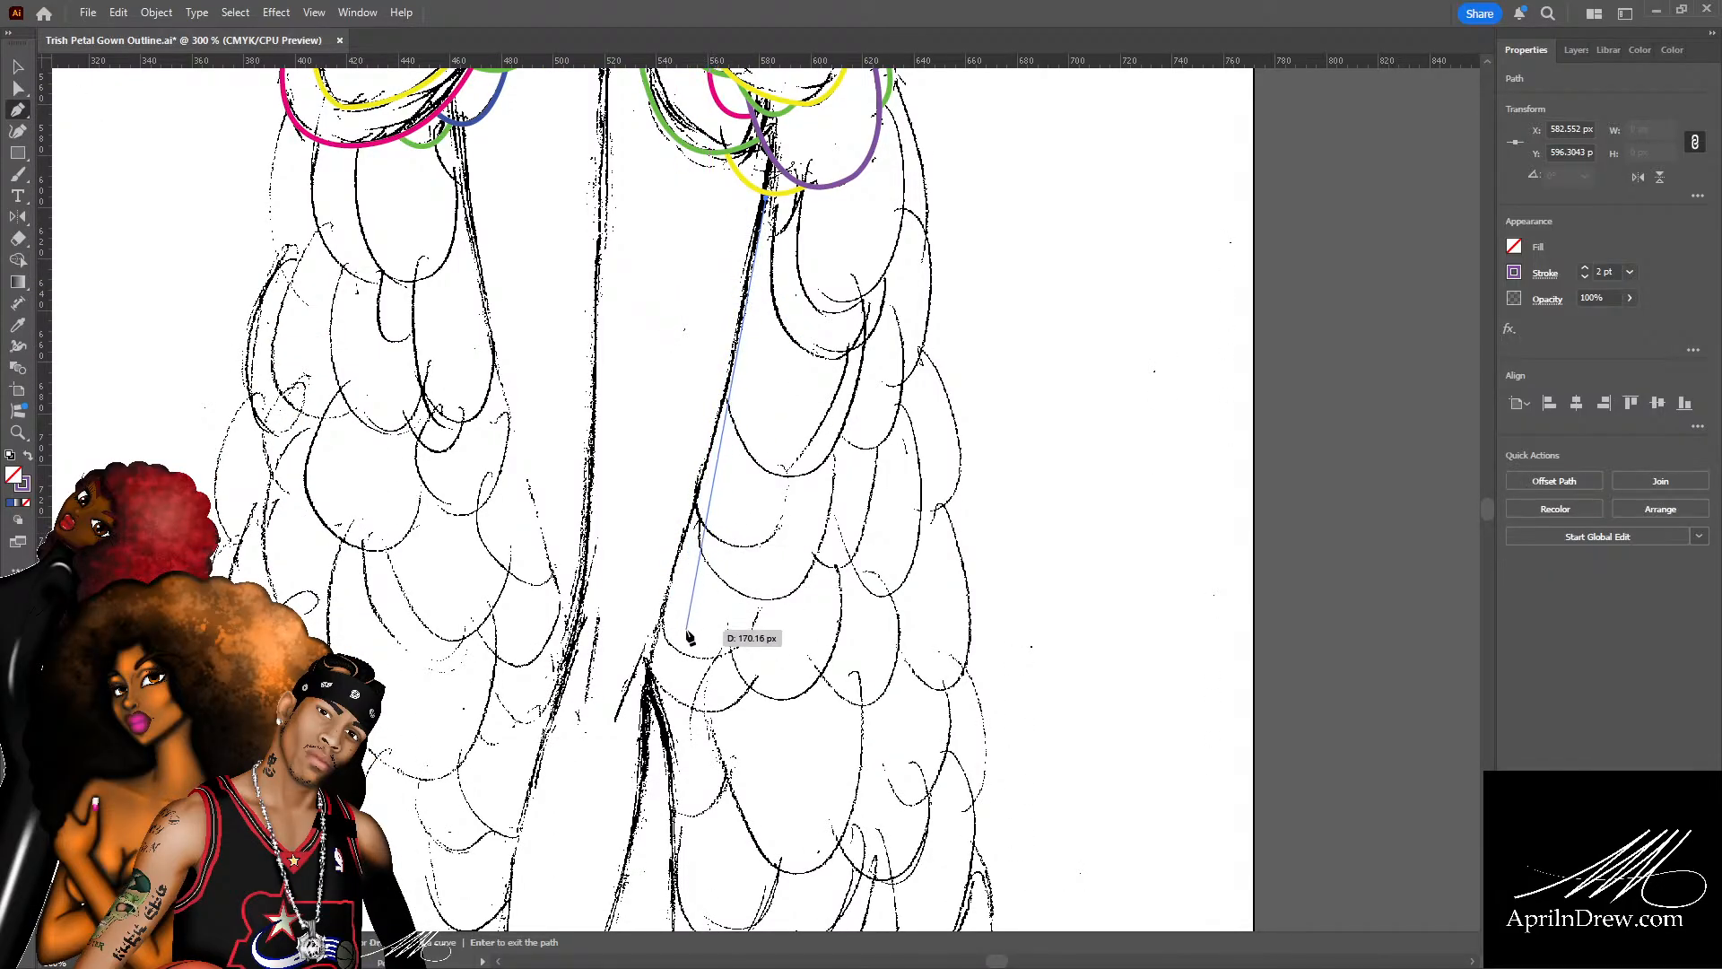
pyautogui.moveTo(664, 612)
pyautogui.mouseDown()
pyautogui.moveTo(587, 677)
pyautogui.moveTo(607, 762)
pyautogui.mouseUp()
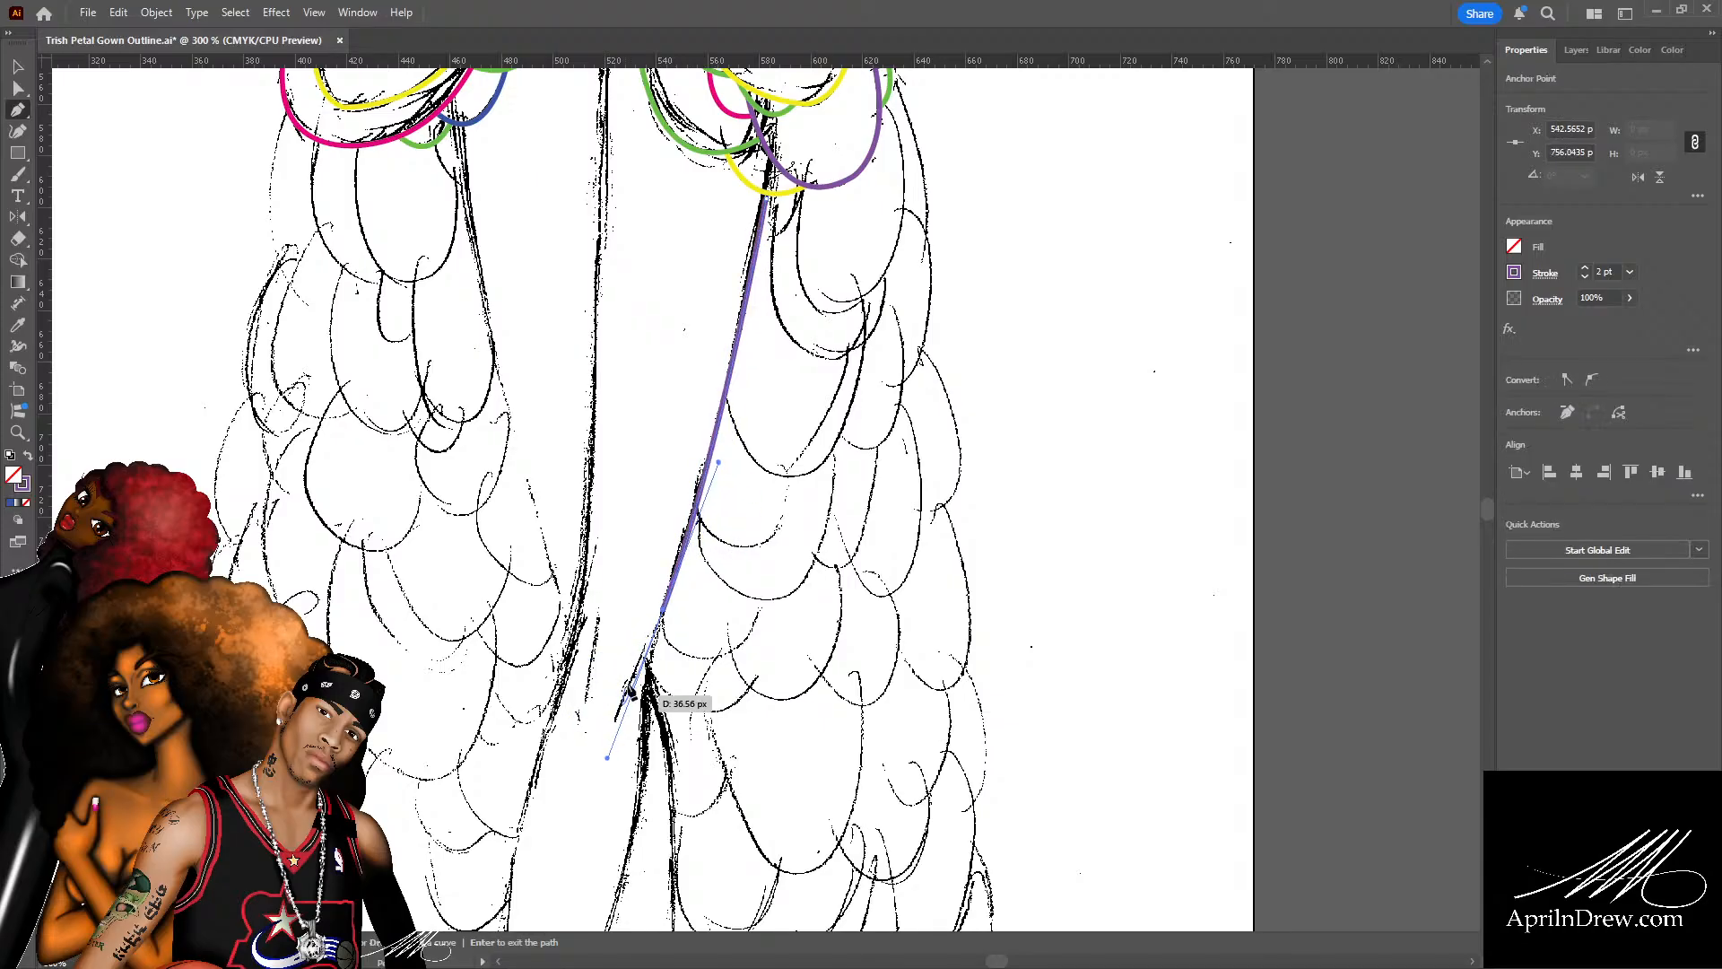
pyautogui.click(663, 612)
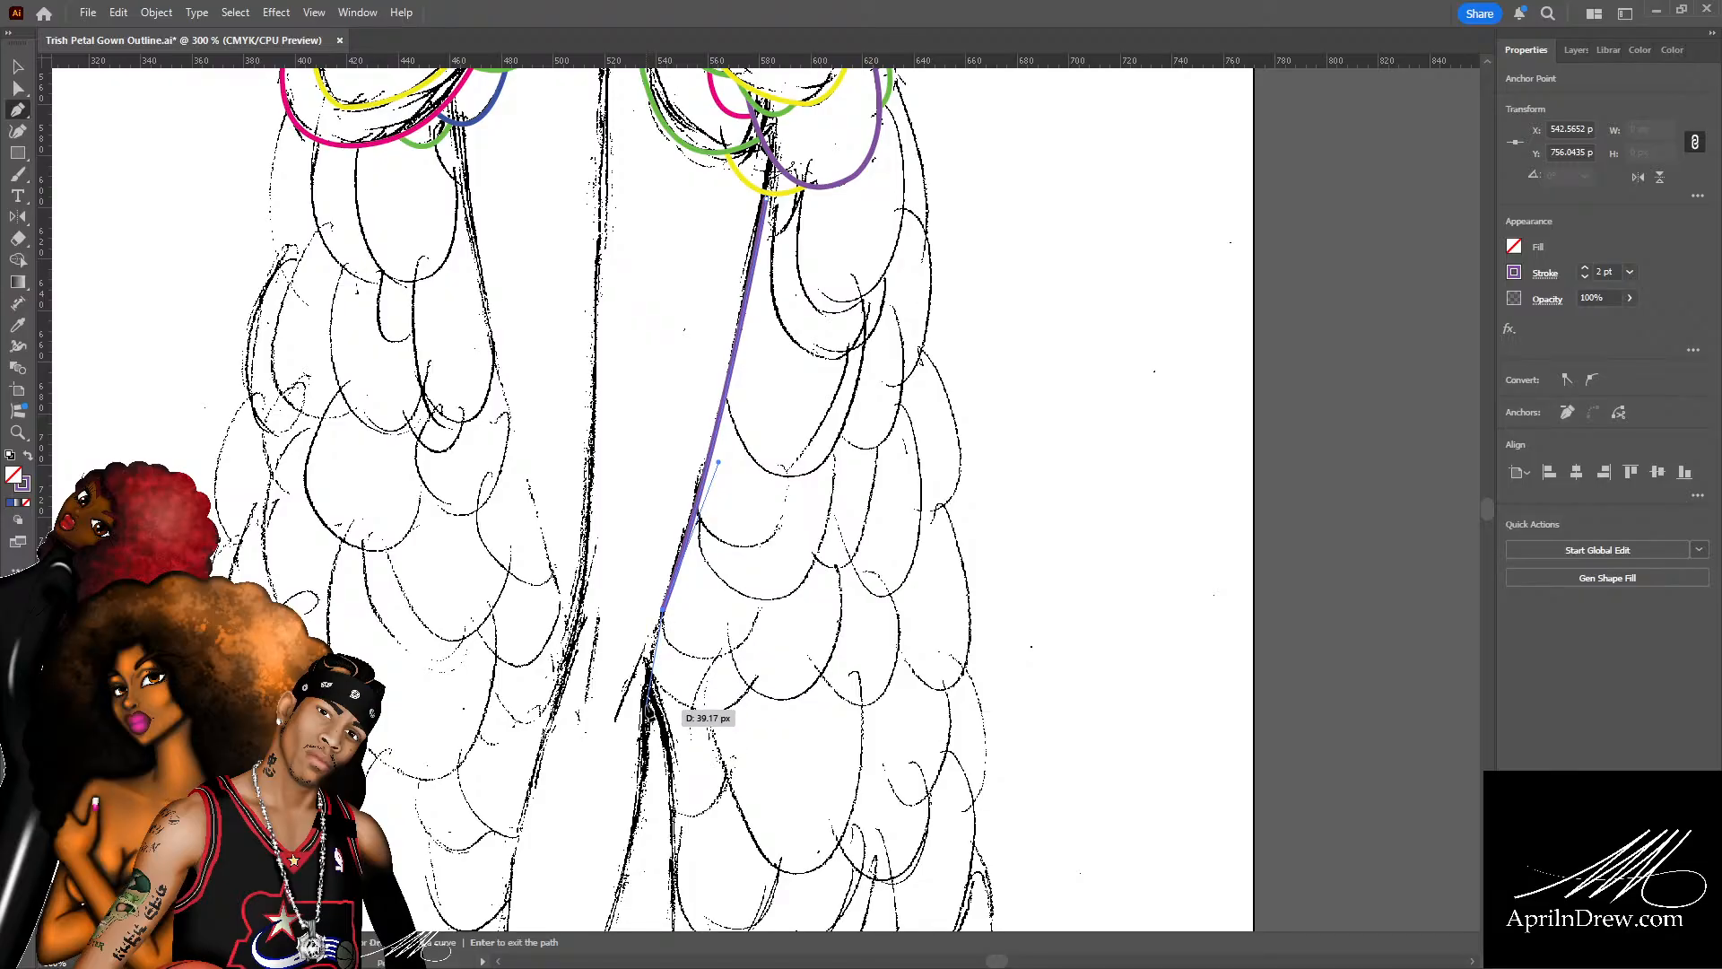
pyautogui.click(646, 705)
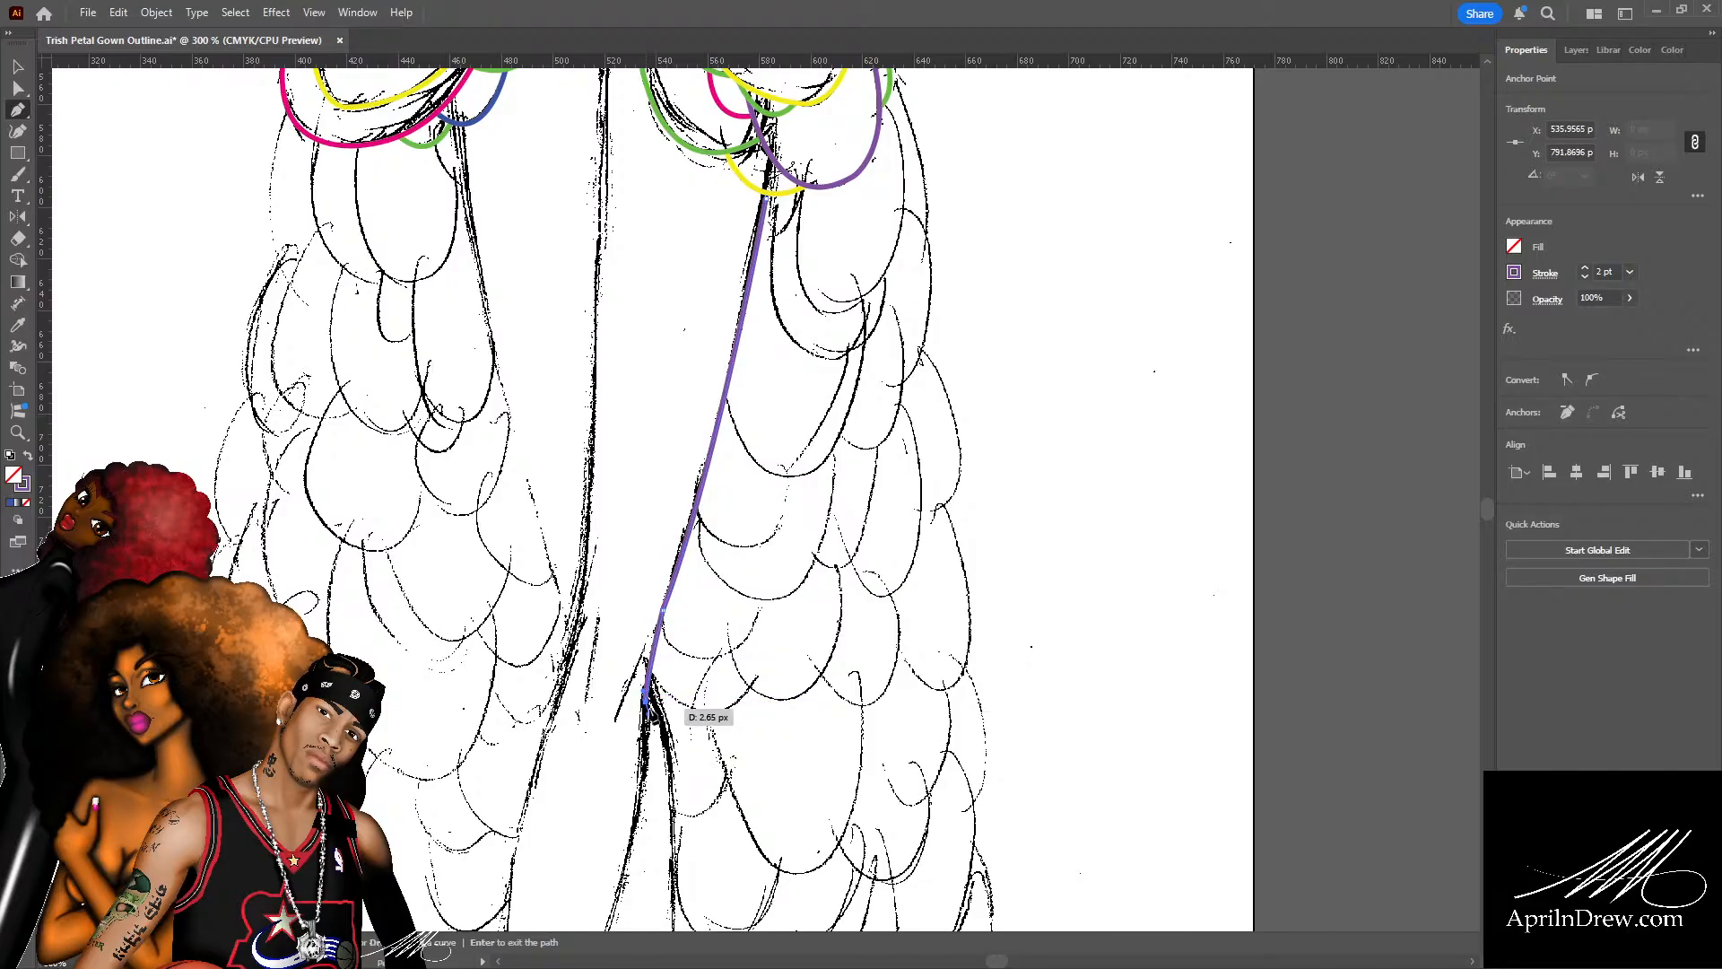
# Extend the purple leg path about 167 px further down with a curved segment along the sketched lower leg.
pyautogui.scroll(-5, 645, 702)
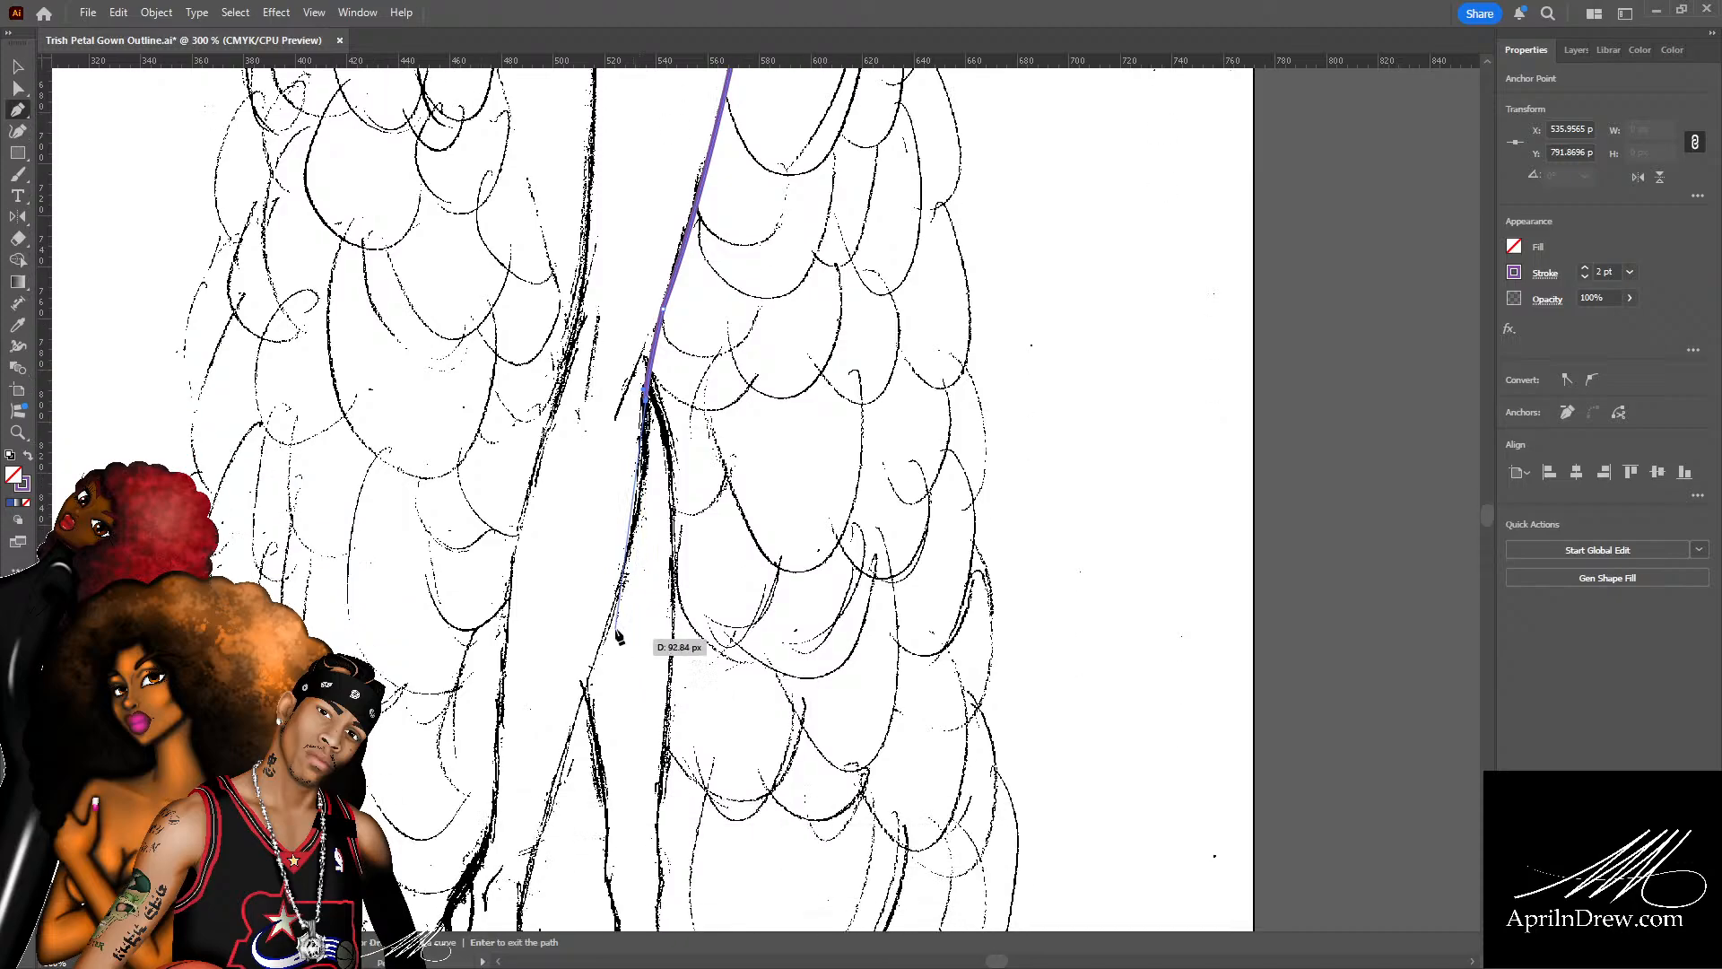
pyautogui.scroll(-2, 579, 731)
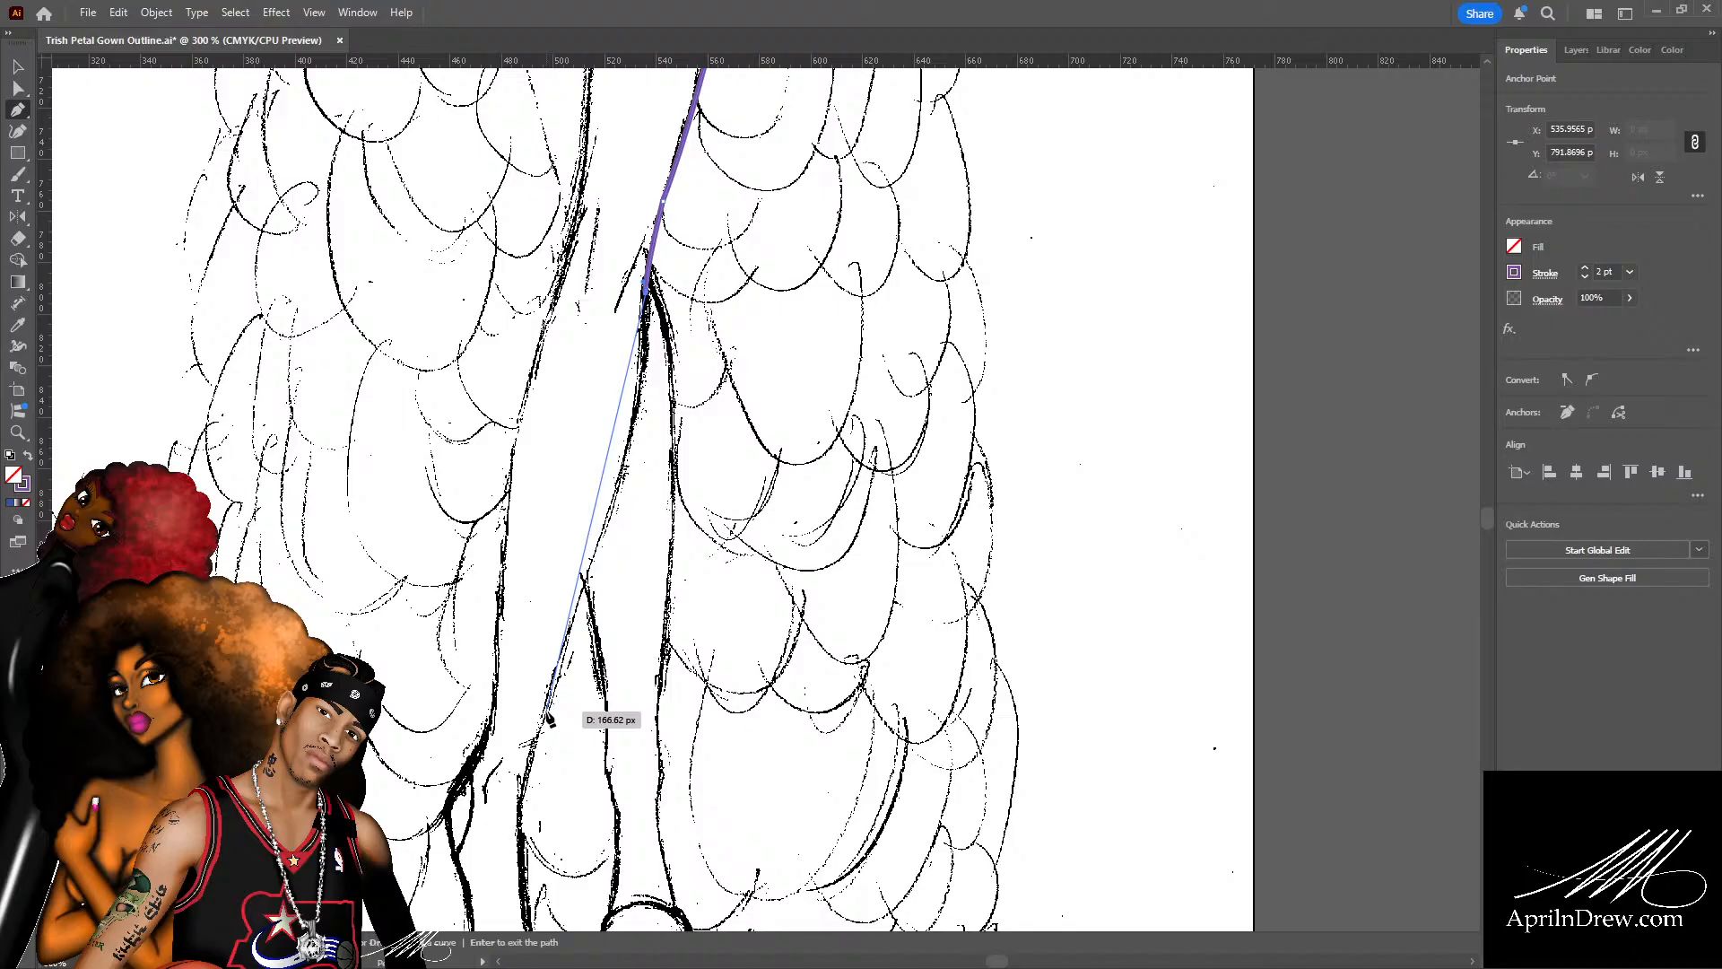
pyautogui.moveTo(549, 717); pyautogui.dragTo(488, 808)
pyautogui.press('a')
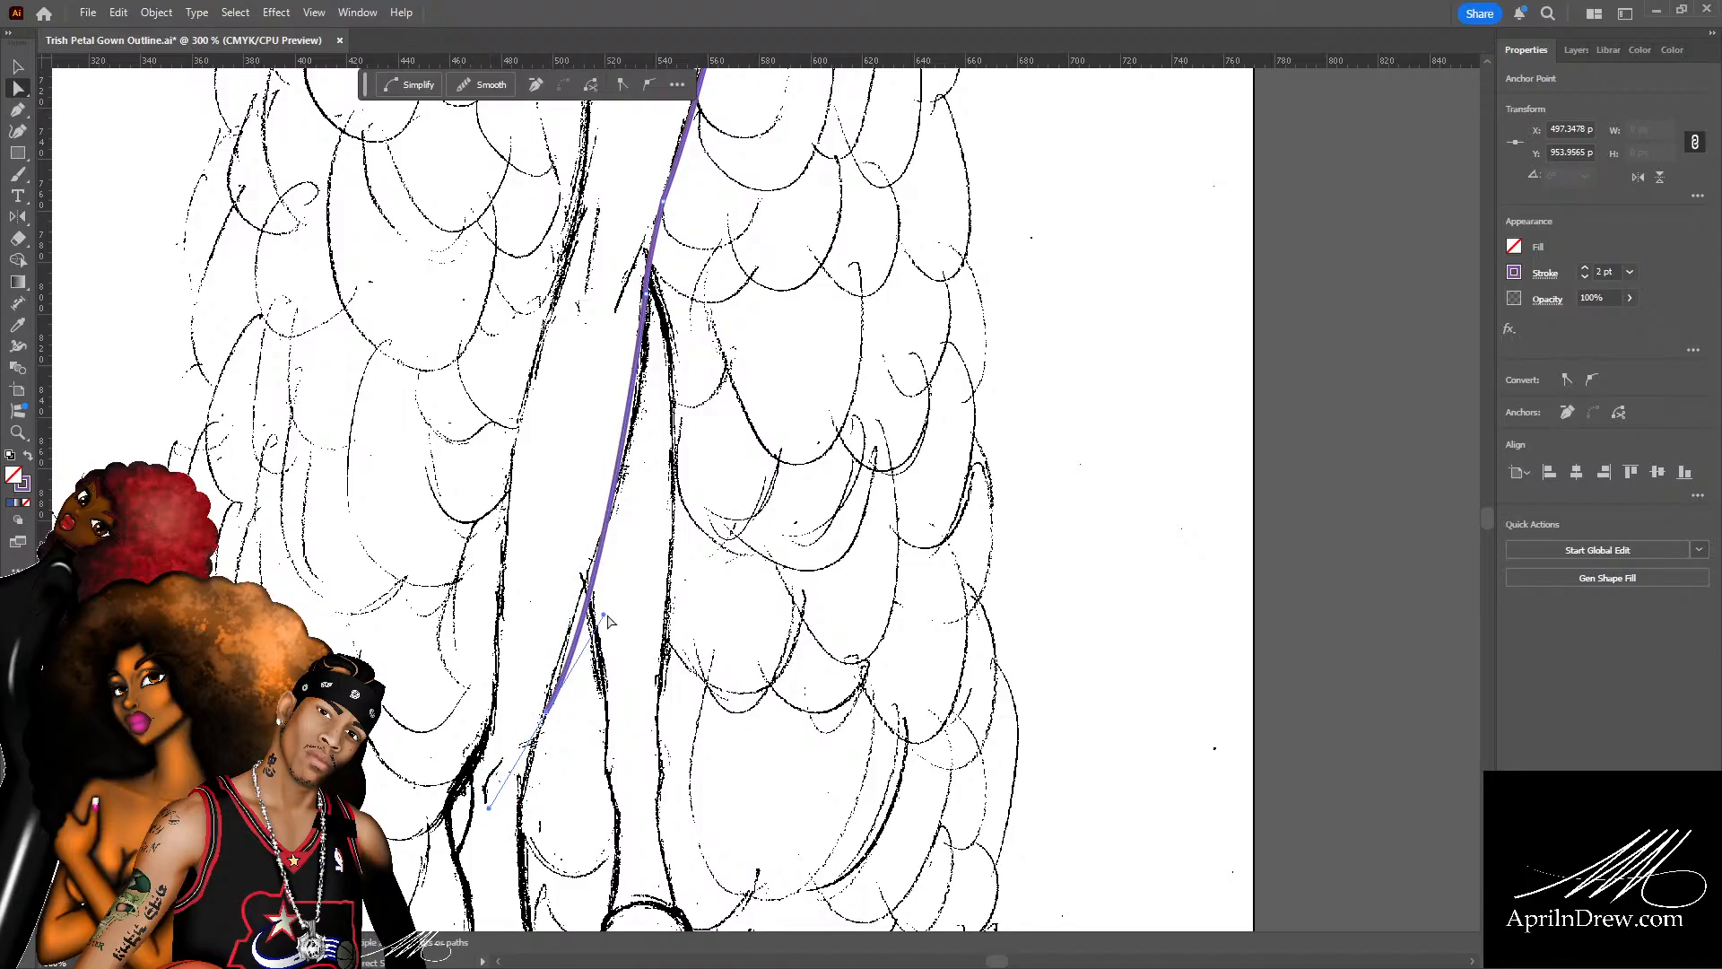
# Shorten the purple leg path to end at the lower dark fork between the legs, refit its curve to the sketch, and save the file.
pyautogui.moveTo(605, 616); pyautogui.dragTo(656, 477)
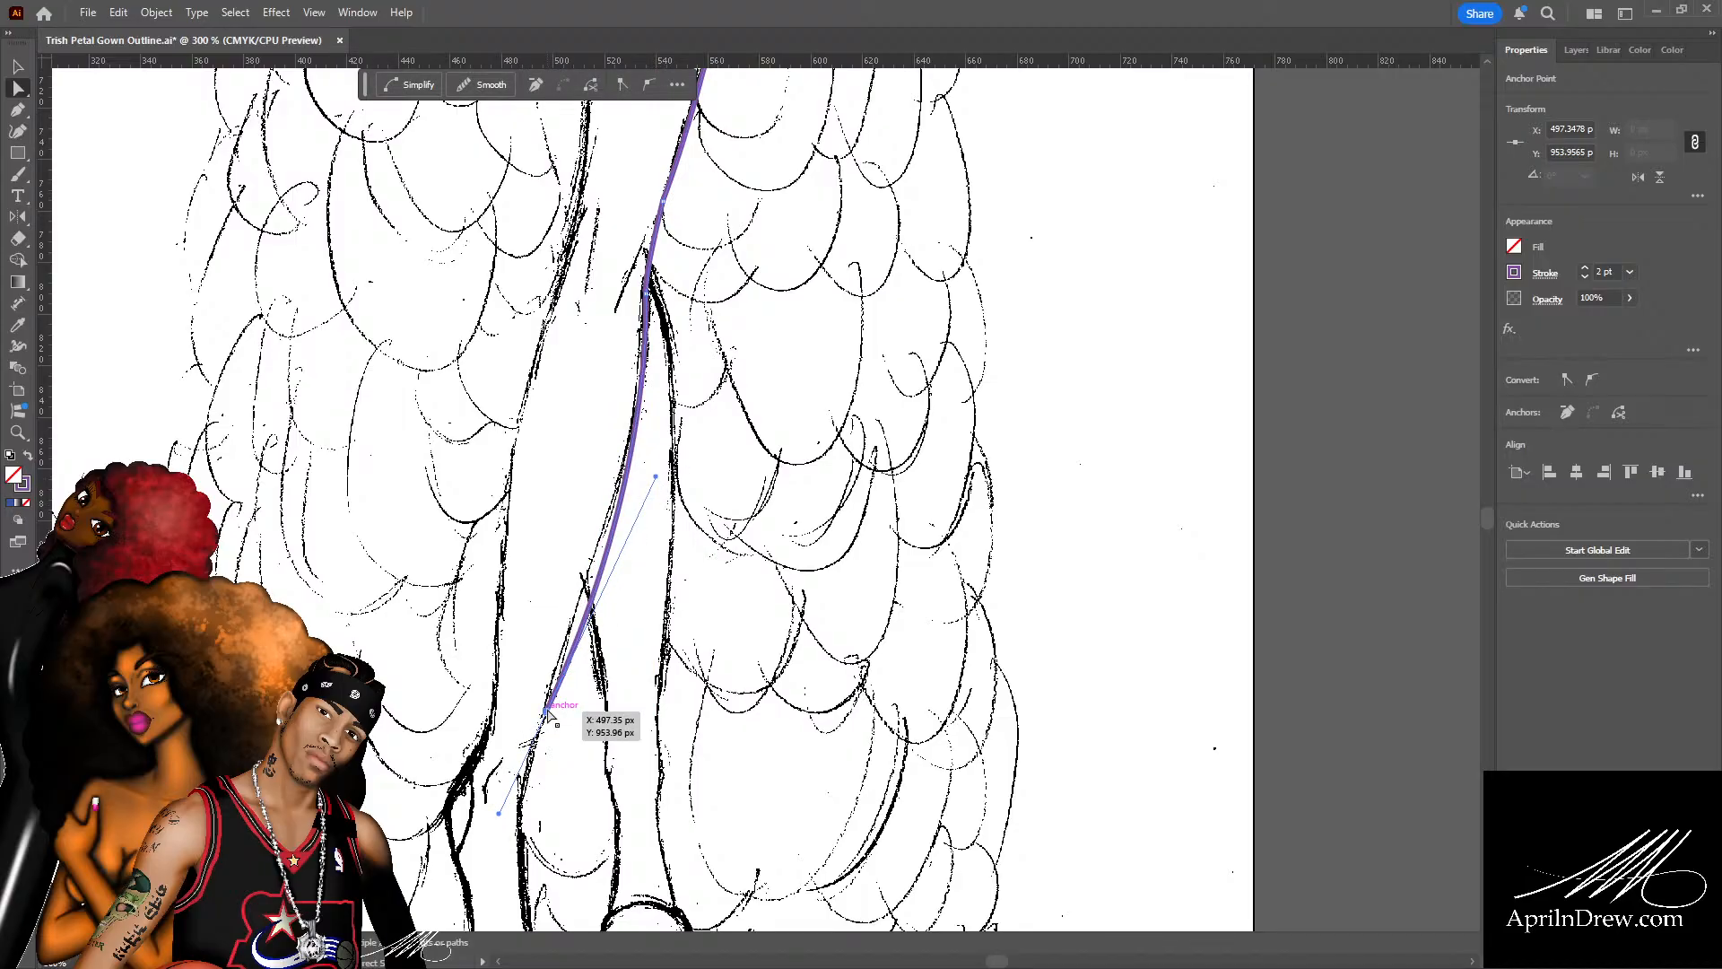
pyautogui.moveTo(547, 712); pyautogui.dragTo(584, 593)
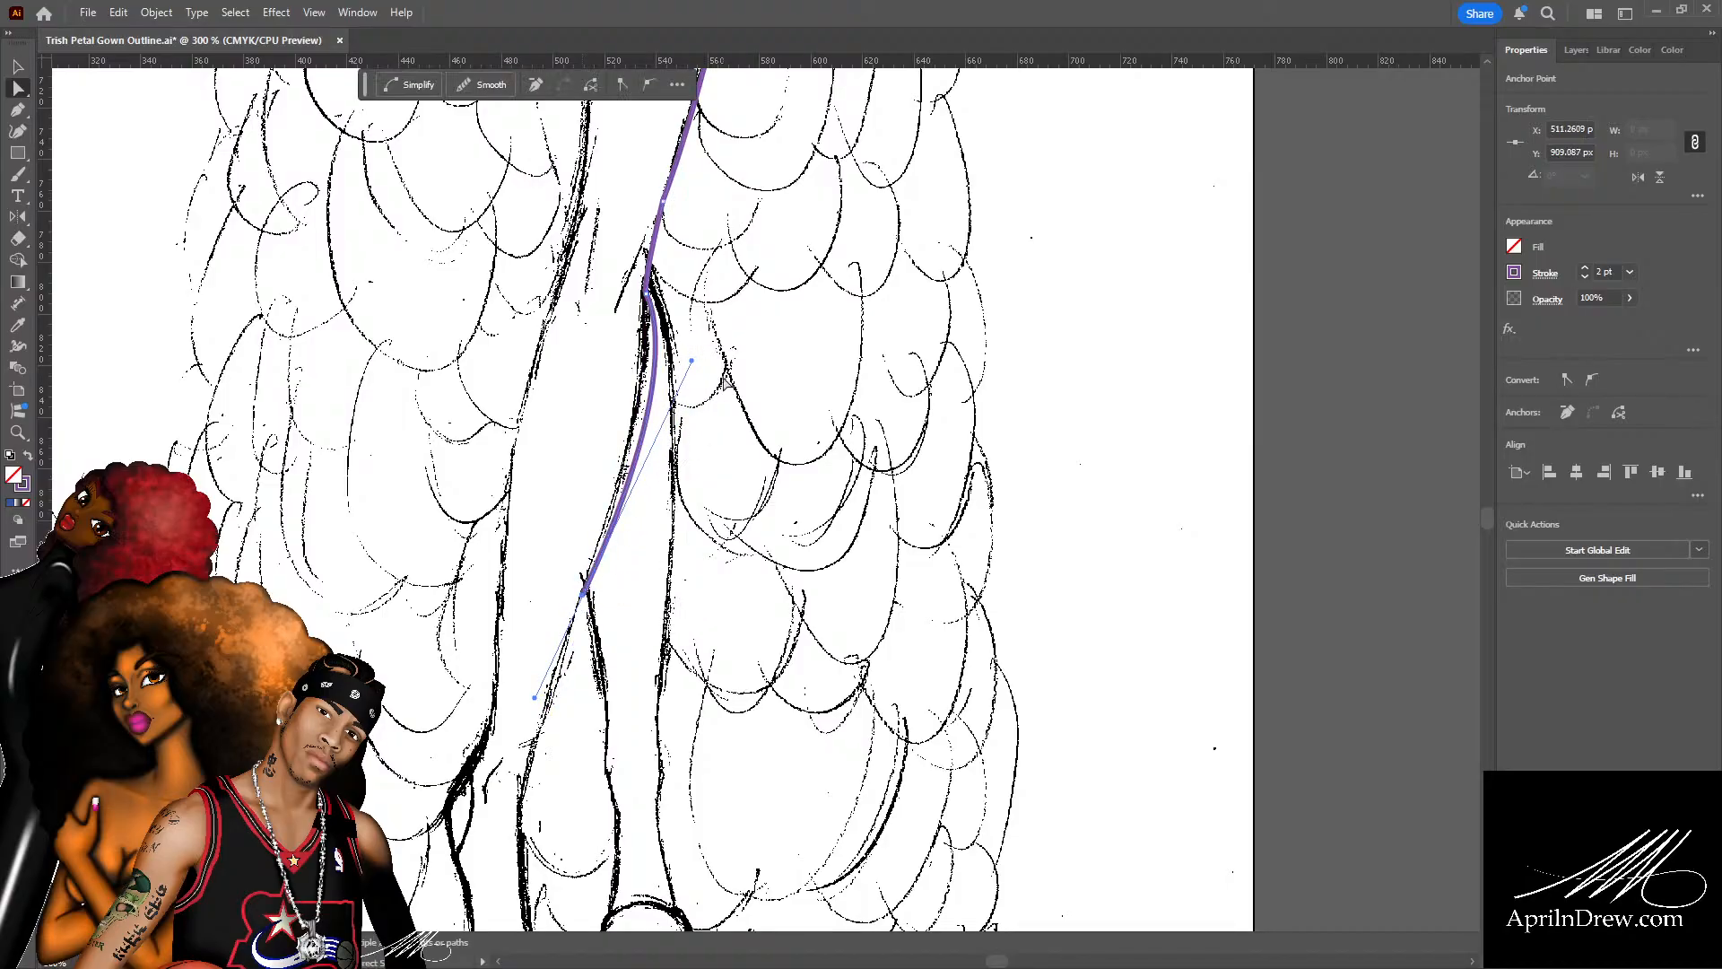
pyautogui.moveTo(691, 362); pyautogui.dragTo(660, 415)
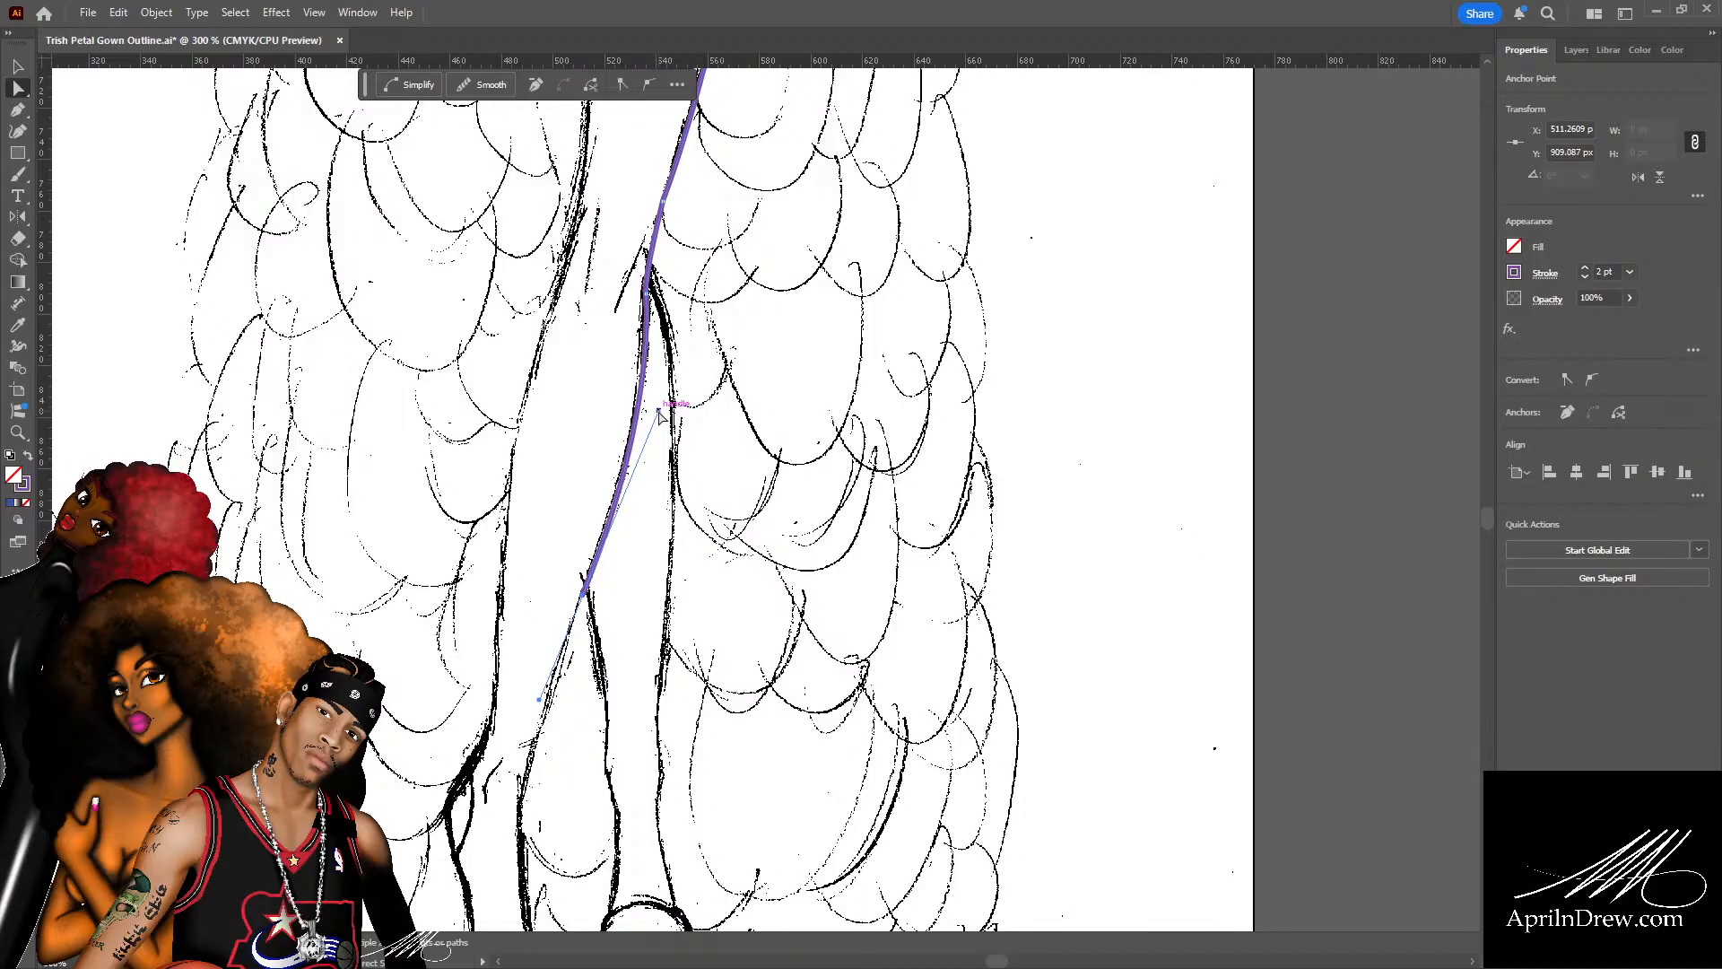
pyautogui.click(617, 588)
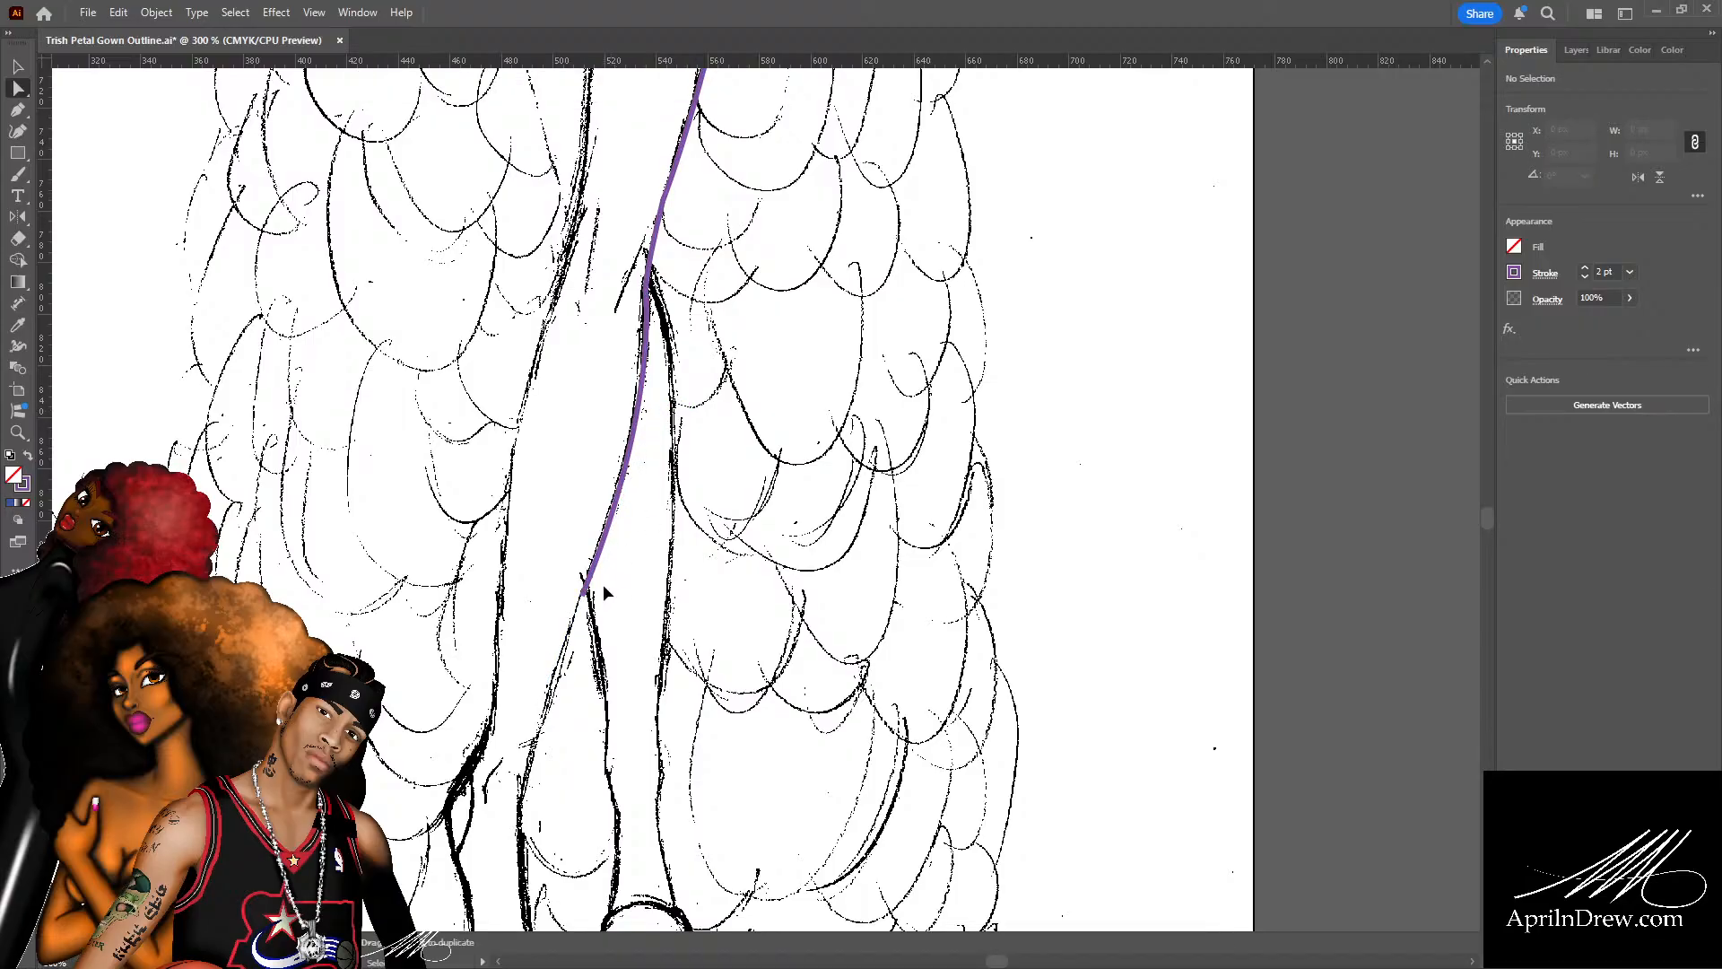
pyautogui.hotkey('ctrl', 's')
# Extend the purple leg path about 145 px with the Pen tool from the lower fork along the calf and ankle to the left shoe.
pyautogui.press('p')
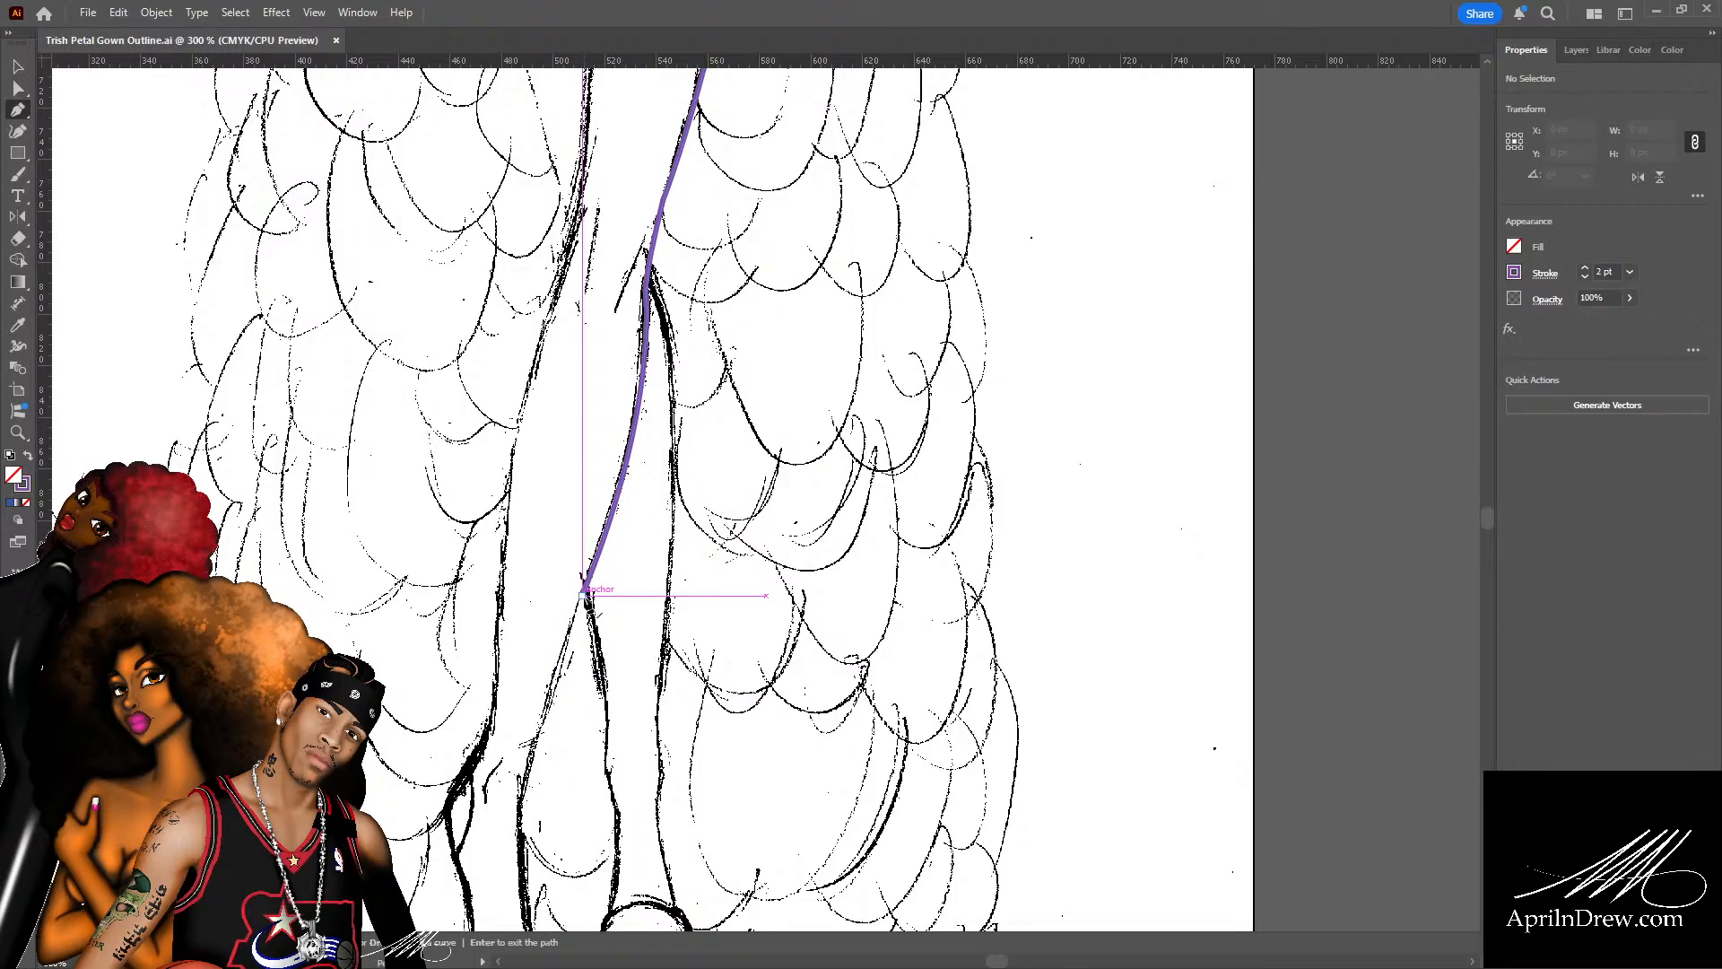
pyautogui.click(583, 590)
pyautogui.scroll(-3, 547, 682)
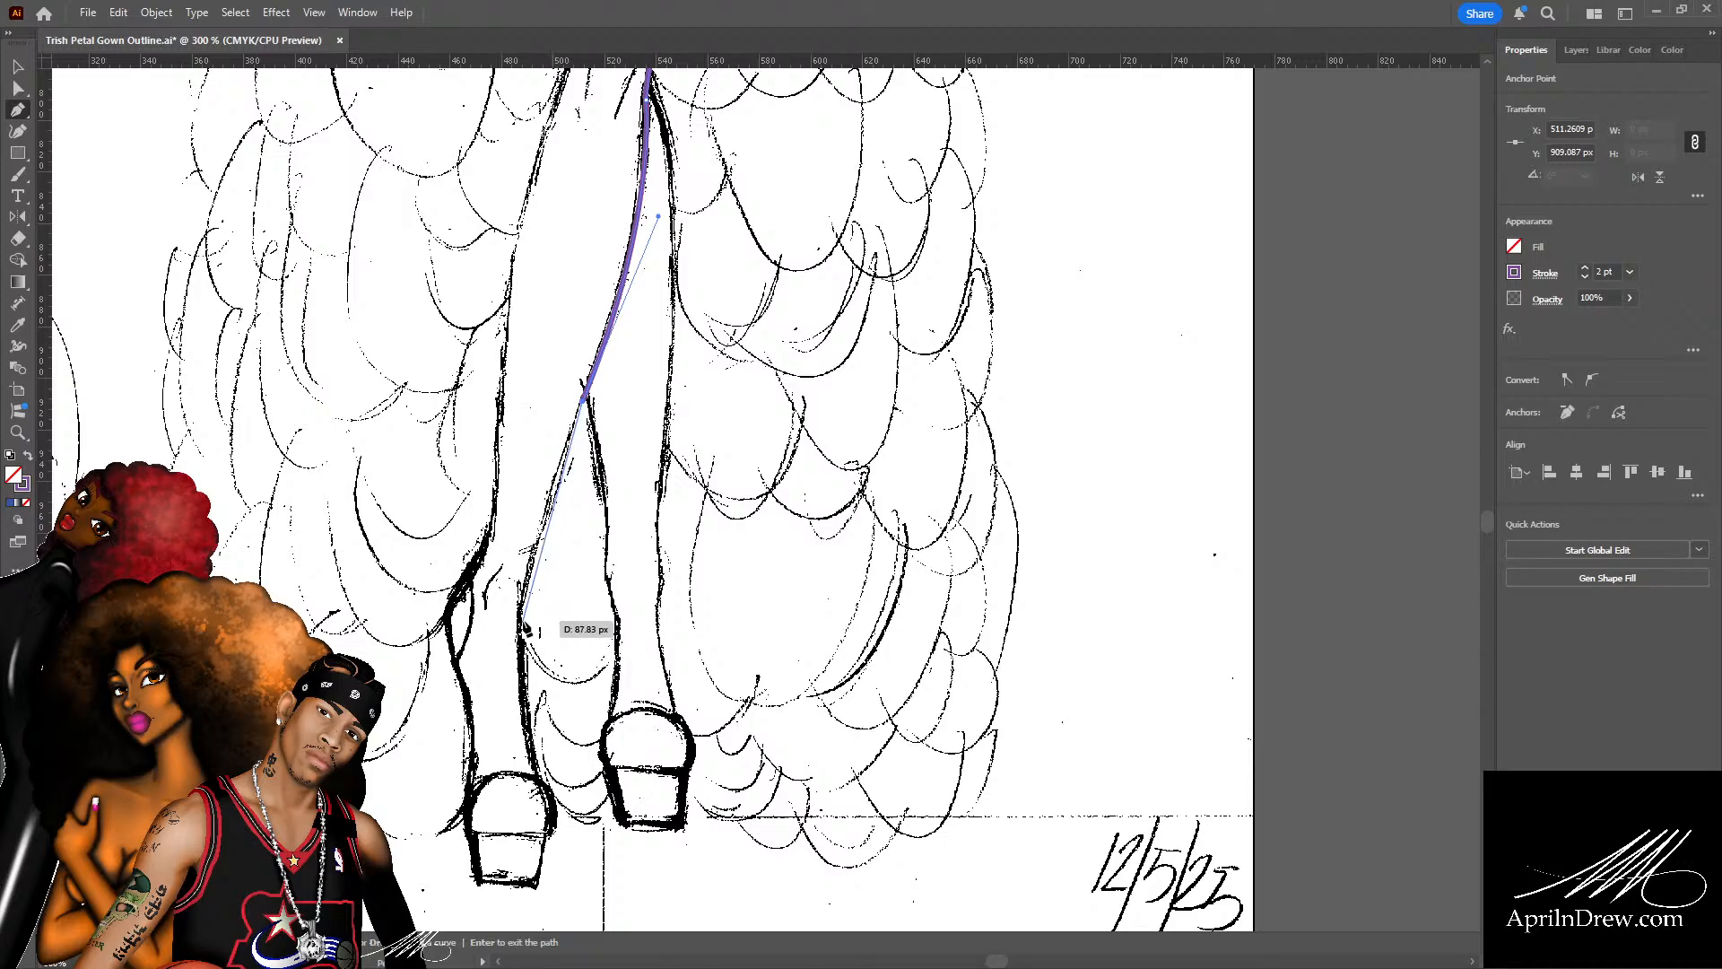
pyautogui.moveTo(523, 631); pyautogui.dragTo(522, 669)
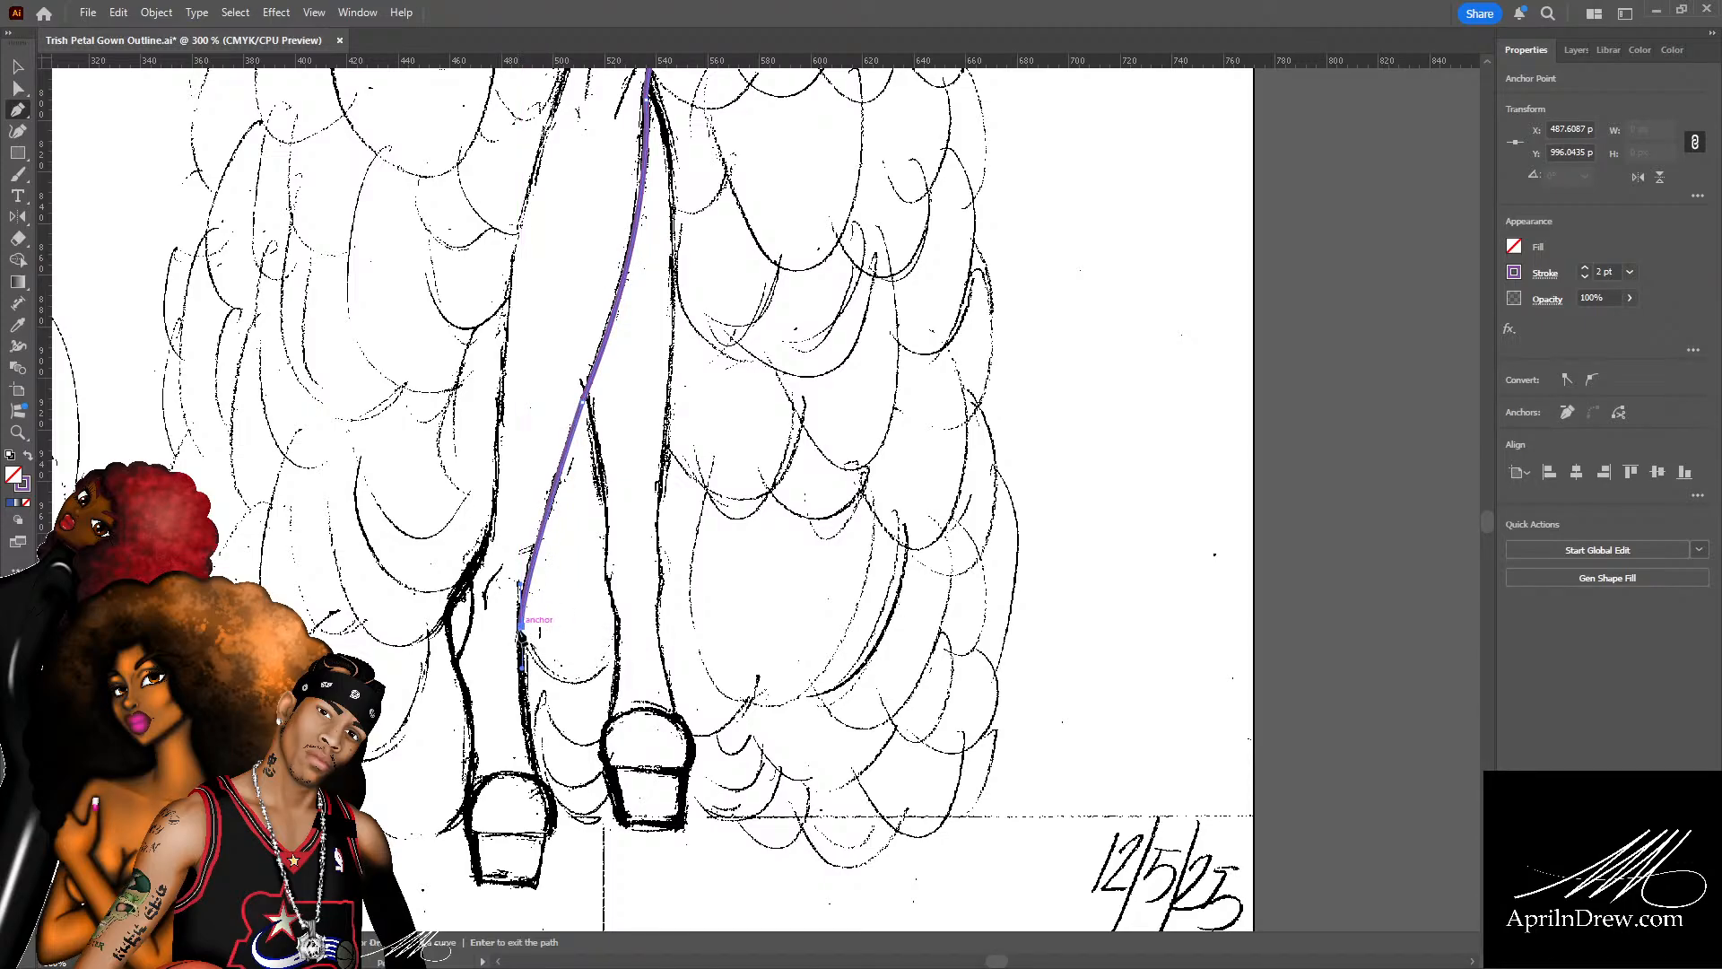
pyautogui.click(522, 635)
pyautogui.moveTo(557, 818); pyautogui.dragTo(556, 816)
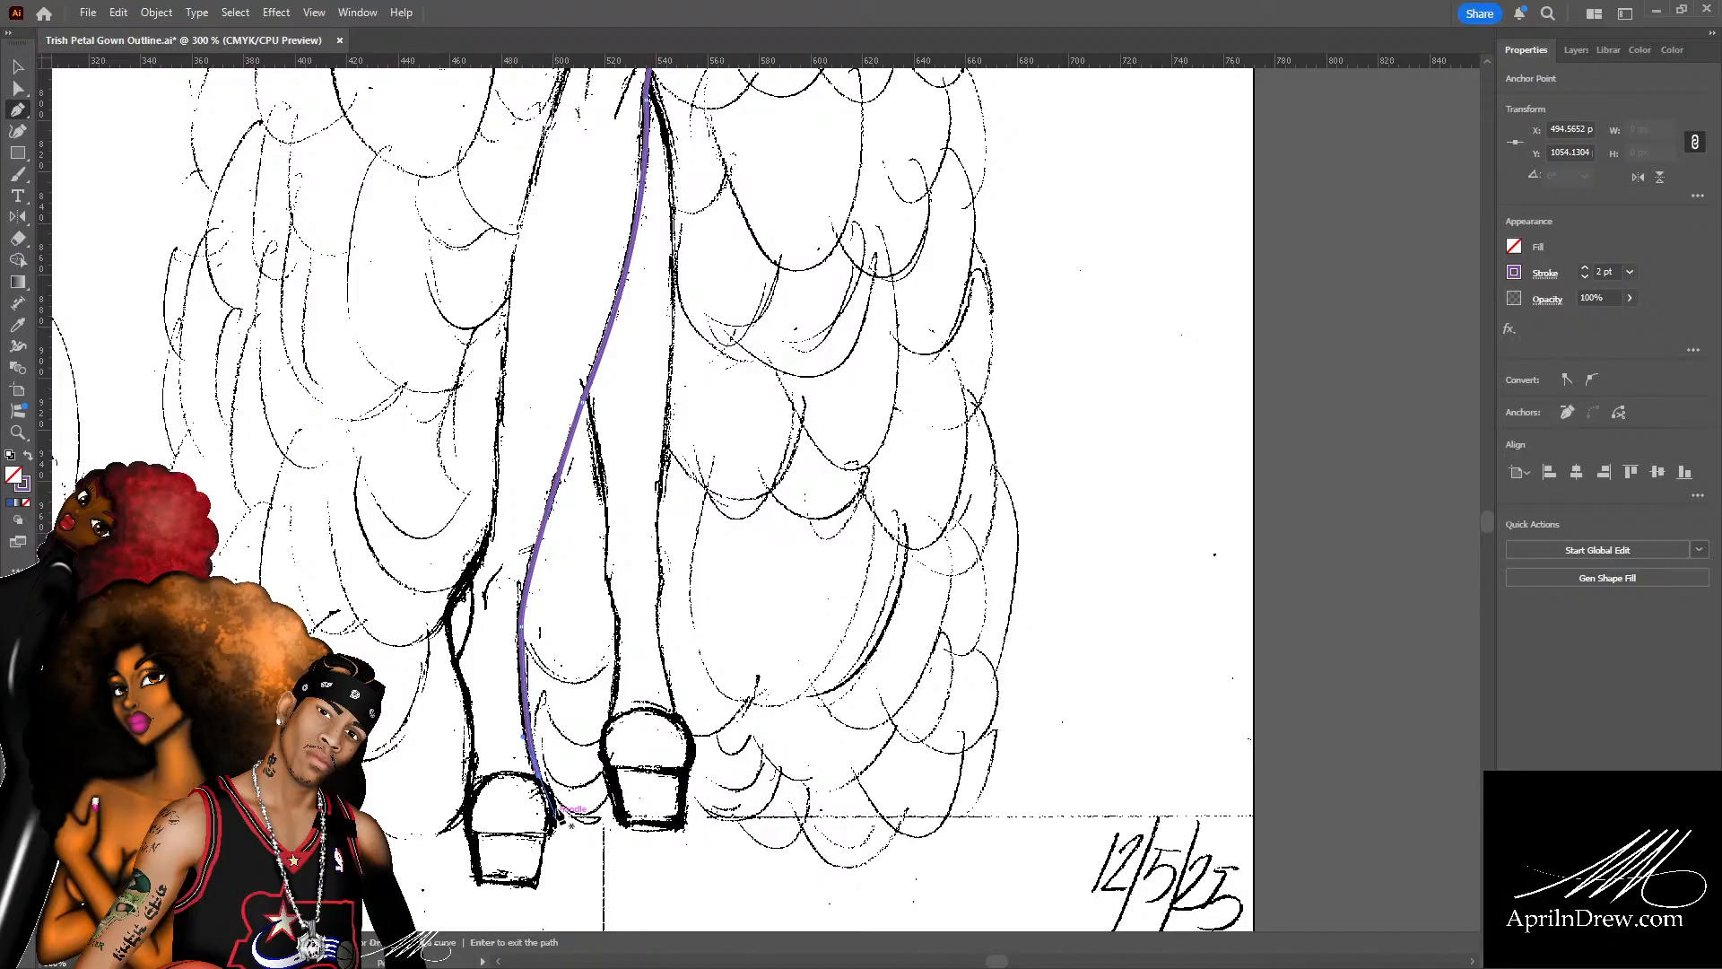
pyautogui.press('Return')
# Trace the left leg's outer thigh line with a purple Pen path about 259 px tall, from the central waist petals down to the knee.
pyautogui.scroll(10, 485, 458)
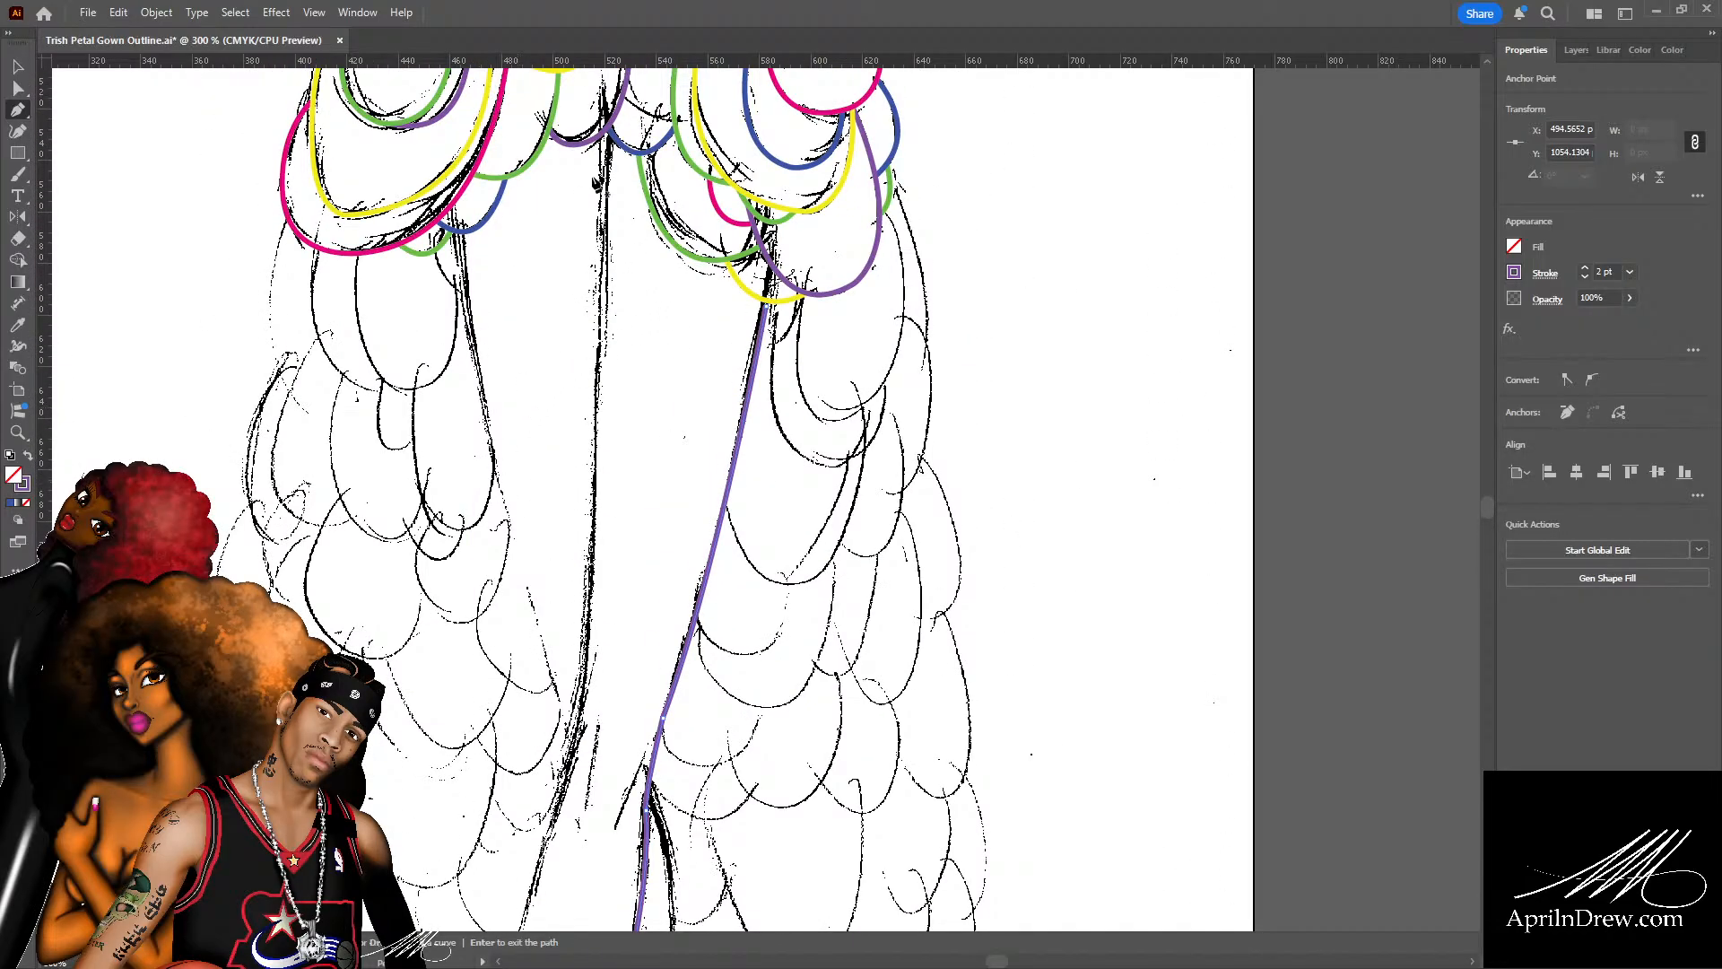
pyautogui.click(609, 136)
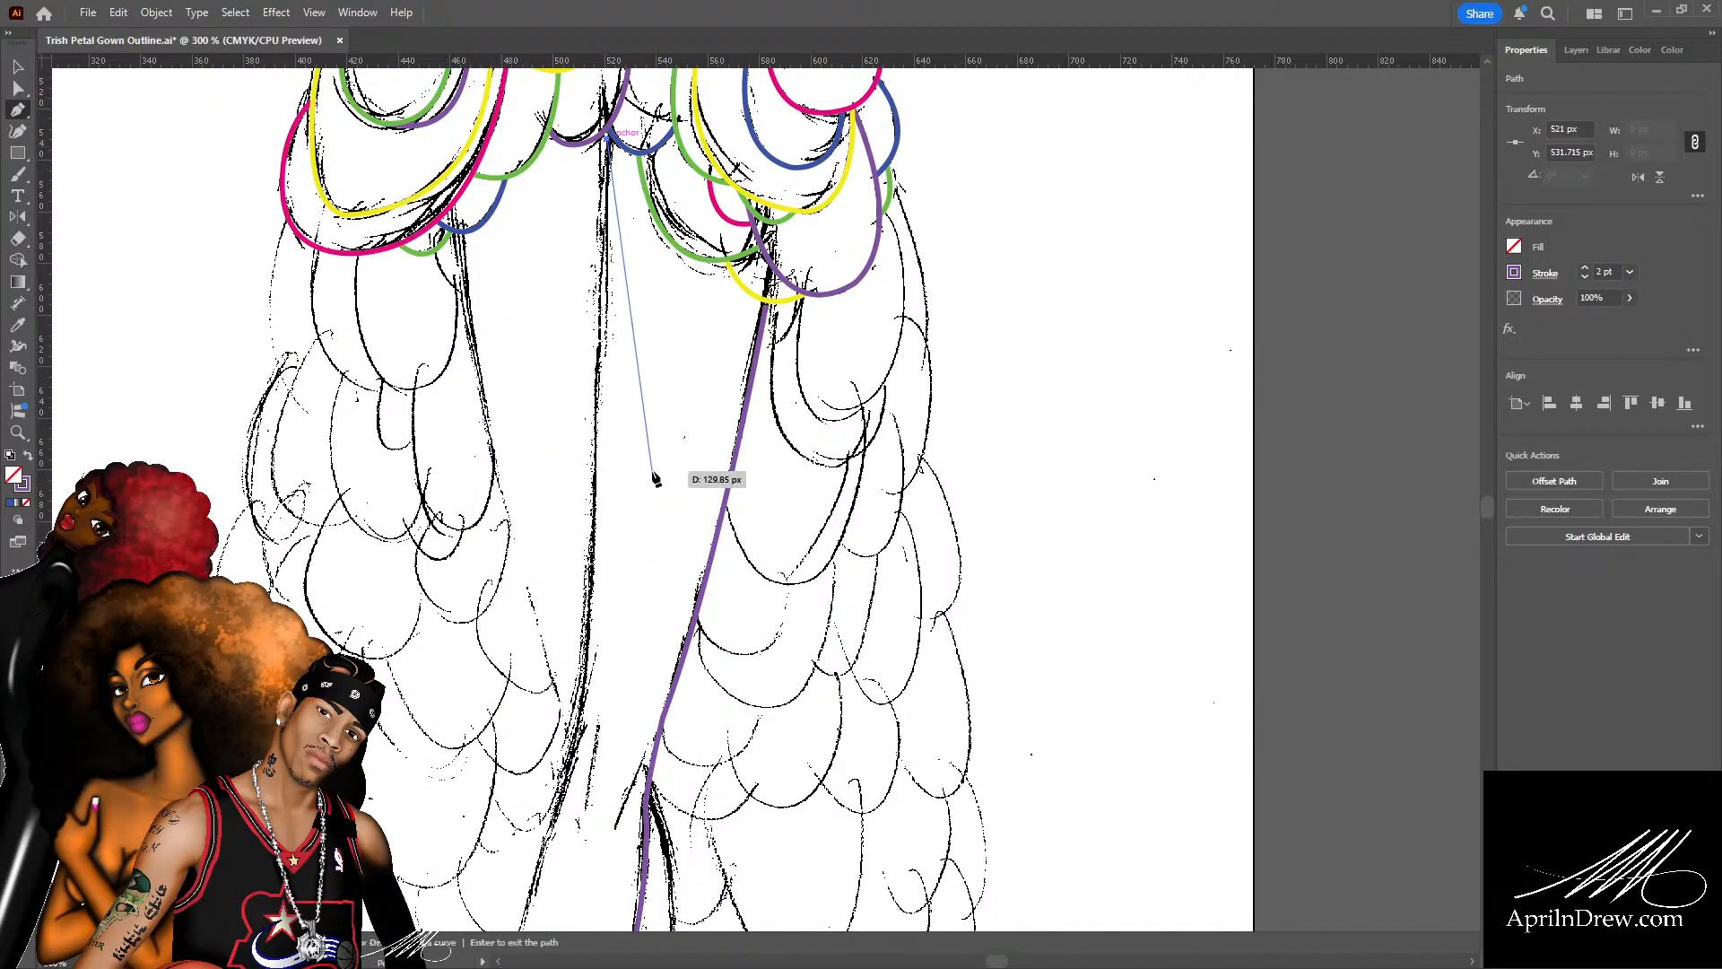
pyautogui.click(590, 608)
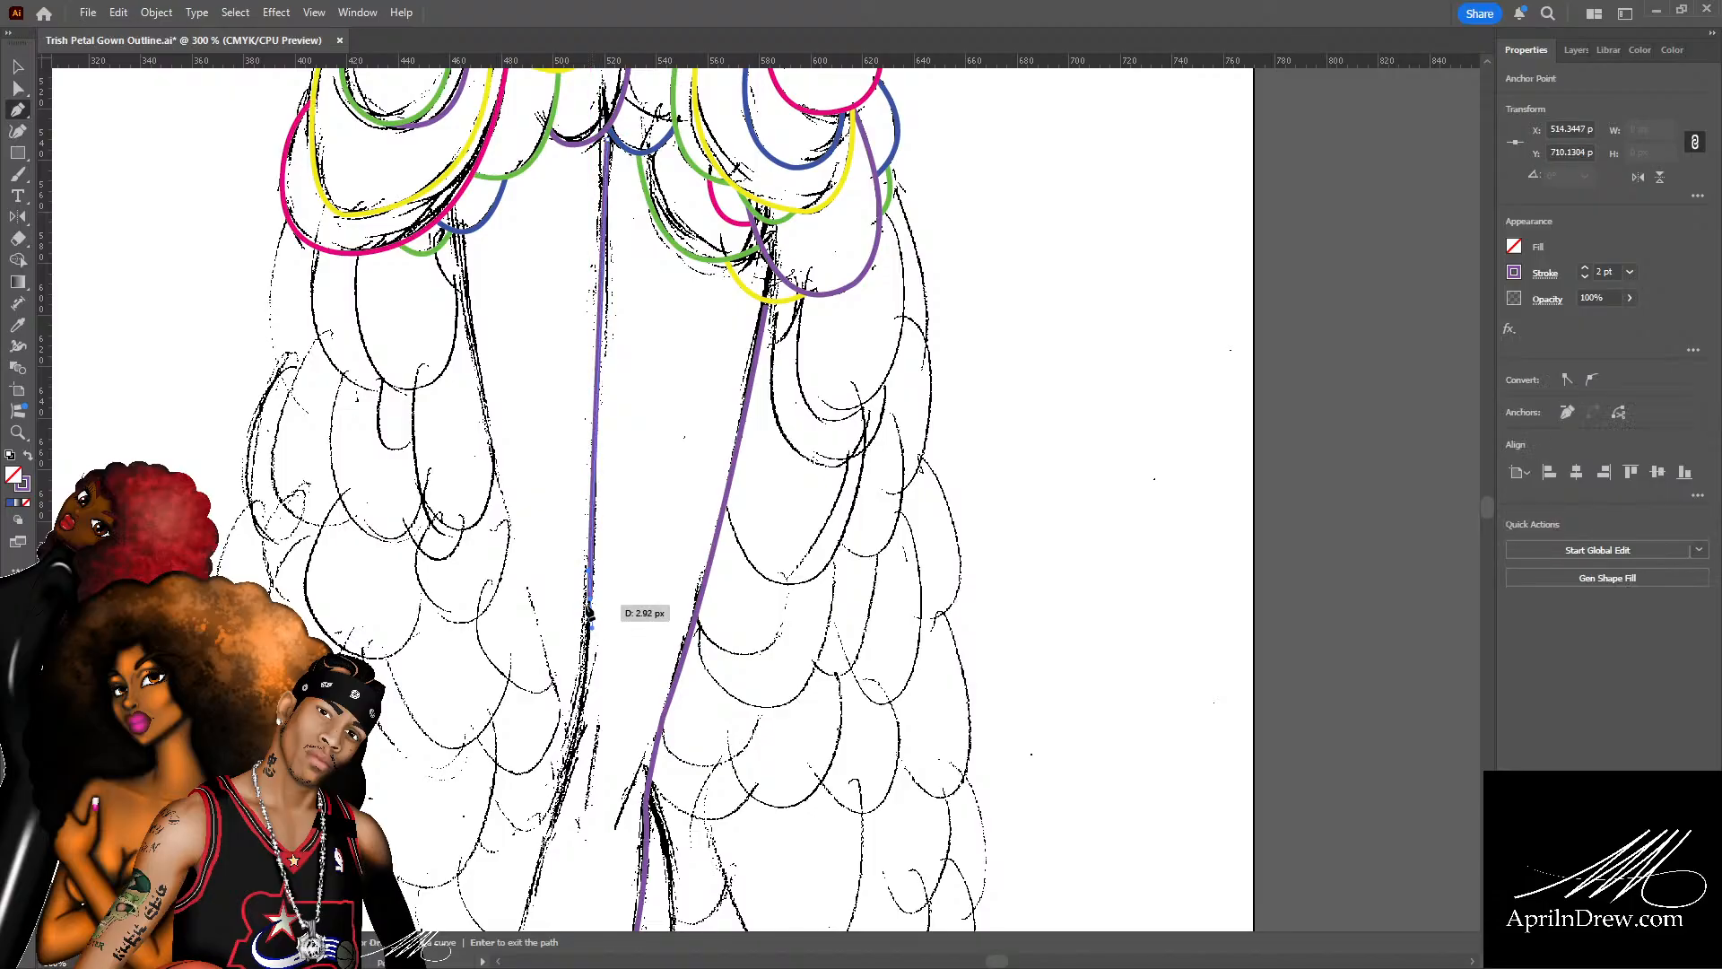
pyautogui.scroll(-3, 589, 690)
pyautogui.scroll(-1, 589, 687)
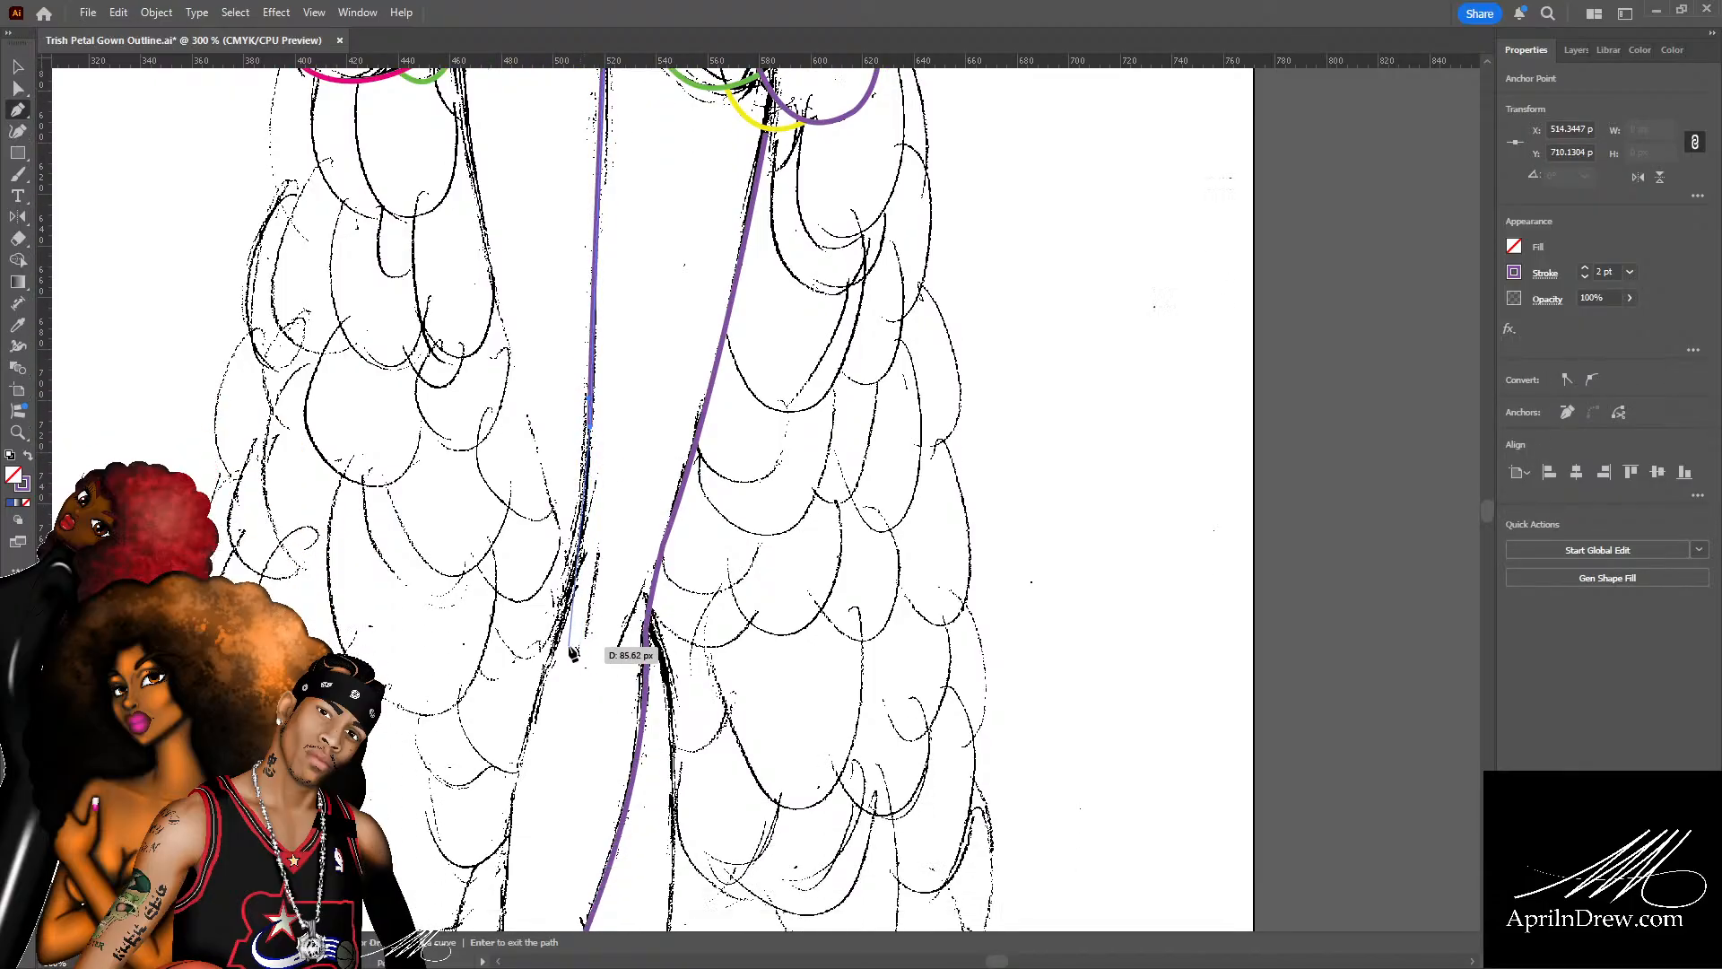
pyautogui.moveTo(551, 651); pyautogui.dragTo(537, 677)
pyautogui.click(557, 643)
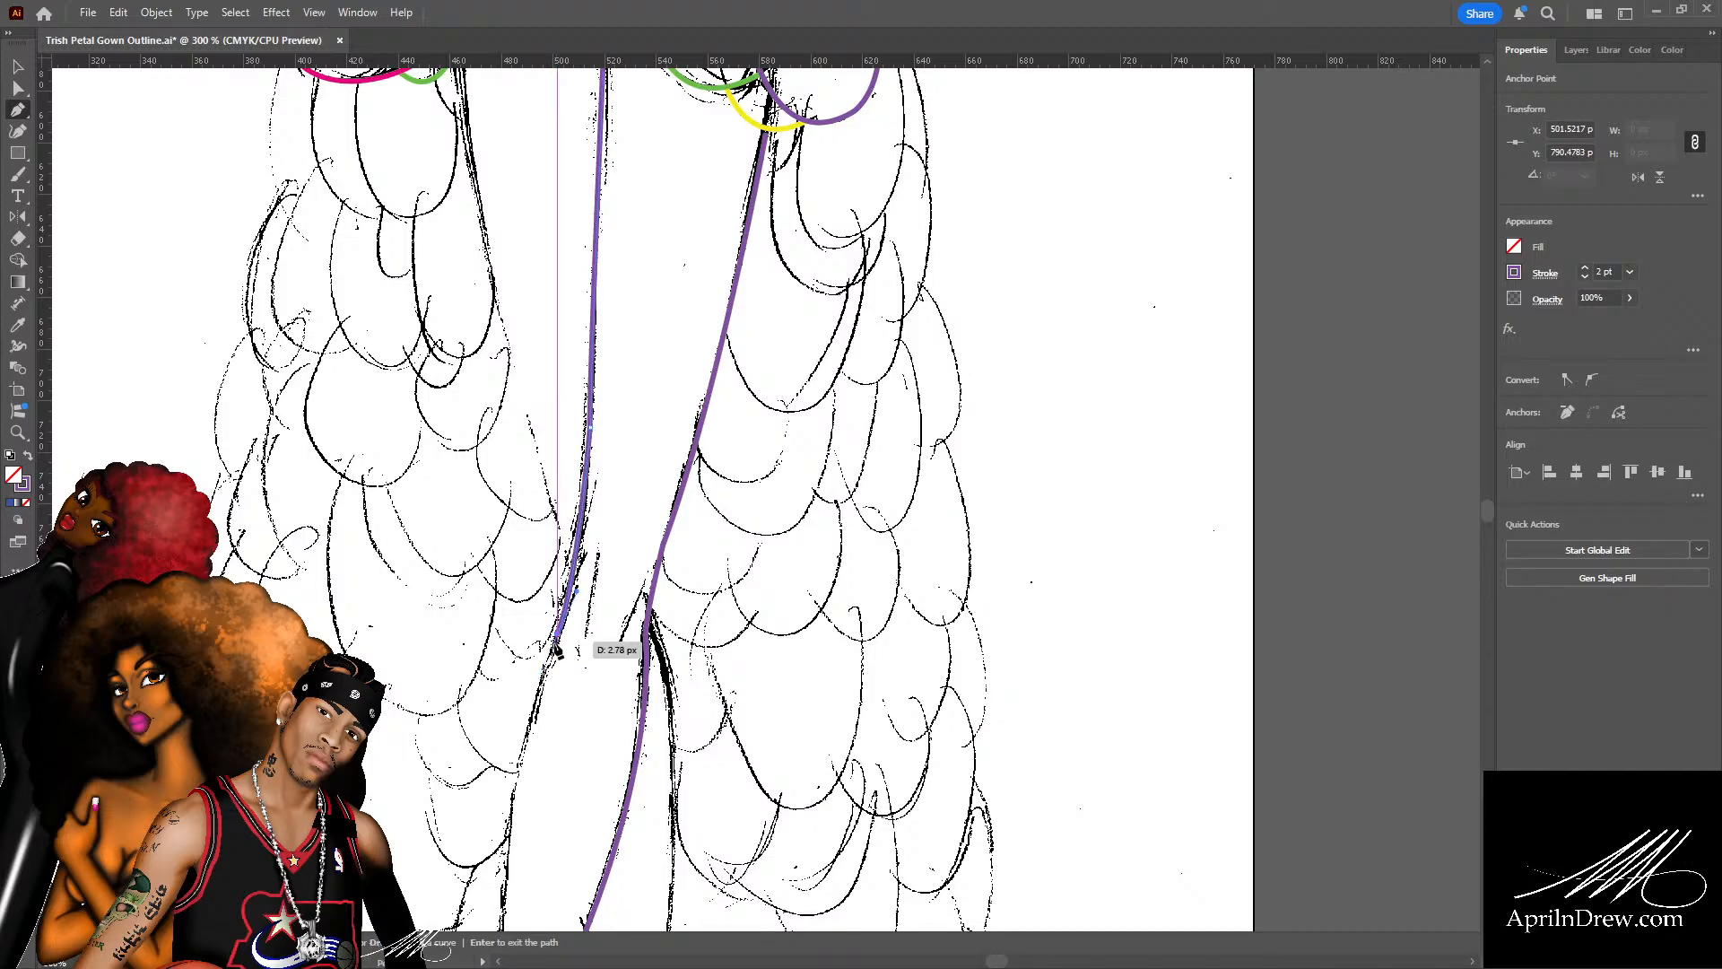
# Extend the left leg's outer path about 184 px further down along the sketched calf to the bend above the ankle.
pyautogui.scroll(-10, 557, 644)
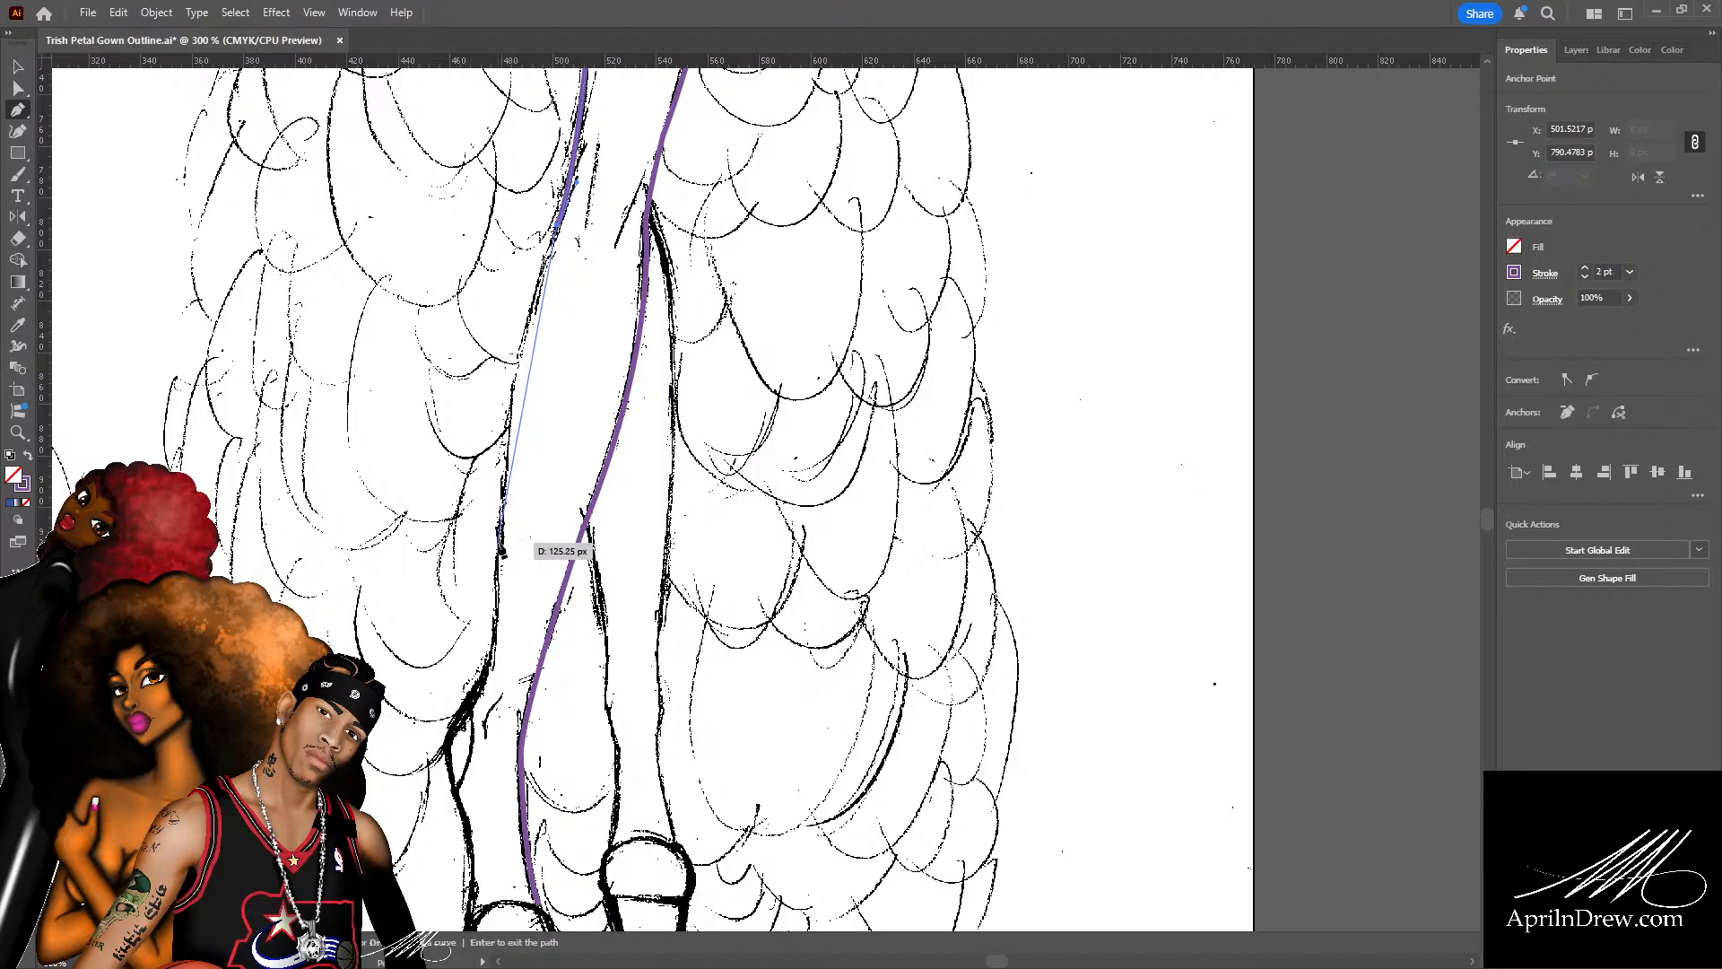
pyautogui.click(510, 357)
pyautogui.moveTo(485, 731); pyautogui.dragTo(498, 751)
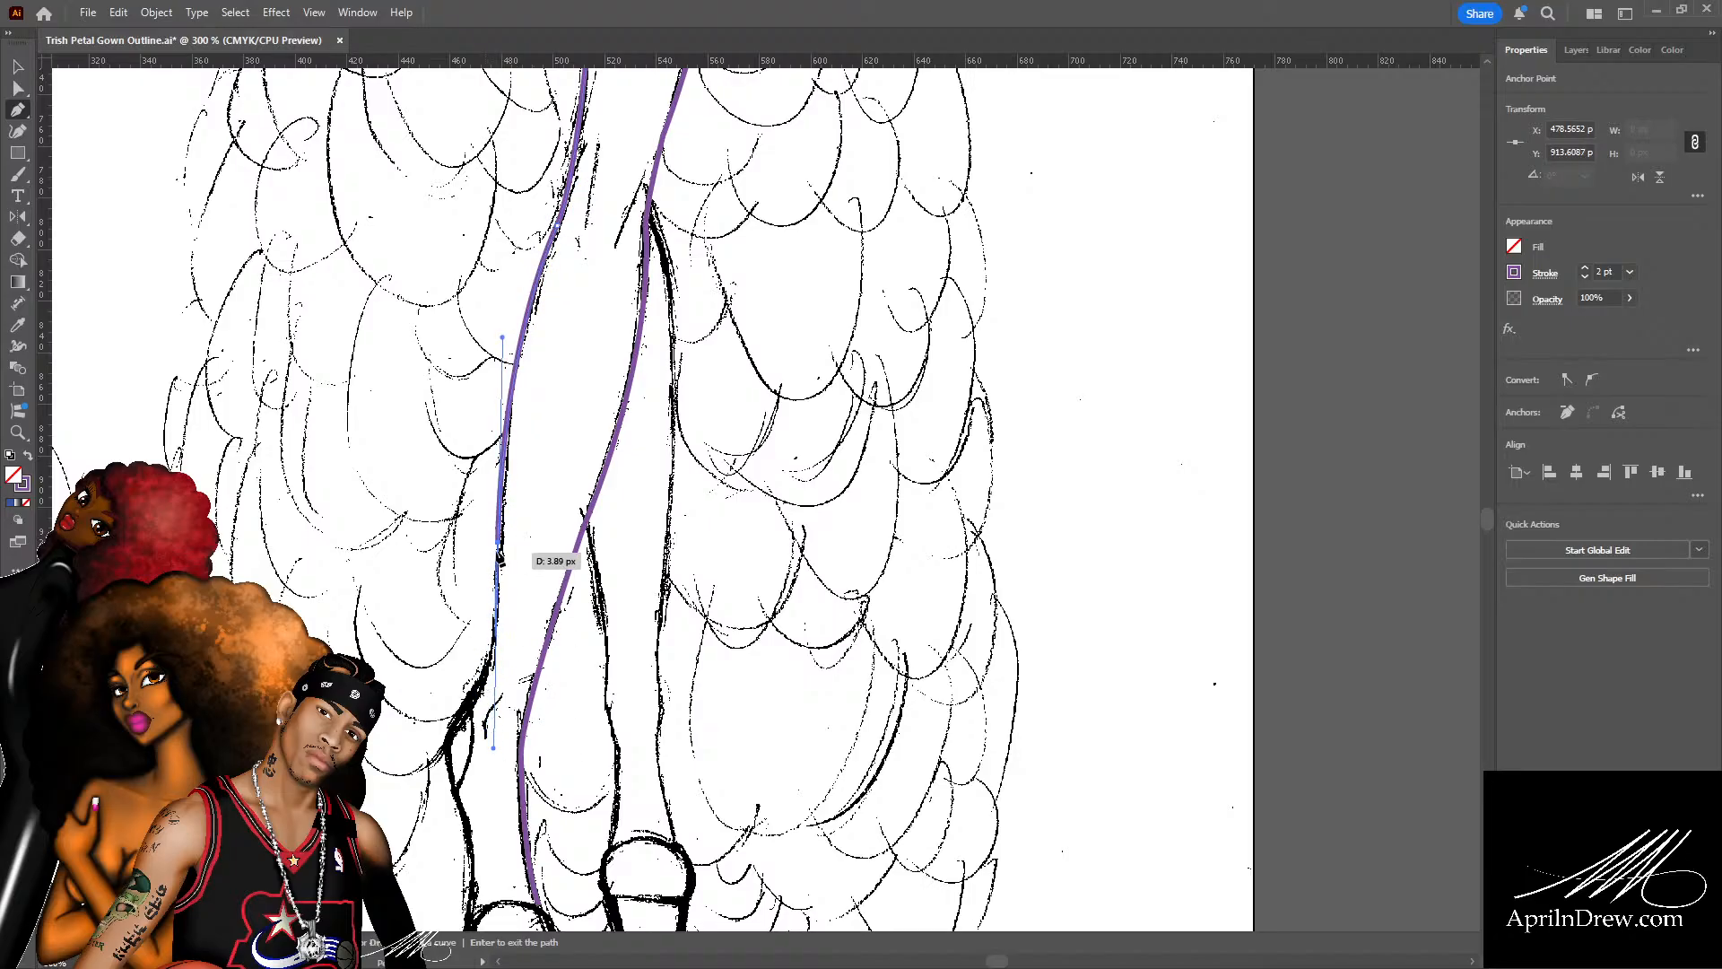
pyautogui.click(497, 542)
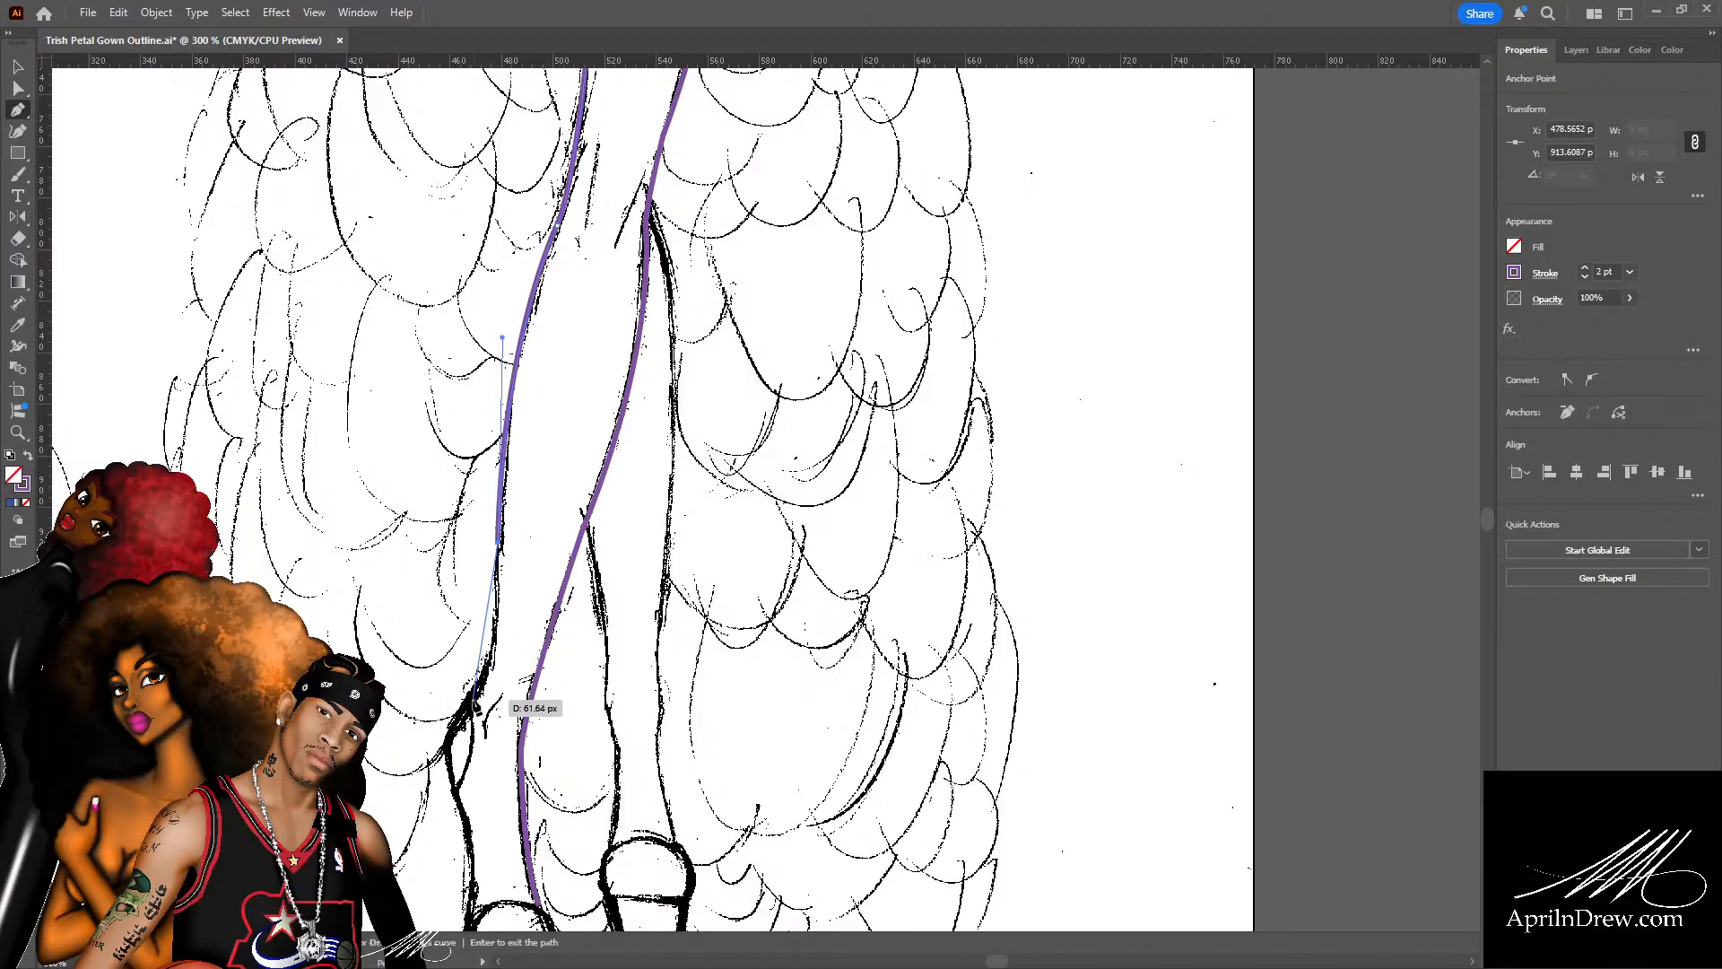
pyautogui.moveTo(474, 699); pyautogui.dragTo(444, 750)
pyautogui.scroll(-5, 520, 682)
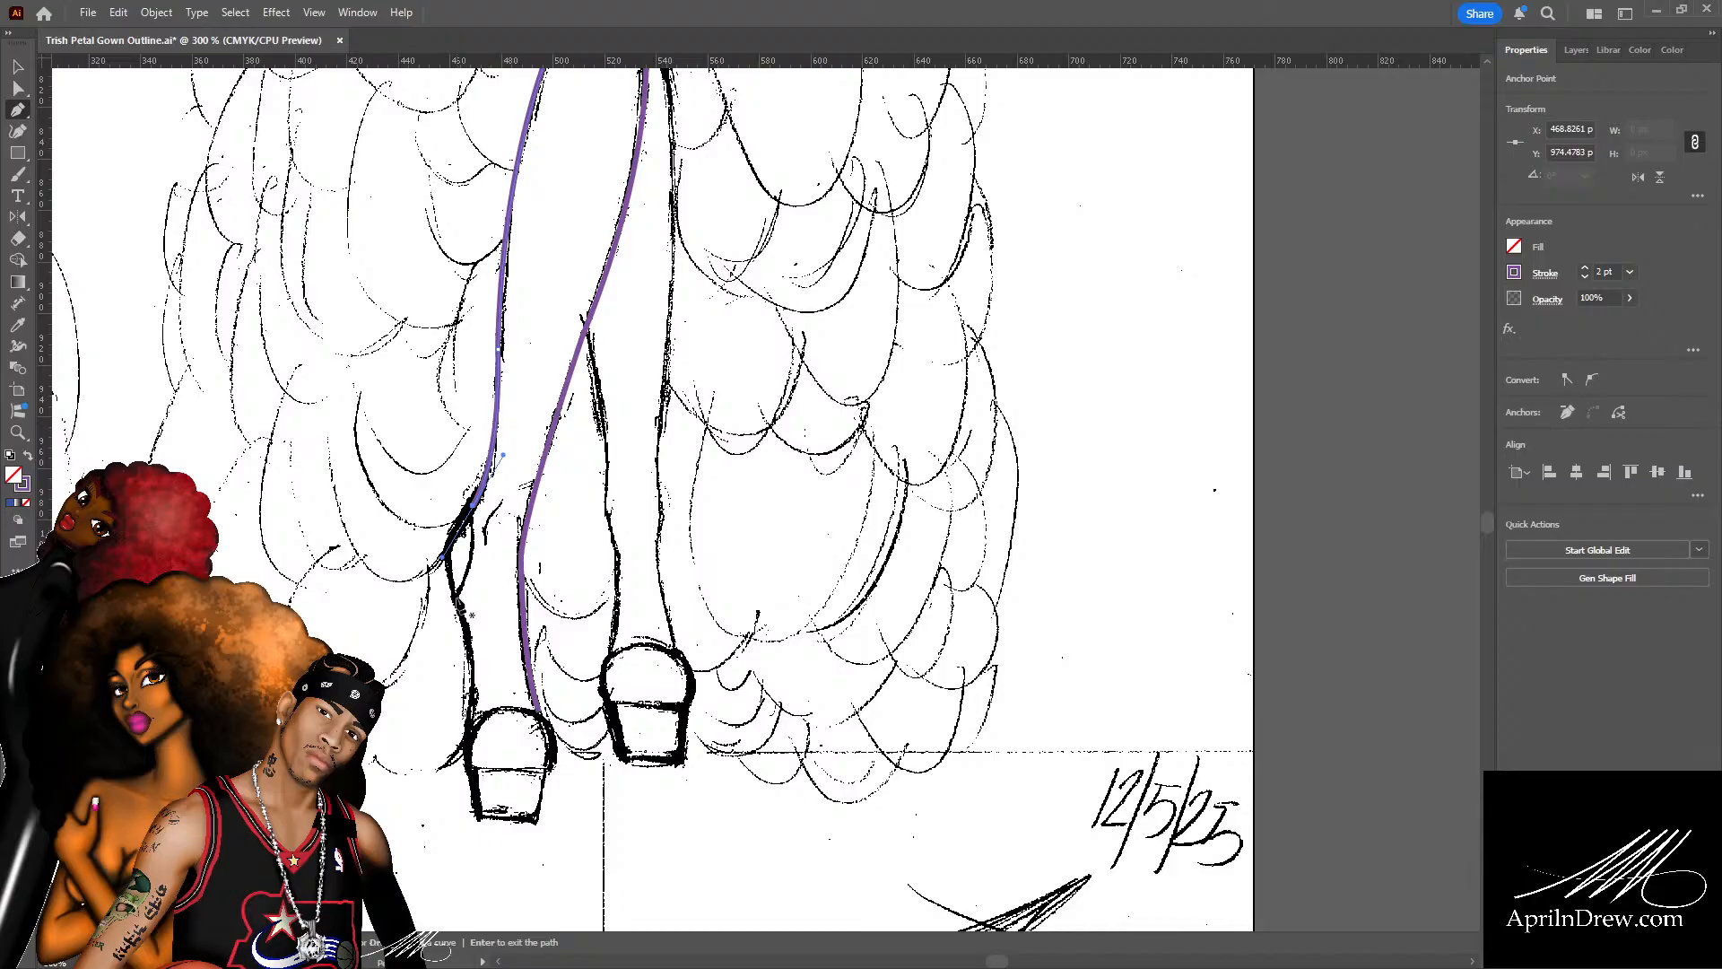
# Trace the right leg's outer line with a purple Pen path about 242 px tall, from the upper dark fork to the right shoe.
pyautogui.scroll(12, 818, 551)
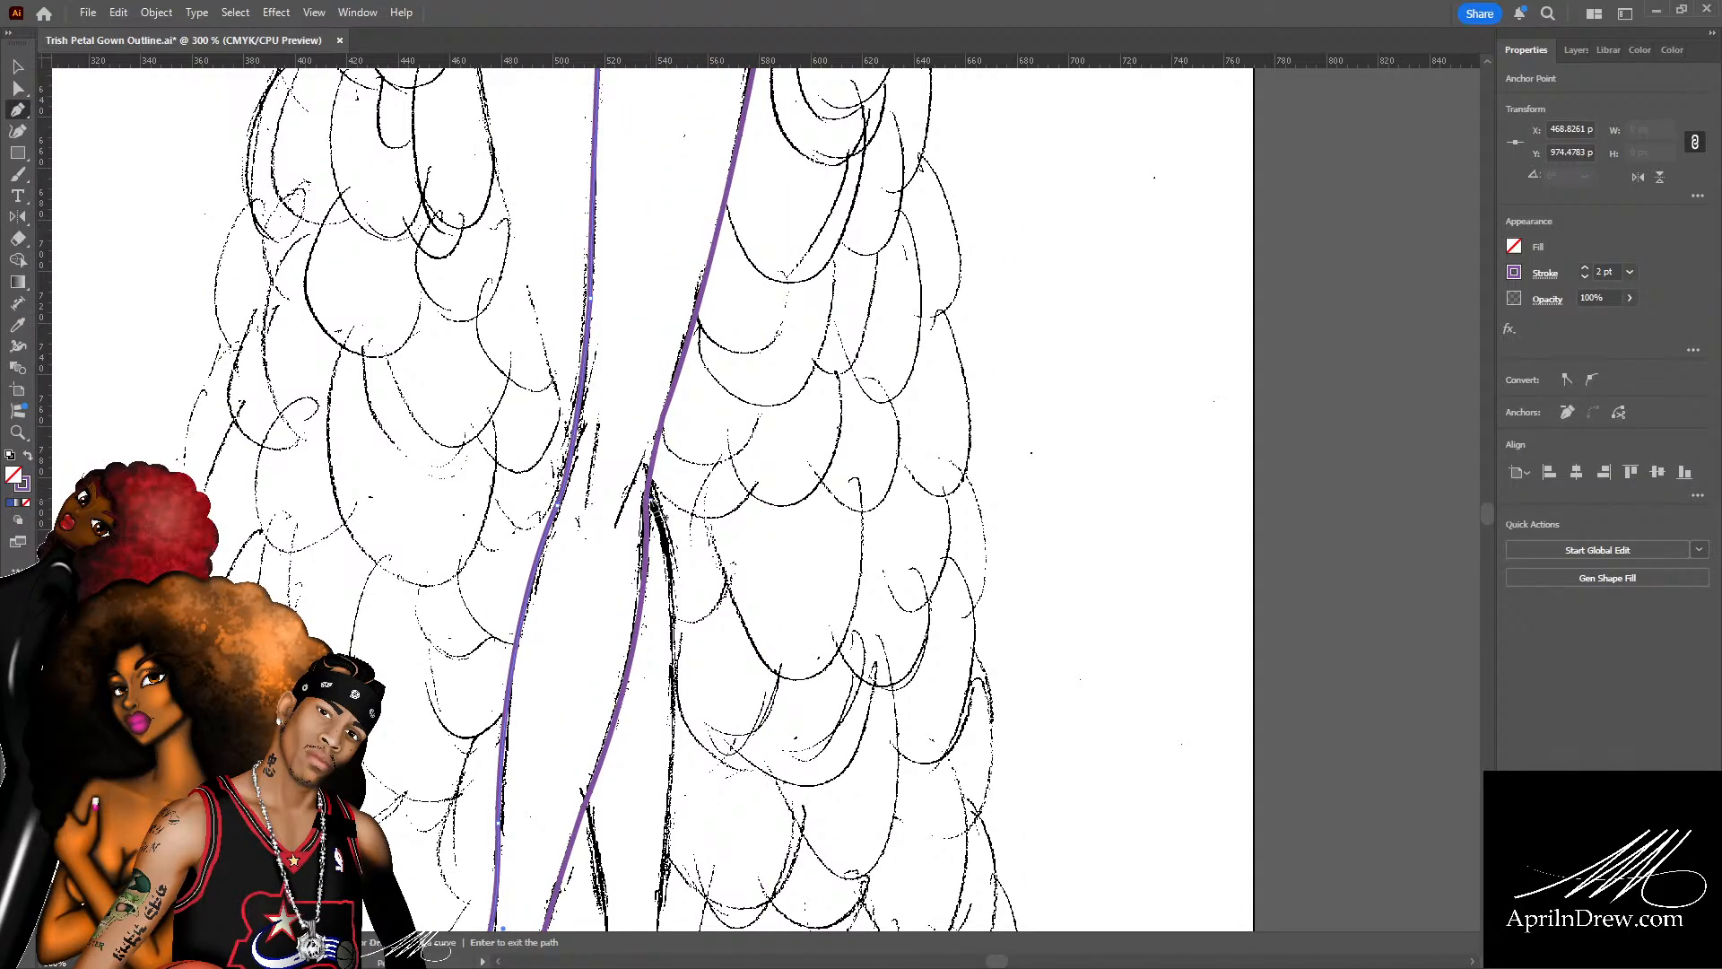
pyautogui.scroll(-8, 663, 538)
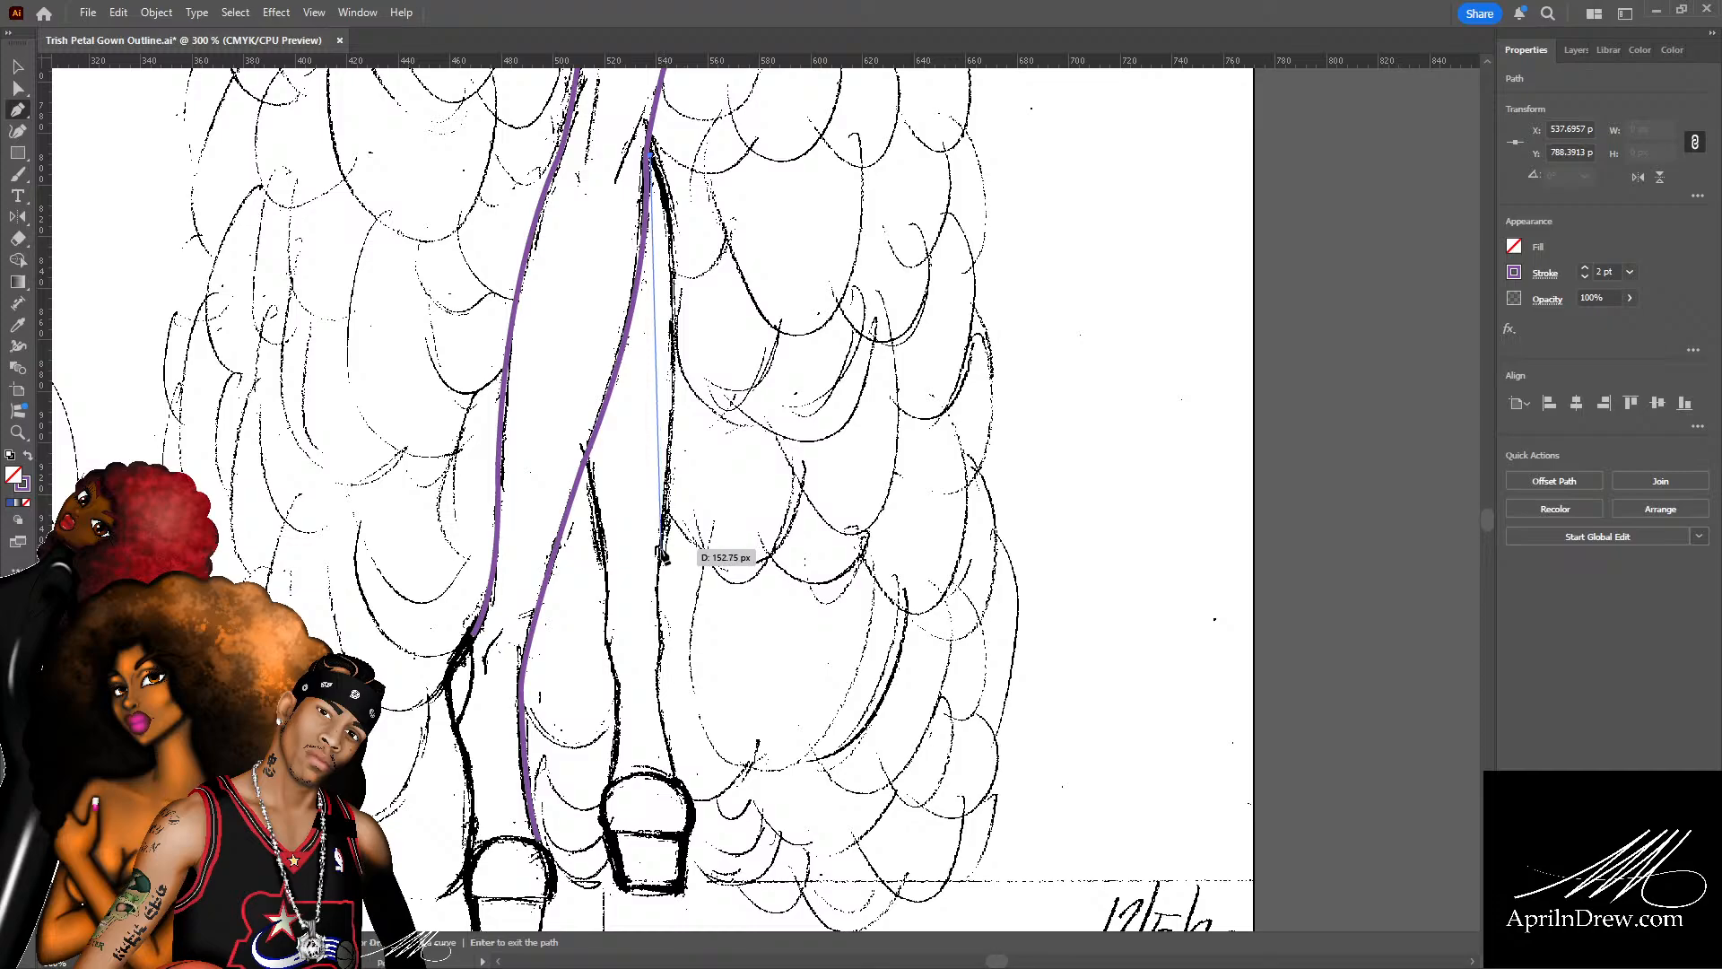
pyautogui.moveTo(663, 552); pyautogui.dragTo(632, 792)
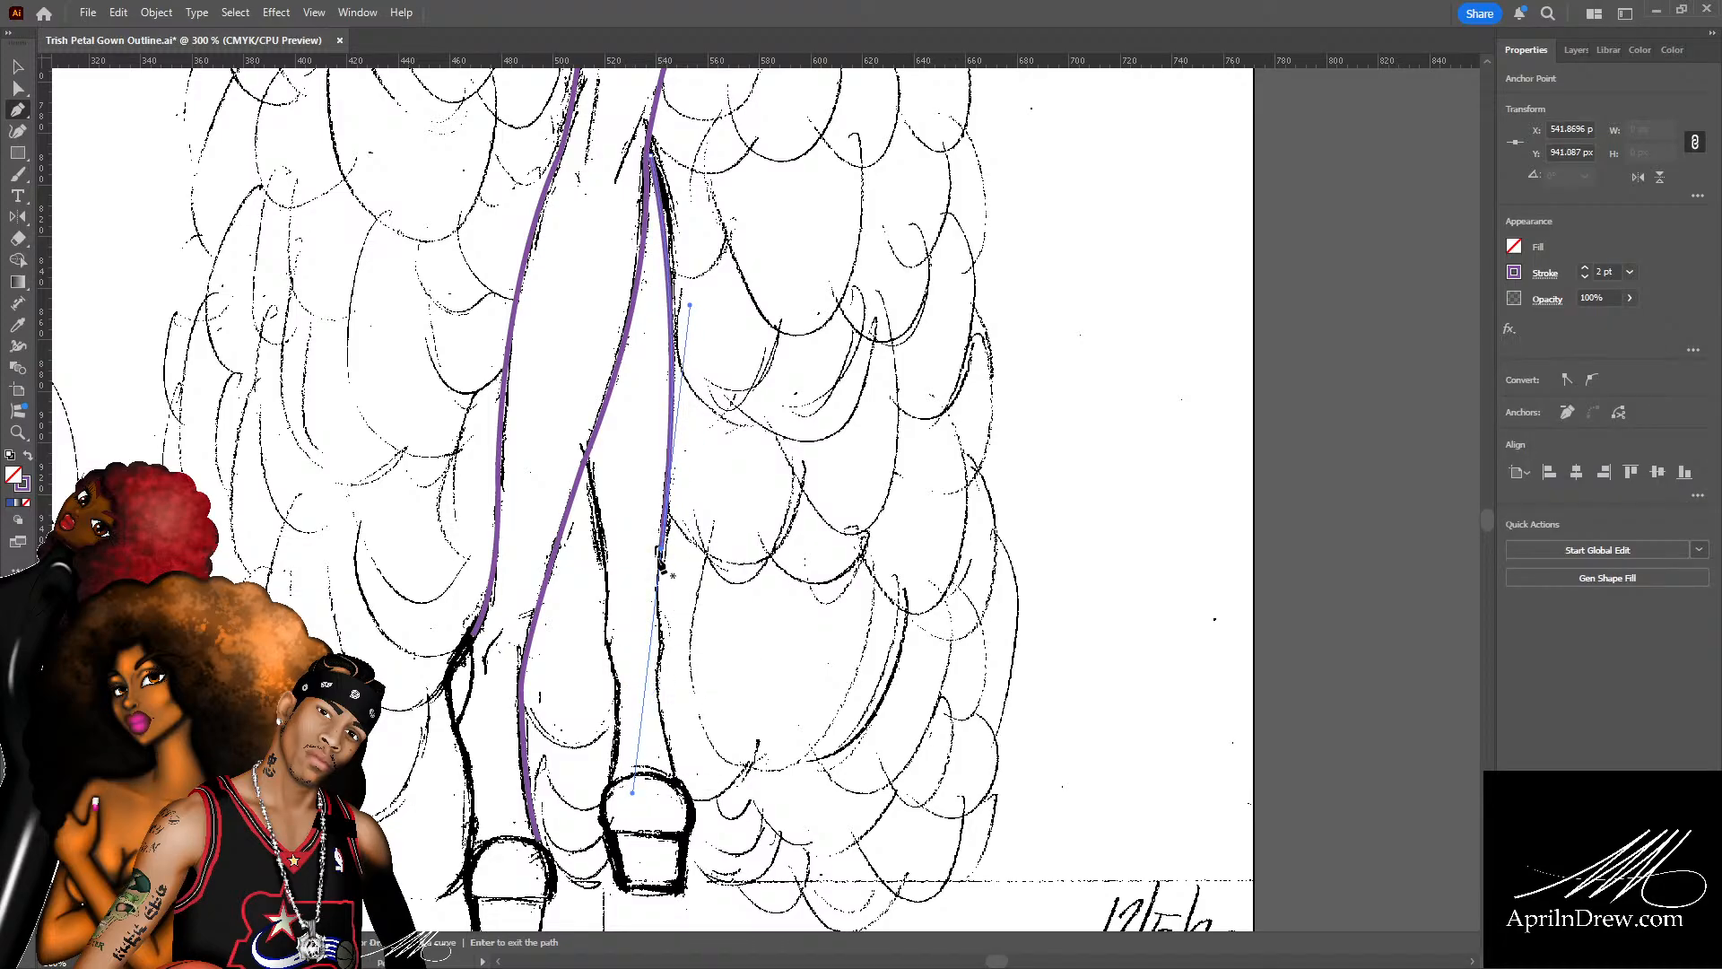
pyautogui.moveTo(661, 556); pyautogui.dragTo(661, 669)
pyautogui.hotkey('ctrl', 'z')
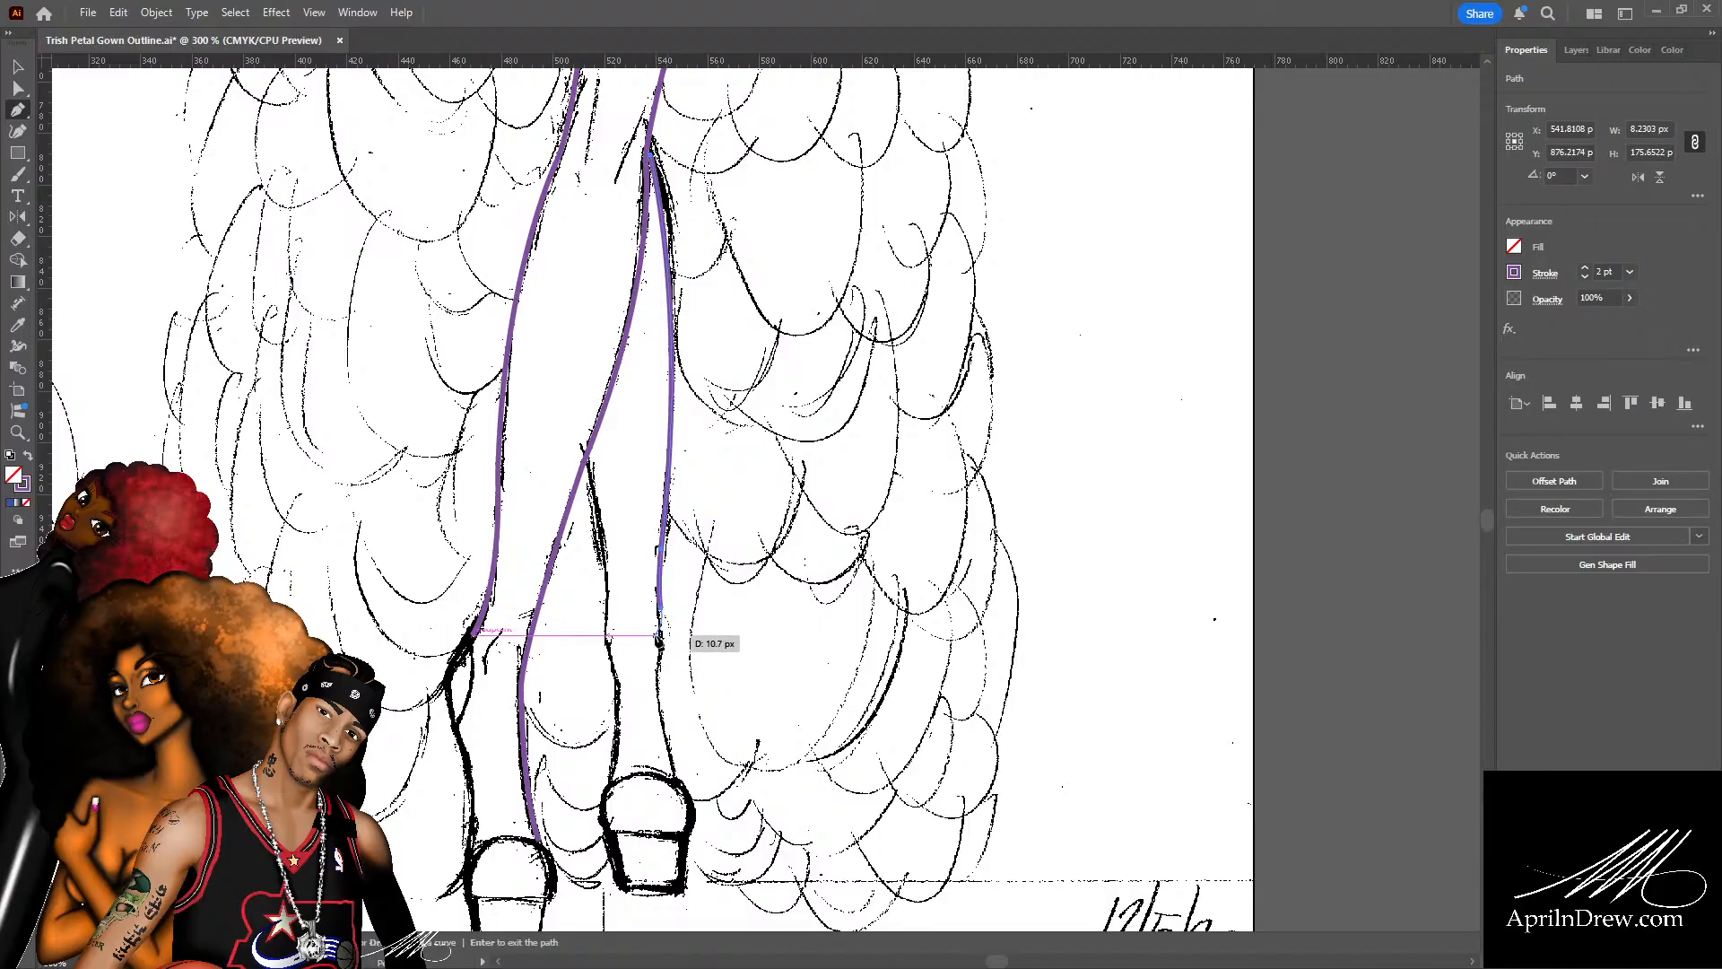
pyautogui.moveTo(660, 610); pyautogui.dragTo(658, 679)
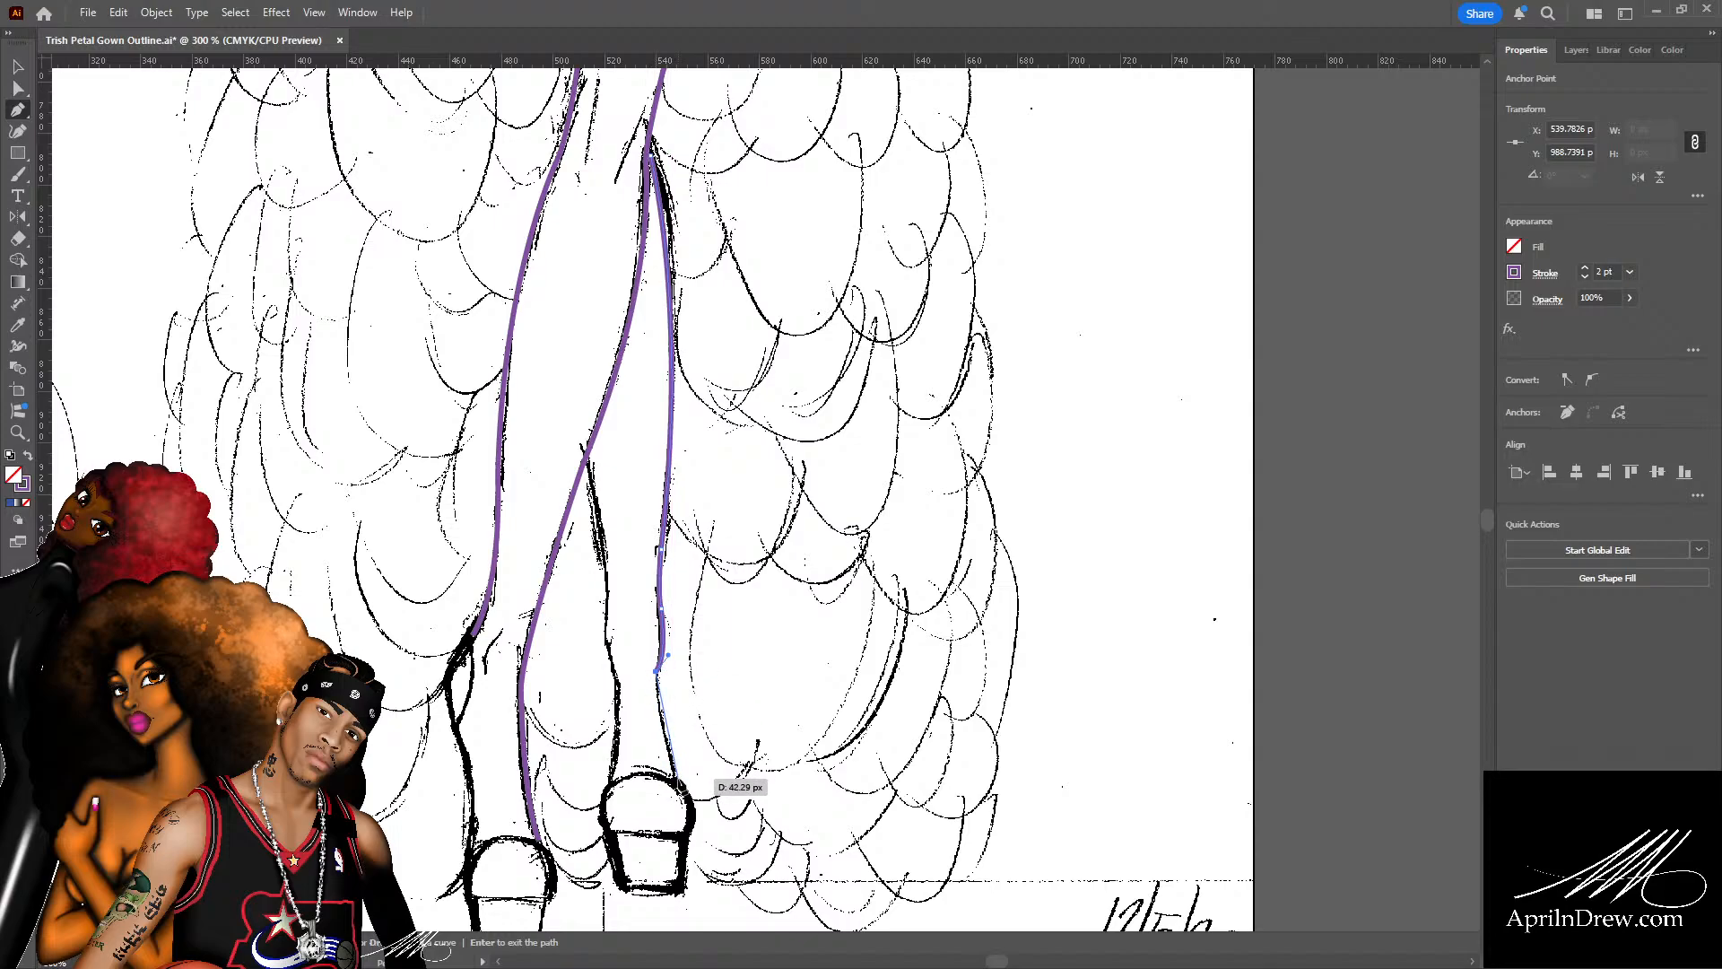
pyautogui.moveTo(687, 793); pyautogui.dragTo(688, 796)
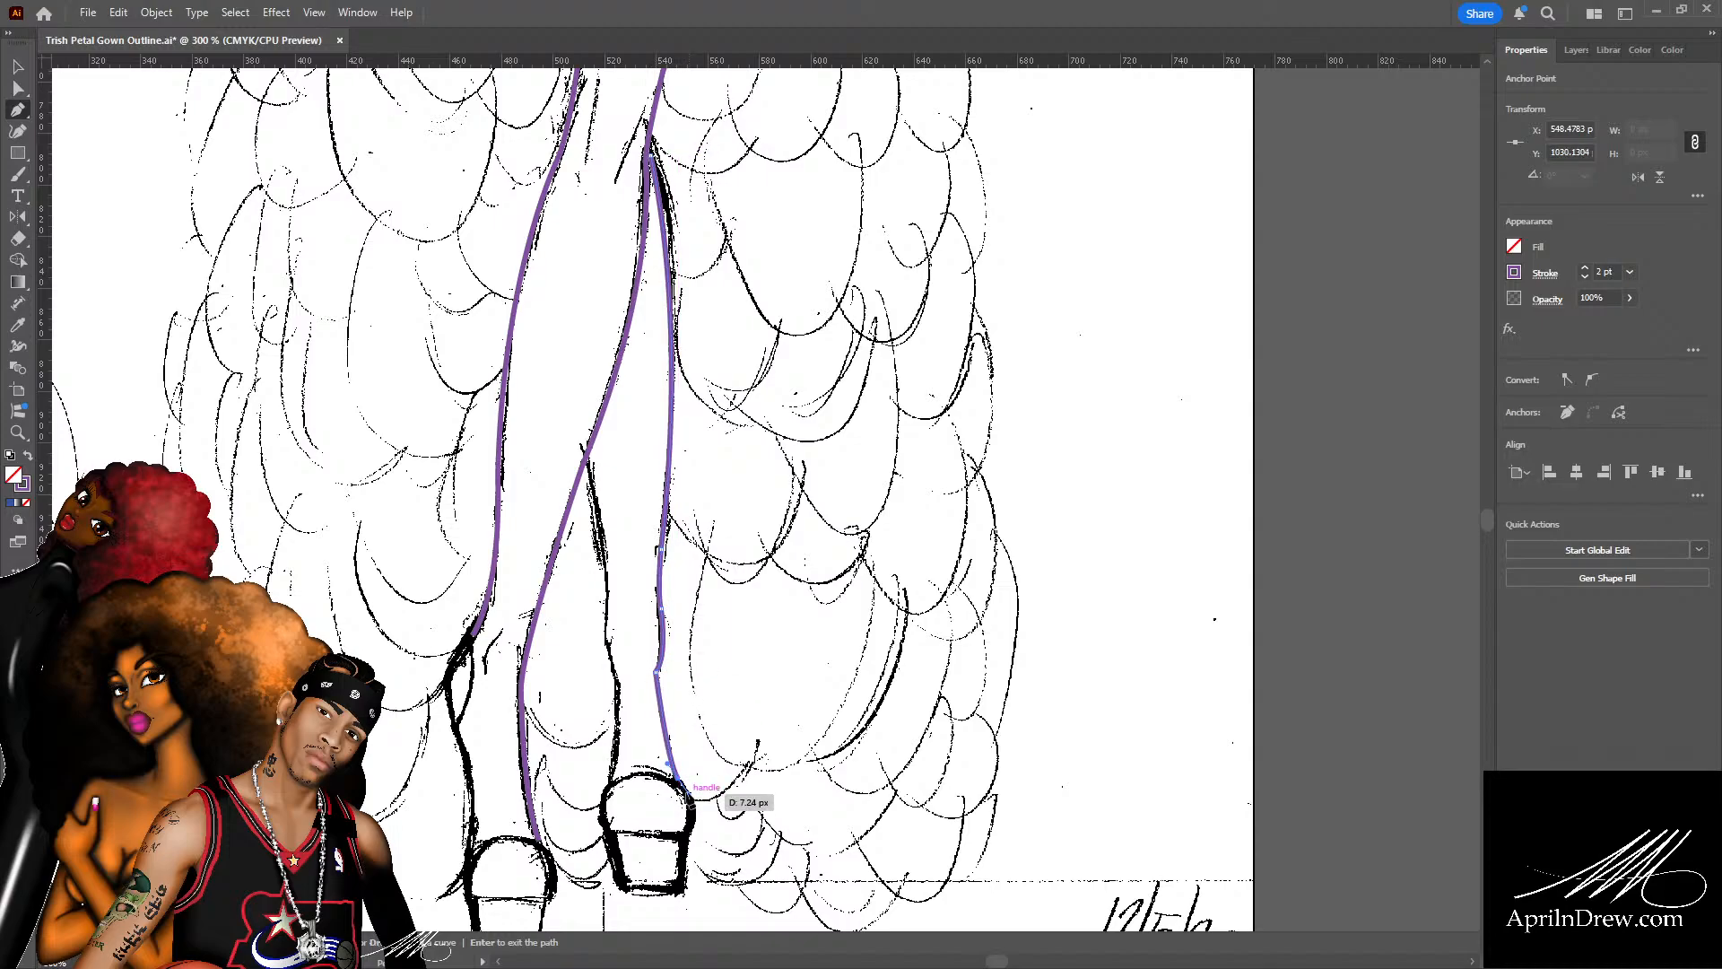
# Set the stroke weight of the right leg's outer path and the long crossing leg path to 1 pt.
pyautogui.press('a')
pyautogui.hotkey('ctrl', '=')
pyautogui.hotkey('ctrl', '=')
pyautogui.hotkey('ctrl', '=')
pyautogui.hotkey('ctrl', '=')
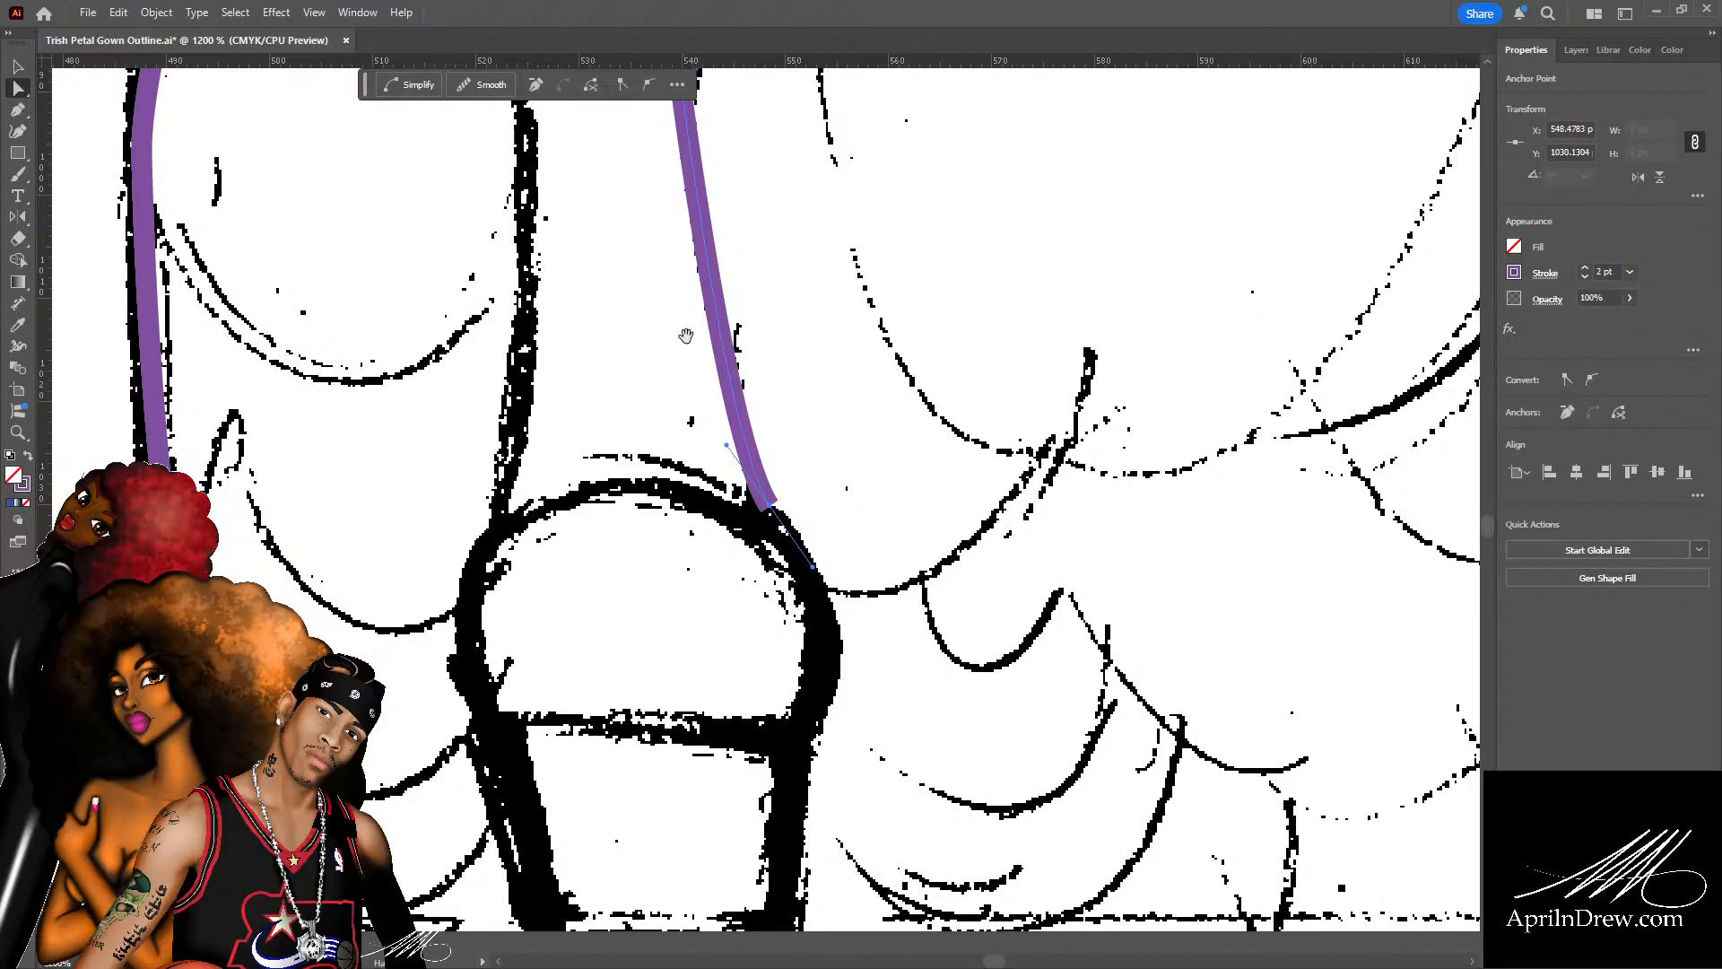
pyautogui.moveTo(686, 337); pyautogui.dragTo(684, 657)
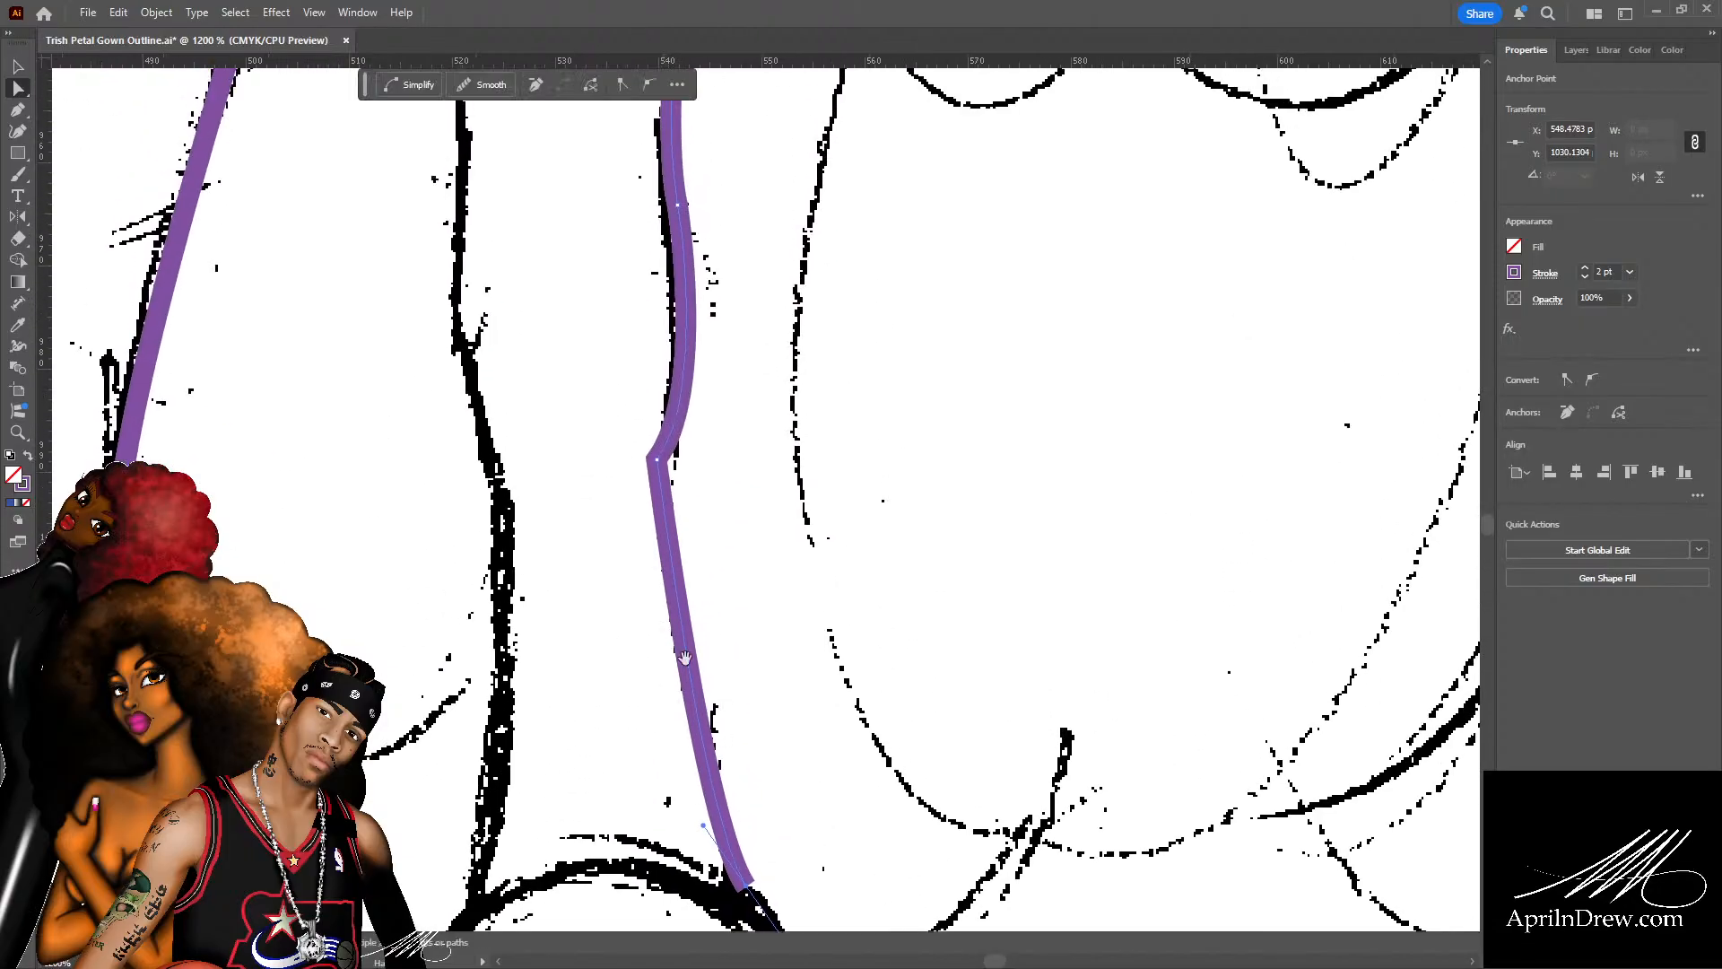
pyautogui.click(1661, 356)
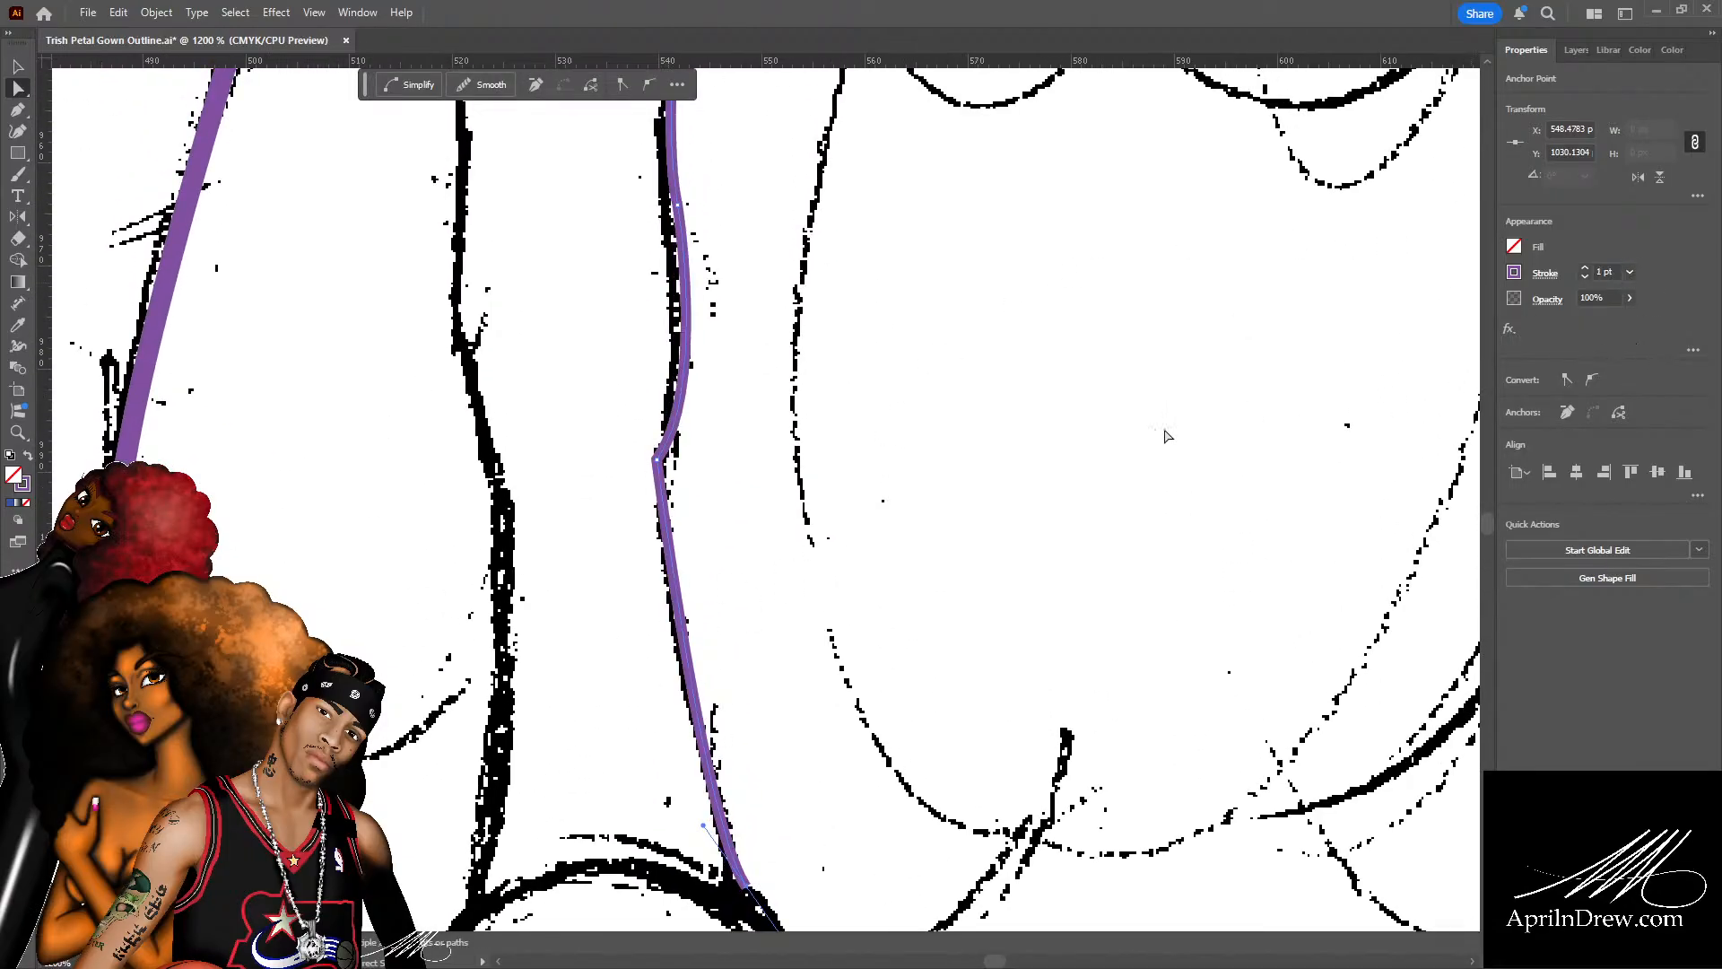
pyautogui.click(174, 275)
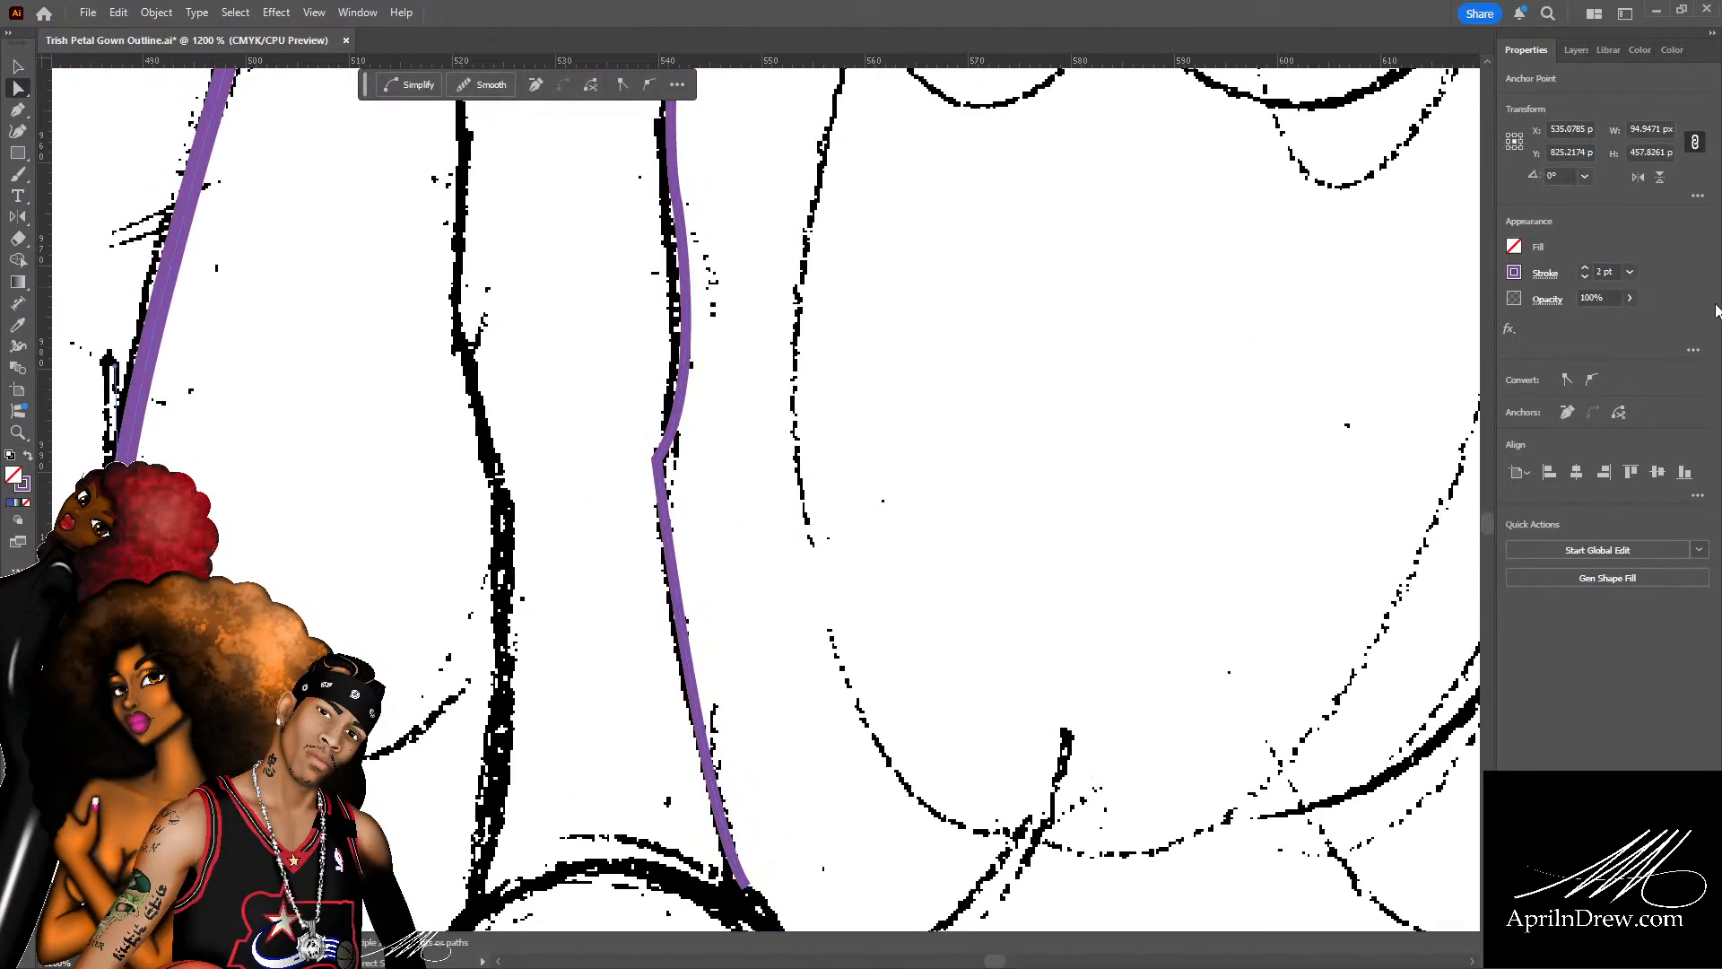
pyautogui.click(1668, 353)
# Reshape the right leg's outer path around the ankle bulge by adjusting its curve handles and shifting the two neighboring anchors onto the sketch.
pyautogui.scroll(6, 866, 484)
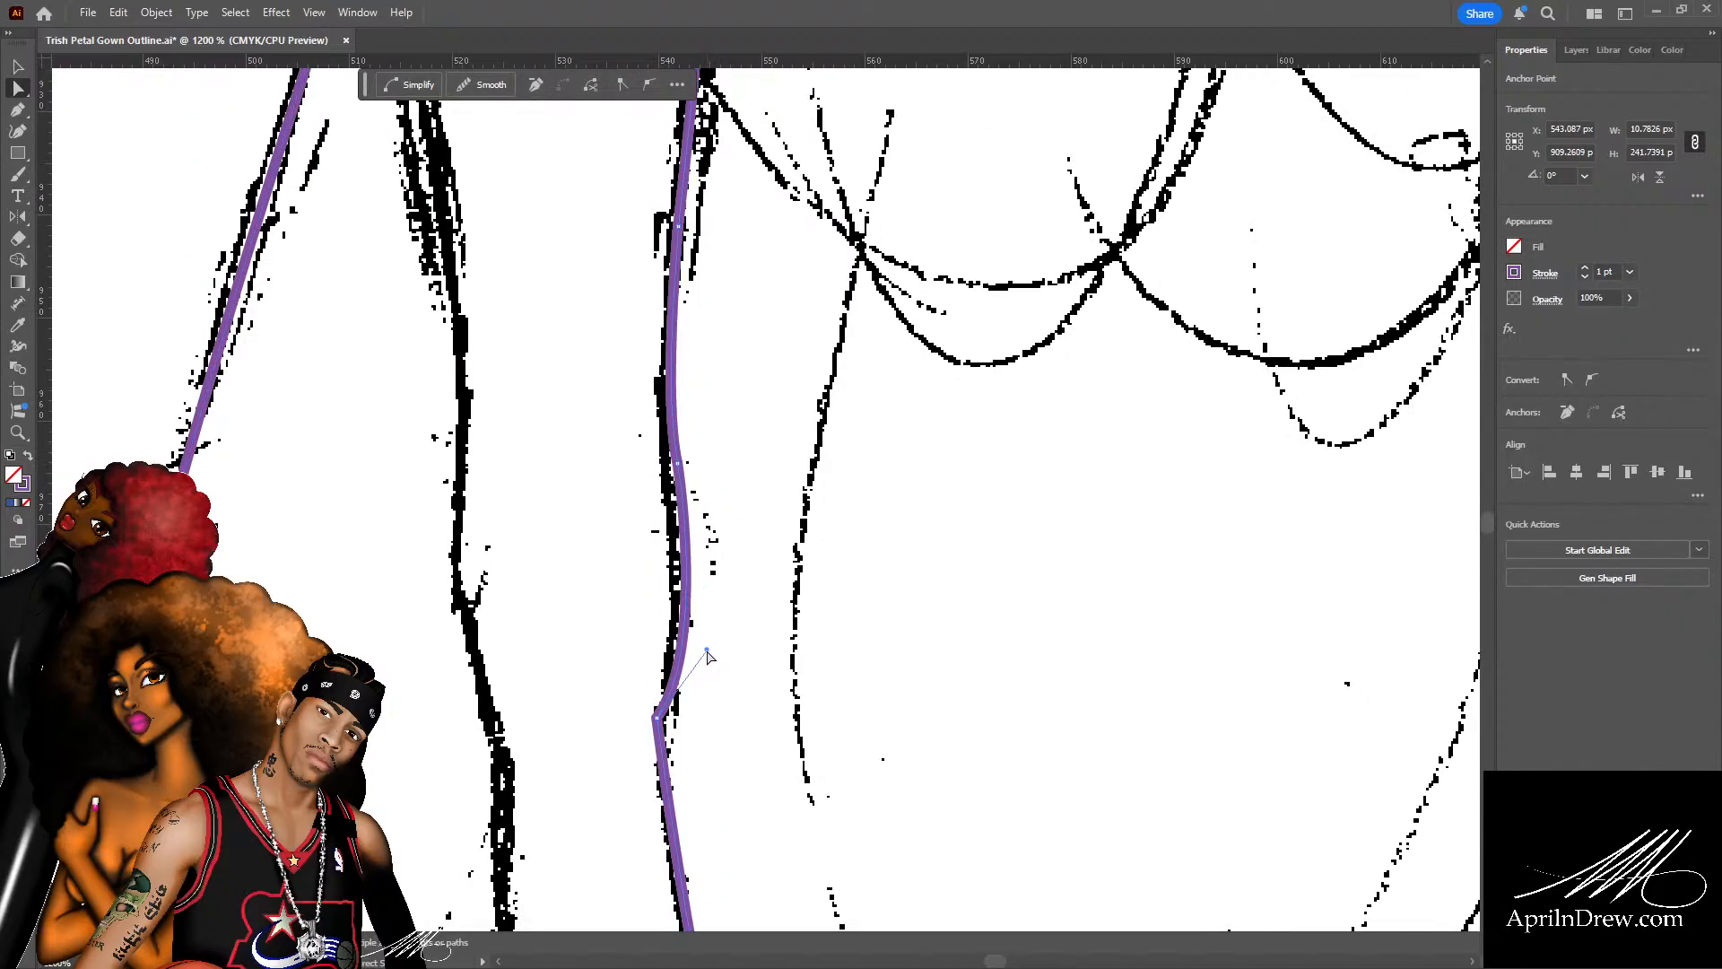
pyautogui.moveTo(709, 657); pyautogui.dragTo(706, 587)
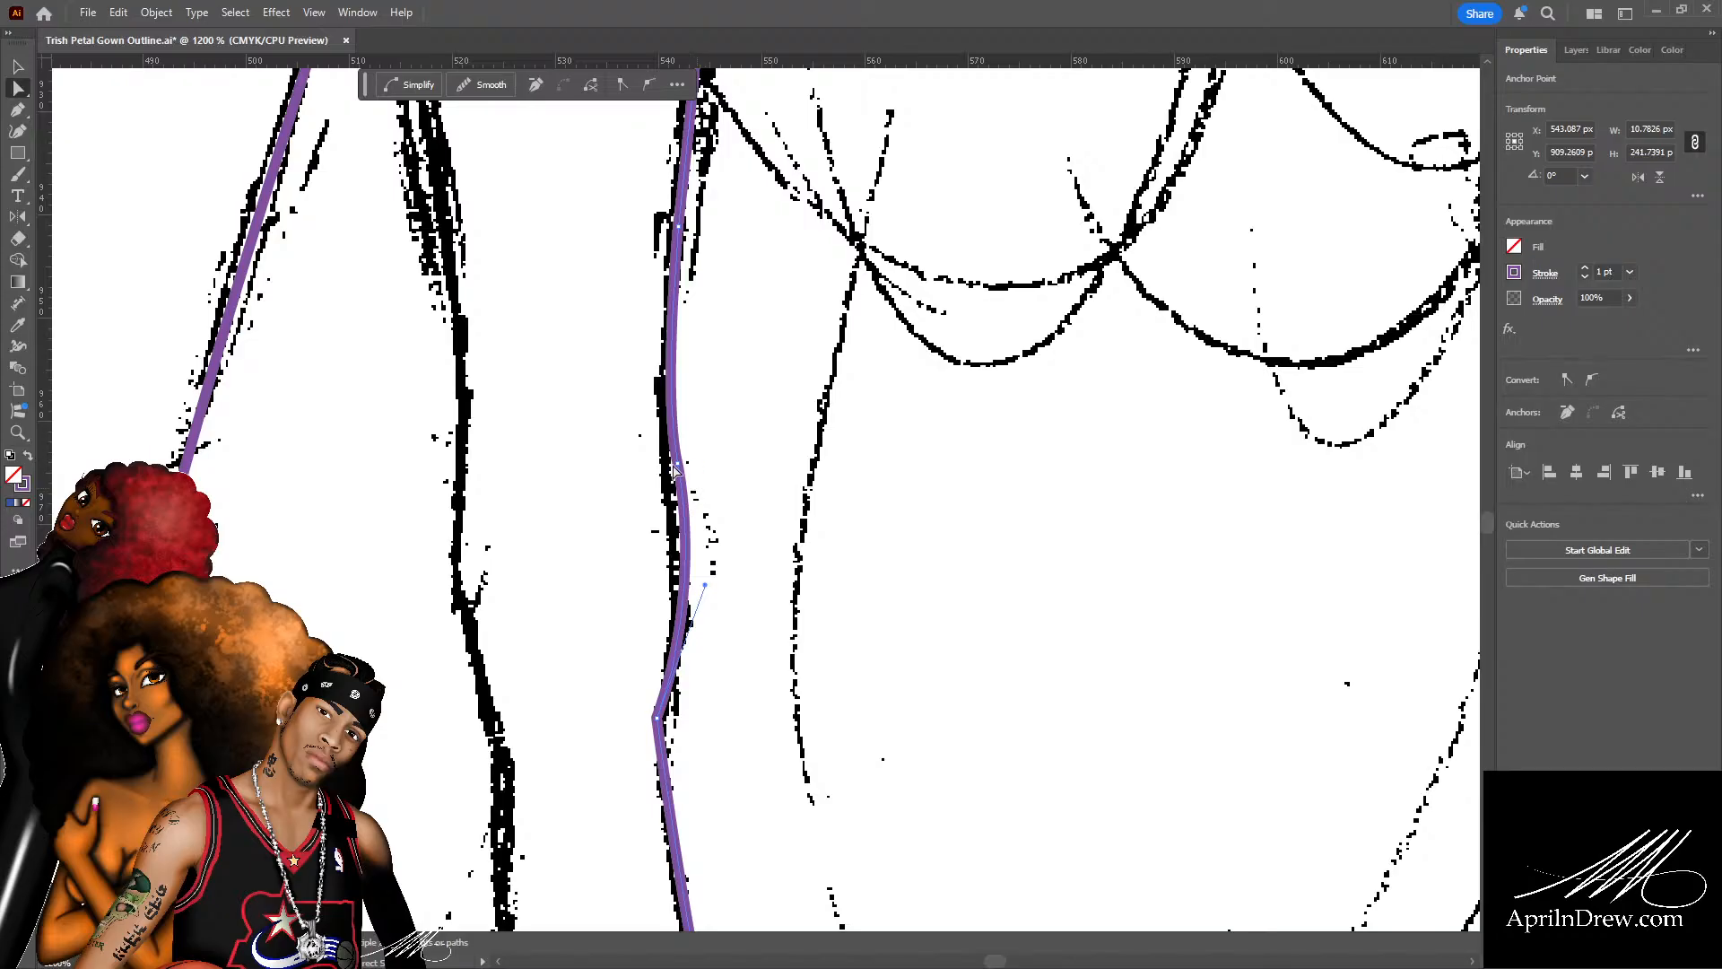
pyautogui.click(675, 468)
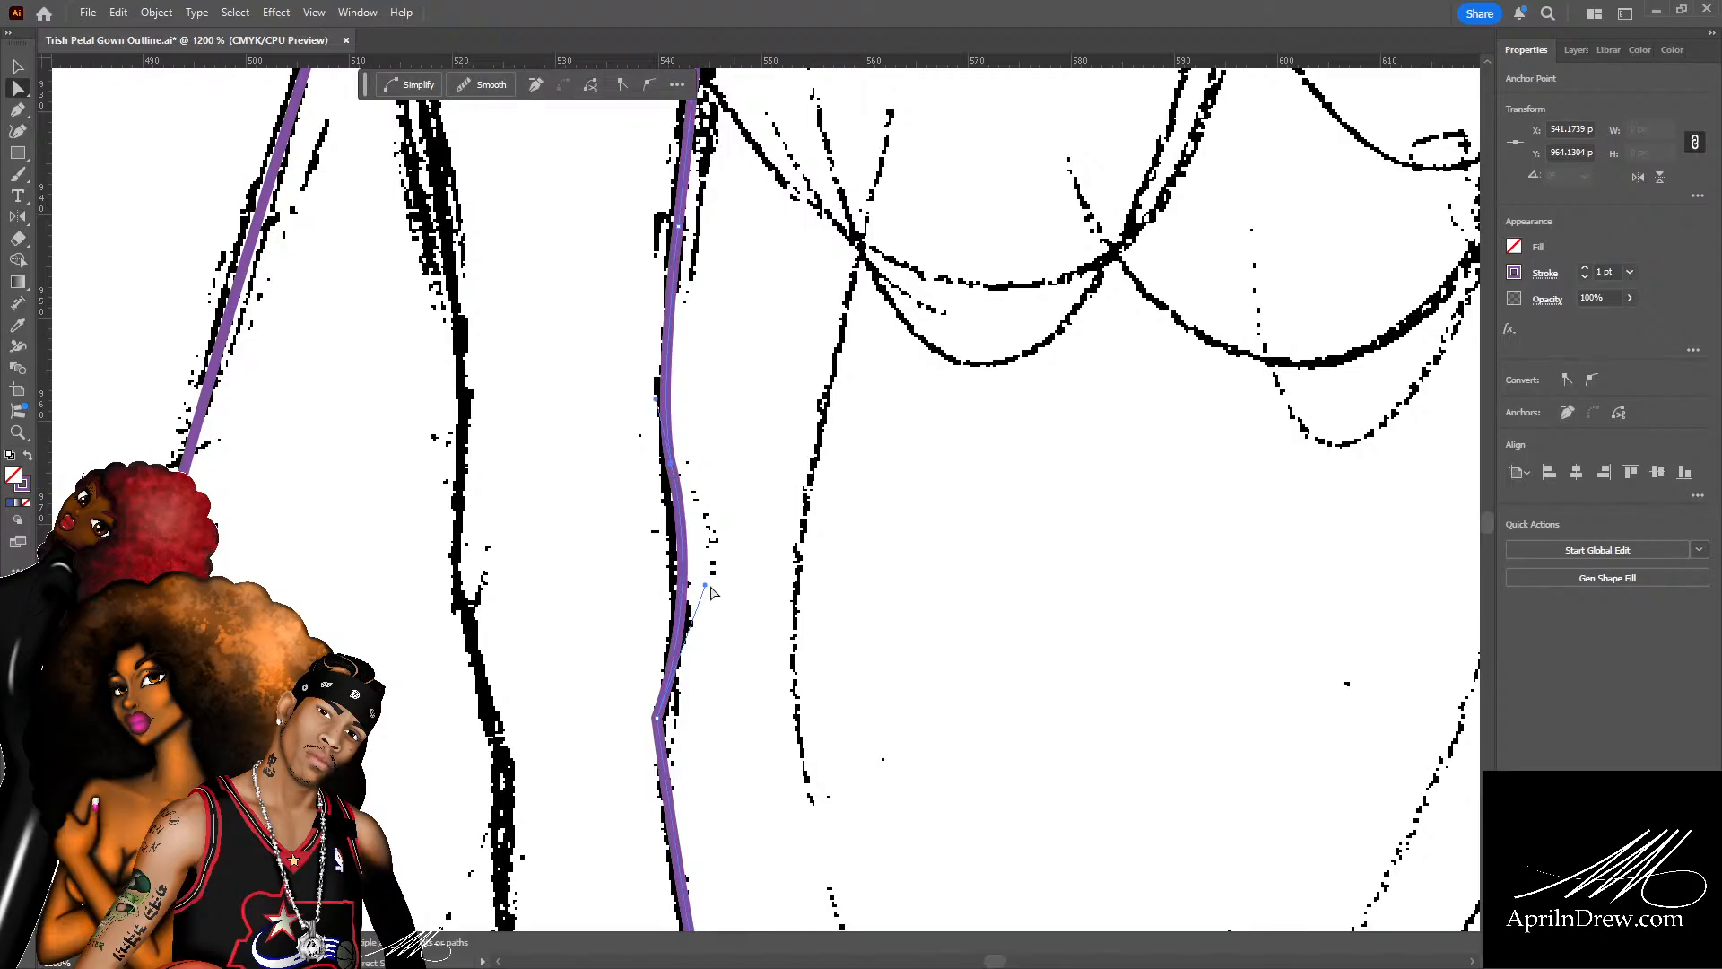
pyautogui.moveTo(704, 585); pyautogui.dragTo(696, 606)
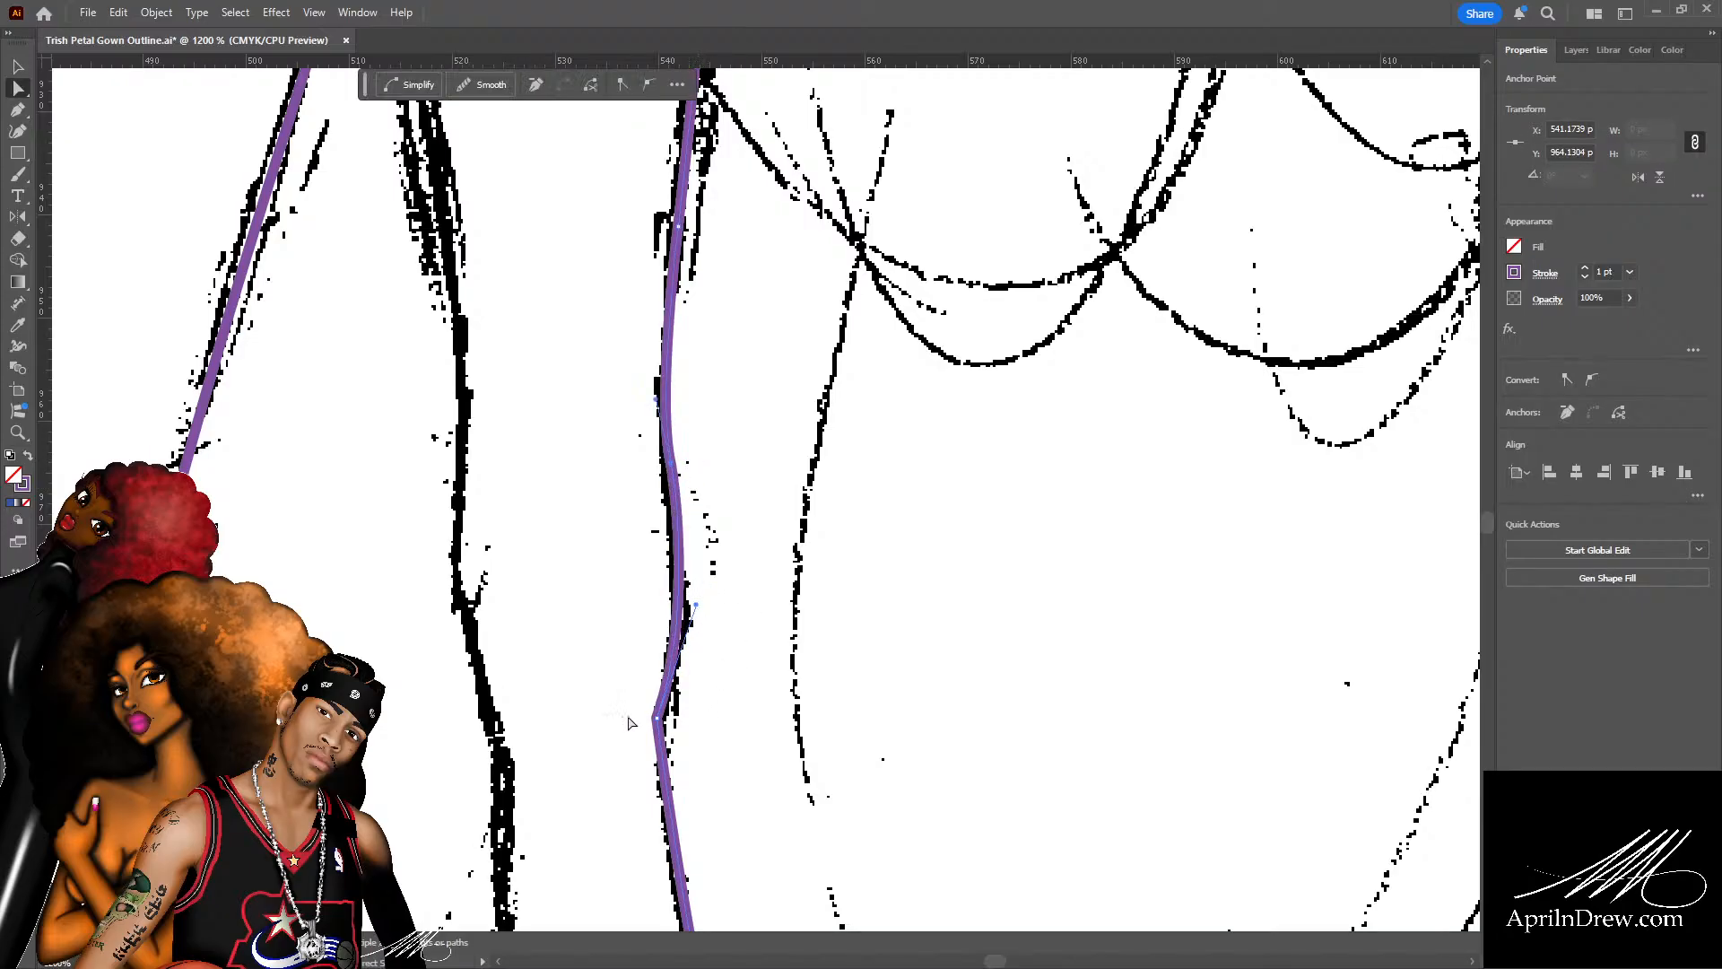
pyautogui.moveTo(656, 717); pyautogui.dragTo(664, 696)
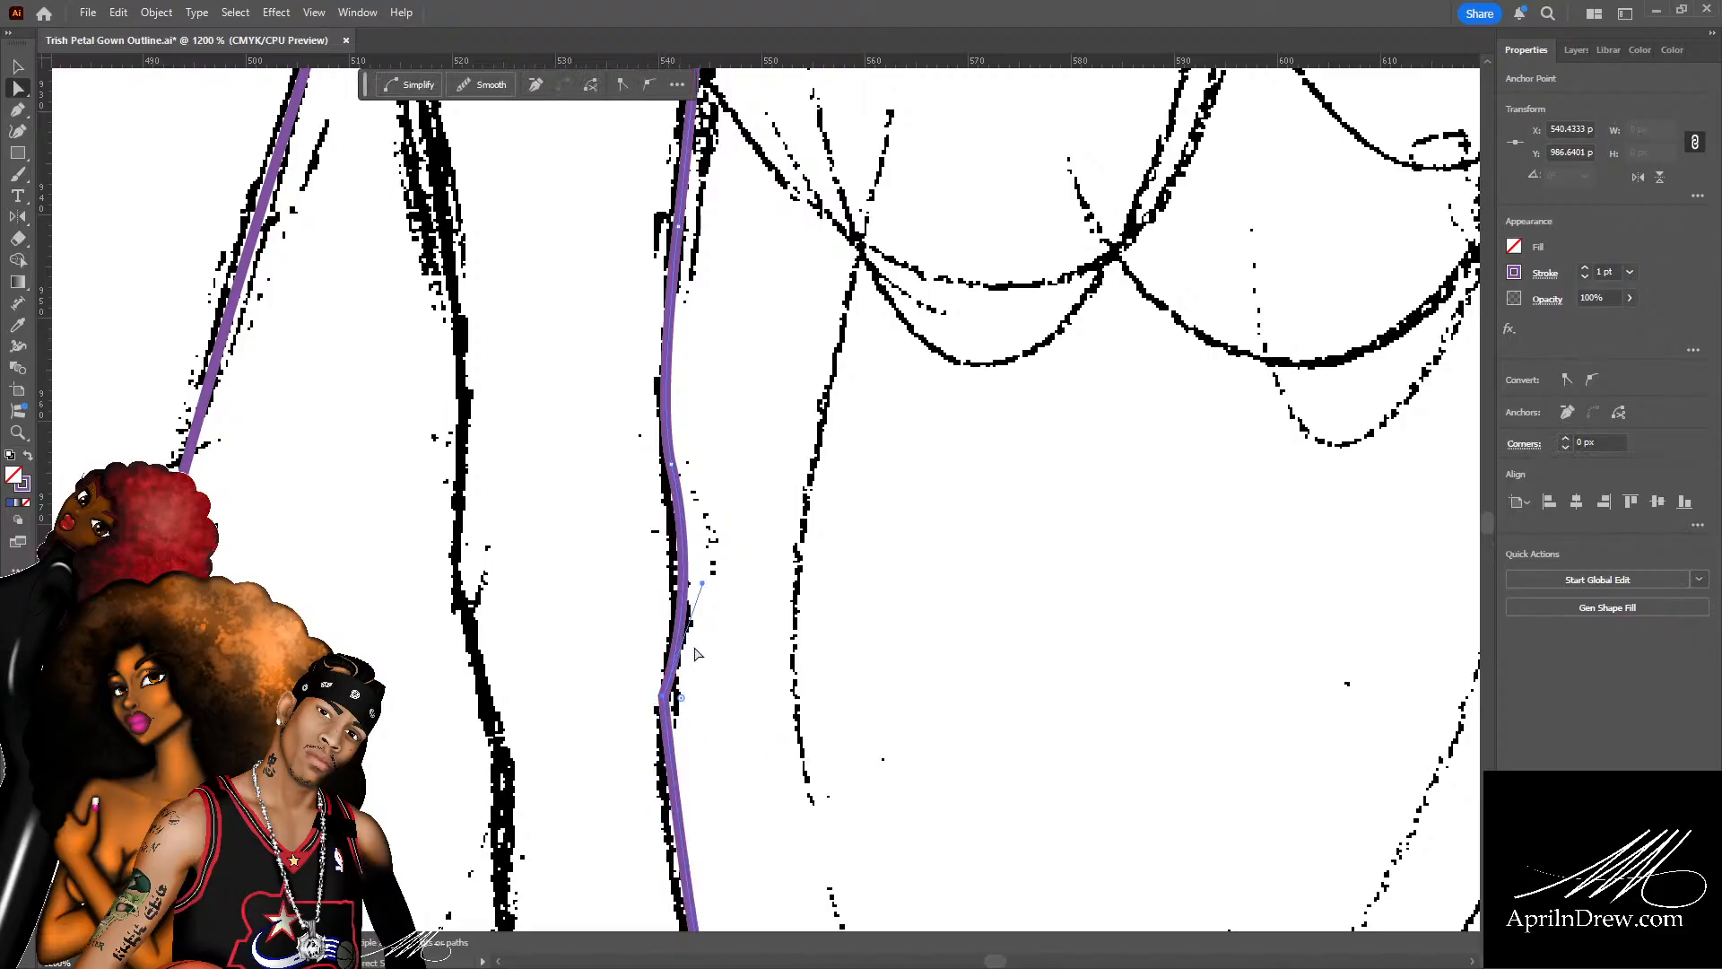
# Delete the ankle bulge segment of the right leg's outer path and move the upper part's open end down to about Y 973 px.
pyautogui.click(762, 539)
pyautogui.click(684, 560)
pyautogui.press('Delete')
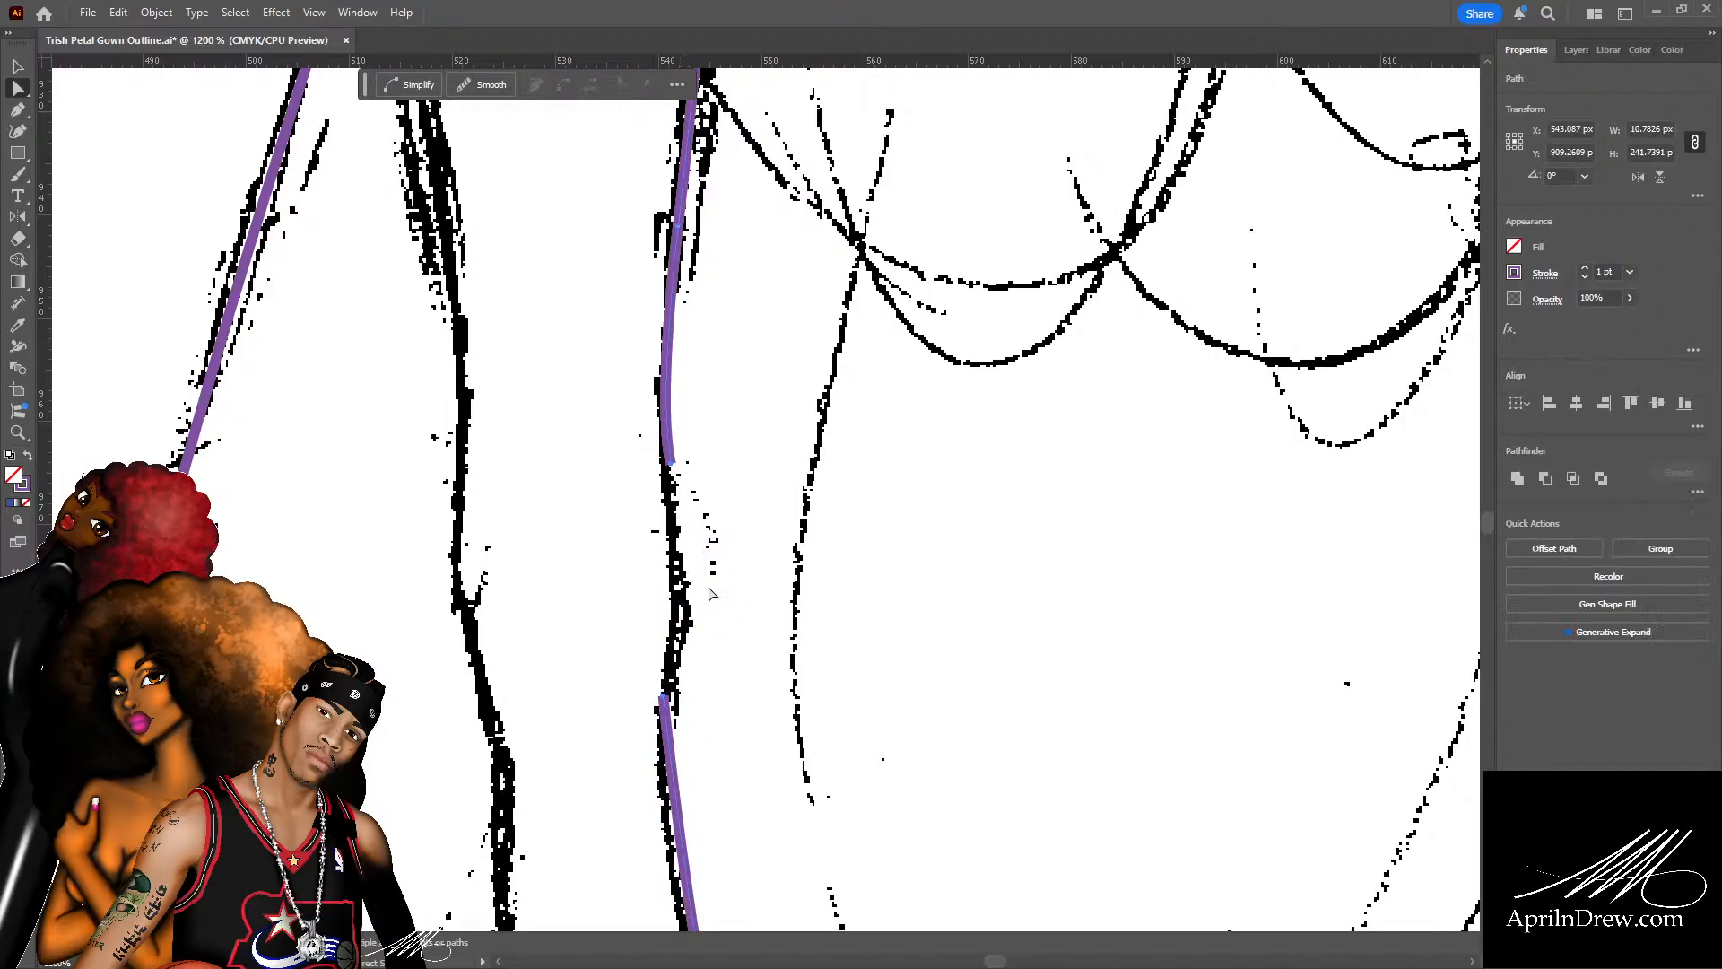
pyautogui.click(687, 519)
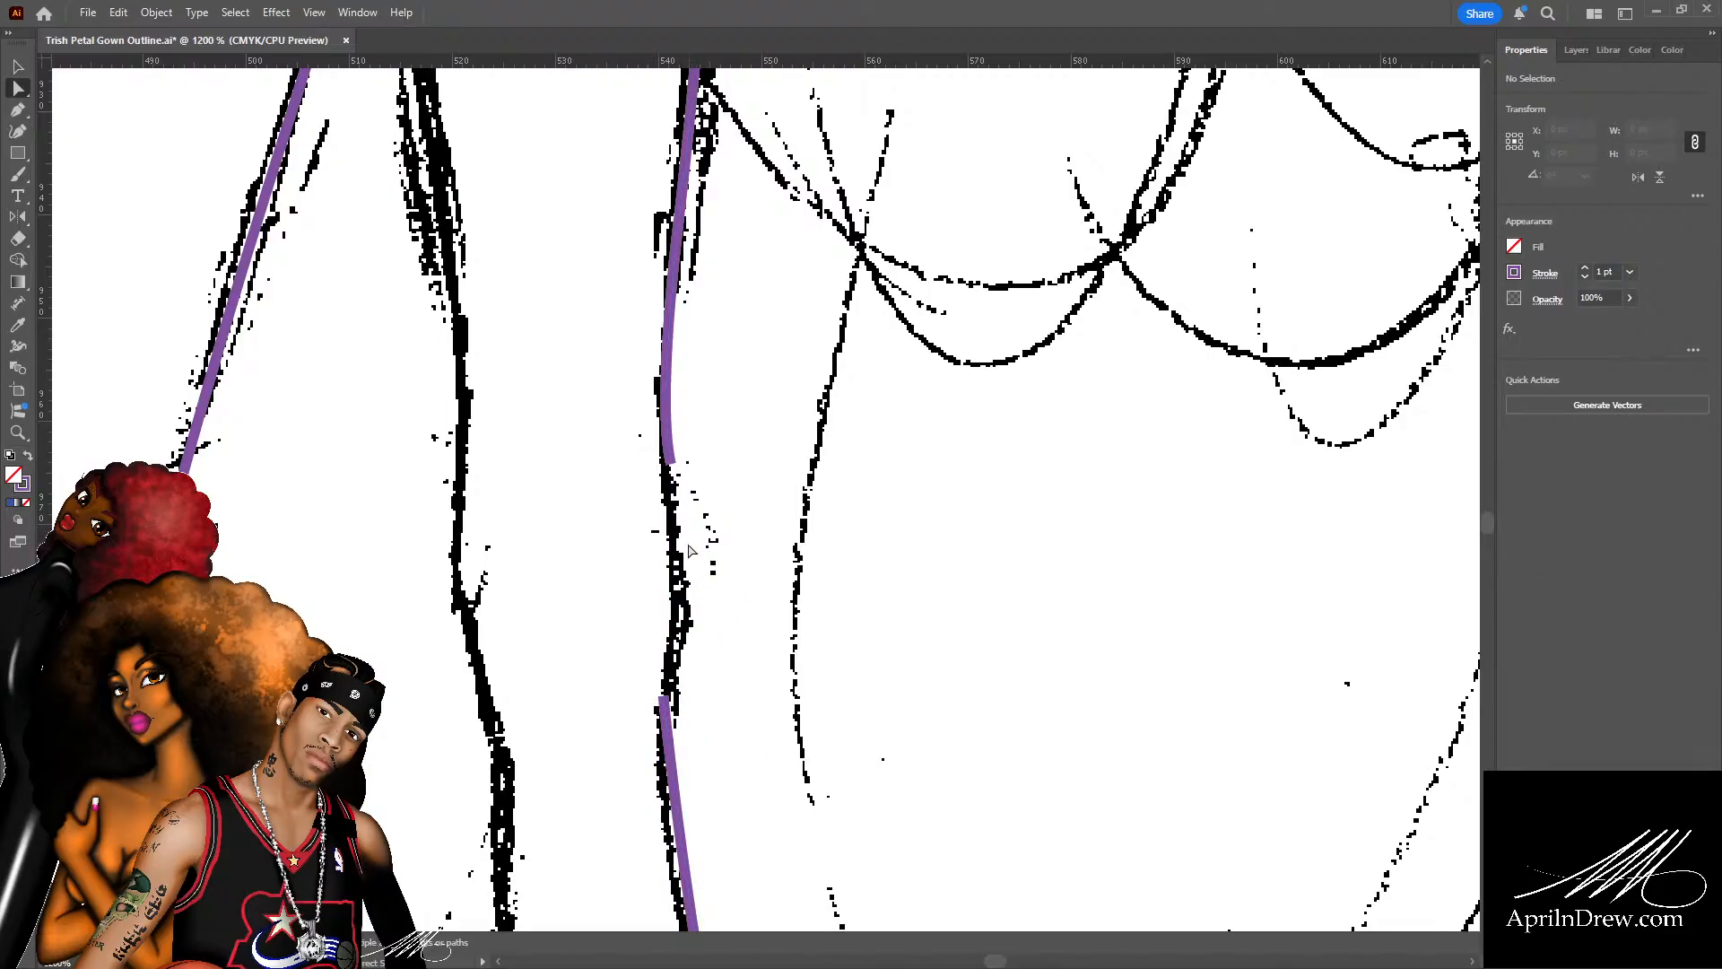
pyautogui.moveTo(668, 454); pyautogui.dragTo(675, 553)
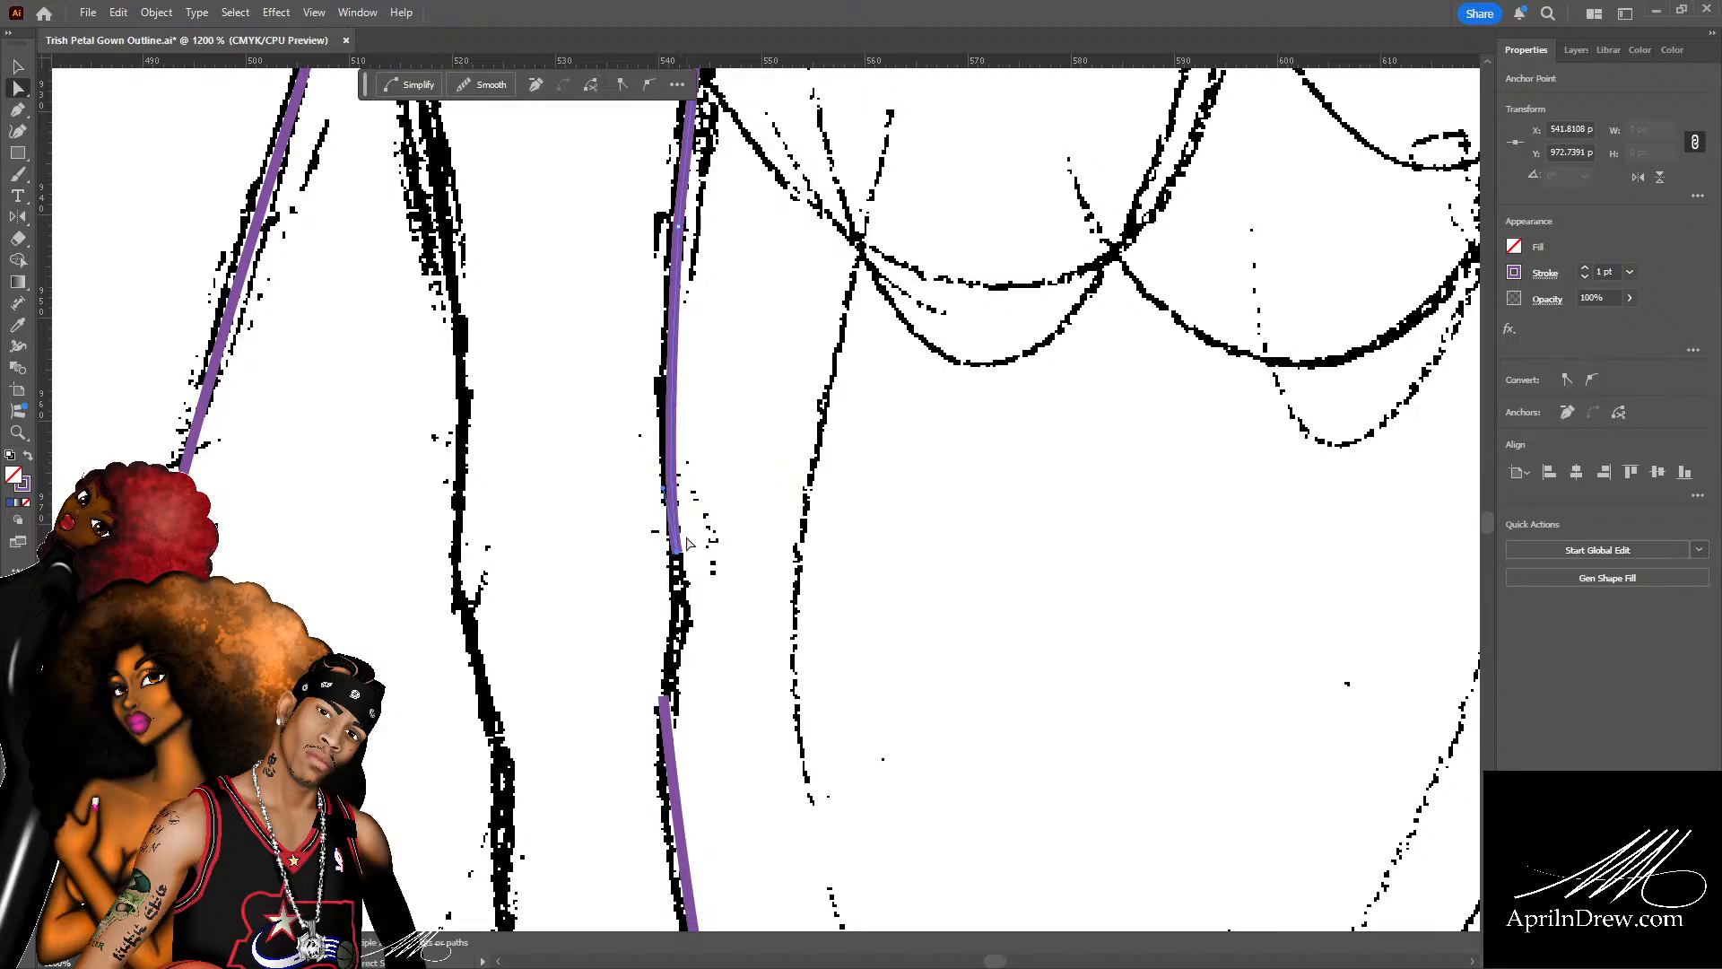
# Try to bridge the ankle gap in the right leg's outer path with two Pen segments meeting at about X 543, Y 979 px.
pyautogui.click(713, 531)
pyautogui.press('p')
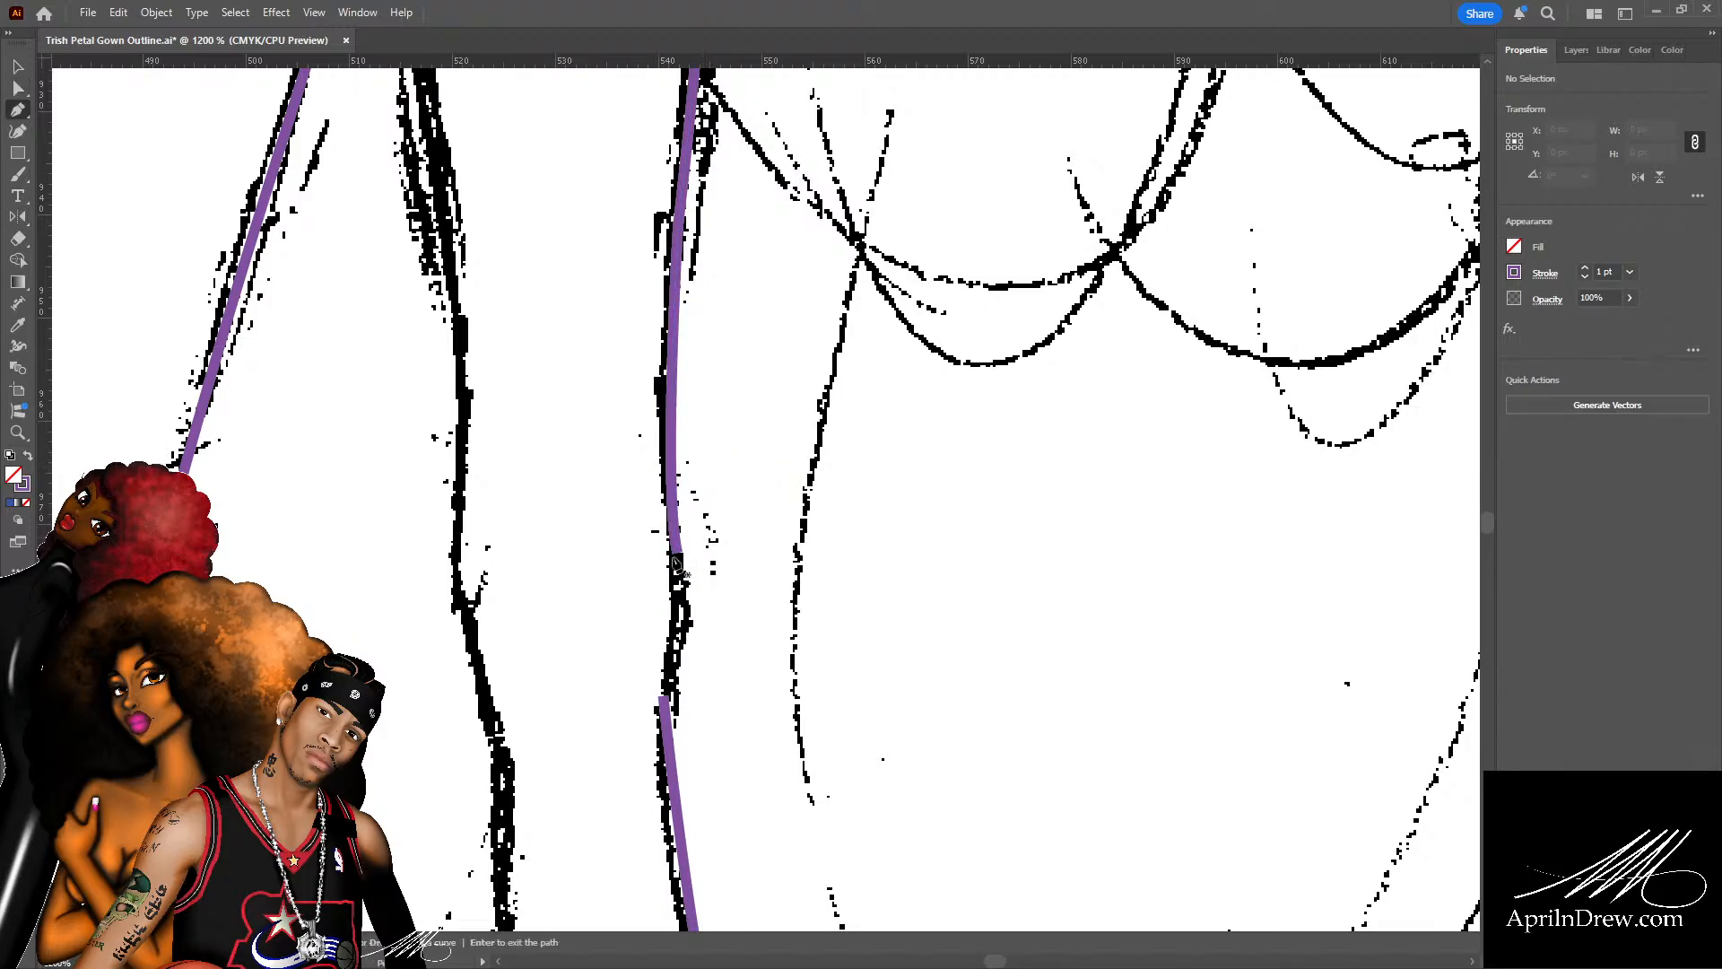
pyautogui.moveTo(675, 552); pyautogui.dragTo(690, 628)
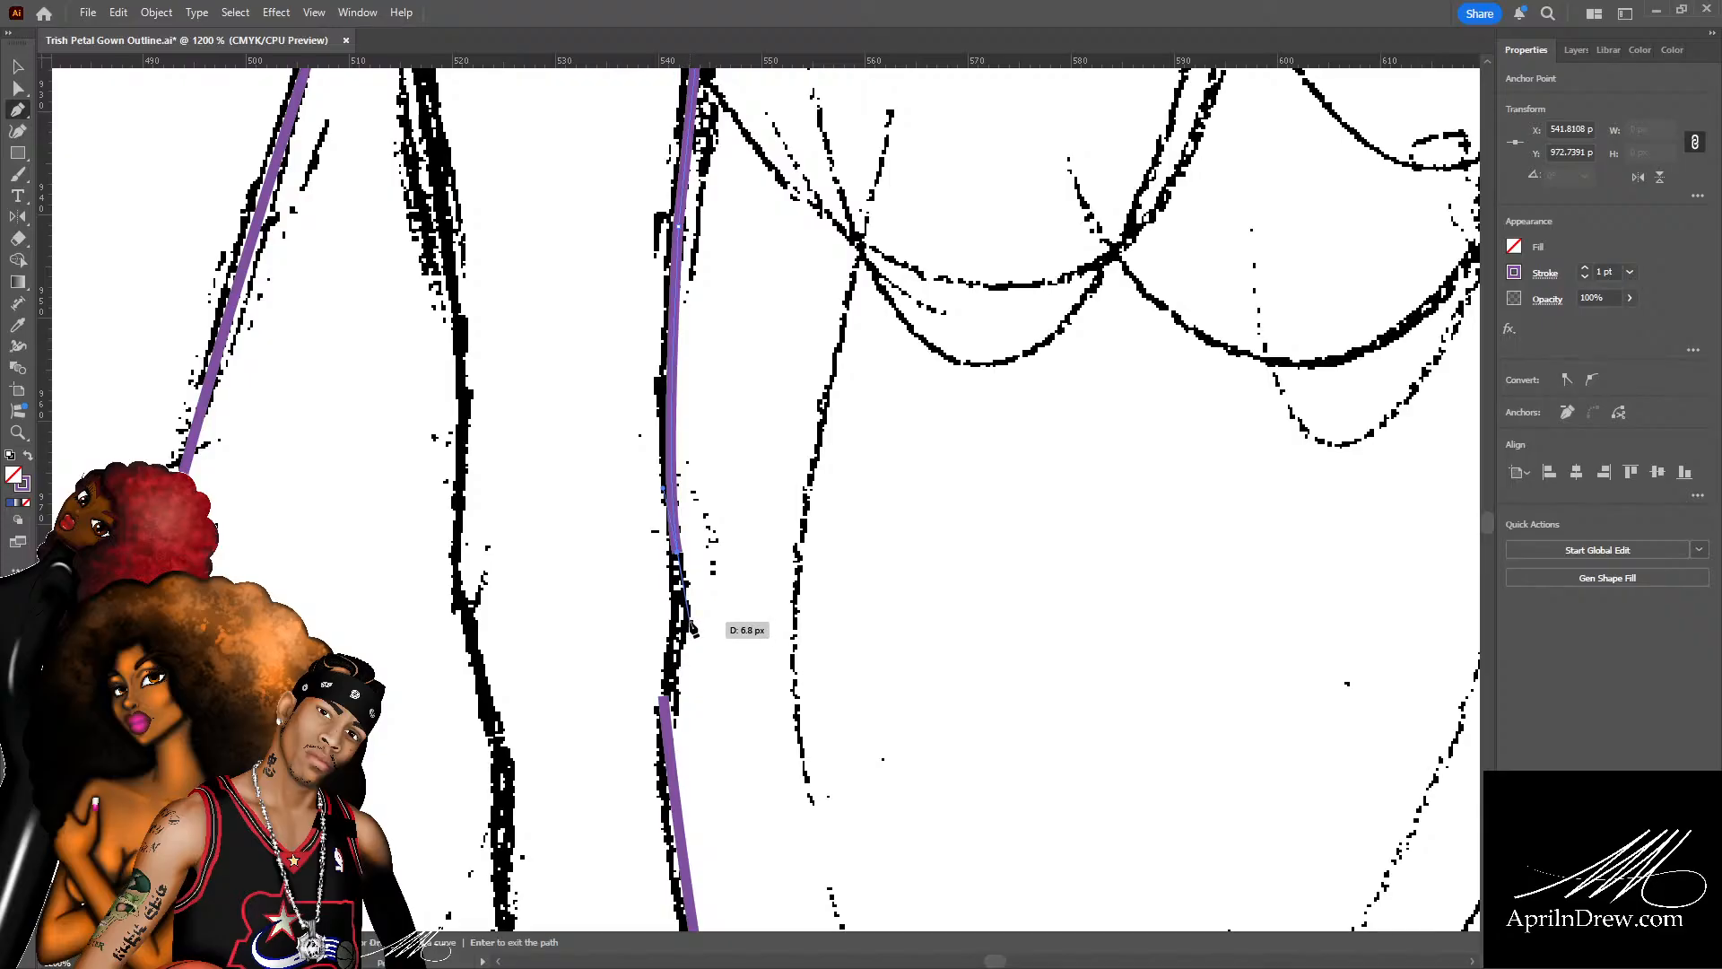
pyautogui.click(690, 622)
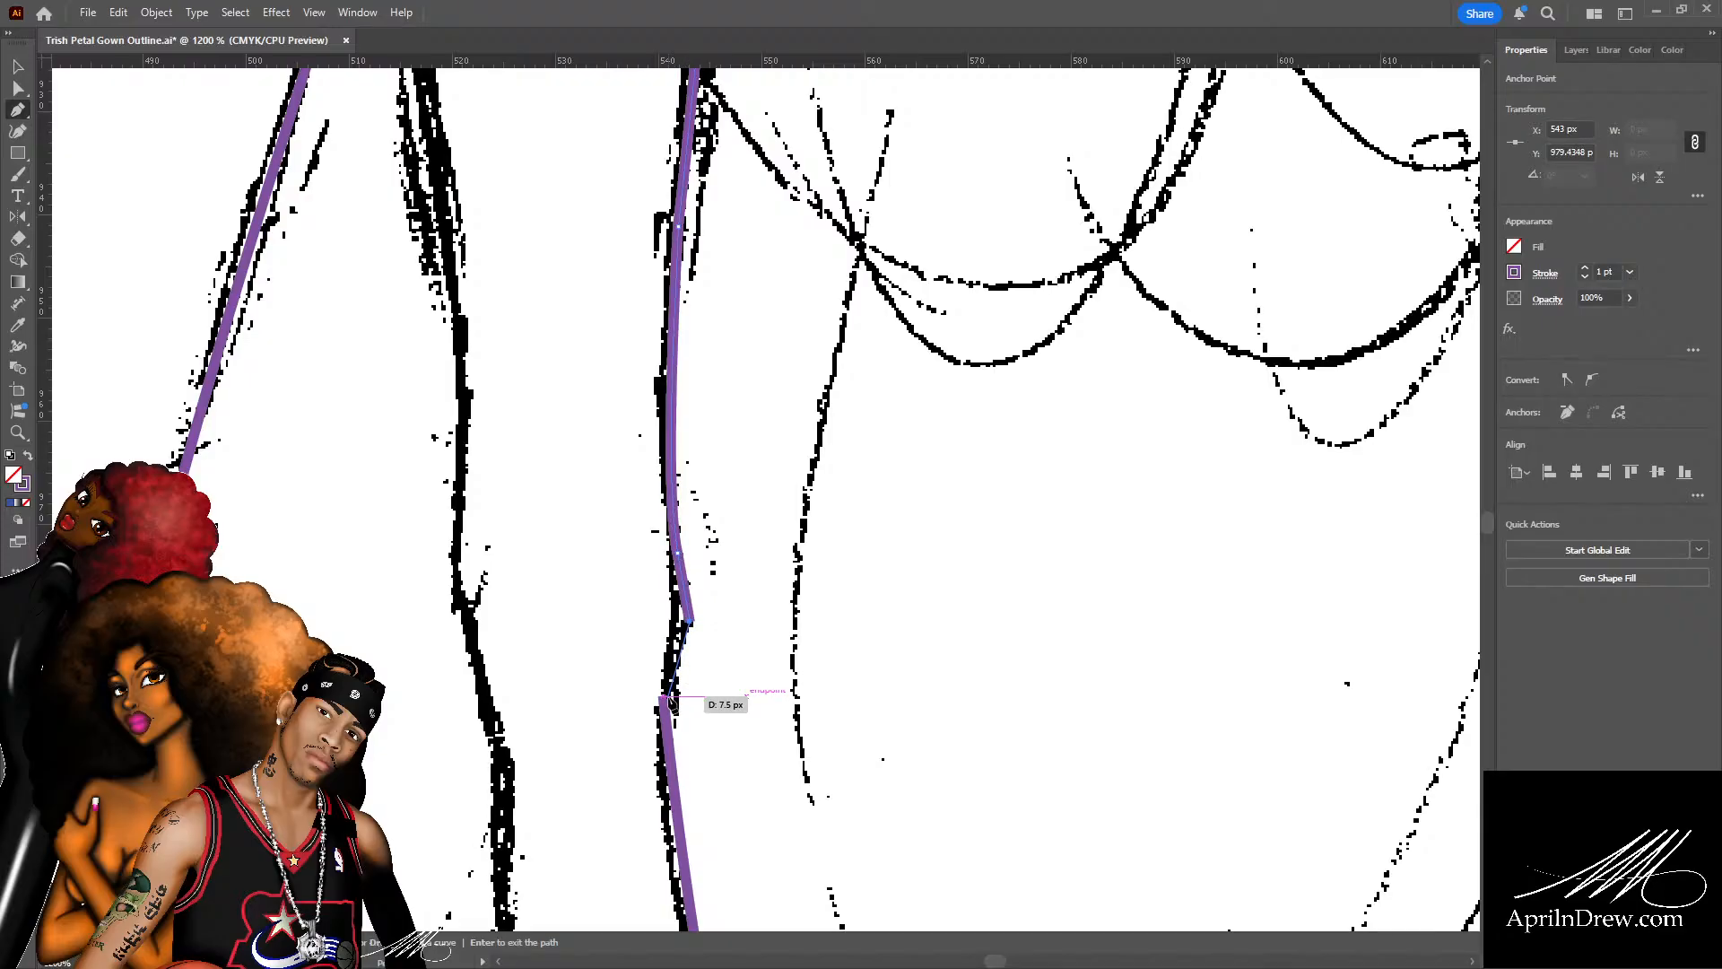
pyautogui.click(666, 698)
pyautogui.moveTo(666, 714)
pyautogui.mouseDown()
pyautogui.moveTo(718, 711)
pyautogui.moveTo(664, 700)
pyautogui.mouseUp()
pyautogui.press('a')
pyautogui.click(718, 640)
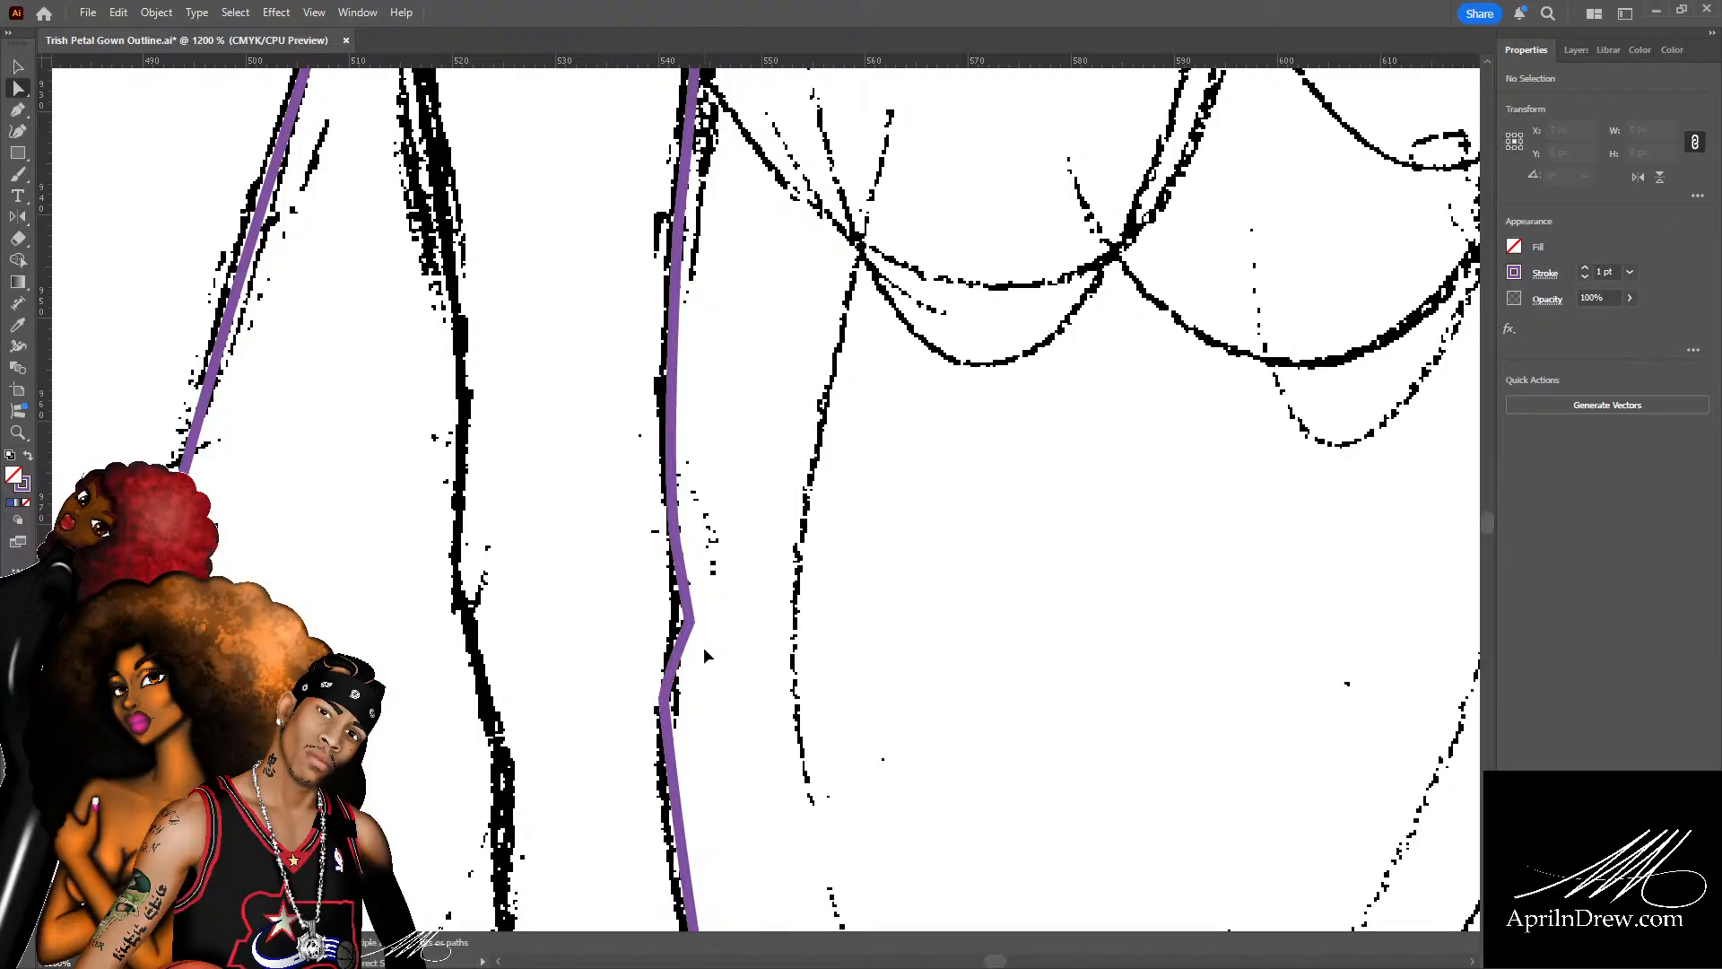
pyautogui.hotkey('ctrl', 'z')
pyautogui.hotkey('ctrl', 'z')
pyautogui.hotkey('ctrl', 'z')
pyautogui.click(701, 651)
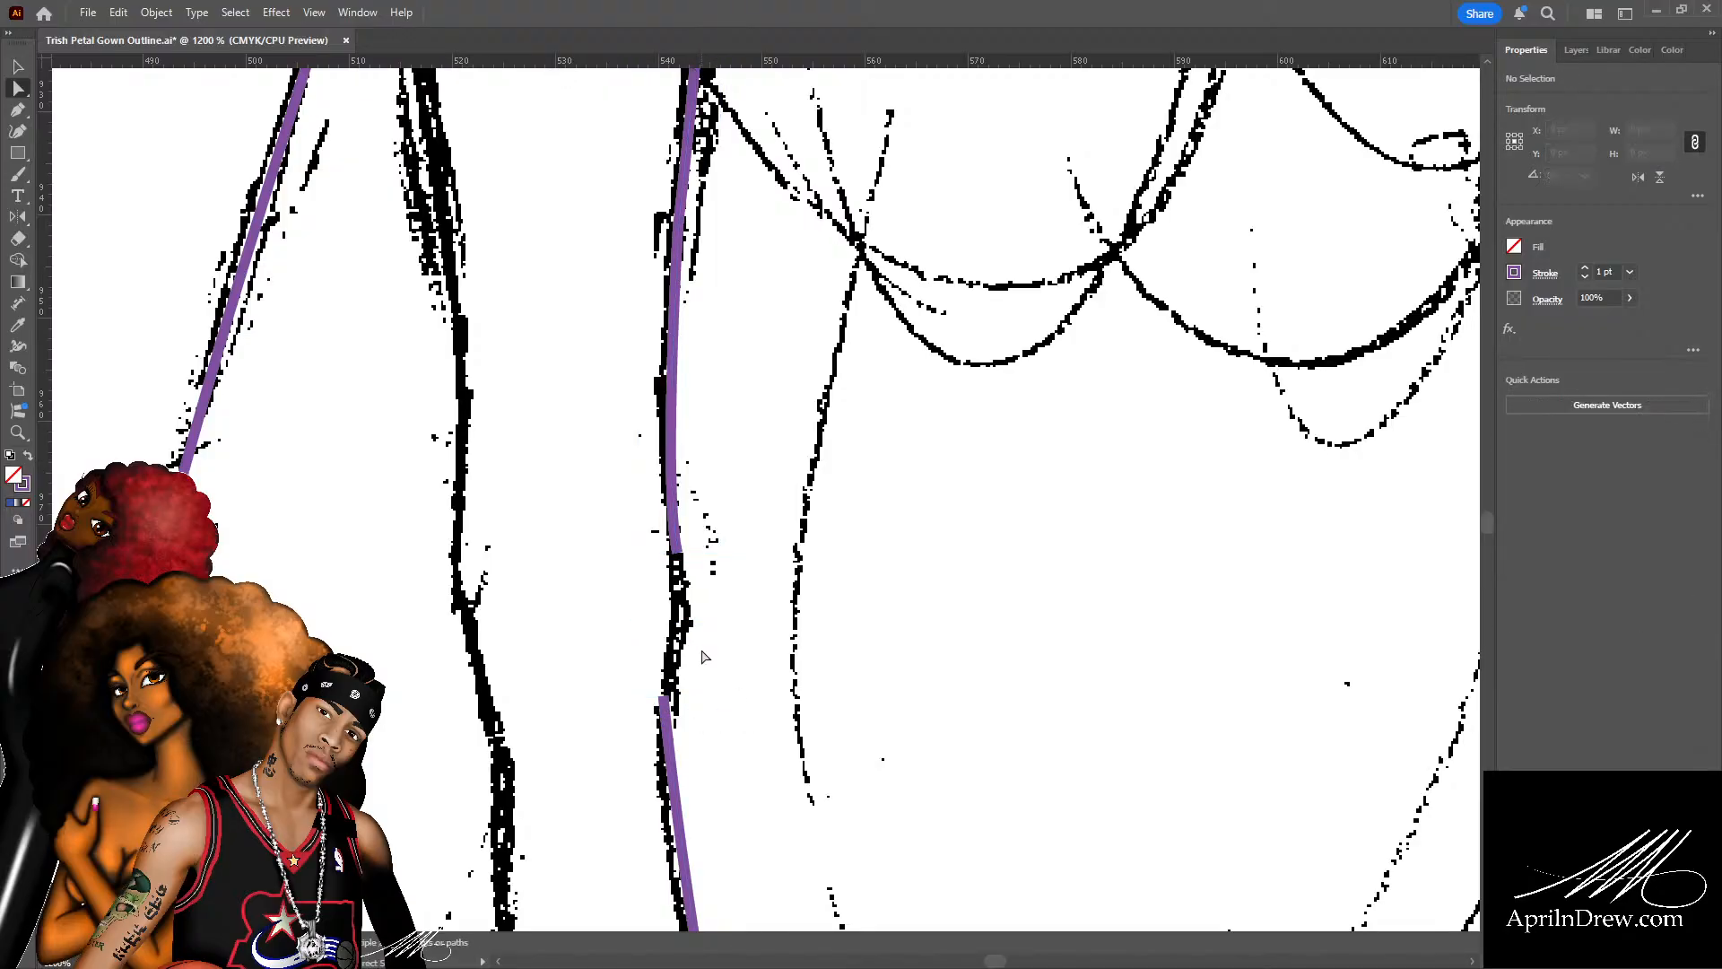
# Close the ankle gap in the right leg's outer path with two Pen segments through an anchor at about X 543, Y 980 px.
pyautogui.press('p')
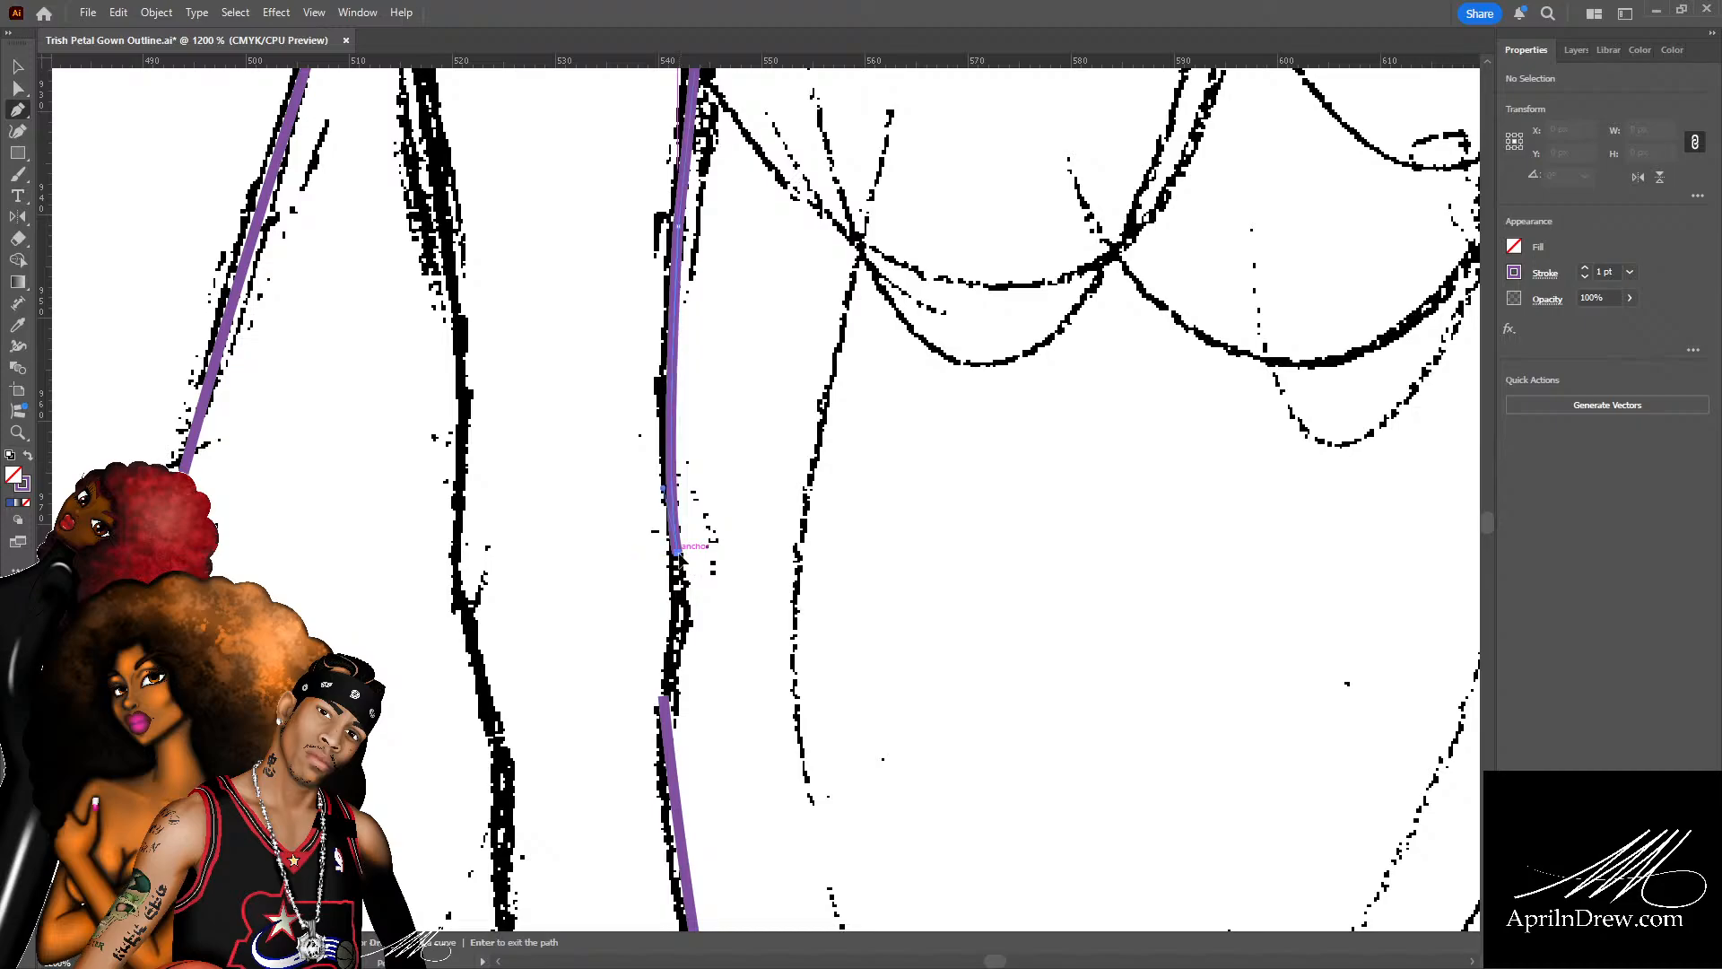
pyautogui.click(680, 551)
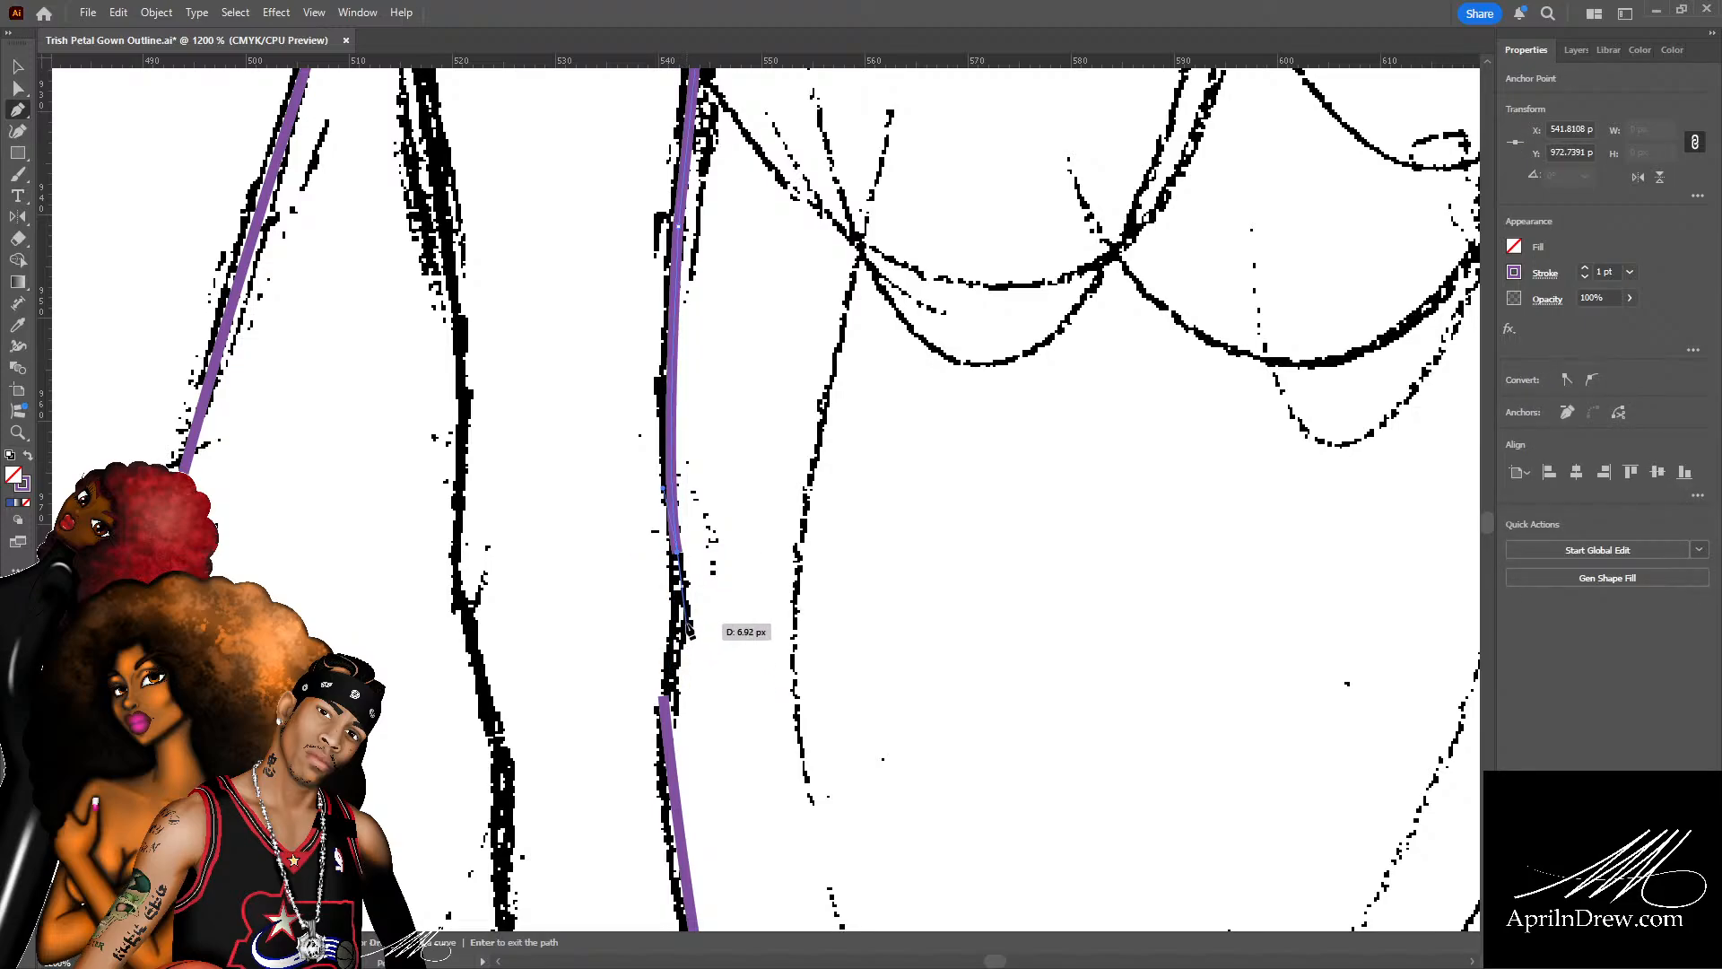
pyautogui.click(686, 624)
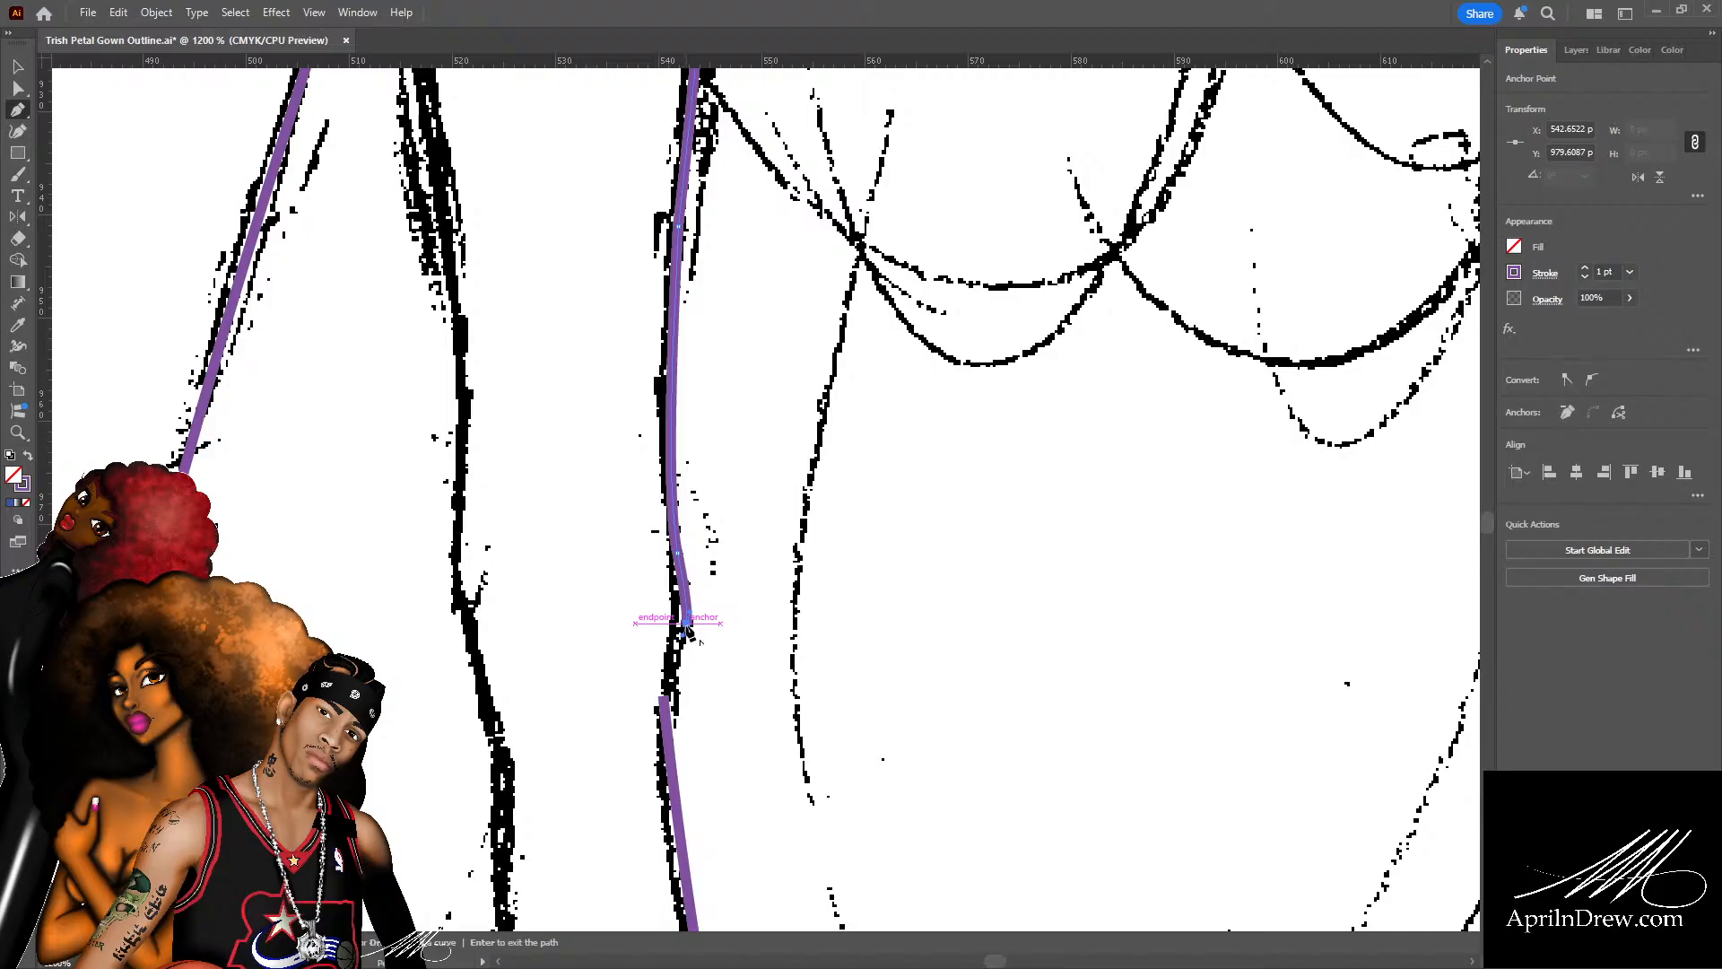
pyautogui.click(664, 702)
pyautogui.press('a')
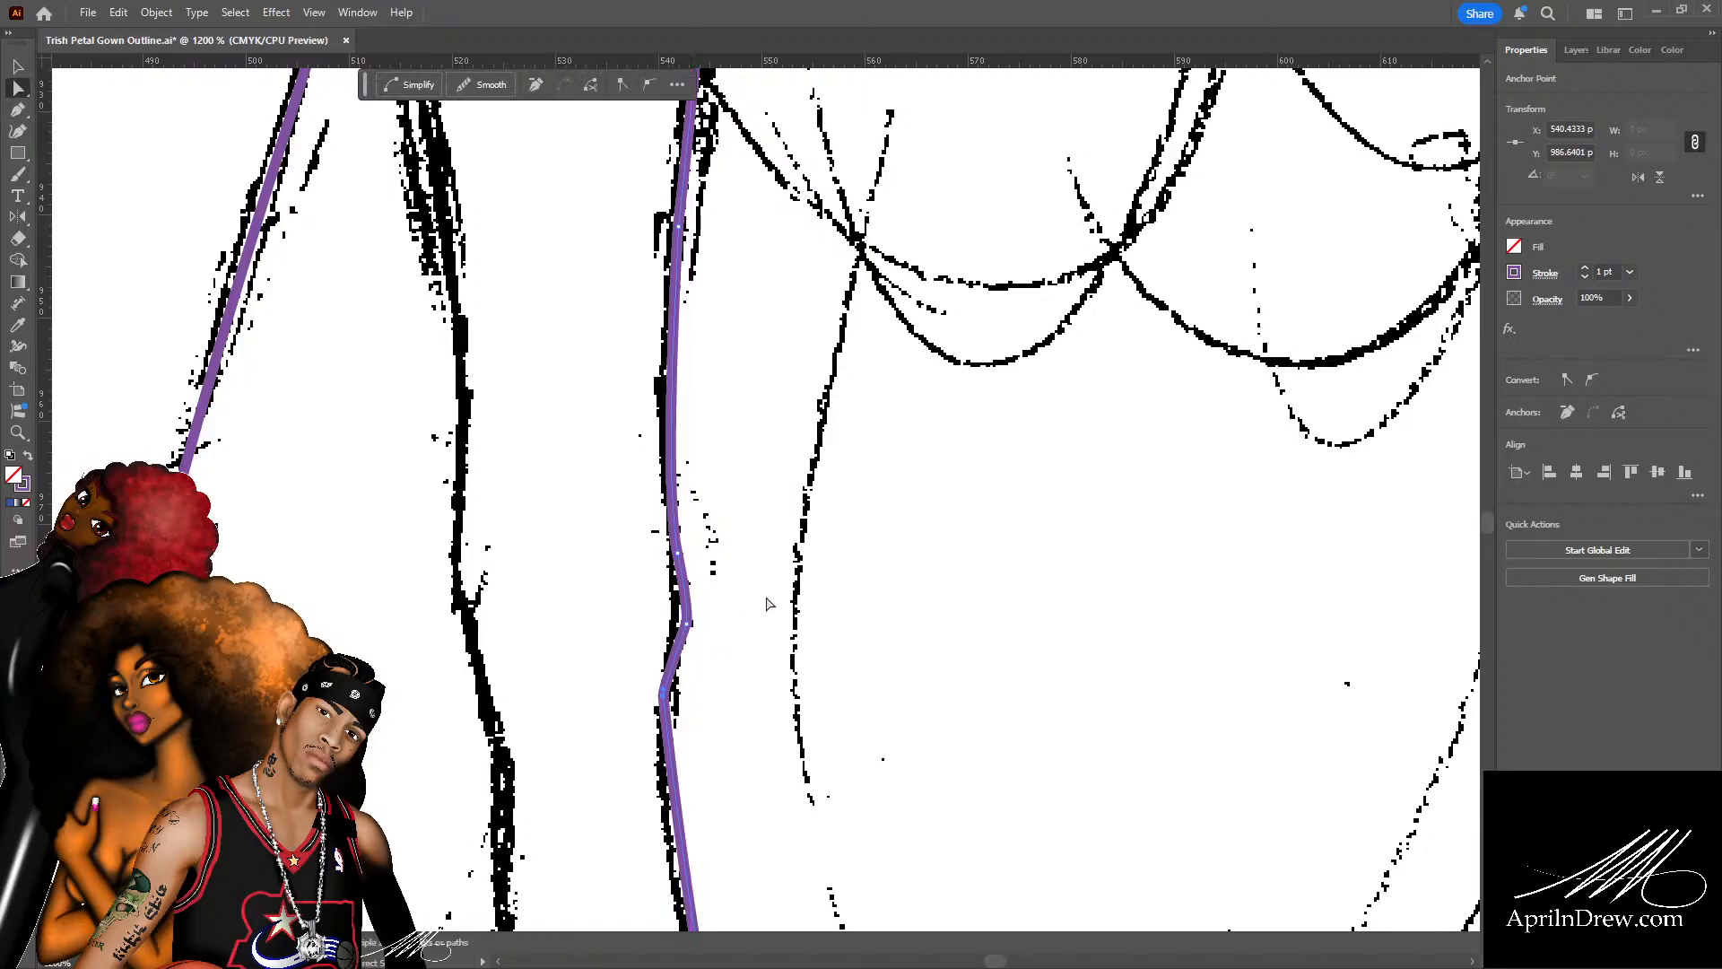
# Shift the outer path's ankle bulge anchor slightly inward and the anchor below it slightly outward to soften the bulge.
pyautogui.scroll(-3, 733, 622)
pyautogui.click(702, 557)
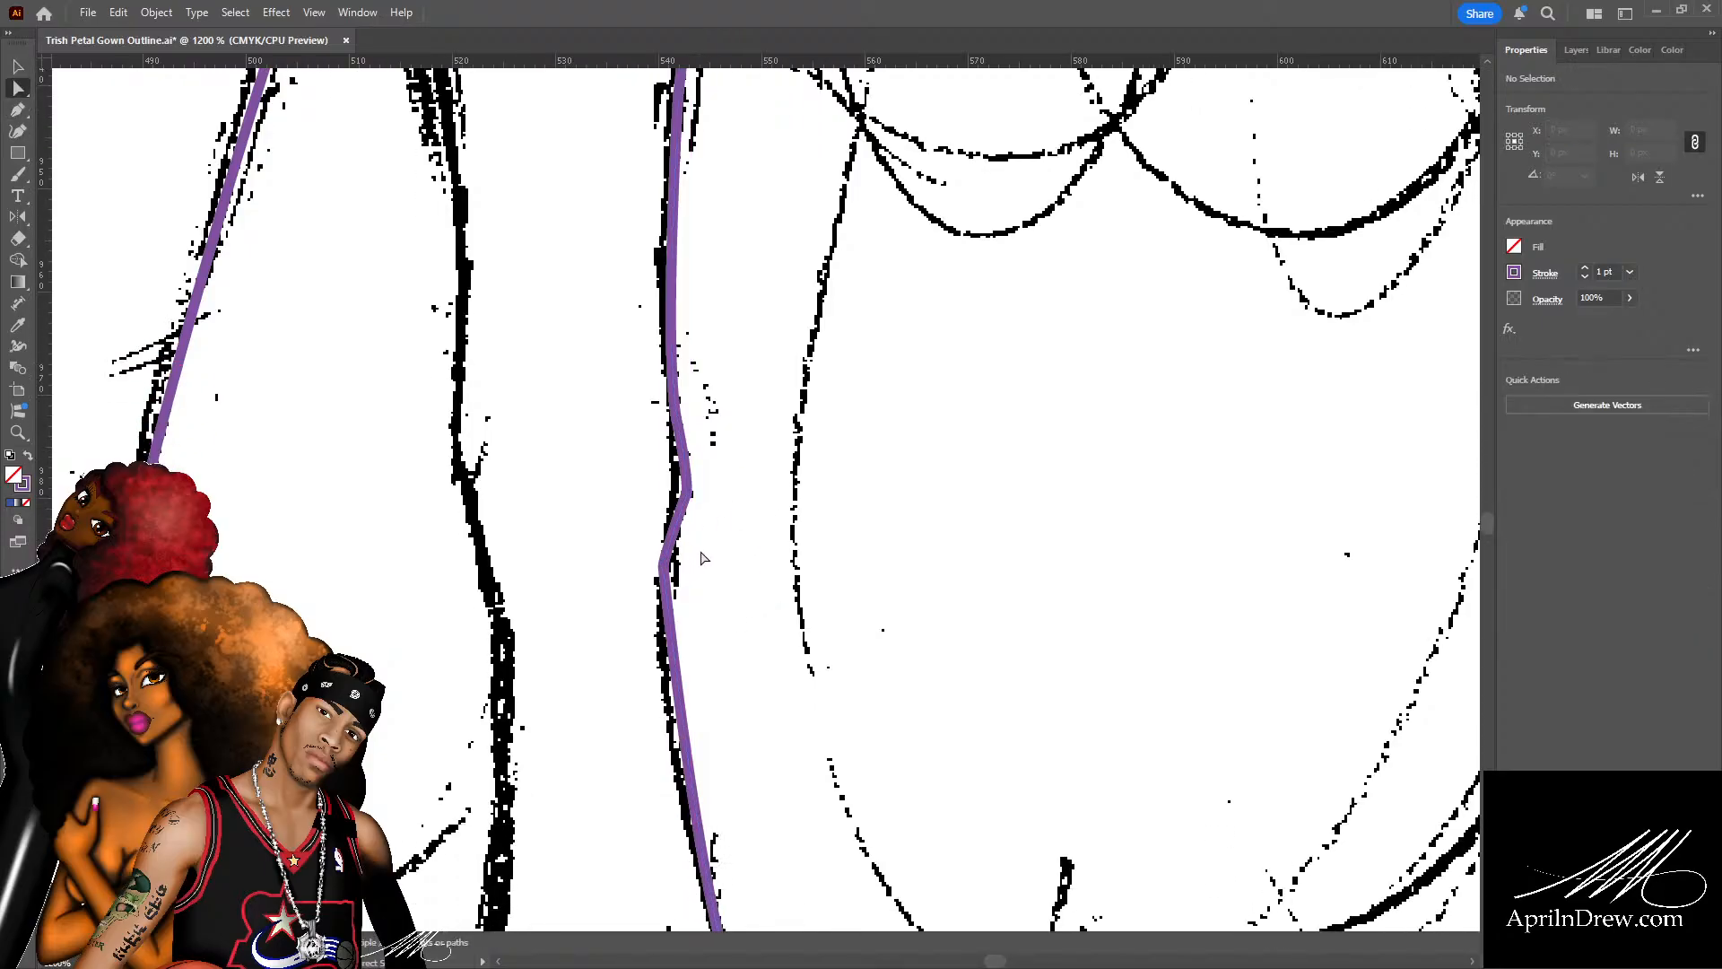
pyautogui.click(682, 491)
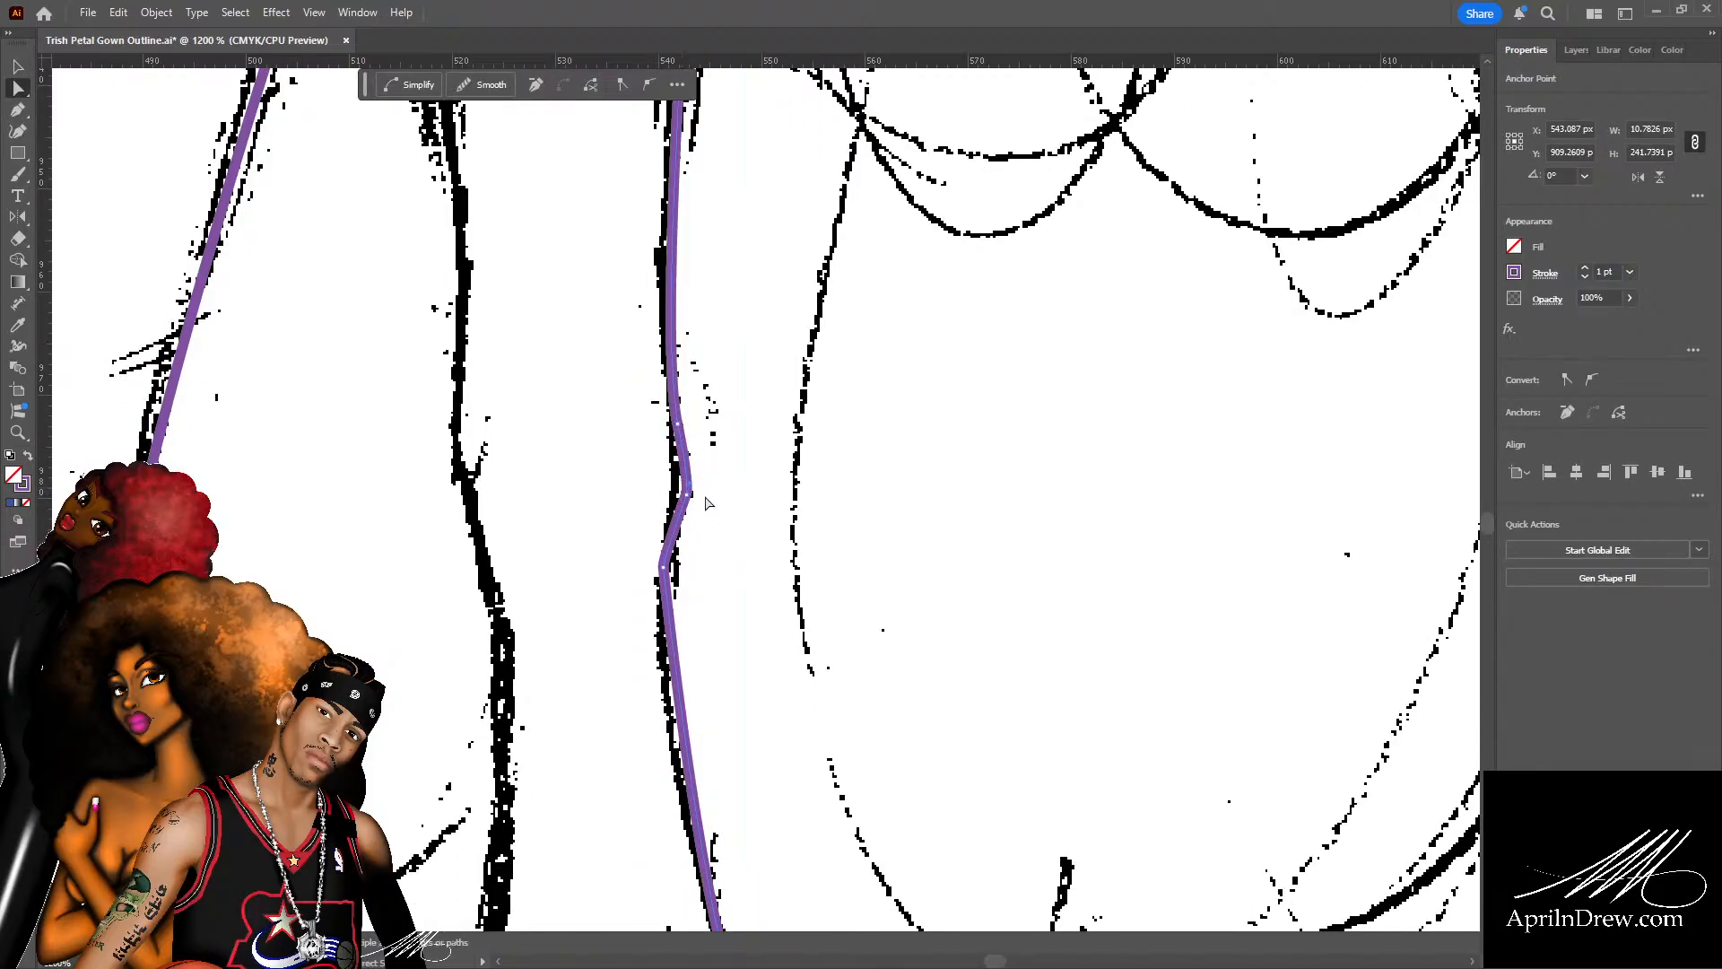
pyautogui.click(686, 494)
pyautogui.moveTo(688, 499); pyautogui.dragTo(679, 492)
pyautogui.click(726, 527)
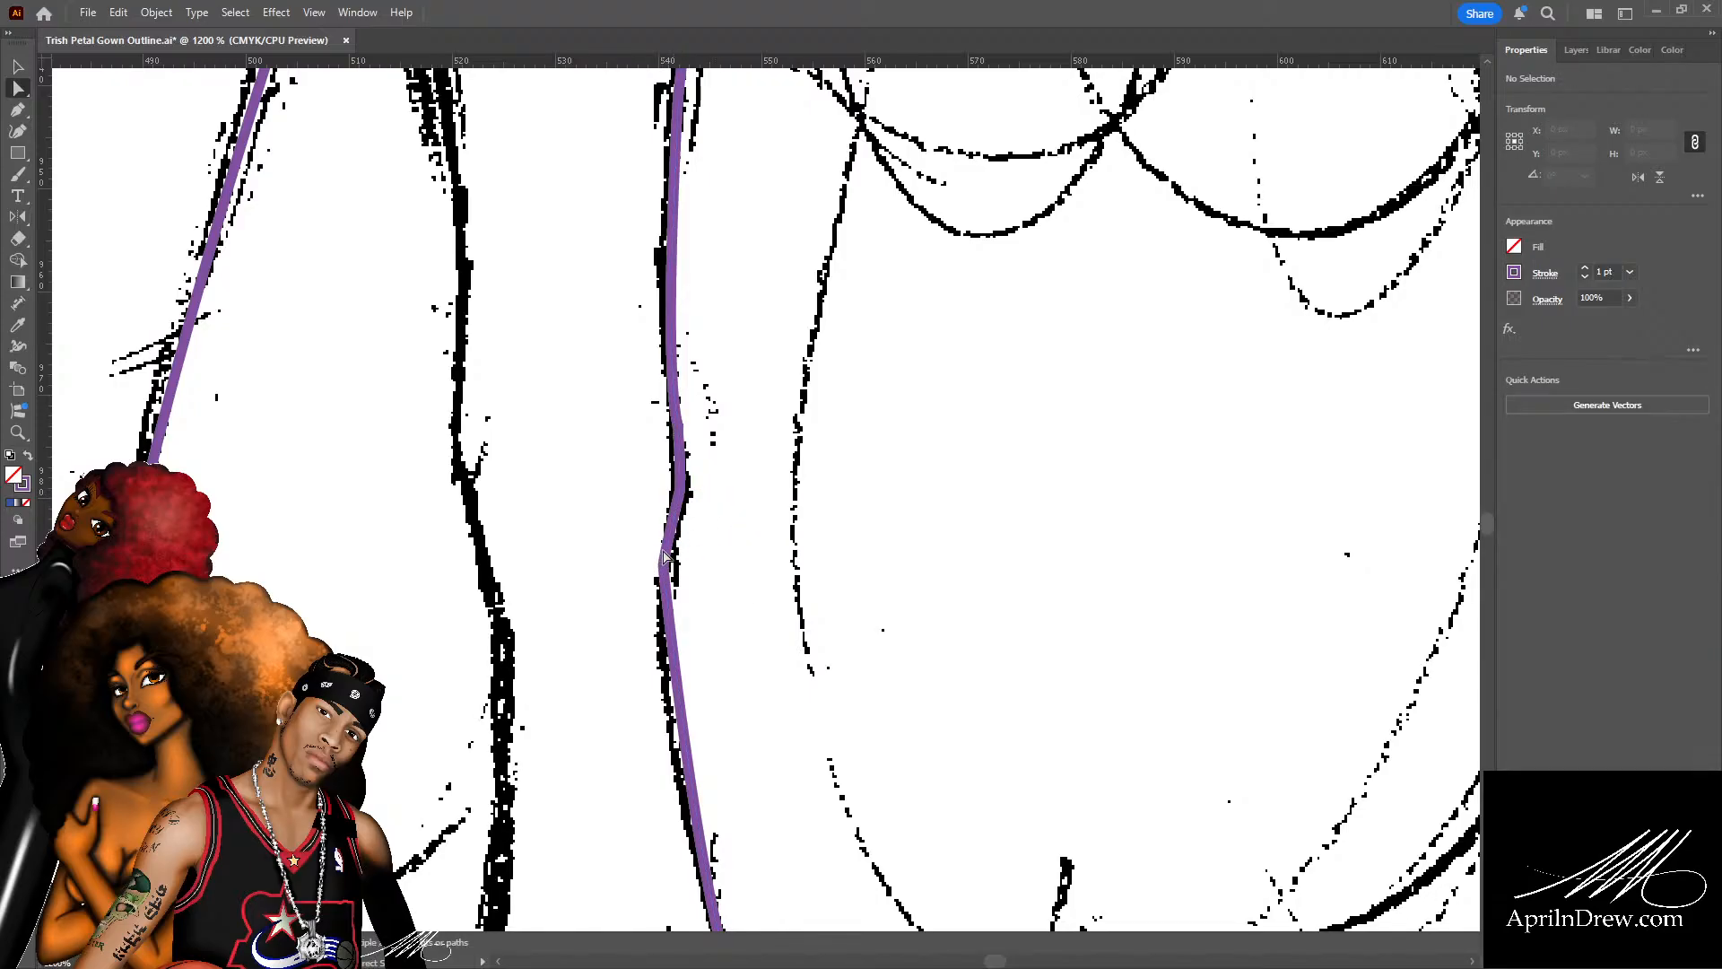
pyautogui.moveTo(667, 579); pyautogui.dragTo(678, 576)
pyautogui.click(706, 570)
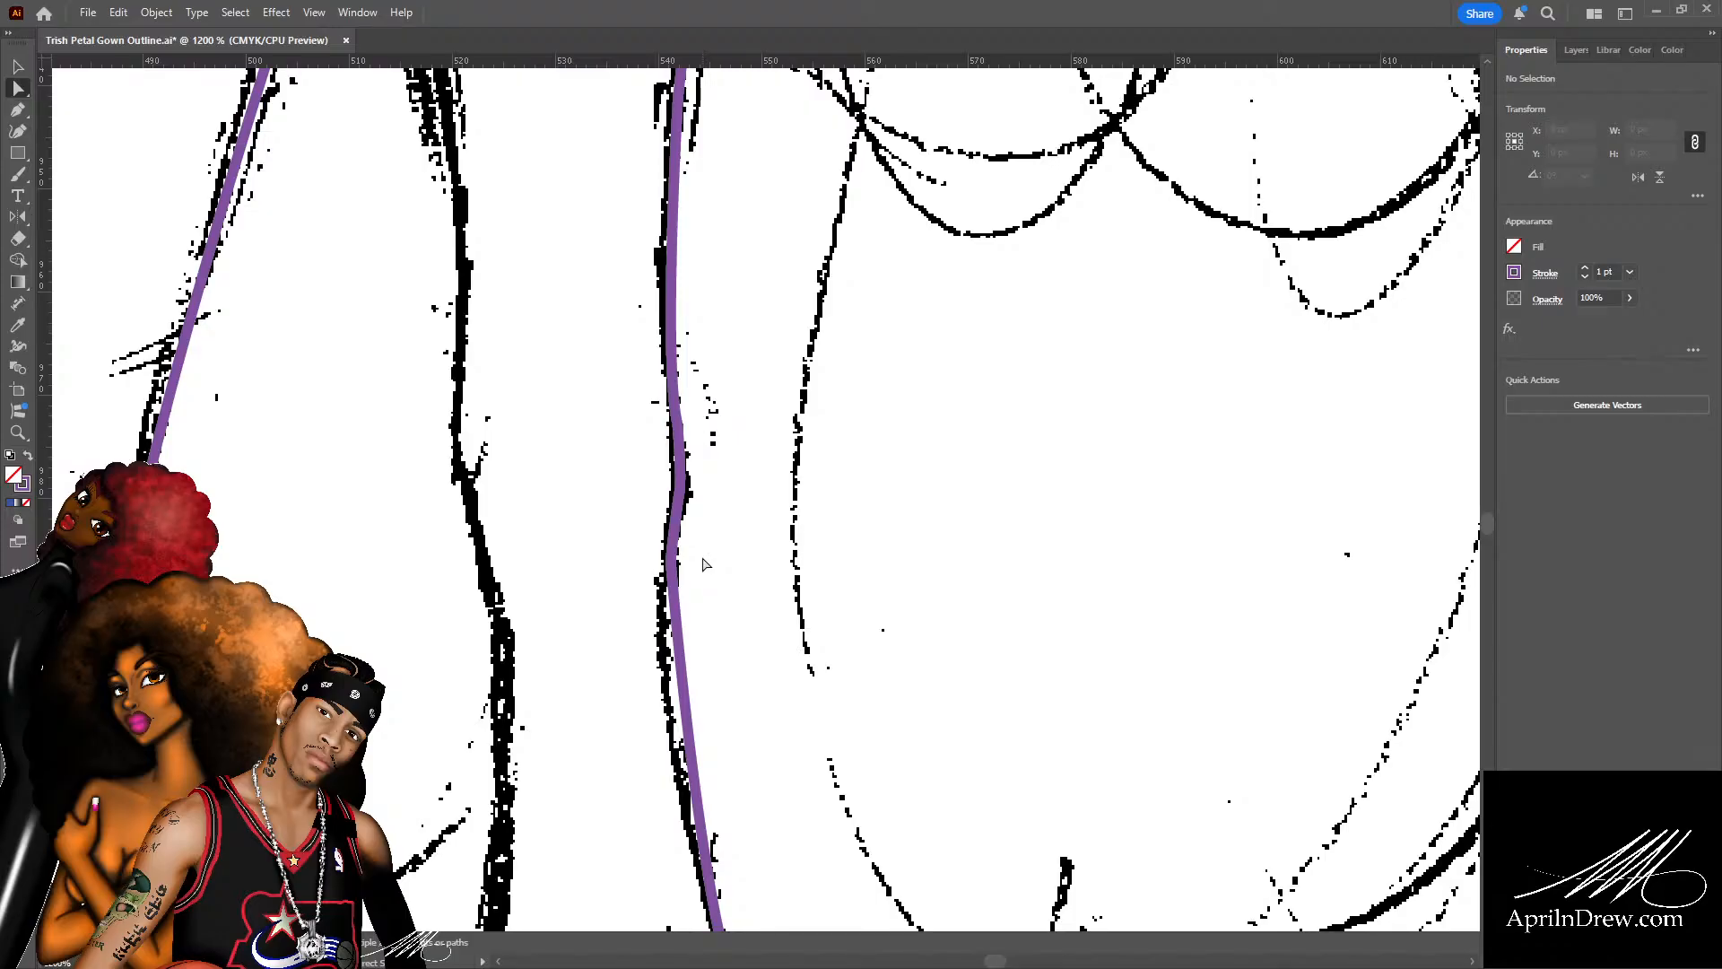
# Adjust the curve handle of the right leg's outer path just above the ankle to follow the sketch.
pyautogui.scroll(5, 679, 440)
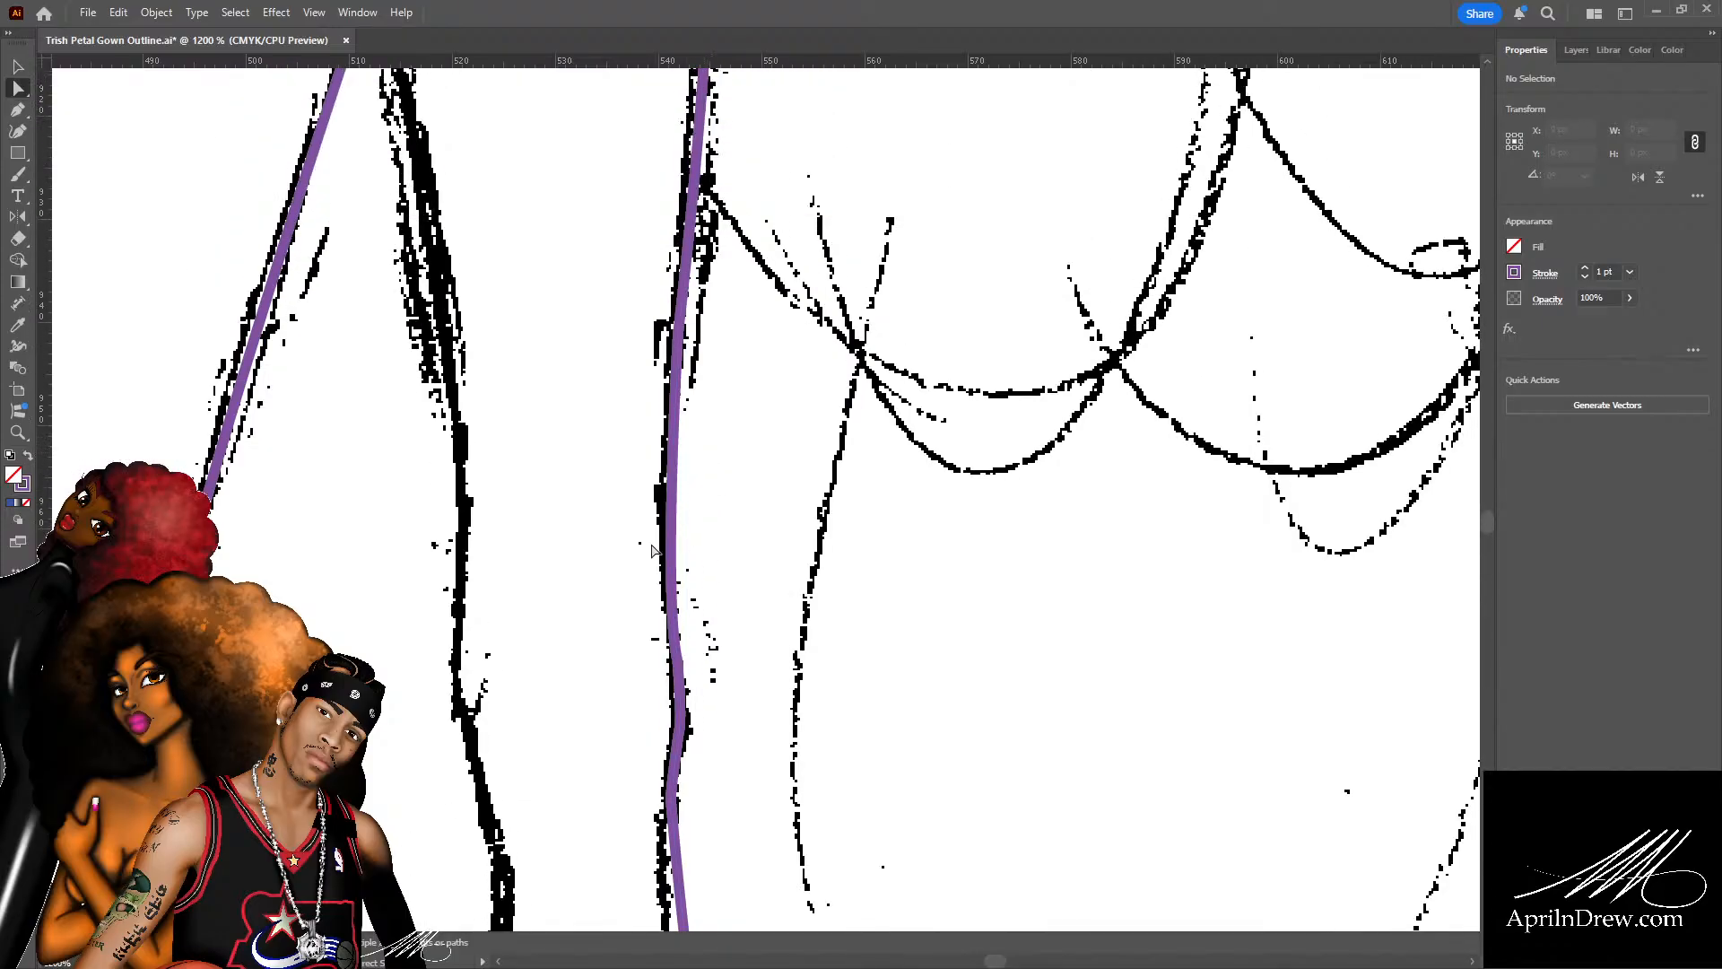
pyautogui.click(662, 597)
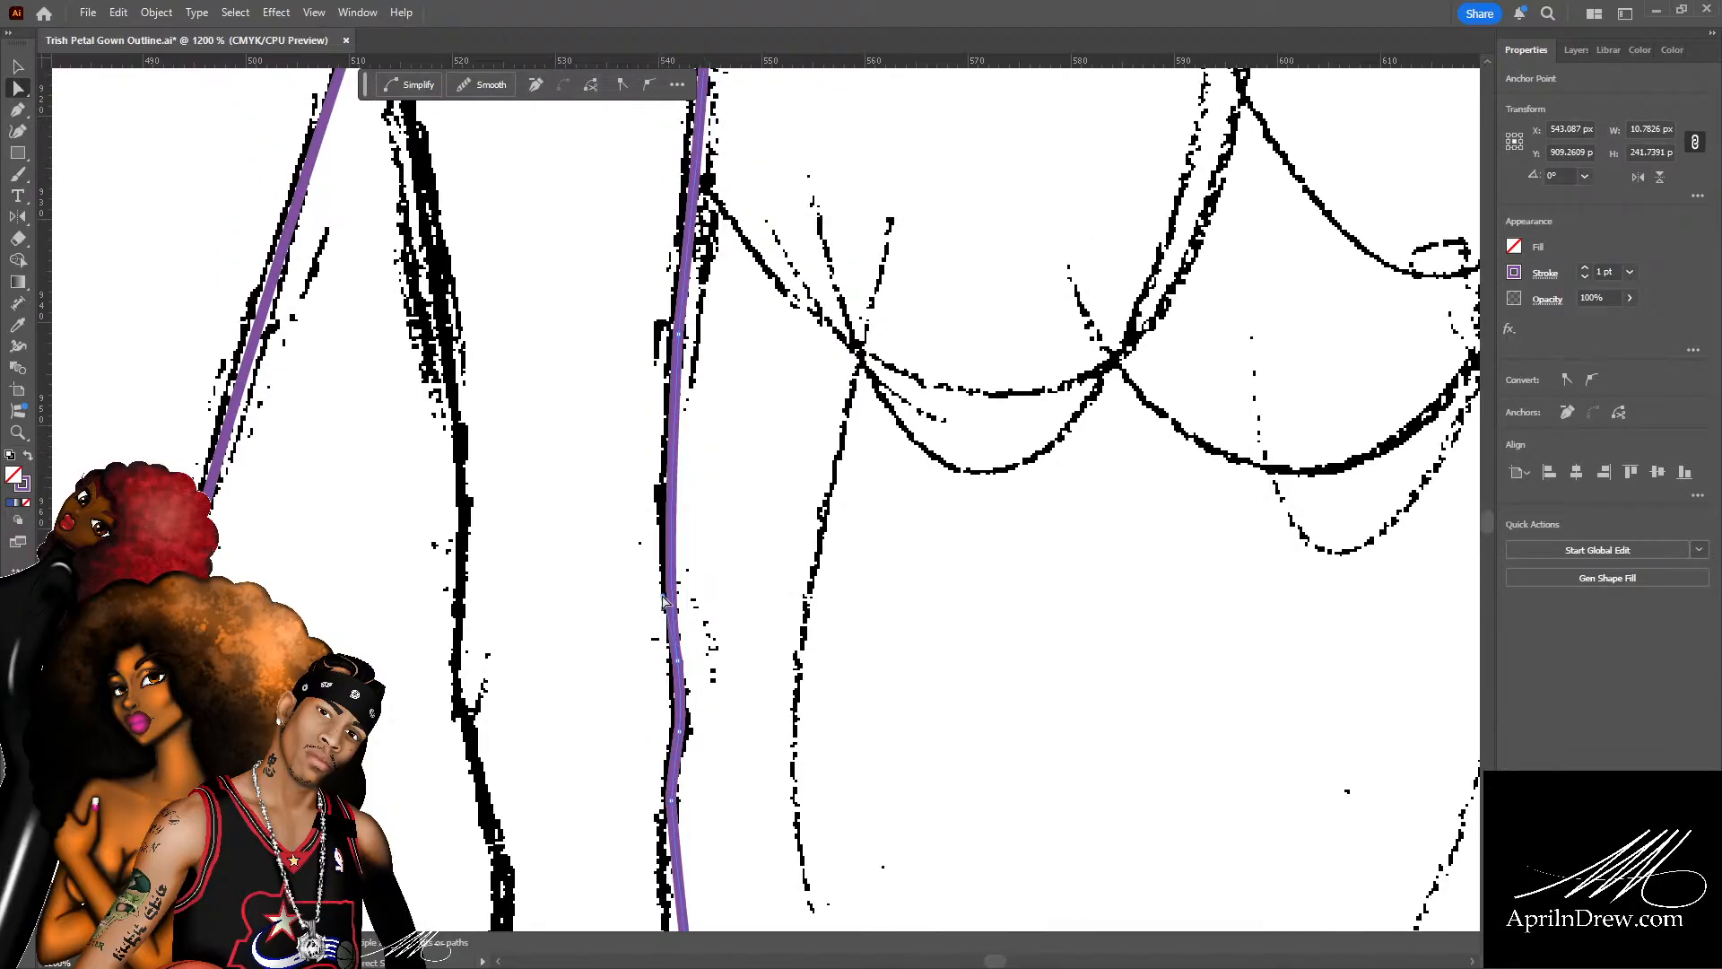
pyautogui.moveTo(664, 599); pyautogui.dragTo(668, 567)
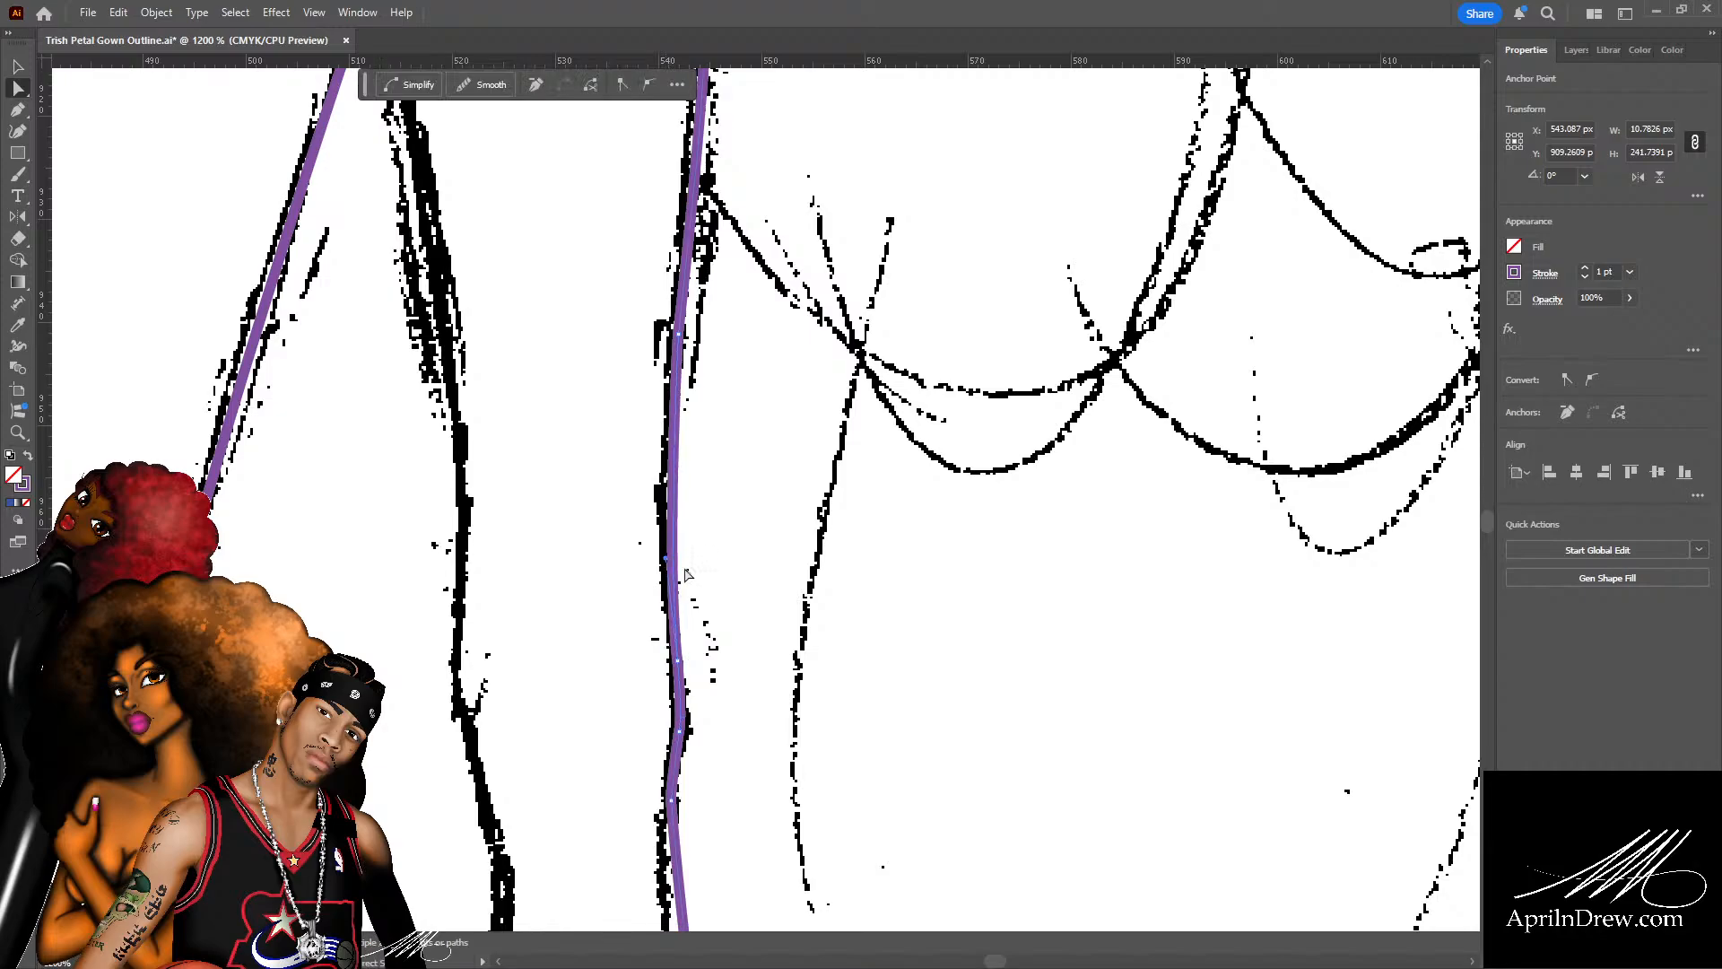
pyautogui.click(708, 583)
pyautogui.scroll(3, 719, 457)
pyautogui.scroll(-2, 720, 471)
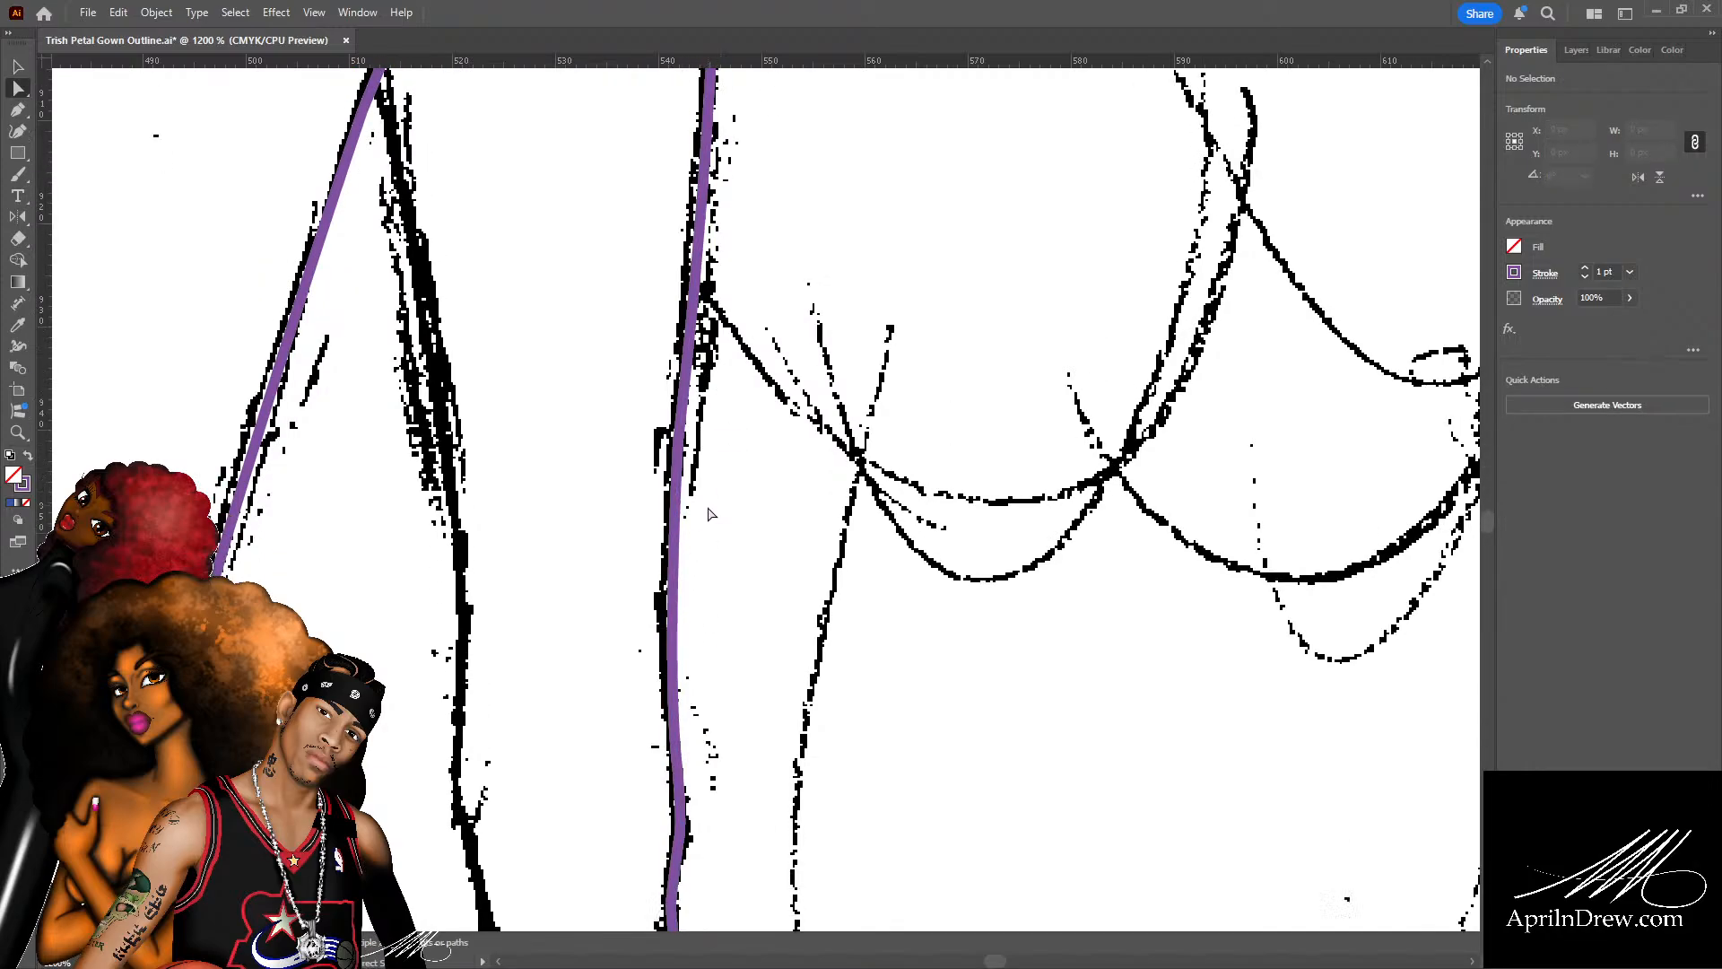
# Set the stroke weight of the left leg's long outer path to 1 pt.
pyautogui.hotkey('ctrl', '-')
pyautogui.scroll(-5, 867, 522)
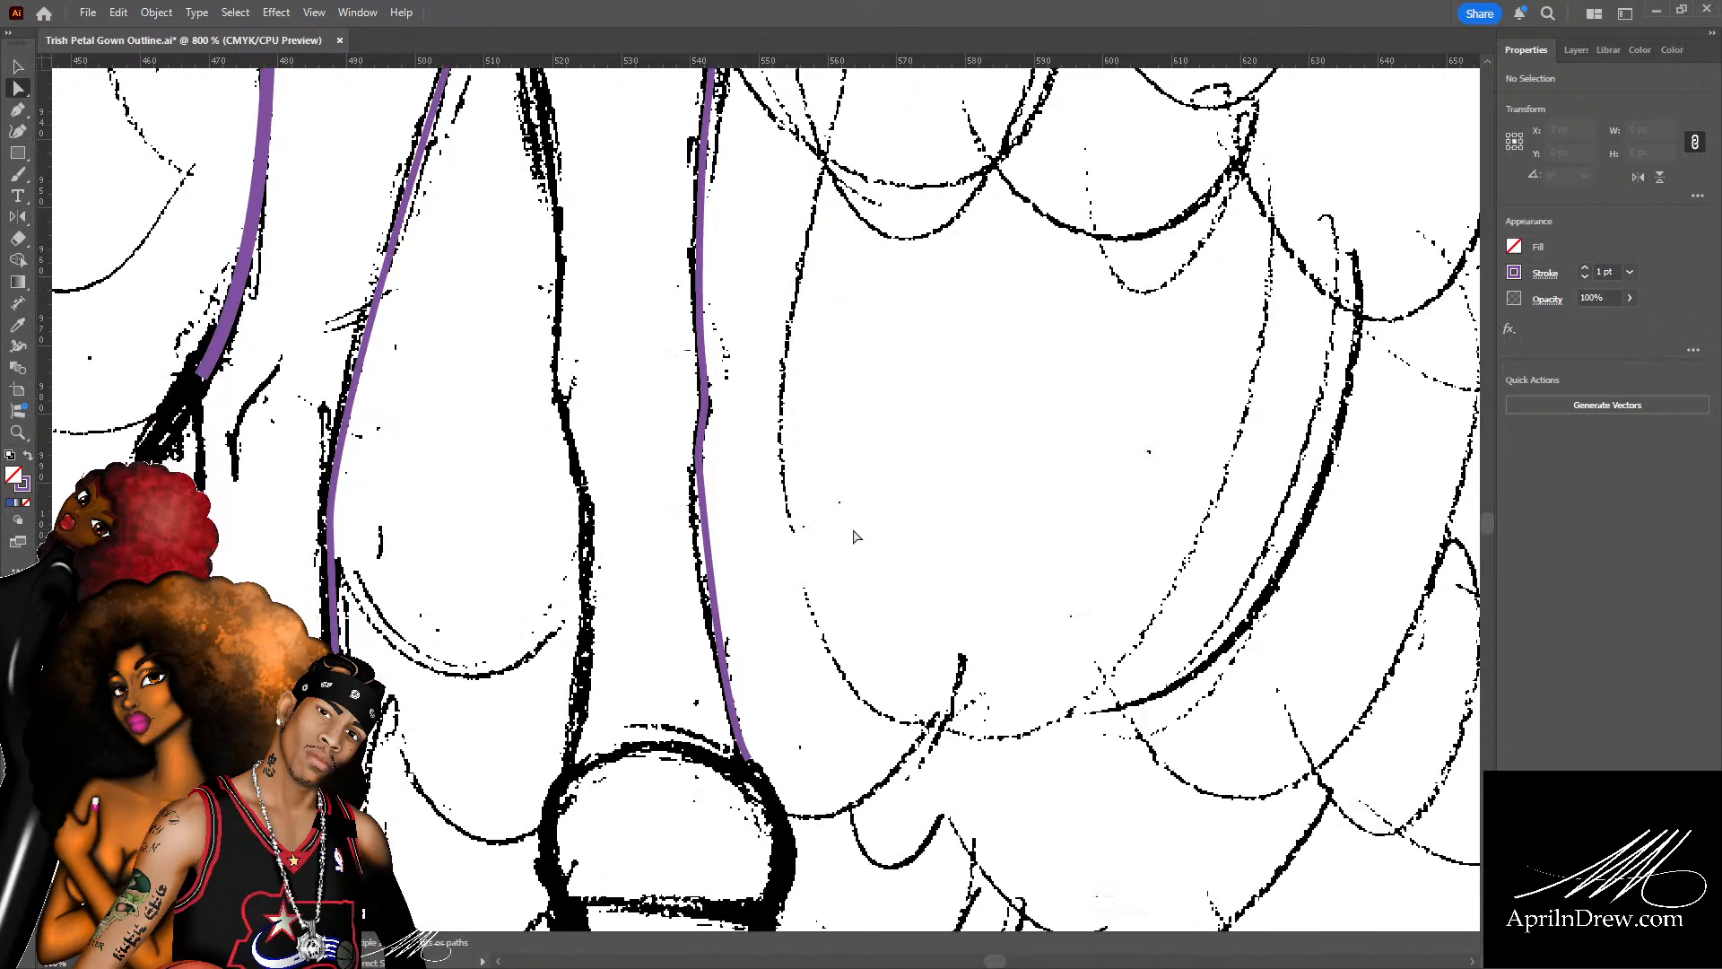
pyautogui.scroll(2, 538, 448)
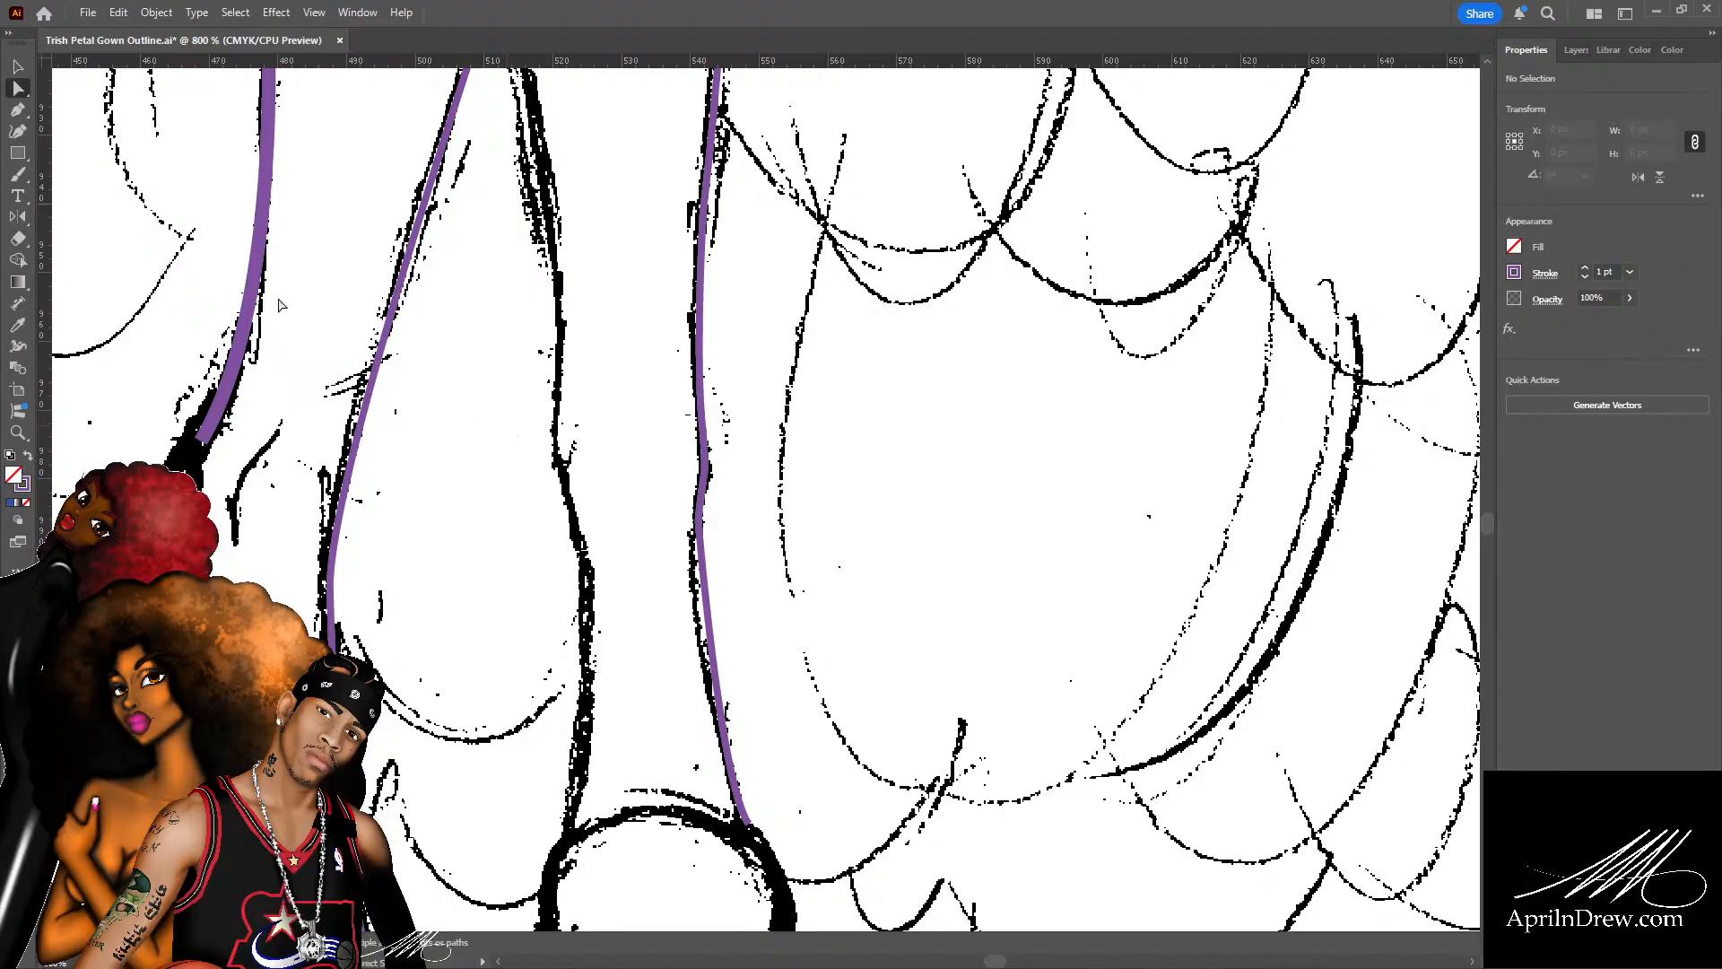
pyautogui.click(255, 289)
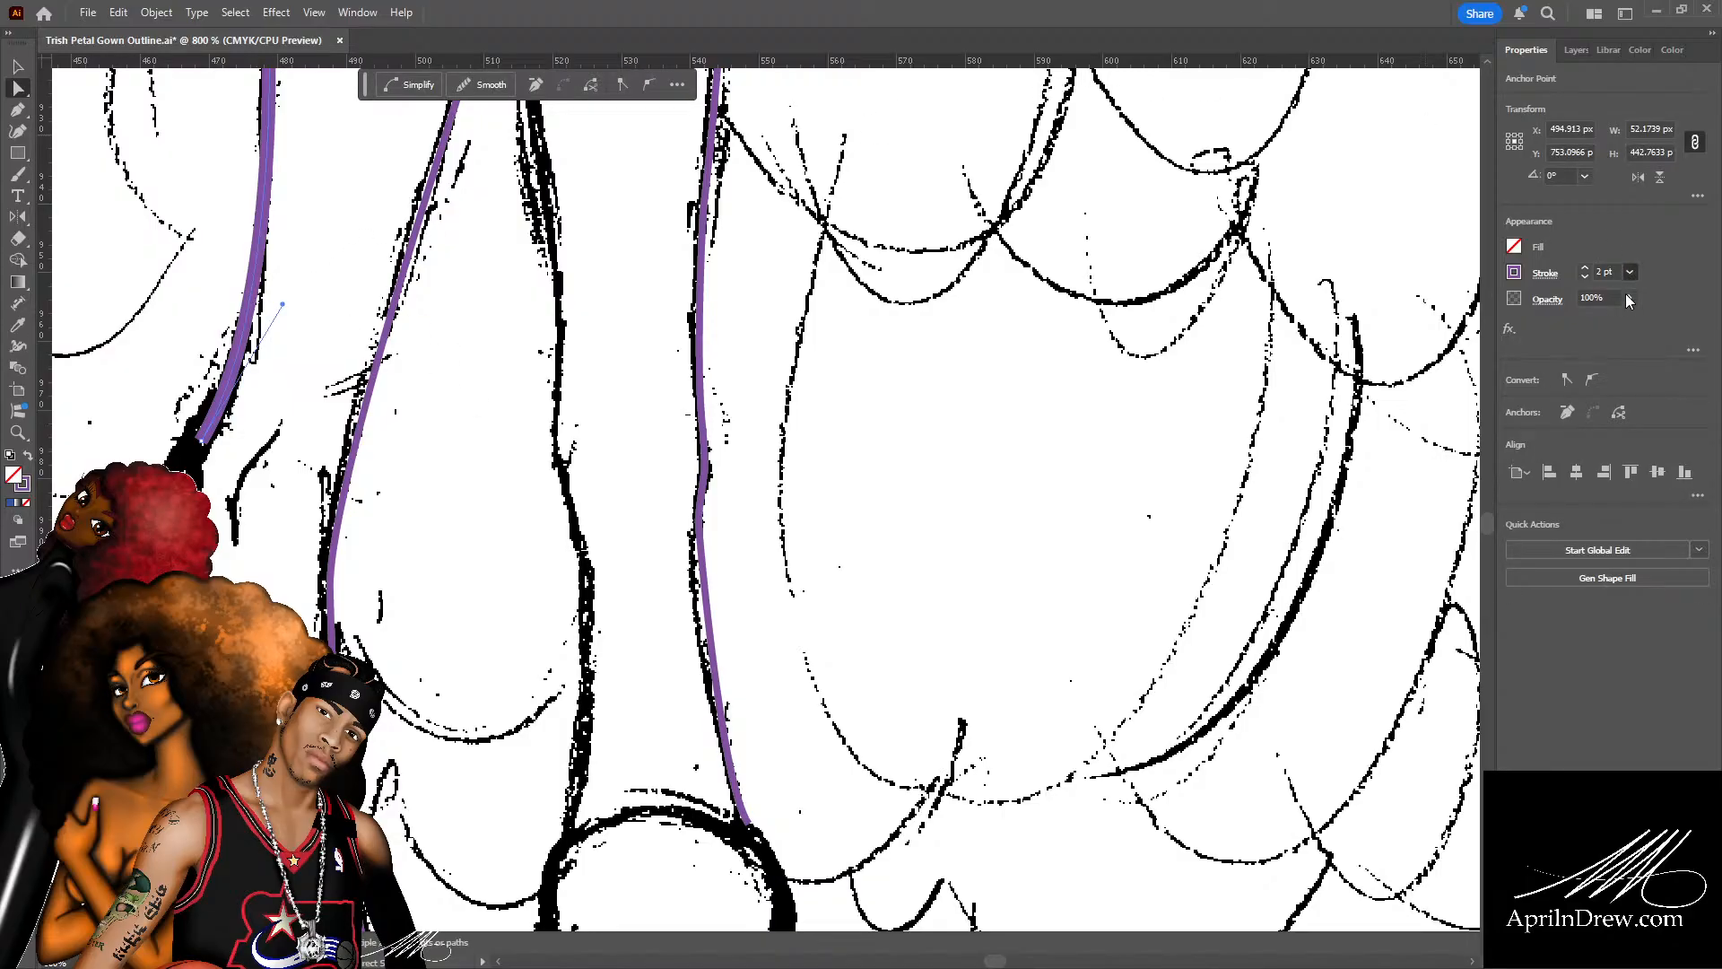
pyautogui.click(634, 449)
# Trace the upper part of the right leg's inner line with a Pen curve from the fork down to about Y 967 px.
pyautogui.scroll(3, 542, 394)
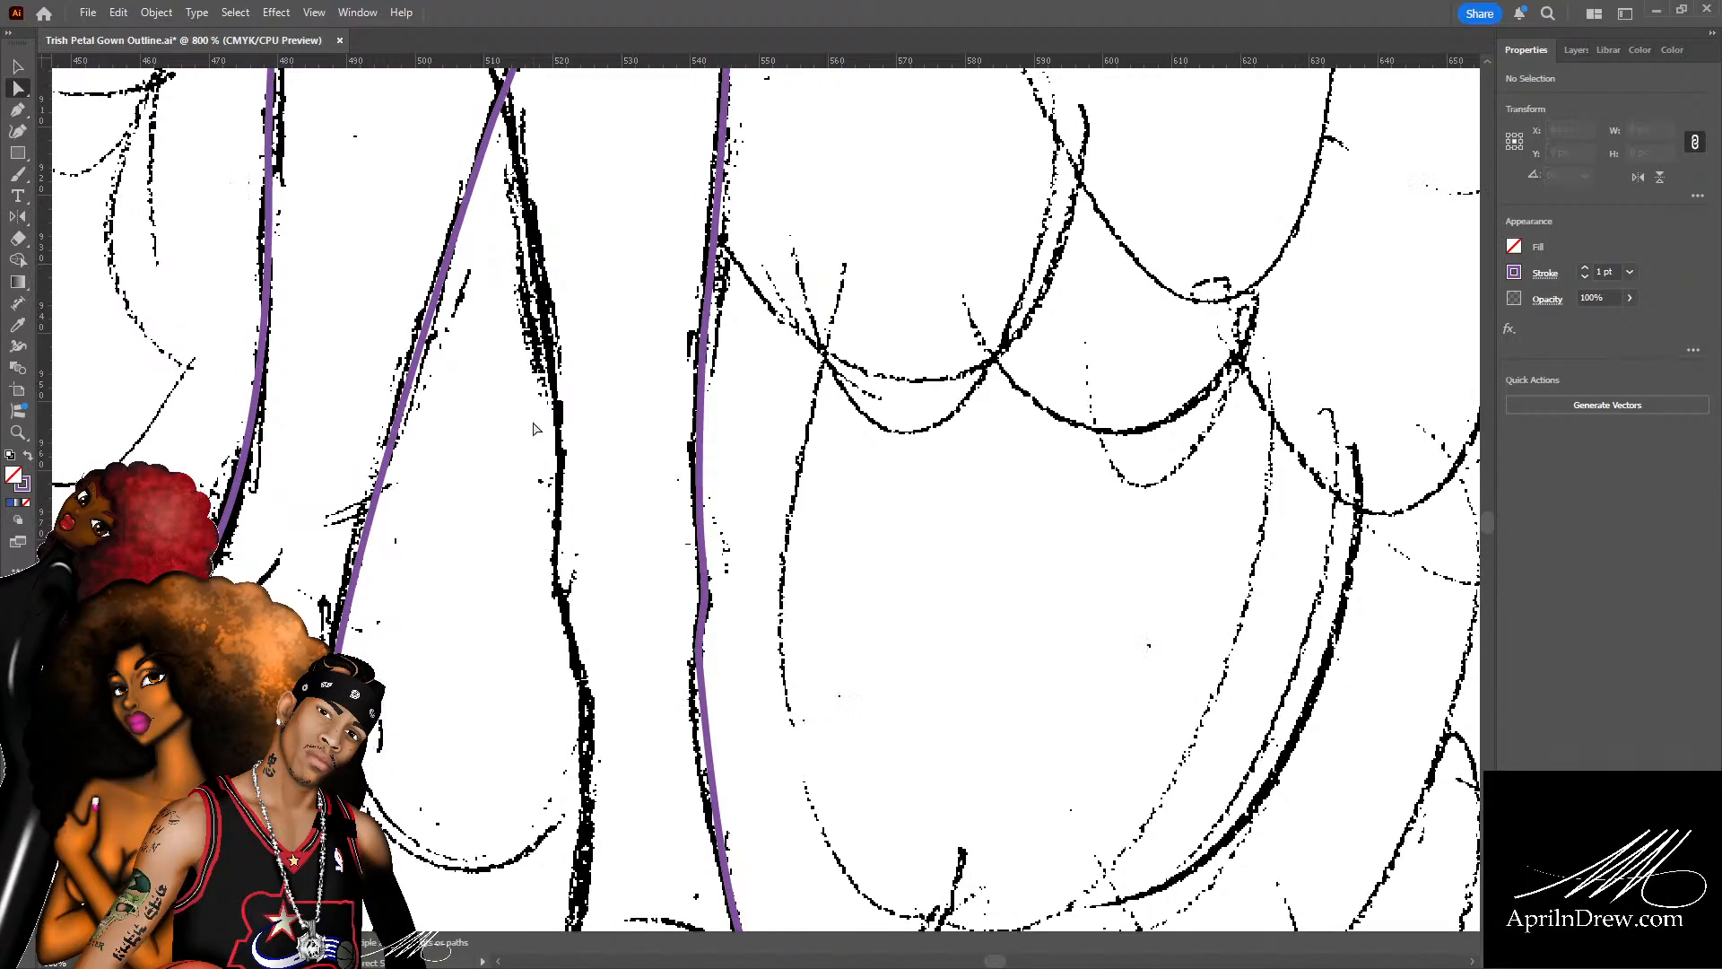
pyautogui.scroll(2, 541, 398)
pyautogui.press('p')
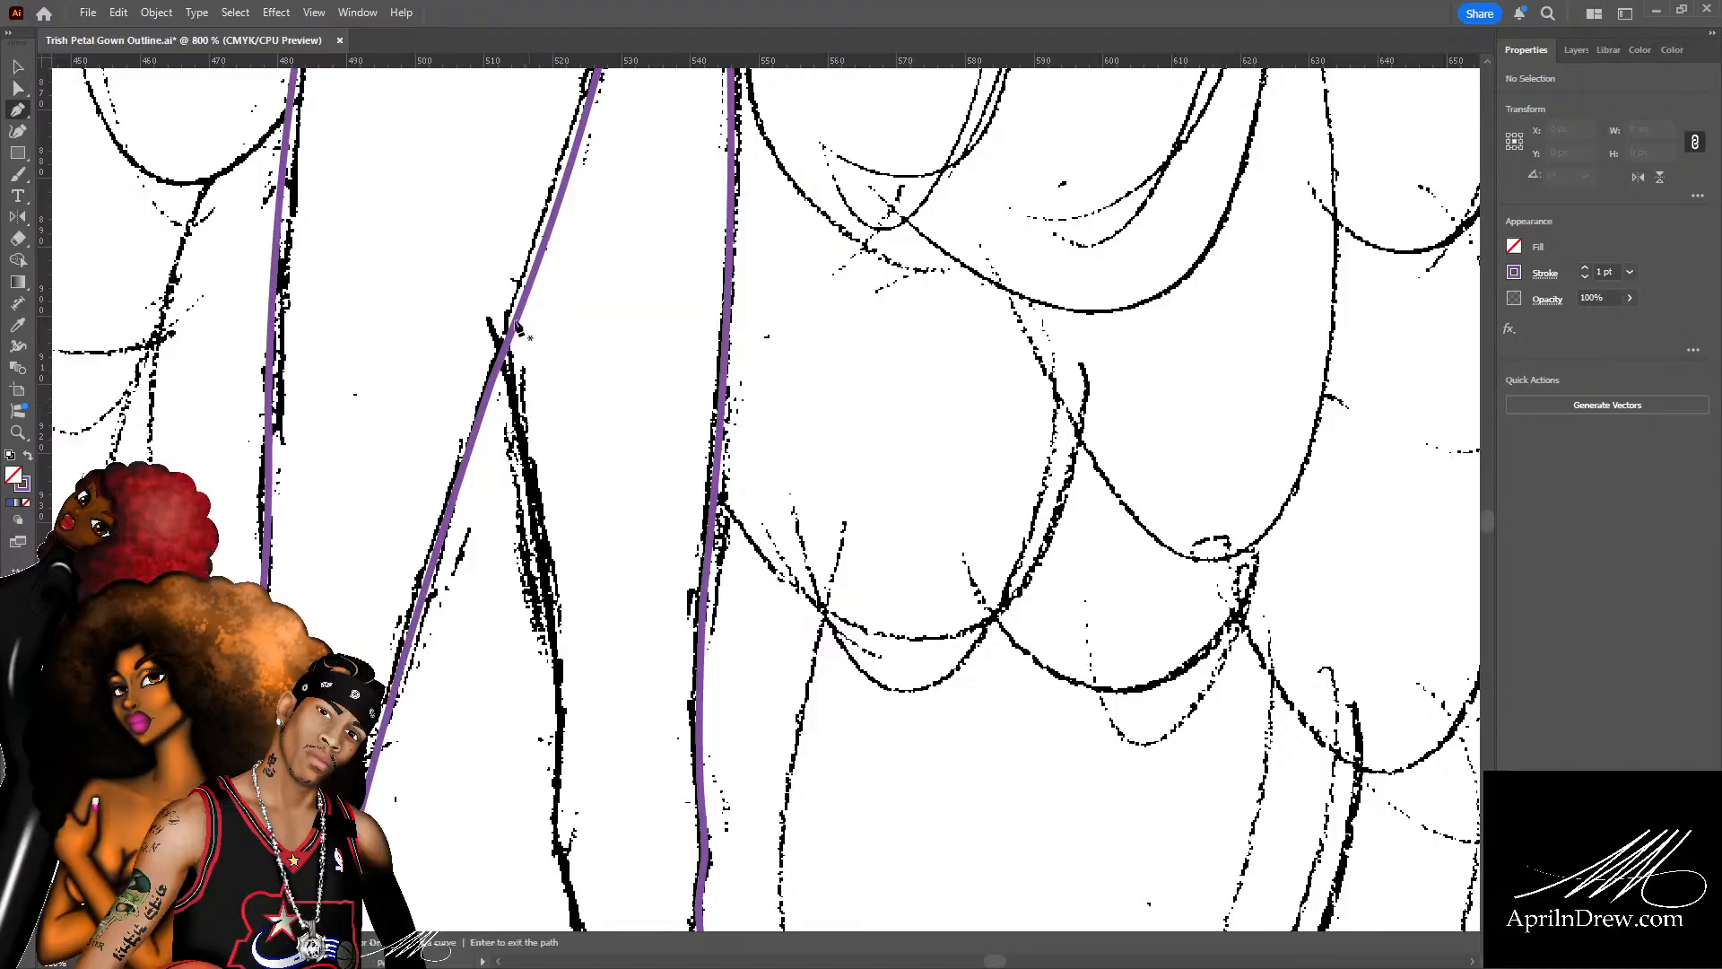
pyautogui.click(508, 364)
pyautogui.scroll(-2, 508, 364)
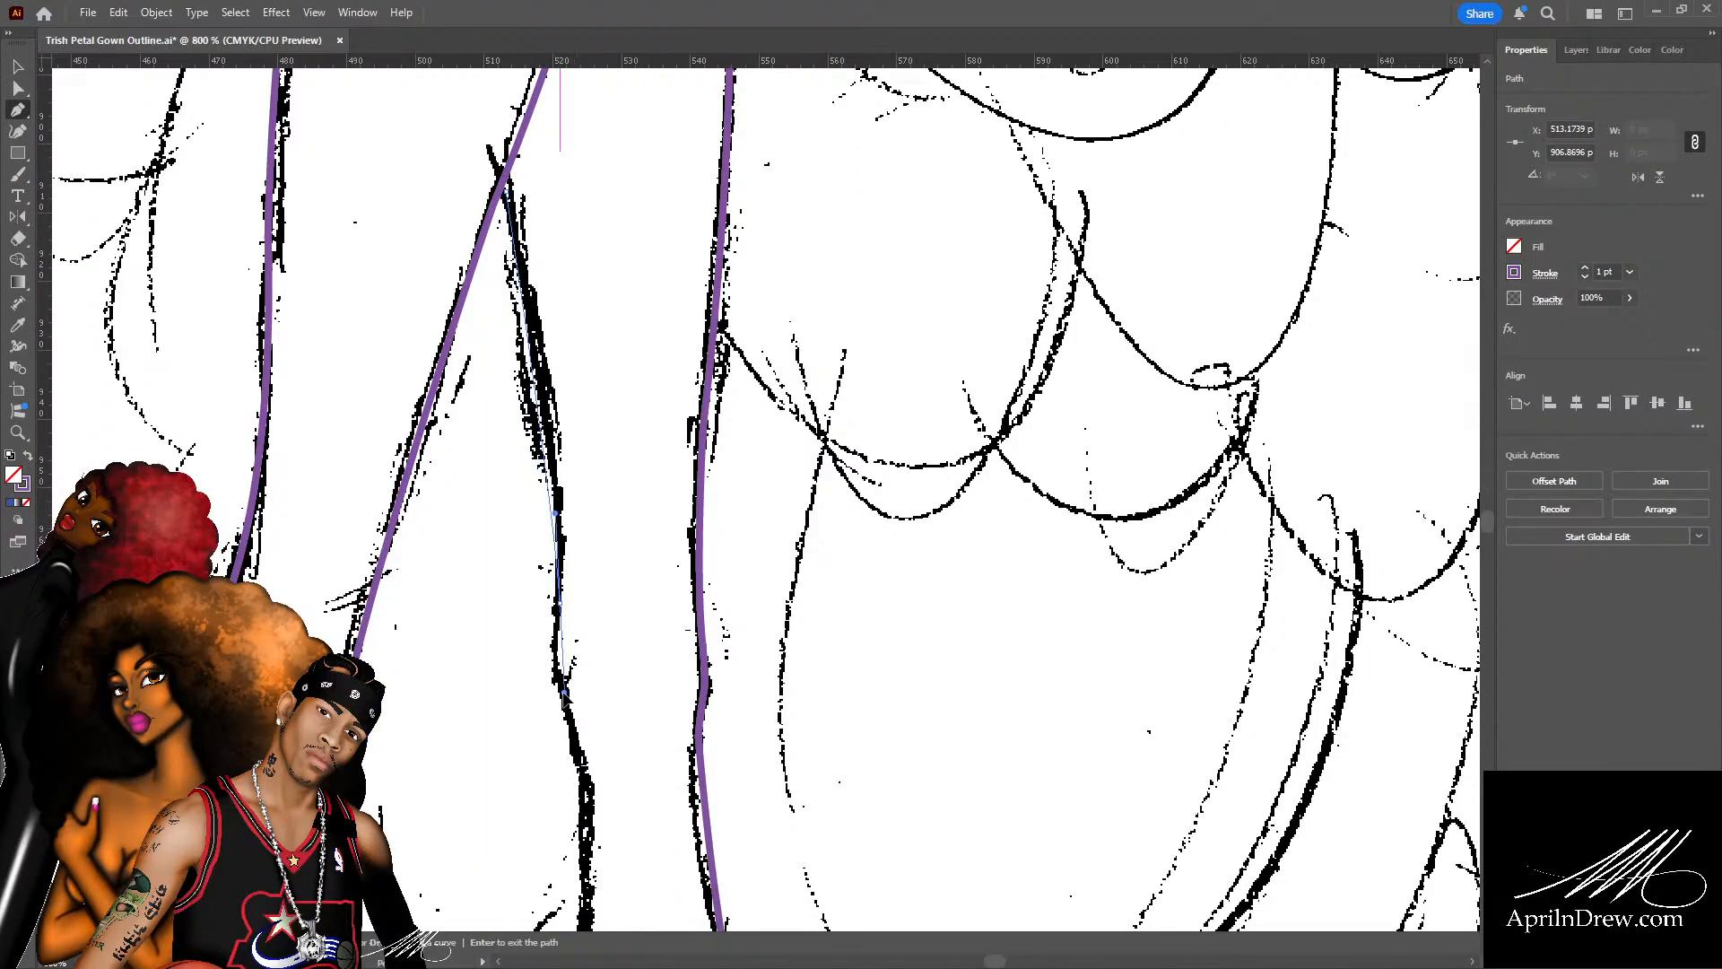
# Refine the inner line's upper curve by adjusting its lower handle and nudging its top anchor at the fork, and save the document.
pyautogui.press('a')
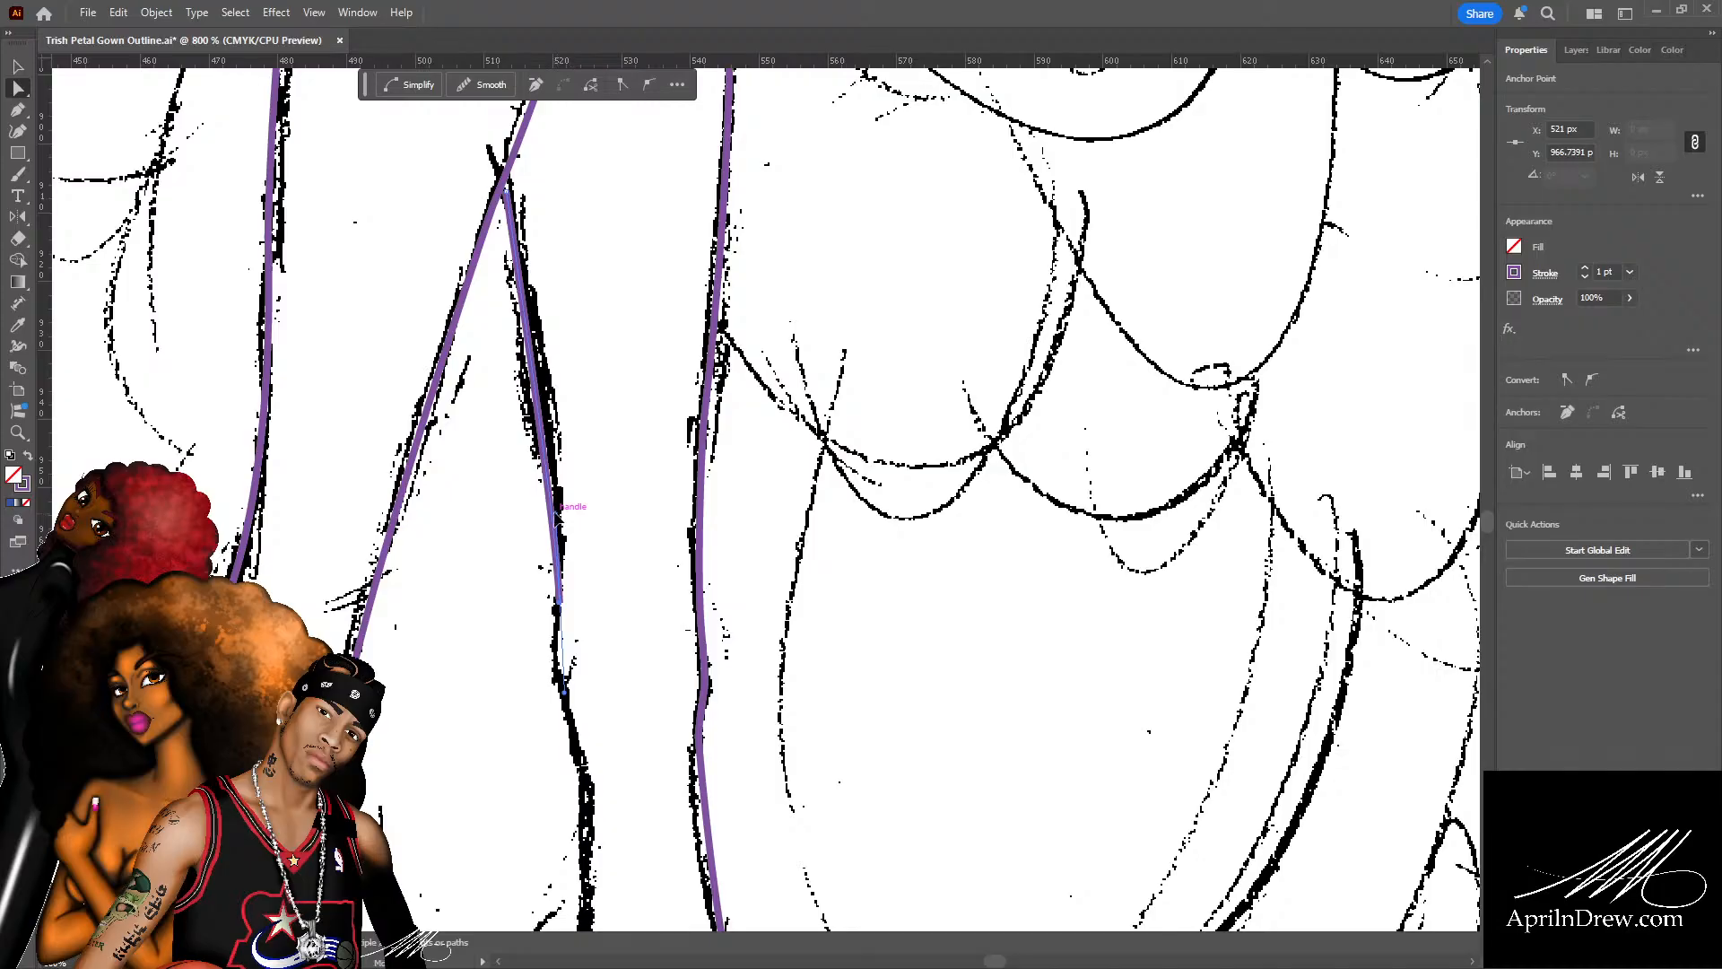
pyautogui.moveTo(555, 512); pyautogui.dragTo(560, 435)
pyautogui.moveTo(506, 193); pyautogui.dragTo(505, 190)
pyautogui.click(615, 539)
pyautogui.scroll(-3, 617, 541)
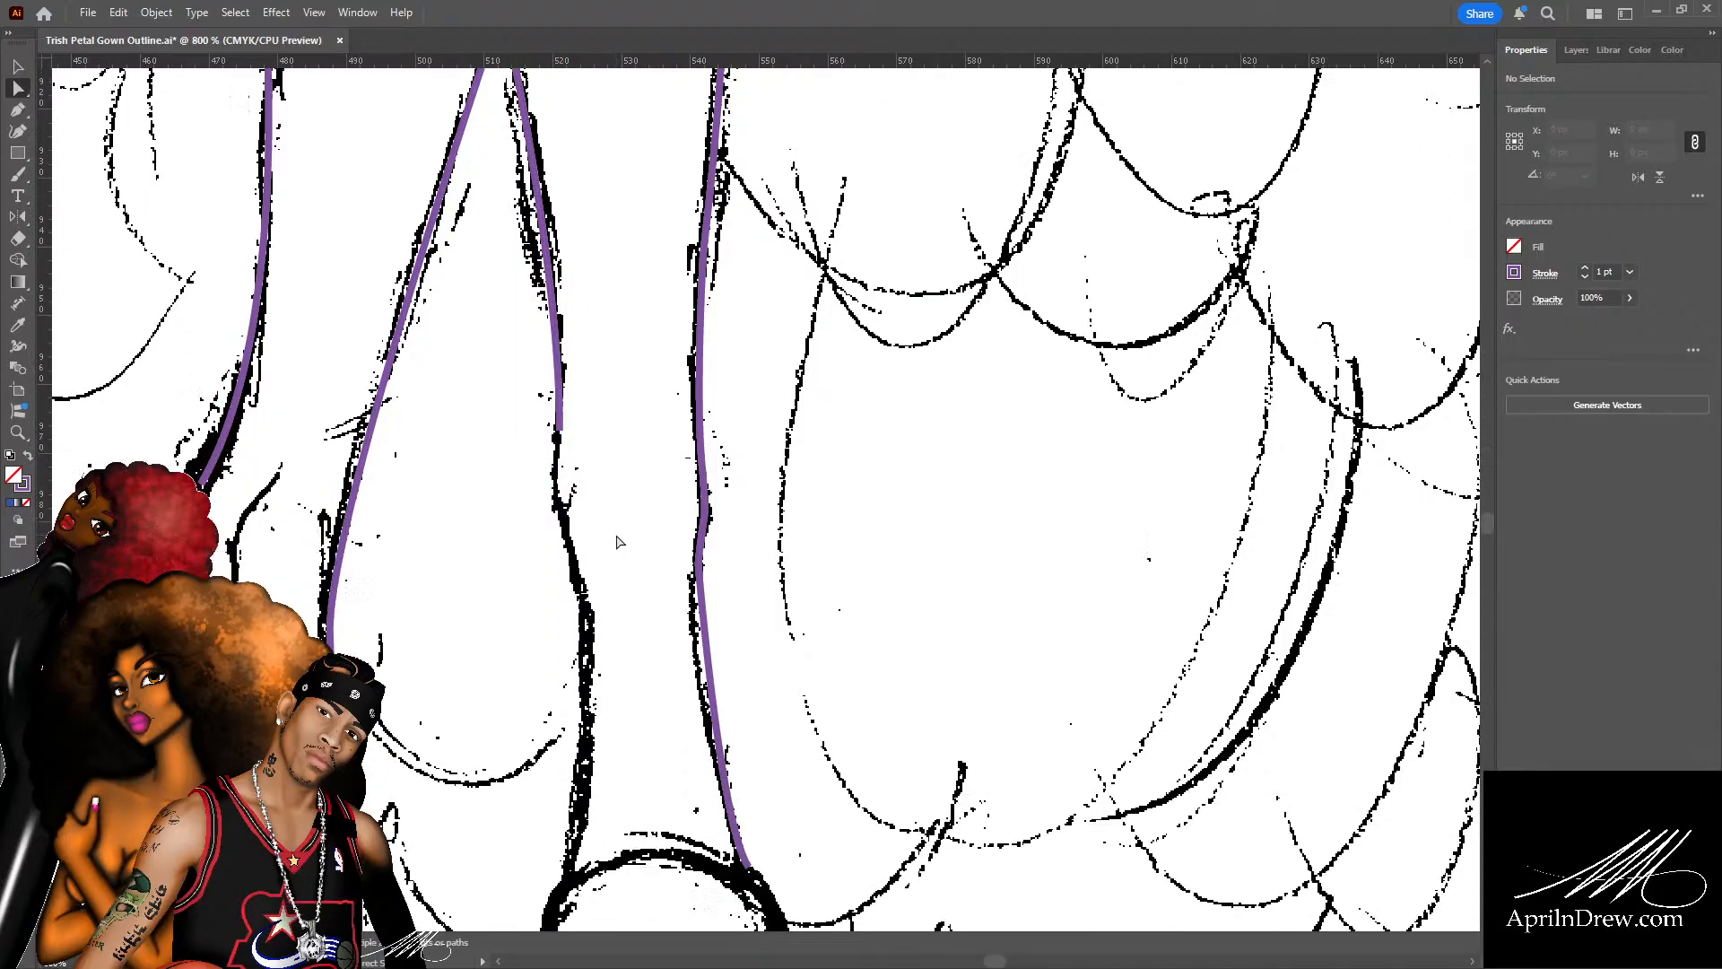
pyautogui.hotkey('ctrl', 's')
# Extend the right leg's inner path with the Pen tool through the ankle at about Y 977 and 990 px to the shoe top, about Y 1032 px.
pyautogui.press('p')
pyautogui.click(557, 429)
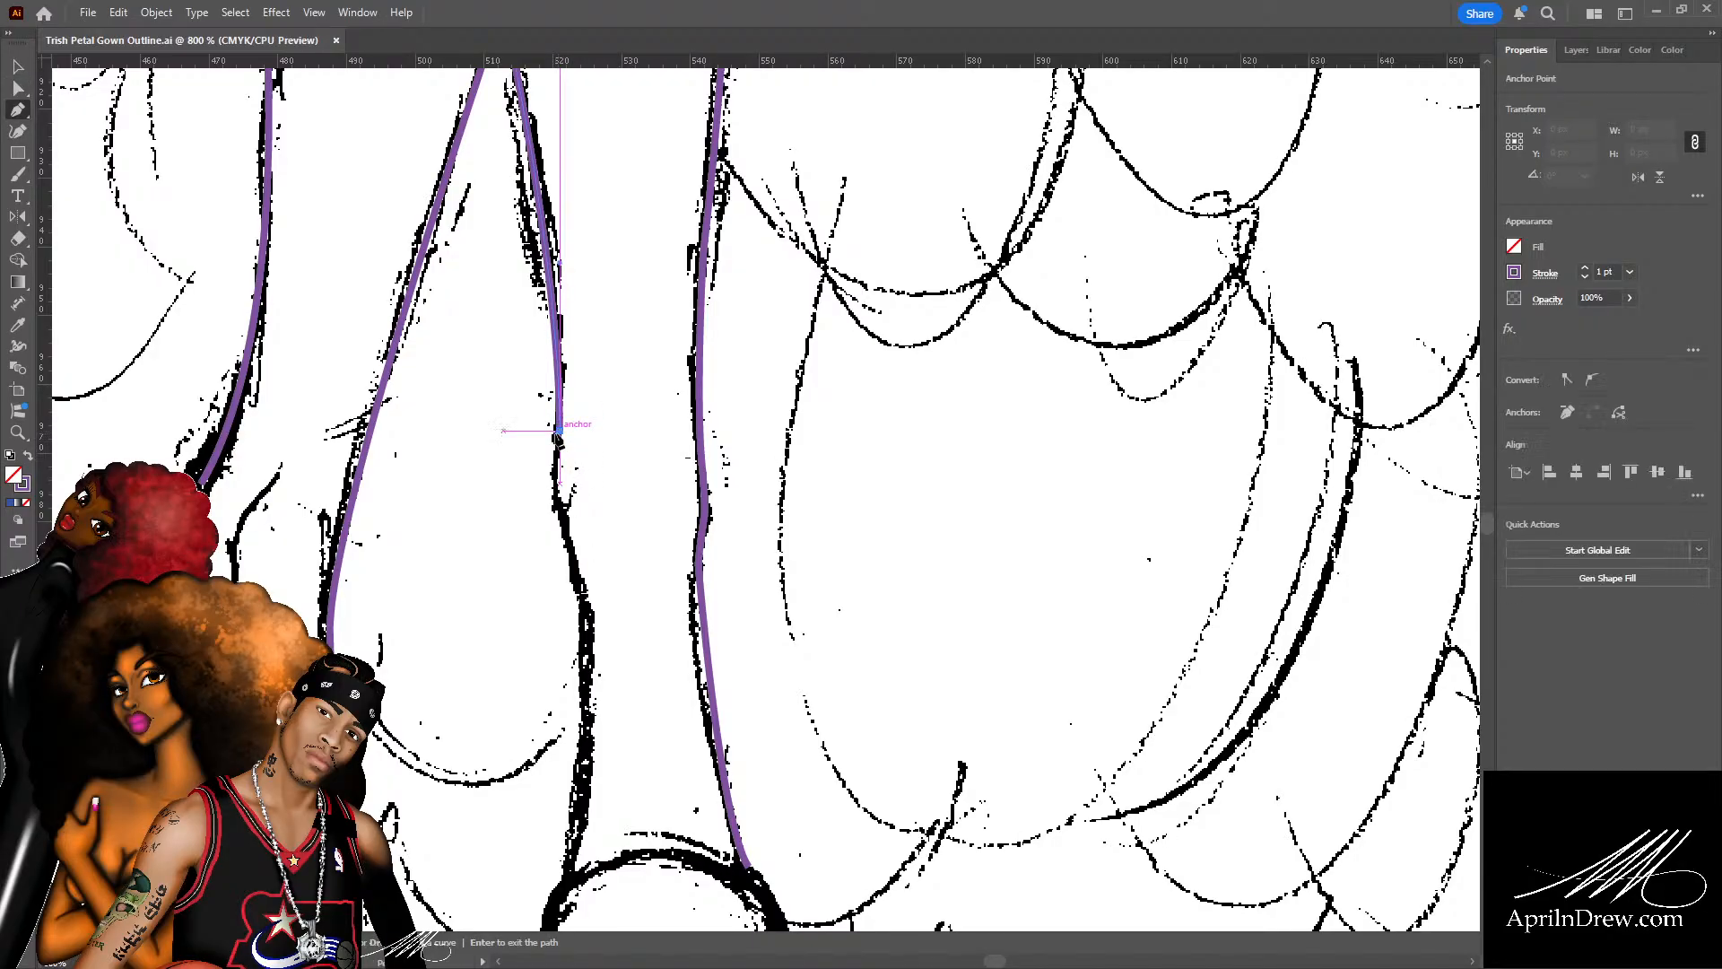
pyautogui.click(560, 513)
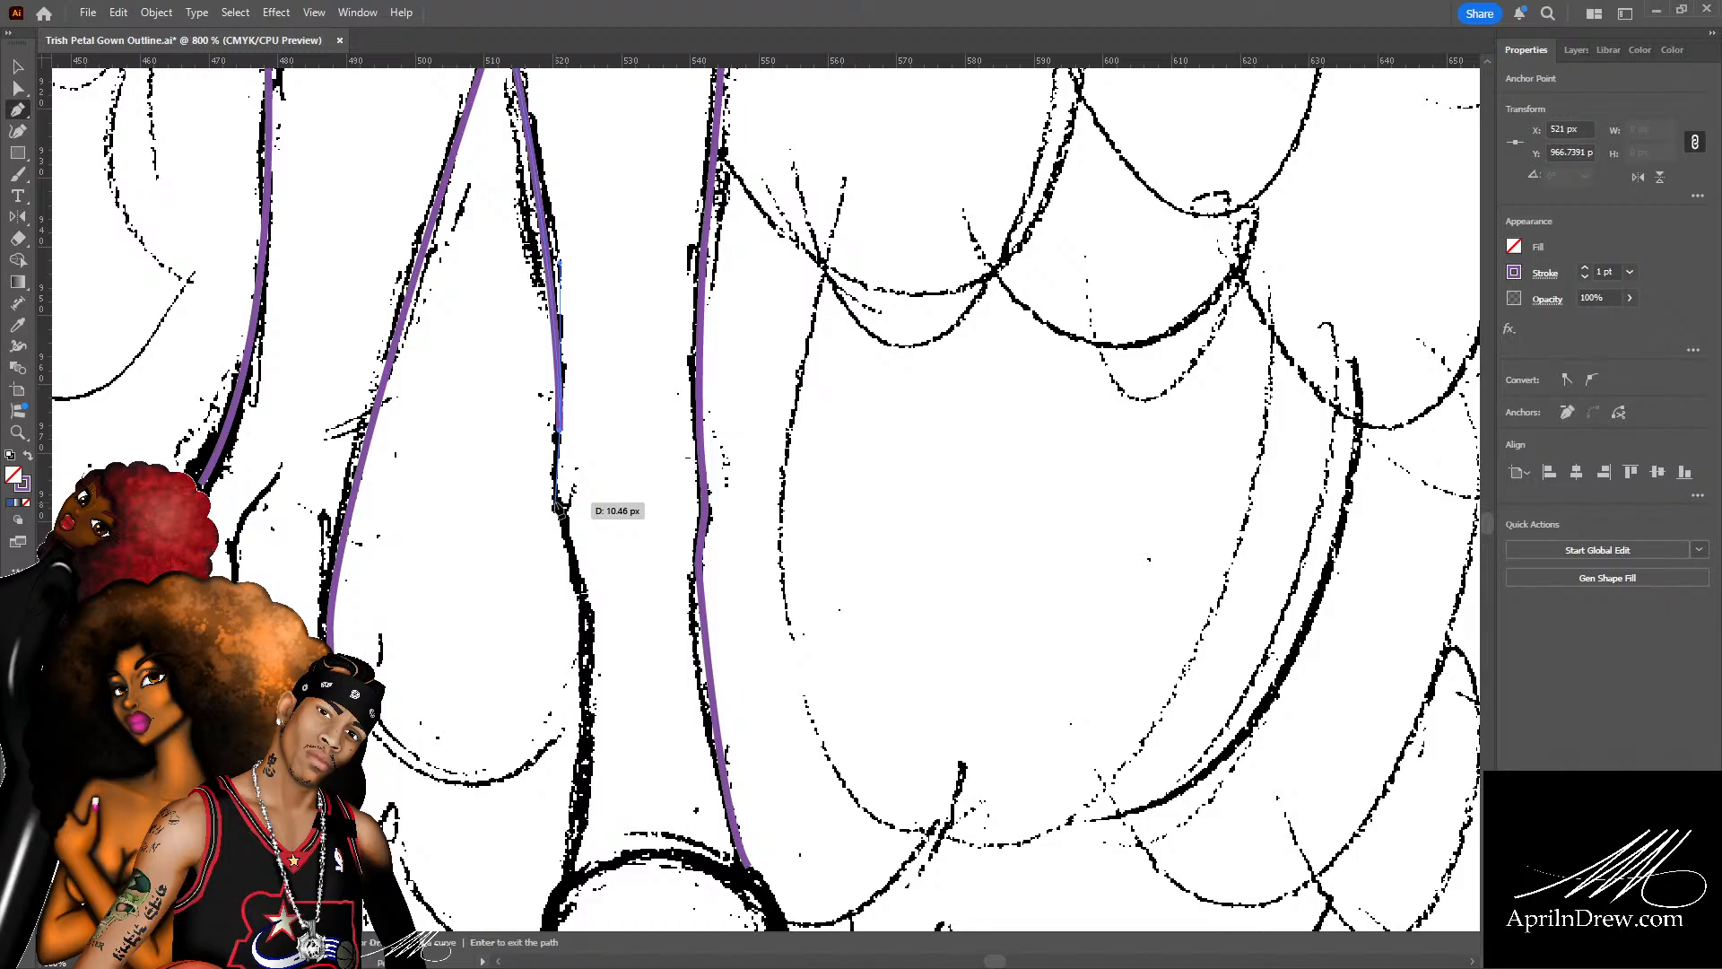
pyautogui.click(556, 502)
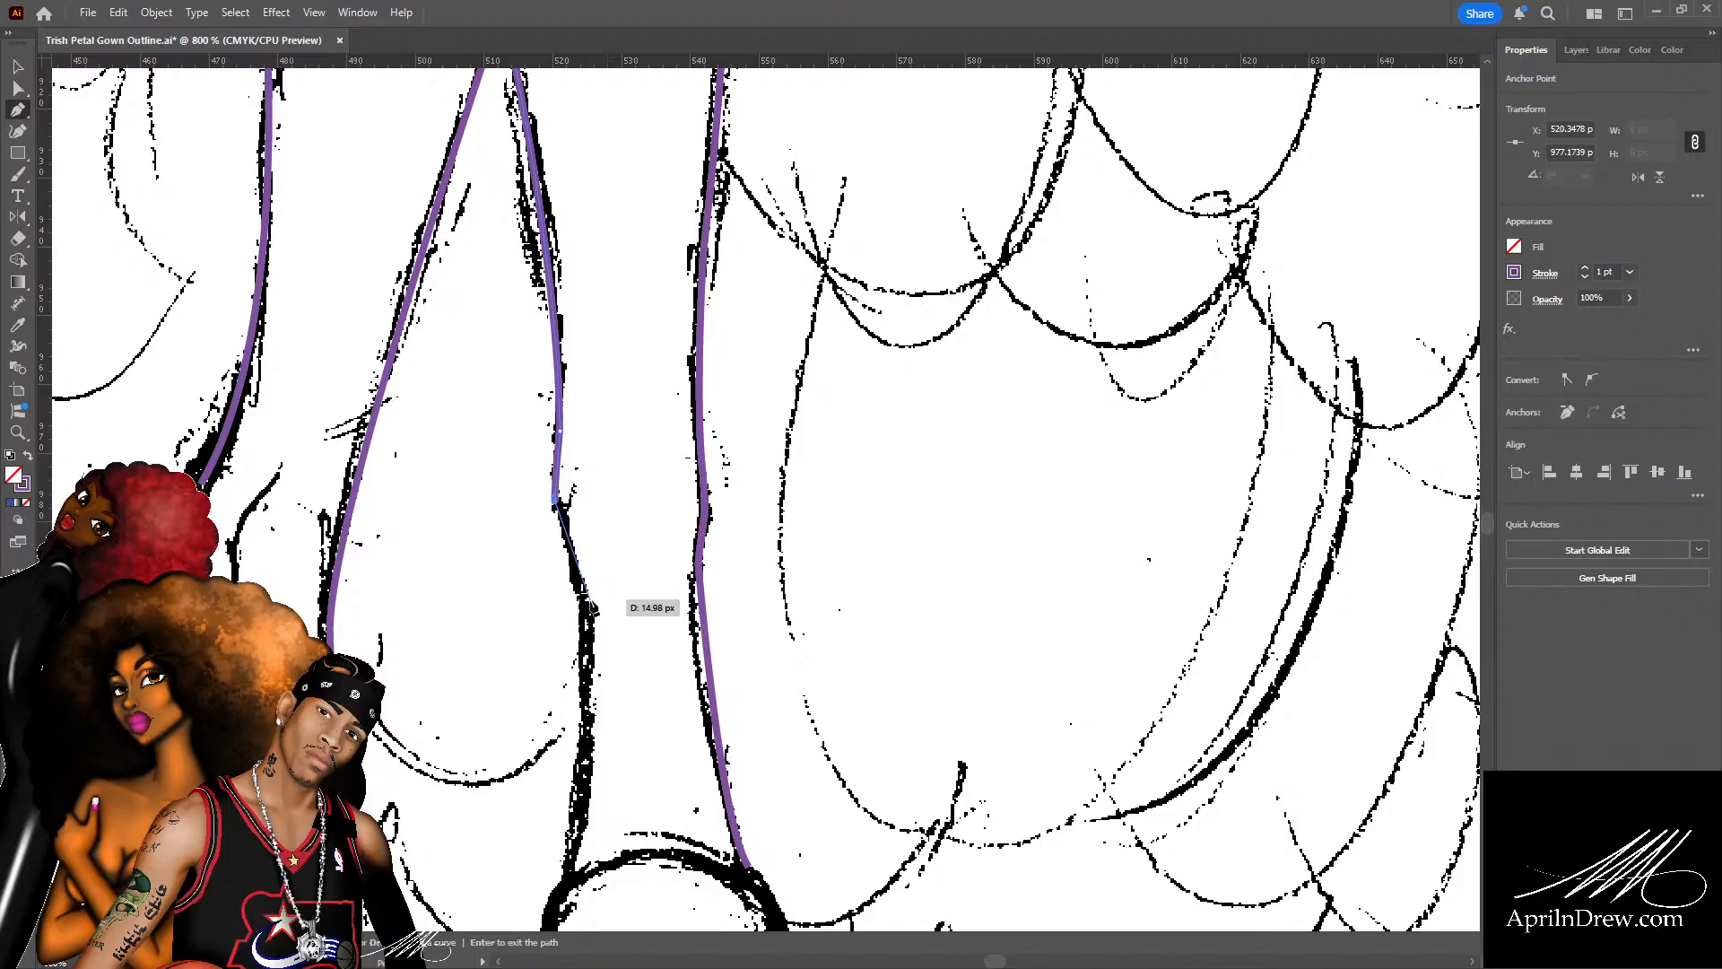
pyautogui.scroll(-1, 592, 592)
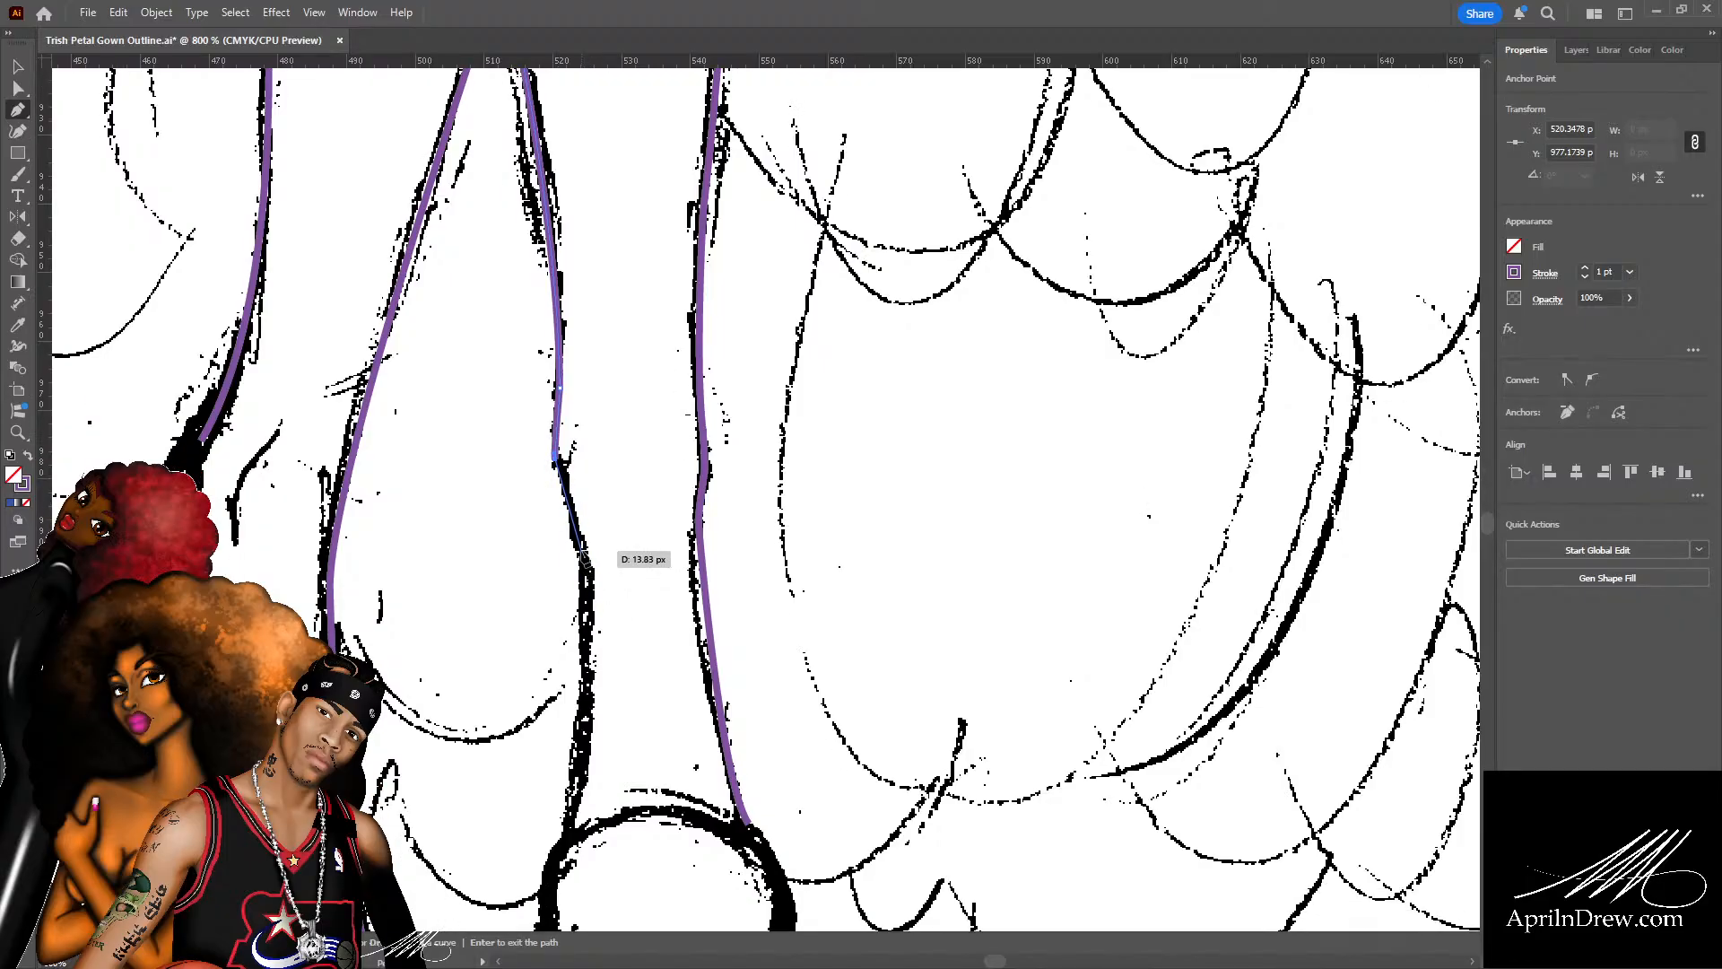
pyautogui.click(583, 556)
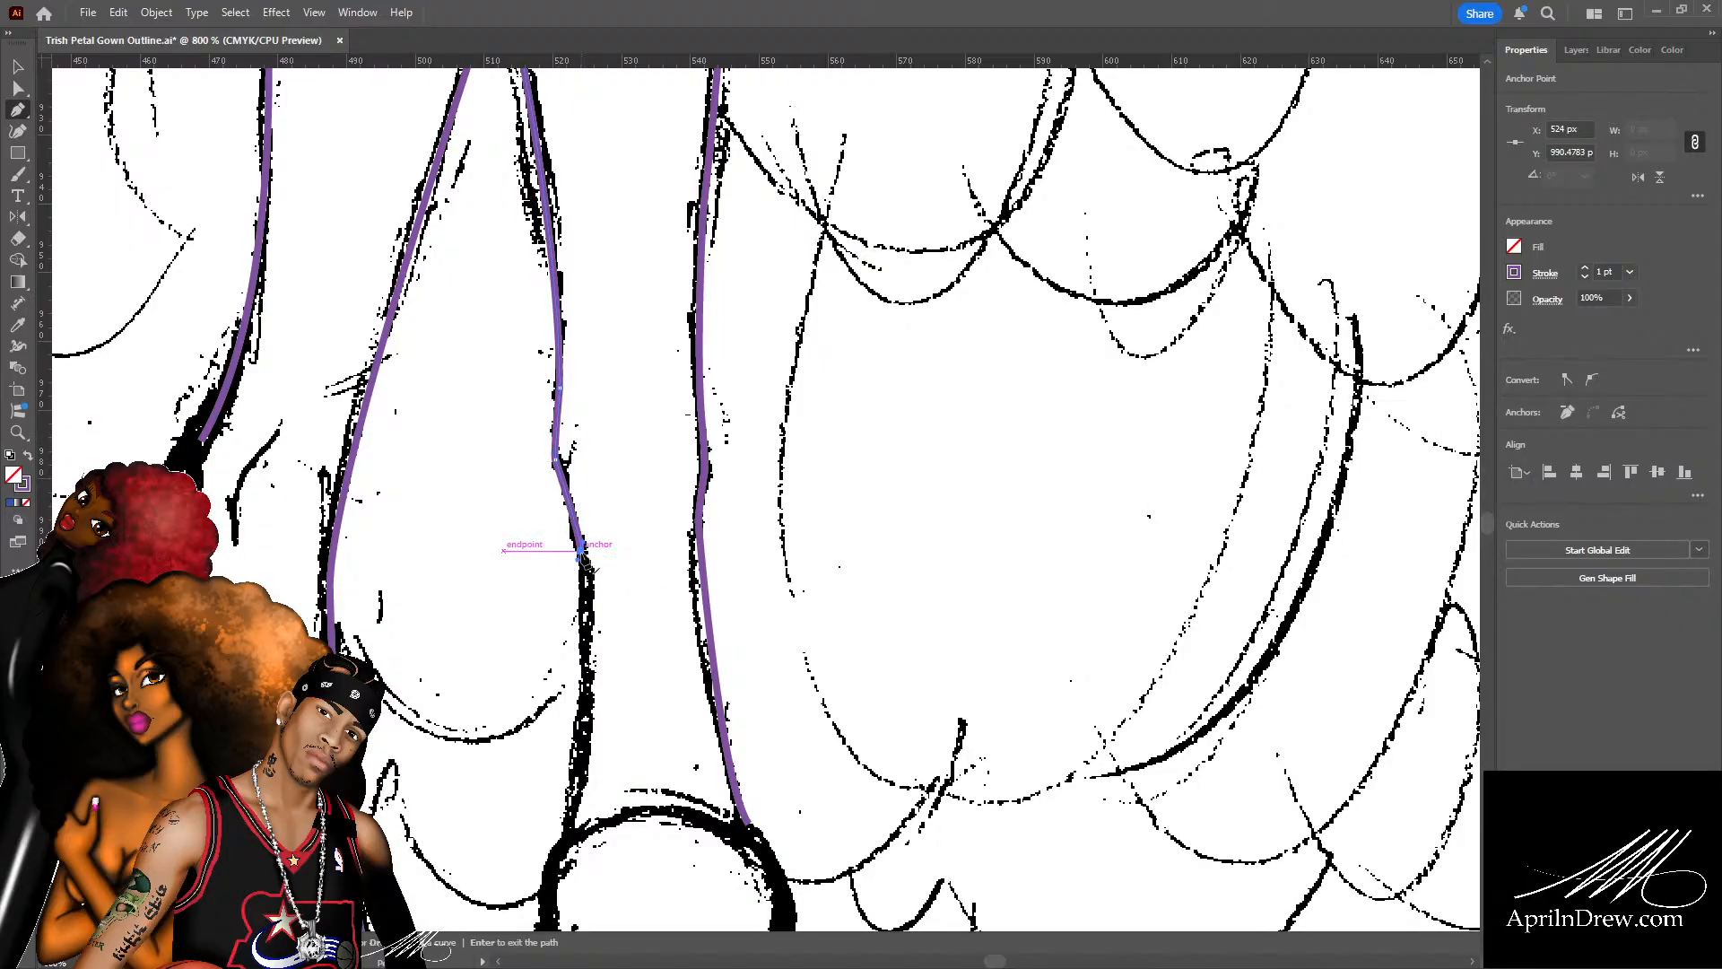
pyautogui.scroll(-3, 592, 596)
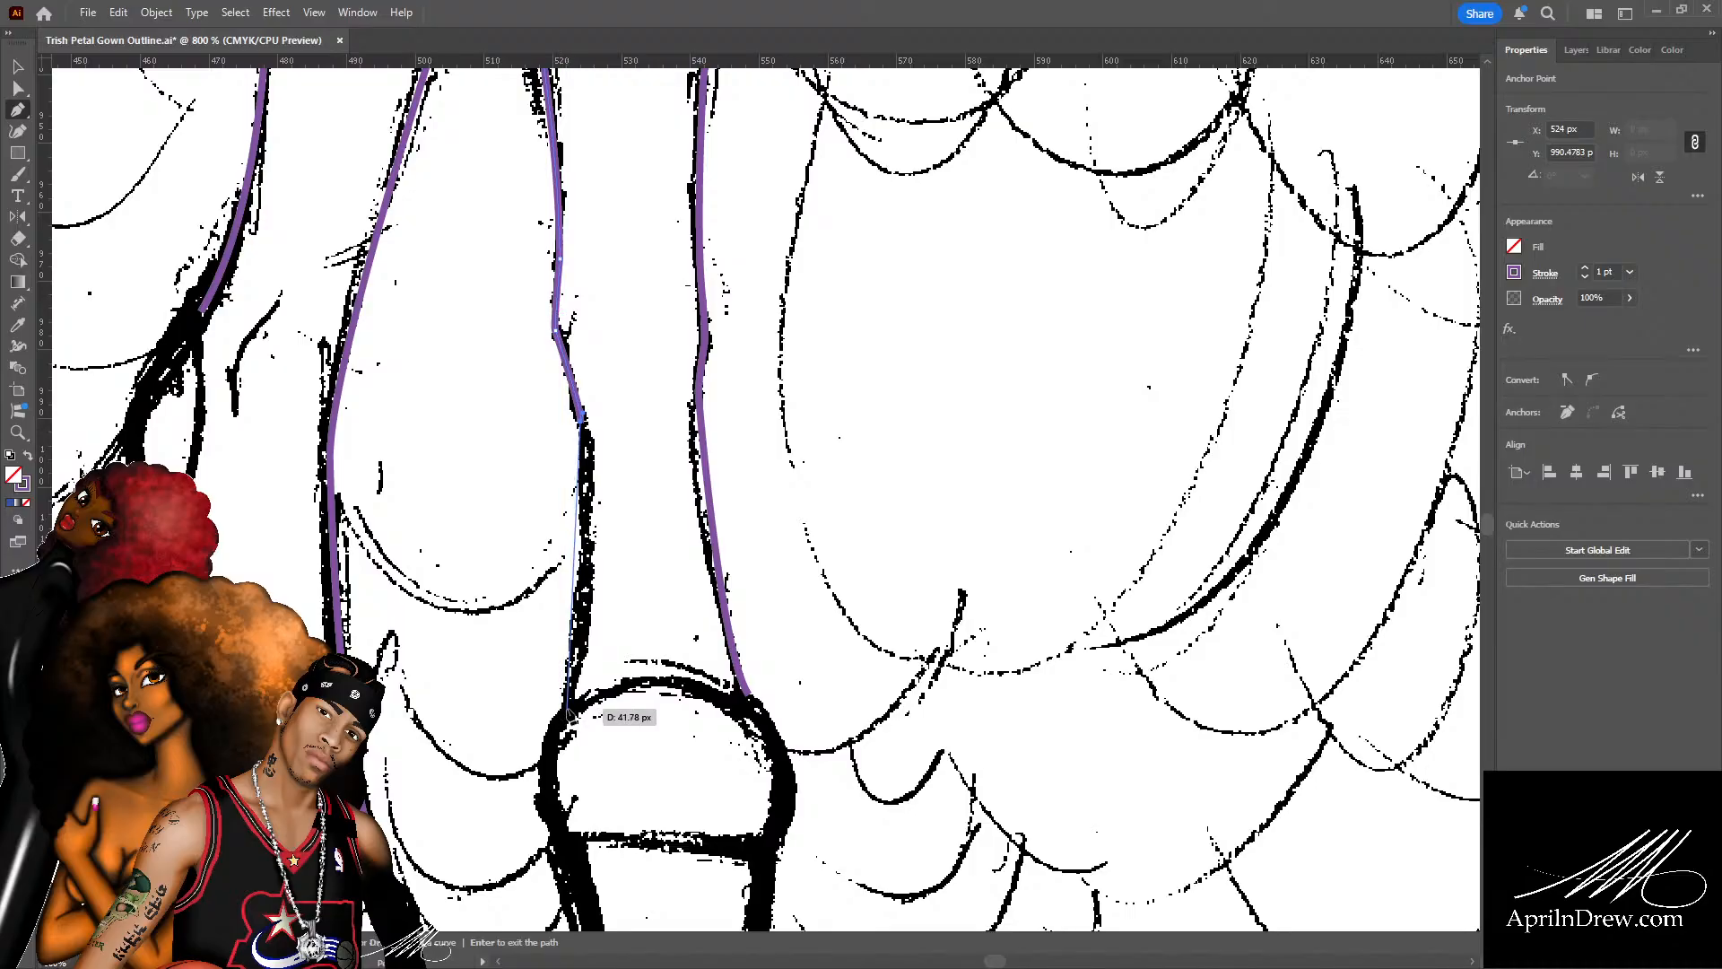
pyautogui.moveTo(570, 700); pyautogui.dragTo(549, 789)
pyautogui.press('a')
pyautogui.click(656, 521)
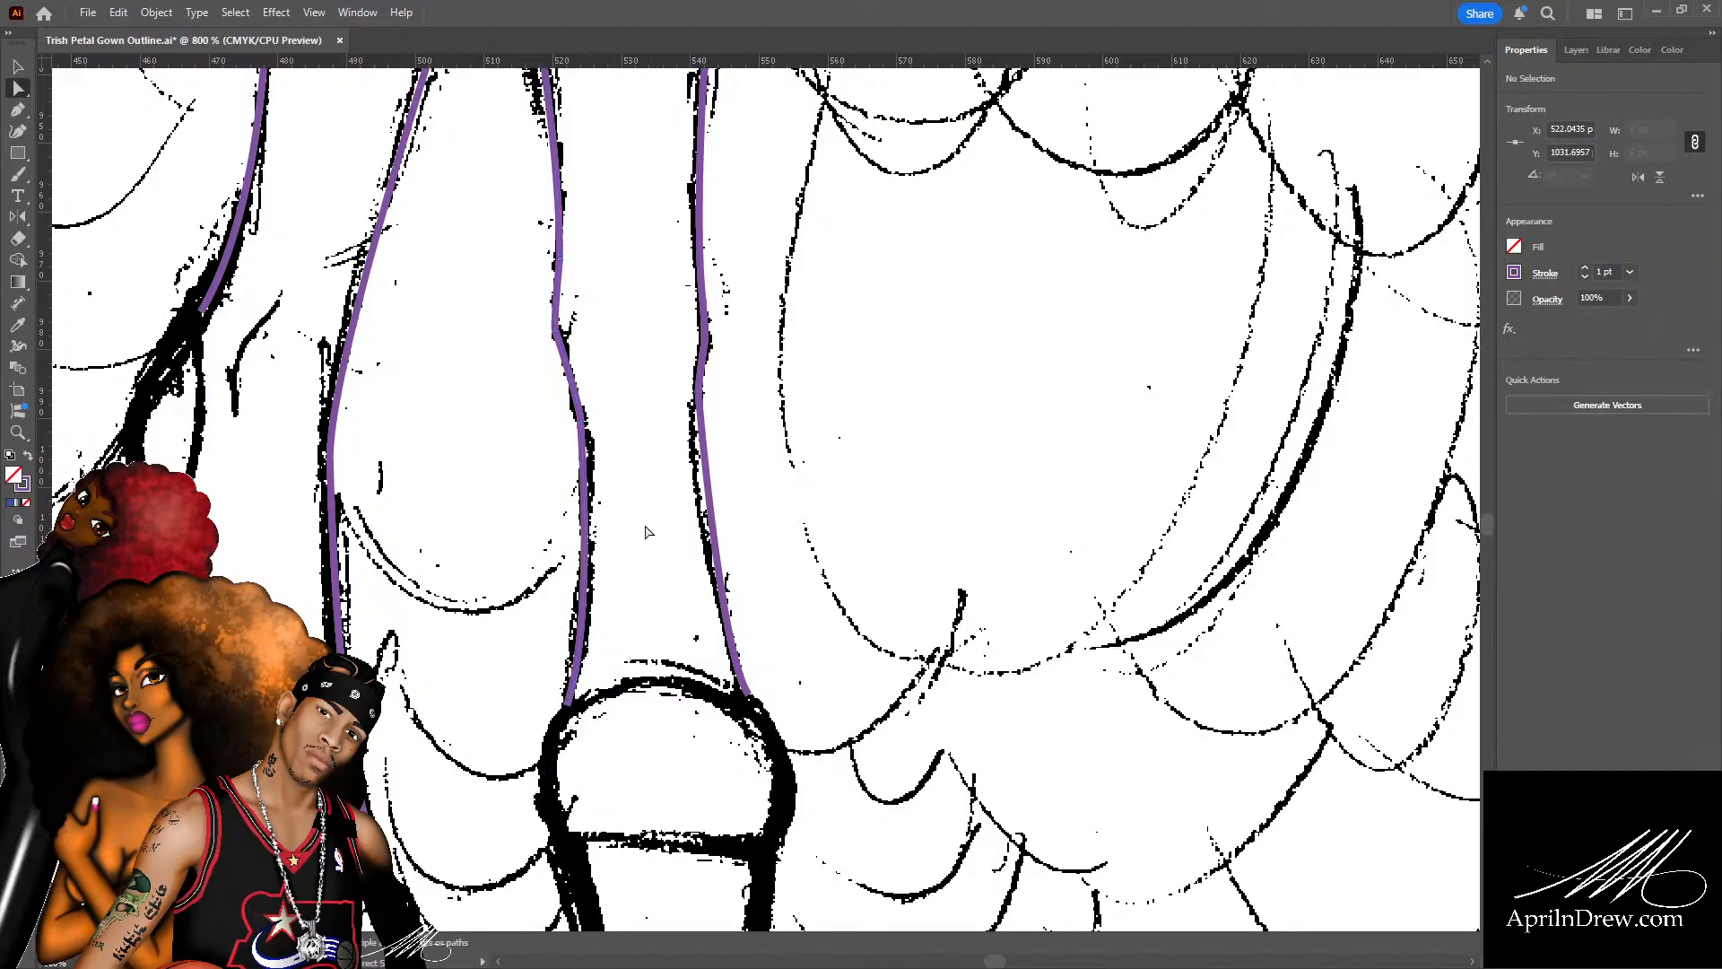
# Adjust the curve handles of the right leg's inner path between ankle and shoe to follow the sketch, and save the document.
pyautogui.click(589, 564)
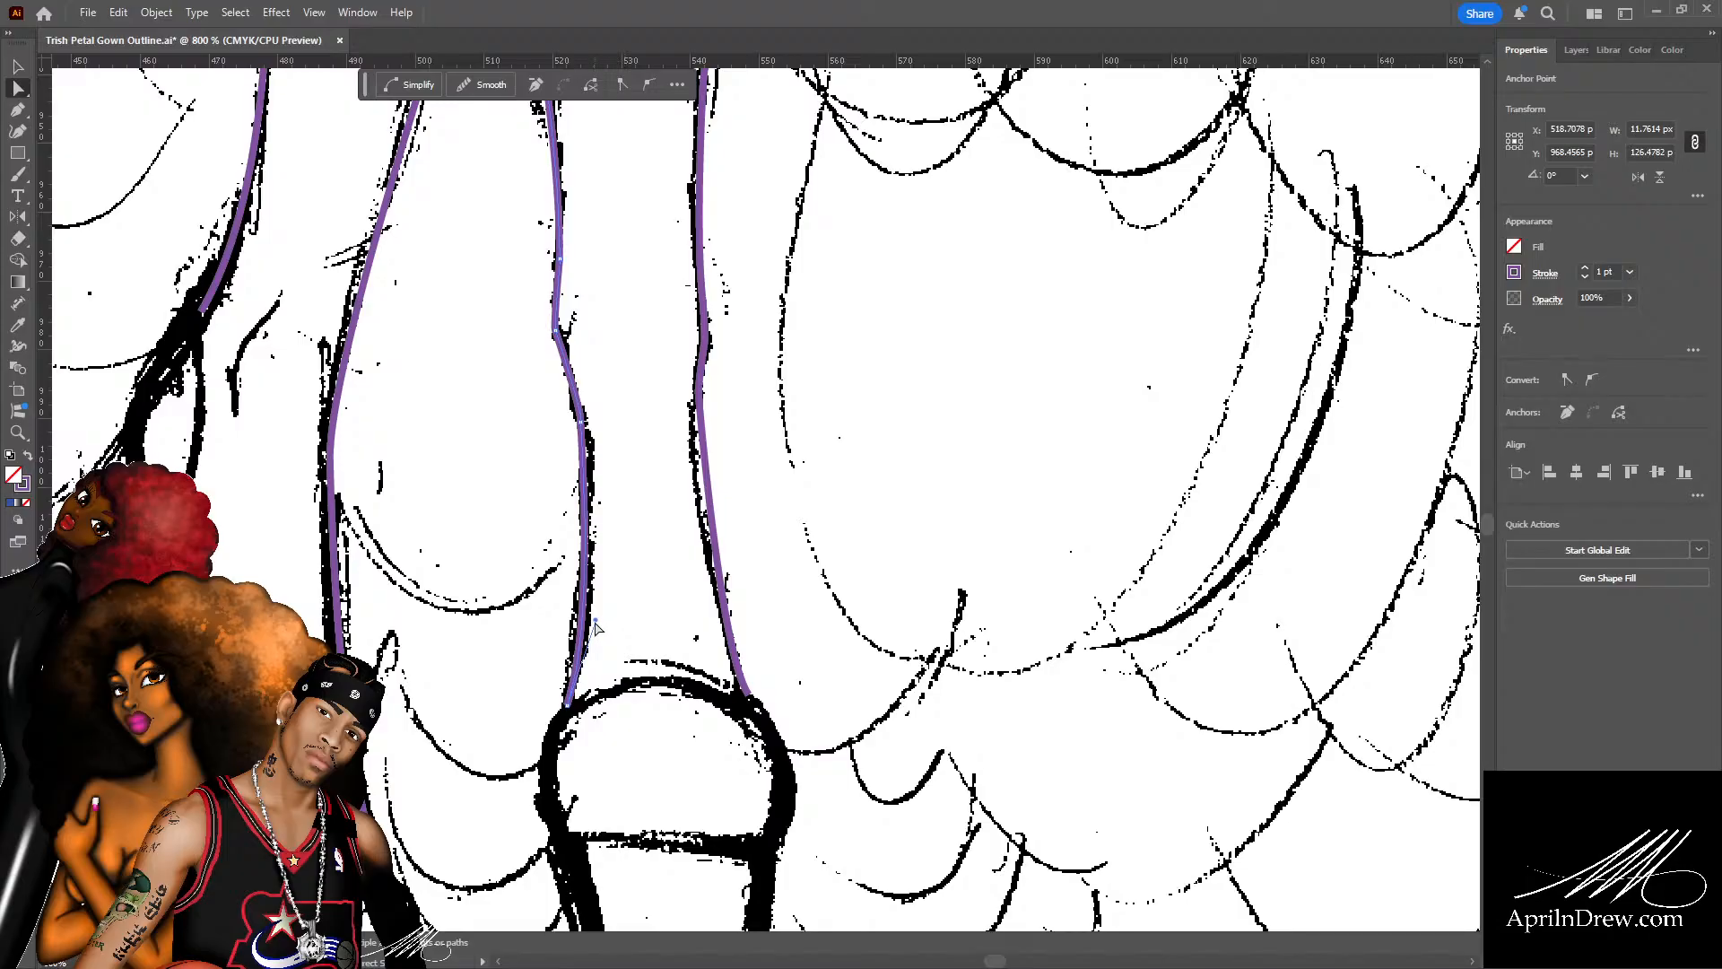
pyautogui.click(596, 625)
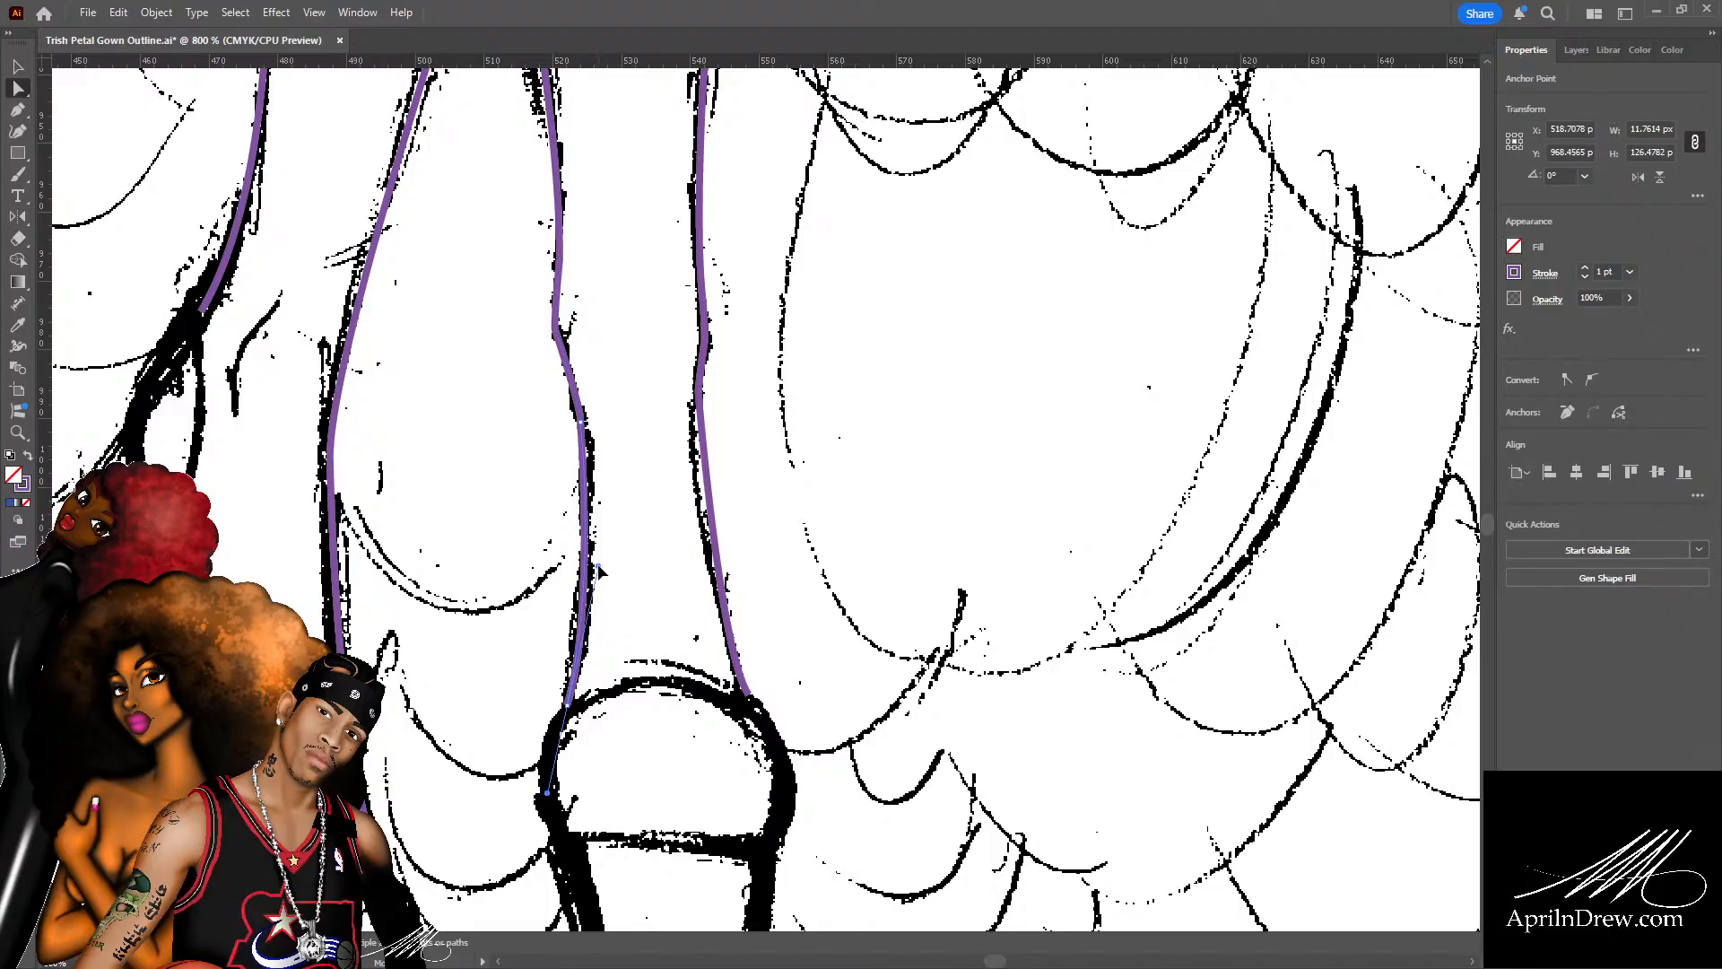
pyautogui.moveTo(598, 569); pyautogui.dragTo(604, 504)
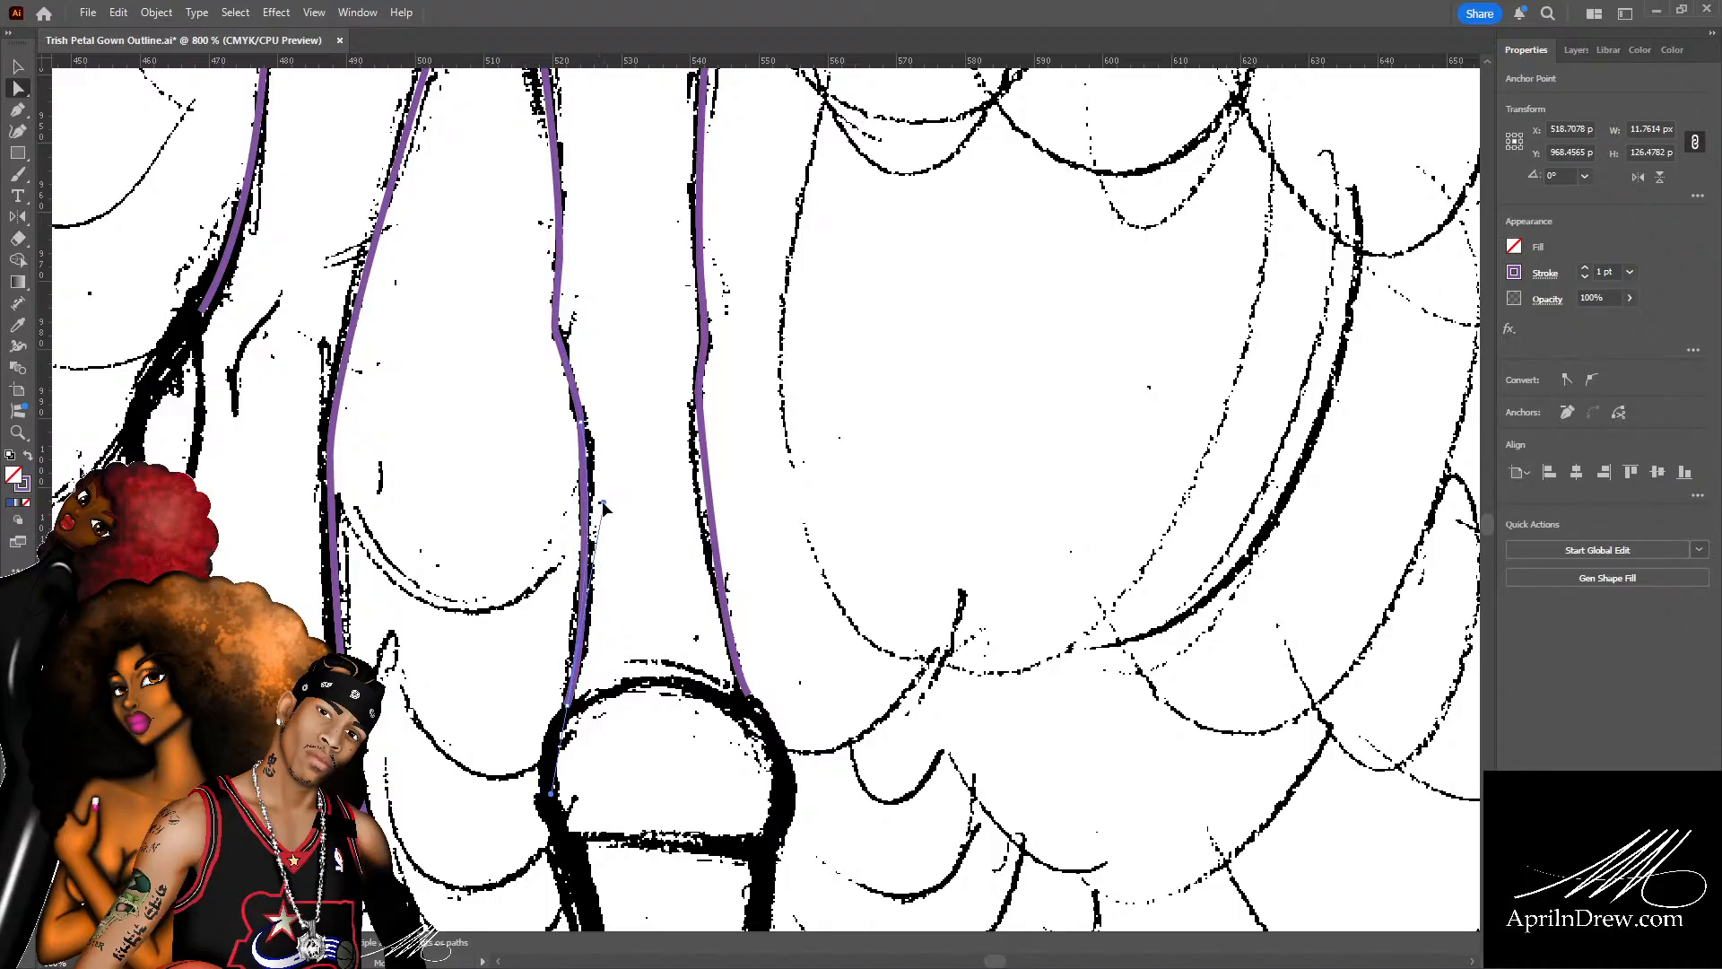
pyautogui.click(635, 545)
pyautogui.hotkey('ctrl', 's')
# Reshape the lower curve of the right leg's outer path above the shoe by adjusting its handle to follow the sketch.
pyautogui.hotkey('ctrl', '-')
pyautogui.hotkey('ctrl', '-')
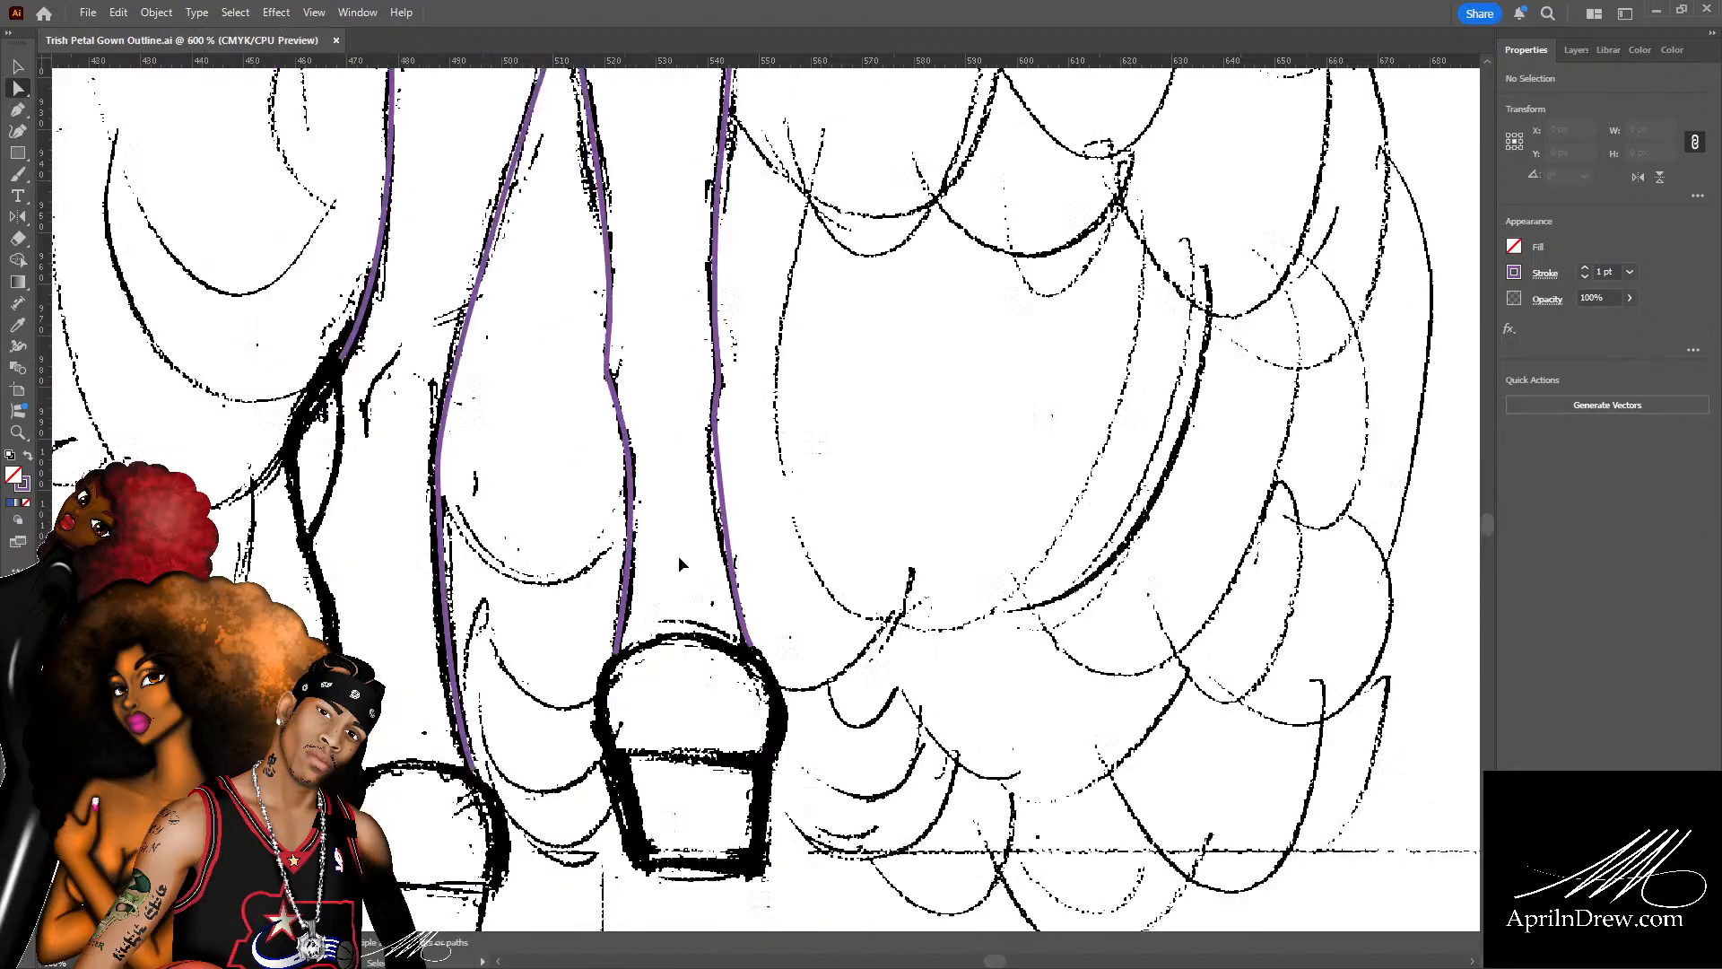
pyautogui.moveTo(659, 544); pyautogui.dragTo(632, 574)
pyautogui.hotkey('ctrl', '+')
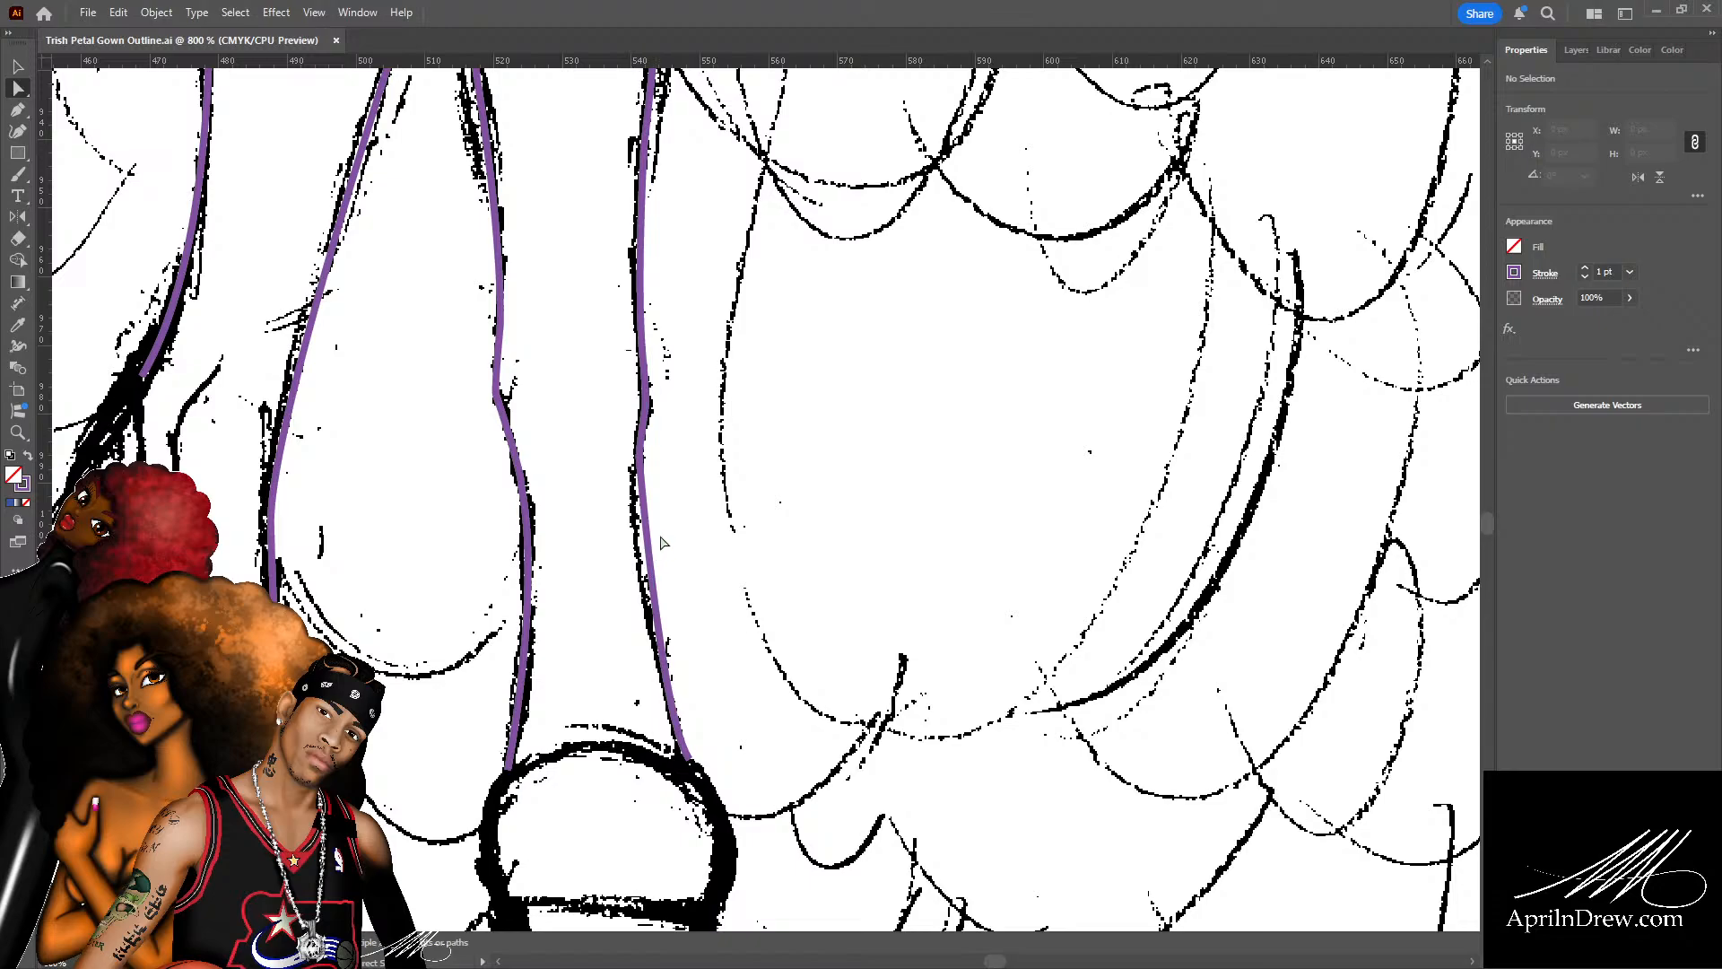
pyautogui.click(648, 544)
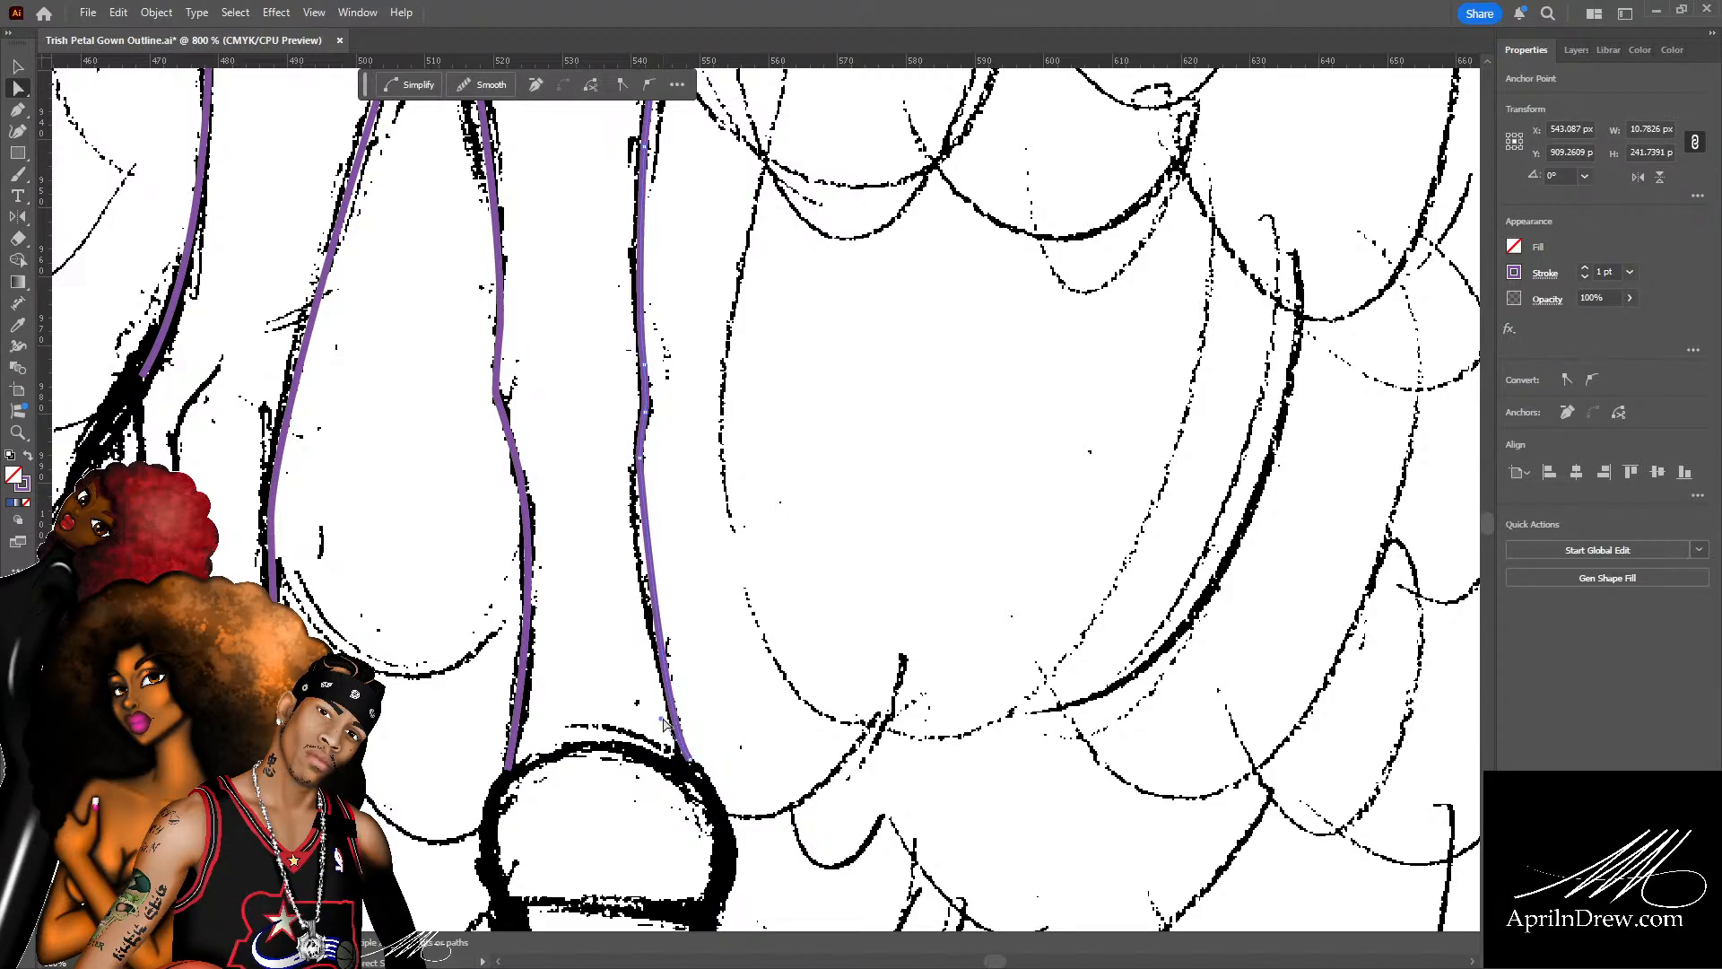
pyautogui.moveTo(664, 723); pyautogui.dragTo(615, 574)
pyautogui.click(609, 652)
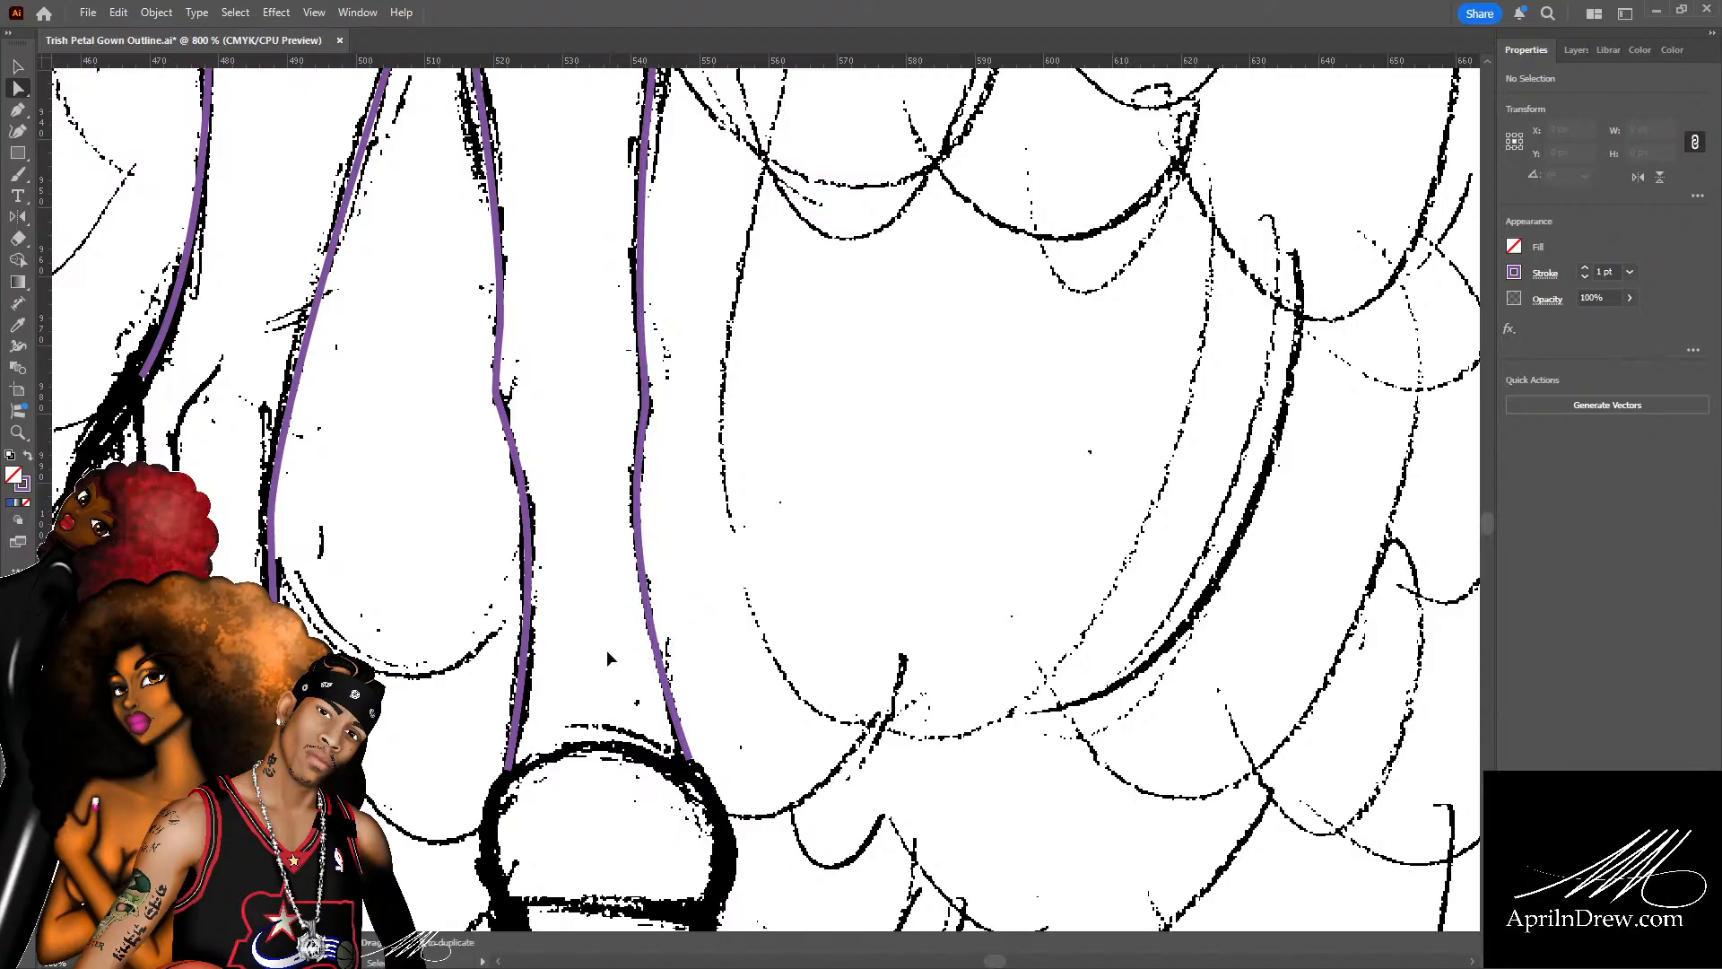
# Trace the short ankle crease inside the left leg down to about Y 989 px, set its stroke to 0.5 pt, and save.
pyautogui.moveTo(606, 649); pyautogui.dragTo(798, 581)
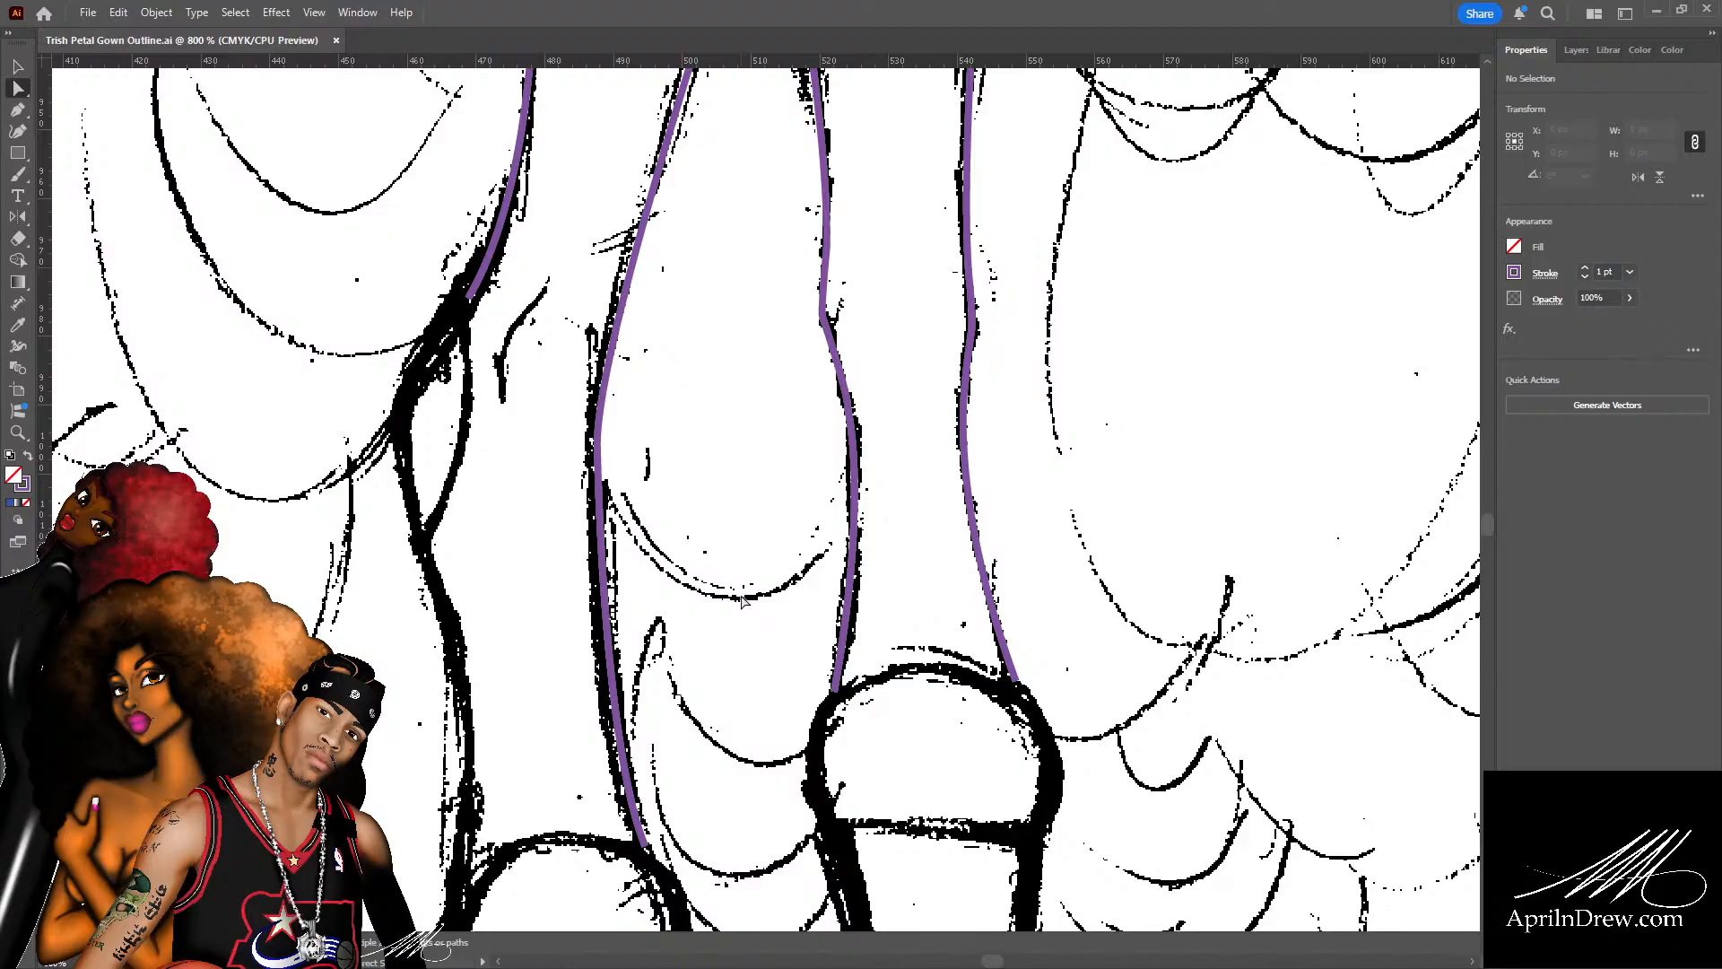
pyautogui.scroll(2, 544, 459)
pyautogui.press('p')
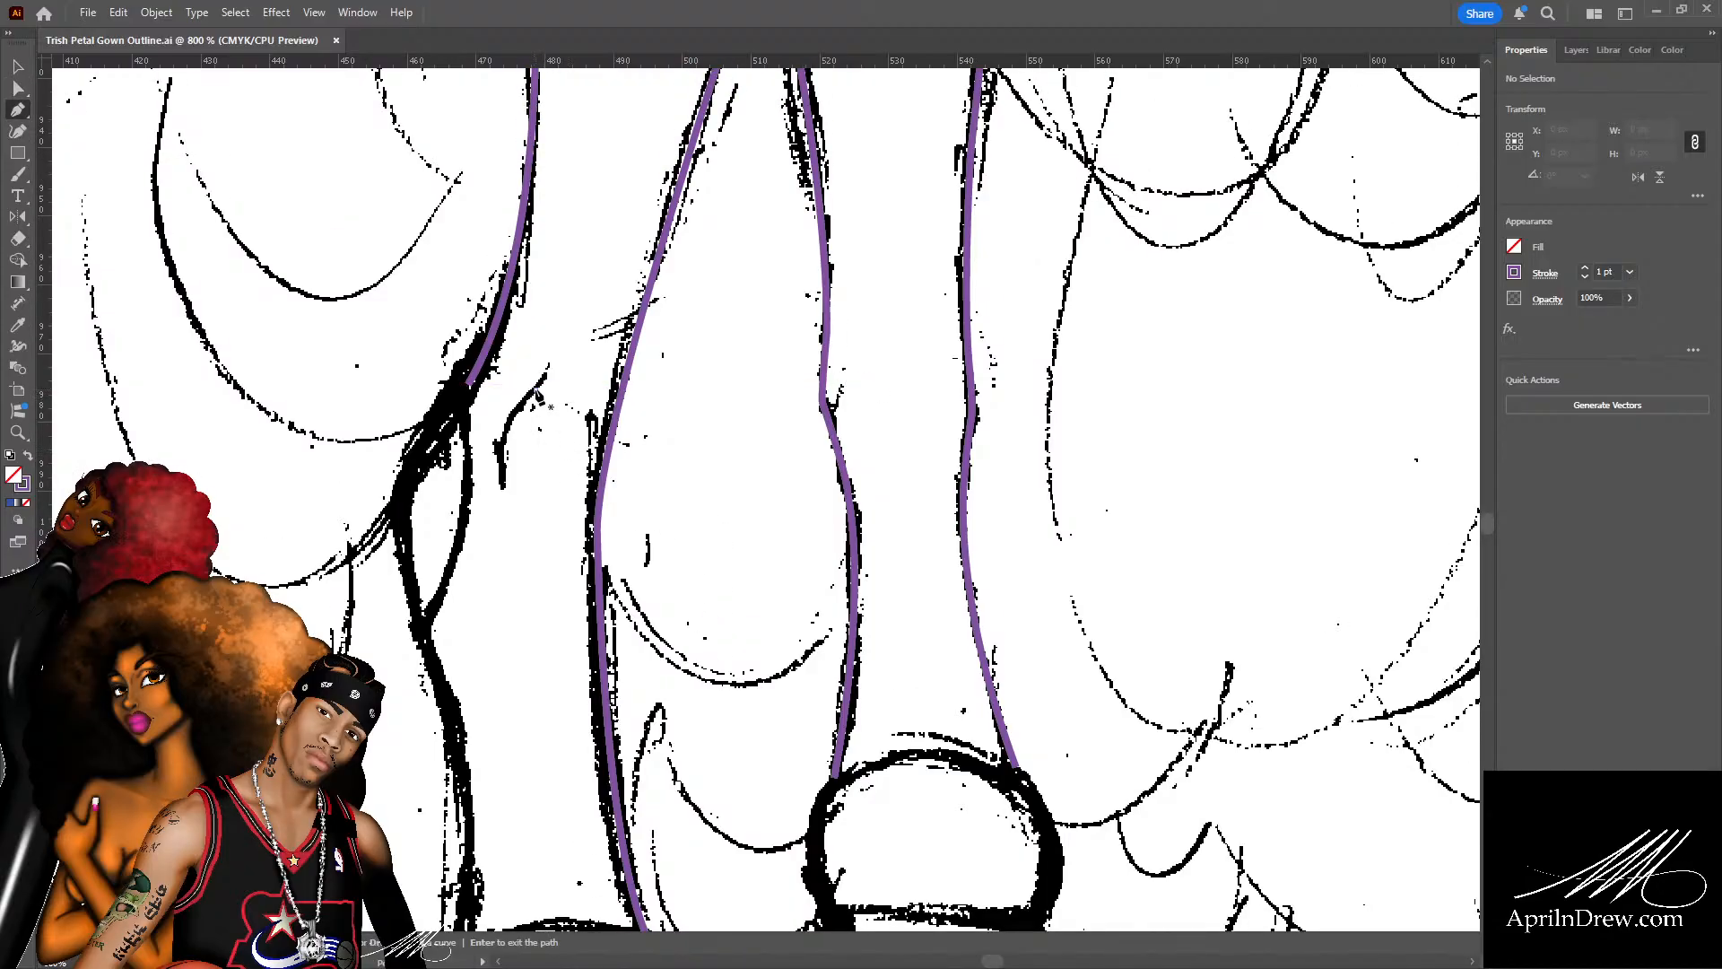
pyautogui.moveTo(502, 482); pyautogui.dragTo(519, 556)
pyautogui.press('a')
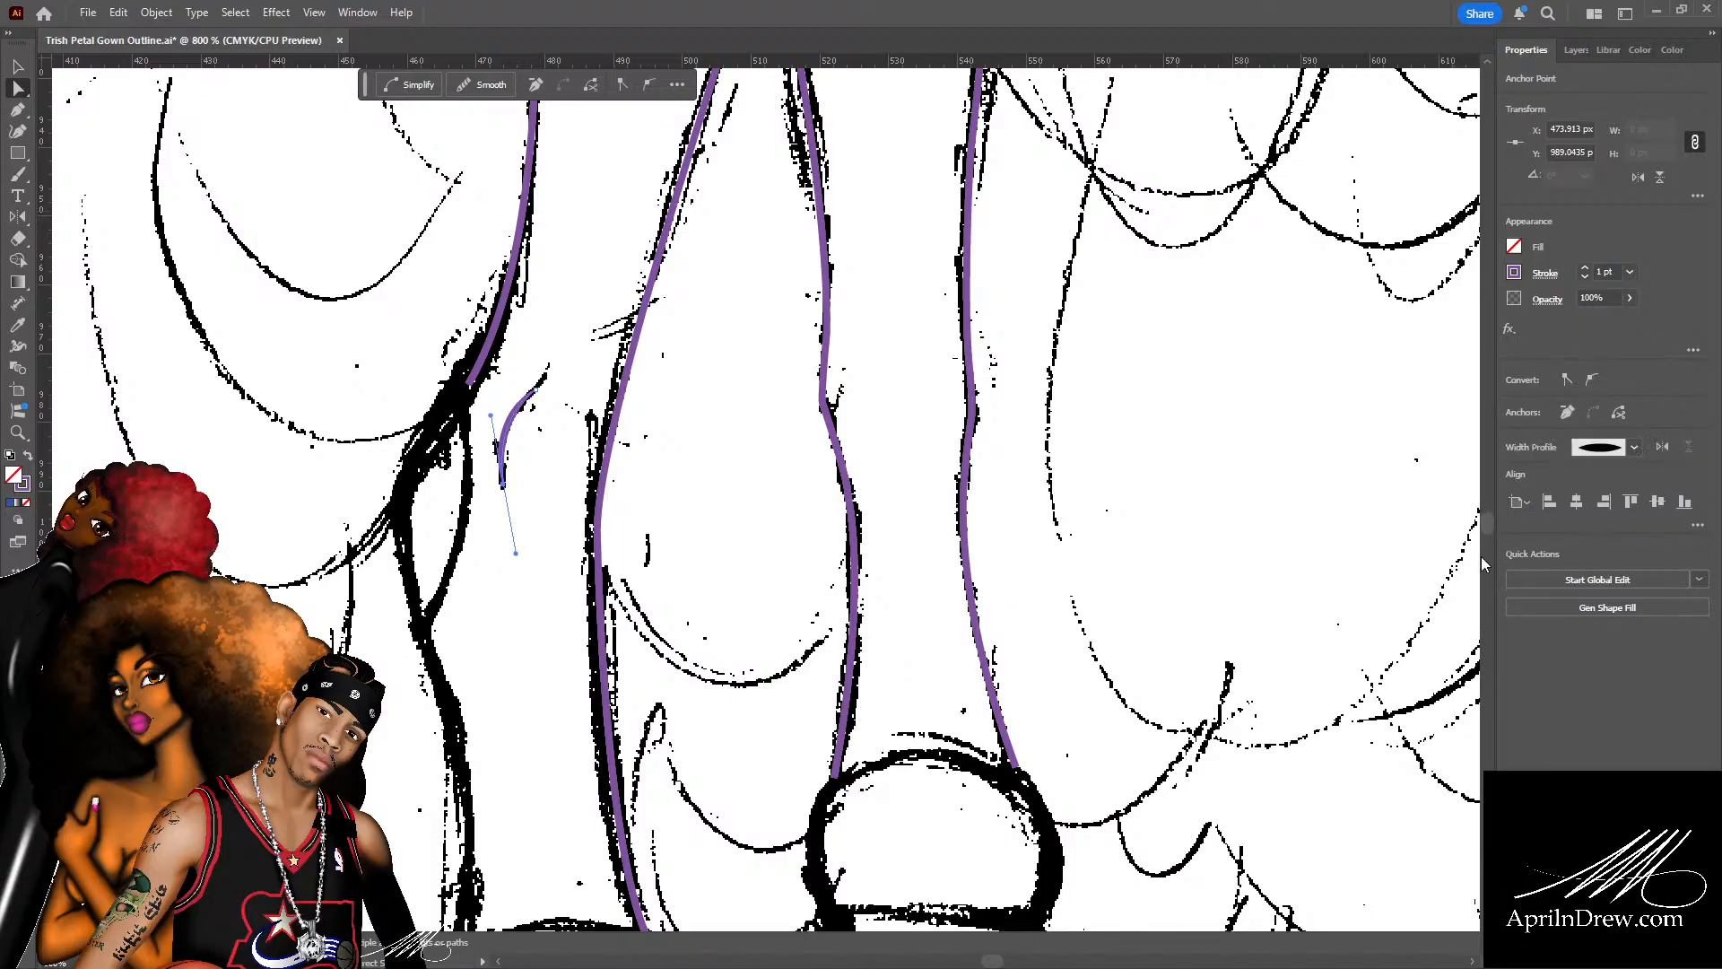
pyautogui.click(1507, 330)
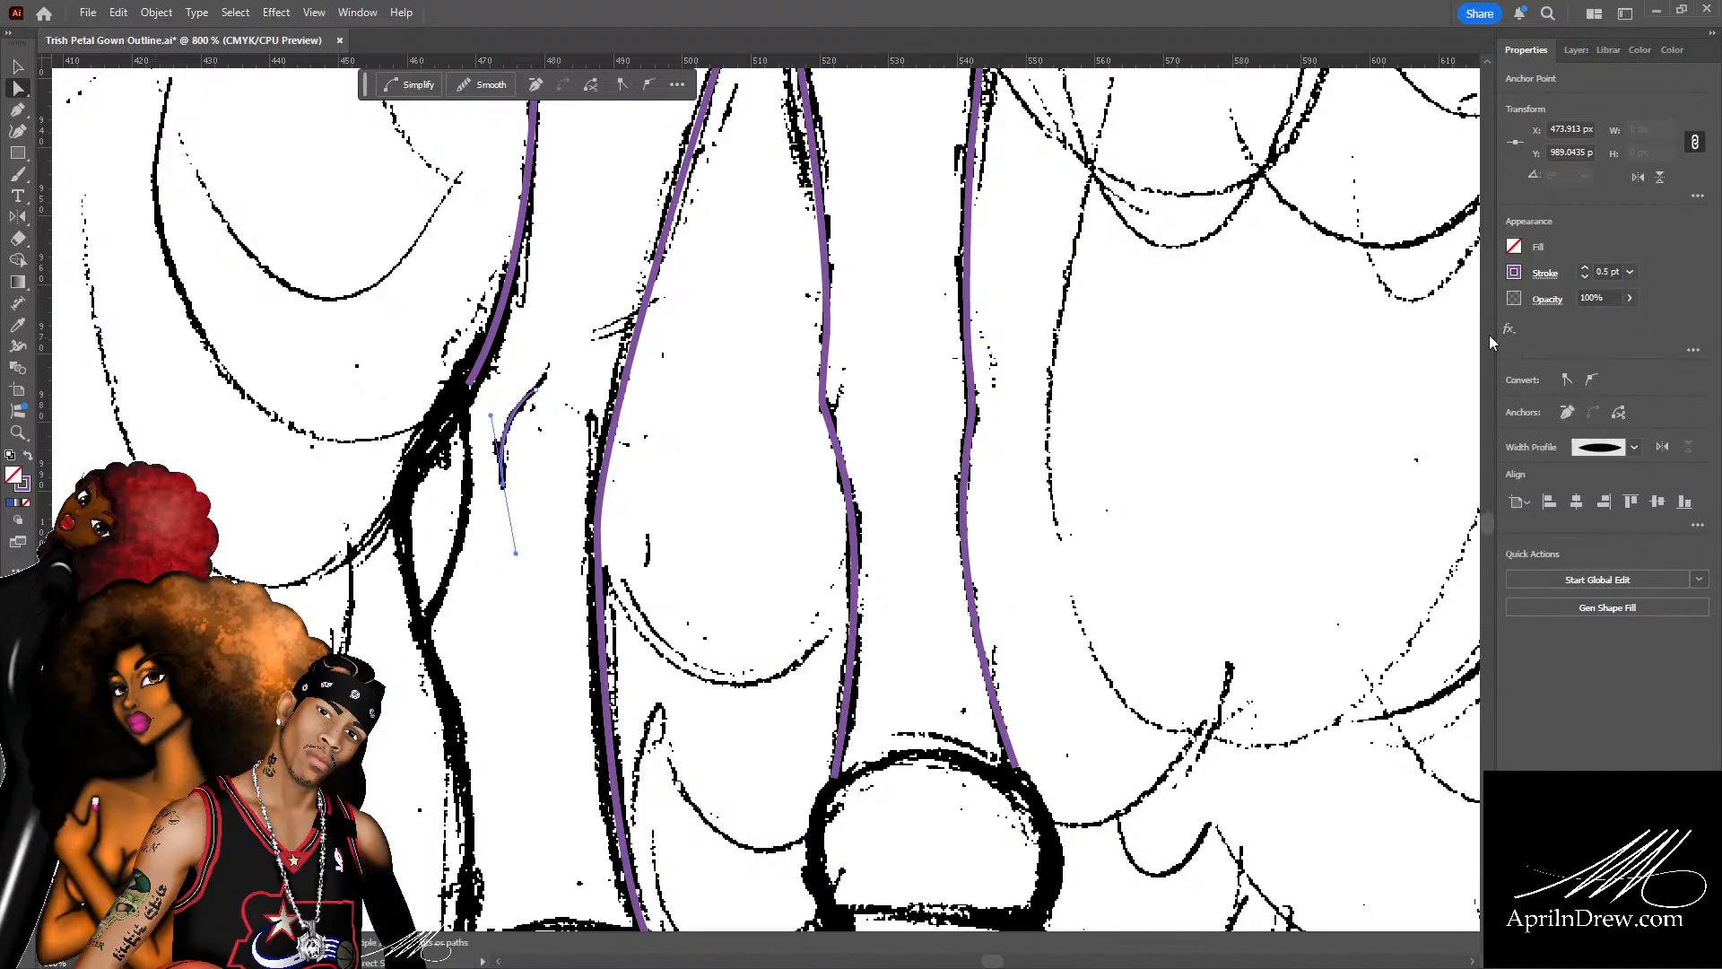
pyautogui.click(758, 559)
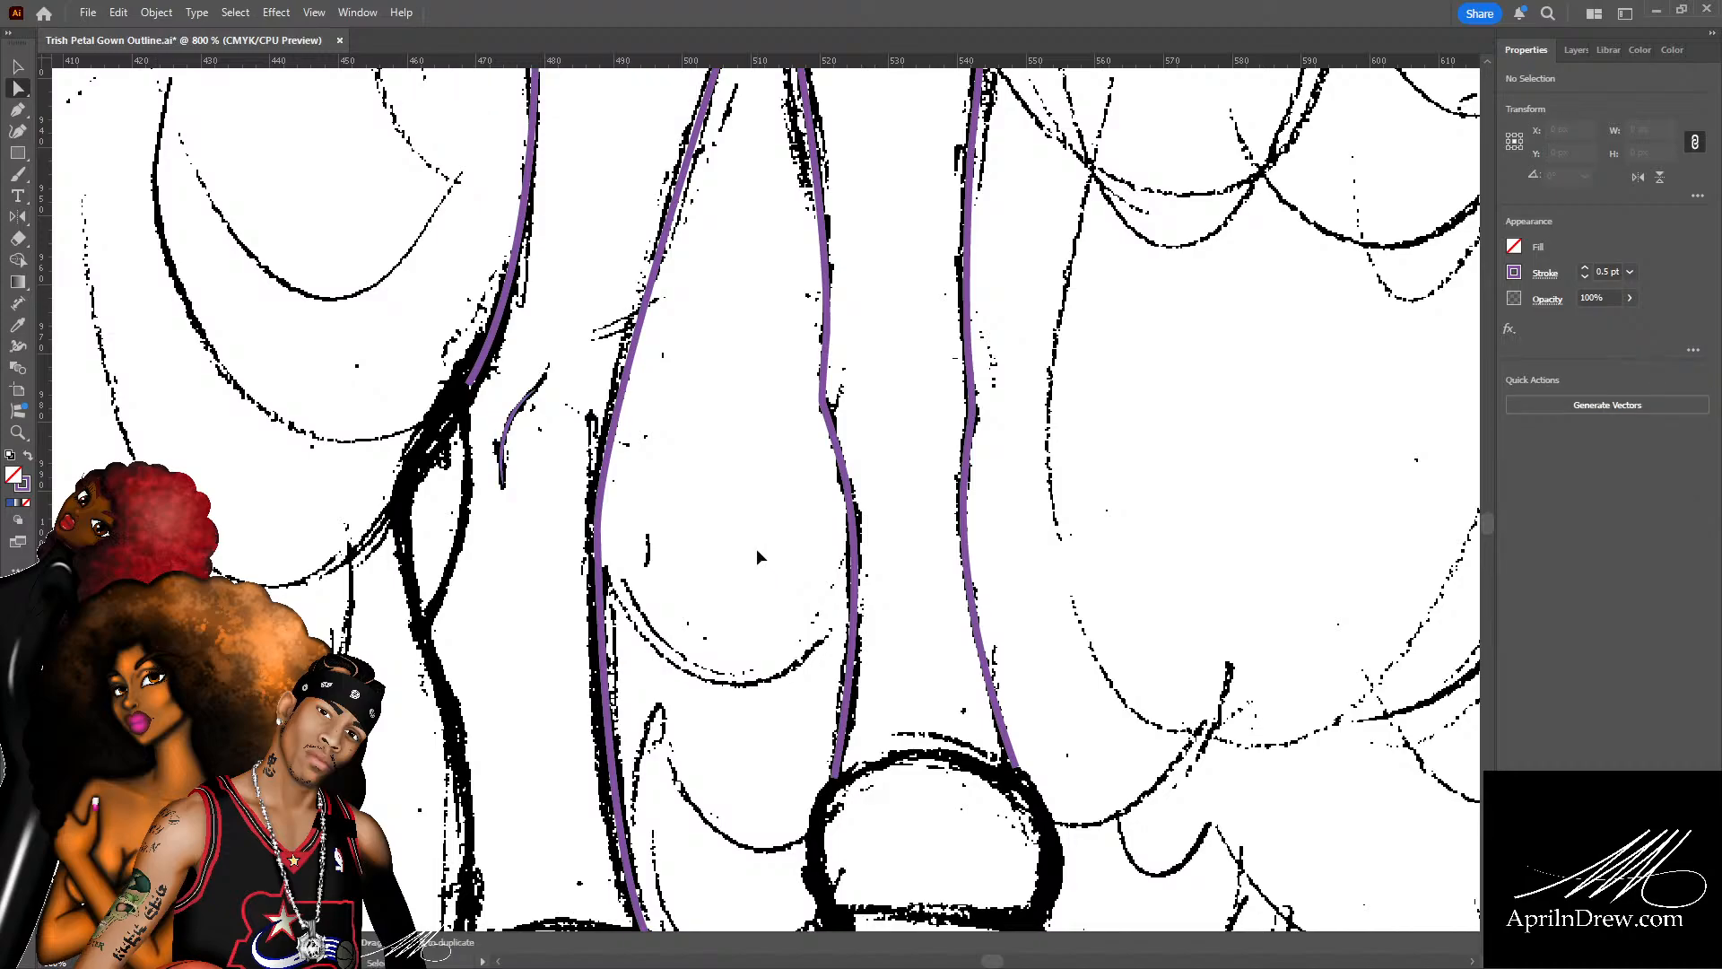
pyautogui.hotkey('ctrl', 's')
# Trace the left leg's outer heel line with a 1 pt Pen curve through about Y 993 px to about Y 1022 px.
pyautogui.moveTo(390, 649); pyautogui.dragTo(576, 536)
pyautogui.press('p')
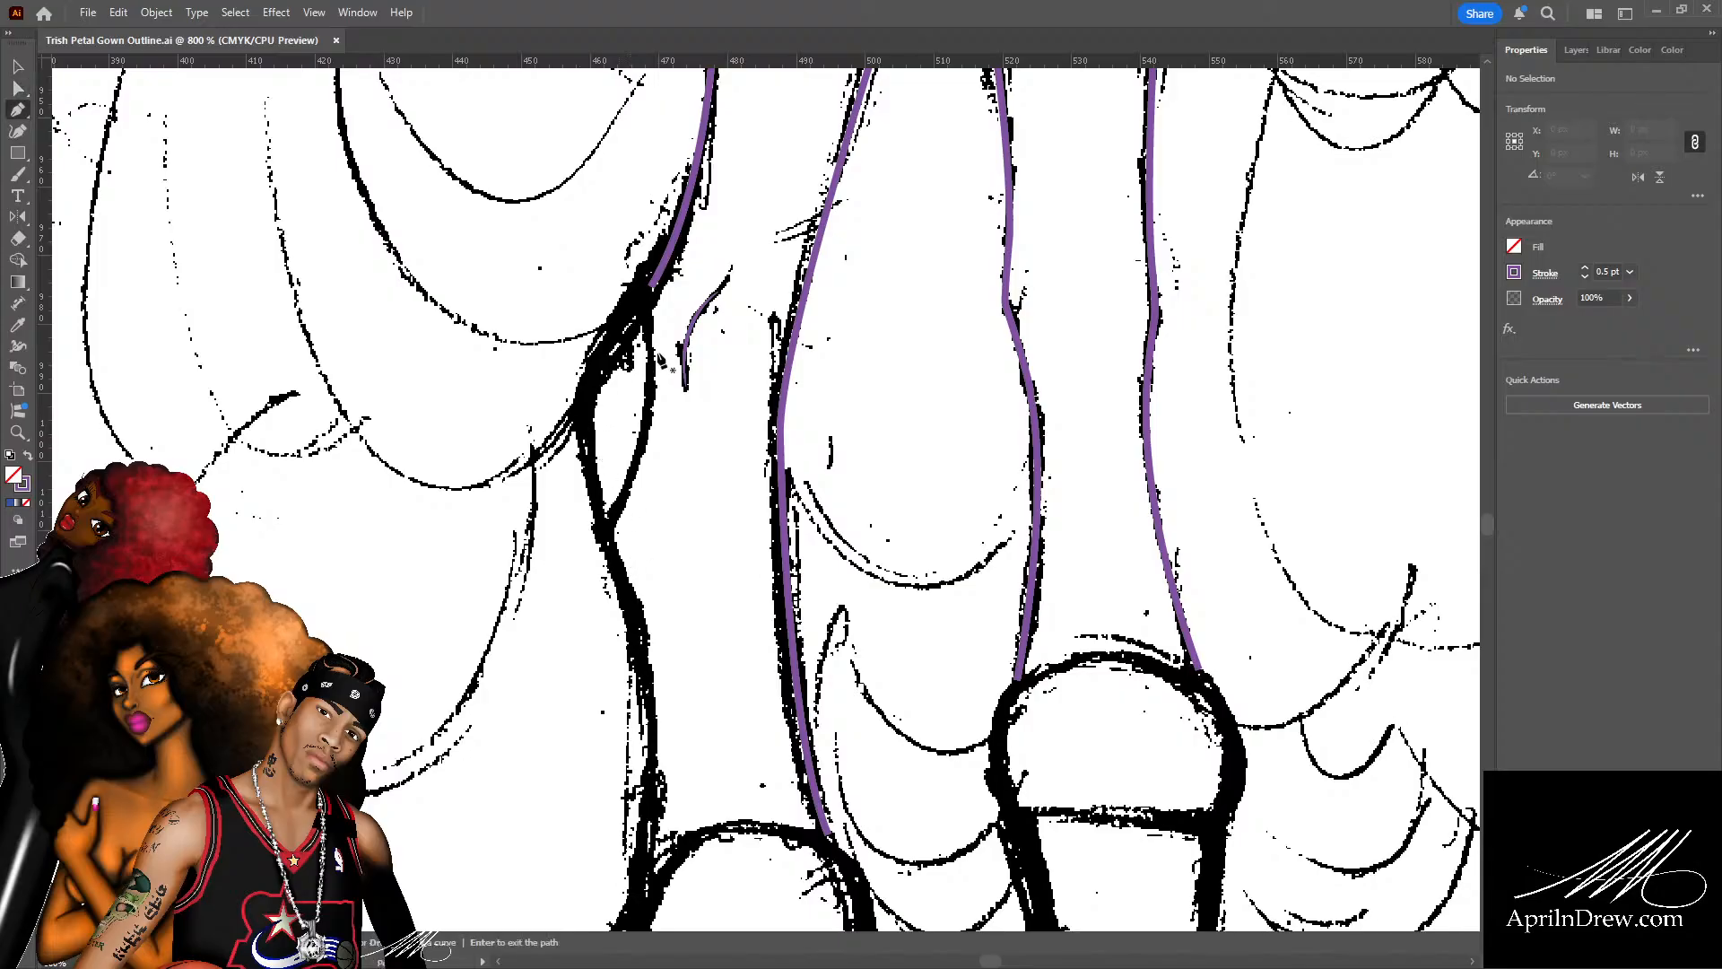
pyautogui.click(643, 272)
pyautogui.moveTo(581, 417); pyautogui.dragTo(588, 489)
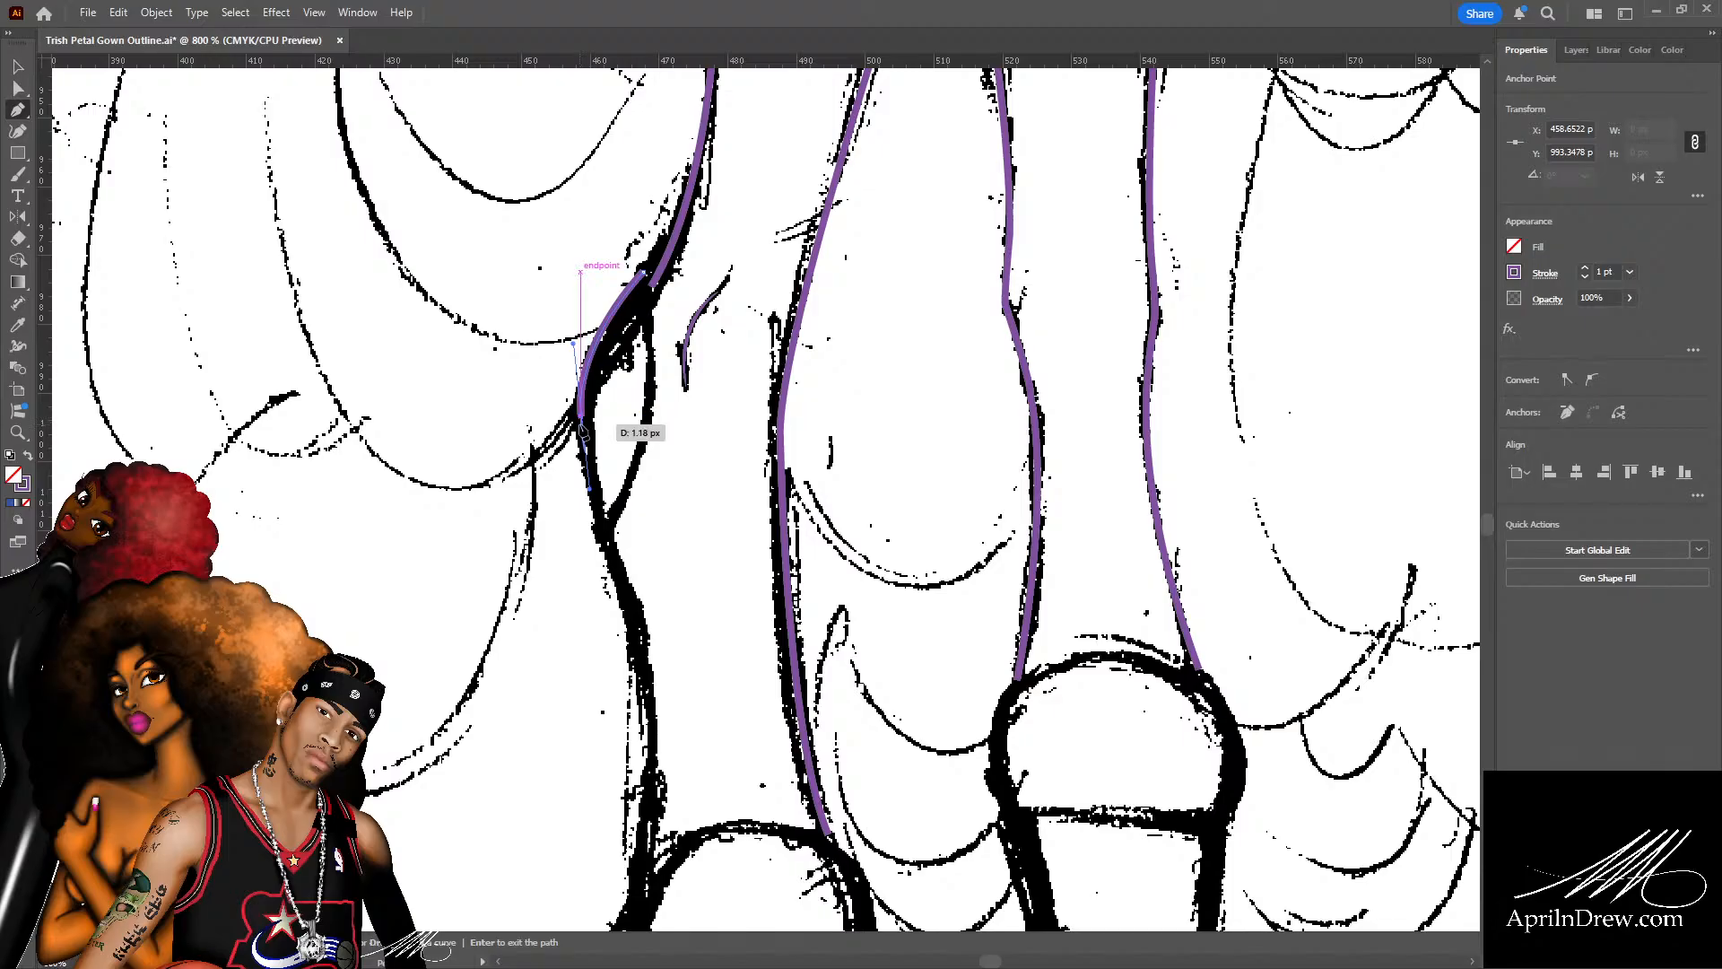
pyautogui.scroll(-2, 668, 564)
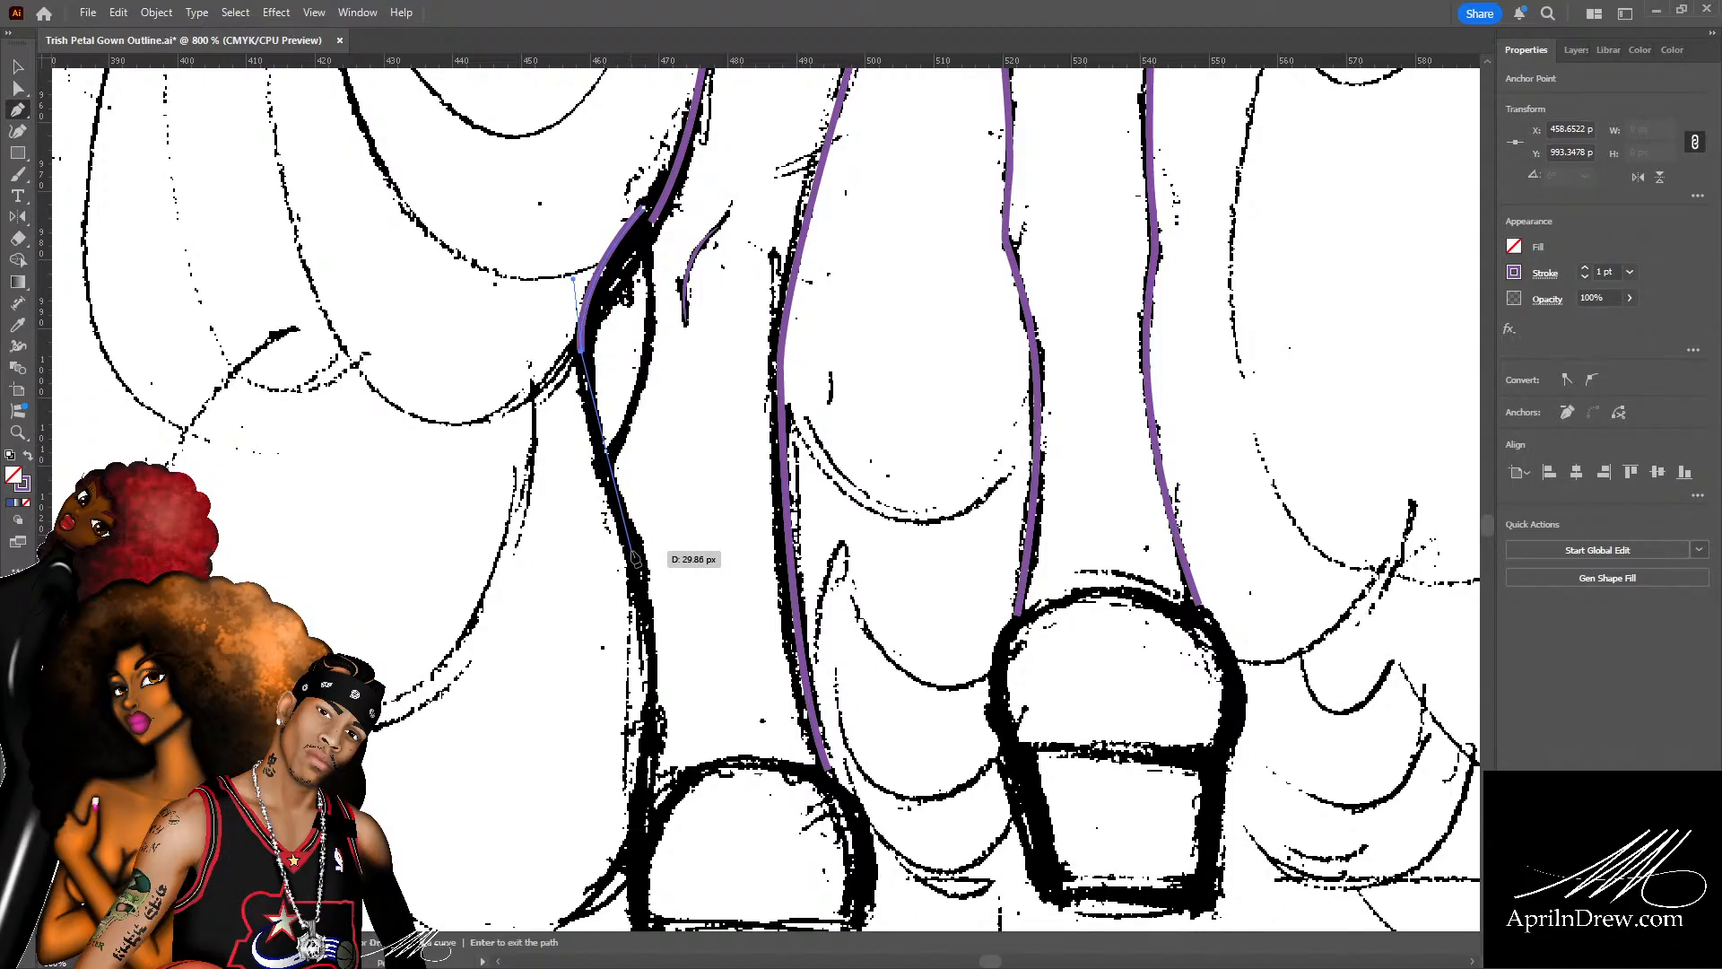
pyautogui.moveTo(632, 551); pyautogui.dragTo(675, 666)
pyautogui.click(631, 551)
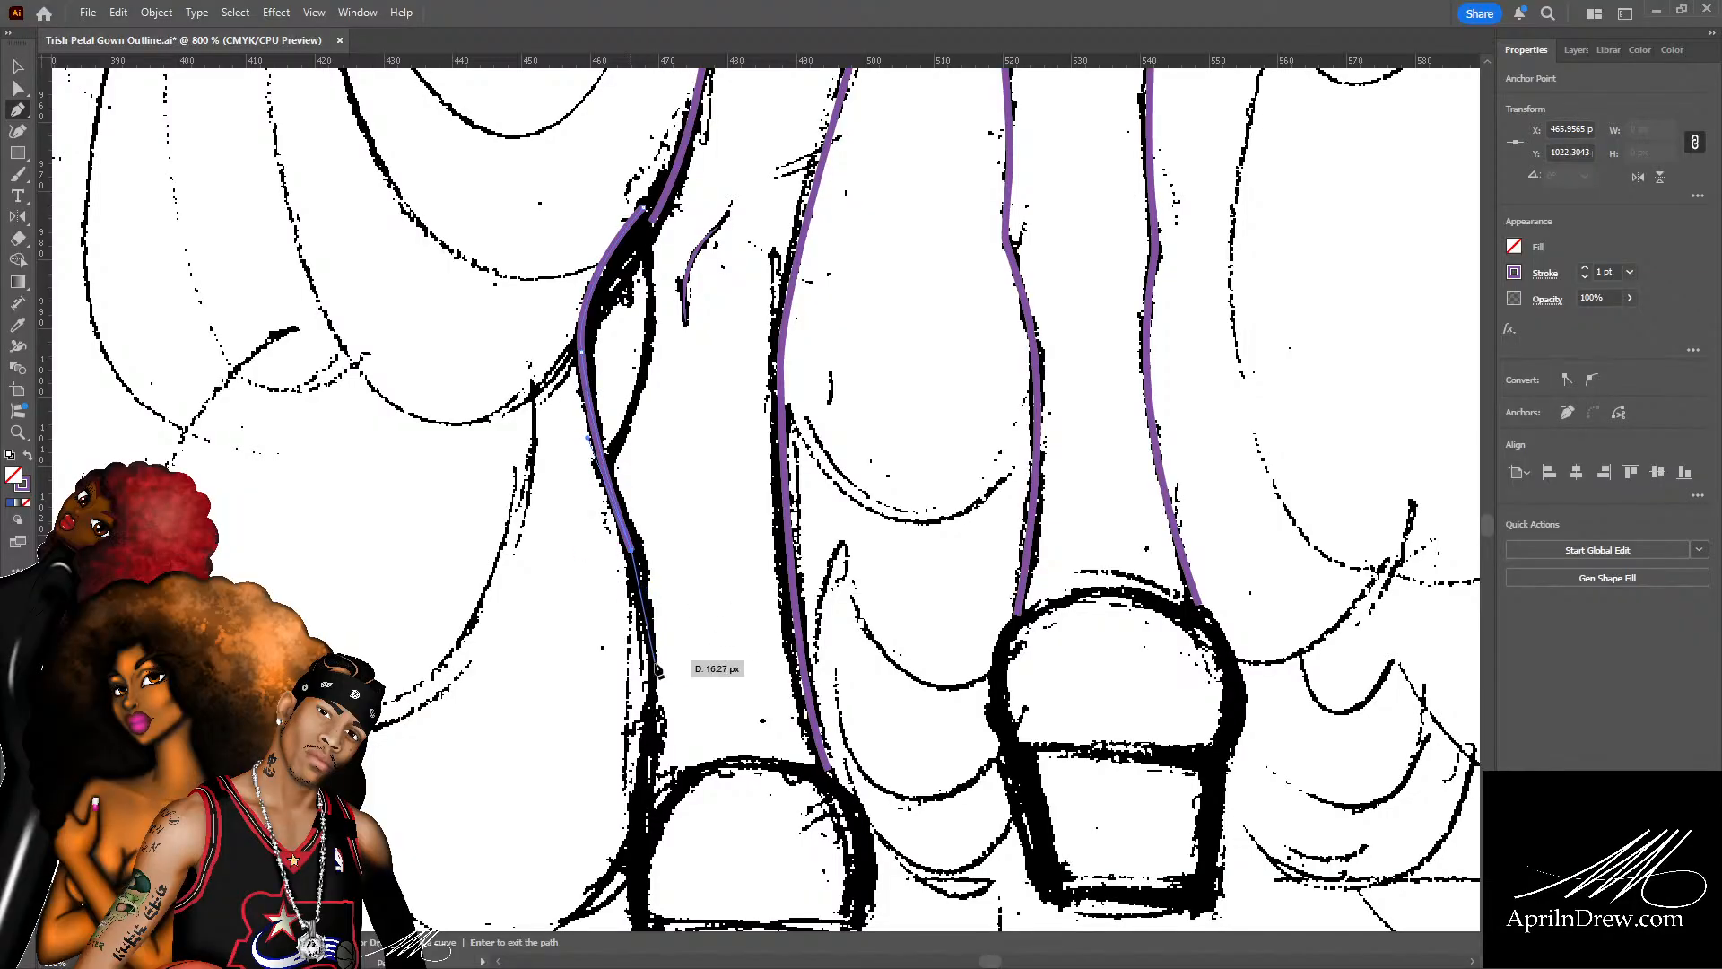
# Extend the left foot's outer path with the Pen tool through about Y 1054 px to the shoe's edge, about Y 1066 px.
pyautogui.scroll(-2, 657, 668)
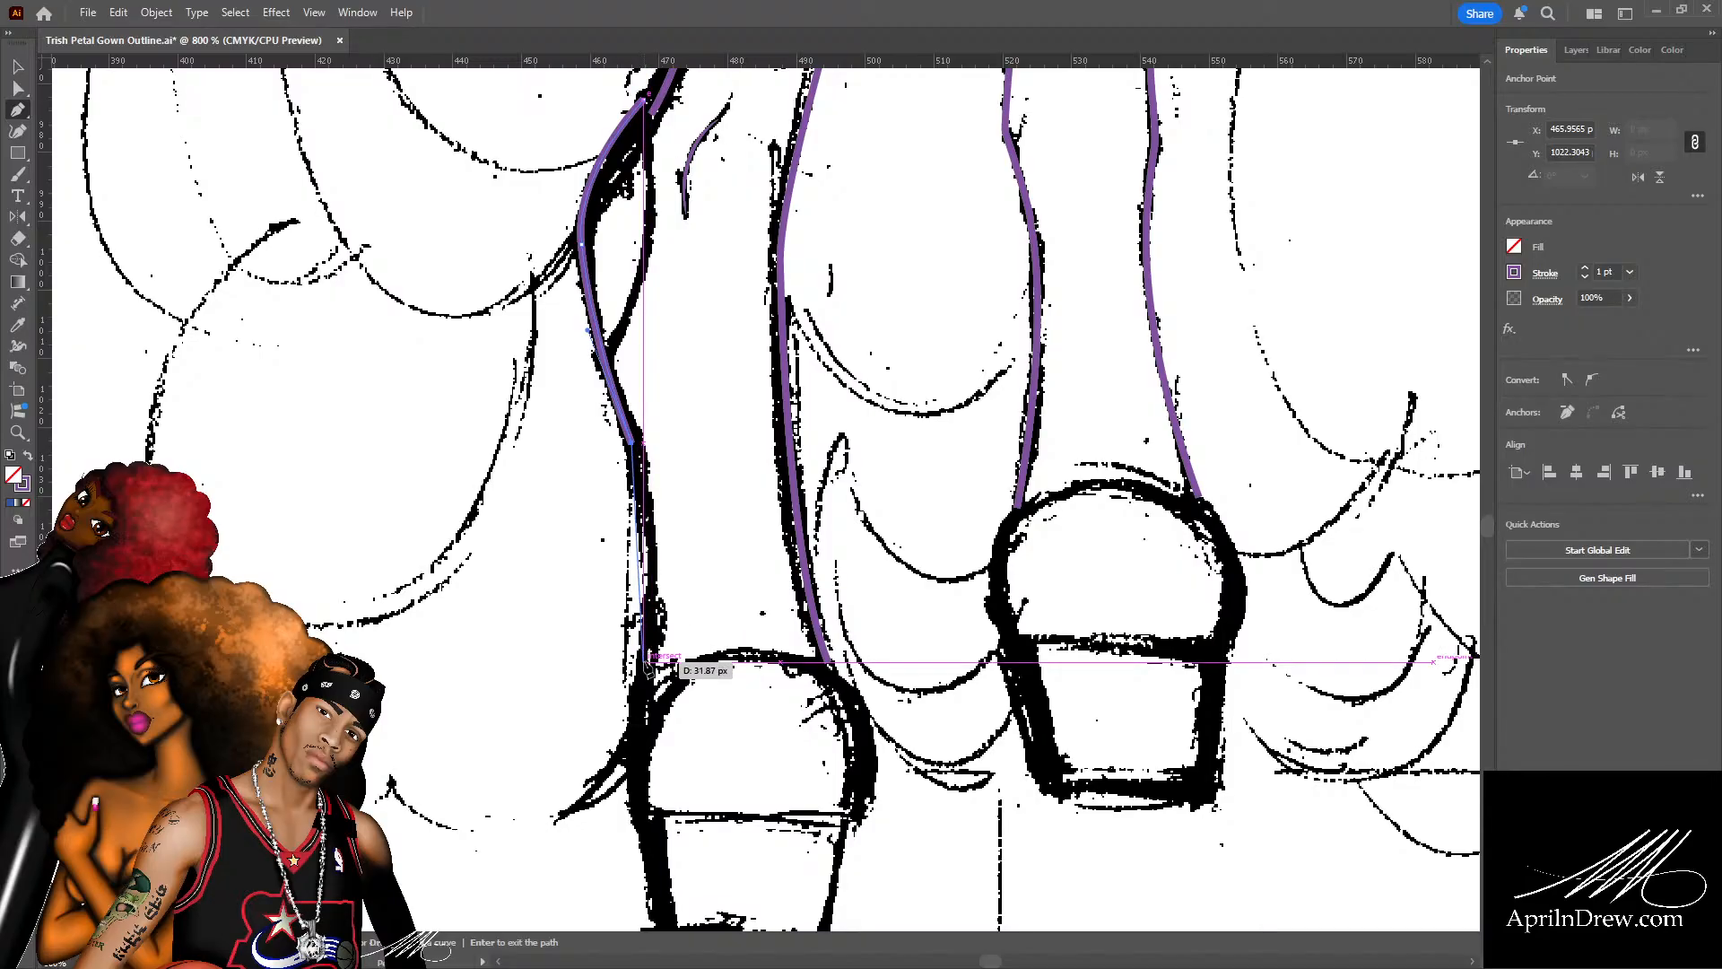
pyautogui.moveTo(644, 663); pyautogui.dragTo(626, 784)
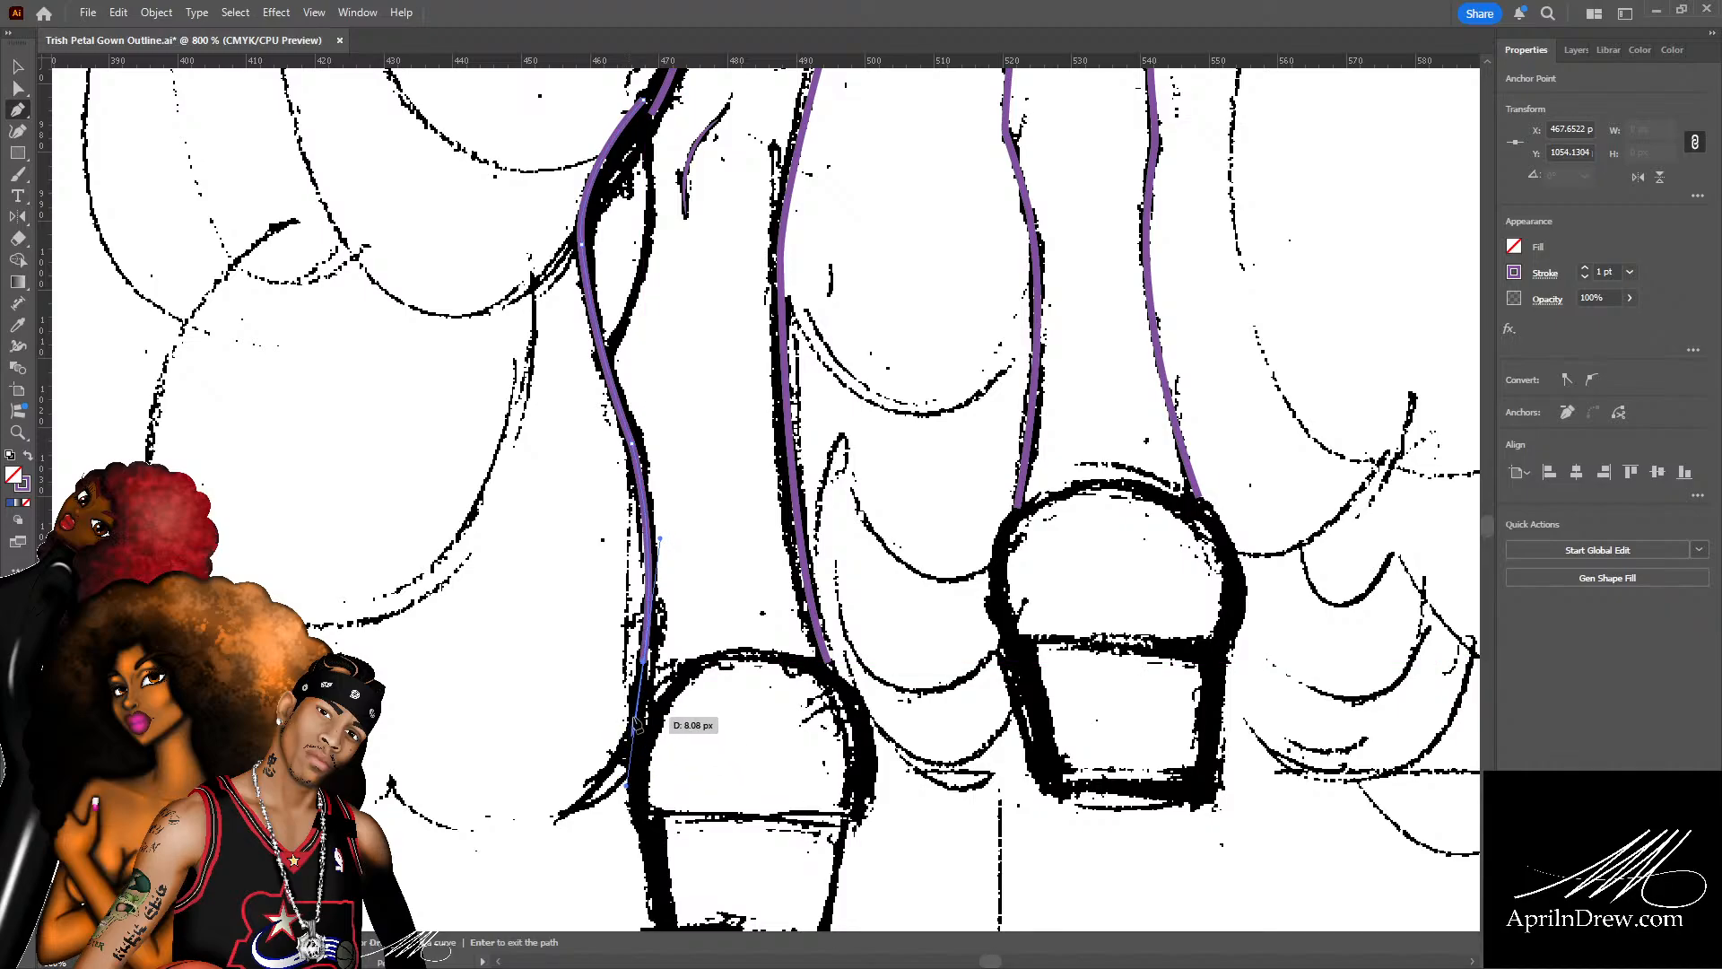
pyautogui.press('a')
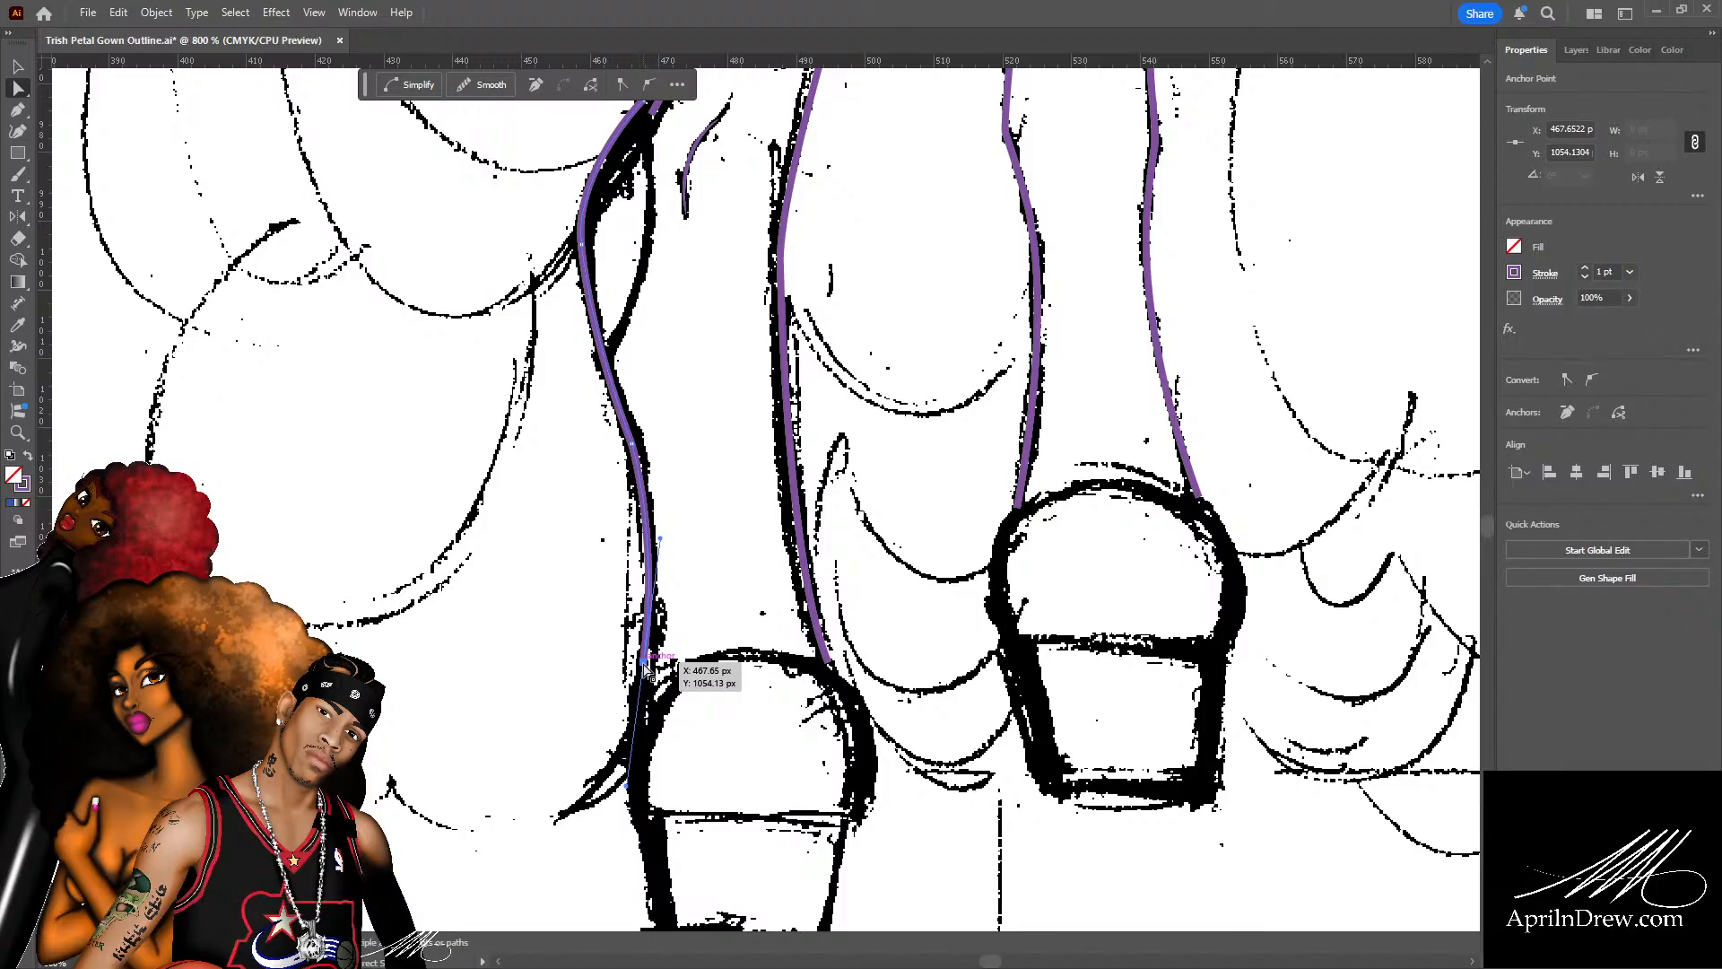
pyautogui.press('p')
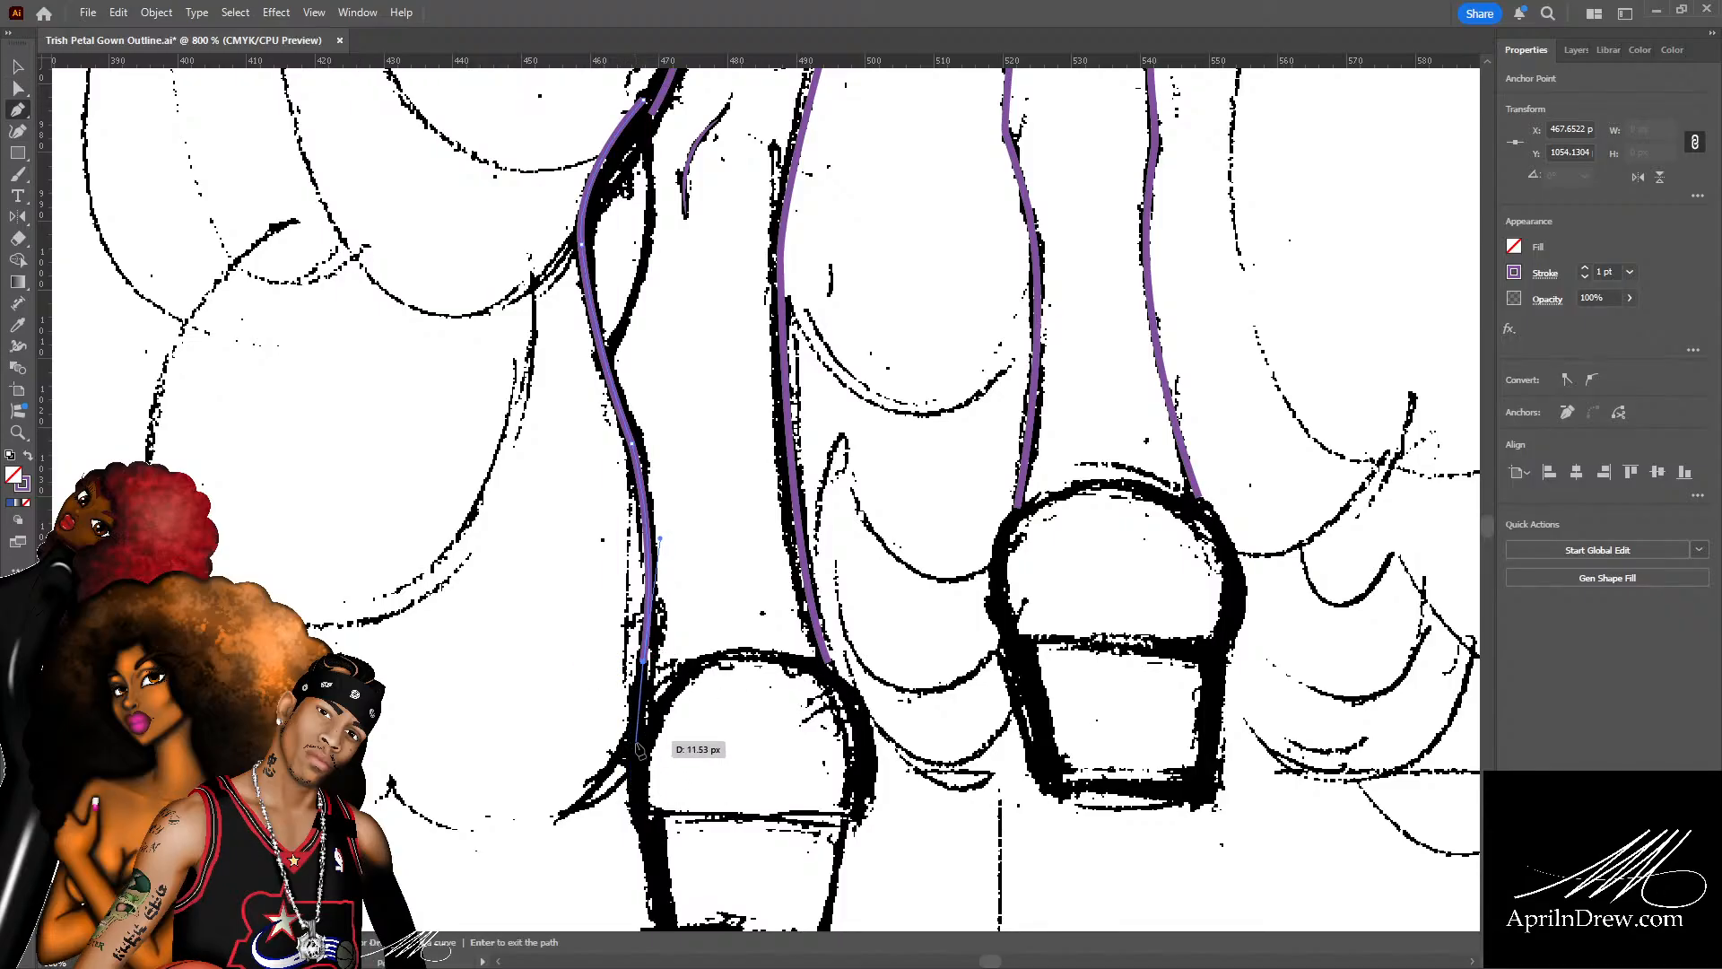
pyautogui.click(636, 796)
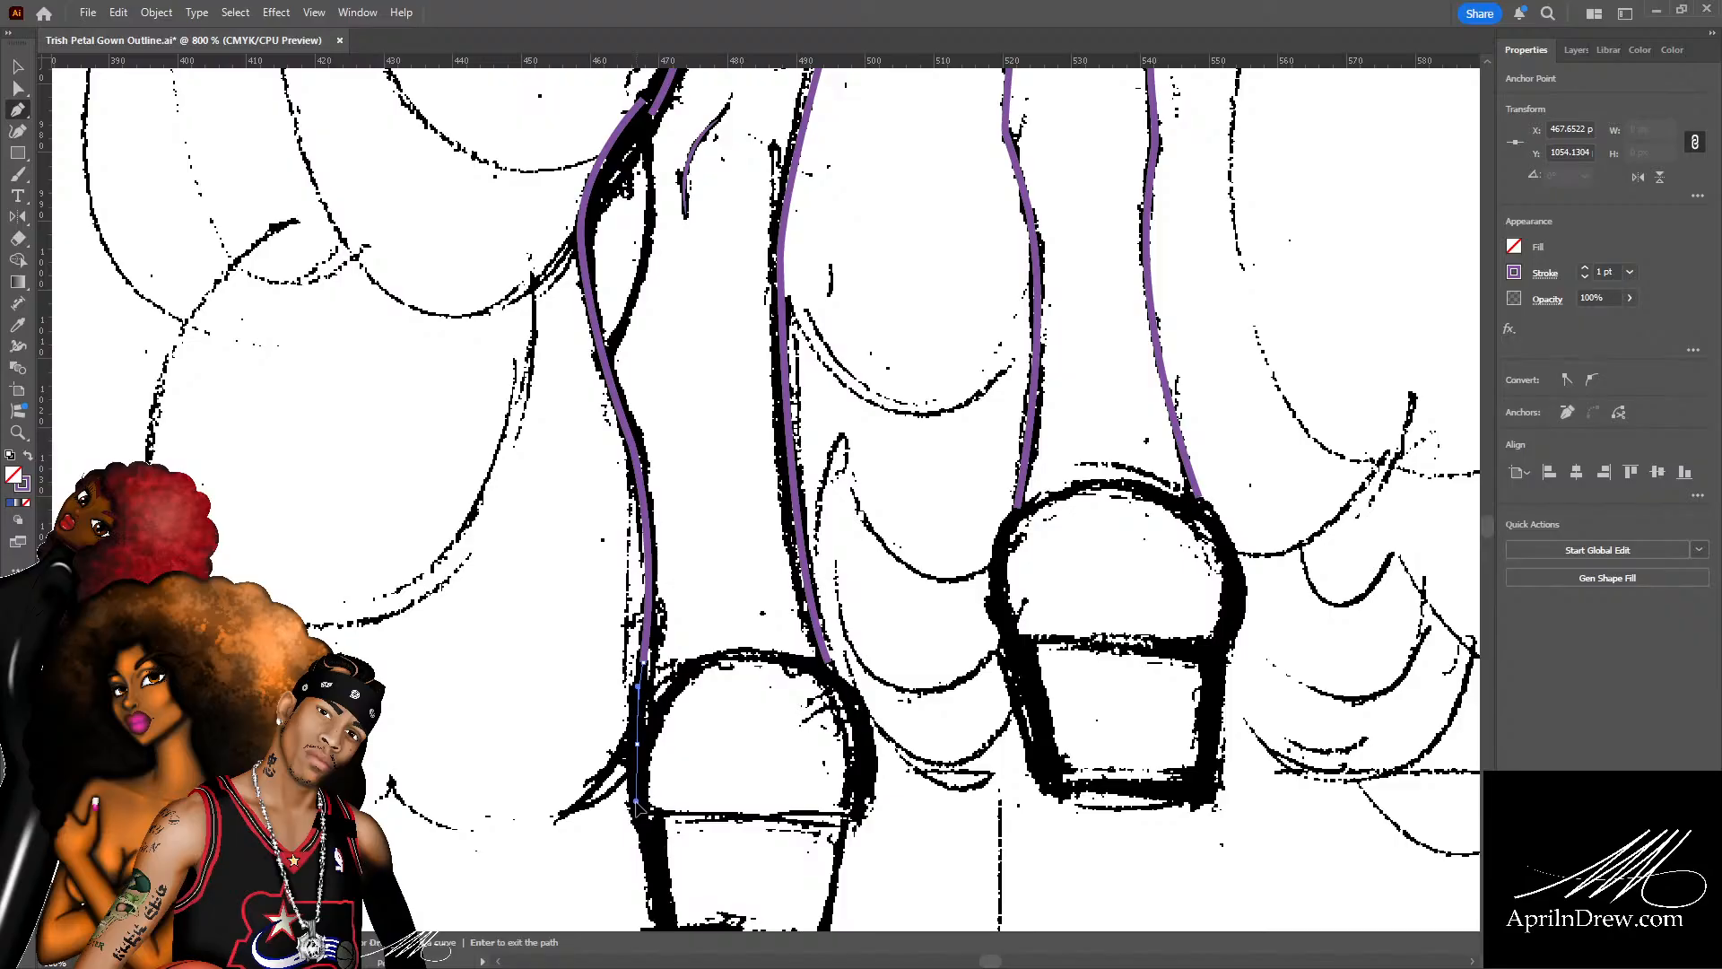
pyautogui.press('a')
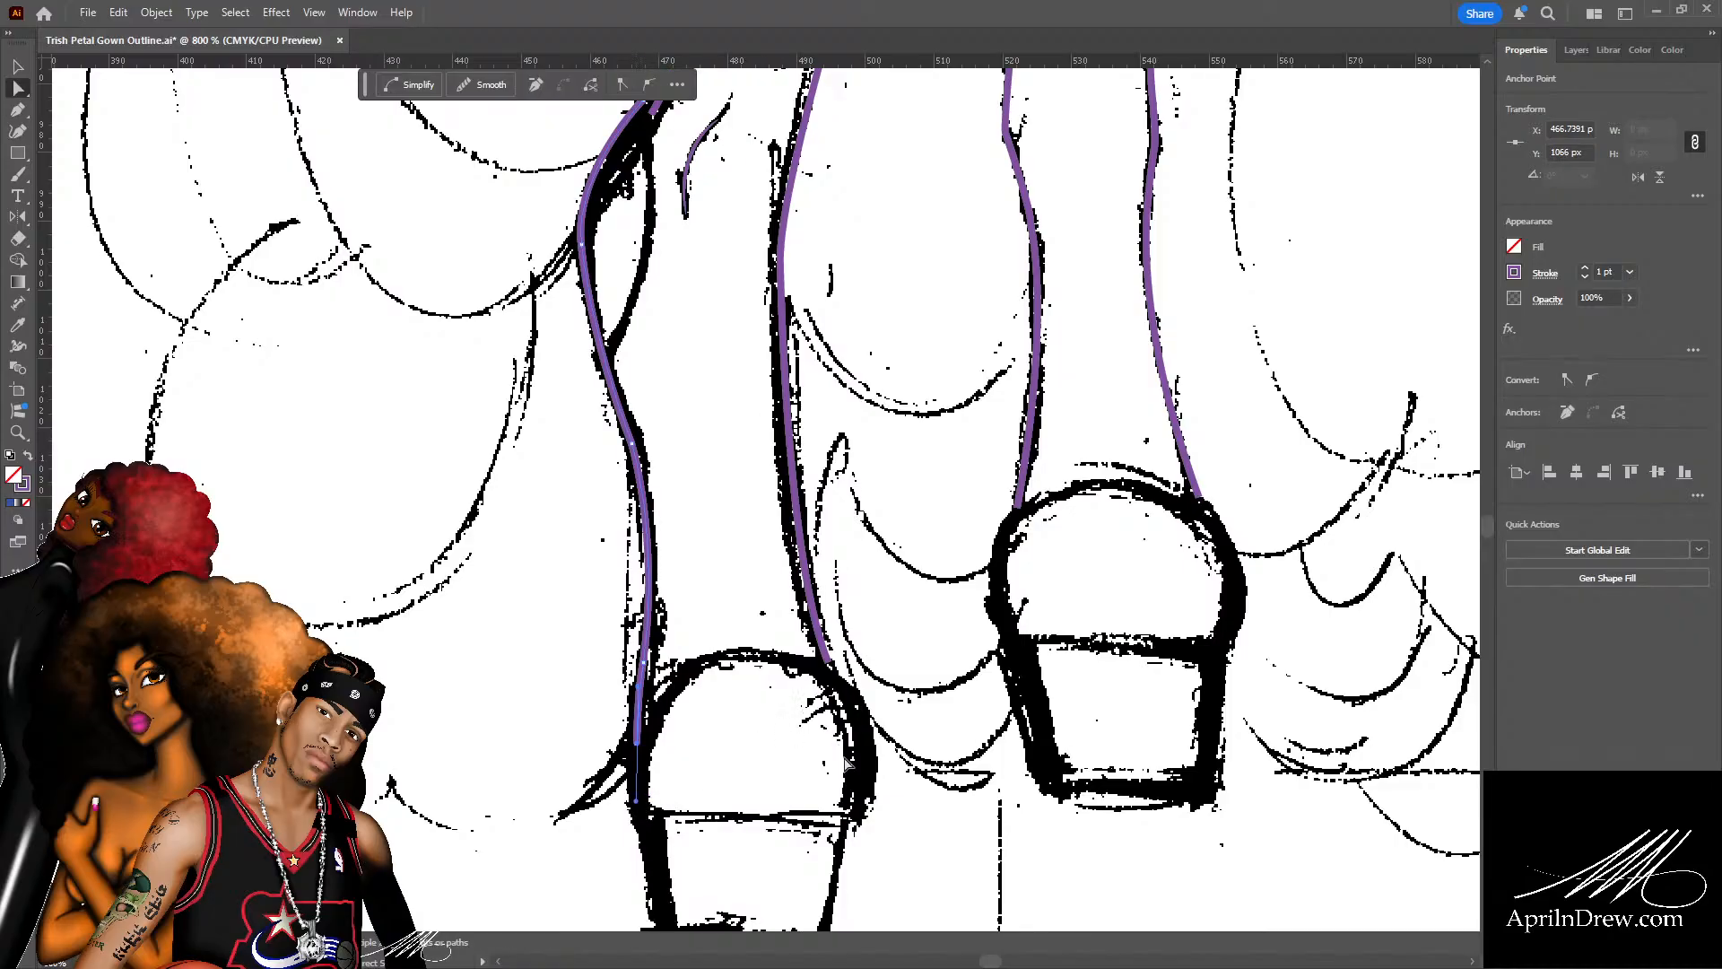
pyautogui.scroll(-5, 845, 760)
pyautogui.click(881, 771)
# Trace the left shoe's rounded upper edge with Pen curves from its inner side seam over the top, through about X 493, Y 1055 px.
pyautogui.press('p')
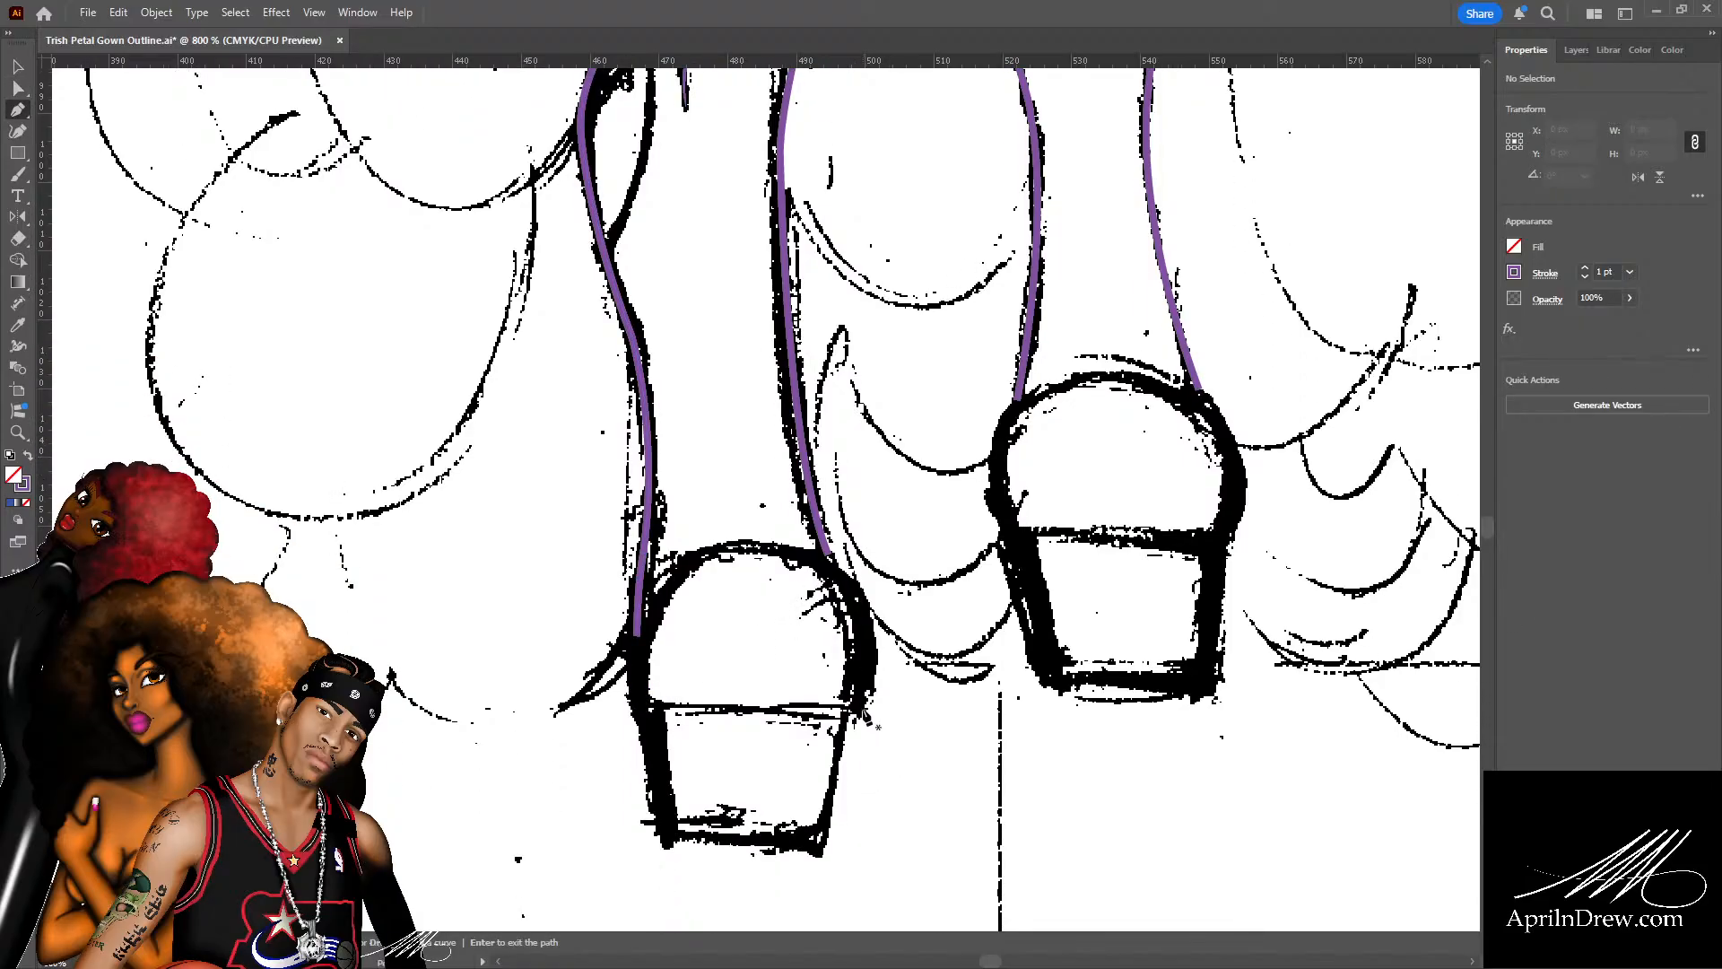
pyautogui.click(860, 711)
pyautogui.moveTo(818, 559)
pyautogui.mouseDown()
pyautogui.moveTo(763, 514)
pyautogui.moveTo(722, 531)
pyautogui.moveTo(731, 545)
pyautogui.mouseUp()
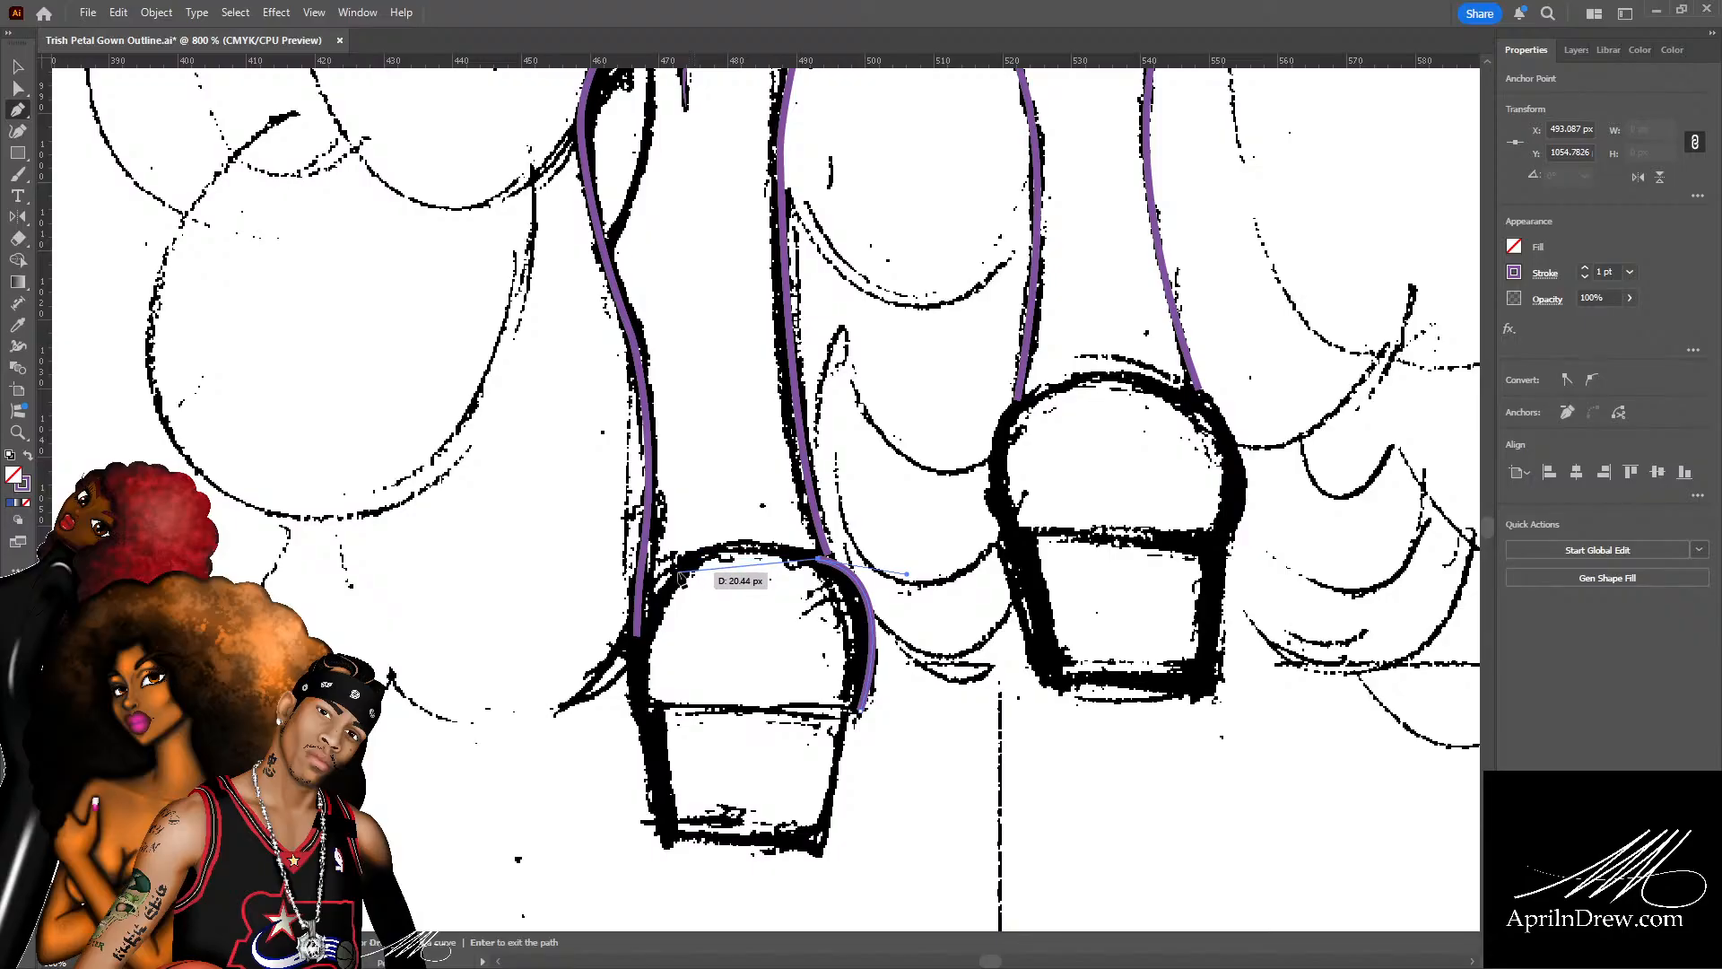
pyautogui.moveTo(678, 572); pyautogui.dragTo(601, 620)
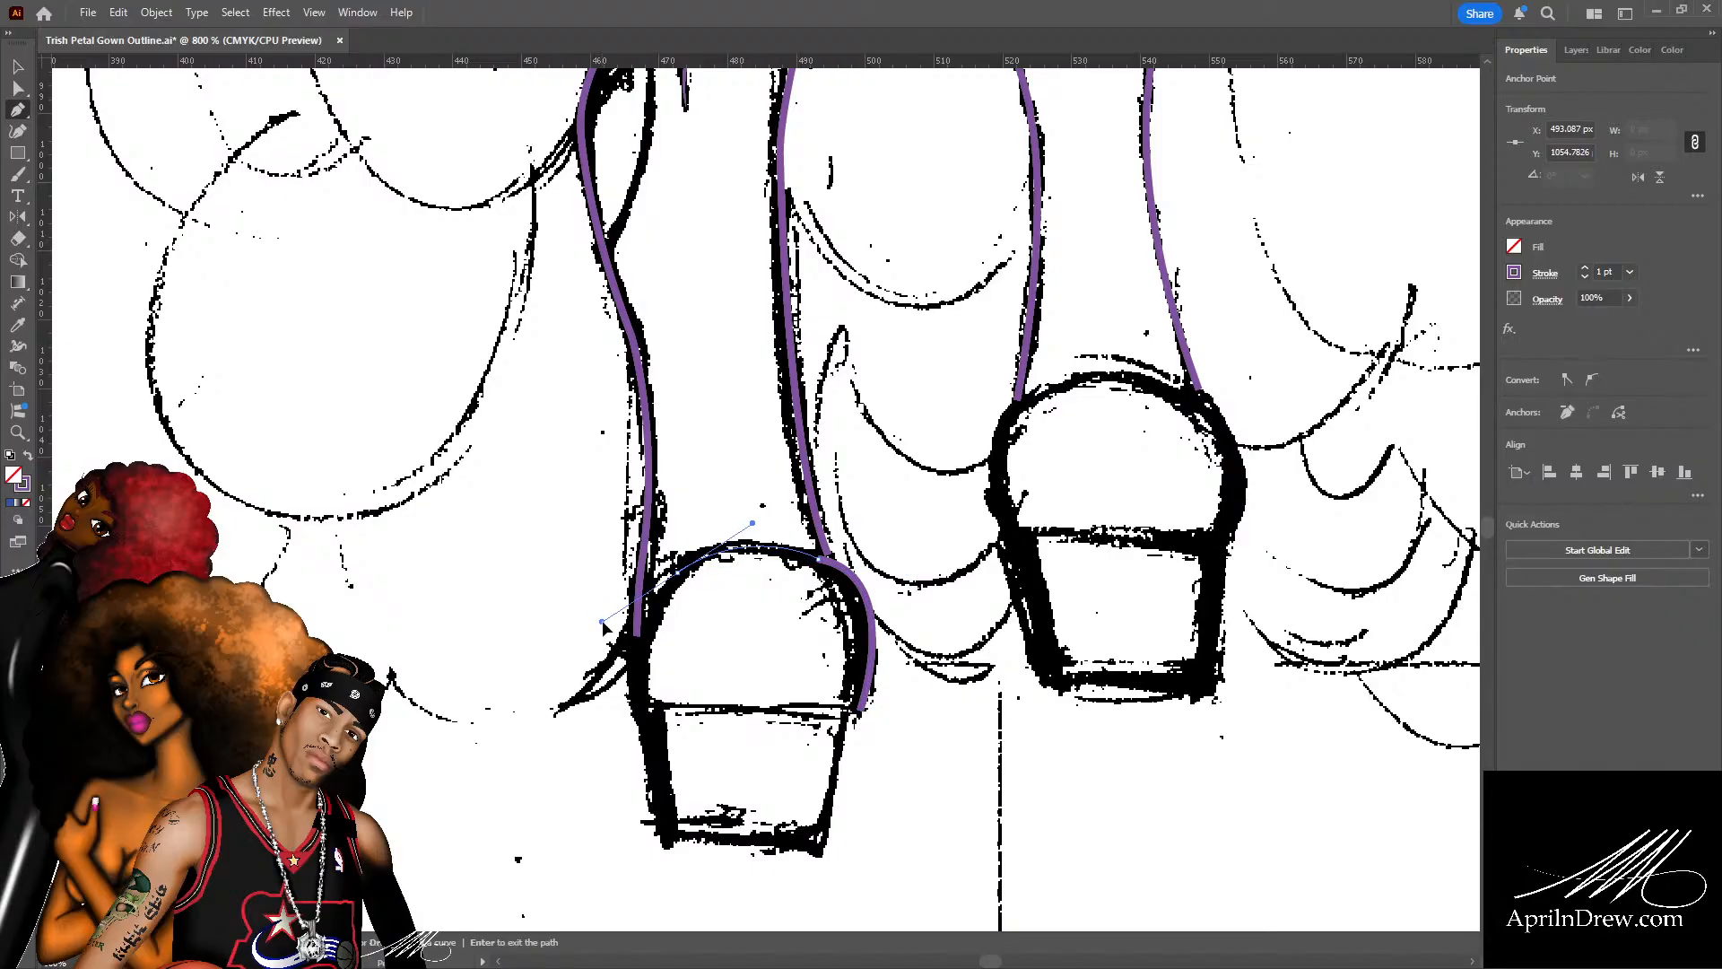
# Finish the closed Pen outline of the left shoe's rounded toe cap and set its stroke weight to 2 pt.
pyautogui.click(678, 574)
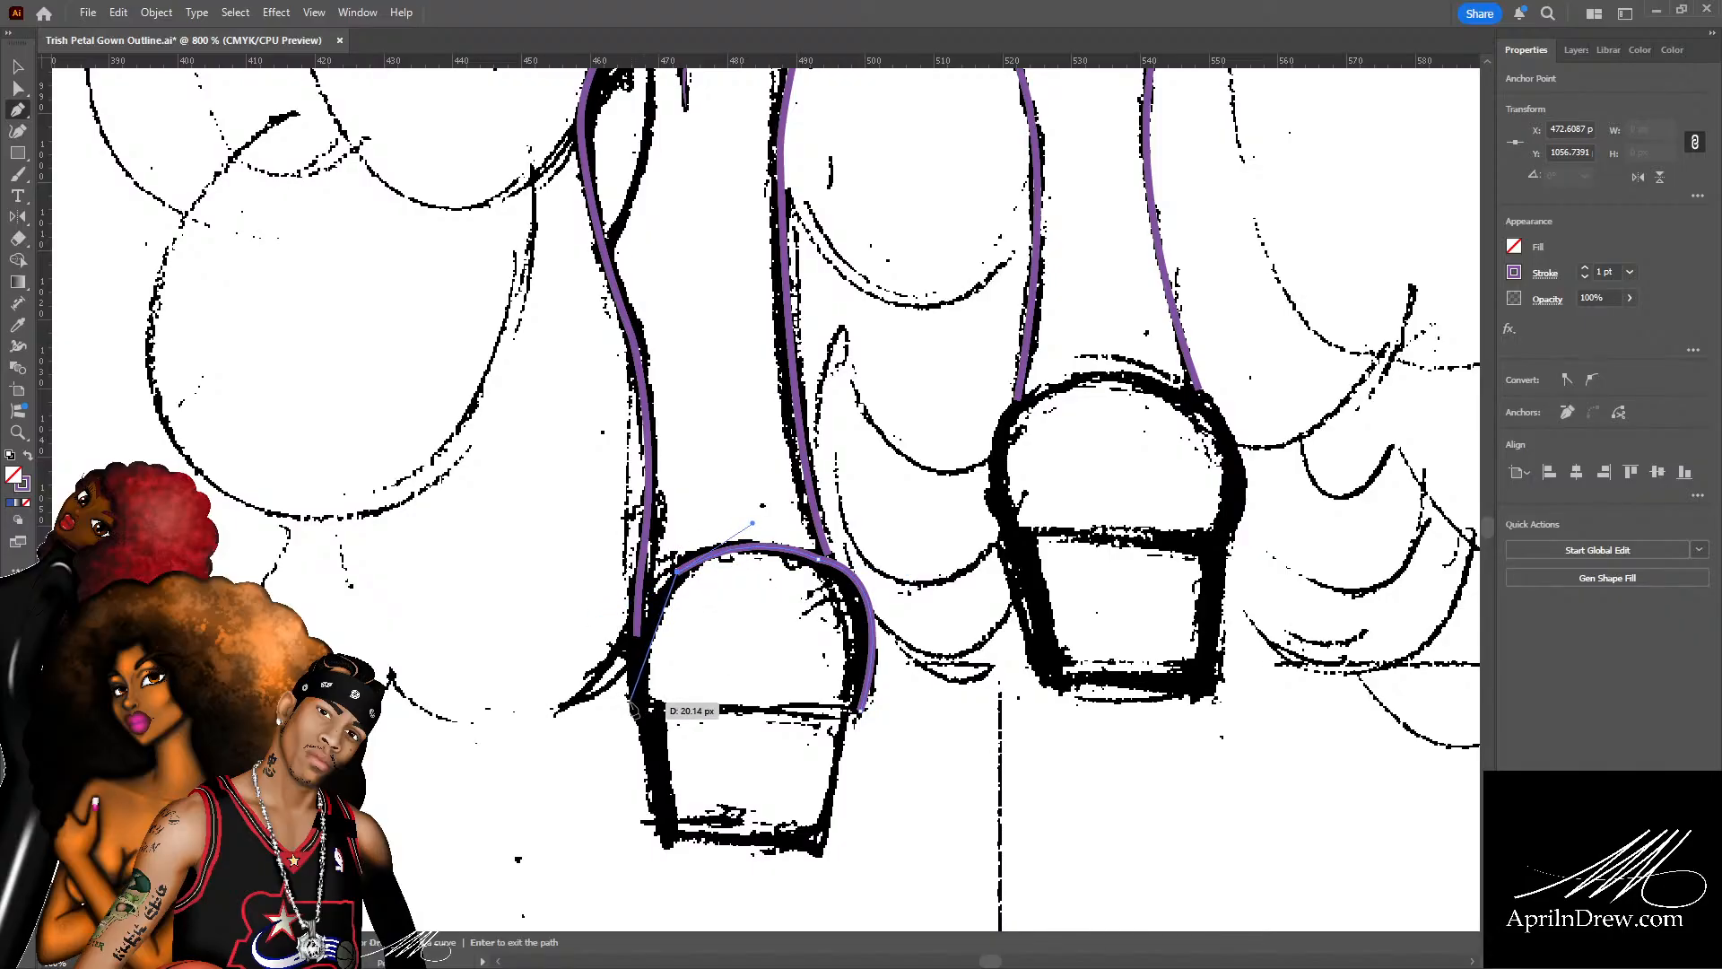
pyautogui.moveTo(630, 703)
pyautogui.mouseDown()
pyautogui.moveTo(614, 816)
pyautogui.moveTo(623, 802)
pyautogui.mouseUp()
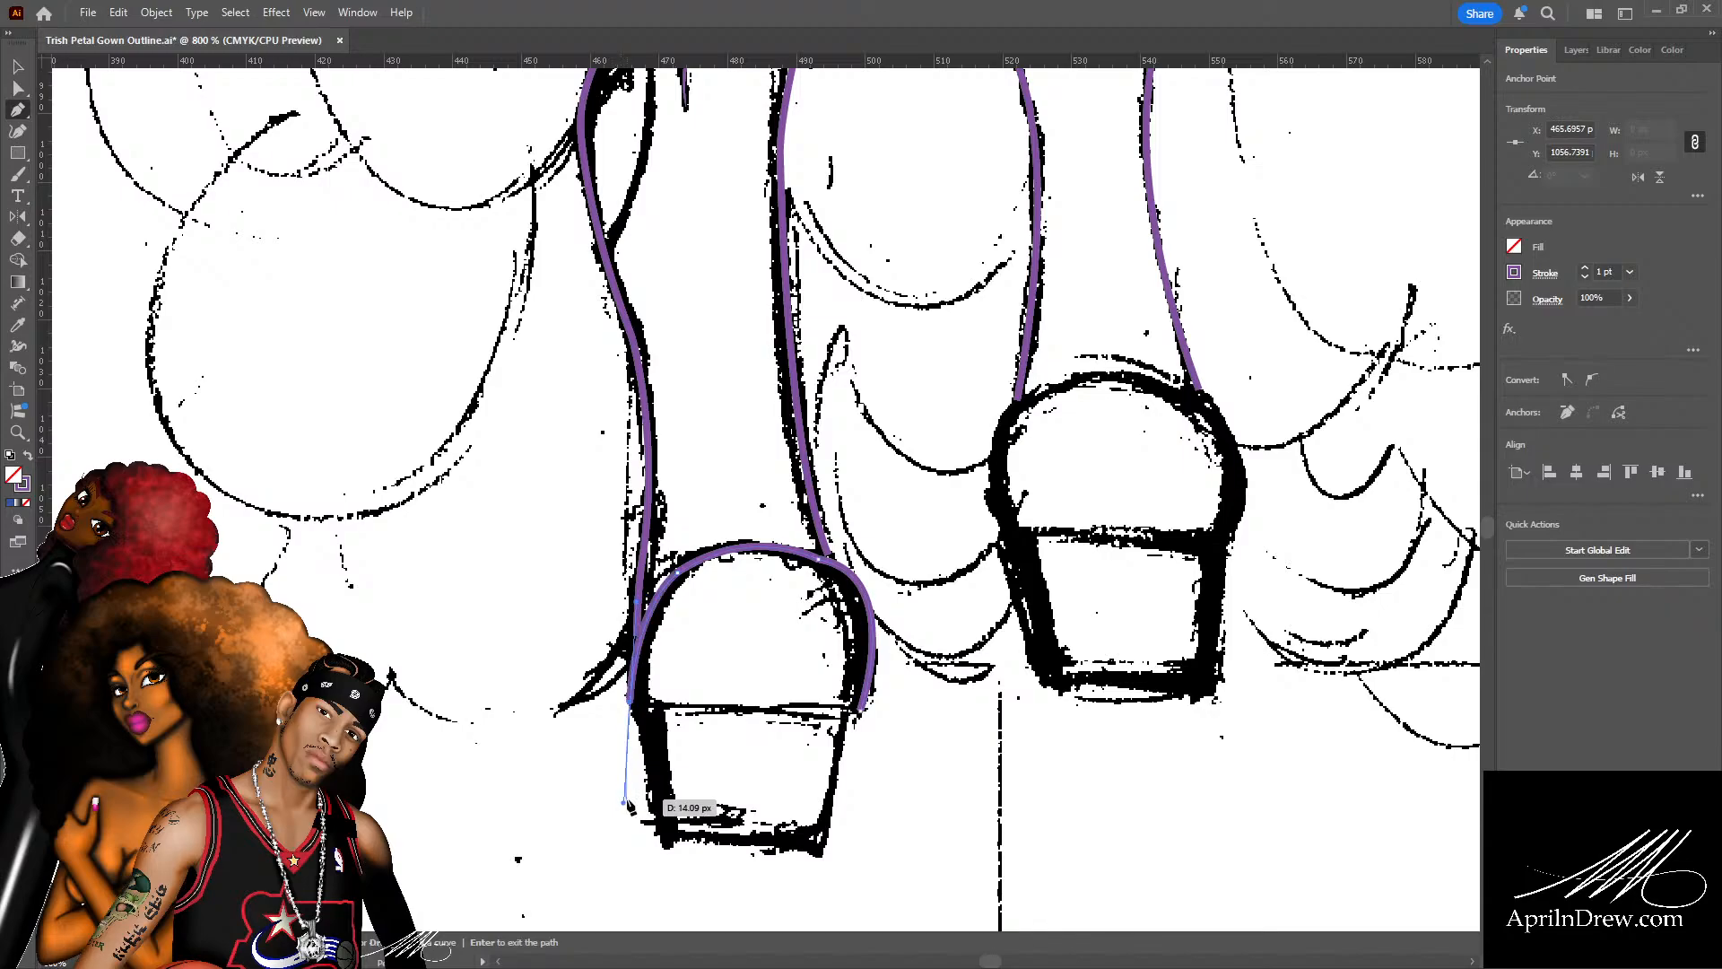
pyautogui.click(631, 705)
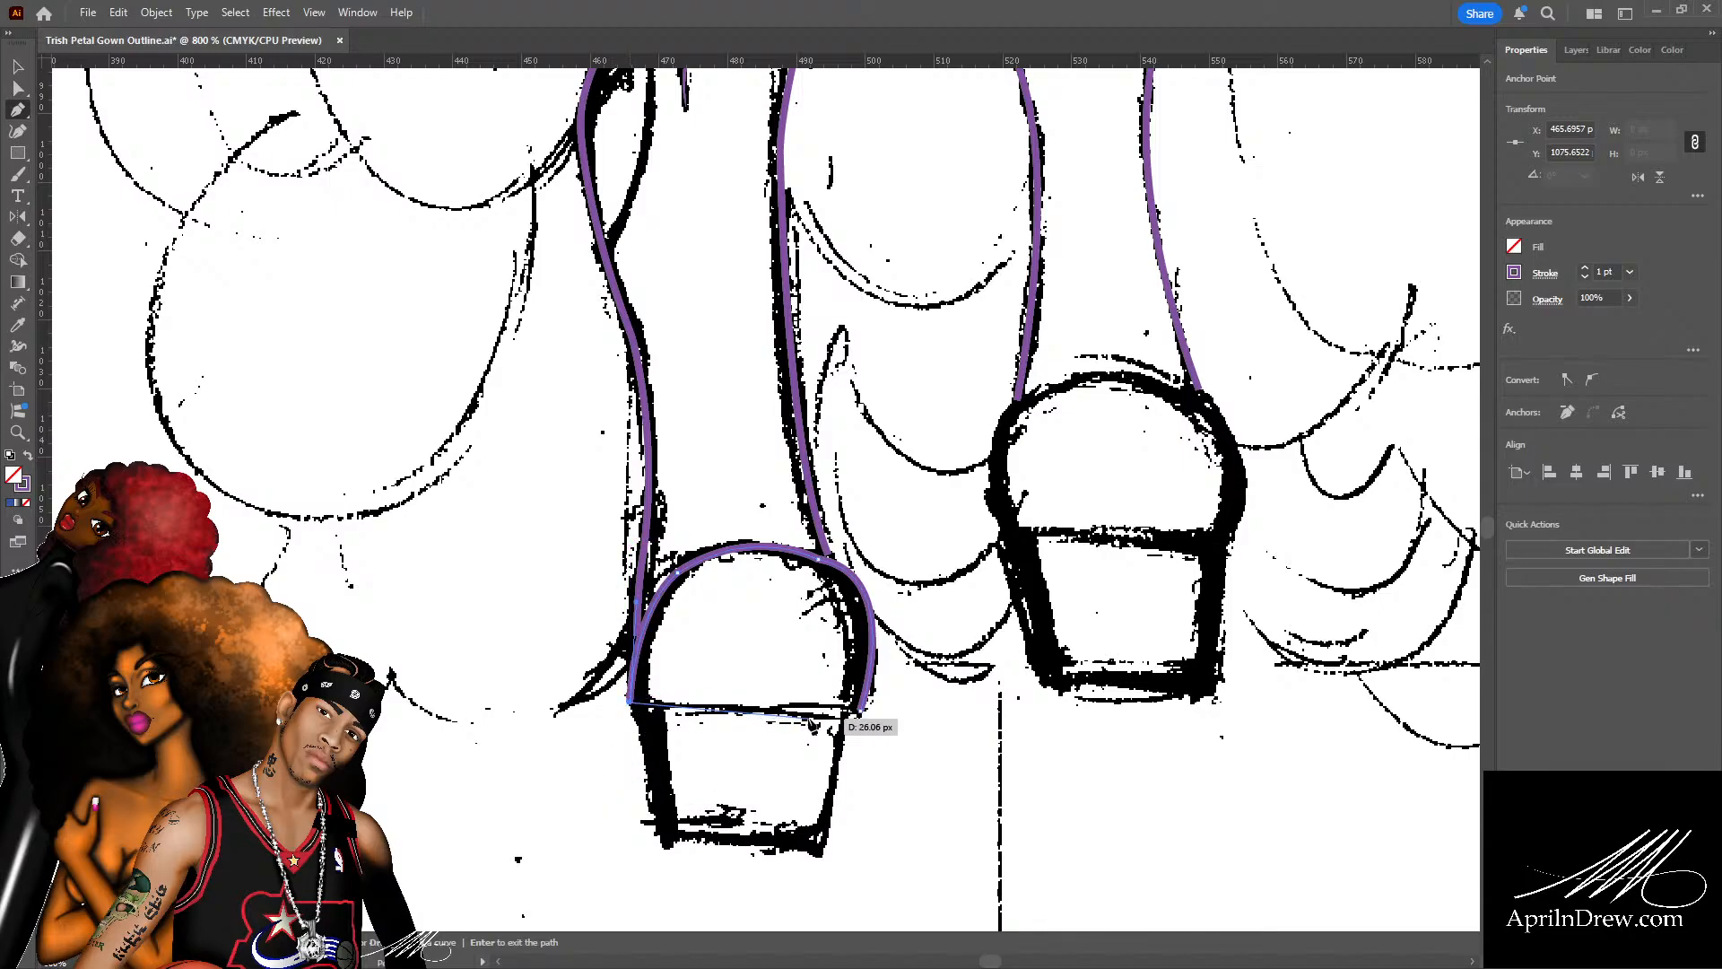
pyautogui.click(859, 715)
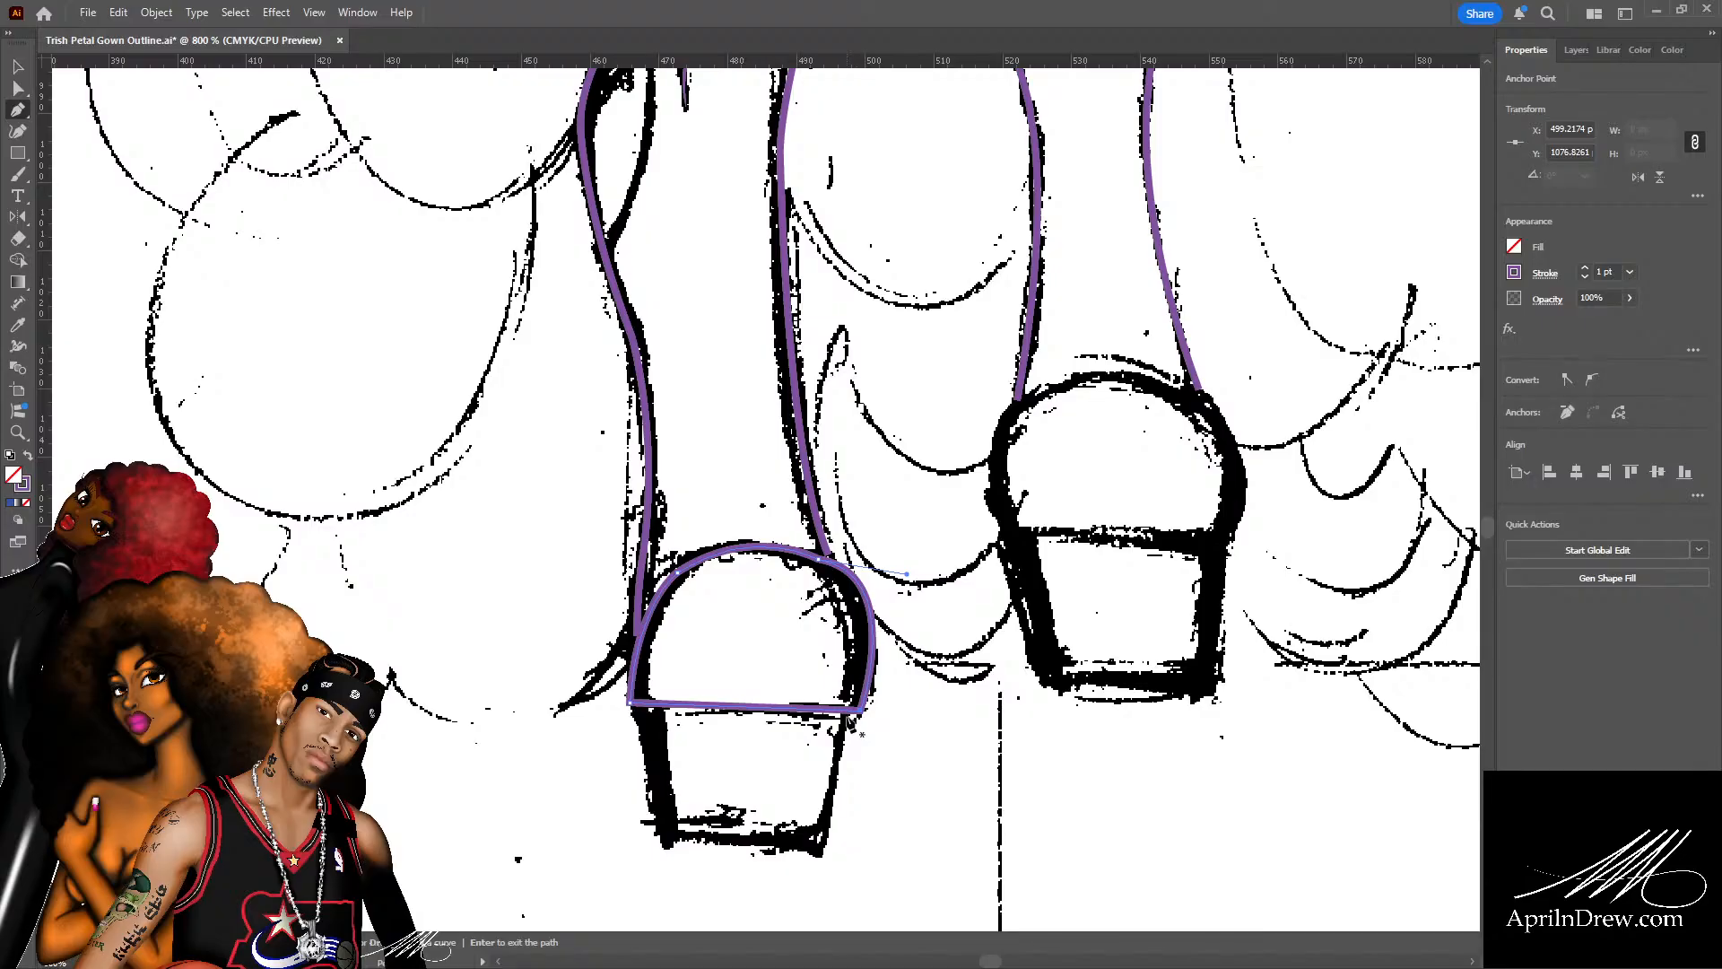
pyautogui.click(1651, 373)
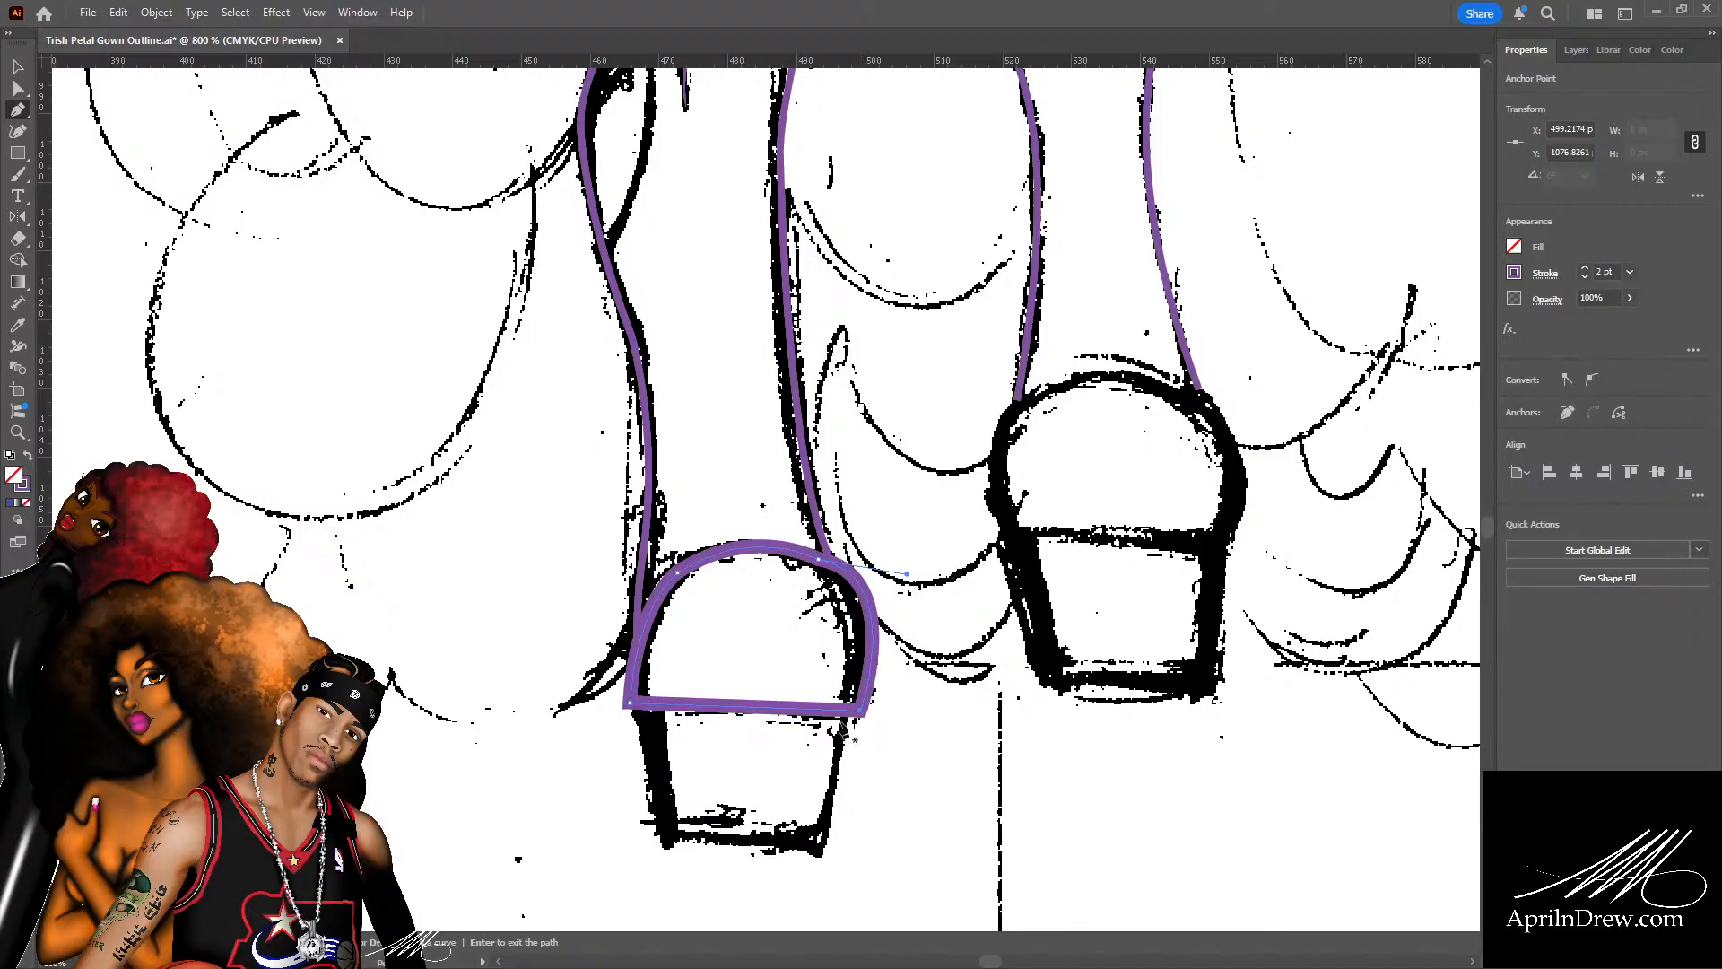
# Trace the tapered block below the left shoe's toe cap with straight Pen segments along its two sides and base.
pyautogui.click(820, 851)
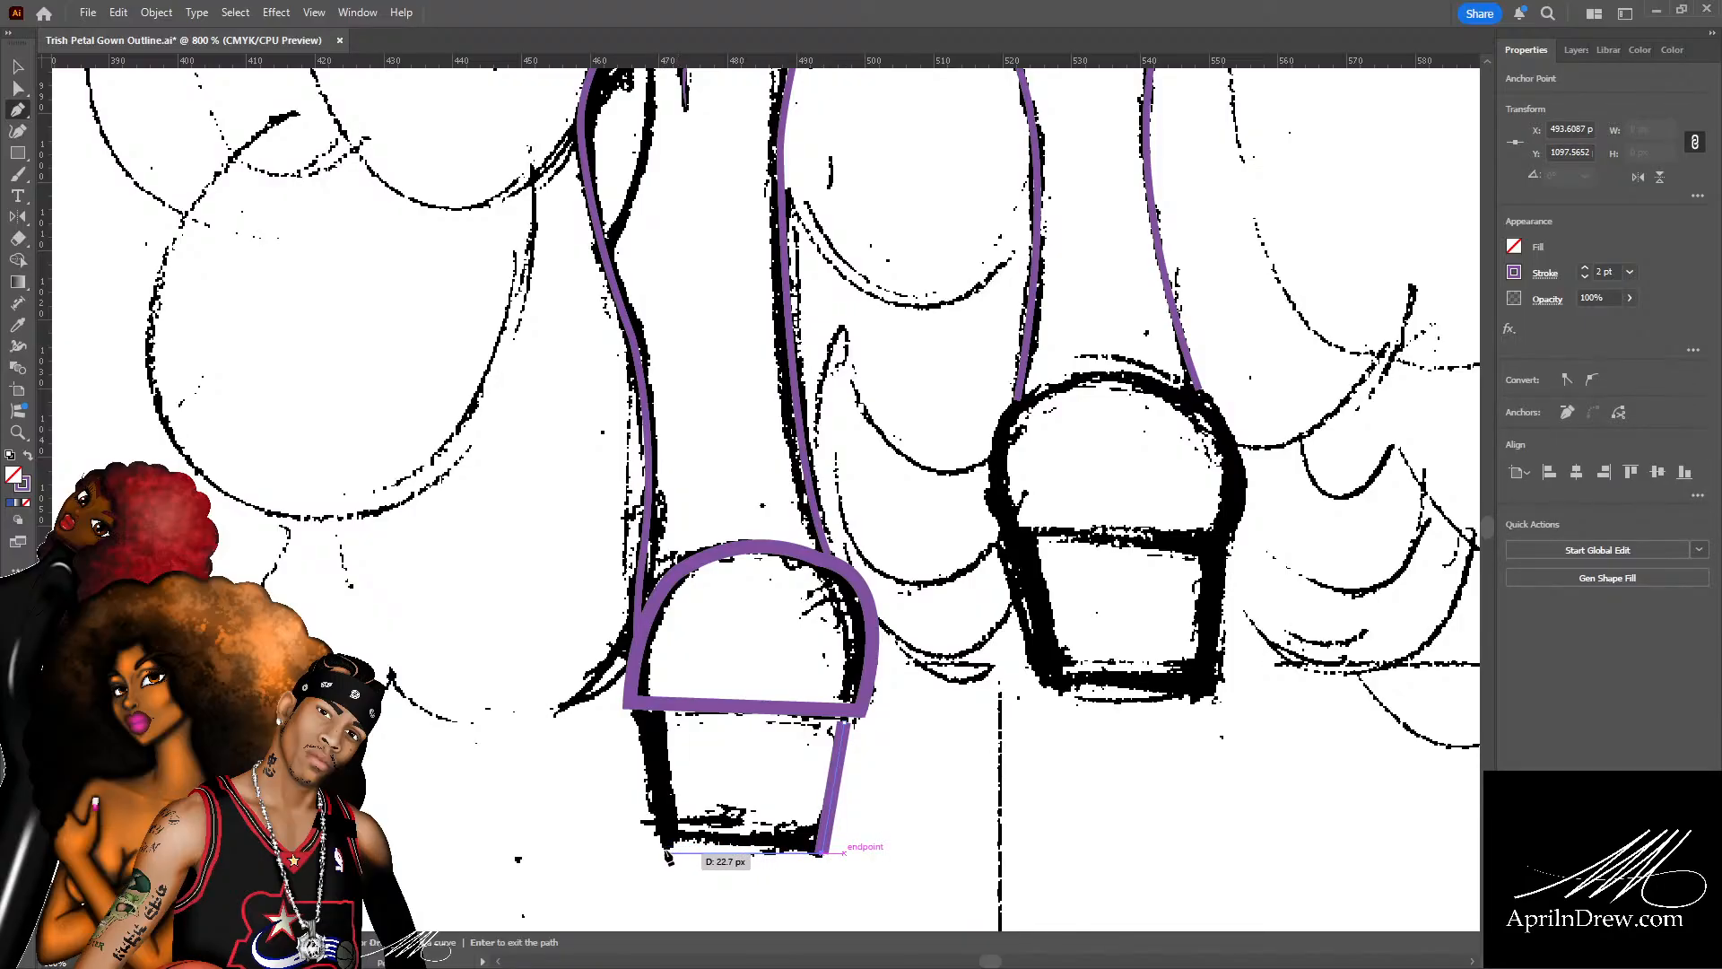
pyautogui.click(665, 854)
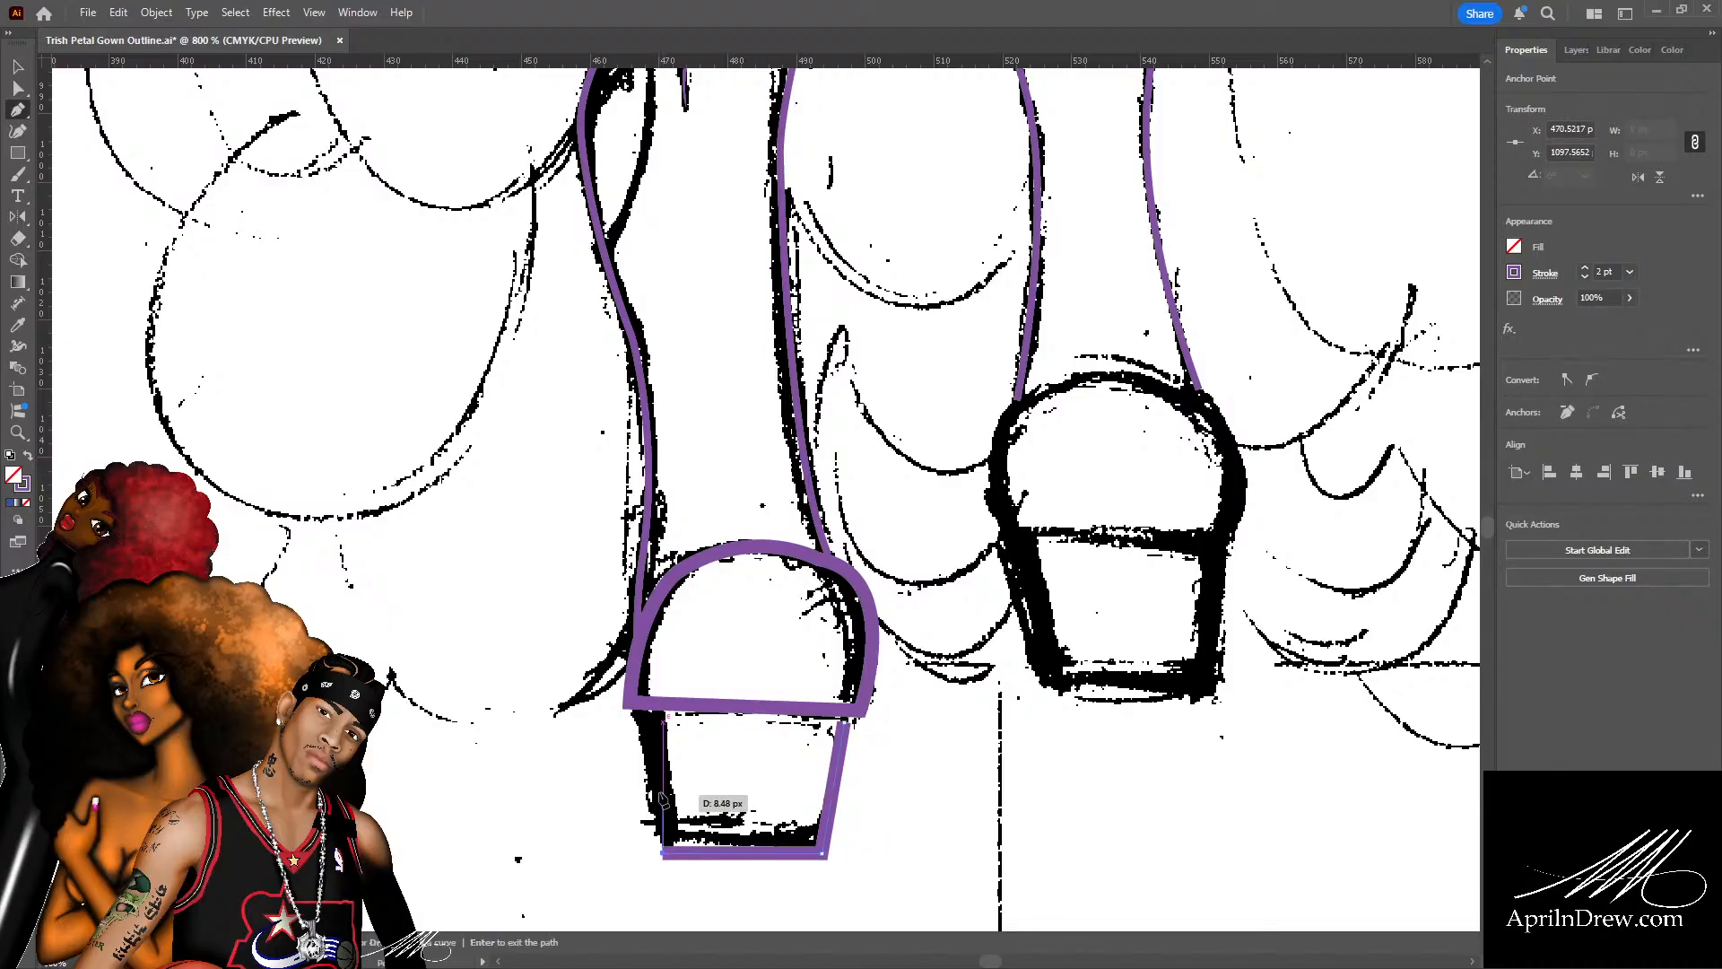
pyautogui.click(634, 711)
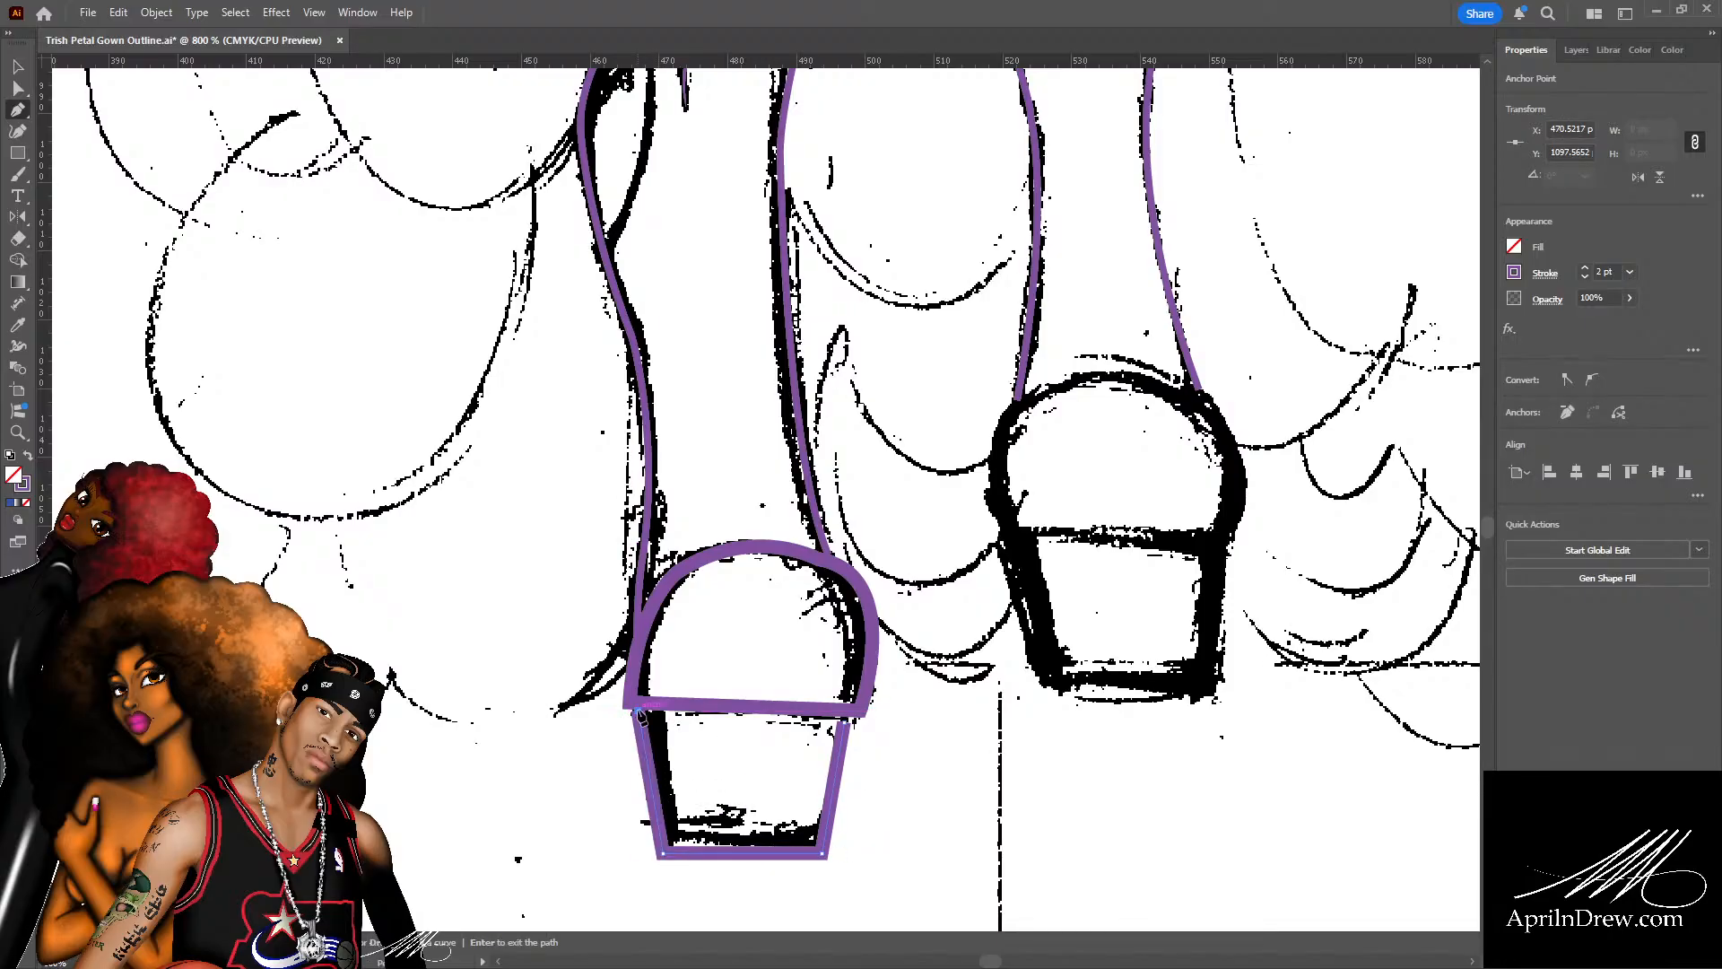
pyautogui.press('a')
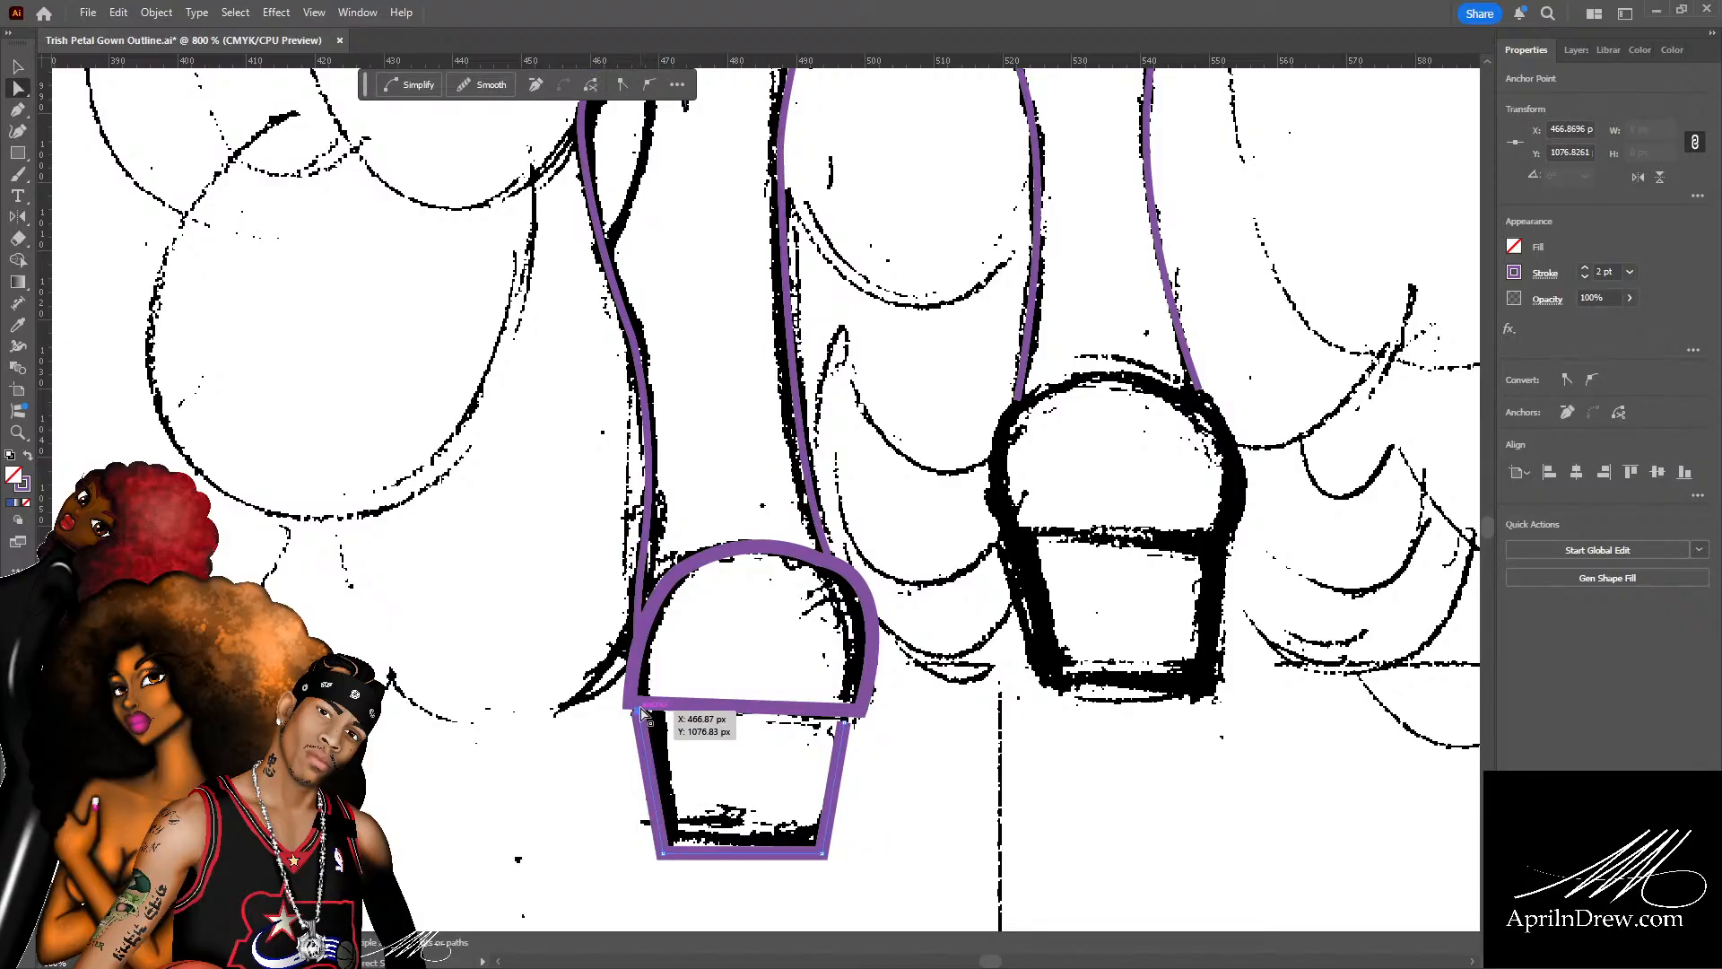
# Move the tapered block's two upper endpoints up to the toe cap's bottom edge and save the document.
pyautogui.moveTo(642, 711); pyautogui.dragTo(643, 701)
pyautogui.moveTo(849, 720); pyautogui.dragTo(848, 717)
pyautogui.click(891, 787)
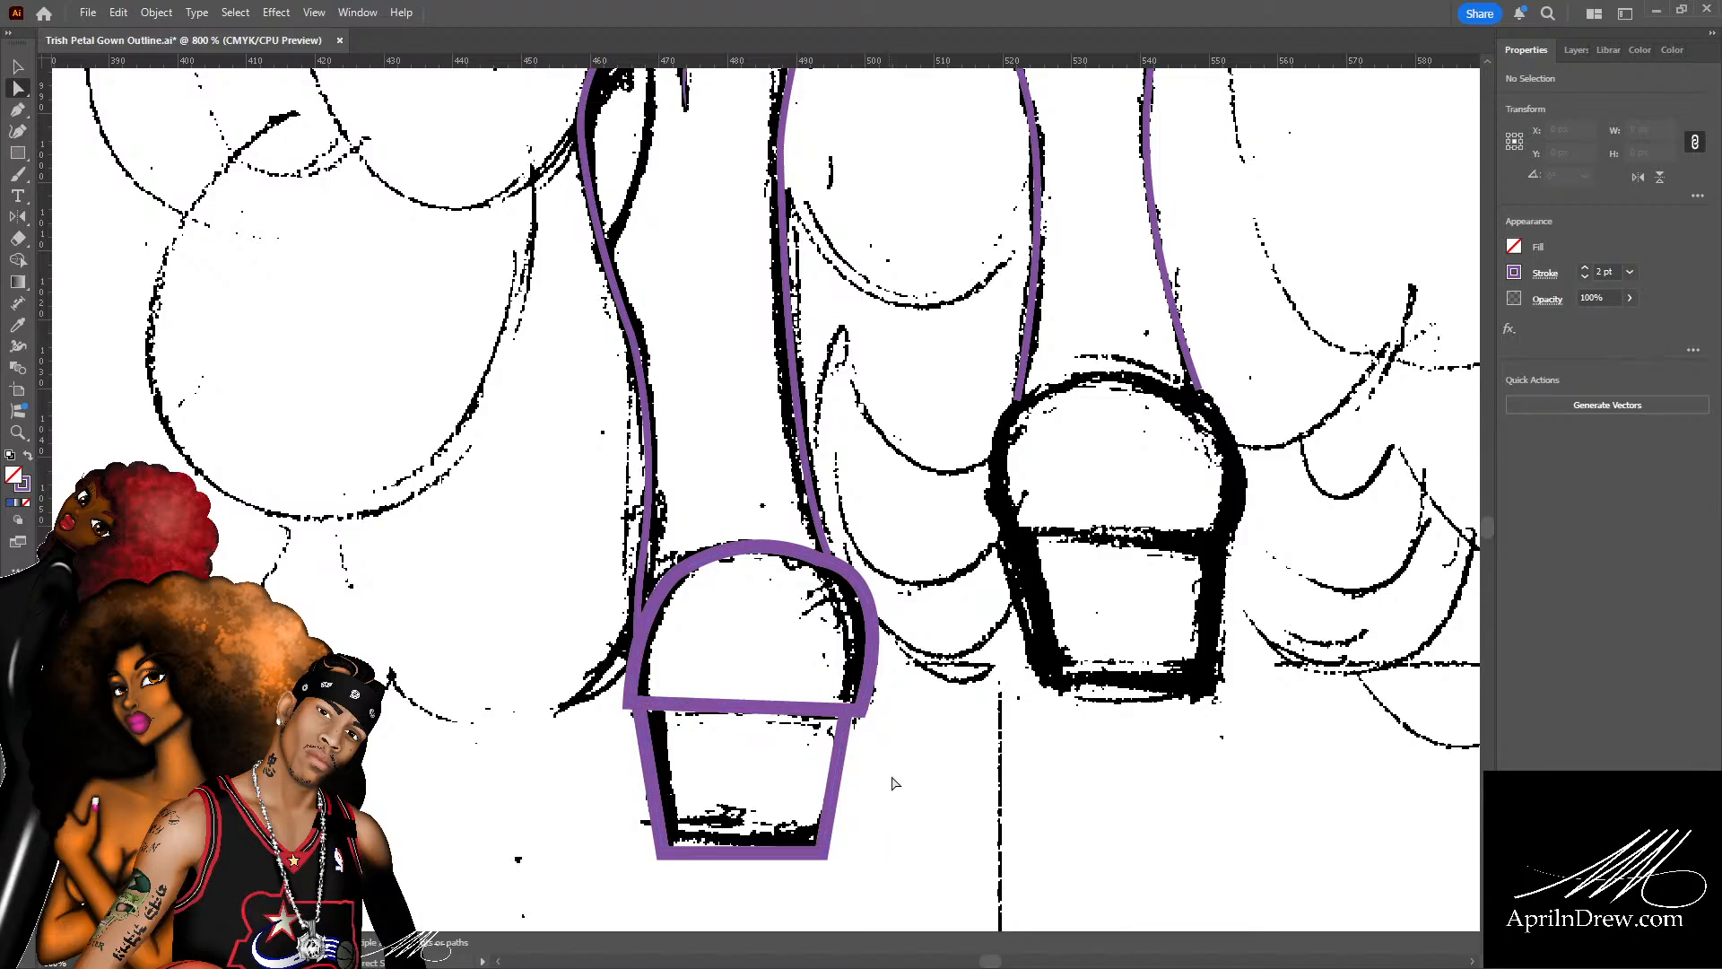
pyautogui.hotkey('ctrl', 's')
# Change the toe cap outline's stroke color to magenta and adjust its curve handles to refine the top and right side.
pyautogui.click(768, 548)
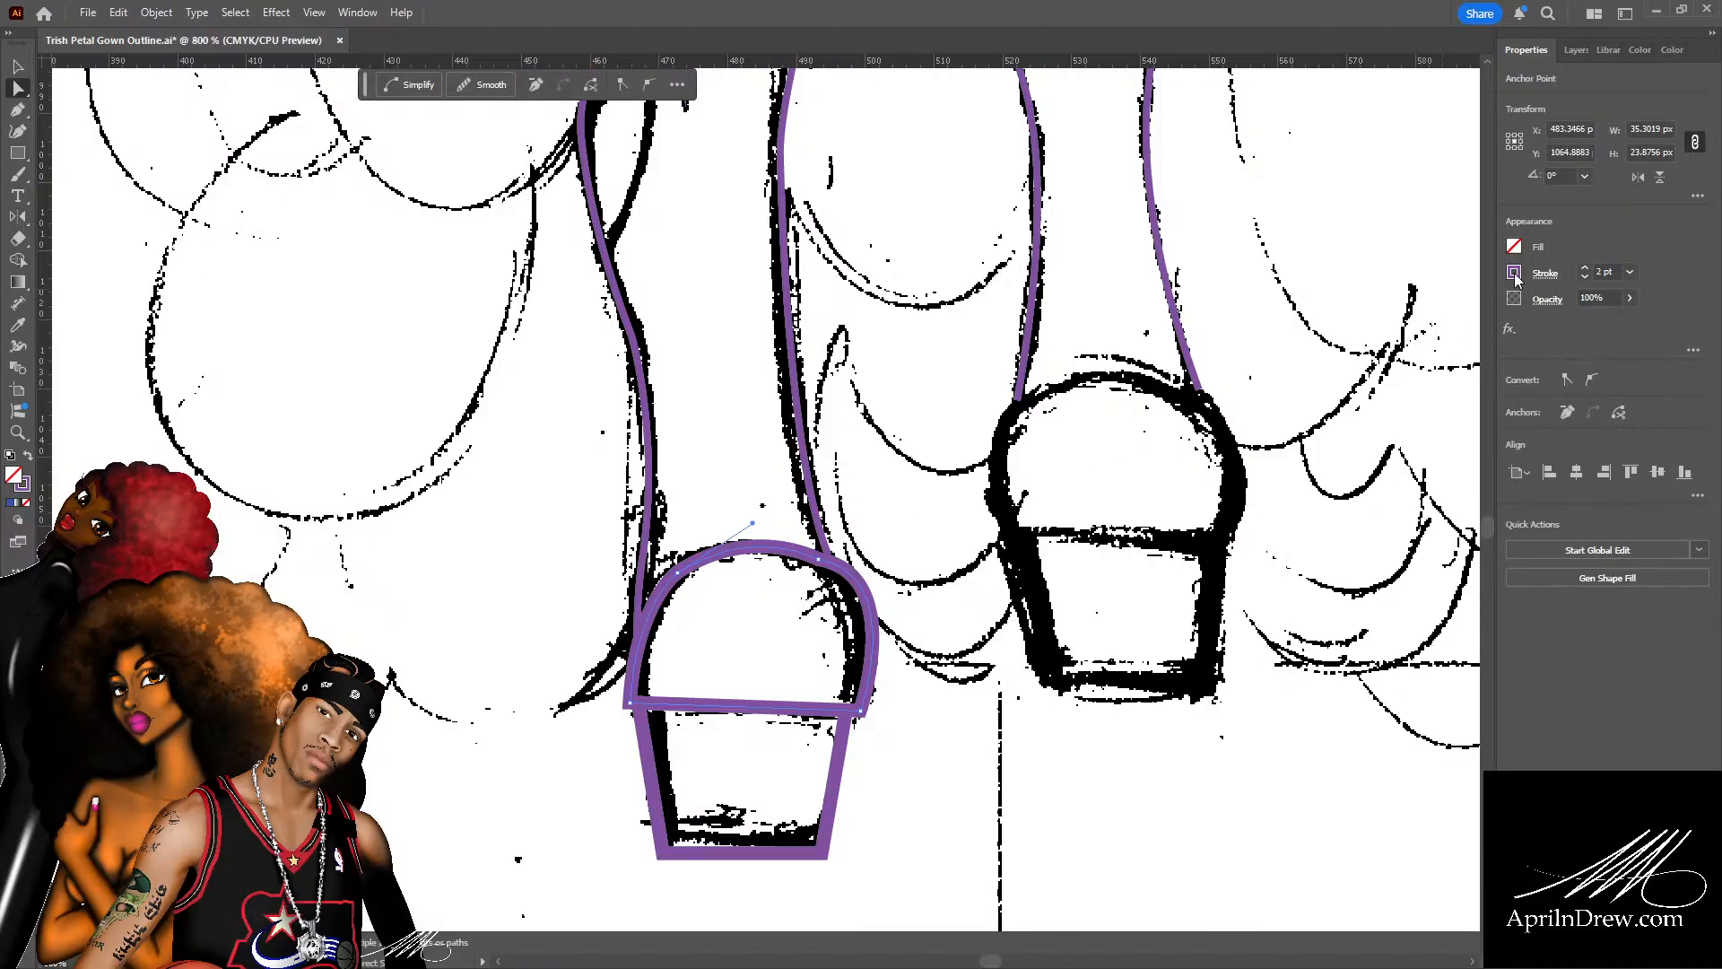
pyautogui.click(1385, 358)
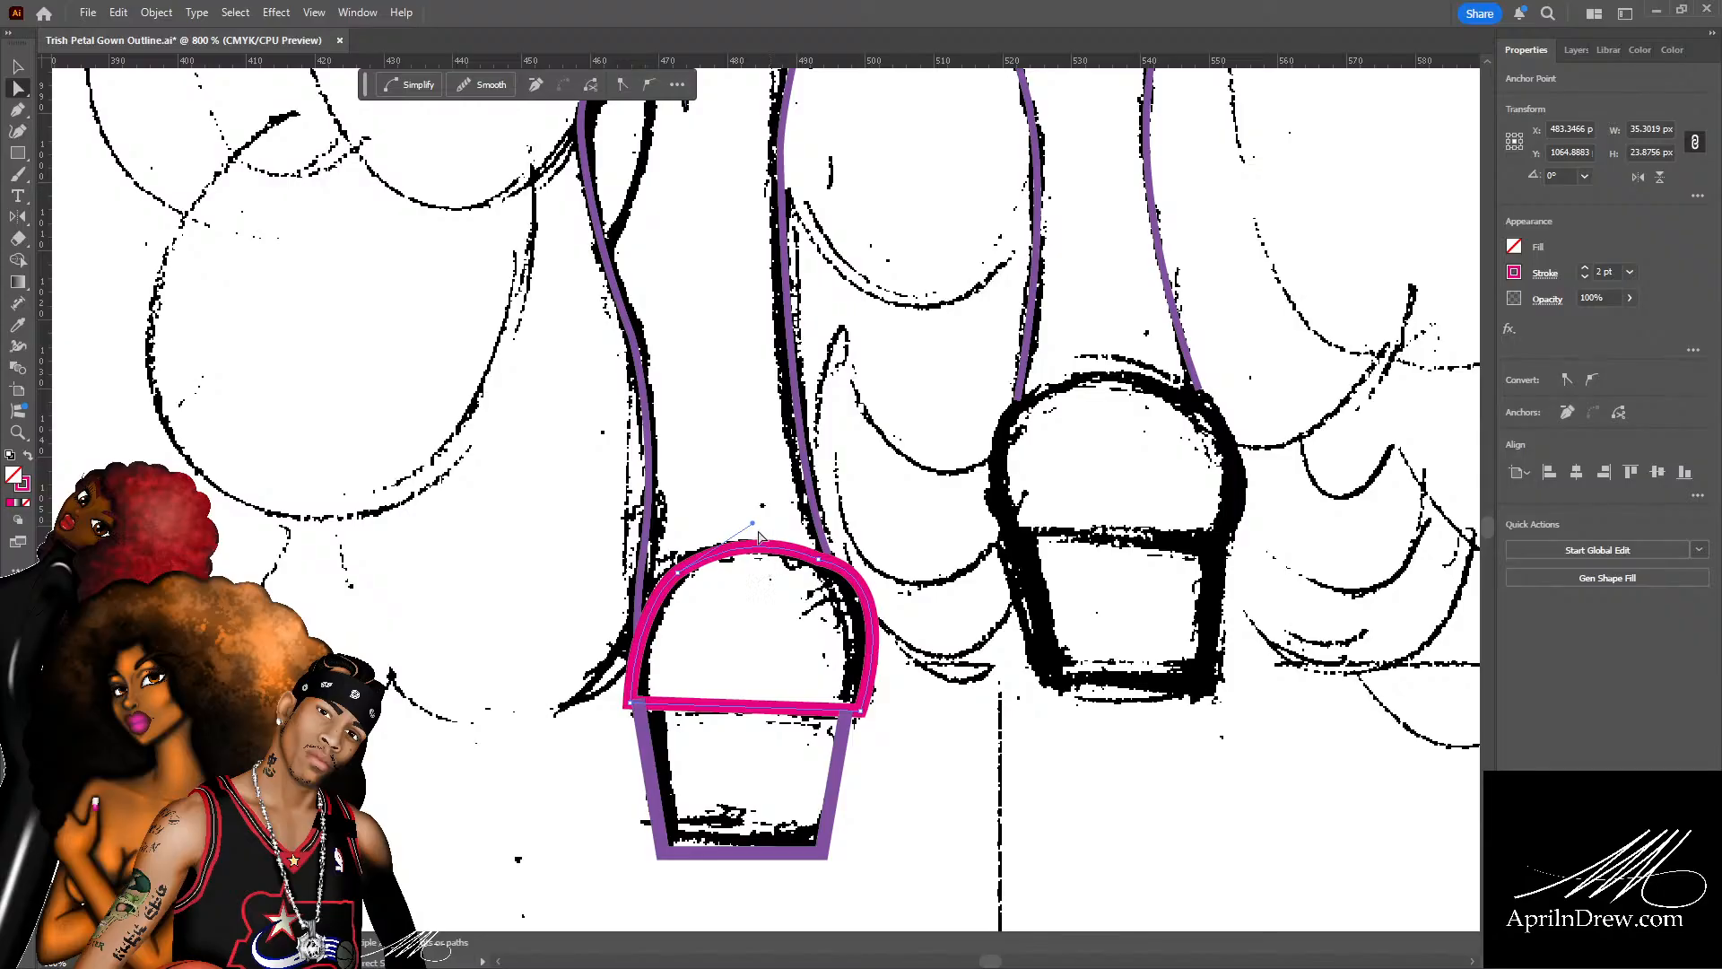
pyautogui.moveTo(752, 524); pyautogui.dragTo(741, 531)
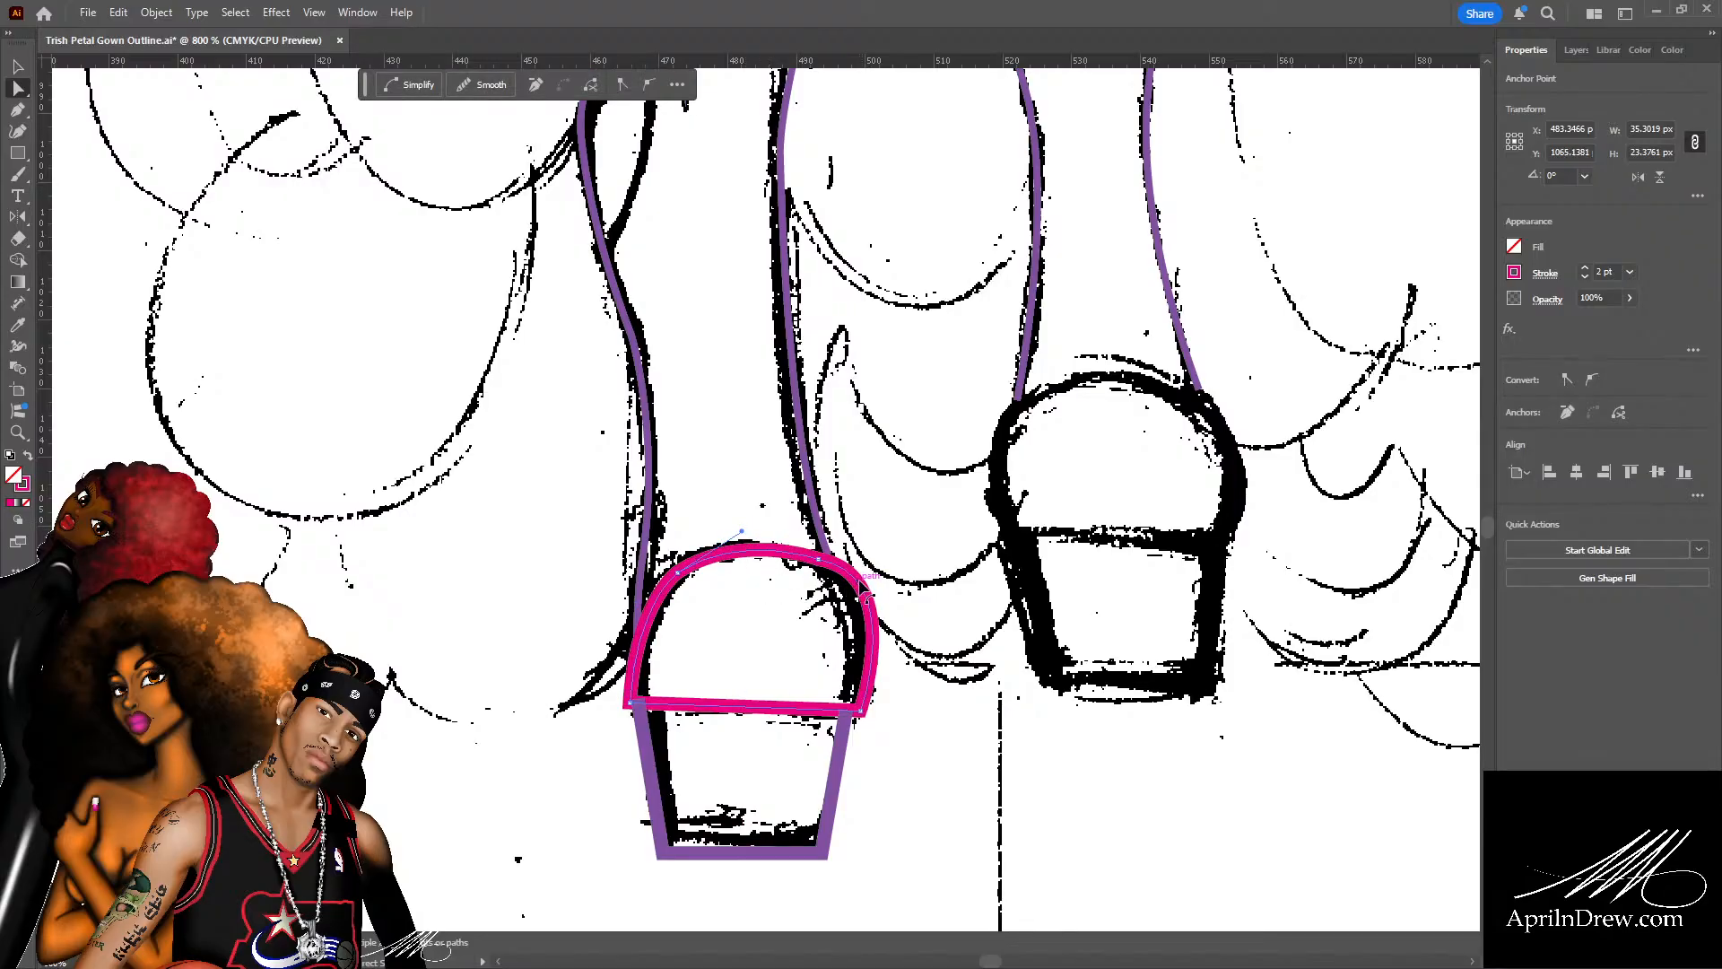
pyautogui.click(869, 599)
pyautogui.moveTo(906, 576); pyautogui.dragTo(913, 595)
pyautogui.click(893, 553)
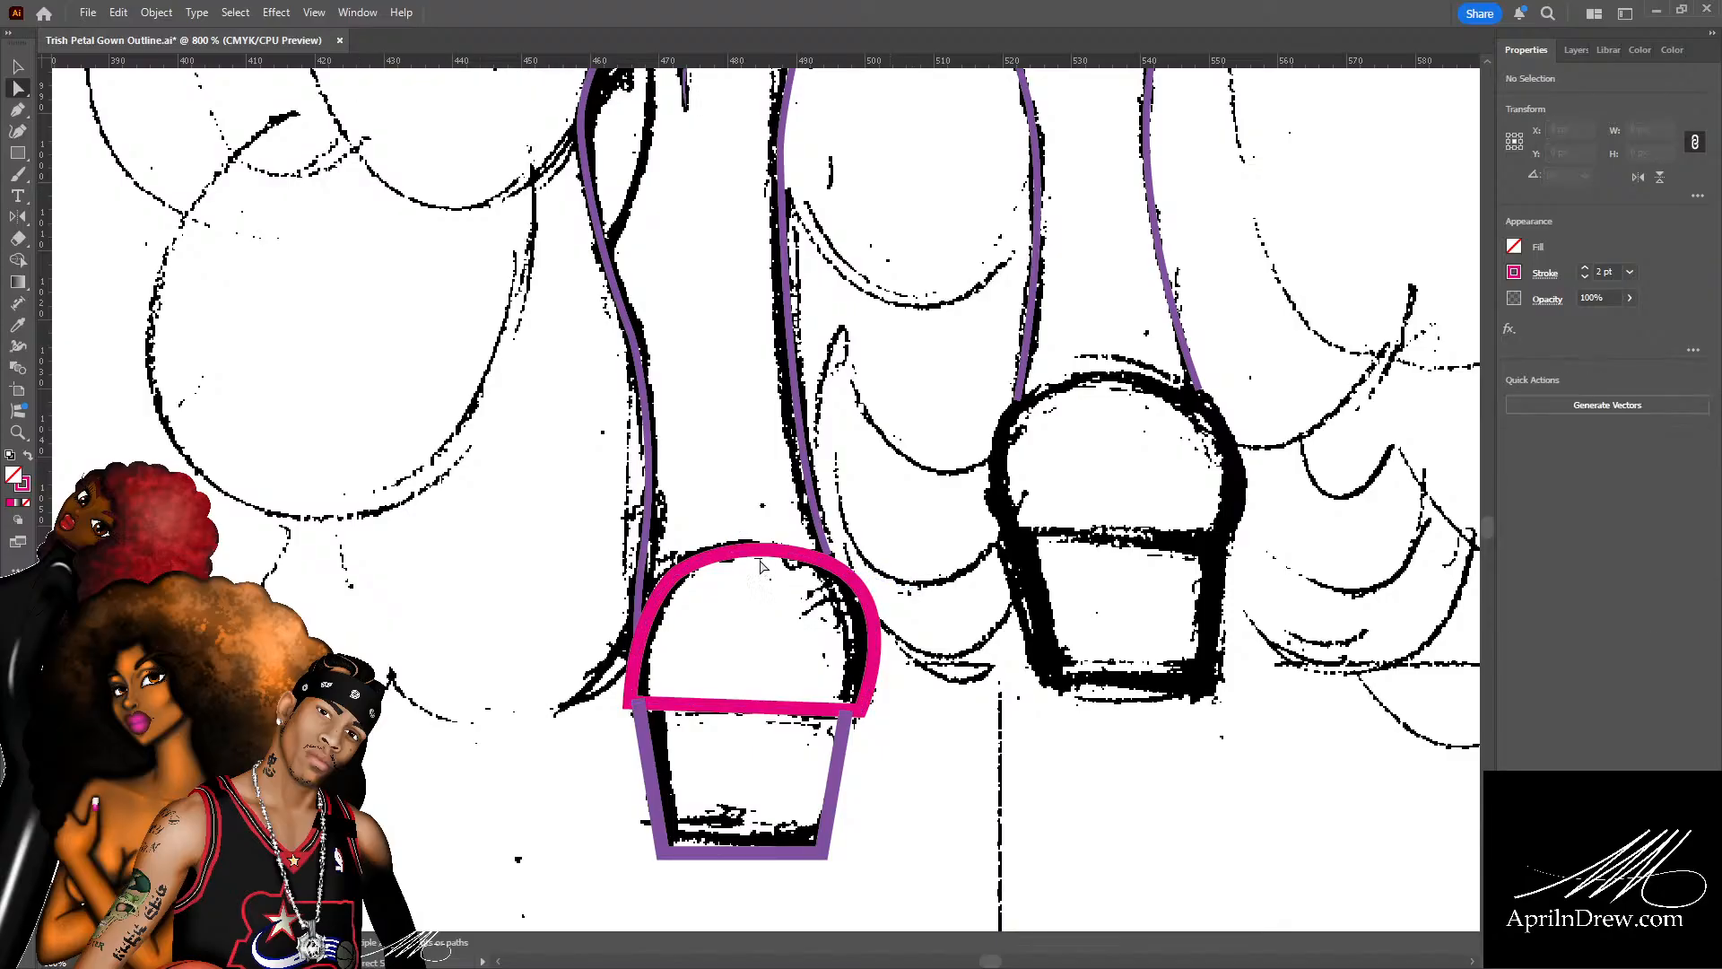
# Bow the toe cap outline's left side outward by adjusting the handle of its lower-left anchor.
pyautogui.scroll(-1, 852, 556)
pyautogui.click(651, 594)
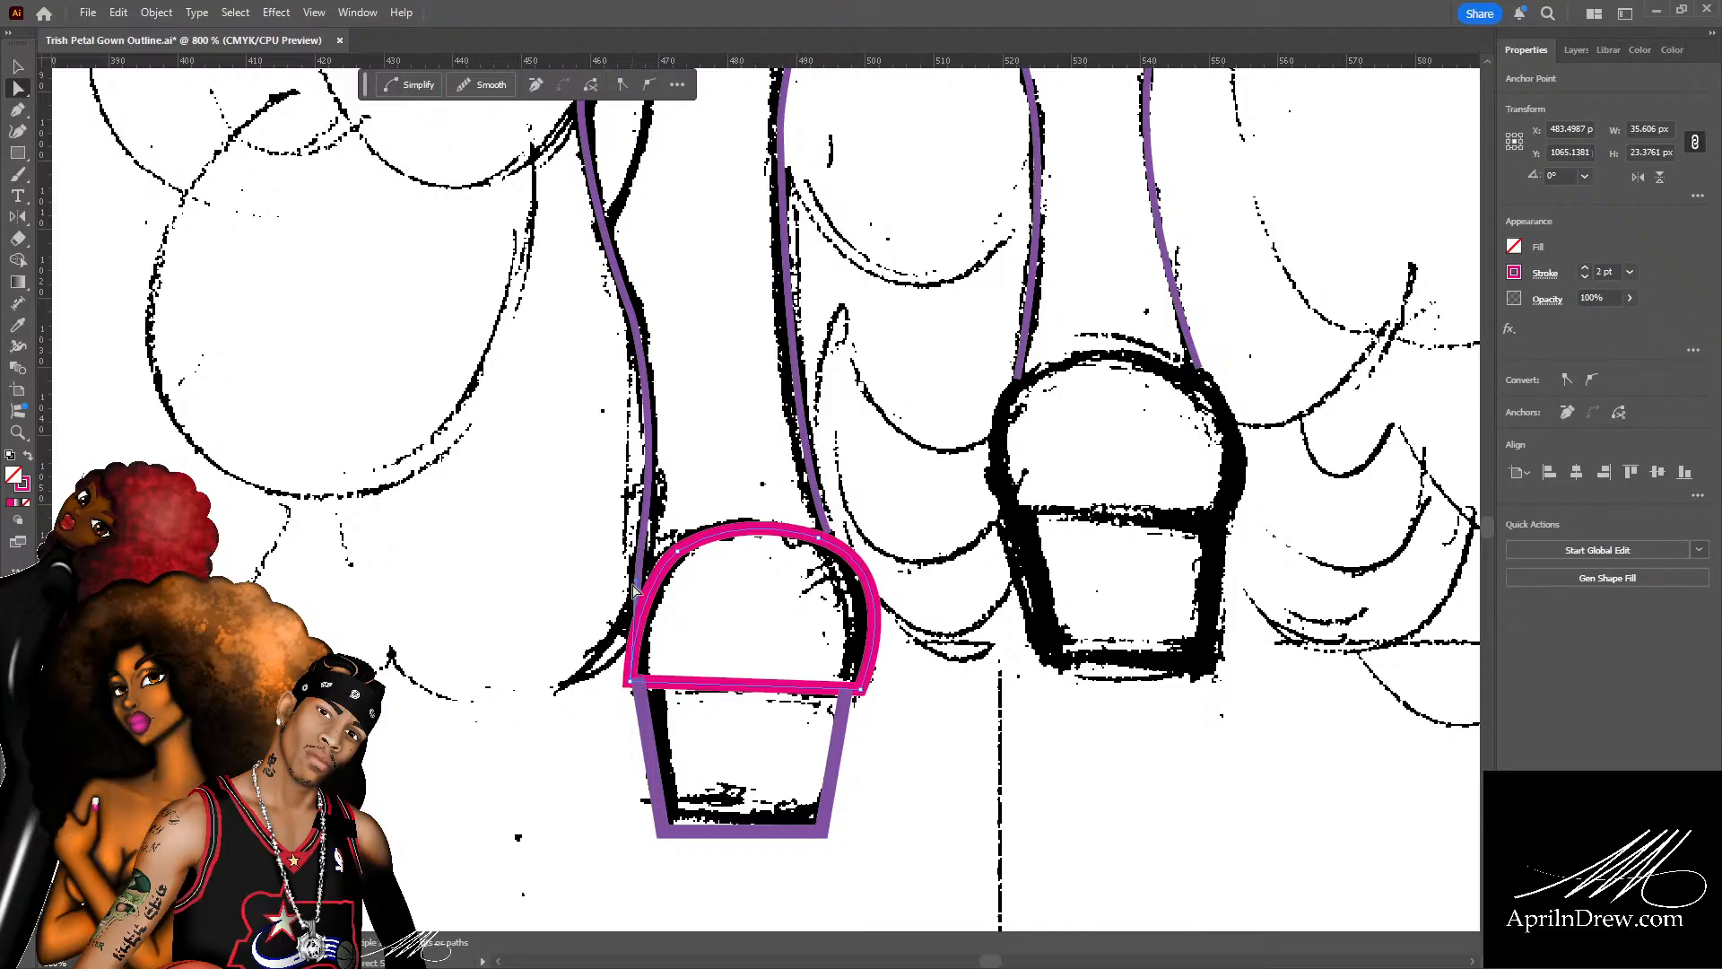
pyautogui.hotkey('ctrl', 'alt')
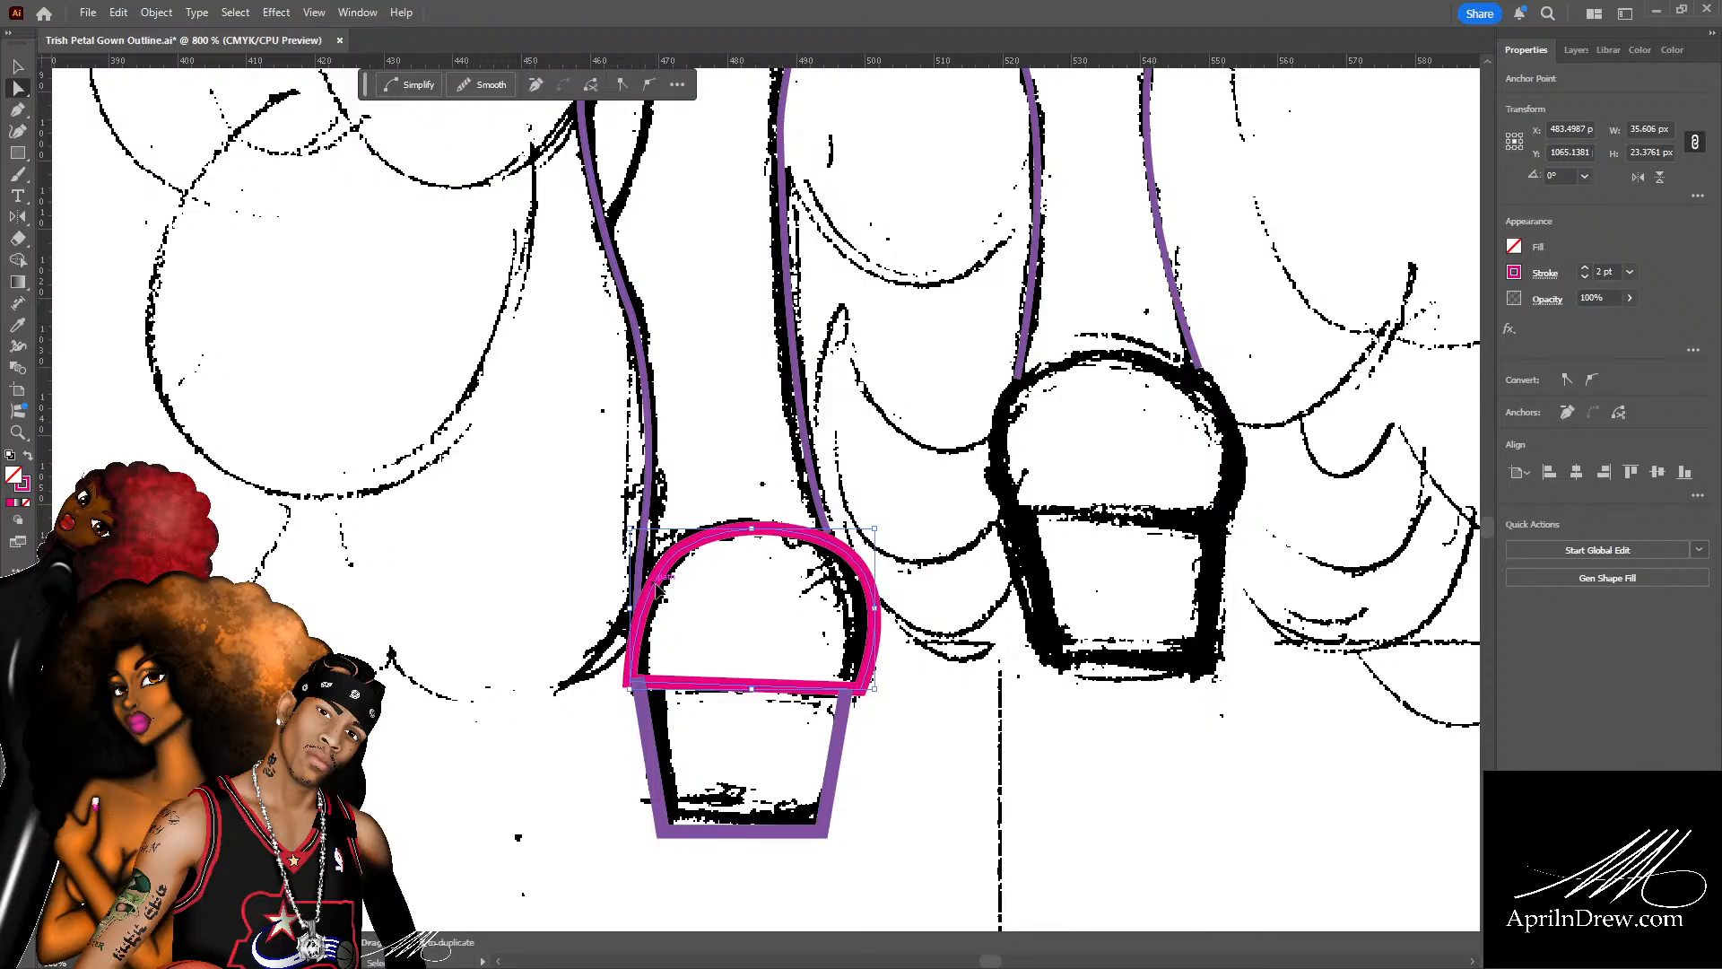
pyautogui.hotkey('ctrl', '=')
pyautogui.hotkey('ctrl', '=')
pyautogui.hotkey('ctrl', '=')
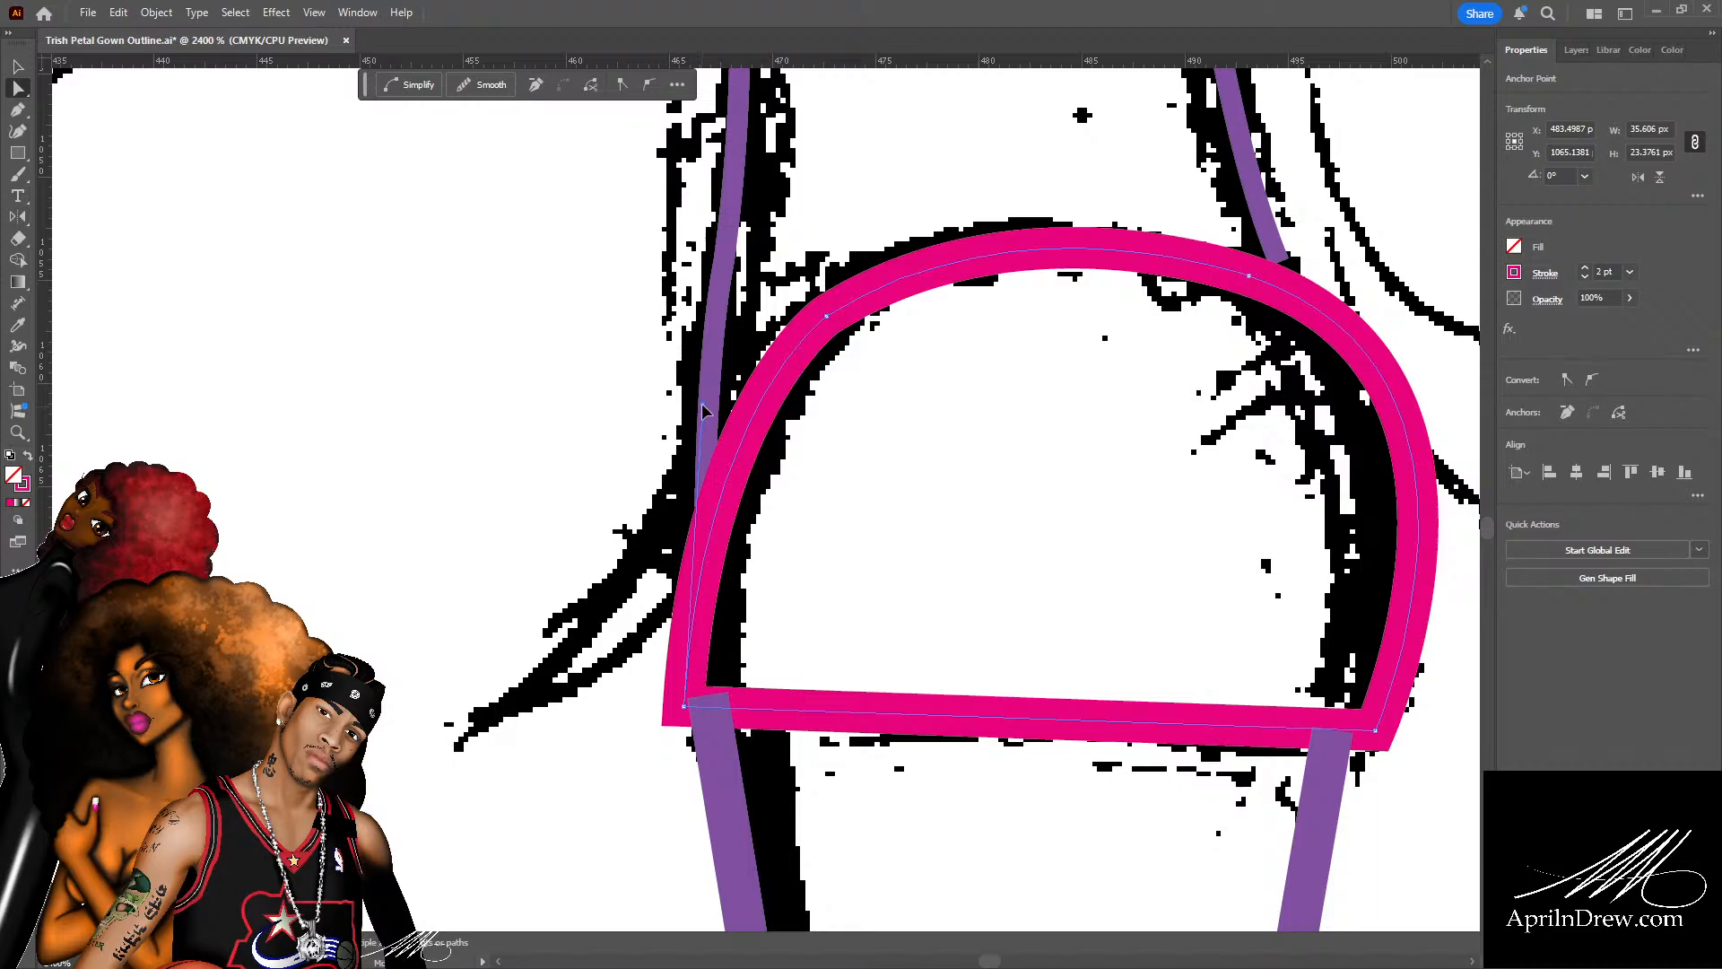
pyautogui.moveTo(703, 410)
pyautogui.mouseDown()
pyautogui.moveTo(670, 394)
pyautogui.moveTo(674, 414)
pyautogui.mouseUp()
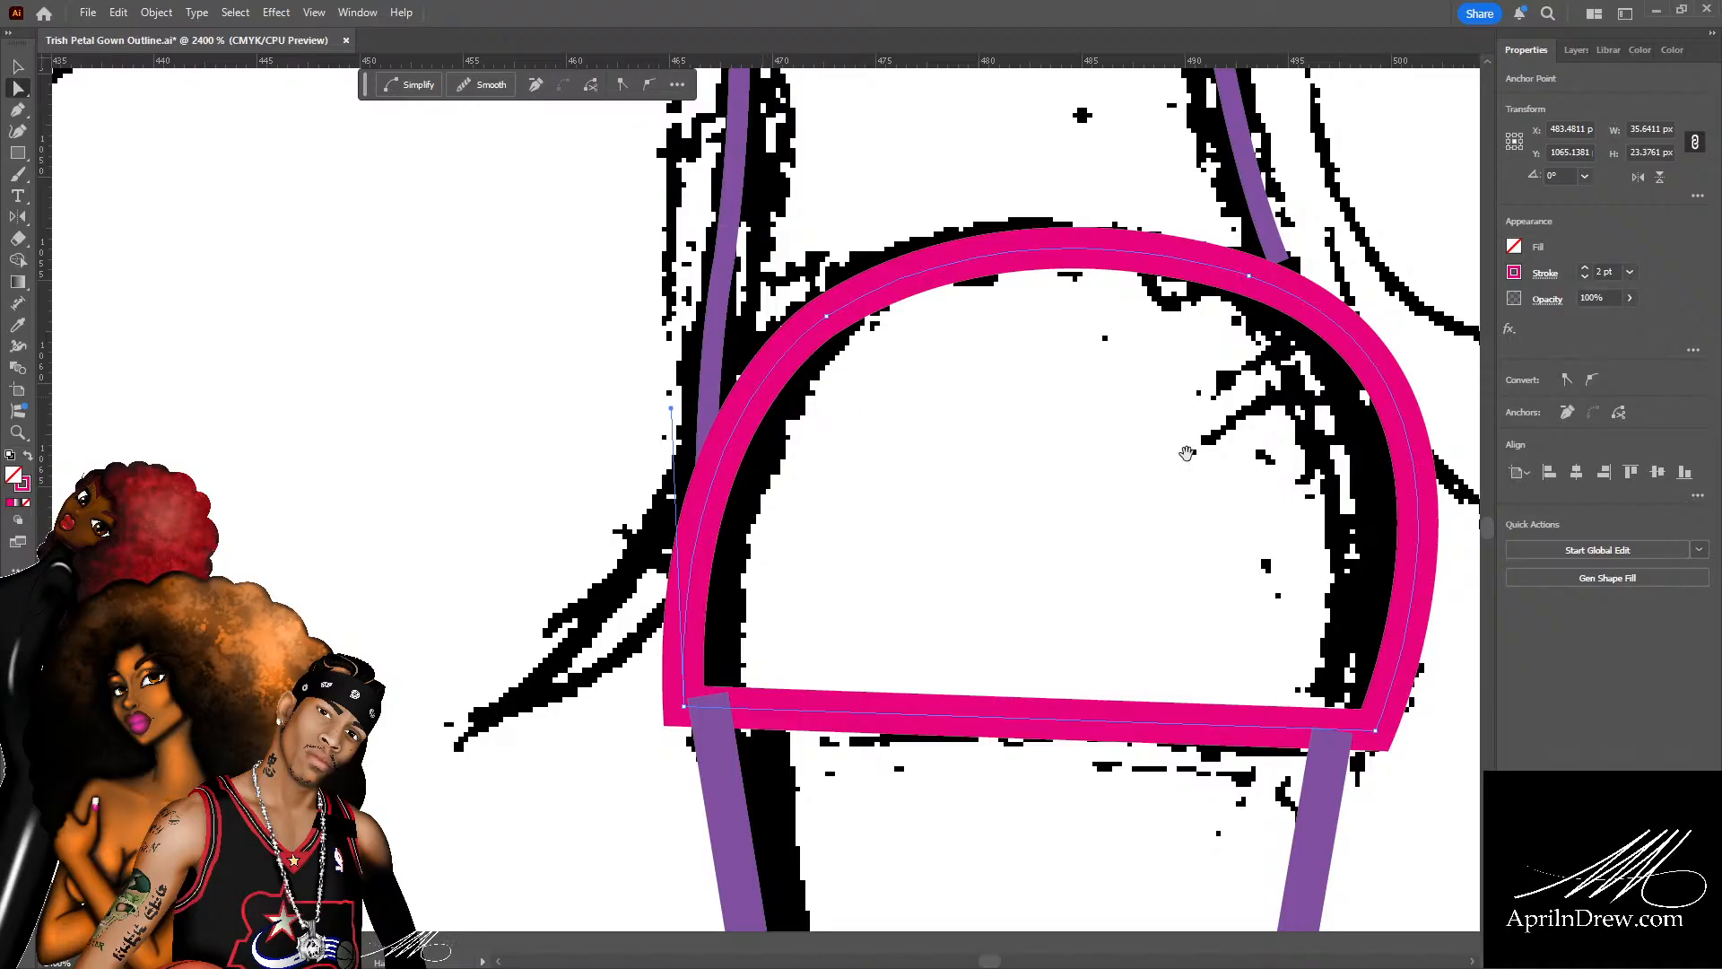
# Extend the lower endpoint of the left leg's right-hand line into the toe cap's stroke.
pyautogui.moveTo(1185, 453); pyautogui.dragTo(689, 592)
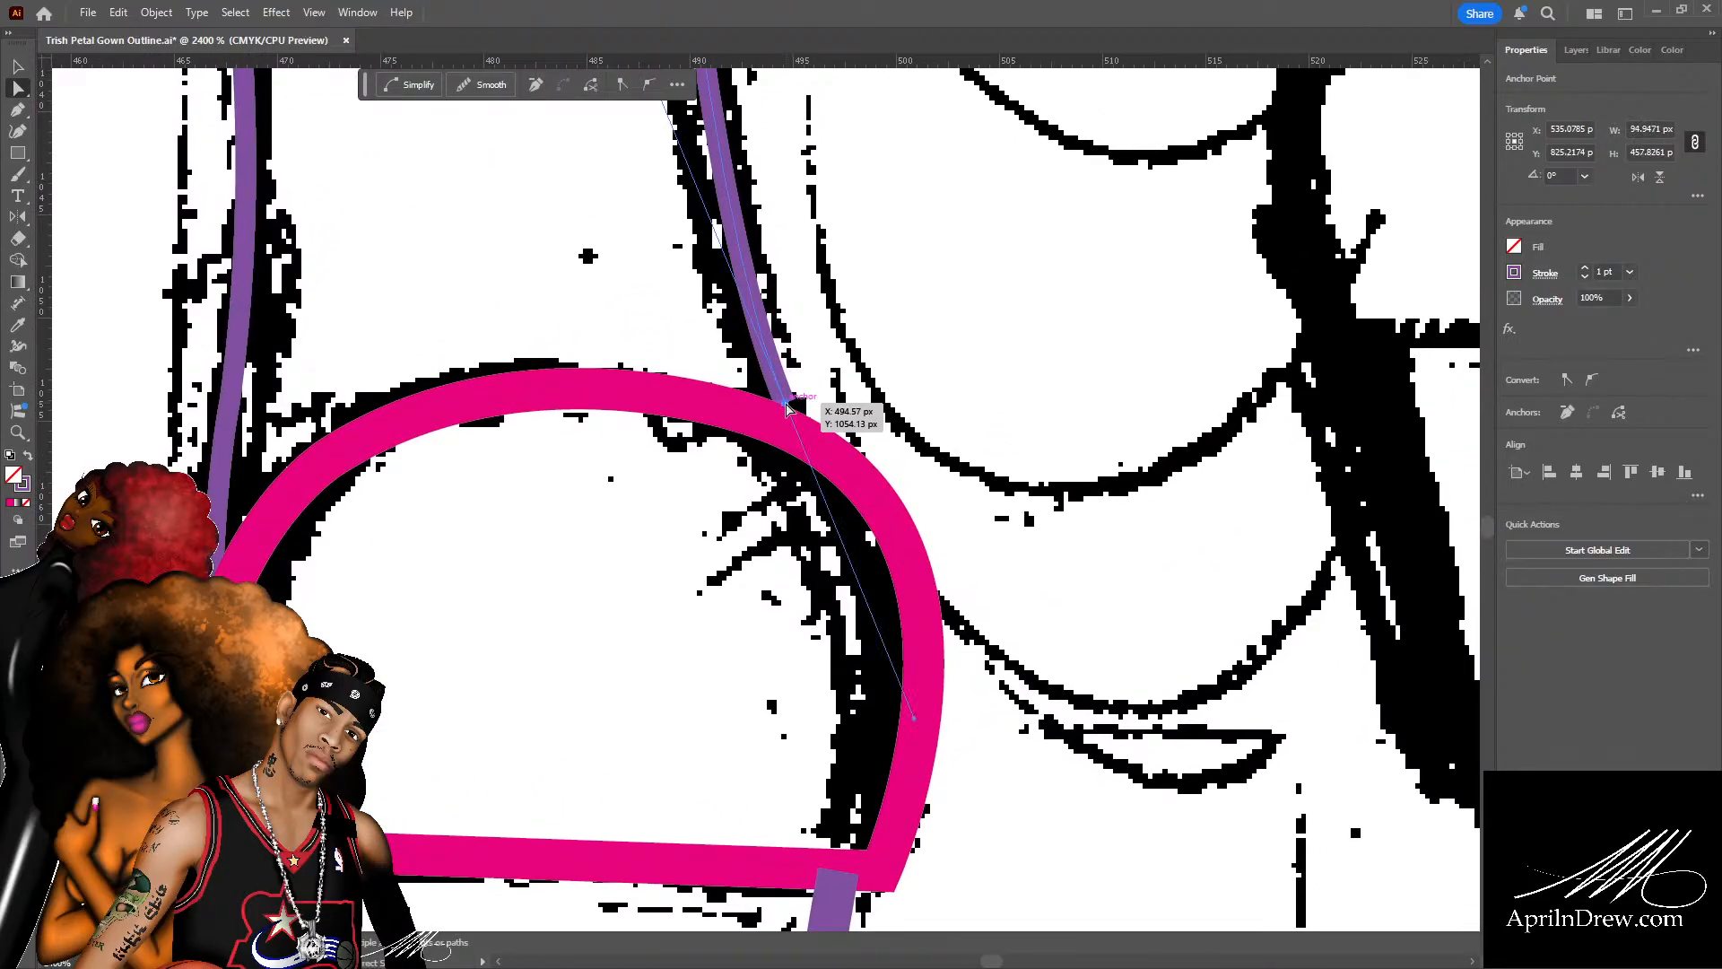
pyautogui.moveTo(787, 407); pyautogui.dragTo(795, 423)
pyautogui.click(831, 368)
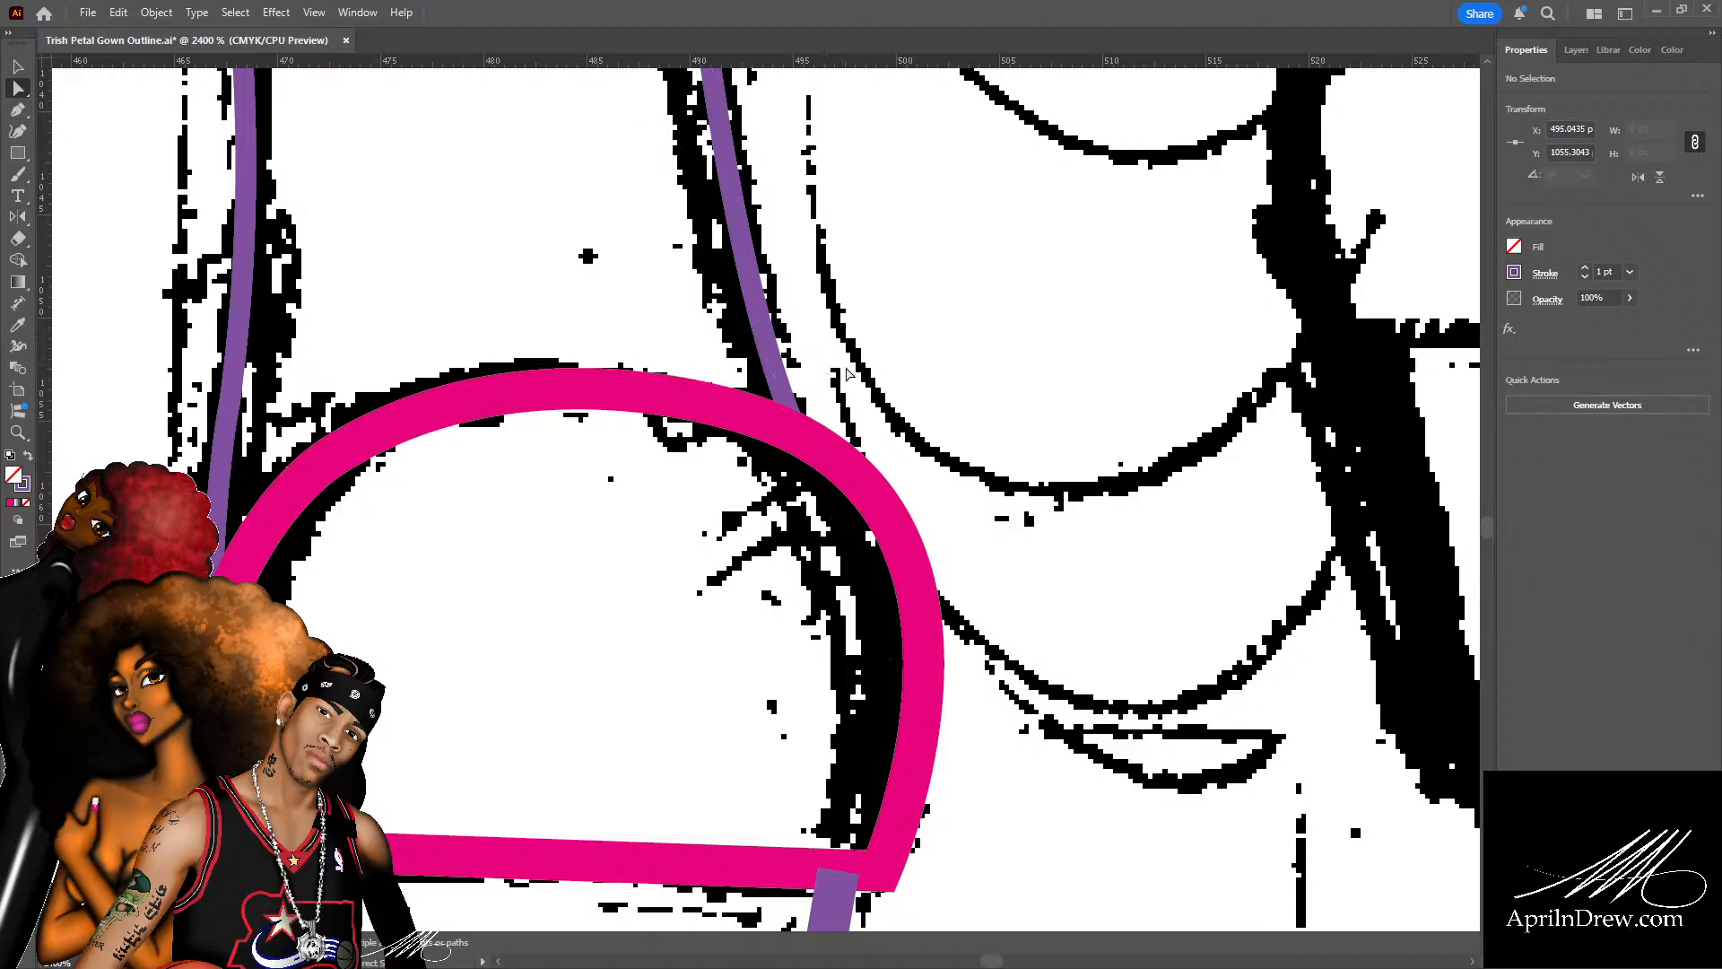
# Arrange the magenta toe cap outline in front of the purple leg and block lines, and save the document.
pyautogui.hotkey('ctrl', '-')
pyautogui.hotkey('ctrl', '-')
pyautogui.hotkey('ctrl', '-')
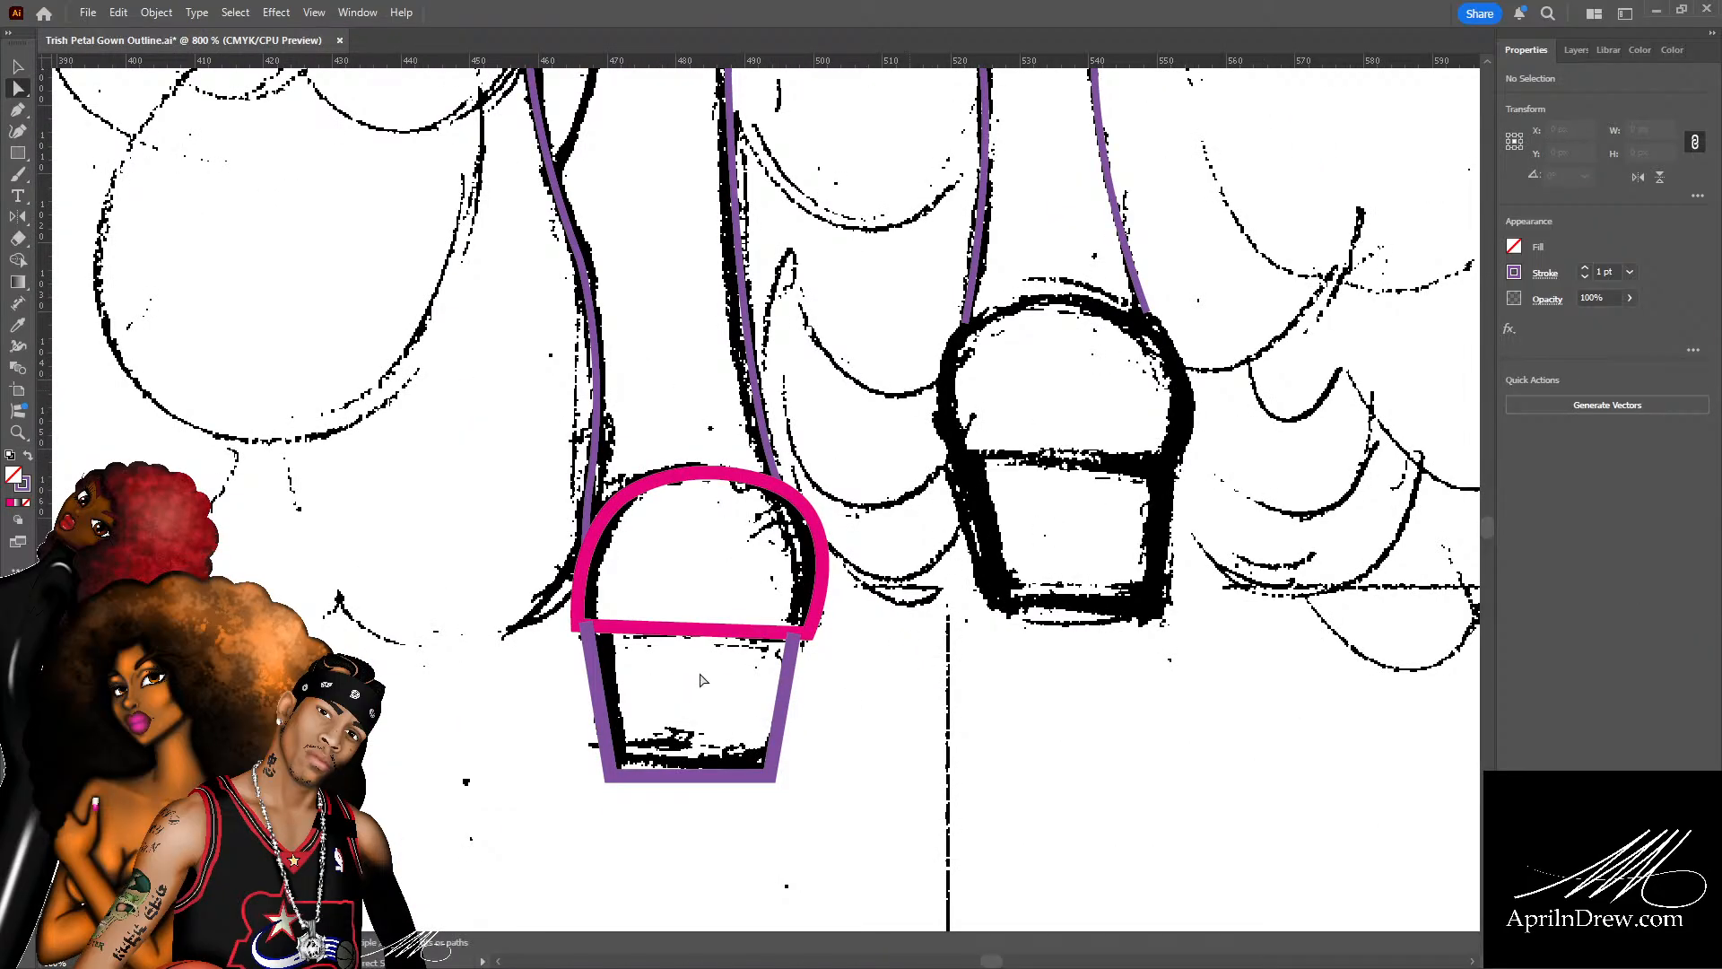
pyautogui.press('v')
pyautogui.click(699, 627)
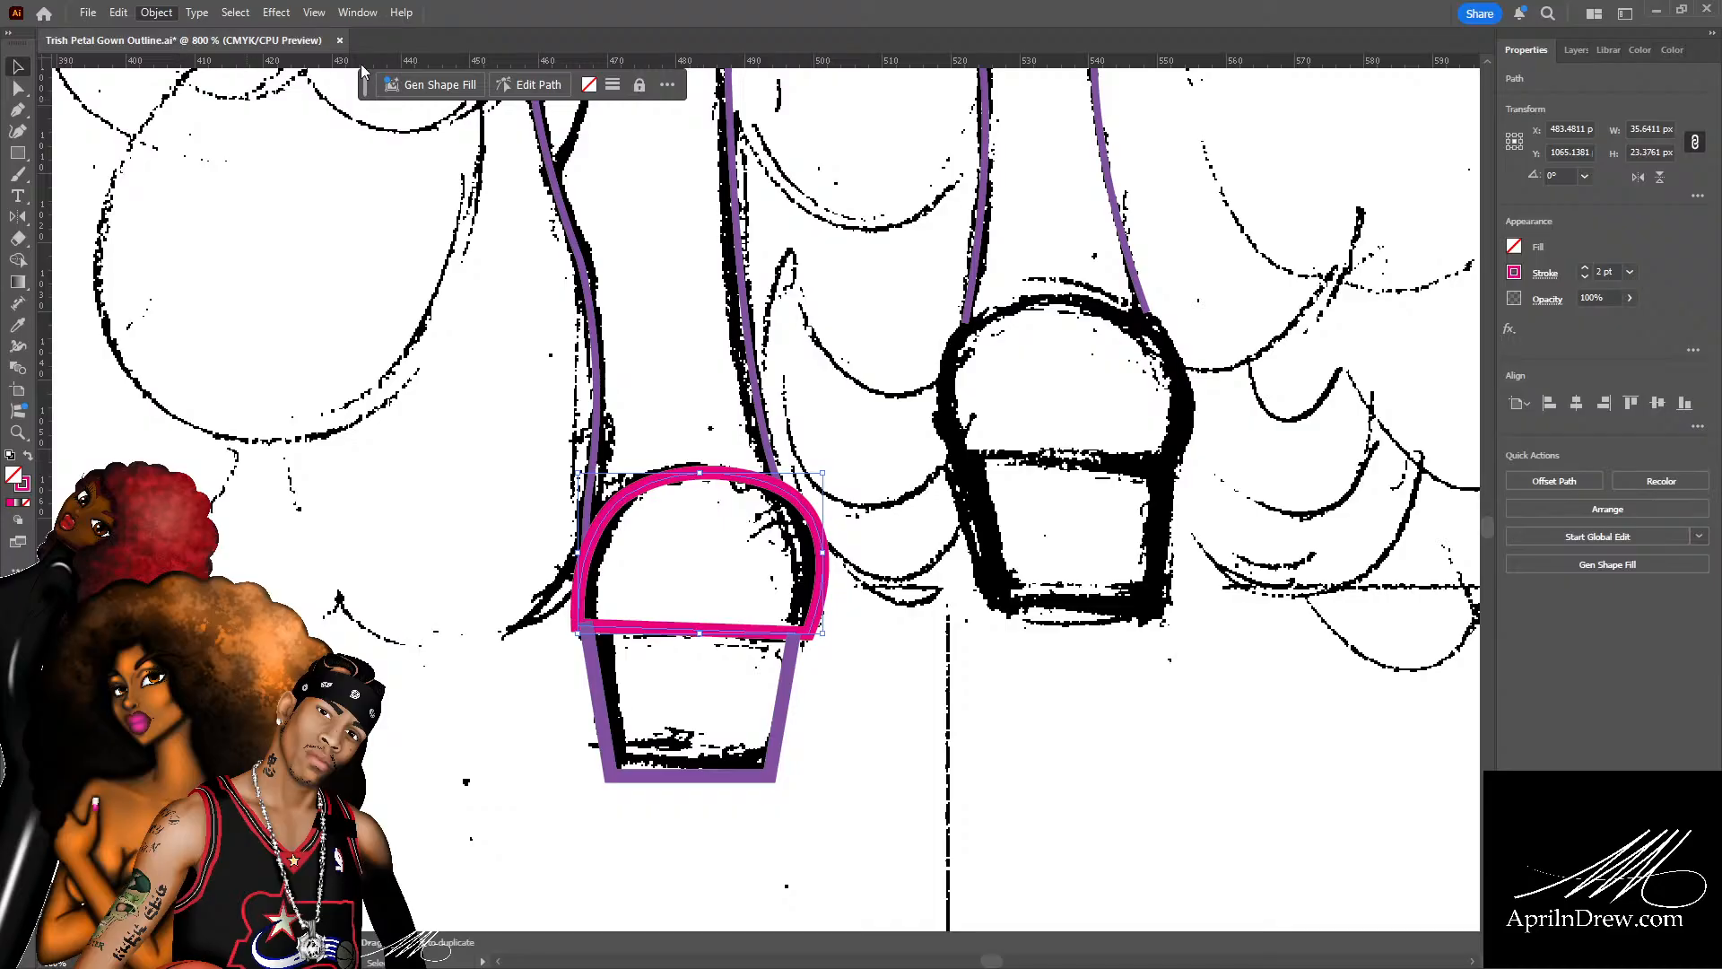
pyautogui.click(865, 709)
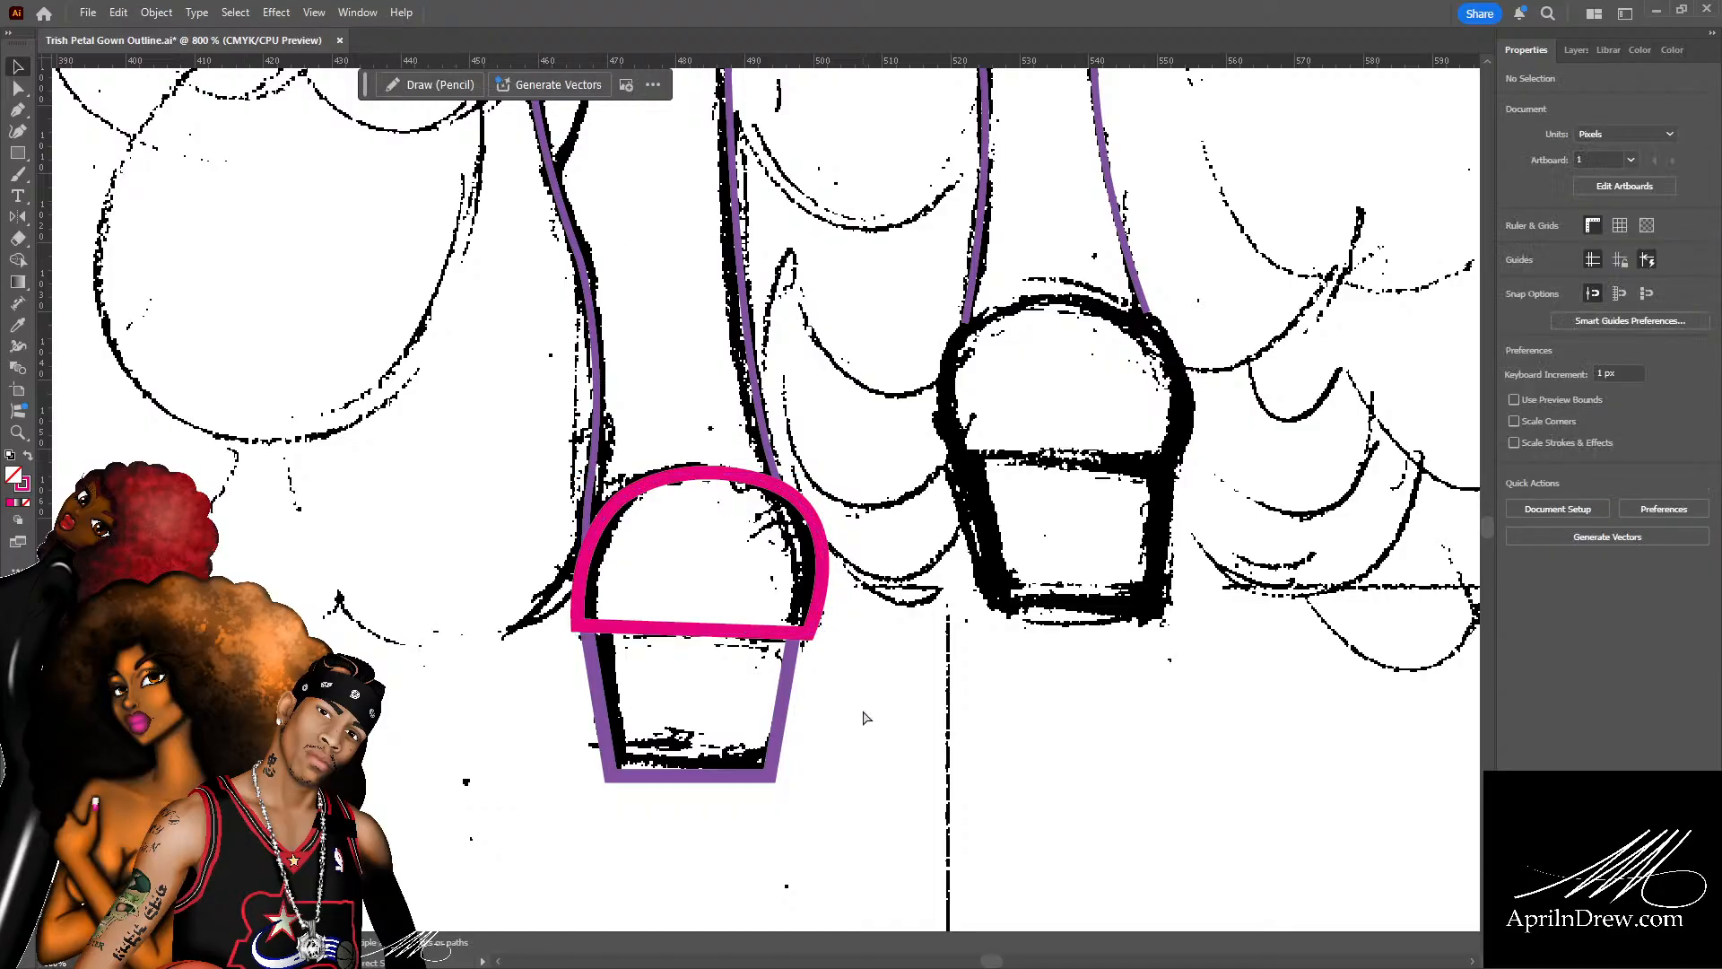
pyautogui.hotkey('ctrl', 's')
# Move the toe cap's two bottom corner anchors inward to line up with the upper ends of the tapered block.
pyautogui.scroll(3, 827, 600)
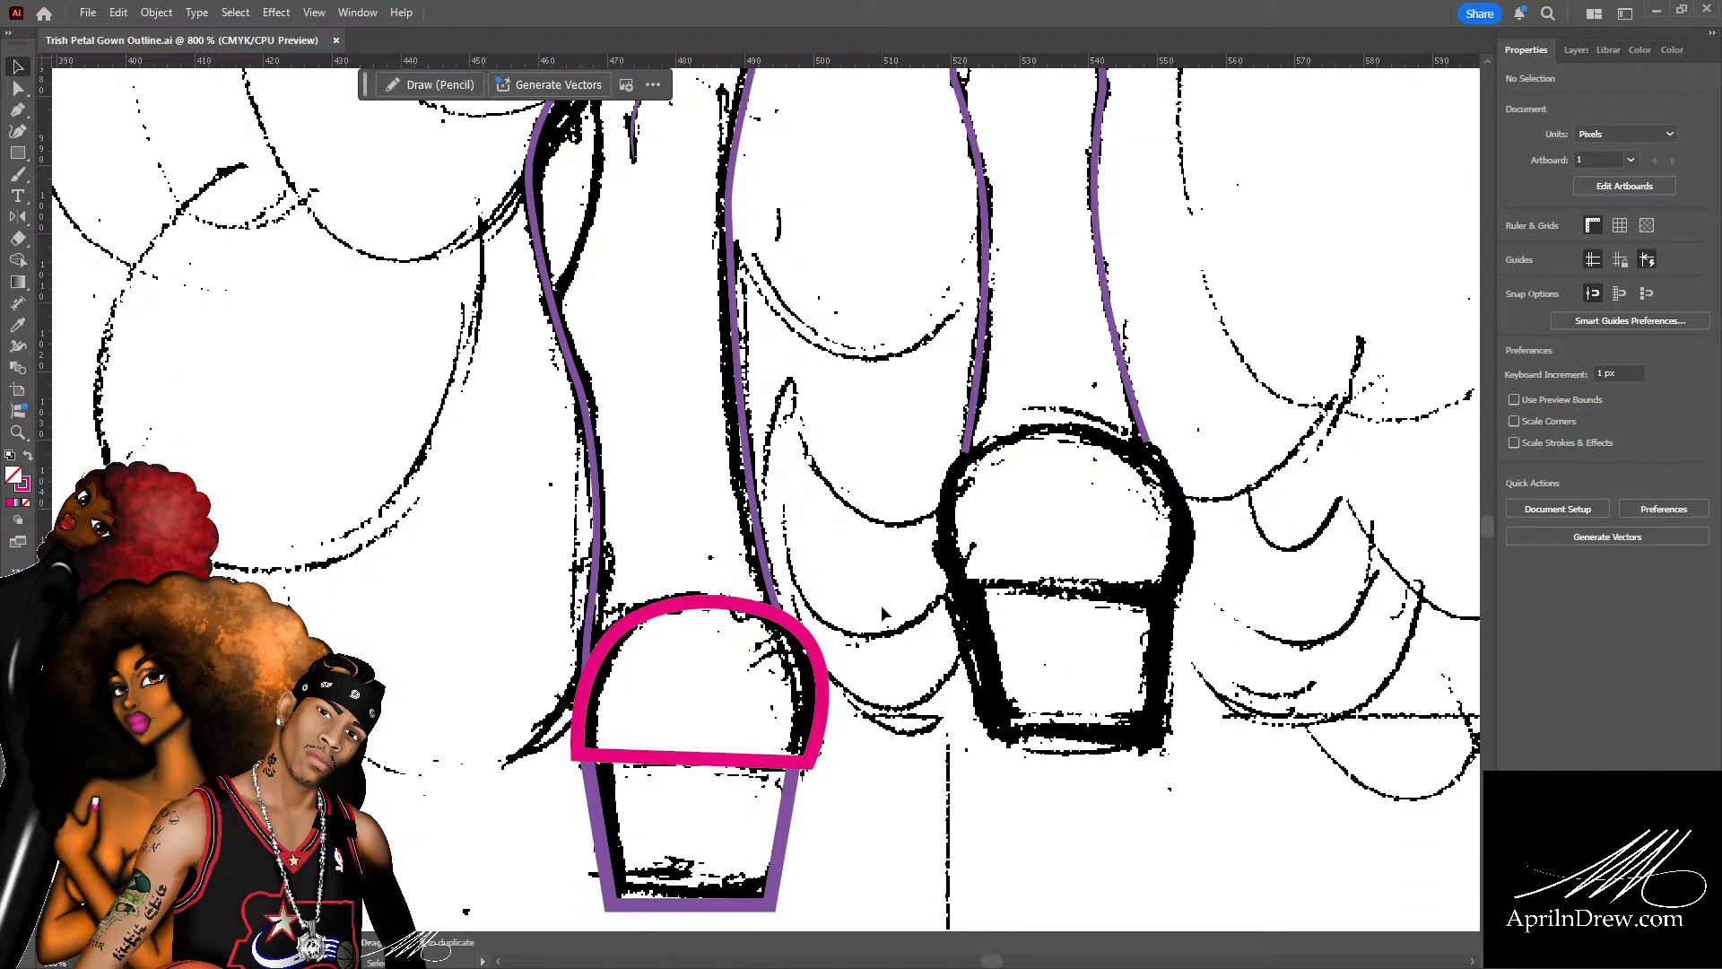
pyautogui.scroll(-1, 884, 612)
pyautogui.scroll(-1, 883, 612)
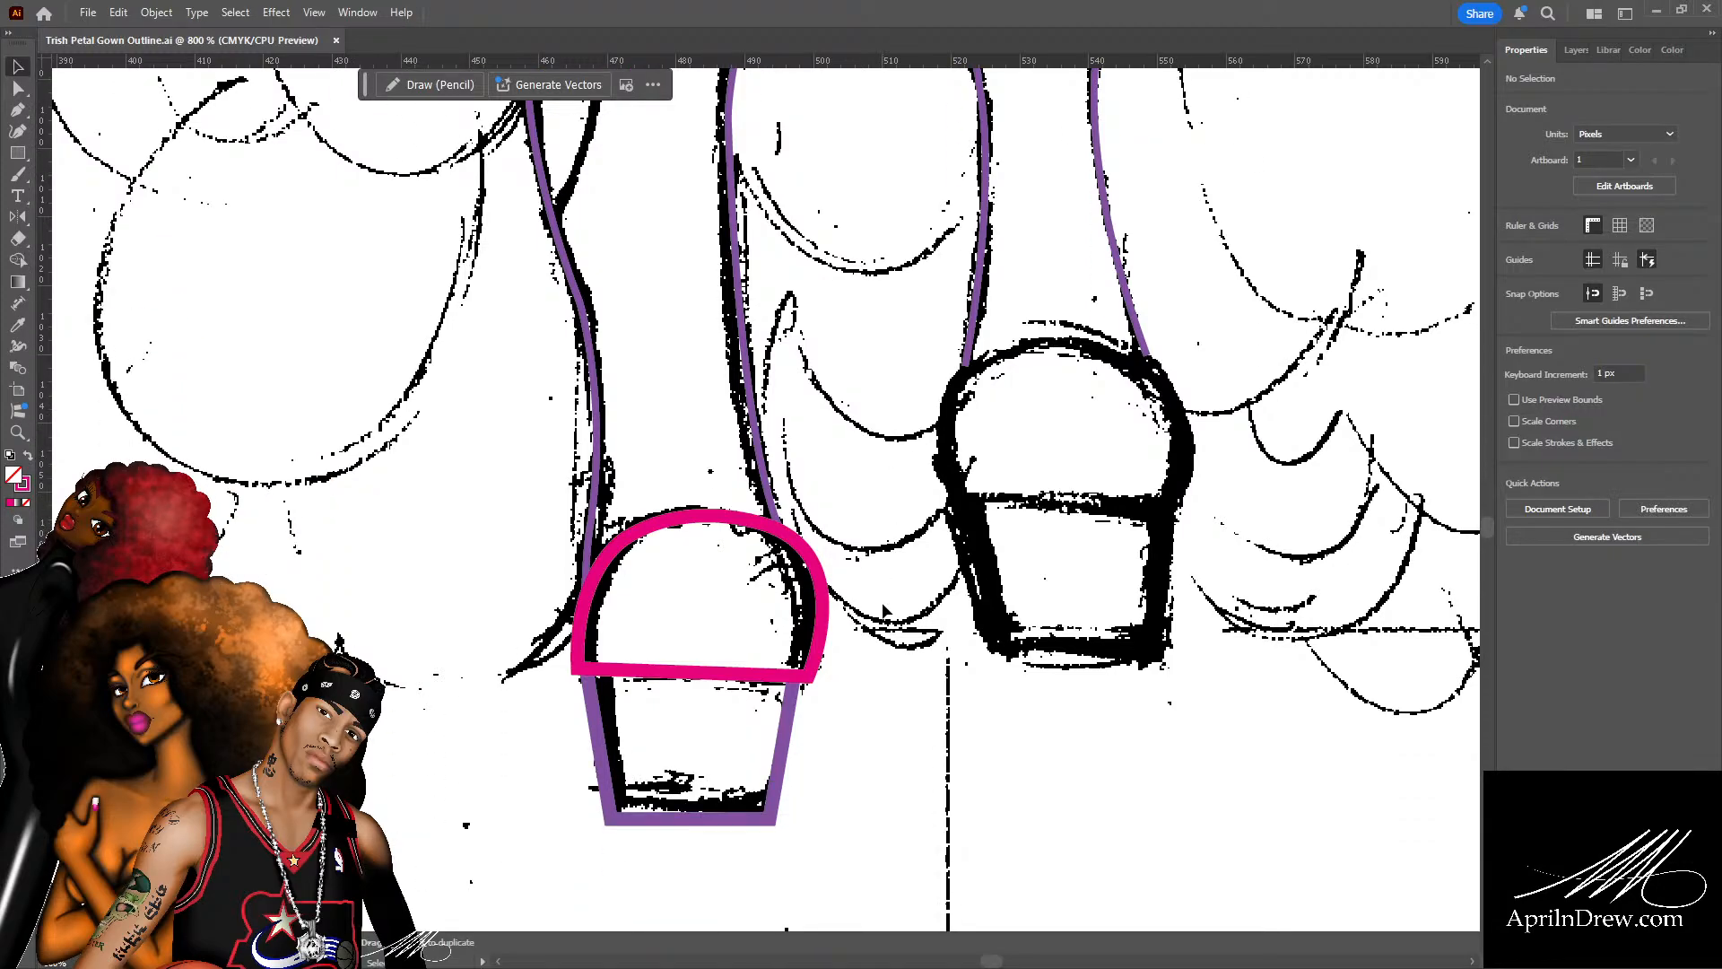
pyautogui.click(816, 655)
pyautogui.click(895, 695)
pyautogui.press('a')
pyautogui.click(808, 674)
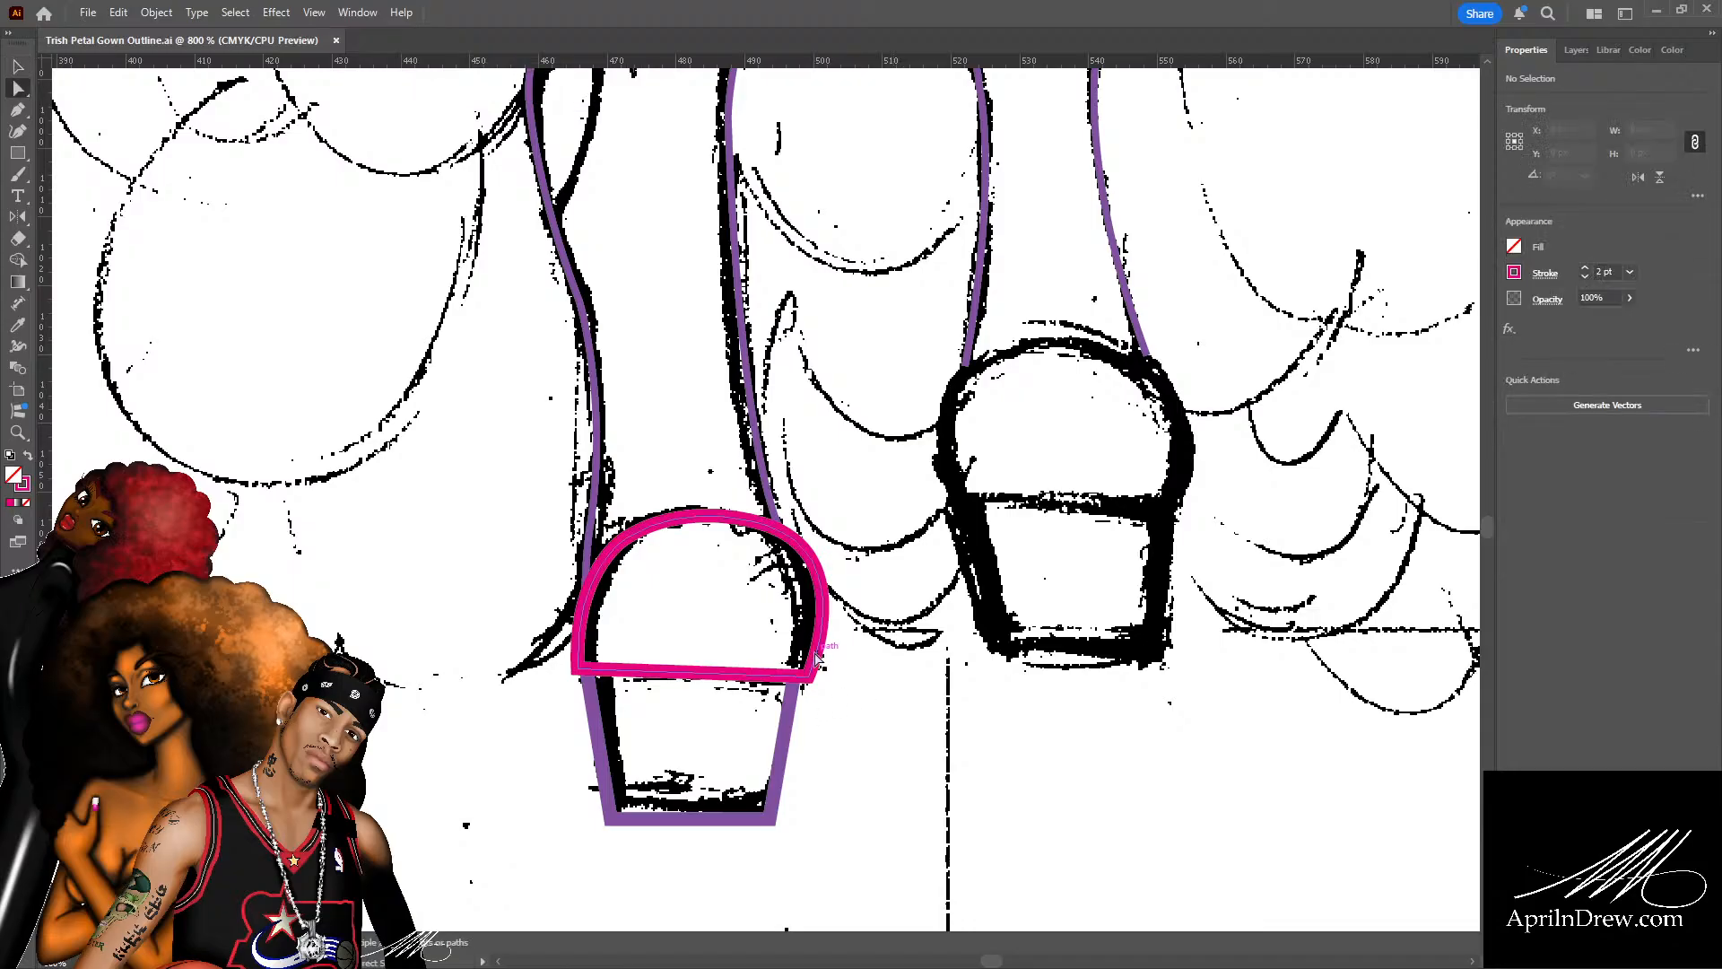
pyautogui.moveTo(807, 675); pyautogui.dragTo(793, 675)
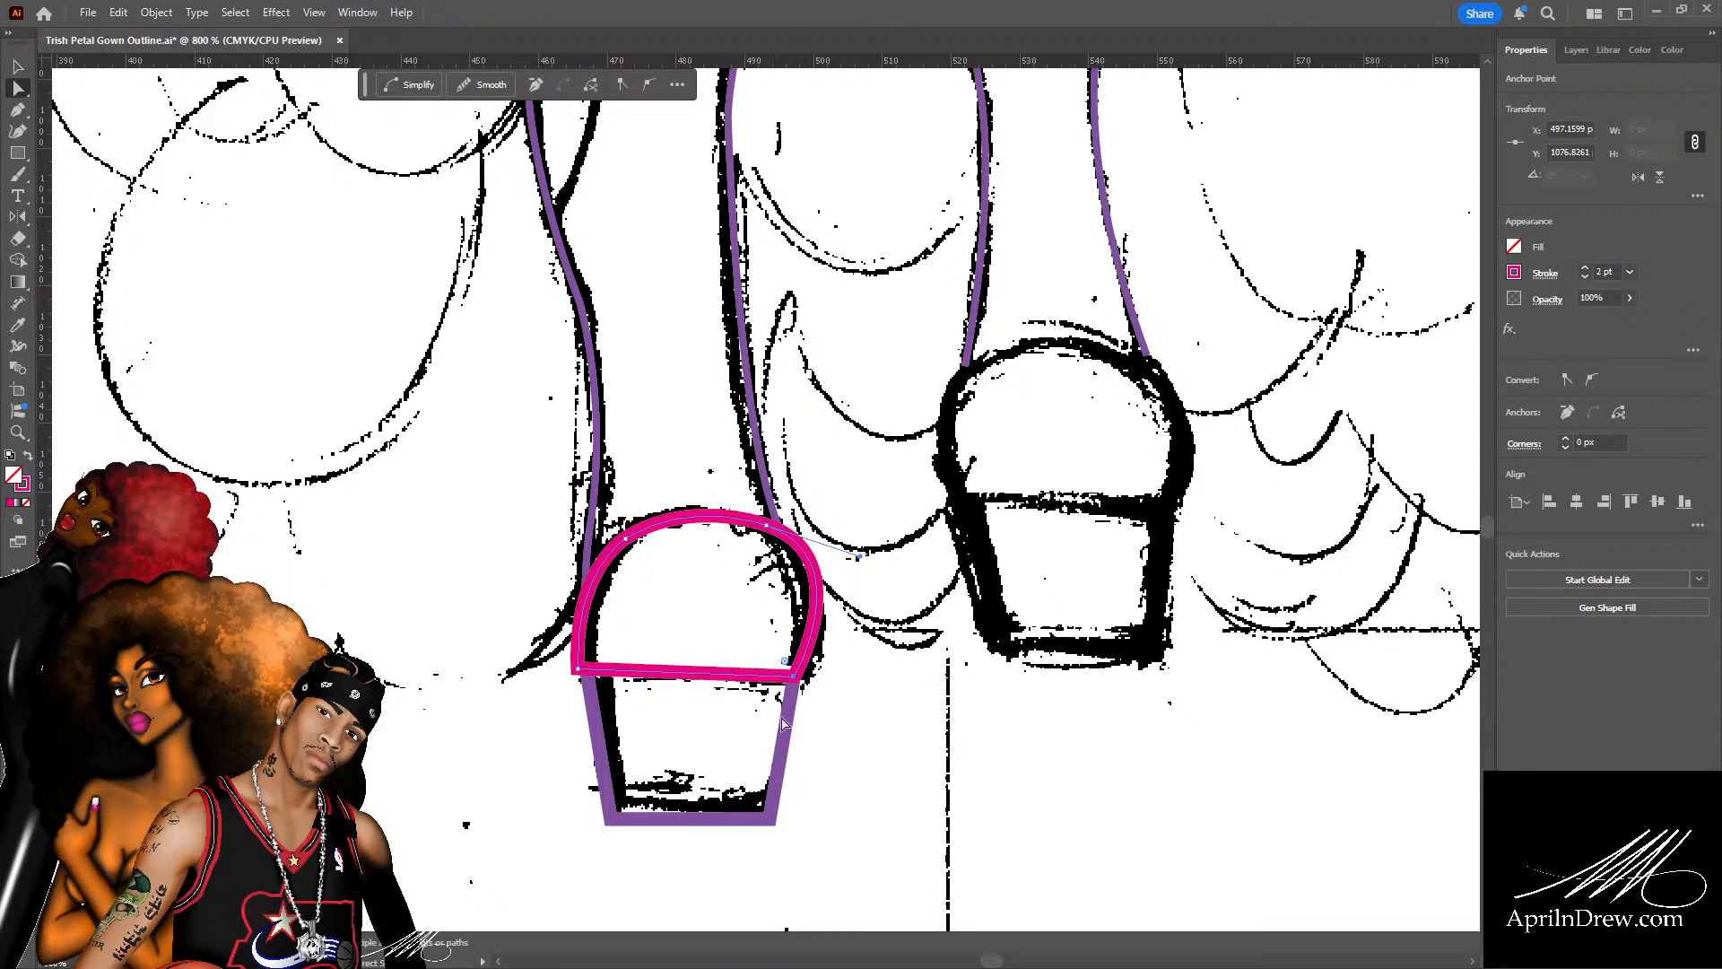
pyautogui.click(579, 671)
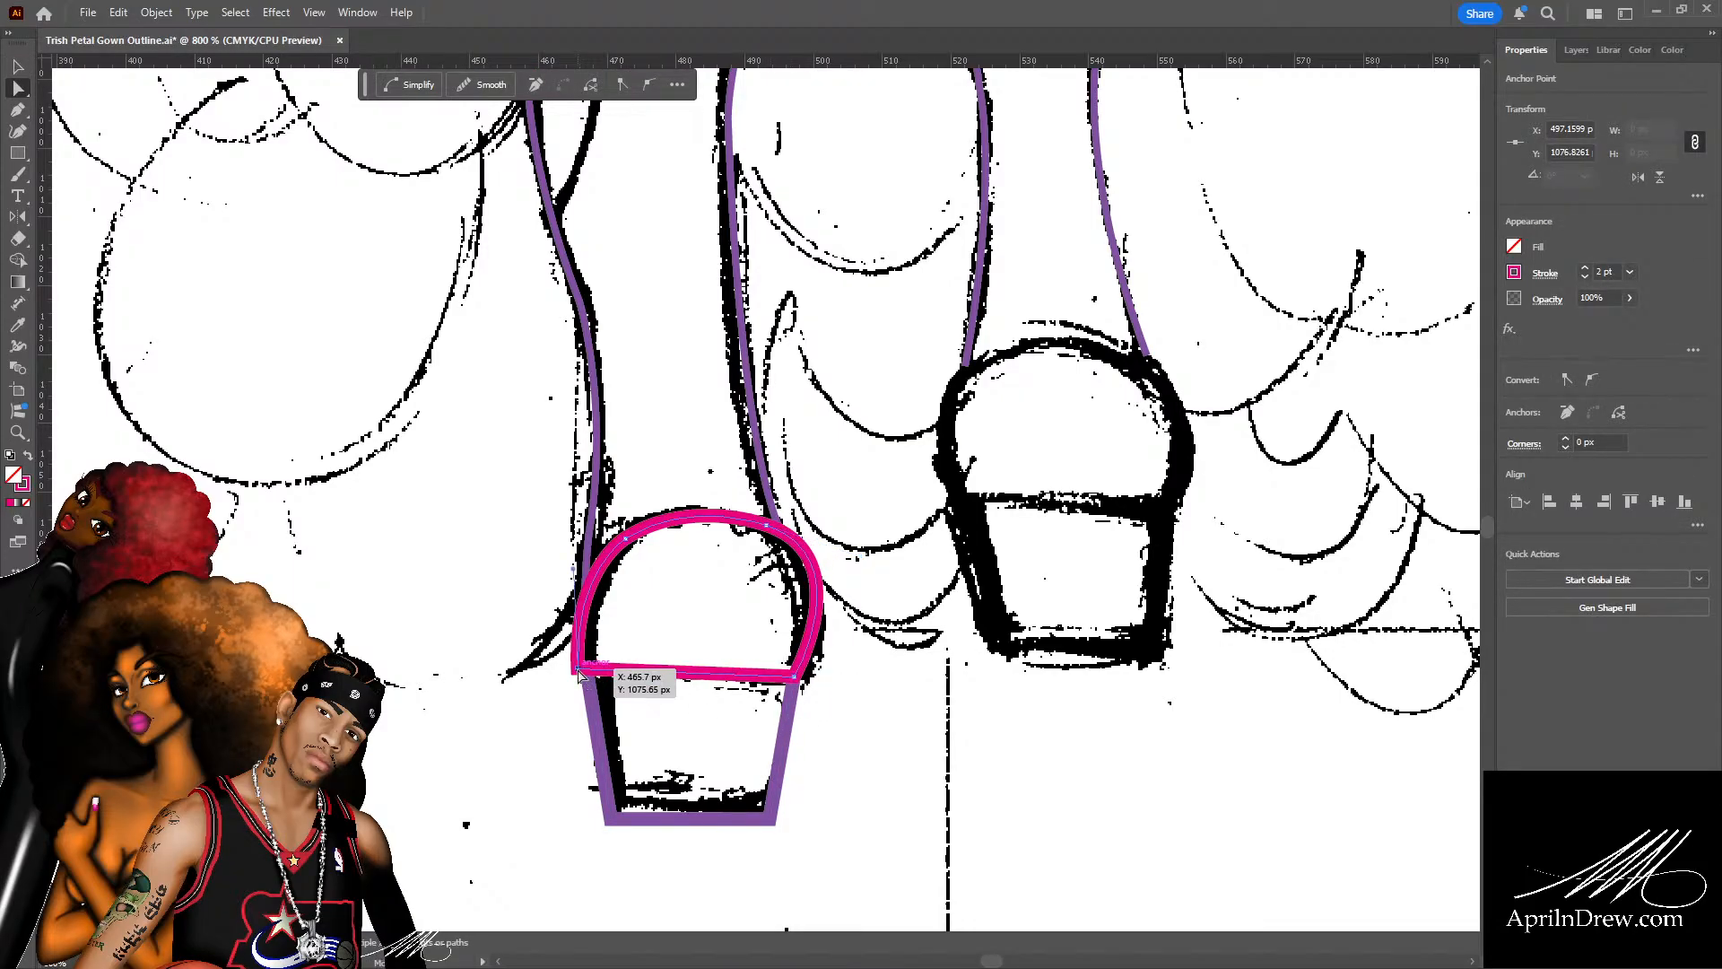
pyautogui.moveTo(579, 675); pyautogui.dragTo(587, 673)
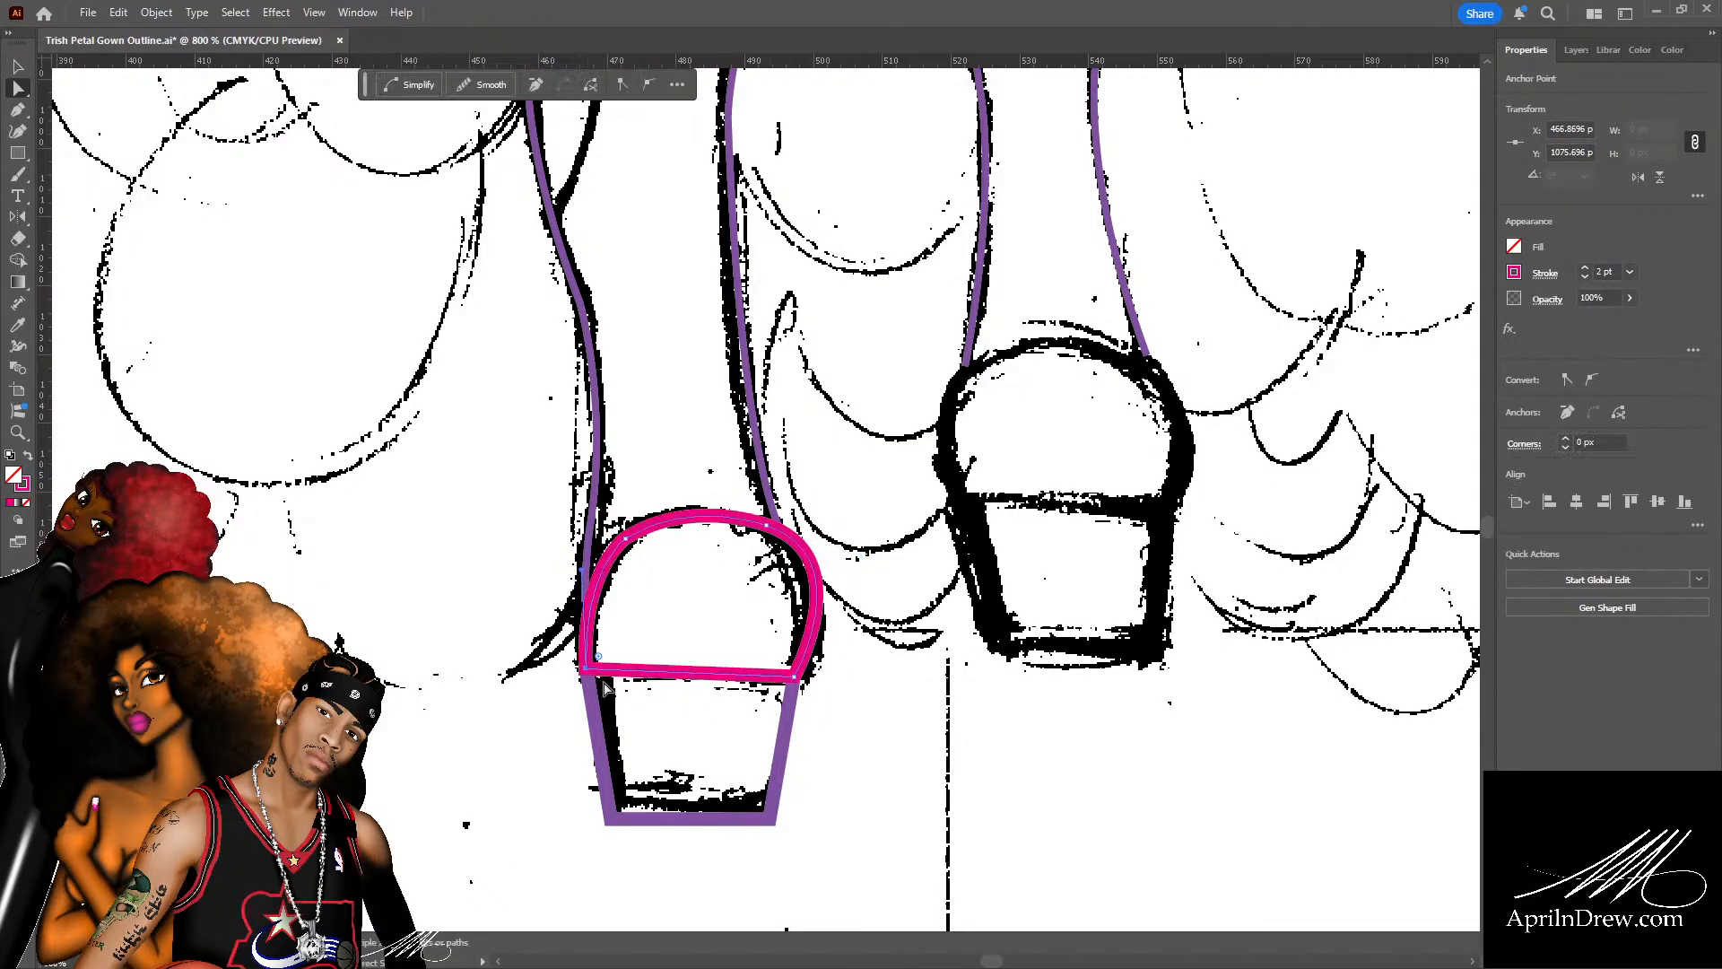
pyautogui.click(917, 636)
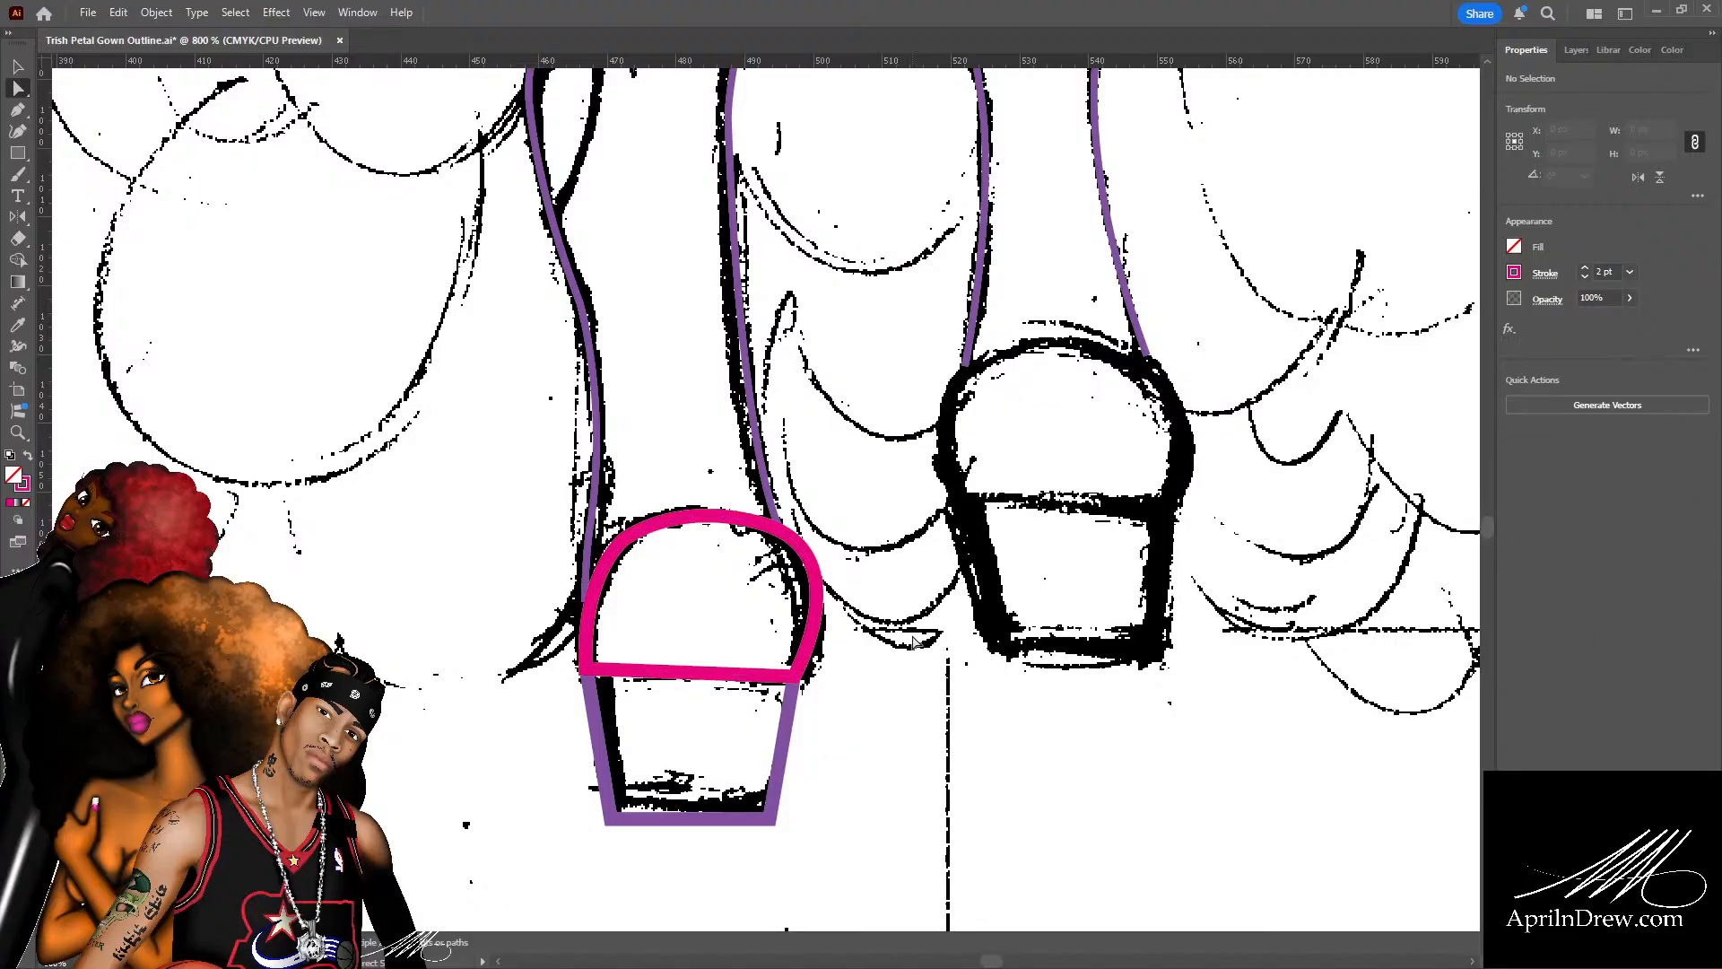
# Delete the toe cap's bottom segment and redraw it as a straight Pen line joining the two lower corners.
pyautogui.click(706, 676)
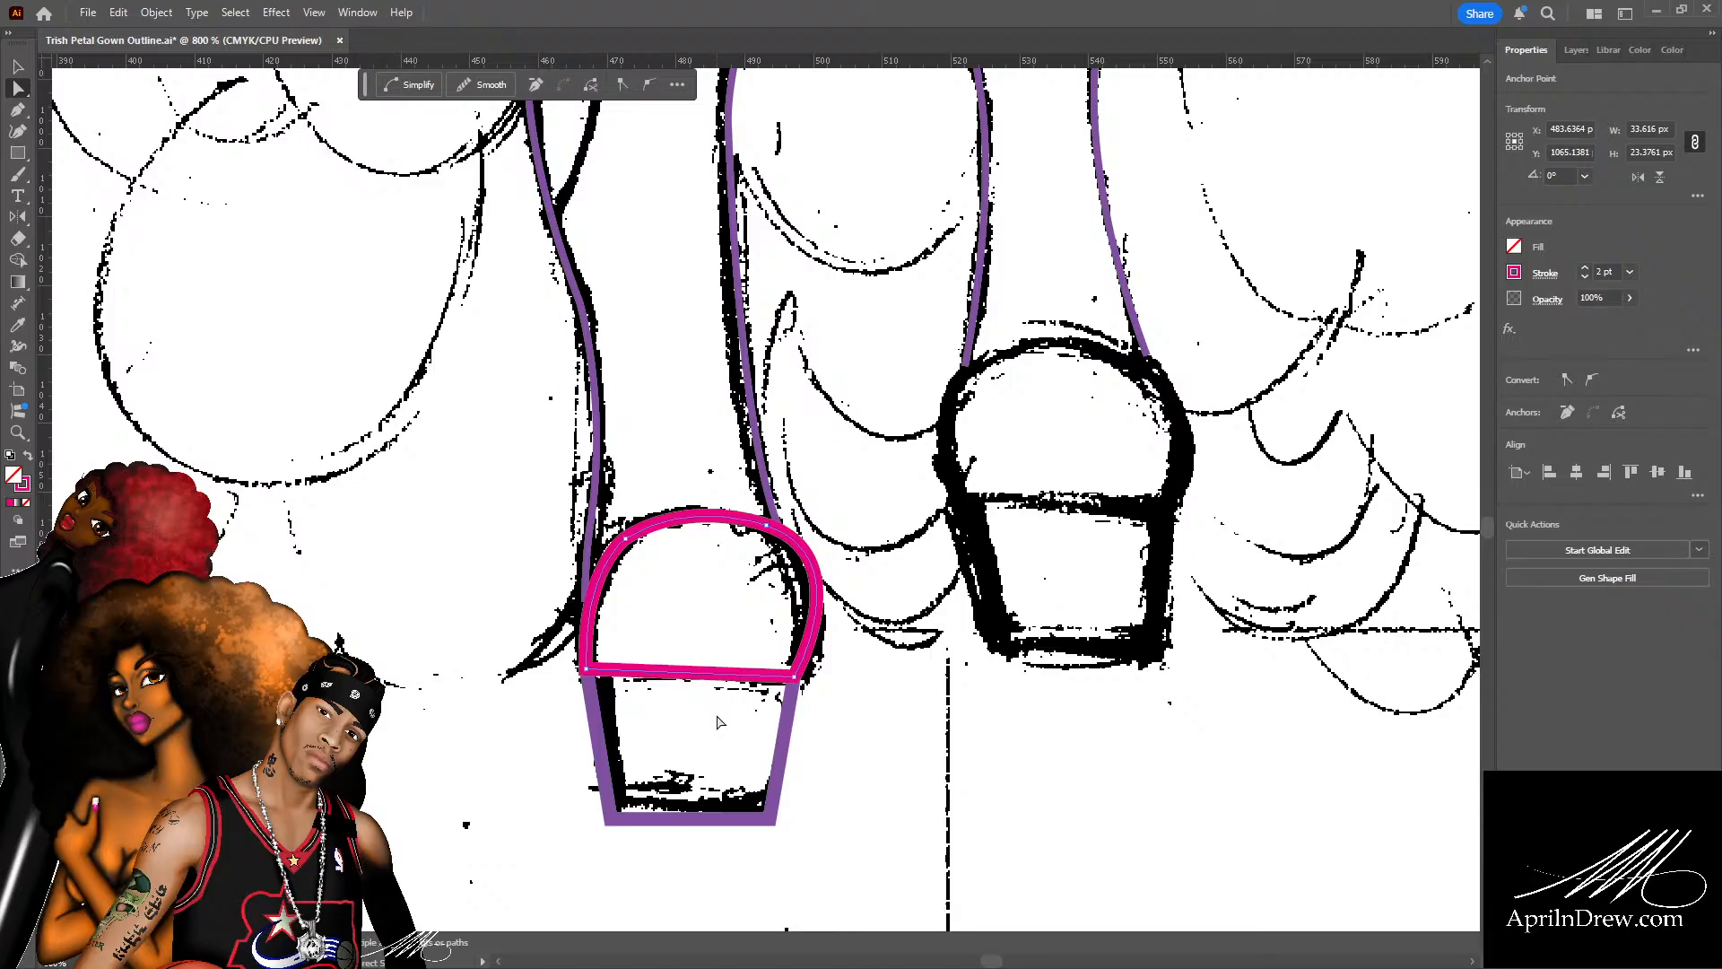
pyautogui.press('Delete')
pyautogui.press('p')
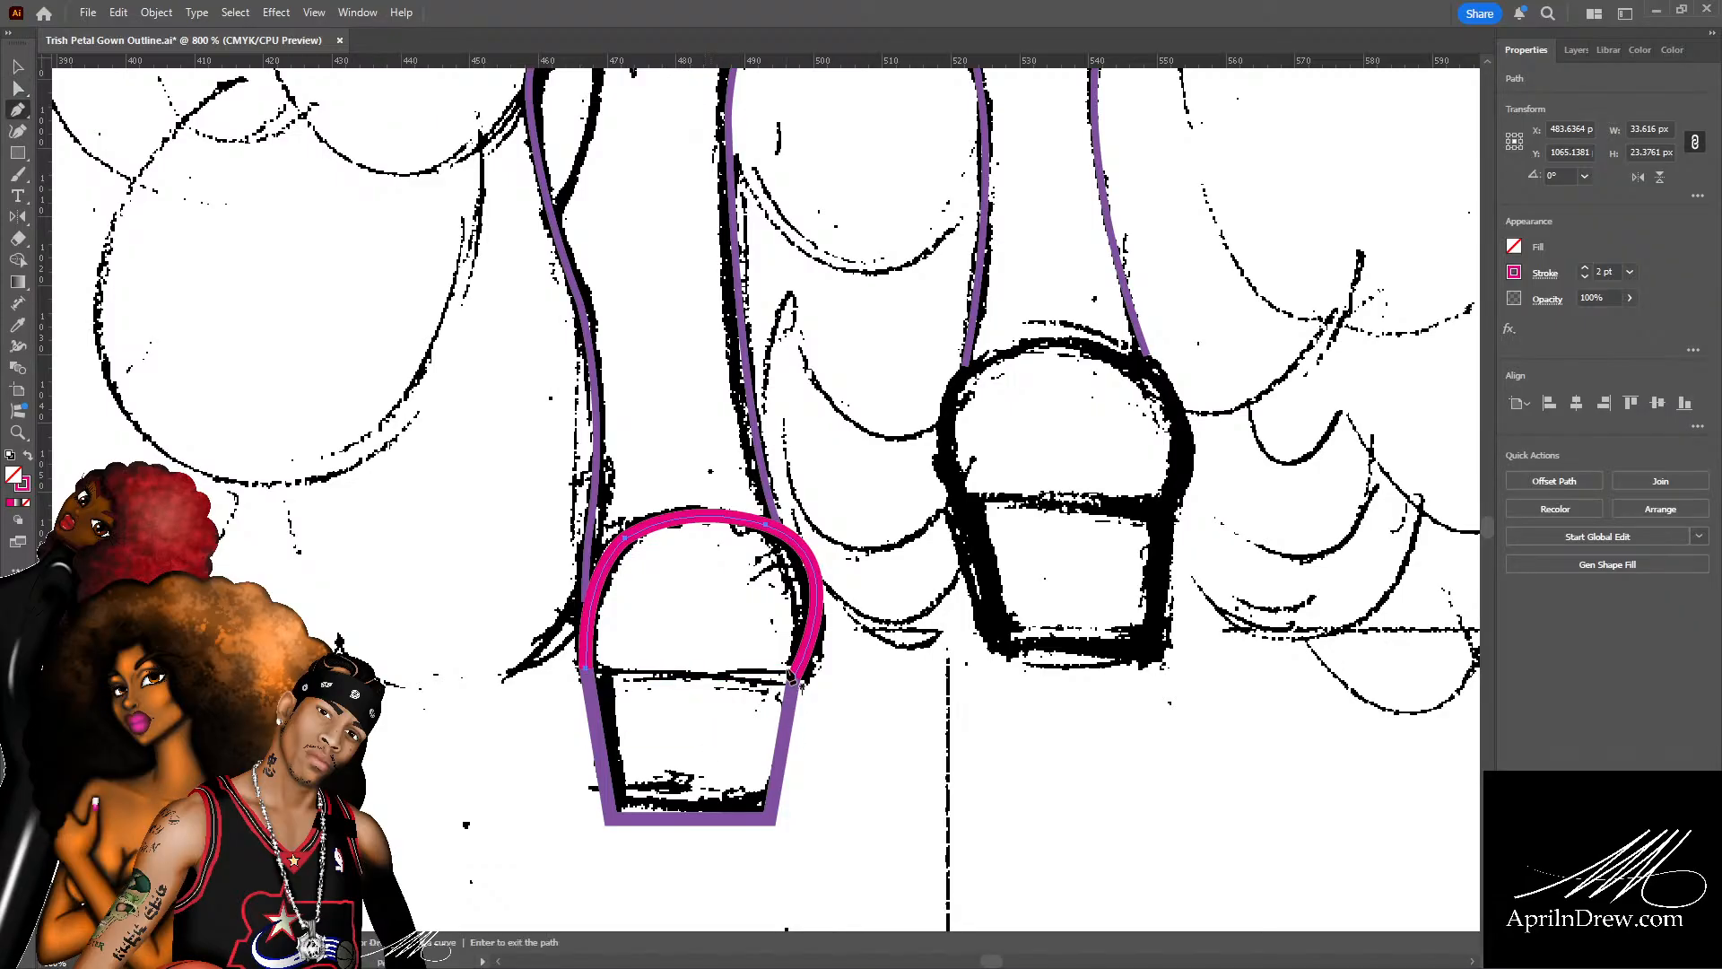
pyautogui.click(796, 679)
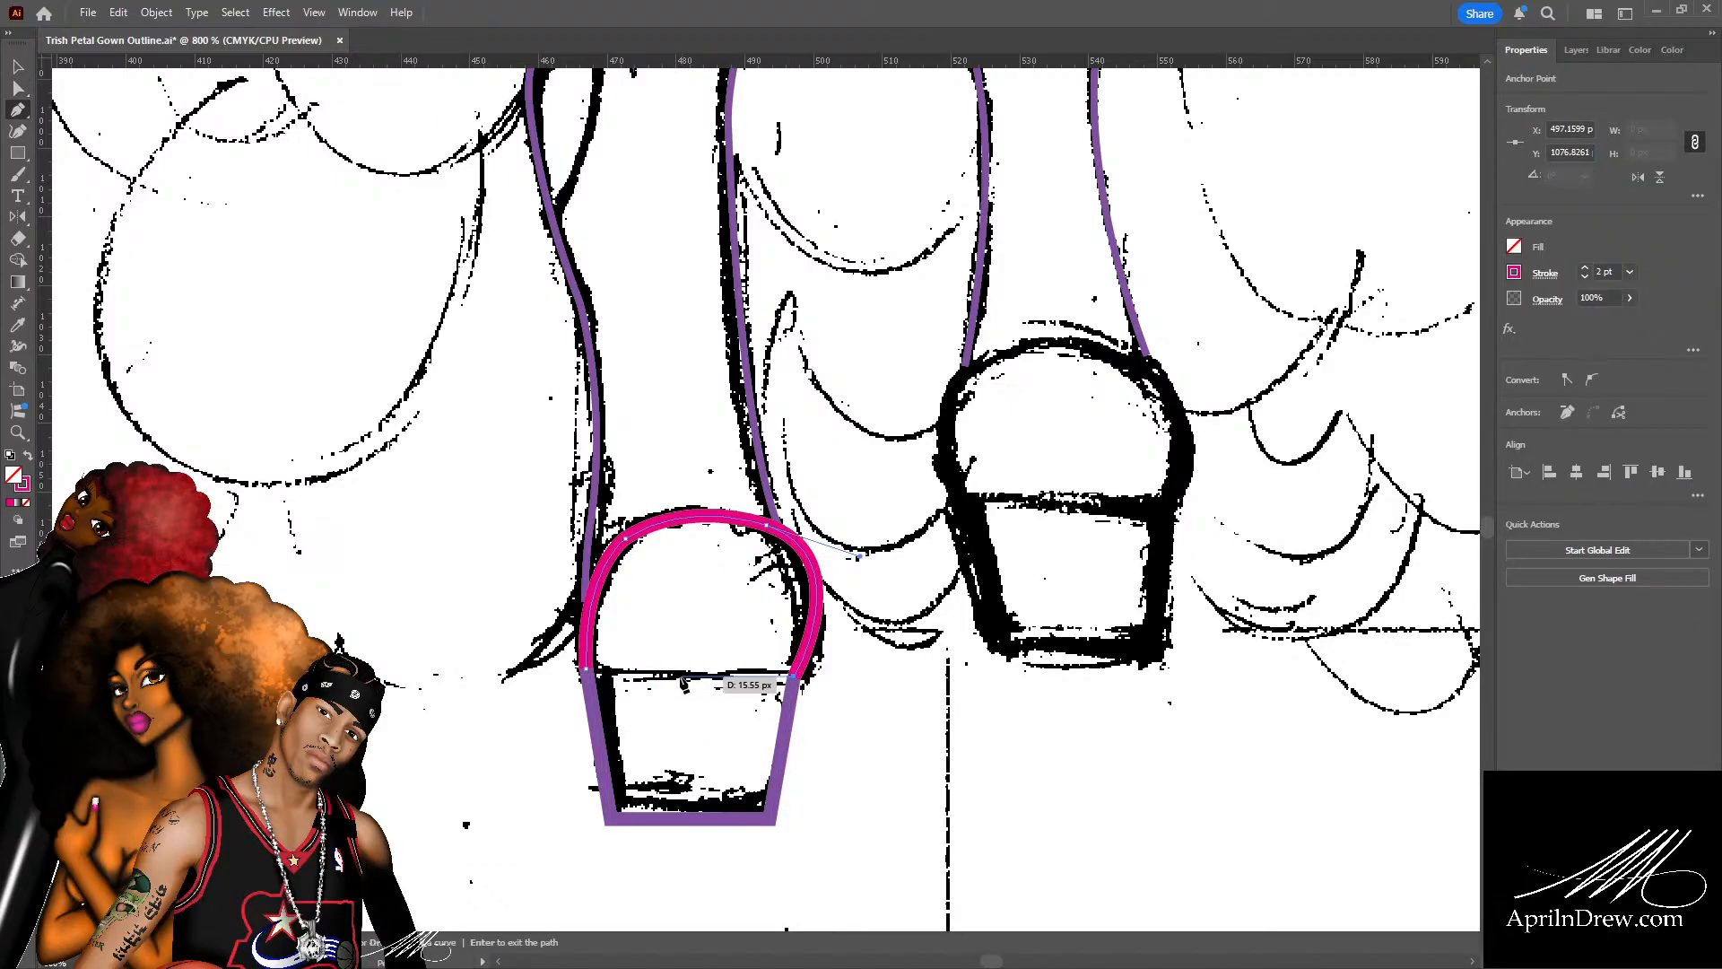
pyautogui.click(586, 669)
pyautogui.press('a')
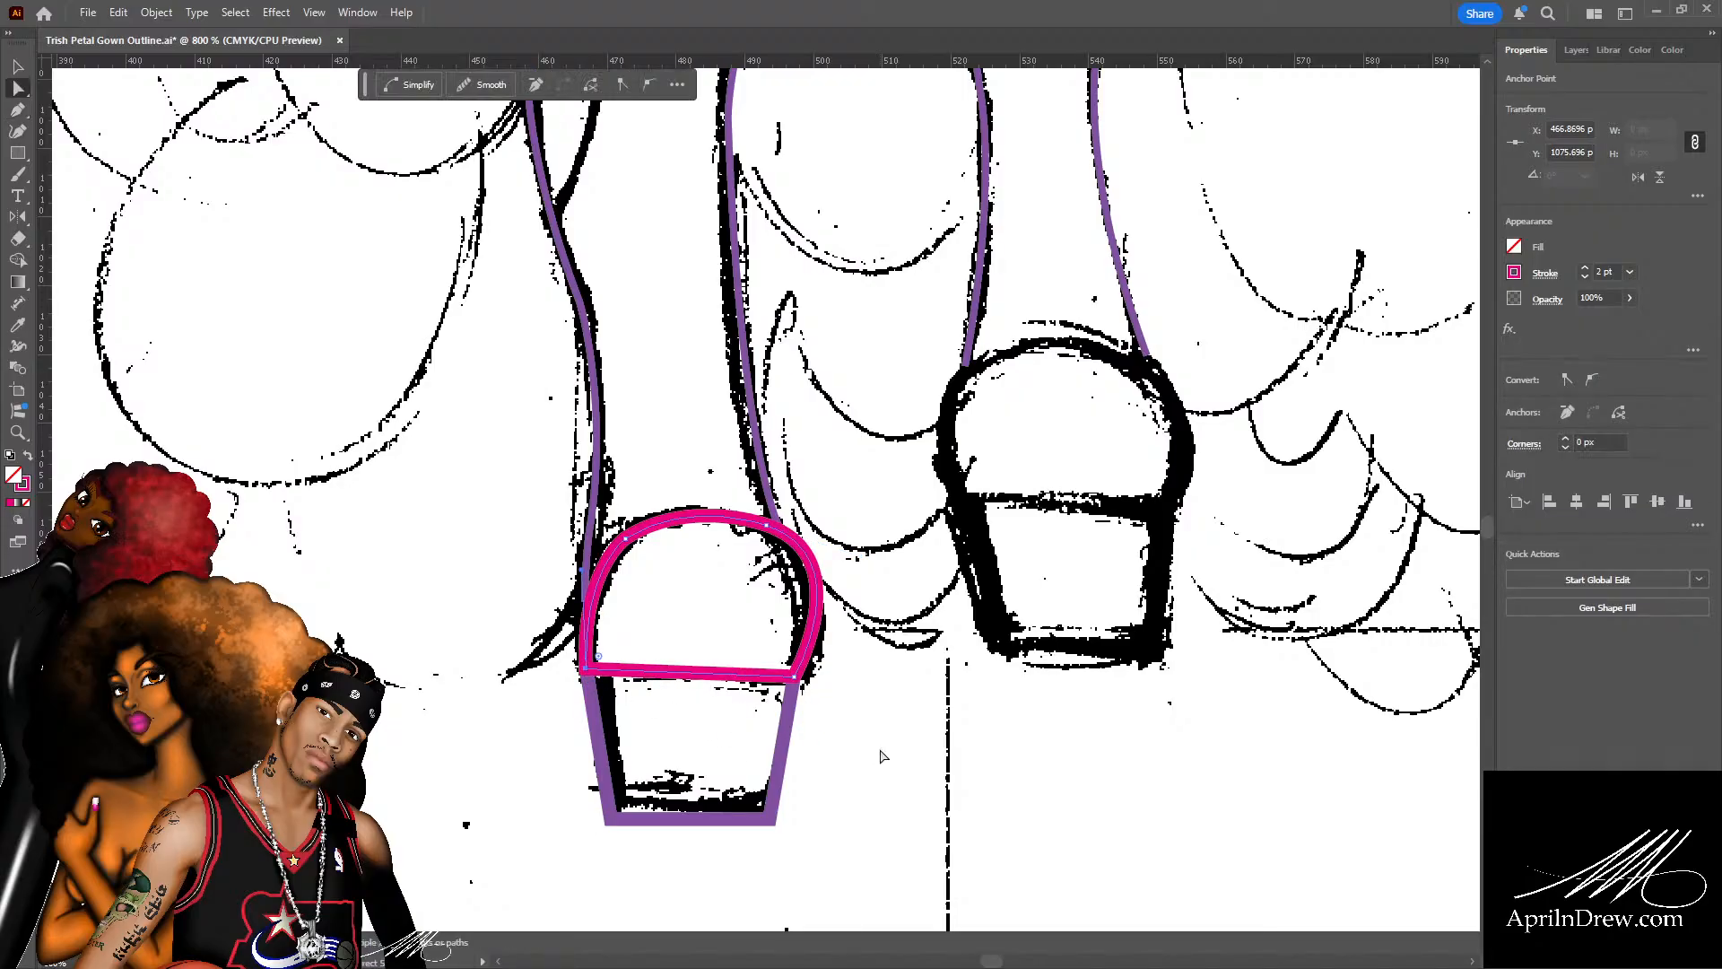
pyautogui.click(911, 776)
pyautogui.moveTo(991, 714); pyautogui.dragTo(811, 799)
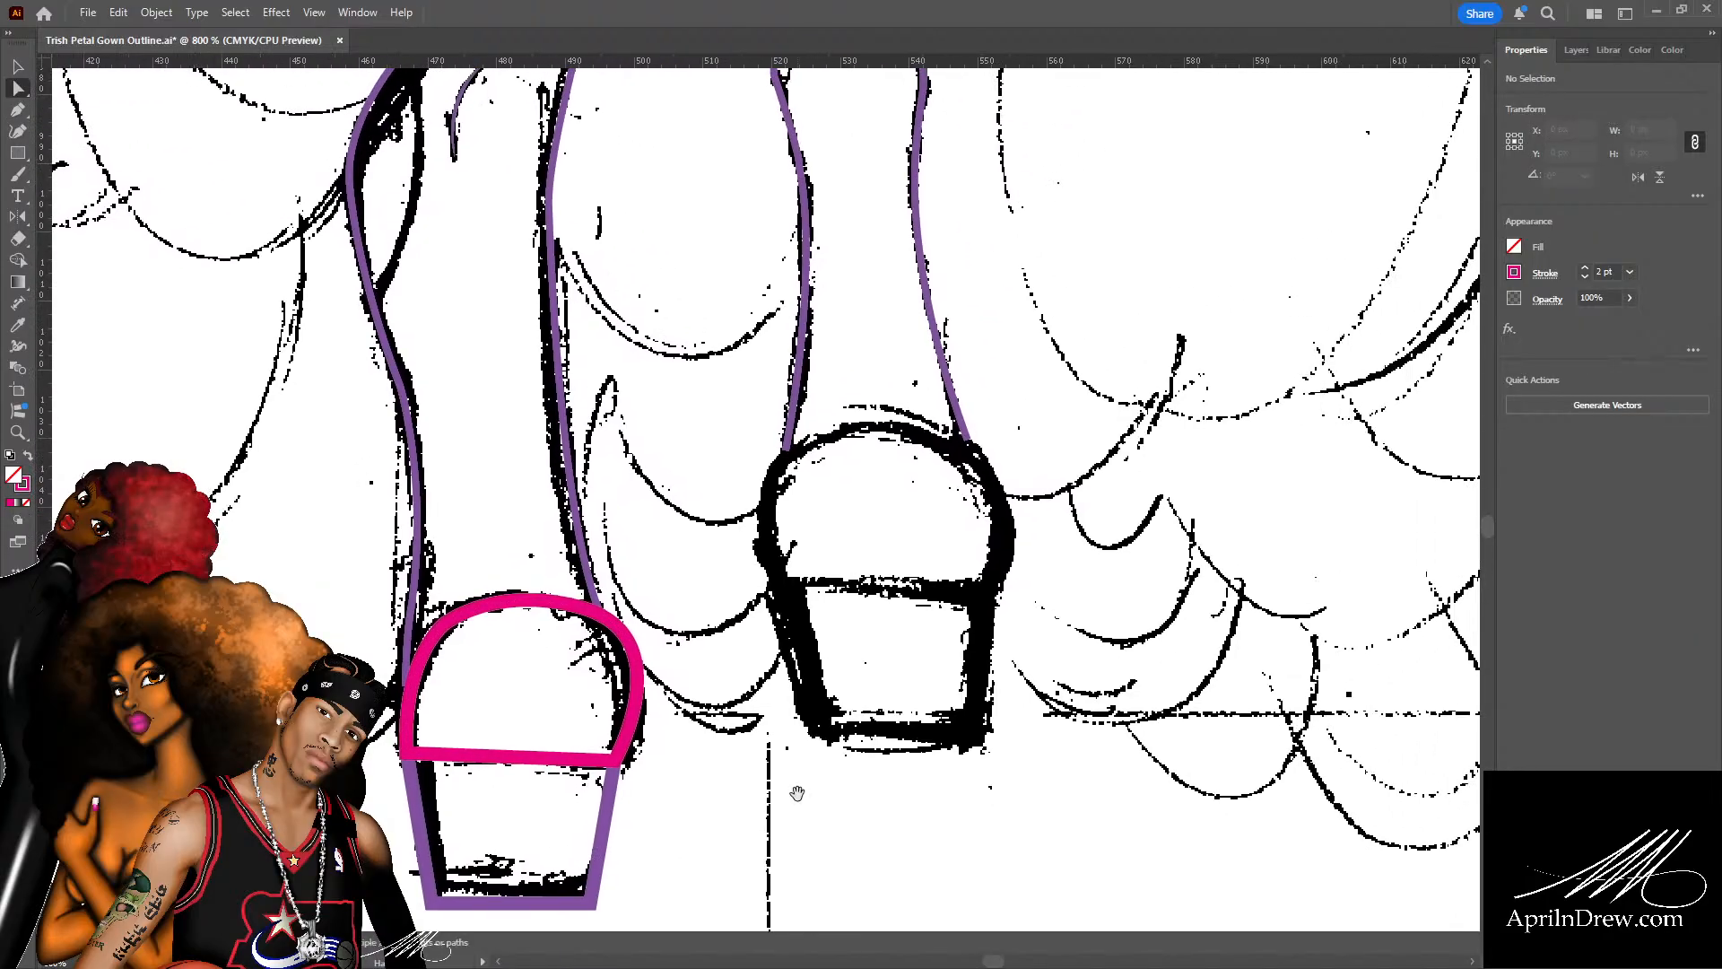
# Delete the upper three segments of the left leg's outer line, from the bulge below the knee down to the lower shin.
pyautogui.click(563, 613)
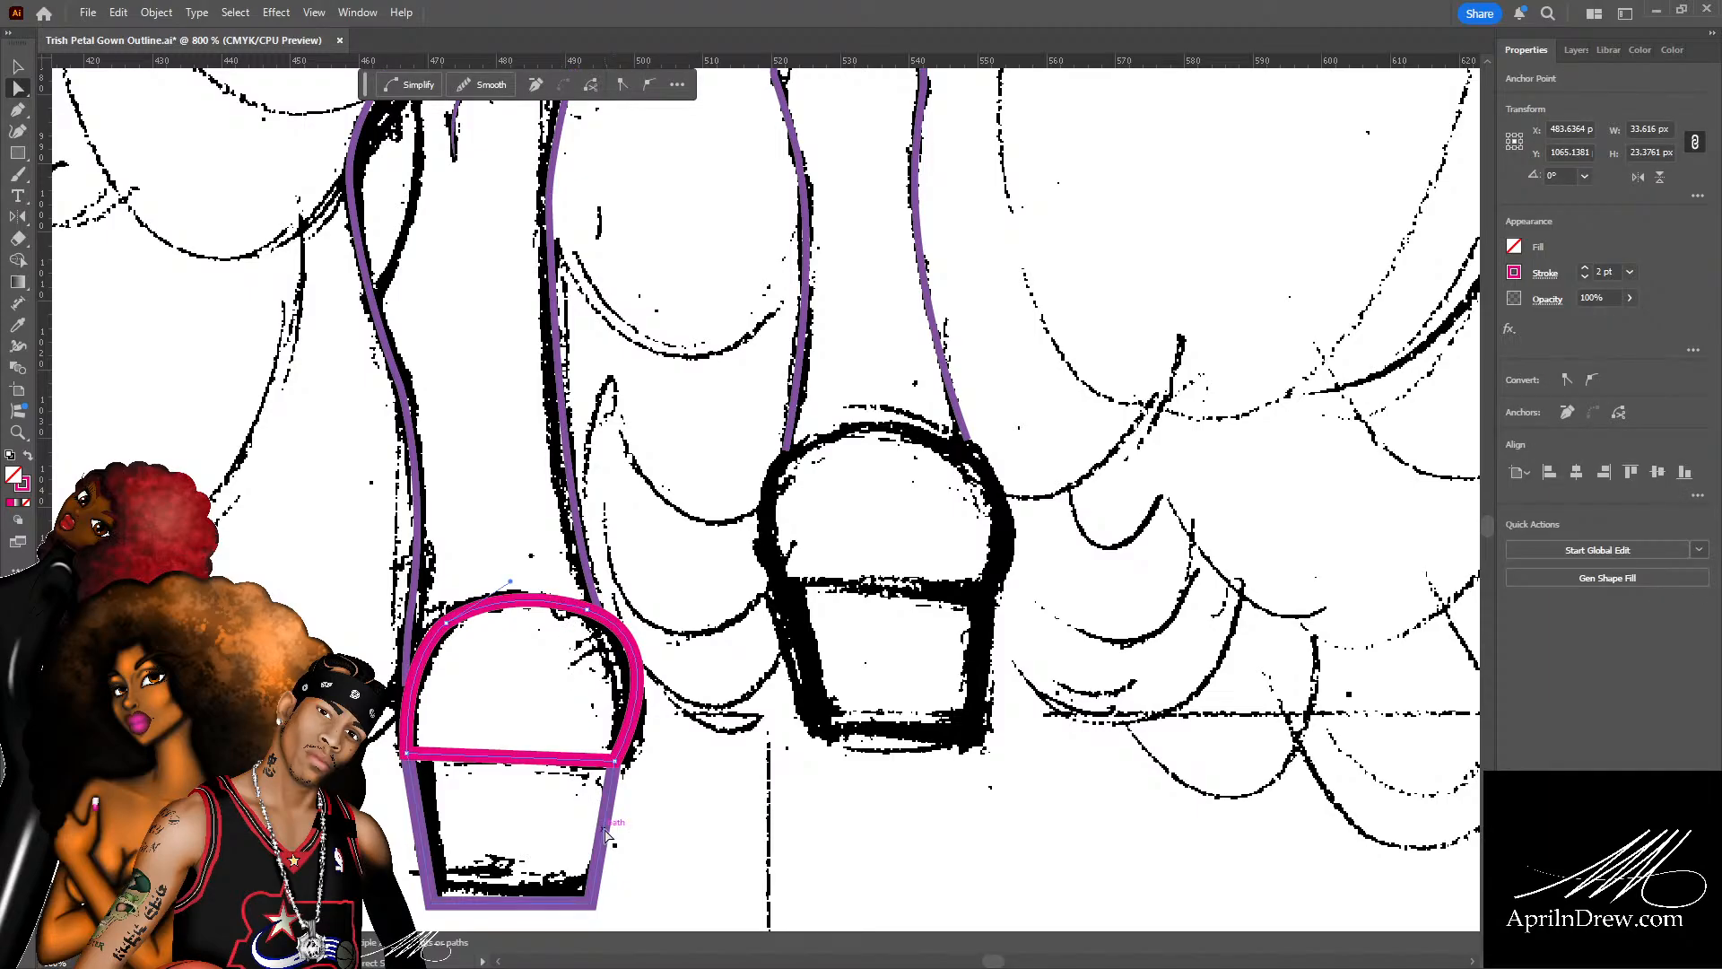
pyautogui.click(658, 778)
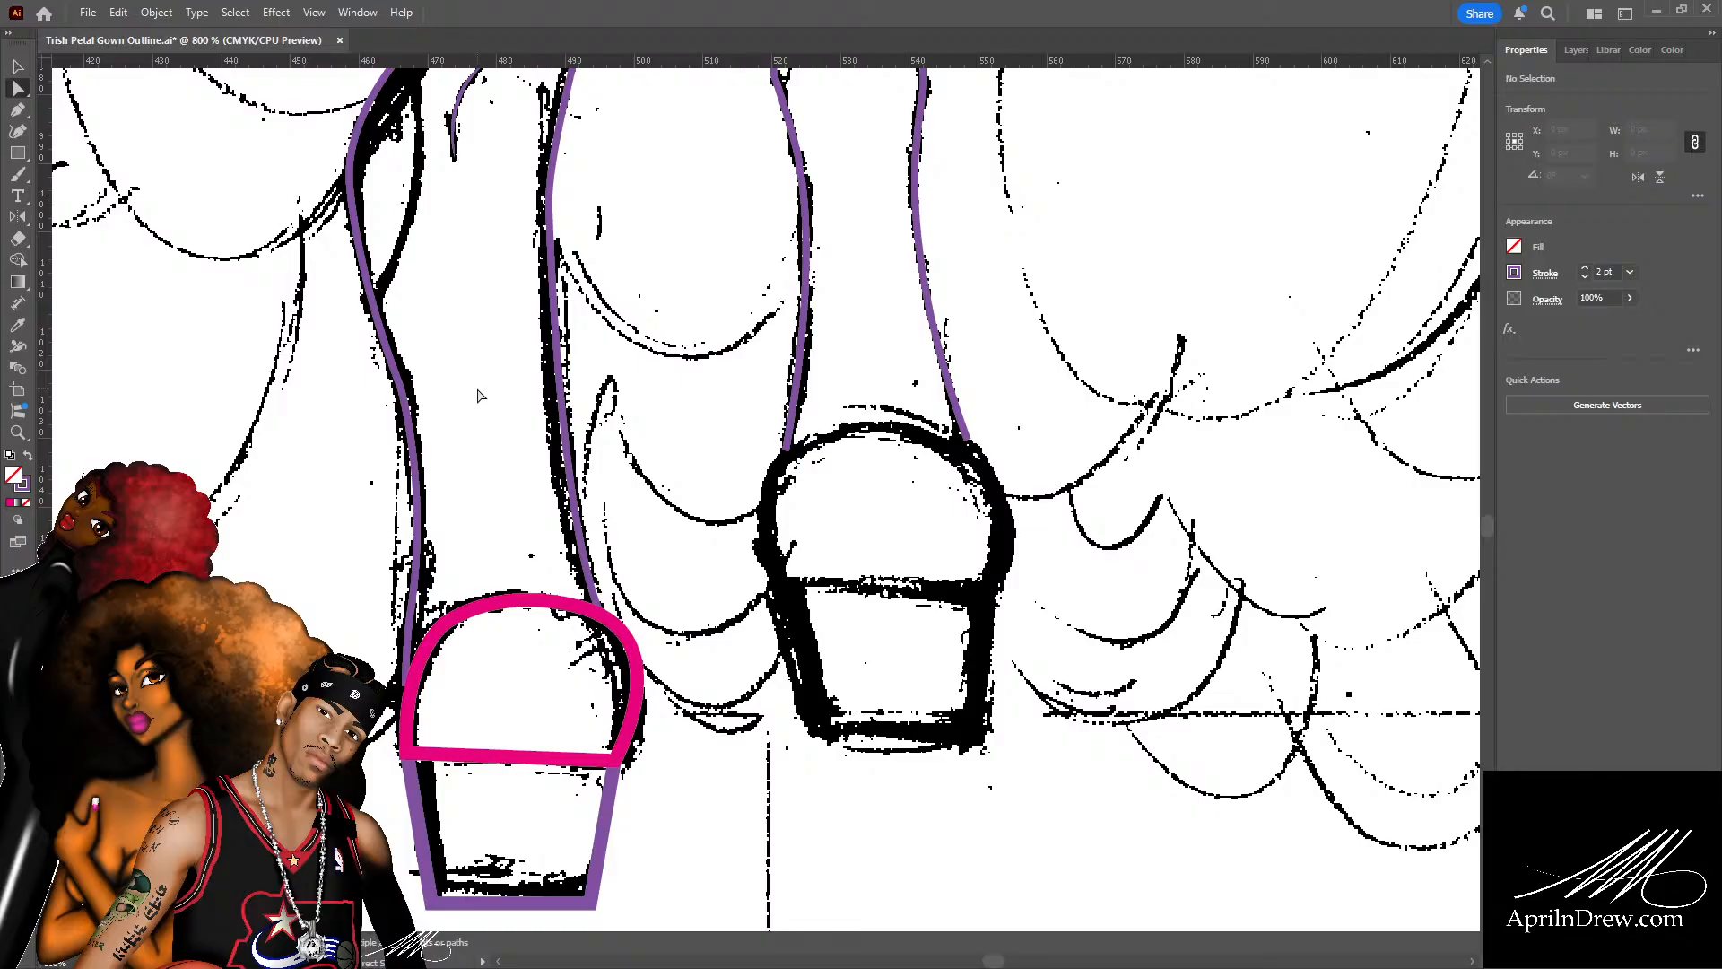
pyautogui.moveTo(477, 391); pyautogui.dragTo(698, 708)
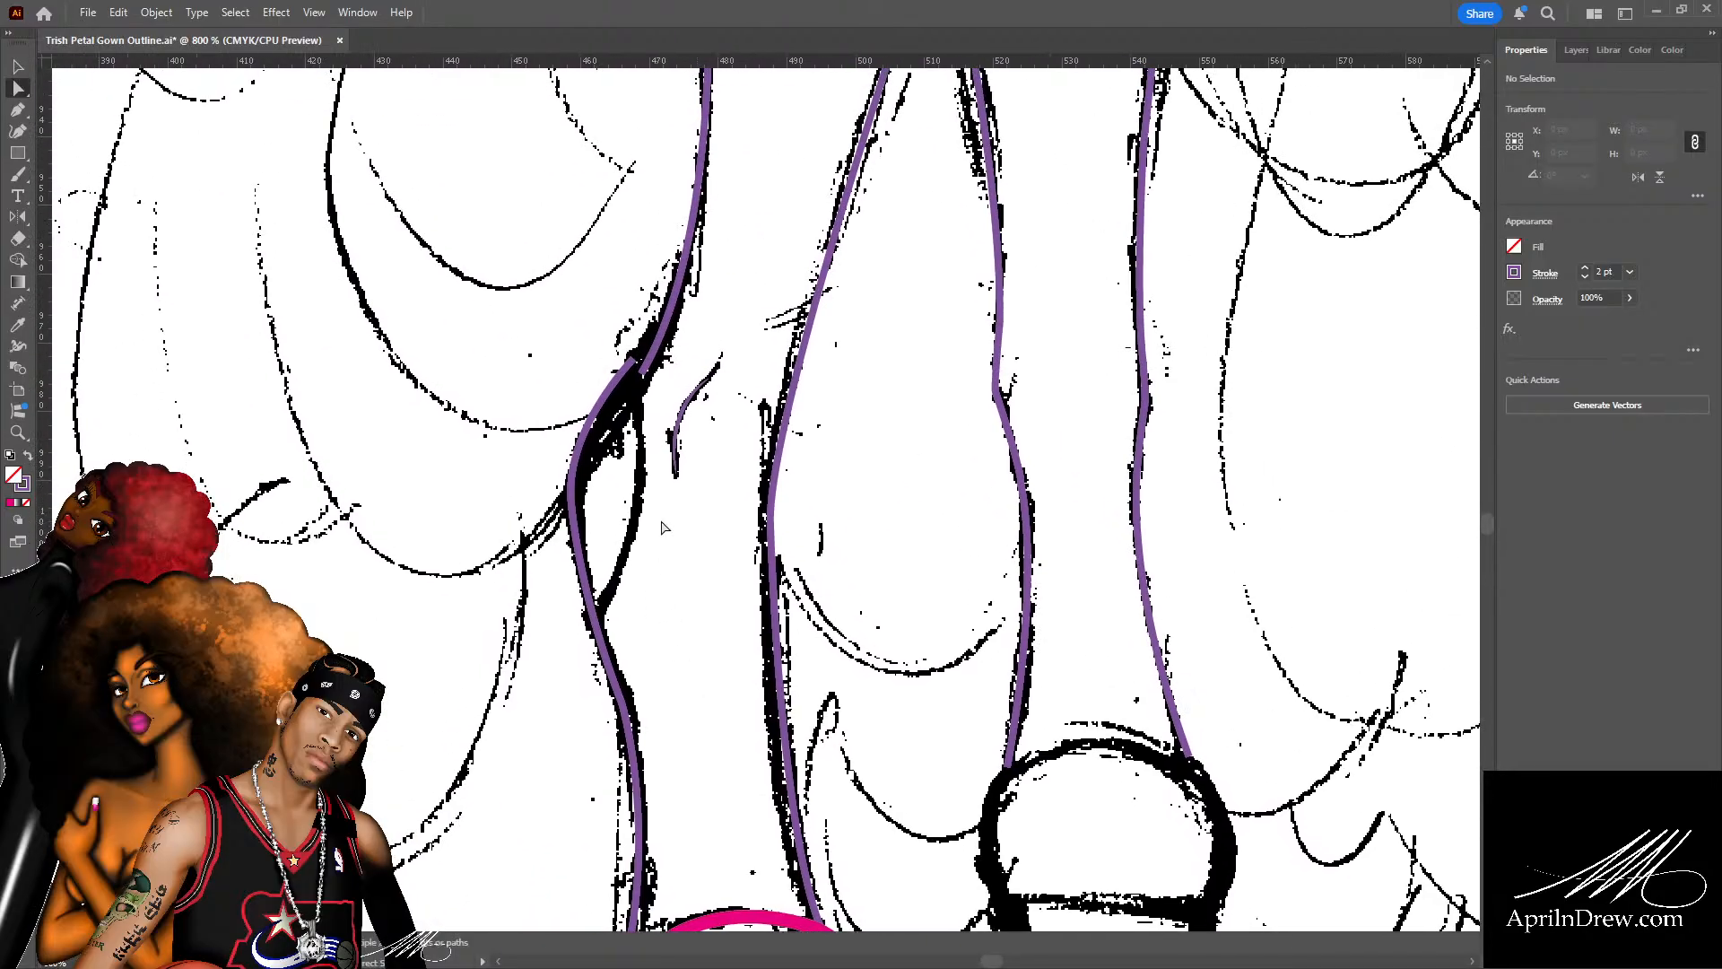
pyautogui.click(610, 439)
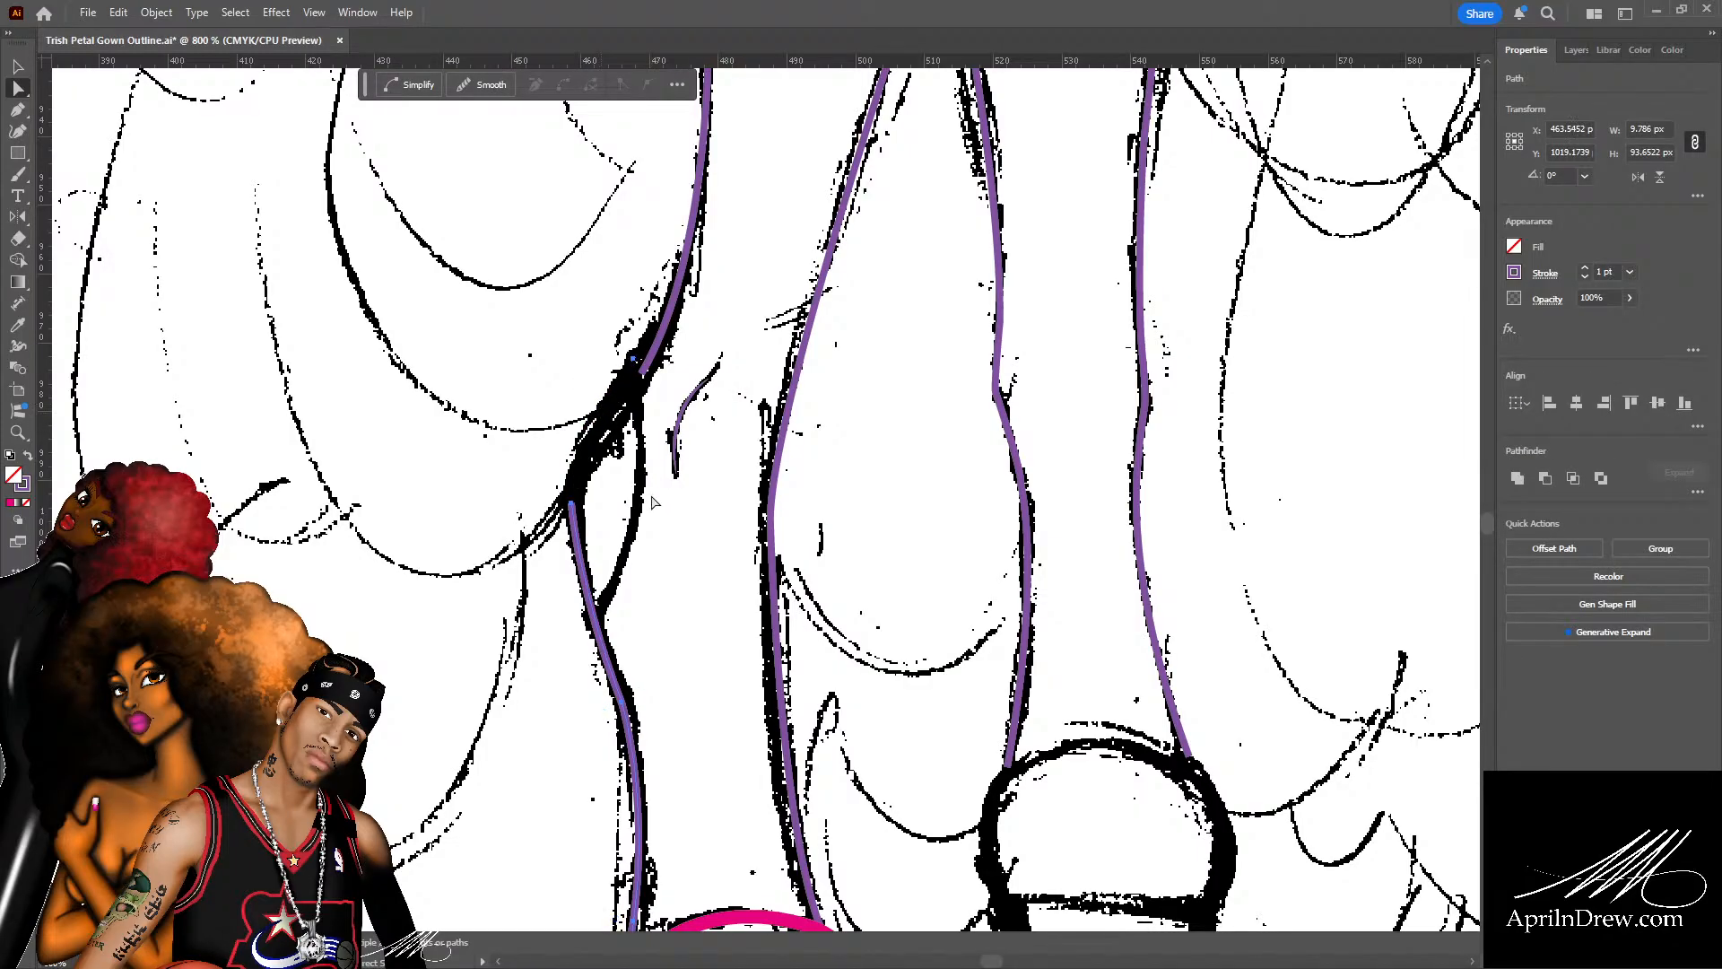
pyautogui.click(652, 501)
pyautogui.scroll(-1, 620, 559)
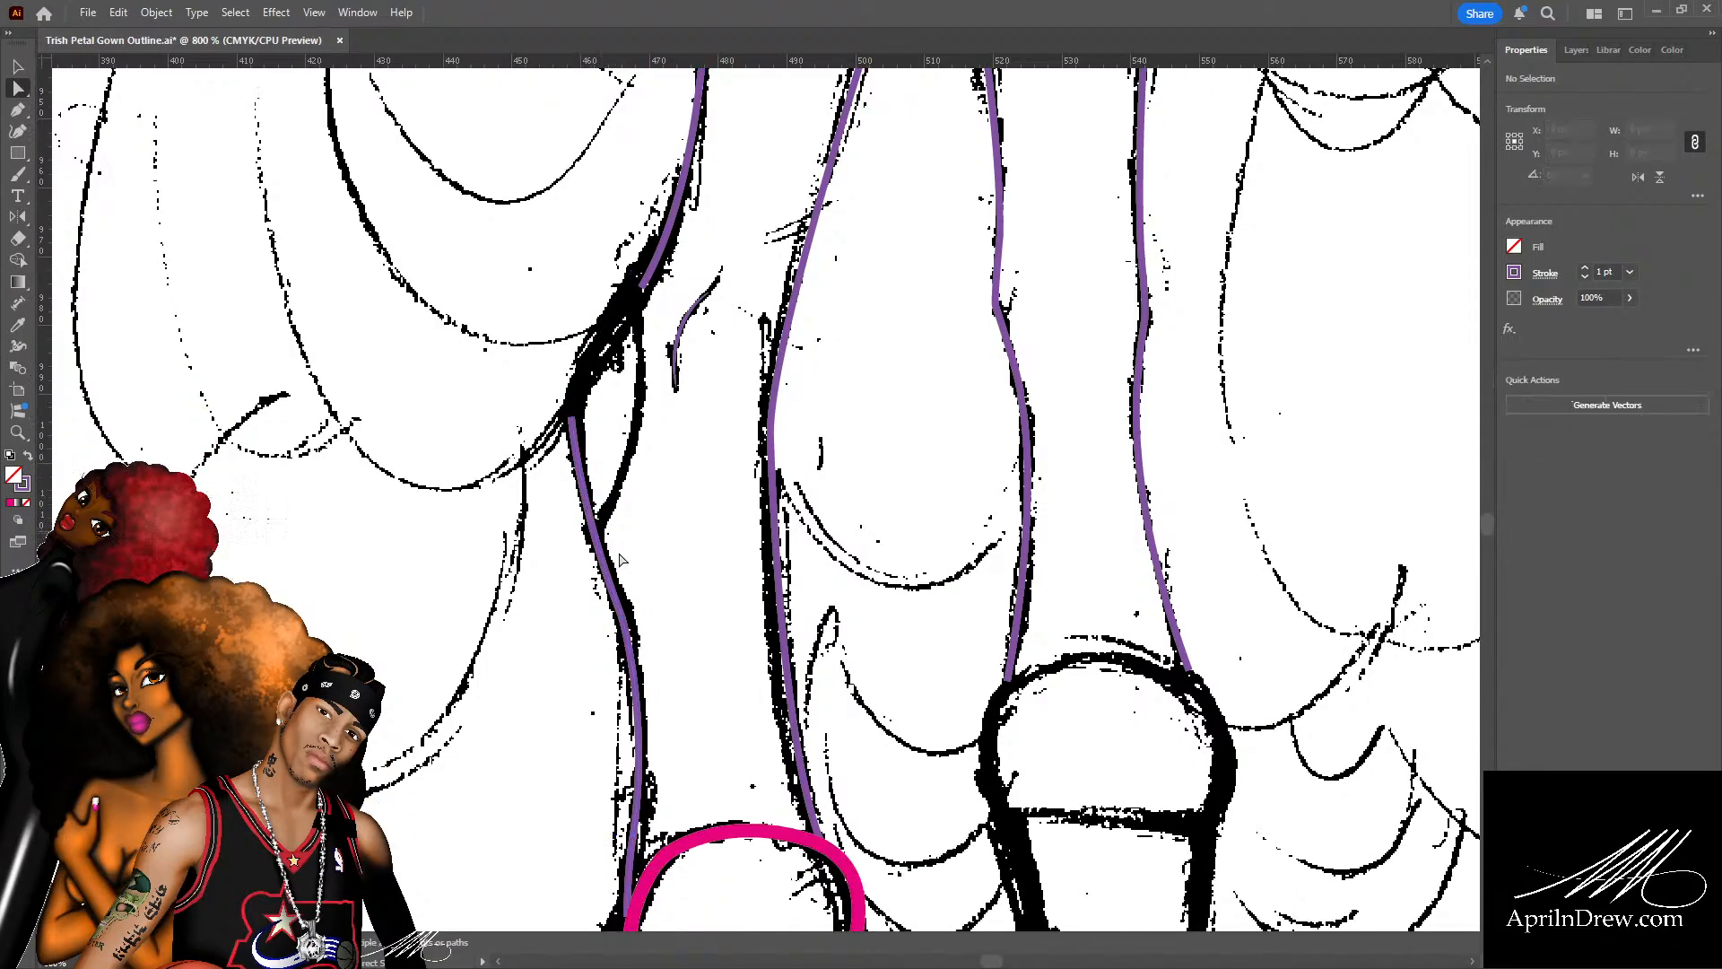
pyautogui.click(579, 444)
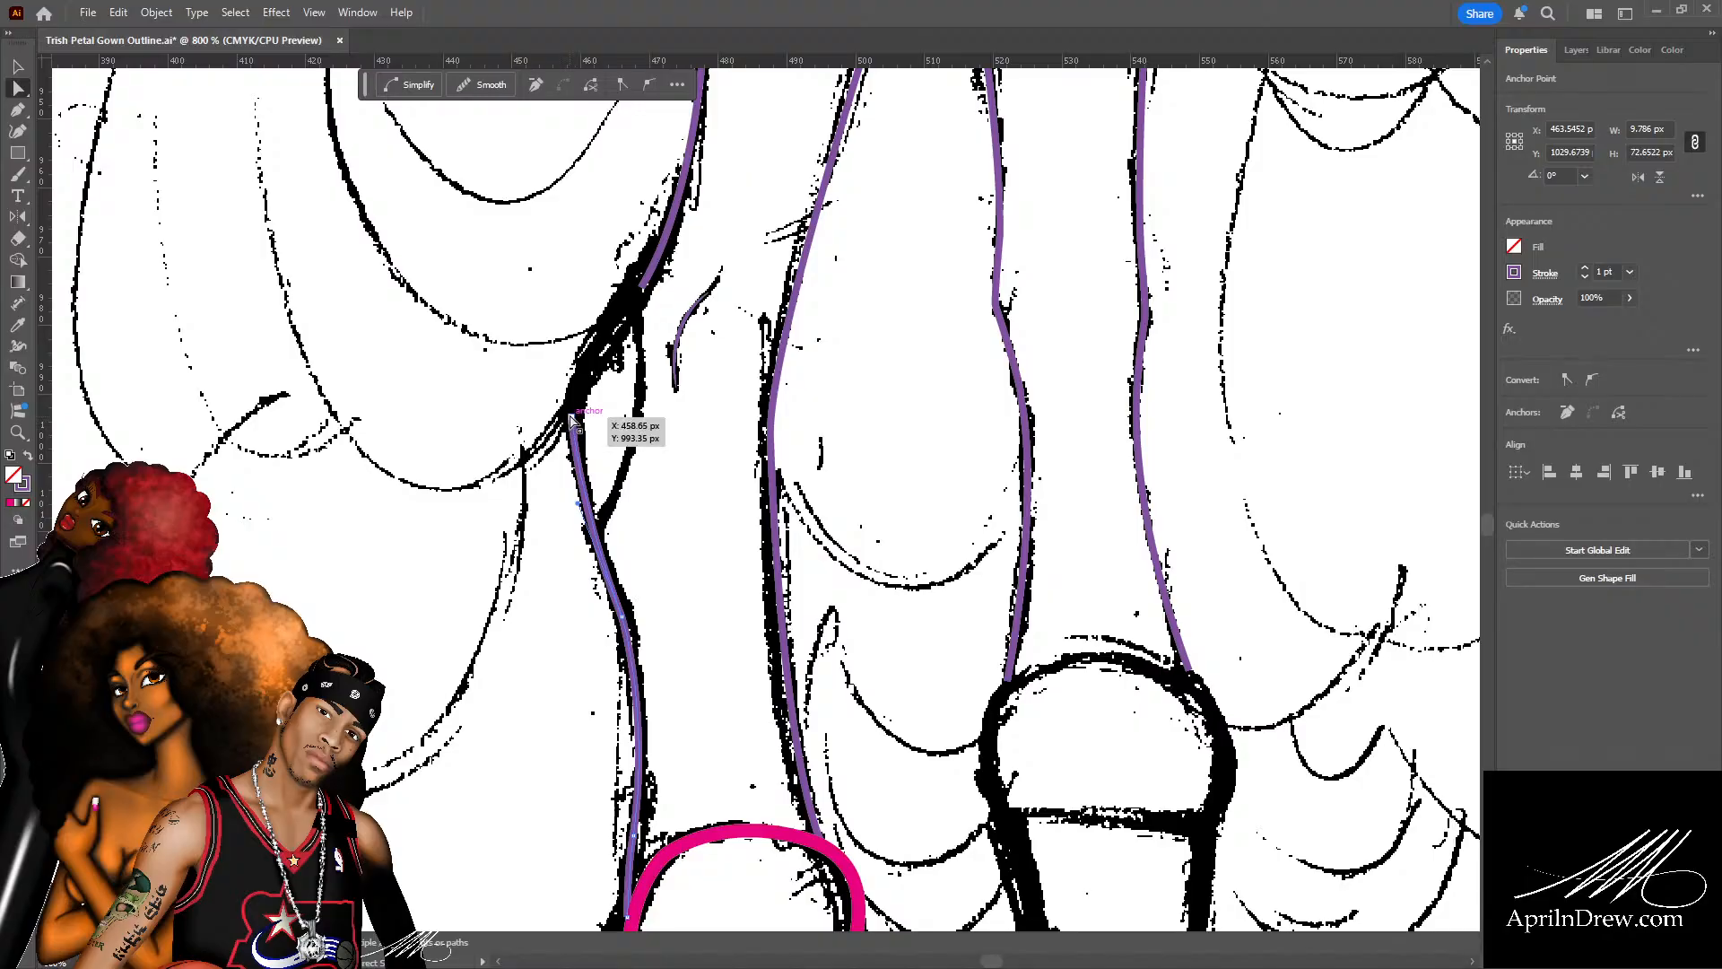
pyautogui.moveTo(574, 420); pyautogui.dragTo(596, 531)
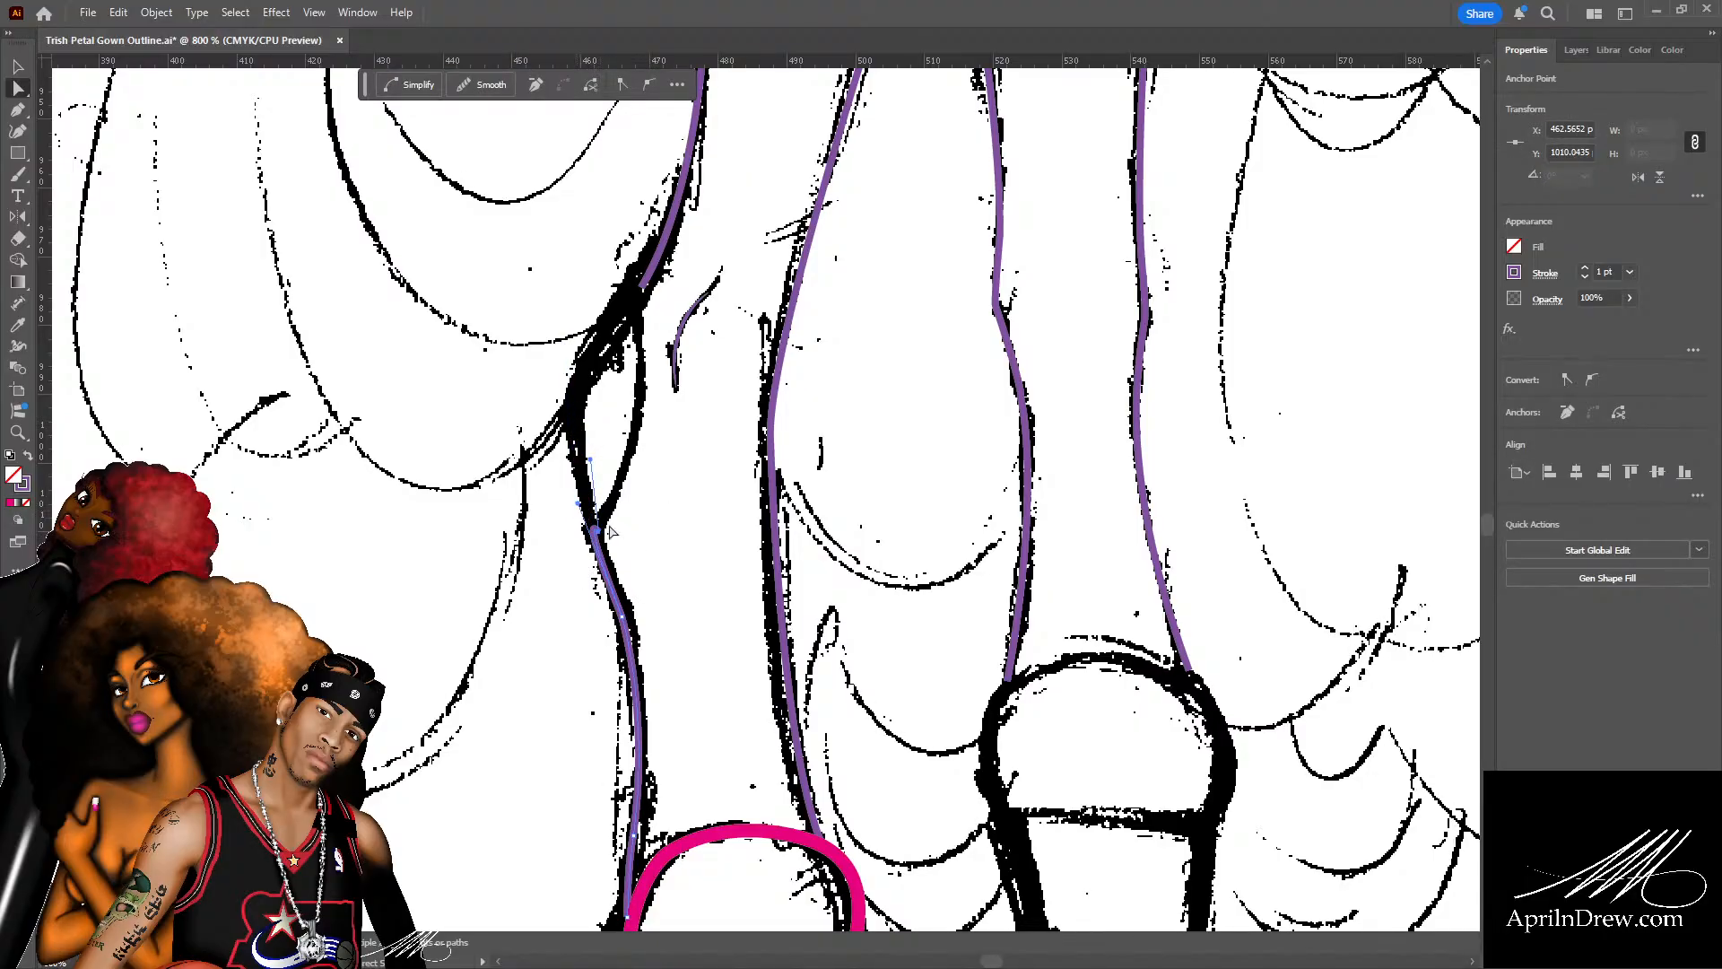
pyautogui.click(680, 562)
pyautogui.click(617, 598)
pyautogui.press('Delete')
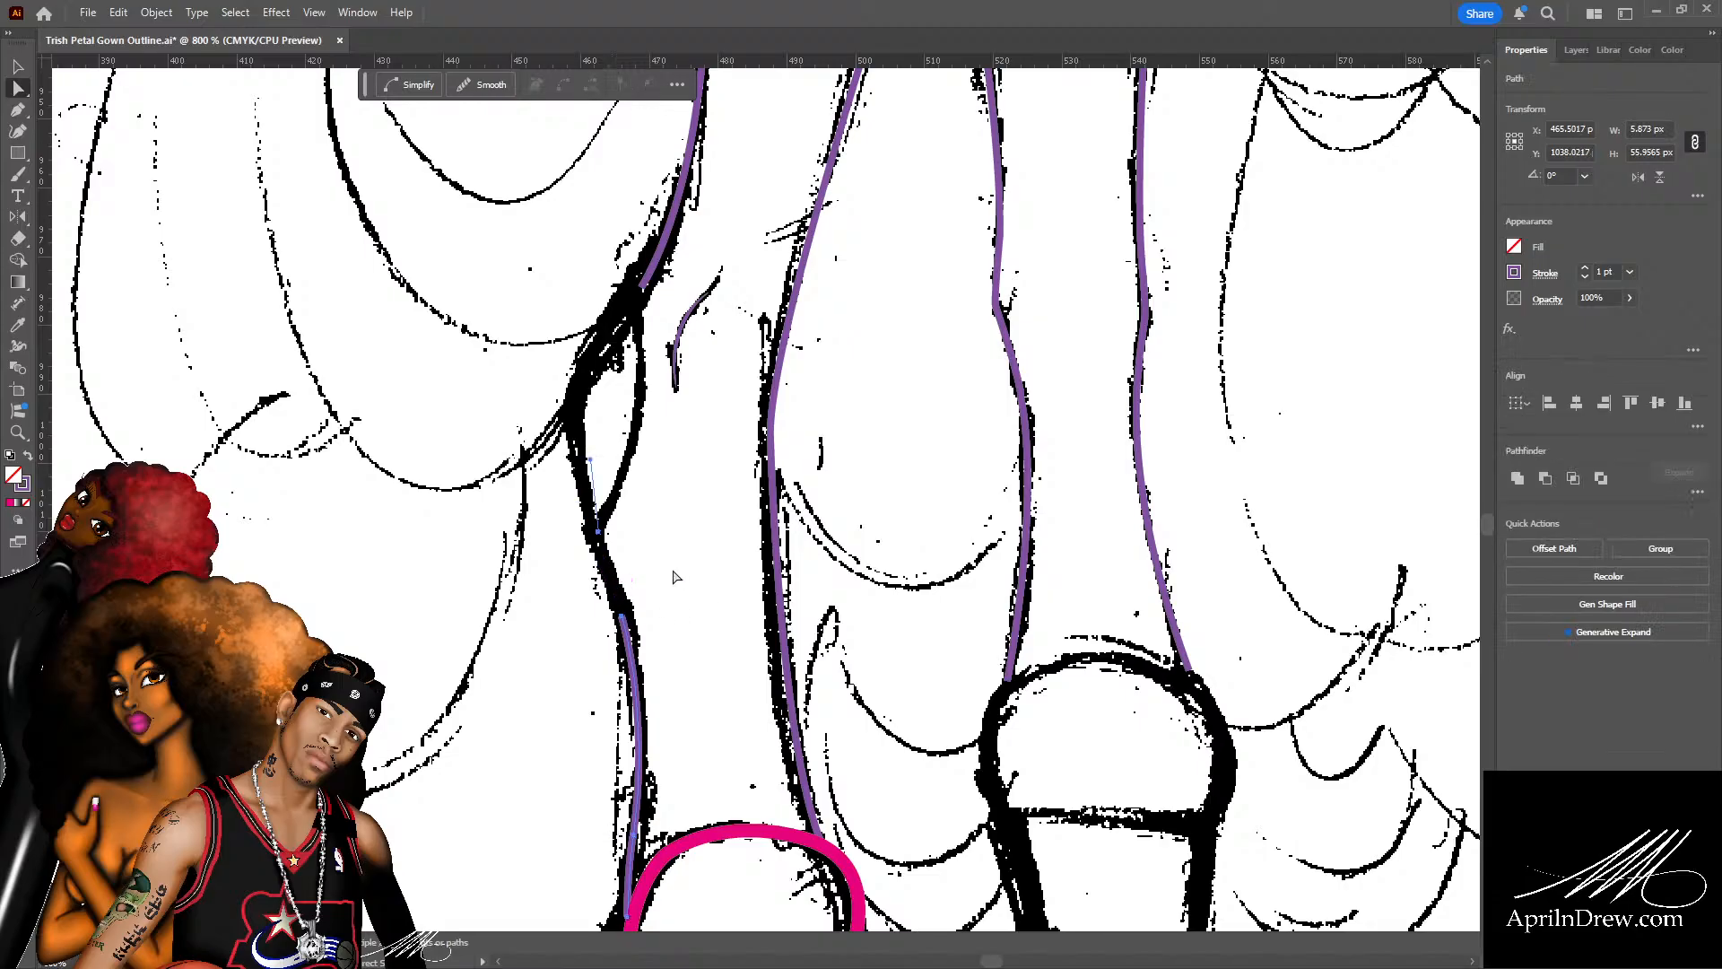
pyautogui.click(652, 559)
# Draw the outer curve of a leaf-shaped bulge on the left leg's outer side with the Pen tool, following the sketch.
pyautogui.press('p')
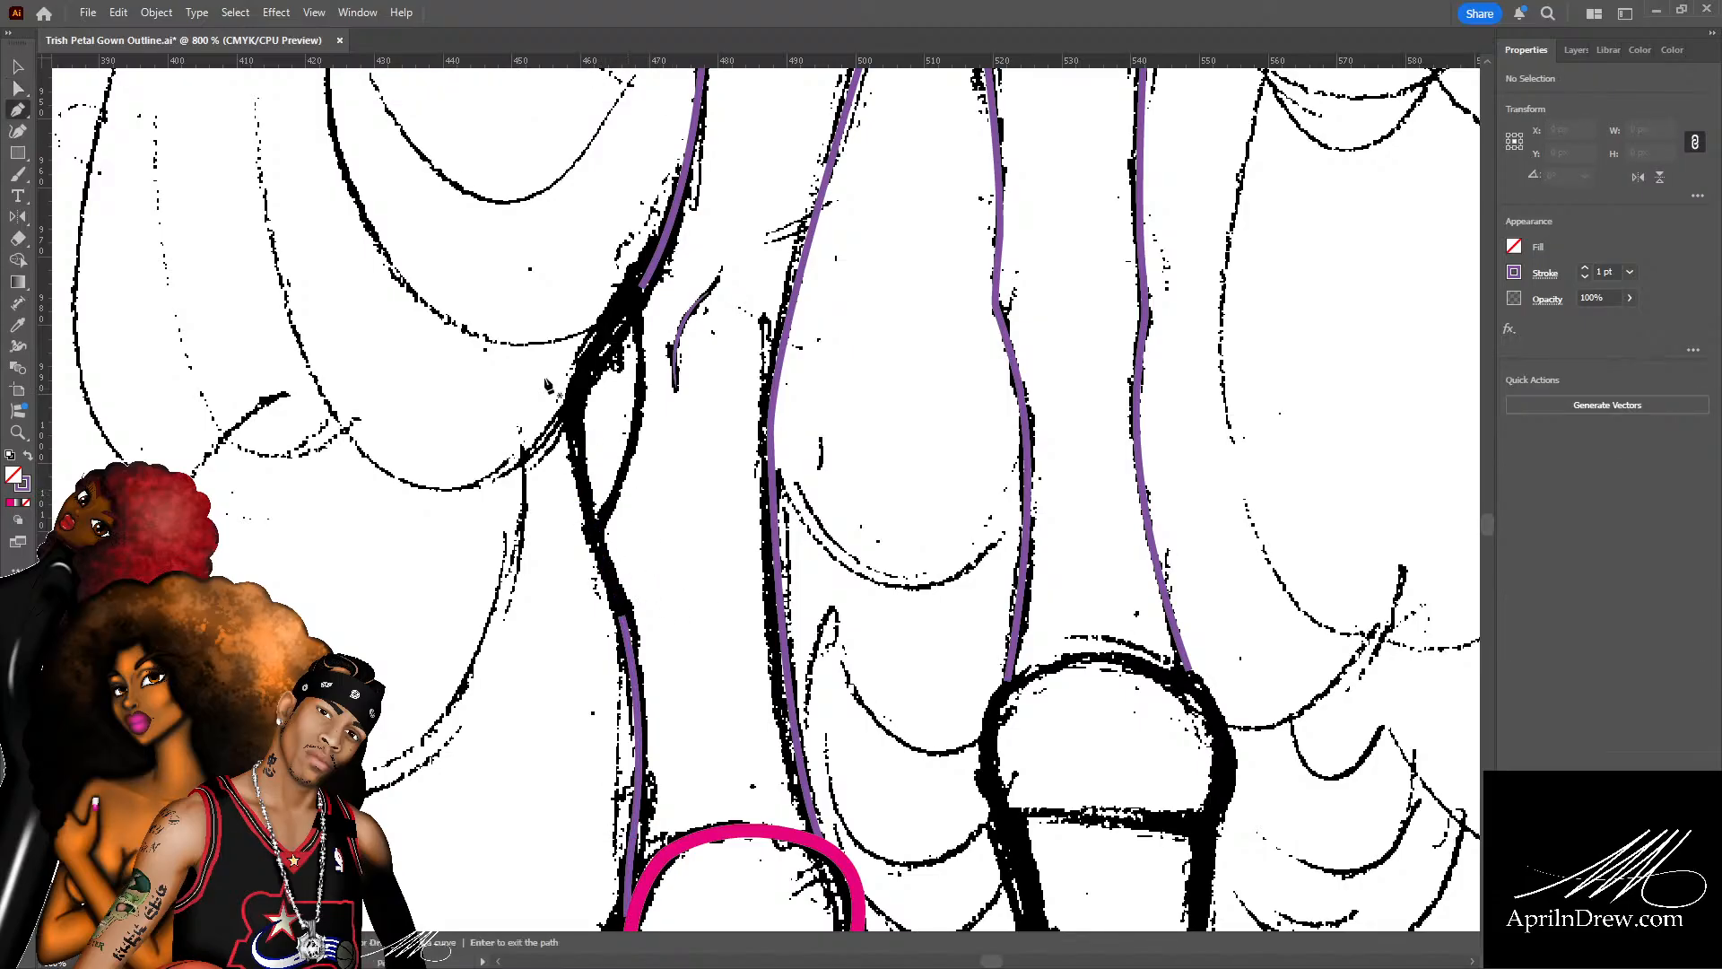
pyautogui.click(628, 270)
pyautogui.moveTo(565, 414); pyautogui.dragTo(570, 475)
pyautogui.click(564, 410)
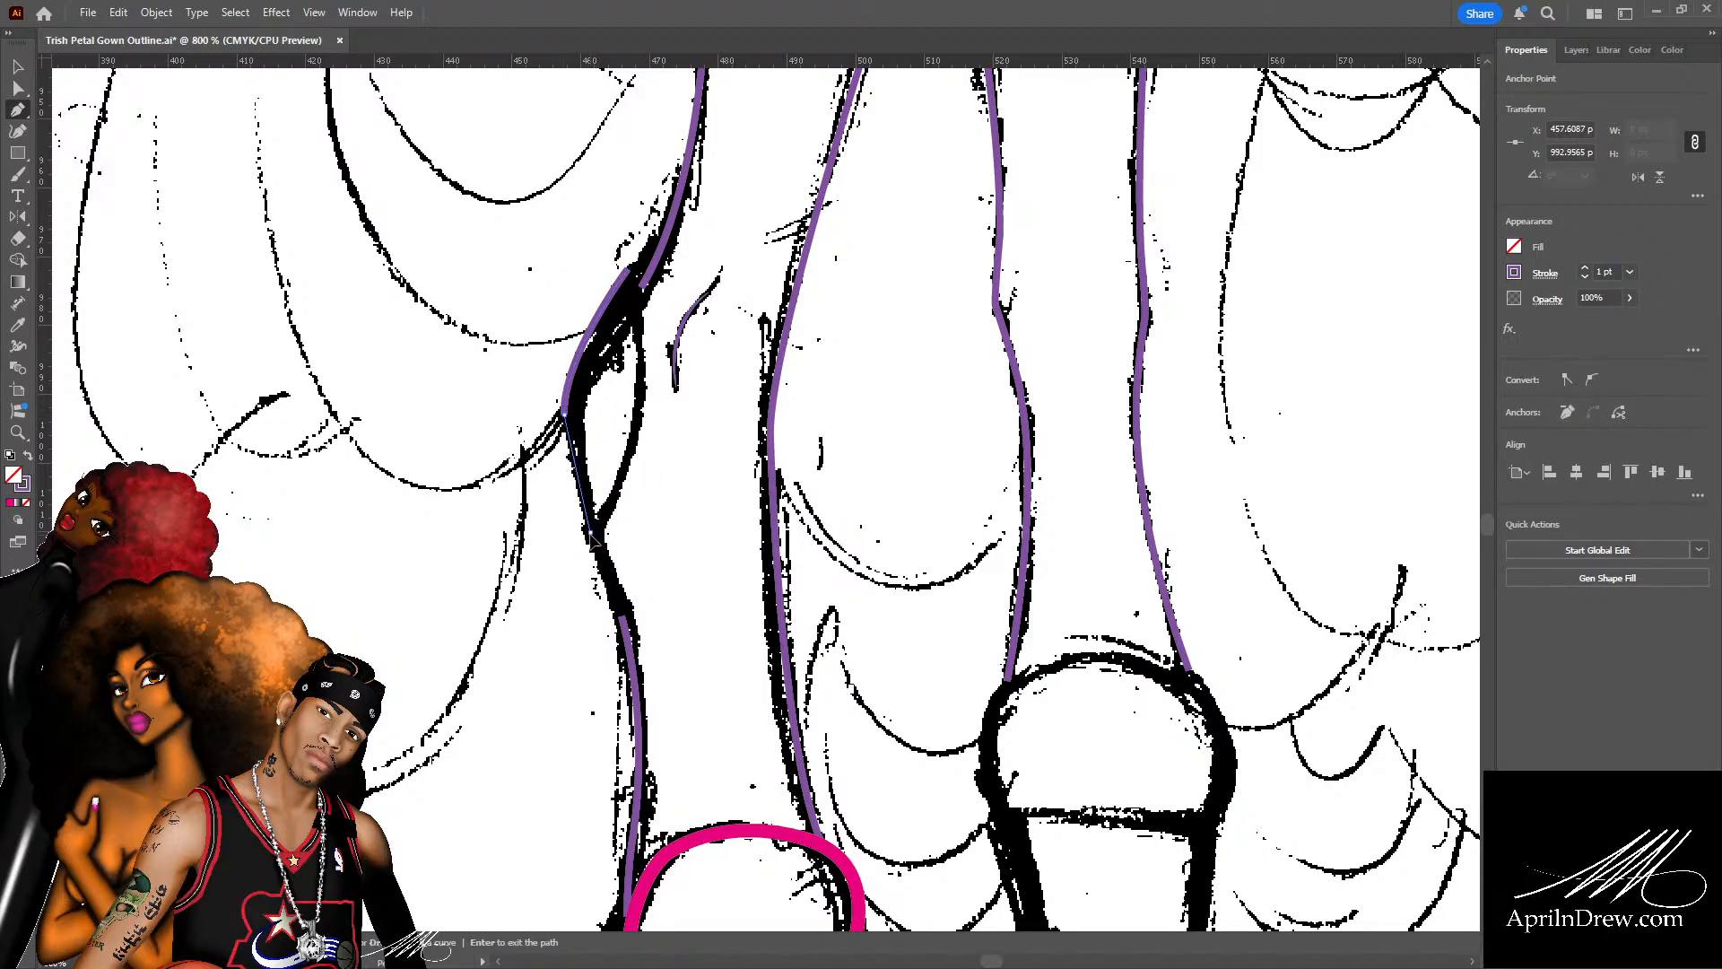
pyautogui.moveTo(592, 535); pyautogui.dragTo(609, 579)
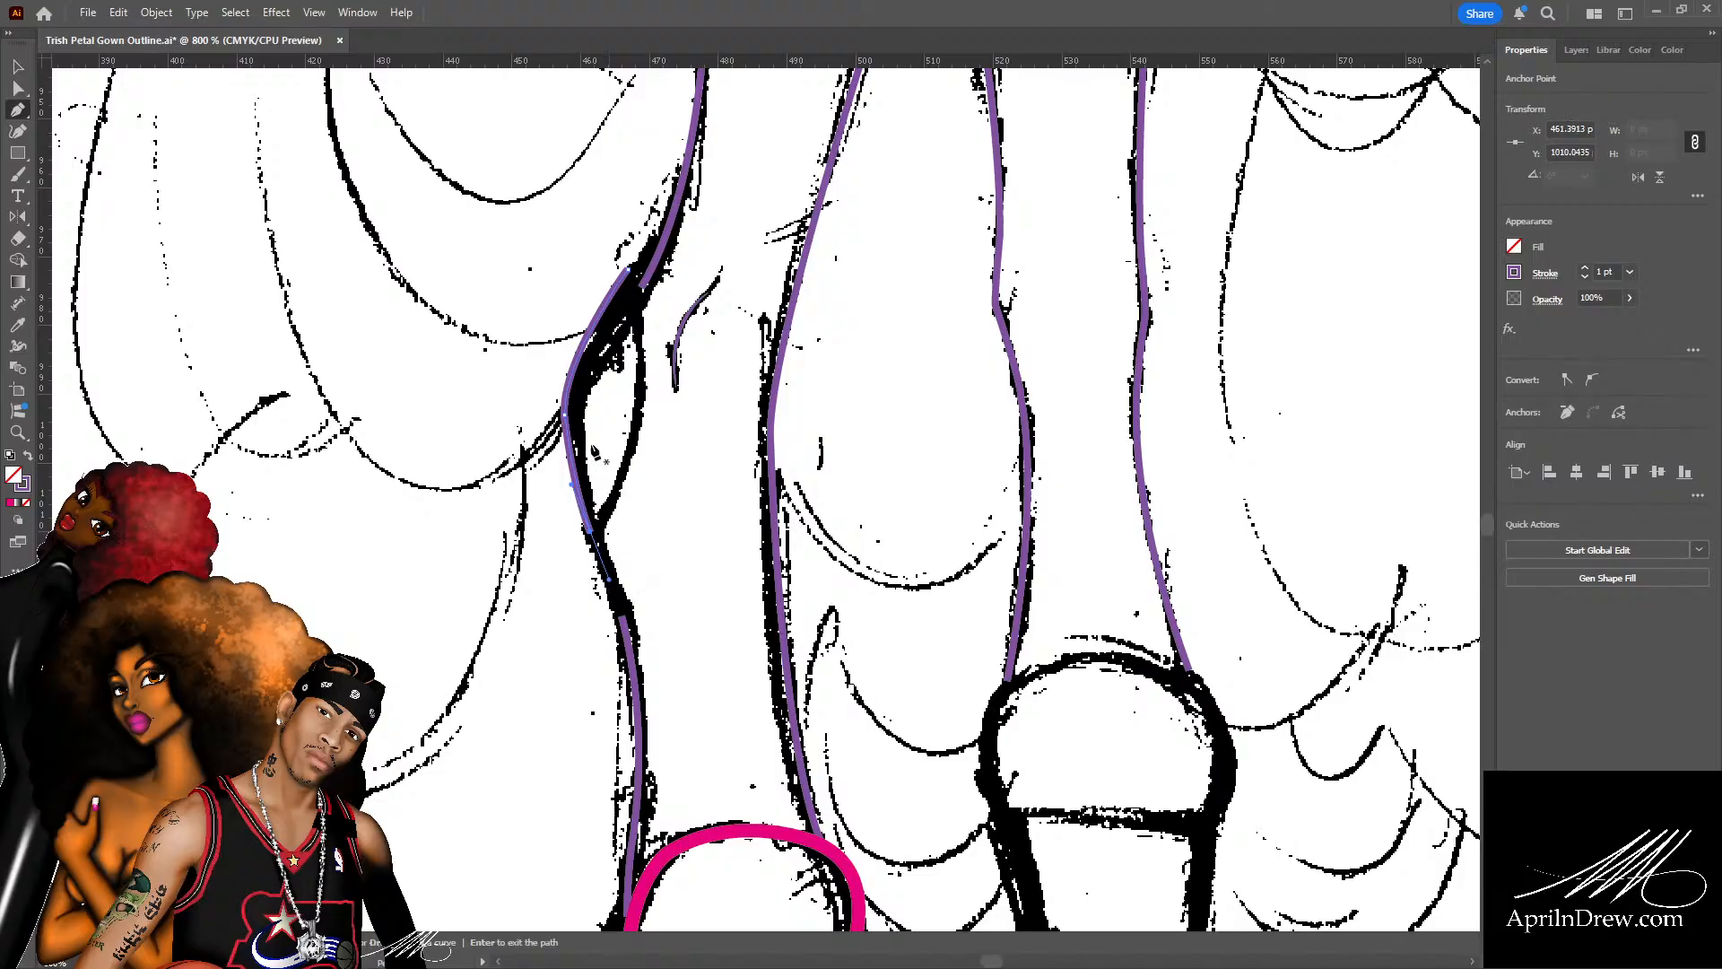
# Draw the leaf shape's inner curve from its upper tip and move the curve's lower endpoint to the shape's bottom tip.
pyautogui.click(627, 269)
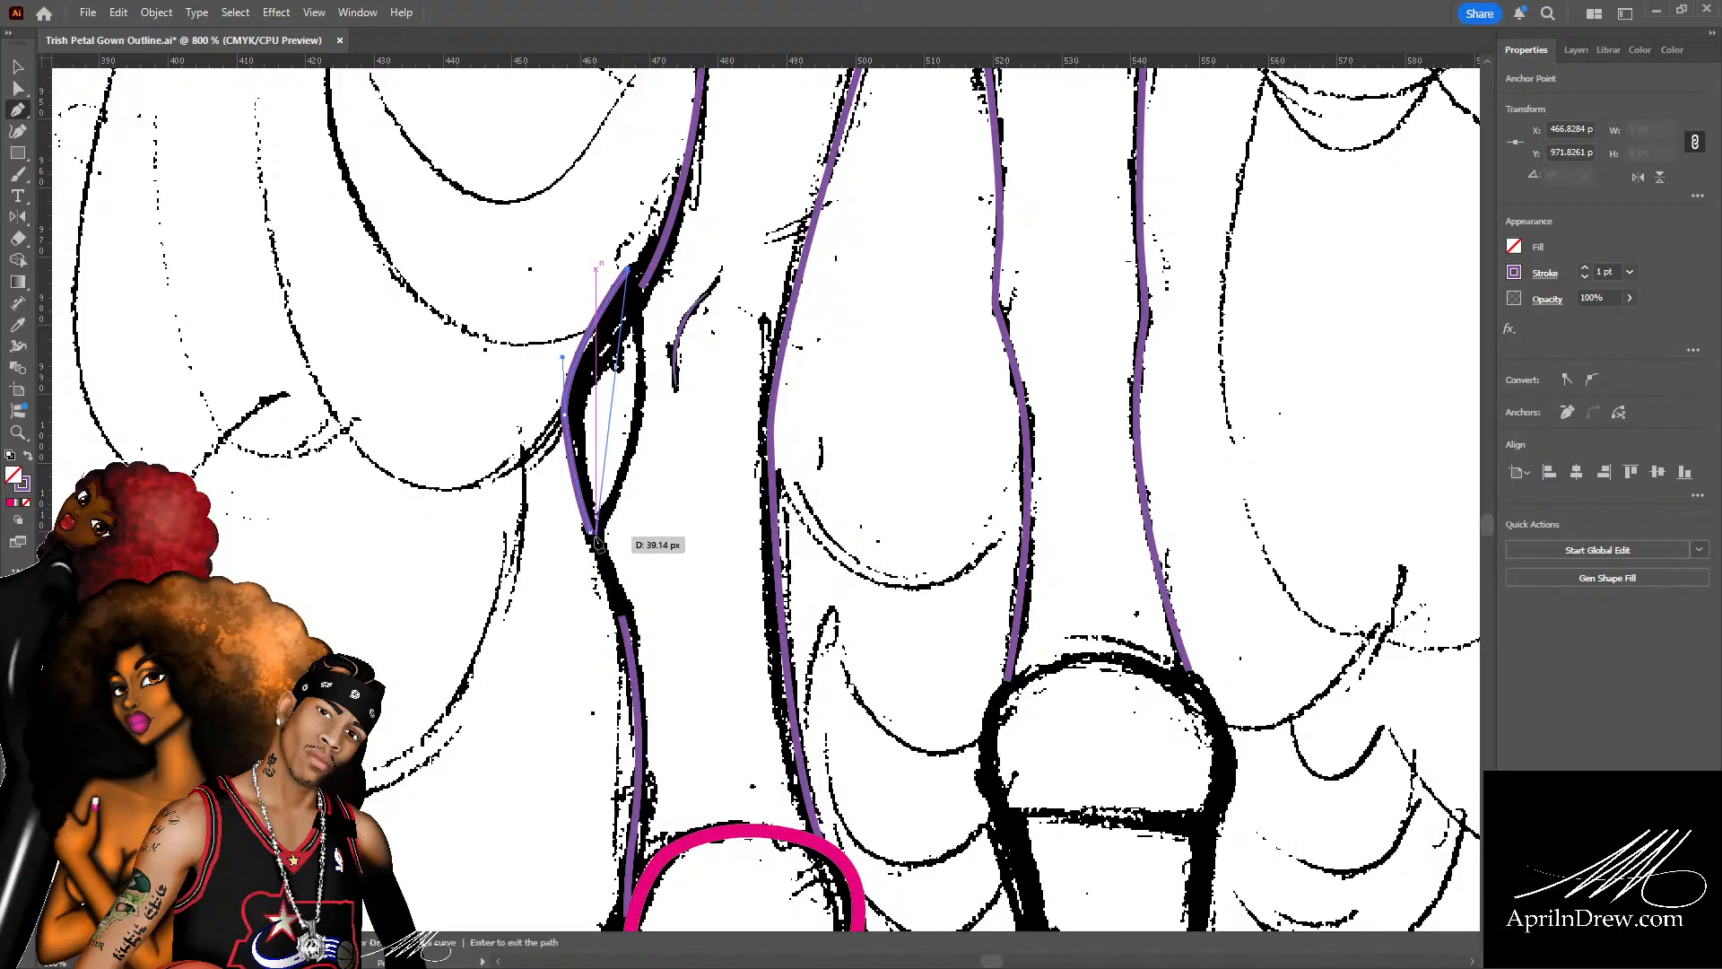
pyautogui.moveTo(583, 534); pyautogui.dragTo(542, 550)
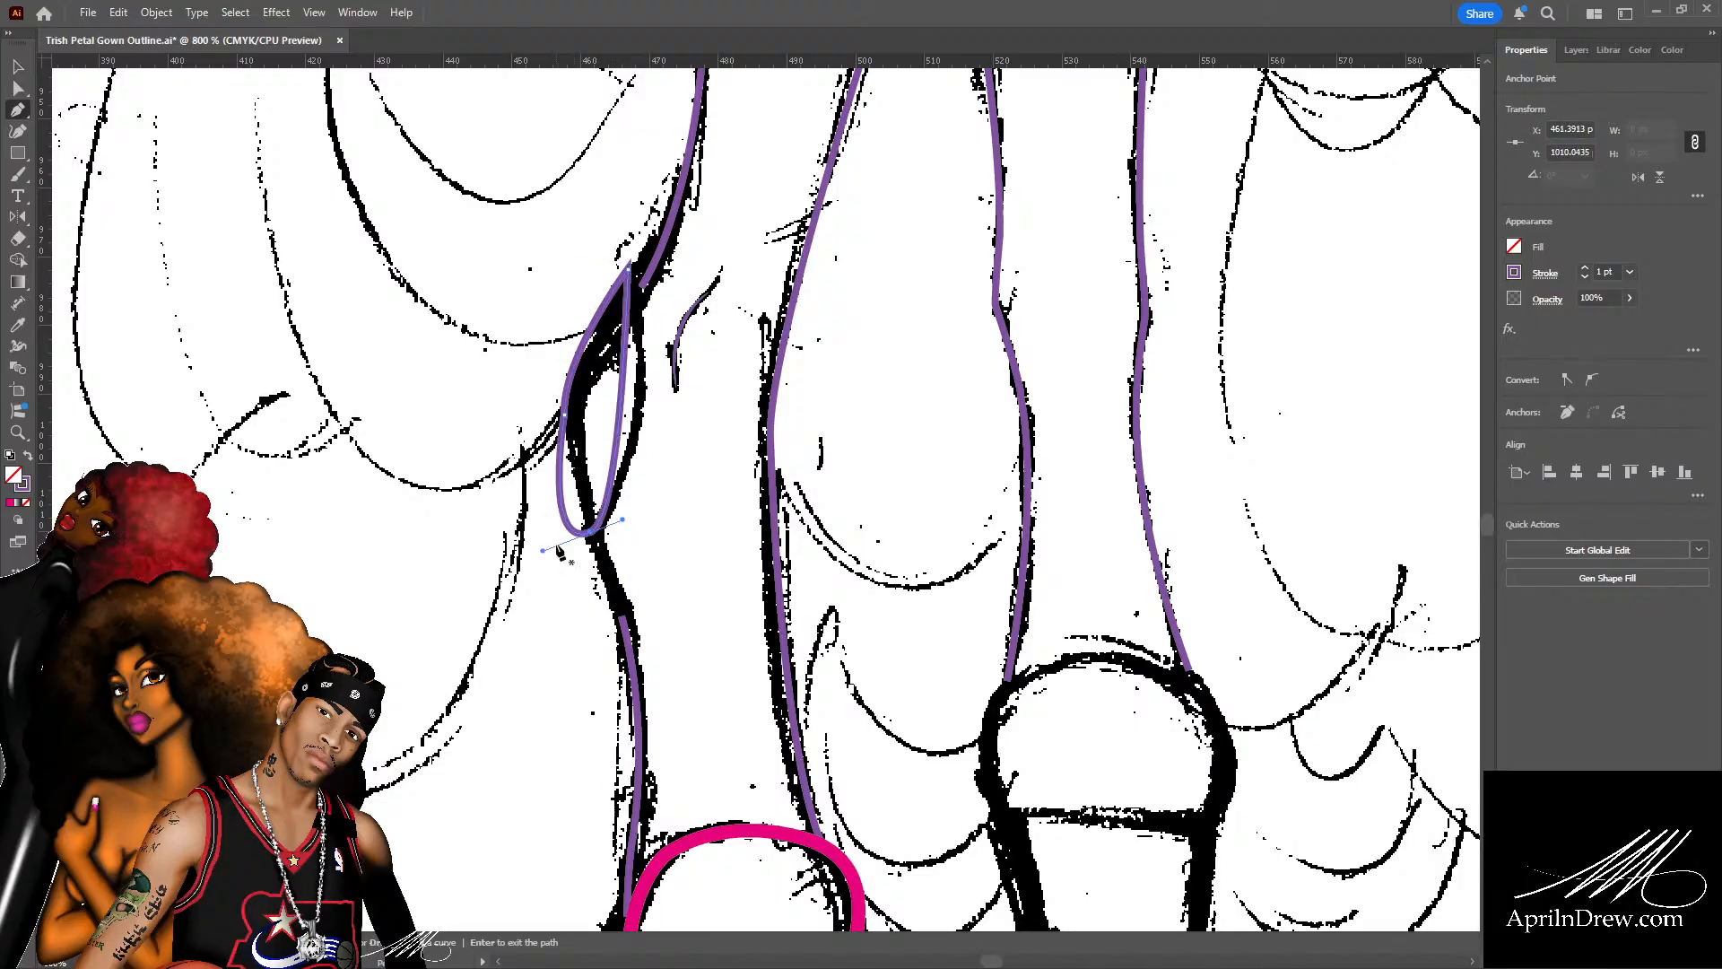
pyautogui.hotkey('ctrl', 'z')
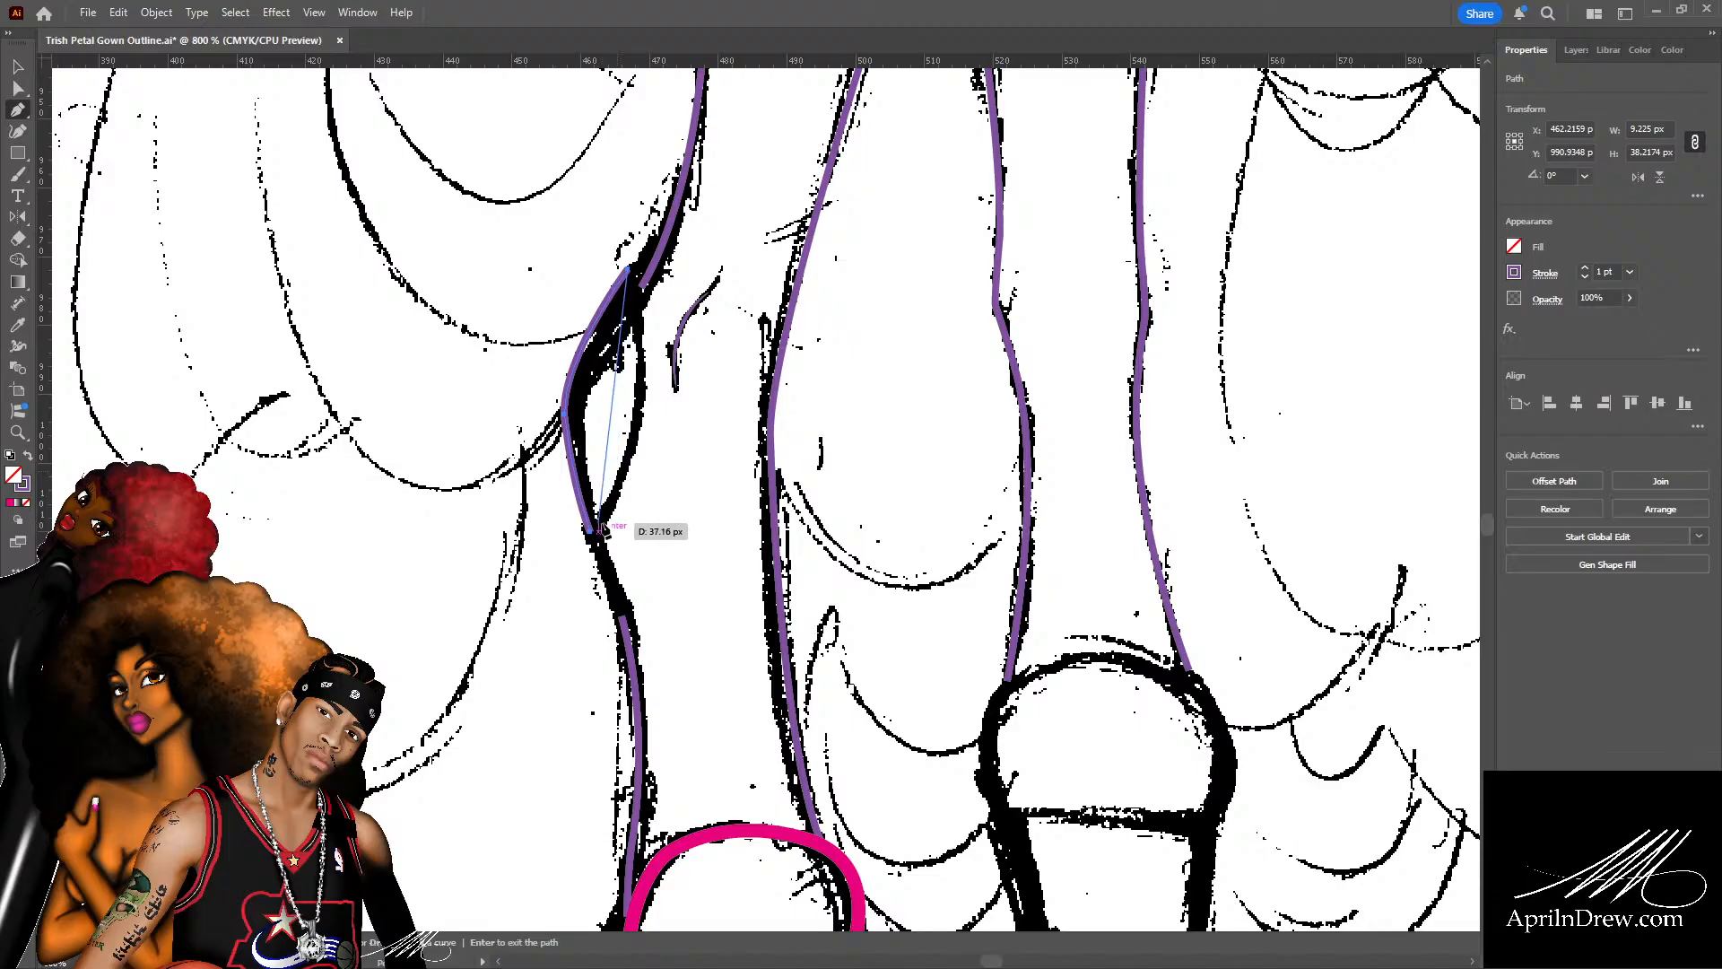
pyautogui.moveTo(607, 528); pyautogui.dragTo(535, 619)
pyautogui.press('a')
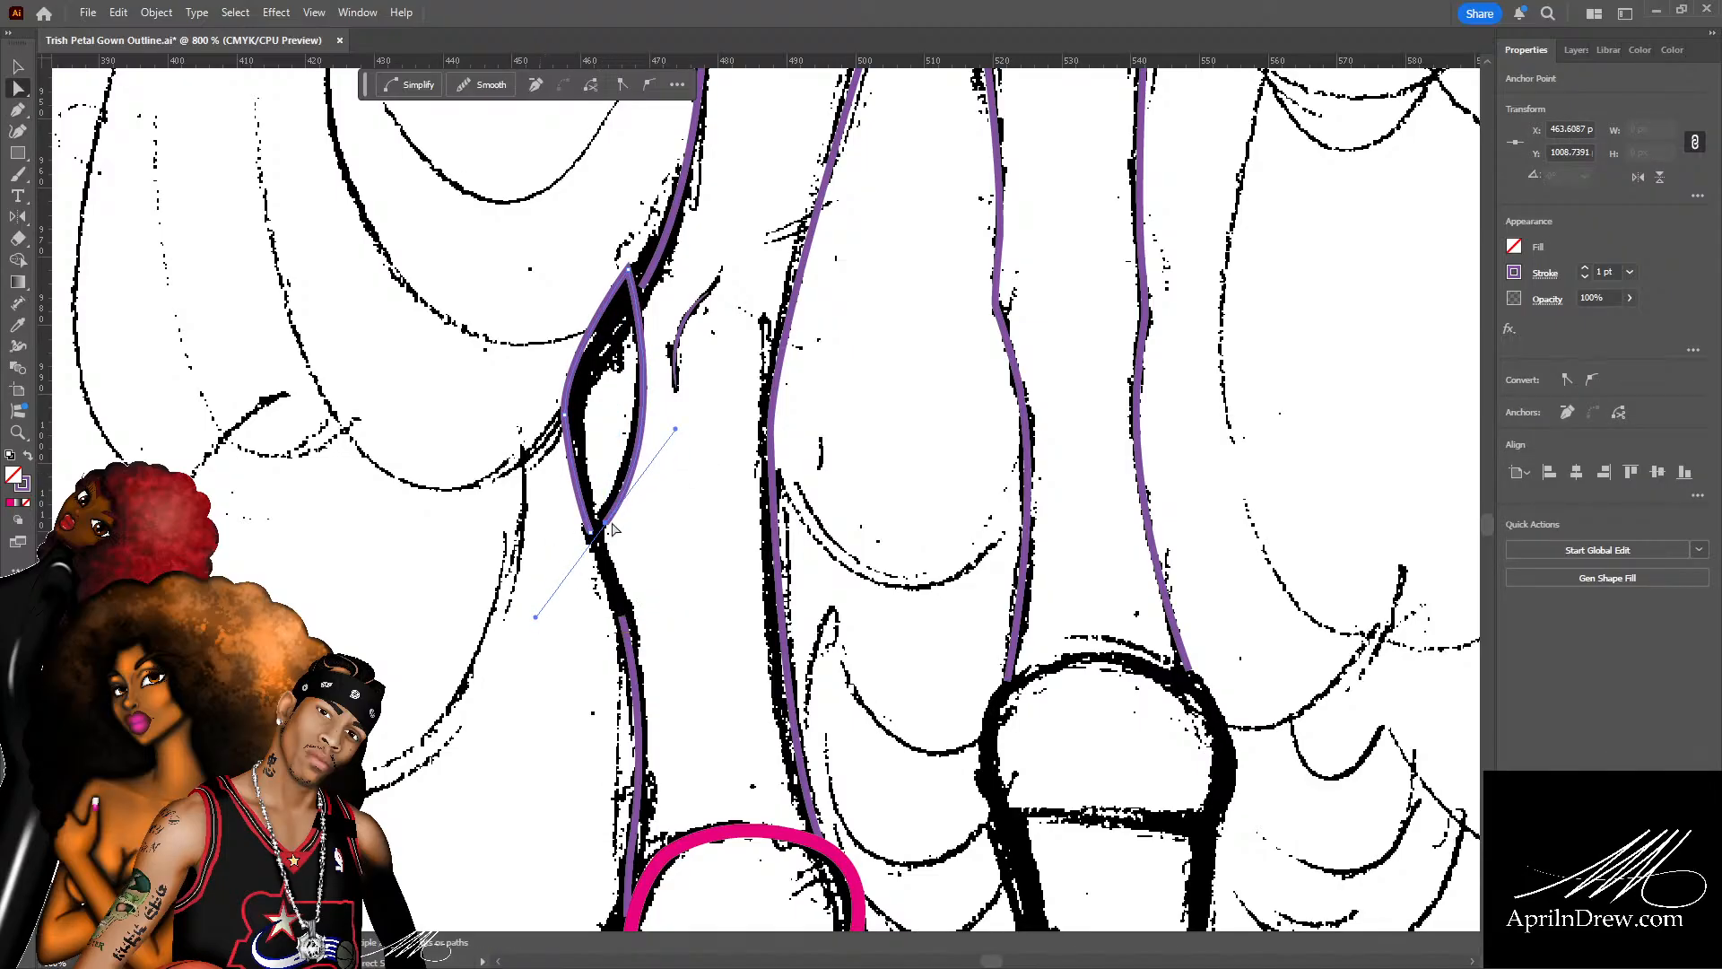
pyautogui.moveTo(606, 525); pyautogui.dragTo(599, 535)
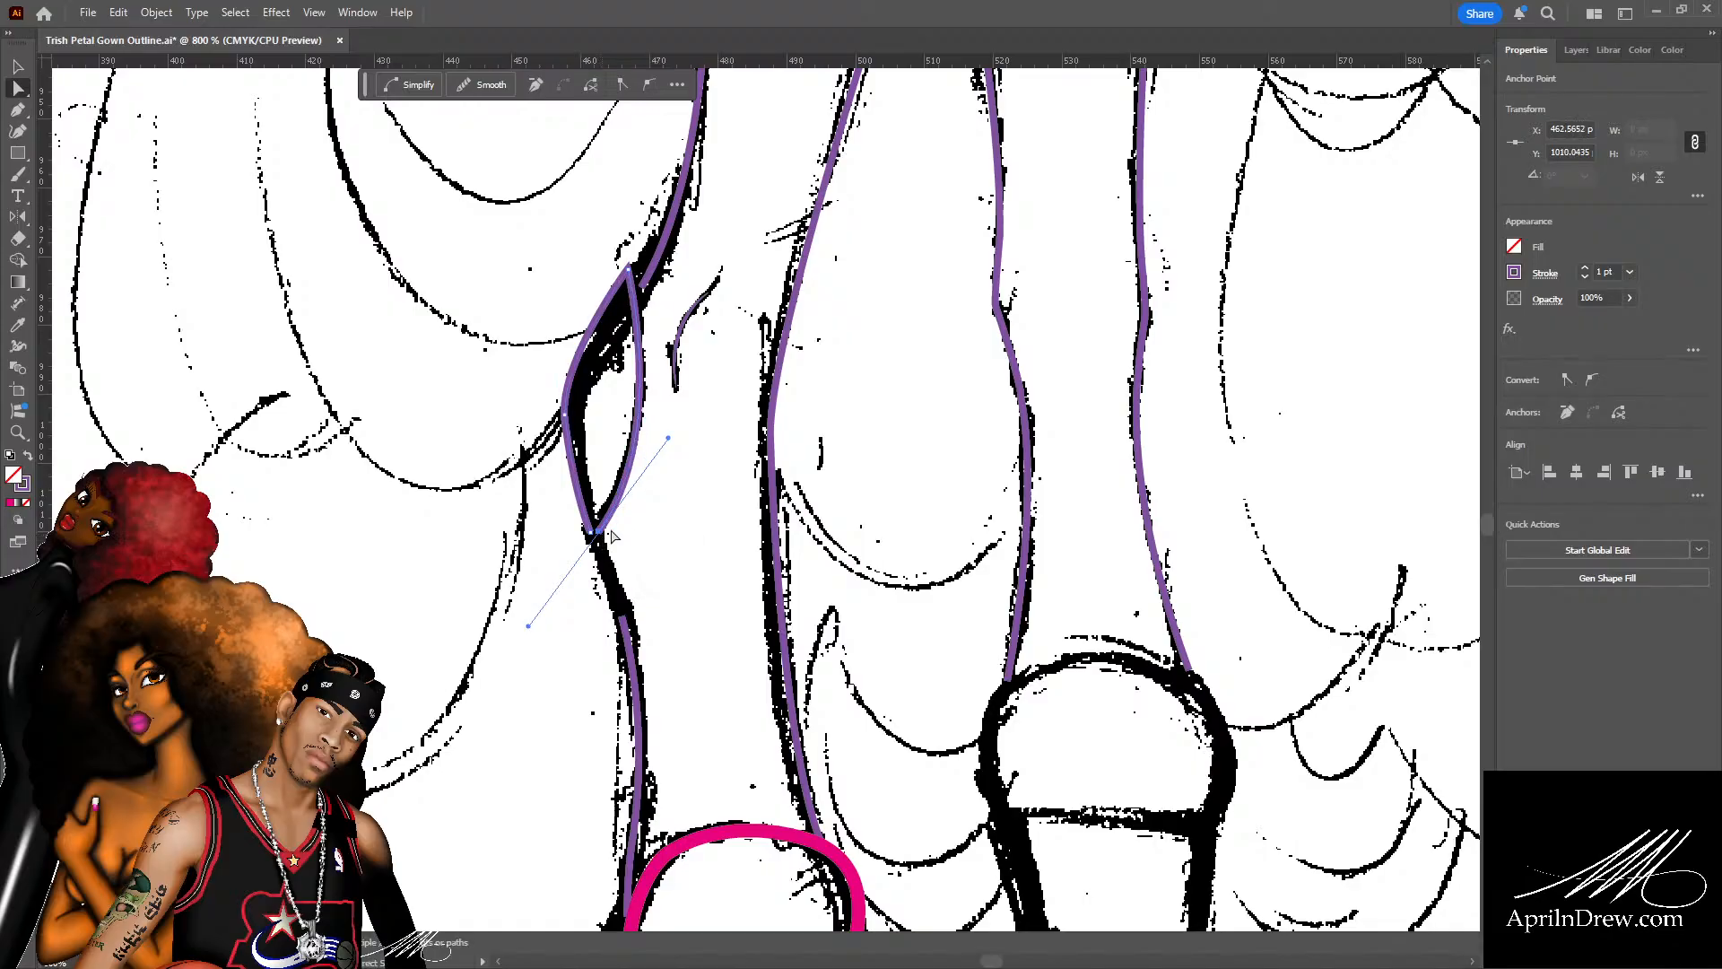
pyautogui.click(640, 565)
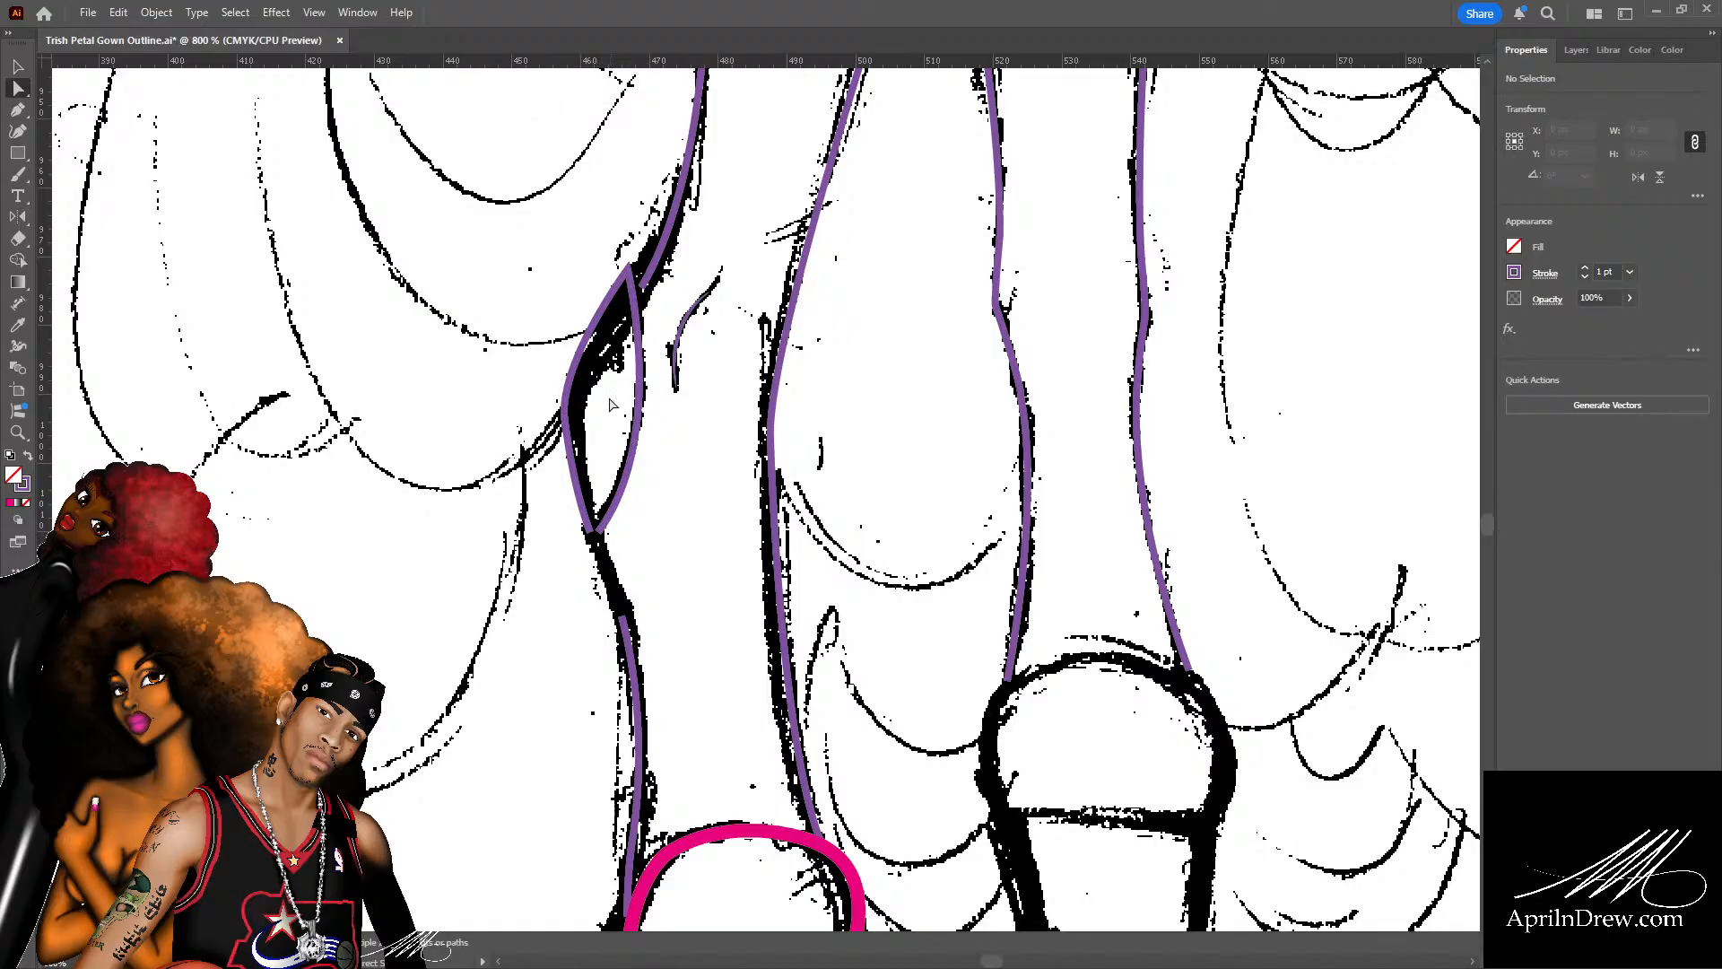
# Change the leaf shape's two curves to a magenta stroke with a weight of 2 pt.
pyautogui.click(640, 362)
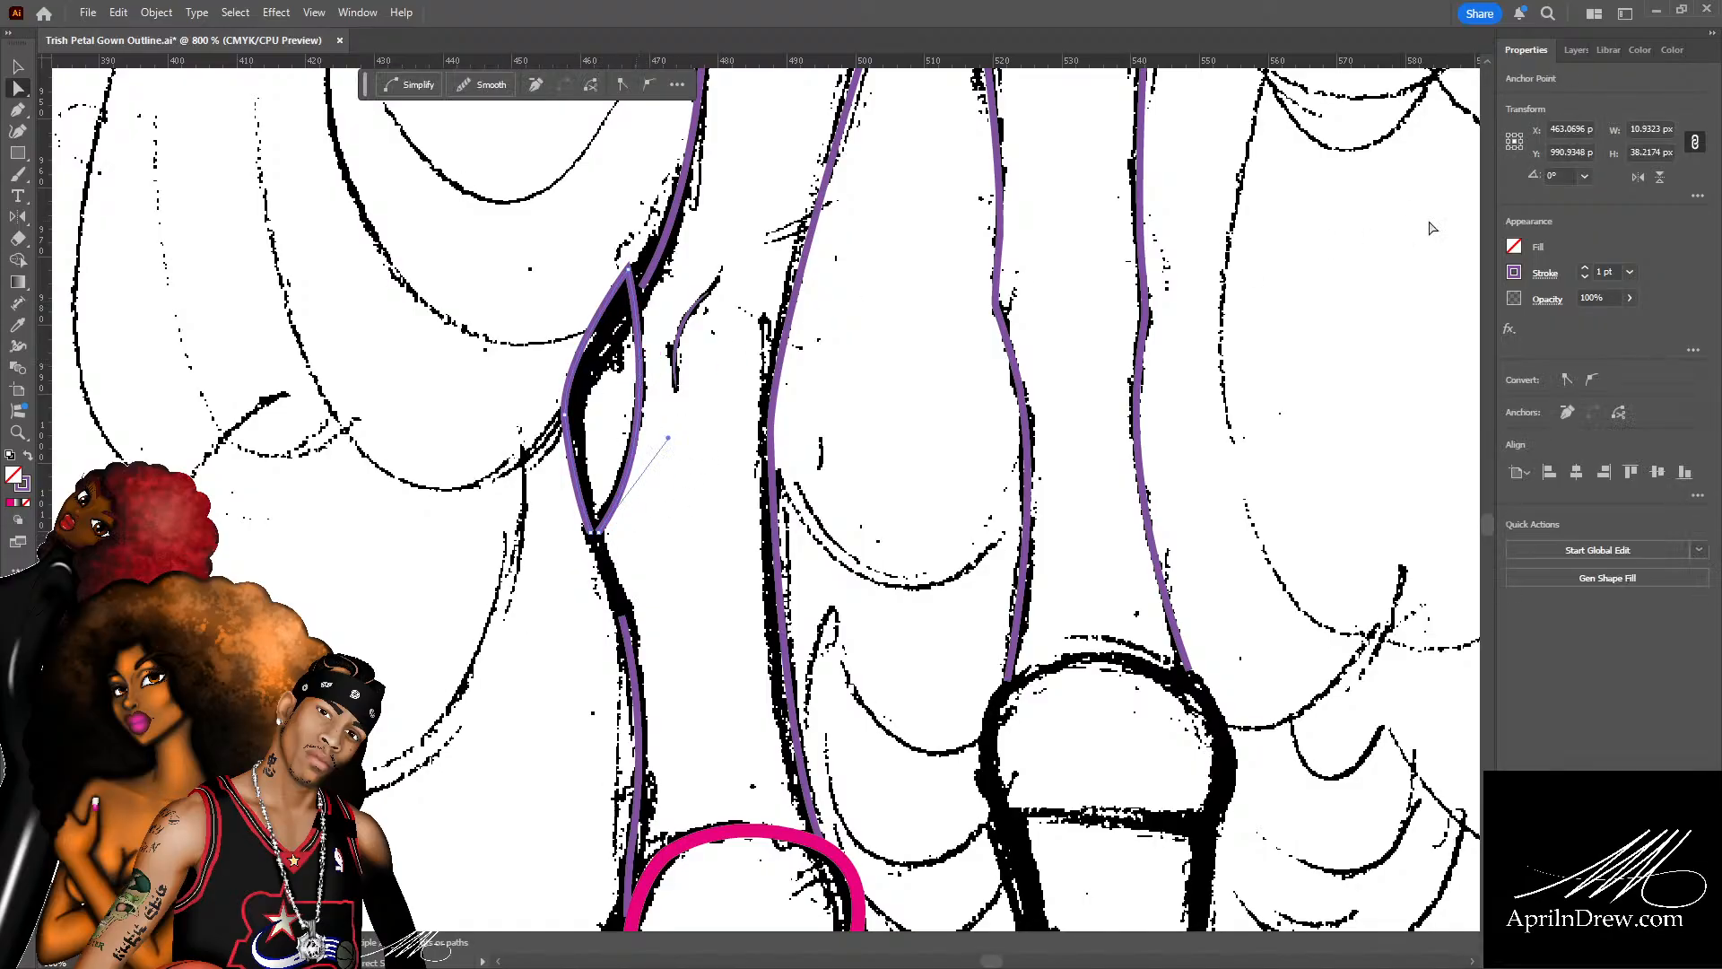
pyautogui.click(1325, 361)
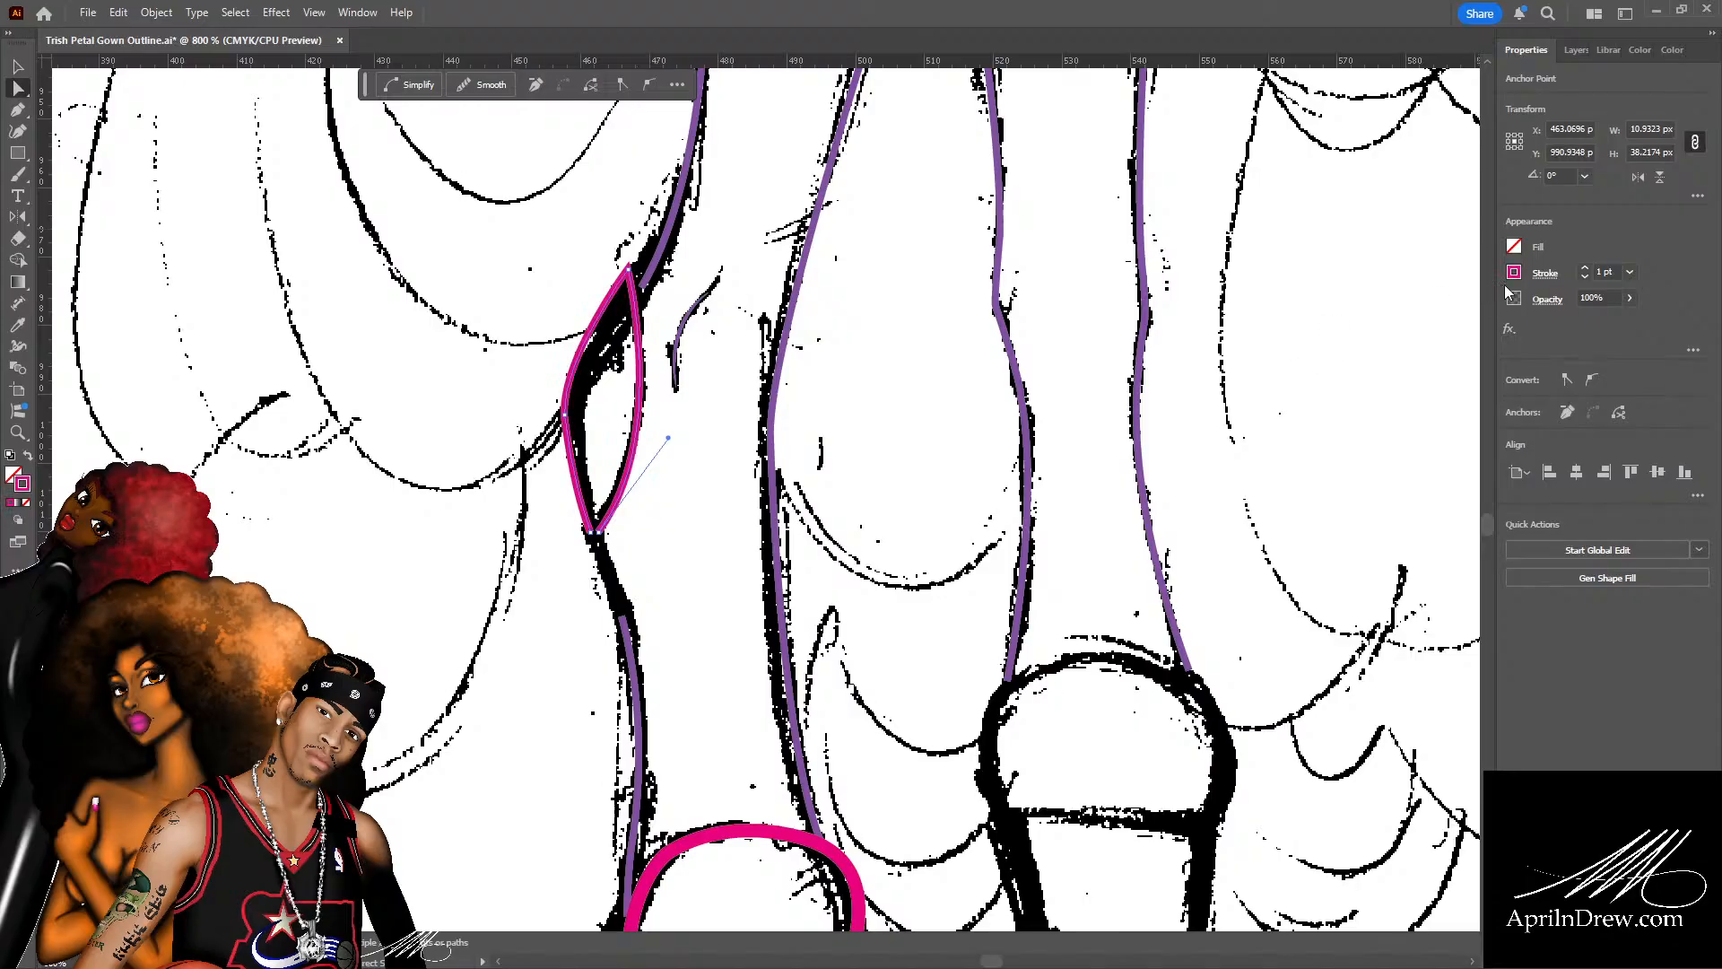
pyautogui.click(1649, 364)
pyautogui.click(716, 400)
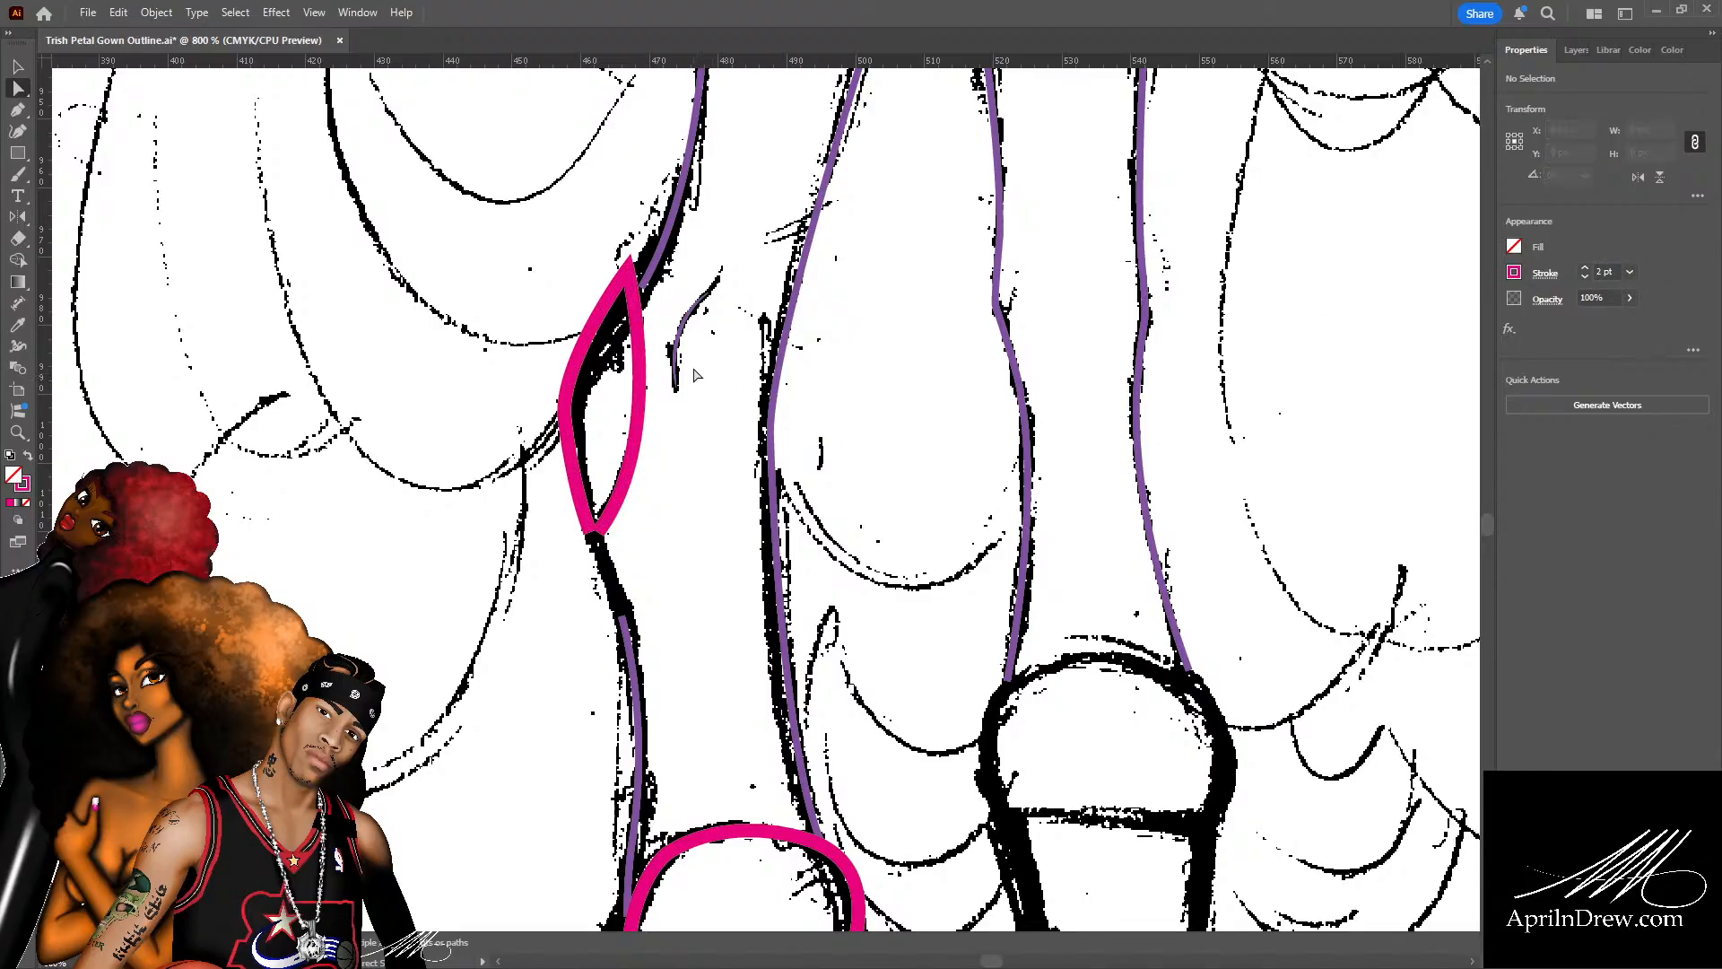
# Align and join the leaf shape's two lower endpoints so they meet in one pointed bottom corner.
pyautogui.scroll(1, 696, 376)
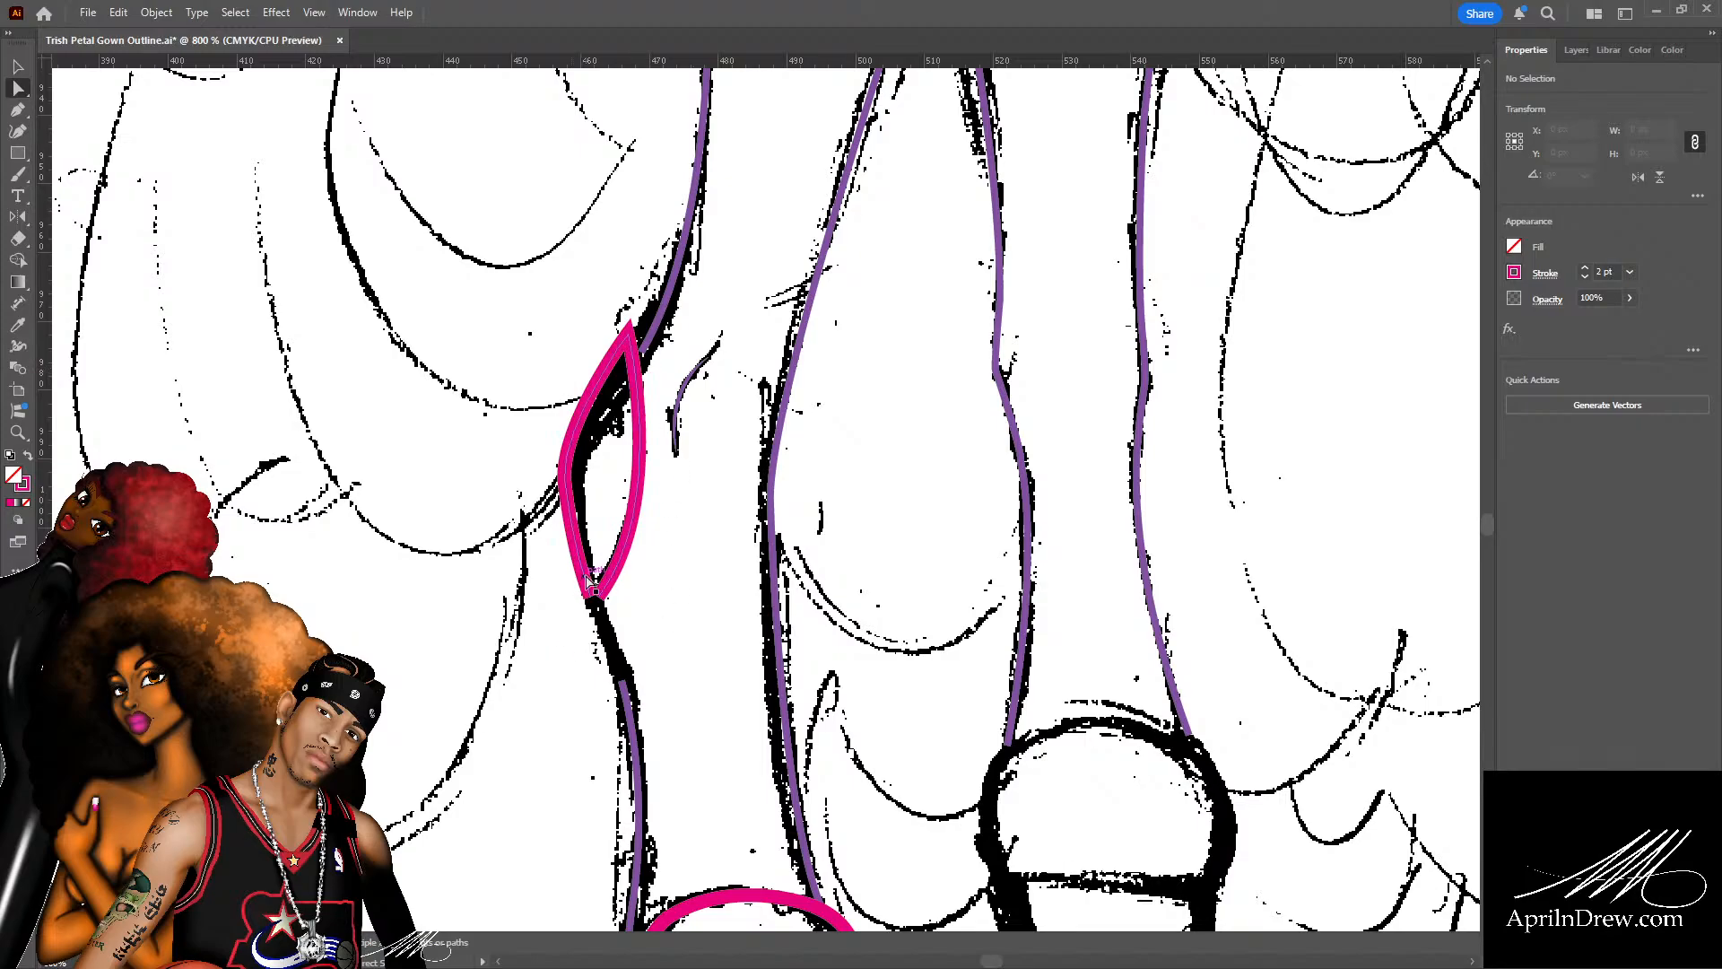
pyautogui.moveTo(594, 593)
pyautogui.mouseDown()
pyautogui.moveTo(570, 613)
pyautogui.moveTo(609, 592)
pyautogui.mouseUp()
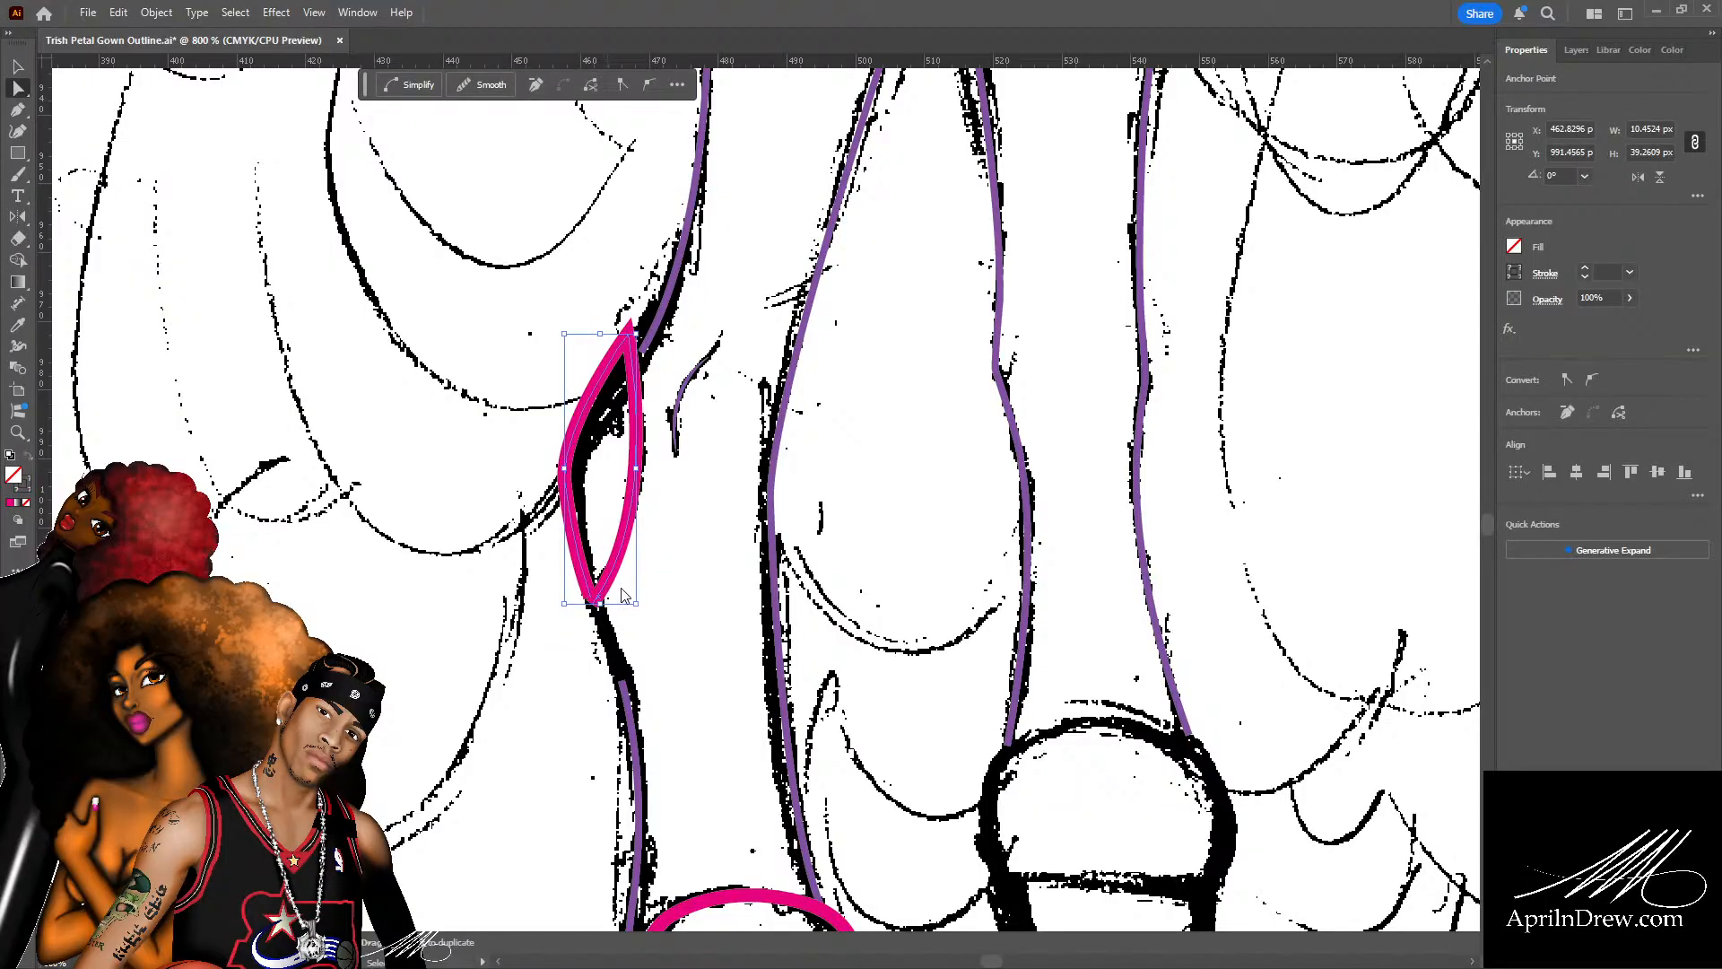
pyautogui.click(665, 615)
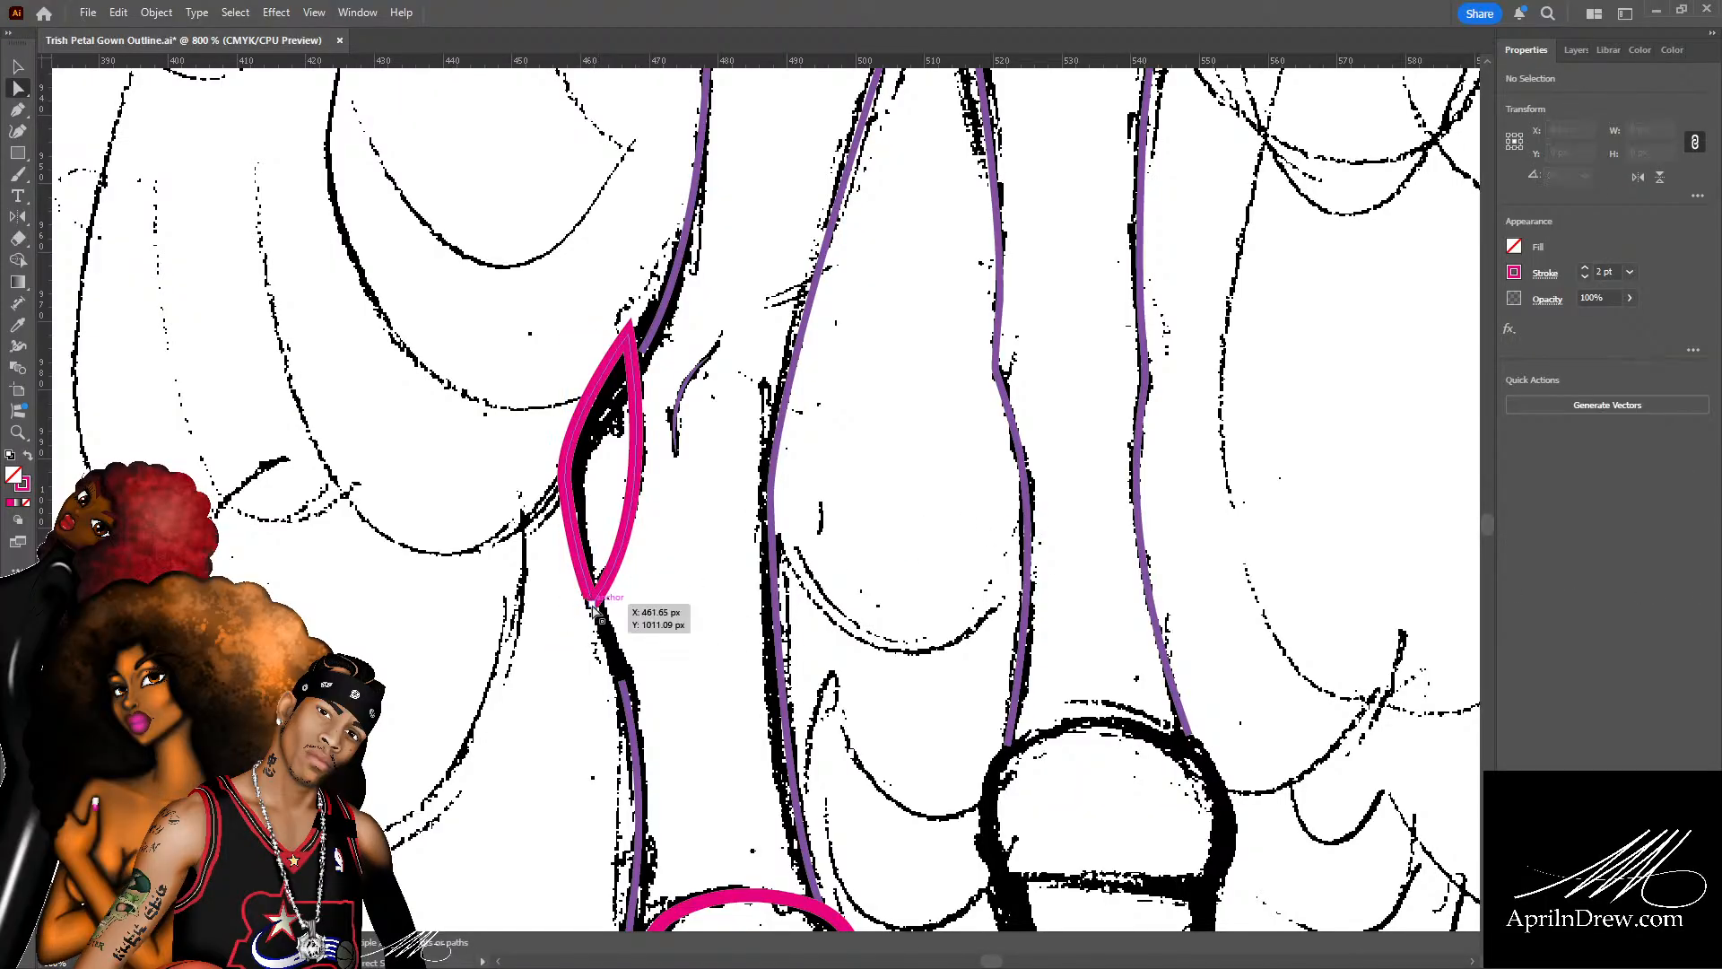
pyautogui.click(593, 605)
pyautogui.keyDown('shift'); pyautogui.click(590, 597); pyautogui.keyUp('shift')
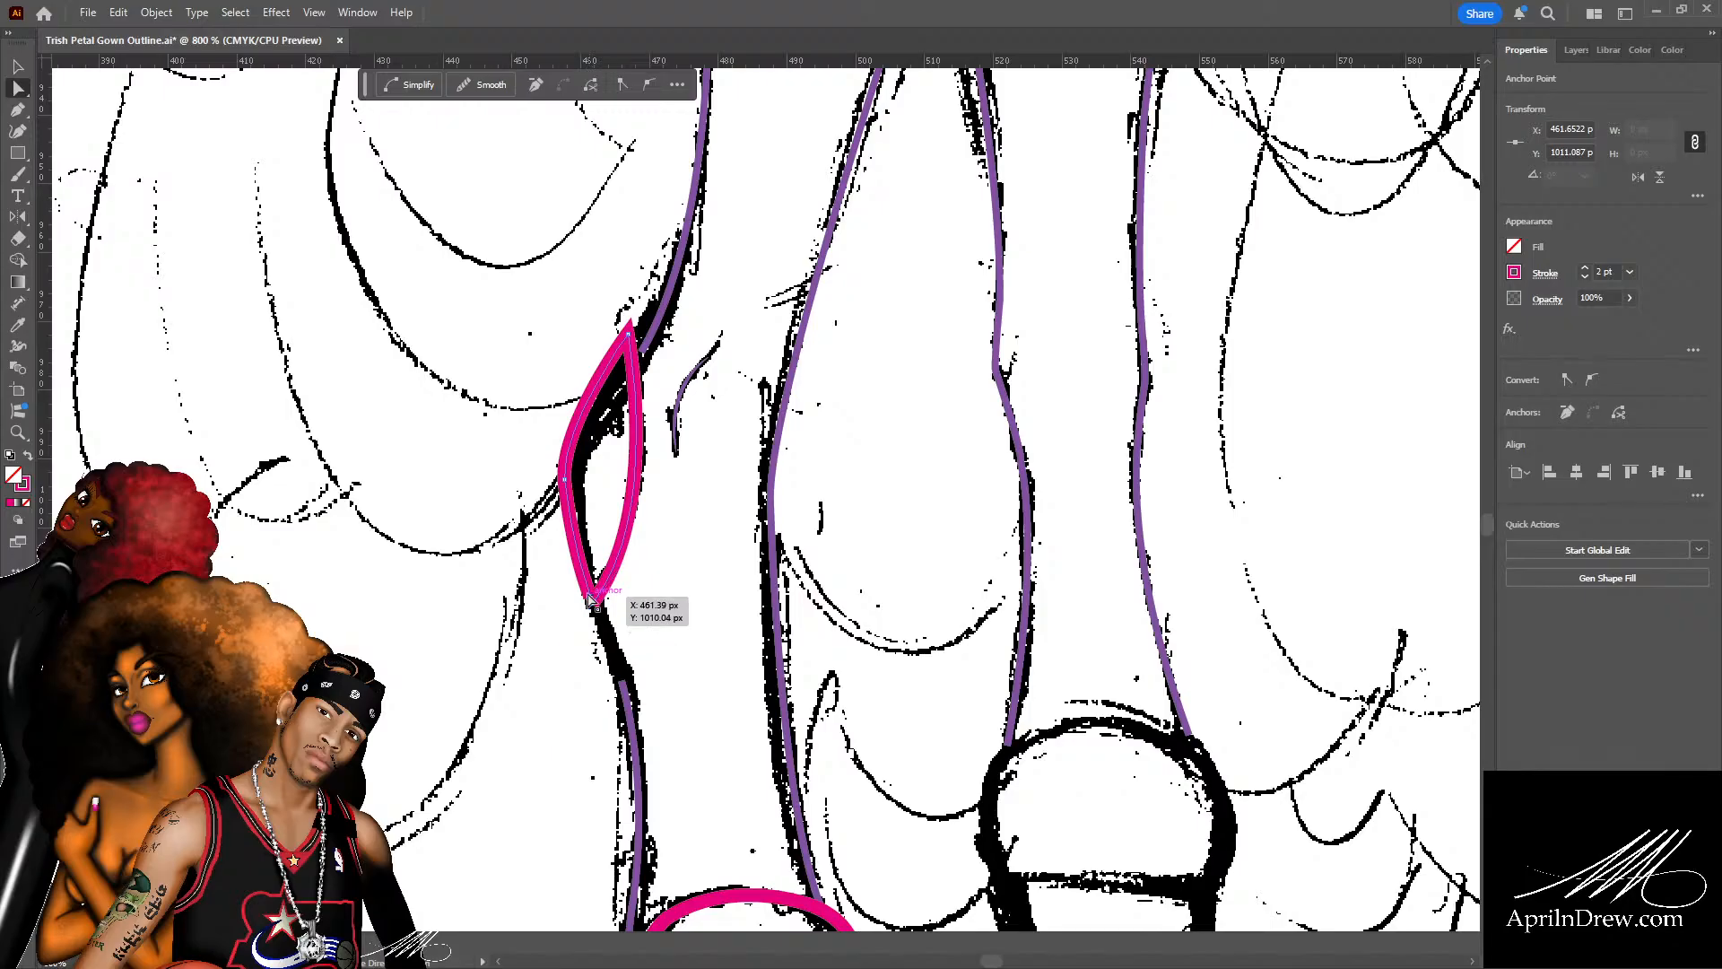
pyautogui.hotkey('ctrl', 'j')
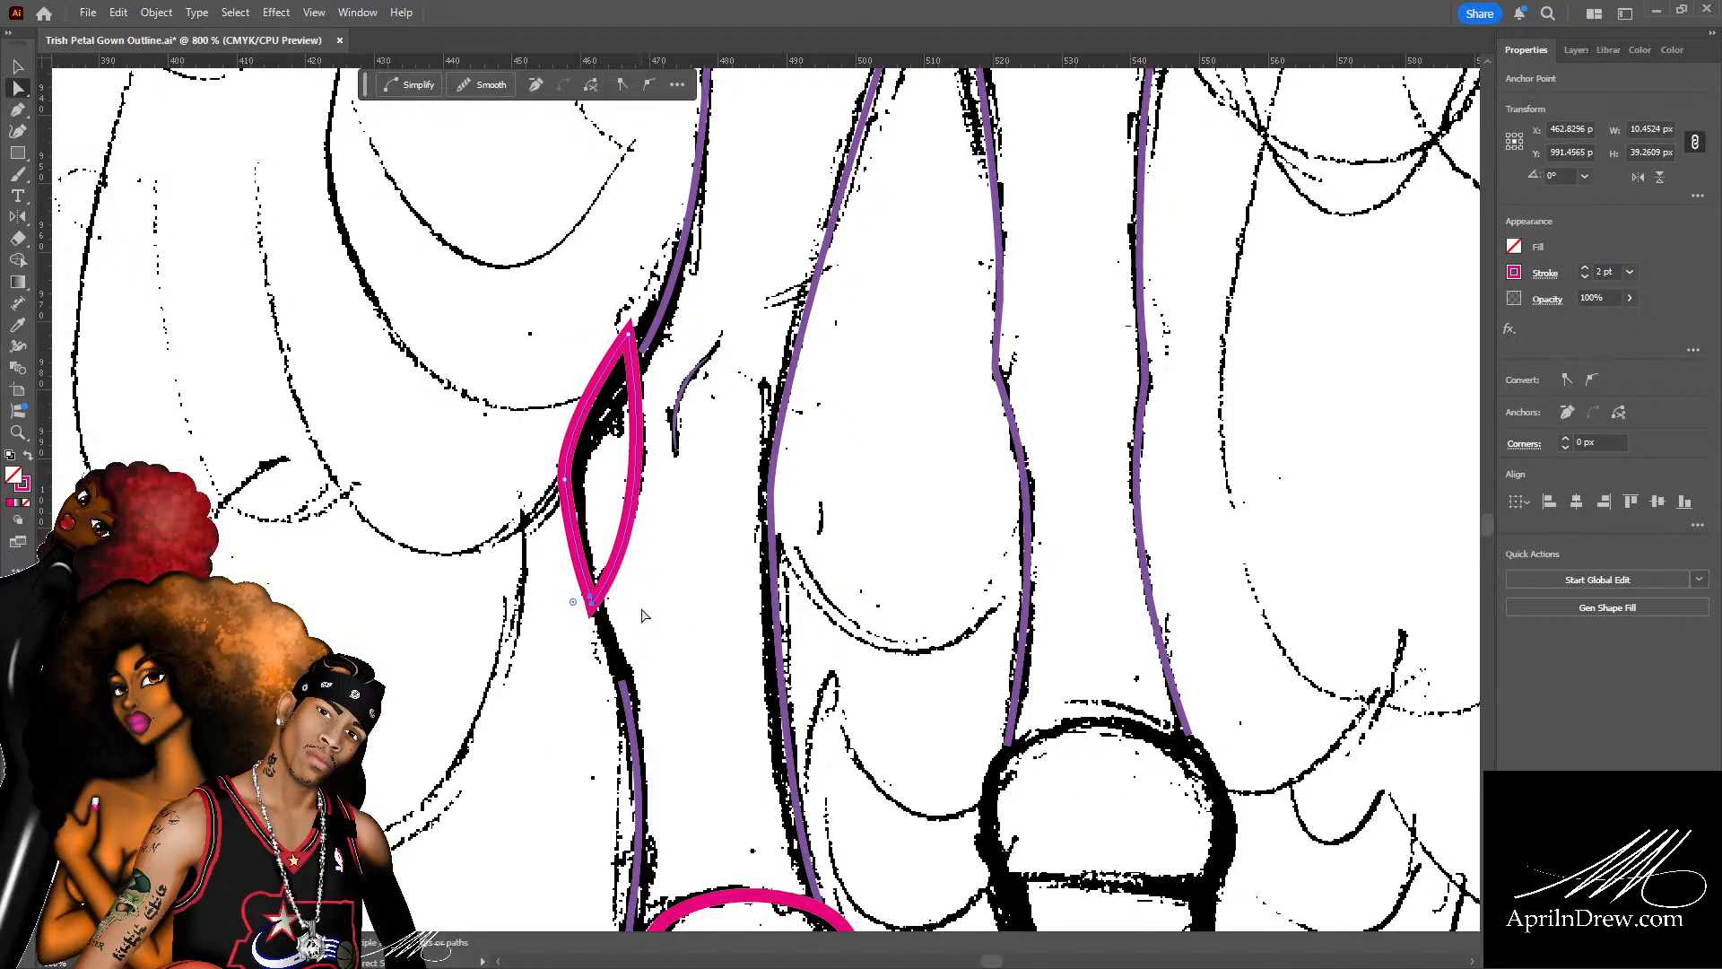
pyautogui.click(639, 611)
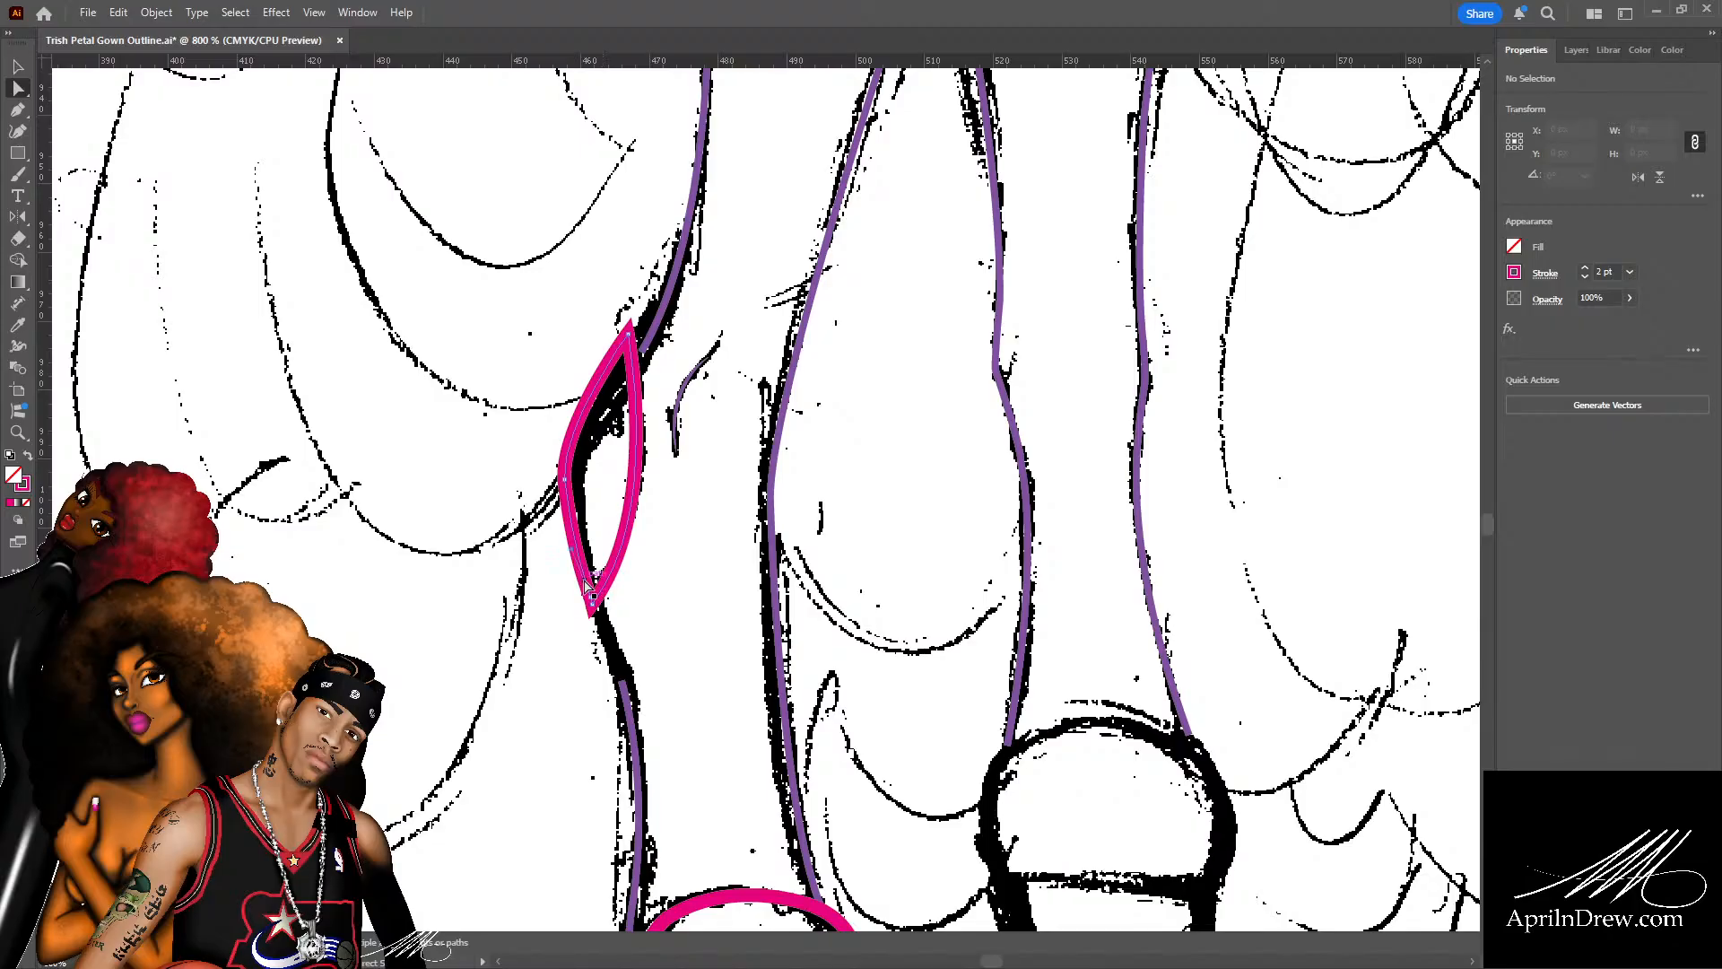
pyautogui.click(592, 610)
pyautogui.click(592, 610)
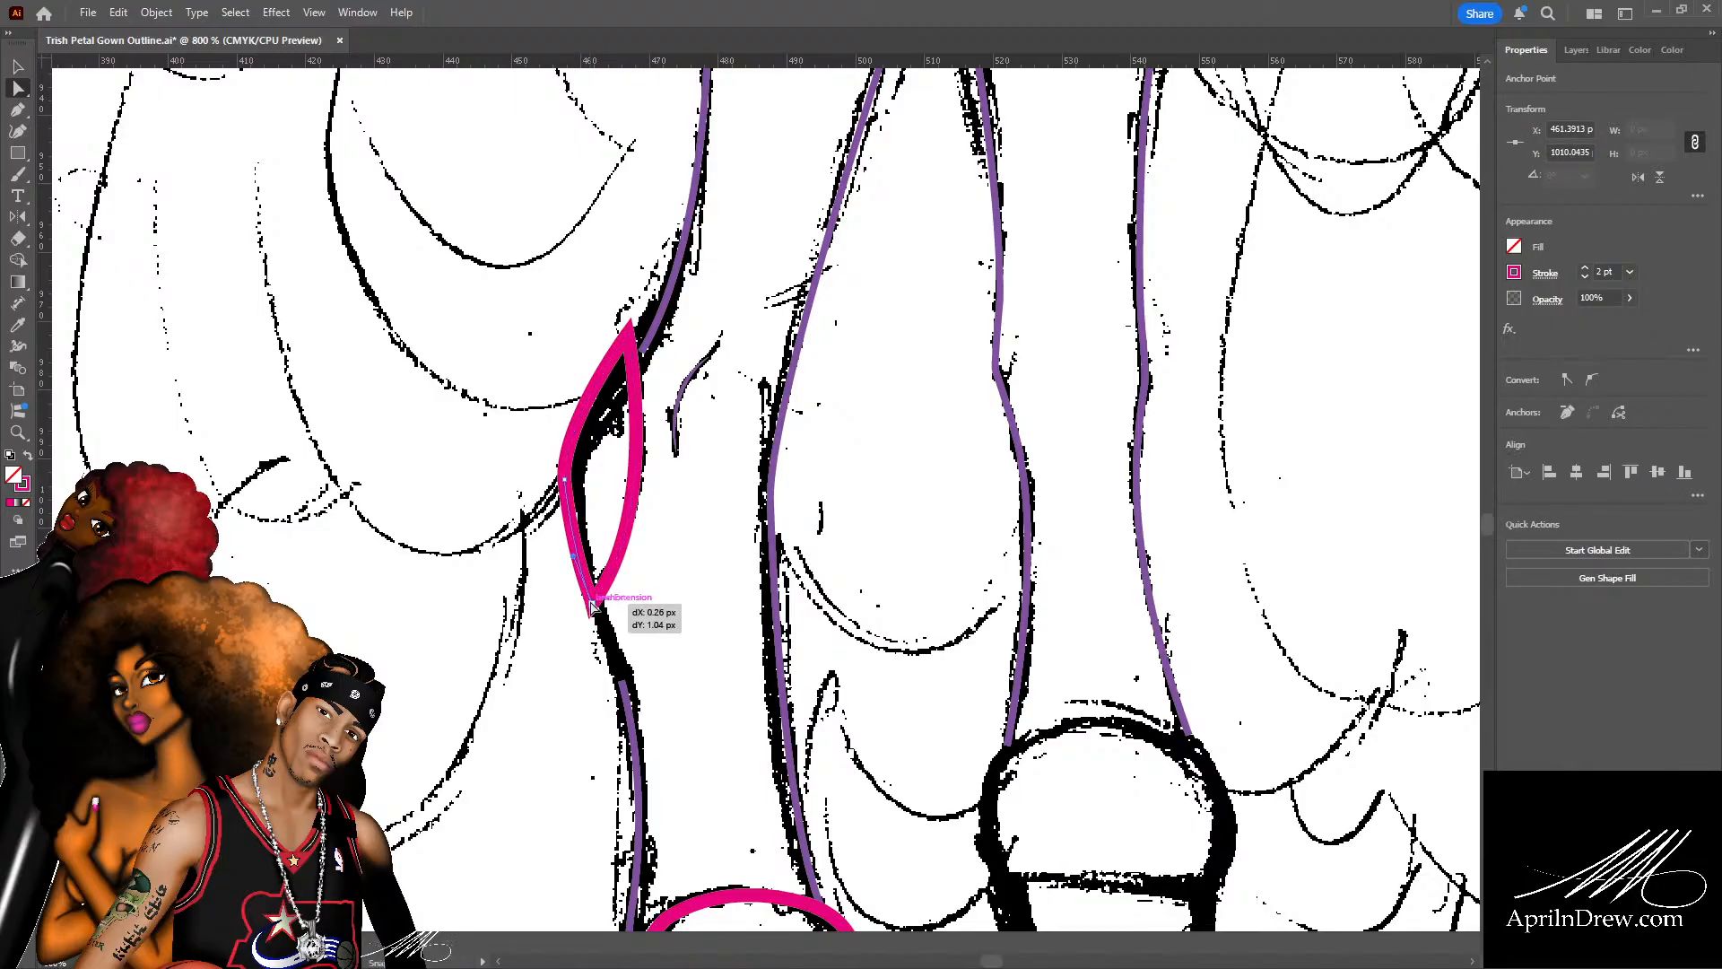
# Move the leaf shape's upper corner slightly outward to meet the end of the purple thigh line, and save the document.
pyautogui.scroll(3, 680, 536)
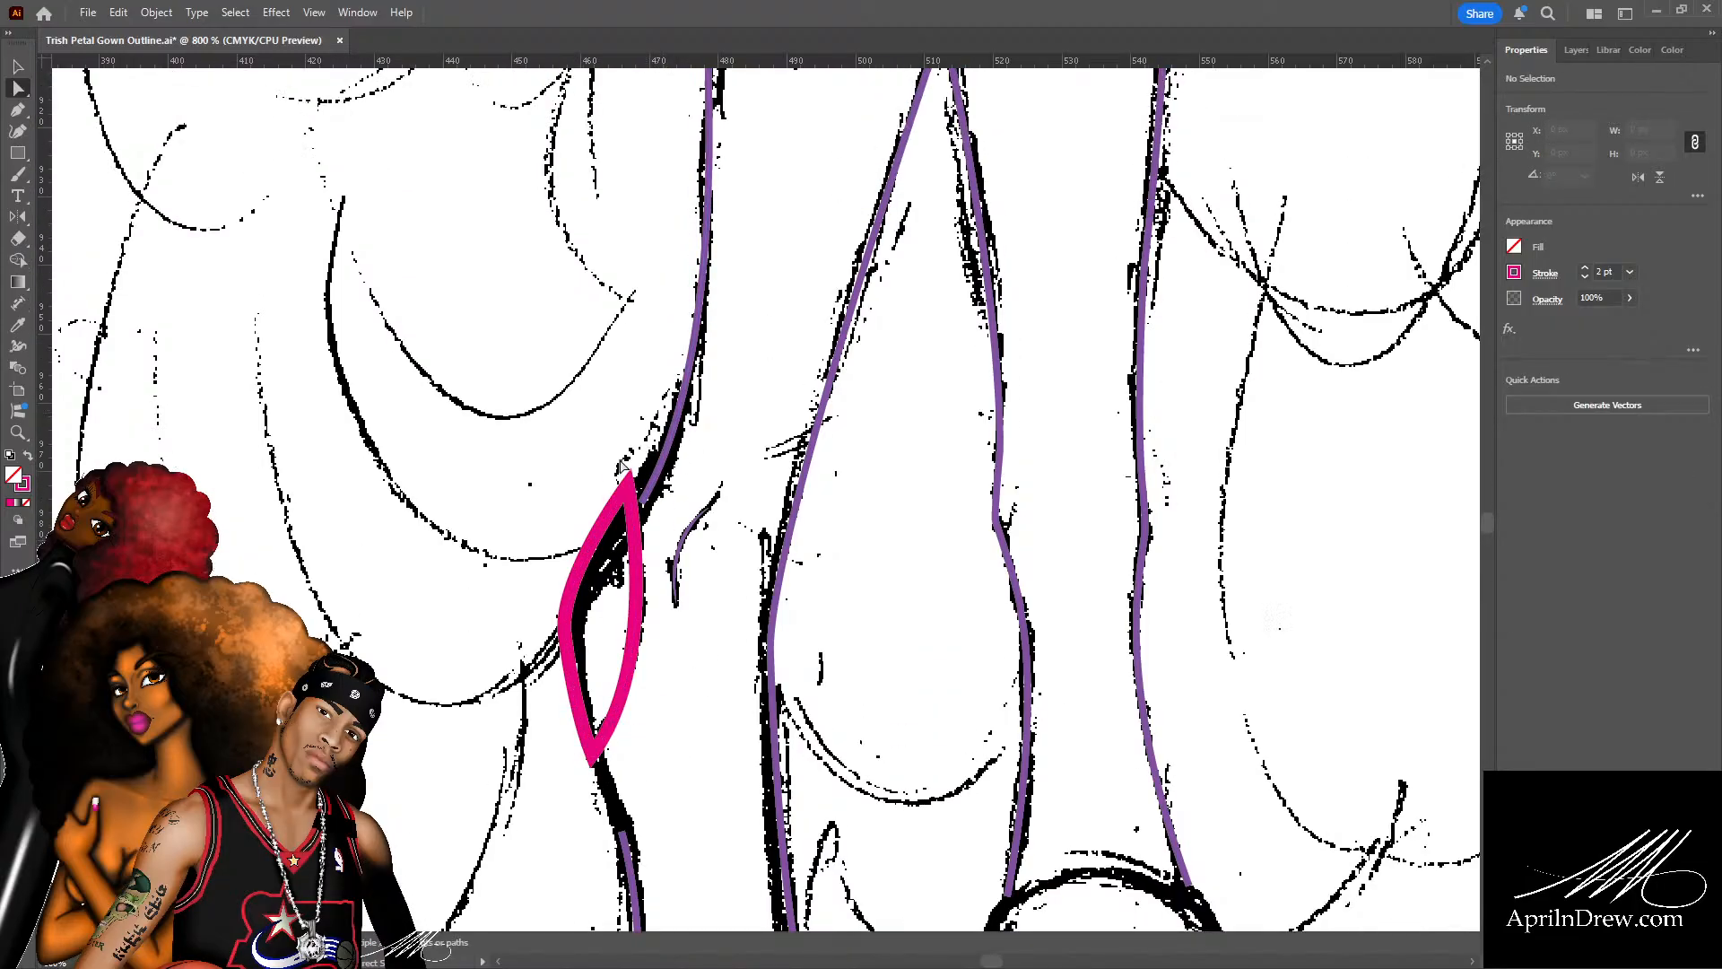
pyautogui.click(631, 484)
pyautogui.moveTo(630, 484); pyautogui.dragTo(638, 479)
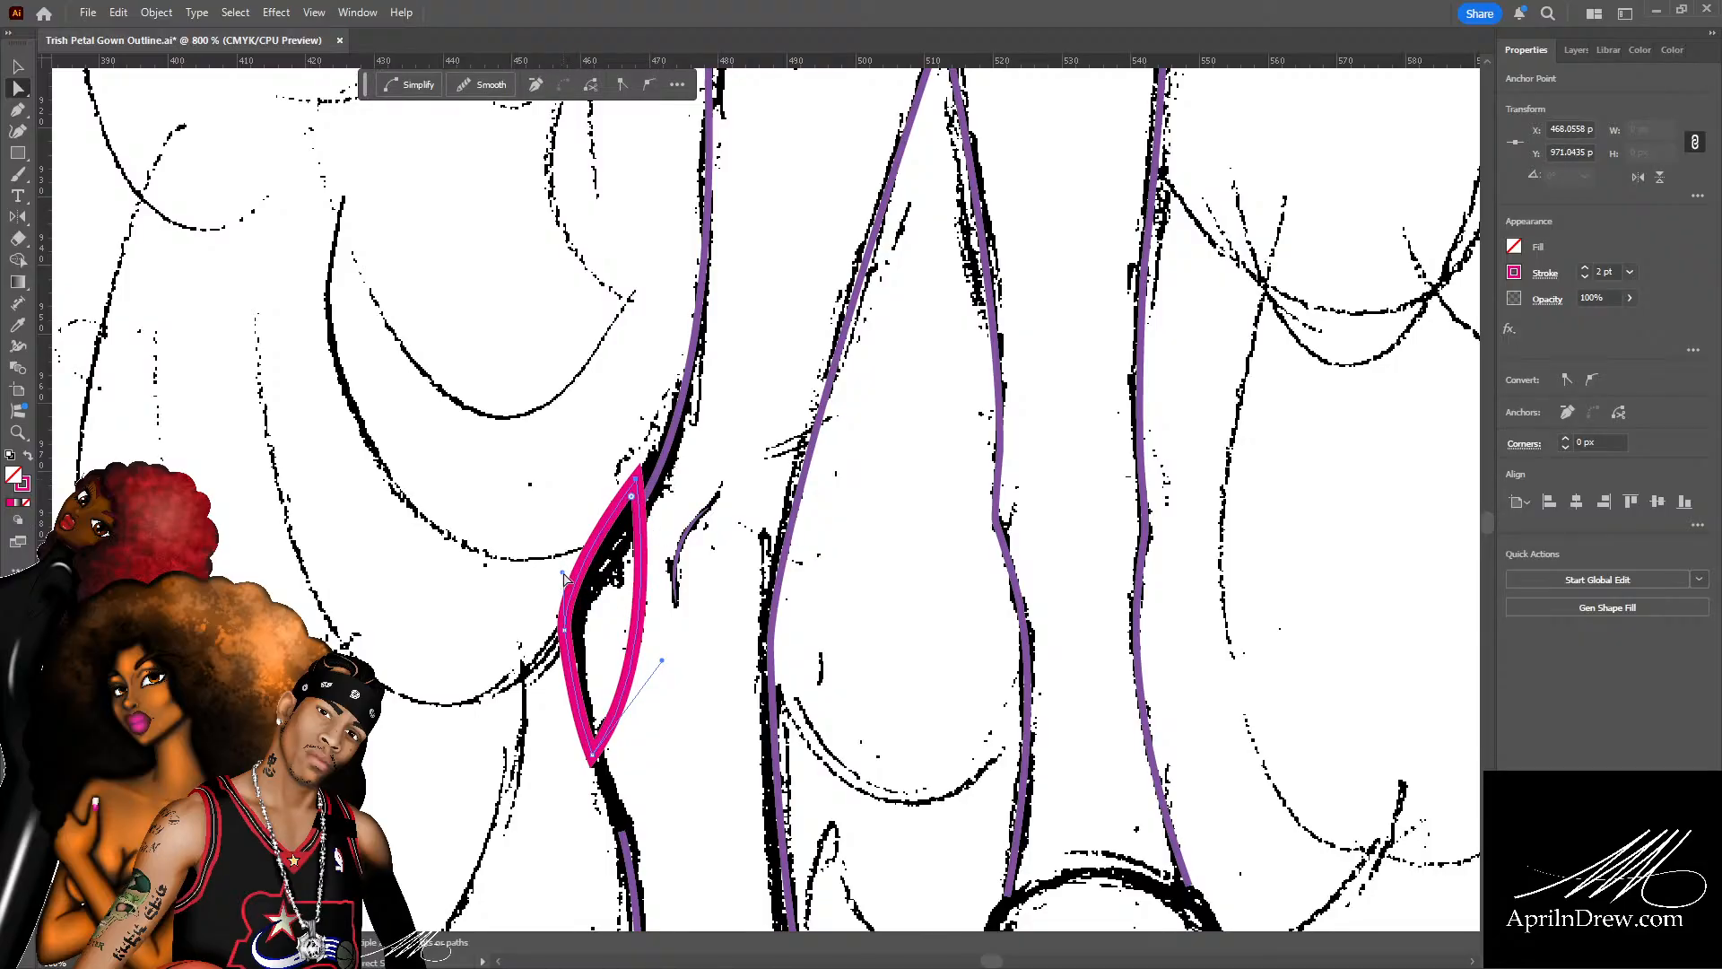
pyautogui.click(648, 607)
pyautogui.scroll(-3, 647, 606)
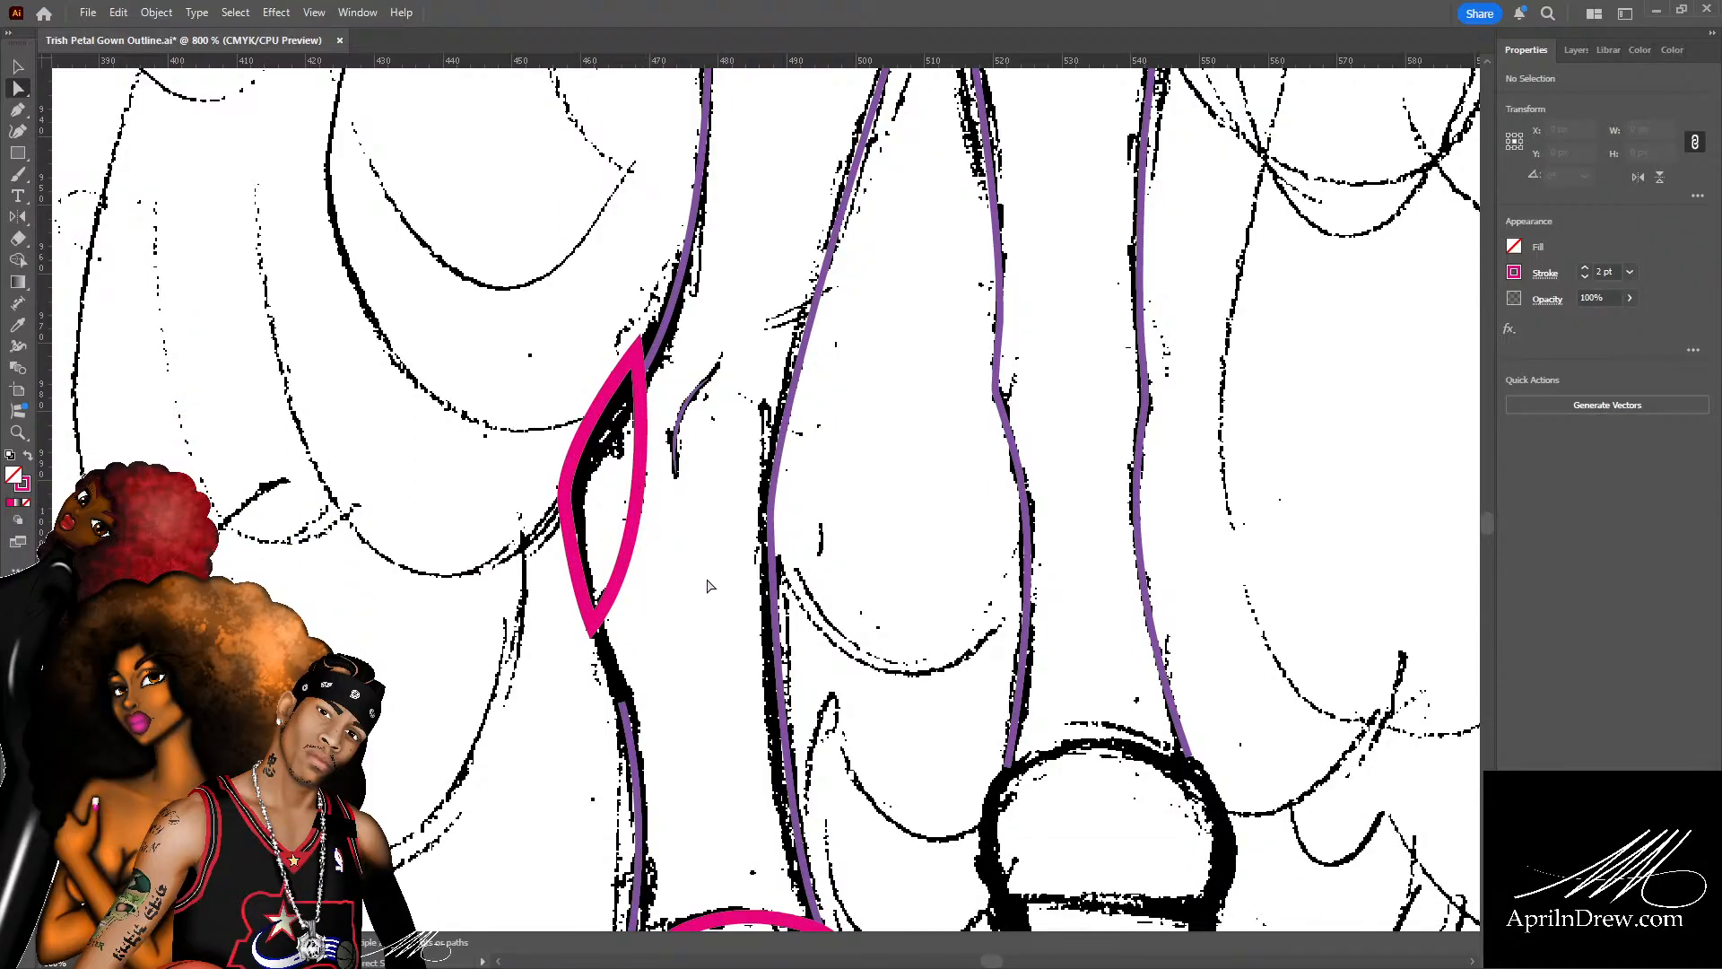
pyautogui.hotkey('ctrl', '-')
pyautogui.hotkey('ctrl', '-')
pyautogui.hotkey('ctrl', '-')
pyautogui.hotkey('ctrl', '+')
pyautogui.hotkey('ctrl', '+')
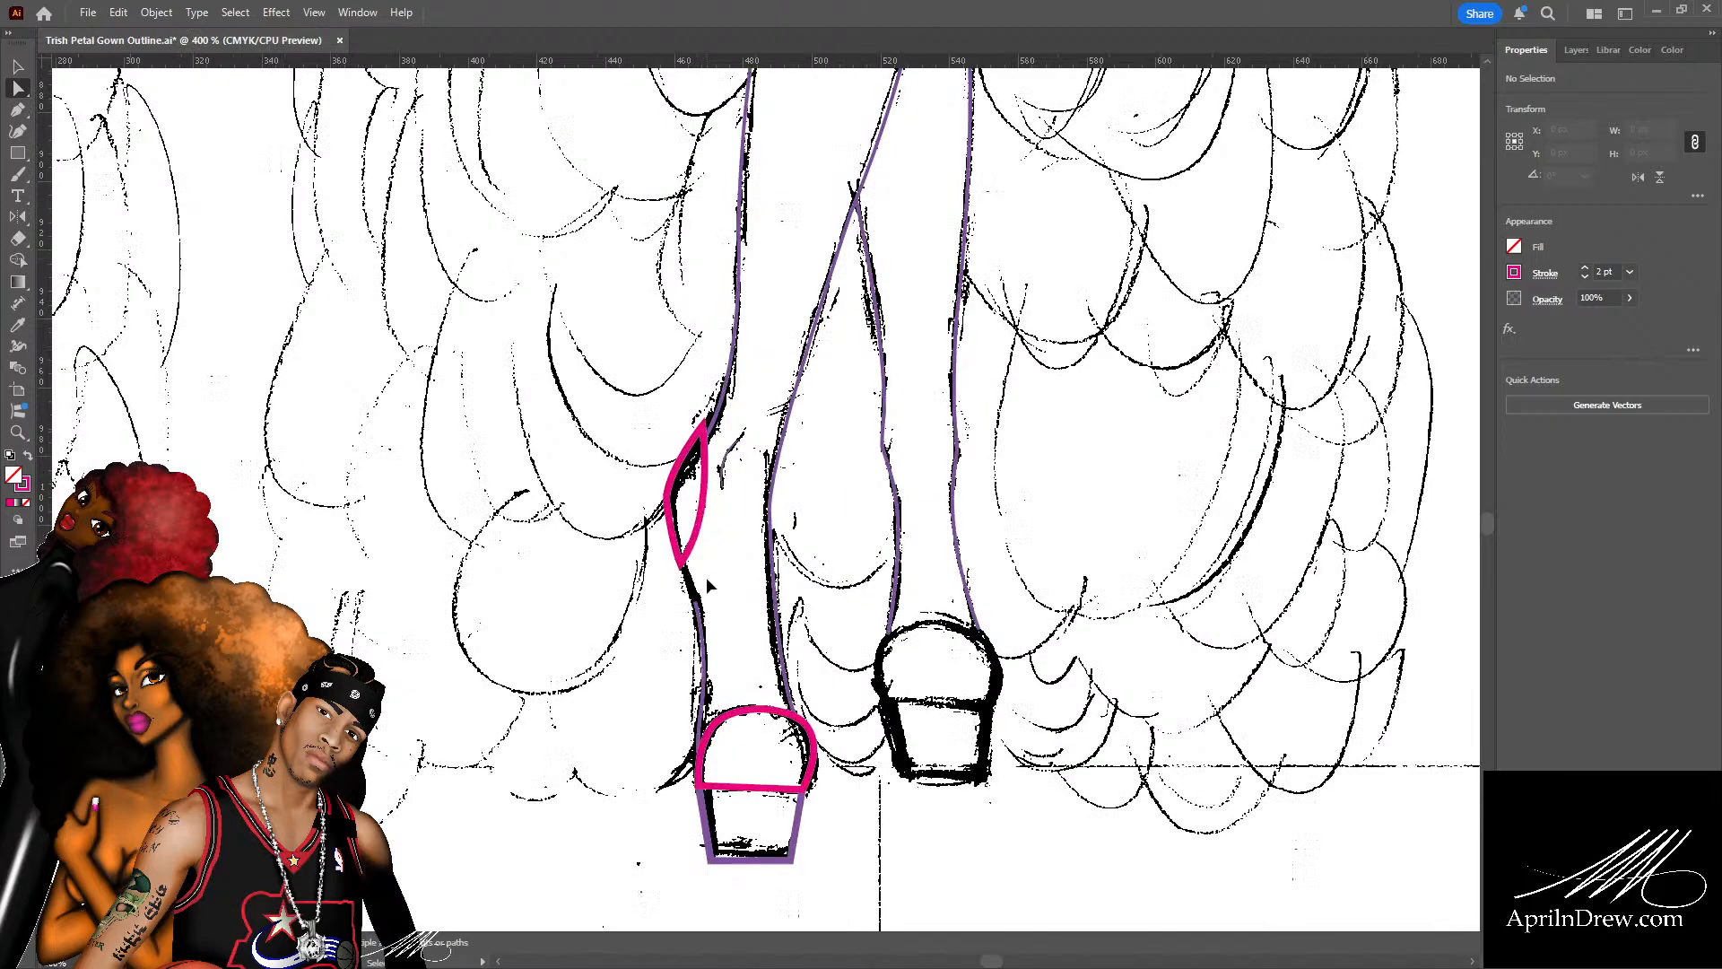
pyautogui.hotkey('ctrl', 's')
# Move the leaf shape's upper corner slightly inward along the leg so it meets the end of the purple thigh line.
pyautogui.scroll(2, 749, 617)
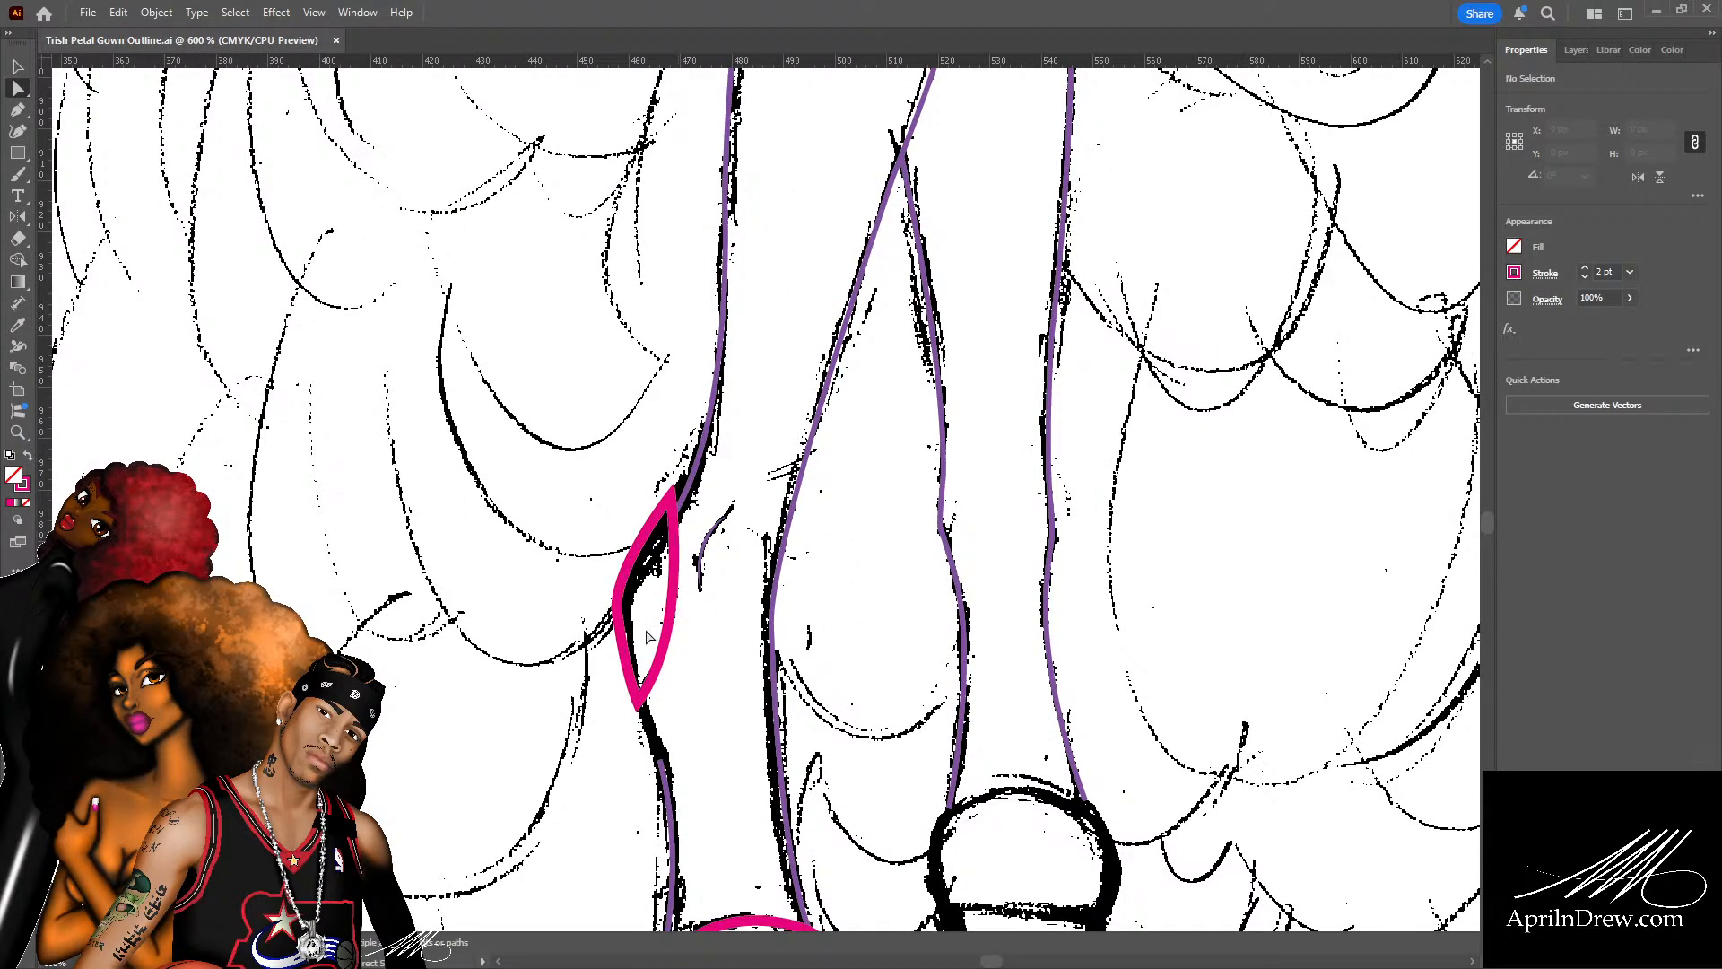
pyautogui.hotkey('ctrl', '+')
pyautogui.scroll(-2, 554, 682)
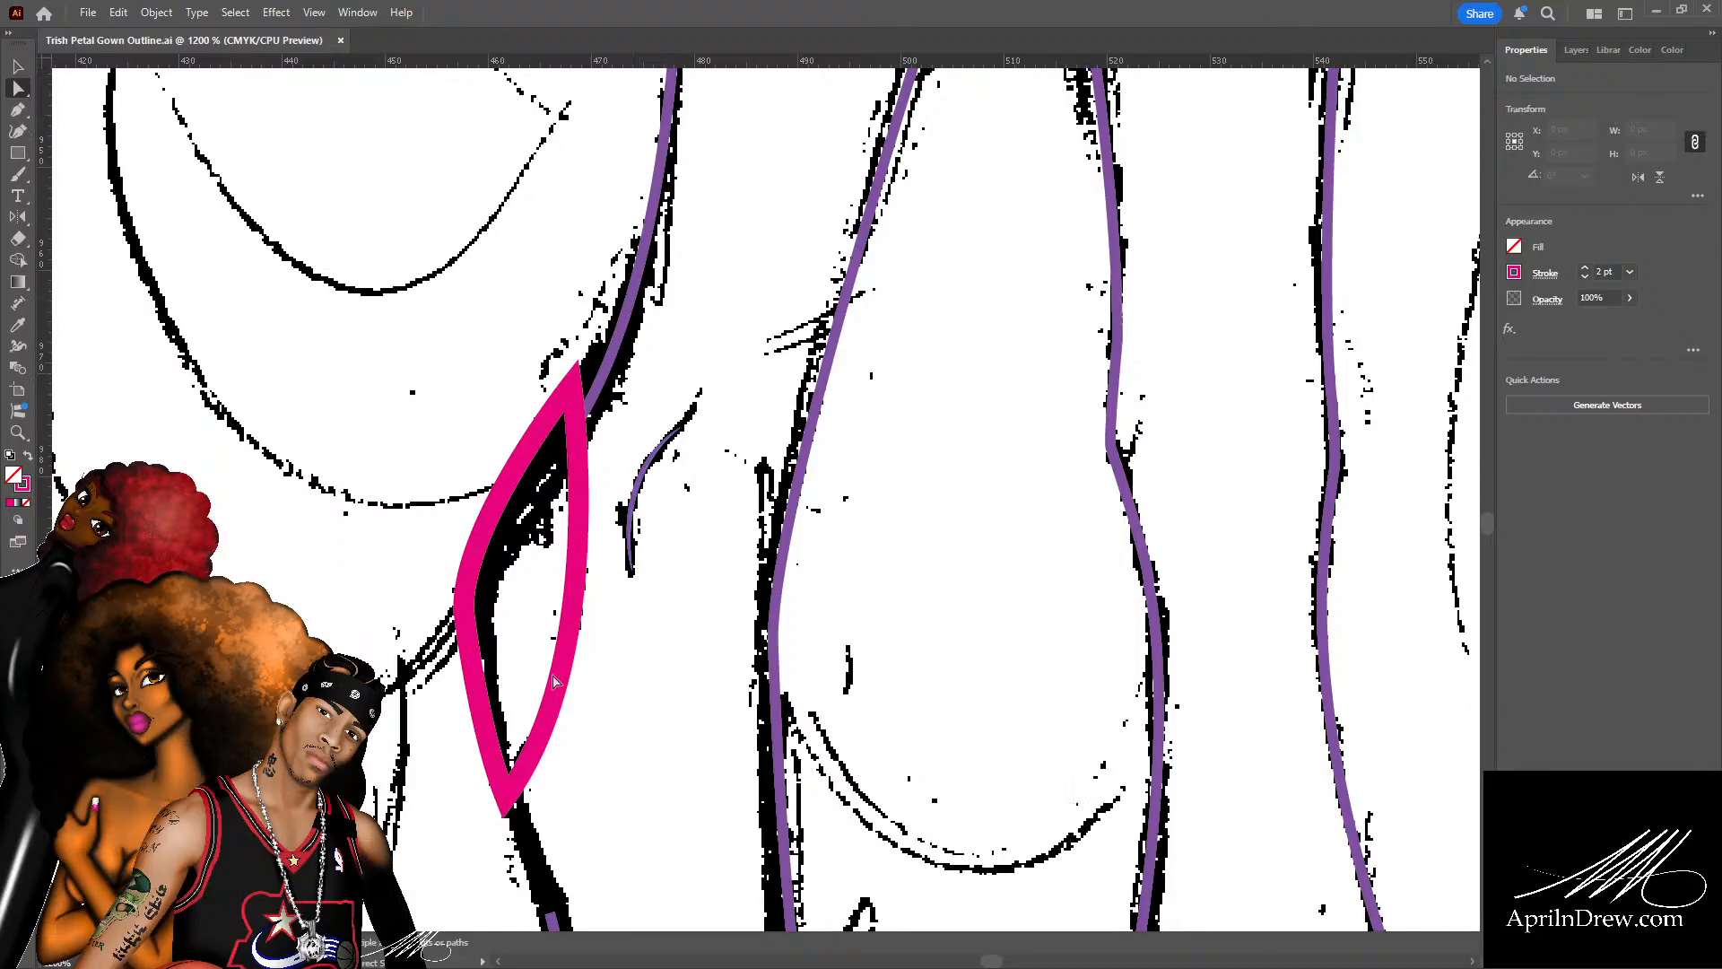
pyautogui.moveTo(490, 677); pyautogui.dragTo(659, 592)
pyautogui.click(639, 615)
pyautogui.scroll(2, 679, 556)
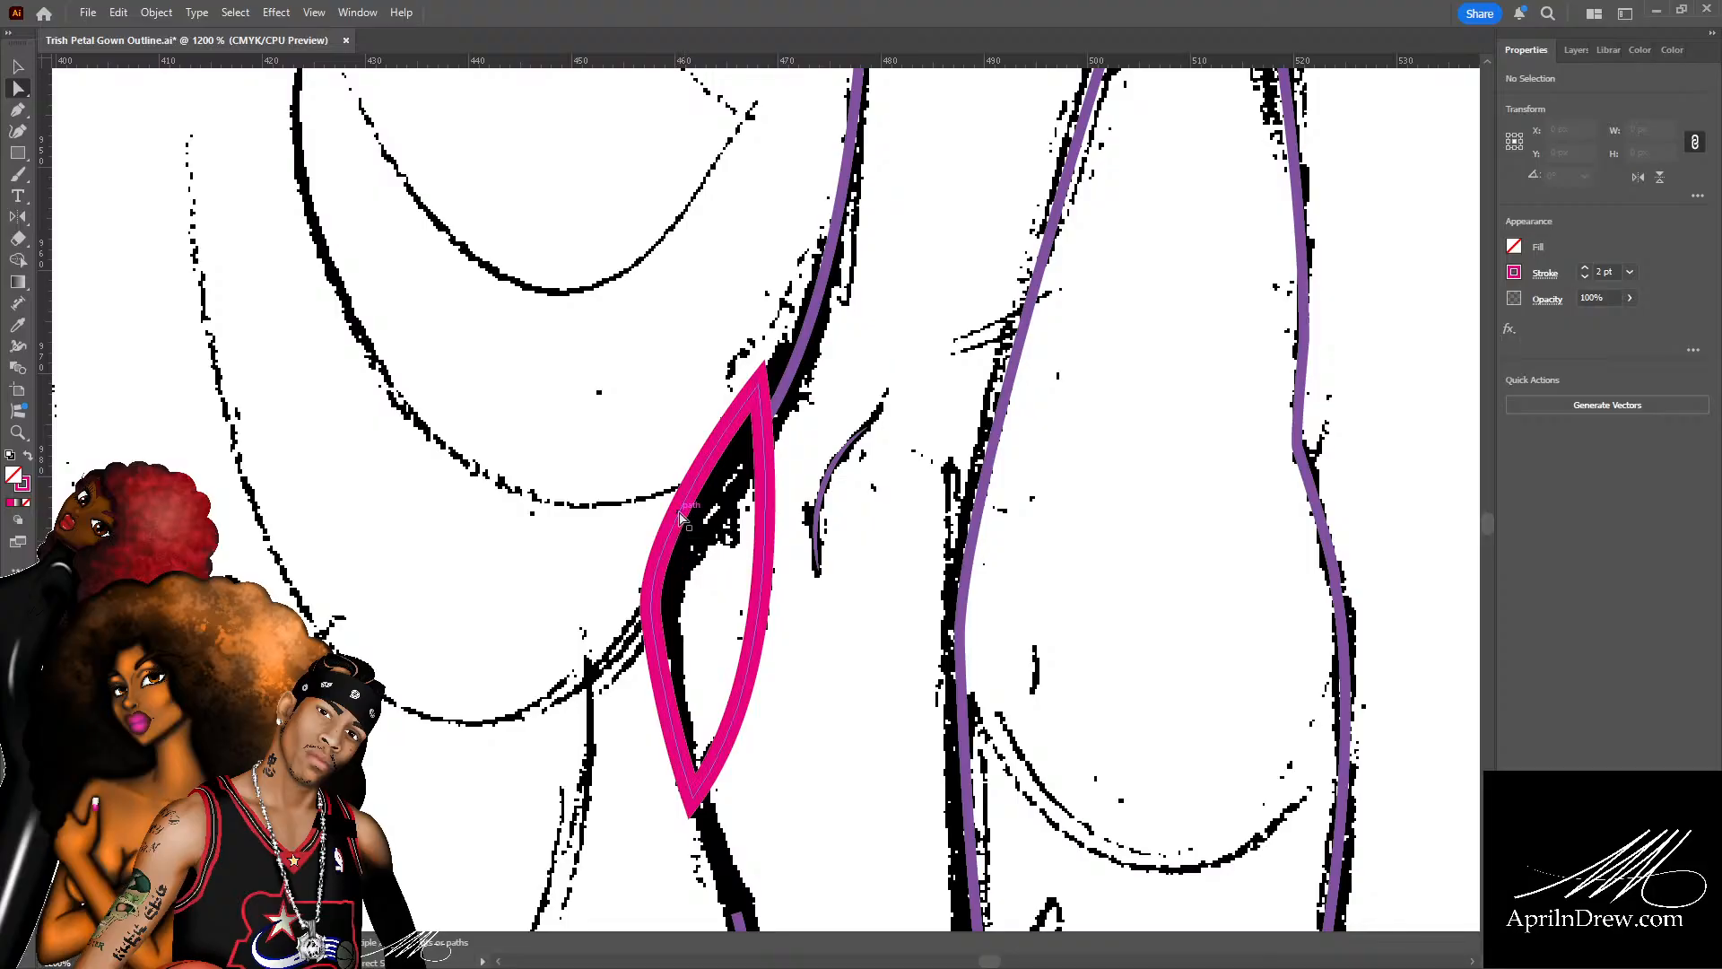
pyautogui.click(683, 504)
pyautogui.scroll(-1, 871, 588)
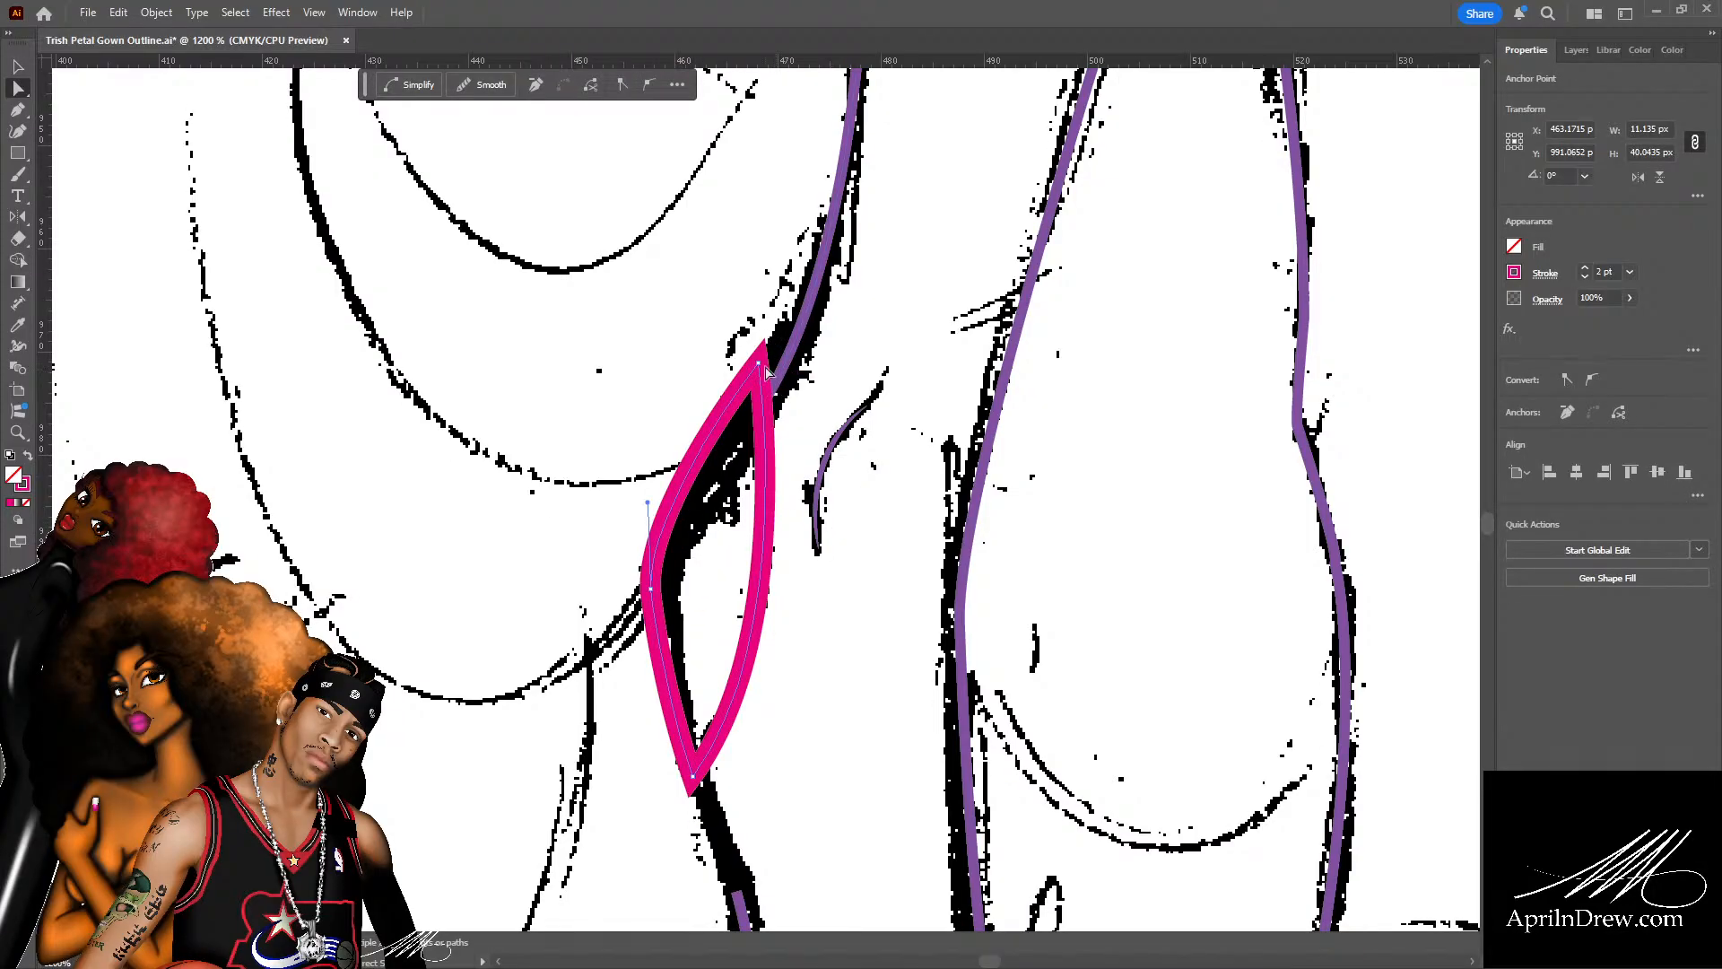
pyautogui.moveTo(758, 364); pyautogui.dragTo(765, 363)
pyautogui.click(817, 538)
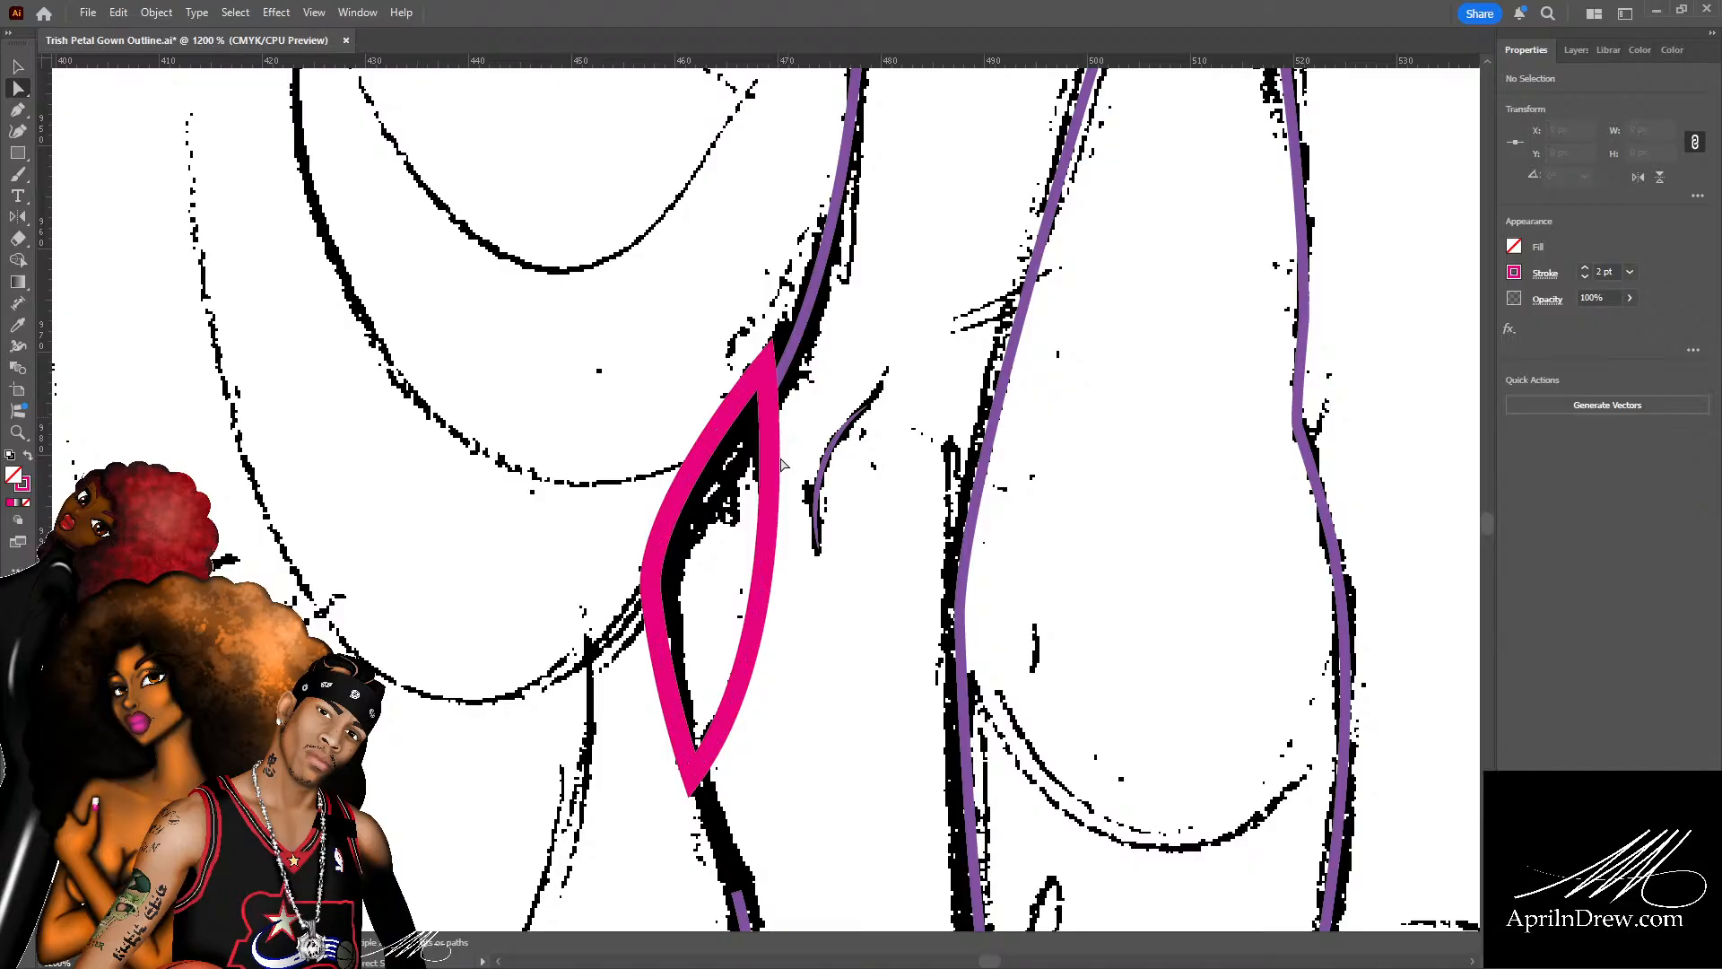
# Refine the leaf shape's outer curve by slightly extending its middle anchor's upper handle, and save the document.
pyautogui.click(695, 465)
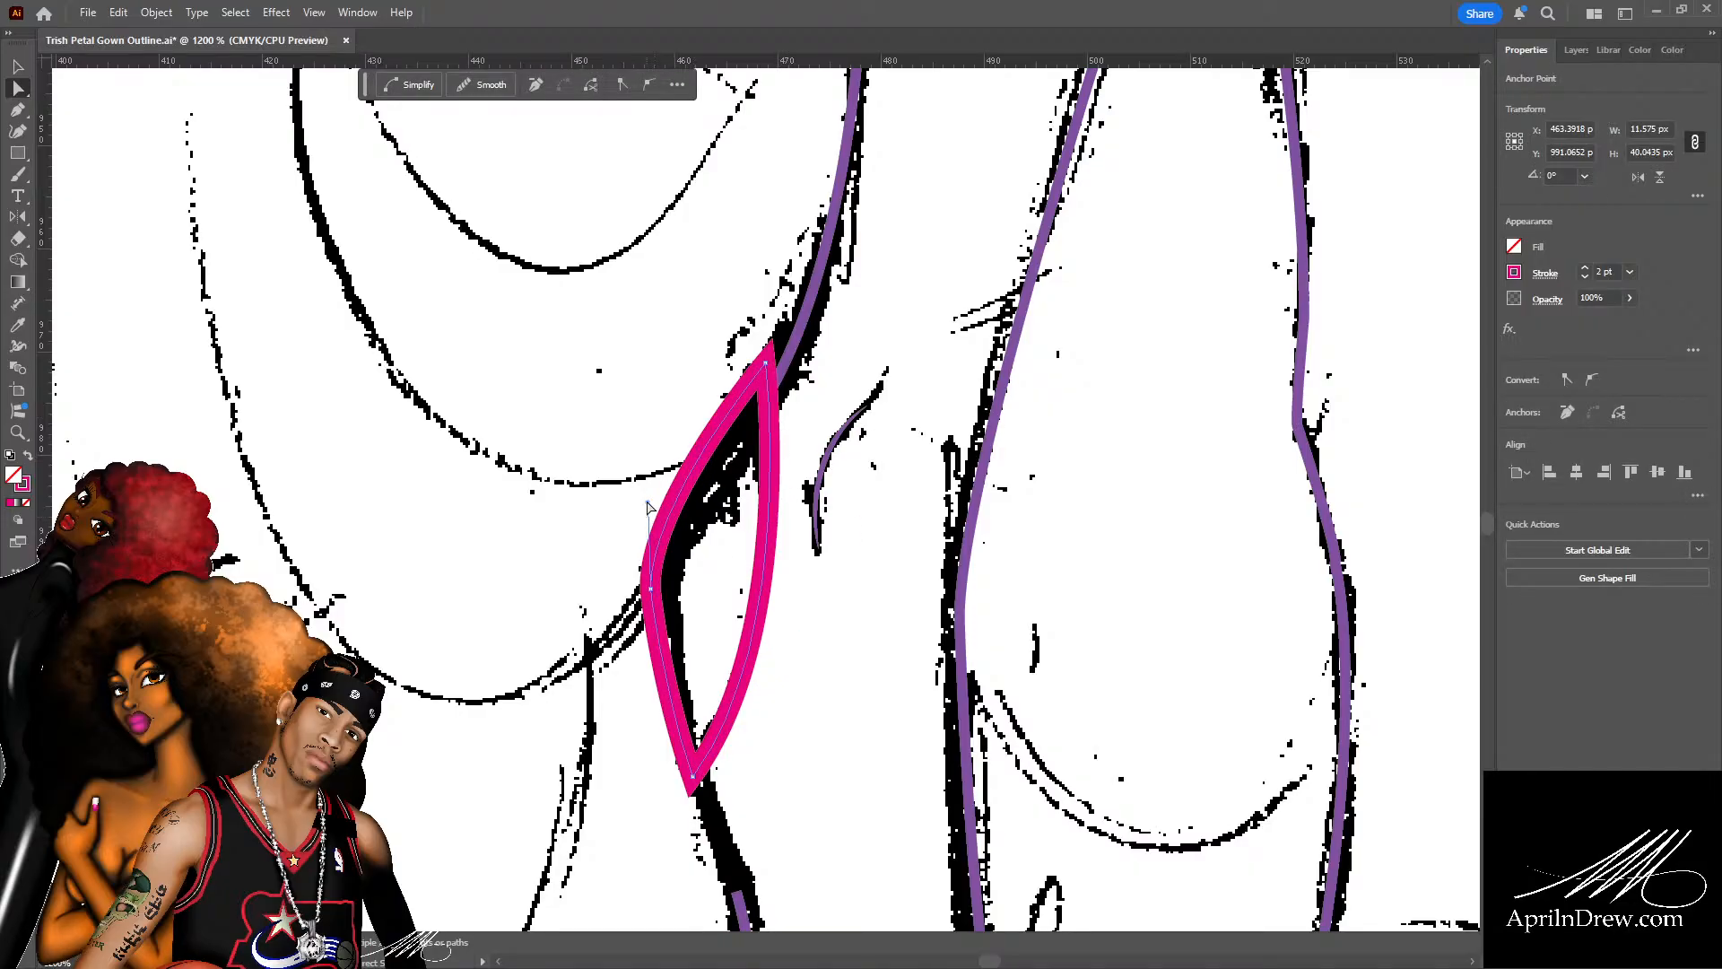
pyautogui.moveTo(647, 506); pyautogui.dragTo(648, 499)
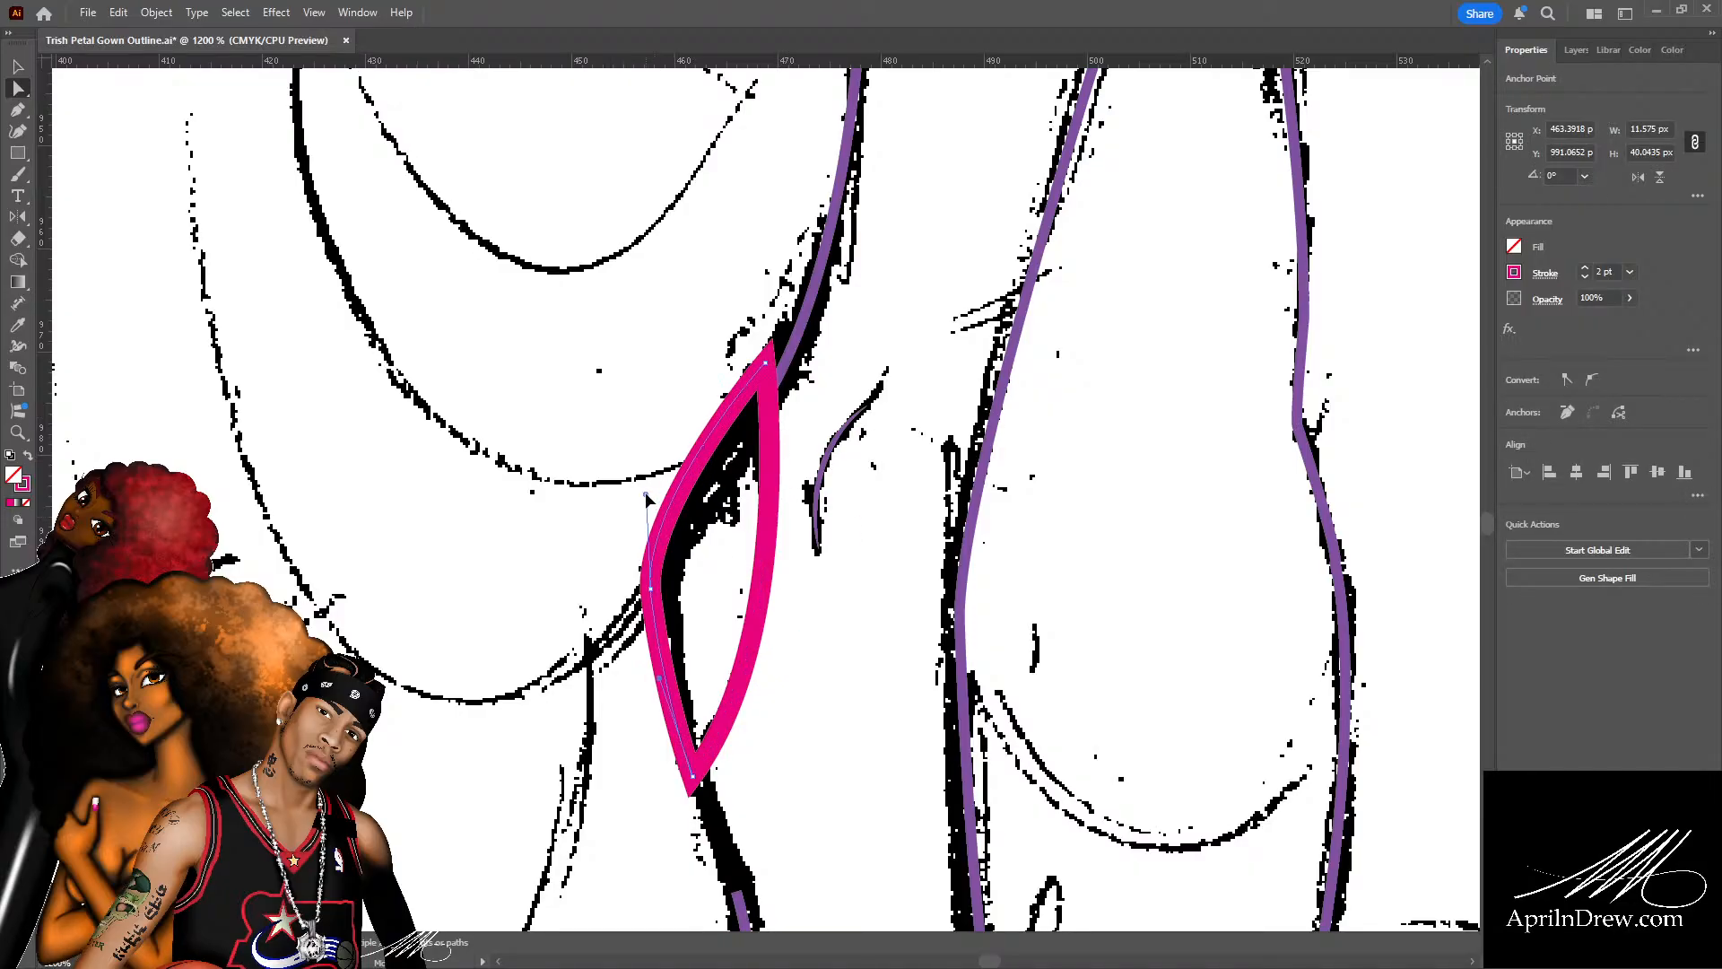
pyautogui.click(833, 673)
pyautogui.hotkey('ctrl', '-')
pyautogui.hotkey('ctrl', '-')
pyautogui.hotkey('ctrl', 's')
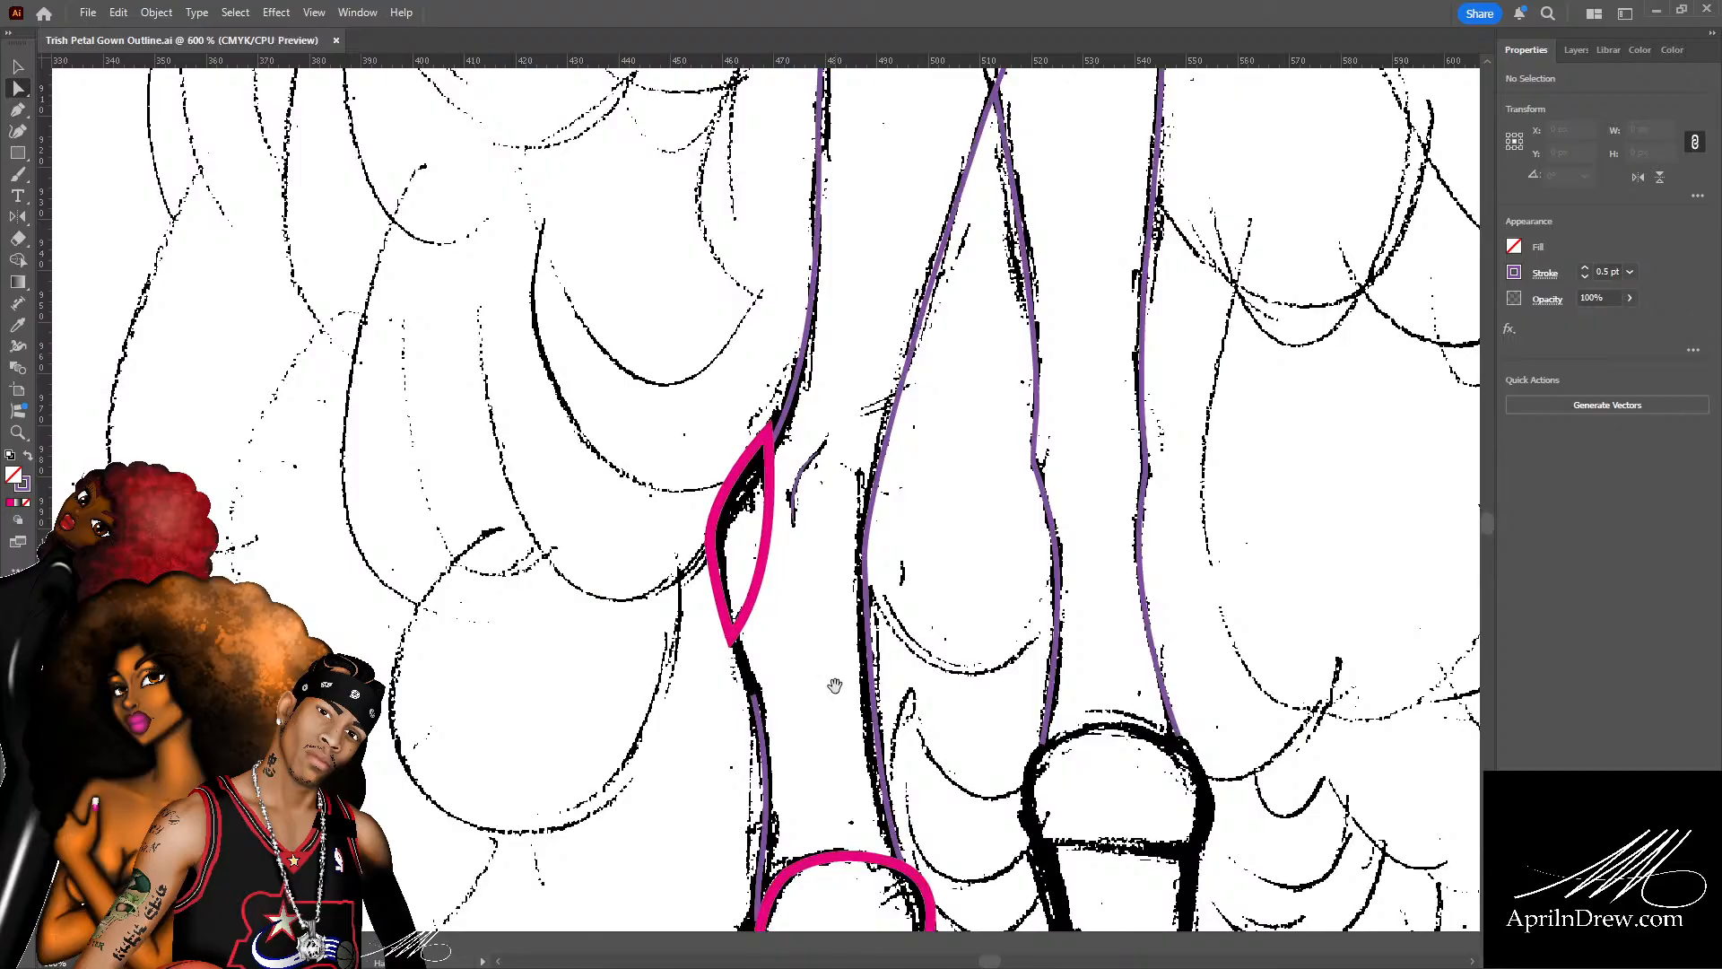
# Move the upper endpoint of the purple lower-leg line up to the leaf shape's bottom tip.
pyautogui.moveTo(834, 682); pyautogui.dragTo(717, 540)
pyautogui.hotkey('ctrl', '+')
pyautogui.hotkey('ctrl', '+')
pyautogui.hotkey('ctrl', '+')
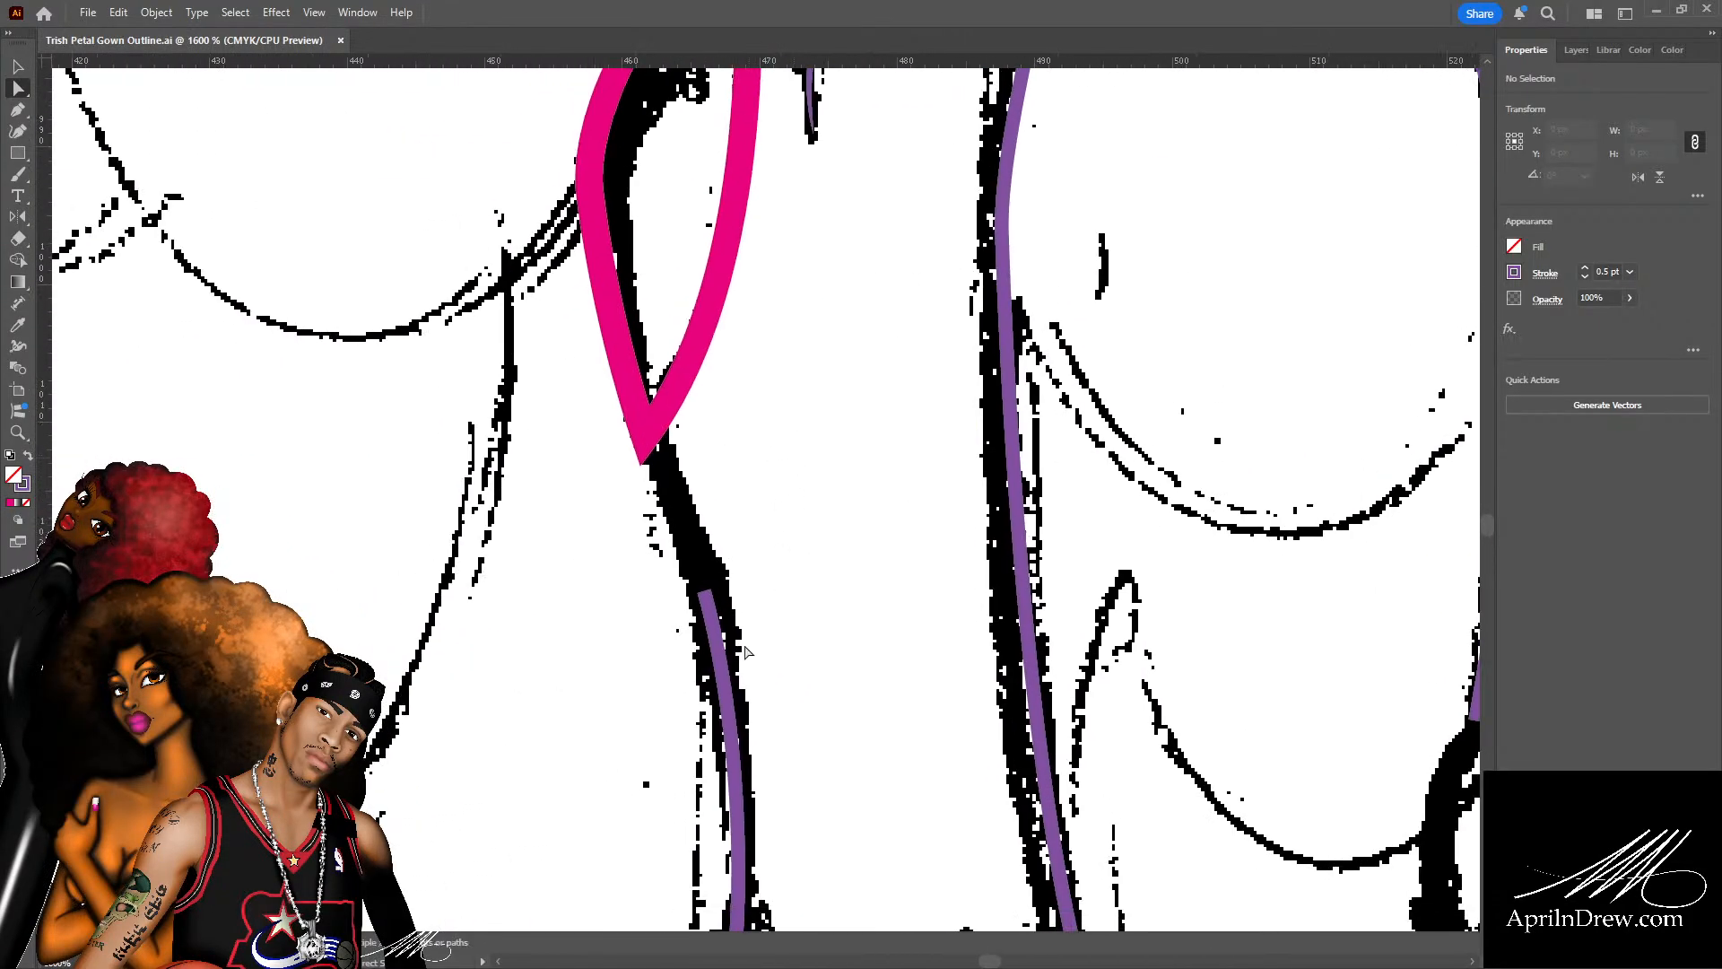
pyautogui.click(704, 591)
pyautogui.moveTo(704, 591); pyautogui.dragTo(650, 442)
pyautogui.scroll(-3, 718, 494)
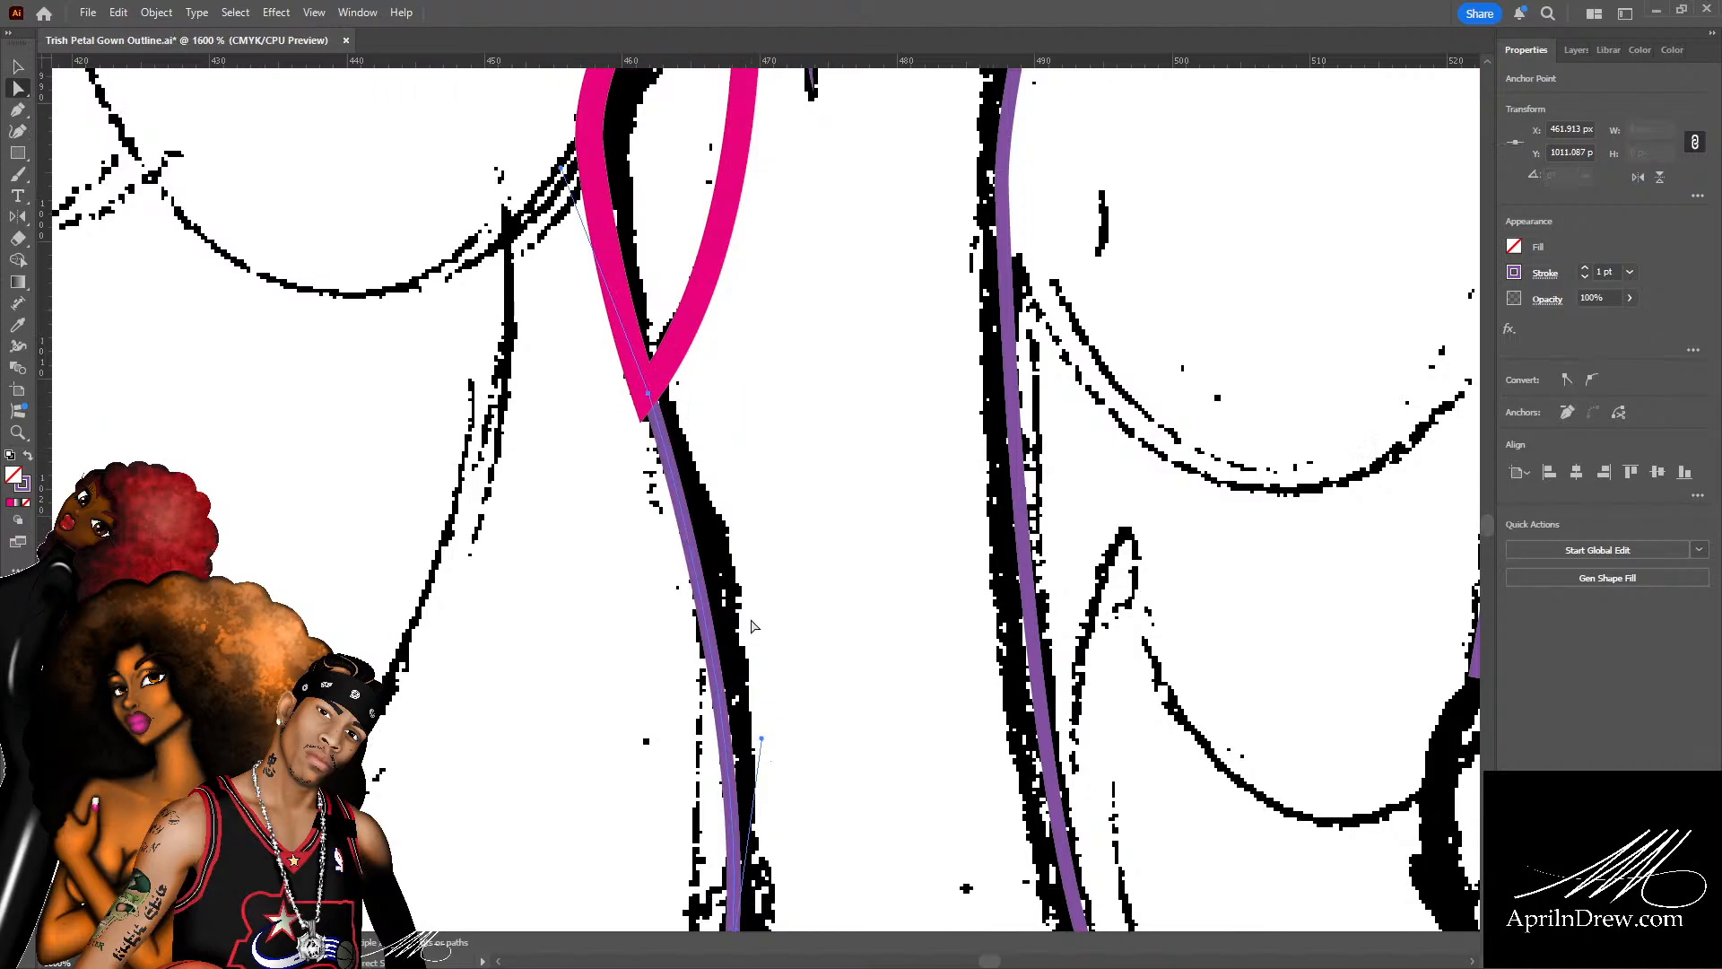
# Adjust the handle near the ankle on the purple lower-leg line so its curve follows the sketched contour more closely.
pyautogui.scroll(2, 818, 664)
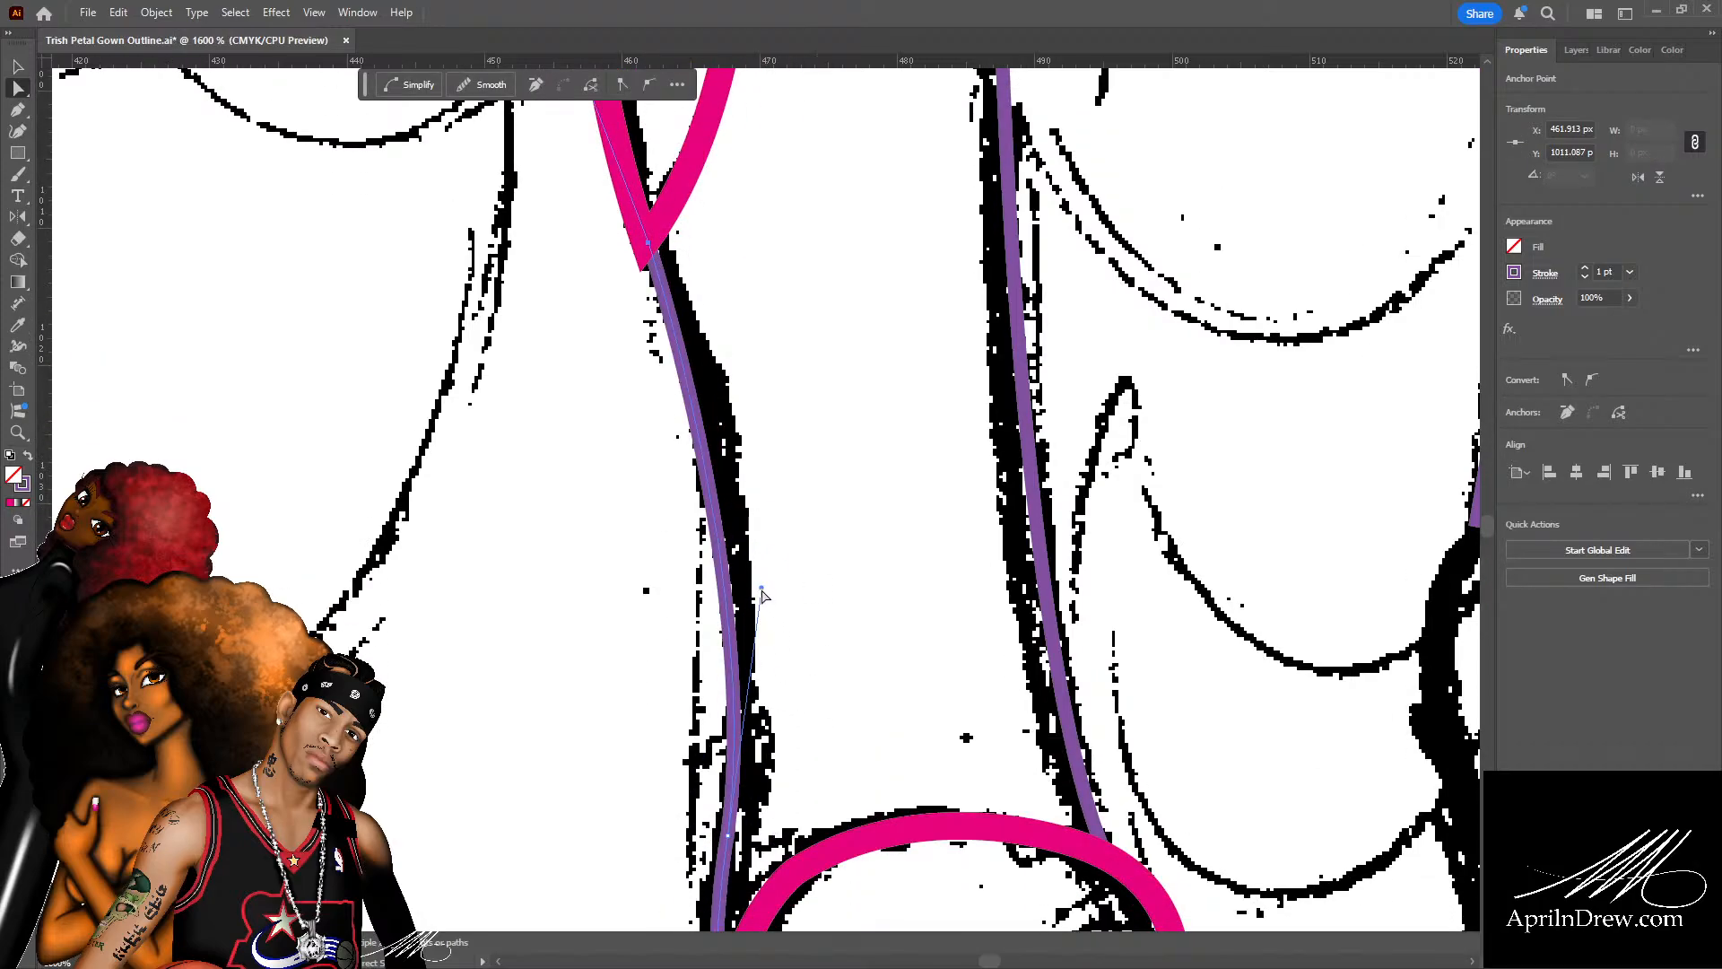
pyautogui.scroll(4, 770, 538)
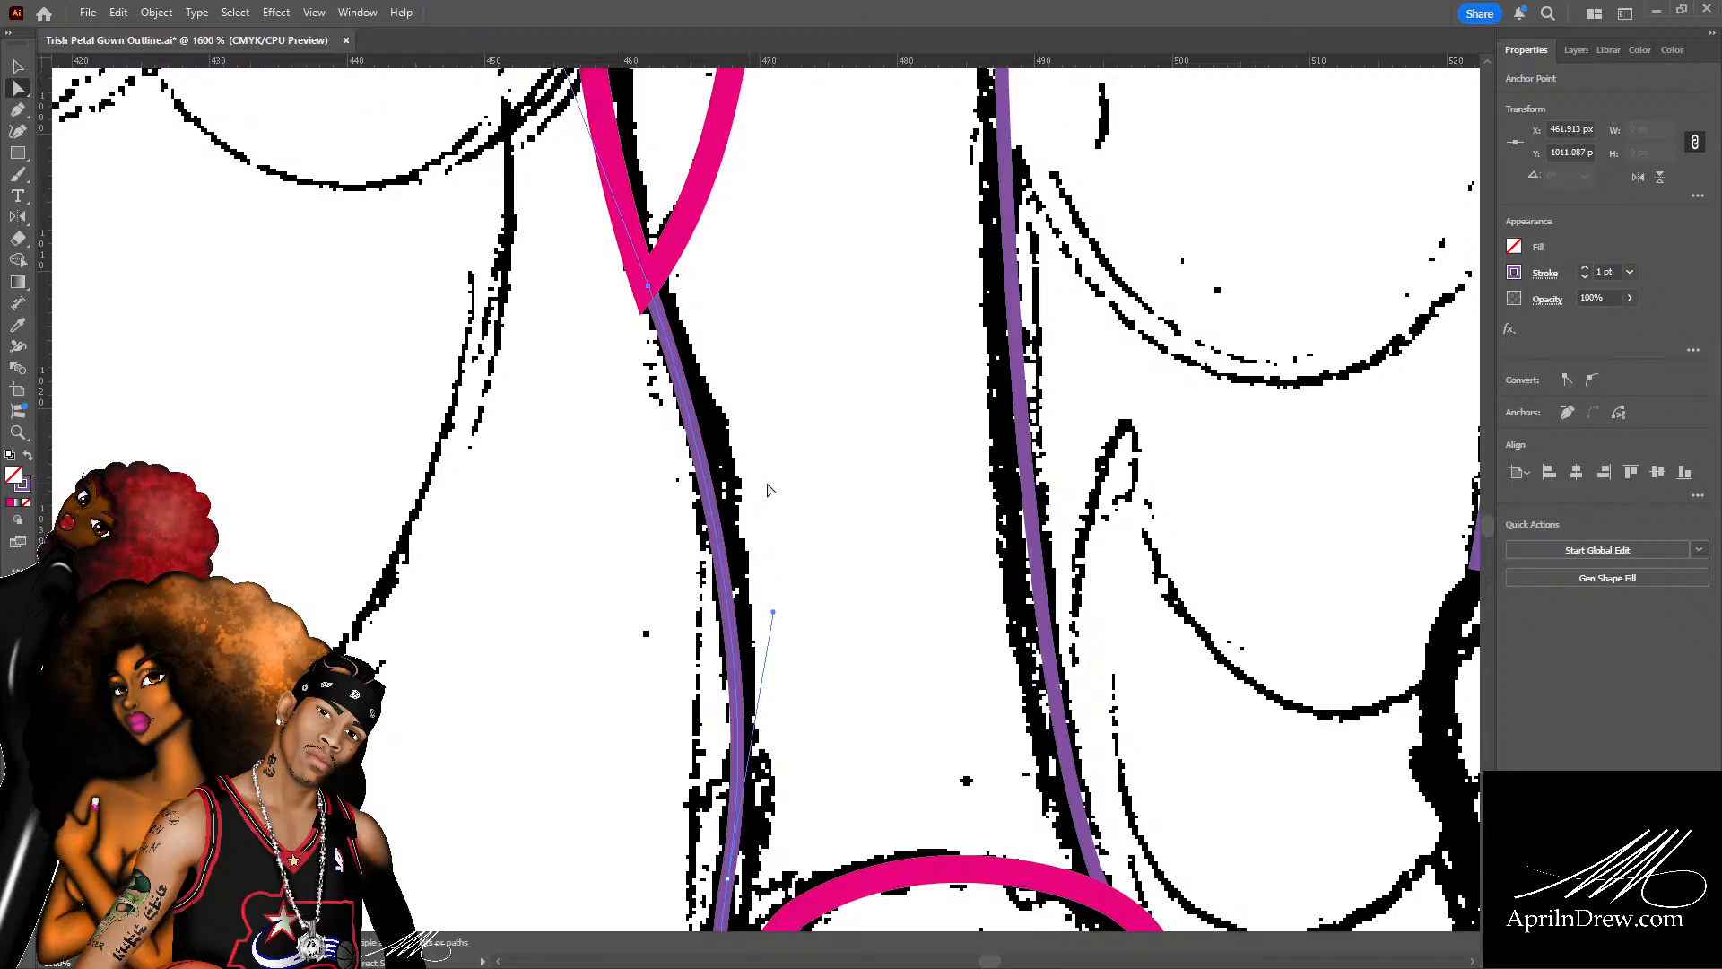
pyautogui.scroll(2, 778, 526)
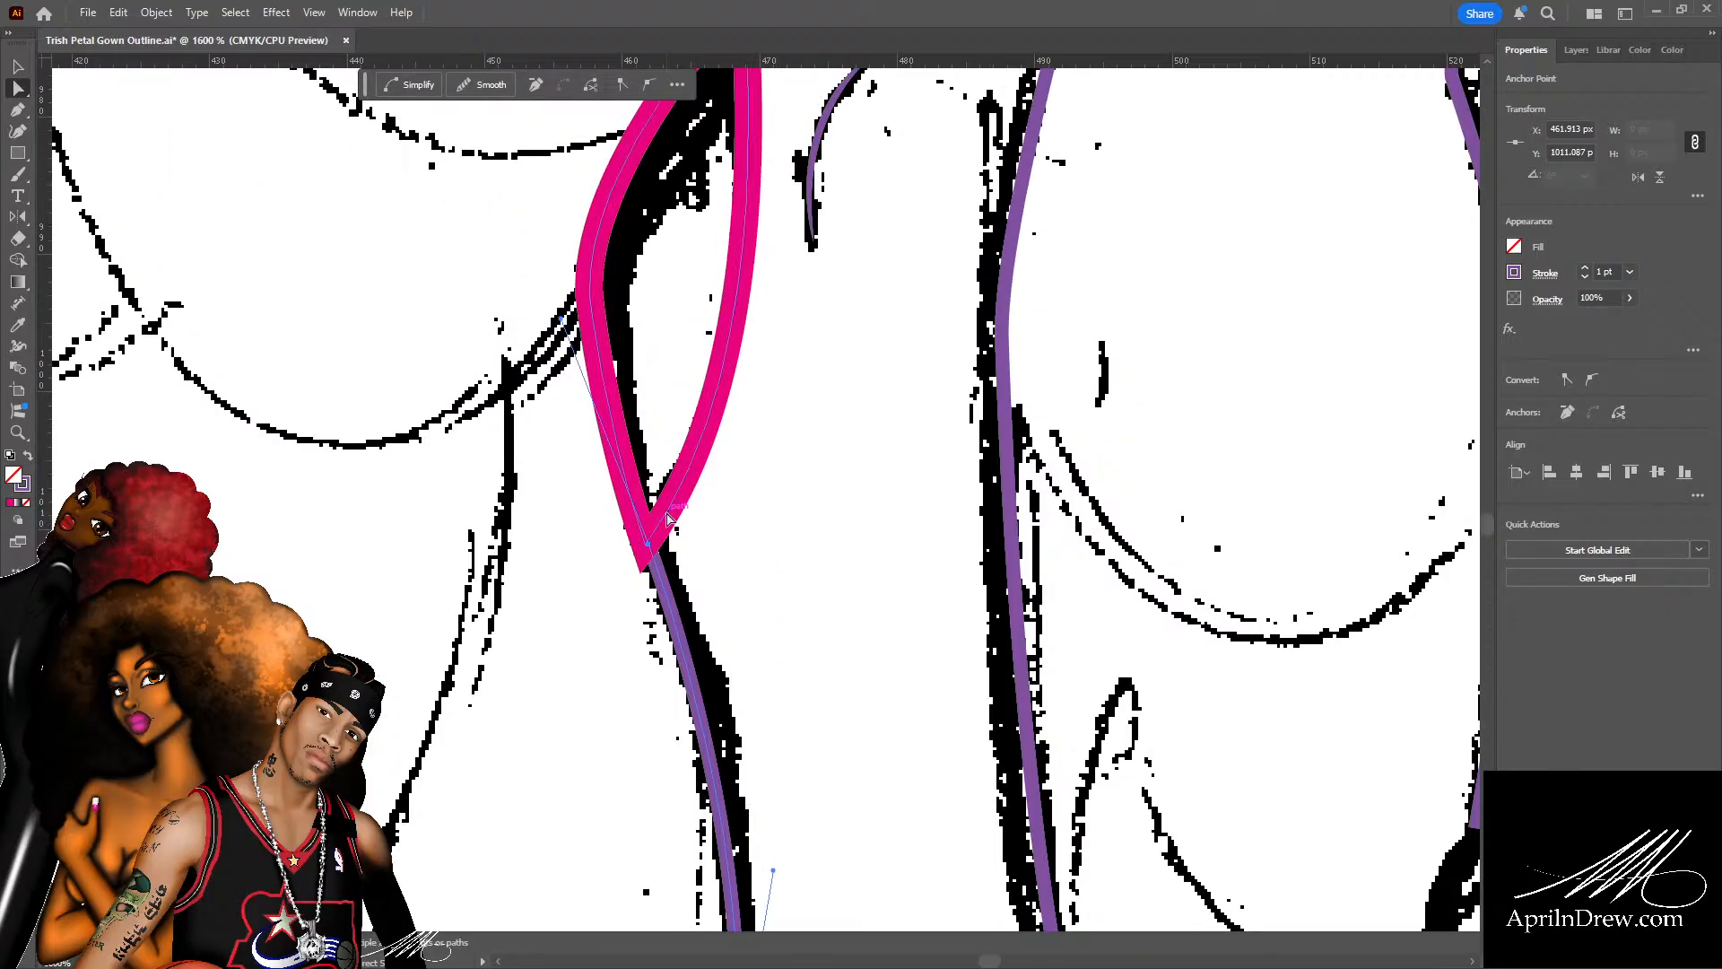
pyautogui.hotkey('ctrl', '-')
pyautogui.hotkey('ctrl', '-')
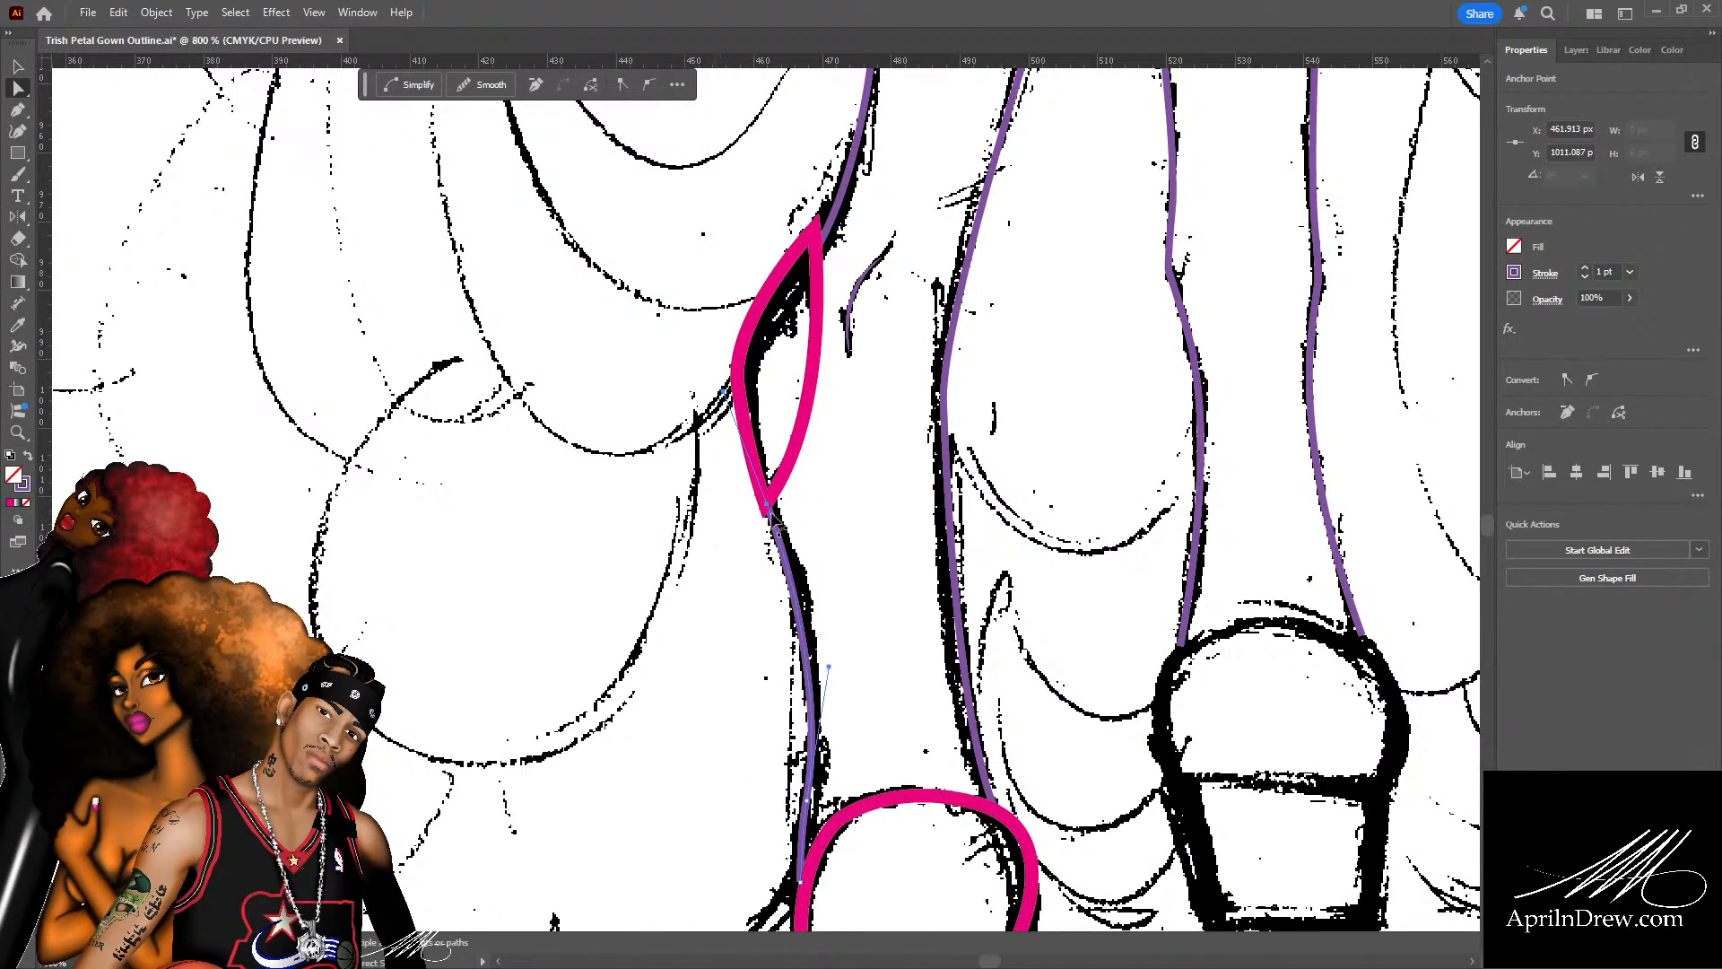
pyautogui.moveTo(768, 520); pyautogui.dragTo(765, 509)
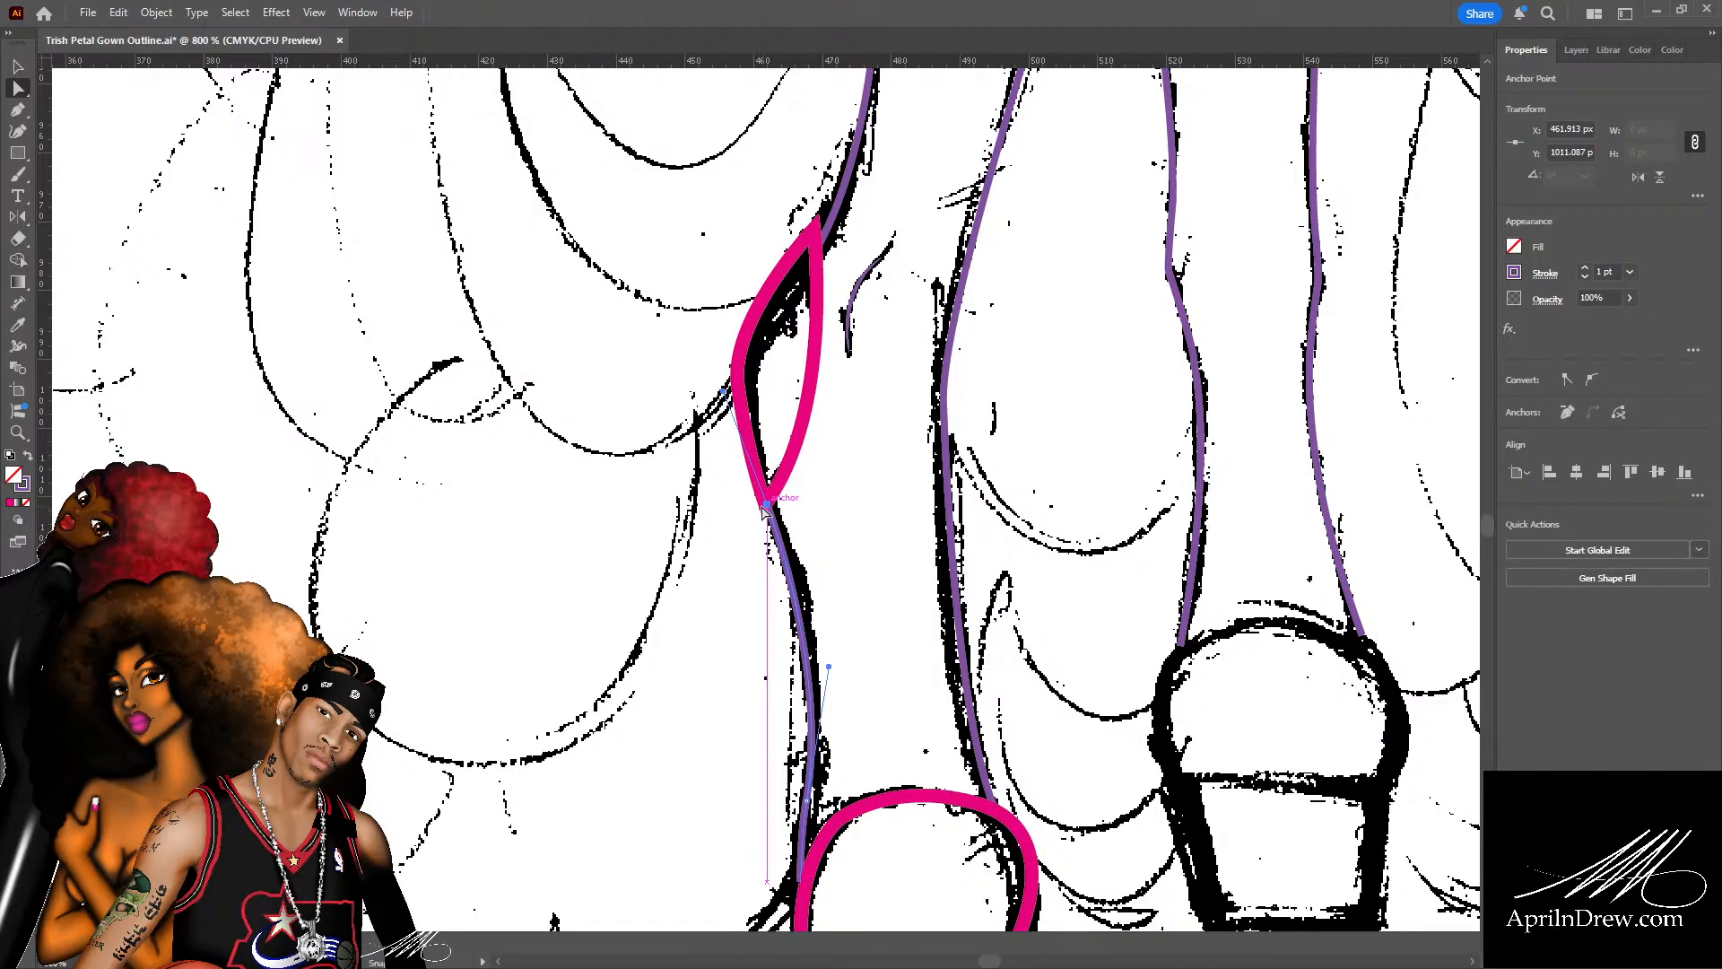
# Move the leaf shape's bottom corner onto the top end of the purple lower-leg line.
pyautogui.click(787, 485)
pyautogui.hotkey('ctrl', '+')
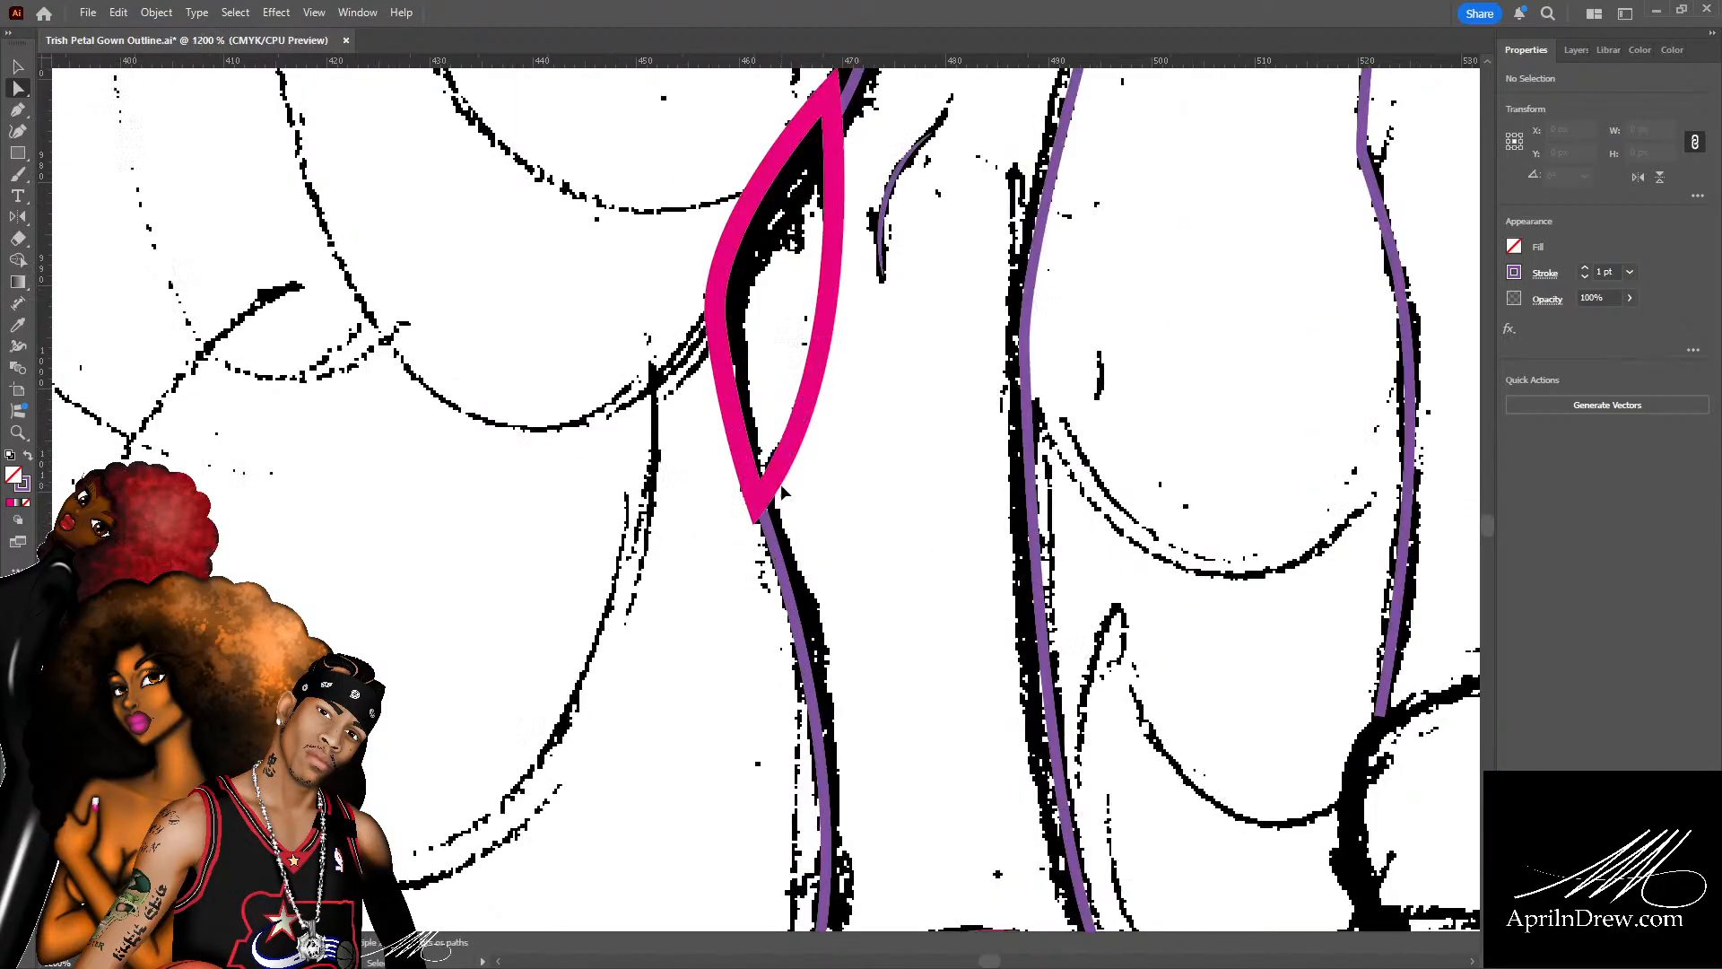
pyautogui.scroll(2, 780, 483)
pyautogui.click(737, 528)
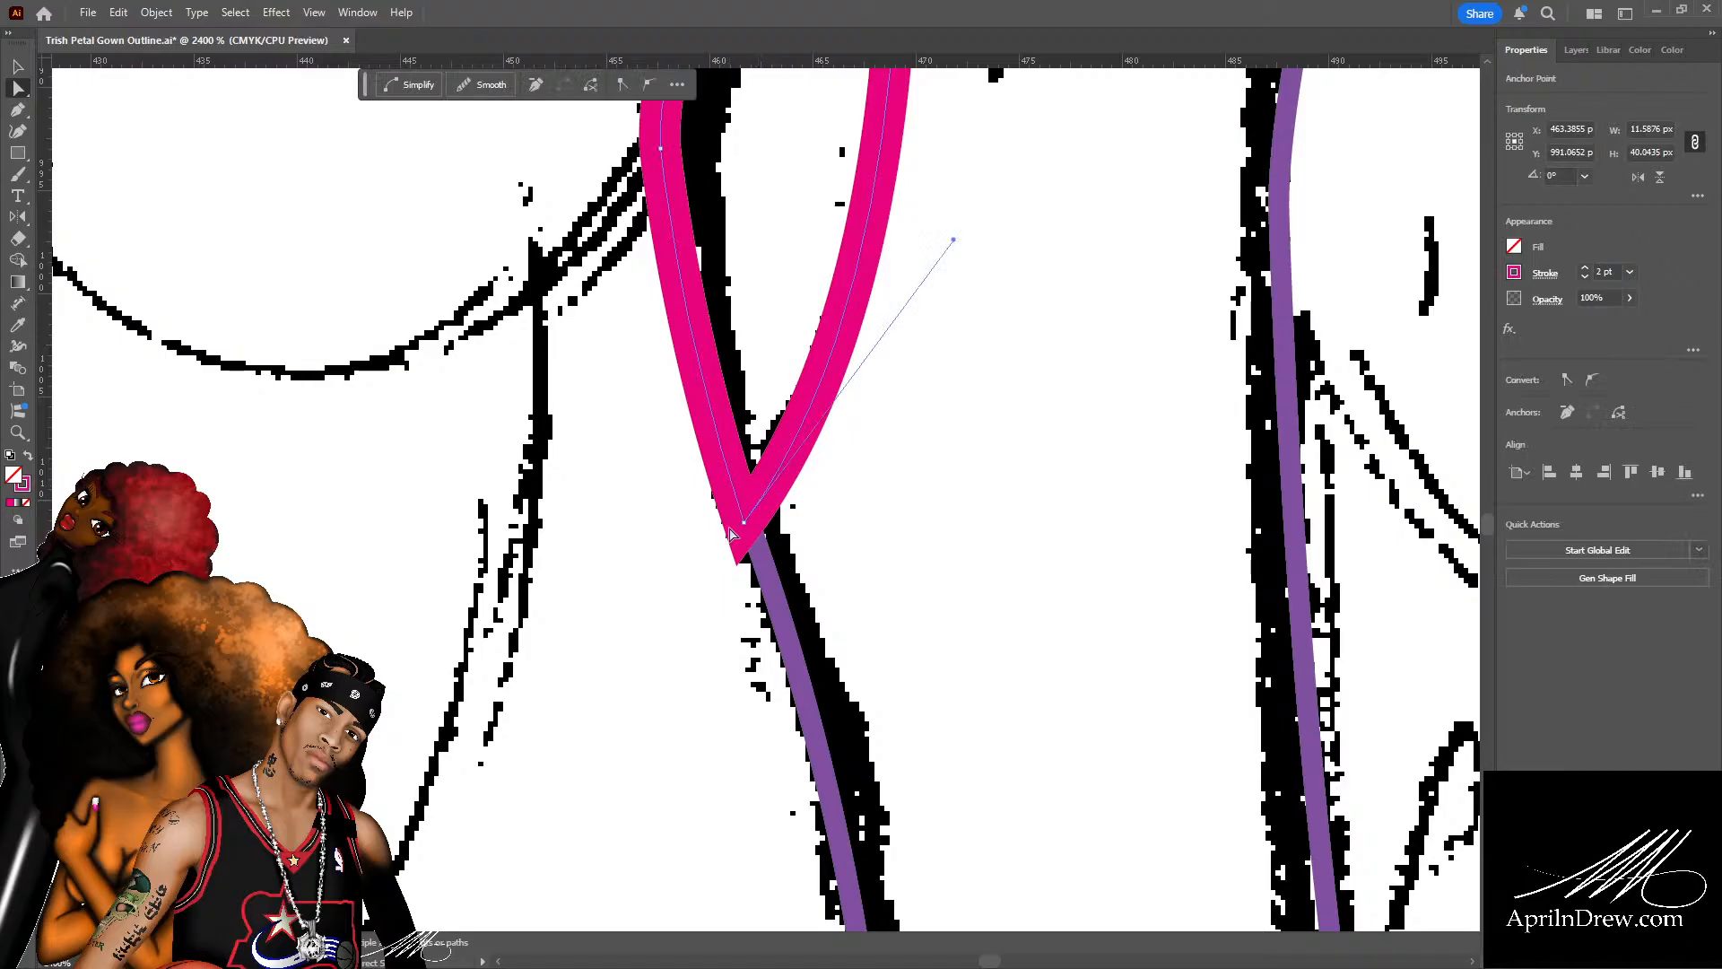
pyautogui.moveTo(742, 523); pyautogui.dragTo(751, 514)
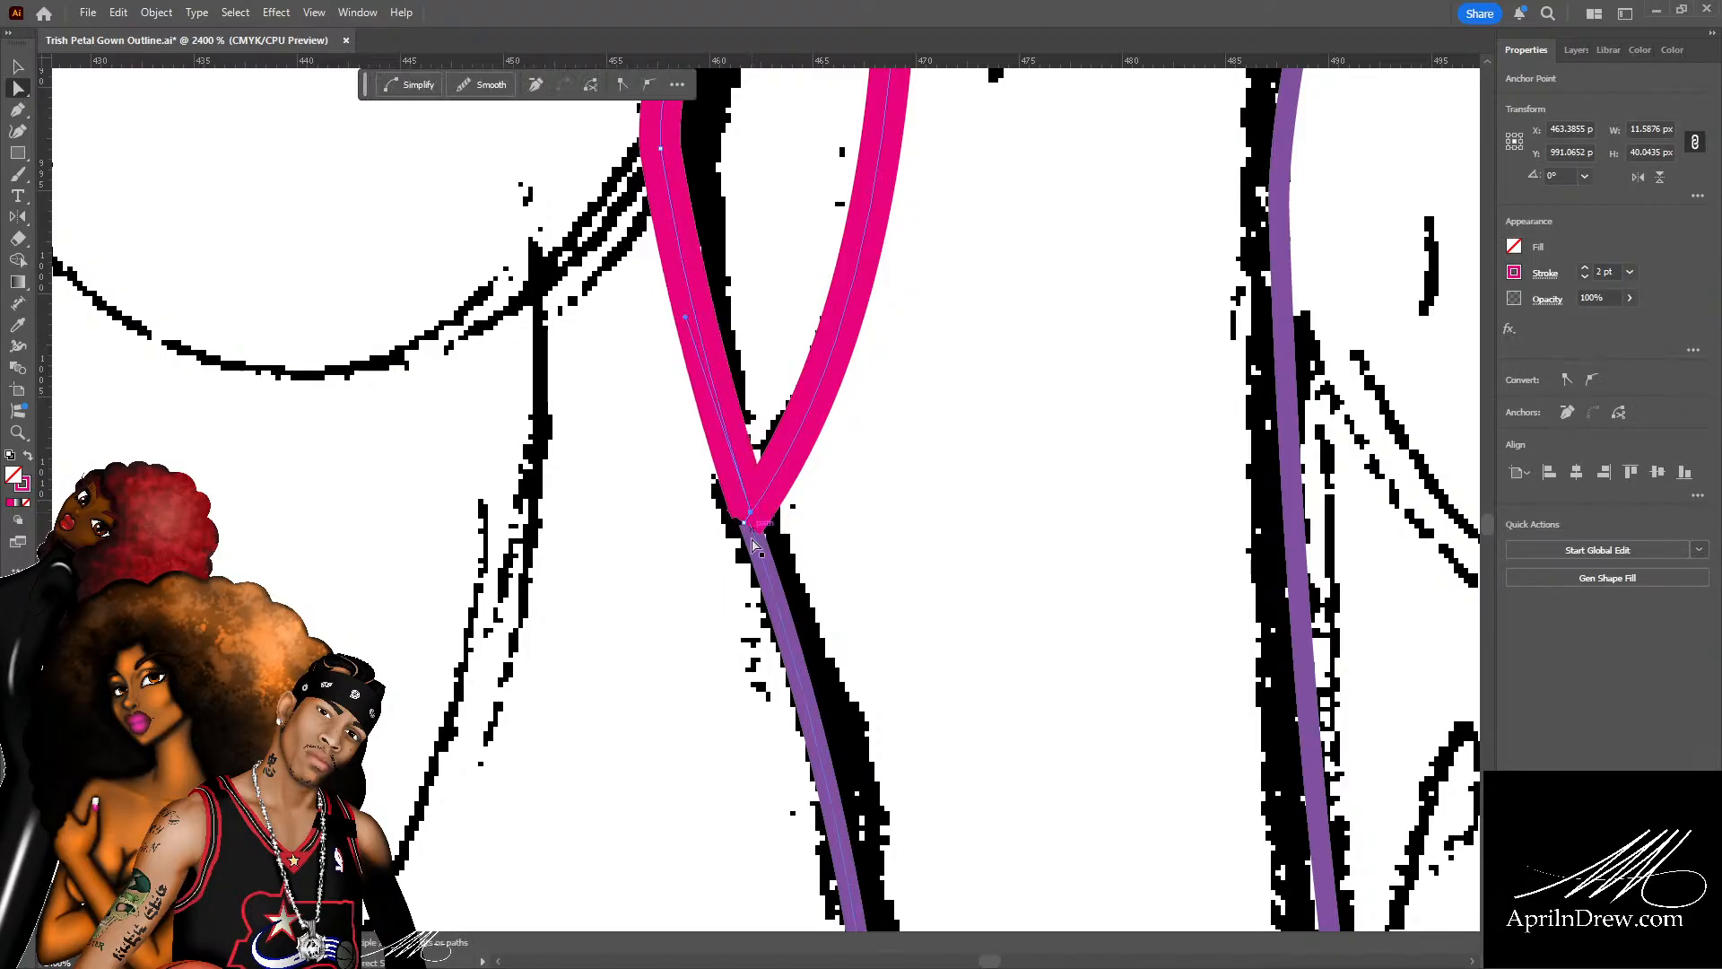
pyautogui.click(693, 465)
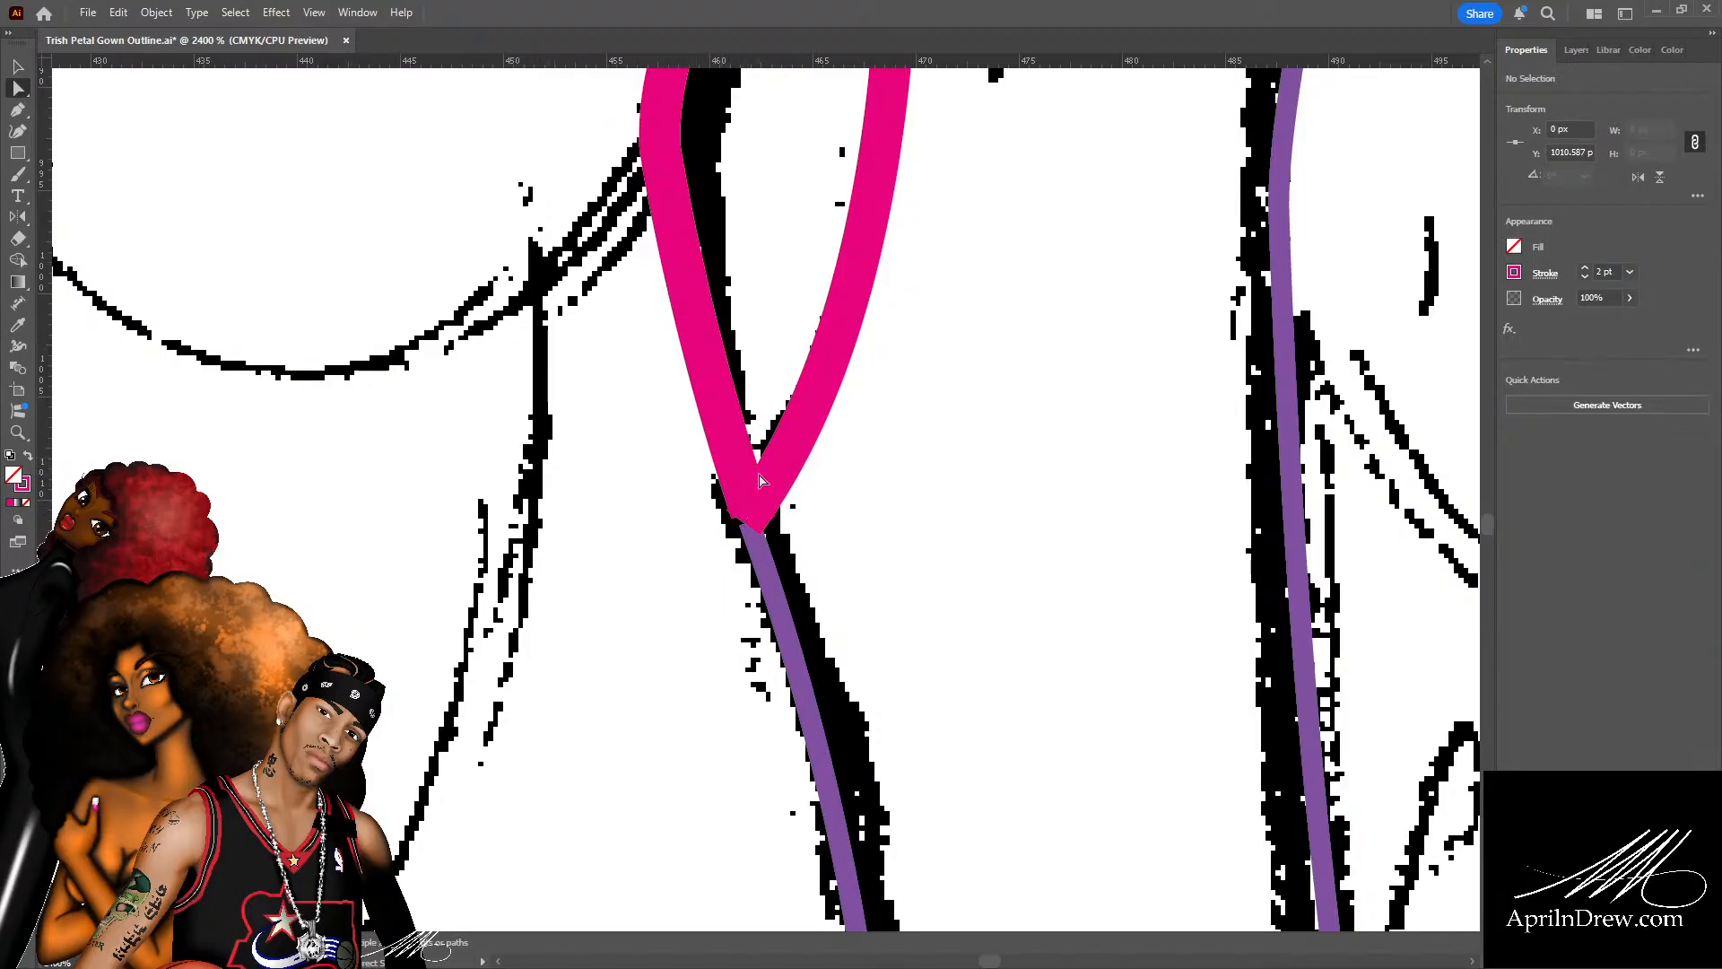
# Adjust the inner curve's handle at the leaf shape's bottom corner to give it a sharp point, and save the document.
pyautogui.click(752, 515)
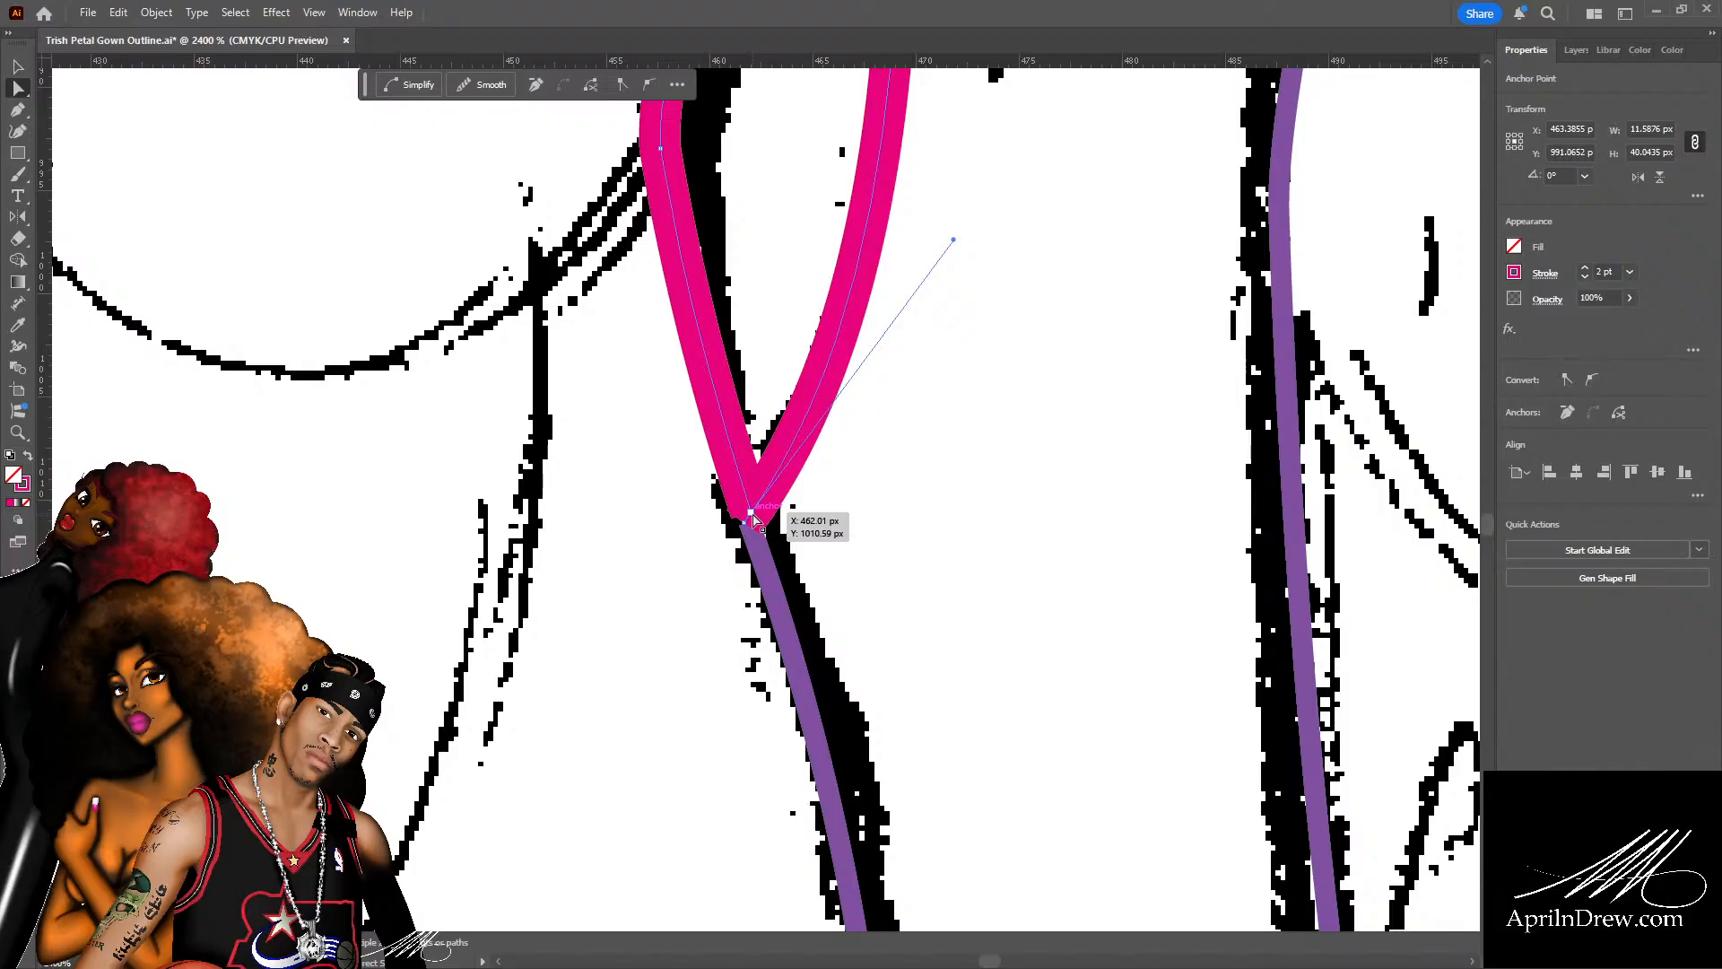
pyautogui.moveTo(754, 520); pyautogui.dragTo(754, 520)
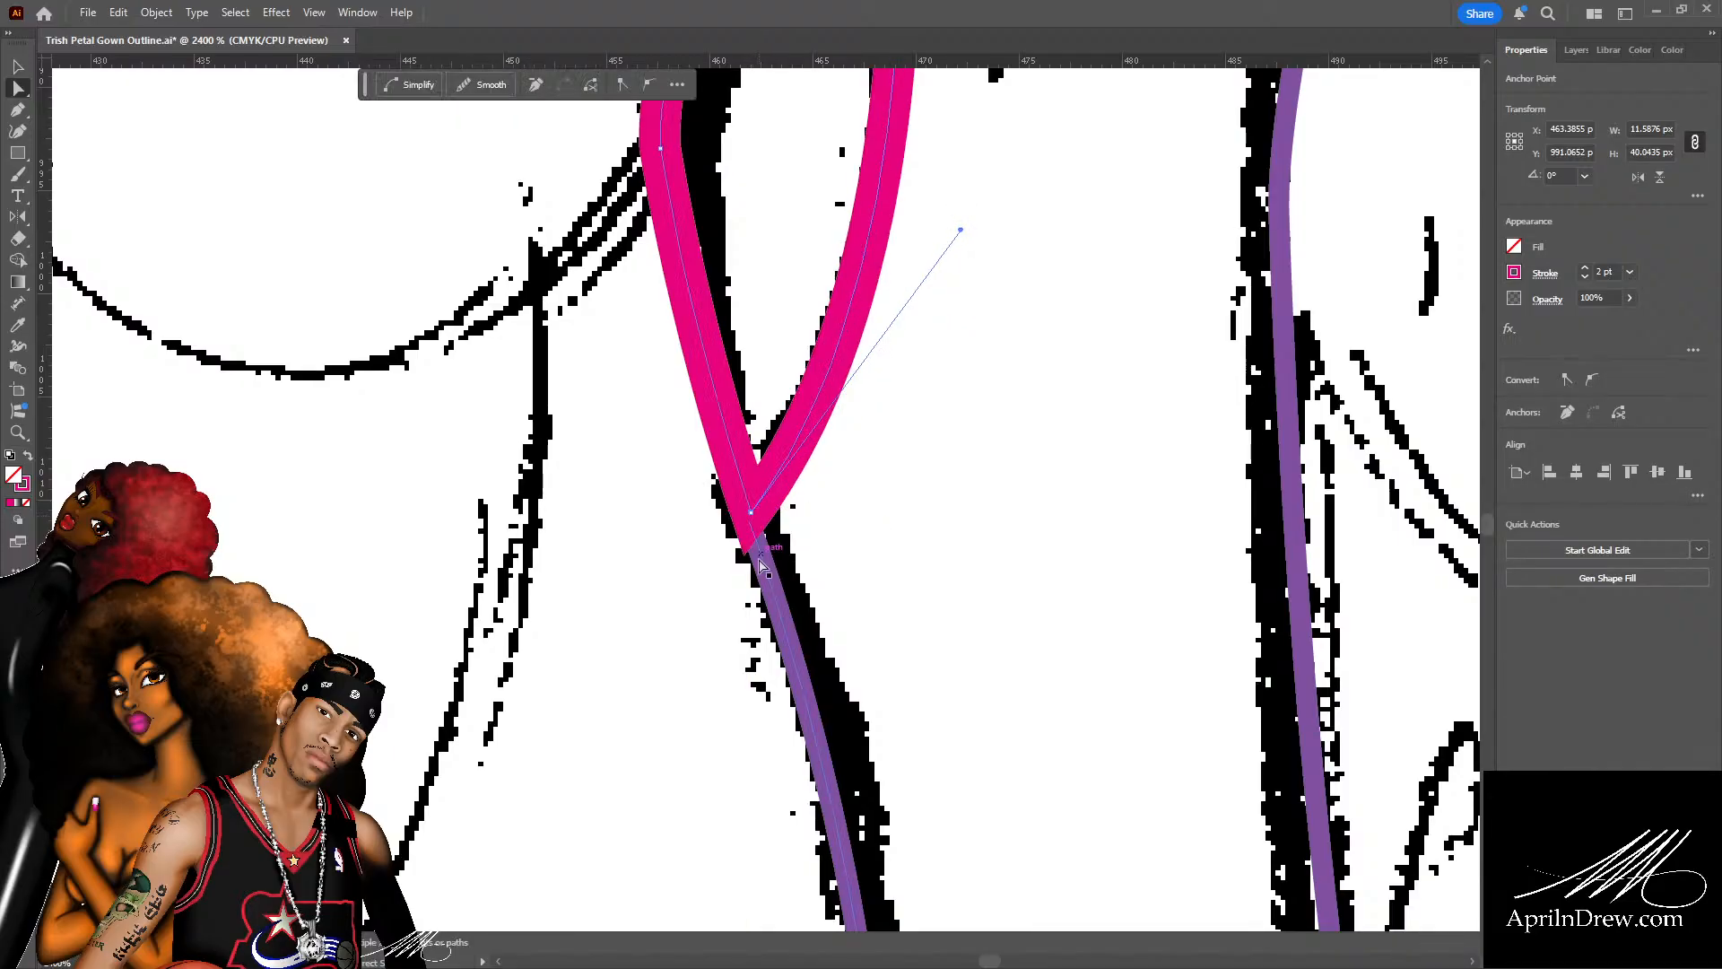
pyautogui.click(812, 527)
pyautogui.scroll(-1, 837, 592)
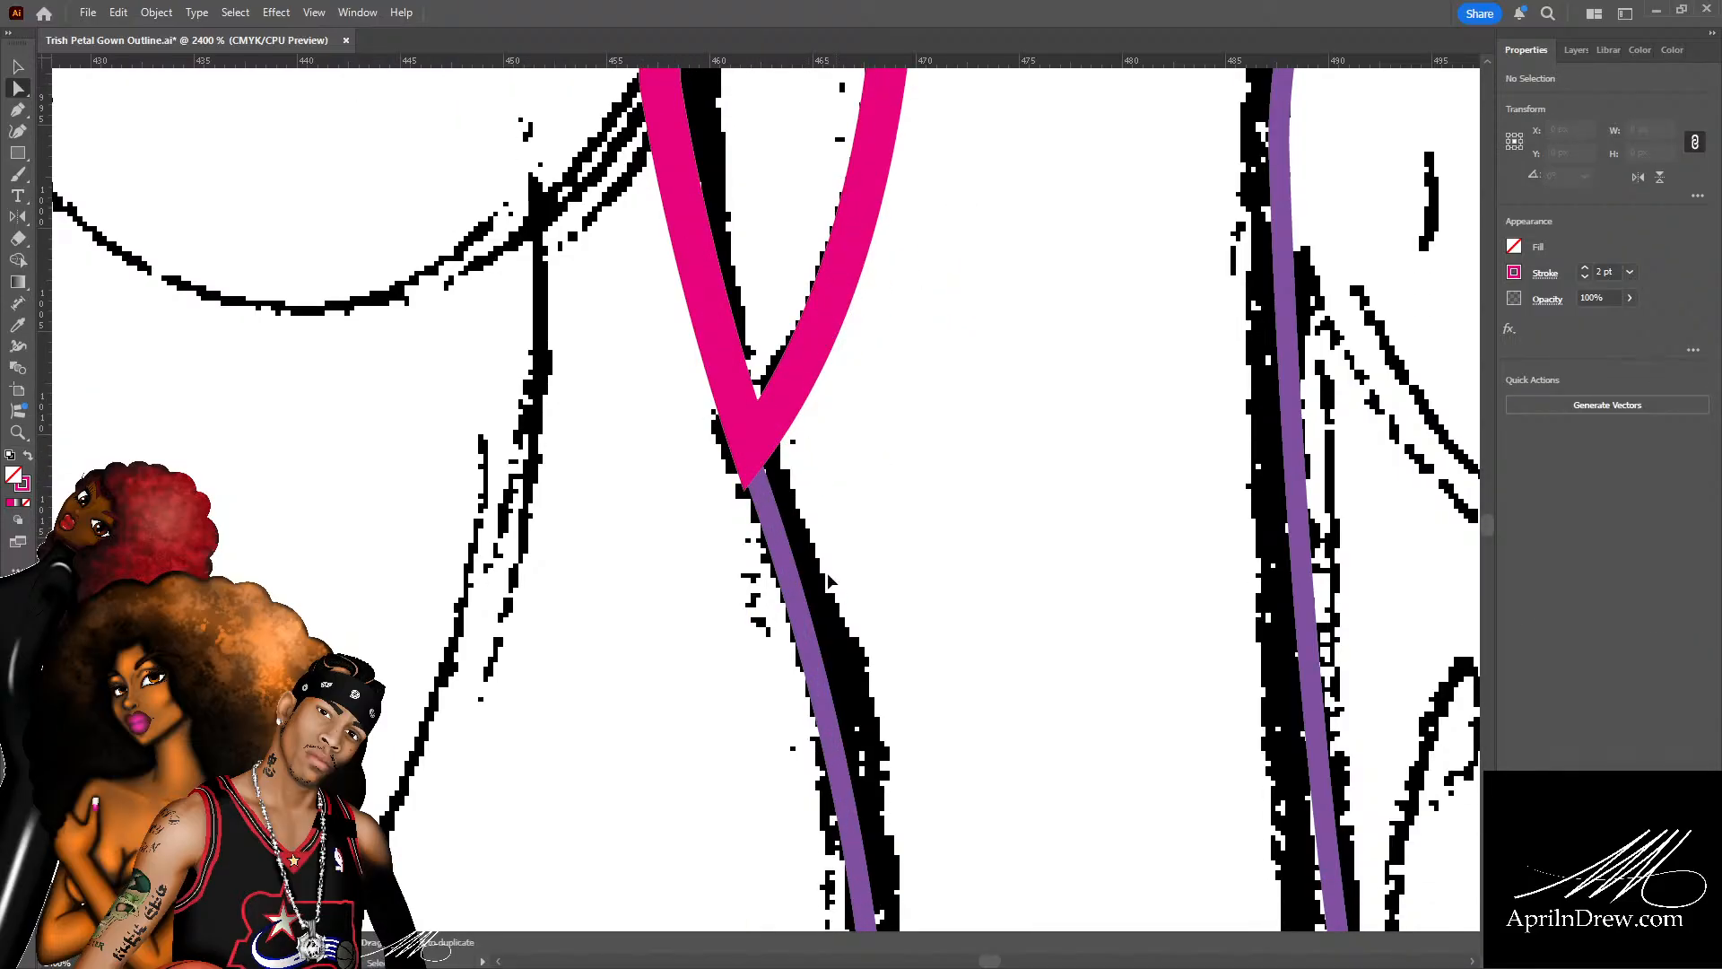
pyautogui.hotkey('ctrl', '-')
pyautogui.hotkey('ctrl', '-')
pyautogui.hotkey('ctrl', '-')
pyautogui.hotkey('ctrl', '-')
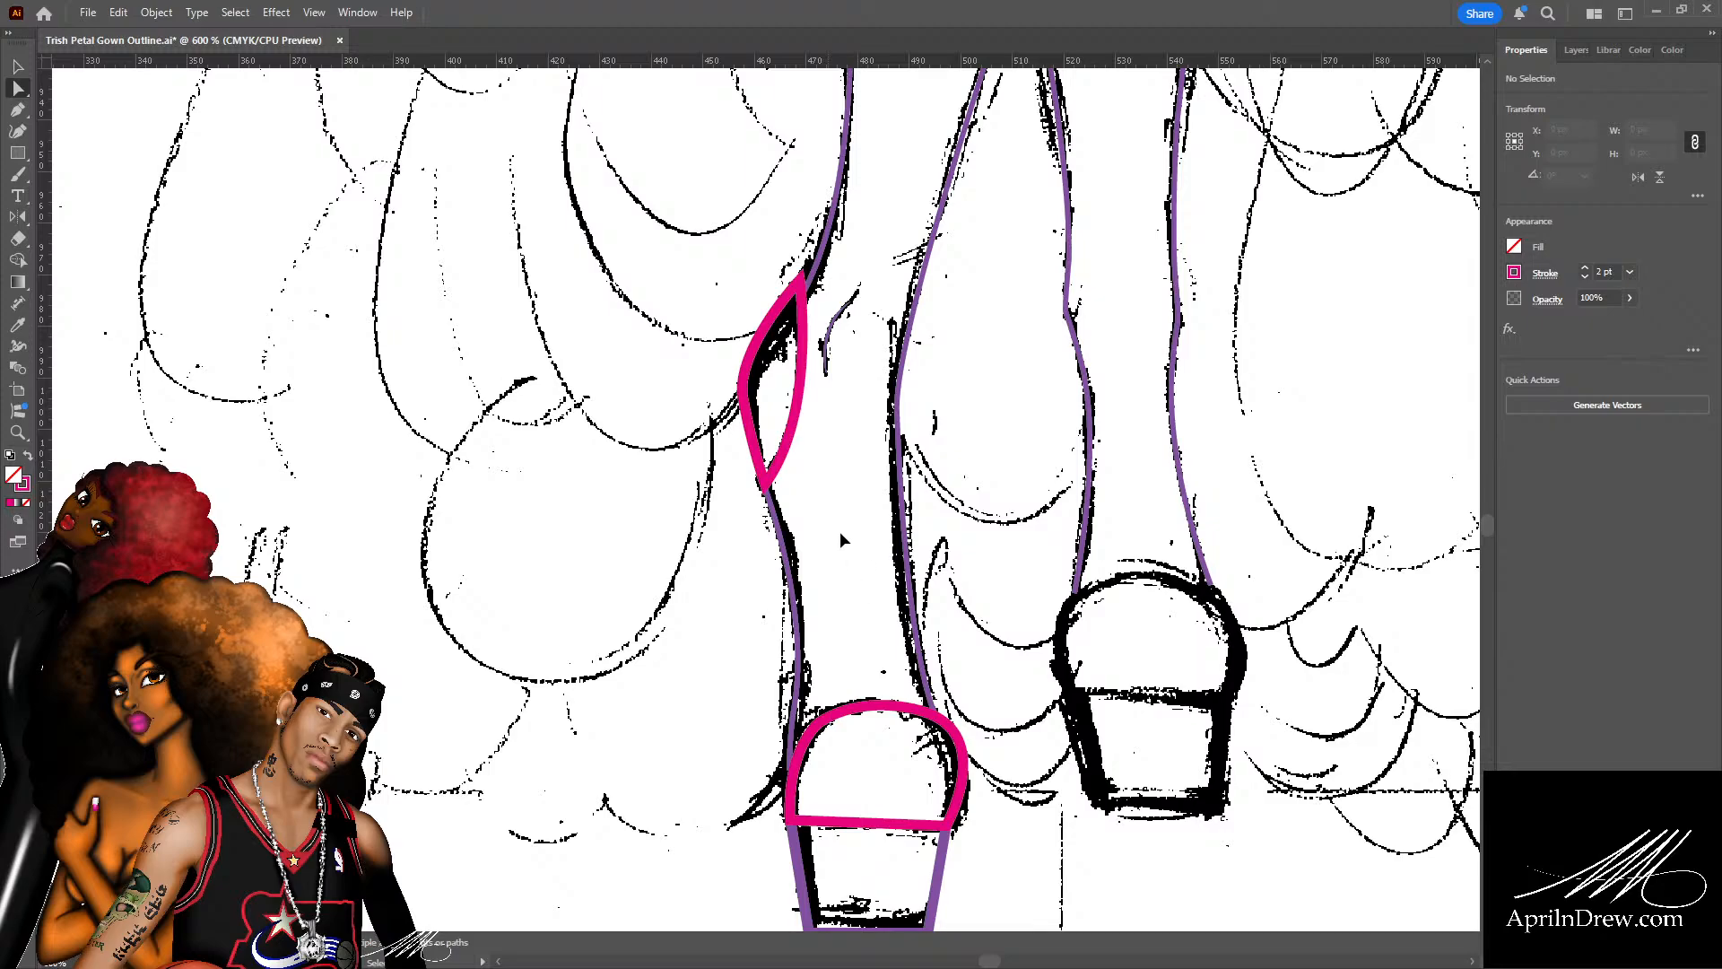
pyautogui.hotkey('ctrl', 's')
# Change the stroke of the trapezoid base under the magenta shoe top to green, and save the document.
pyautogui.moveTo(839, 531); pyautogui.dragTo(598, 351)
pyautogui.click(707, 701)
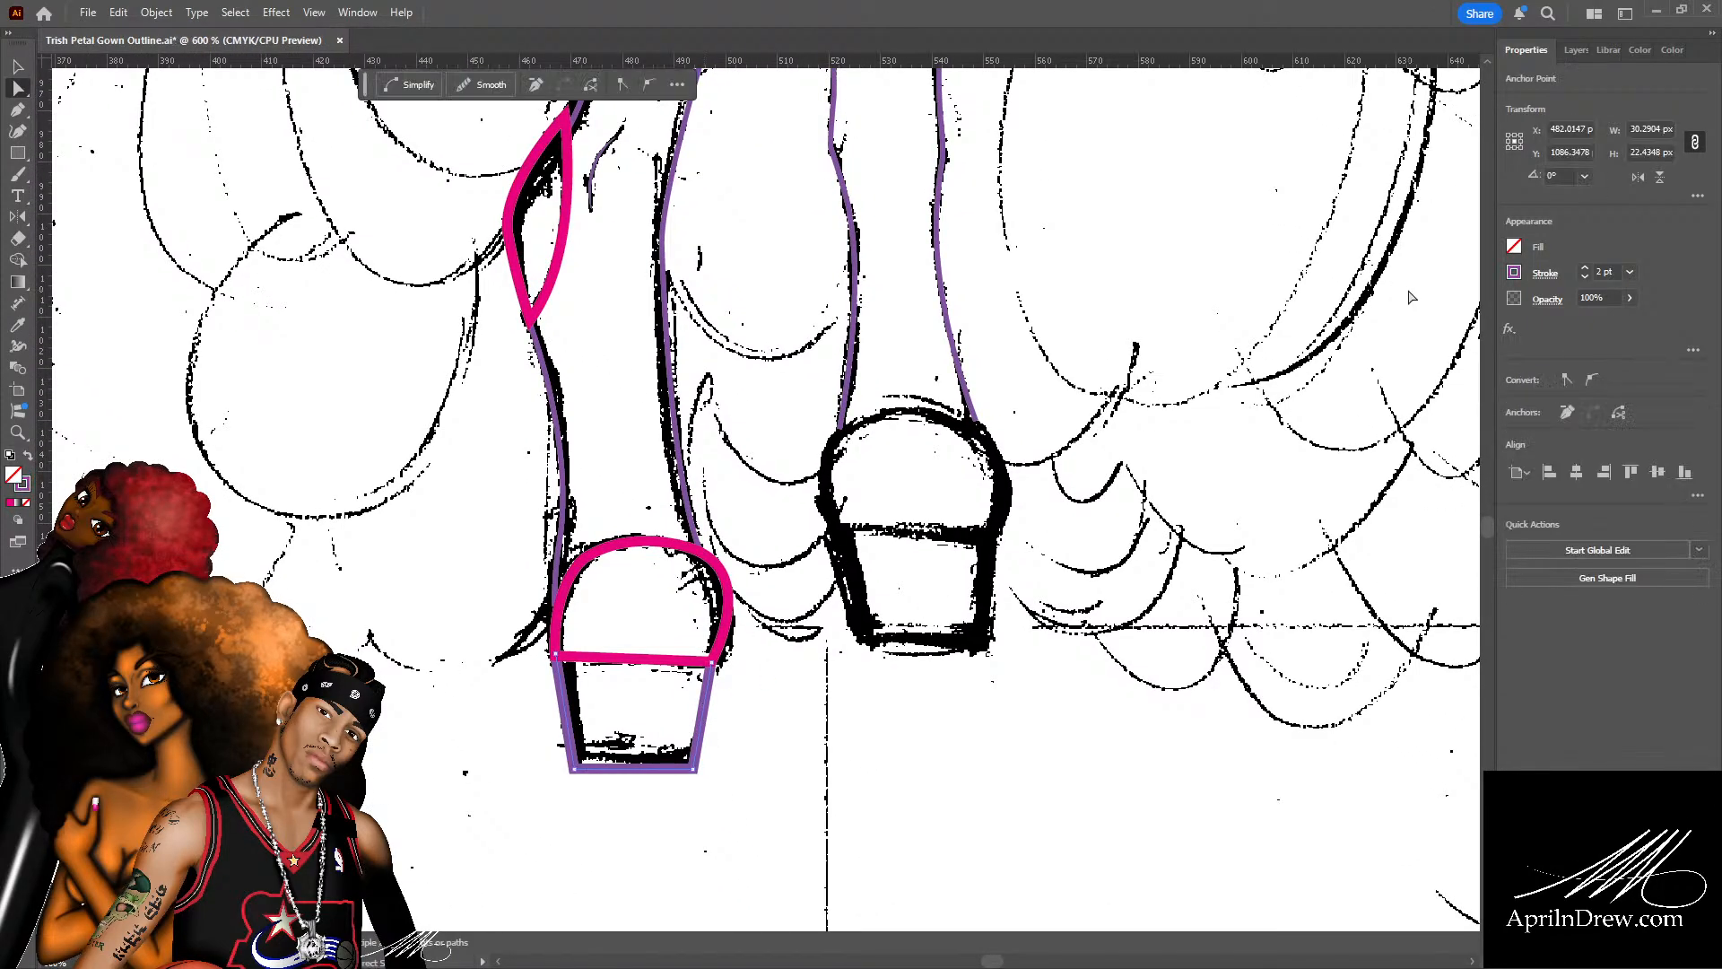
pyautogui.click(1388, 364)
pyautogui.scroll(2, 729, 594)
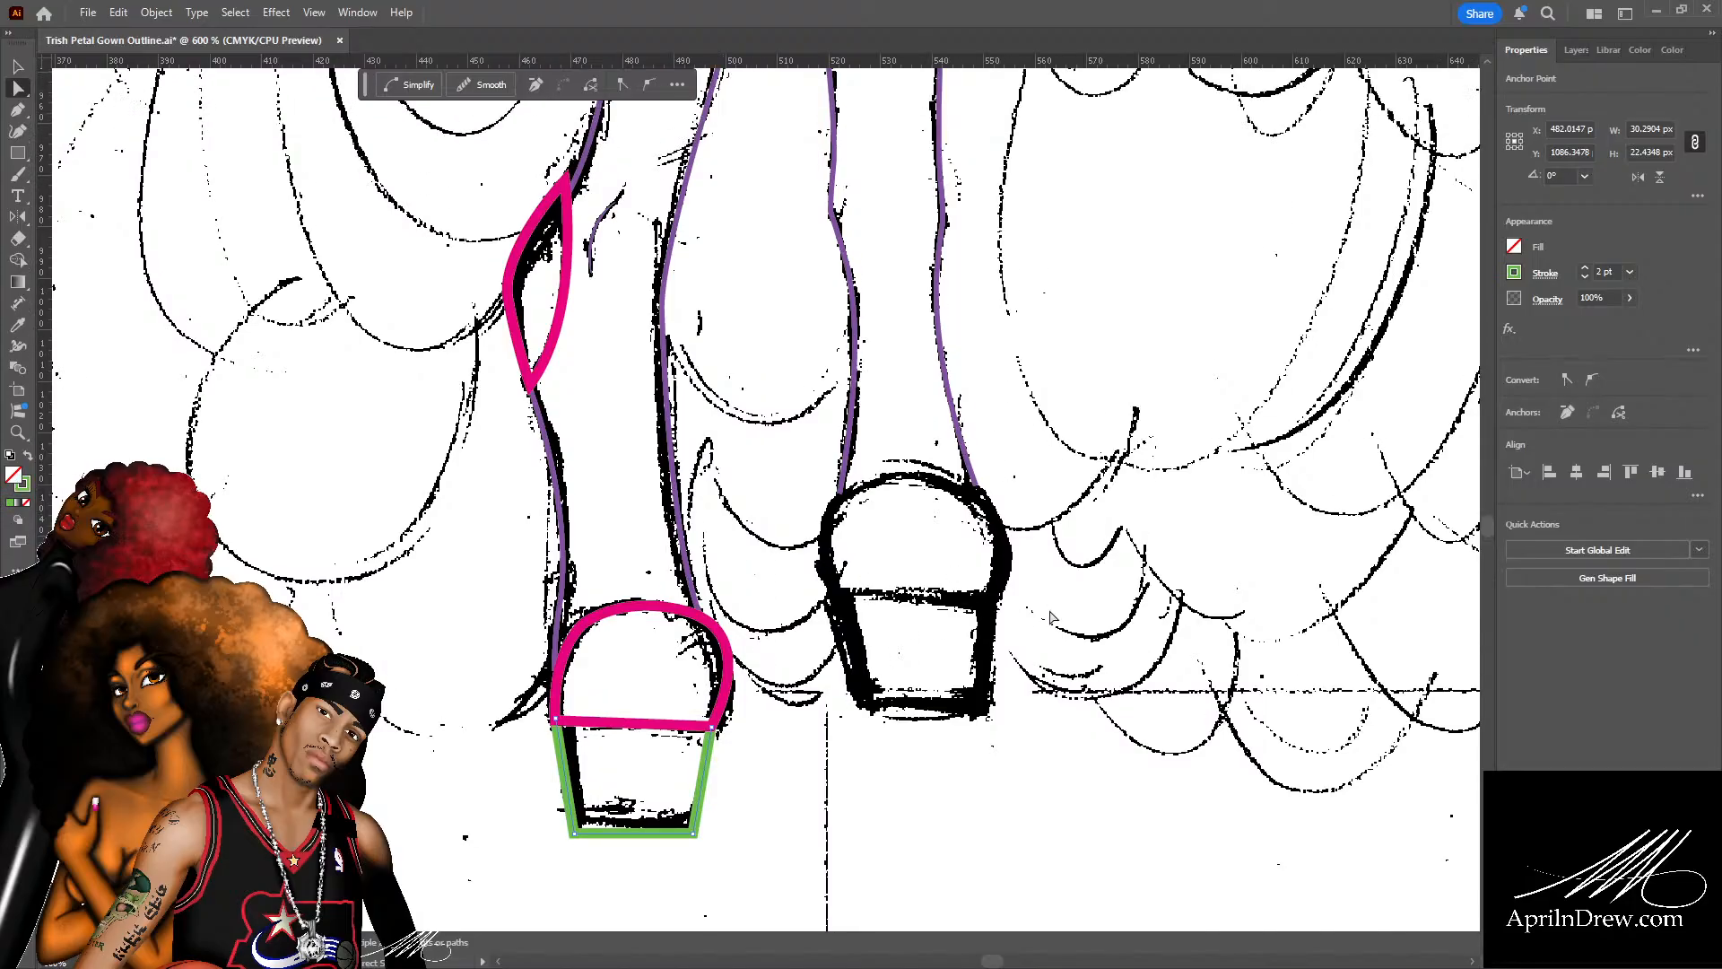
pyautogui.hscroll(5, 808, 594)
pyautogui.hotkey('ctrl', 's')
pyautogui.hotkey('ctrl', '=')
pyautogui.hotkey('ctrl', '=')
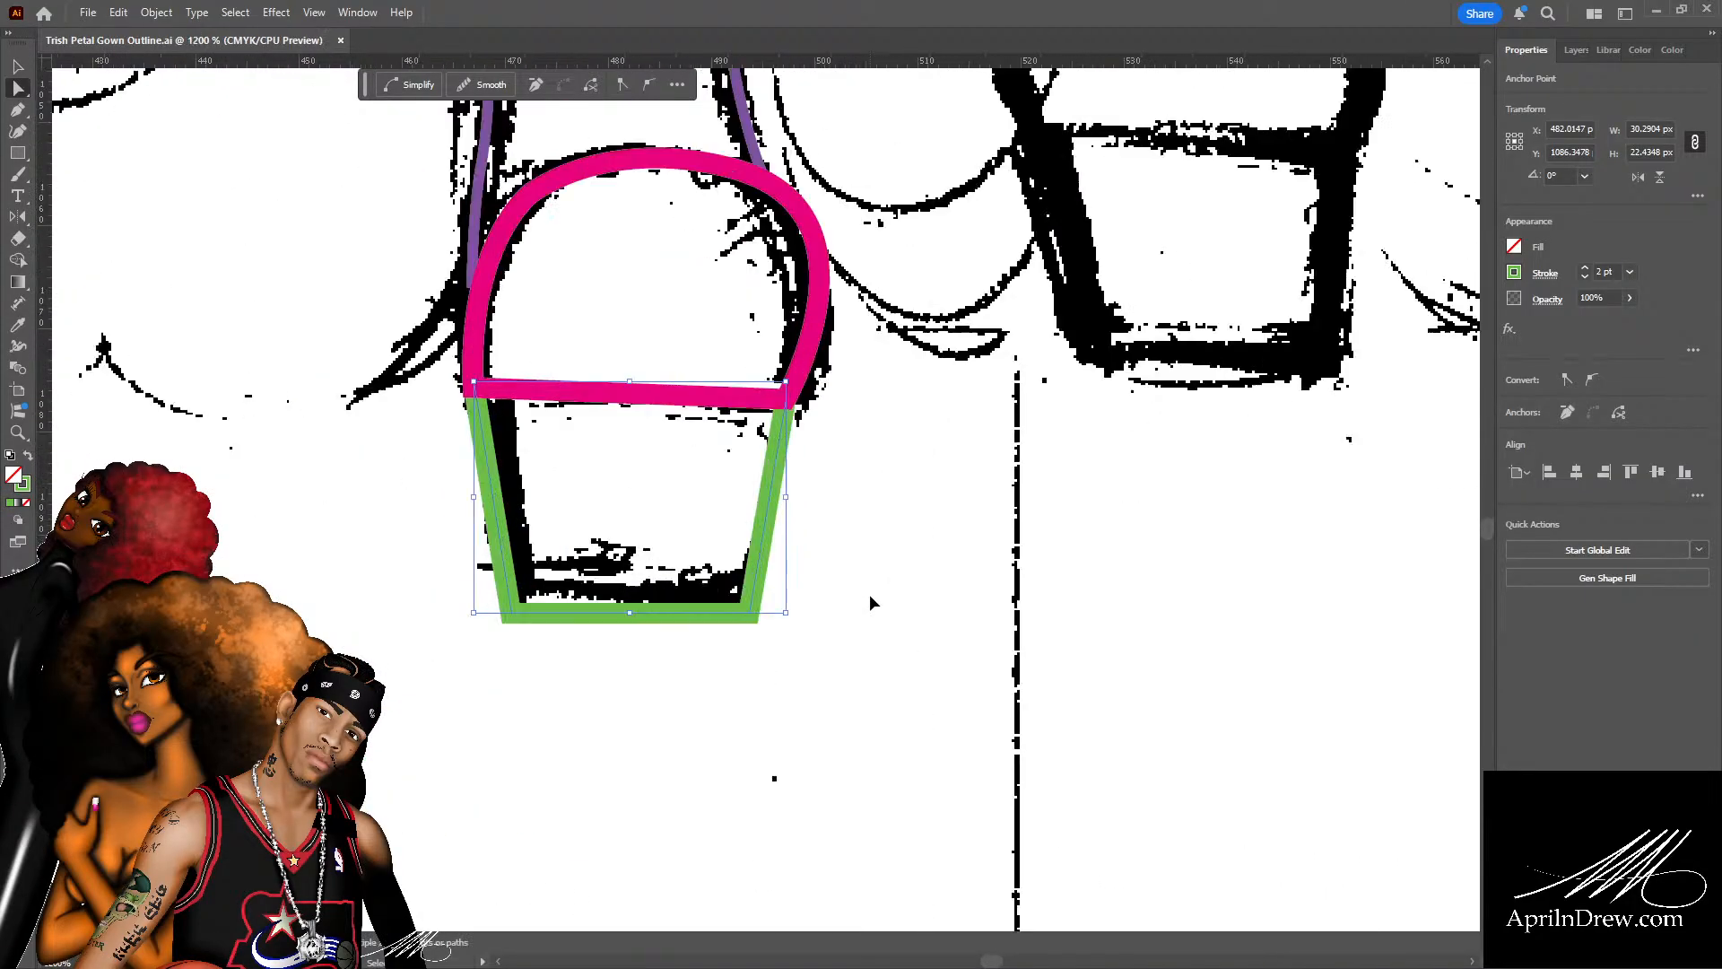
# Trace the rounded top of the second shoe as an open green 2 pt arch with the Pen tool.
pyautogui.moveTo(1059, 471); pyautogui.dragTo(686, 933)
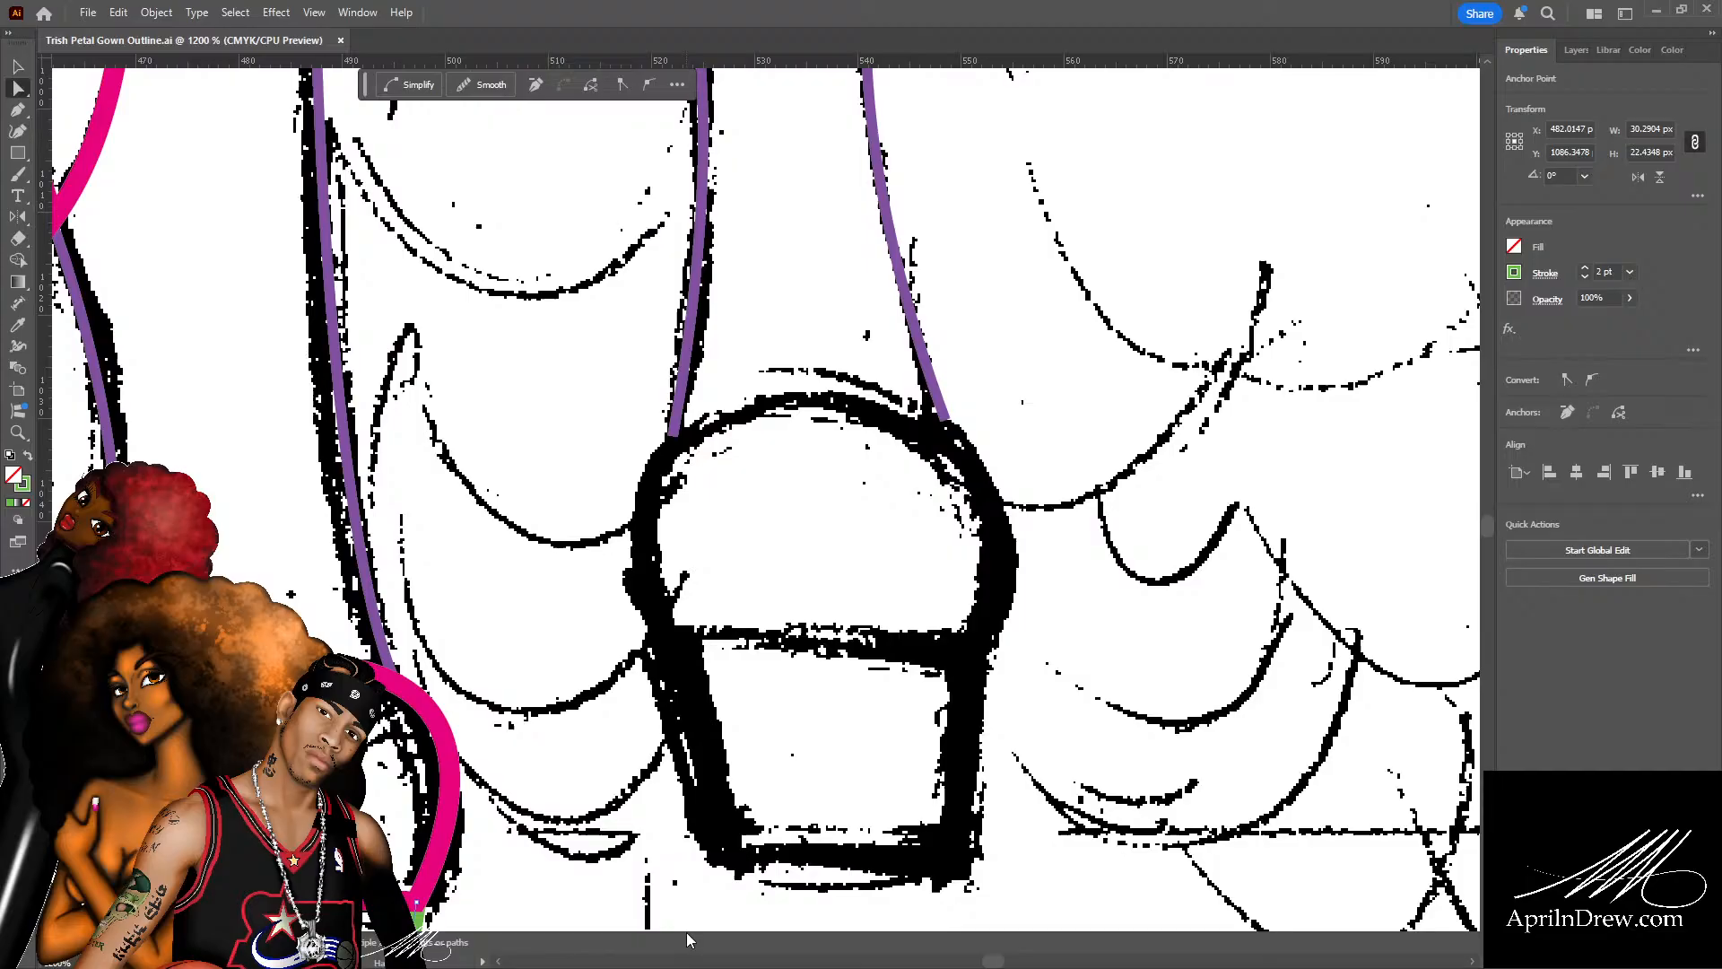
pyautogui.click(840, 503)
pyautogui.press('p')
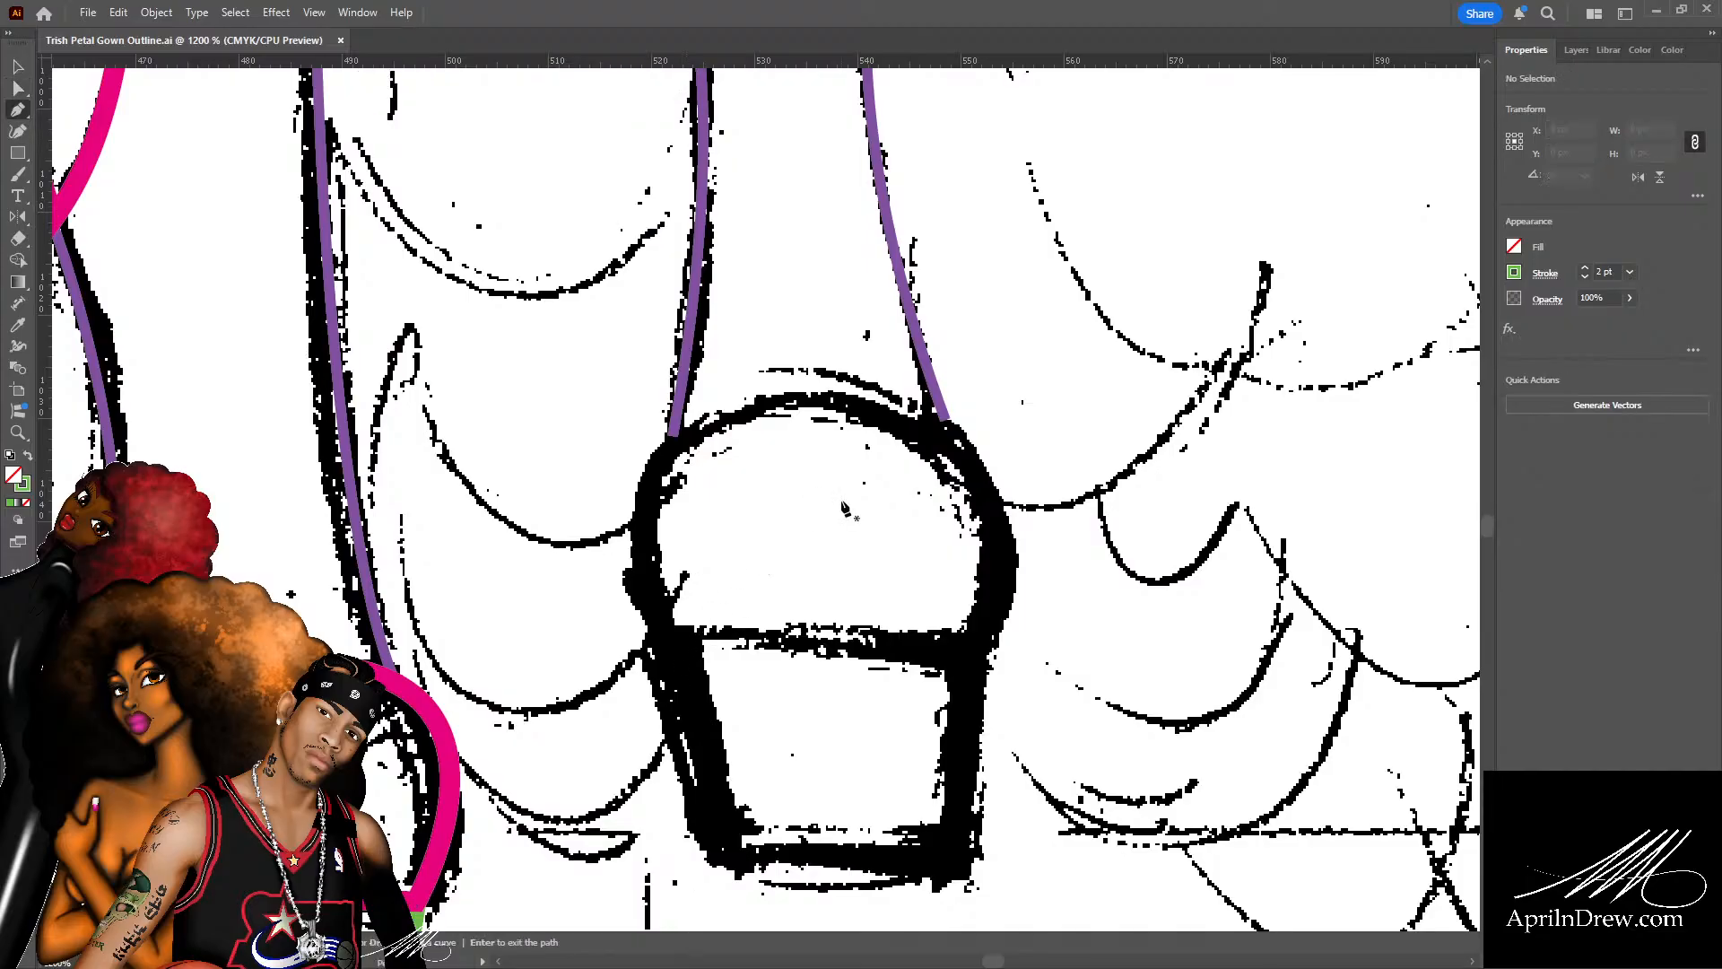
pyautogui.click(980, 641)
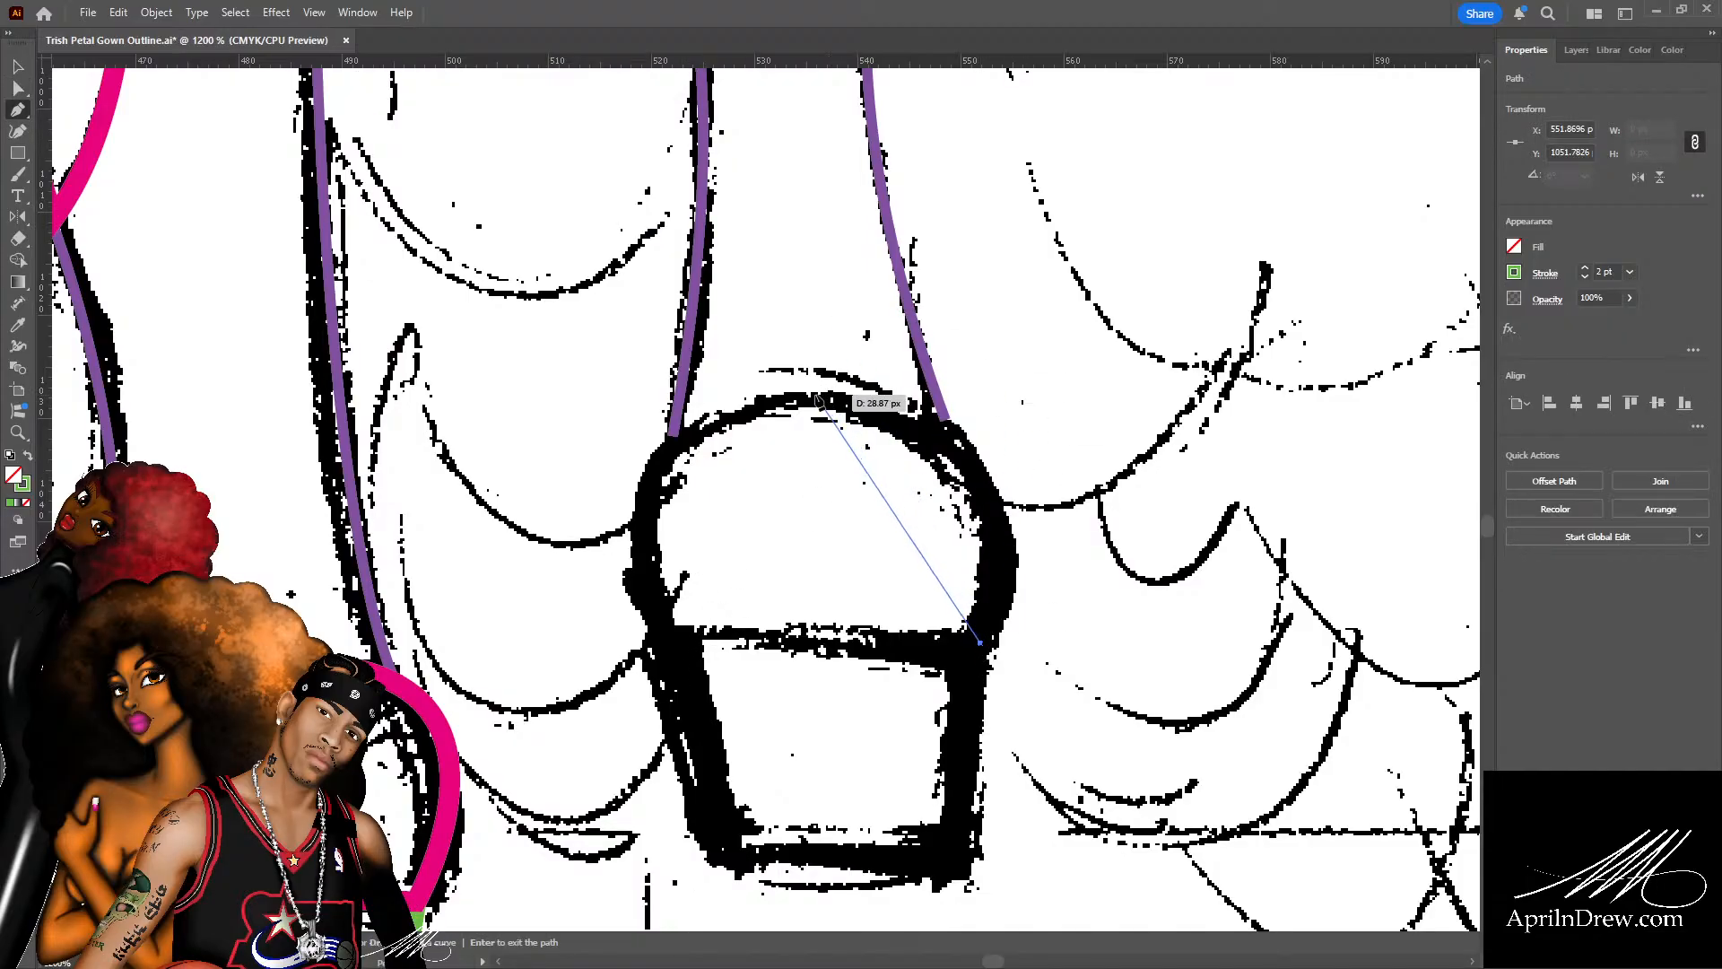
pyautogui.moveTo(814, 394)
pyautogui.mouseDown()
pyautogui.moveTo(585, 413)
pyautogui.moveTo(522, 363)
pyautogui.mouseUp()
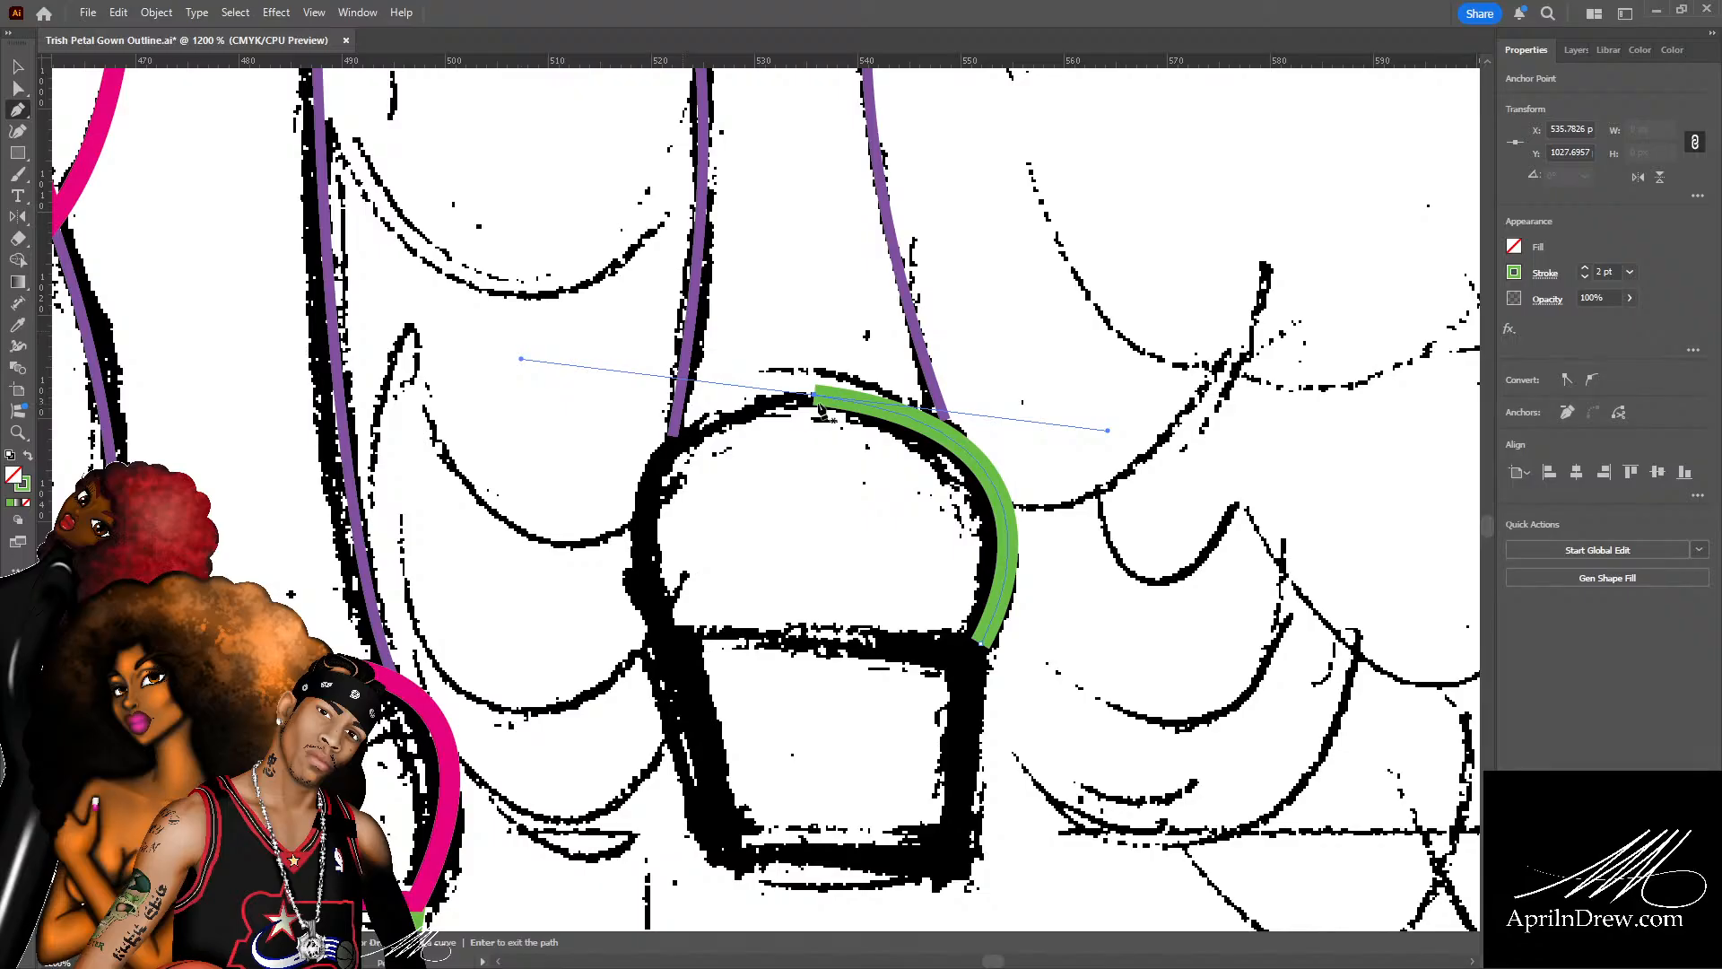
pyautogui.moveTo(814, 393)
pyautogui.mouseDown()
pyautogui.moveTo(711, 415)
pyautogui.moveTo(663, 520)
pyautogui.moveTo(648, 444)
pyautogui.moveTo(684, 558)
pyautogui.moveTo(659, 459)
pyautogui.moveTo(678, 663)
pyautogui.moveTo(713, 731)
pyautogui.moveTo(717, 901)
pyautogui.moveTo(728, 887)
pyautogui.mouseUp()
pyautogui.press('a')
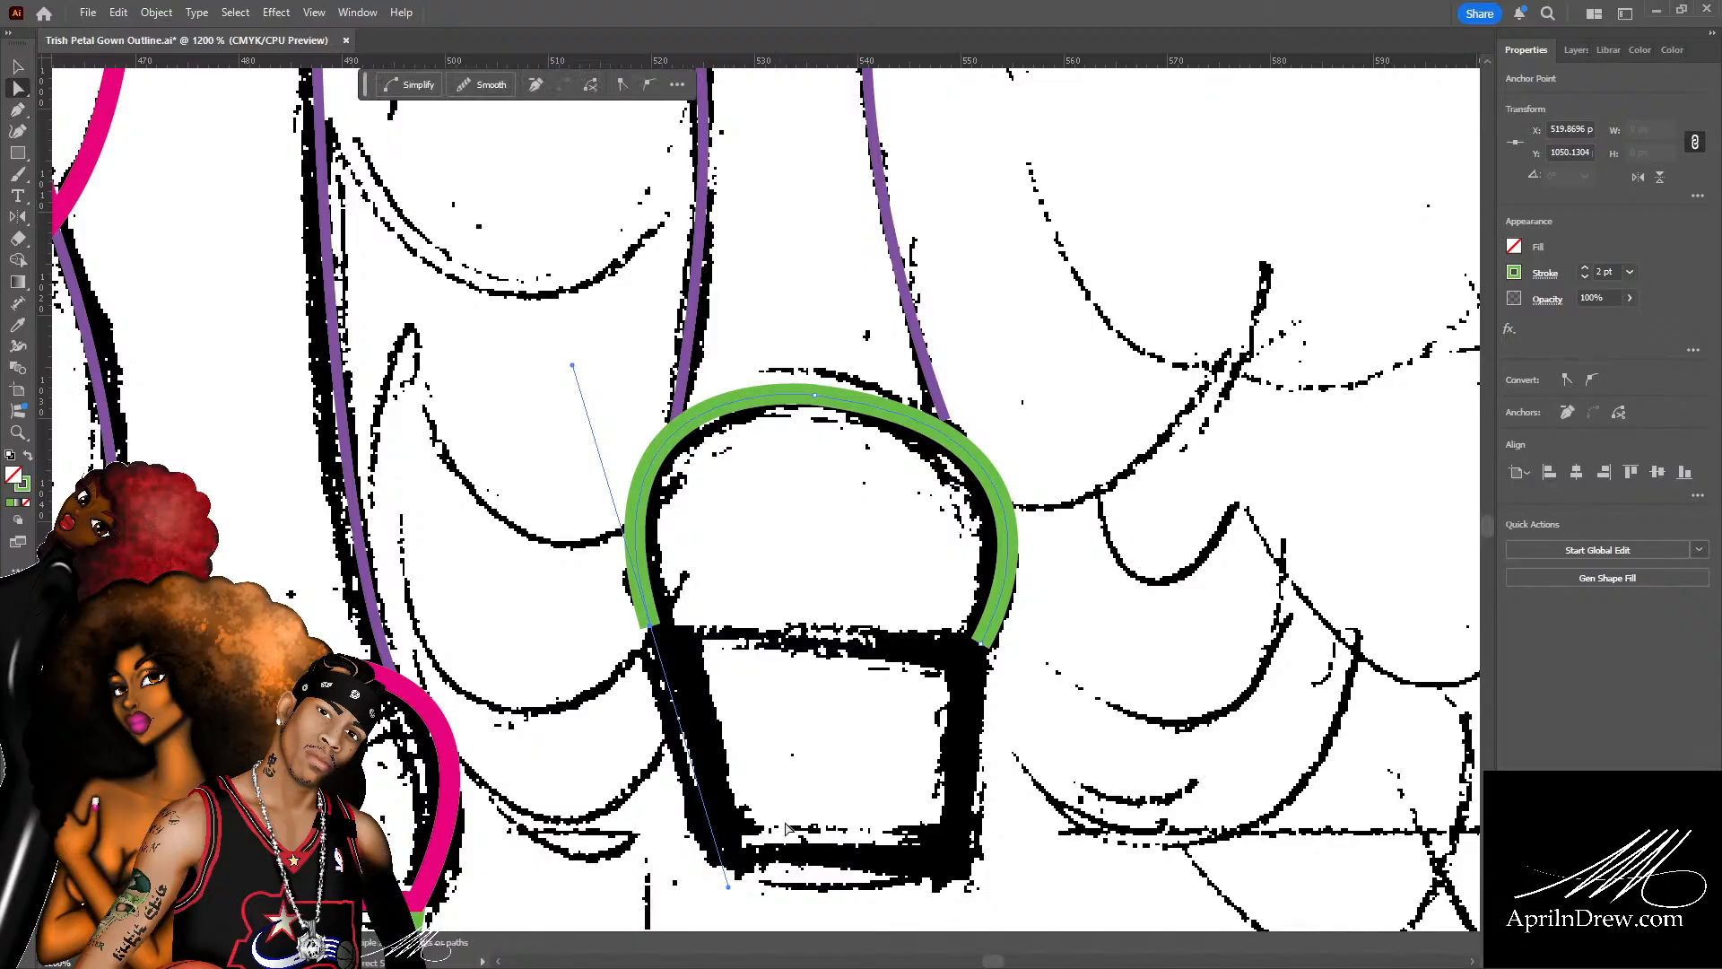
# Shorten the handle at the green arch's inner-side endpoint slightly to refine the curve along the sketch.
pyautogui.scroll(-3, 998, 749)
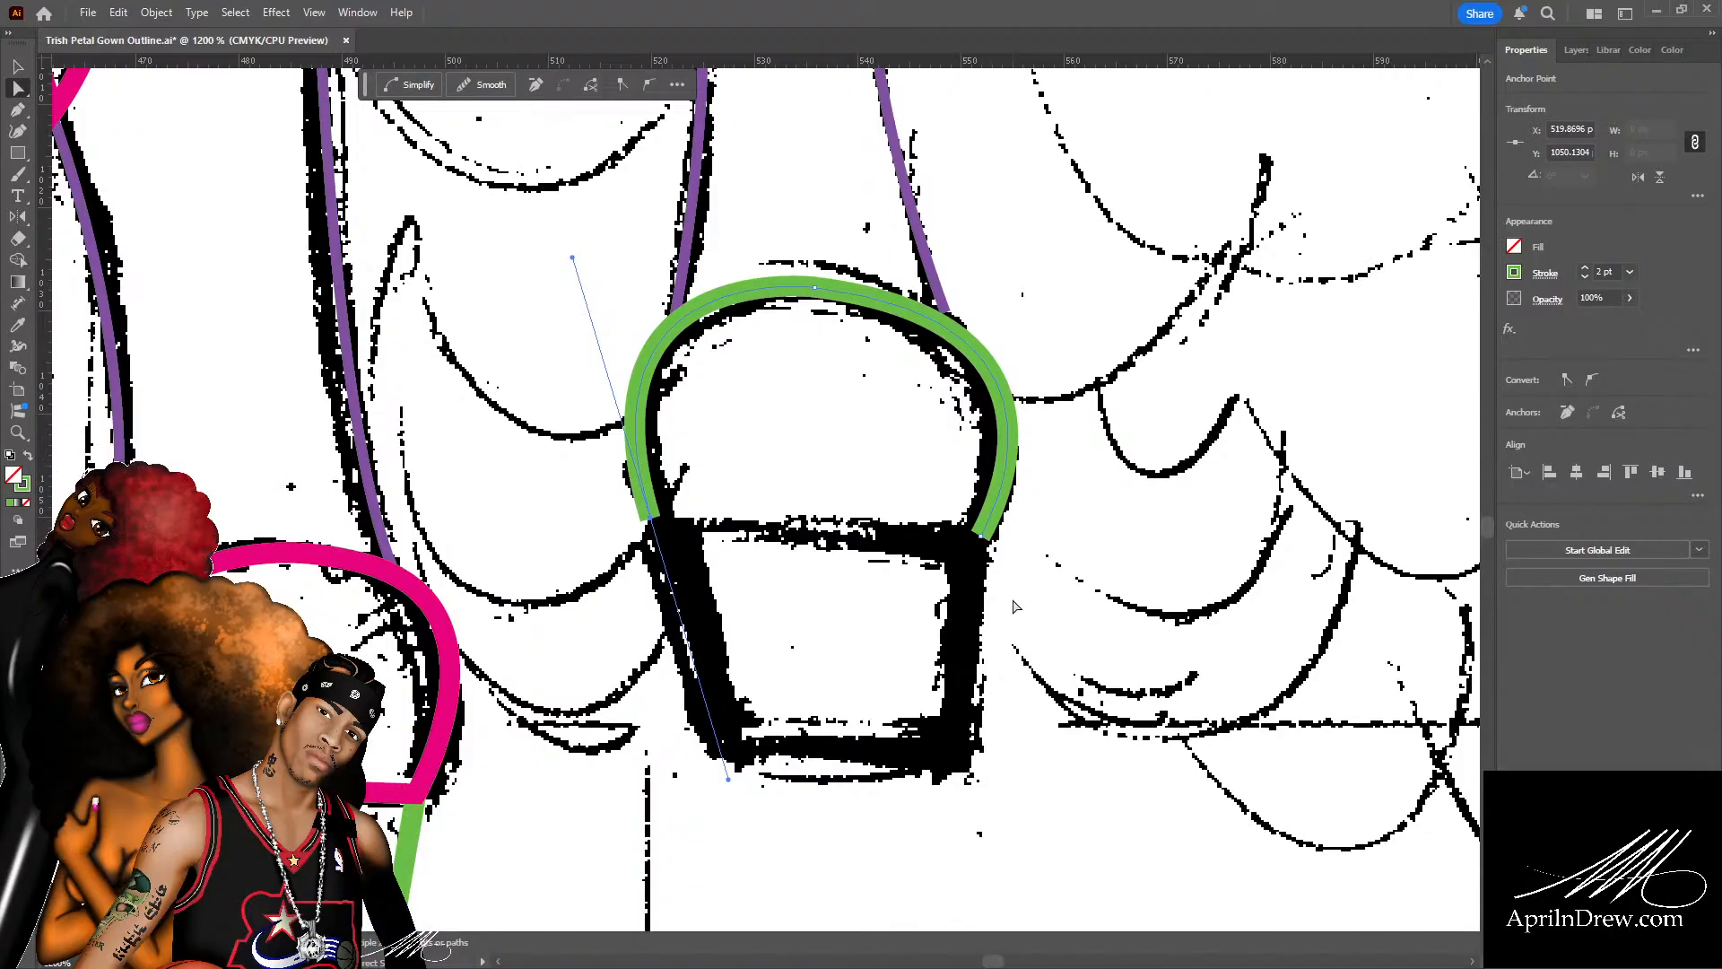
pyautogui.click(793, 422)
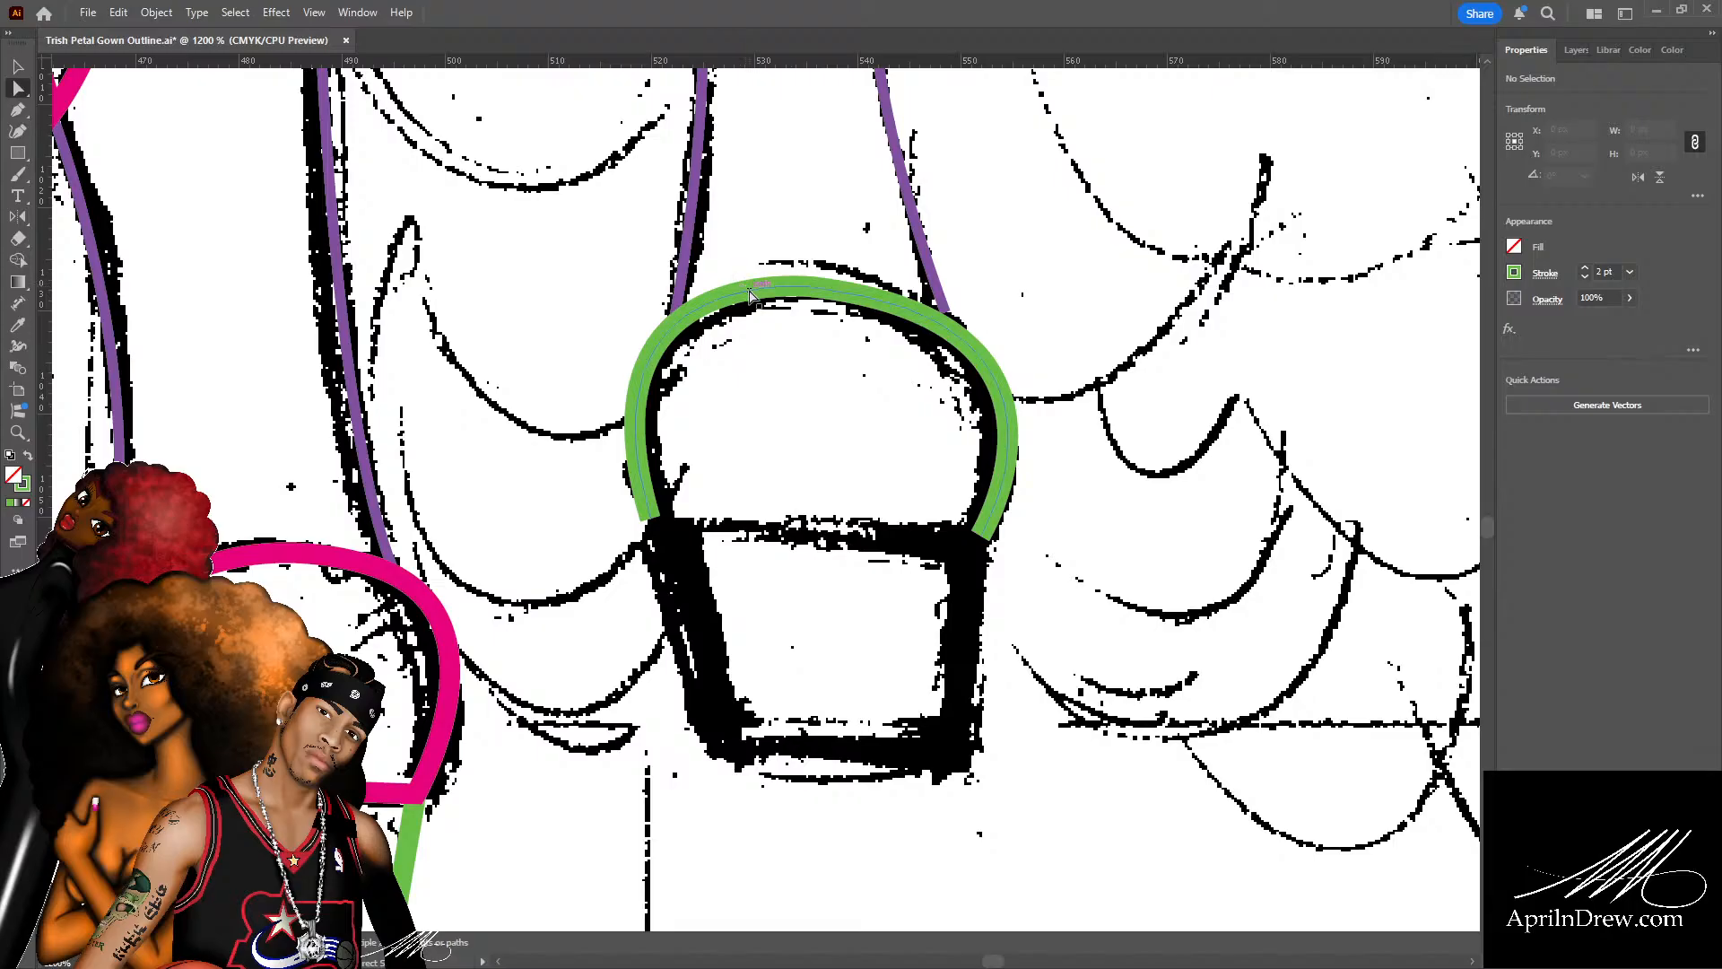
pyautogui.click(743, 285)
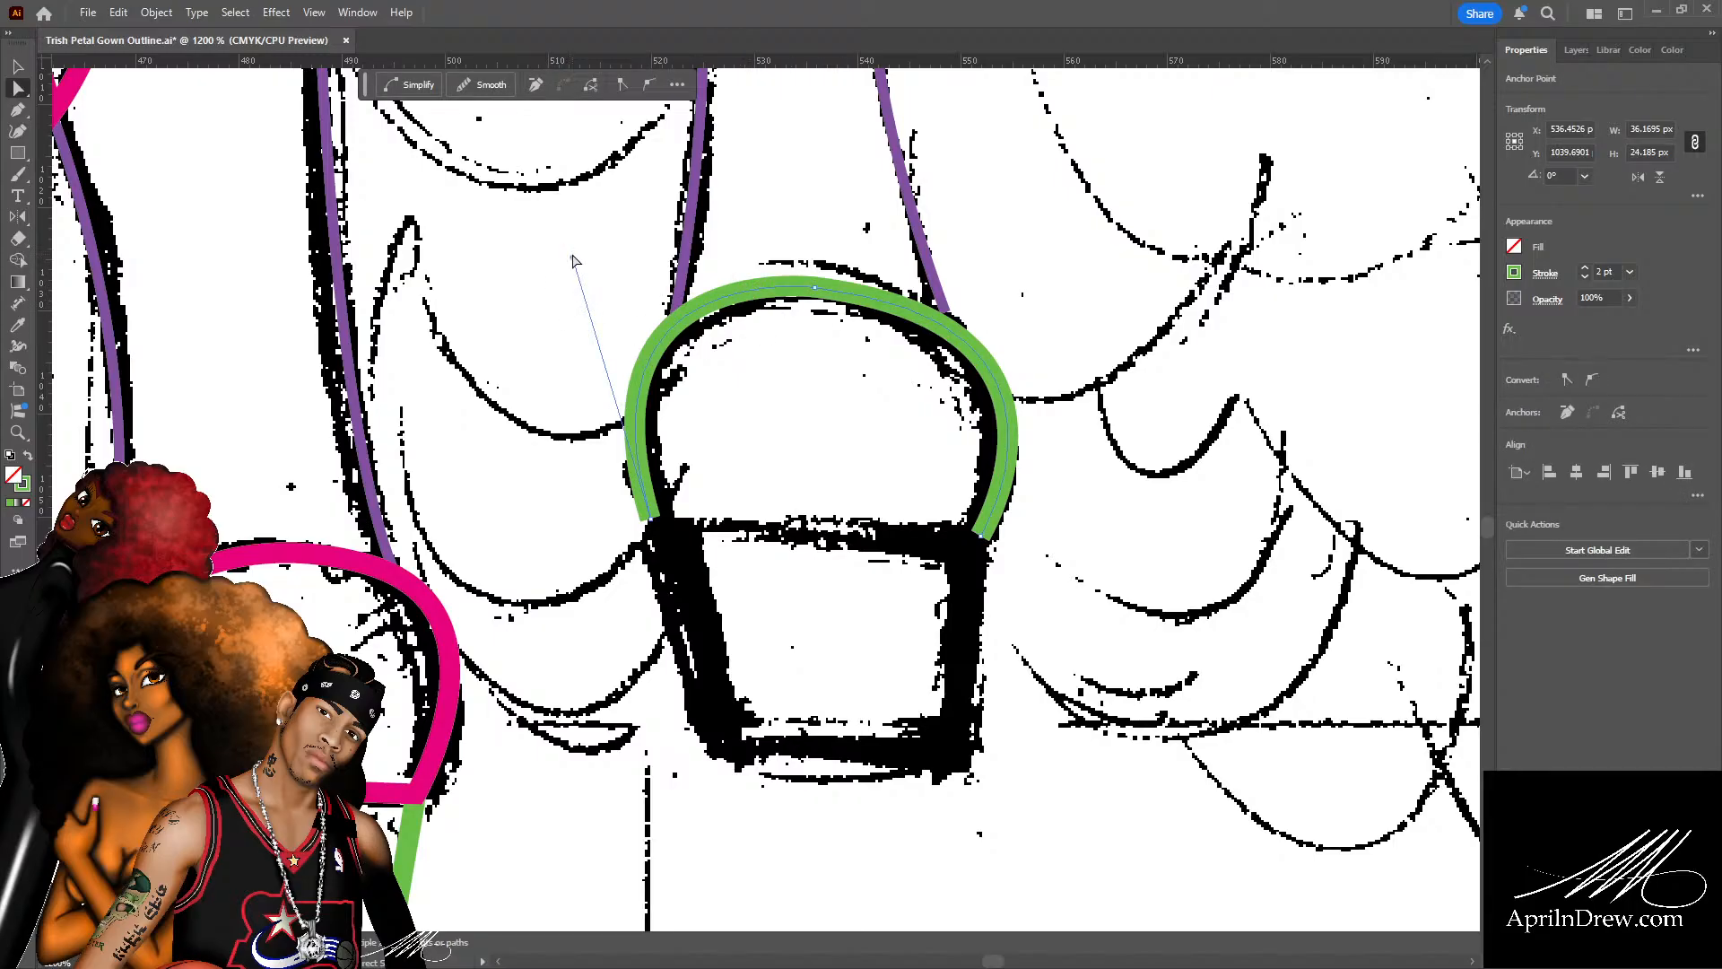
pyautogui.click(576, 276)
pyautogui.click(652, 334)
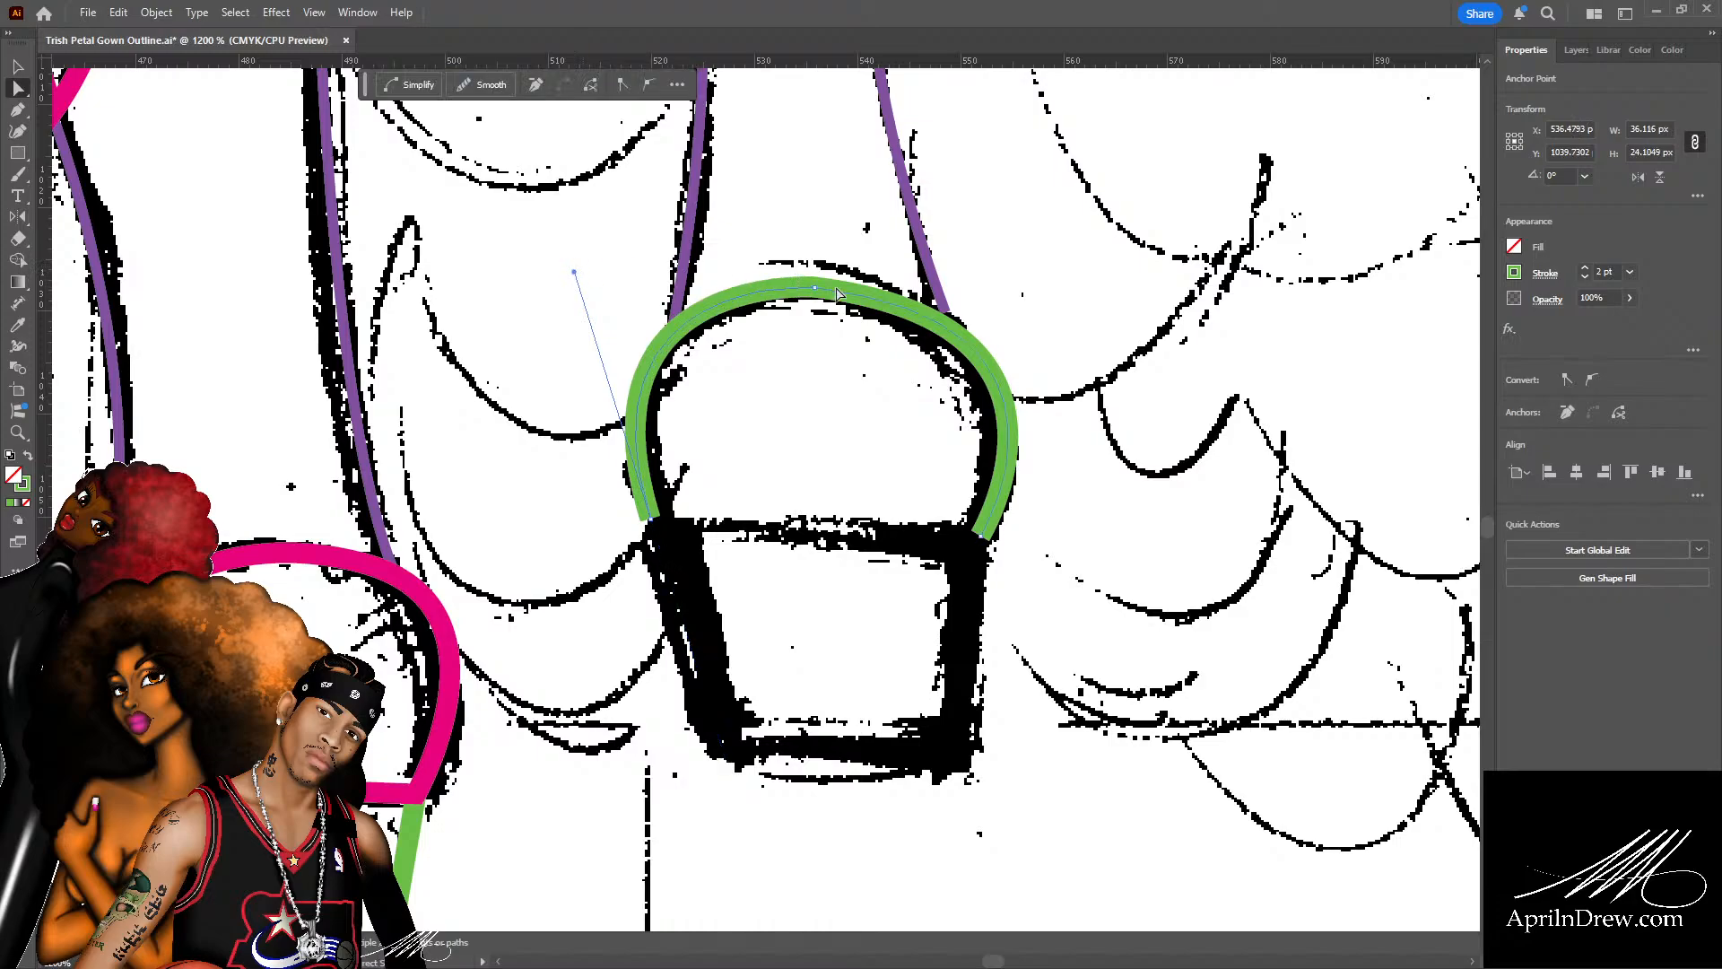
# Rotate the outer-side handle at the green arch's top anchor closer to horizontal to refine the curve, and save the document.
pyautogui.click(923, 299)
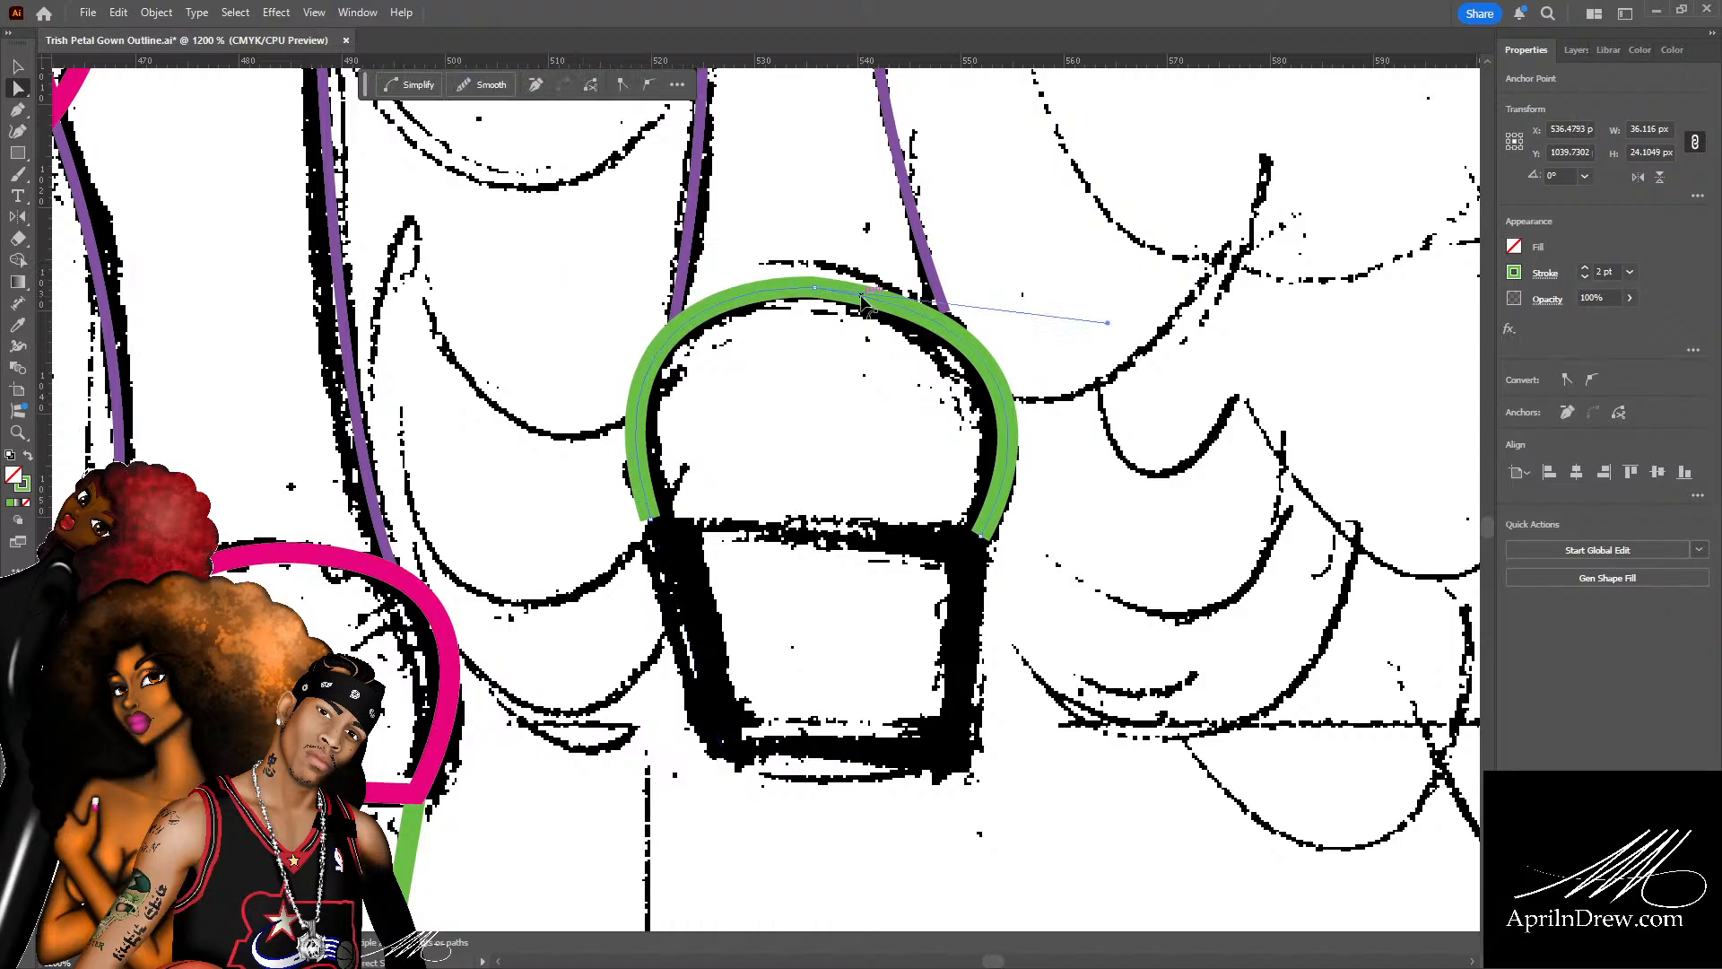
pyautogui.click(1110, 306)
pyautogui.click(981, 350)
pyautogui.moveTo(1109, 323); pyautogui.dragTo(1093, 288)
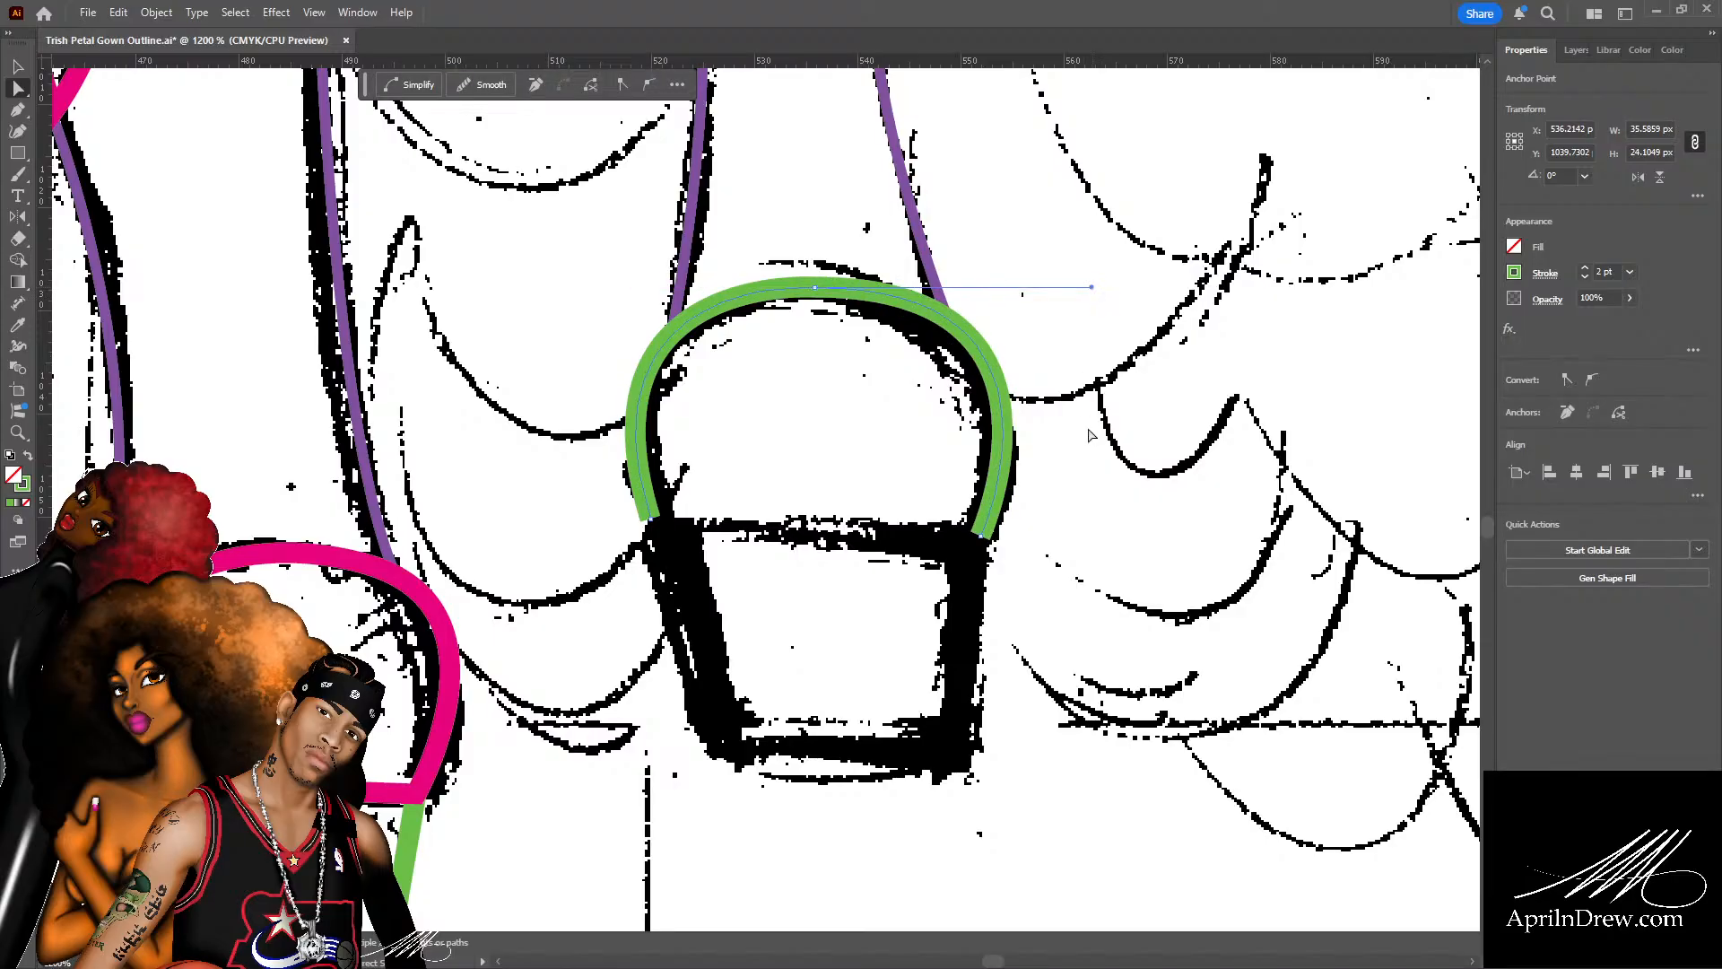
pyautogui.scroll(-1, 1089, 435)
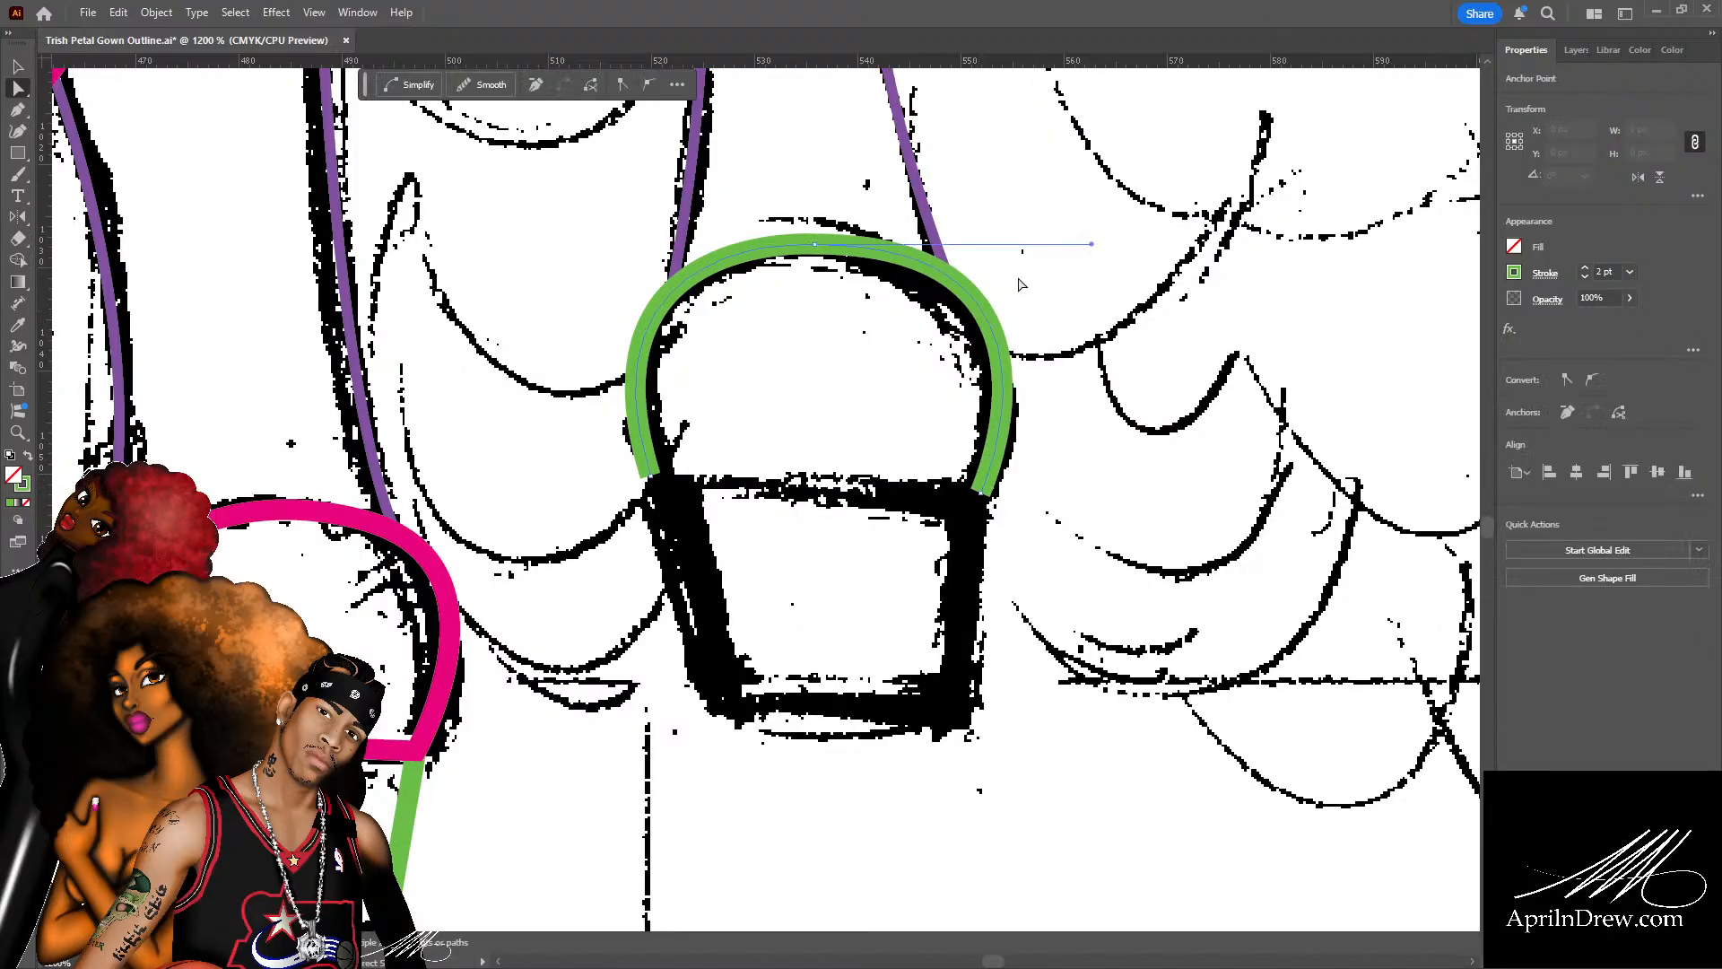
pyautogui.moveTo(1092, 244); pyautogui.dragTo(1092, 258)
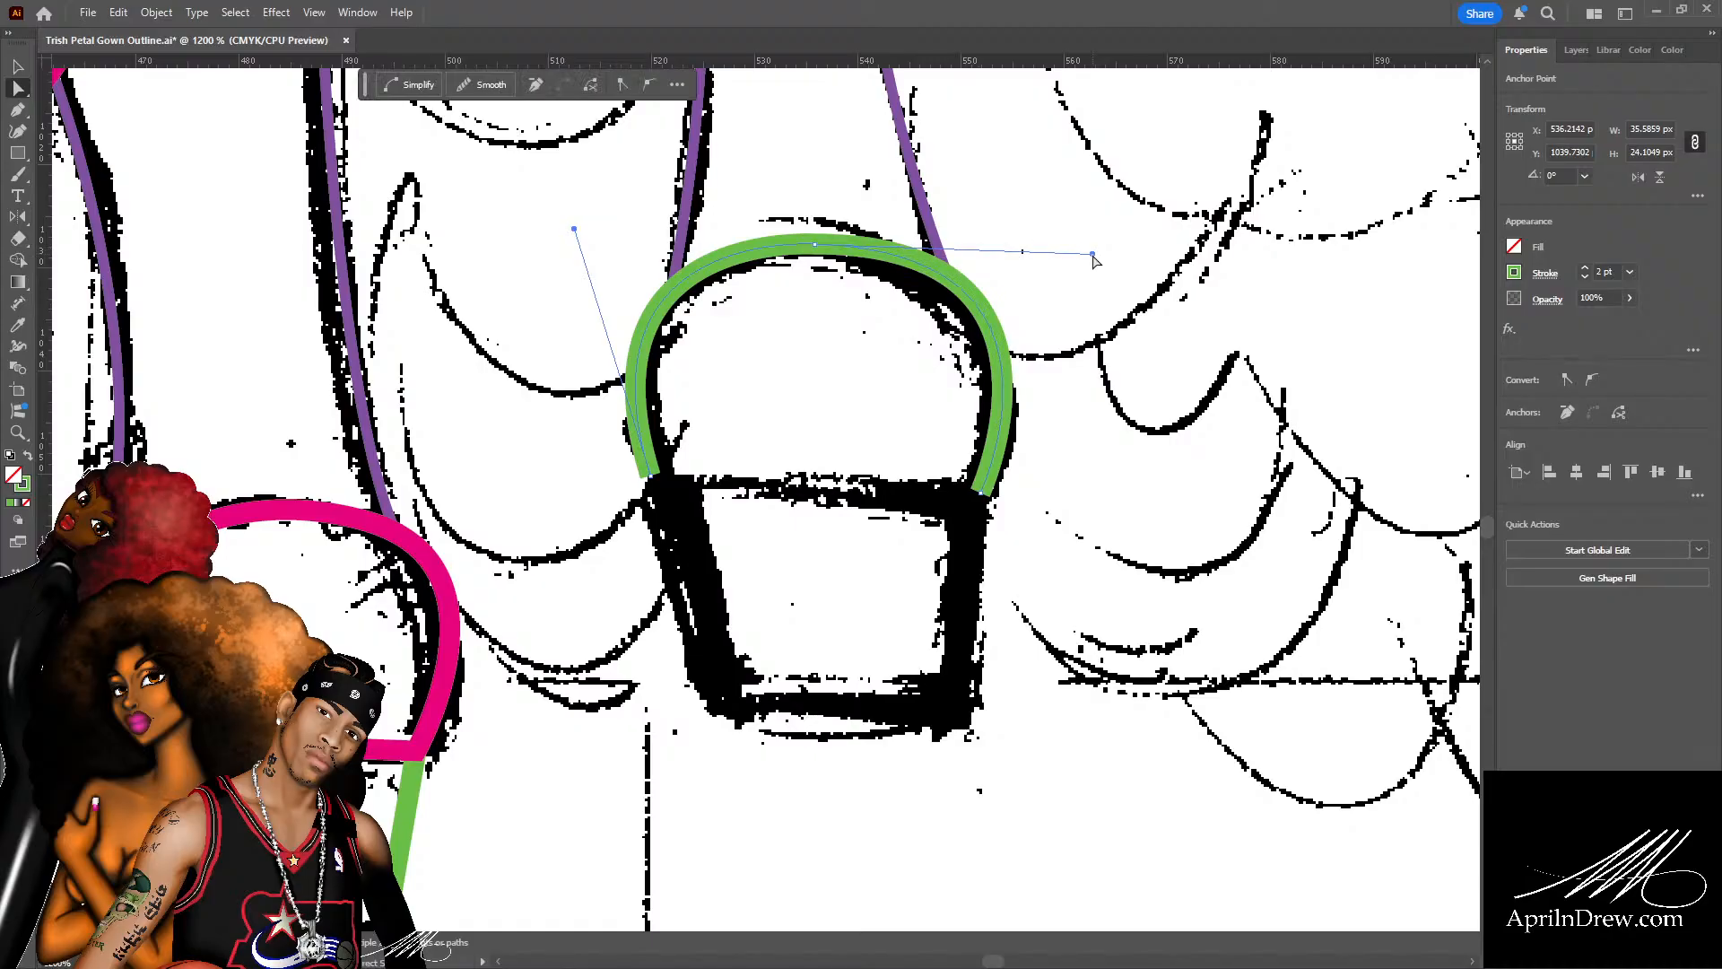
pyautogui.click(897, 504)
pyautogui.hotkey('ctrl', 's')
# Move the green arch's inner-side endpoint slightly inward onto the sketched shoe corner, lengthen its handle to refit the curve, and save the document.
pyautogui.scroll(-2, 883, 503)
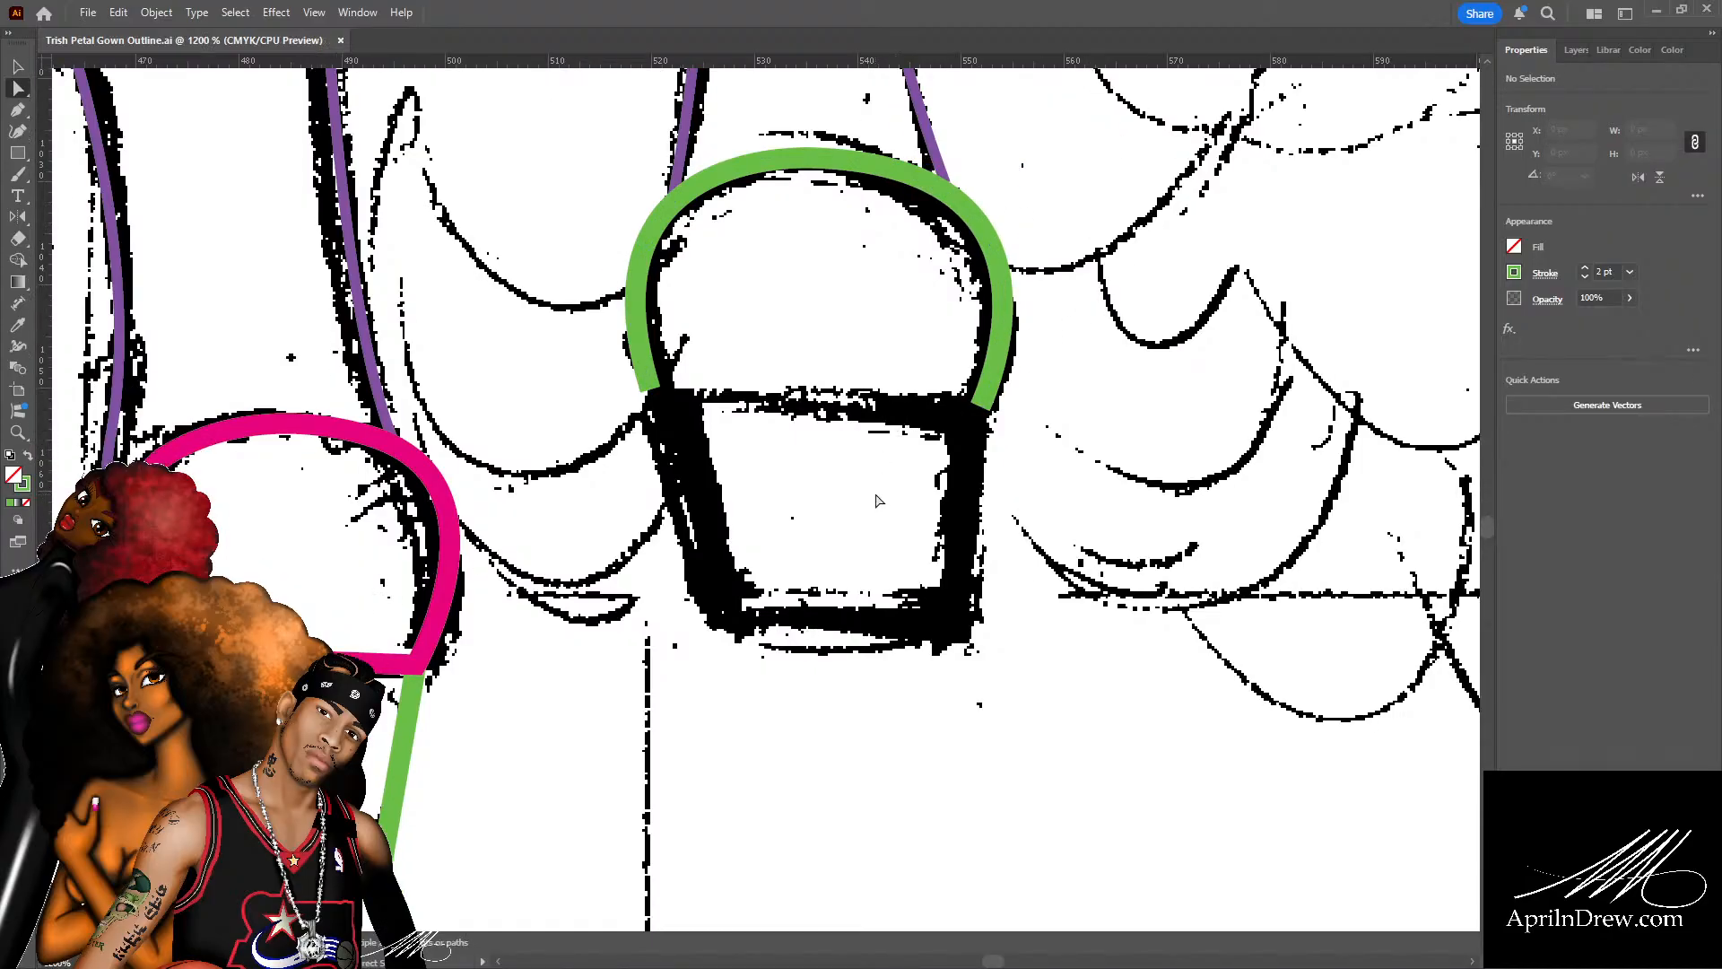
pyautogui.press('p')
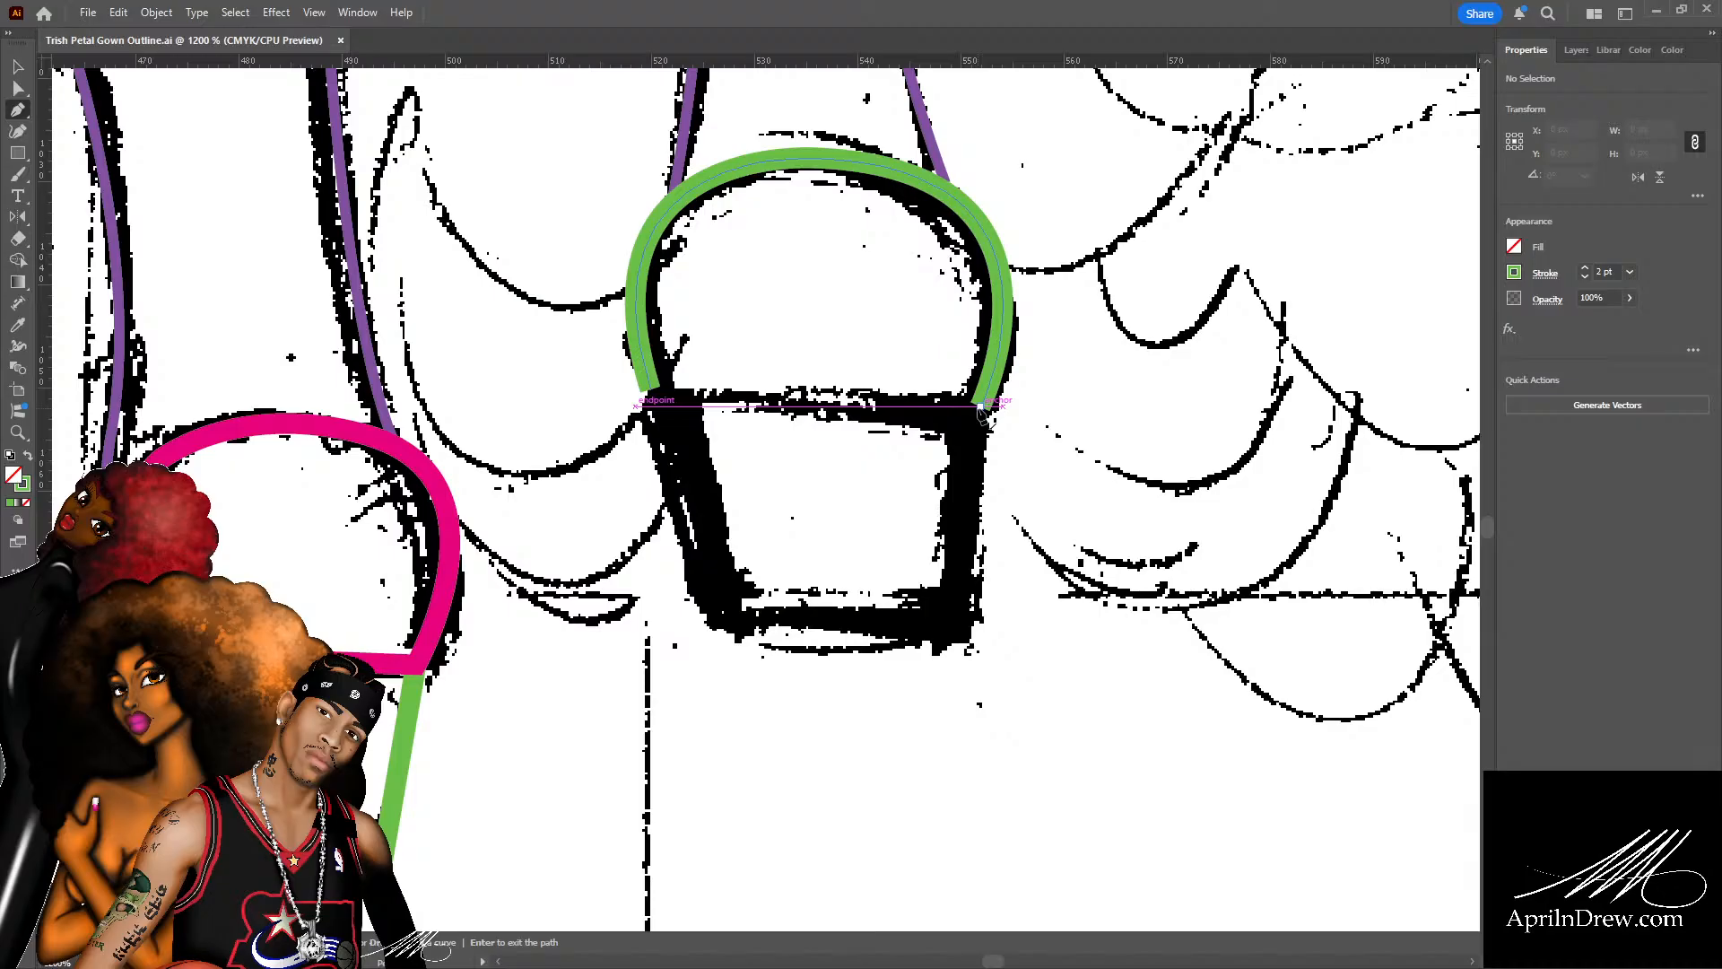
pyautogui.press('a')
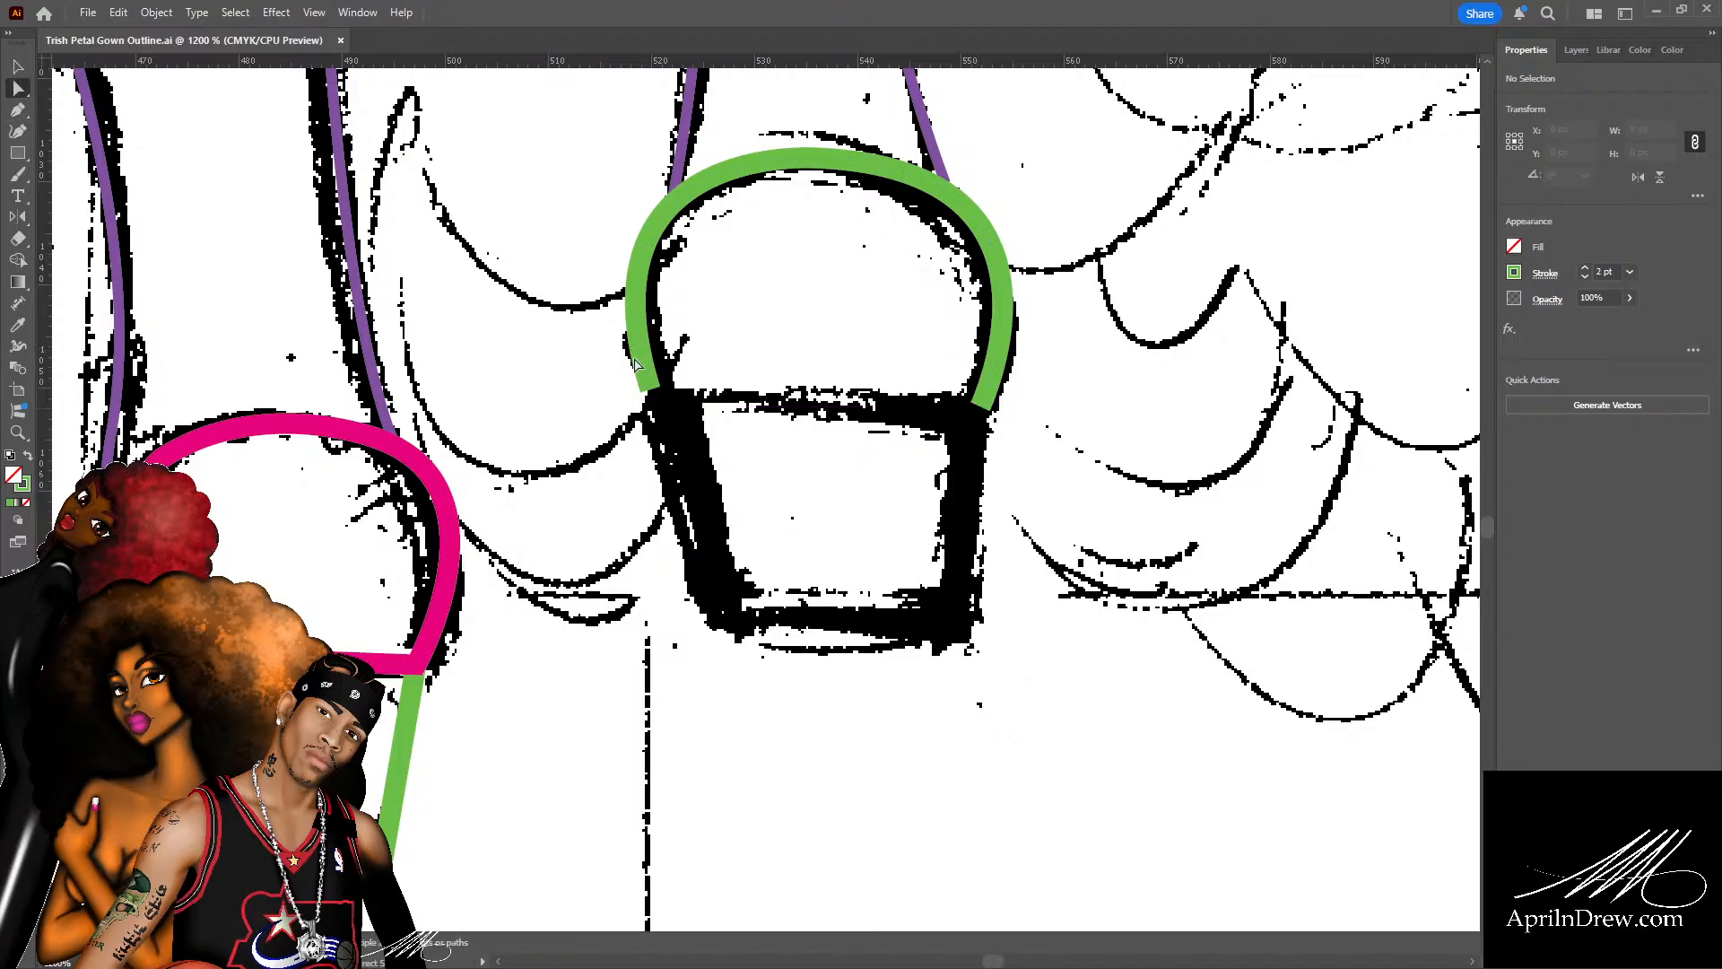
pyautogui.click(651, 391)
pyautogui.moveTo(653, 394); pyautogui.dragTo(658, 402)
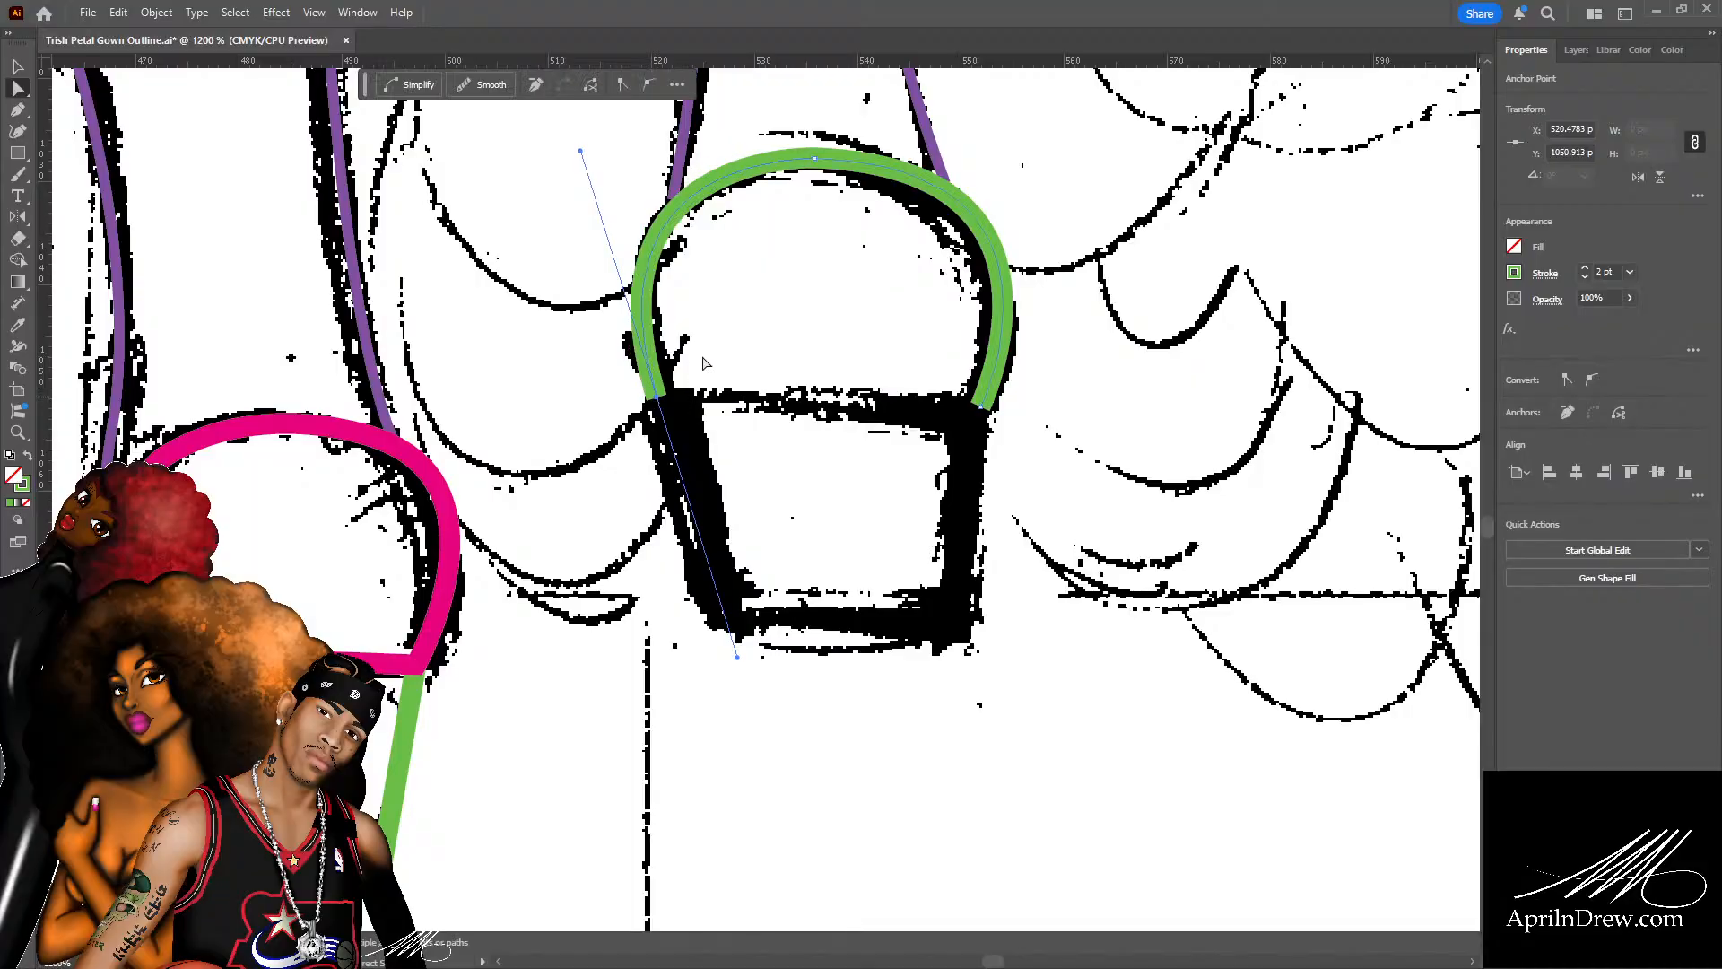
pyautogui.moveTo(580, 151); pyautogui.dragTo(572, 141)
pyautogui.click(777, 347)
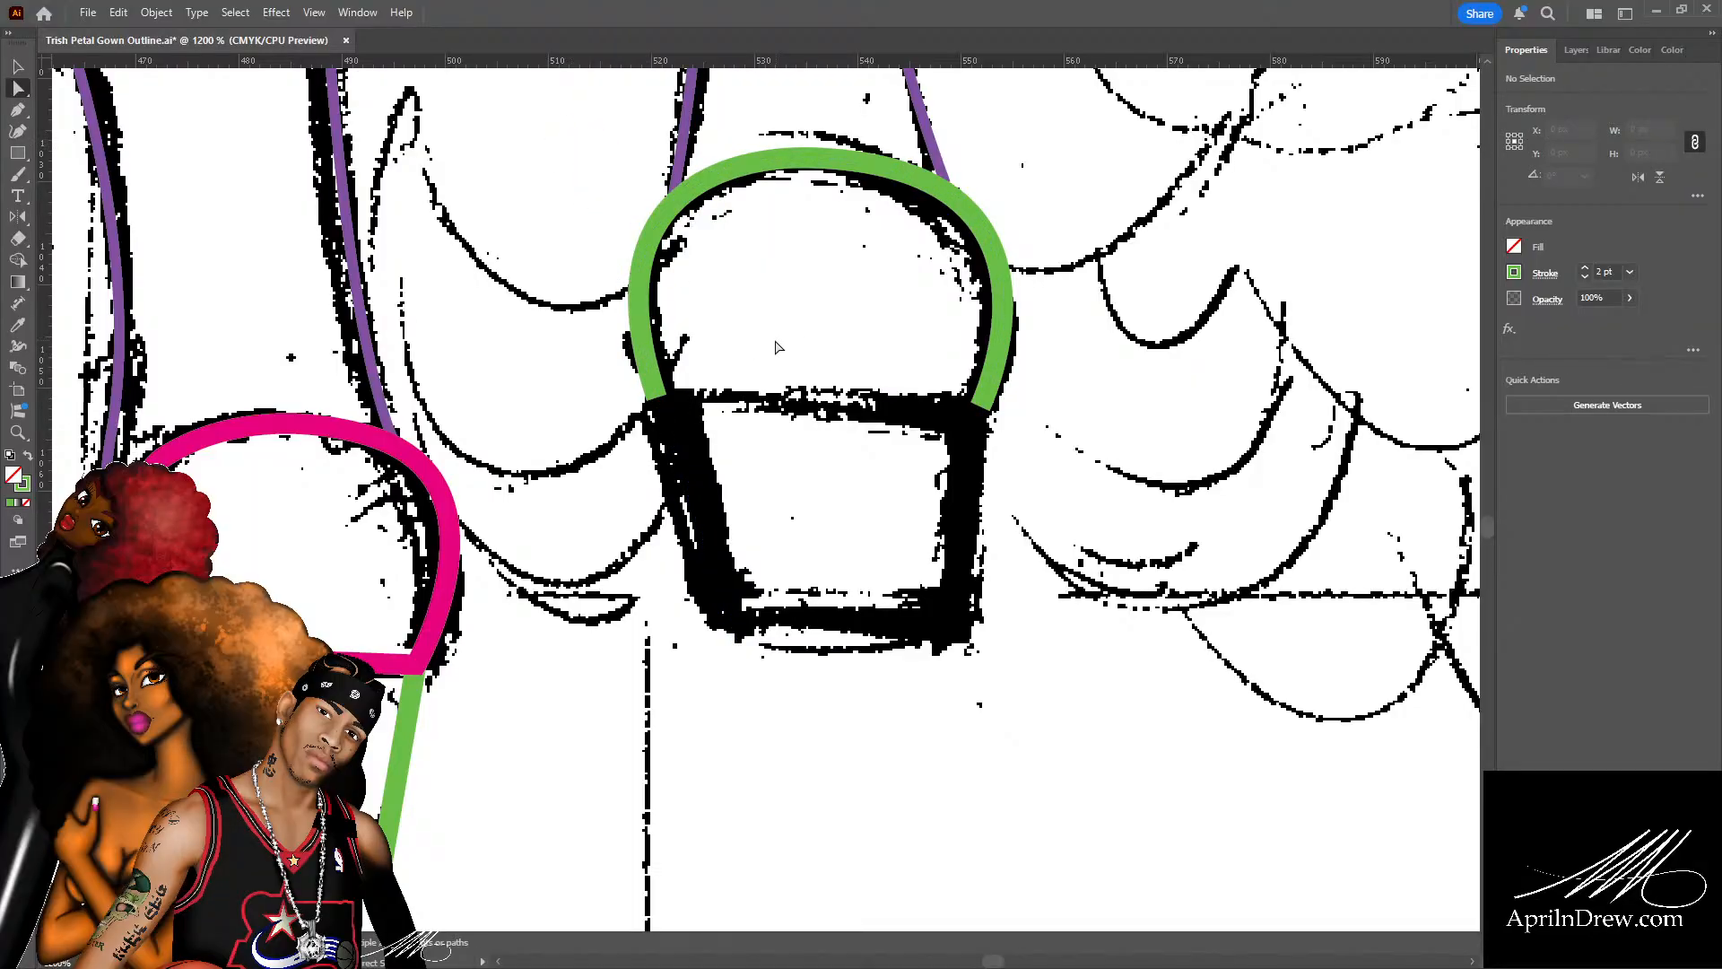
pyautogui.hotkey('ctrl', 's')
# Close the green arch along its bottom with a straight segment between its two endpoints using the Pen tool.
pyautogui.press('p')
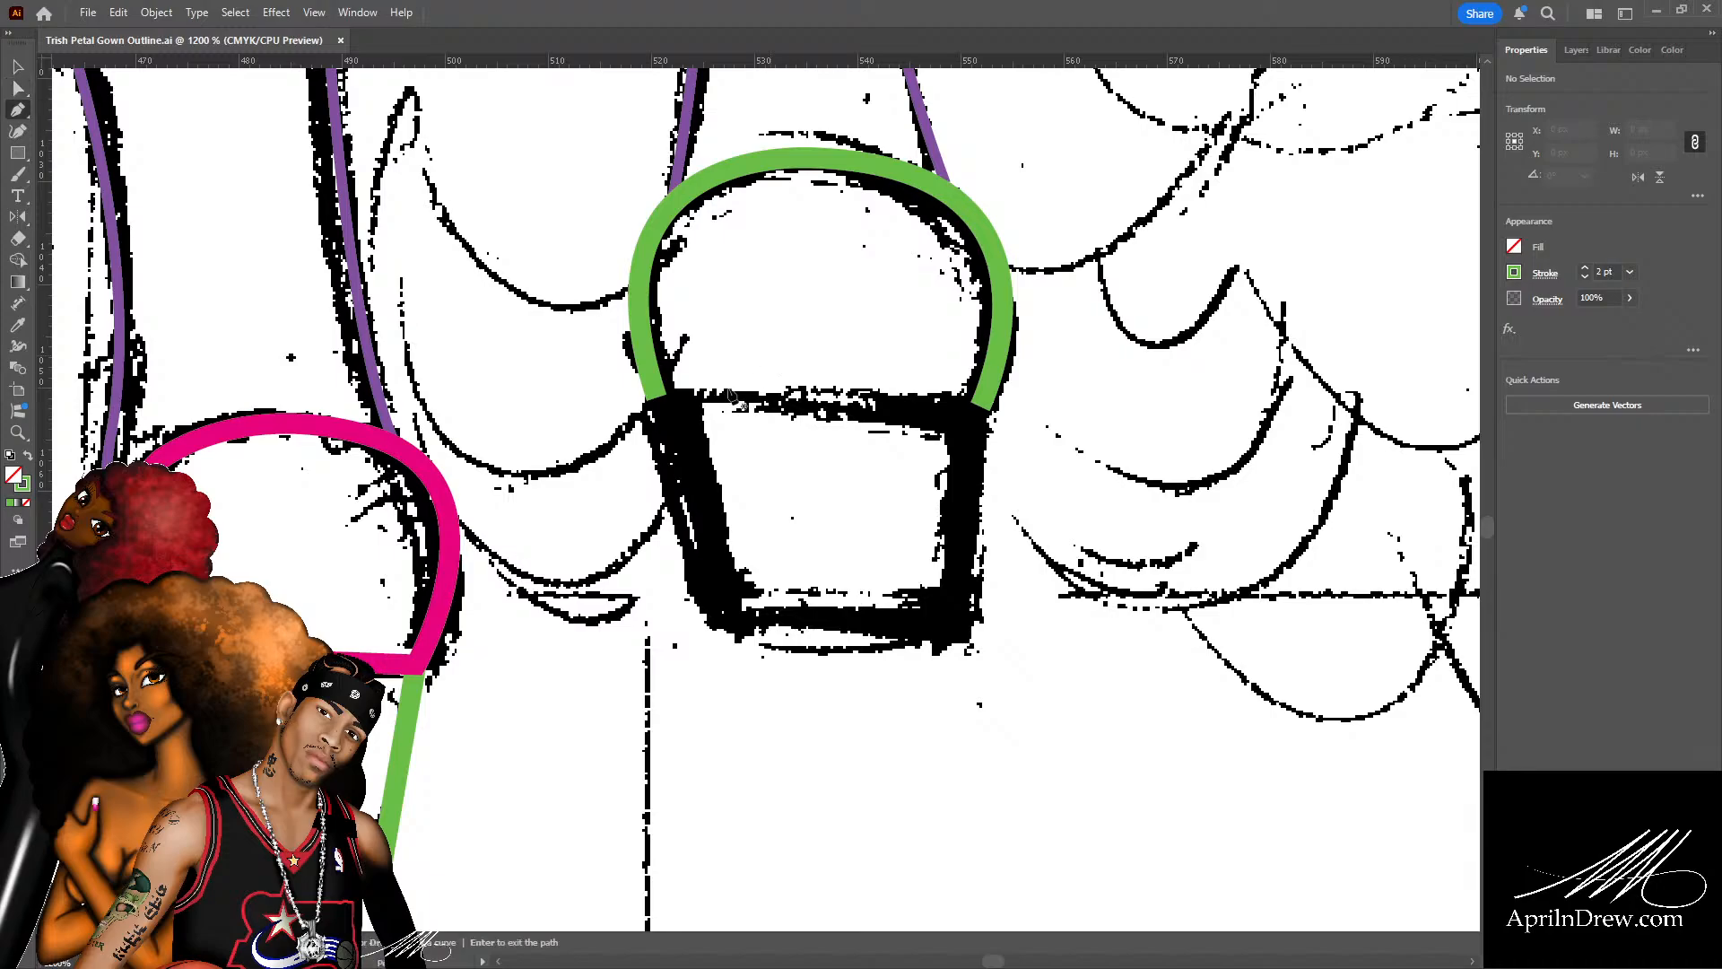
pyautogui.click(655, 397)
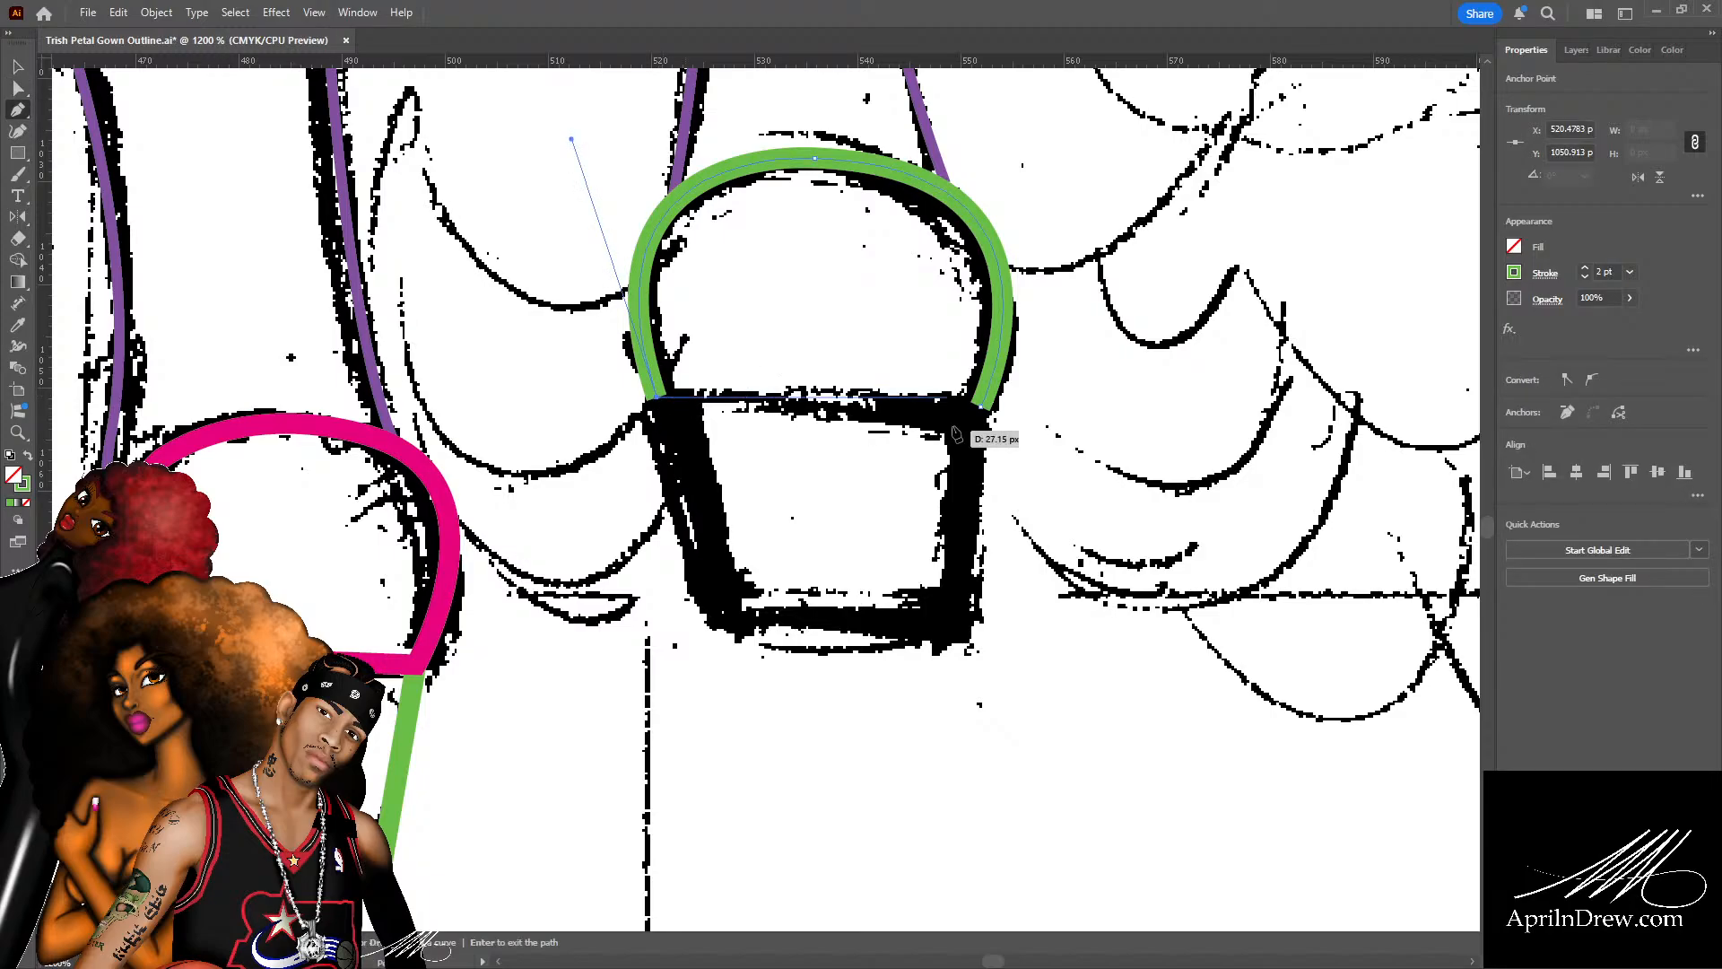
pyautogui.click(981, 408)
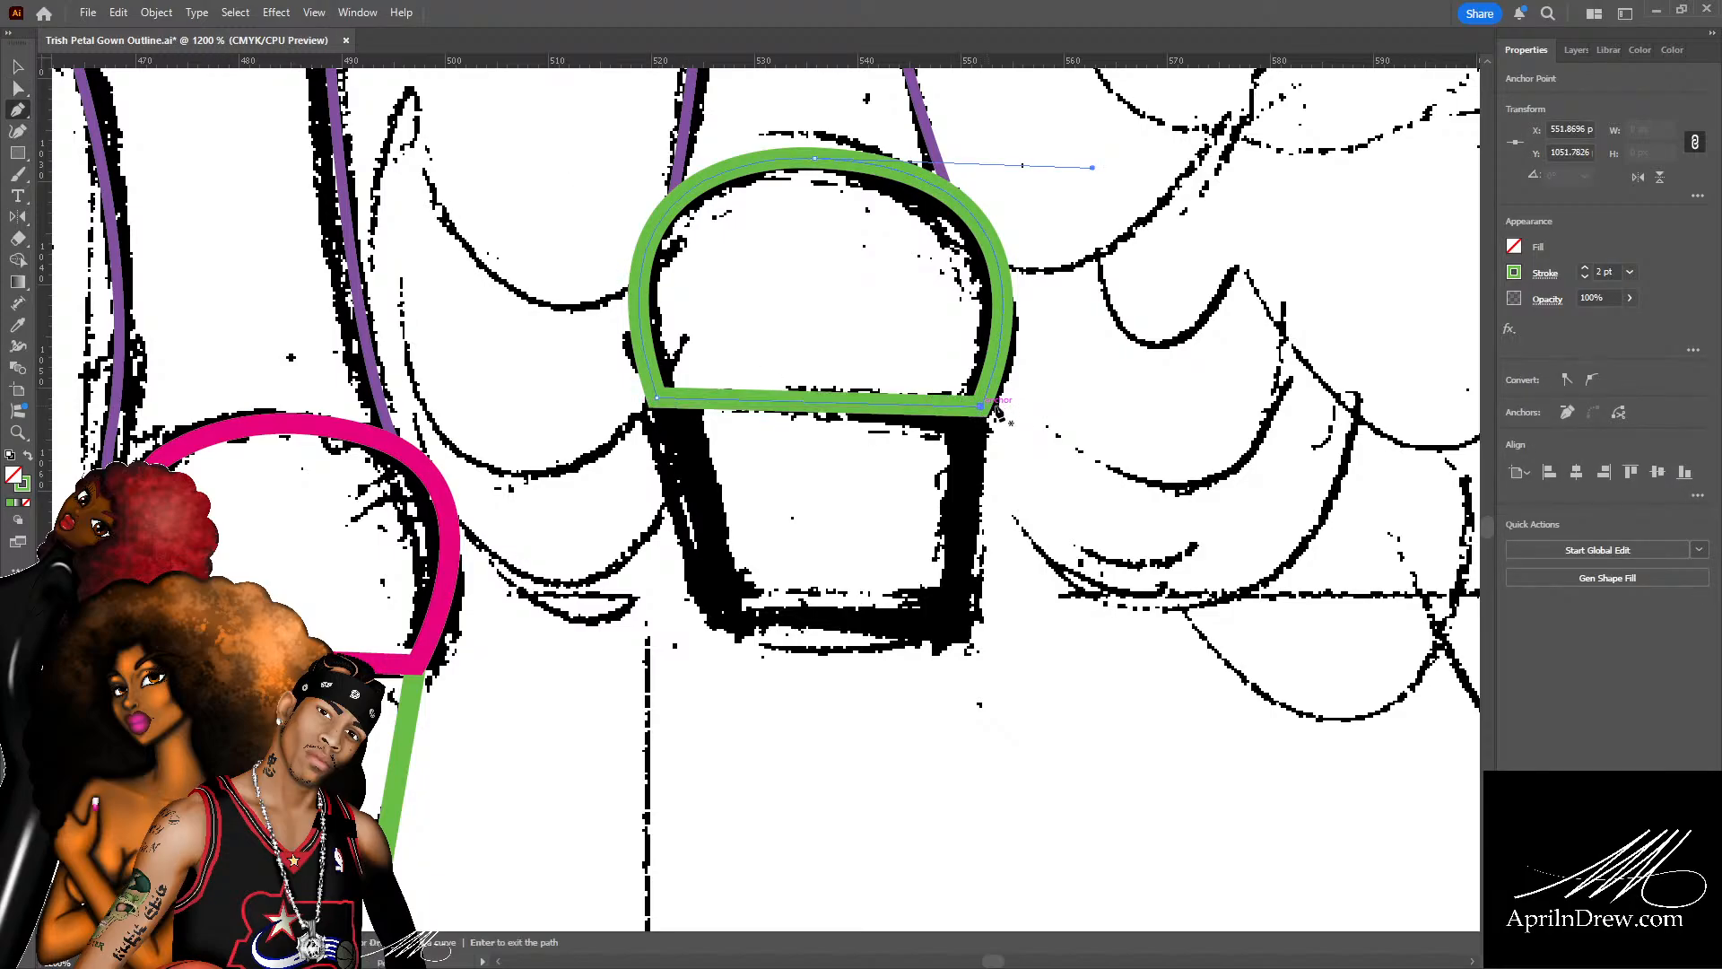
pyautogui.press('a')
# Trace the second shoe's trapezoid base as an open green 2 pt path and raise its upper endpoints to meet the arch's bottom edge.
pyautogui.press('p')
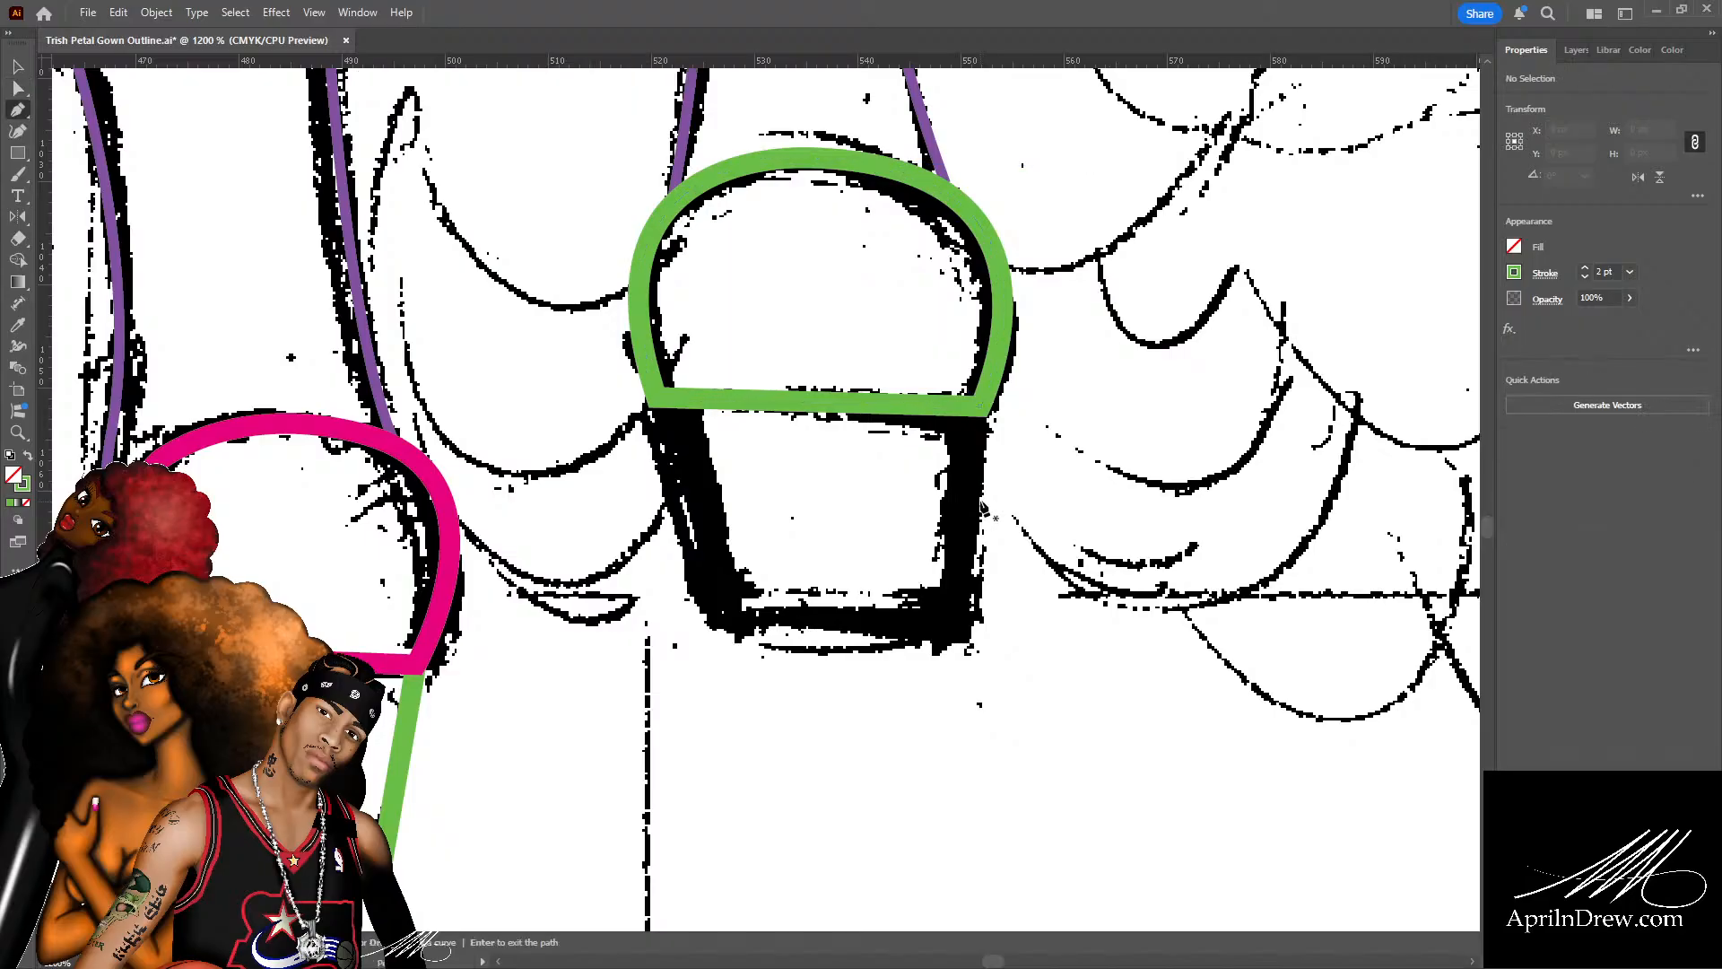
pyautogui.click(974, 423)
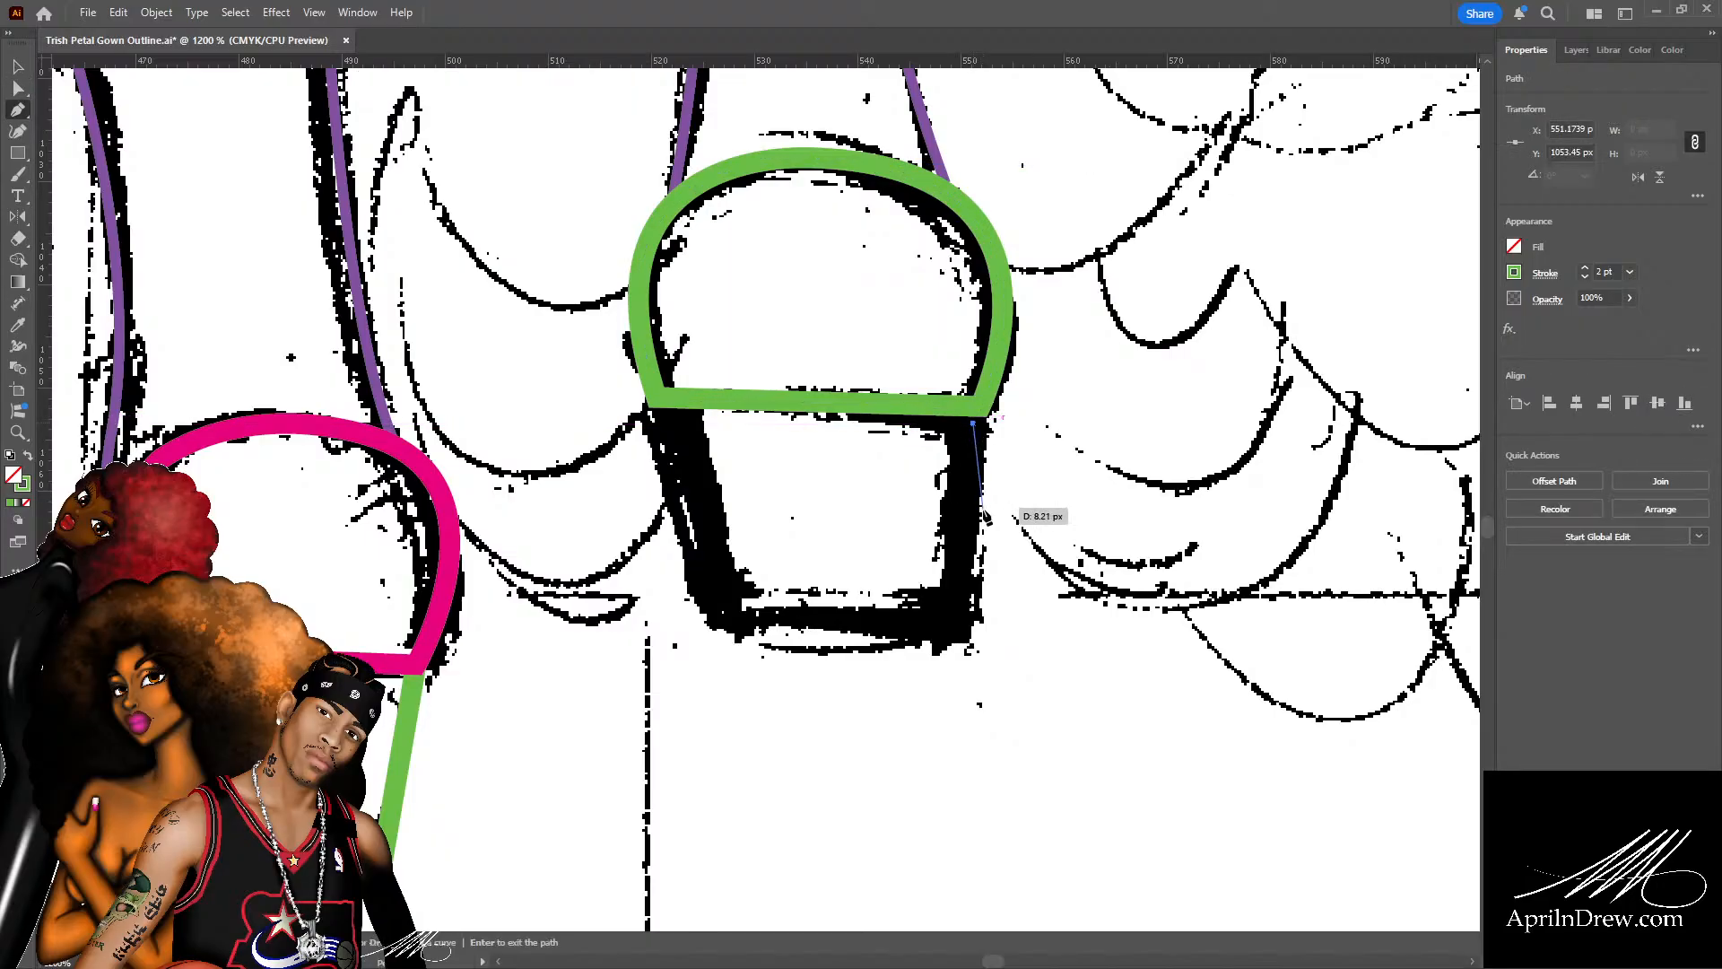
pyautogui.click(961, 637)
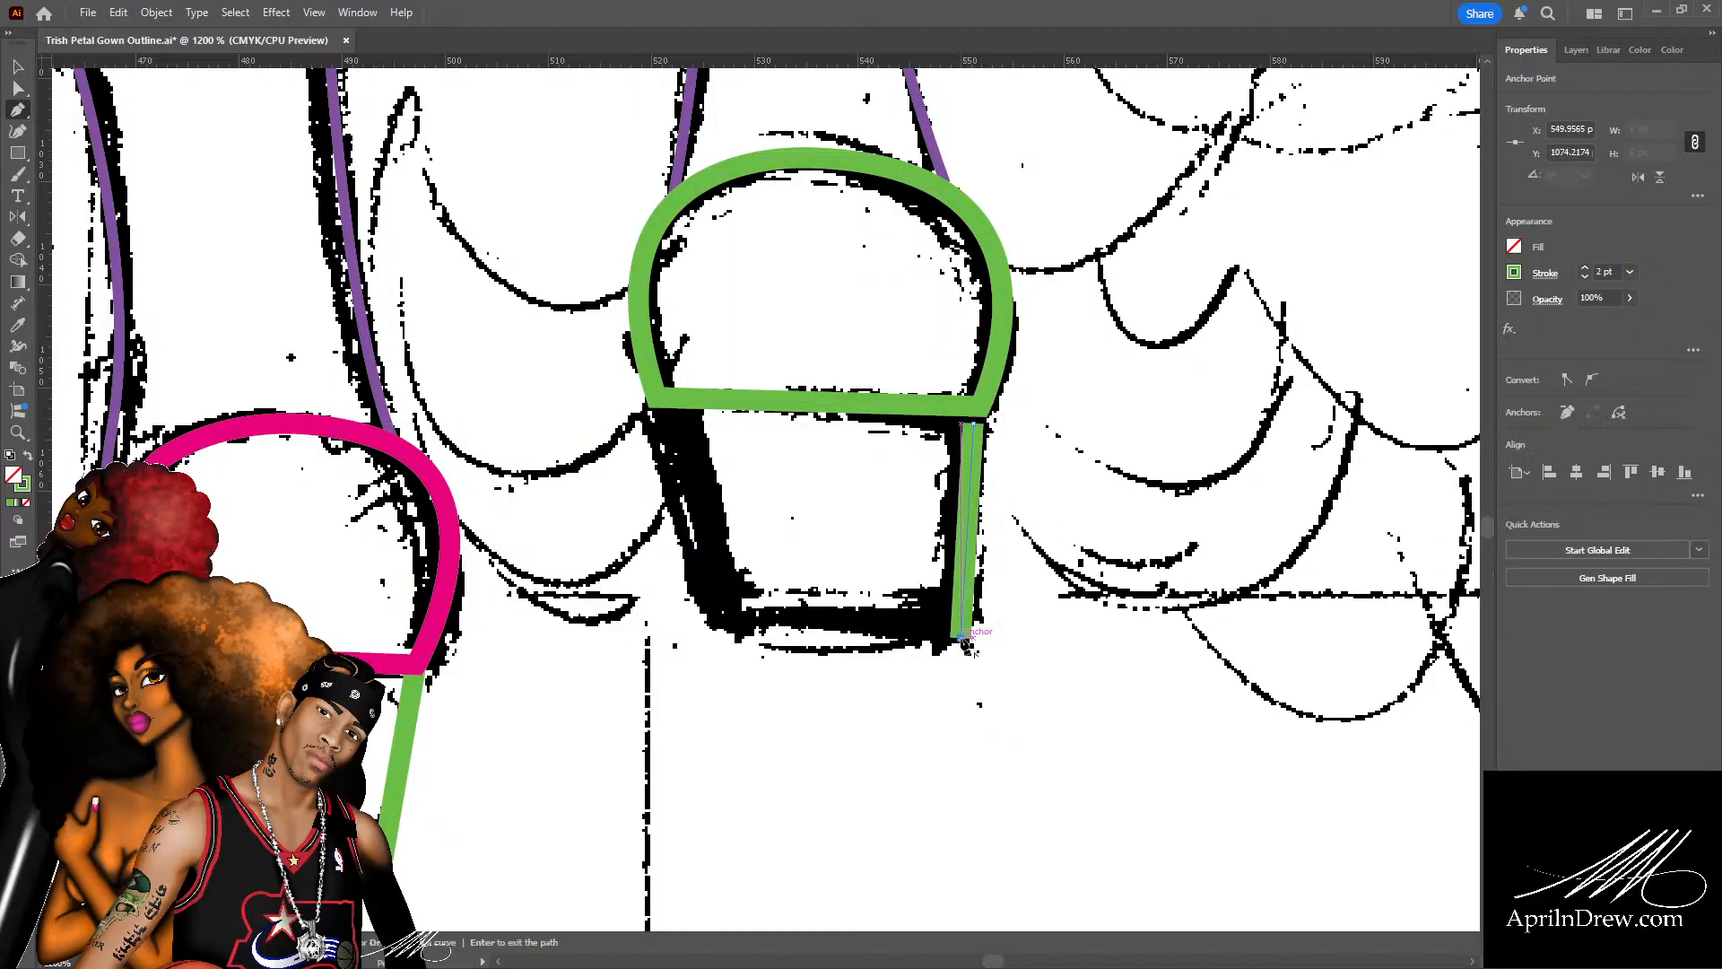
pyautogui.click(712, 635)
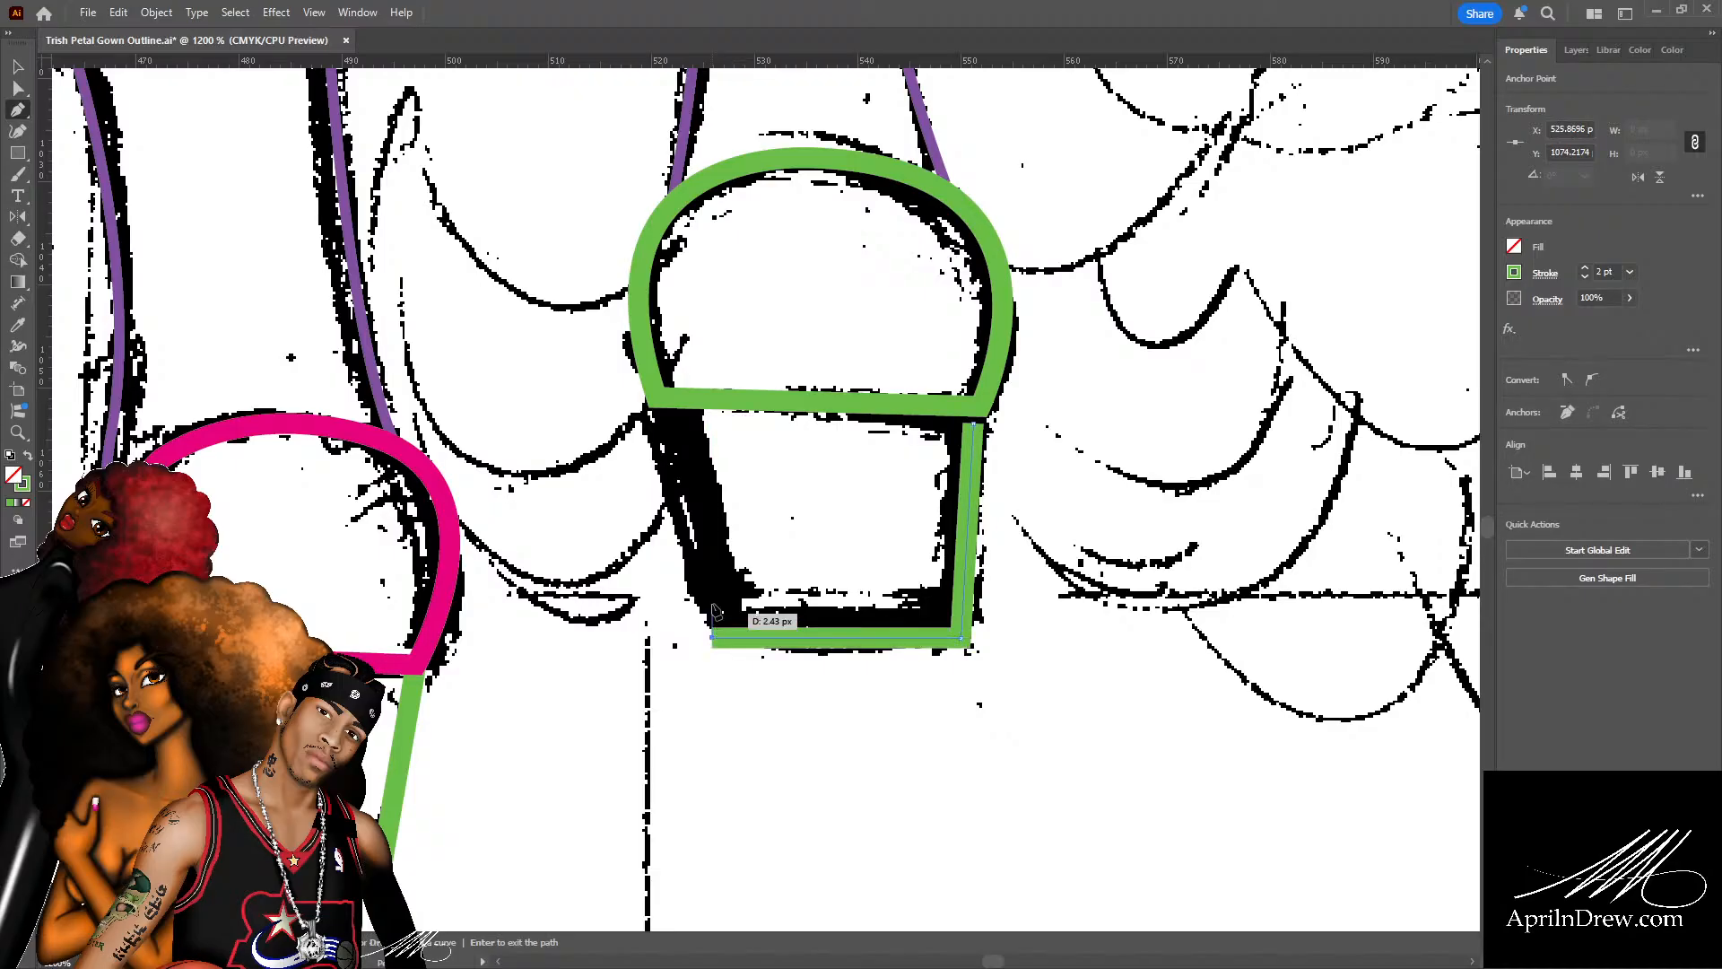
pyautogui.click(668, 416)
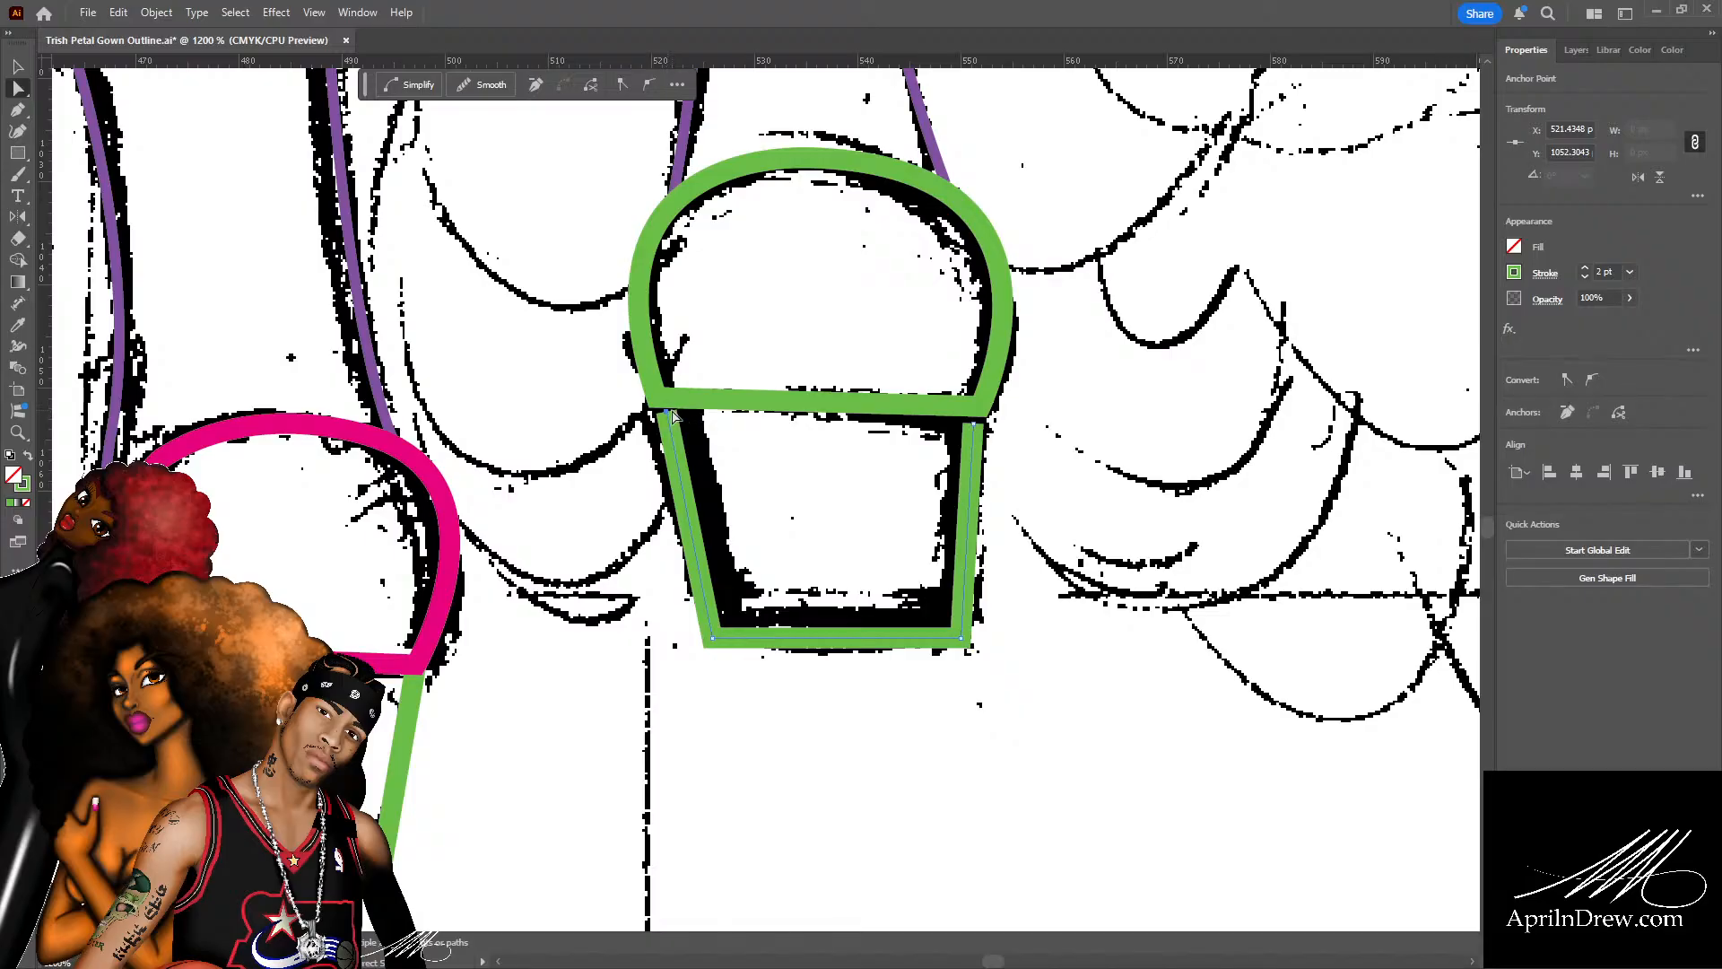
pyautogui.moveTo(667, 410); pyautogui.dragTo(665, 408)
pyautogui.moveTo(976, 414); pyautogui.dragTo(975, 413)
pyautogui.click(1087, 496)
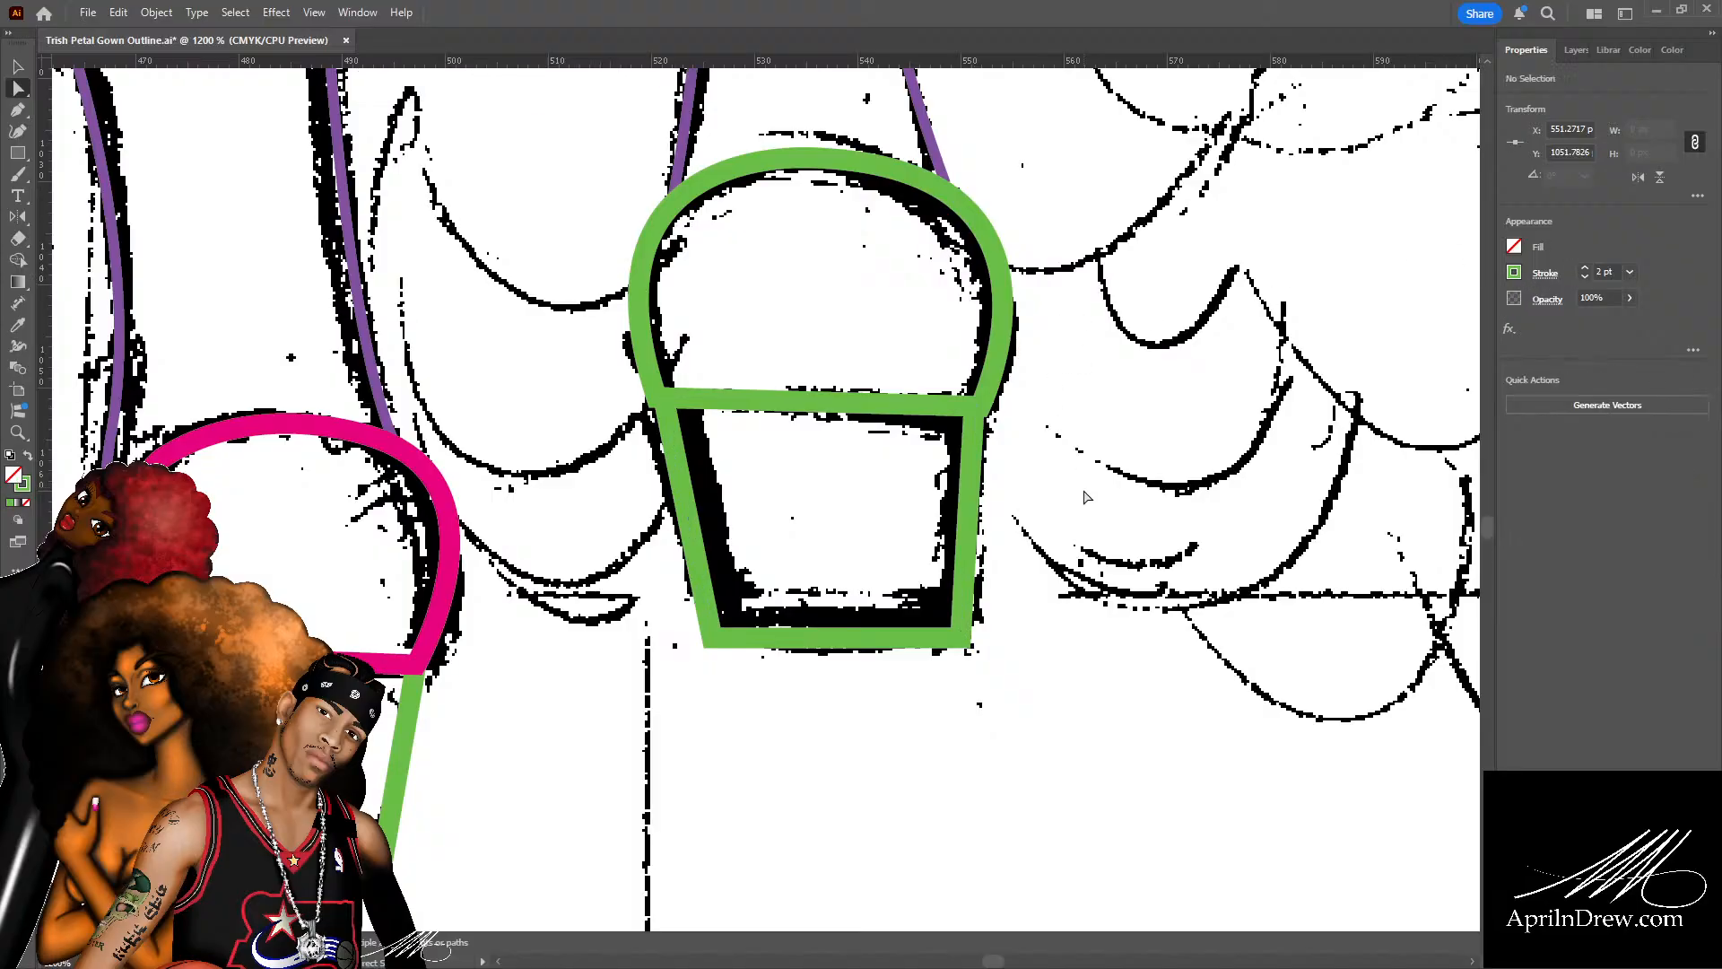
# Change the stroke of the second shoe's rounded top to magenta, and save the document.
pyautogui.click(987, 251)
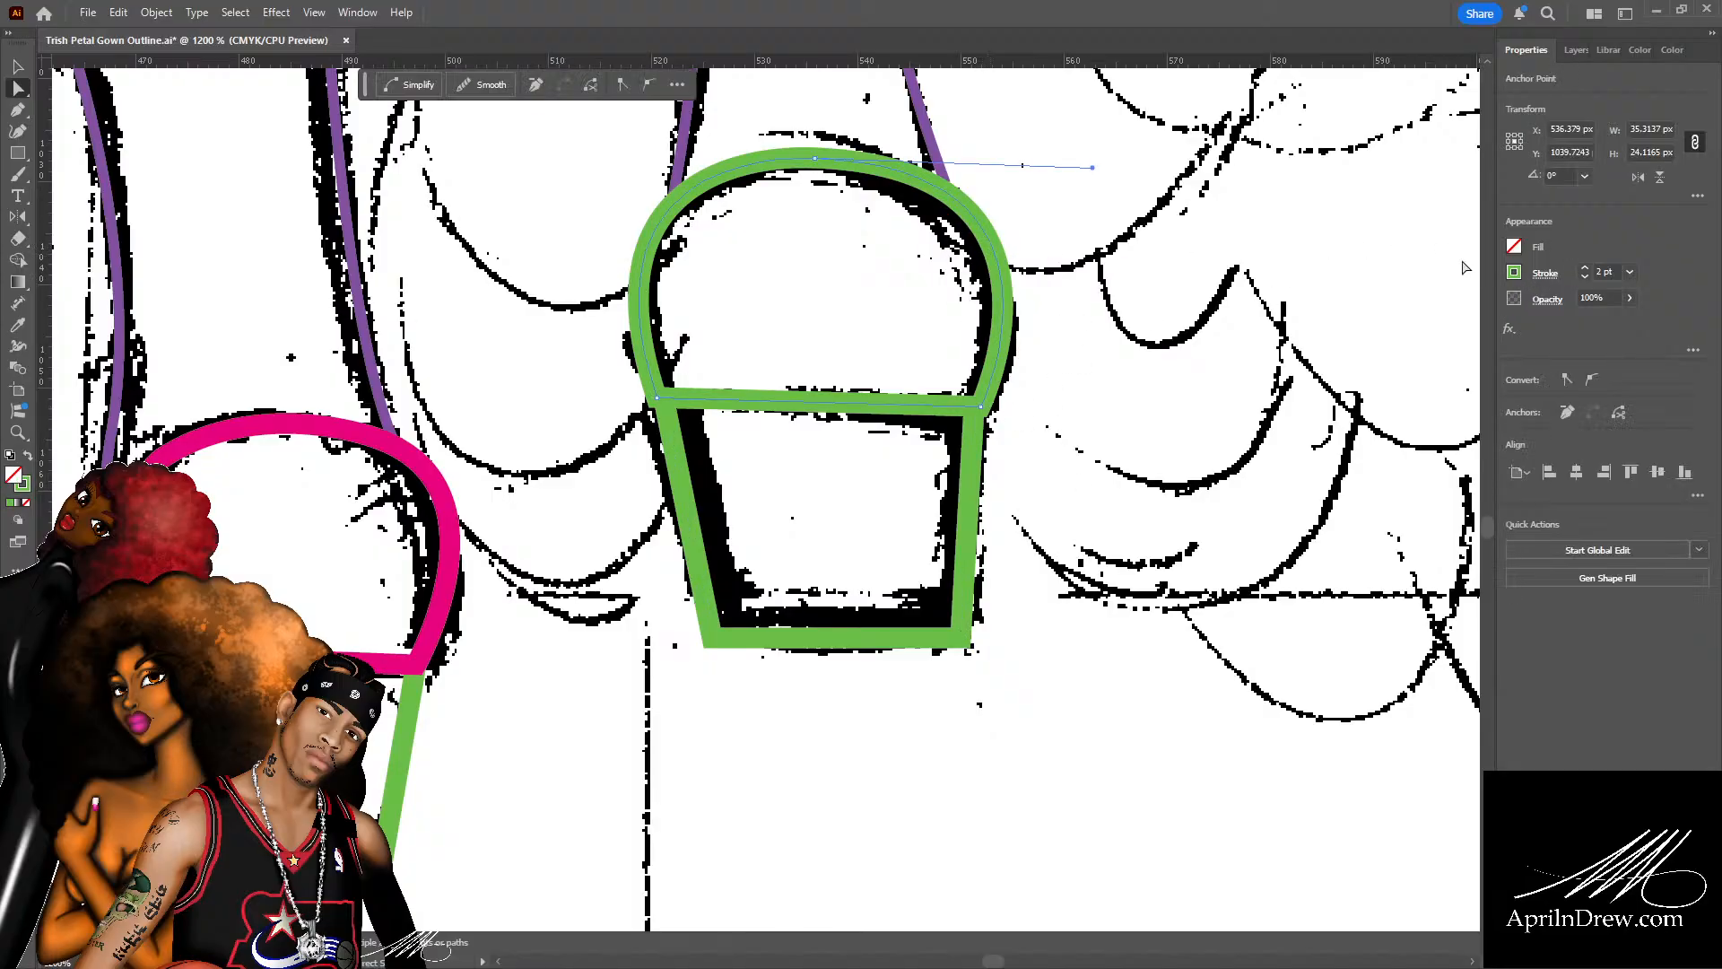
pyautogui.press(',')
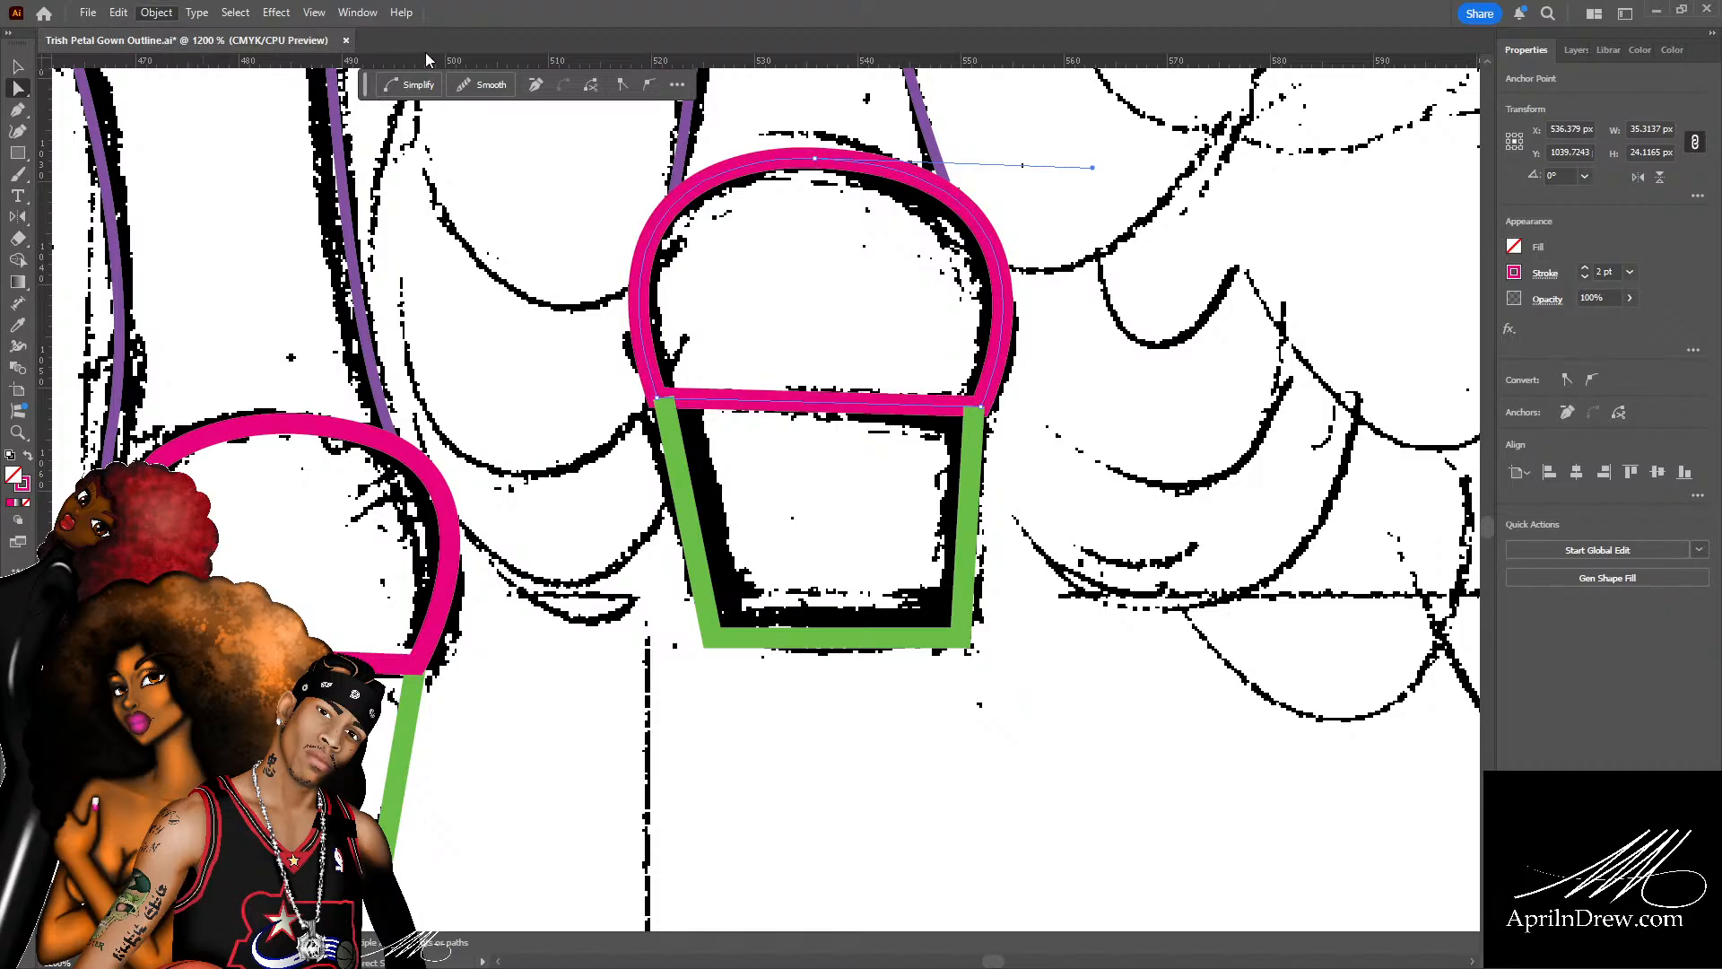
pyautogui.click(1102, 395)
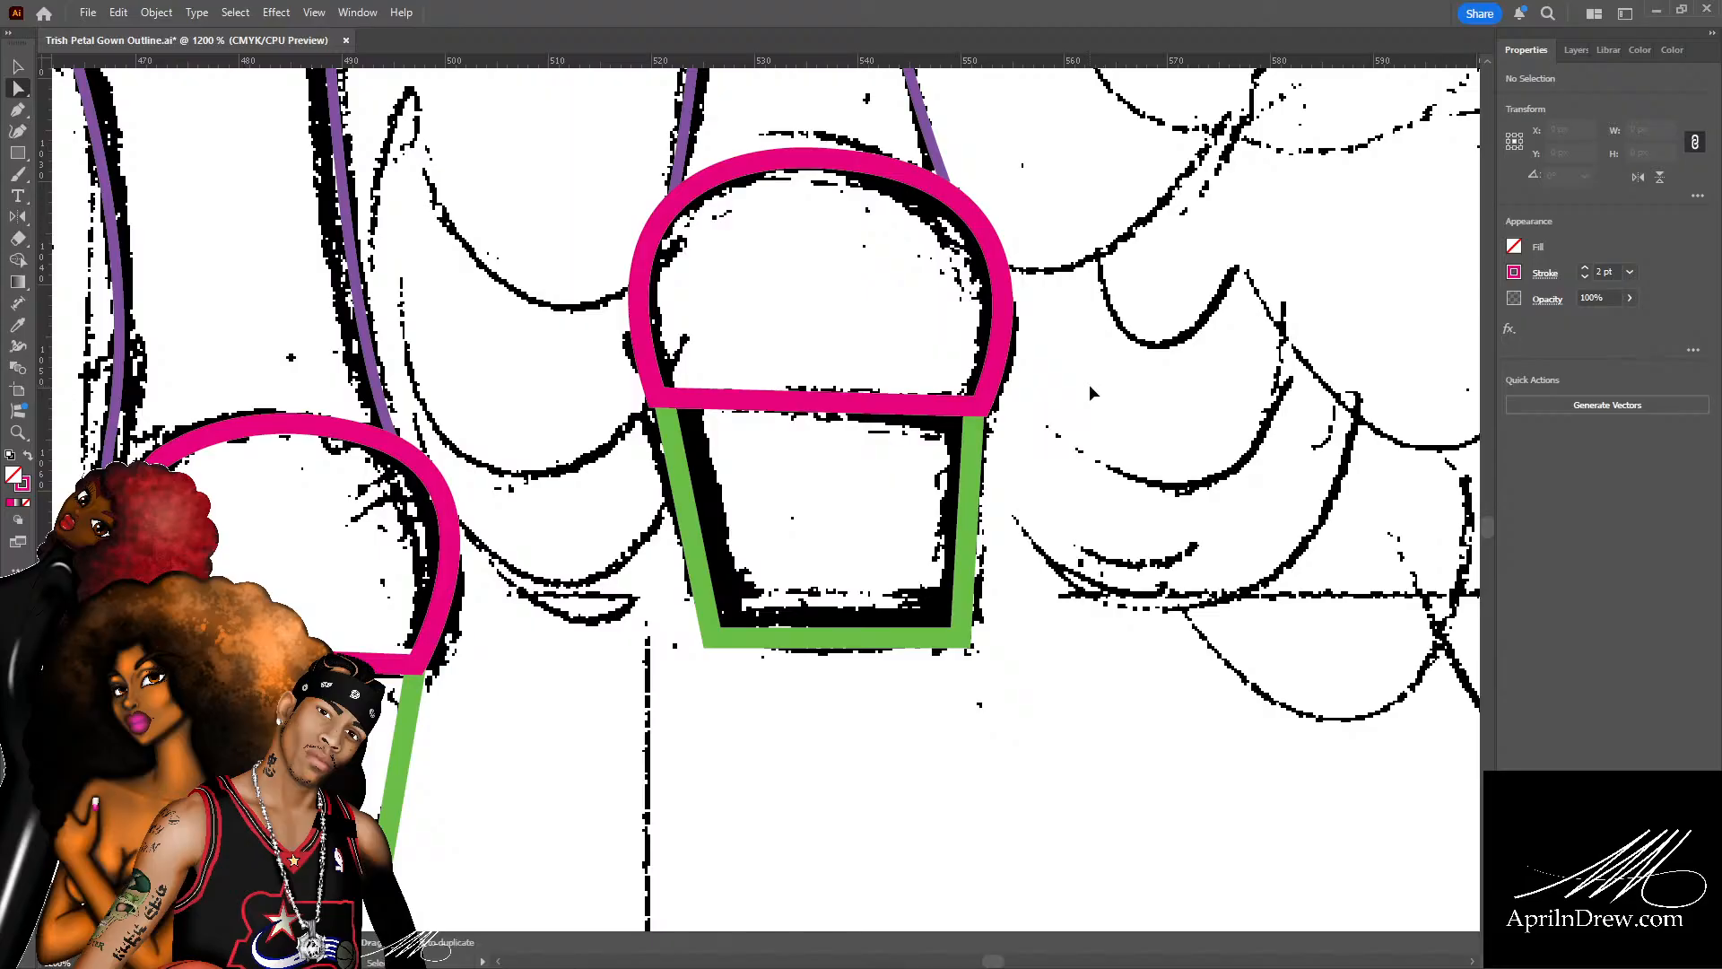
pyautogui.hotkey('ctrl', 's')
# Move the inner-side upper endpoint of the second shoe's green base inward, to about X 522.37 px, Y 1050.97 px.
pyautogui.scroll(1, 1019, 515)
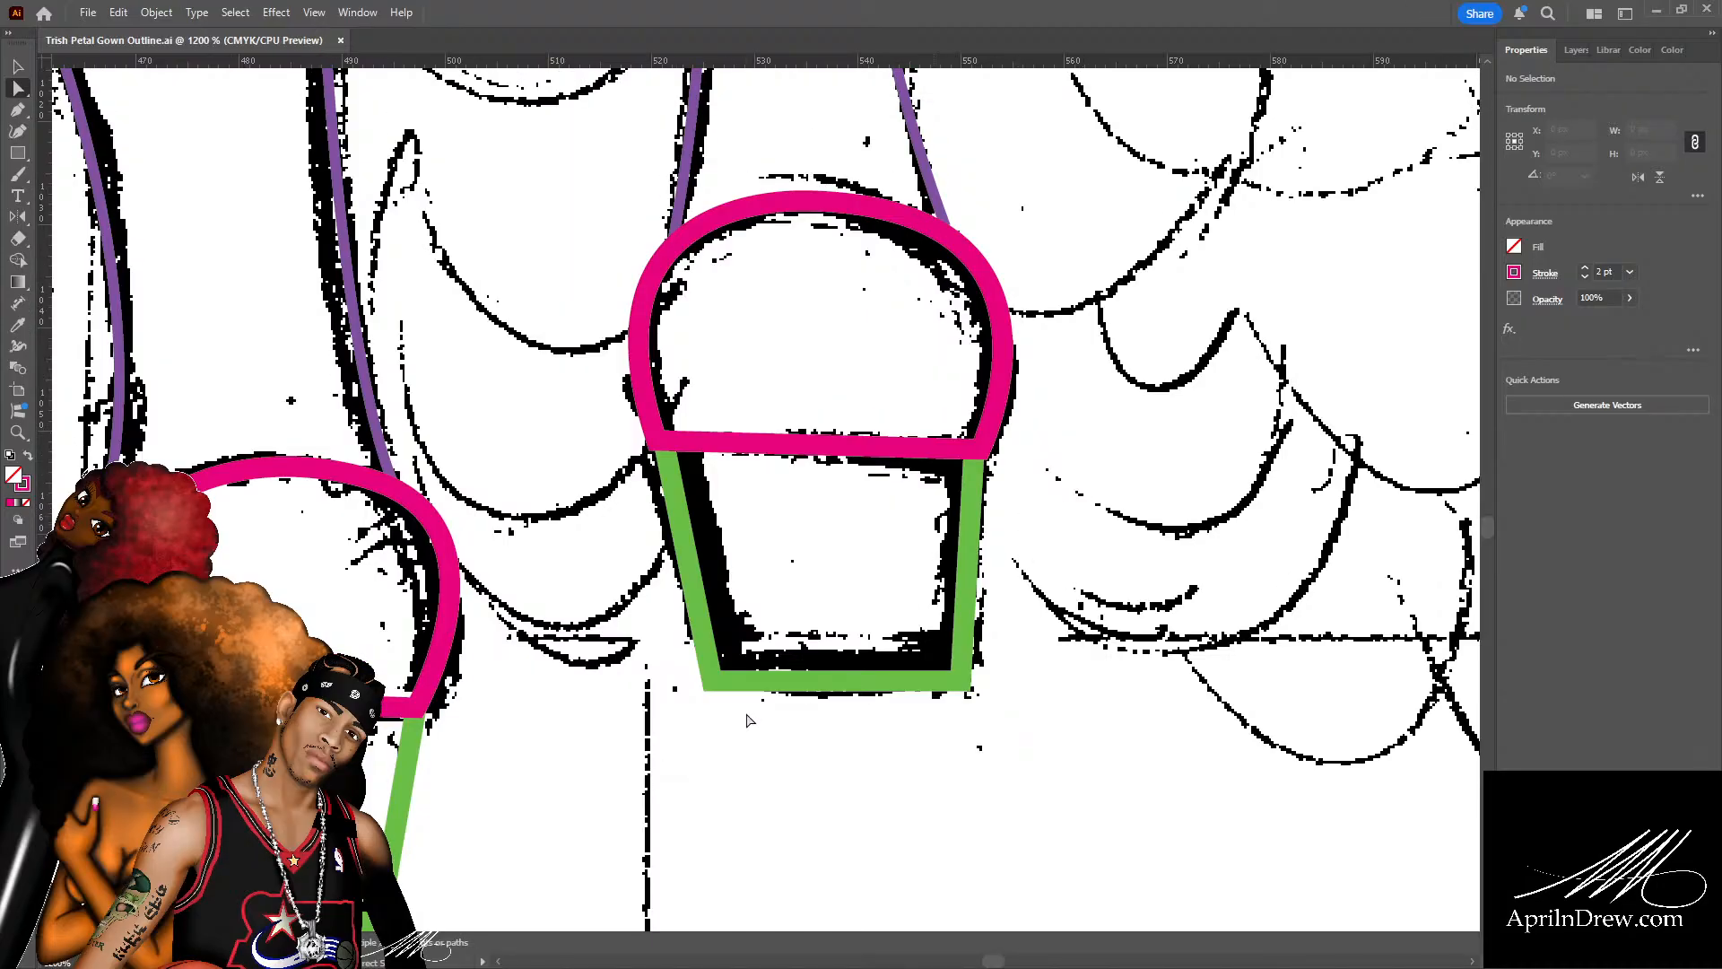
pyautogui.hotkey('ctrl', '-')
pyautogui.hotkey('ctrl', '-')
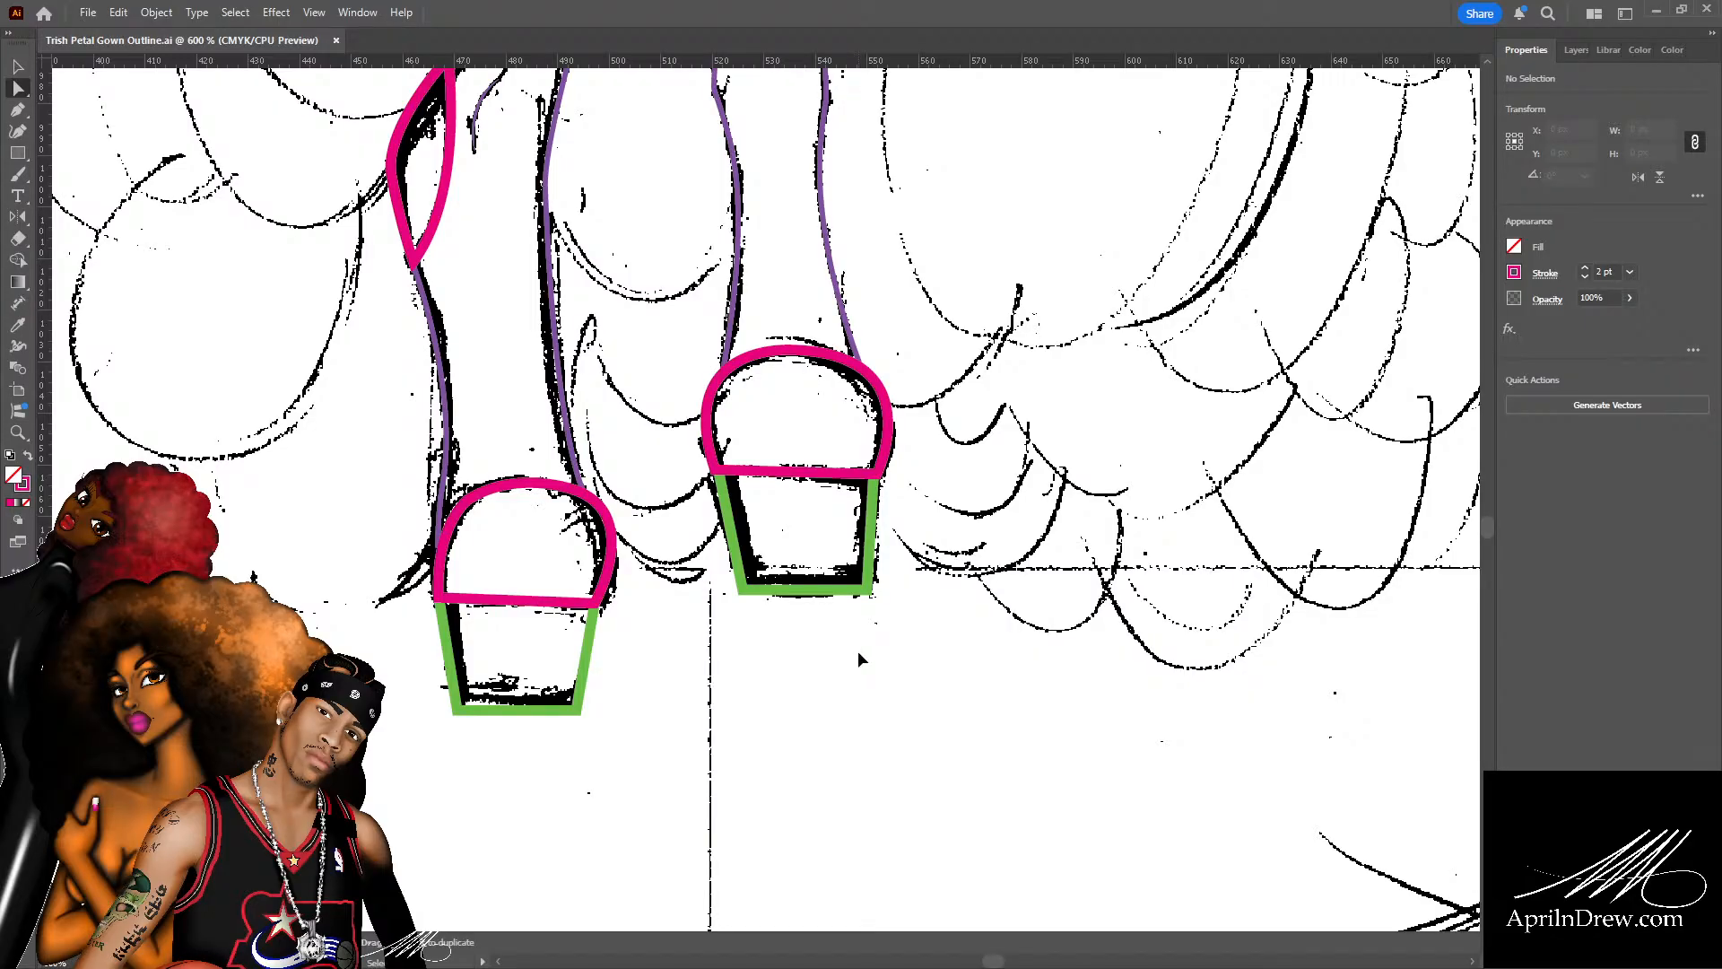
pyautogui.hotkey('ctrl', '+')
pyautogui.hotkey('ctrl', '+')
pyautogui.hotkey('ctrl', '+')
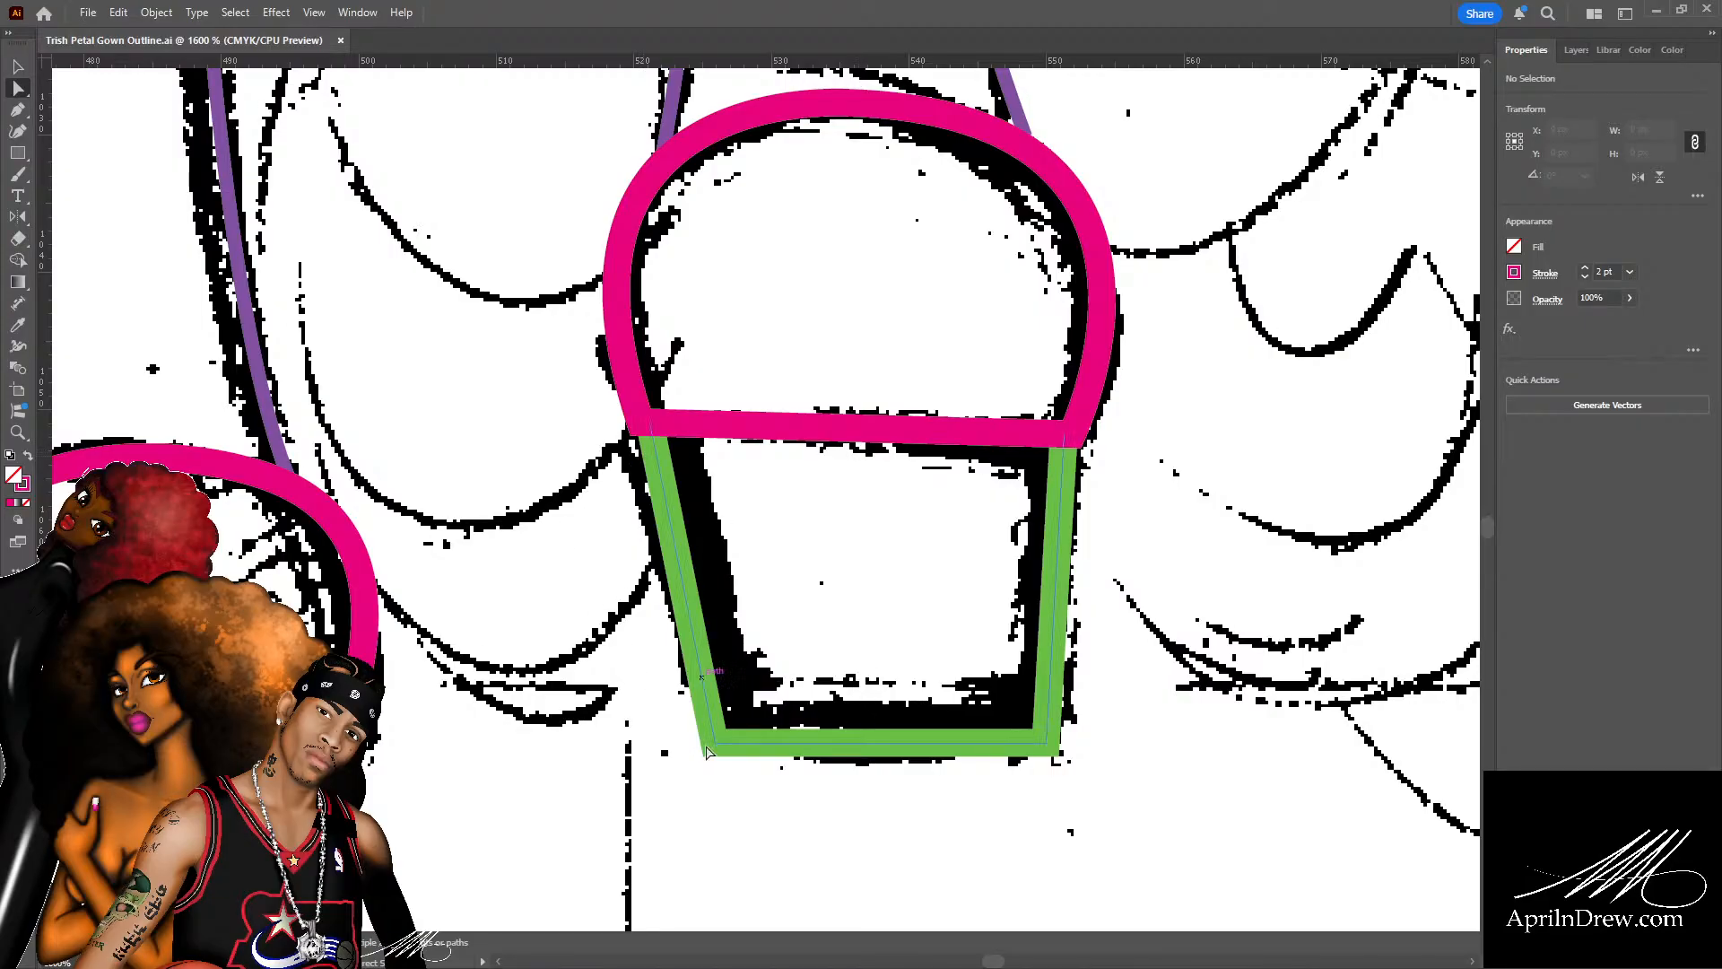
pyautogui.click(656, 453)
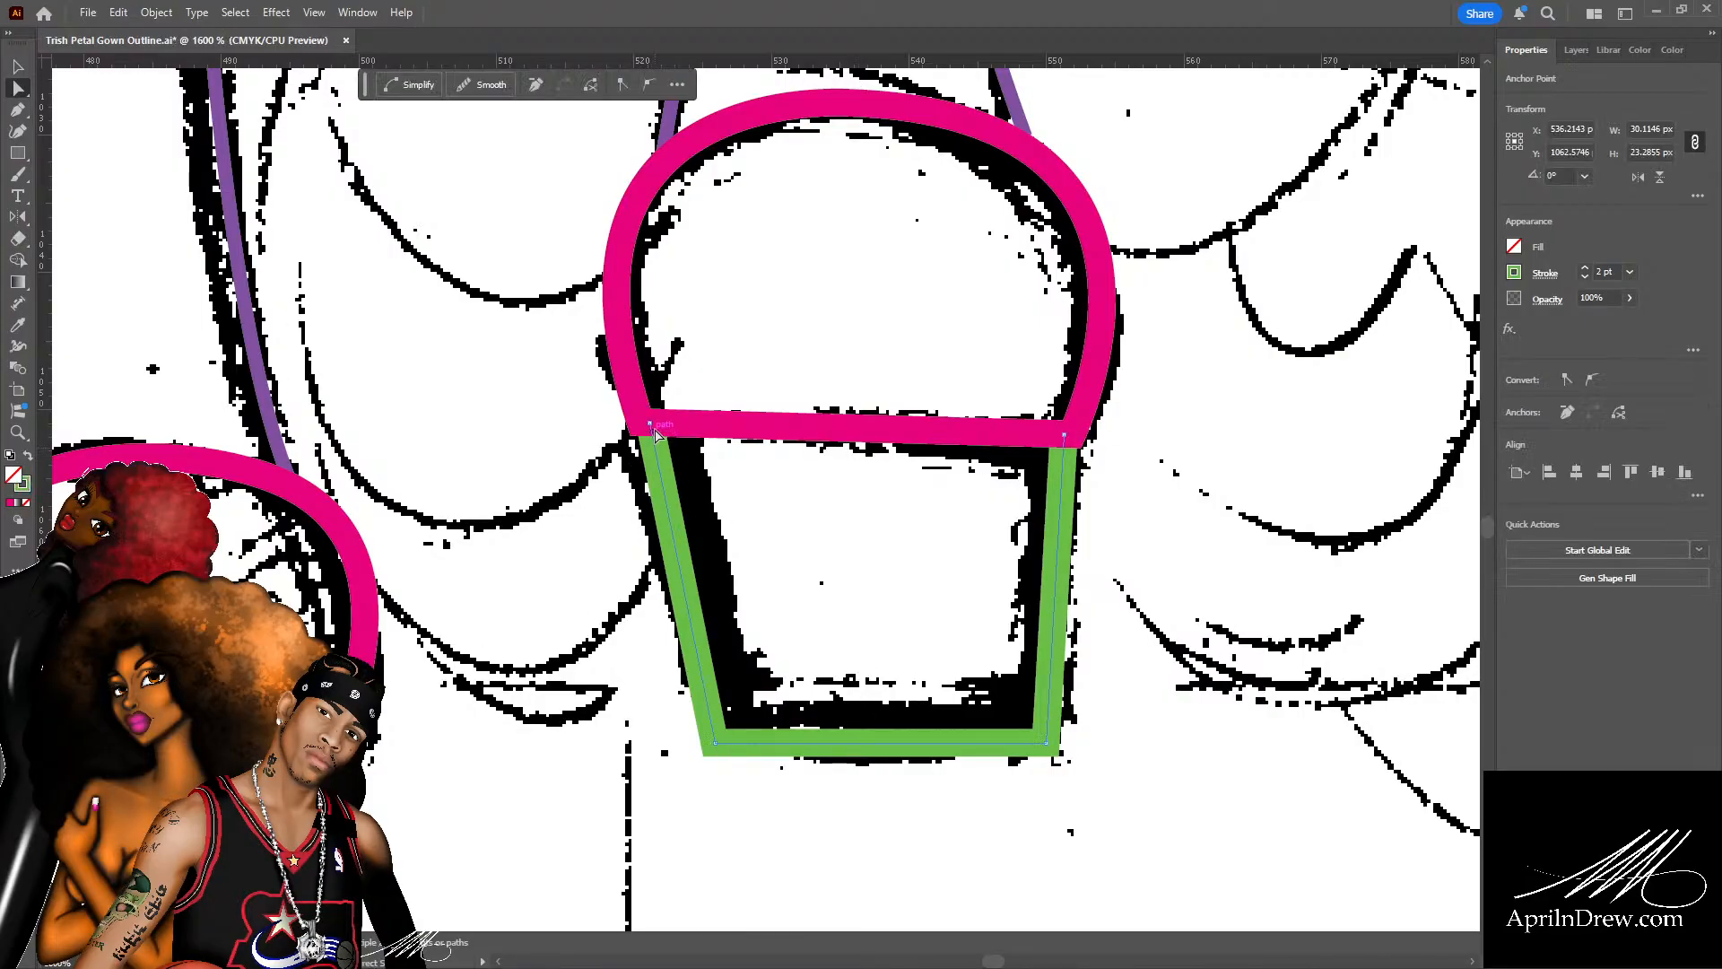
pyautogui.click(657, 422)
pyautogui.click(658, 422)
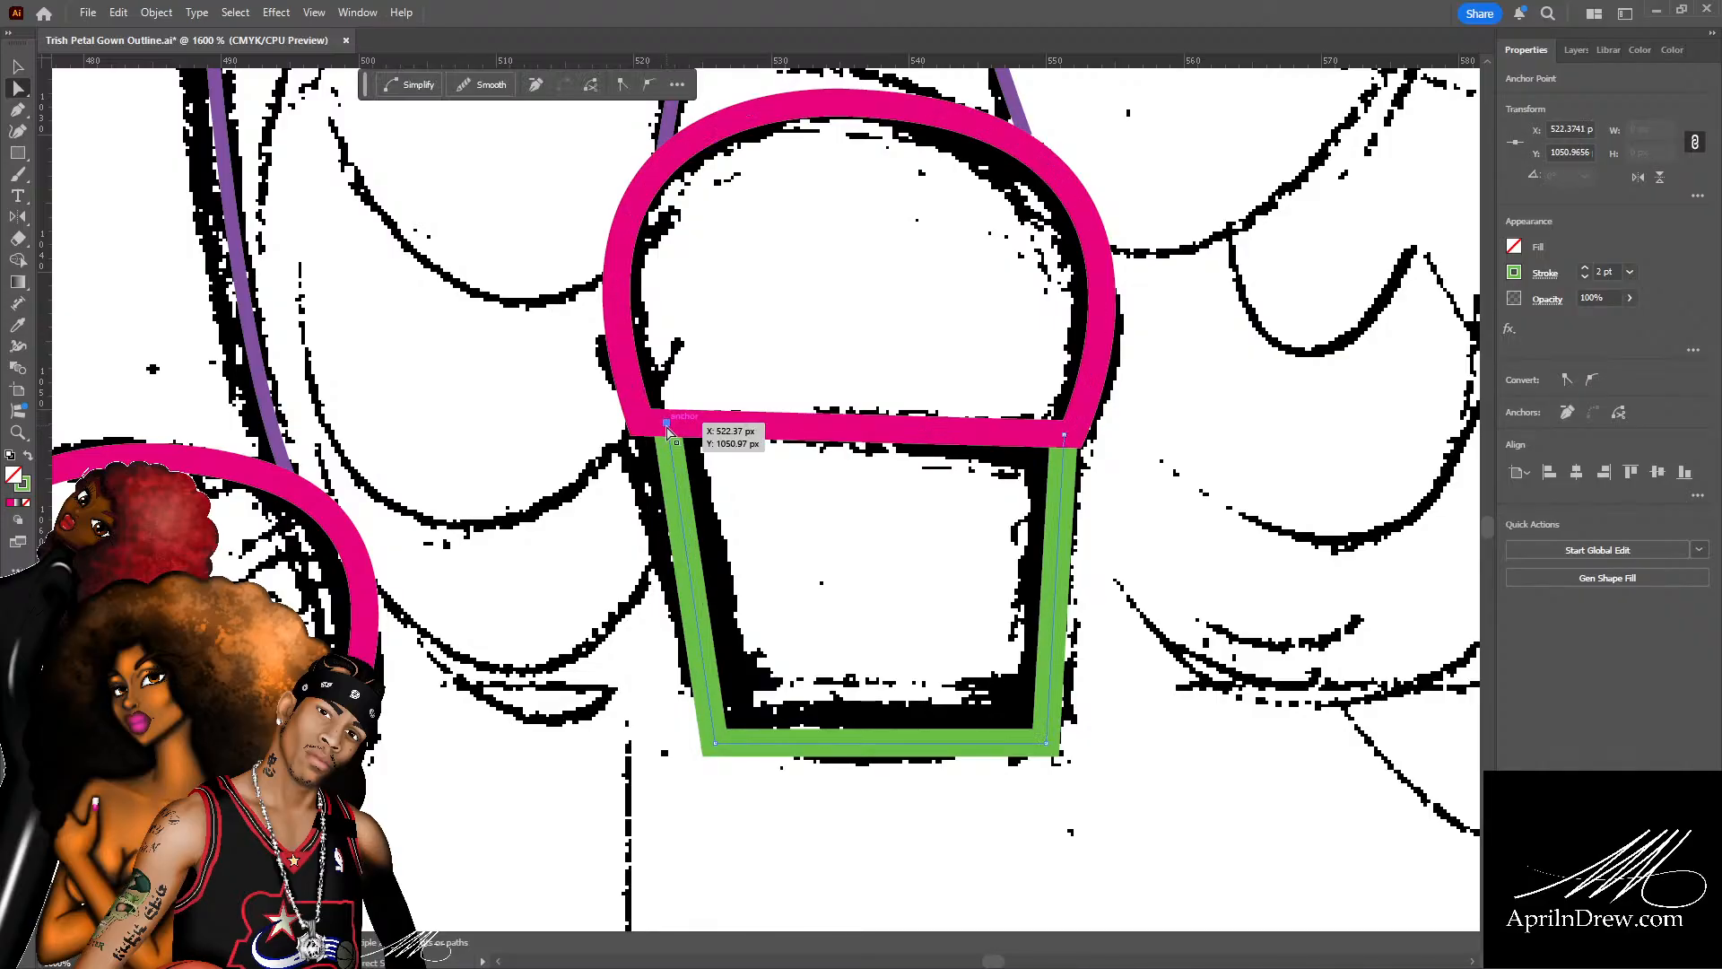
pyautogui.click(1144, 590)
# Align the two bottom corner anchors of the second shoe's magenta top to the lower one, levelling its bottom edge, and save the document.
pyautogui.hotkey('ctrl', '-')
pyautogui.hotkey('ctrl', '-')
pyautogui.hotkey('ctrl', '-')
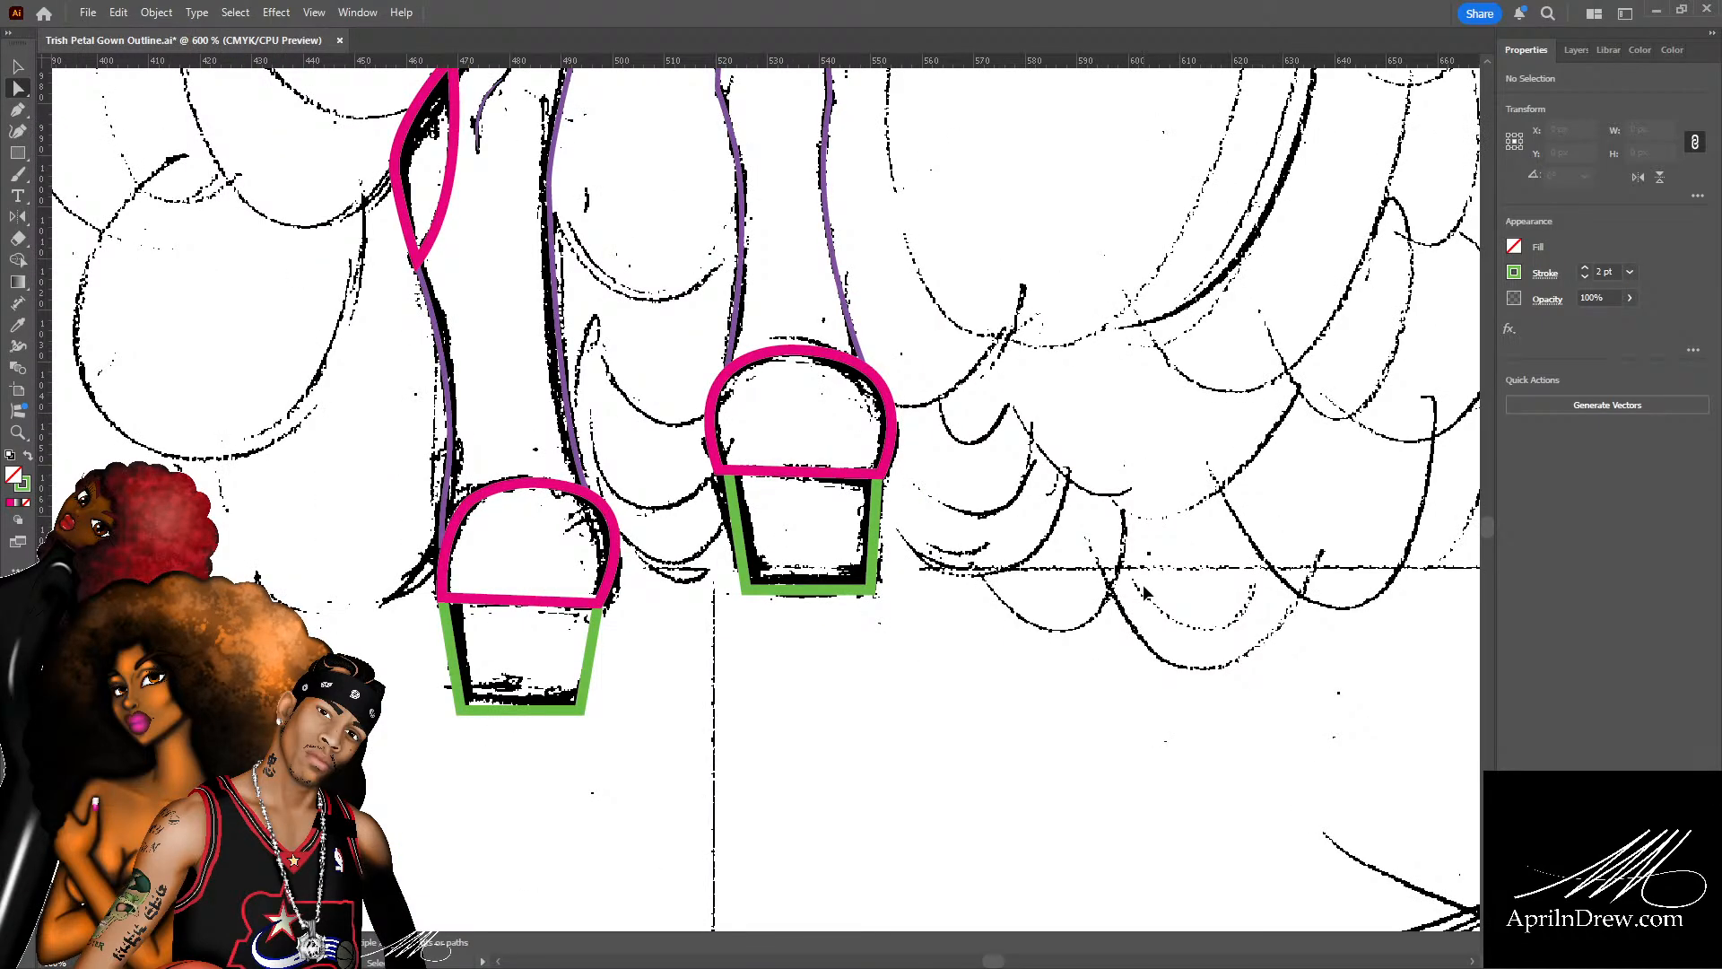
pyautogui.hotkey('ctrl', '+')
pyautogui.hotkey('ctrl', '+')
pyautogui.hotkey('ctrl', '+')
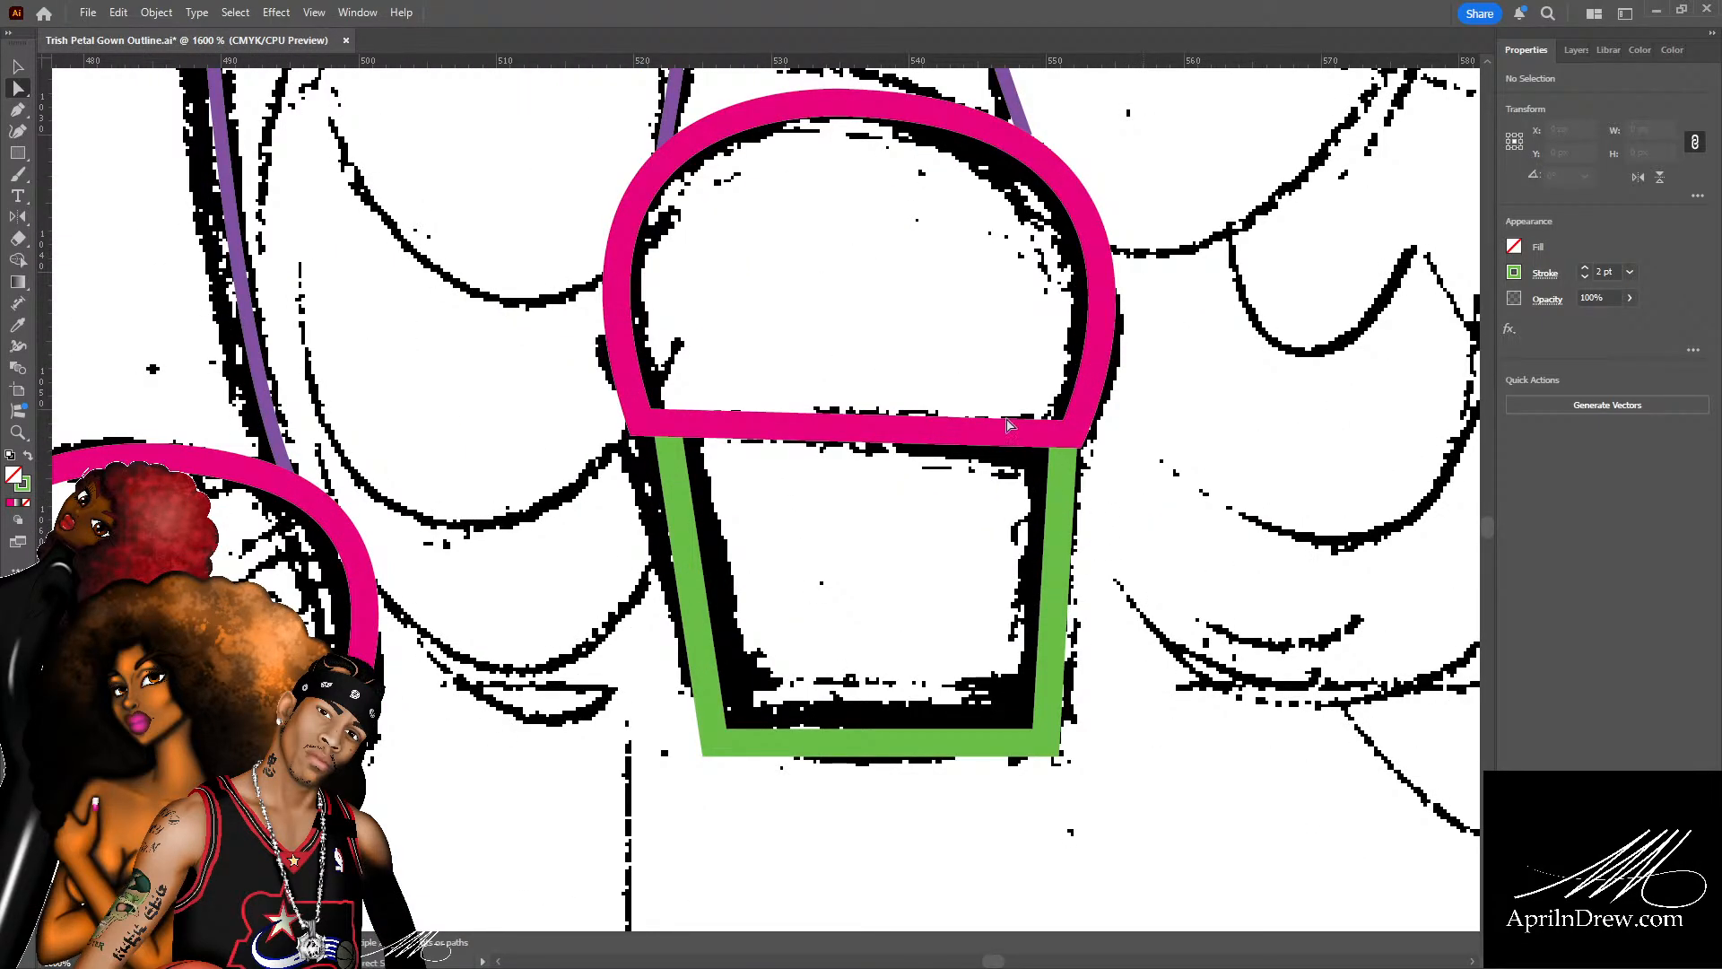
pyautogui.click(650, 410)
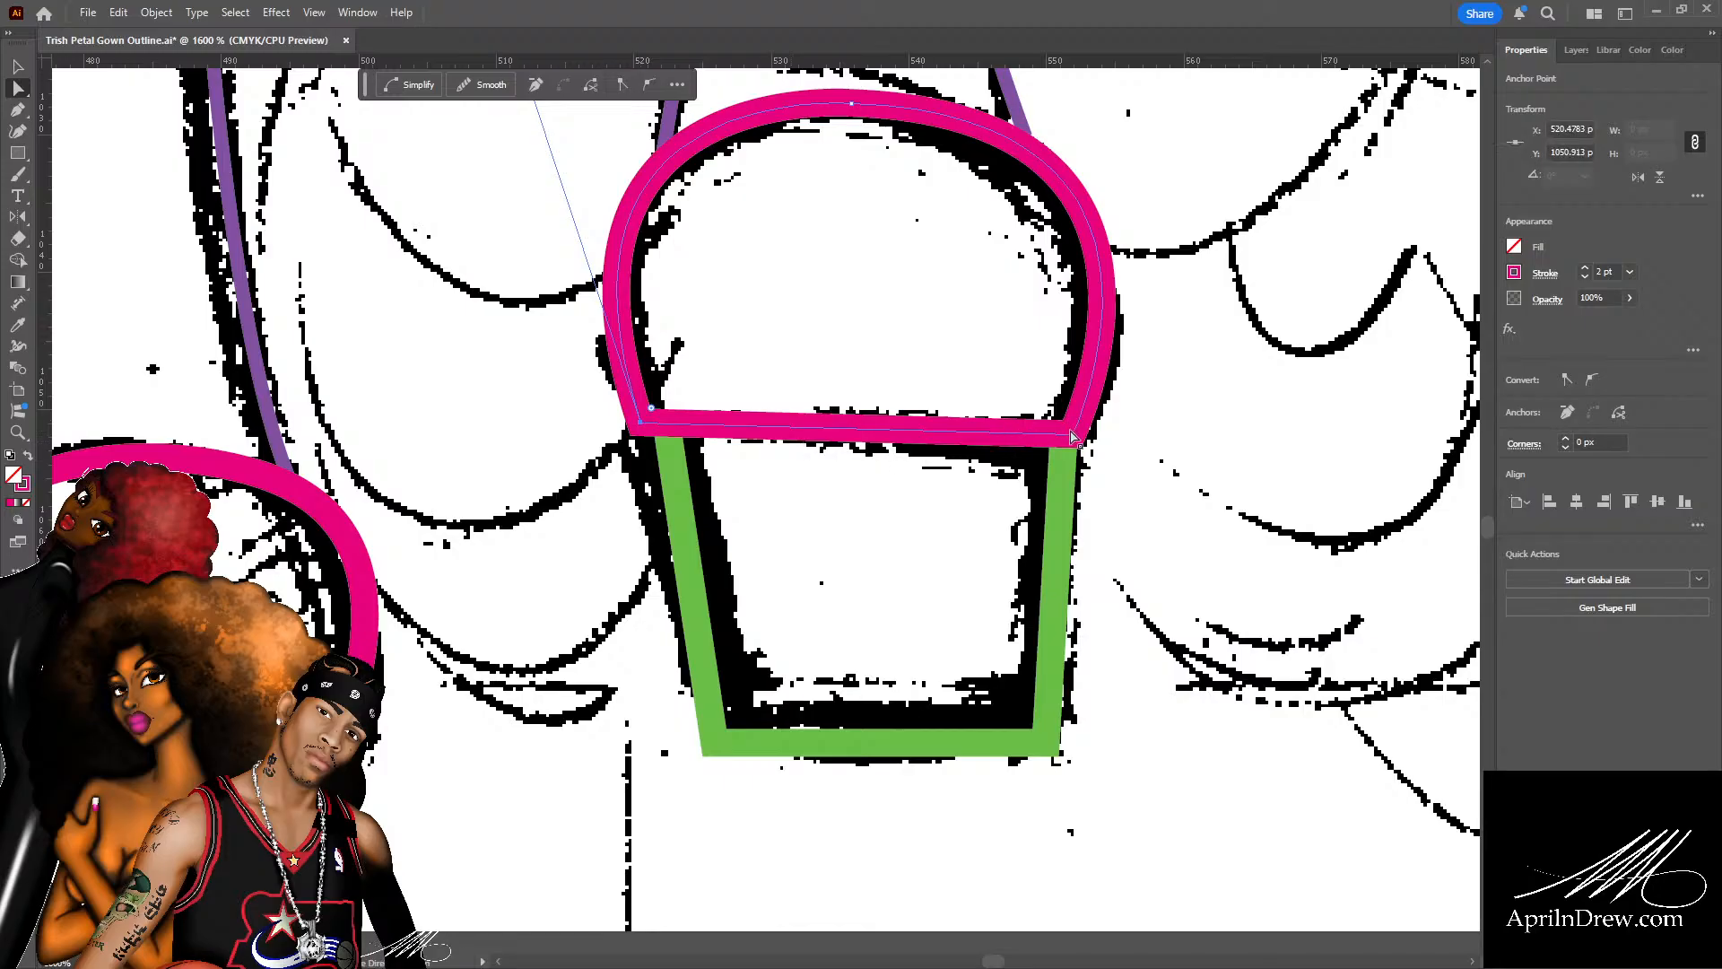
pyautogui.keyDown('shift'); pyautogui.click(1072, 435); pyautogui.keyUp('shift')
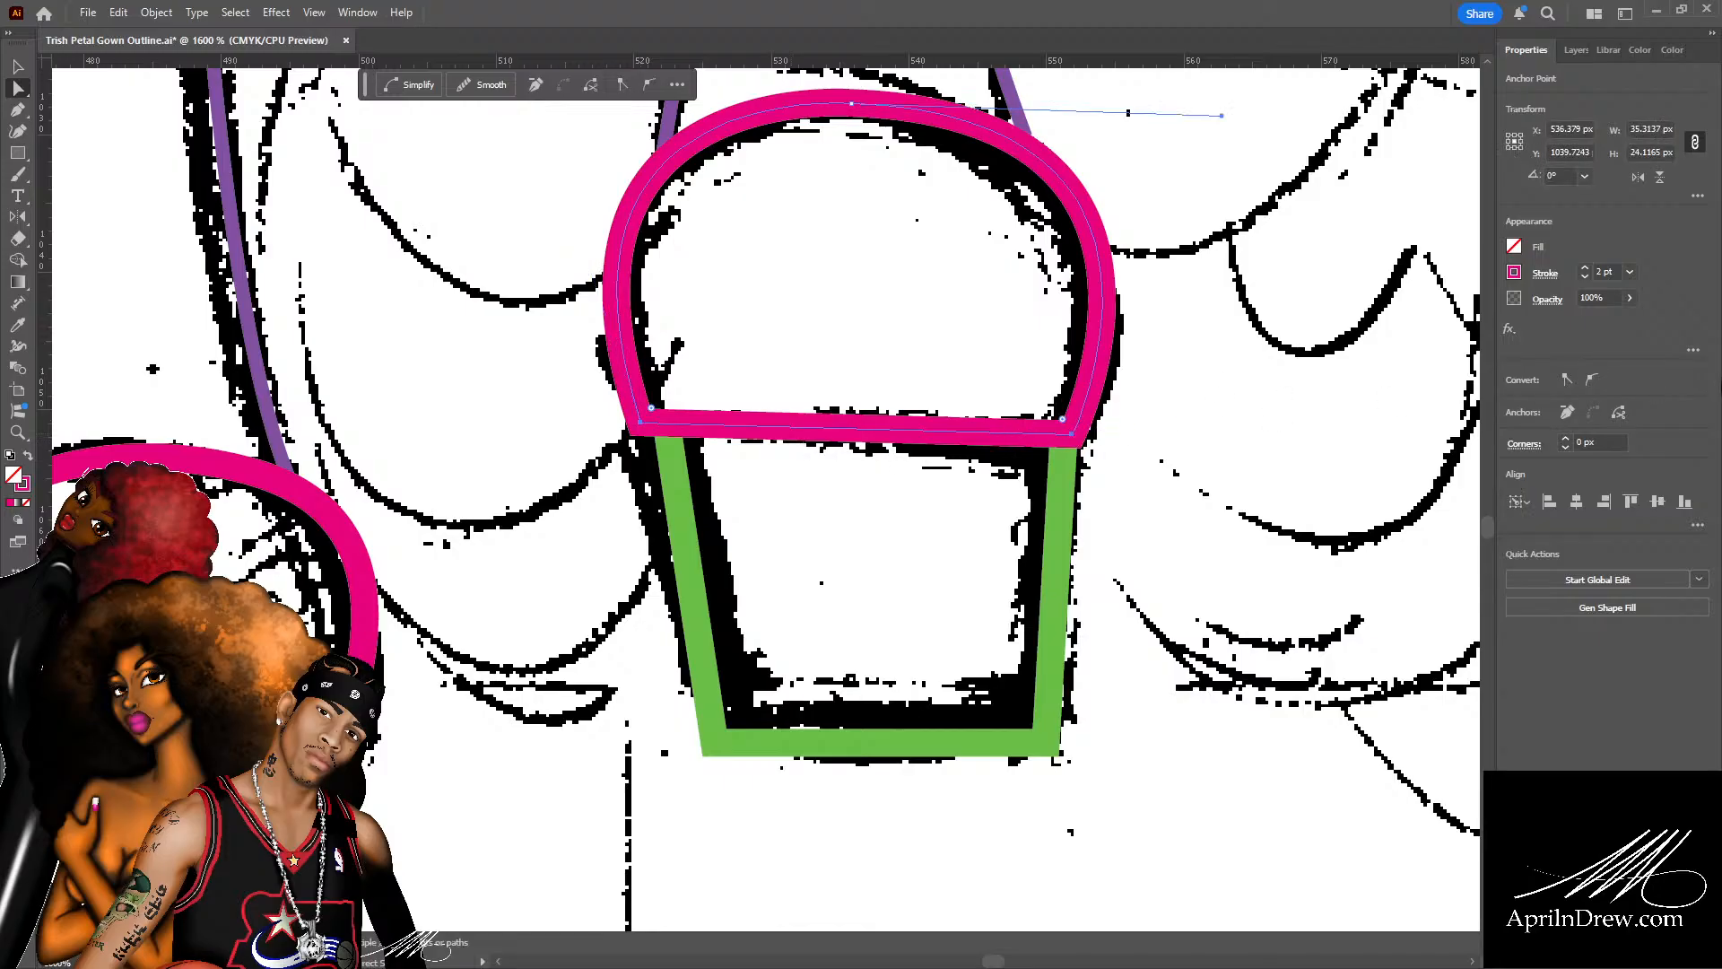
pyautogui.click(1682, 501)
pyautogui.click(1318, 446)
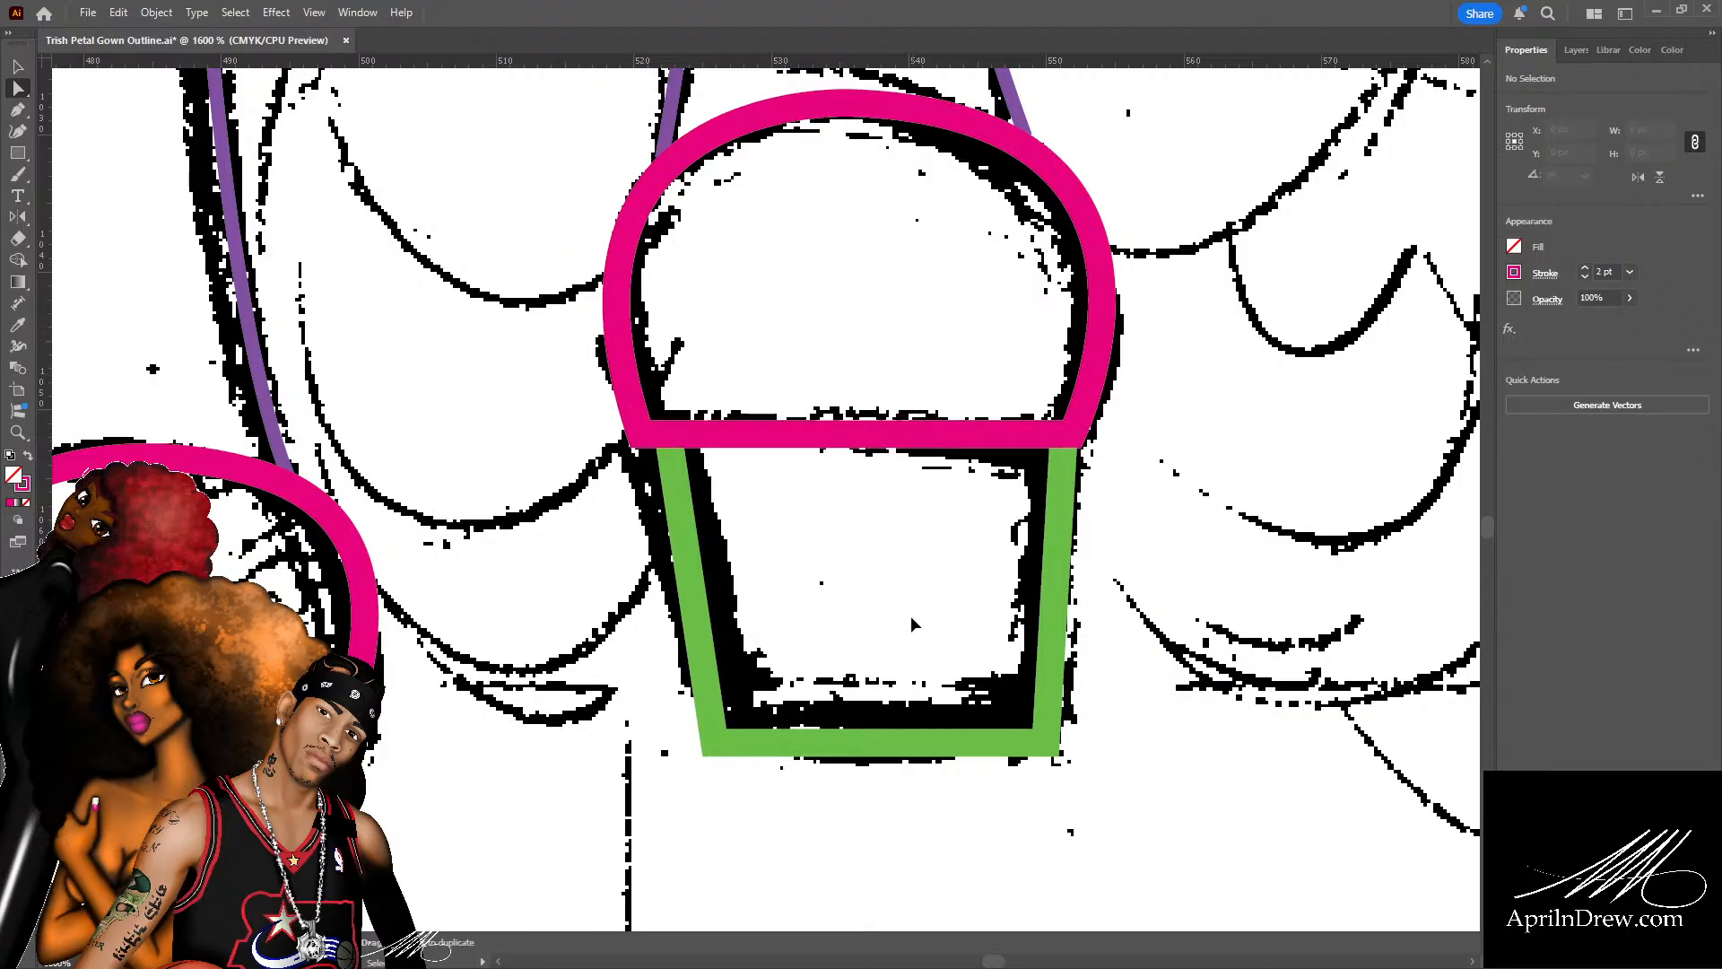
pyautogui.scroll(-2, 911, 615)
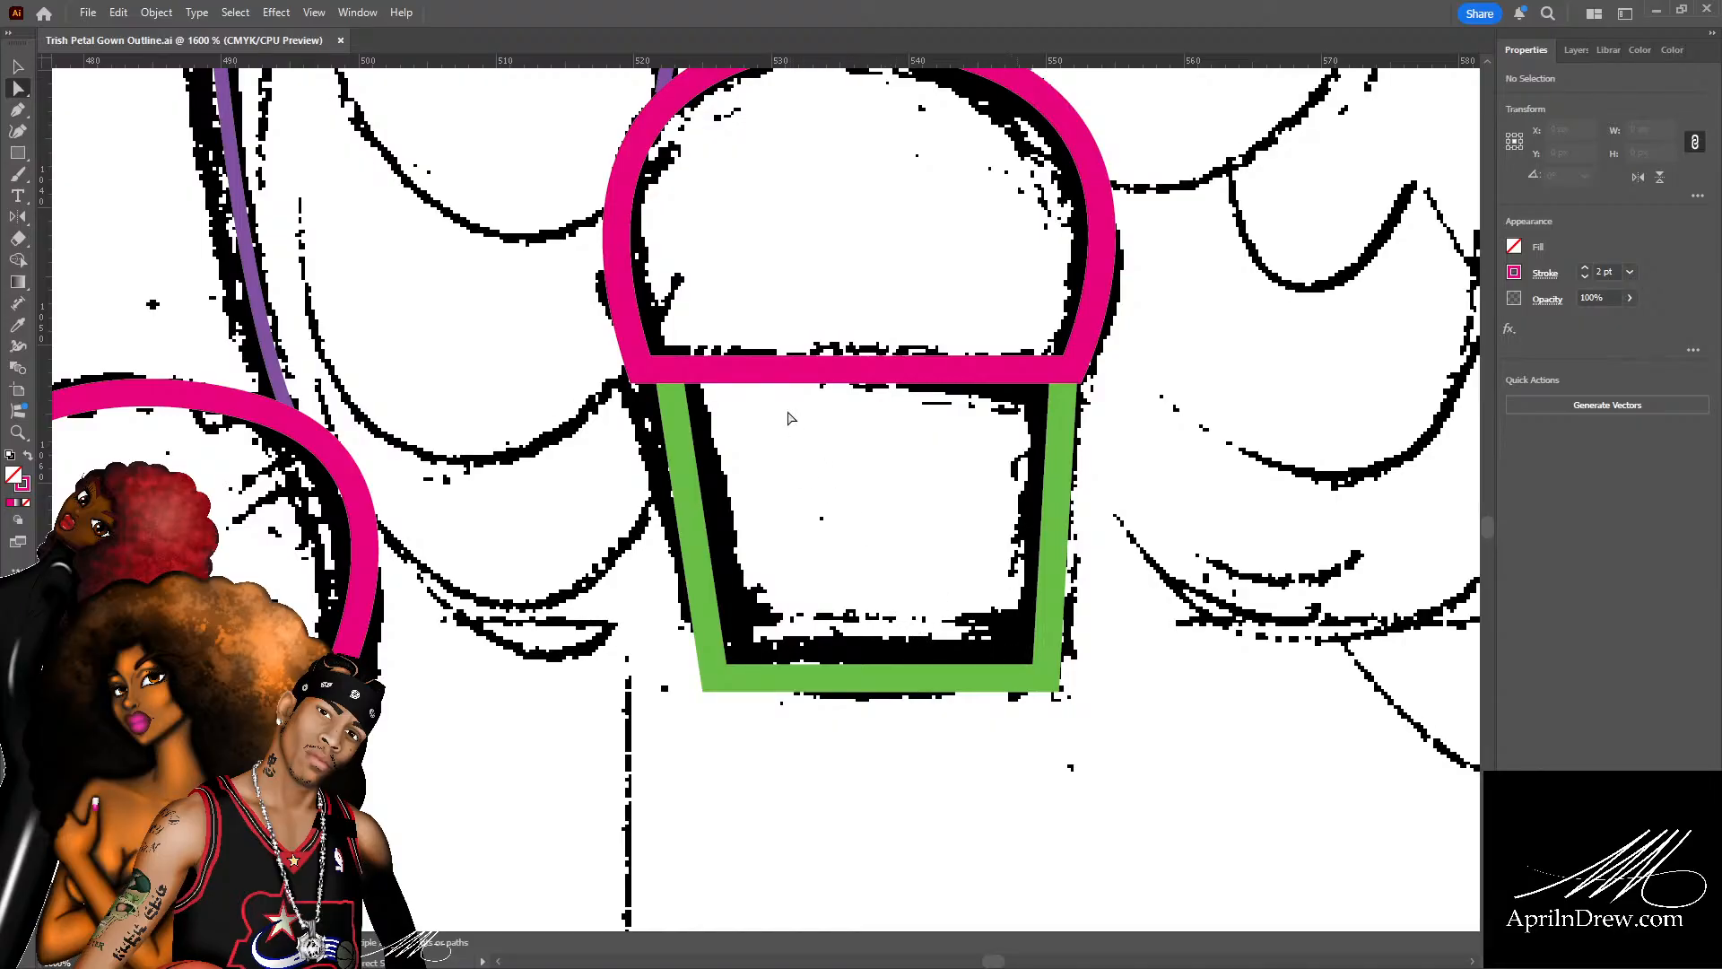
# Nudge the inner-side bottom corner of the second shoe's magenta top slightly inward toward the upper corner of the green base.
pyautogui.click(649, 371)
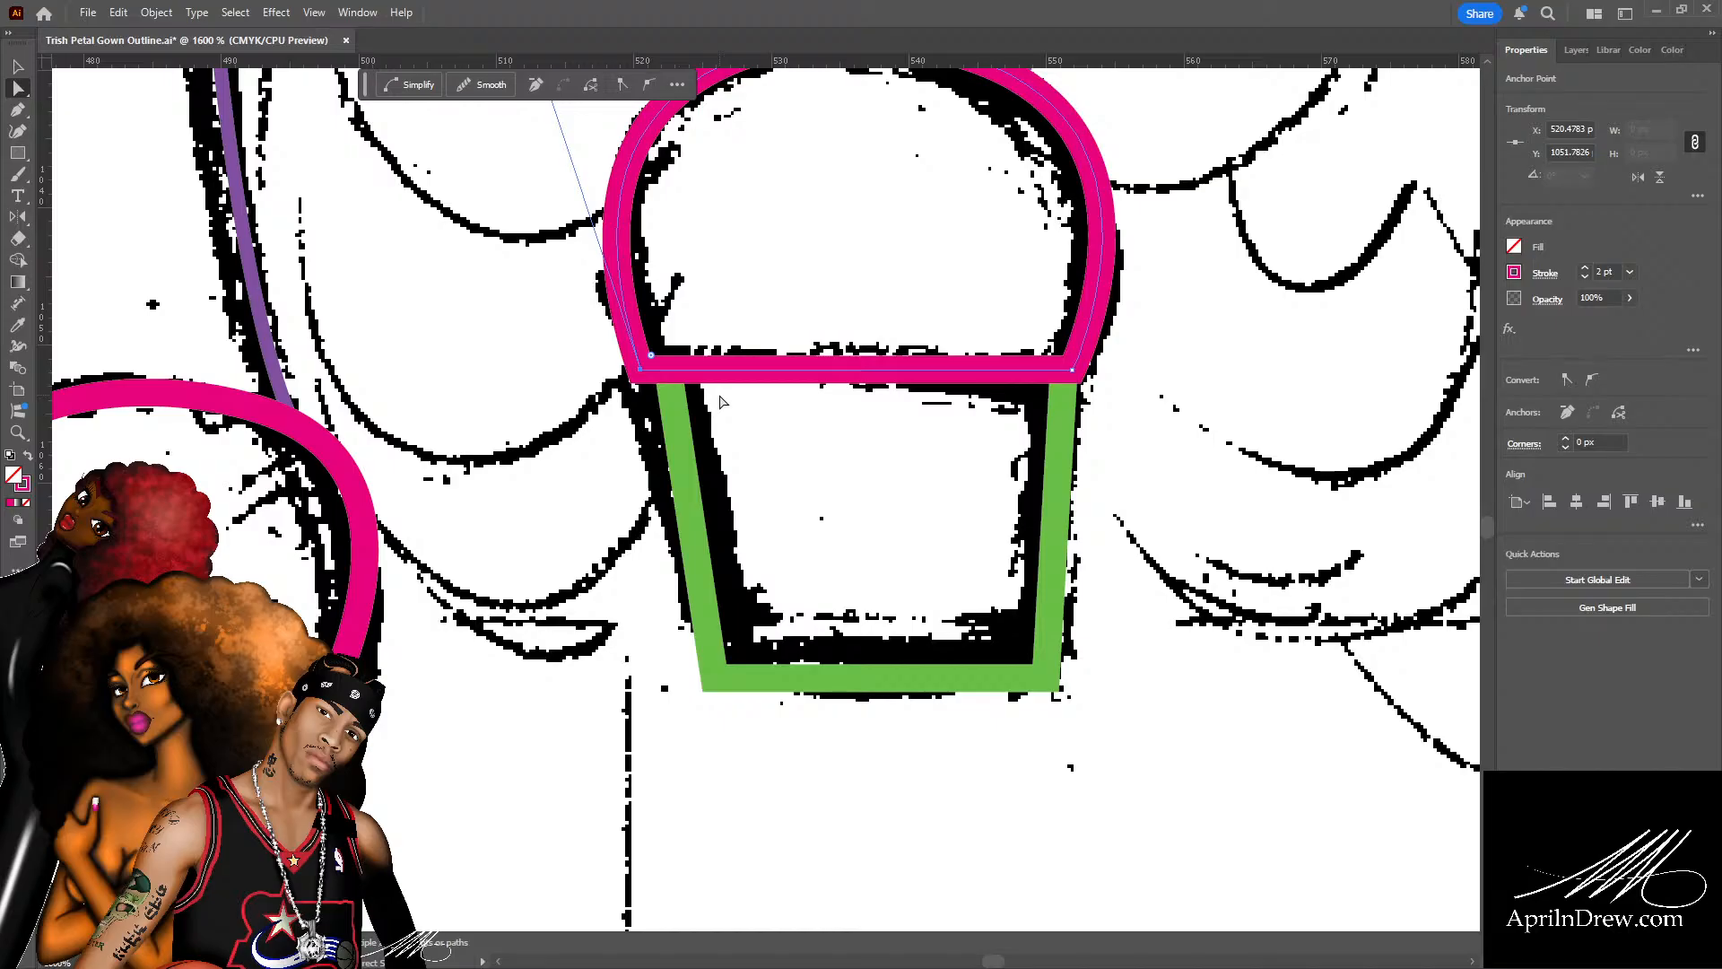
pyautogui.press('Right')
pyautogui.click(903, 457)
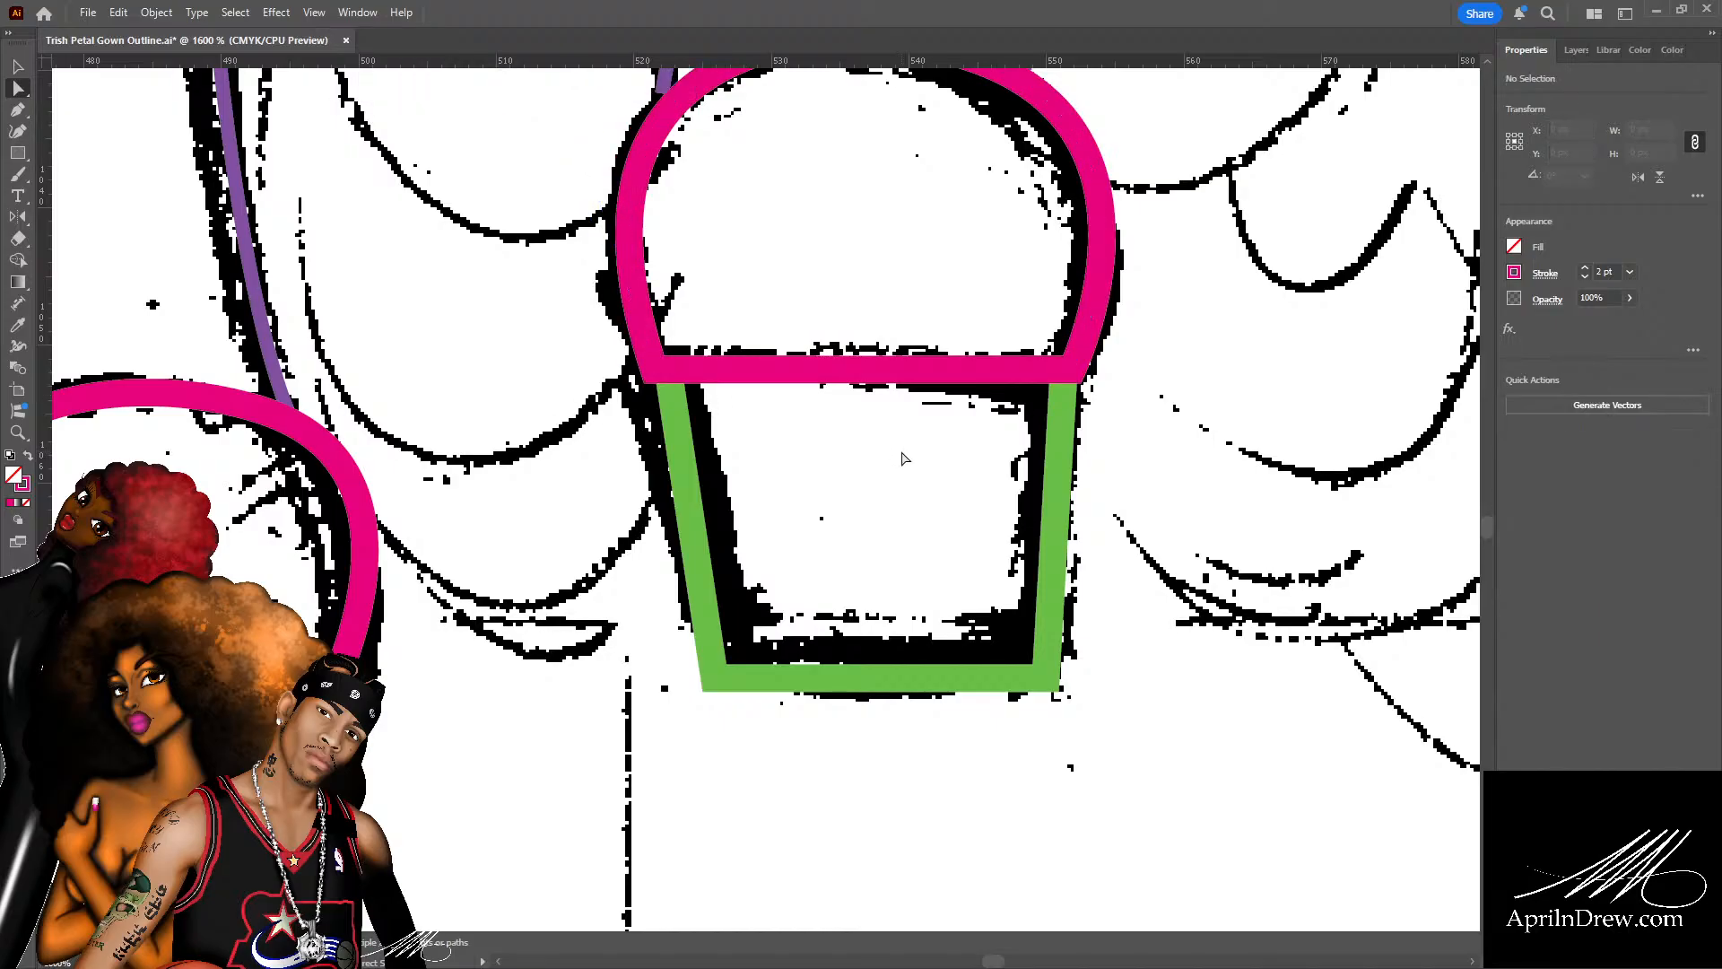
pyautogui.hotkey('ctrl', '-')
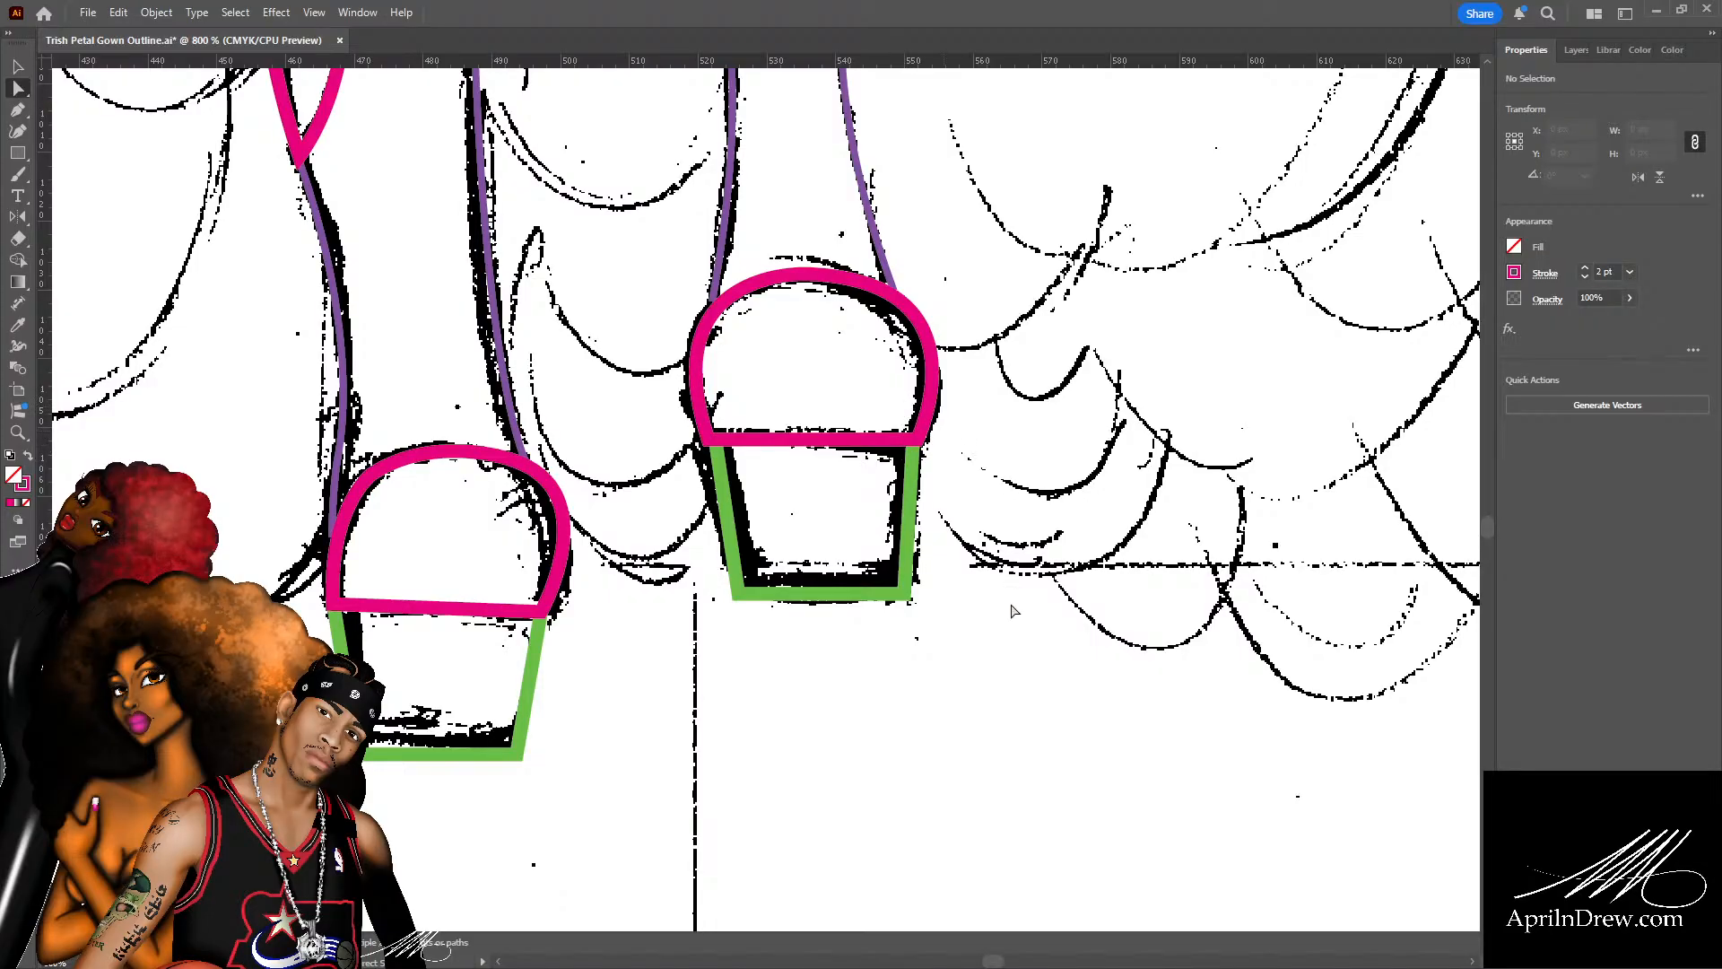
# Move the inner-side bottom corner of the second shoe's magenta top to about X 522.37 px, Y 1051.78 px, and bow its side curve outward.
pyautogui.click(710, 440)
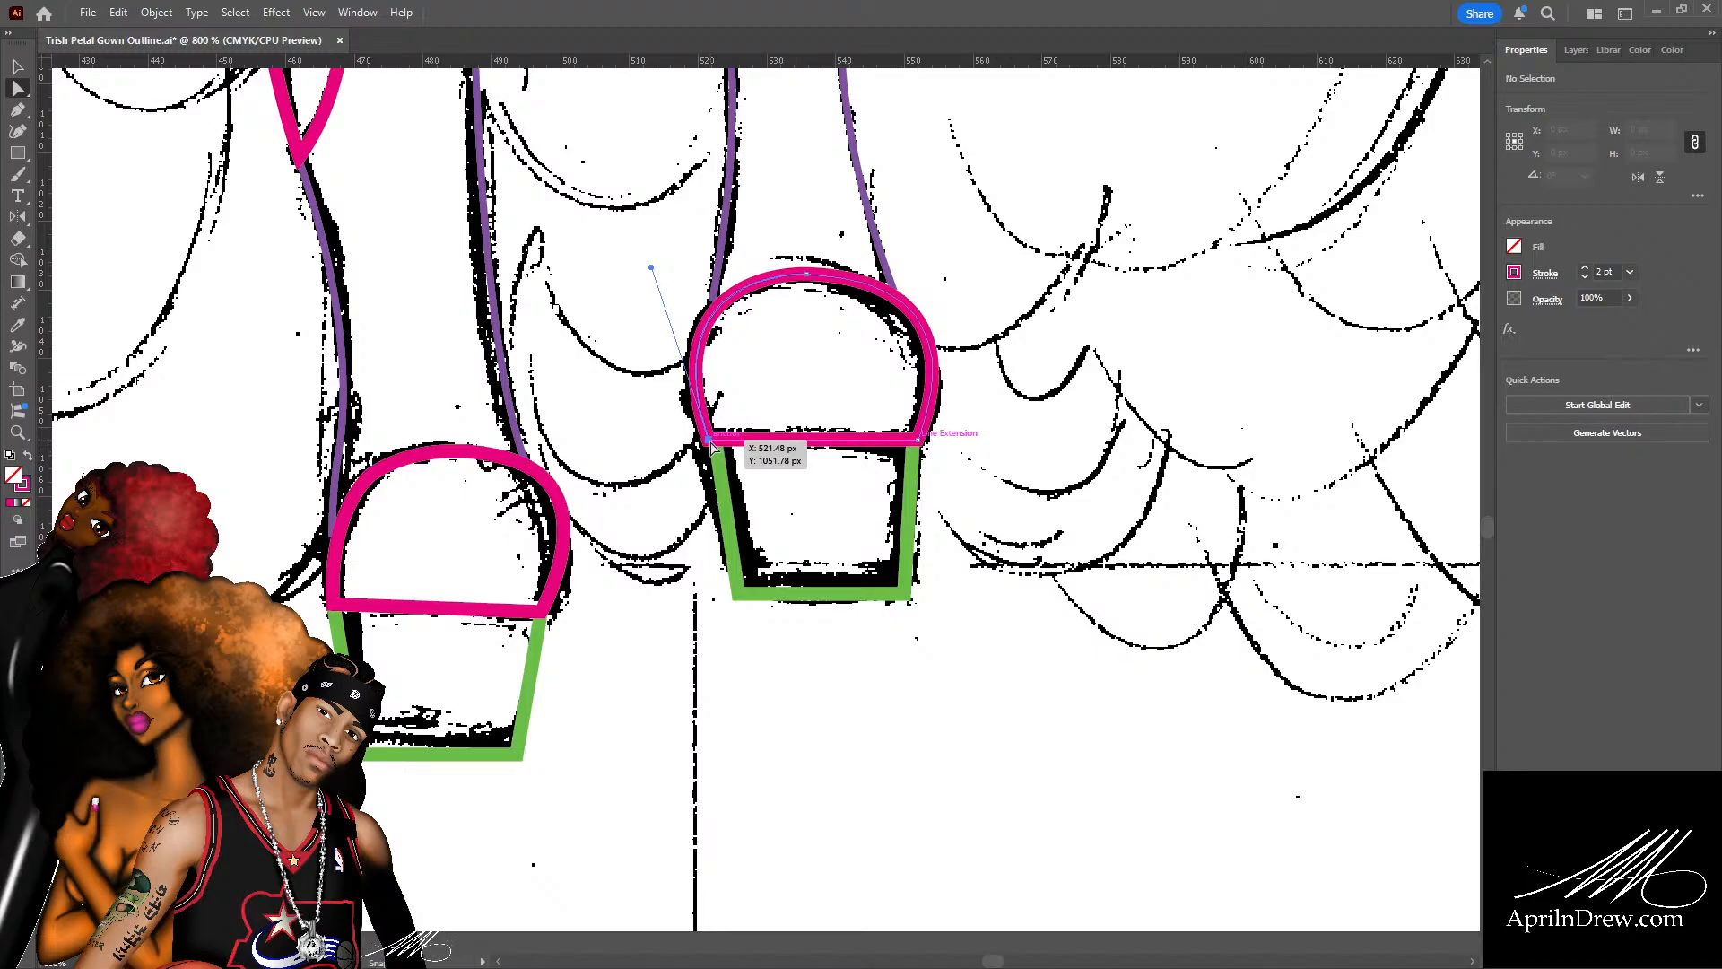
pyautogui.moveTo(712, 441); pyautogui.dragTo(716, 443)
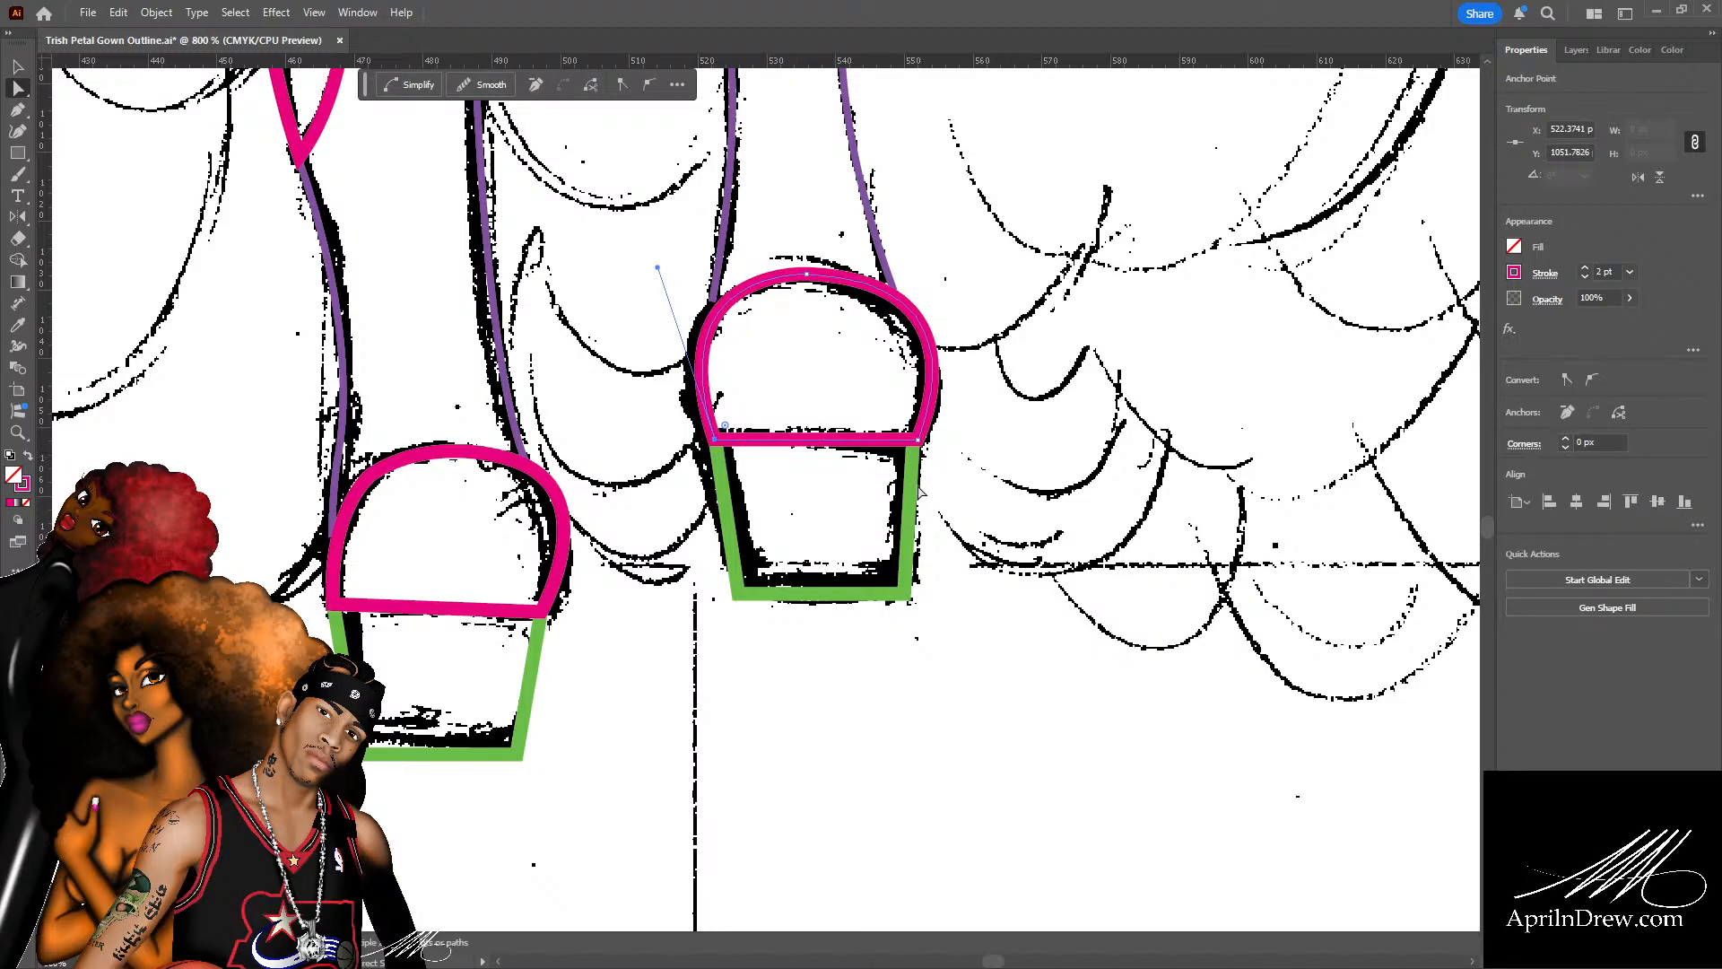
pyautogui.scroll(2, 661, 310)
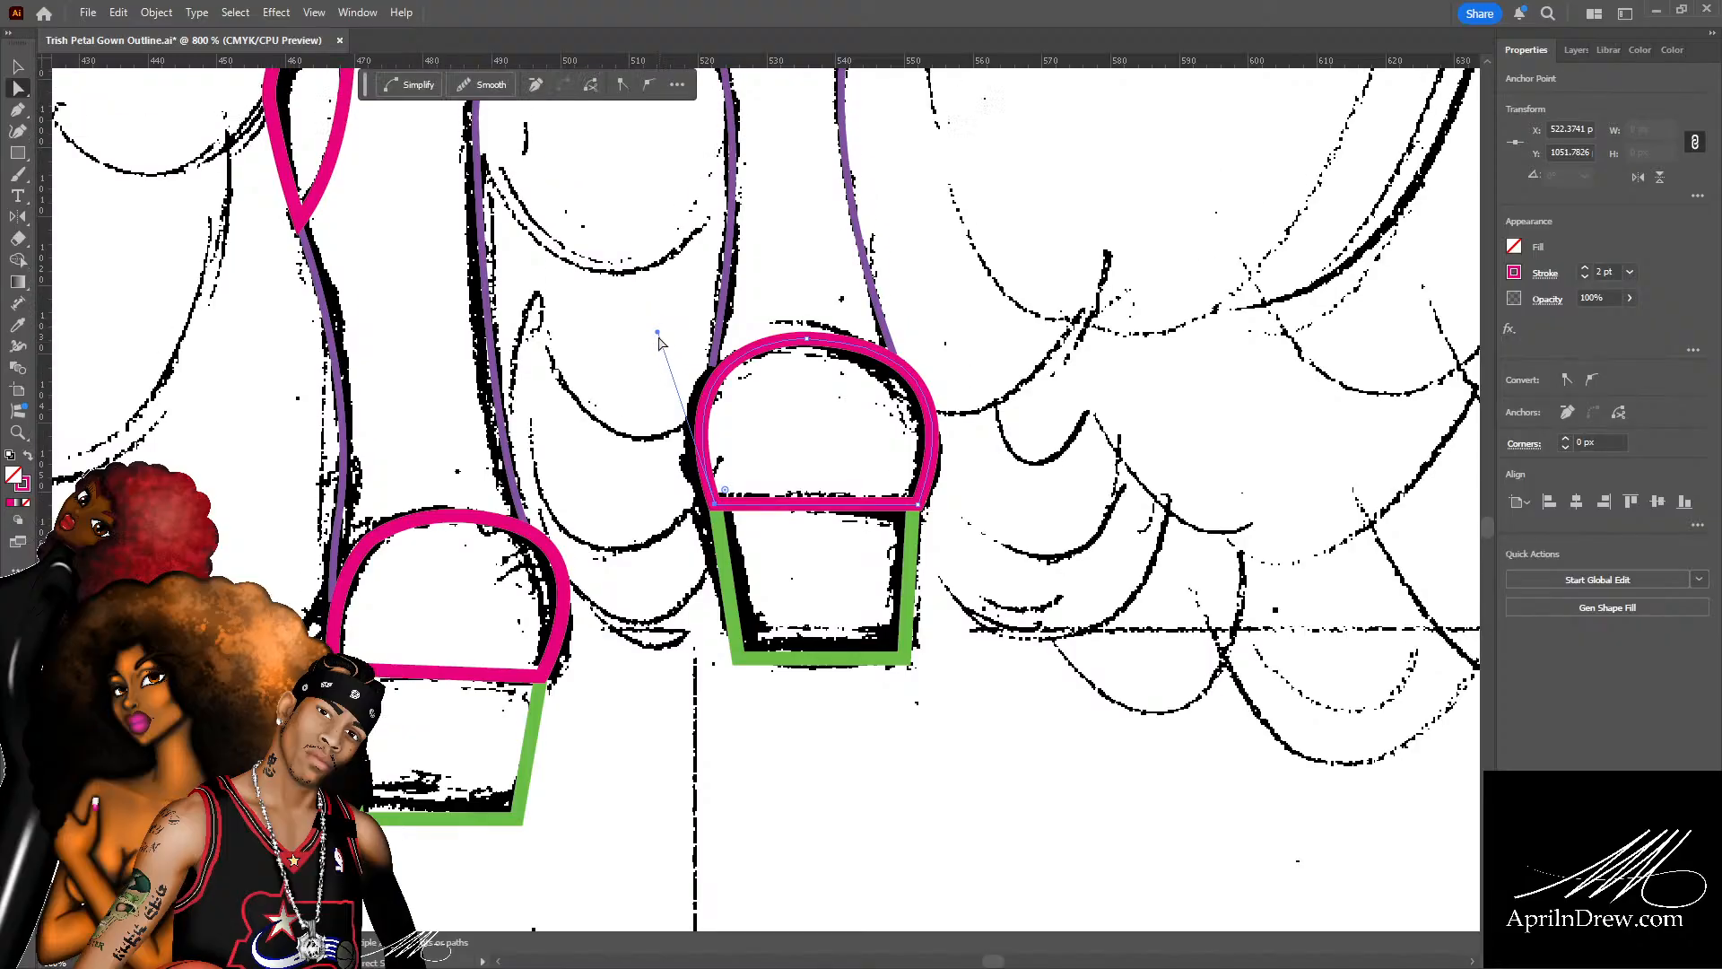
pyautogui.moveTo(657, 332); pyautogui.dragTo(640, 323)
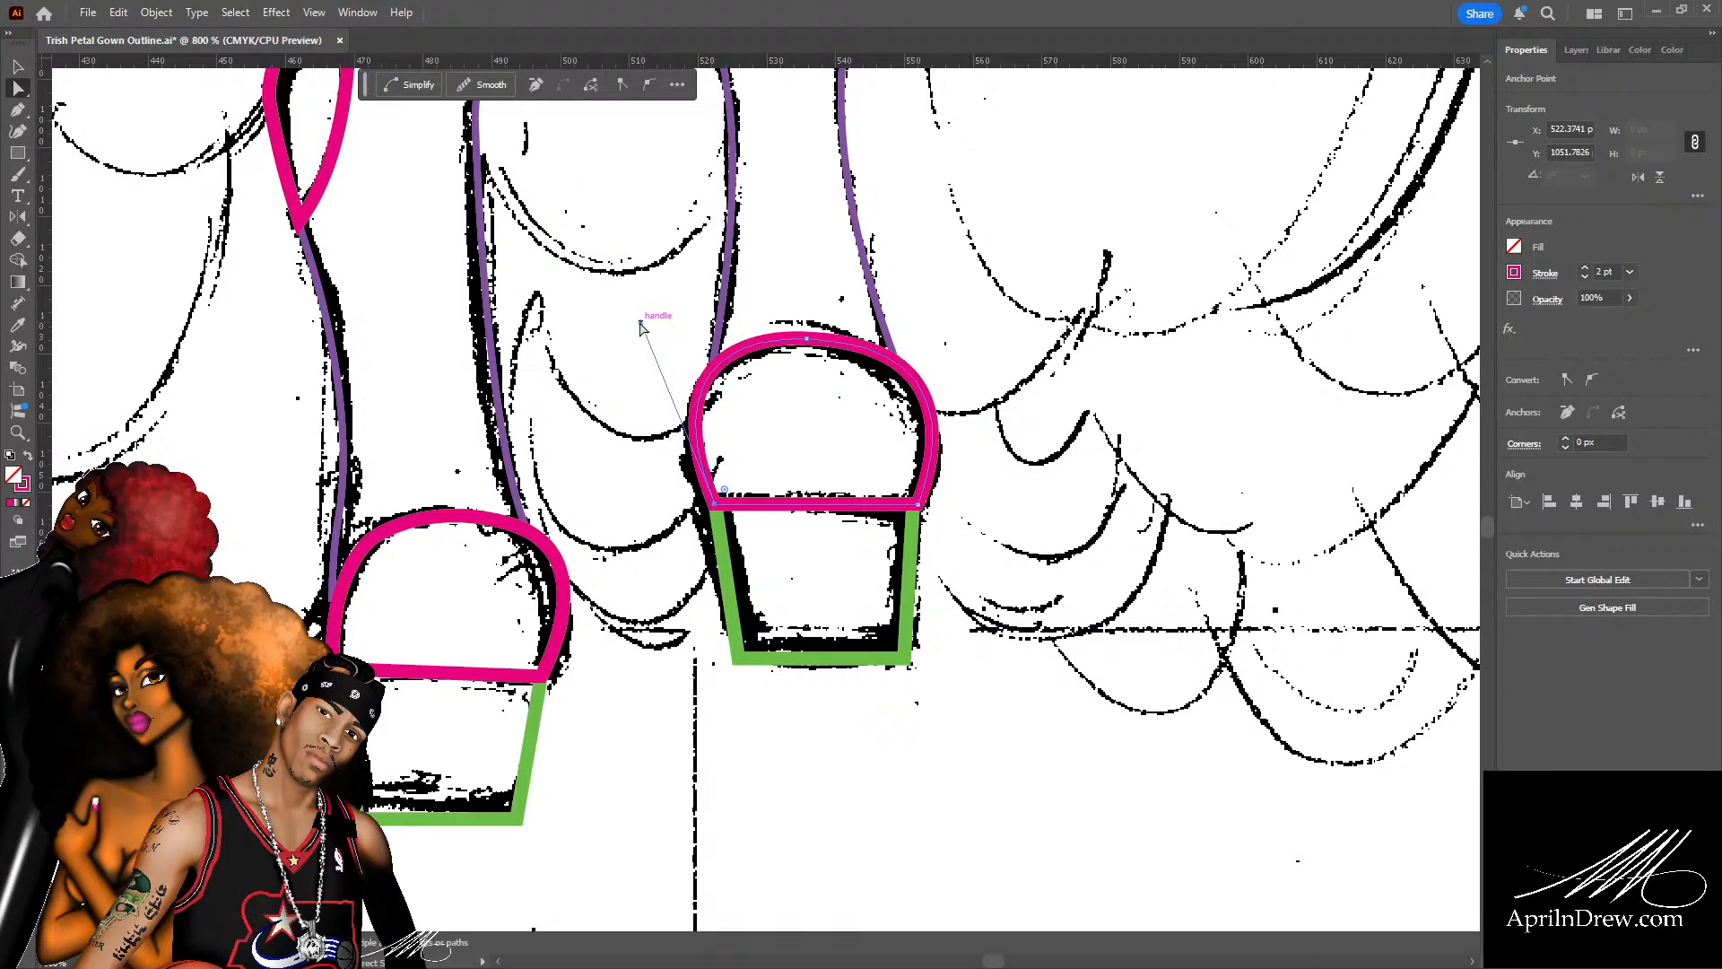
pyautogui.click(804, 413)
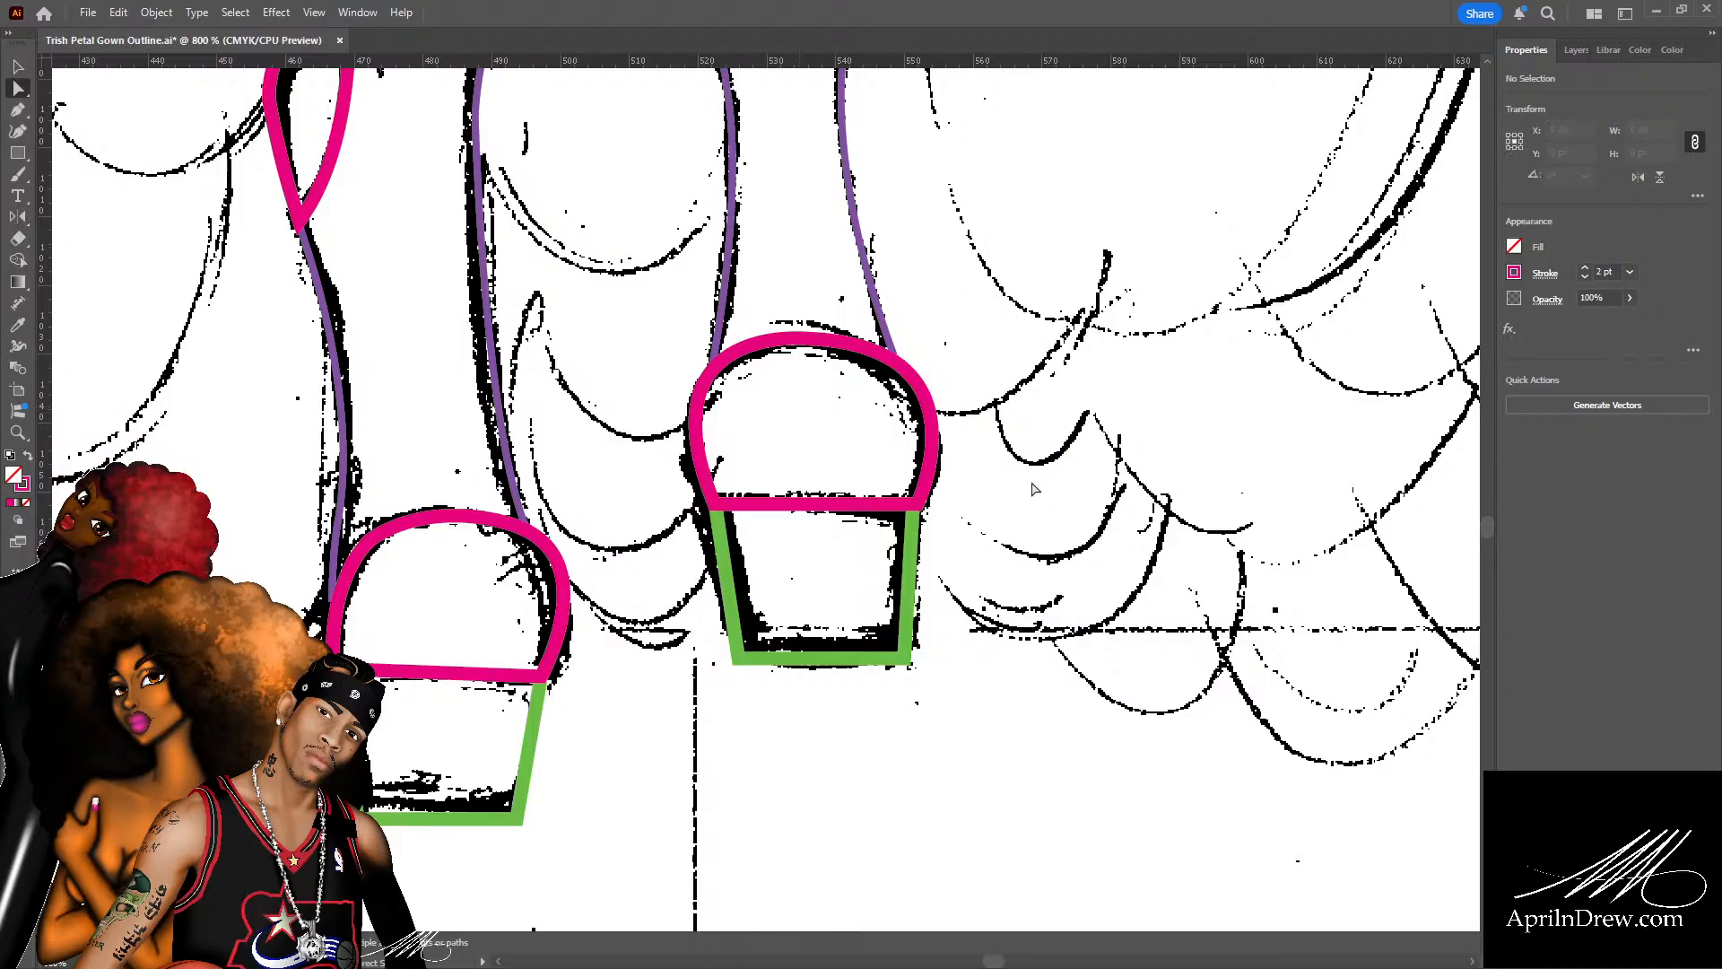
# Move the inner-side bottom corner of the first shoe's magenta top outward to about X 497.80 px, Y 1076.85 px, and adjust its side curve.
pyautogui.scroll(-4, 987, 493)
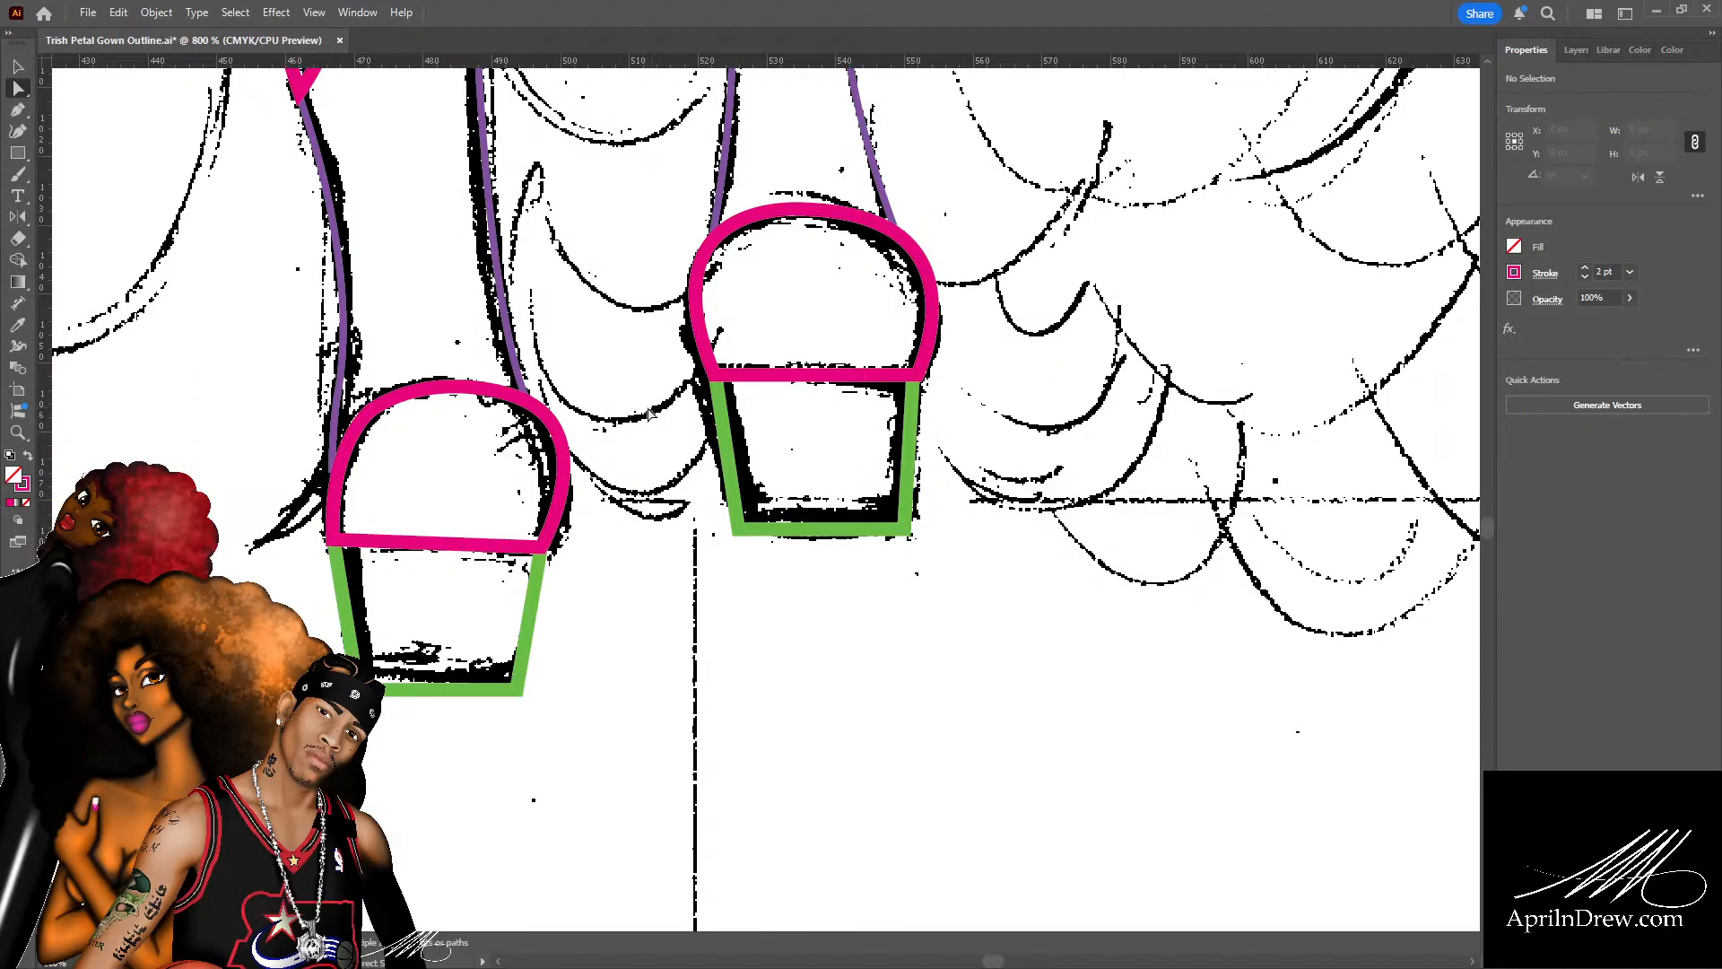
pyautogui.scroll(1, 646, 426)
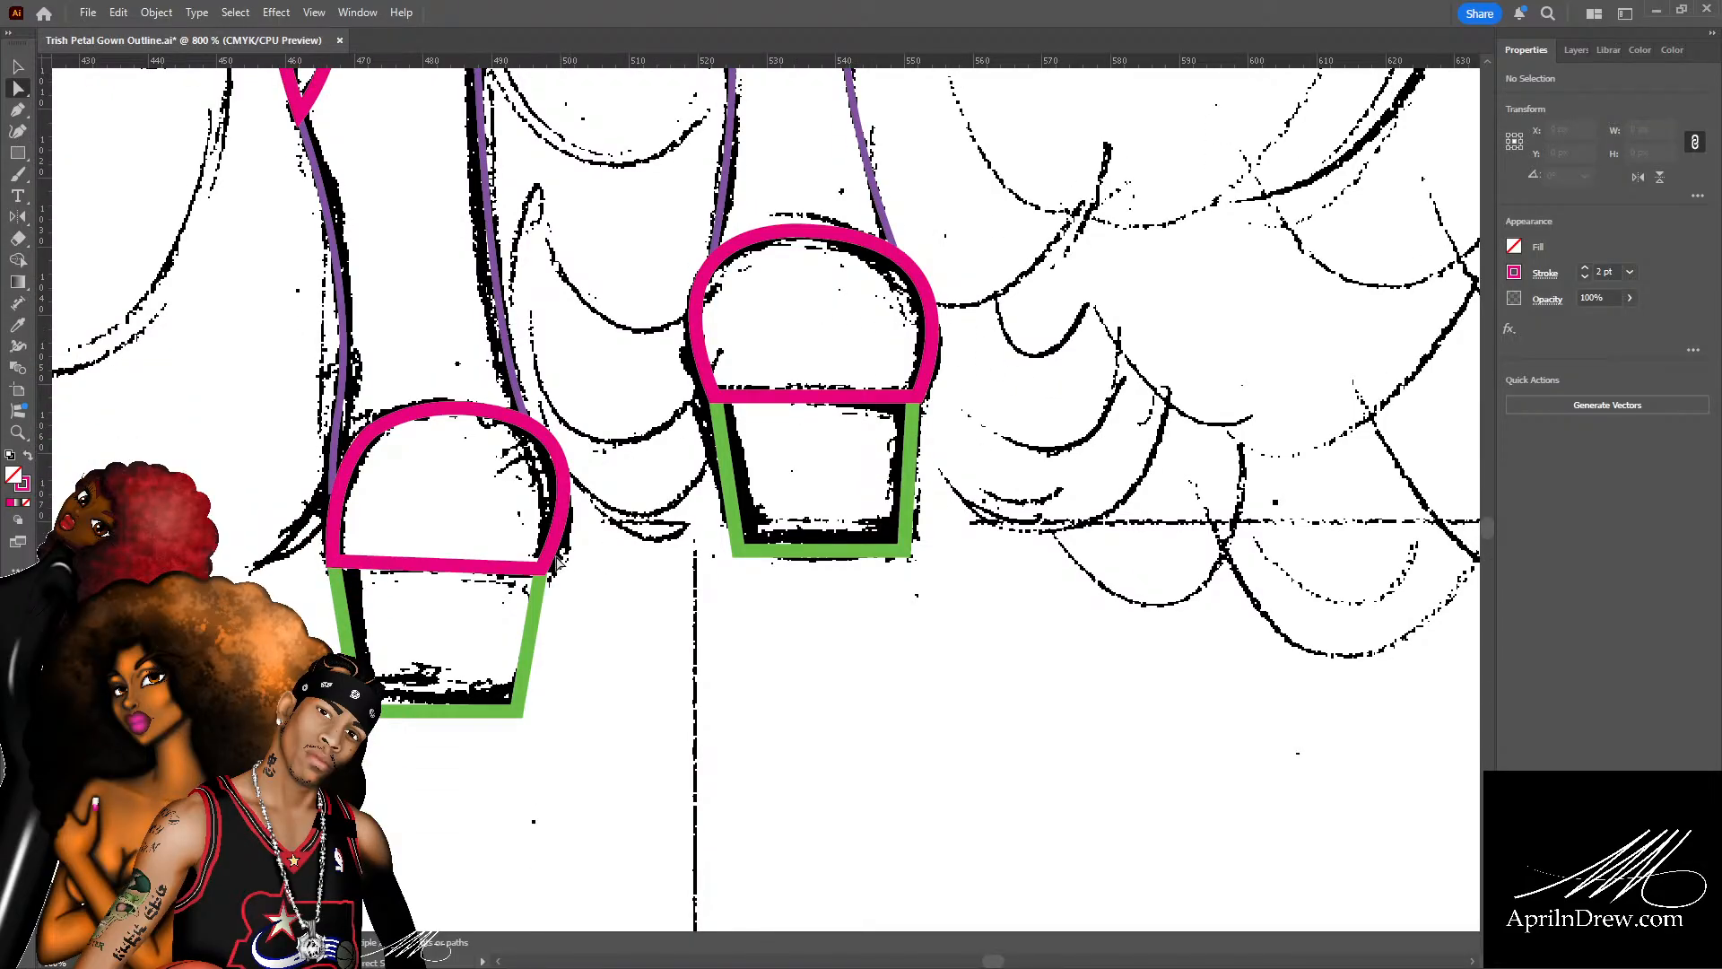
pyautogui.click(543, 569)
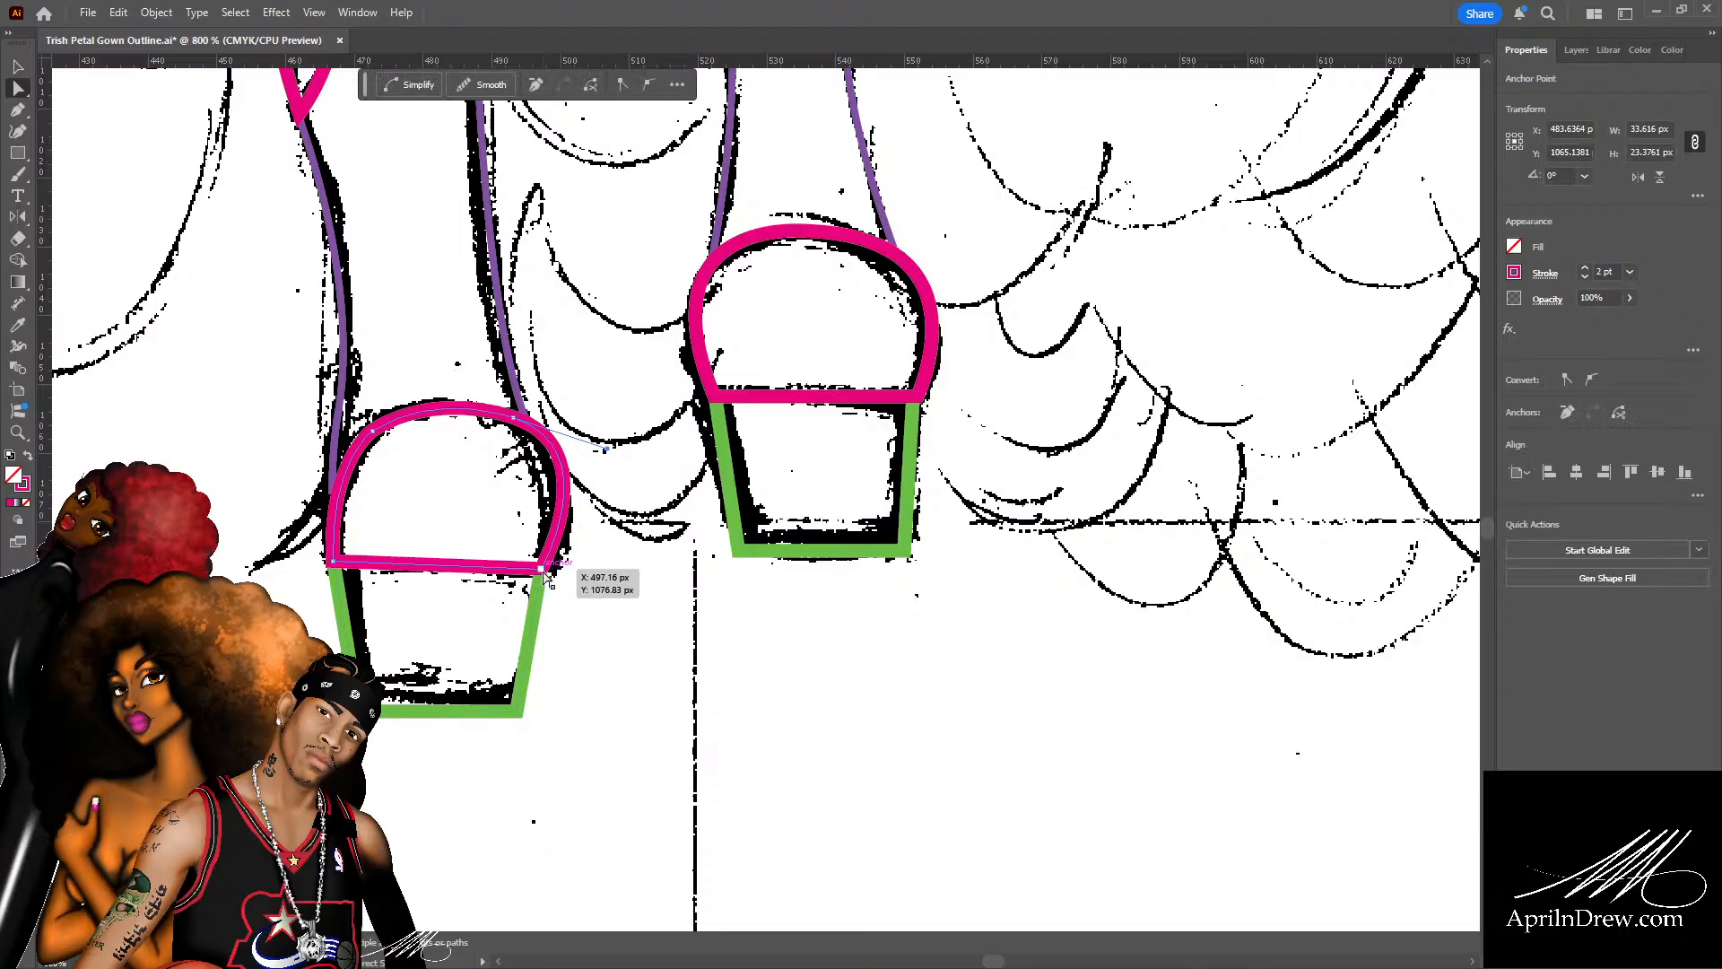
pyautogui.click(544, 574)
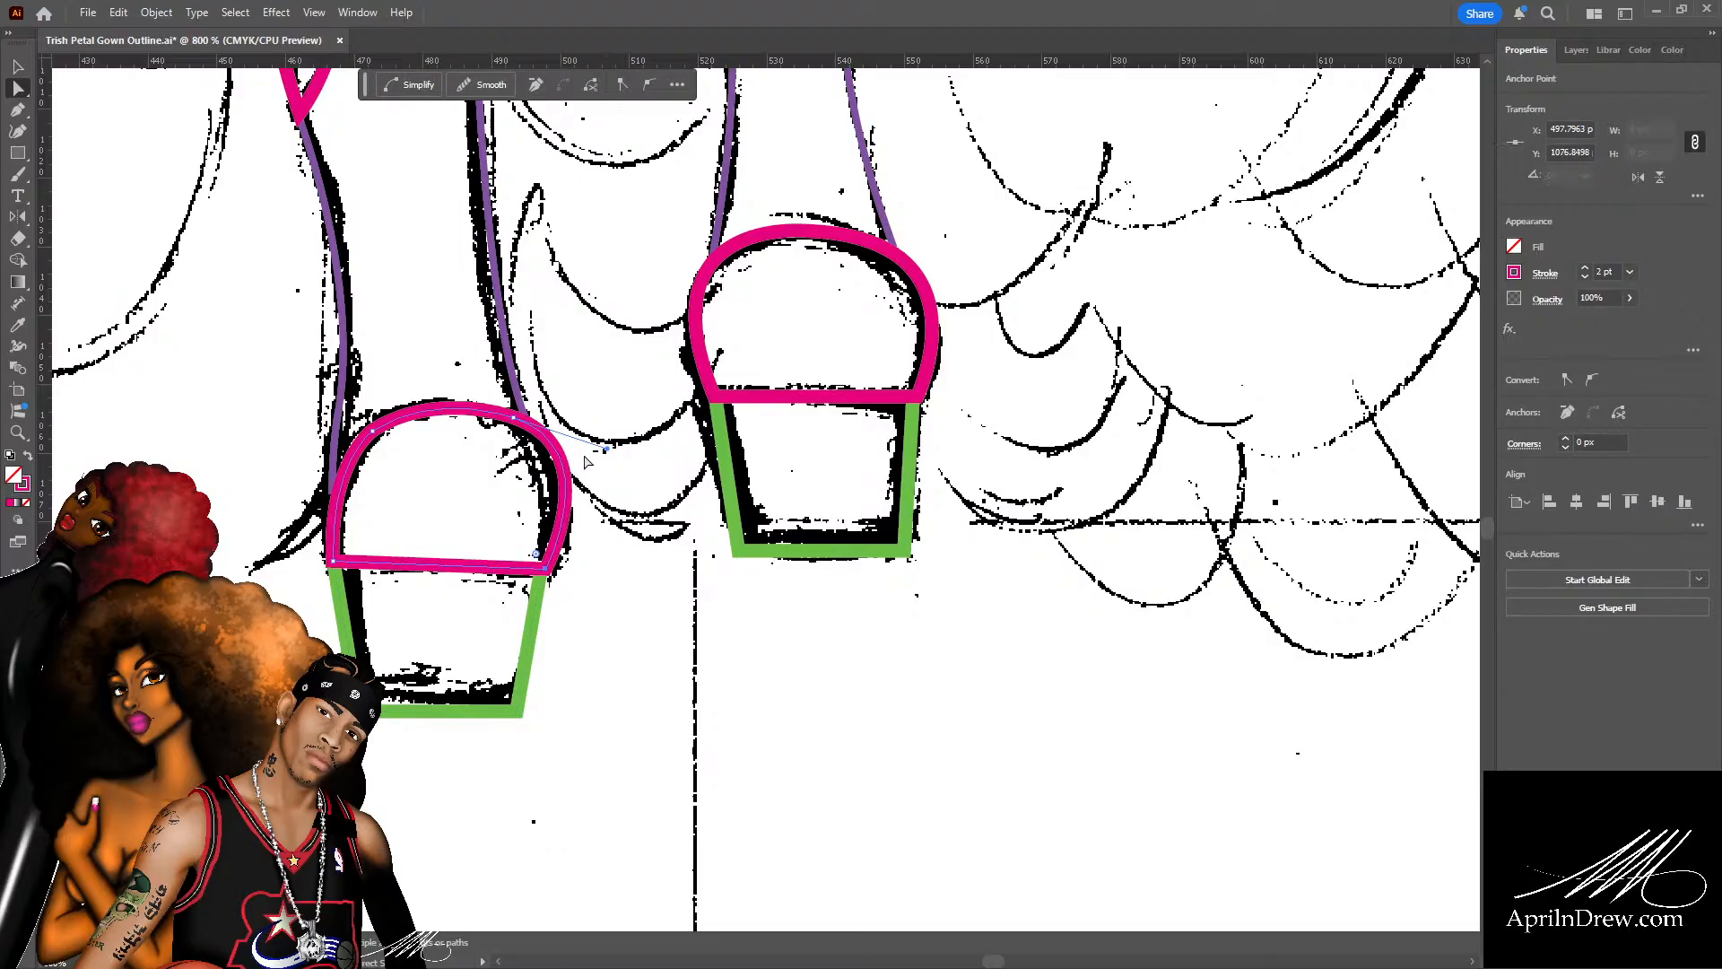
pyautogui.moveTo(607, 448); pyautogui.dragTo(600, 443)
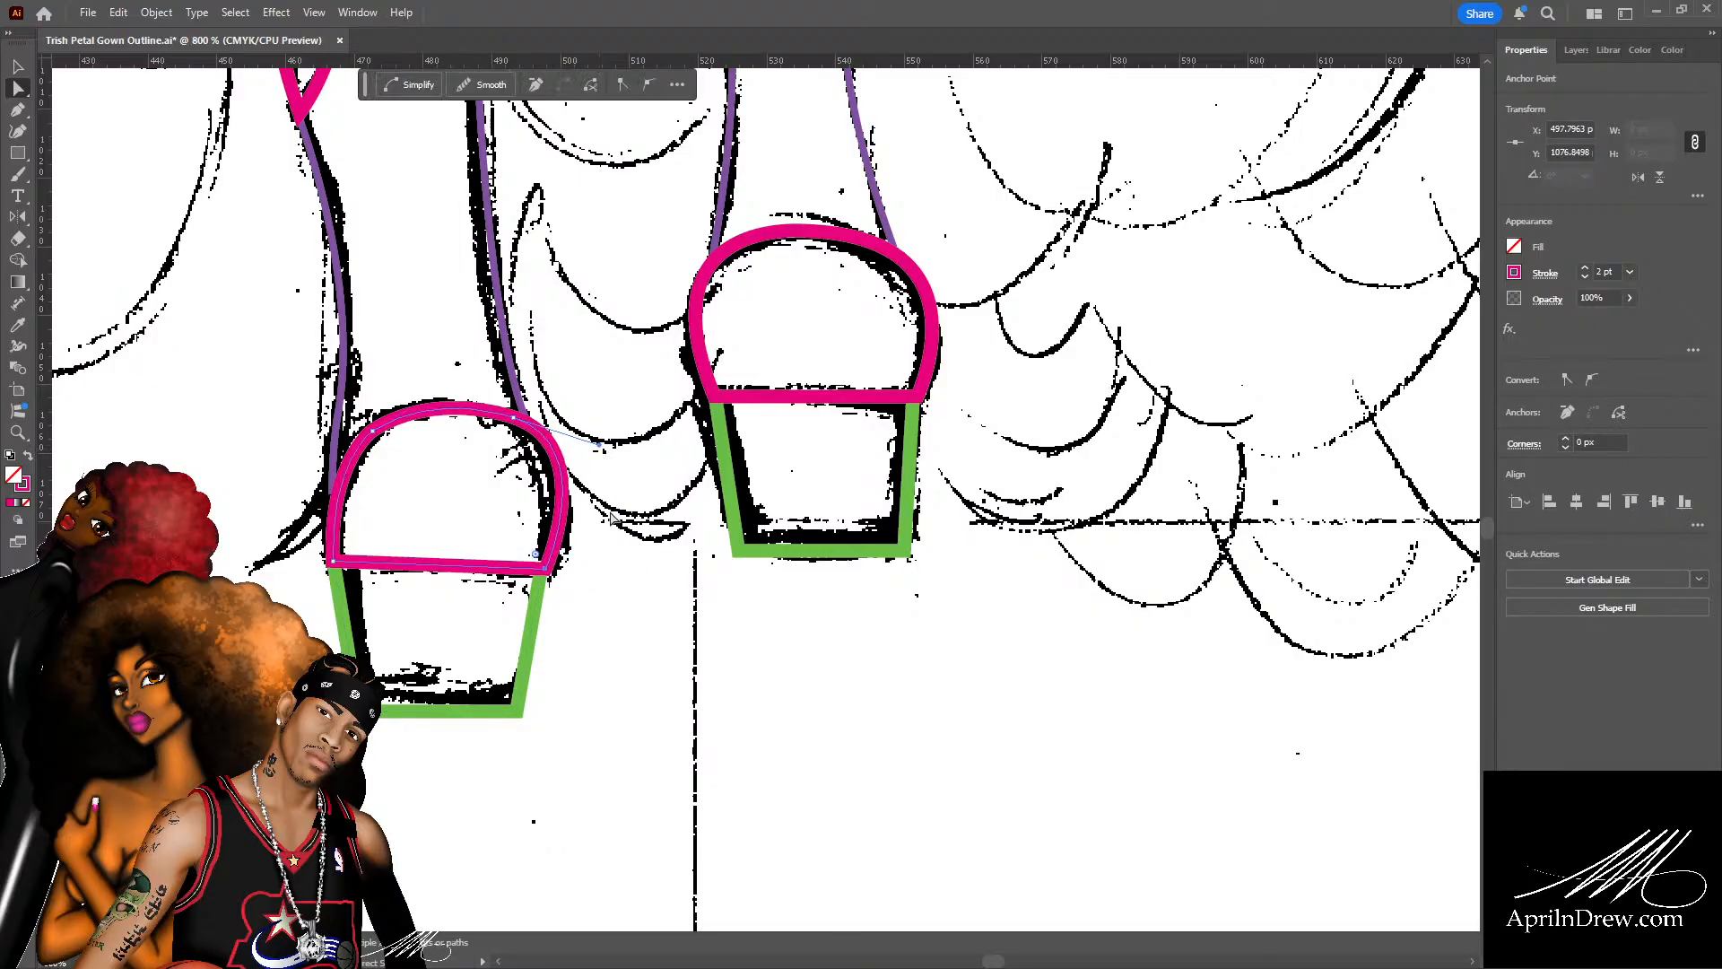
pyautogui.click(618, 428)
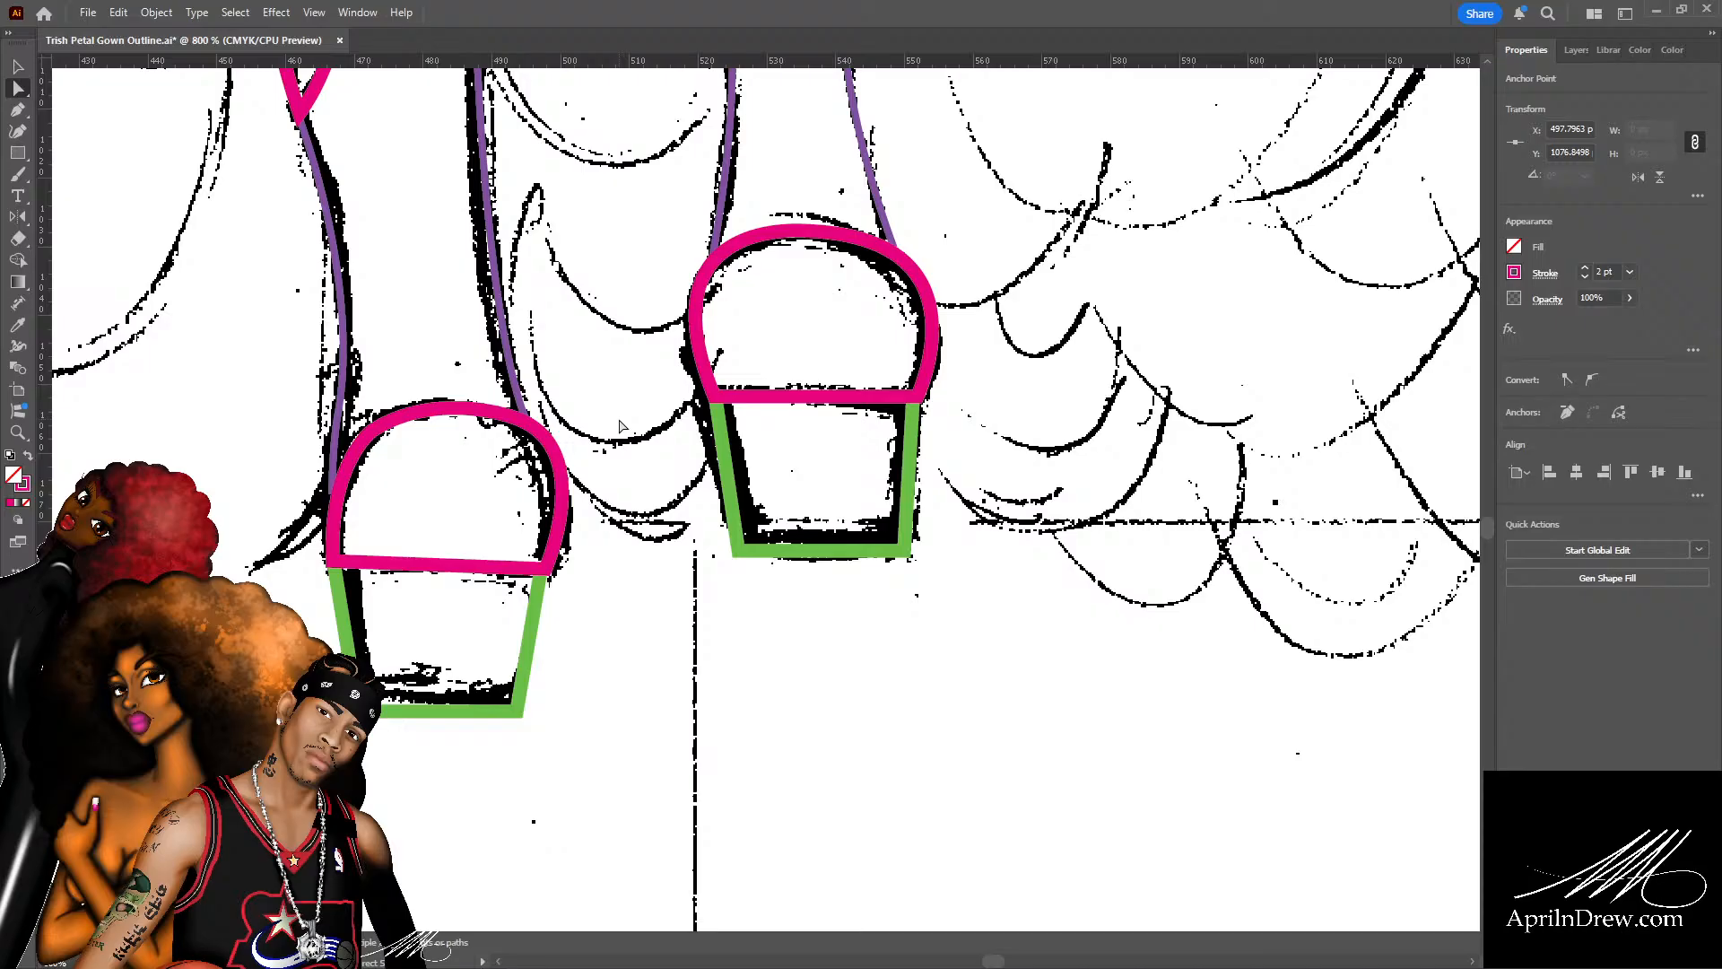
# Reshape the purple outer calf line above the first shoe by extending its upper curve handle, following the sketched ankle.
pyautogui.click(338, 418)
pyautogui.moveTo(332, 494); pyautogui.dragTo(332, 493)
pyautogui.click(301, 406)
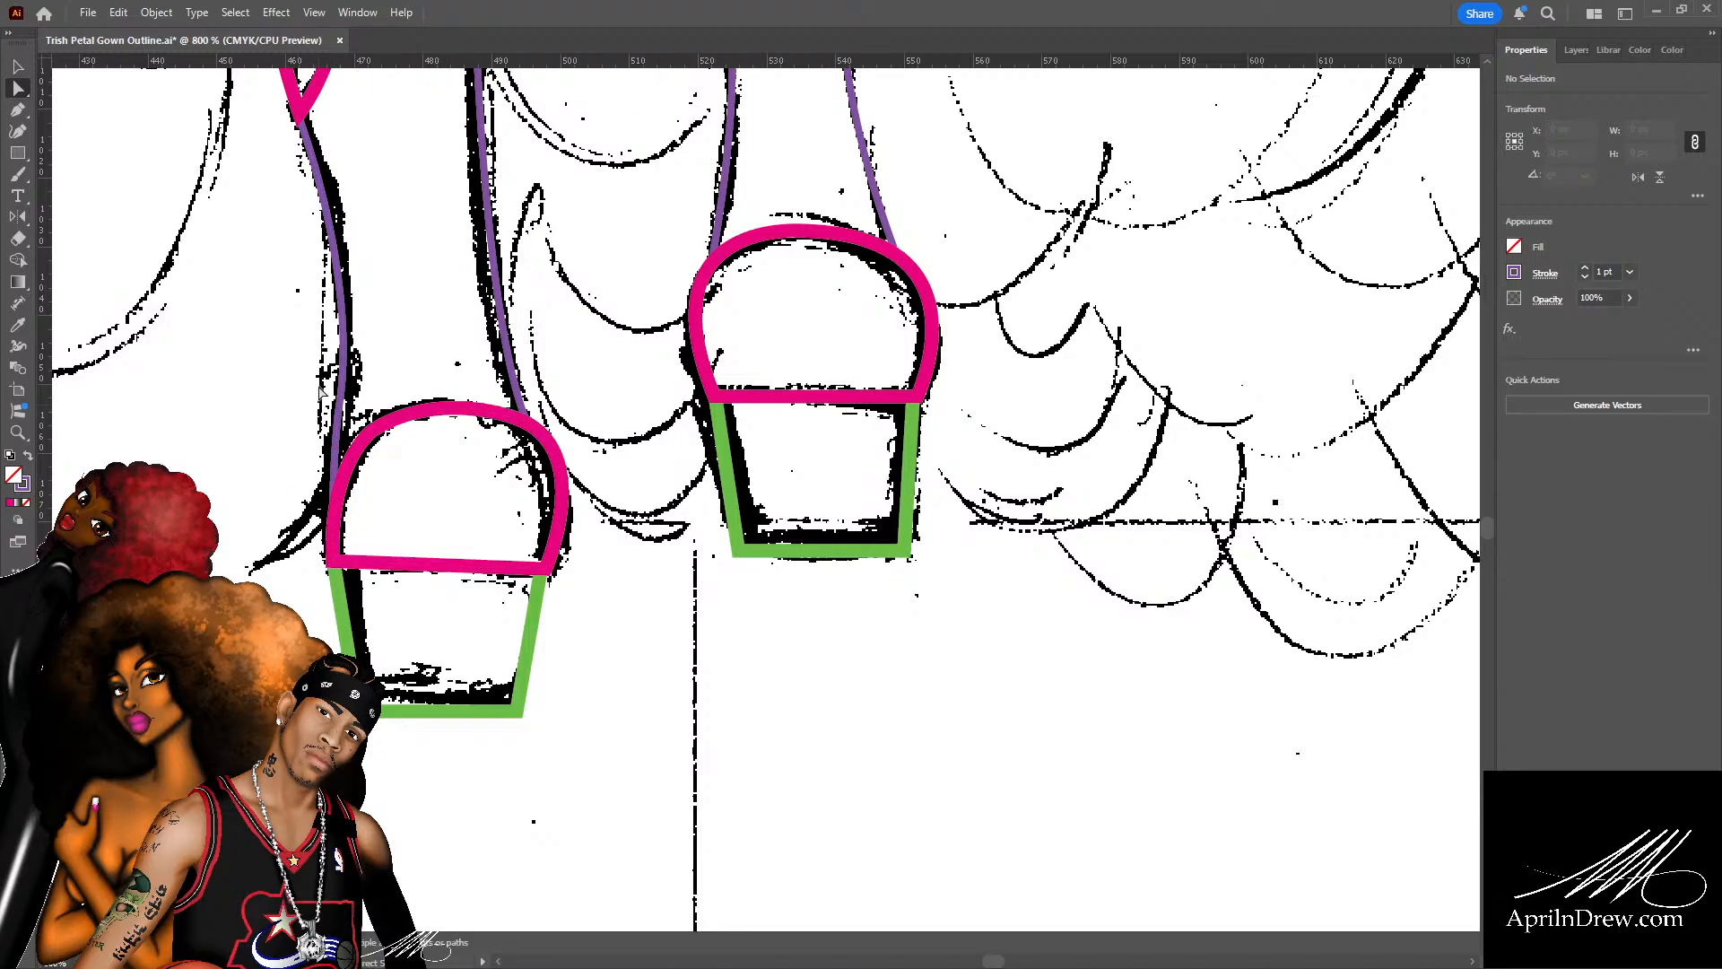
pyautogui.scroll(6, 324, 392)
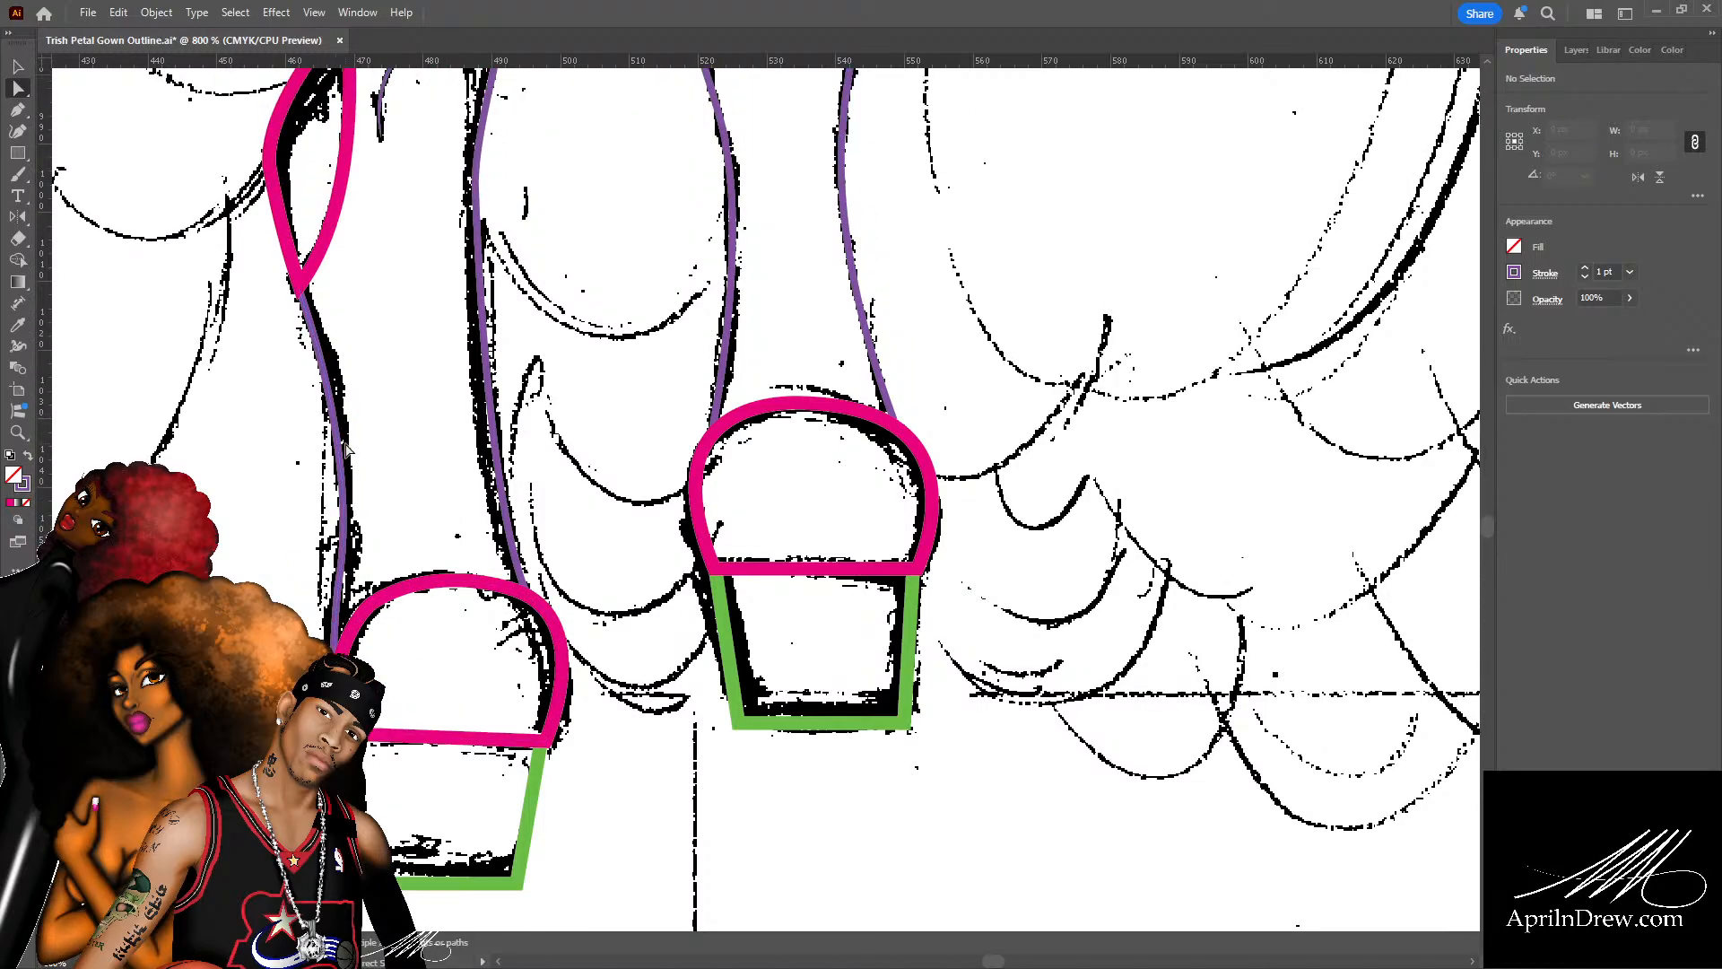
pyautogui.click(338, 508)
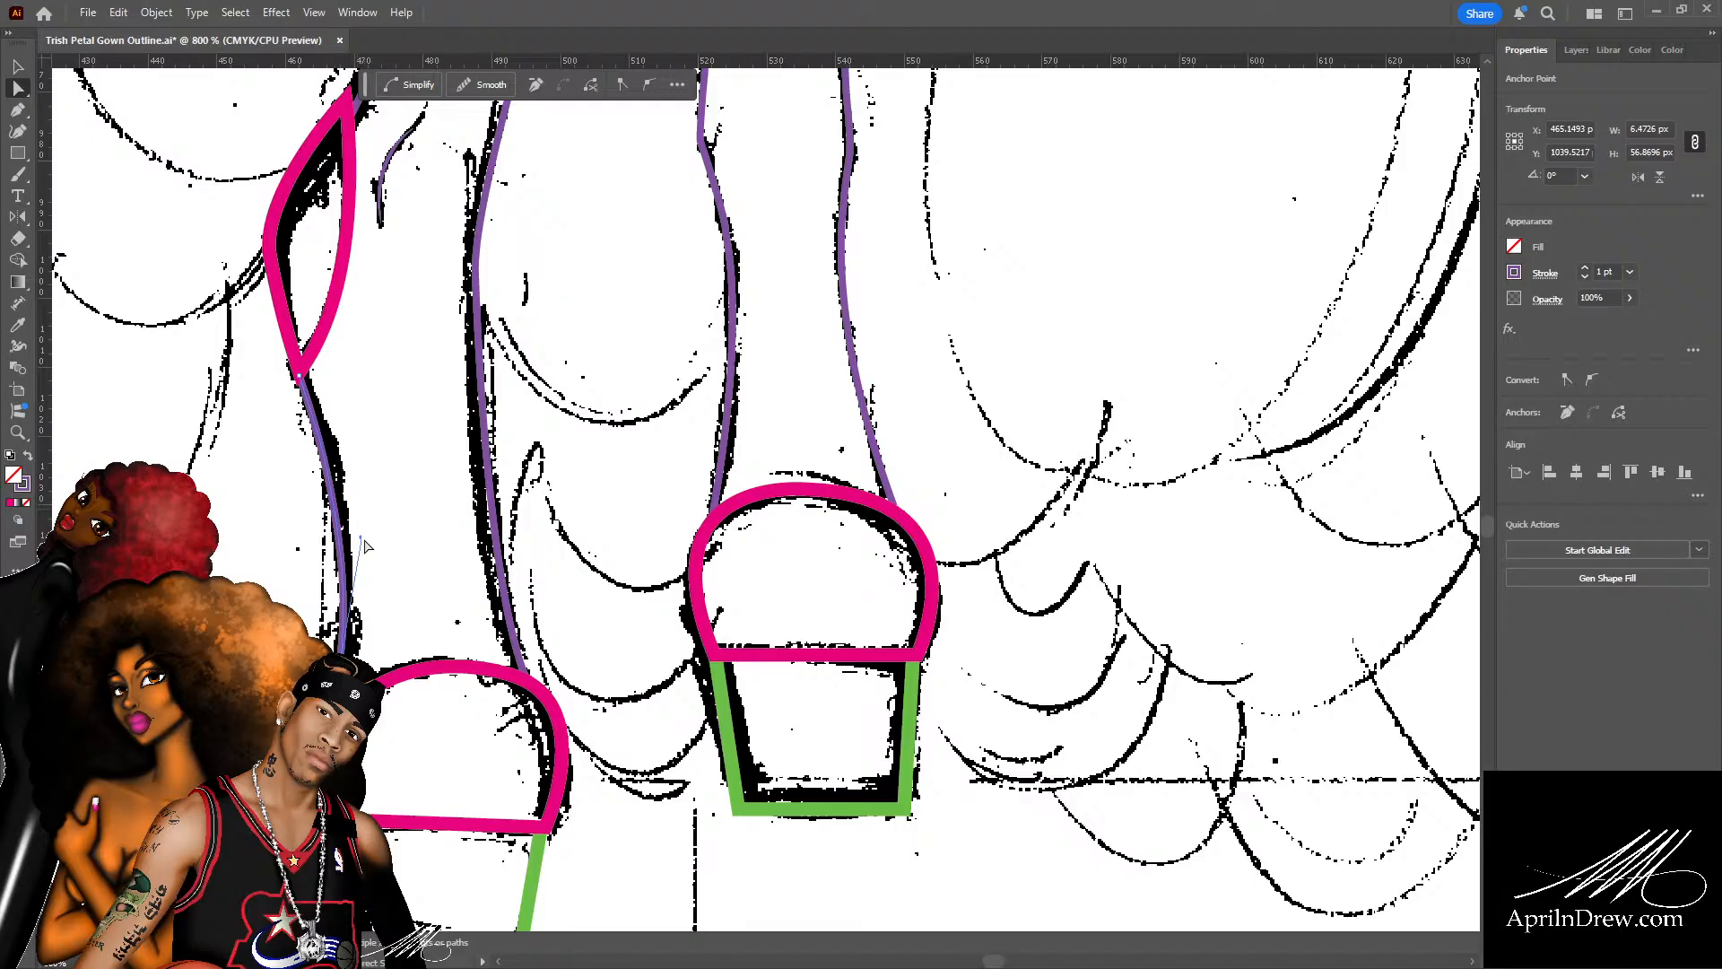
pyautogui.moveTo(362, 541); pyautogui.dragTo(372, 497)
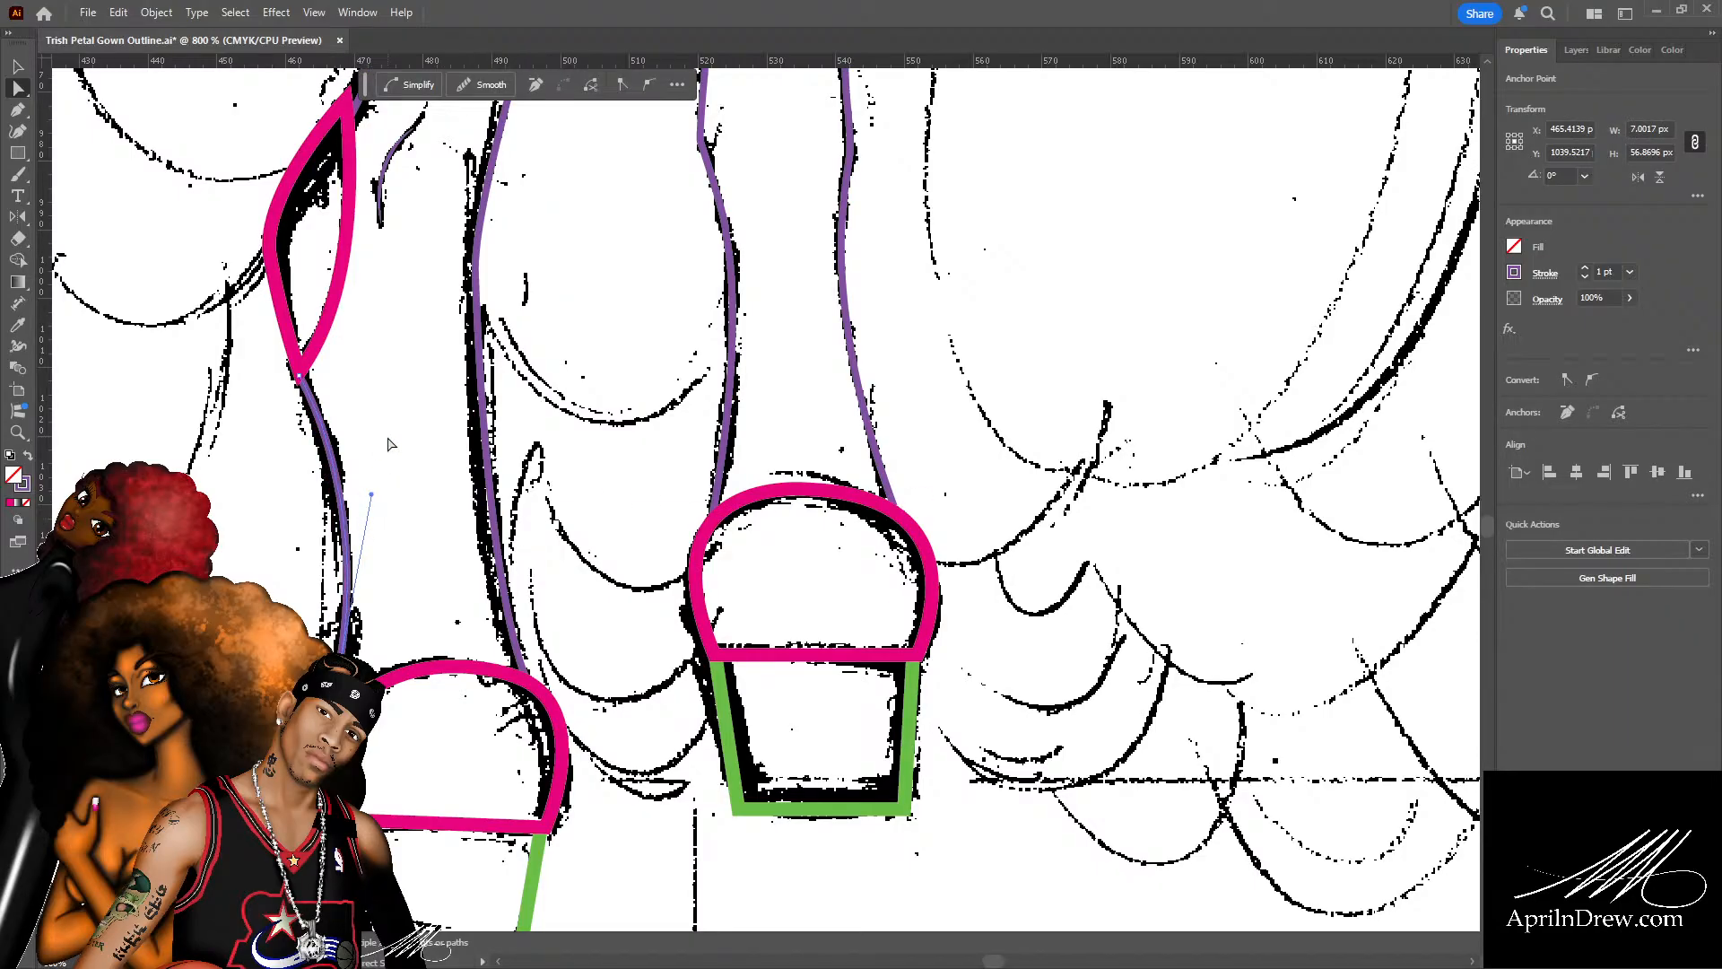
pyautogui.click(391, 446)
# Fine-tune the lower curve of the purple outer ankle line where it meets the first shoe's magenta top.
pyautogui.scroll(-3, 399, 454)
pyautogui.scroll(1, 399, 457)
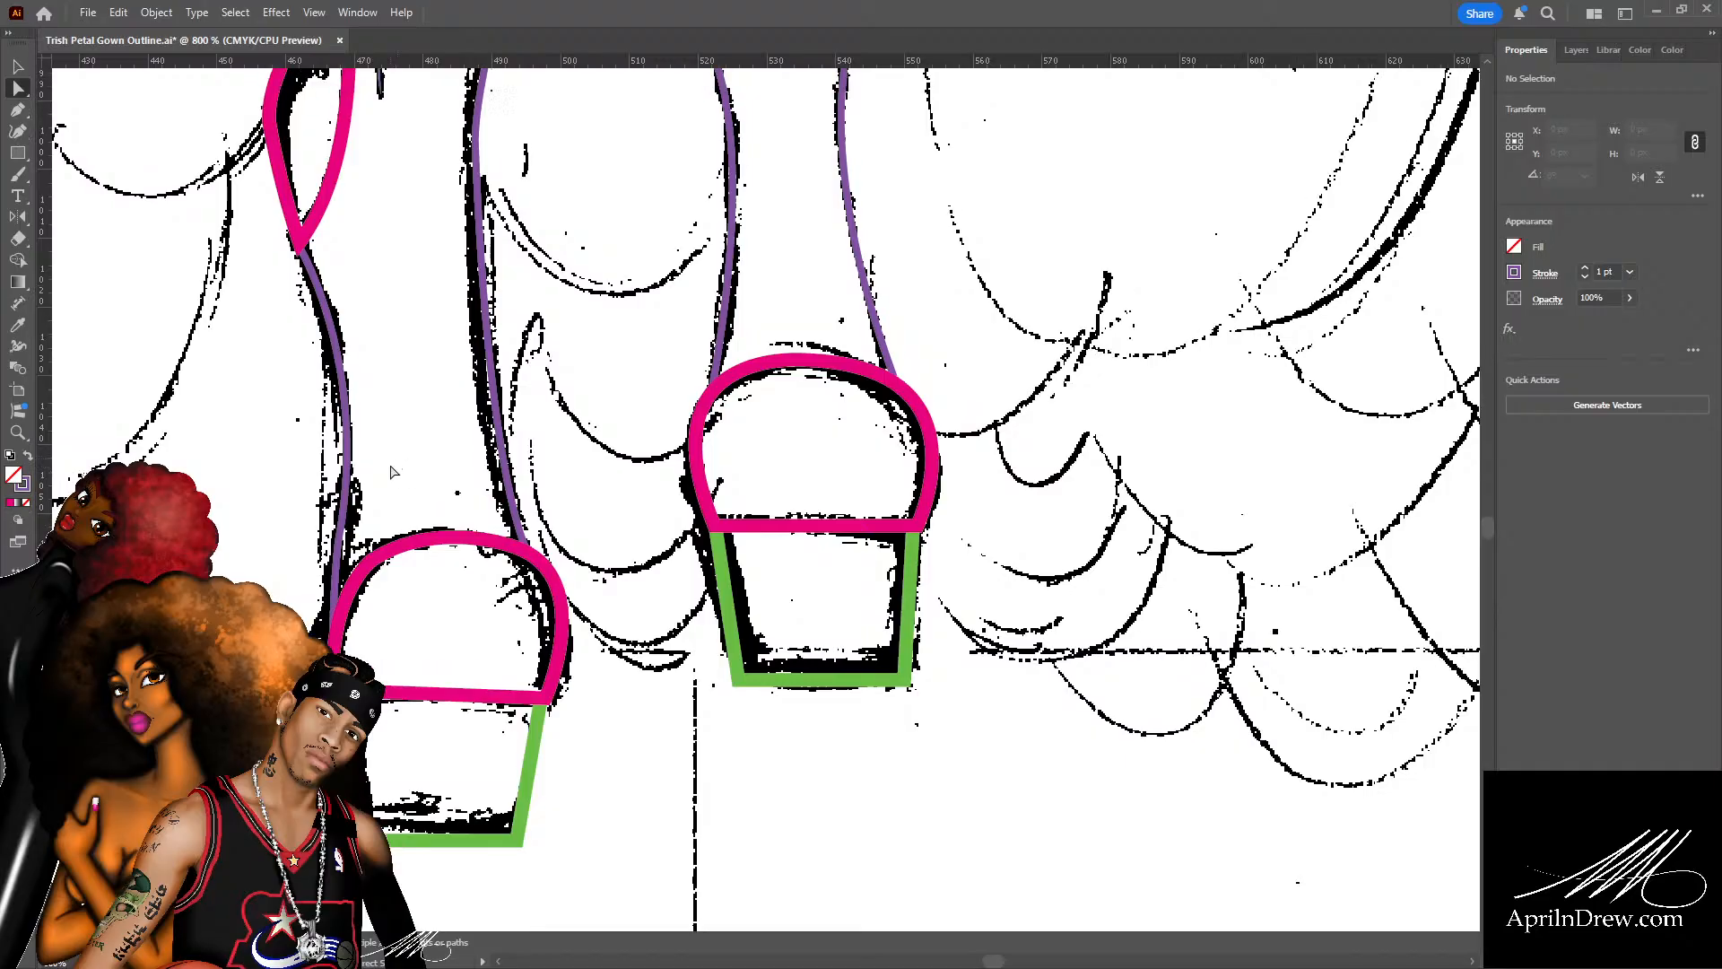
pyautogui.scroll(-3, 390, 484)
pyautogui.click(336, 542)
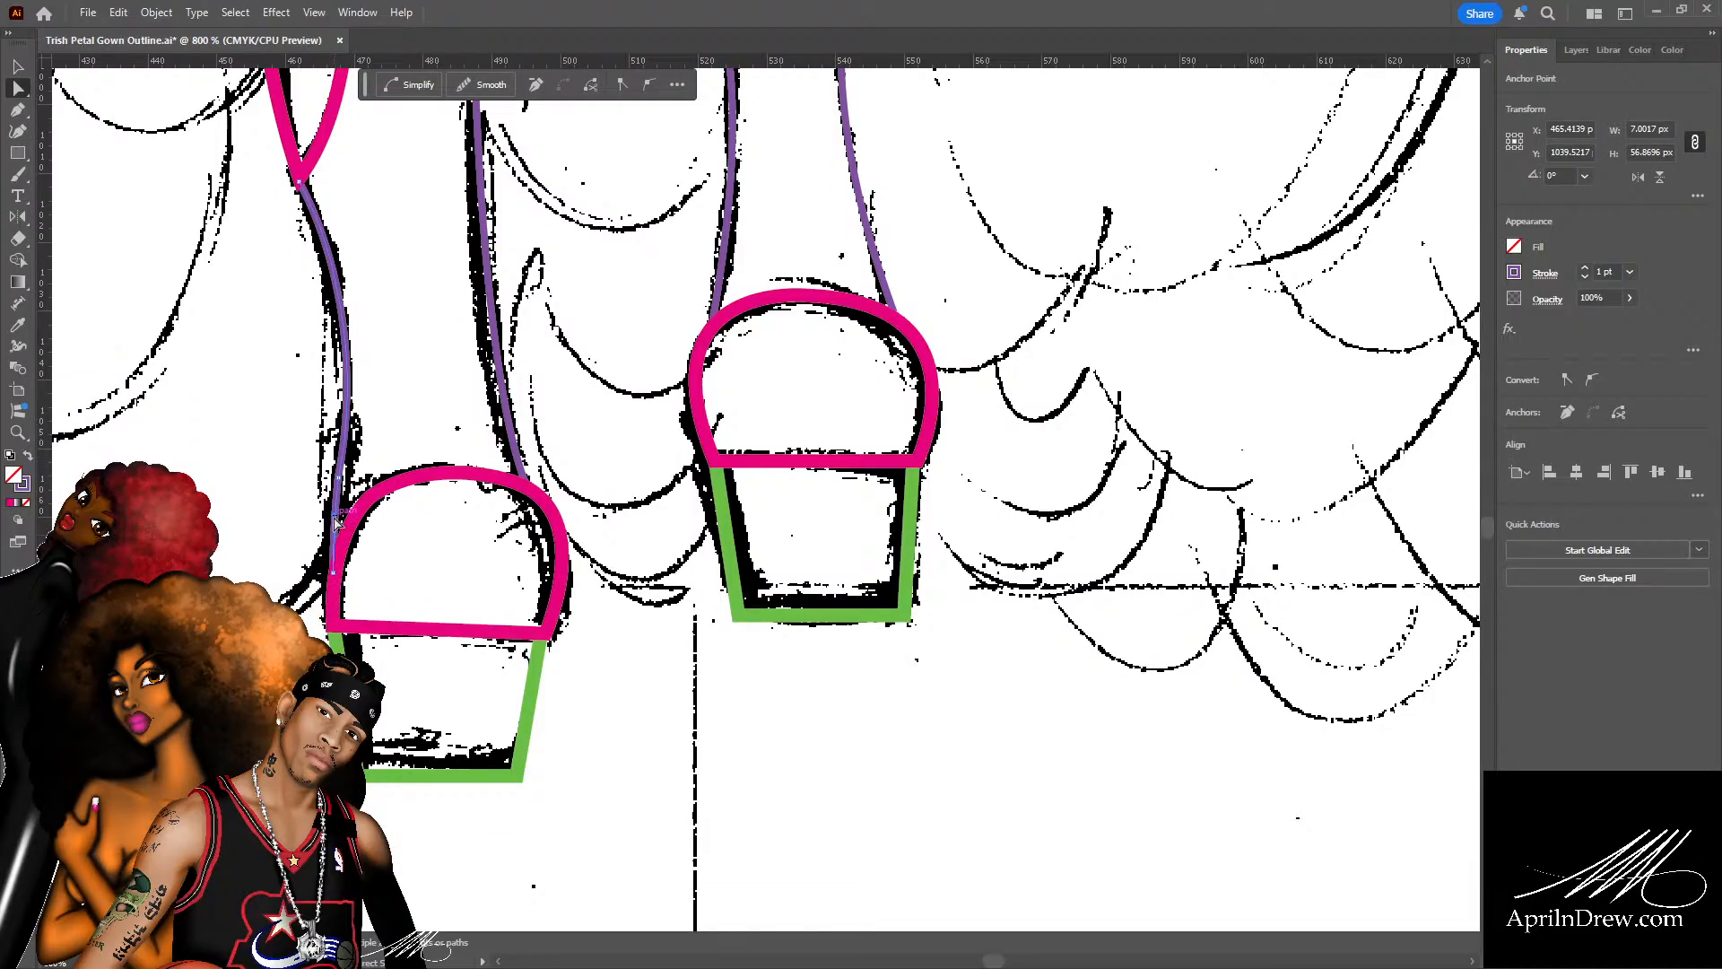
pyautogui.moveTo(334, 516); pyautogui.dragTo(329, 529)
pyautogui.click(388, 436)
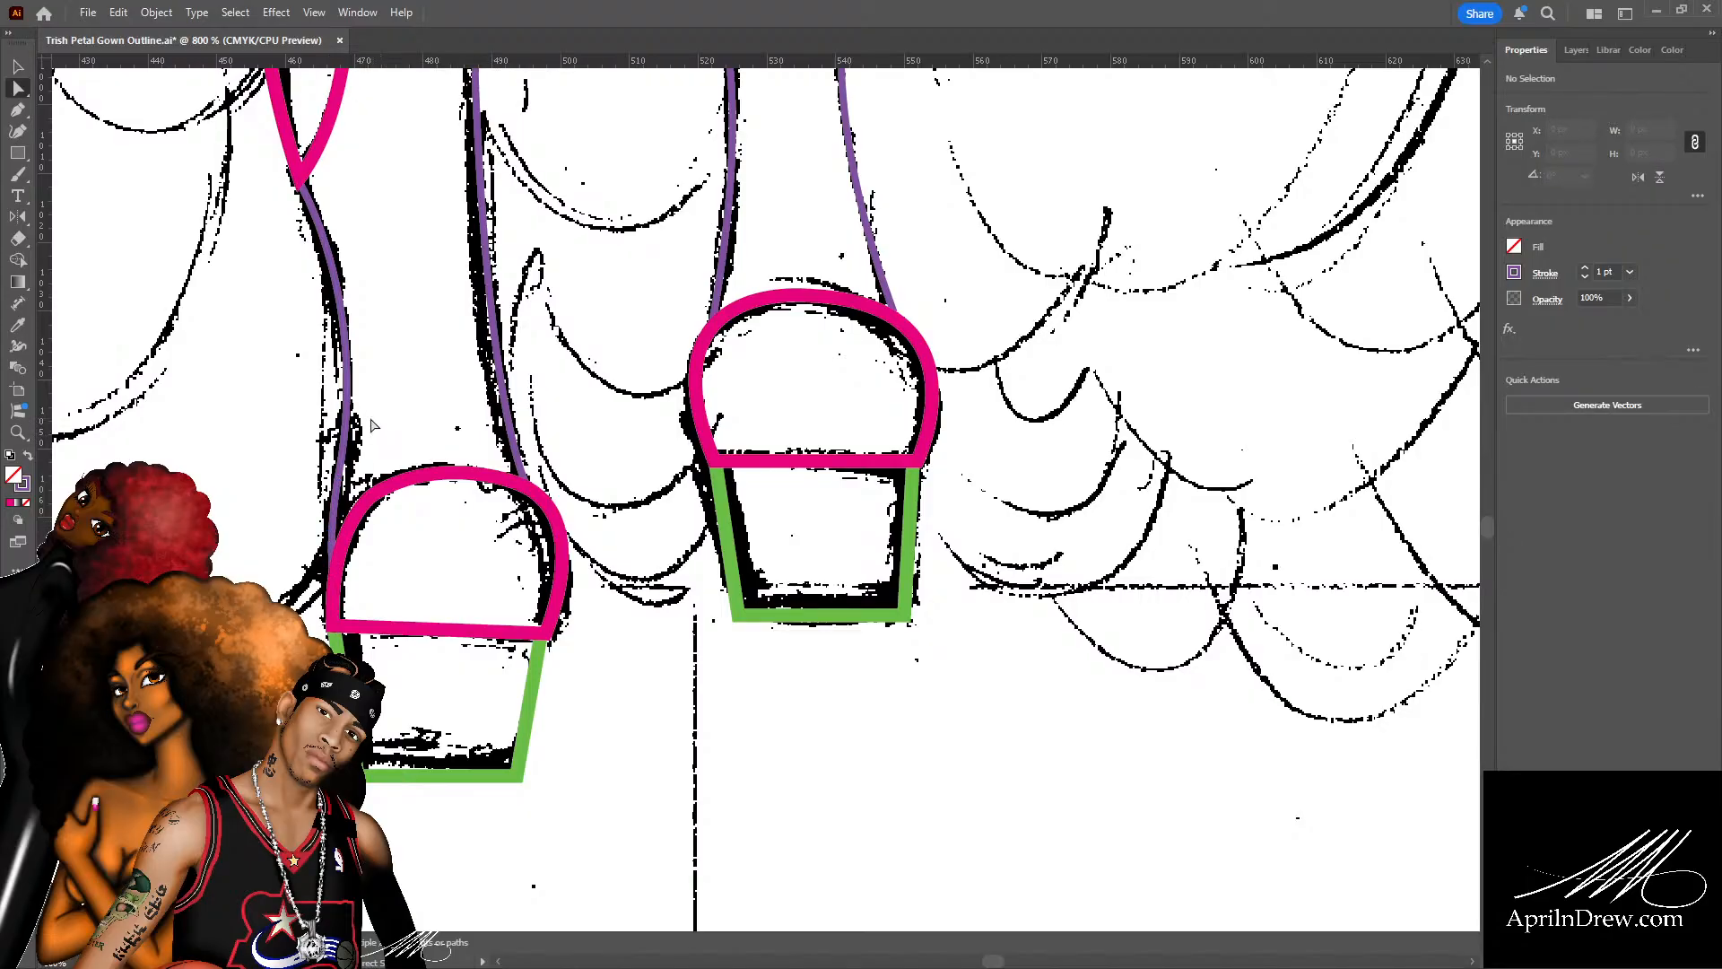
# Move the upper endpoint of the second leg's outer purple line onto the front leg's line where the legs meet, and save the document.
pyautogui.scroll(7, 373, 425)
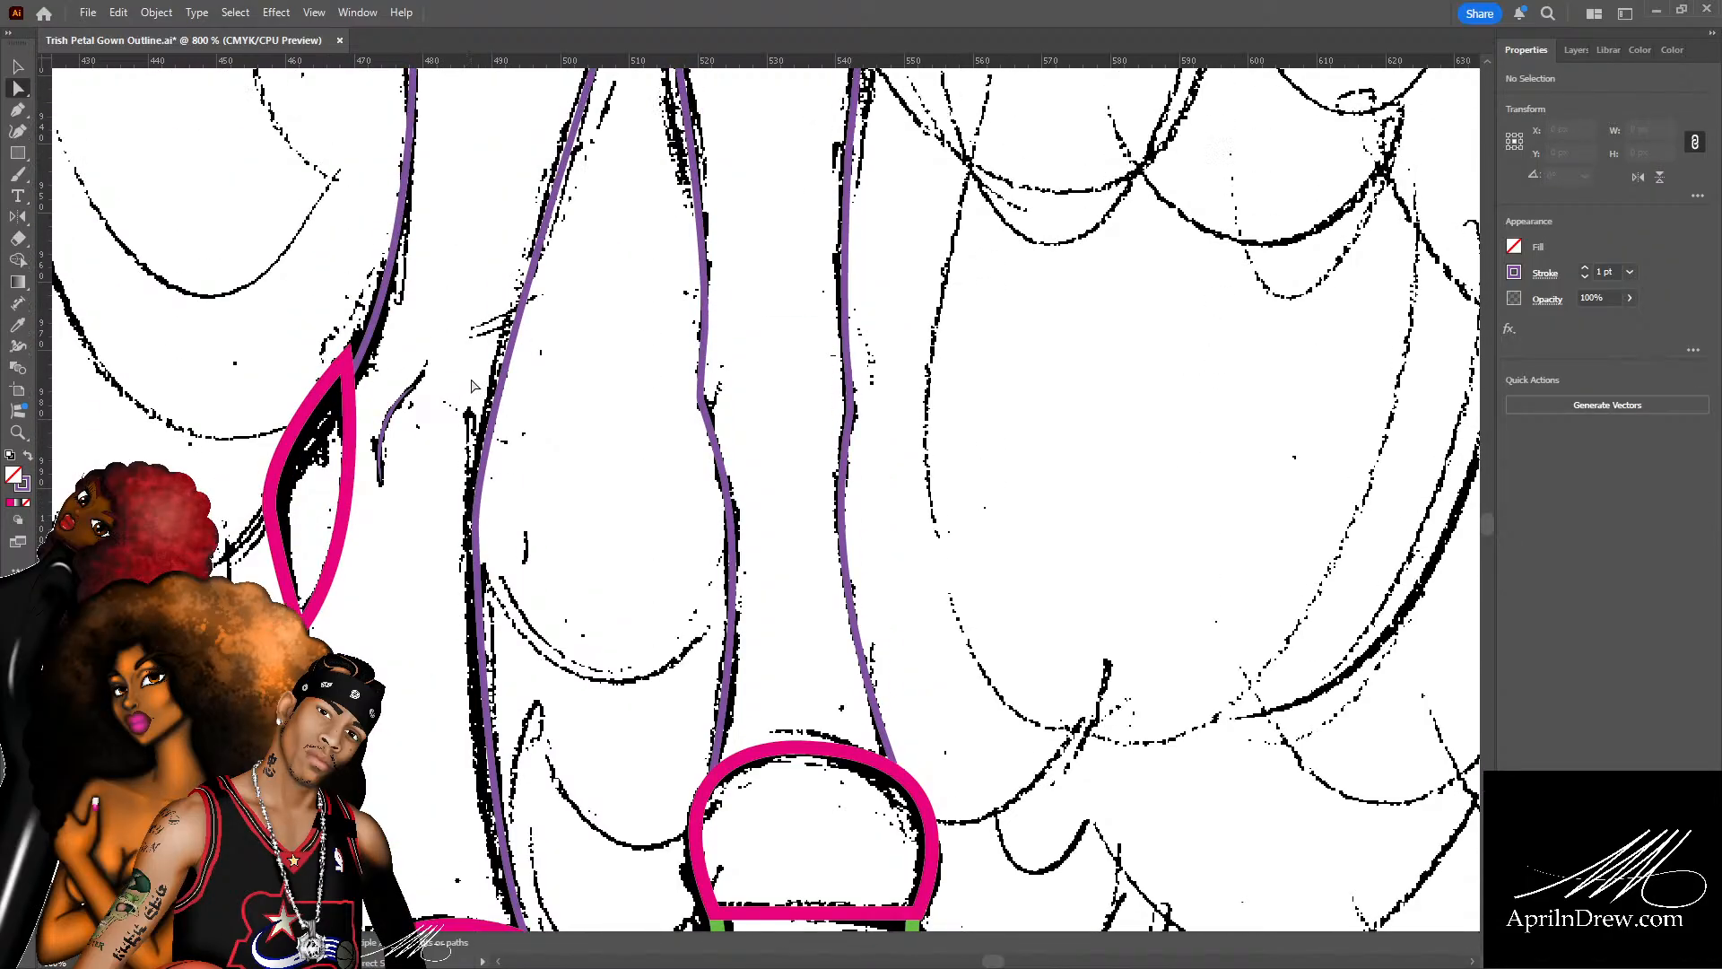
pyautogui.hotkey('ctrl', '-')
pyautogui.hotkey('ctrl', '-')
pyautogui.hotkey('ctrl', '-')
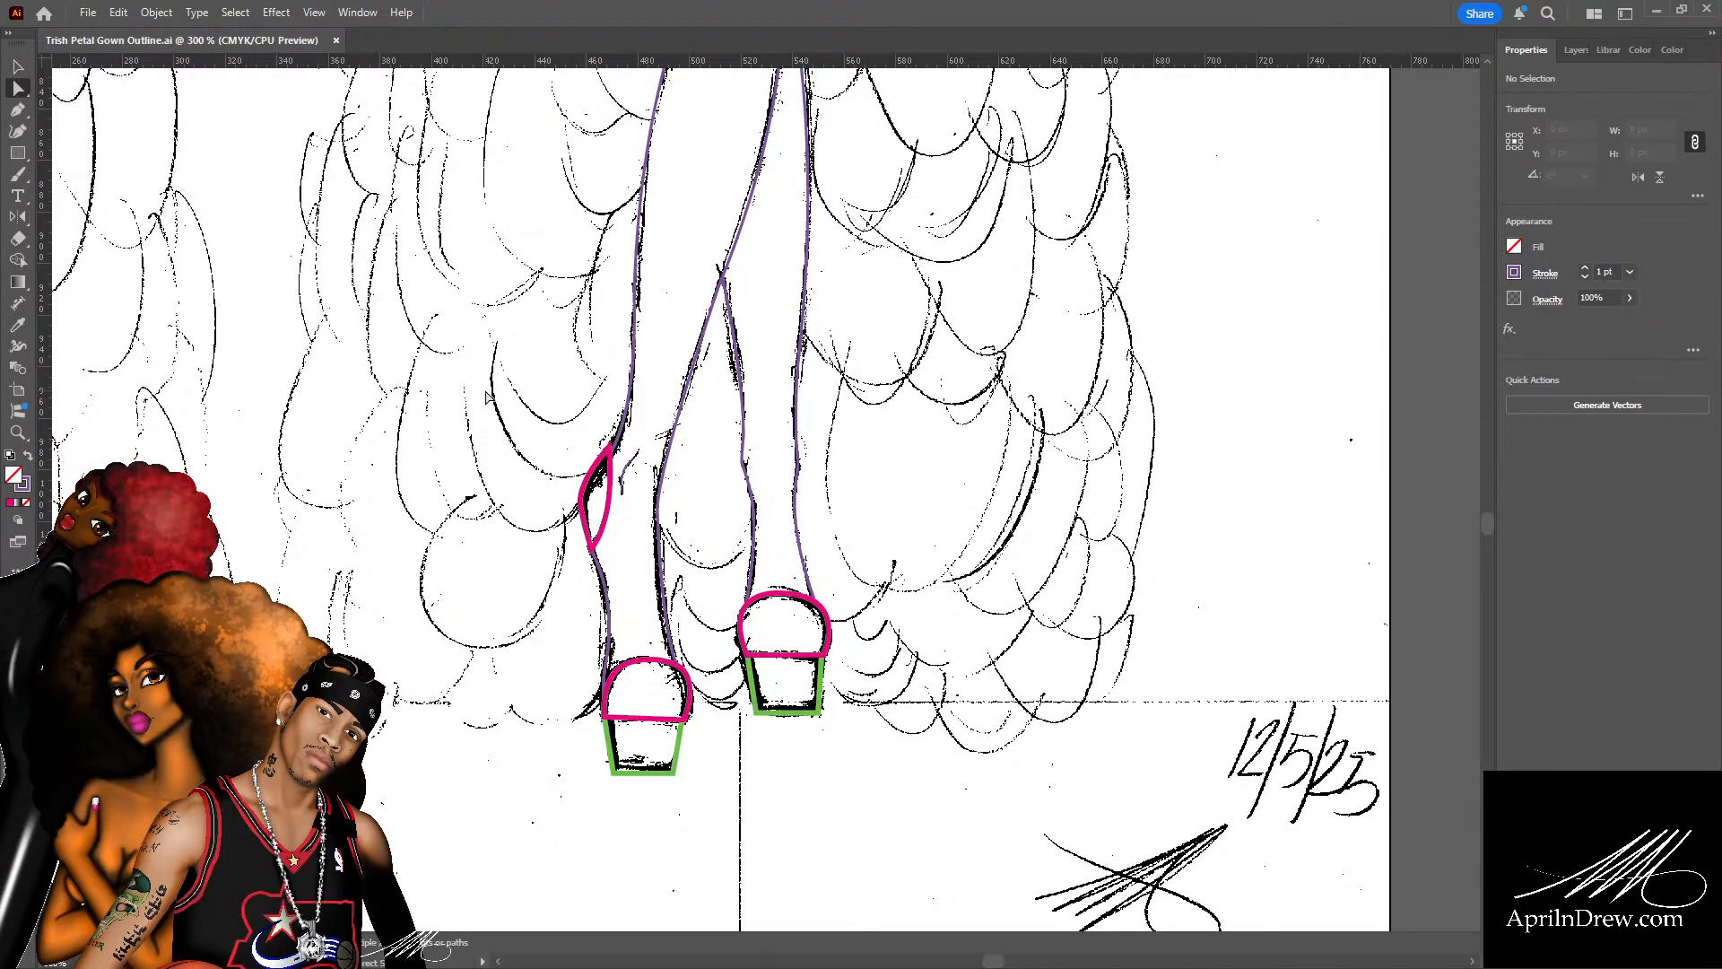
pyautogui.scroll(10, 576, 415)
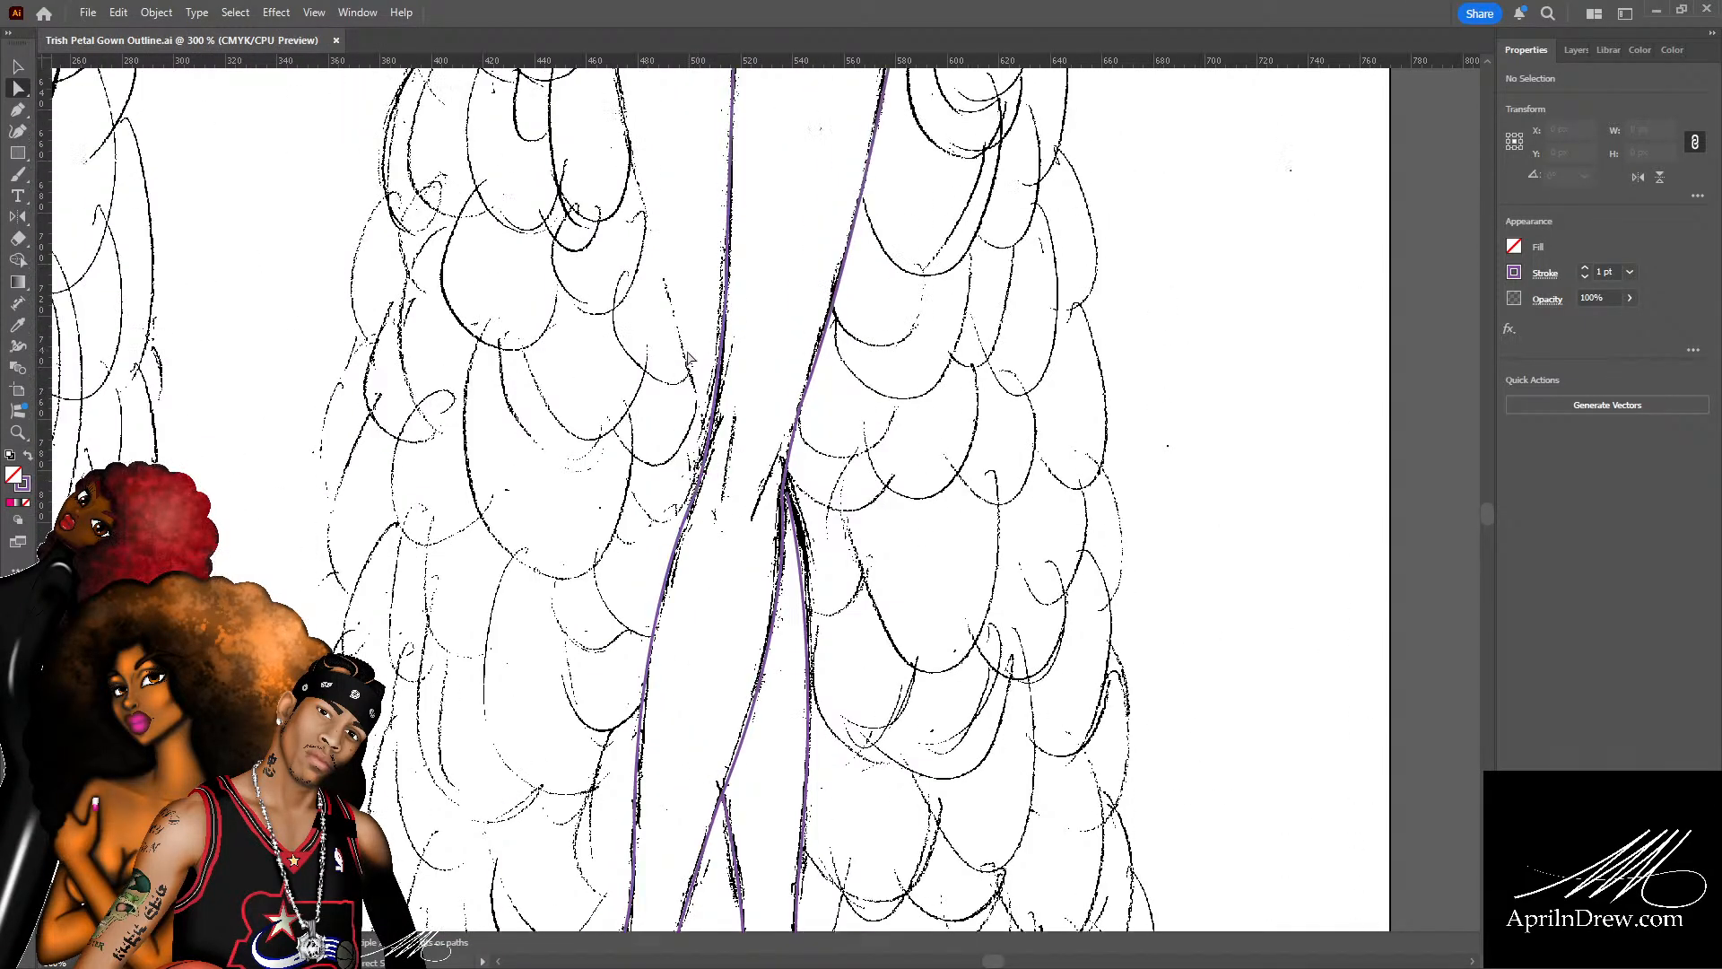
pyautogui.scroll(-3, 681, 363)
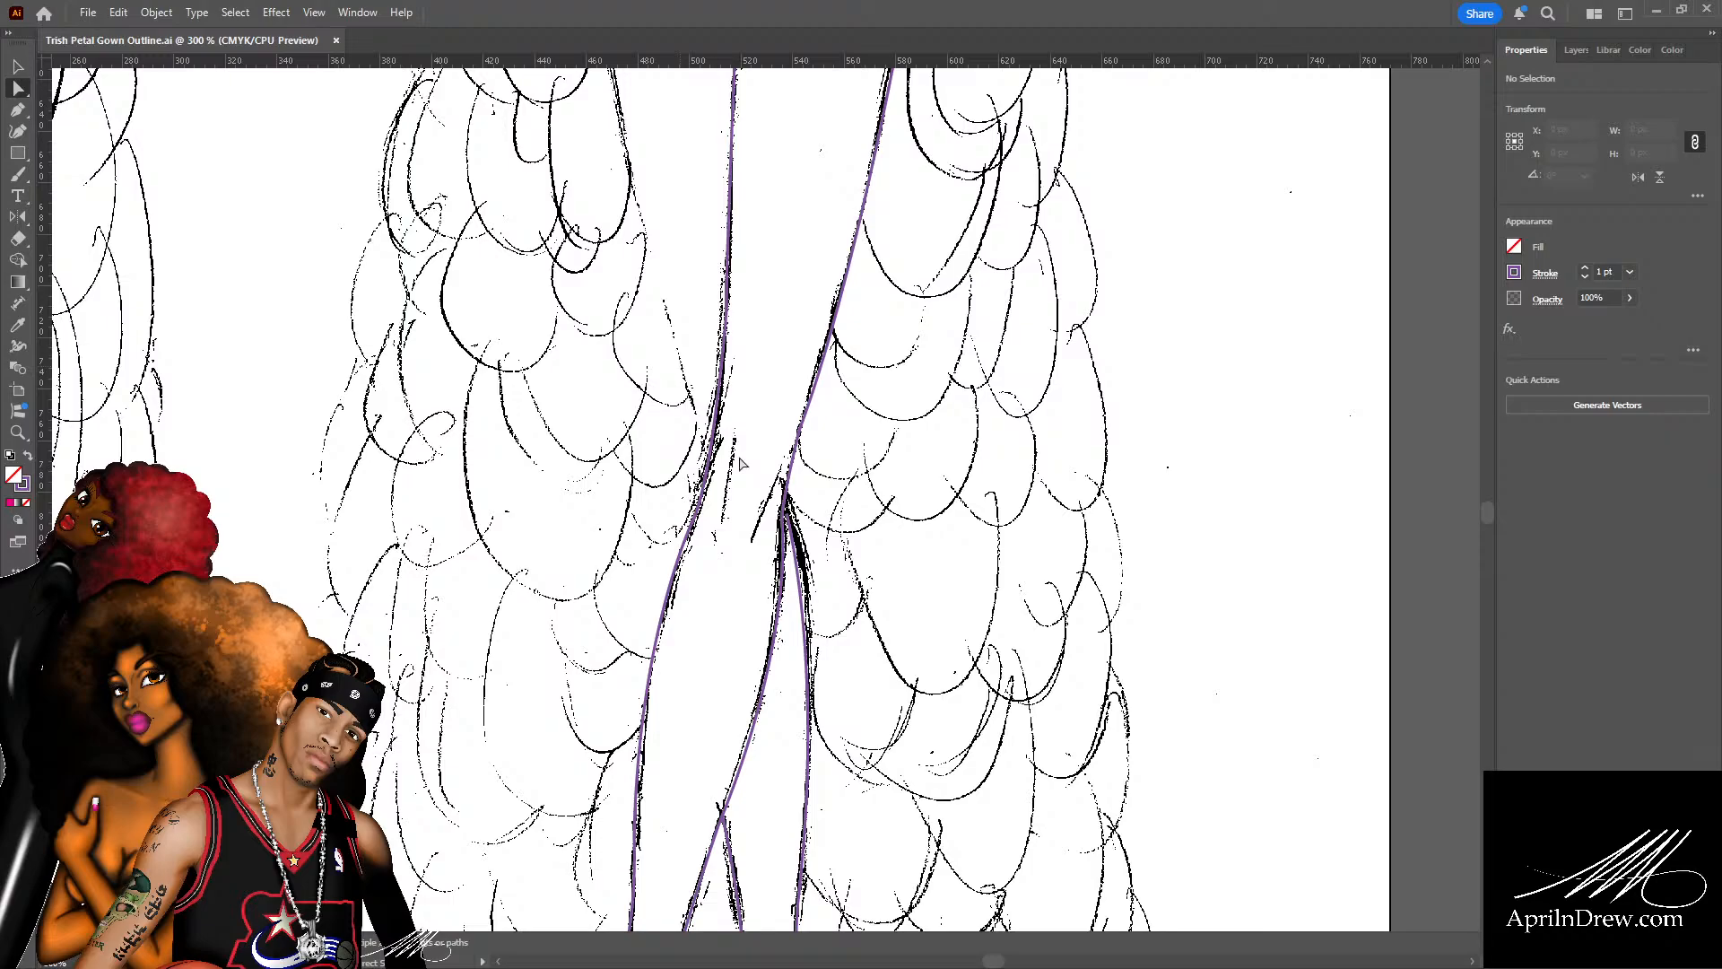
pyautogui.hotkey('ctrl', '+')
pyautogui.hotkey('ctrl', '+')
pyautogui.hotkey('ctrl', '+')
pyautogui.hotkey('ctrl', '+')
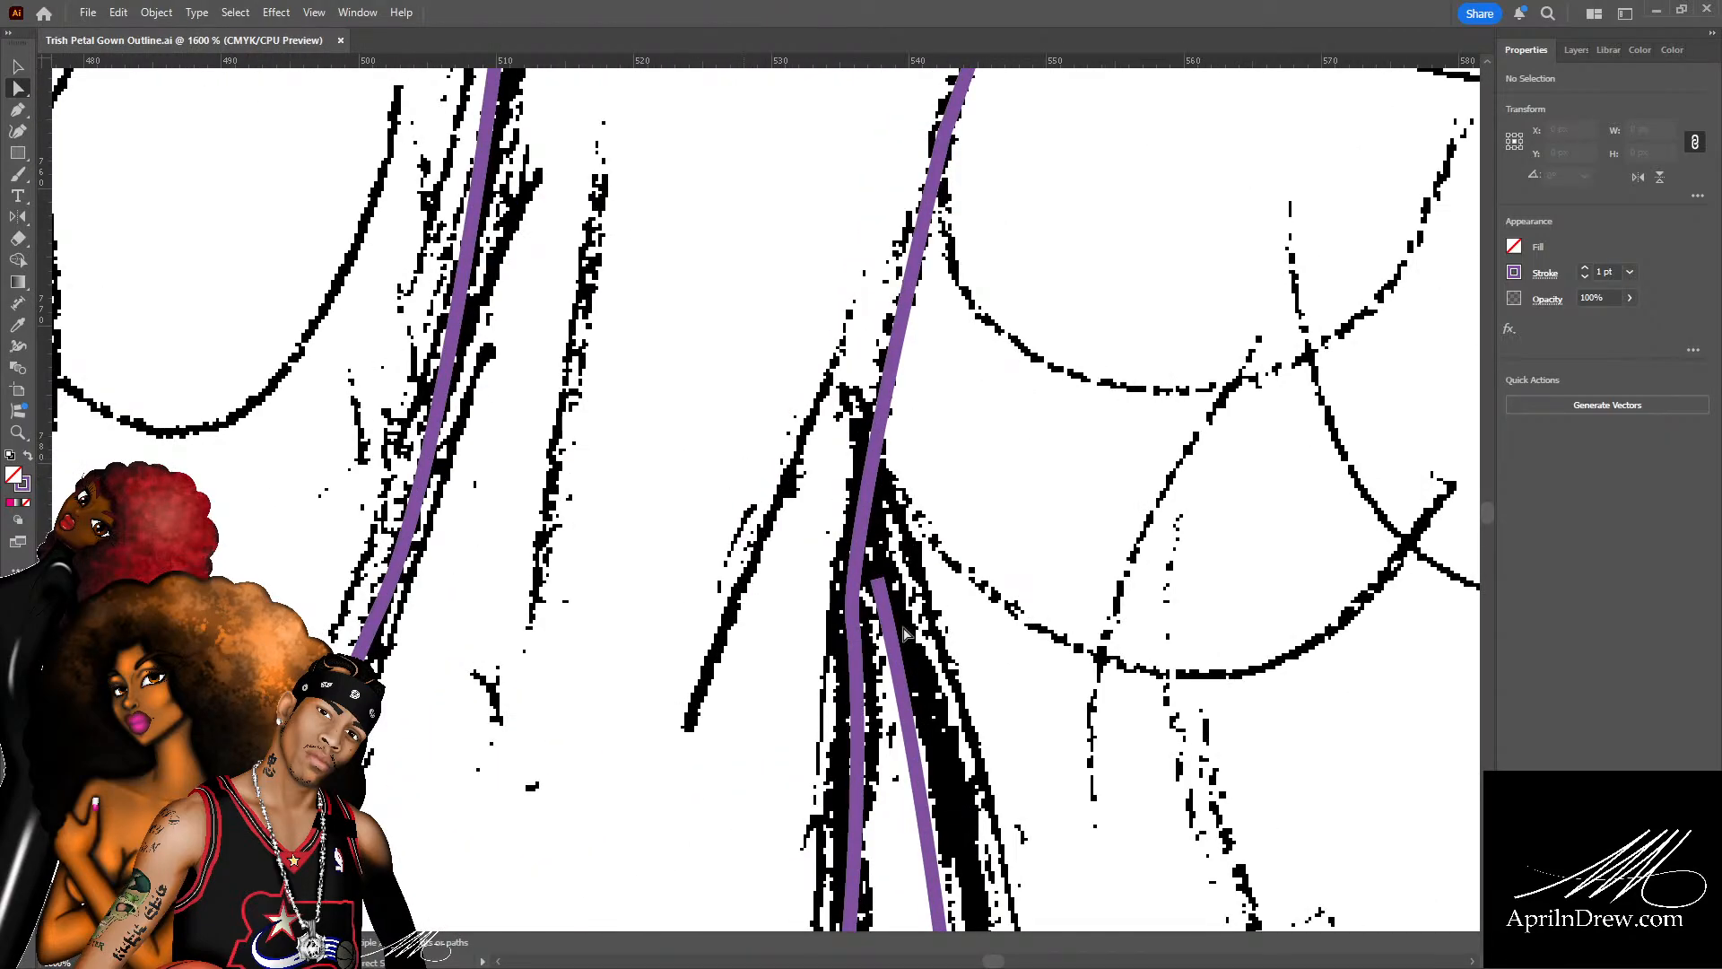
pyautogui.click(879, 584)
pyautogui.moveTo(880, 583); pyautogui.dragTo(861, 525)
pyautogui.click(895, 551)
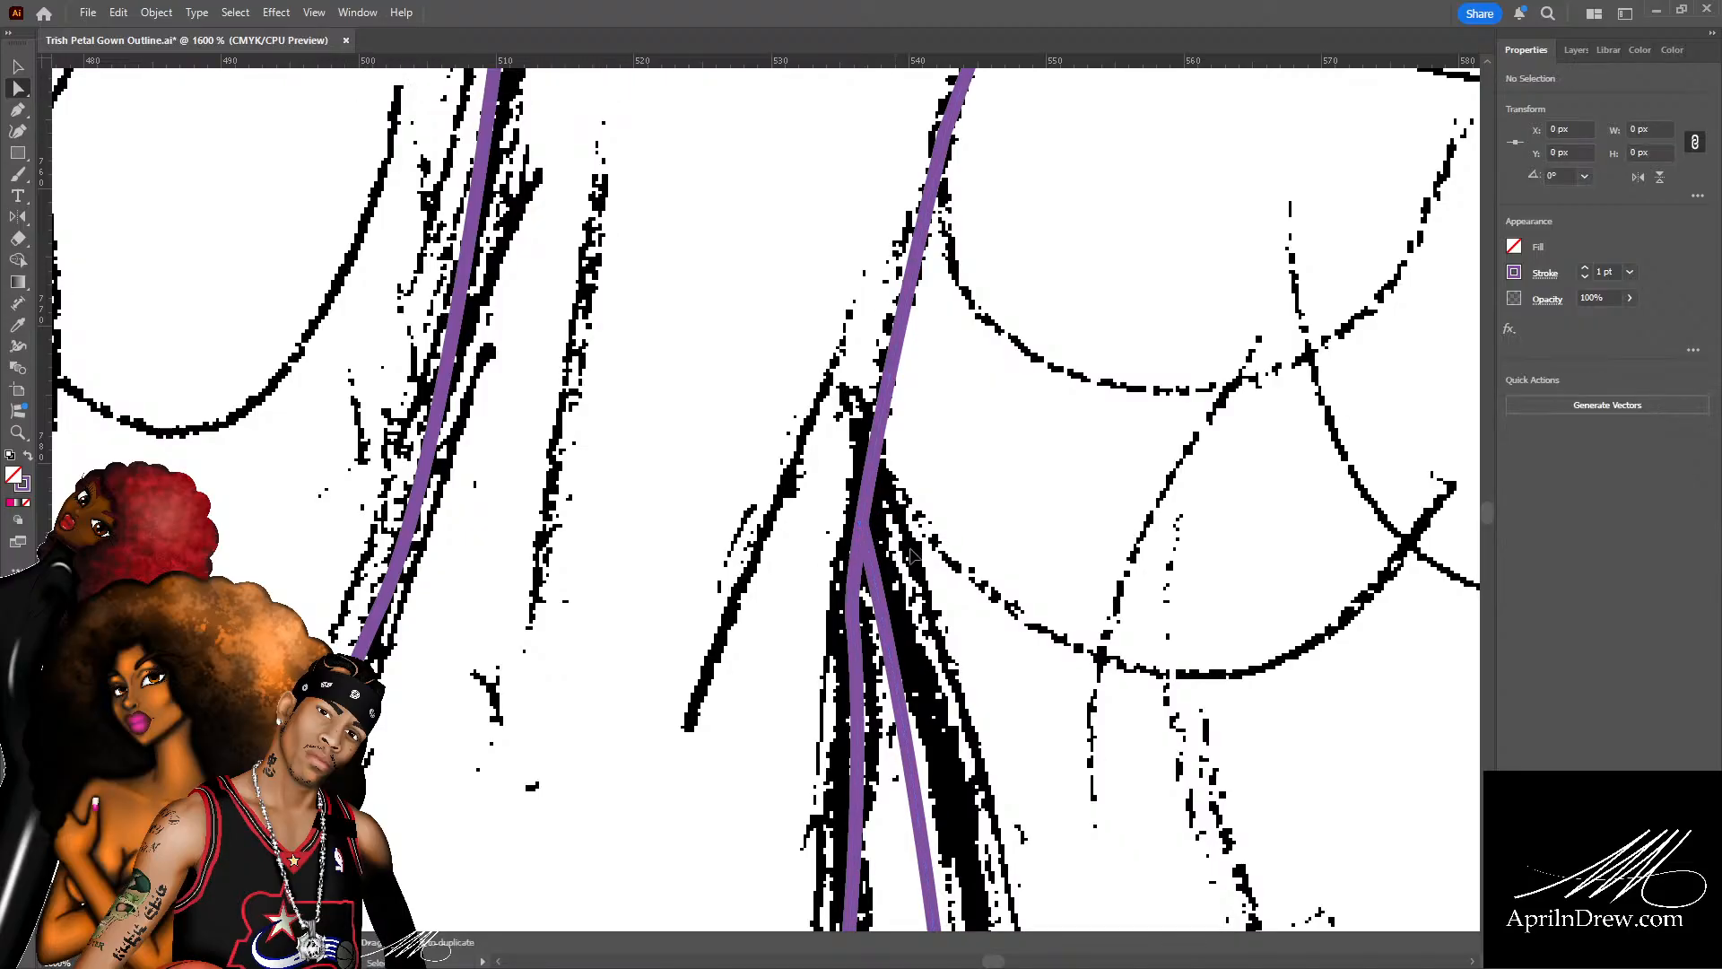
pyautogui.hotkey('ctrl', 's')
# Change the stroke of both purple outlines of the second leg to yellow, and save the document.
pyautogui.hotkey('ctrl', '-')
pyautogui.hotkey('ctrl', '-')
pyautogui.hotkey('ctrl', '-')
pyautogui.hotkey('ctrl', '-')
pyautogui.scroll(-10, 910, 556)
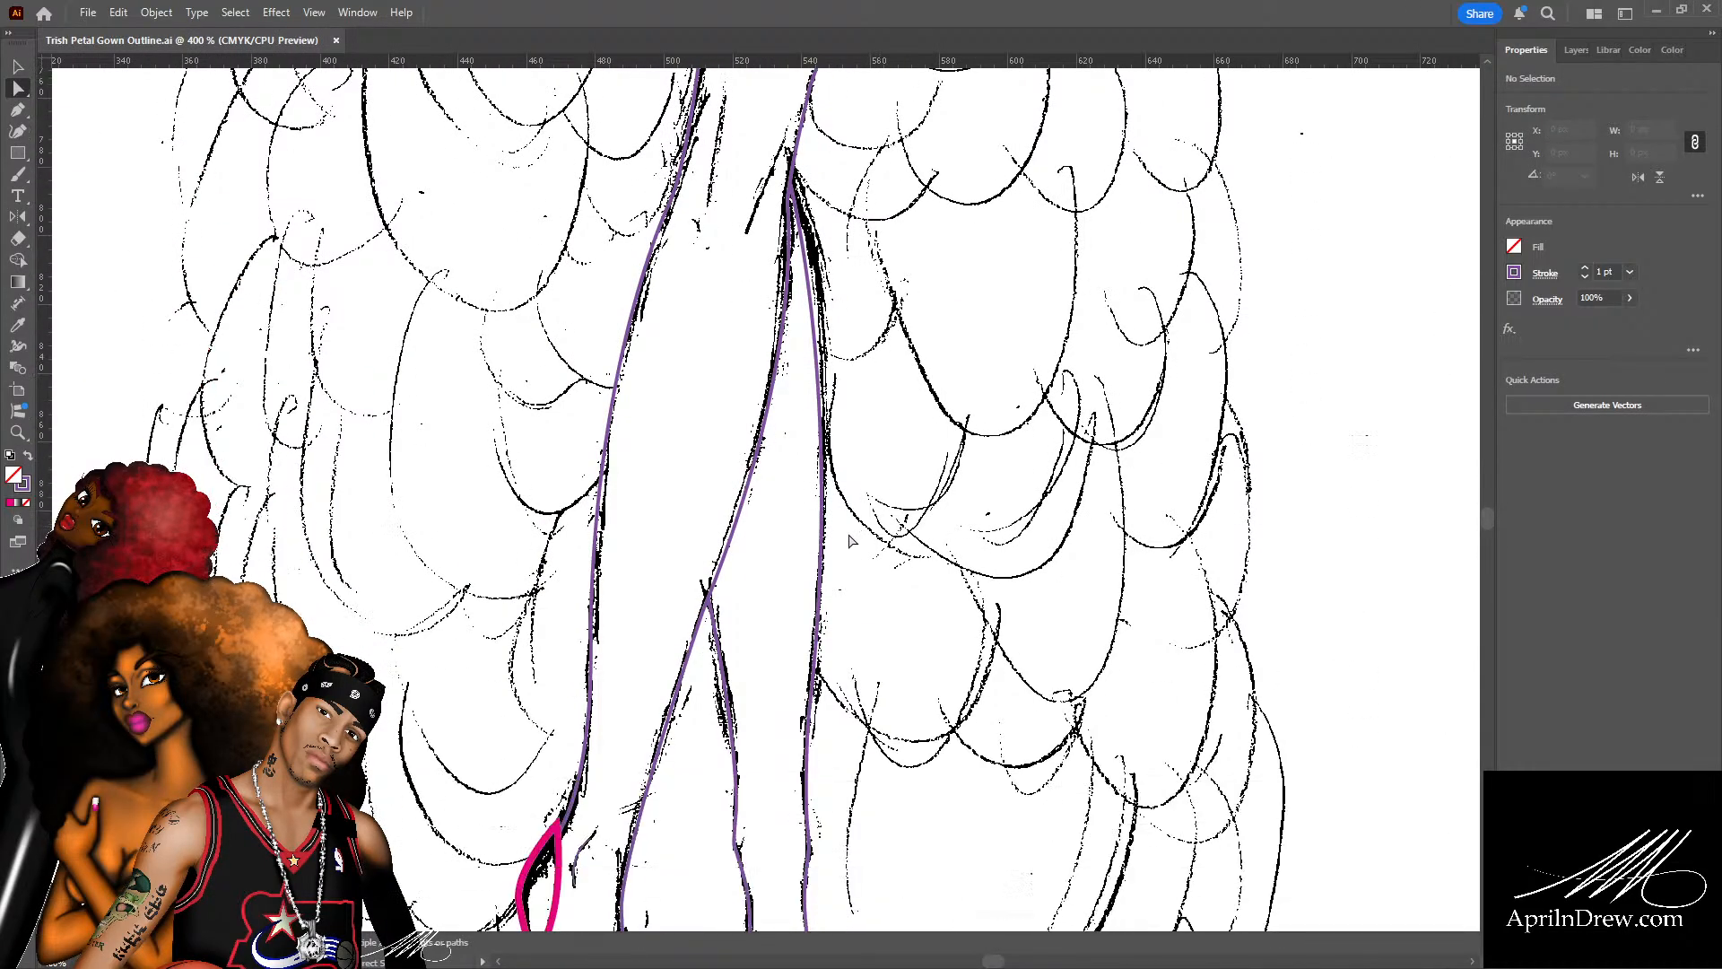
pyautogui.click(816, 453)
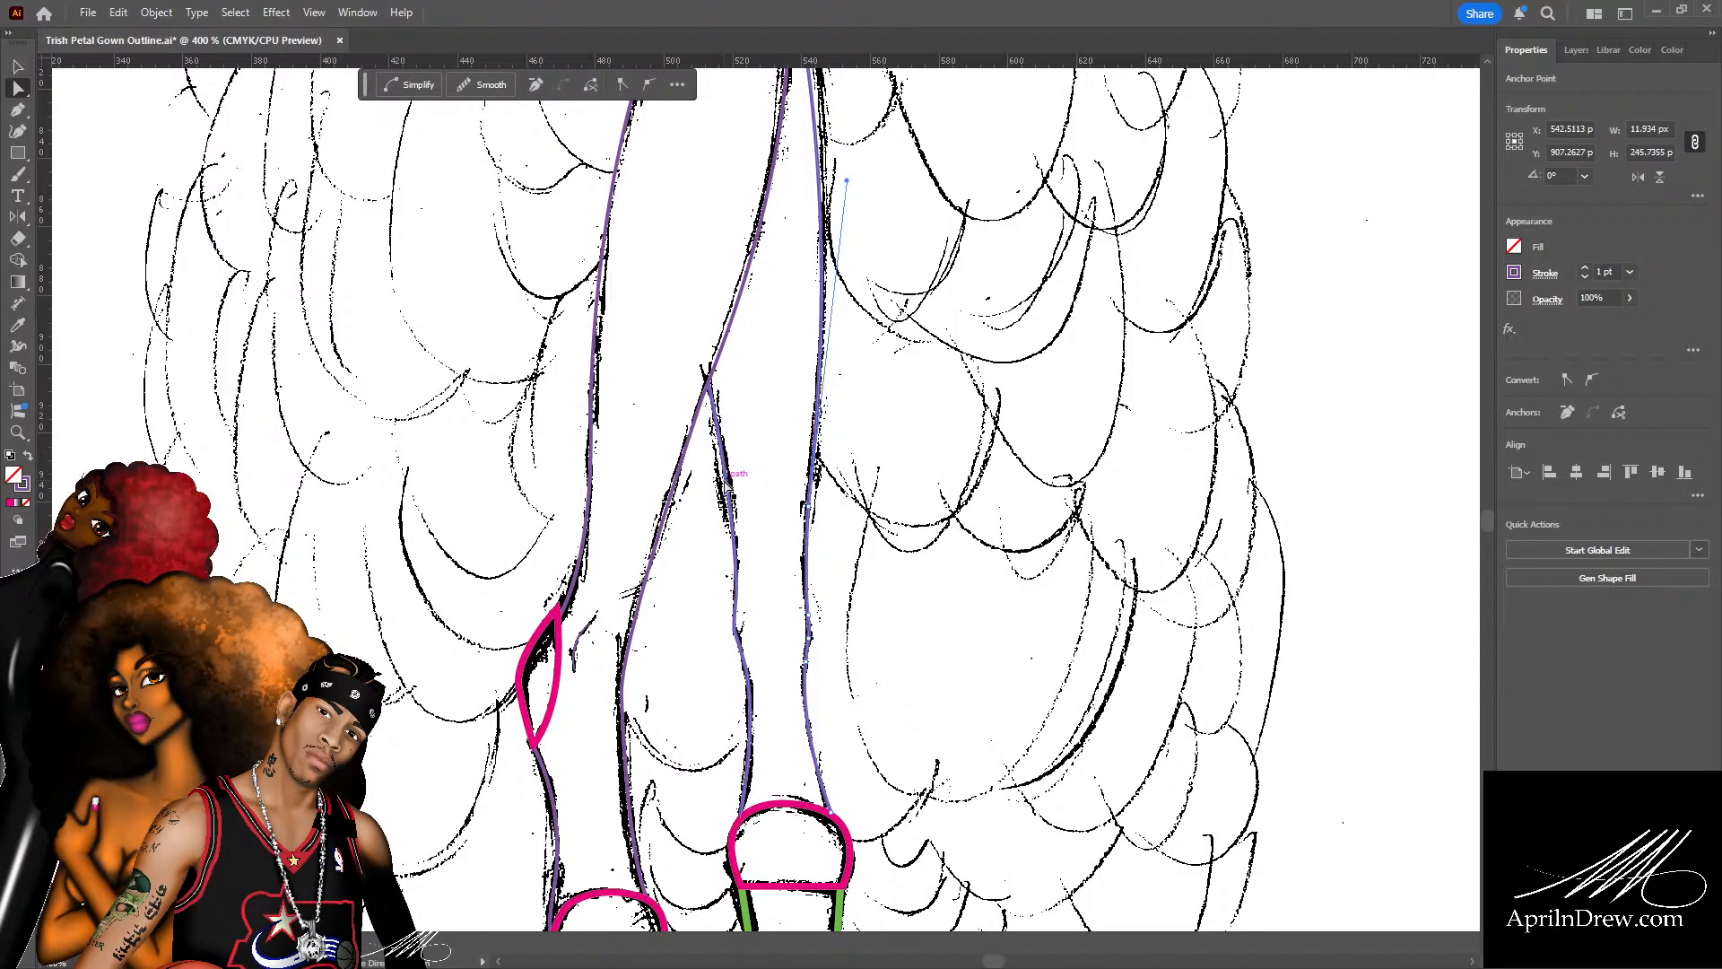
pyautogui.click(729, 478)
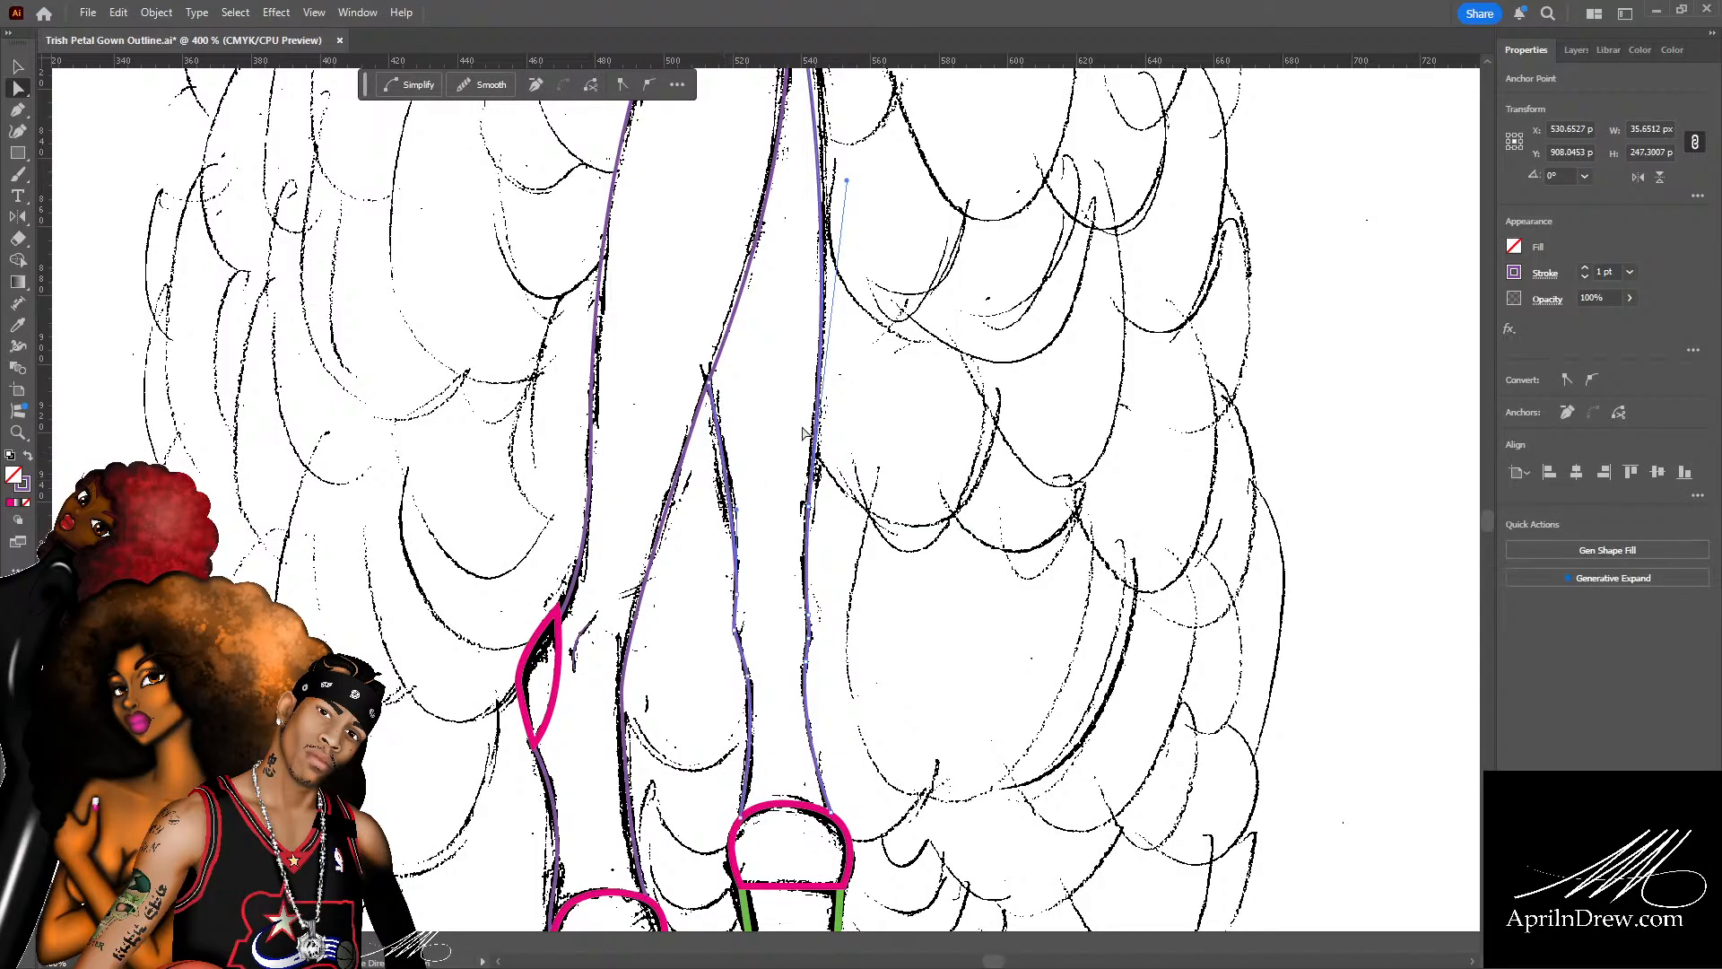
pyautogui.click(1375, 362)
pyautogui.click(919, 533)
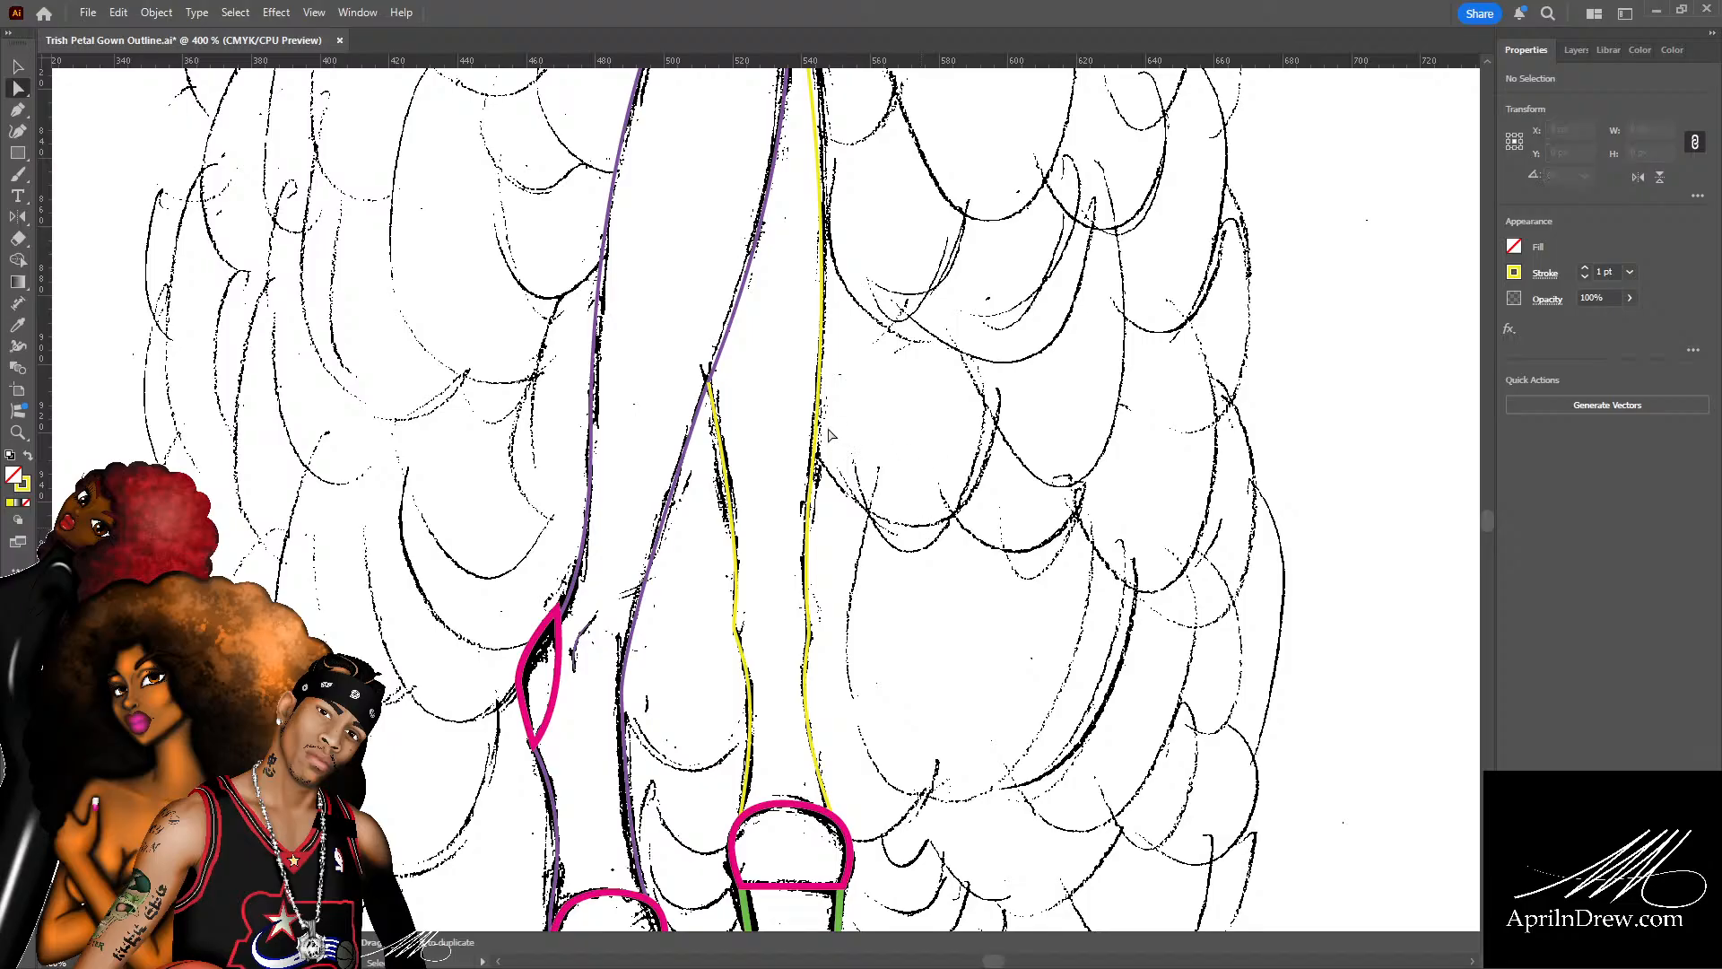
pyautogui.hotkey('ctrl', 's')
# Draw a yellow curve along the second leg's sketched thigh edge, from the blue petal down toward the knee, and refine its lower handle.
pyautogui.scroll(4, 705, 512)
pyautogui.scroll(10, 705, 520)
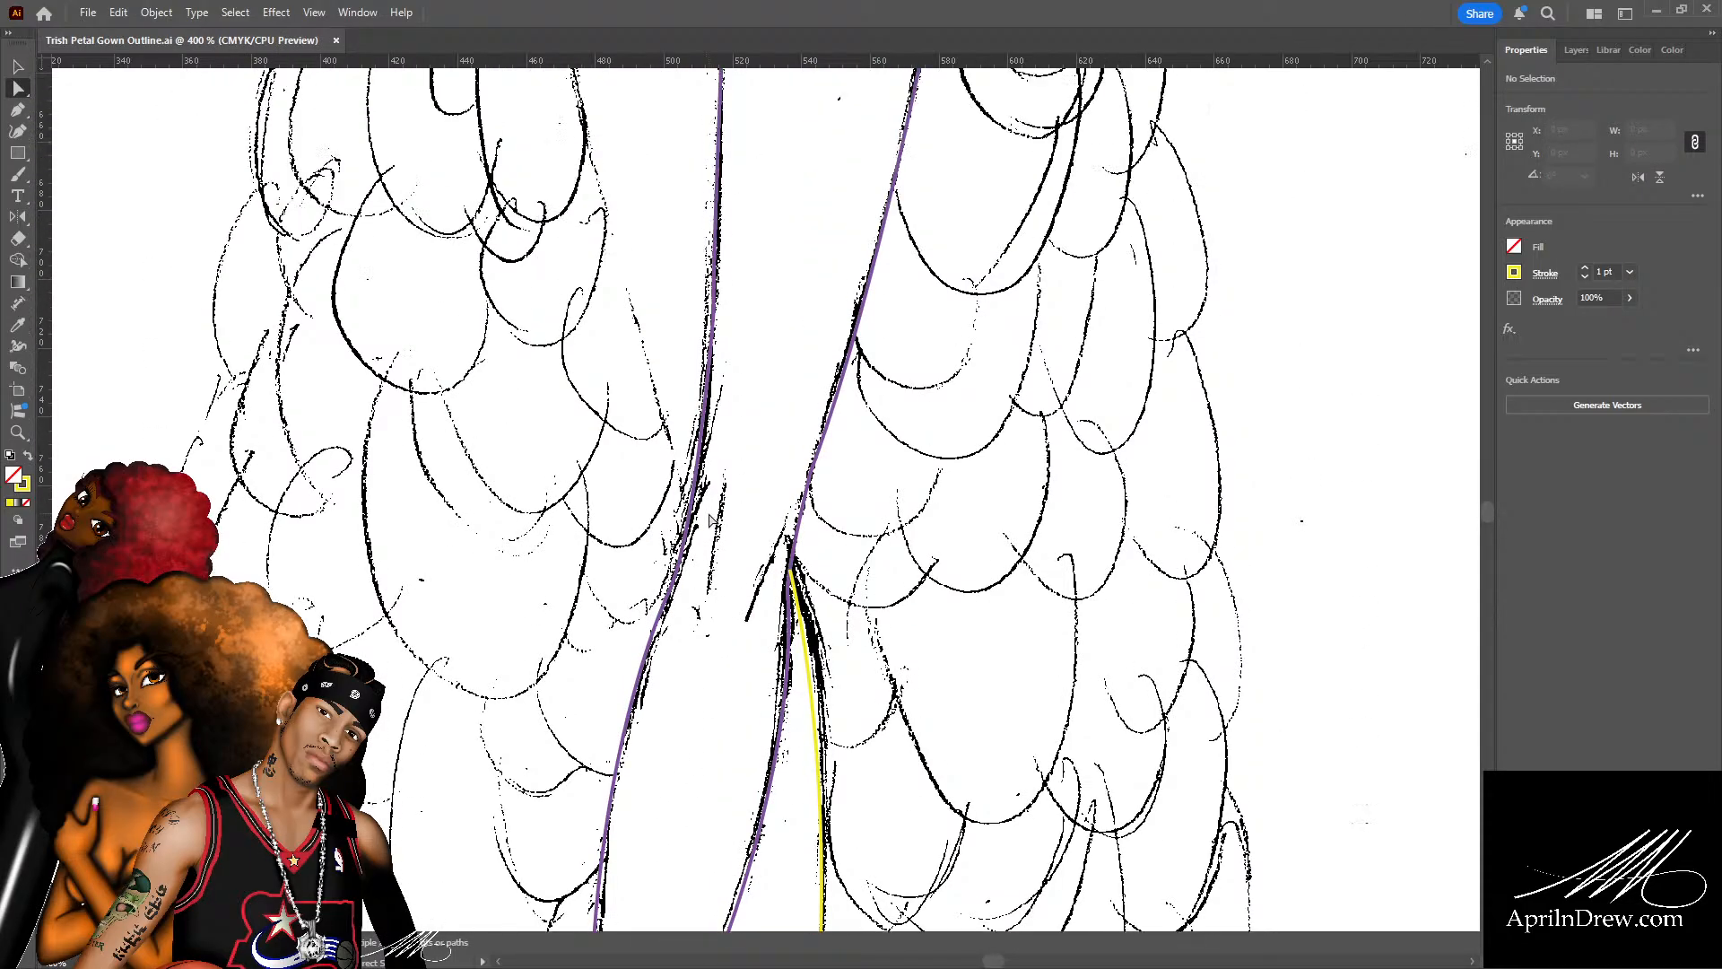
pyautogui.scroll(3, 713, 518)
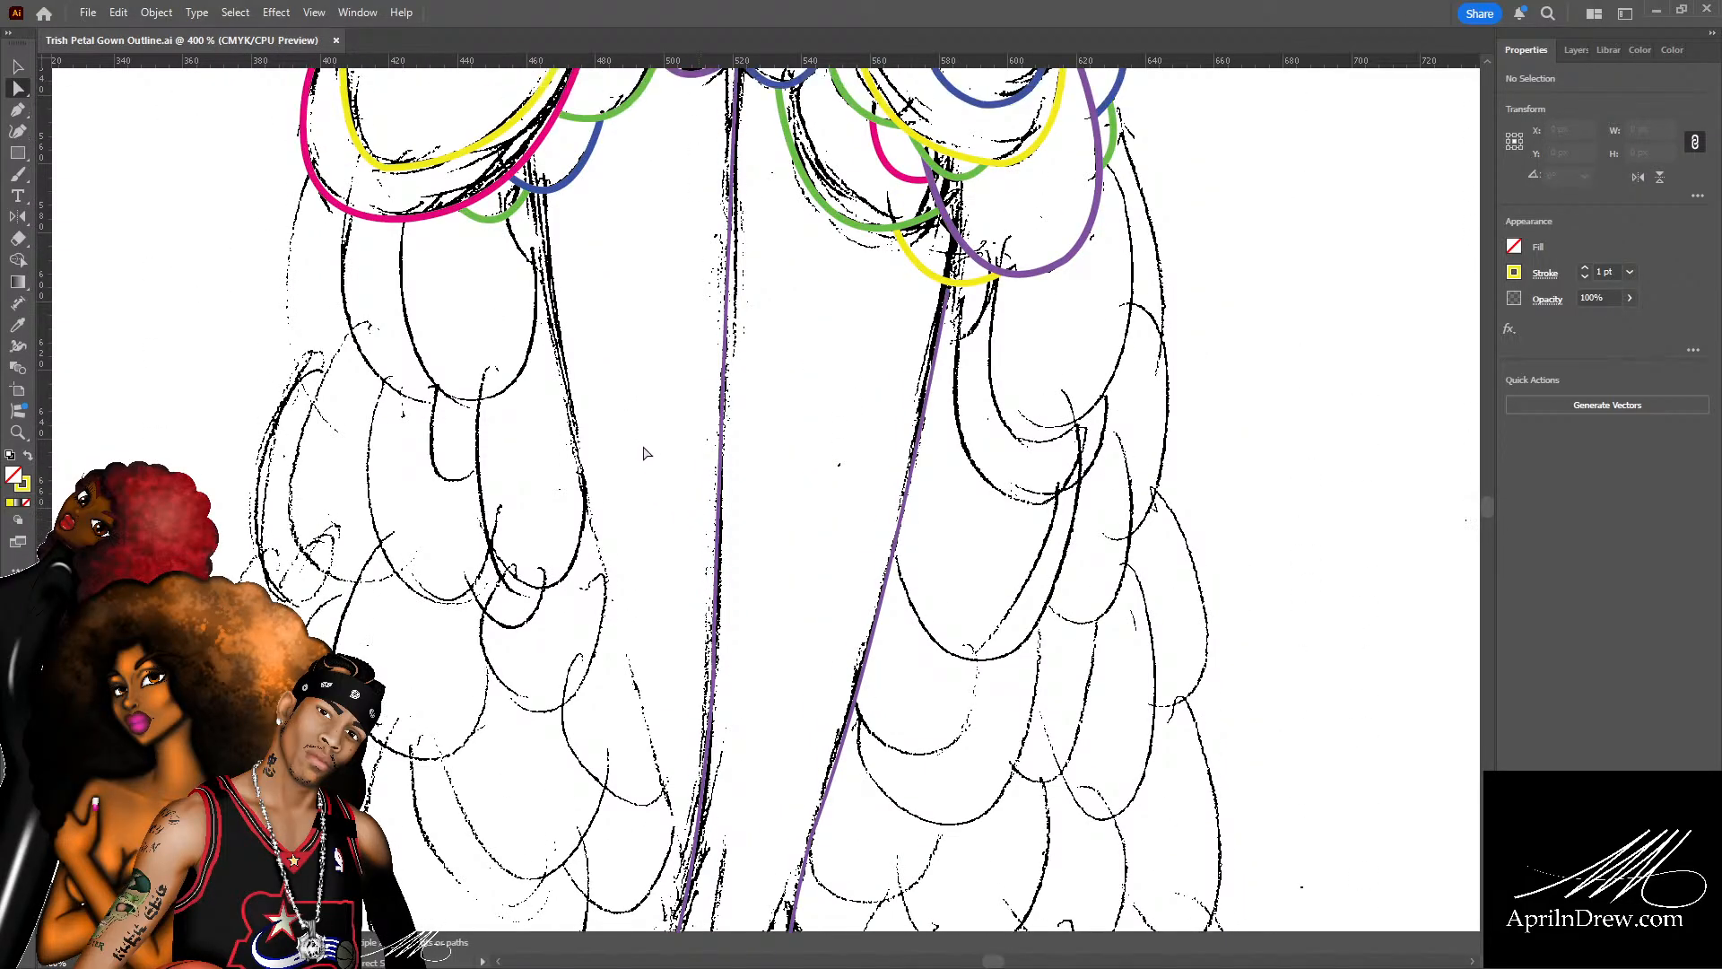
pyautogui.press('p')
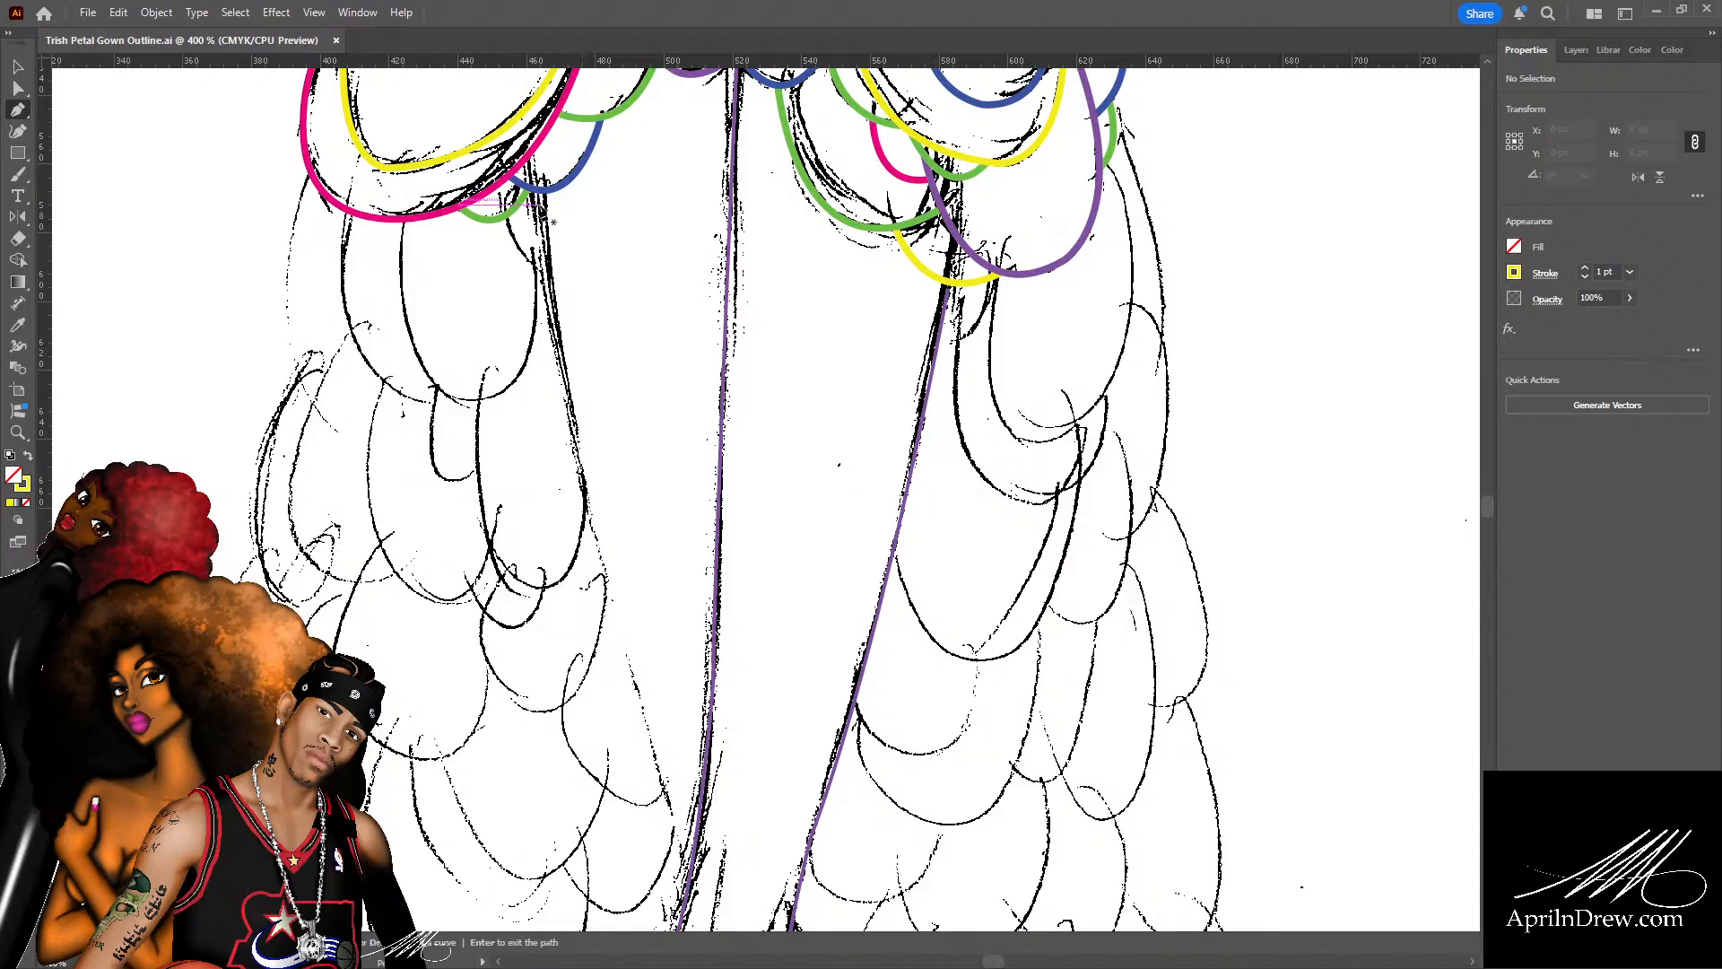
pyautogui.click(545, 205)
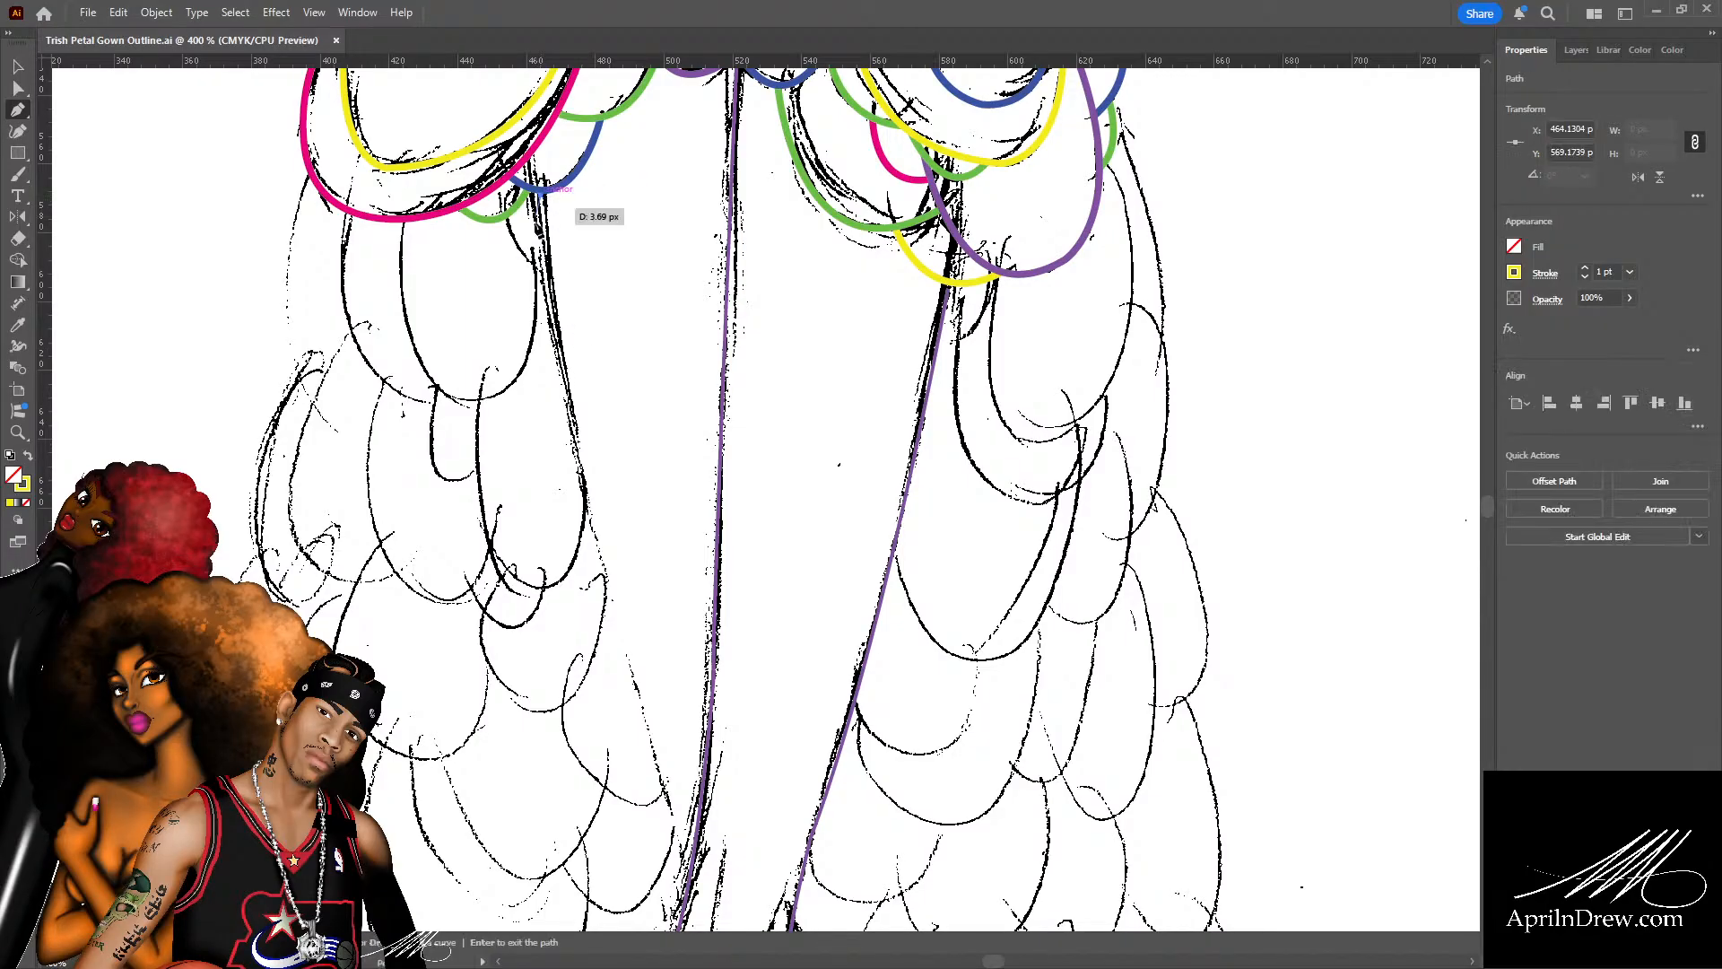
pyautogui.scroll(-6, 672, 615)
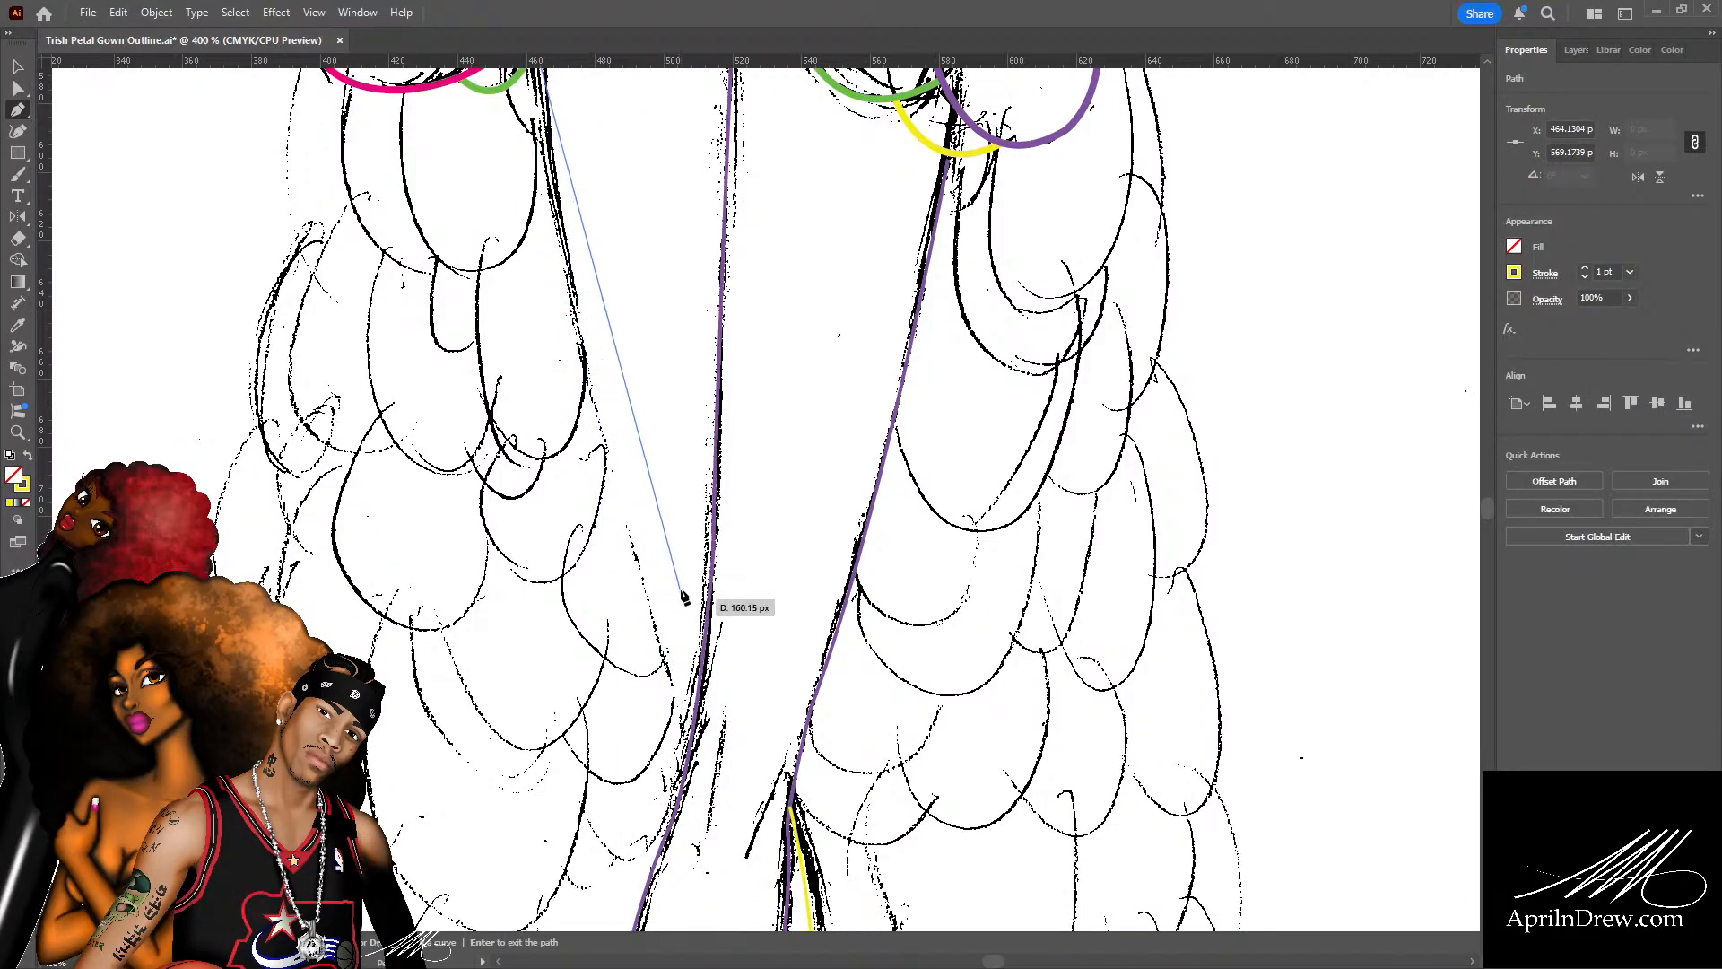
pyautogui.scroll(-1, 692, 588)
pyautogui.scroll(-5, 718, 591)
pyautogui.scroll(-5, 769, 617)
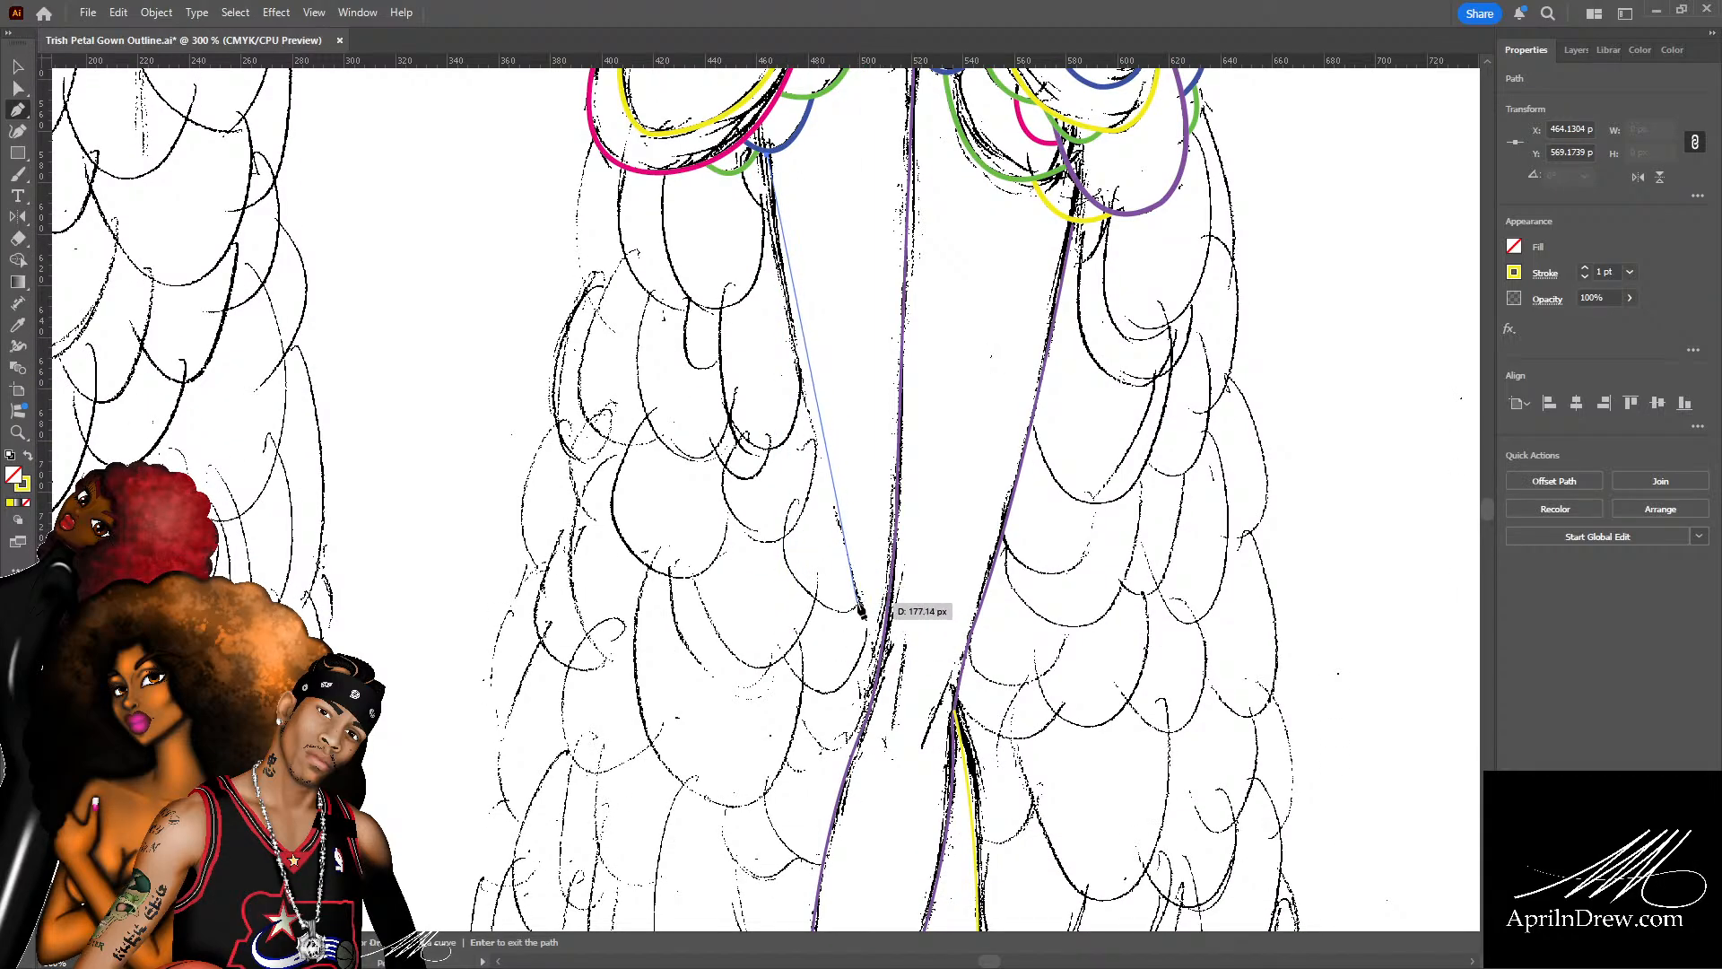
pyautogui.moveTo(865, 599); pyautogui.dragTo(900, 667)
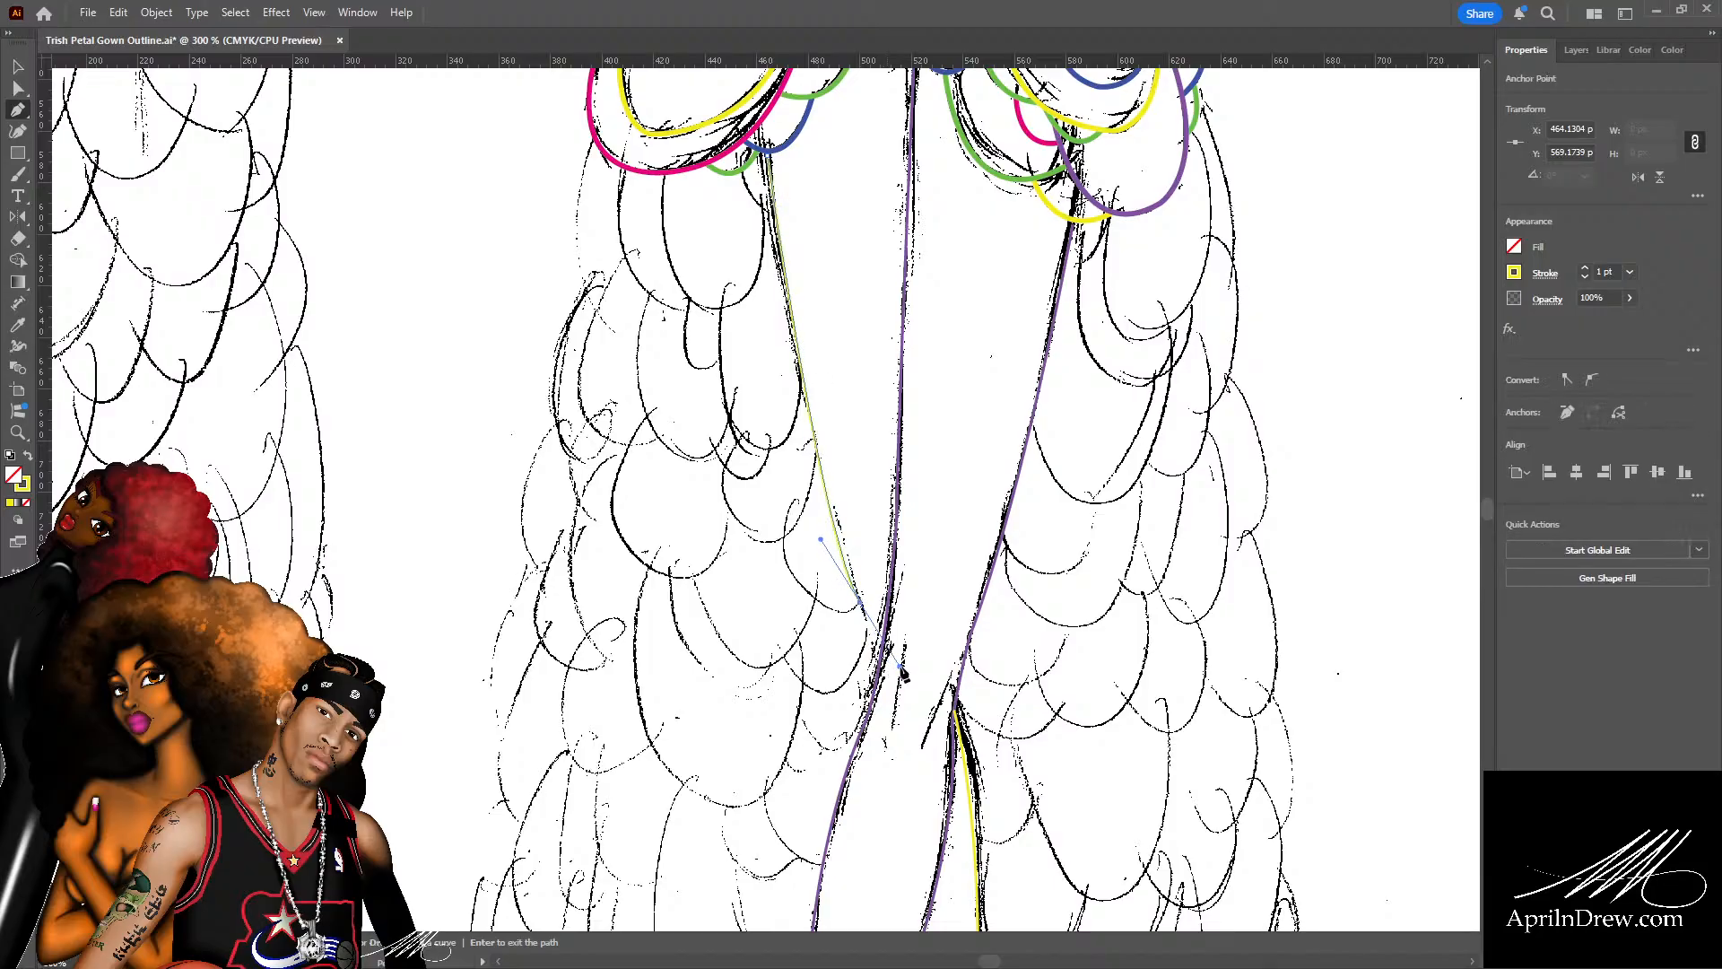
pyautogui.press('a')
pyautogui.moveTo(821, 542); pyautogui.dragTo(793, 435)
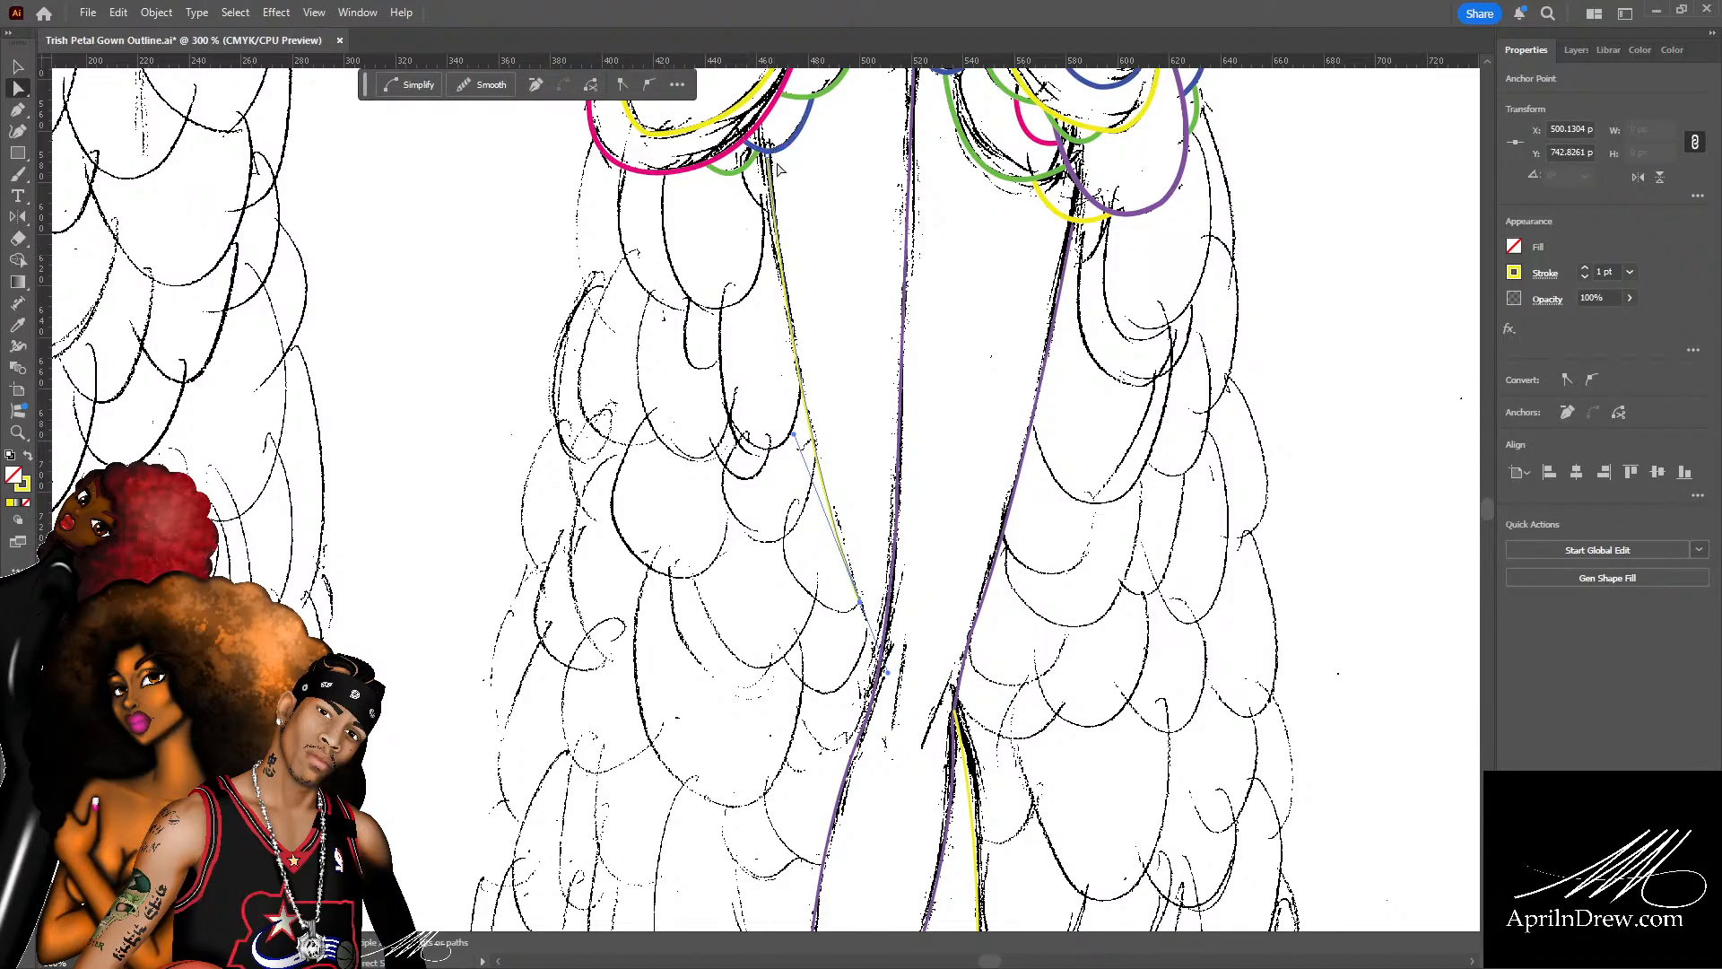
# Extend the yellow thigh line from its lower endpoint with a curved segment toward the front leg's purple line at the knee.
pyautogui.scroll(6, 858, 407)
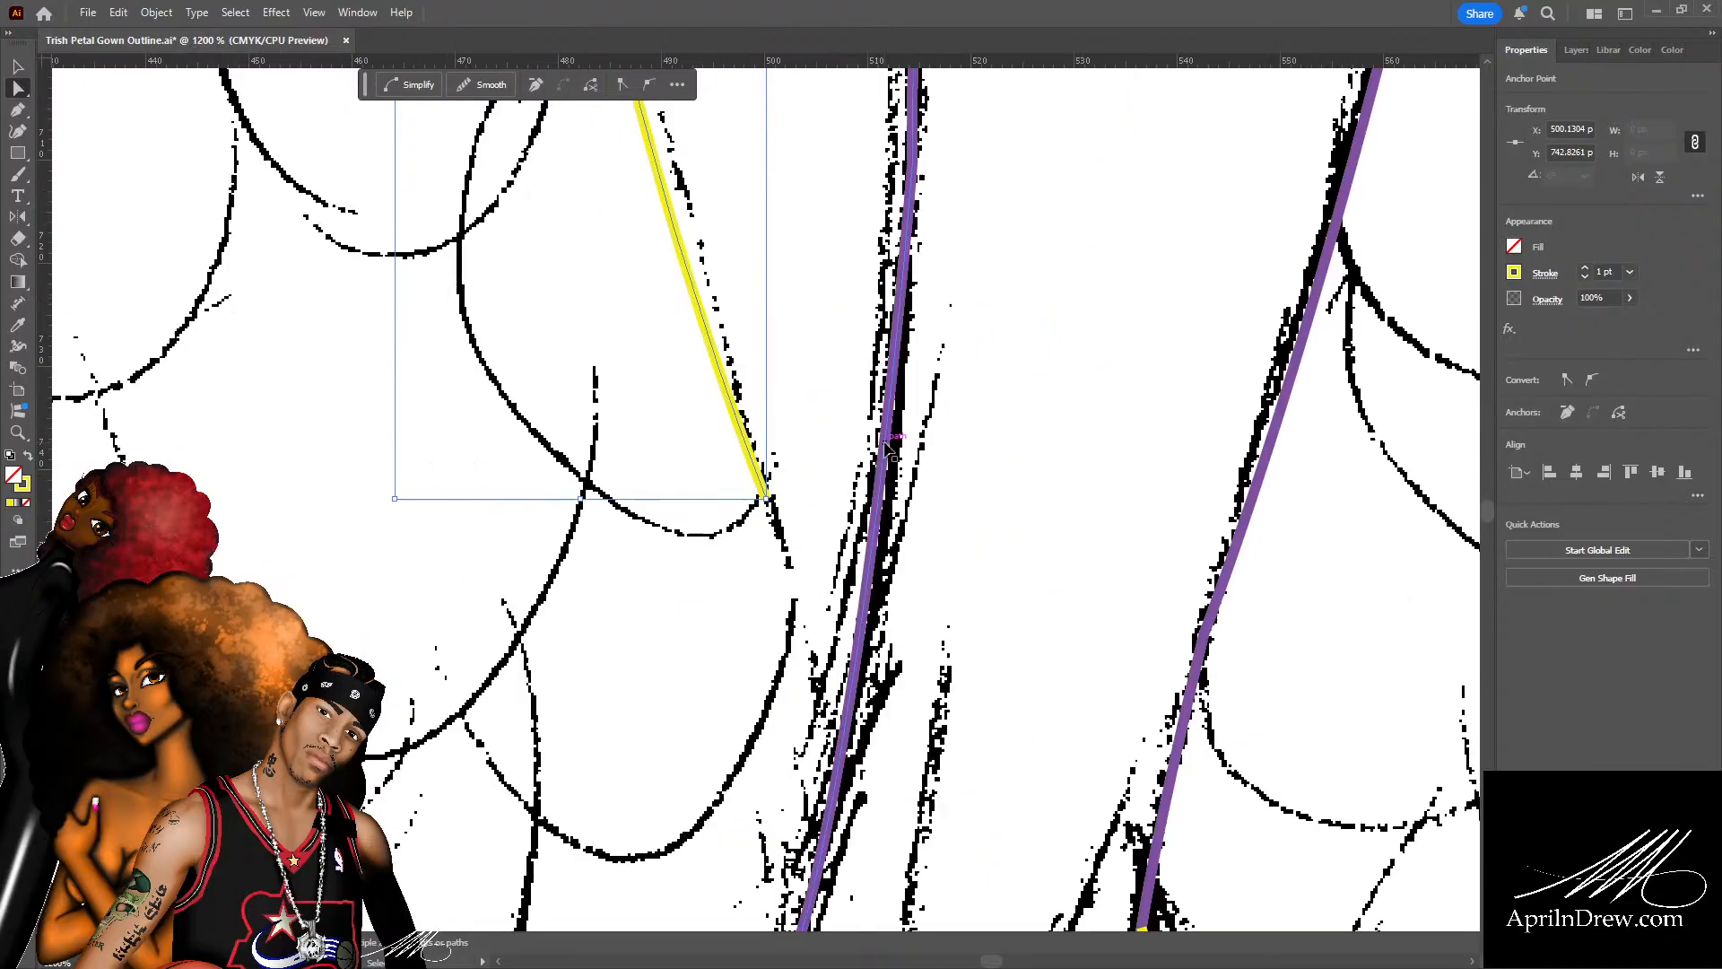
pyautogui.scroll(1, 741, 480)
pyautogui.click(885, 508)
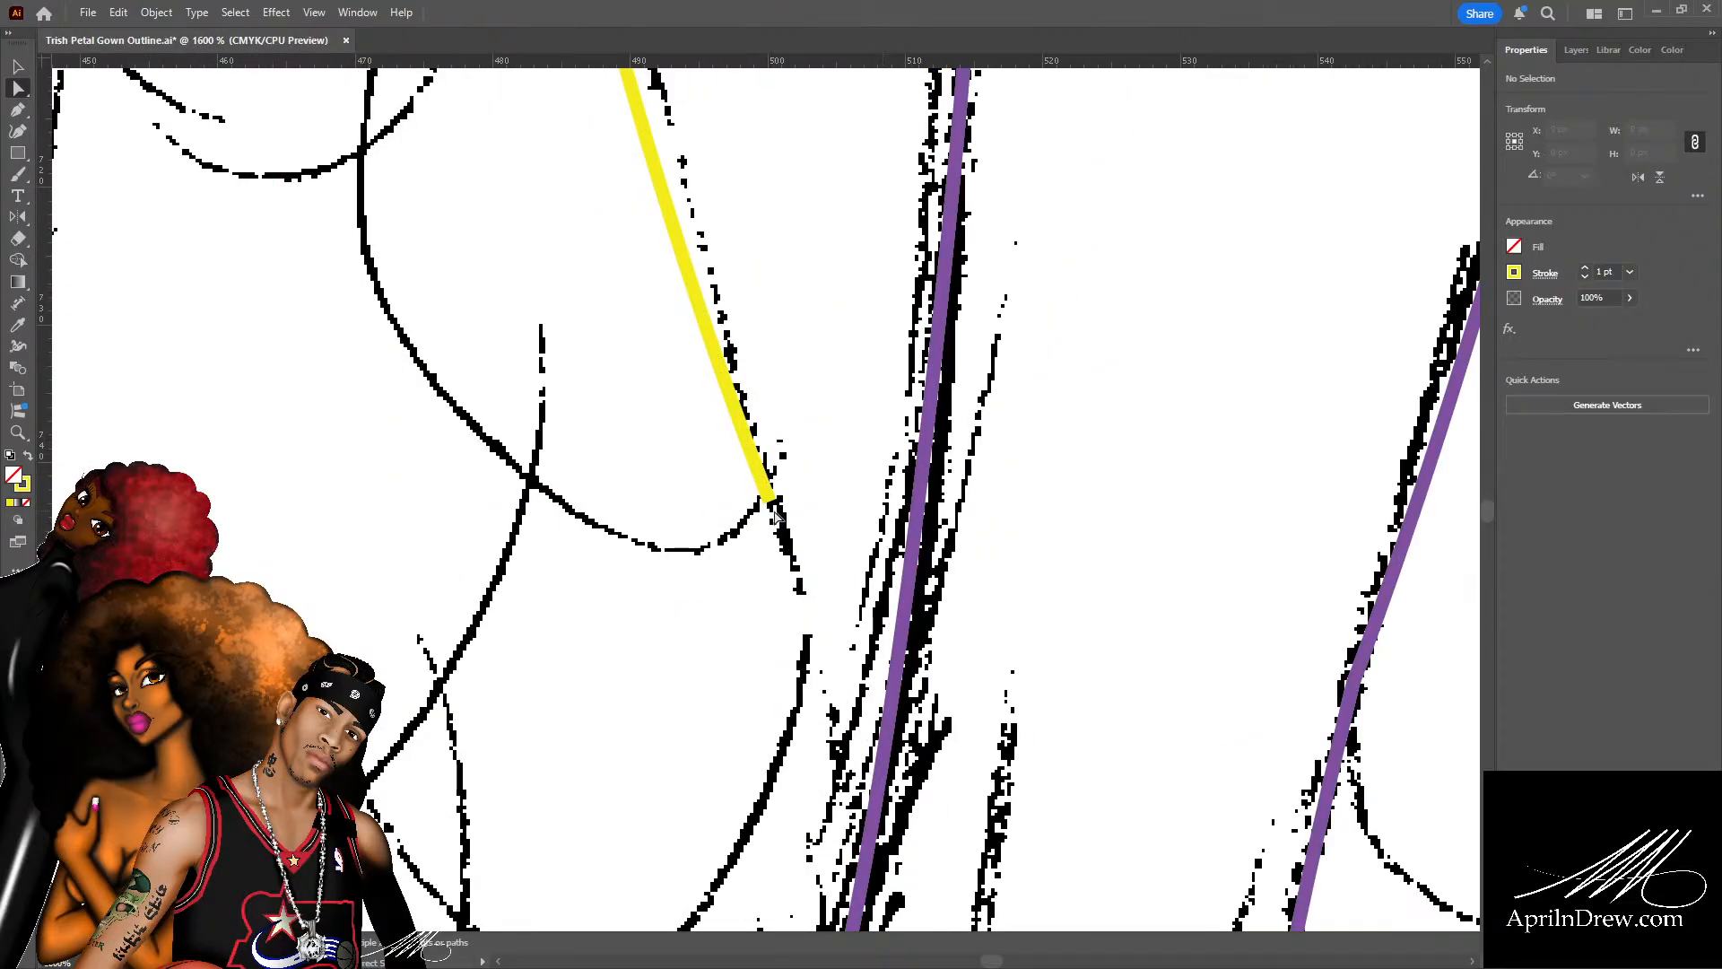
pyautogui.press('p')
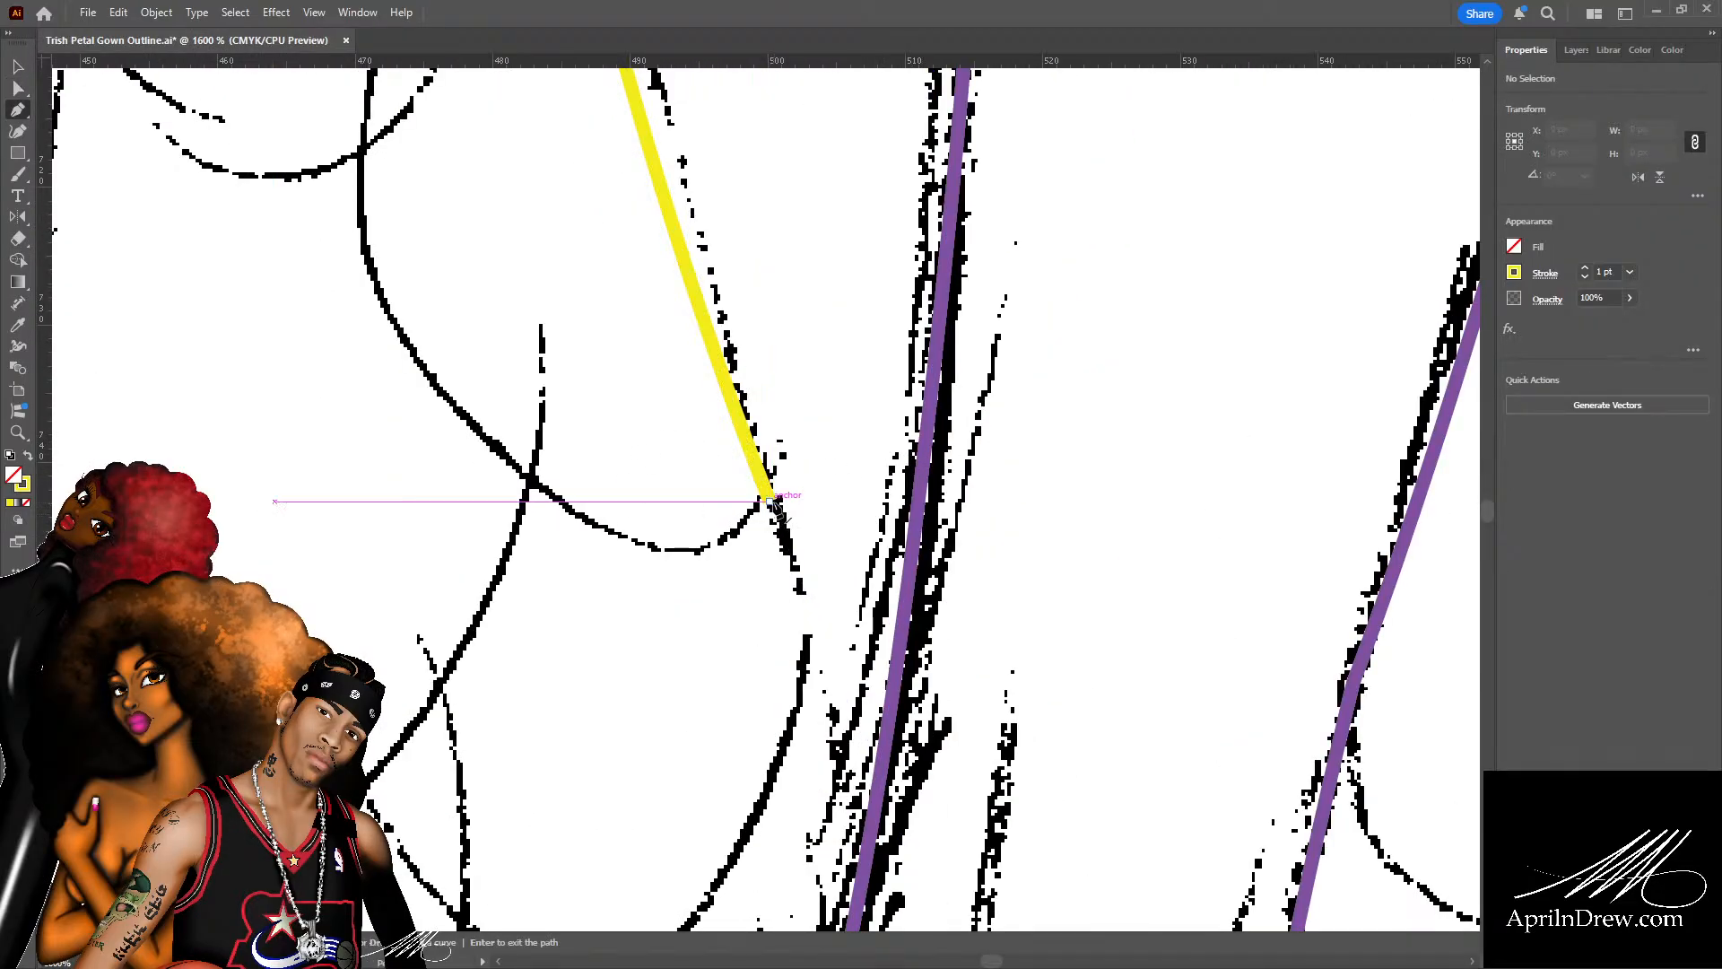
pyautogui.click(772, 499)
pyautogui.scroll(-5, 843, 636)
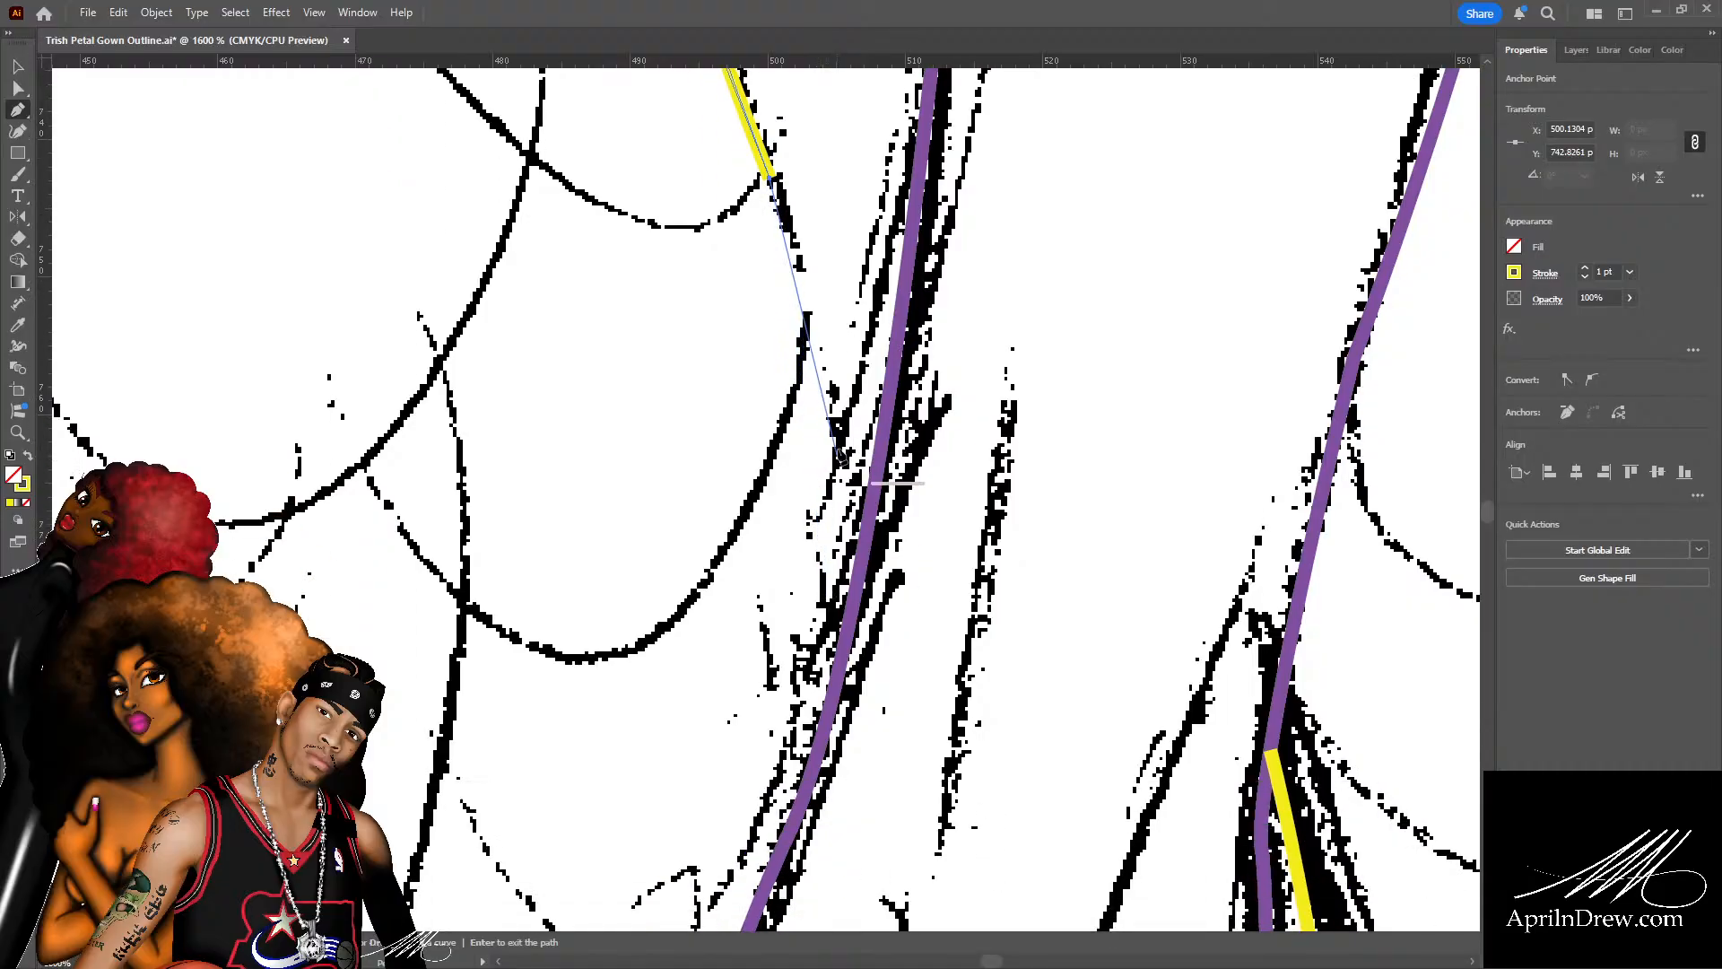
pyautogui.moveTo(854, 498); pyautogui.dragTo(881, 653)
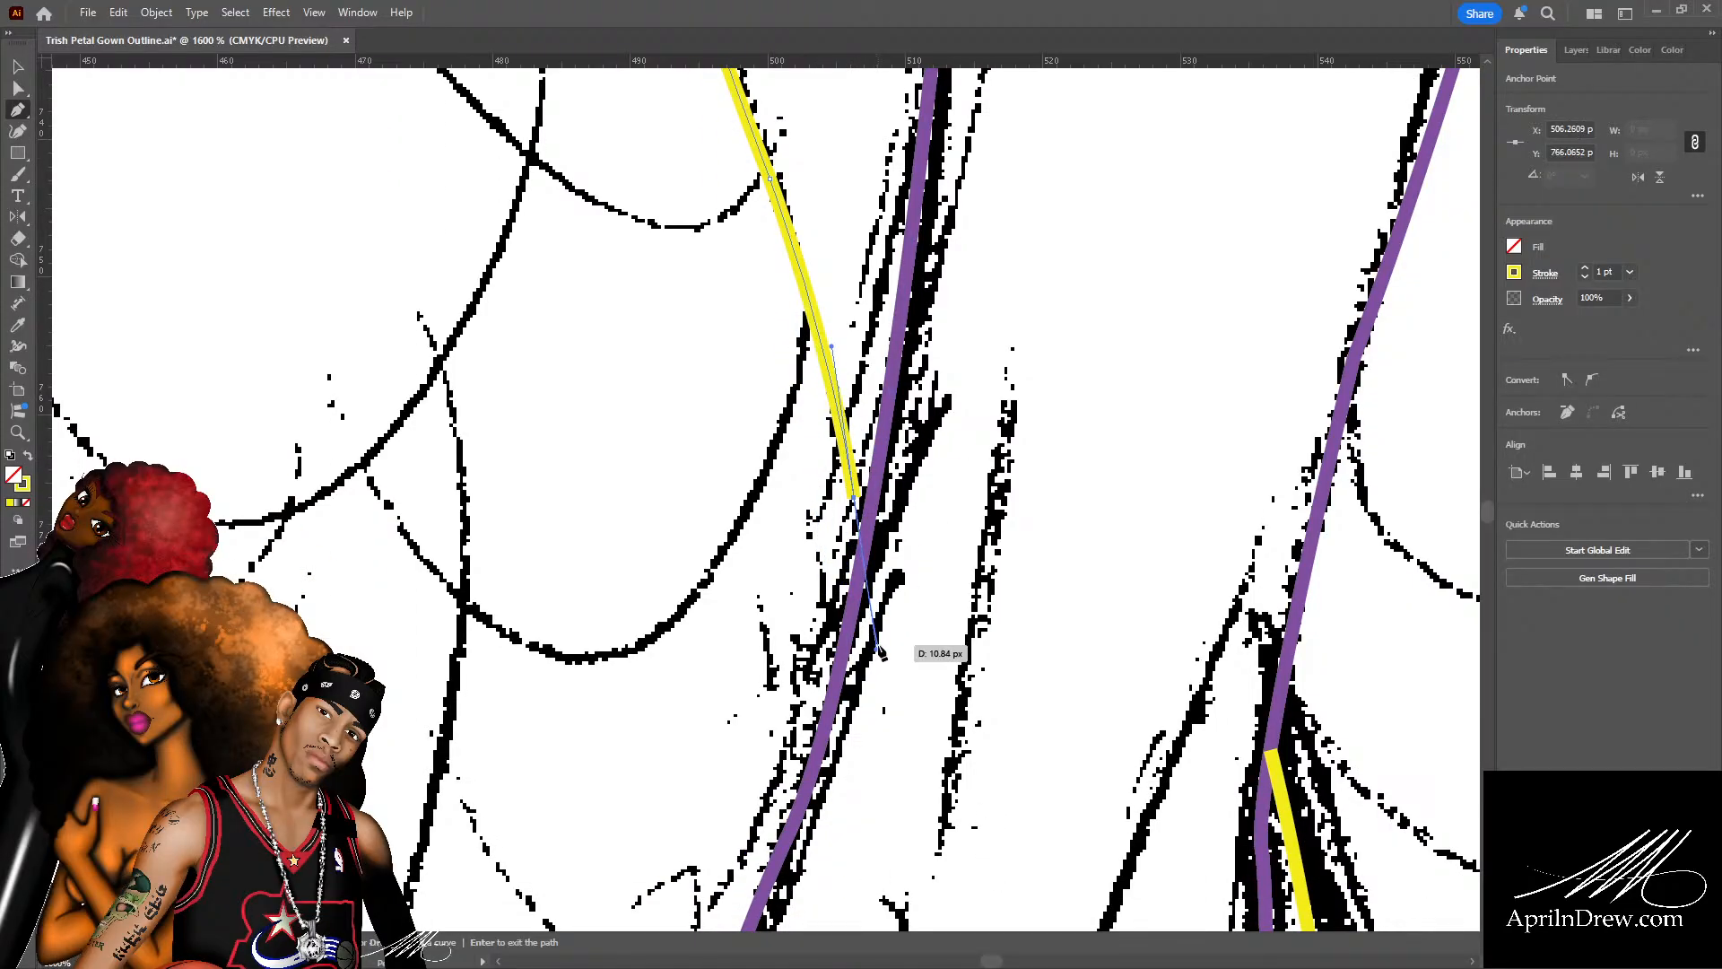
# Move the yellow thigh line's lower endpoint onto the front leg's purple outline and deselect the path.
pyautogui.press('a')
pyautogui.moveTo(853, 498); pyautogui.dragTo(868, 527)
pyautogui.hotkey('ctrl', '-')
pyautogui.hotkey('ctrl', '-')
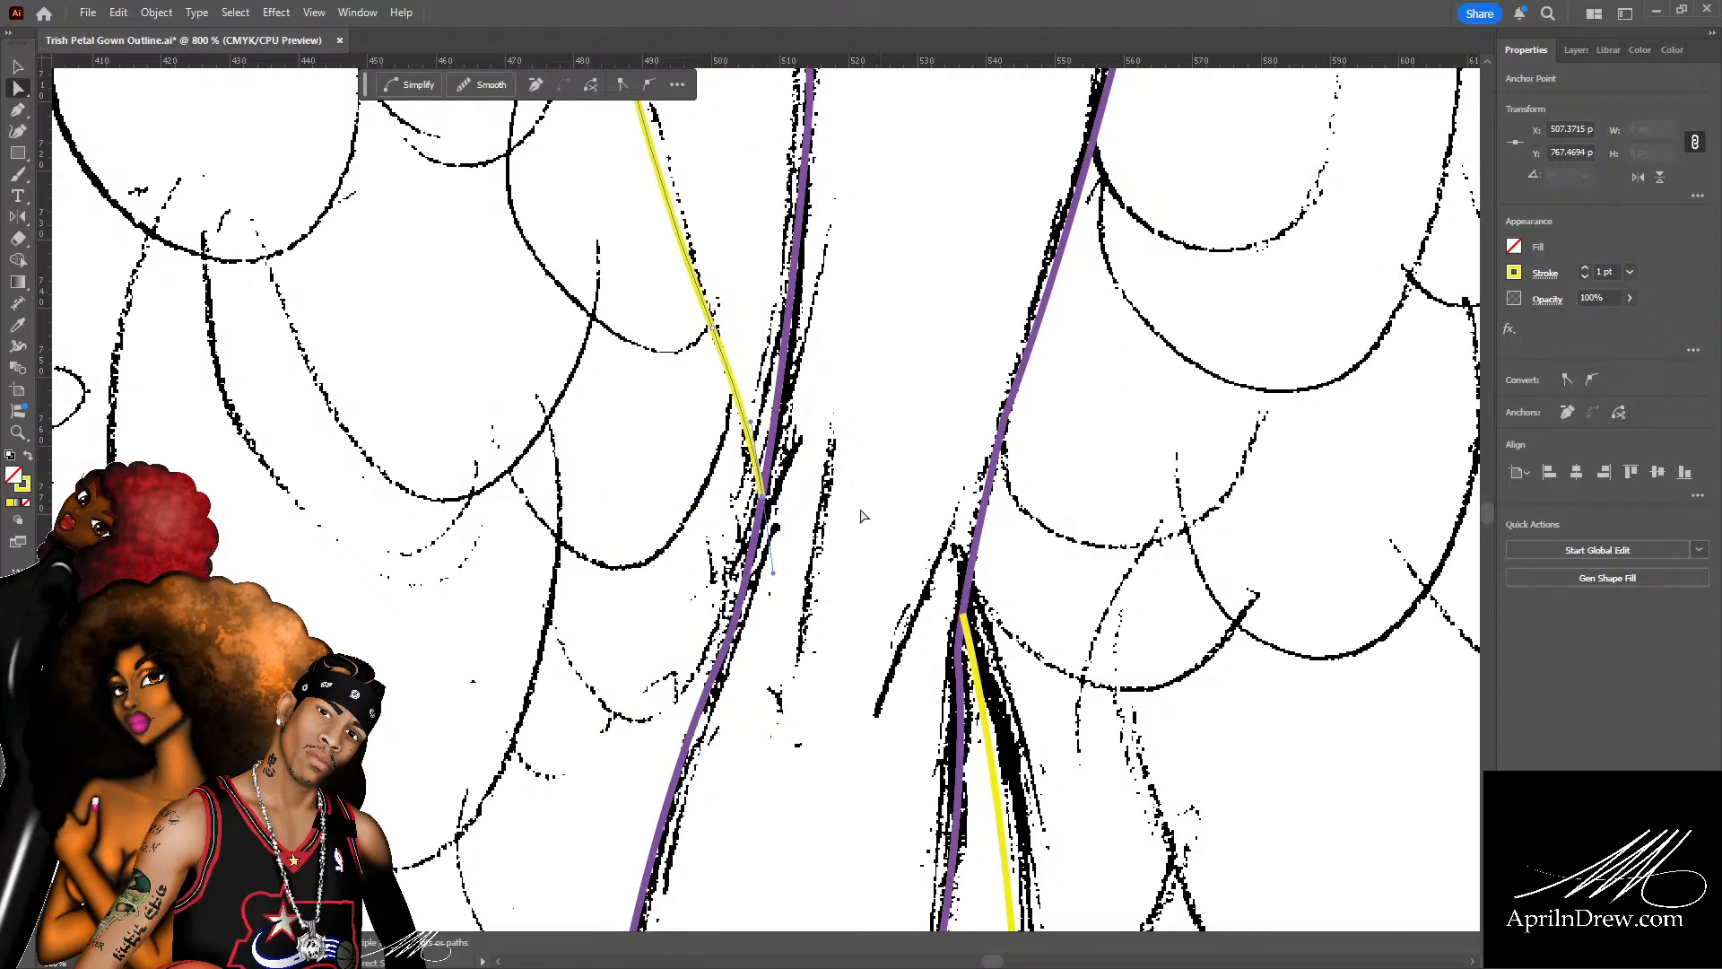
pyautogui.scroll(3, 863, 516)
pyautogui.click(753, 545)
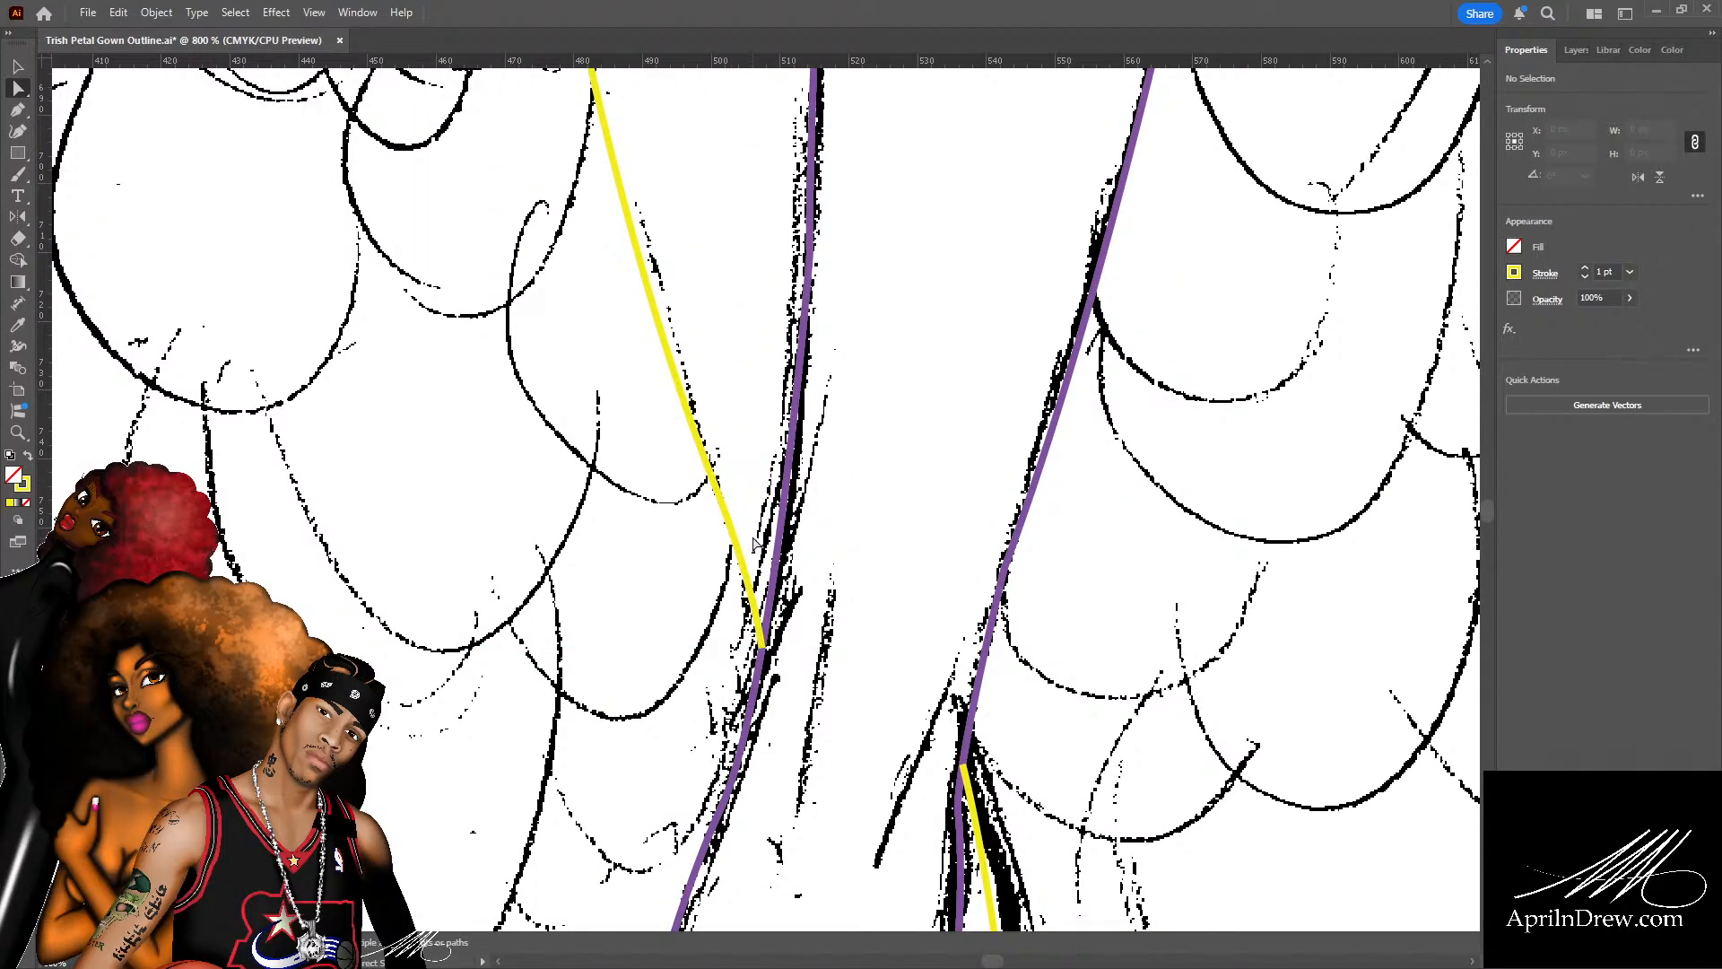
# Nudge the upper endpoints of the yellow thigh line and the front leg's purple outline up to the petal edges above them.
pyautogui.scroll(5, 753, 538)
pyautogui.hotkey('ctrl', '-')
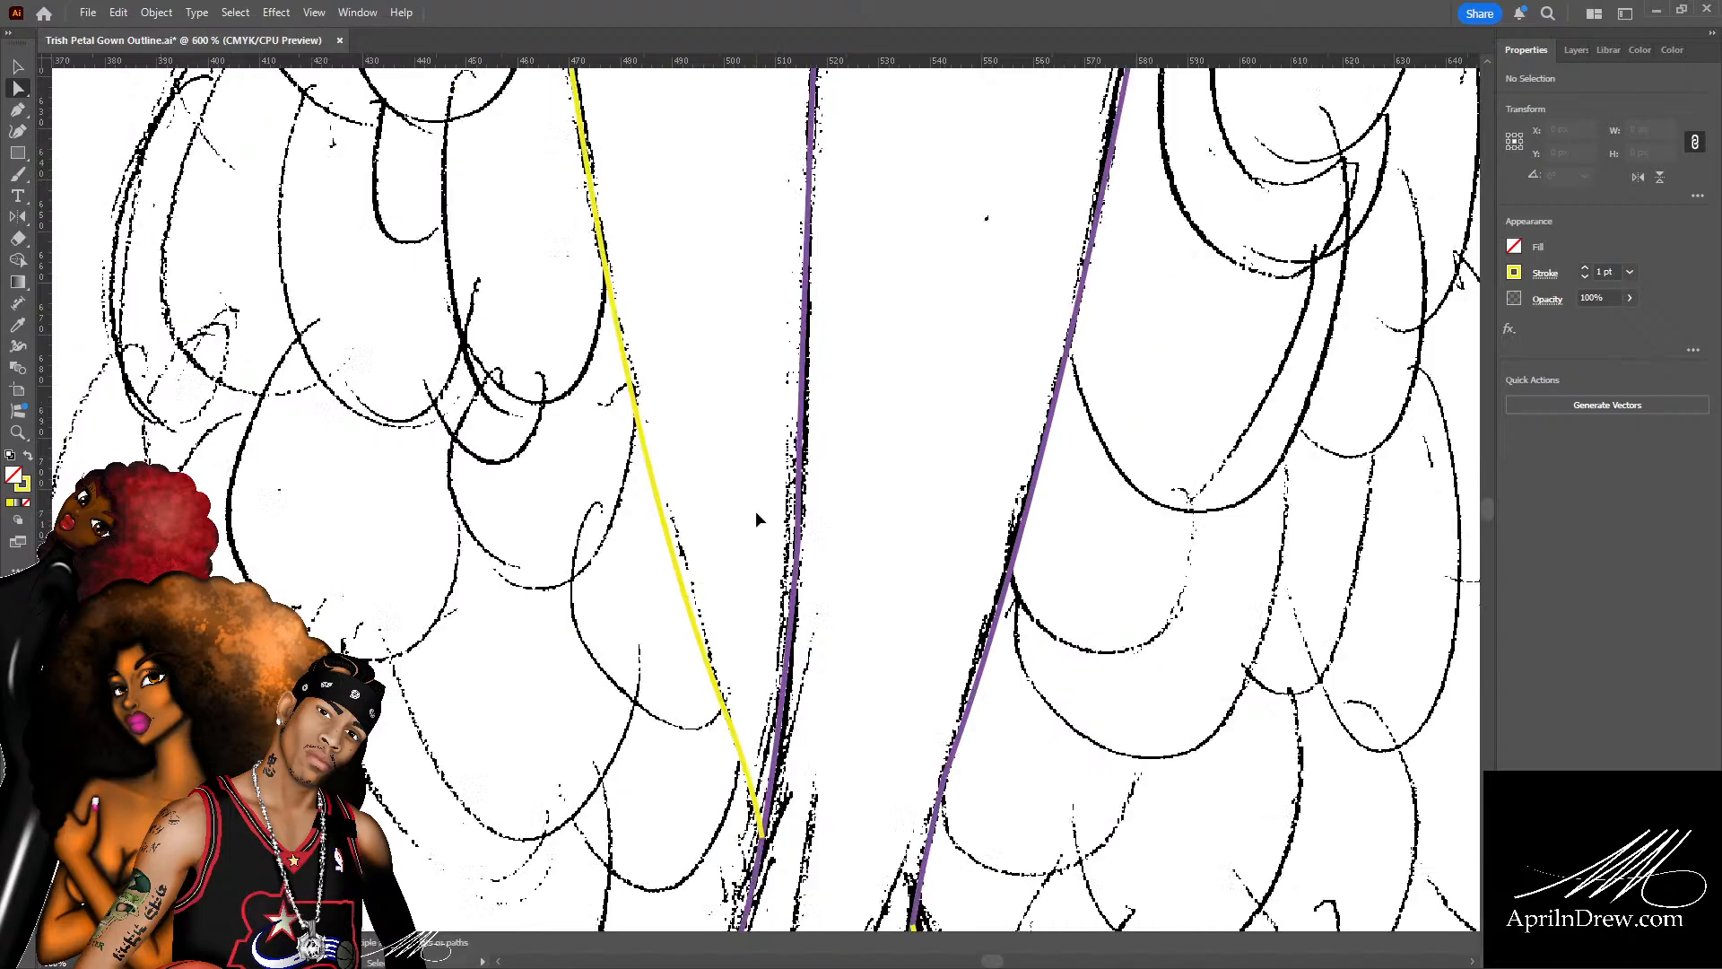
pyautogui.scroll(5, 723, 511)
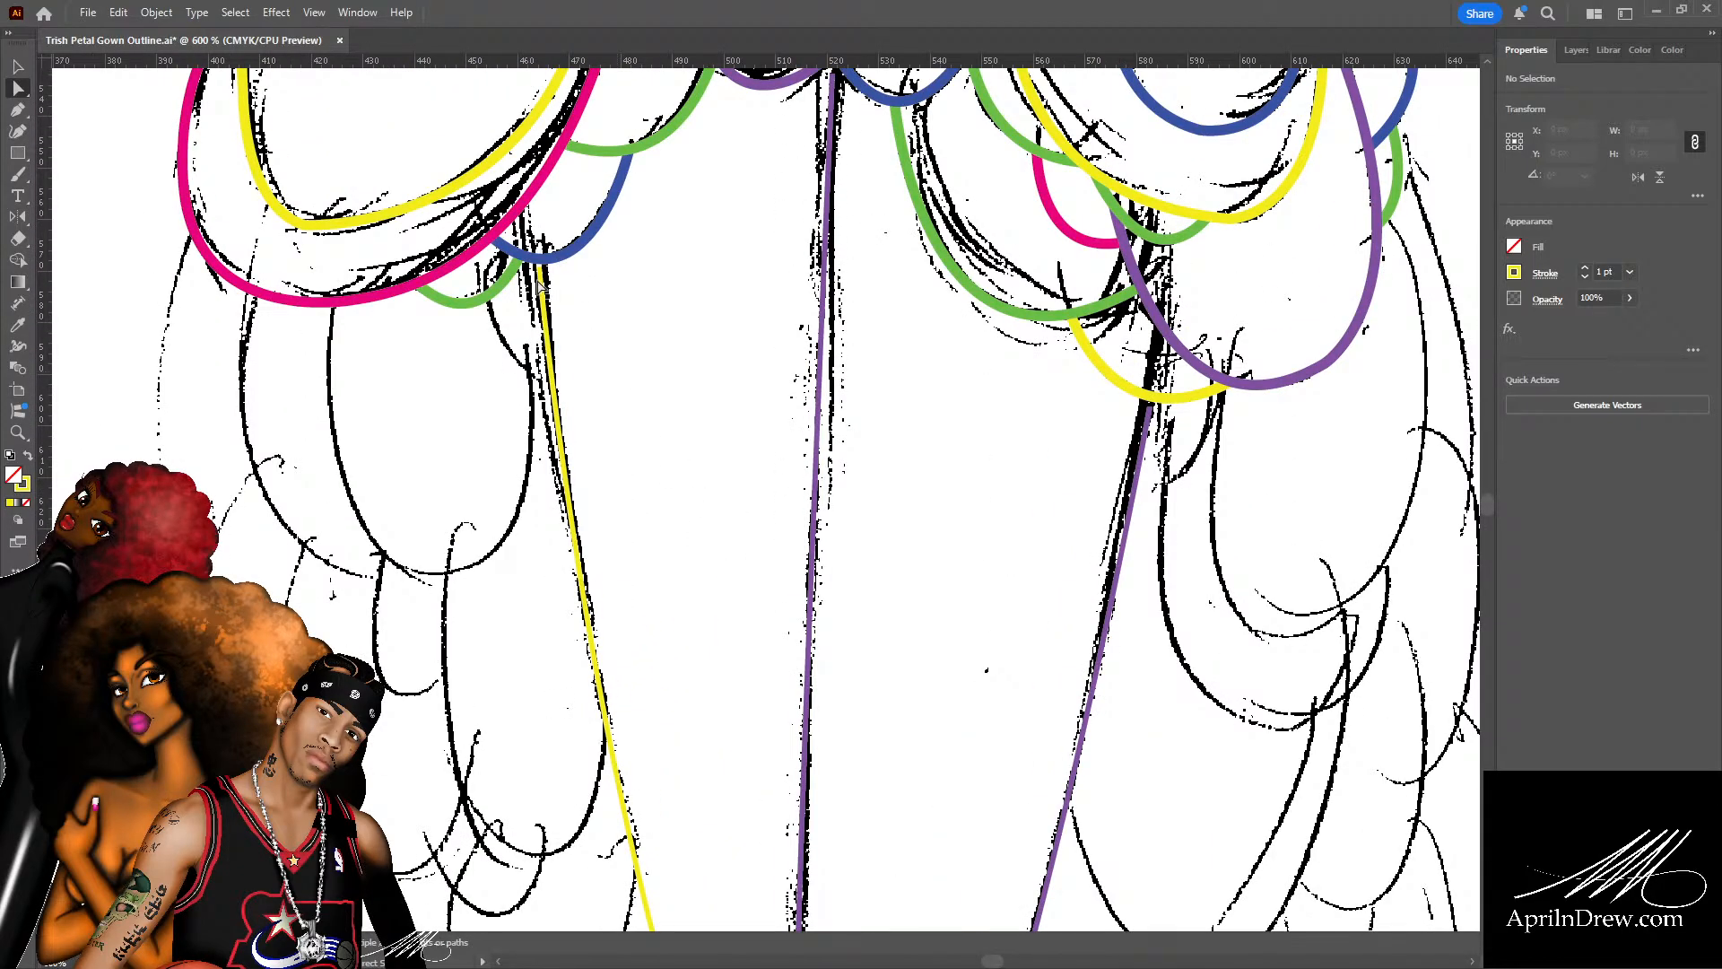
pyautogui.moveTo(542, 268); pyautogui.dragTo(542, 259)
pyautogui.click(1119, 291)
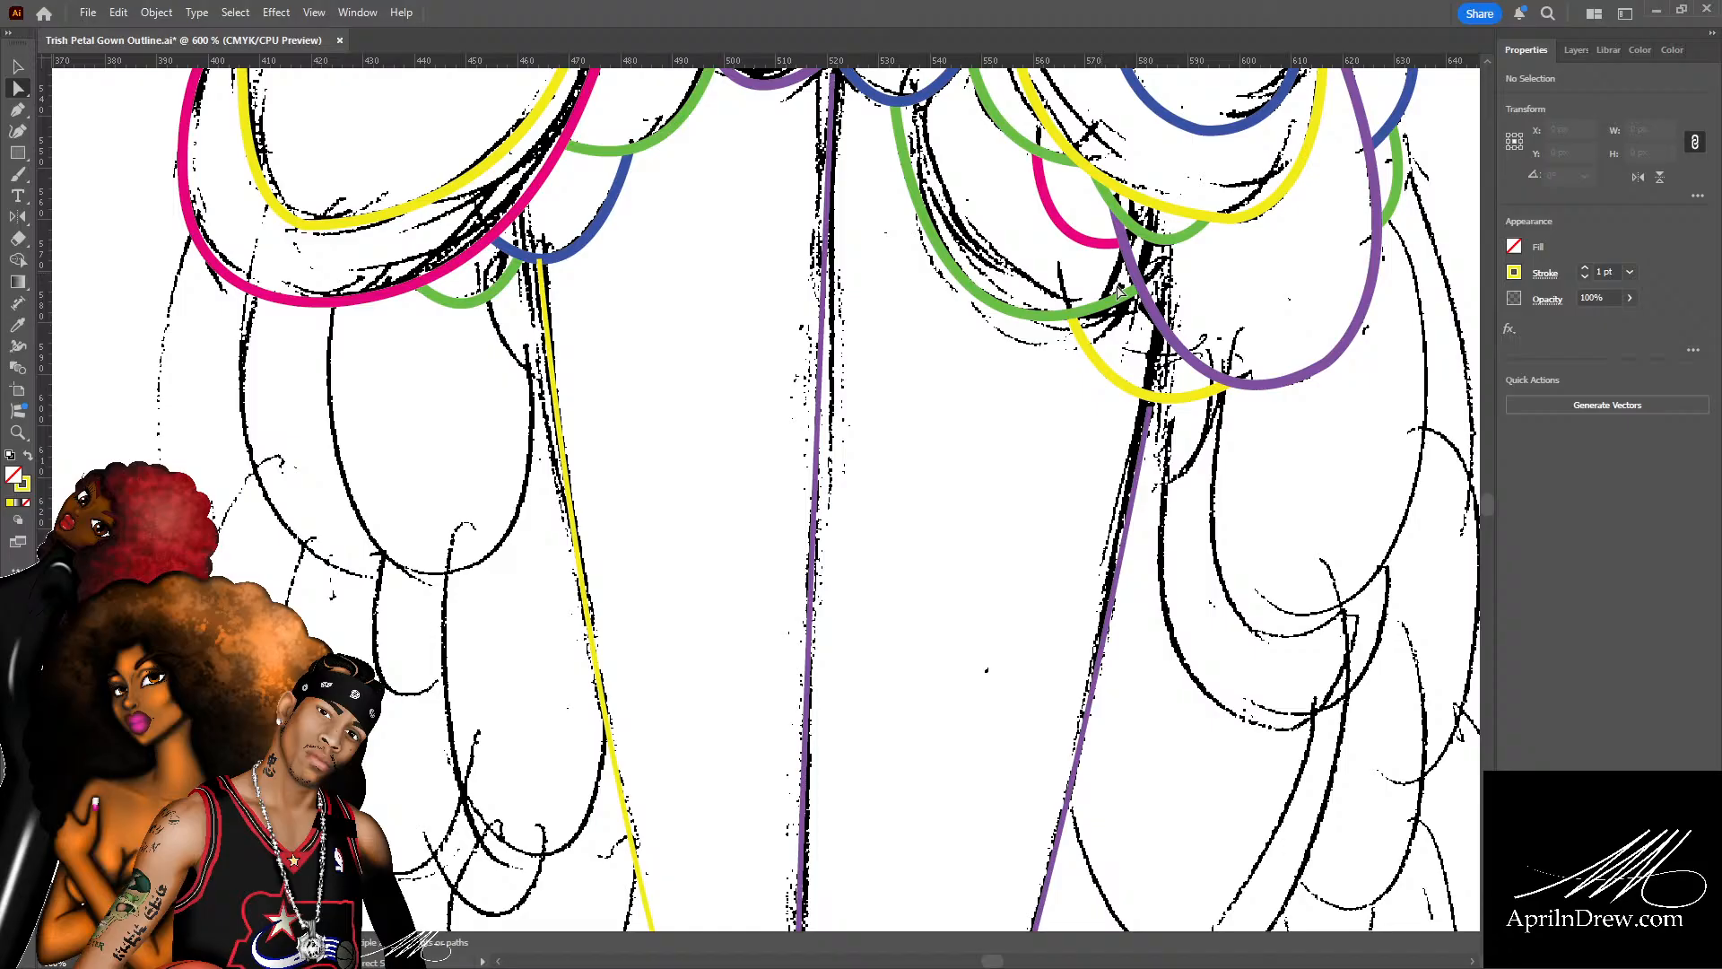
pyautogui.click(1155, 405)
pyautogui.moveTo(1155, 406); pyautogui.dragTo(1154, 400)
pyautogui.click(1055, 502)
# Bow the second leg's outer yellow calf line outward with its curve handle to follow the sketch, and save the document.
pyautogui.scroll(-1, 1056, 502)
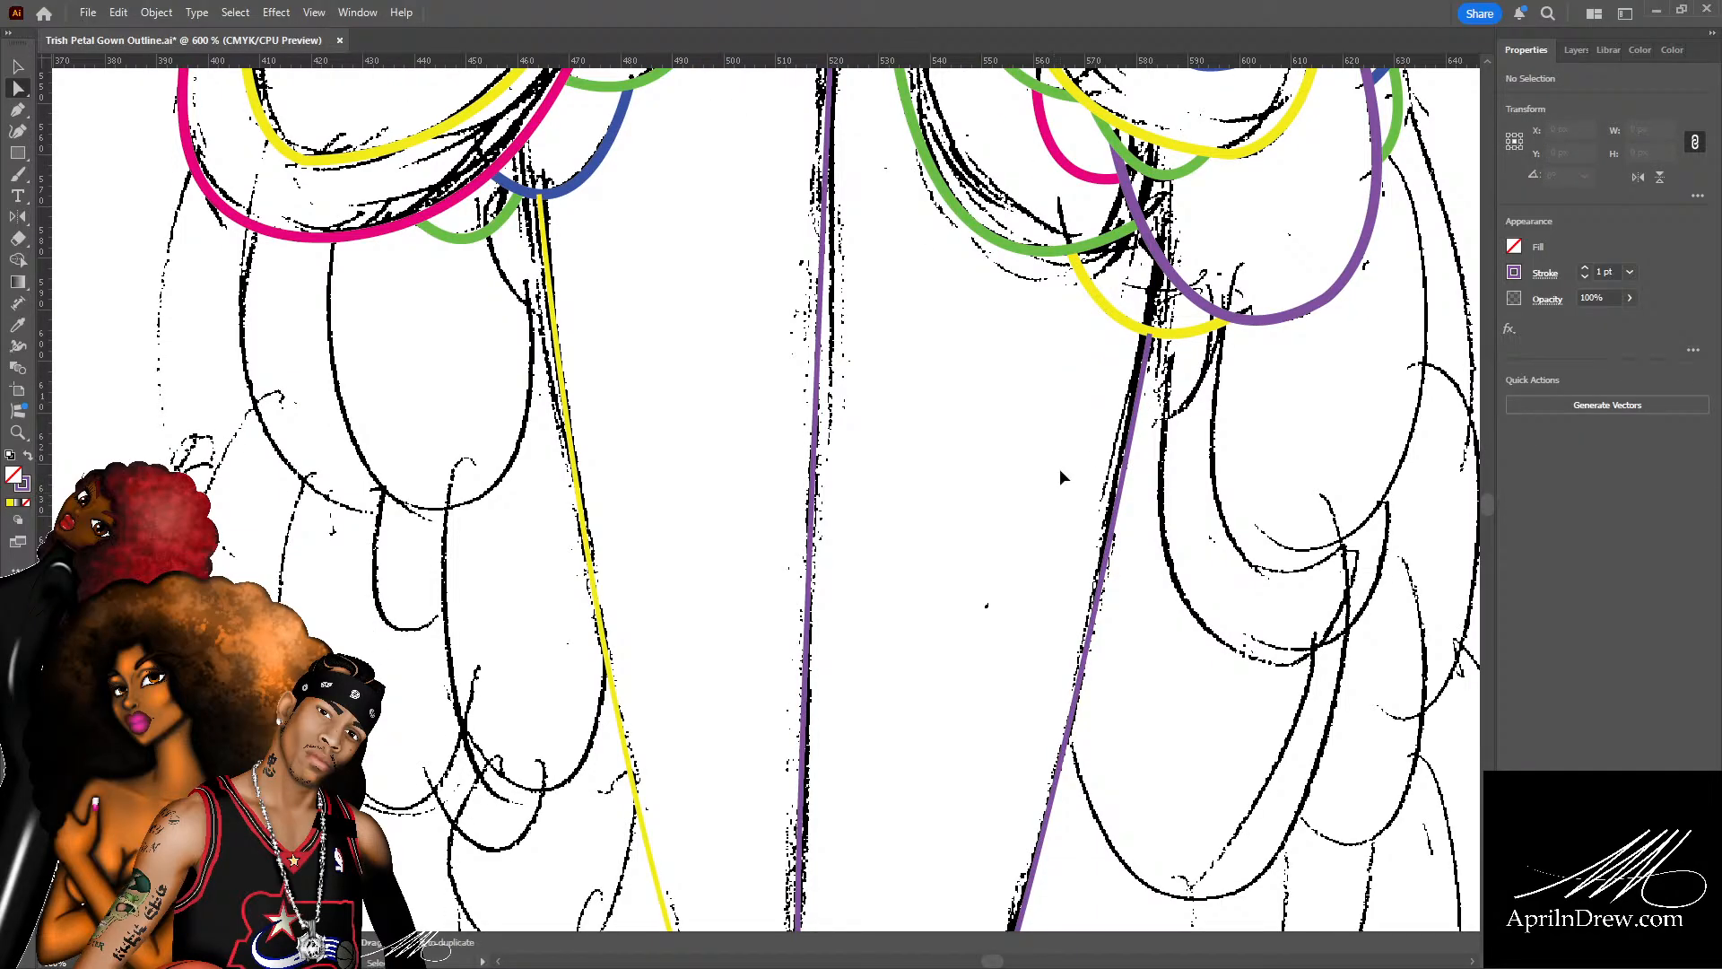
pyautogui.hotkey('ctrl', '-')
pyautogui.scroll(-5, 1052, 477)
pyautogui.scroll(-5, 1053, 481)
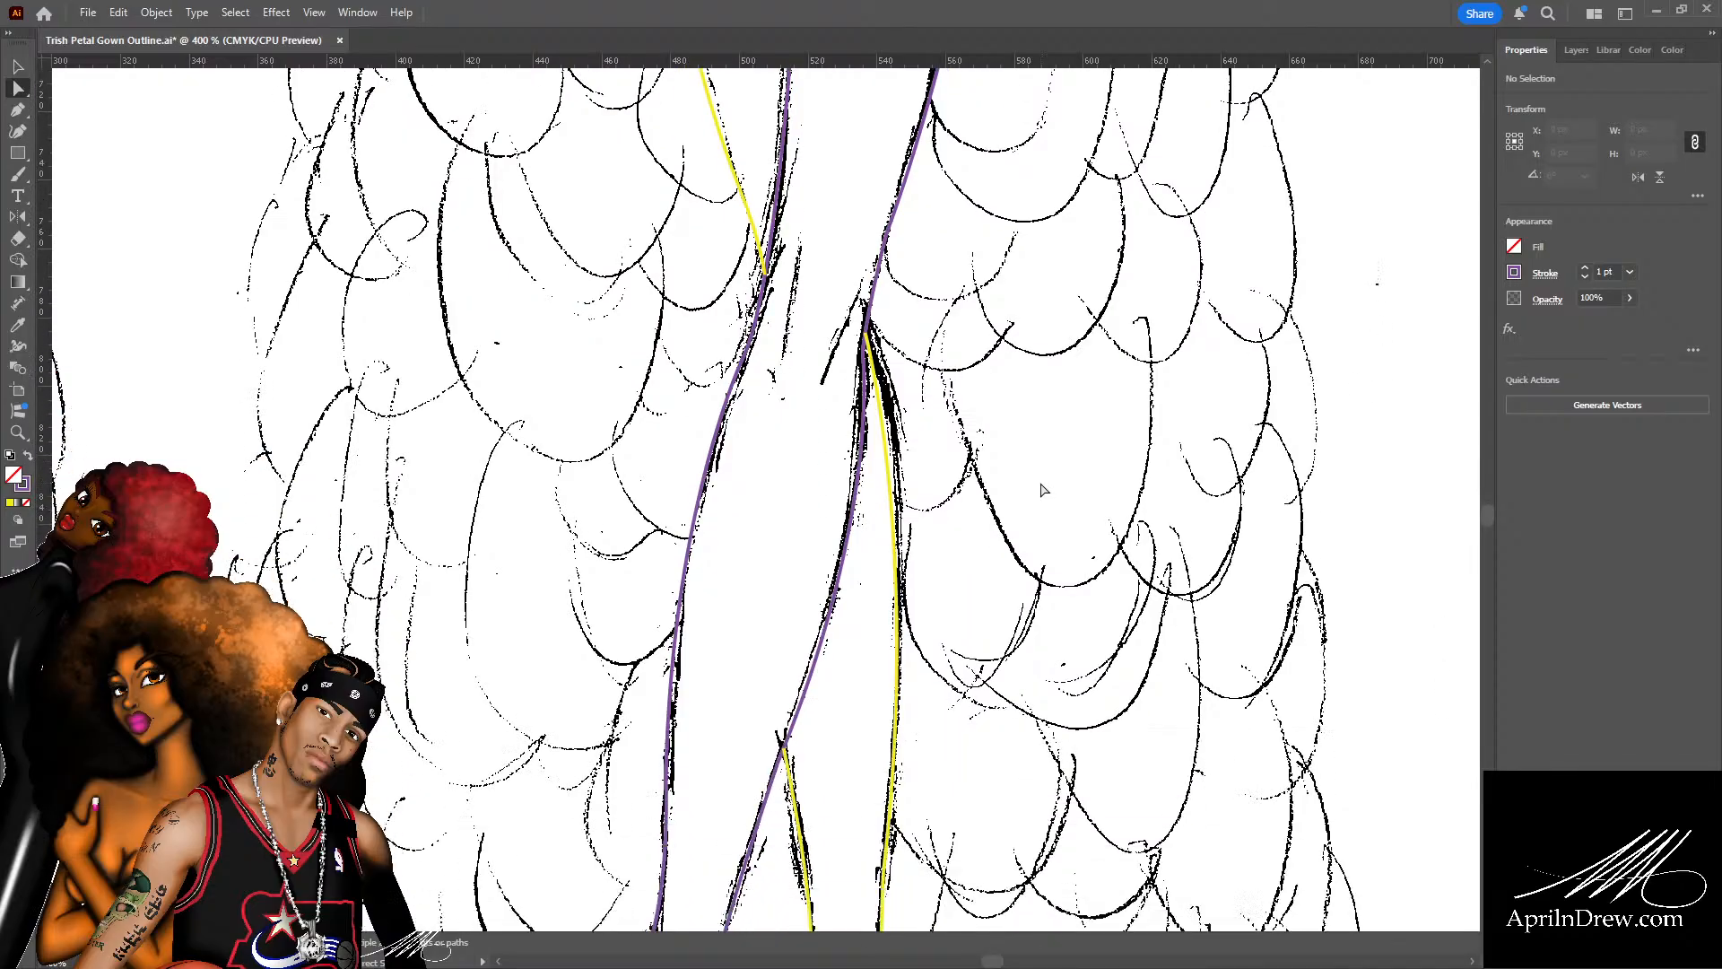
pyautogui.click(900, 447)
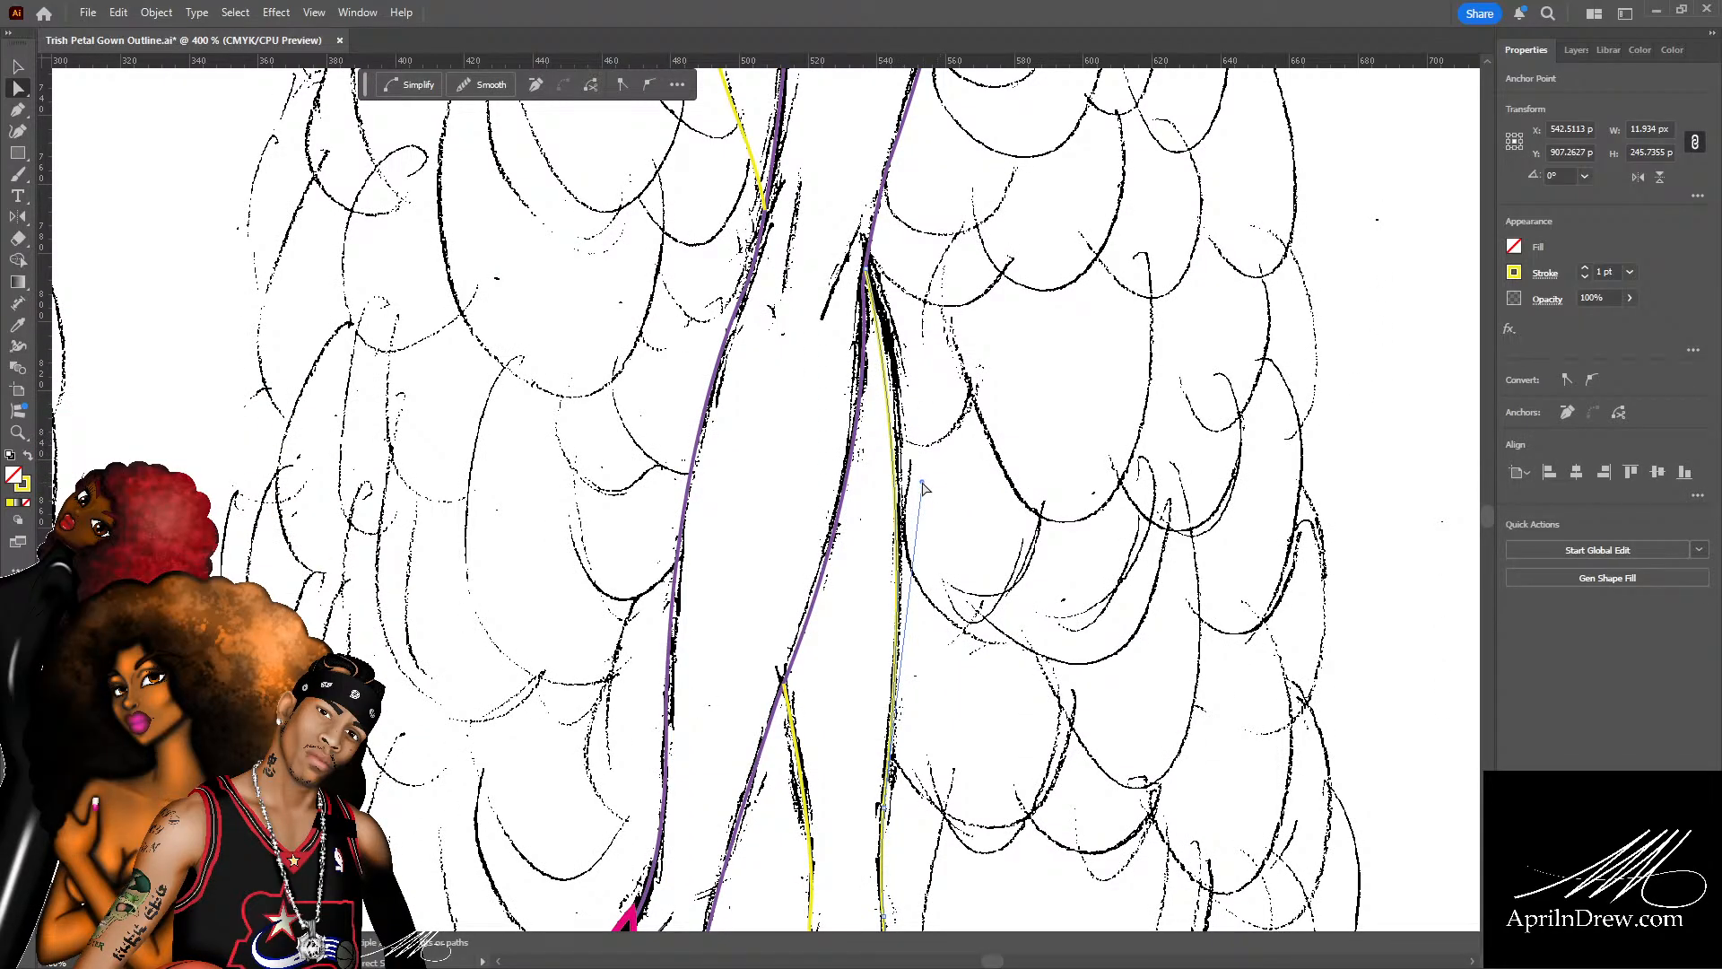
pyautogui.moveTo(924, 487); pyautogui.dragTo(937, 444)
pyautogui.click(946, 422)
pyautogui.scroll(-4, 853, 492)
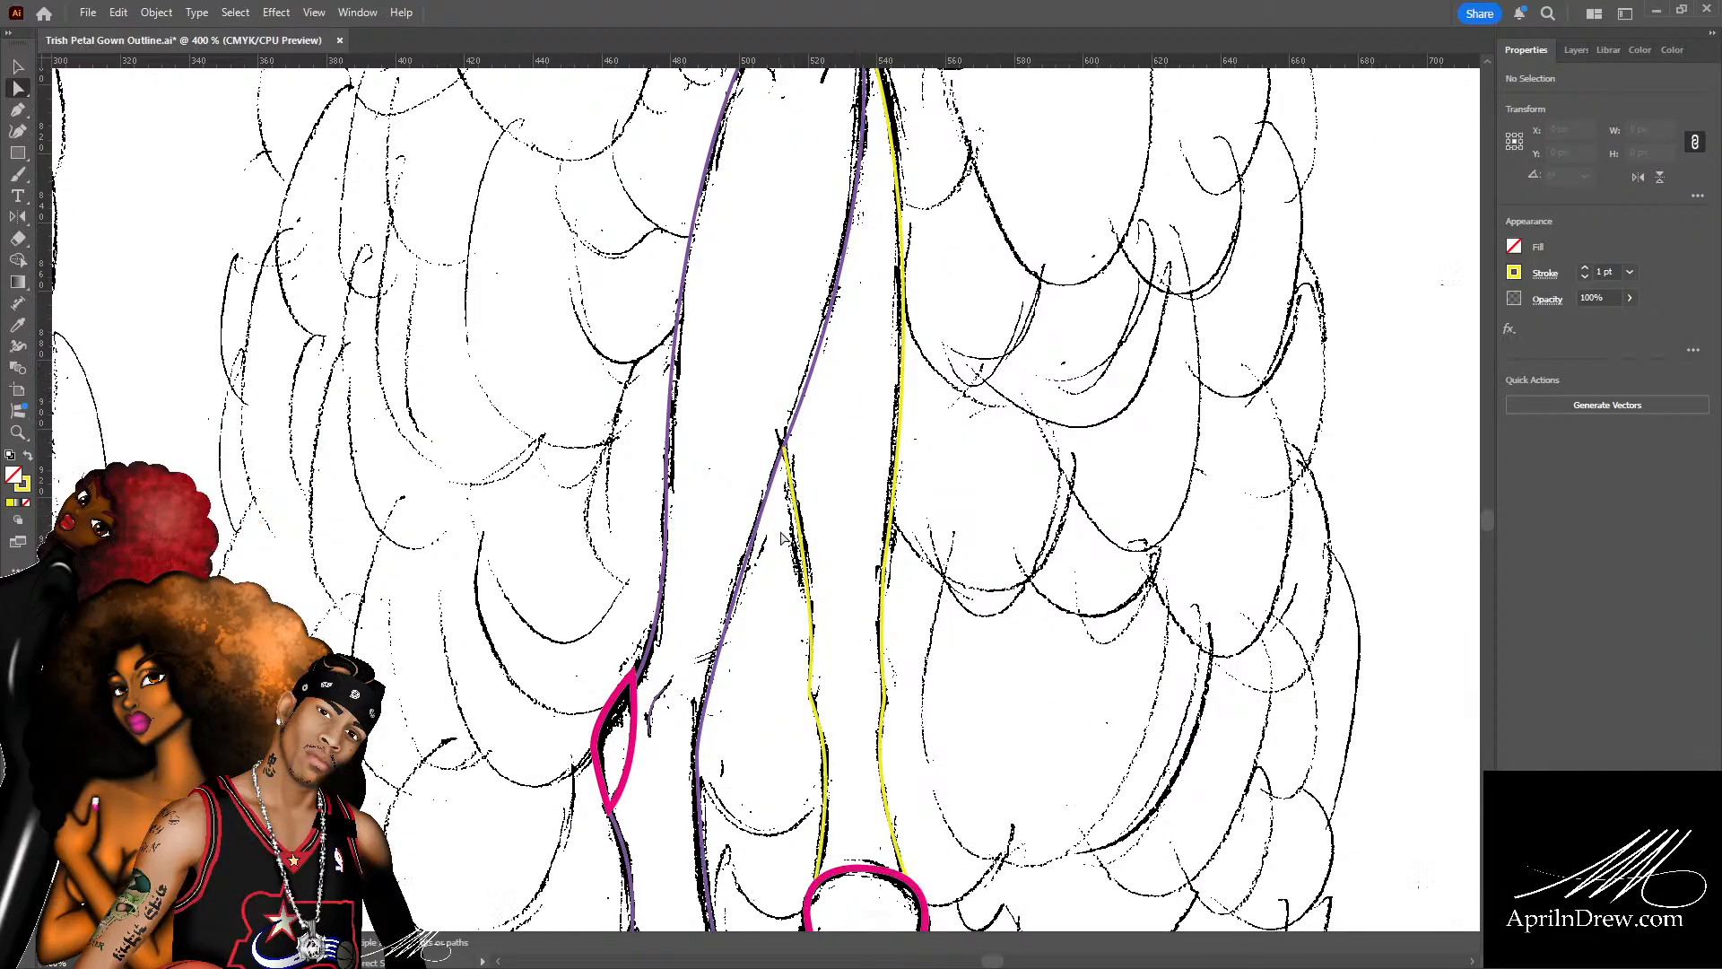
pyautogui.scroll(4, 704, 476)
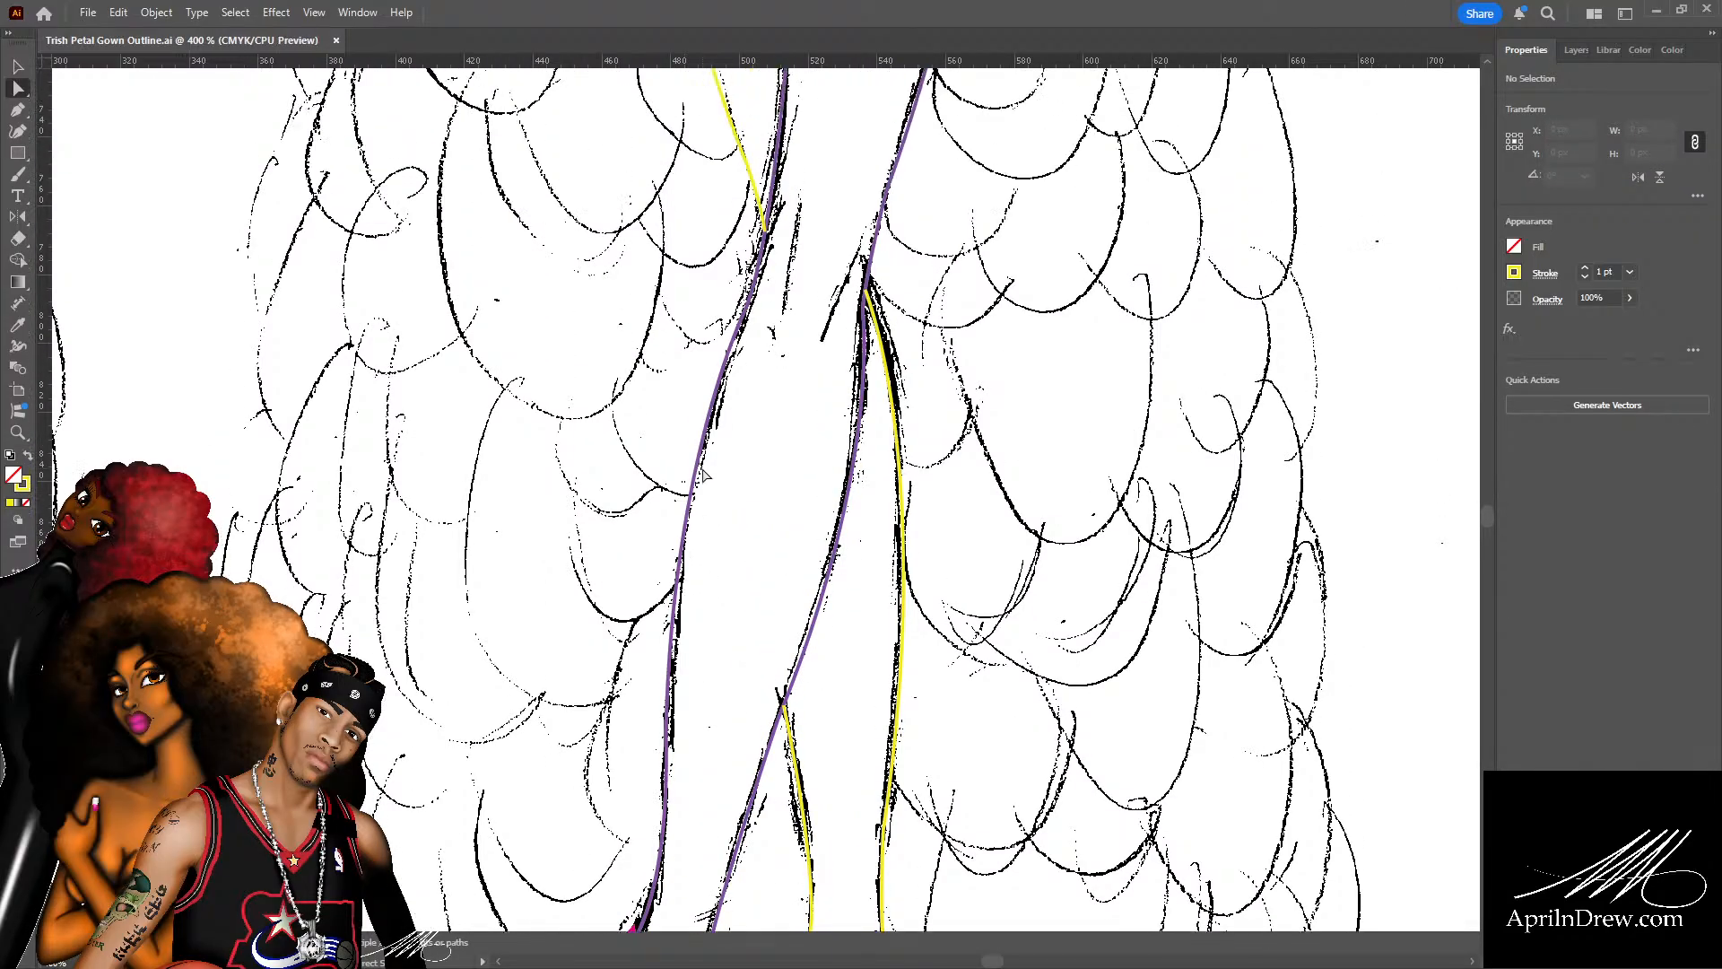
# Draw a short diagonal yellow knee line along the sketched stroke beside the point where the two legs cross.
pyautogui.scroll(-2, 706, 475)
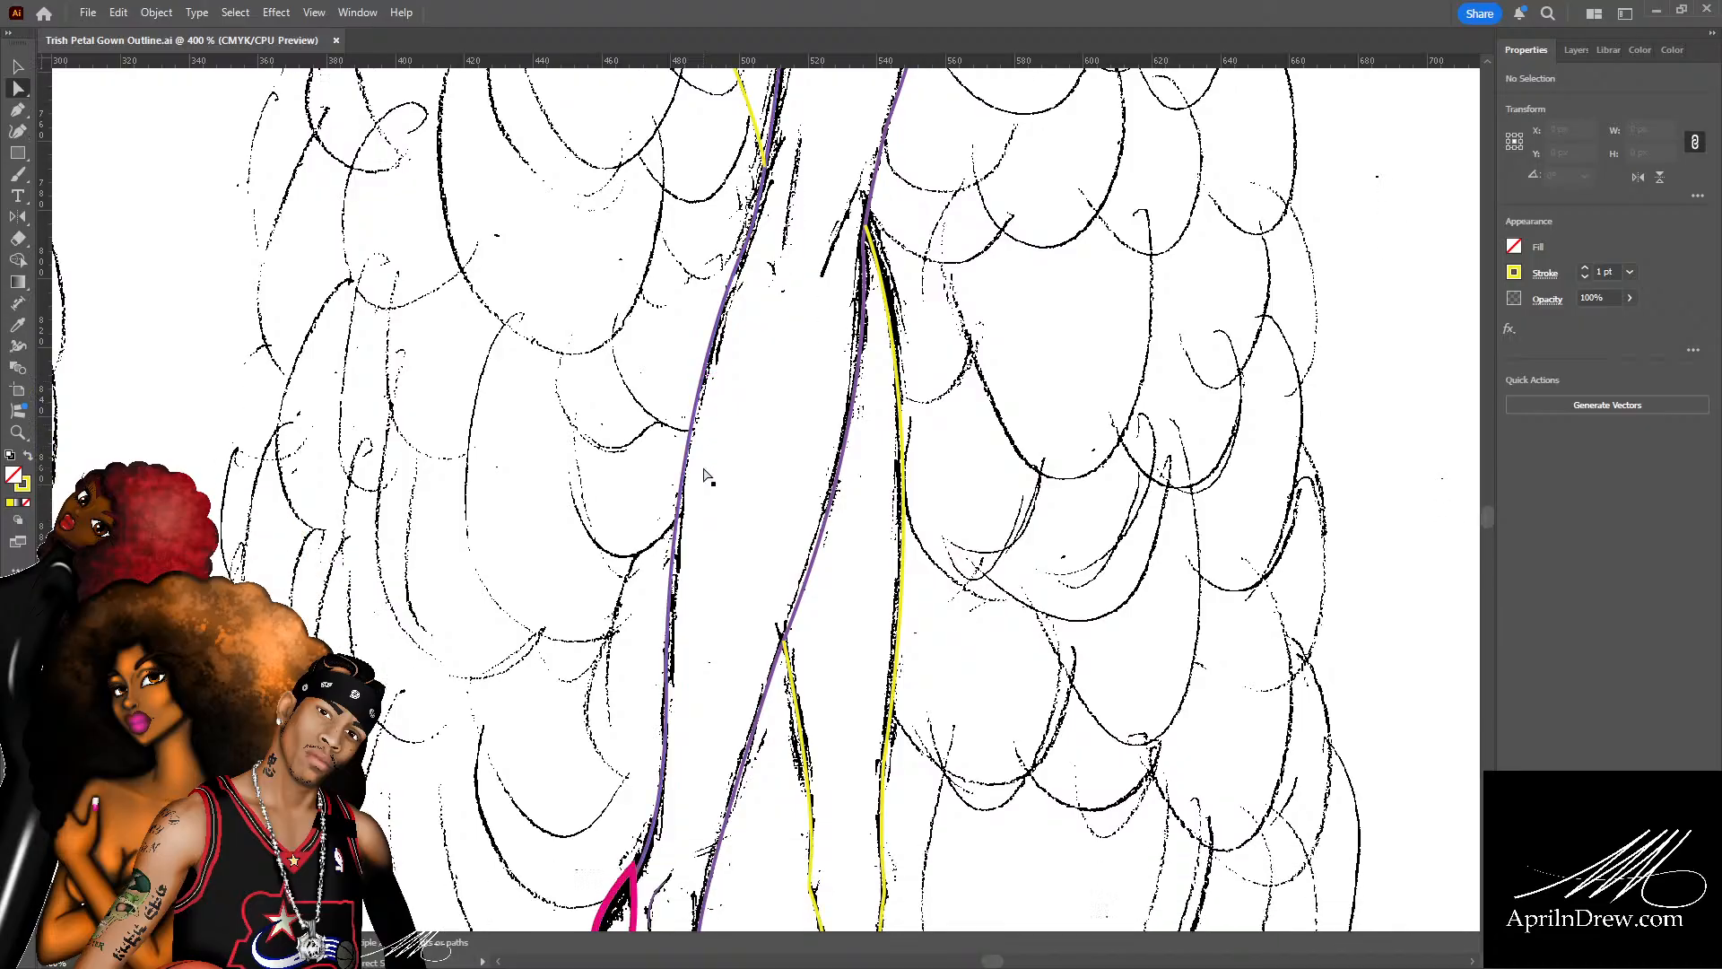
pyautogui.scroll(3, 707, 476)
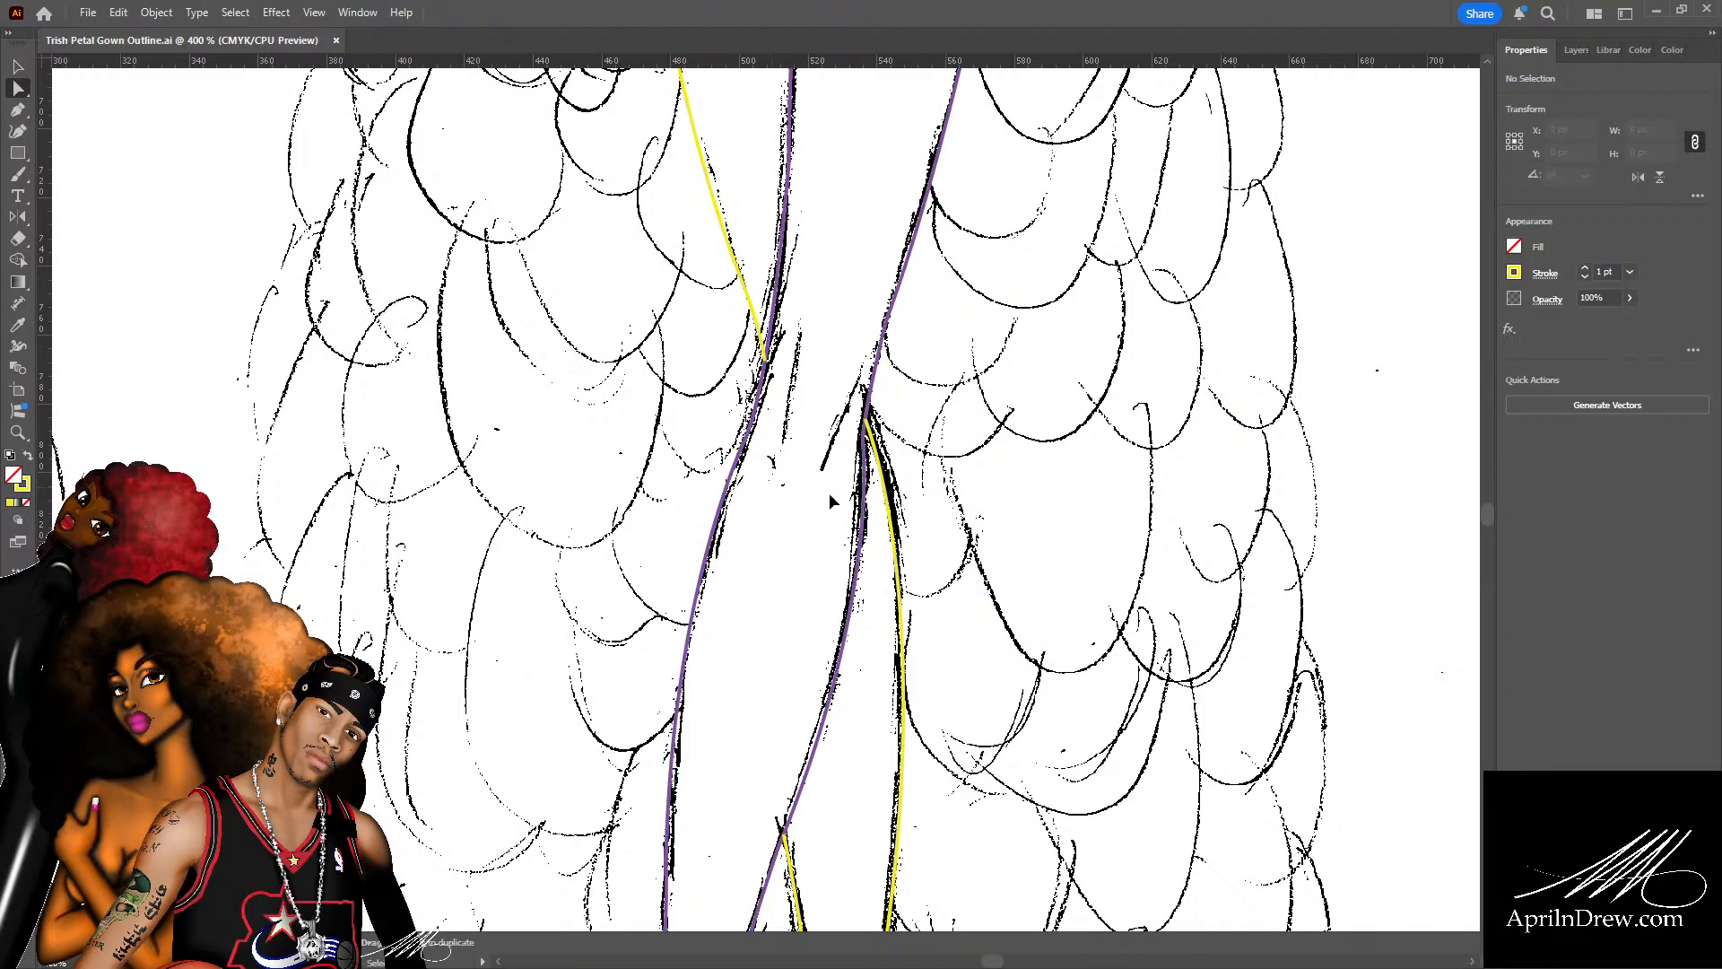
pyautogui.hotkey('ctrl', '+')
pyautogui.hotkey('ctrl', '+')
pyautogui.scroll(4, 832, 500)
pyautogui.press('p')
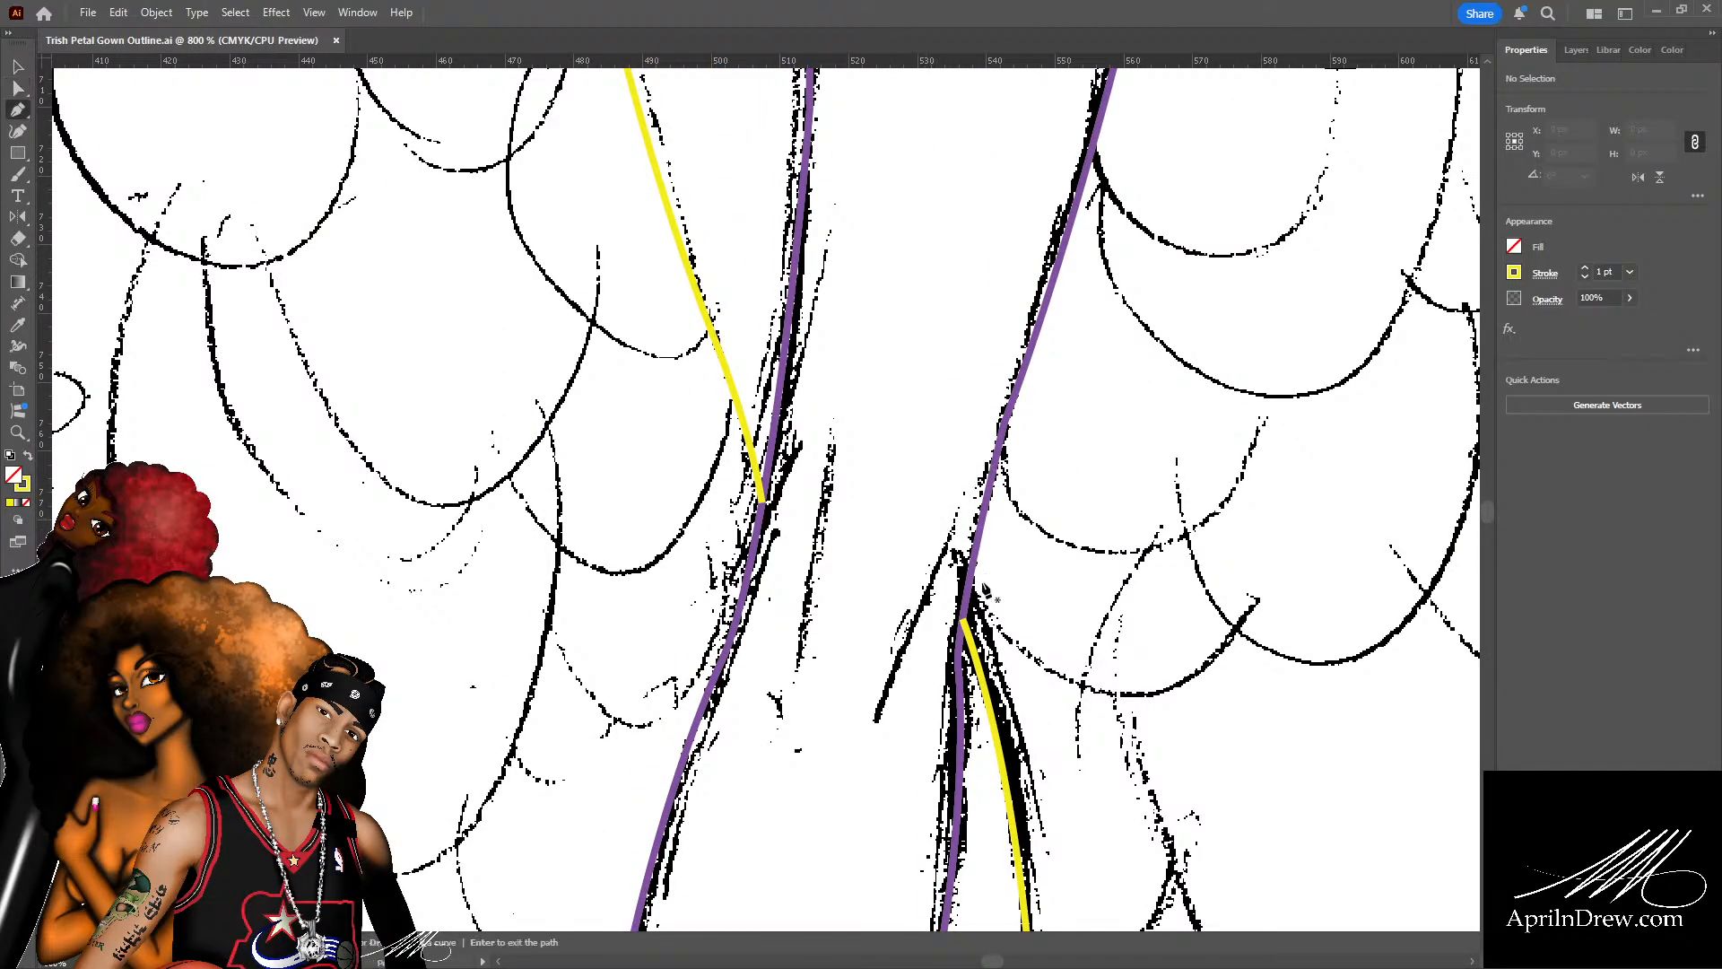
pyautogui.click(876, 719)
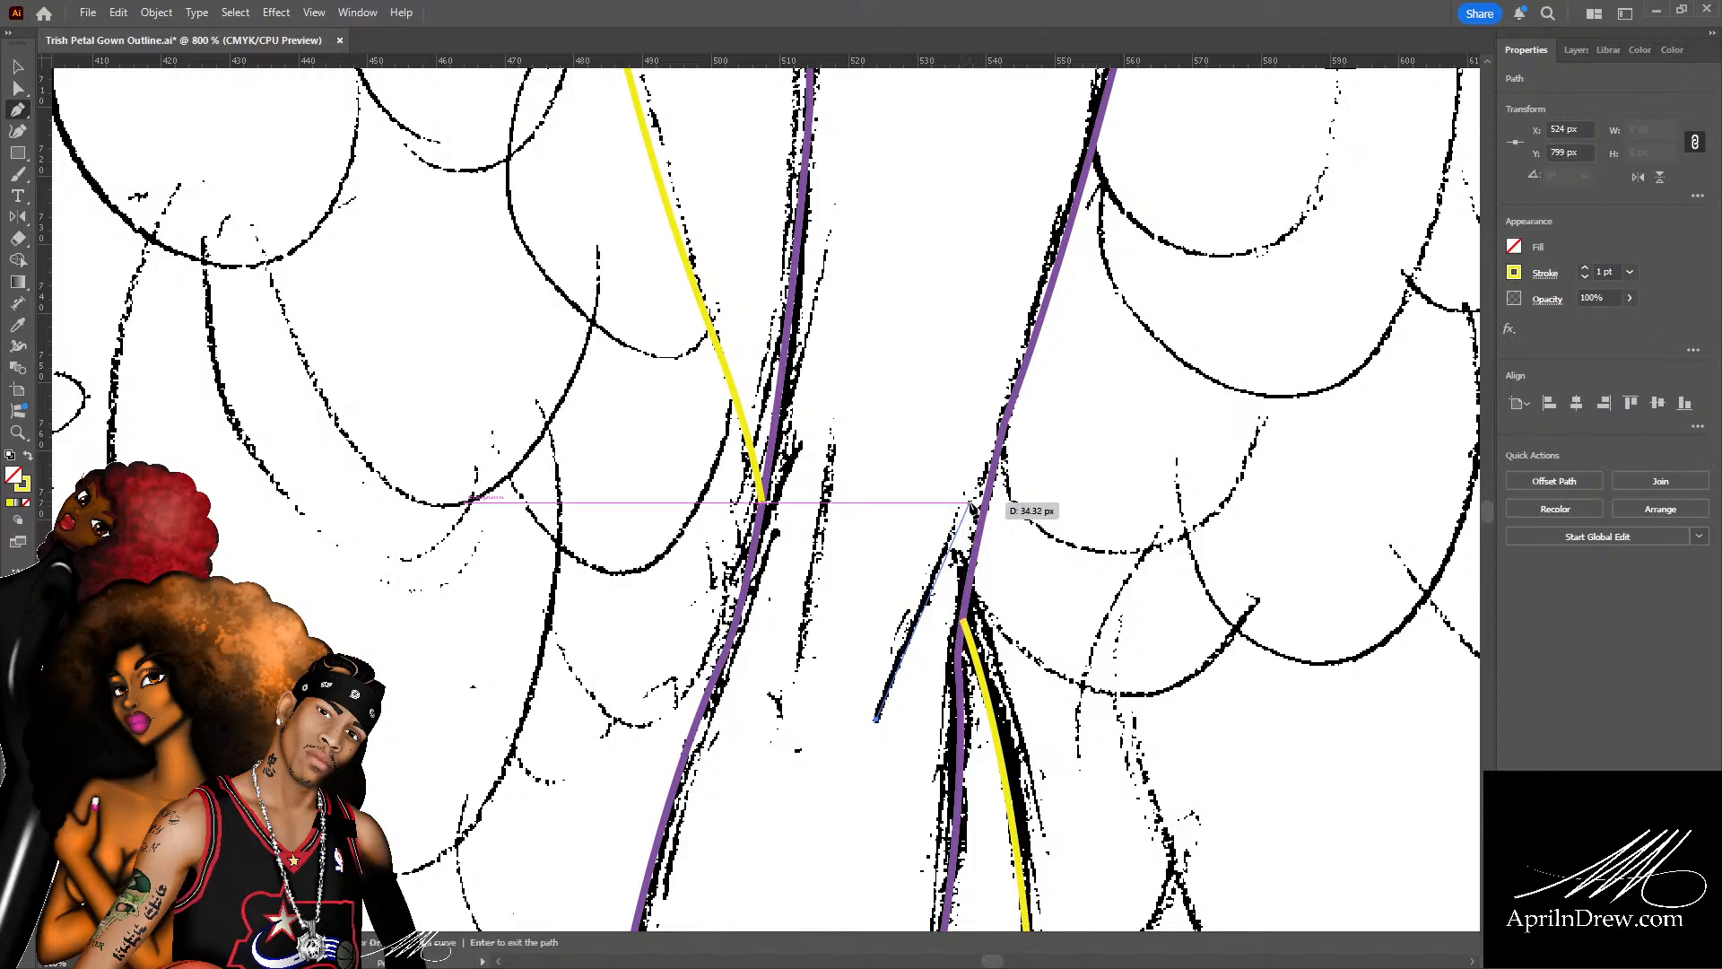
pyautogui.click(970, 500)
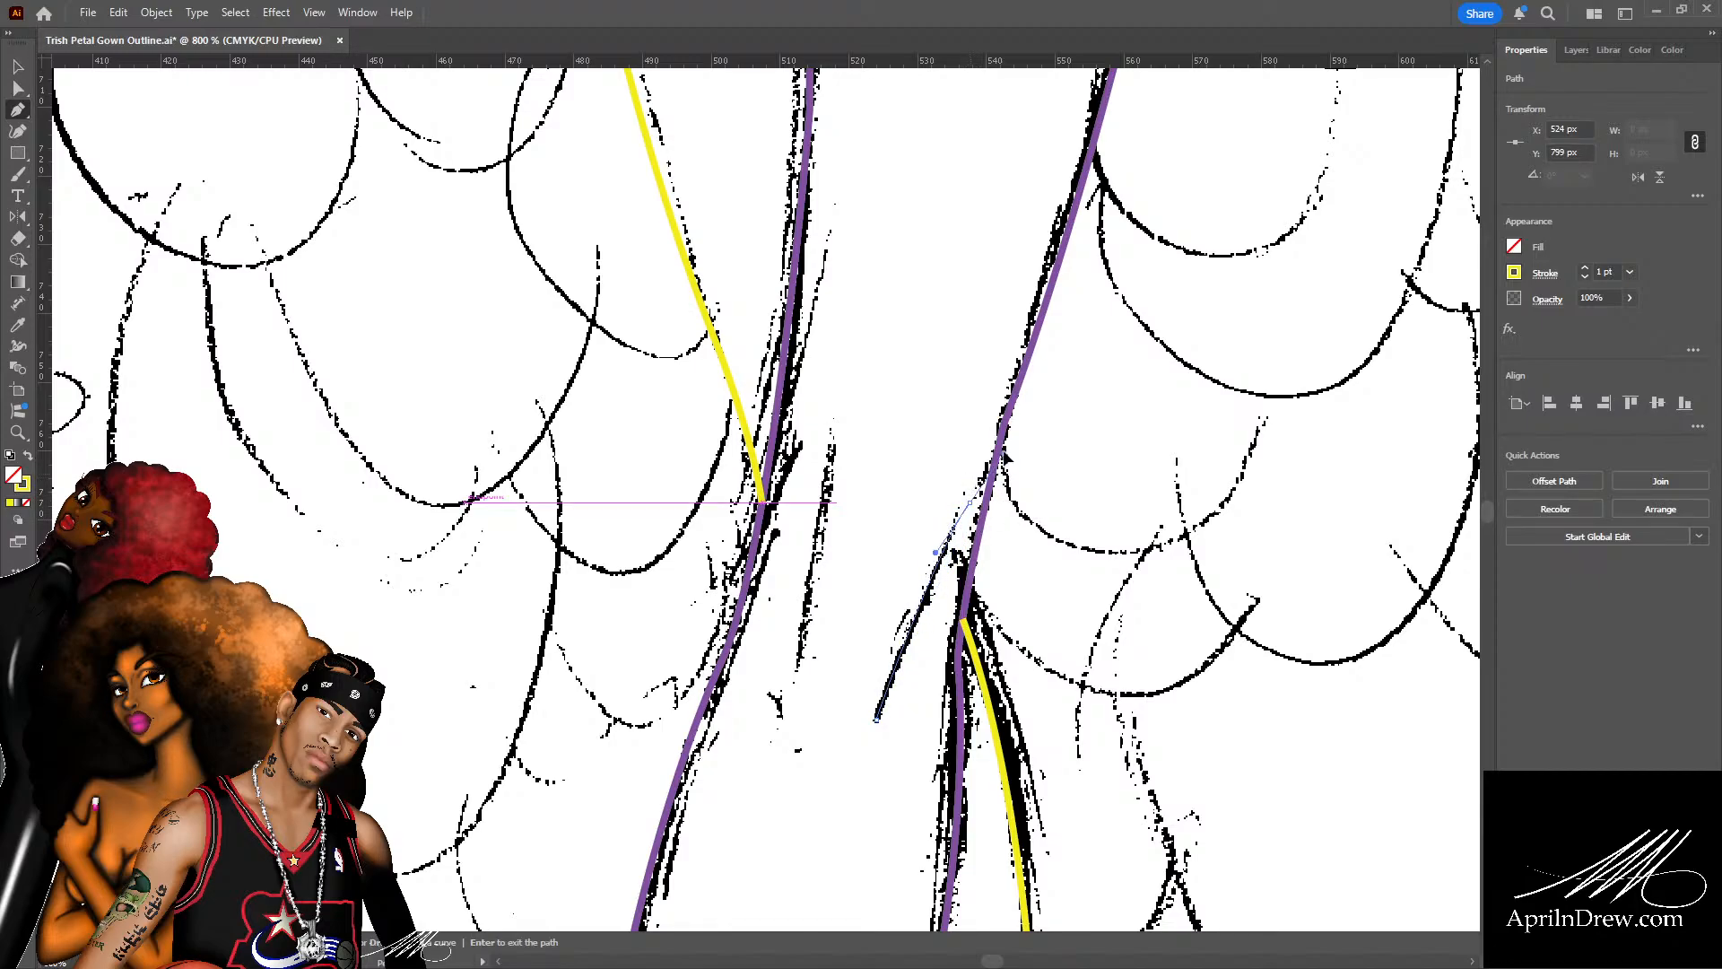
pyautogui.moveTo(1033, 375); pyautogui.dragTo(1032, 363)
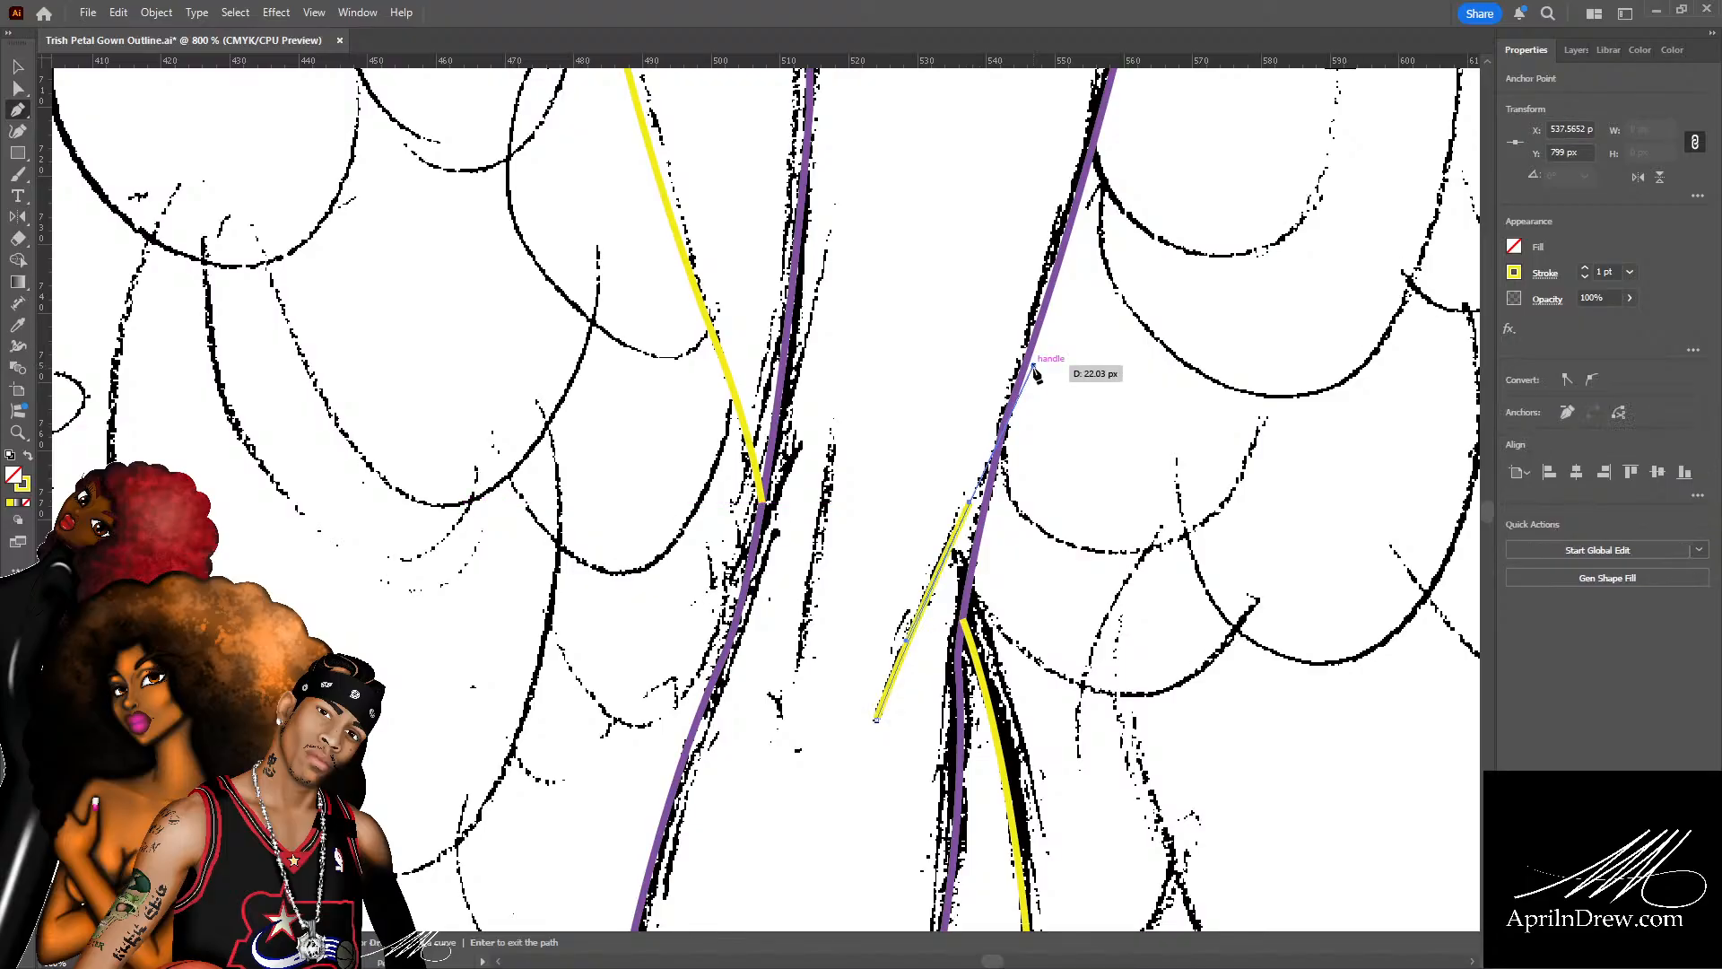
# Draw a second short, slightly curved yellow knee line along the near-vertical sketched stroke inside the front leg, ending the path.
pyautogui.click(835, 458)
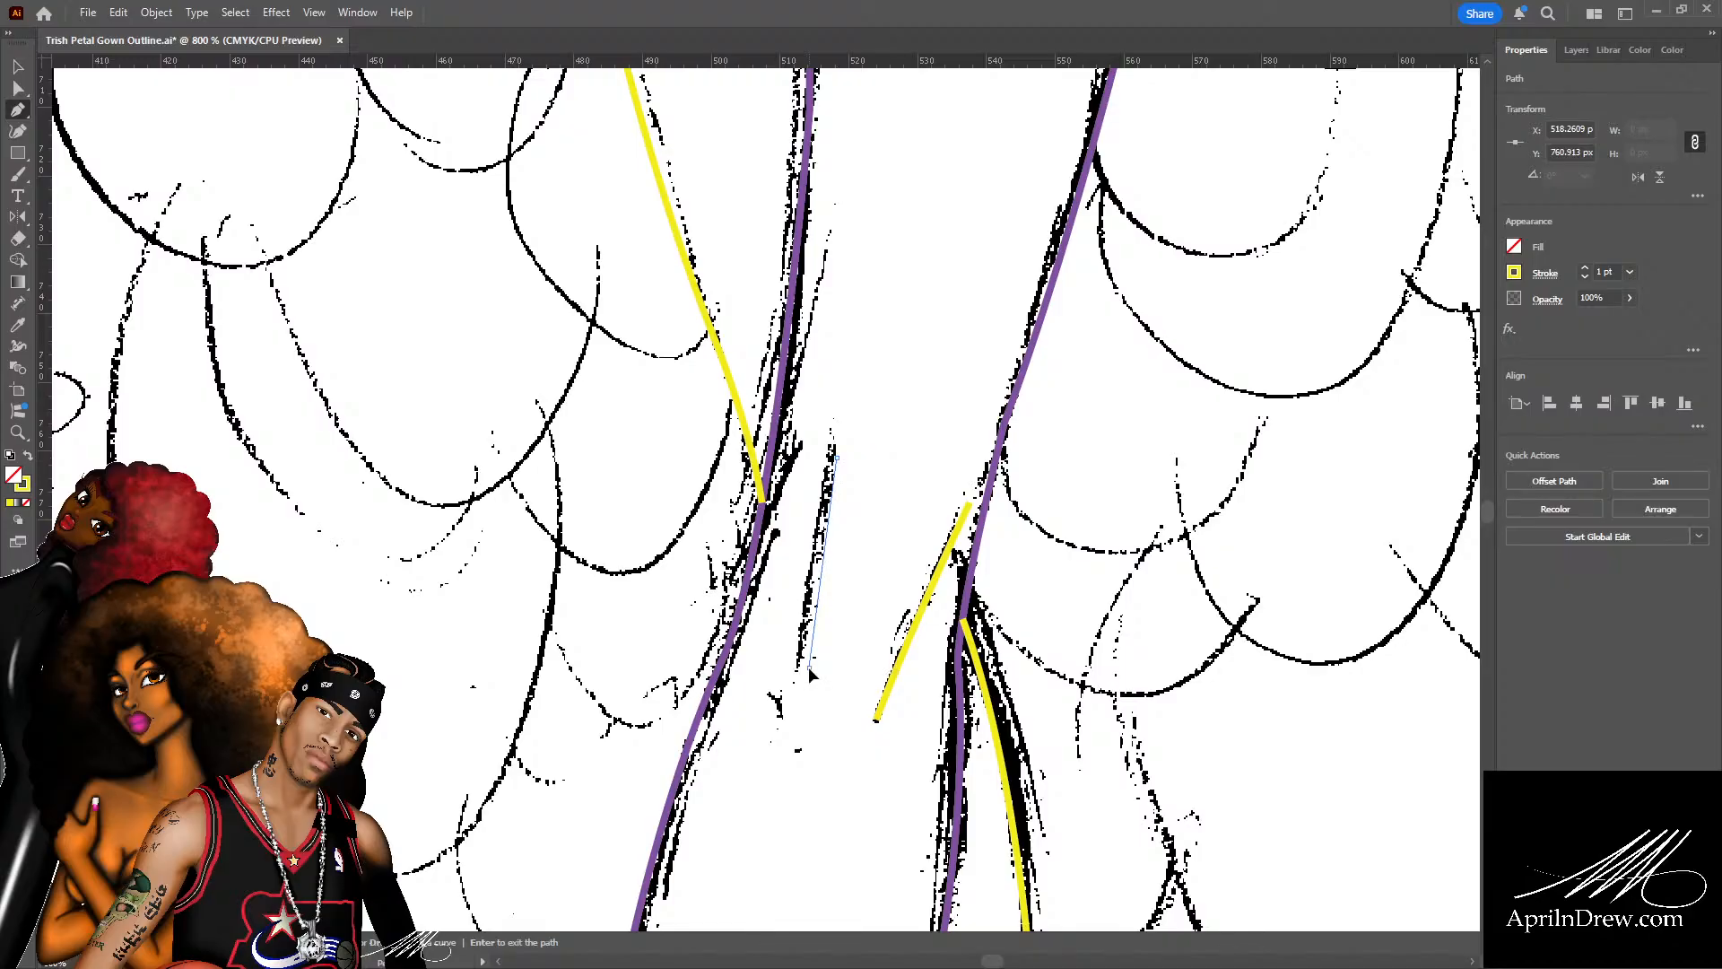
pyautogui.moveTo(809, 667); pyautogui.dragTo(794, 722)
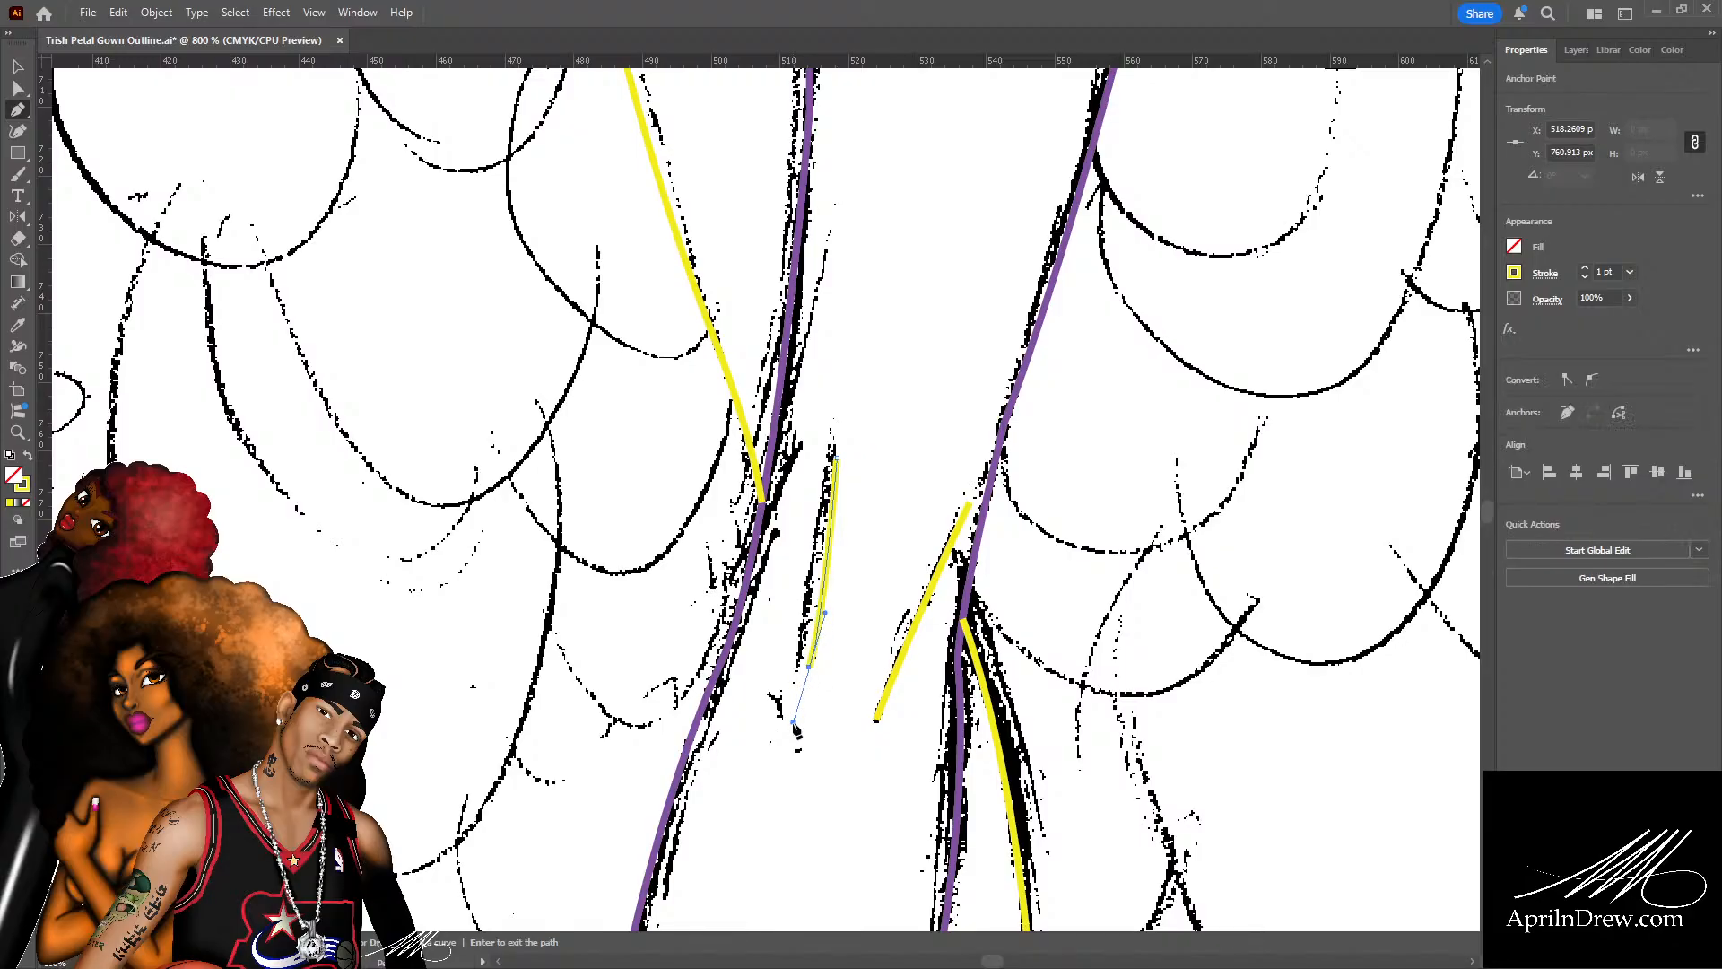
pyautogui.press('a')
pyautogui.press('v')
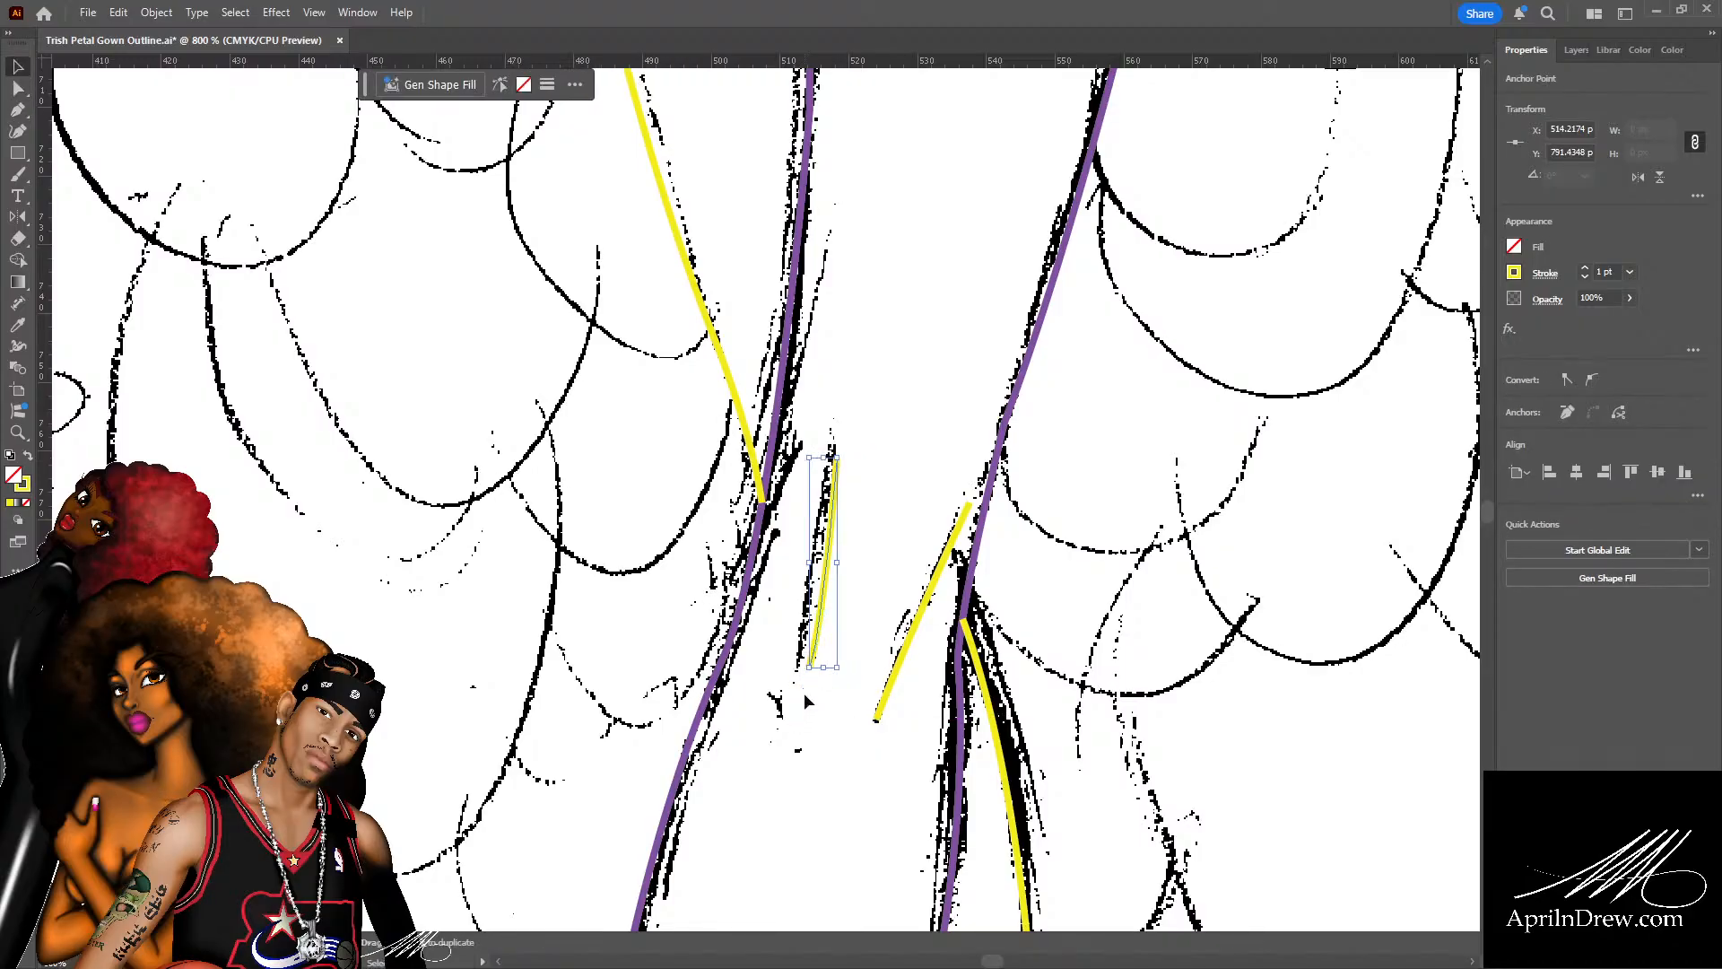
pyautogui.click(851, 554)
# Apply a width profile tapered at both ends to the strokes of the two short yellow knee lines.
pyautogui.click(827, 556)
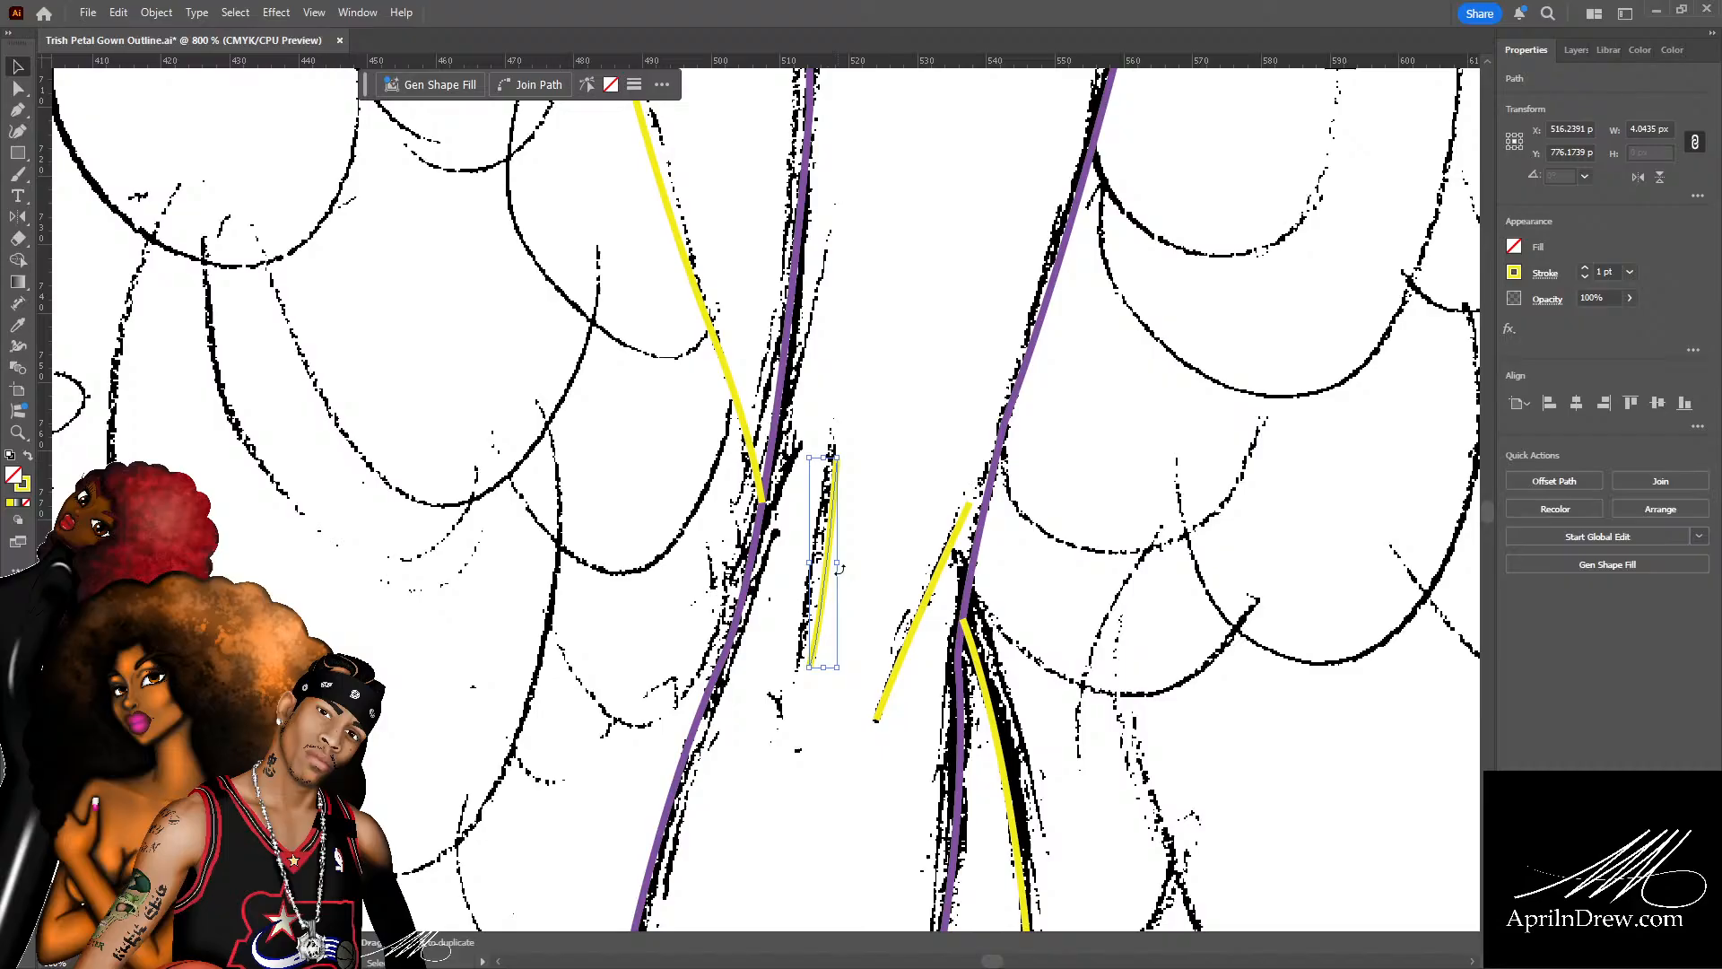
pyautogui.keyDown('shift'); pyautogui.click(922, 616); pyautogui.keyUp('shift')
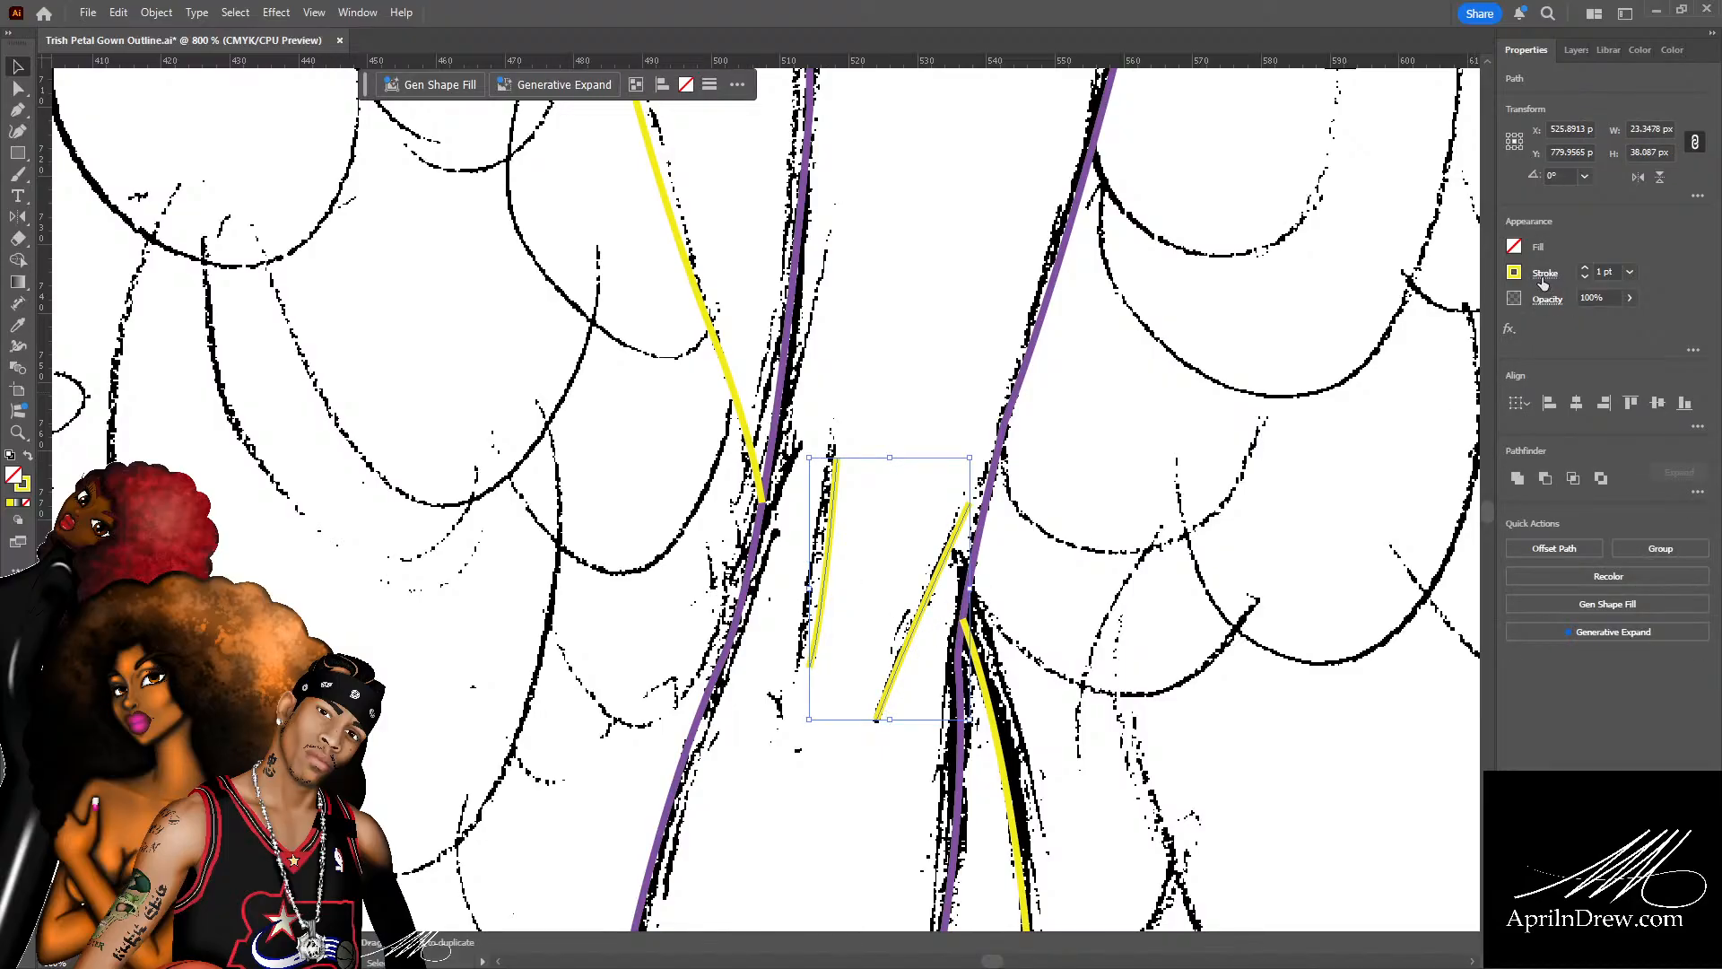
pyautogui.click(1477, 613)
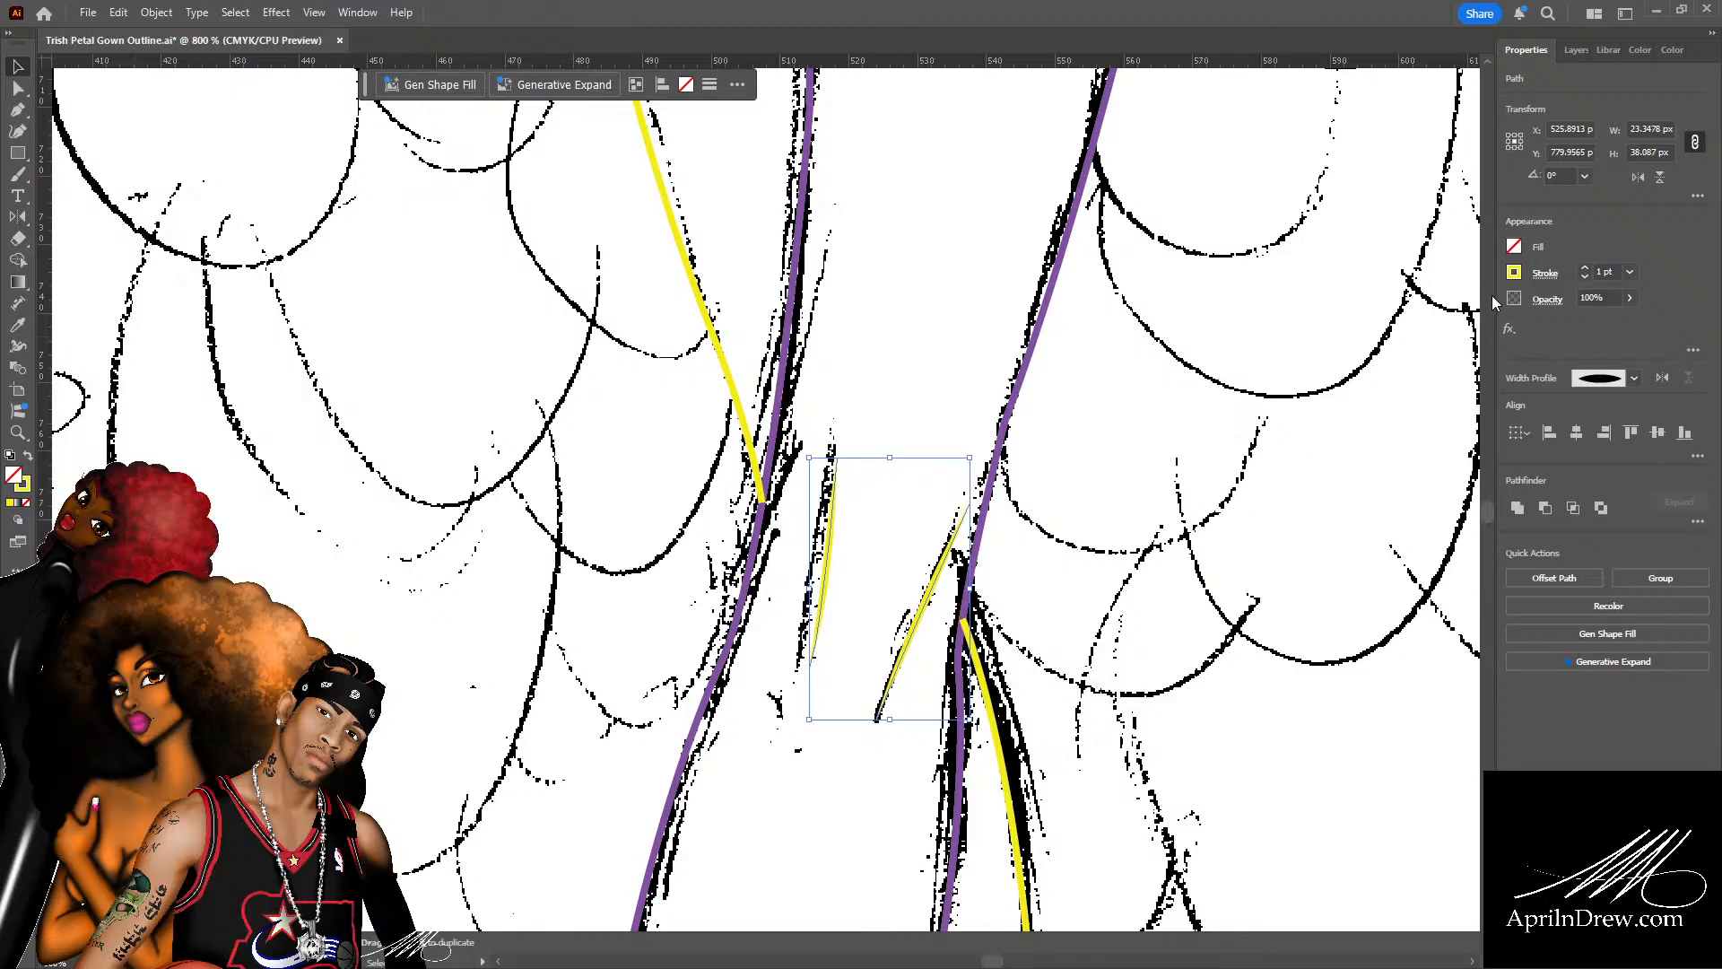
# Set the strokes of the two short knee lines to 0.5 pt, recolor them magenta, and save the document.
pyautogui.click(1514, 334)
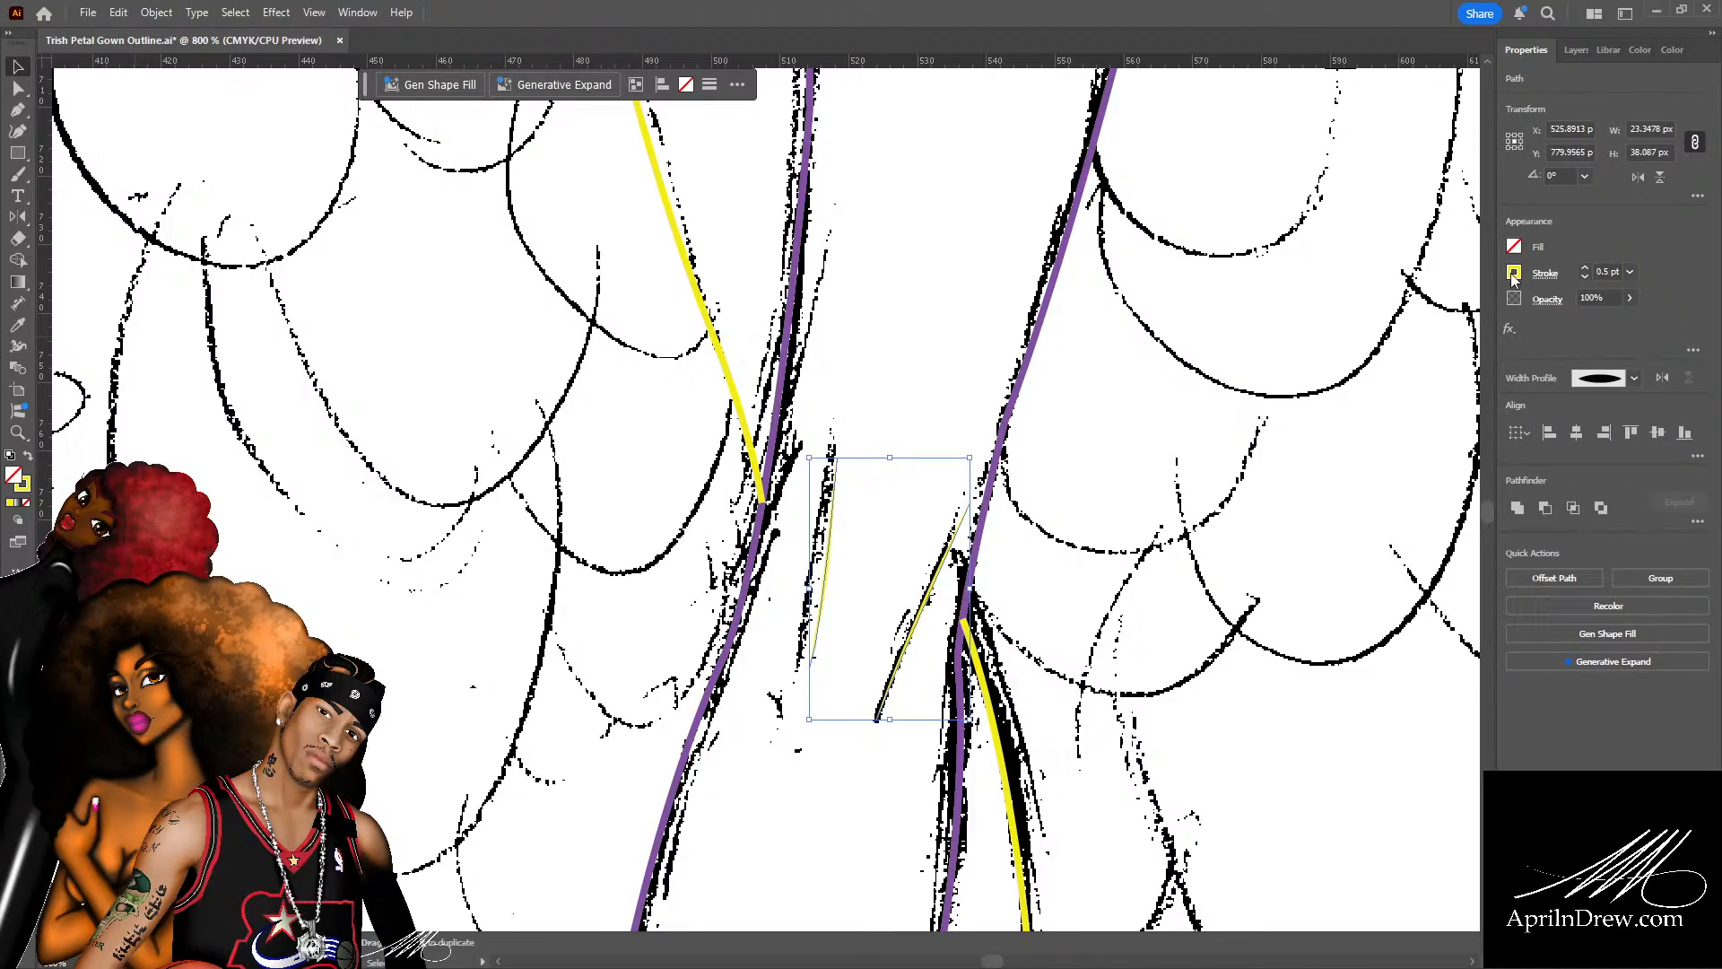
pyautogui.click(1334, 357)
pyautogui.click(928, 340)
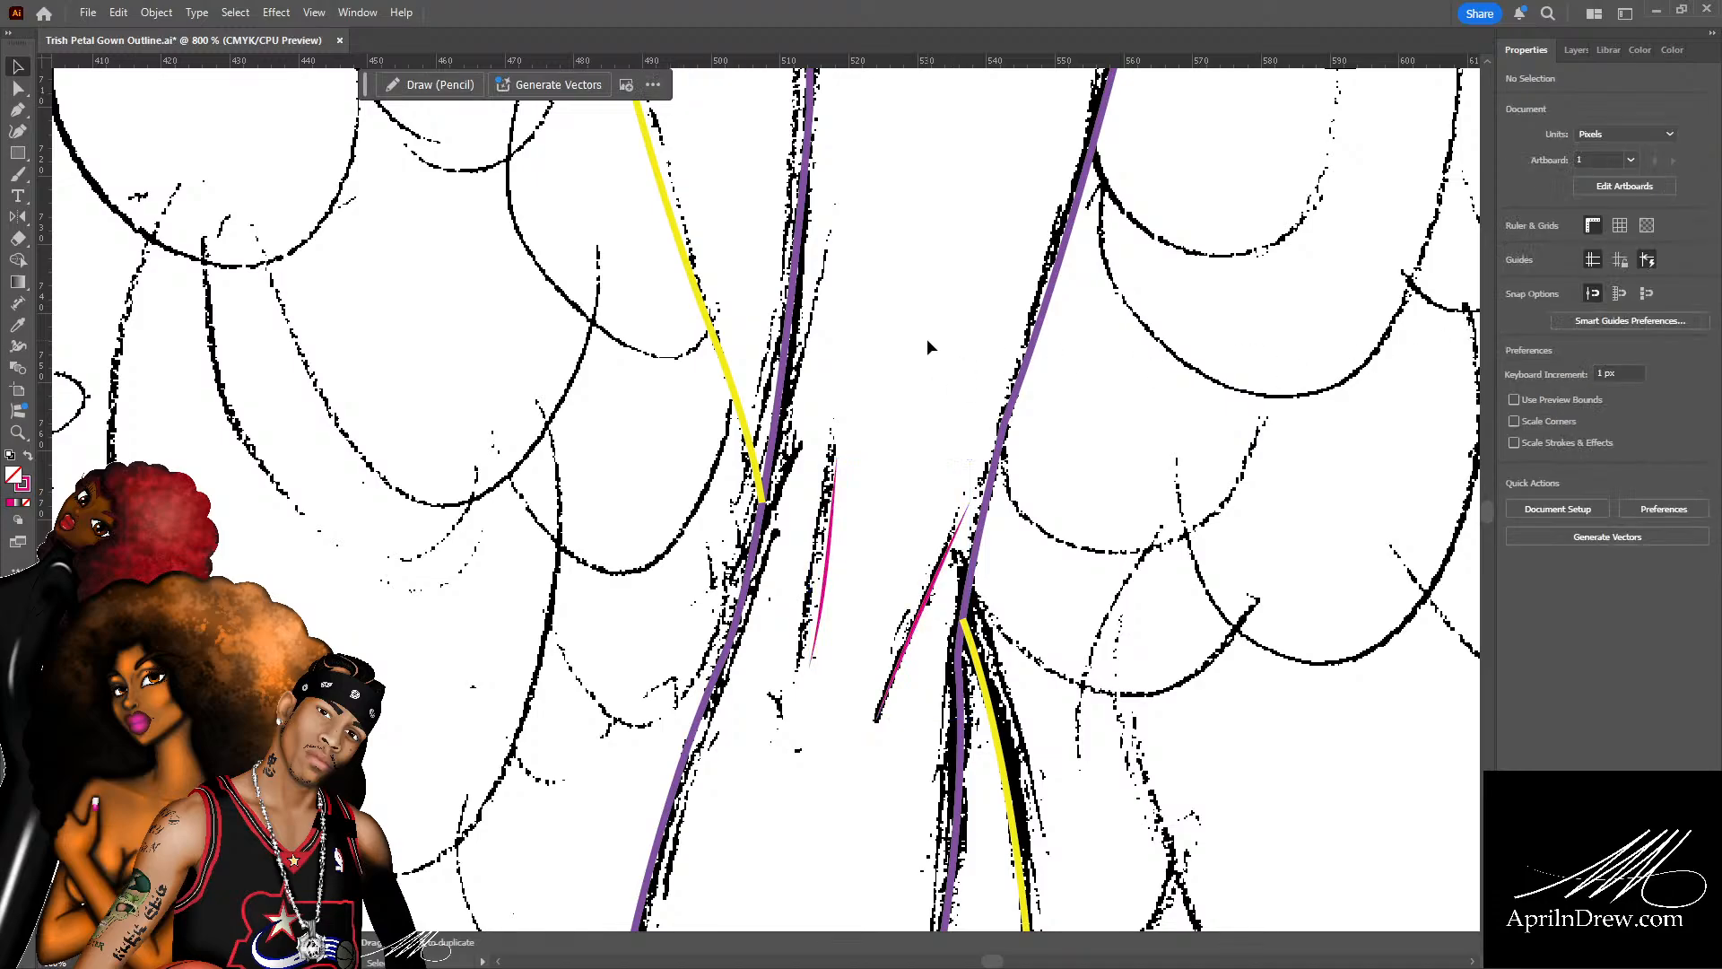
pyautogui.hotkey('ctrl', '-')
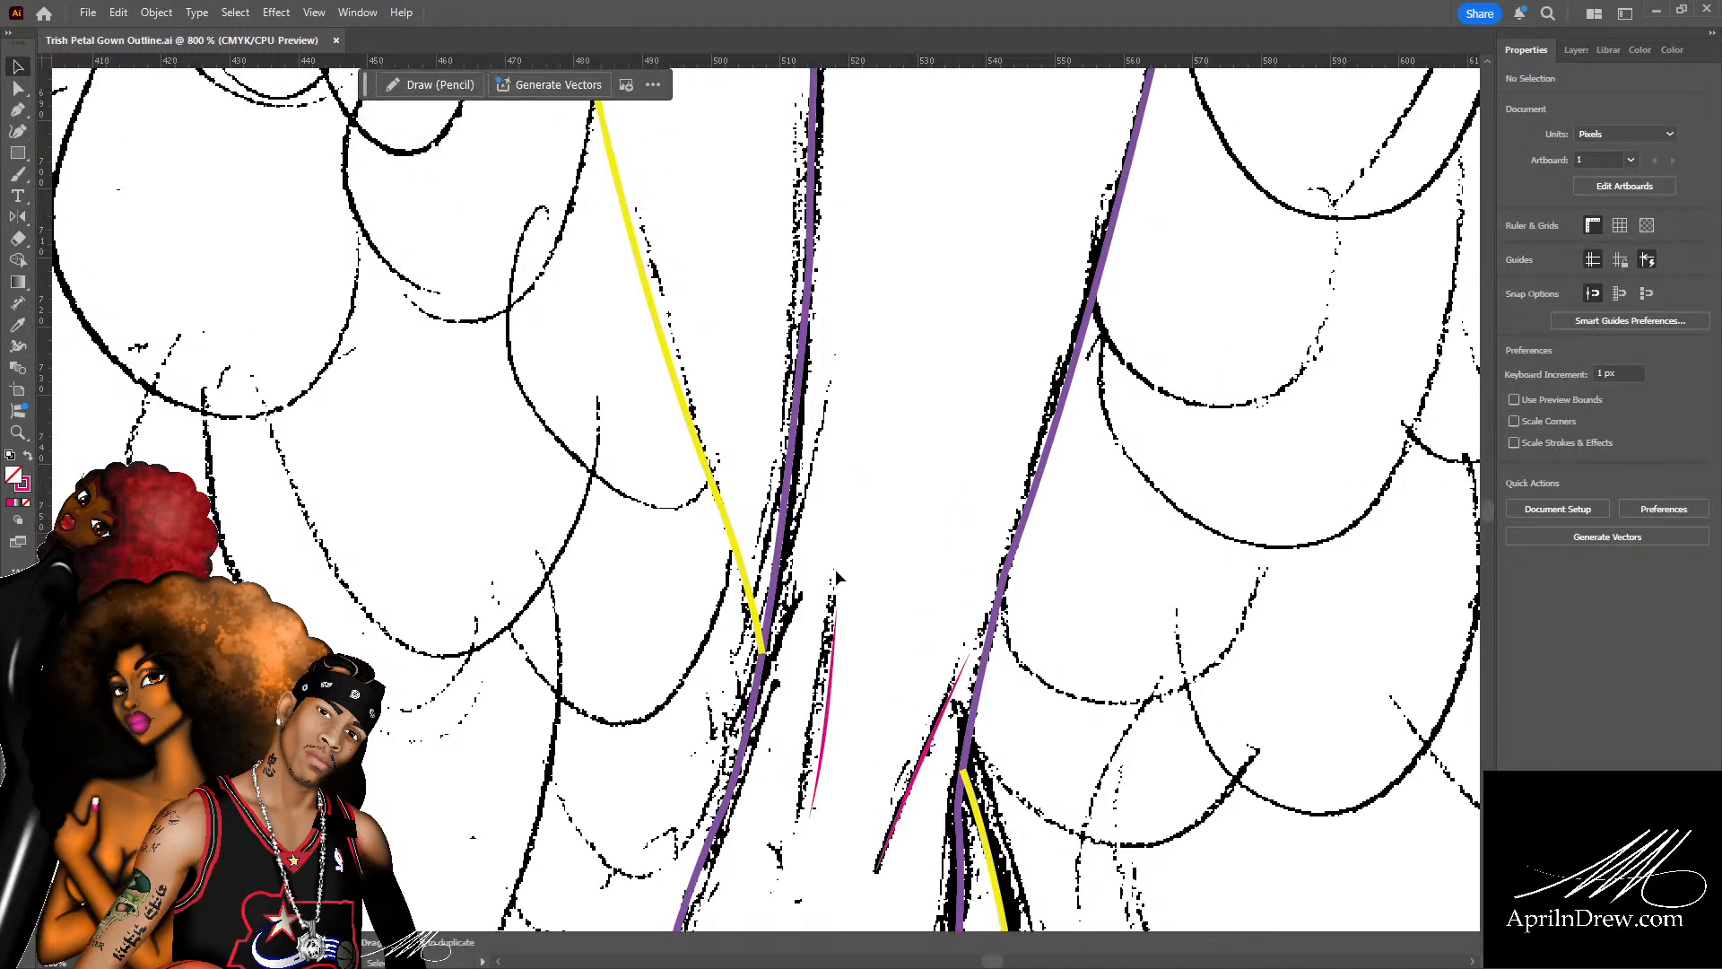
# Examine the leg, ankle and shoe outlines from the knees to the feet, checking which path each traced line belongs to.
pyautogui.hotkey('ctrl', '-')
pyautogui.hotkey('ctrl', '-')
pyautogui.scroll(-5, 924, 565)
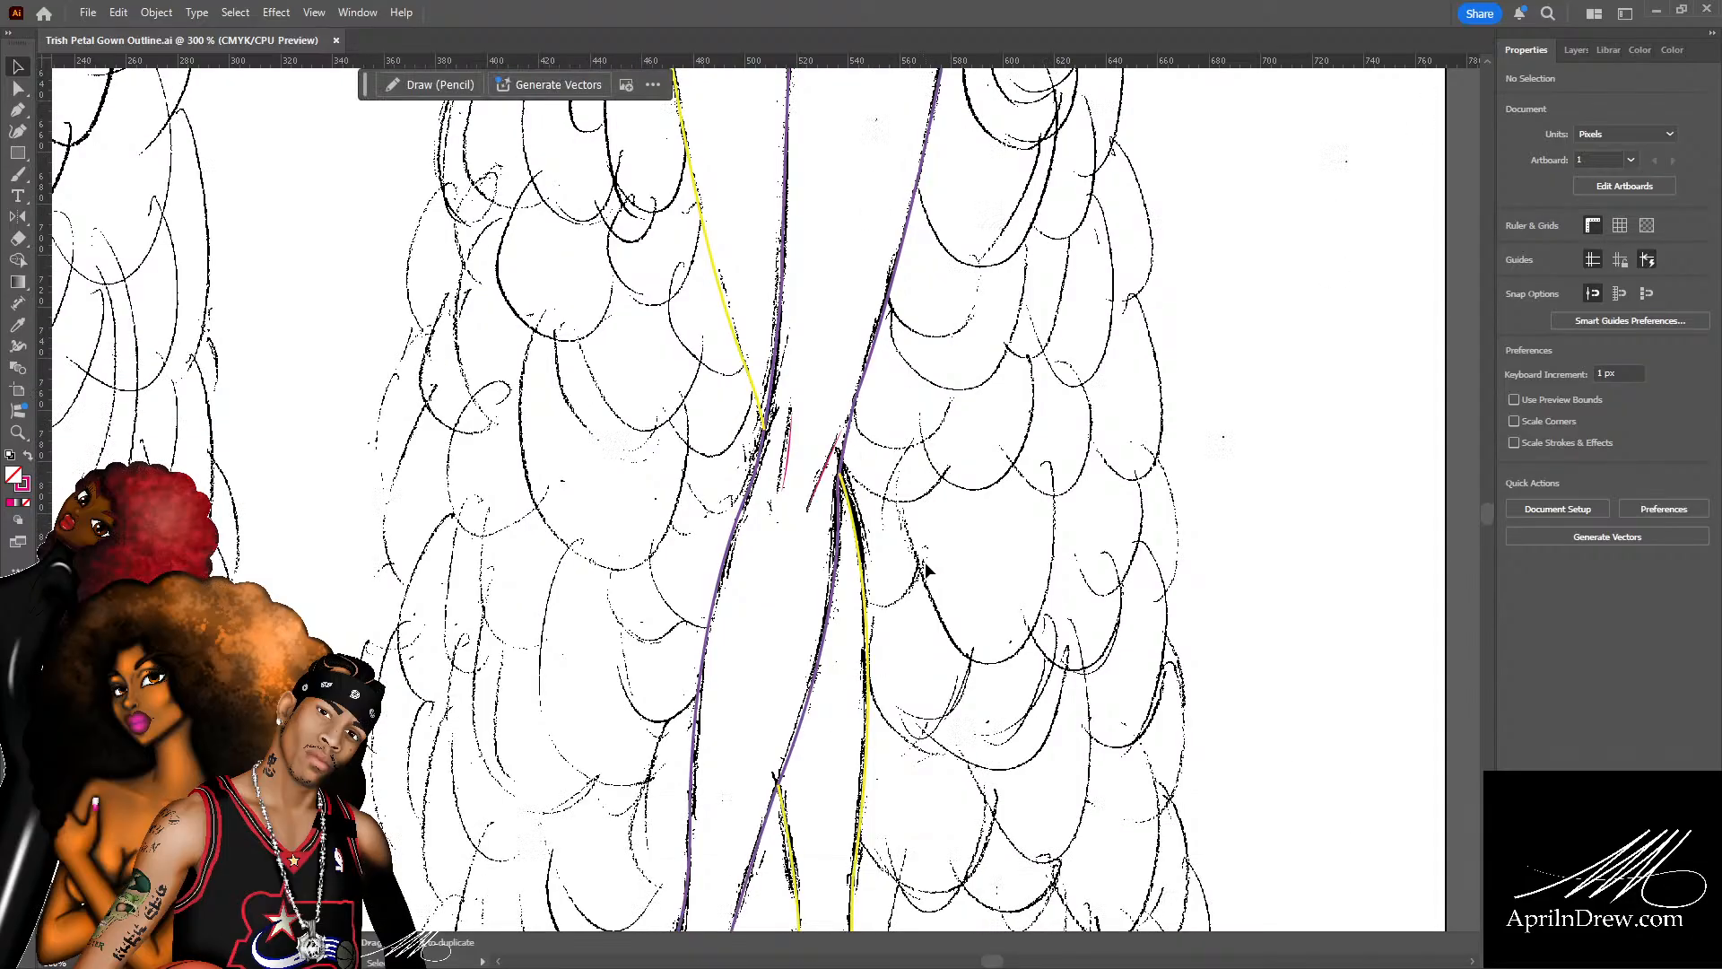
pyautogui.scroll(-3, 896, 585)
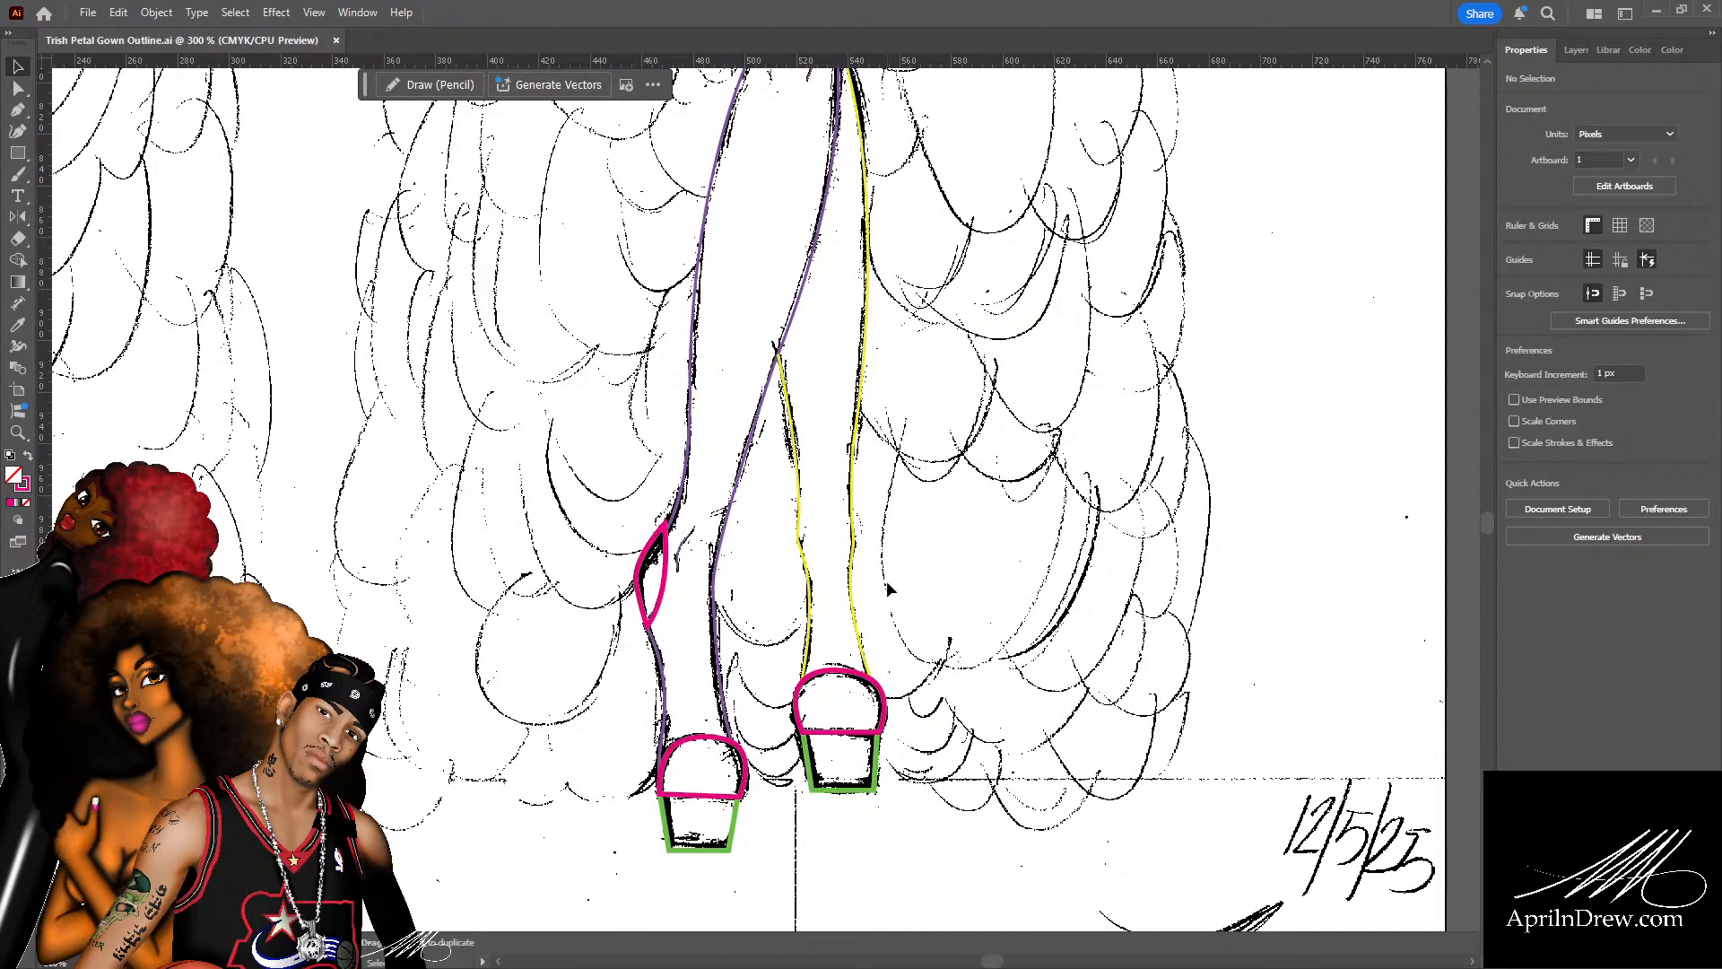
pyautogui.scroll(4, 883, 579)
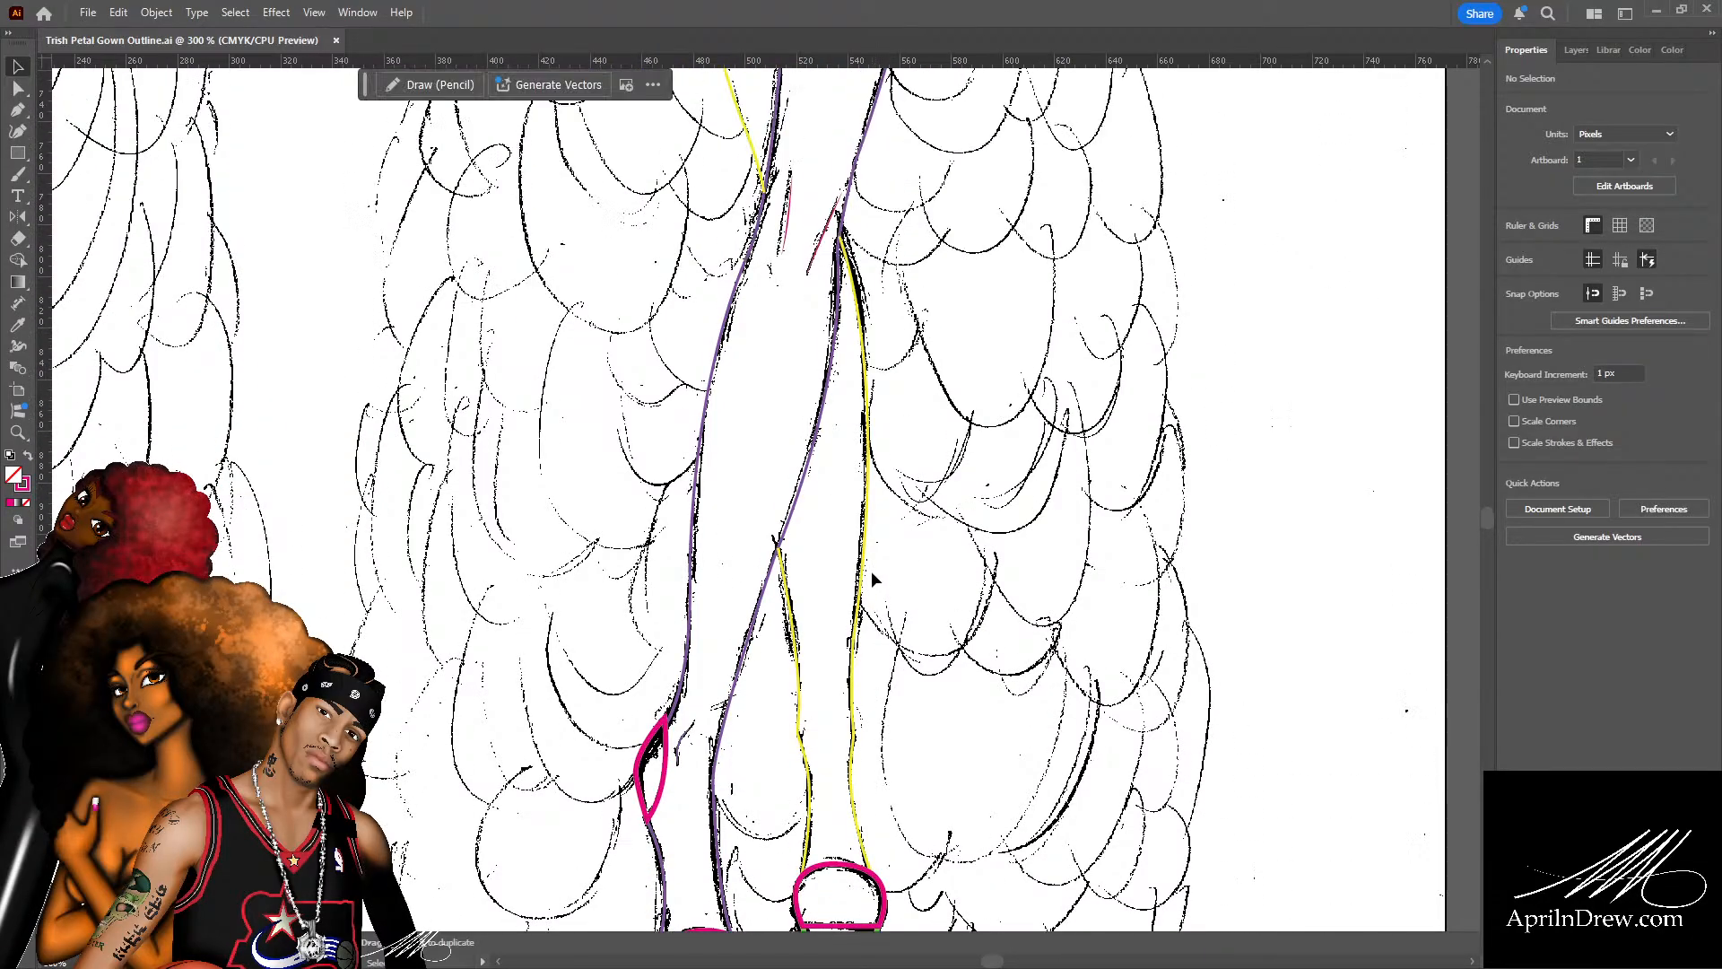
pyautogui.click(793, 513)
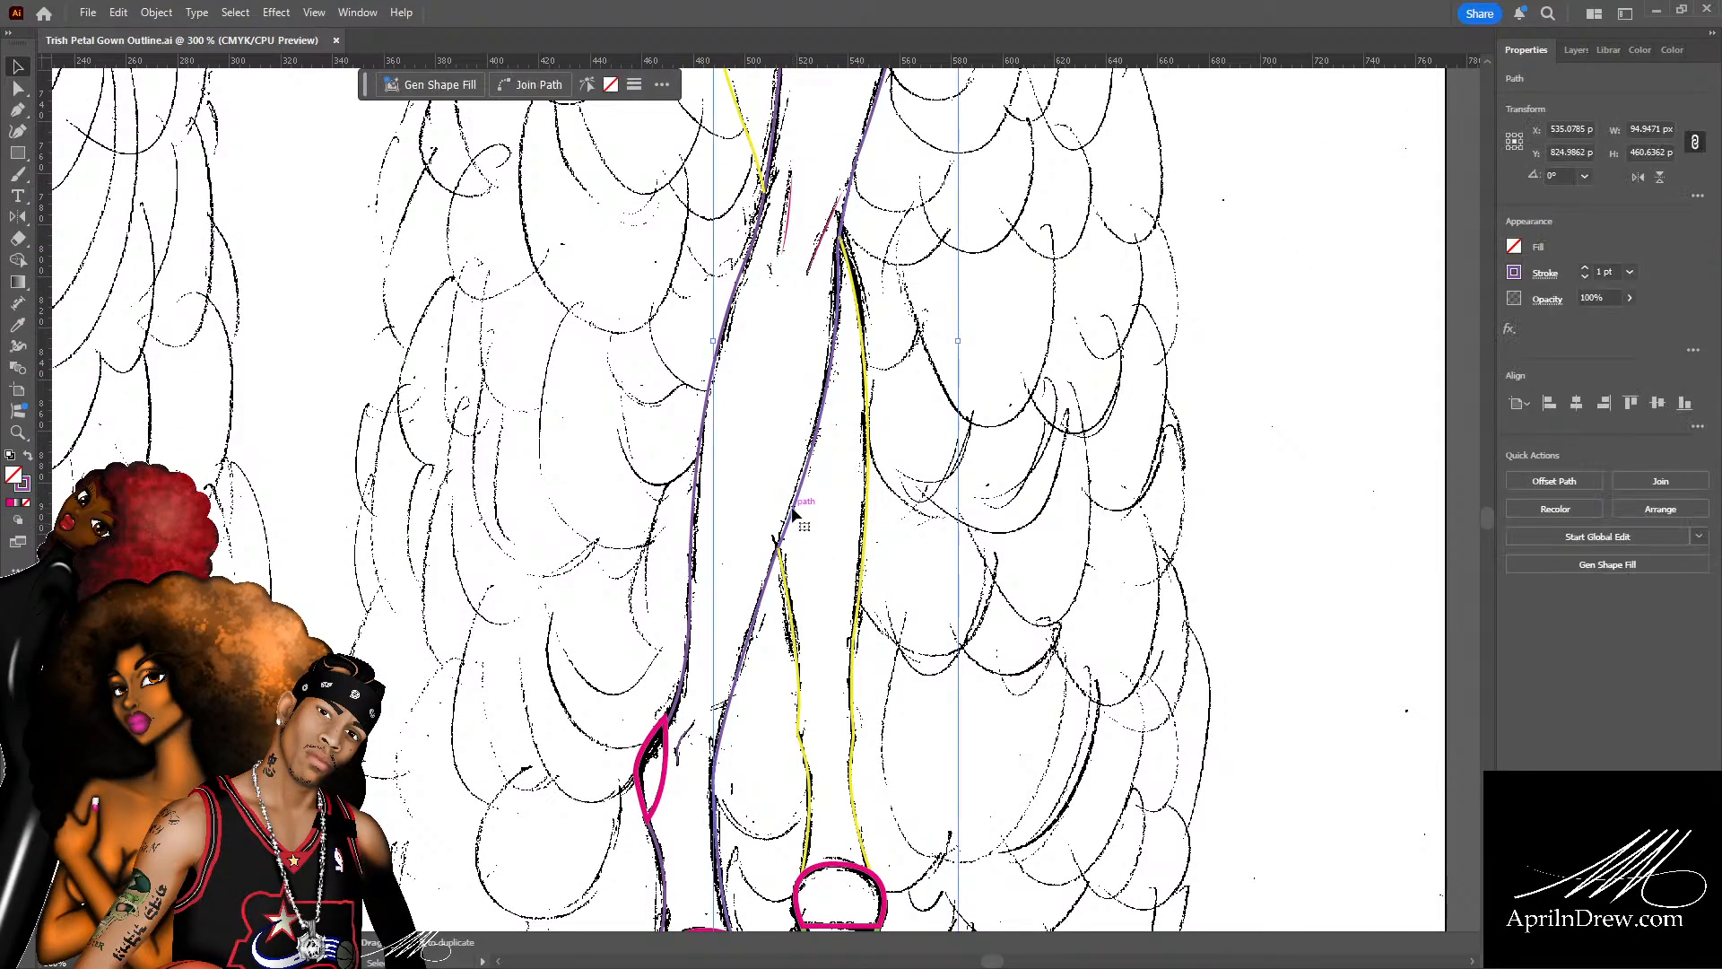
pyautogui.click(696, 496)
pyautogui.scroll(-4, 694, 651)
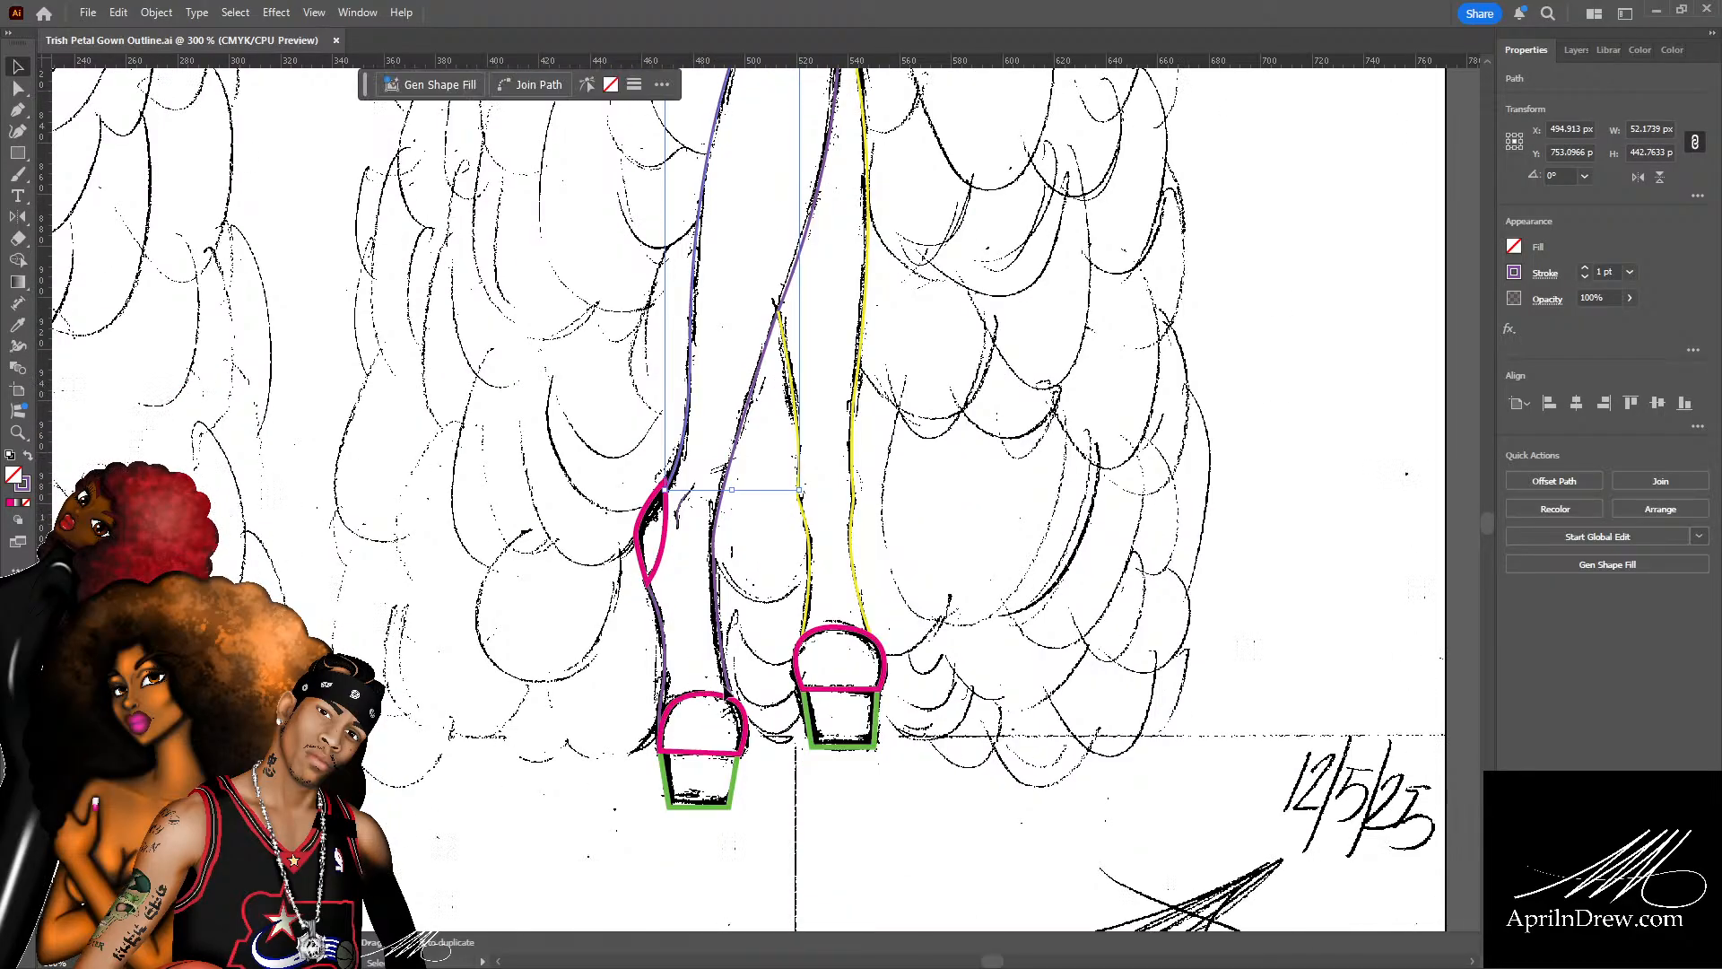
pyautogui.click(663, 659)
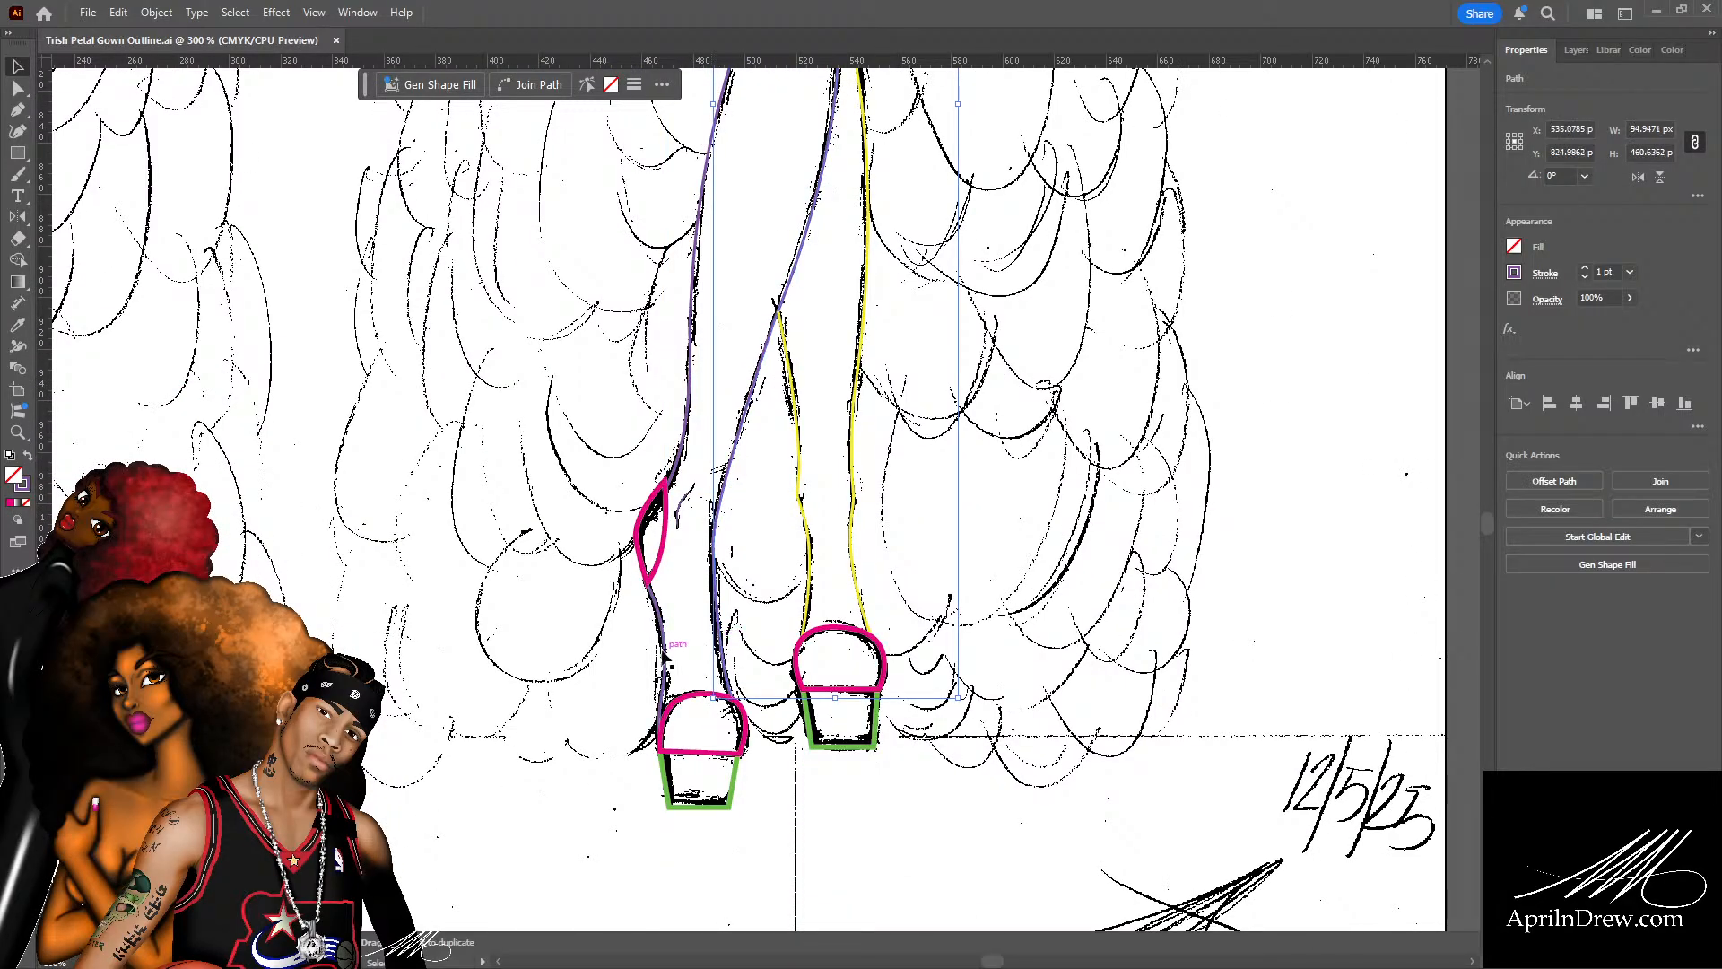
pyautogui.click(663, 556)
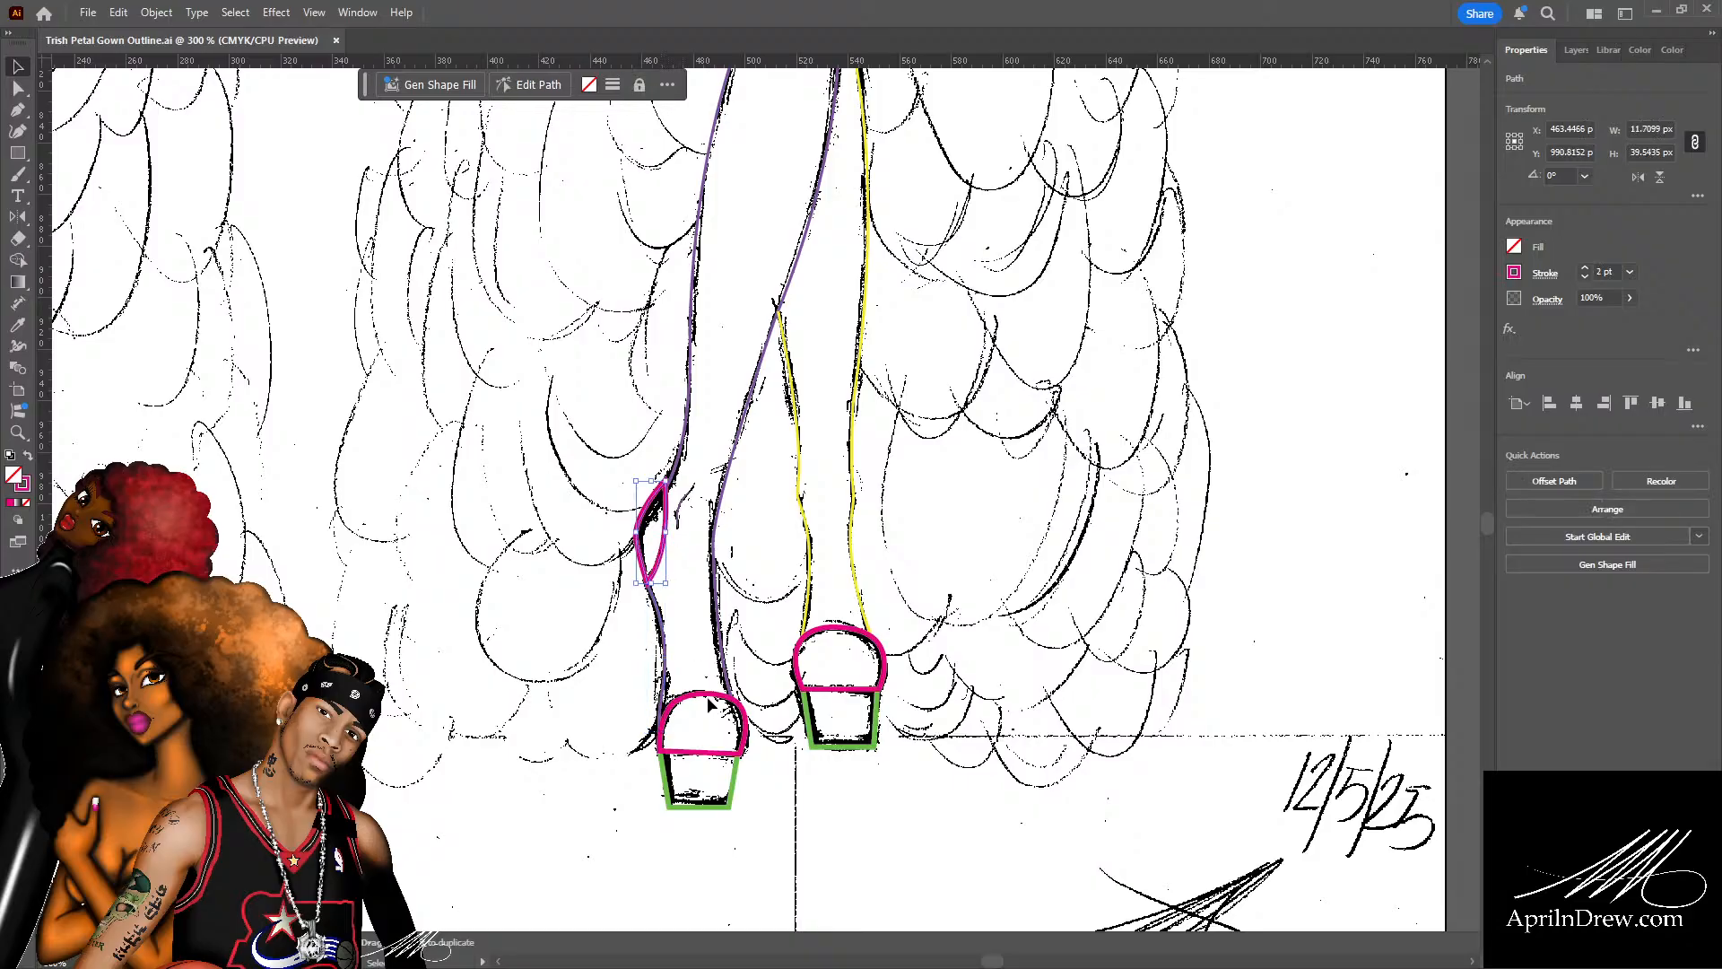
pyautogui.click(711, 697)
pyautogui.scroll(12, 696, 553)
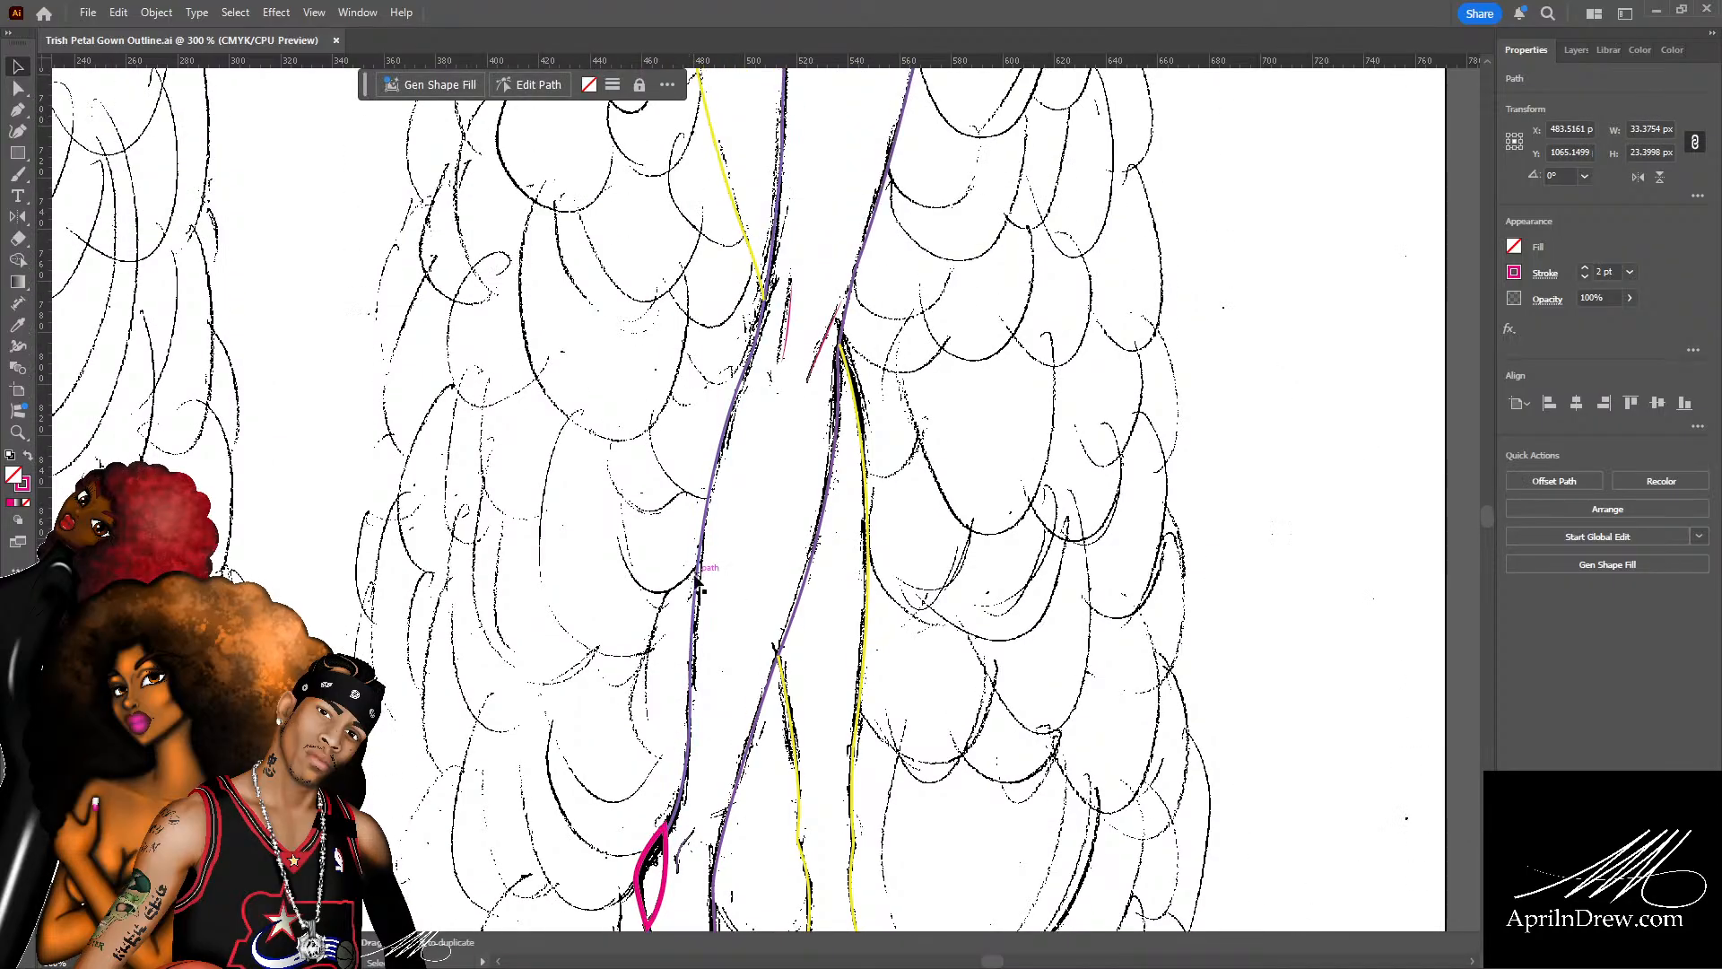
pyautogui.scroll(10, 696, 583)
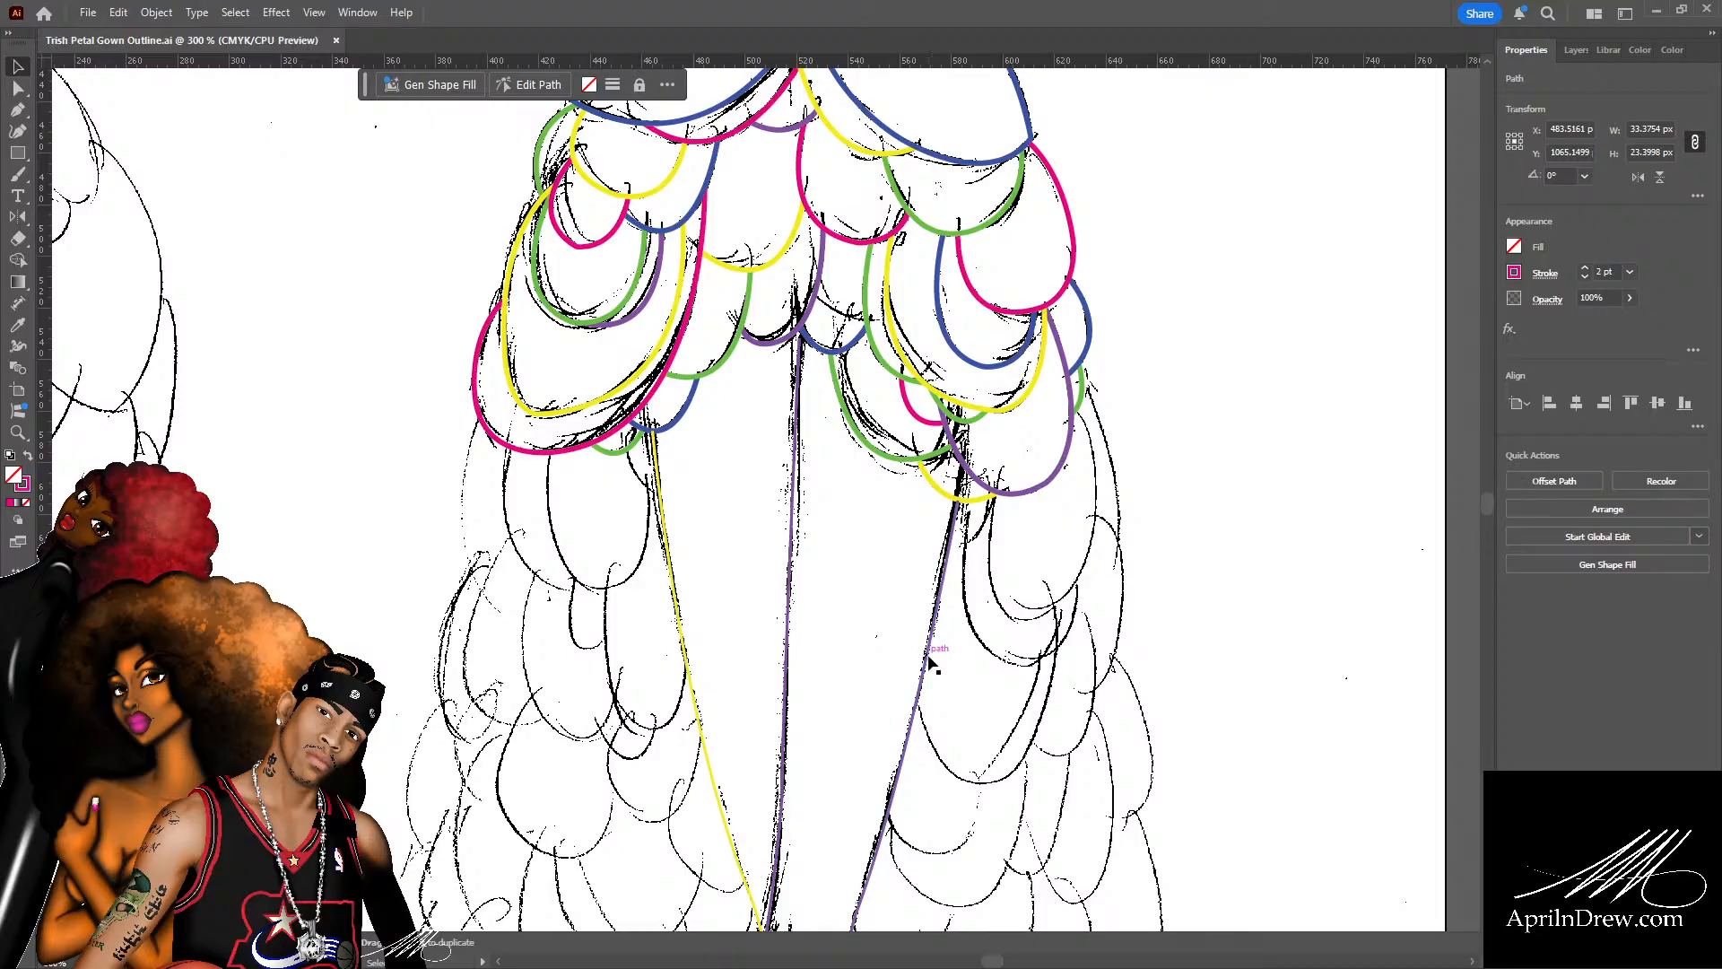
pyautogui.click(928, 661)
pyautogui.scroll(-6, 859, 637)
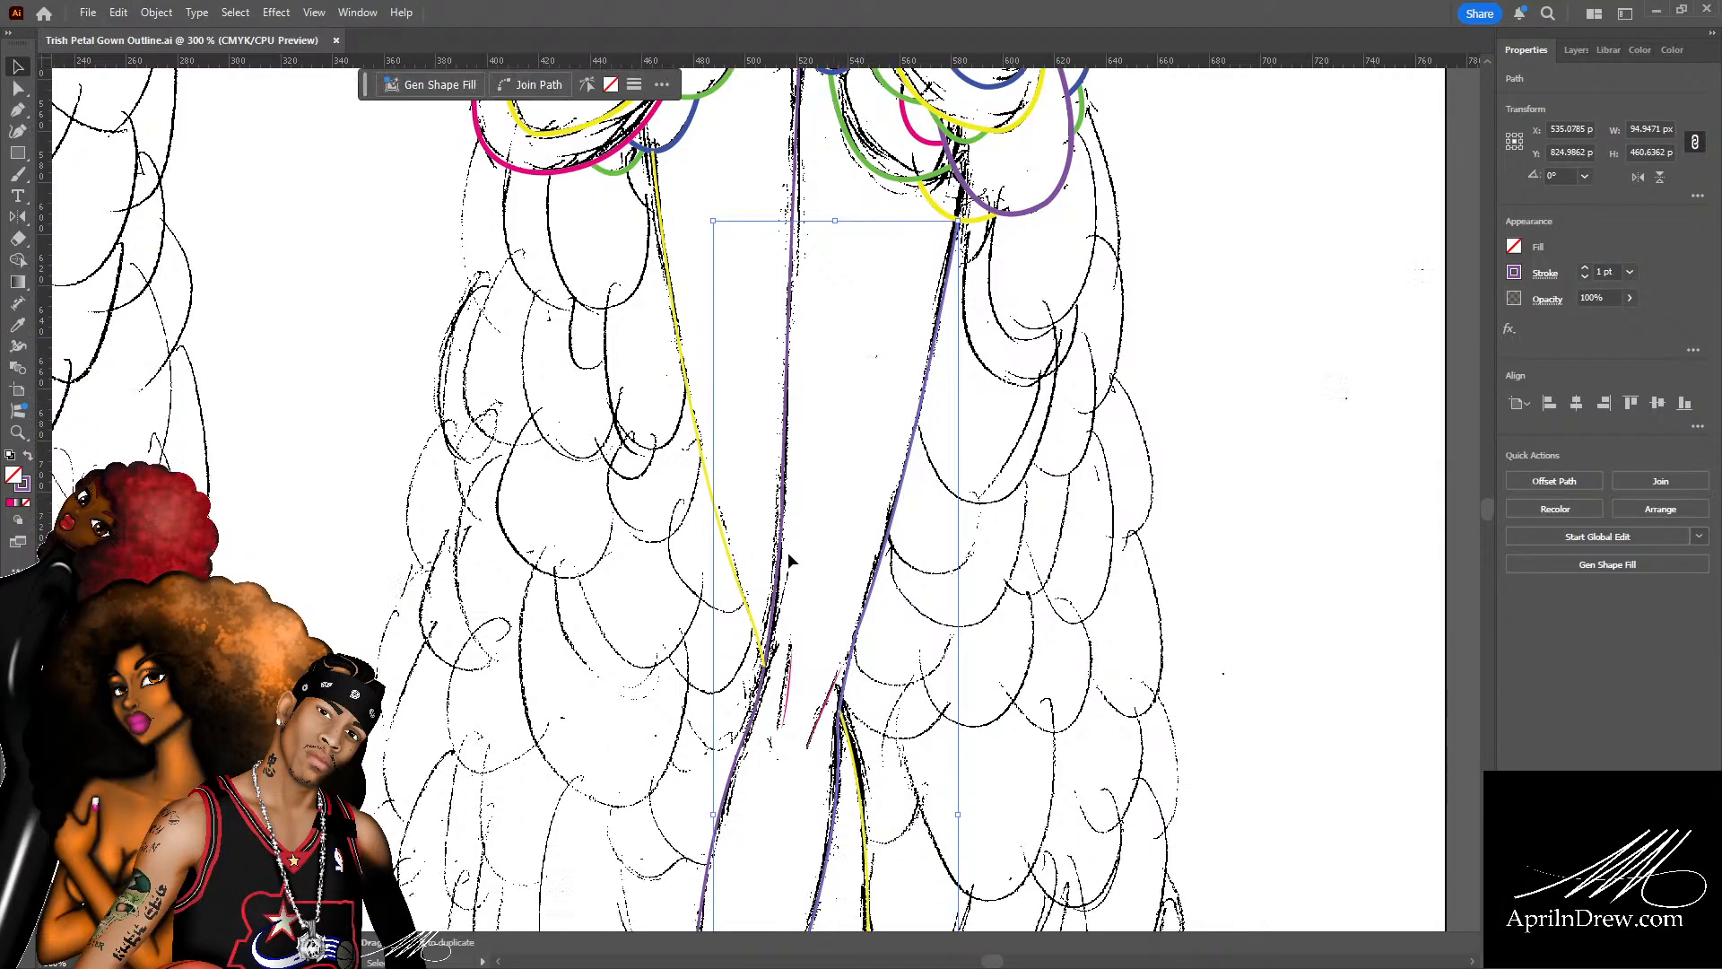
pyautogui.keyDown('shift'); pyautogui.click(784, 551); pyautogui.keyUp('shift')
pyautogui.scroll(-10, 783, 565)
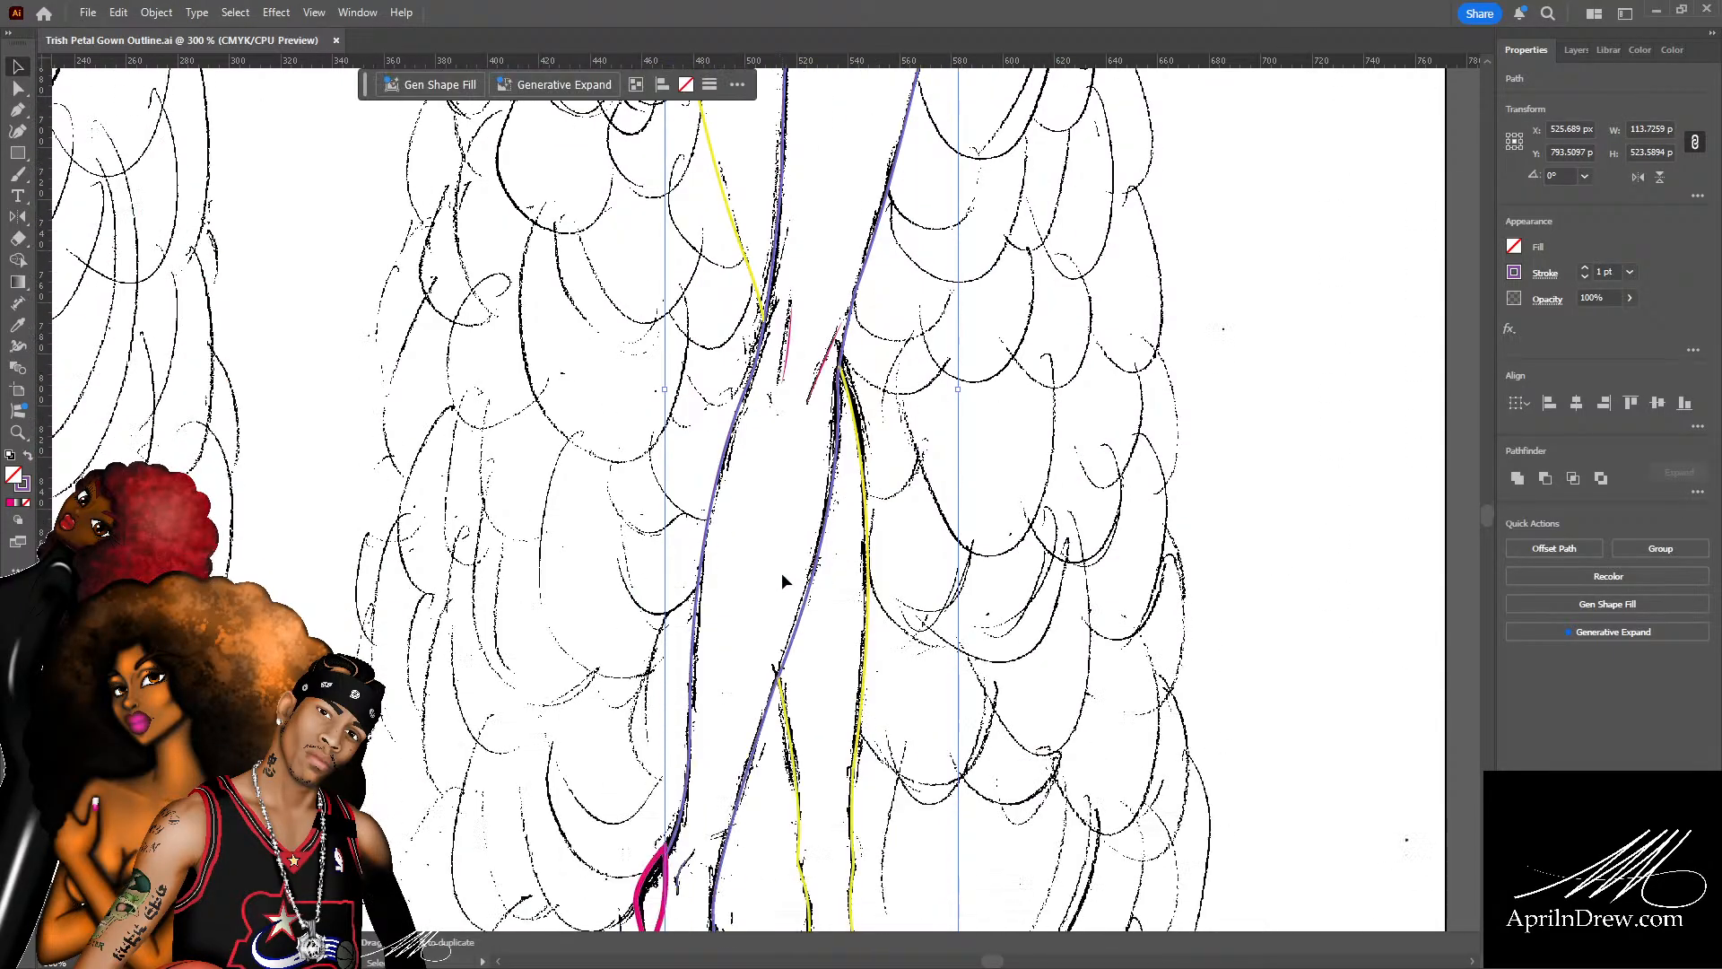
pyautogui.keyDown('shift'); pyautogui.click(659, 781); pyautogui.keyUp('shift')
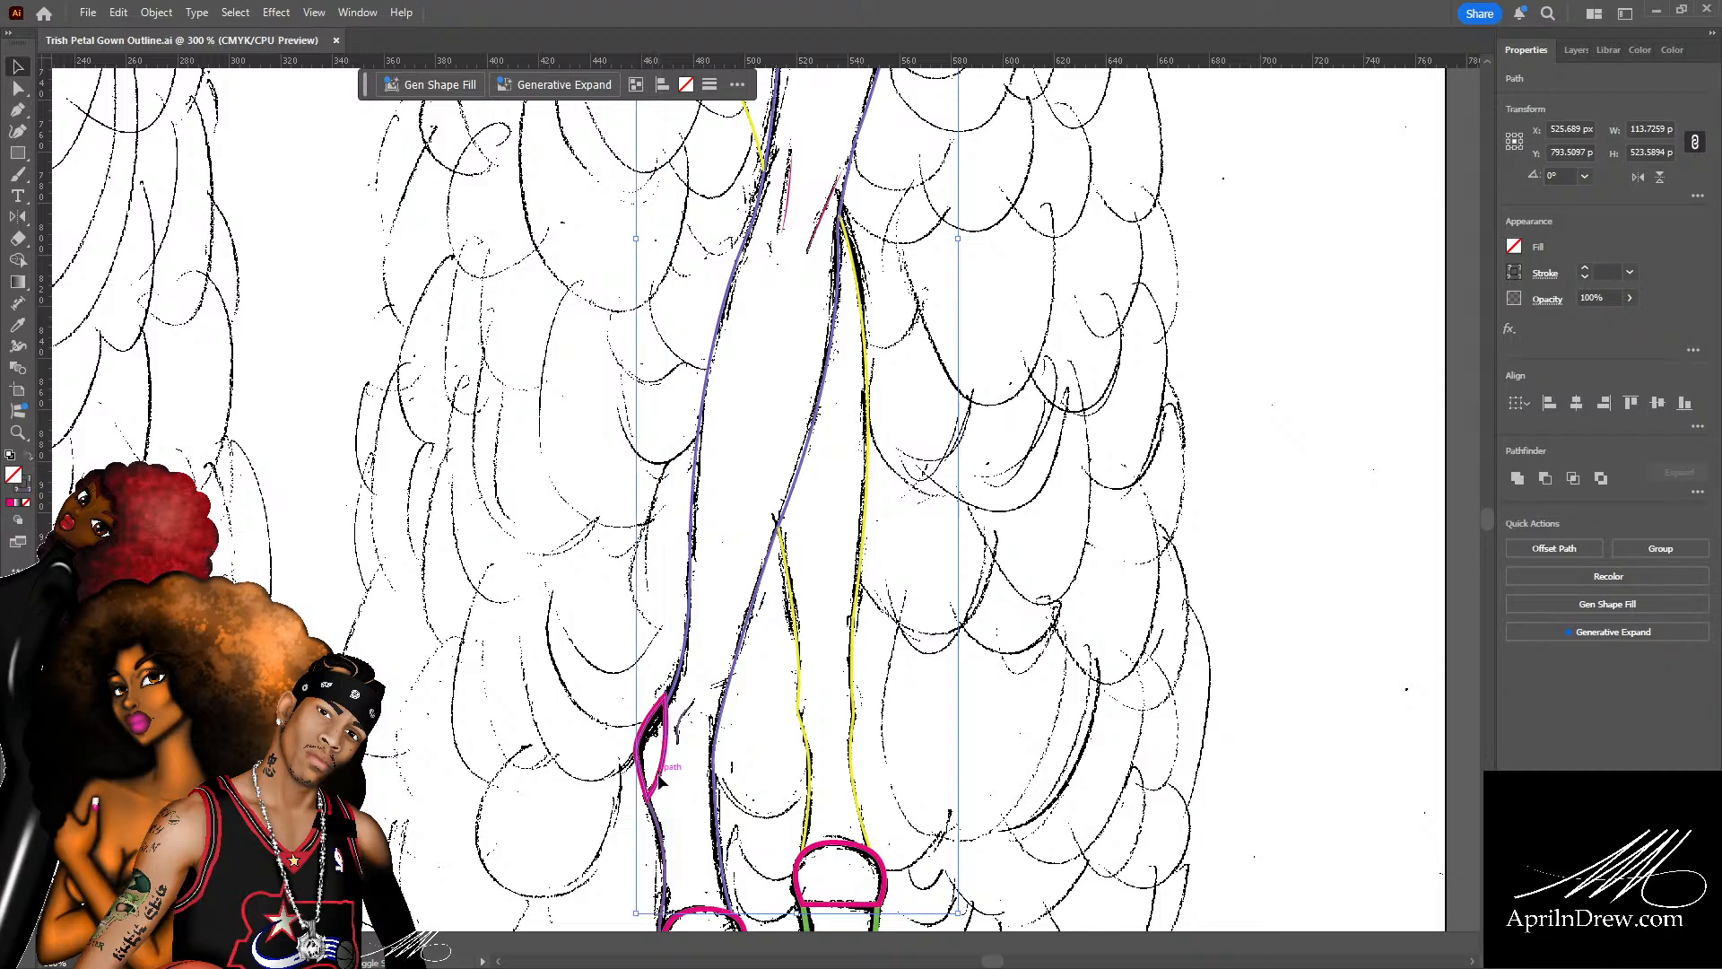
pyautogui.scroll(-3, 661, 718)
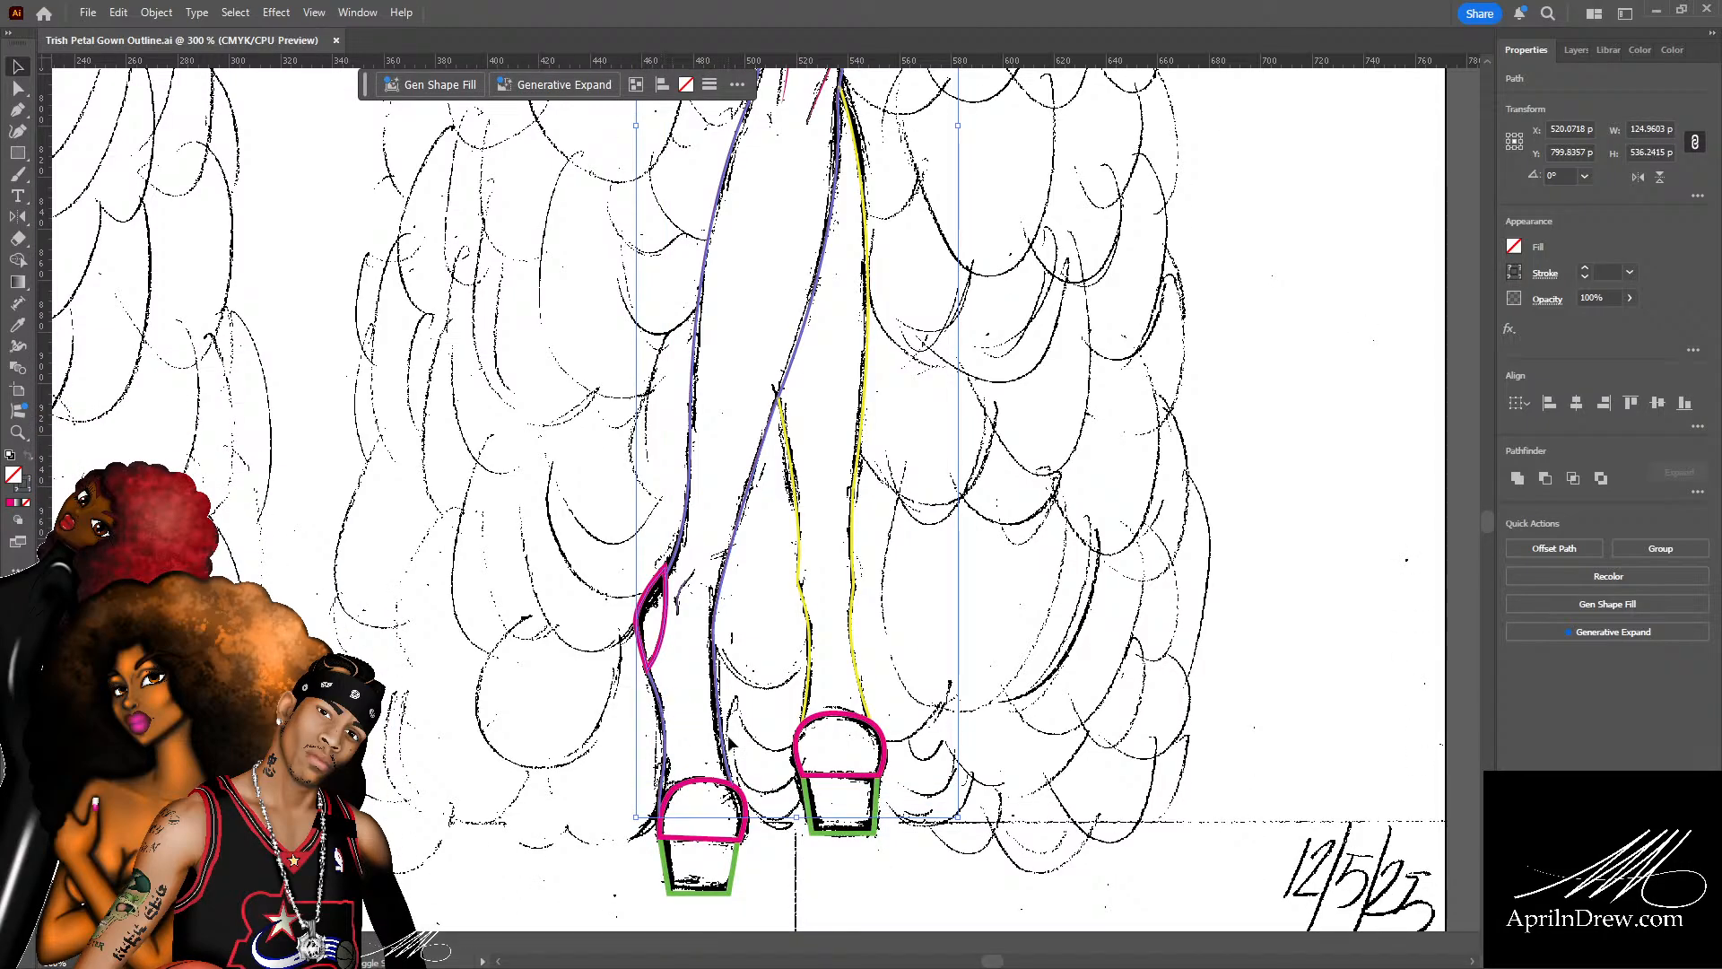
pyautogui.keyDown('shift'); pyautogui.click(719, 782); pyautogui.keyUp('shift')
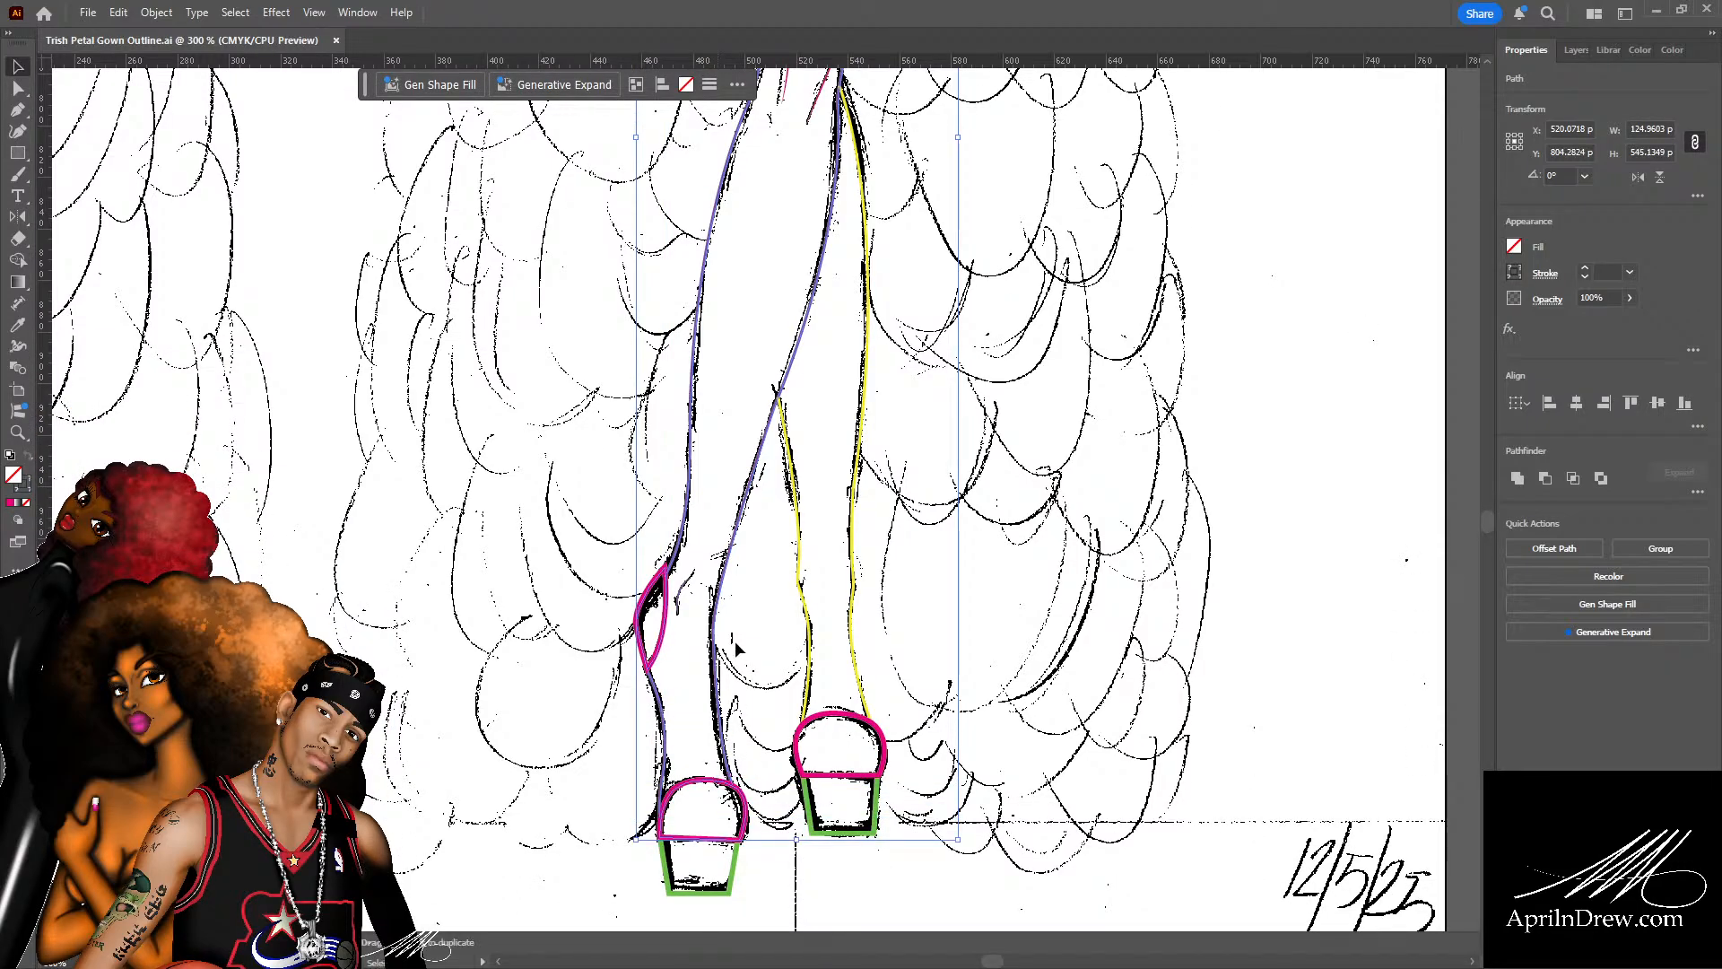
pyautogui.scroll(8, 735, 640)
pyautogui.scroll(7, 744, 655)
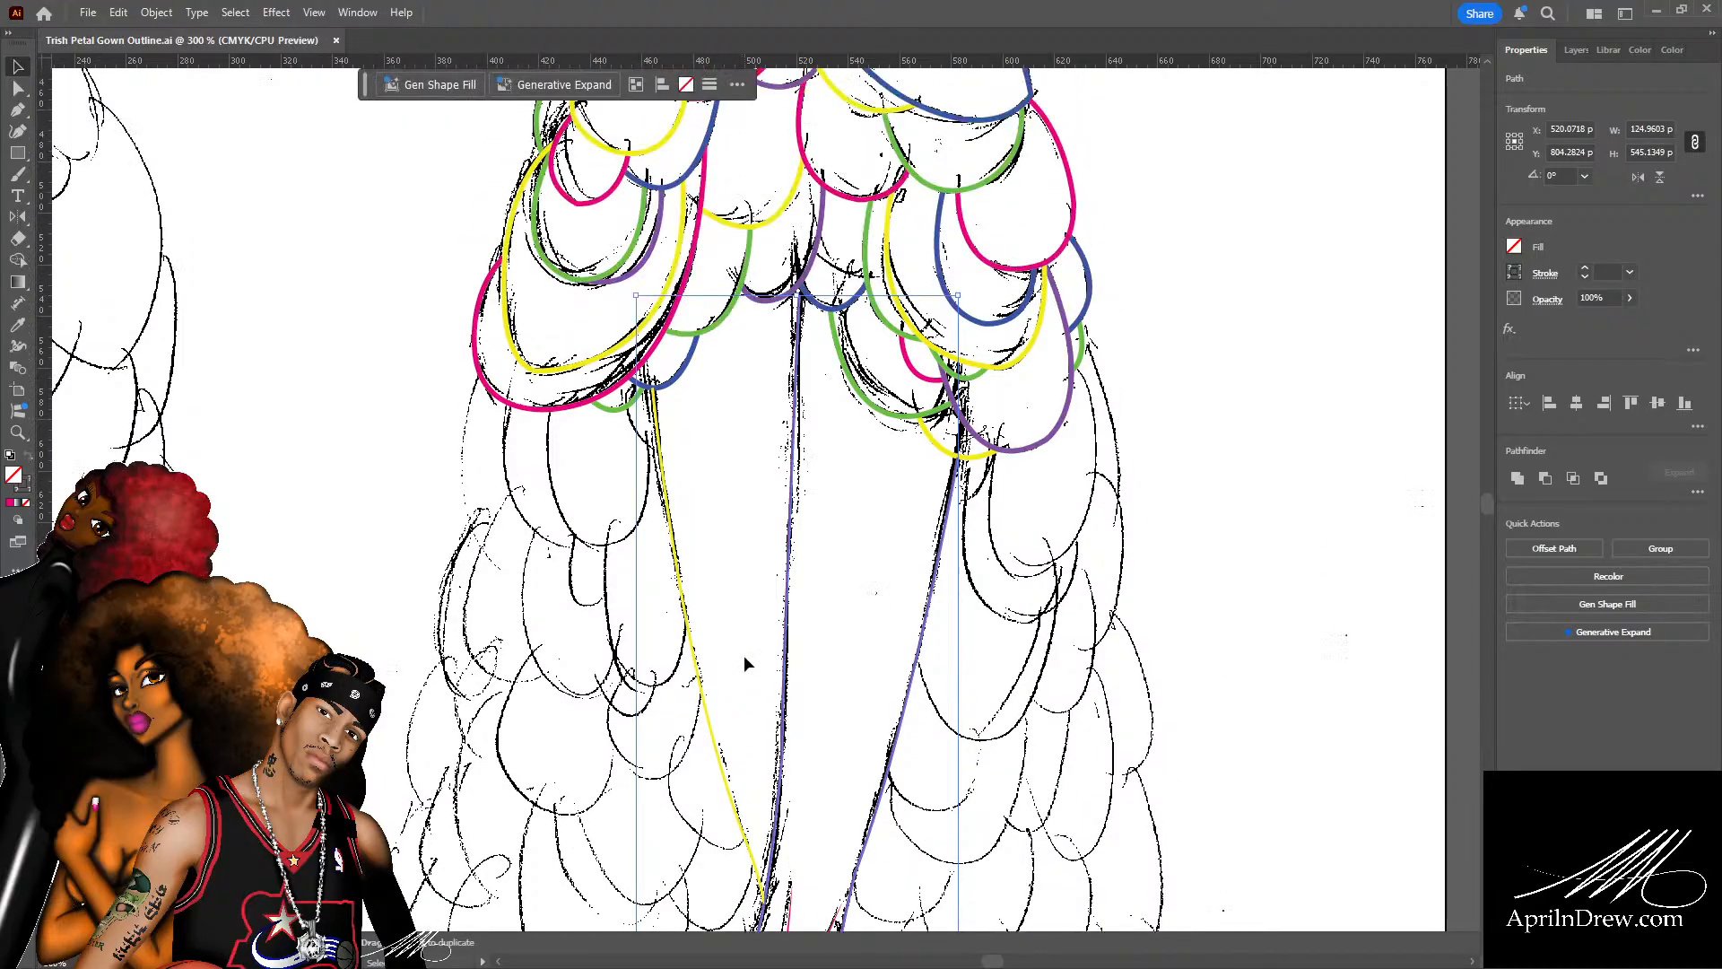
pyautogui.hotkey('ctrl', '+')
pyautogui.hotkey('ctrl', '+')
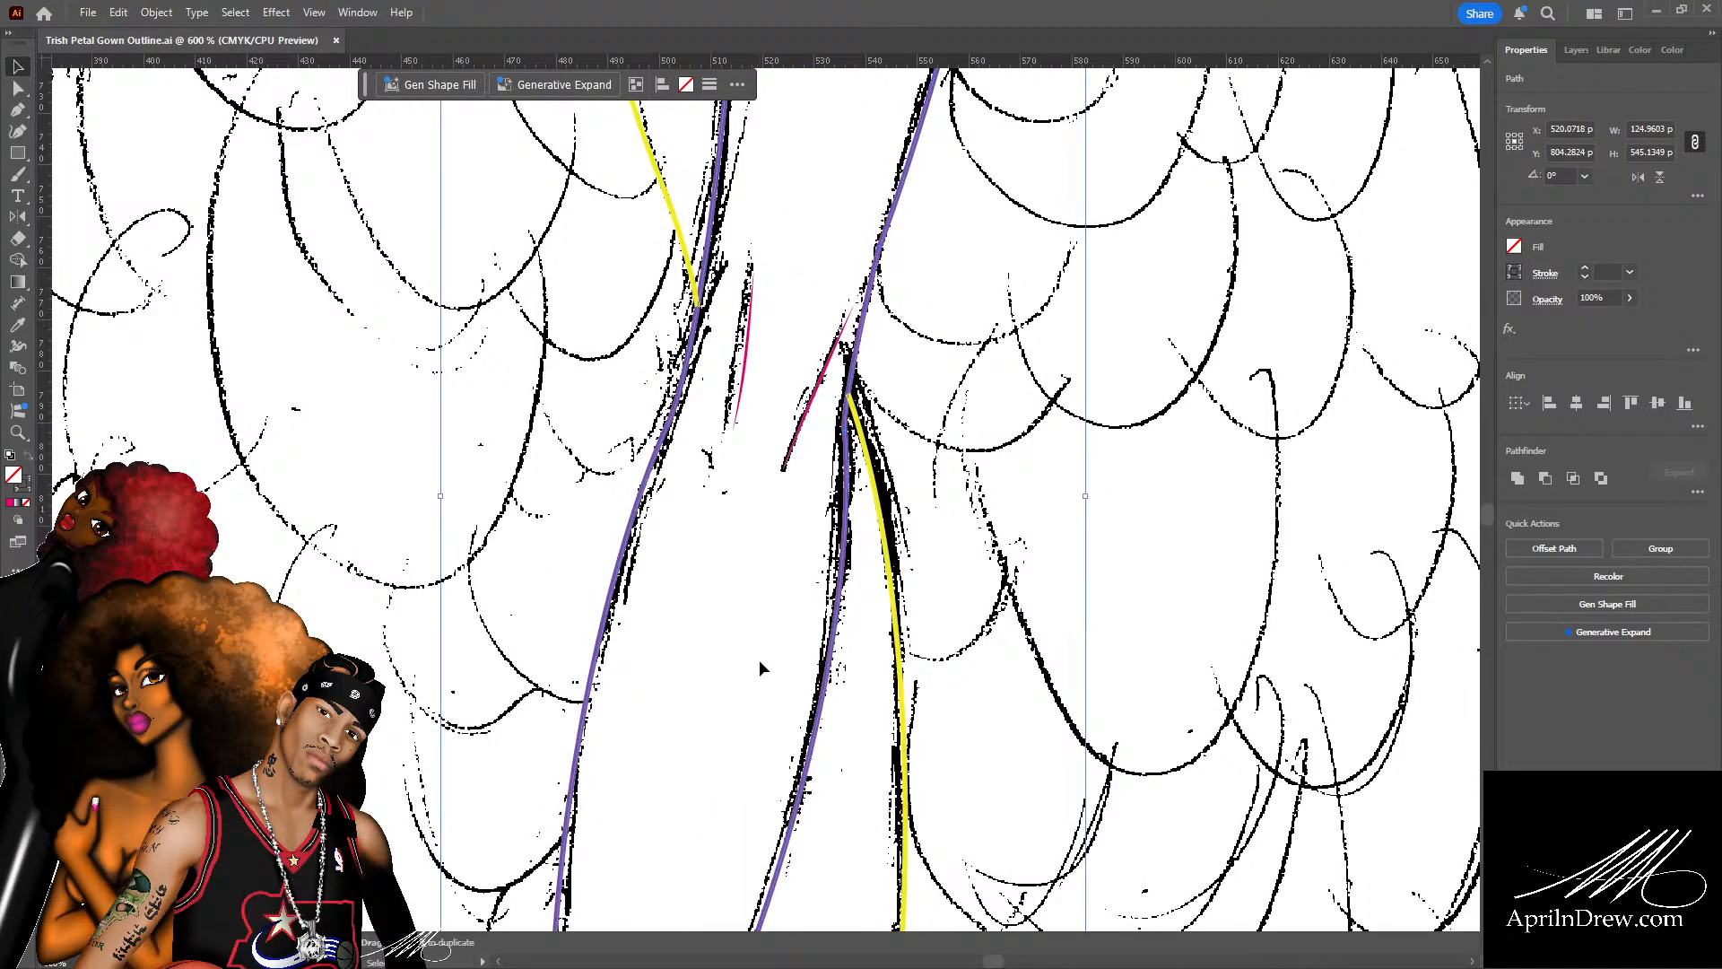
pyautogui.scroll(10, 758, 659)
pyautogui.scroll(8, 863, 603)
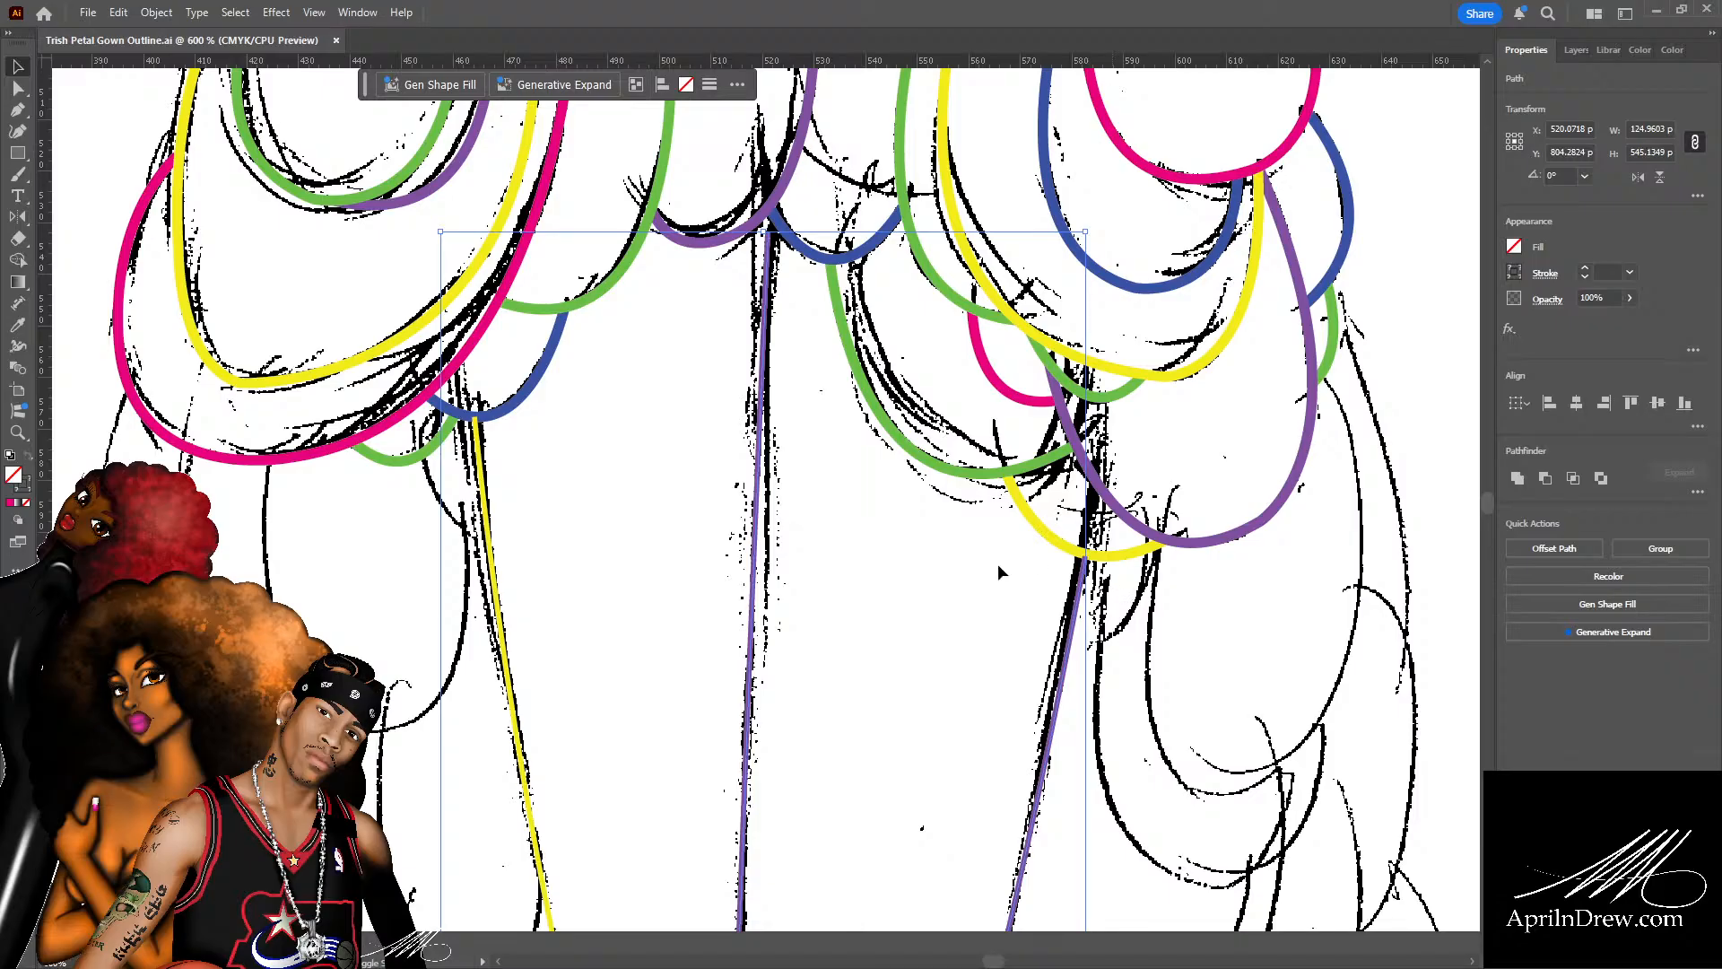
pyautogui.scroll(1, 1008, 556)
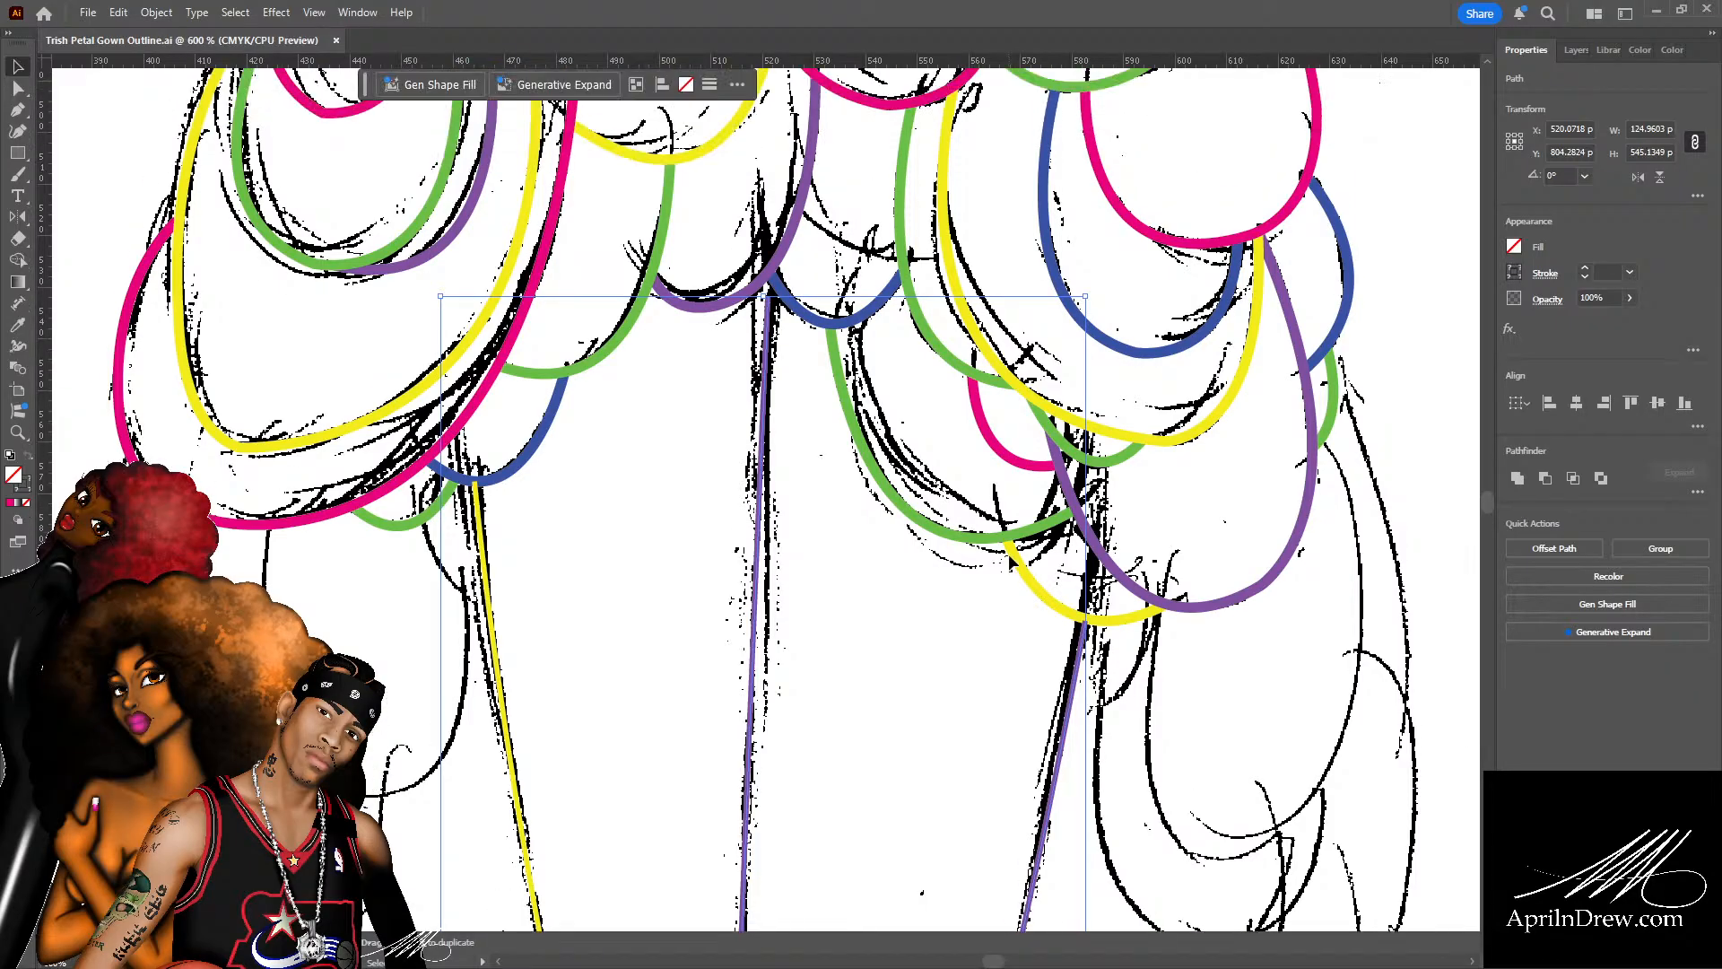
pyautogui.click(881, 549)
# Extend the top end of the central purple leg line up to the edge of the petals above it.
pyautogui.press('a')
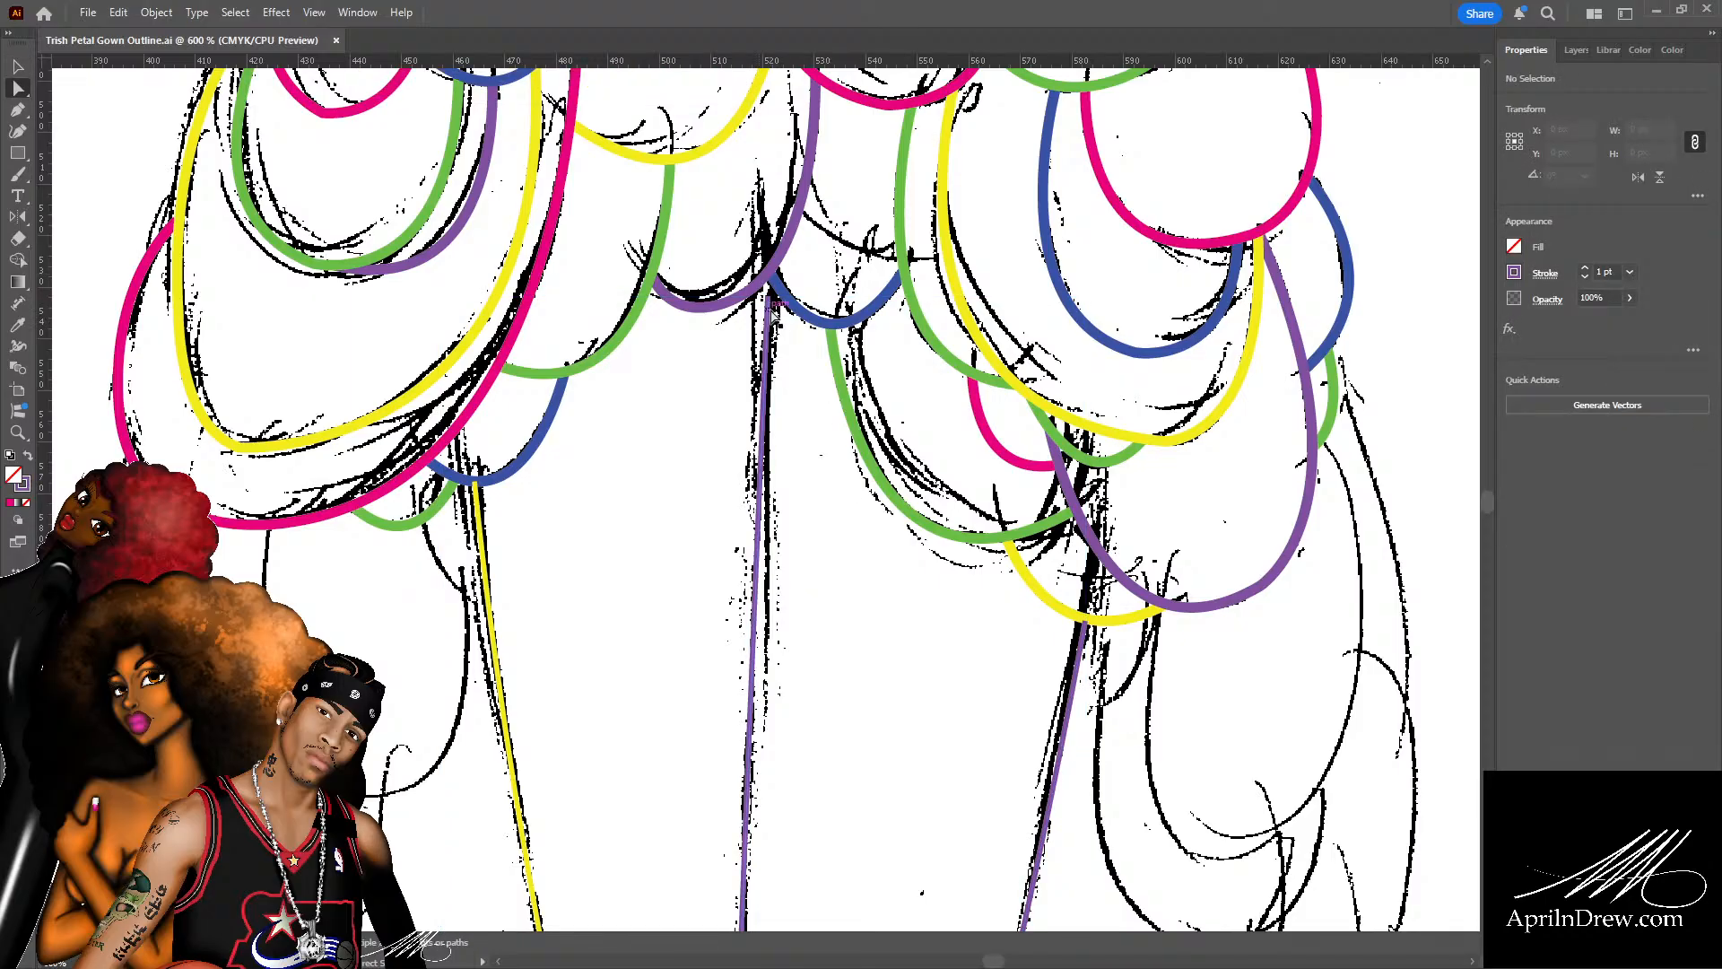
pyautogui.click(768, 296)
pyautogui.moveTo(771, 303); pyautogui.dragTo(772, 284)
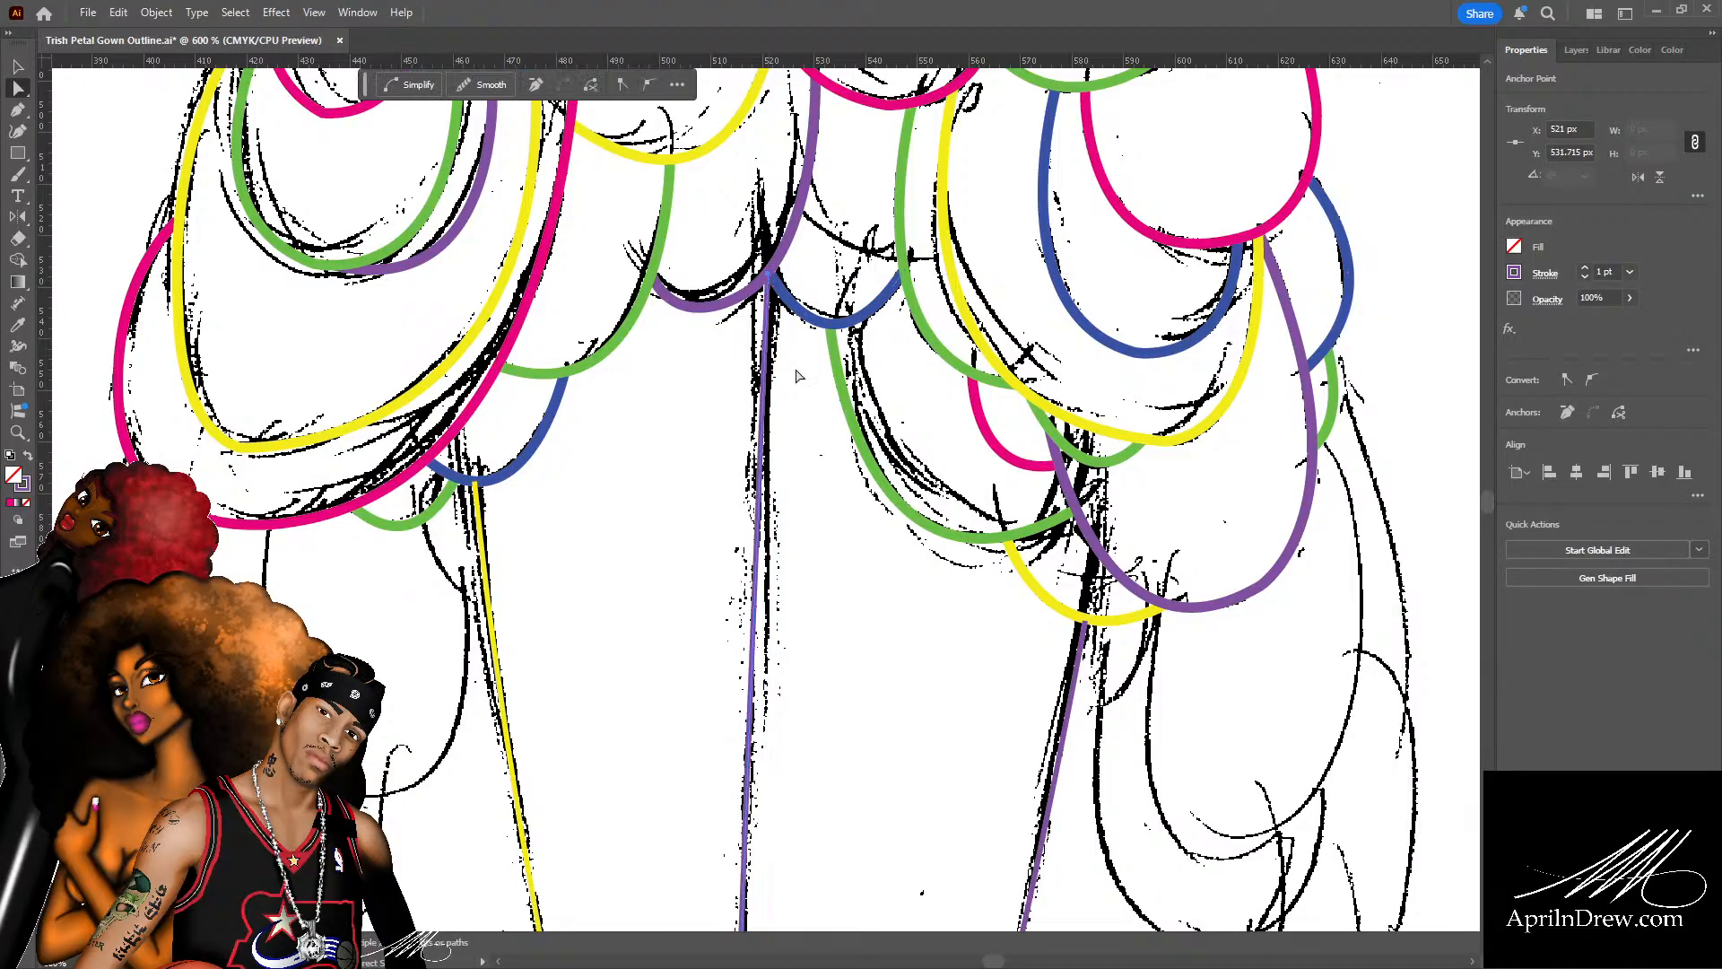
pyautogui.click(785, 377)
pyautogui.click(782, 372)
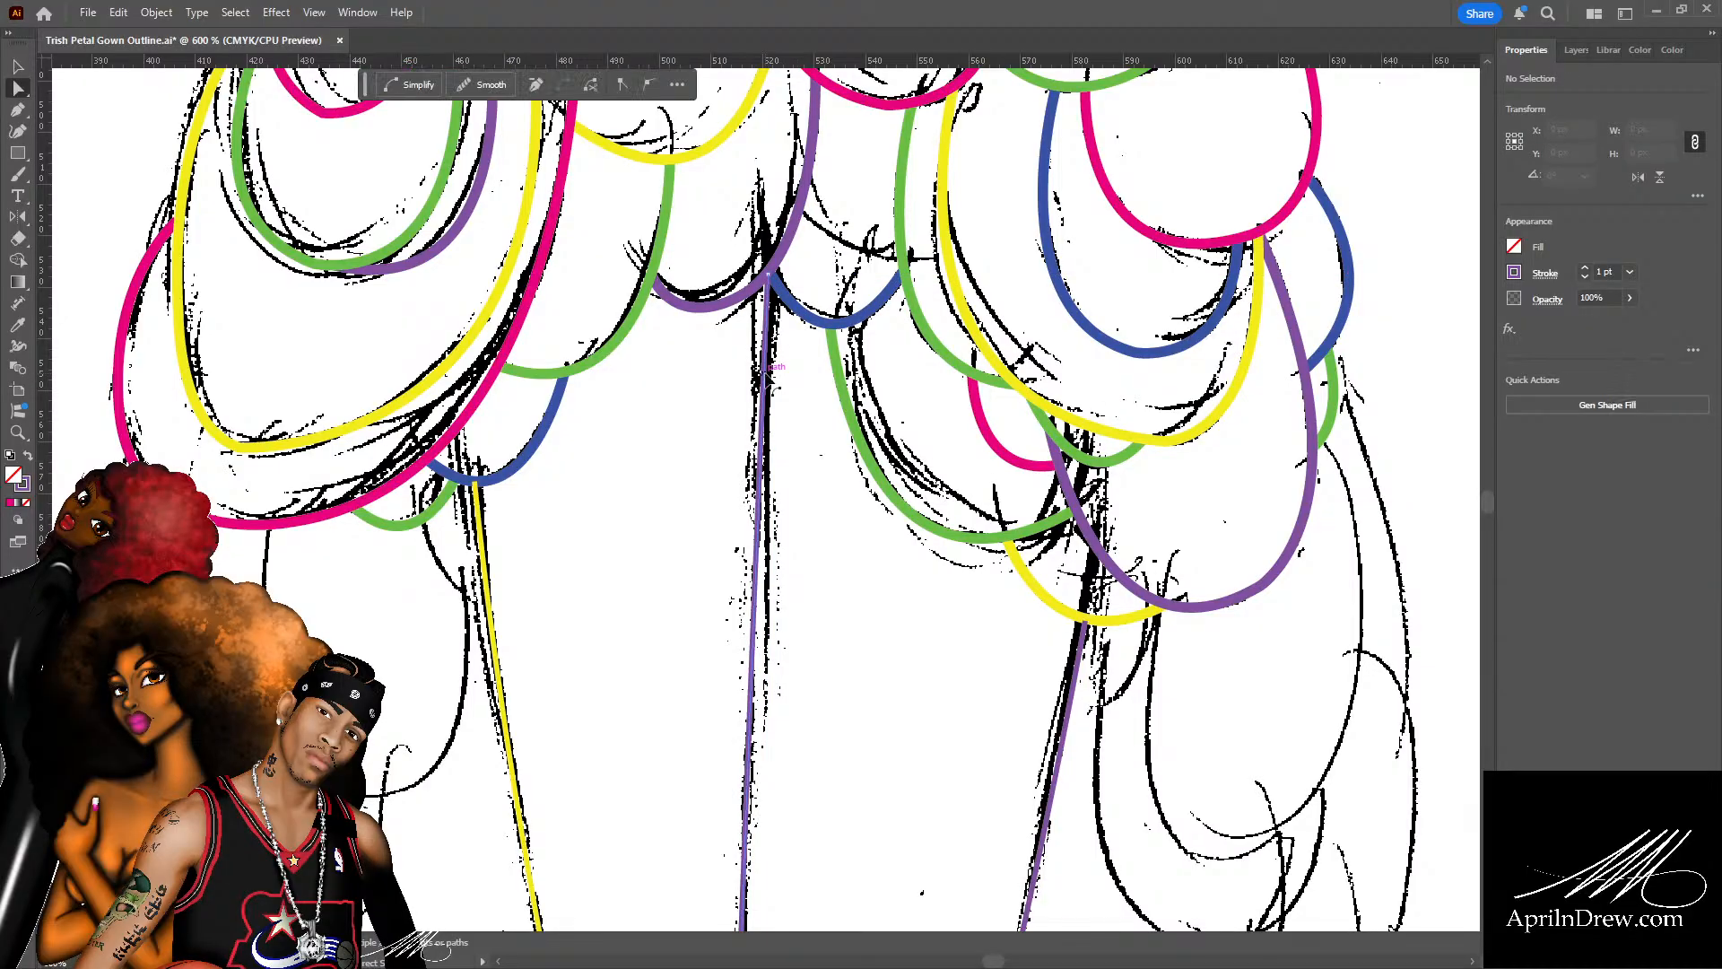
# Recolor the purple petal directly above the central leg line yellow, and save the document.
pyautogui.scroll(3, 782, 371)
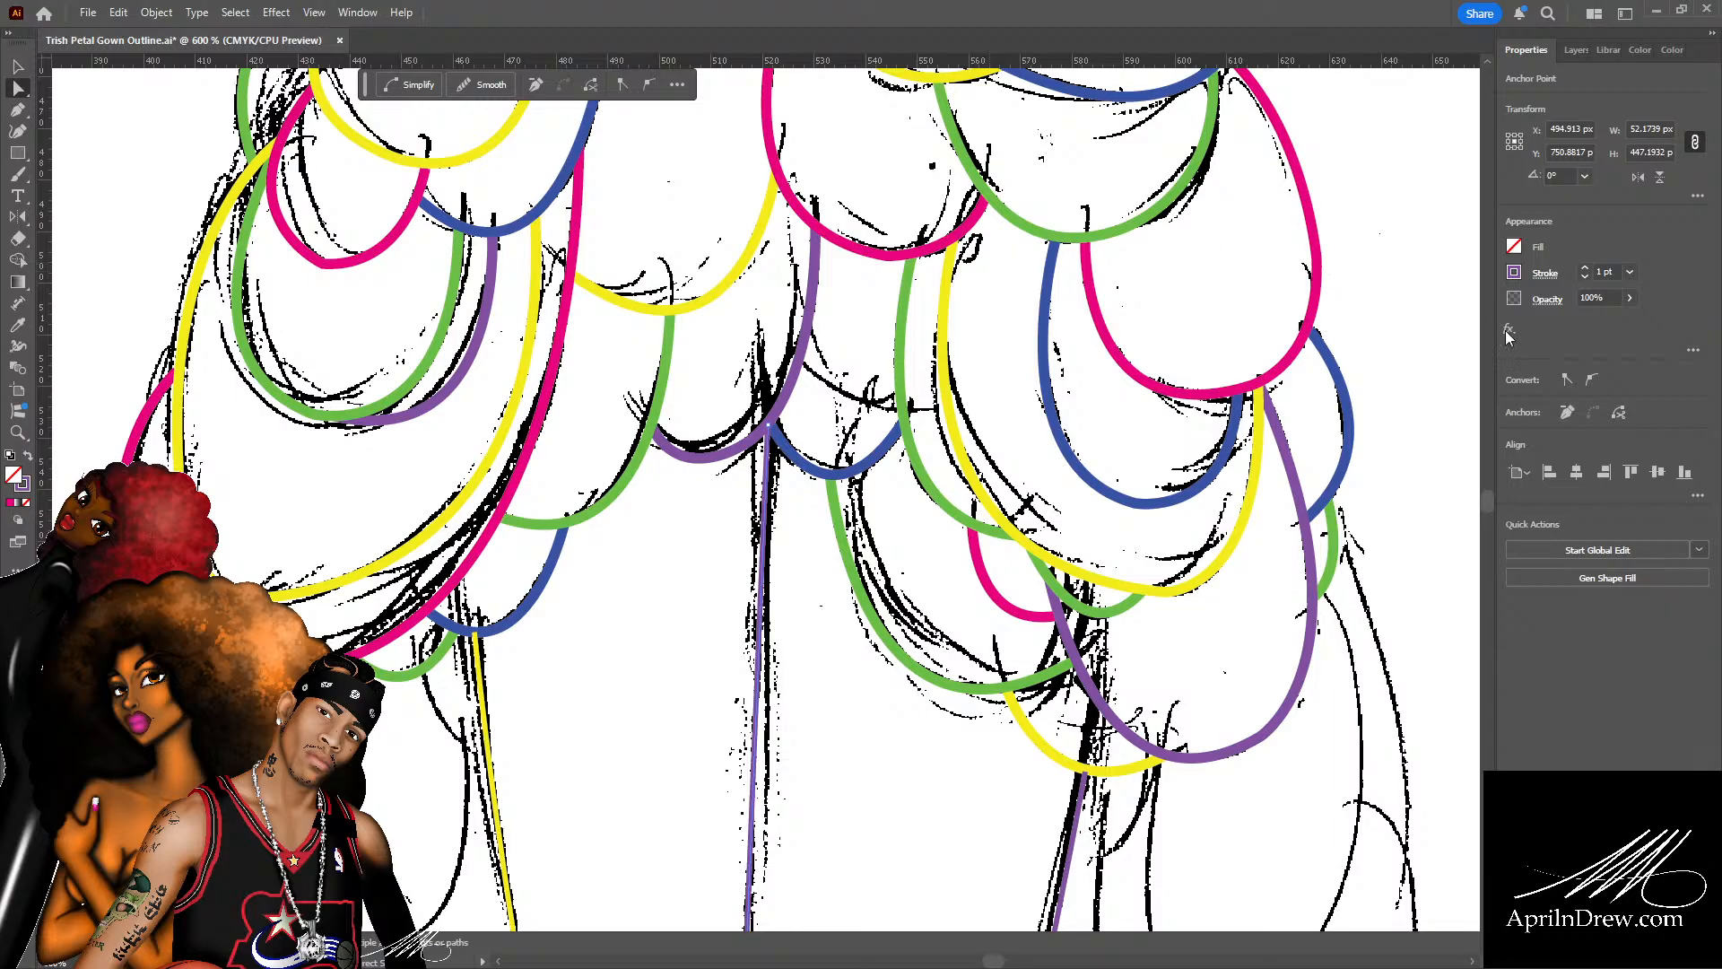
pyautogui.click(1517, 274)
pyautogui.click(704, 459)
pyautogui.click(1515, 277)
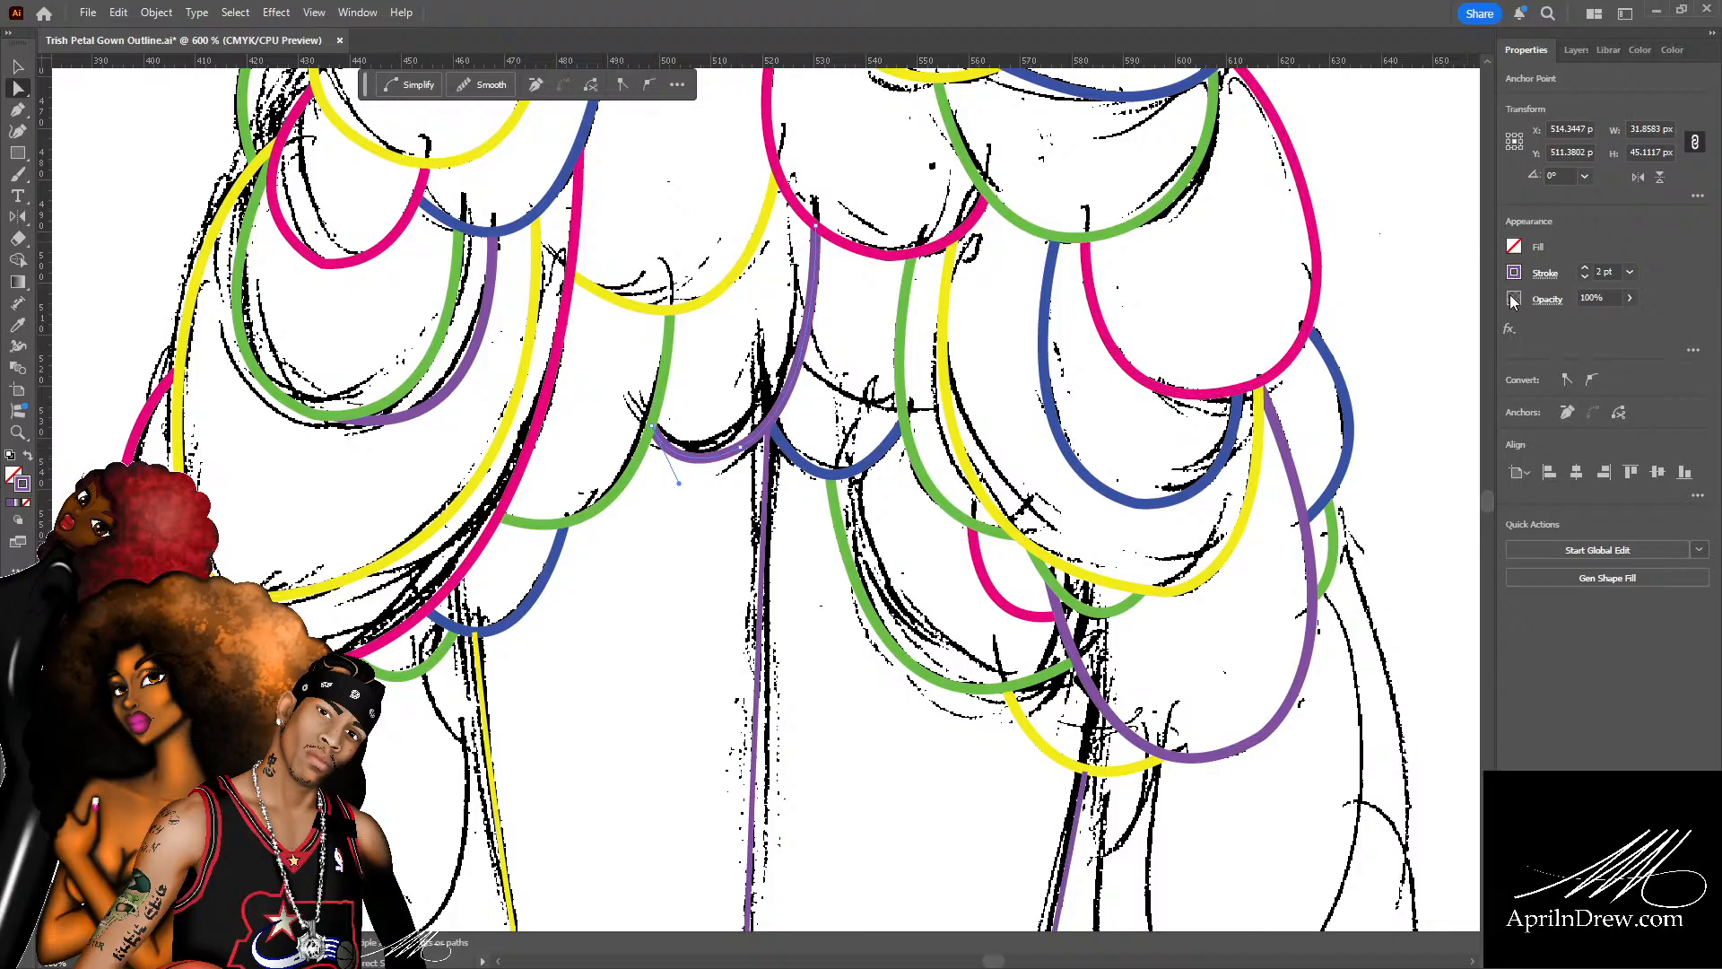
pyautogui.click(1326, 363)
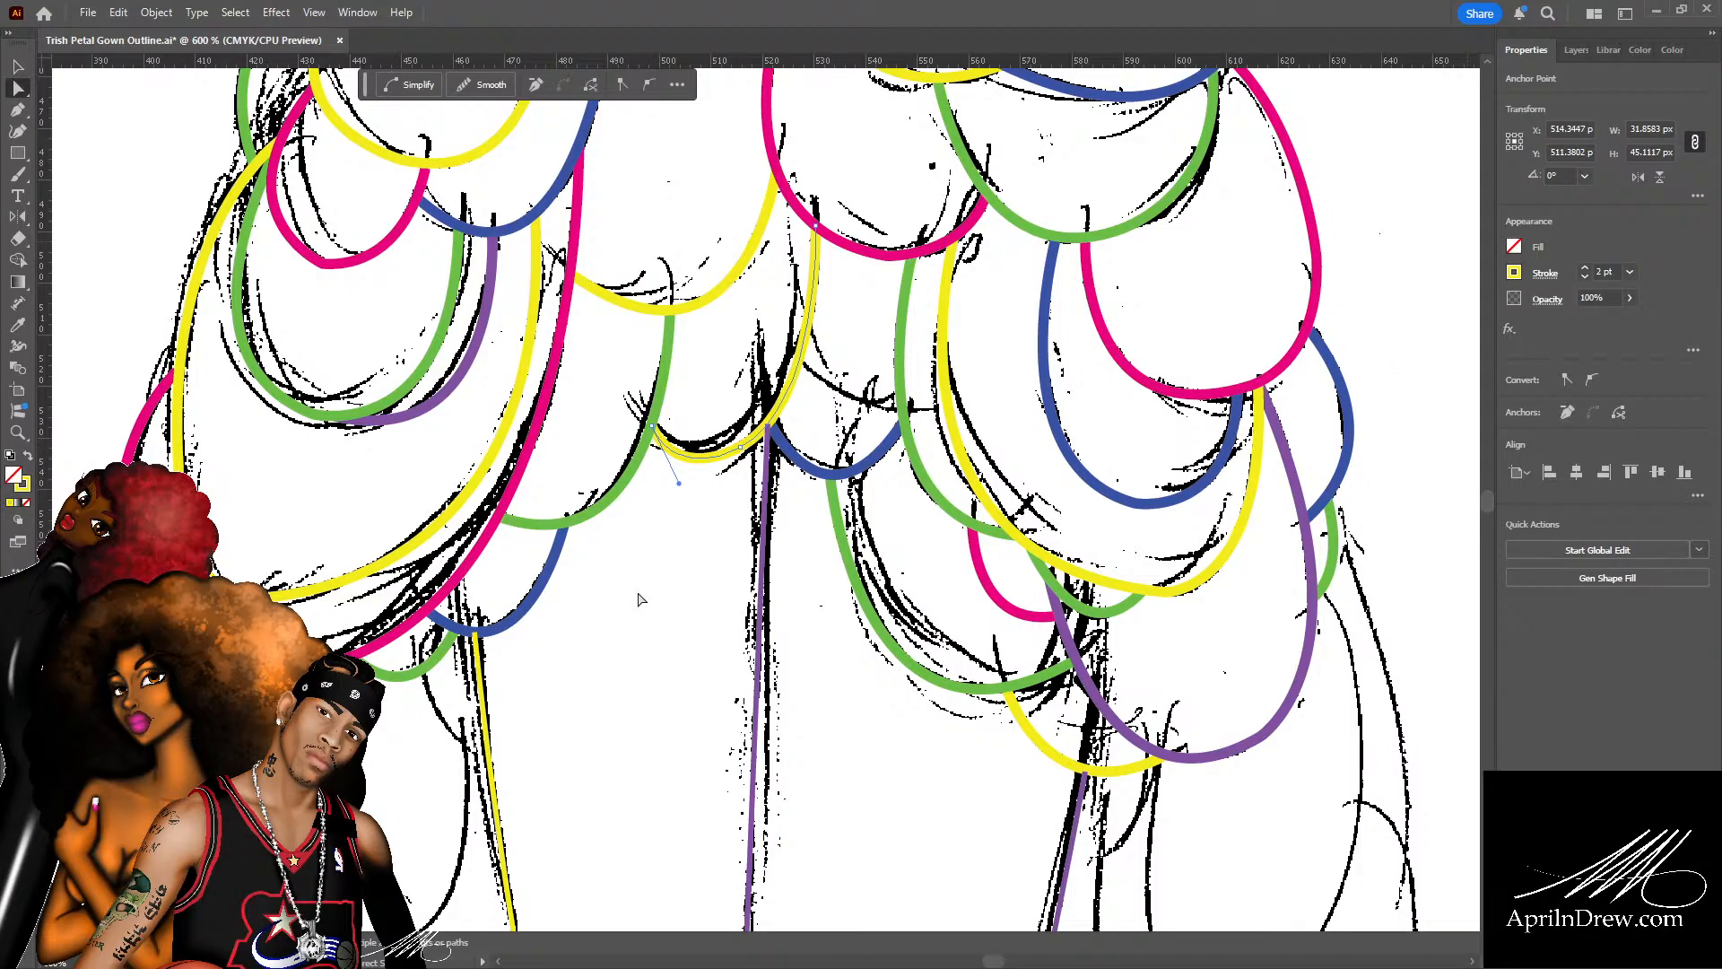
pyautogui.click(724, 490)
pyautogui.hotkey('ctrl', 's')
# Review the traced thigh lines and hip petals, then the untraced petals beside the purple outer thigh line.
pyautogui.scroll(-2, 760, 491)
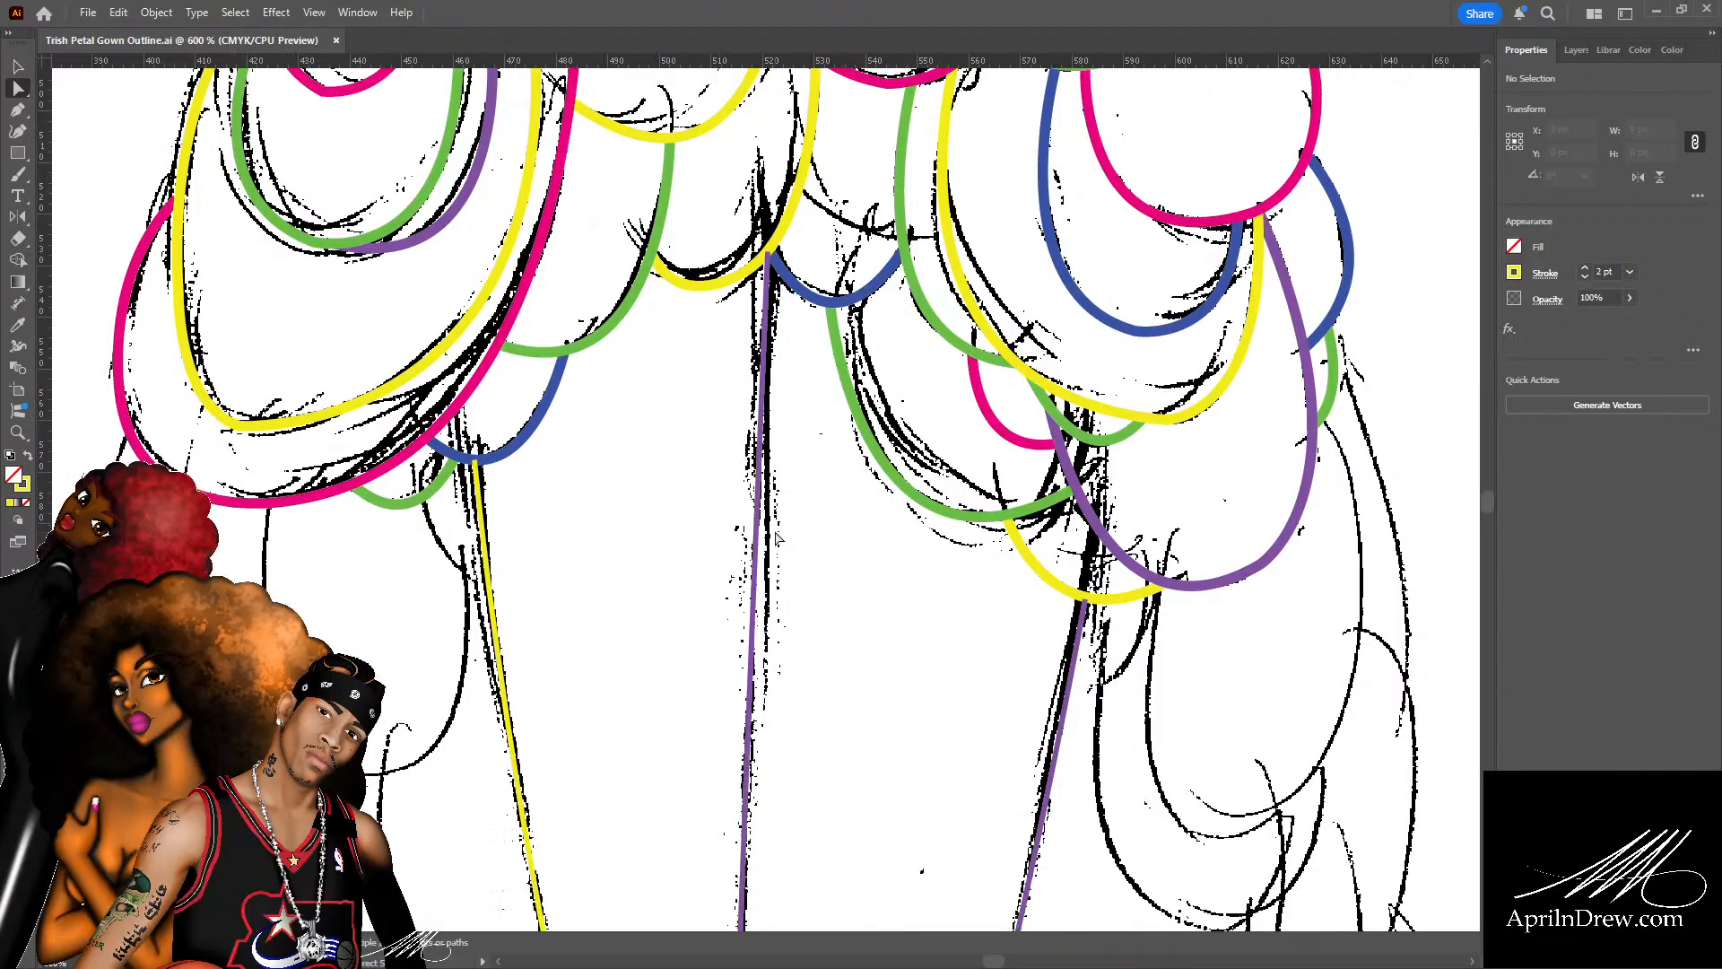
pyautogui.scroll(-2, 569, 520)
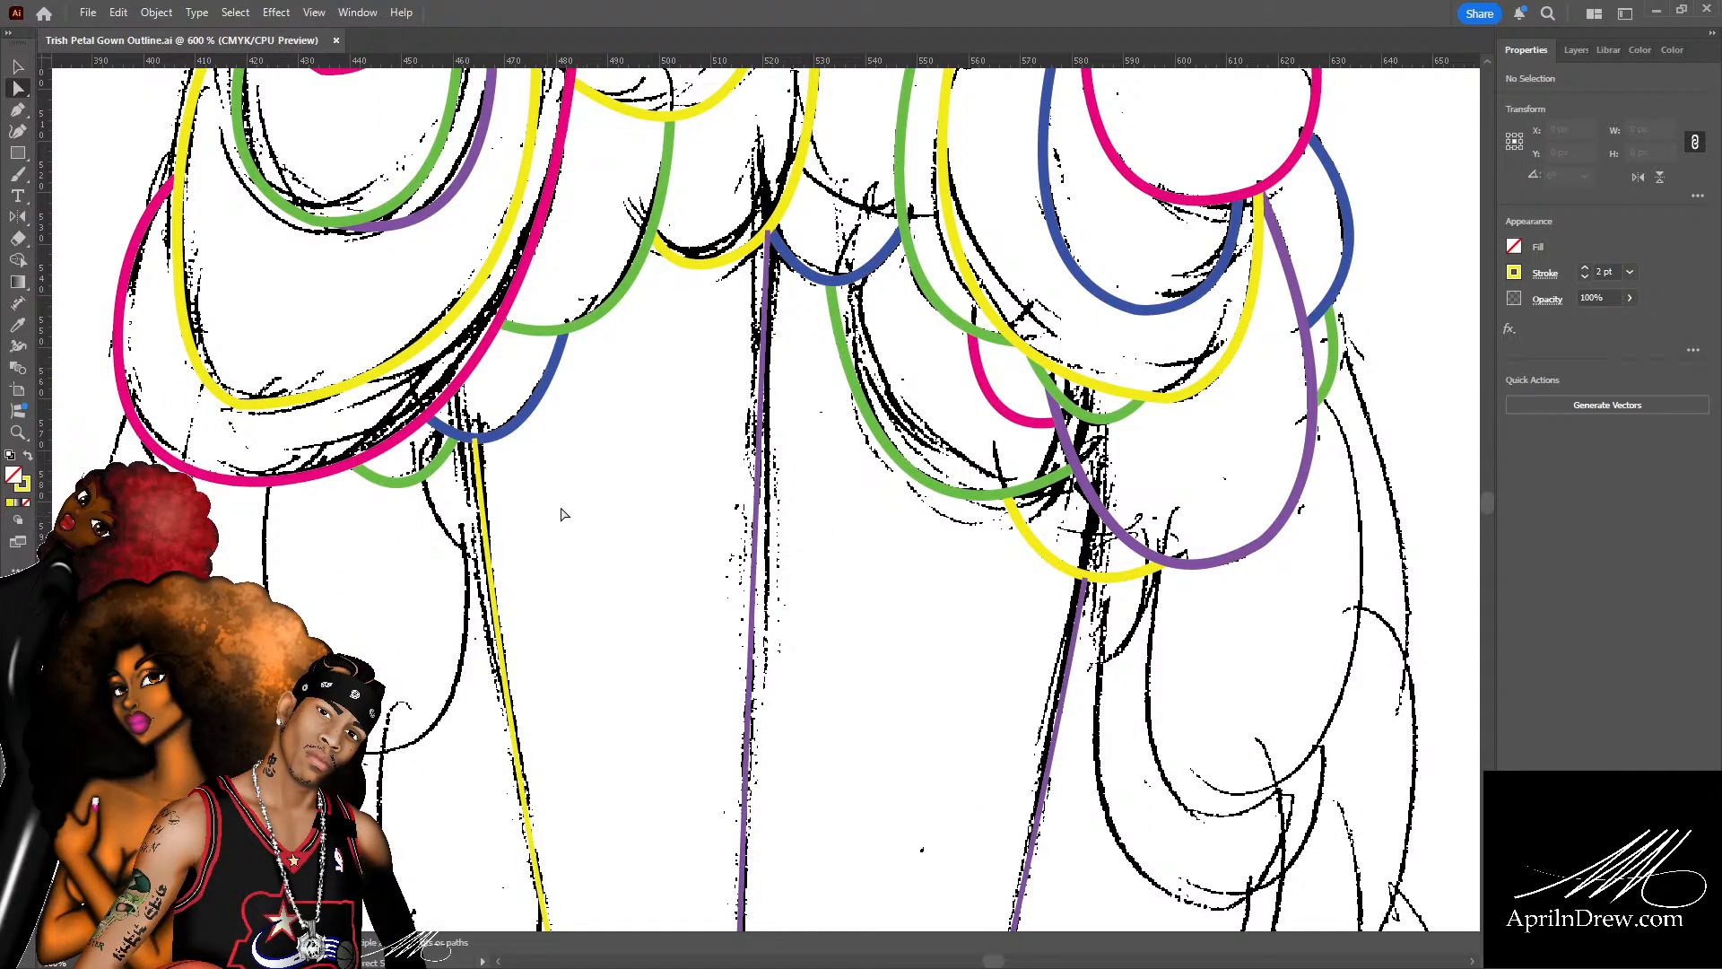
pyautogui.scroll(-8, 565, 520)
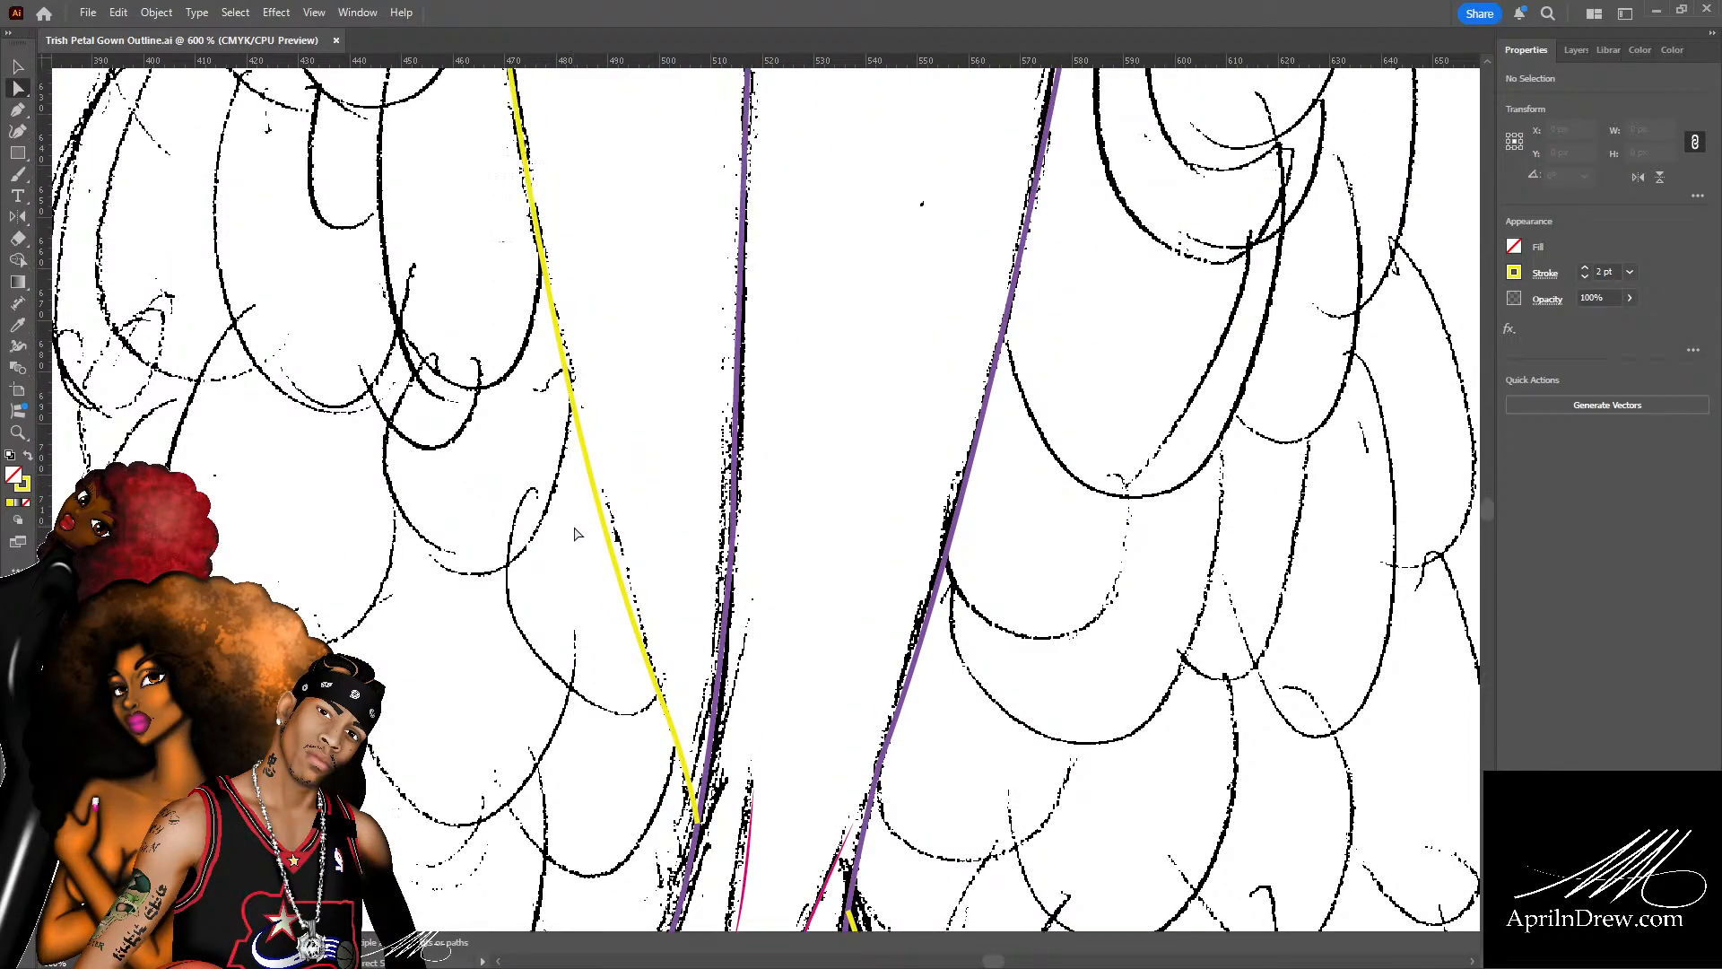
pyautogui.scroll(10, 576, 533)
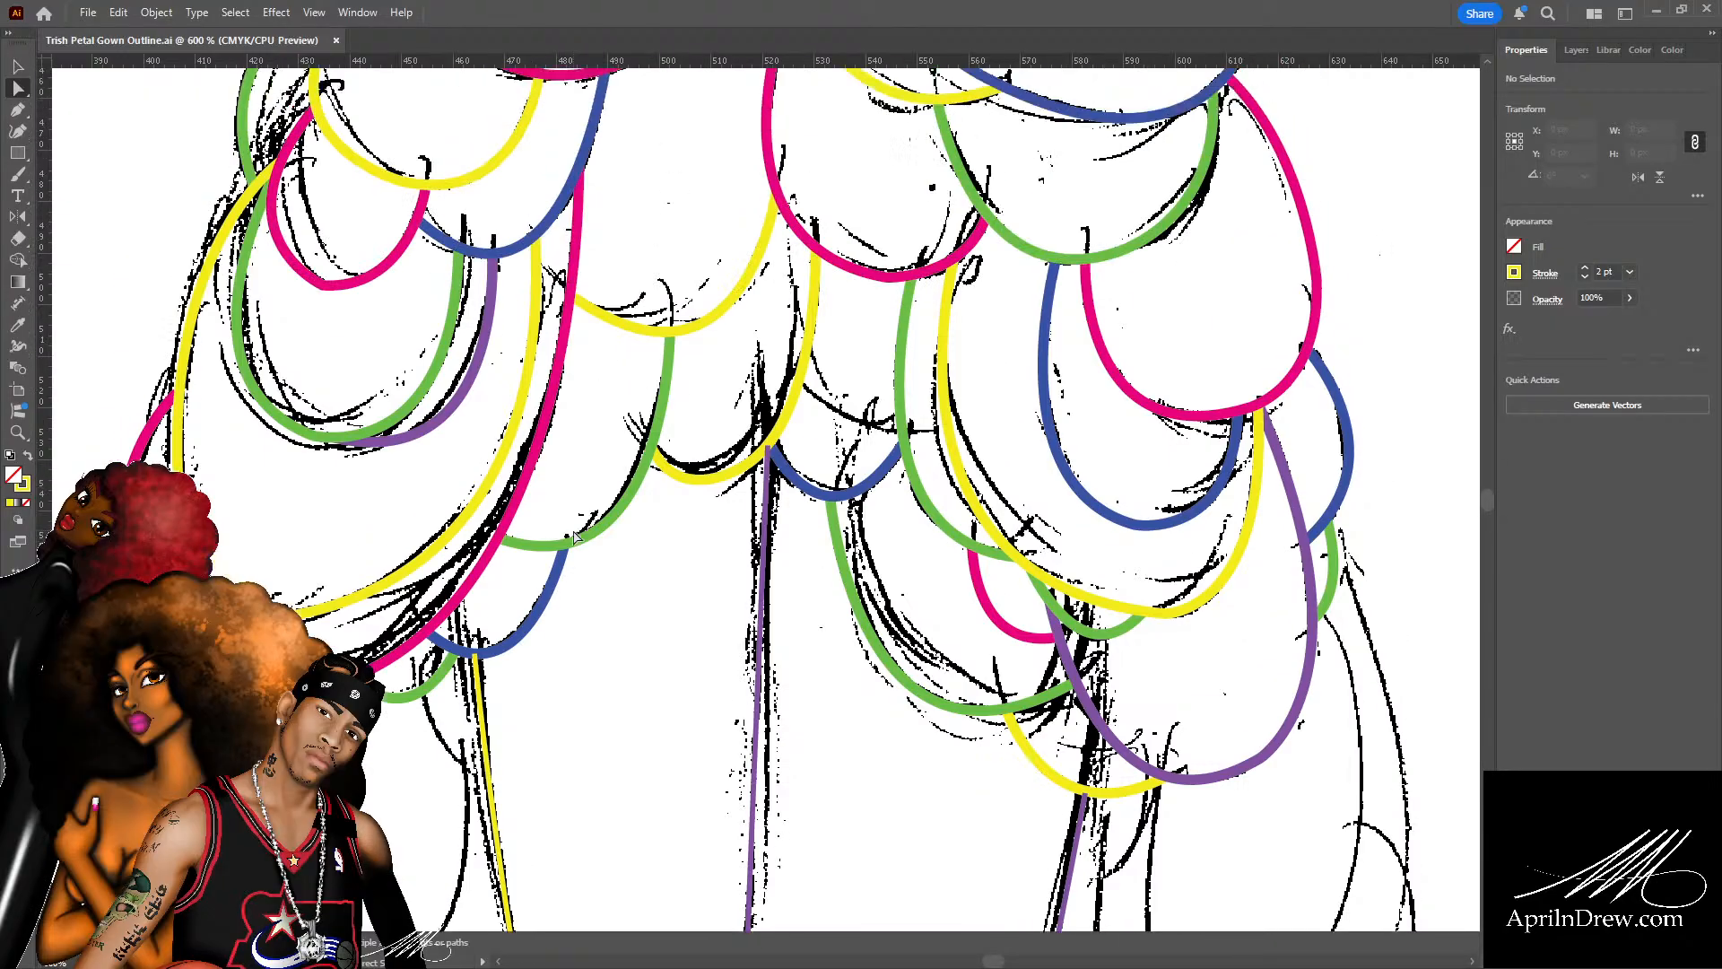
pyautogui.scroll(-1, 731, 545)
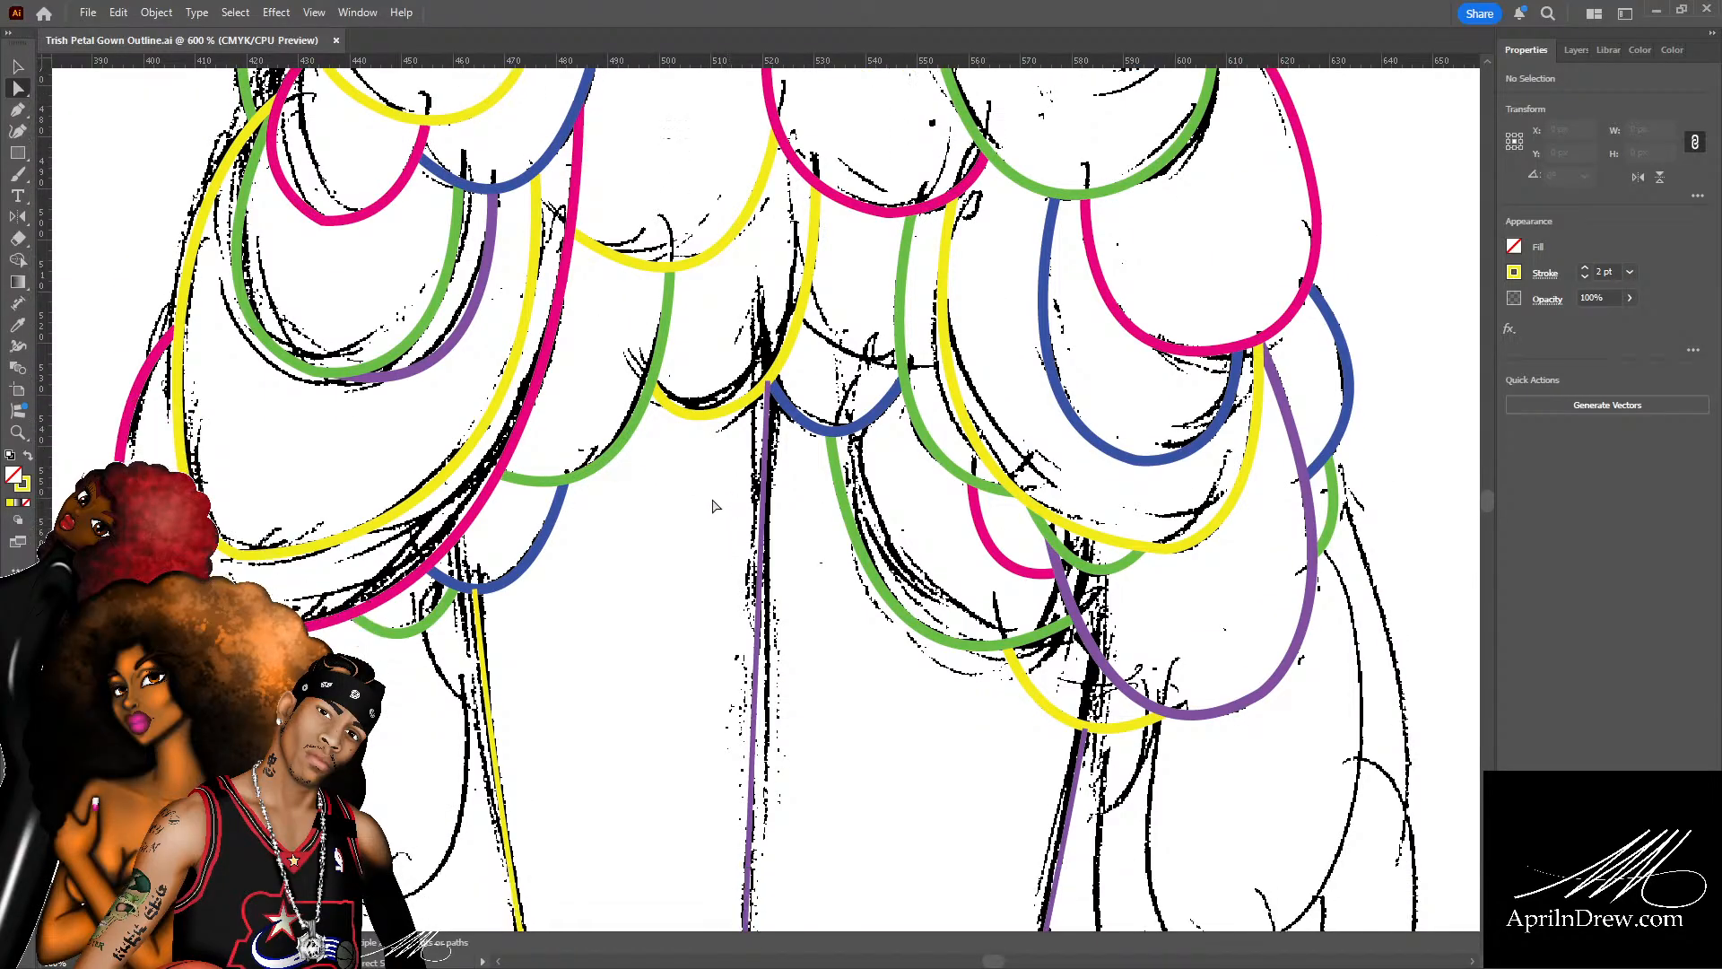
pyautogui.hotkey('ctrl', '-')
pyautogui.press('space')
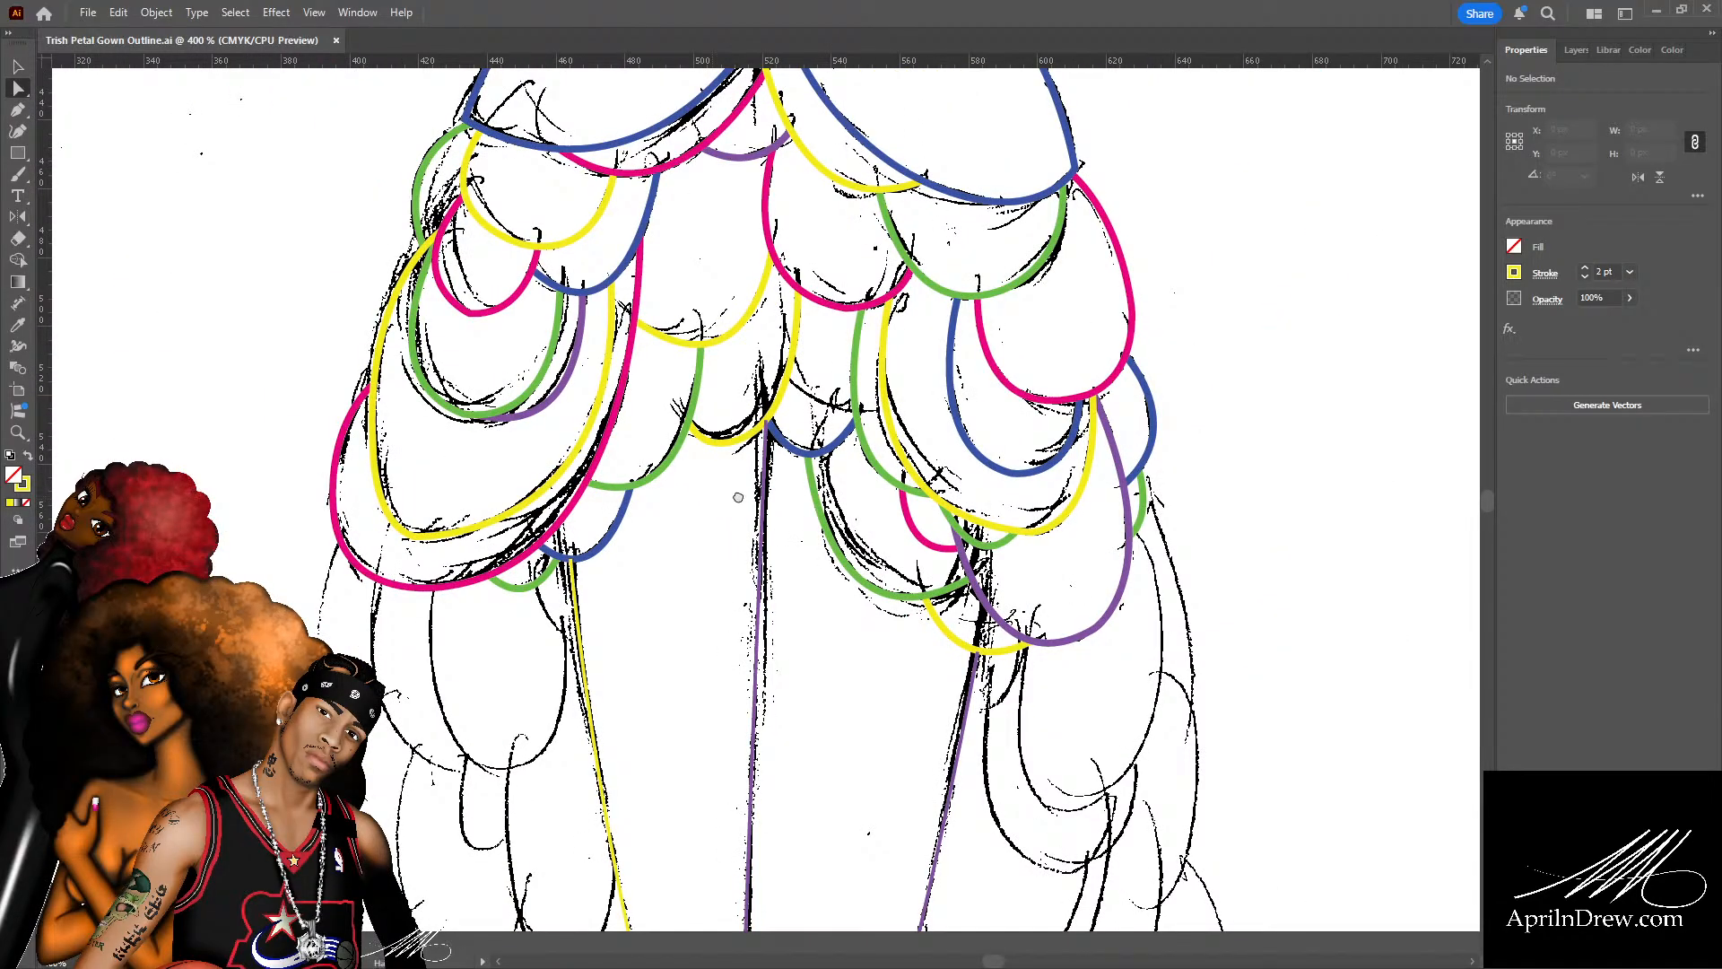
pyautogui.moveTo(738, 496); pyautogui.dragTo(468, 265)
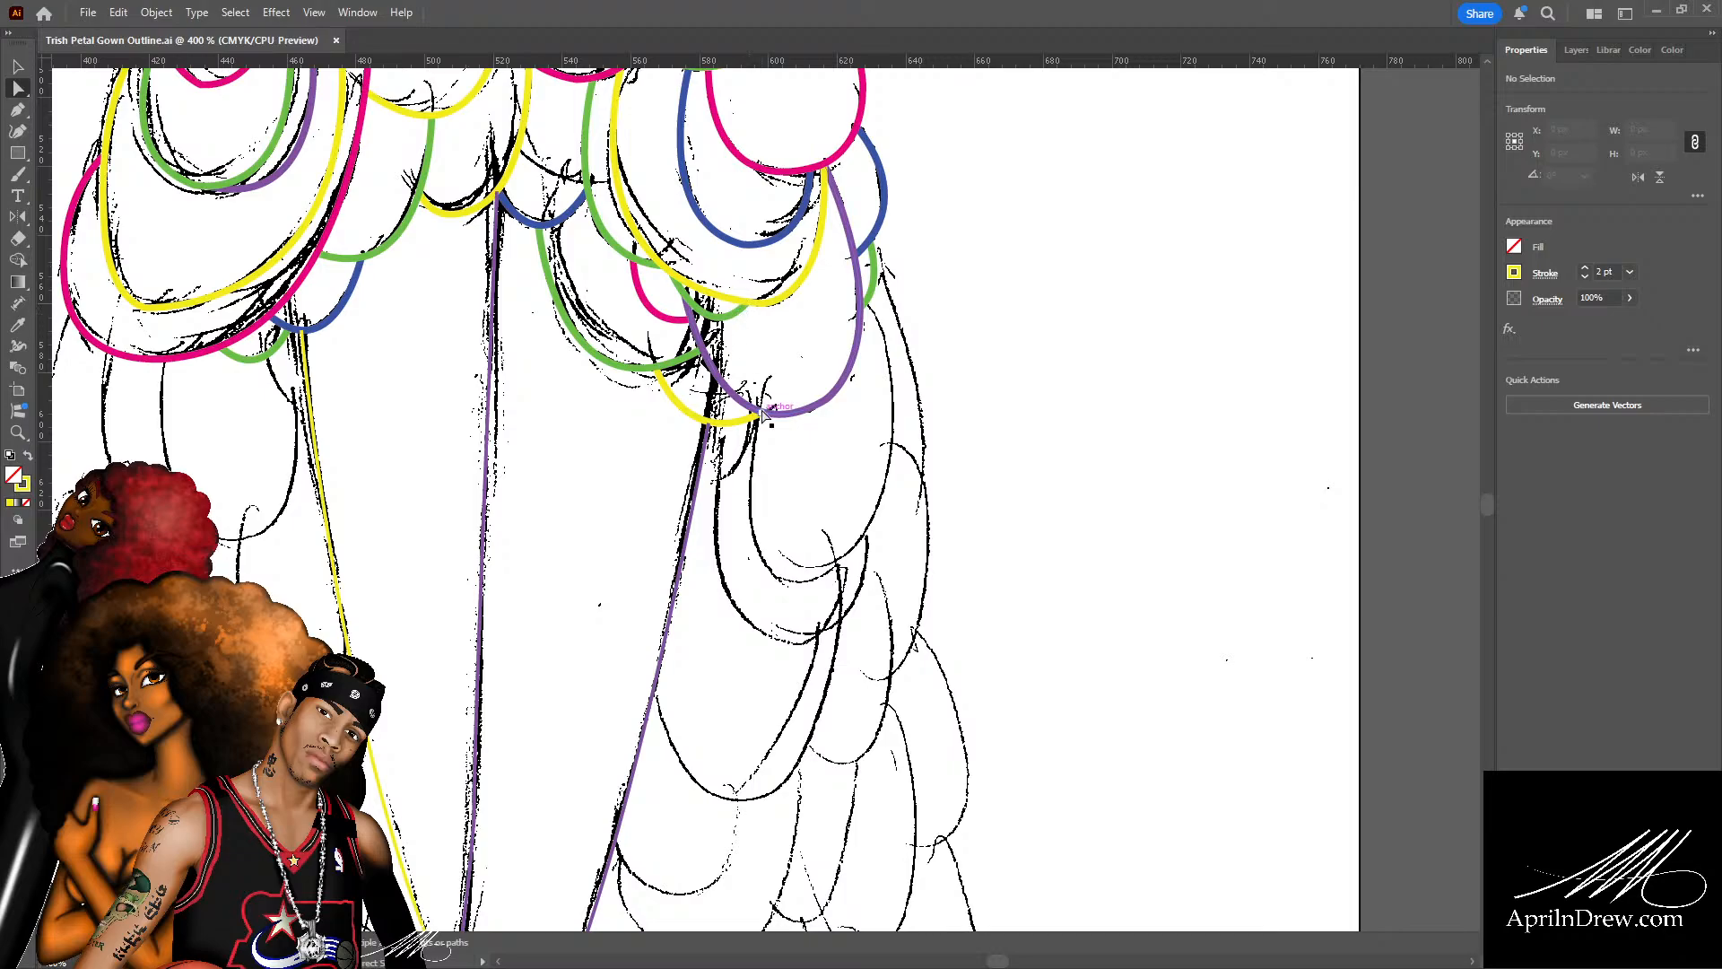
pyautogui.press('space')
pyautogui.moveTo(600, 430); pyautogui.dragTo(599, 487)
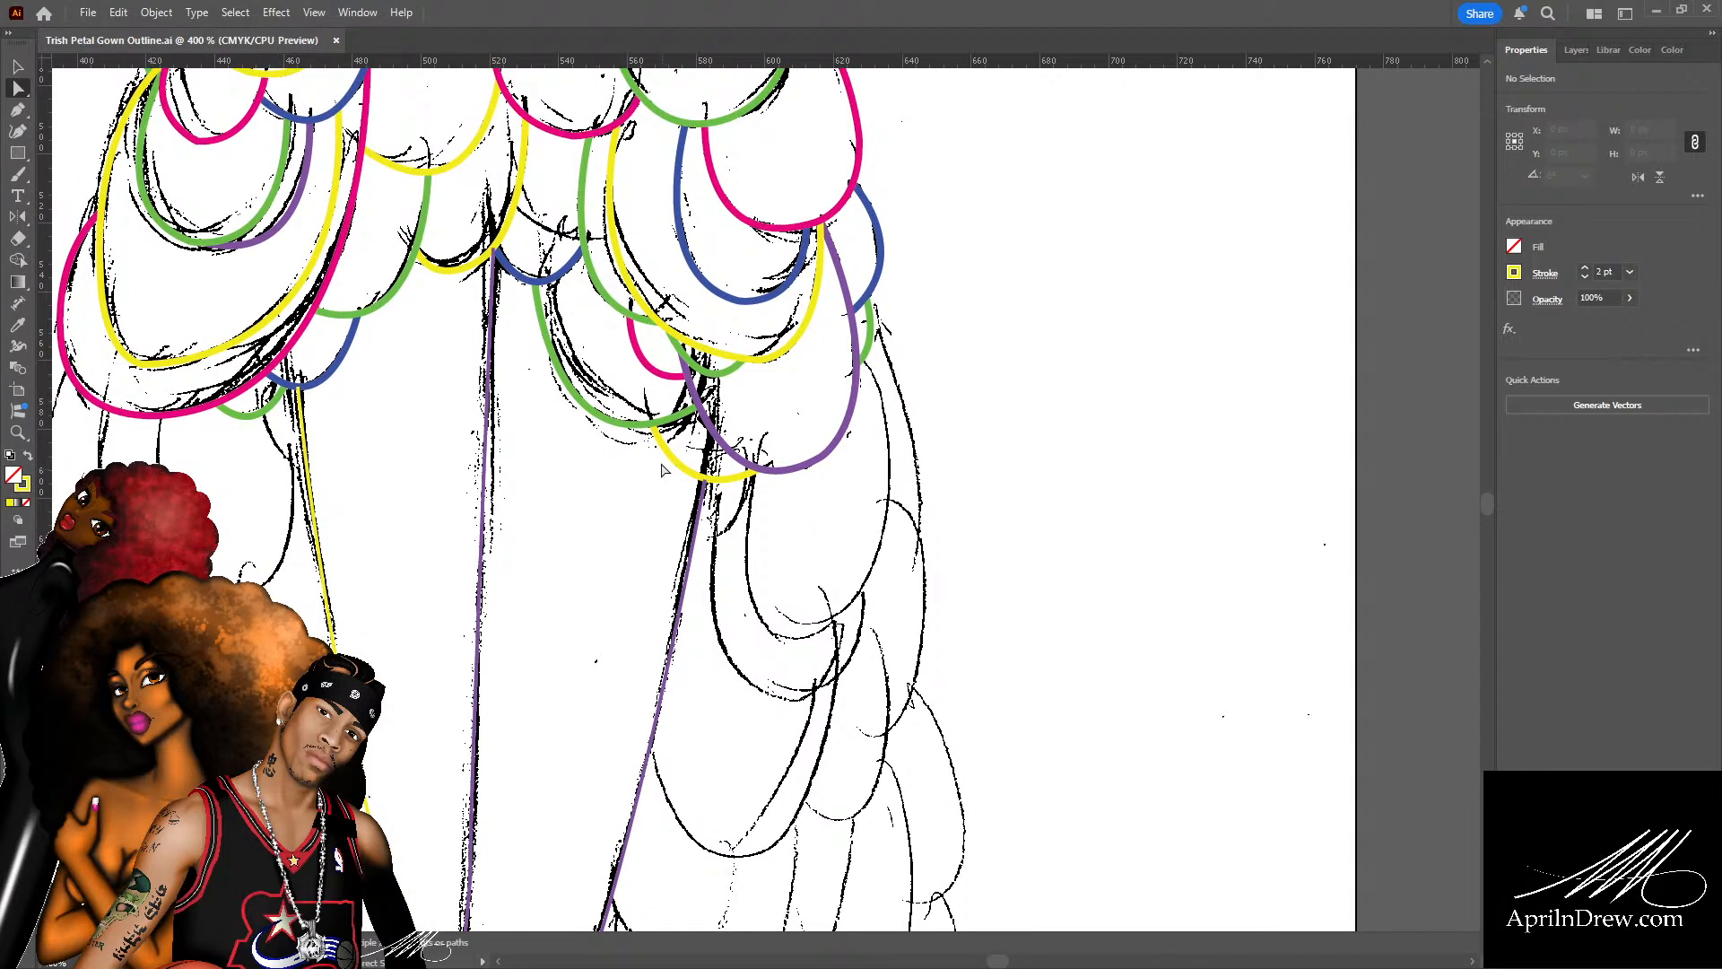
# Select the lower traced hip petals together, from the yellow and green petals over the thighs to the outer pink, green and blue ones.
pyautogui.press('v')
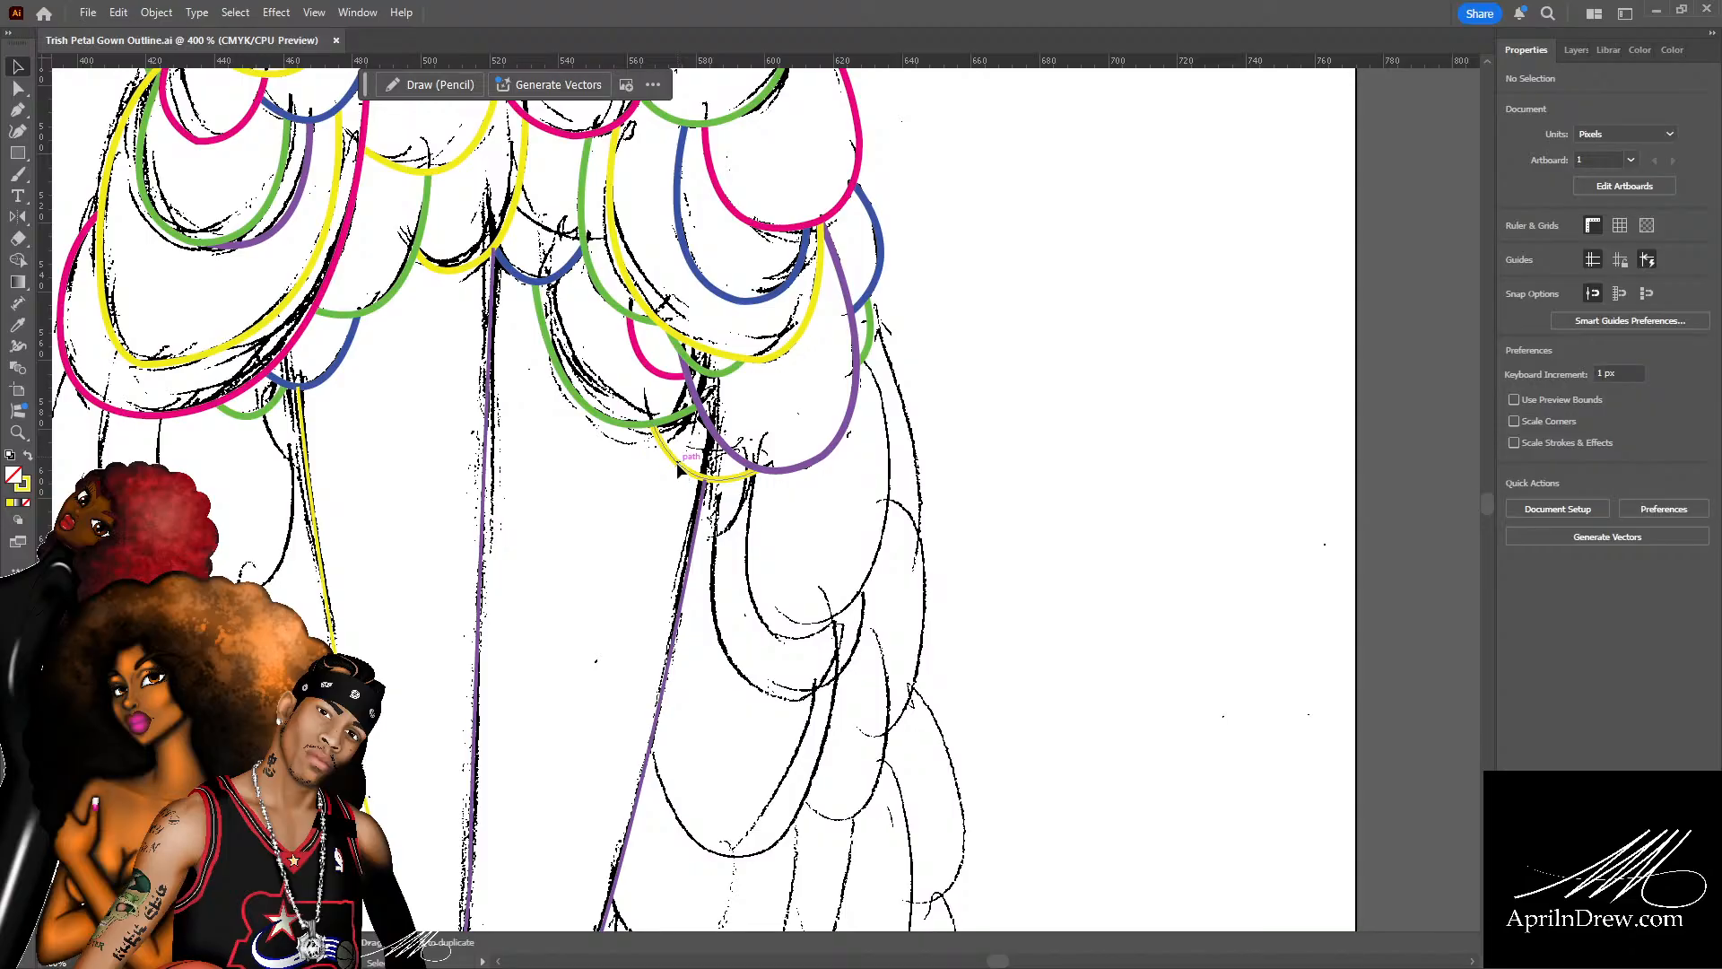
pyautogui.click(676, 461)
pyautogui.moveTo(699, 489); pyautogui.dragTo(530, 302)
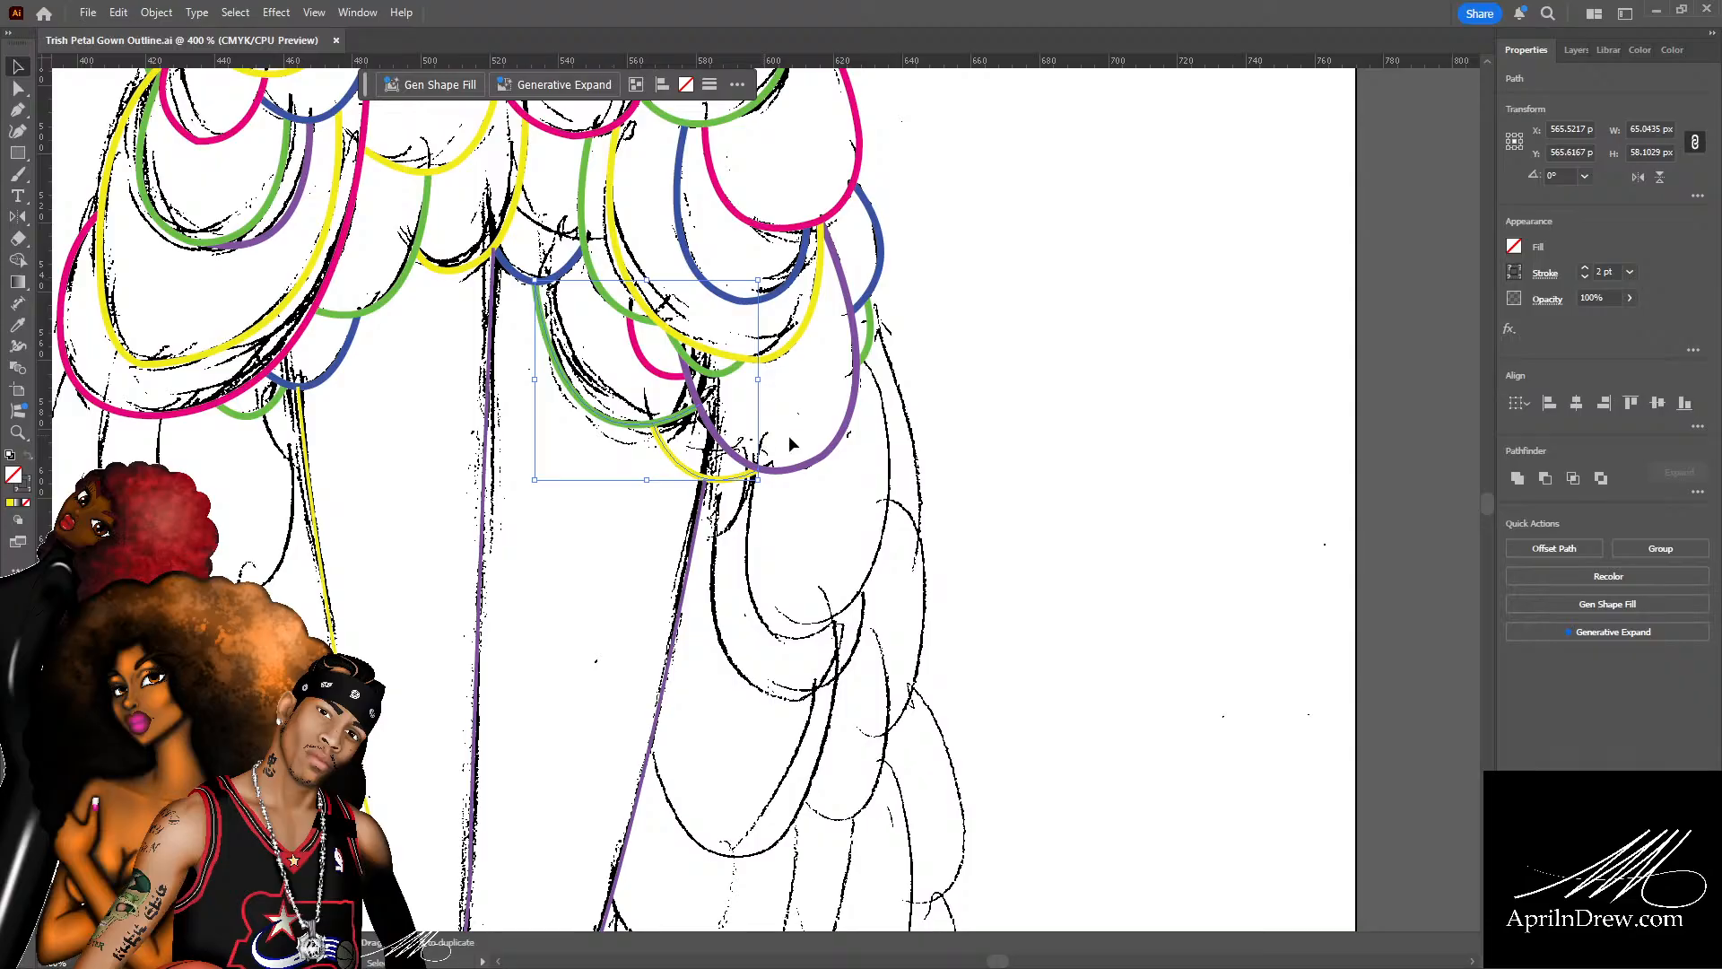
pyautogui.keyDown('shift'); pyautogui.click(828, 457); pyautogui.keyUp('shift')
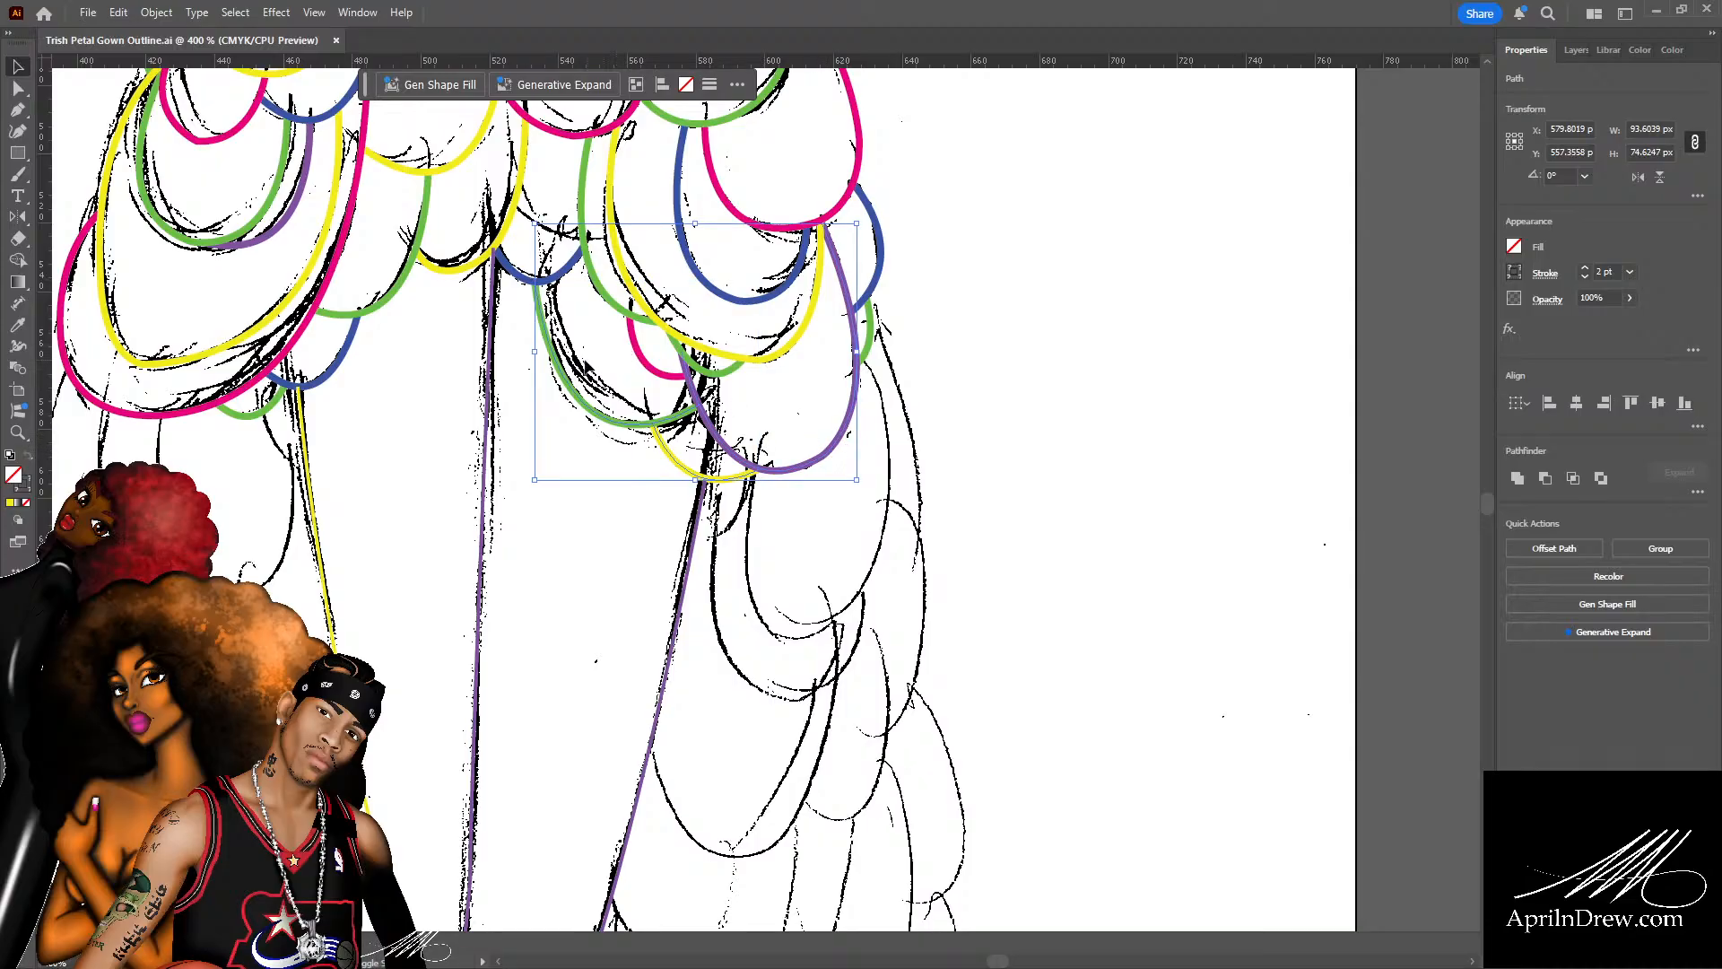
pyautogui.keyDown('shift'); pyautogui.click(327, 382); pyautogui.keyUp('shift')
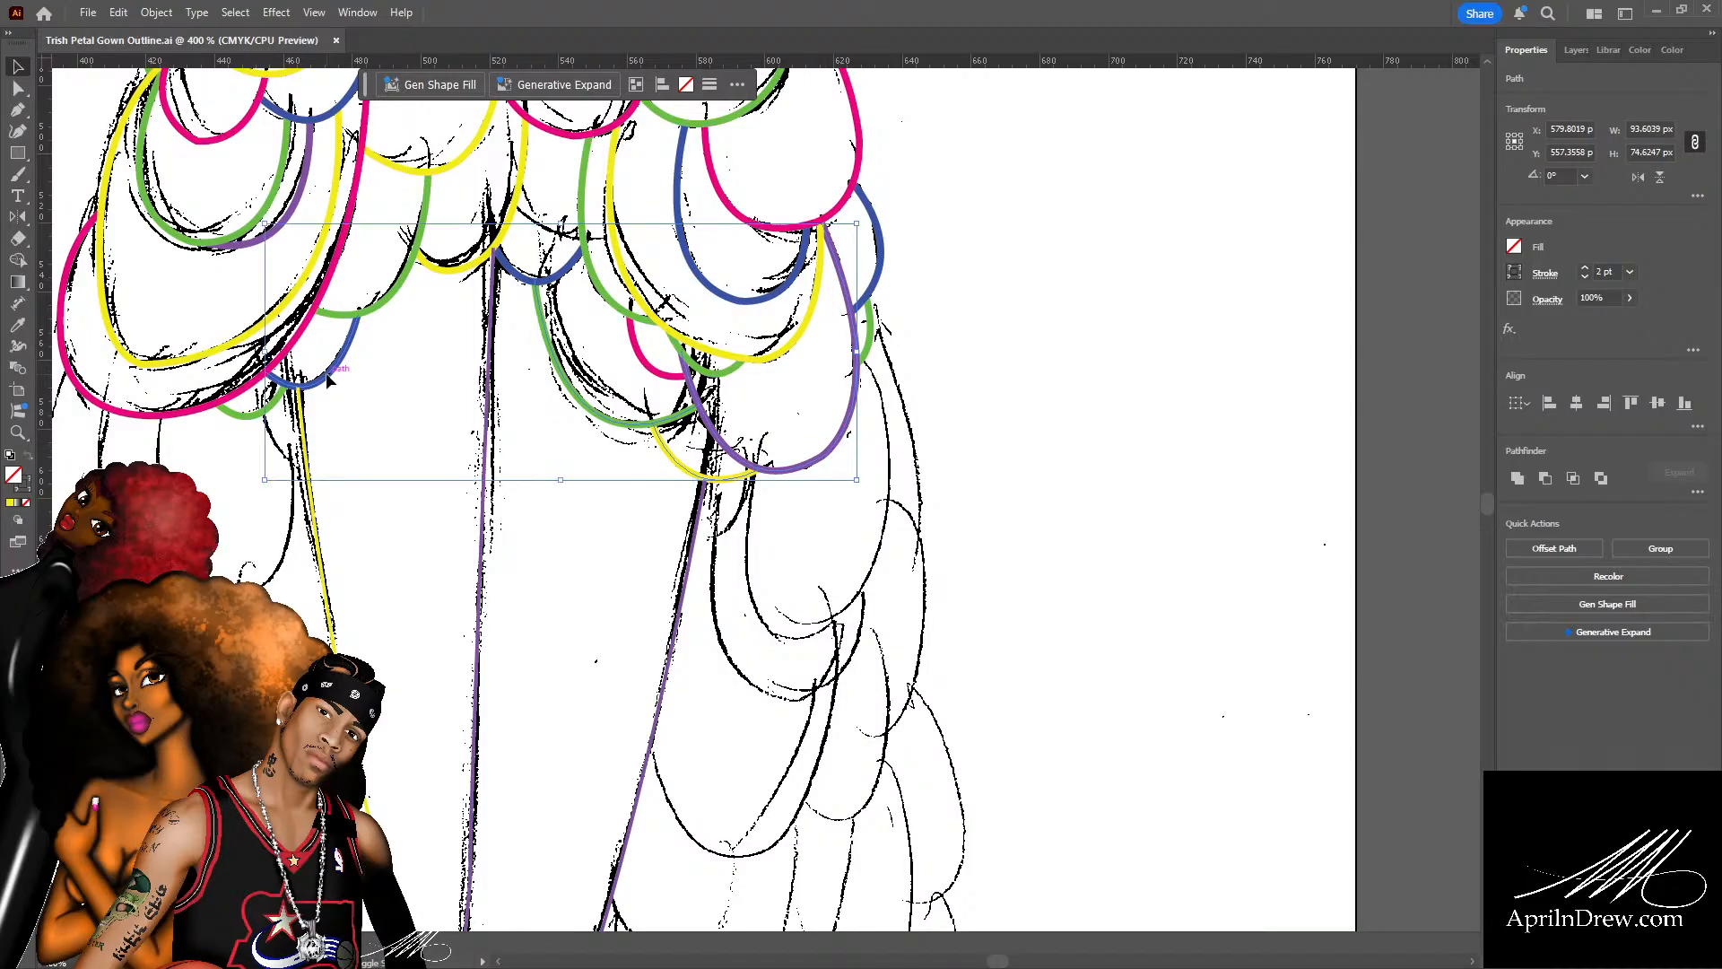
pyautogui.keyDown('shift'); pyautogui.click(244, 405); pyautogui.keyUp('shift')
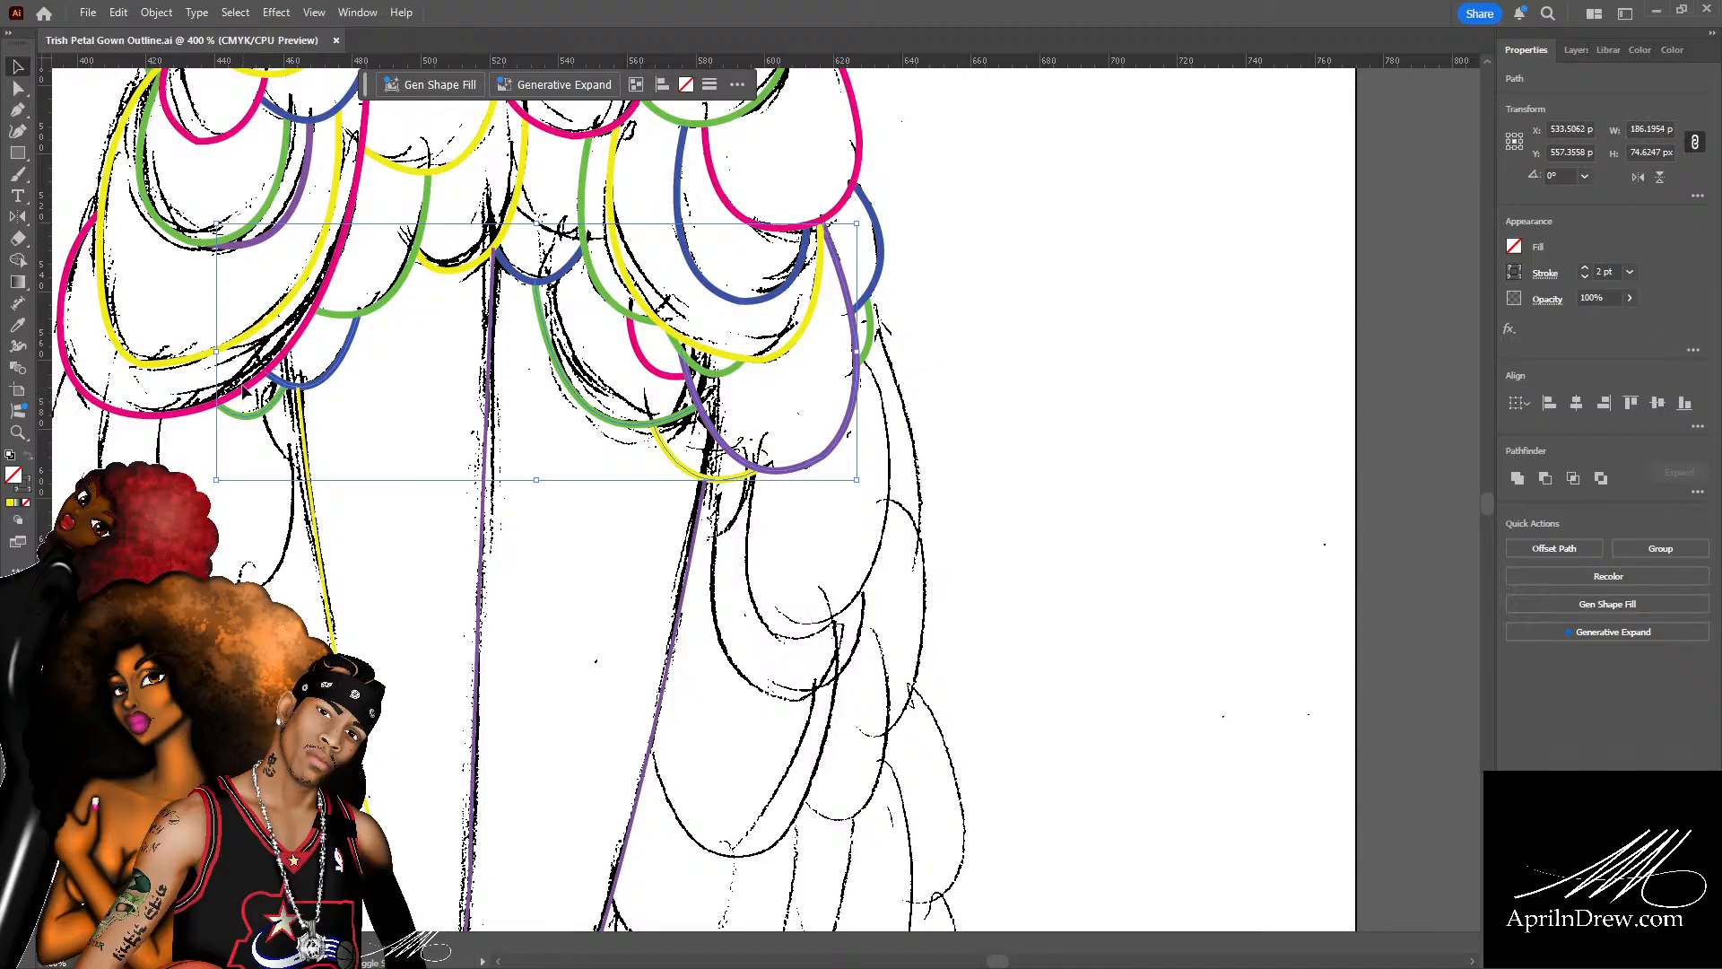
pyautogui.keyDown('shift'); pyautogui.click(348, 316); pyautogui.keyUp('shift')
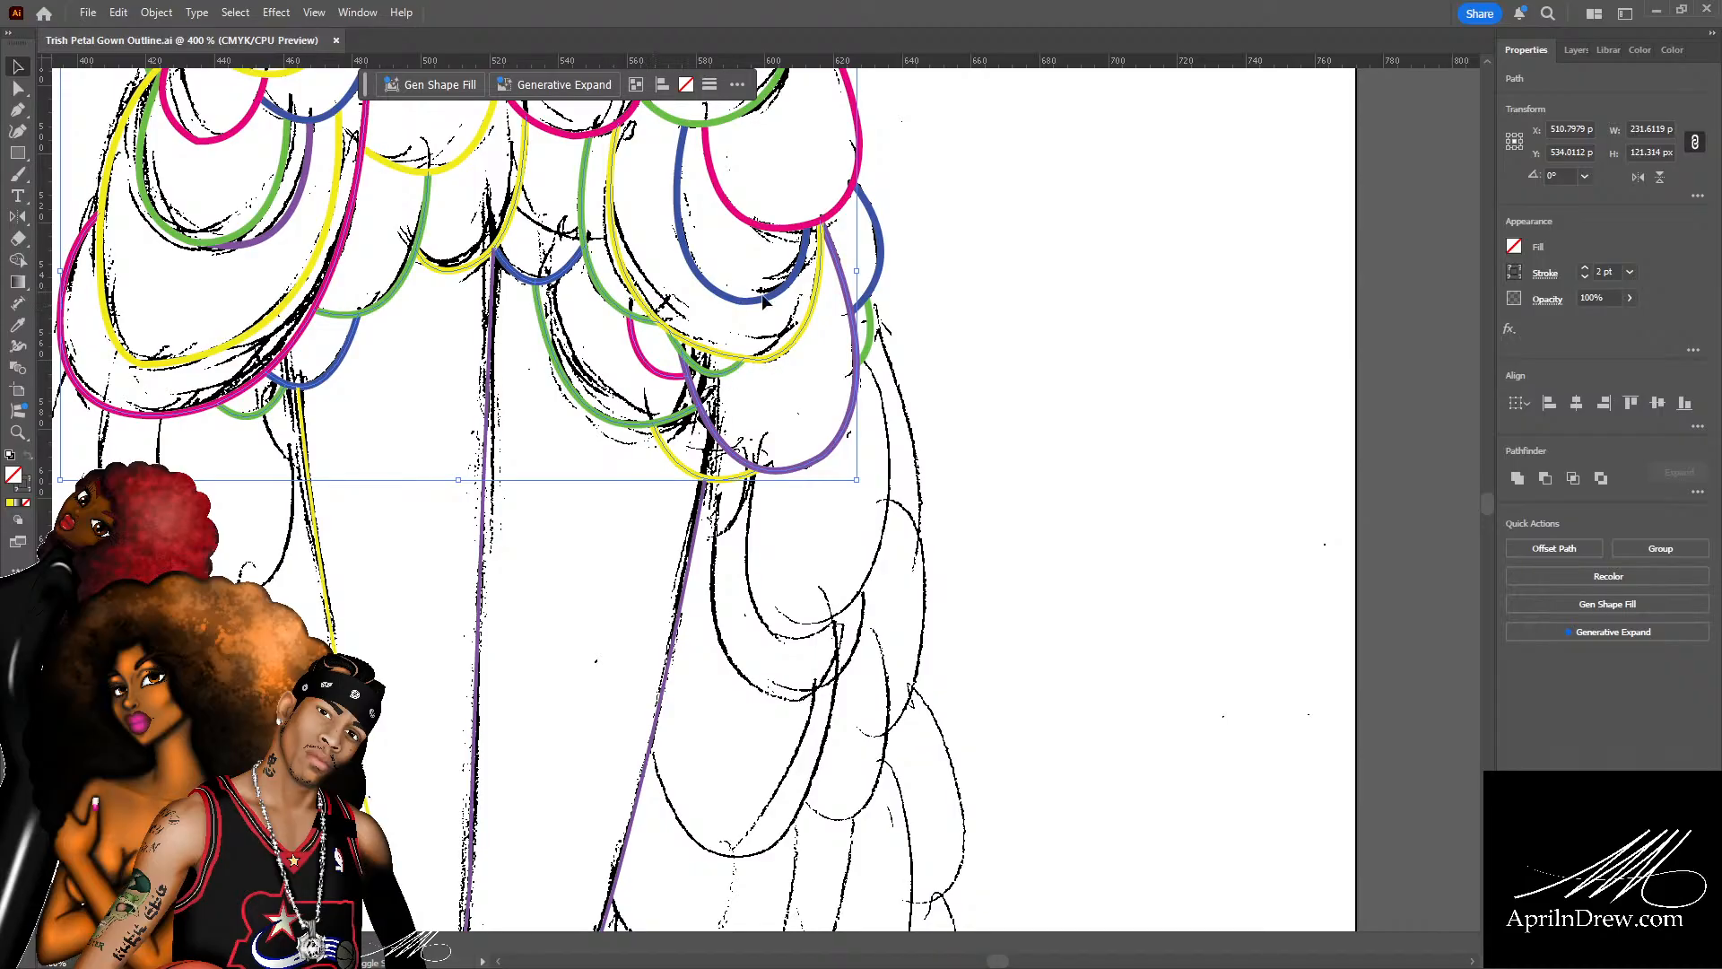
pyautogui.keyDown('shift'); pyautogui.click(869, 334); pyautogui.keyUp('shift')
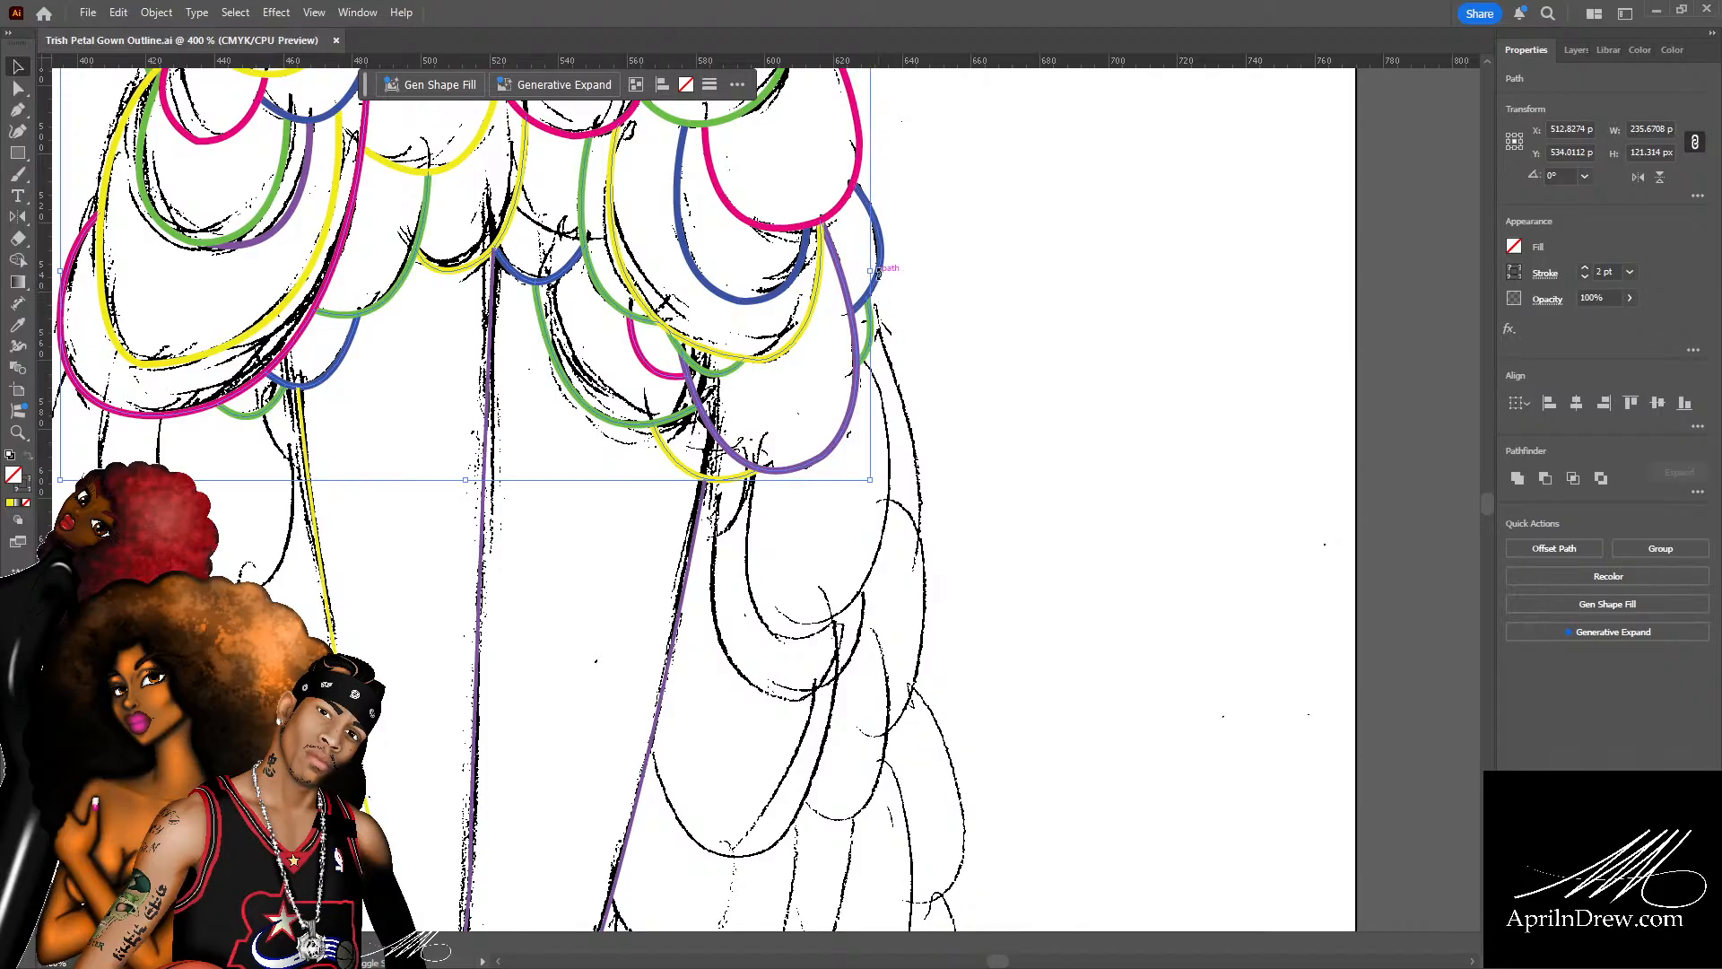
pyautogui.keyDown('shift'); pyautogui.click(883, 249); pyautogui.keyUp('shift')
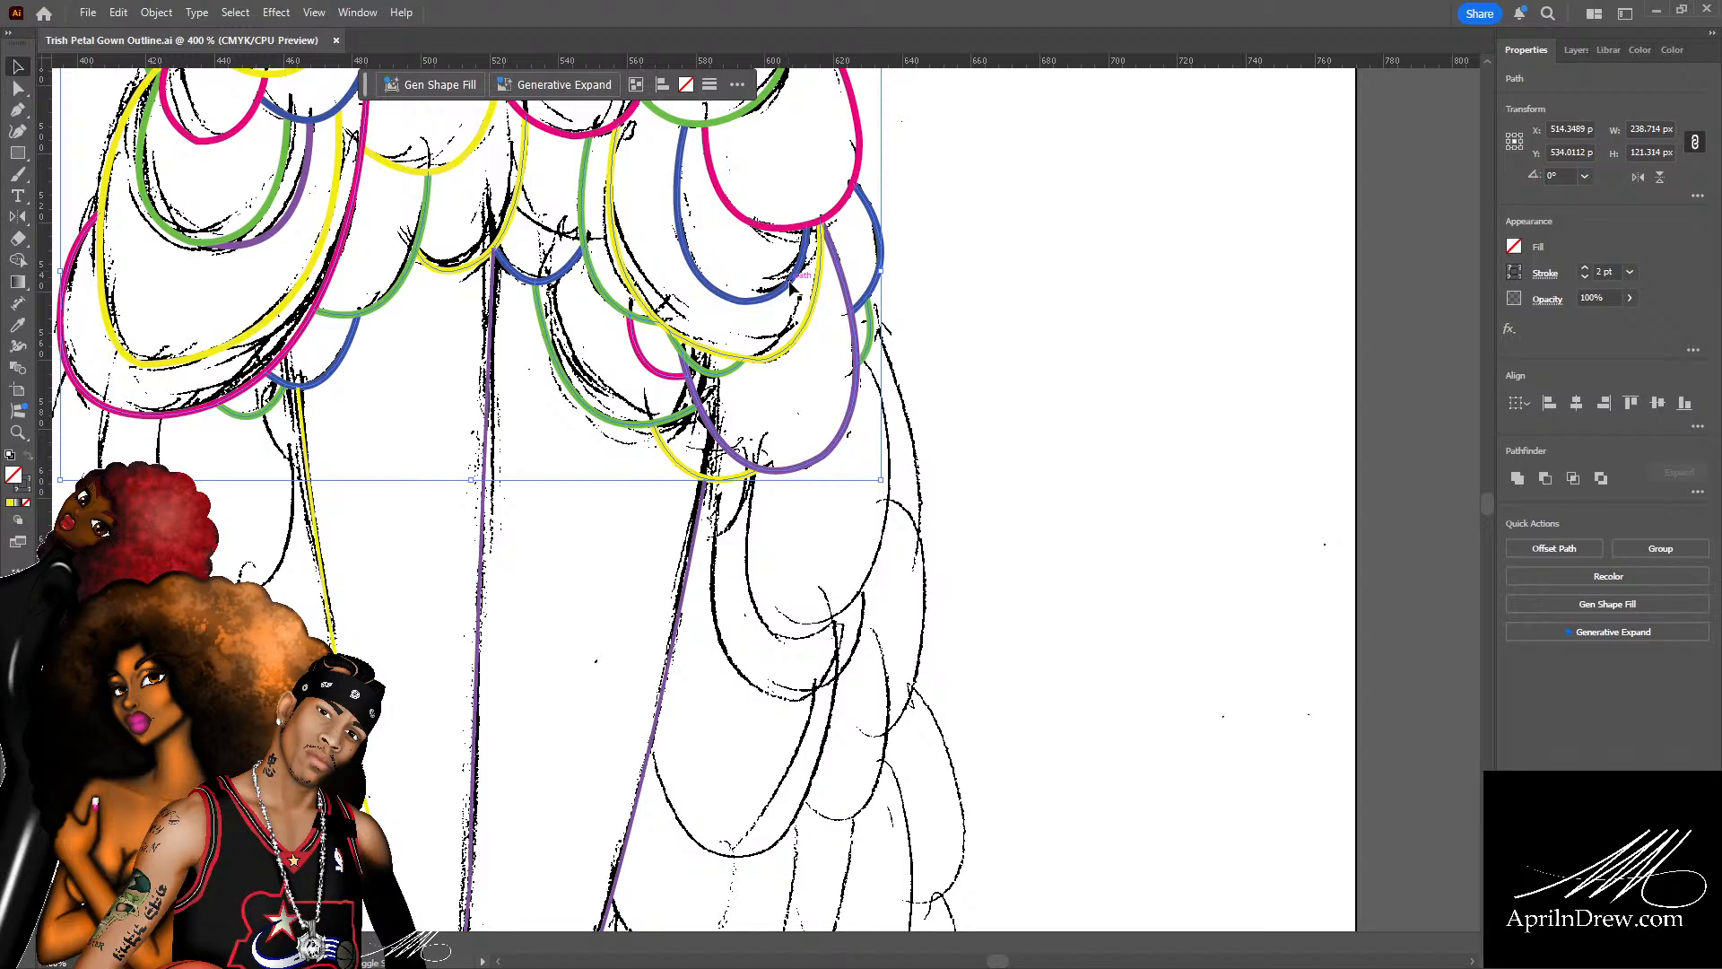
# Add the remaining upper petals to the selection, including the yellow centre petal and the two large blue petals at the waist.
pyautogui.scroll(3, 449, 296)
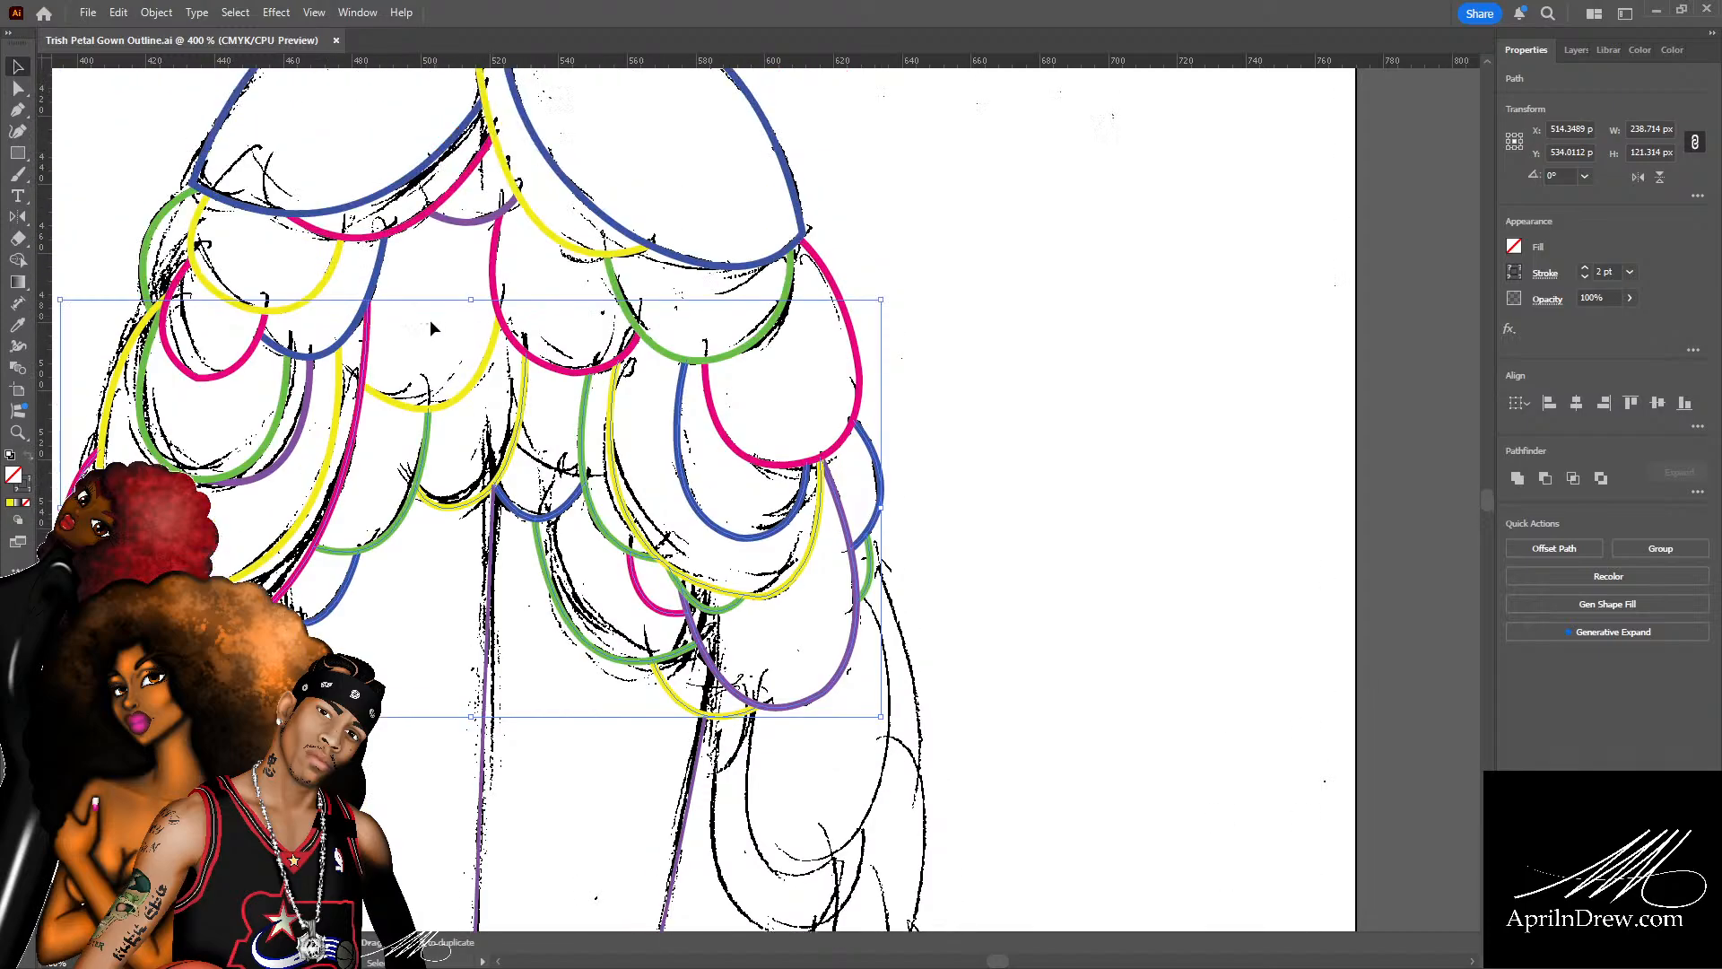
pyautogui.keyDown('shift'); pyautogui.click(295, 545); pyautogui.keyUp('shift')
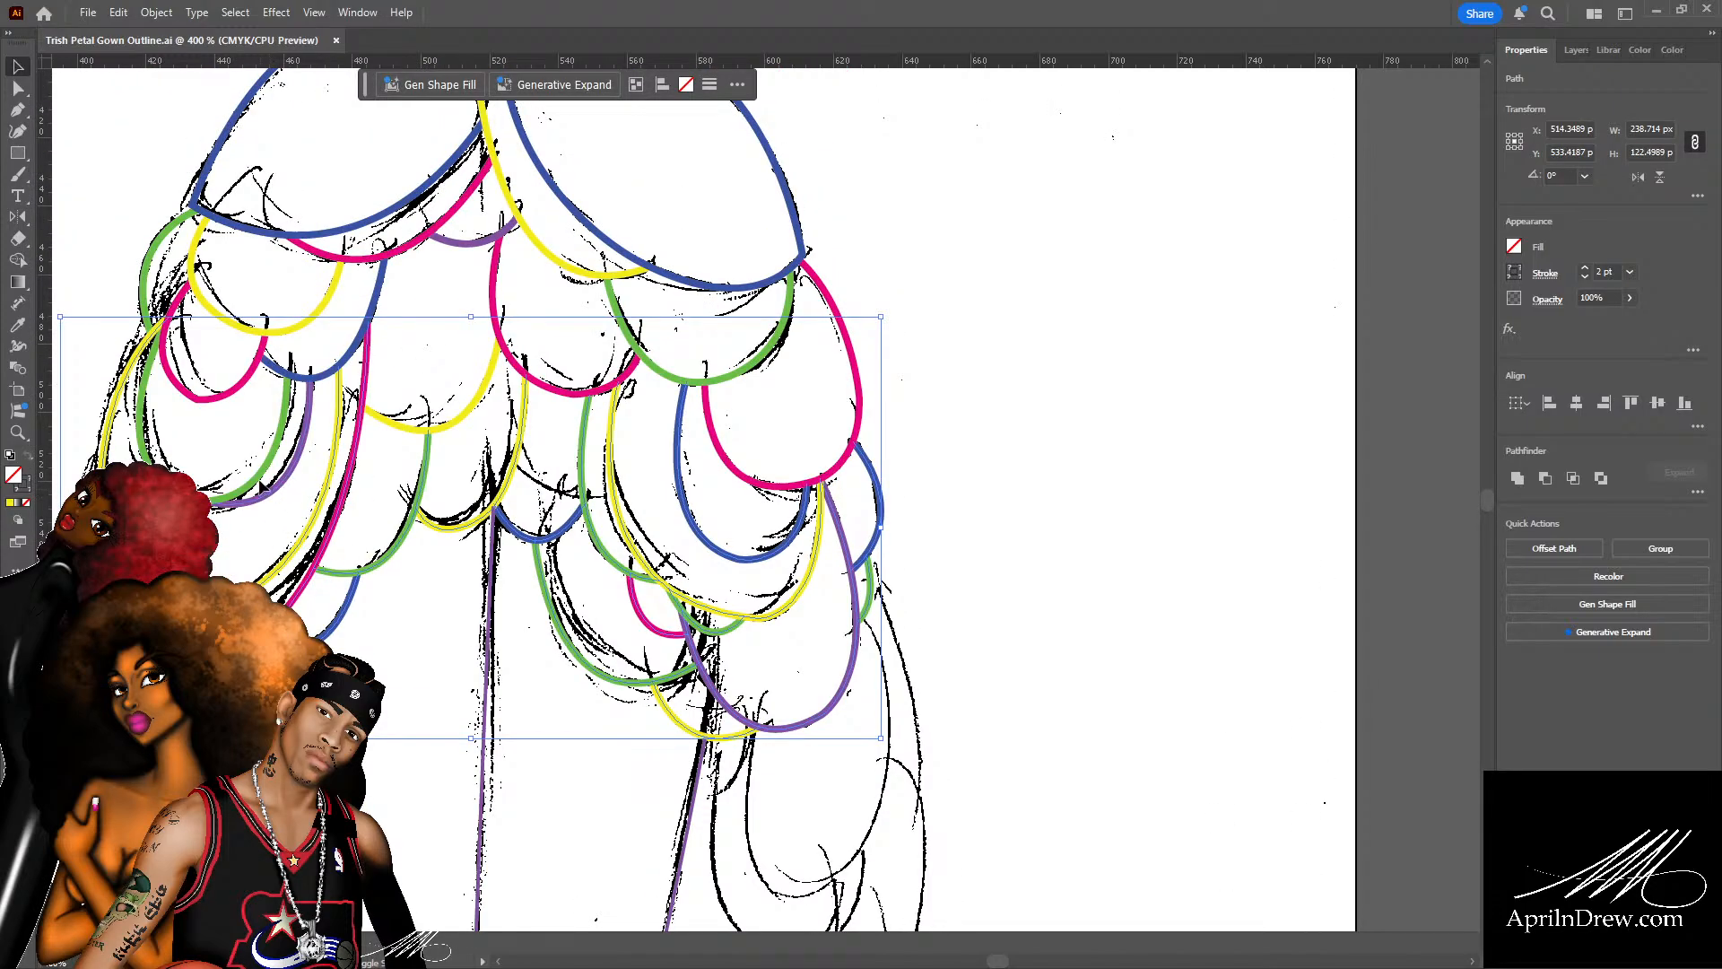
pyautogui.keyDown('shift'); pyautogui.click(240, 398); pyautogui.keyUp('shift')
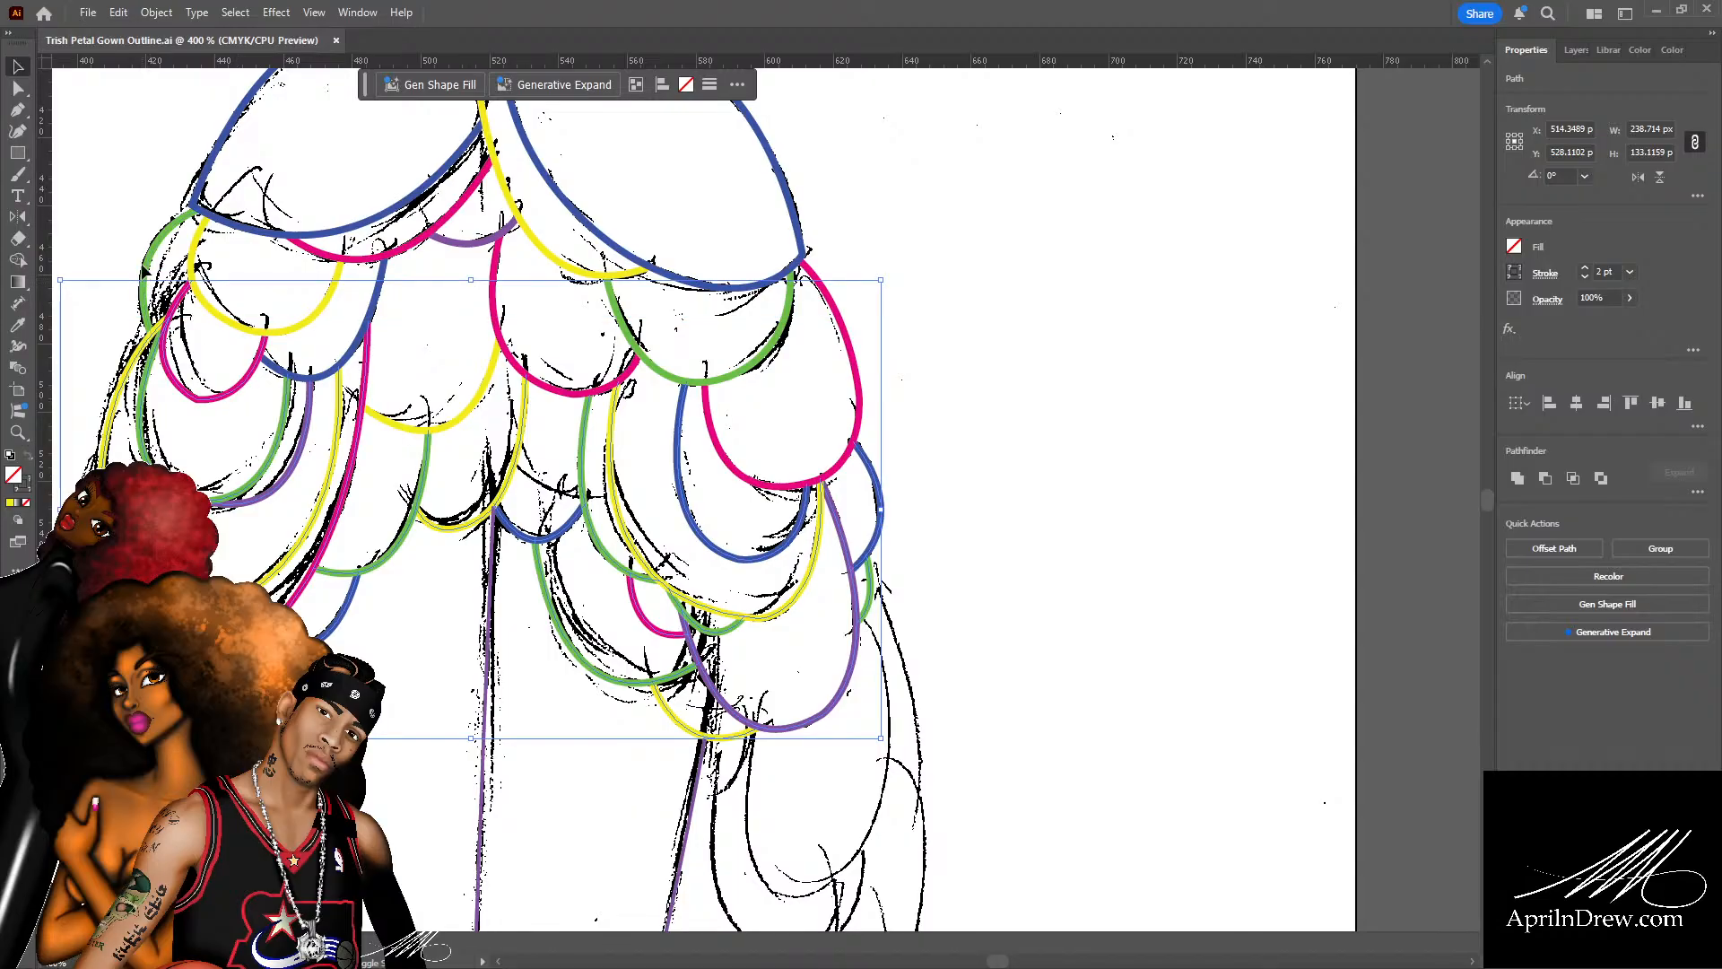
pyautogui.keyDown('shift'); pyautogui.click(229, 321); pyautogui.keyUp('shift')
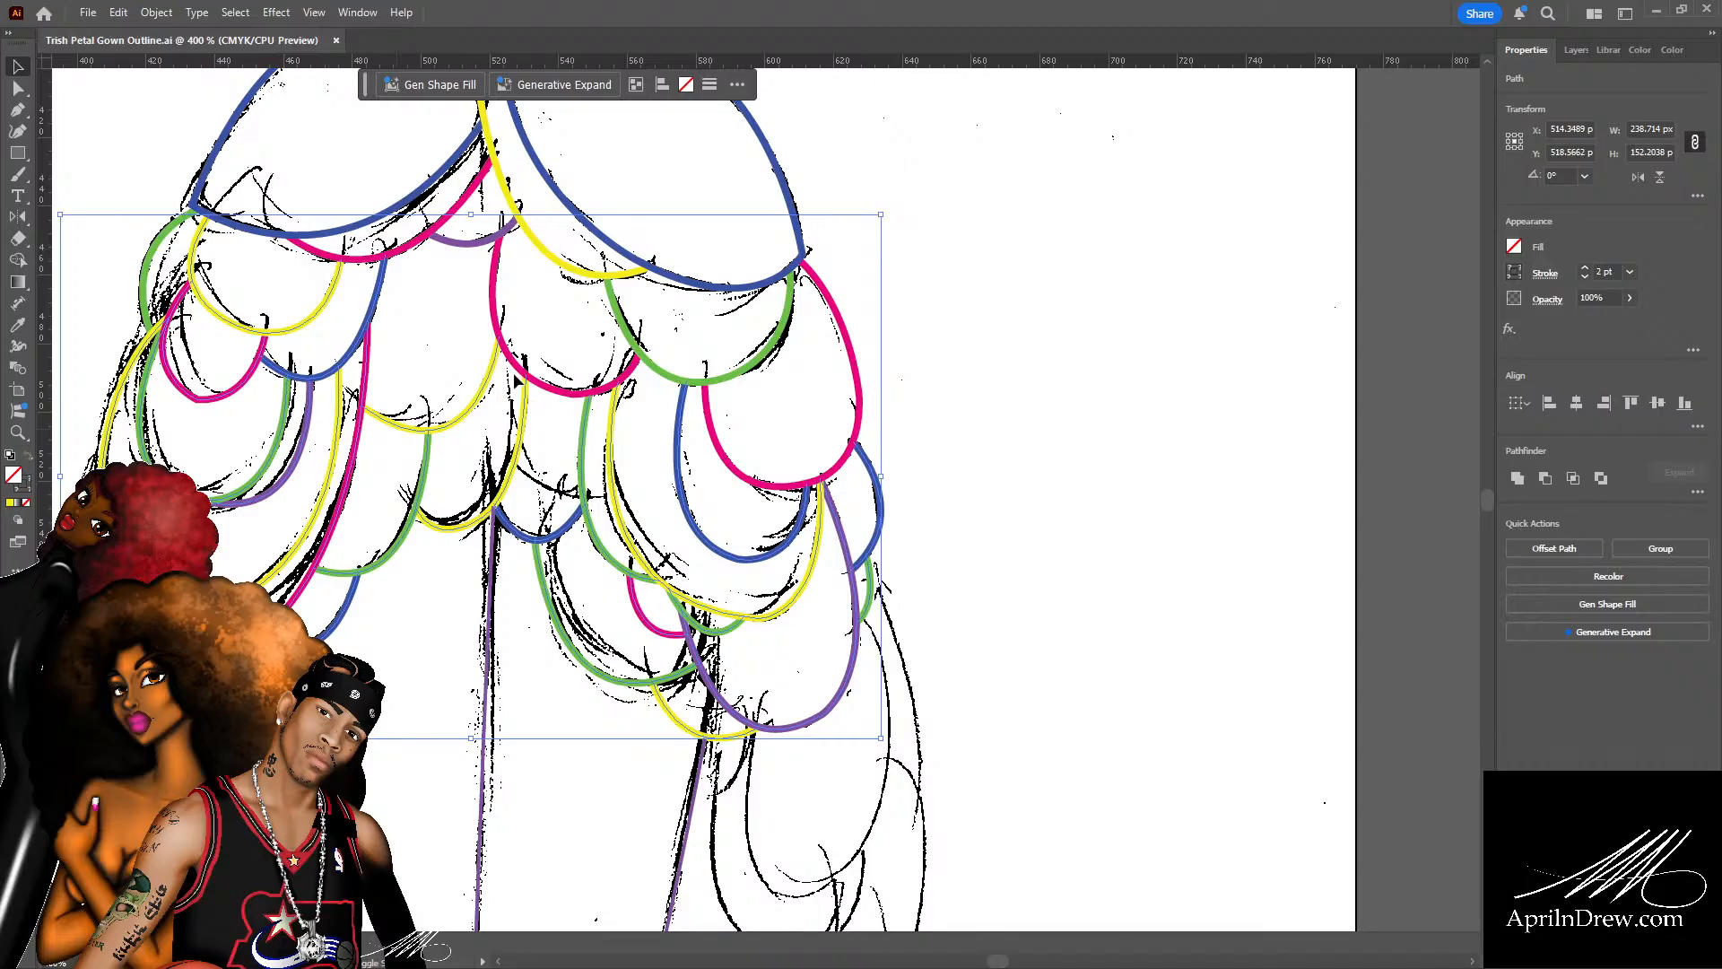
pyautogui.keyDown('shift'); pyautogui.click(566, 273); pyautogui.keyUp('shift')
pyautogui.scroll(5, 694, 301)
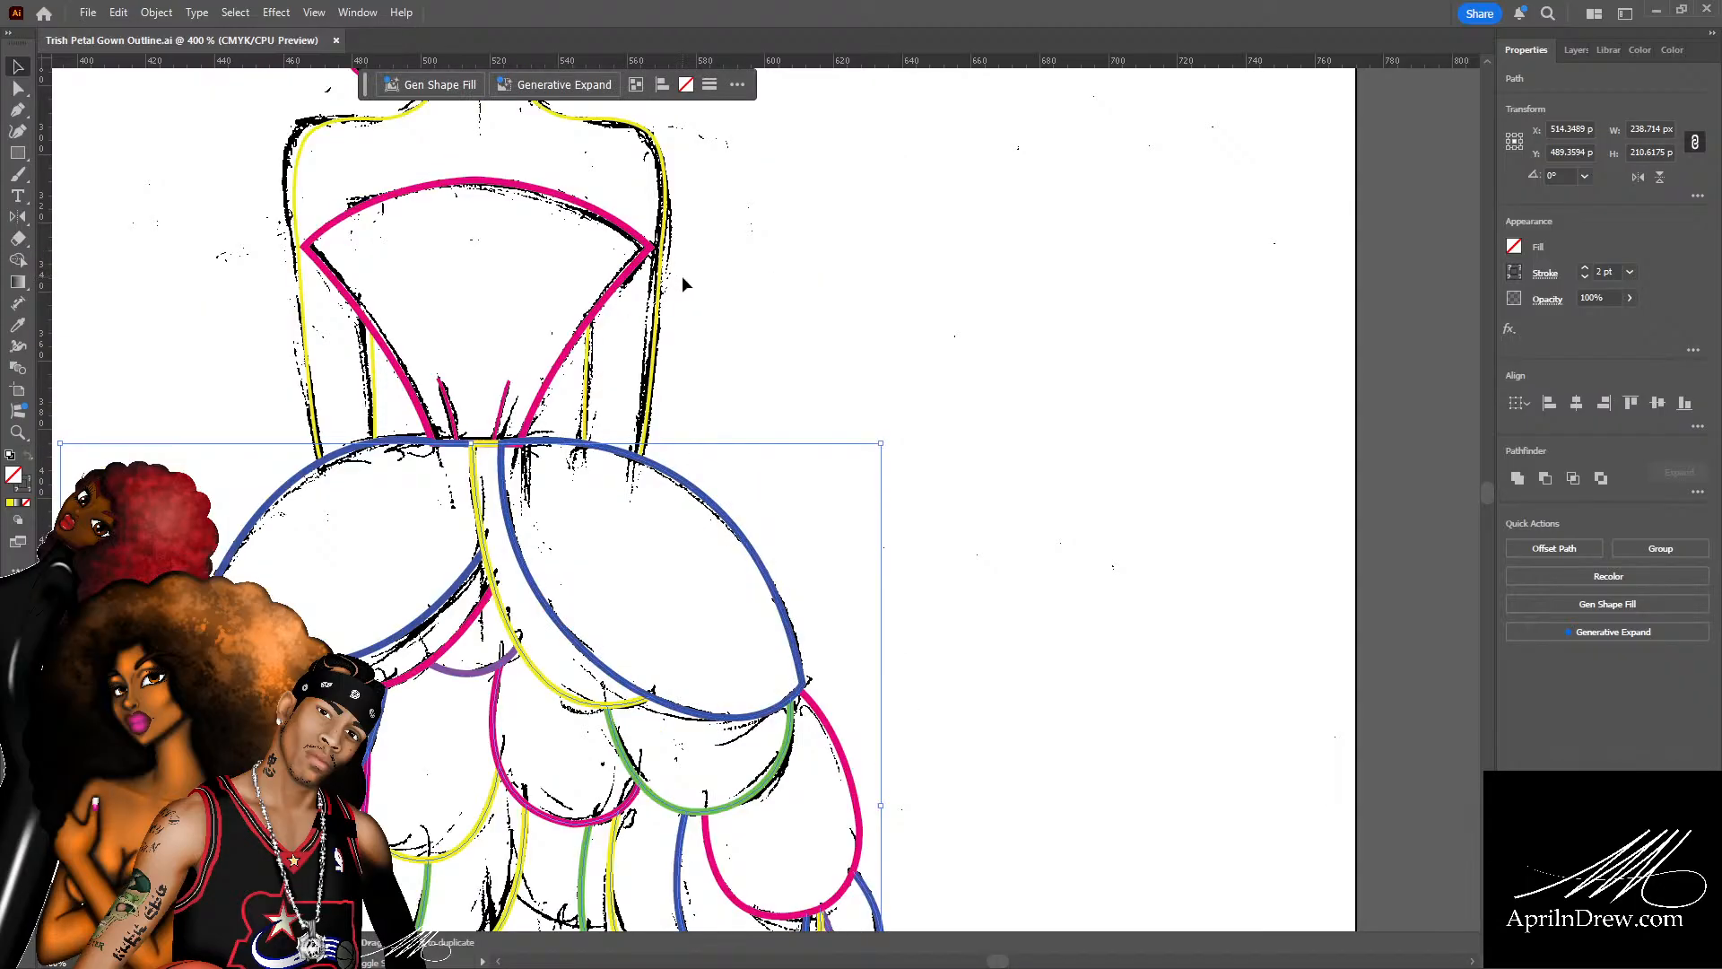
pyautogui.scroll(-2, 730, 327)
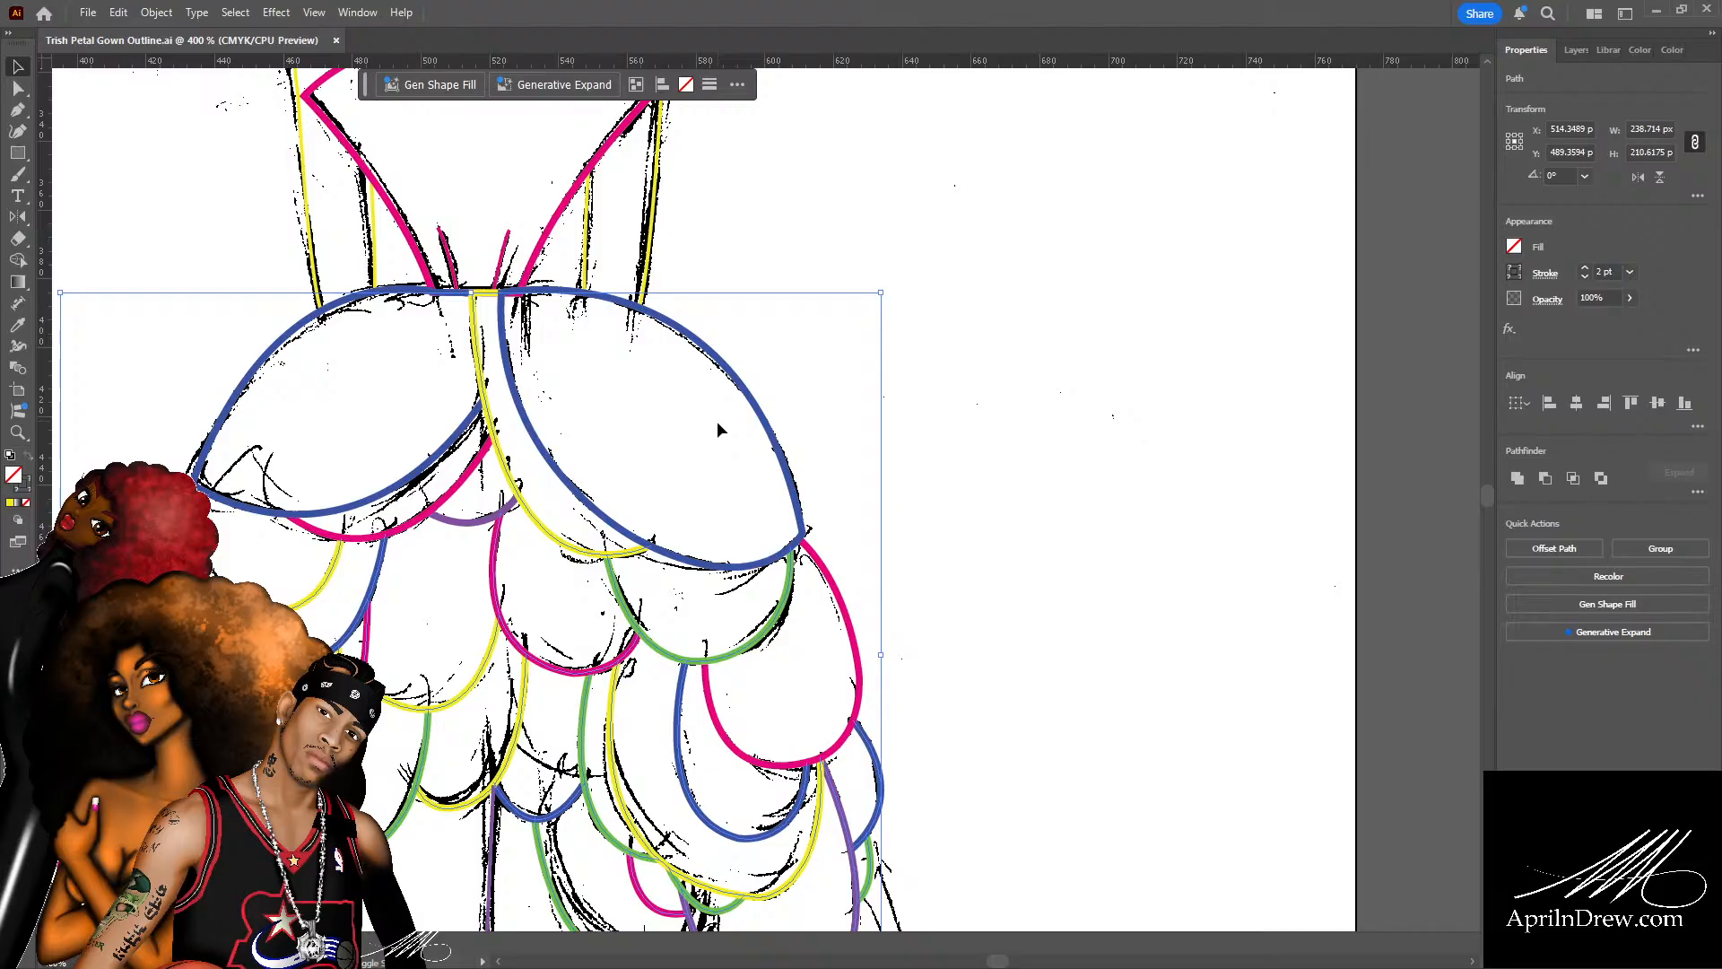
pyautogui.keyDown('shift'); pyautogui.click(773, 439); pyautogui.keyUp('shift')
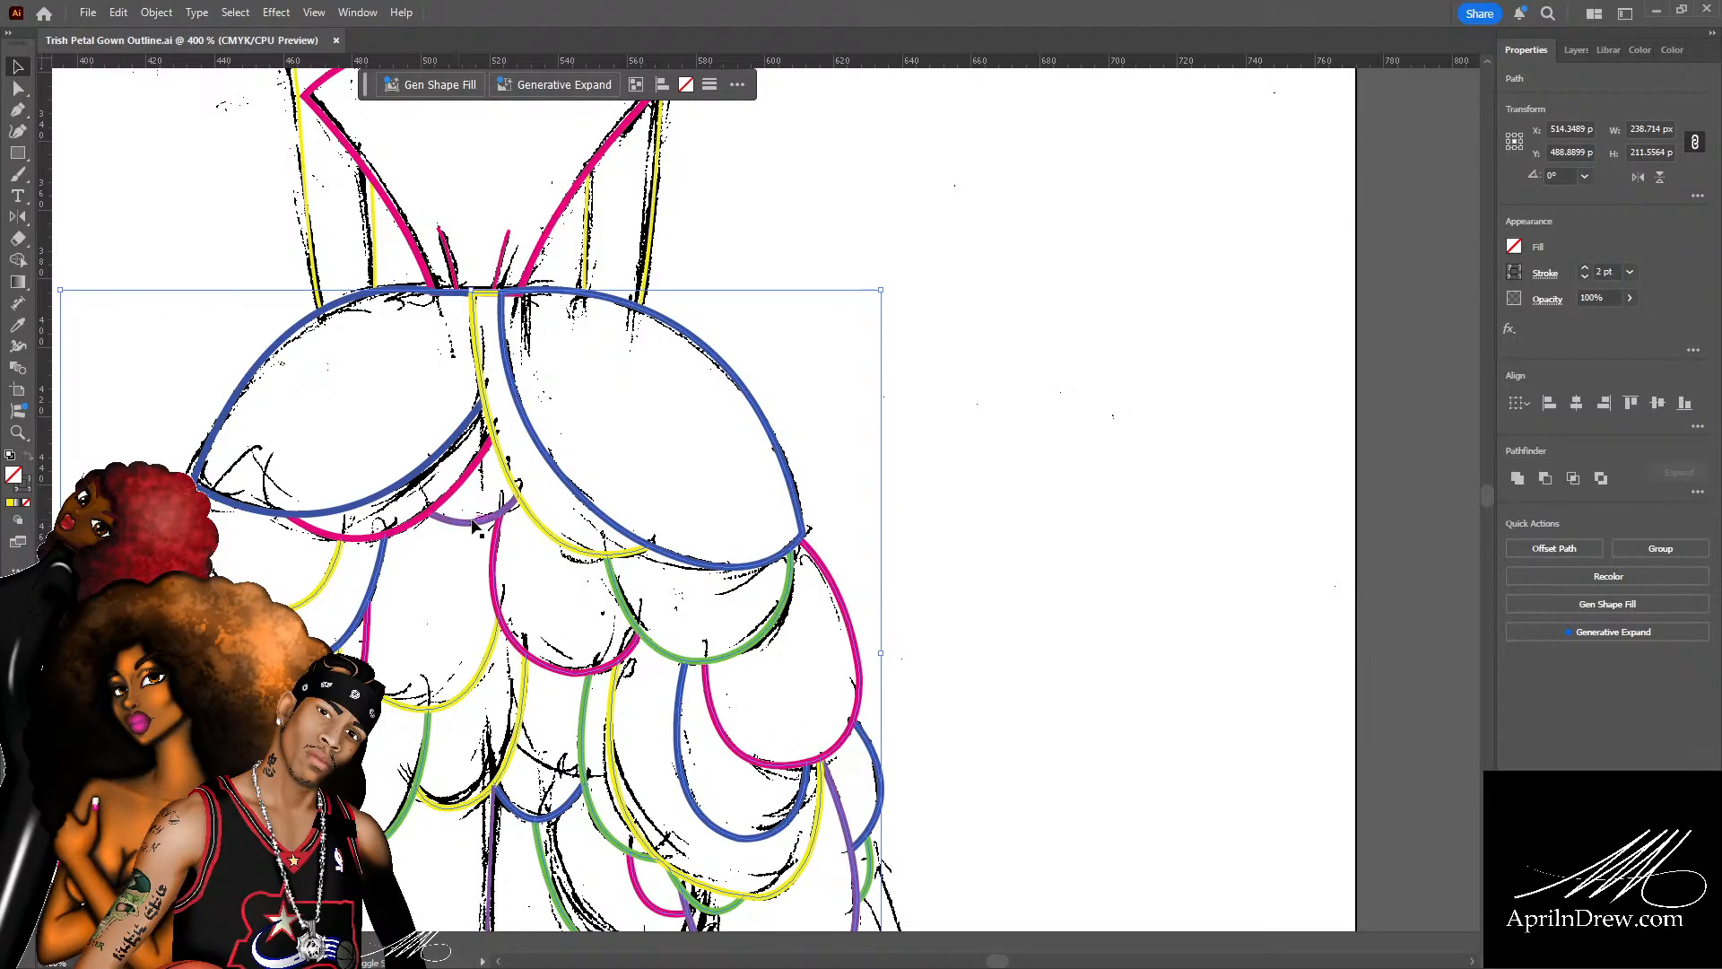
pyautogui.keyDown('shift'); pyautogui.click(421, 467); pyautogui.keyUp('shift')
# Check the selection across the whole hip section and group all the selected petals.
pyautogui.scroll(-3, 135, 422)
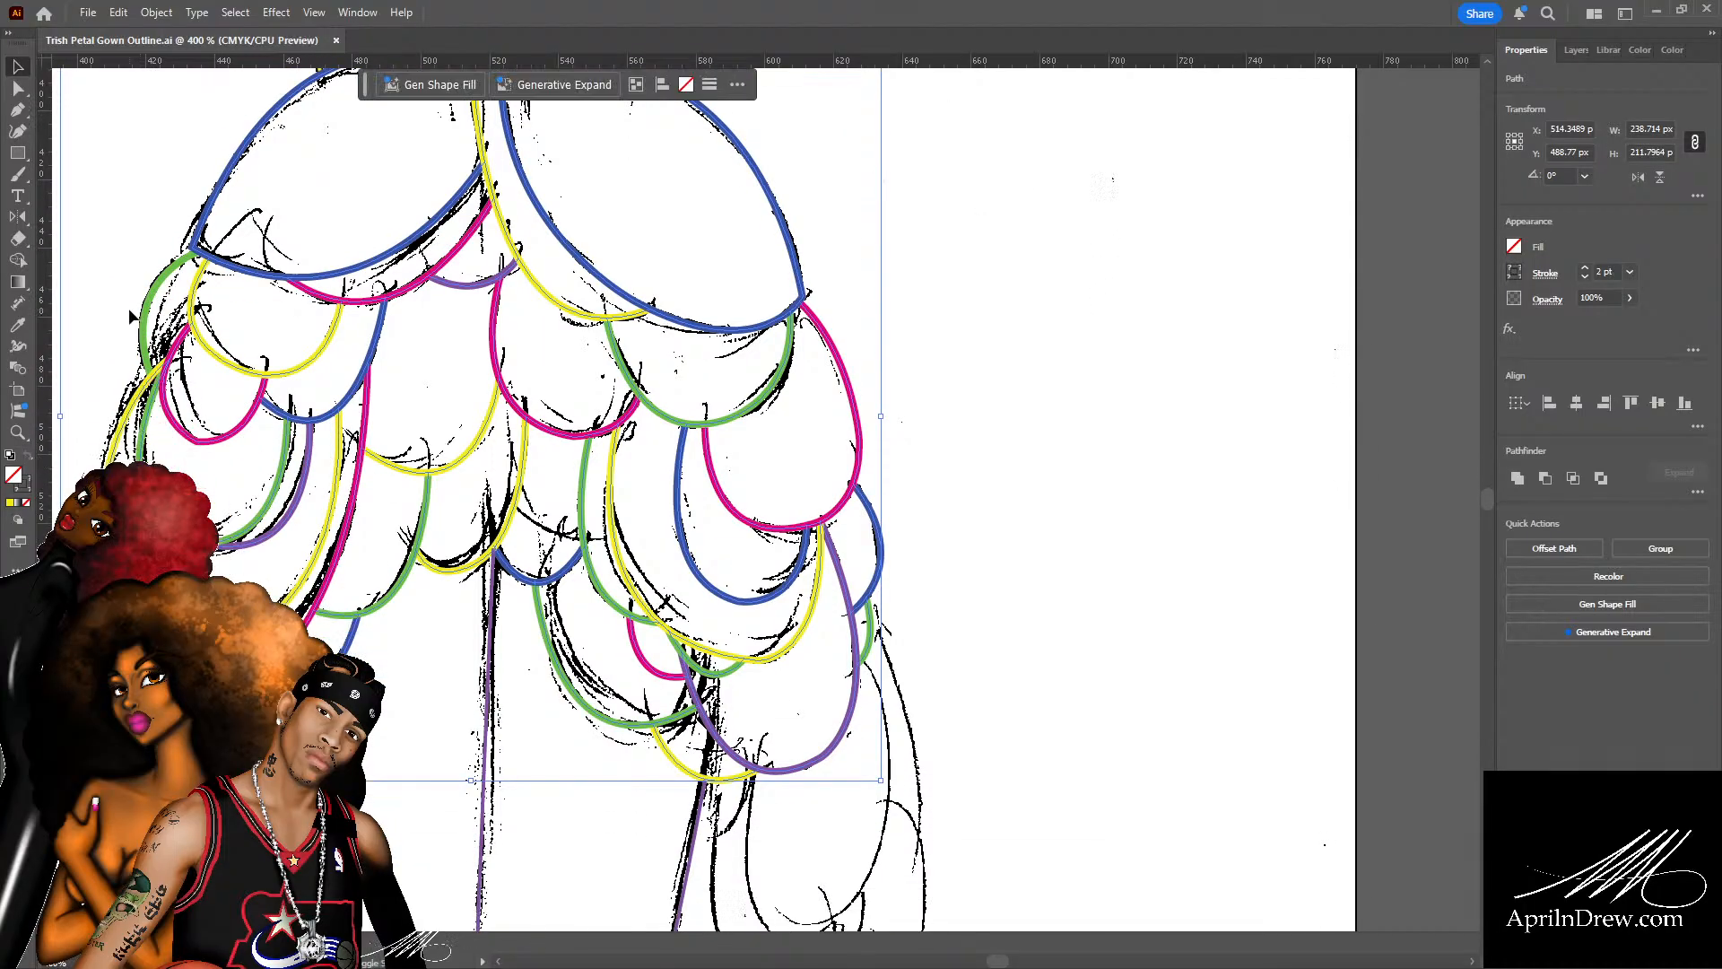
pyautogui.scroll(-1, 125, 378)
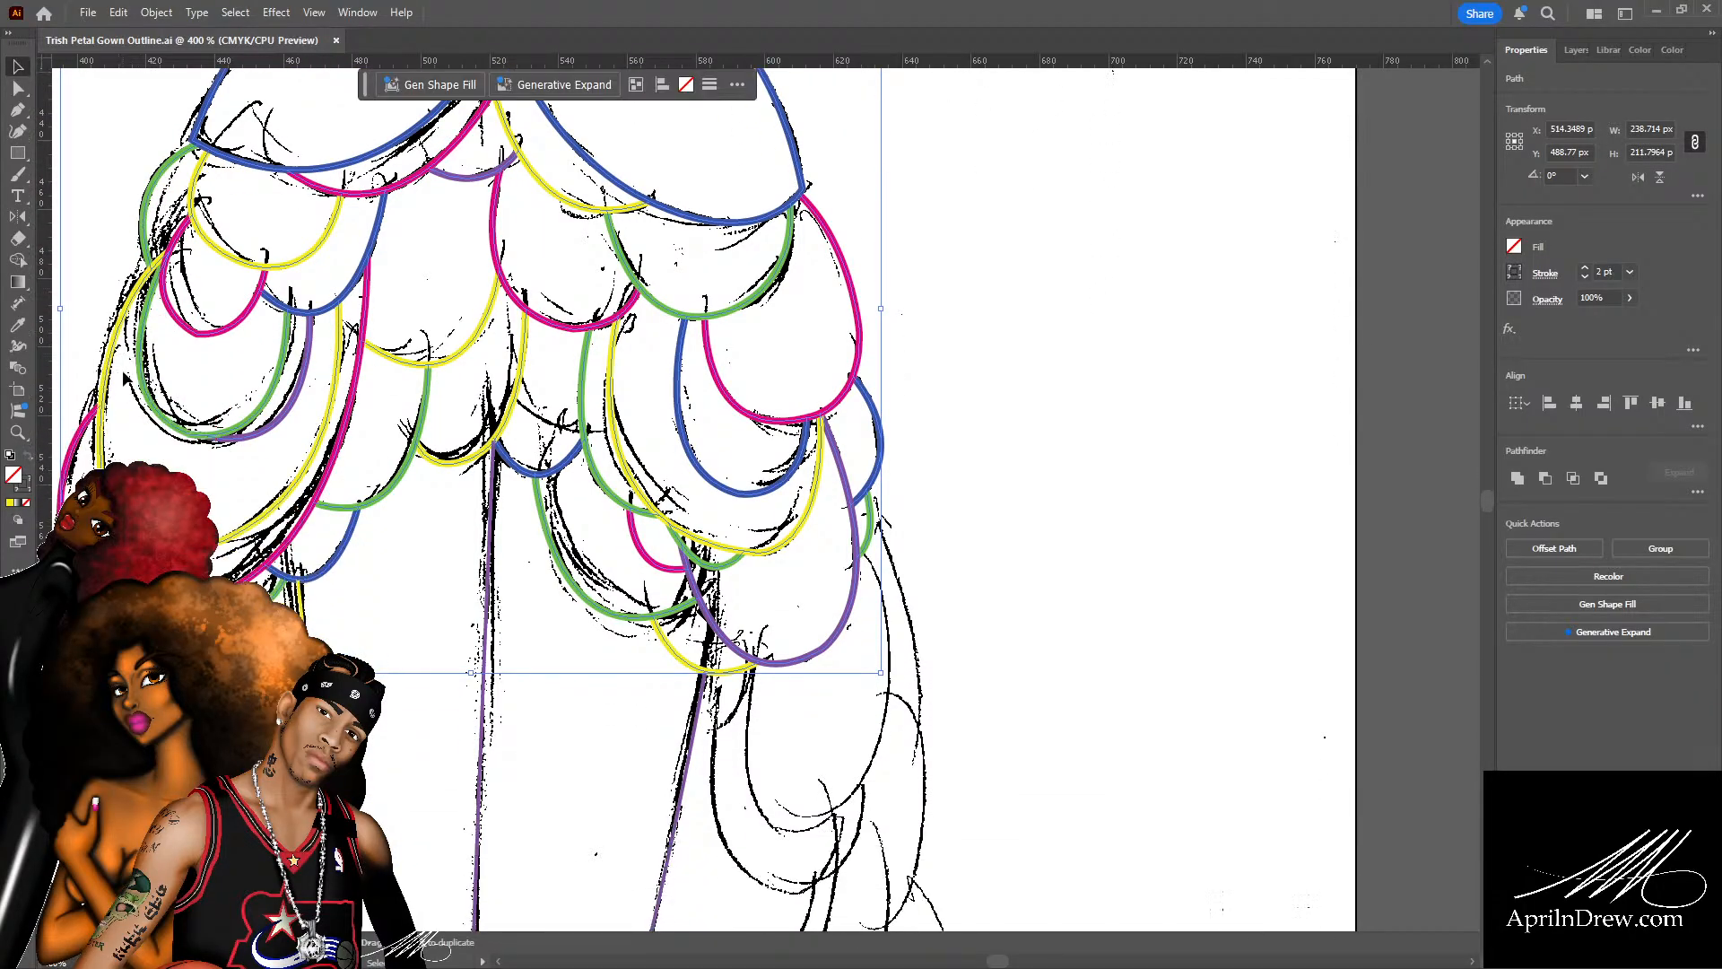
pyautogui.scroll(-1, 164, 410)
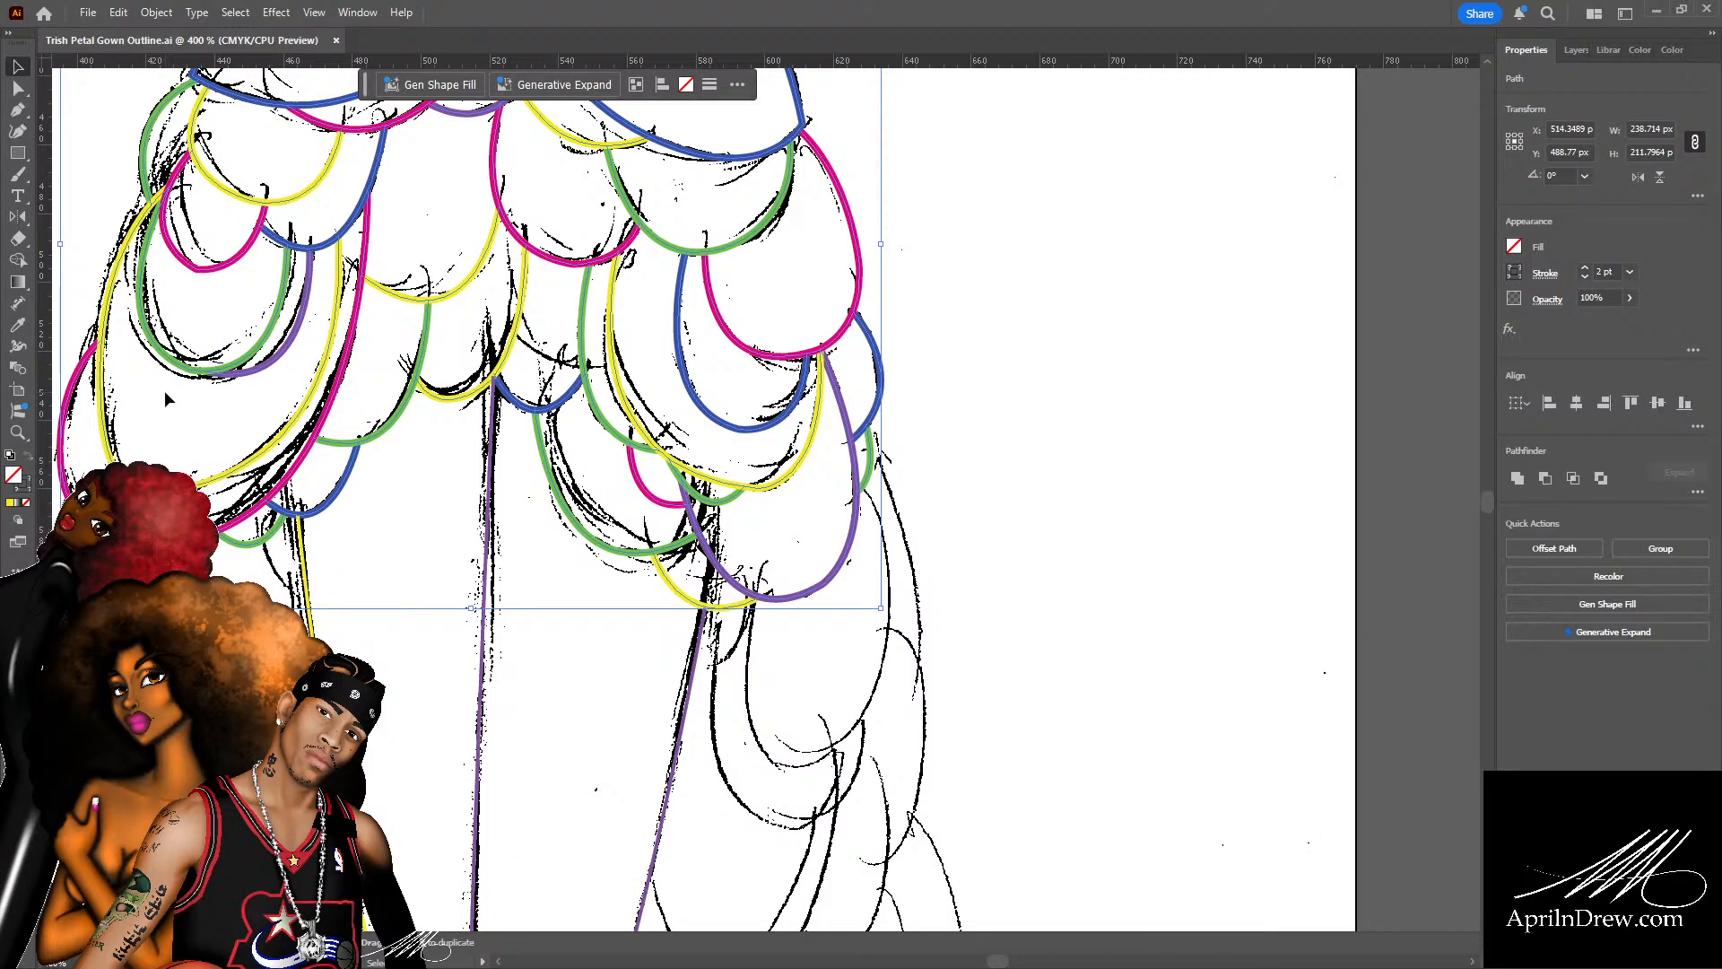
pyautogui.scroll(-1, 154, 385)
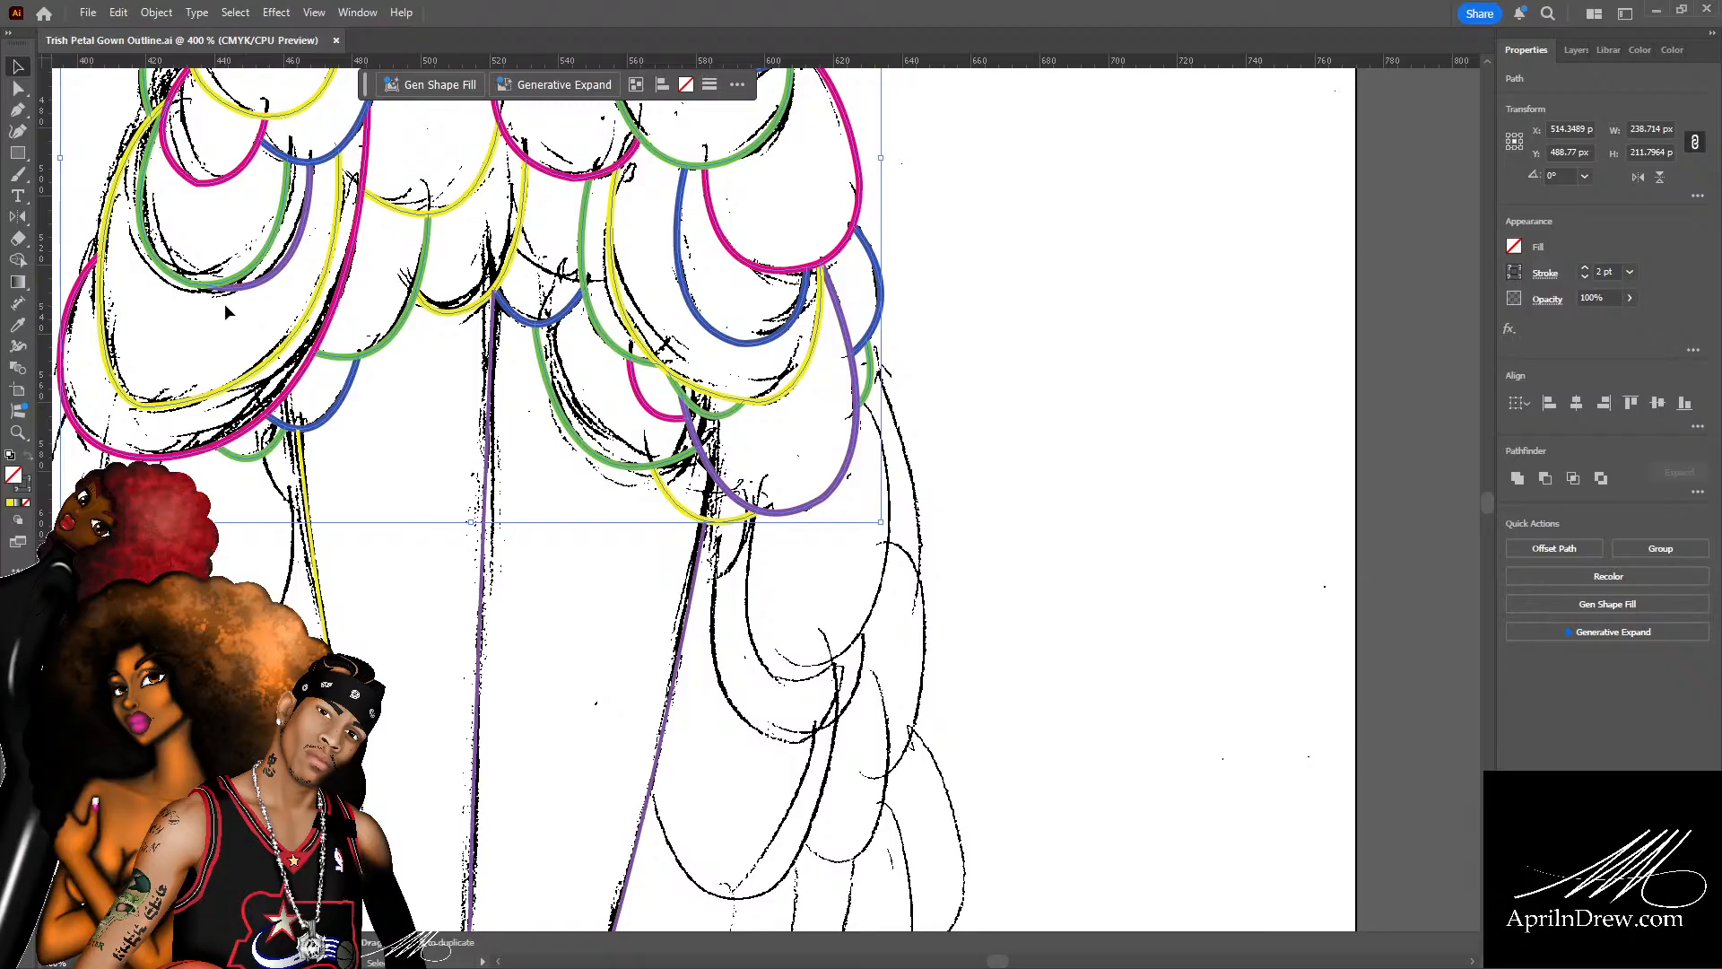
pyautogui.scroll(3, 197, 354)
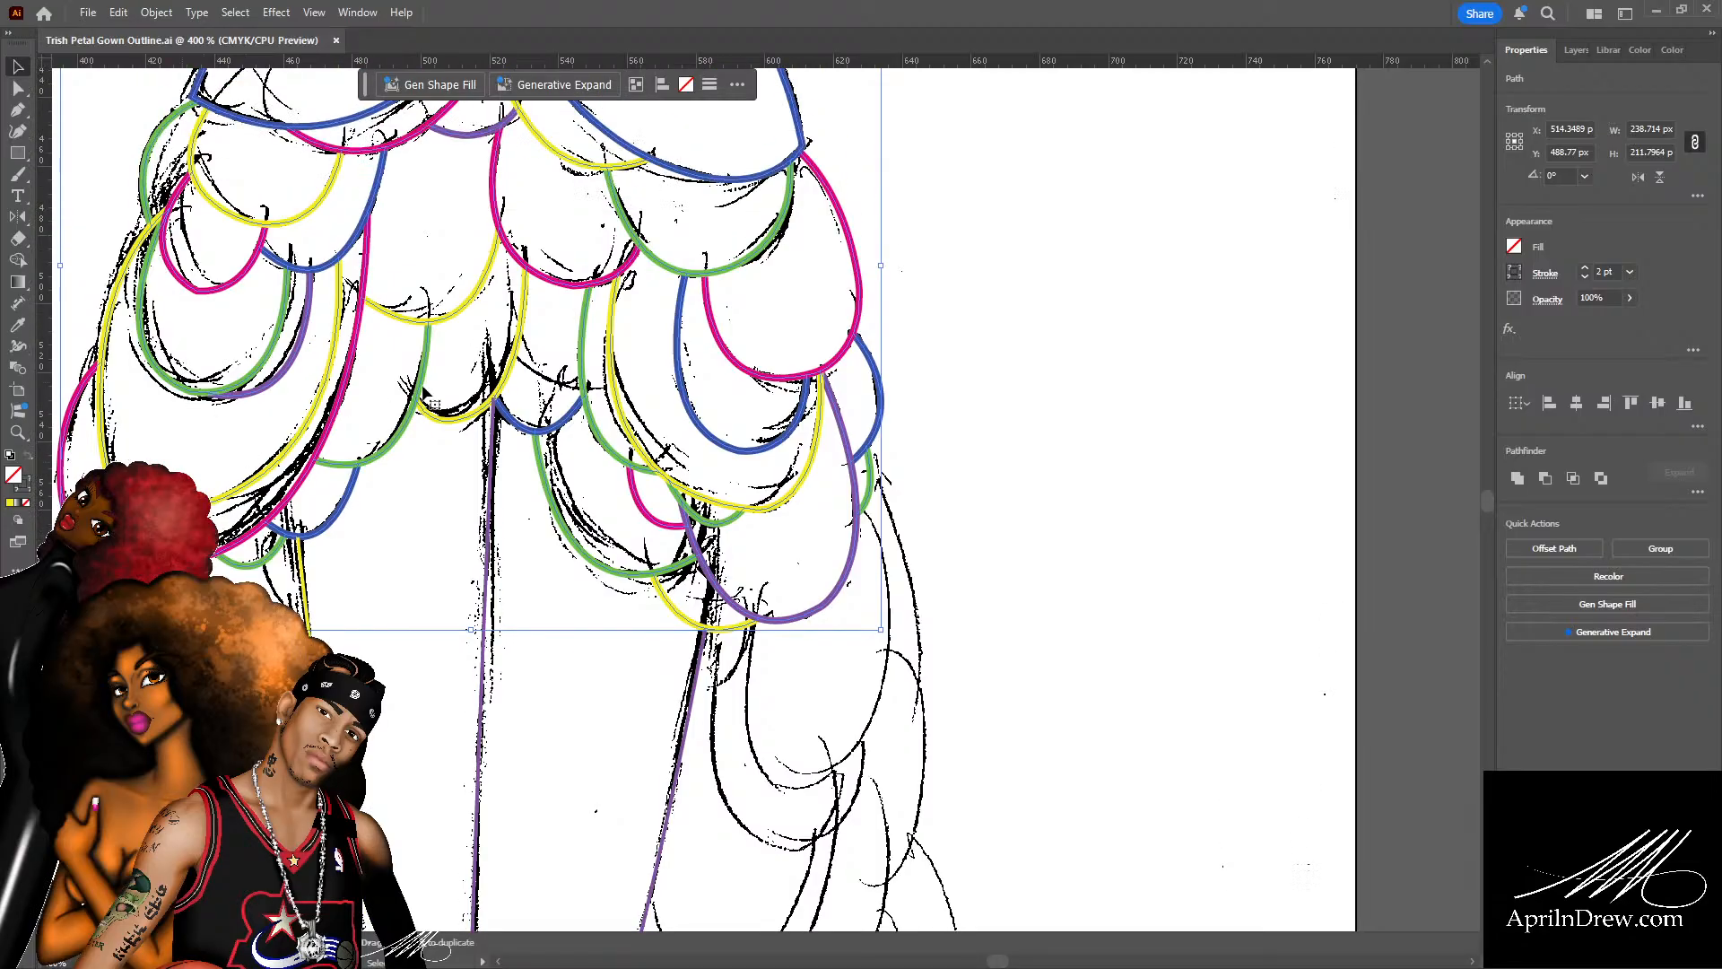
pyautogui.moveTo(452, 367); pyautogui.dragTo(687, 470)
pyautogui.scroll(4, 668, 453)
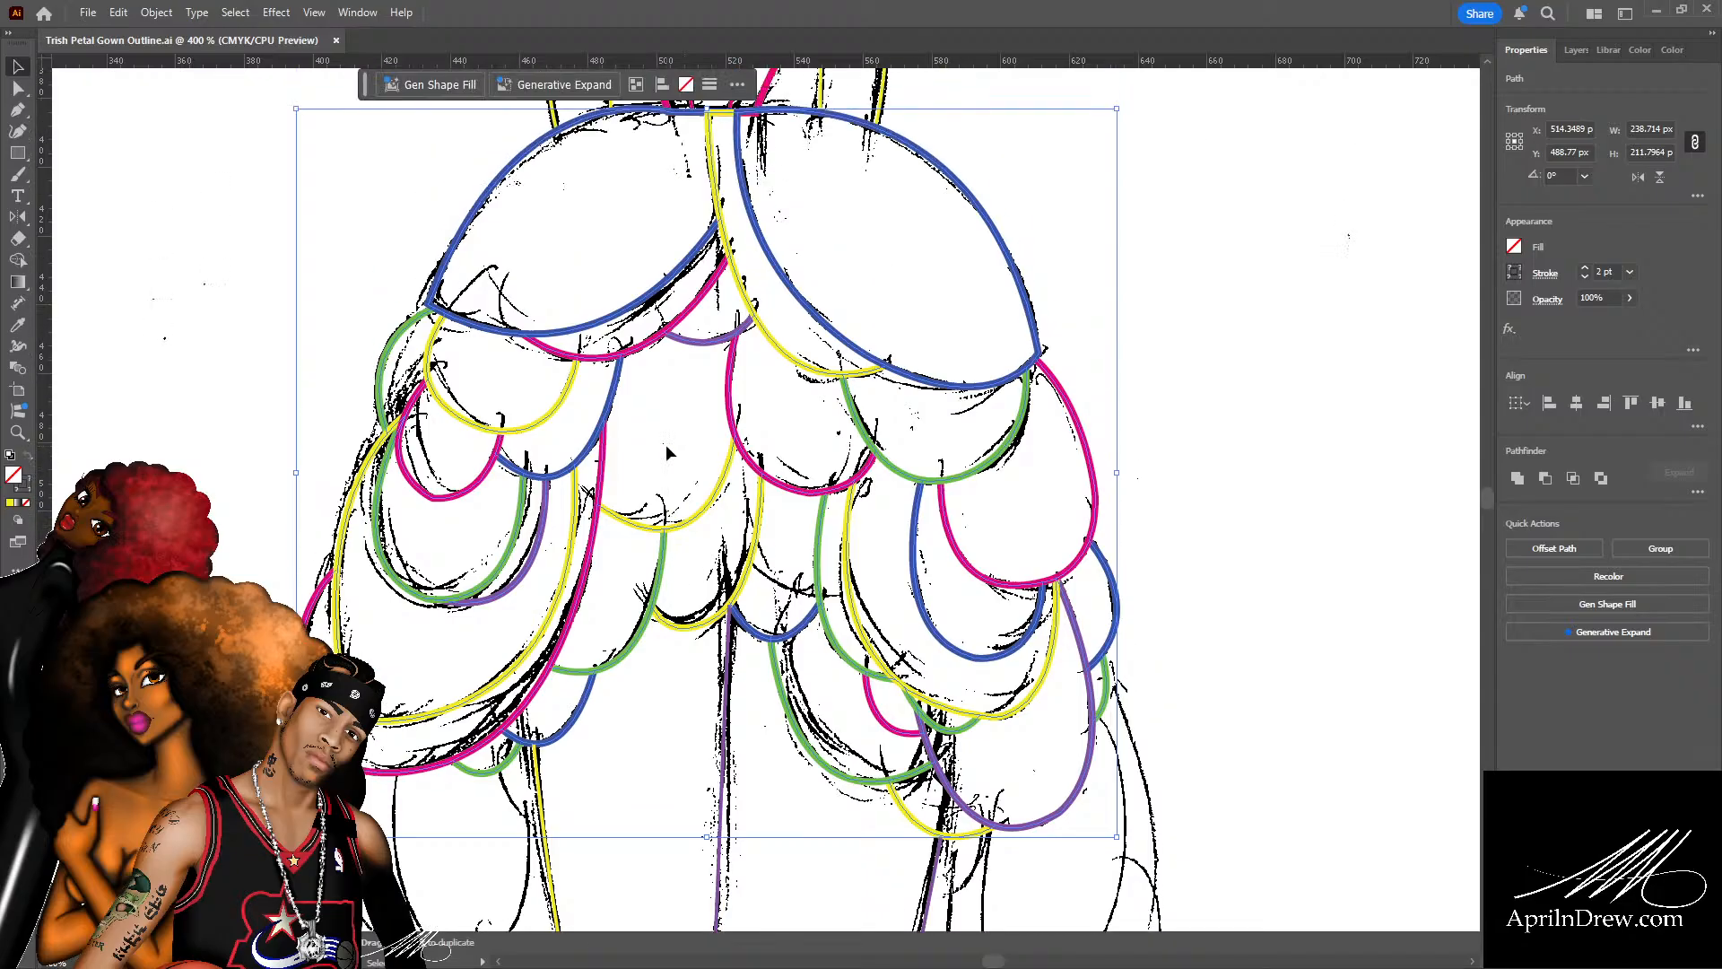
pyautogui.scroll(-6, 654, 440)
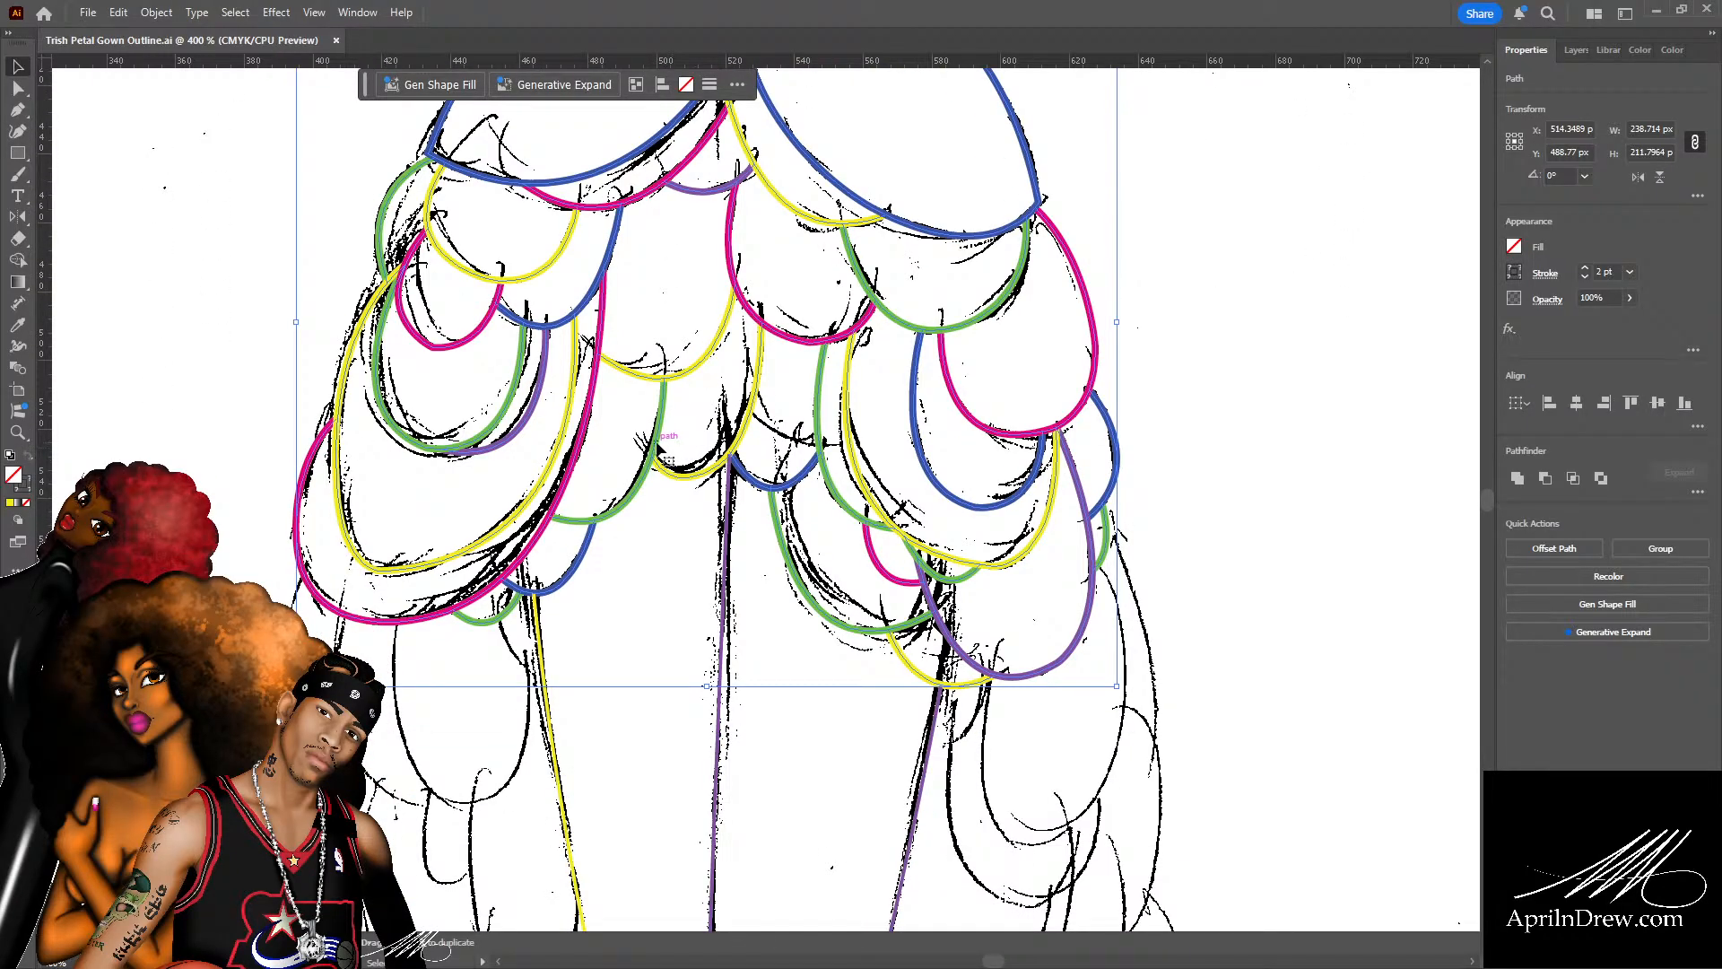
pyautogui.scroll(-4, 652, 453)
pyautogui.scroll(2, 635, 452)
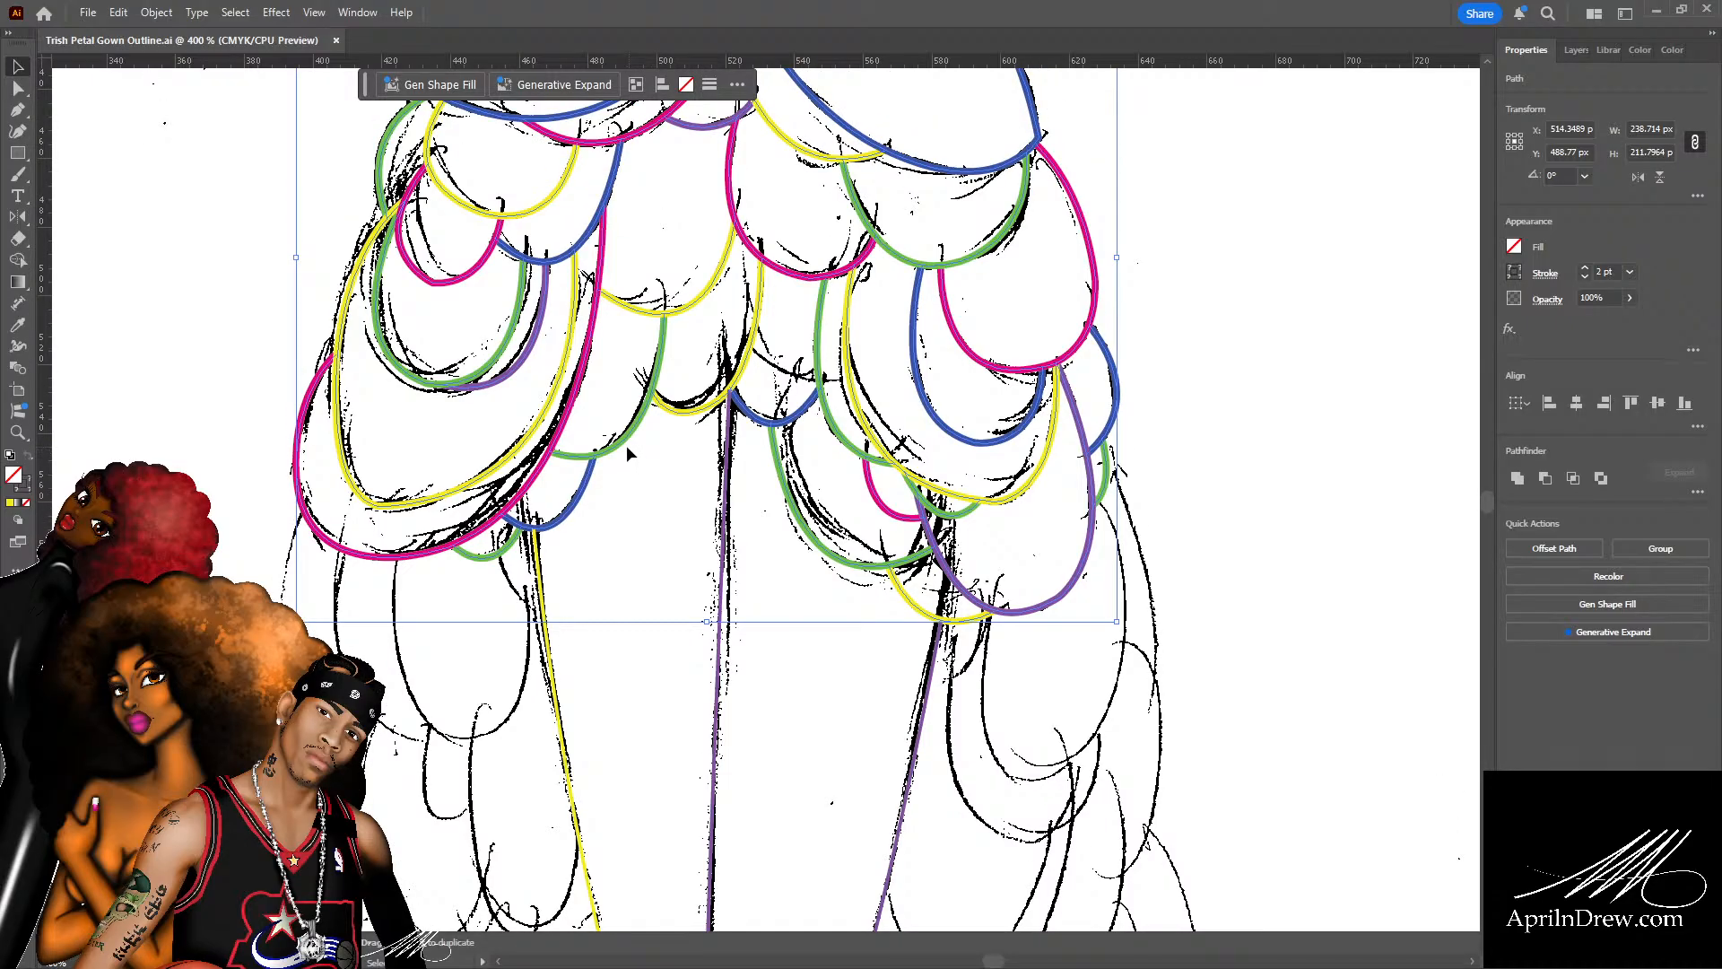
pyautogui.hotkey('ctrl', '-')
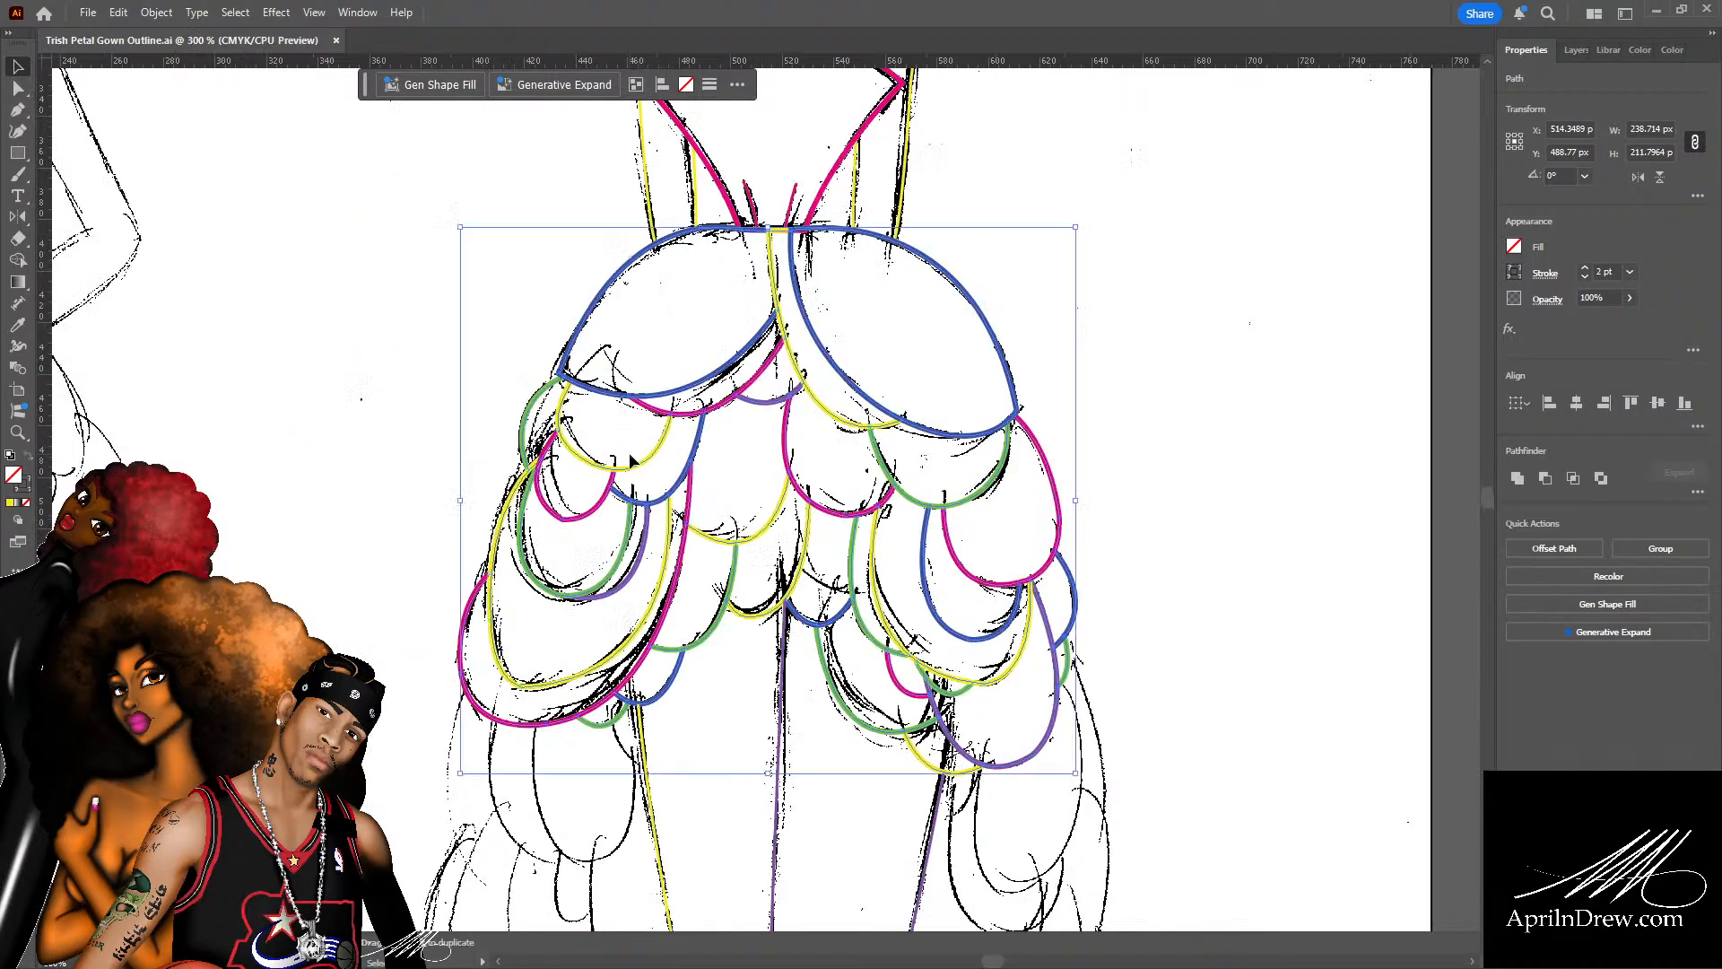
pyautogui.scroll(2, 628, 462)
pyautogui.press('a')
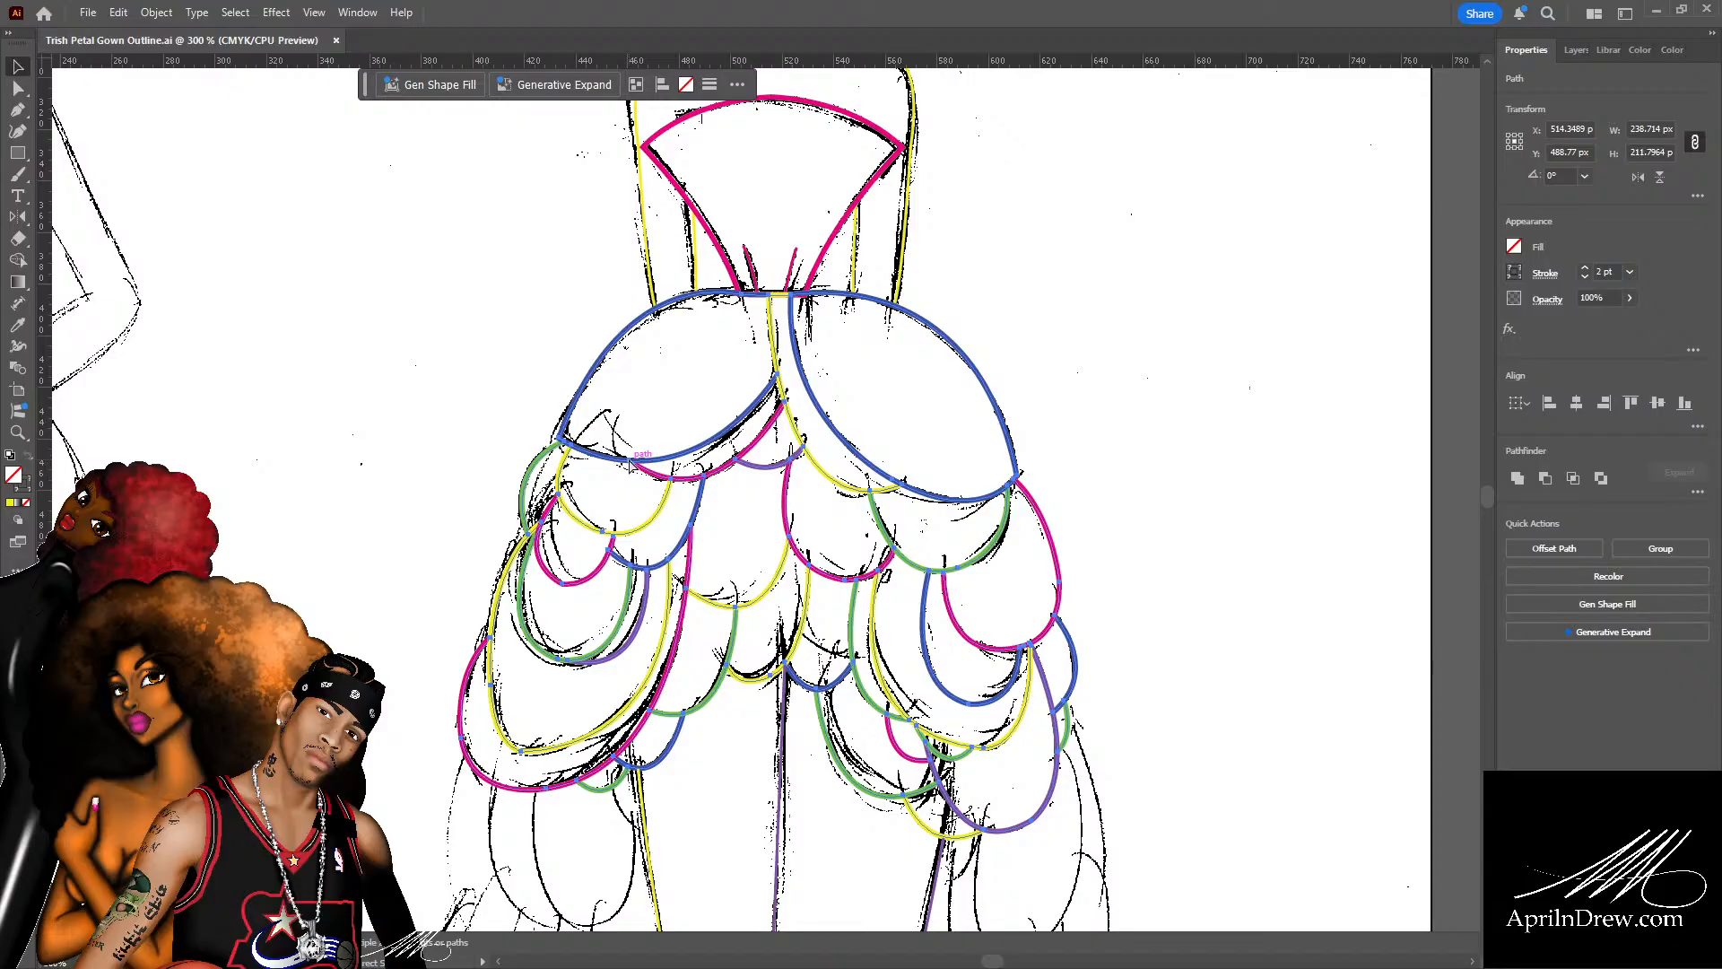
pyautogui.hotkey('ctrl', 'g')
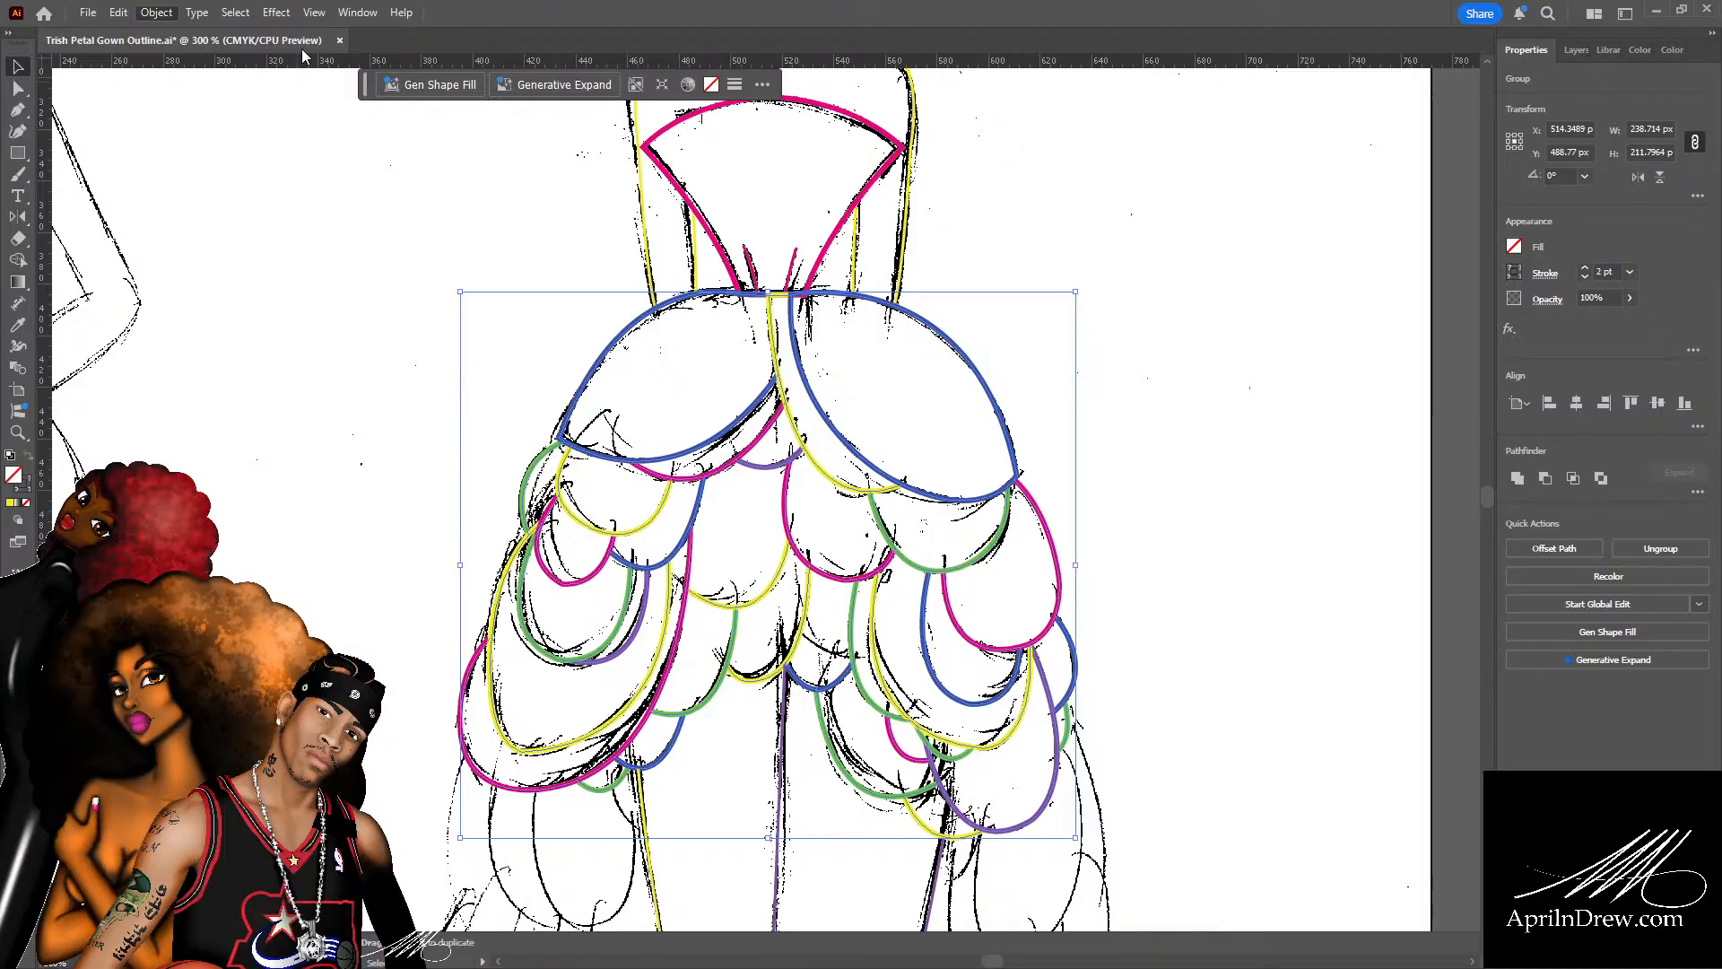
# Trace the lowest petal of the gown's hem, beside the yellow-outlined leg's shoe, with a yellow 2 pt Pen curve.
pyautogui.click(1134, 531)
pyautogui.scroll(-10, 1130, 533)
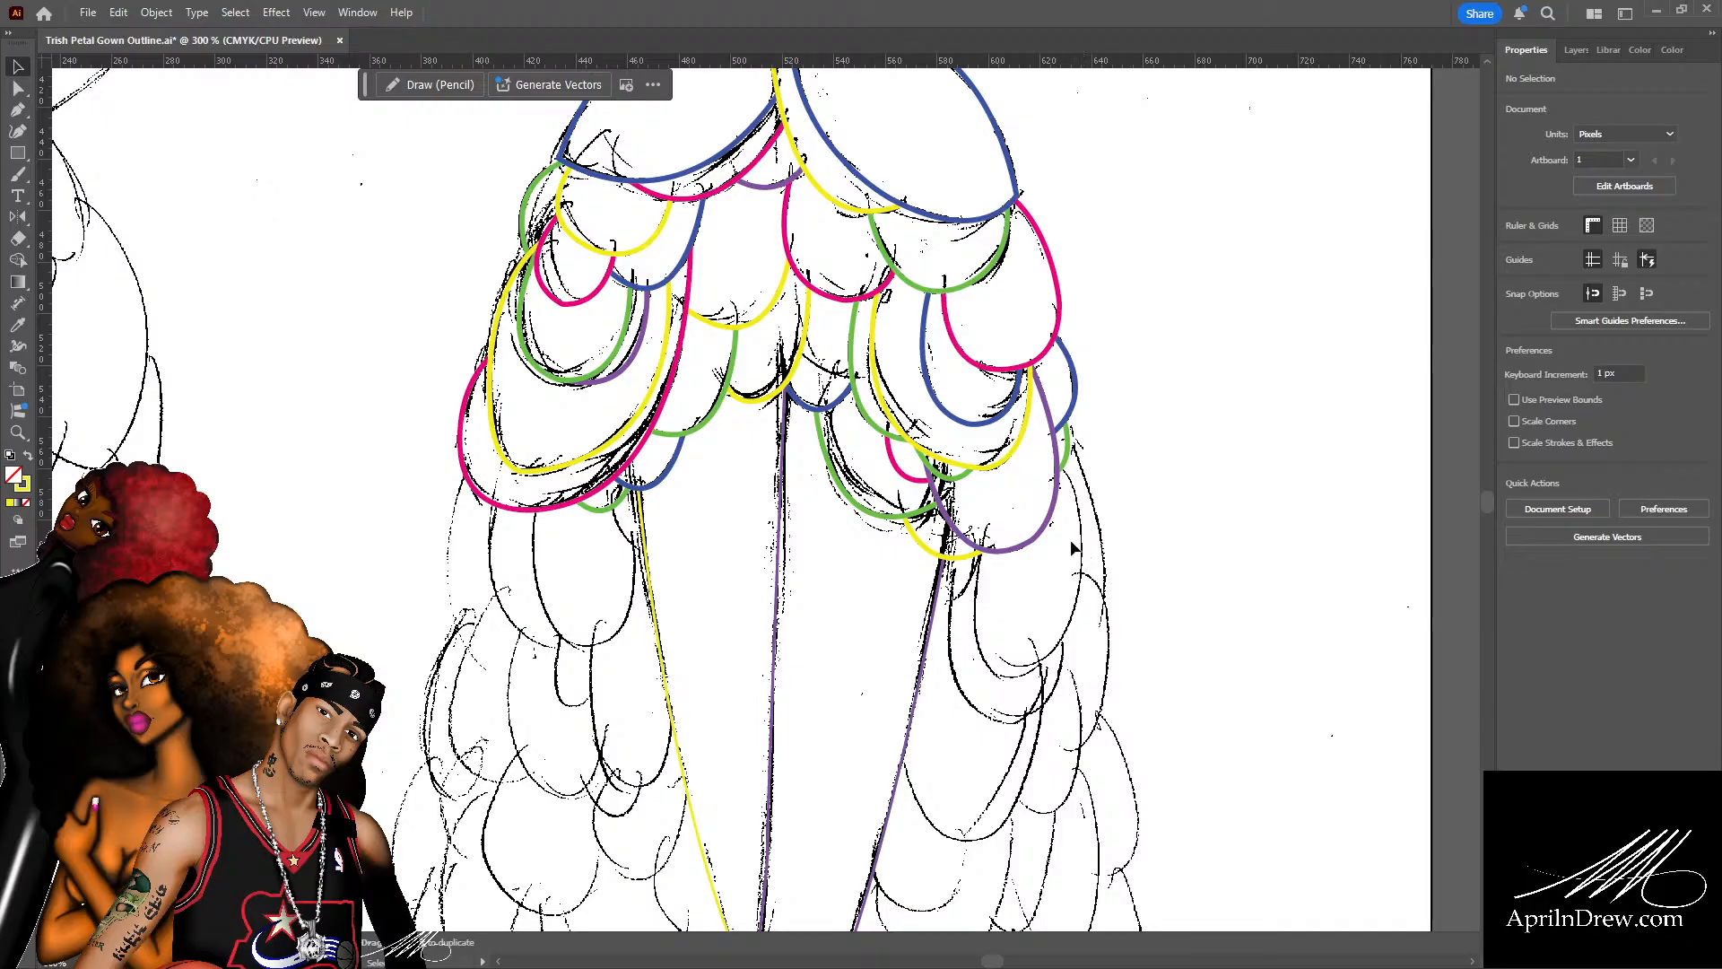
pyautogui.scroll(-15, 1074, 547)
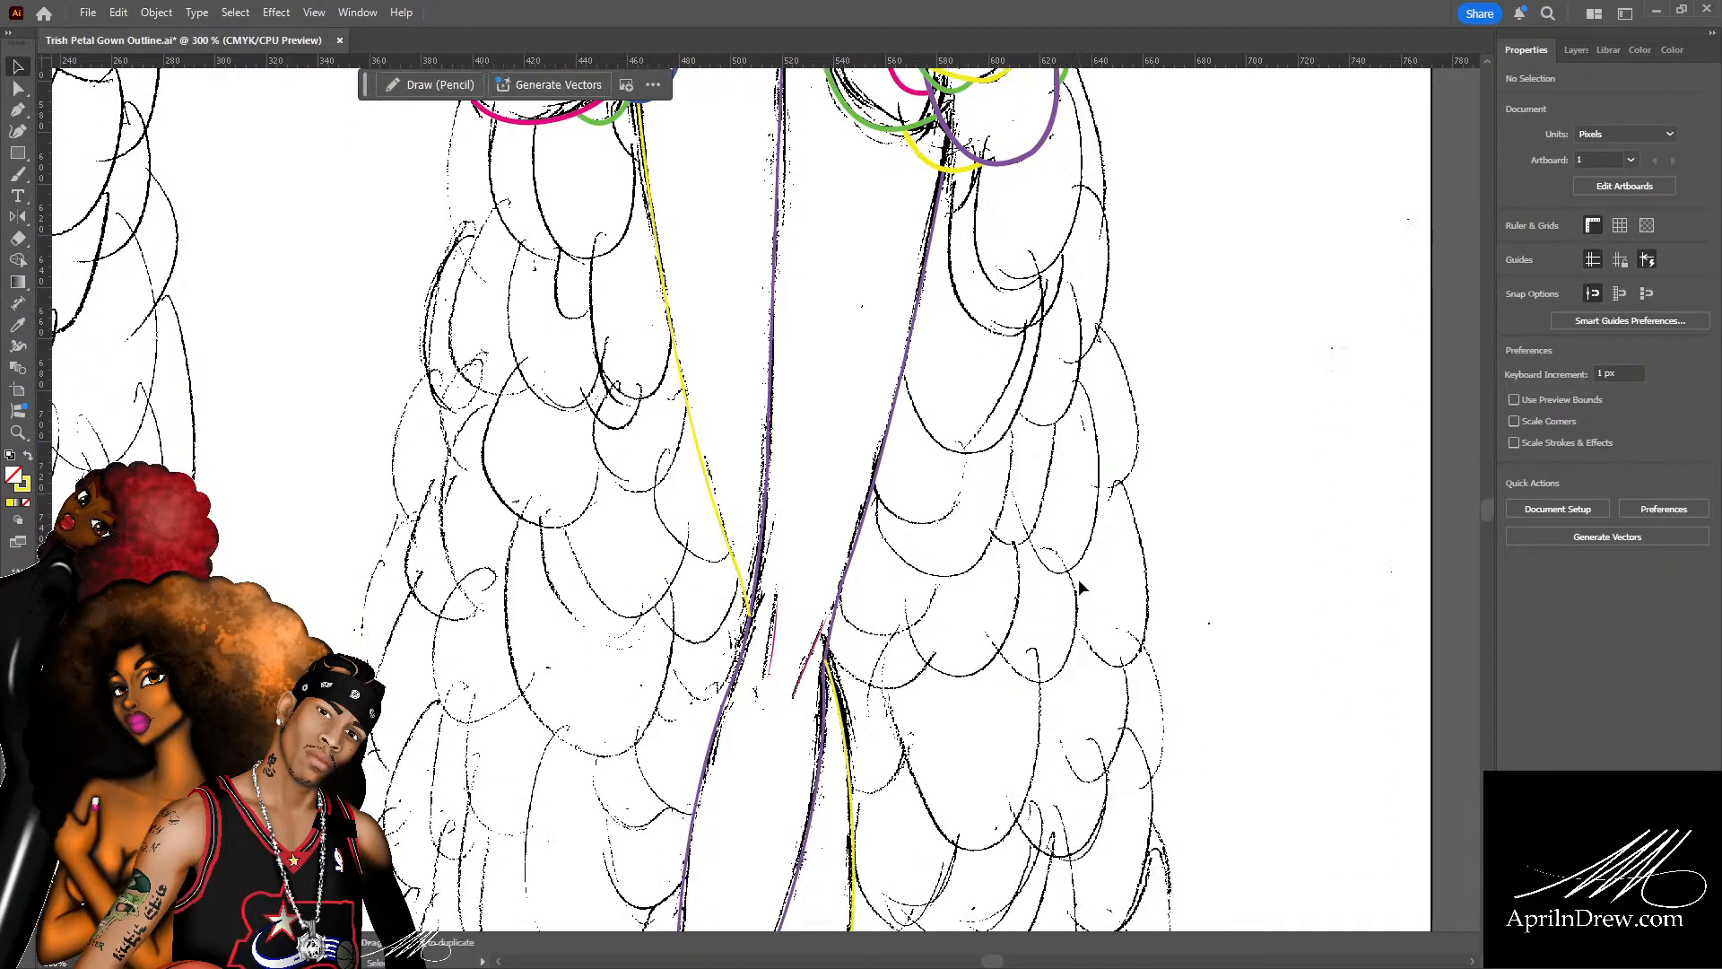
pyautogui.scroll(-20, 1076, 583)
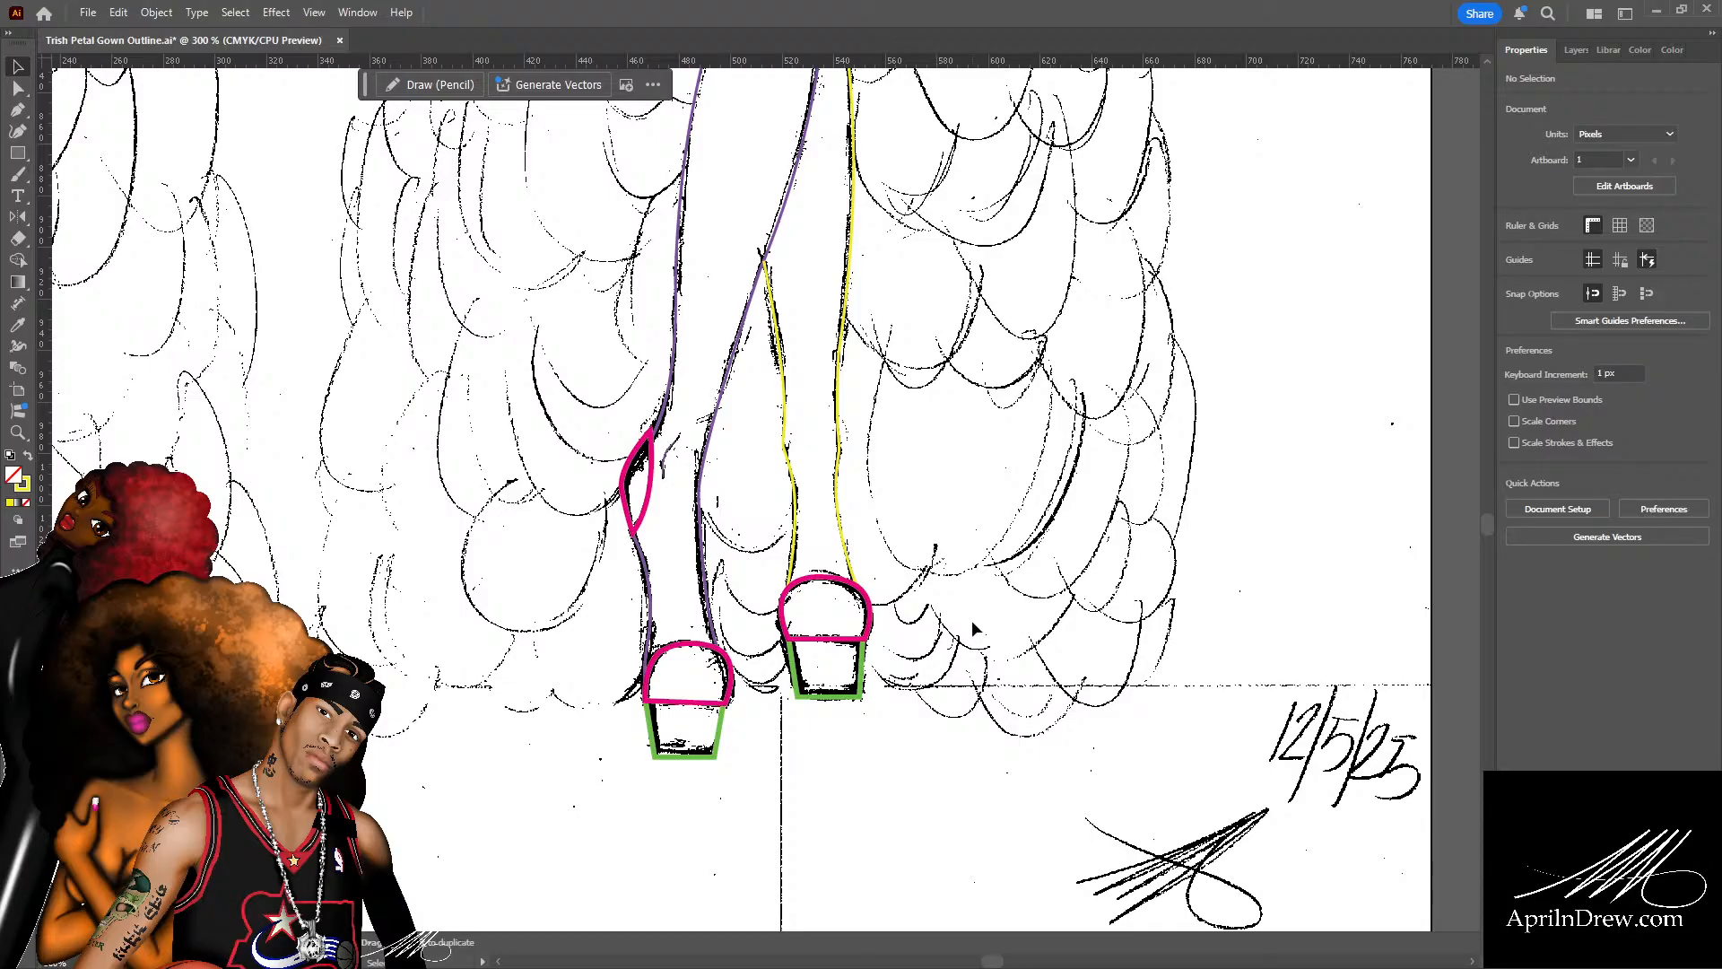
pyautogui.moveTo(971, 620)
pyautogui.mouseDown()
pyautogui.moveTo(837, 560)
pyautogui.moveTo(775, 620)
pyautogui.mouseUp()
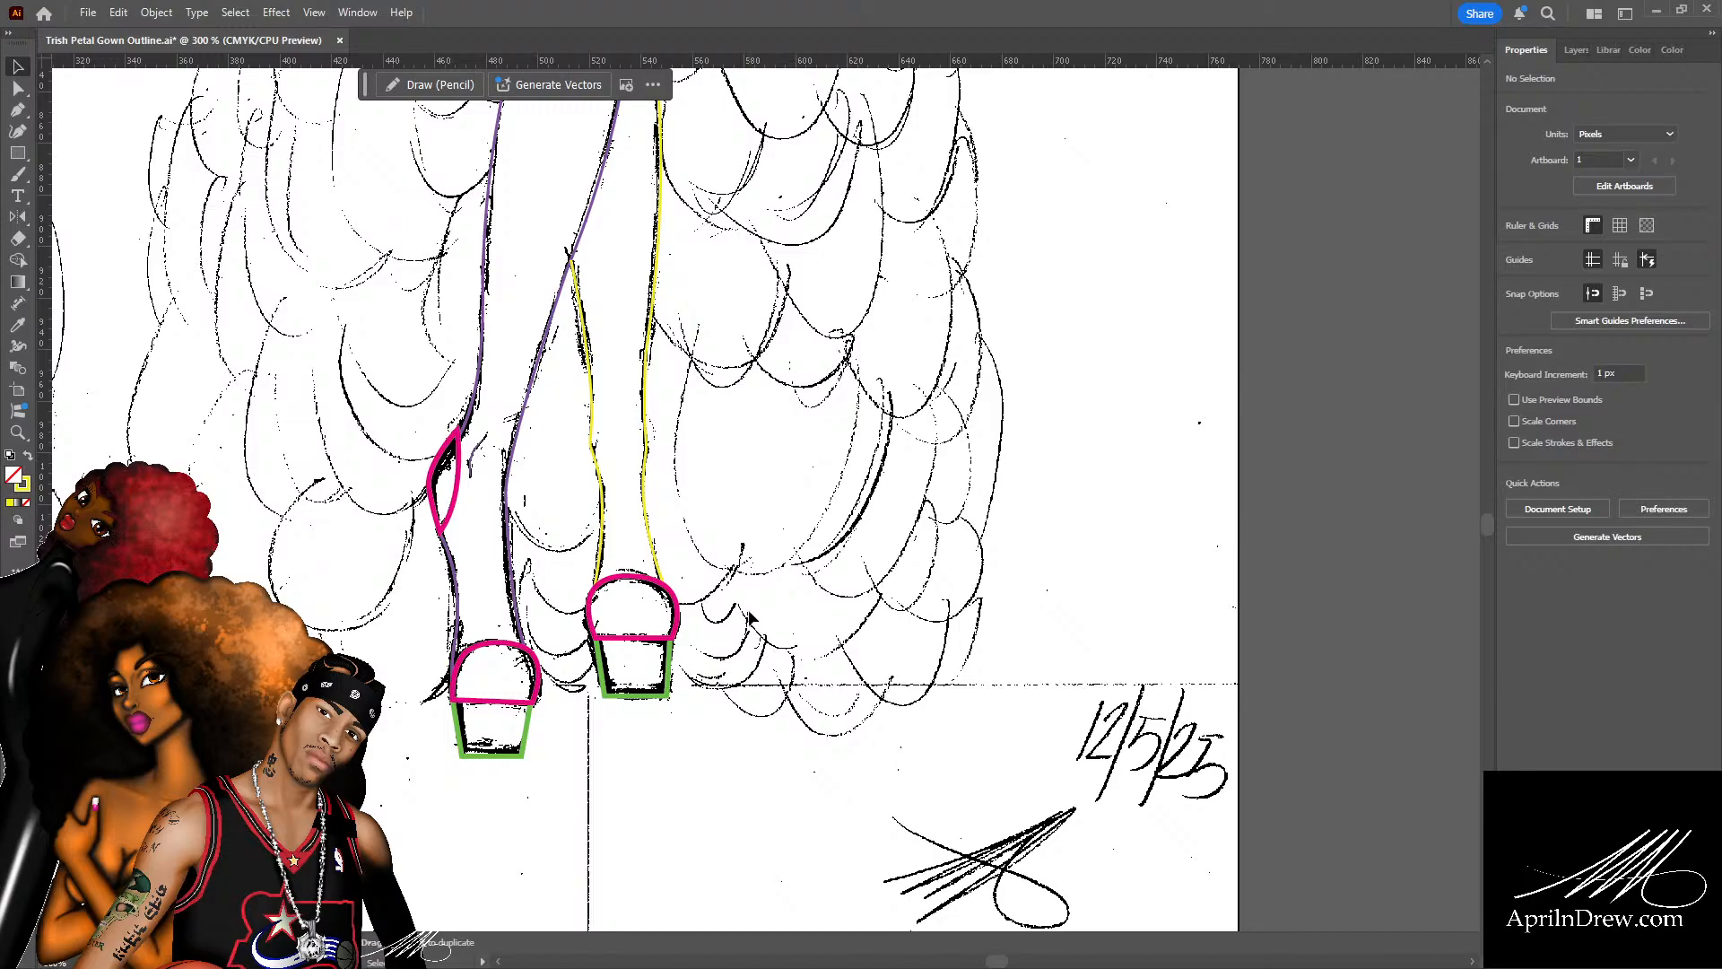
pyautogui.press('p')
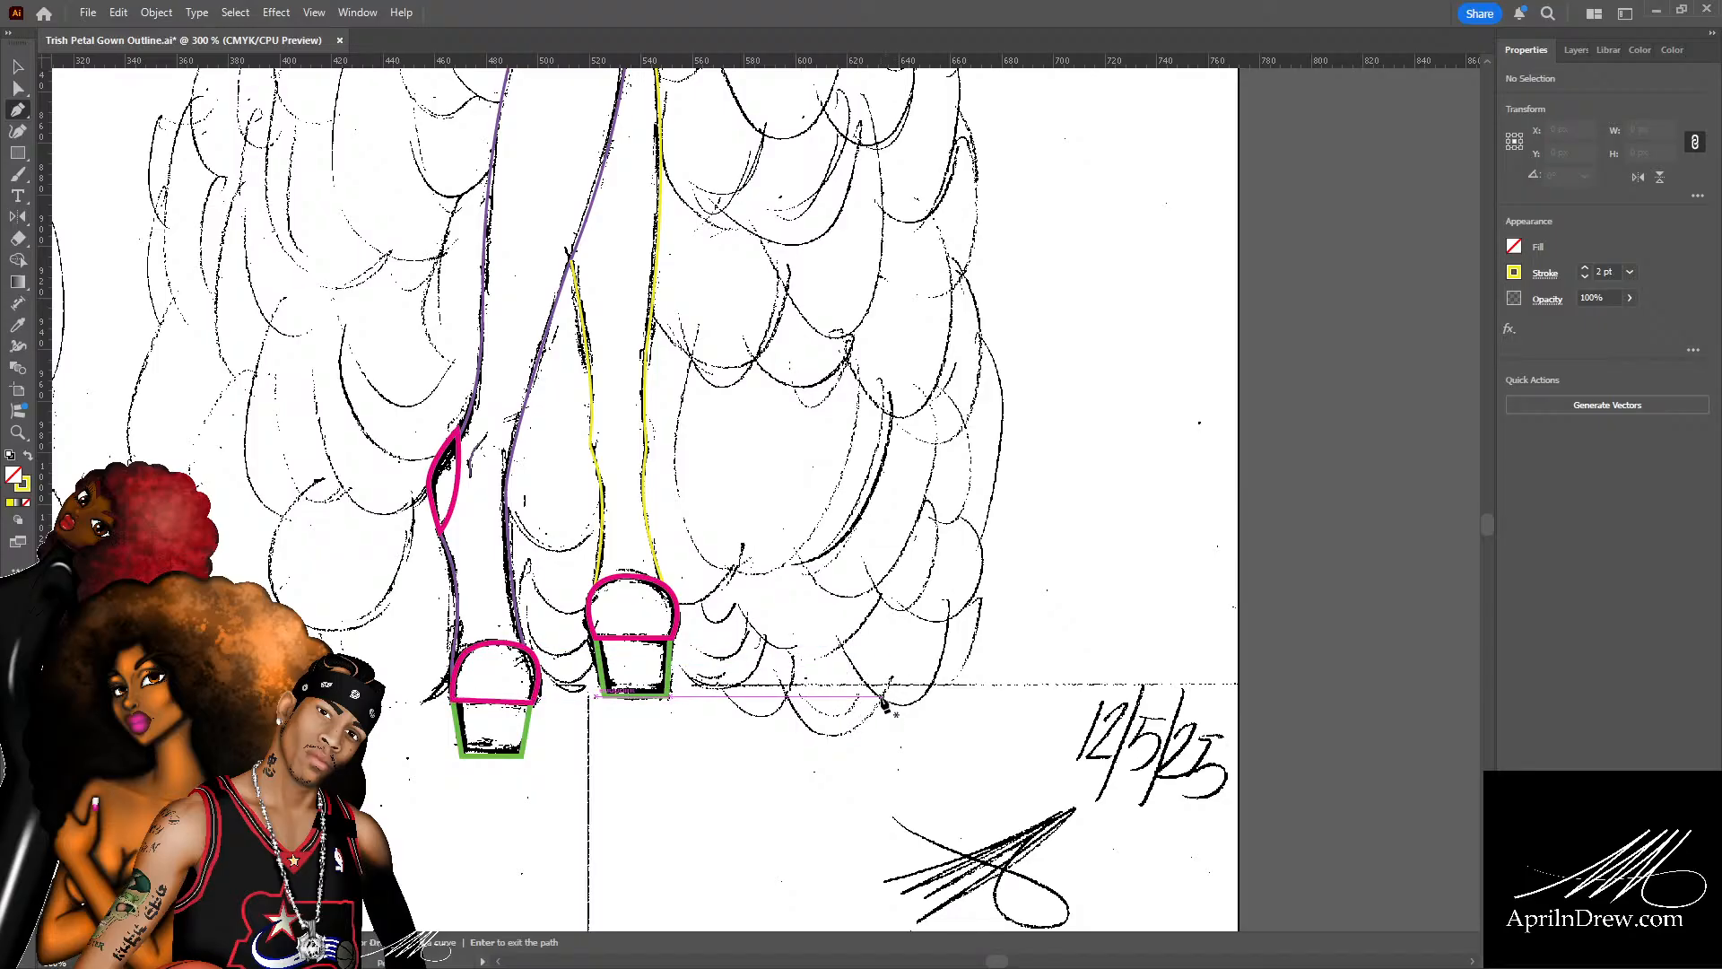
pyautogui.click(882, 695)
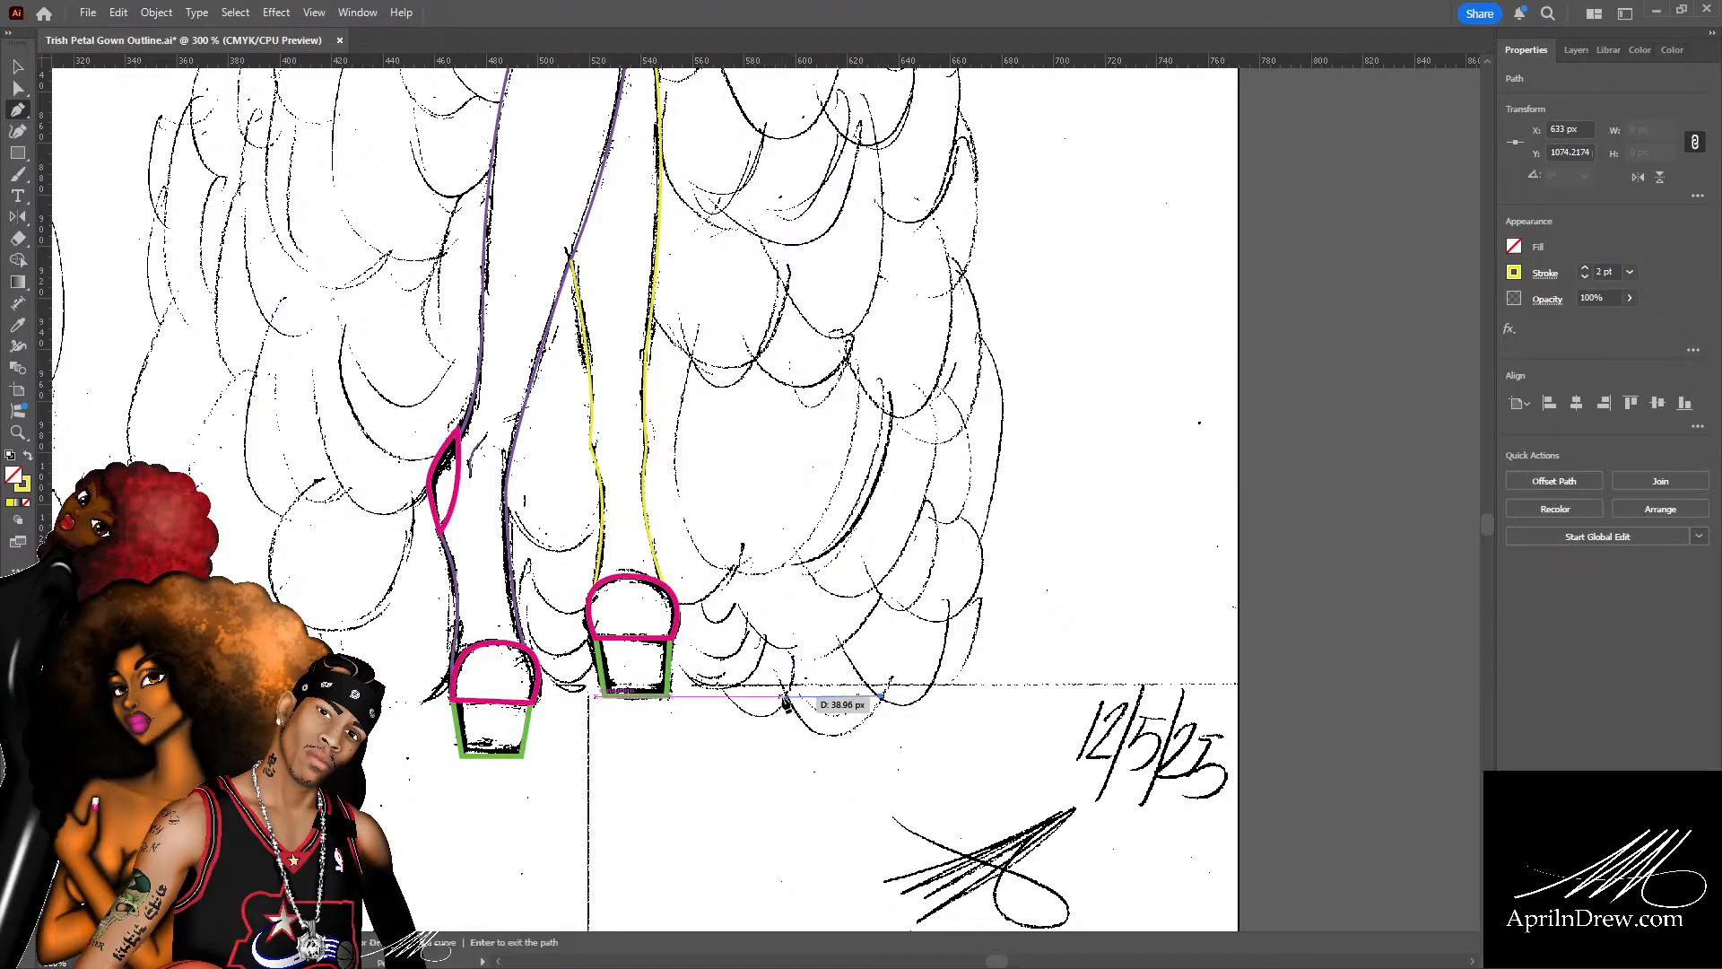
pyautogui.moveTo(786, 694); pyautogui.dragTo(741, 617)
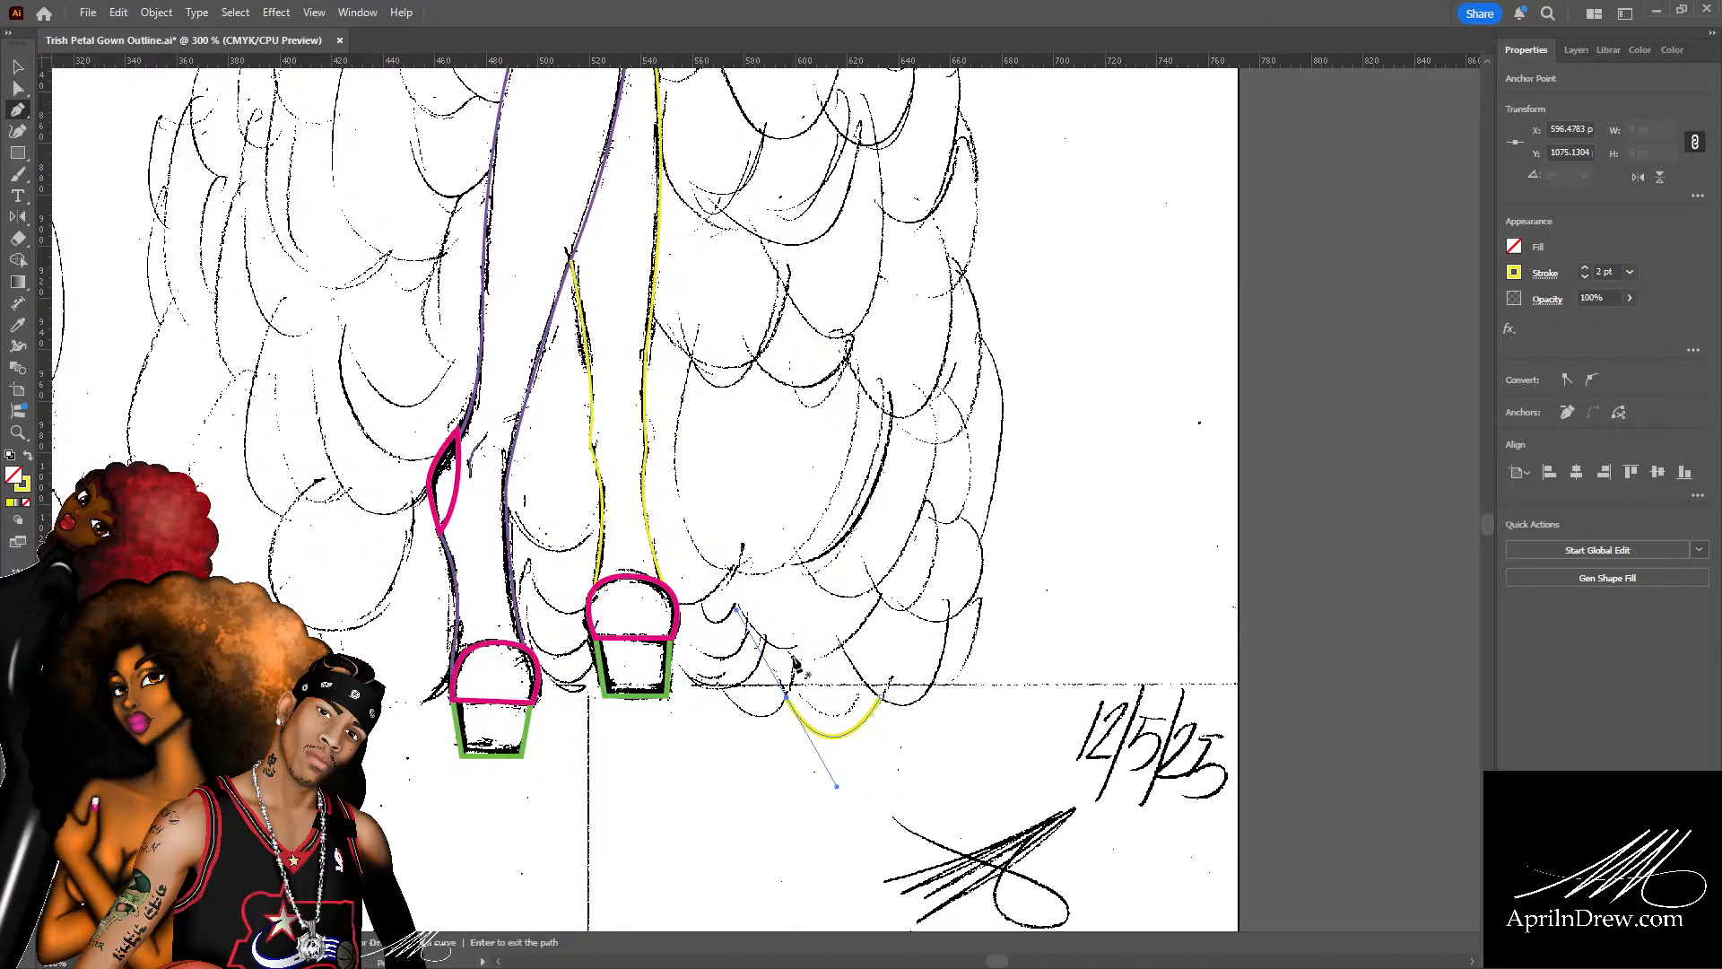
# Trace the two hem petals on either side of the lowest one with separate yellow Pen curves.
pyautogui.click(787, 656)
pyautogui.moveTo(720, 691); pyautogui.dragTo(640, 617)
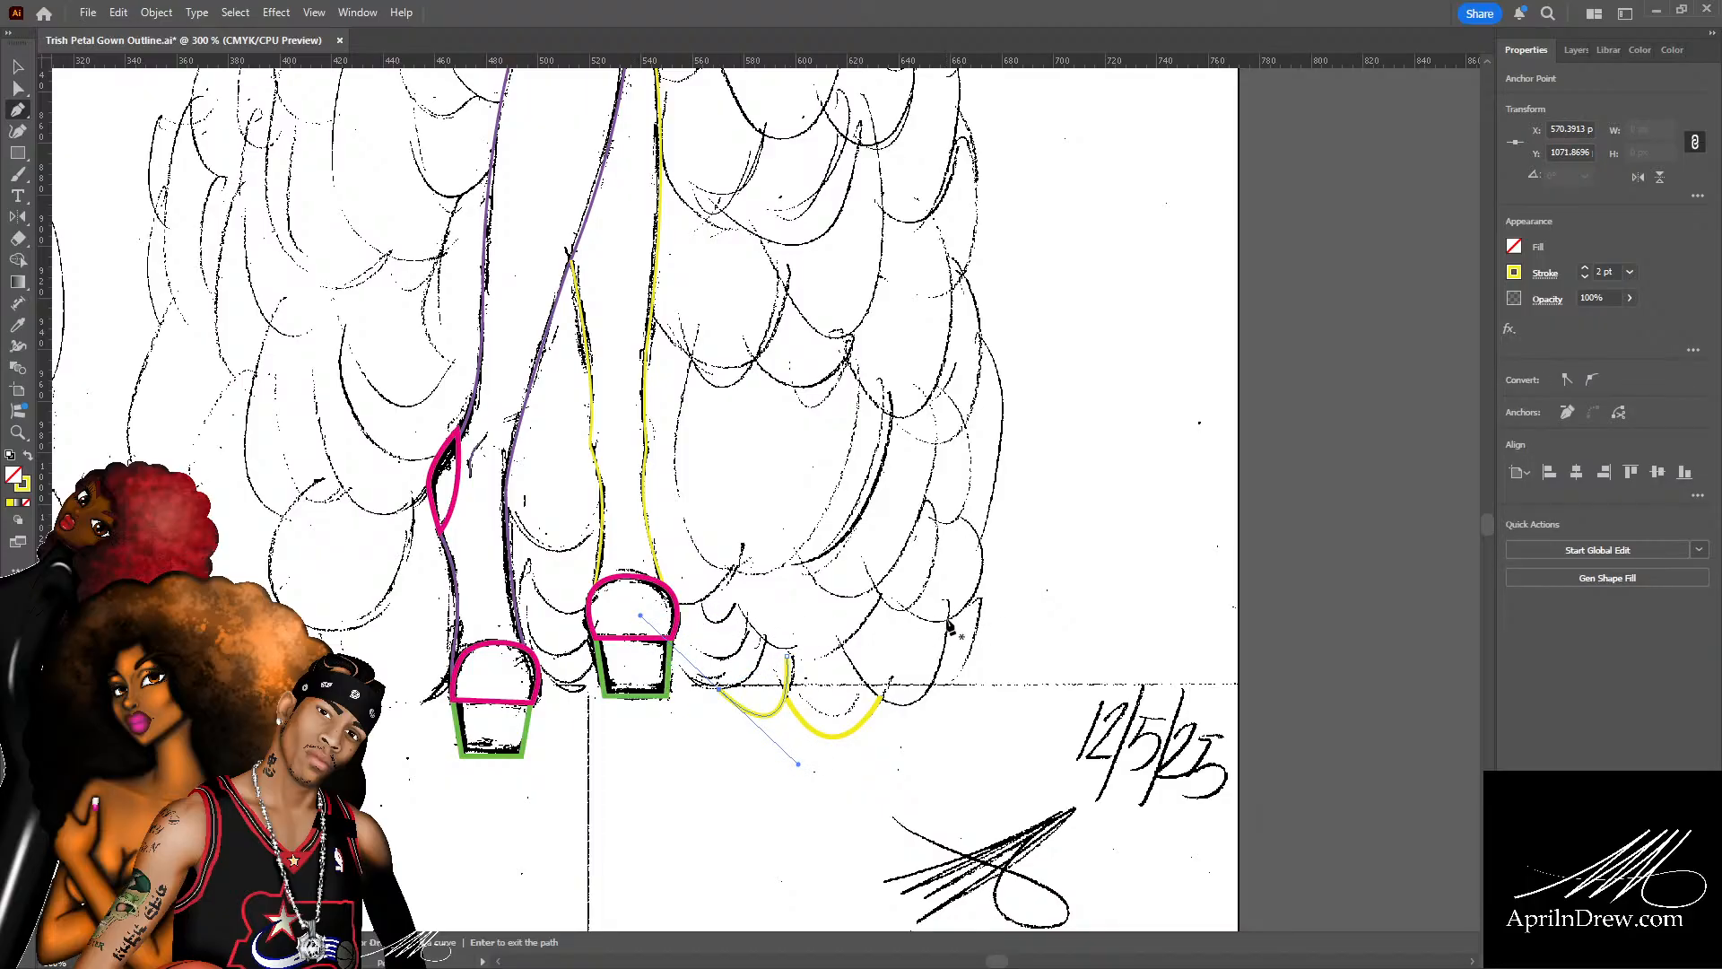
pyautogui.click(946, 619)
pyautogui.moveTo(871, 685); pyautogui.dragTo(797, 620)
pyautogui.moveTo(801, 616); pyautogui.dragTo(802, 616)
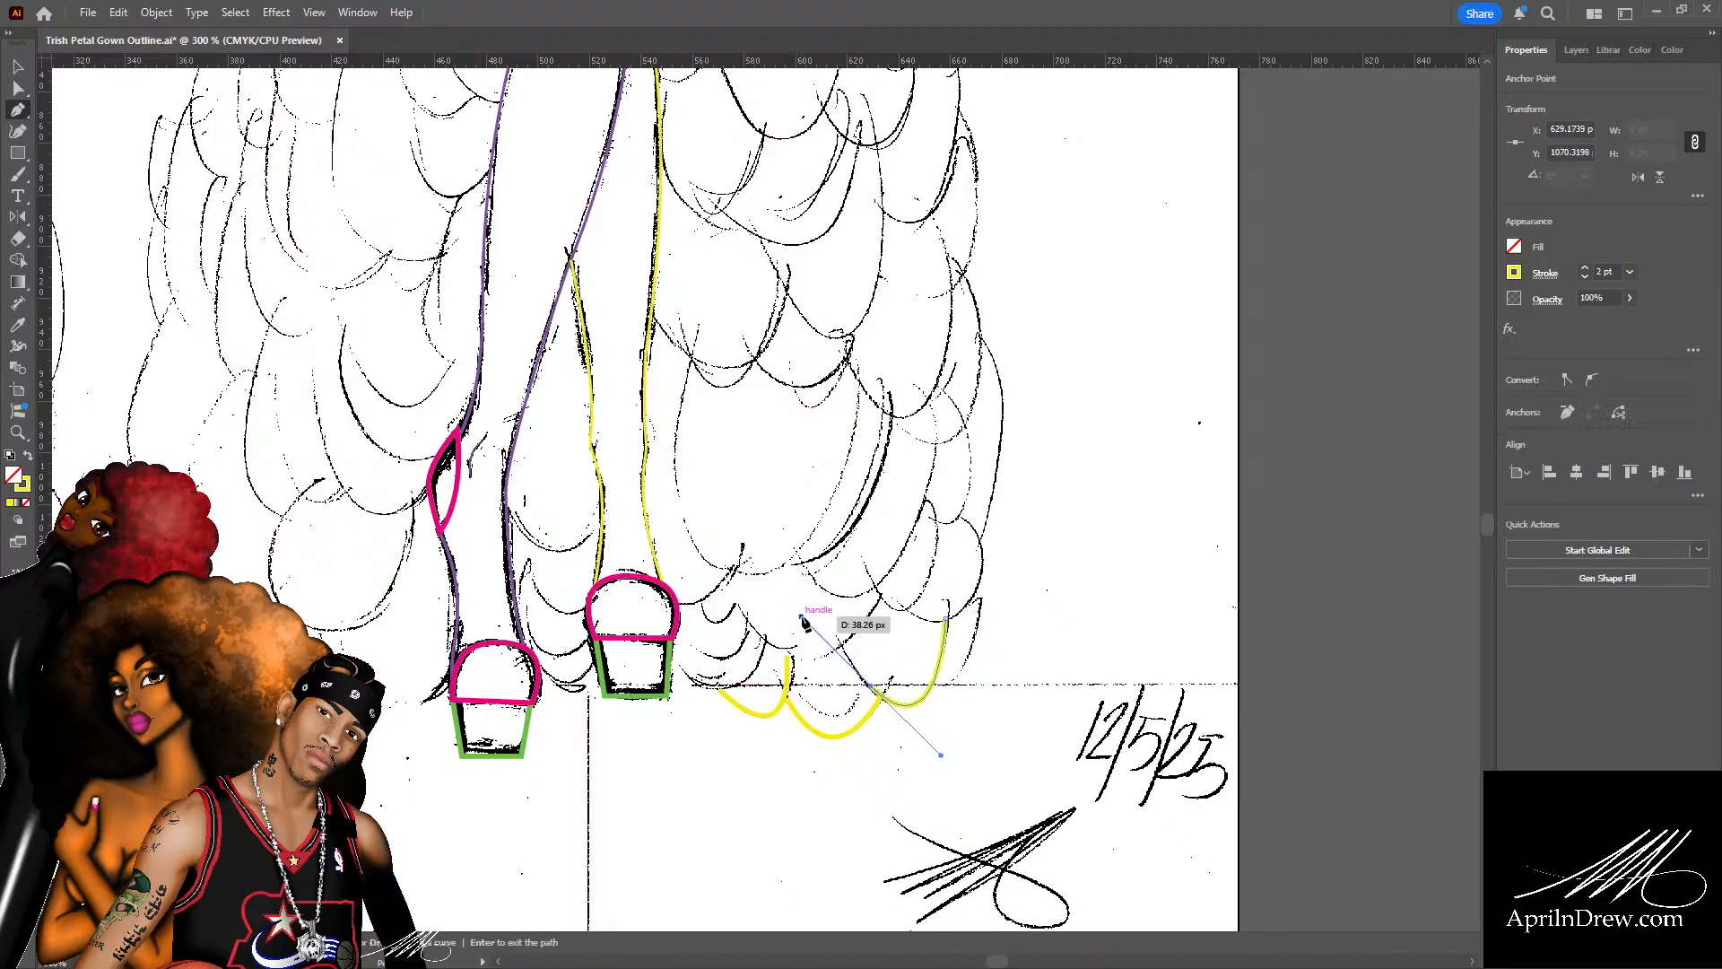
# Finish the inner end of the outer hem petal and trace the narrow petal on the skirt's outermost edge with a yellow Pen curve.
pyautogui.moveTo(871, 686); pyautogui.dragTo(836, 638)
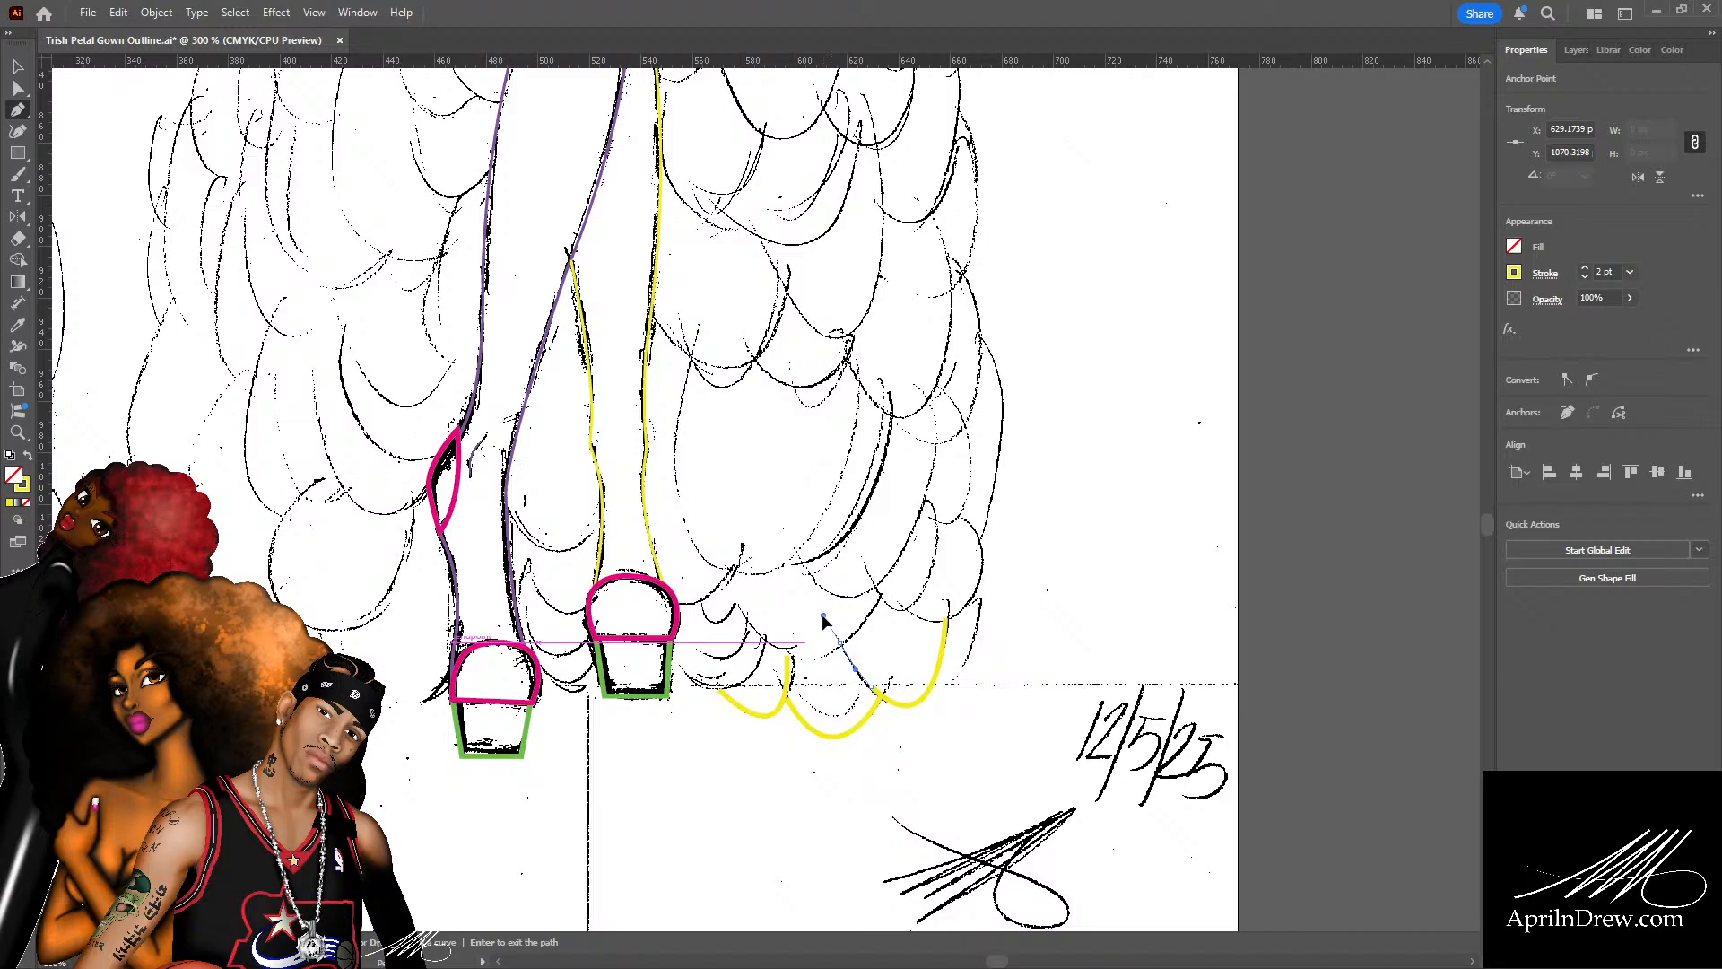
pyautogui.click(947, 619)
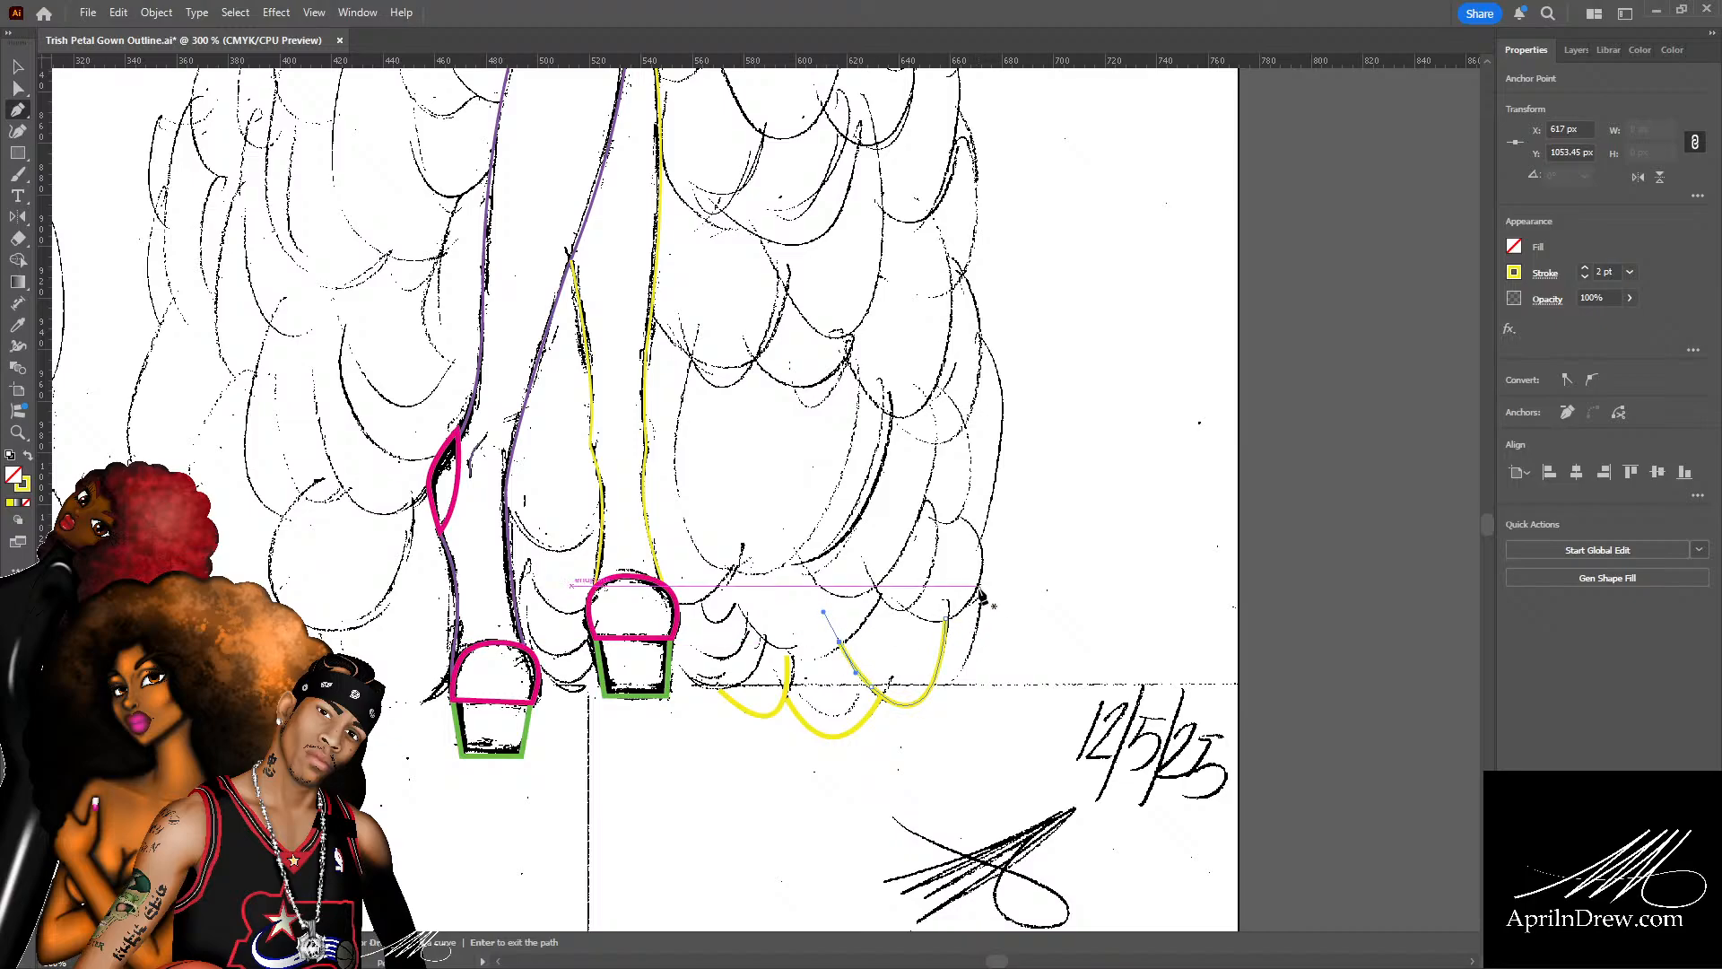
pyautogui.moveTo(978, 588); pyautogui.dragTo(891, 692)
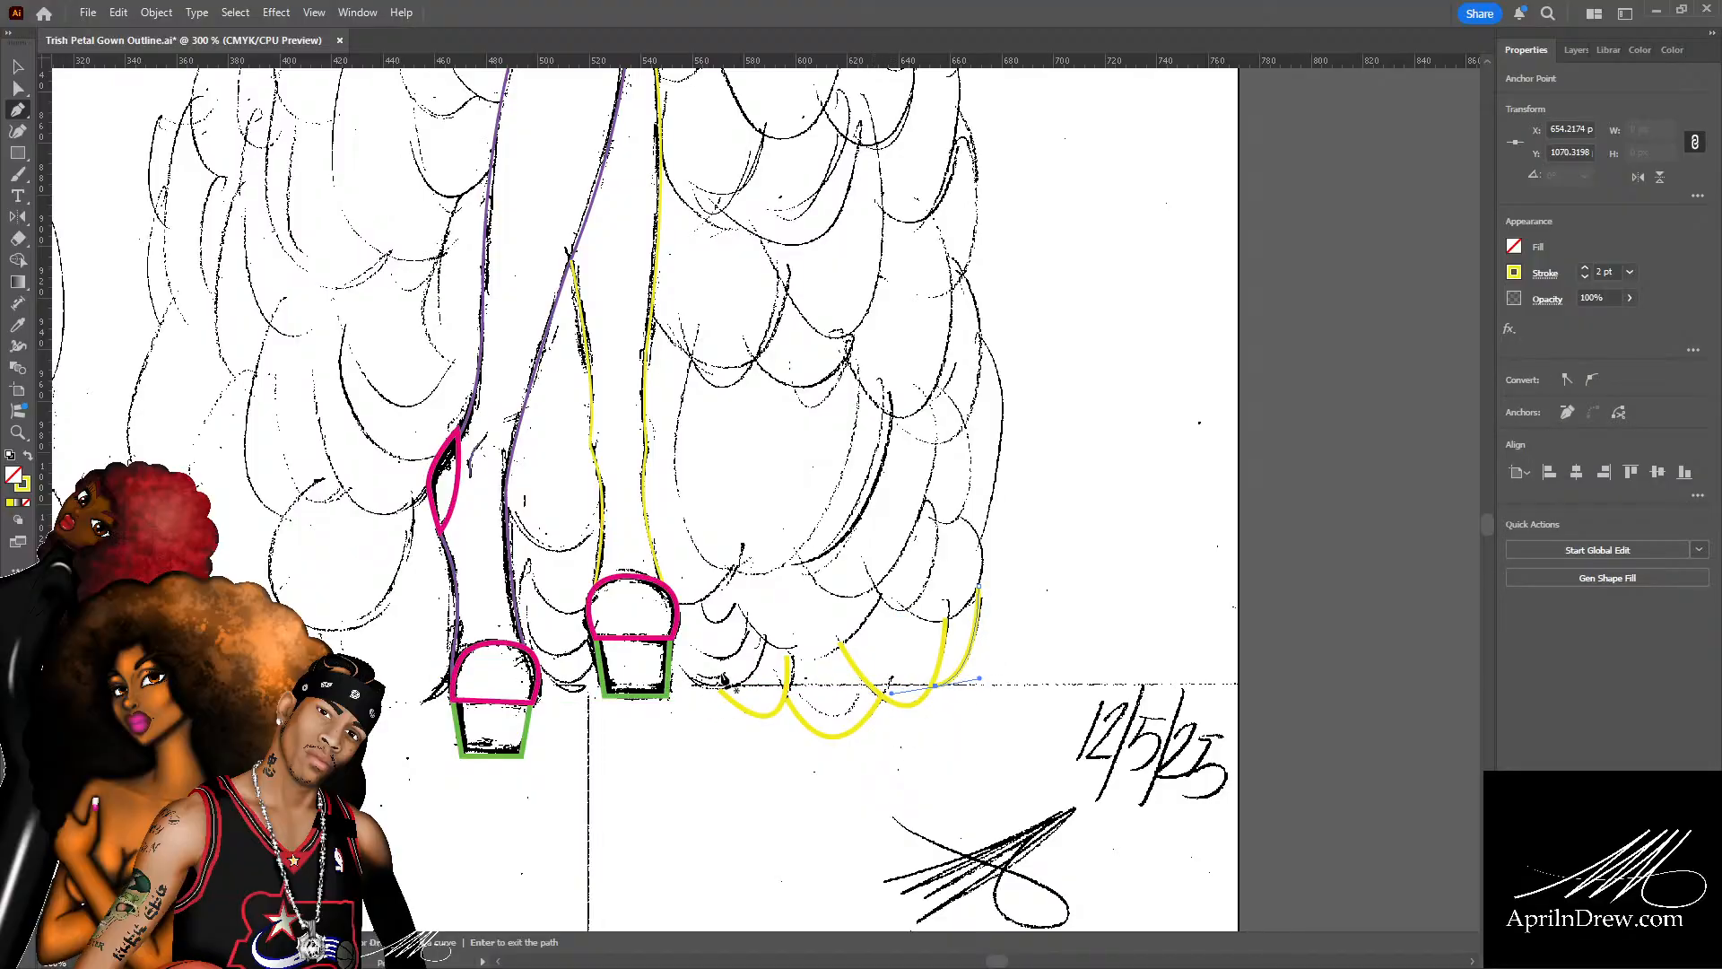
# Trace the two small hem petals running in to the heel of the yellow-outlined leg's shoe with yellow Pen curves.
pyautogui.click(766, 642)
pyautogui.moveTo(712, 690); pyautogui.dragTo(663, 699)
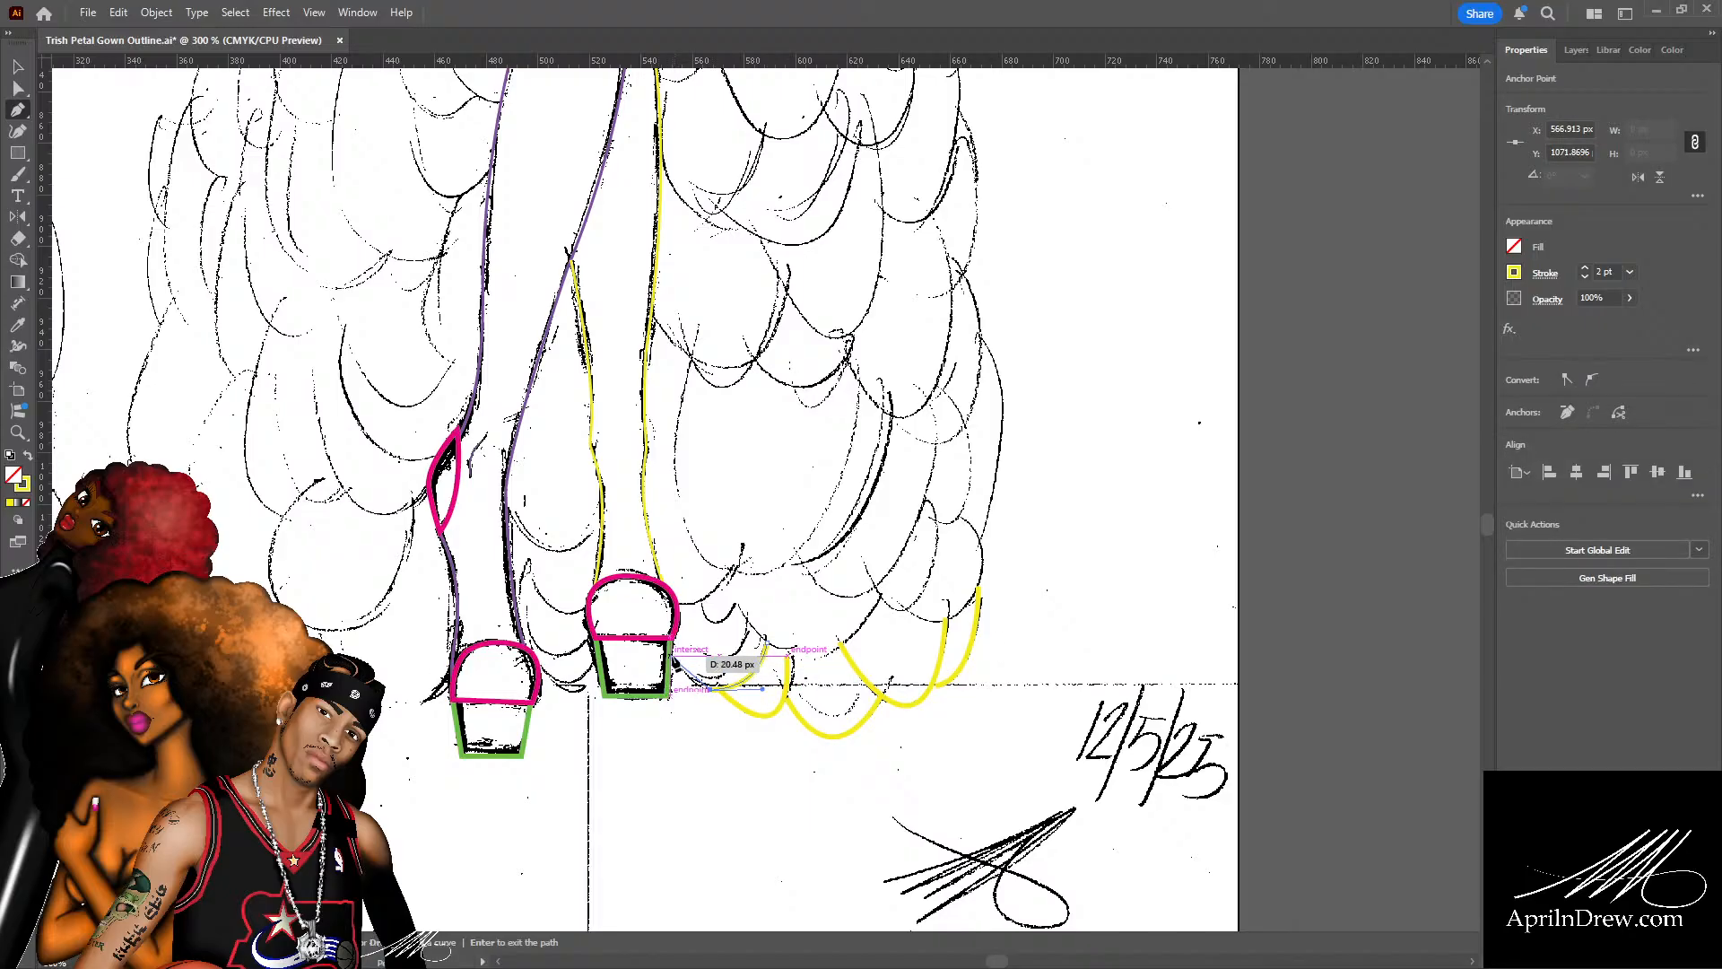
pyautogui.click(675, 681)
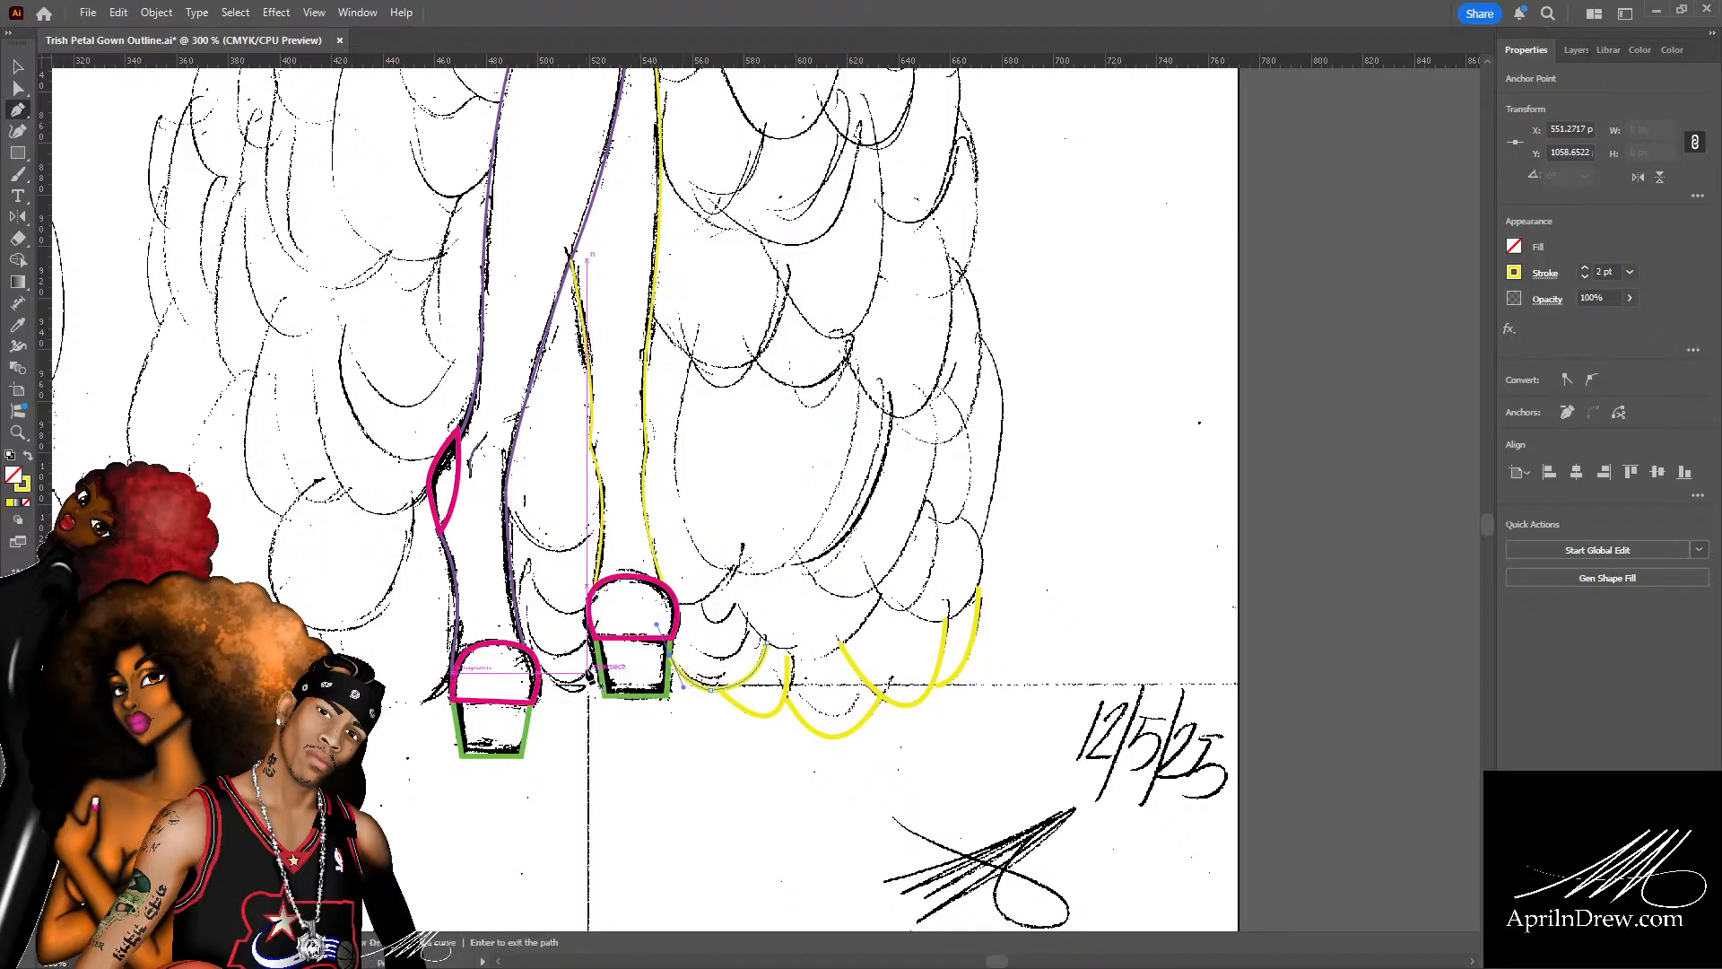
# Trace the two lowest petals between the shoes with separate yellow Pen curves.
pyautogui.click(591, 668)
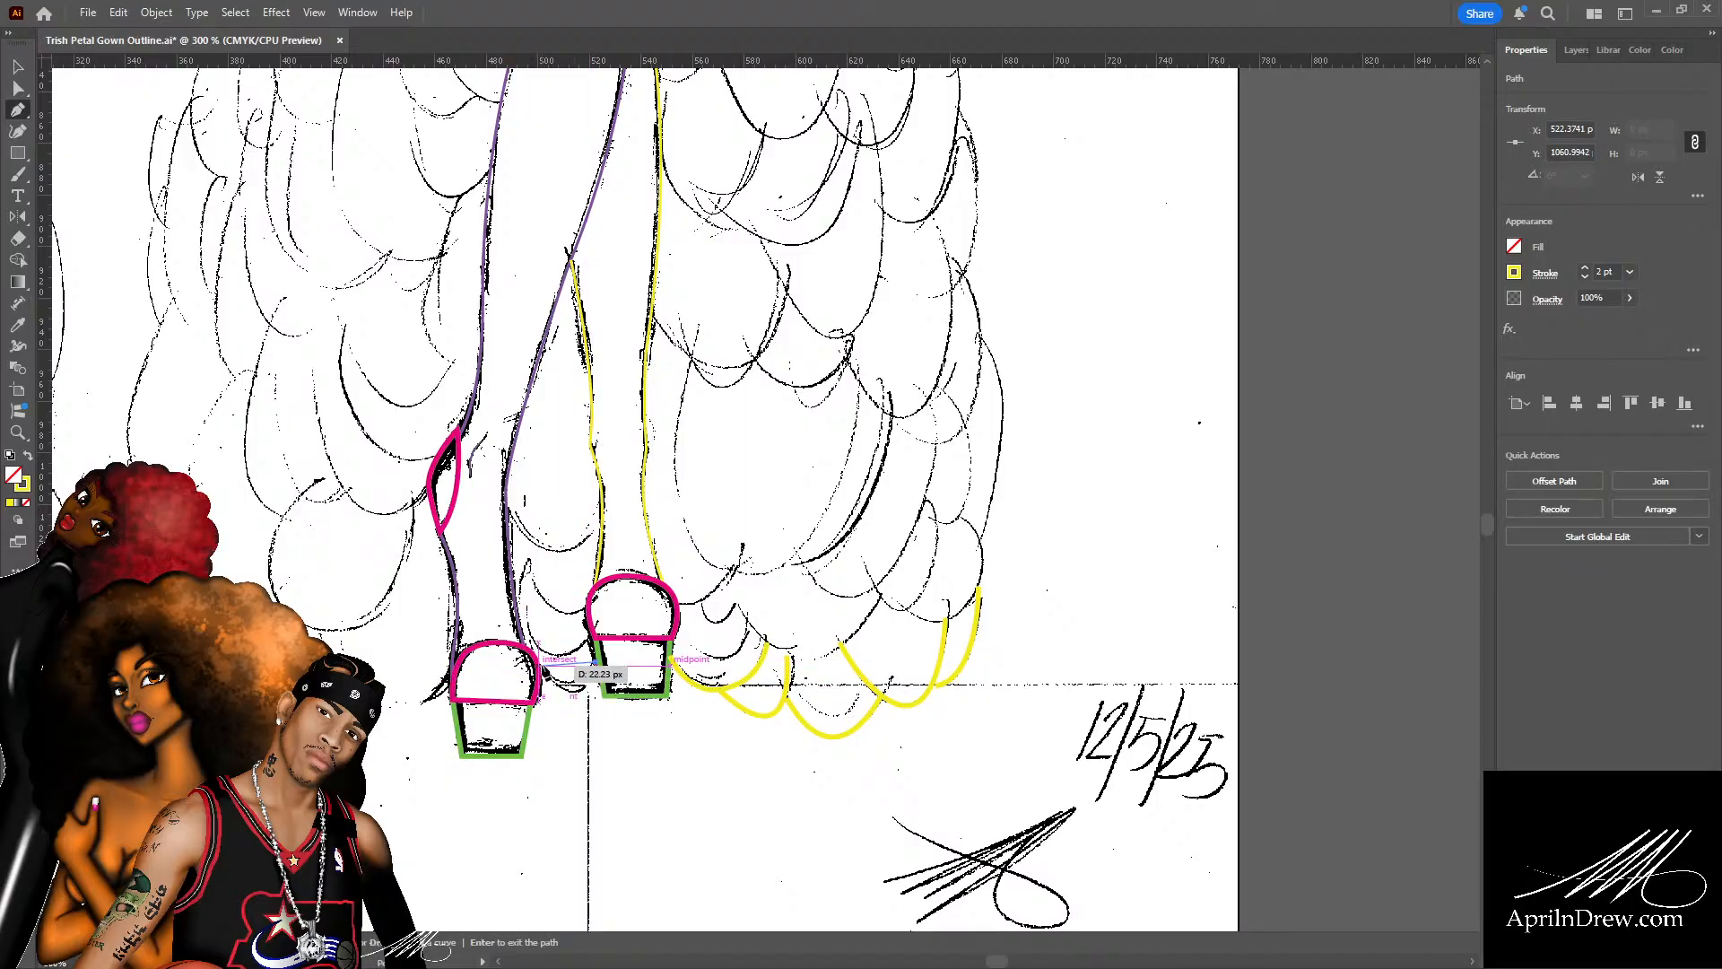
pyautogui.click(545, 673)
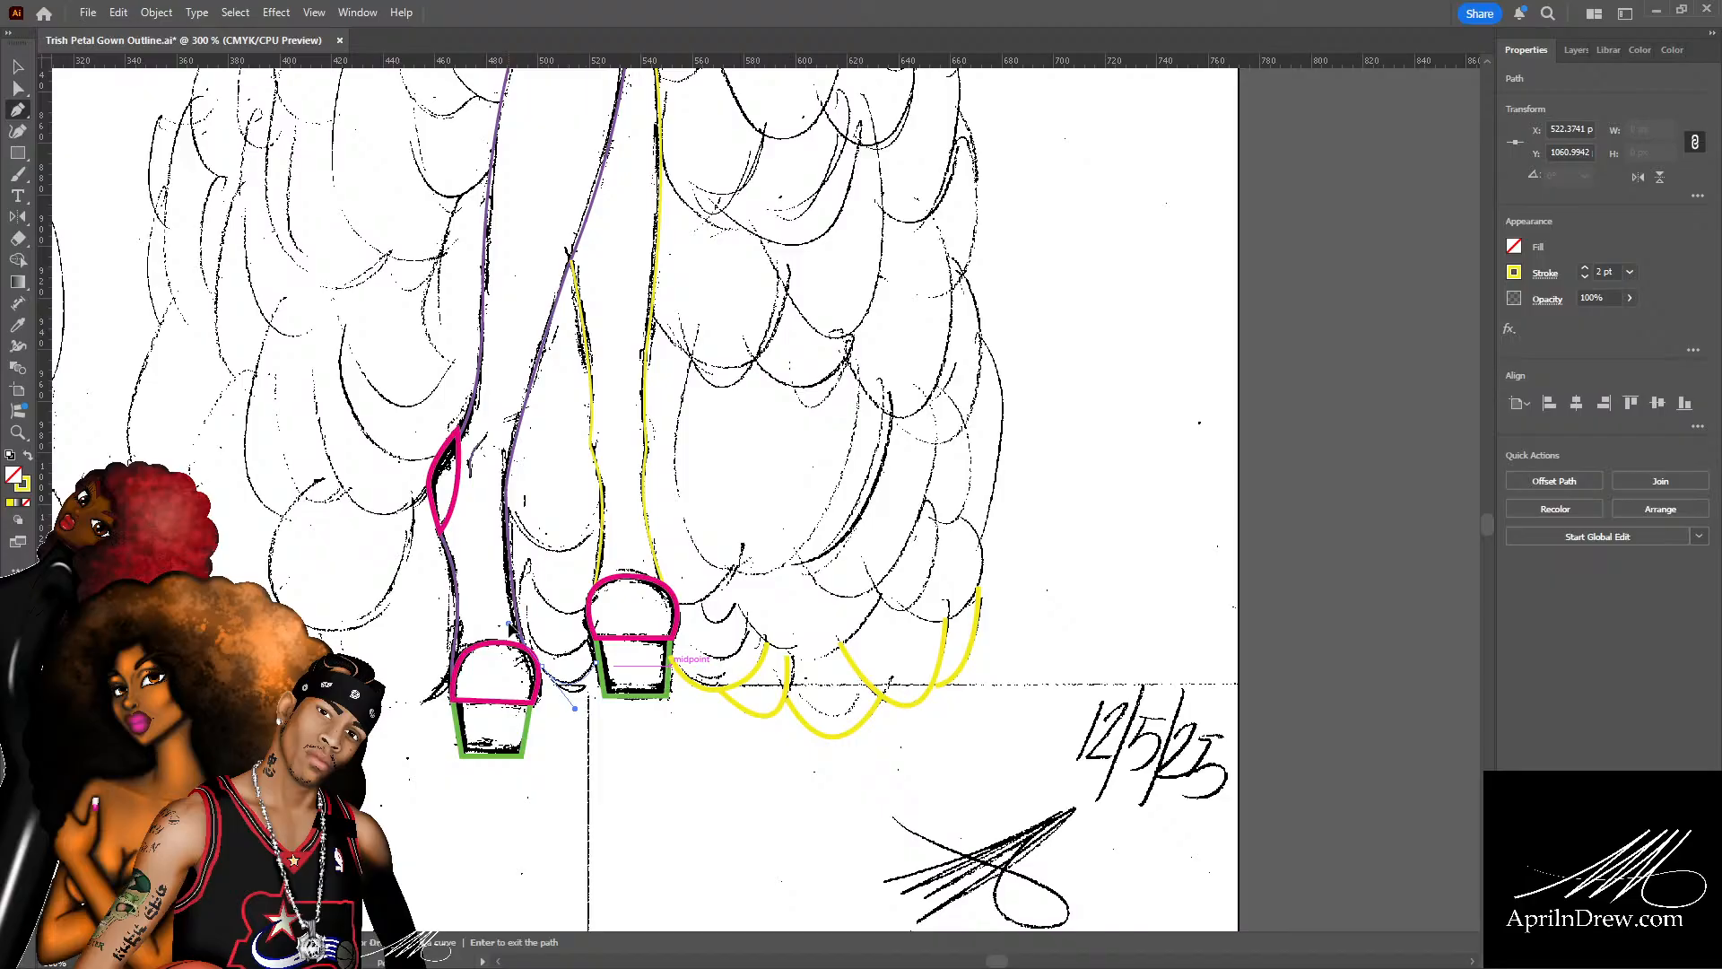
pyautogui.moveTo(509, 624); pyautogui.dragTo(509, 625)
pyautogui.press('Return')
pyautogui.click(589, 639)
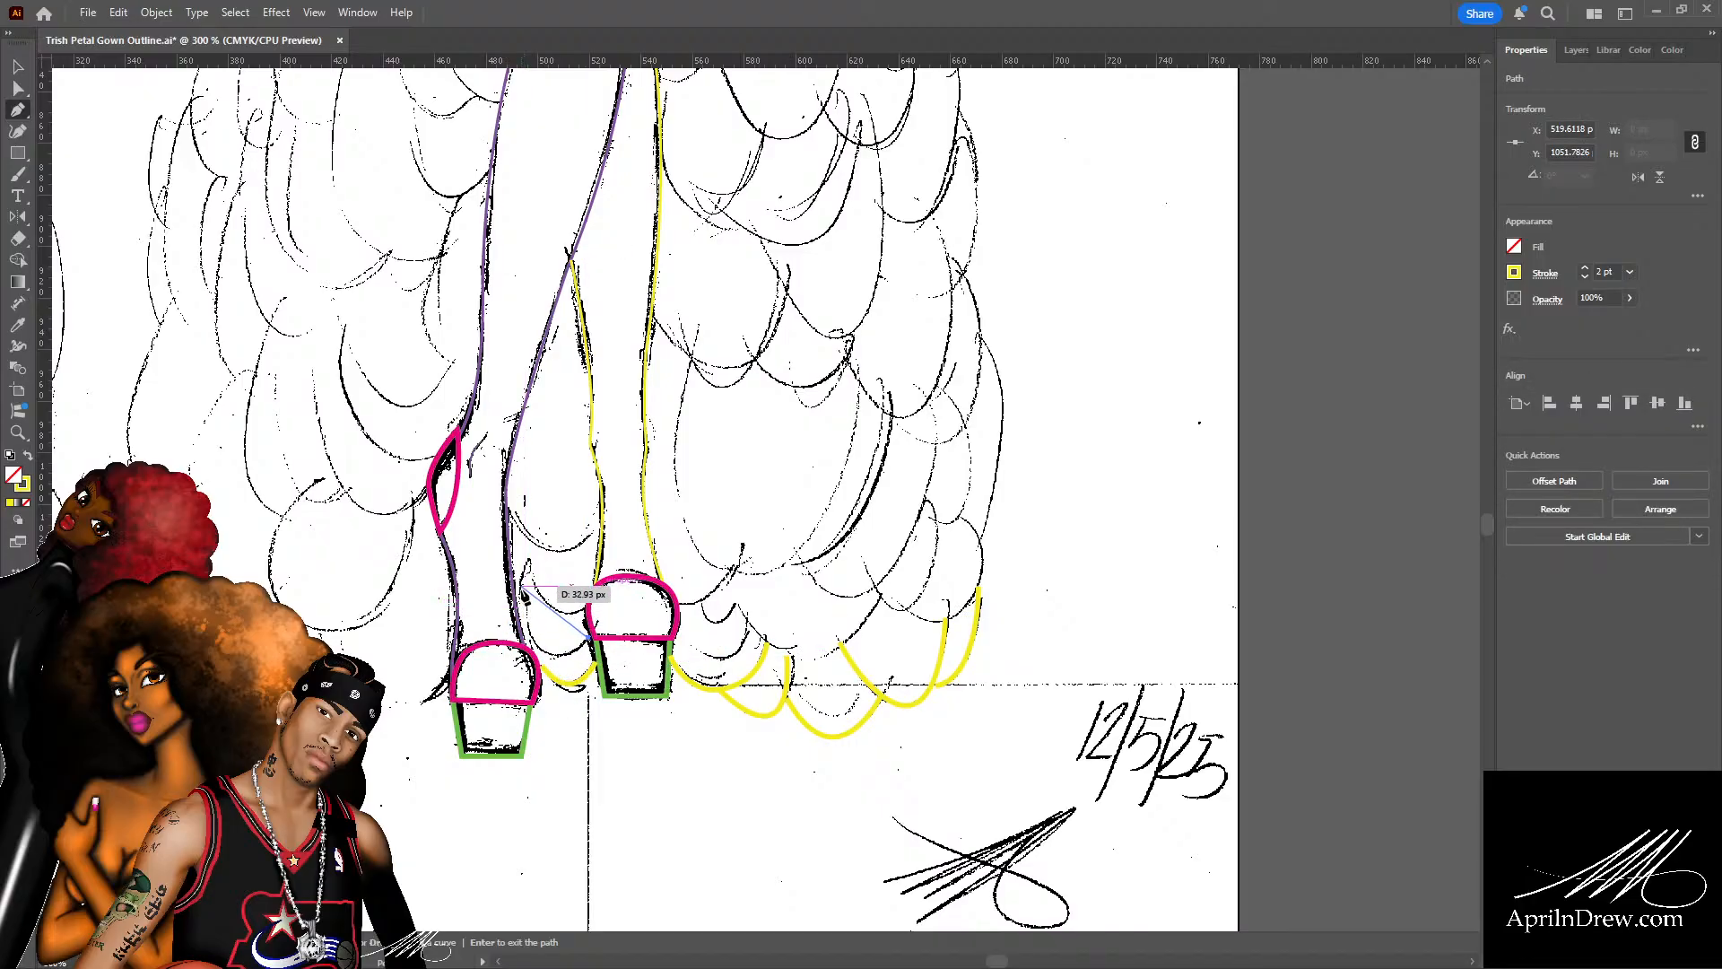
pyautogui.moveTo(520, 613); pyautogui.dragTo(504, 473)
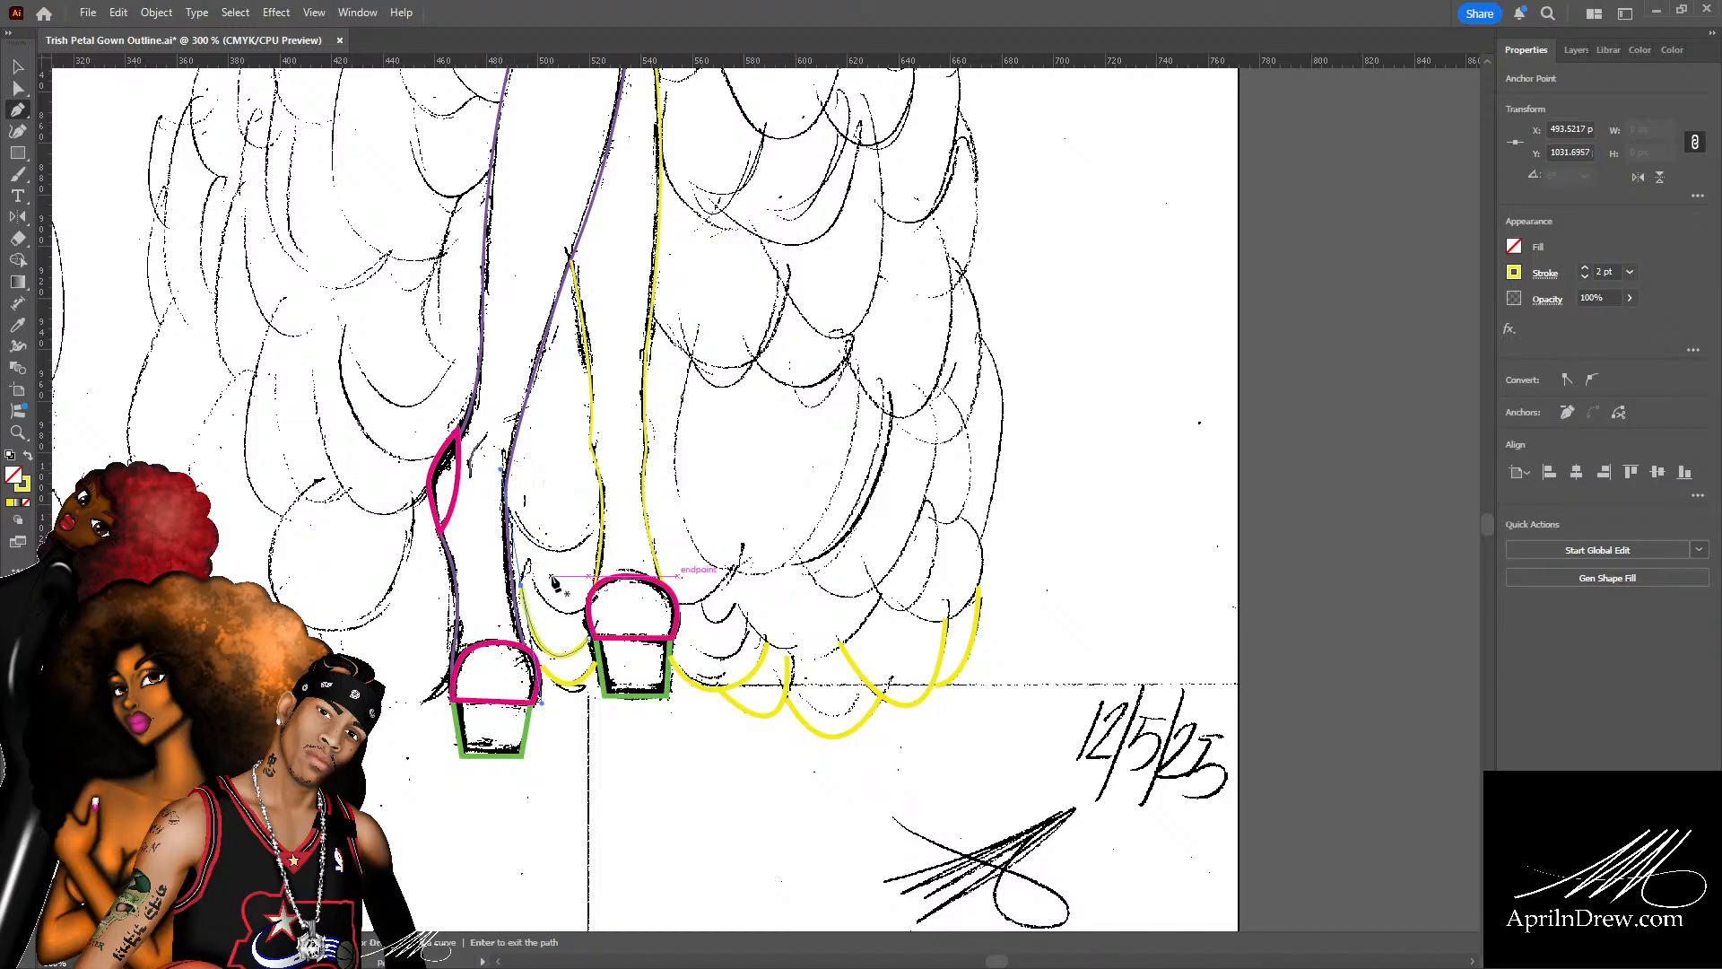
# Trace the two upper petals between the lower legs, above the petals between the shoes, with separate yellow Pen curves.
pyautogui.click(581, 606)
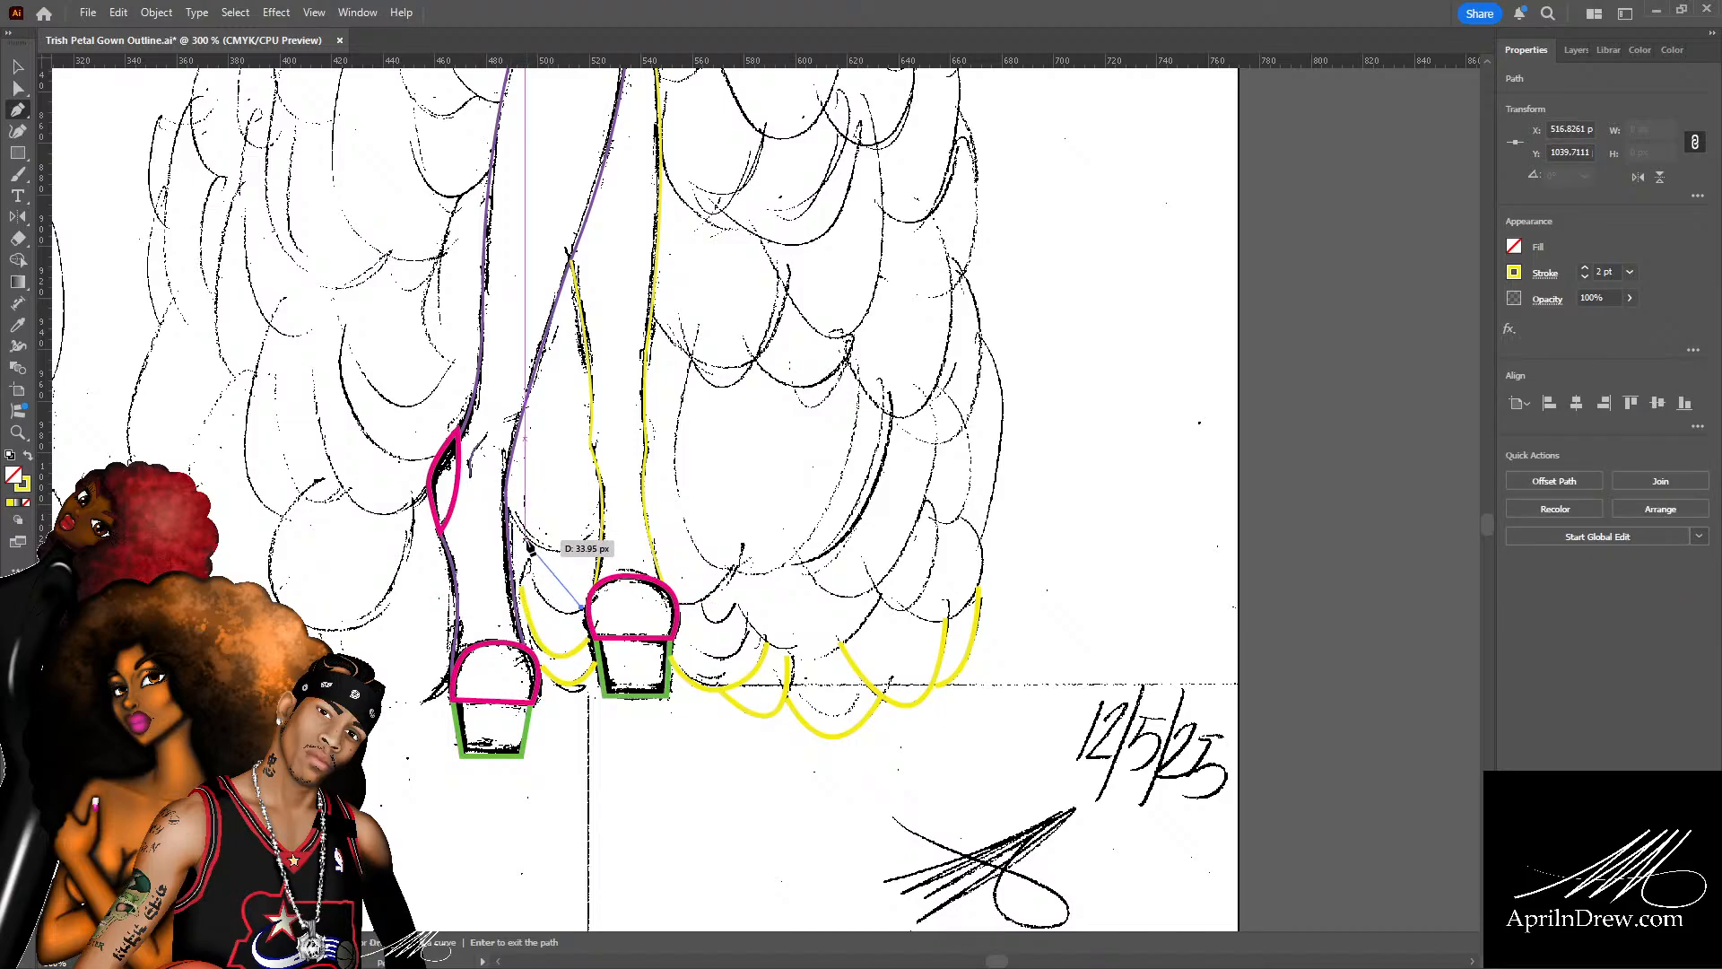
pyautogui.moveTo(524, 540); pyautogui.dragTo(508, 440)
pyautogui.press('Return')
pyautogui.click(508, 518)
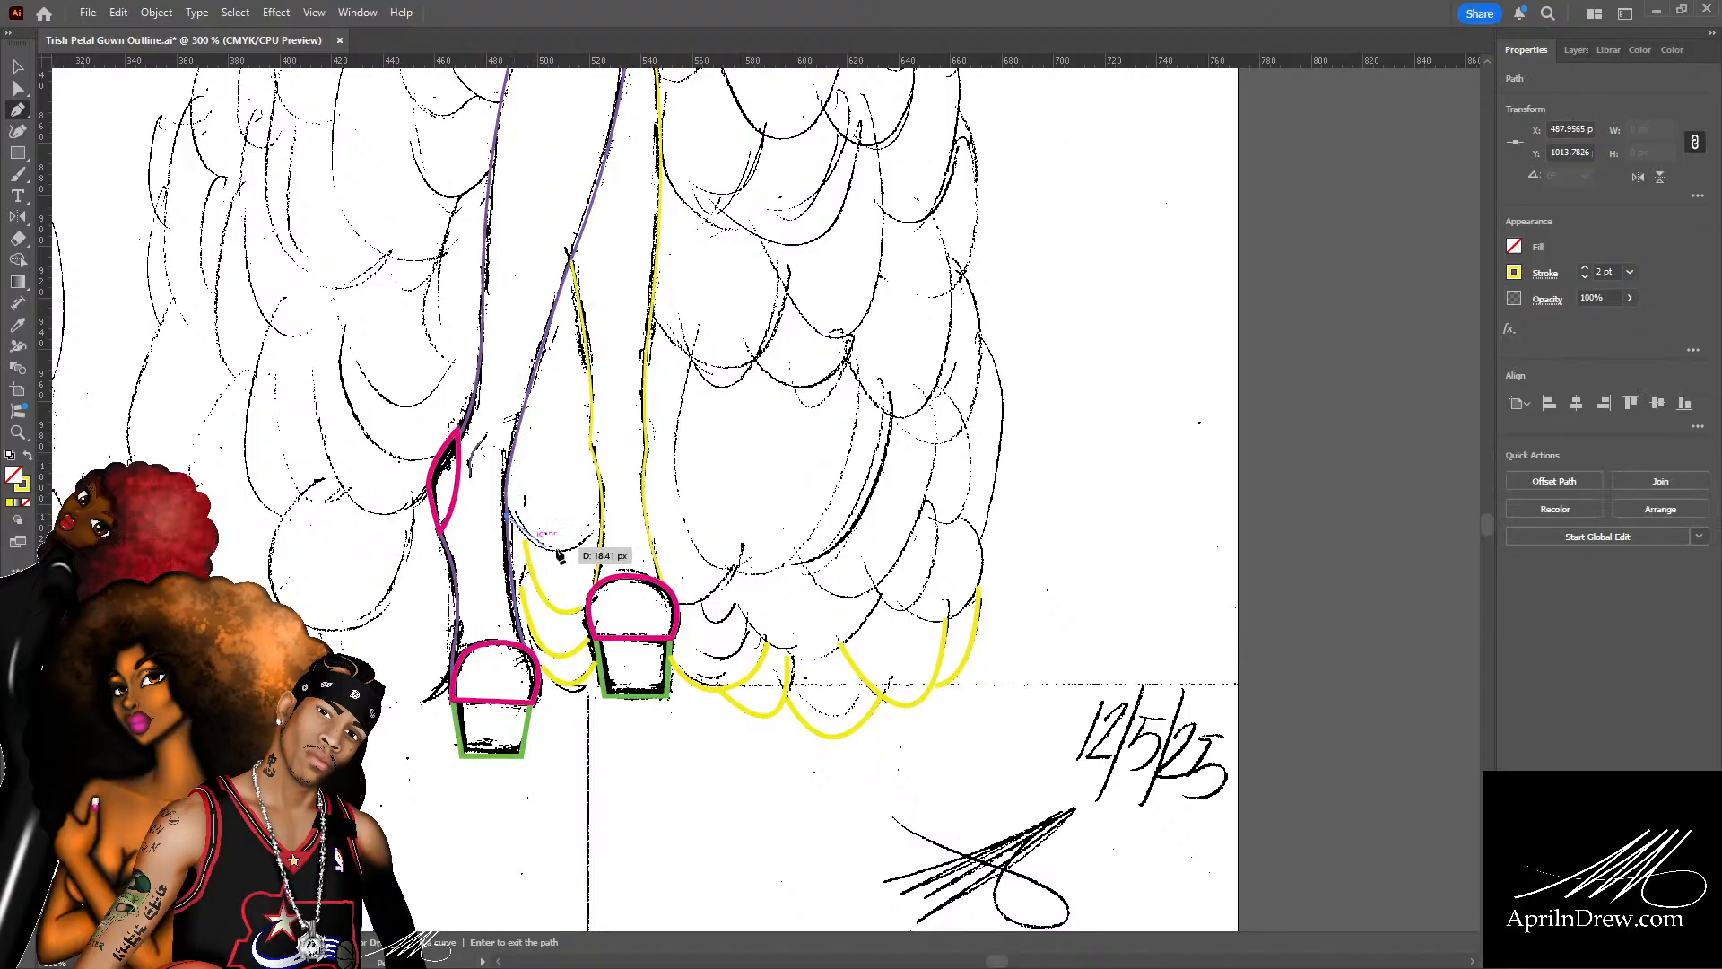
pyautogui.moveTo(596, 530); pyautogui.dragTo(635, 474)
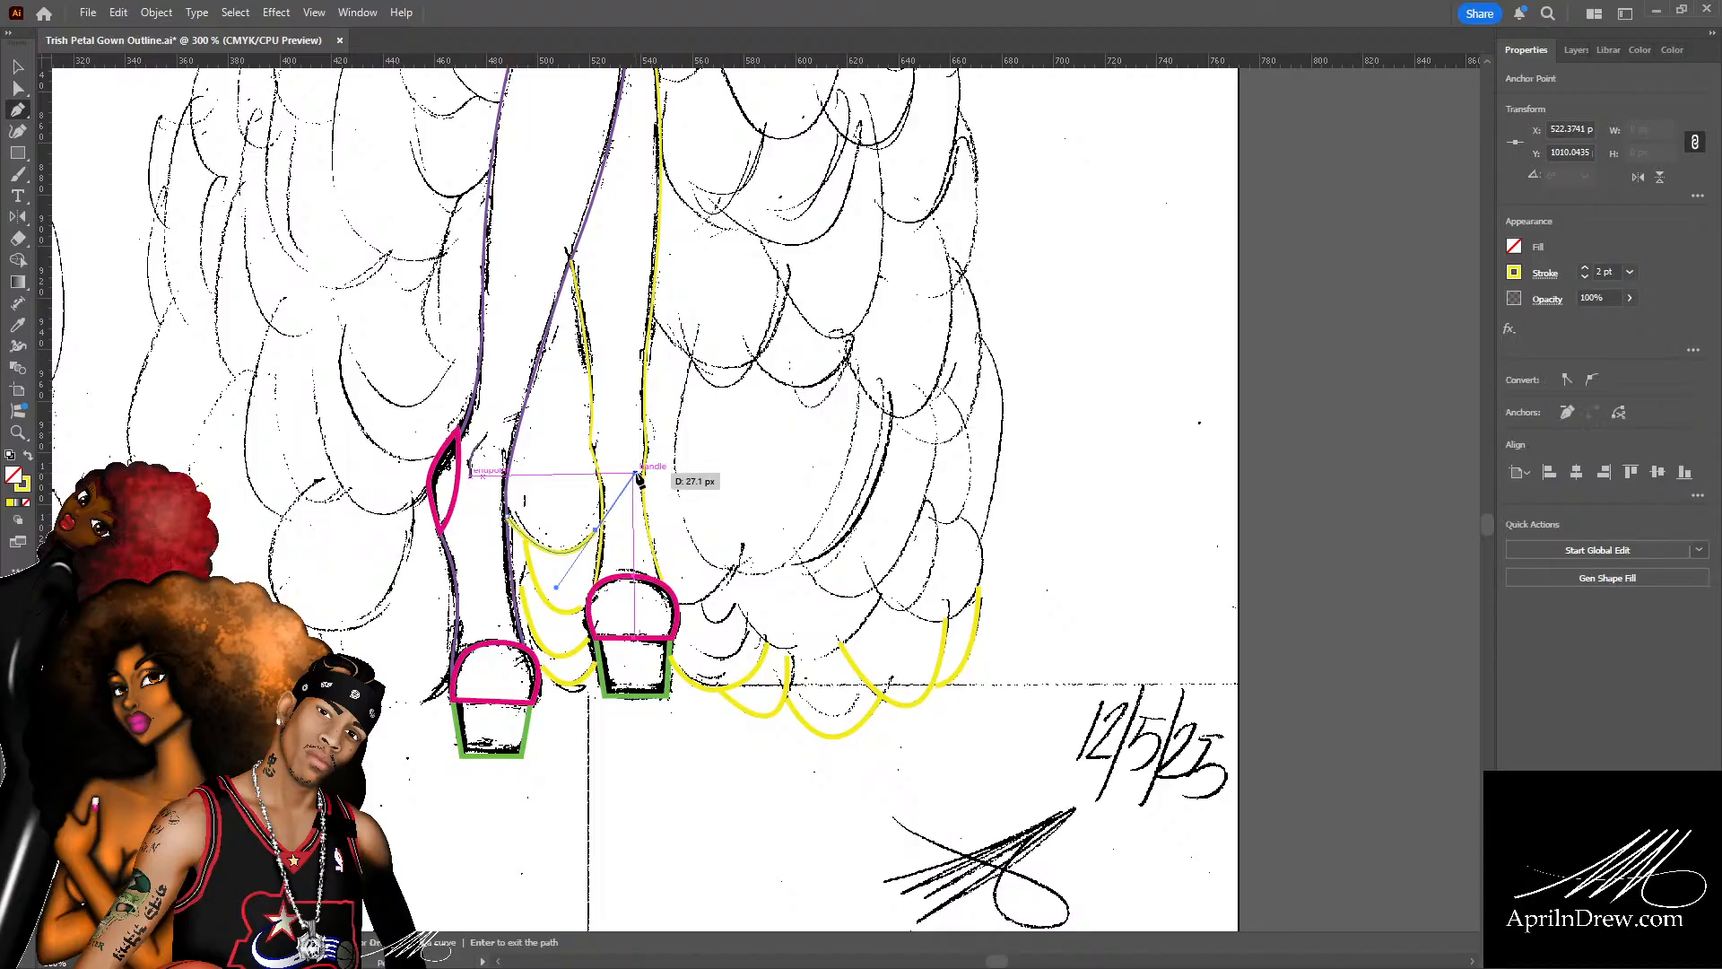
# Trace the three small stacked petals beside the toe of the yellow-outlined leg's shoe with separate yellow Pen curves.
pyautogui.click(748, 622)
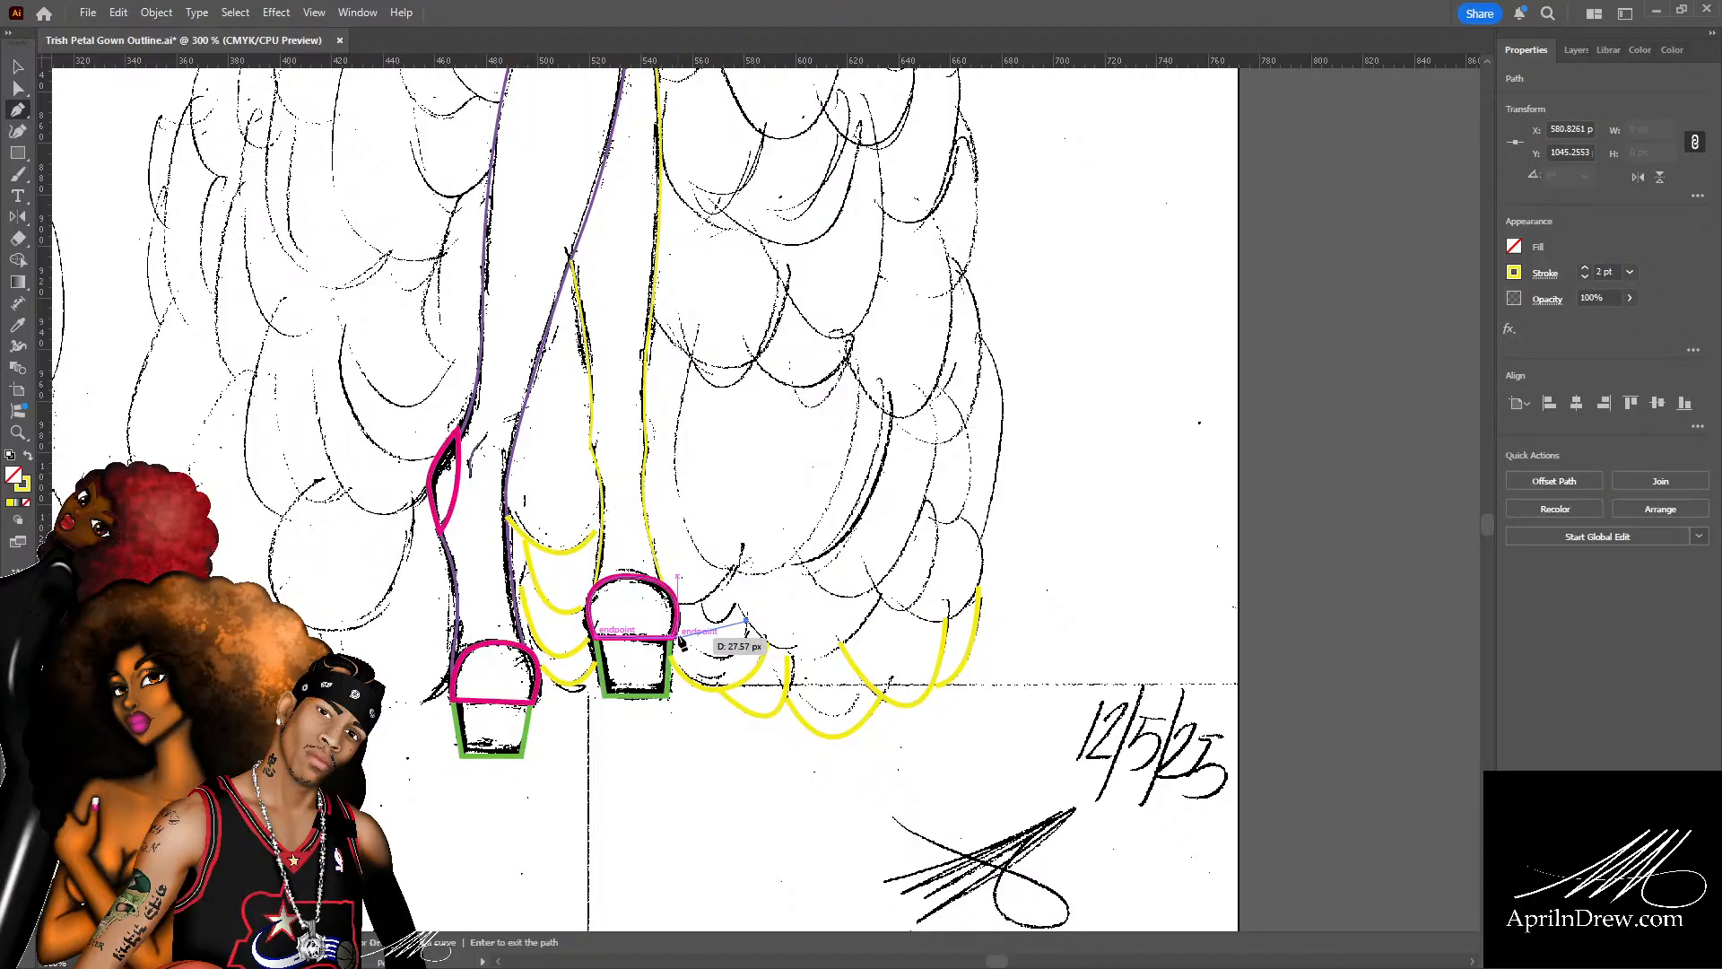
pyautogui.moveTo(678, 639); pyautogui.dragTo(608, 597)
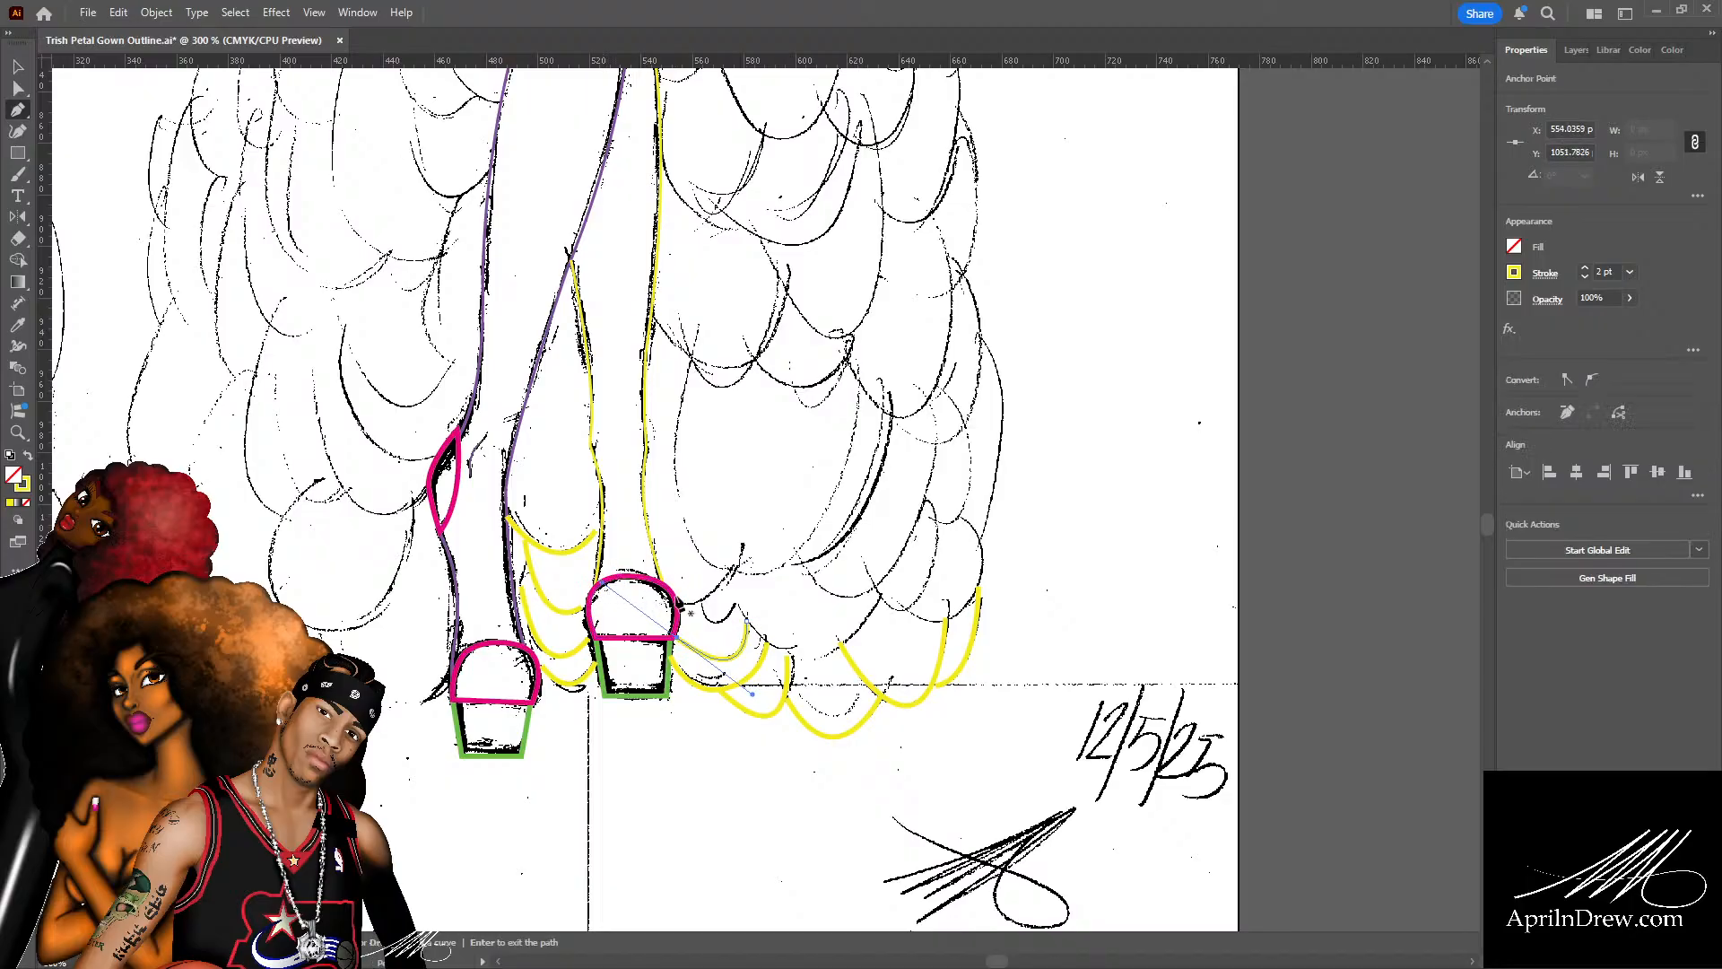
pyautogui.moveTo(734, 607); pyautogui.dragTo(688, 592)
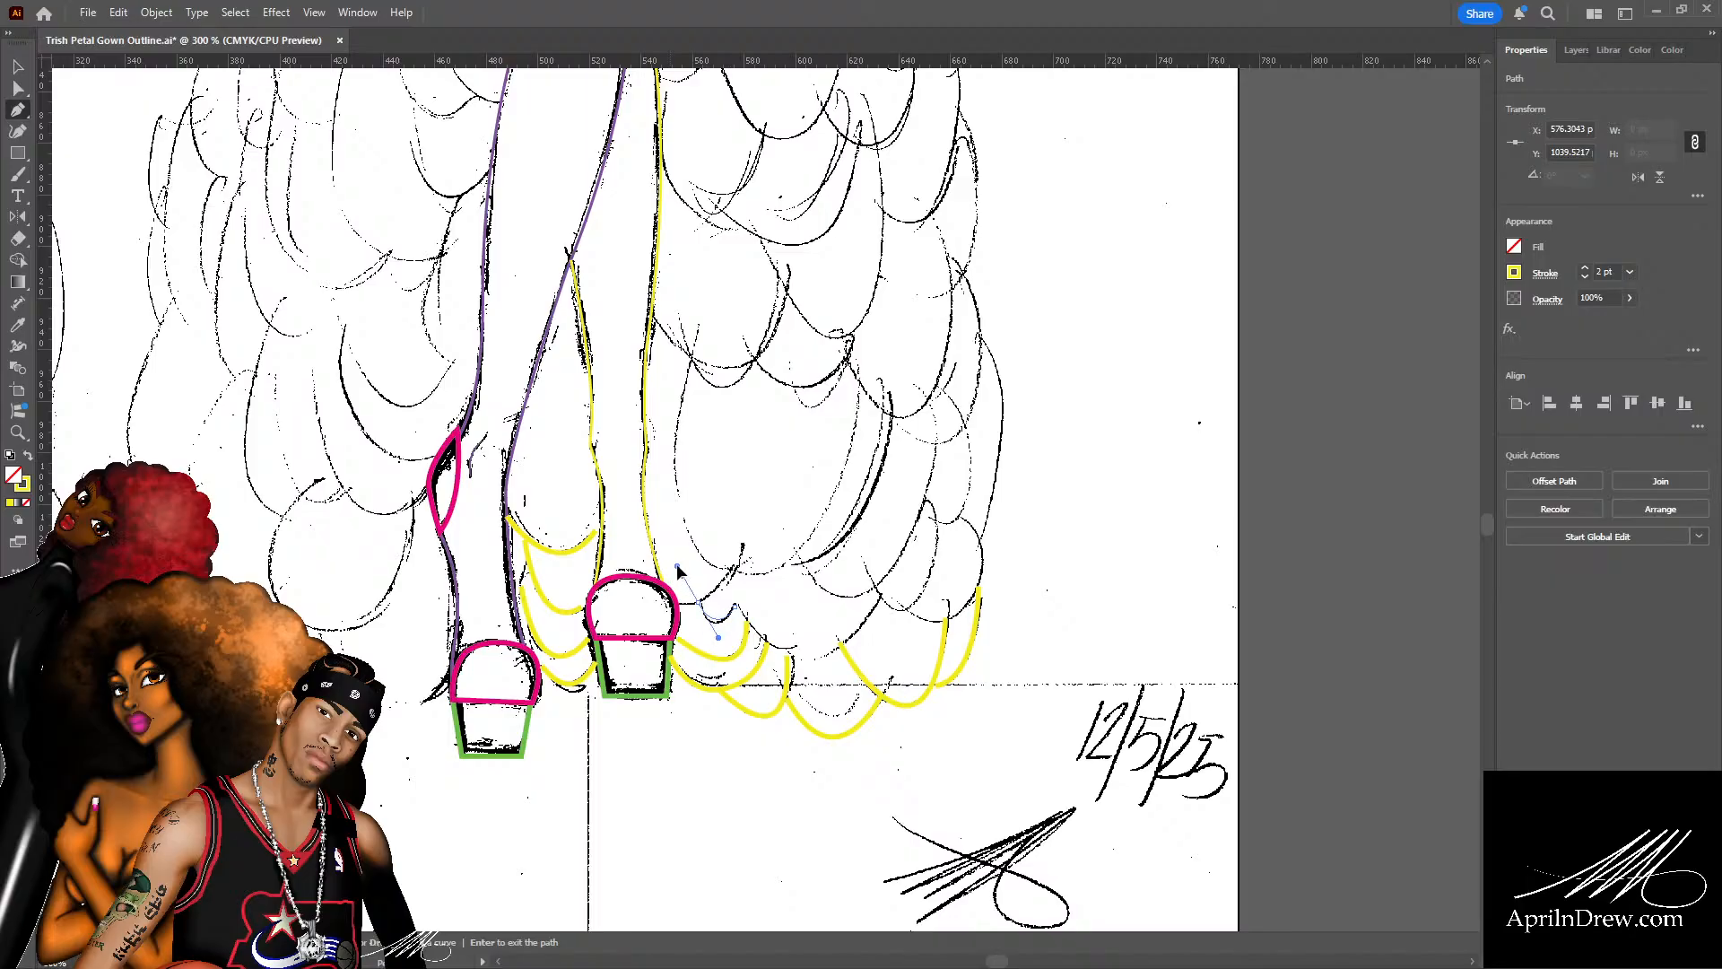
pyautogui.click(680, 565)
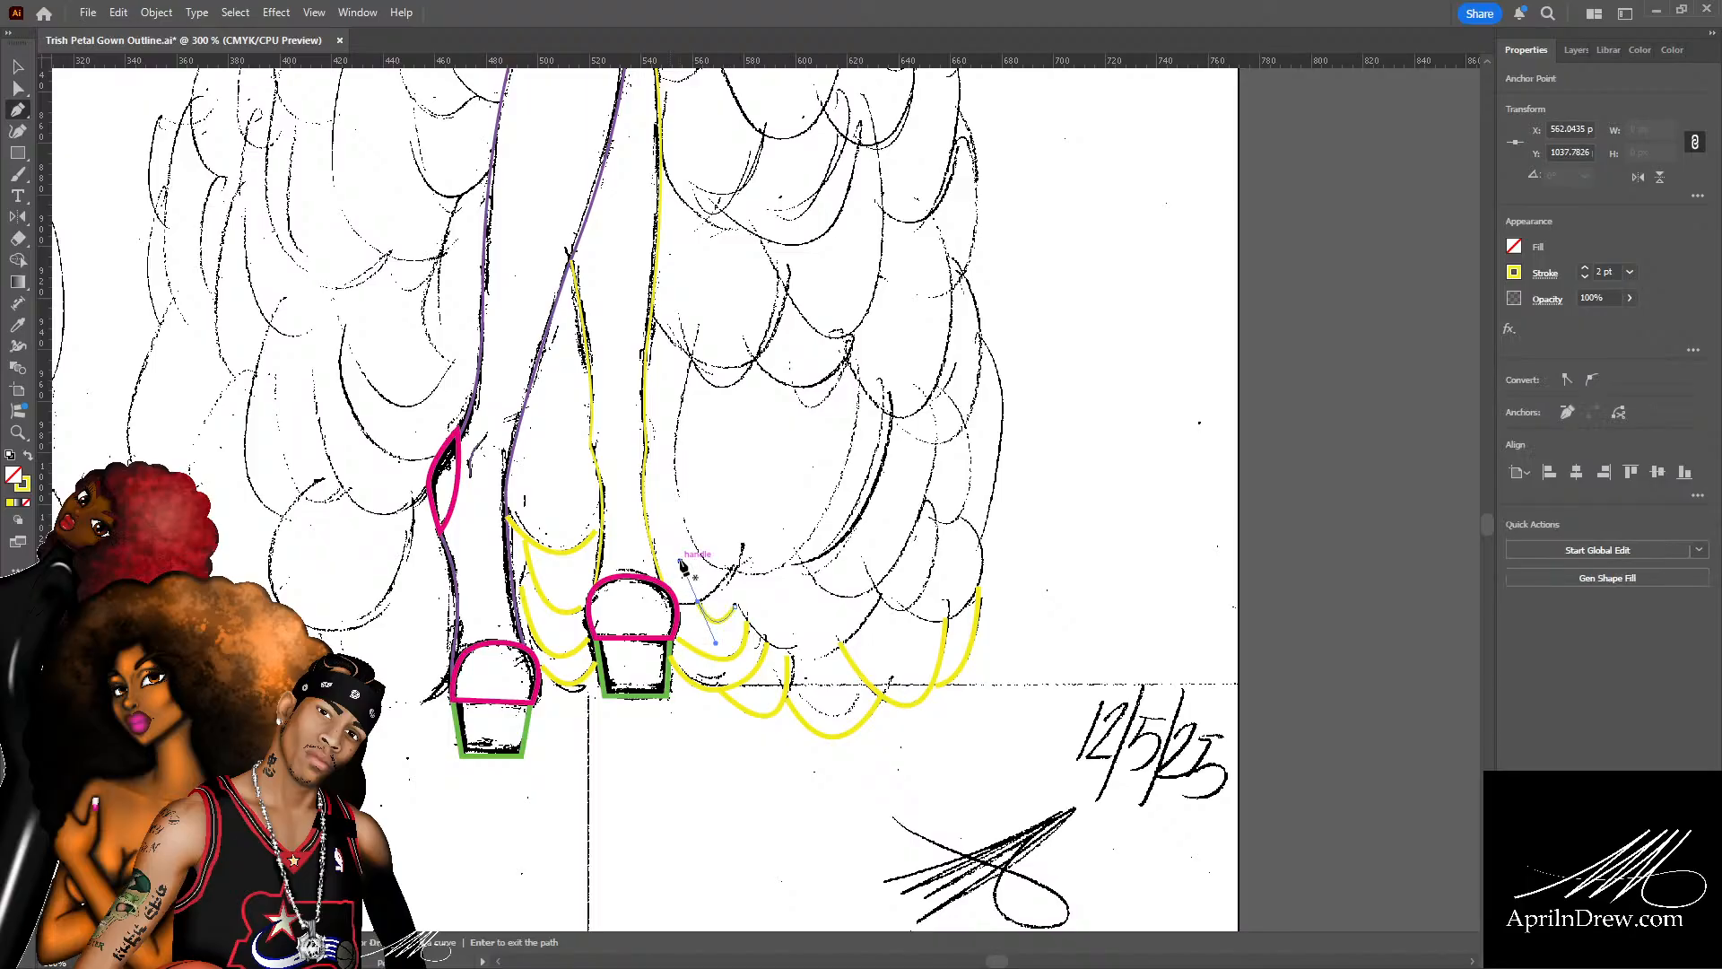
pyautogui.click(732, 568)
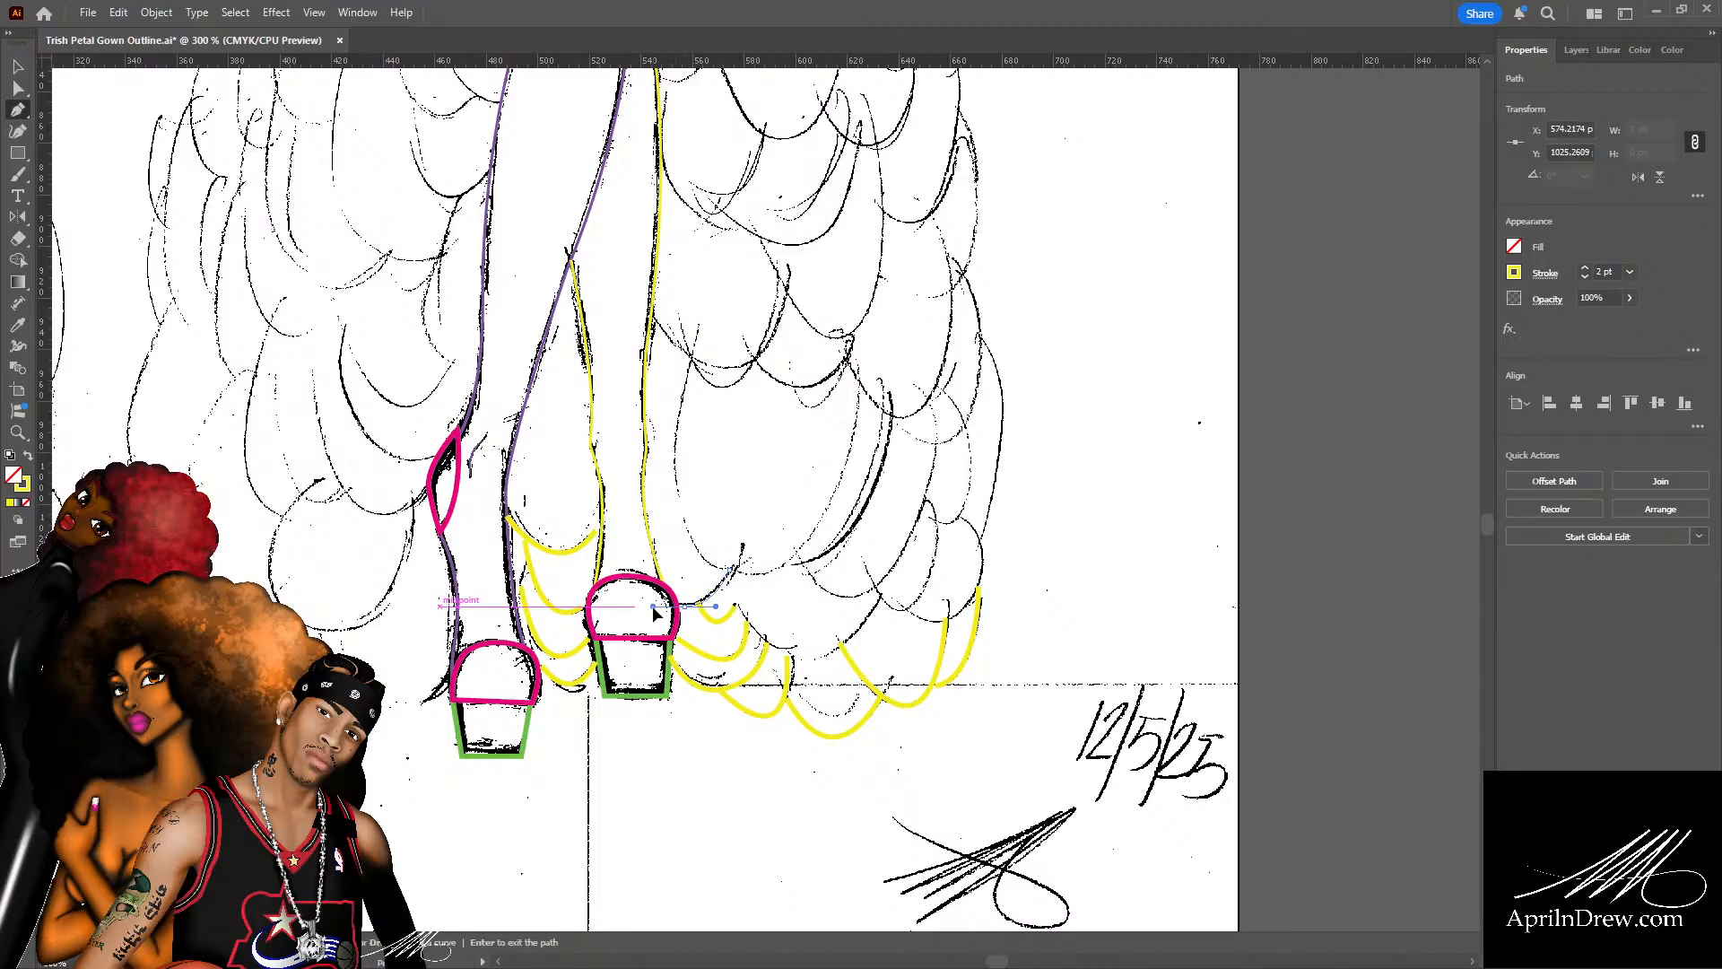
pyautogui.click(658, 616)
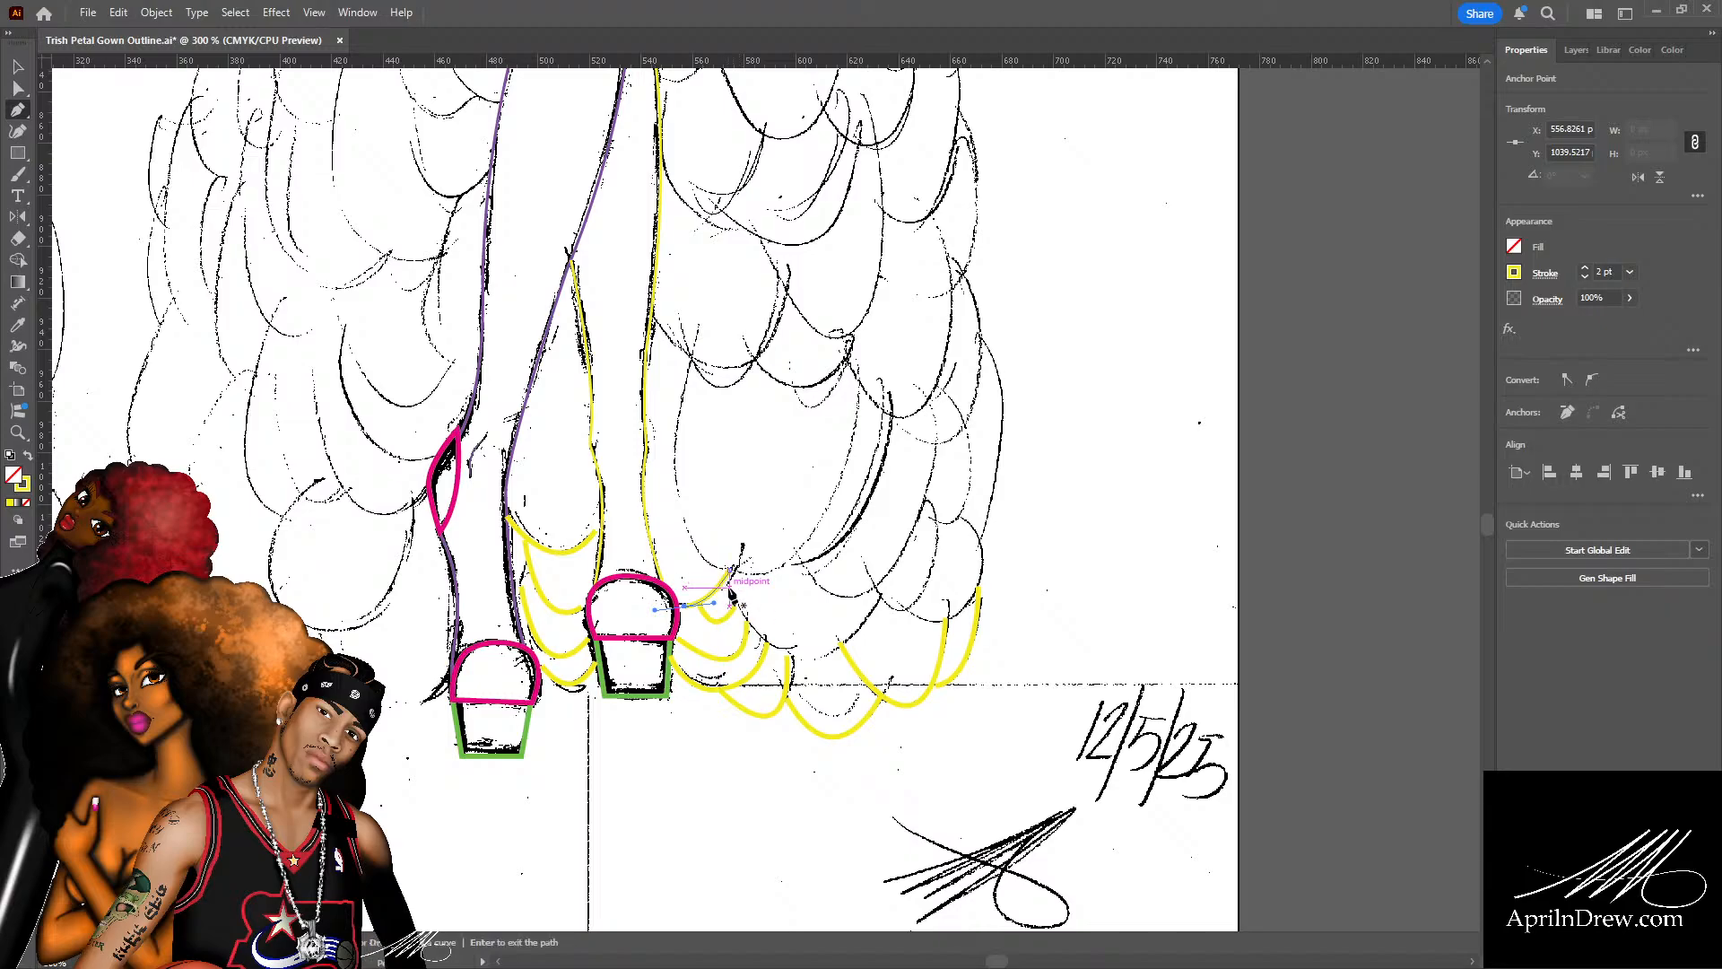
# Trace the wide petal just above the lowest hem petal and the overlapping petal beside it with yellow Pen curves.
pyautogui.moveTo(735, 599); pyautogui.dragTo(813, 658)
pyautogui.click(779, 646)
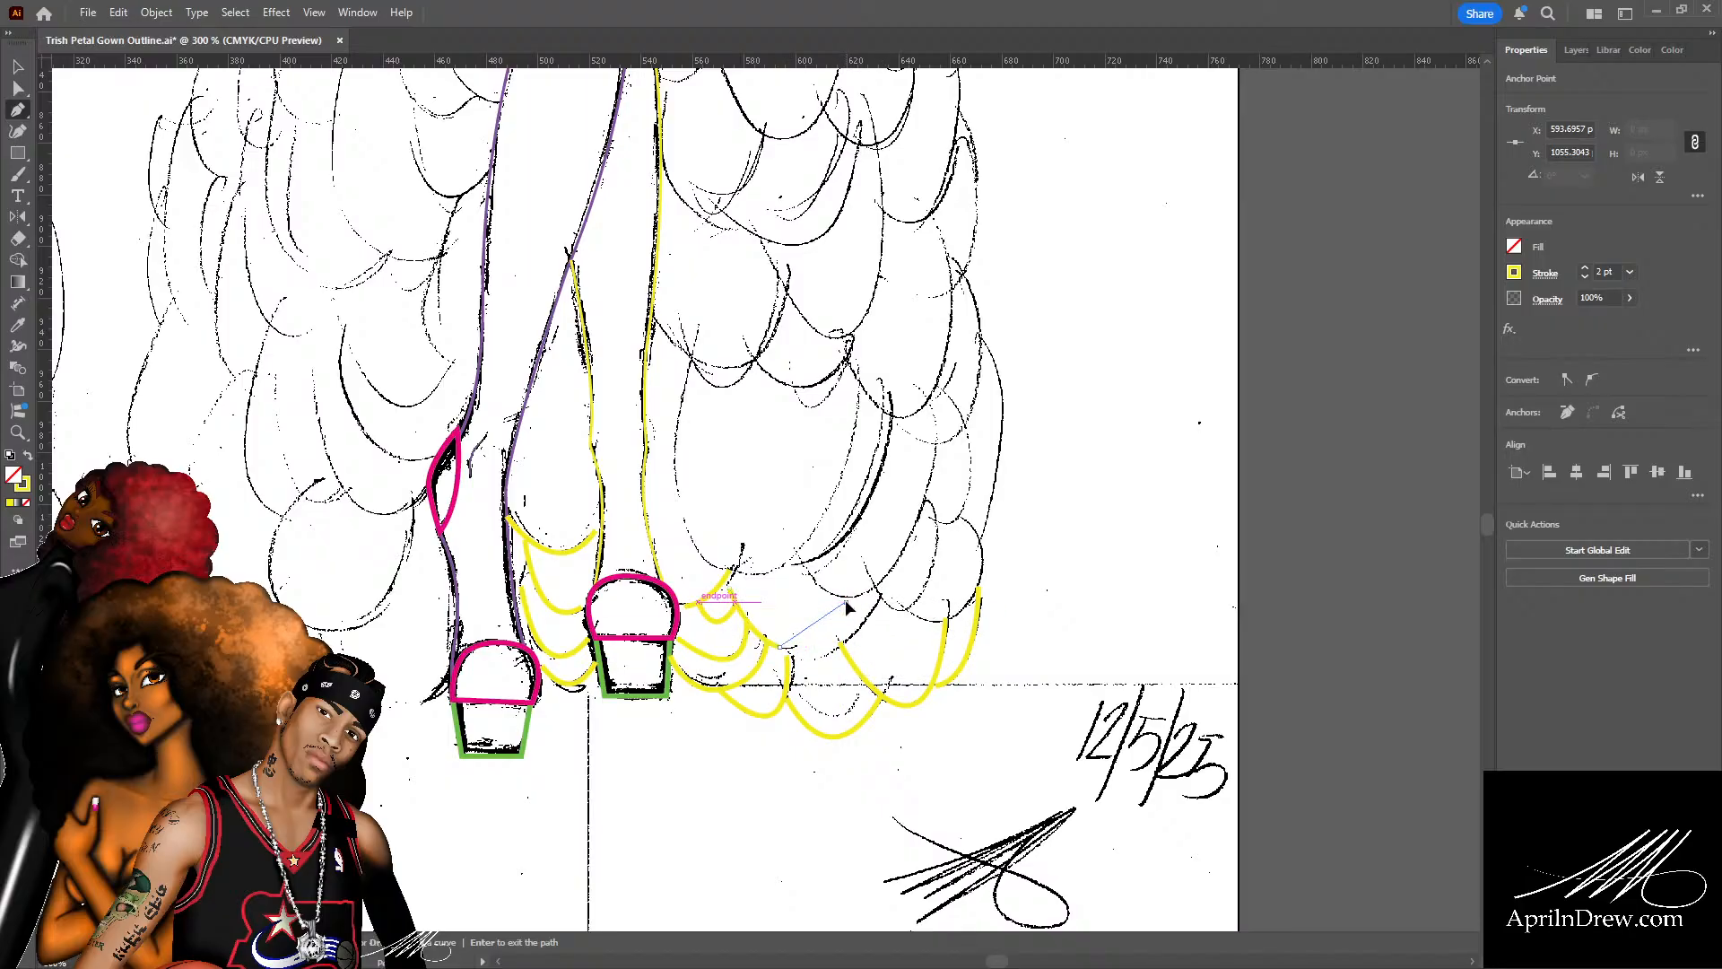
pyautogui.moveTo(850, 553); pyautogui.dragTo(879, 547)
pyautogui.press('Return')
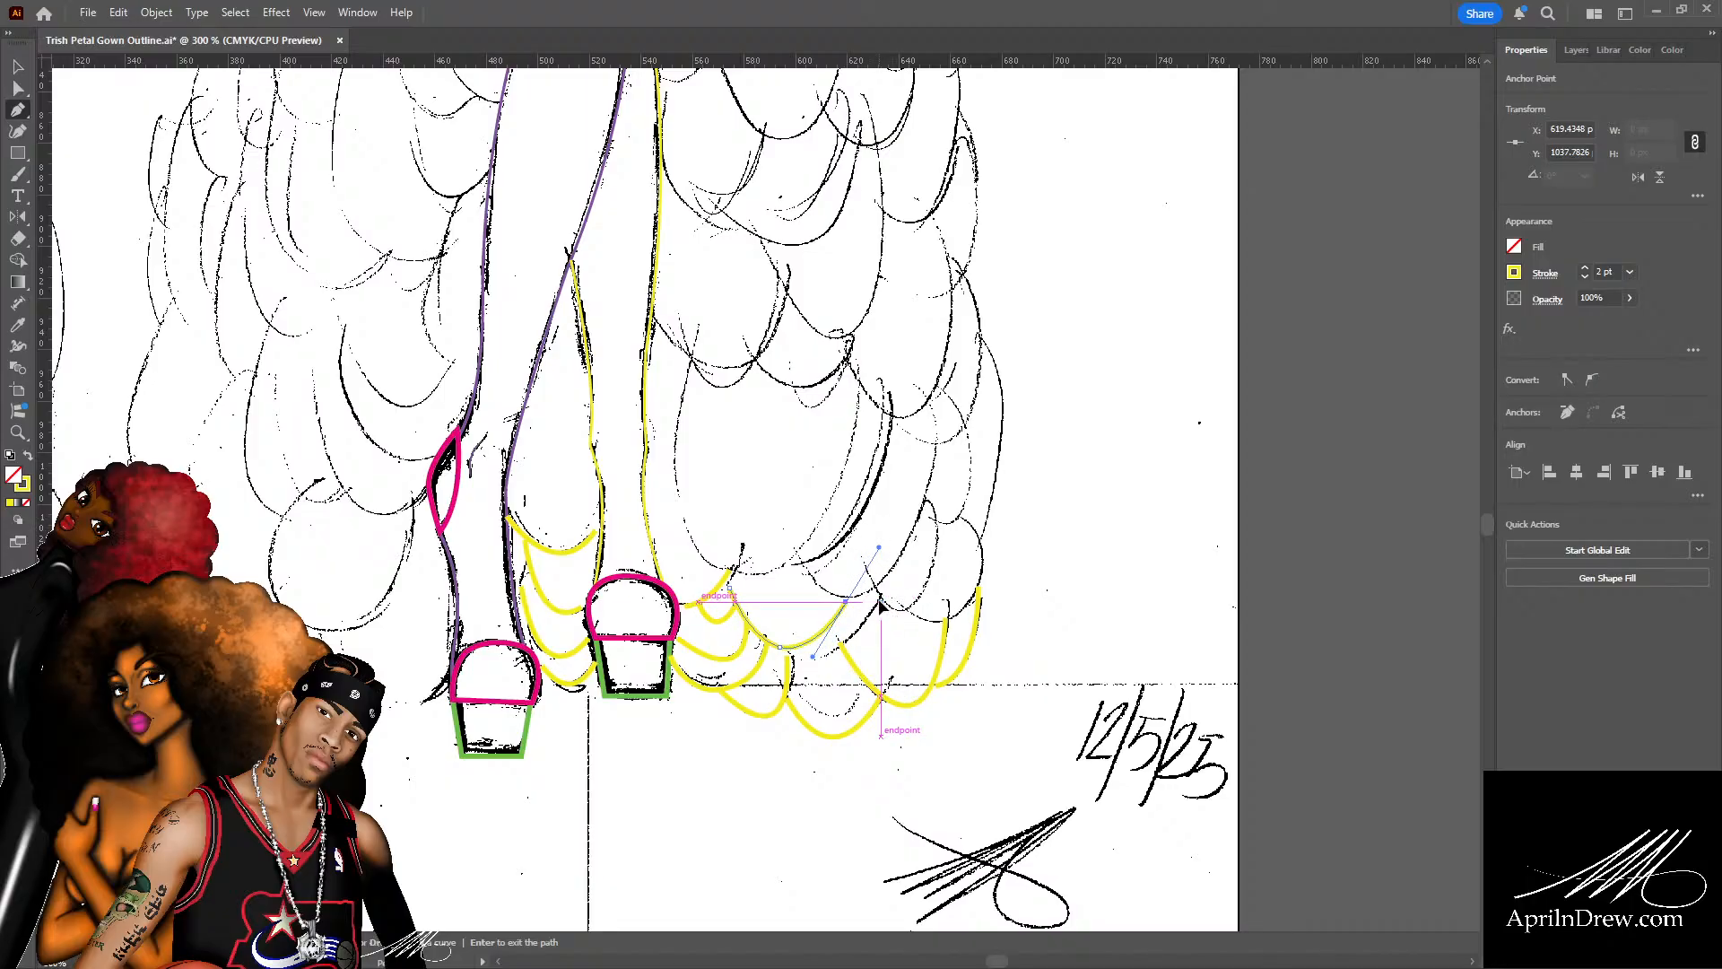
pyautogui.click(880, 602)
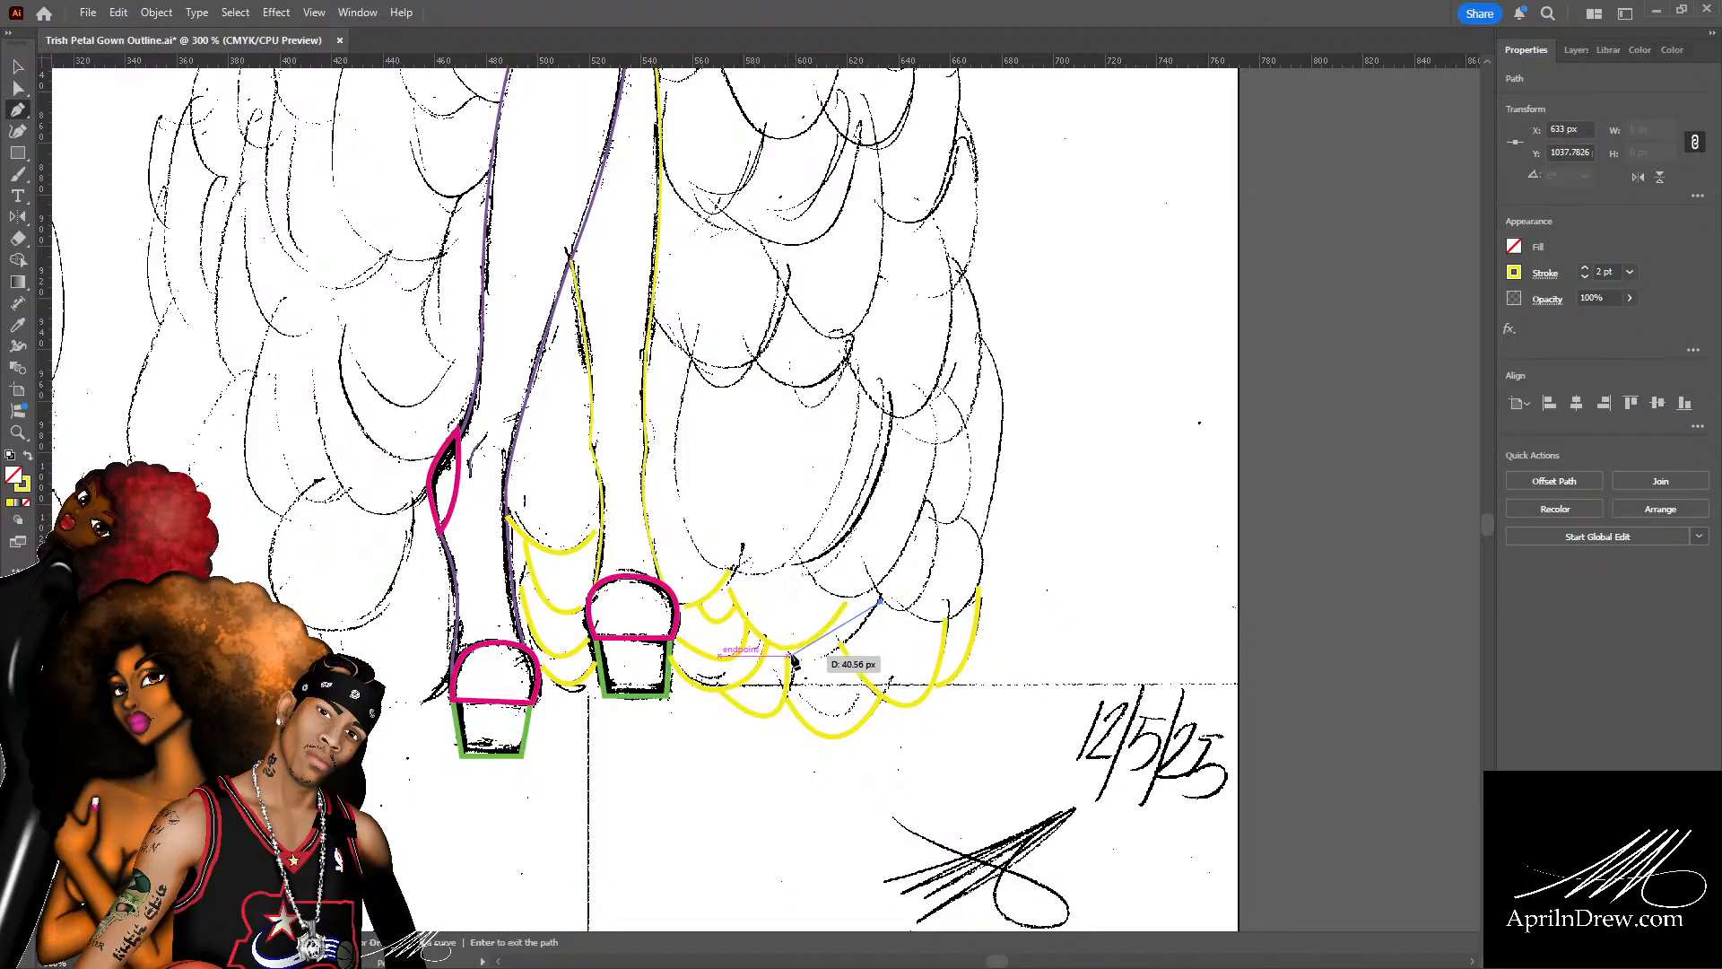
pyautogui.moveTo(793, 658); pyautogui.dragTo(735, 644)
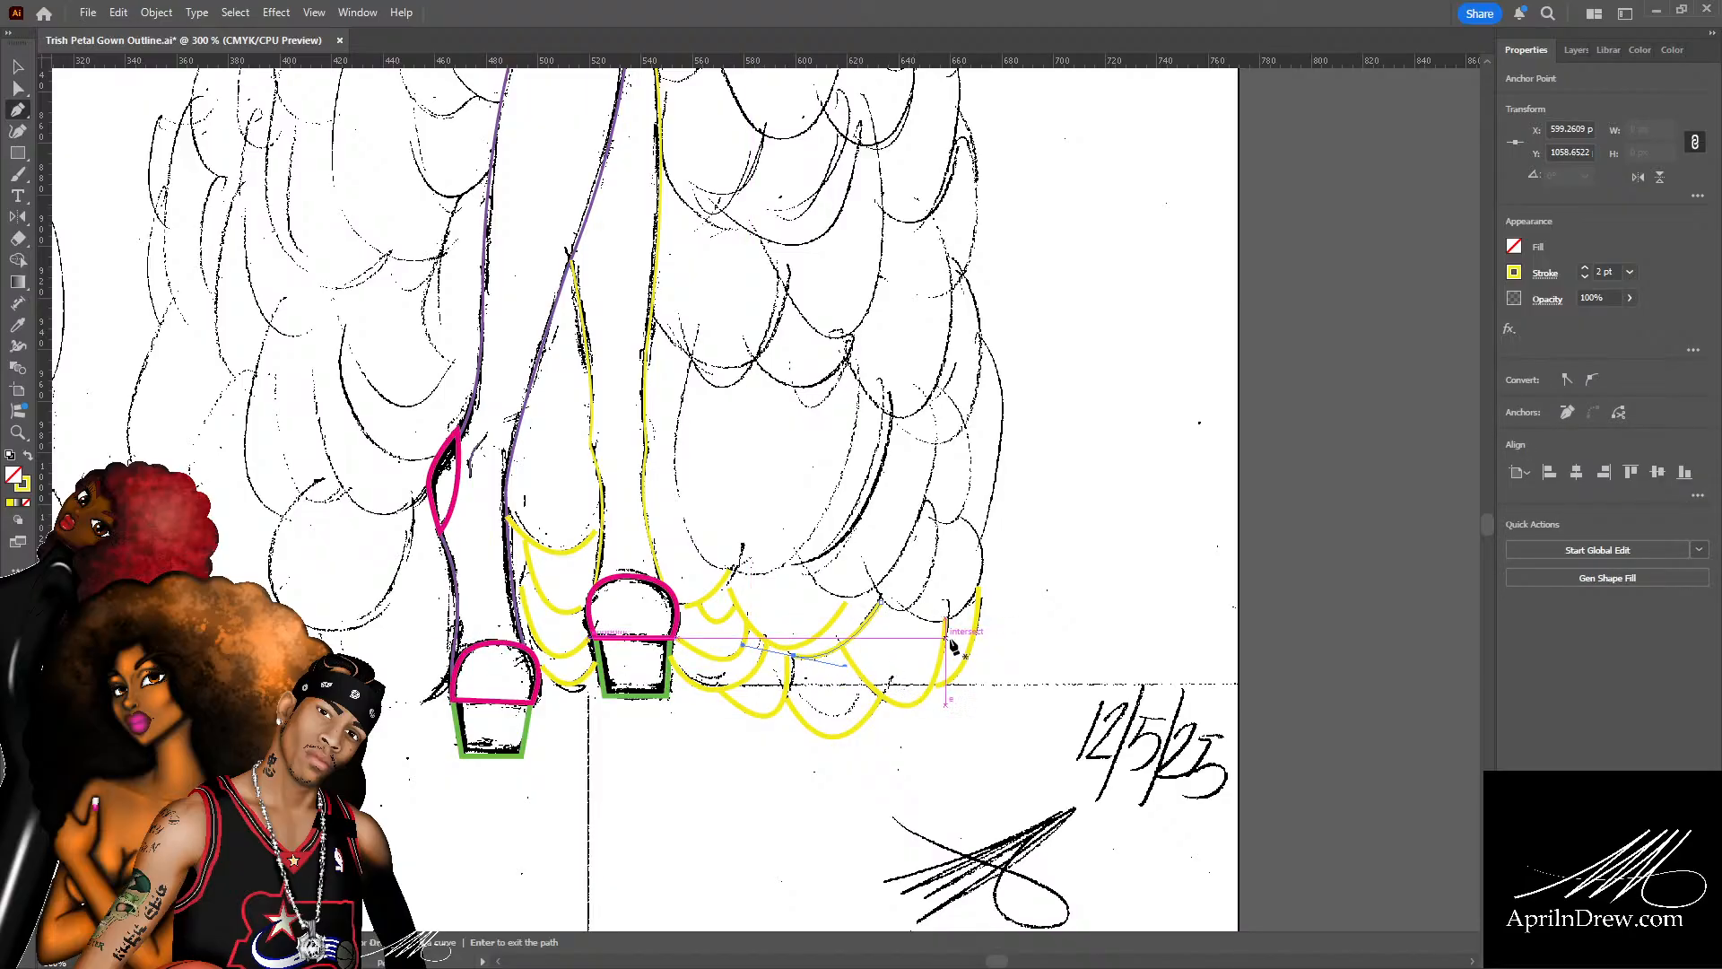
# Trace the rounded petal on the skirt's outer edge, directly above the outer hem petals, with a yellow Pen curve.
pyautogui.moveTo(943, 639); pyautogui.dragTo(957, 516)
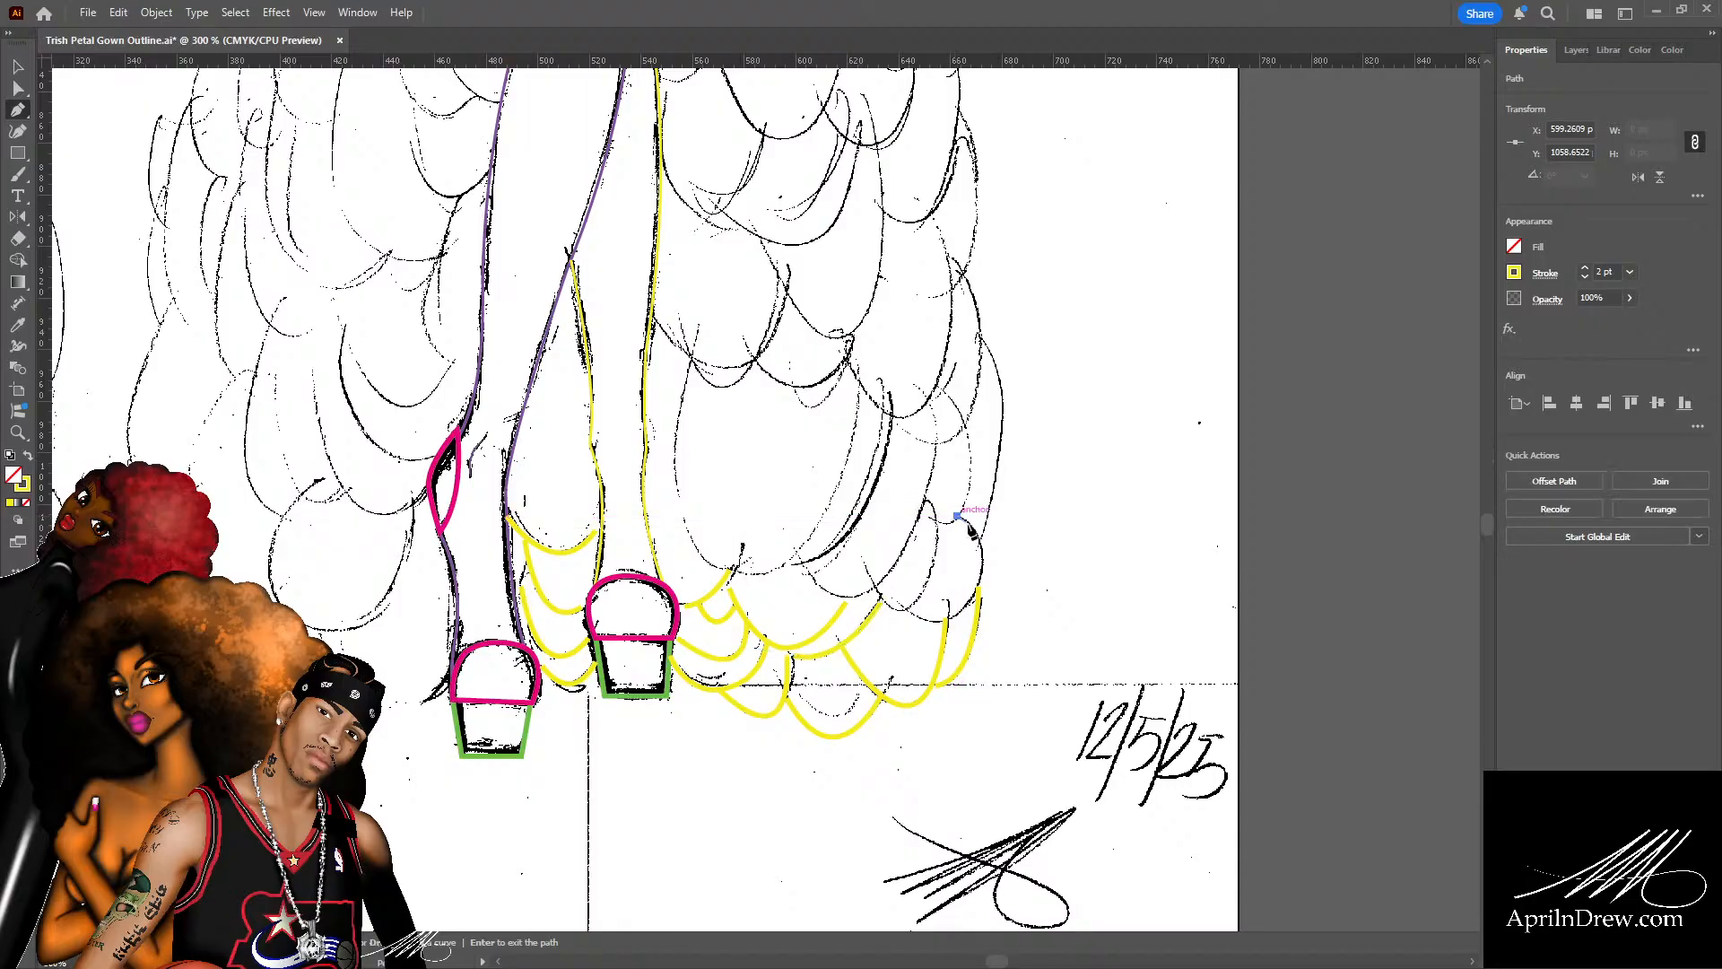
pyautogui.moveTo(937, 622); pyautogui.dragTo(851, 673)
pyautogui.click(935, 620)
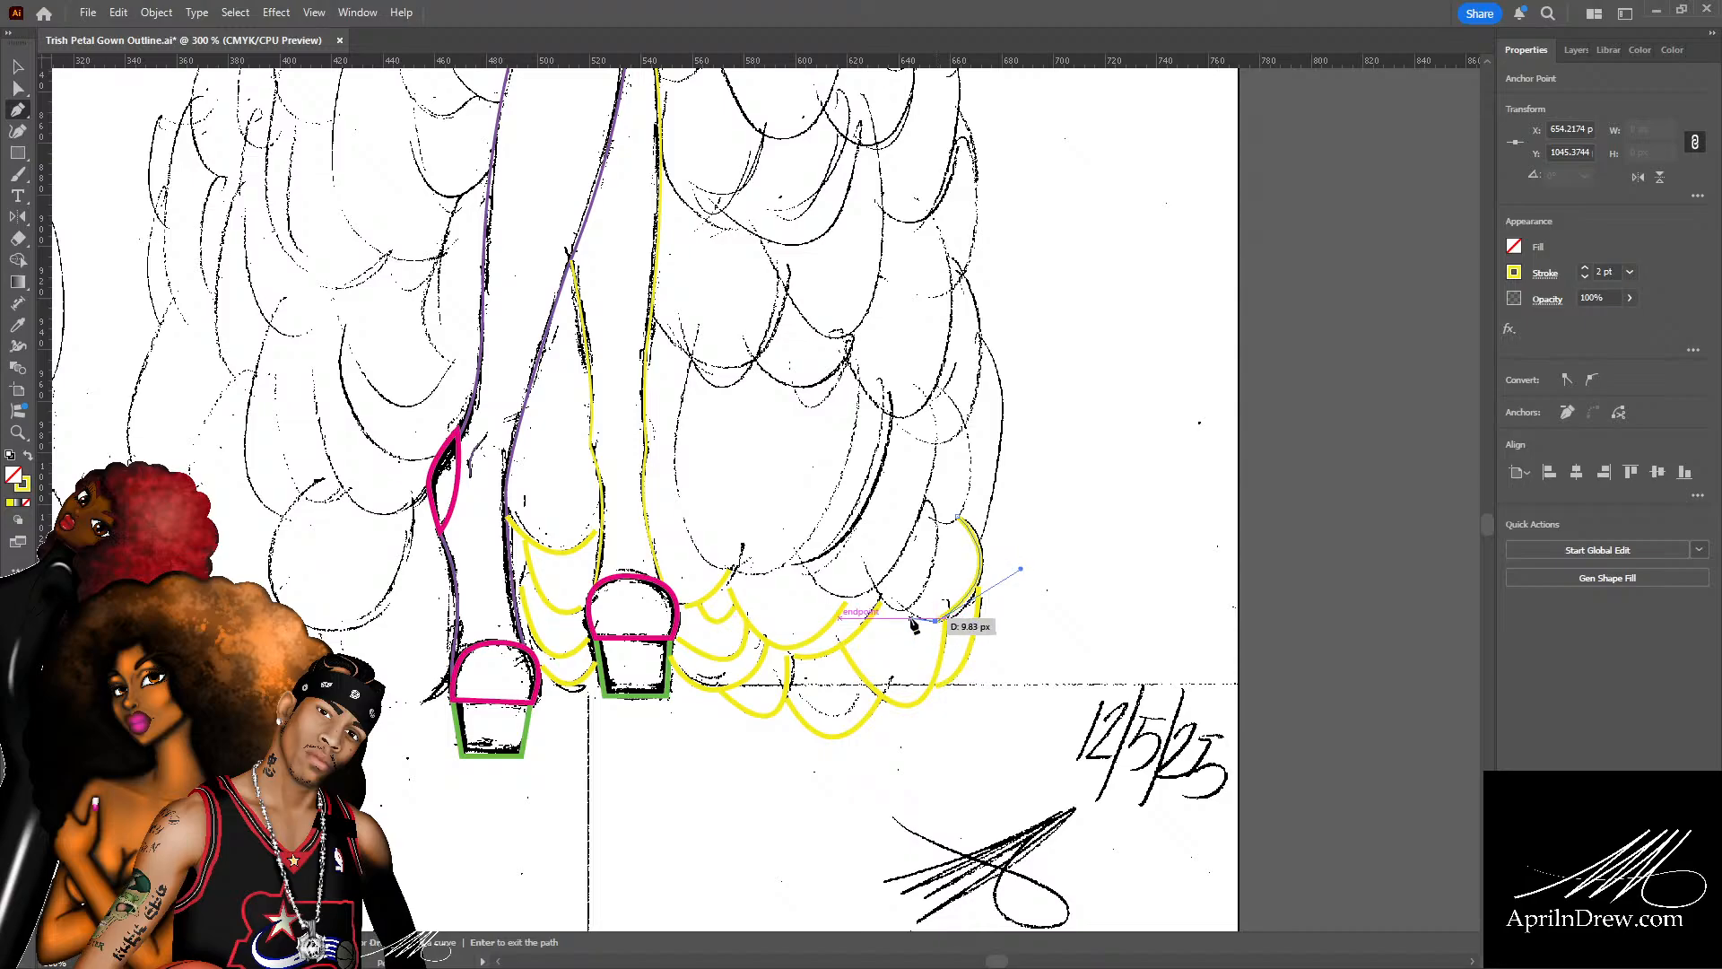
pyautogui.moveTo(906, 612); pyautogui.dragTo(887, 607)
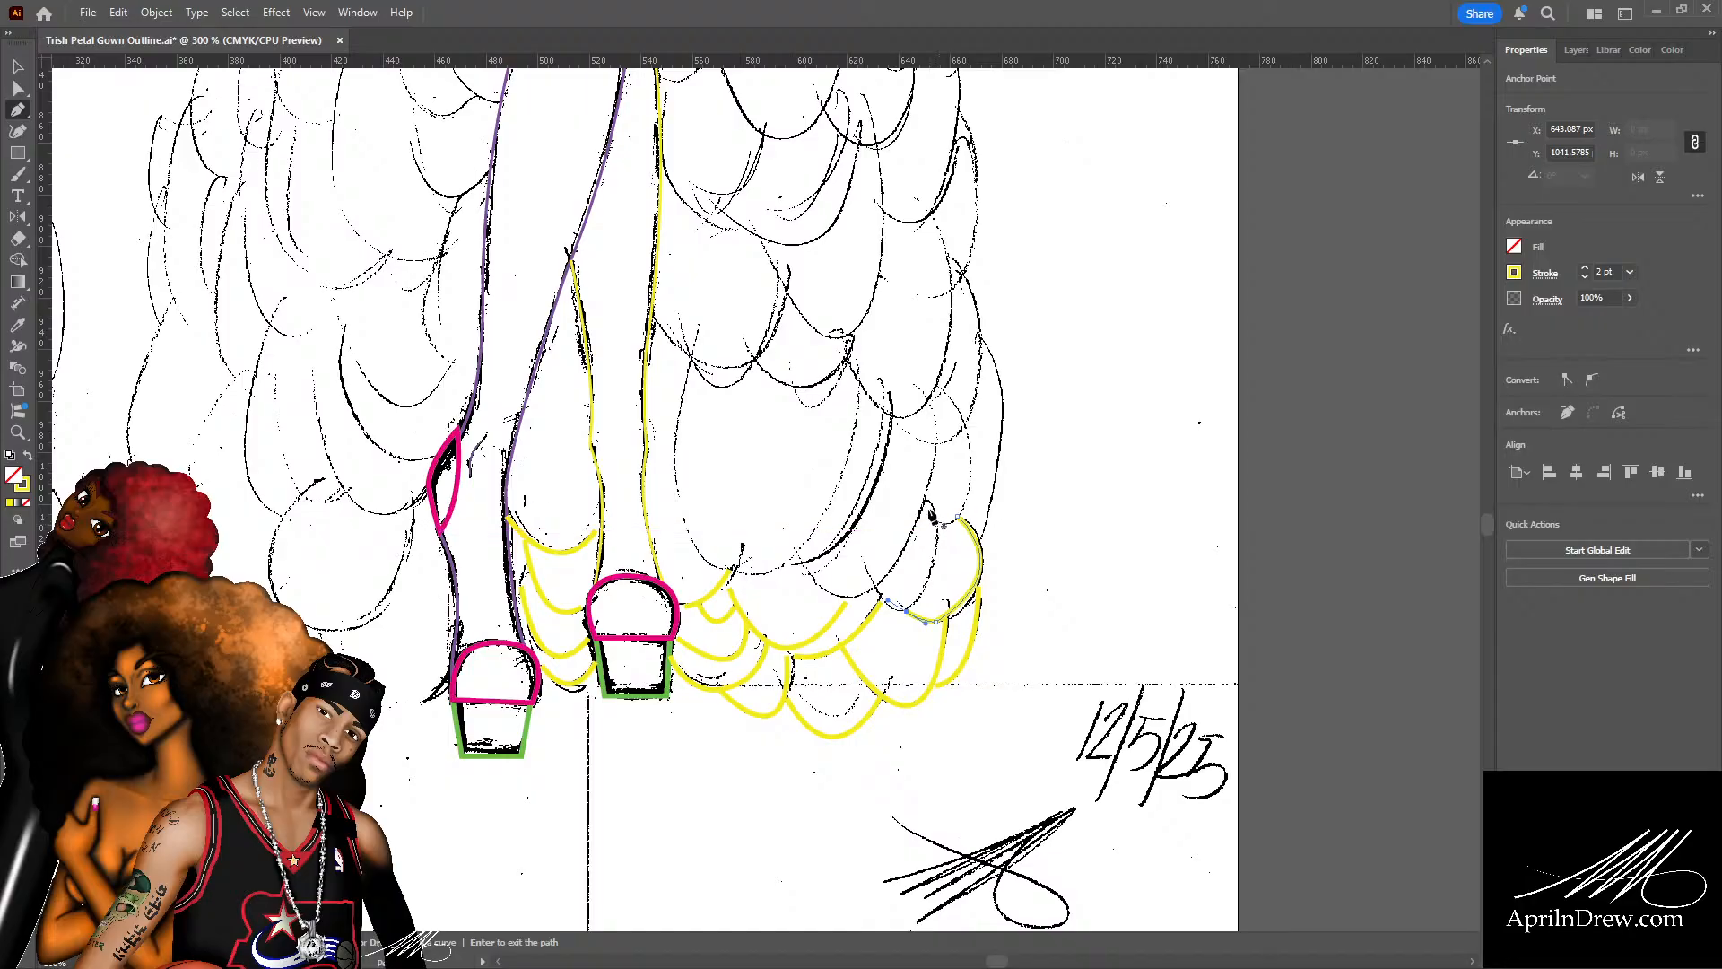
# Trace the petal just inside the rounded outer-edge petal with a yellow Pen curve and end the path.
pyautogui.click(959, 590)
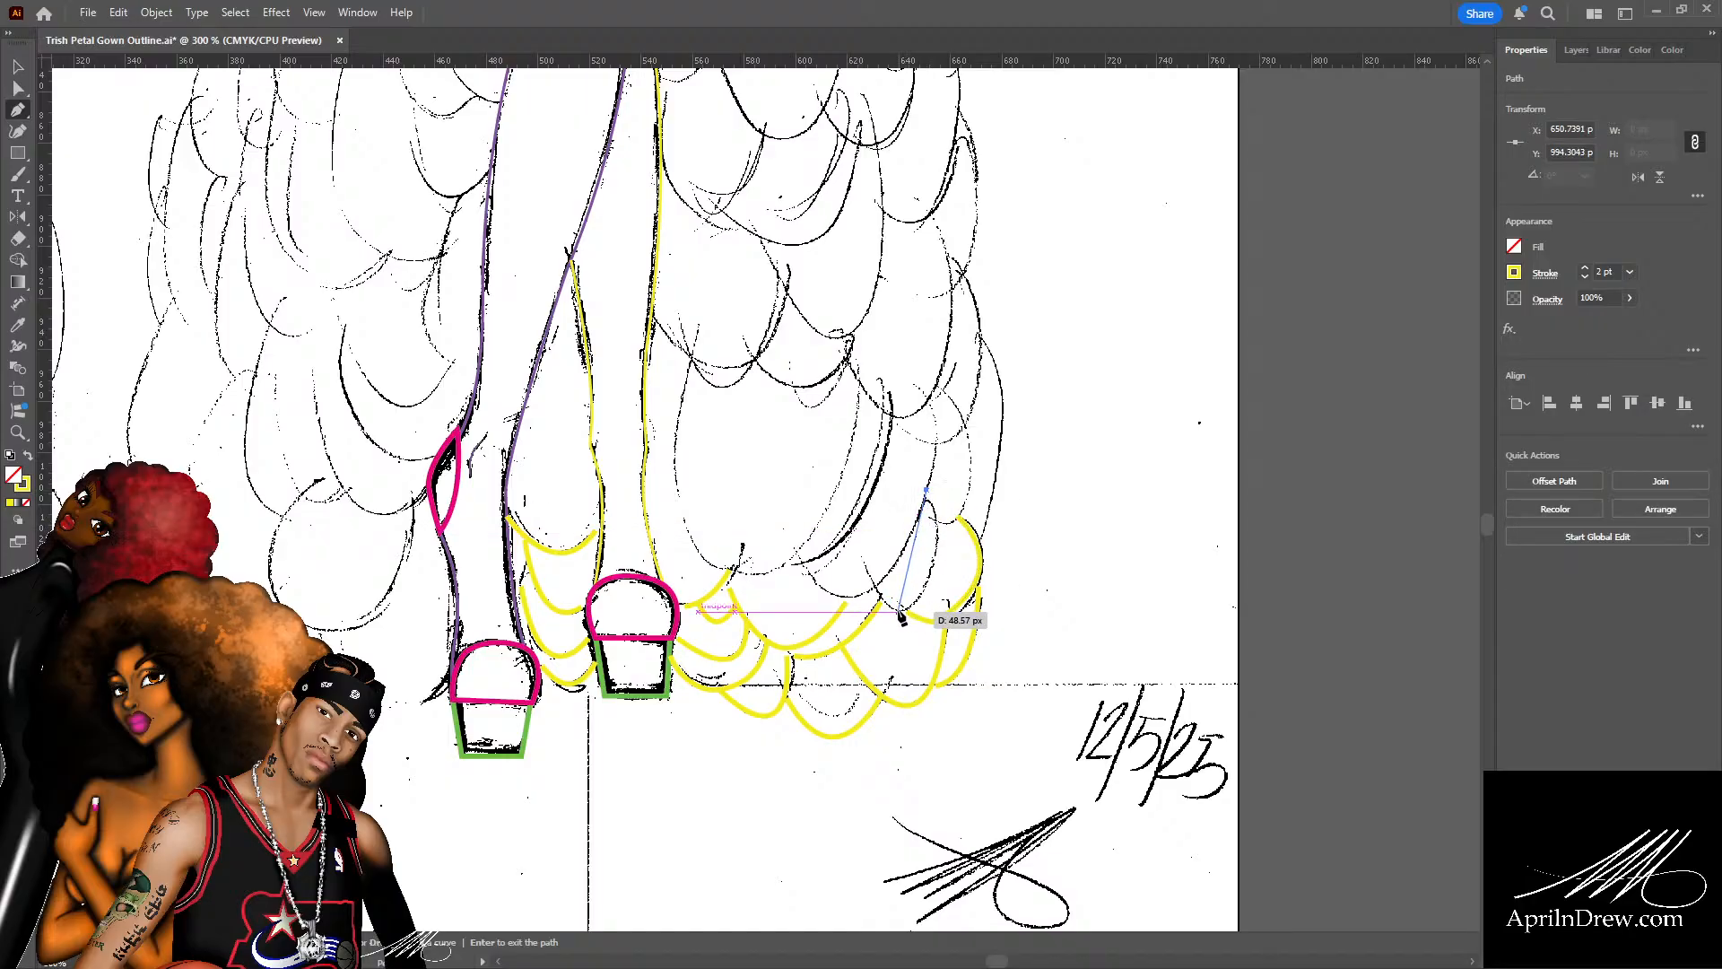
pyautogui.moveTo(826, 642); pyautogui.dragTo(830, 647)
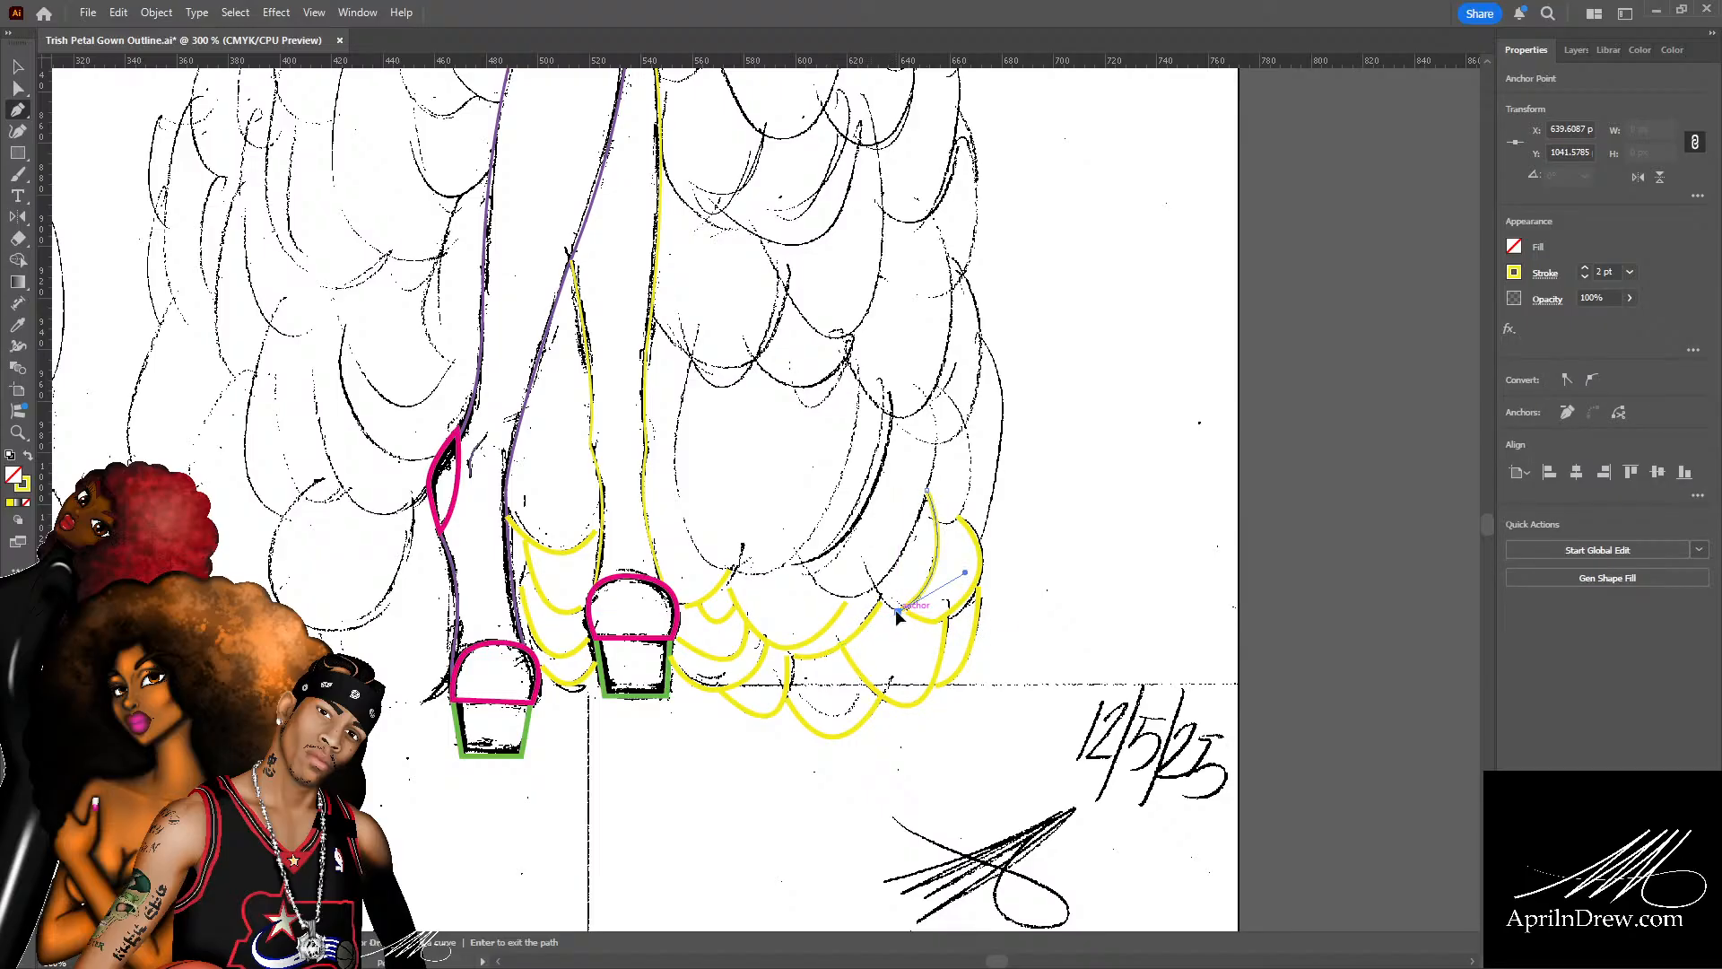
pyautogui.click(898, 615)
pyautogui.moveTo(872, 572); pyautogui.dragTo(872, 571)
pyautogui.press('Return')
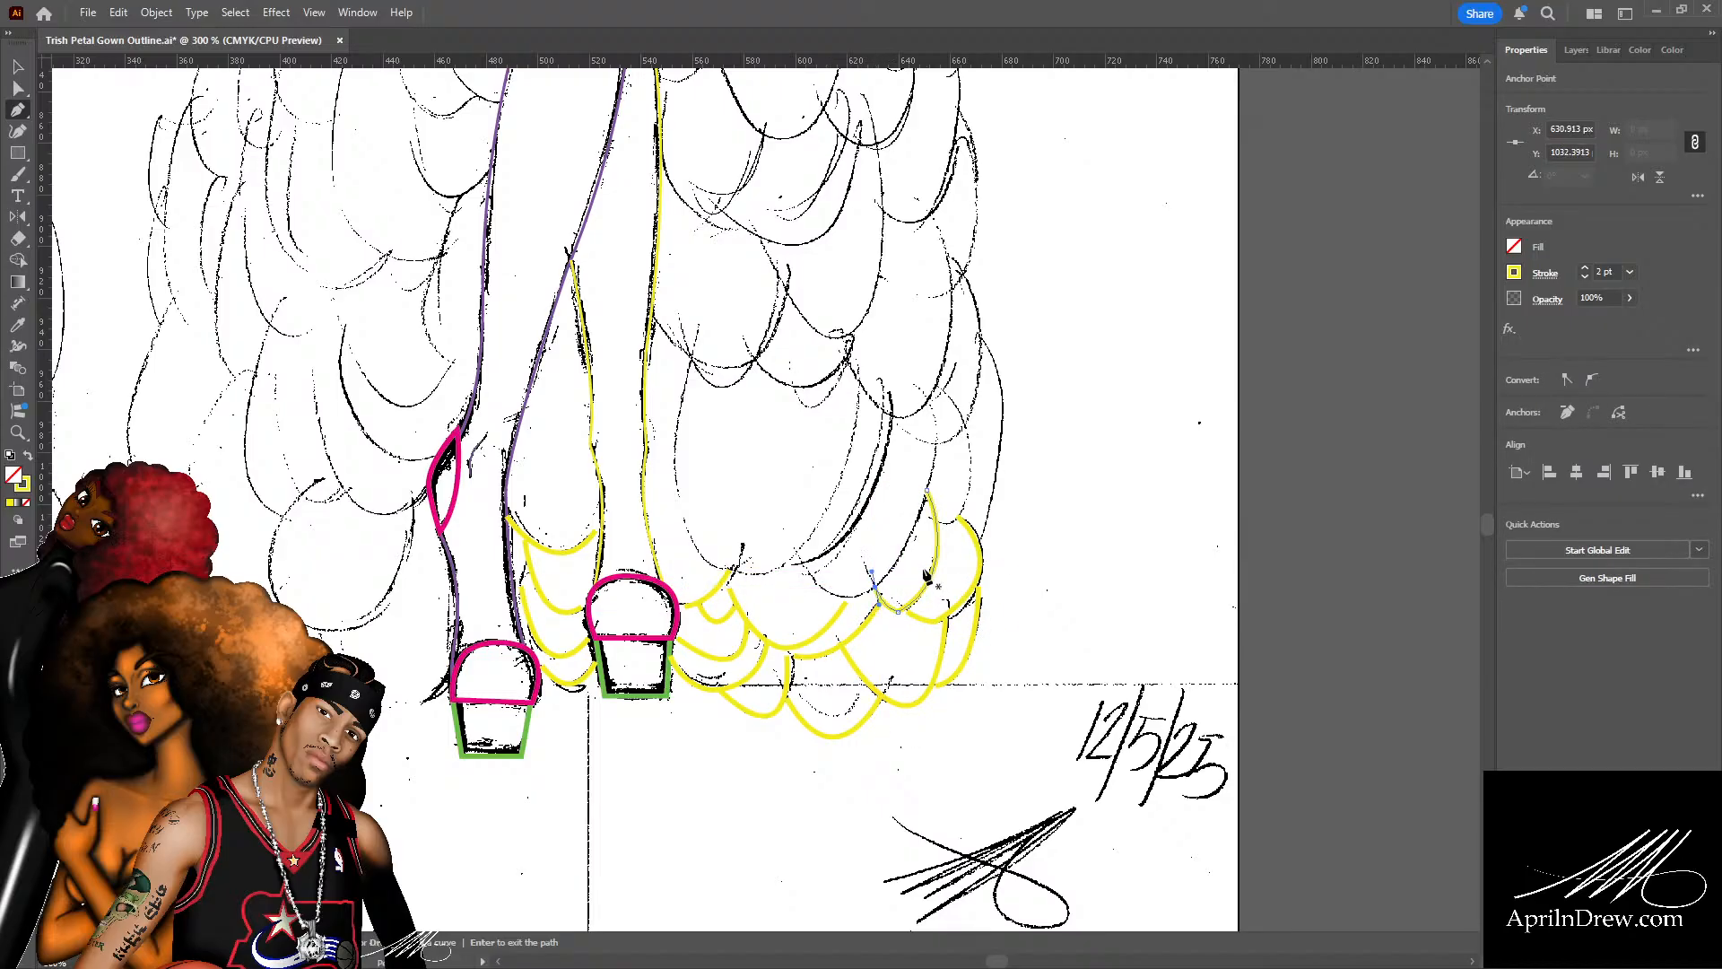
# Trace the two long curved petals between the outer petals and the large lower skirt petal with separate yellow Pen curves.
pyautogui.click(935, 444)
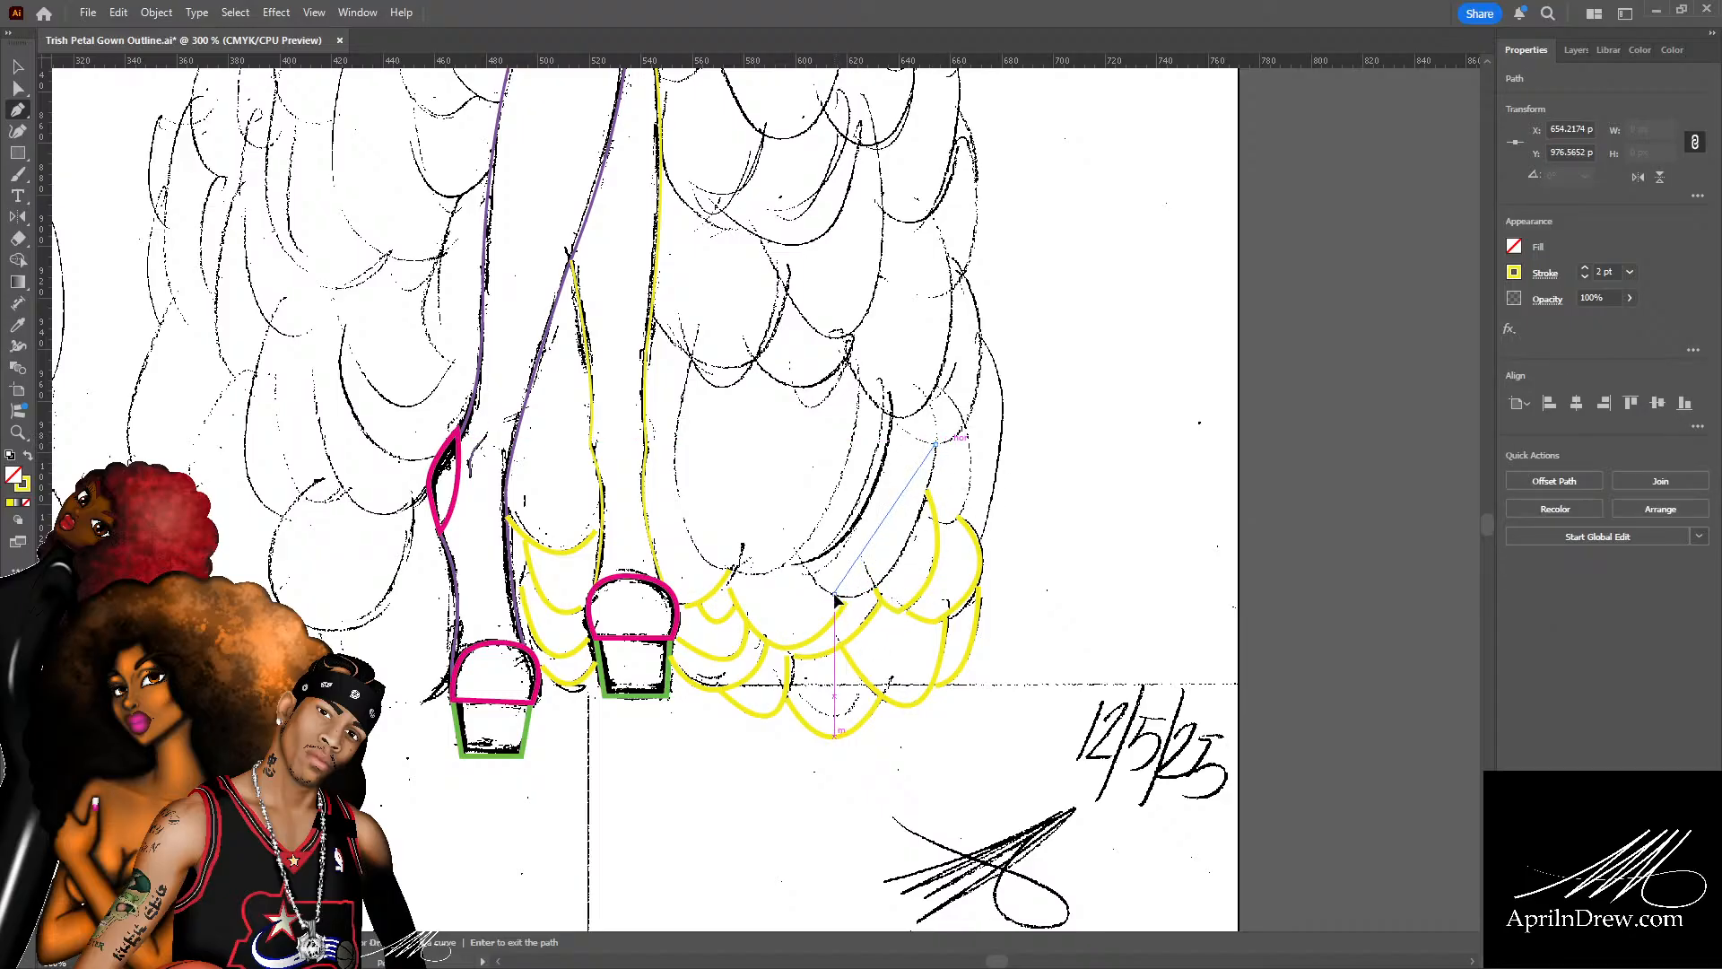
pyautogui.moveTo(835, 594); pyautogui.dragTo(789, 530)
pyautogui.click(834, 594)
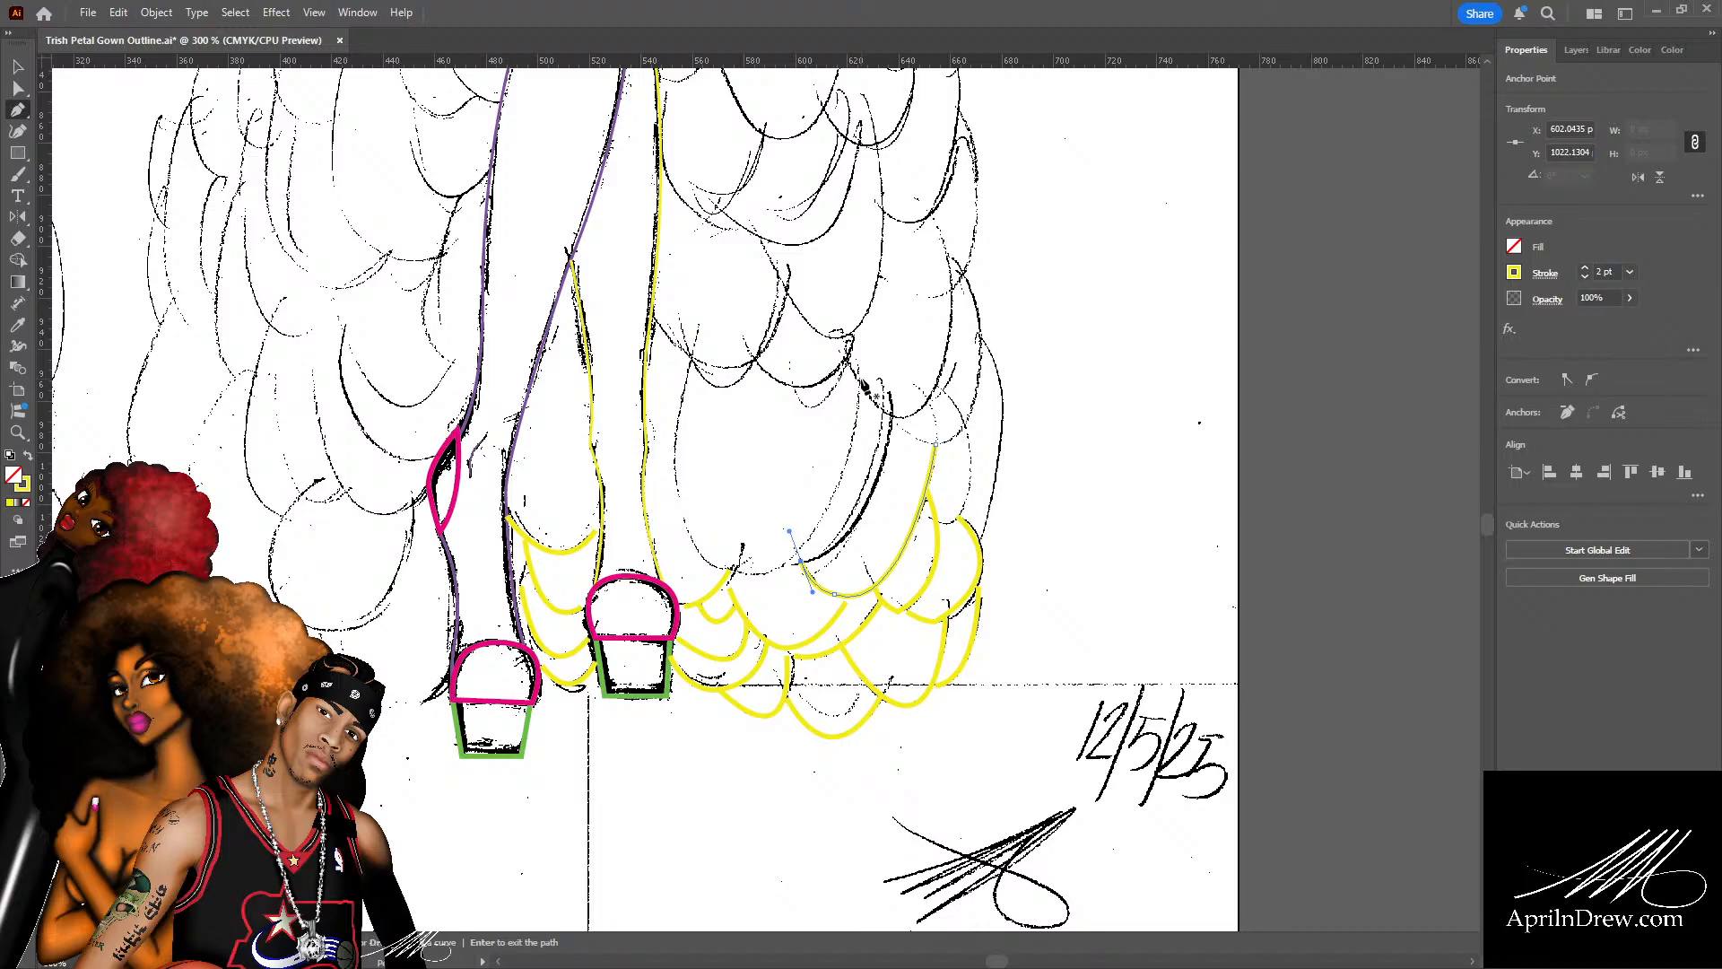
pyautogui.click(891, 413)
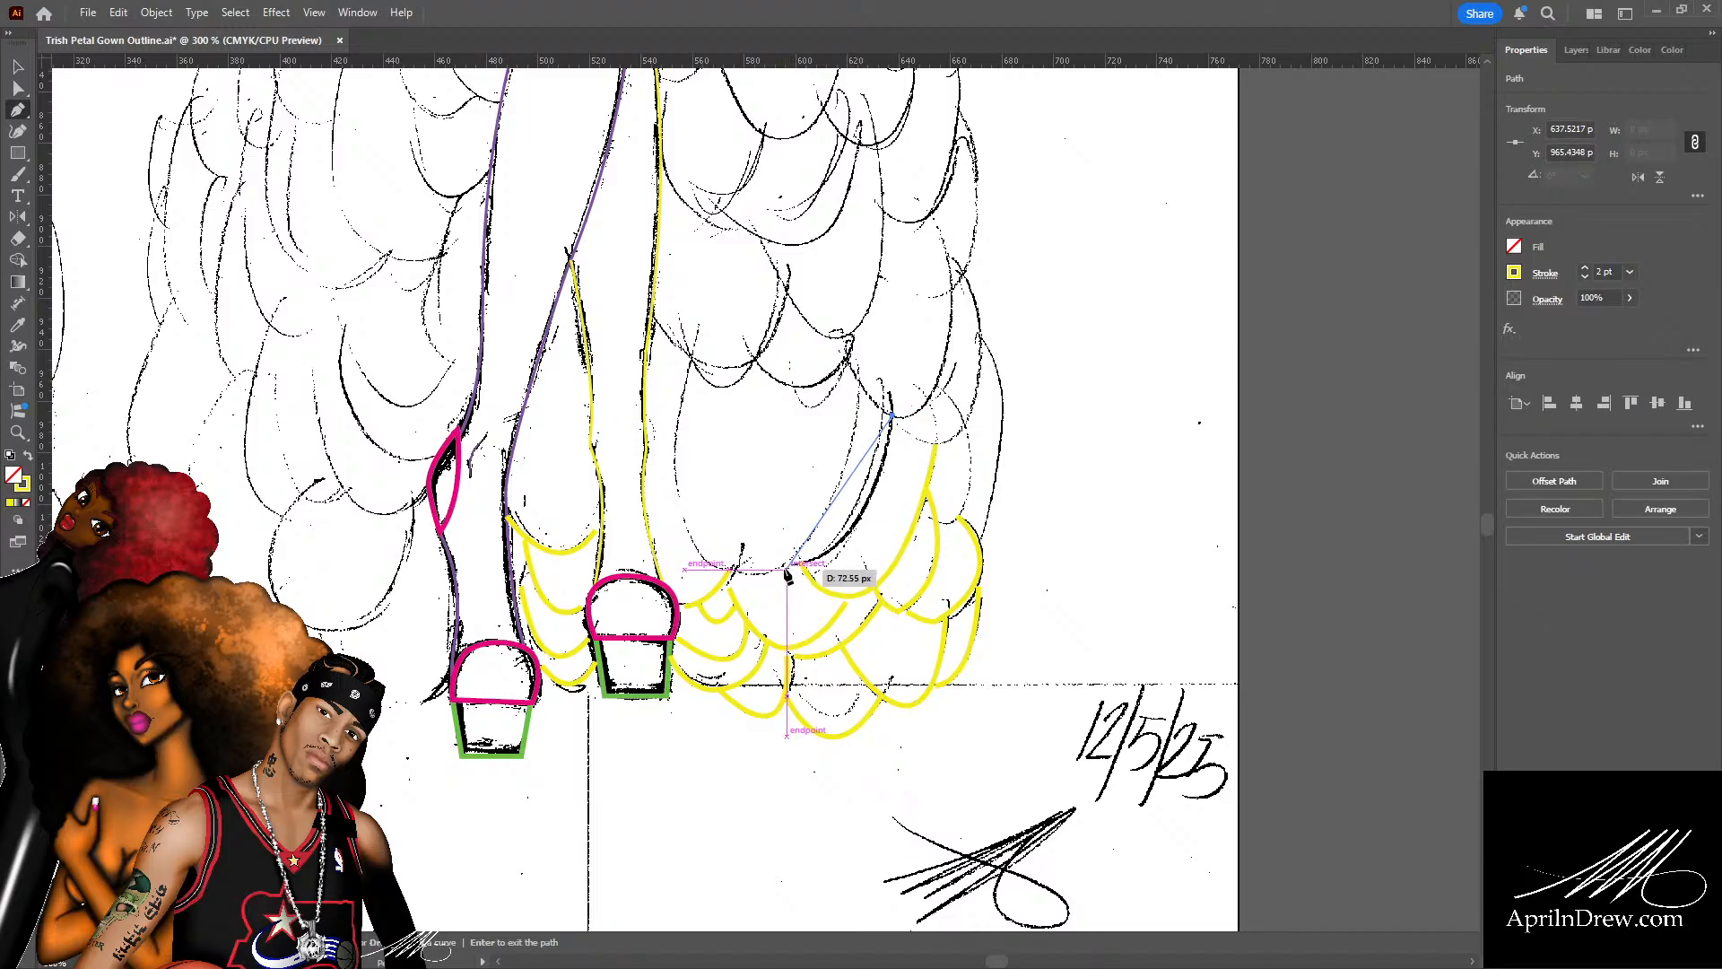
pyautogui.moveTo(786, 570); pyautogui.dragTo(683, 578)
# Trace the large U-shaped petal beside the yellow-outlined leg and the narrow petal near the skirt's outer edge with yellow Pen curves.
pyautogui.click(858, 382)
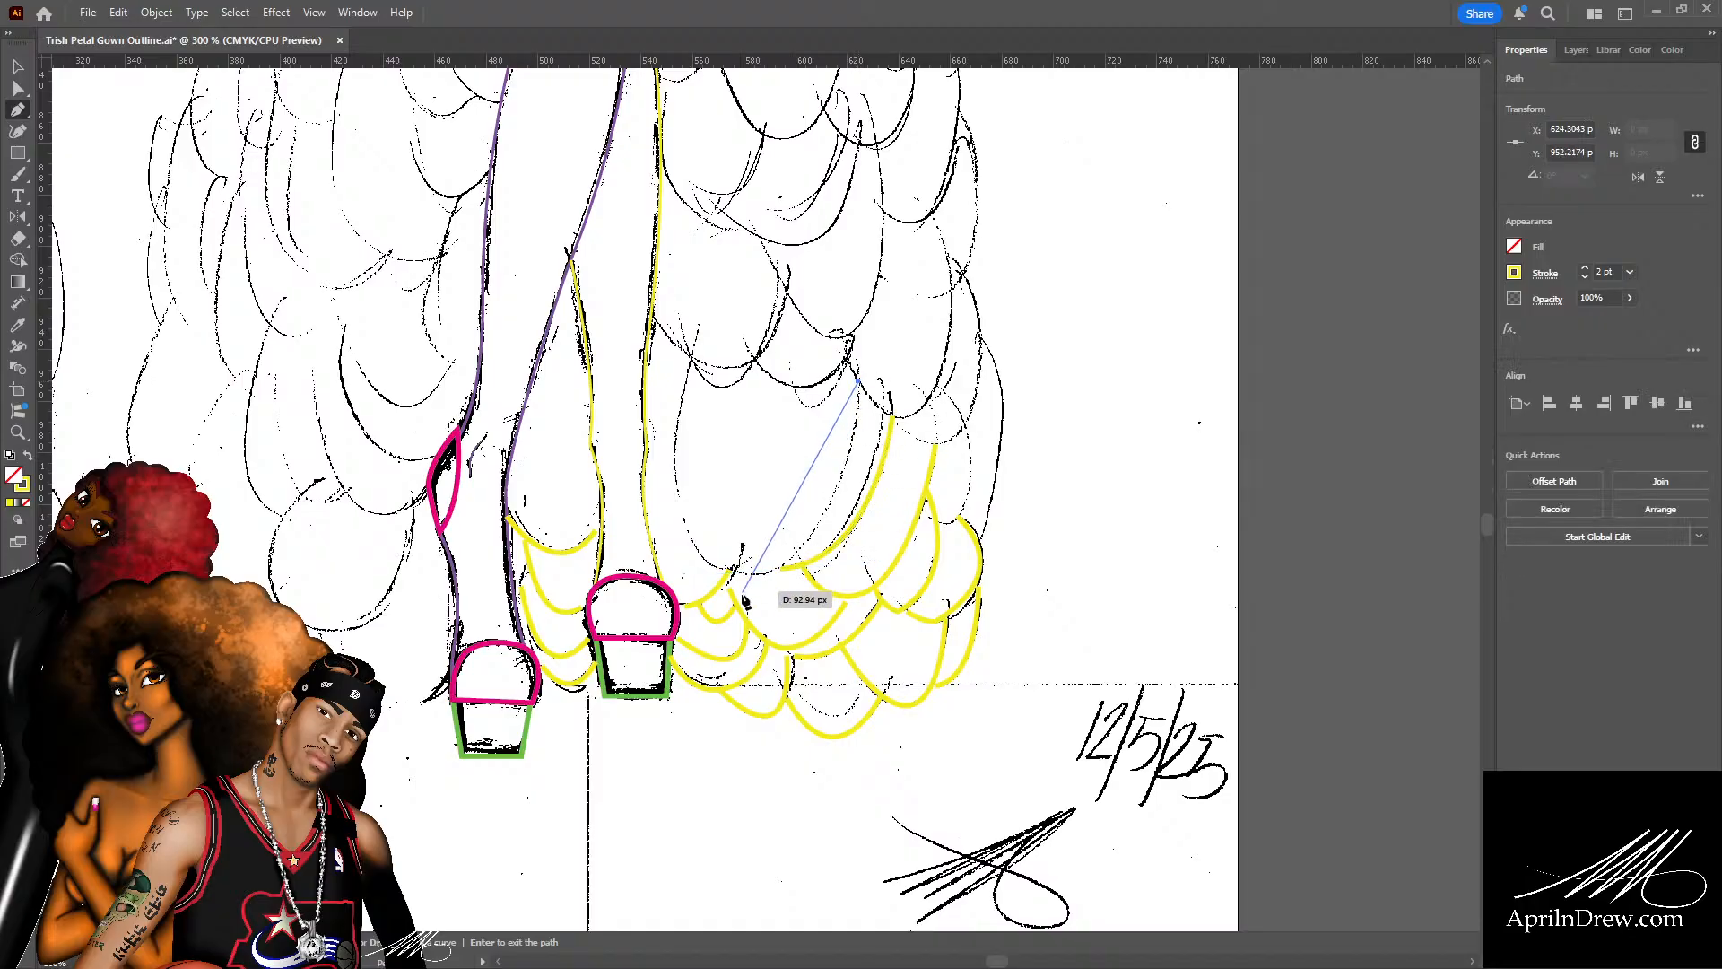
pyautogui.moveTo(719, 572); pyautogui.dragTo(592, 524)
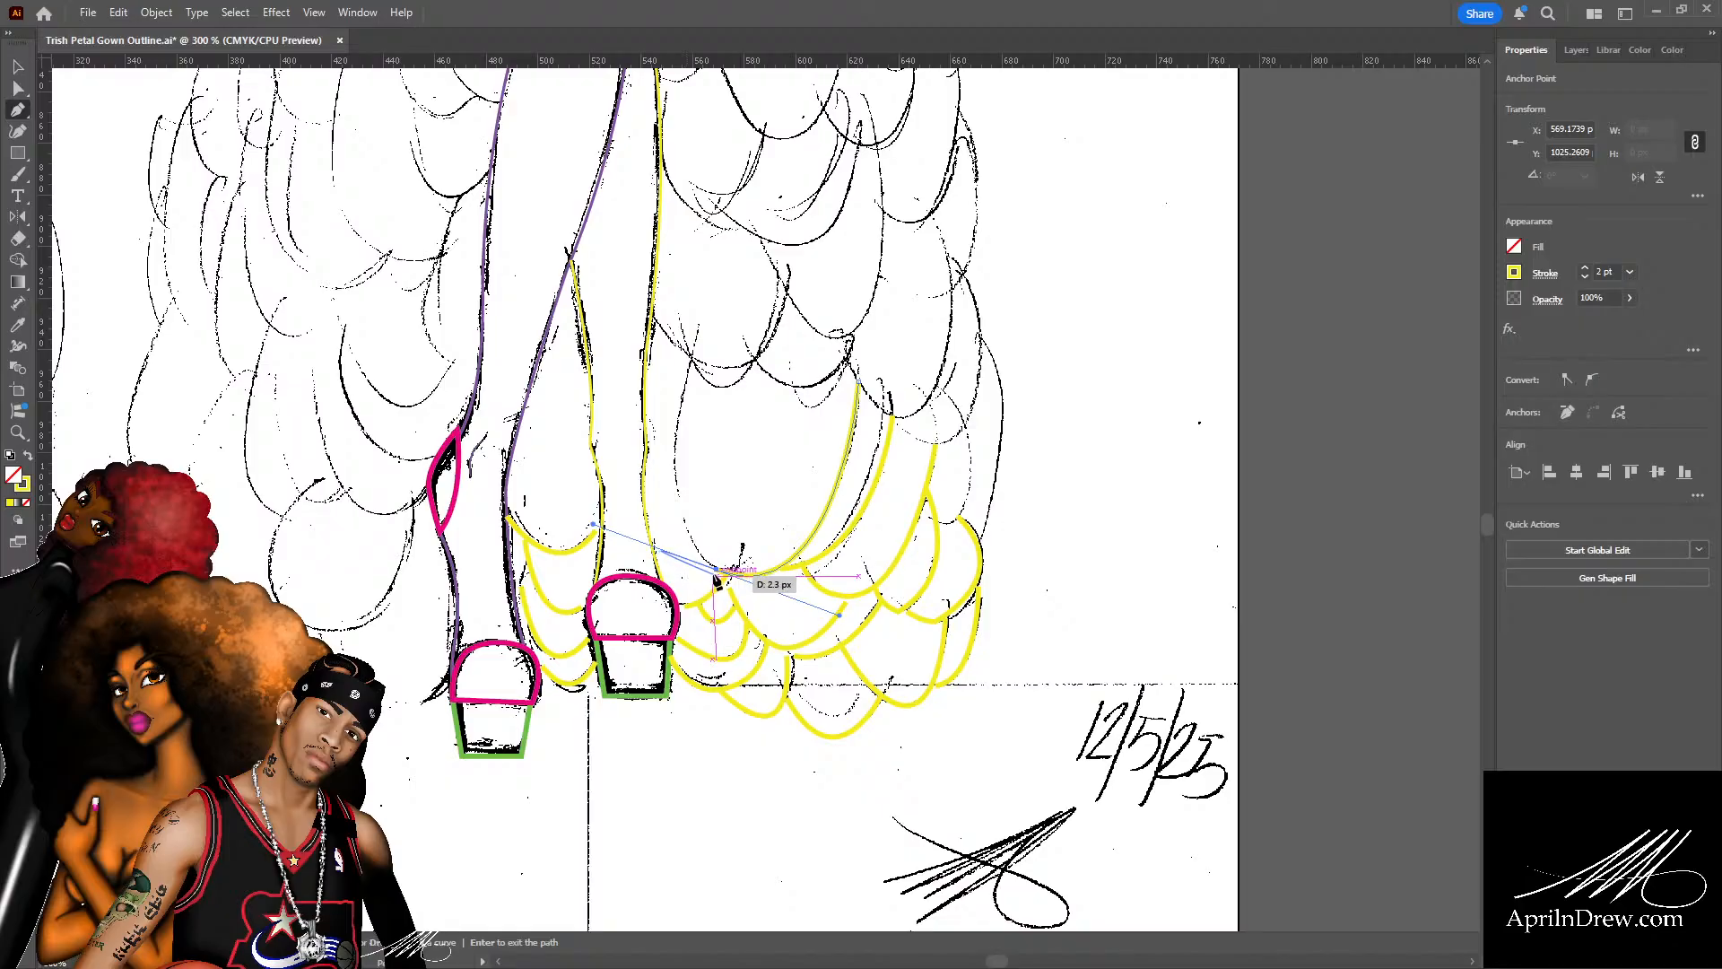
pyautogui.click(718, 572)
pyautogui.moveTo(688, 361)
pyautogui.mouseDown()
pyautogui.moveTo(754, 363)
pyautogui.moveTo(728, 185)
pyautogui.mouseUp()
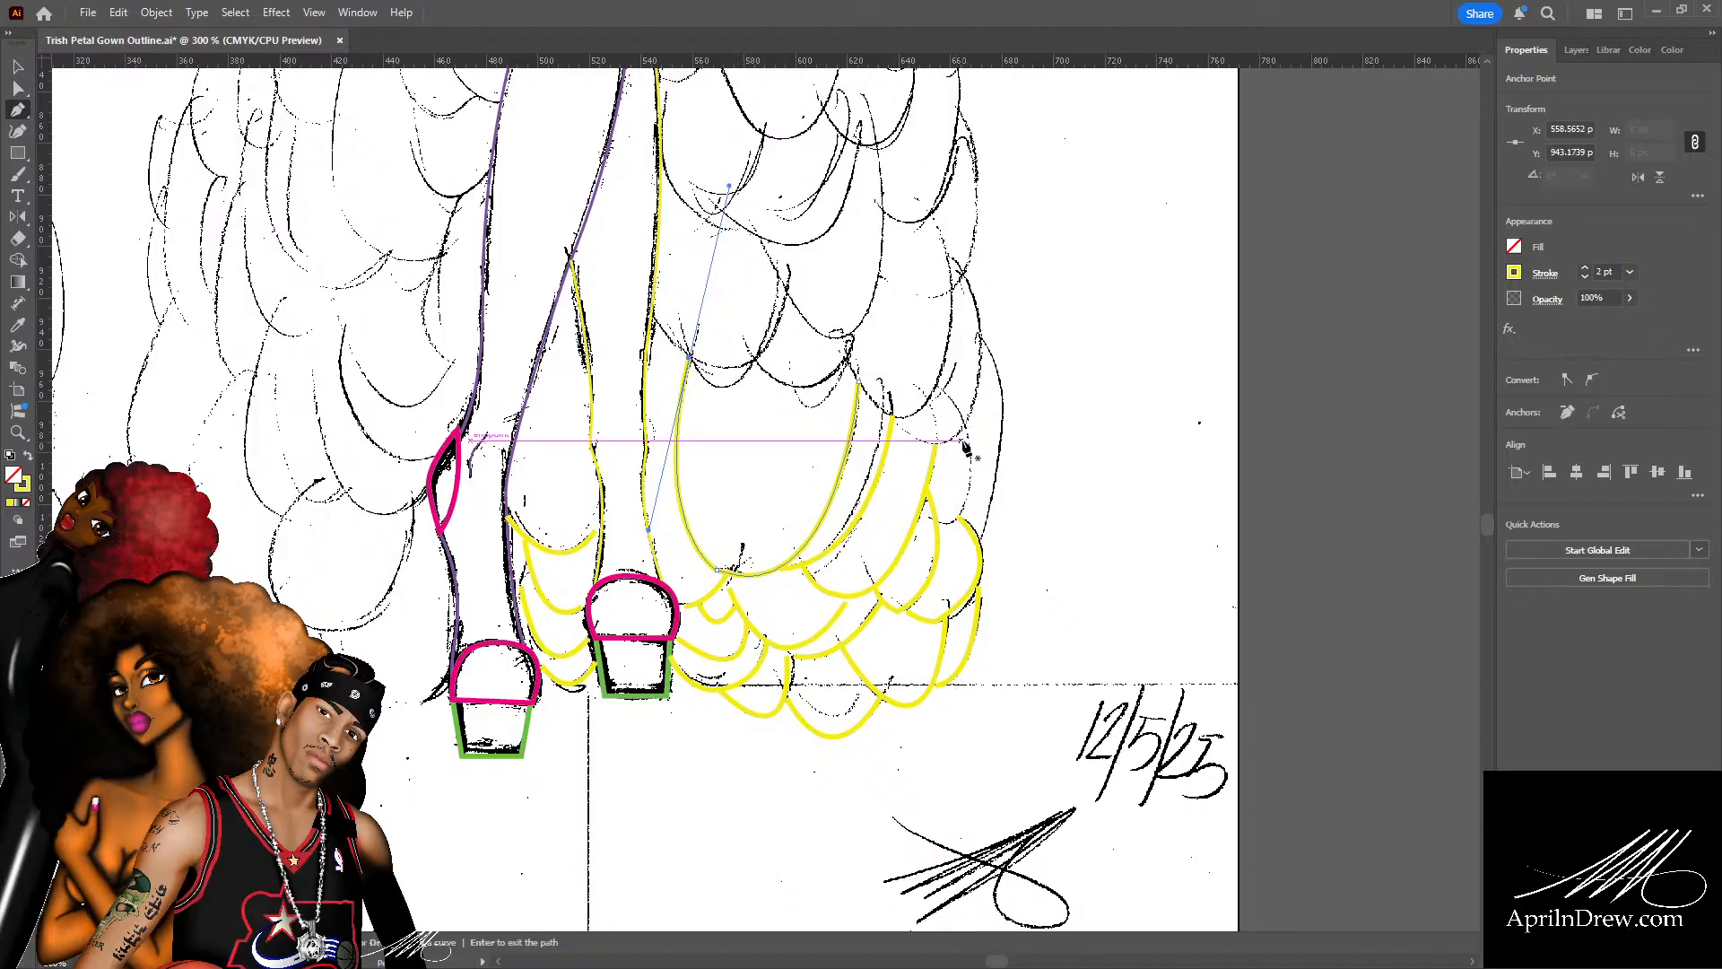
pyautogui.moveTo(964, 467); pyautogui.dragTo(900, 509)
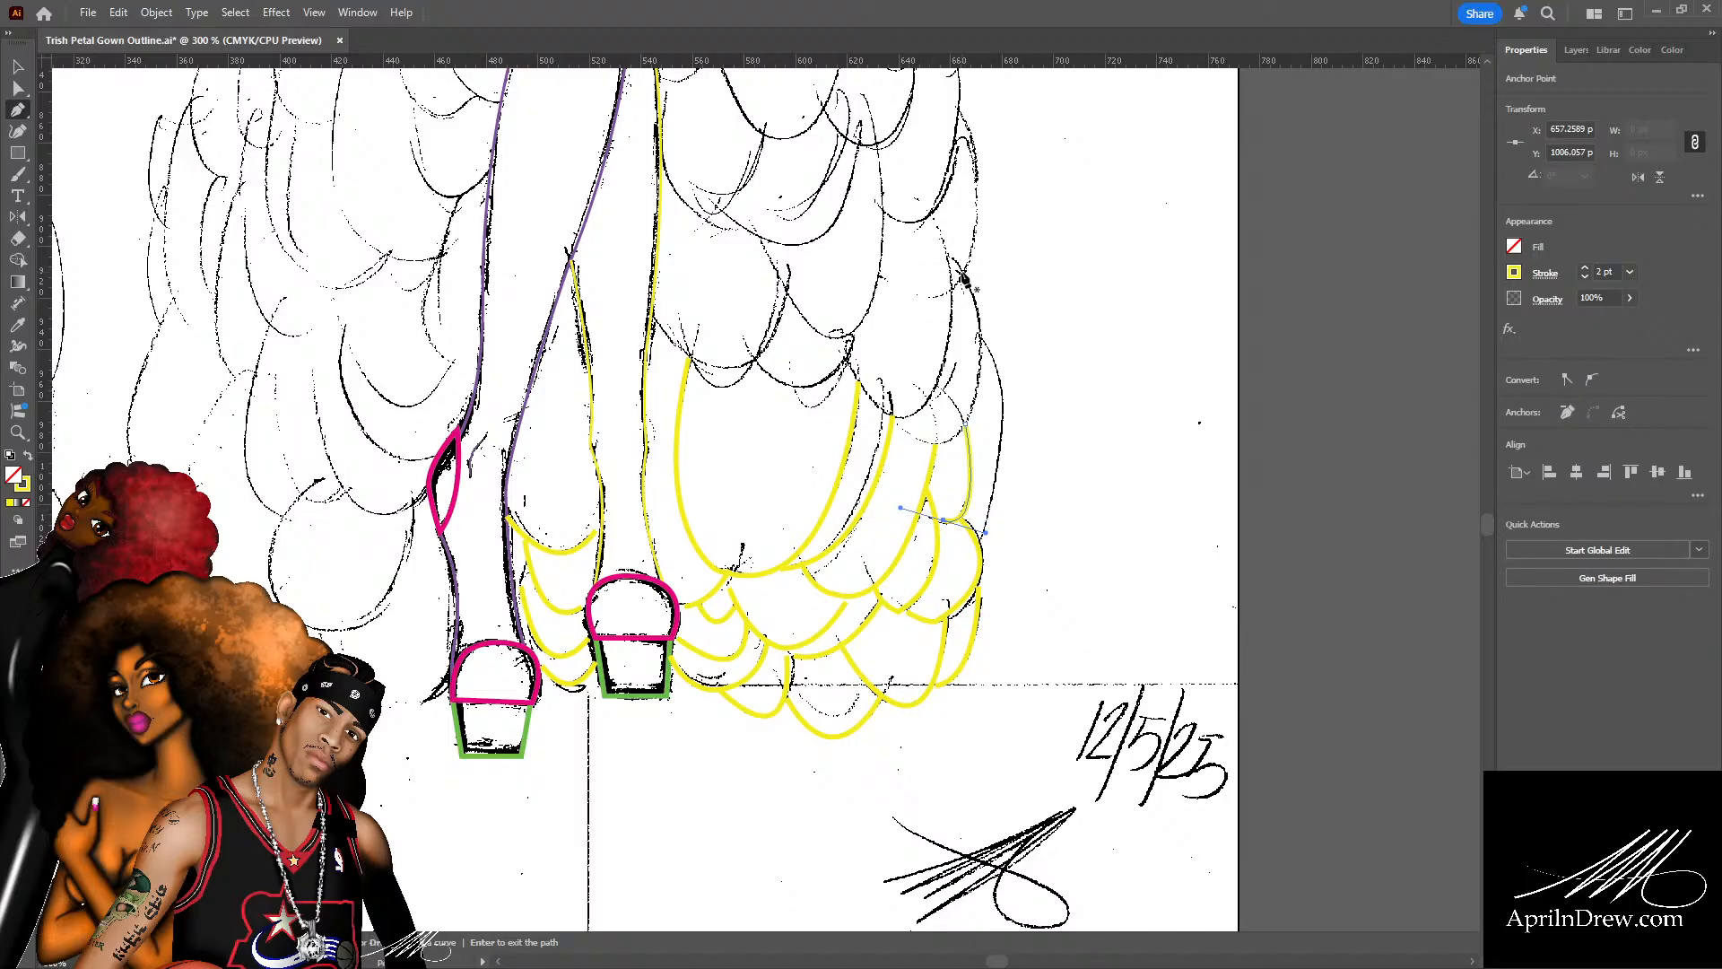
# Trace the long petal on the skirt's outer edge and the overlapping petal directly above it with separate yellow Pen curves.
pyautogui.click(979, 341)
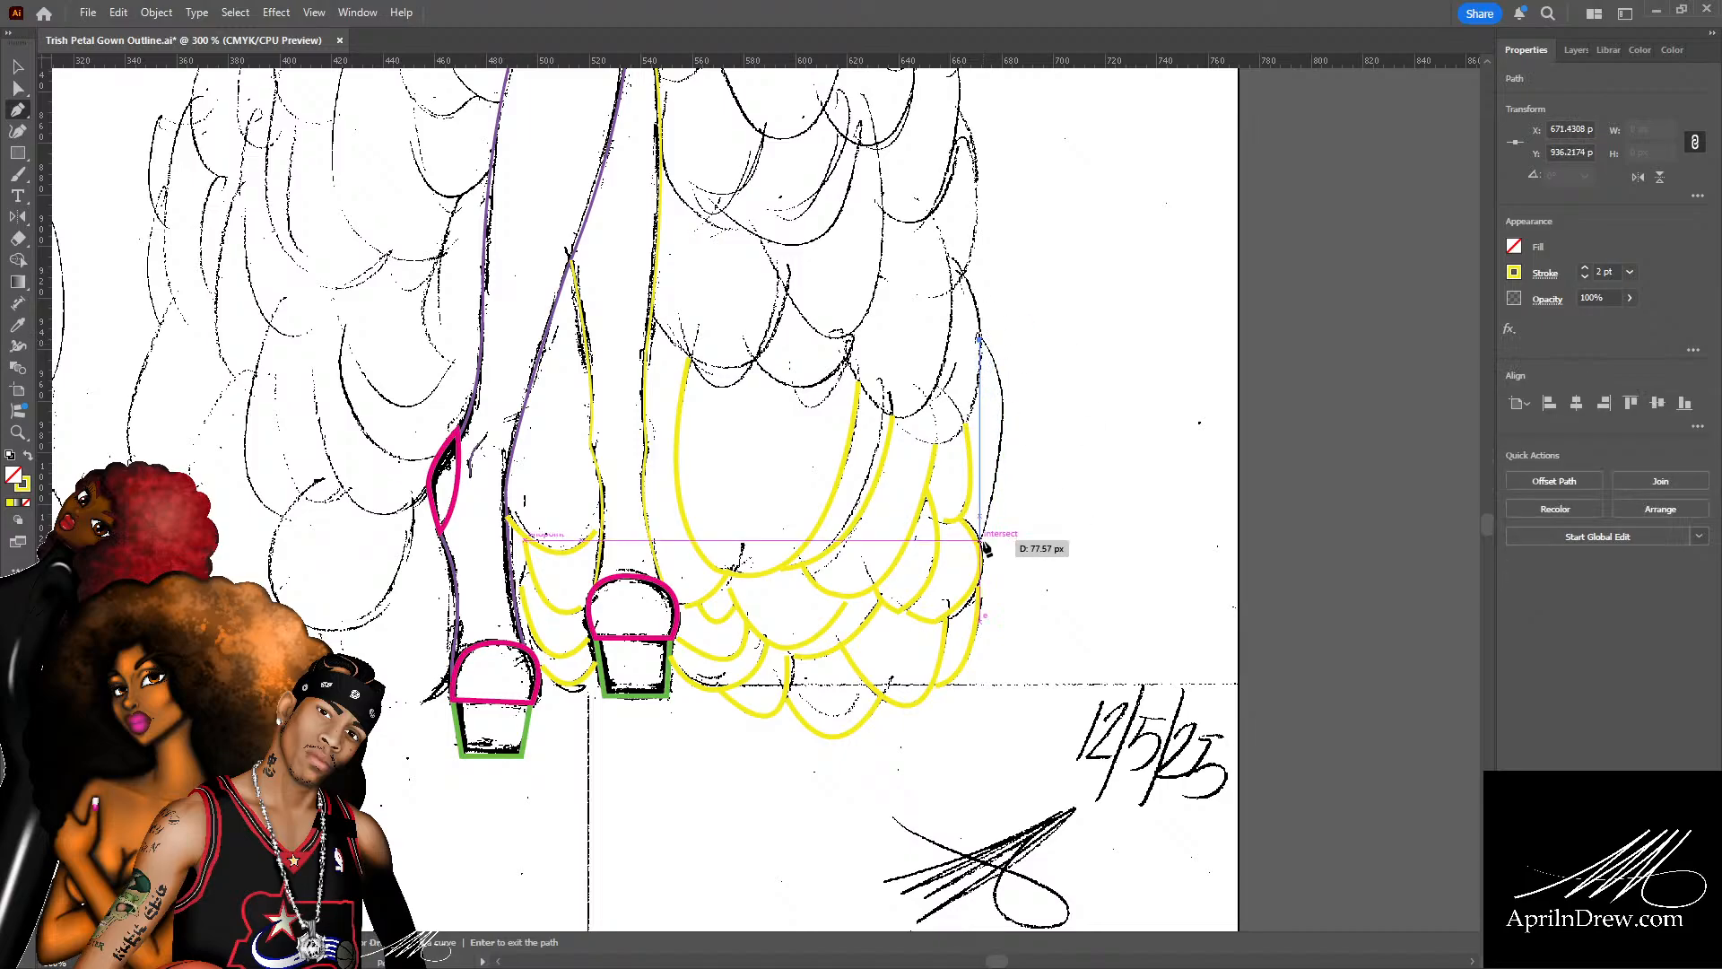
pyautogui.moveTo(981, 540); pyautogui.dragTo(928, 691)
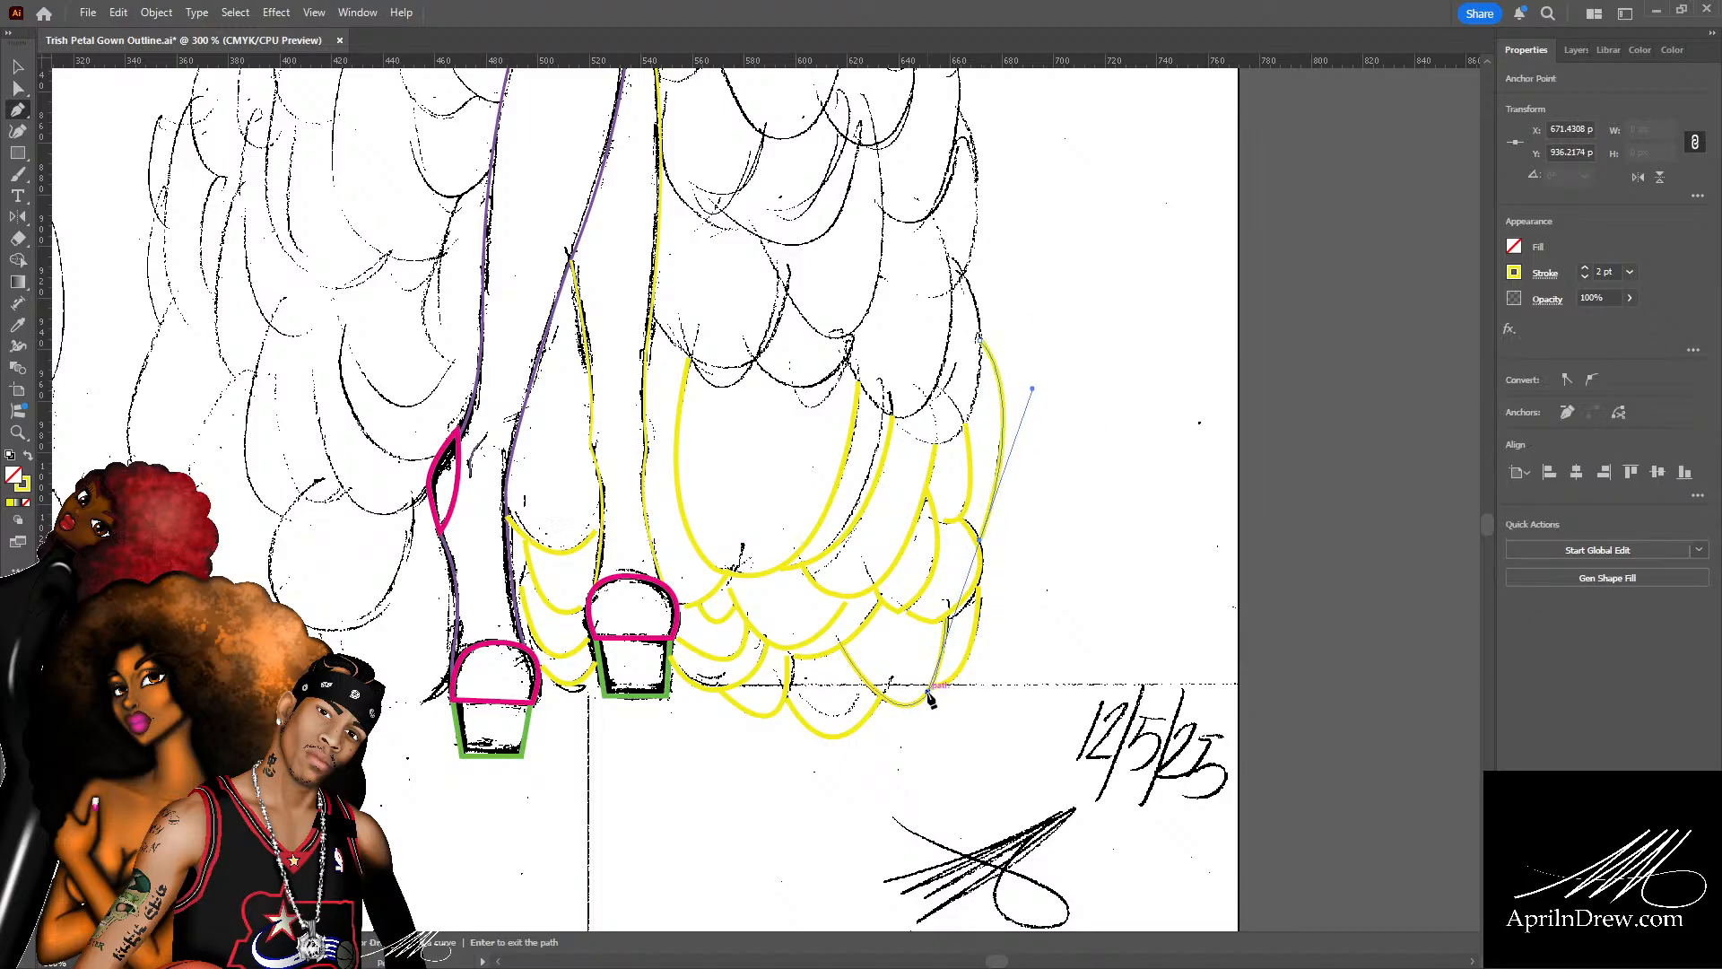
pyautogui.click(964, 276)
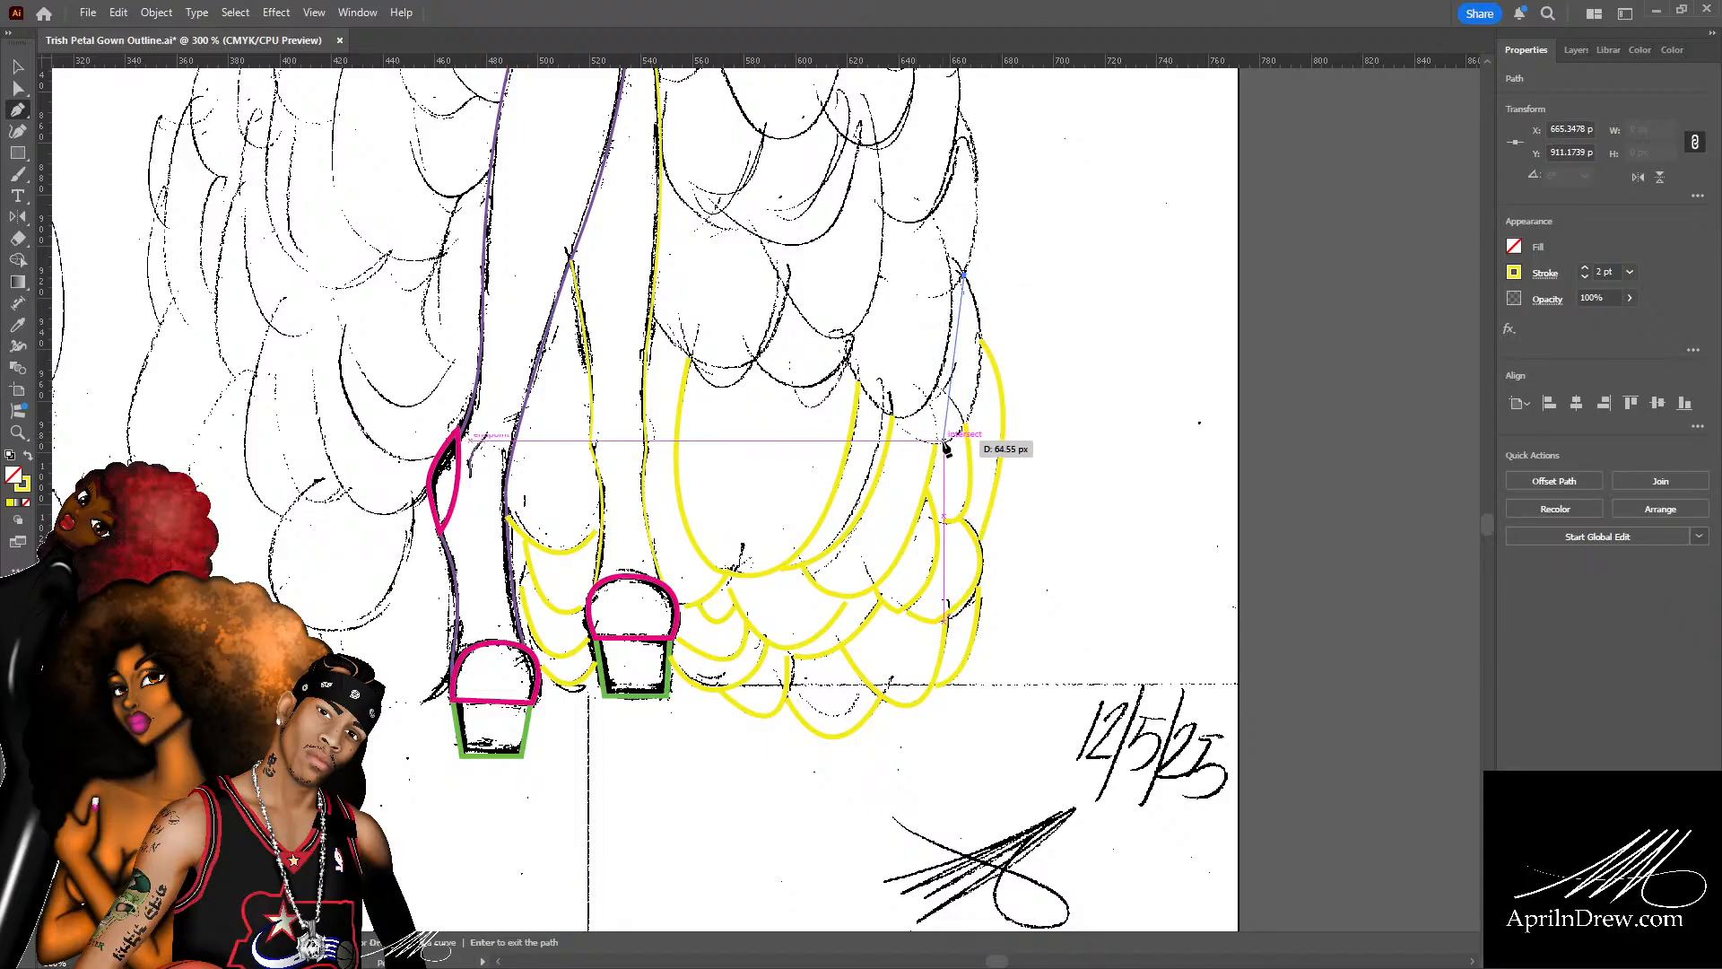
pyautogui.moveTo(926, 440); pyautogui.dragTo(885, 405)
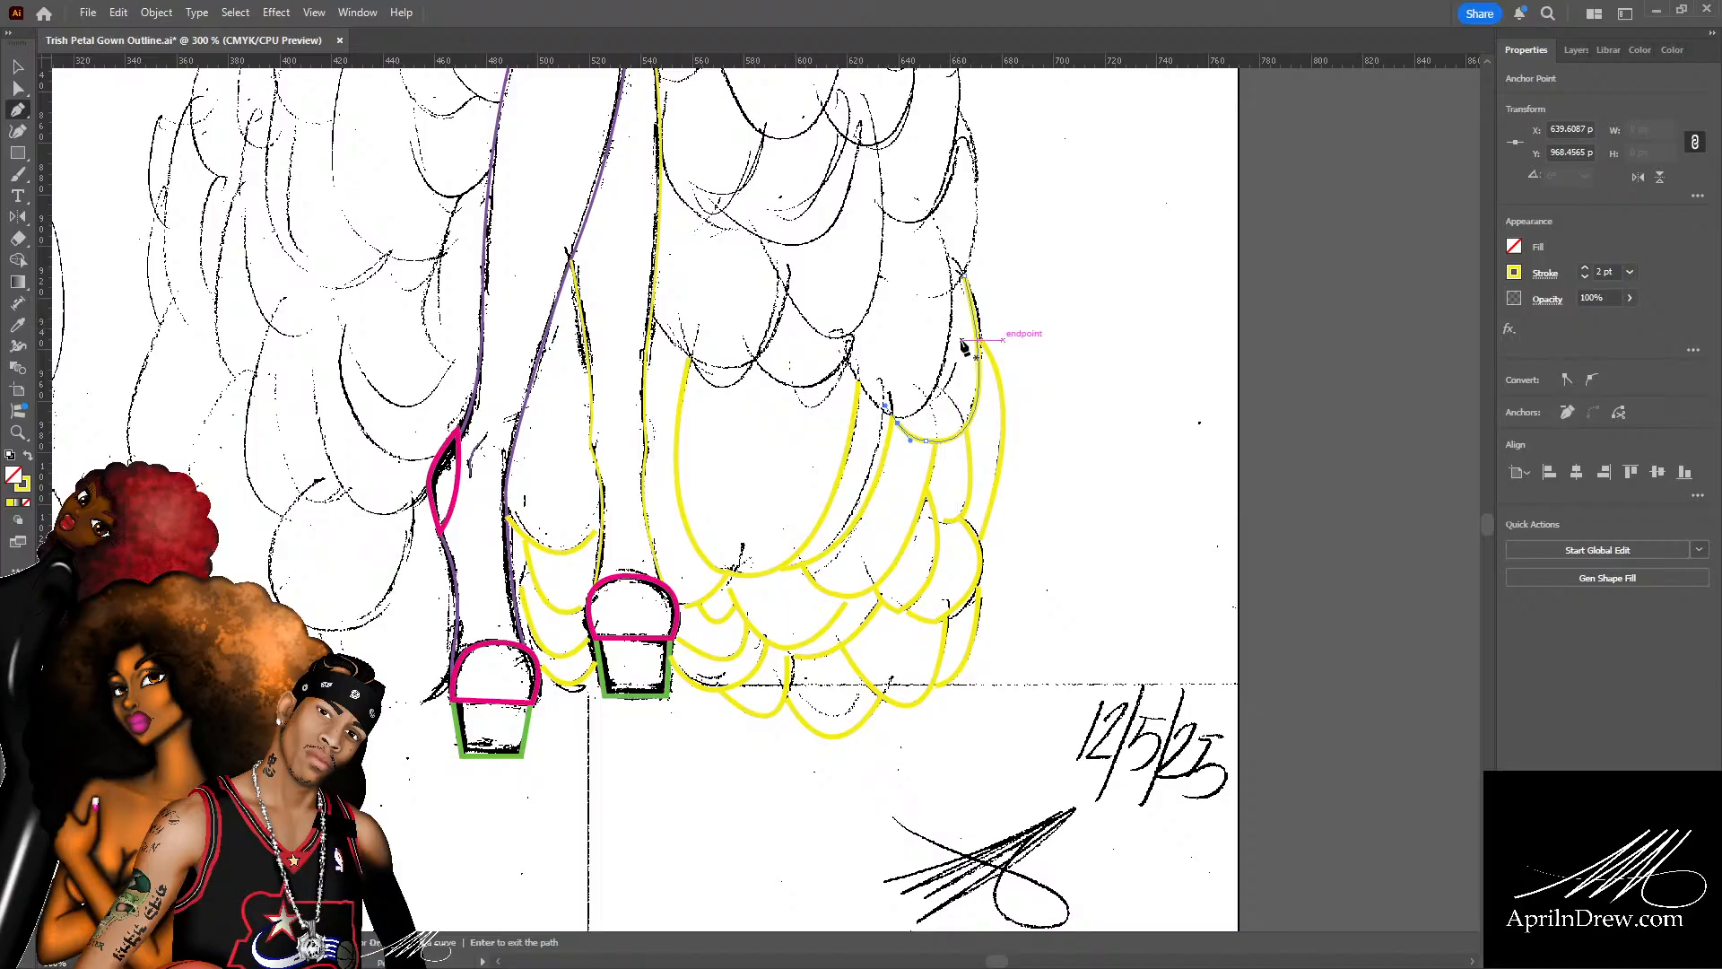
# Trace the next two petals inward from the outer edge, above the large U-shaped petal, with separate yellow Pen curves.
pyautogui.scroll(2, 959, 330)
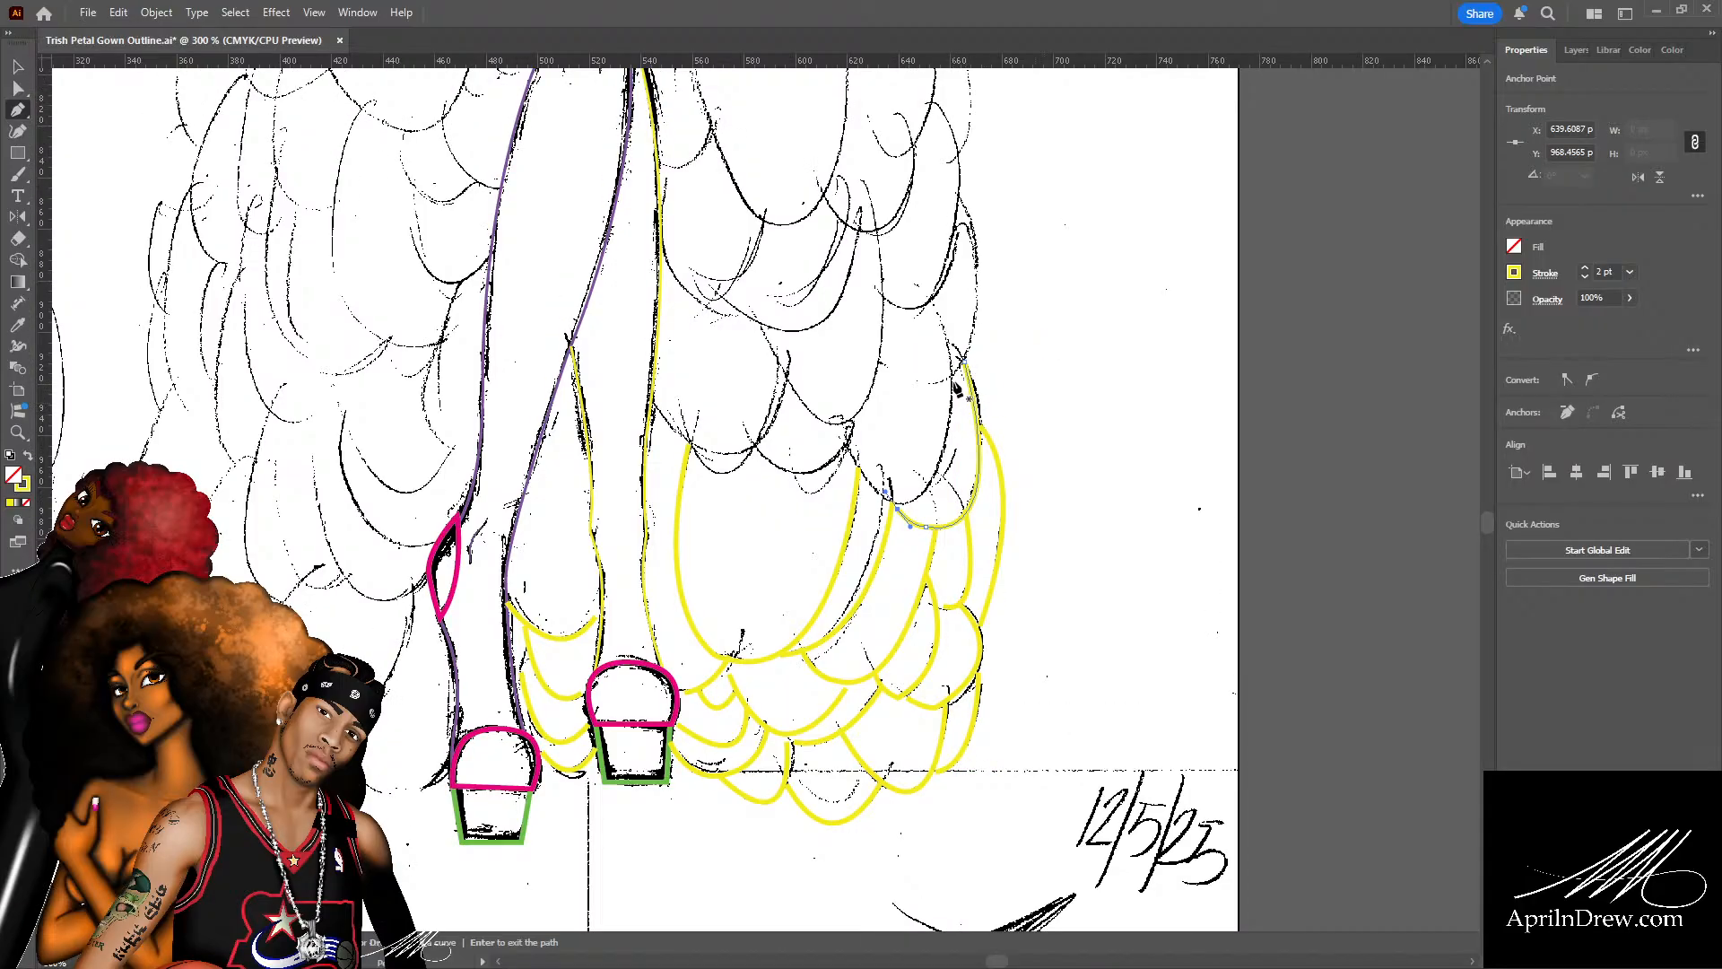
pyautogui.keyDown('ctrl'); pyautogui.click(951, 377); pyautogui.keyUp('ctrl')
pyautogui.click(951, 376)
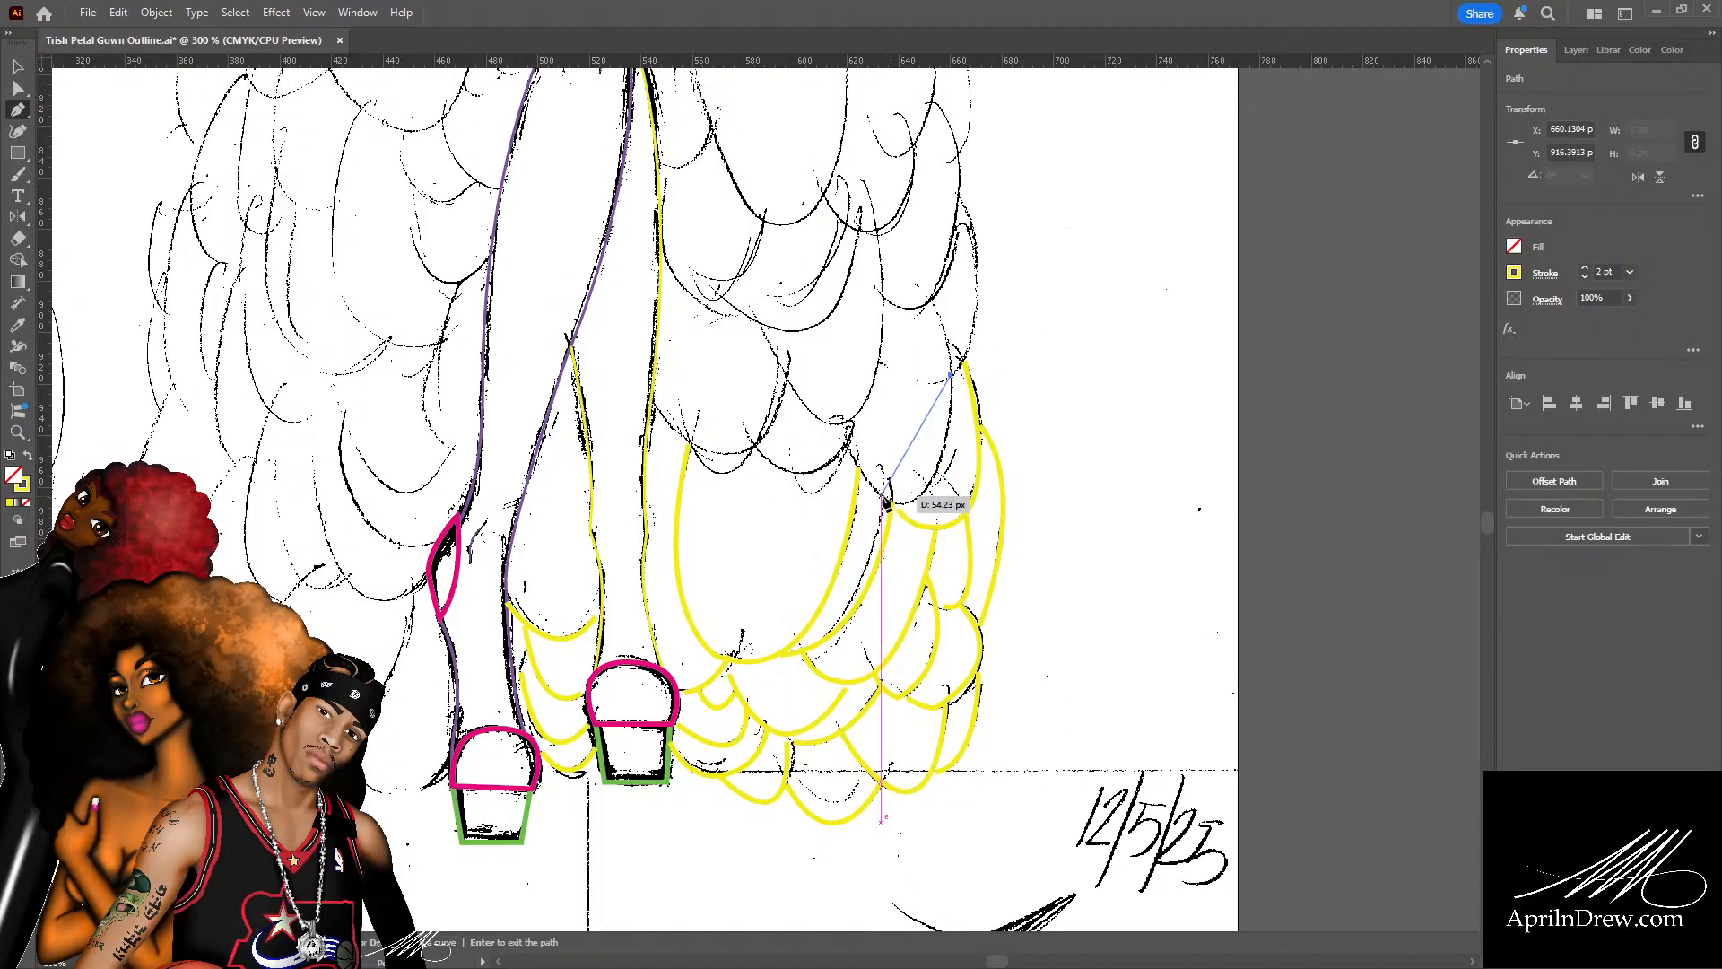
pyautogui.moveTo(881, 496); pyautogui.dragTo(832, 410)
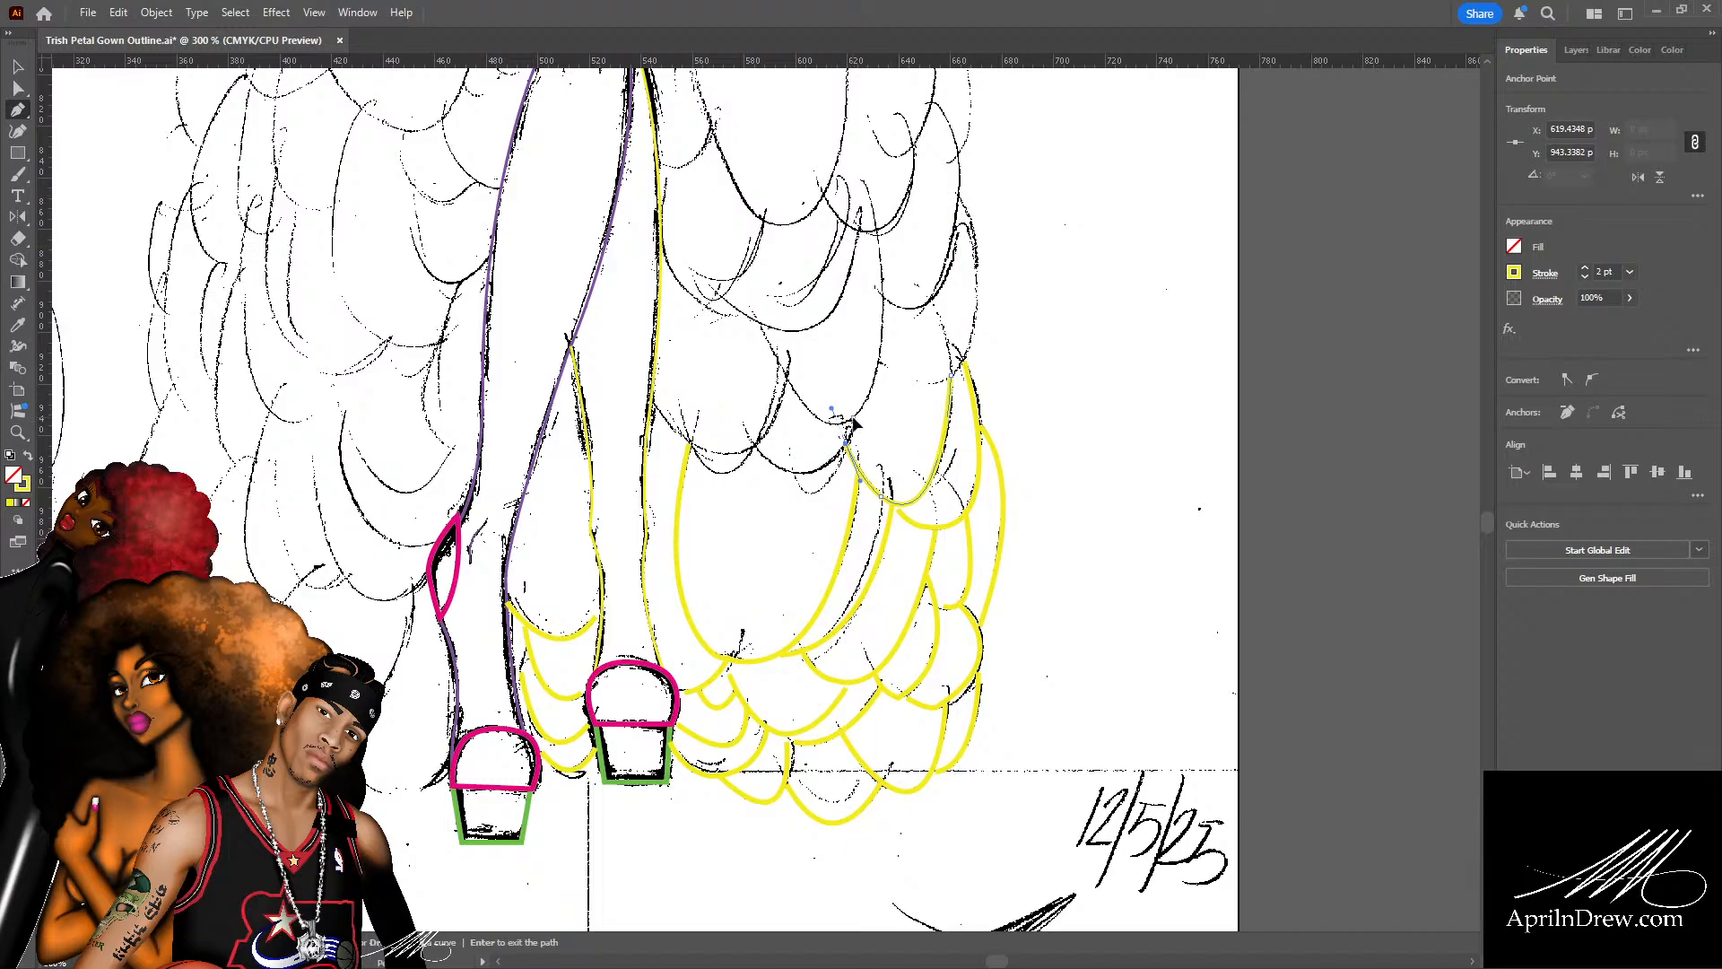
pyautogui.moveTo(753, 443); pyautogui.dragTo(677, 366)
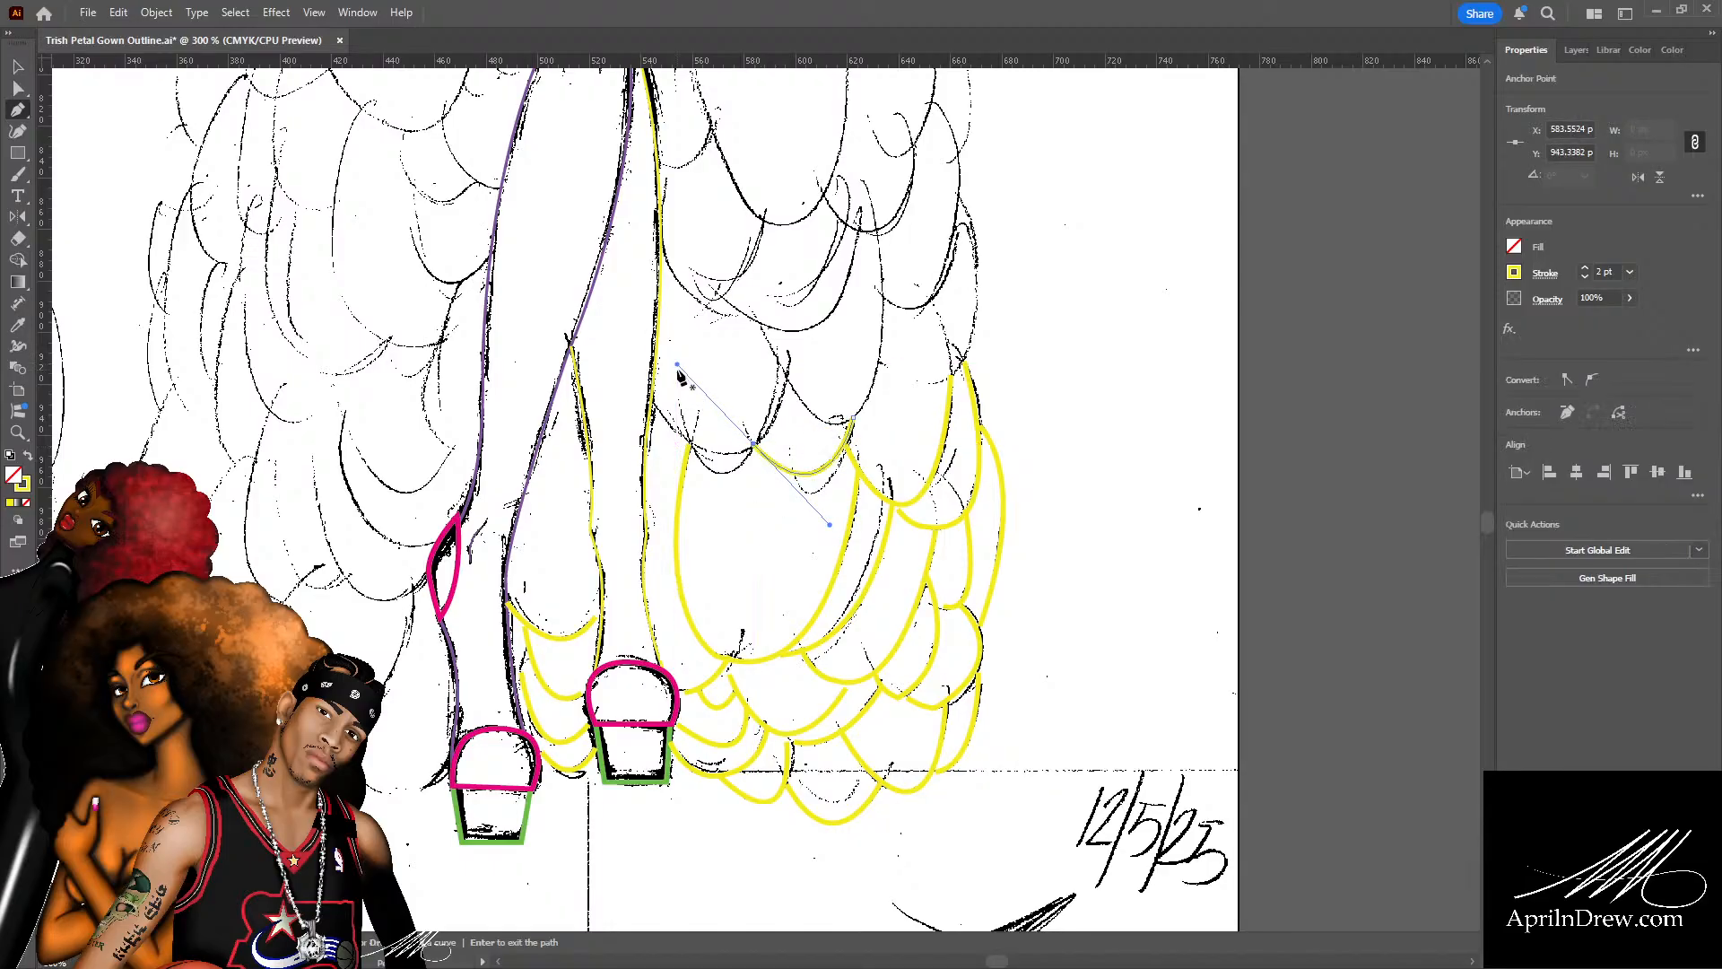
# Trace the shallow petal tip above the large U-shaped petal and the rounded petal overlapping it beside the leg with yellow Pen curves.
pyautogui.click(751, 452)
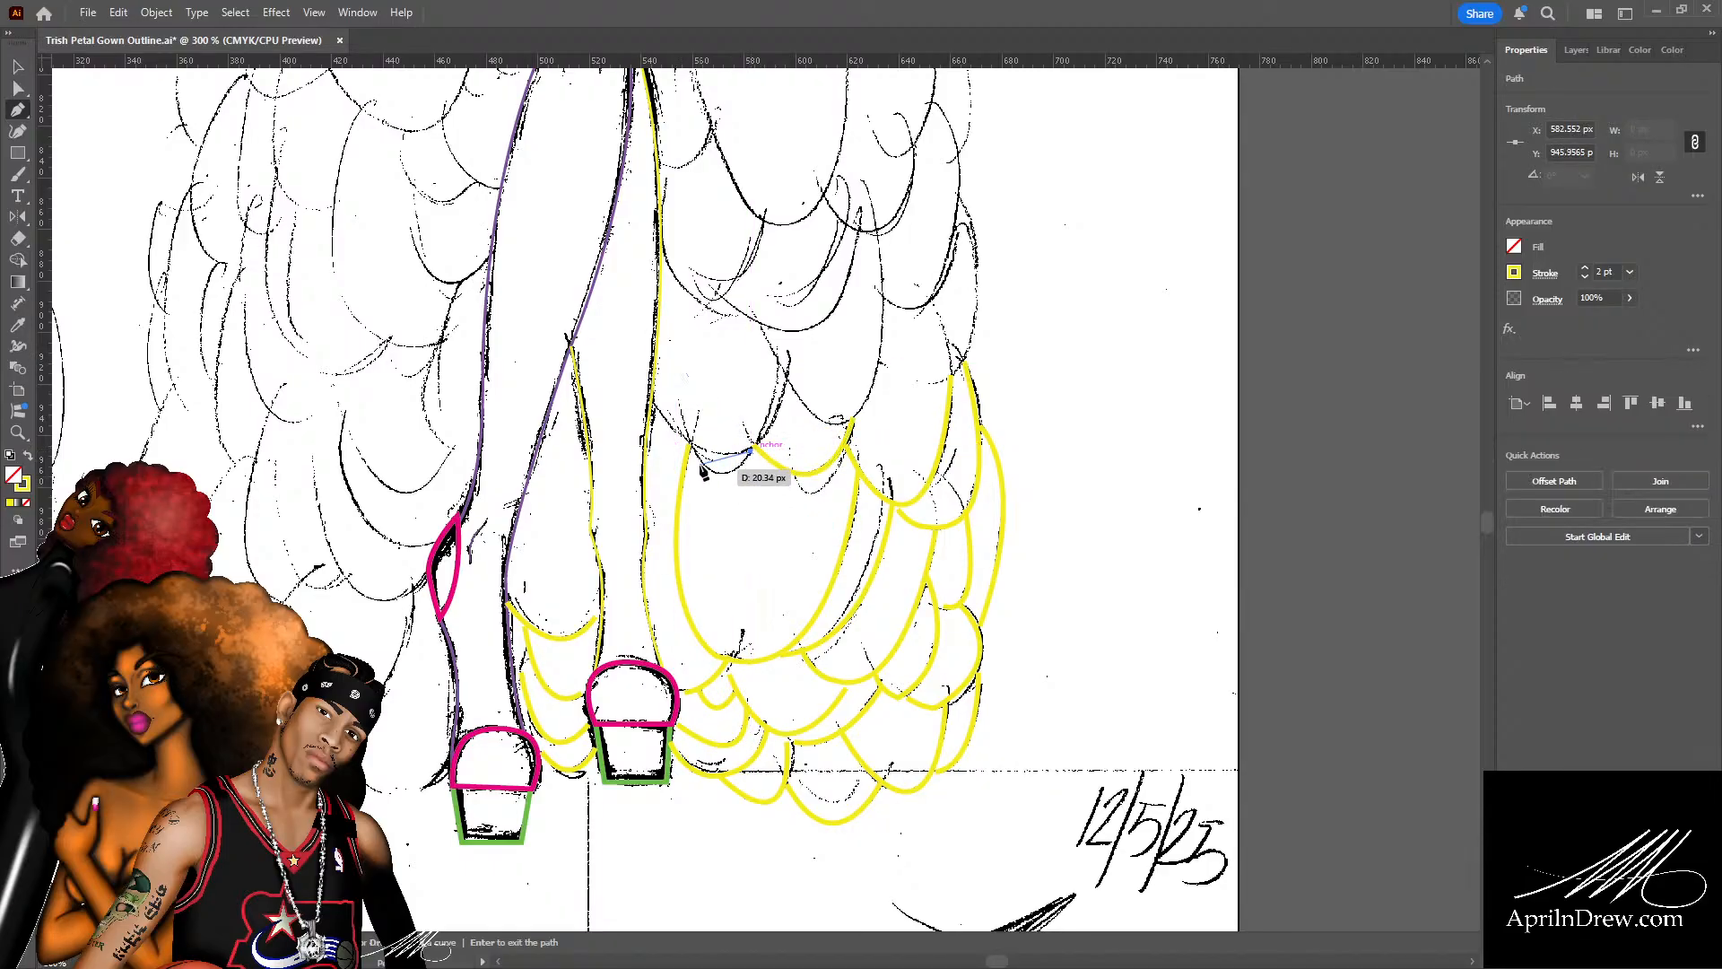
pyautogui.click(694, 447)
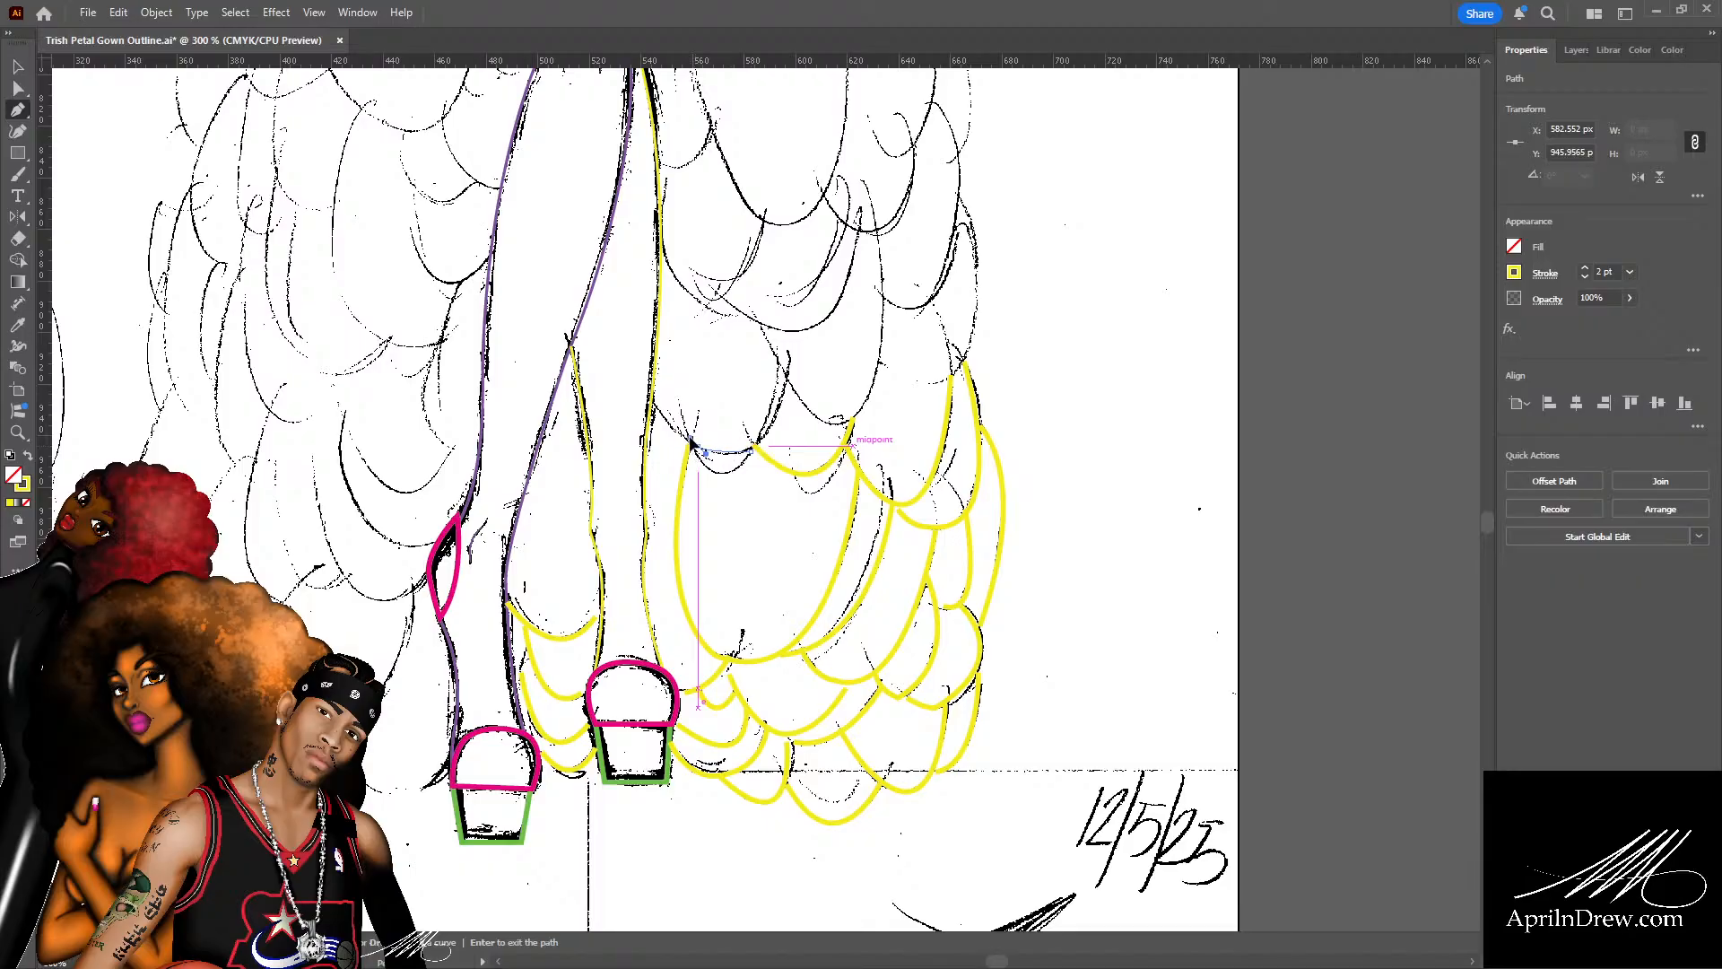
pyautogui.moveTo(678, 405); pyautogui.dragTo(685, 390)
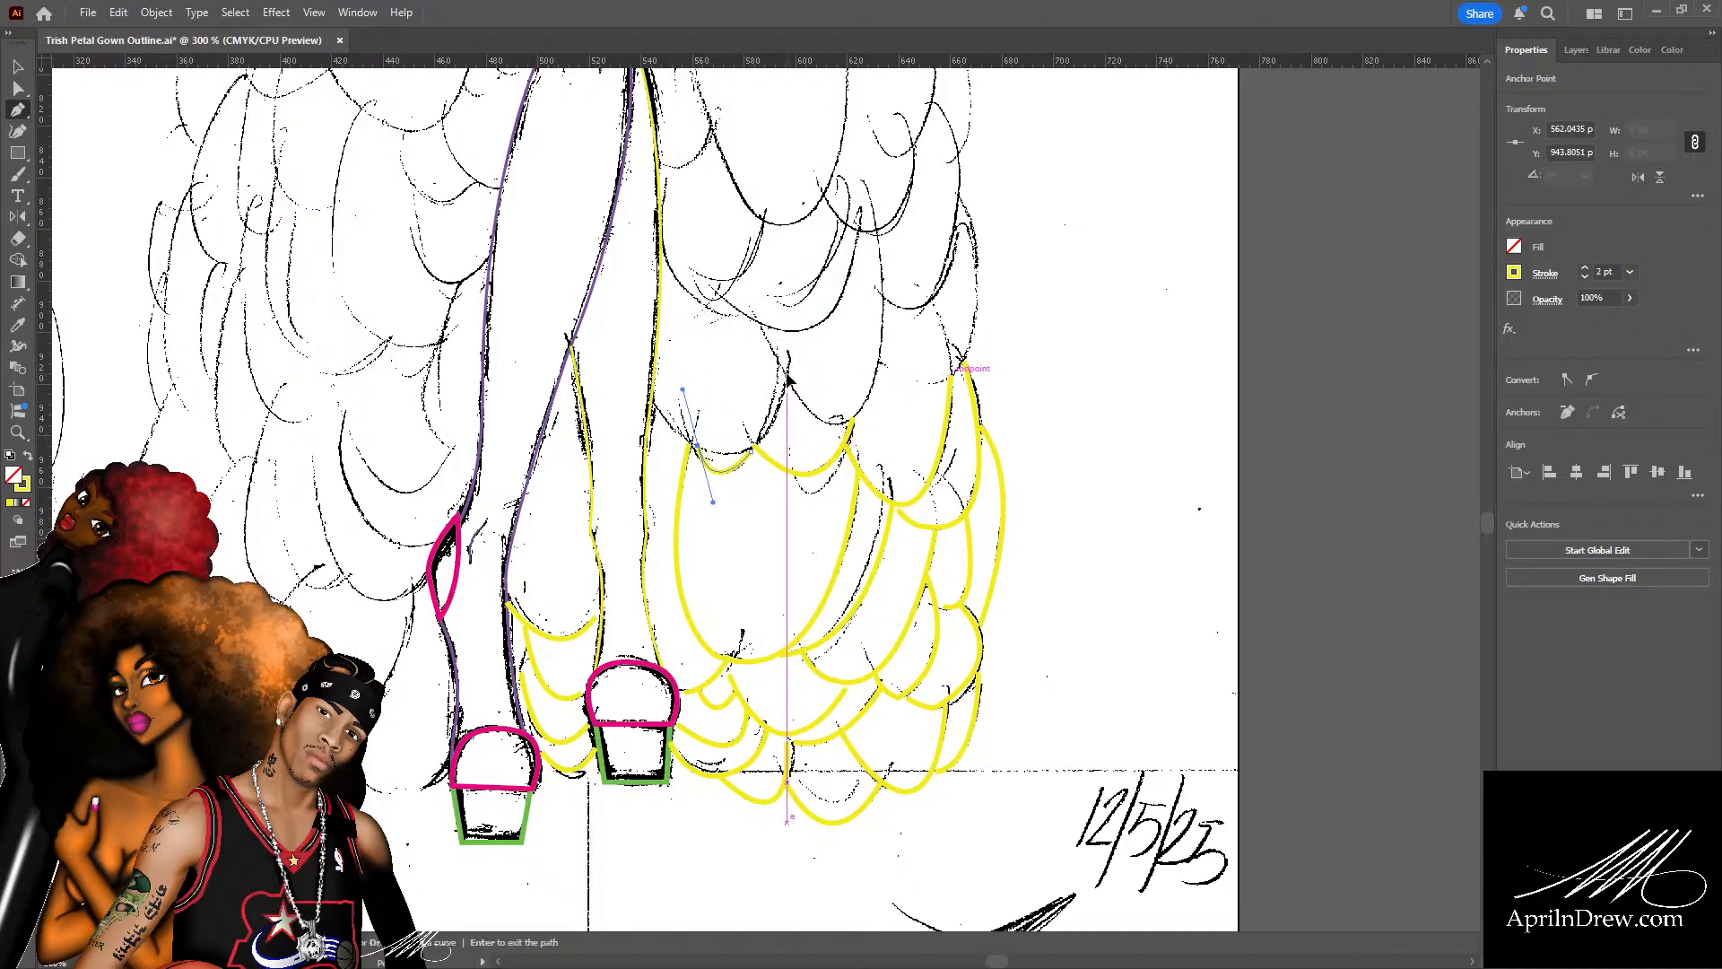
pyautogui.moveTo(657, 409); pyautogui.dragTo(563, 295)
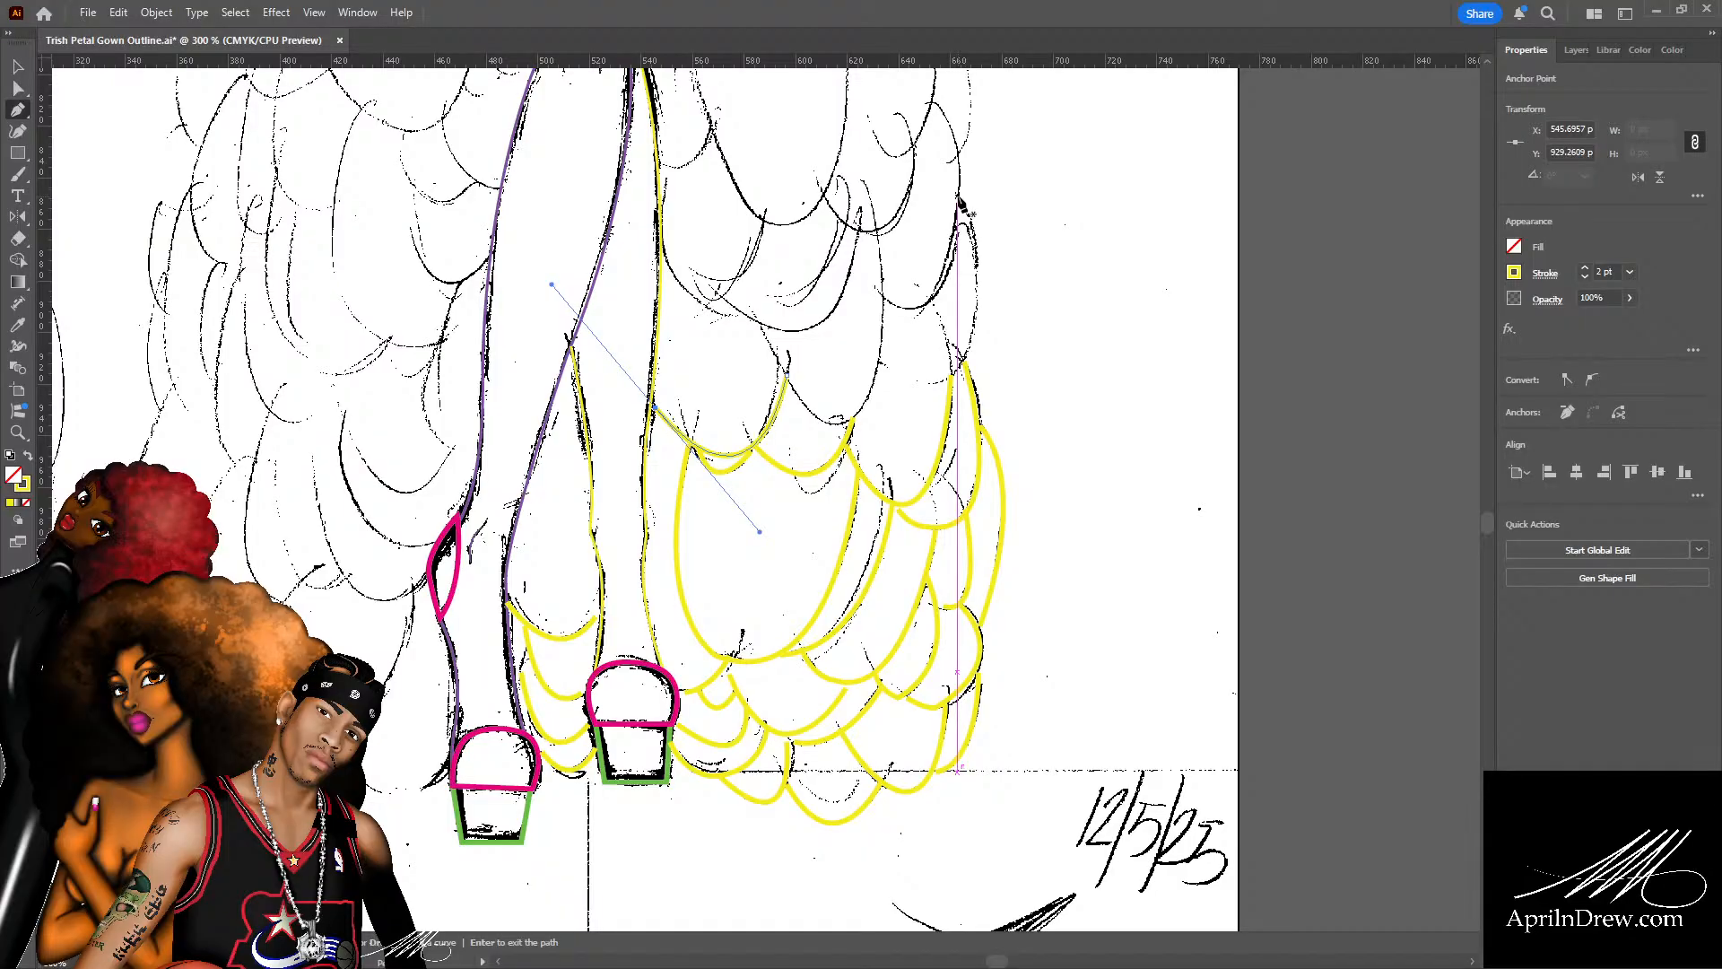
# Trace the outer-edge petal in the next row up with a yellow Pen curve, ending at the neighboring inner petal.
pyautogui.click(958, 196)
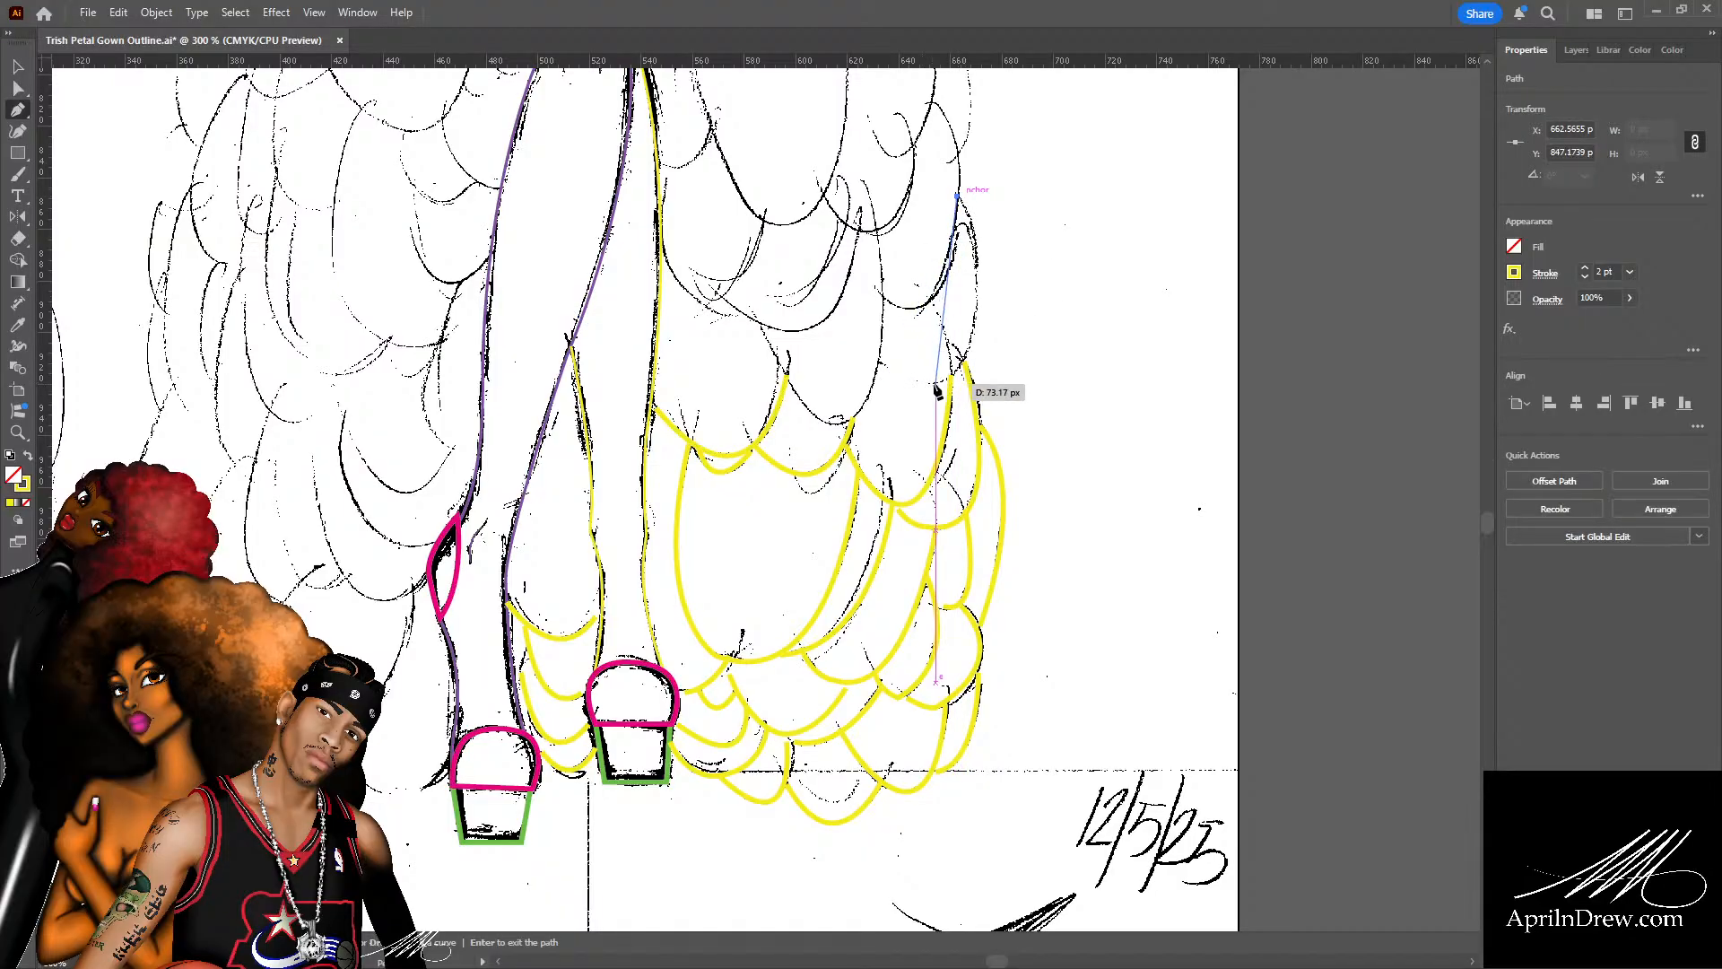
pyautogui.moveTo(936, 384); pyautogui.dragTo(850, 444)
pyautogui.click(935, 384)
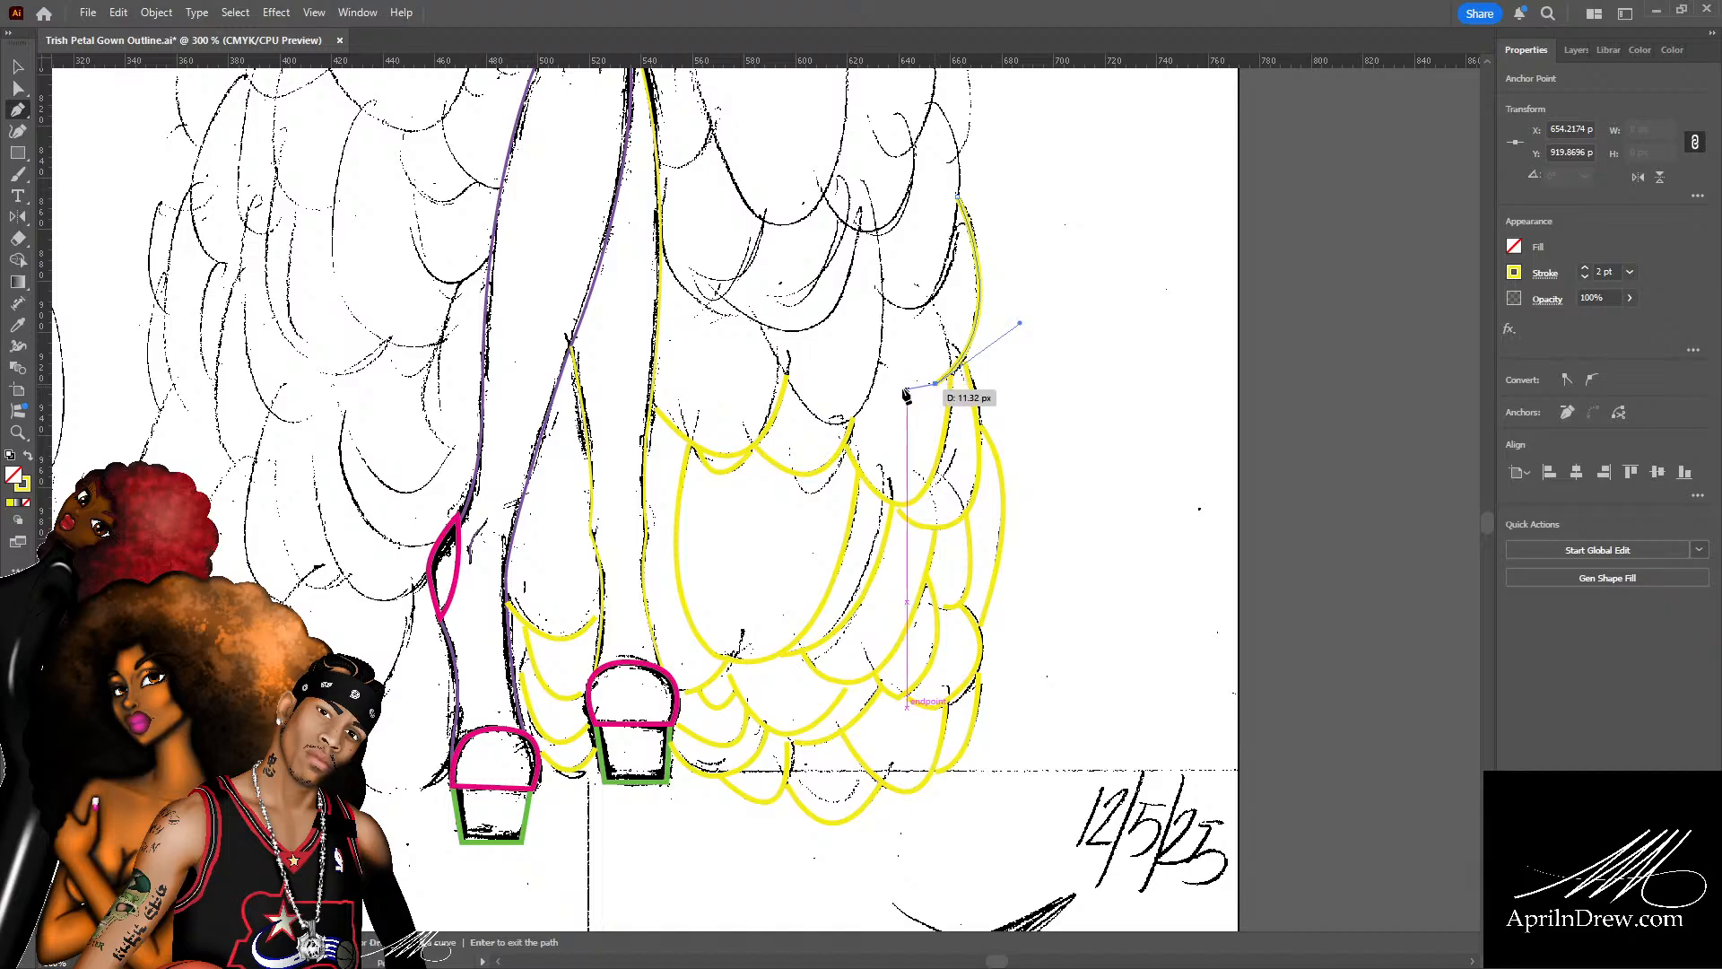
pyautogui.click(882, 363)
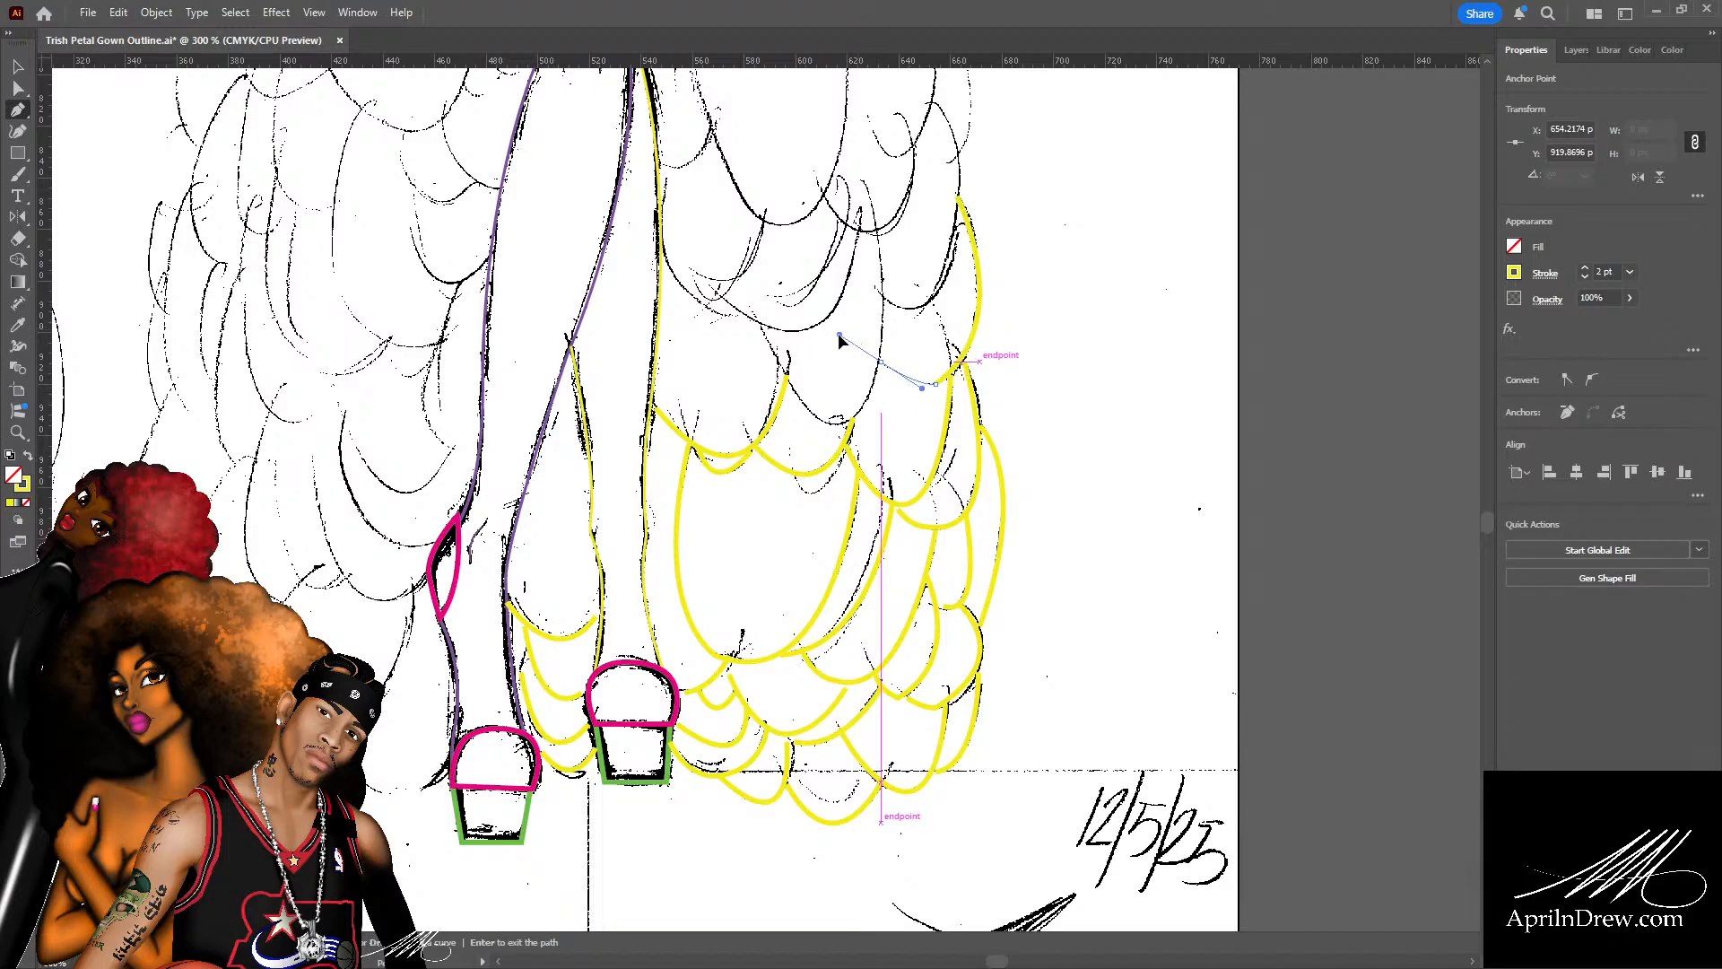
pyautogui.moveTo(846, 330); pyautogui.dragTo(849, 331)
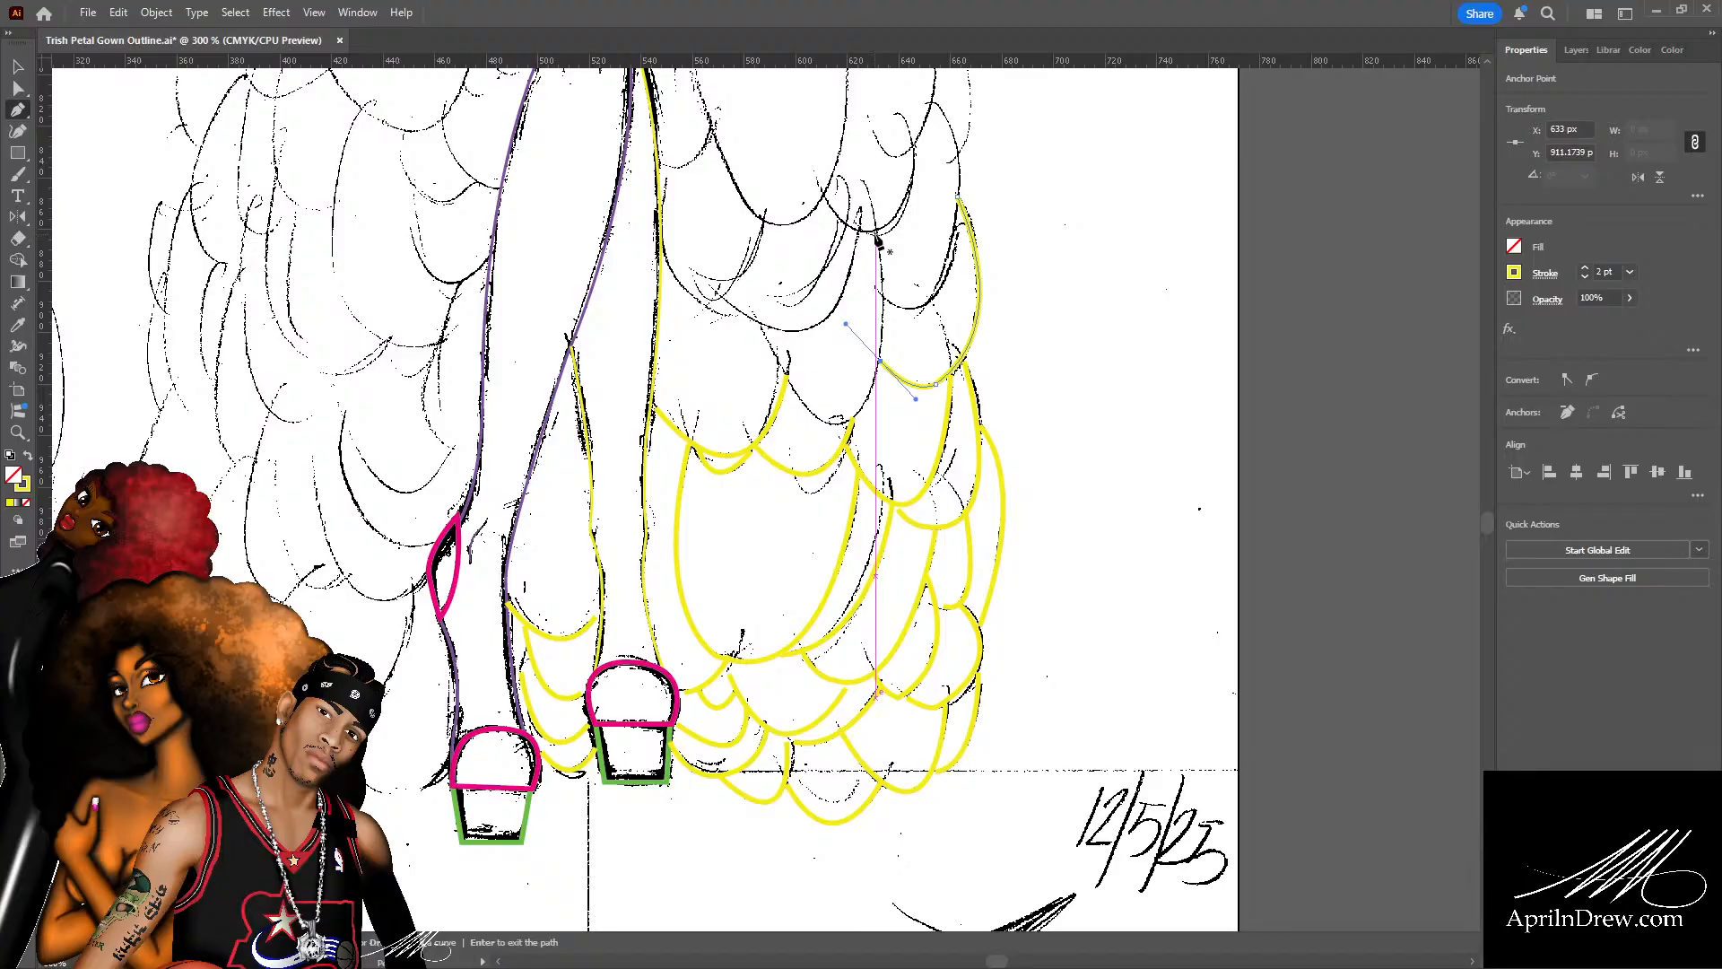
# Trace the deep U-shaped petal just inside the newly outlined outer-edge petal with a yellow Pen curve.
pyautogui.moveTo(834, 425); pyautogui.dragTo(759, 450)
pyautogui.click(834, 427)
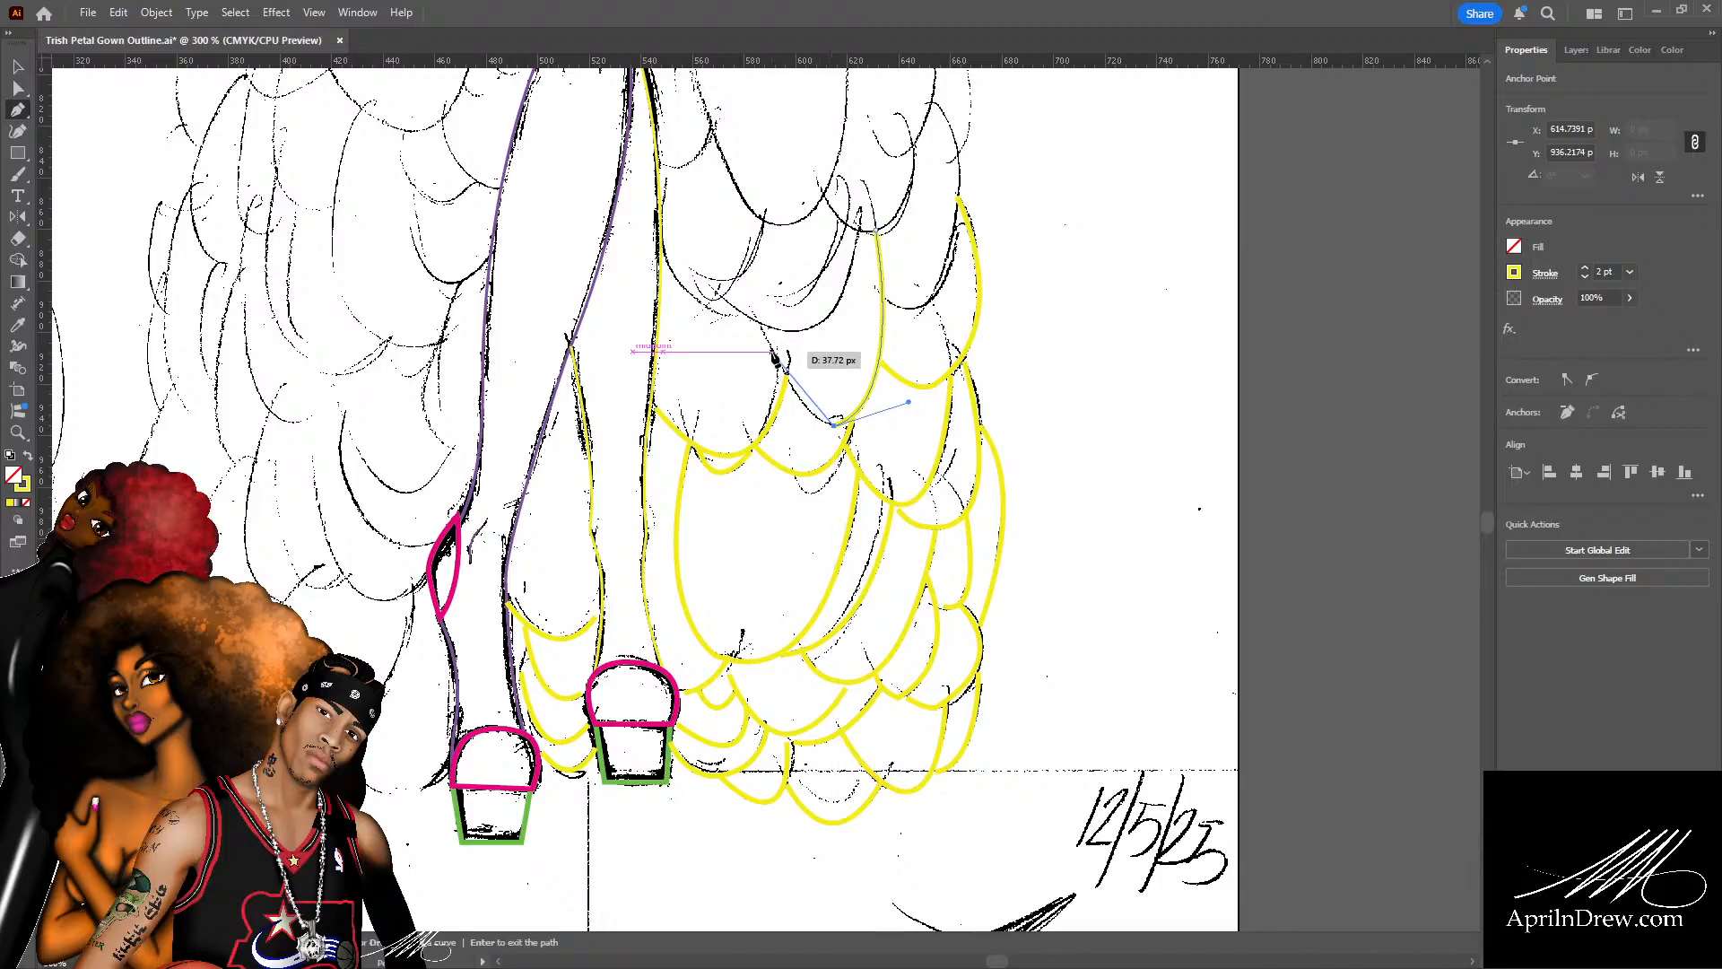
pyautogui.moveTo(736, 293); pyautogui.dragTo(715, 213)
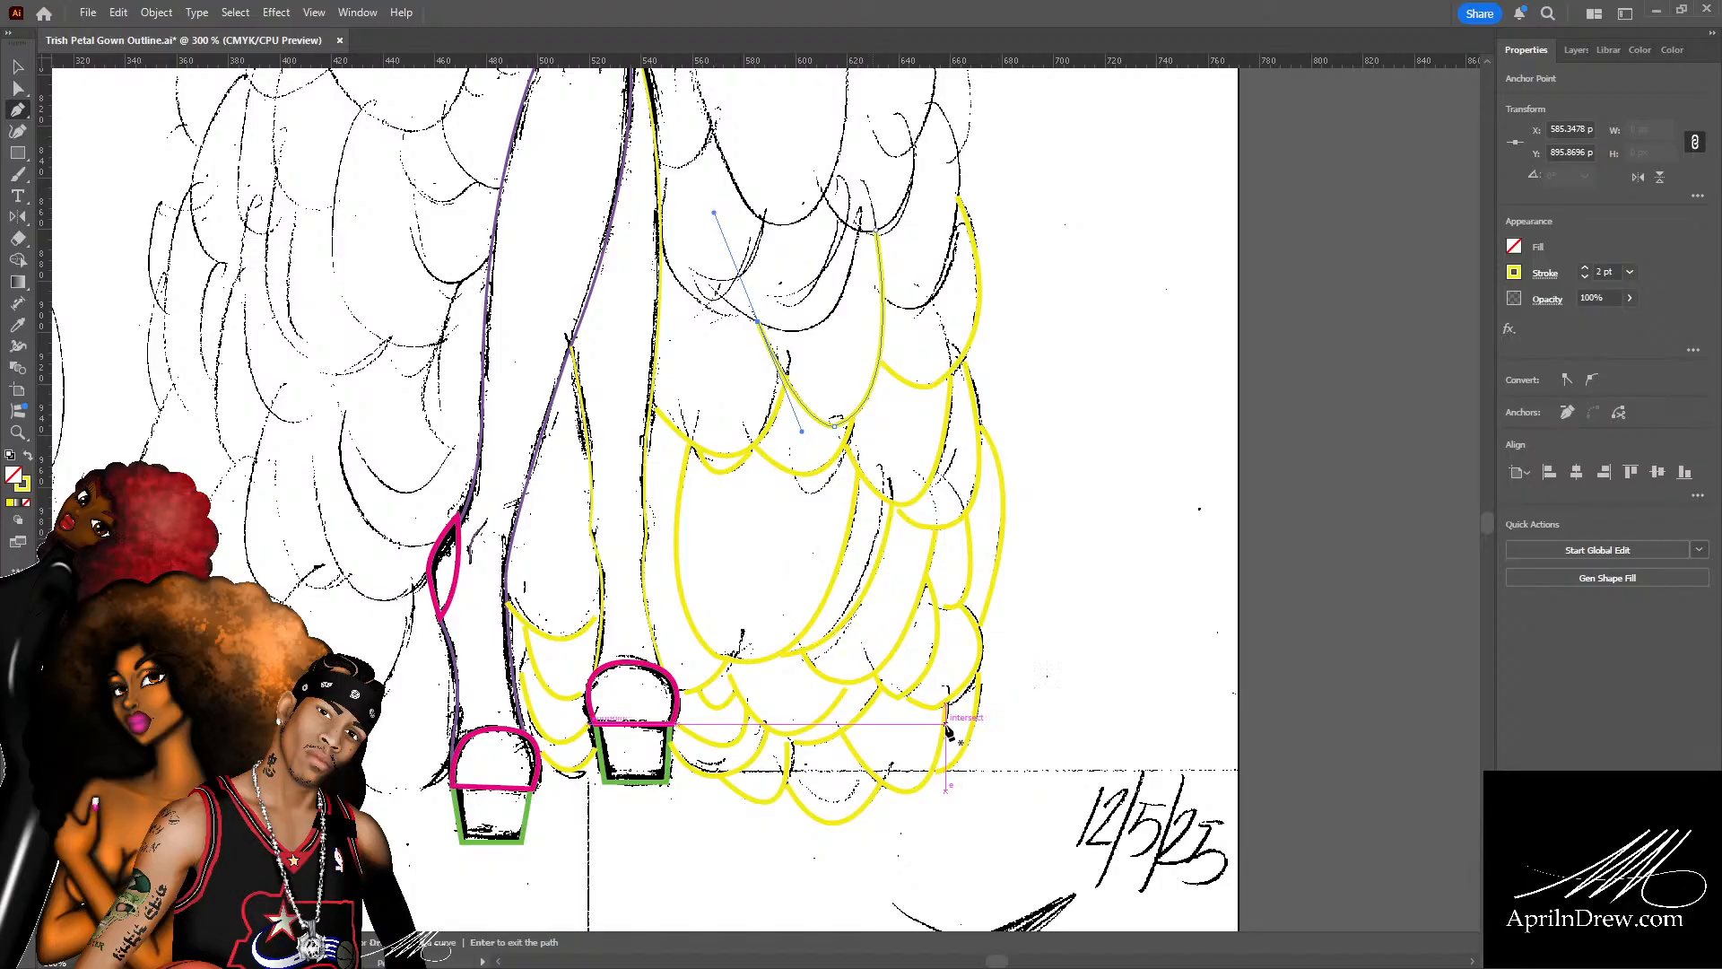
# Trace the next higher outer-edge petal with a yellow Pen curve, ending it at the deep U-shaped petal's side.
pyautogui.scroll(3, 1022, 672)
pyautogui.scroll(1, 1022, 668)
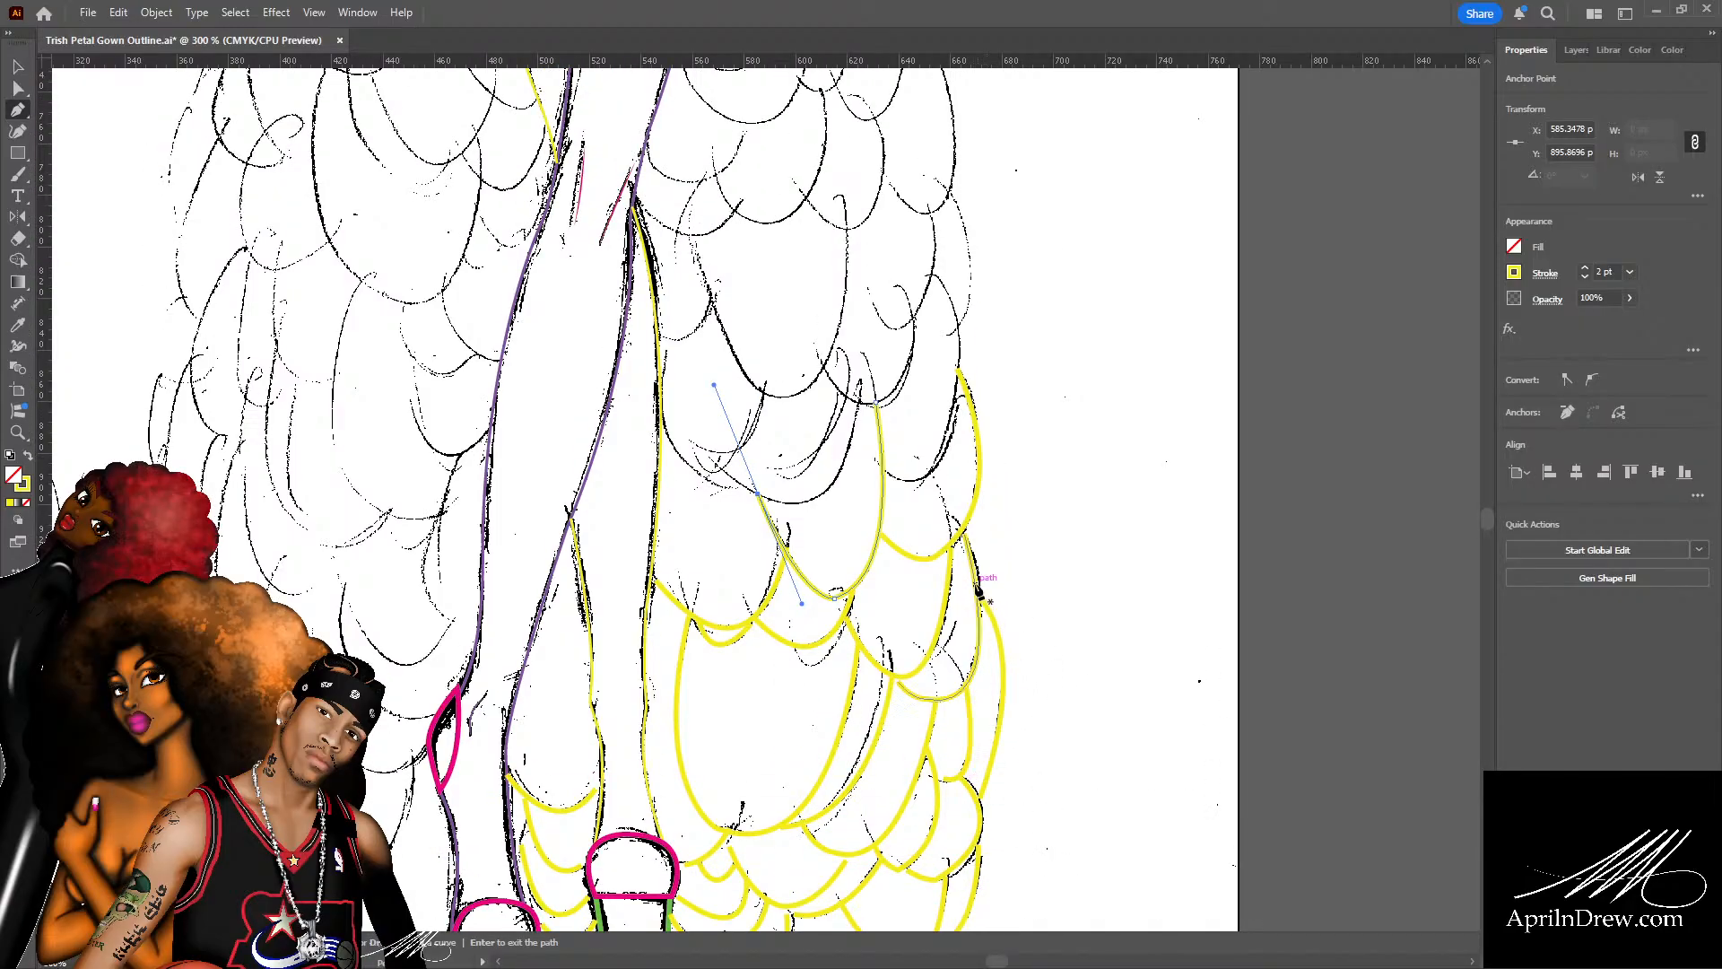
pyautogui.scroll(2, 991, 619)
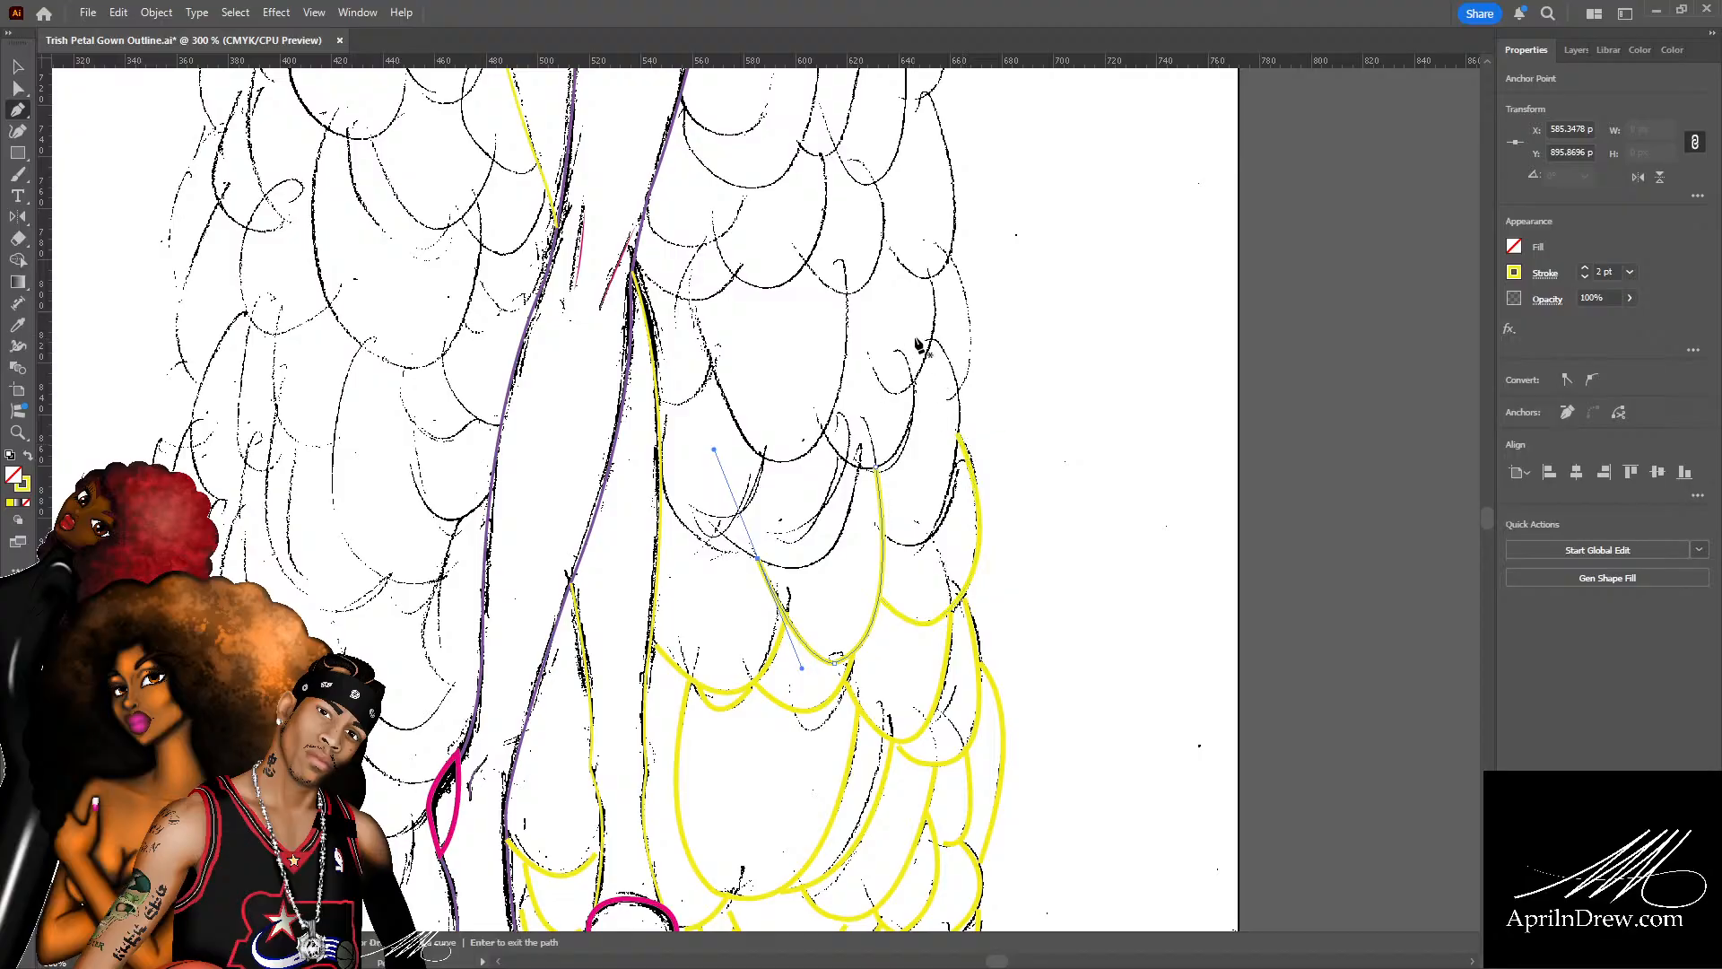
pyautogui.moveTo(930, 335); pyautogui.dragTo(933, 343)
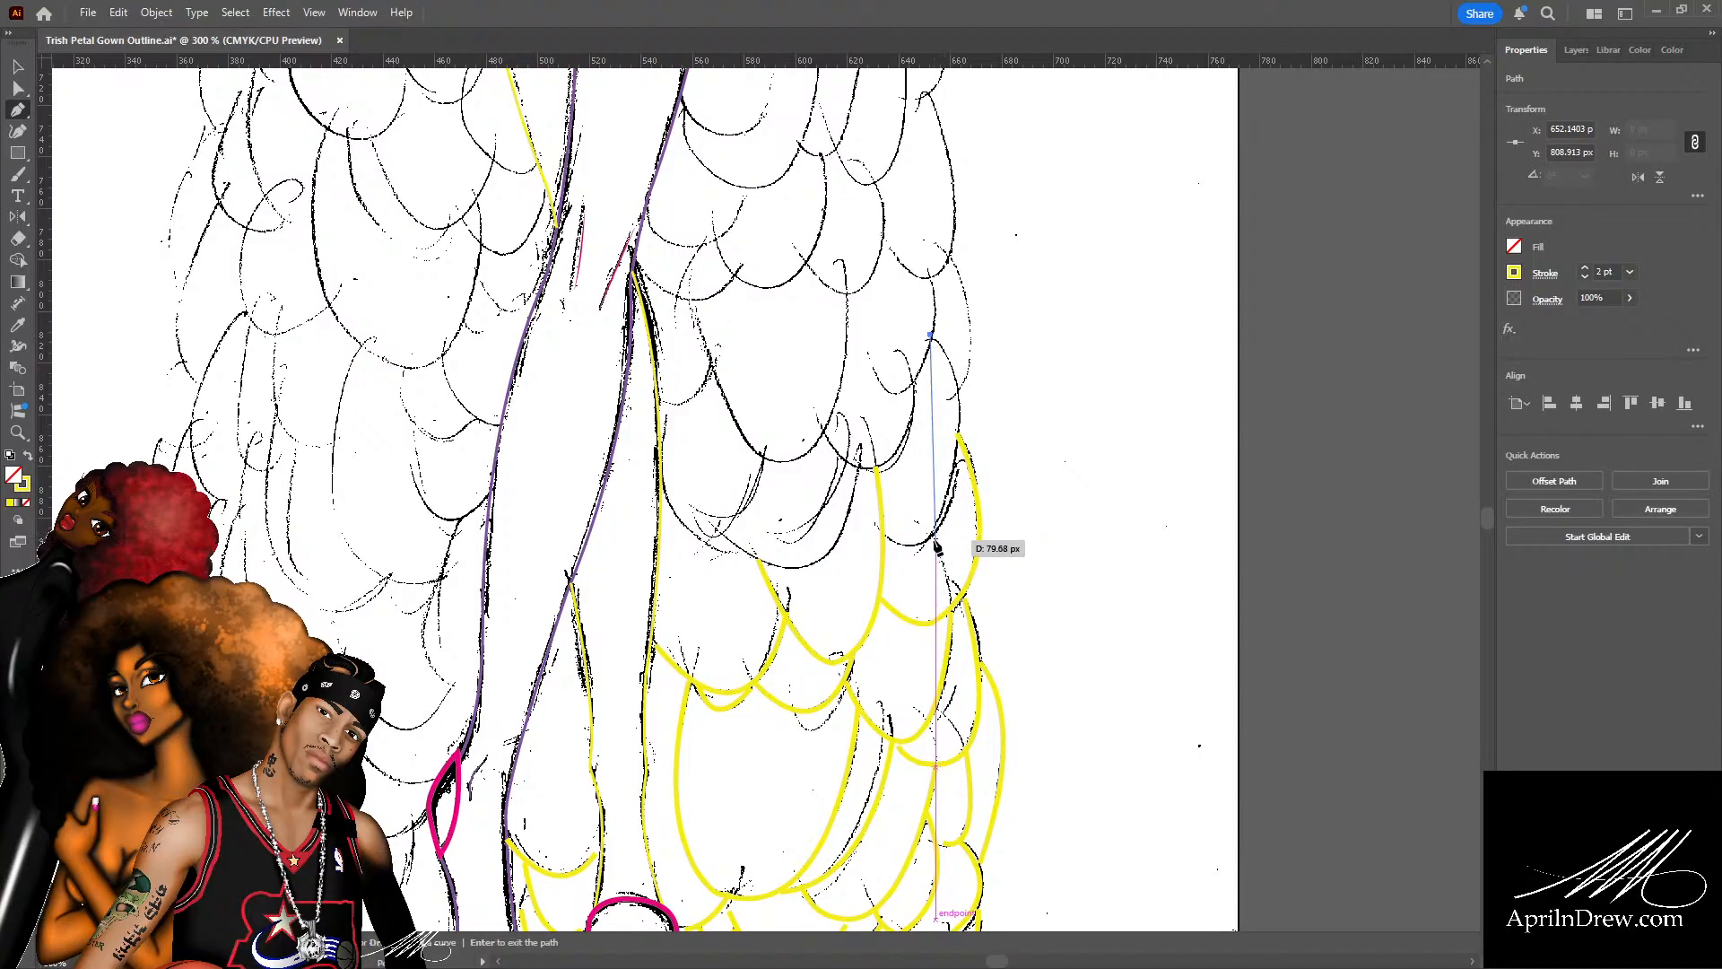
pyautogui.moveTo(930, 538); pyautogui.dragTo(862, 693)
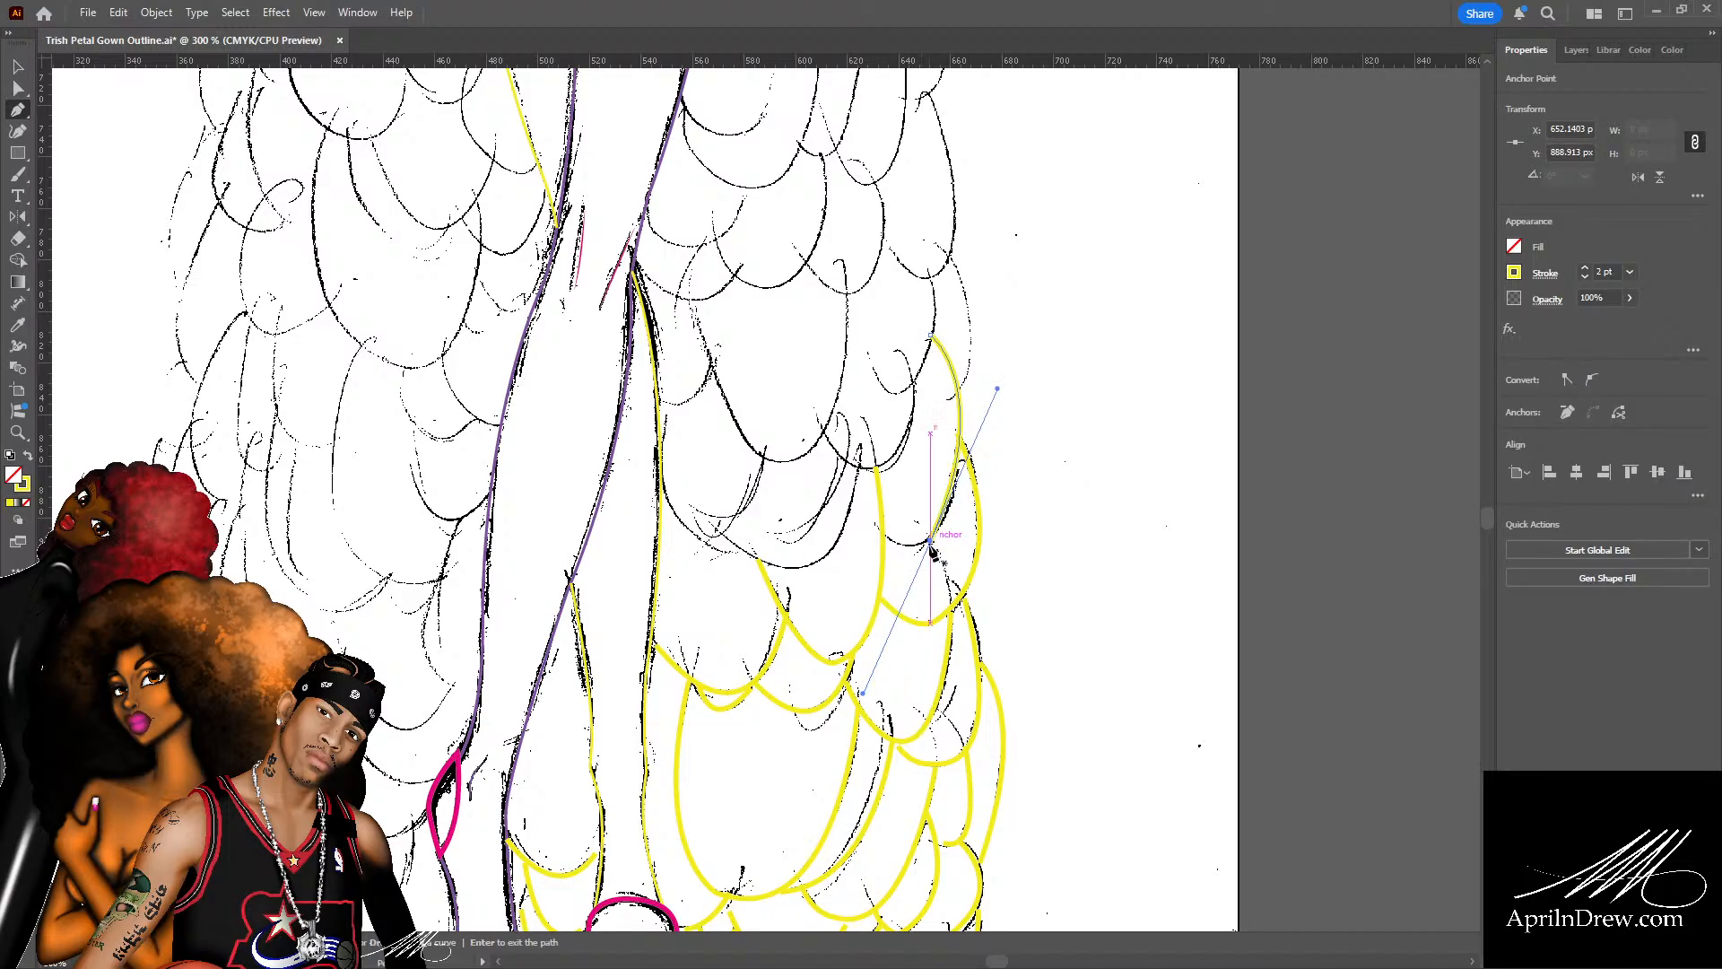
pyautogui.click(930, 541)
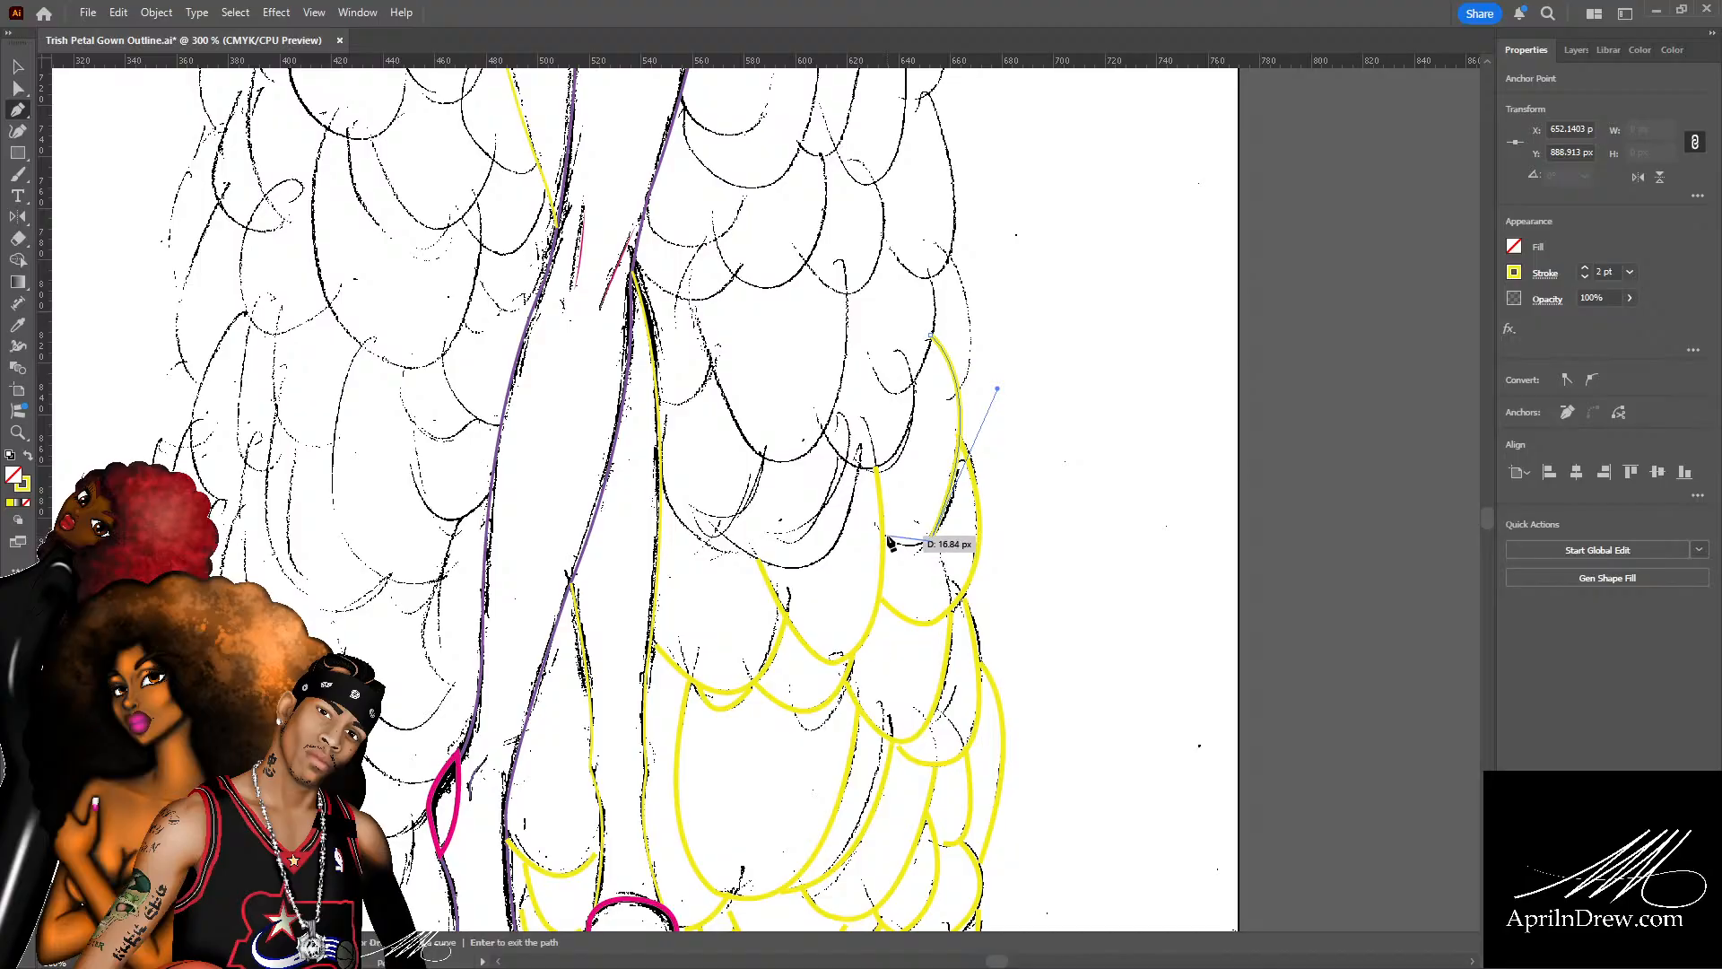
pyautogui.moveTo(887, 536); pyautogui.dragTo(875, 514)
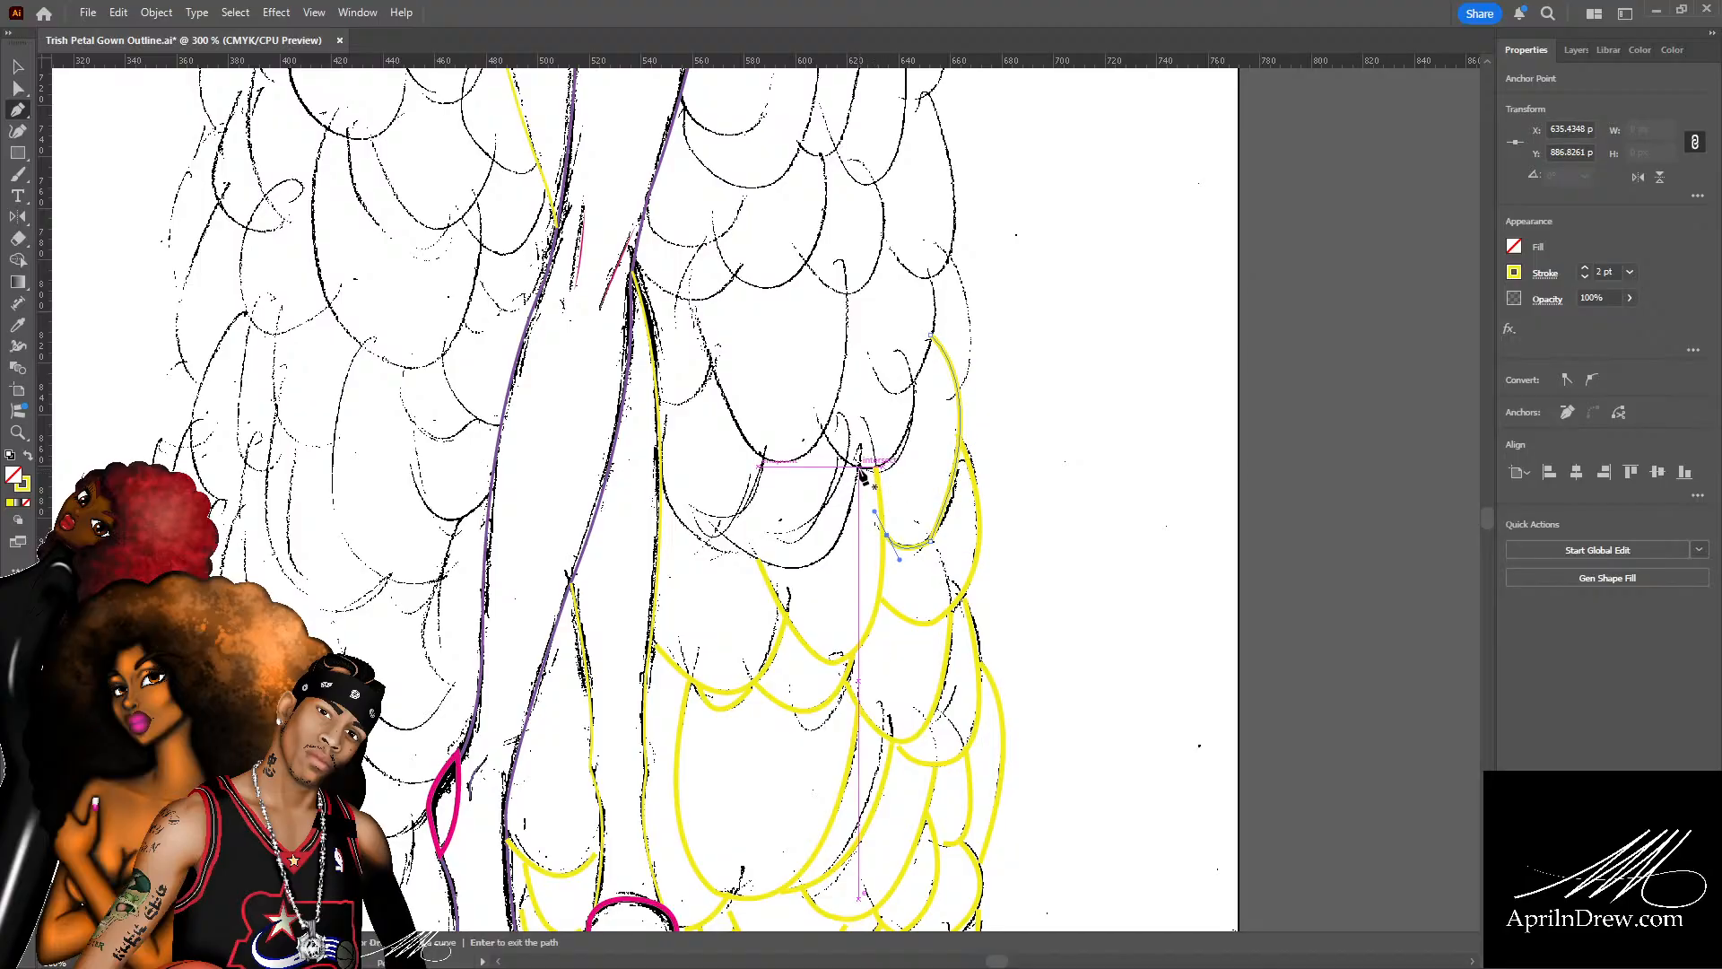
# Trace the wide petal above the deep U-shaped petal and the rounded petal against the leg with separate yellow Pen curves.
pyautogui.click(860, 467)
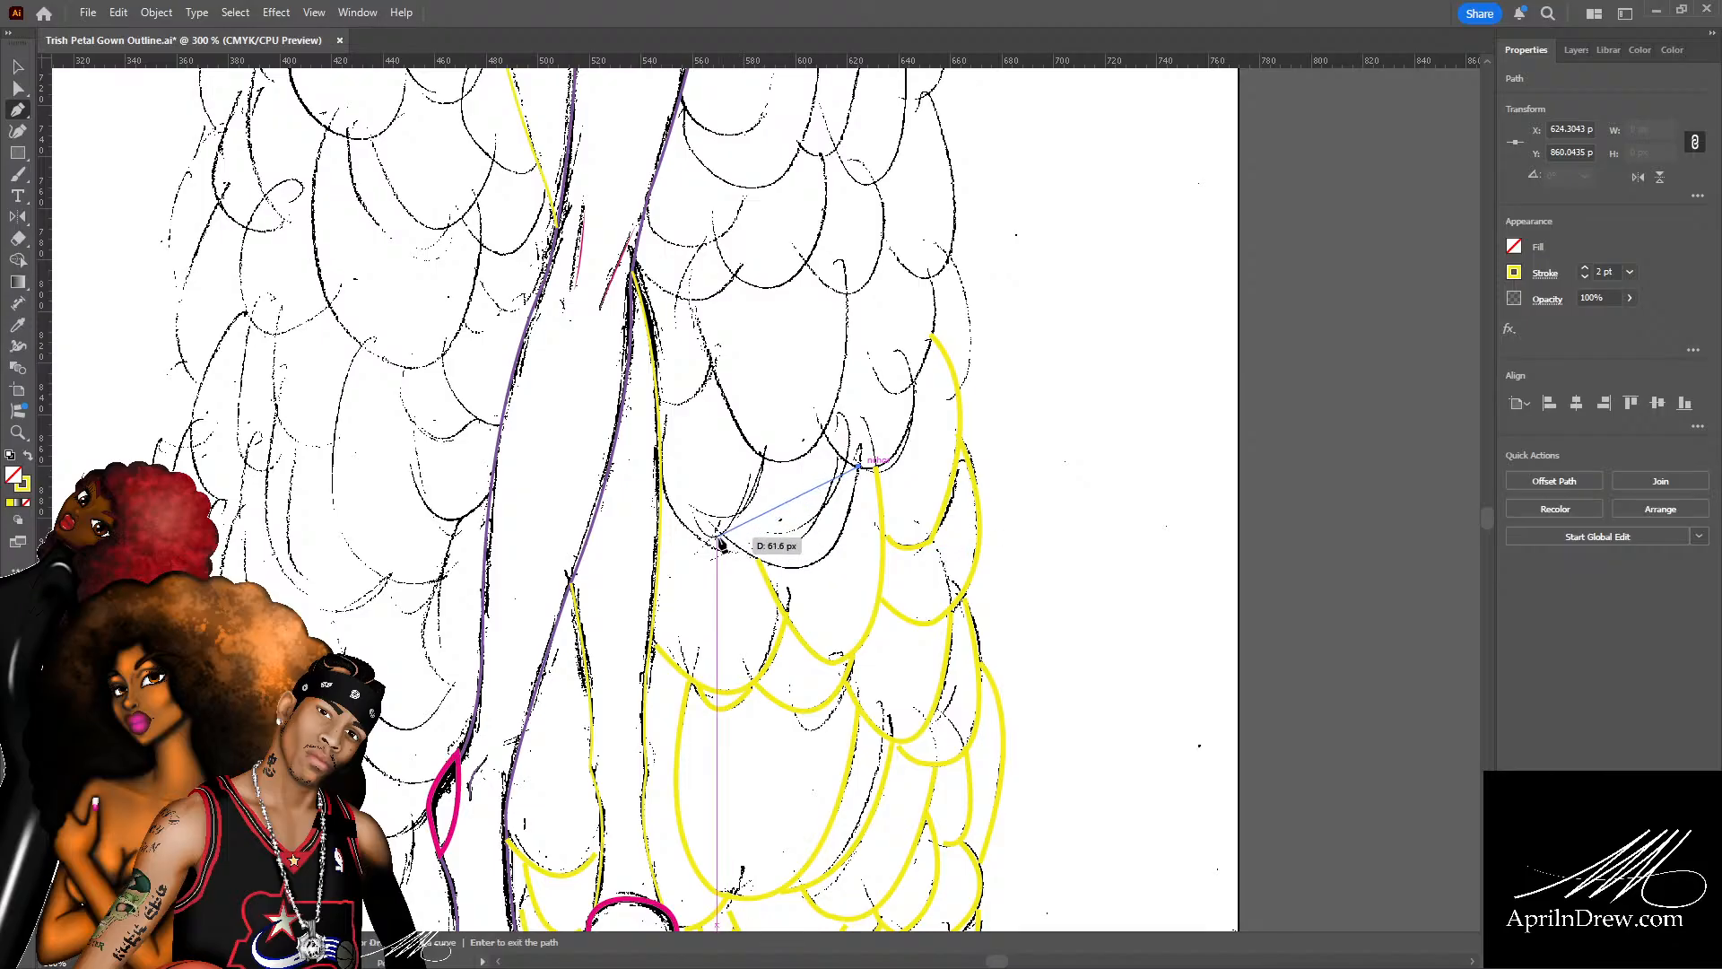
pyautogui.moveTo(720, 542); pyautogui.dragTo(592, 449)
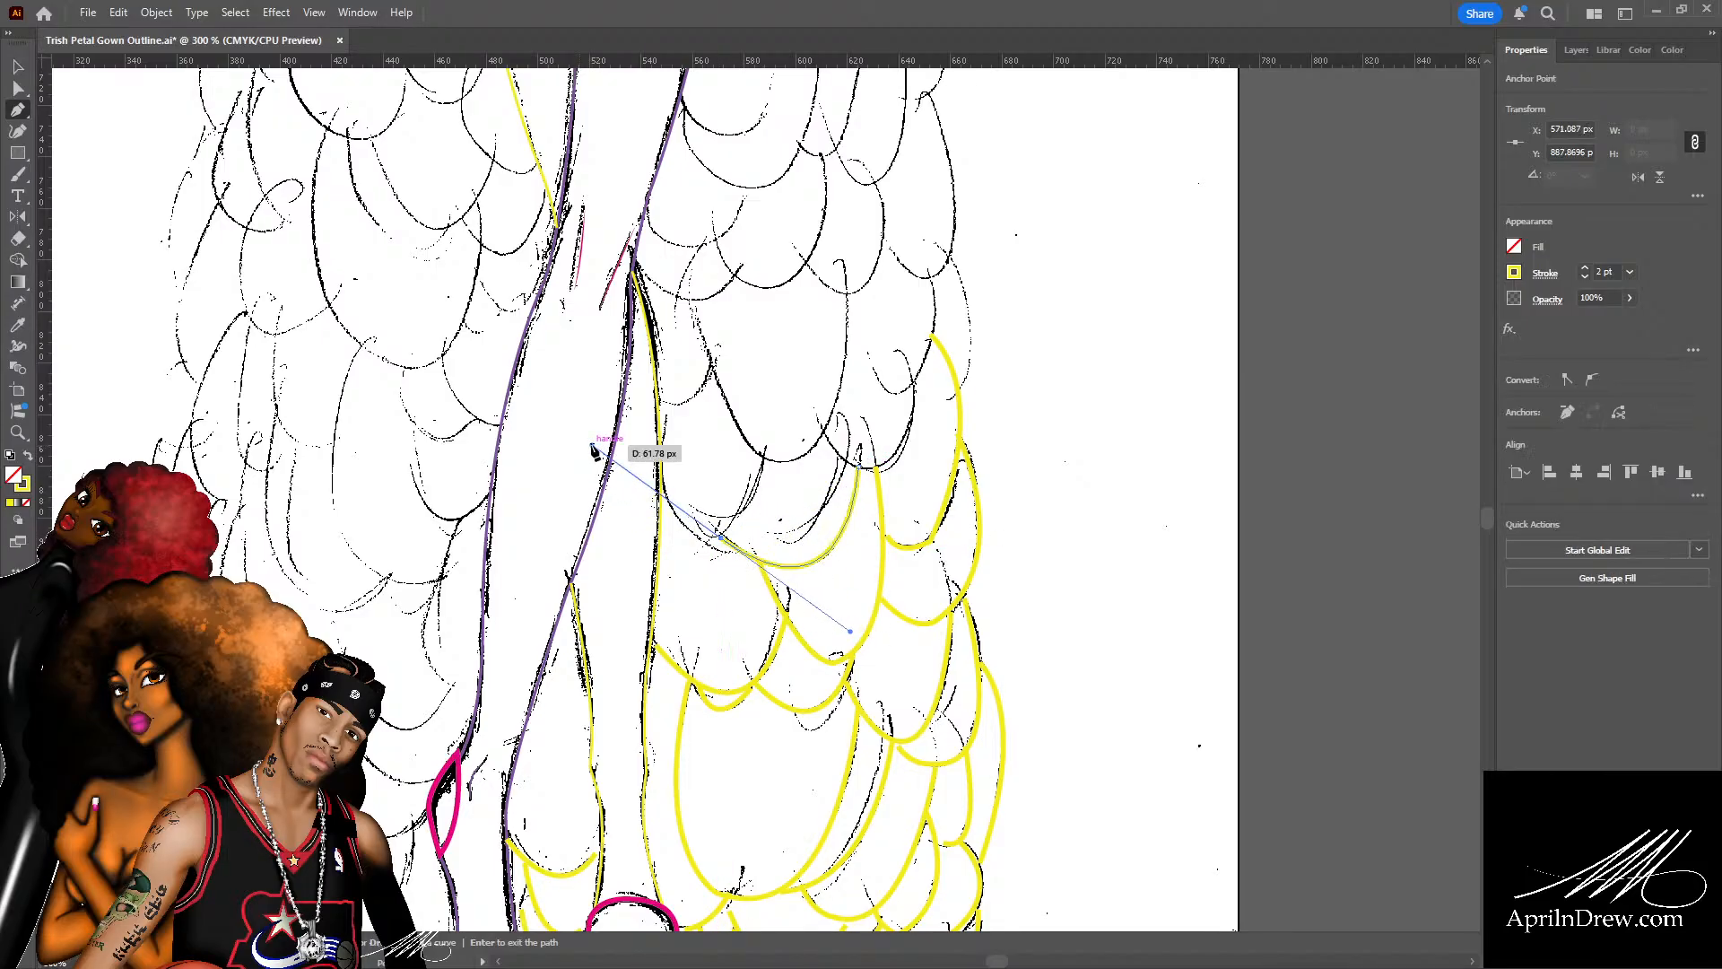
pyautogui.click(762, 460)
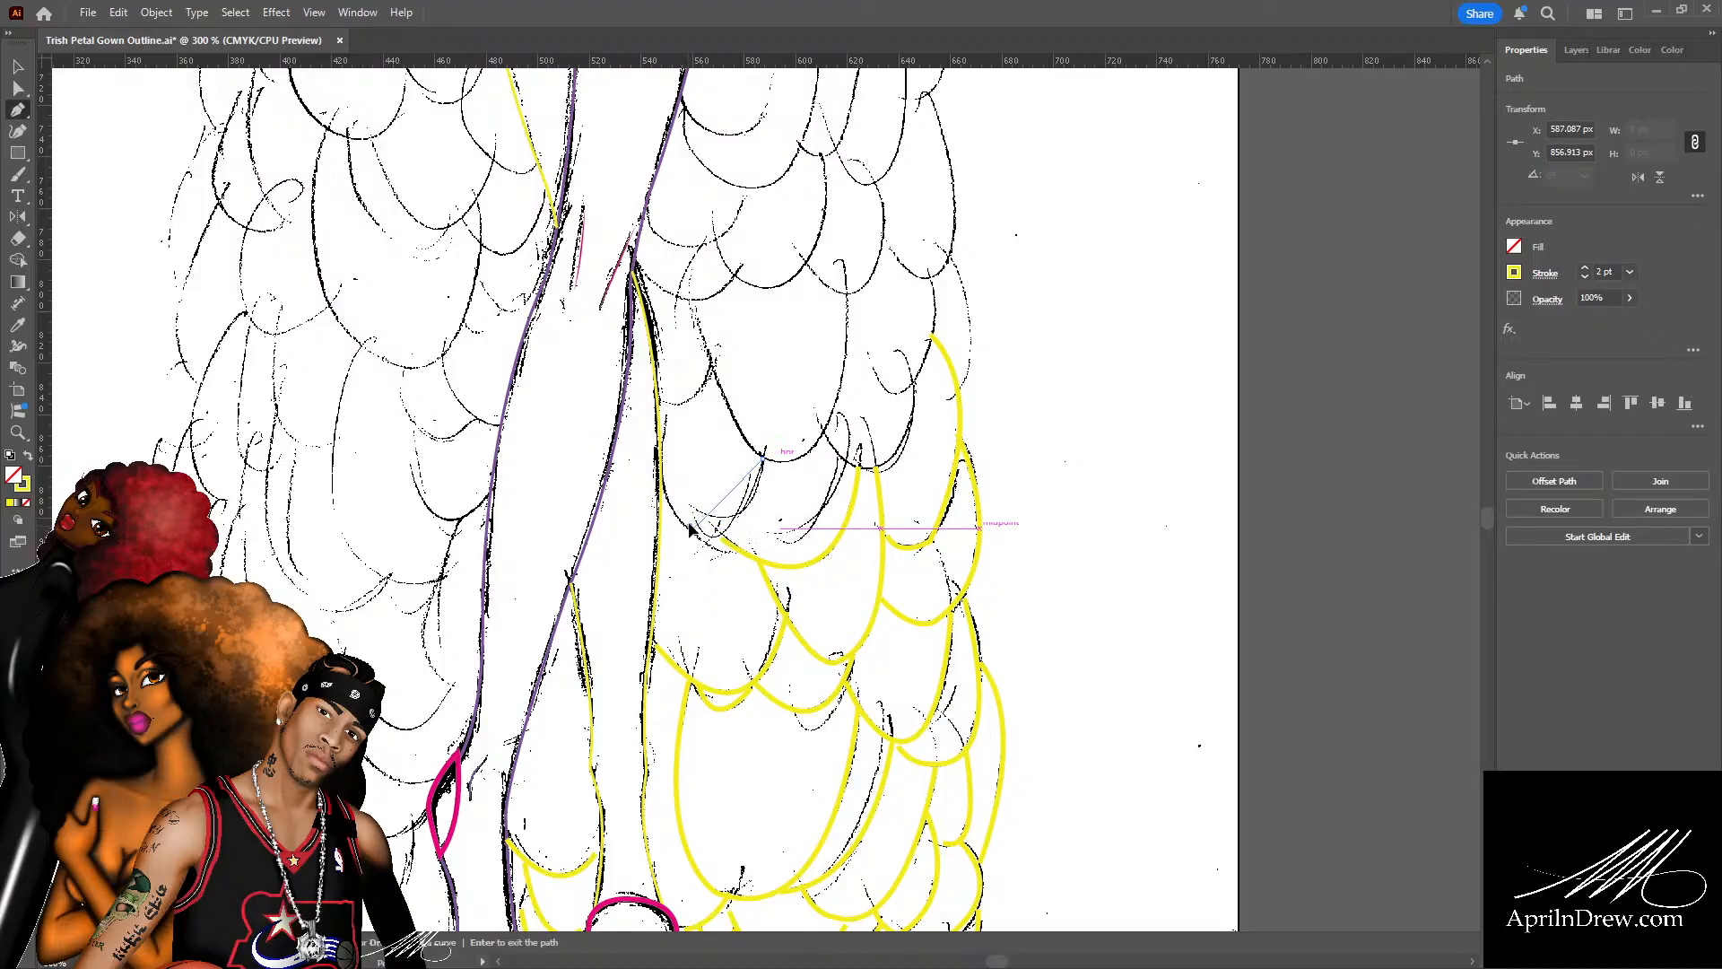
pyautogui.moveTo(691, 529); pyautogui.dragTo(638, 500)
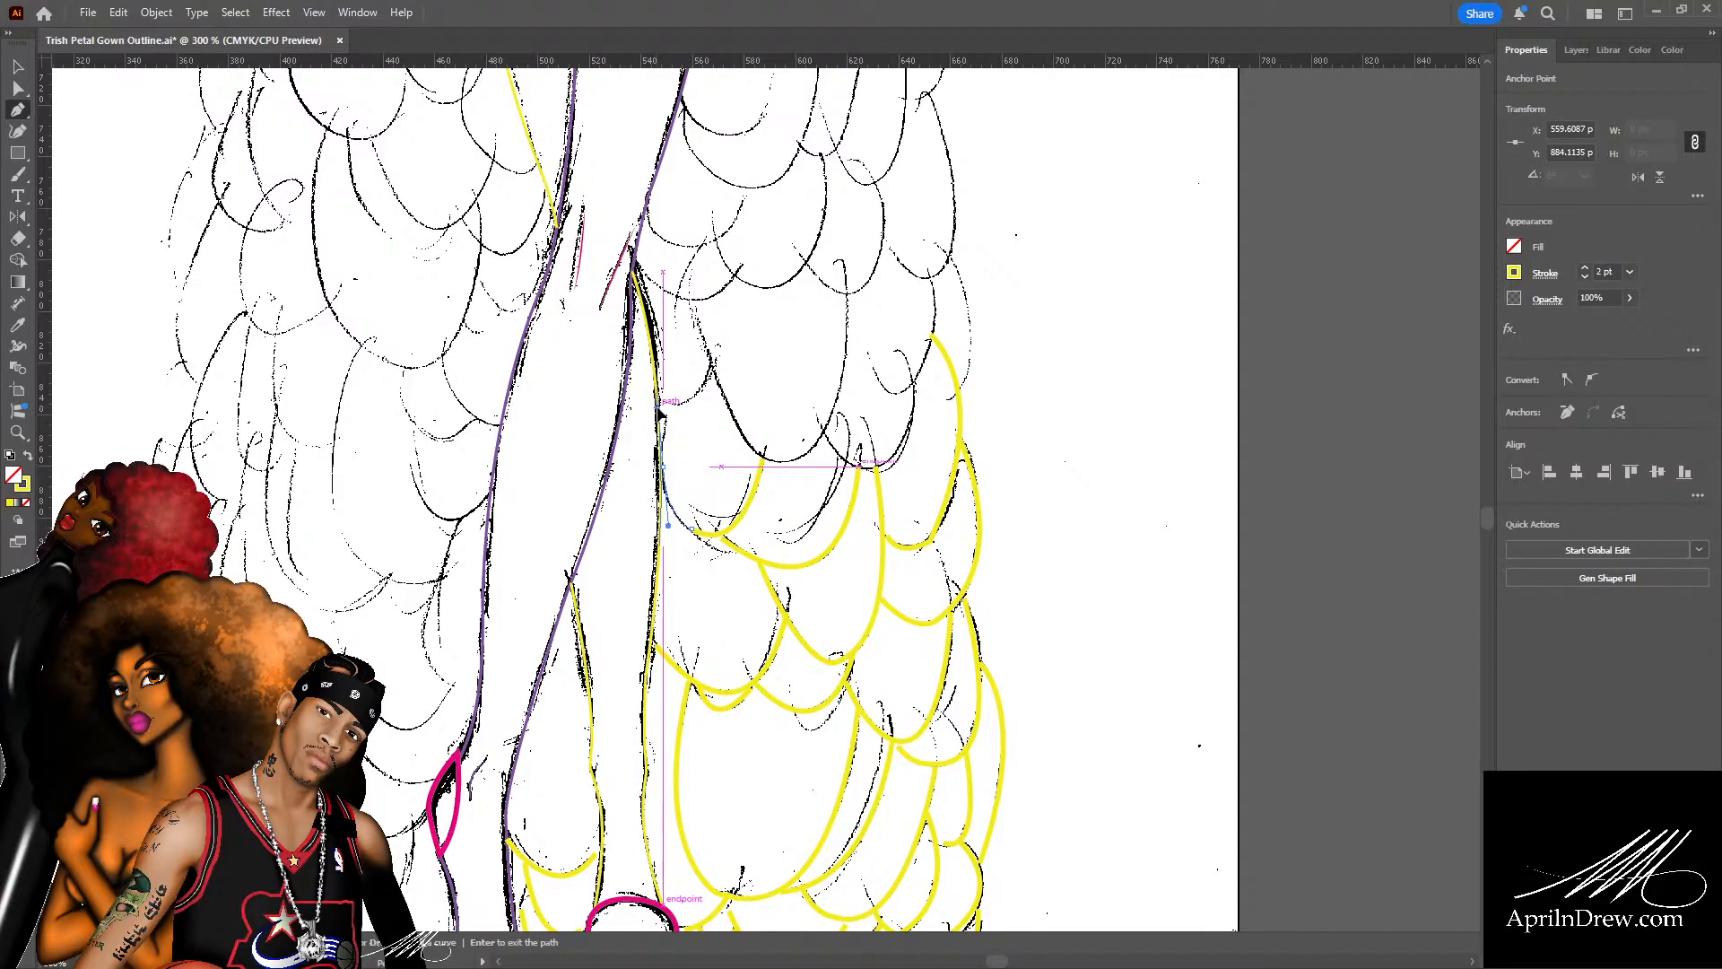
pyautogui.moveTo(657, 408); pyautogui.dragTo(657, 406)
pyautogui.press('Return')
# Trace the small rounded petal just inside the topmost outlined outer-edge petal with a yellow Pen curve.
pyautogui.scroll(1, 977, 468)
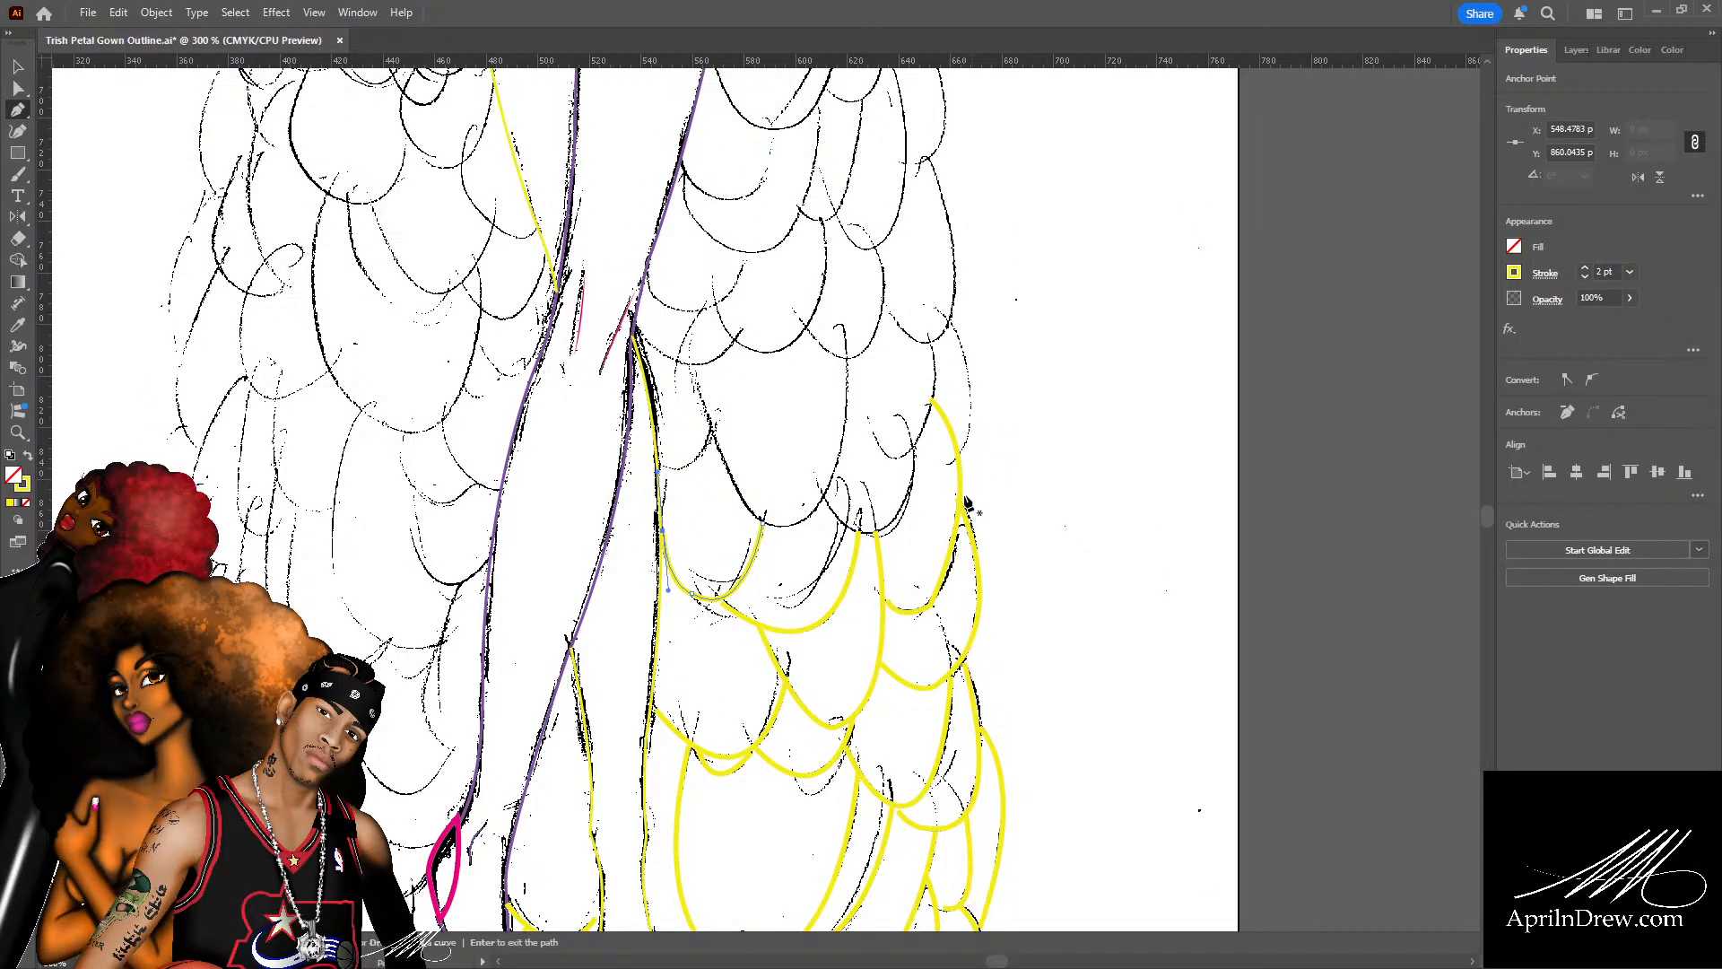
pyautogui.click(913, 449)
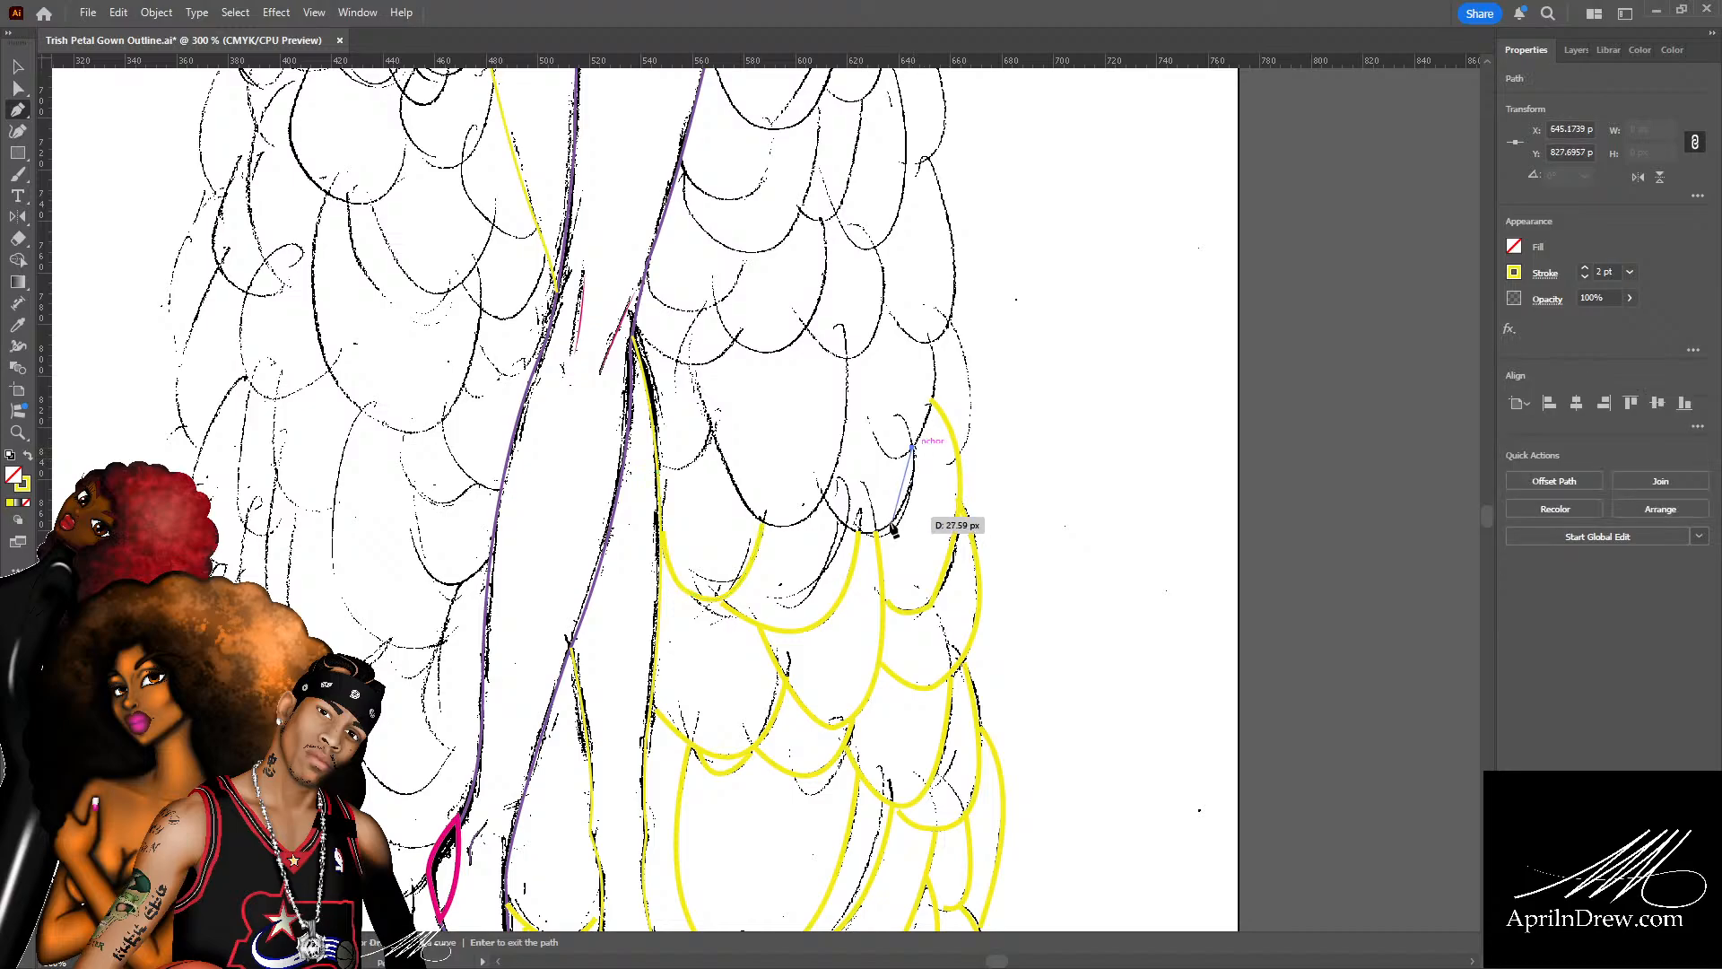
pyautogui.moveTo(821, 498); pyautogui.dragTo(732, 396)
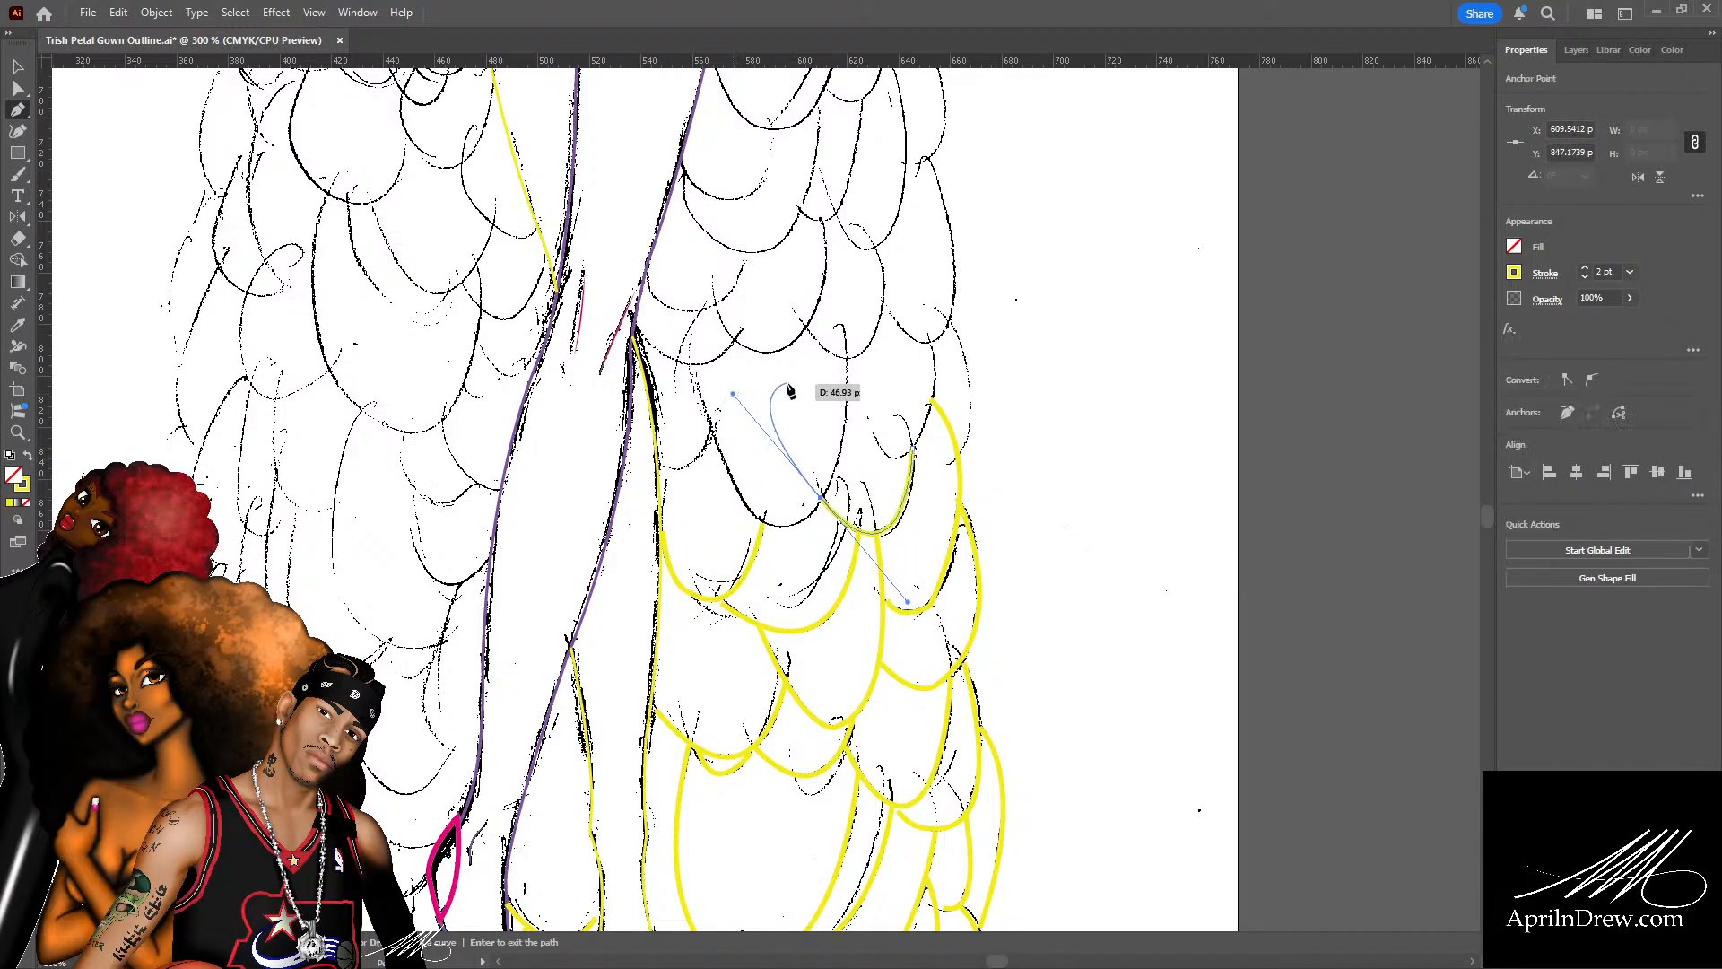
# Trace the large deep U-shaped petal above the outlined rows and the small petal between it and the leg with separate yellow Pen curves.
pyautogui.click(847, 362)
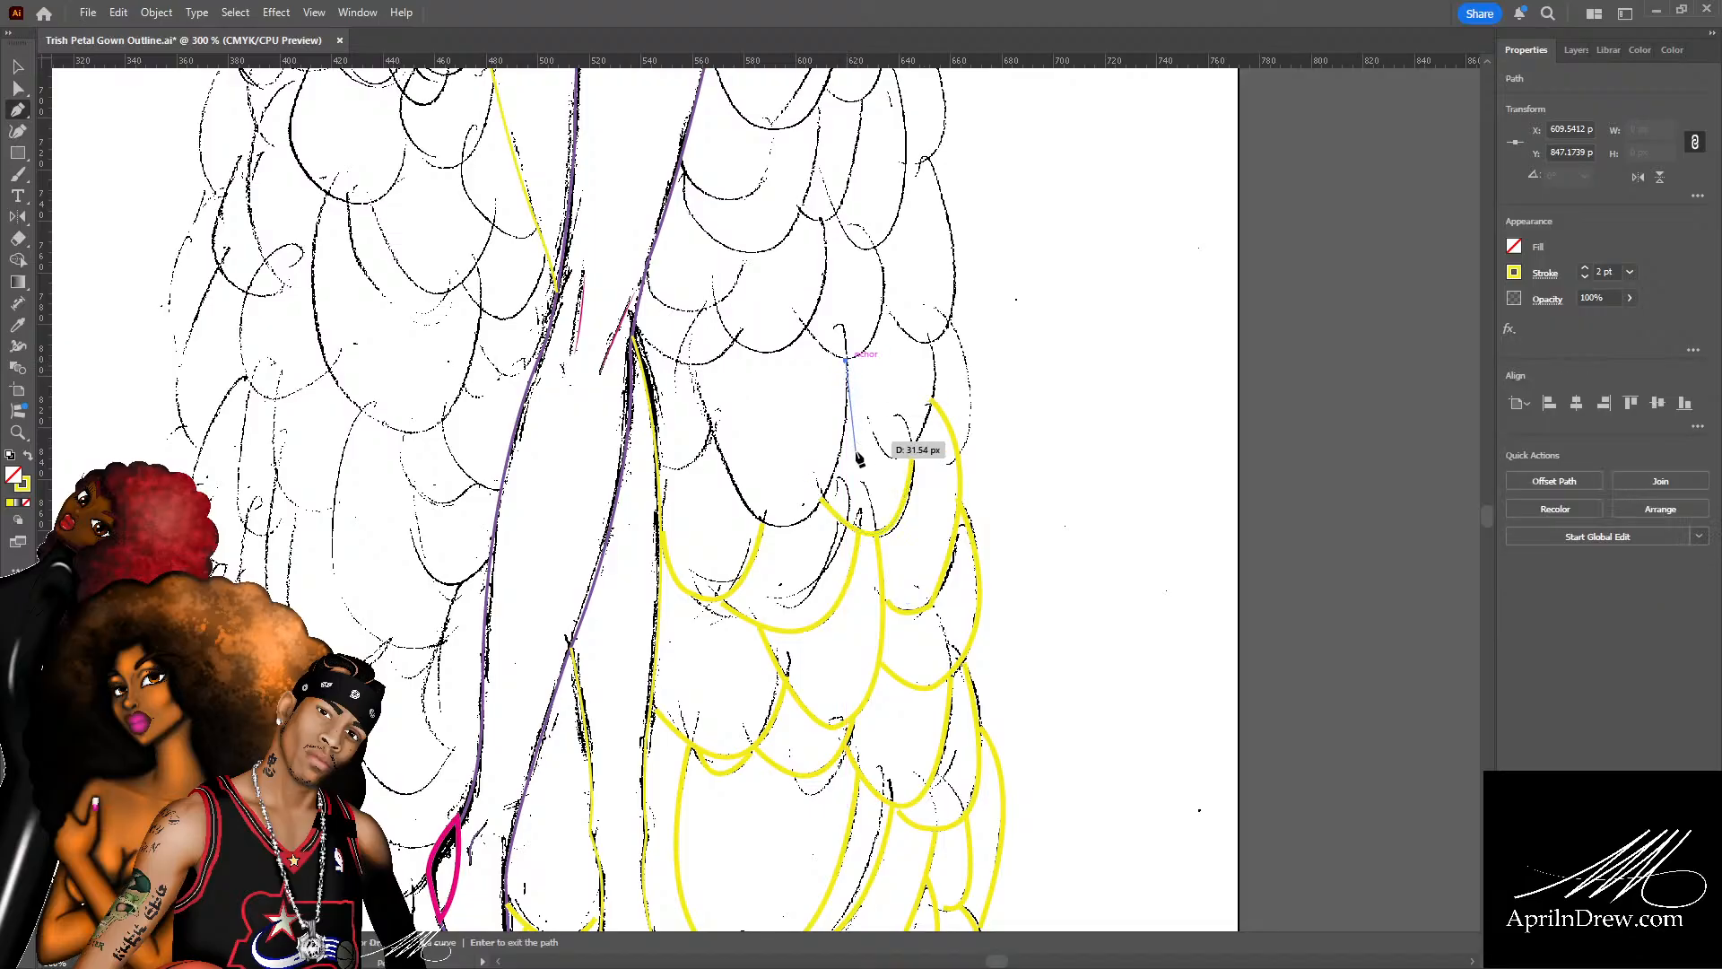
pyautogui.moveTo(803, 523); pyautogui.dragTo(755, 556)
pyautogui.click(803, 522)
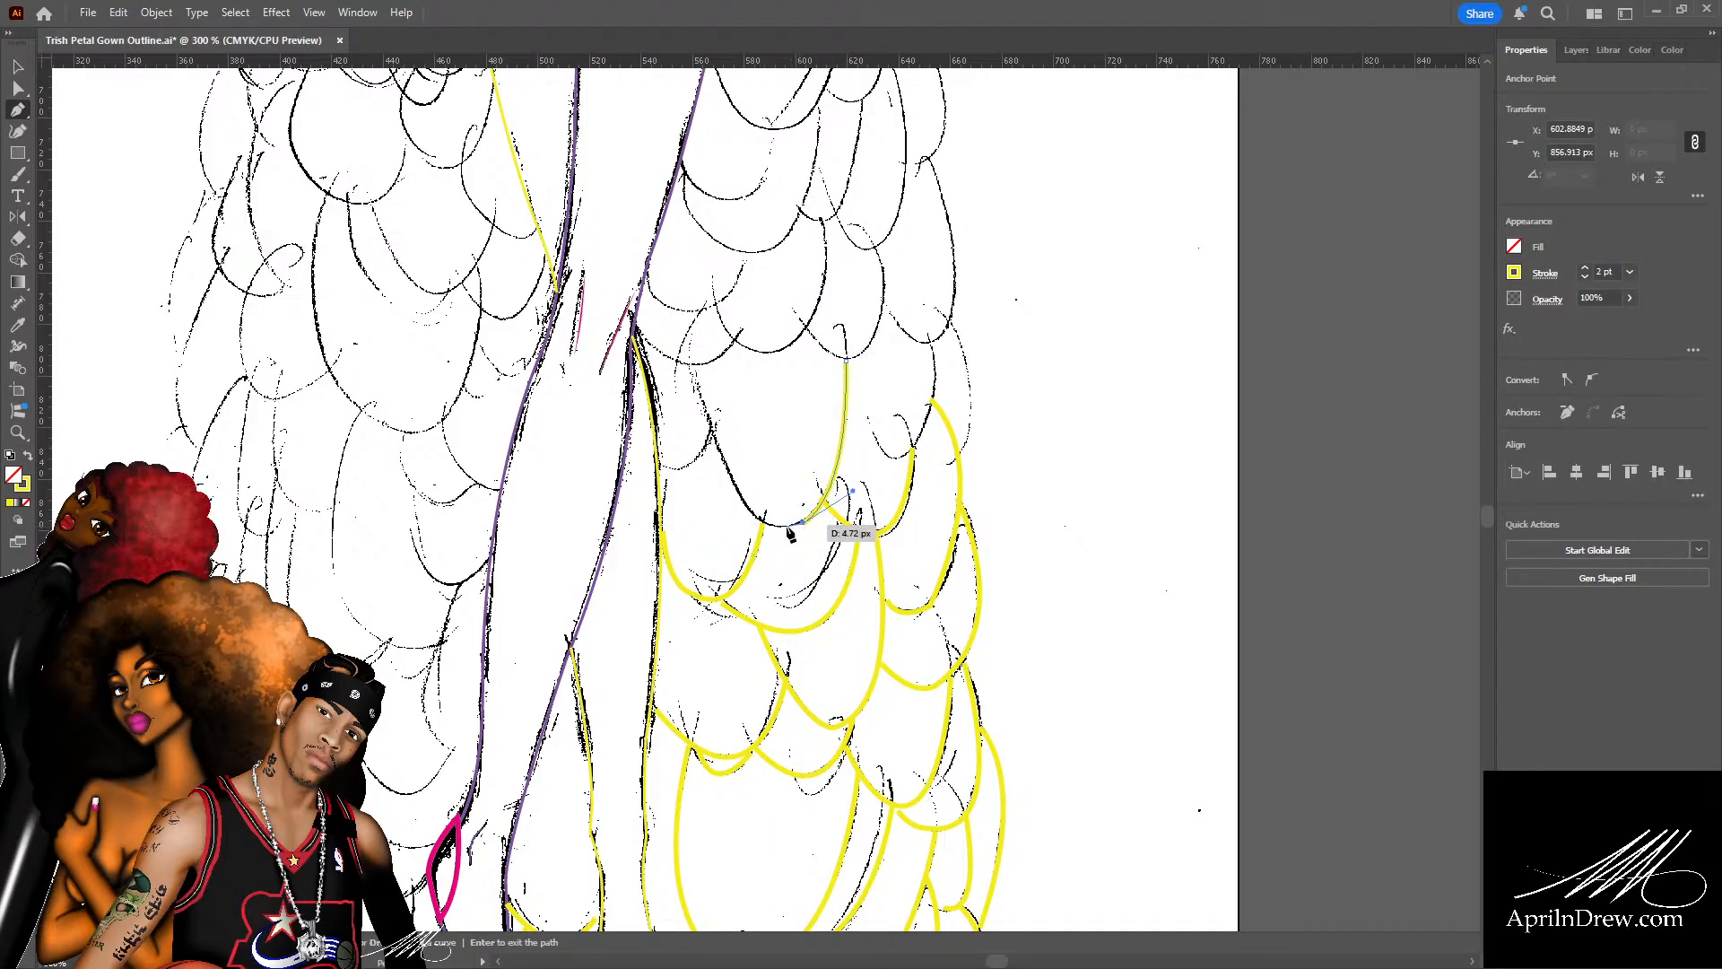
pyautogui.moveTo(735, 486); pyautogui.dragTo(708, 424)
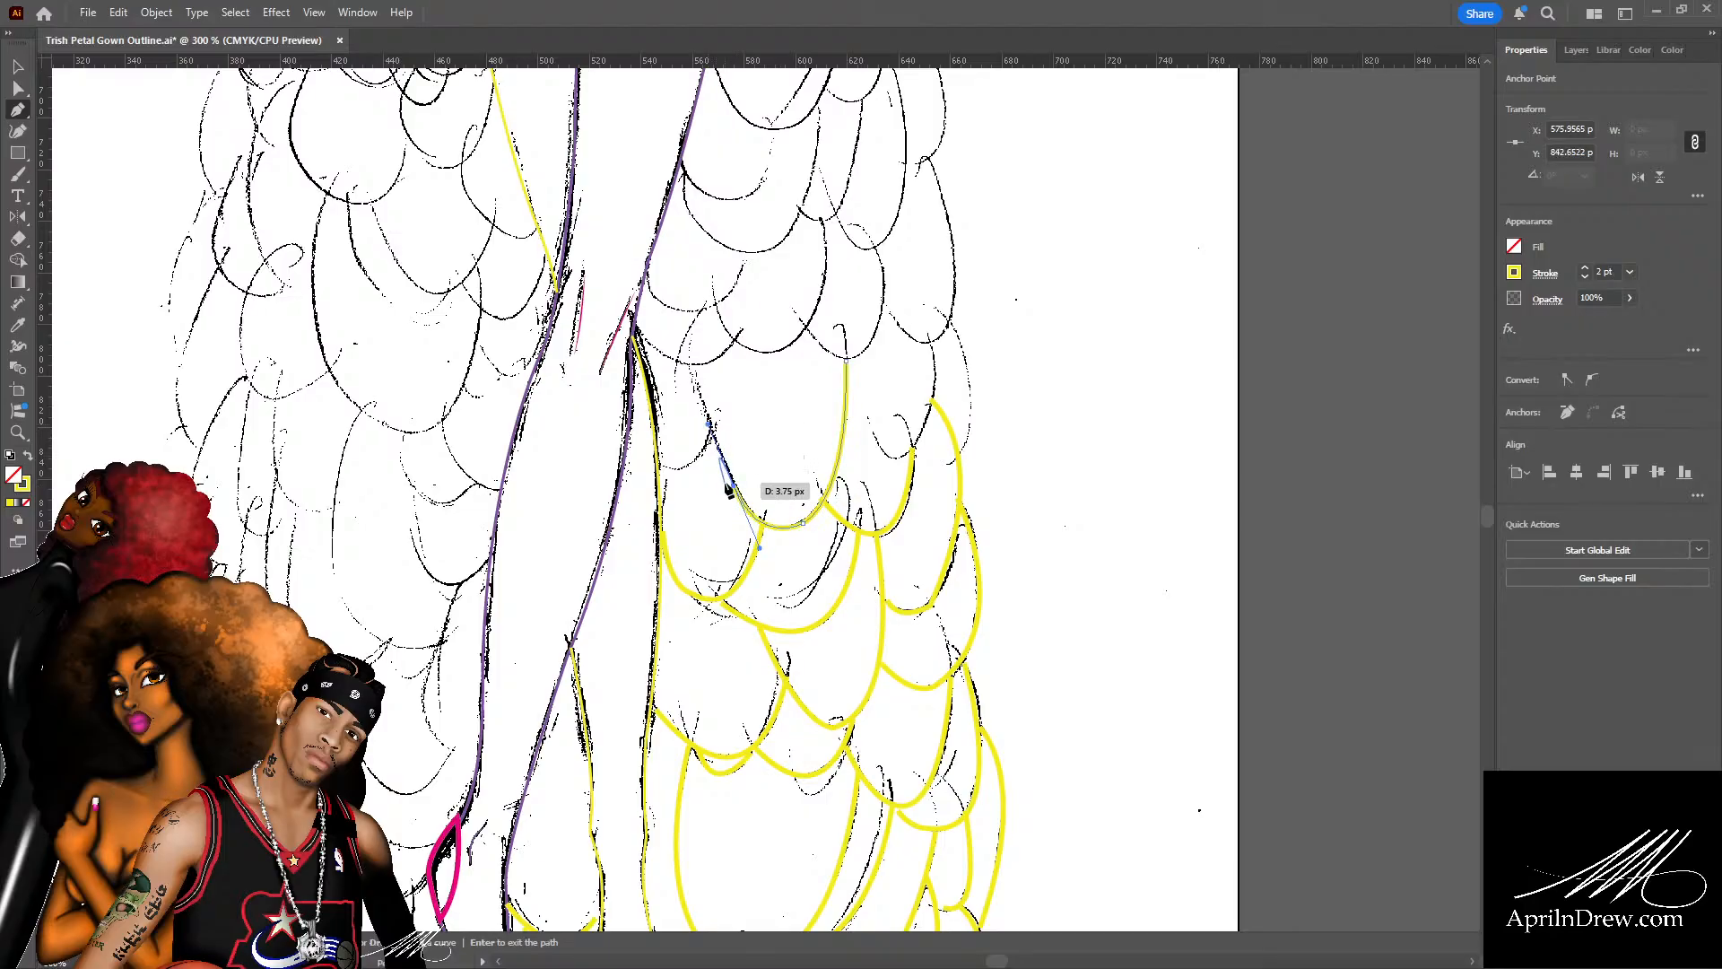
pyautogui.click(734, 486)
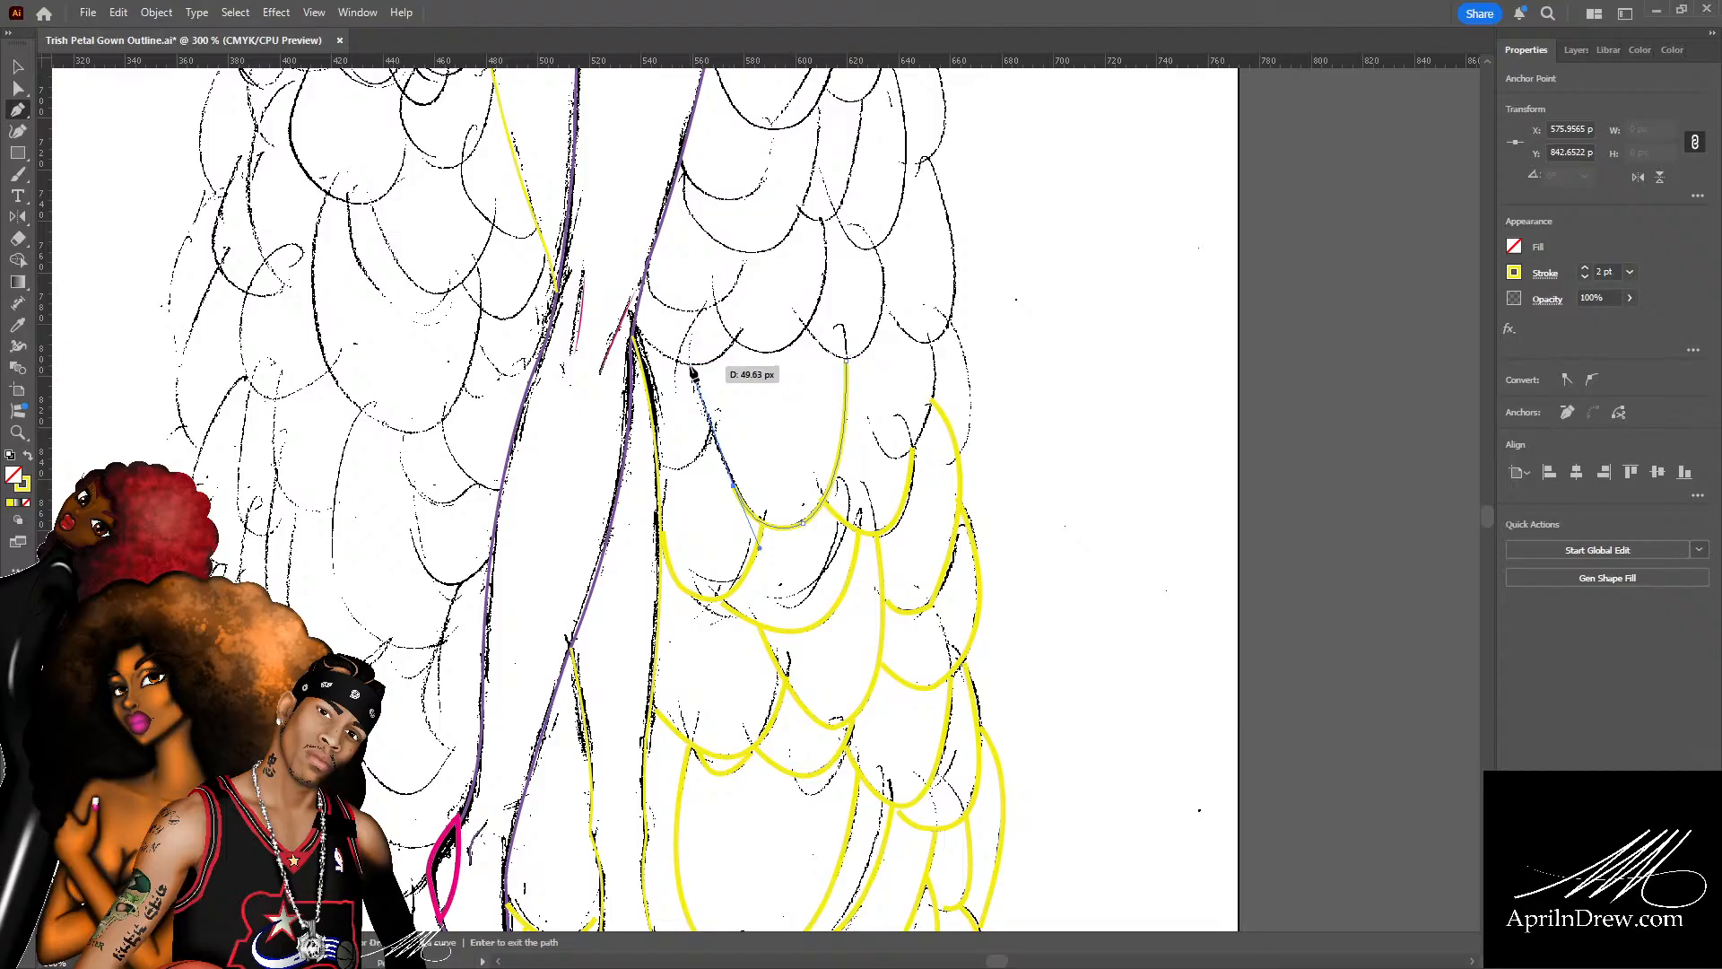
pyautogui.moveTo(690, 369); pyautogui.dragTo(692, 358)
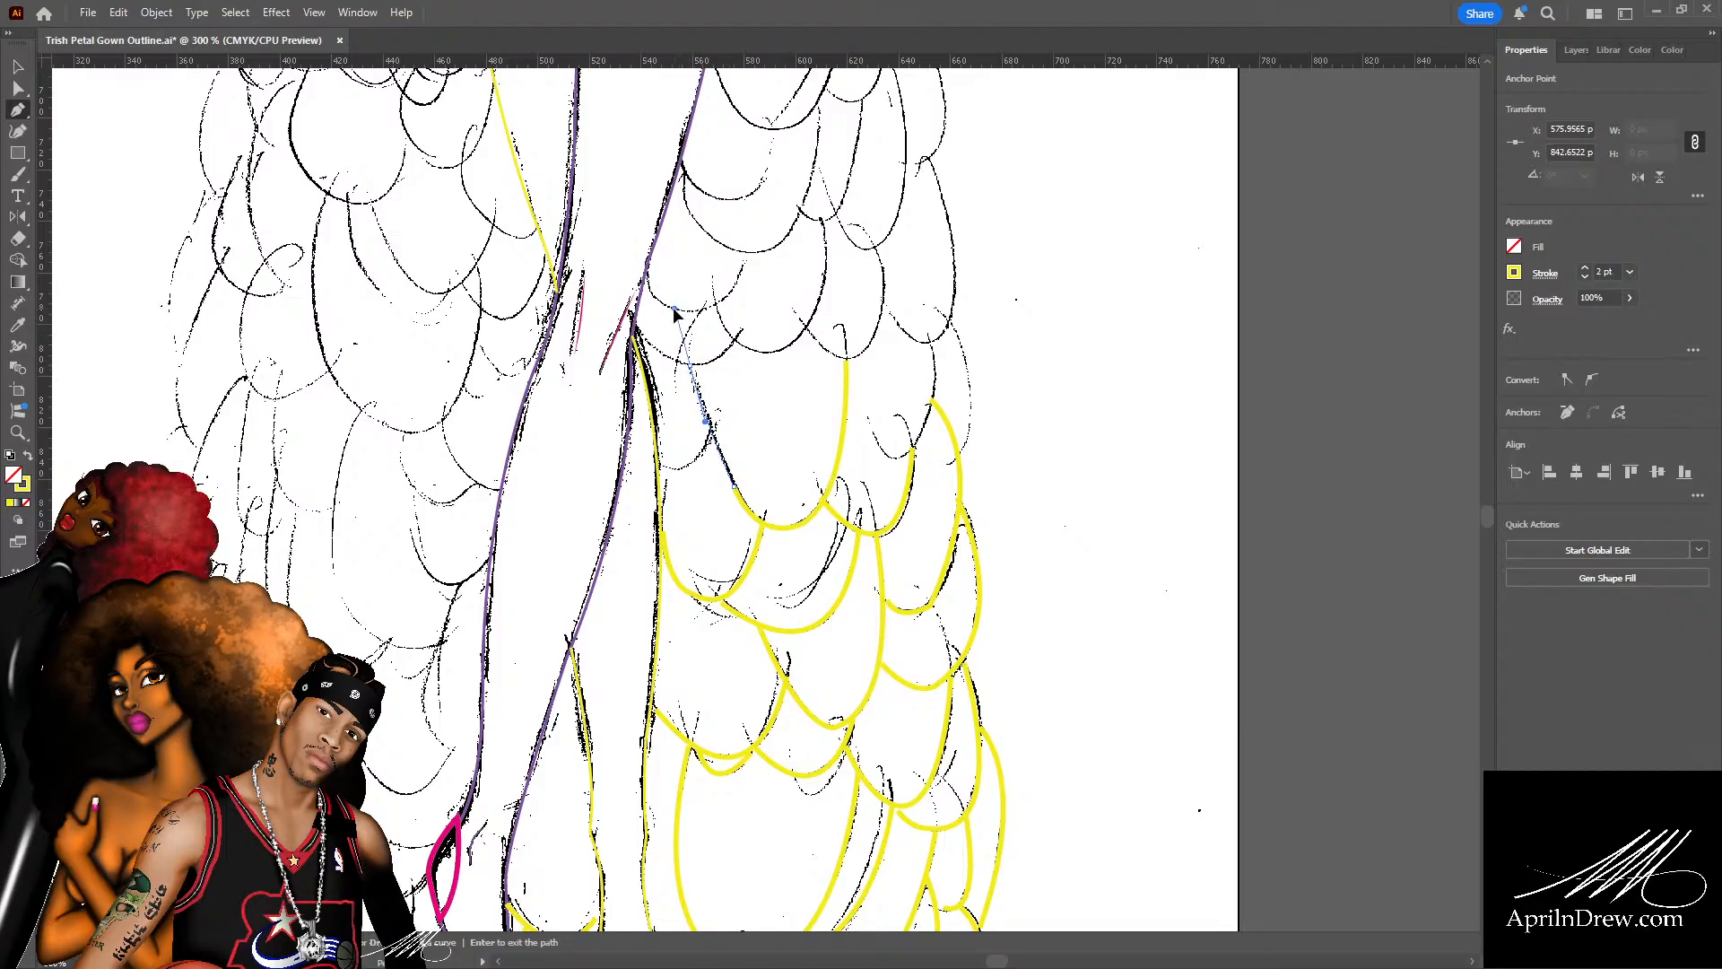
pyautogui.click(708, 438)
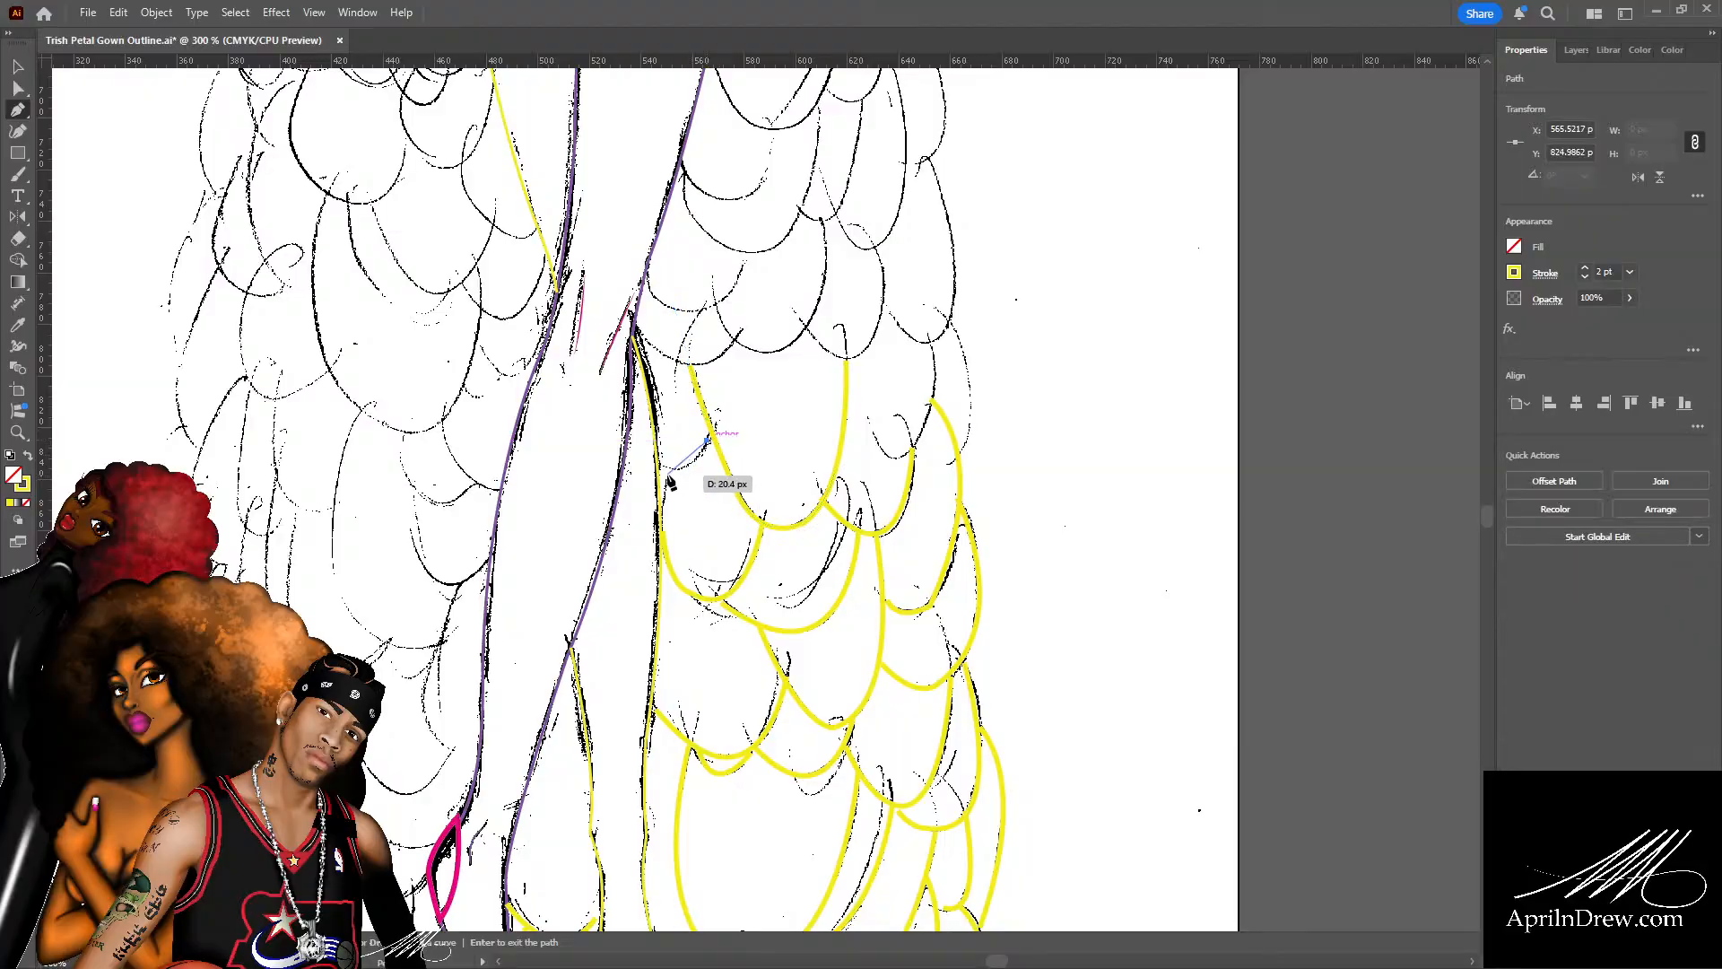
pyautogui.moveTo(662, 468)
pyautogui.mouseDown()
pyautogui.moveTo(632, 444)
pyautogui.moveTo(642, 459)
pyautogui.mouseUp()
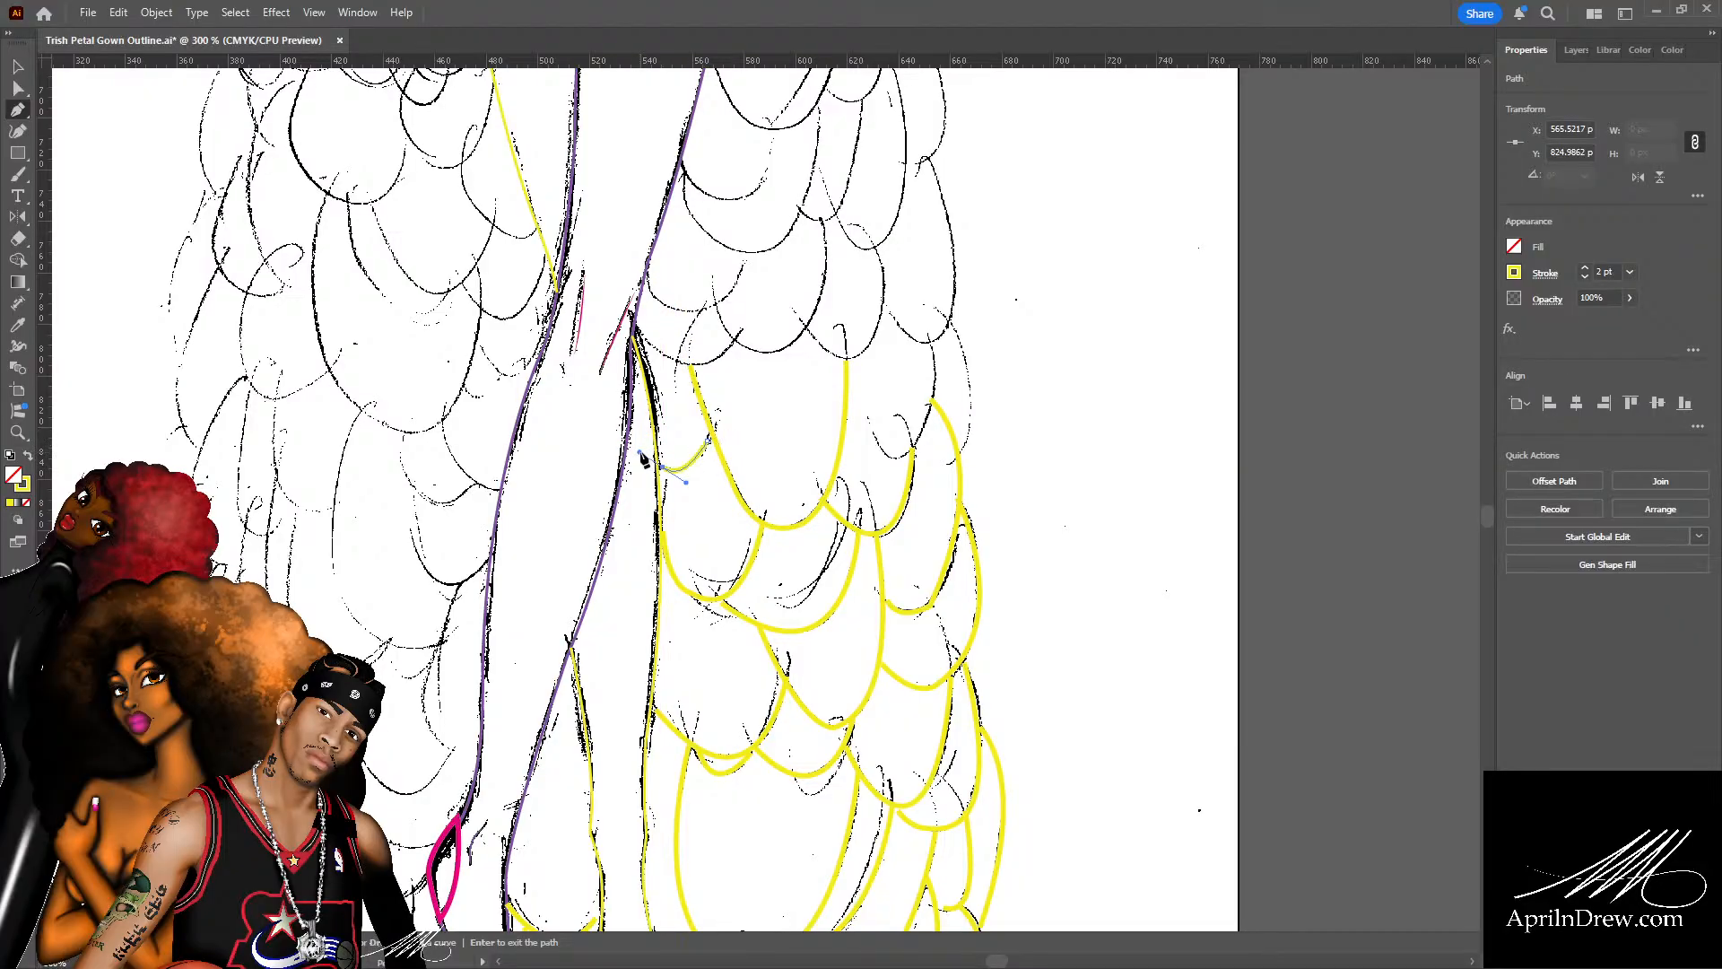
# Trace the rounded petal beside the large U-shaped one and the next higher outer-edge petal with yellow Pen curves, ending with nothing selected.
pyautogui.click(930, 342)
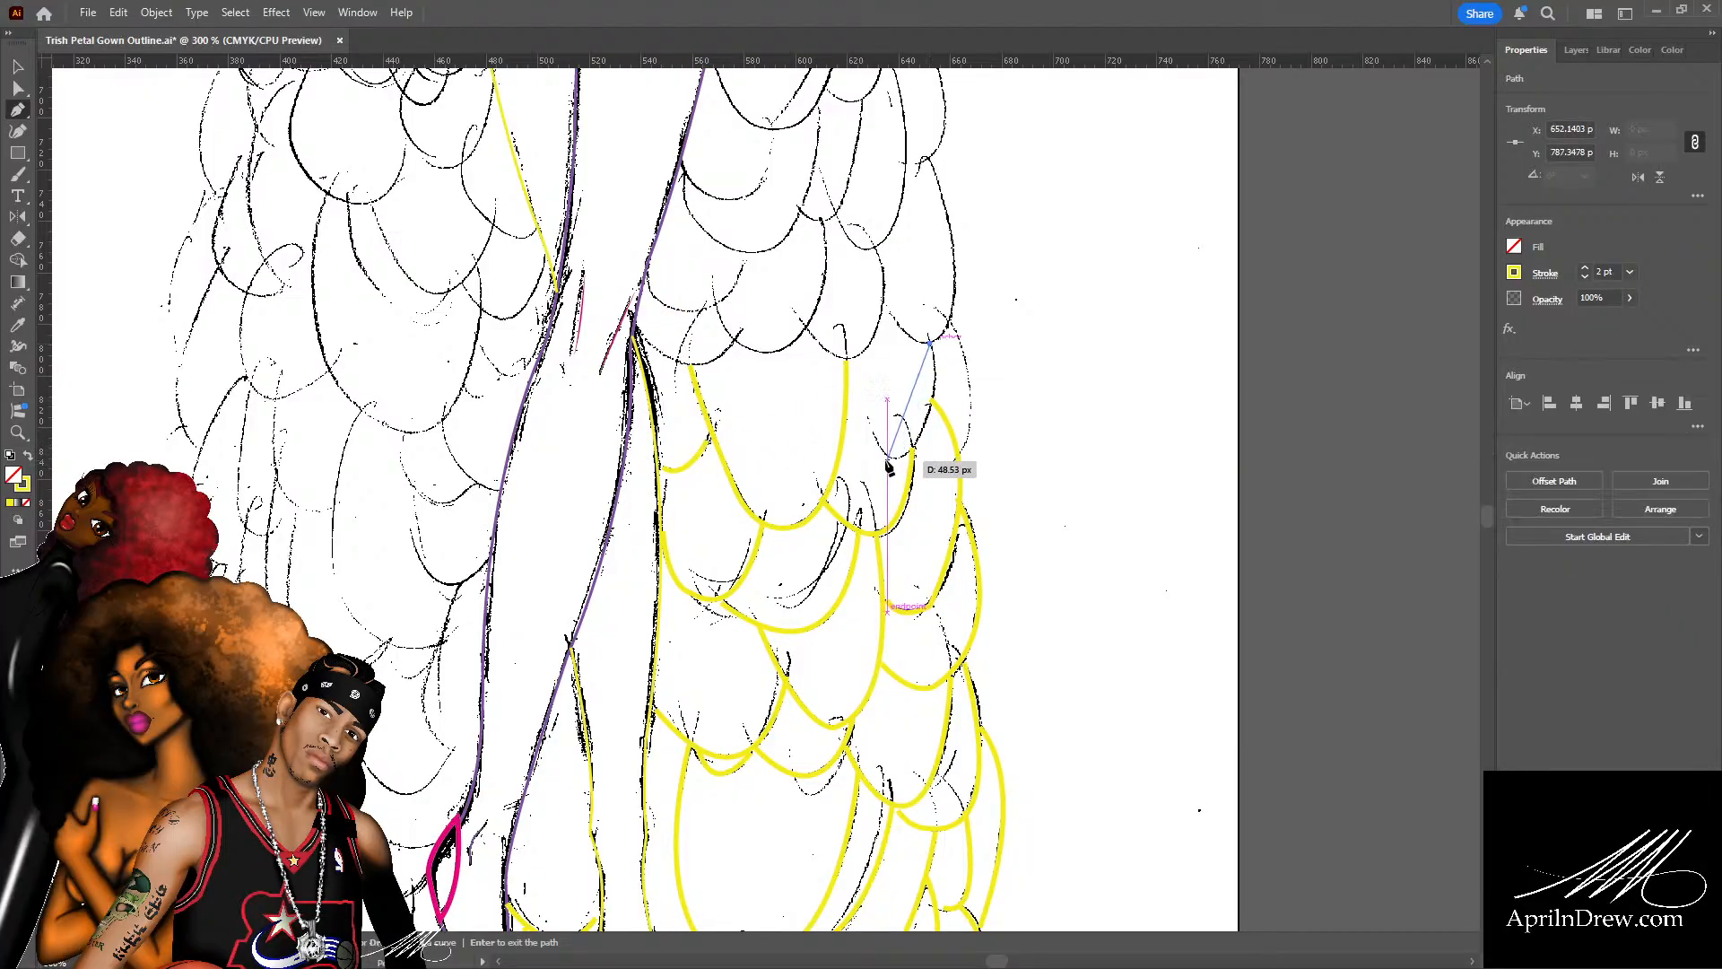
pyautogui.moveTo(898, 459)
pyautogui.mouseDown()
pyautogui.moveTo(840, 489)
pyautogui.moveTo(897, 458)
pyautogui.moveTo(856, 368)
pyautogui.moveTo(838, 255)
pyautogui.mouseUp()
pyautogui.moveTo(951, 321); pyautogui.dragTo(929, 511)
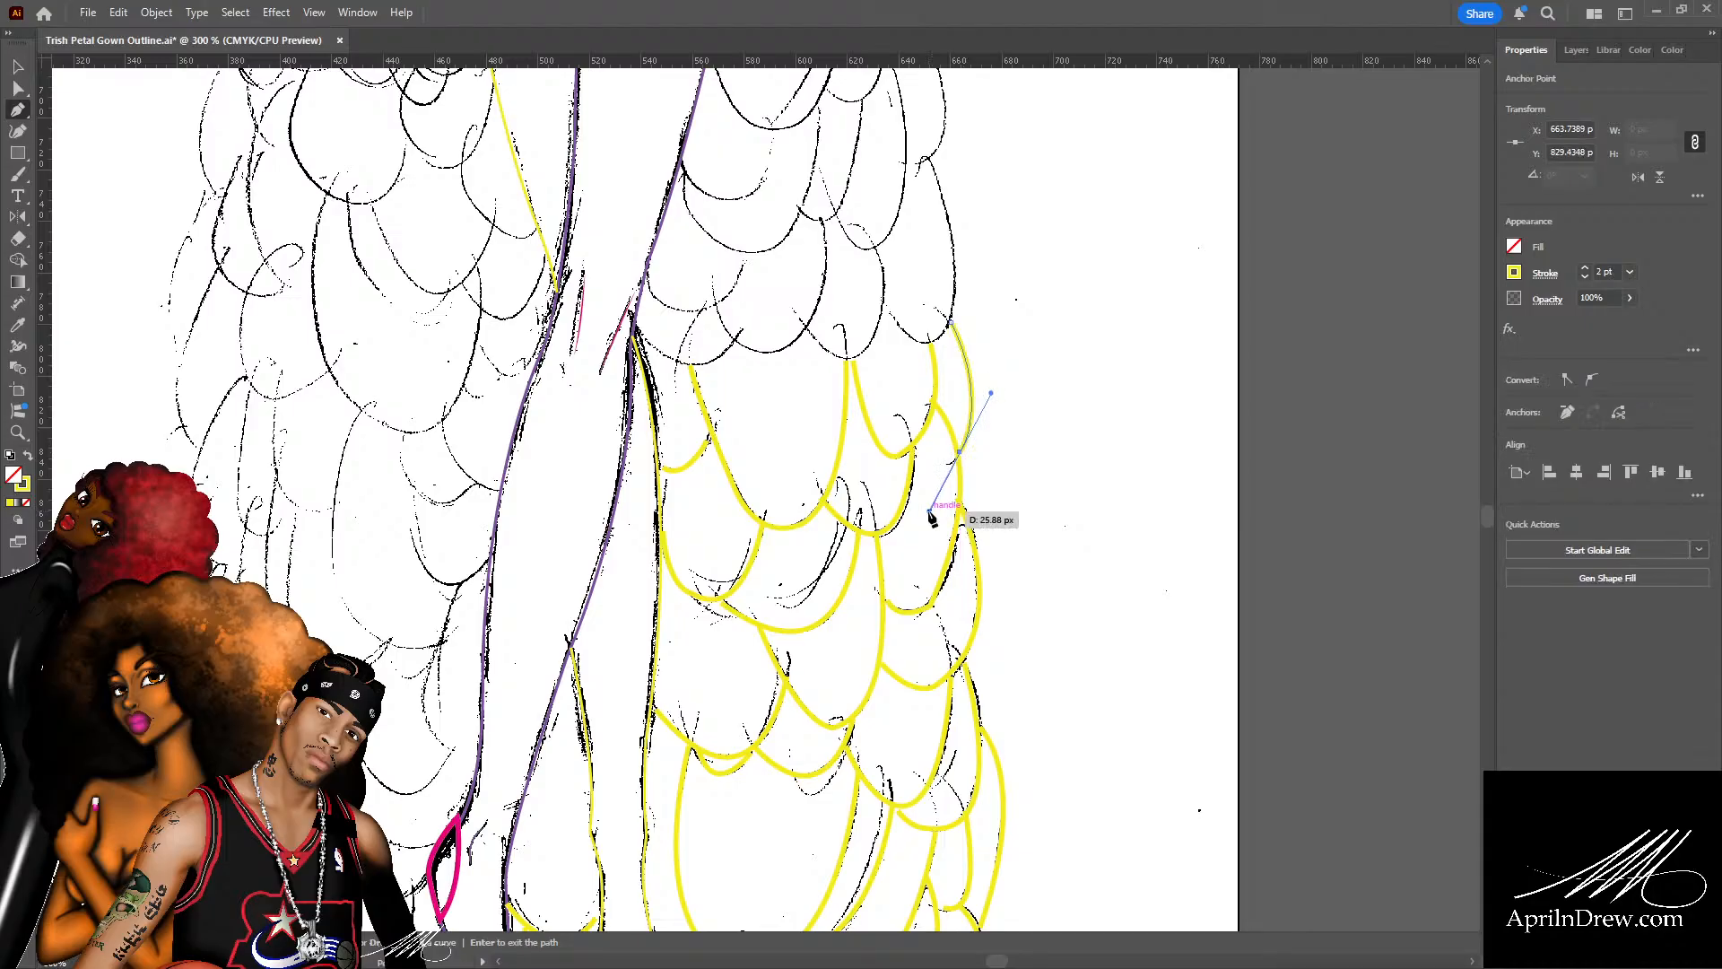
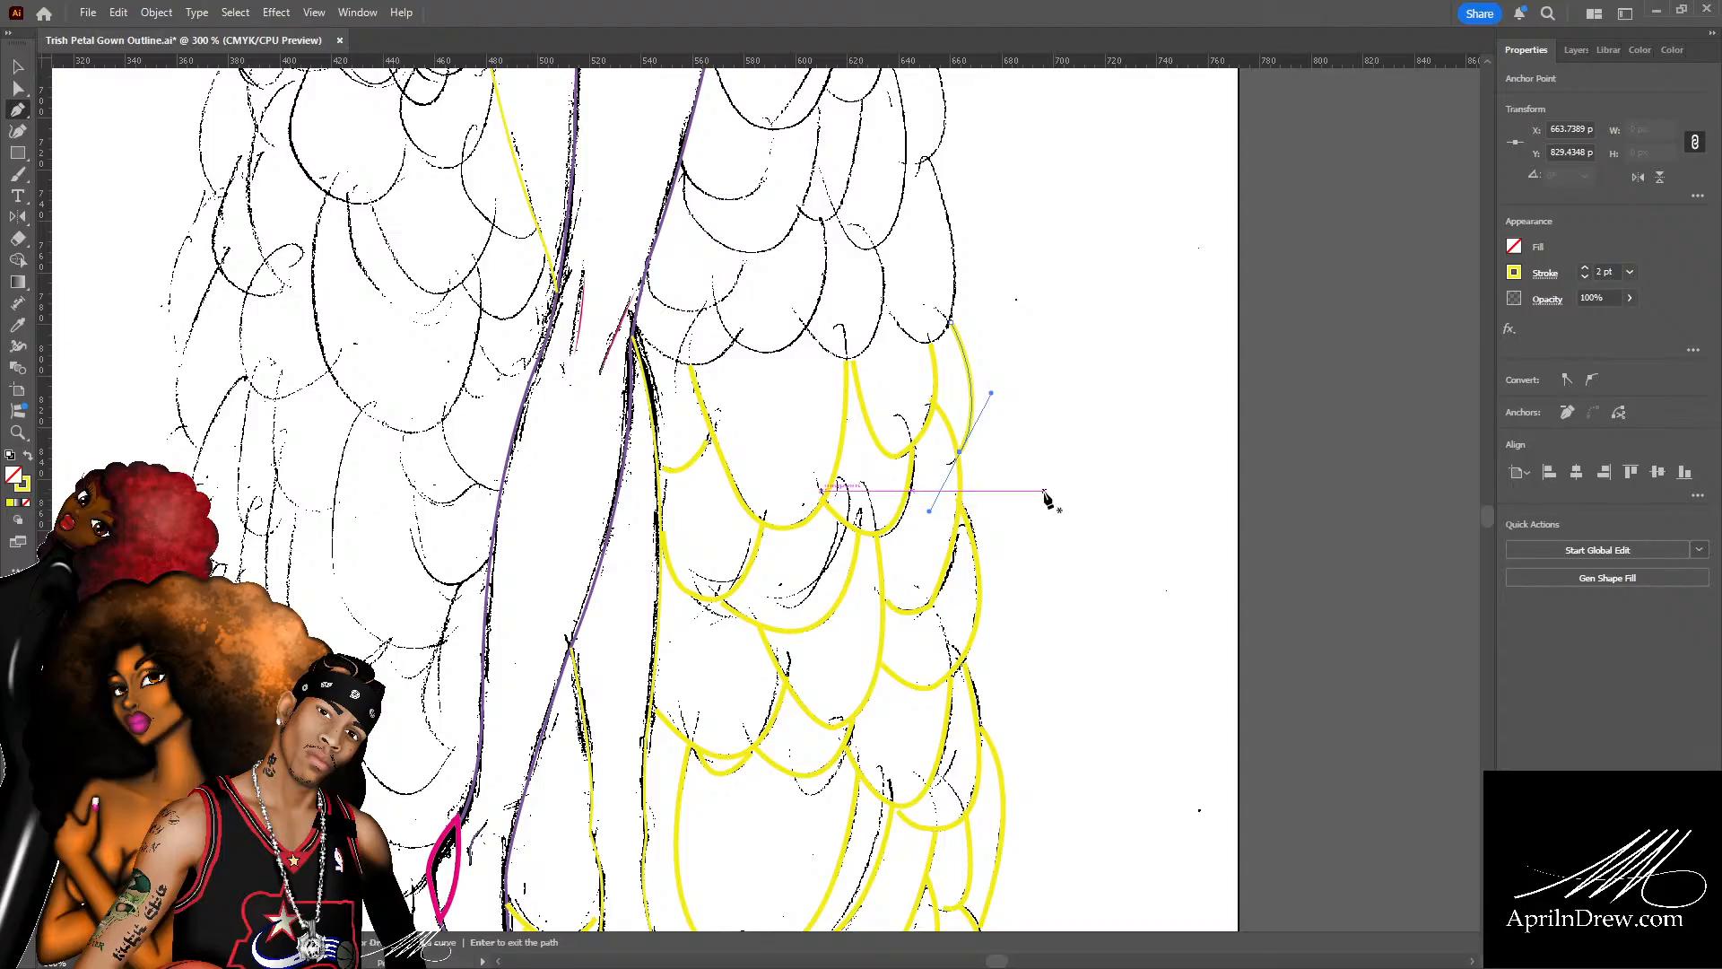
pyautogui.scroll(5, 1045, 497)
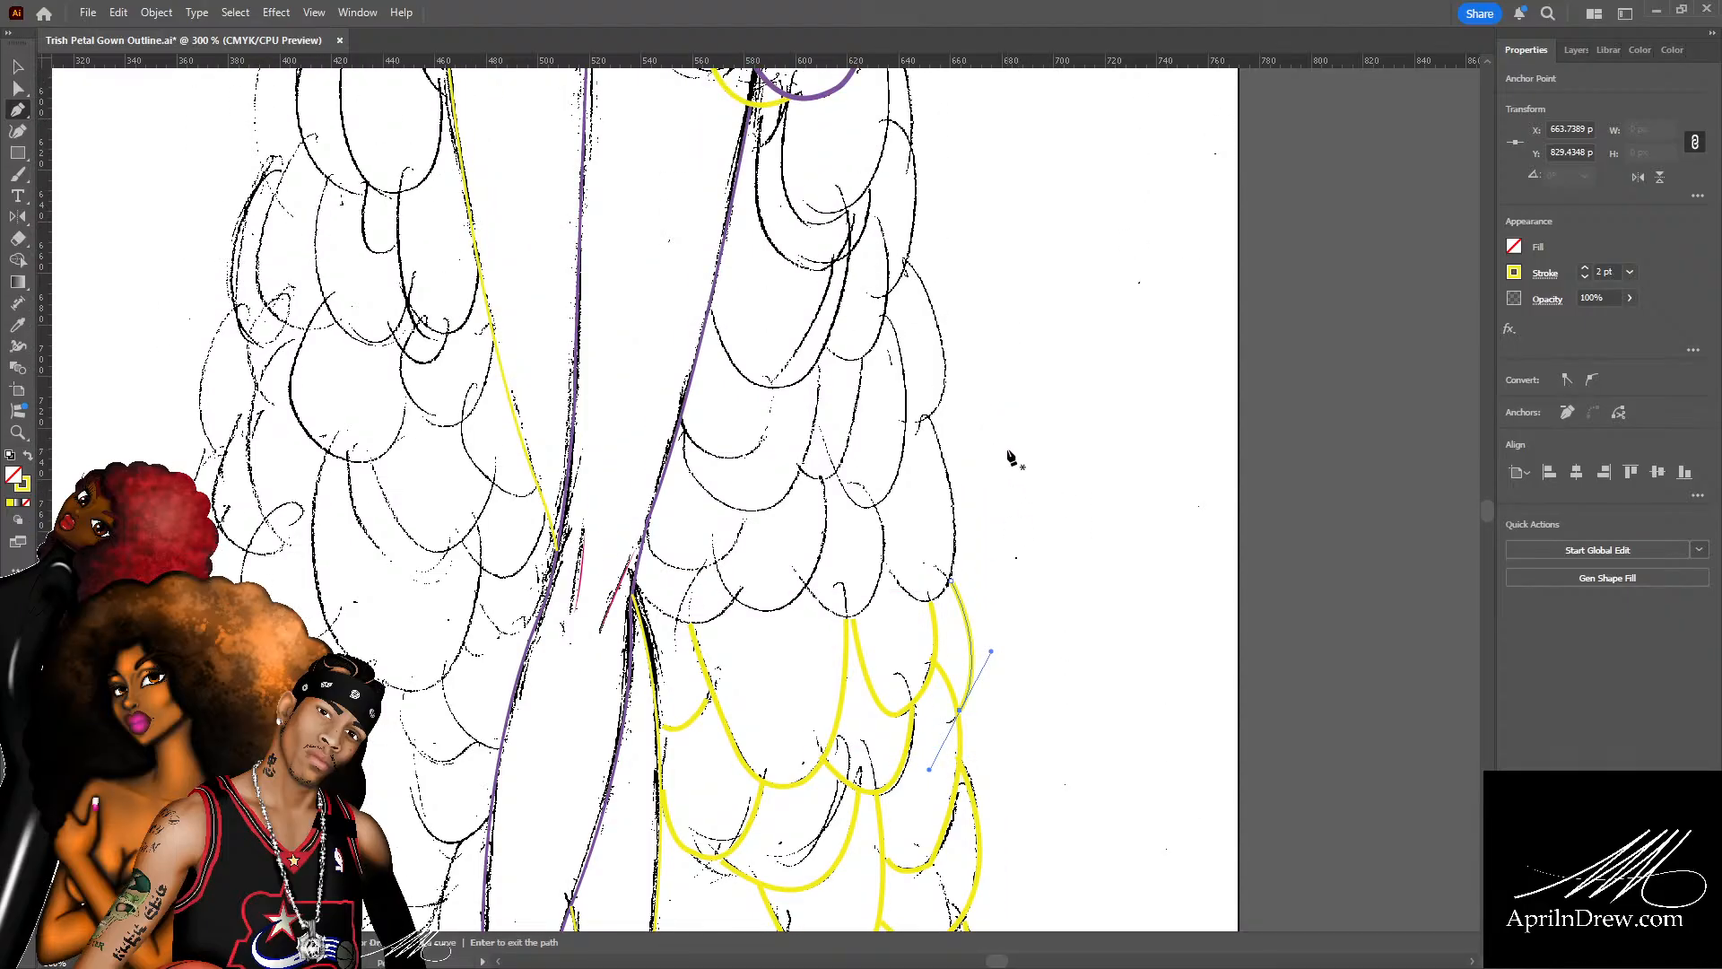
pyautogui.press('a')
pyautogui.click(1005, 460)
# Extend both ends of the lowest outer-edge hem petal so they meet the petal above and the neighbouring hem petal.
pyautogui.scroll(-9, 1001, 488)
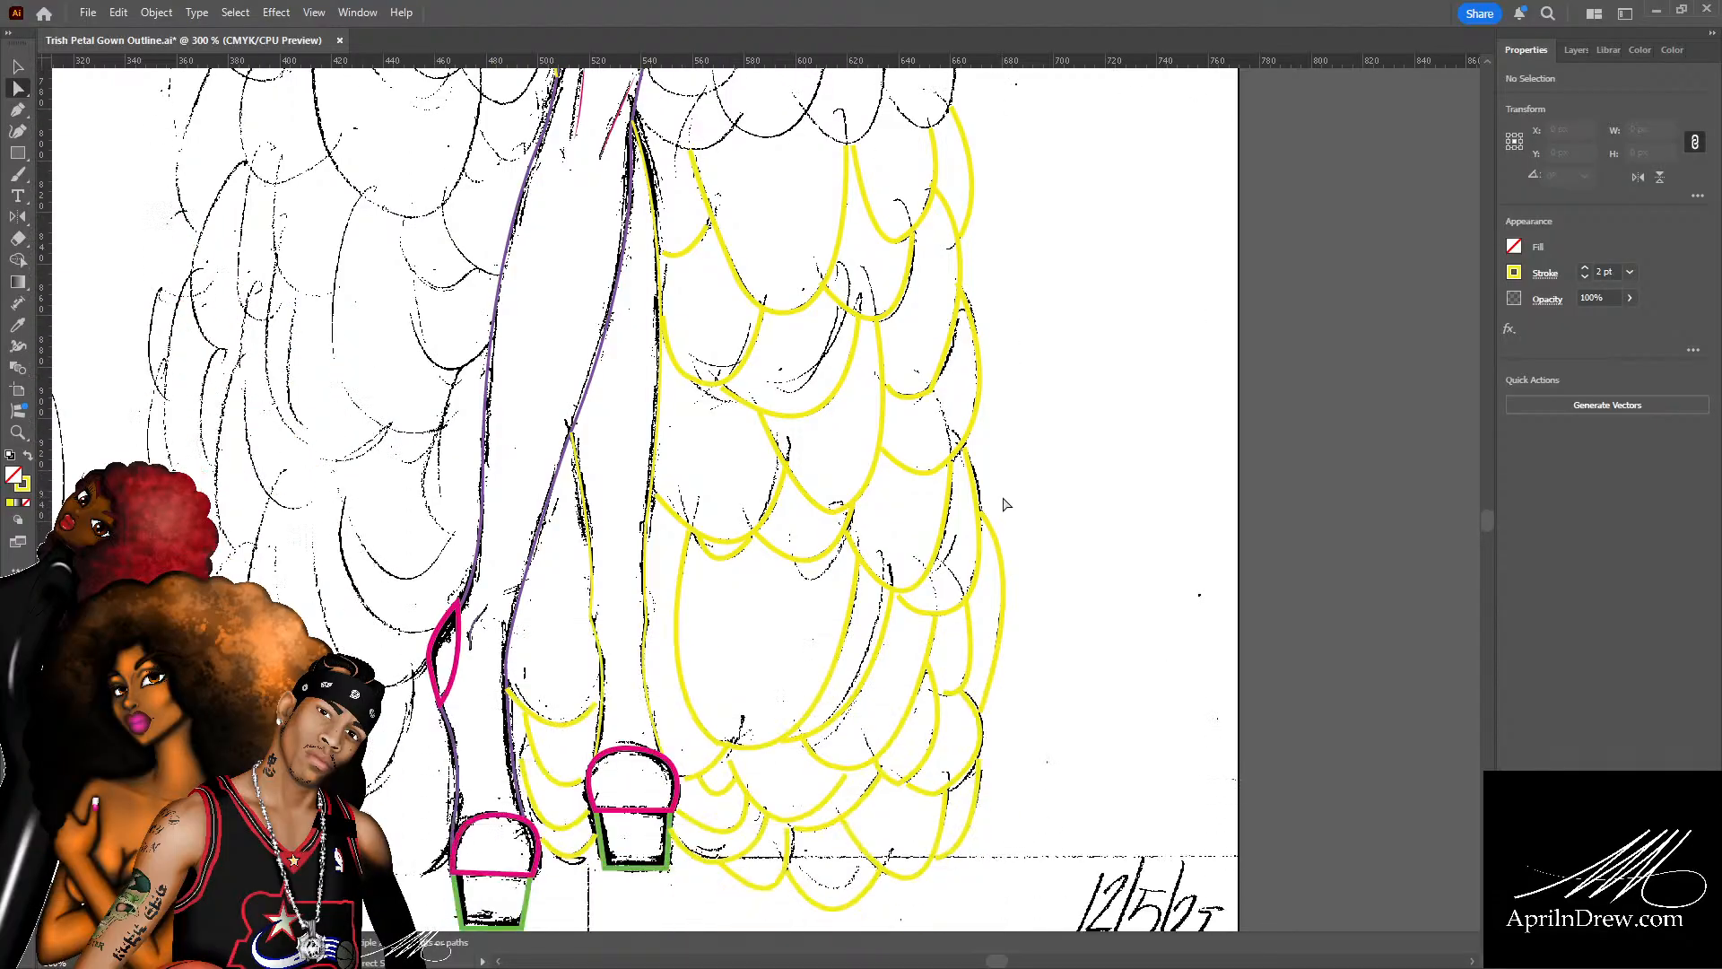
pyautogui.scroll(-1, 1005, 502)
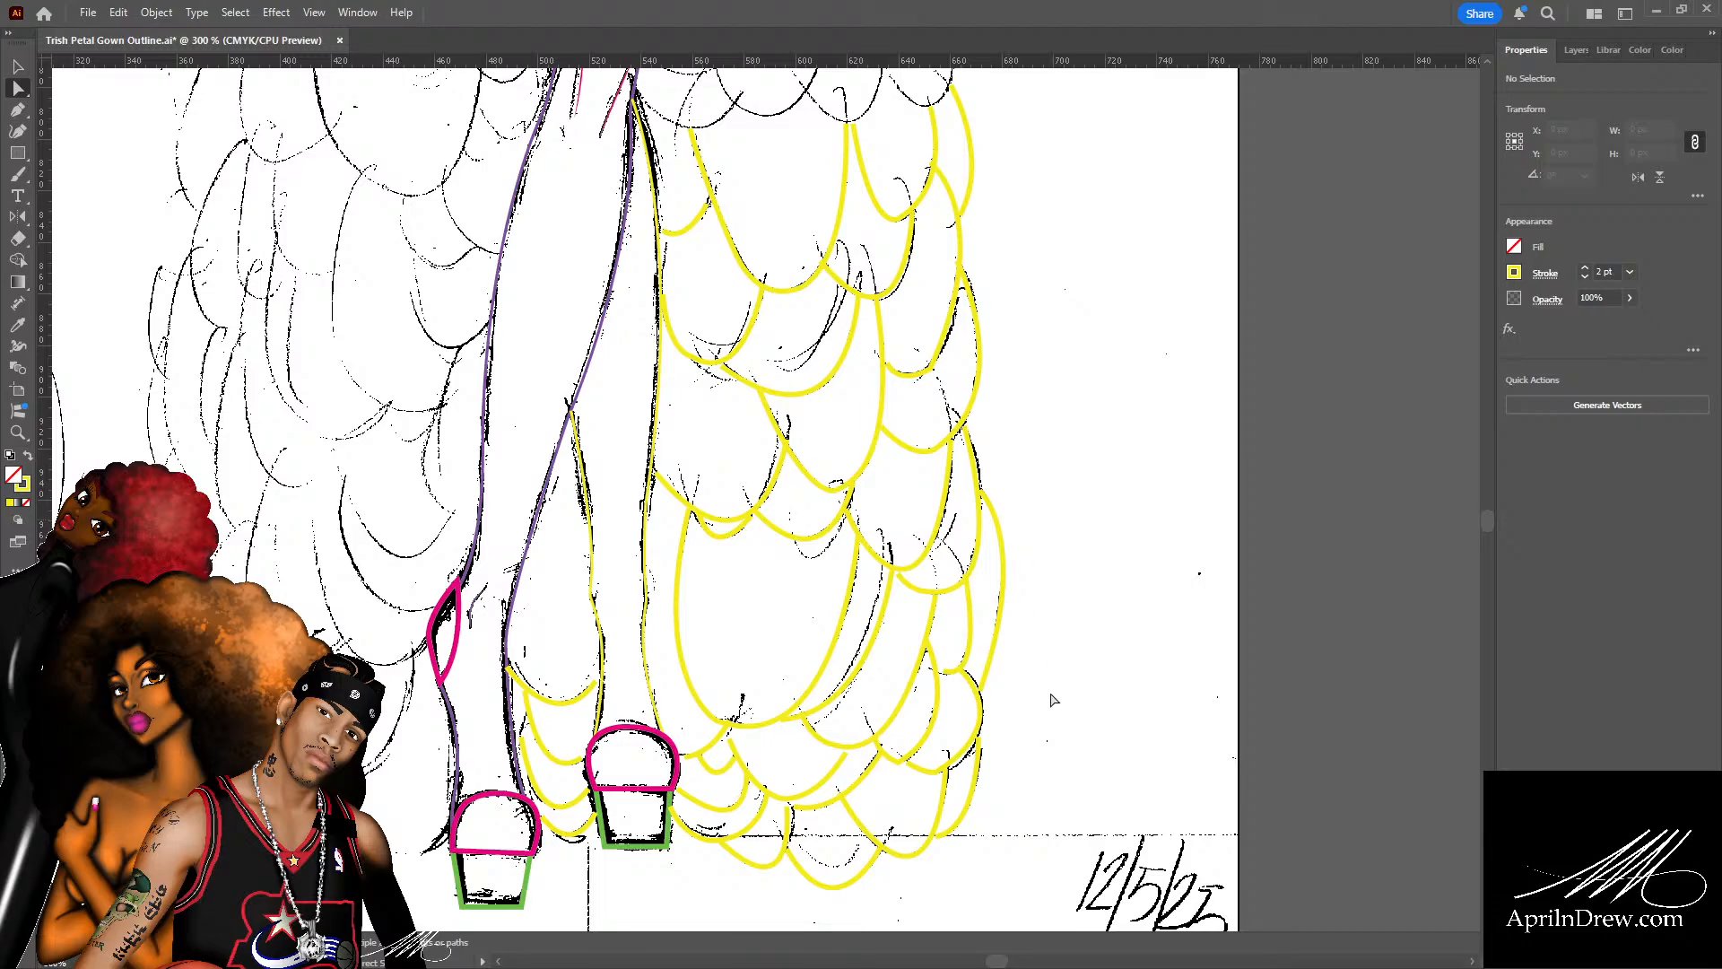
pyautogui.scroll(-5, 1054, 699)
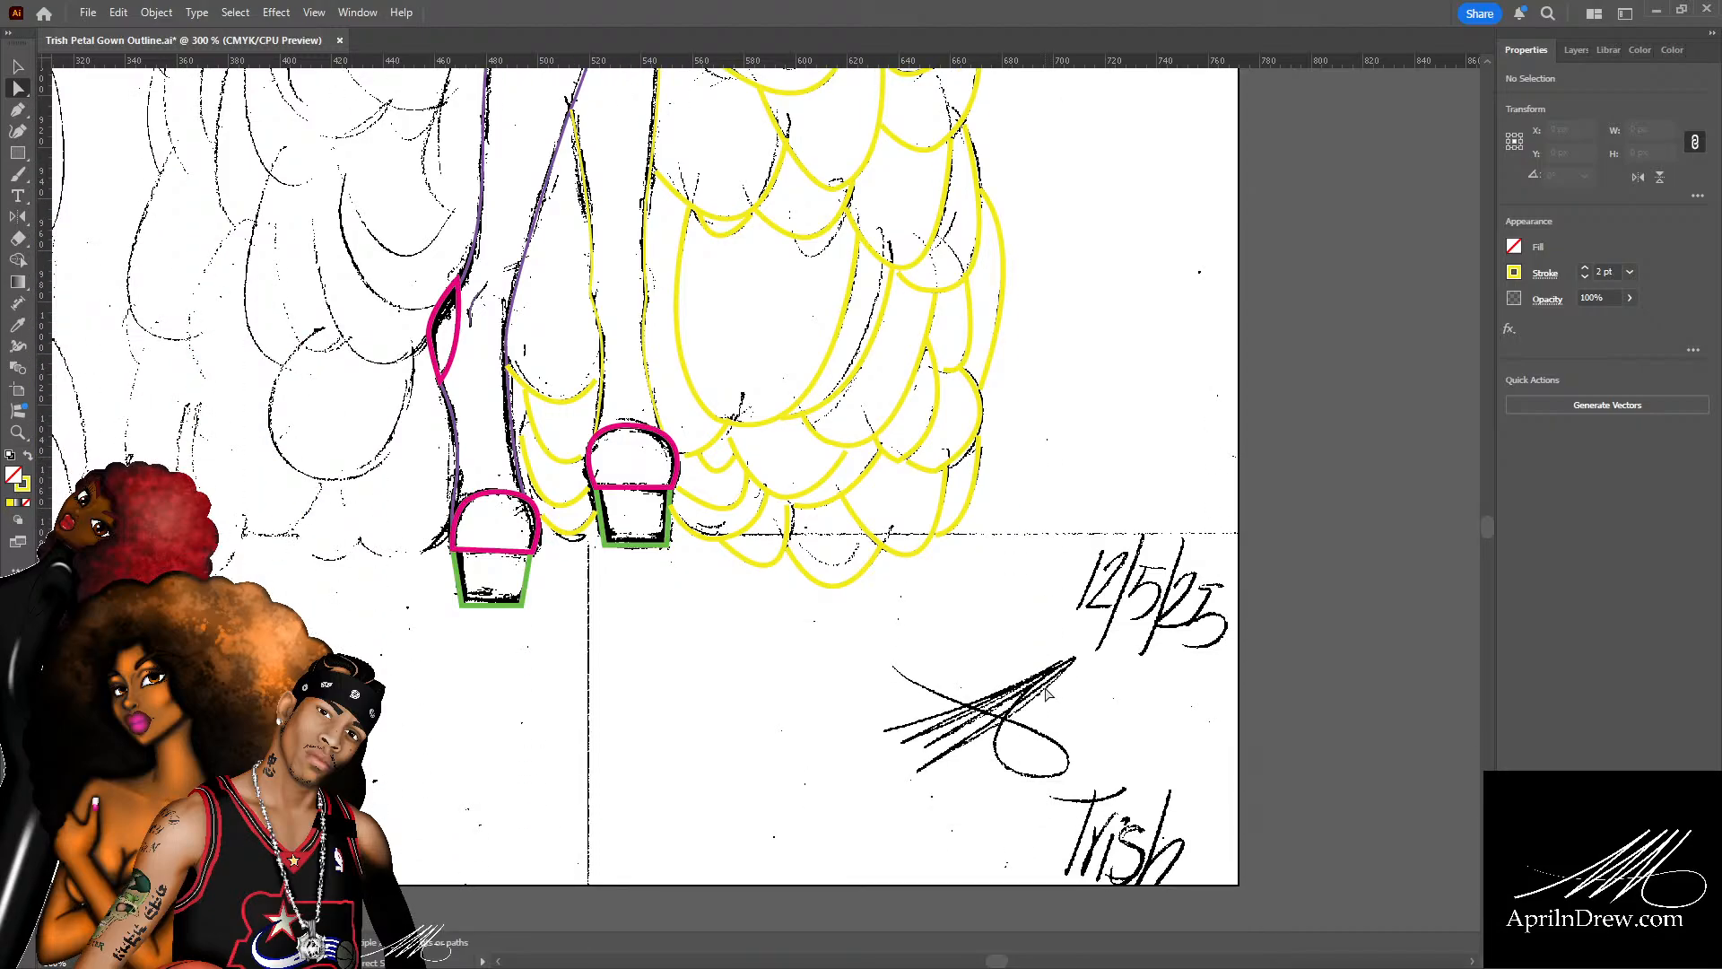
pyautogui.scroll(2, 1022, 663)
pyautogui.scroll(-2, 1053, 698)
pyautogui.hotkey('ctrl', '=')
pyautogui.hotkey('ctrl', '=')
pyautogui.hotkey('ctrl', '=')
pyautogui.hotkey('ctrl', '=')
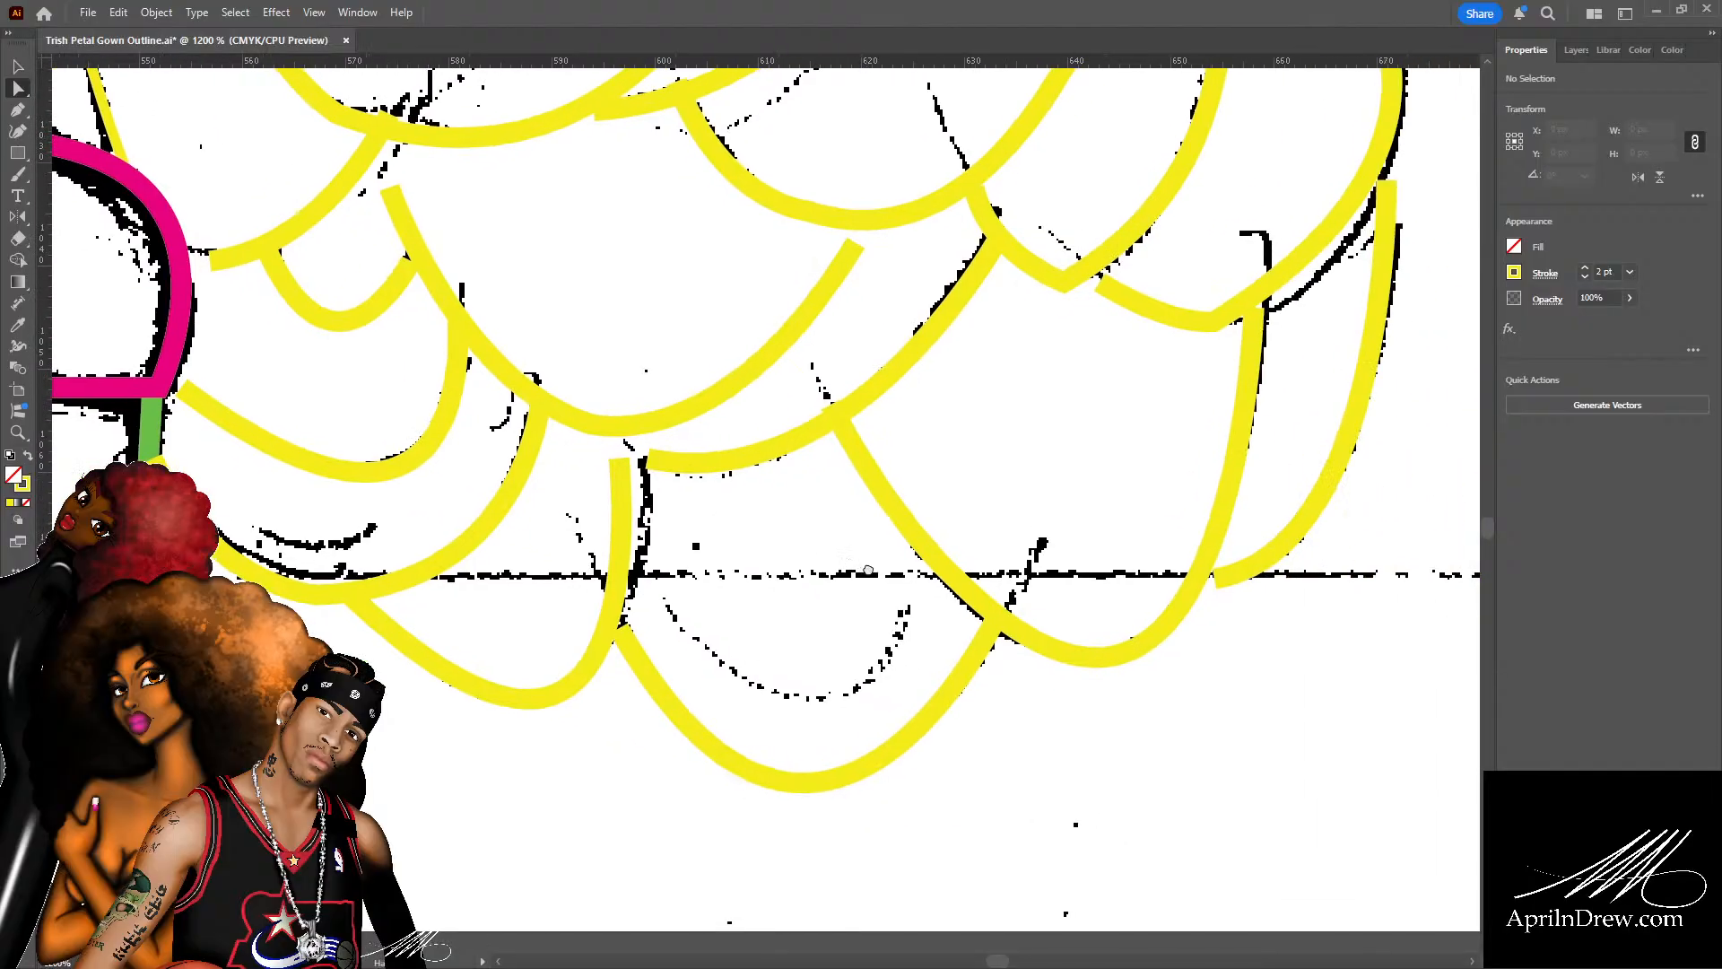
pyautogui.moveTo(868, 571); pyautogui.dragTo(536, 629)
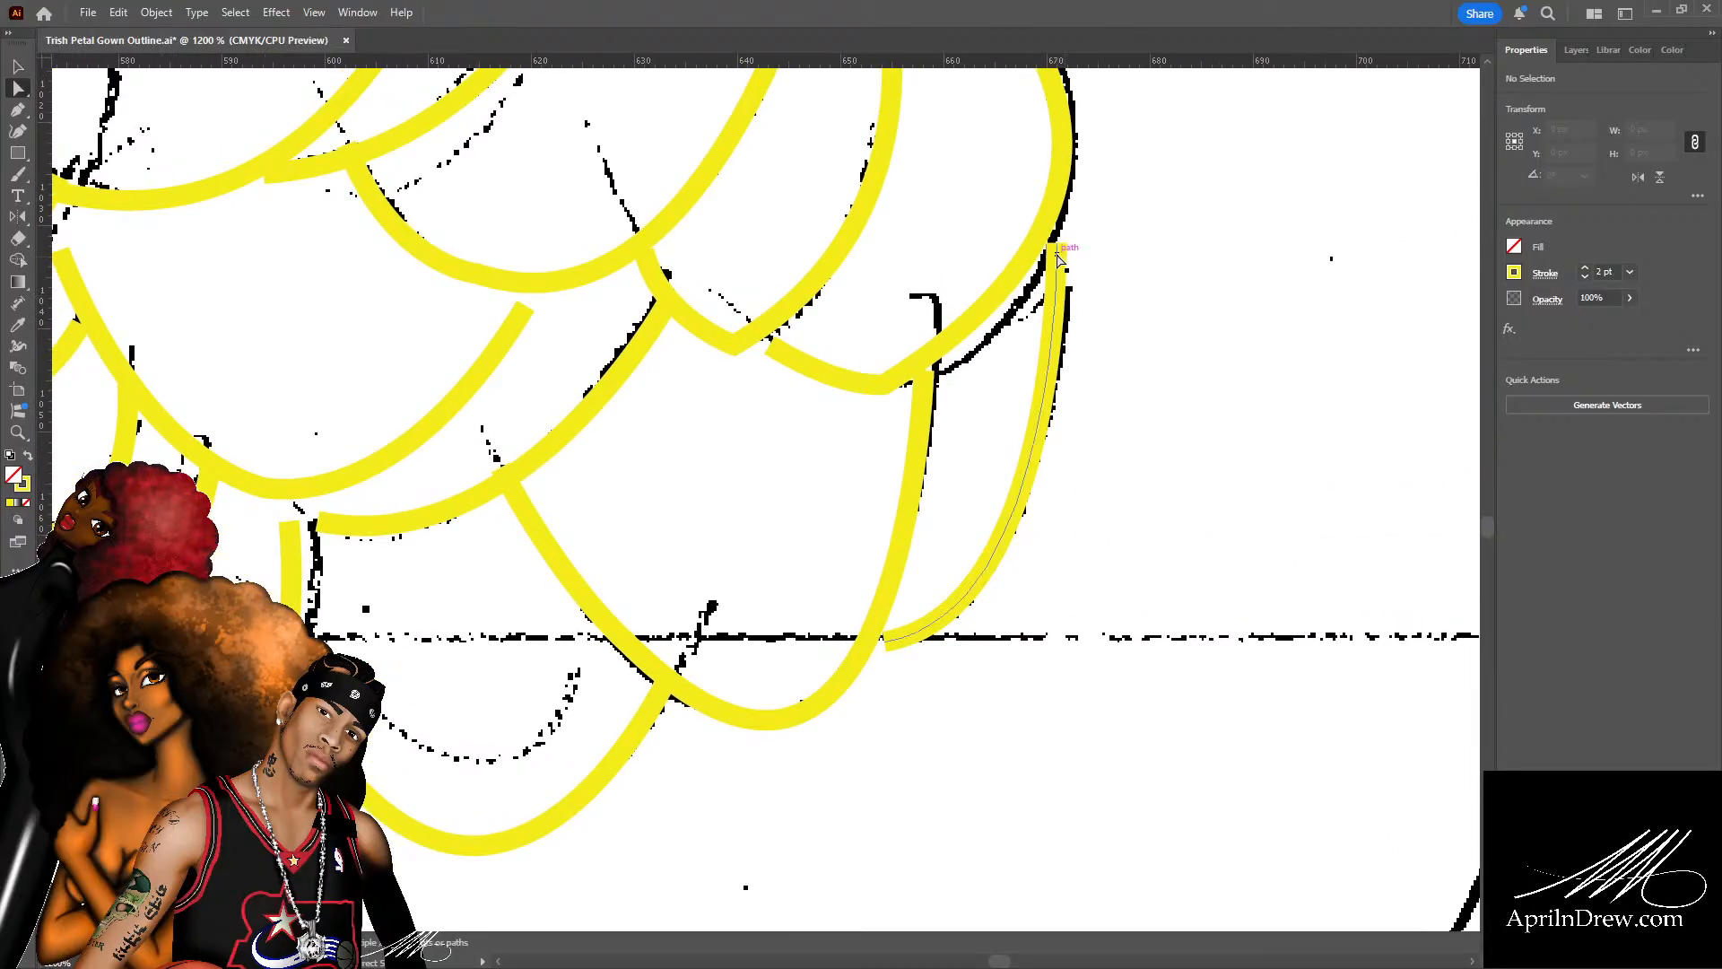
pyautogui.moveTo(1057, 247); pyautogui.dragTo(1057, 199)
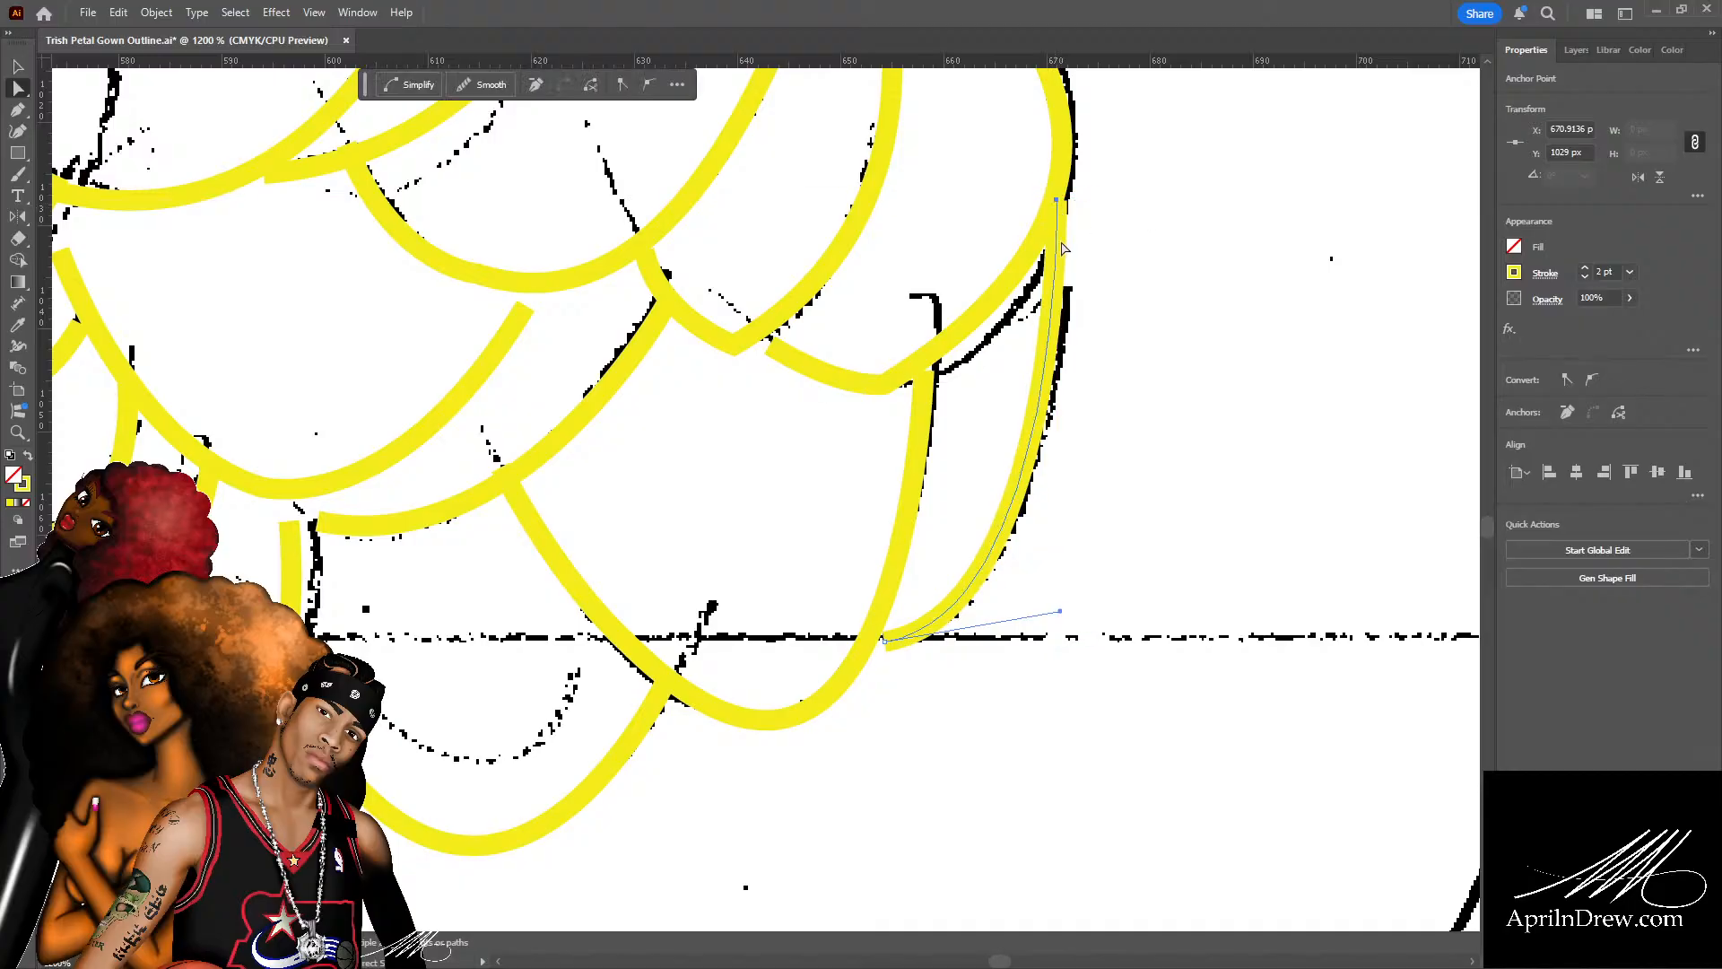
pyautogui.moveTo(884, 639); pyautogui.dragTo(867, 646)
pyautogui.click(867, 724)
# Extend the open upper ends of the small hem petal and the wide petal above it to meet their neighbouring outlines, adjusting the wide petal's curve.
pyautogui.moveTo(674, 772); pyautogui.dragTo(1081, 859)
pyautogui.moveTo(709, 601); pyautogui.dragTo(737, 567)
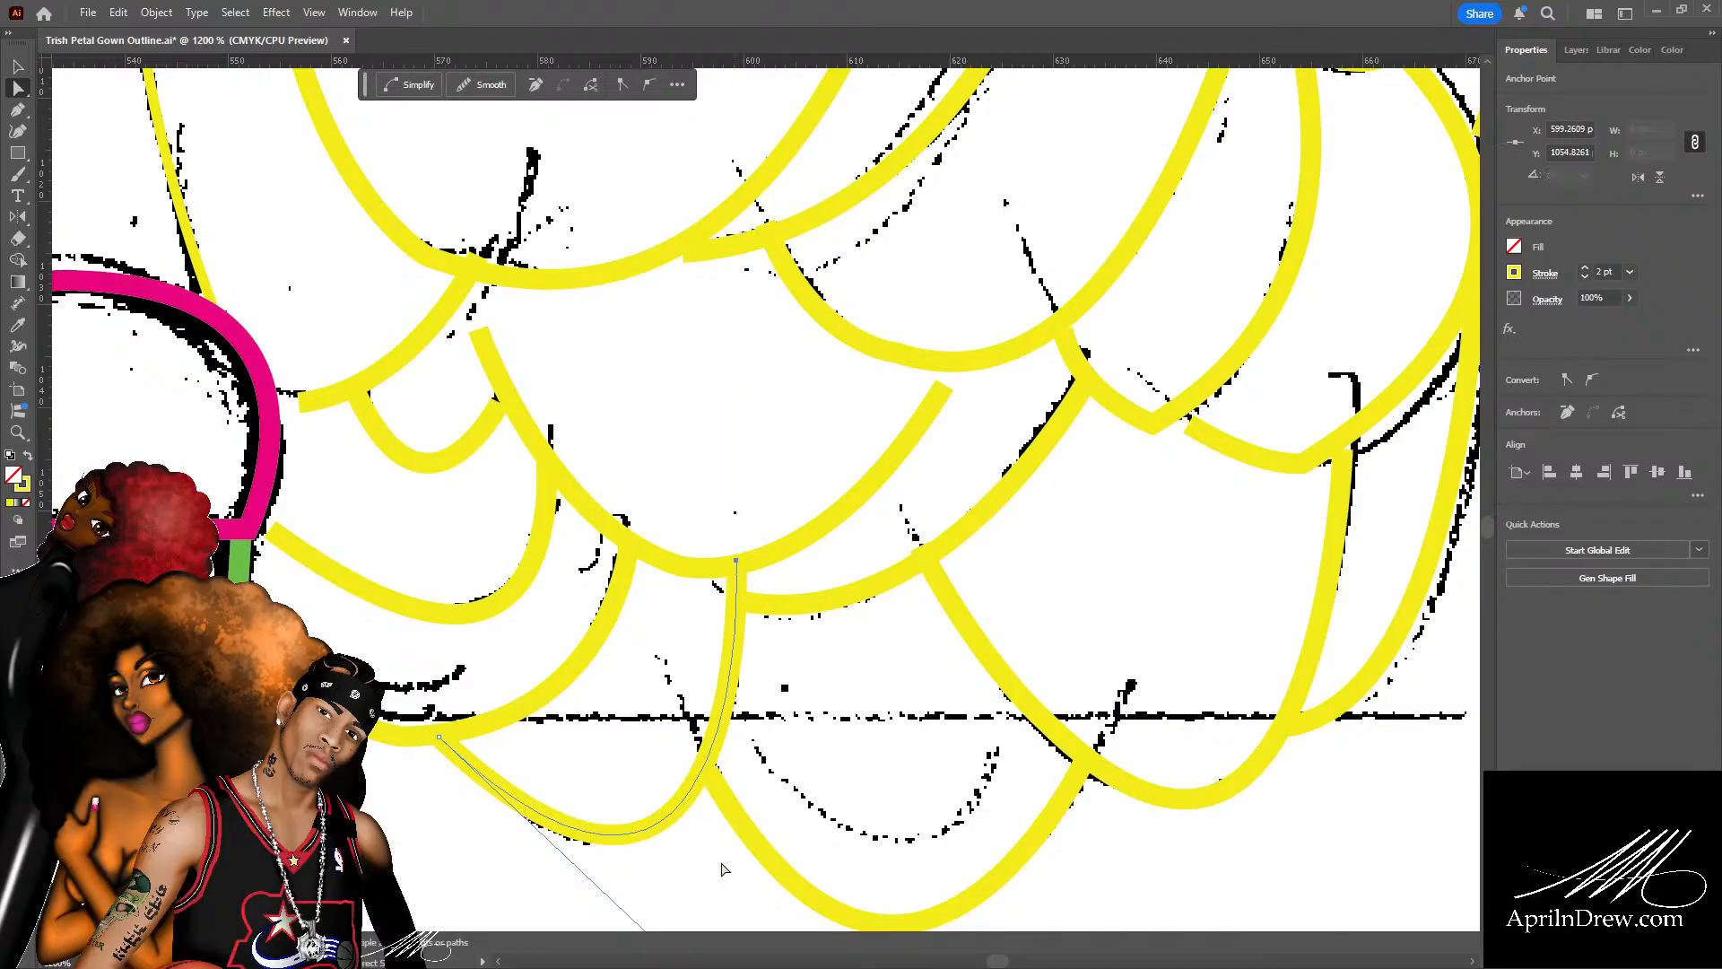
pyautogui.scroll(-1, 628, 718)
pyautogui.moveTo(945, 372); pyautogui.dragTo(967, 341)
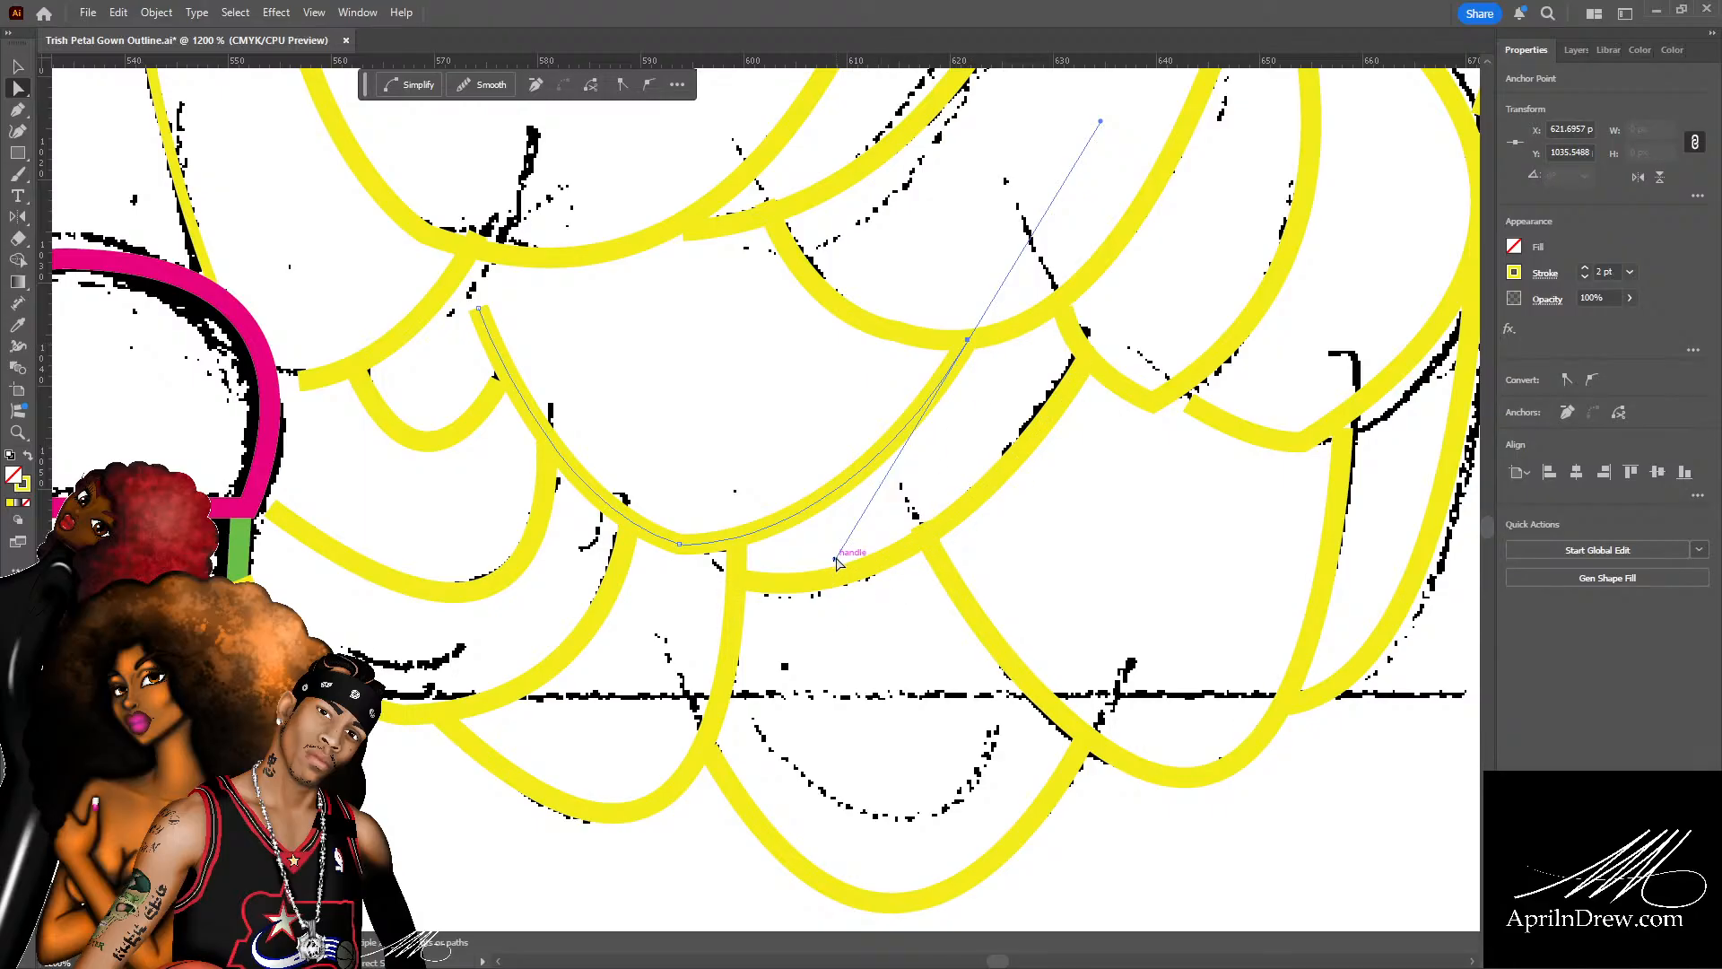
pyautogui.moveTo(836, 563); pyautogui.dragTo(819, 570)
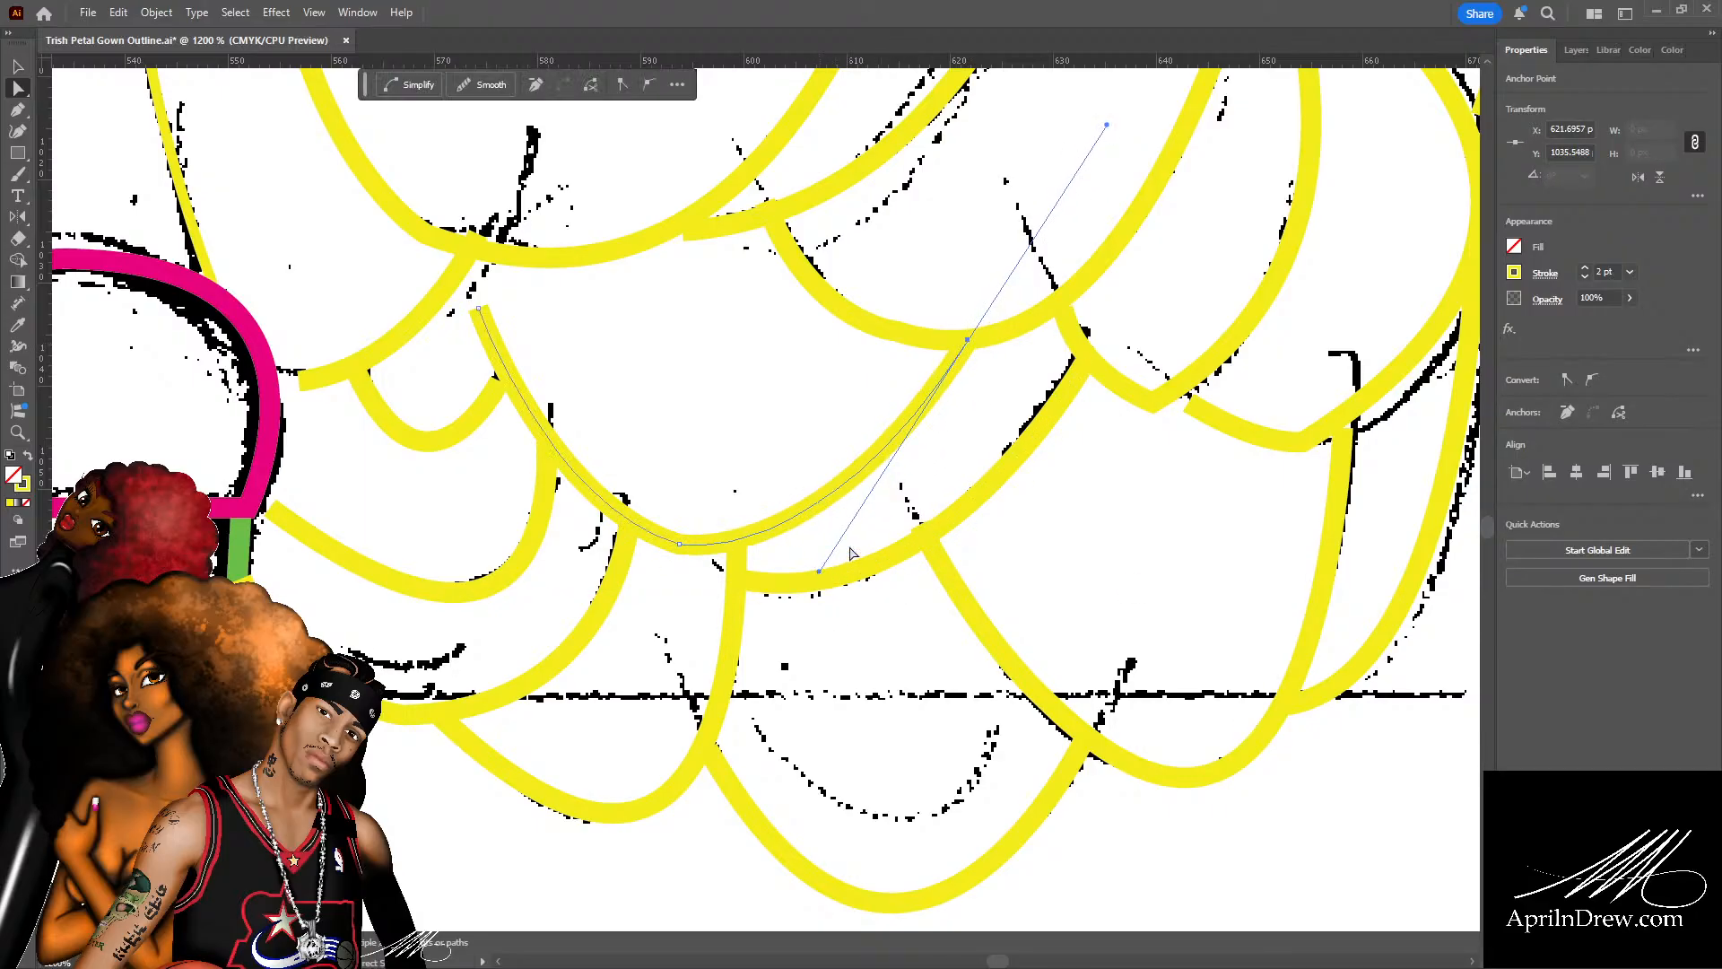
# Move the open inner end of the rounded outer-edge petal near the hem onto the neighbouring petal's outline.
pyautogui.click(1187, 405)
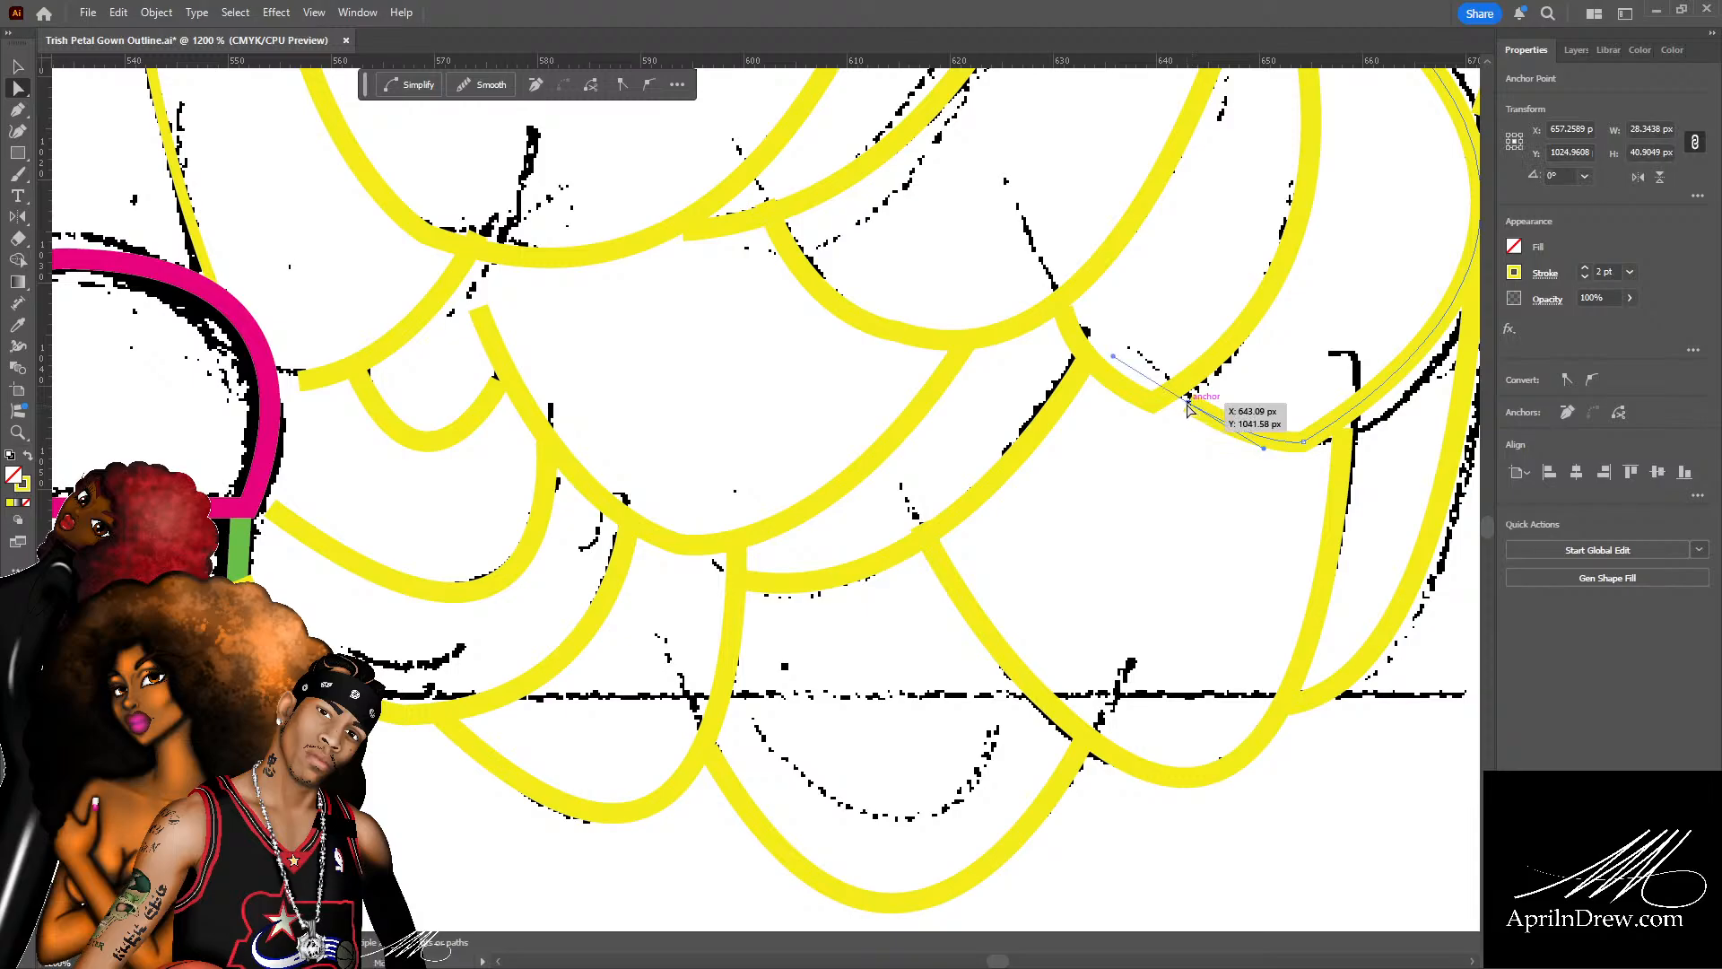
pyautogui.moveTo(1186, 406); pyautogui.dragTo(1168, 391)
pyautogui.click(1027, 513)
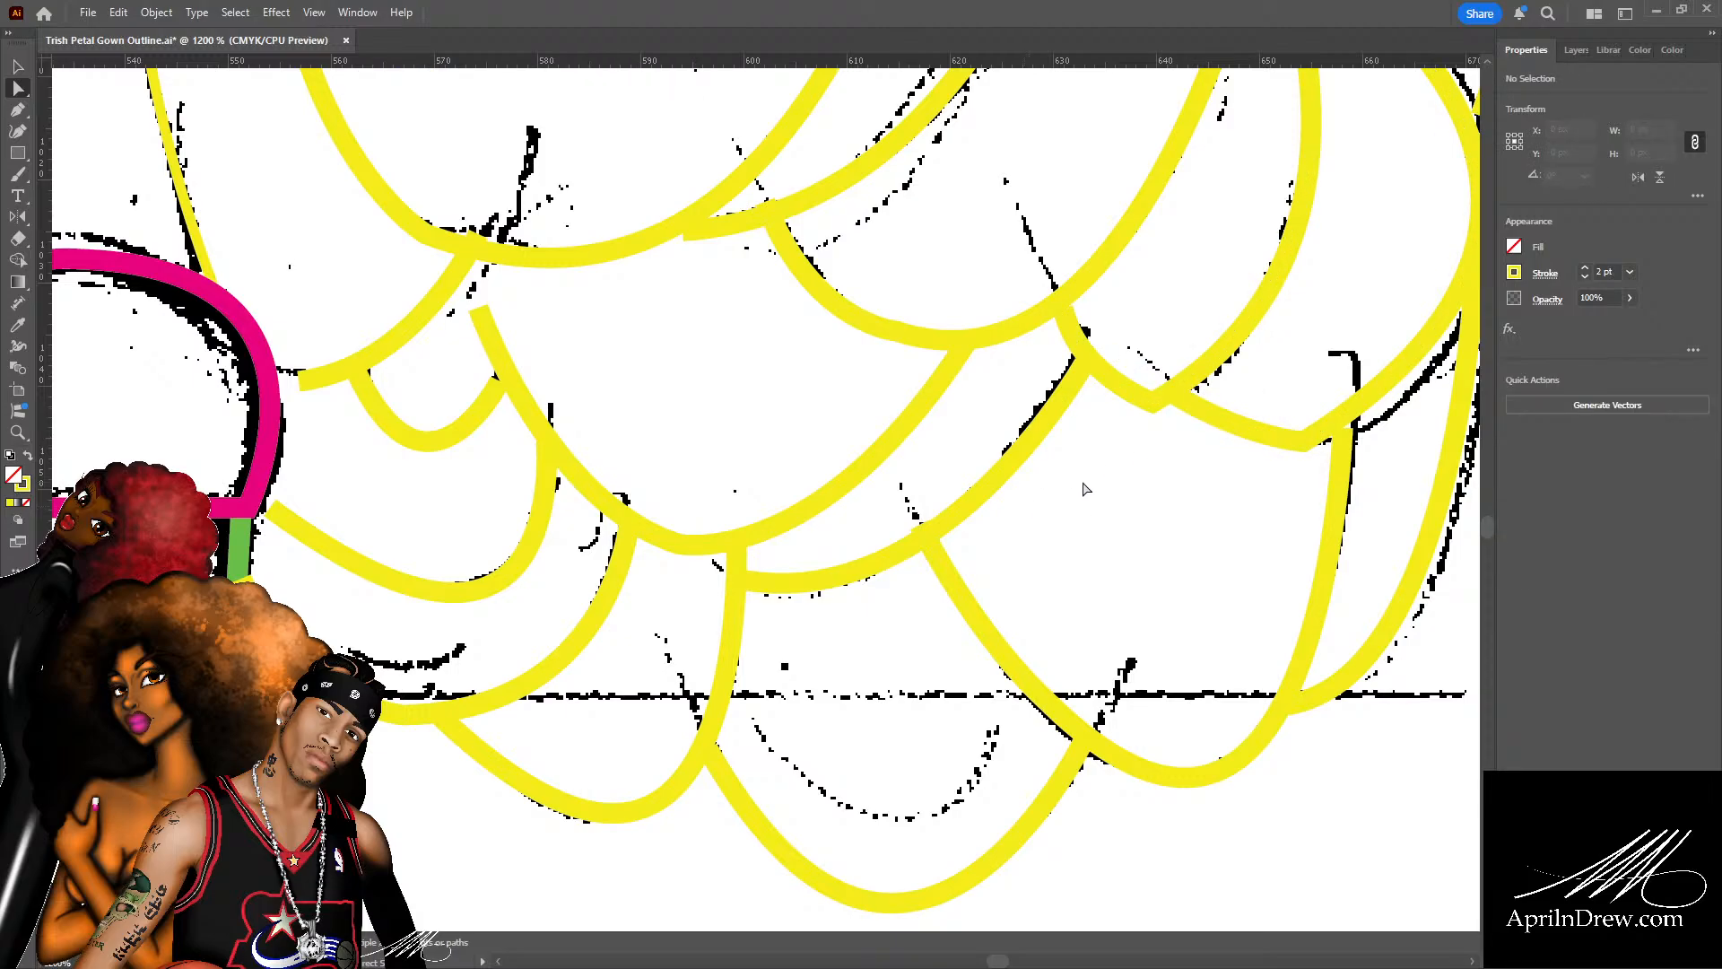
# Reshape the rounded outer-edge petal near the hem by angling its bottom anchor's handle and moving that anchor outward to the sketched petal junction.
pyautogui.moveTo(1270, 512); pyautogui.dragTo(860, 599)
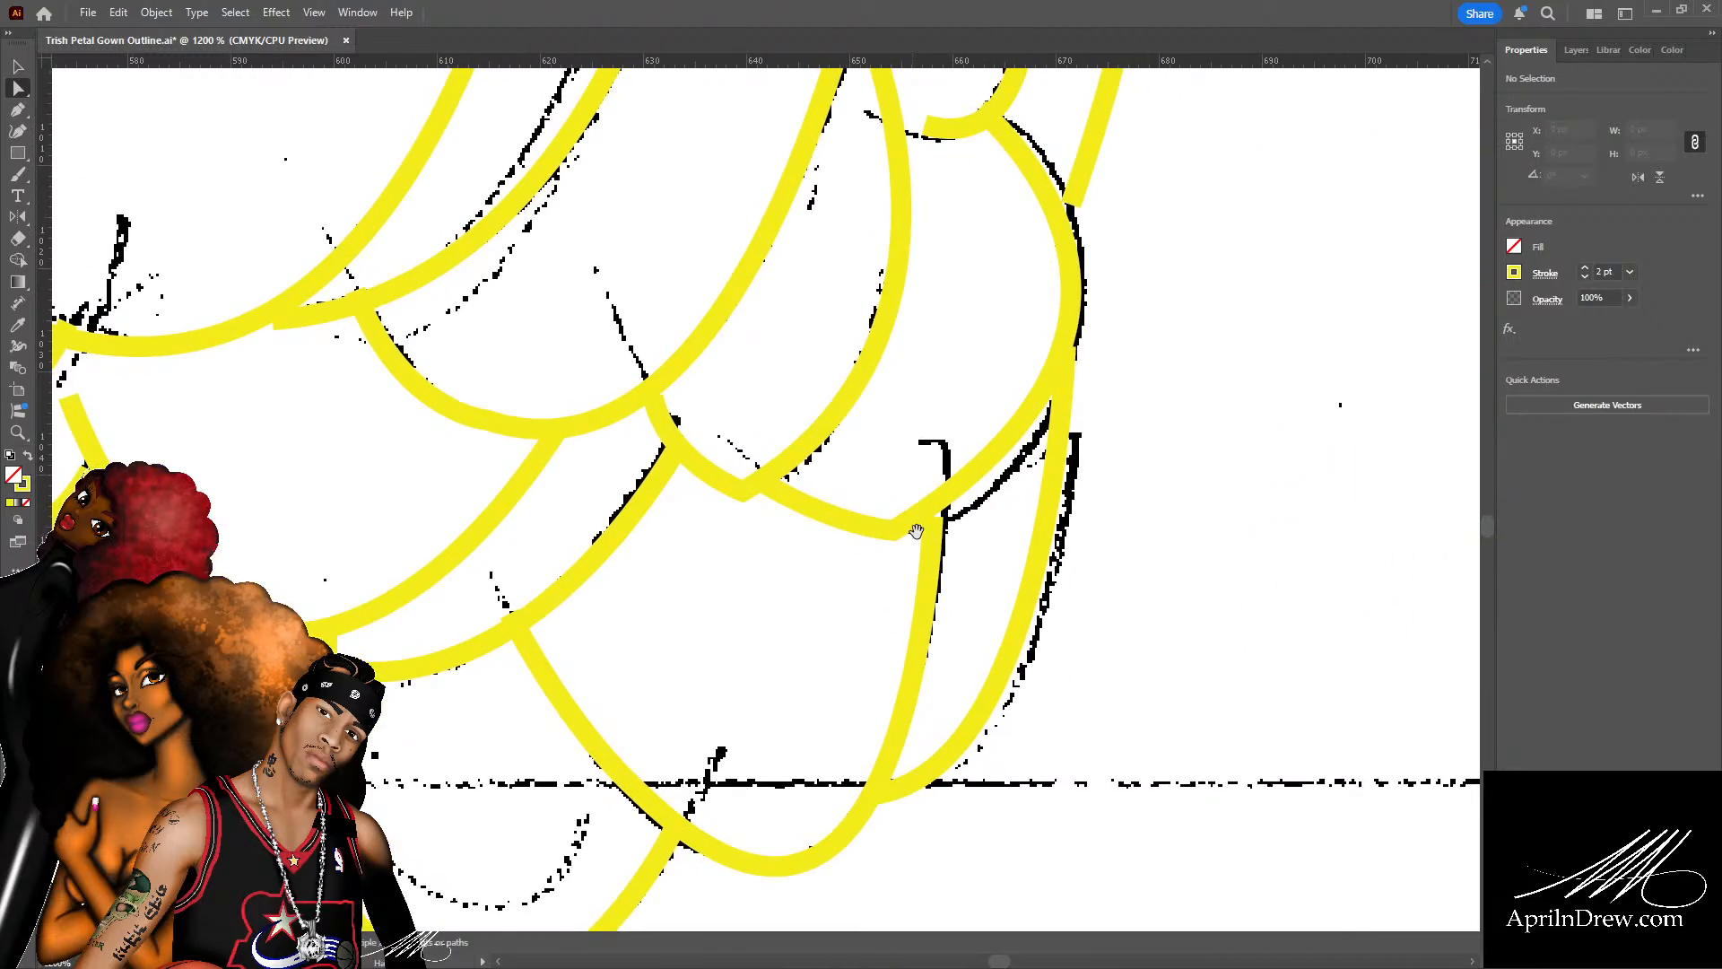
pyautogui.click(954, 493)
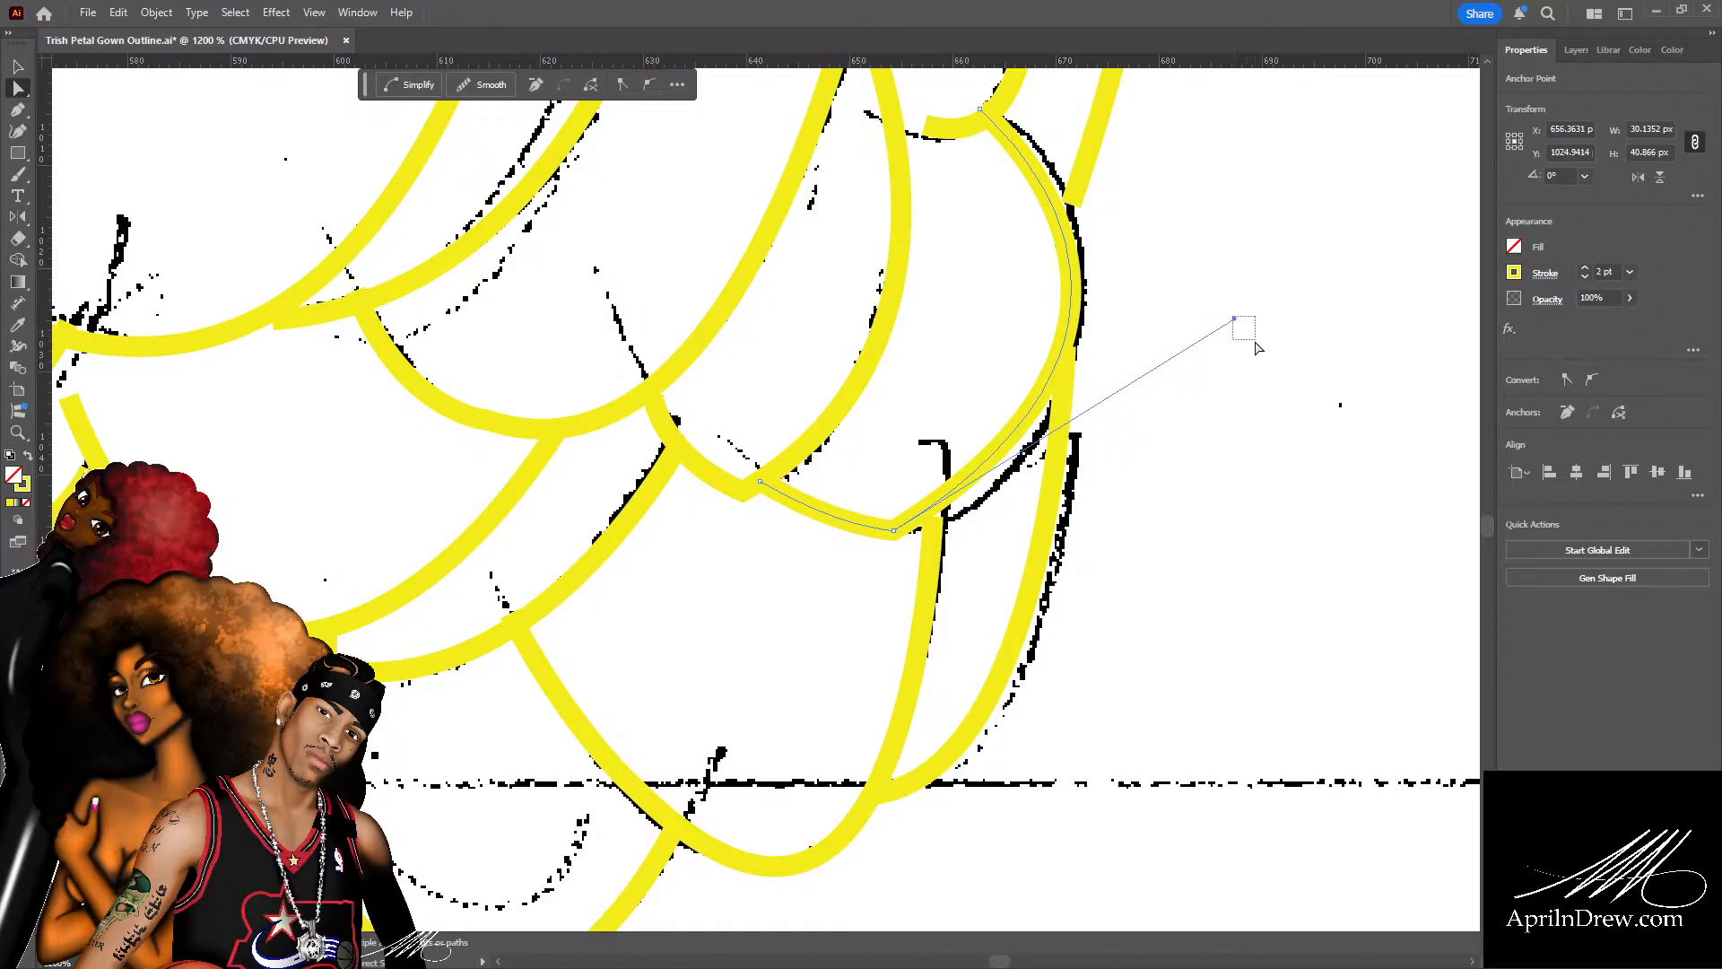
pyautogui.moveTo(1256, 343); pyautogui.dragTo(1249, 326)
pyautogui.click(1073, 309)
pyautogui.click(1164, 337)
pyautogui.click(1076, 310)
pyautogui.moveTo(1255, 380); pyautogui.dragTo(1254, 380)
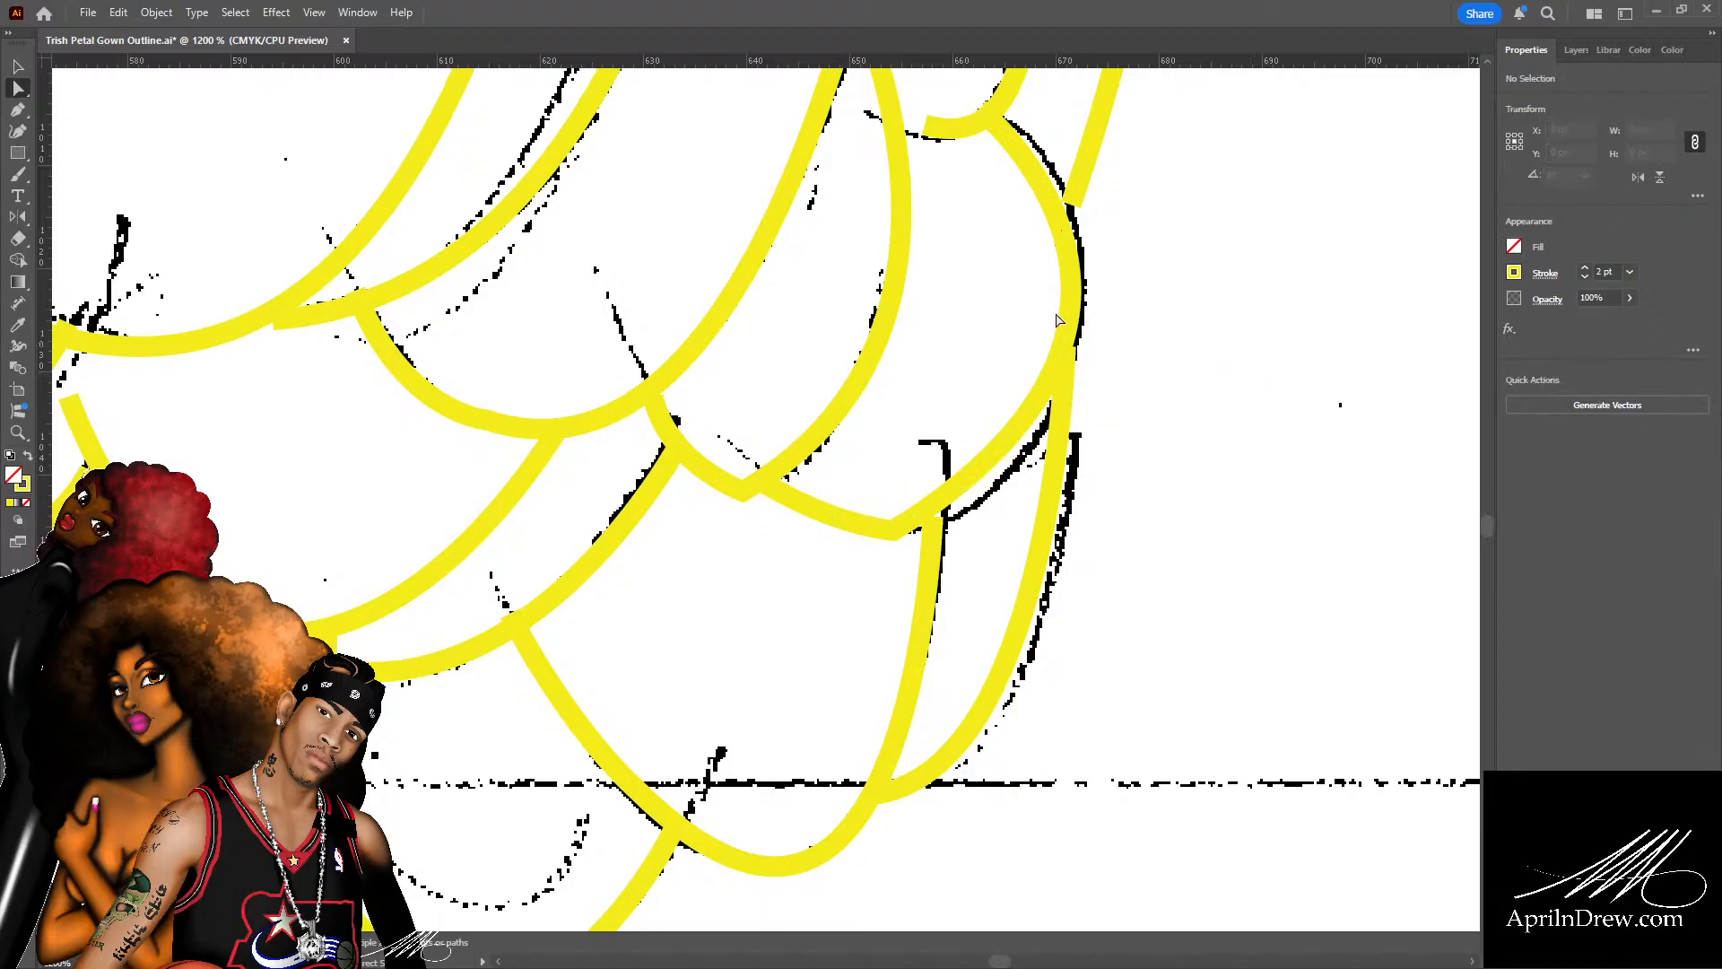
pyautogui.click(1073, 309)
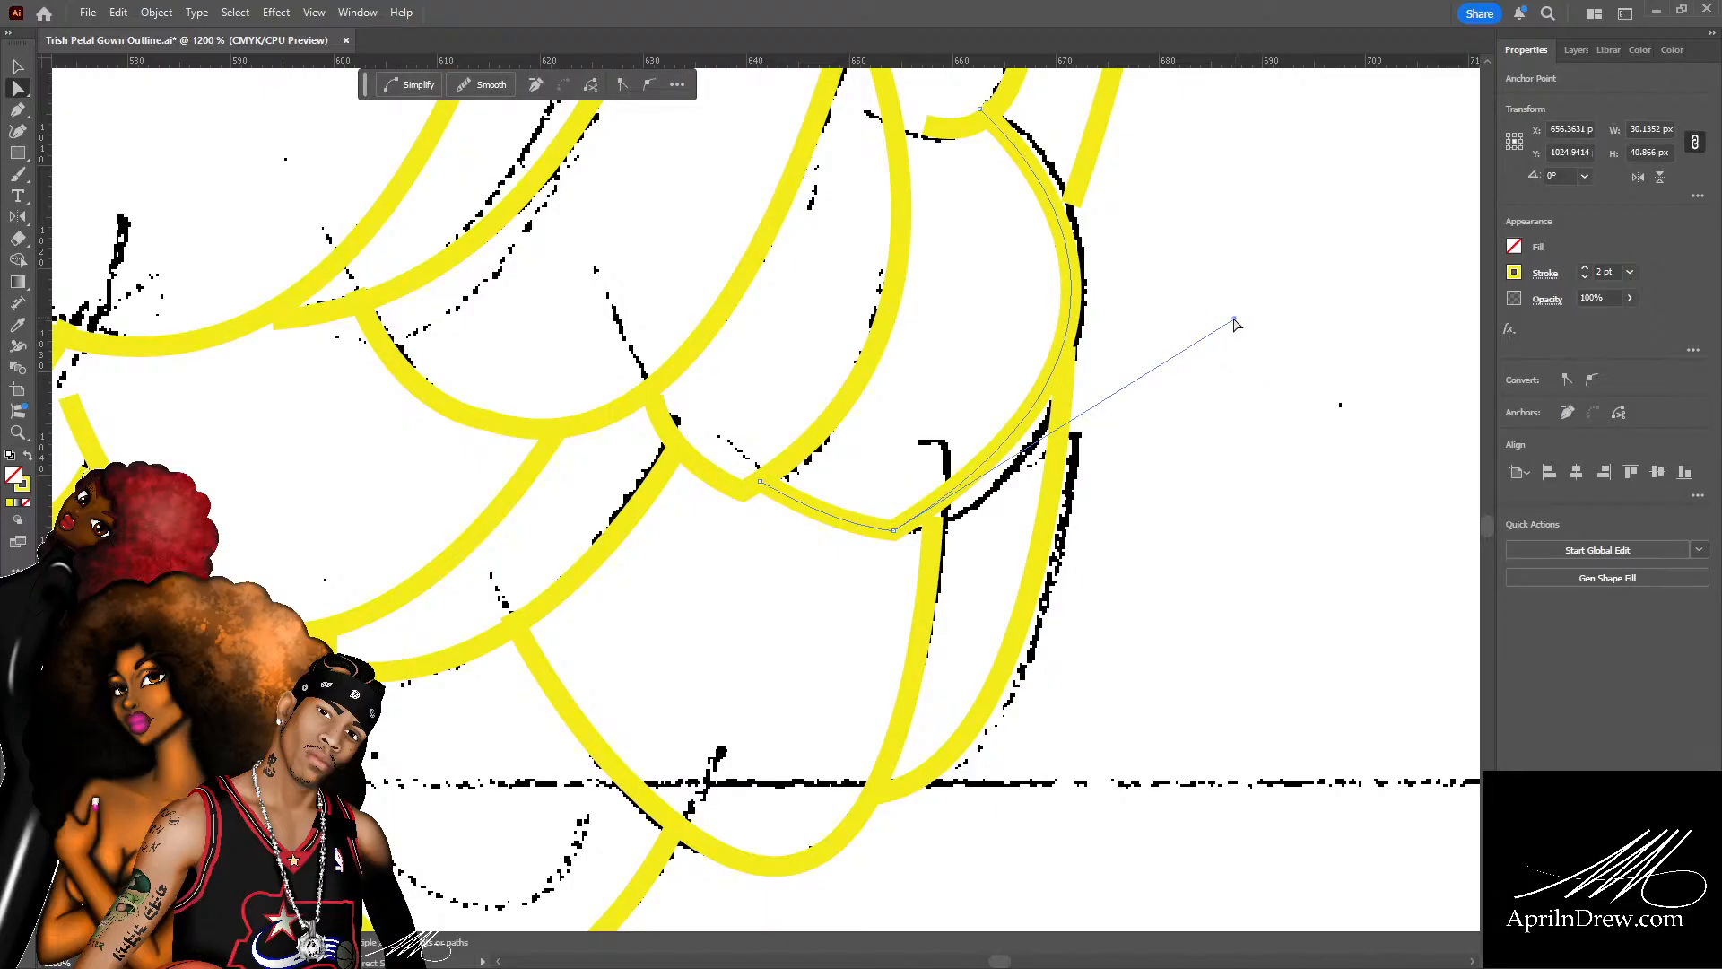
pyautogui.moveTo(1236, 323); pyautogui.dragTo(1259, 387)
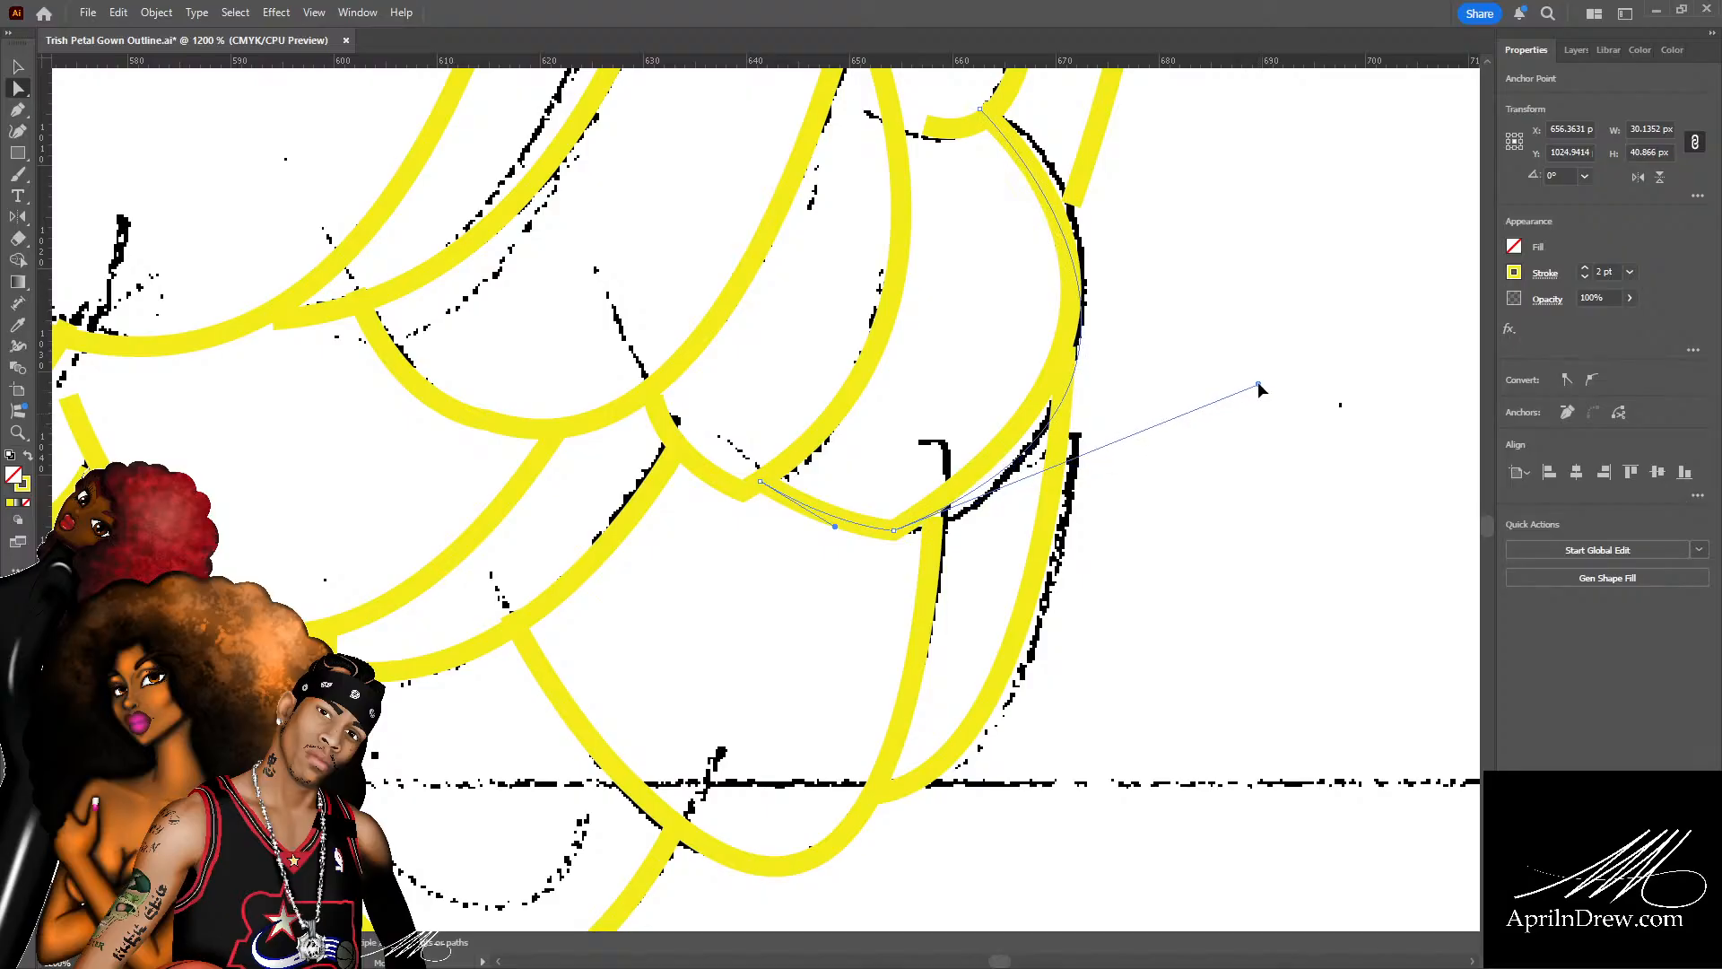
pyautogui.moveTo(894, 530); pyautogui.dragTo(948, 529)
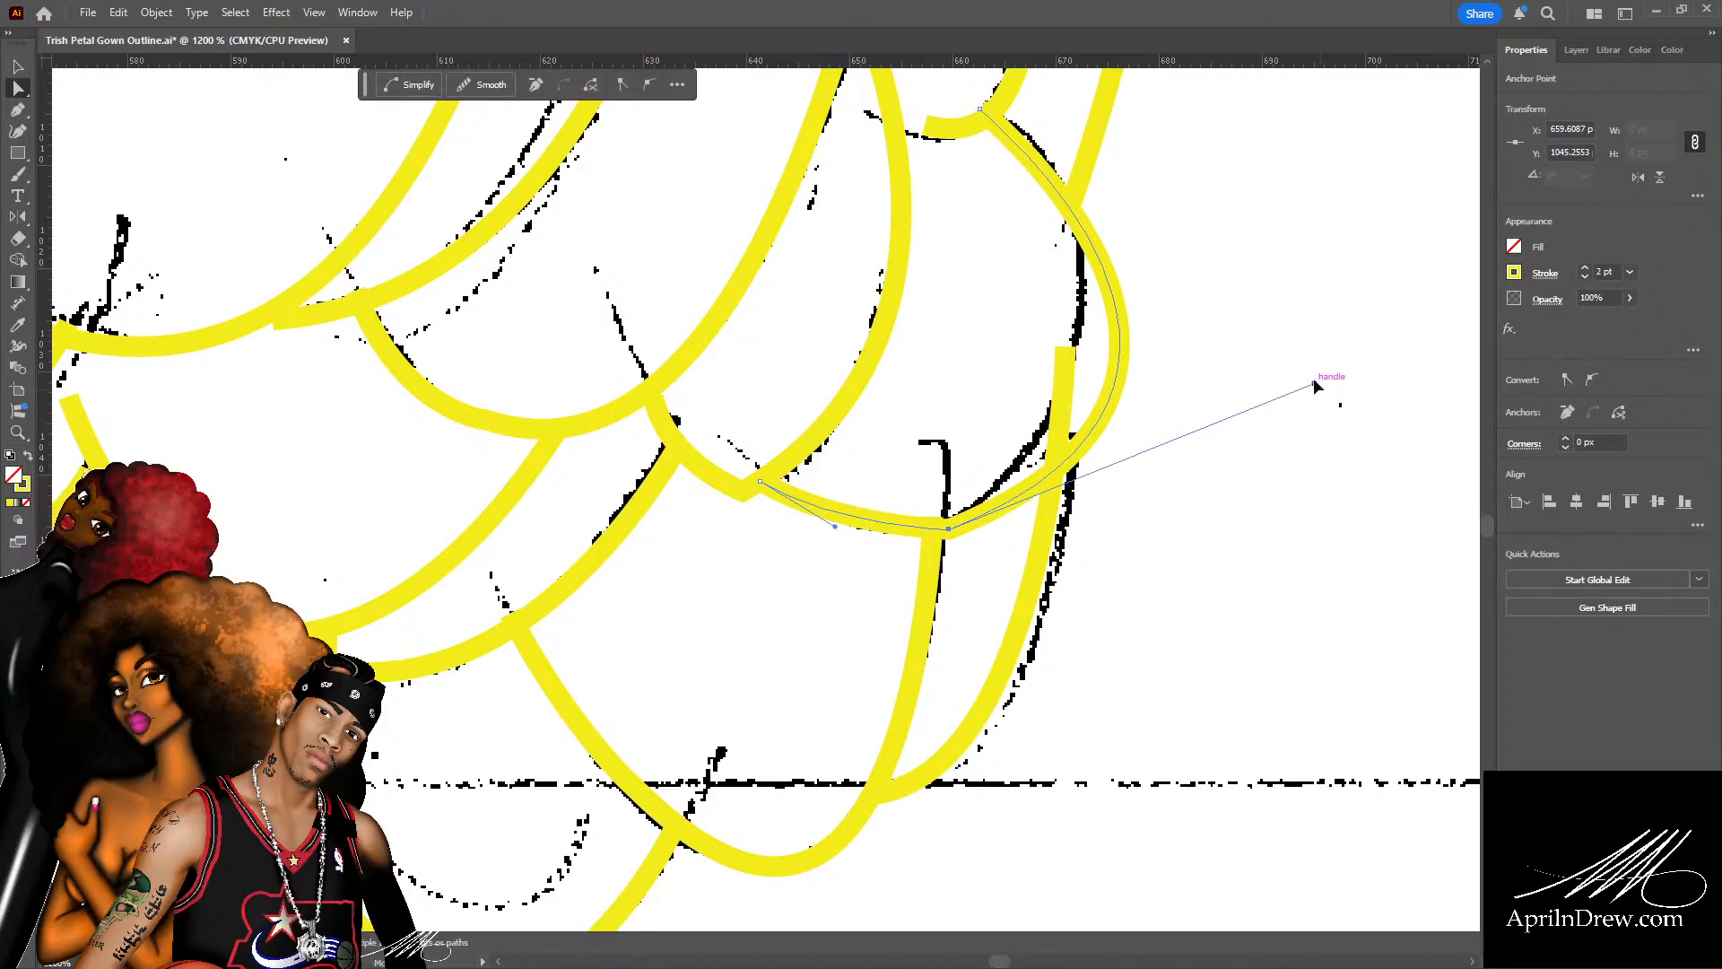
# Reshape the right side of the lower outer petal so its curve follows the sketched line.
pyautogui.moveTo(1313, 383); pyautogui.dragTo(1234, 265)
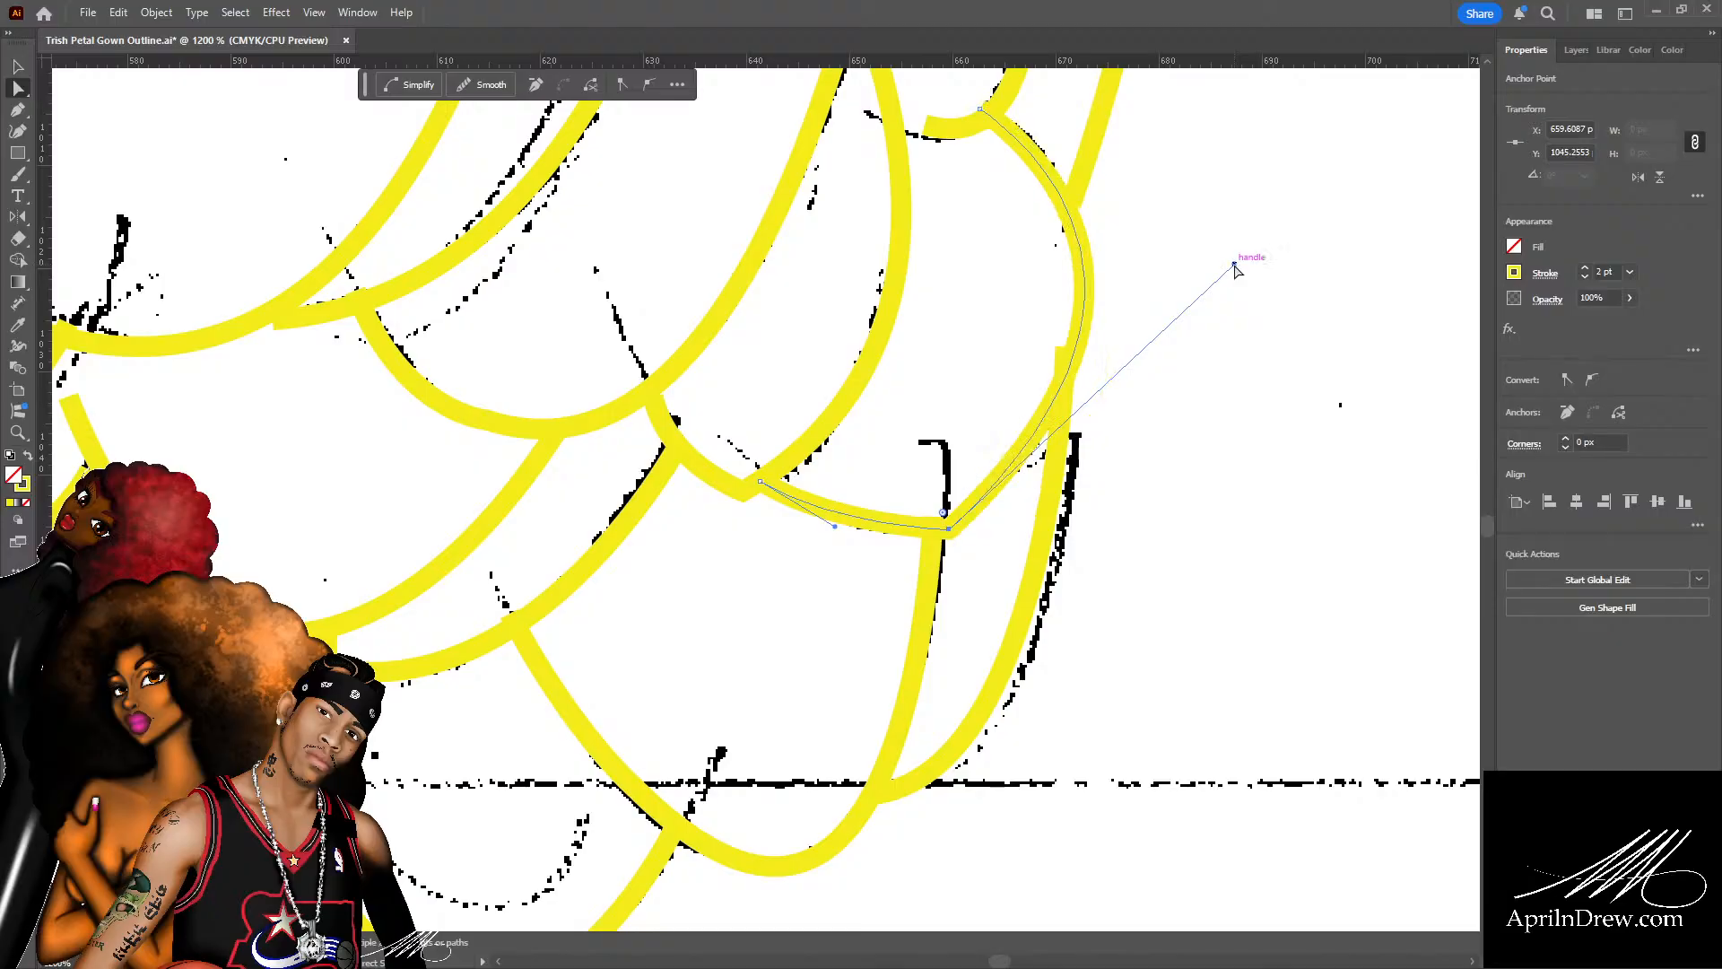
pyautogui.scroll(3, 947, 393)
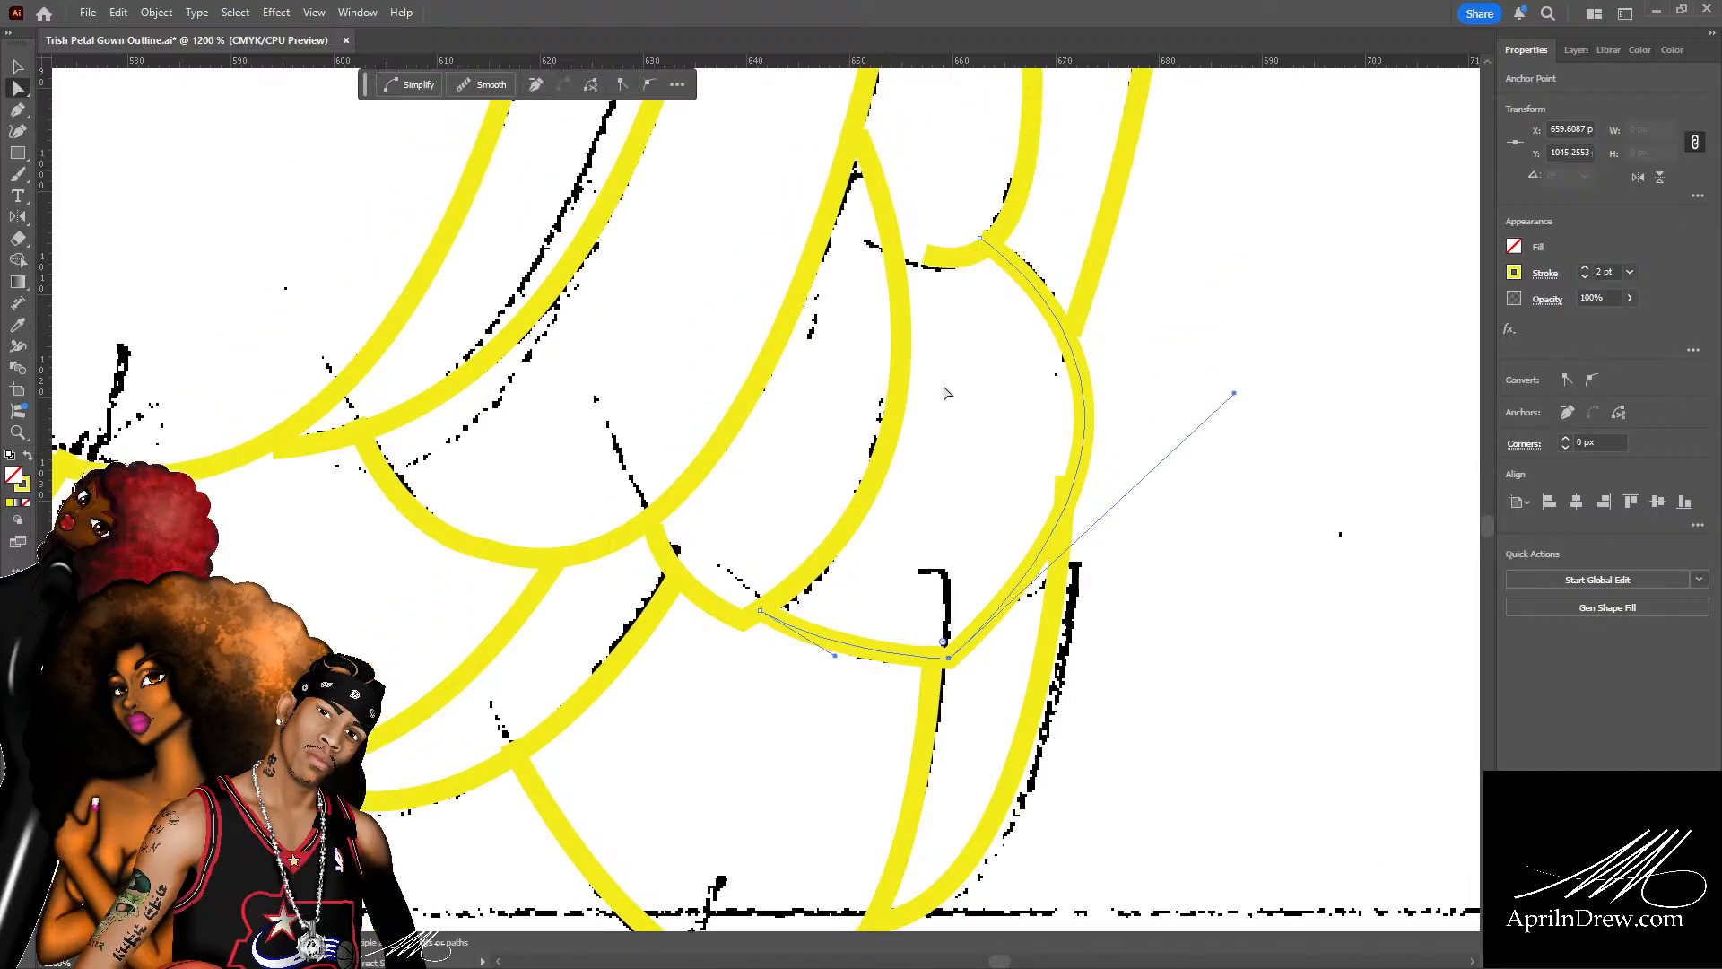
# Extend the open lower end of the narrow petal to the neighbouring petal's edge and bend its curve onto the sketch.
pyautogui.moveTo(925, 259)
pyautogui.mouseDown()
pyautogui.moveTo(892, 254)
pyautogui.moveTo(935, 274)
pyautogui.mouseUp()
pyautogui.hotkey('ctrl', 'z')
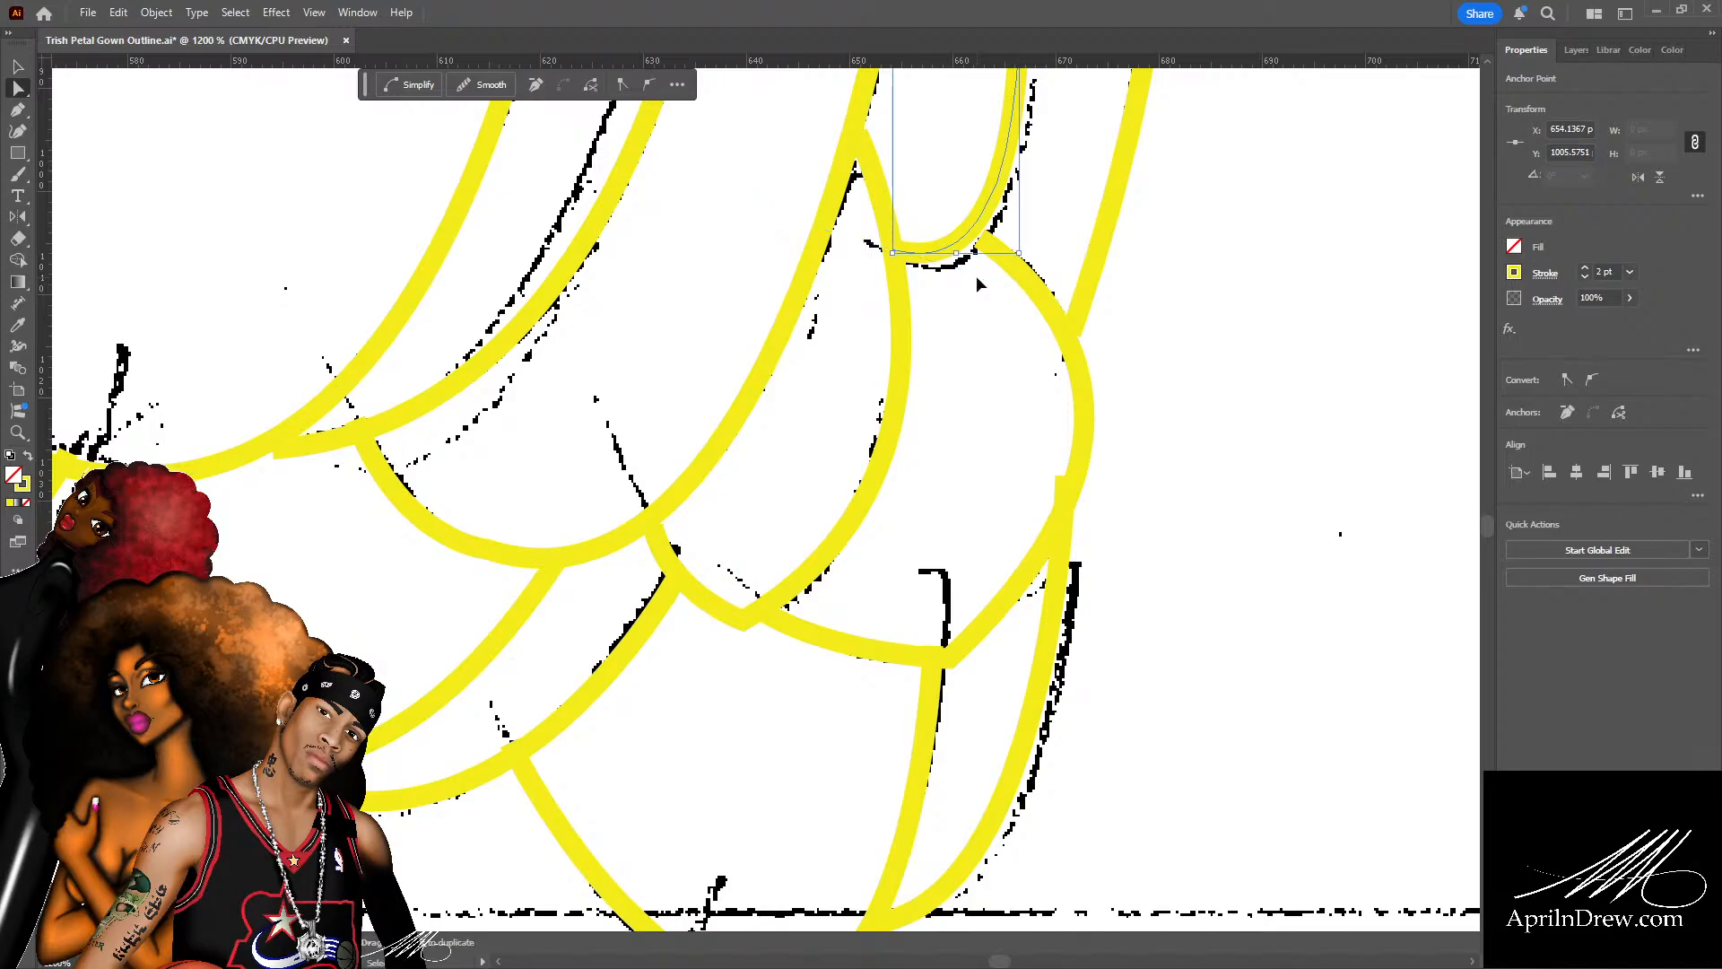
pyautogui.scroll(7, 975, 276)
pyautogui.click(925, 565)
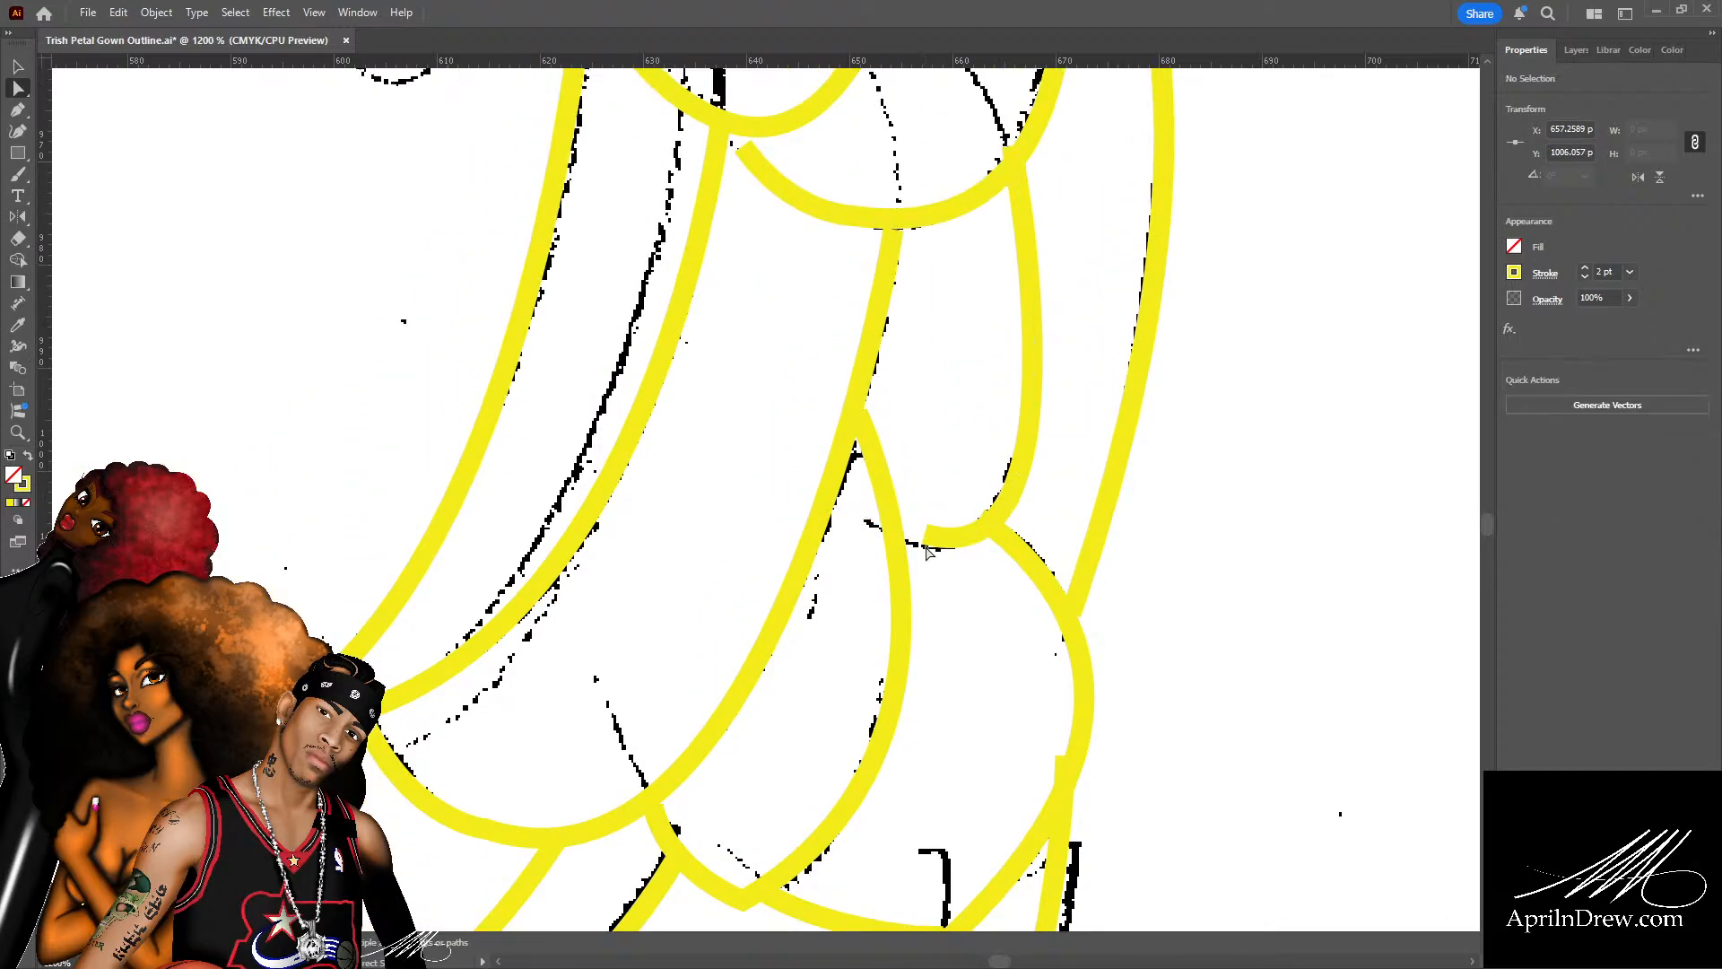
pyautogui.click(924, 535)
pyautogui.moveTo(926, 538); pyautogui.dragTo(894, 531)
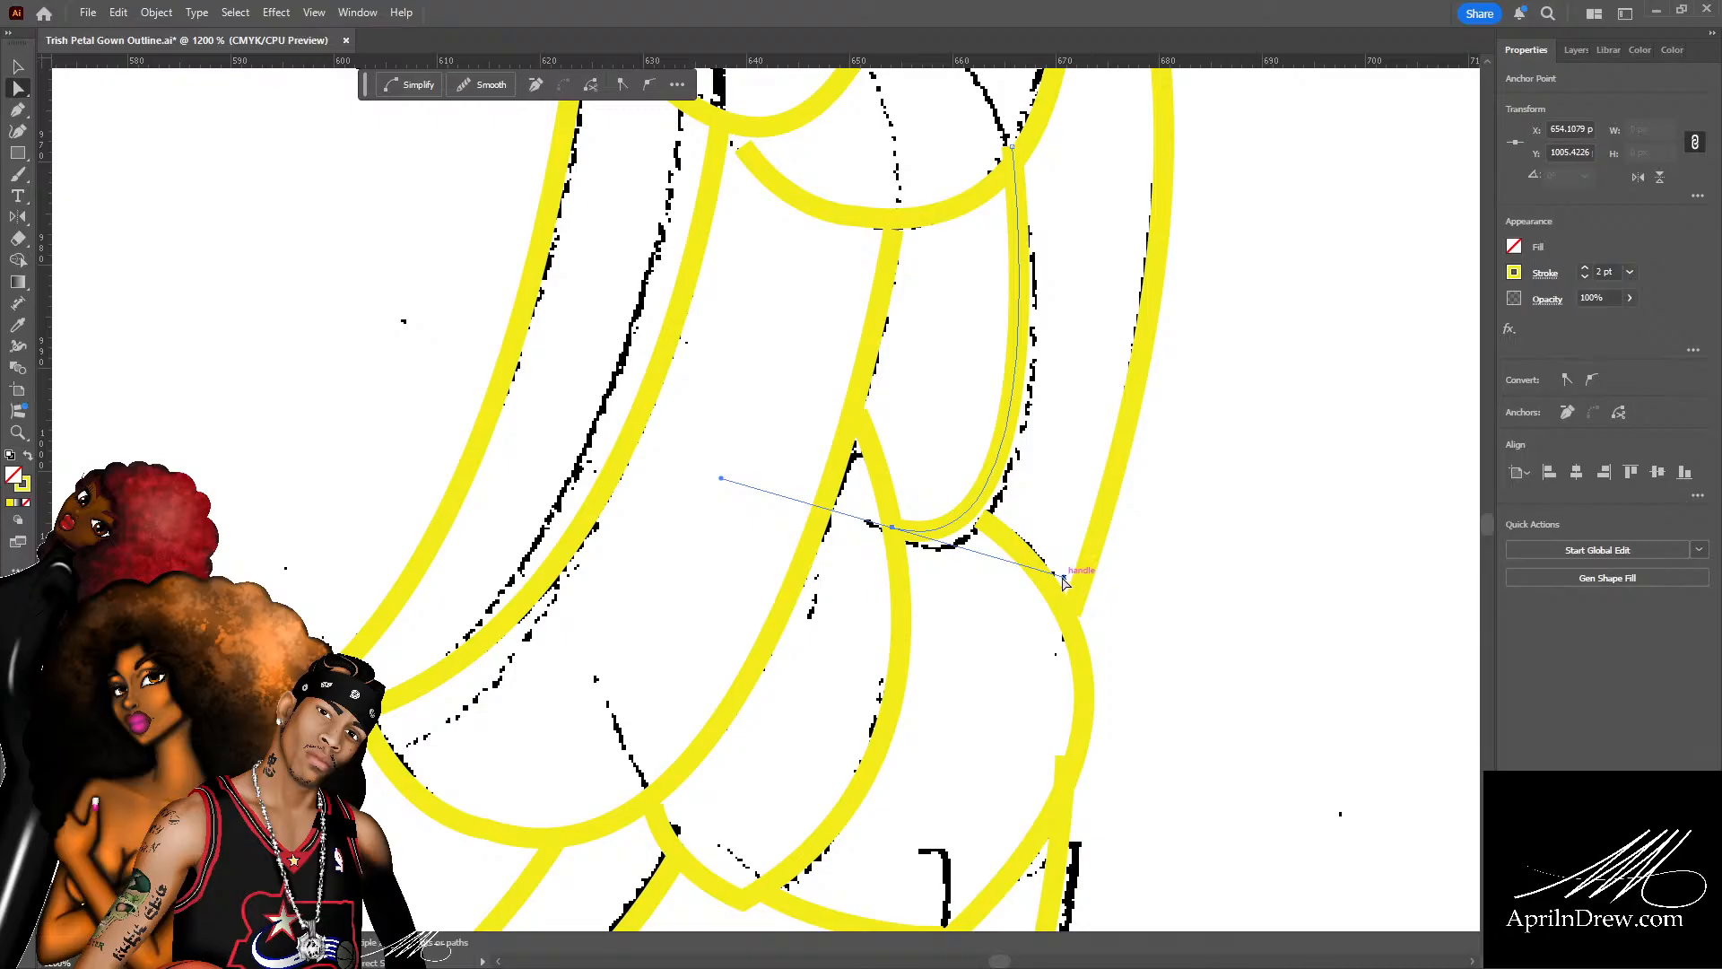
pyautogui.moveTo(1063, 576); pyautogui.dragTo(1098, 605)
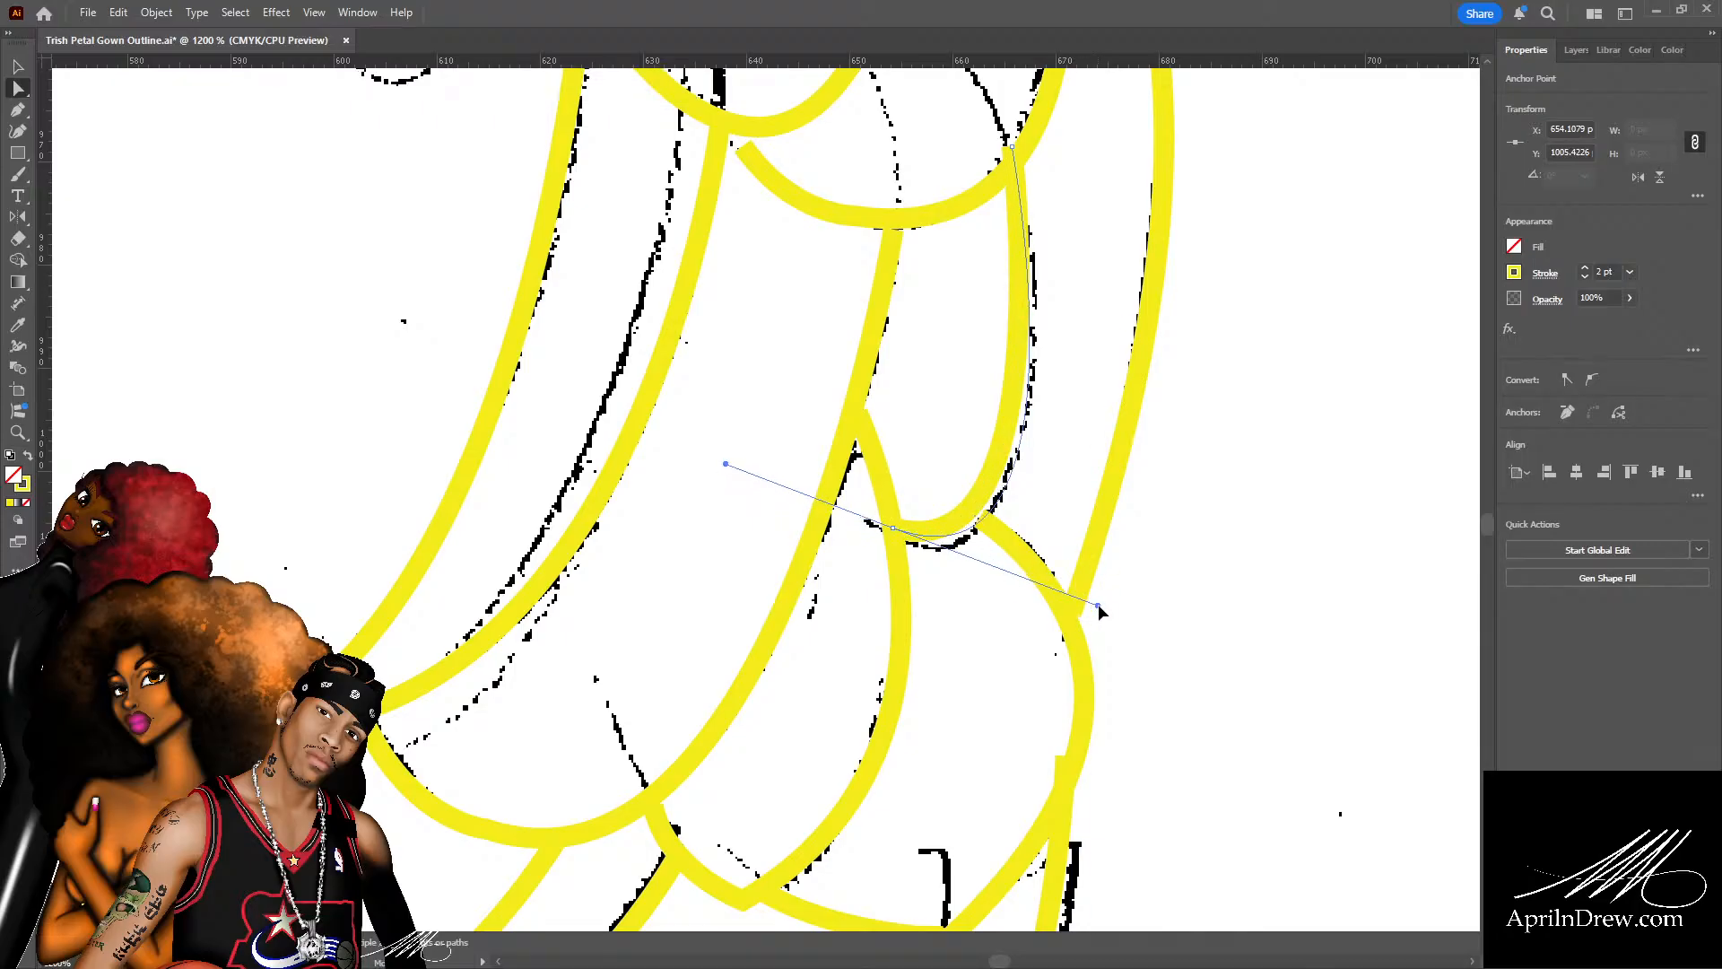
# Nudge the top ends of the narrow petal and the long petal beside it onto the petal edge above.
pyautogui.click(1015, 157)
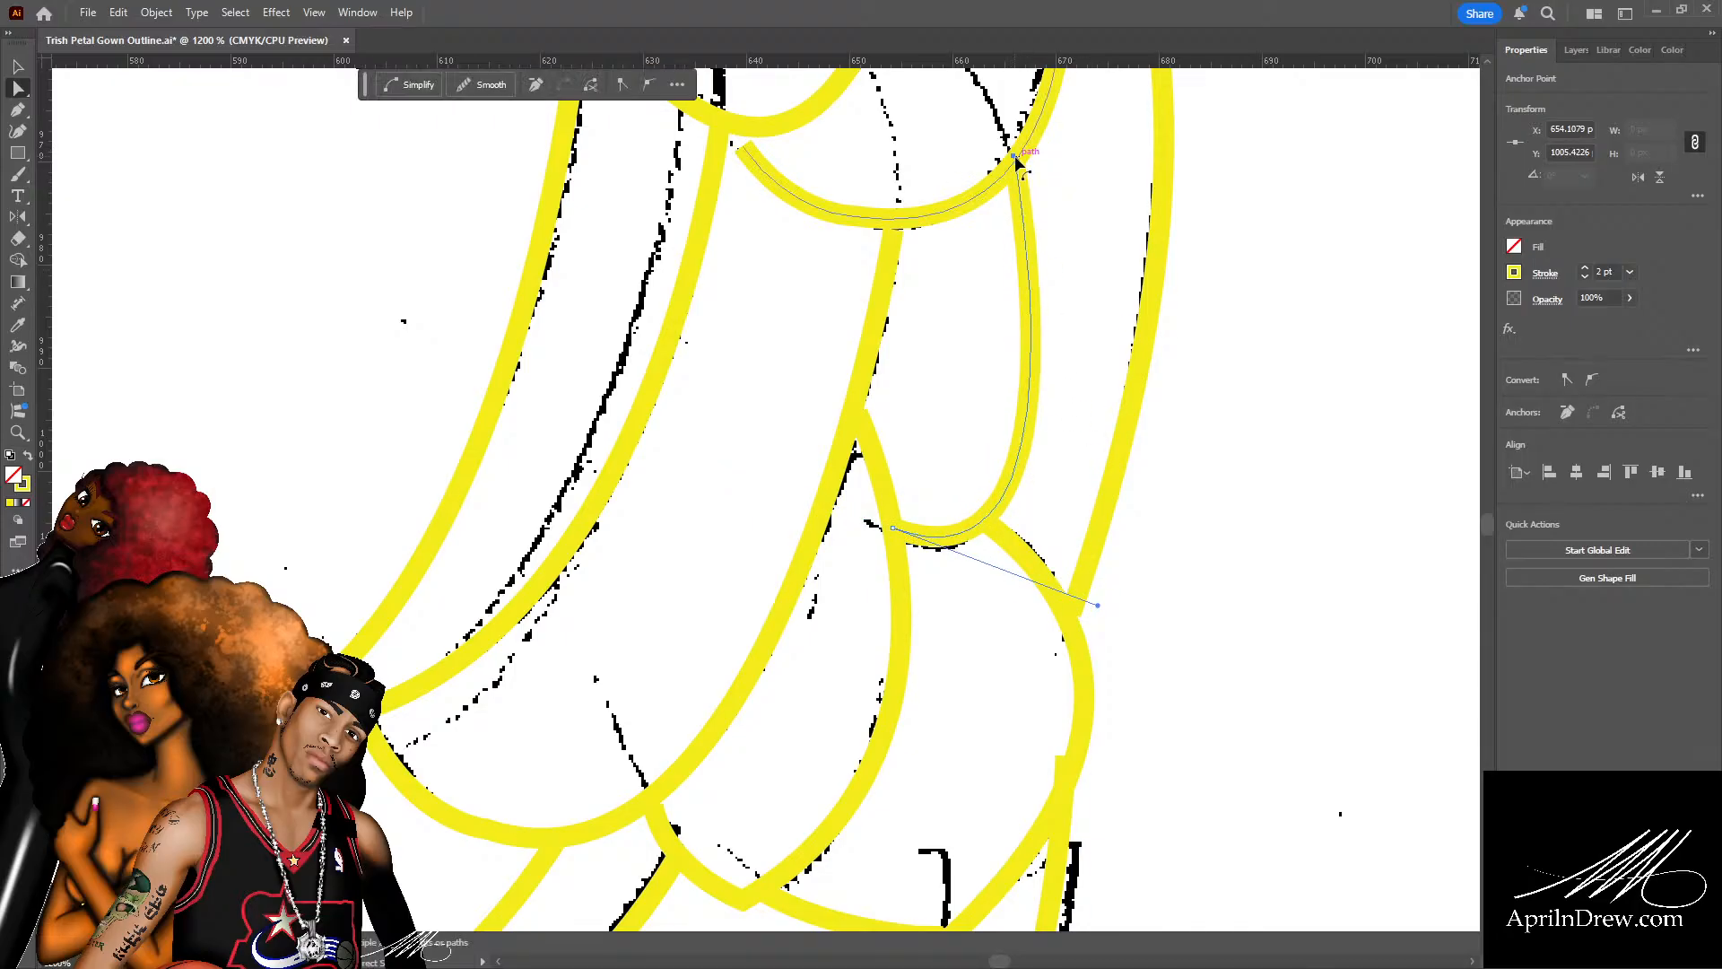
pyautogui.moveTo(1015, 157); pyautogui.dragTo(1015, 162)
pyautogui.click(1013, 612)
pyautogui.click(896, 228)
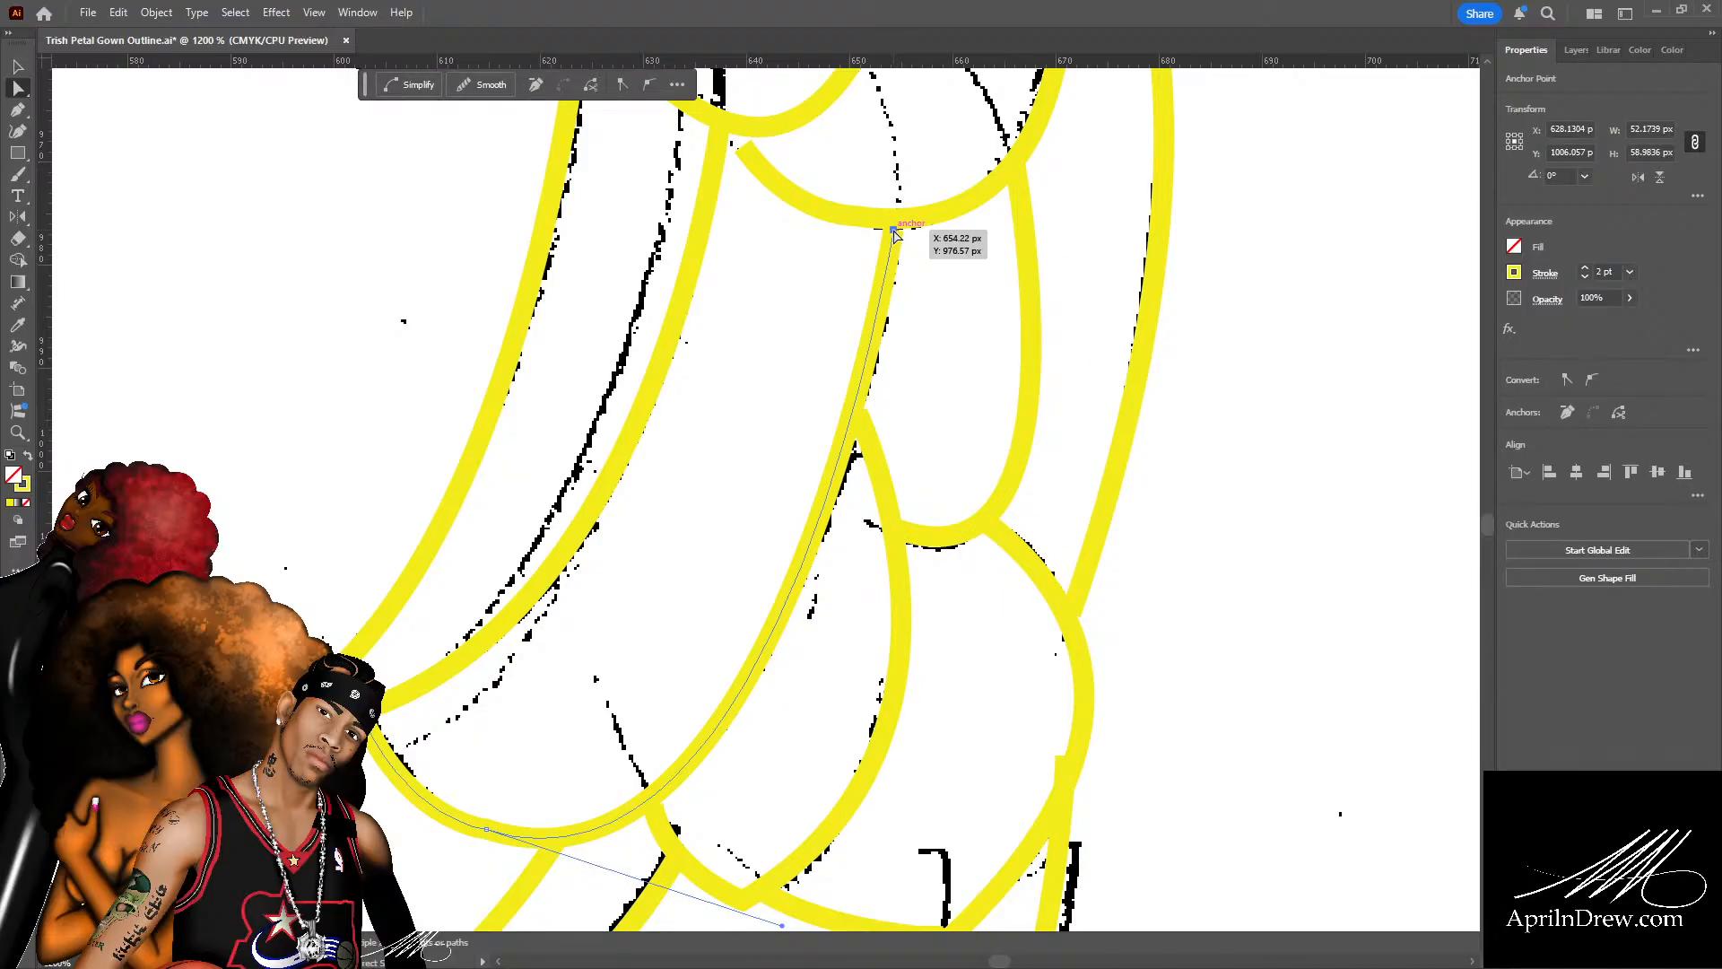
pyautogui.moveTo(892, 230); pyautogui.dragTo(896, 219)
pyautogui.click(919, 296)
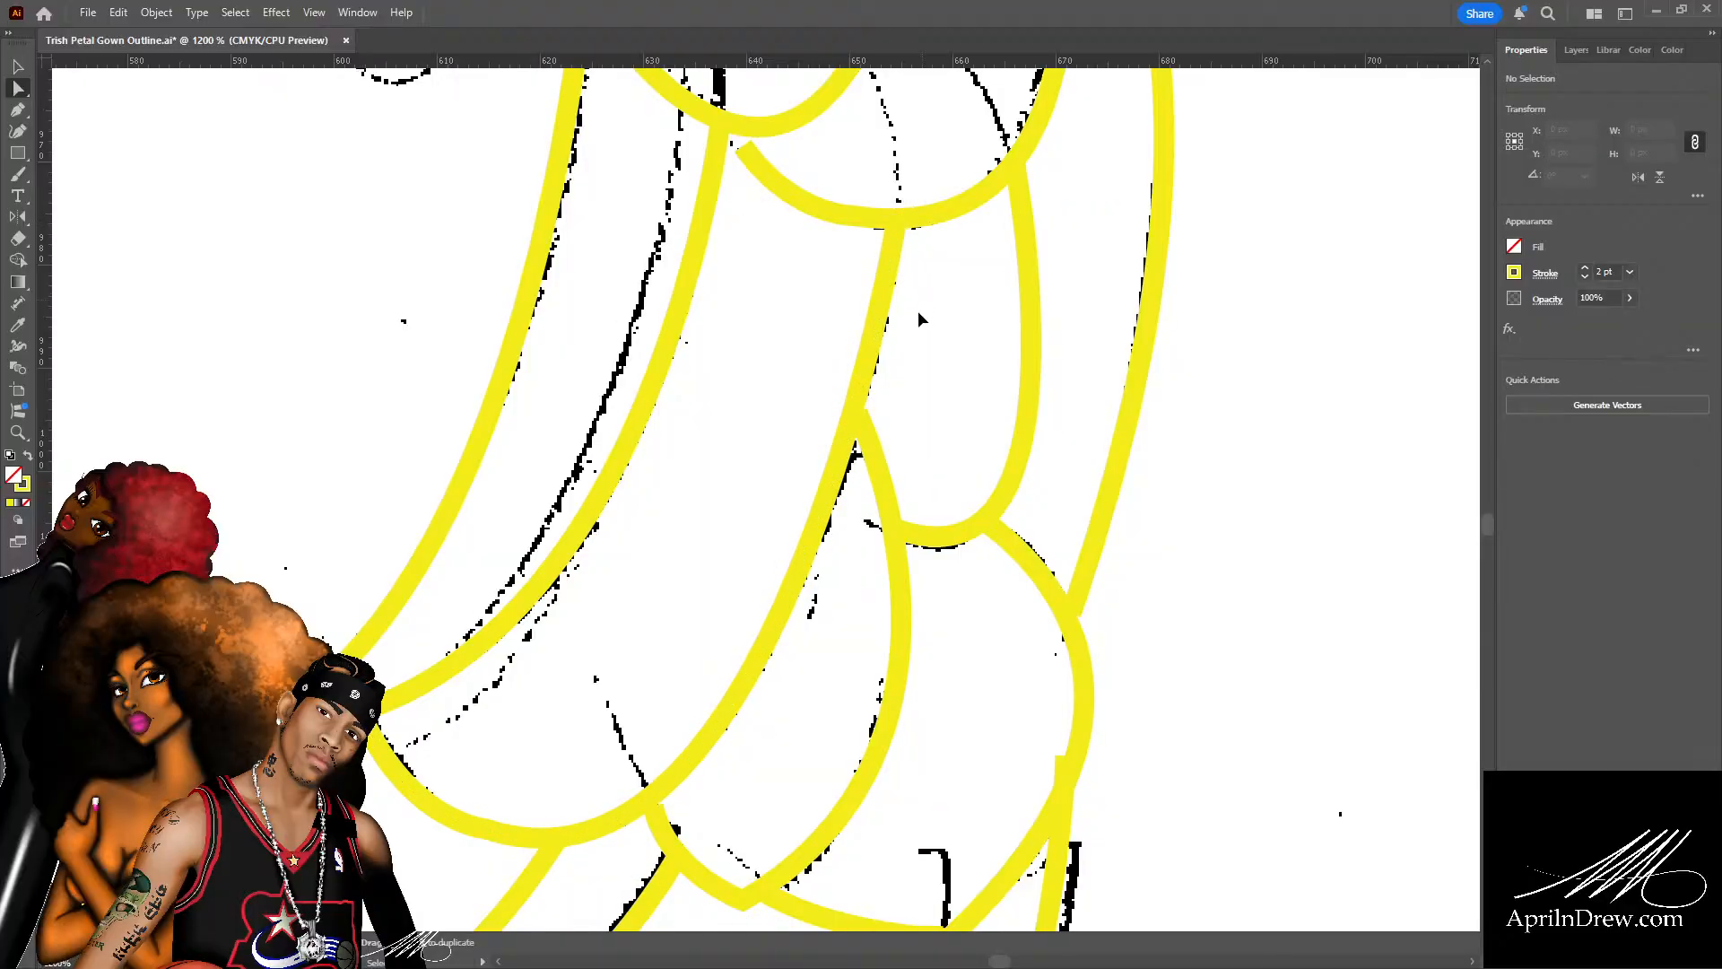
# Nudge the upper left end of the lower right petal onto the edge of the petal above.
pyautogui.scroll(-3, 918, 310)
pyautogui.scroll(-5, 812, 592)
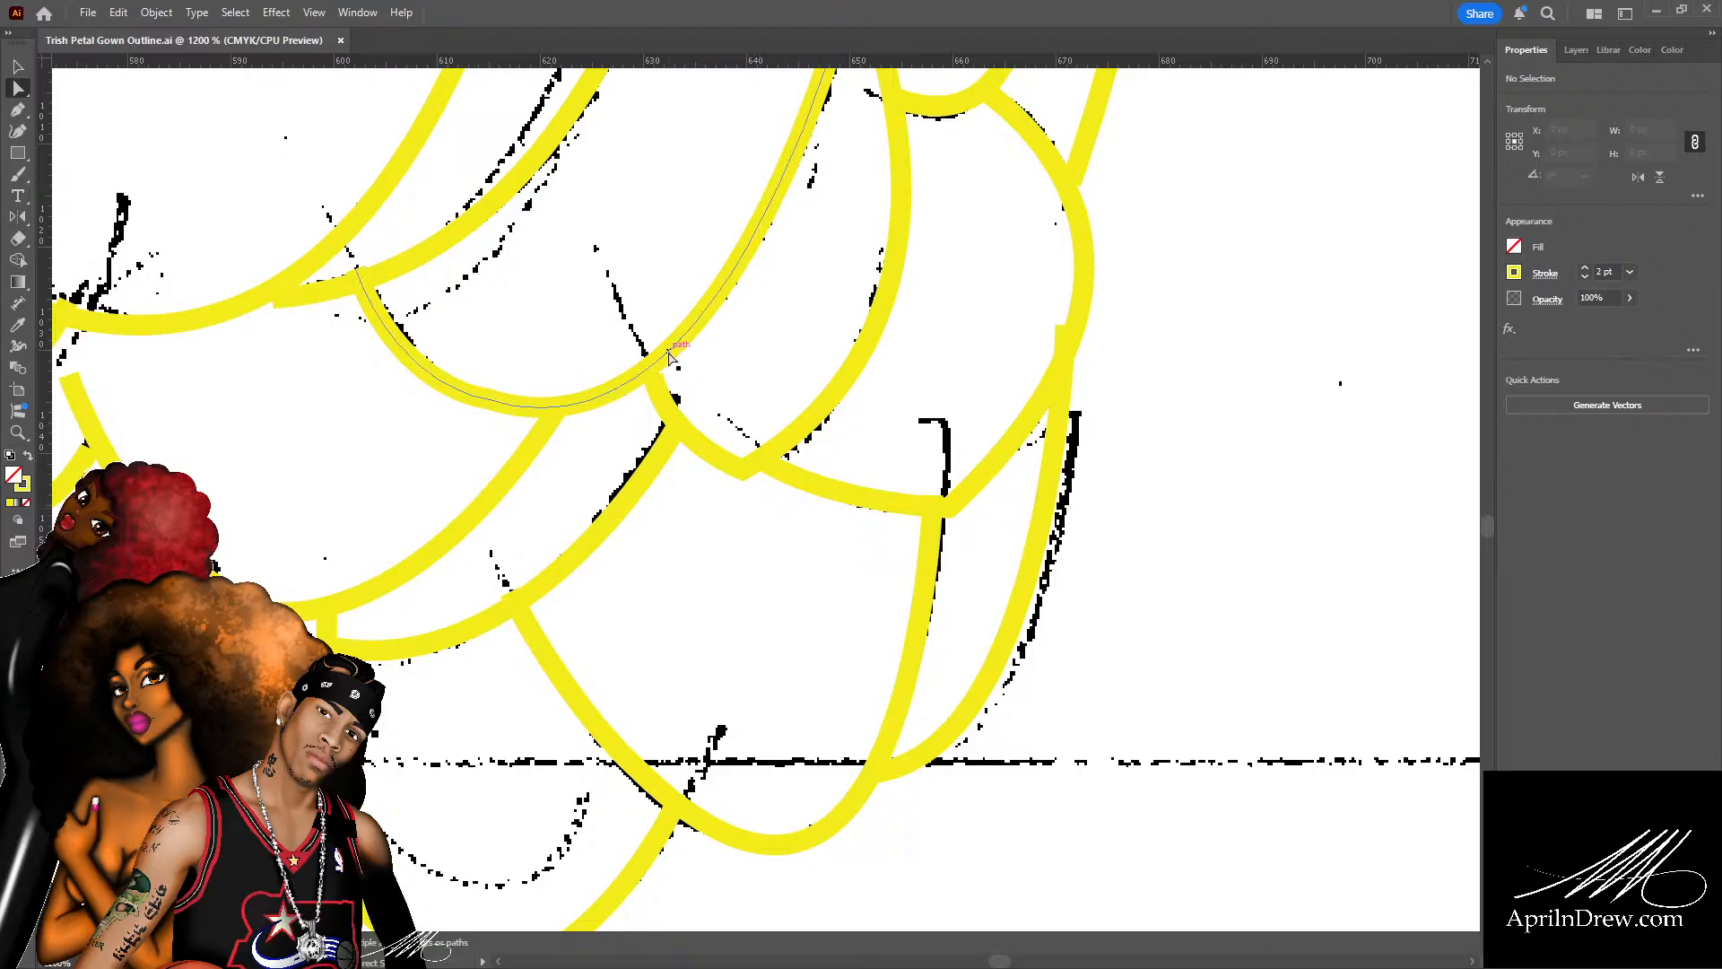
pyautogui.moveTo(654, 377); pyautogui.dragTo(650, 371)
pyautogui.click(795, 418)
# Lower the top end of the outermost hem petal onto the adjoining petal edge and bow its curve outward to the sketch.
pyautogui.scroll(-1, 795, 418)
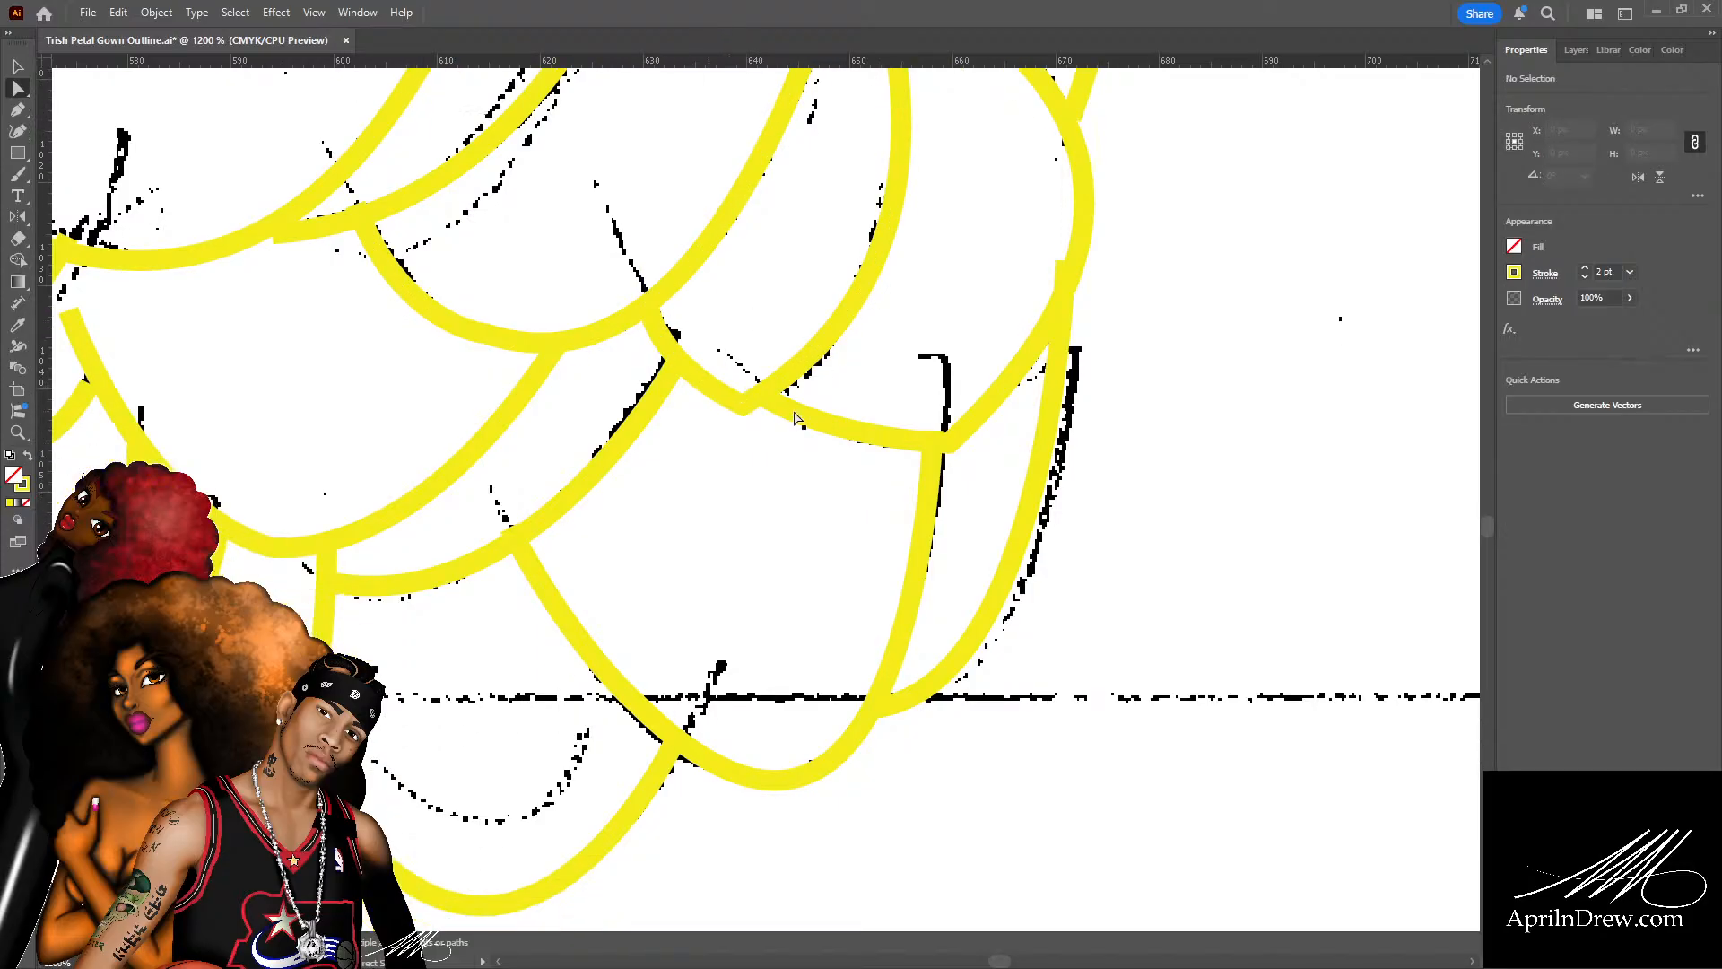
pyautogui.click(1069, 345)
pyautogui.click(1068, 262)
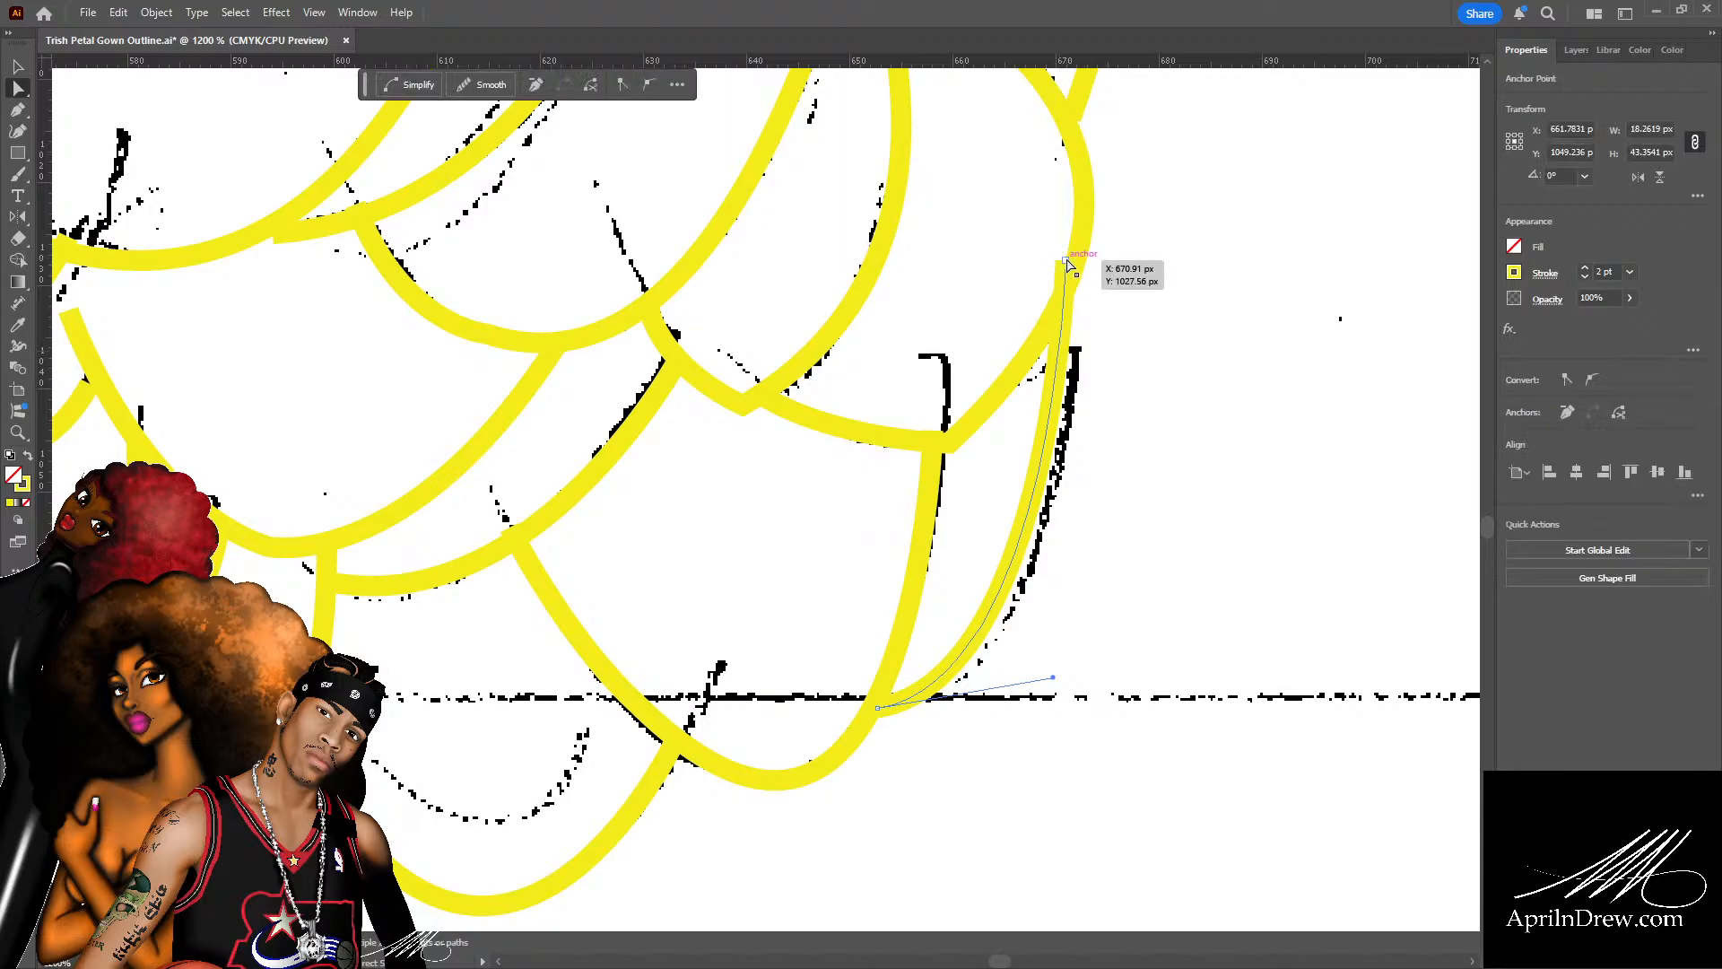
pyautogui.moveTo(1067, 265); pyautogui.dragTo(1066, 296)
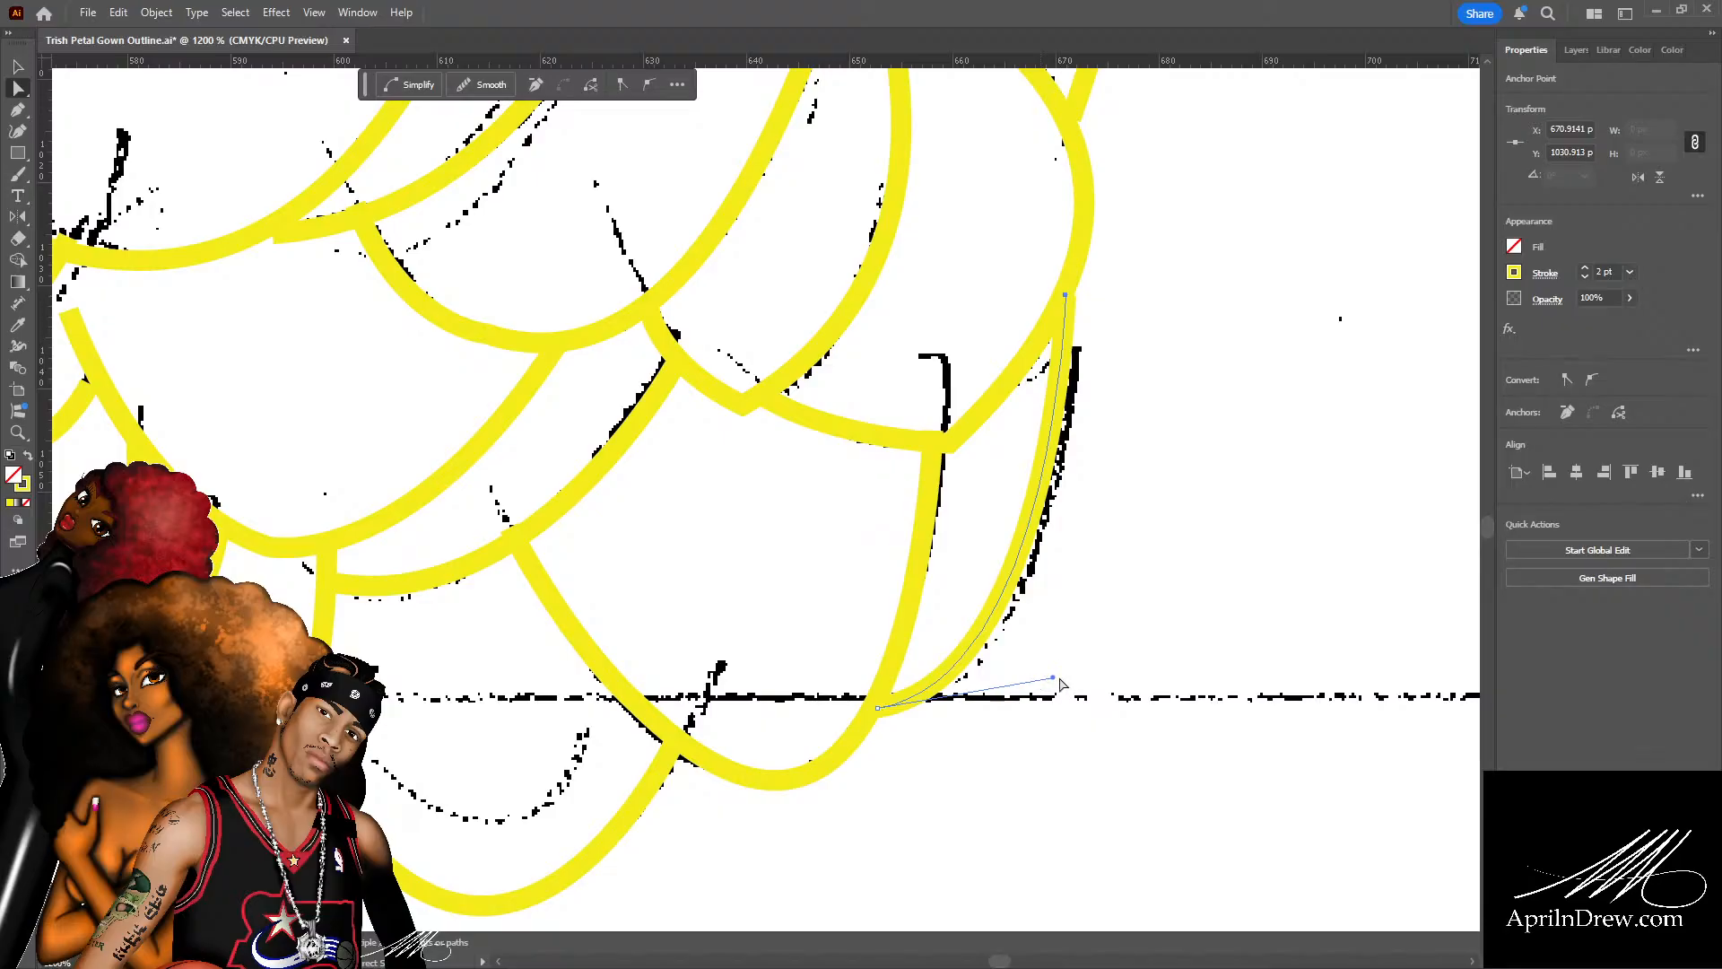
pyautogui.moveTo(1054, 684); pyautogui.dragTo(1121, 666)
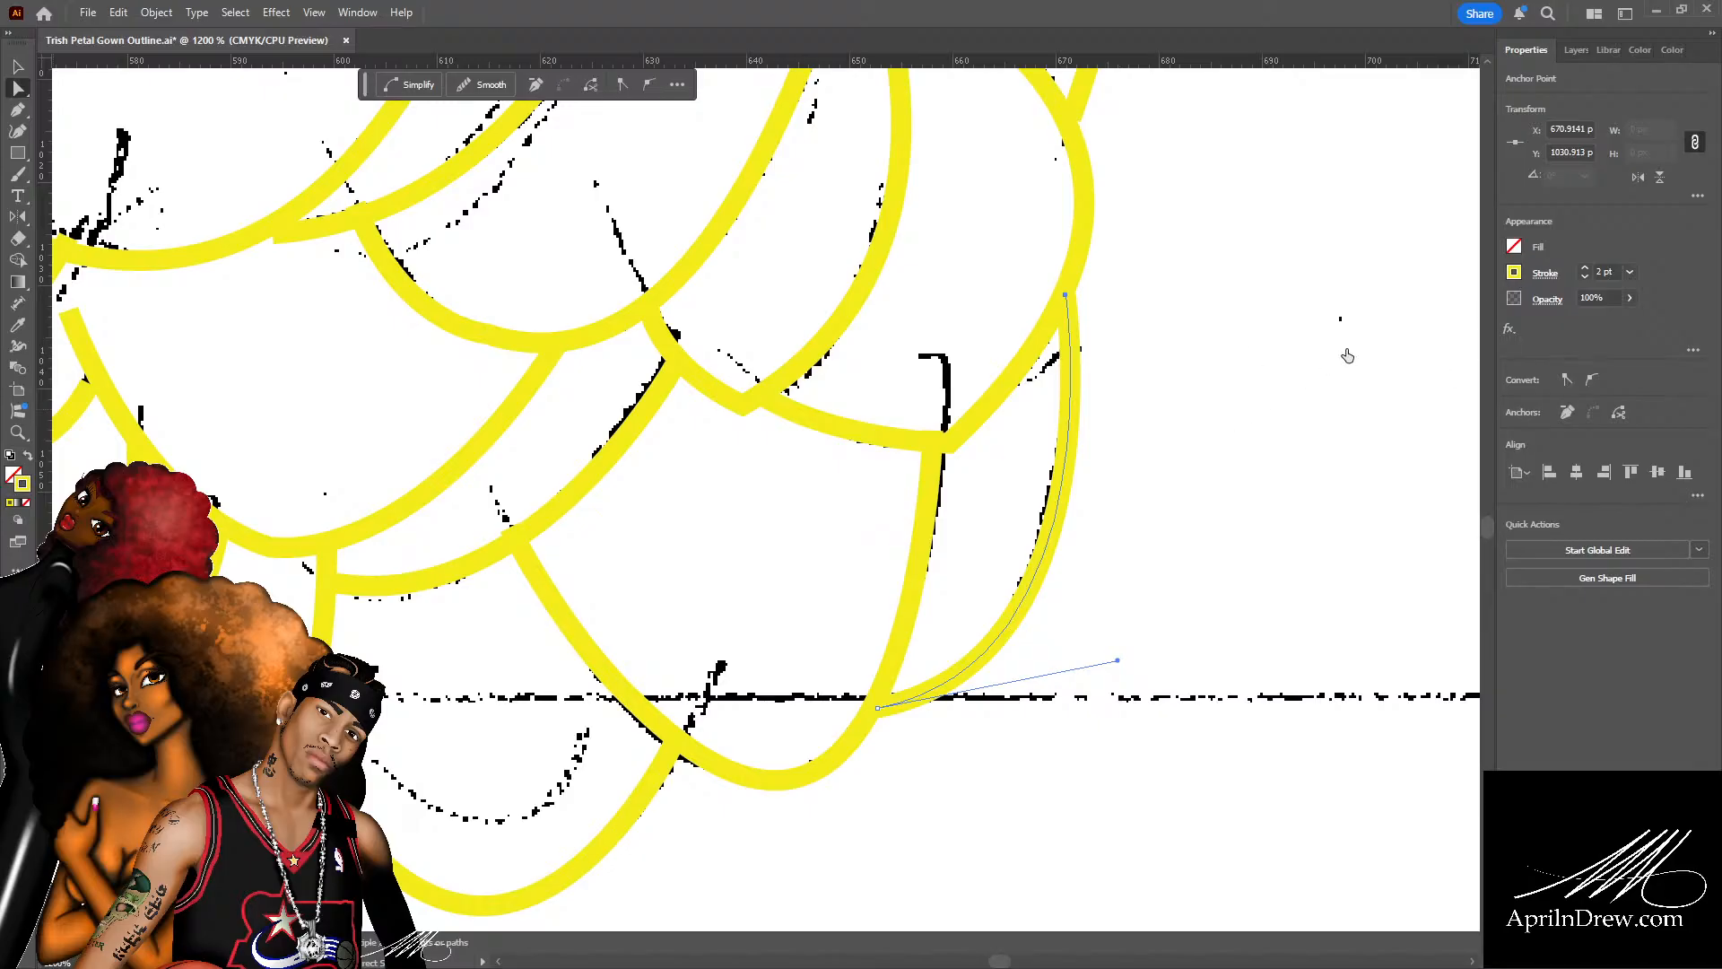
# Recolour the bottom hem petals' strokes: outermost magenta, its neighbour blue, the short one near the centre purple, and the one beside the shoe blue.
pyautogui.hotkey('ctrl', 'z')
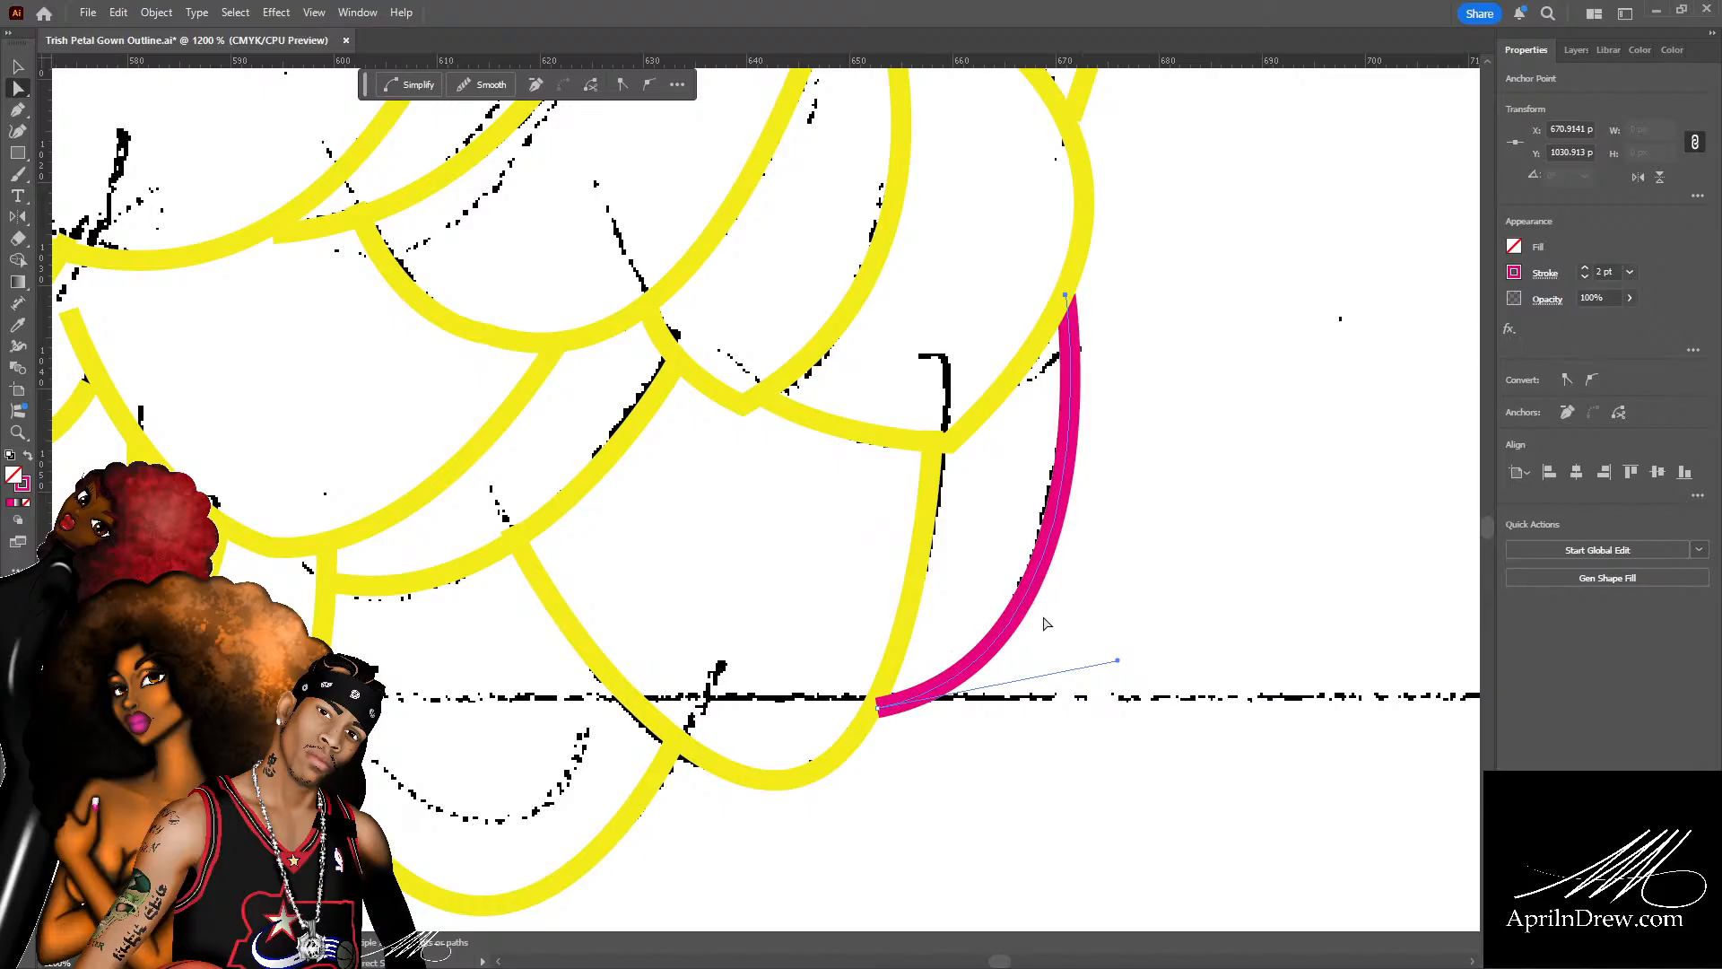
pyautogui.click(931, 542)
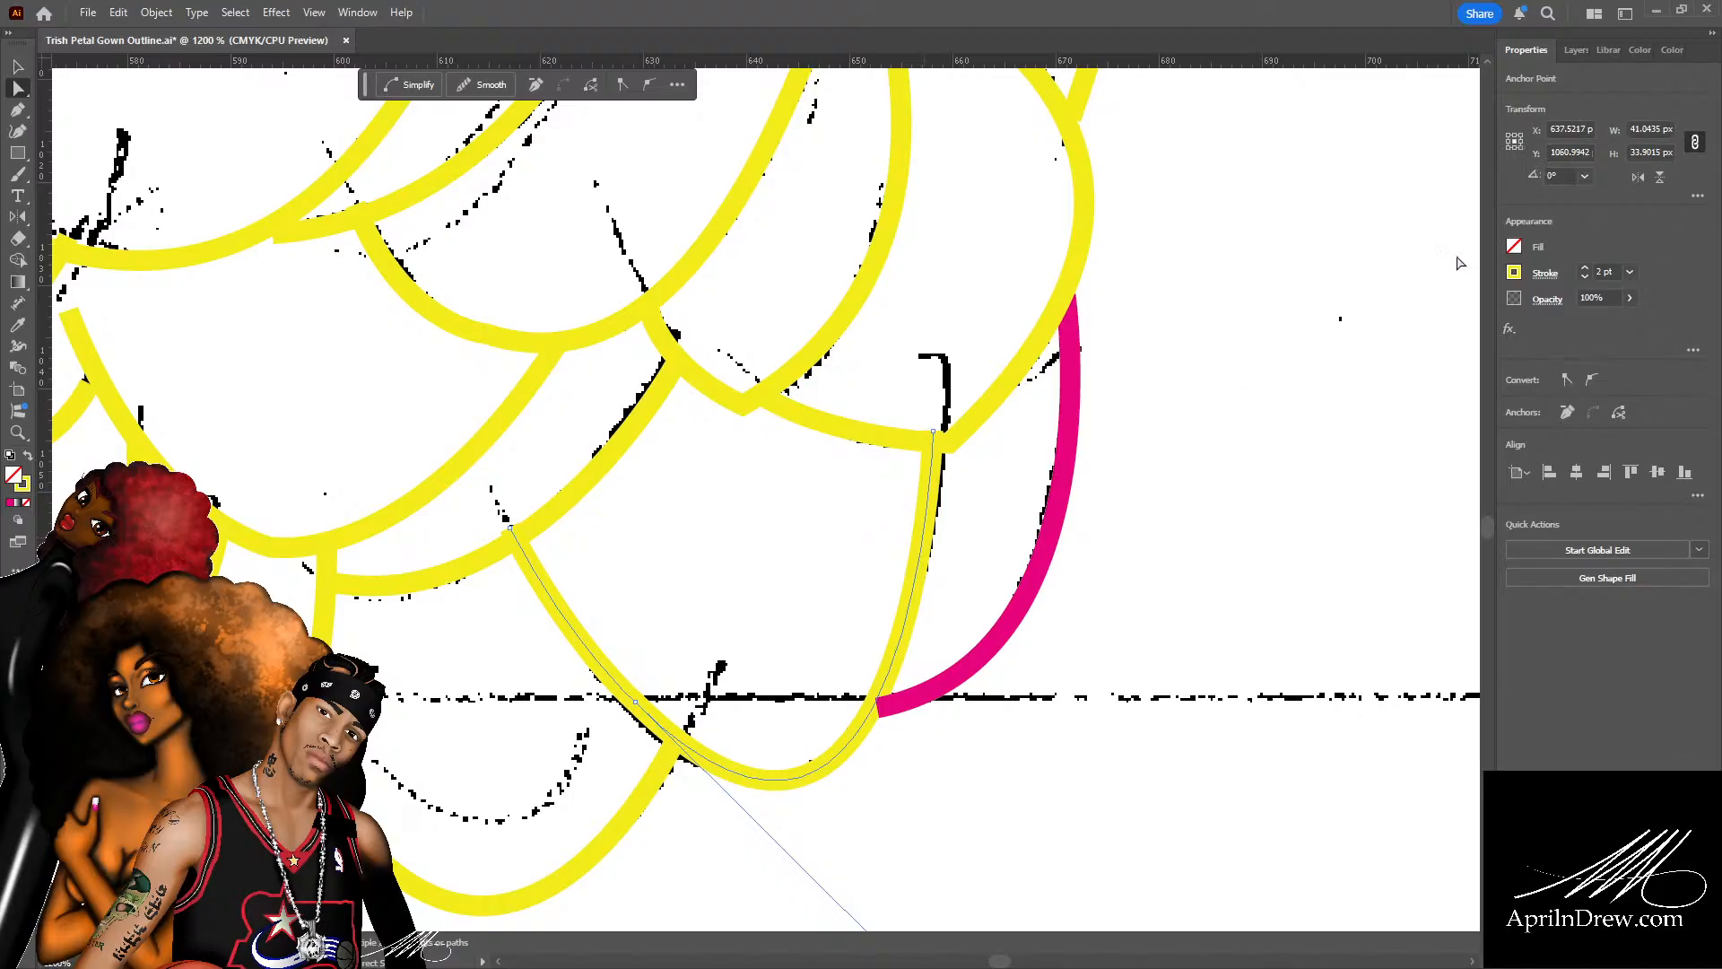
pyautogui.click(1373, 362)
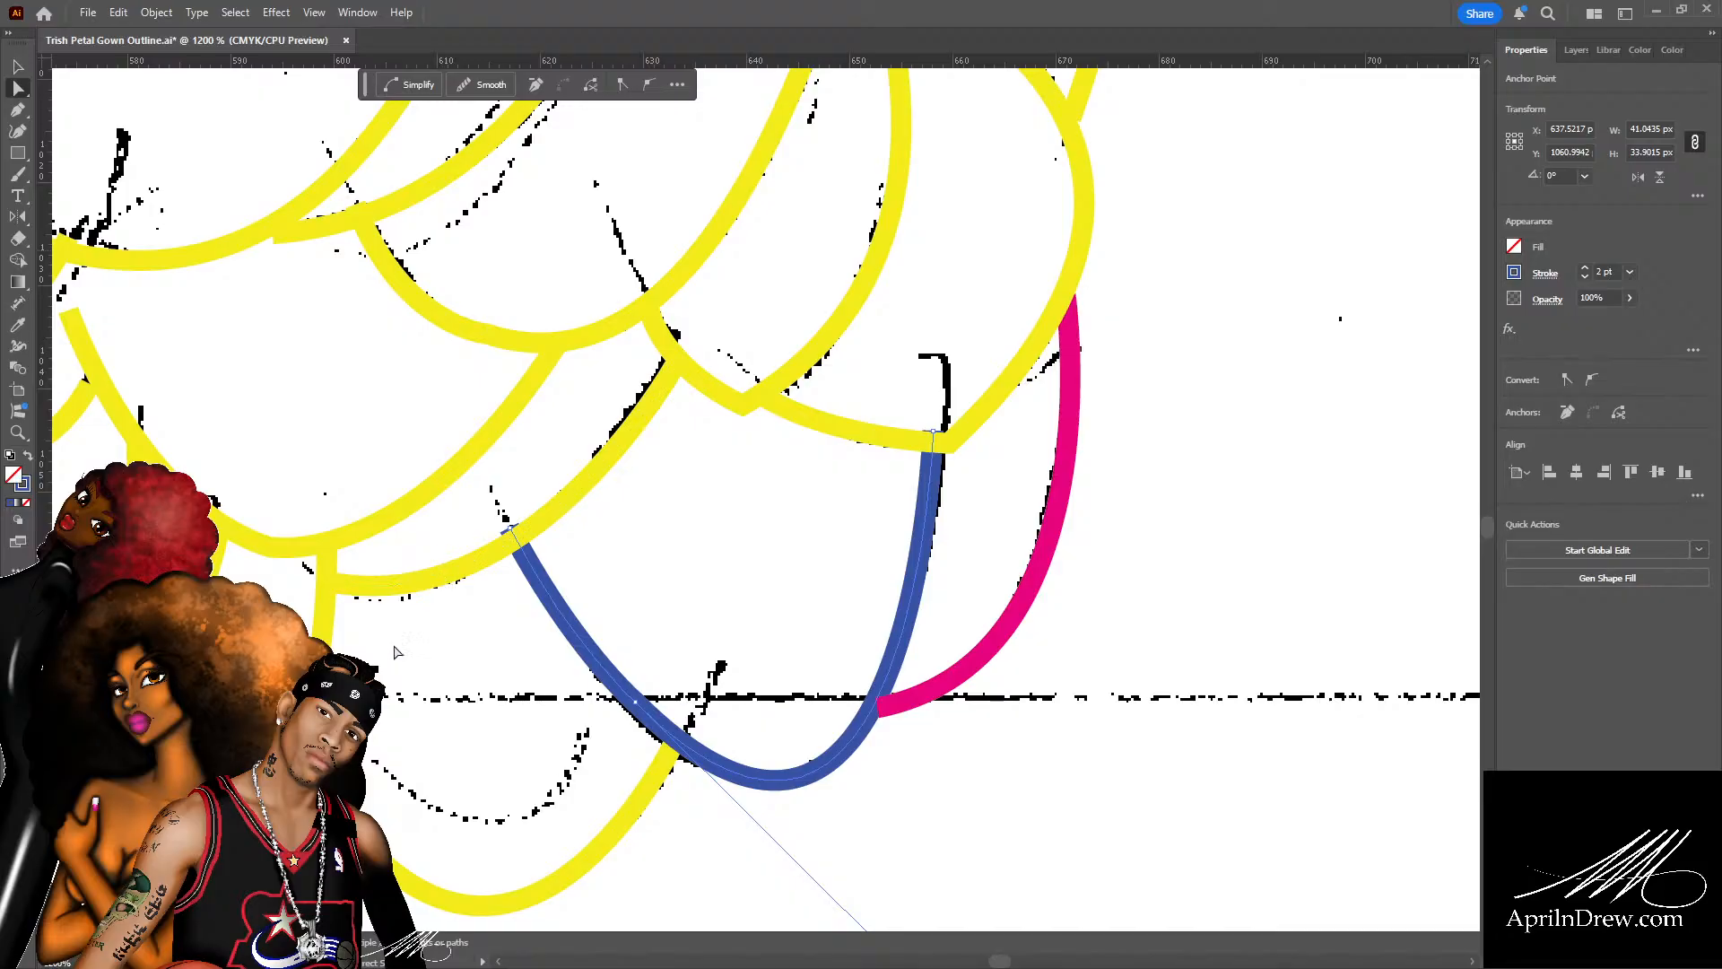
pyautogui.click(325, 592)
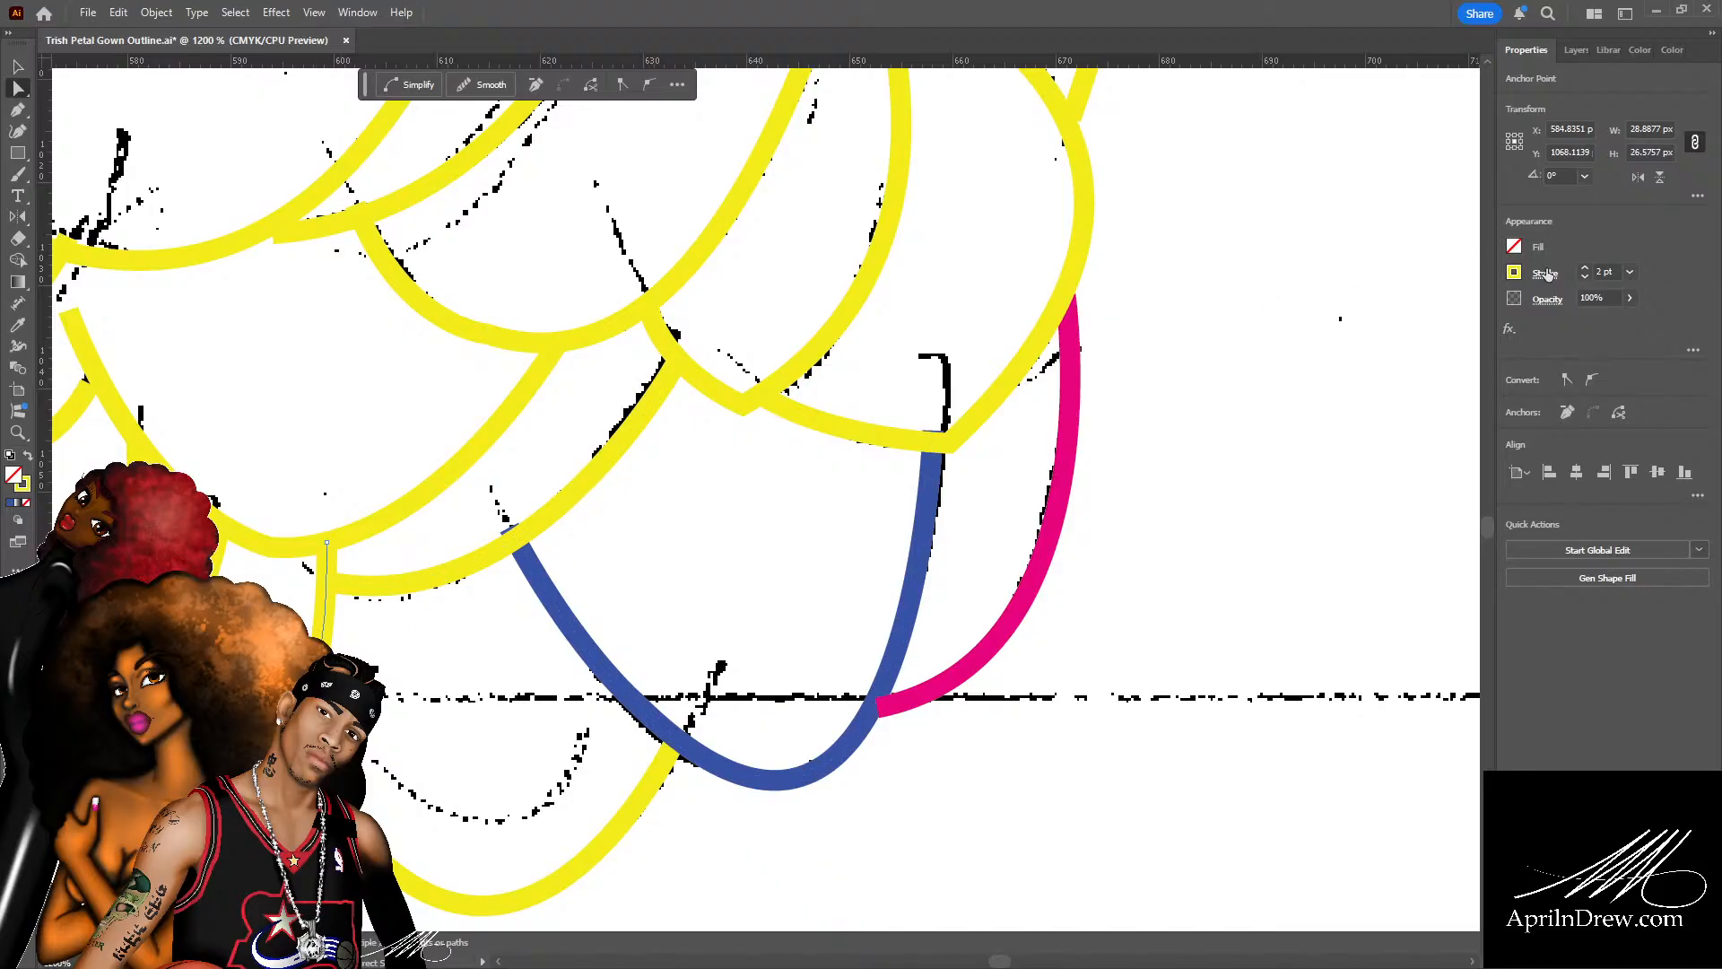
pyautogui.click(1387, 361)
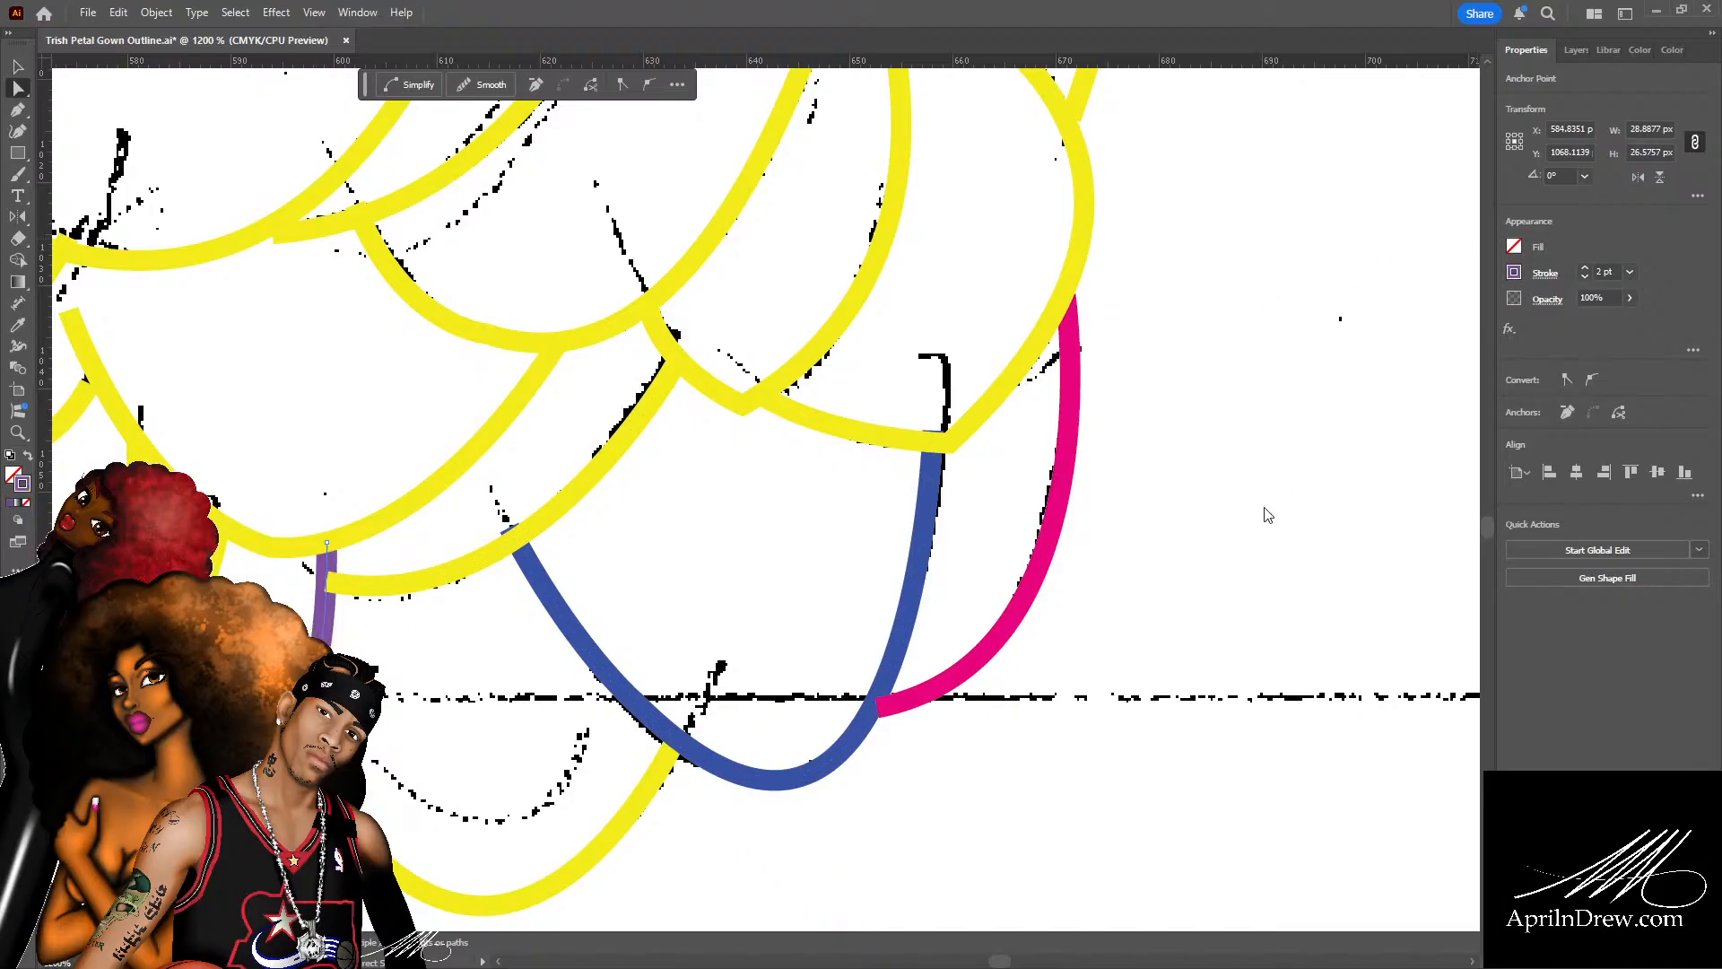
pyautogui.hotkey('ctrl', '-')
pyautogui.hotkey('ctrl', '-')
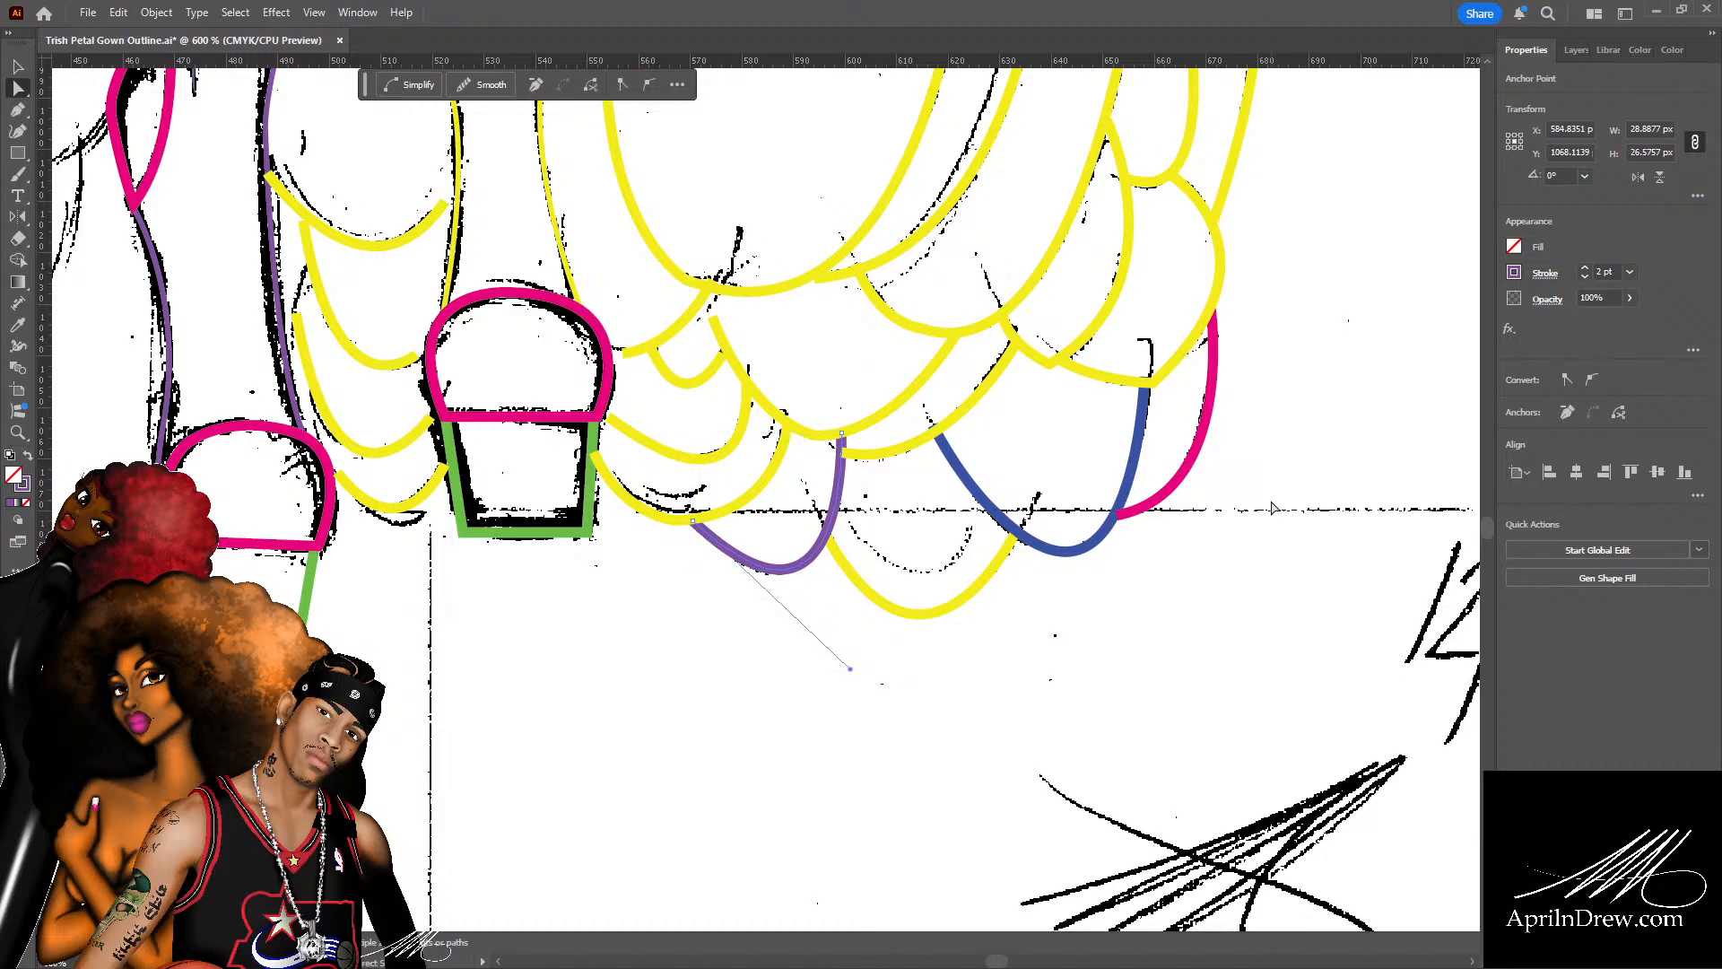
pyautogui.click(753, 509)
pyautogui.click(1514, 272)
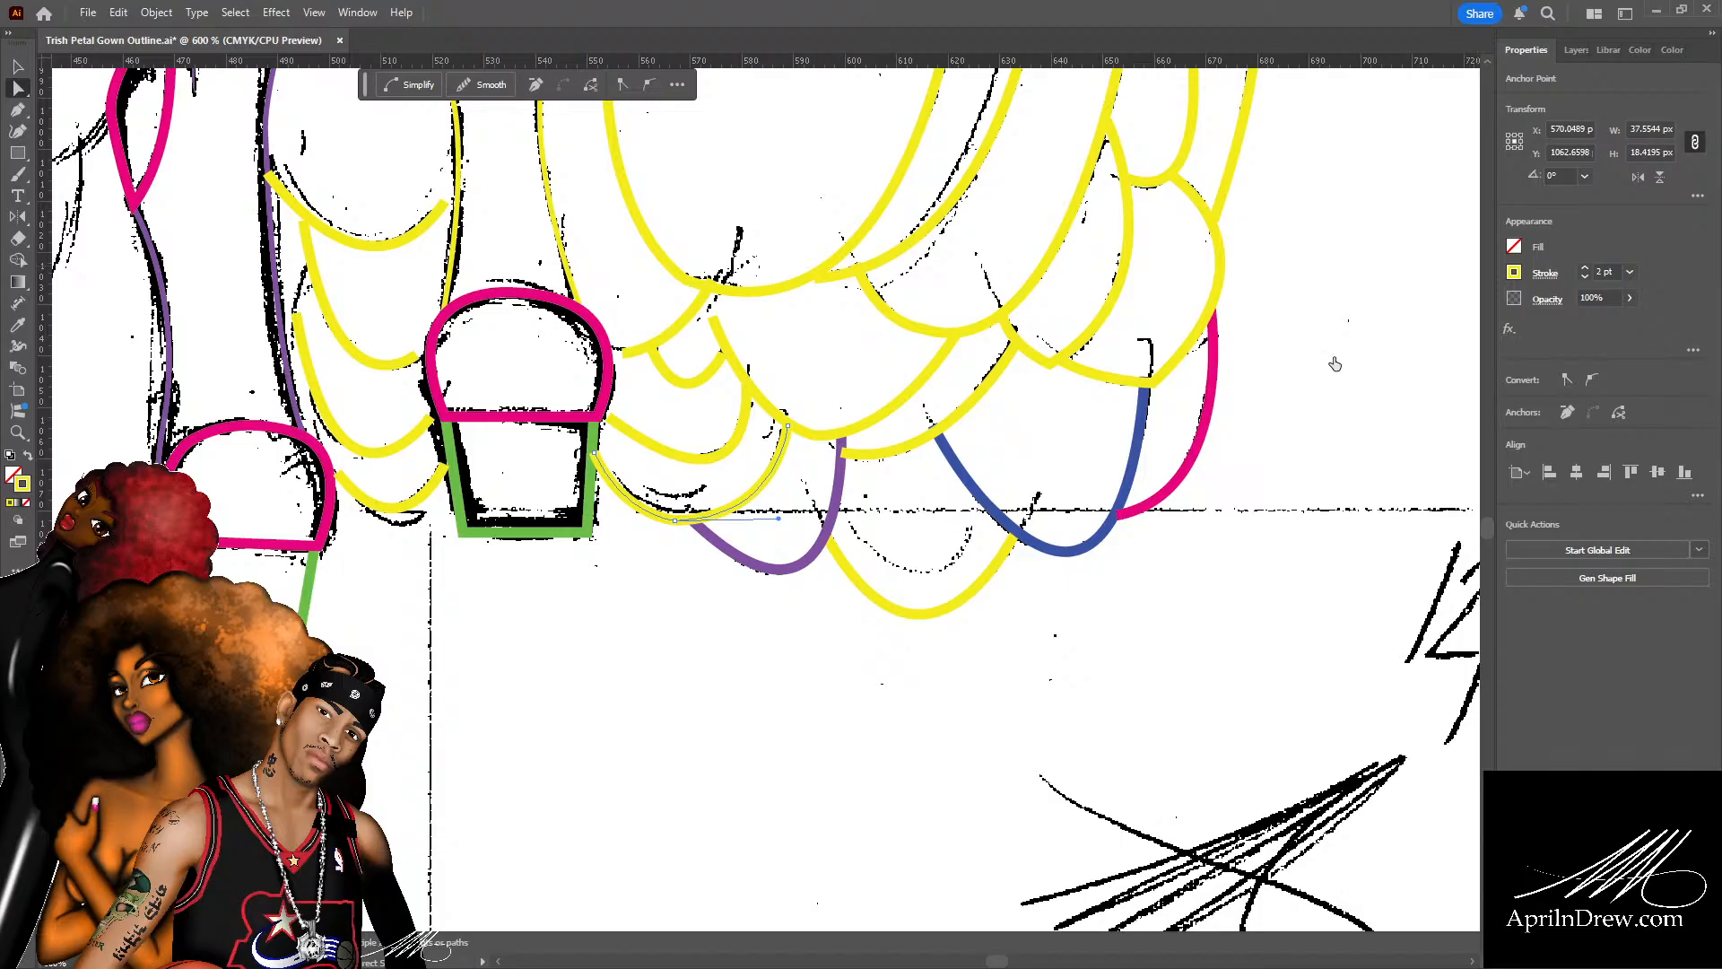
# Extend the loose ends of the yellow petals beside the toe cap to the shoe and the petal edge above, and save the file.
pyautogui.scroll(2, 715, 621)
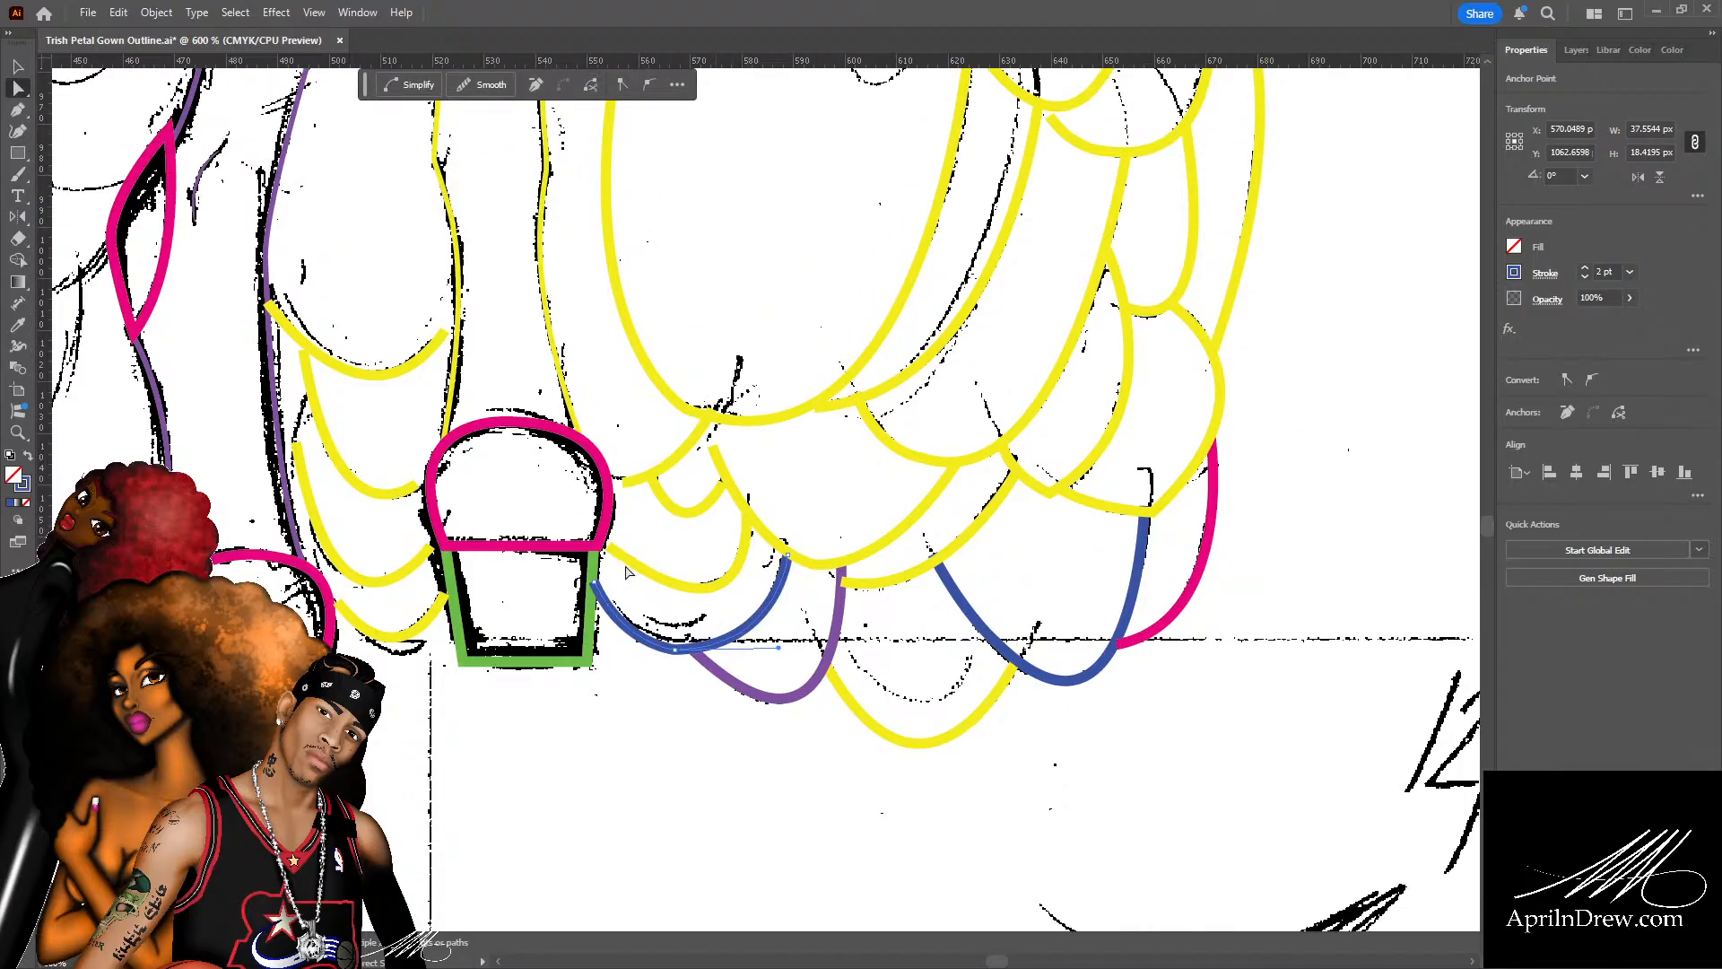
pyautogui.moveTo(607, 546); pyautogui.dragTo(606, 544)
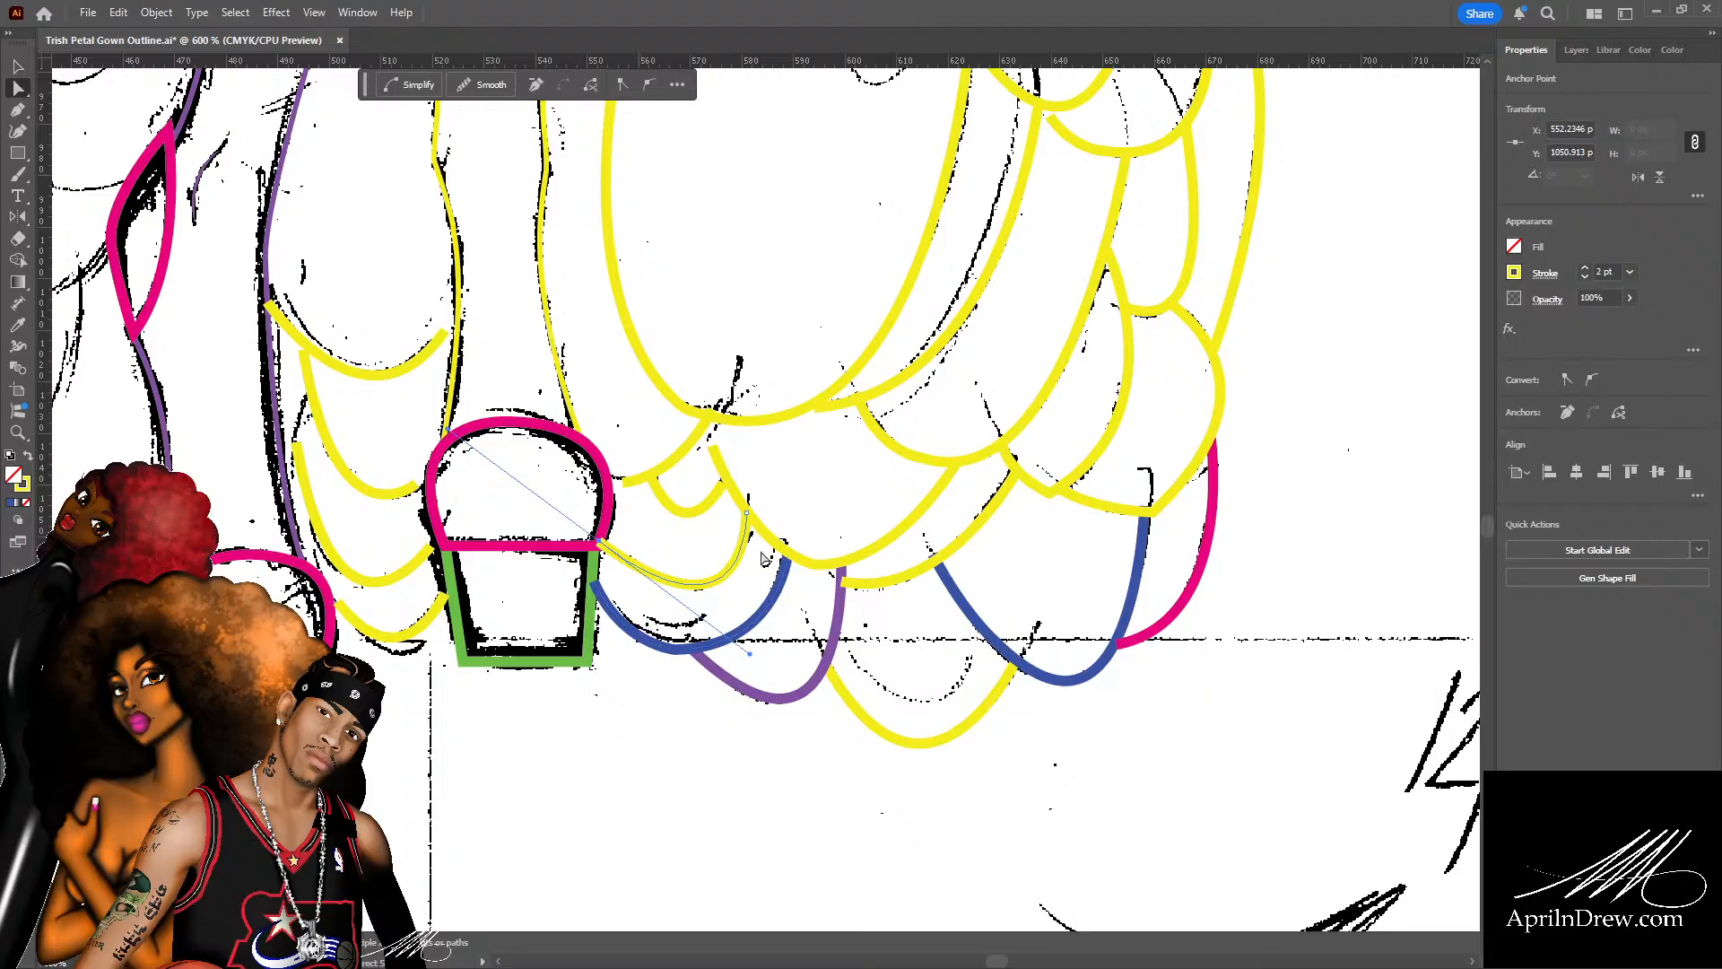
pyautogui.moveTo(707, 446); pyautogui.dragTo(701, 427)
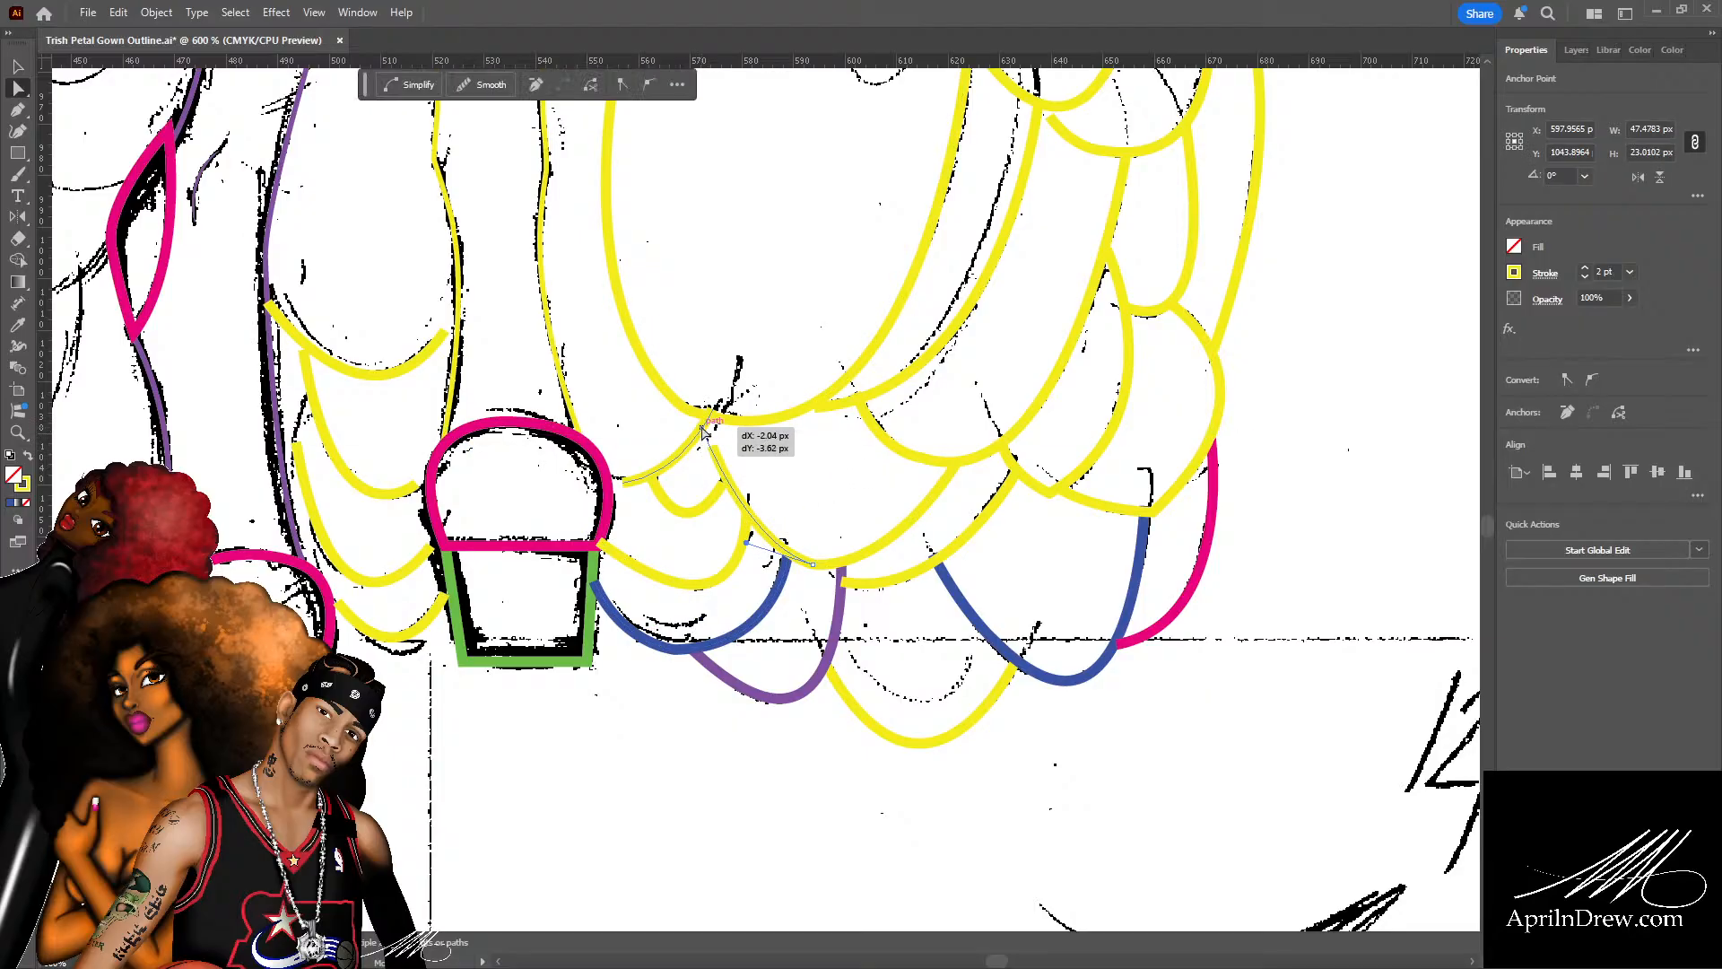
pyautogui.moveTo(627, 483); pyautogui.dragTo(682, 485)
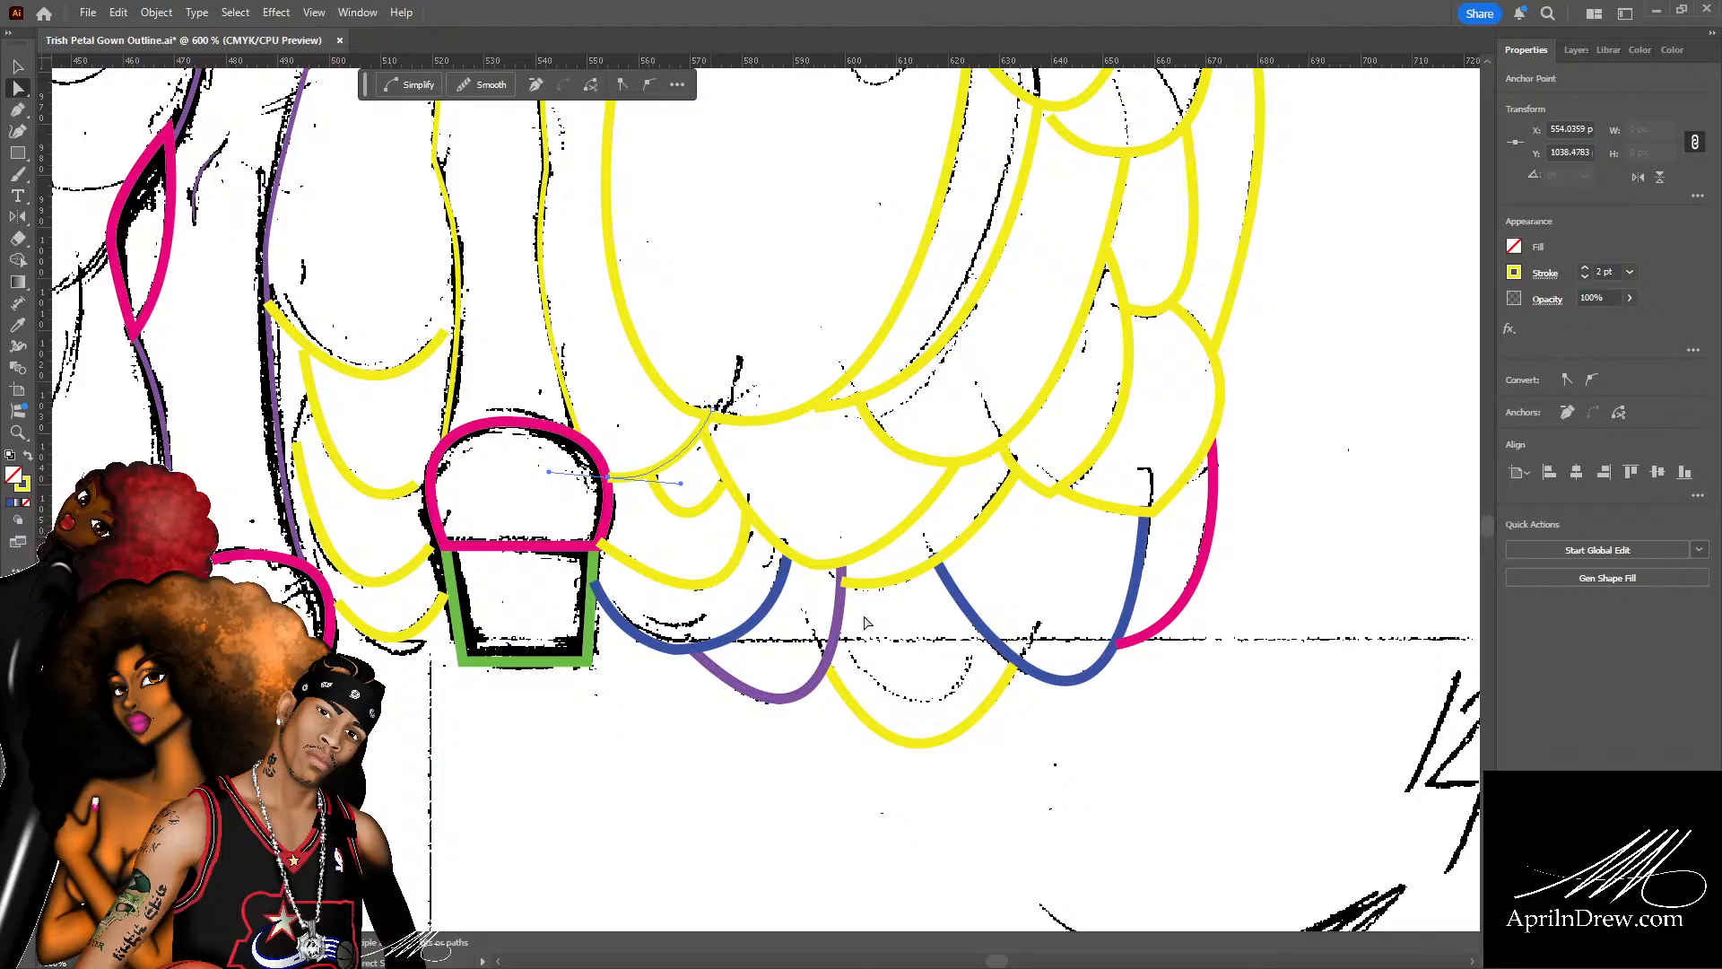
pyautogui.press('ctrl')
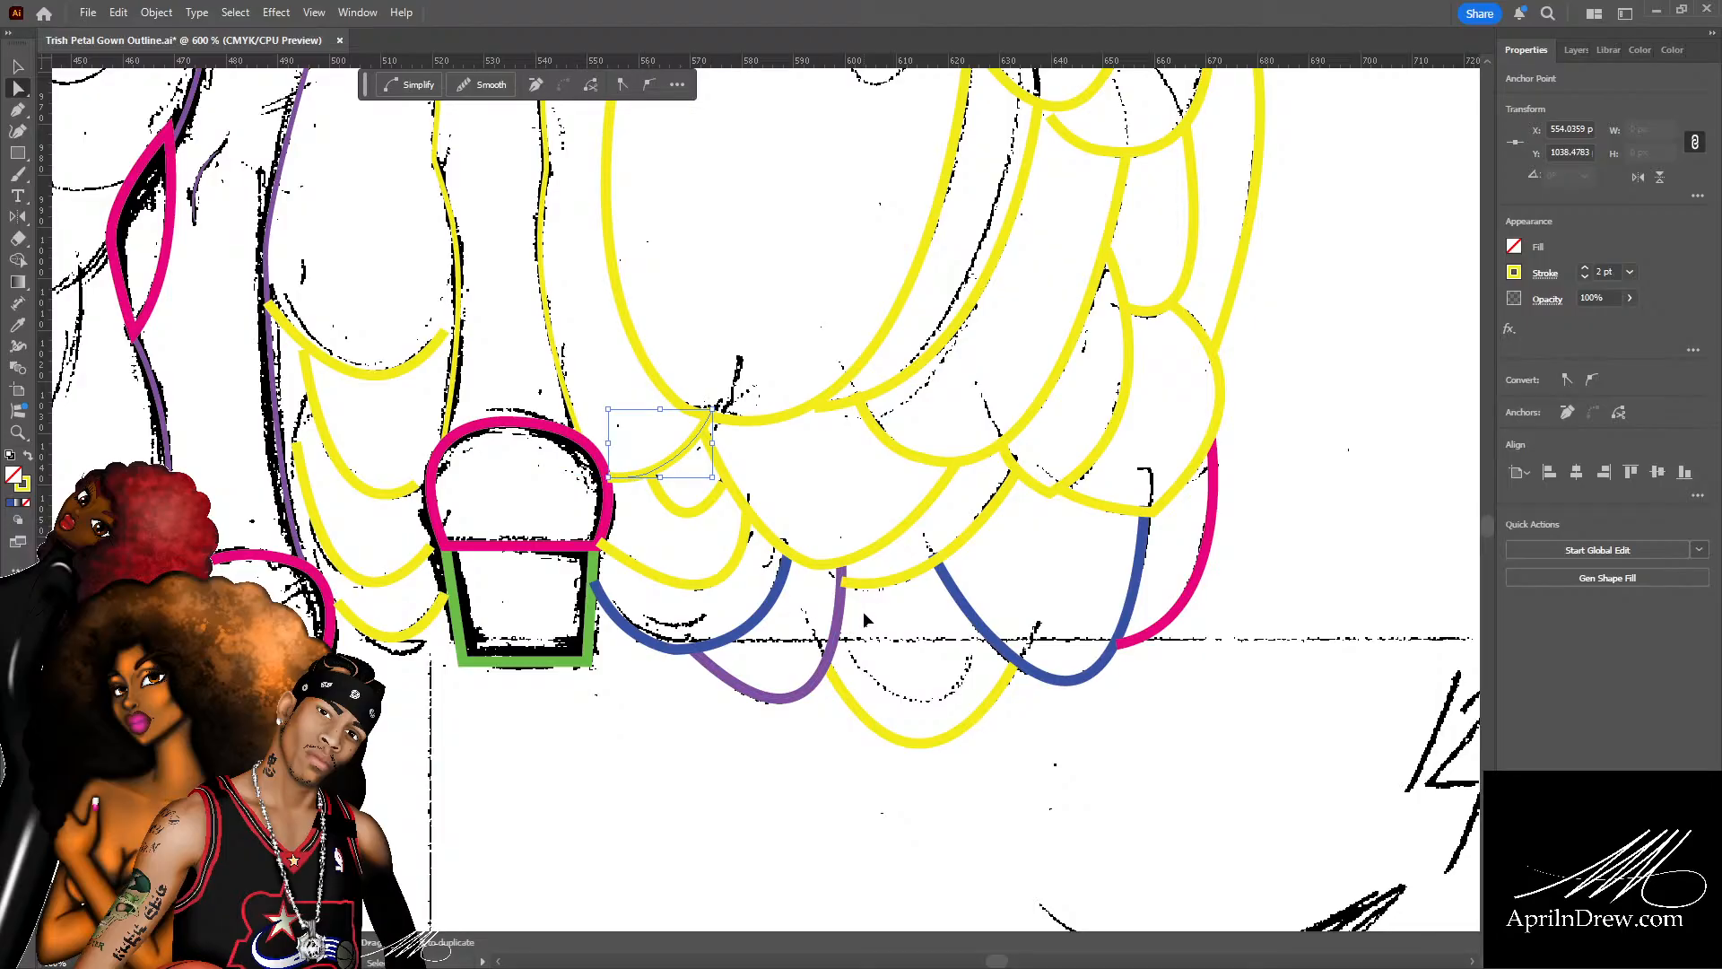
# Move the right end of the small petal beside the toe cap onto the neighbouring petal's edge.
pyautogui.hotkey('ctrl', '=')
pyautogui.hotkey('ctrl', '=')
pyautogui.hotkey('ctrl', '=')
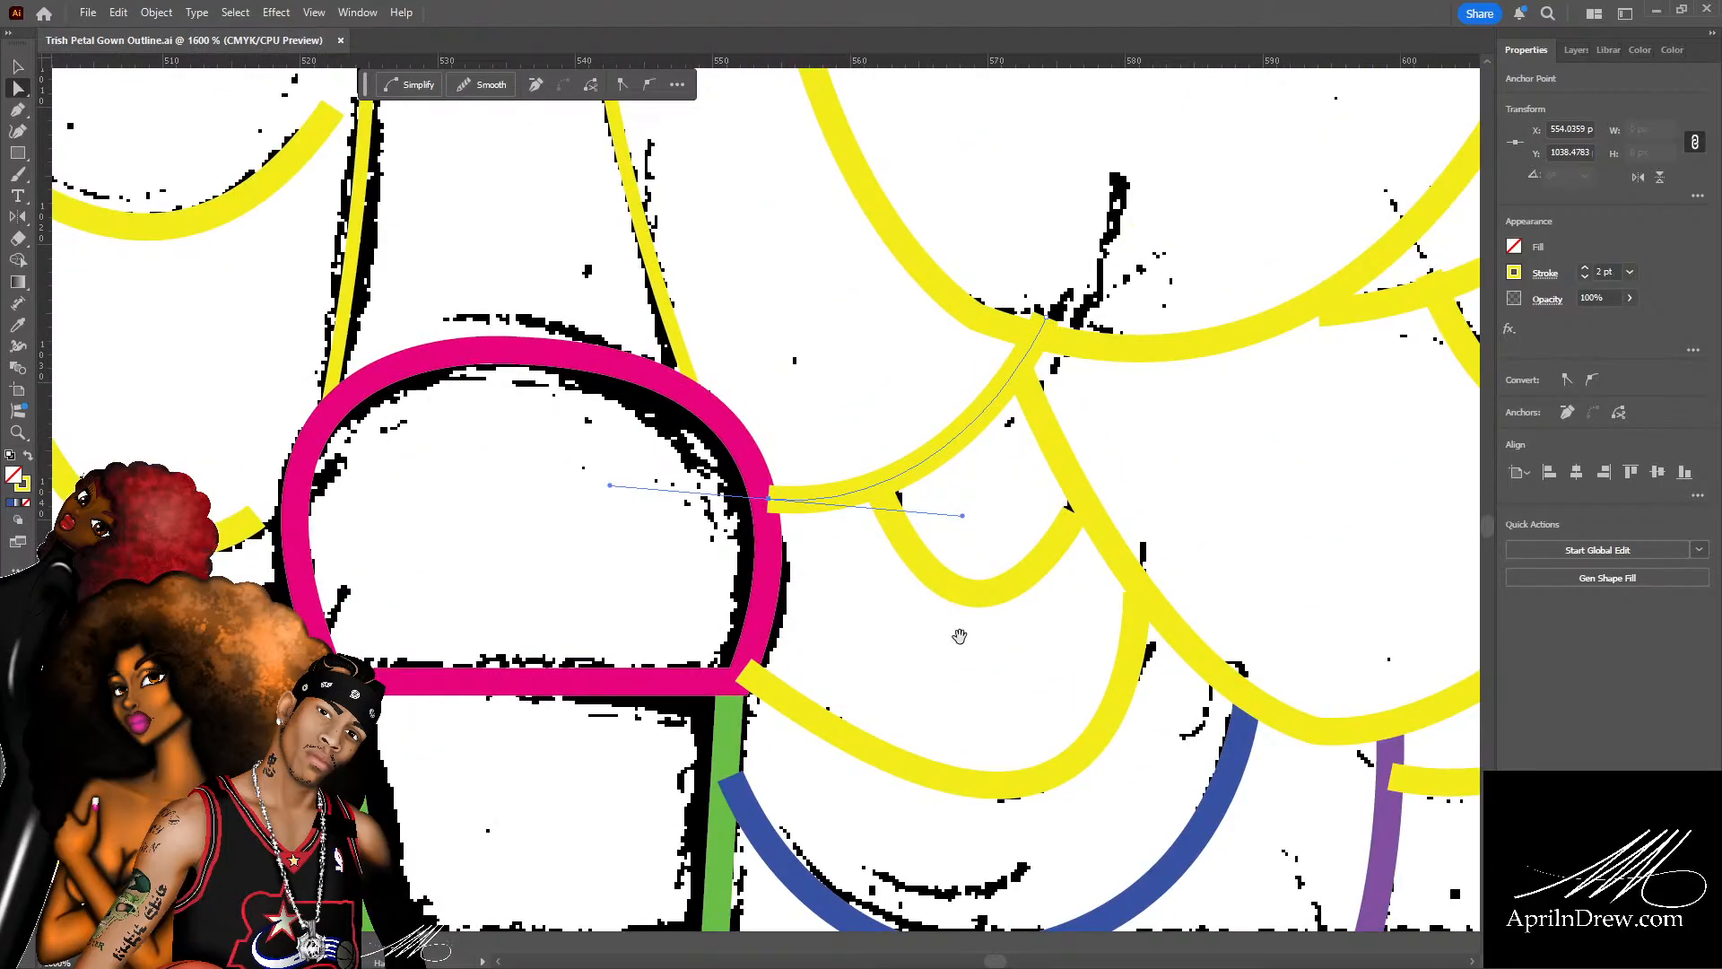
pyautogui.moveTo(953, 634); pyautogui.dragTo(704, 710)
pyautogui.moveTo(820, 599); pyautogui.dragTo(829, 595)
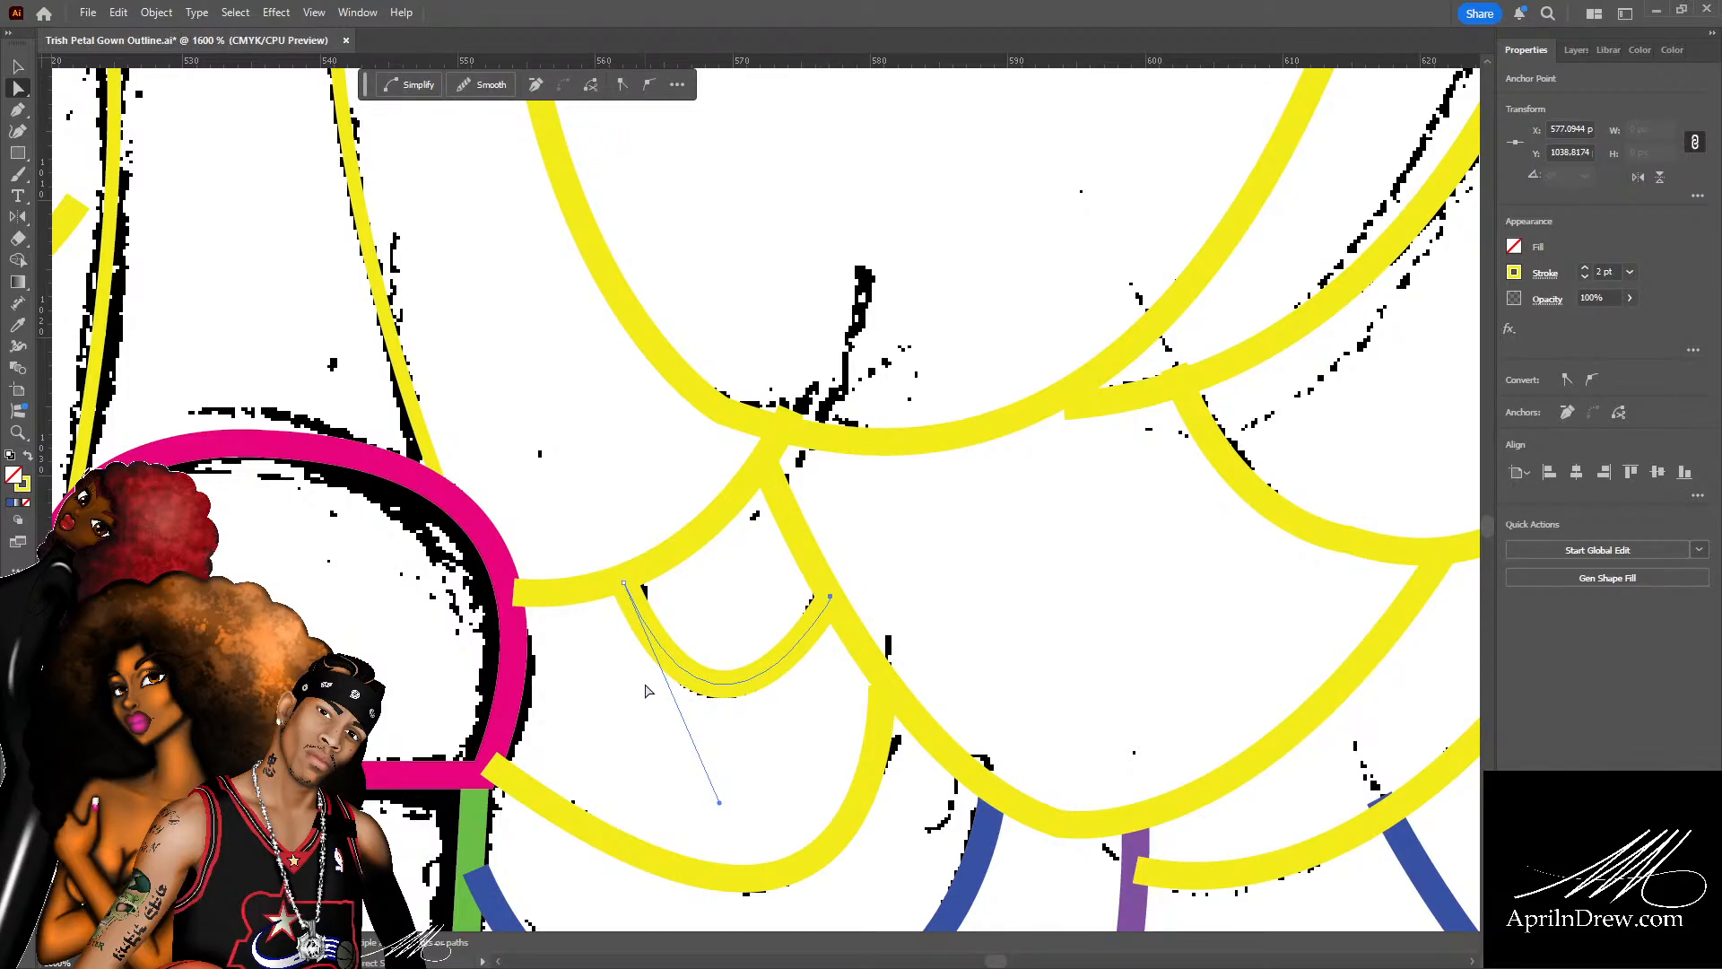
pyautogui.click(978, 533)
# Extend the lower left end of the long inner petal curve onto the large petal's bottom edge.
pyautogui.moveTo(992, 561); pyautogui.dragTo(584, 765)
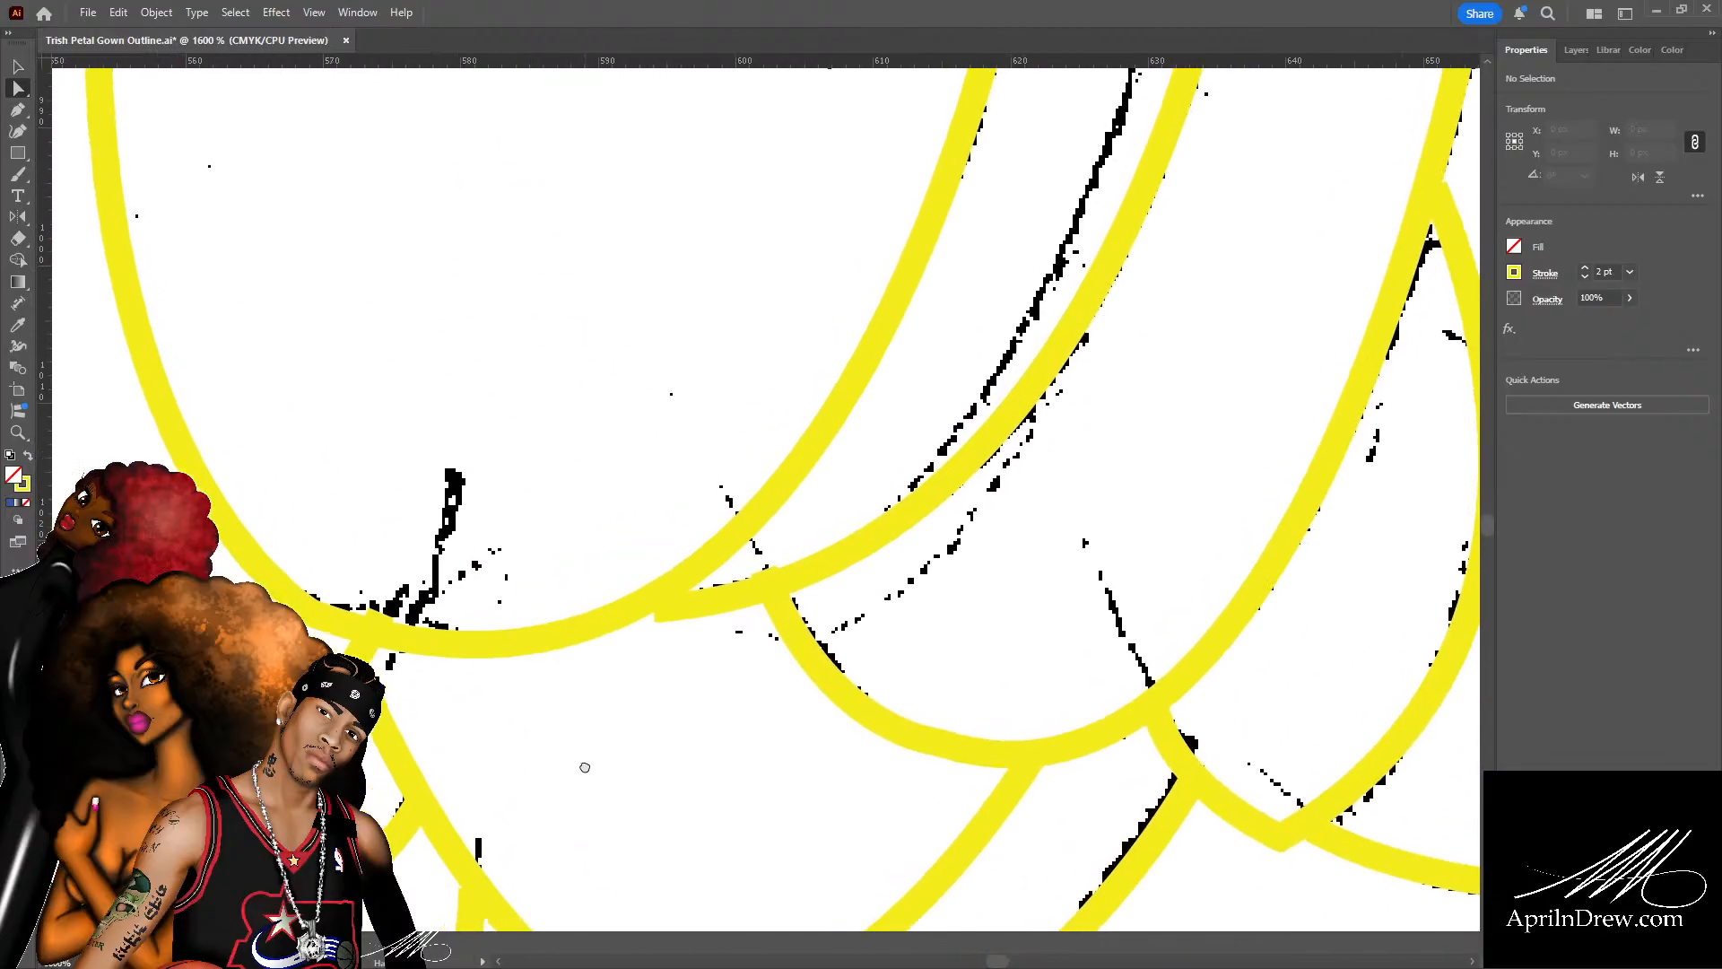
pyautogui.click(738, 610)
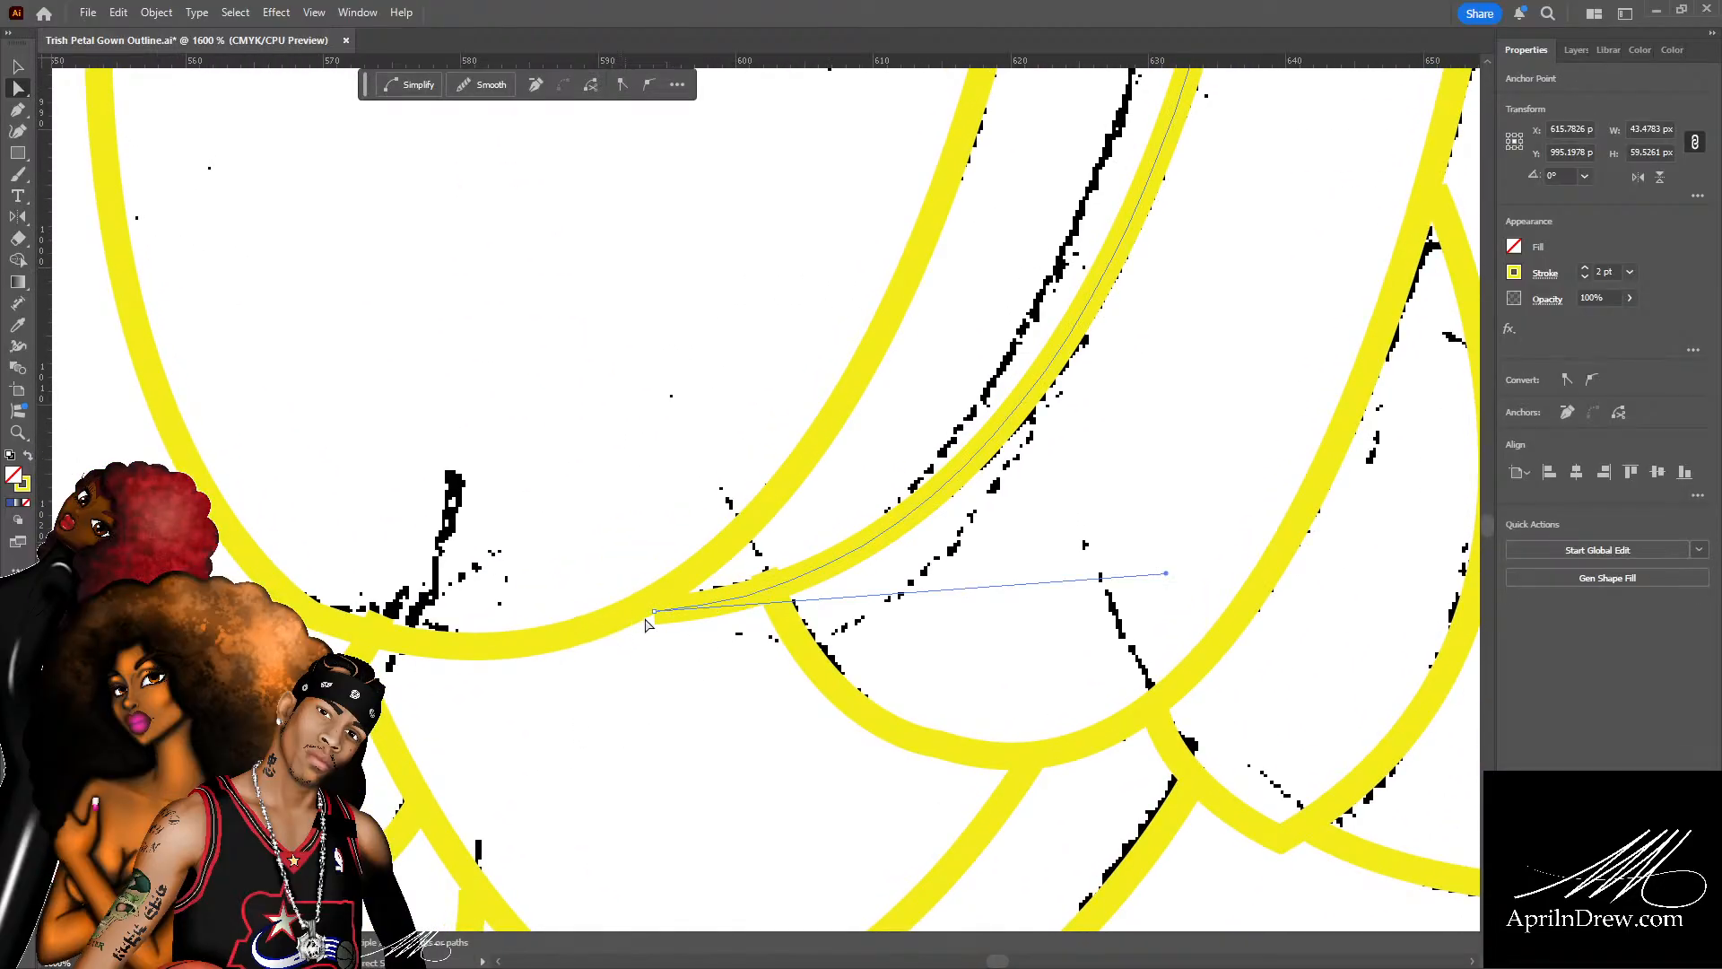
pyautogui.moveTo(654, 618); pyautogui.dragTo(634, 614)
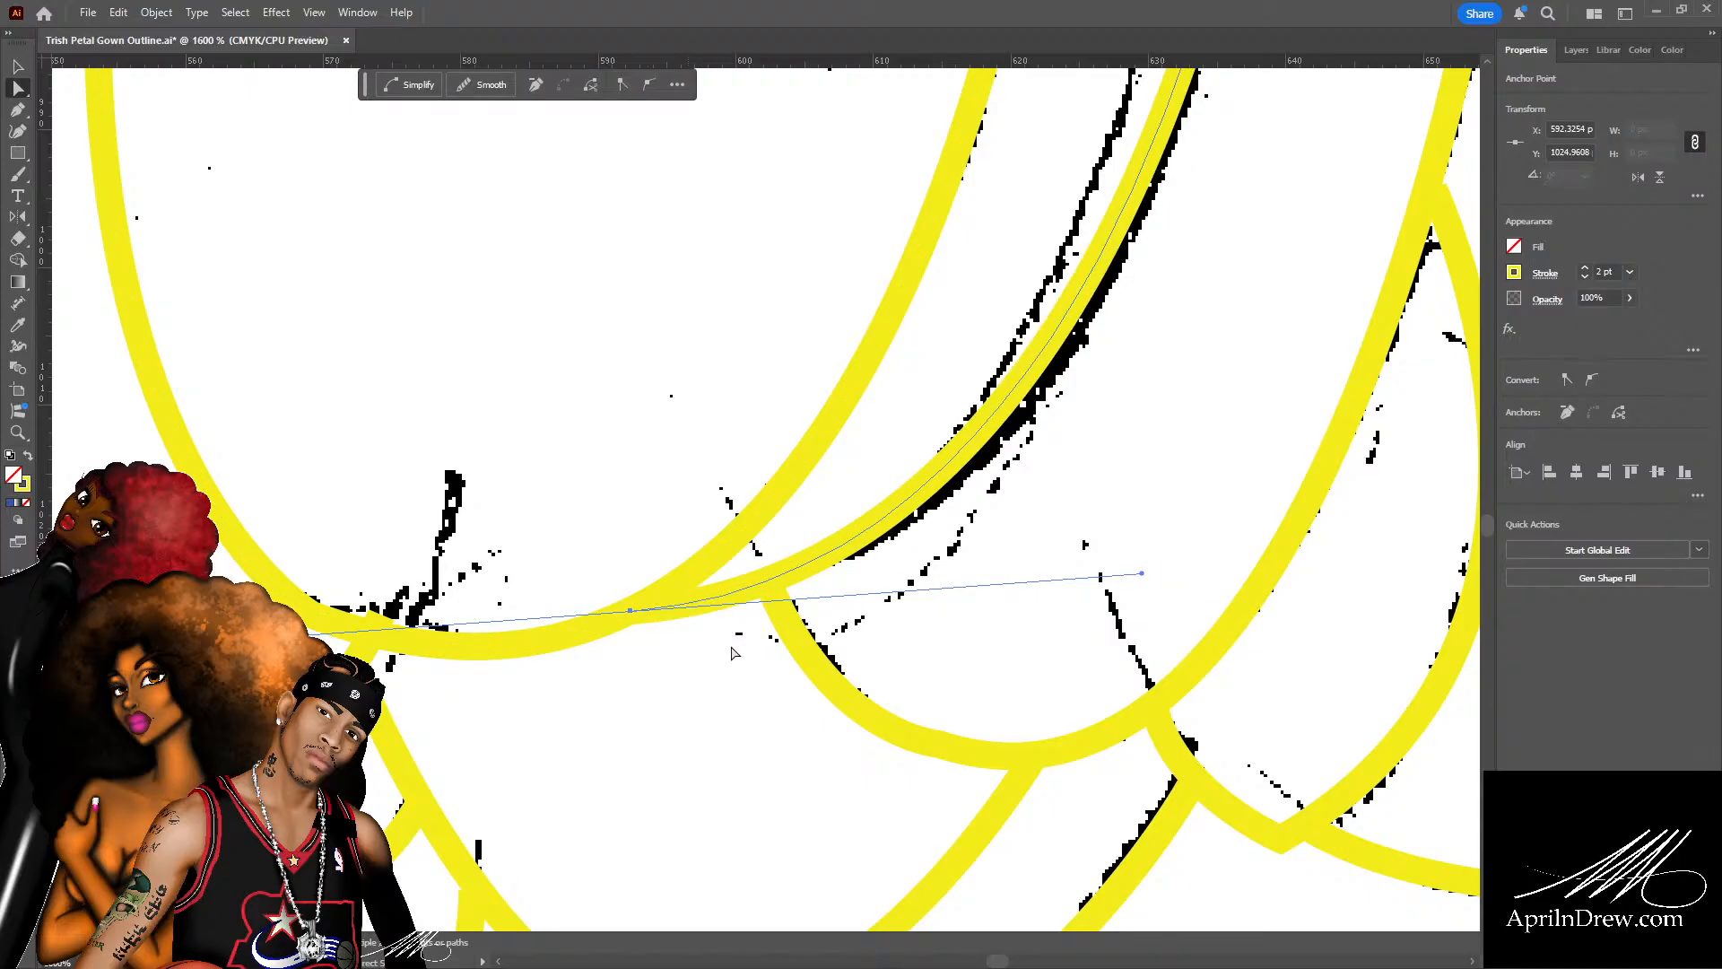
# Extend the left end of the upper right petal to meet the adjoining petal's edge at the long curve's top.
pyautogui.scroll(-5, 730, 643)
pyautogui.scroll(3, 732, 747)
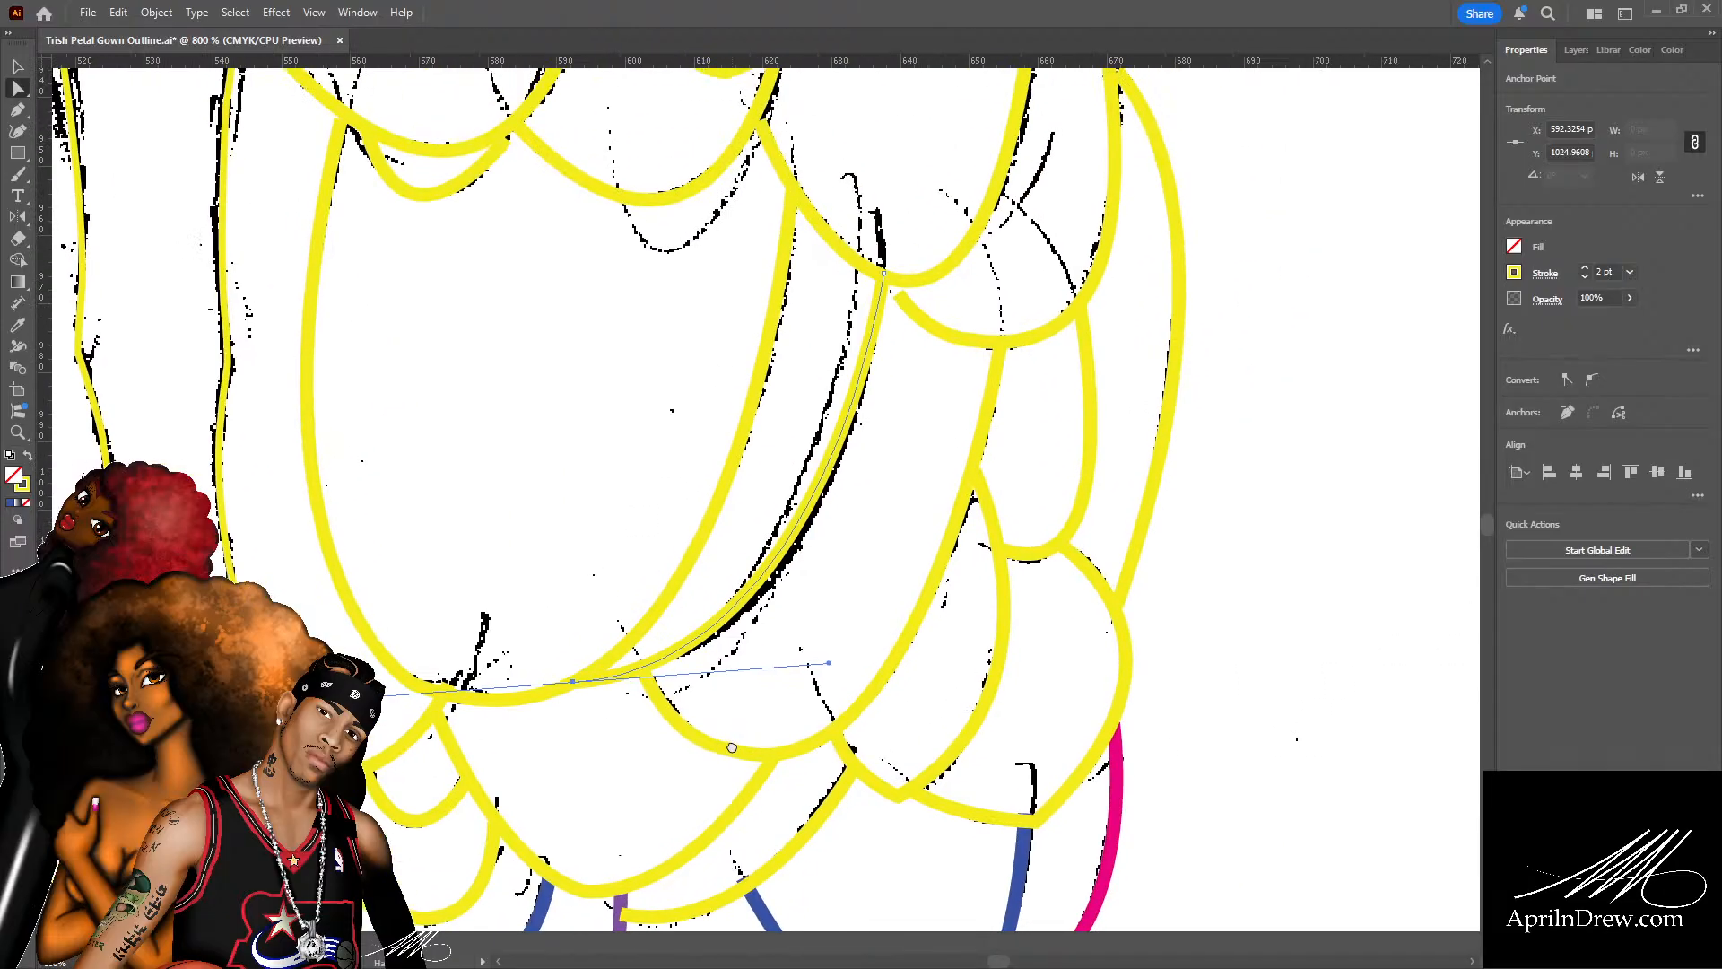
pyautogui.moveTo(732, 747); pyautogui.dragTo(777, 792)
pyautogui.moveTo(874, 709); pyautogui.dragTo(886, 717)
pyautogui.moveTo(947, 530); pyautogui.dragTo(816, 791)
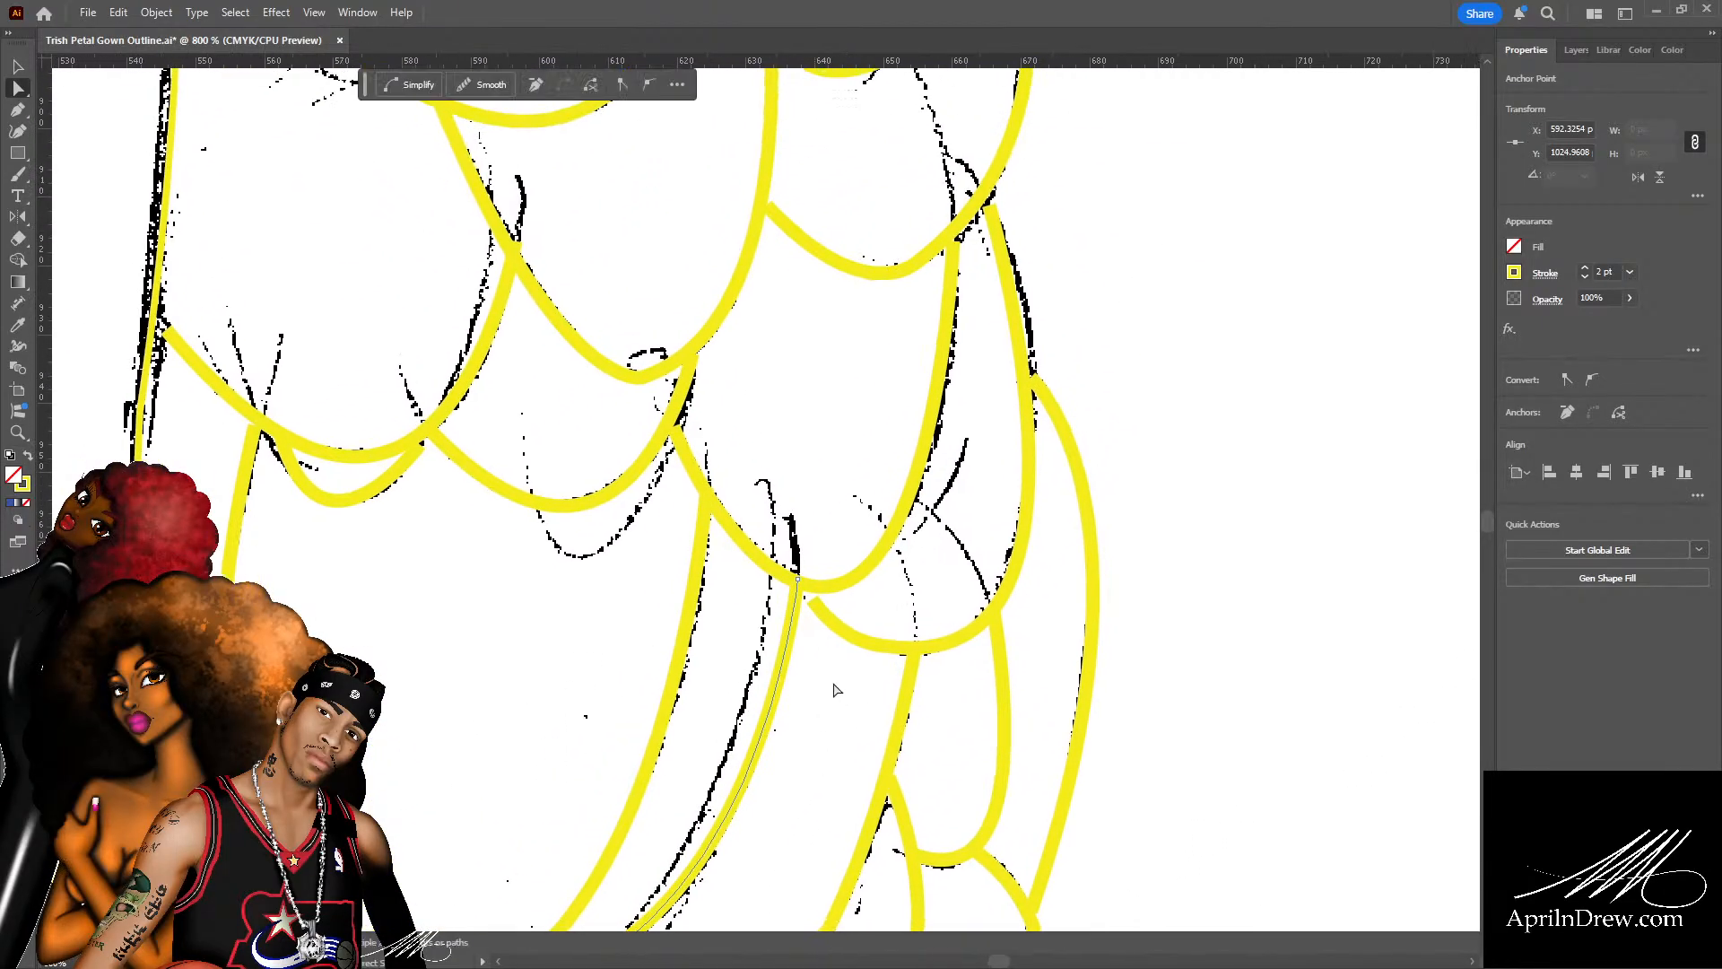
pyautogui.click(821, 612)
pyautogui.moveTo(813, 606); pyautogui.dragTo(801, 601)
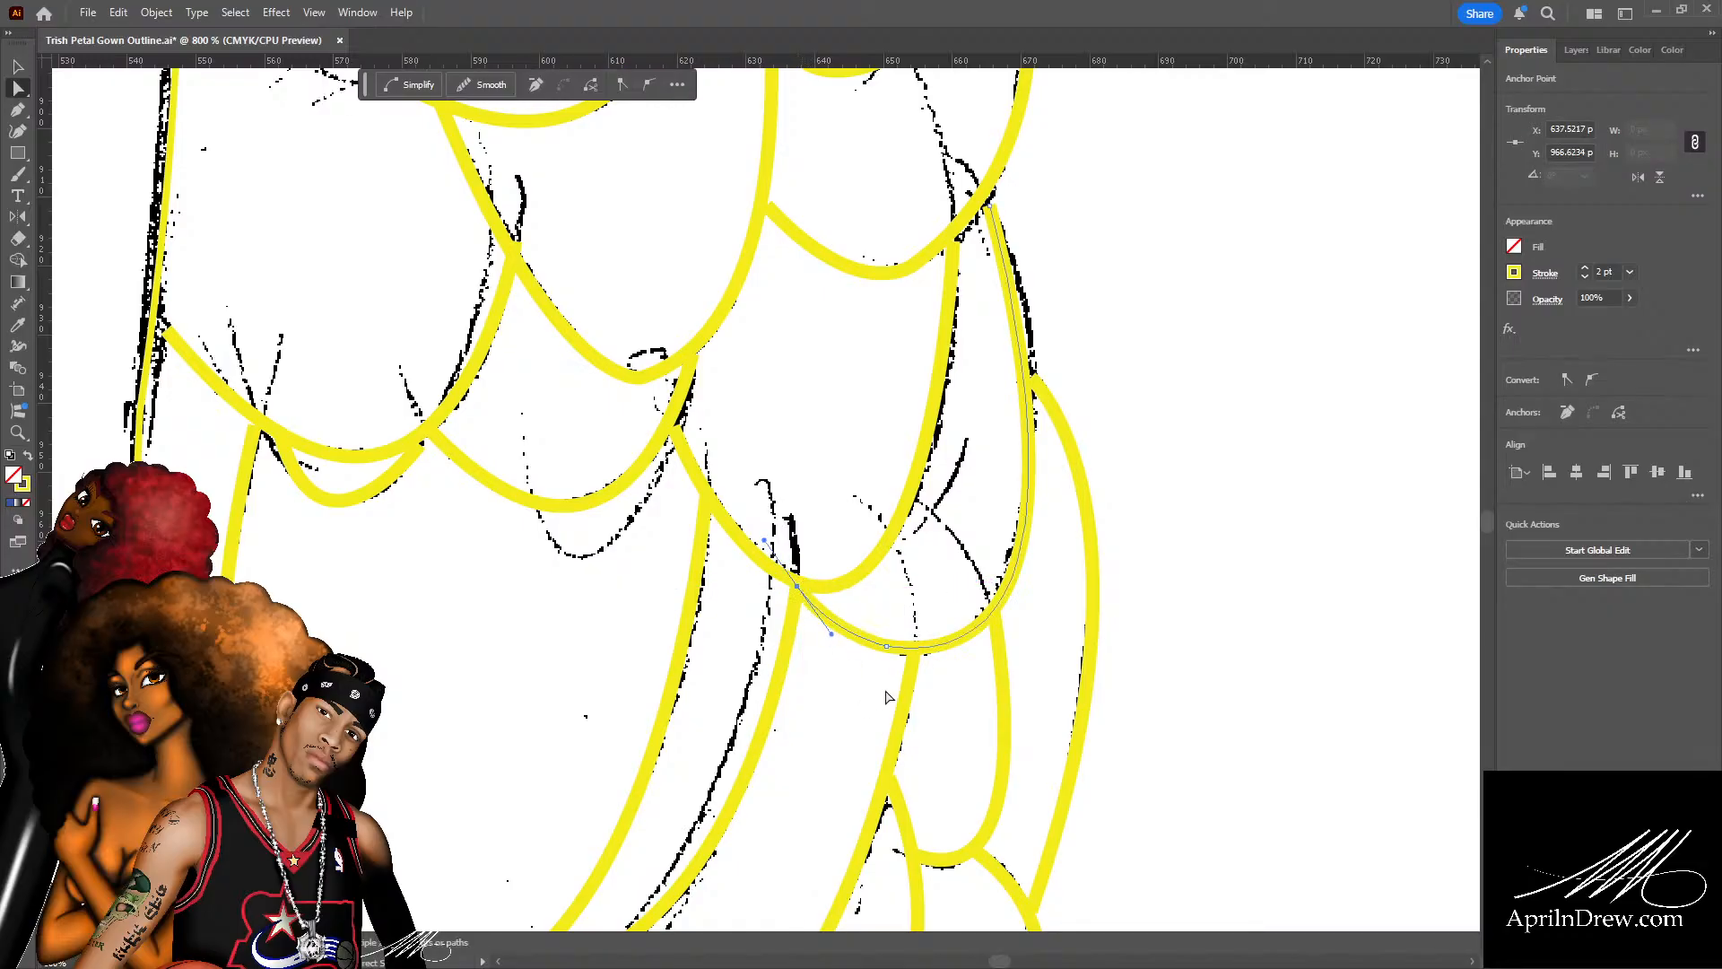
pyautogui.click(888, 690)
# Extend the upper end of the long petal curve beside the outermost petal onto the edge of the petal above.
pyautogui.moveTo(1108, 350); pyautogui.dragTo(691, 757)
pyautogui.hotkey('ctrl', '+')
pyautogui.hotkey('ctrl', '+')
pyautogui.click(736, 362)
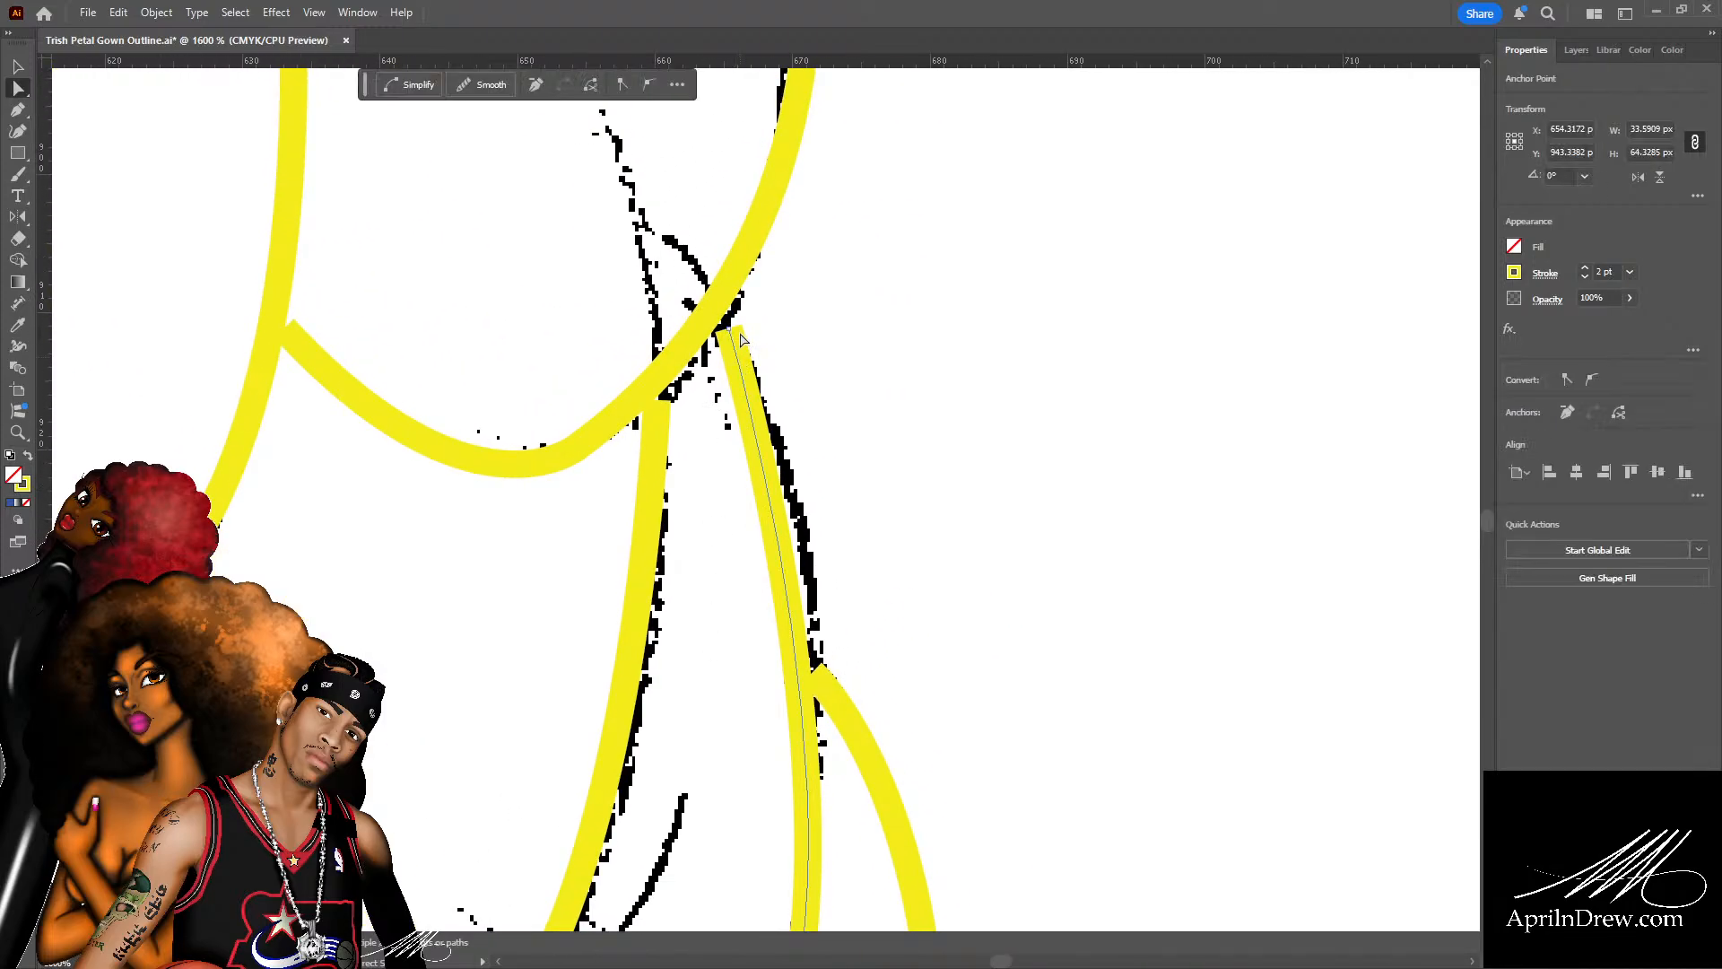
pyautogui.moveTo(732, 333); pyautogui.dragTo(722, 309)
pyautogui.scroll(-2, 819, 519)
pyautogui.hotkey('ctrl', '-')
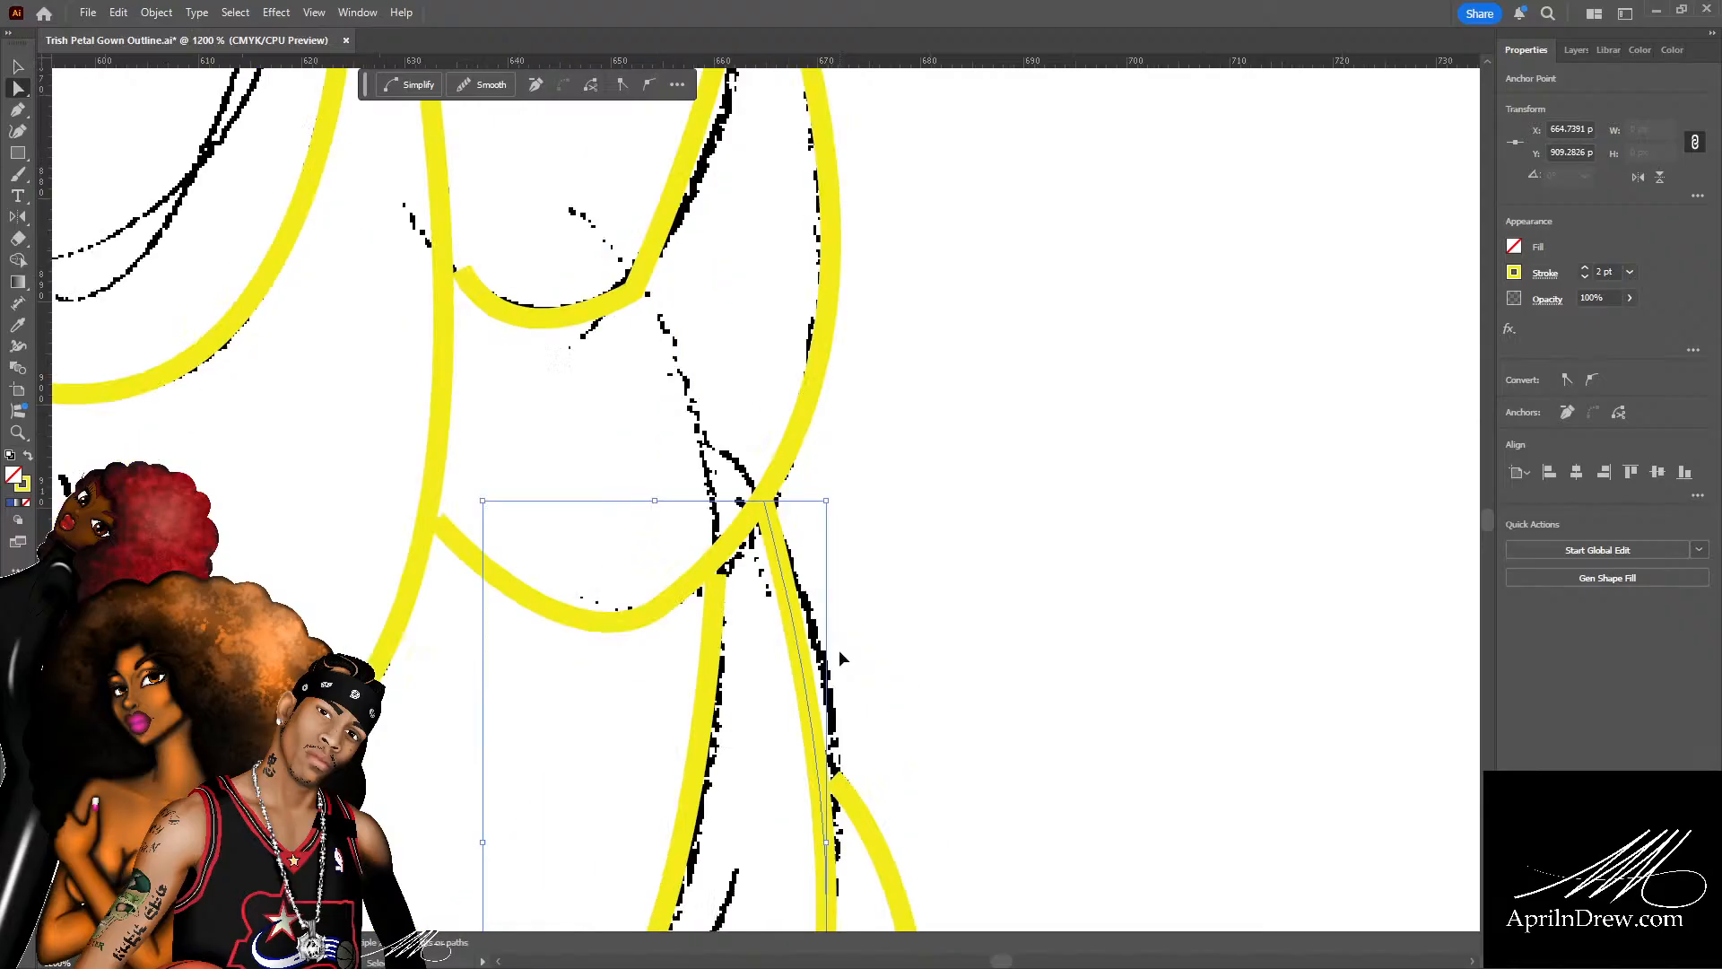
pyautogui.scroll(-4, 852, 610)
pyautogui.click(997, 496)
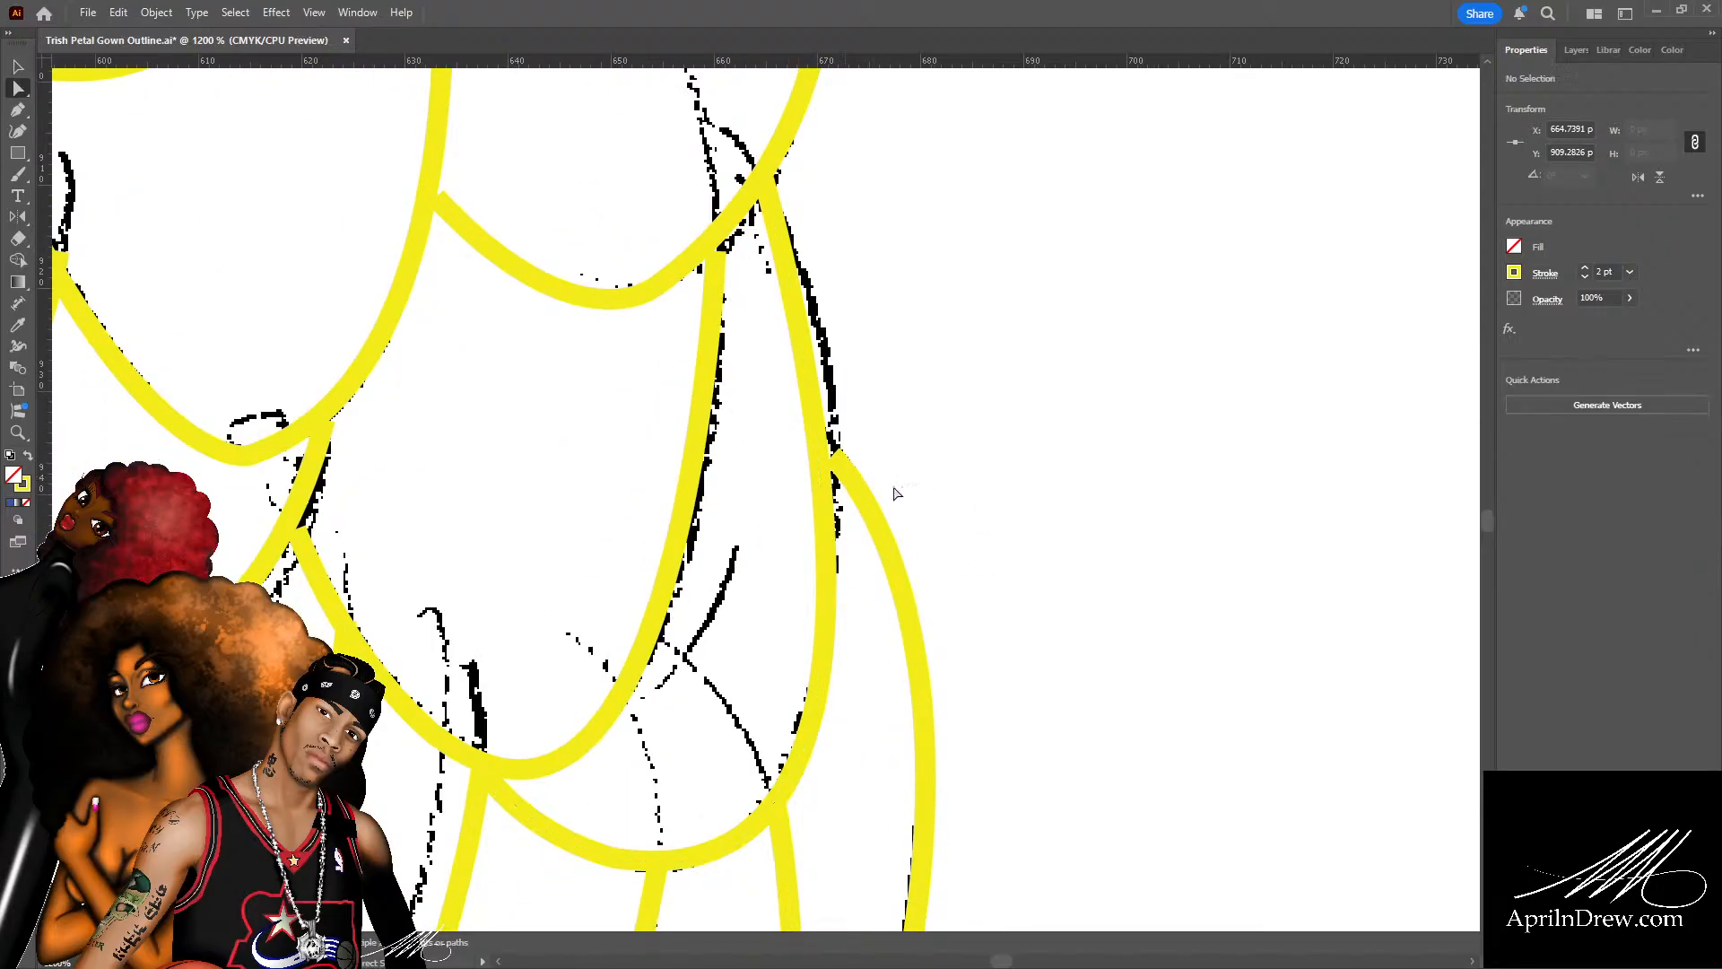
# Bow the outer side of the same long petal outward to follow the sketch line, and save the file.
pyautogui.click(828, 553)
pyautogui.scroll(-1, 1043, 895)
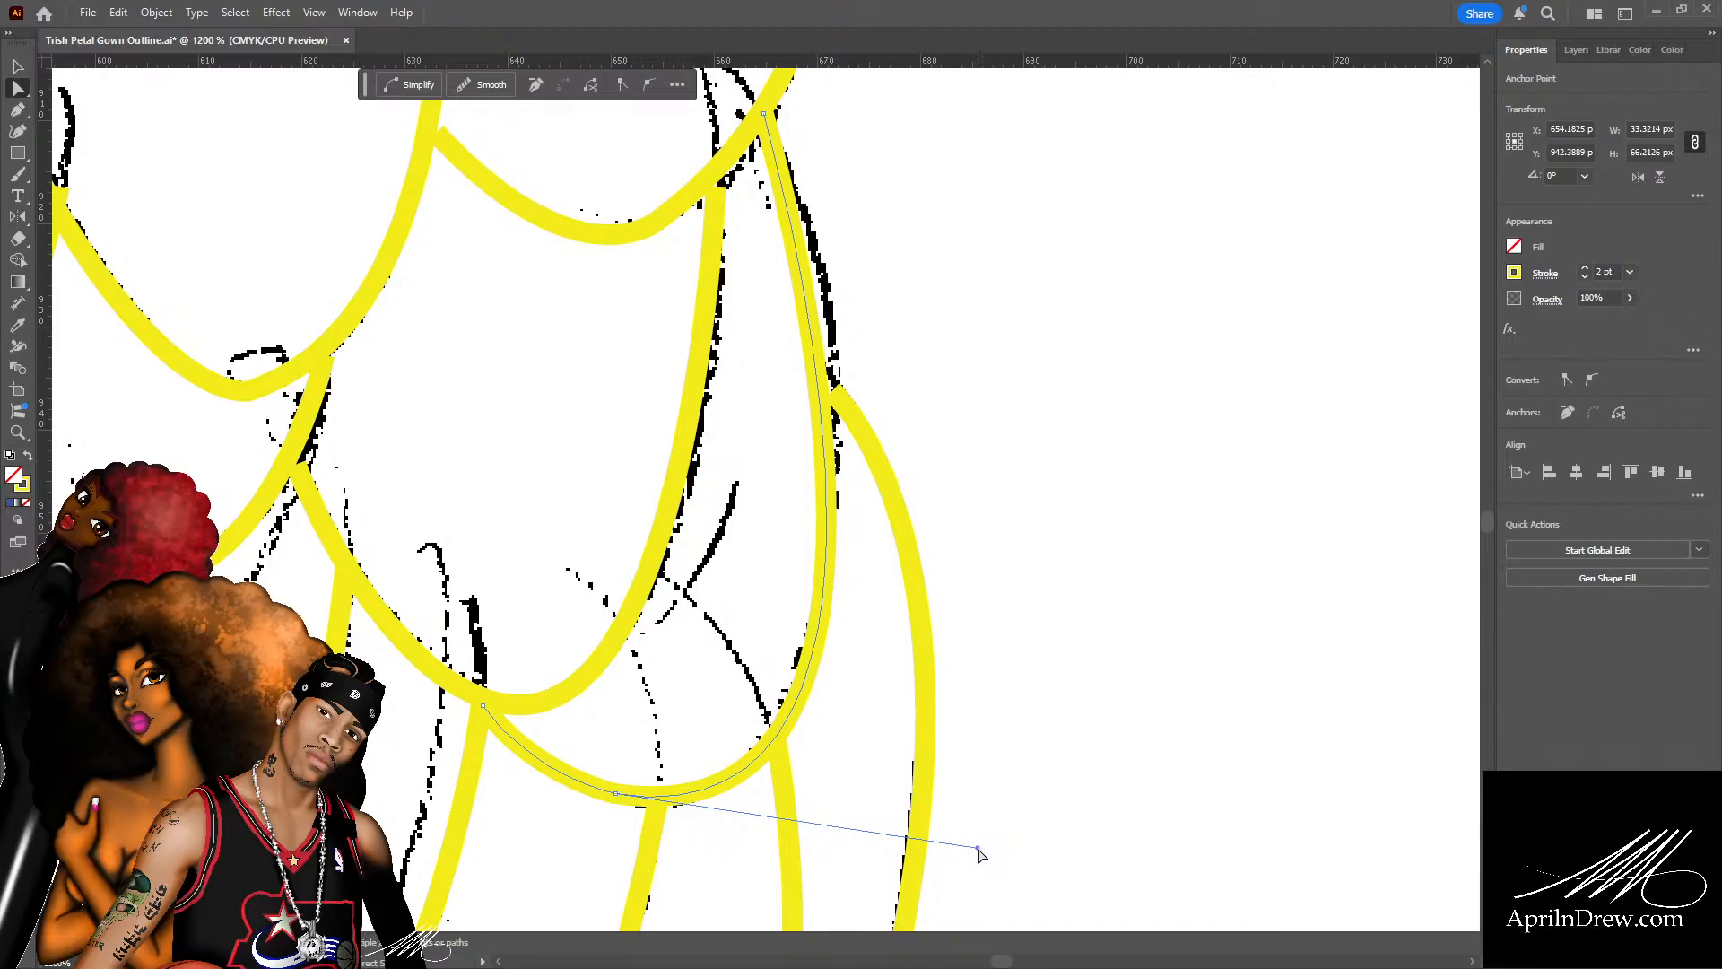
pyautogui.moveTo(979, 848); pyautogui.dragTo(1027, 784)
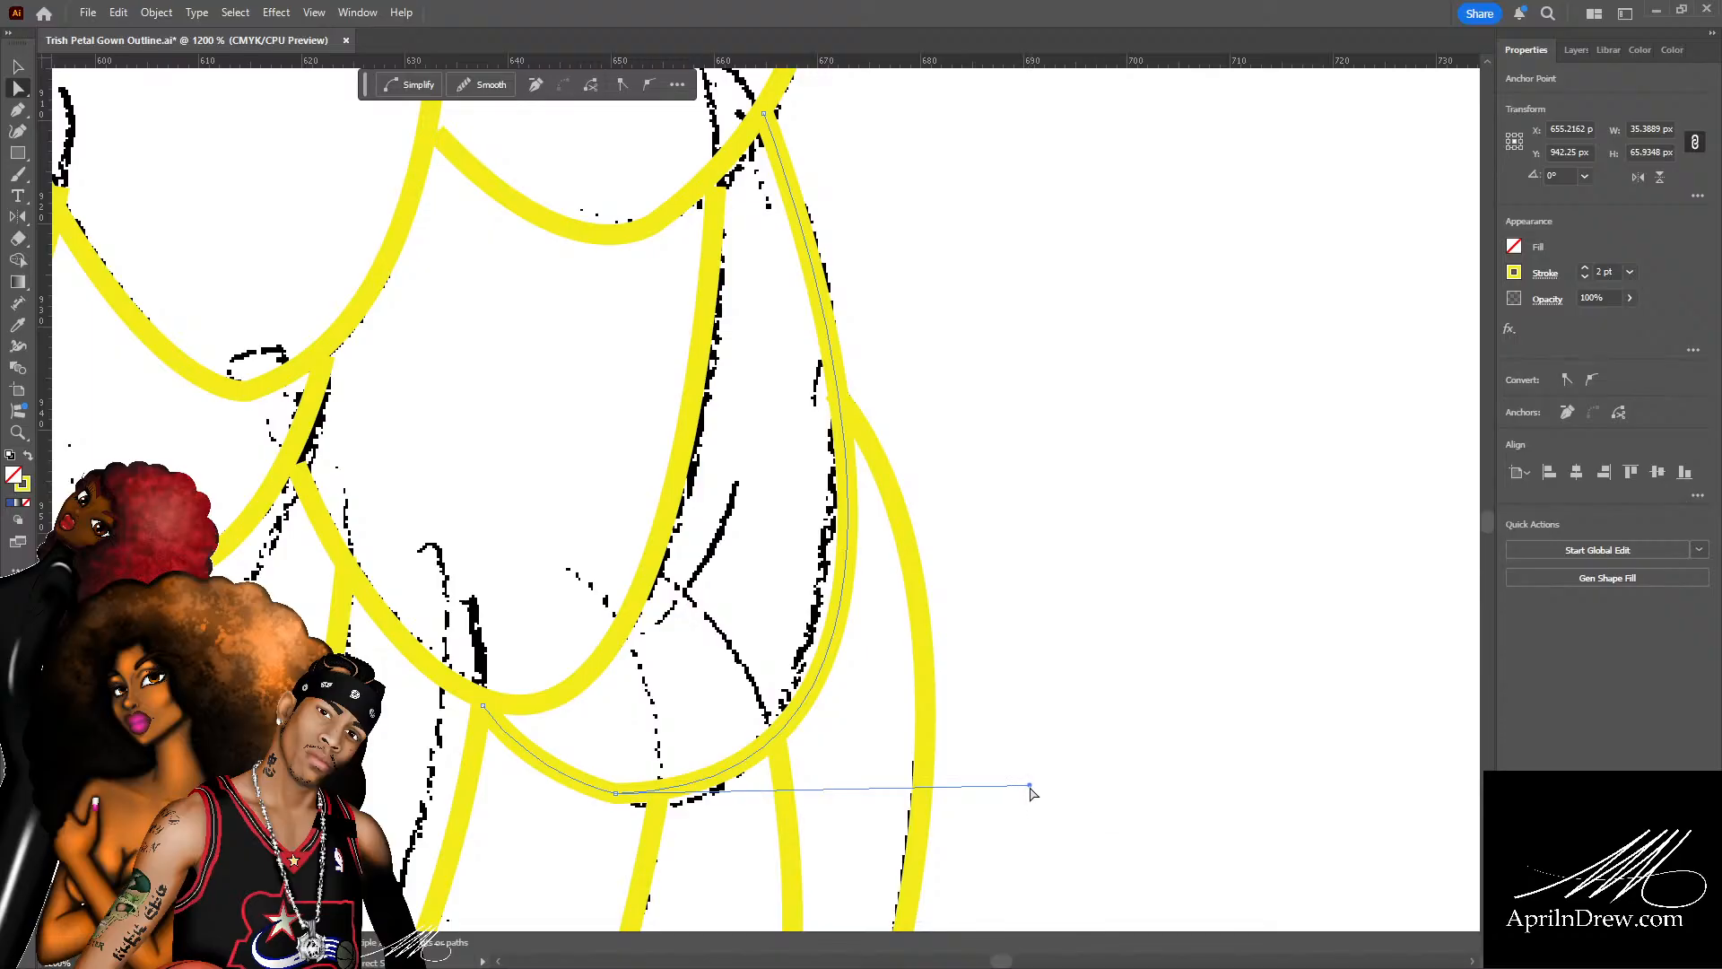
pyautogui.moveTo(1030, 787); pyautogui.dragTo(1017, 786)
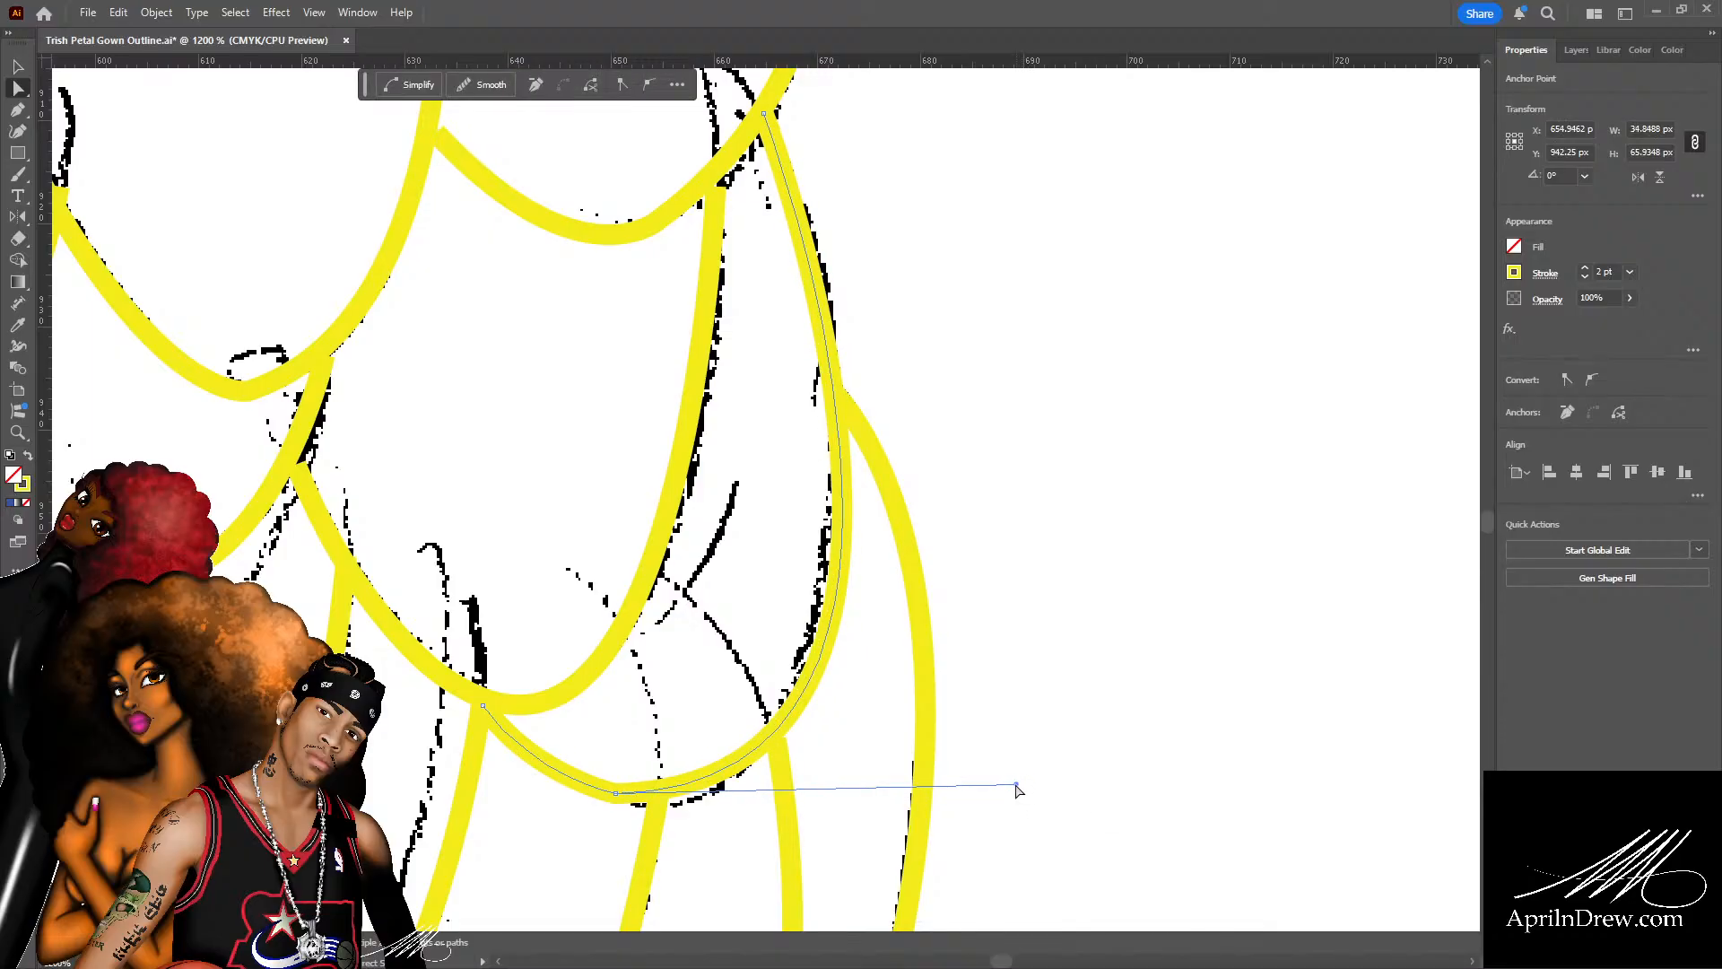
pyautogui.click(667, 720)
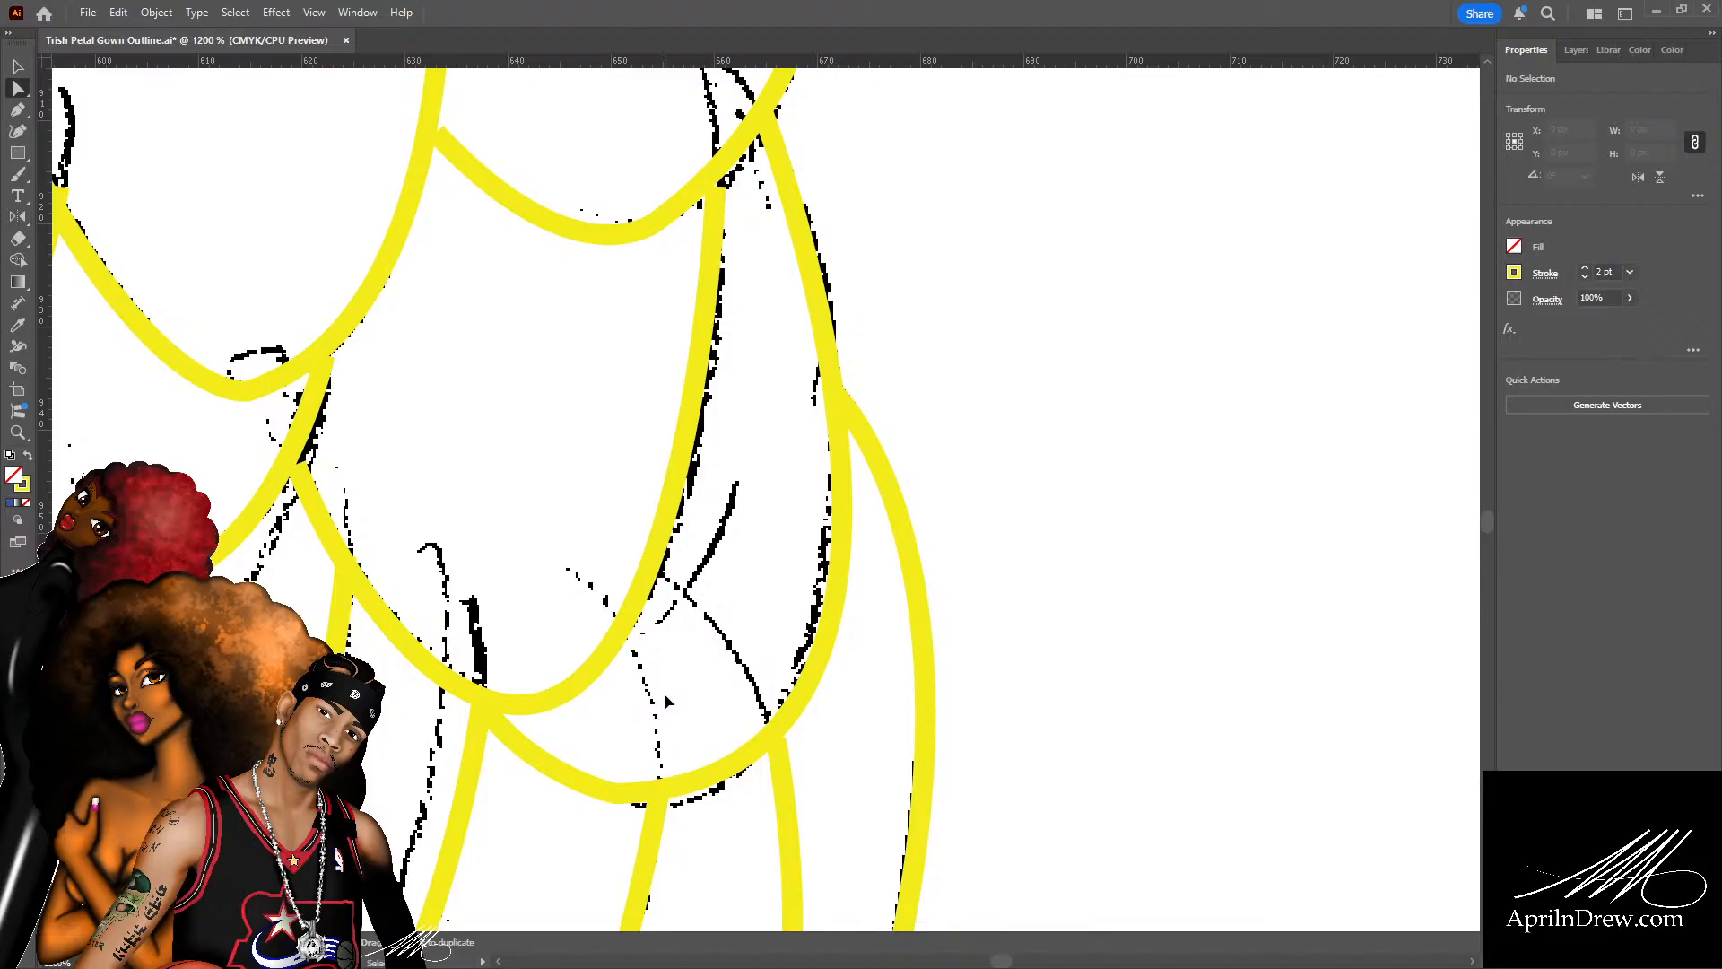
pyautogui.hotkey('ctrl', 's')
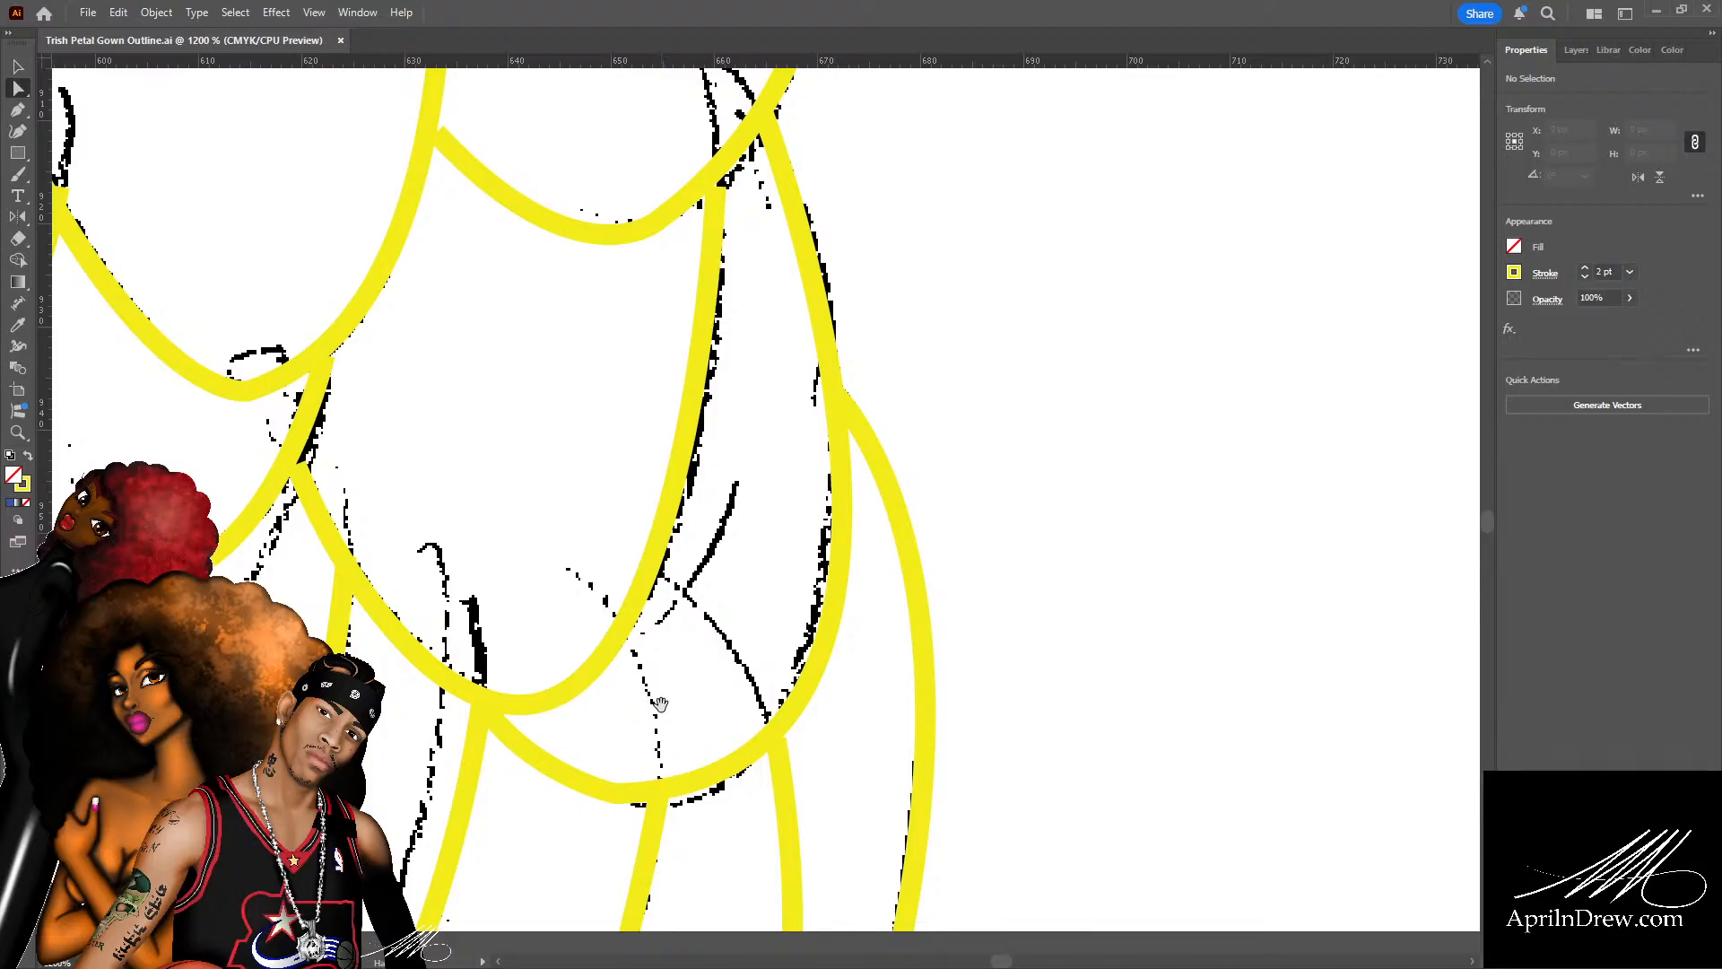
# Extend the upper right end of the adjacent inner petal to the edge above and its left end onto the neighbouring petal's edge.
pyautogui.moveTo(725, 471); pyautogui.dragTo(792, 772)
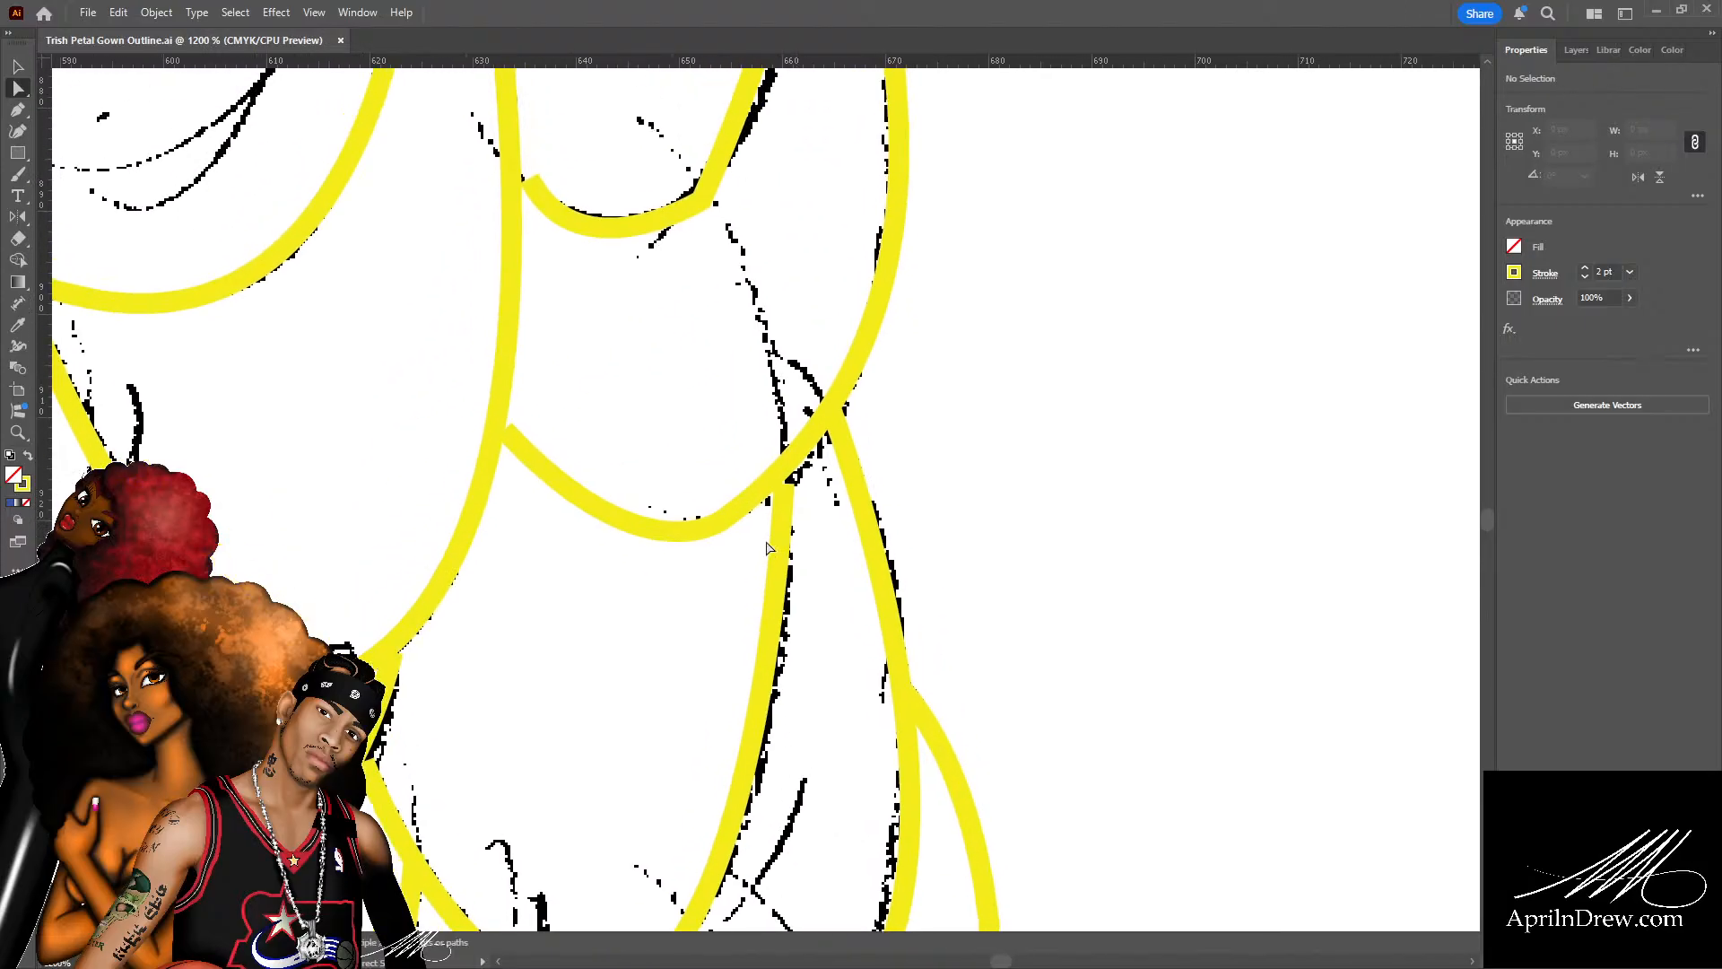
pyautogui.click(786, 482)
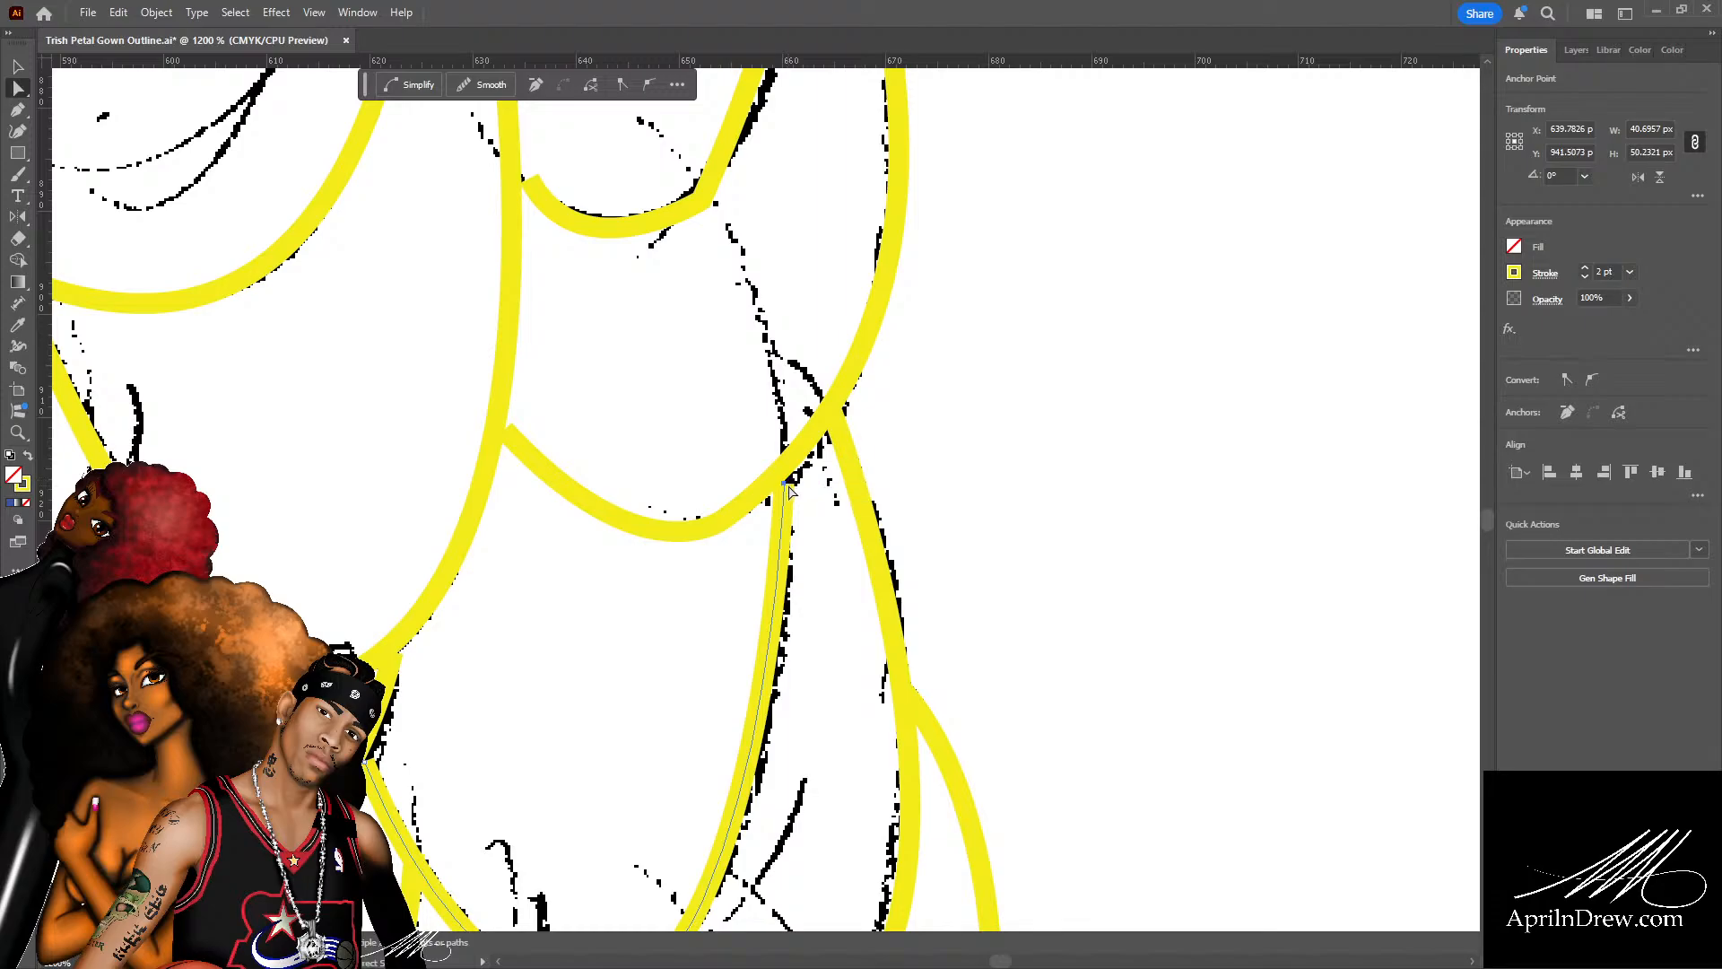
pyautogui.moveTo(786, 484); pyautogui.dragTo(787, 468)
pyautogui.scroll(-6, 826, 579)
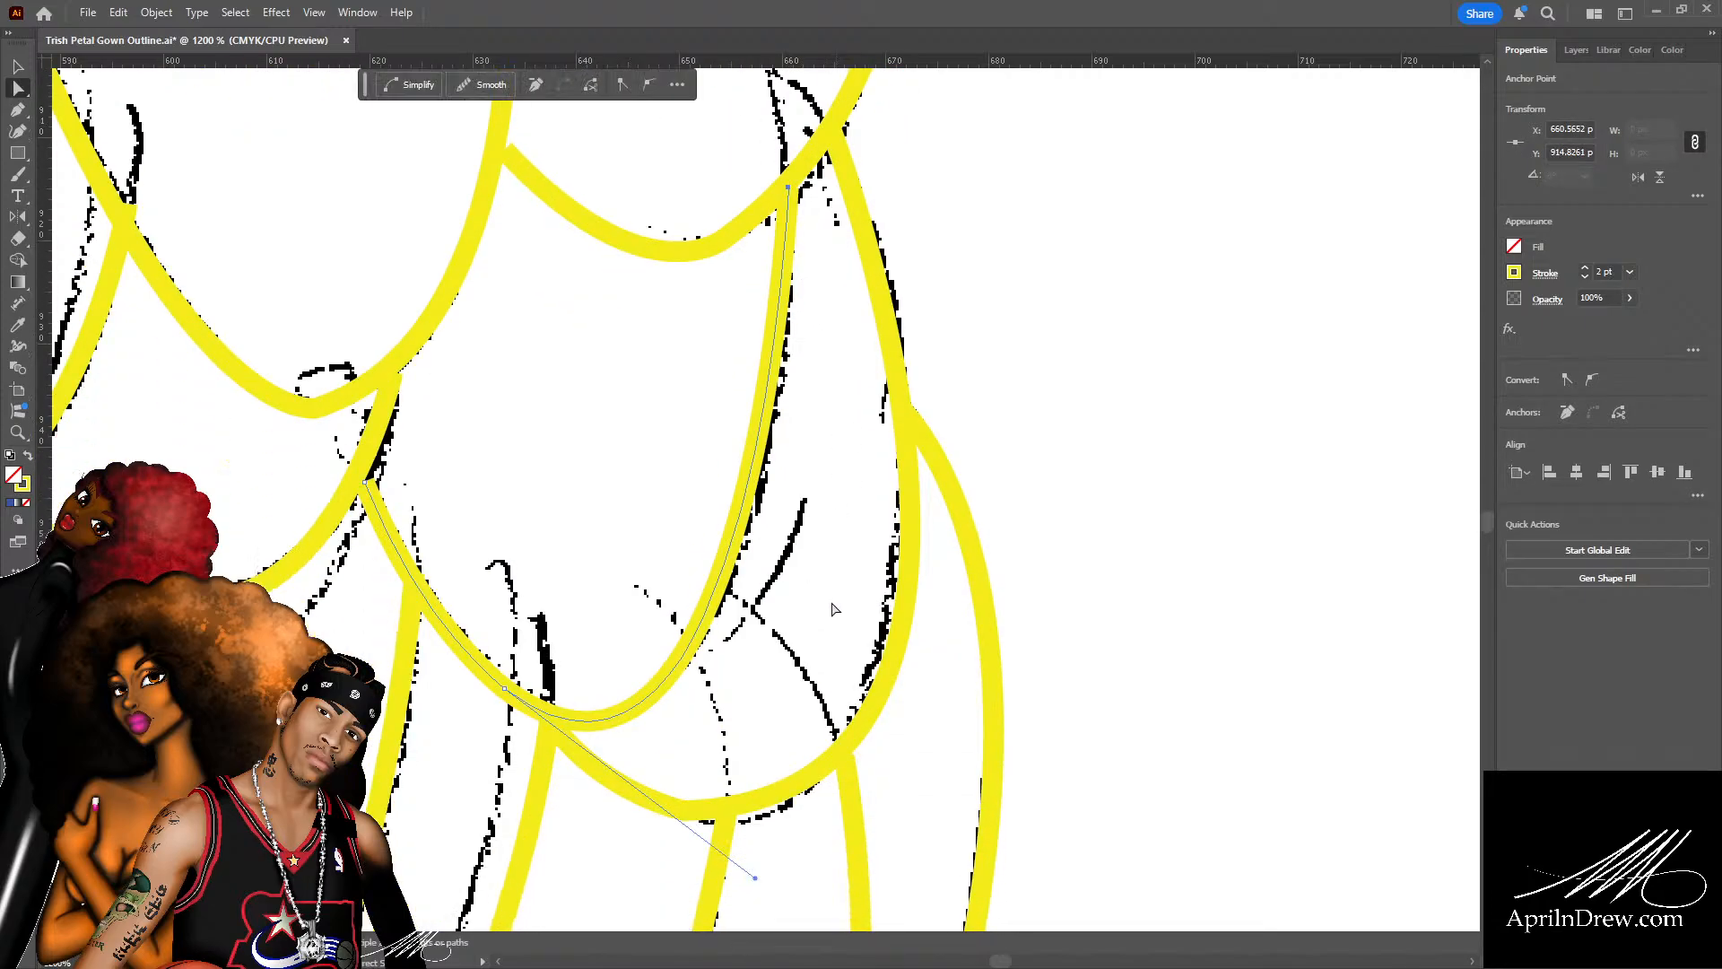
pyautogui.click(834, 607)
pyautogui.moveTo(405, 536); pyautogui.dragTo(672, 617)
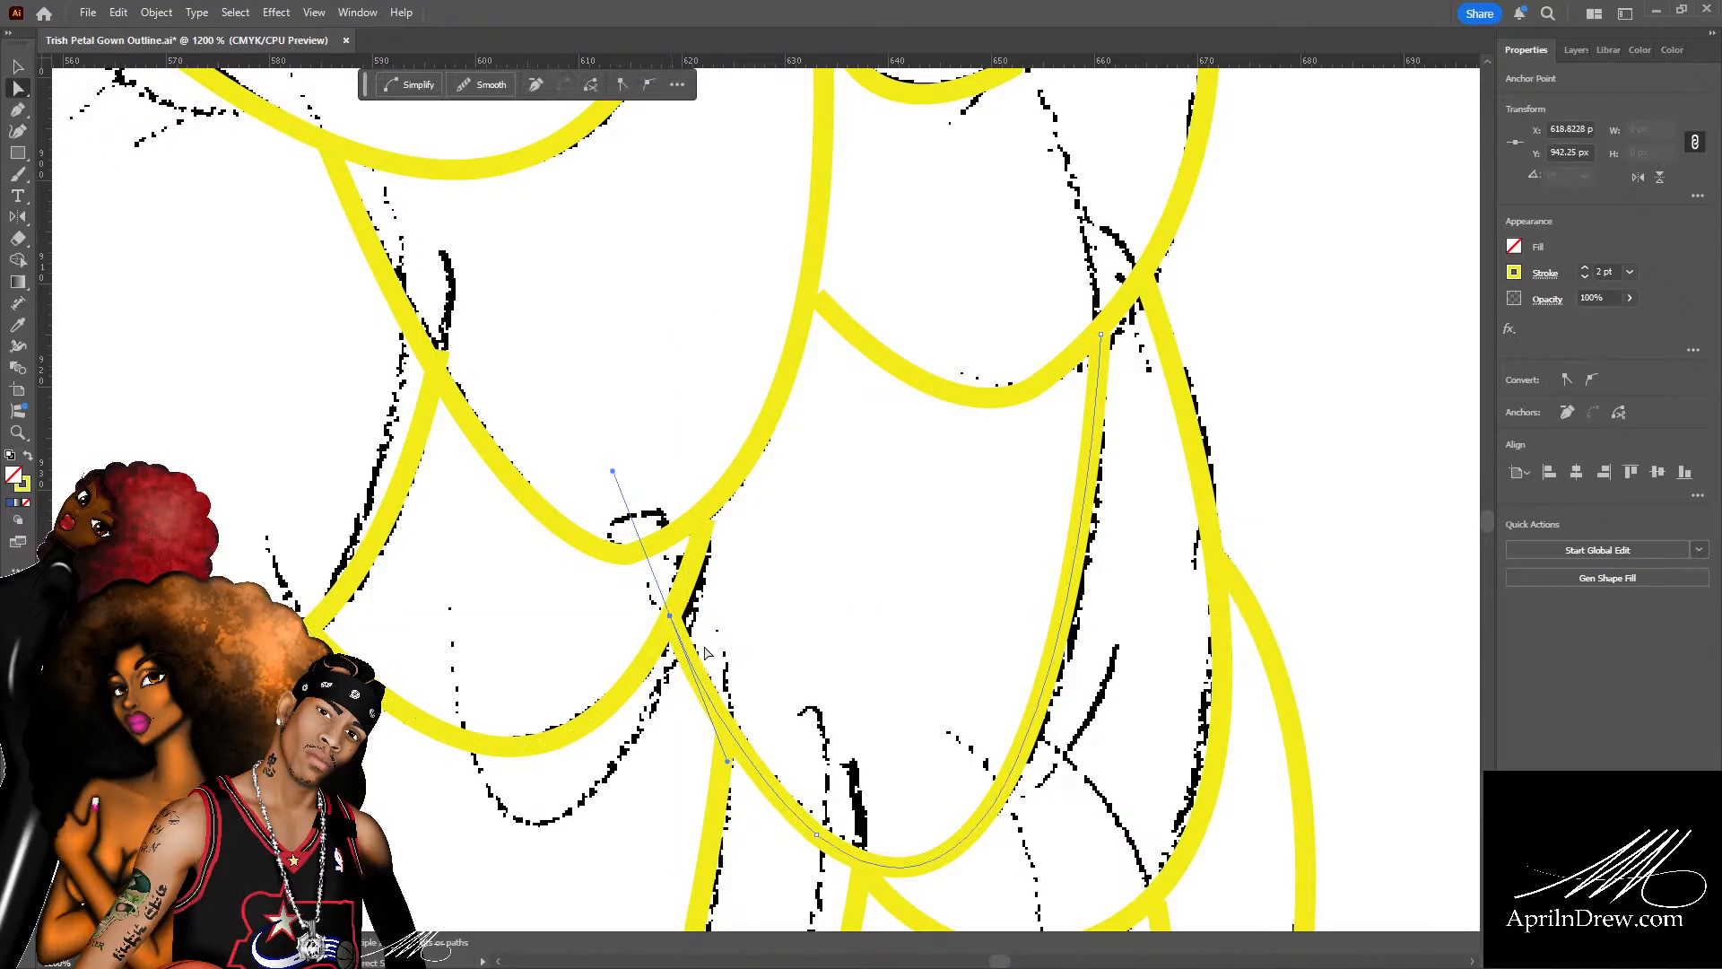
pyautogui.click(847, 706)
# Move the top end of the short inner curve beside the small lower petal onto the long petal's edge.
pyautogui.moveTo(847, 705); pyautogui.dragTo(534, 307)
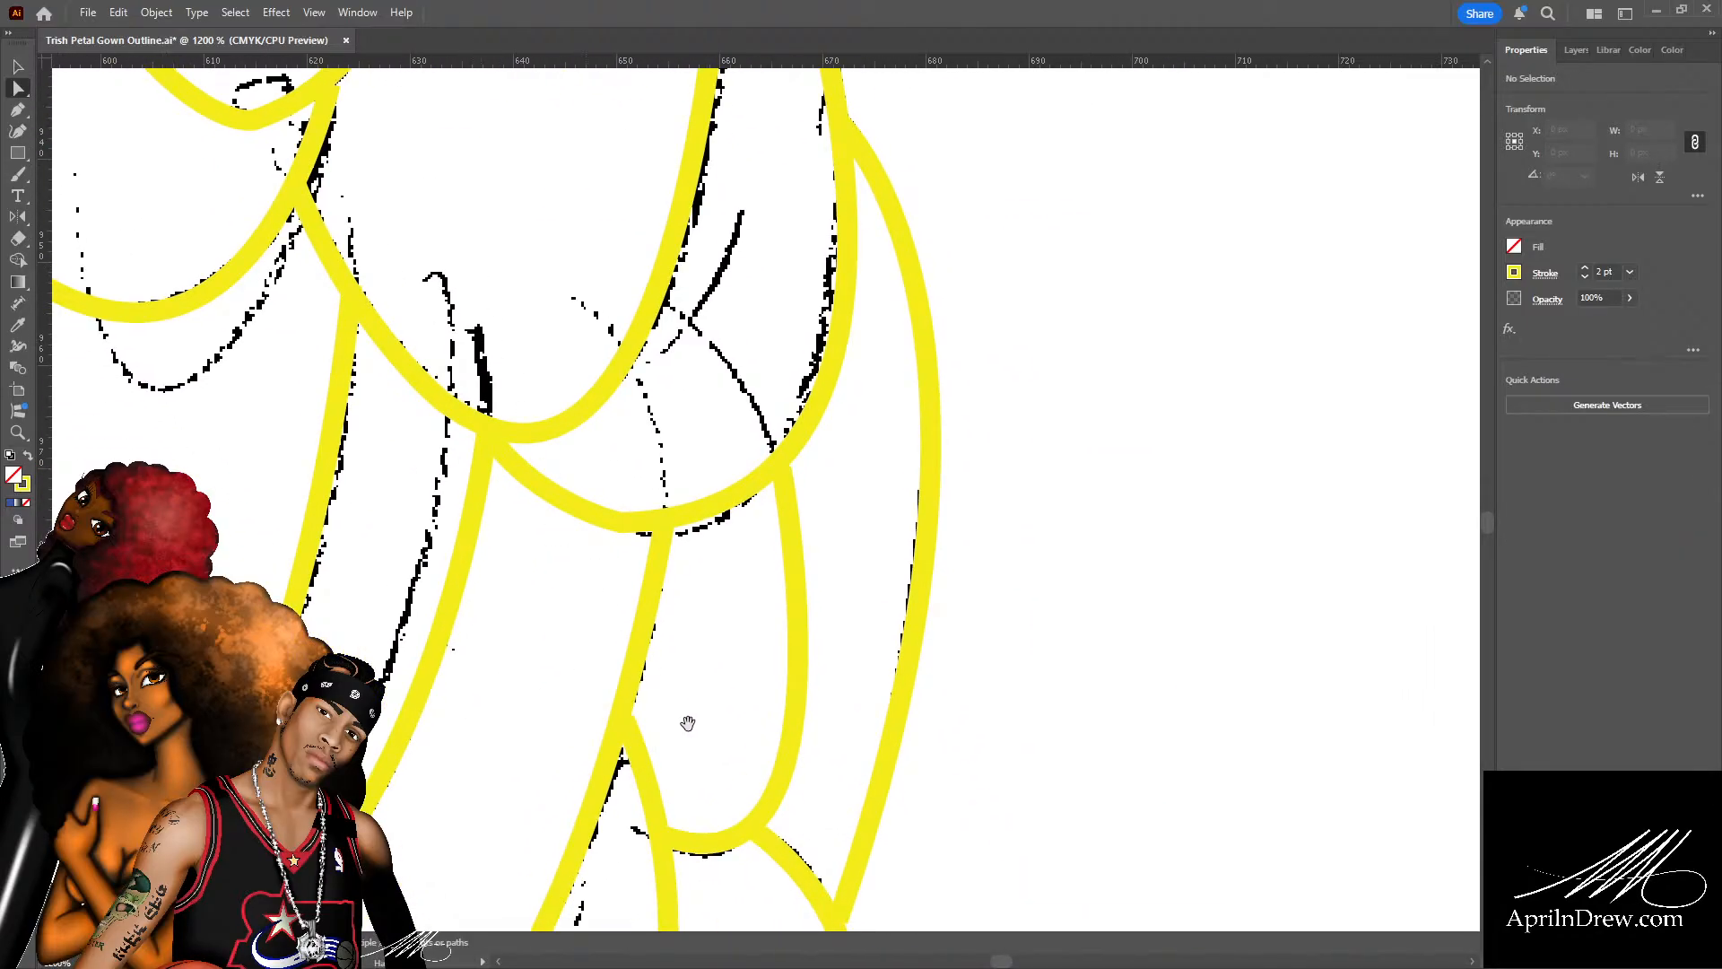
pyautogui.moveTo(688, 719); pyautogui.dragTo(714, 530)
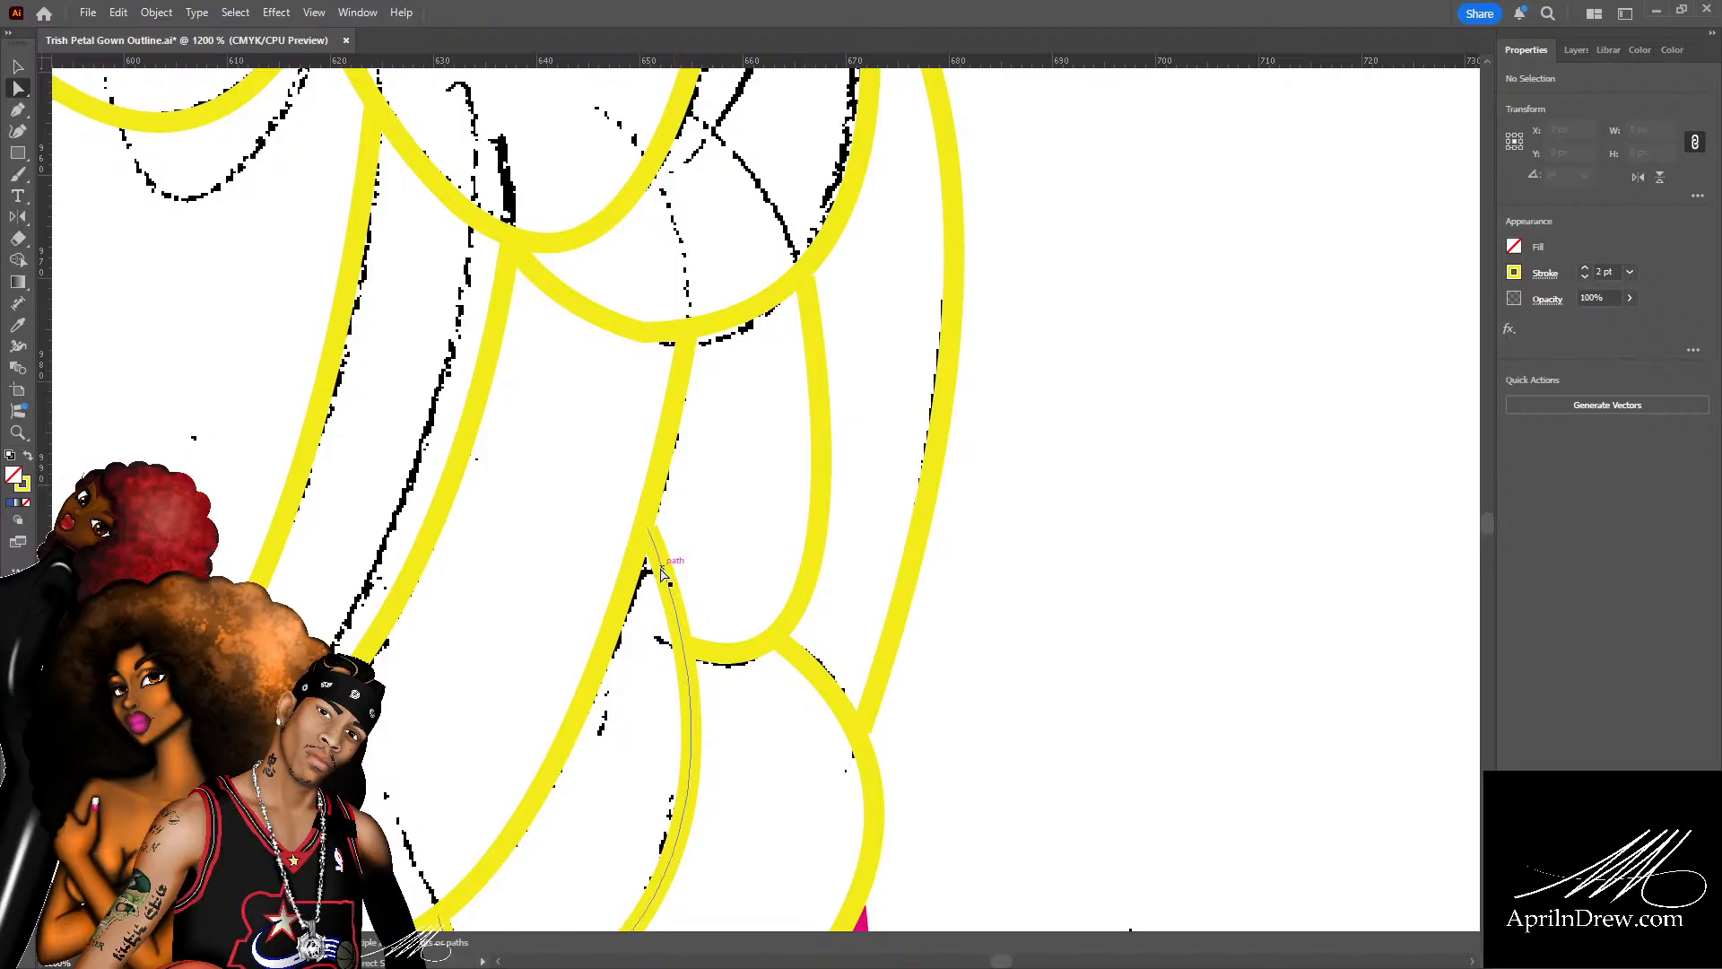
pyautogui.click(644, 530)
pyautogui.moveTo(647, 531); pyautogui.dragTo(600, 672)
pyautogui.click(714, 606)
# Move the lower end of the outermost petal curve onto the edge of the rounded petal below, and save the file.
pyautogui.scroll(-2, 715, 608)
pyautogui.scroll(-3, 716, 608)
pyautogui.click(725, 552)
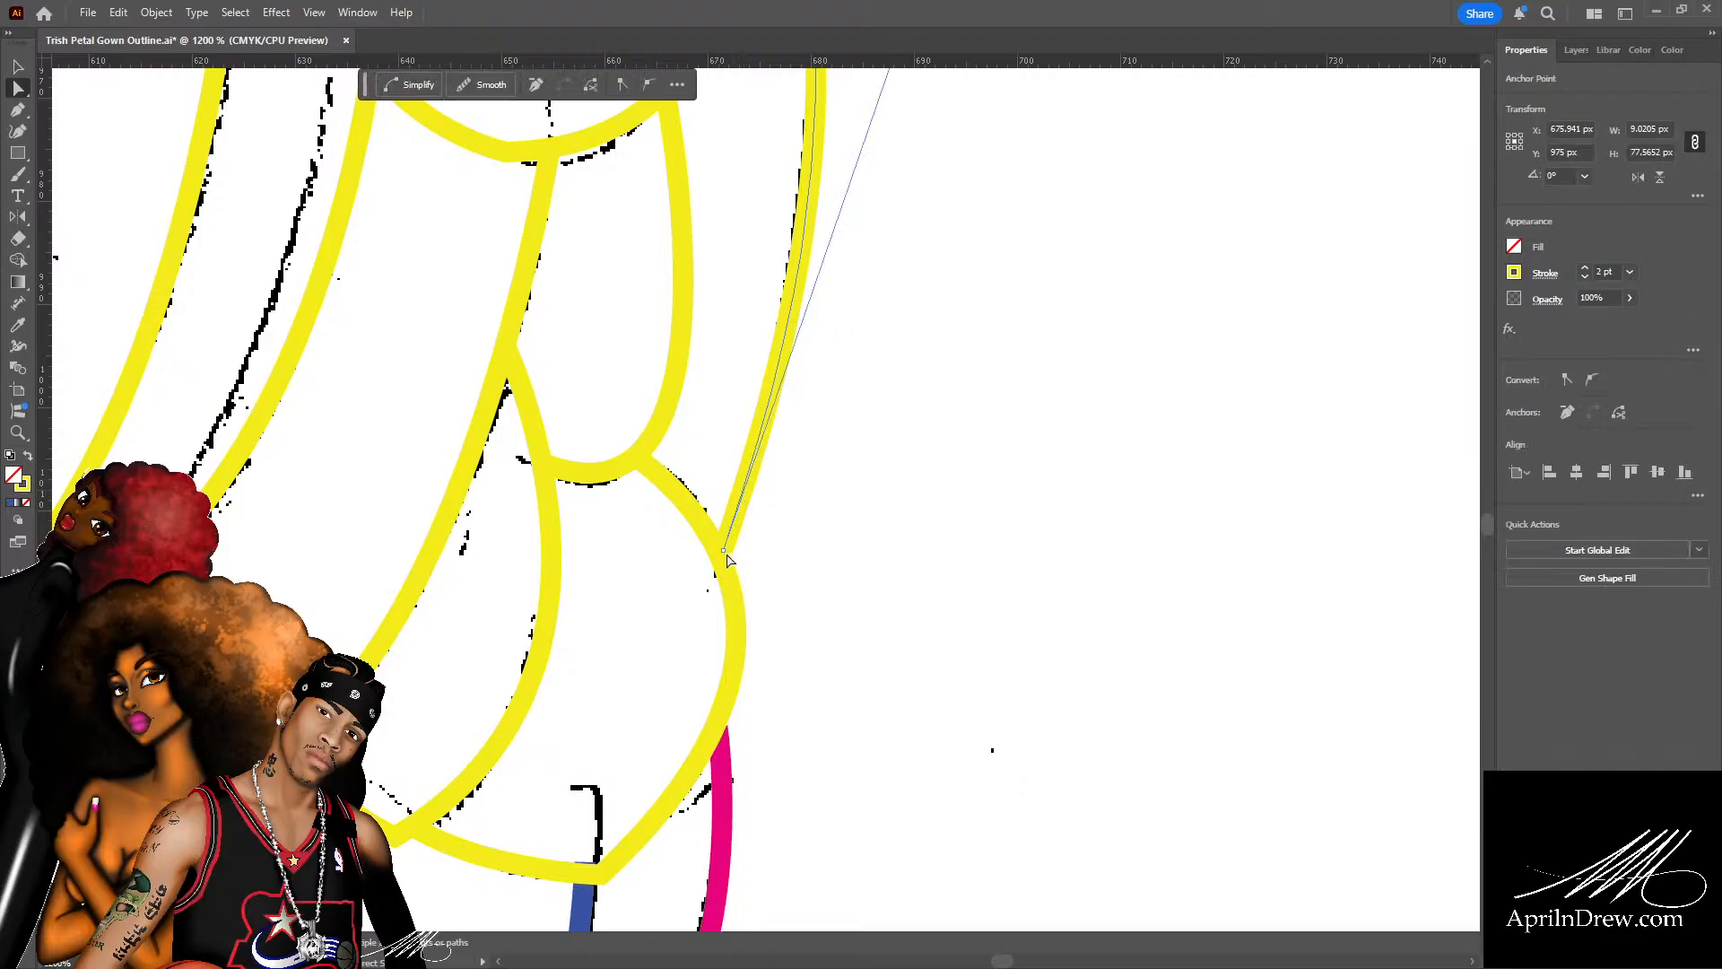
pyautogui.moveTo(723, 551); pyautogui.dragTo(720, 555)
pyautogui.click(780, 534)
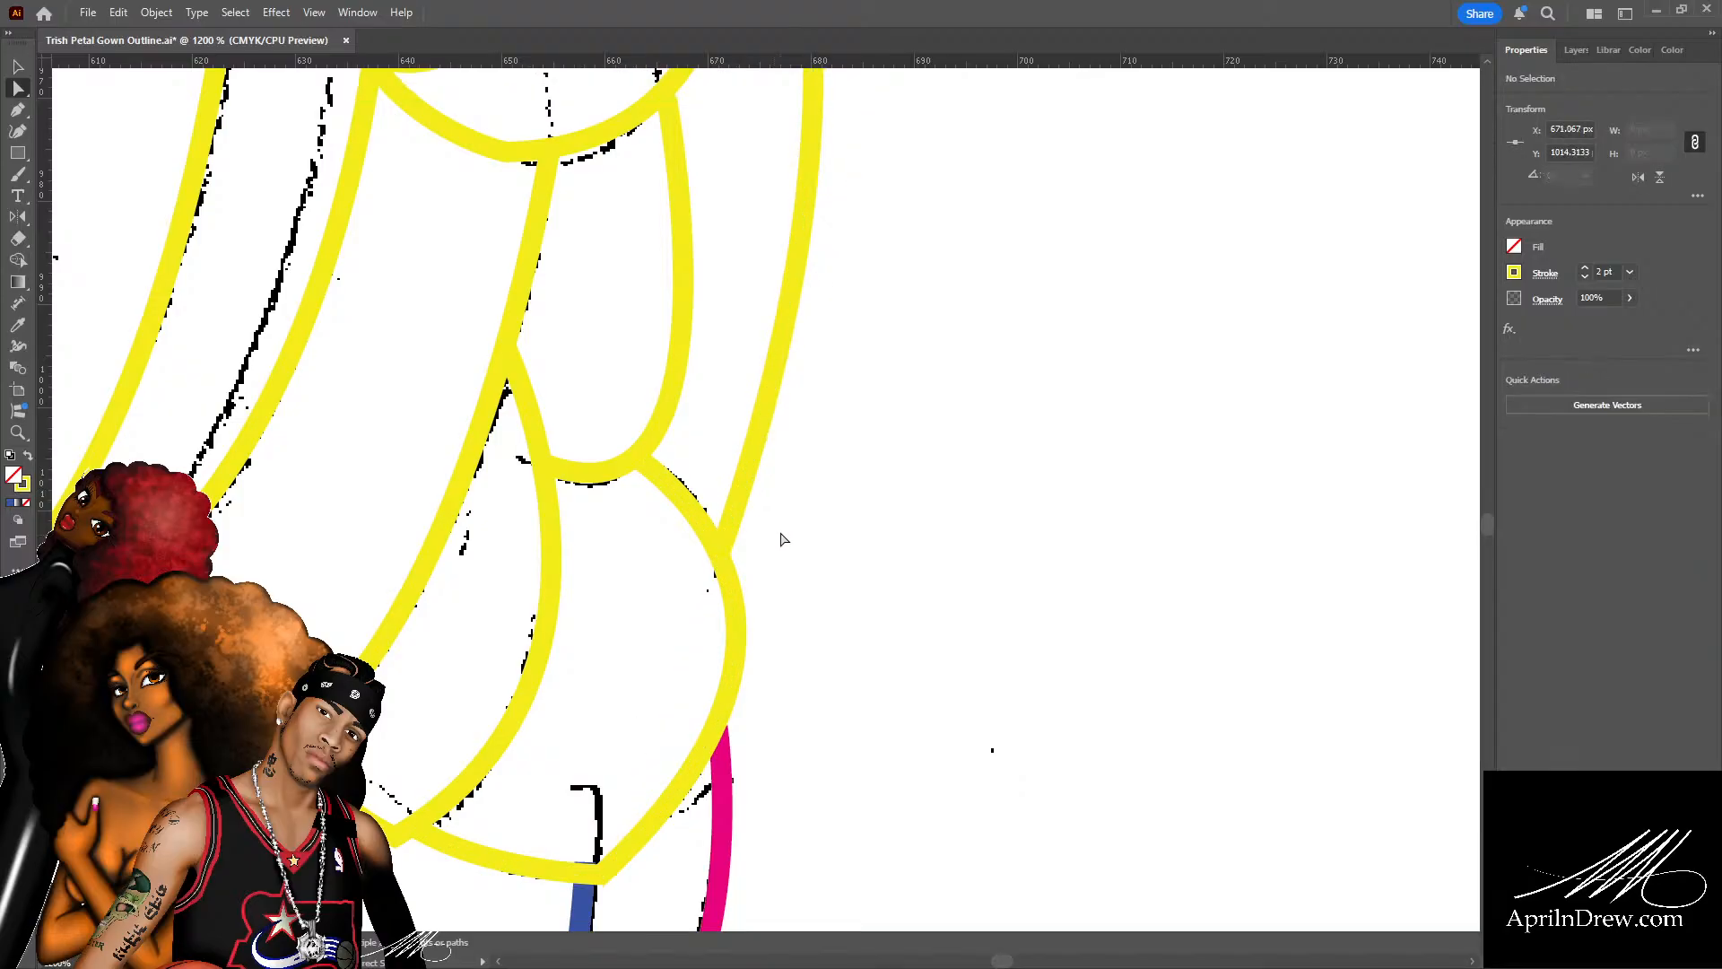
pyautogui.scroll(-3, 754, 570)
pyautogui.hotkey('ctrl', 's')
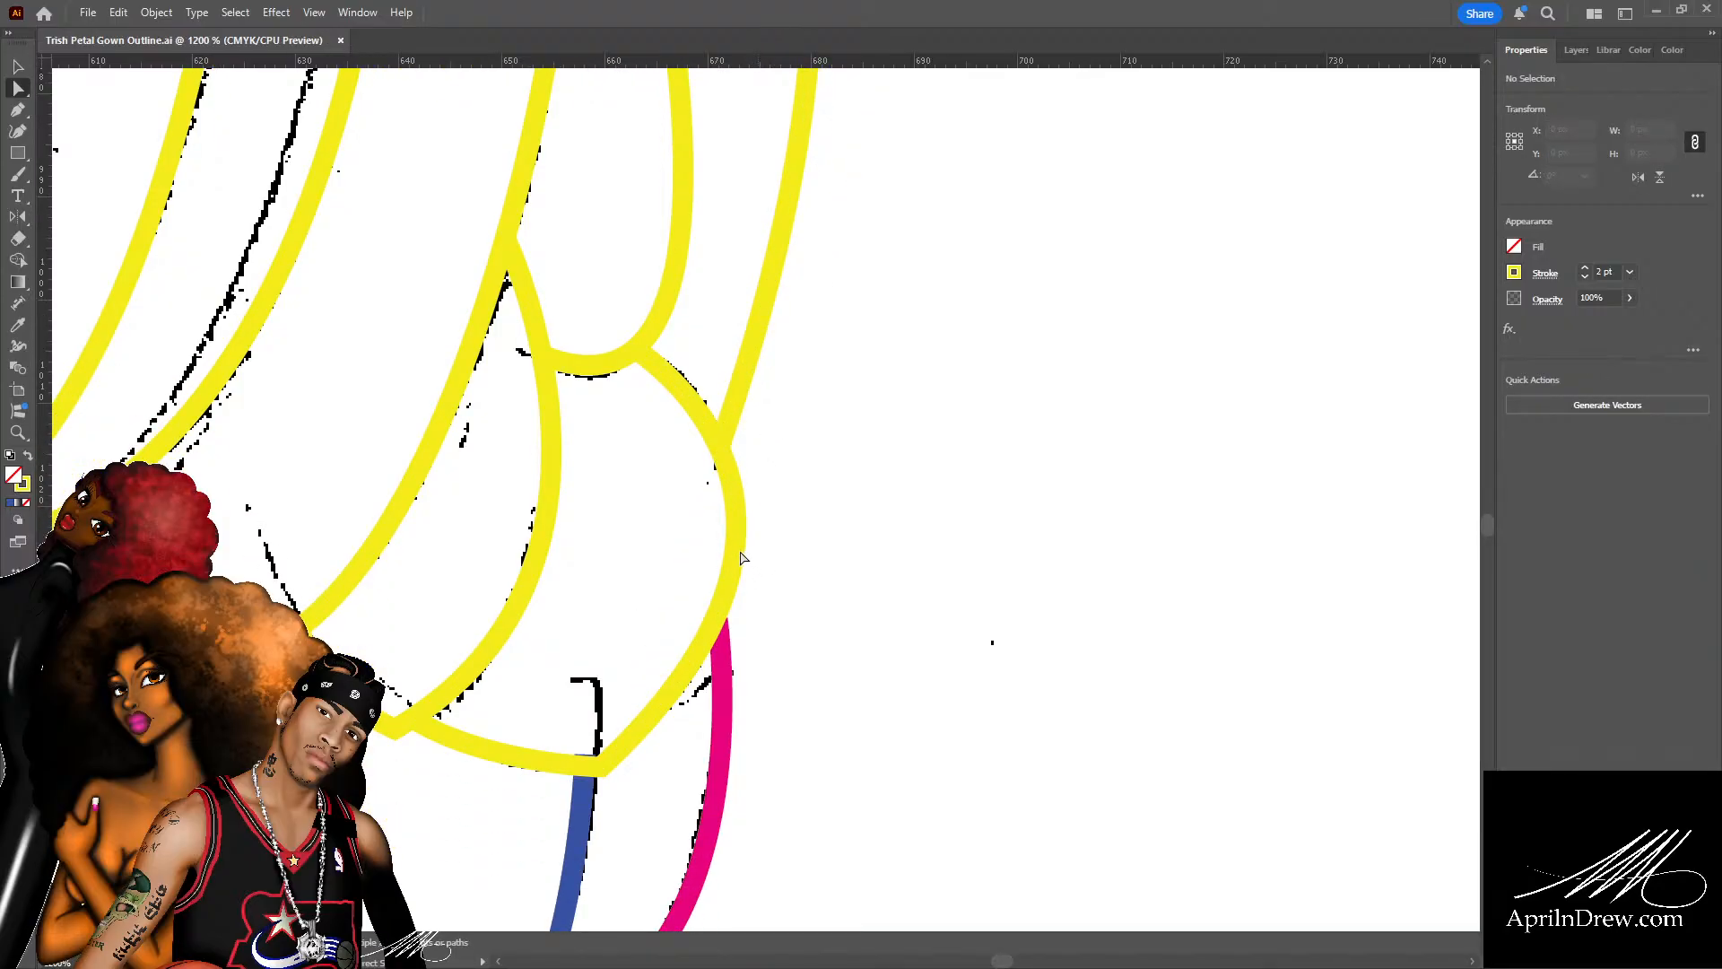
# Try to reshape the outer side of the rounded petal above the pink hem curve, and undo the changes.
pyautogui.click(742, 556)
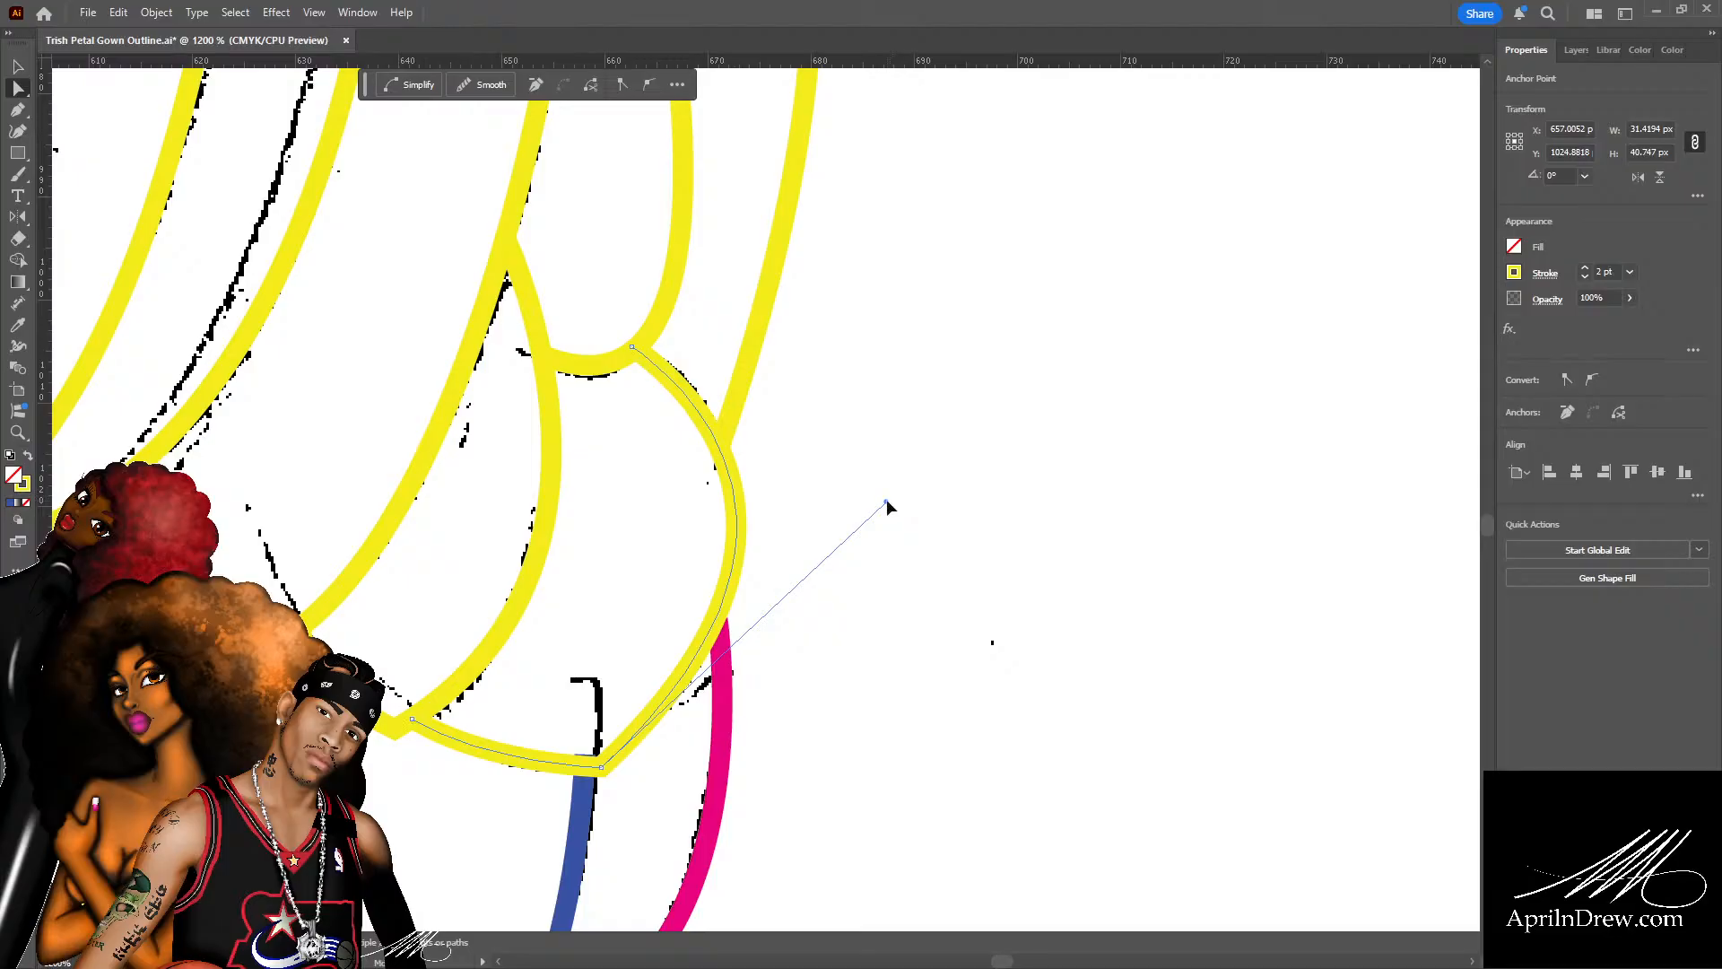
pyautogui.moveTo(888, 507); pyautogui.dragTo(874, 475)
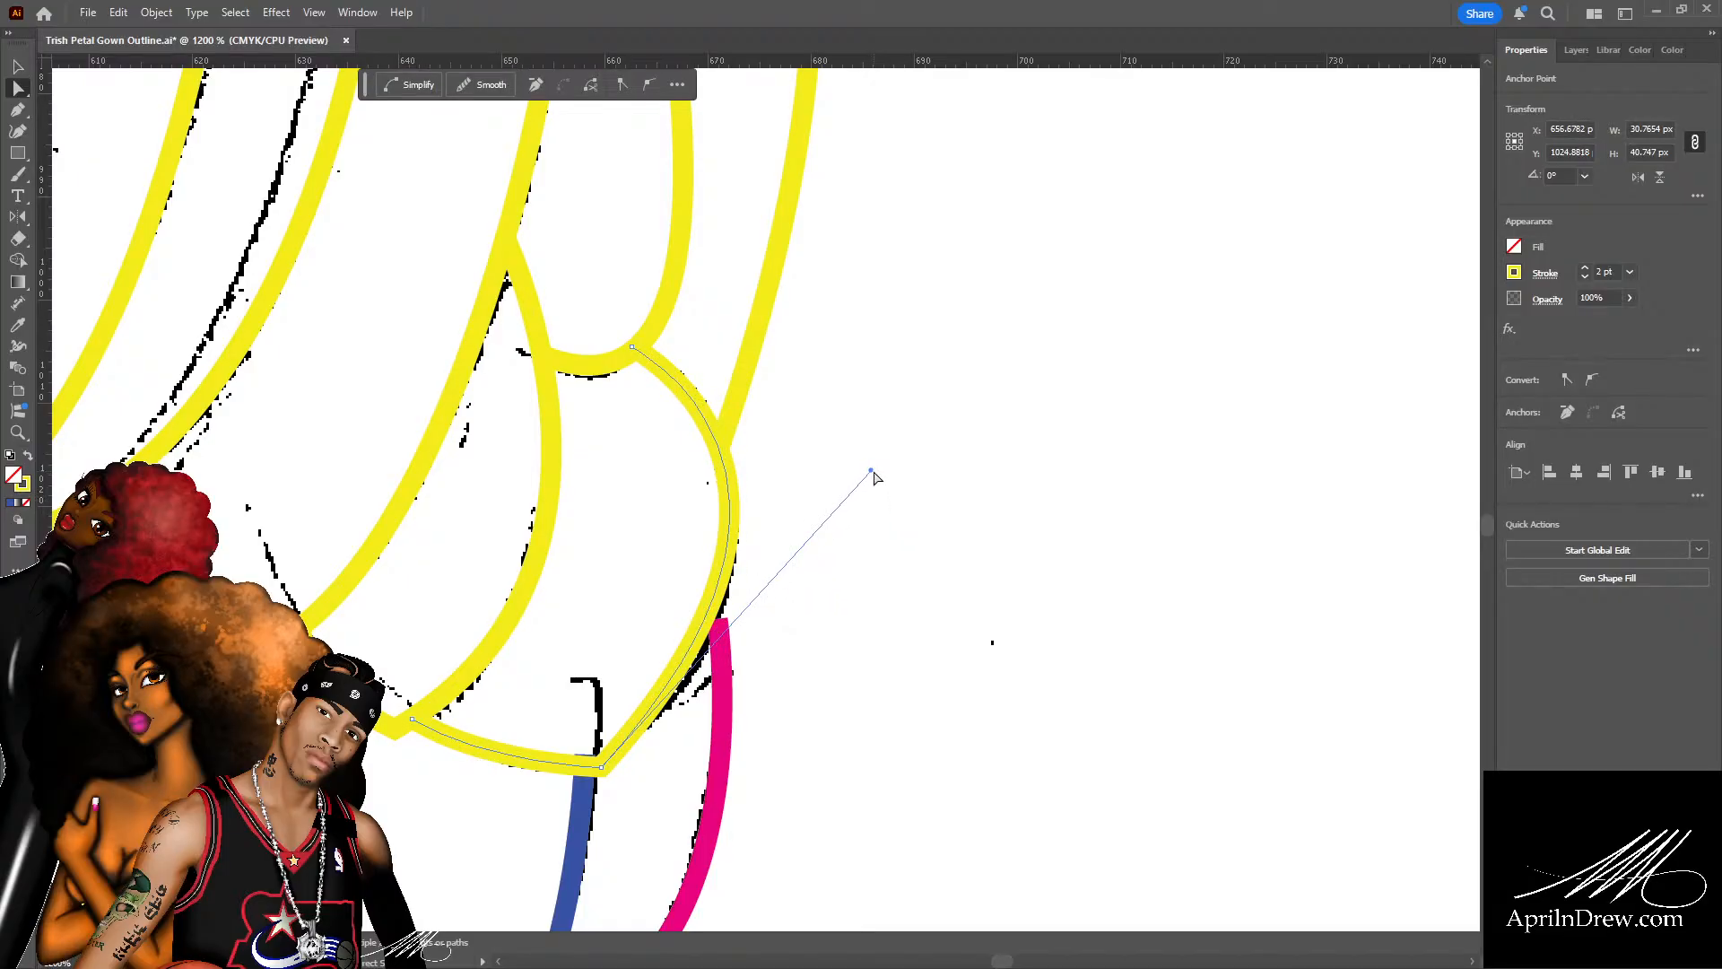
pyautogui.hotkey('ctrl', 'z')
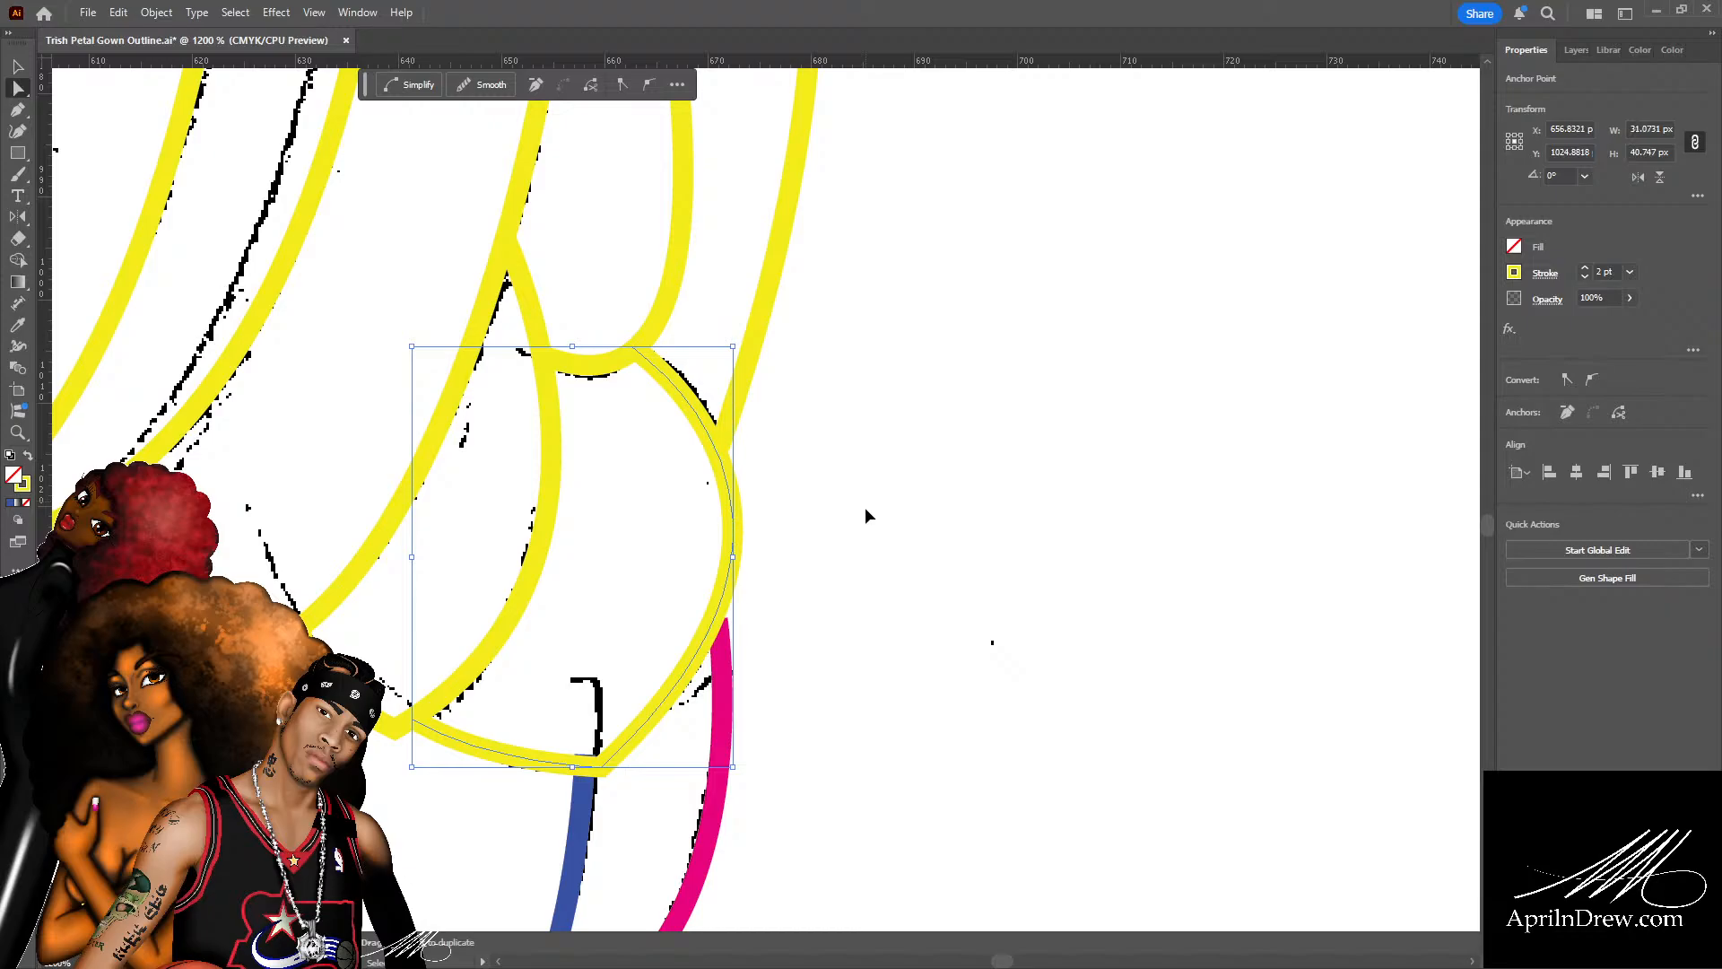
pyautogui.hotkey('ctrl', 'z')
# Save the file and extend the right end of the upper petal between the legs to the yellow leg line.
pyautogui.hotkey('ctrl', '-')
pyautogui.hotkey('ctrl', '-')
pyautogui.hotkey('ctrl', '-')
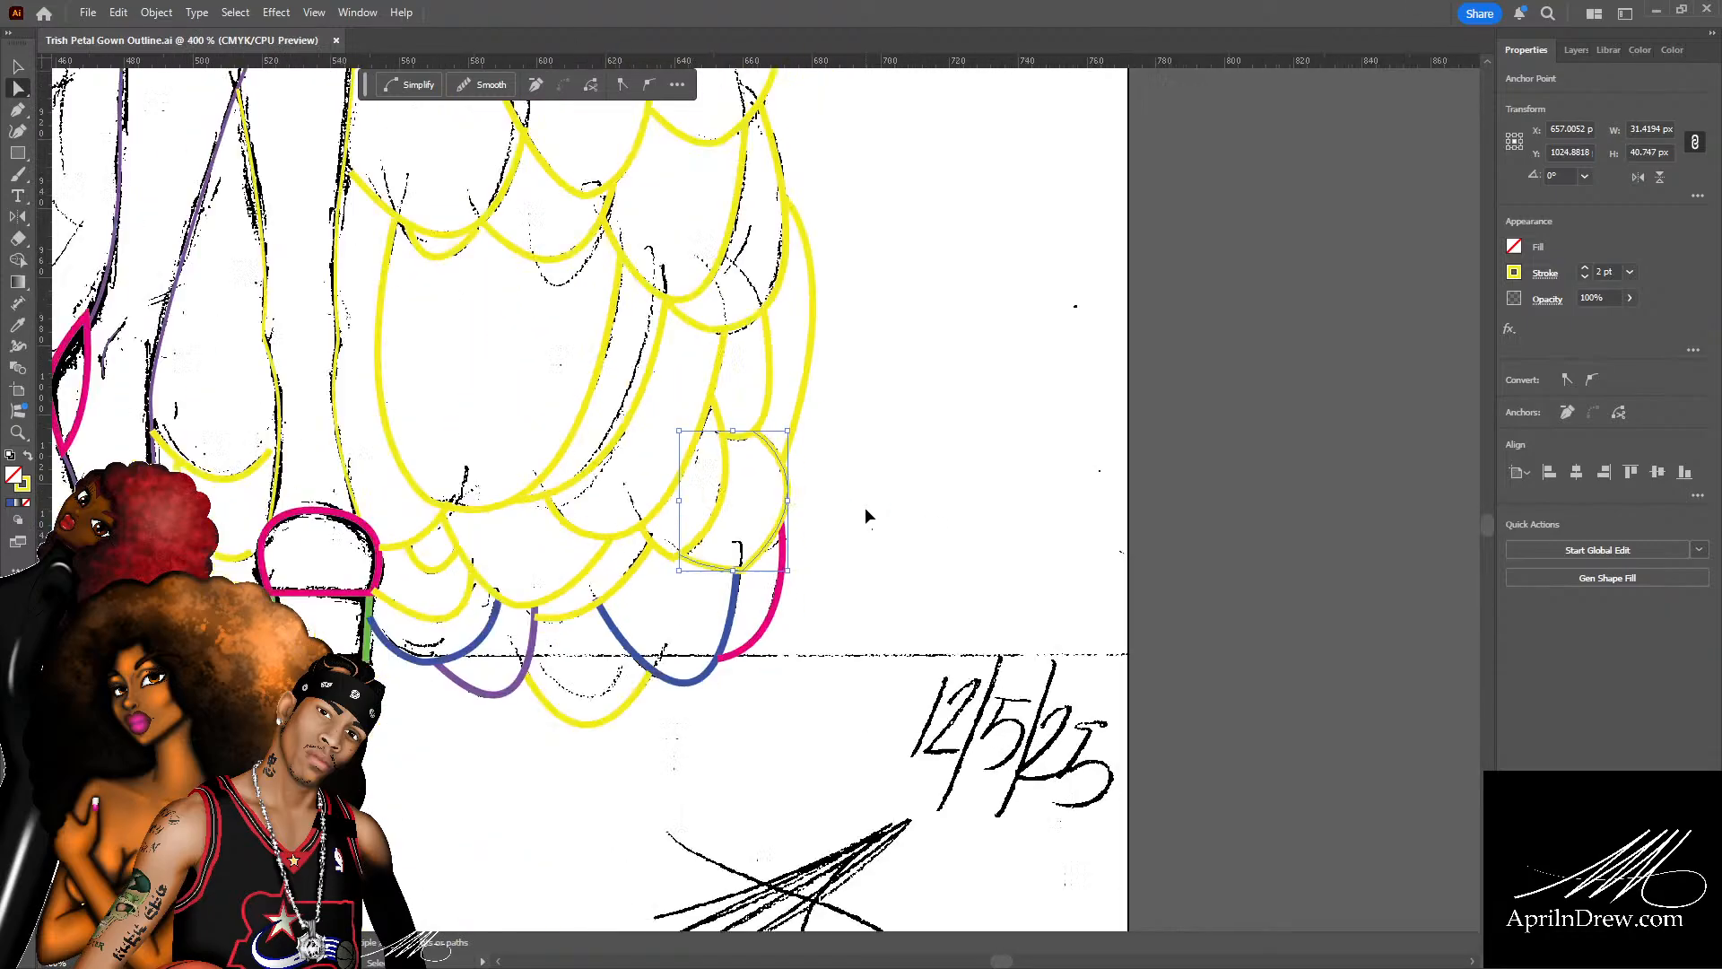
pyautogui.click(833, 549)
pyautogui.hotkey('ctrl', 's')
pyautogui.hscroll(-4, 781, 565)
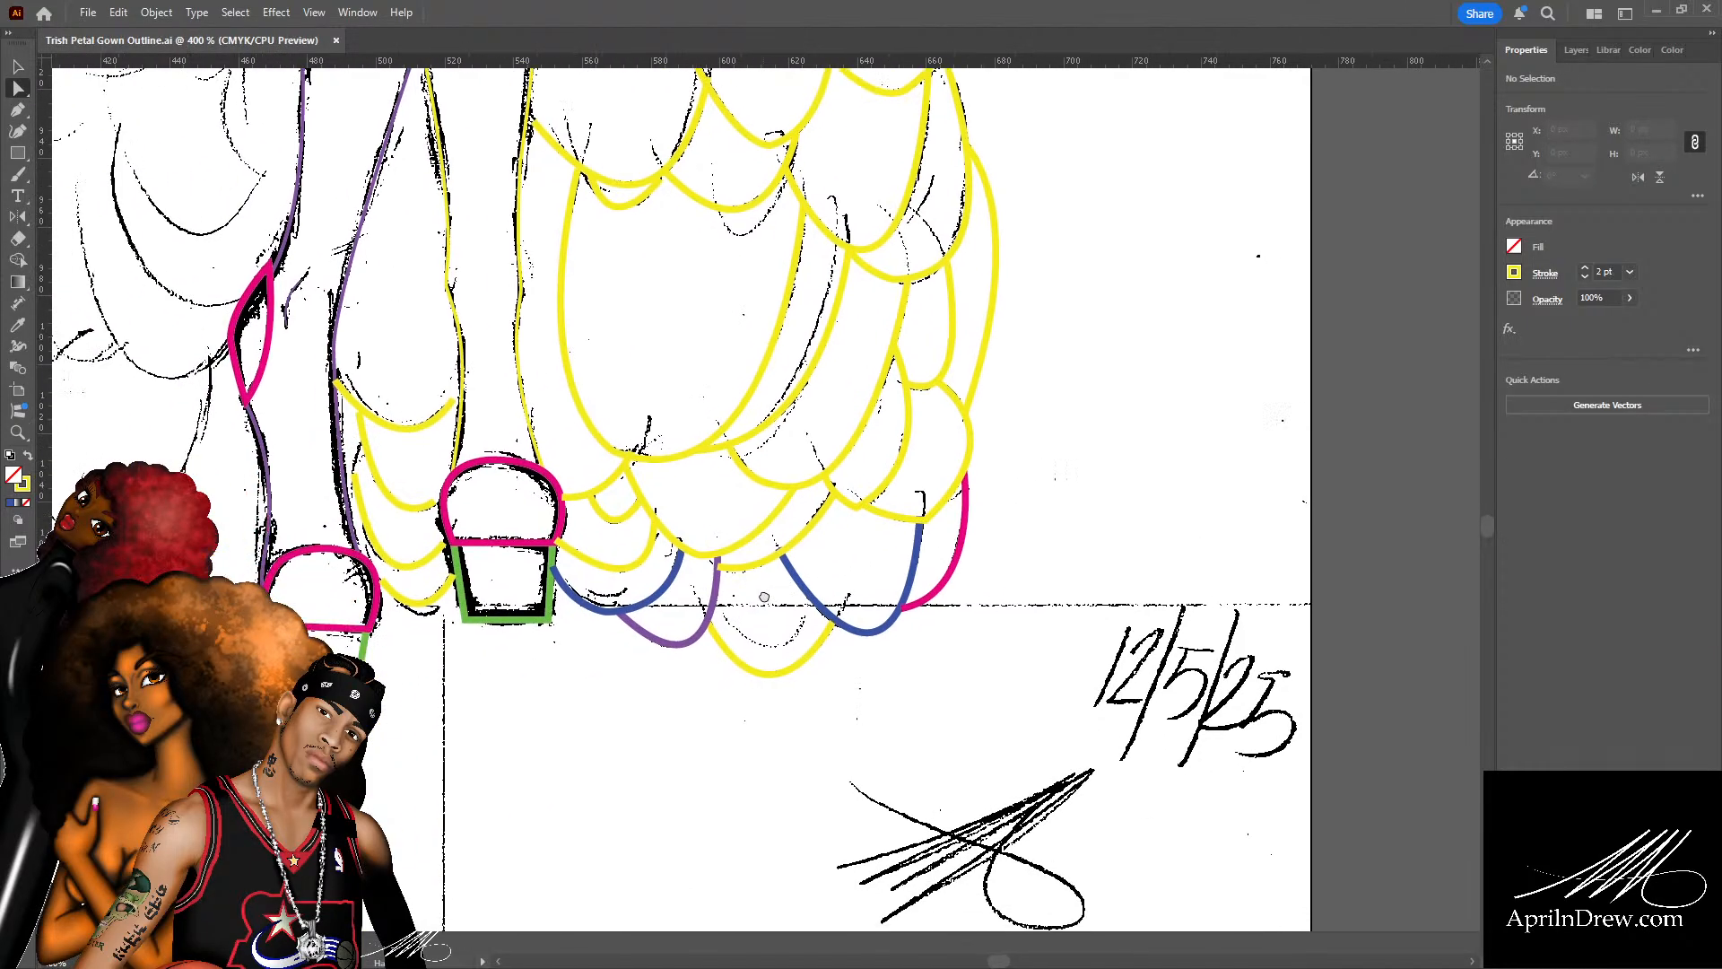
pyautogui.scroll(-3, 767, 569)
pyautogui.hotkey('ctrl', '+')
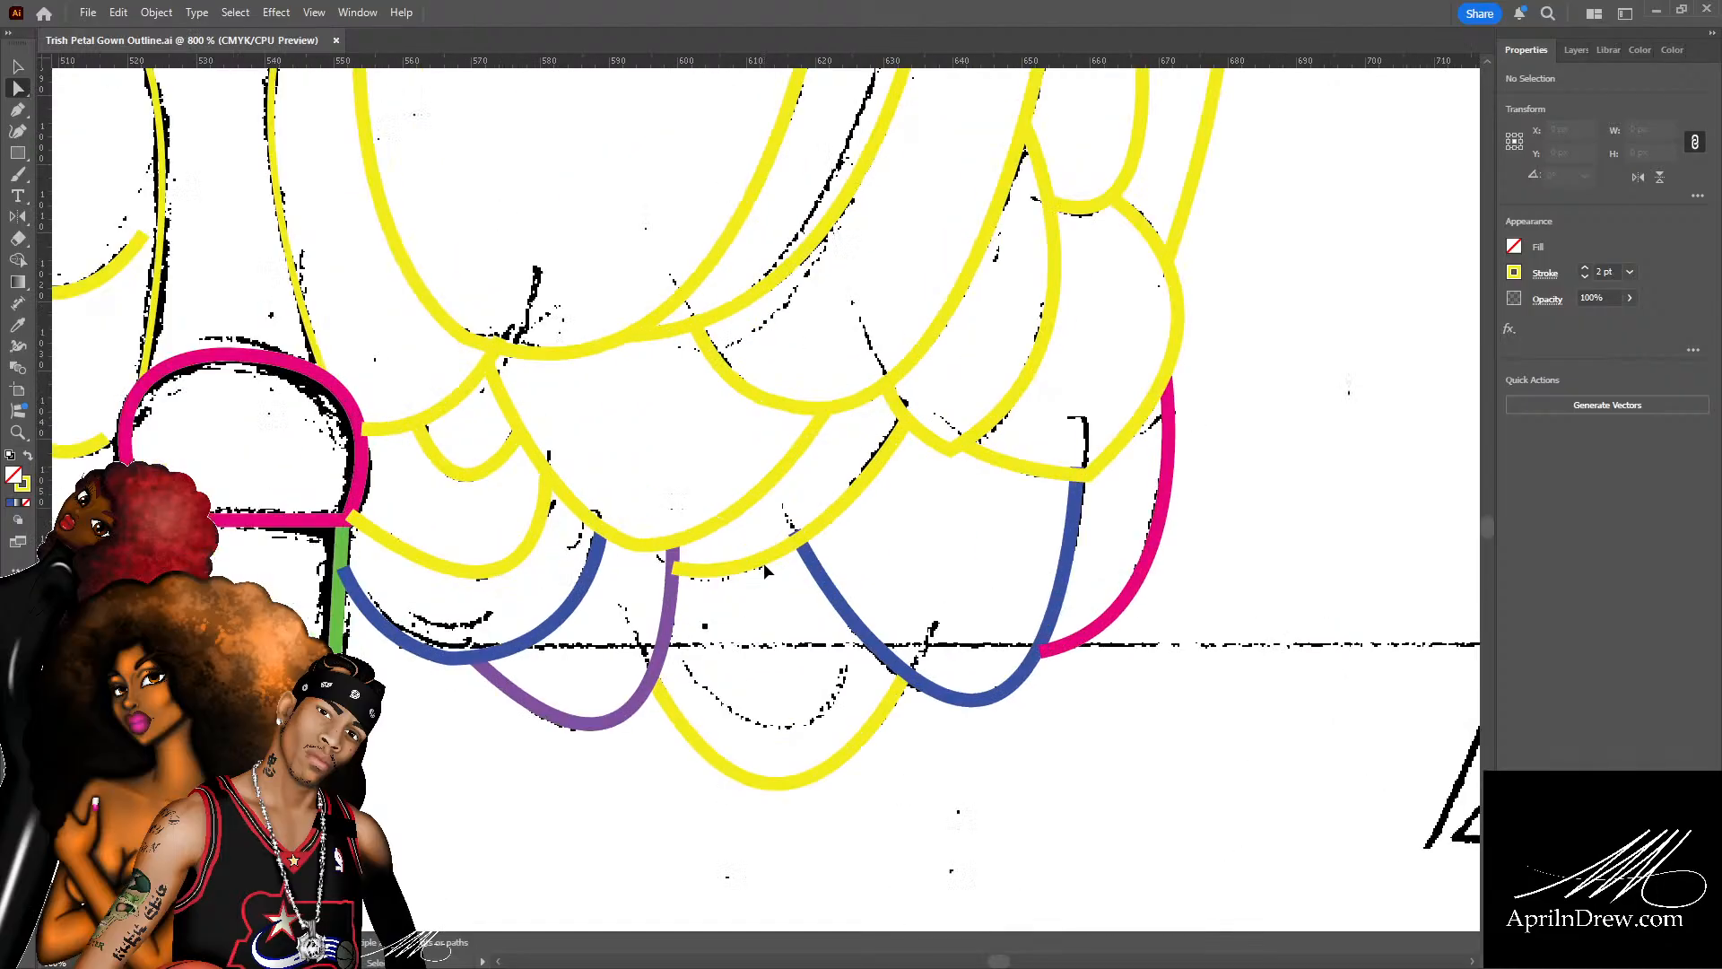
pyautogui.moveTo(616, 655); pyautogui.dragTo(734, 692)
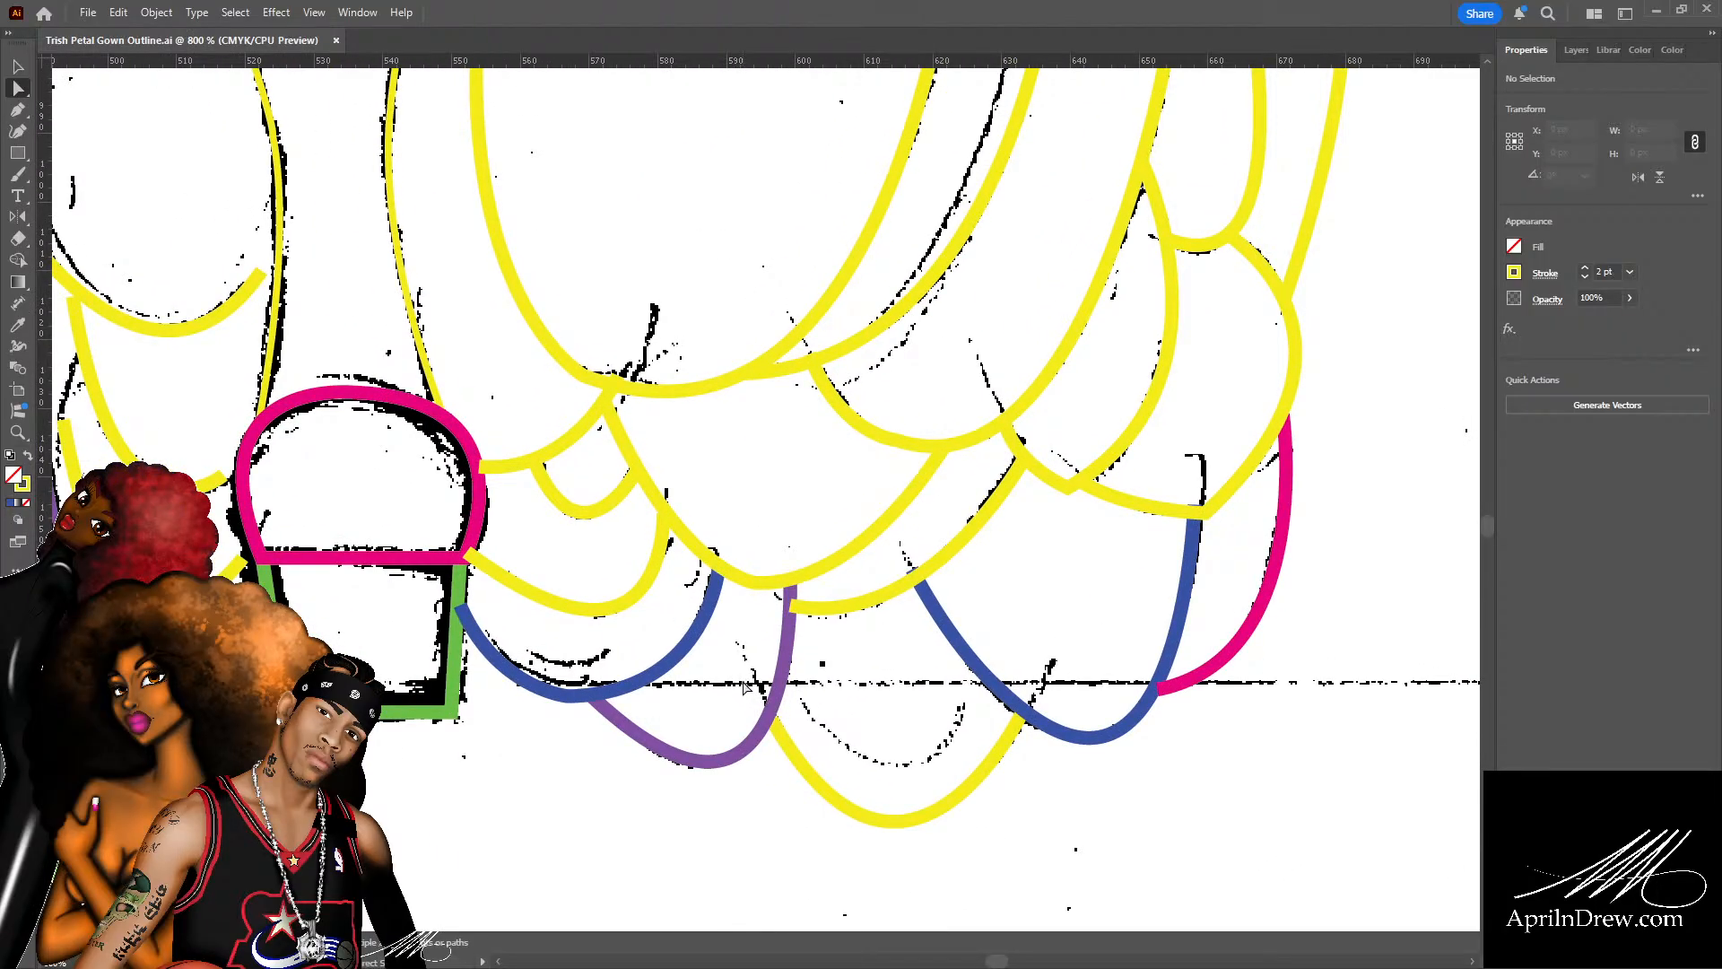
pyautogui.scroll(3, 448, 538)
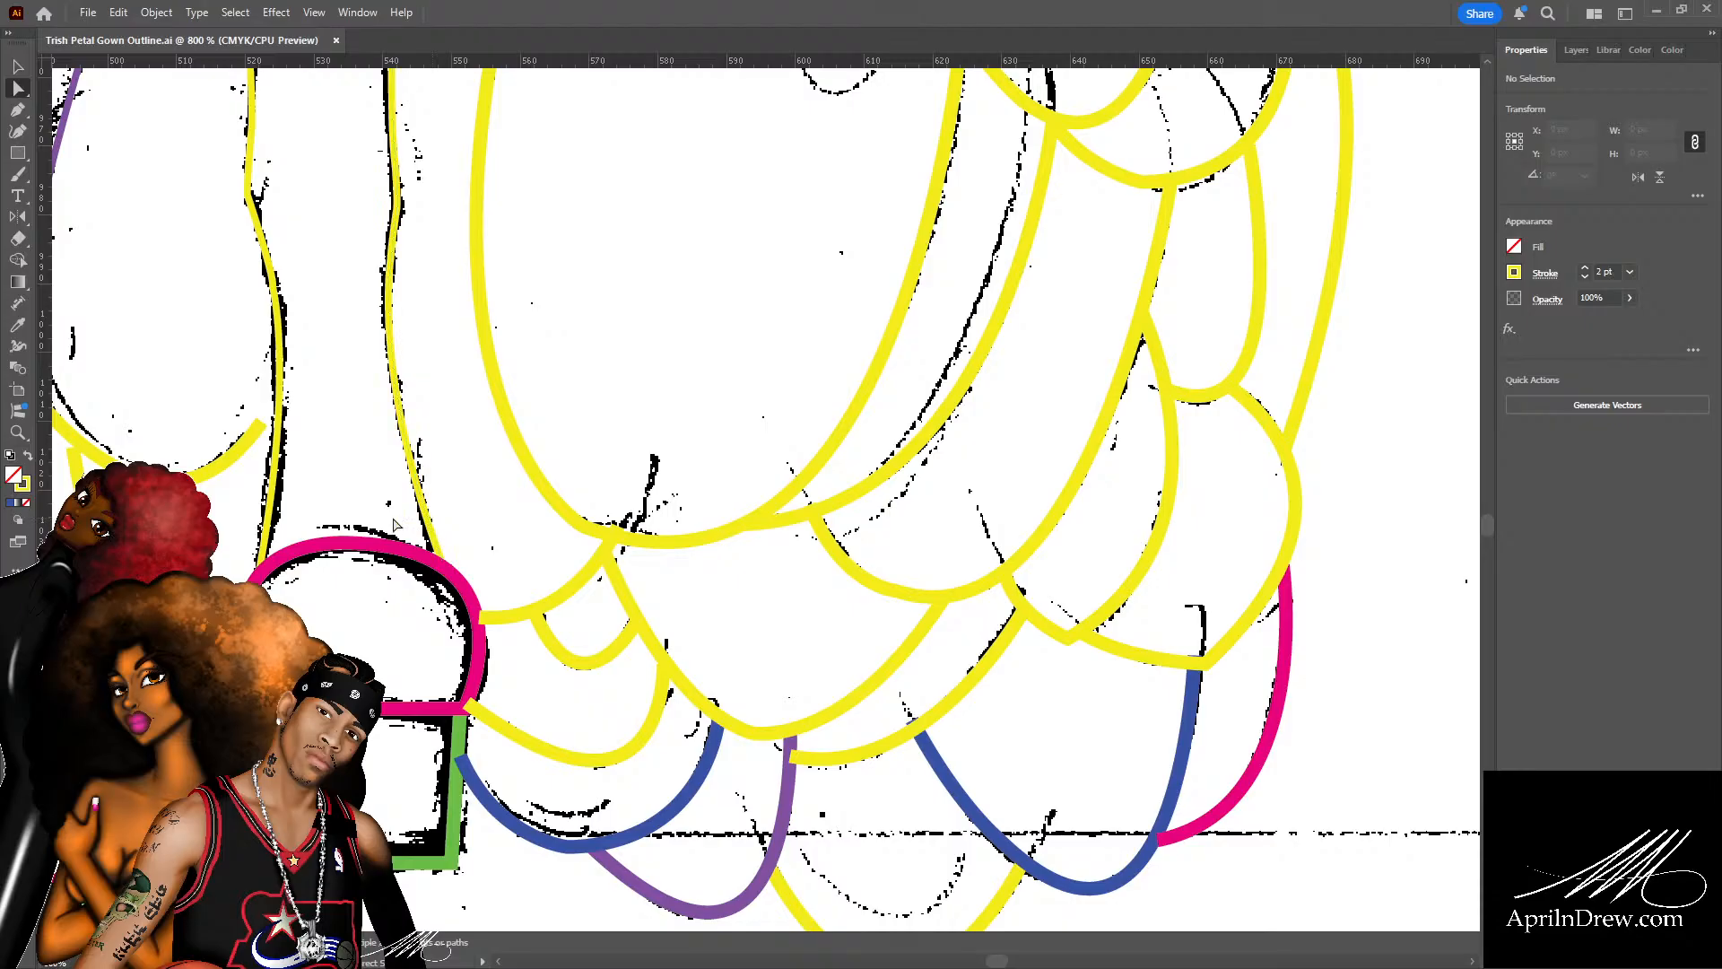
pyautogui.hscroll(-5, 430, 529)
pyautogui.scroll(3, 449, 533)
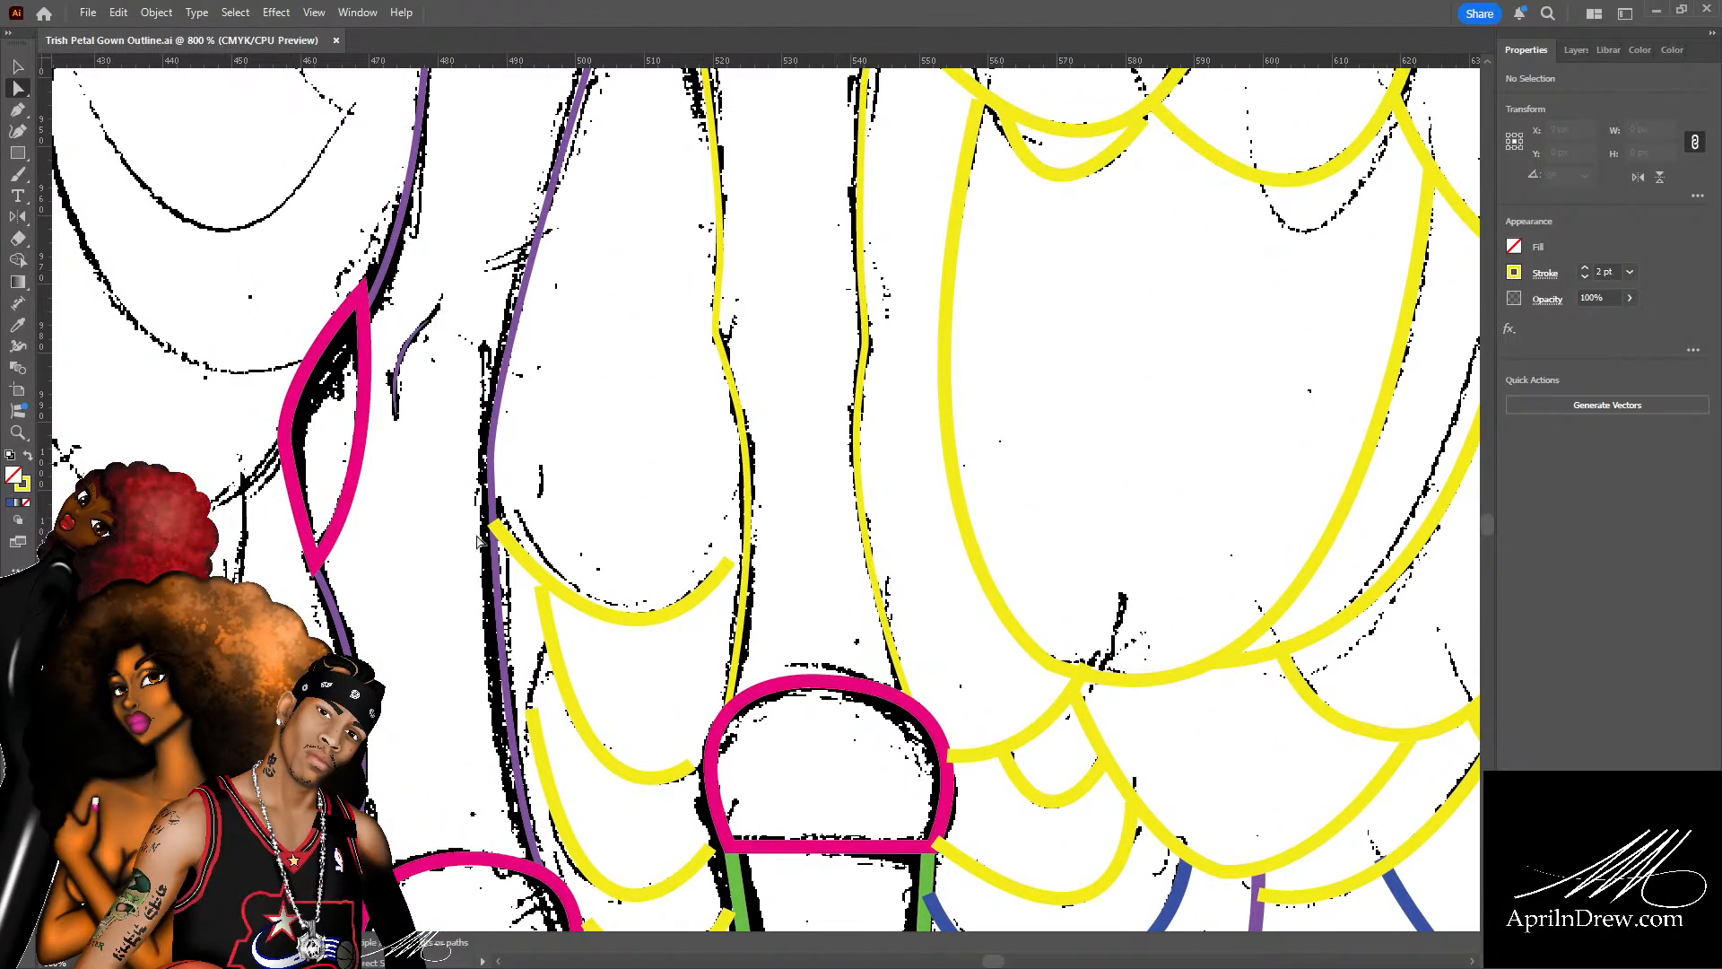
pyautogui.moveTo(731, 564); pyautogui.dragTo(748, 545)
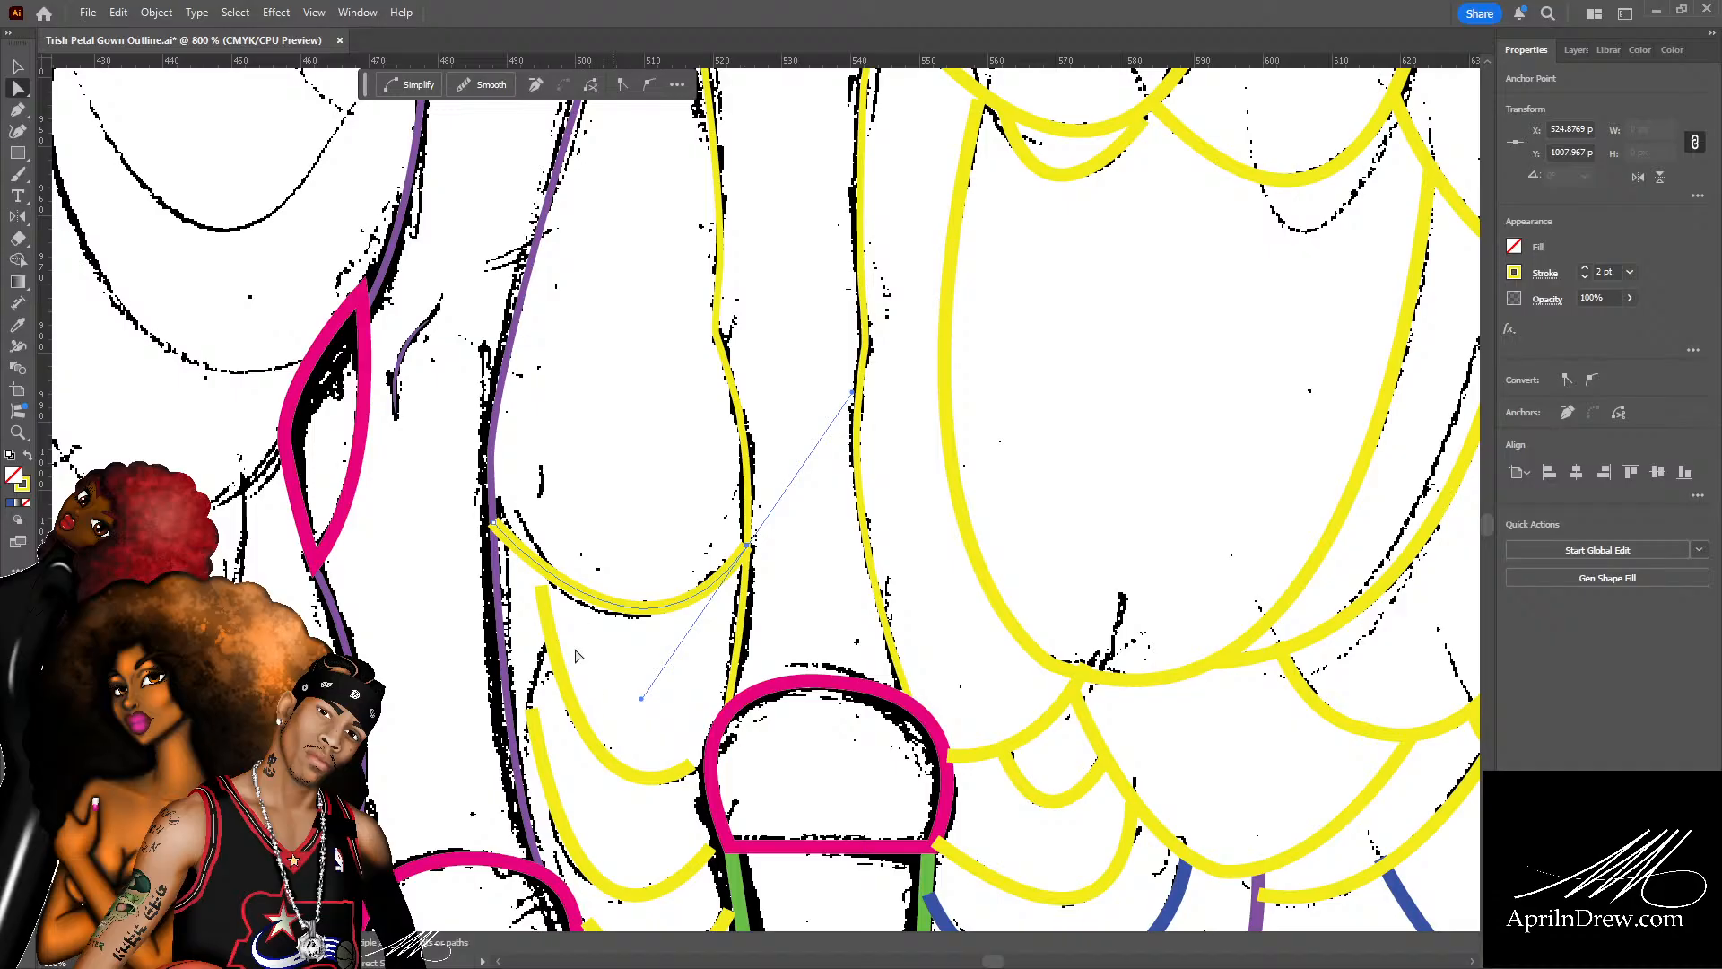
# Extend the middle petal between the legs to the petal above and the pink toe cap, and adjust its curve to the sketch.
pyautogui.moveTo(545, 590); pyautogui.dragTo(535, 563)
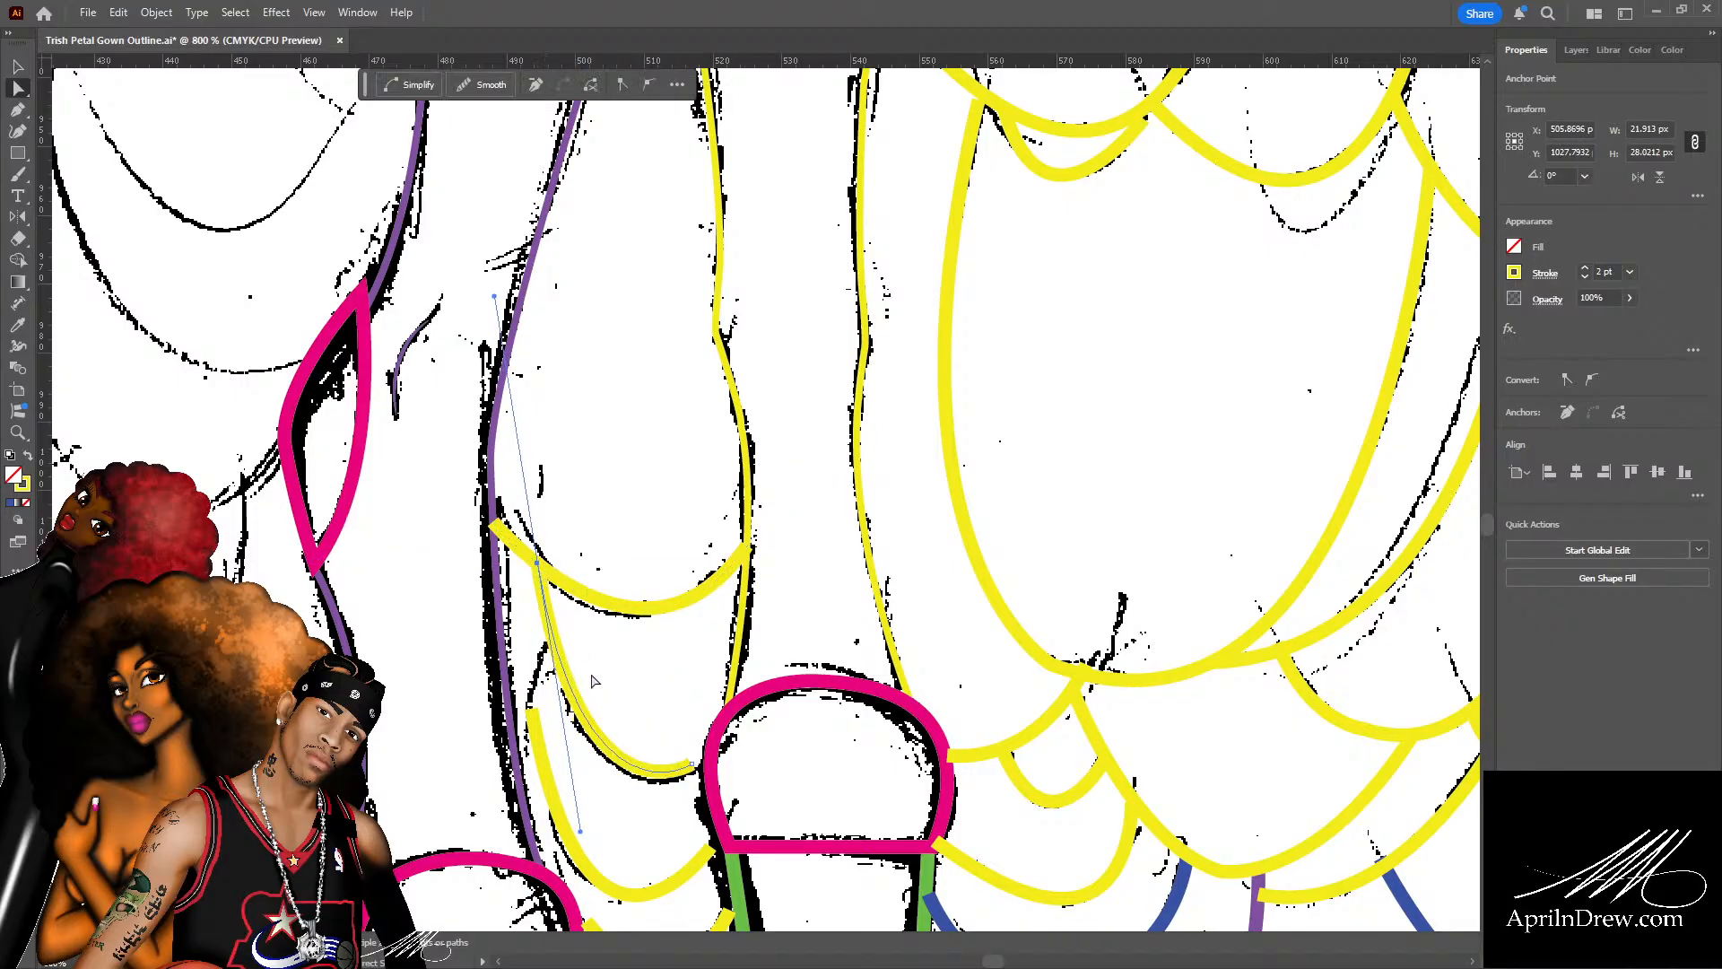
pyautogui.moveTo(691, 765); pyautogui.dragTo(708, 766)
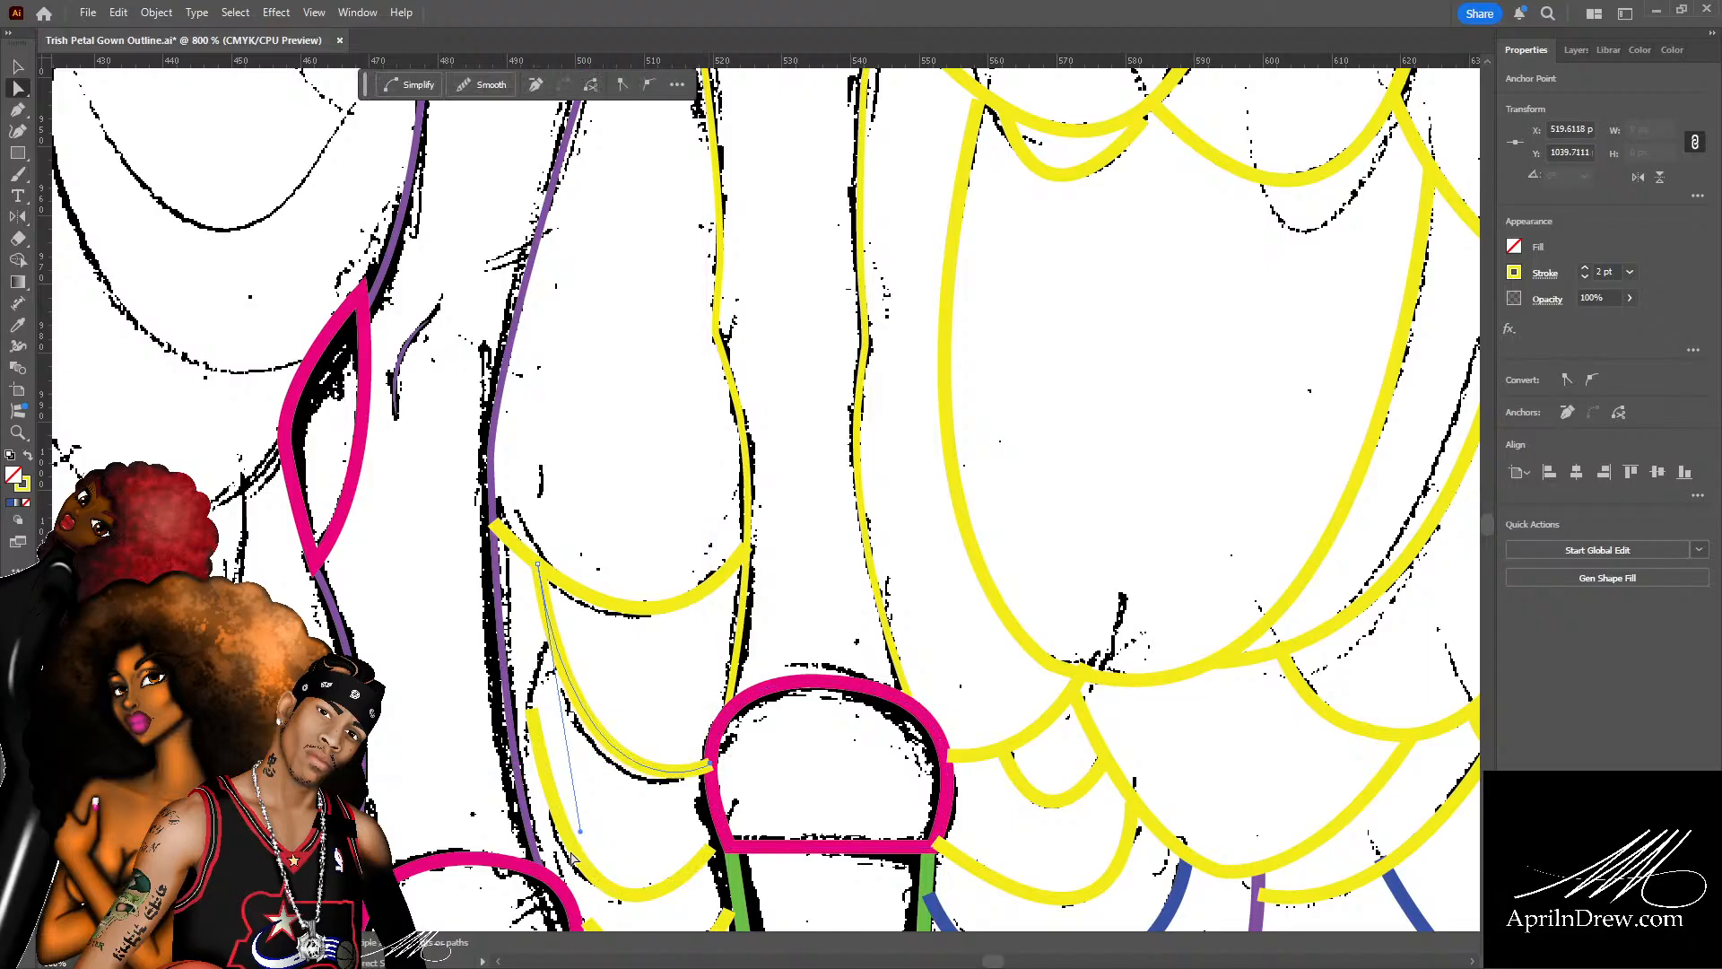
pyautogui.moveTo(578, 851); pyautogui.dragTo(573, 867)
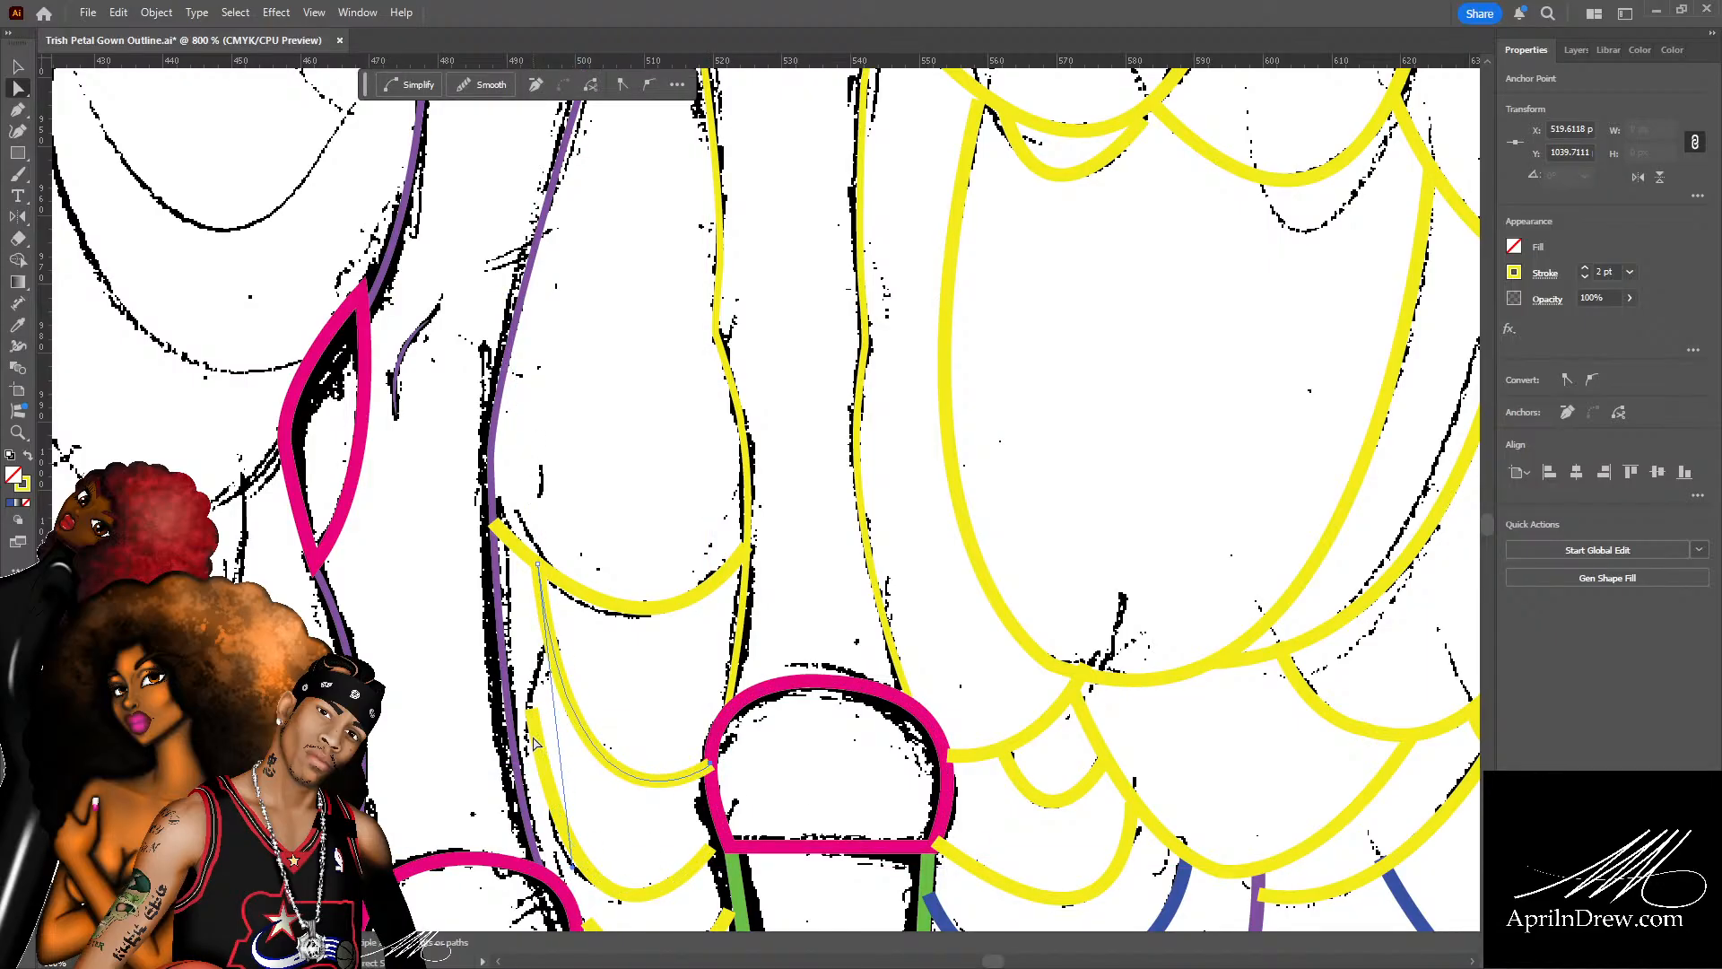
# Pull the left end of the lower petal between the shoes down along its sketch line, and save the file.
pyautogui.click(536, 742)
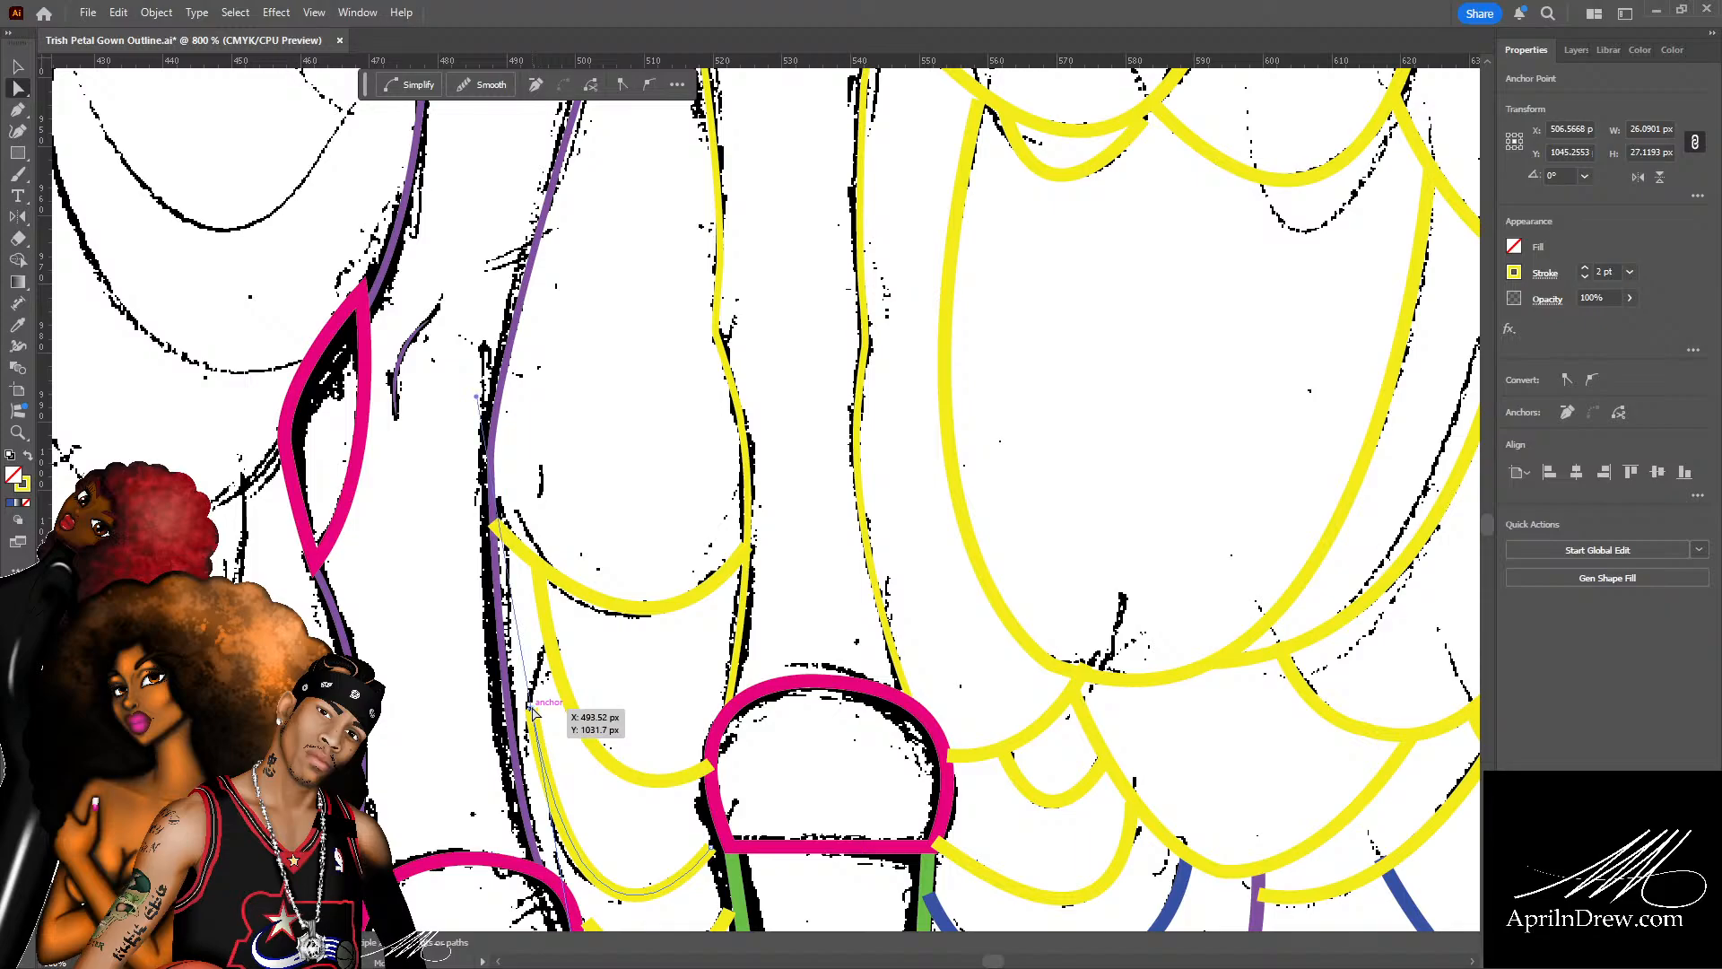
pyautogui.moveTo(535, 713); pyautogui.dragTo(604, 715)
pyautogui.scroll(-3, 561, 807)
pyautogui.scroll(-4, 565, 806)
pyautogui.click(617, 585)
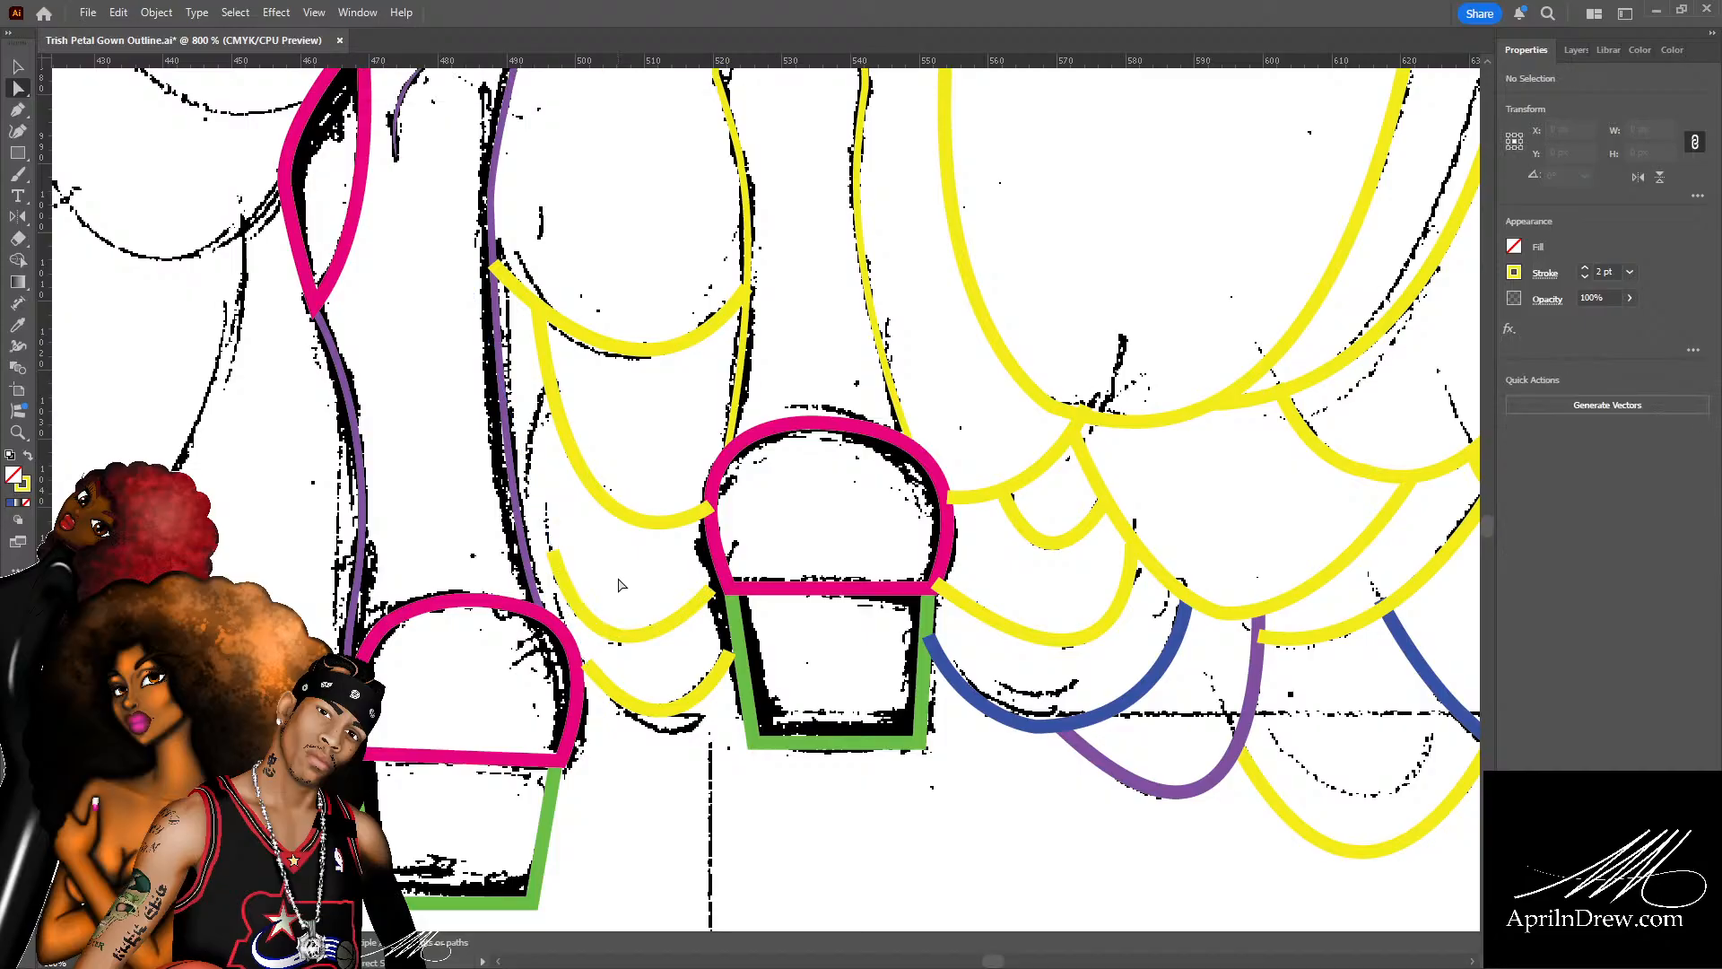
pyautogui.hotkey('ctrl', 's')
# Continue the lower petal from its left end with the Pen tool, curving up to the middle petal's left edge.
pyautogui.press('p')
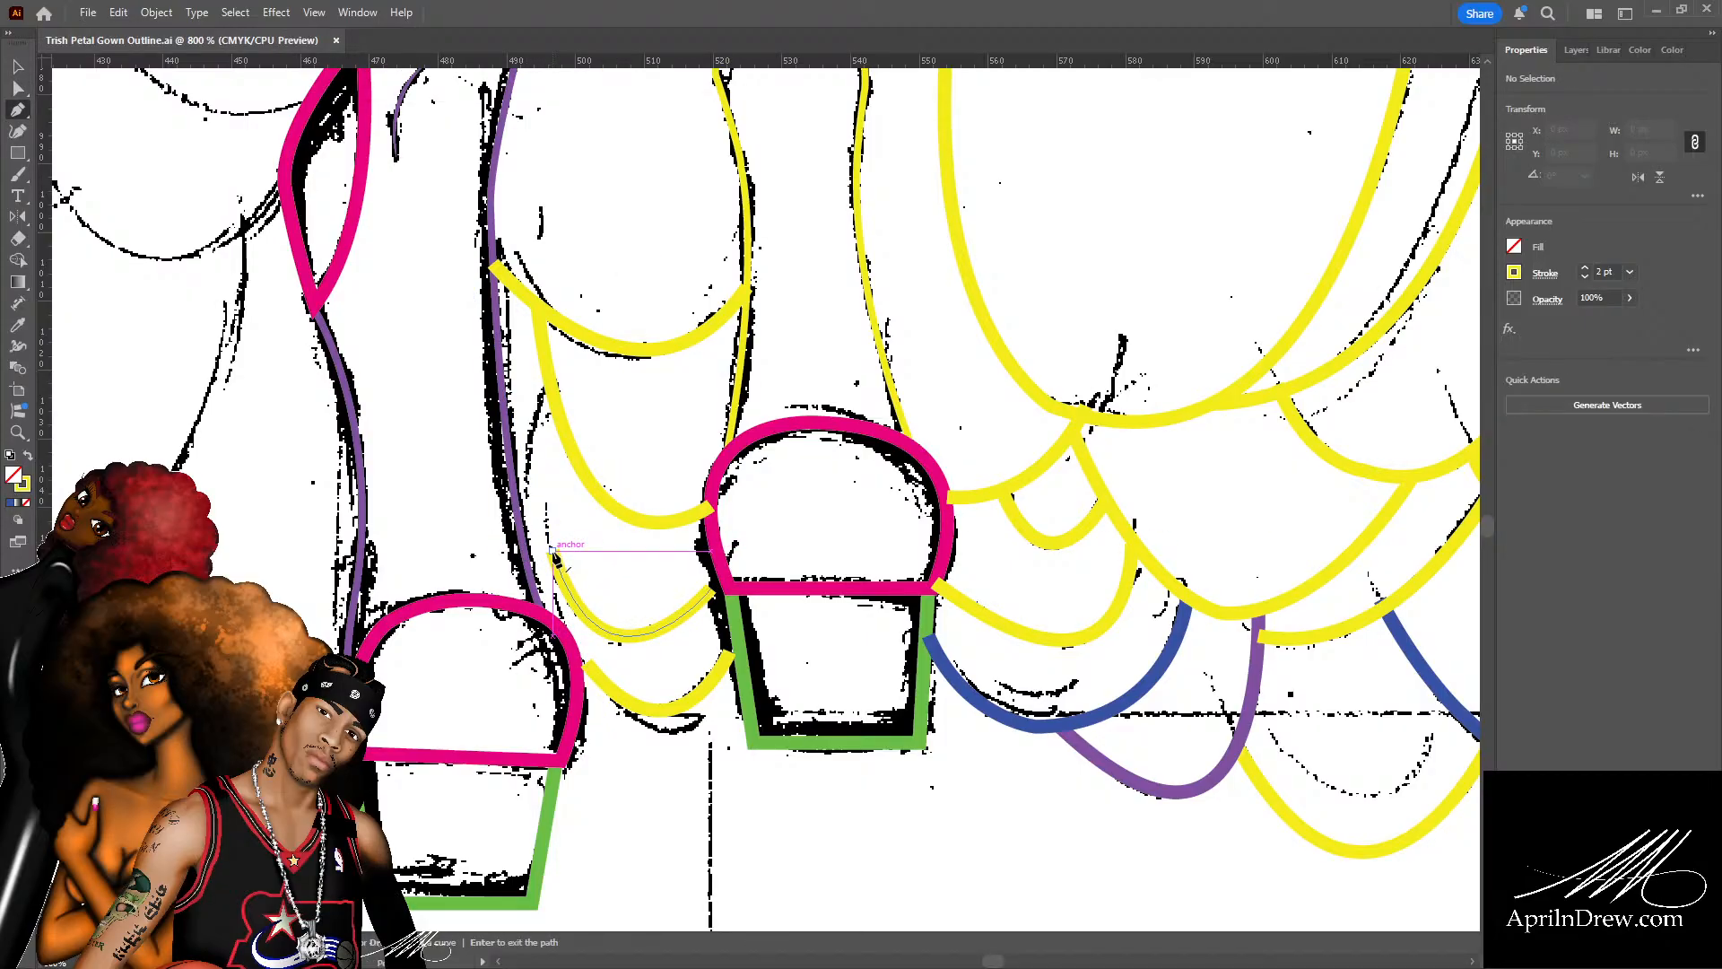
pyautogui.click(553, 556)
pyautogui.click(553, 318)
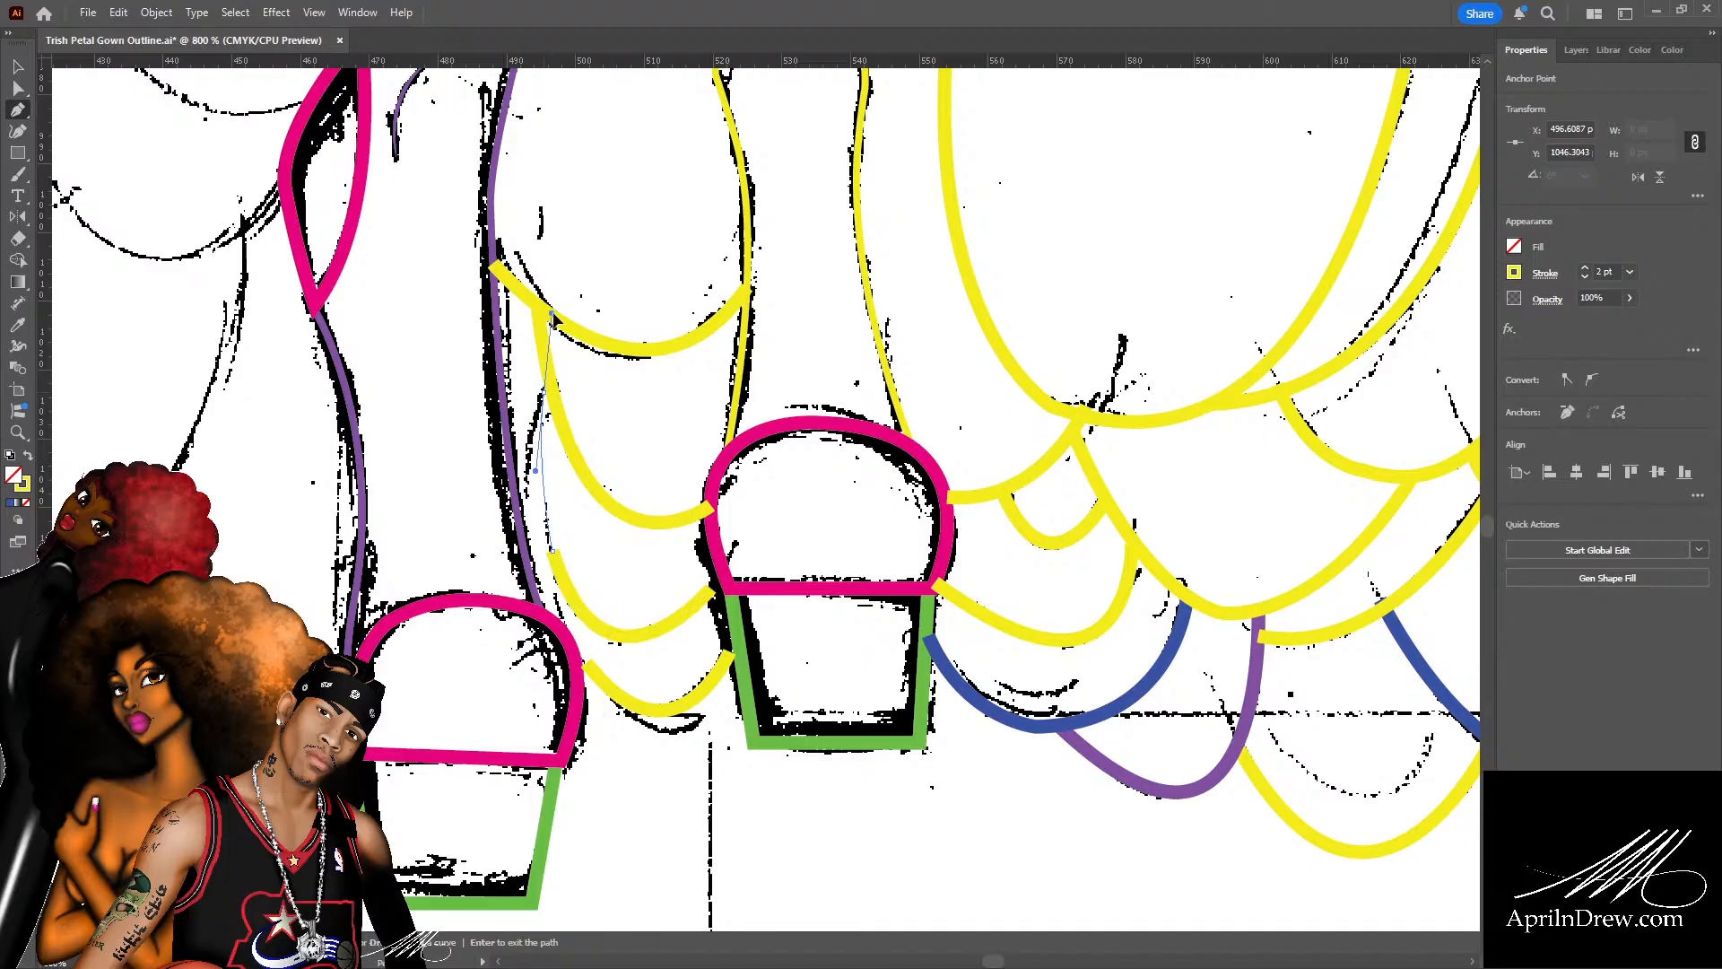
pyautogui.moveTo(553, 318); pyautogui.dragTo(574, 309)
pyautogui.press('a')
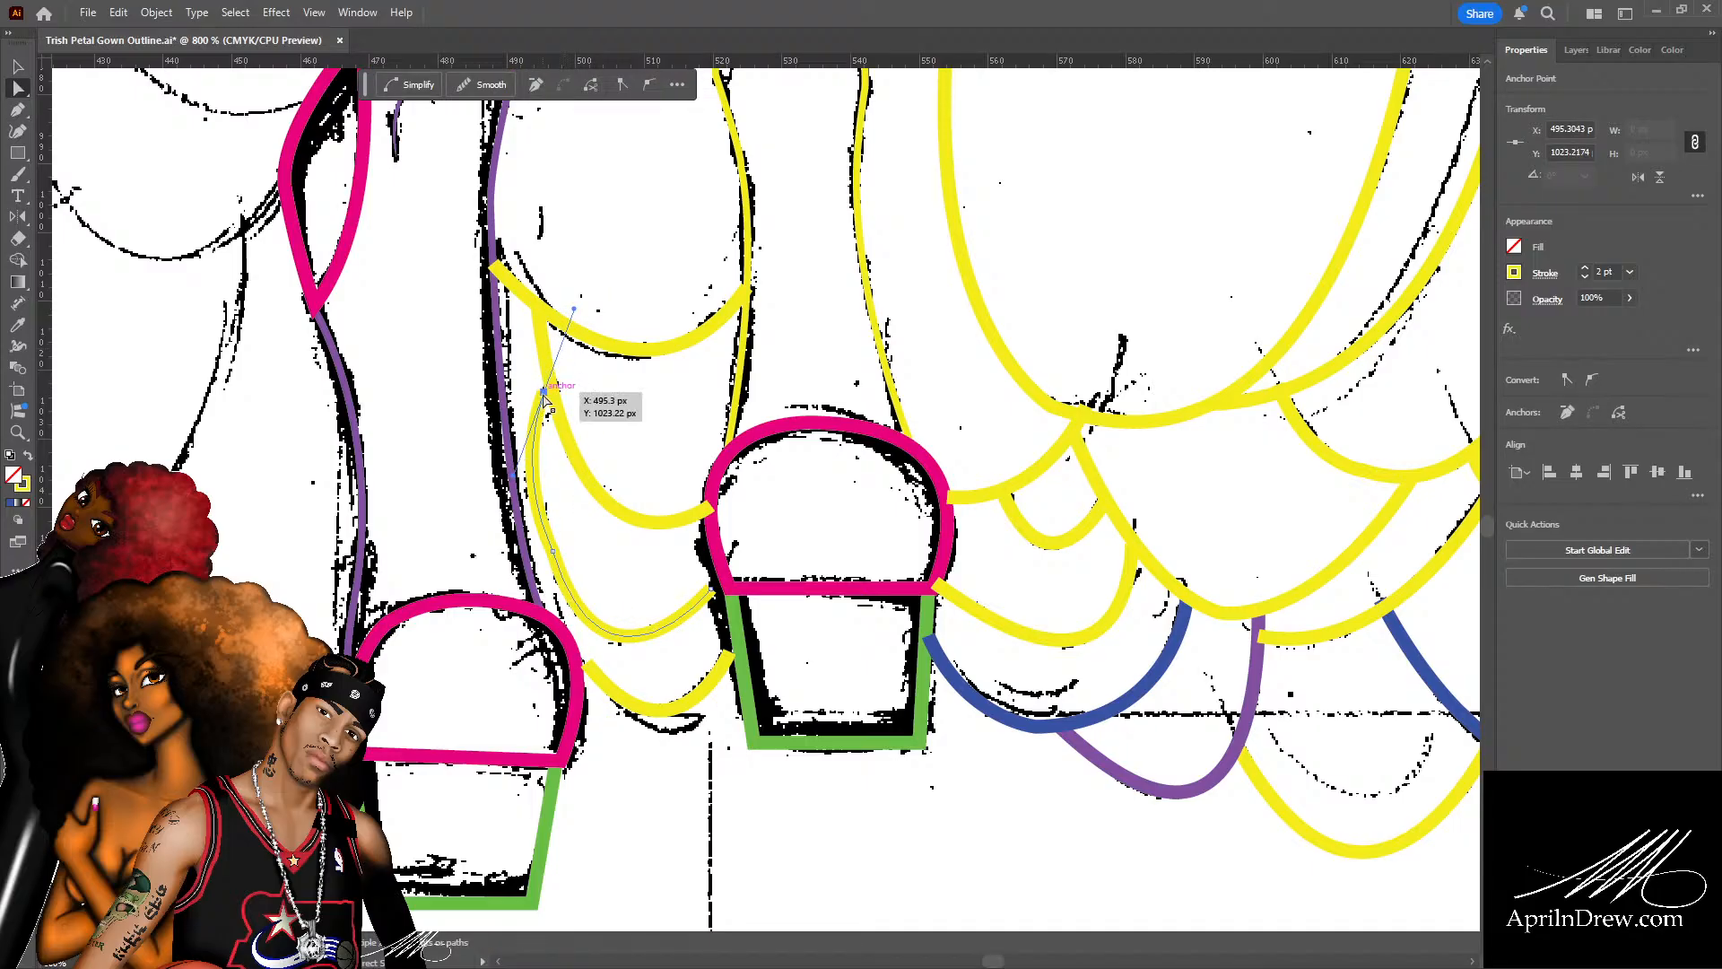
# Join the lower petal between the legs to the middle petal and the right shoe's pink toe cap, and reshape its curve to the sketch.
pyautogui.moveTo(544, 395); pyautogui.dragTo(551, 387)
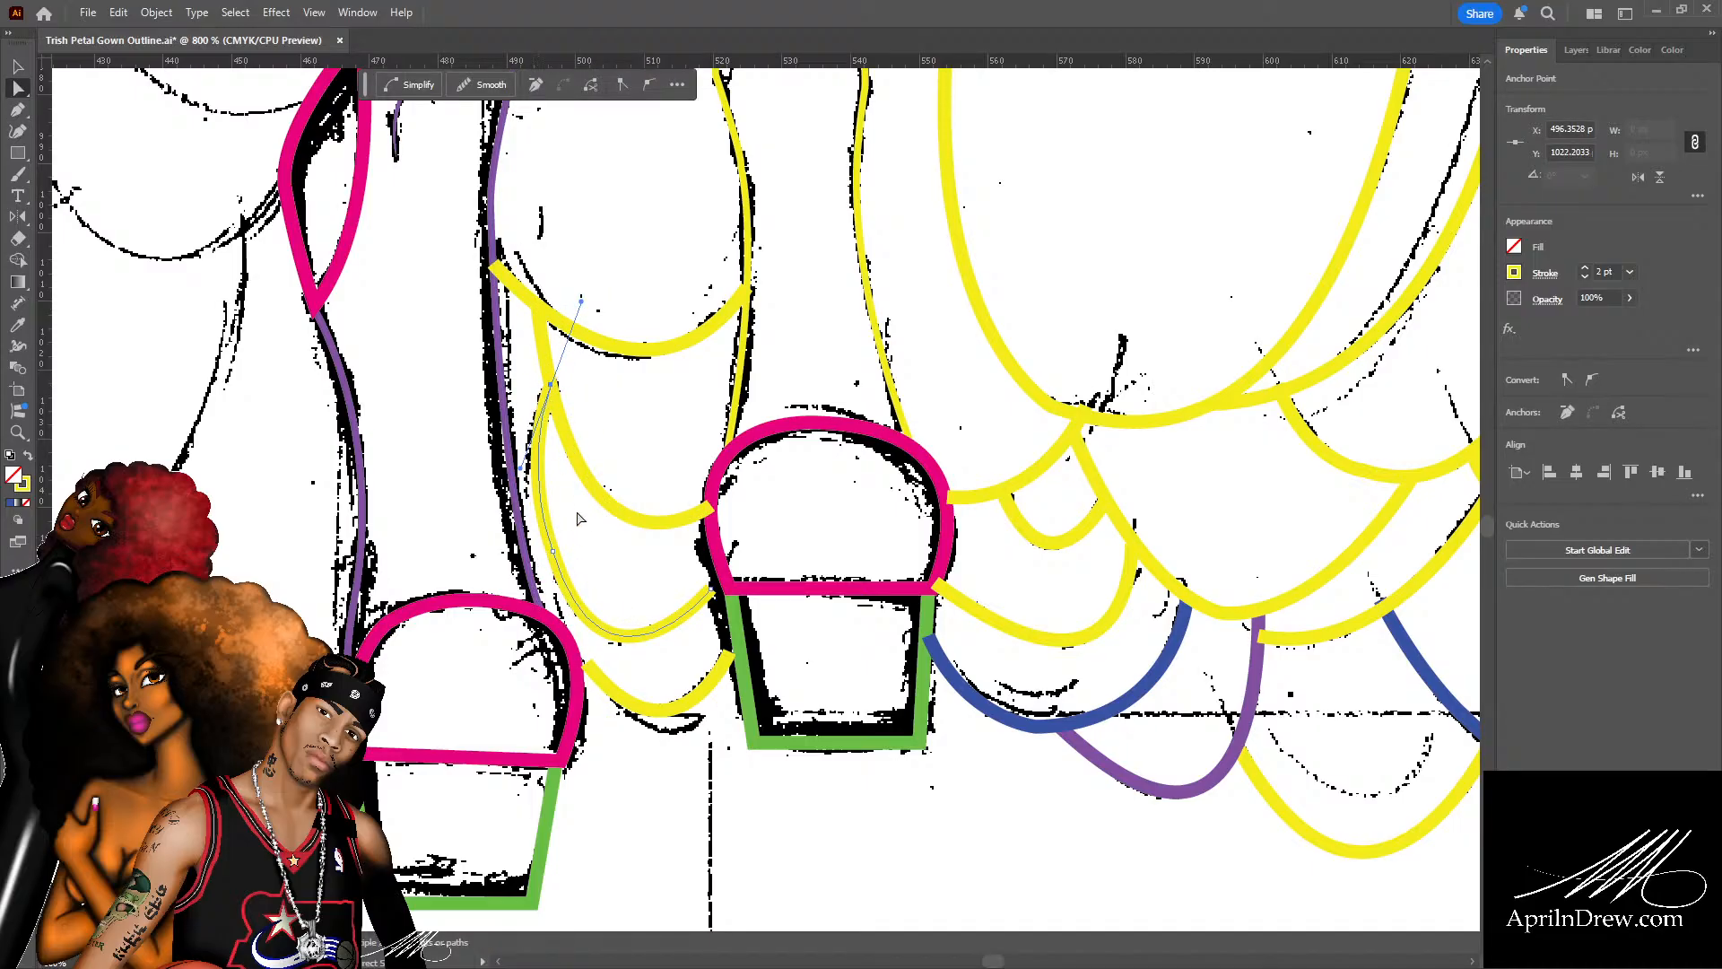
pyautogui.moveTo(556, 569); pyautogui.dragTo(566, 588)
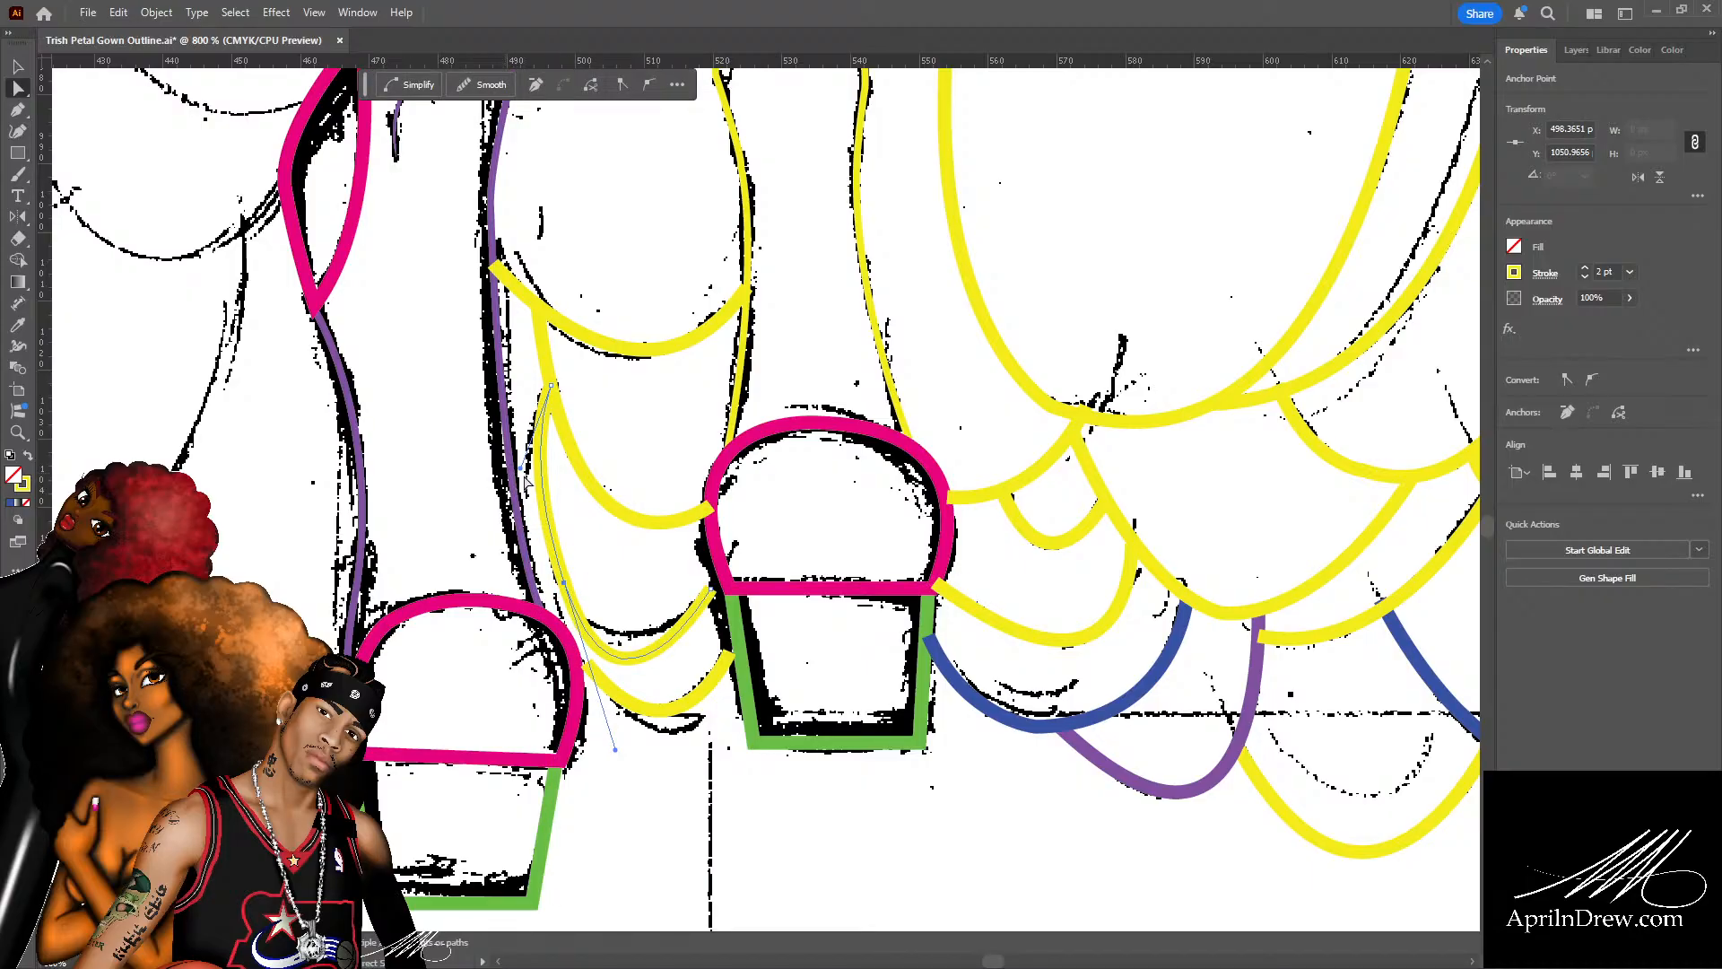
pyautogui.moveTo(521, 469)
pyautogui.mouseDown()
pyautogui.moveTo(530, 453)
pyautogui.moveTo(501, 473)
pyautogui.mouseUp()
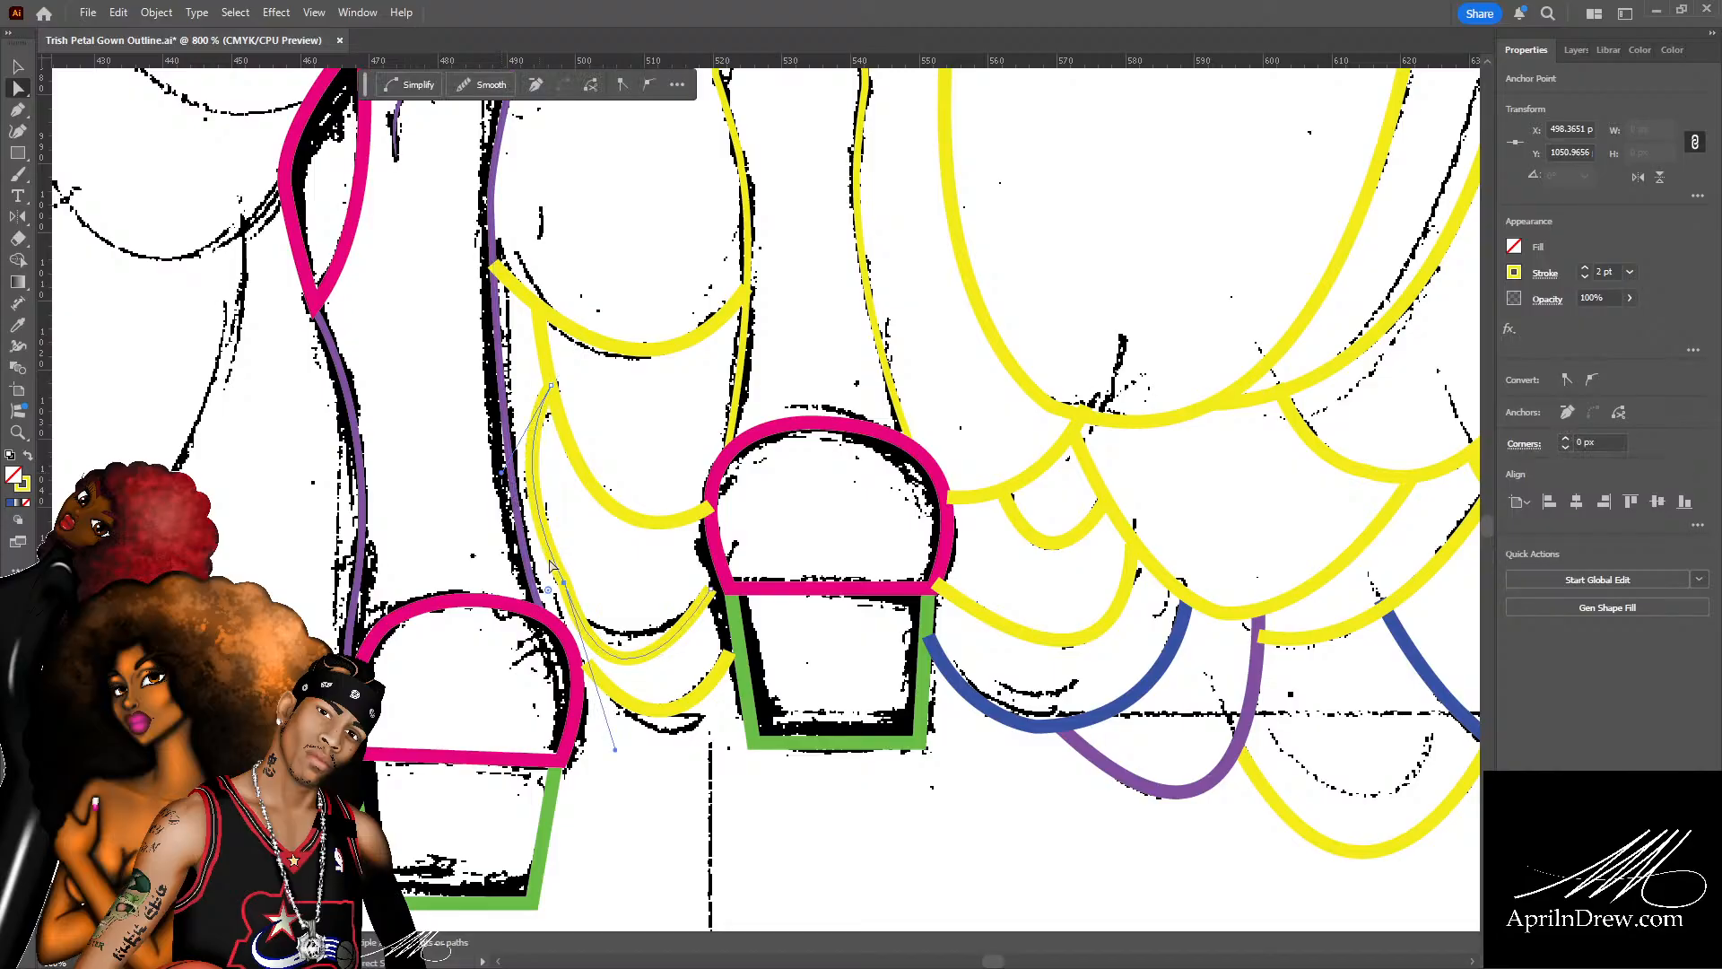
pyautogui.moveTo(614, 752); pyautogui.dragTo(628, 701)
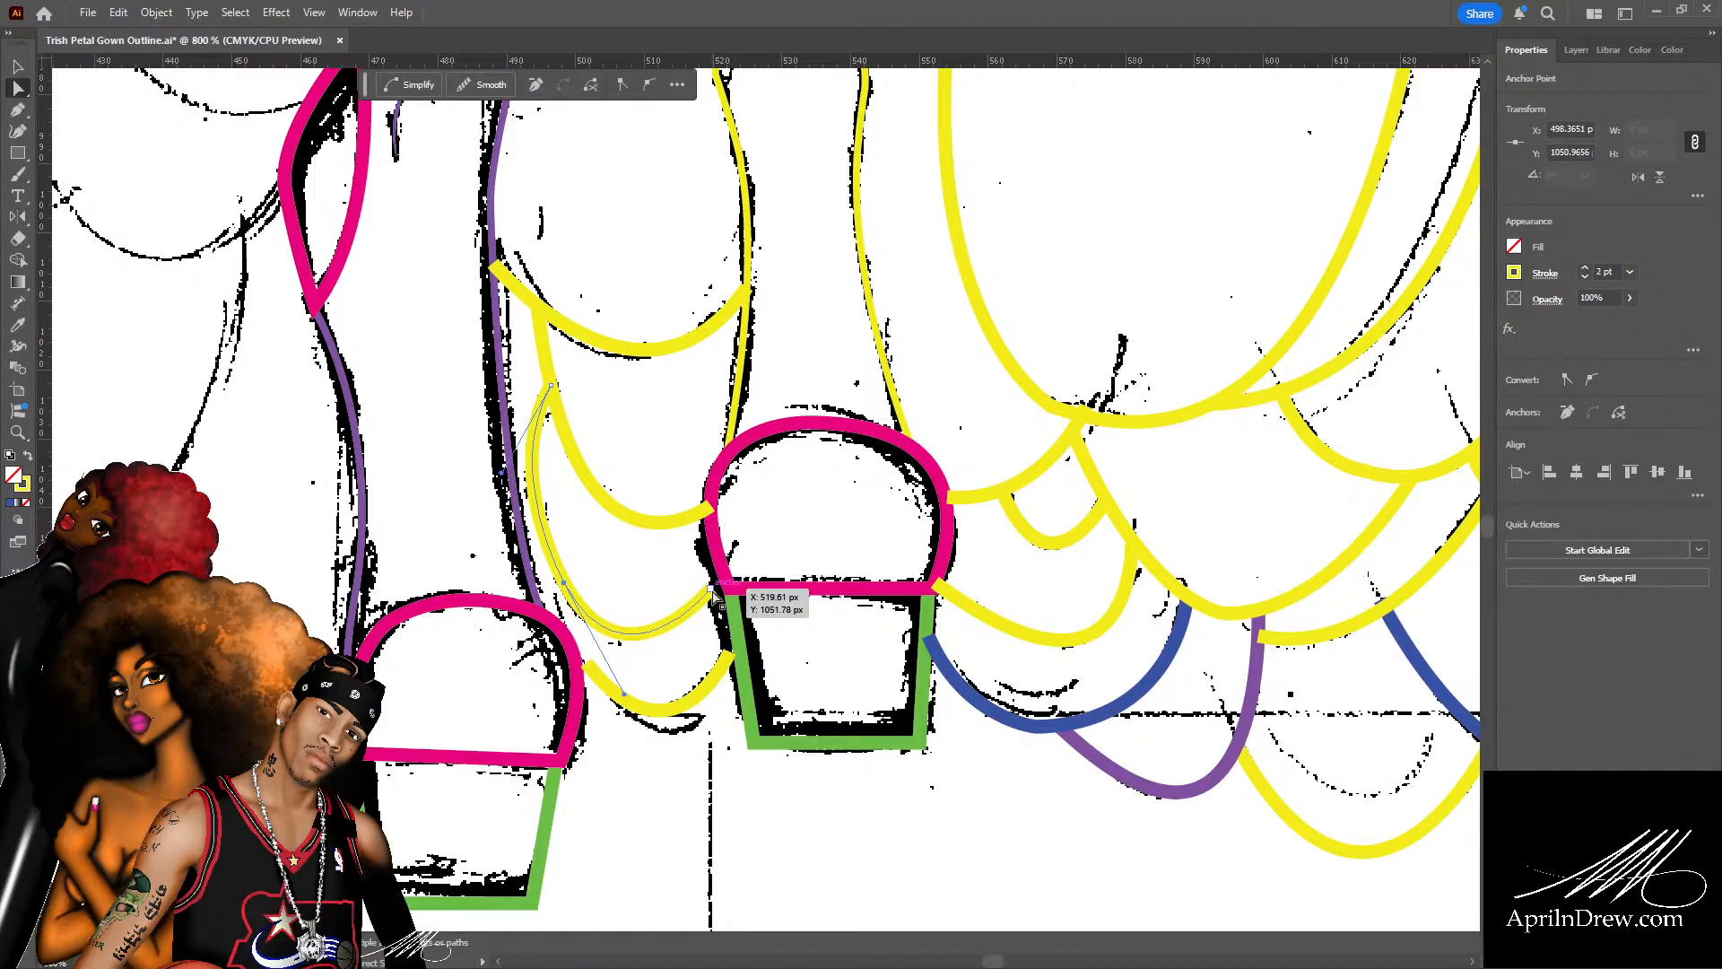
pyautogui.moveTo(711, 594); pyautogui.dragTo(723, 585)
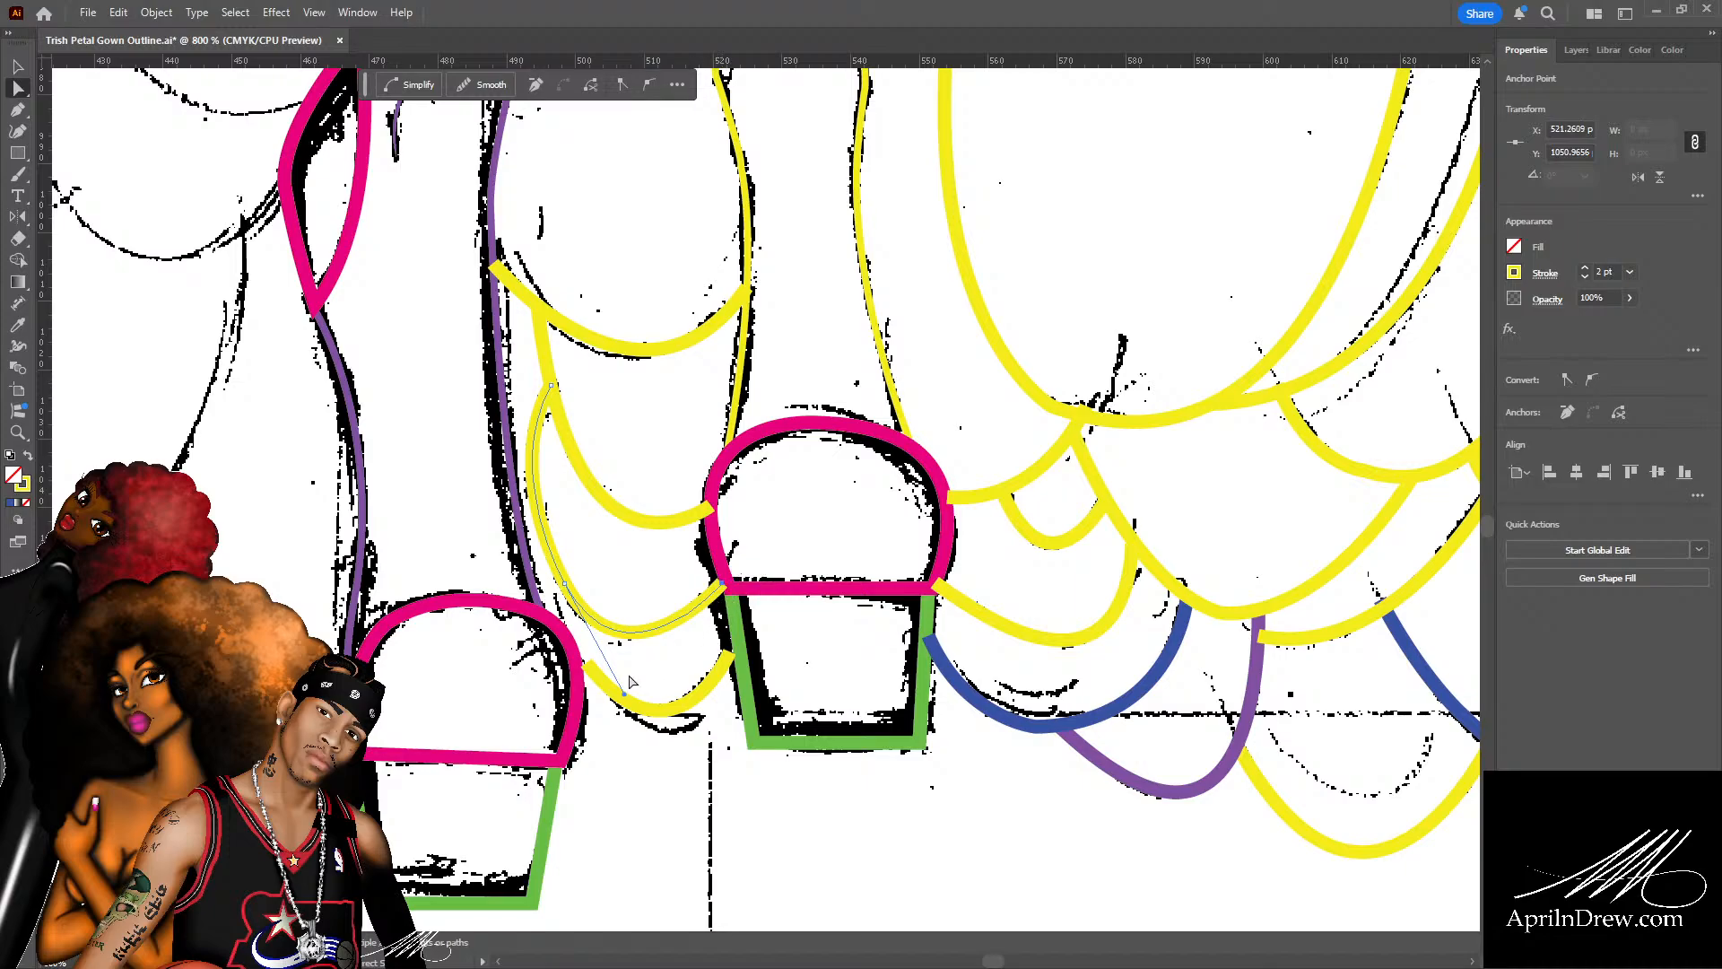
pyautogui.click(583, 572)
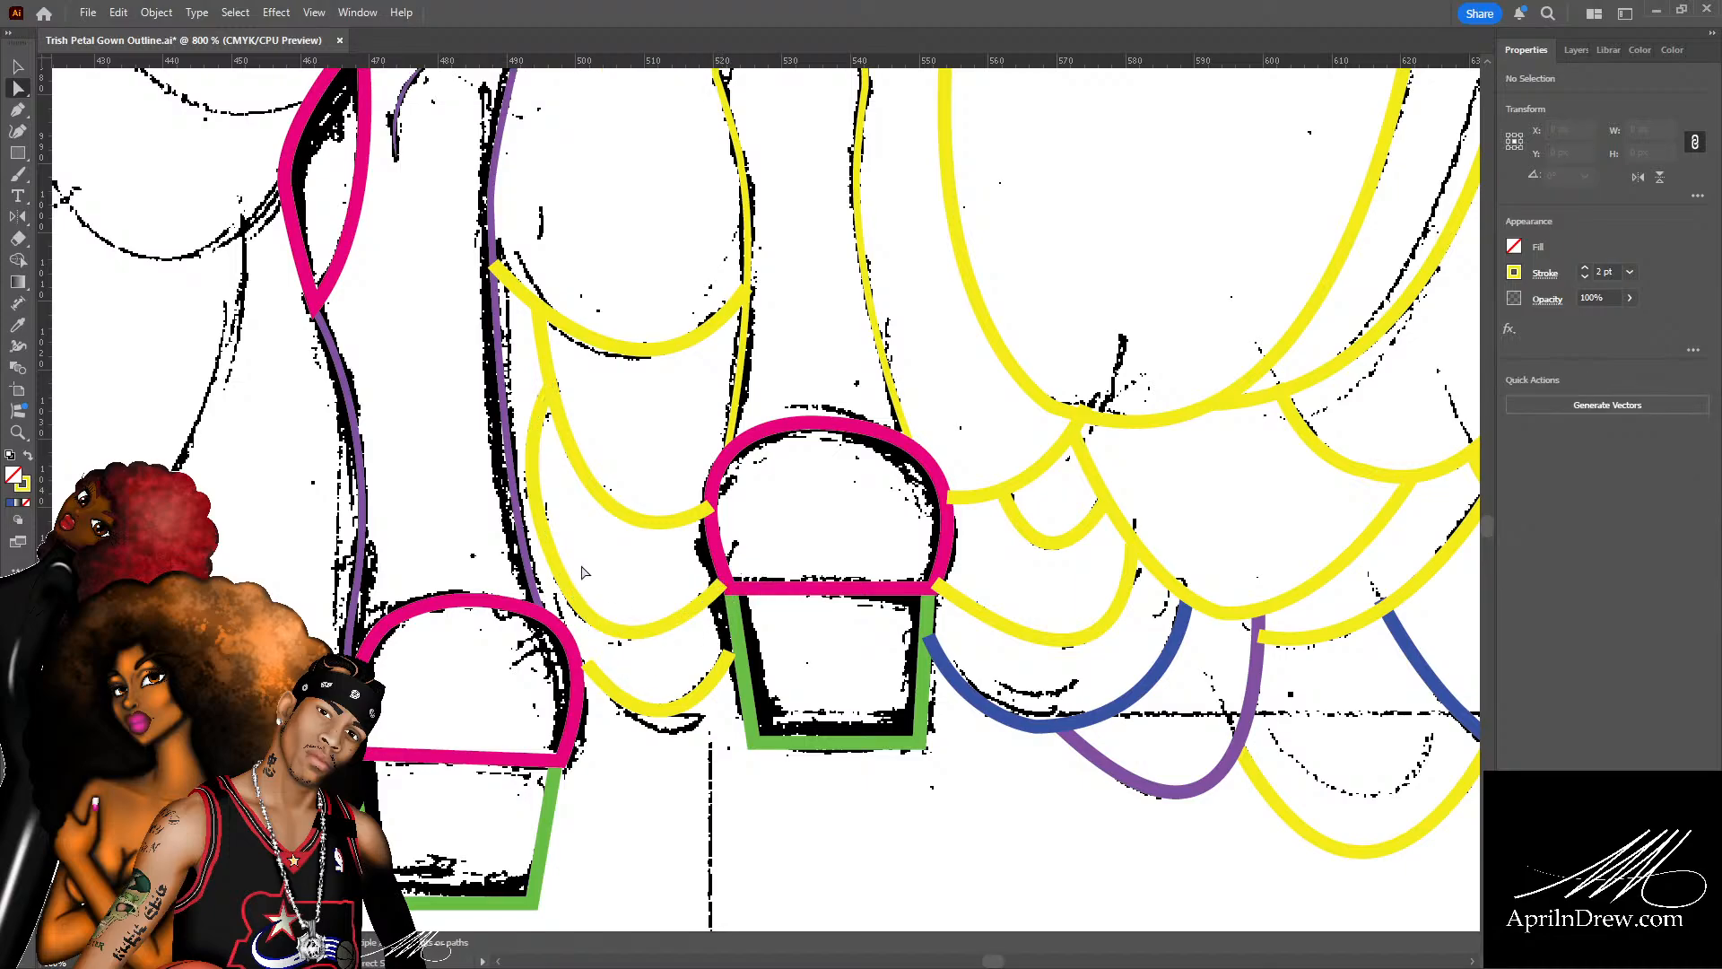
# Extend the lowest petal between the shoes to the left pink toe cap and the right green heel outline, and save the file.
pyautogui.click(590, 664)
pyautogui.moveTo(590, 663); pyautogui.dragTo(576, 659)
pyautogui.moveTo(731, 658); pyautogui.dragTo(740, 648)
pyautogui.click(699, 751)
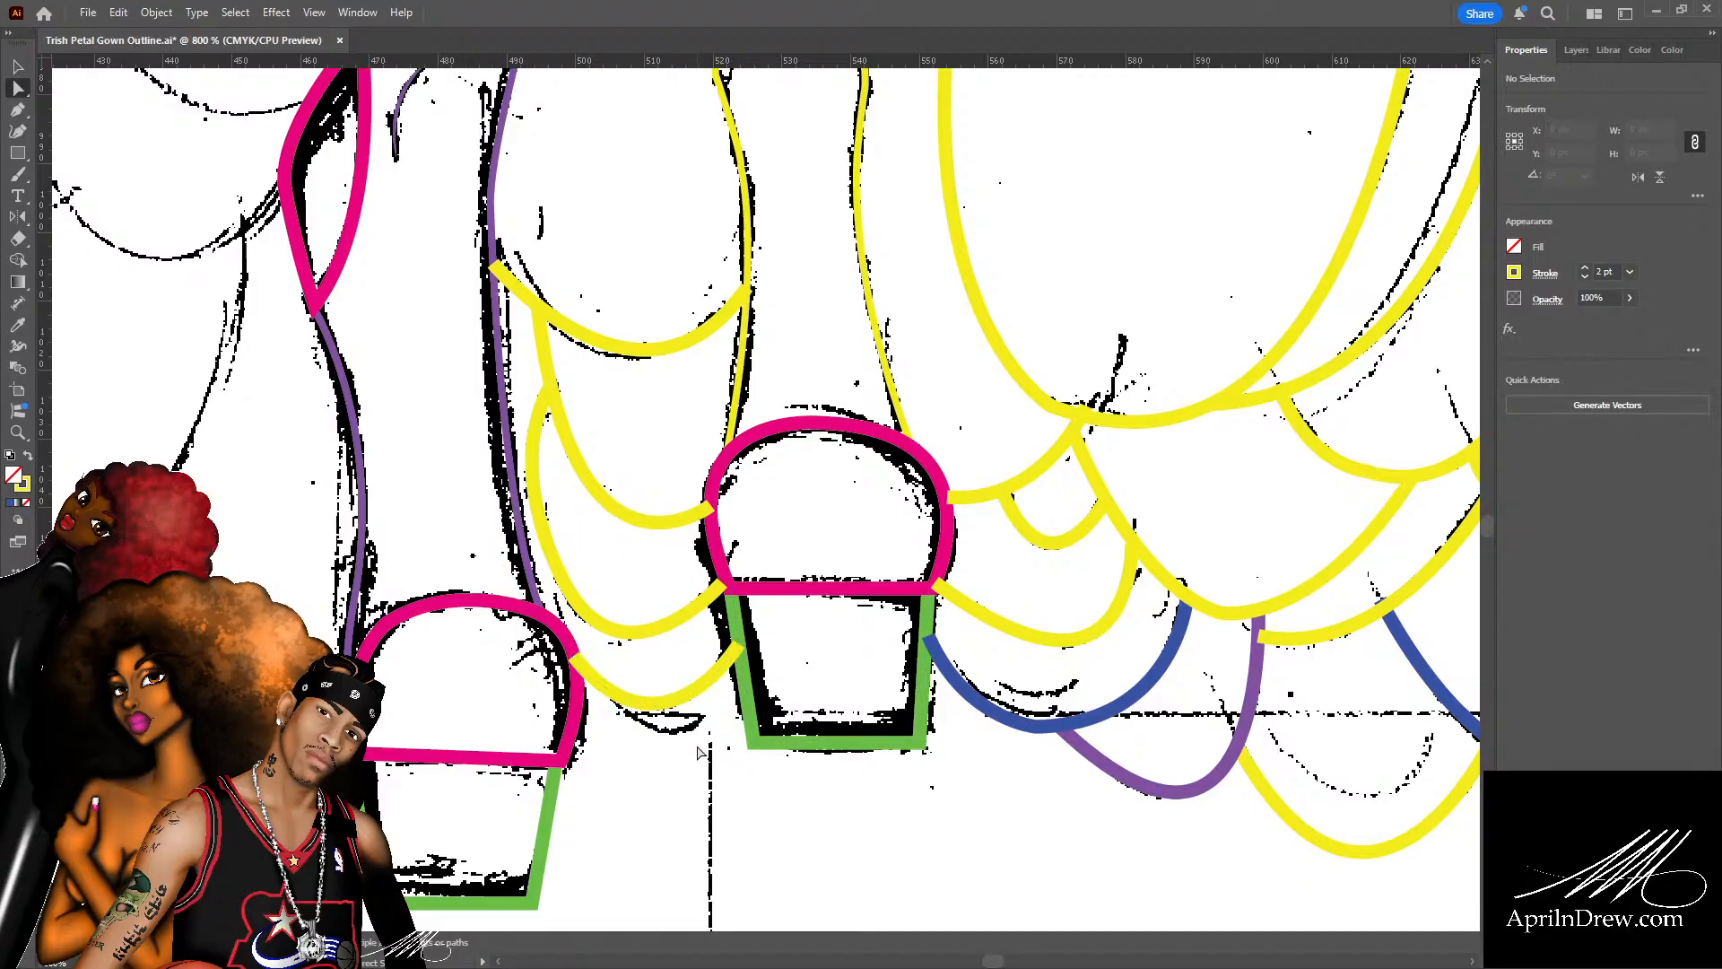
pyautogui.hotkey('ctrl', 's')
# Colour the middle petal between the legs blue and the upper petal between the legs green.
pyautogui.scroll(3, 613, 626)
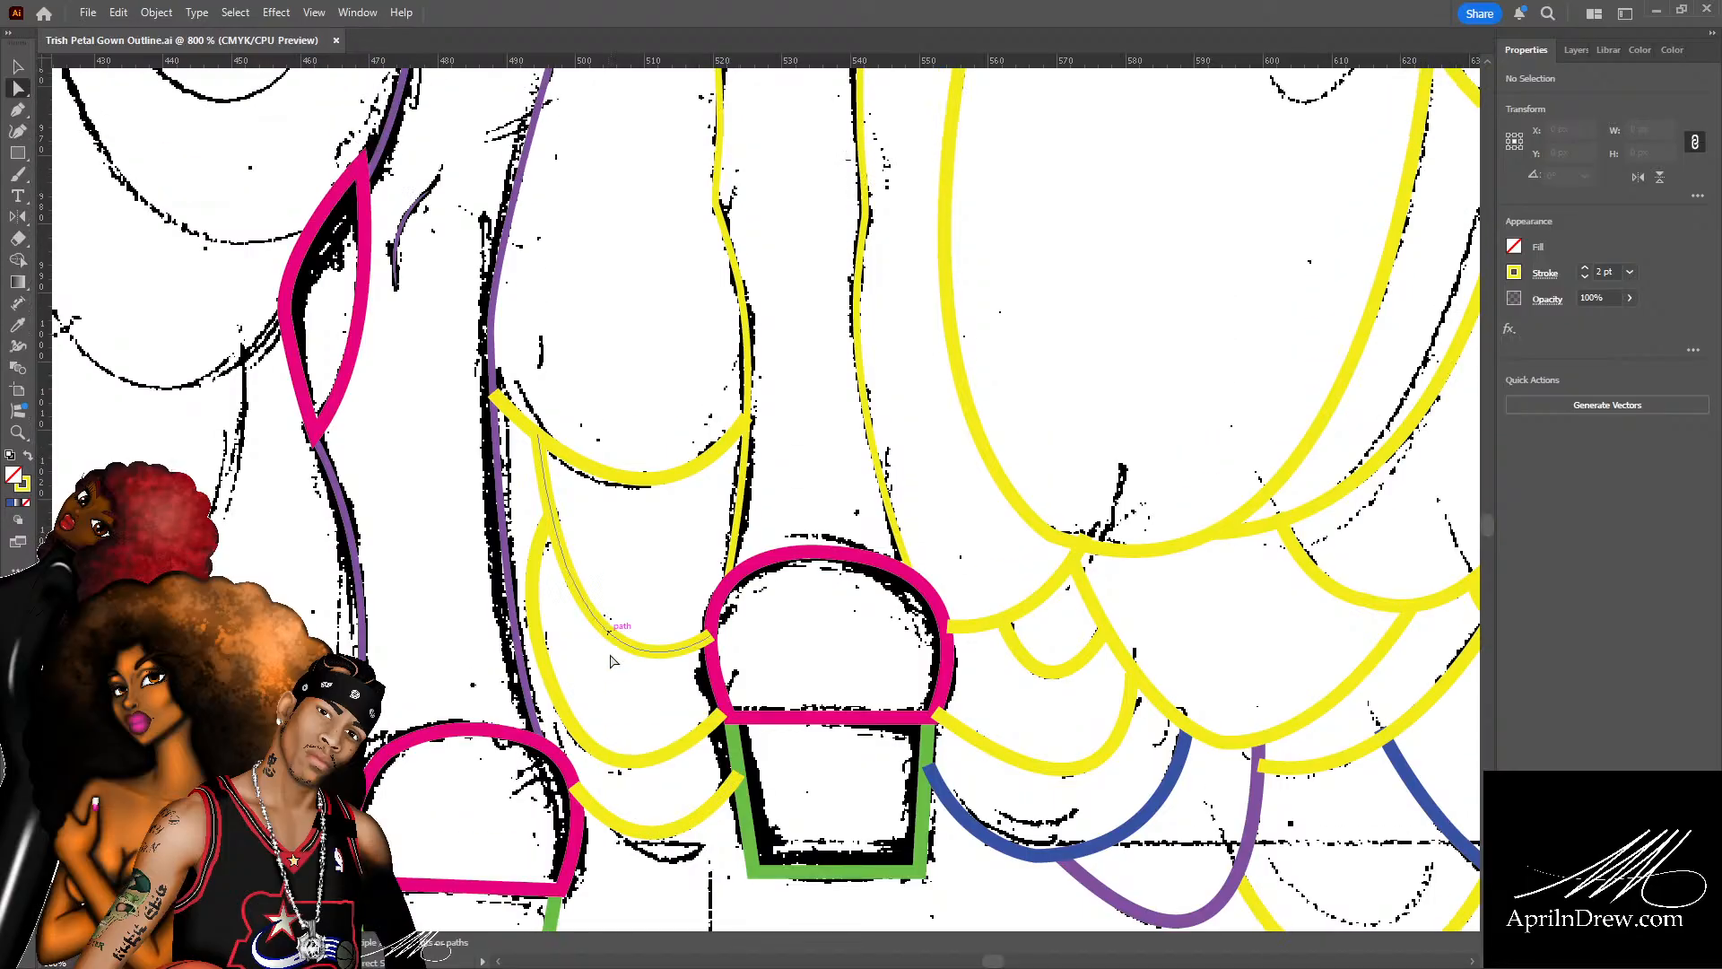
pyautogui.click(538, 437)
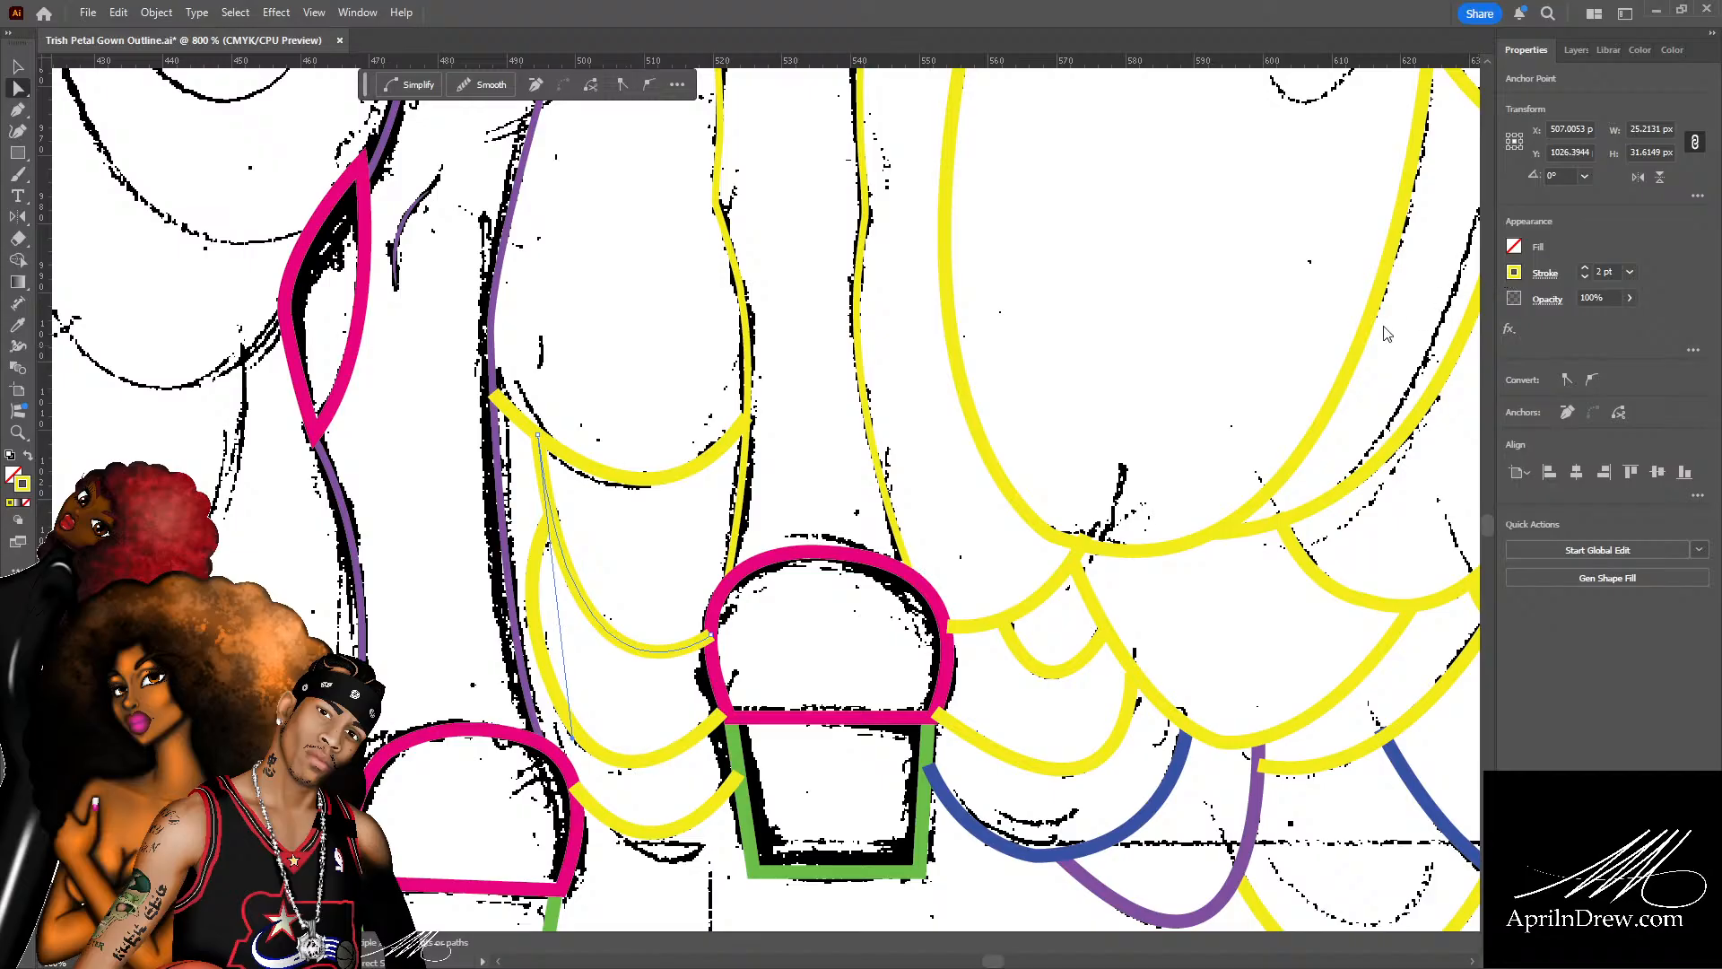
pyautogui.click(1316, 359)
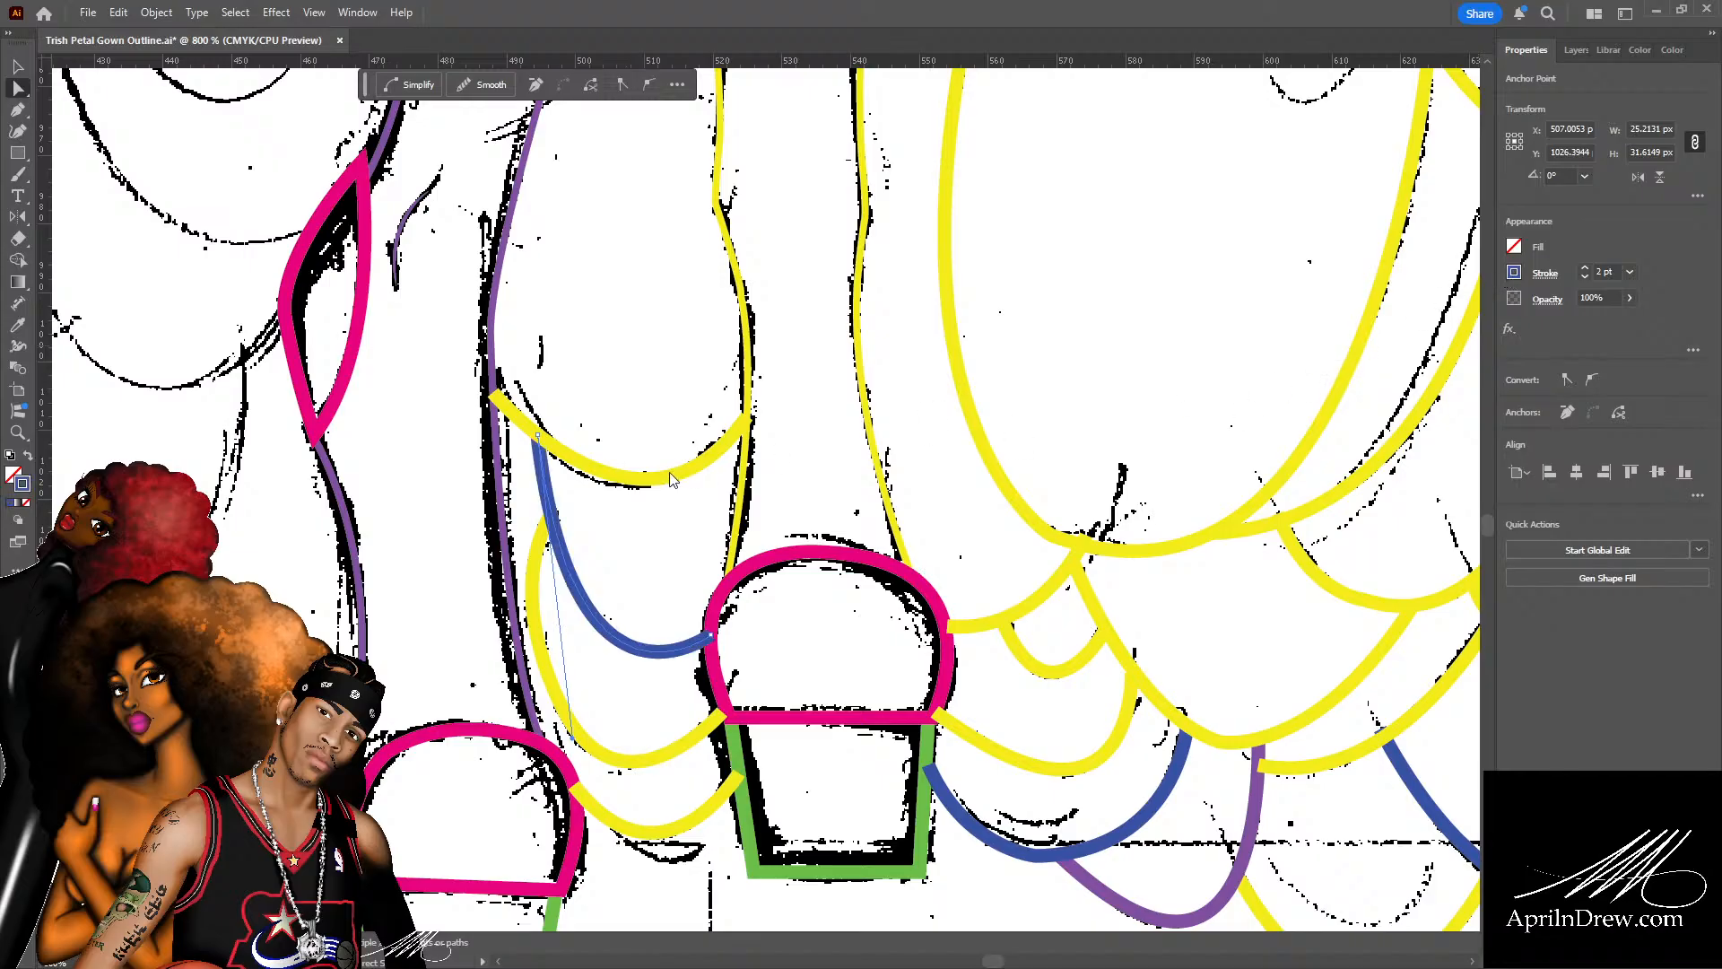
pyautogui.scroll(3, 682, 580)
pyautogui.click(678, 581)
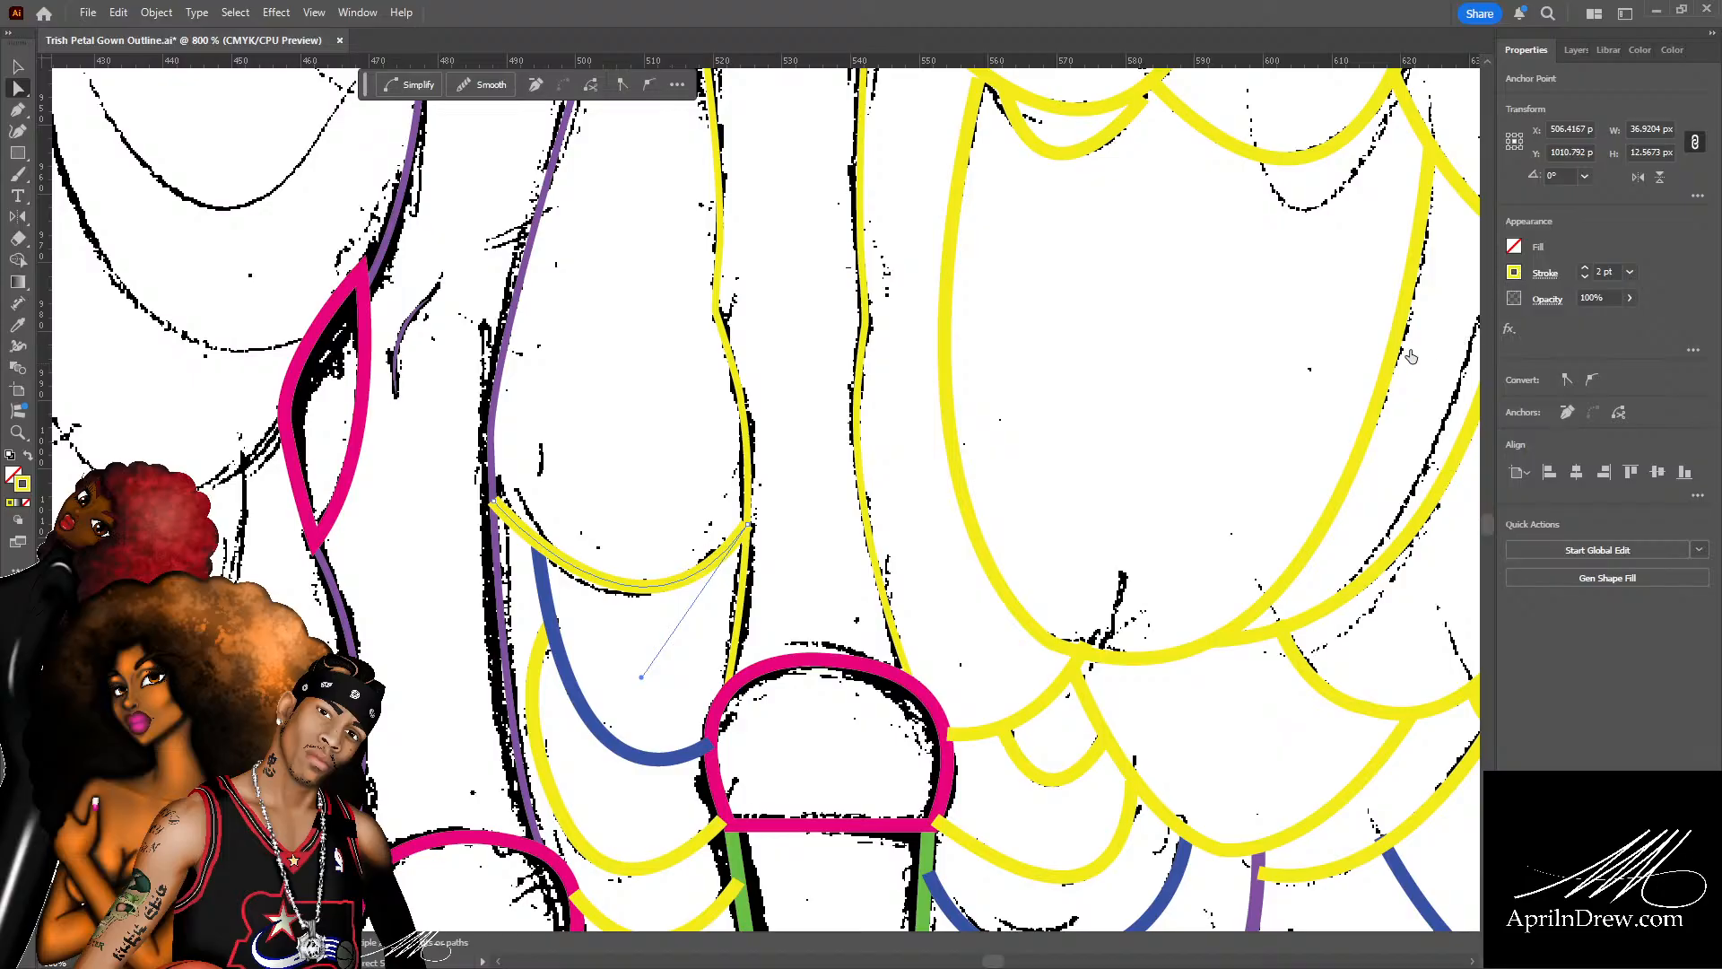
pyautogui.click(1365, 359)
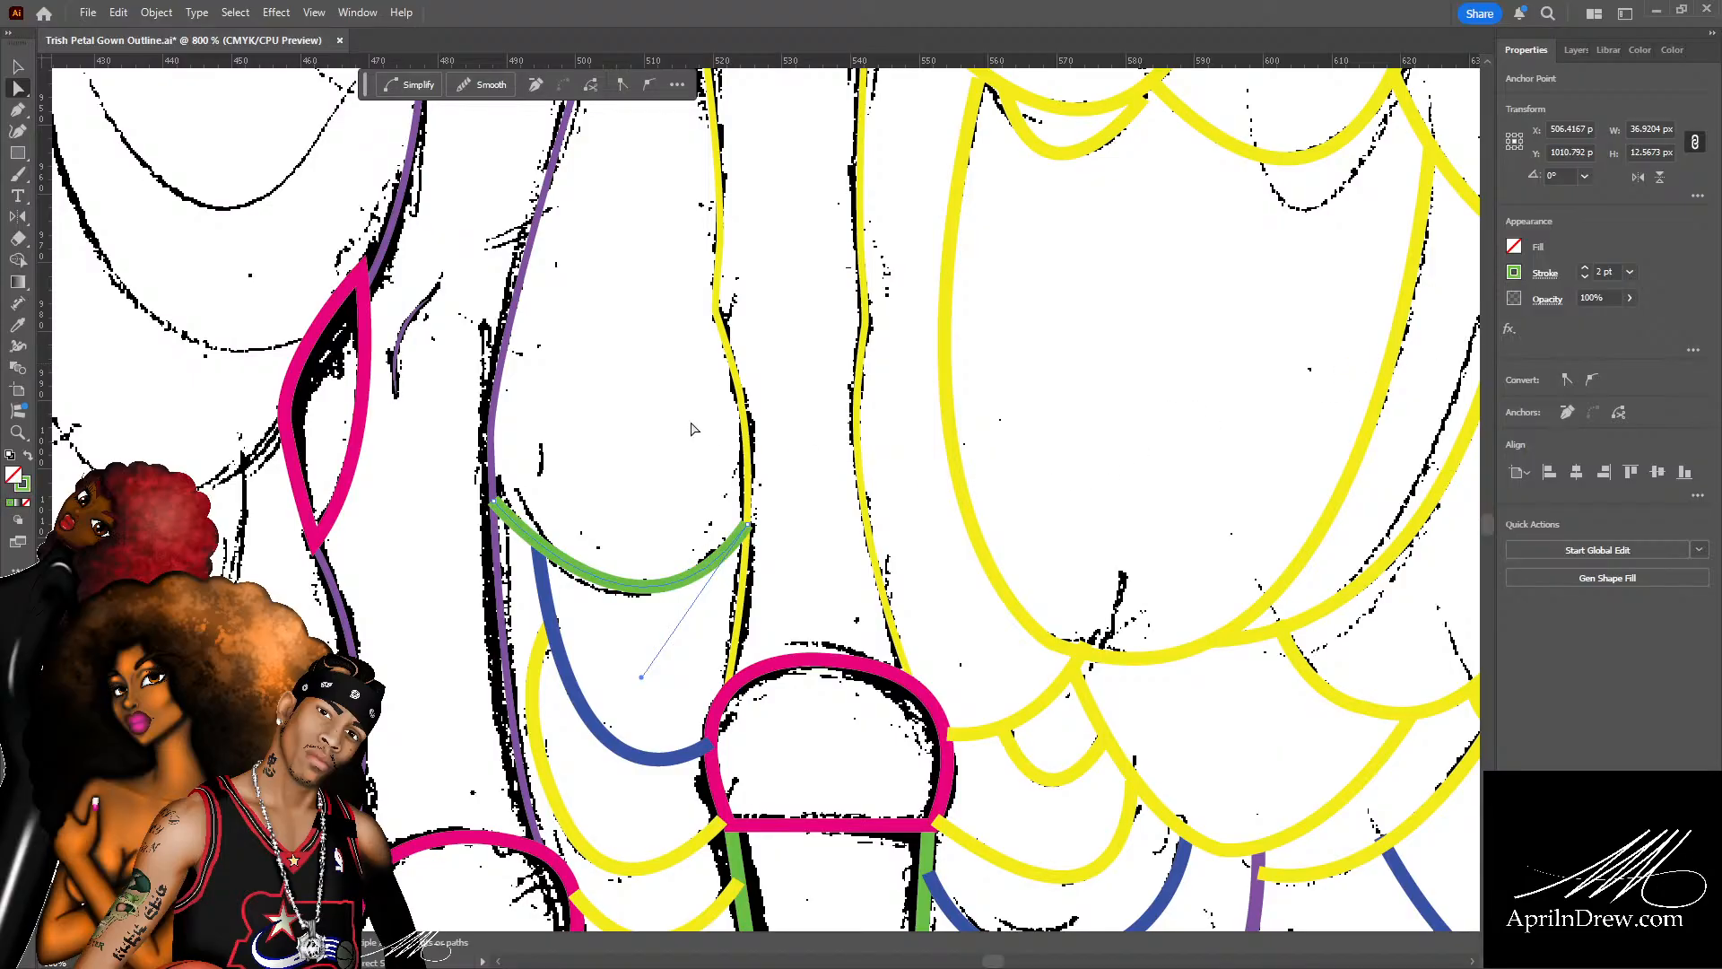
# Extend the left end of the petal above the large oval petal to the yellow leg line, and adjust its curve to the sketch.
pyautogui.scroll(-2, 706, 467)
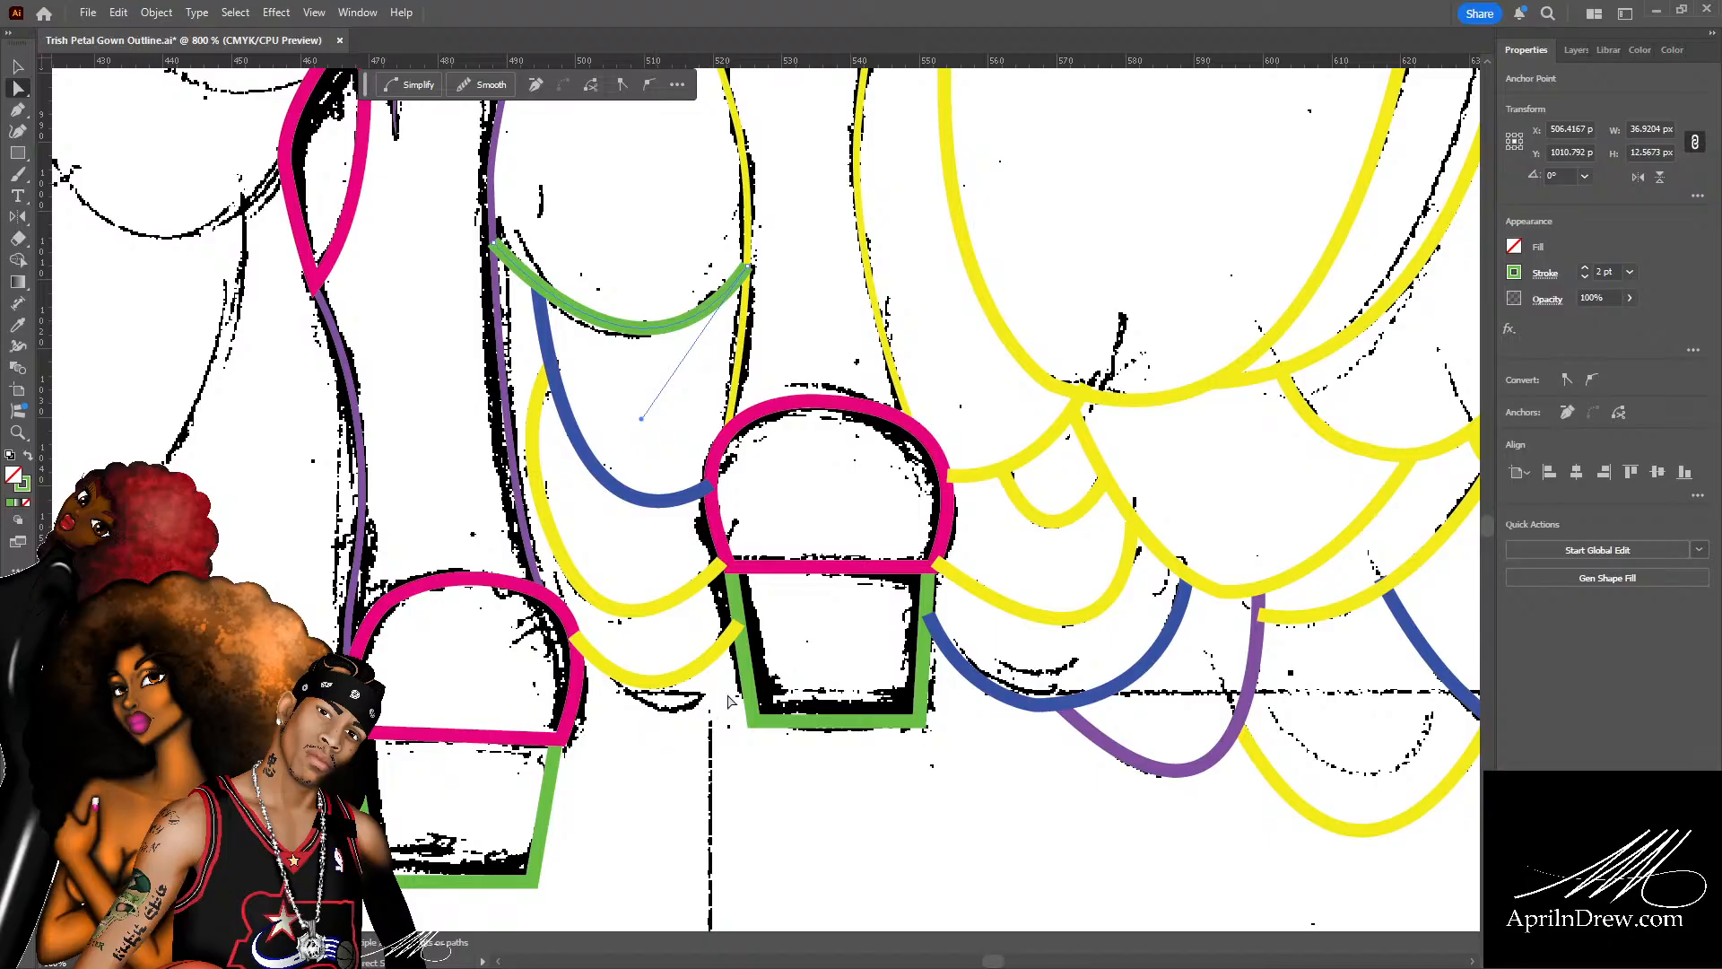
pyautogui.scroll(1, 801, 704)
pyautogui.moveTo(963, 456); pyautogui.dragTo(860, 740)
pyautogui.moveTo(804, 319); pyautogui.dragTo(856, 765)
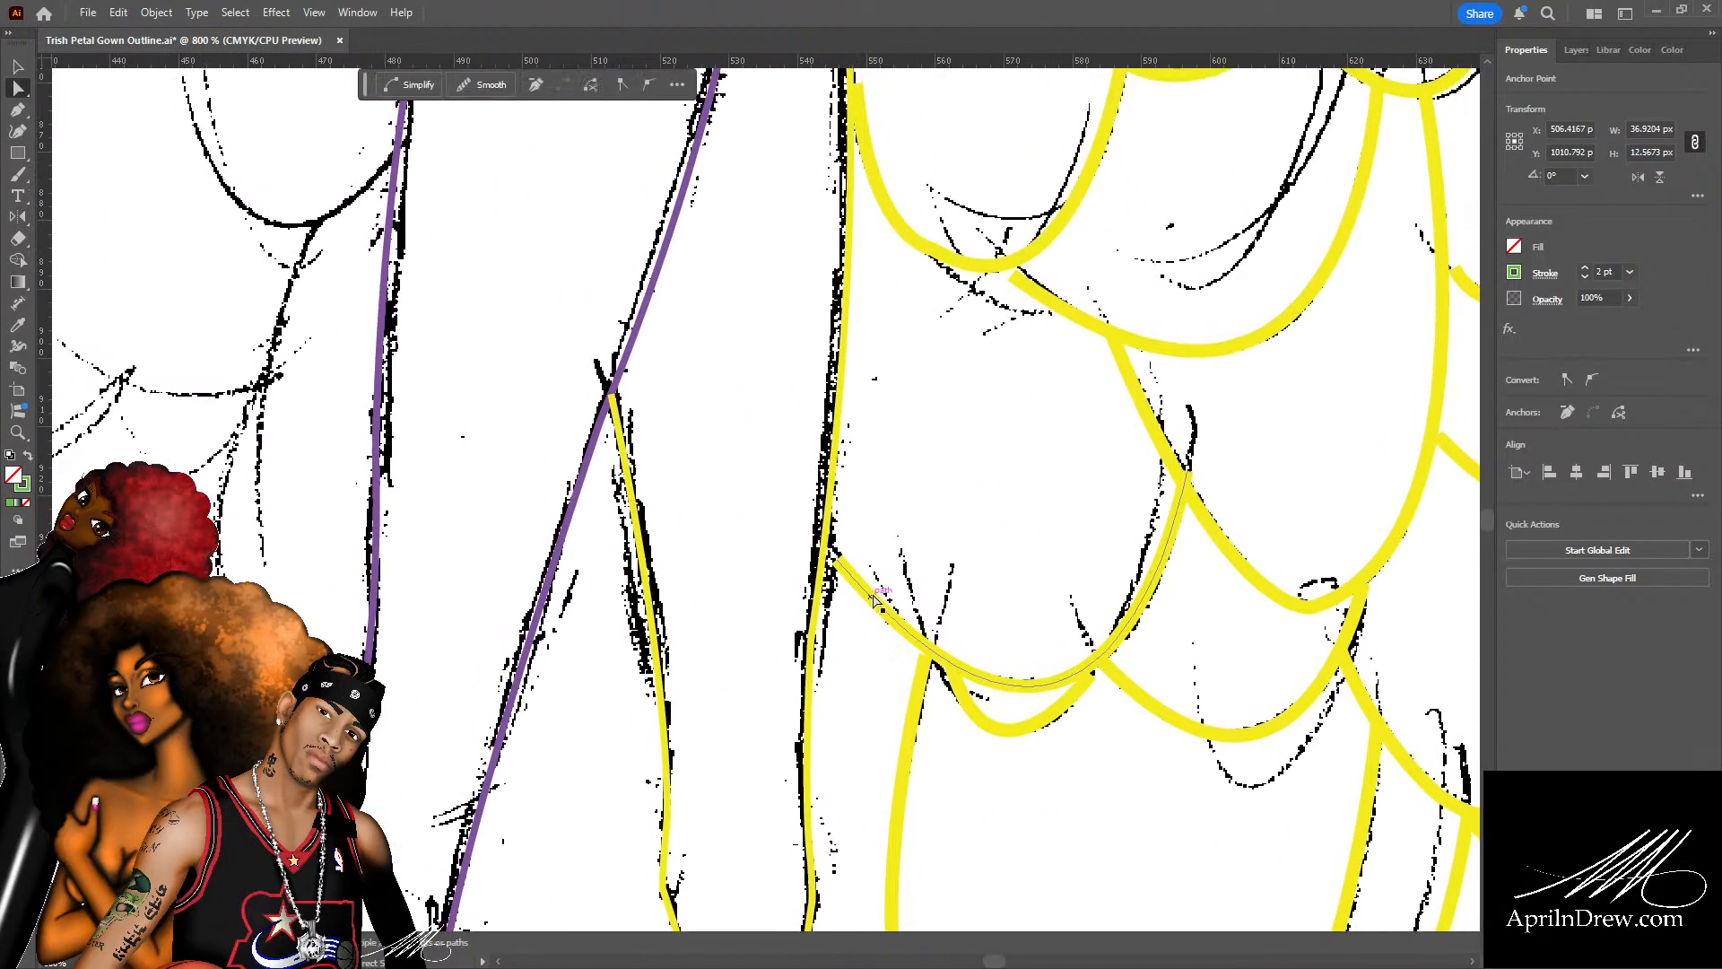
pyautogui.click(835, 557)
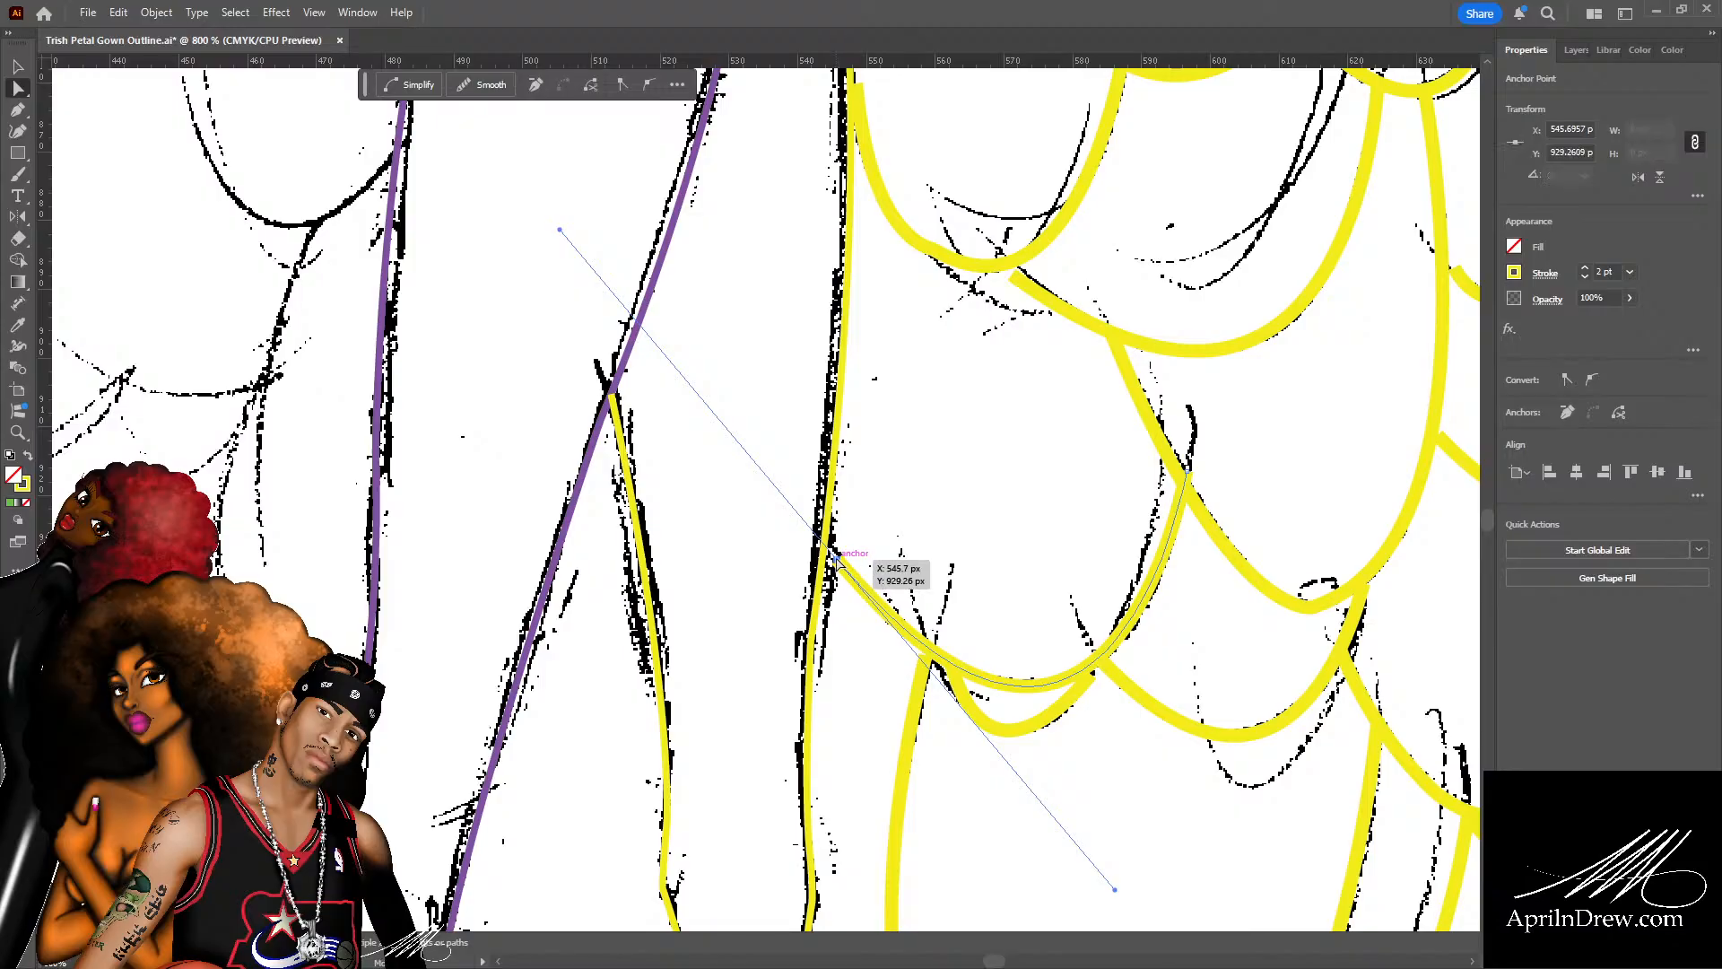
pyautogui.moveTo(835, 558); pyautogui.dragTo(822, 544)
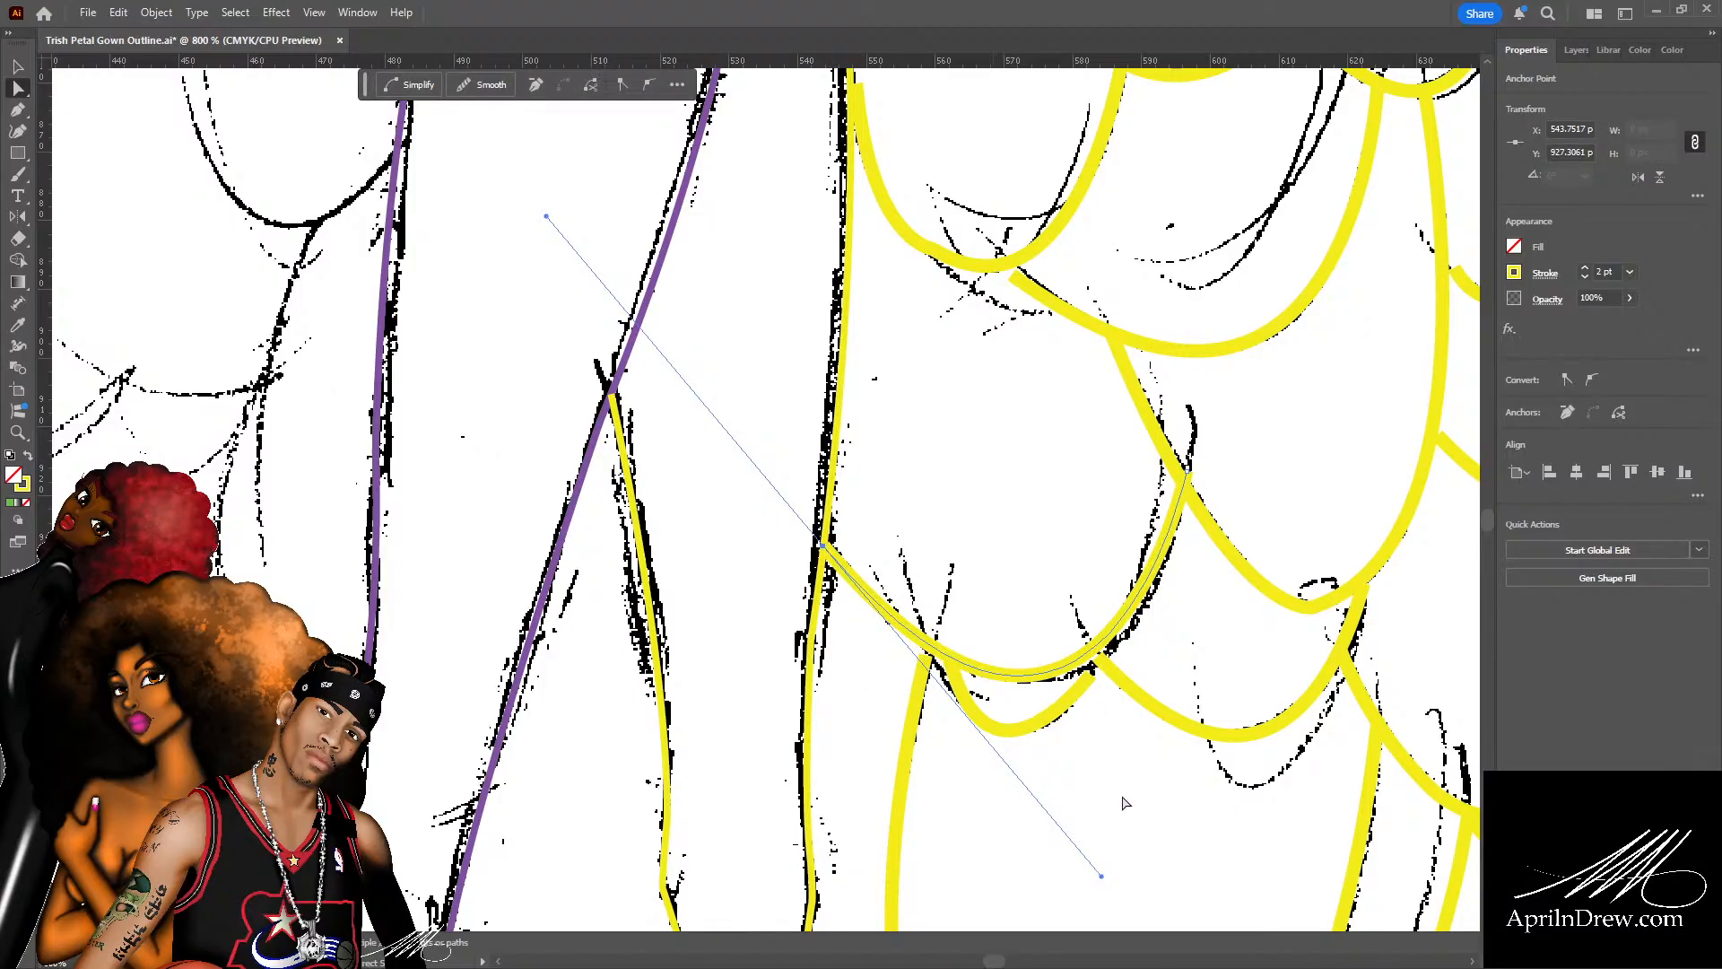
pyautogui.moveTo(1101, 873); pyautogui.dragTo(1145, 885)
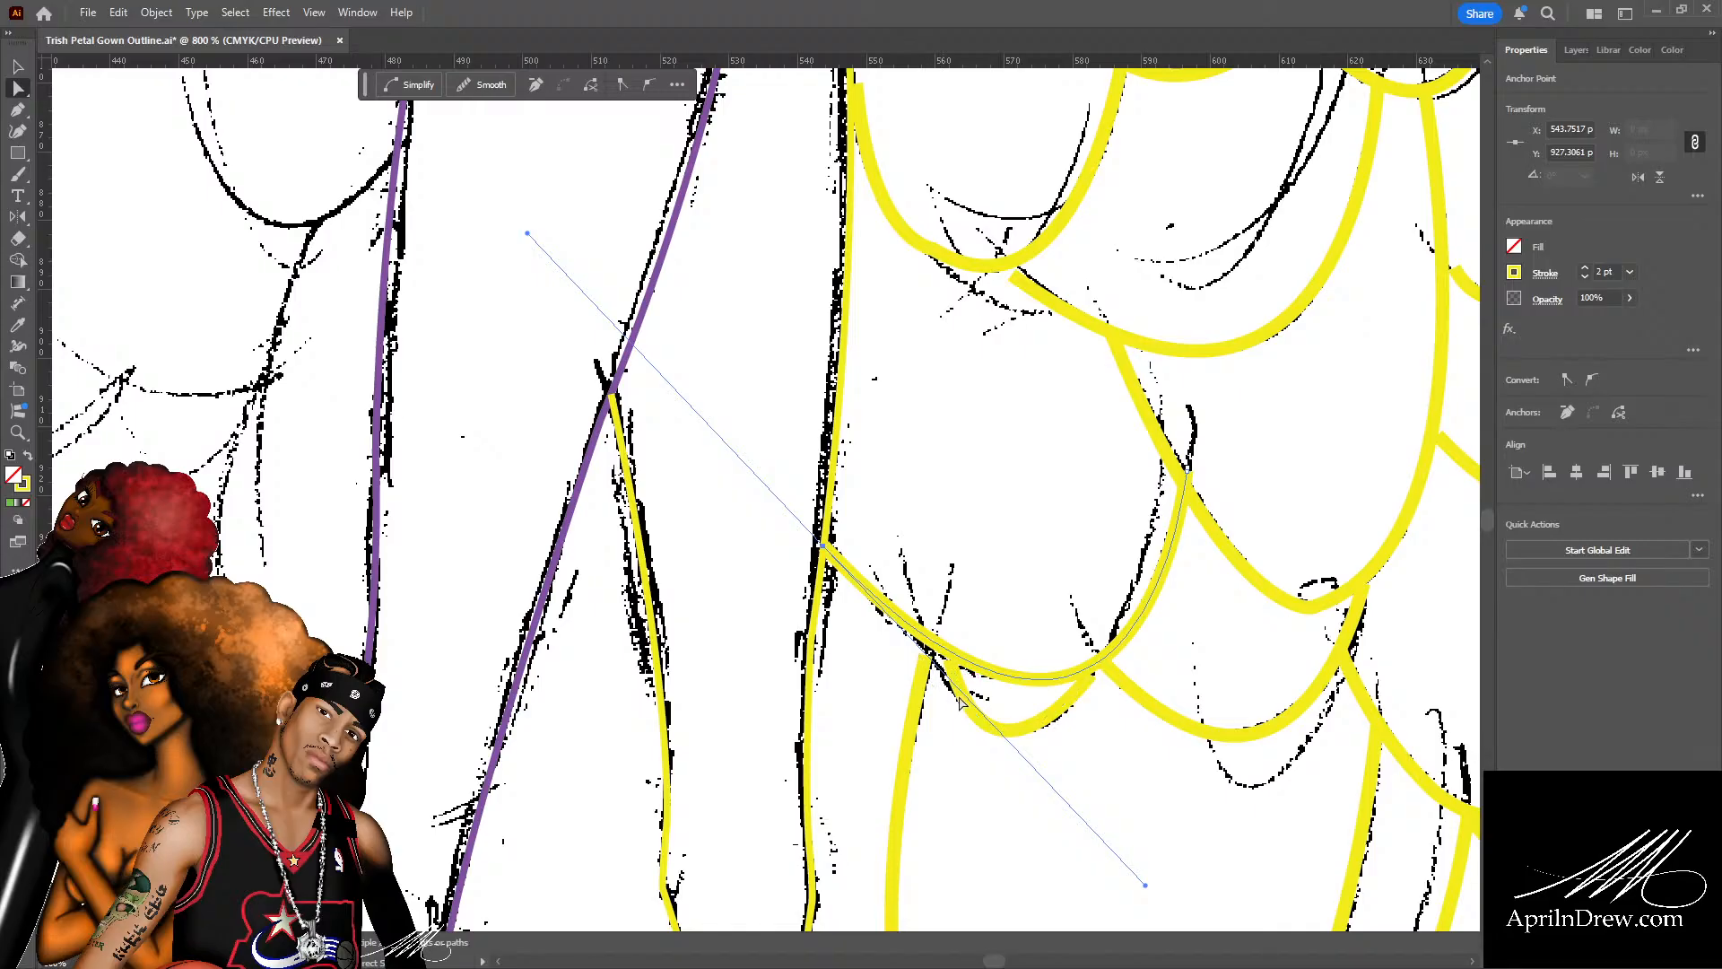
# Join the large oval petal's upper left end to the petal above and bow its left side outward to the sketch line.
pyautogui.click(929, 657)
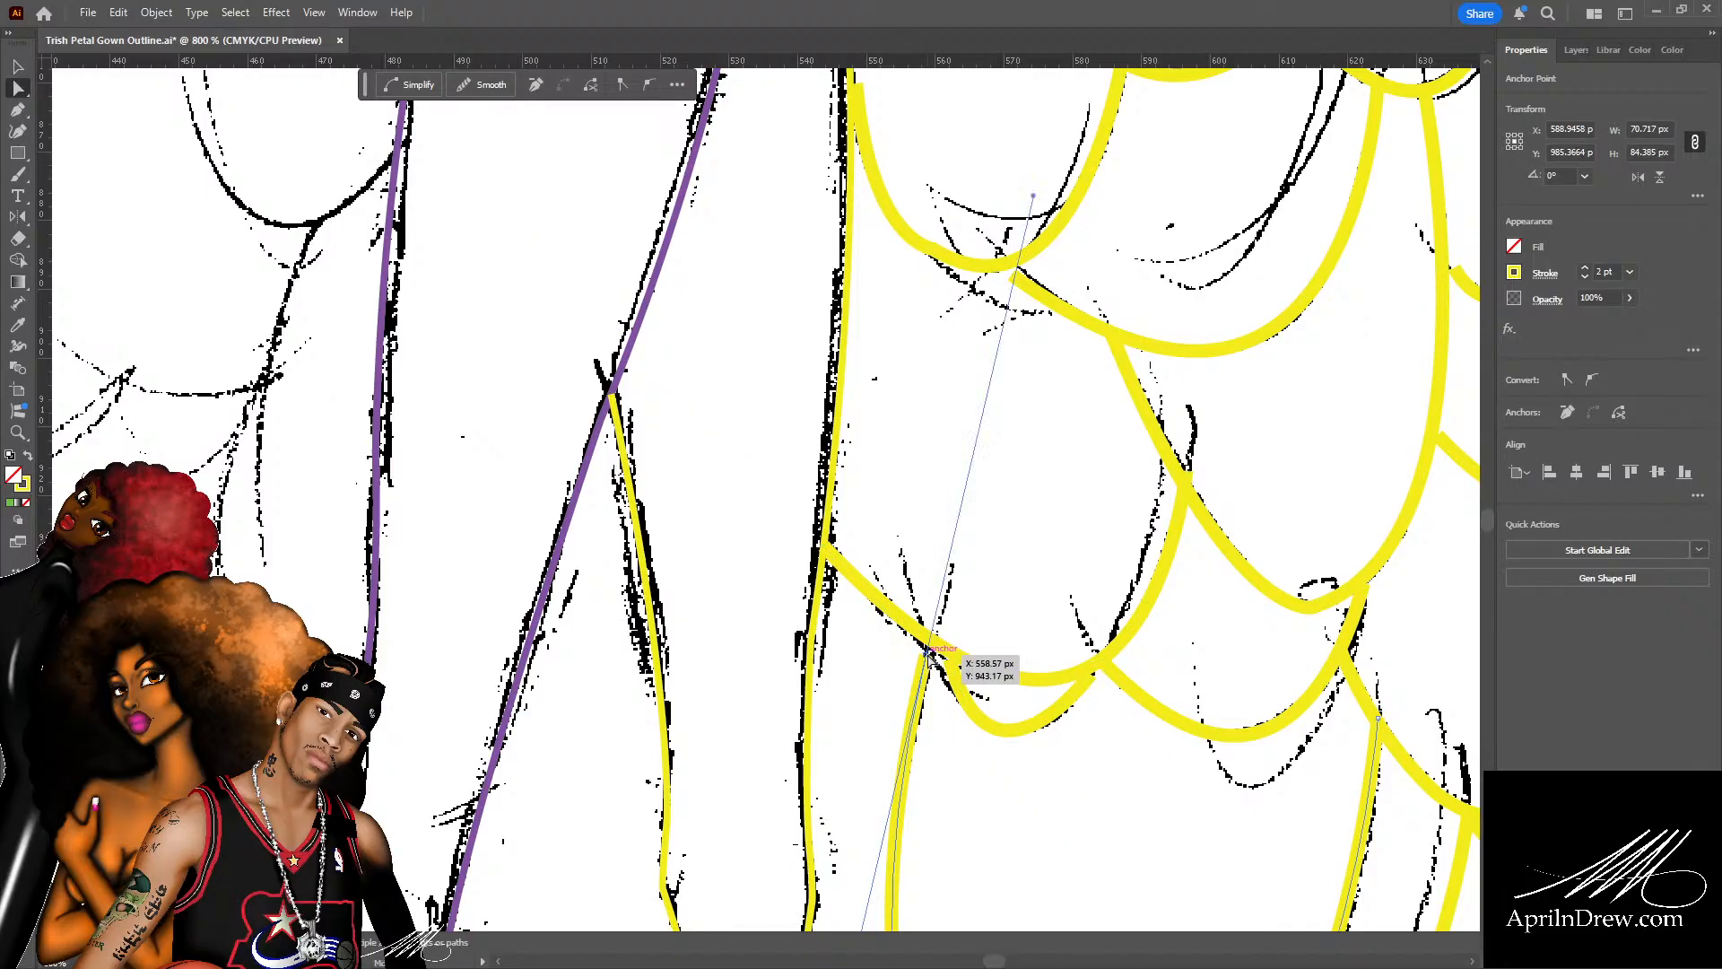
pyautogui.moveTo(932, 659); pyautogui.dragTo(937, 646)
pyautogui.scroll(-3, 946, 673)
pyautogui.scroll(-6, 946, 673)
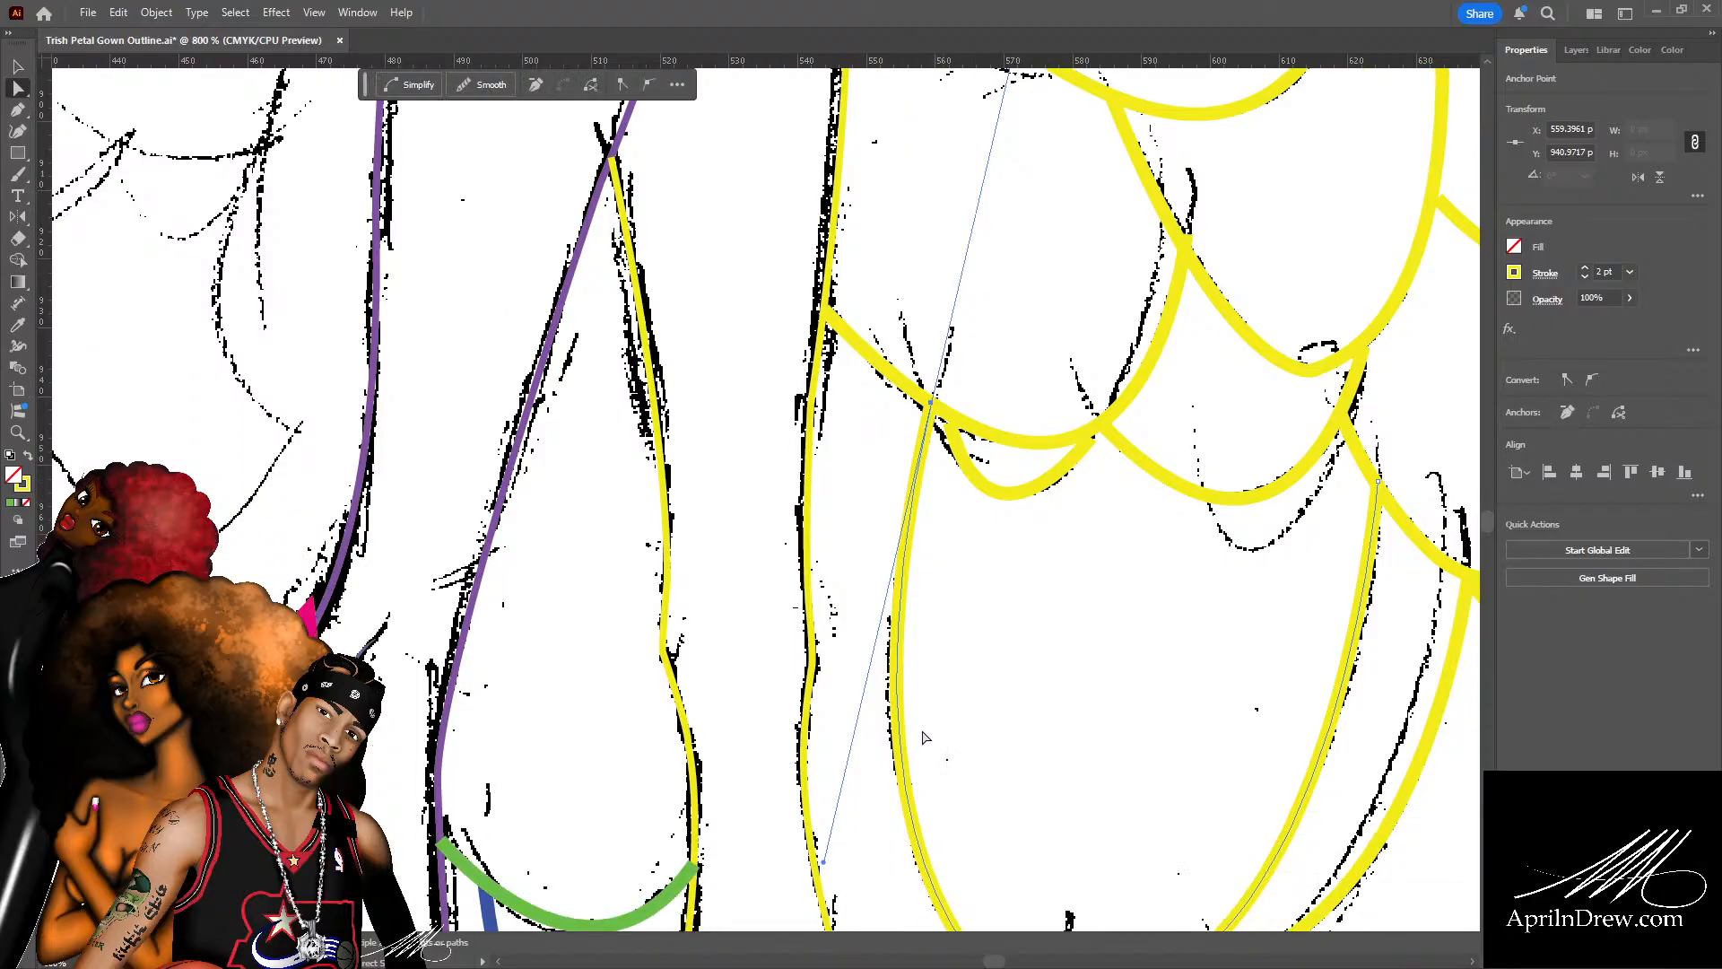
pyautogui.moveTo(822, 714); pyautogui.dragTo(807, 697)
pyautogui.scroll(3, 1119, 585)
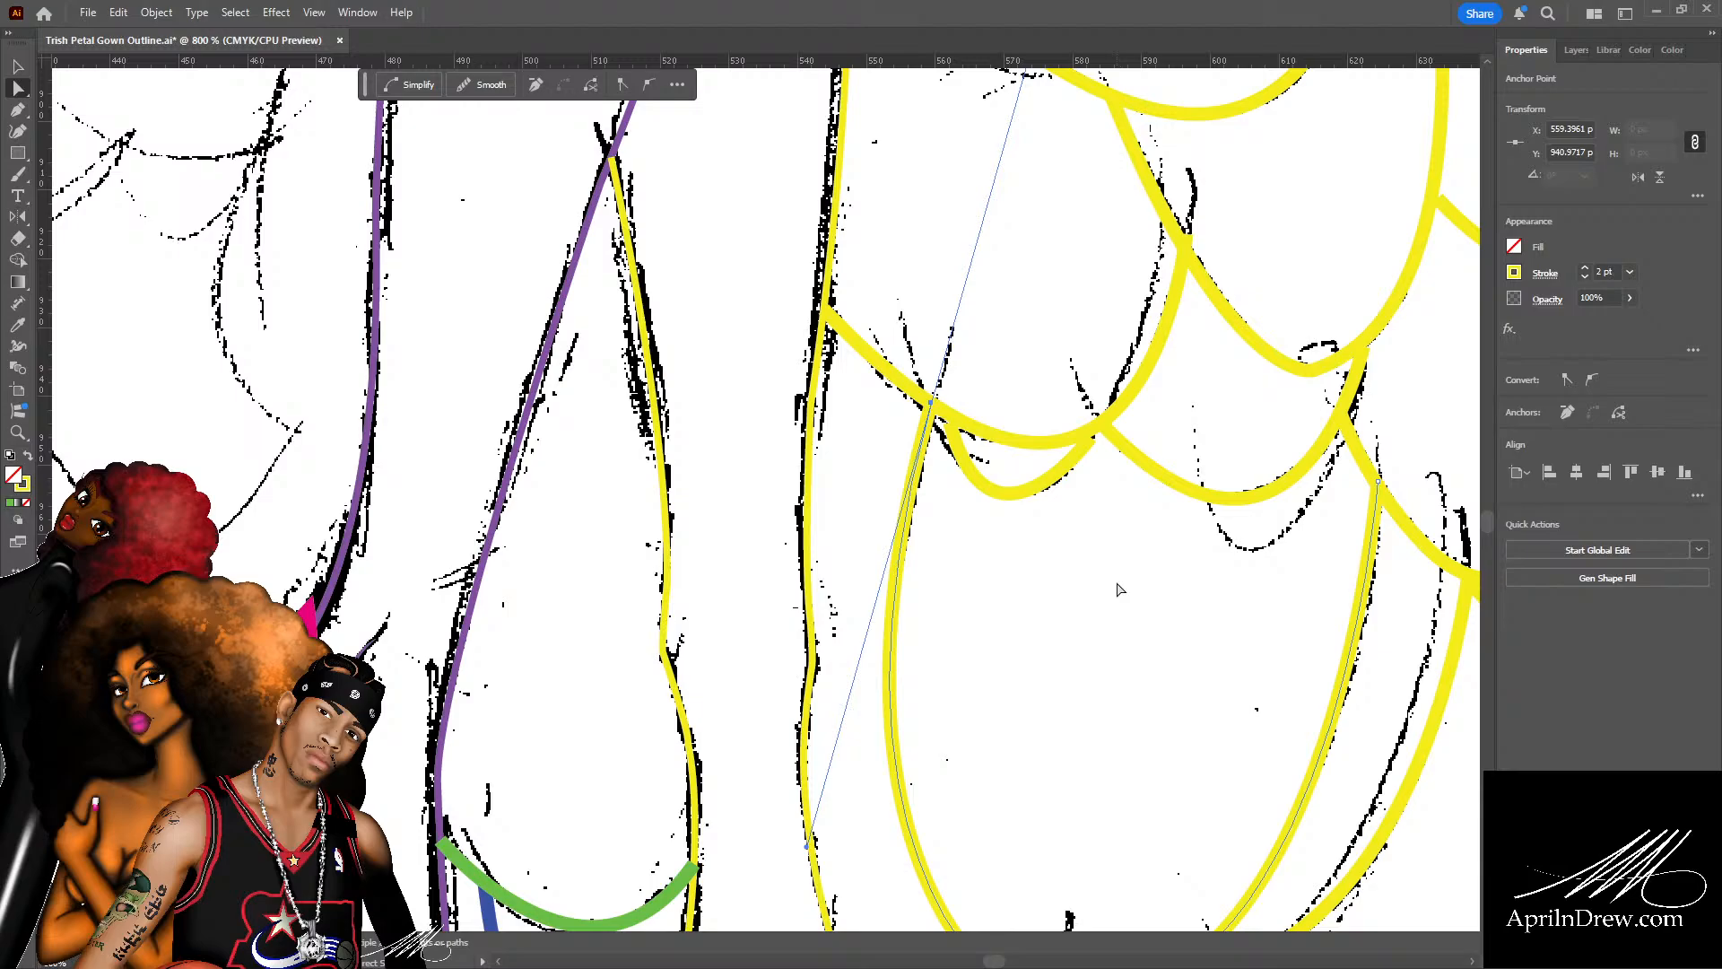
# Join both ends of the small petal at the top of the large oval petal to the petal above, deepen its curve, and save.
pyautogui.click(1092, 438)
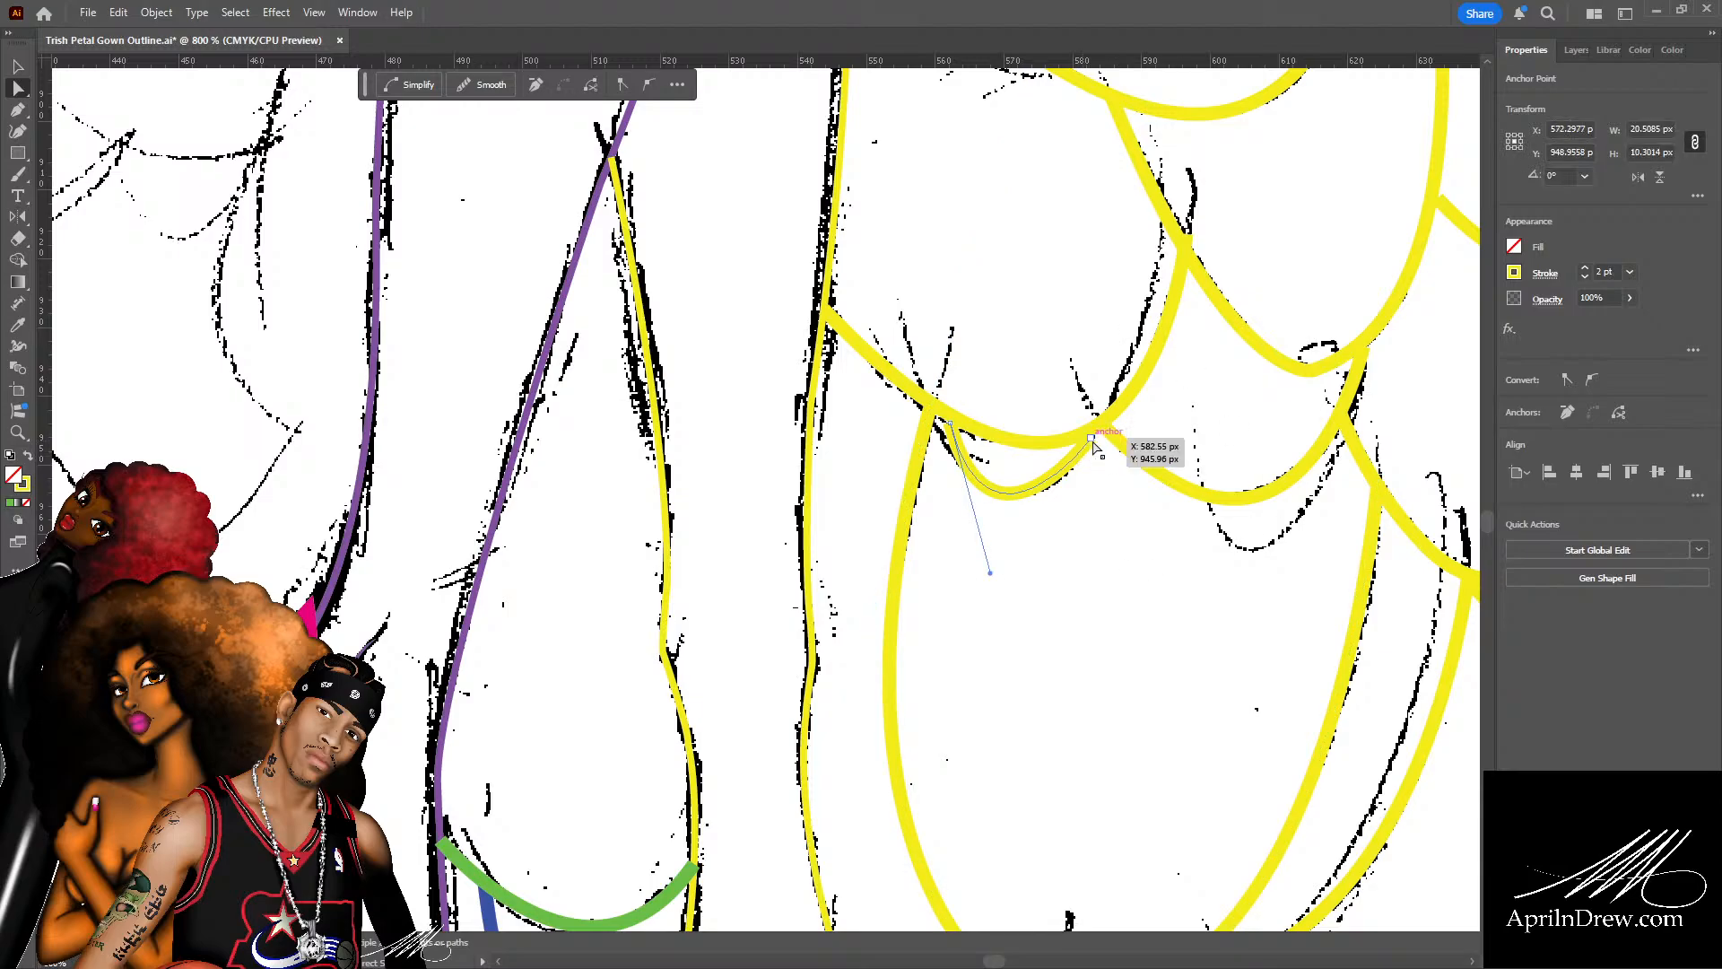
pyautogui.moveTo(1094, 438); pyautogui.dragTo(1093, 429)
pyautogui.click(955, 429)
pyautogui.moveTo(955, 428); pyautogui.dragTo(949, 416)
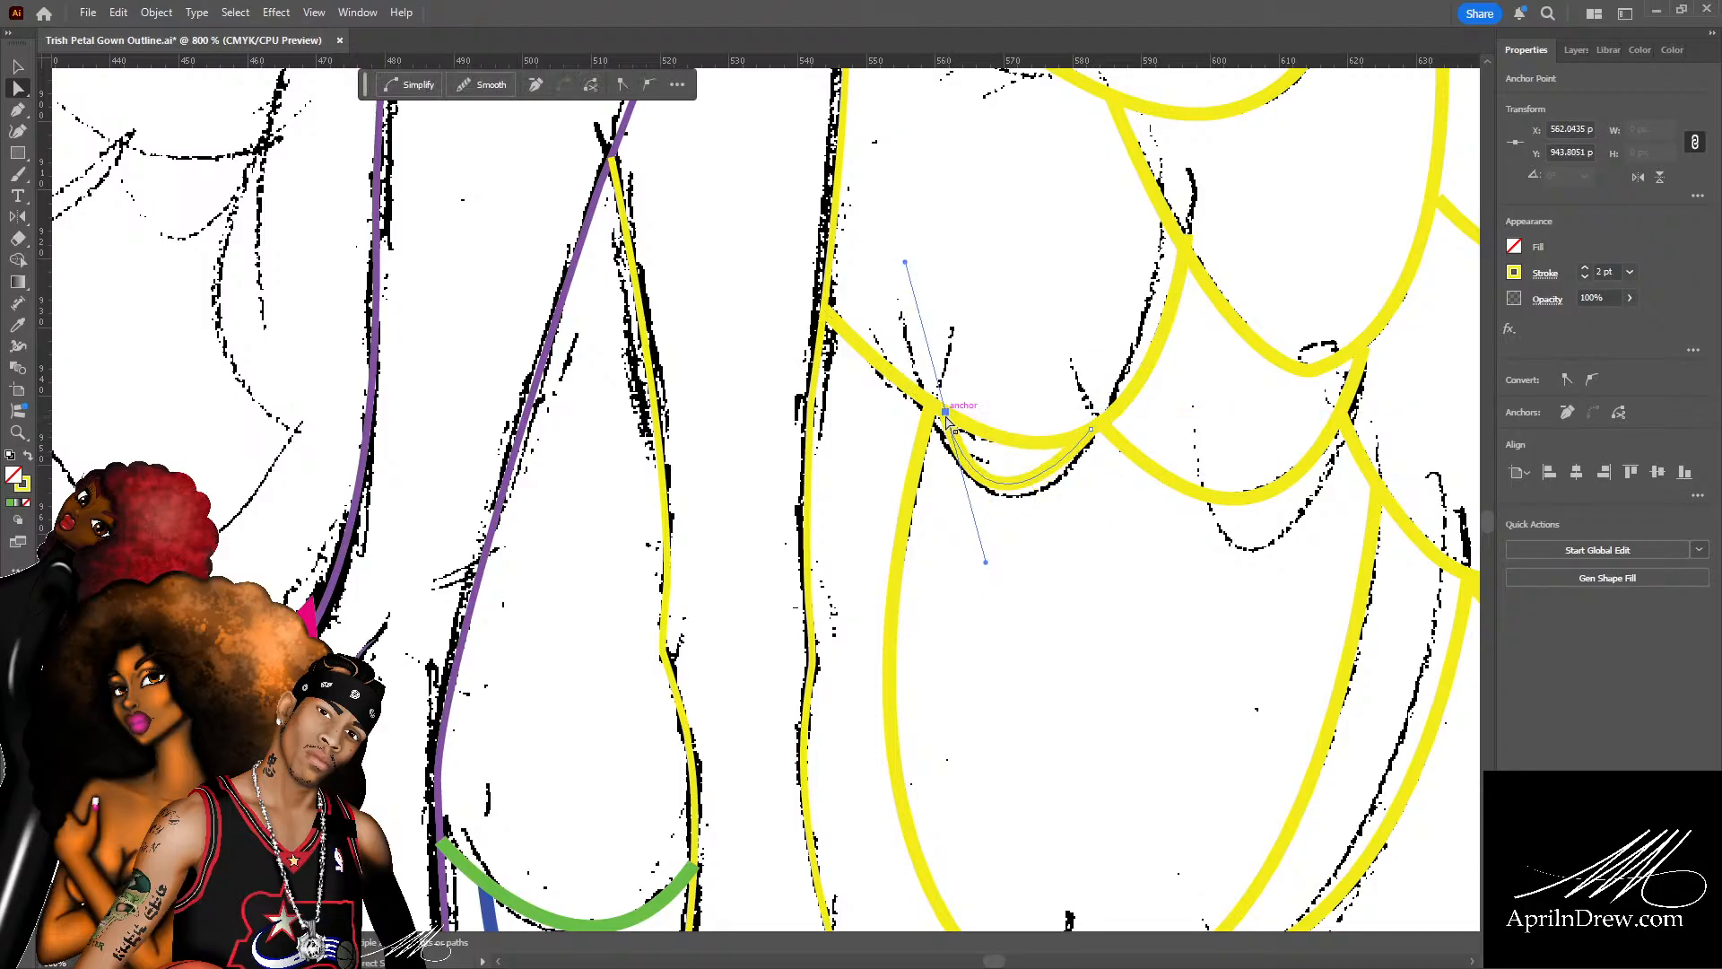
pyautogui.click(992, 572)
pyautogui.click(997, 487)
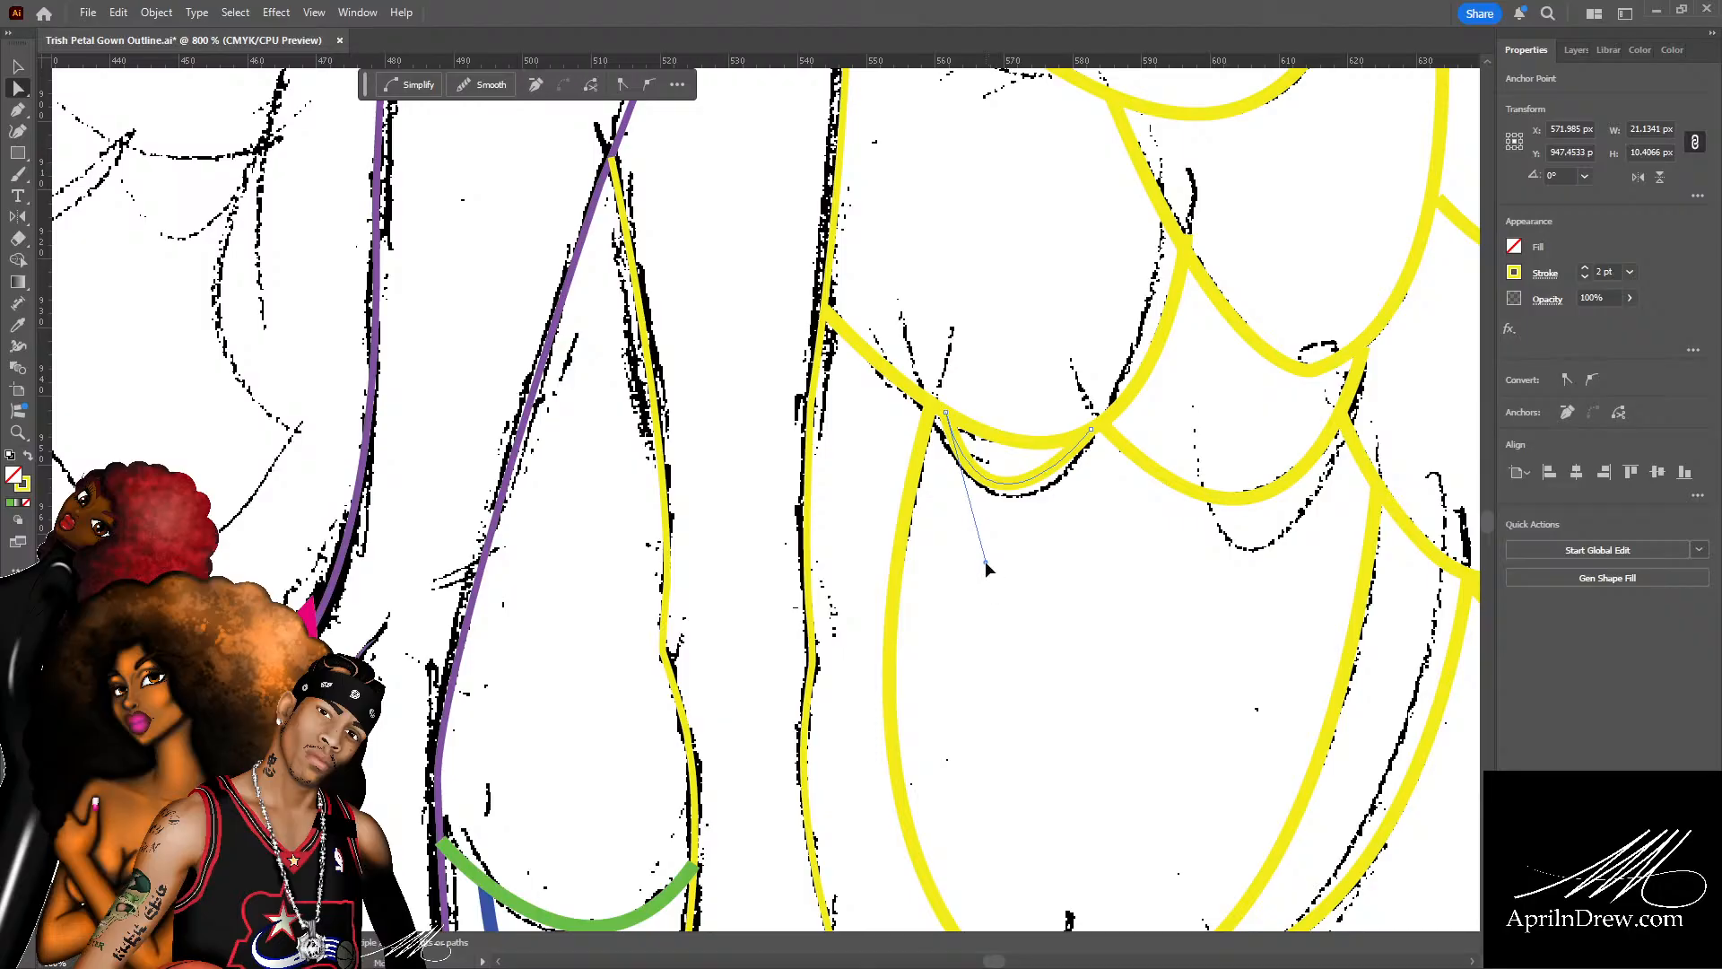
pyautogui.moveTo(985, 562); pyautogui.dragTo(1004, 592)
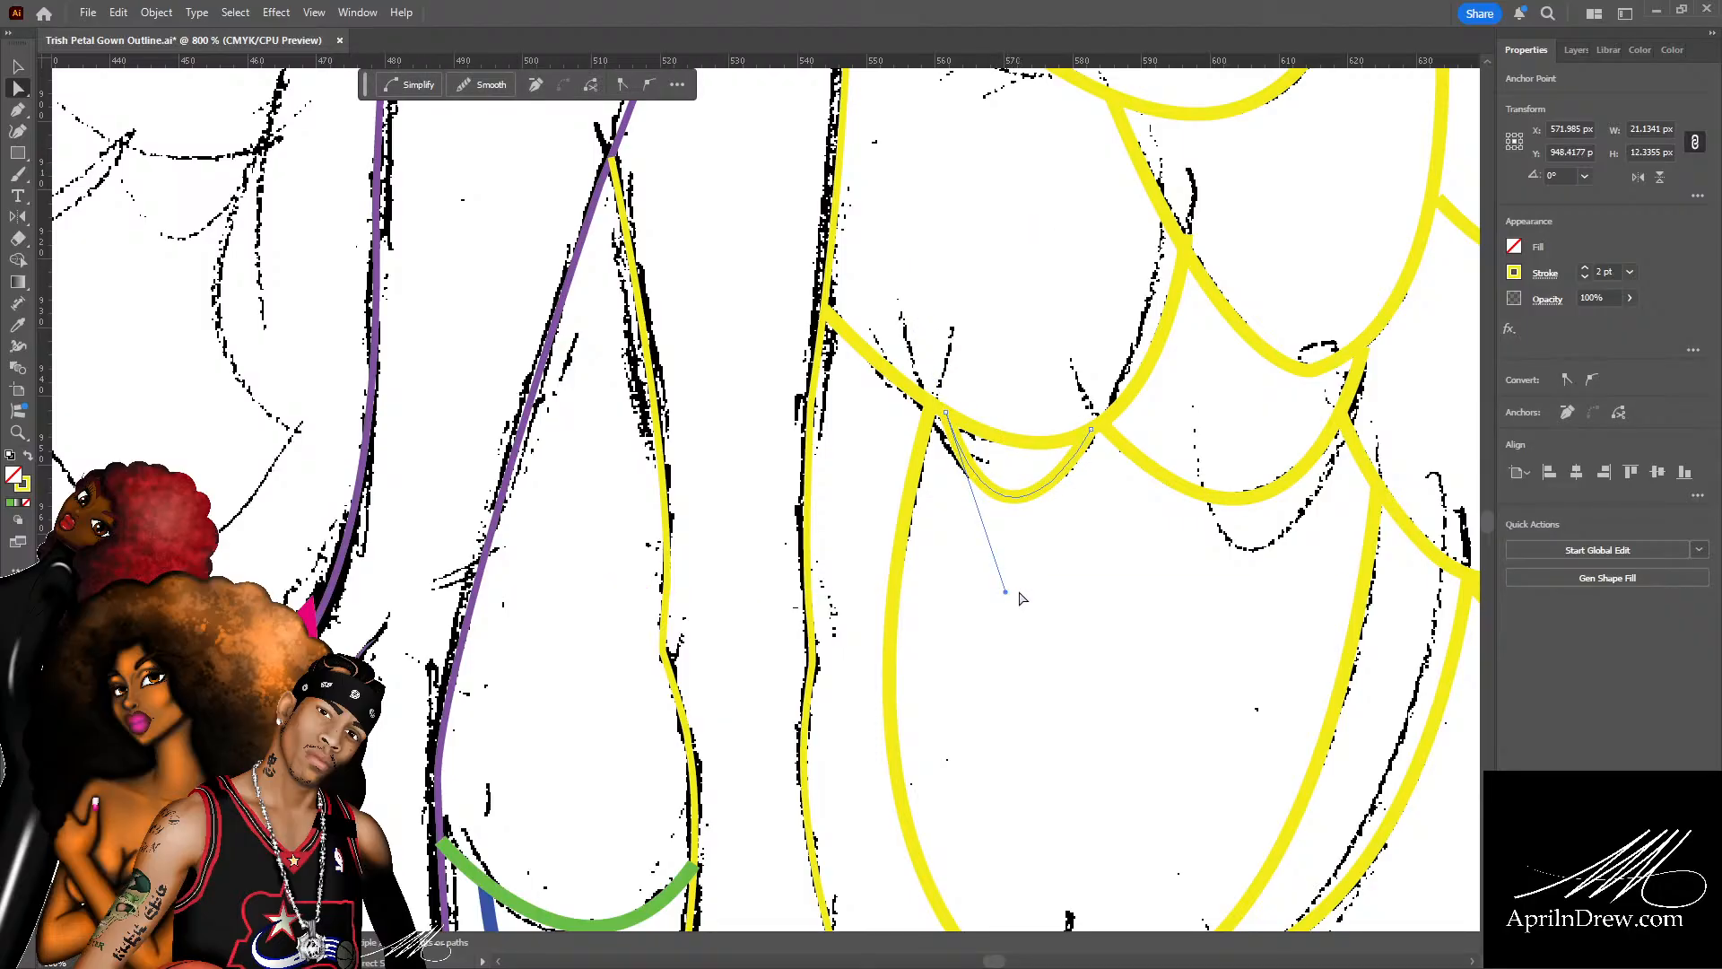
pyautogui.hotkey('ctrl', 's')
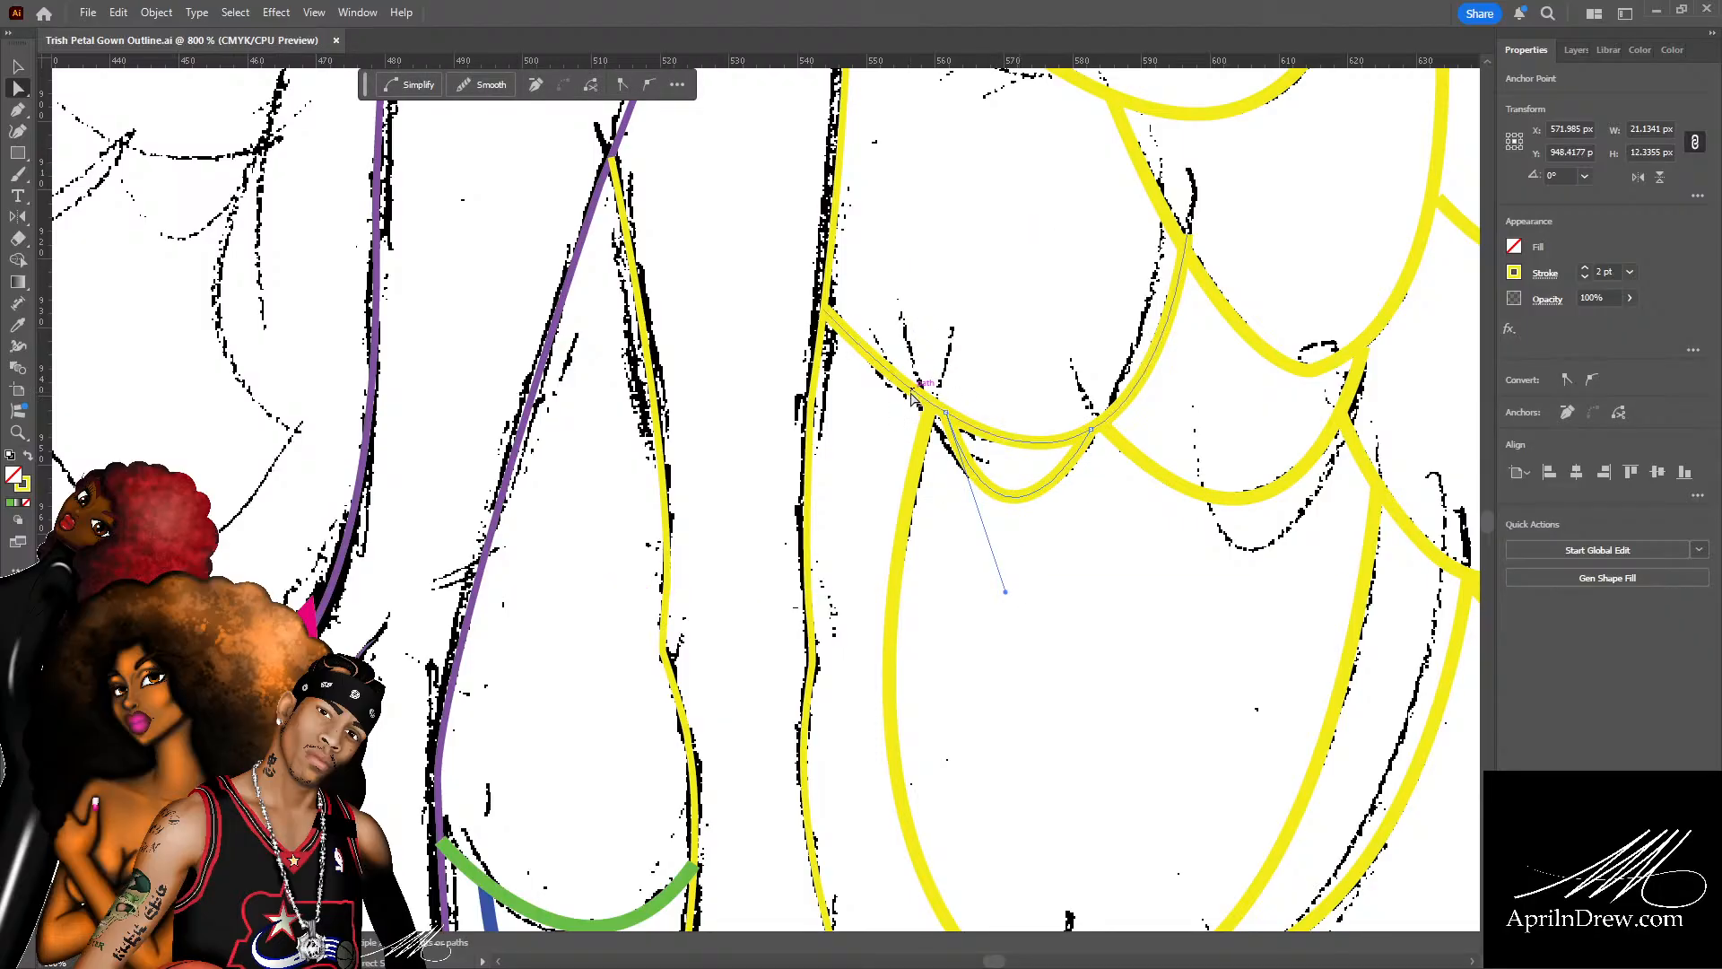
# Colour the petal joined to the yellow leg line above the large oval petal magenta.
pyautogui.click(913, 397)
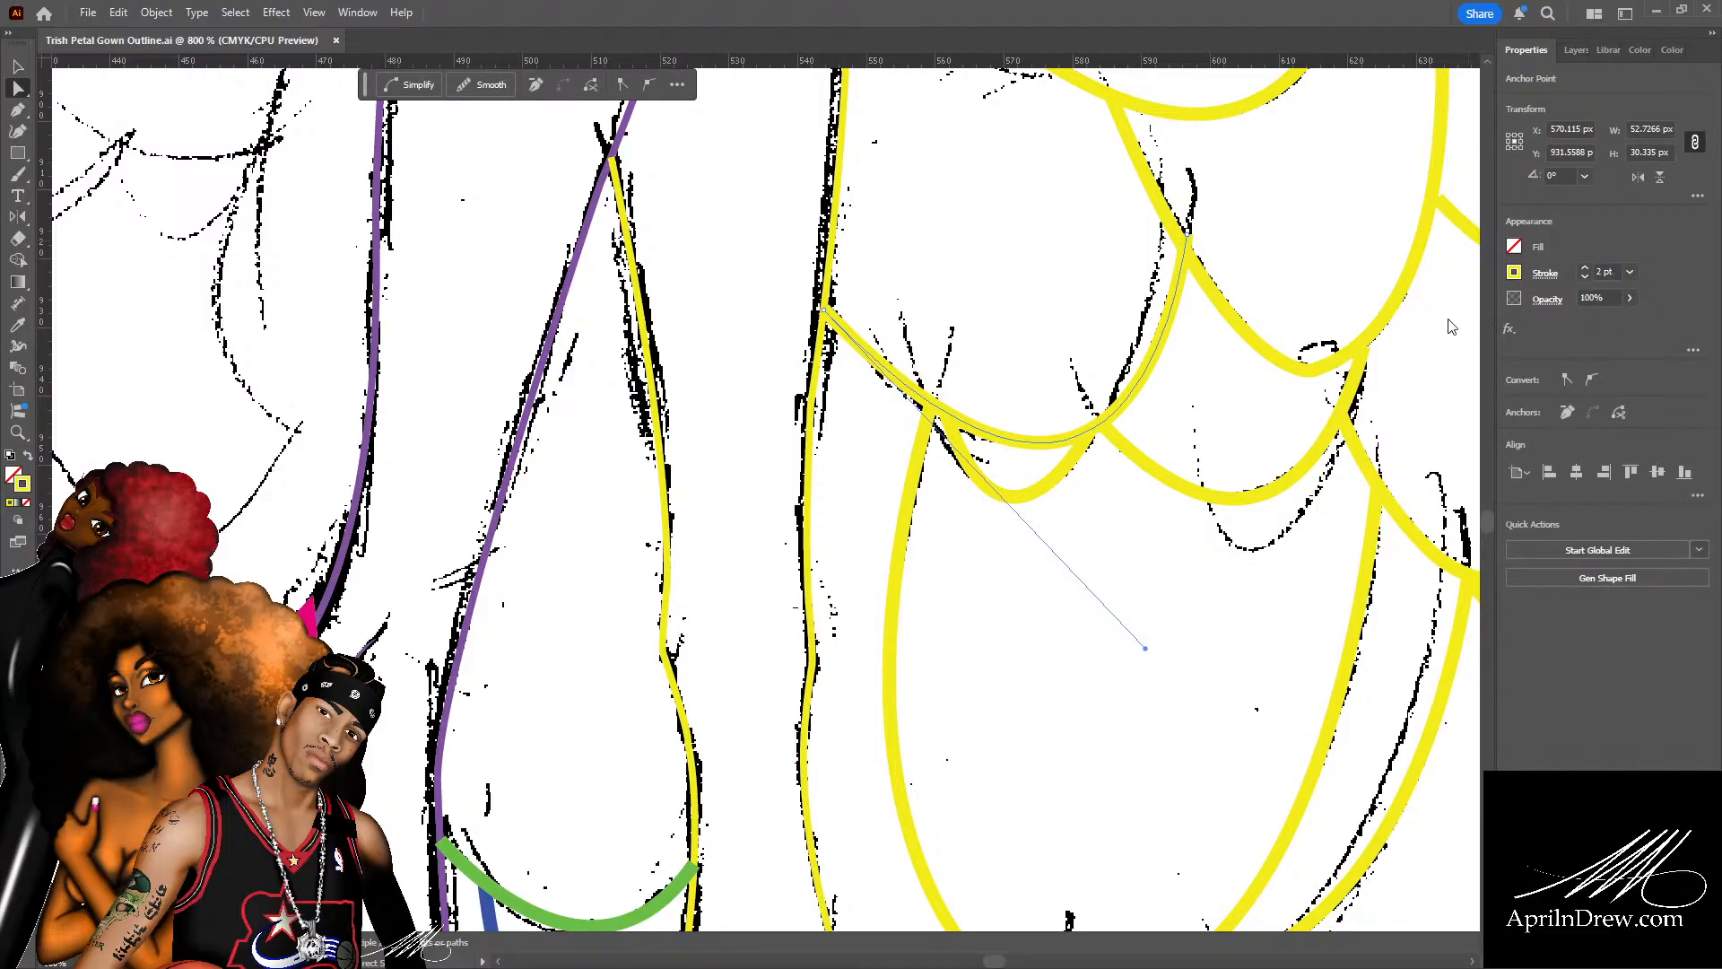
pyautogui.click(1355, 360)
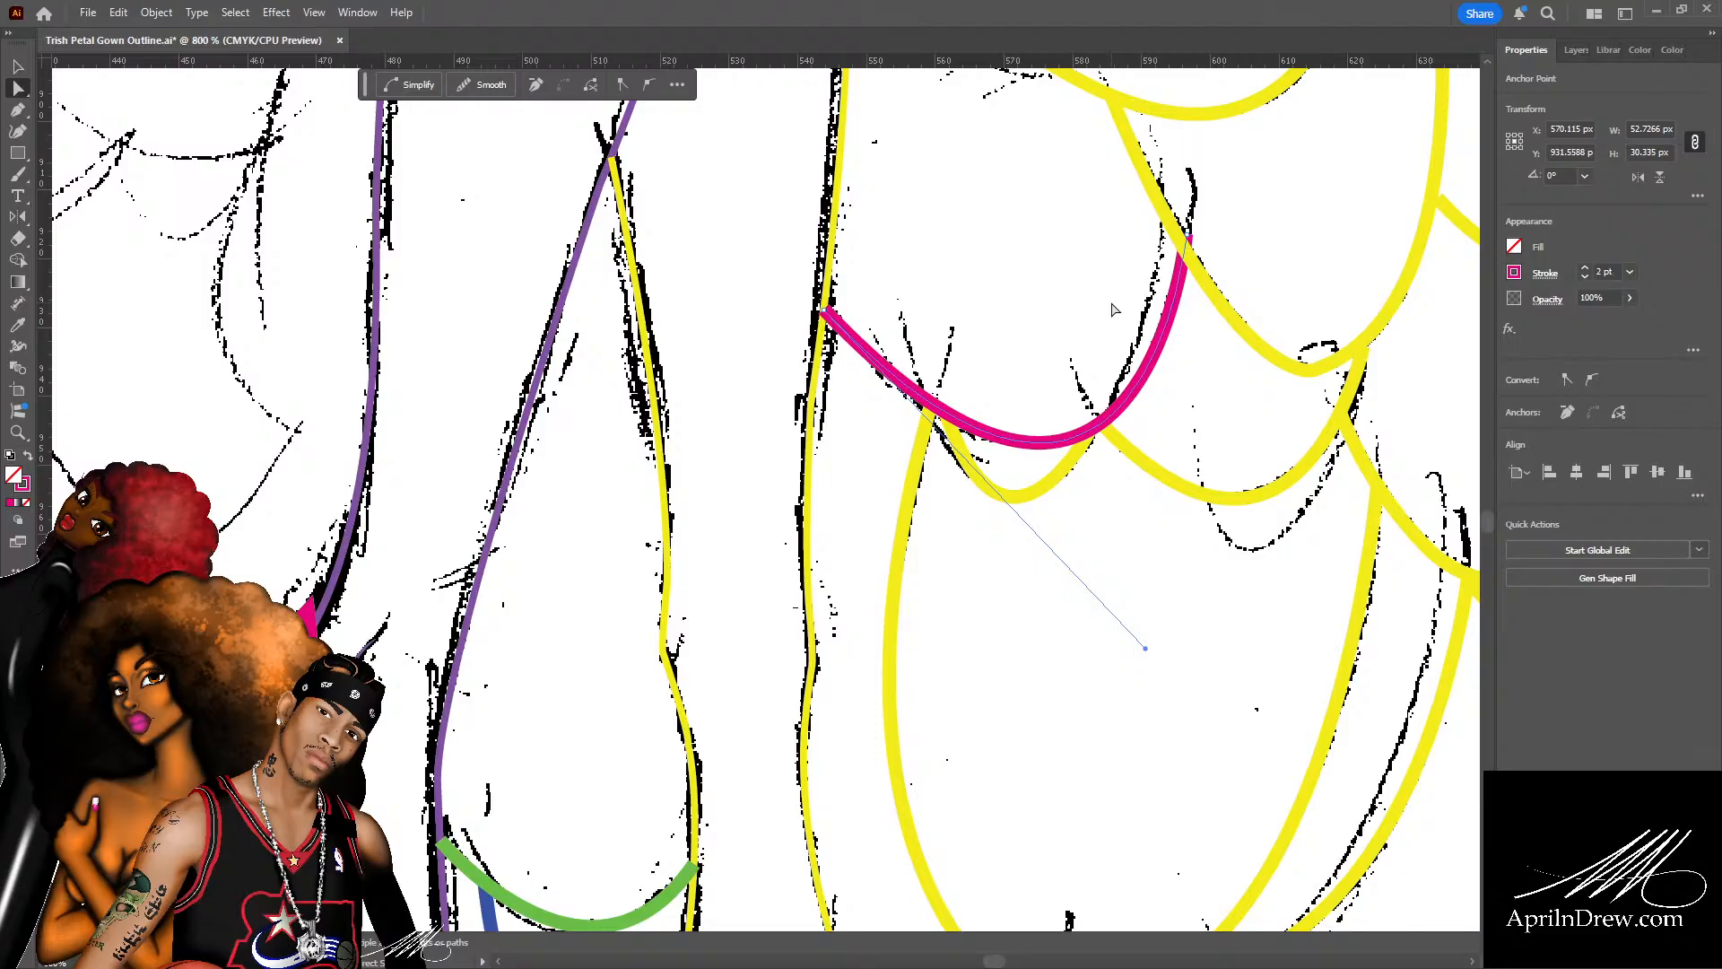
# Join the upper right end of the petal beside the right toe cap to the bottom edge of the large oval petal.
pyautogui.moveTo(1145, 615); pyautogui.dragTo(952, 490)
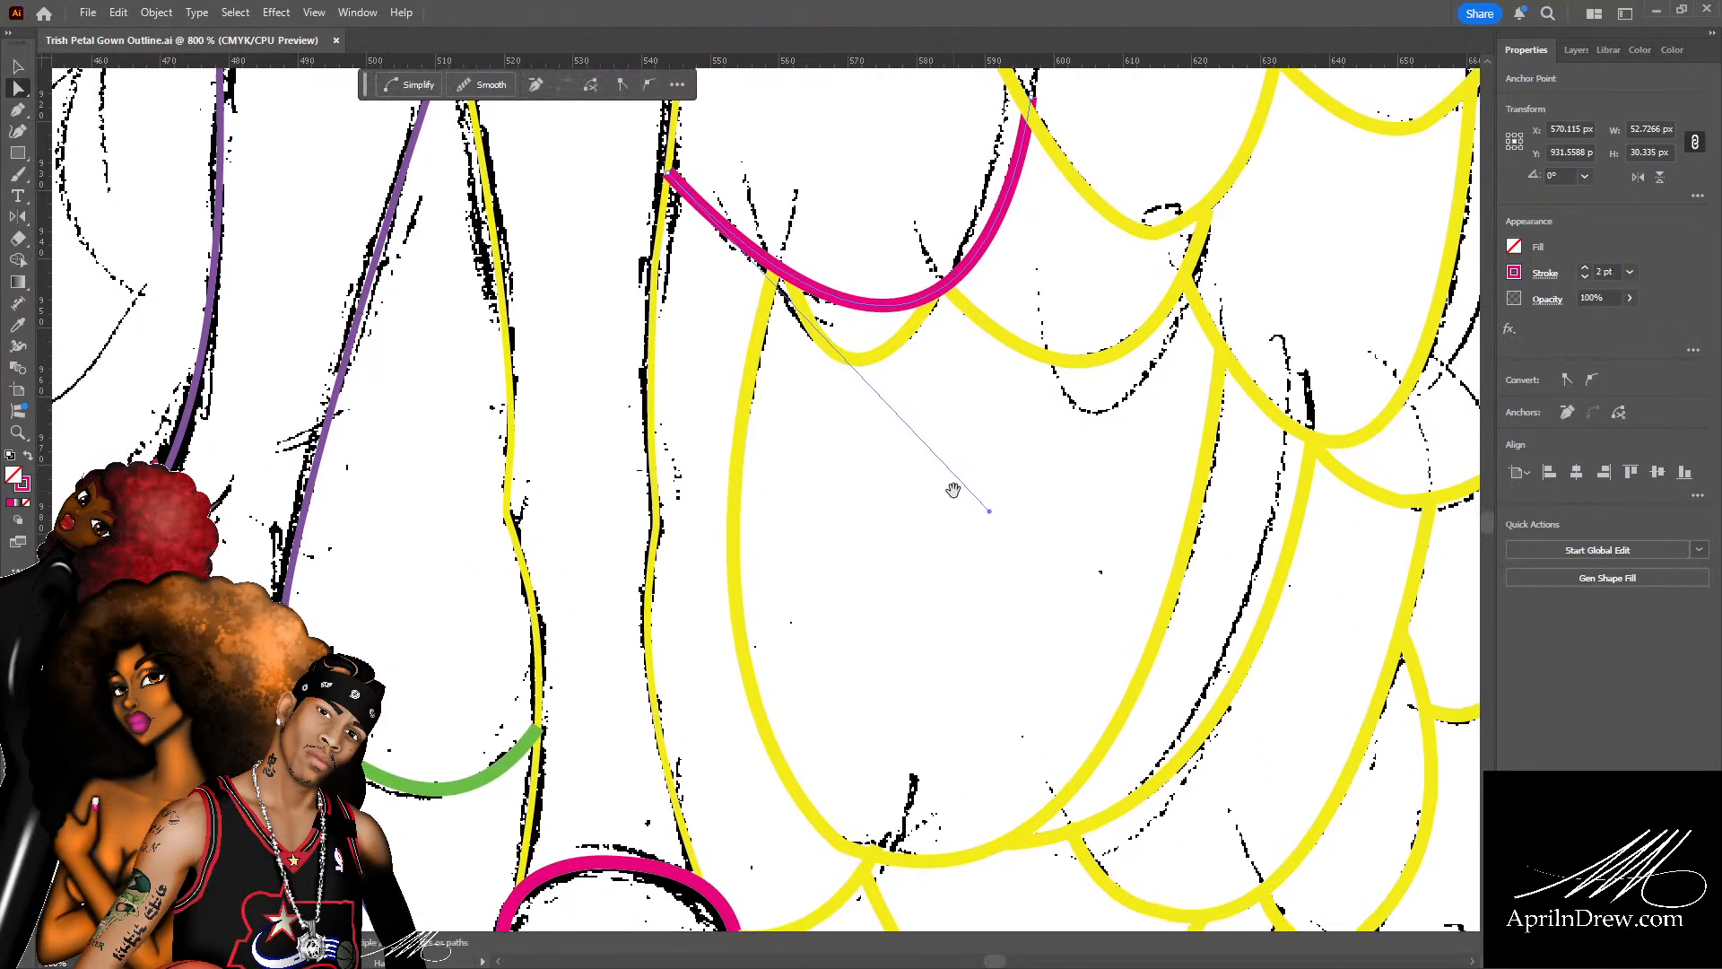
pyautogui.moveTo(913, 613); pyautogui.dragTo(854, 344)
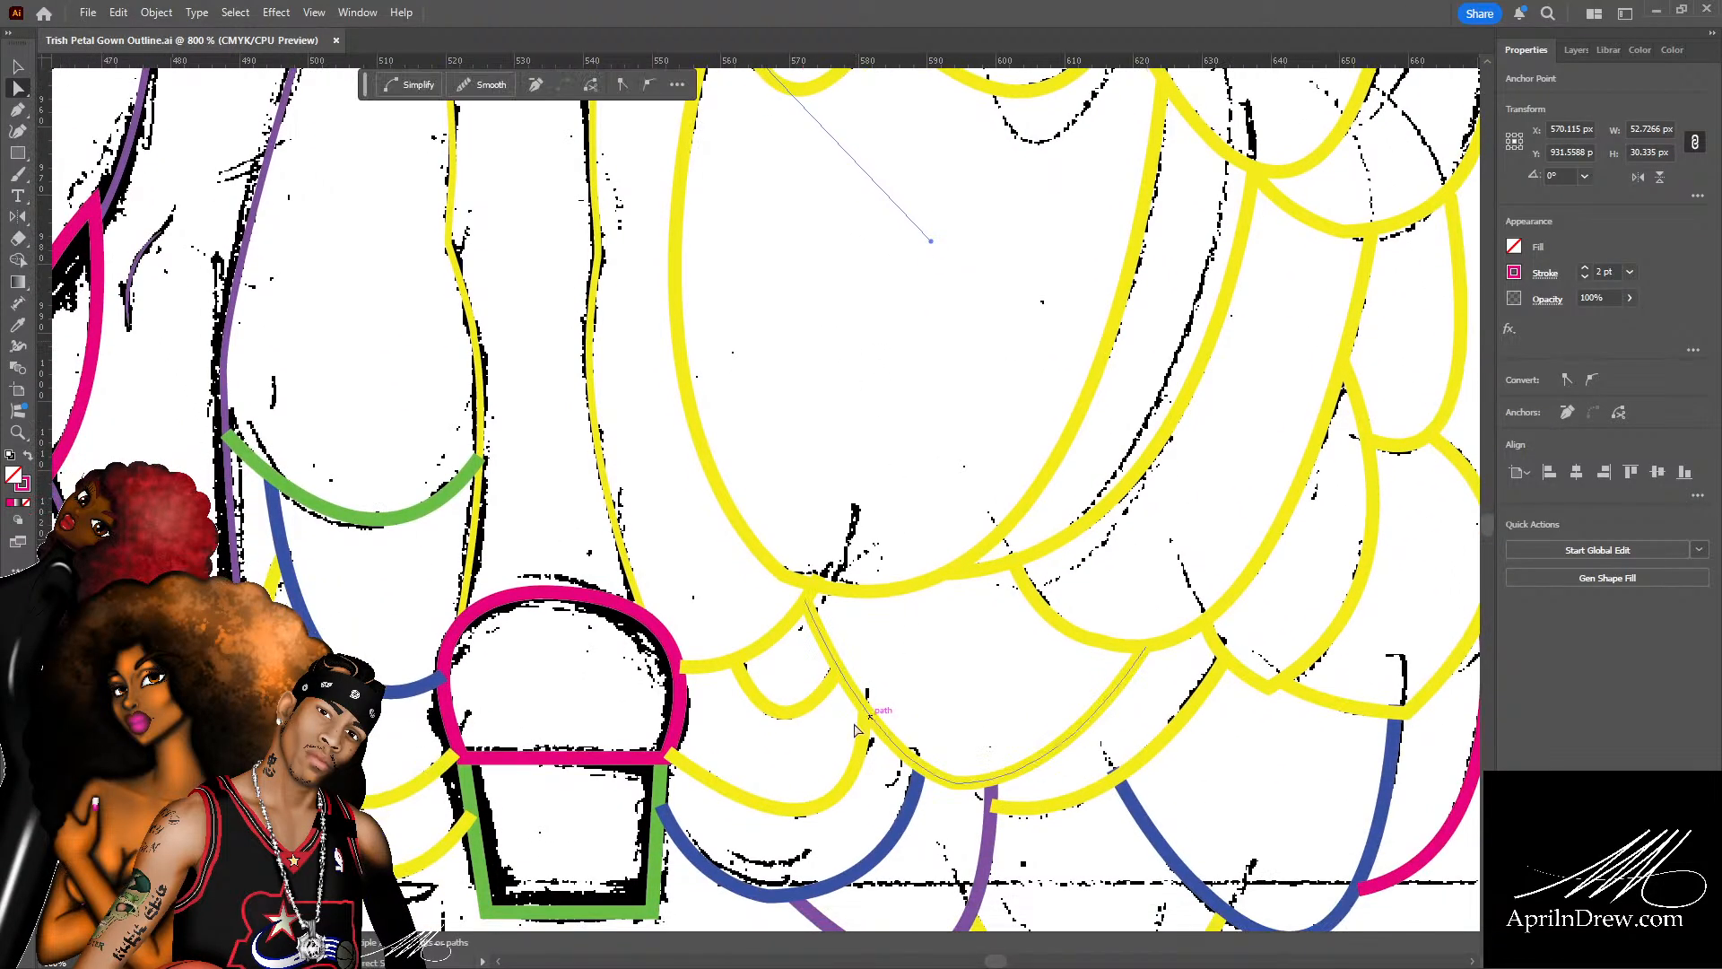
pyautogui.click(792, 629)
pyautogui.click(822, 579)
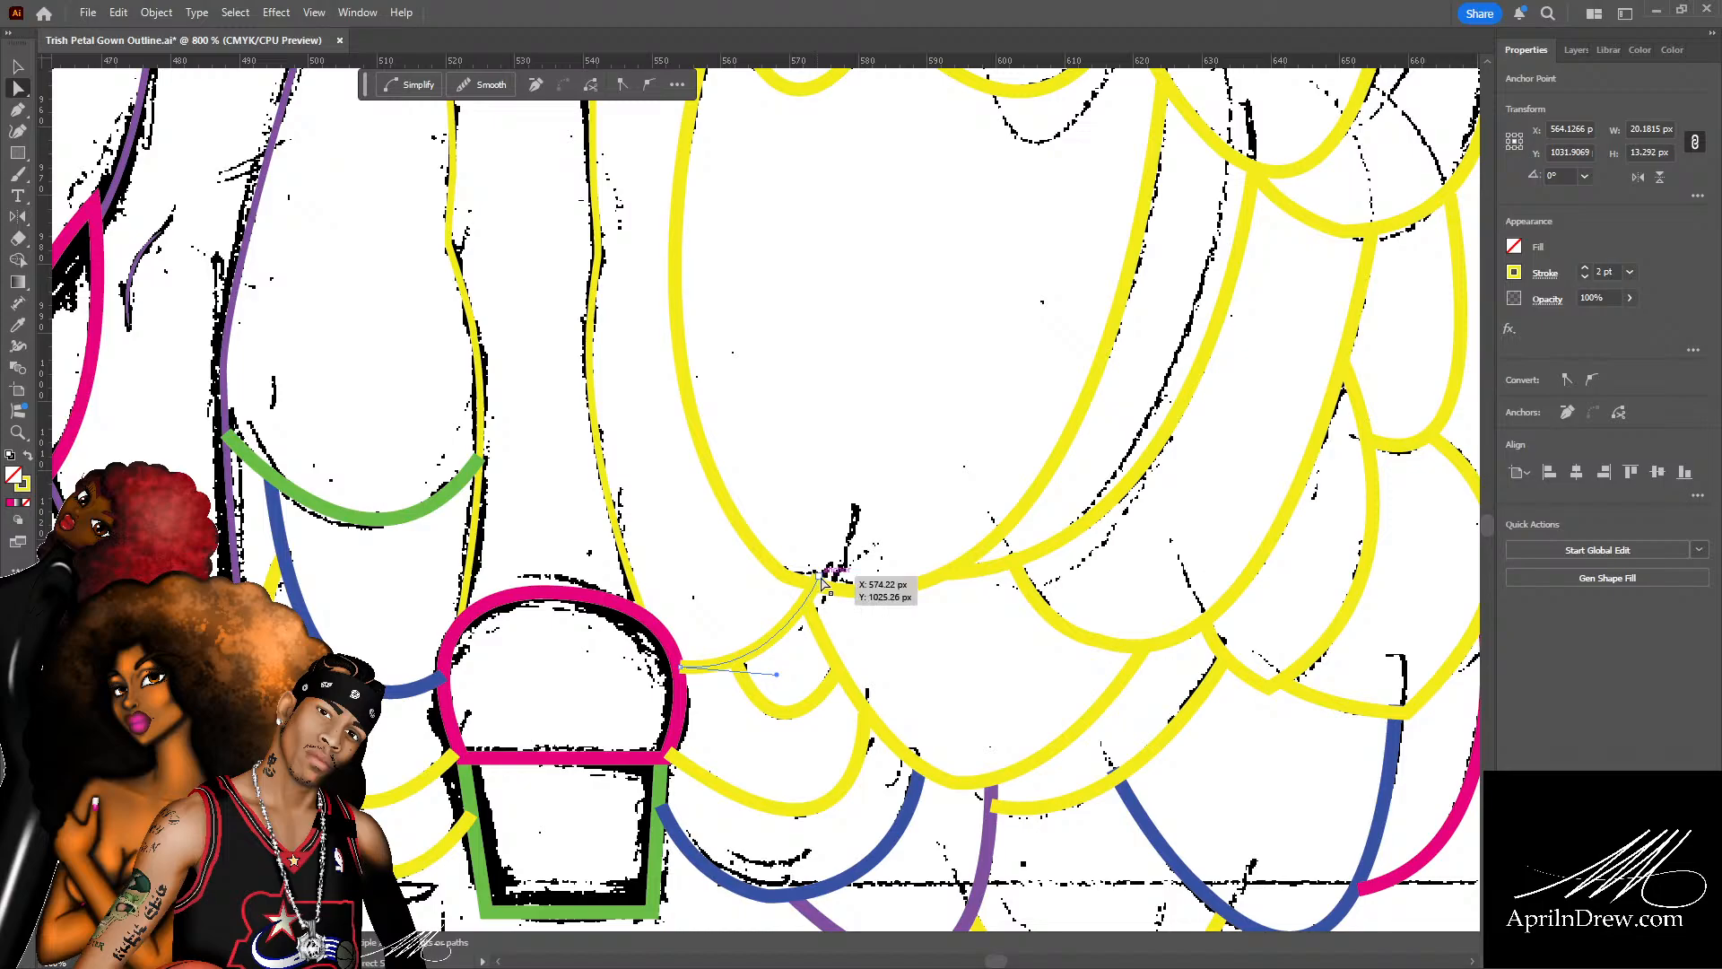
pyautogui.moveTo(822, 579); pyautogui.dragTo(818, 584)
pyautogui.click(875, 647)
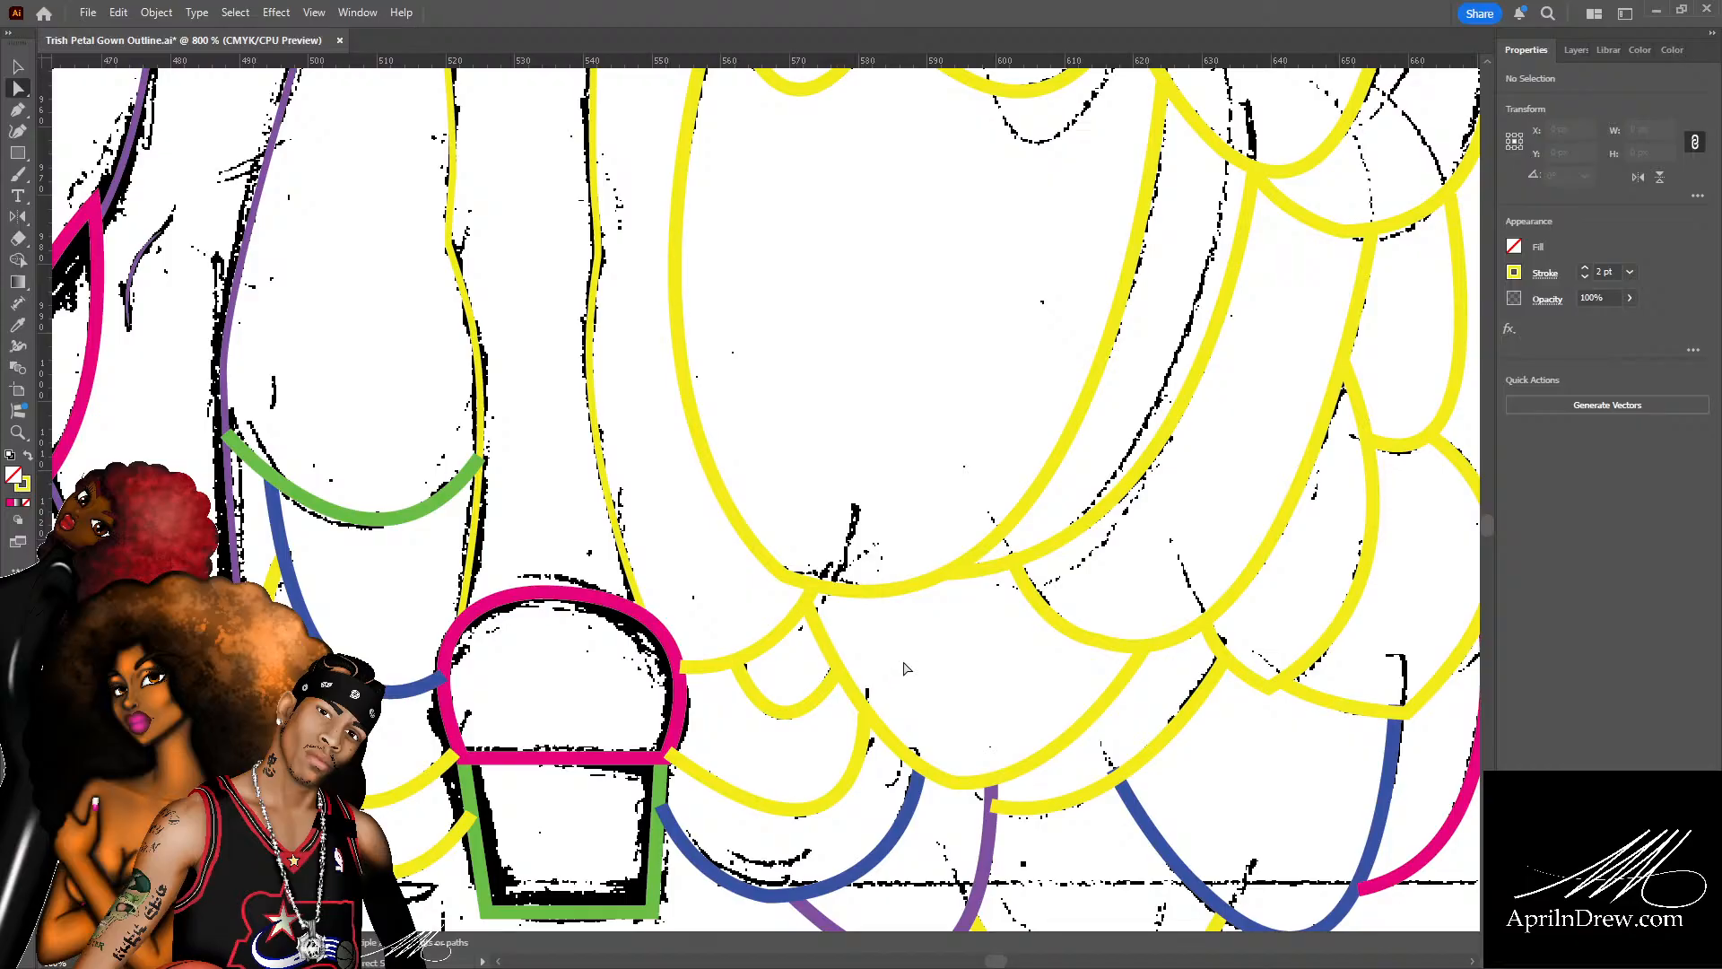
# Examine the petals higher up beside the yellow leg line for curve ends that are not joined.
pyautogui.hotkey('ctrl', '-')
pyautogui.hotkey('ctrl', '-')
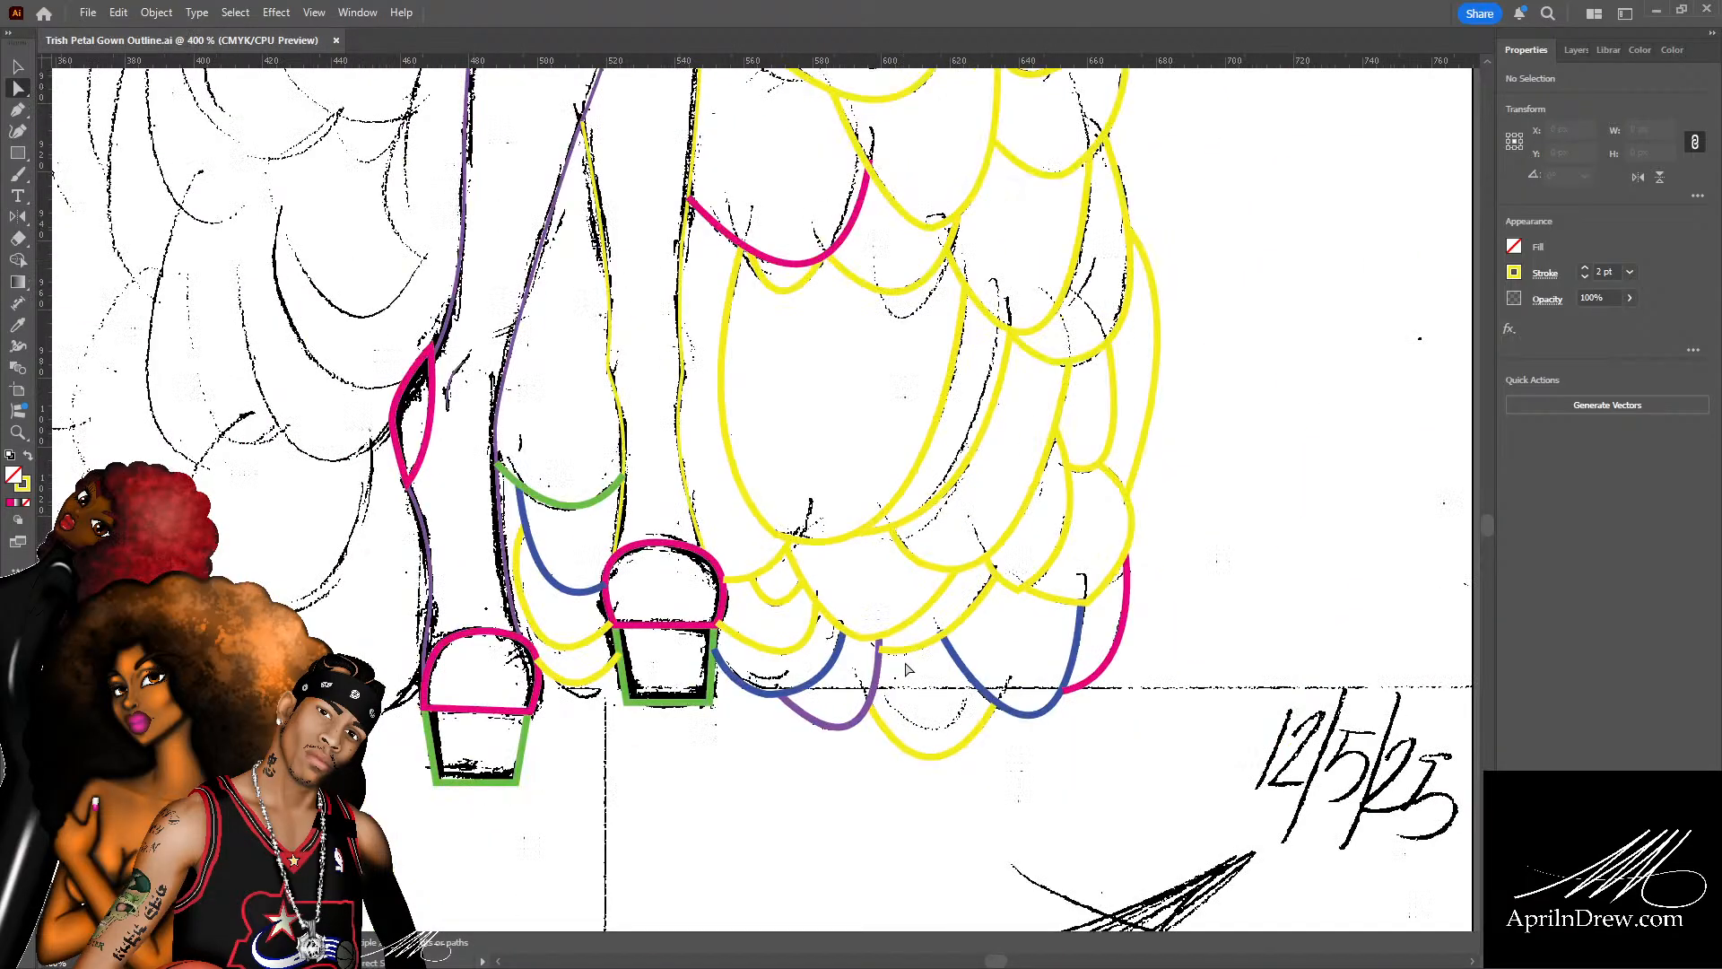
pyautogui.scroll(3, 906, 668)
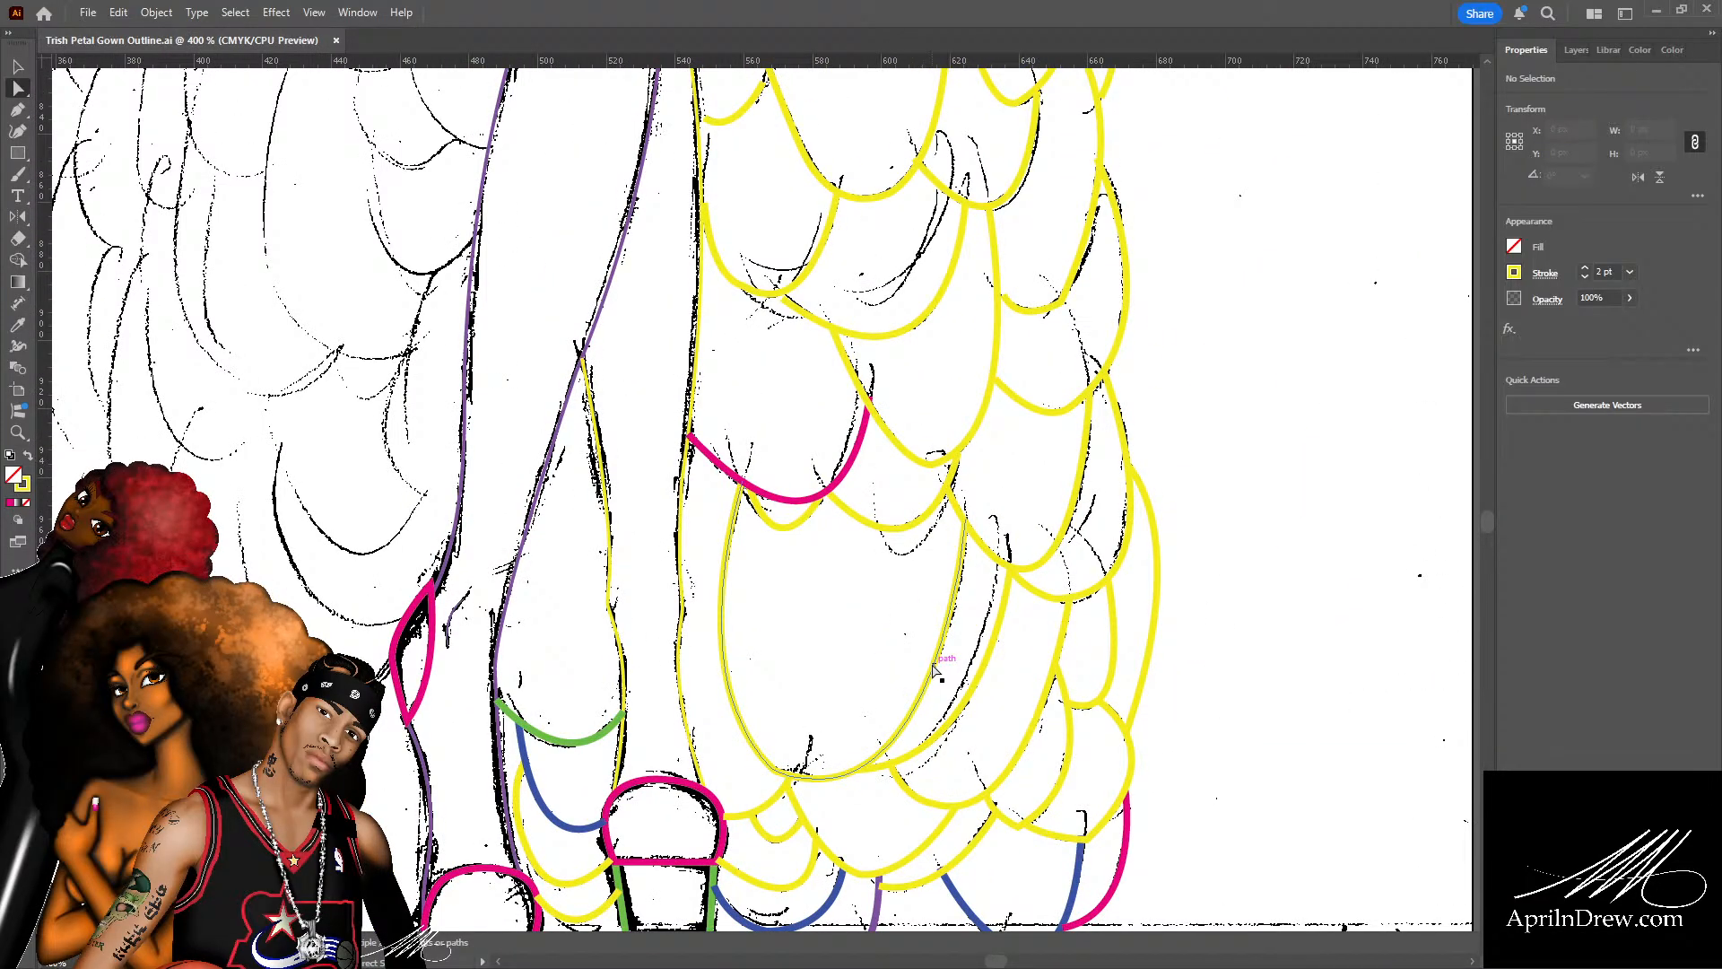
pyautogui.scroll(2, 935, 671)
pyautogui.hotkey('ctrl', '+')
pyautogui.hotkey('ctrl', '+')
pyautogui.hotkey('ctrl', '+')
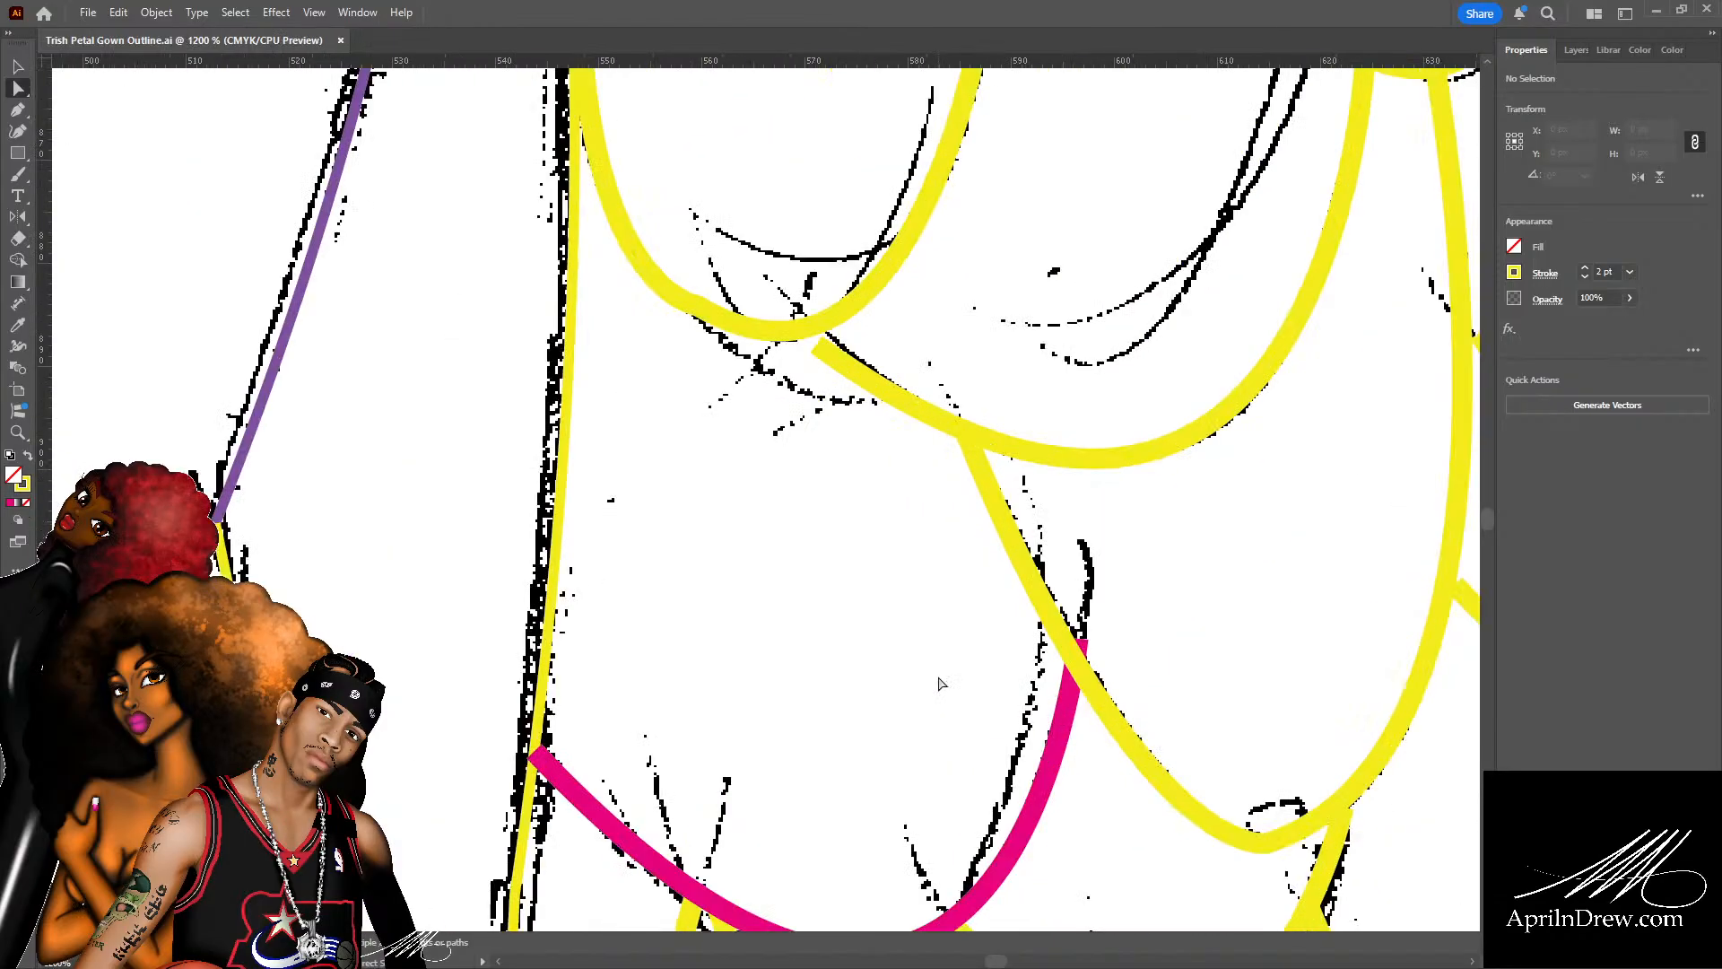
pyautogui.moveTo(815, 484); pyautogui.dragTo(830, 796)
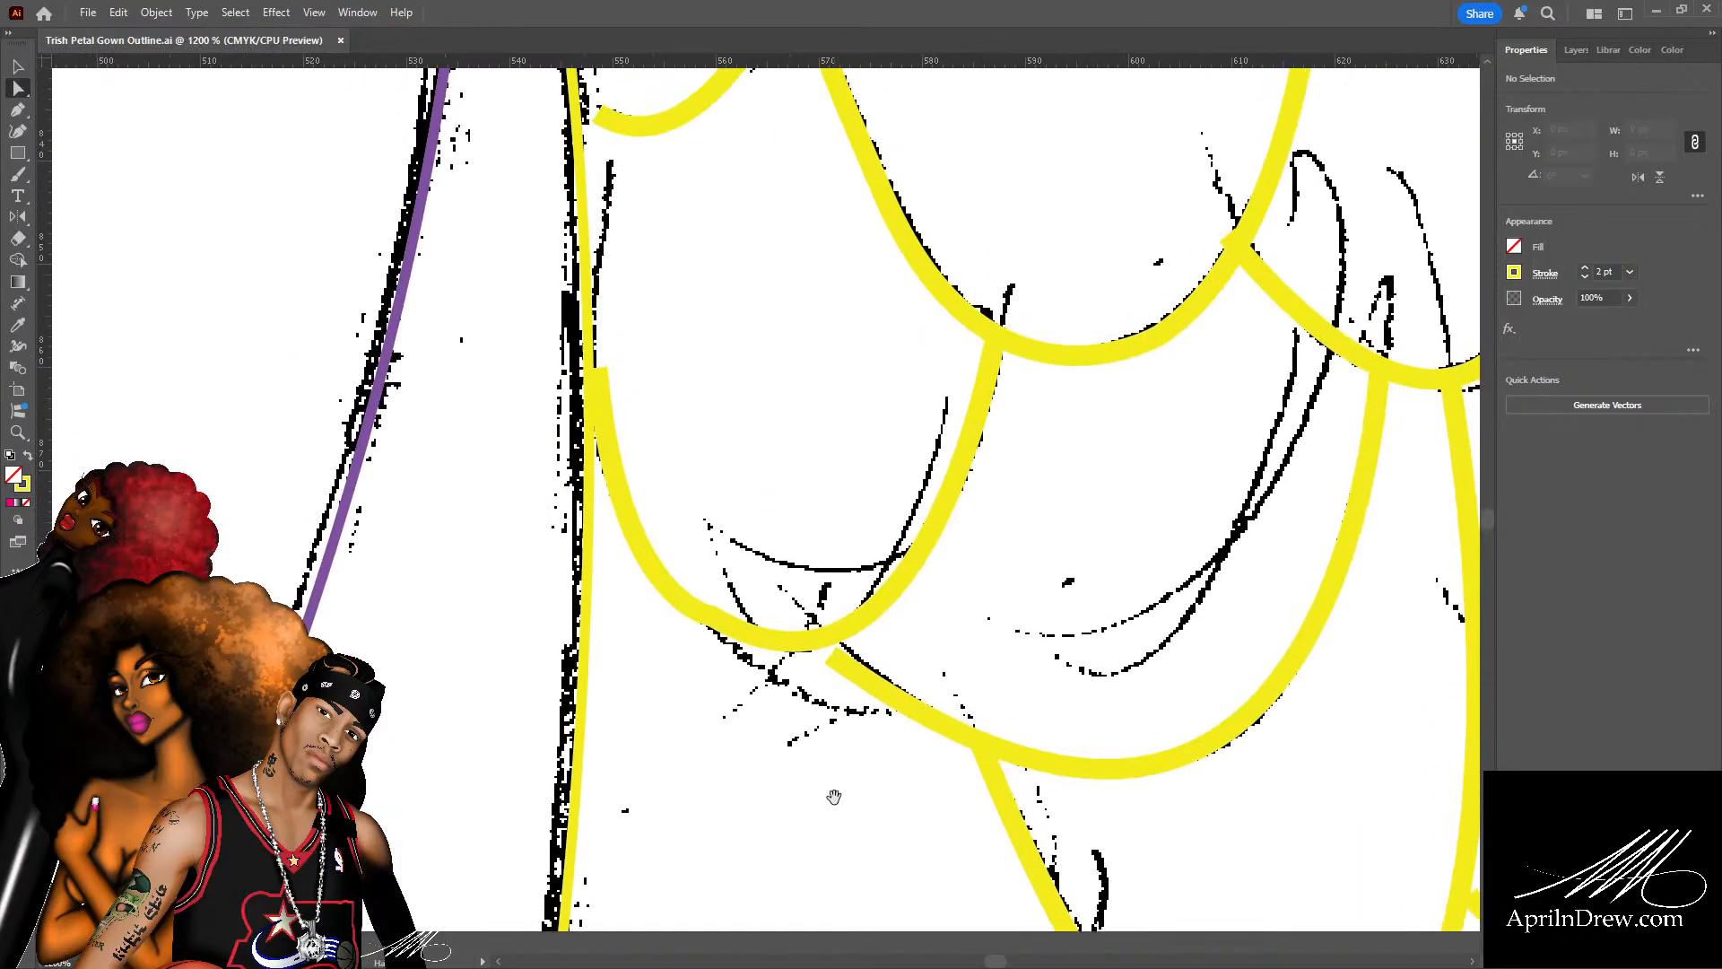
# Join the left end of the wide petal to the bottom of the petal beside the yellow leg line and deepen its curve to match the sketch.
pyautogui.click(847, 677)
pyautogui.click(830, 656)
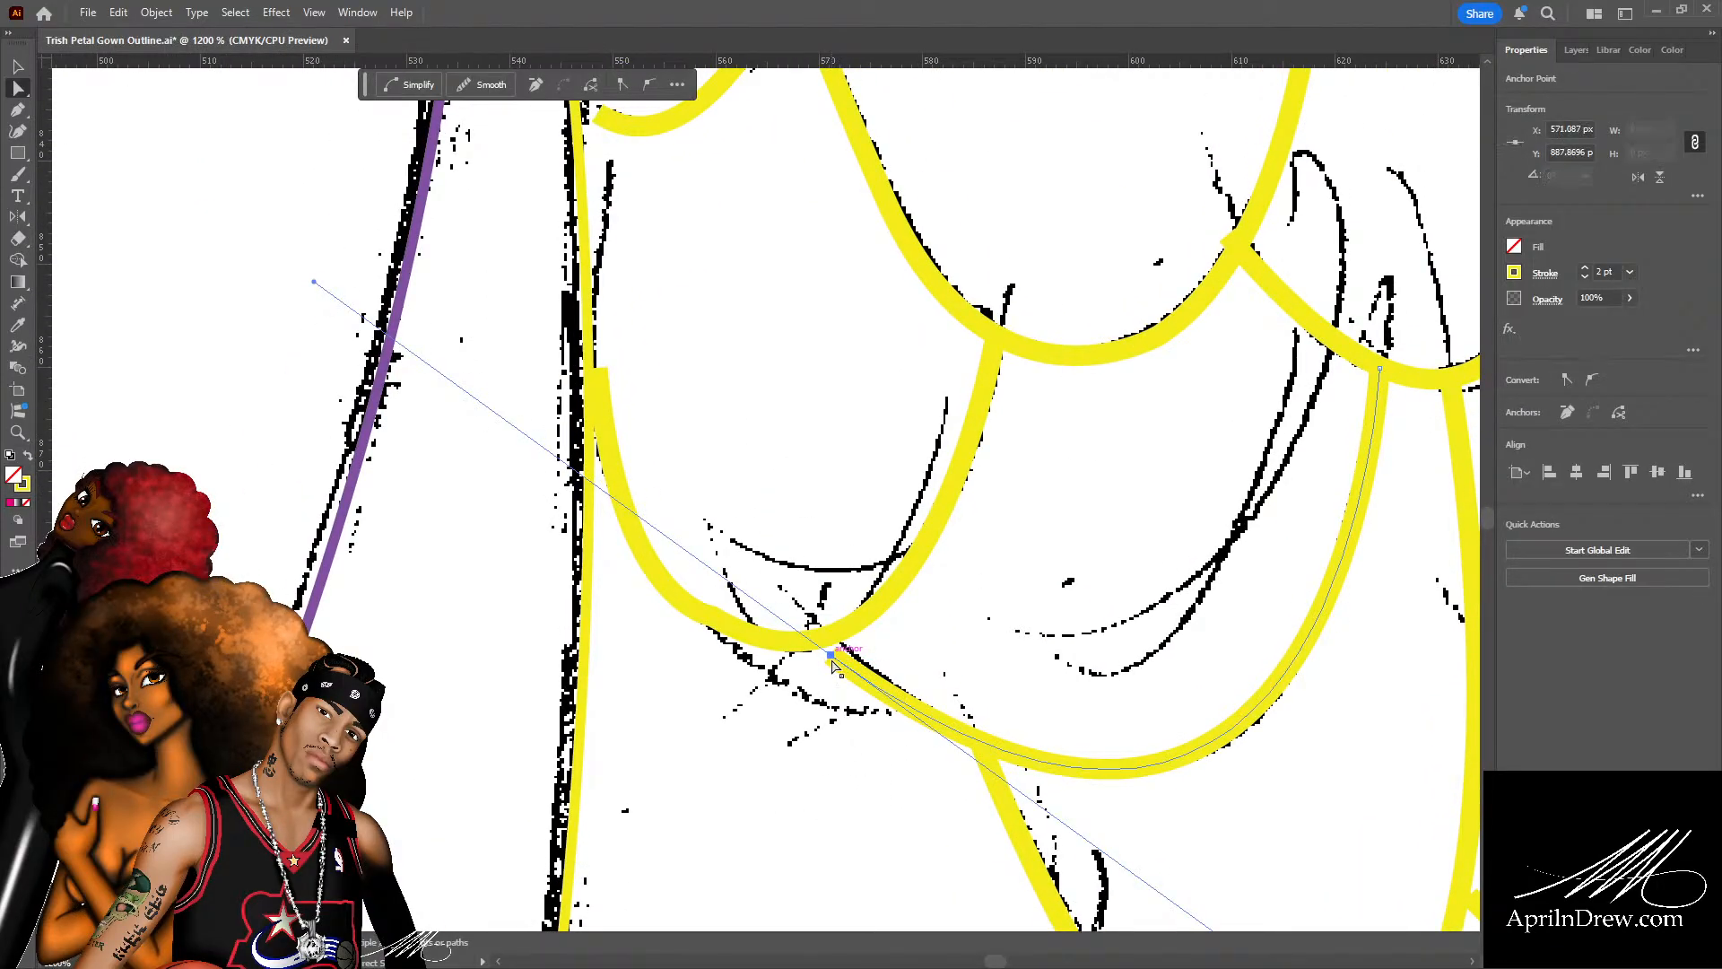
pyautogui.moveTo(830, 658); pyautogui.dragTo(830, 635)
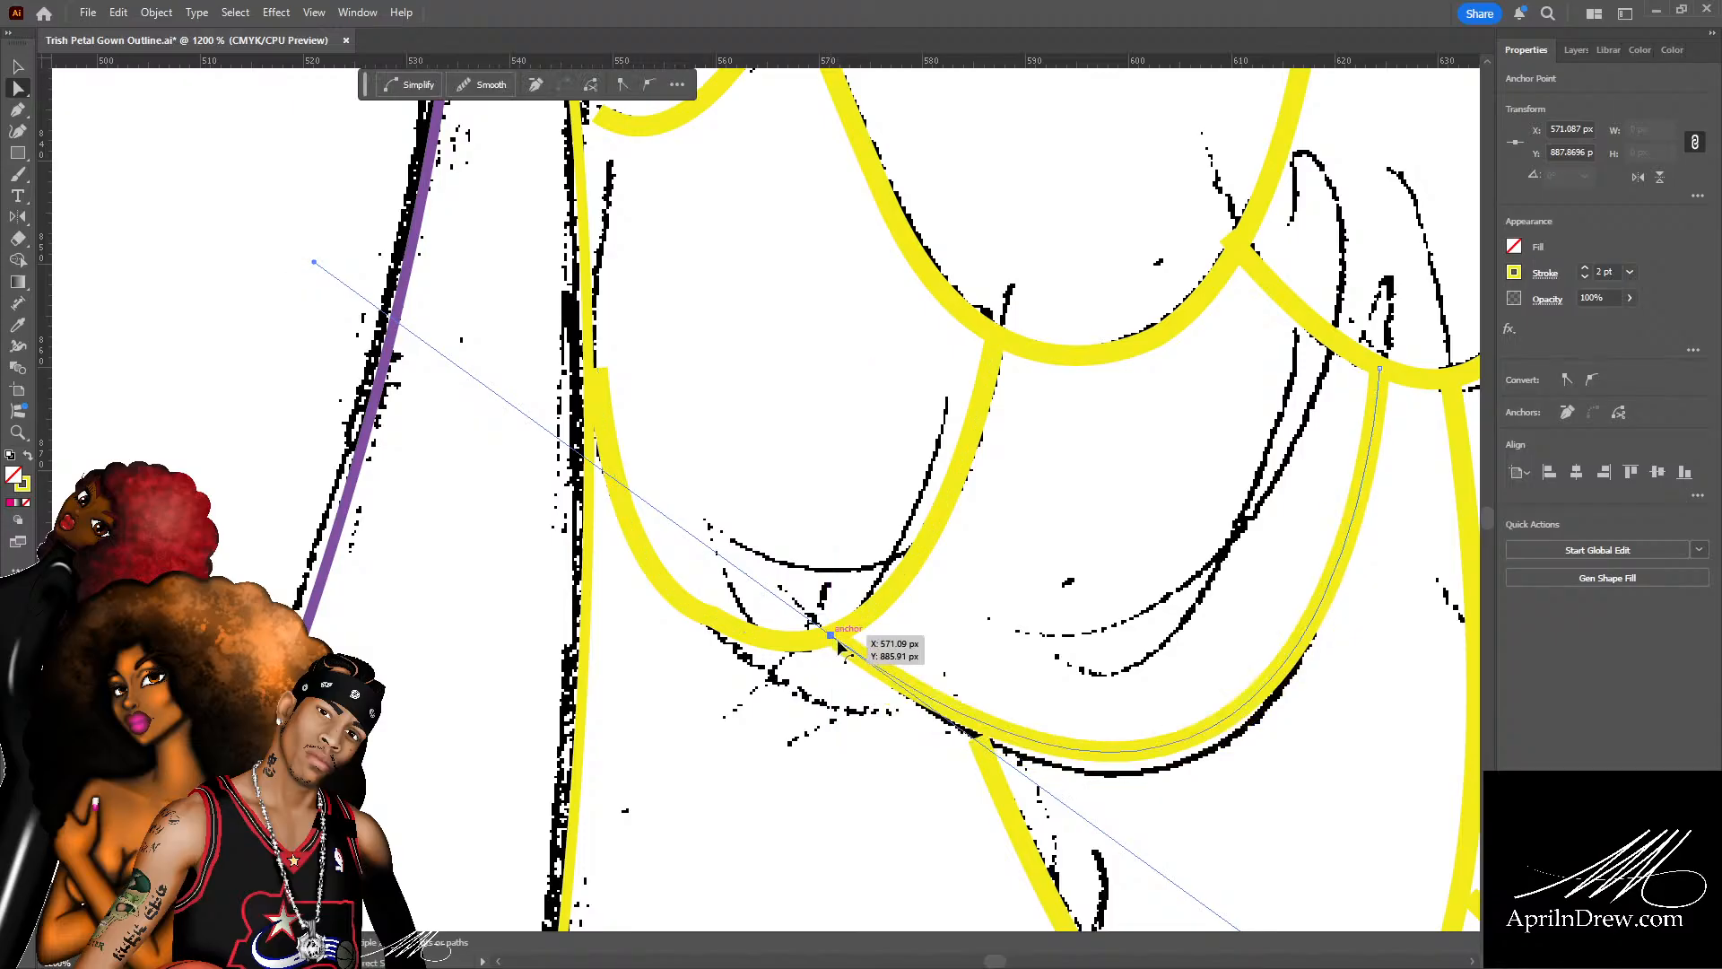
pyautogui.moveTo(925, 705); pyautogui.dragTo(600, 525)
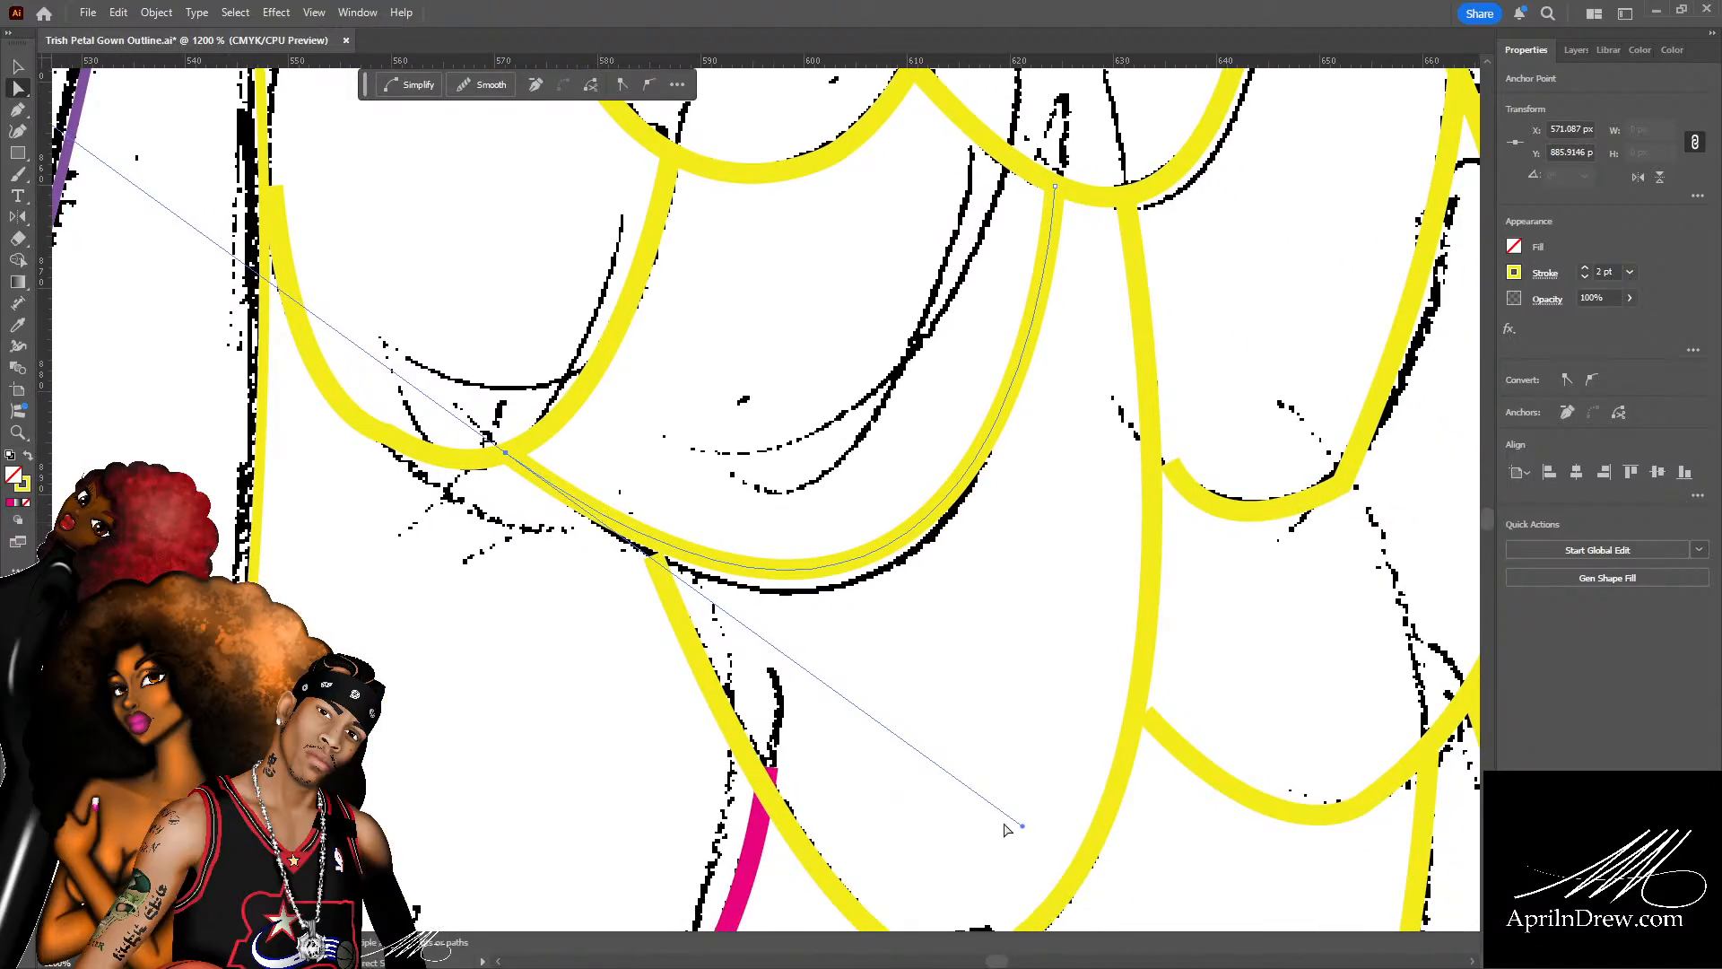
pyautogui.moveTo(1024, 827); pyautogui.dragTo(1033, 883)
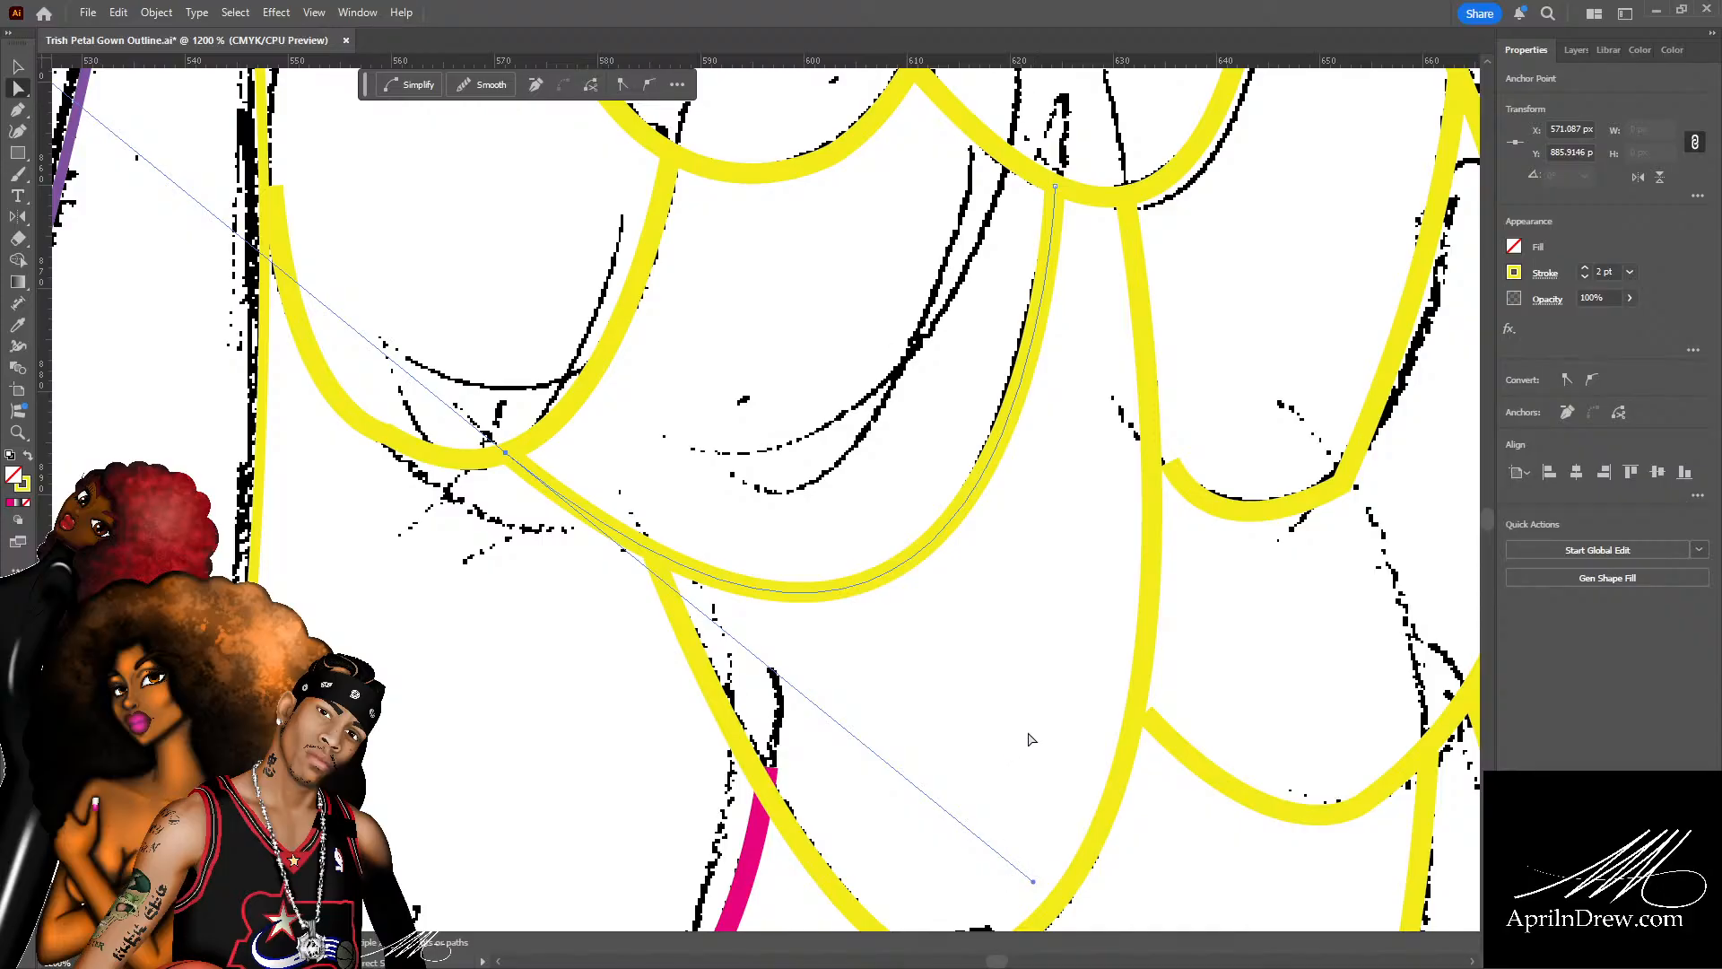
pyautogui.click(621, 662)
# Join the upper left end of the U-shaped petal beside the yellow leg line to that line and adjust its left curve.
pyautogui.moveTo(569, 600); pyautogui.dragTo(1112, 884)
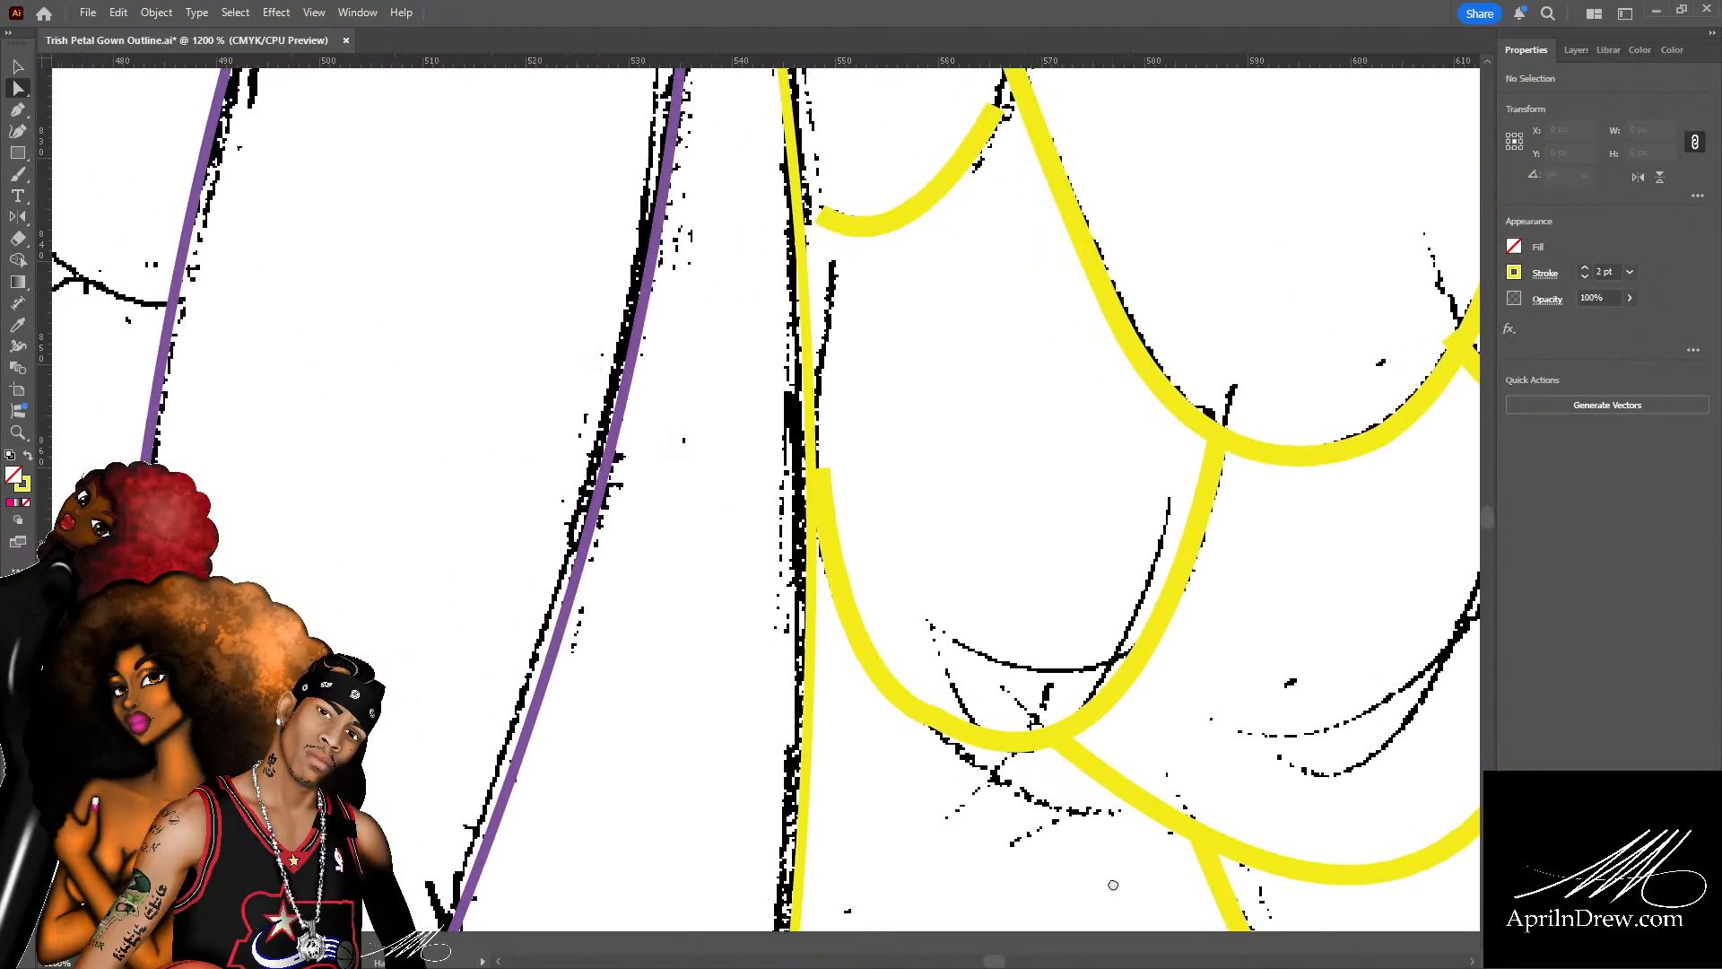
pyautogui.click(831, 538)
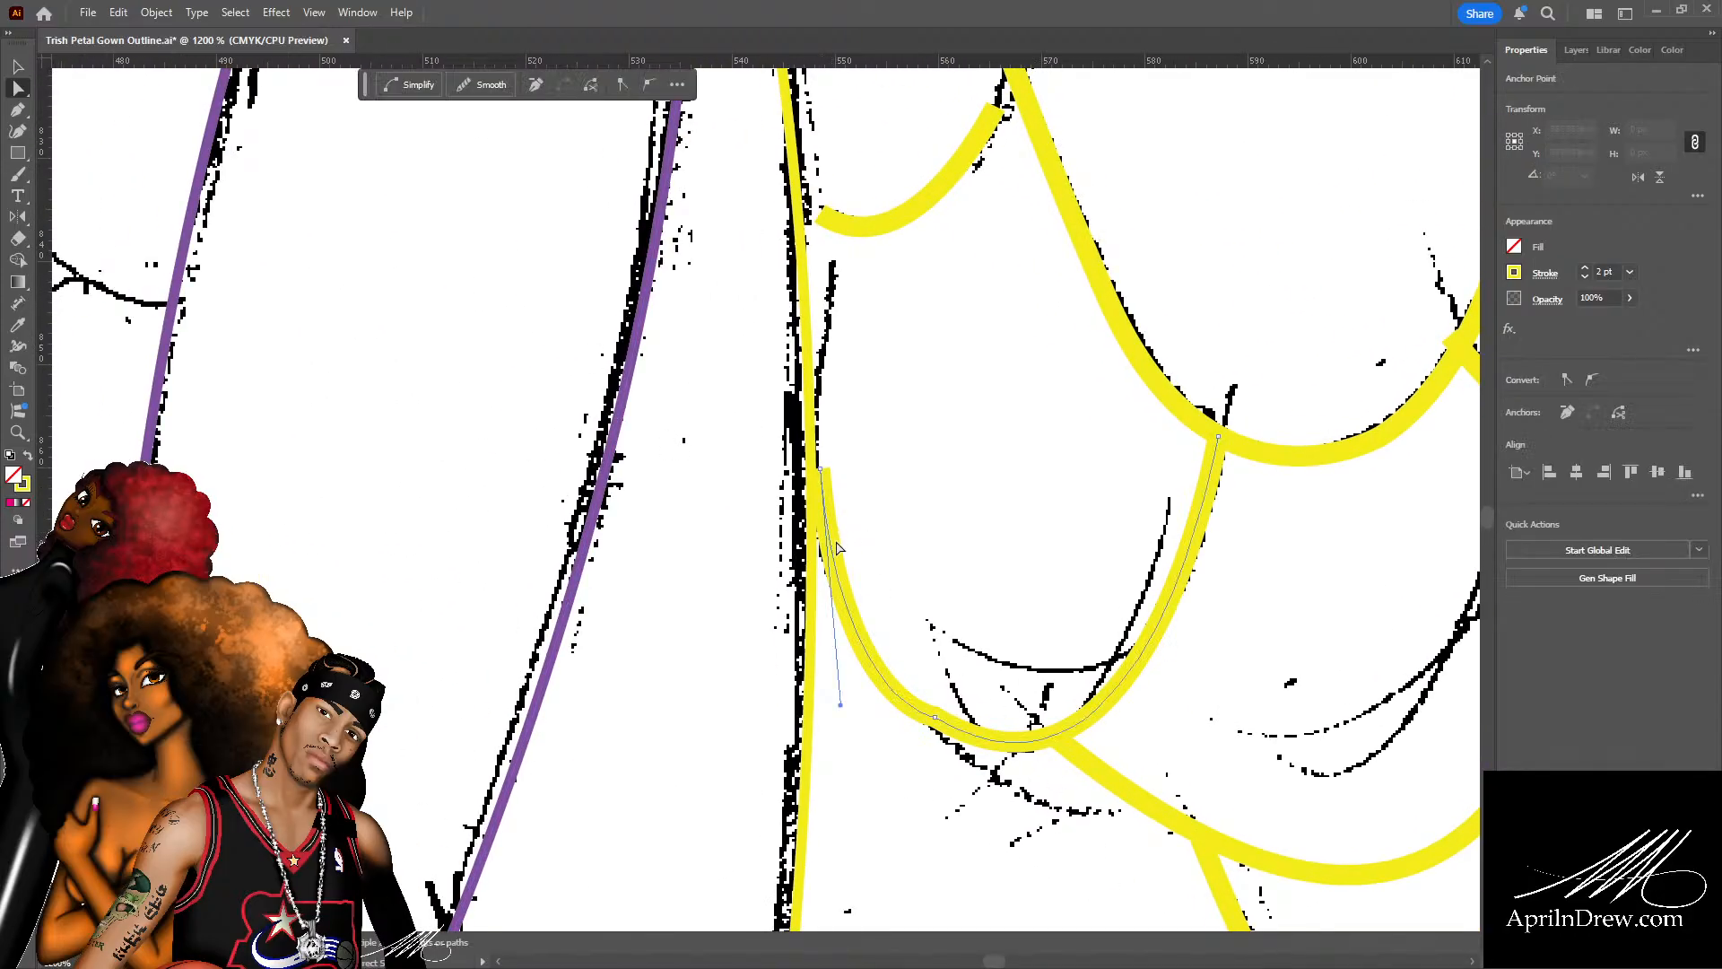
pyautogui.click(823, 472)
pyautogui.moveTo(823, 473); pyautogui.dragTo(813, 456)
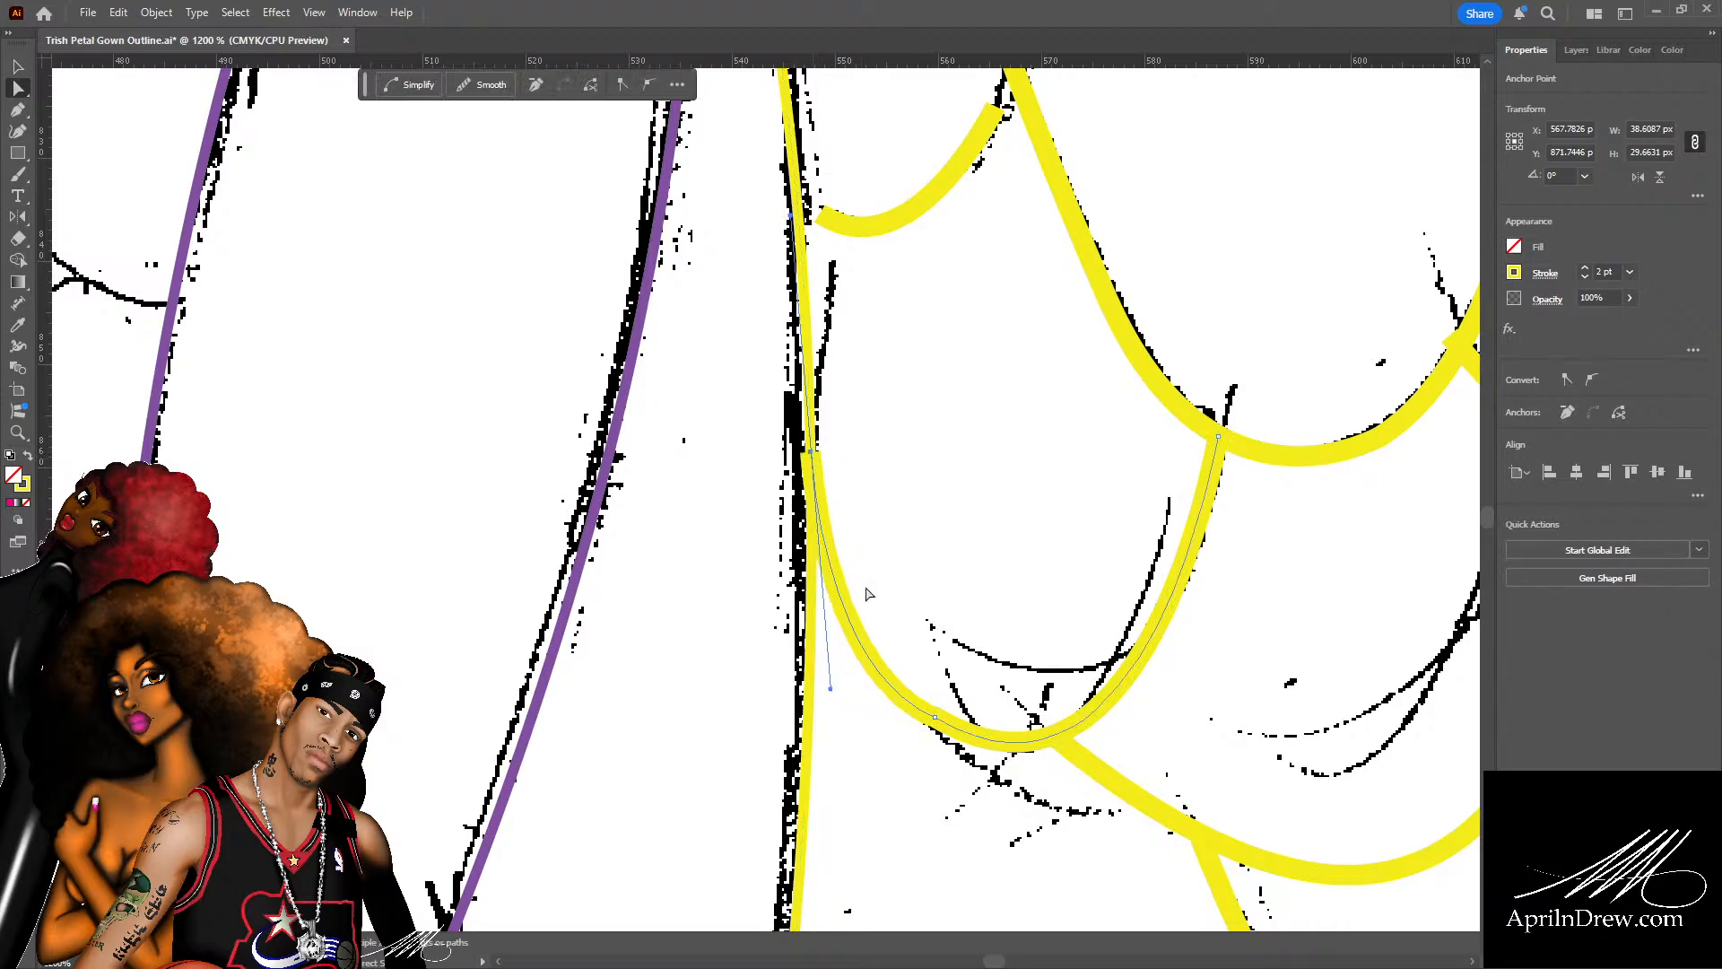
pyautogui.moveTo(832, 693); pyautogui.dragTo(837, 679)
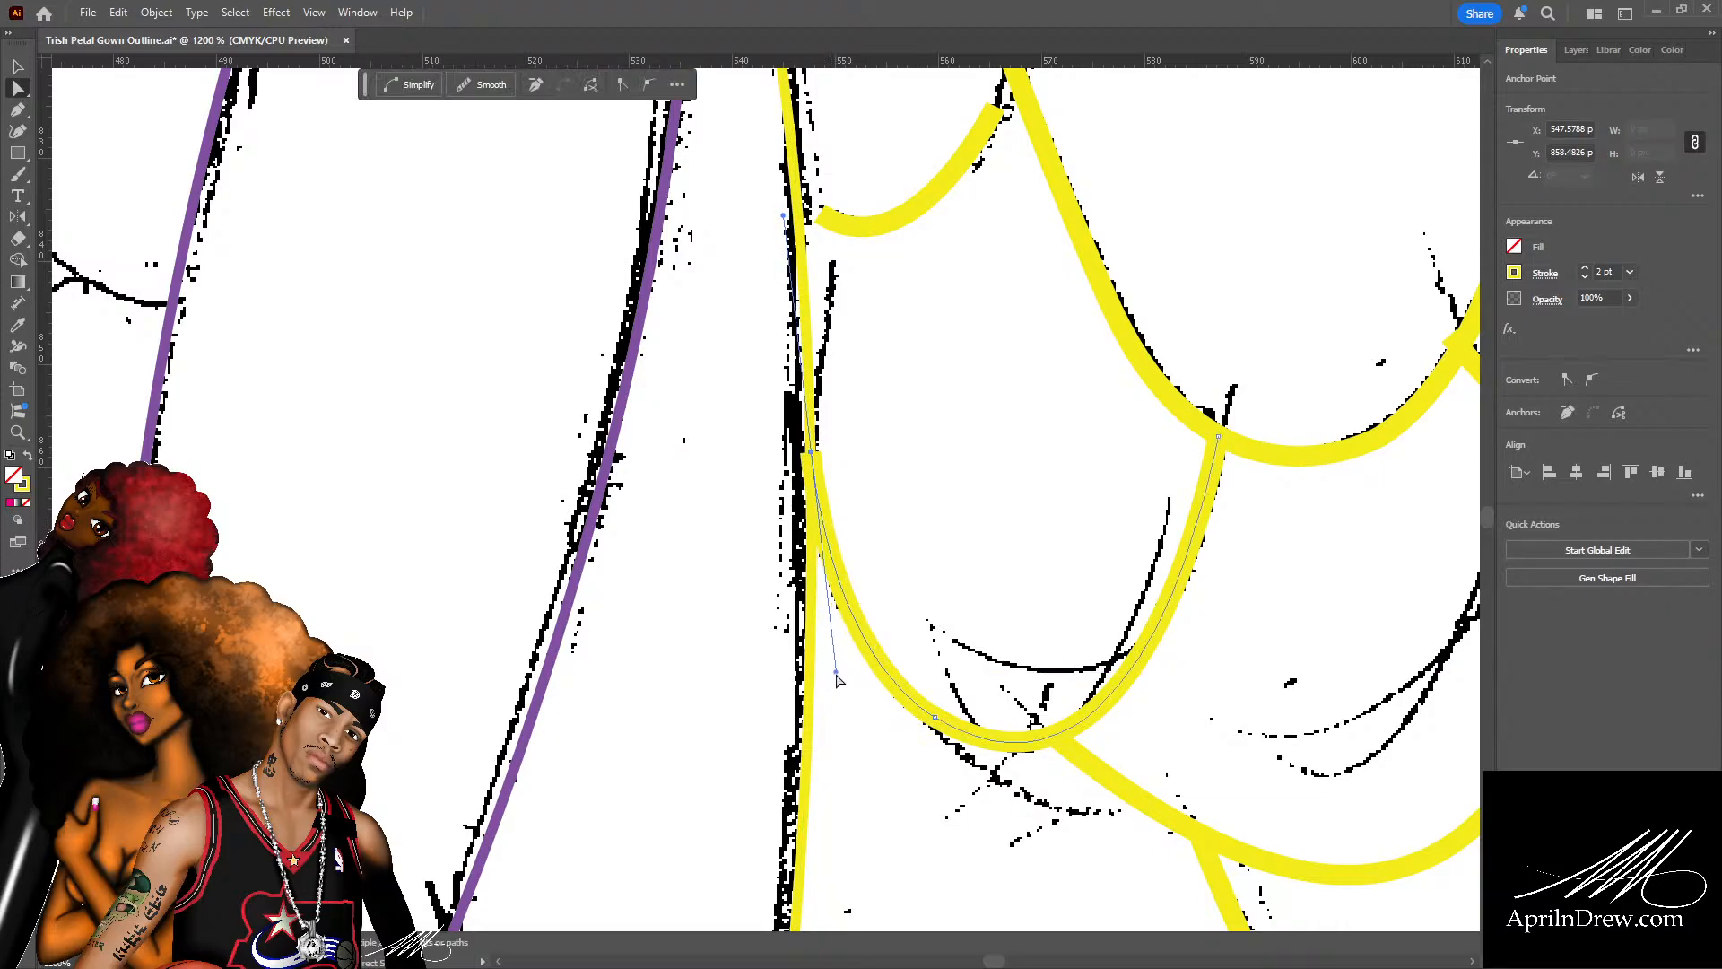
pyautogui.click(956, 498)
# Join the small petal above to the yellow leg line and the neighbouring long petal, deepen its curve, and save.
pyautogui.moveTo(923, 469); pyautogui.dragTo(865, 910)
pyautogui.click(955, 546)
pyautogui.moveTo(955, 546); pyautogui.dragTo(965, 504)
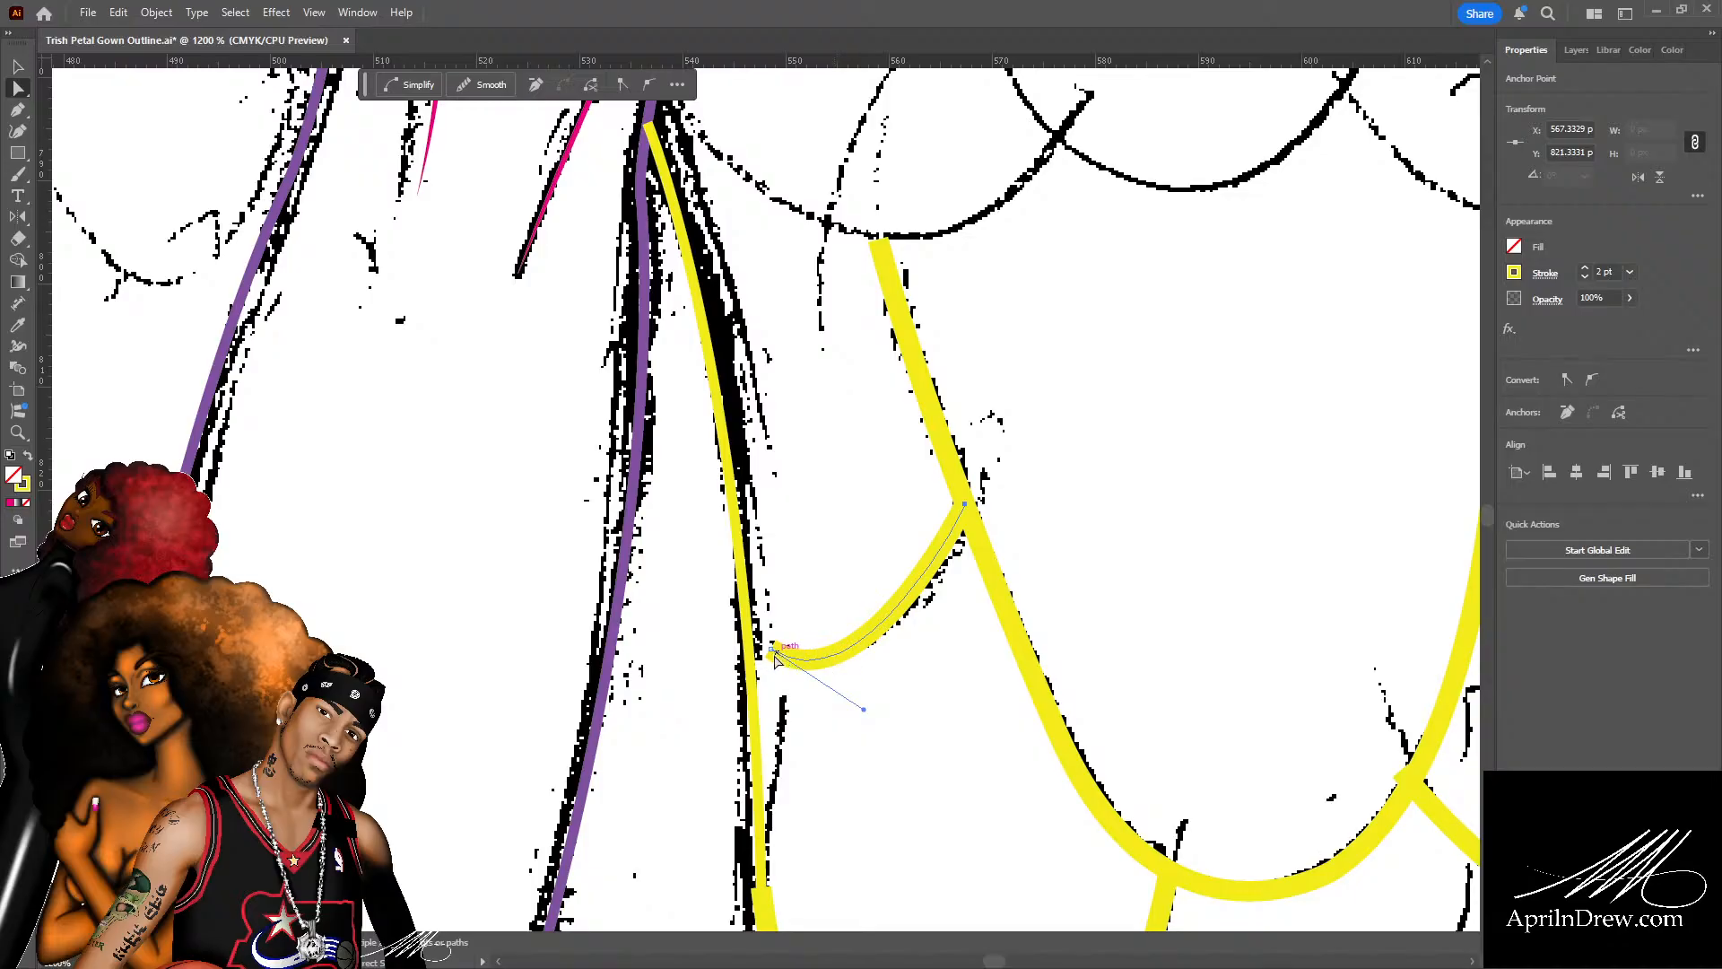
pyautogui.moveTo(771, 649); pyautogui.dragTo(747, 638)
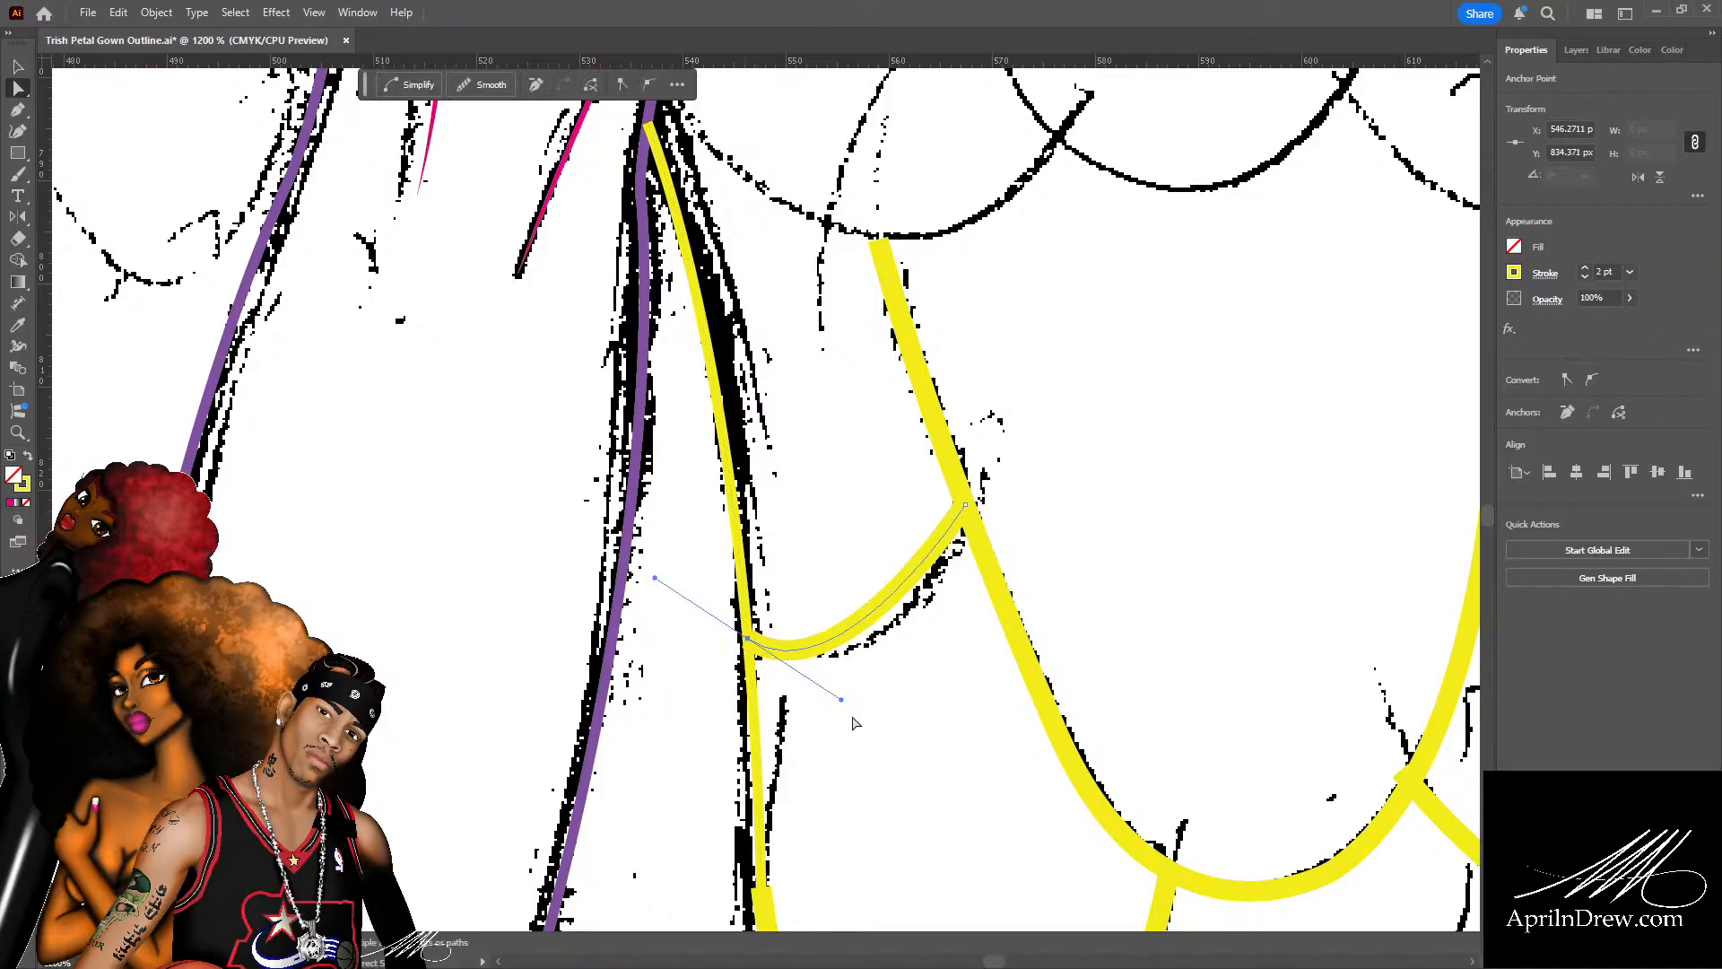
pyautogui.moveTo(841, 698); pyautogui.dragTo(884, 716)
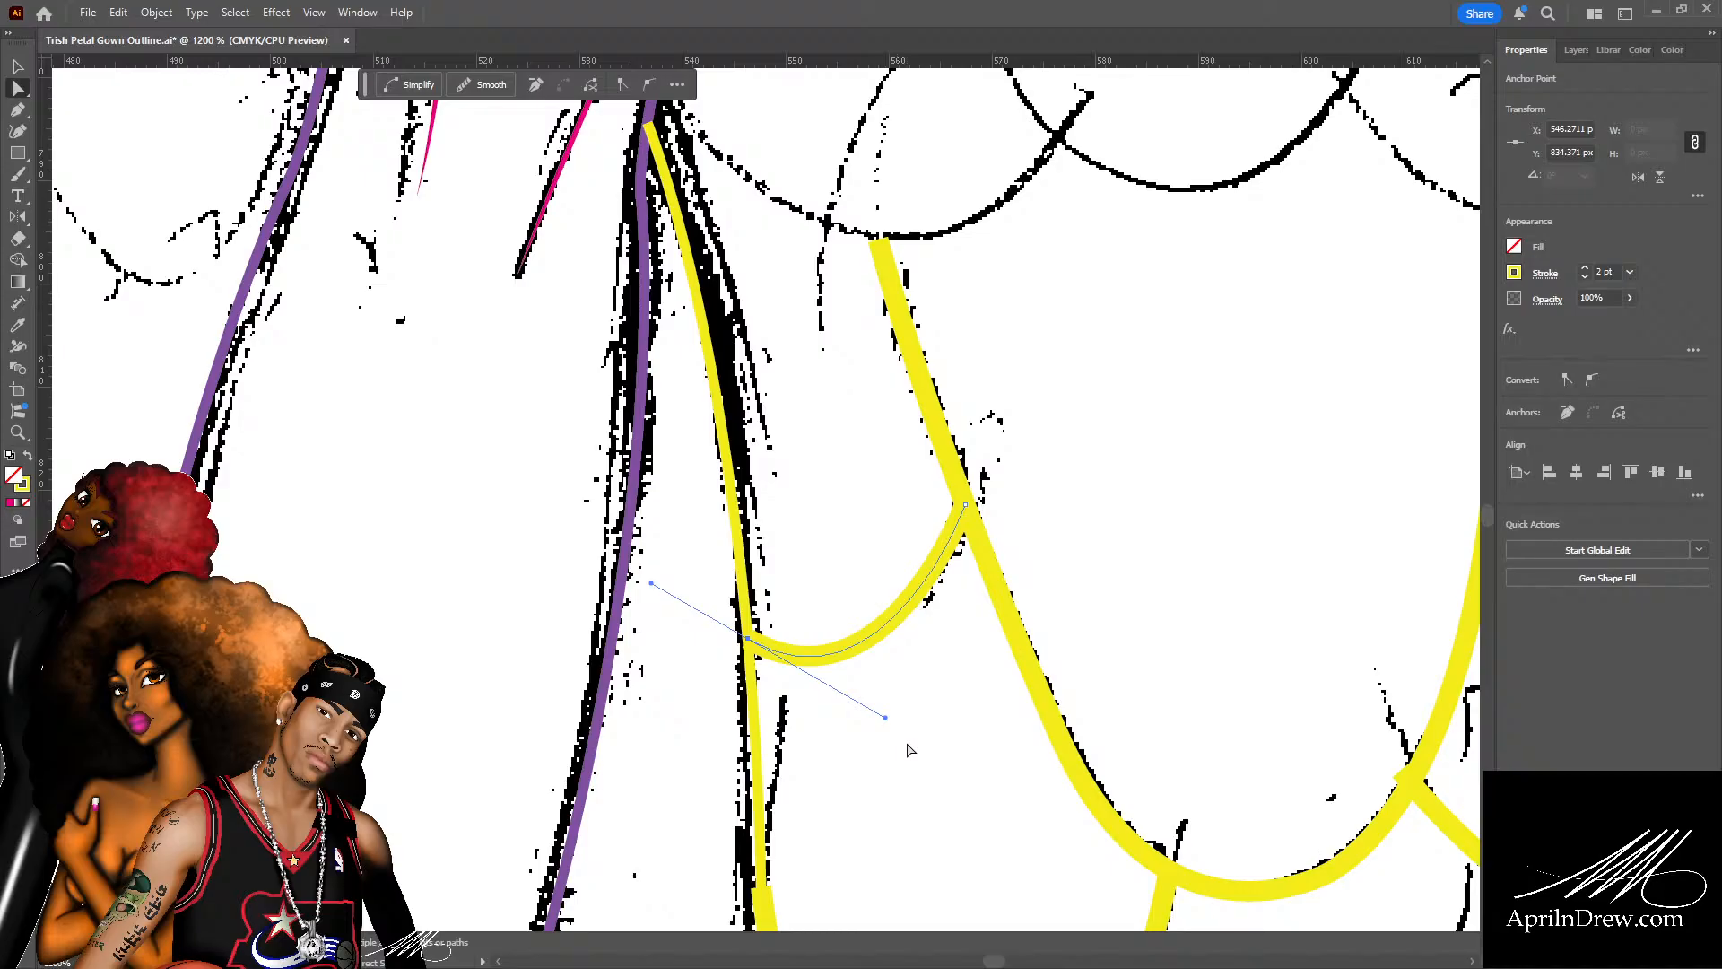
pyautogui.click(904, 746)
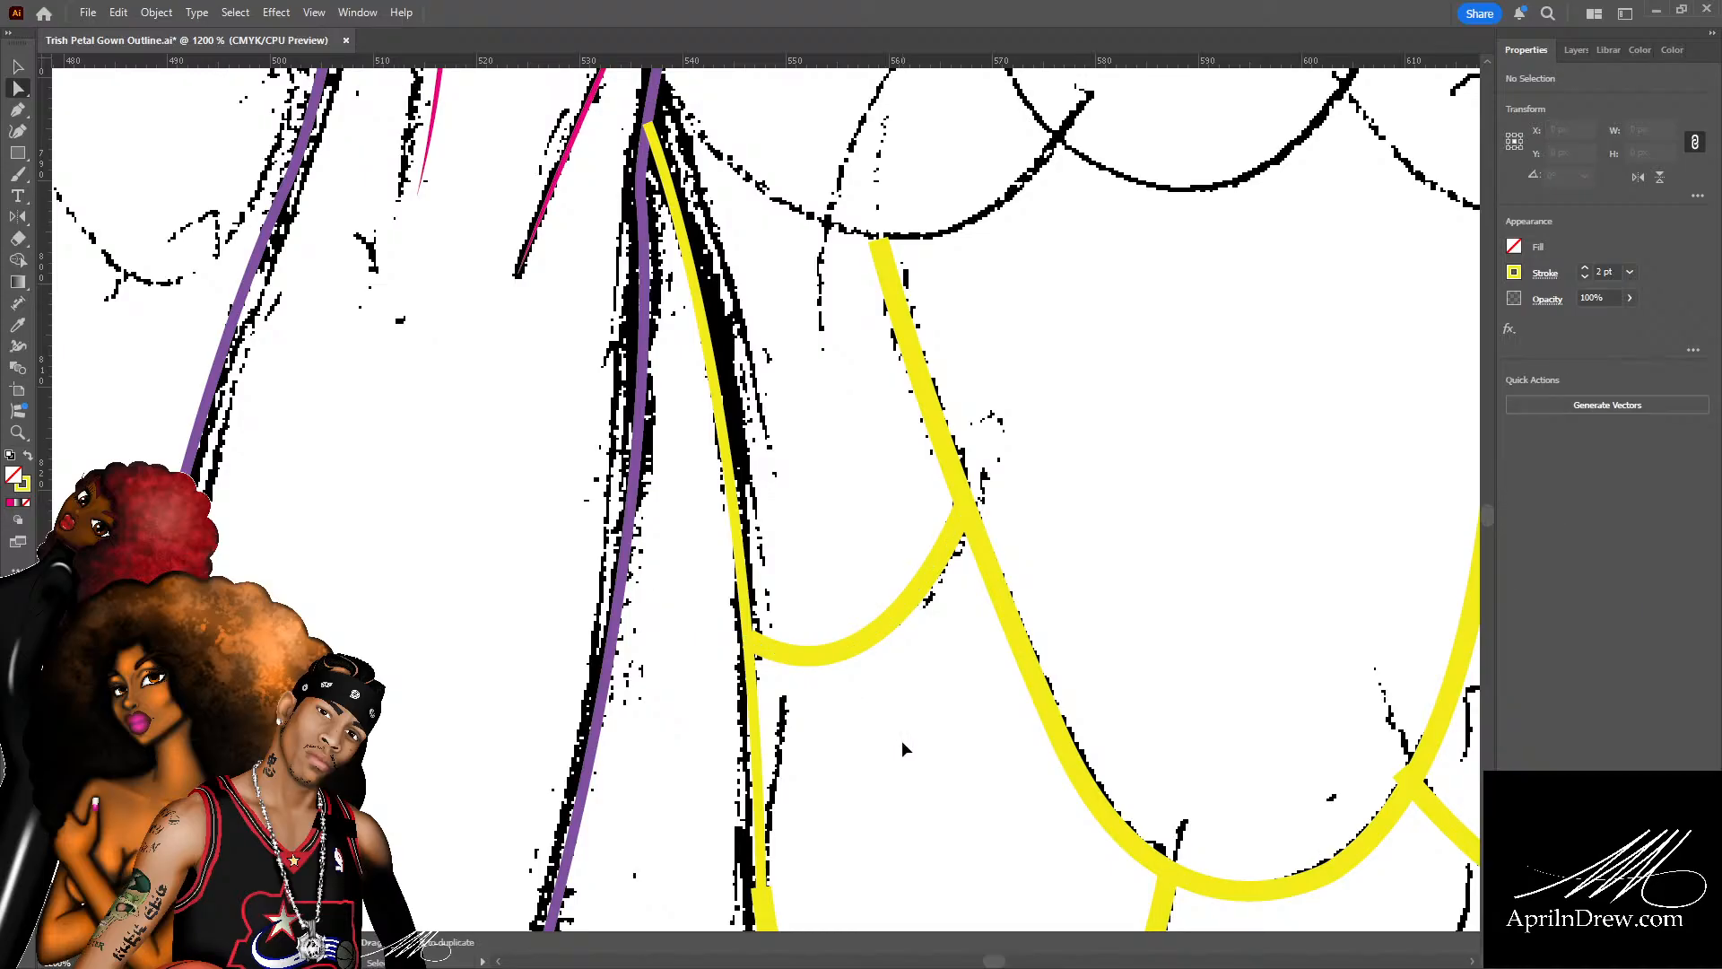
pyautogui.hotkey('ctrl', 's')
# Colour the U-shaped petal beside the yellow leg line, above the magenta one, blue.
pyautogui.hotkey('ctrl', '-')
pyautogui.hotkey('ctrl', '-')
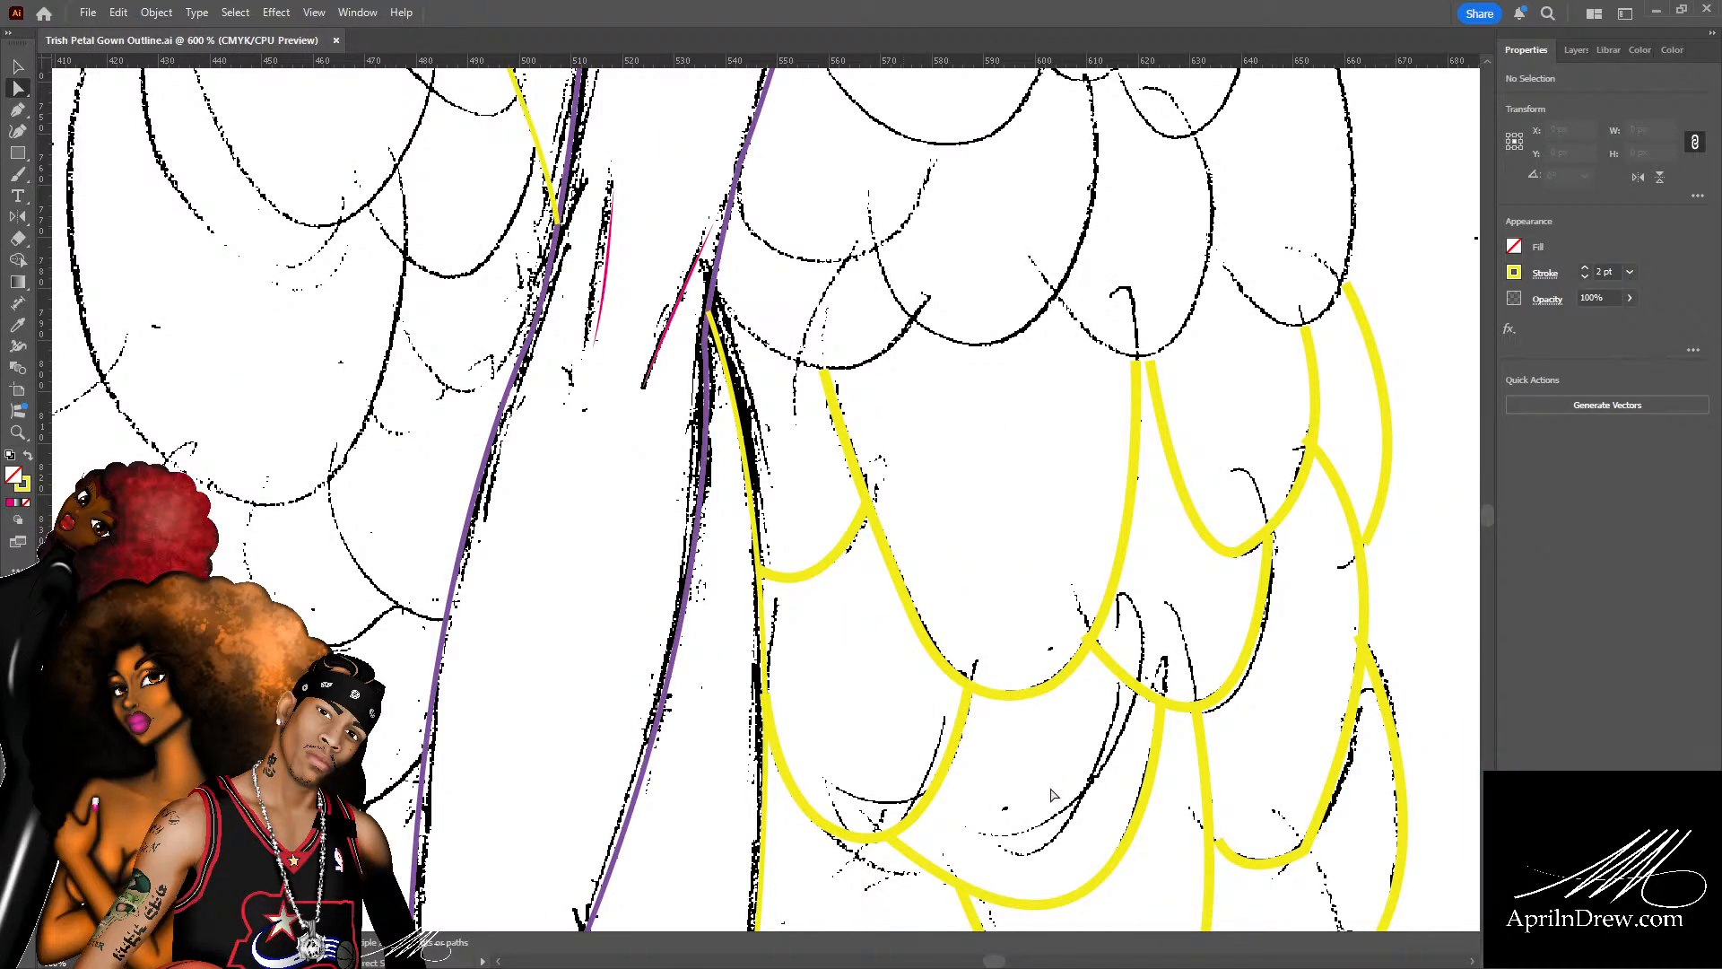
pyautogui.press('space')
pyautogui.moveTo(884, 692); pyautogui.dragTo(780, 380)
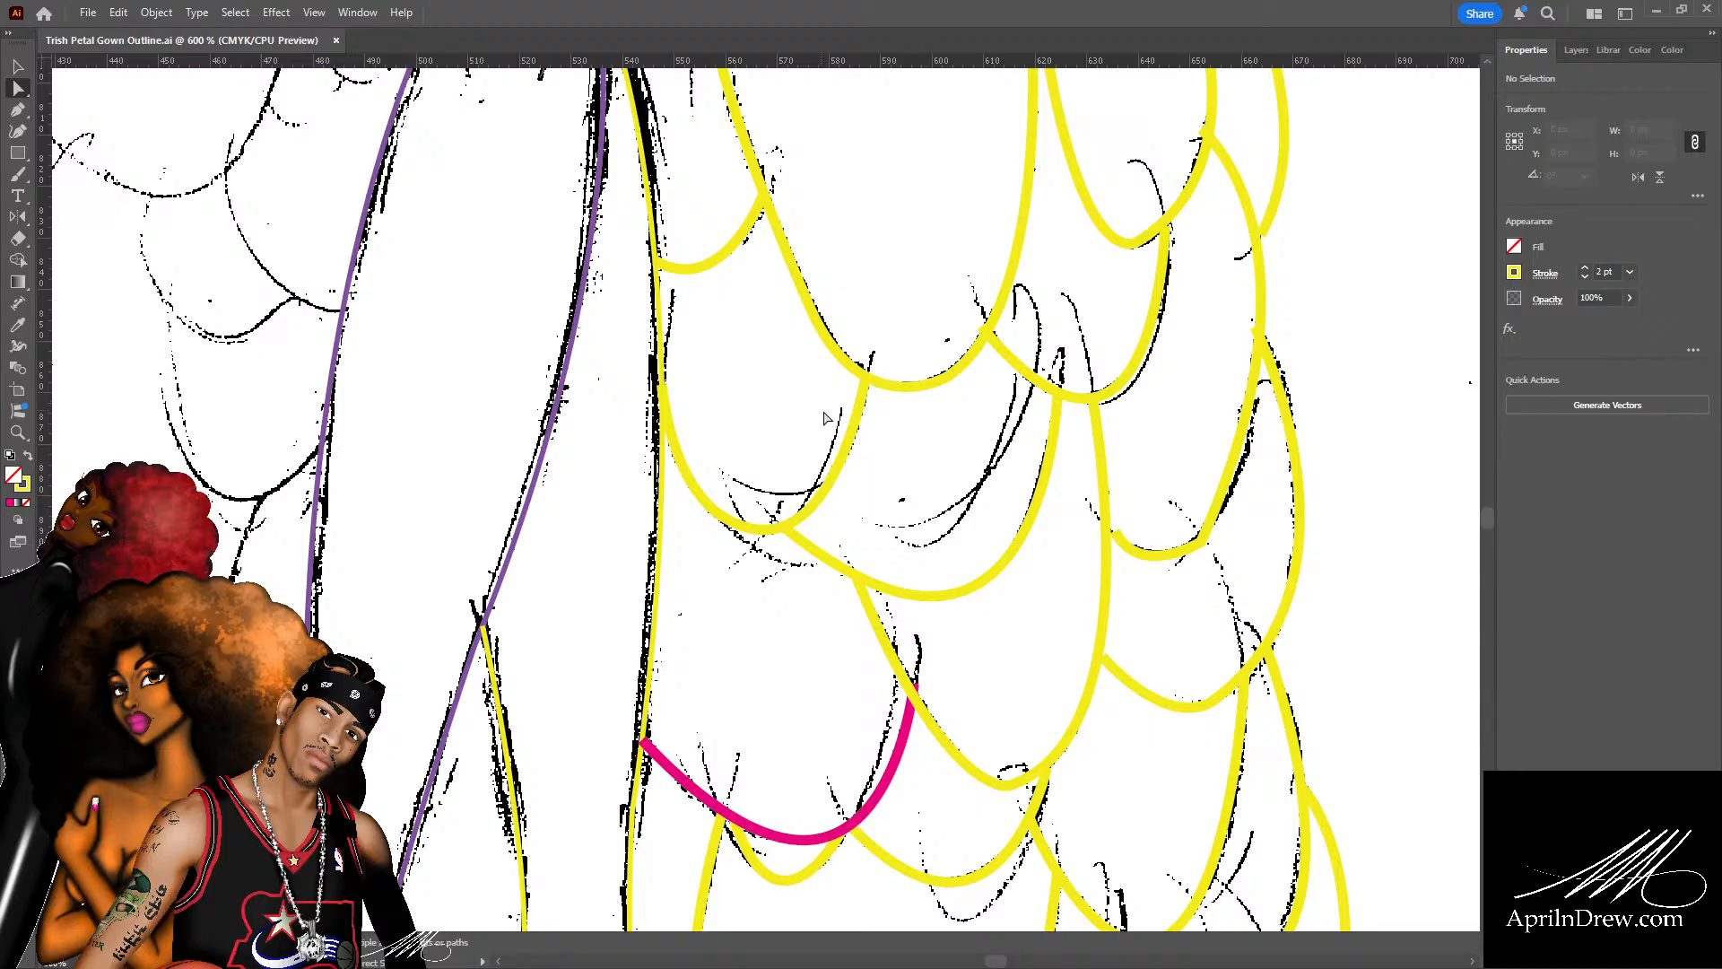
pyautogui.click(830, 487)
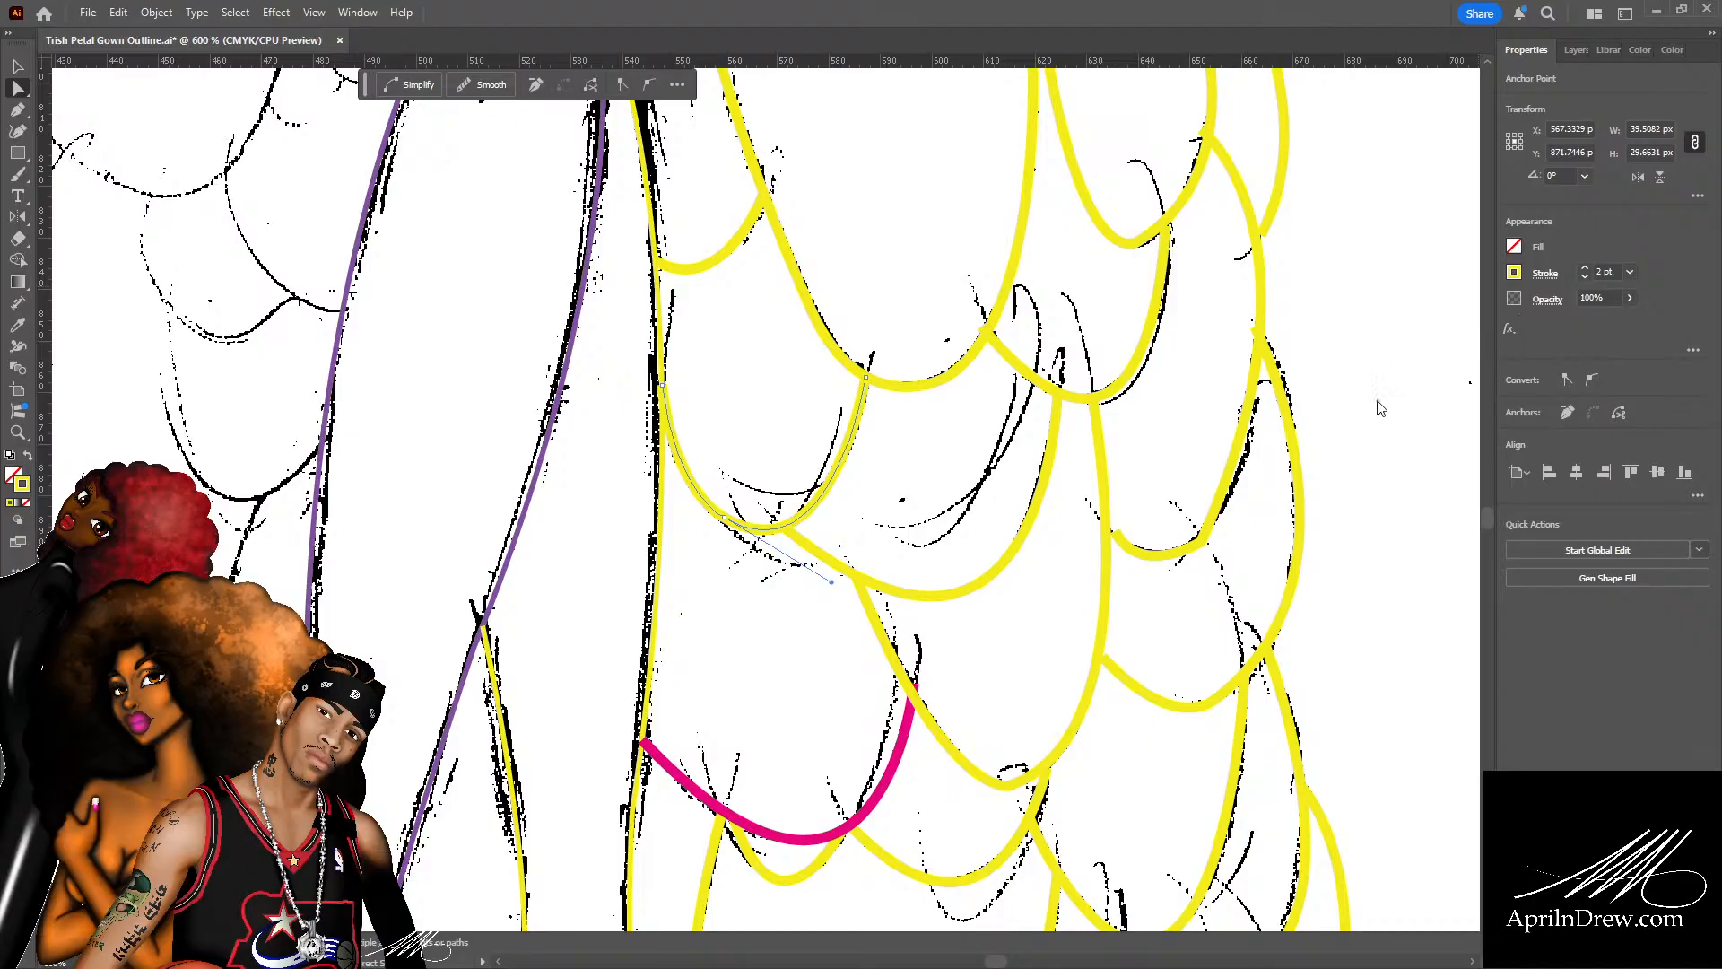
pyautogui.click(1347, 364)
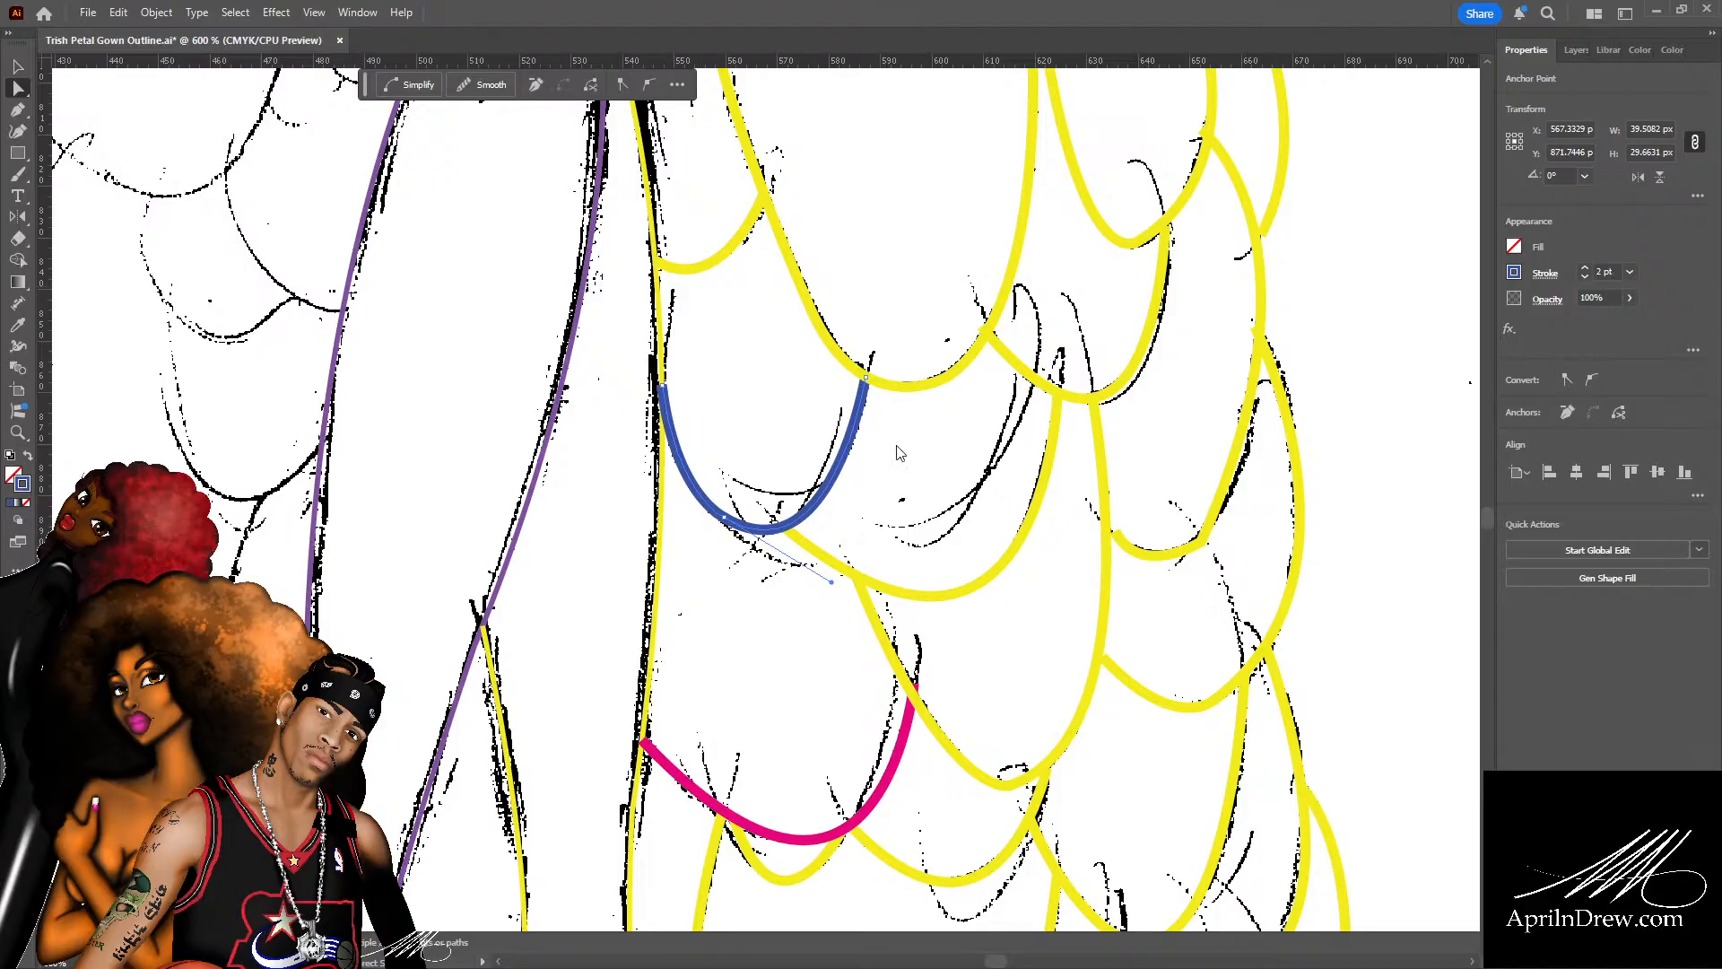
# Join the lower left end of the petal near the gown's right outer edge to the side of the long petal beside it.
pyautogui.scroll(-2, 888, 438)
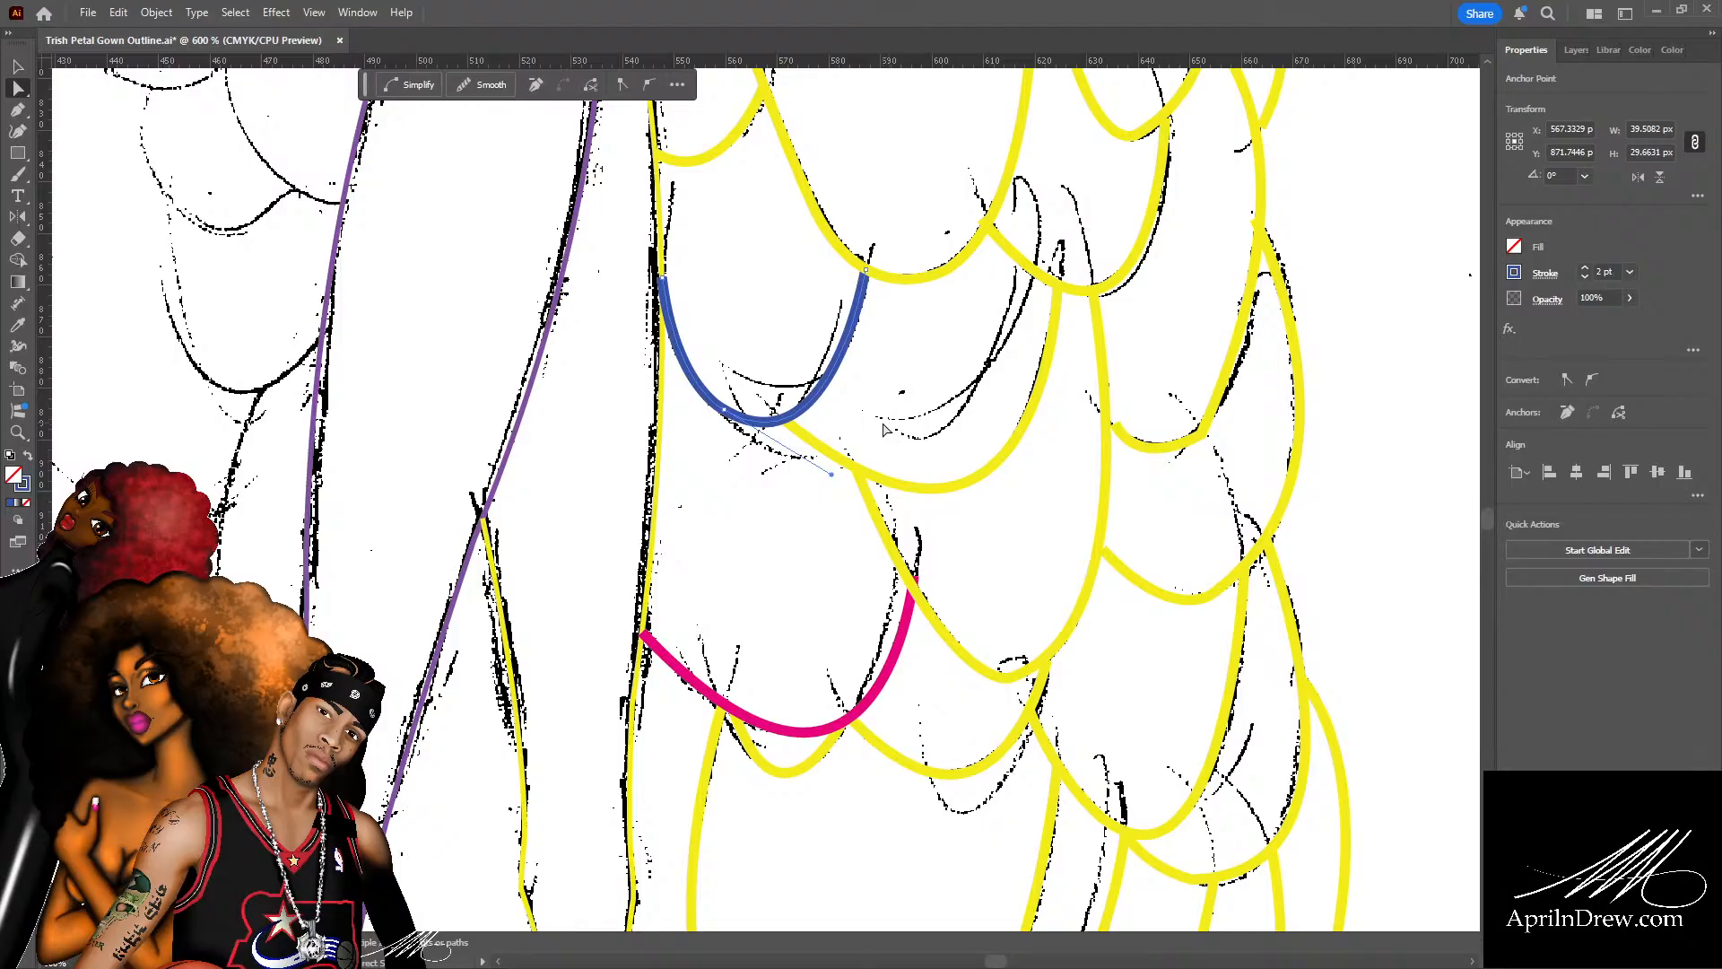
pyautogui.scroll(-2, 885, 428)
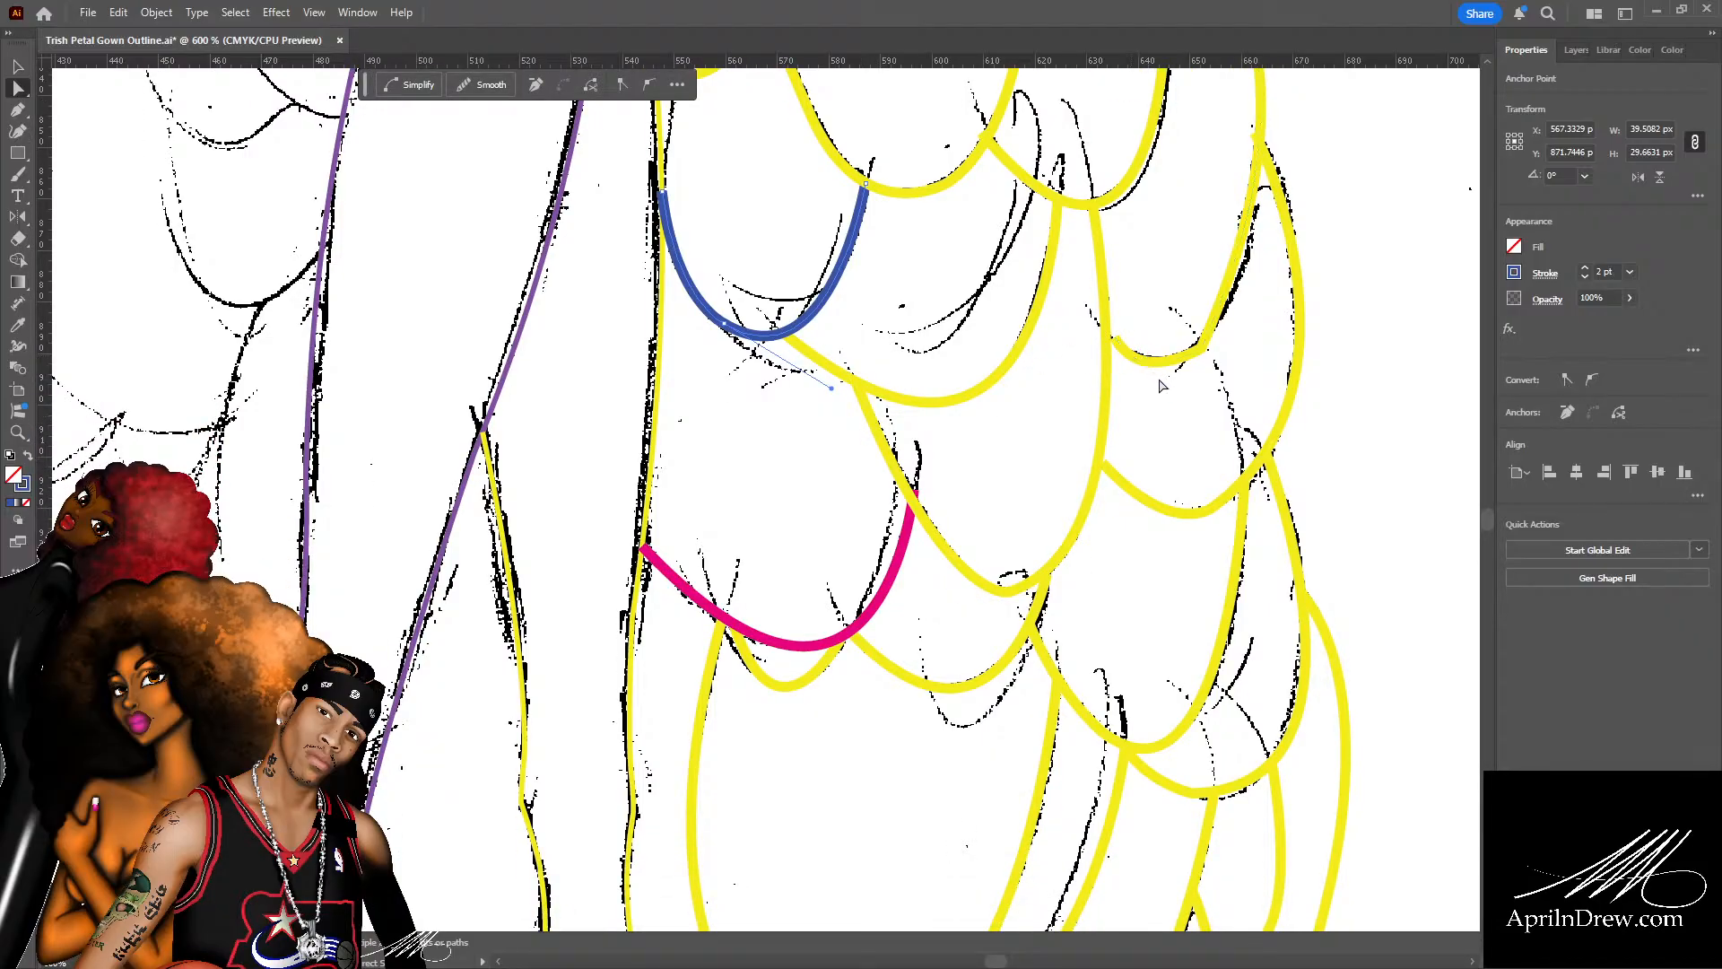
pyautogui.moveTo(1156, 382); pyautogui.dragTo(875, 401)
pyautogui.hotkey('ctrl', '+')
pyautogui.hotkey('ctrl', '+')
pyautogui.hotkey('ctrl', '+')
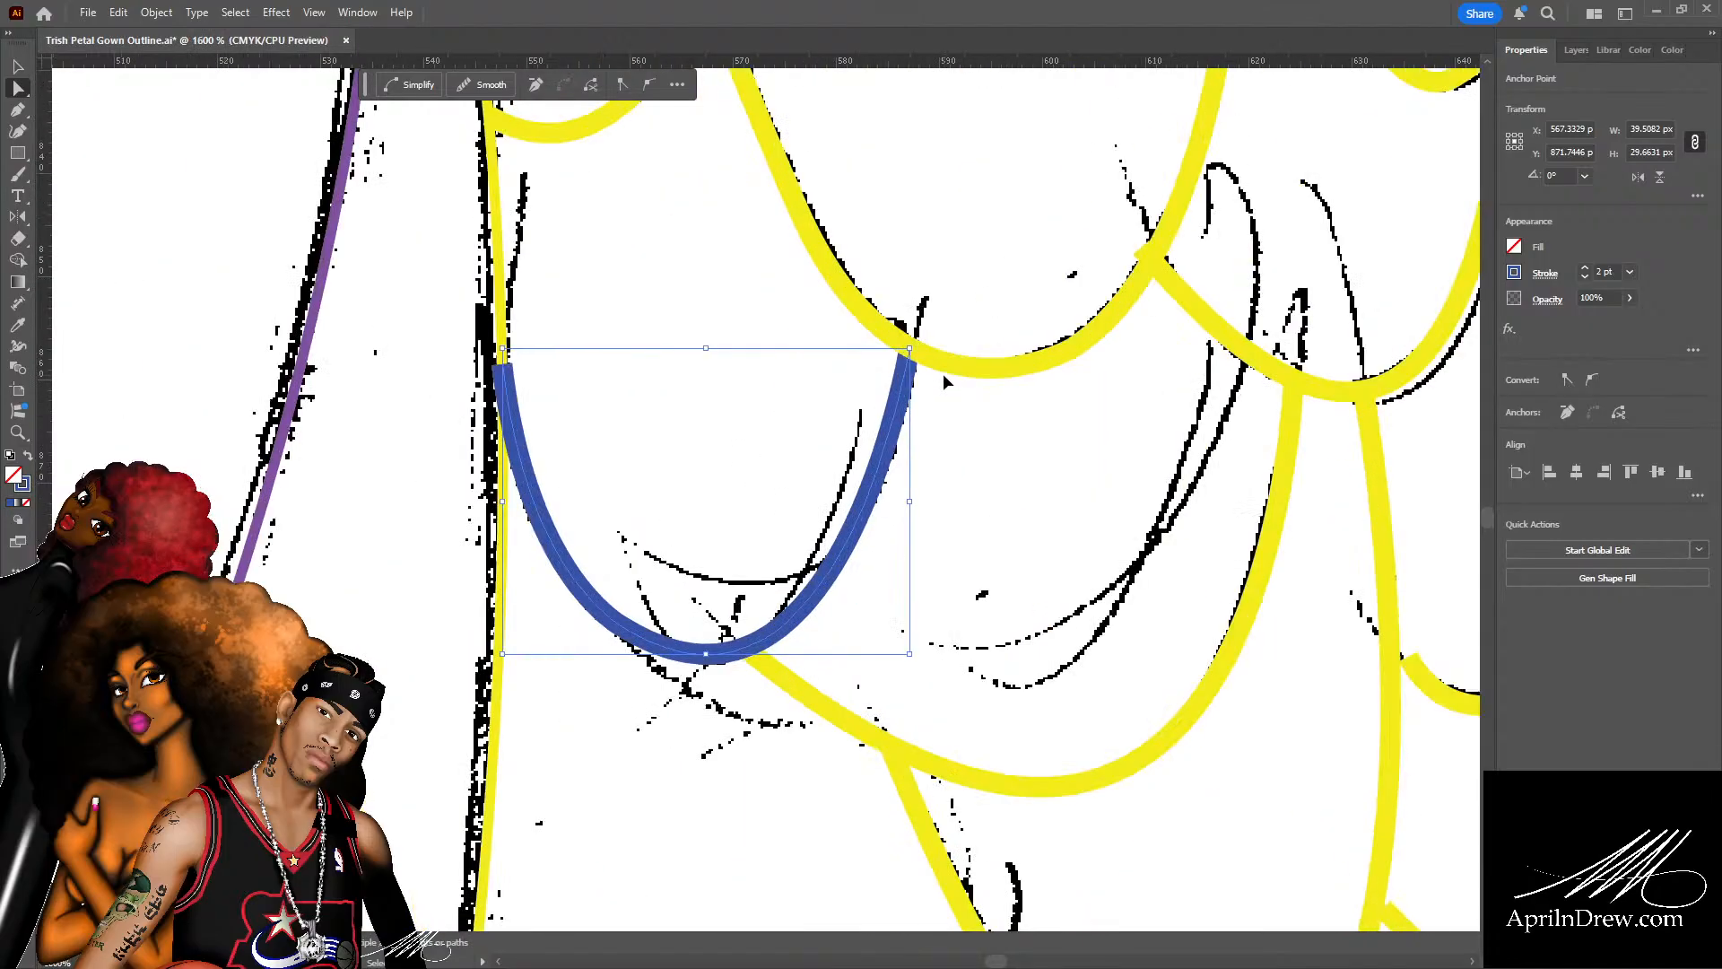
pyautogui.moveTo(1335, 395); pyautogui.dragTo(378, 122)
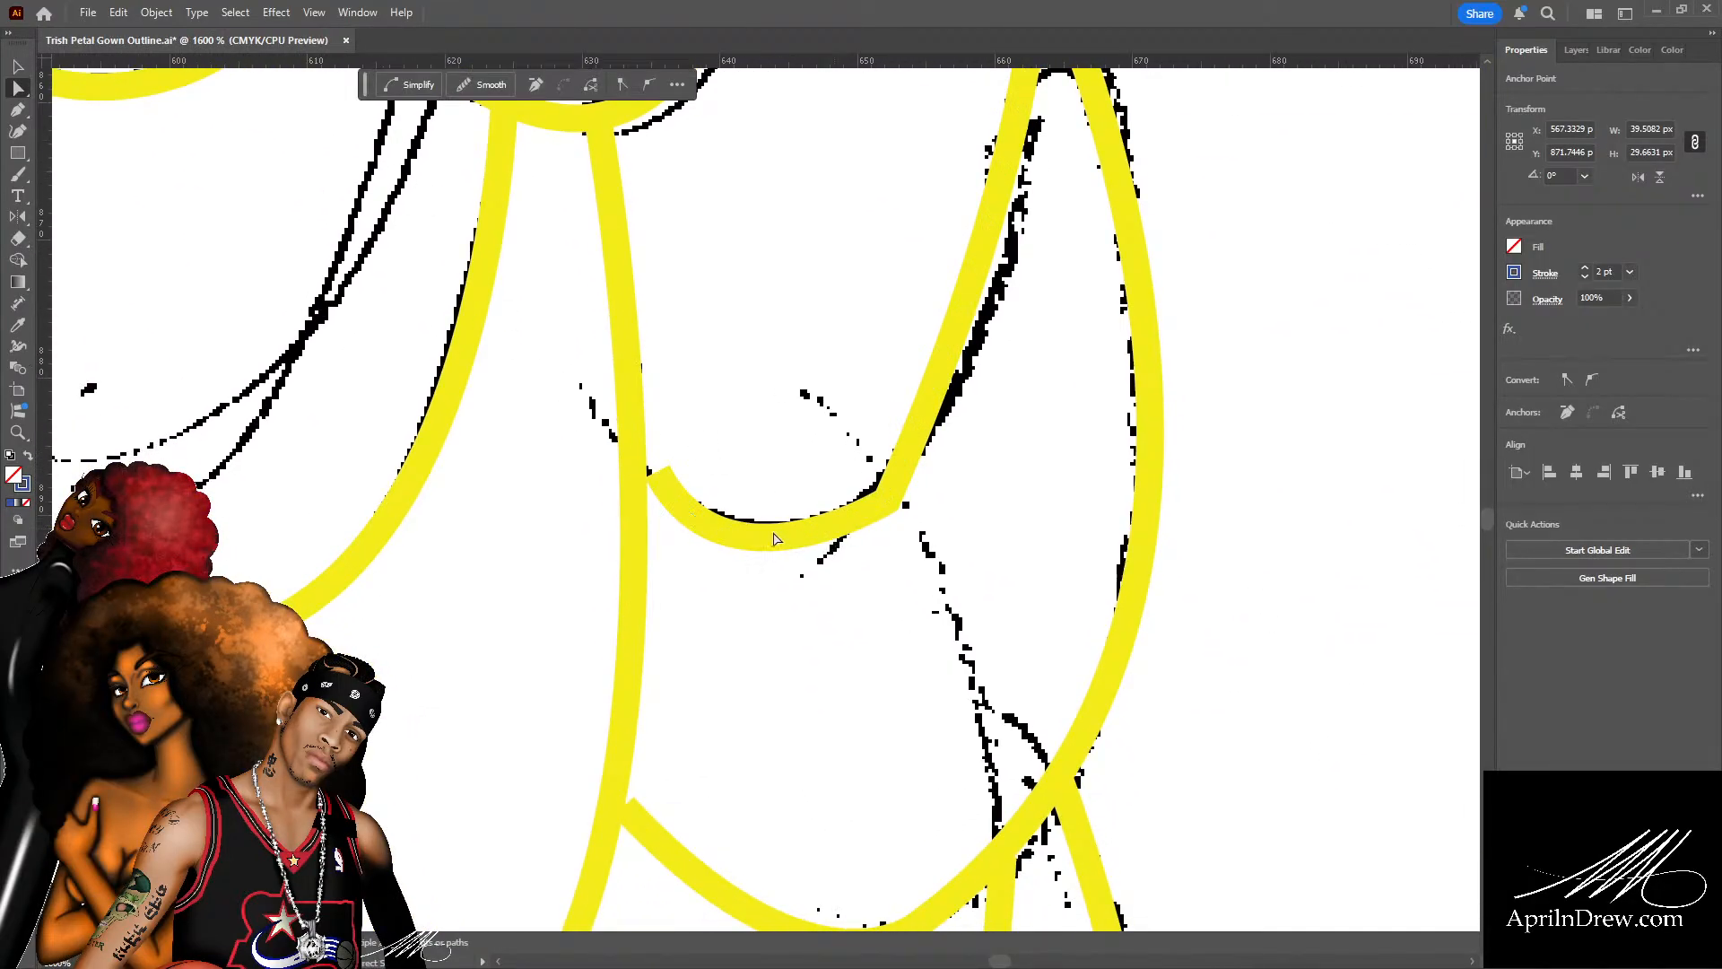
pyautogui.click(654, 479)
pyautogui.moveTo(658, 476); pyautogui.dragTo(634, 465)
# Reshape the right side of that petal along the sketch by moving its lower corner anchor up and adjusting the curve.
pyautogui.scroll(2, 991, 406)
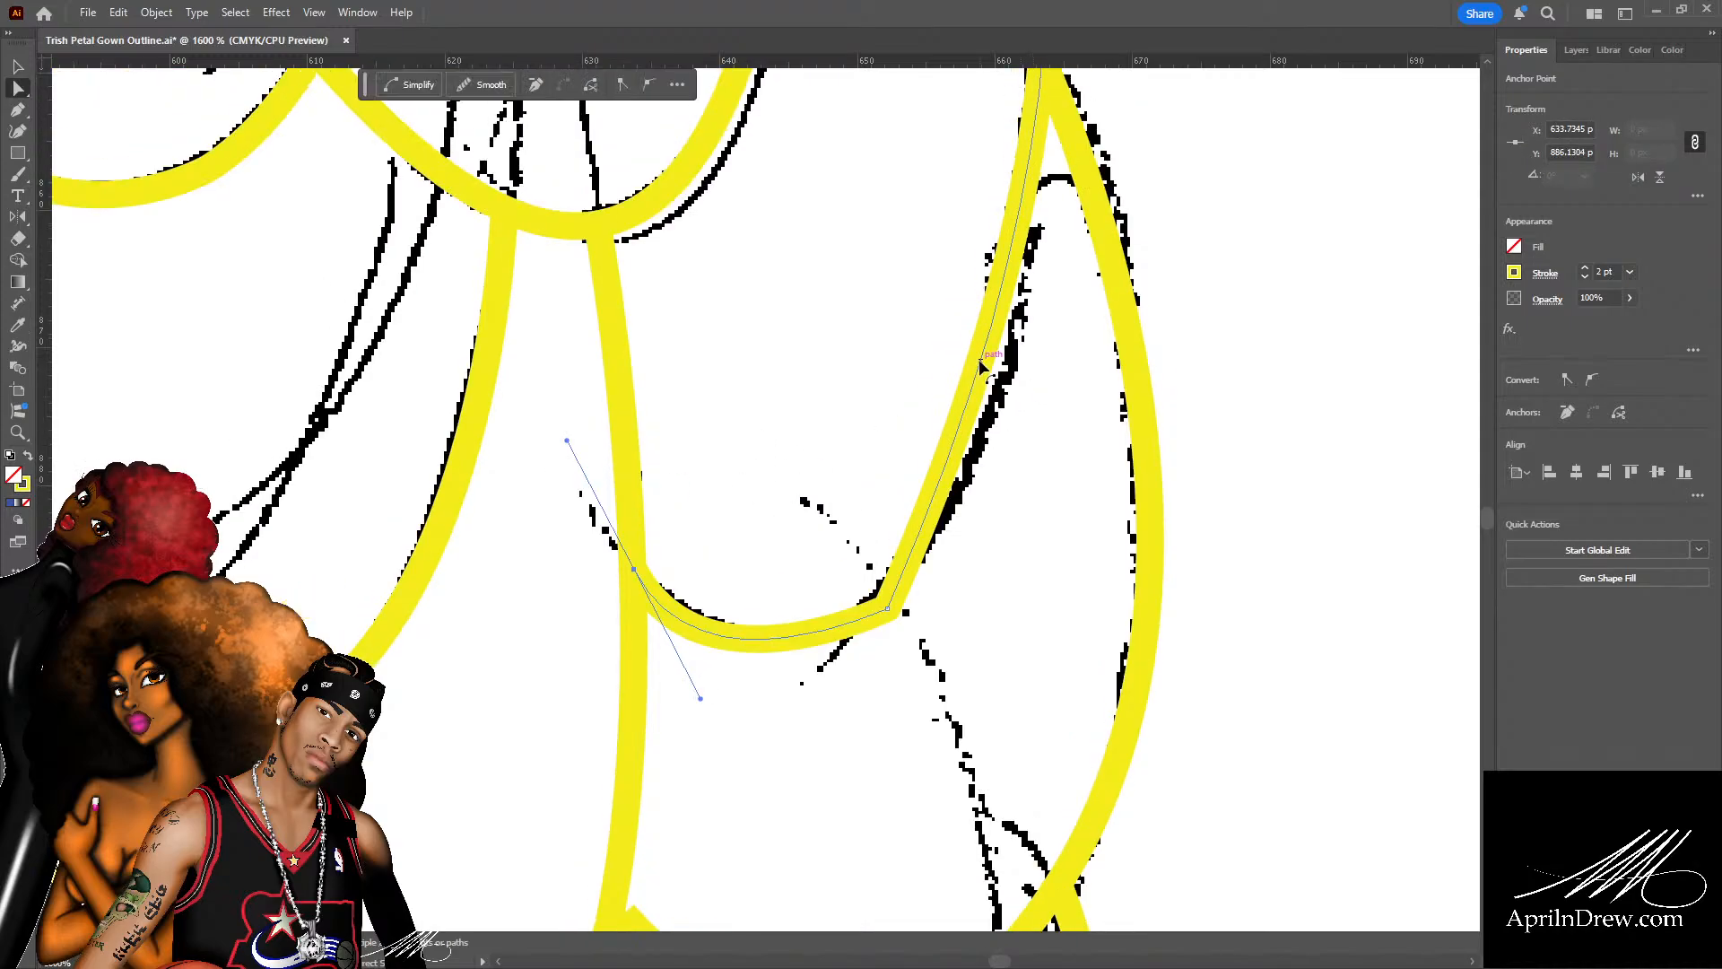
pyautogui.click(991, 406)
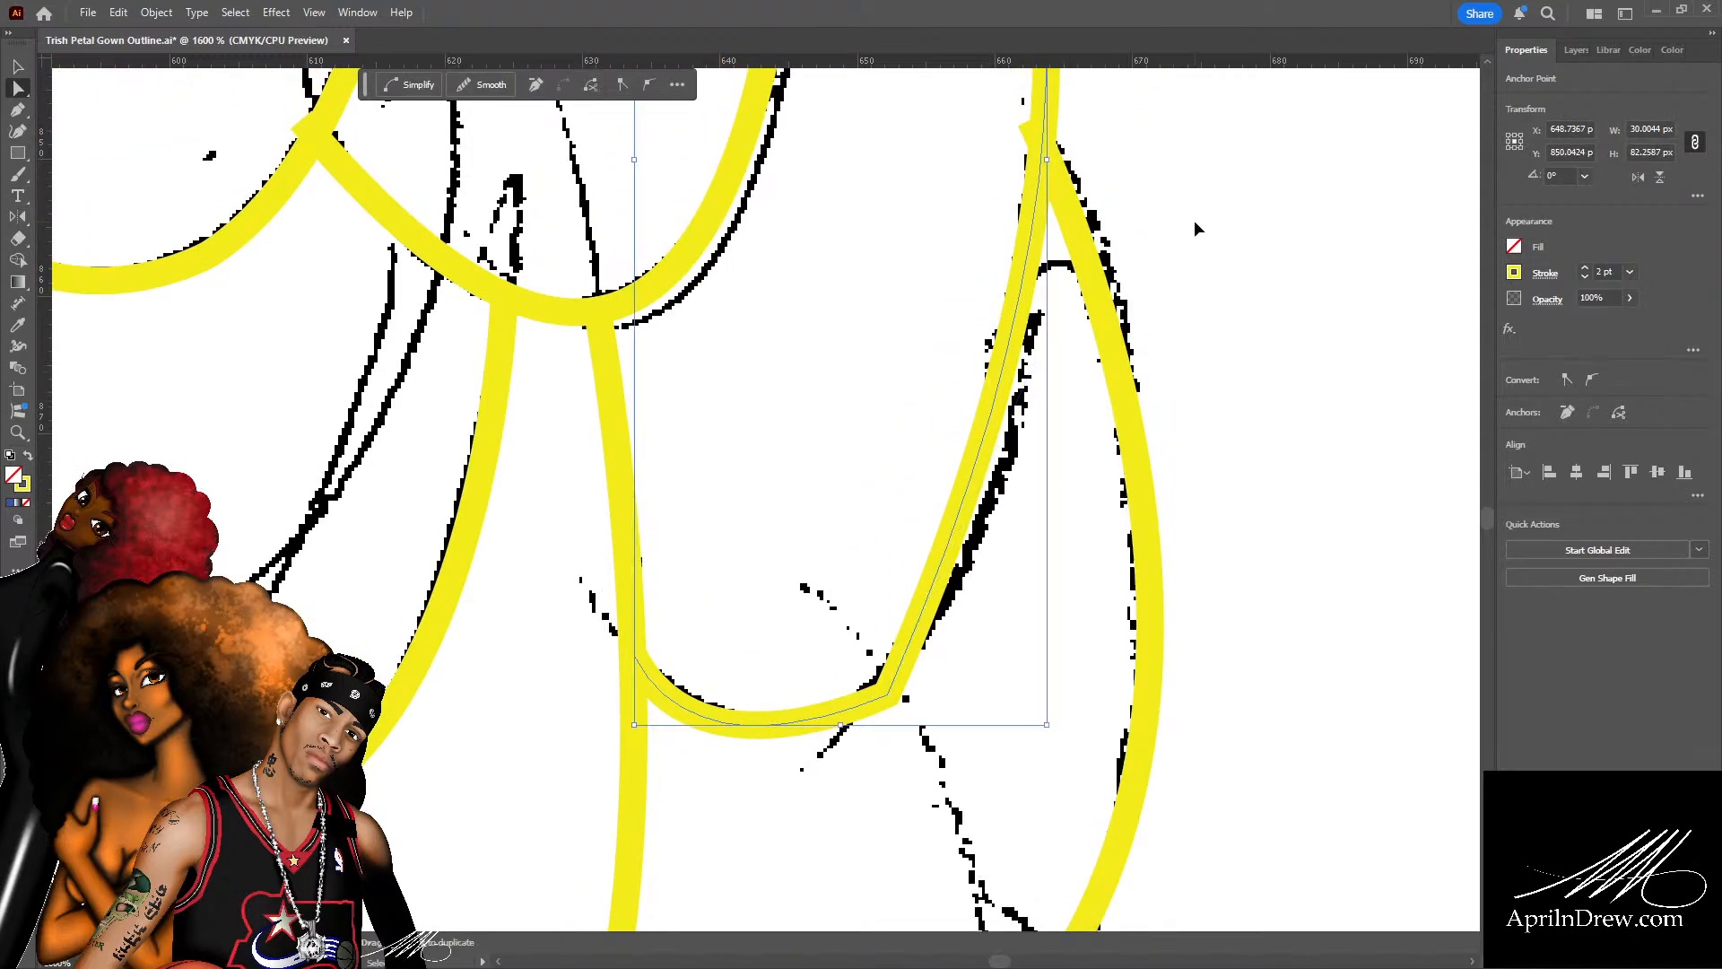
pyautogui.hotkey('ctrl', '-')
pyautogui.hotkey('ctrl', '-')
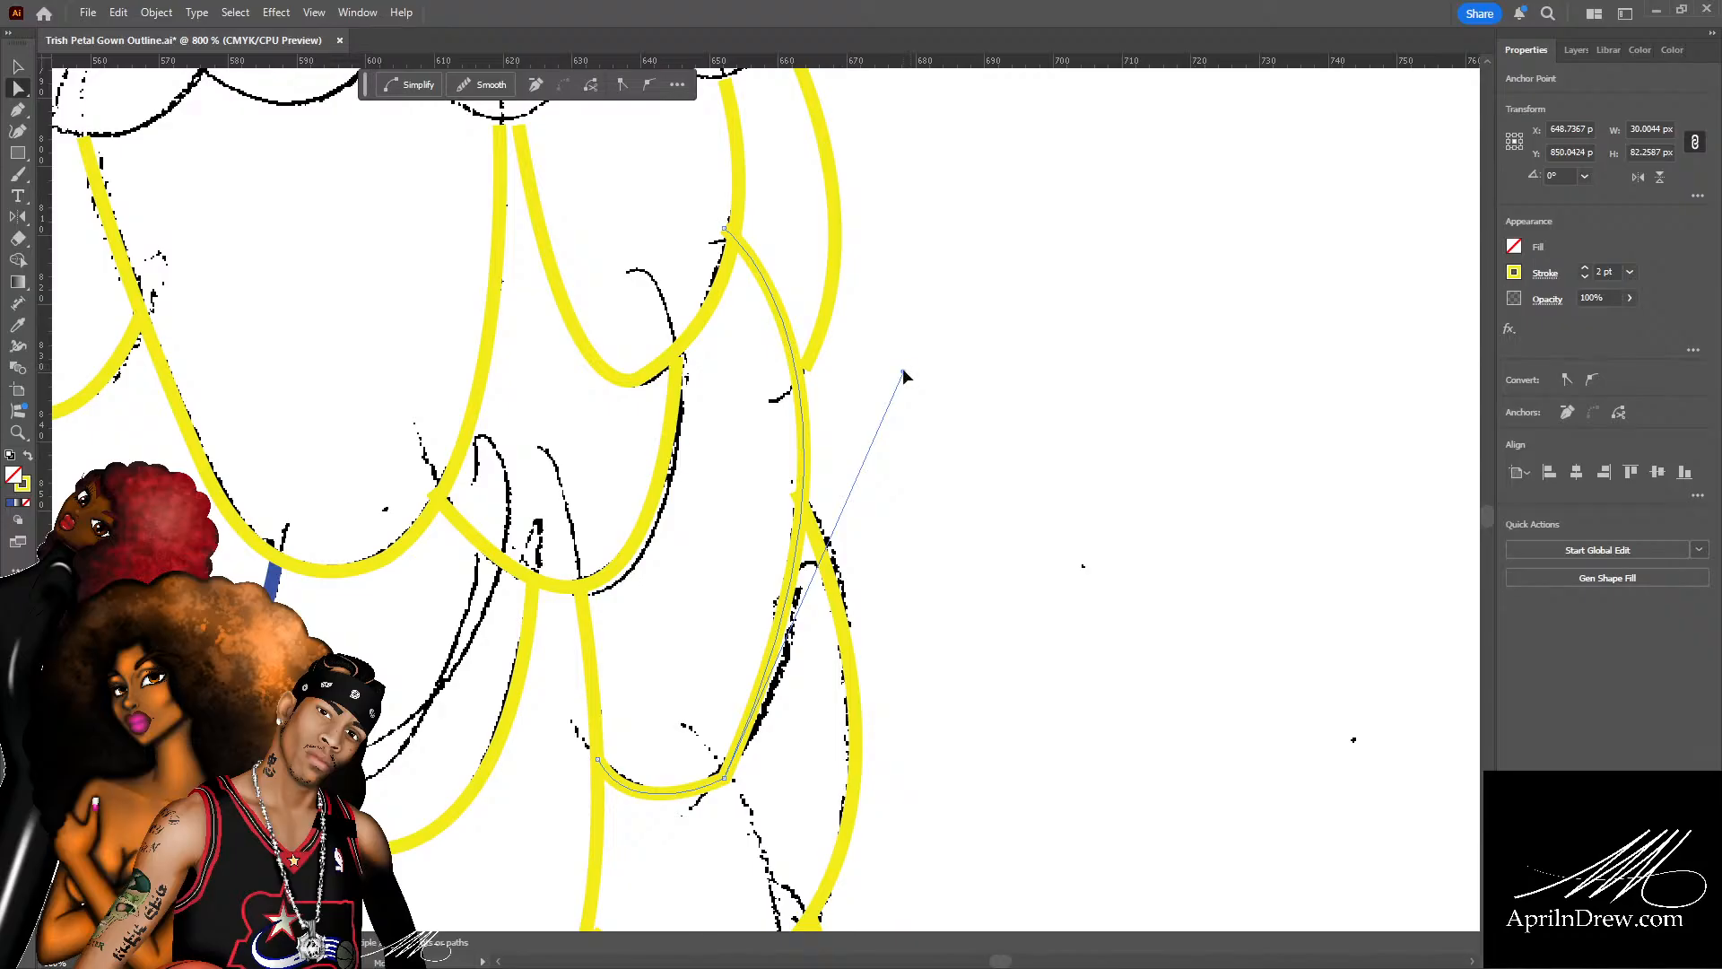
pyautogui.moveTo(903, 370); pyautogui.dragTo(916, 486)
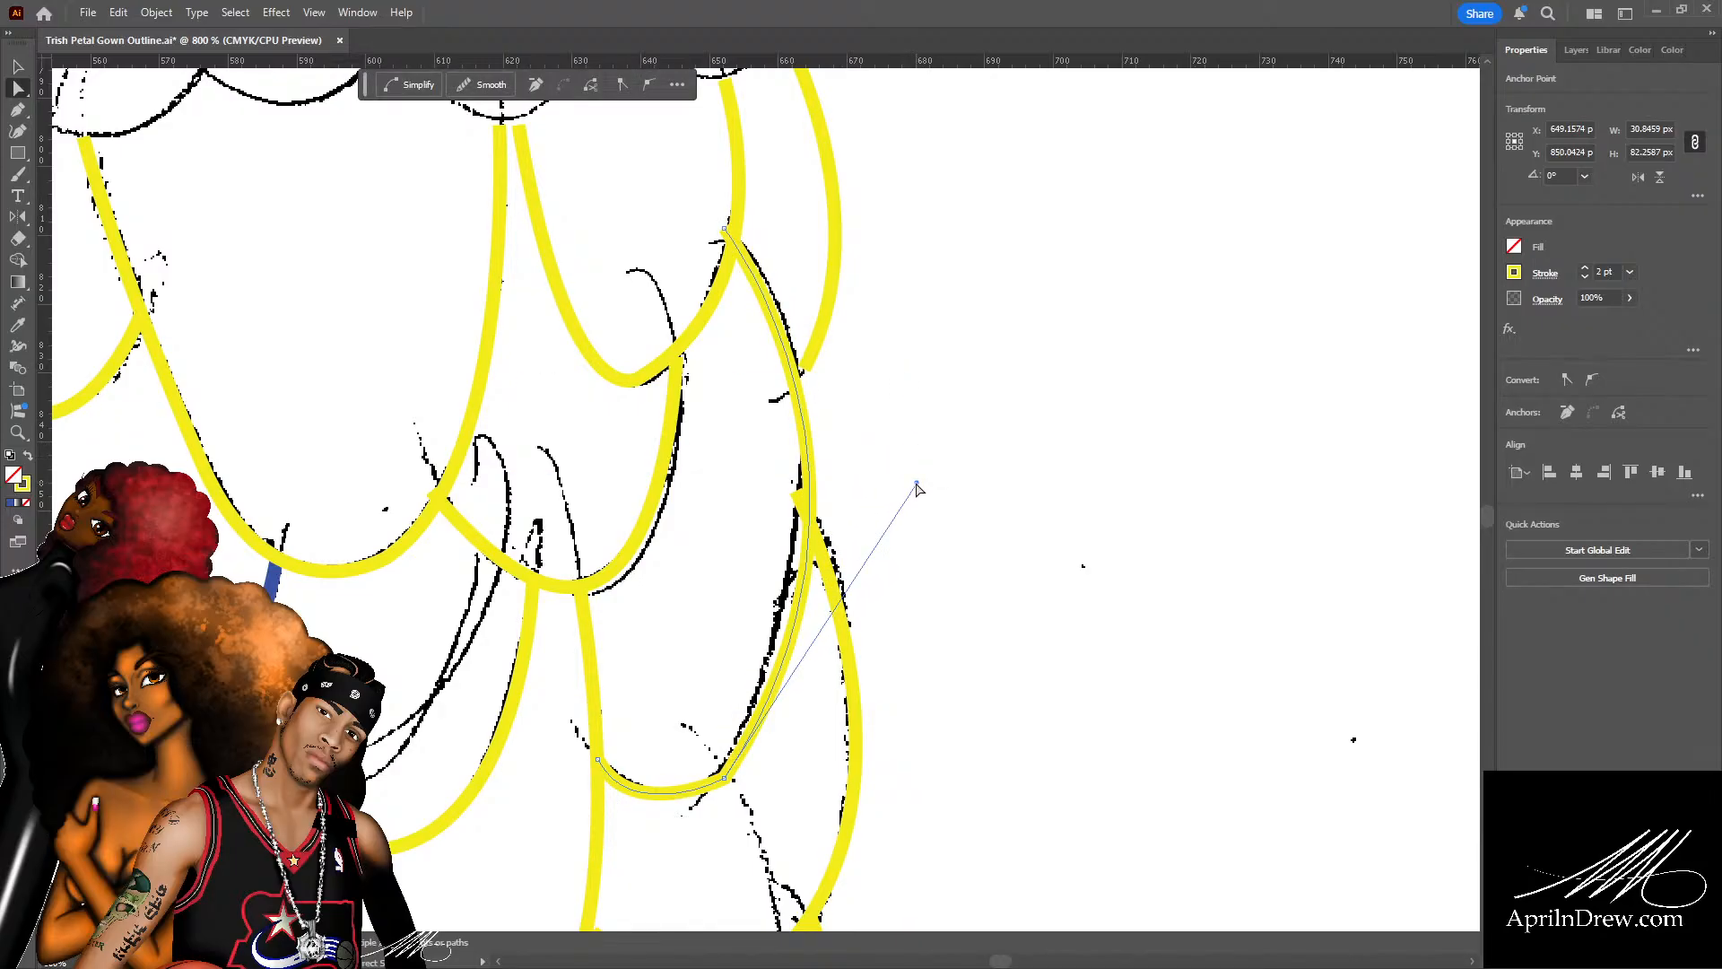
pyautogui.moveTo(724, 778); pyautogui.dragTo(751, 706)
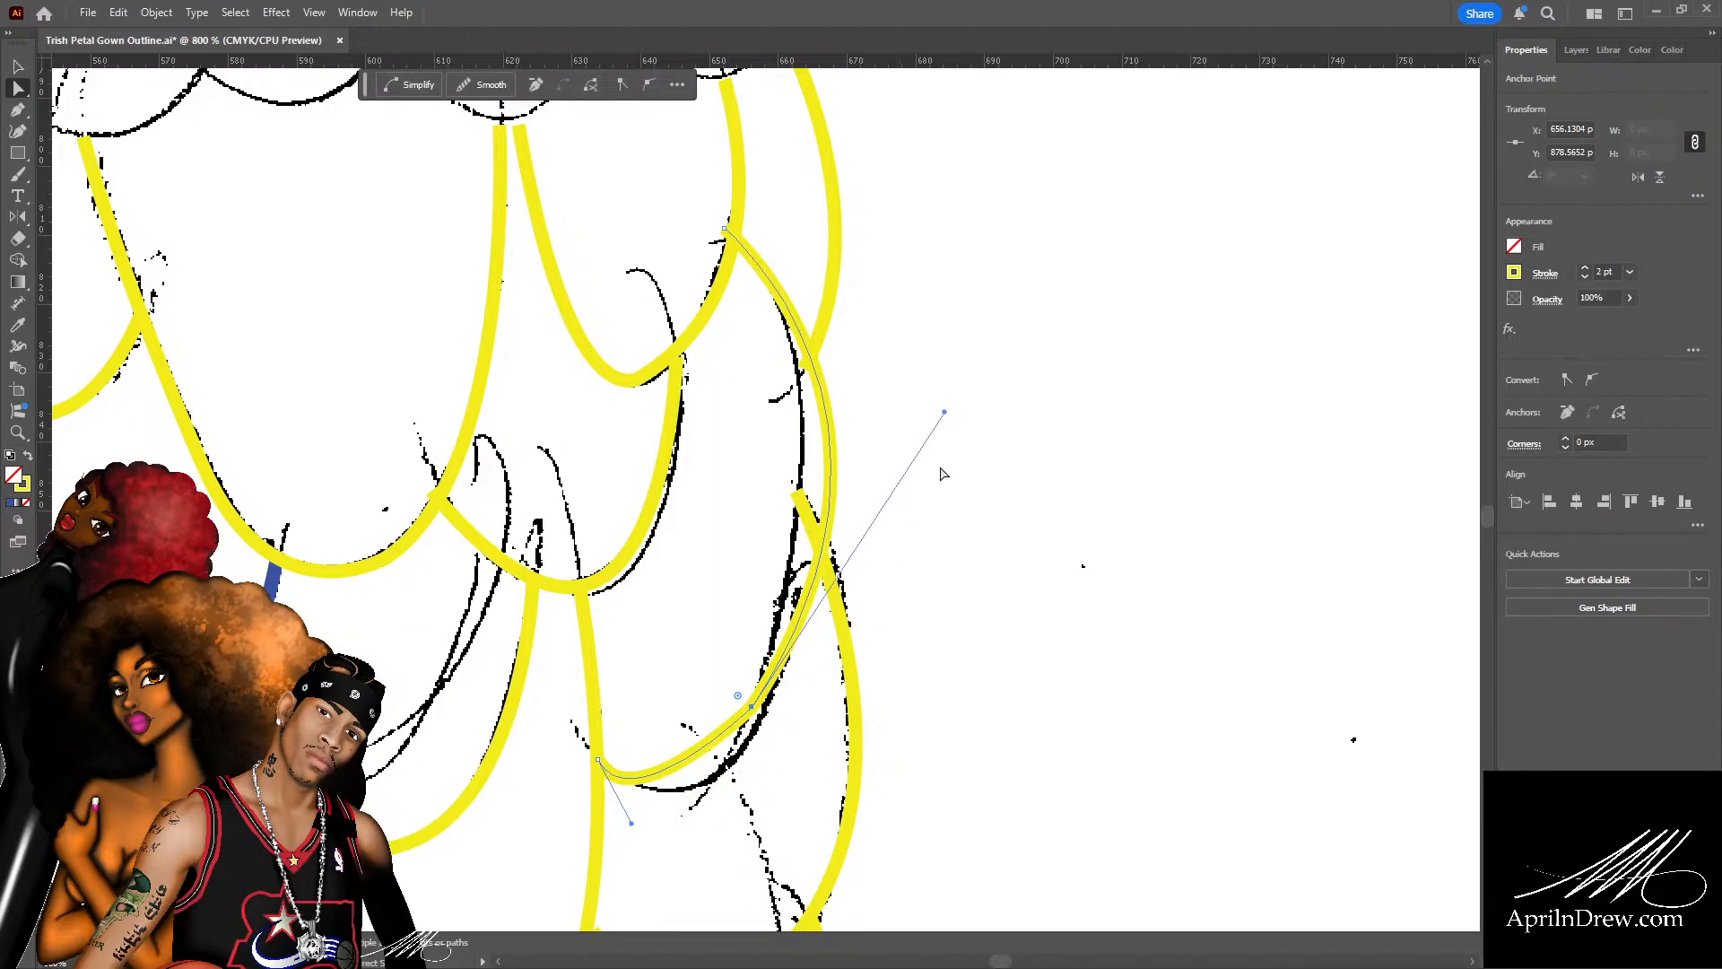
pyautogui.moveTo(944, 413); pyautogui.dragTo(883, 342)
pyautogui.scroll(-3, 789, 671)
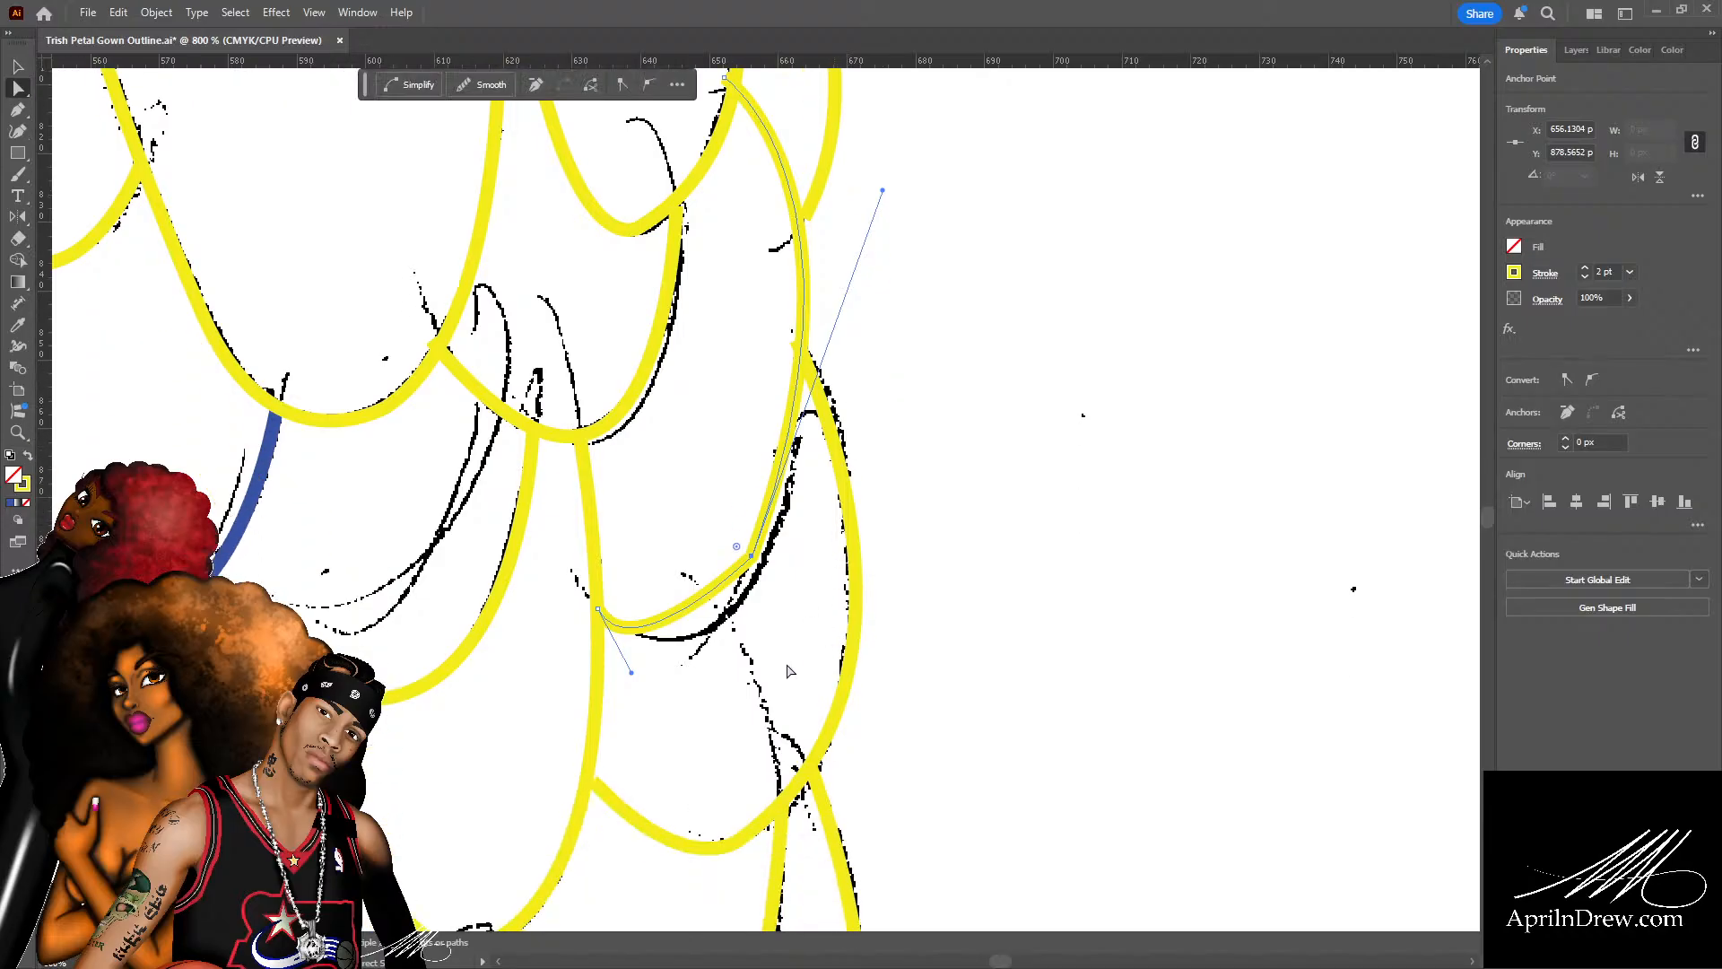
# Round out the bottom of the same petal and fine-tune its lower right anchor and side curve to follow the sketch.
pyautogui.click(707, 588)
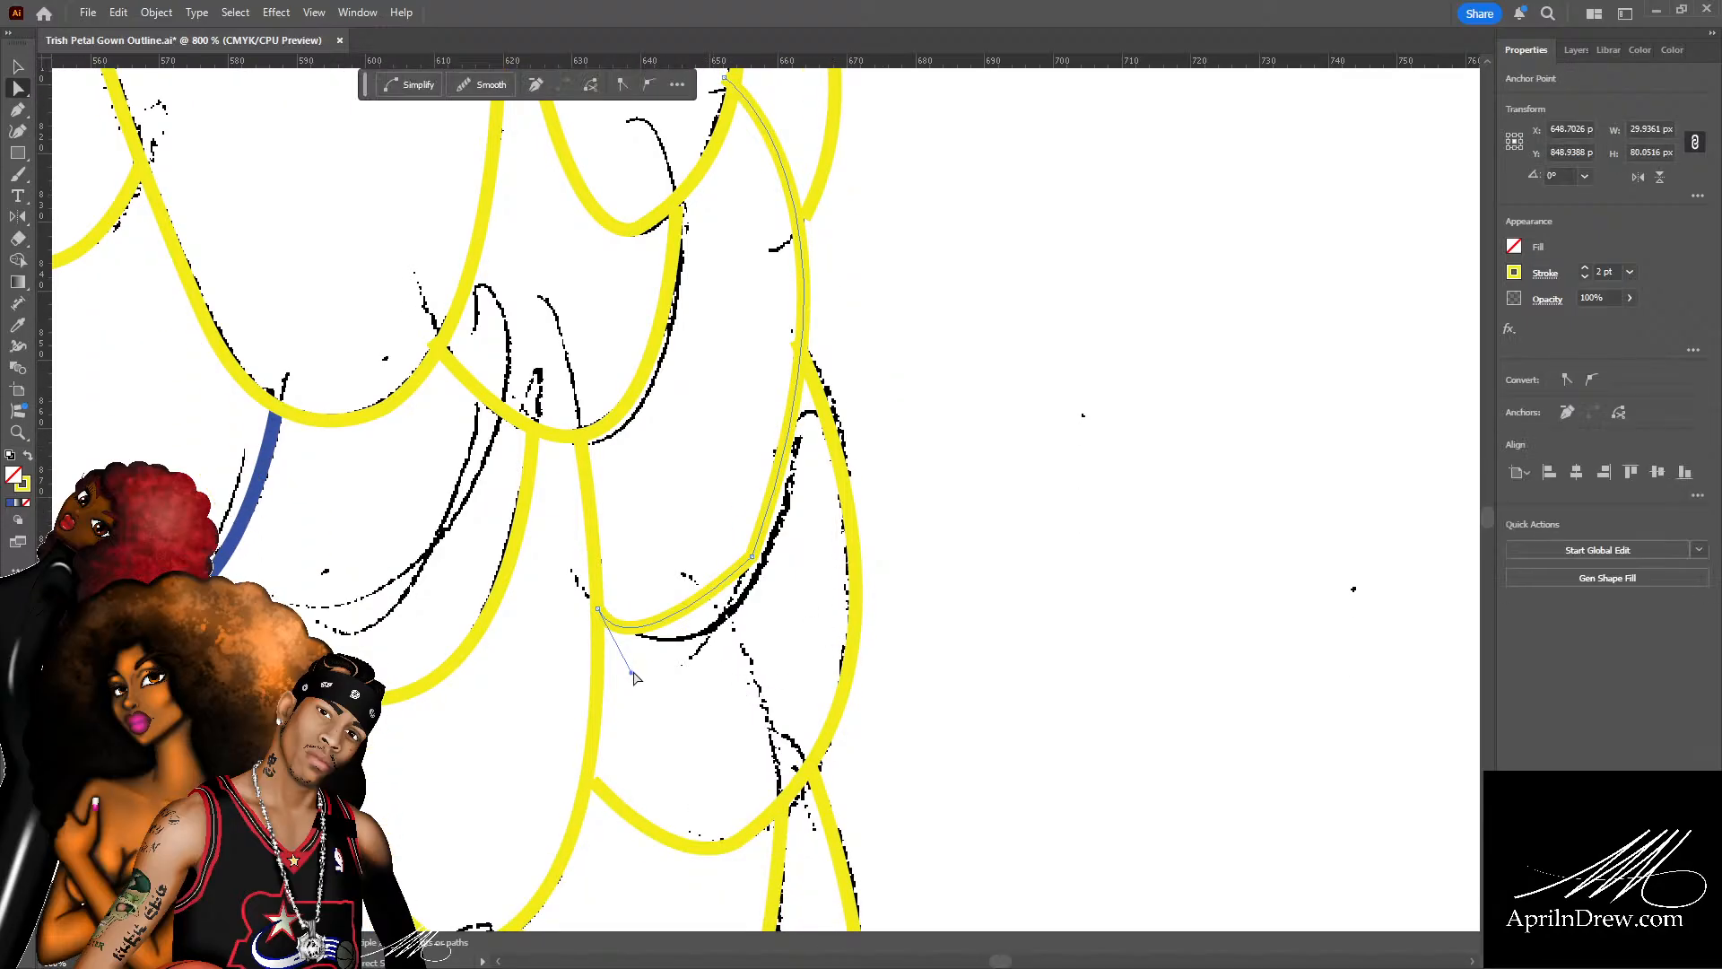
pyautogui.moveTo(632, 672); pyautogui.dragTo(709, 698)
pyautogui.click(672, 612)
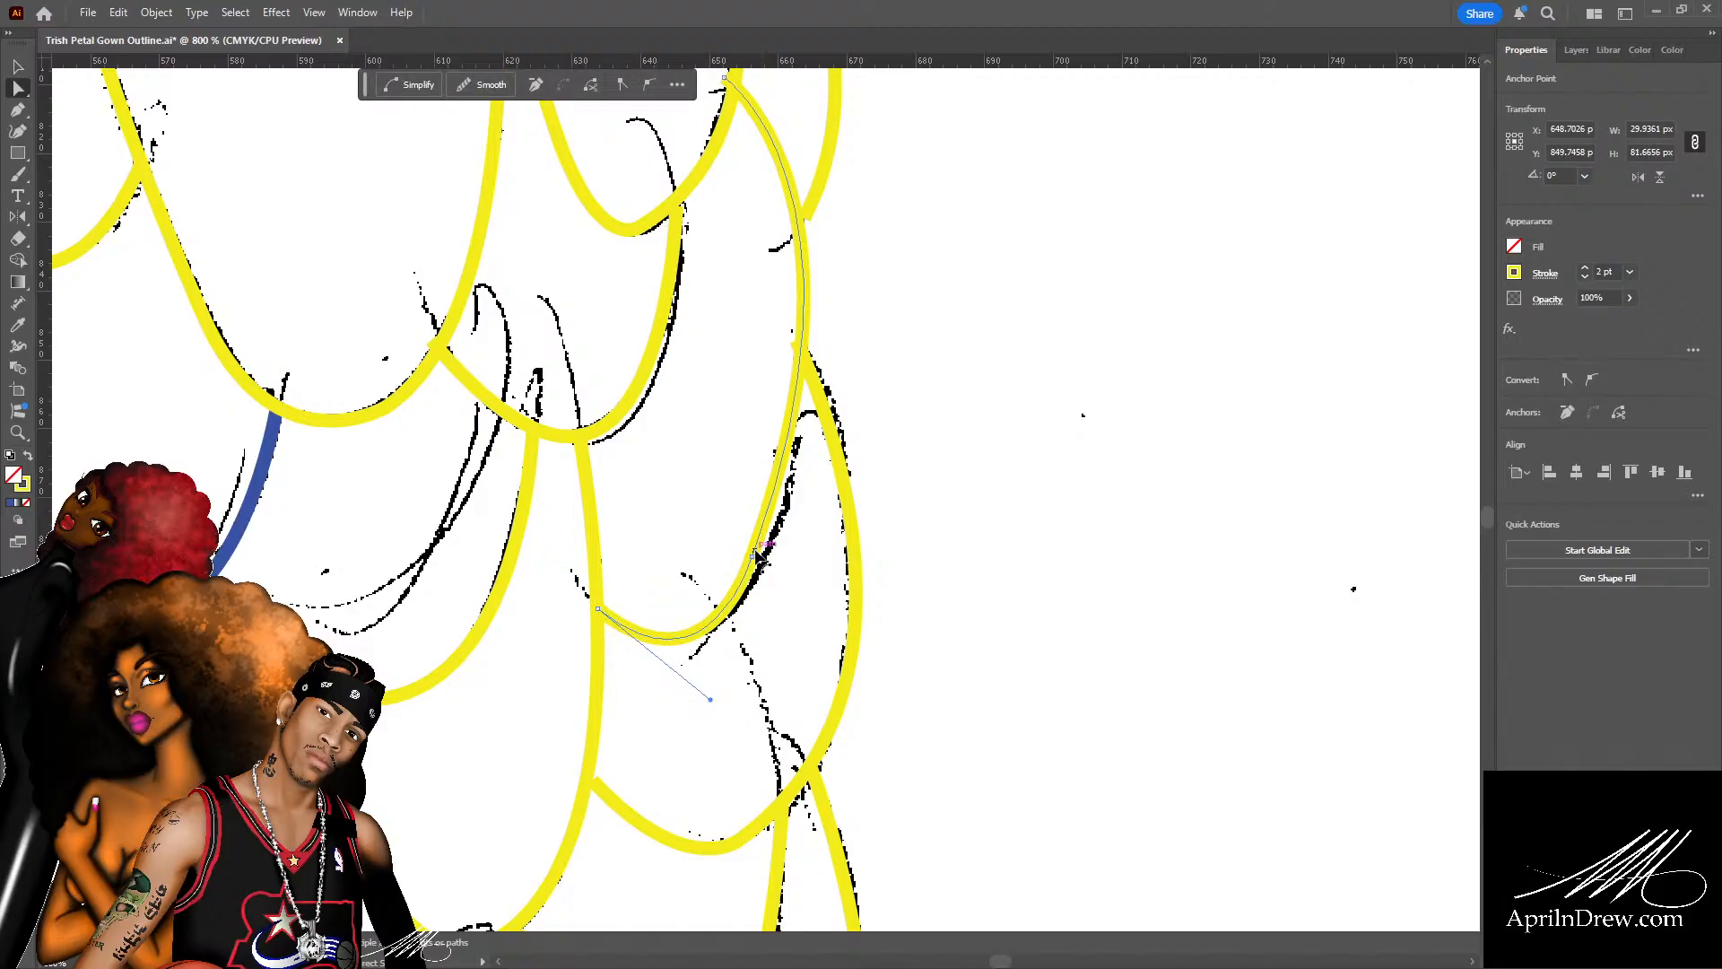
pyautogui.moveTo(756, 544); pyautogui.dragTo(767, 555)
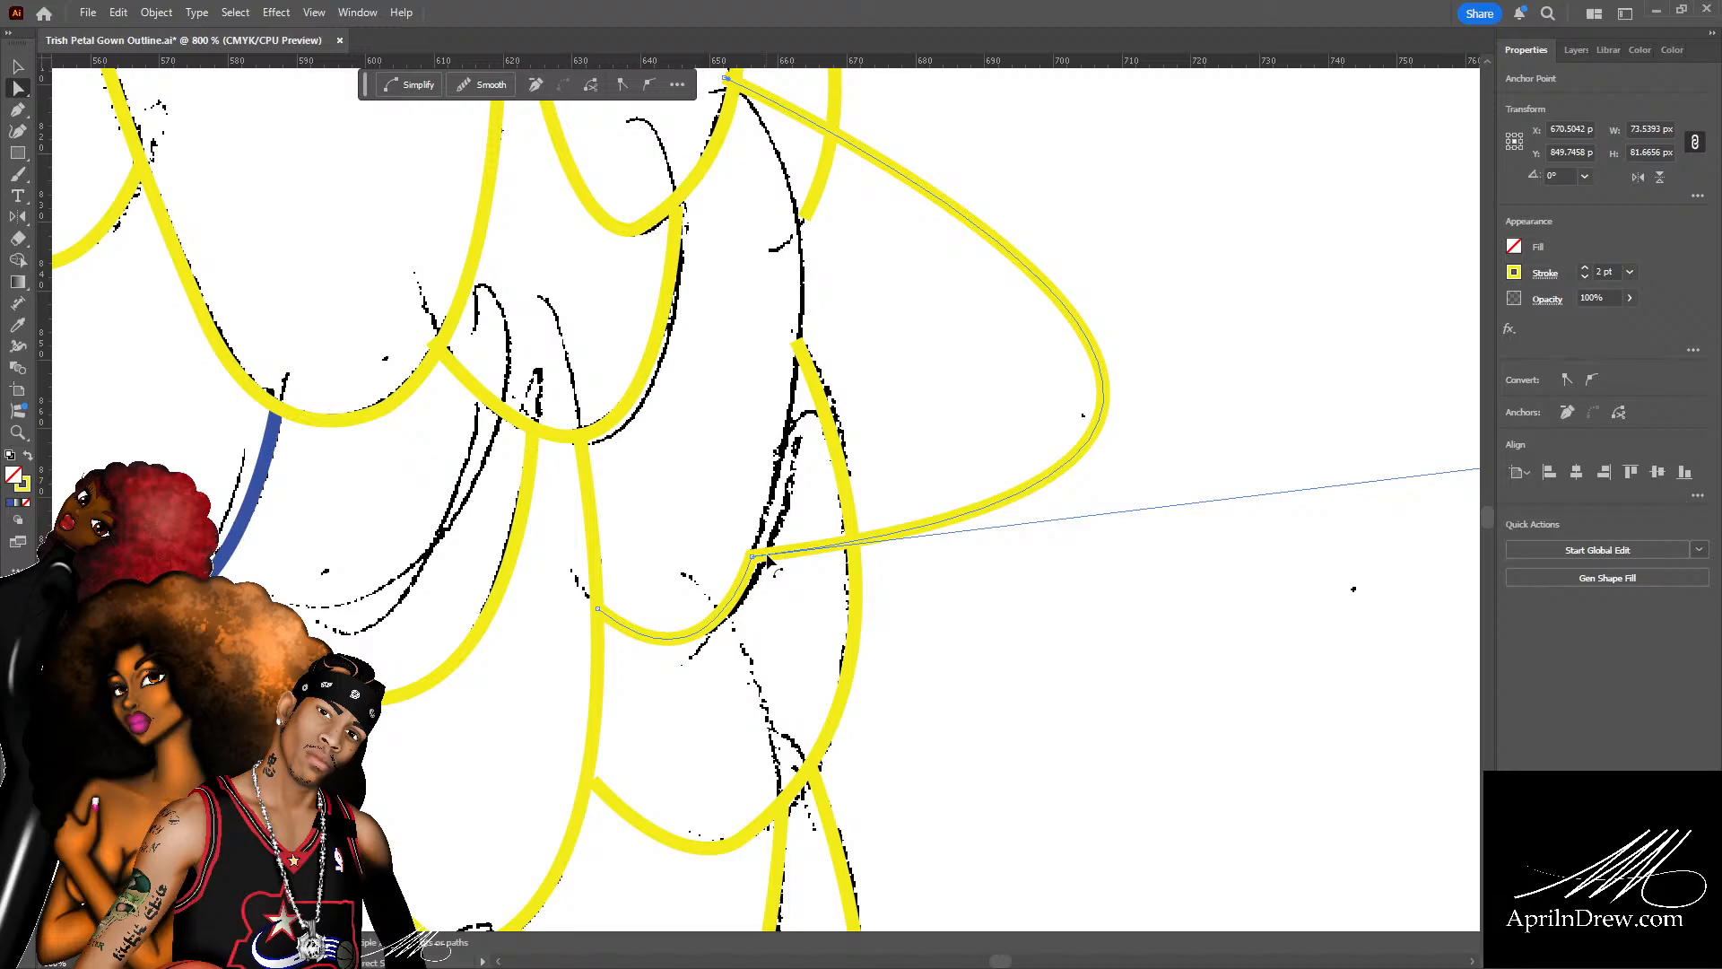
pyautogui.hotkey('ctrl', 'z')
pyautogui.moveTo(753, 557); pyautogui.dragTo(765, 560)
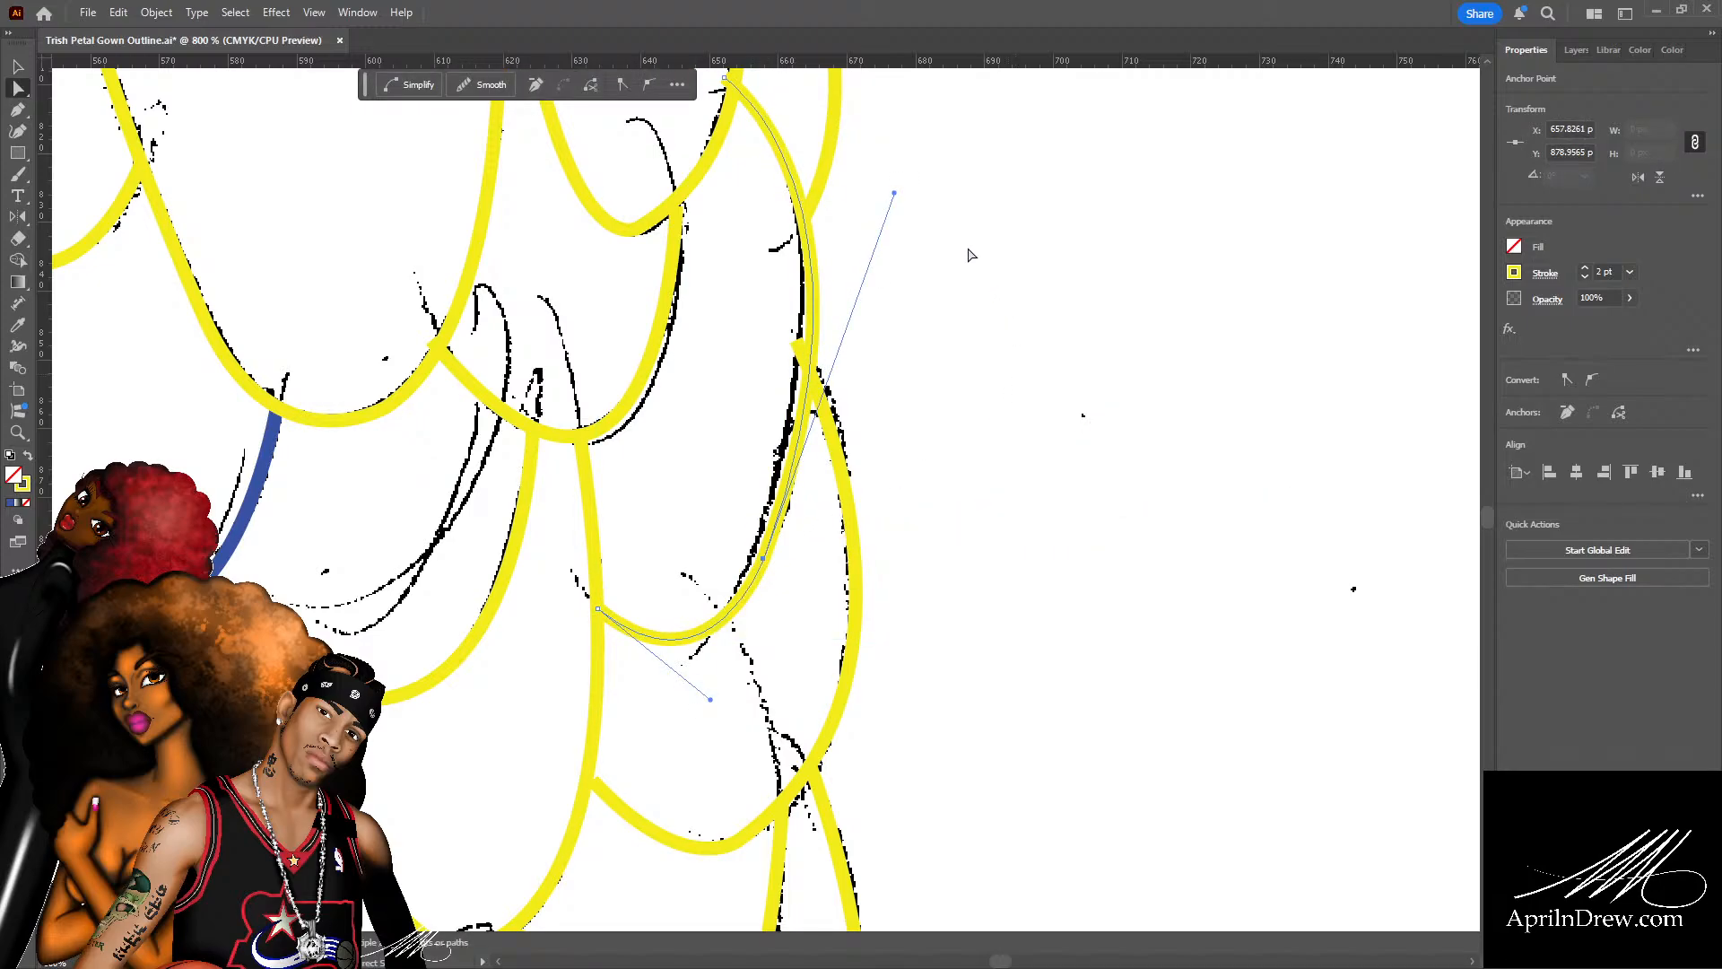
pyautogui.moveTo(894, 193); pyautogui.dragTo(882, 188)
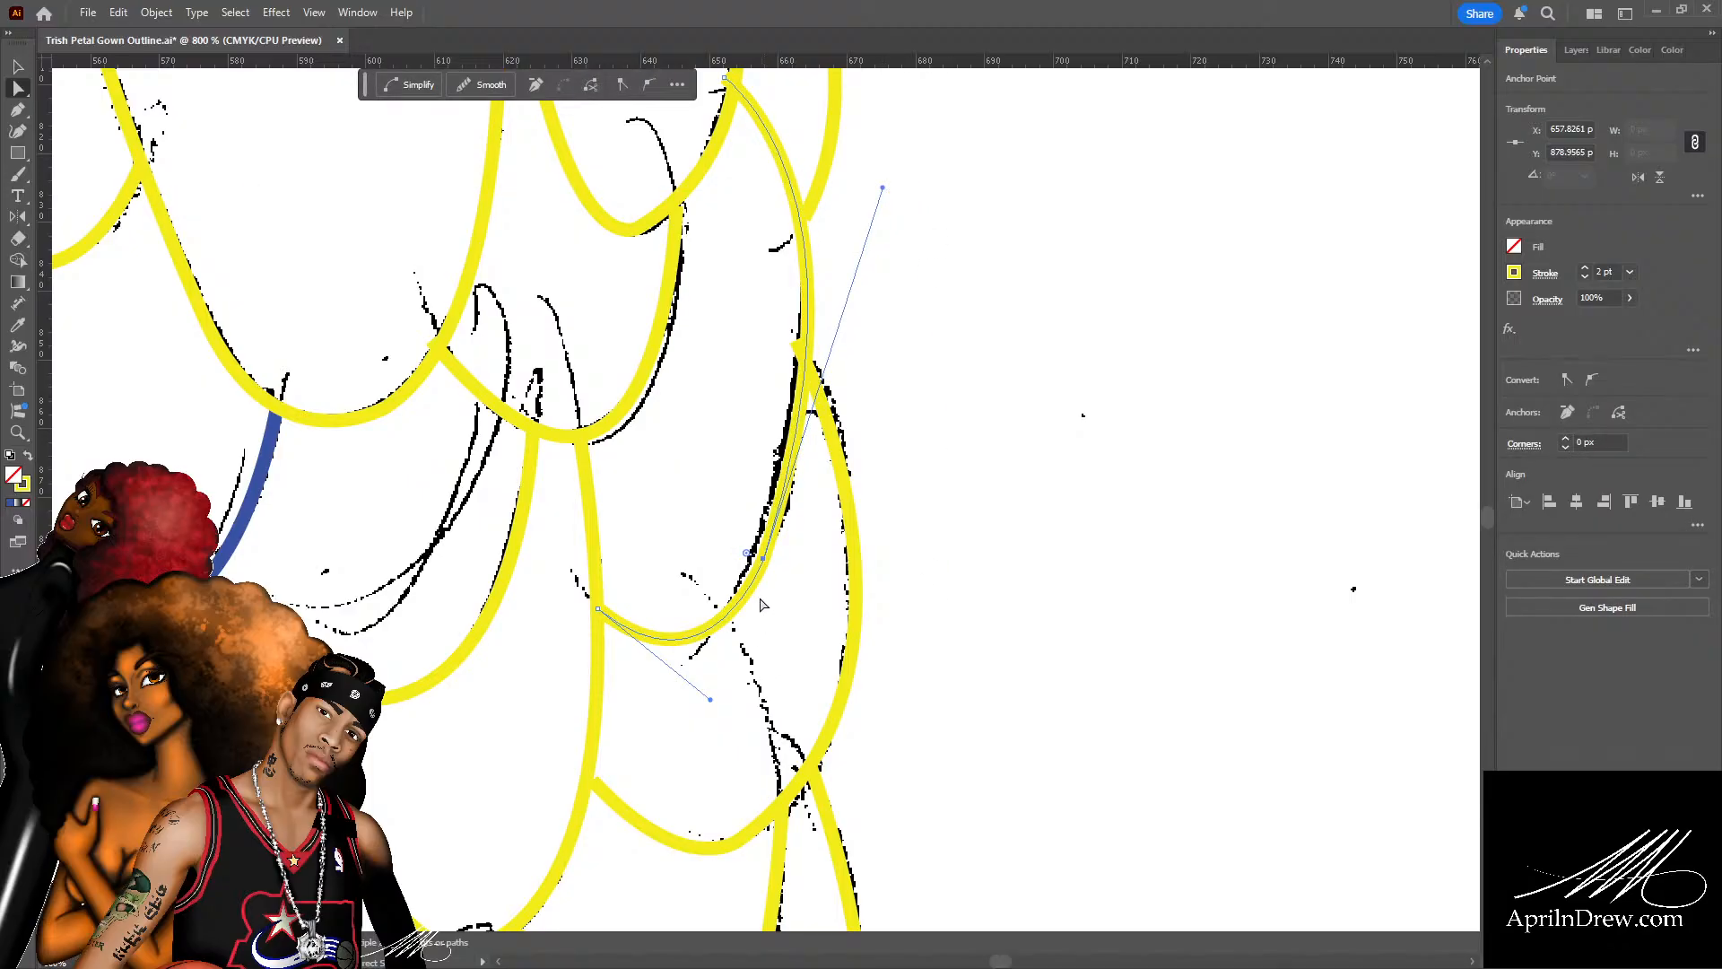
pyautogui.moveTo(765, 564); pyautogui.dragTo(758, 560)
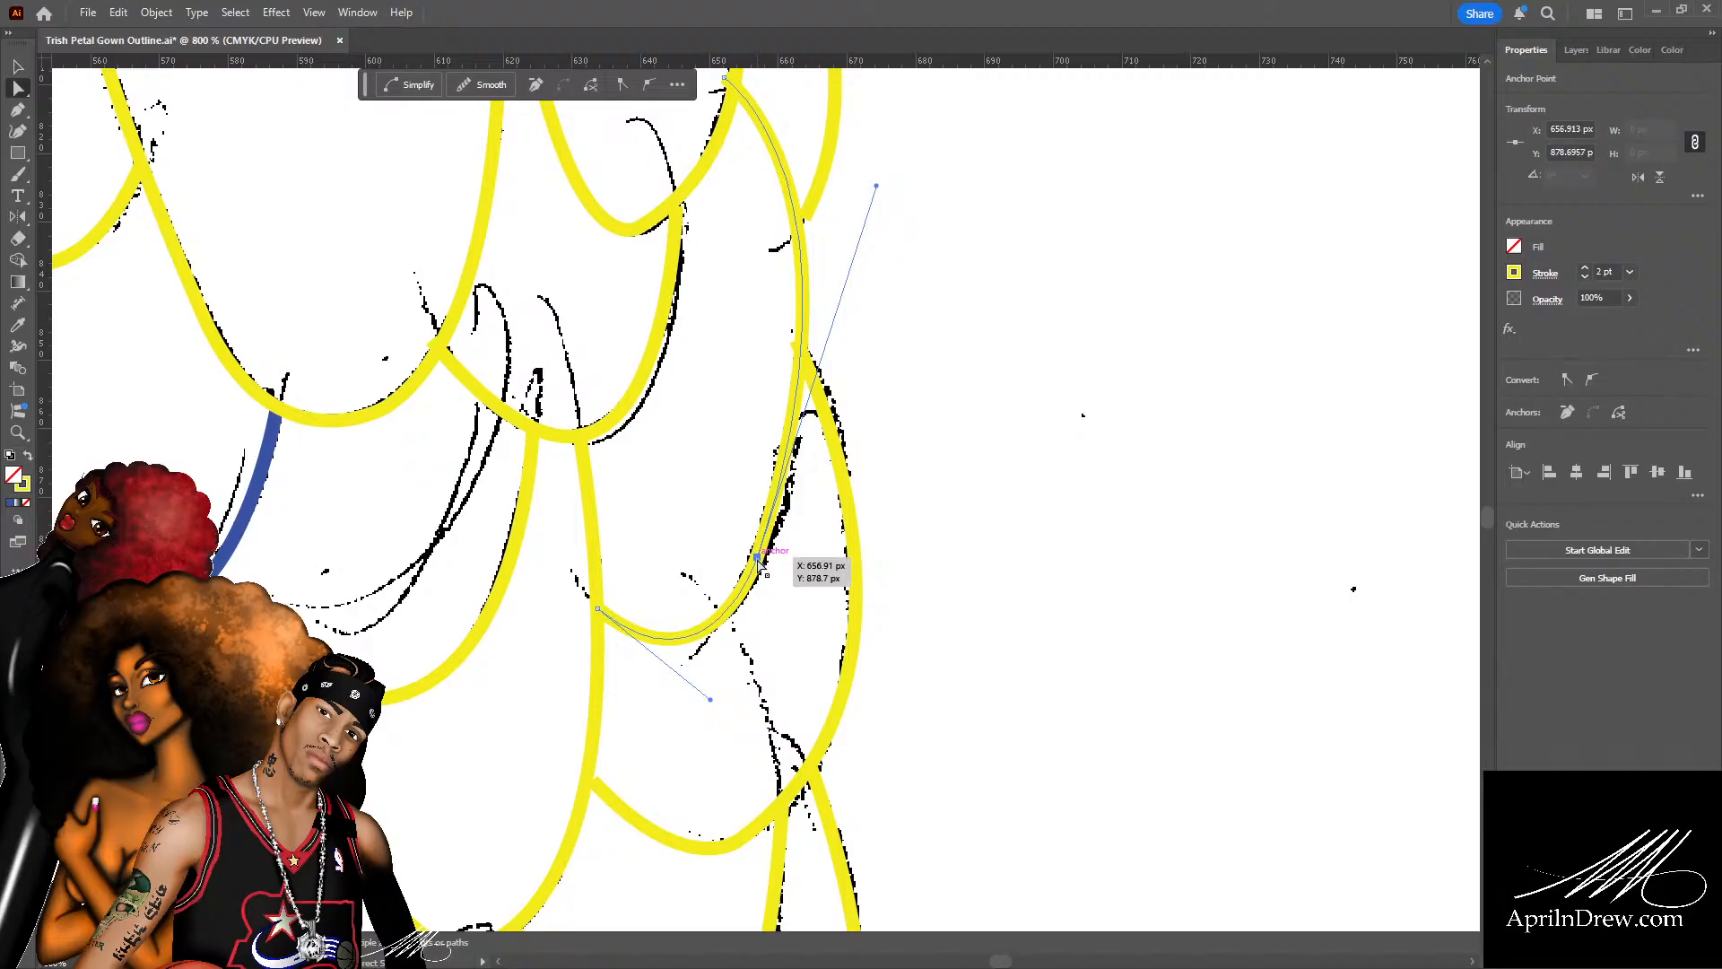
# Join the top end of the outermost petal below to the reshaped petal's right side and its left end to the long petal's edge.
pyautogui.click(795, 359)
pyautogui.moveTo(794, 358); pyautogui.dragTo(801, 346)
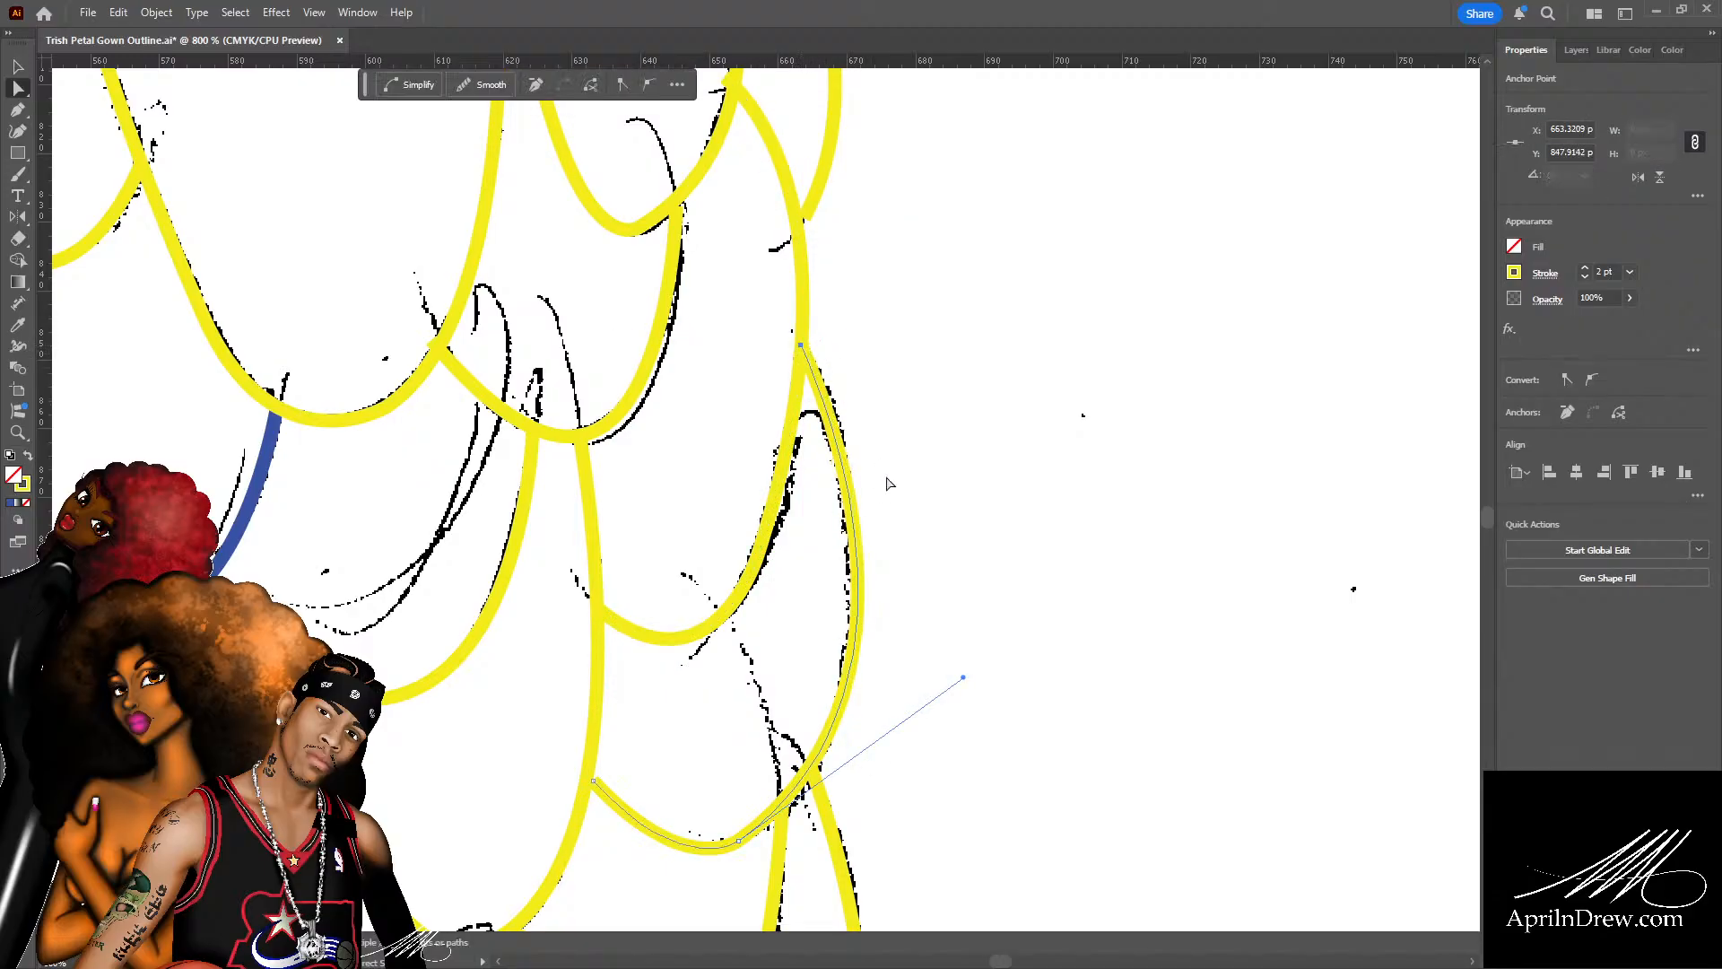
pyautogui.click(920, 547)
pyautogui.scroll(-3, 919, 547)
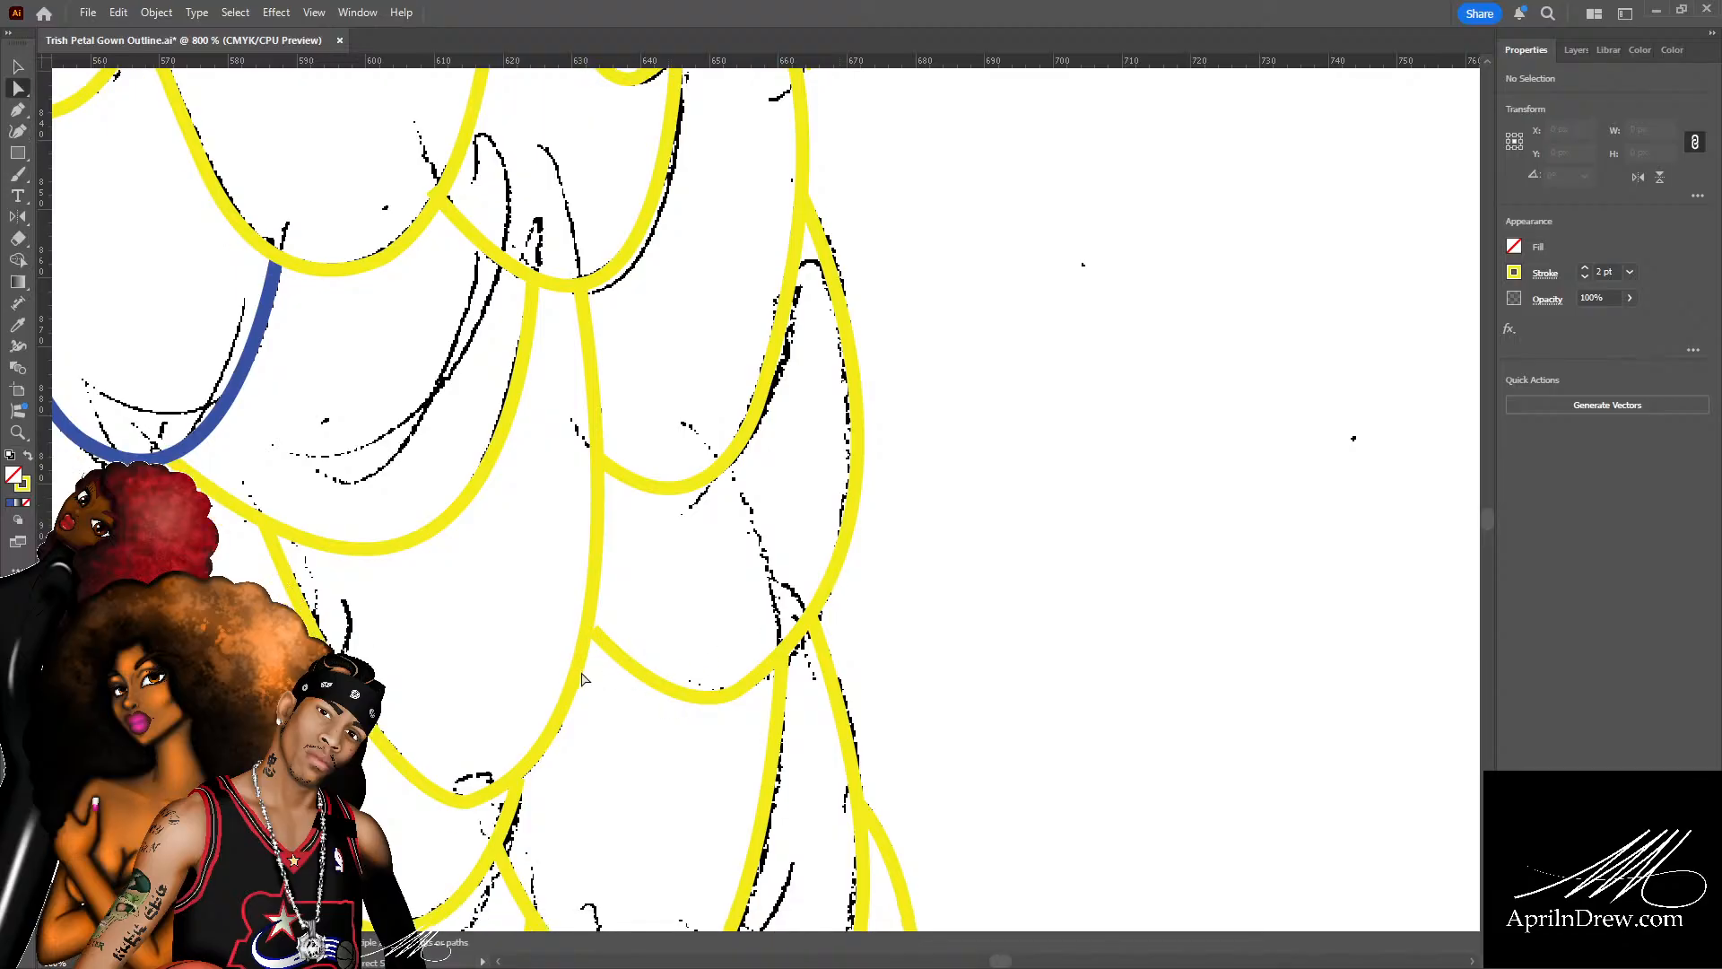
pyautogui.moveTo(593, 630); pyautogui.dragTo(588, 635)
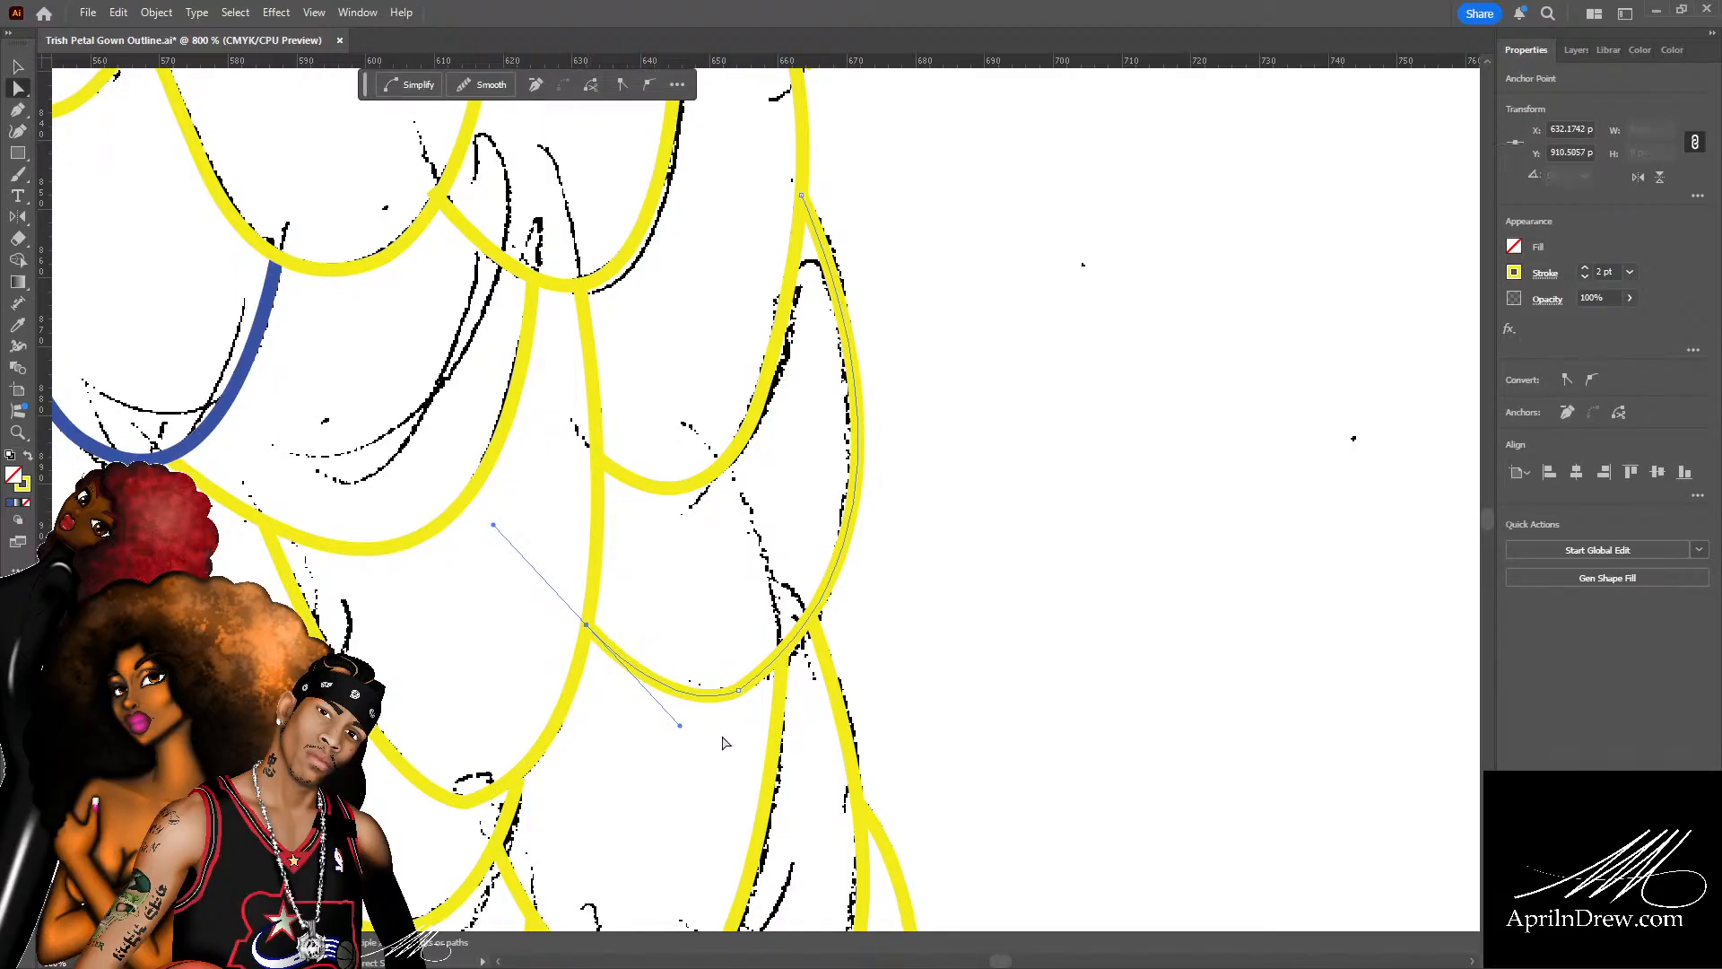
# Refine the bottom curve of the outermost petal by steepening the direction handle at its left end to follow the sketch.
pyautogui.moveTo(679, 723); pyautogui.dragTo(659, 735)
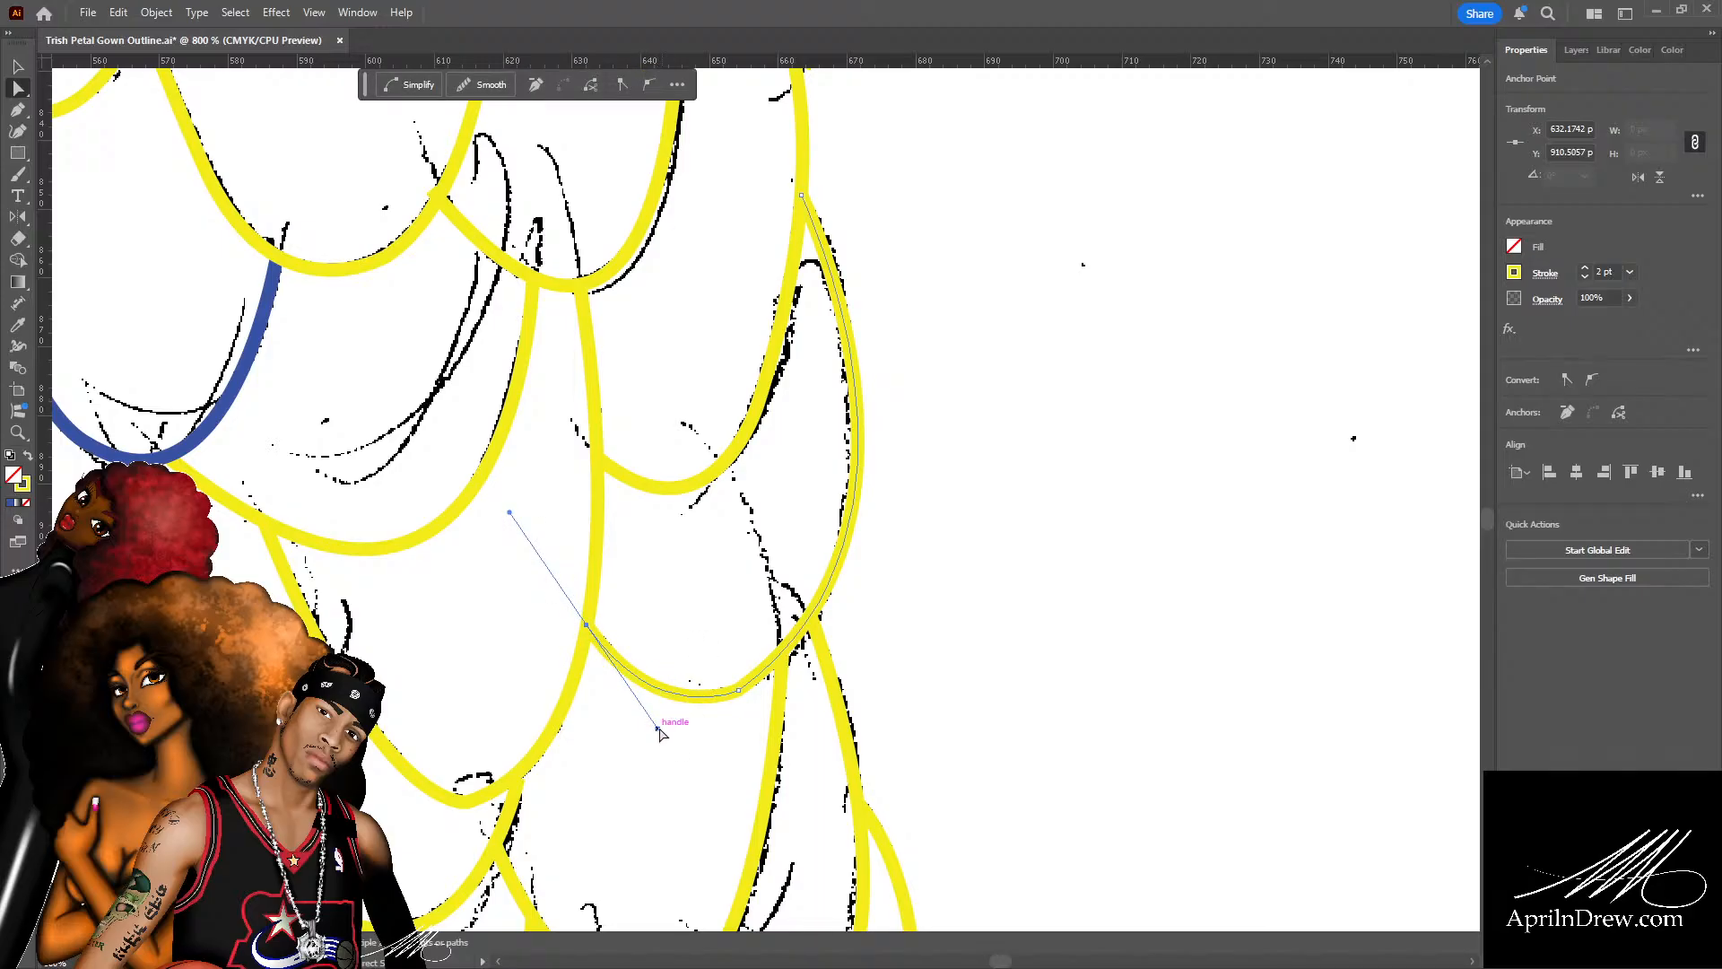
pyautogui.moveTo(657, 728); pyautogui.dragTo(649, 730)
pyautogui.click(704, 587)
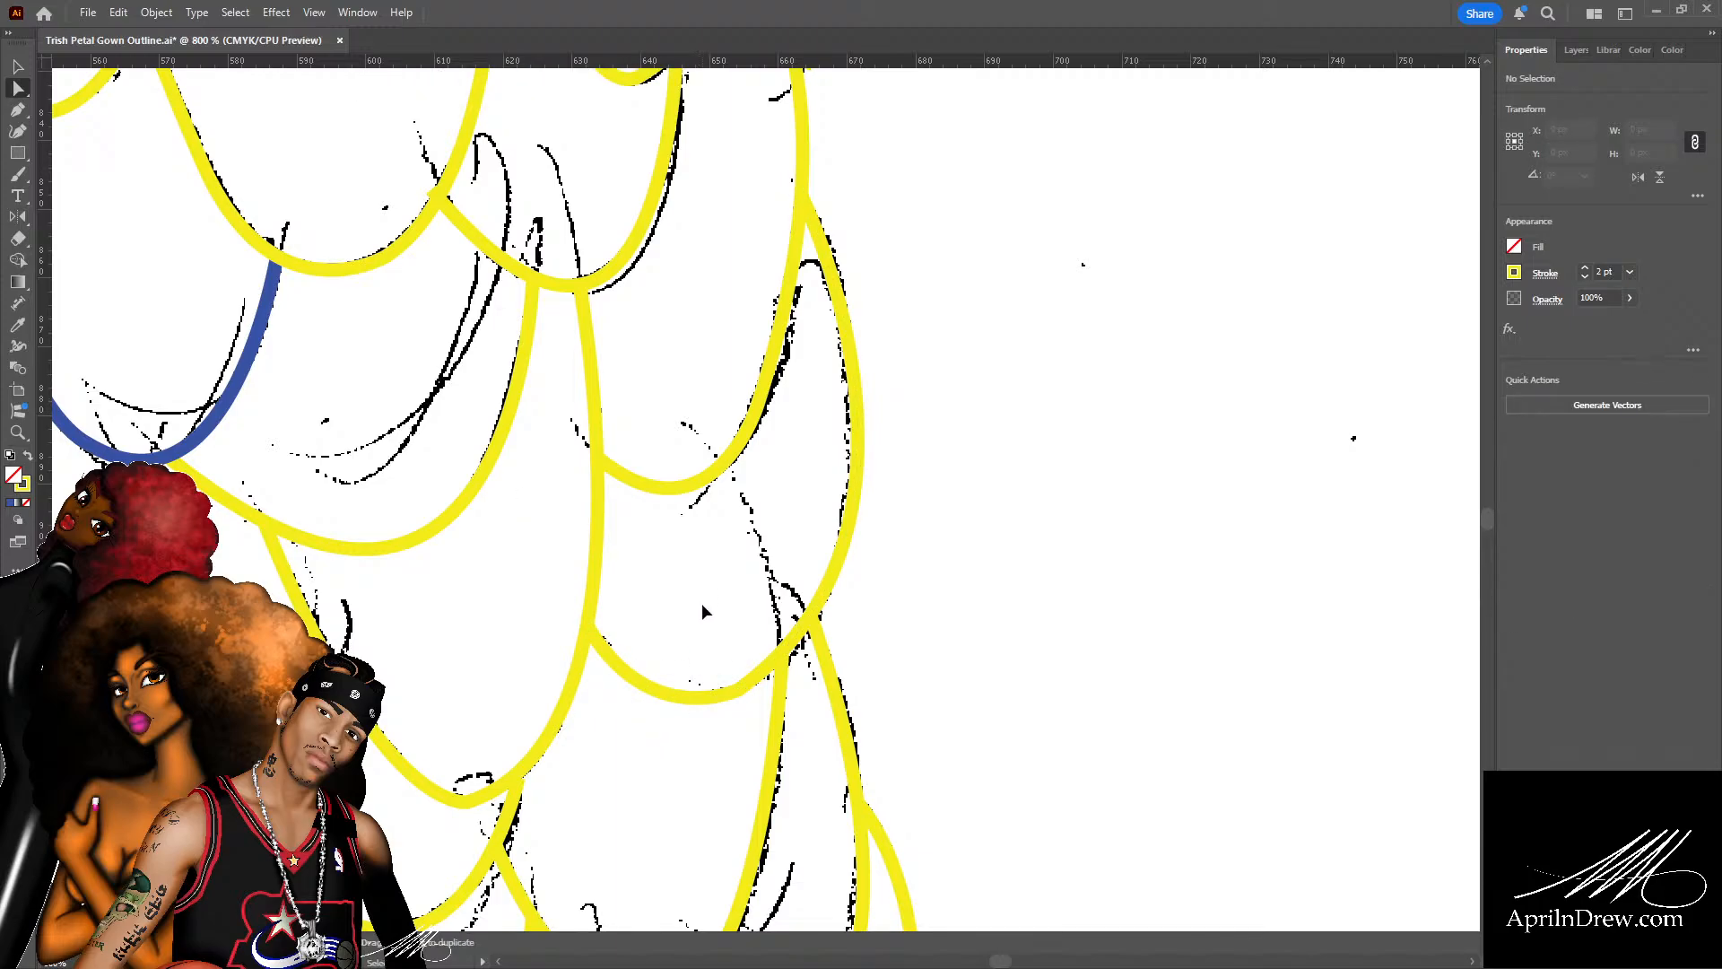
# Join the left end of the narrow petal above to the large petal's edge and its top end to the neighbouring petal's curve.
pyautogui.press('space')
pyautogui.moveTo(532, 439); pyautogui.dragTo(764, 767)
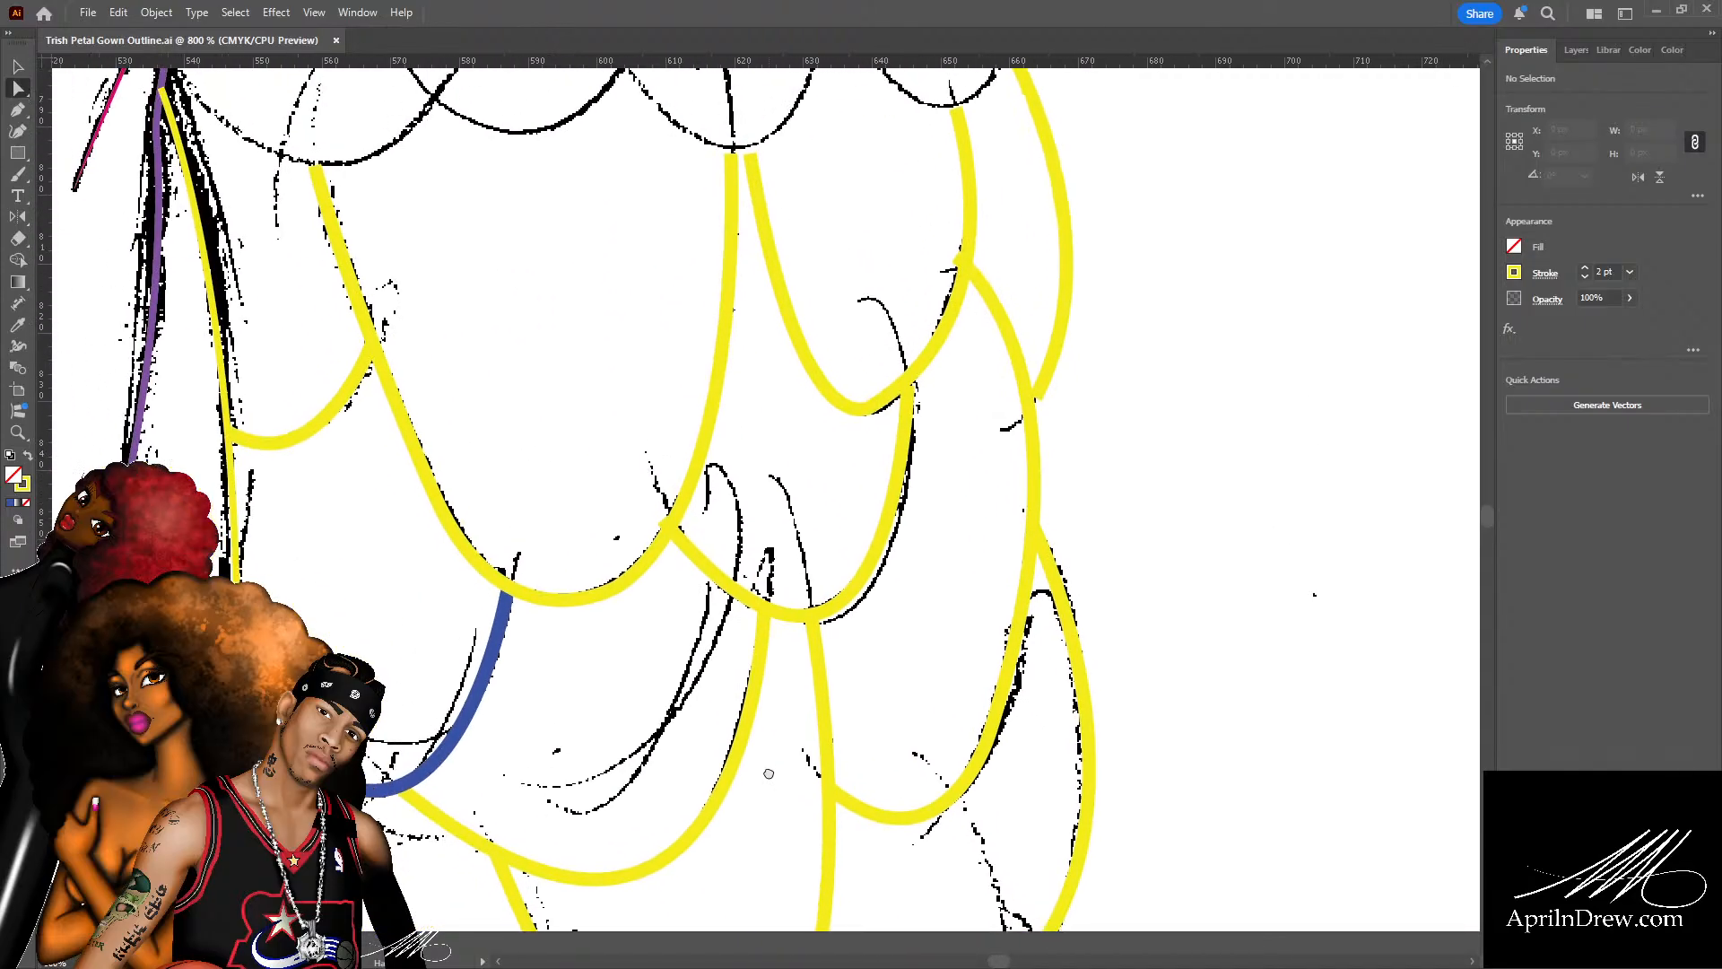
pyautogui.click(671, 527)
pyautogui.moveTo(670, 528); pyautogui.dragTo(675, 532)
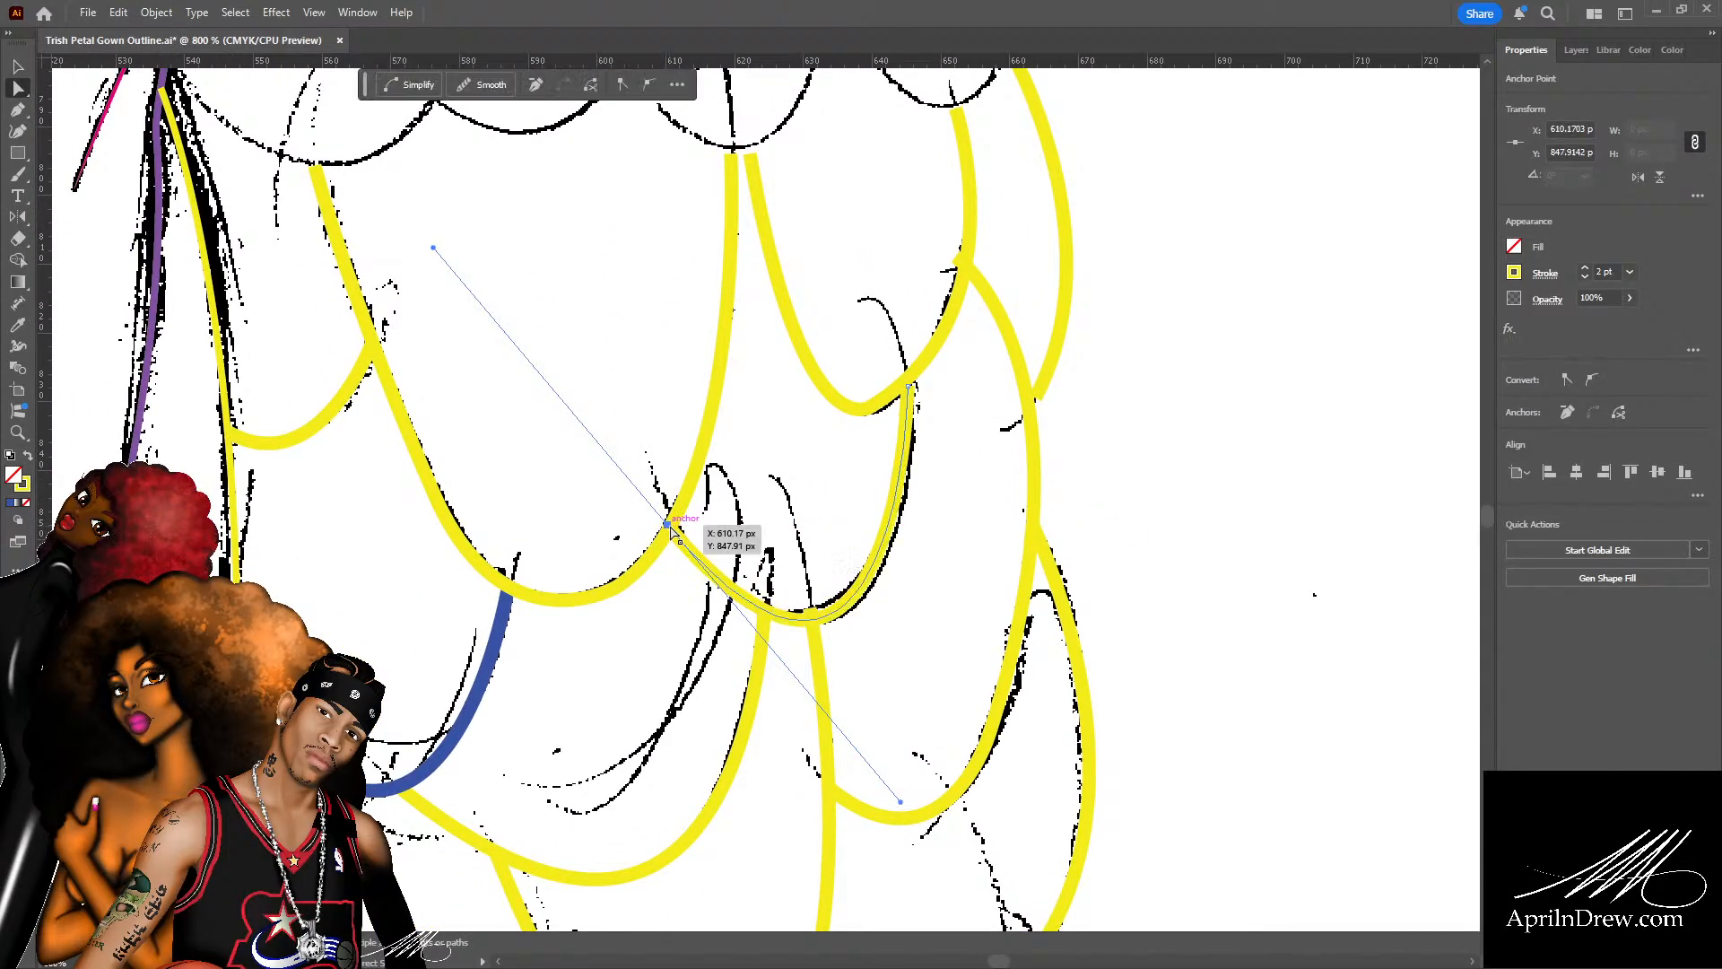
pyautogui.moveTo(908, 387); pyautogui.dragTo(909, 378)
pyautogui.click(944, 447)
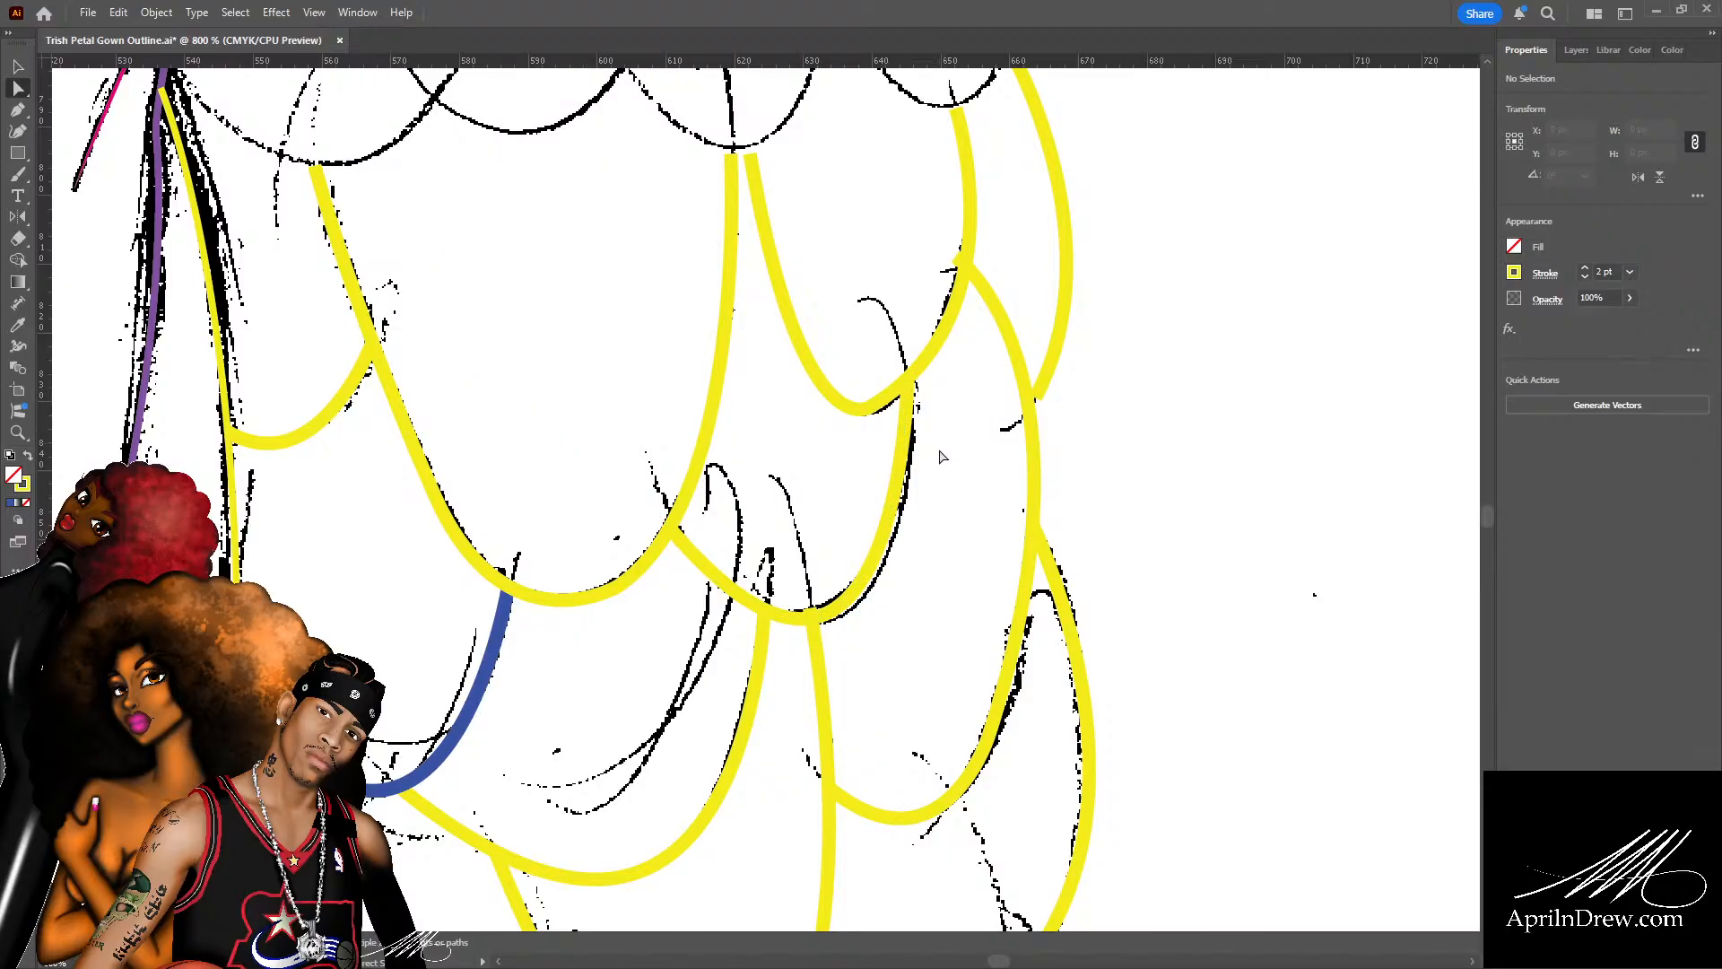
# Move the upper right end of the long petal onto the bottom curve of the petal above it.
pyautogui.scroll(-2, 834, 642)
pyautogui.click(811, 548)
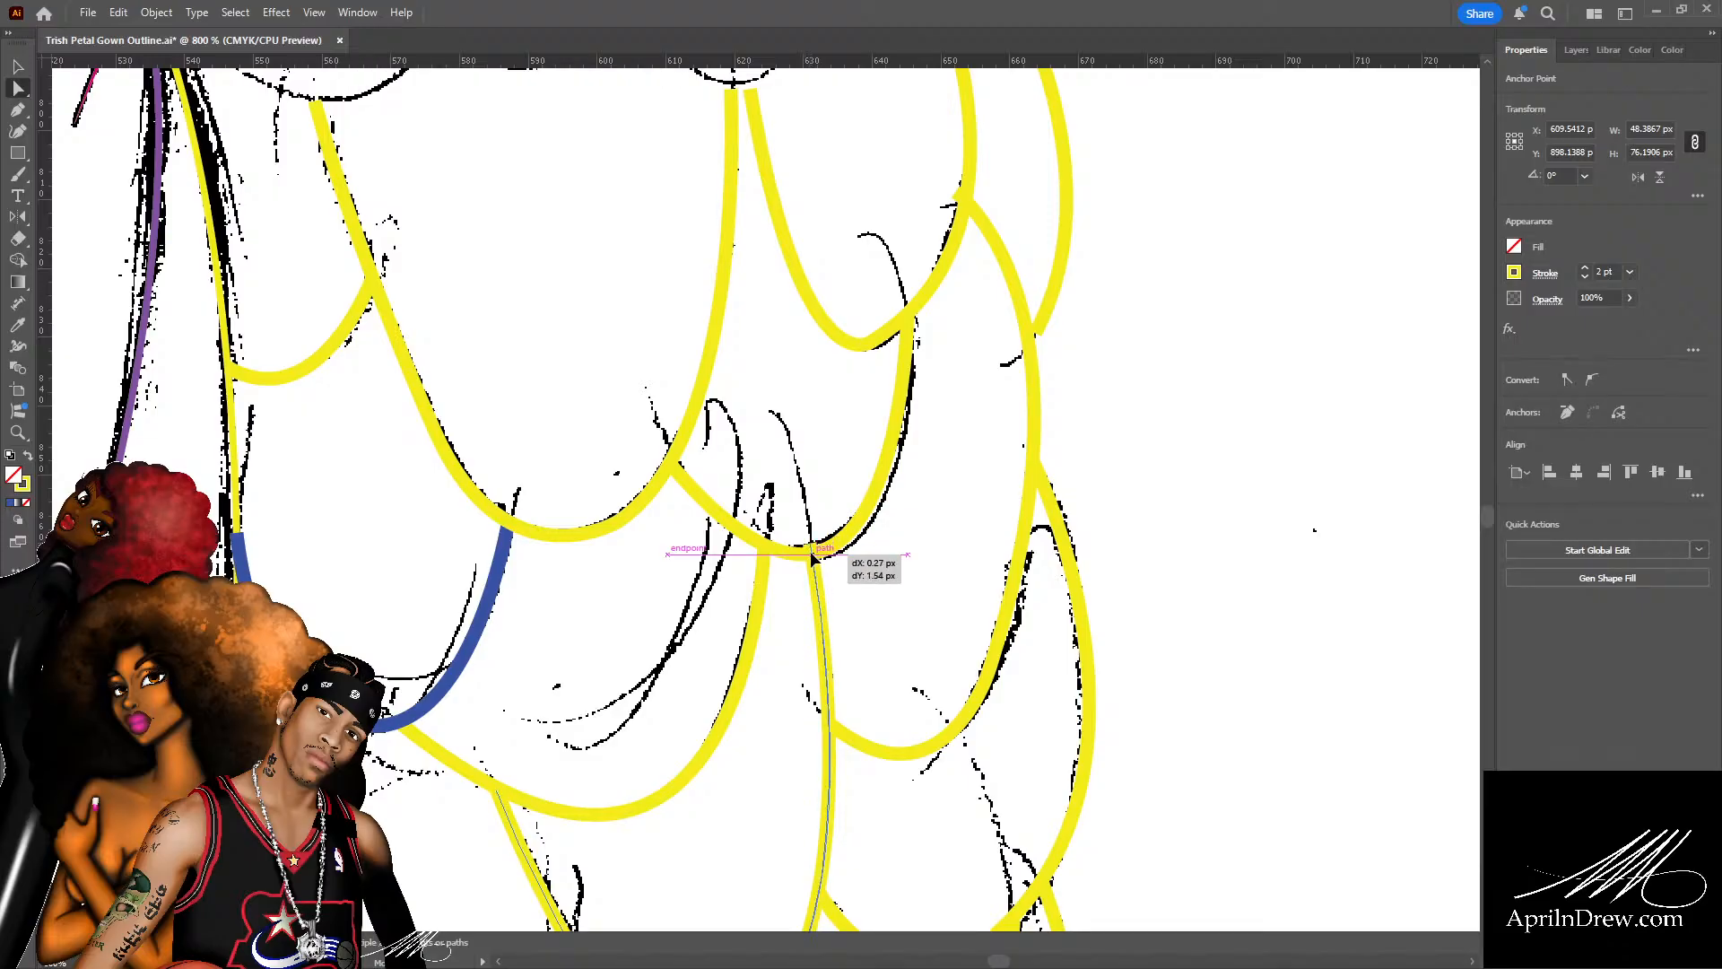
pyautogui.click(865, 575)
# Join the top end of the right-hand petal and the lower end of the uppermost outer petal to the edges of their neighbouring petals.
pyautogui.scroll(5, 1177, 350)
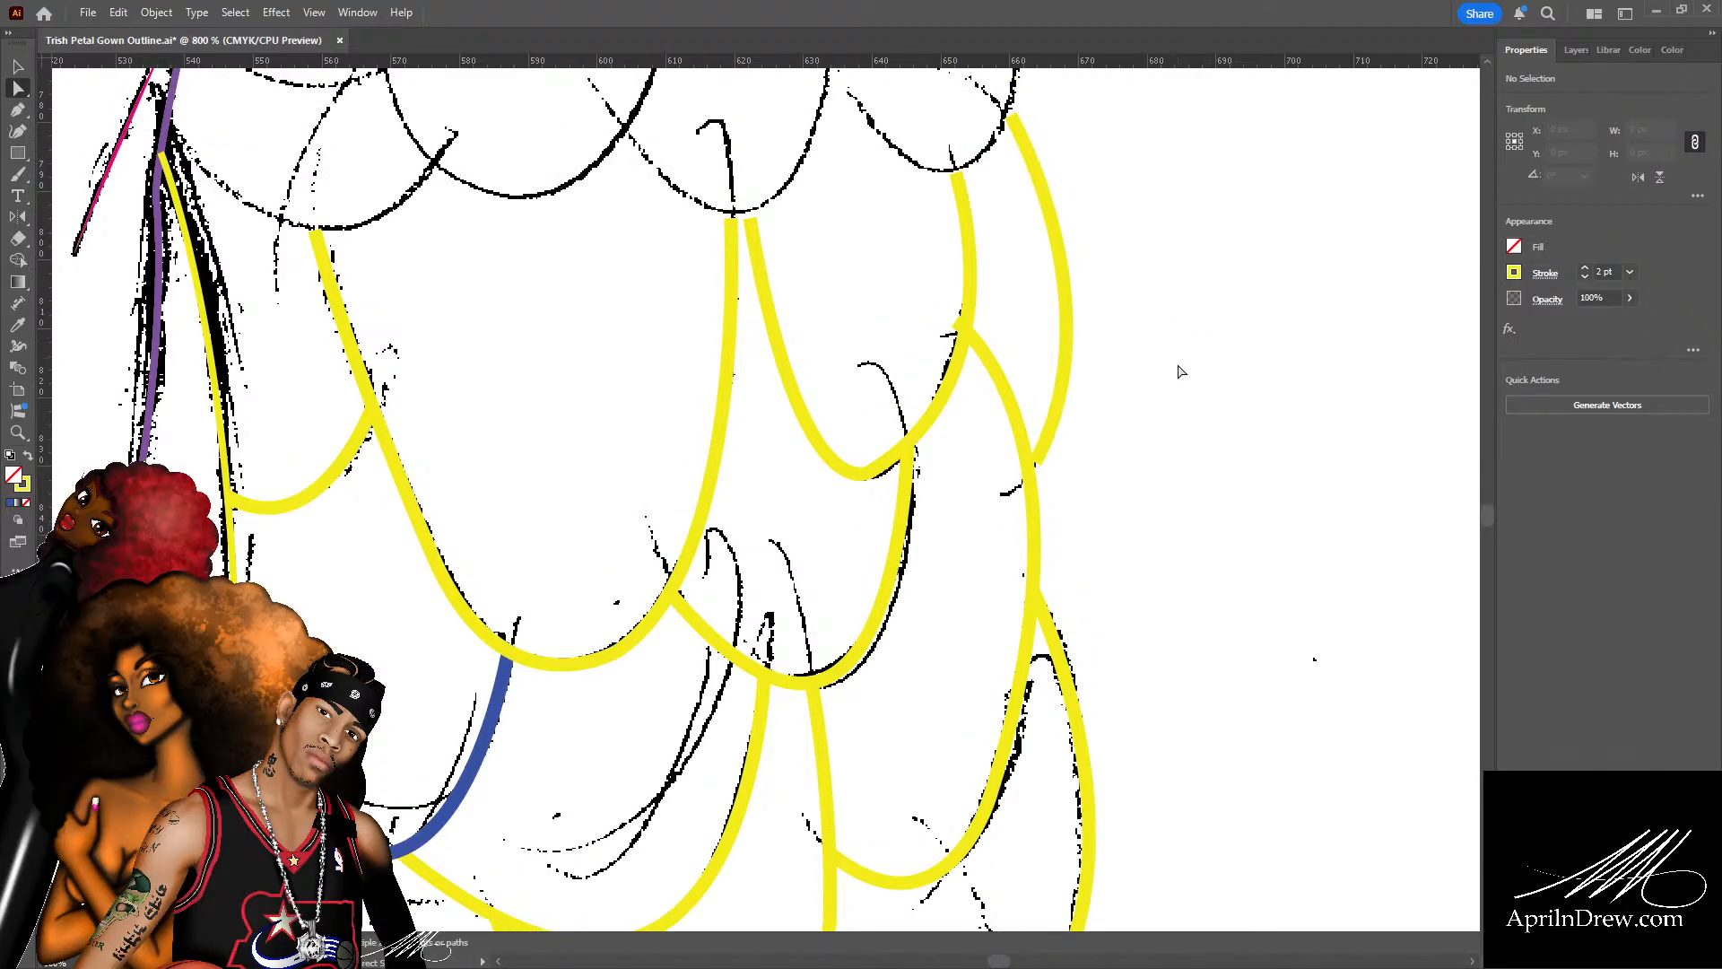
pyautogui.click(956, 409)
pyautogui.moveTo(956, 409); pyautogui.dragTo(963, 415)
pyautogui.moveTo(1036, 554); pyautogui.dragTo(1034, 564)
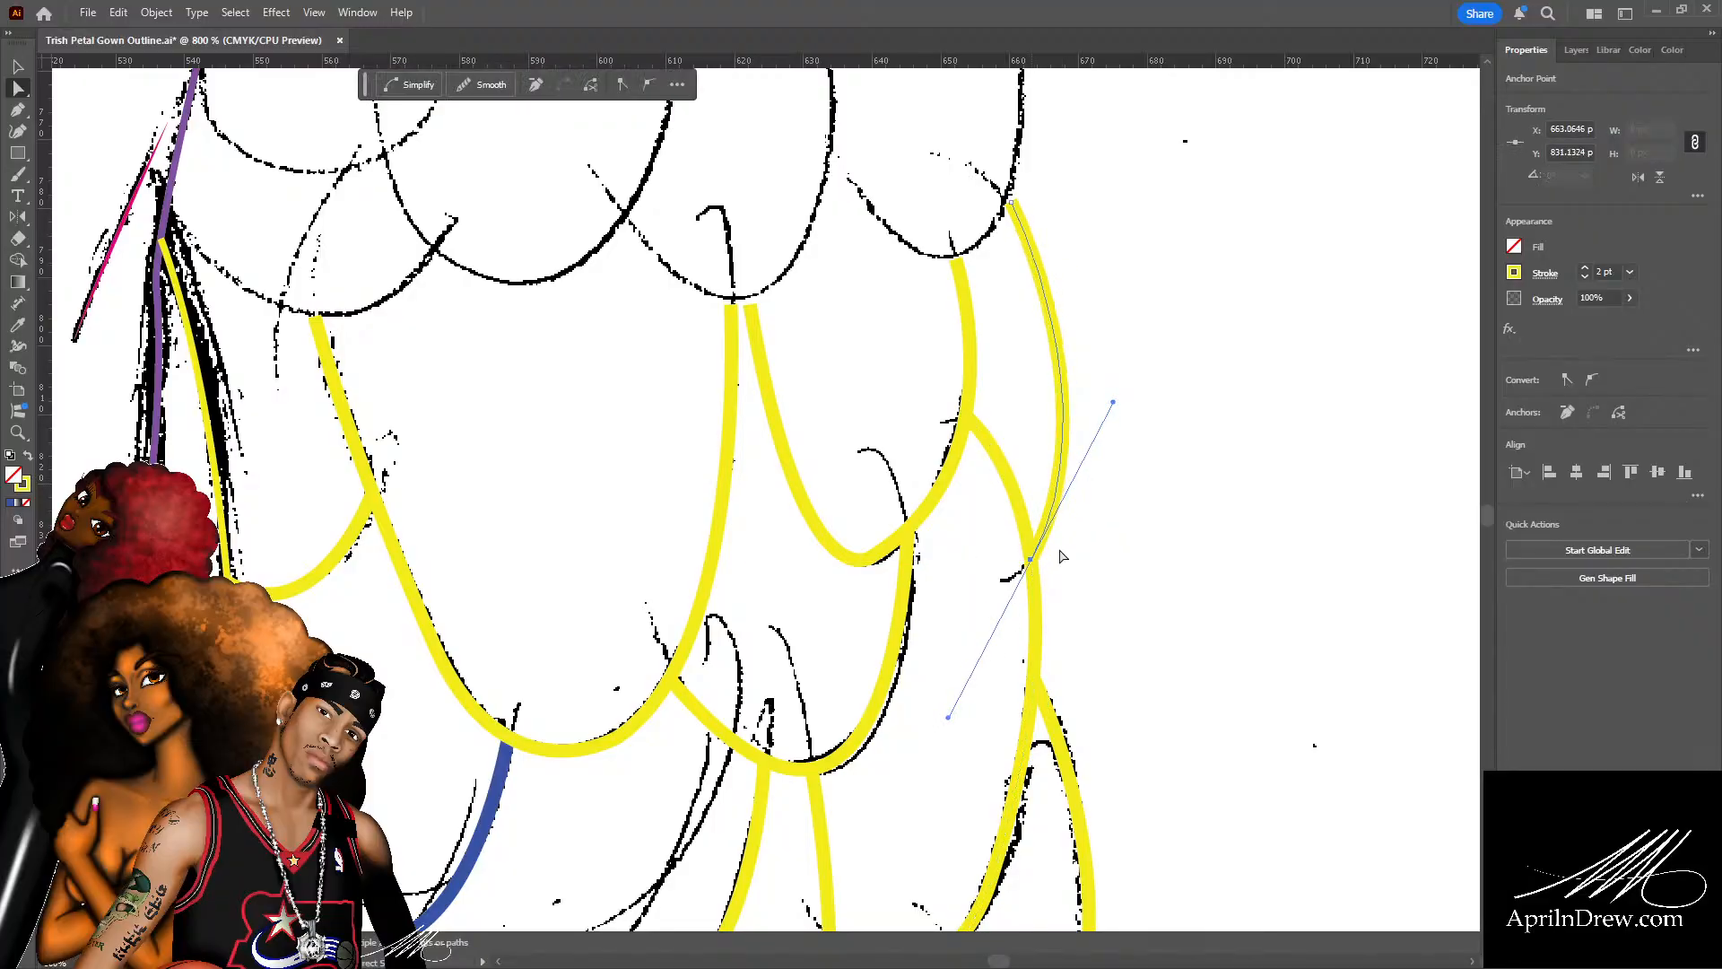
pyautogui.click(955, 533)
# Reshape the upper U-shaped petal to the sketch by moving its top ends and adjusting its left-side and bottom direction handles.
pyautogui.moveTo(731, 311); pyautogui.dragTo(744, 300)
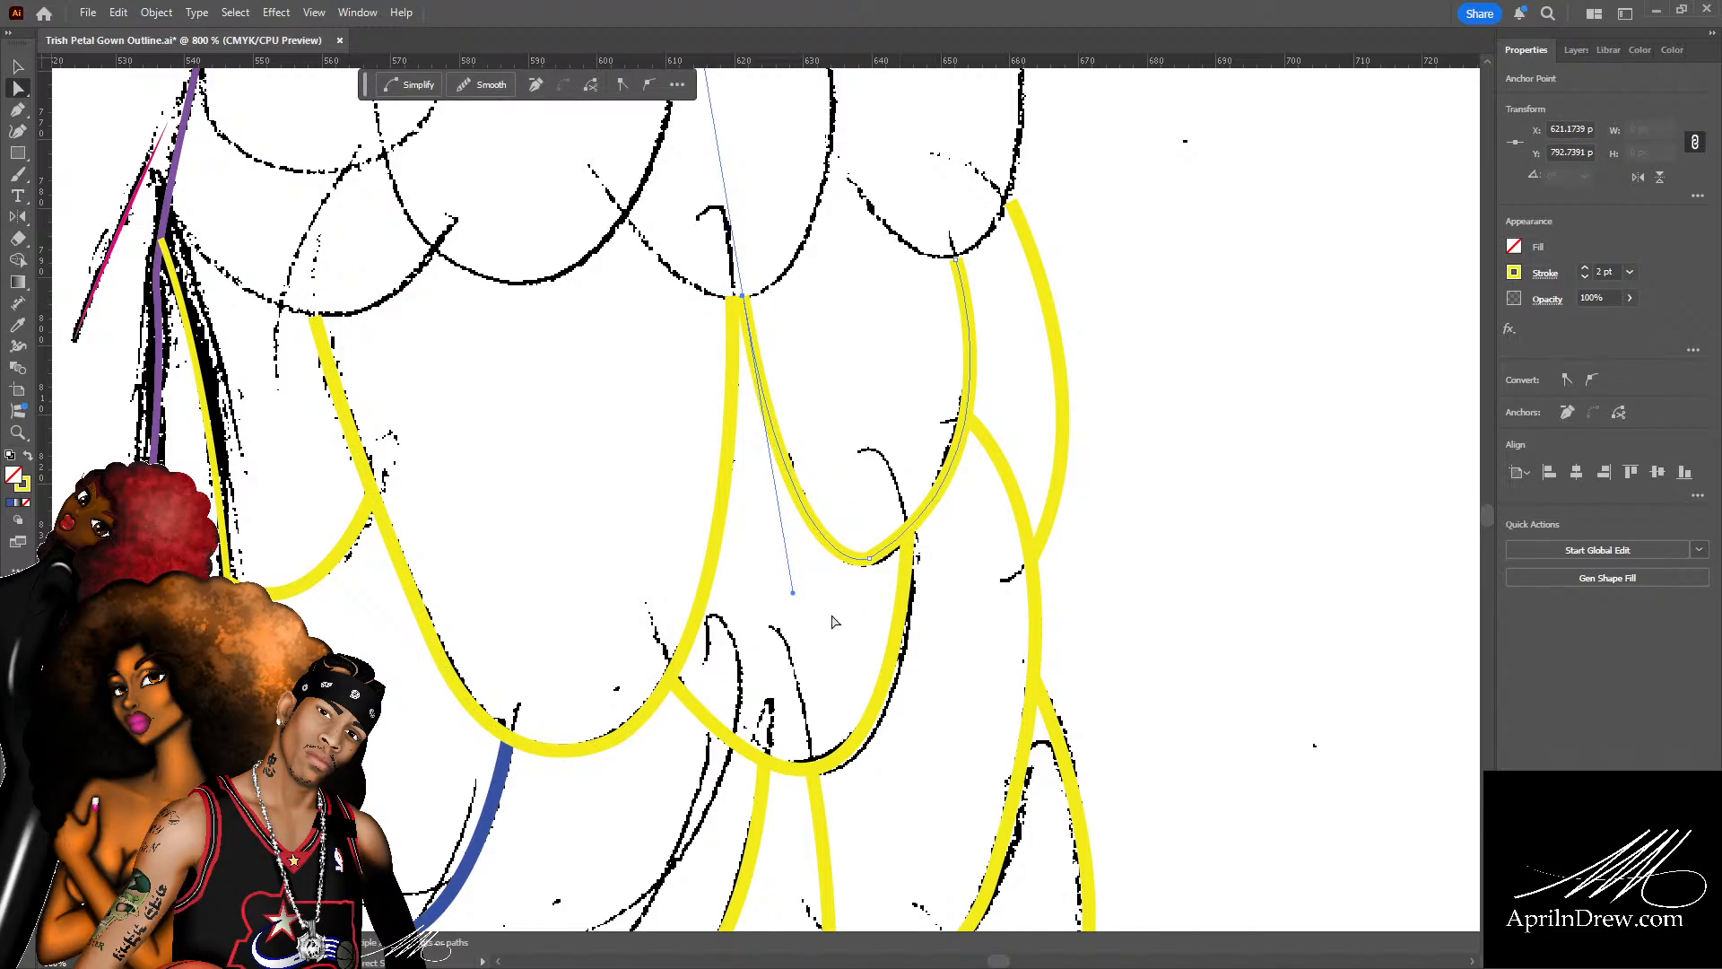
pyautogui.moveTo(792, 593); pyautogui.dragTo(771, 583)
pyautogui.click(941, 495)
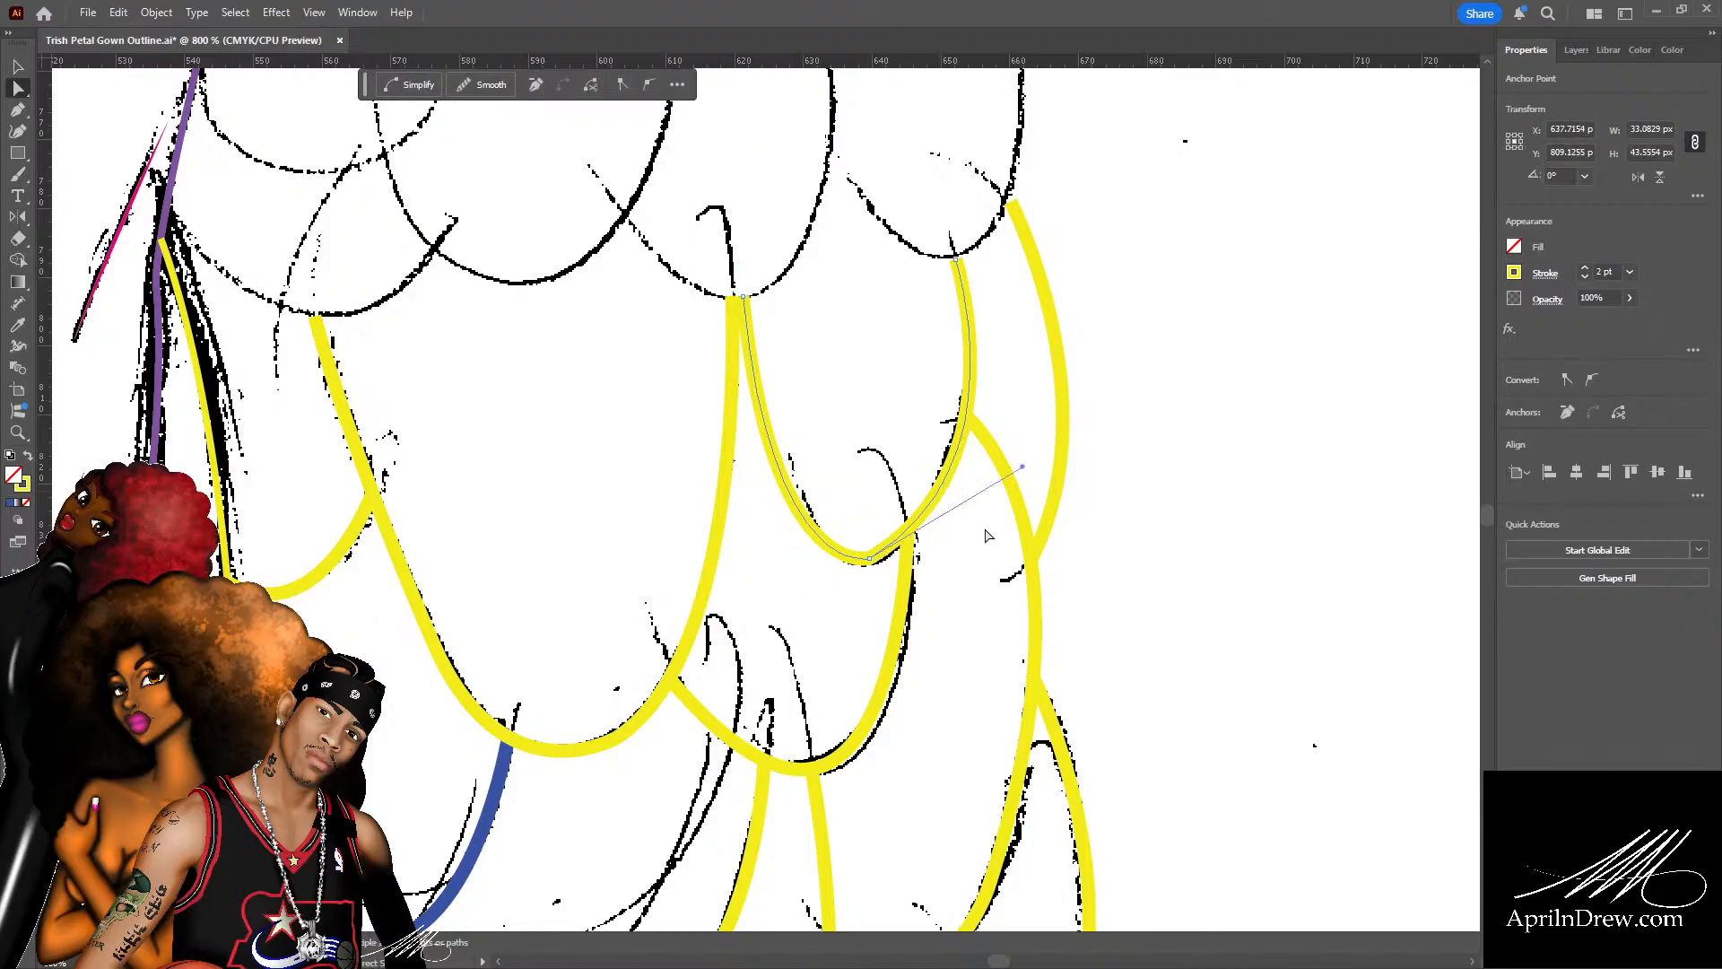
pyautogui.moveTo(1023, 467); pyautogui.dragTo(1008, 538)
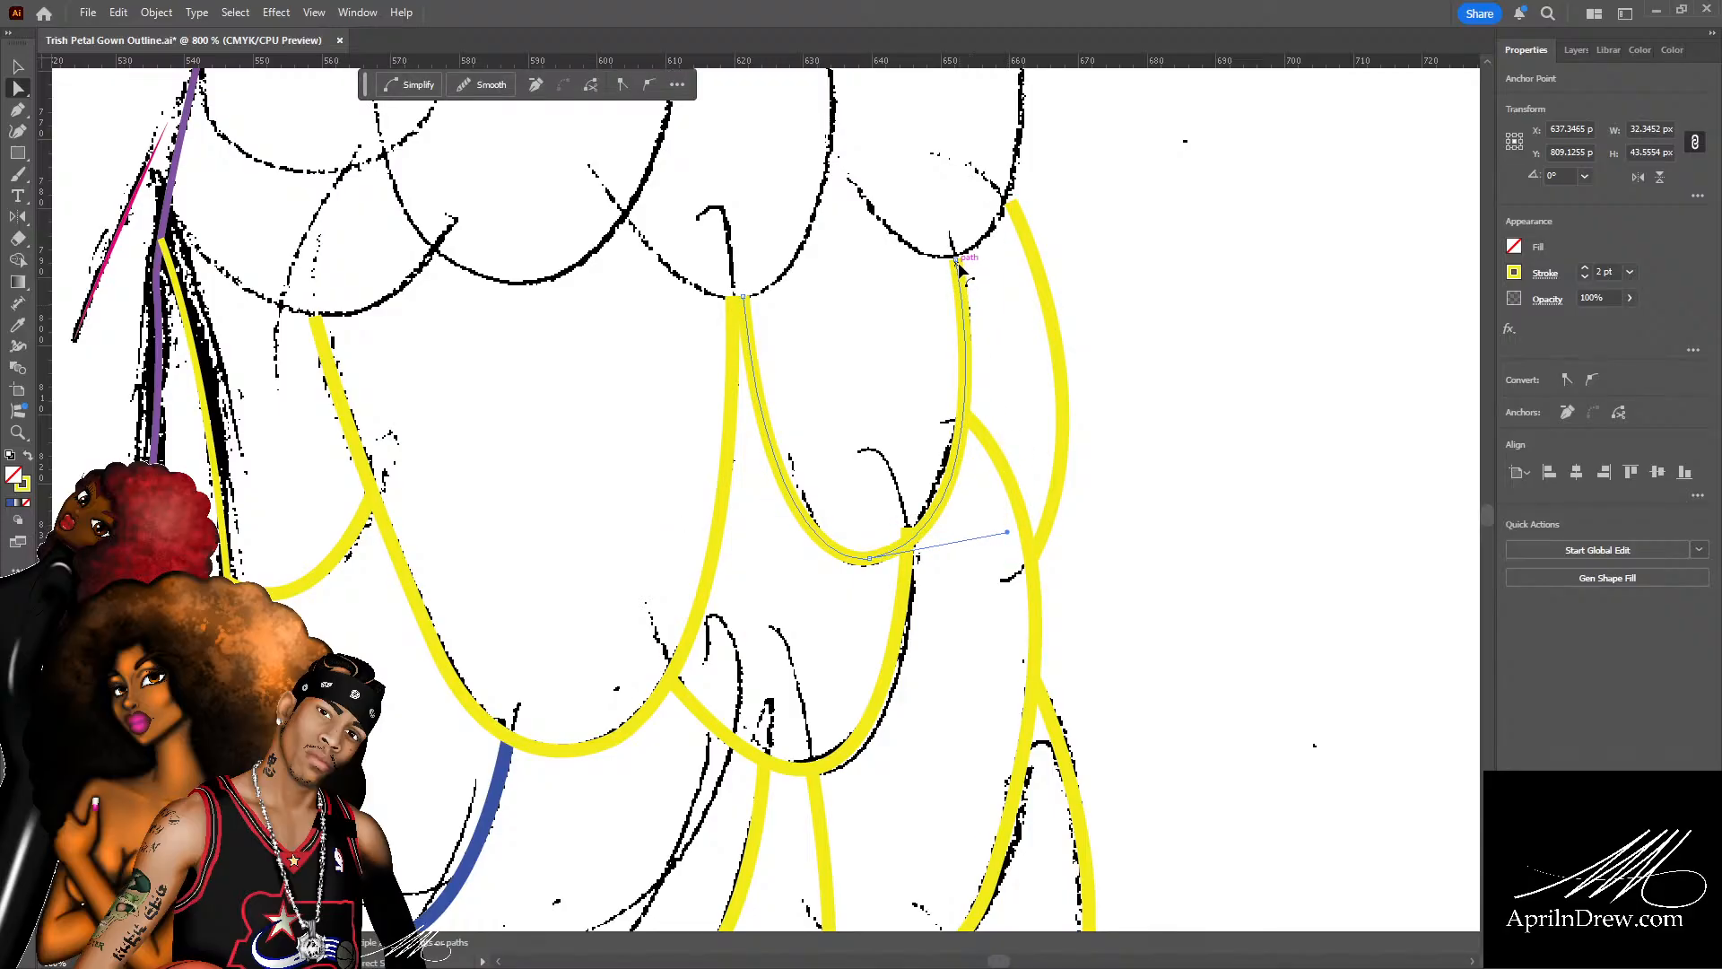
pyautogui.moveTo(957, 262); pyautogui.dragTo(956, 260)
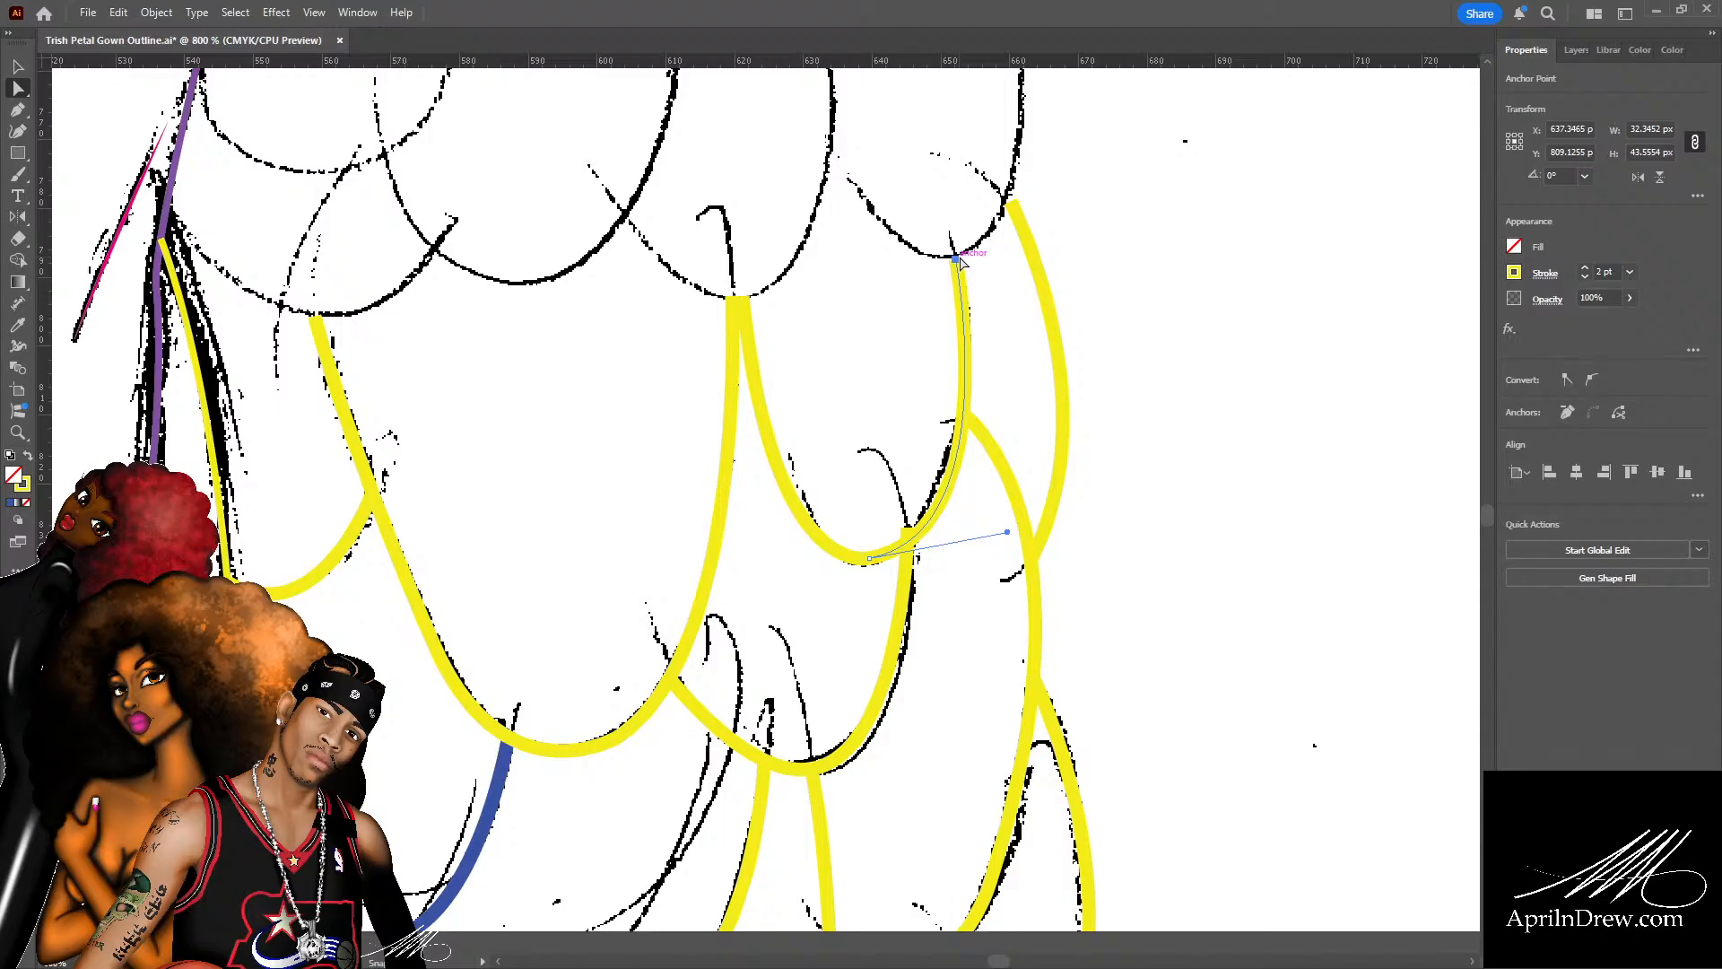
pyautogui.moveTo(958, 262); pyautogui.dragTo(957, 259)
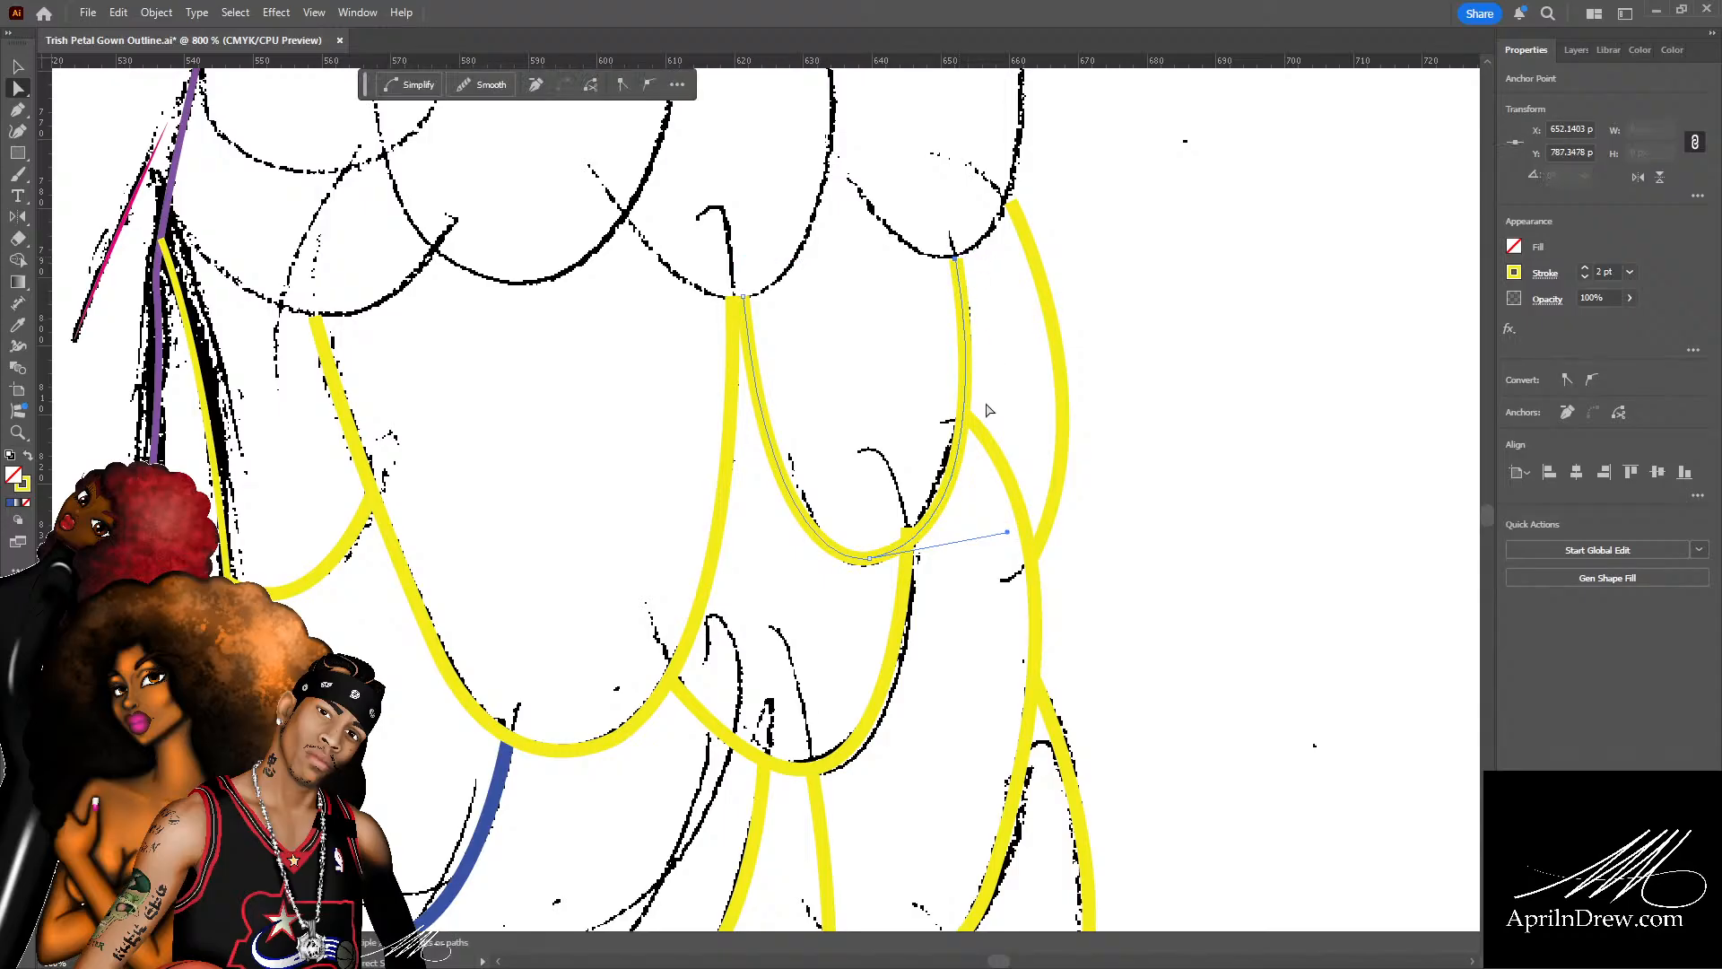
# Rejoin the top end of the petal below to the reshaped petal's curve and save the file.
pyautogui.click(912, 615)
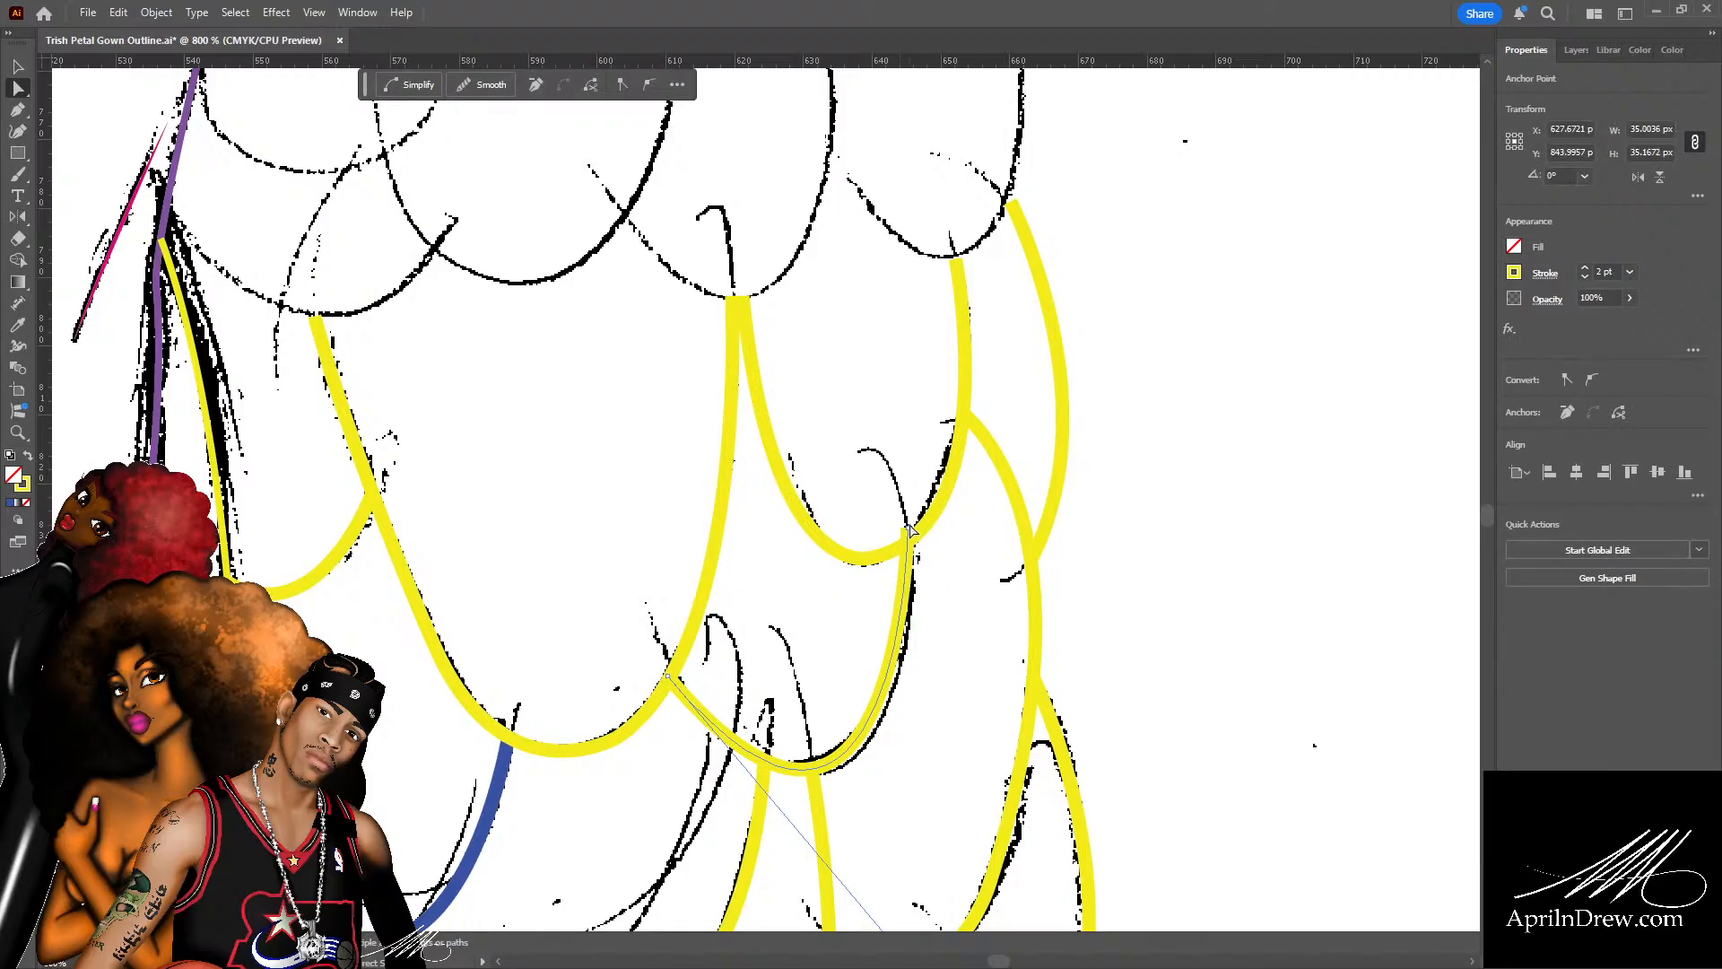
pyautogui.moveTo(908, 528); pyautogui.dragTo(908, 544)
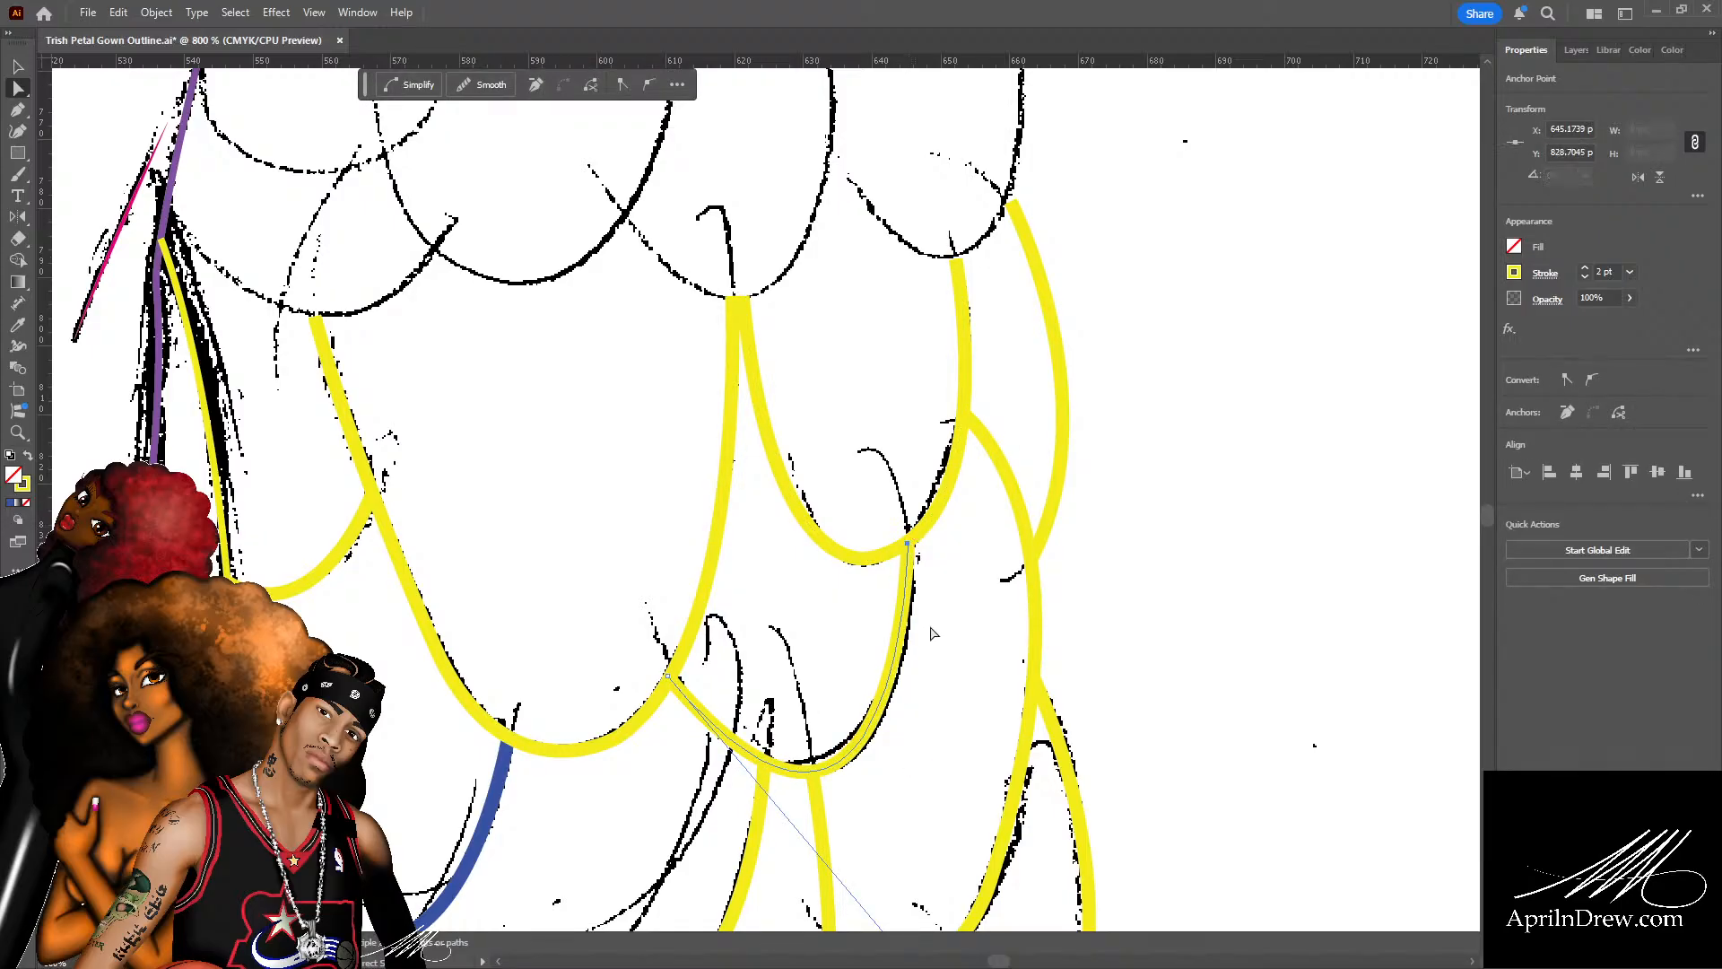
pyautogui.scroll(-5, 931, 638)
pyautogui.scroll(-2, 931, 652)
pyautogui.hotkey('ctrl', 's')
pyautogui.moveTo(660, 671); pyautogui.dragTo(837, 644)
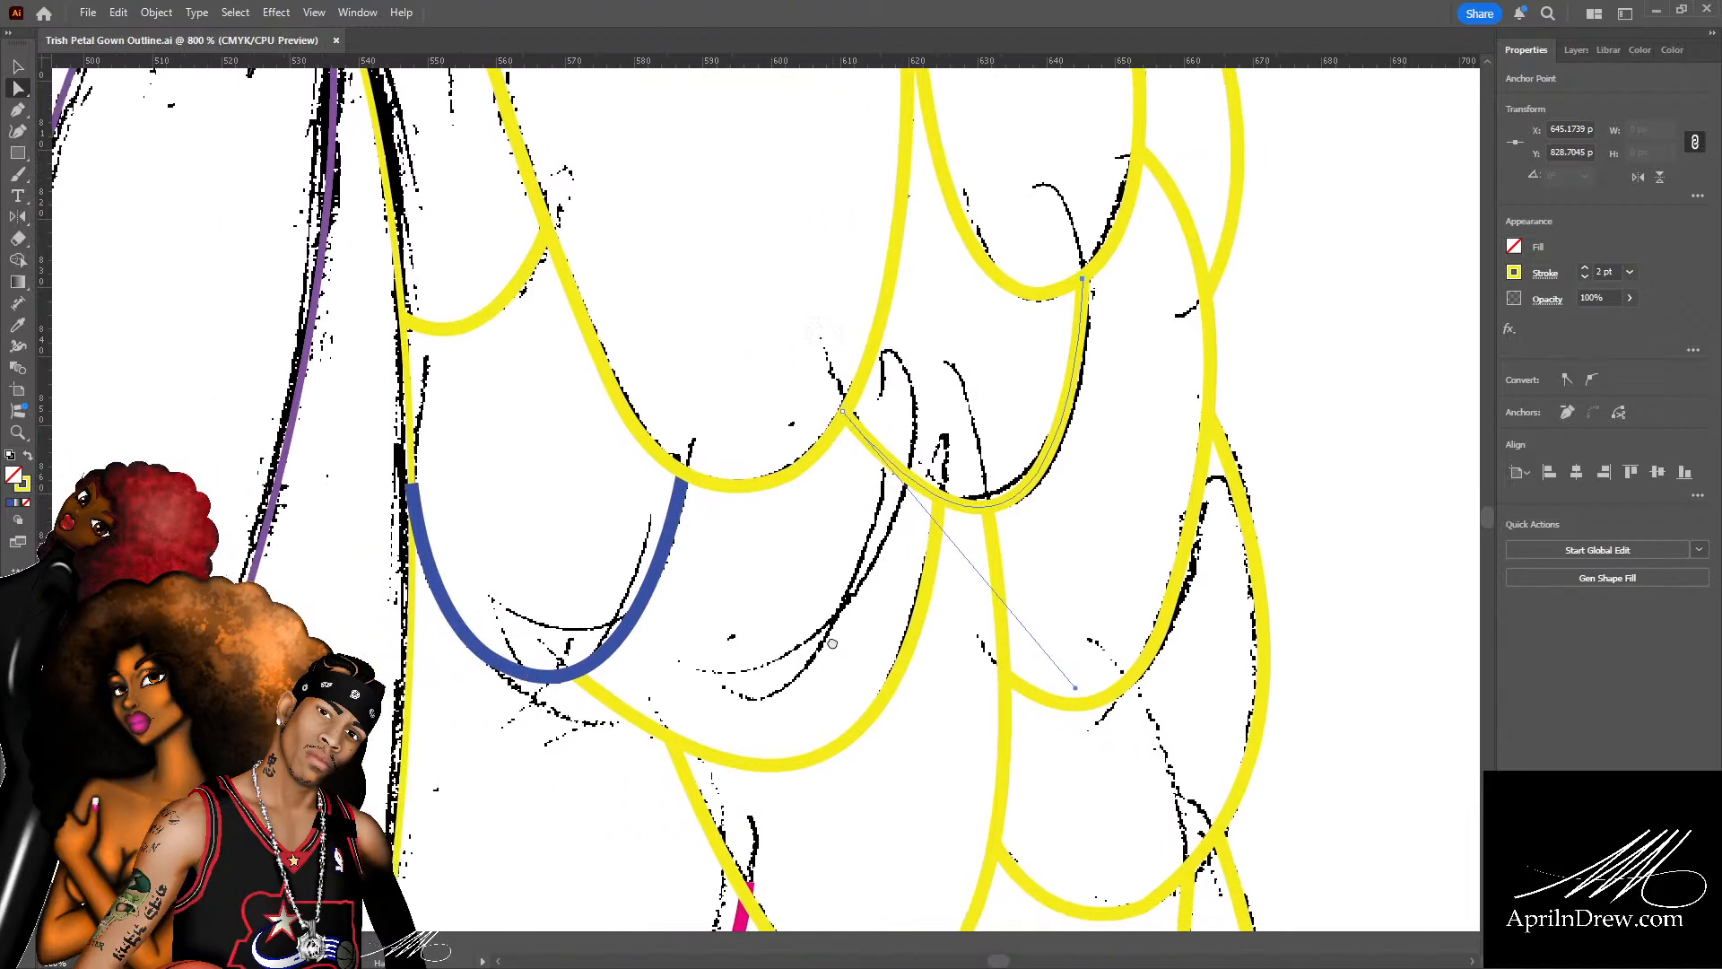
pyautogui.click(814, 647)
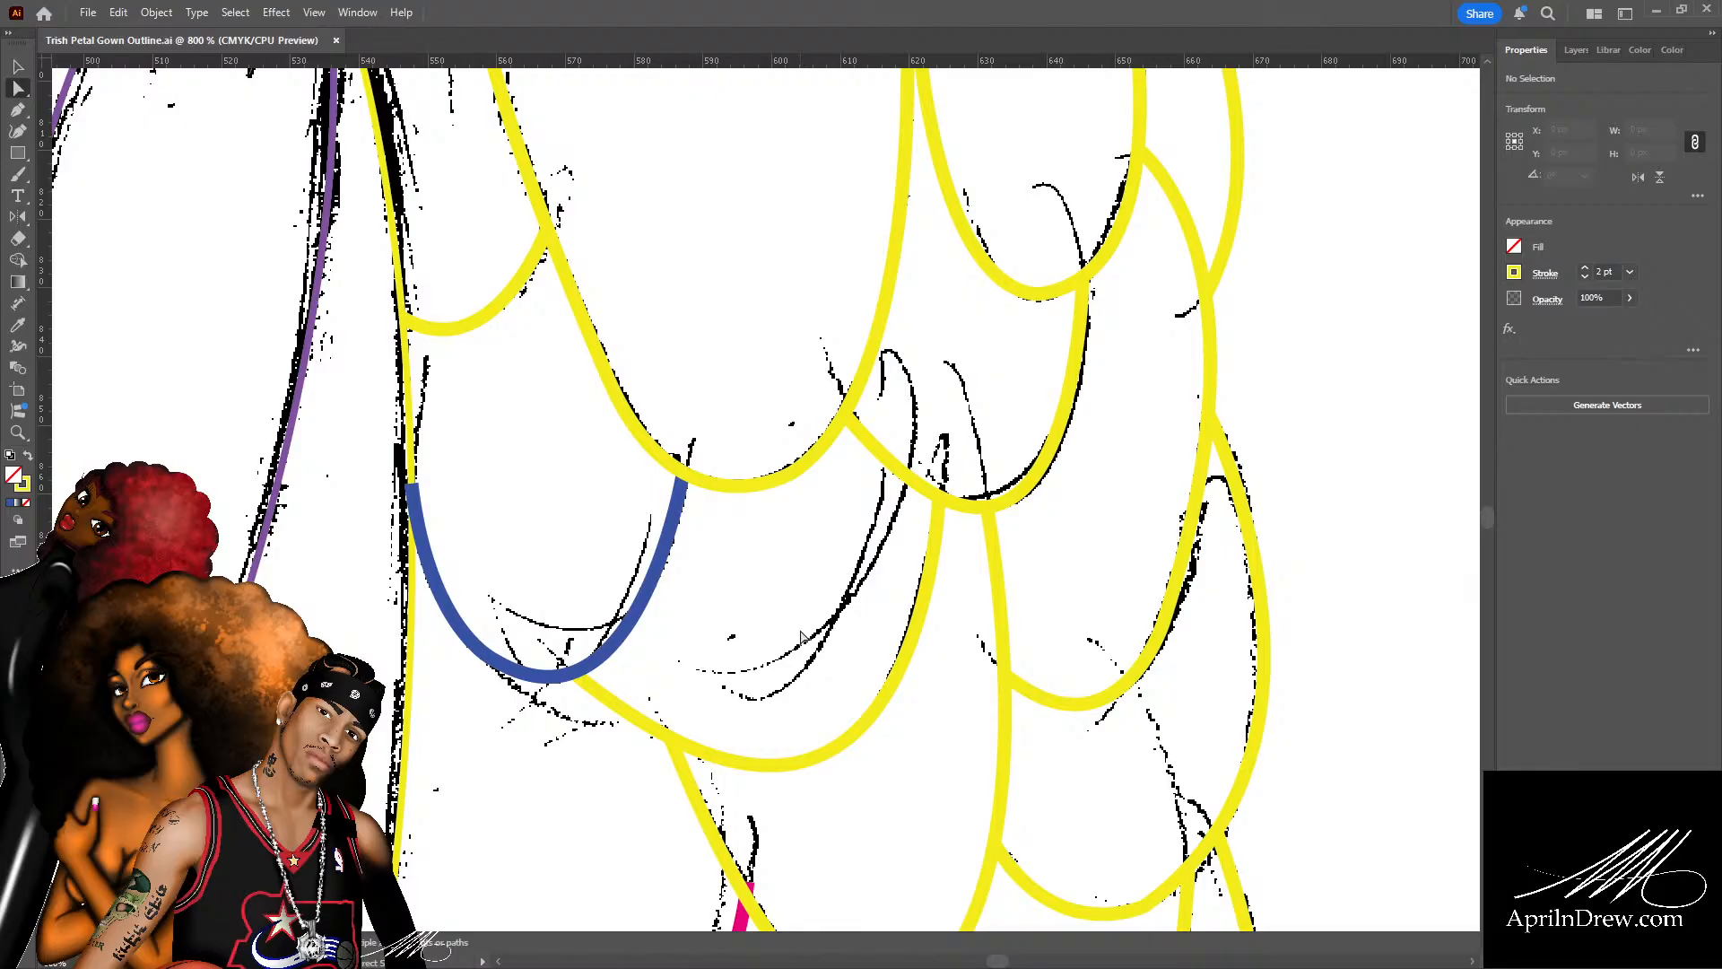
# Recolour the stroke of the long petal hanging below the narrow middle petal green.
pyautogui.scroll(-1, 801, 635)
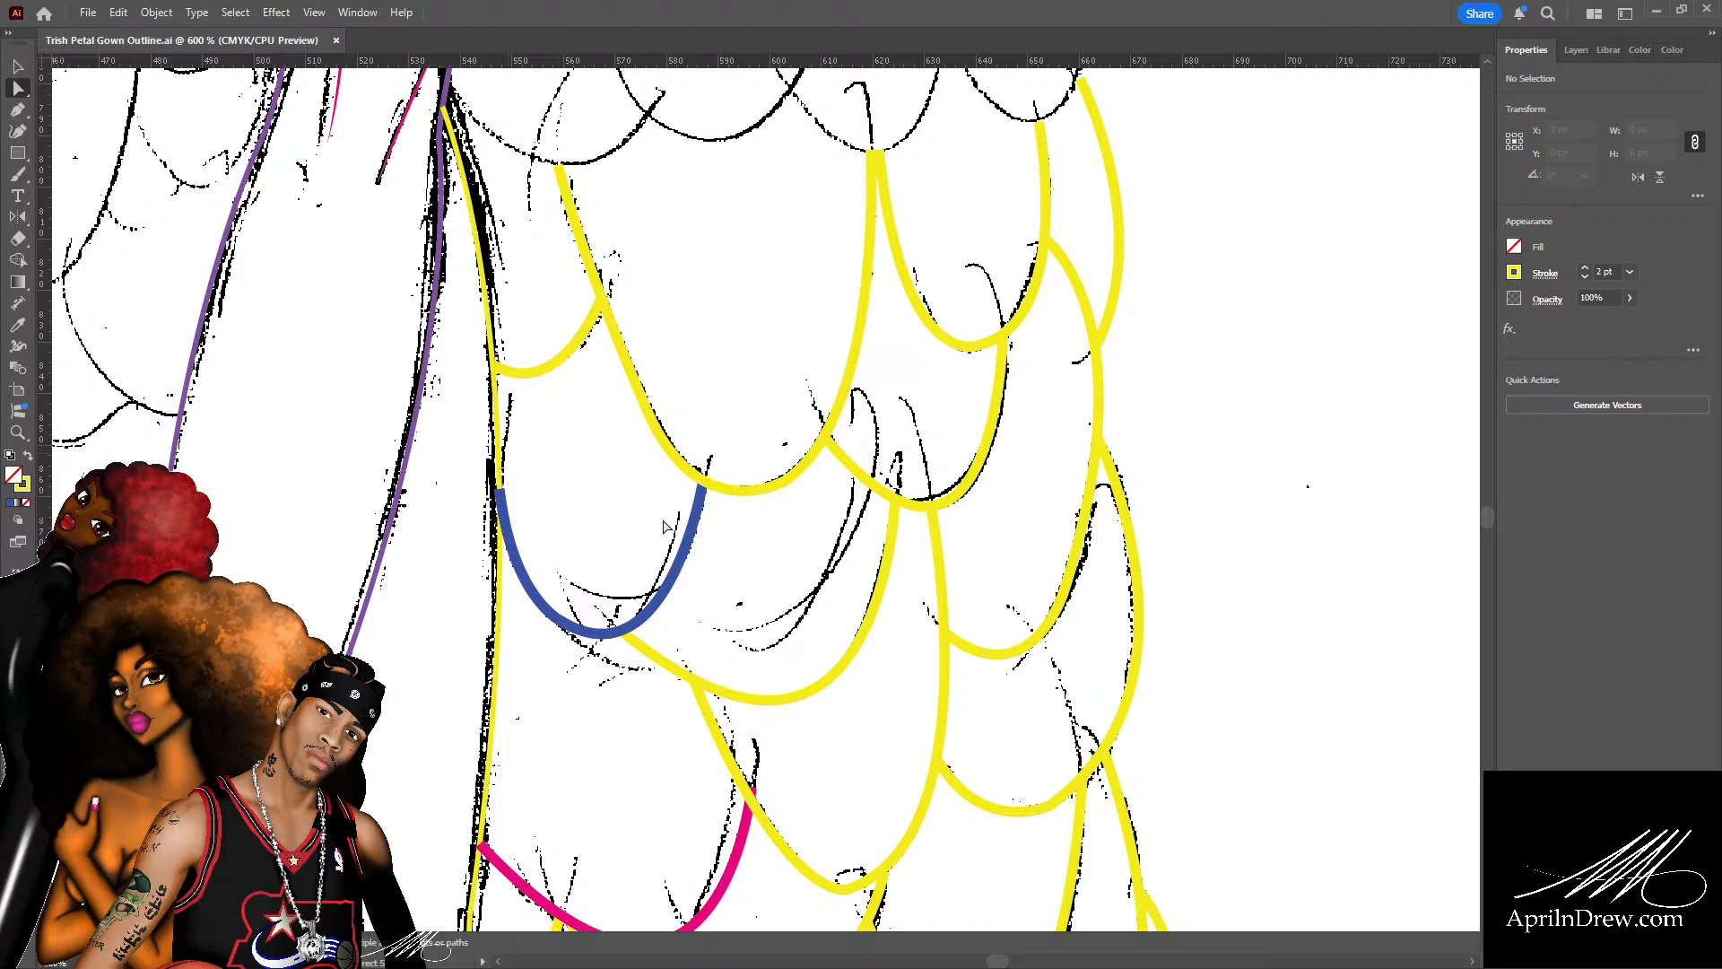
pyautogui.scroll(-3, 671, 533)
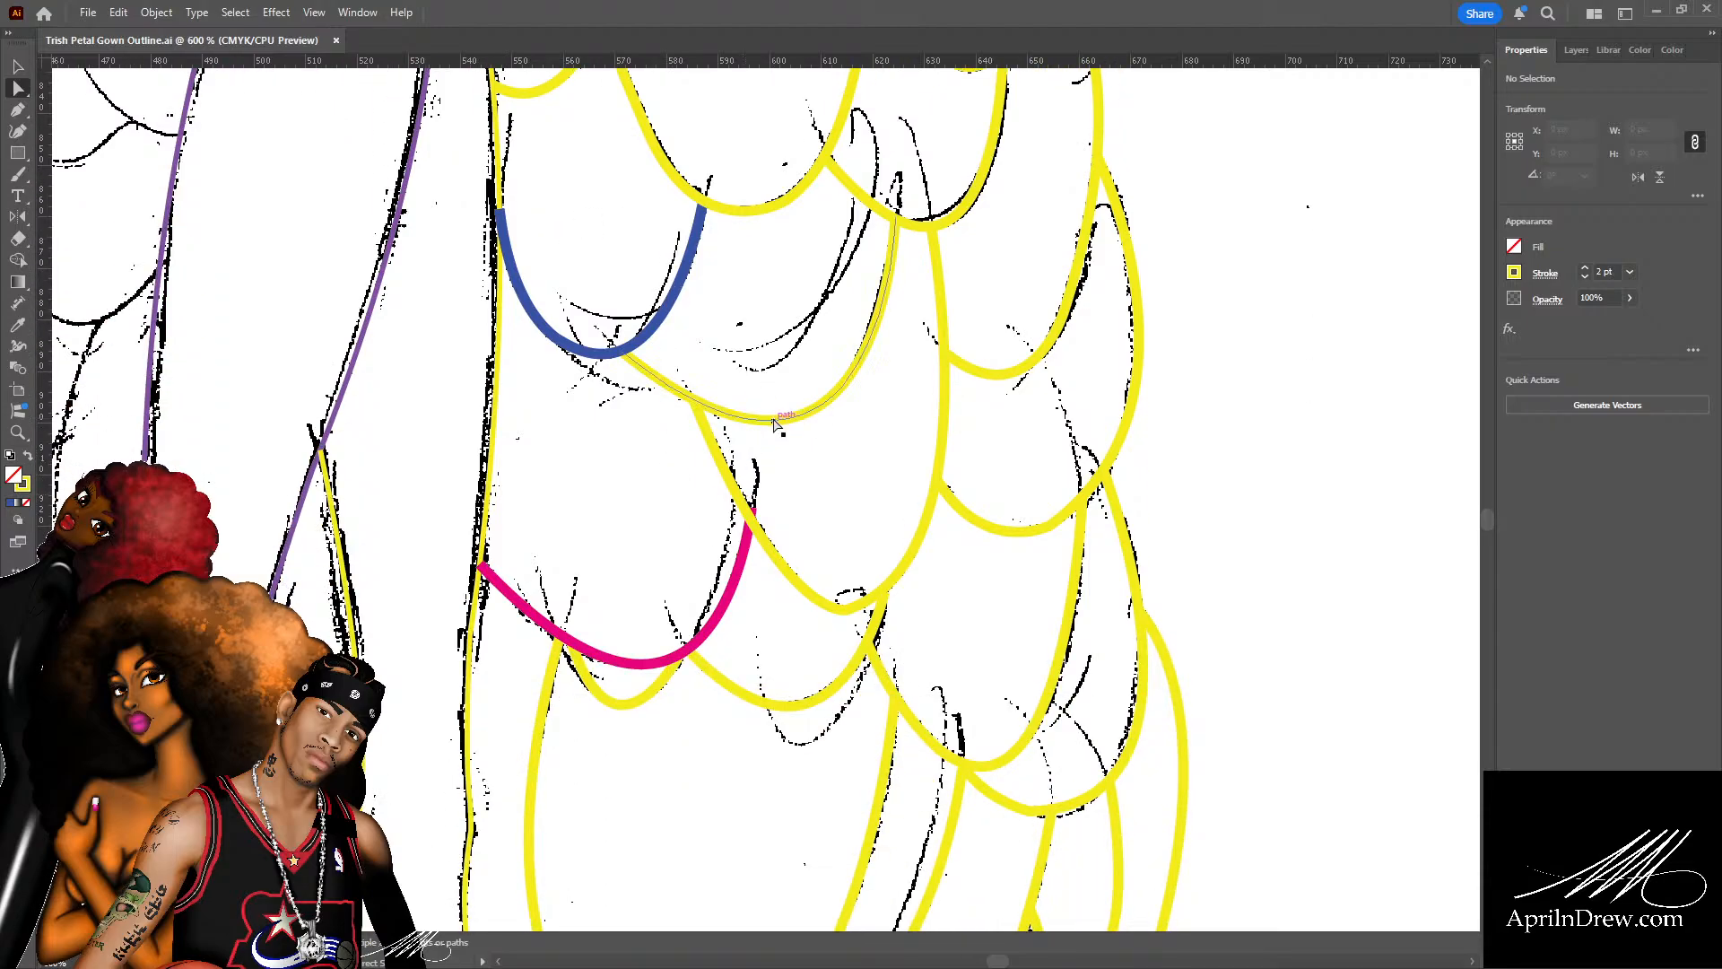
pyautogui.click(756, 512)
pyautogui.click(756, 512)
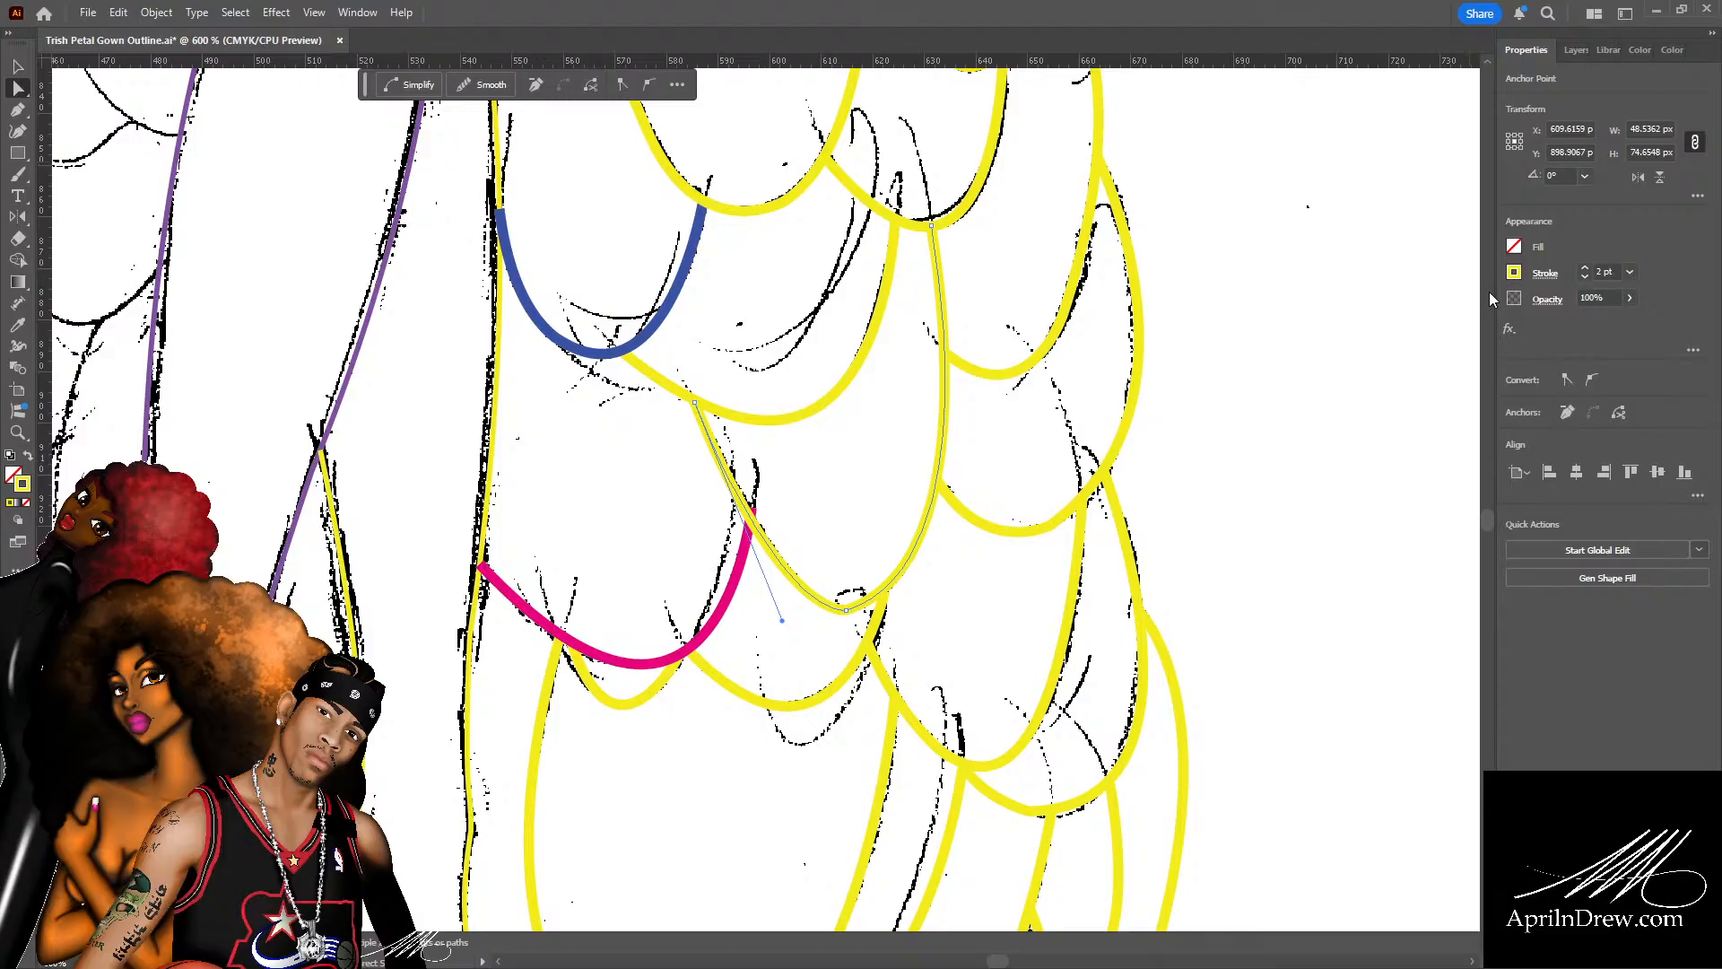
pyautogui.click(1349, 356)
# Recolour the small upper petal beside the leg blue and the large petal next to it magenta.
pyautogui.scroll(6, 953, 494)
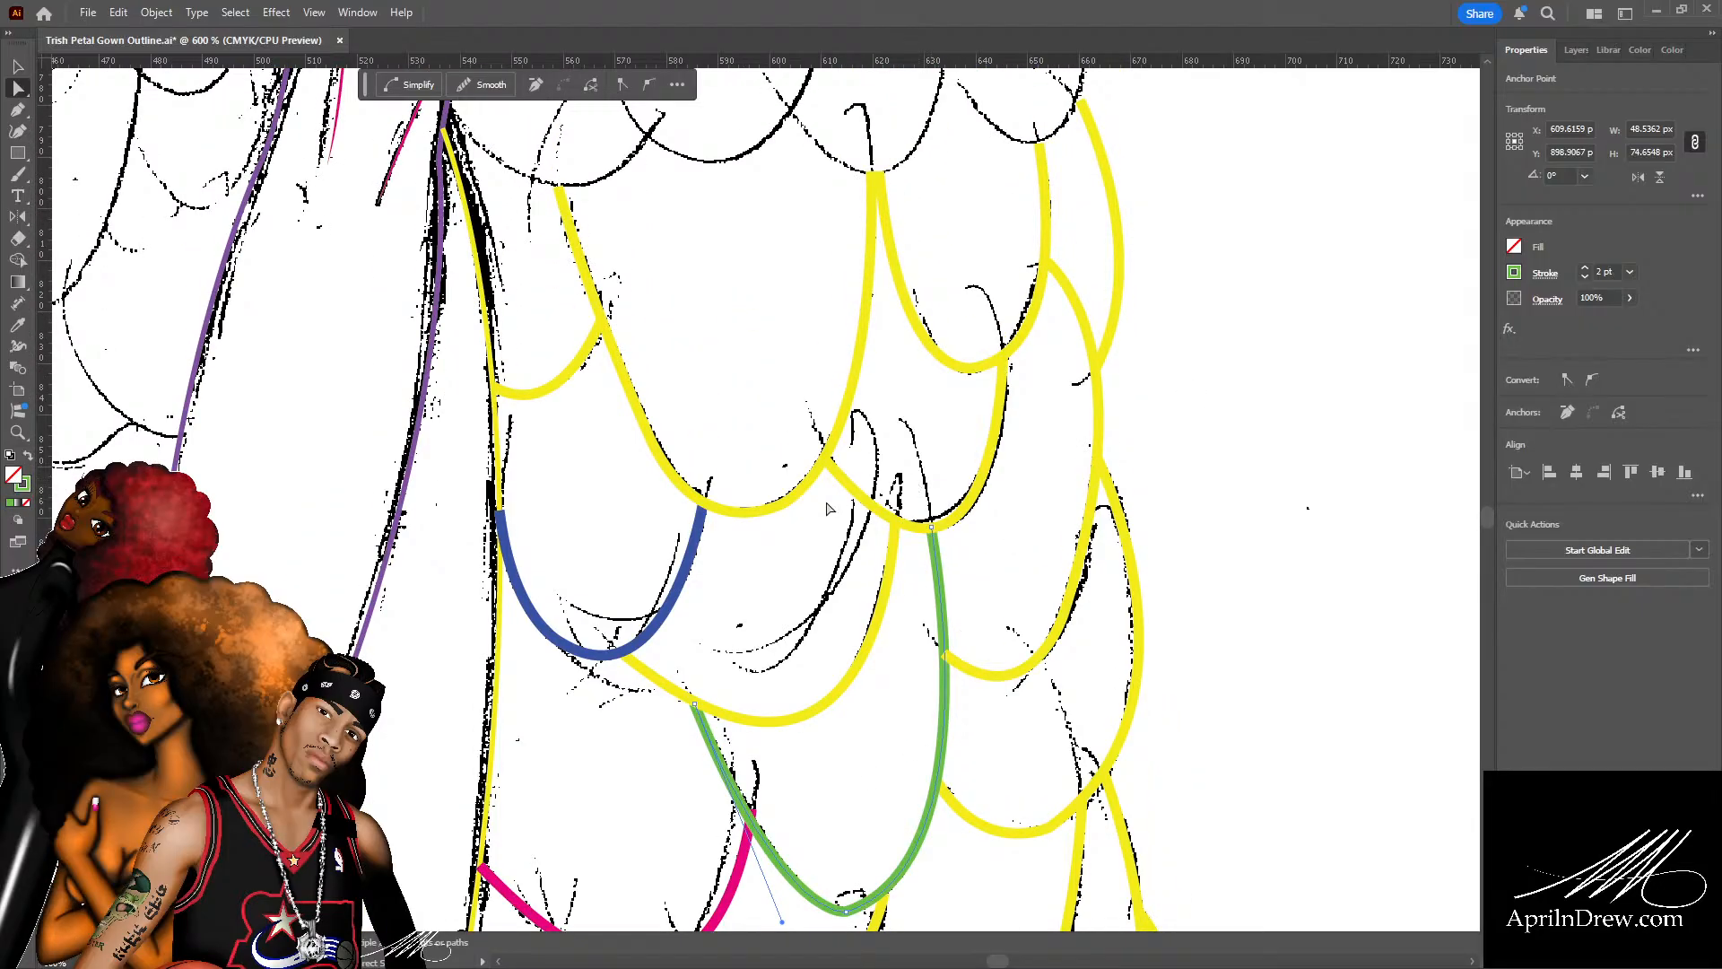
pyautogui.click(535, 395)
pyautogui.click(1333, 361)
pyautogui.click(638, 399)
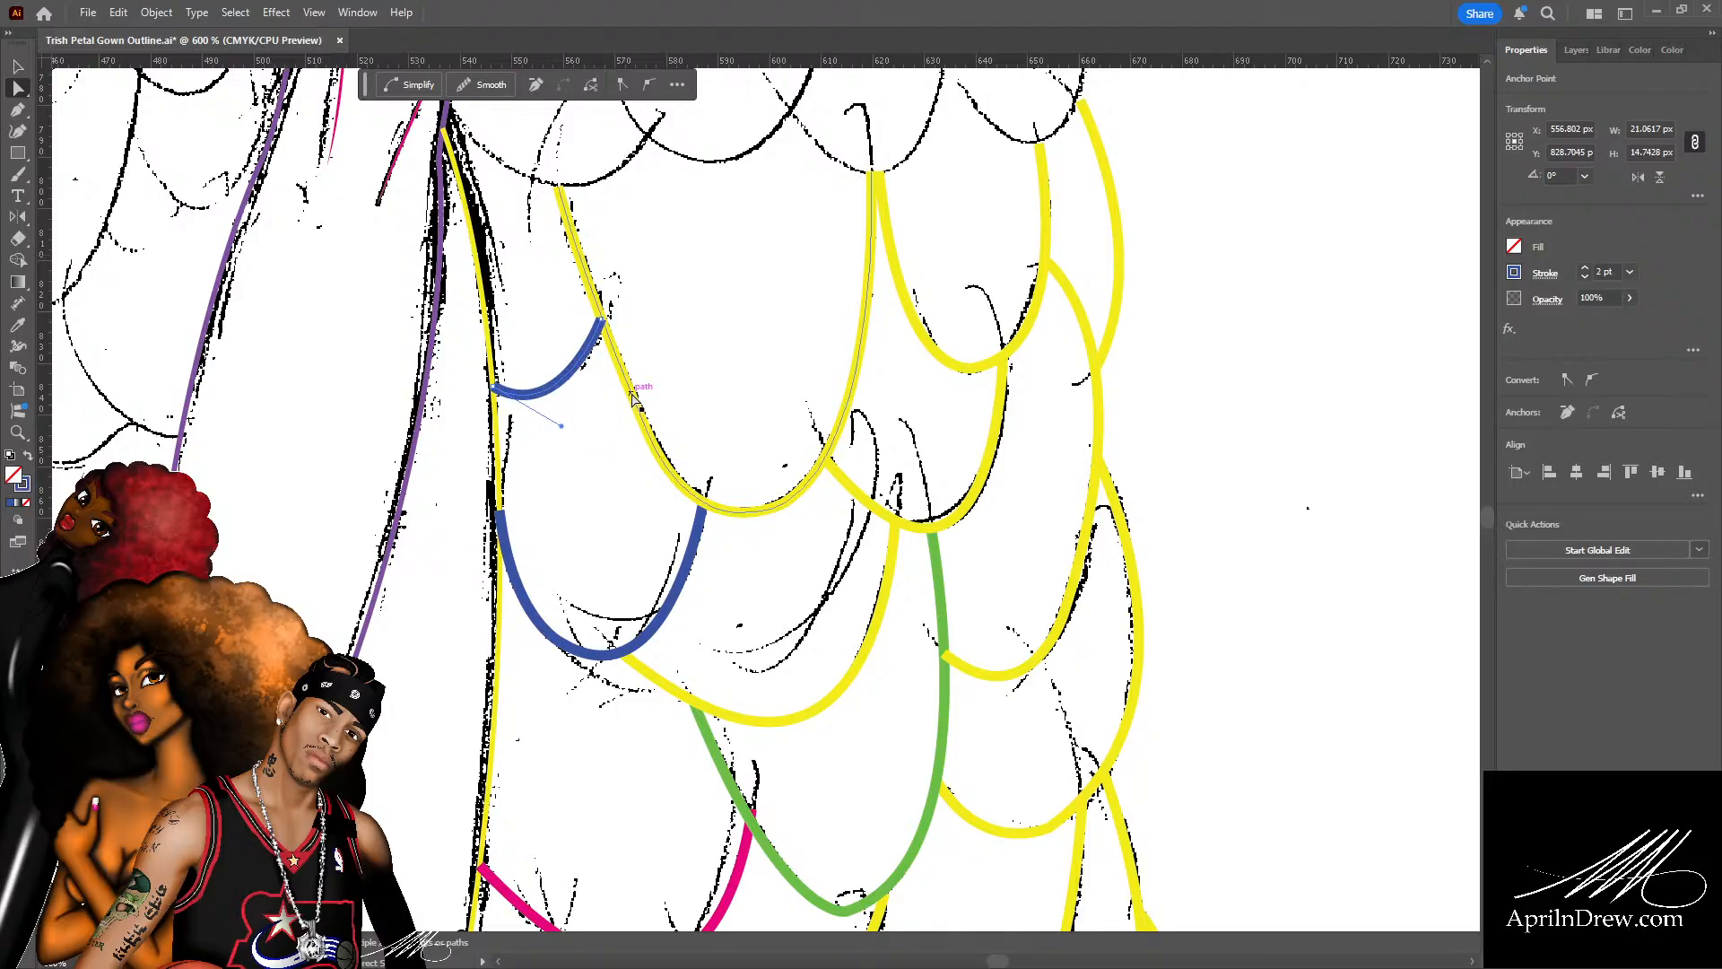
pyautogui.click(1514, 273)
pyautogui.click(1341, 361)
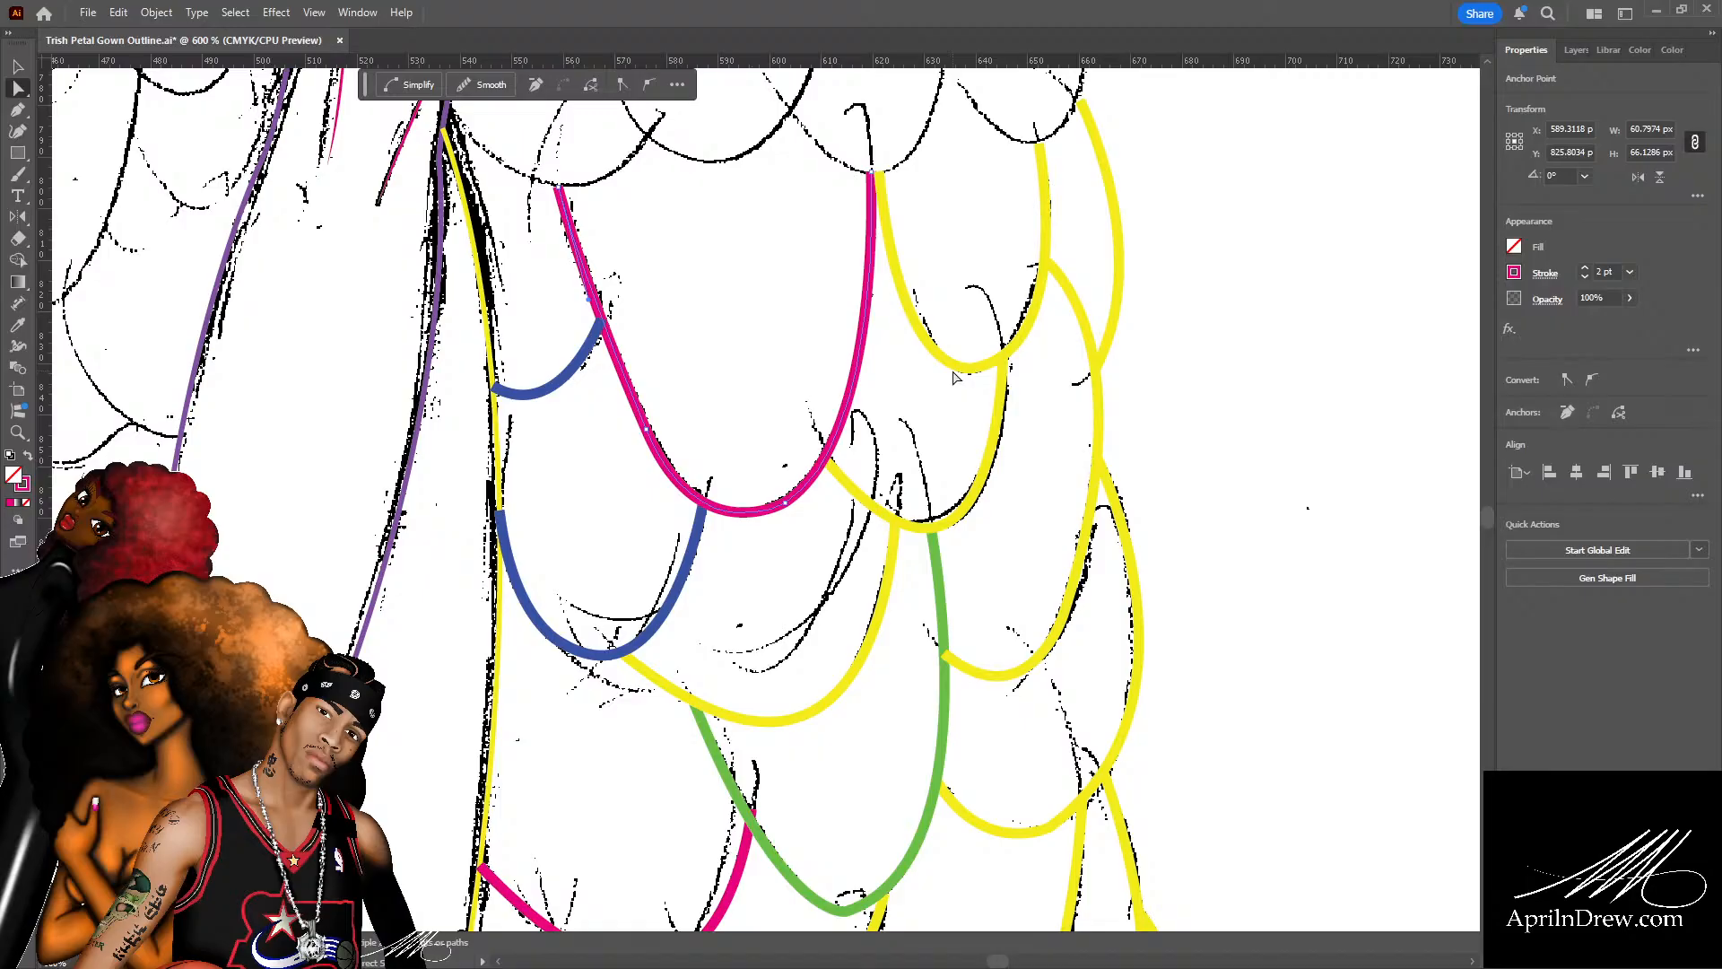
# Recolour the narrow petal between the magenta and green petals purple and save the file.
pyautogui.click(988, 451)
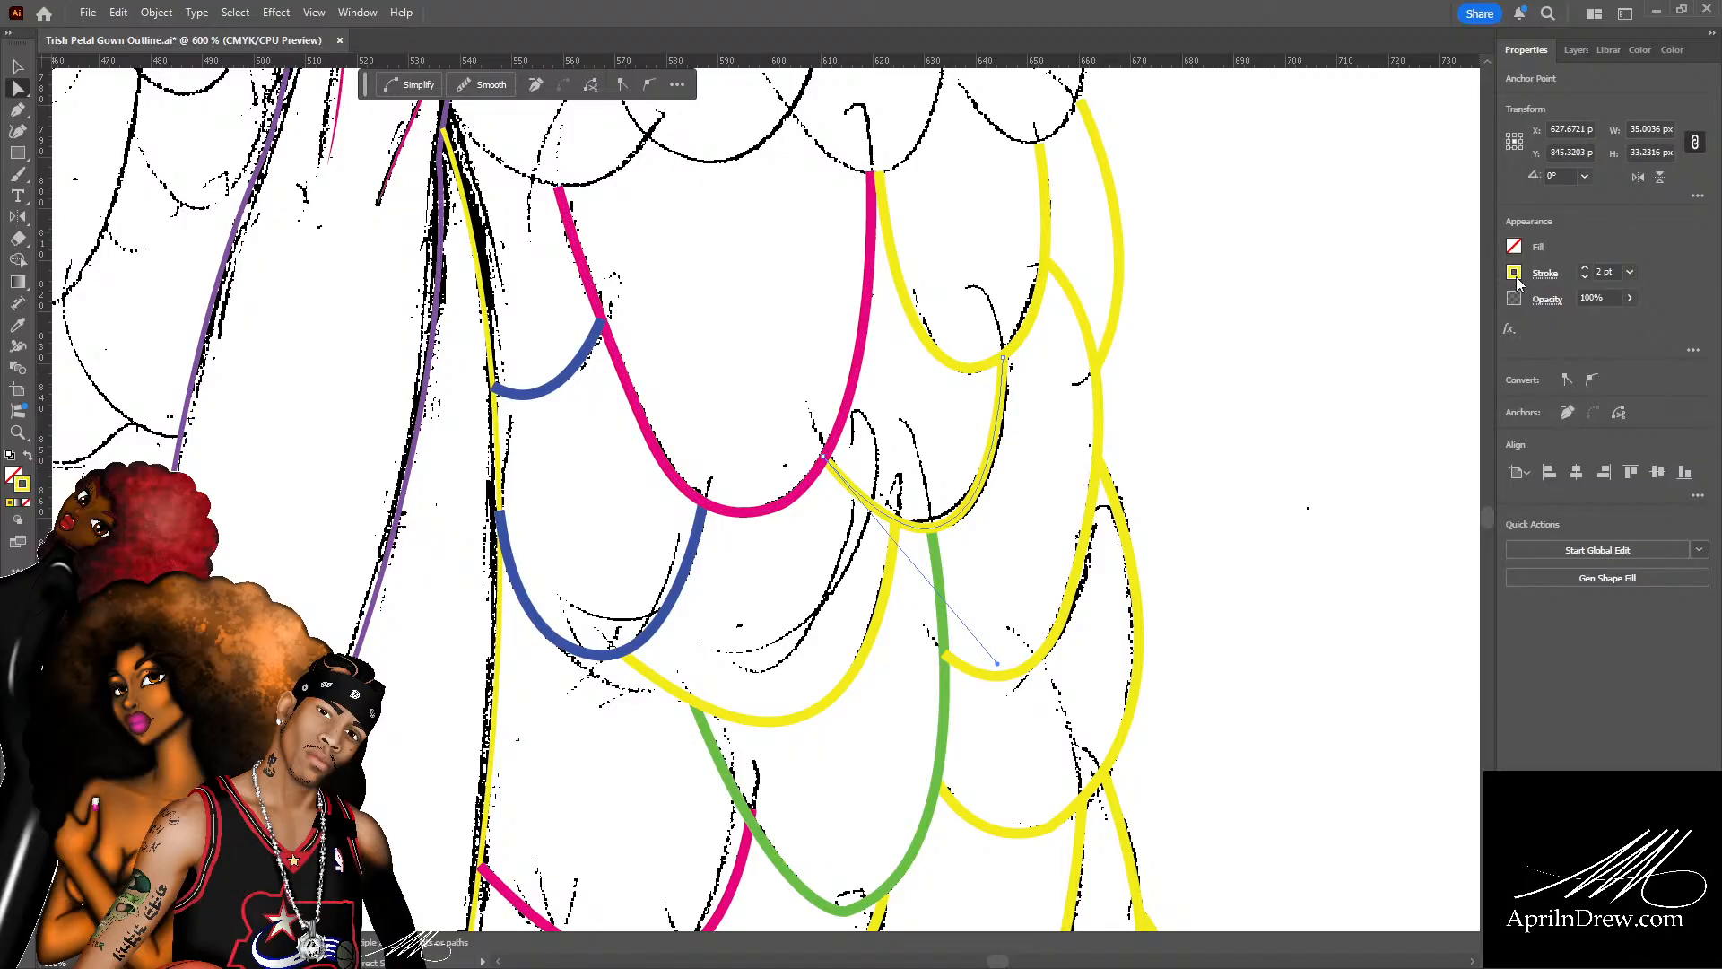
pyautogui.click(1354, 360)
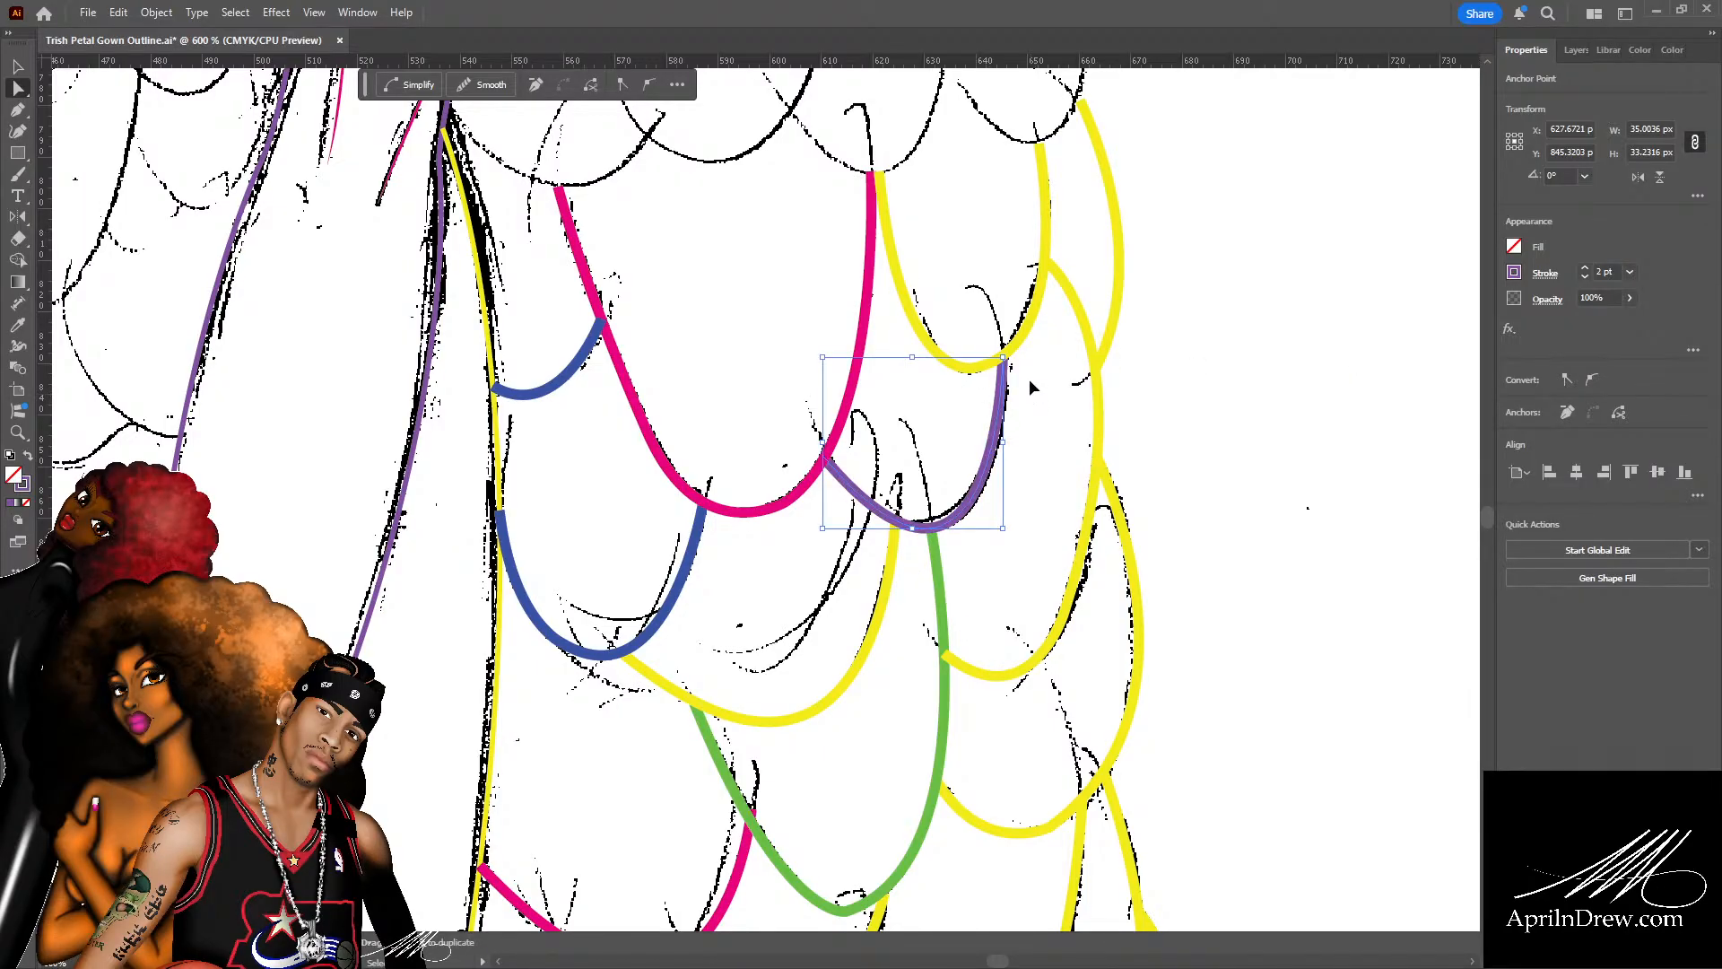
pyautogui.hotkey('ctrl', 's')
# Recolour the long petal to the right of the purple and green petals blue and save the file.
pyautogui.scroll(2, 1066, 388)
pyautogui.click(1061, 375)
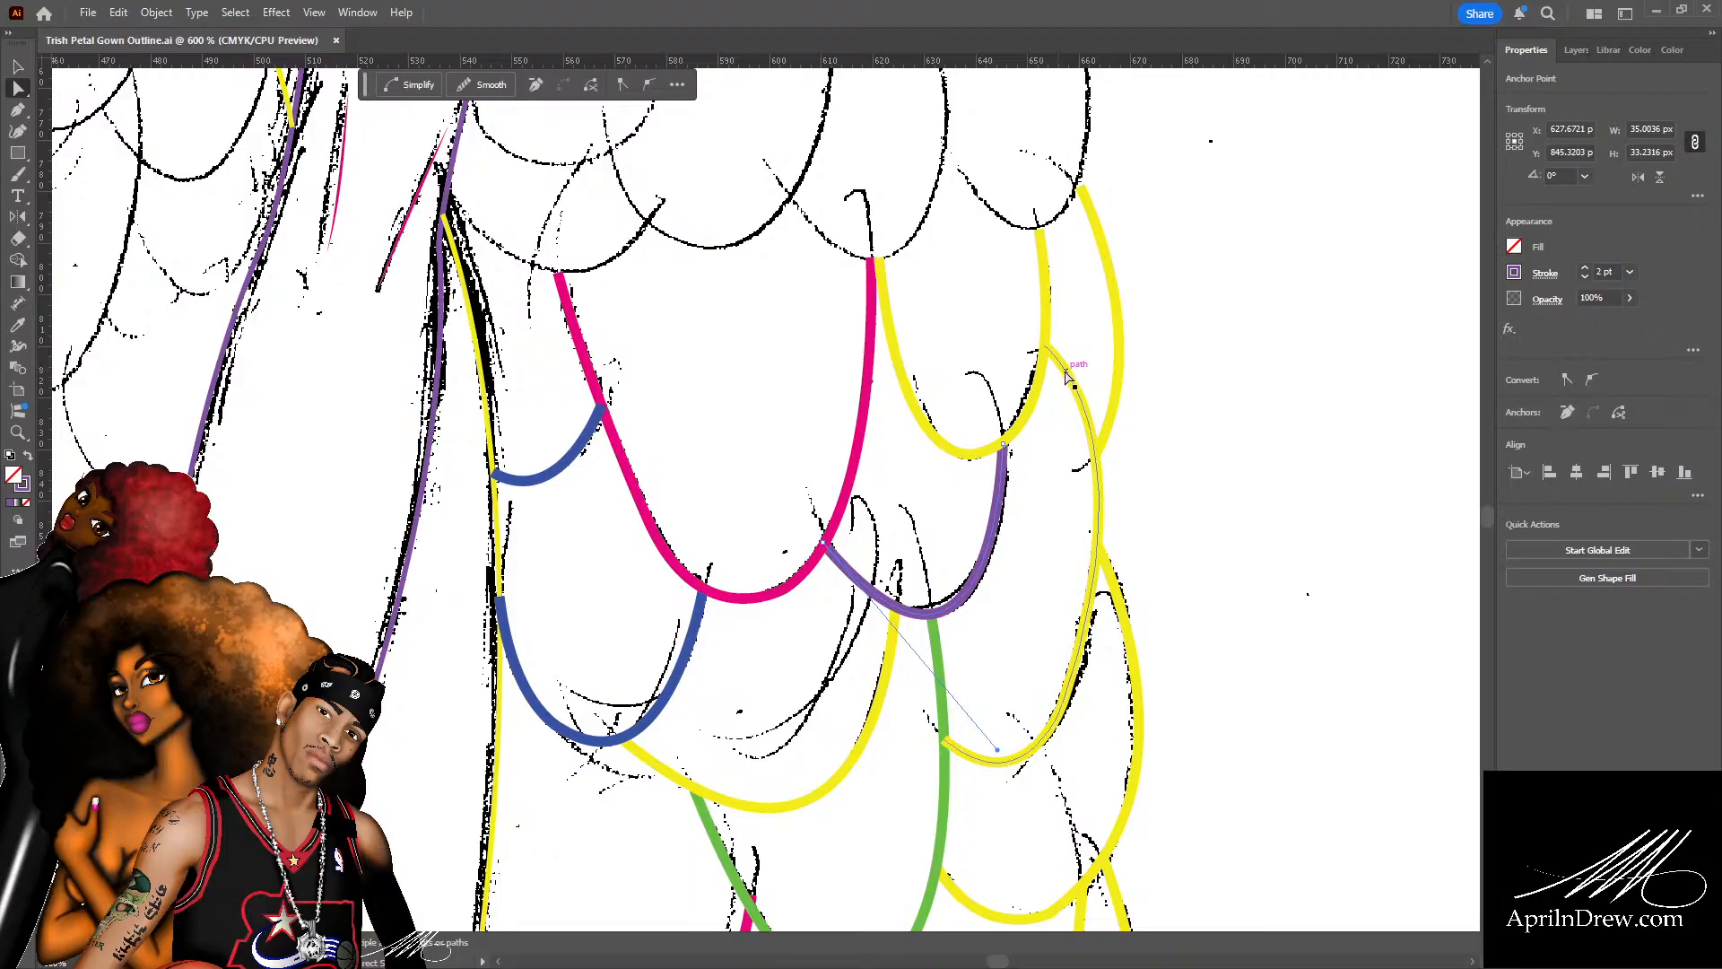
pyautogui.click(1069, 372)
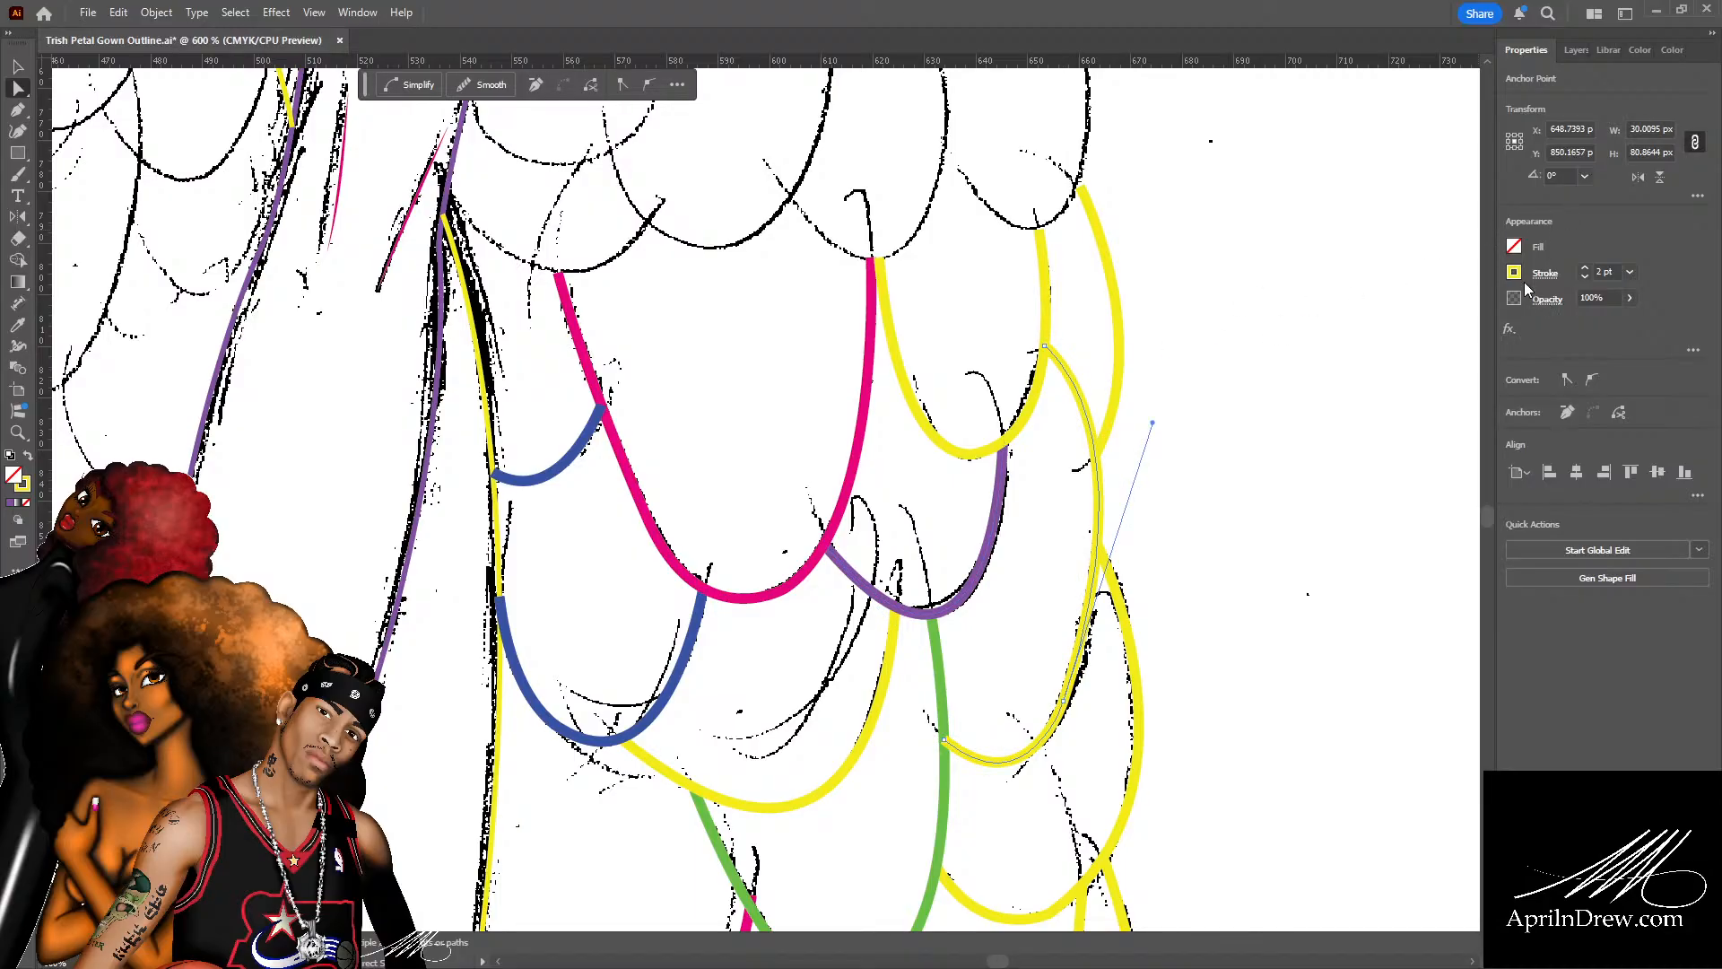
pyautogui.click(1344, 362)
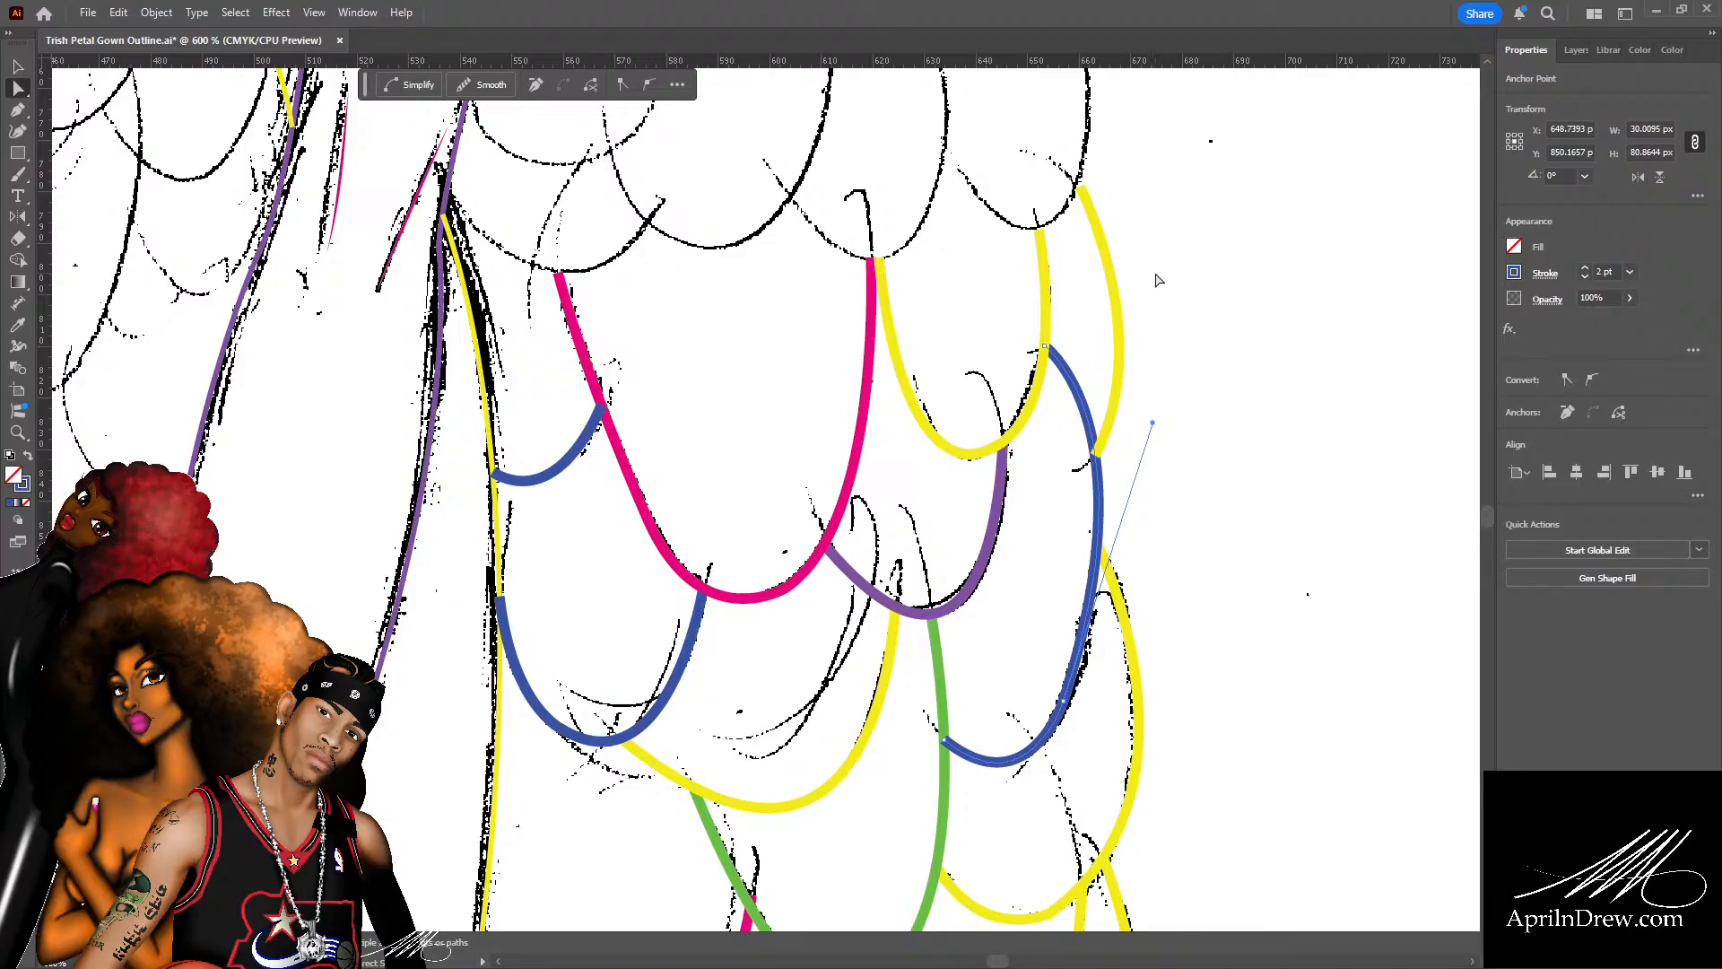
# Look over the remaining yellow petals down to the hem beside the leg.
pyautogui.scroll(-2, 1159, 273)
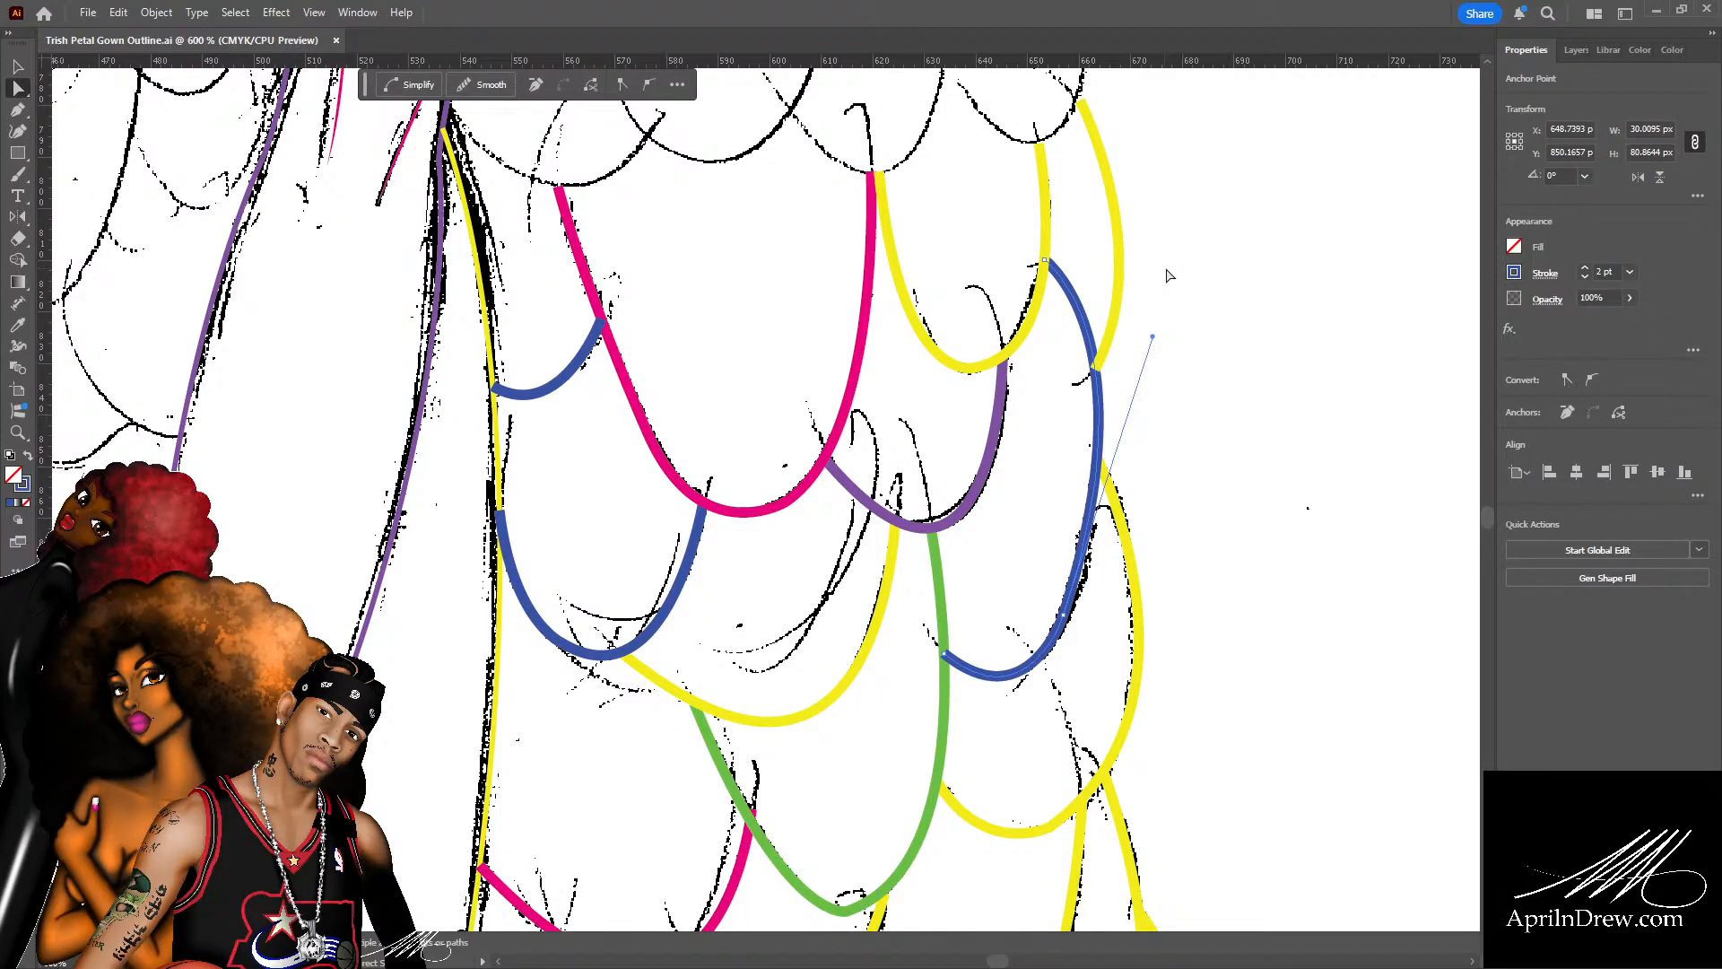
pyautogui.scroll(-8, 1171, 276)
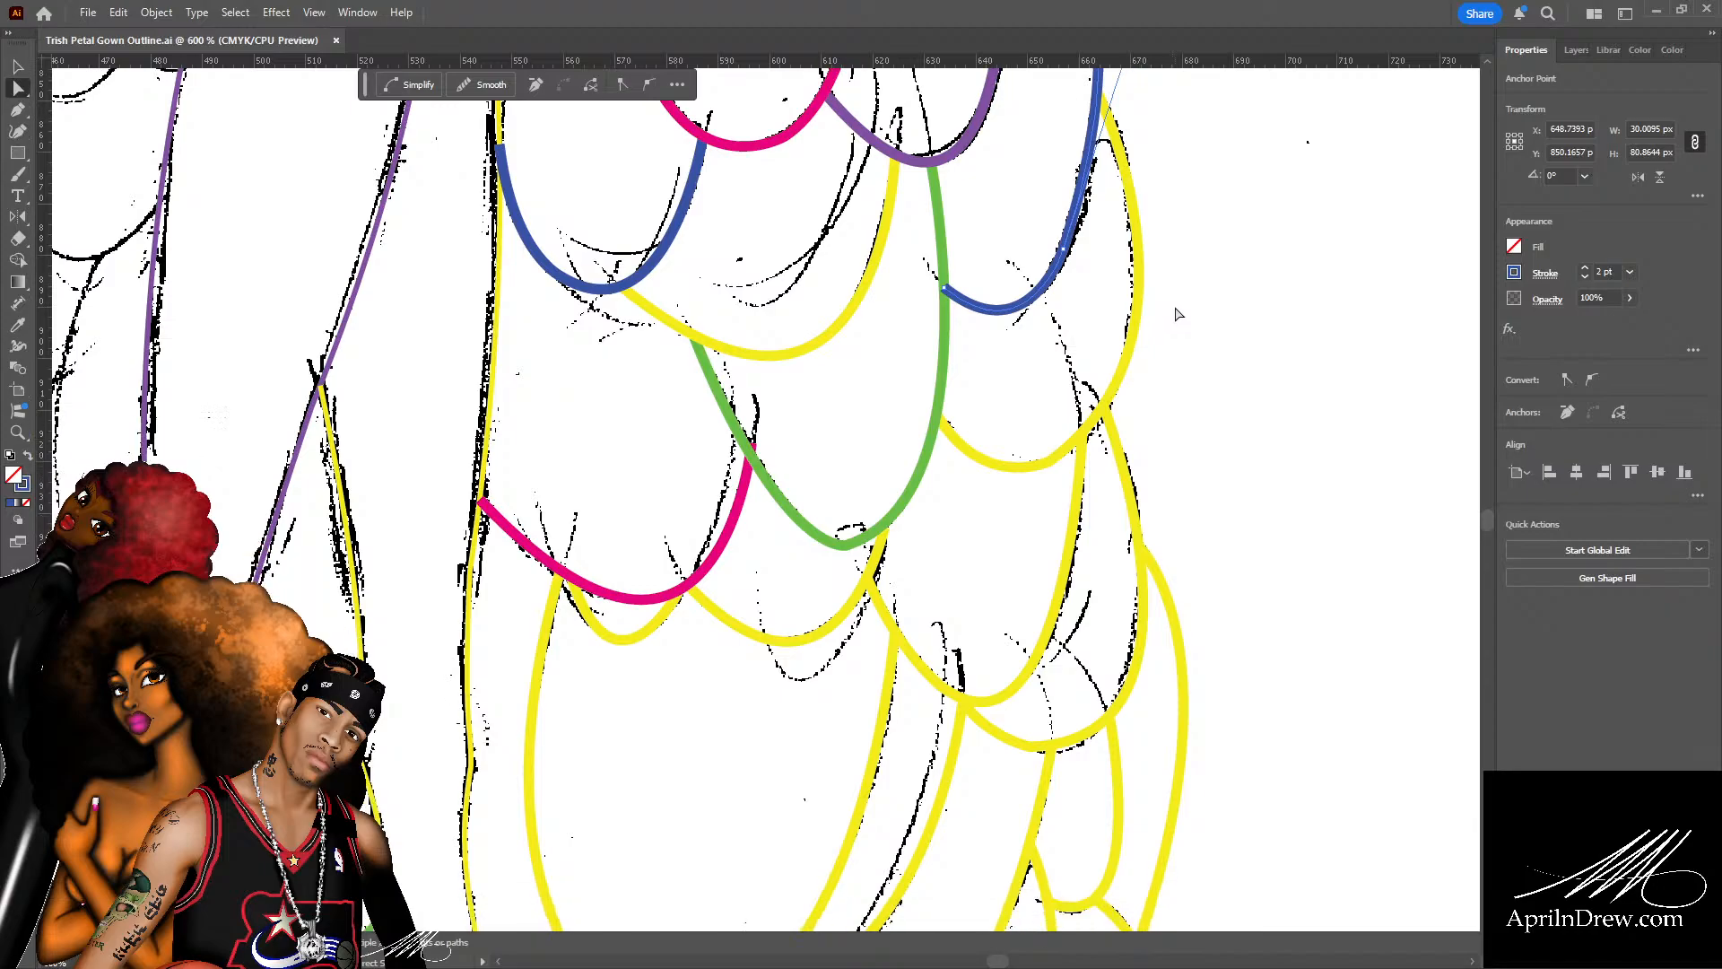
pyautogui.scroll(-8, 769, 537)
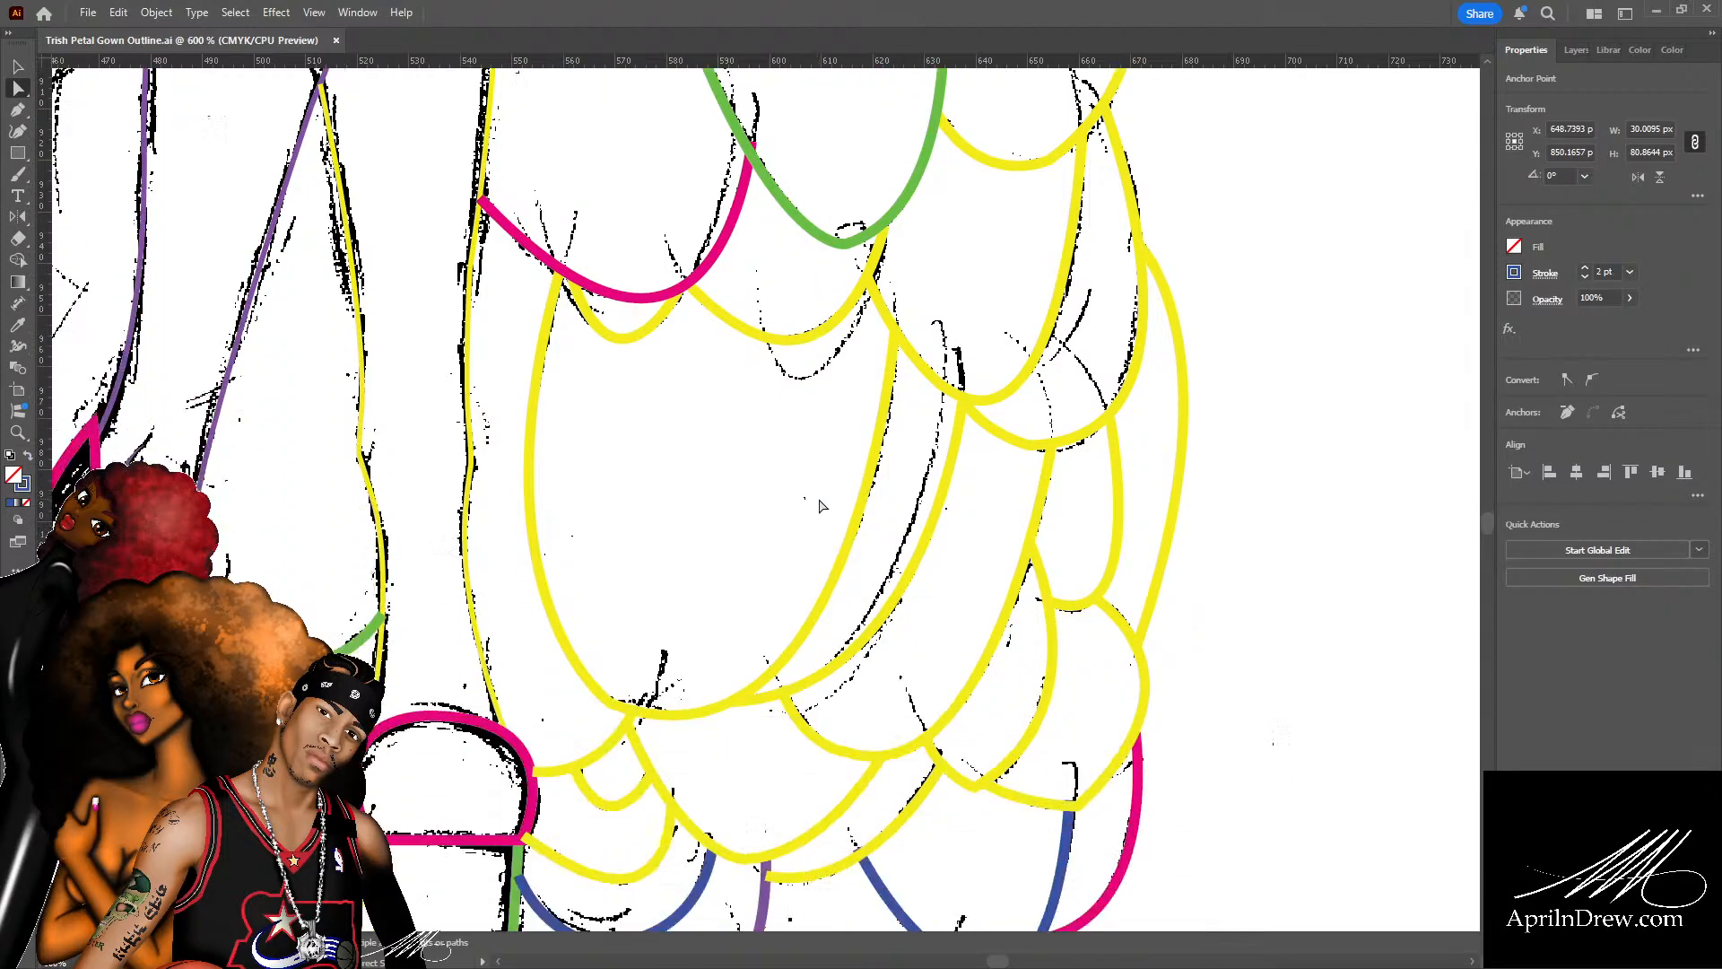
pyautogui.scroll(-3, 826, 495)
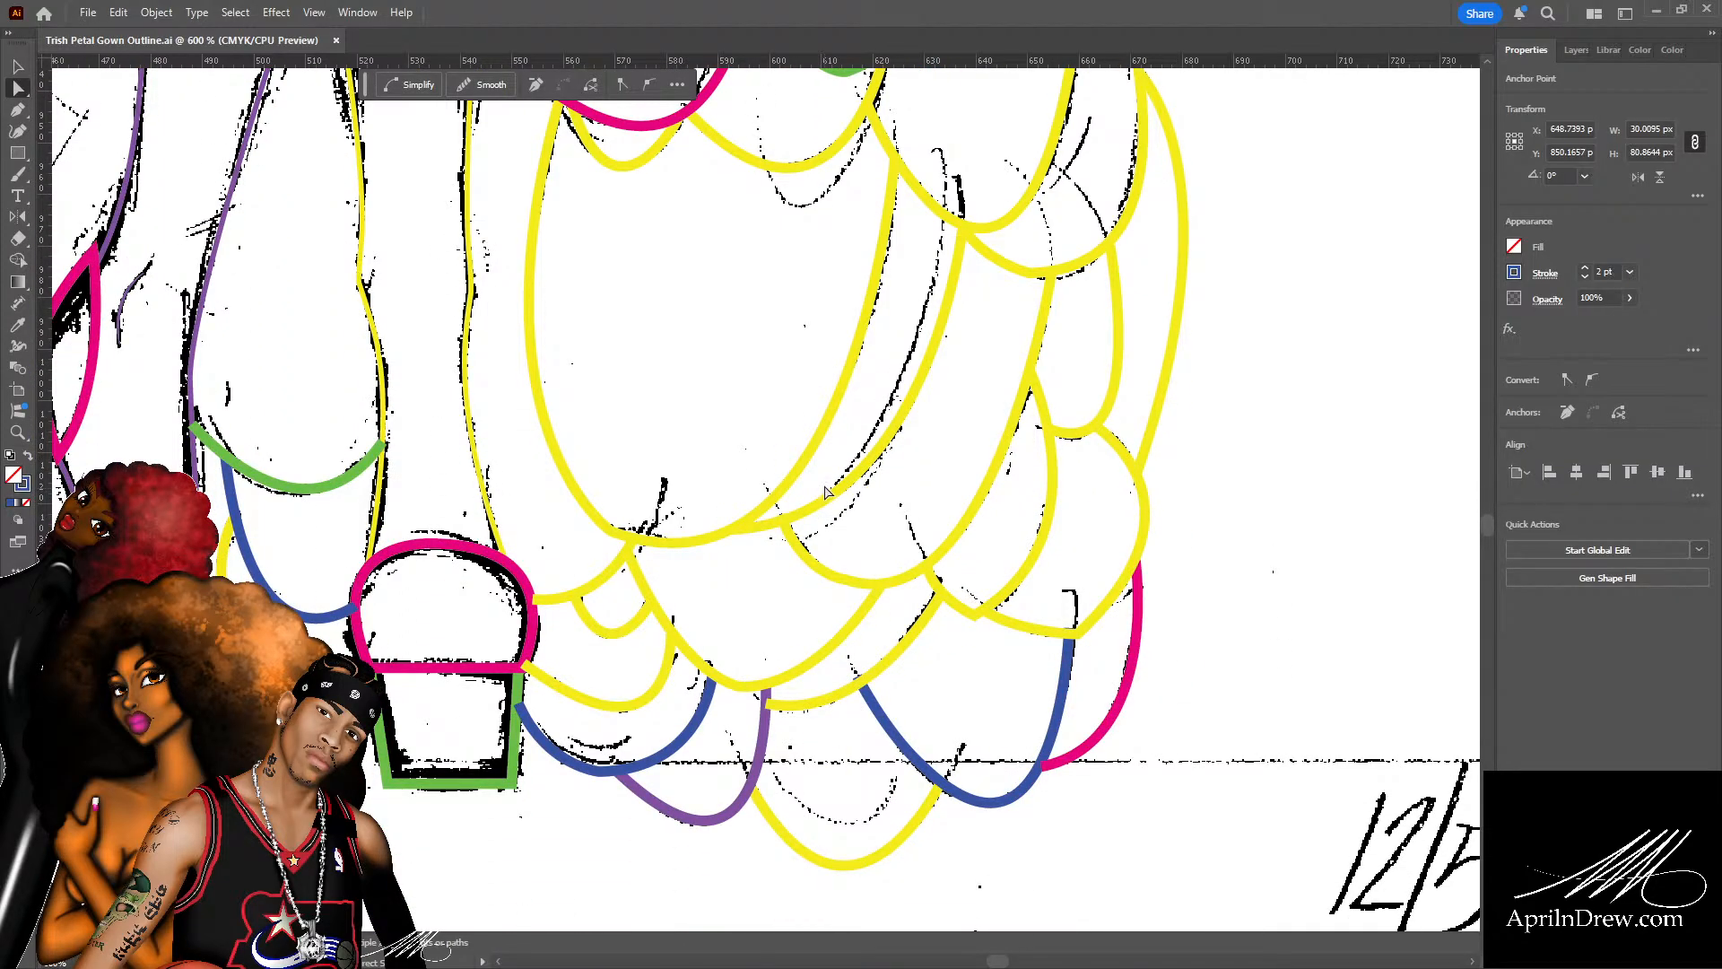
pyautogui.scroll(-3, 826, 493)
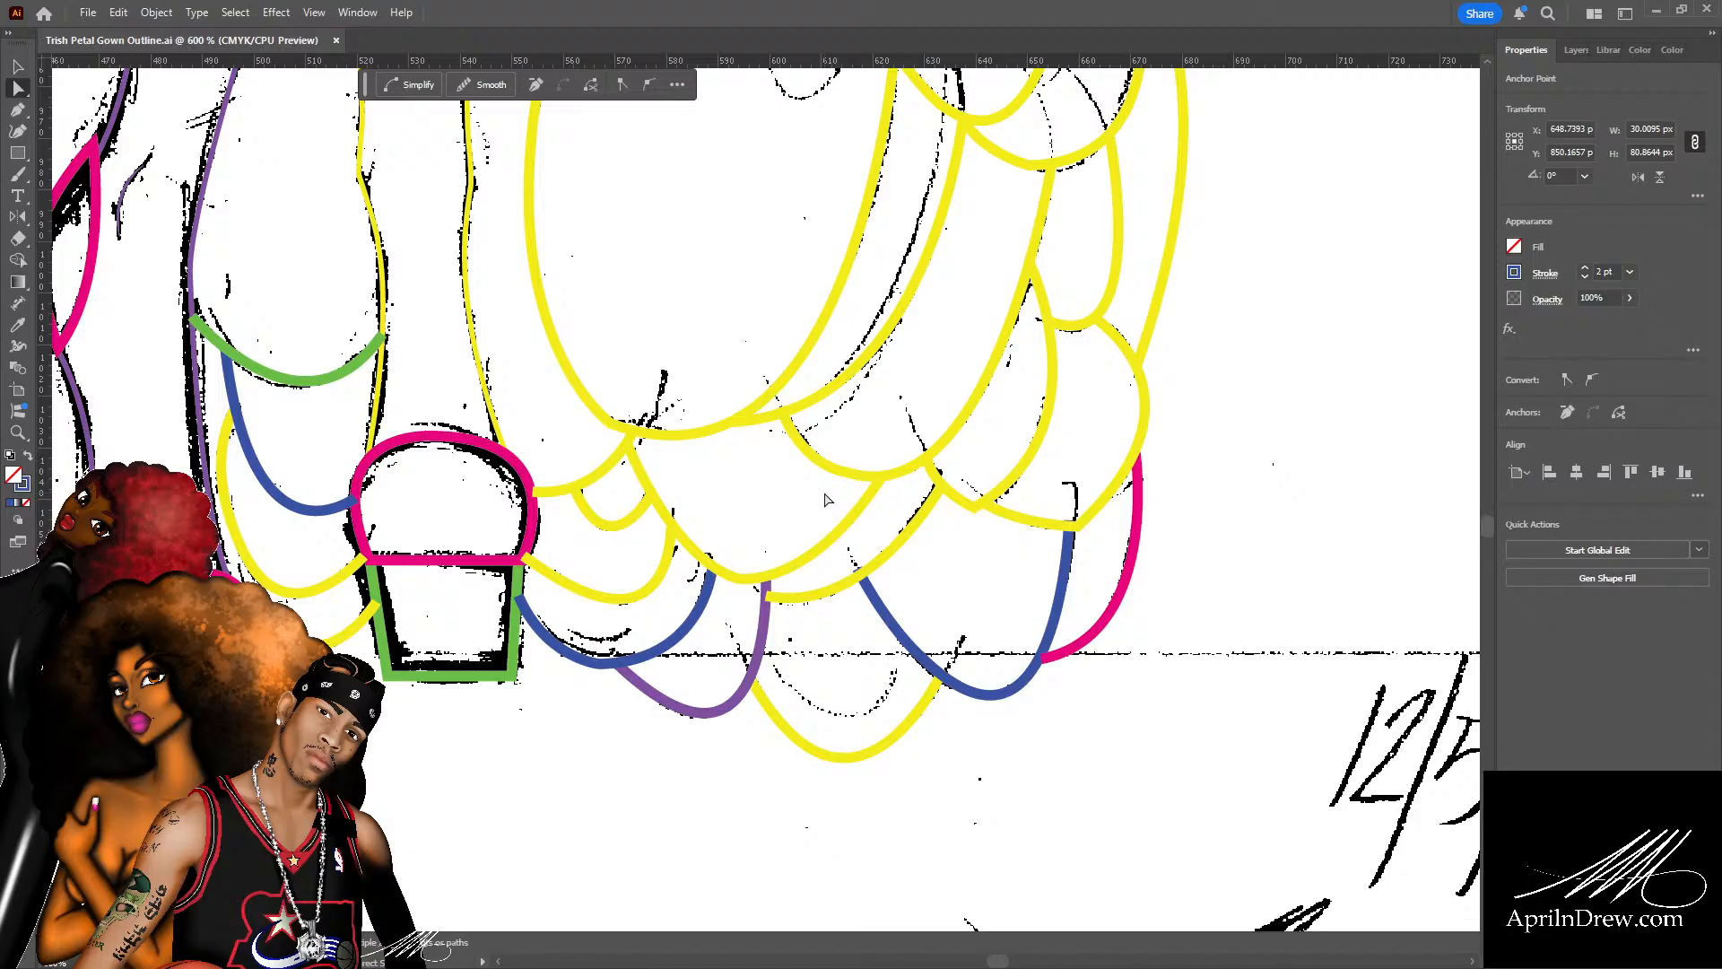
pyautogui.scroll(5, 547, 498)
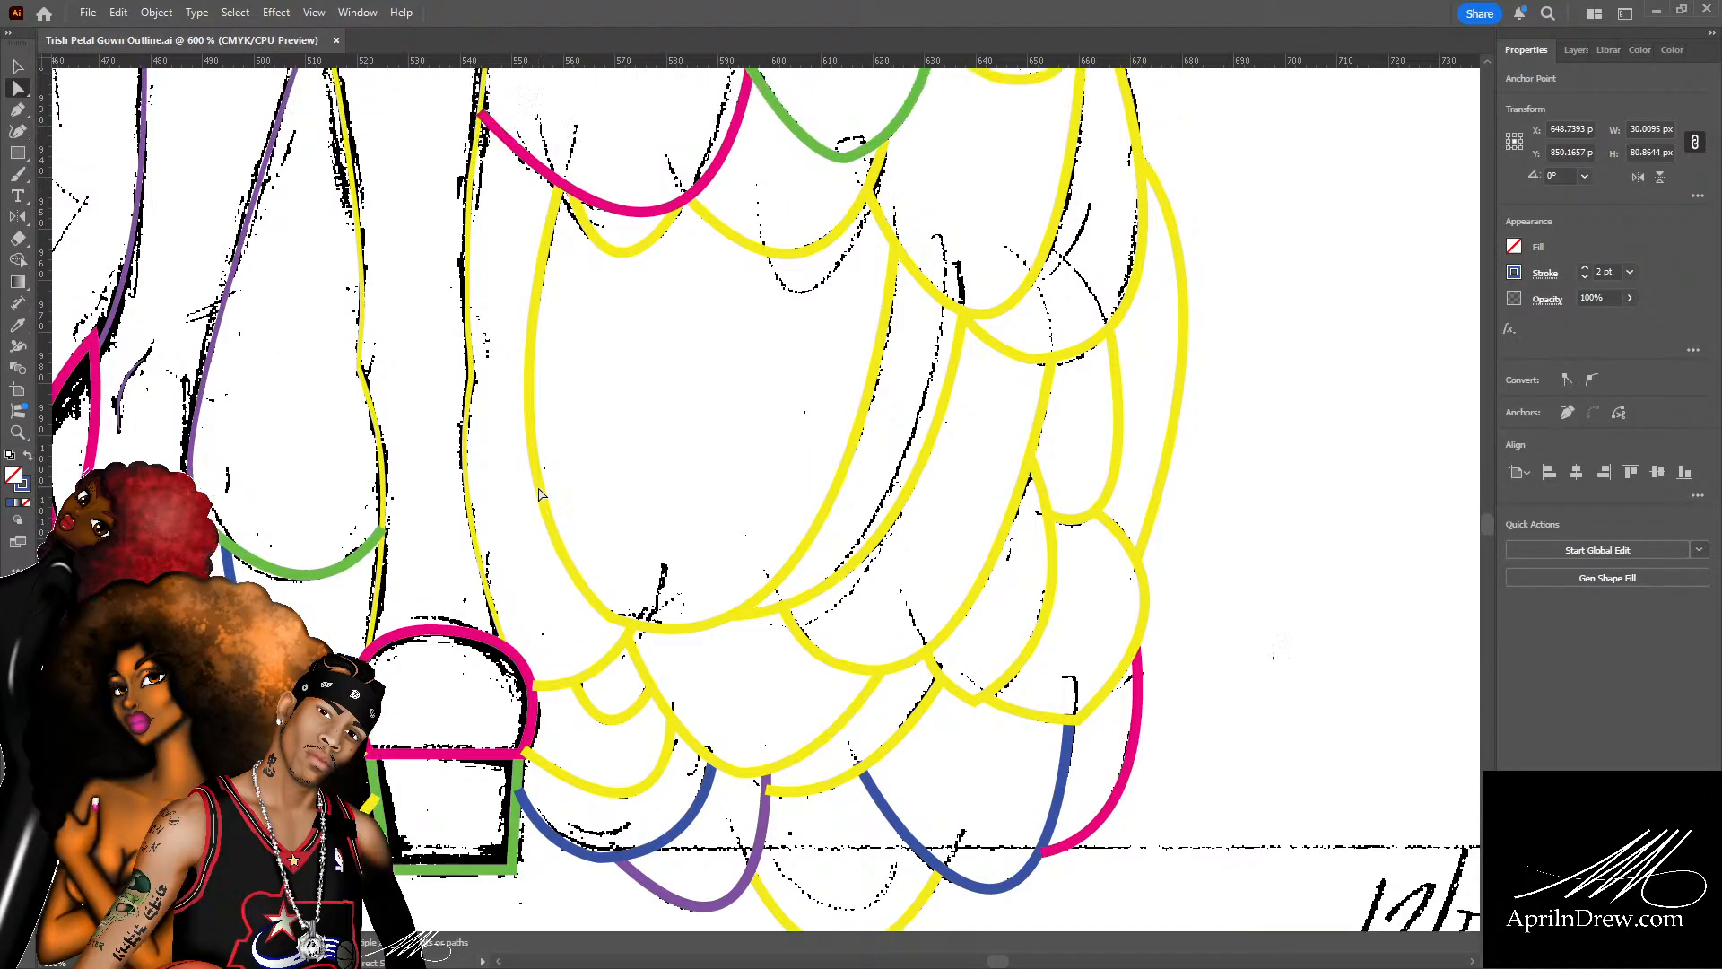
pyautogui.scroll(2, 539, 493)
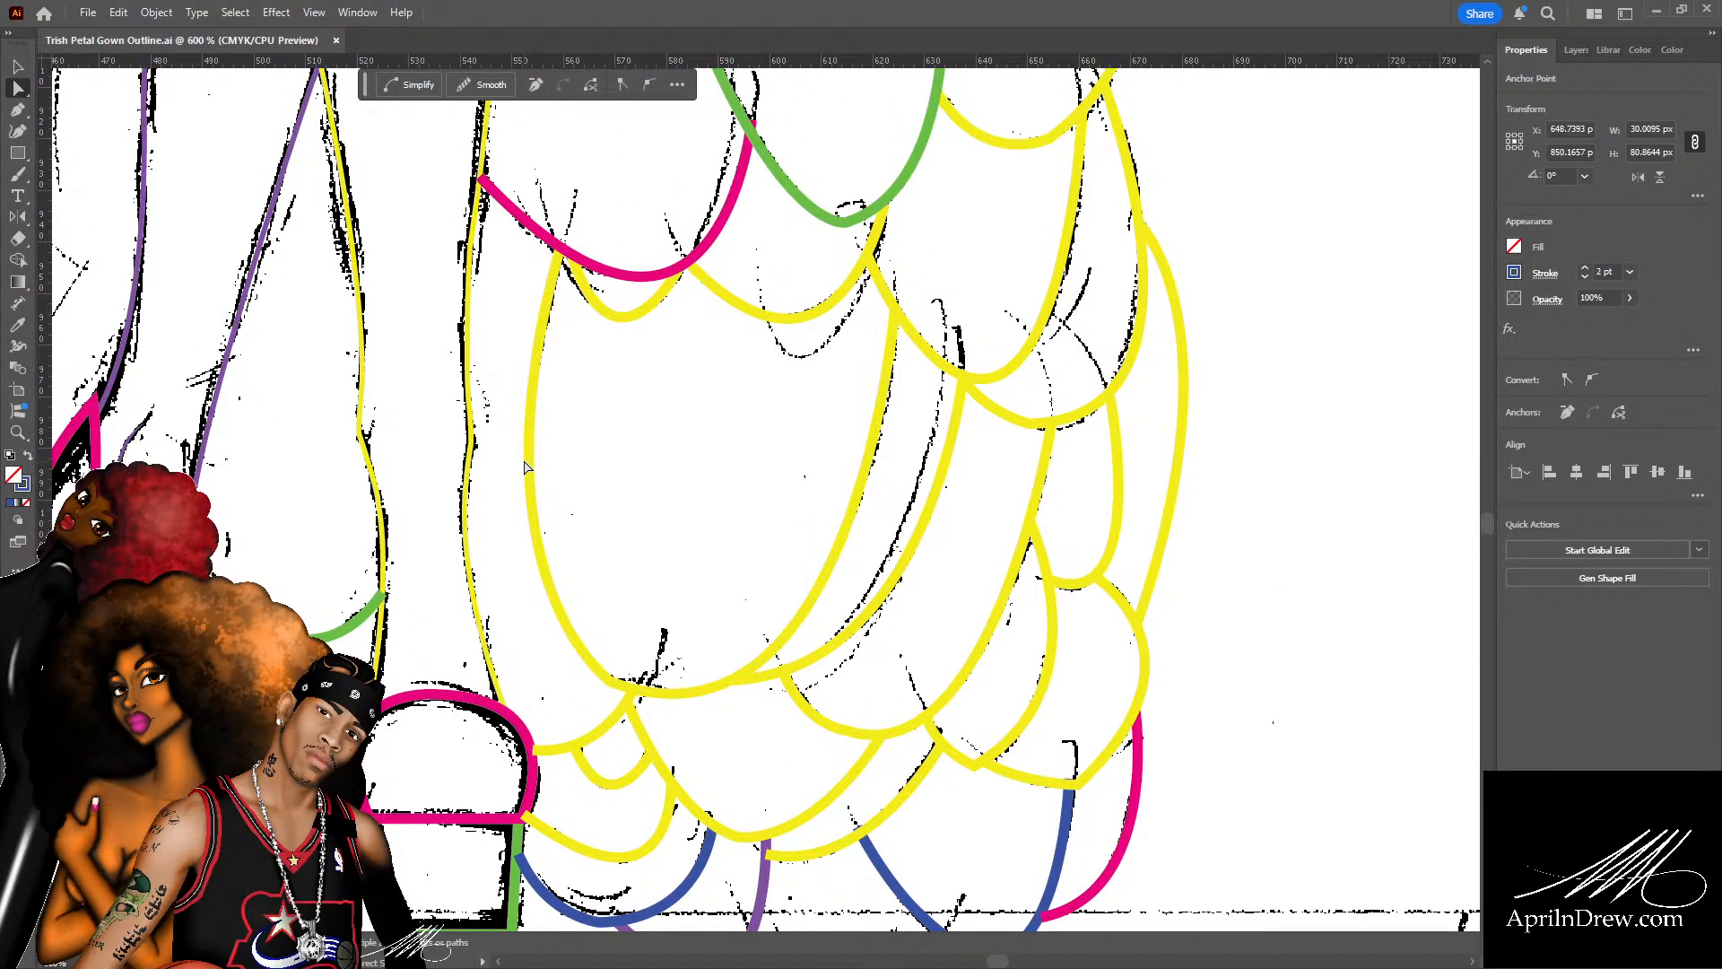
# Reshape the yellow petal beside the shoe heel so its lower curve follows the sketch line more closely.
pyautogui.scroll(-3, 519, 464)
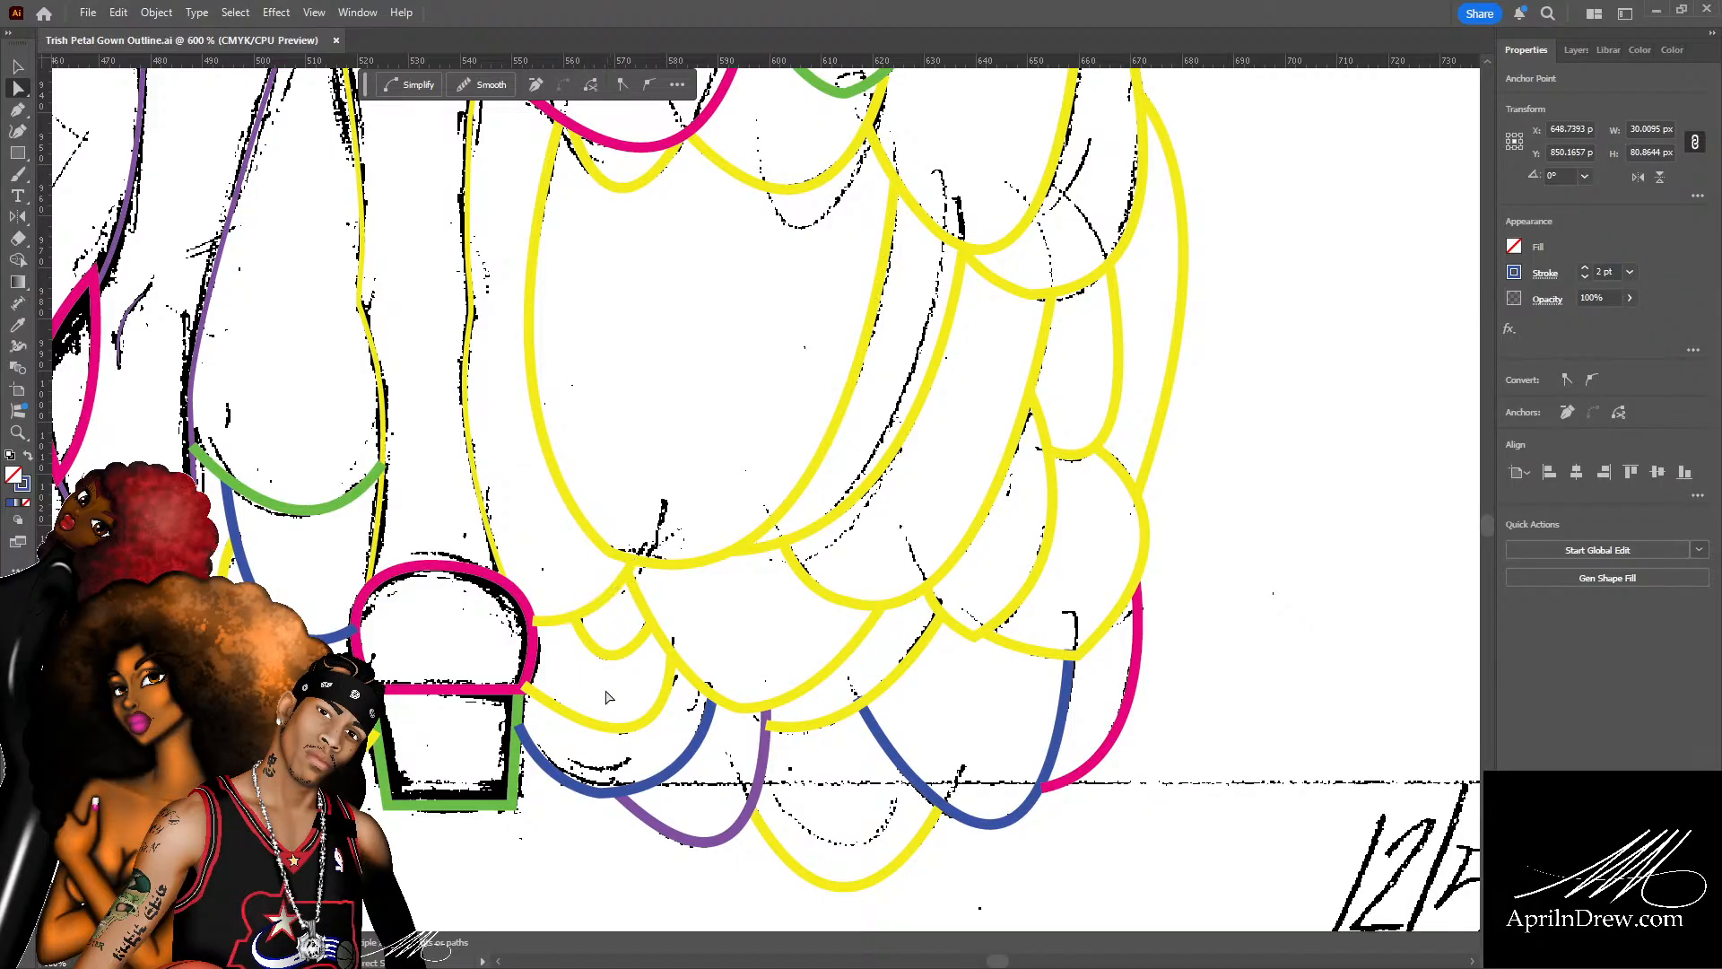
pyautogui.click(599, 744)
pyautogui.click(615, 726)
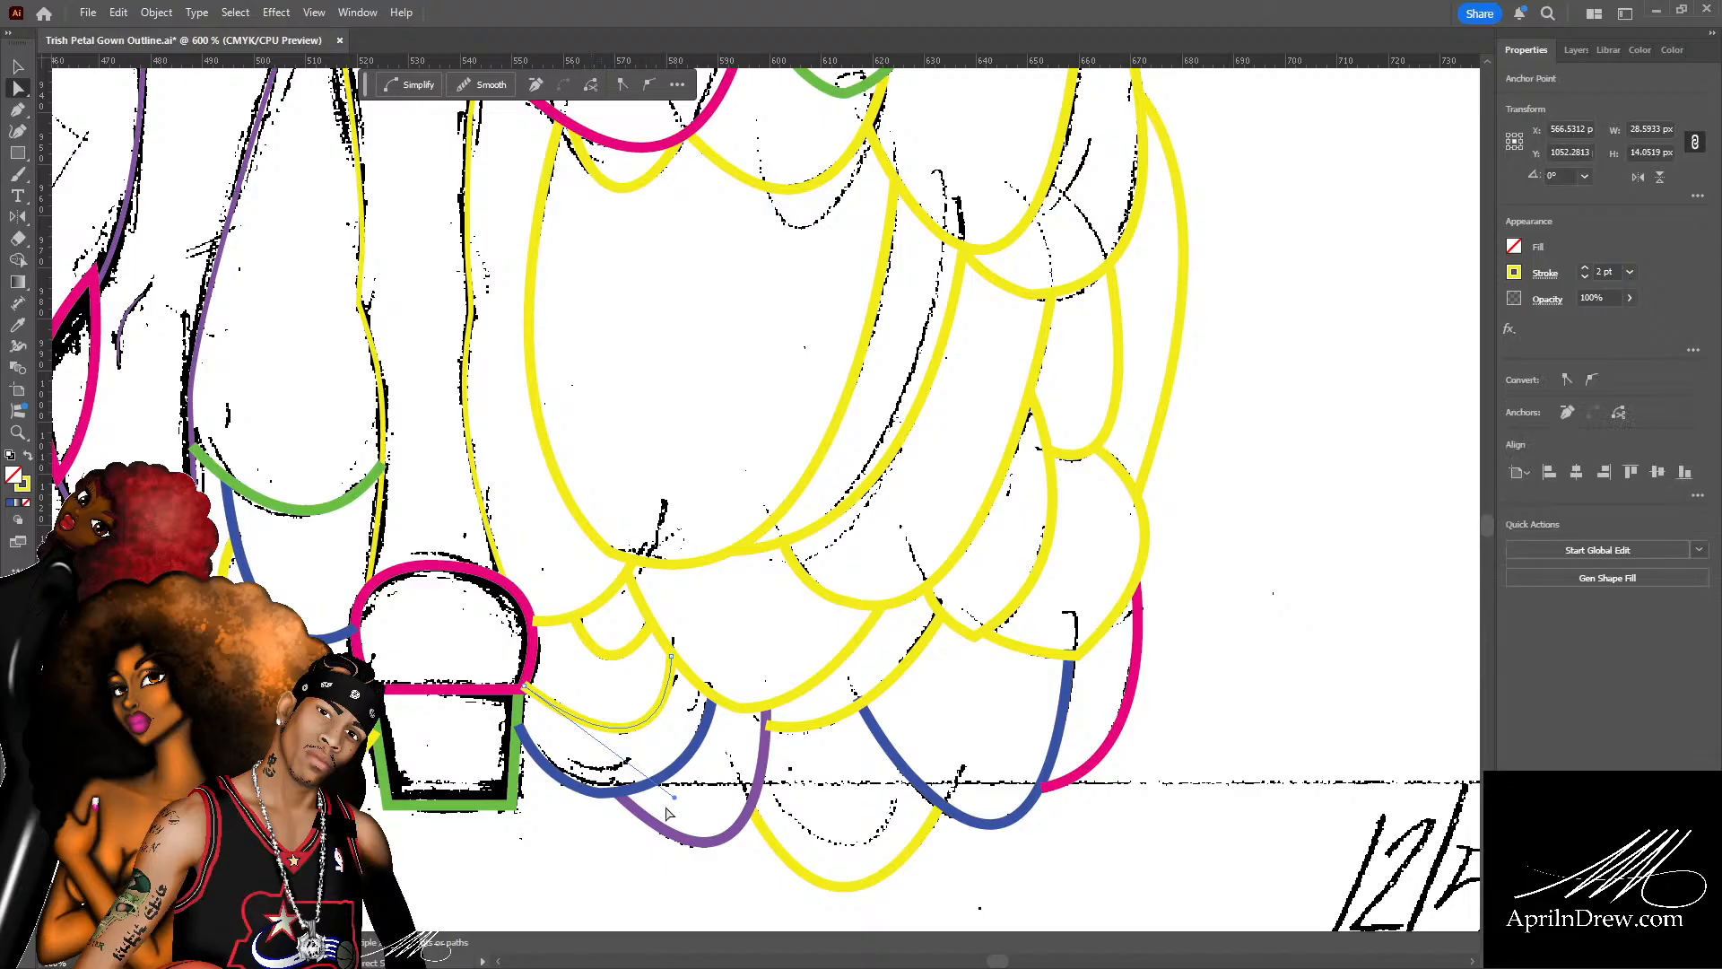
pyautogui.moveTo(677, 805); pyautogui.dragTo(668, 818)
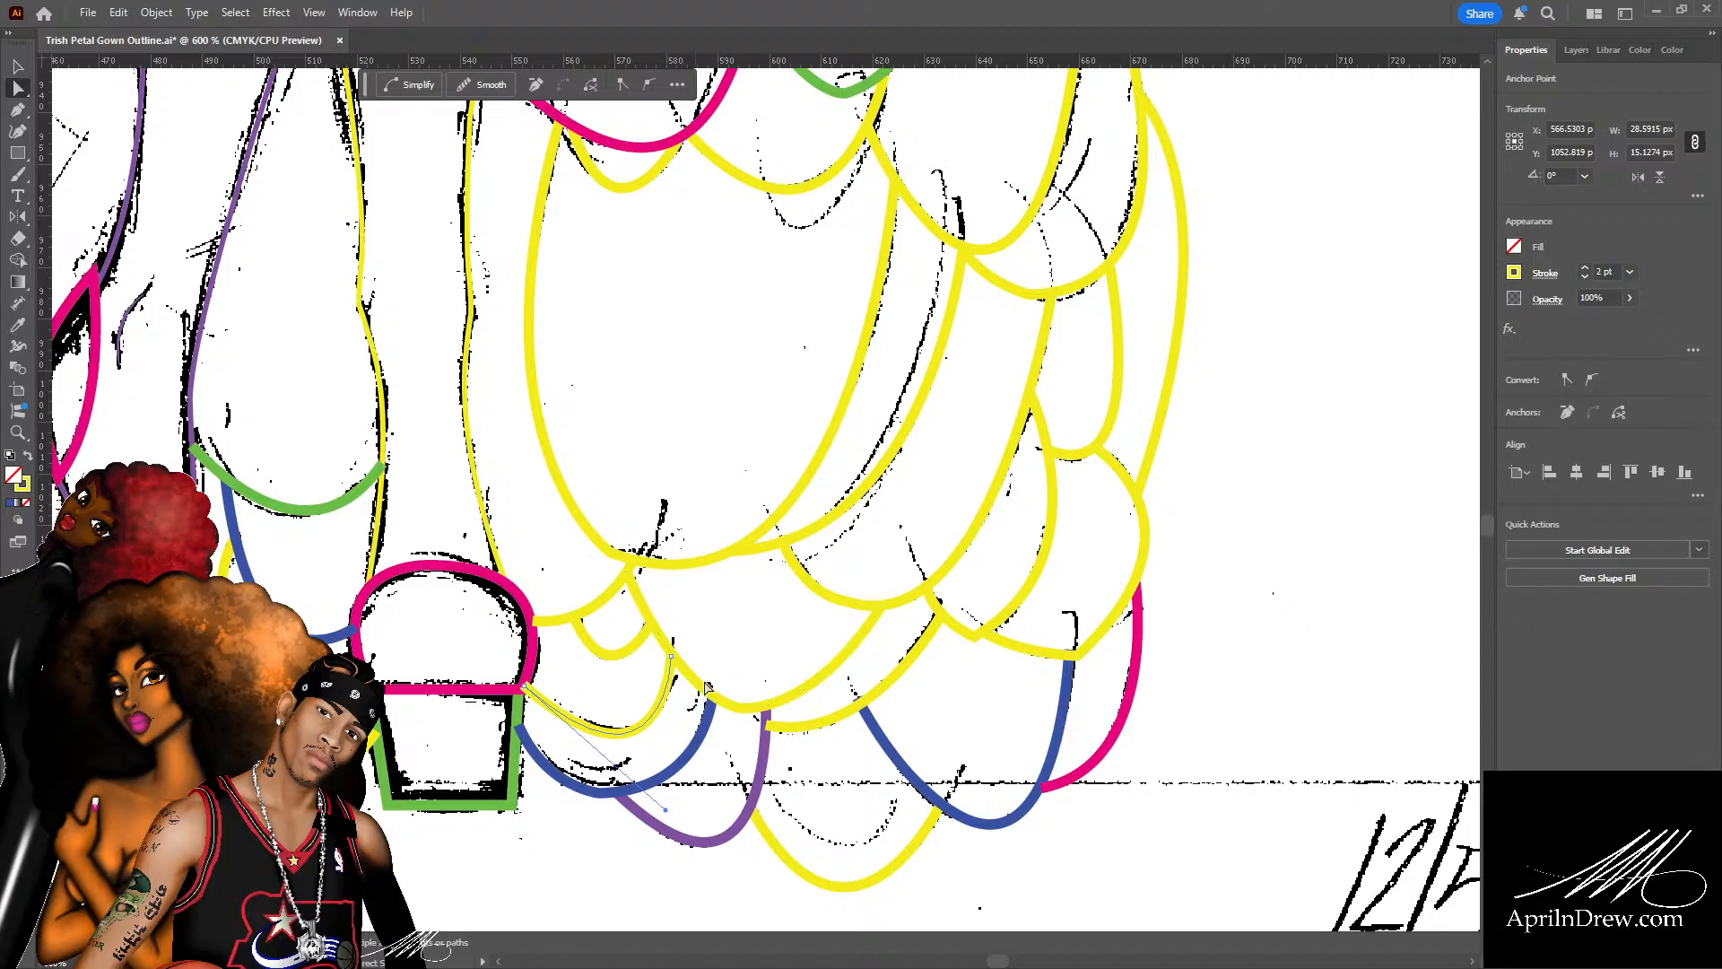
pyautogui.click(783, 612)
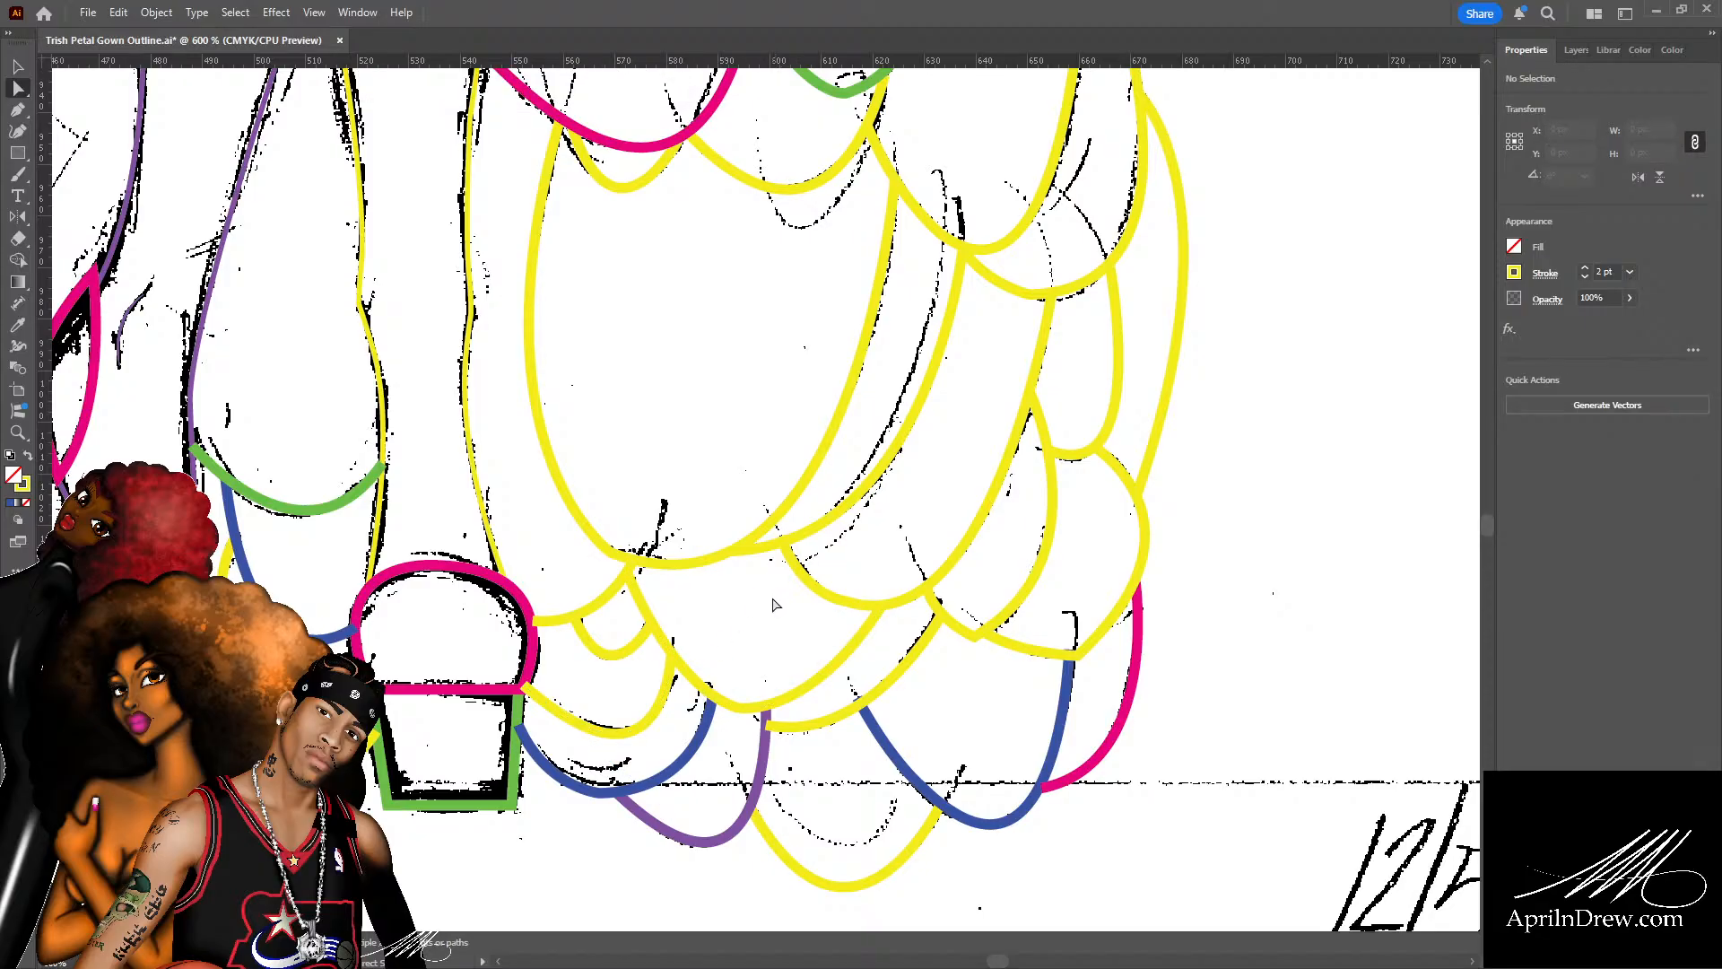
# Recolour the wide petal below the largest yellow petal magenta and the short curve joining it to the shoe blue.
pyautogui.scroll(-1, 833, 703)
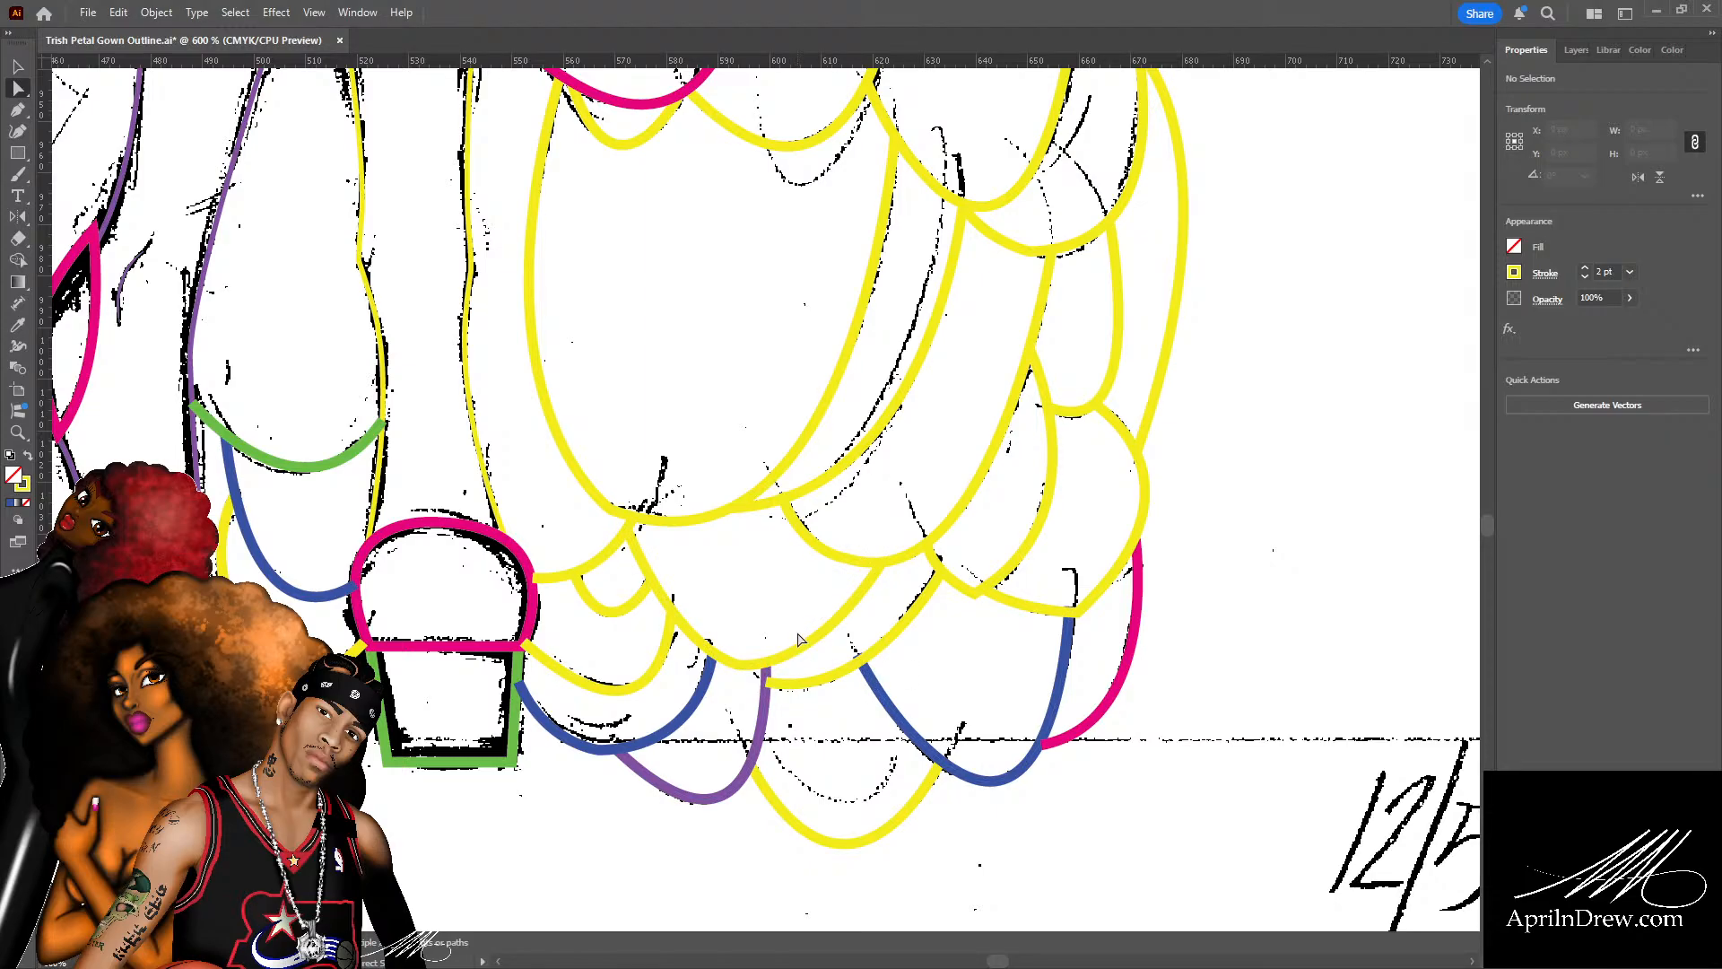
pyautogui.click(684, 633)
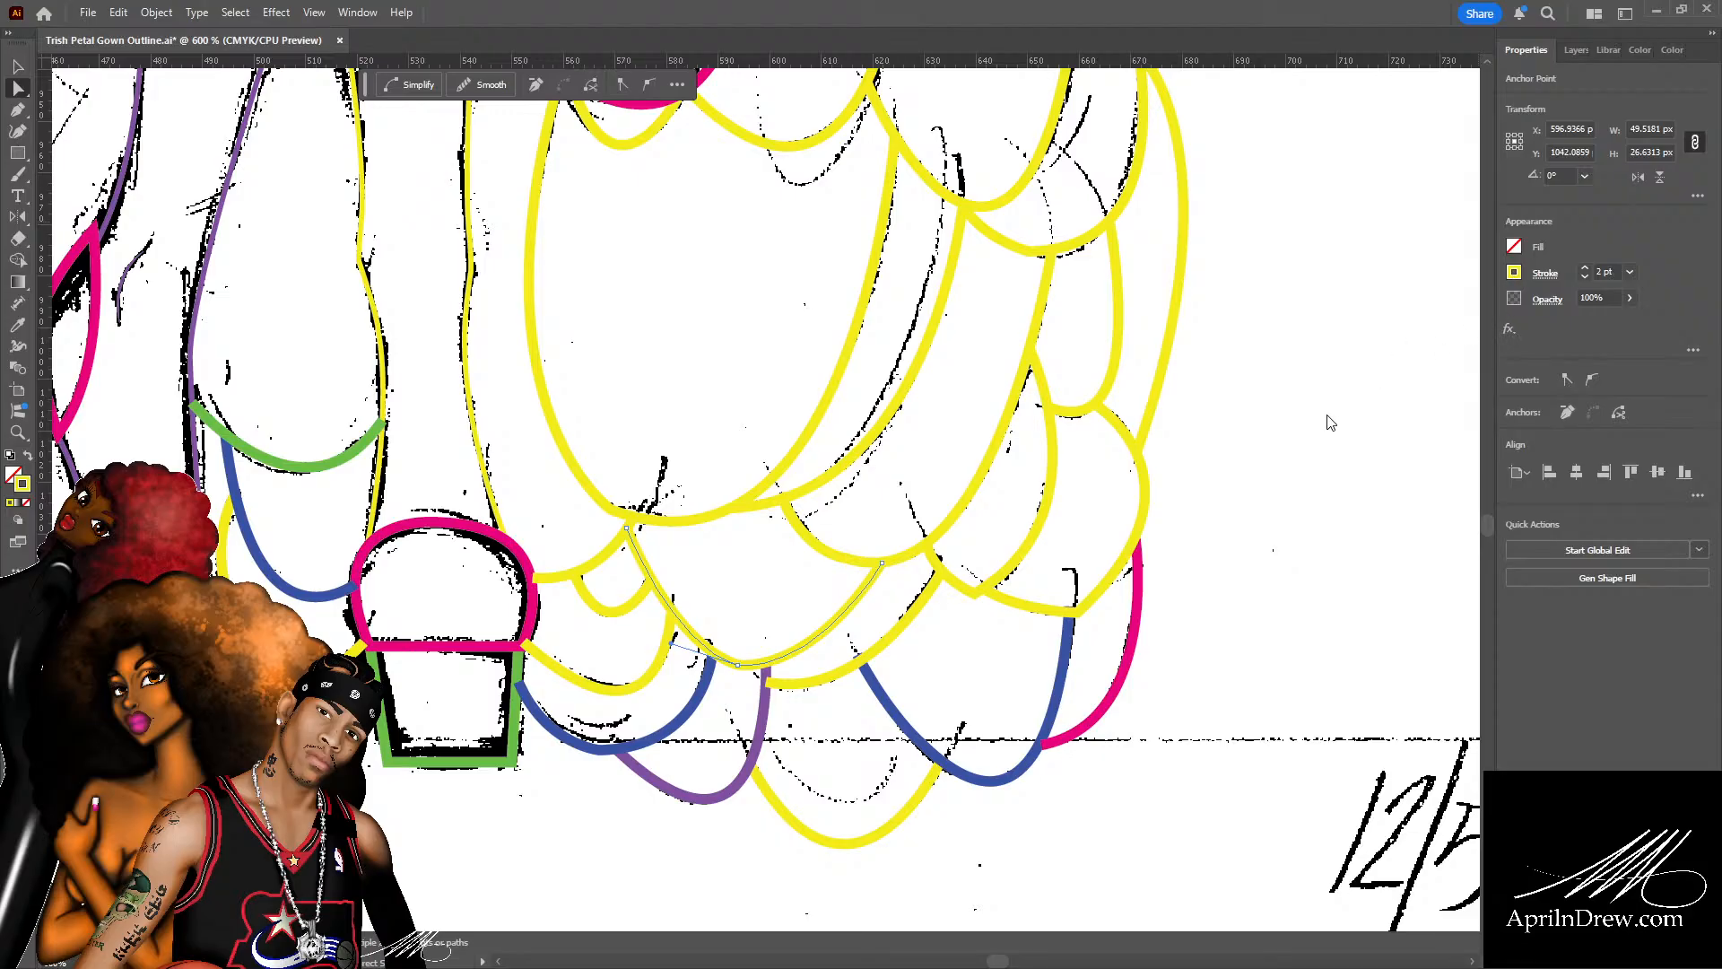
pyautogui.click(1346, 359)
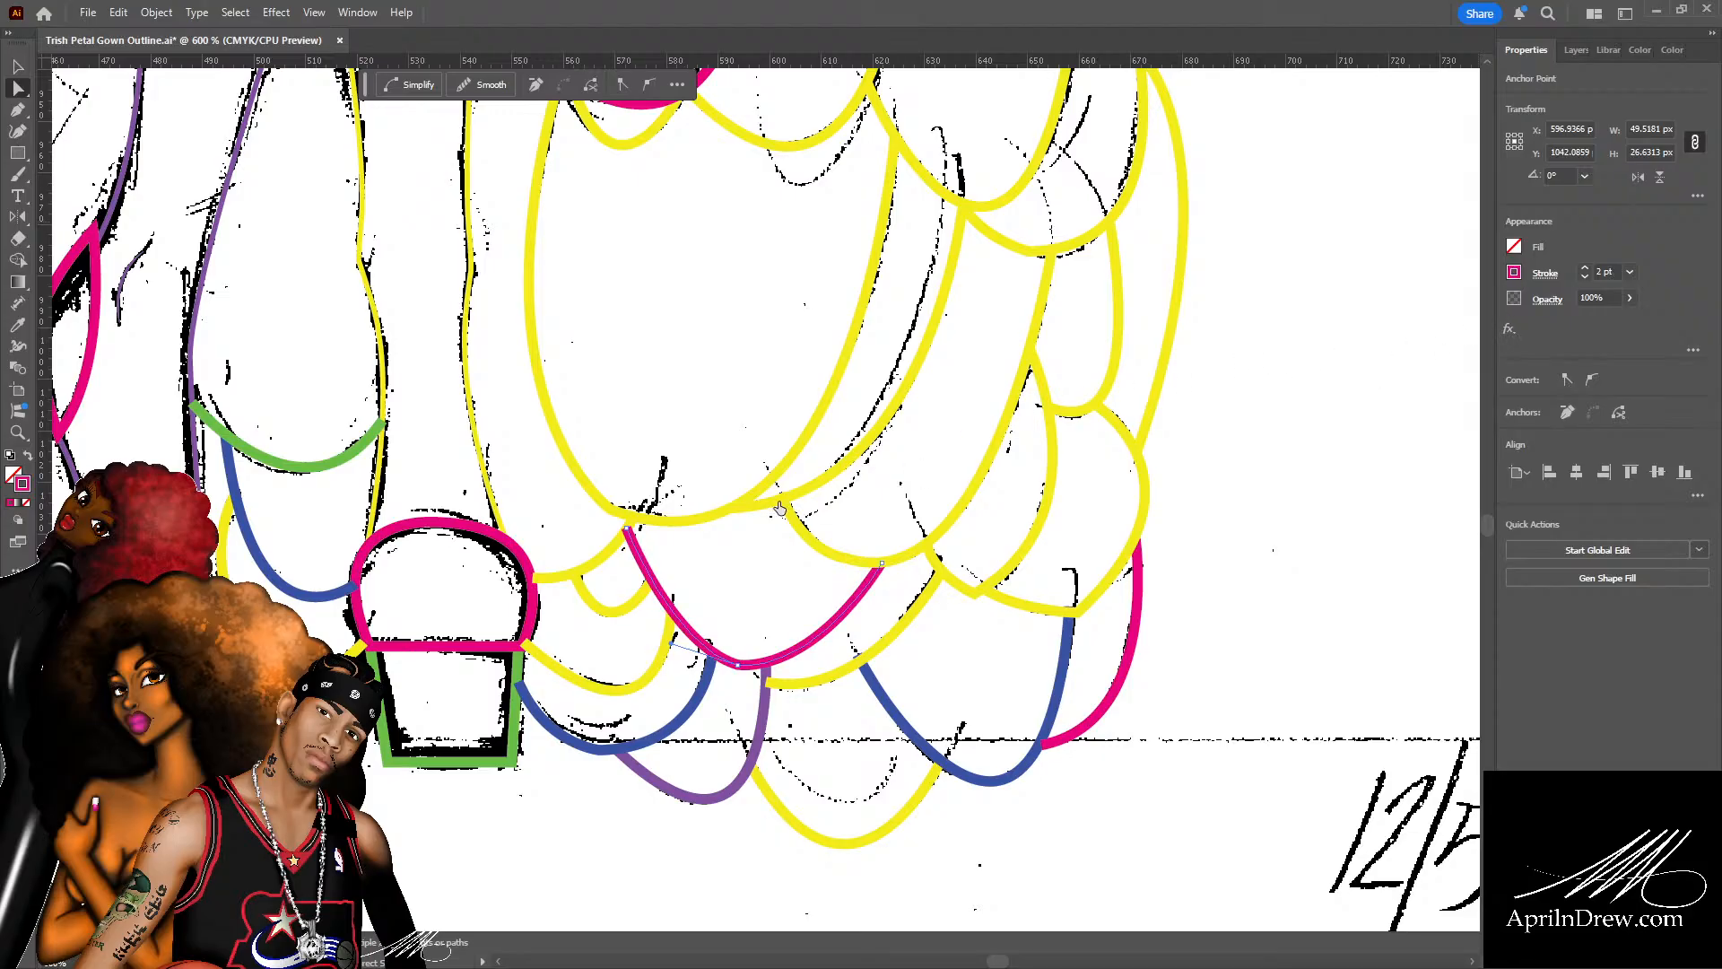
pyautogui.click(603, 567)
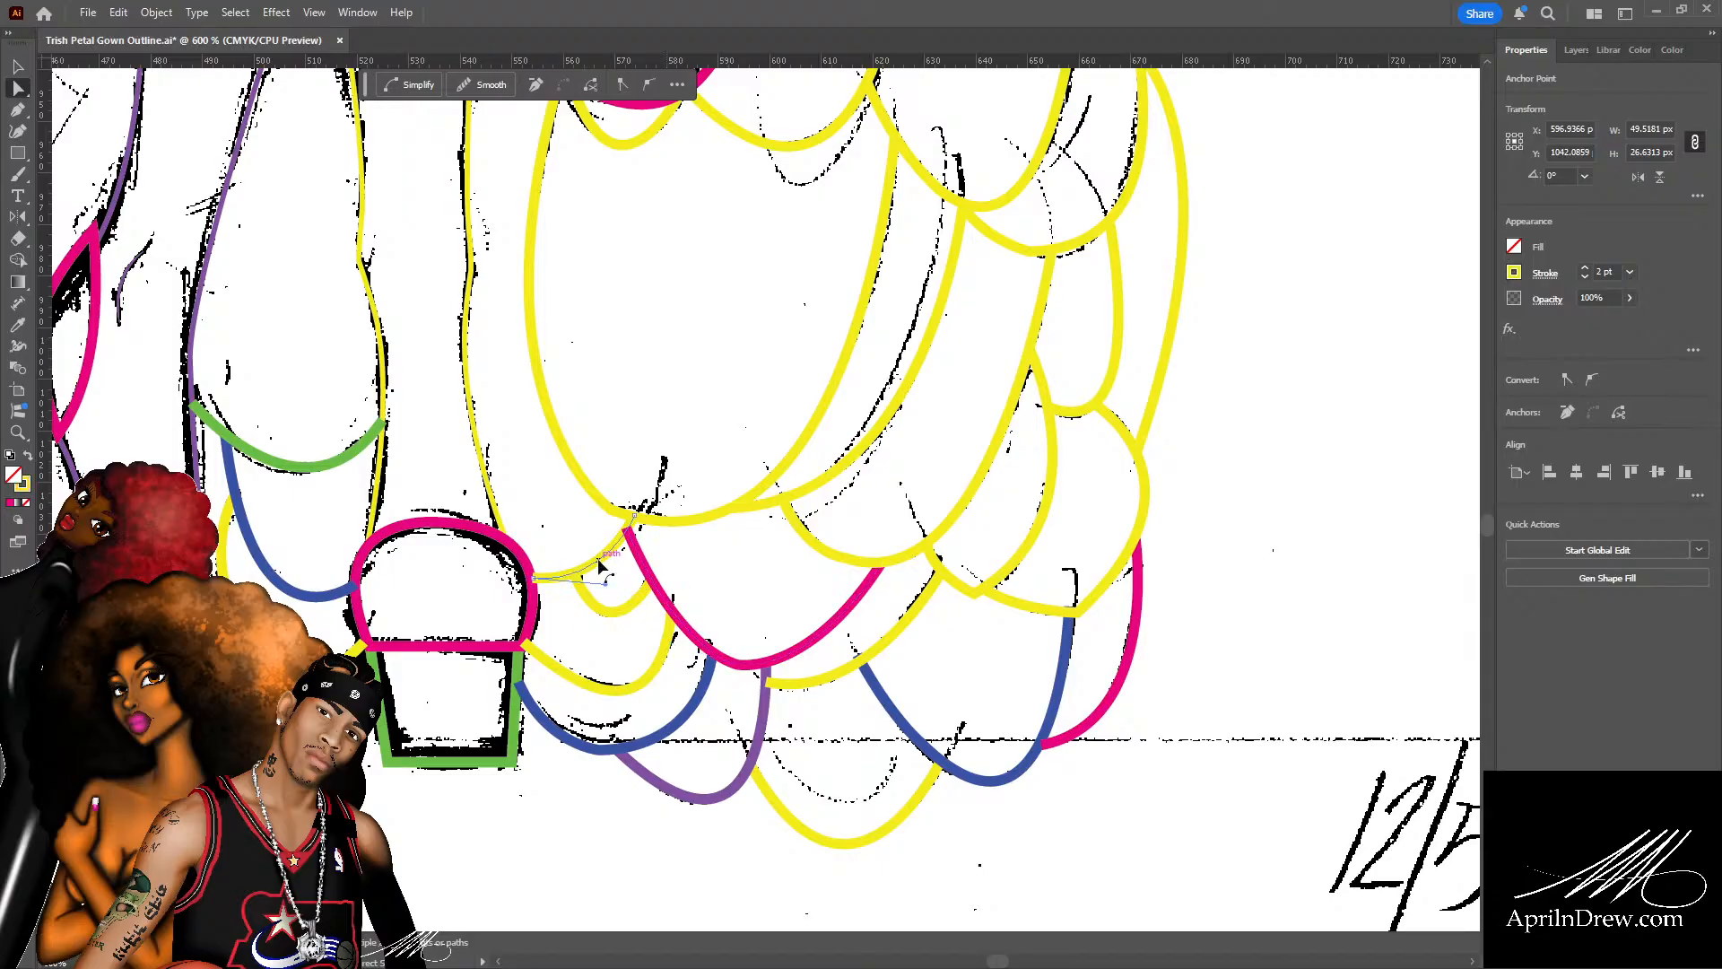
pyautogui.click(1513, 274)
pyautogui.click(1339, 367)
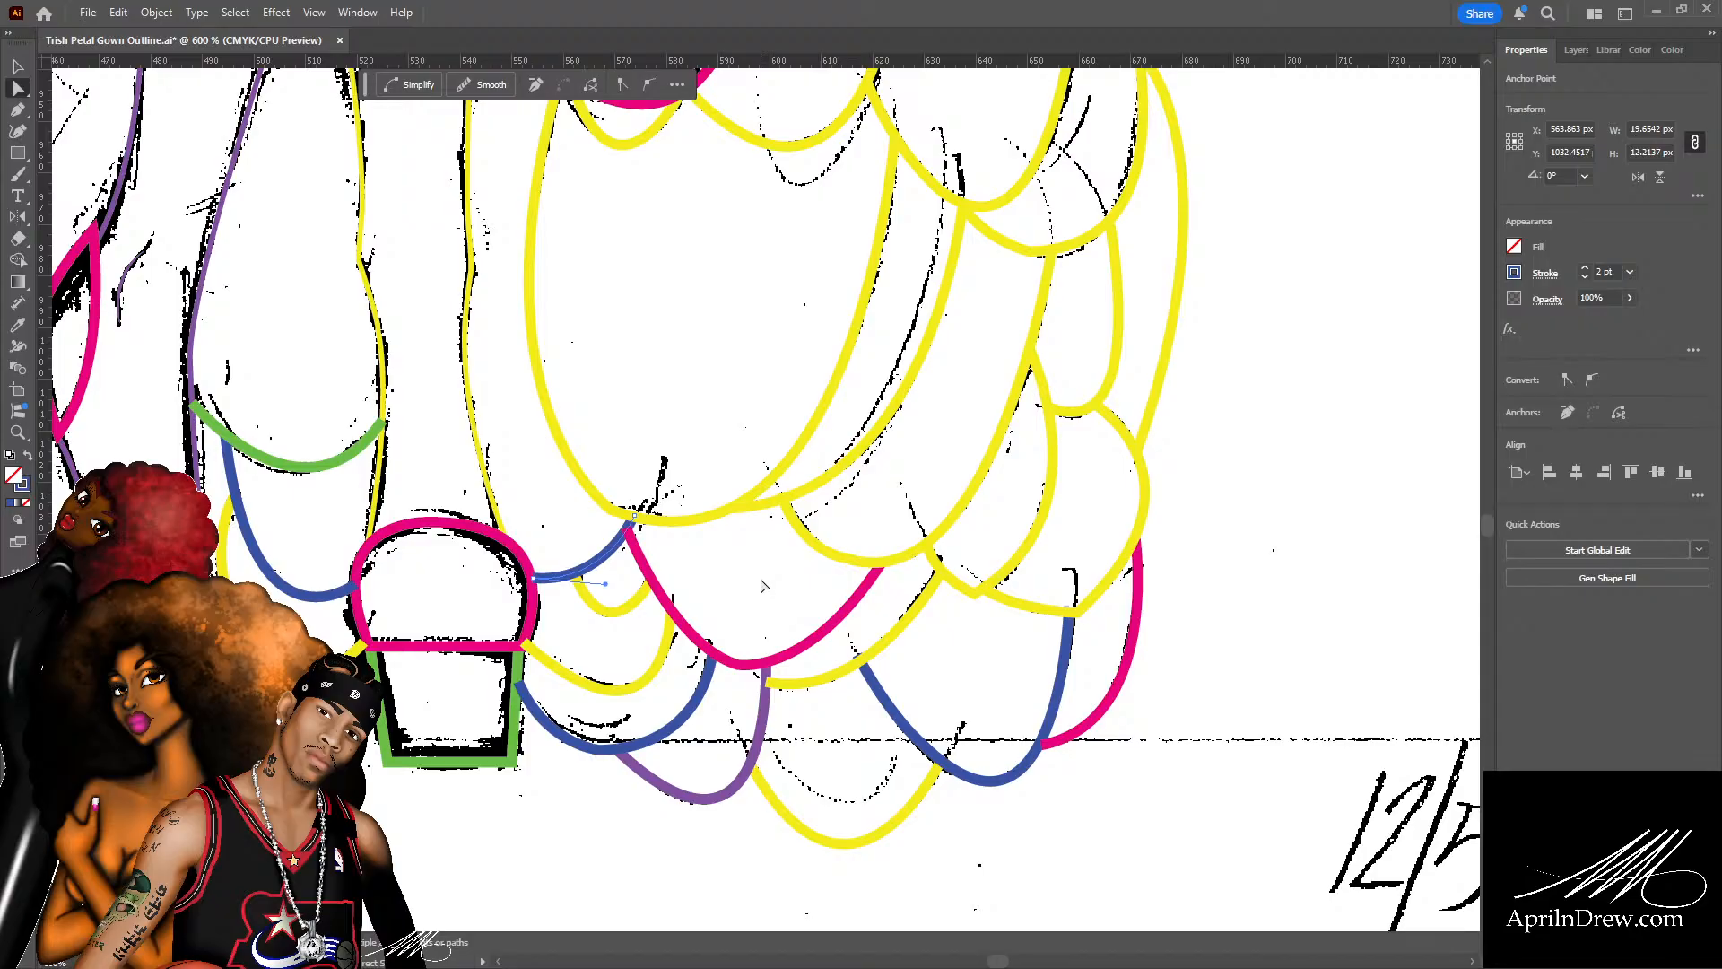
# Recolour the long curve just outside the largest yellow petal green.
pyautogui.click(851, 459)
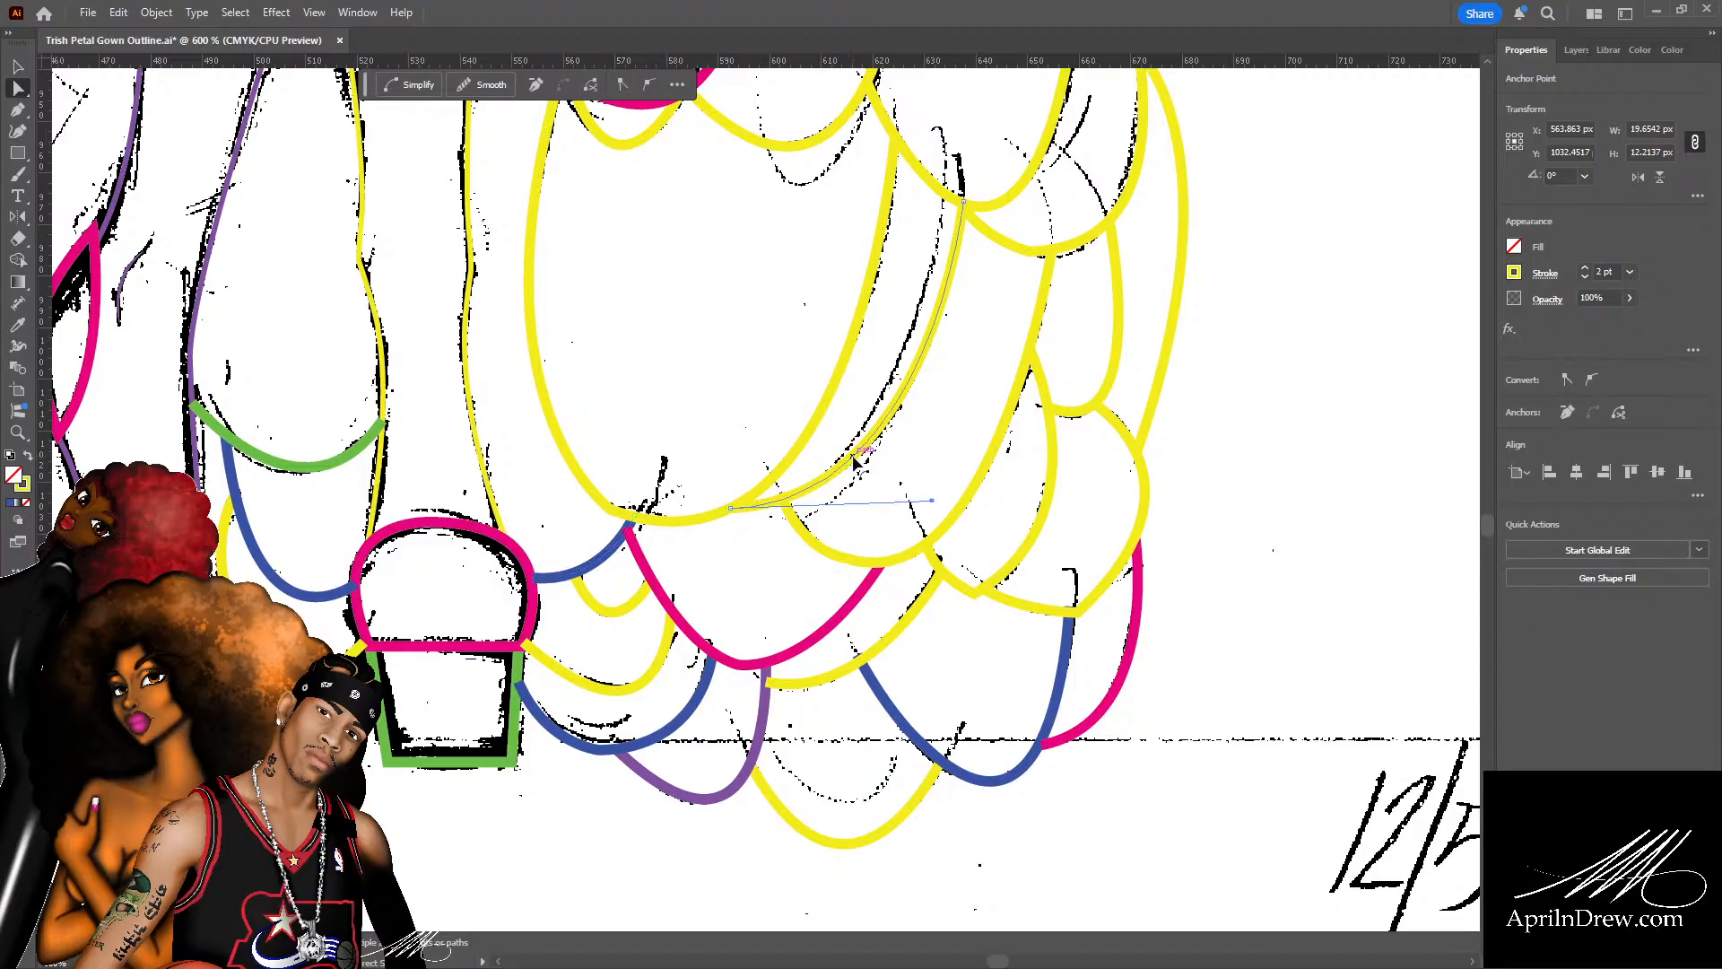
pyautogui.click(1516, 272)
pyautogui.click(1357, 348)
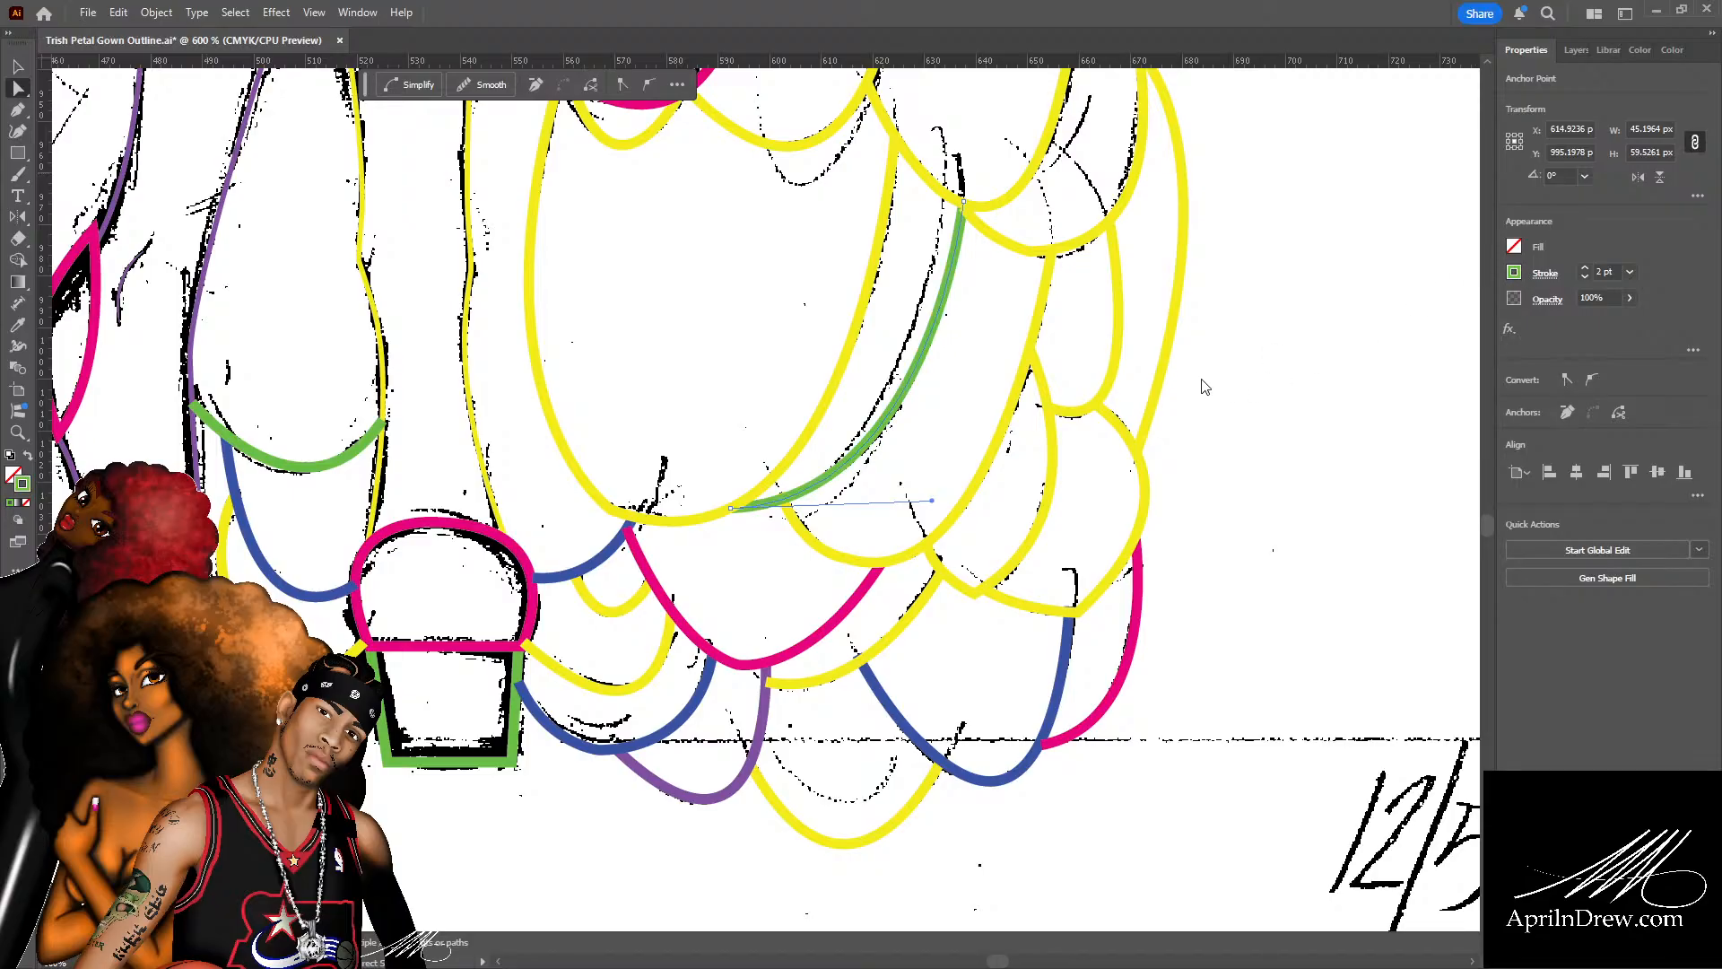
# Pull in the outer side of the rounded yellow petal above the magenta and blue hem petals.
pyautogui.click(1137, 509)
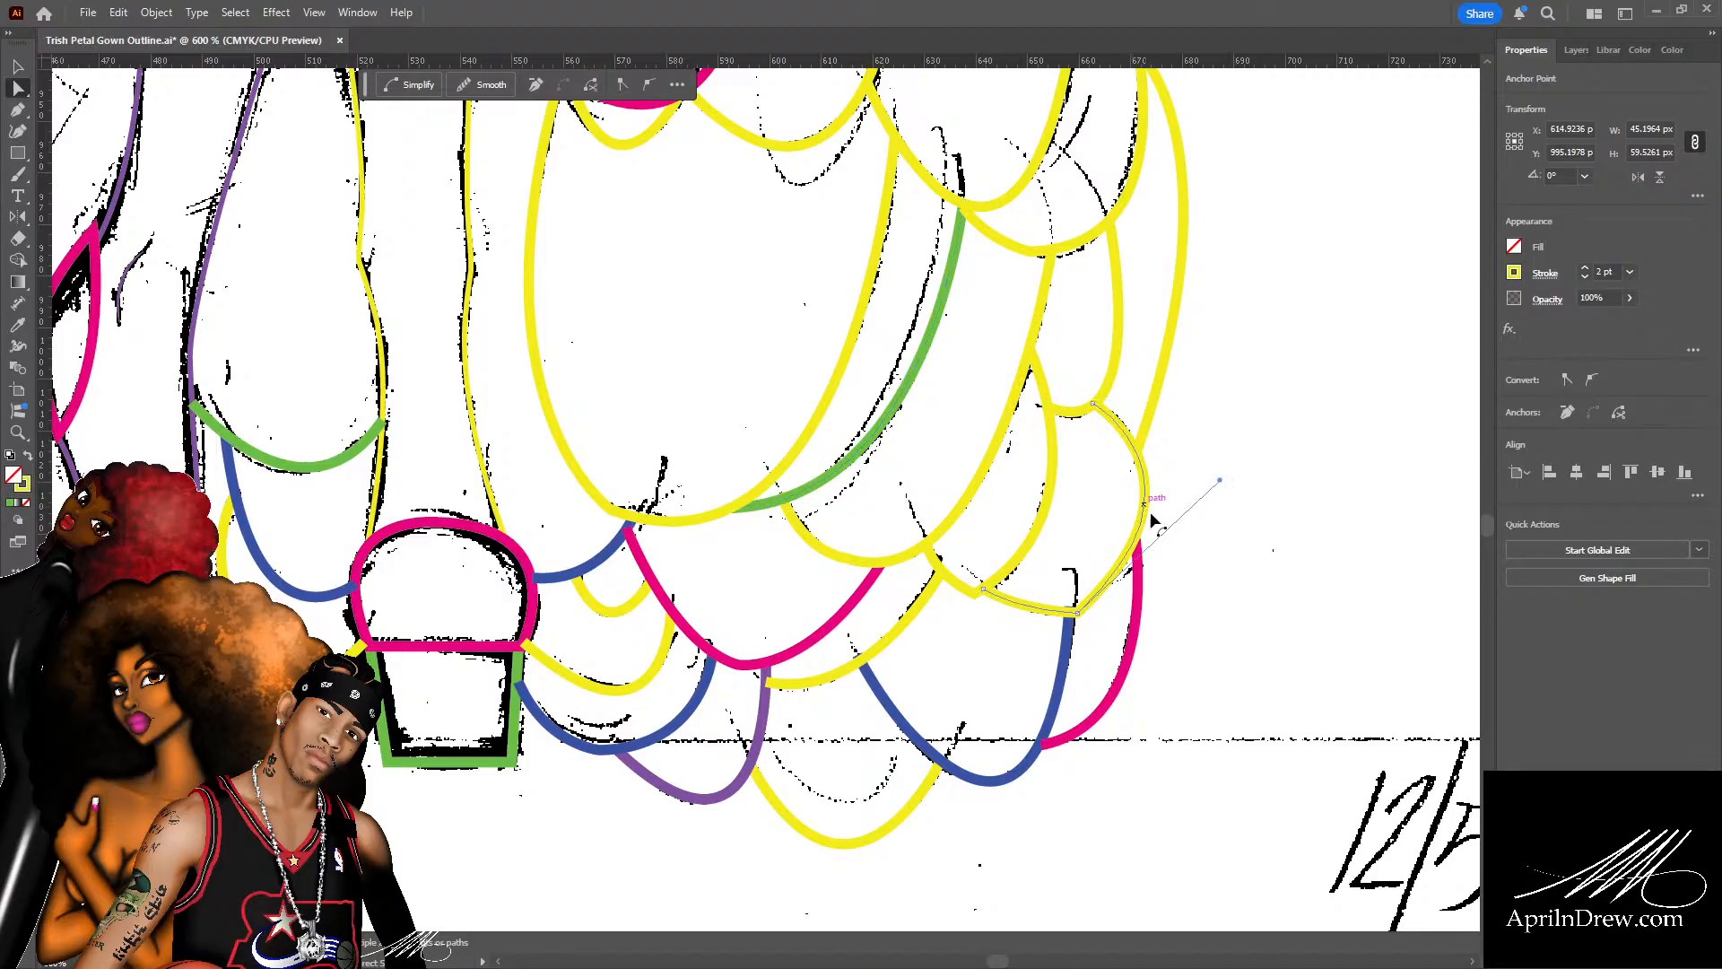
pyautogui.moveTo(1219, 482); pyautogui.dragTo(1214, 495)
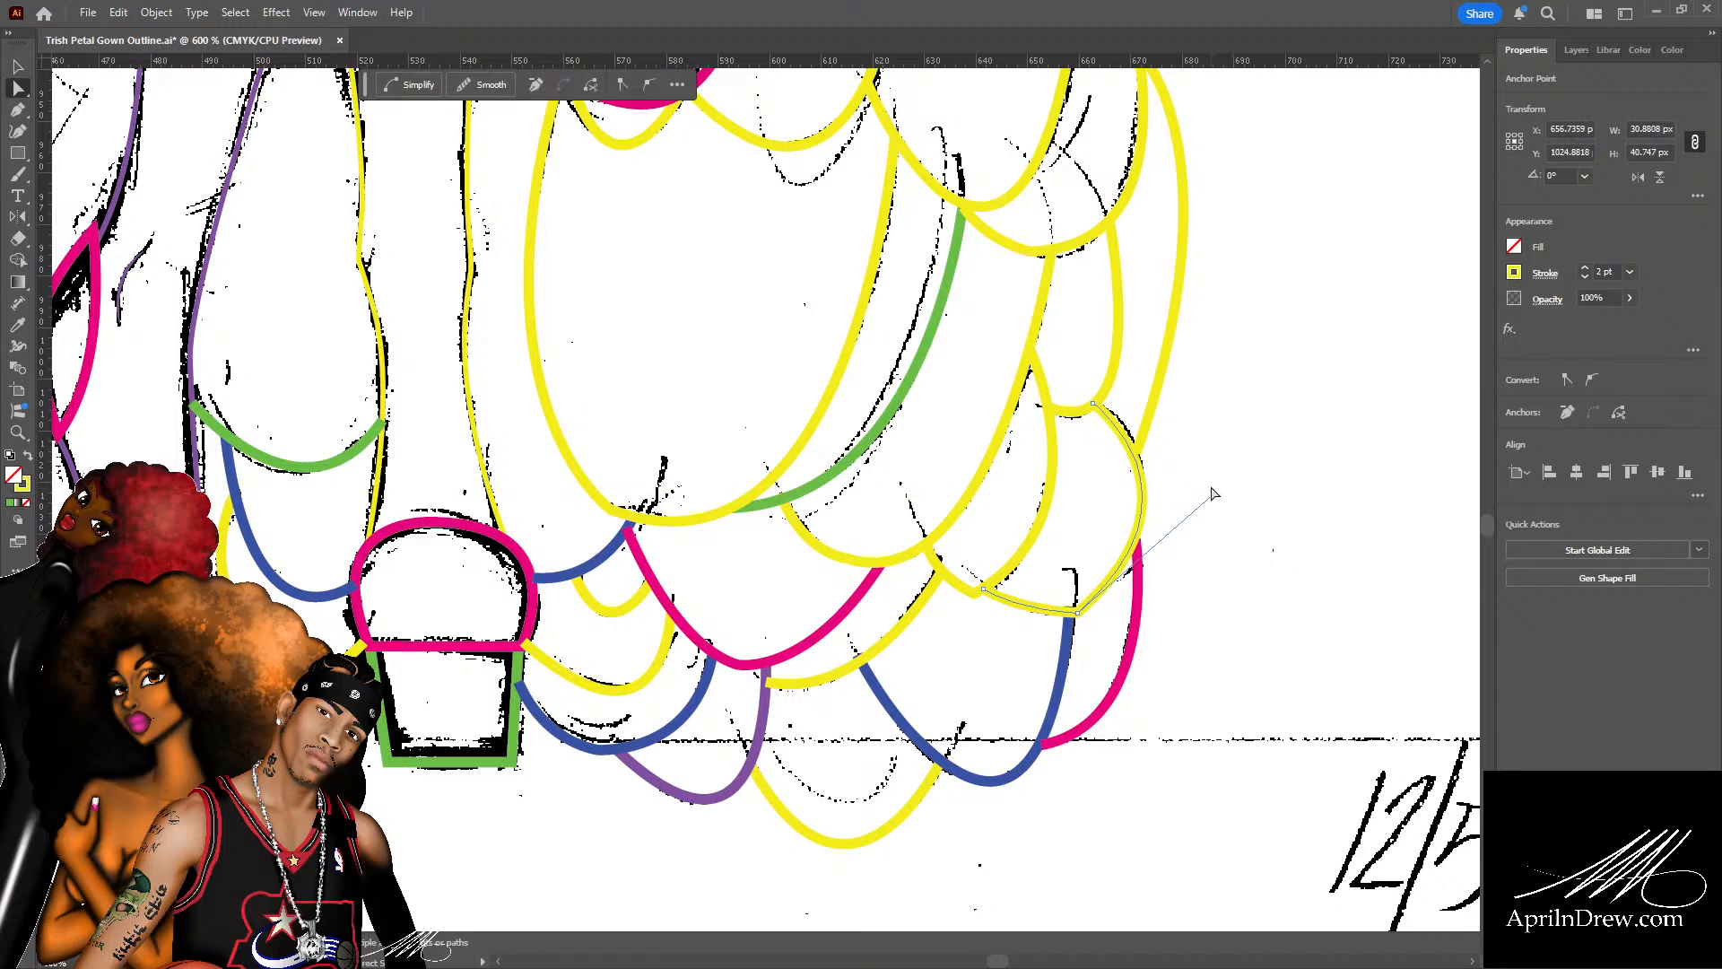
# Examine the petal curves and their junctions from the hem up through the middle of the gown.
pyautogui.scroll(3, 749, 278)
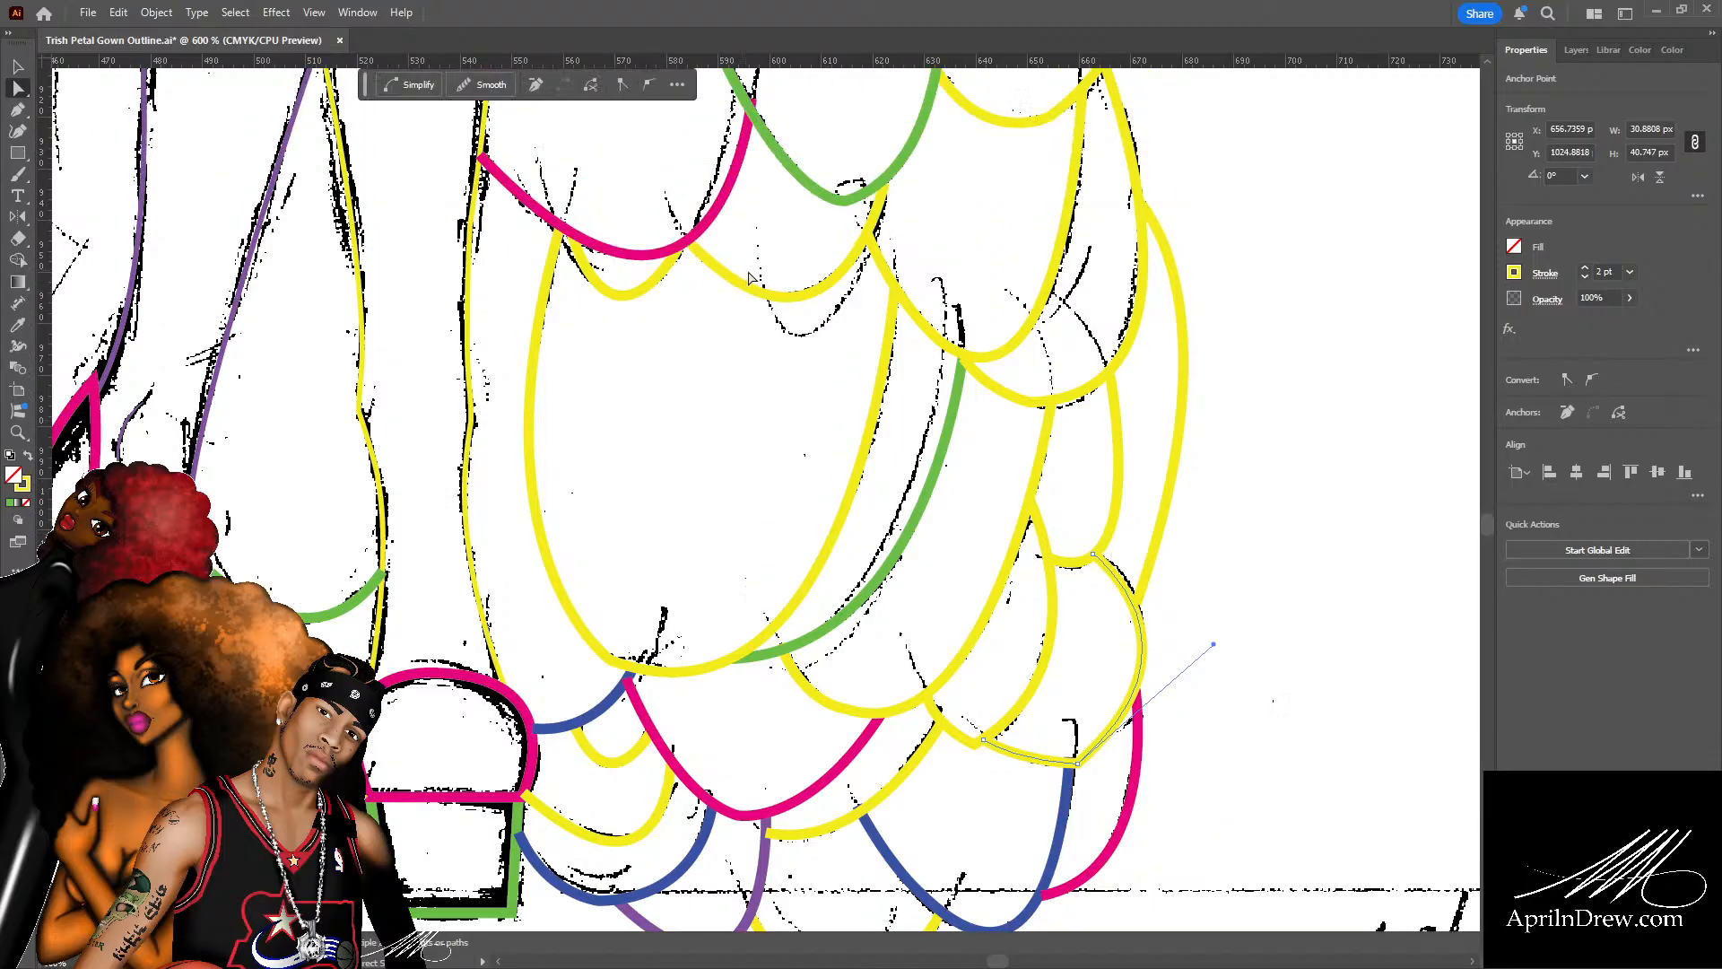
pyautogui.scroll(2, 752, 279)
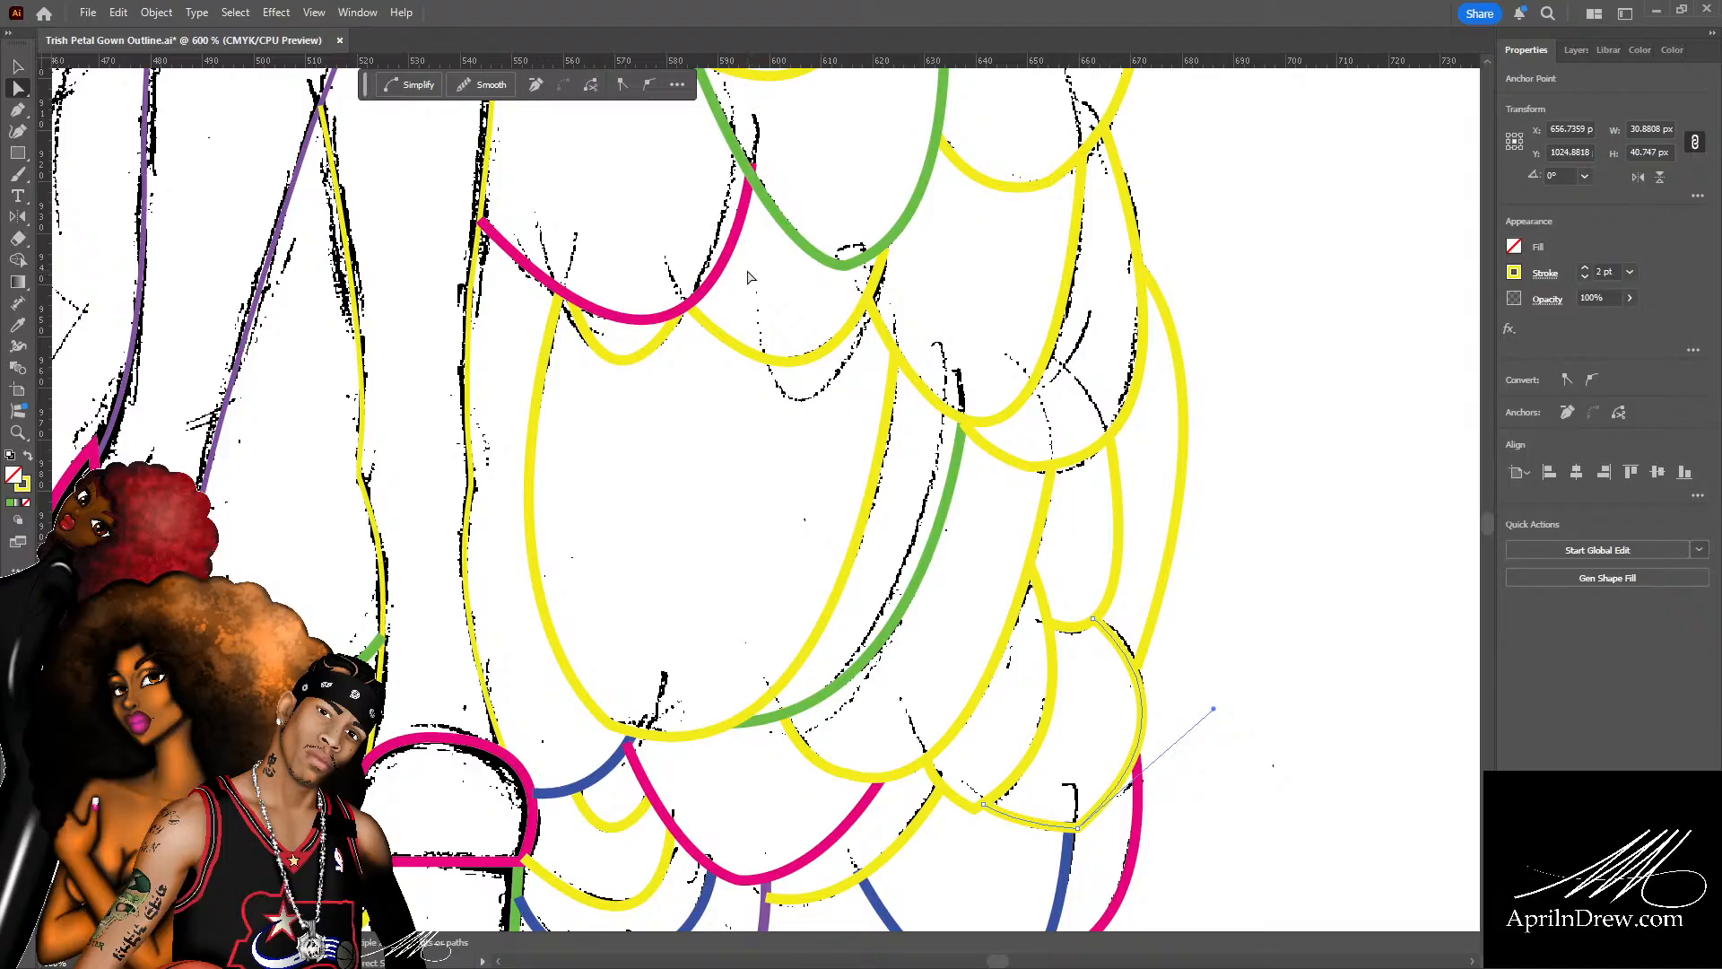
pyautogui.scroll(1, 750, 276)
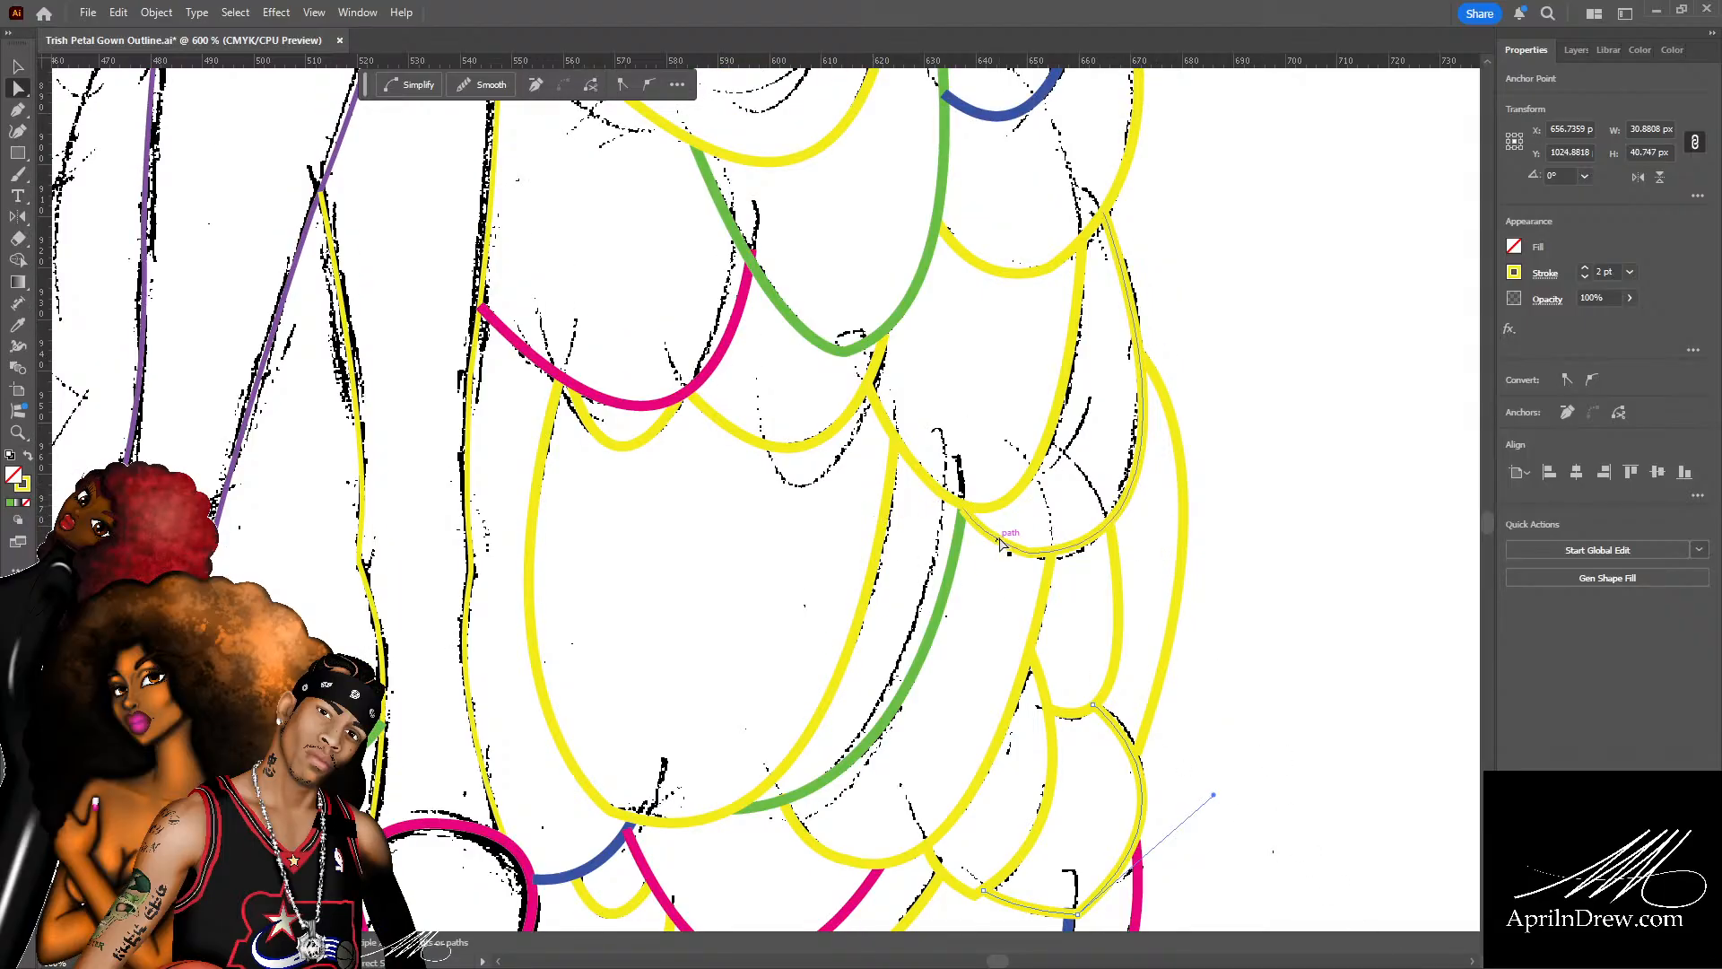
pyautogui.moveTo(980, 691); pyautogui.dragTo(1154, 910)
pyautogui.moveTo(823, 617); pyautogui.dragTo(1046, 414)
pyautogui.hotkey('ctrl', '+')
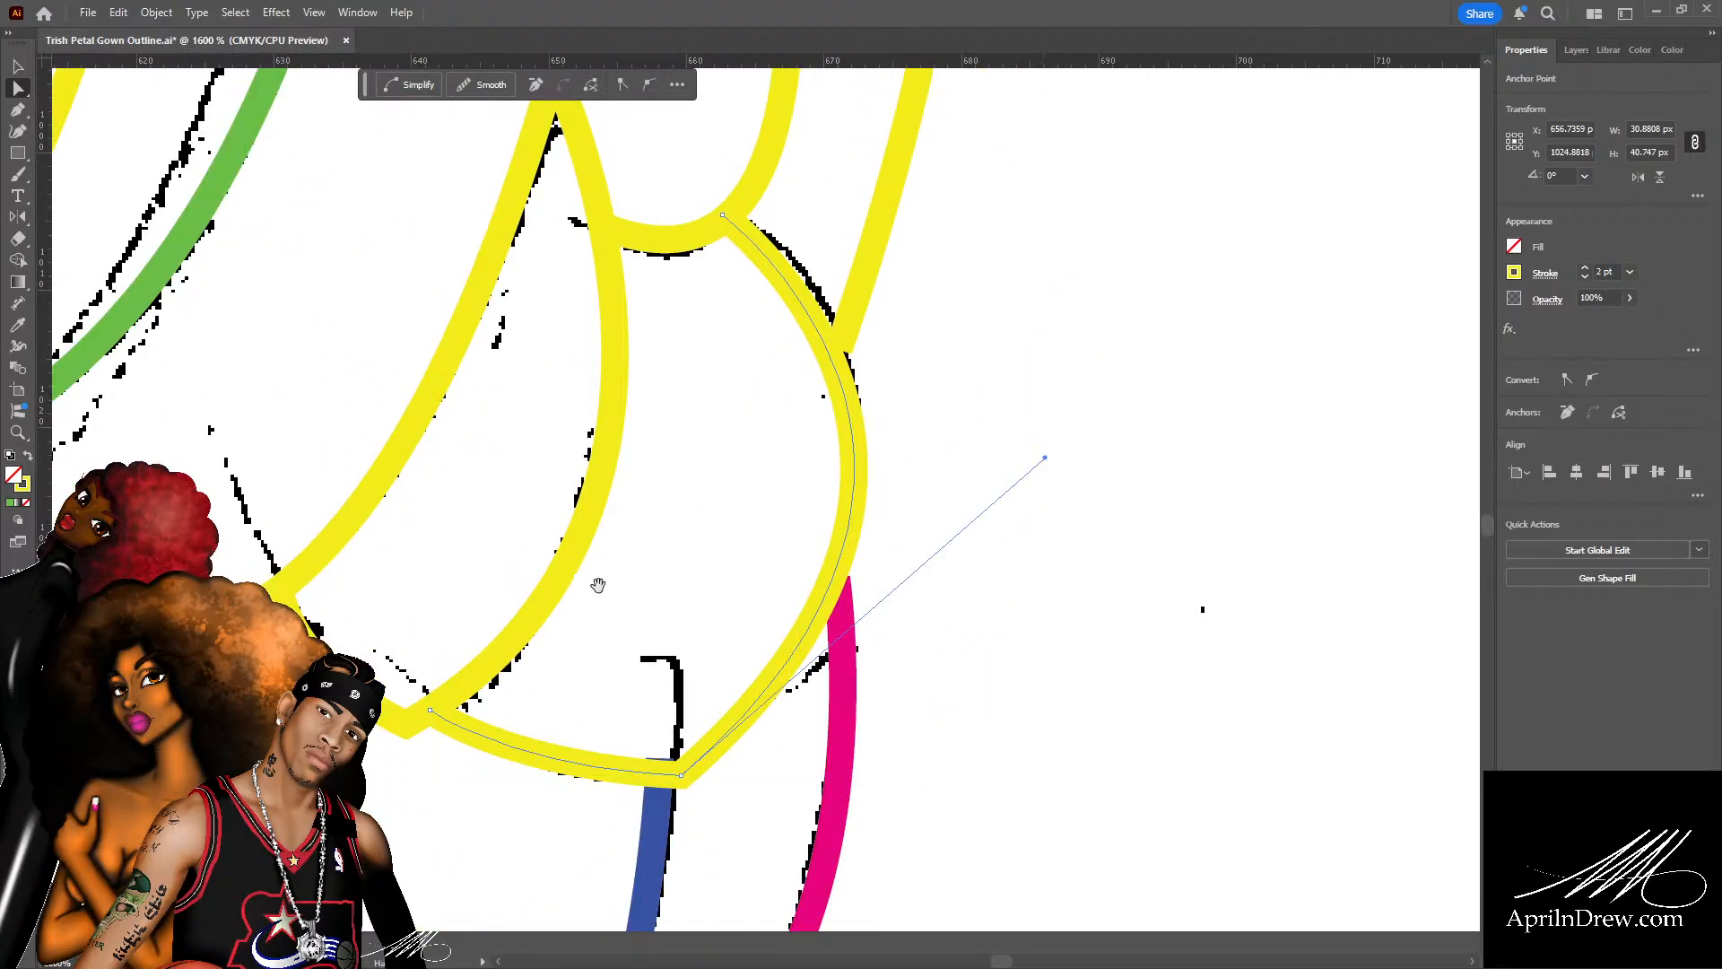
pyautogui.moveTo(596, 583); pyautogui.dragTo(1122, 427)
pyautogui.moveTo(727, 562); pyautogui.dragTo(995, 395)
pyautogui.moveTo(985, 233); pyautogui.dragTo(1057, 512)
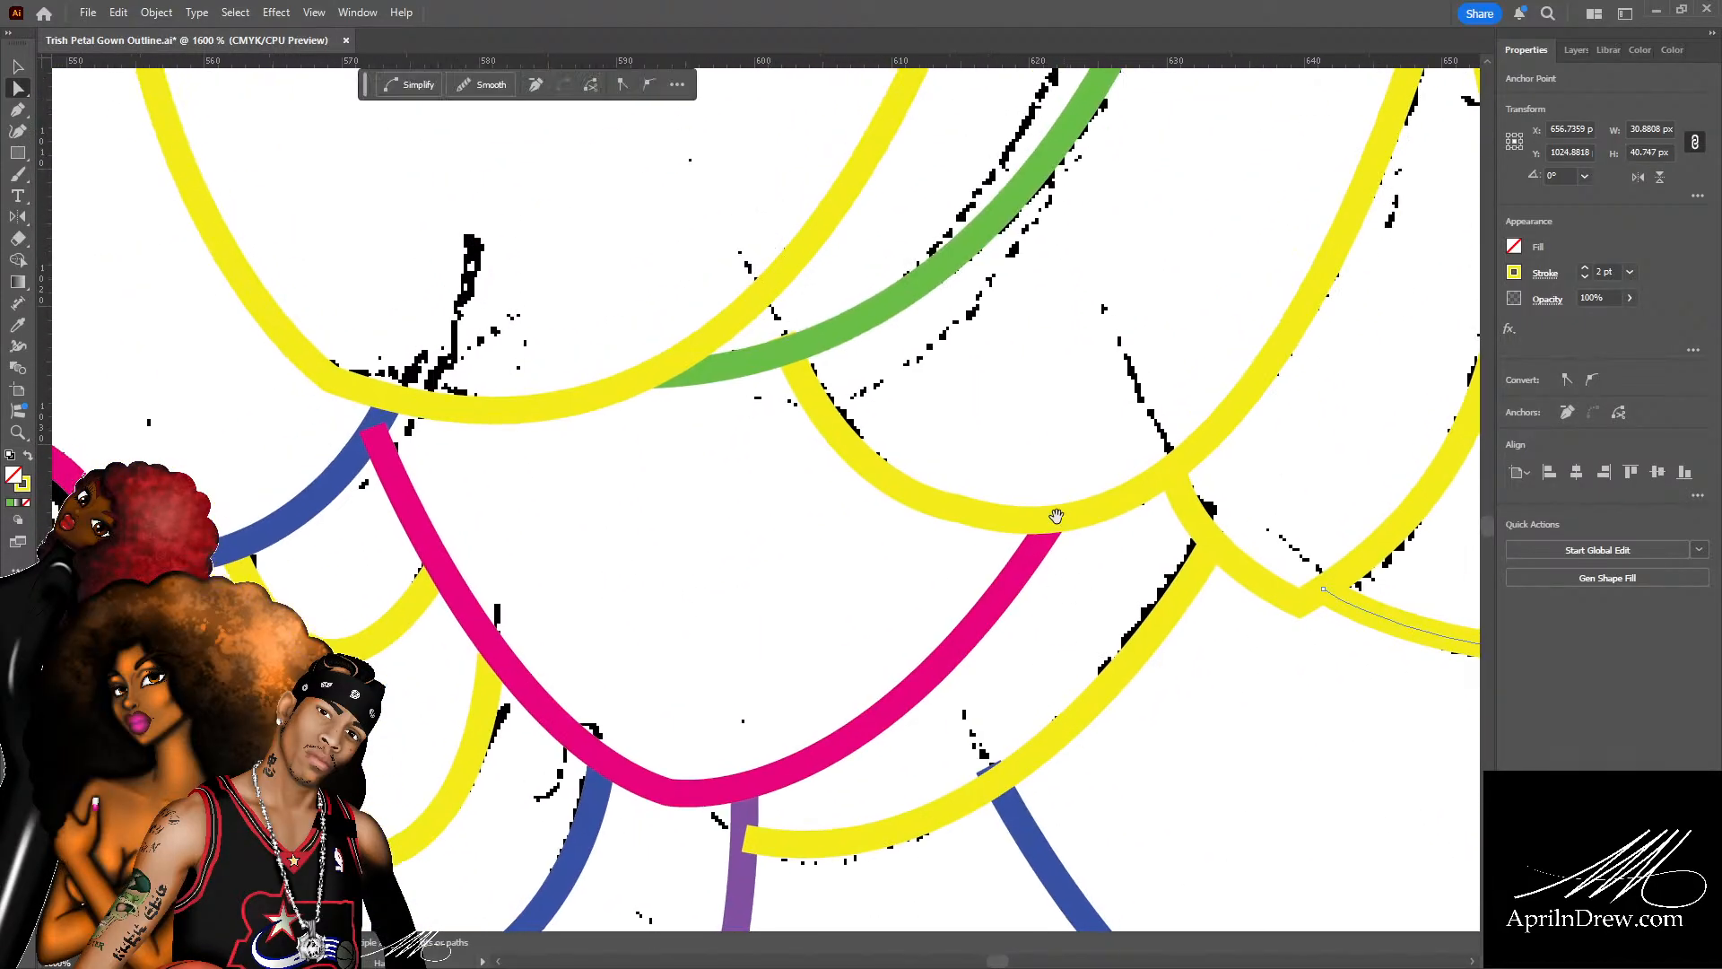
pyautogui.moveTo(603, 508); pyautogui.dragTo(610, 603)
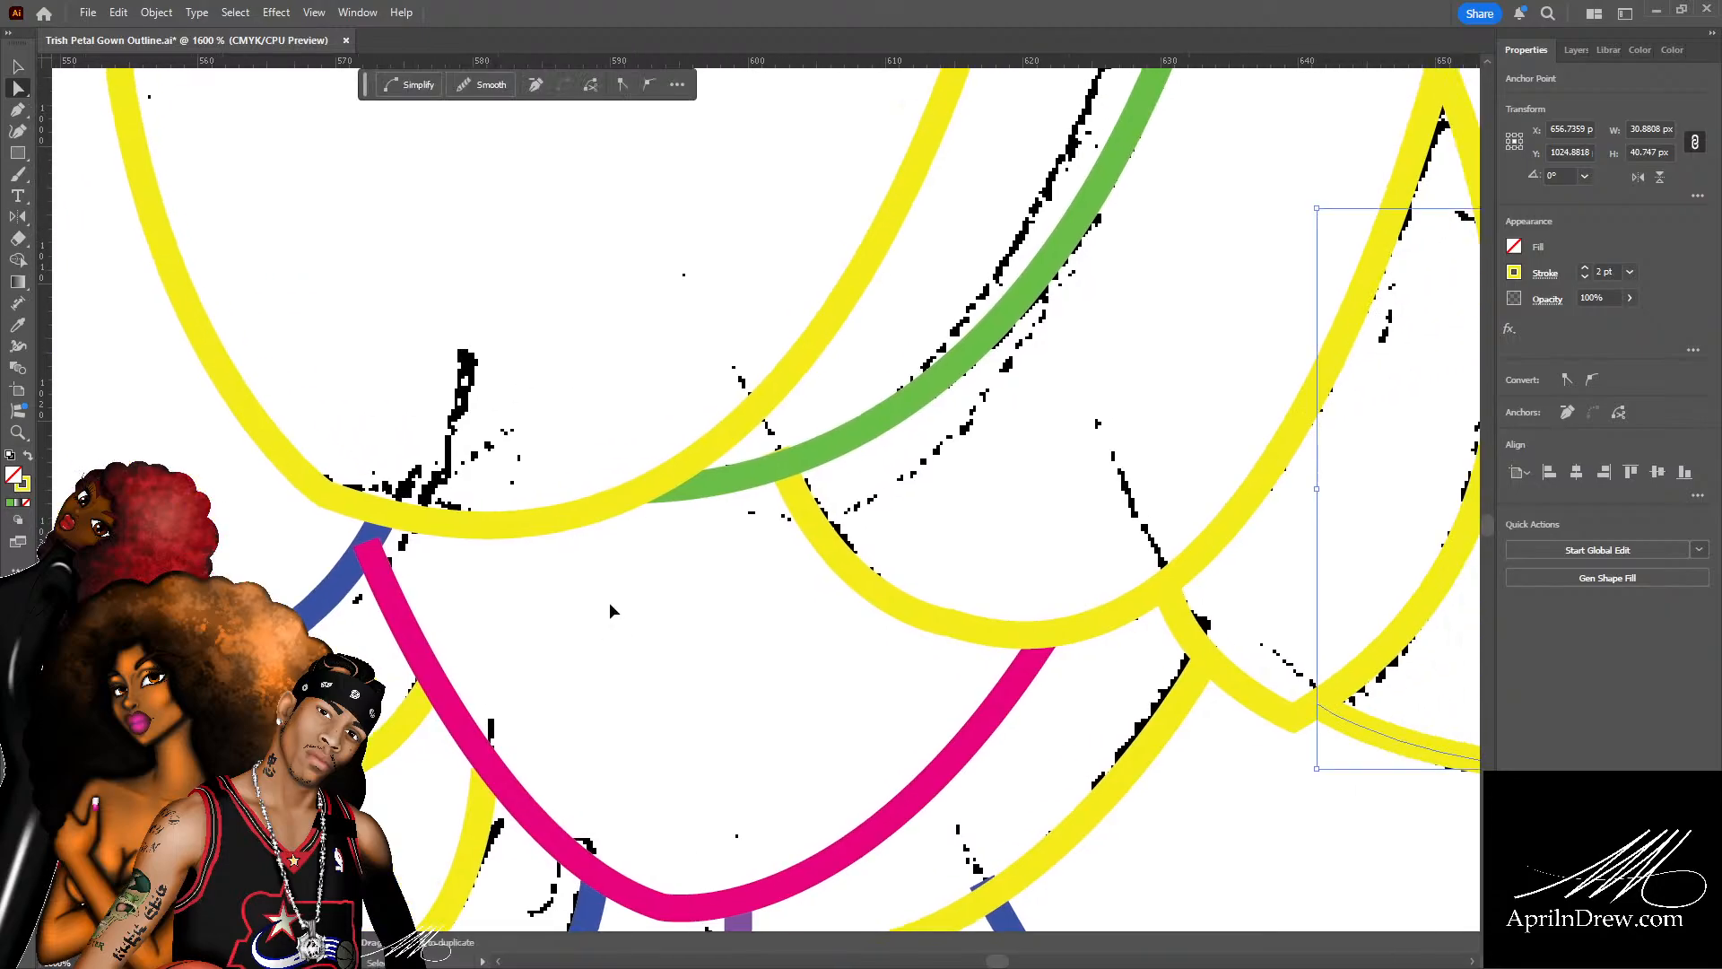
pyautogui.hotkey('ctrl', '-')
pyautogui.hotkey('ctrl', '-')
pyautogui.moveTo(541, 708); pyautogui.dragTo(1055, 437)
pyautogui.moveTo(1075, 277); pyautogui.dragTo(1033, 782)
pyautogui.moveTo(1026, 395); pyautogui.dragTo(899, 749)
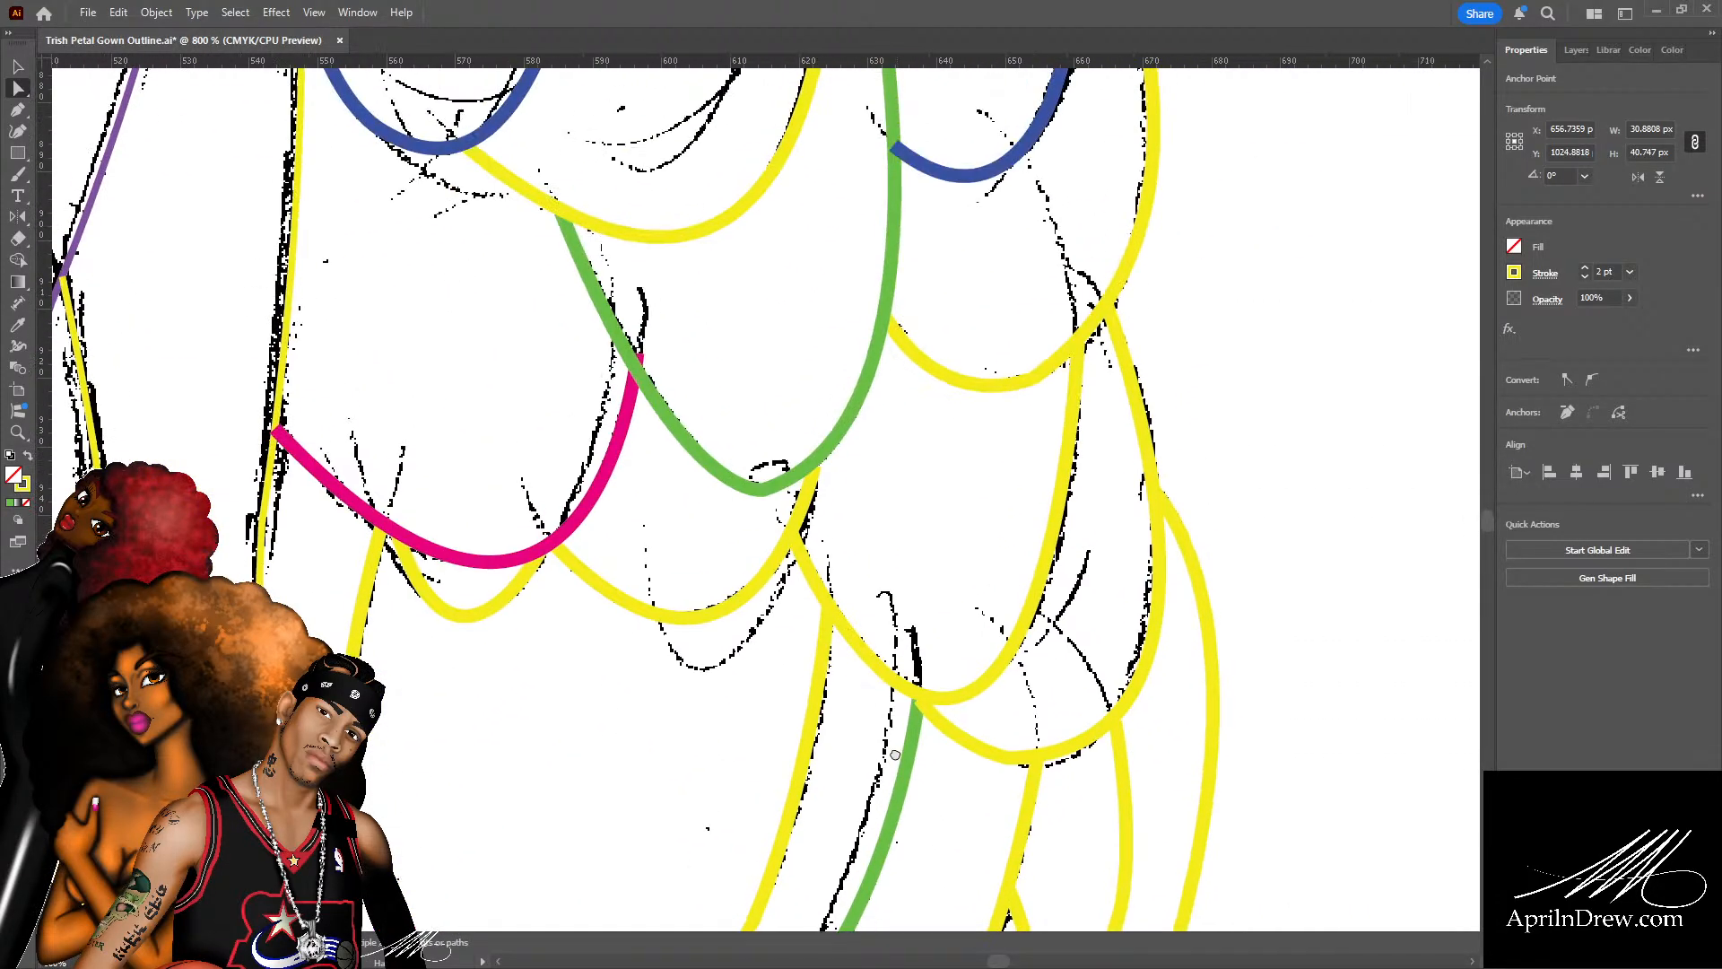
pyautogui.moveTo(876, 438); pyautogui.dragTo(1027, 596)
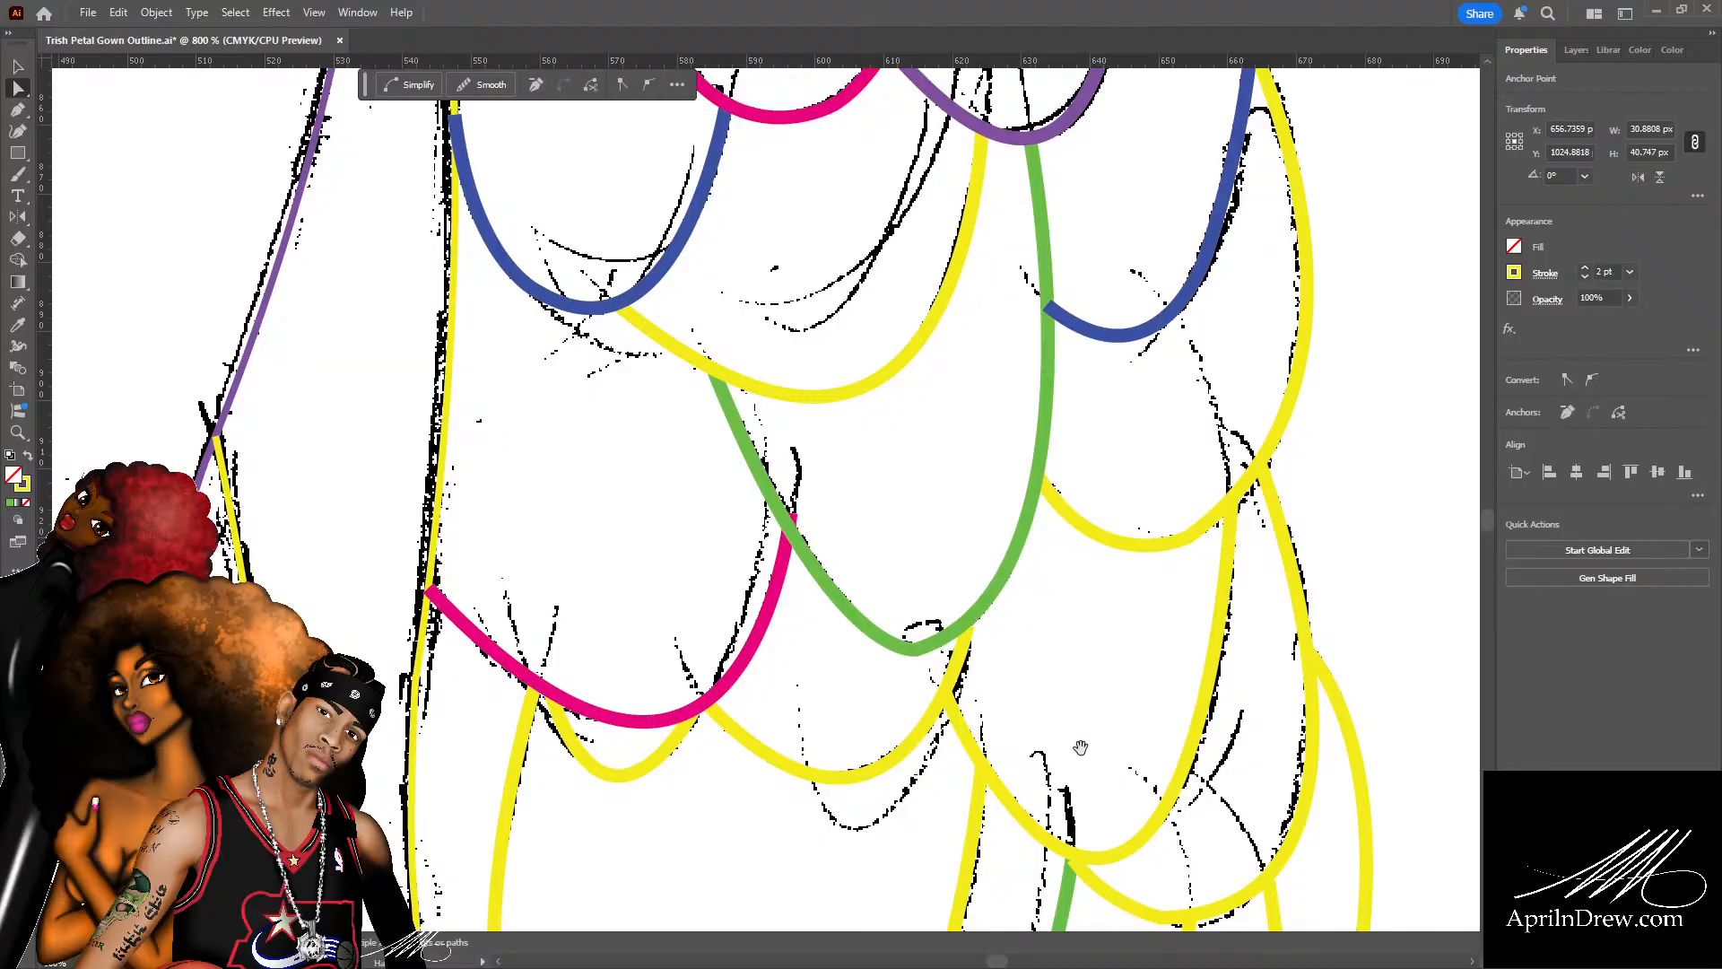
pyautogui.moveTo(1081, 795); pyautogui.dragTo(1082, 735)
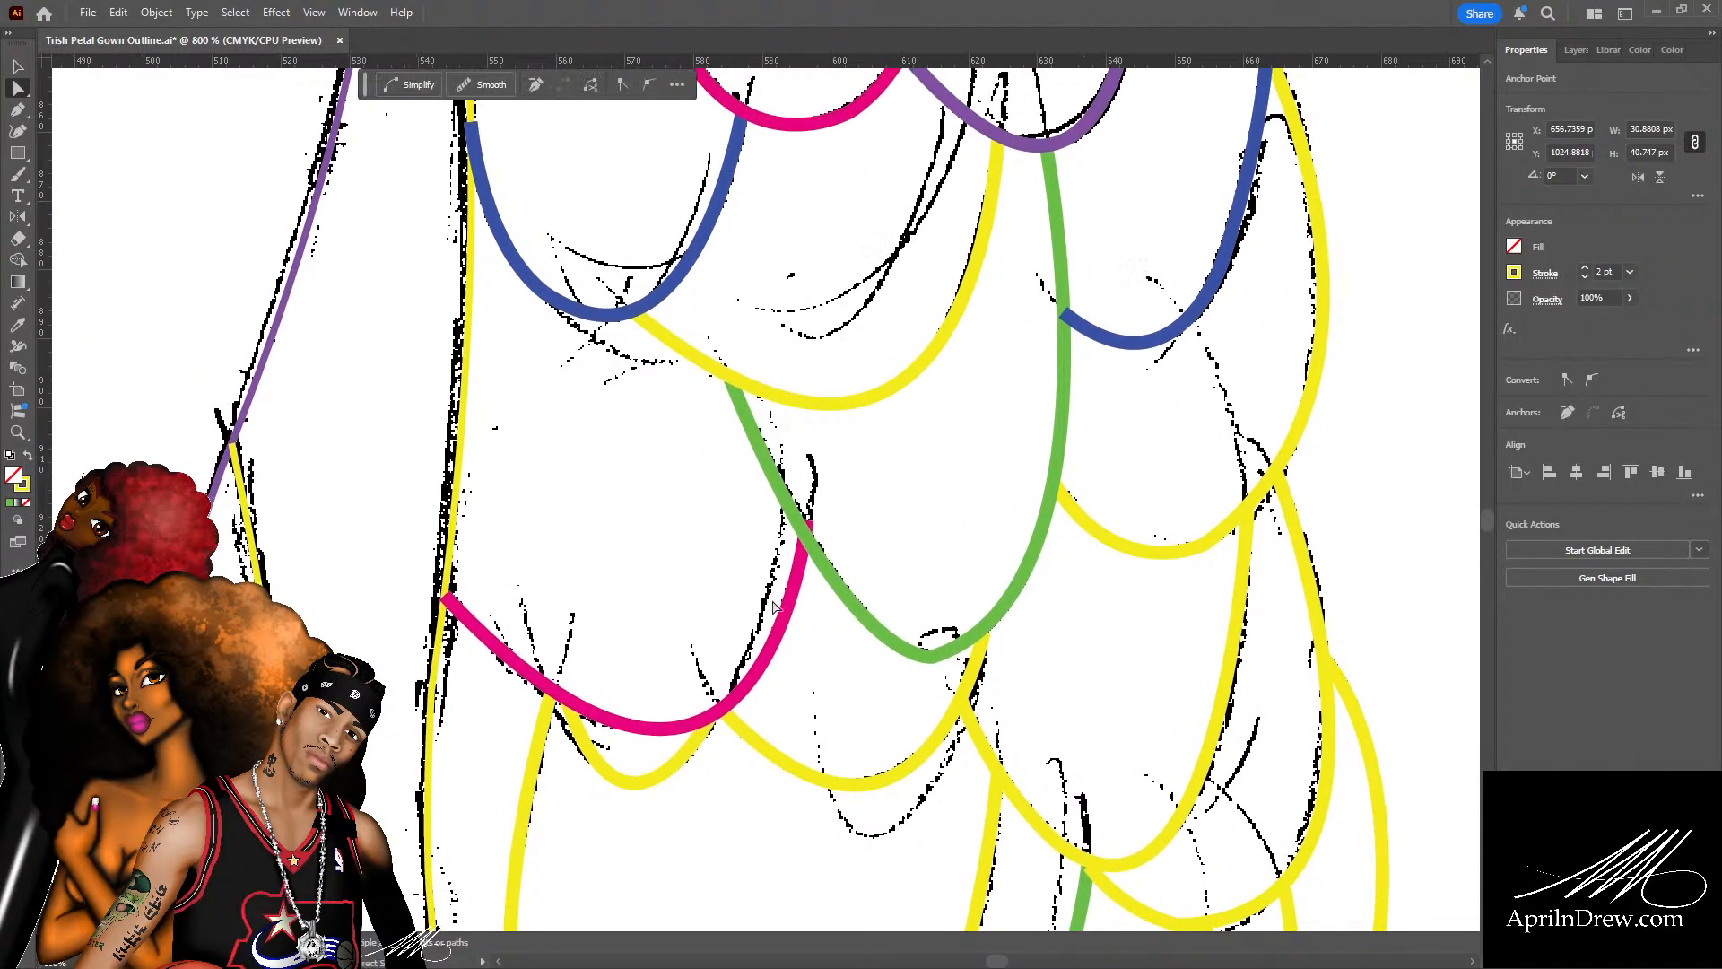
pyautogui.hotkey('ctrl', '+')
pyautogui.hotkey('ctrl', '+')
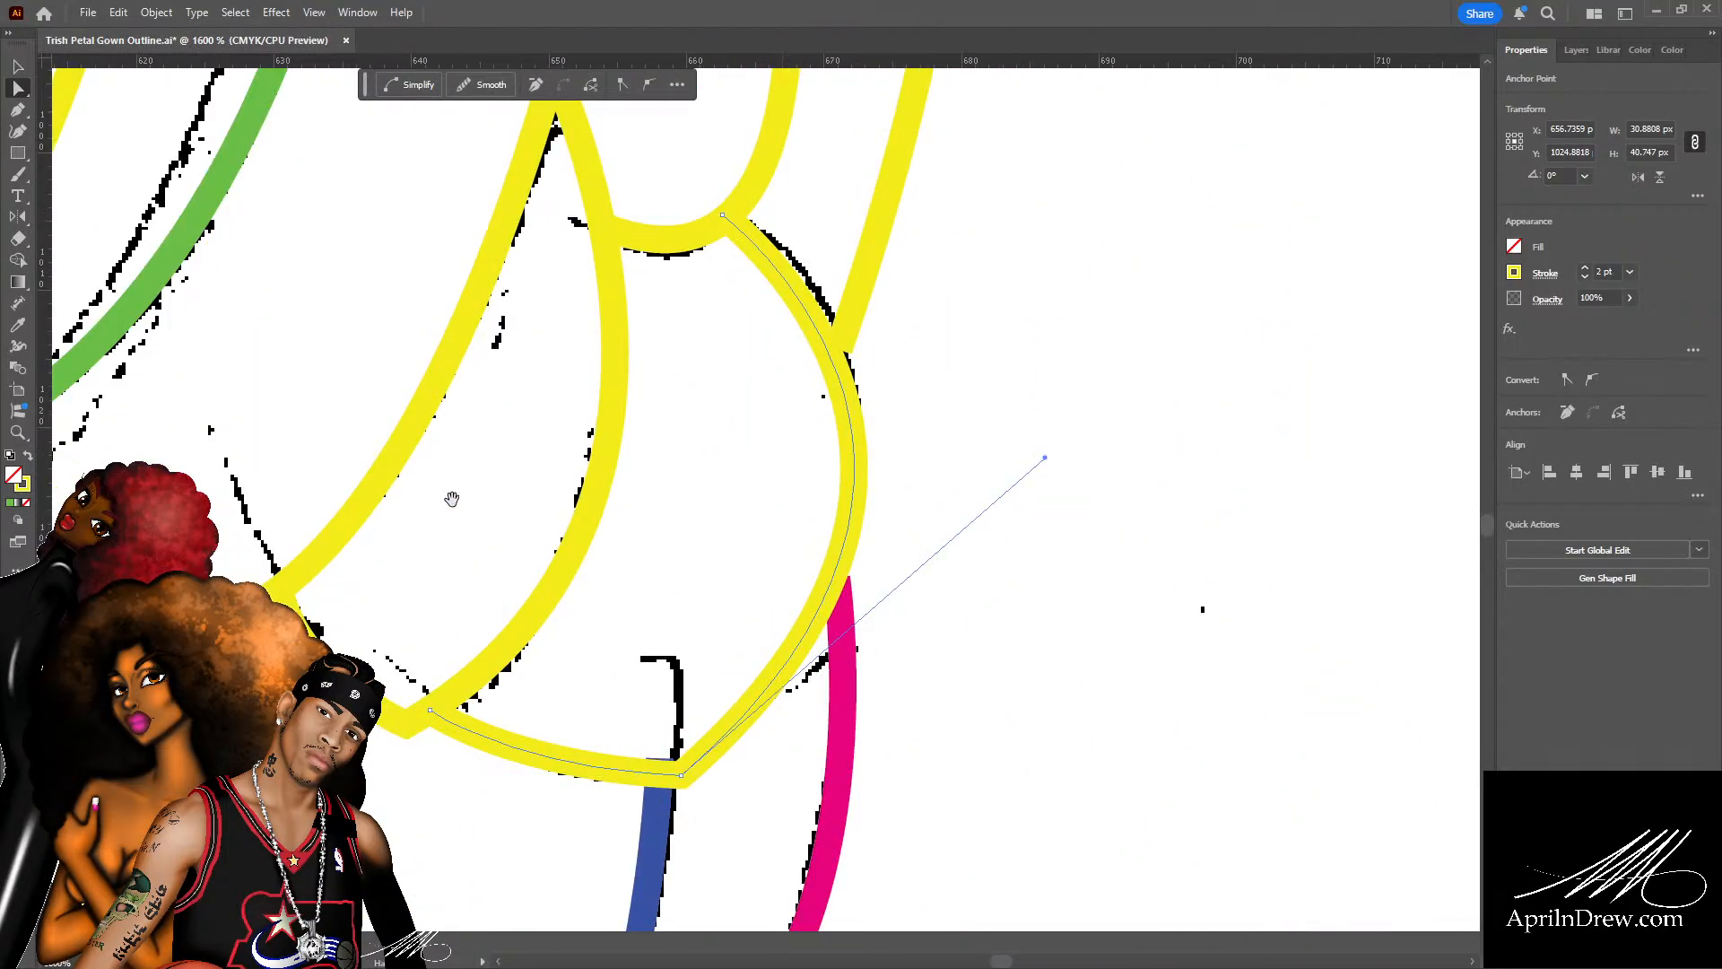
pyautogui.moveTo(509, 488); pyautogui.dragTo(892, 192)
pyautogui.moveTo(861, 568)
pyautogui.mouseDown()
pyautogui.moveTo(772, 526)
pyautogui.moveTo(838, 307)
pyautogui.moveTo(1192, 308)
pyautogui.moveTo(1042, 557)
pyautogui.moveTo(892, 563)
pyautogui.mouseUp()
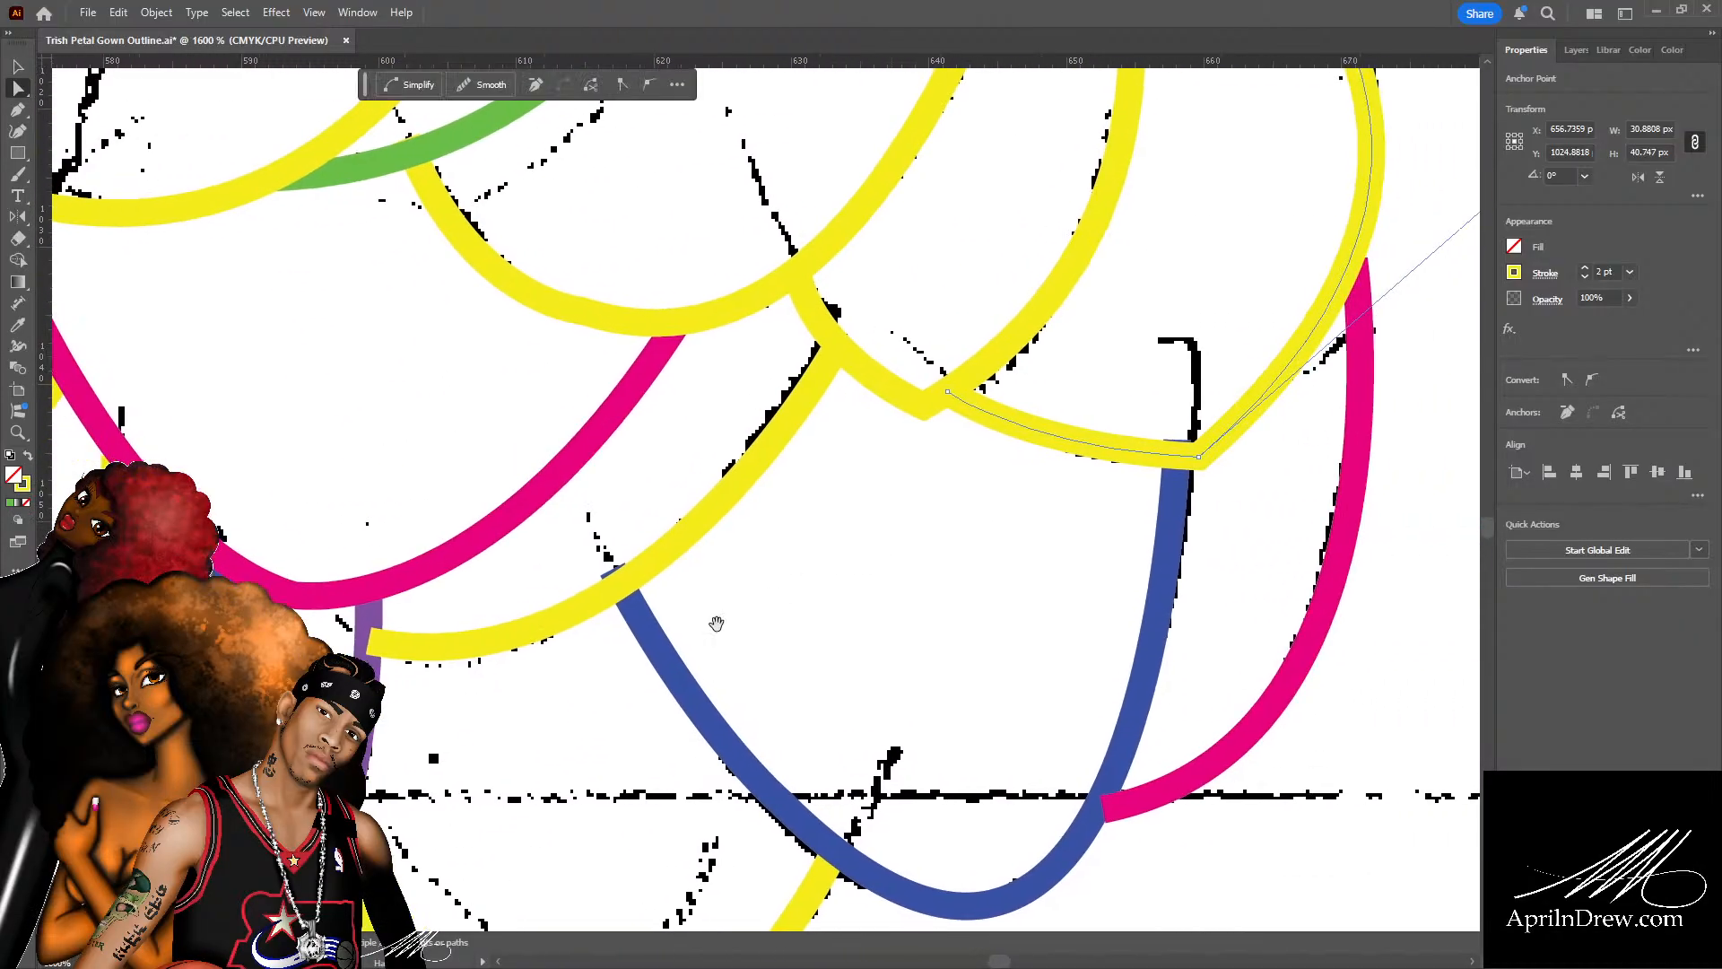
# Pull back the upper end of the wide blue hem petal so it stops at the yellow curve above it.
pyautogui.click(647, 625)
pyautogui.moveTo(613, 572)
pyautogui.mouseDown()
pyautogui.moveTo(923, 438)
pyautogui.moveTo(929, 381)
pyautogui.moveTo(1146, 667)
pyautogui.mouseUp()
pyautogui.click(703, 594)
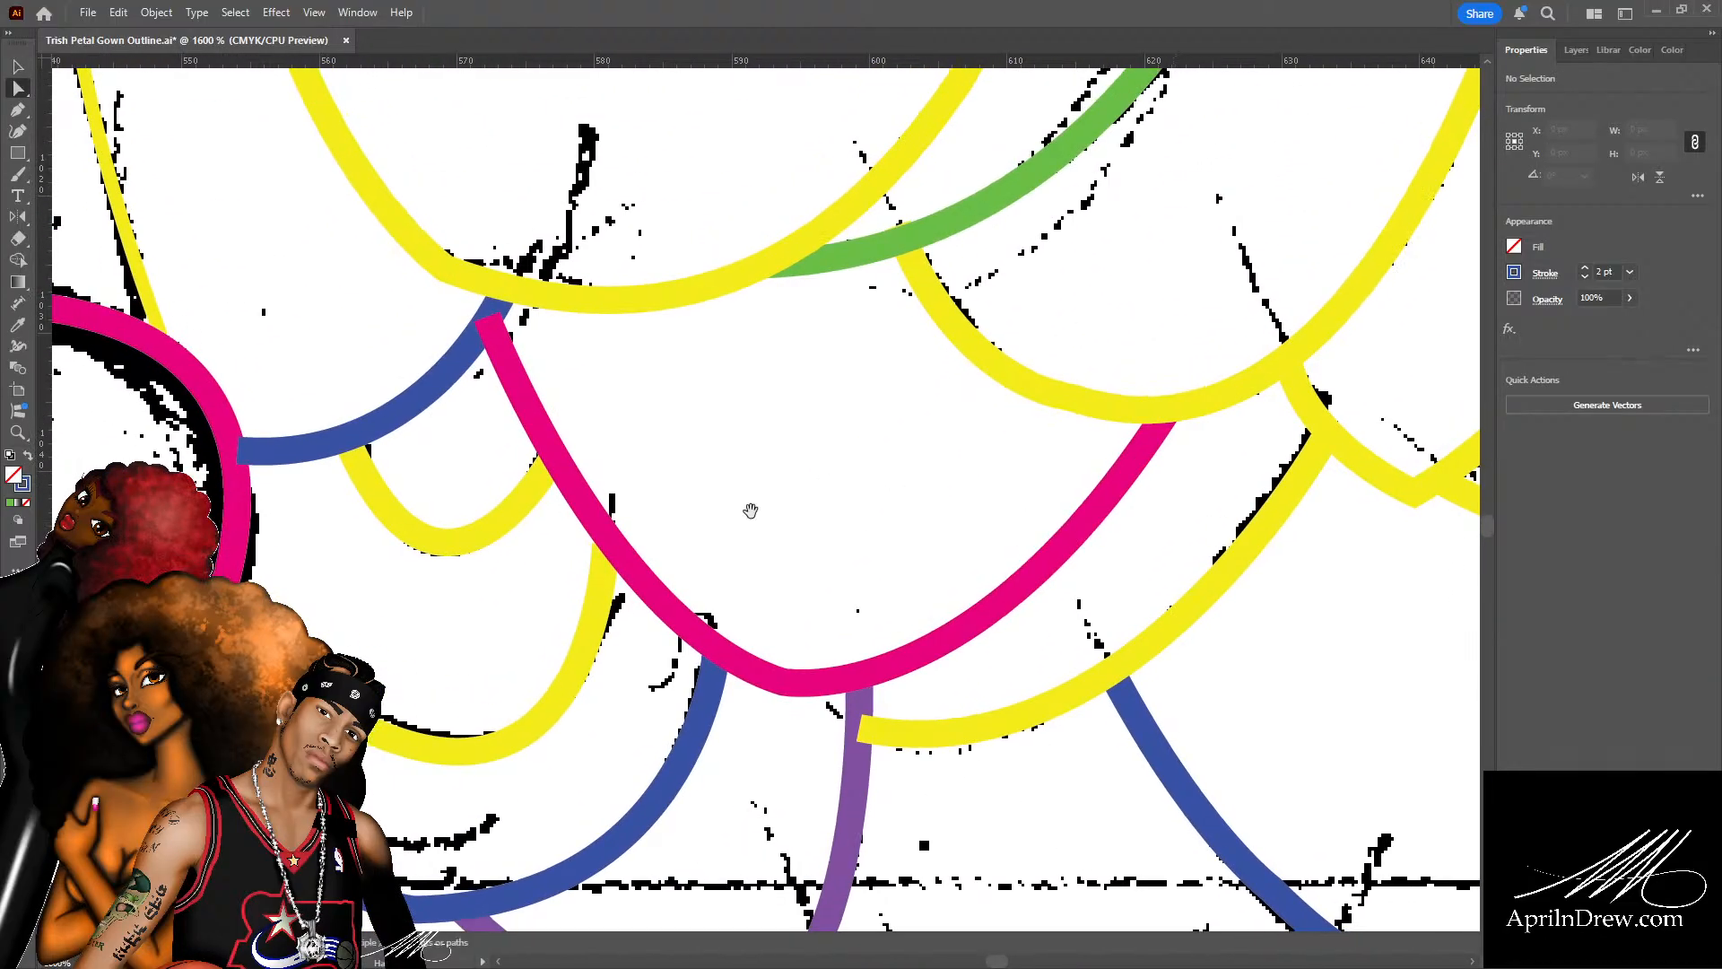
pyautogui.moveTo(751, 511)
pyautogui.mouseDown()
pyautogui.moveTo(1153, 323)
pyautogui.moveTo(957, 349)
pyautogui.moveTo(926, 389)
pyautogui.mouseUp()
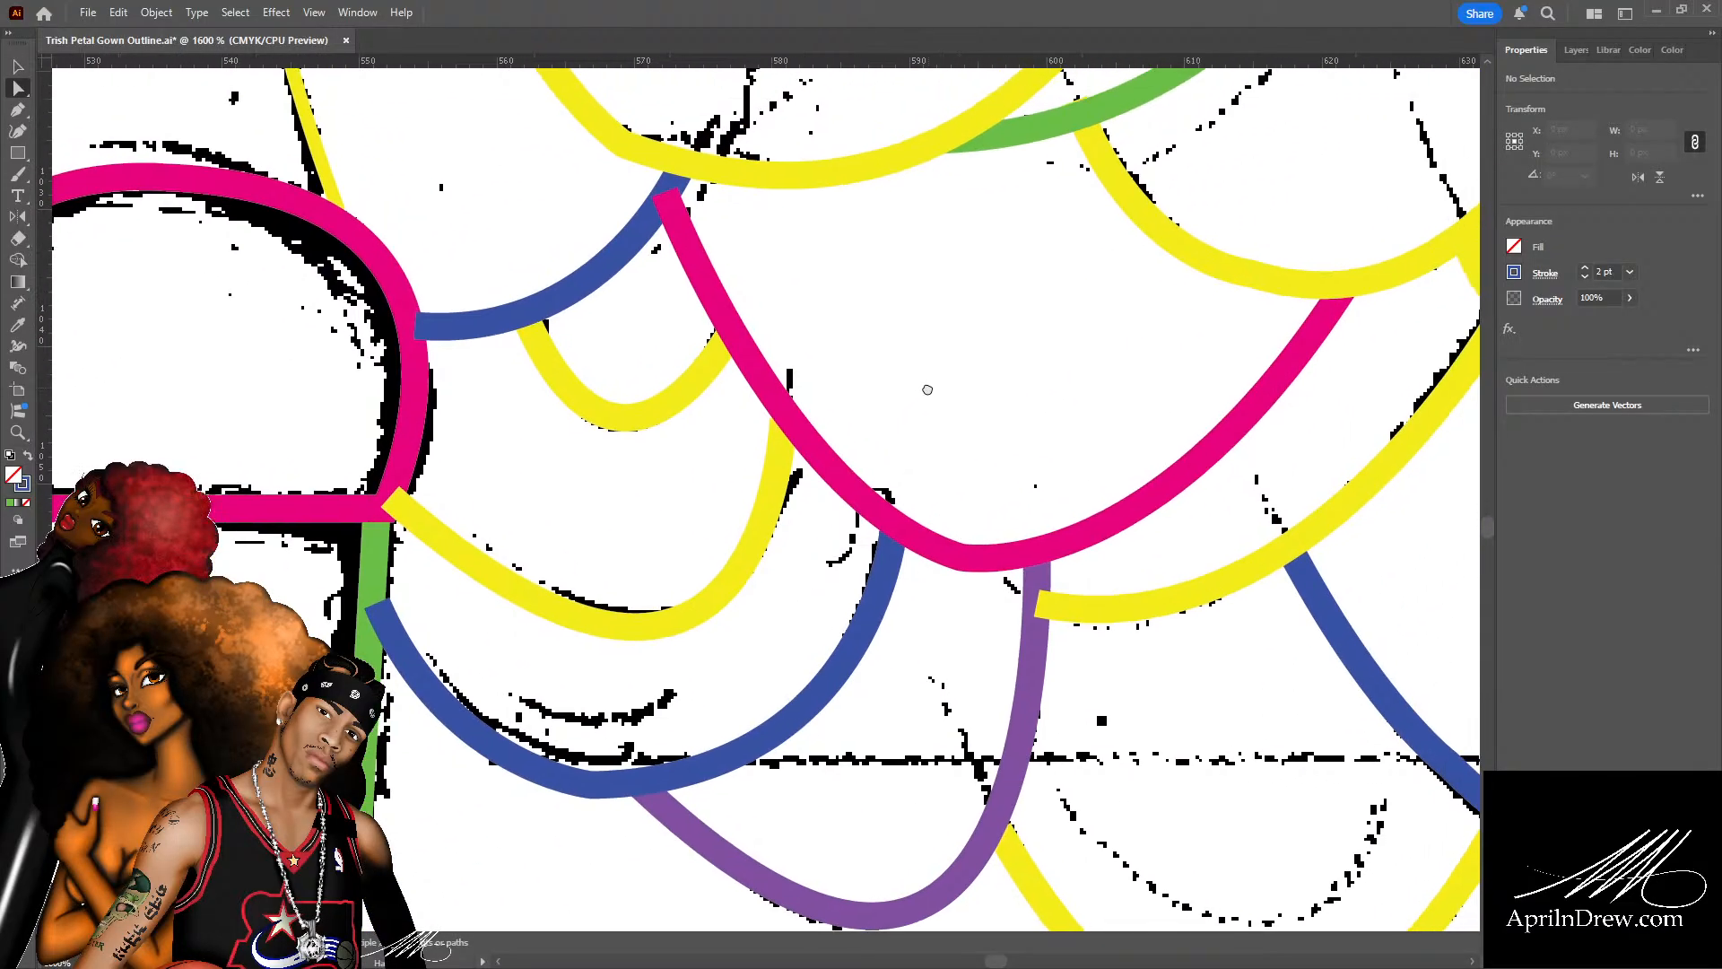
# Refine the yellow petal's curve beside the heel and shift the end of the blue petal below it further onto the heel edge.
pyautogui.moveTo(540, 612); pyautogui.dragTo(751, 808)
pyautogui.click(718, 634)
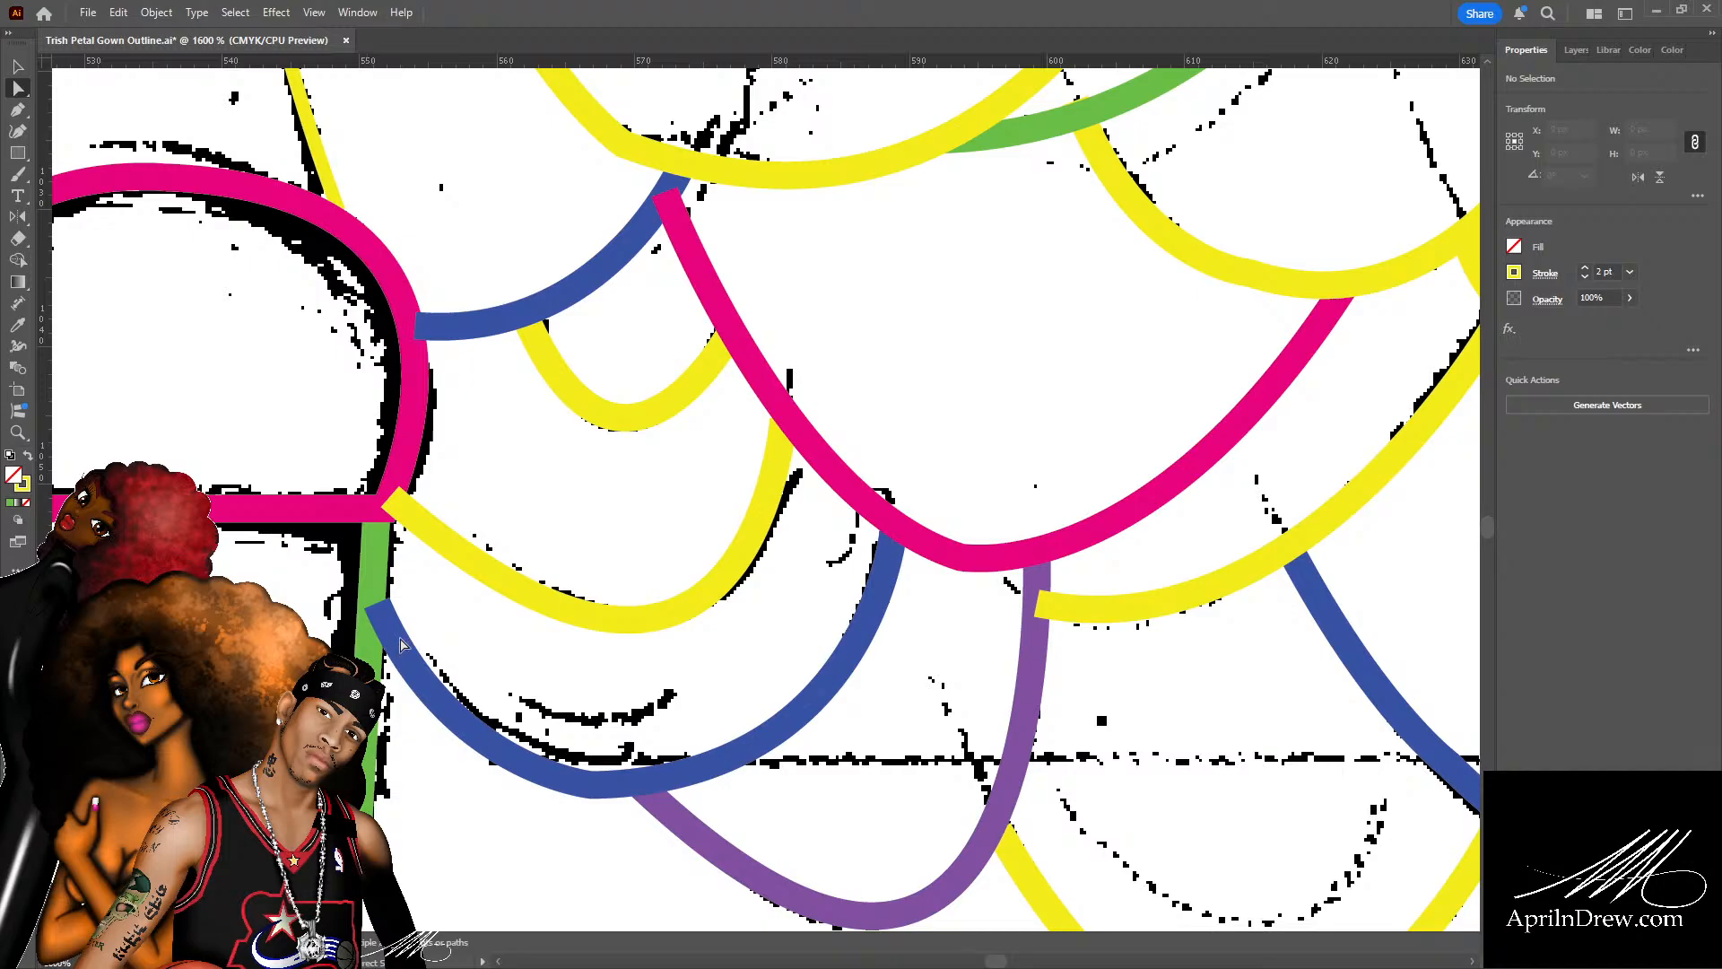
pyautogui.click(378, 606)
pyautogui.click(378, 607)
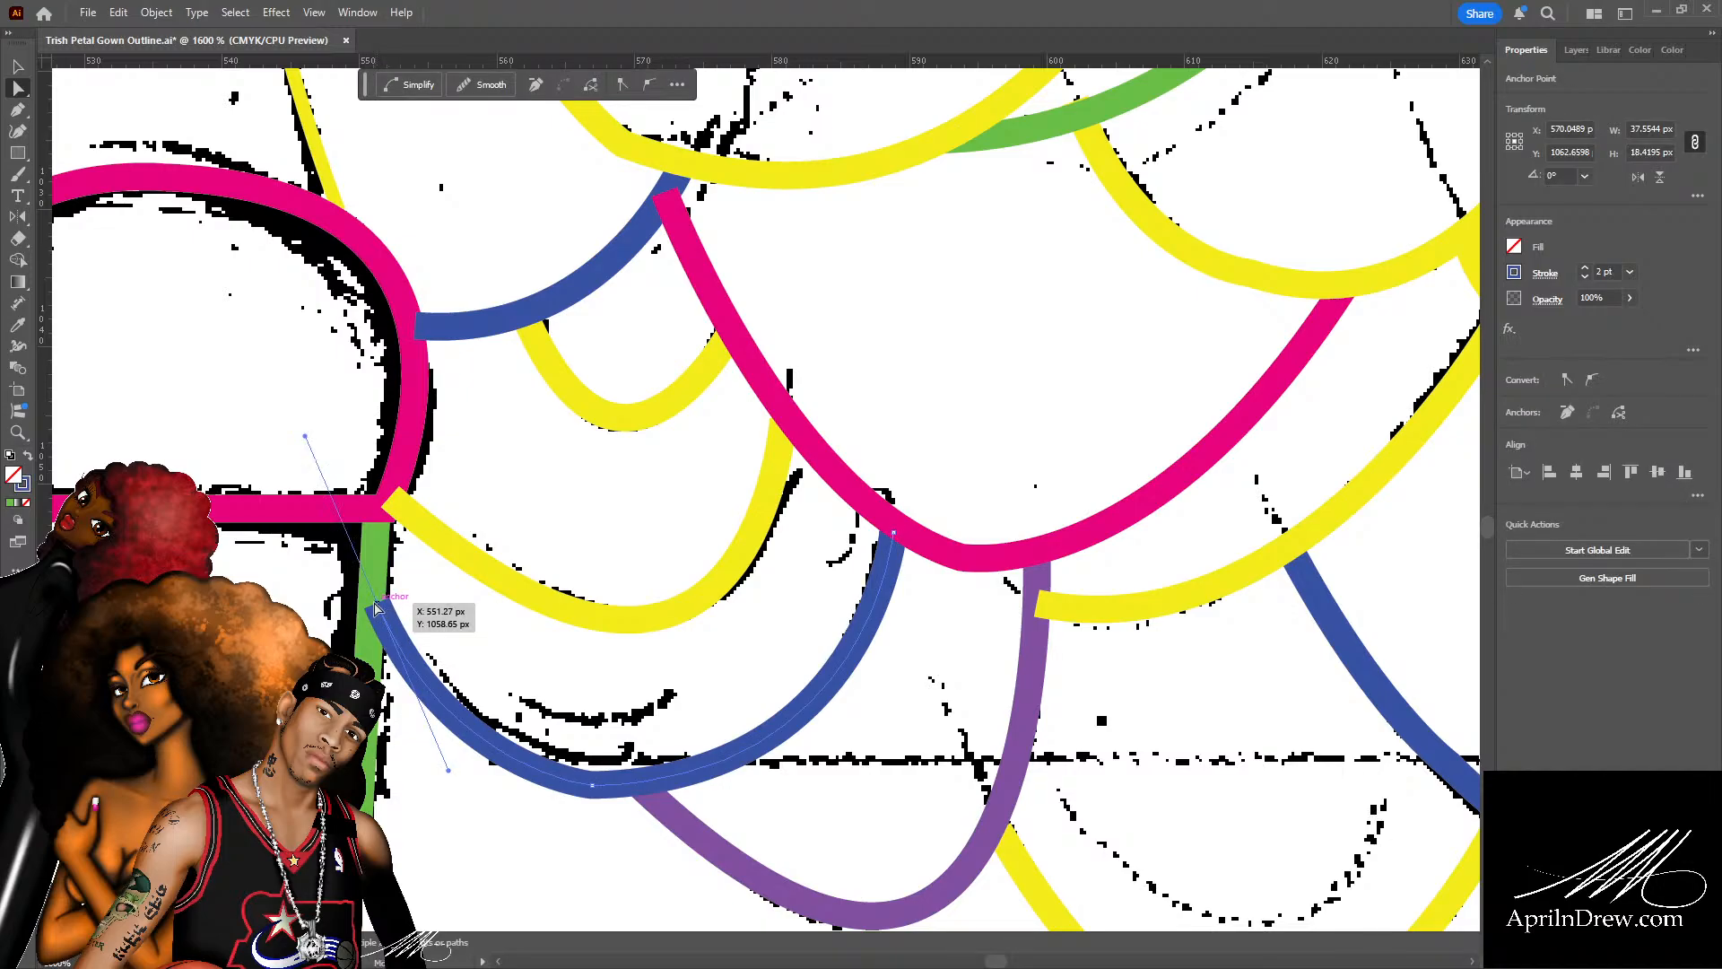
pyautogui.click(518, 626)
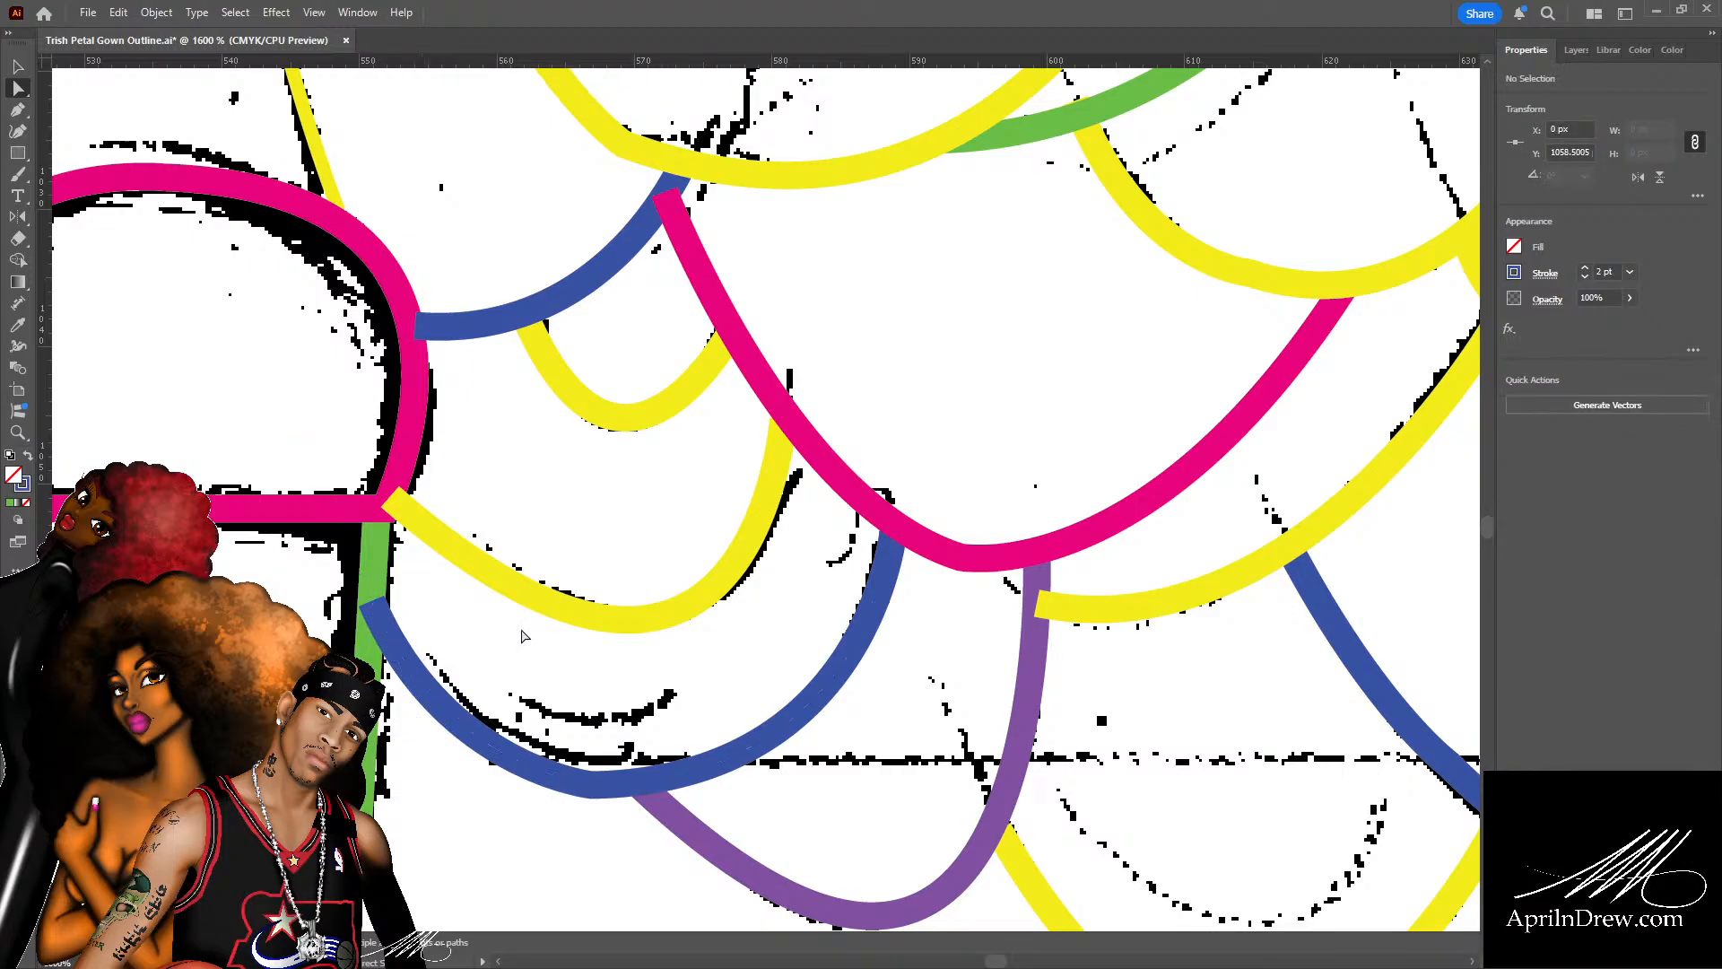
# Move the upper inner end of the yellow outer-edge petal up onto the yellow petal above, where the green curve starts.
pyautogui.moveTo(799, 552); pyautogui.dragTo(482, 879)
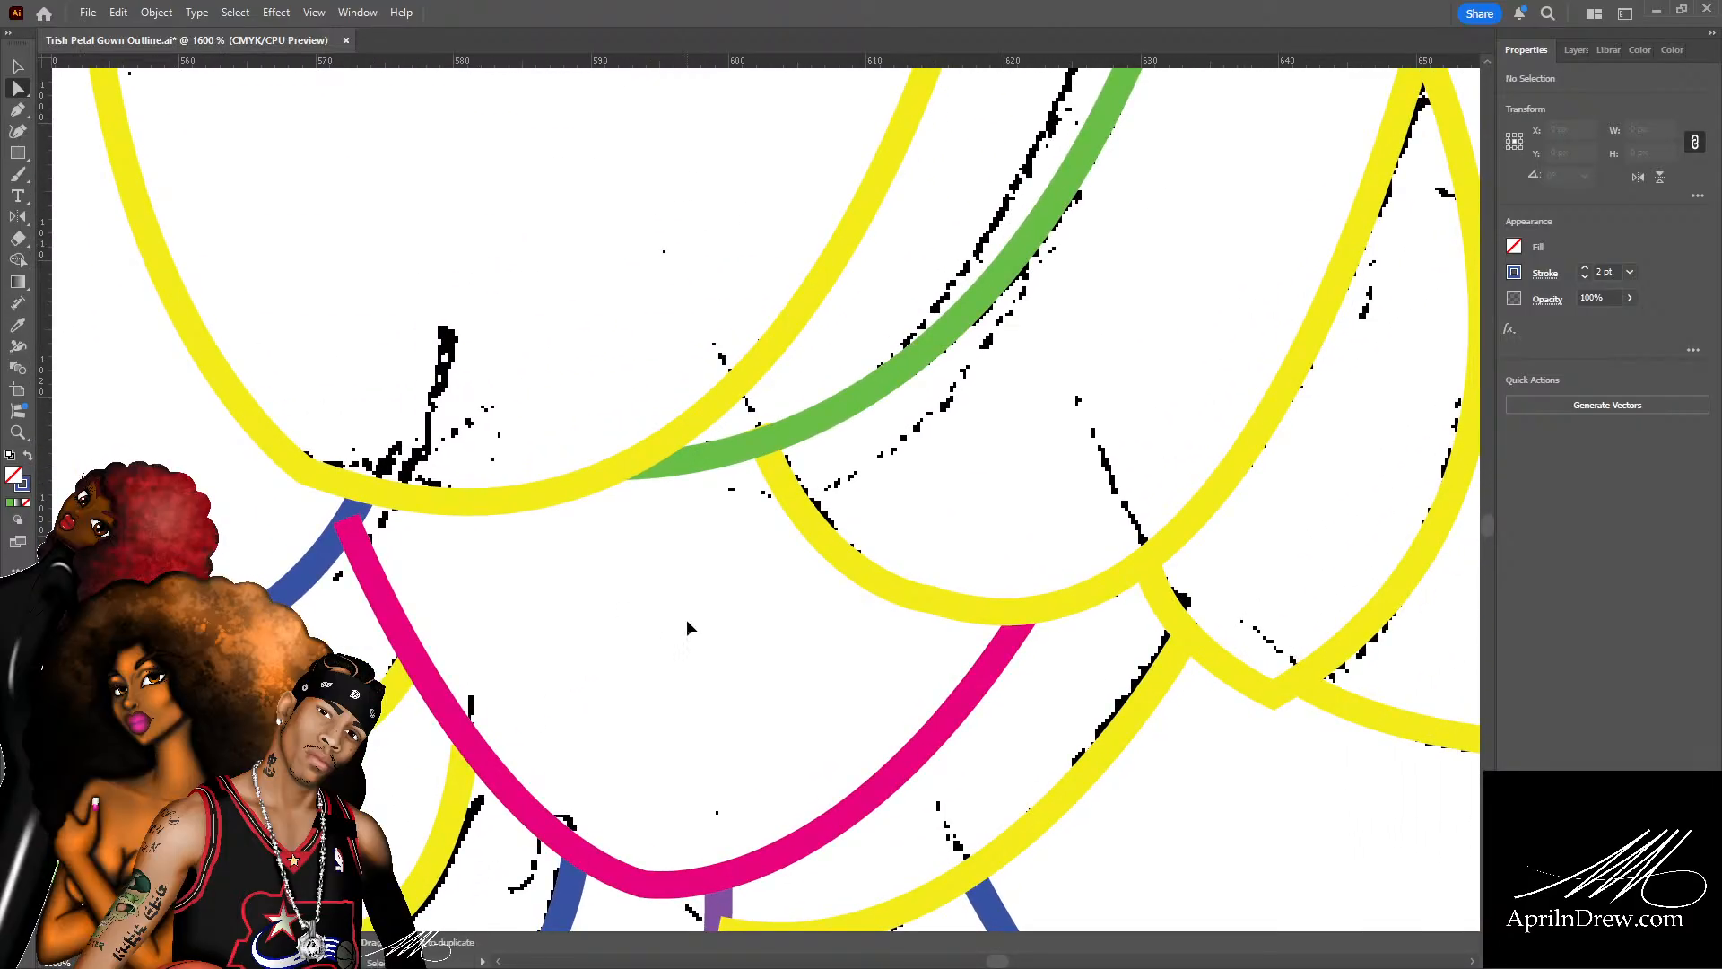
pyautogui.hotkey('ctrl', '-')
pyautogui.moveTo(787, 550); pyautogui.dragTo(404, 808)
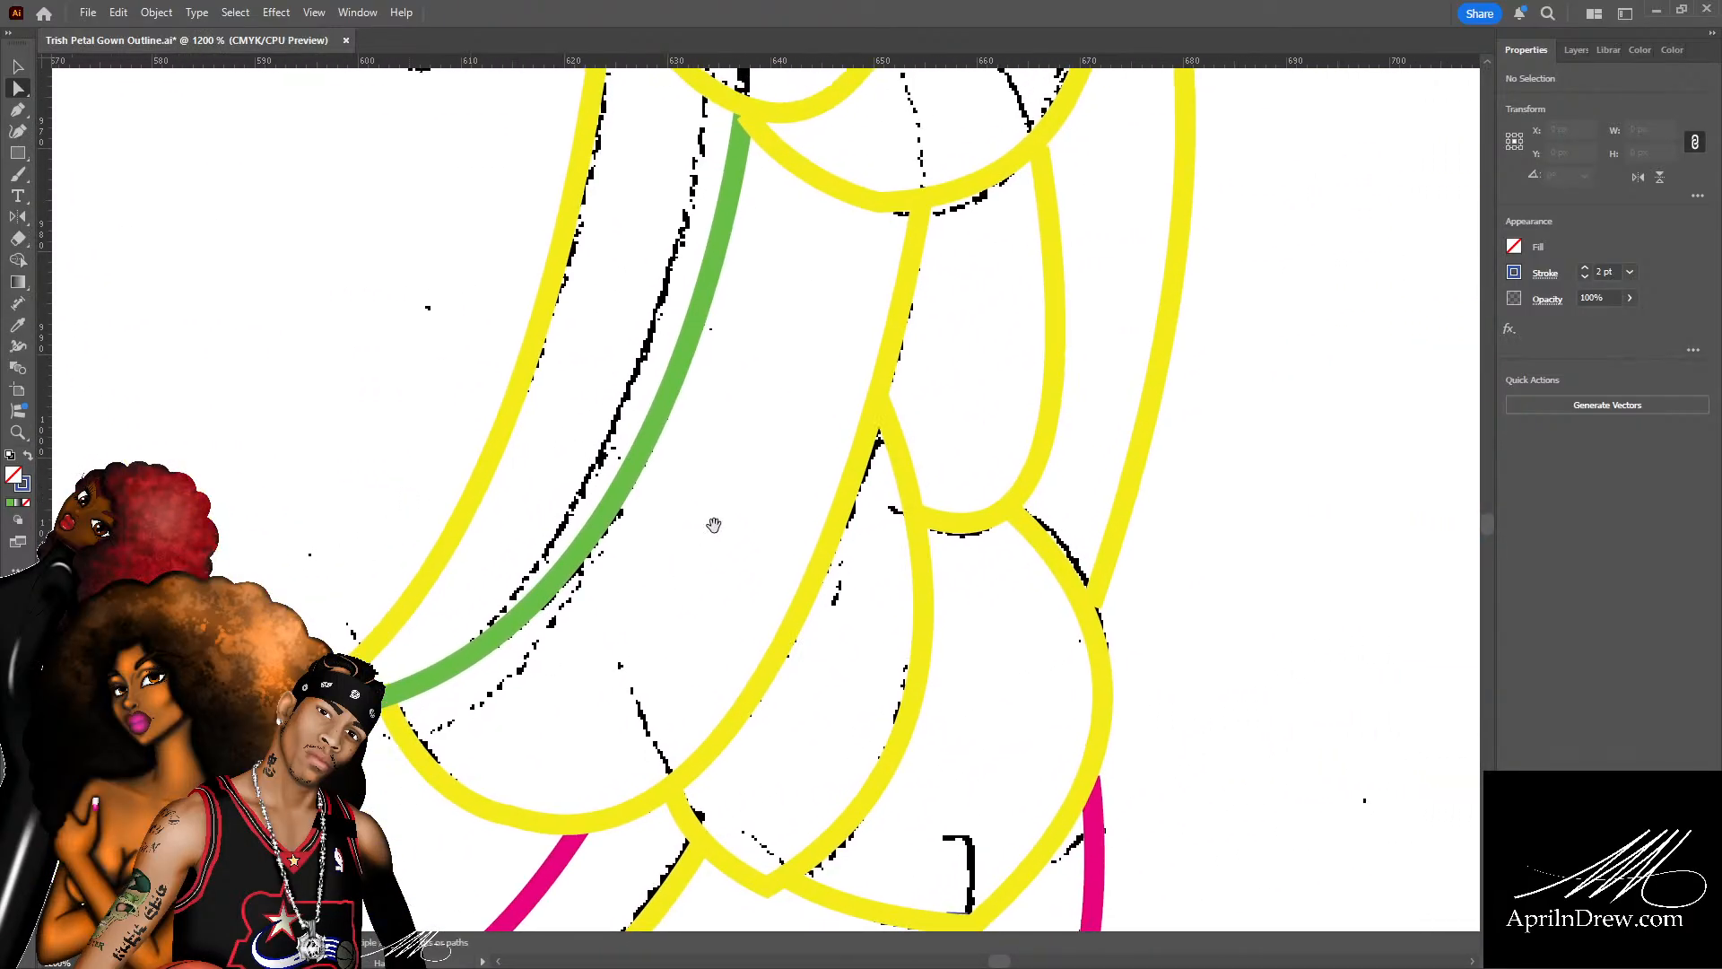
pyautogui.moveTo(720, 512); pyautogui.dragTo(795, 756)
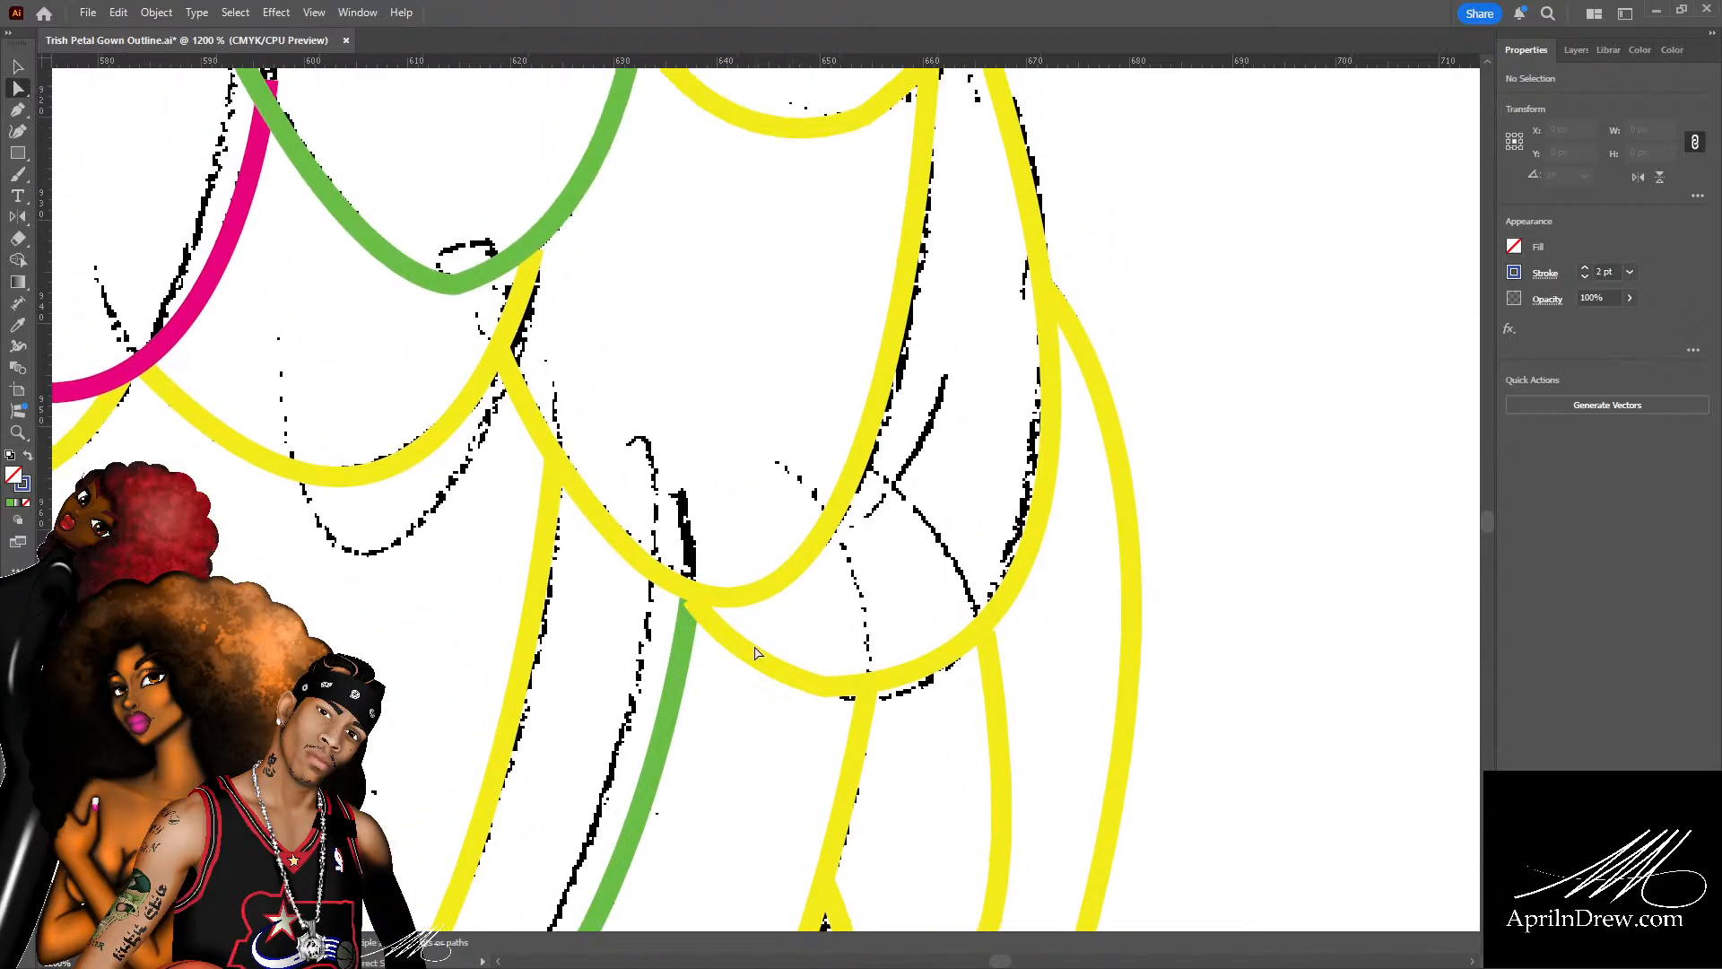
pyautogui.hotkey('ctrl', '+')
pyautogui.hotkey('ctrl', '+')
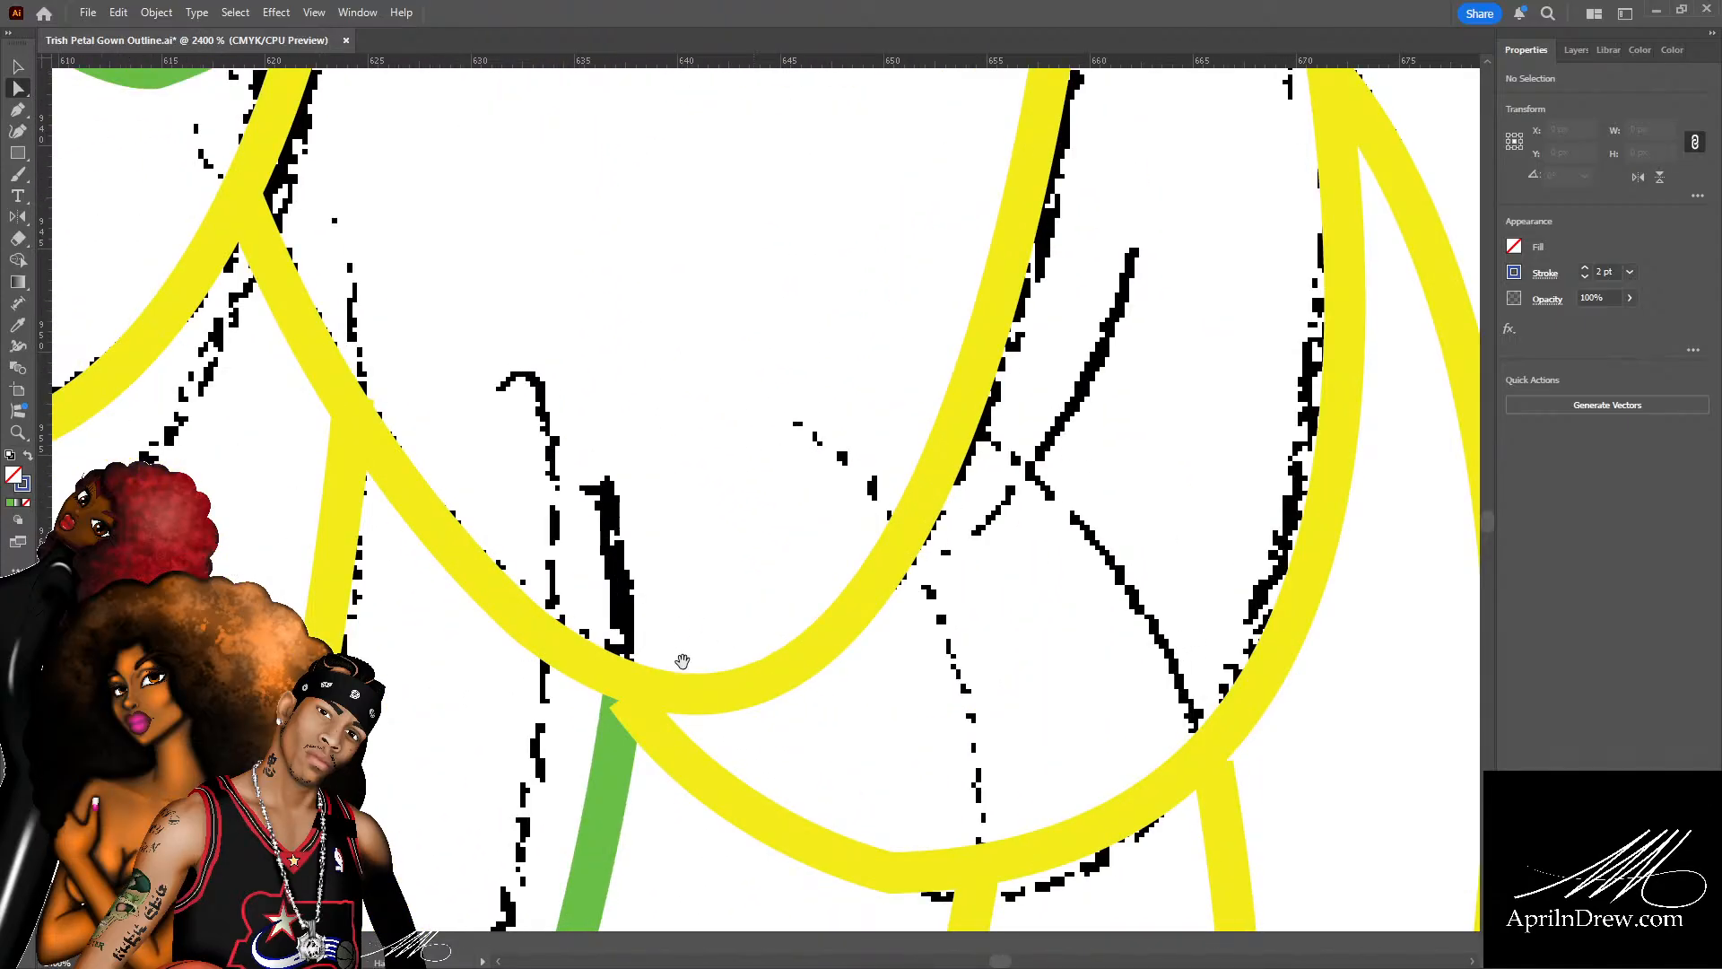
pyautogui.moveTo(682, 769); pyautogui.dragTo(671, 652)
pyautogui.click(615, 582)
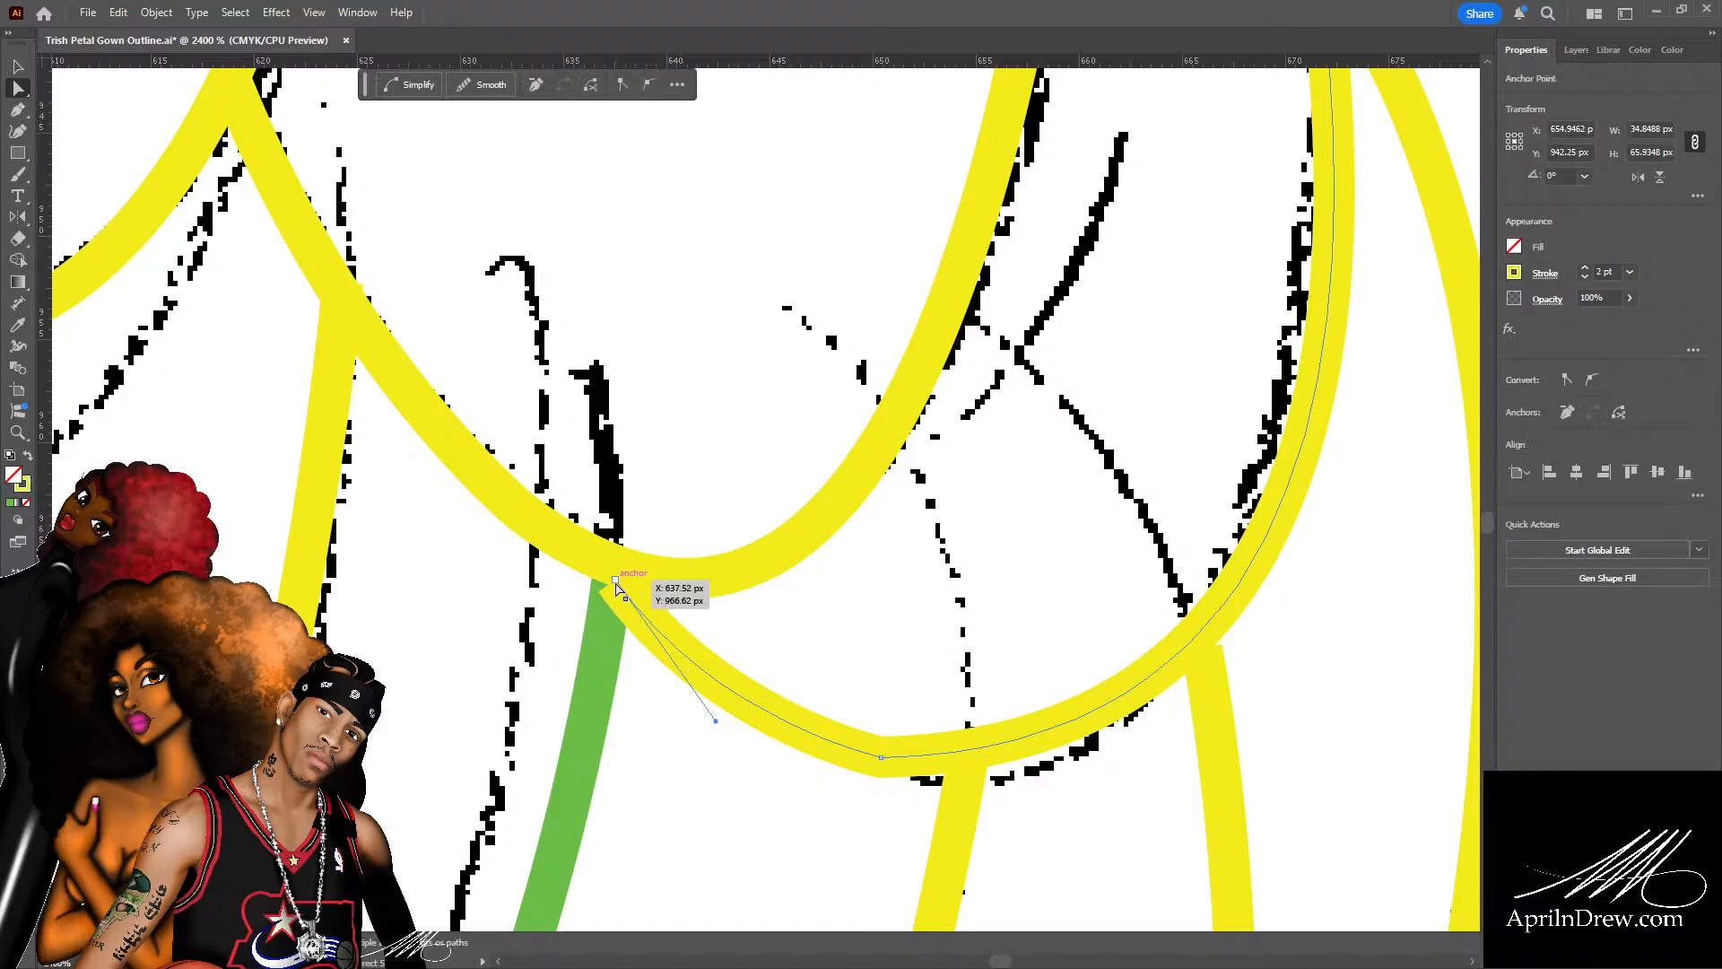
pyautogui.click(615, 580)
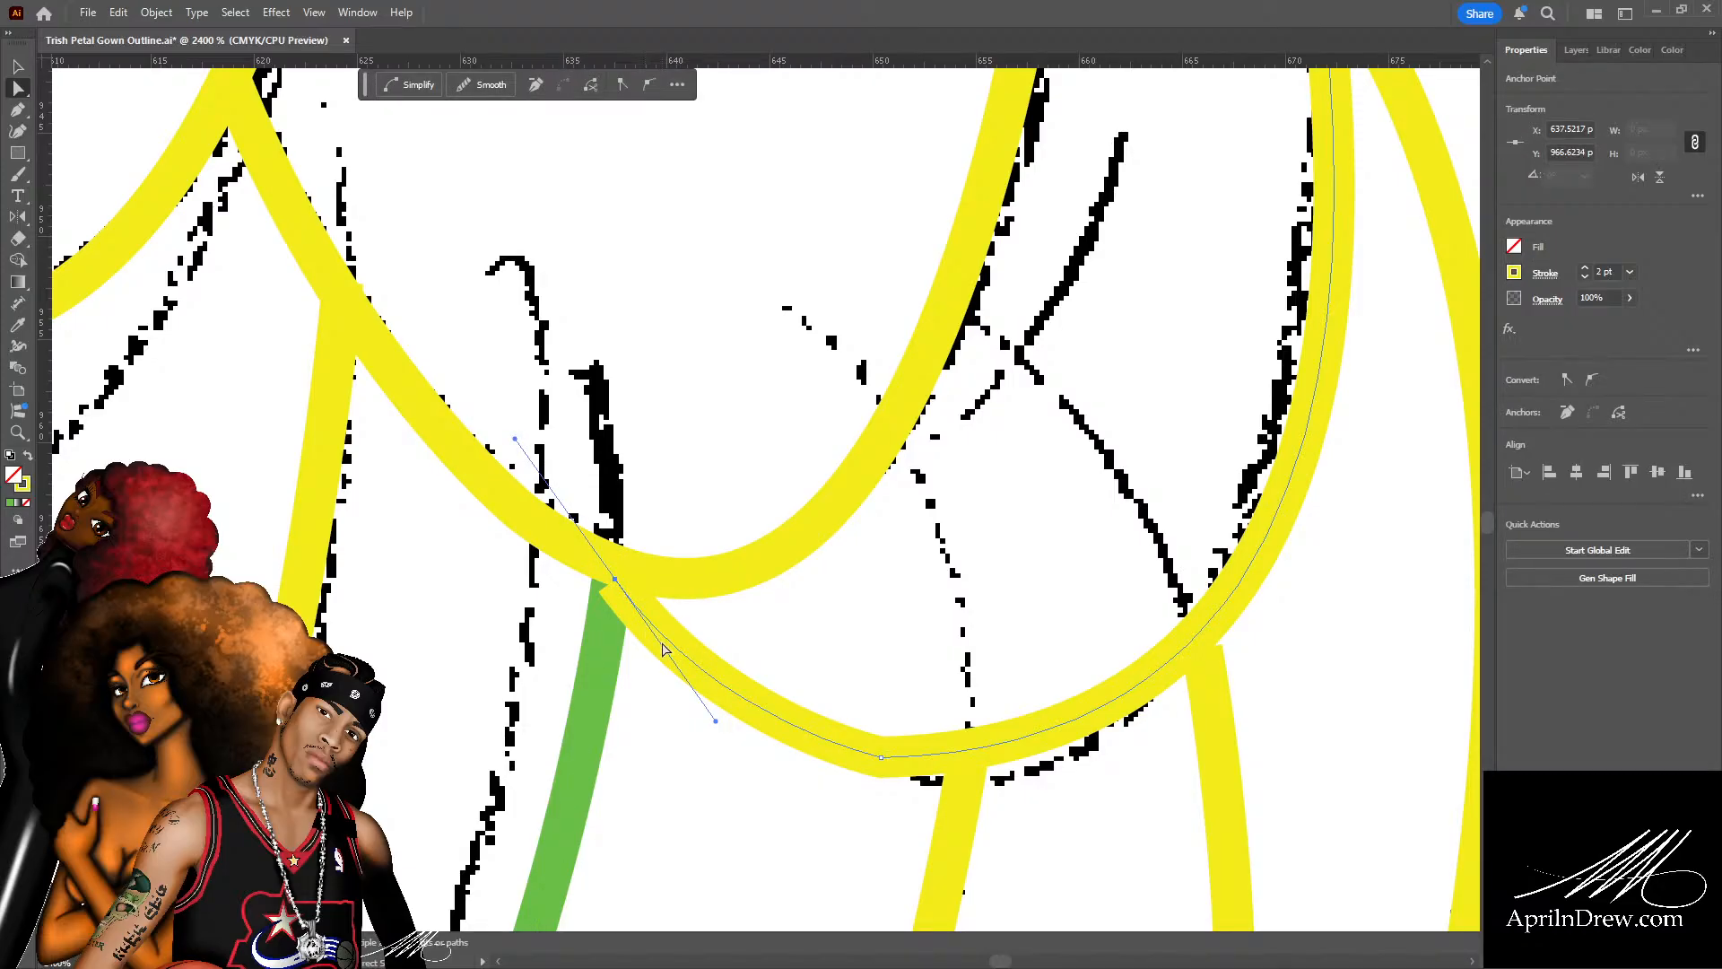
pyautogui.click(662, 644)
pyautogui.click(640, 609)
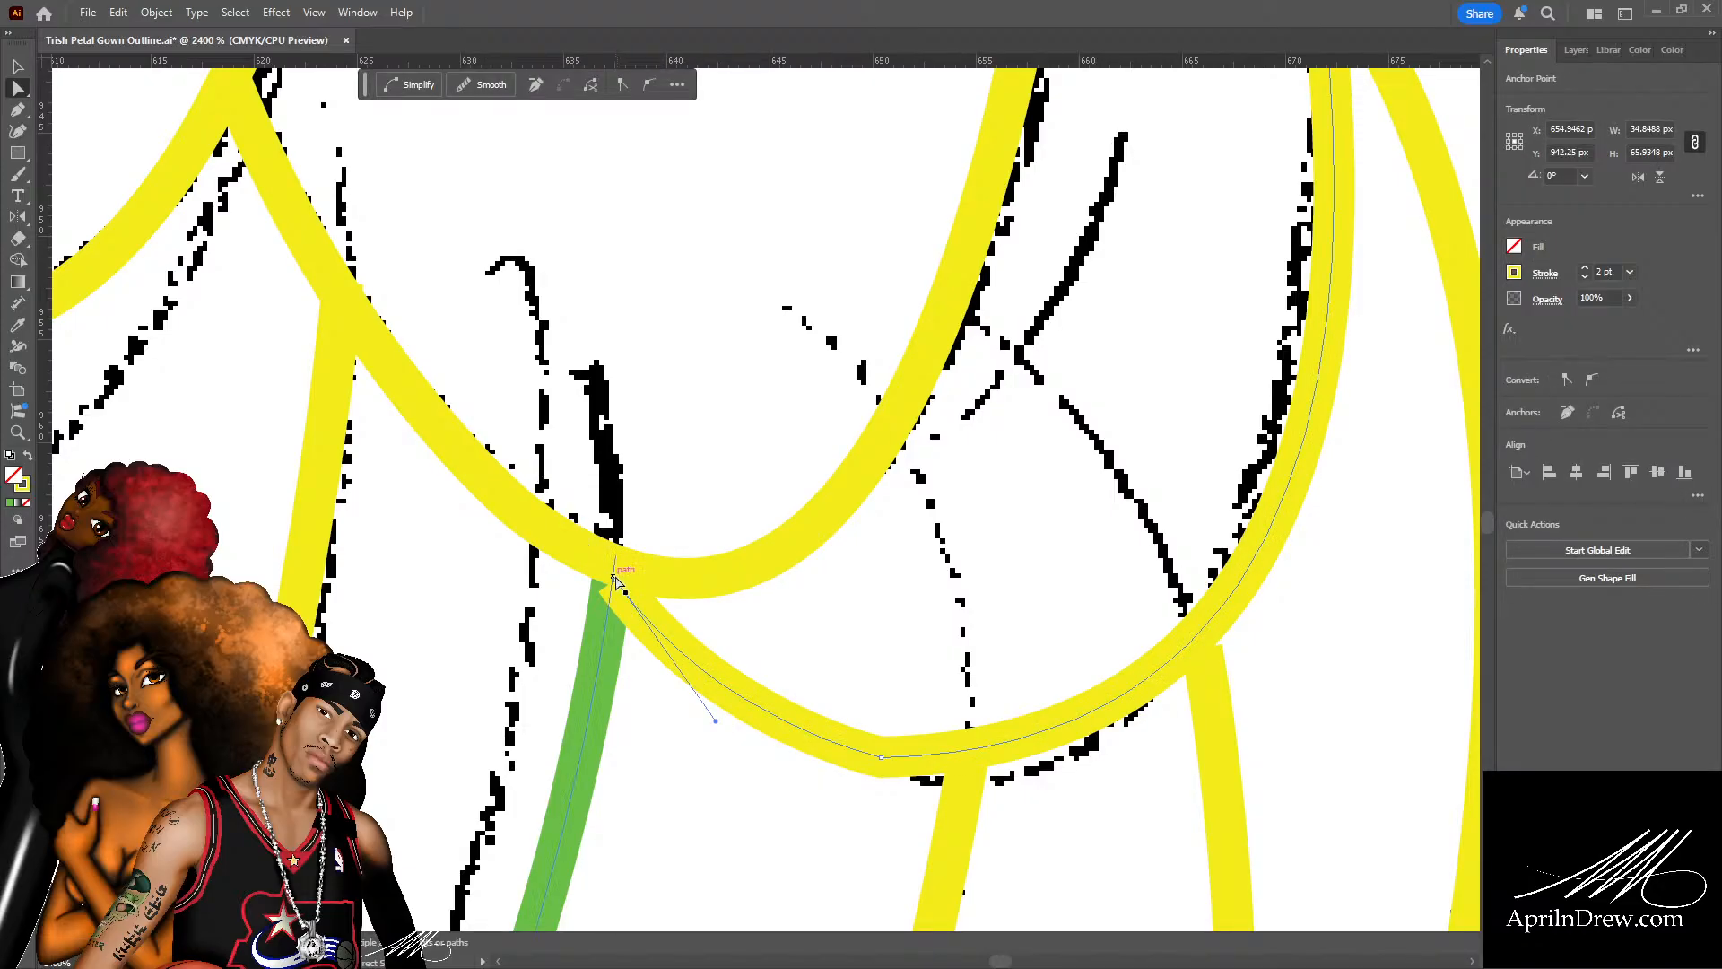
pyautogui.moveTo(616, 581); pyautogui.dragTo(615, 571)
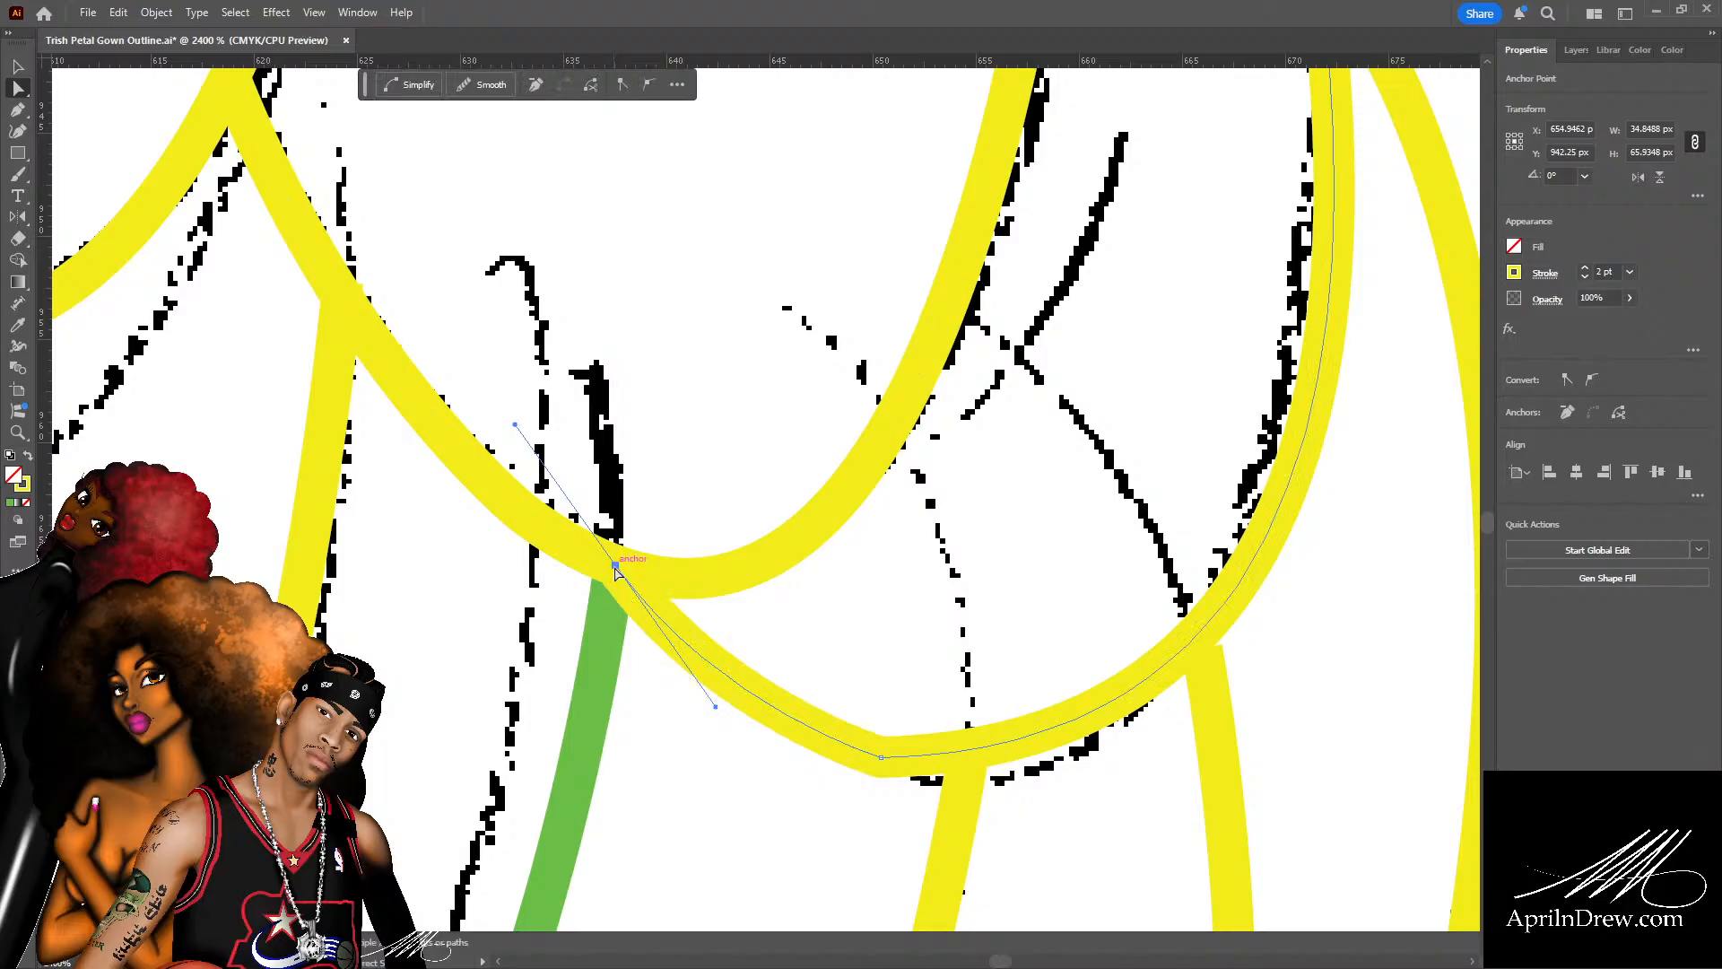
pyautogui.click(933, 684)
# Extend the upper ends of the two topmost yellow petals on the gown's outer edge up to the sketched petals above them.
pyautogui.hotkey('ctrl', '-')
pyautogui.hotkey('ctrl', '-')
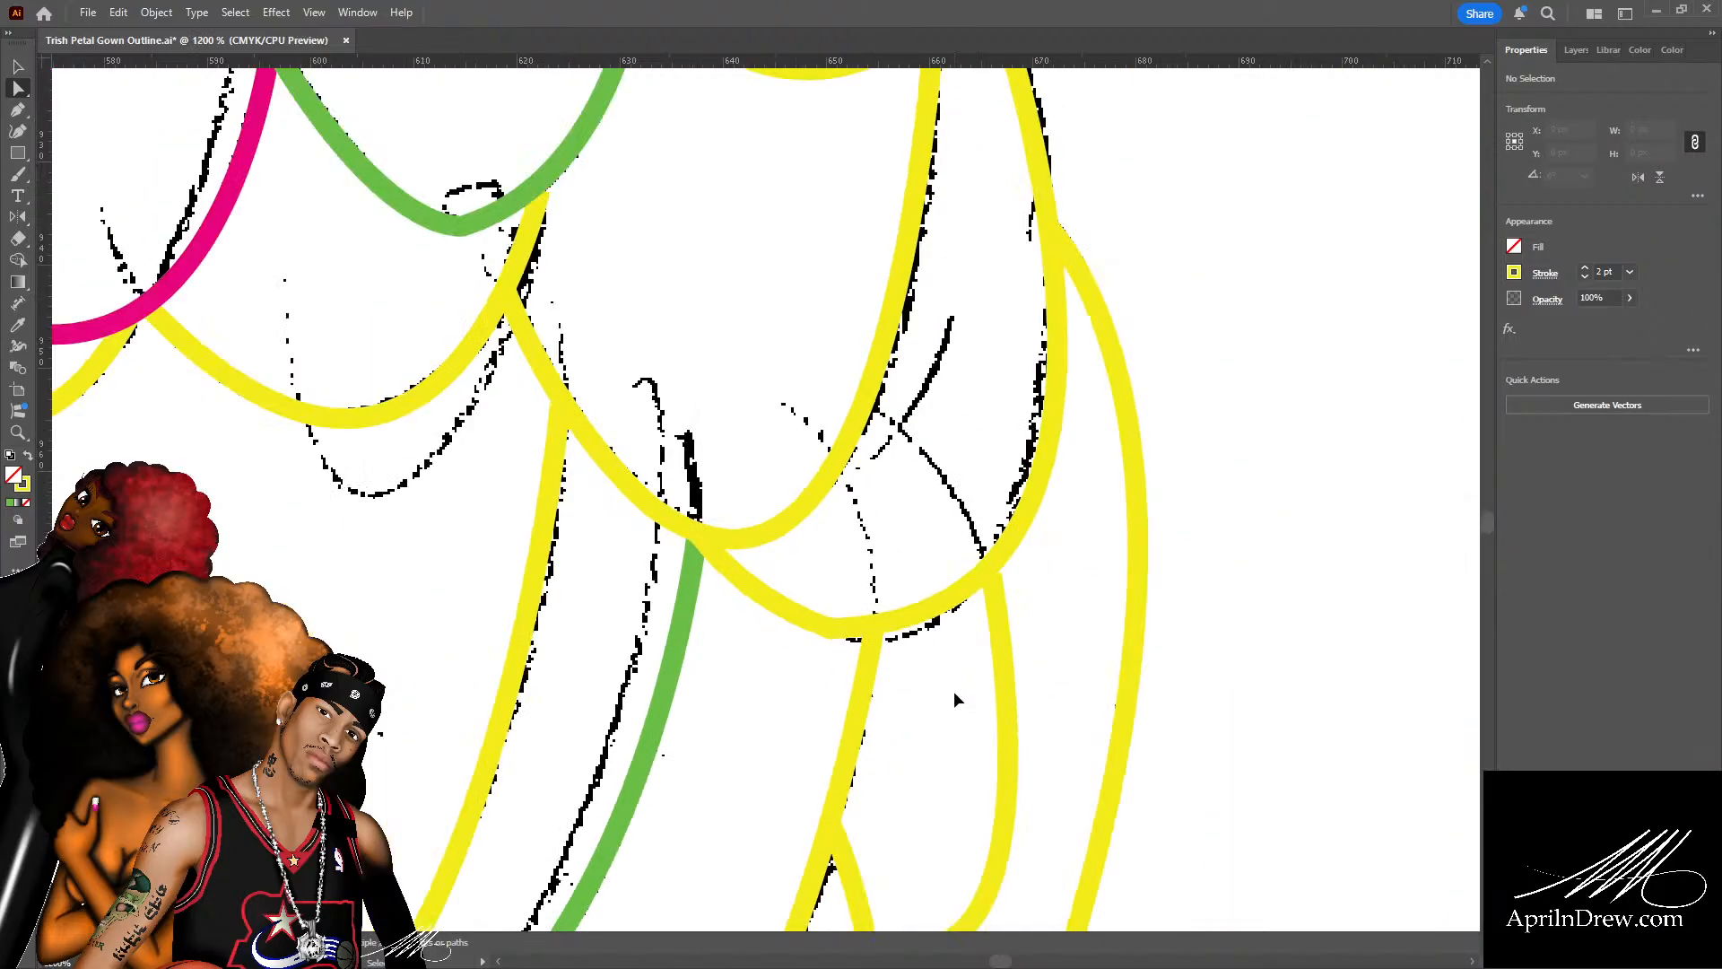
pyautogui.hotkey('ctrl', '-')
pyautogui.moveTo(819, 661); pyautogui.dragTo(714, 569)
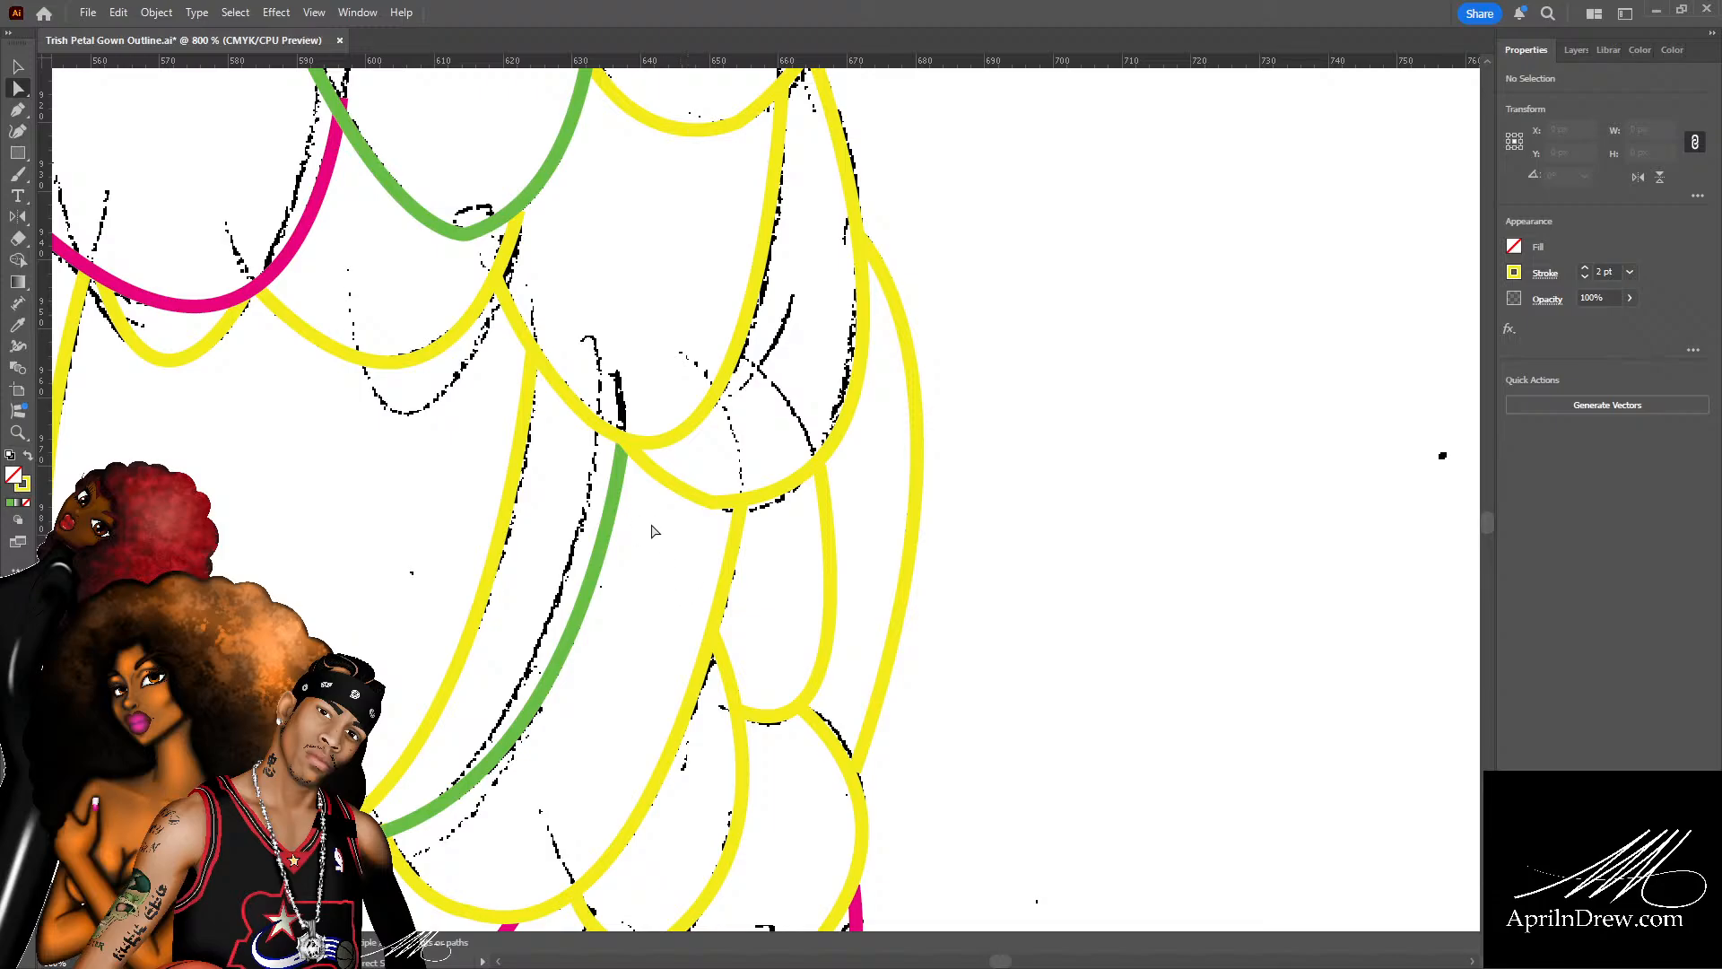
pyautogui.moveTo(647, 418); pyautogui.dragTo(729, 832)
pyautogui.moveTo(806, 456); pyautogui.dragTo(799, 768)
pyautogui.moveTo(768, 615); pyautogui.dragTo(747, 739)
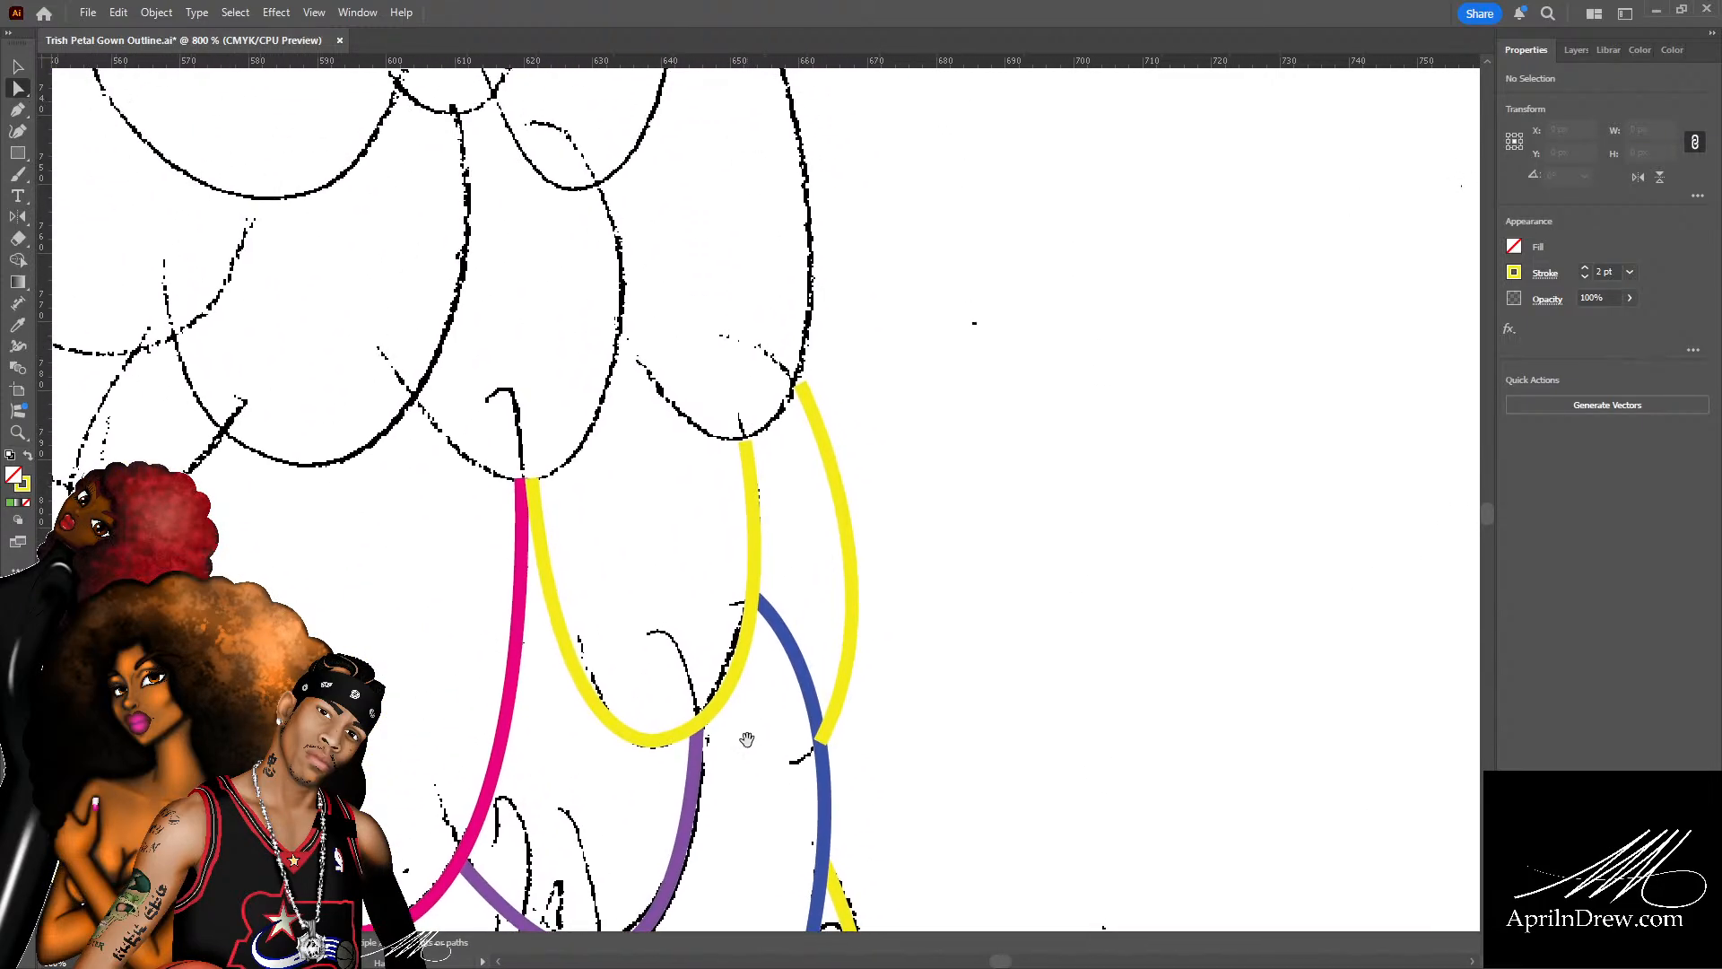
pyautogui.hotkey('ctrl', '=')
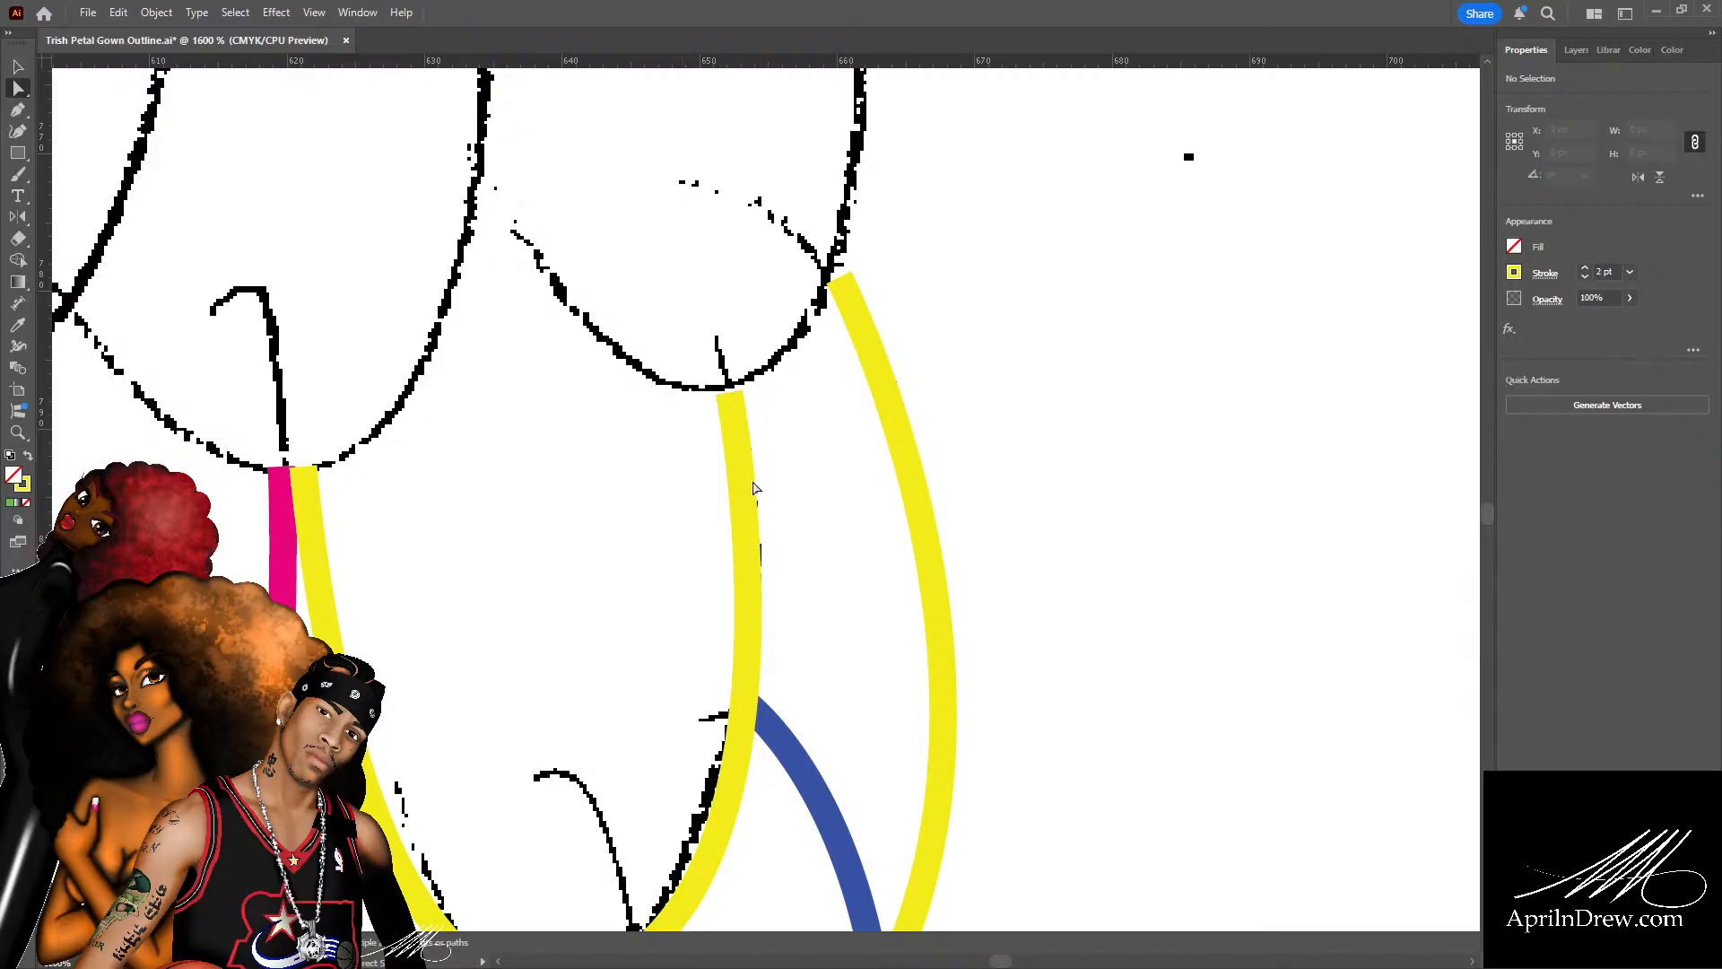
pyautogui.click(754, 487)
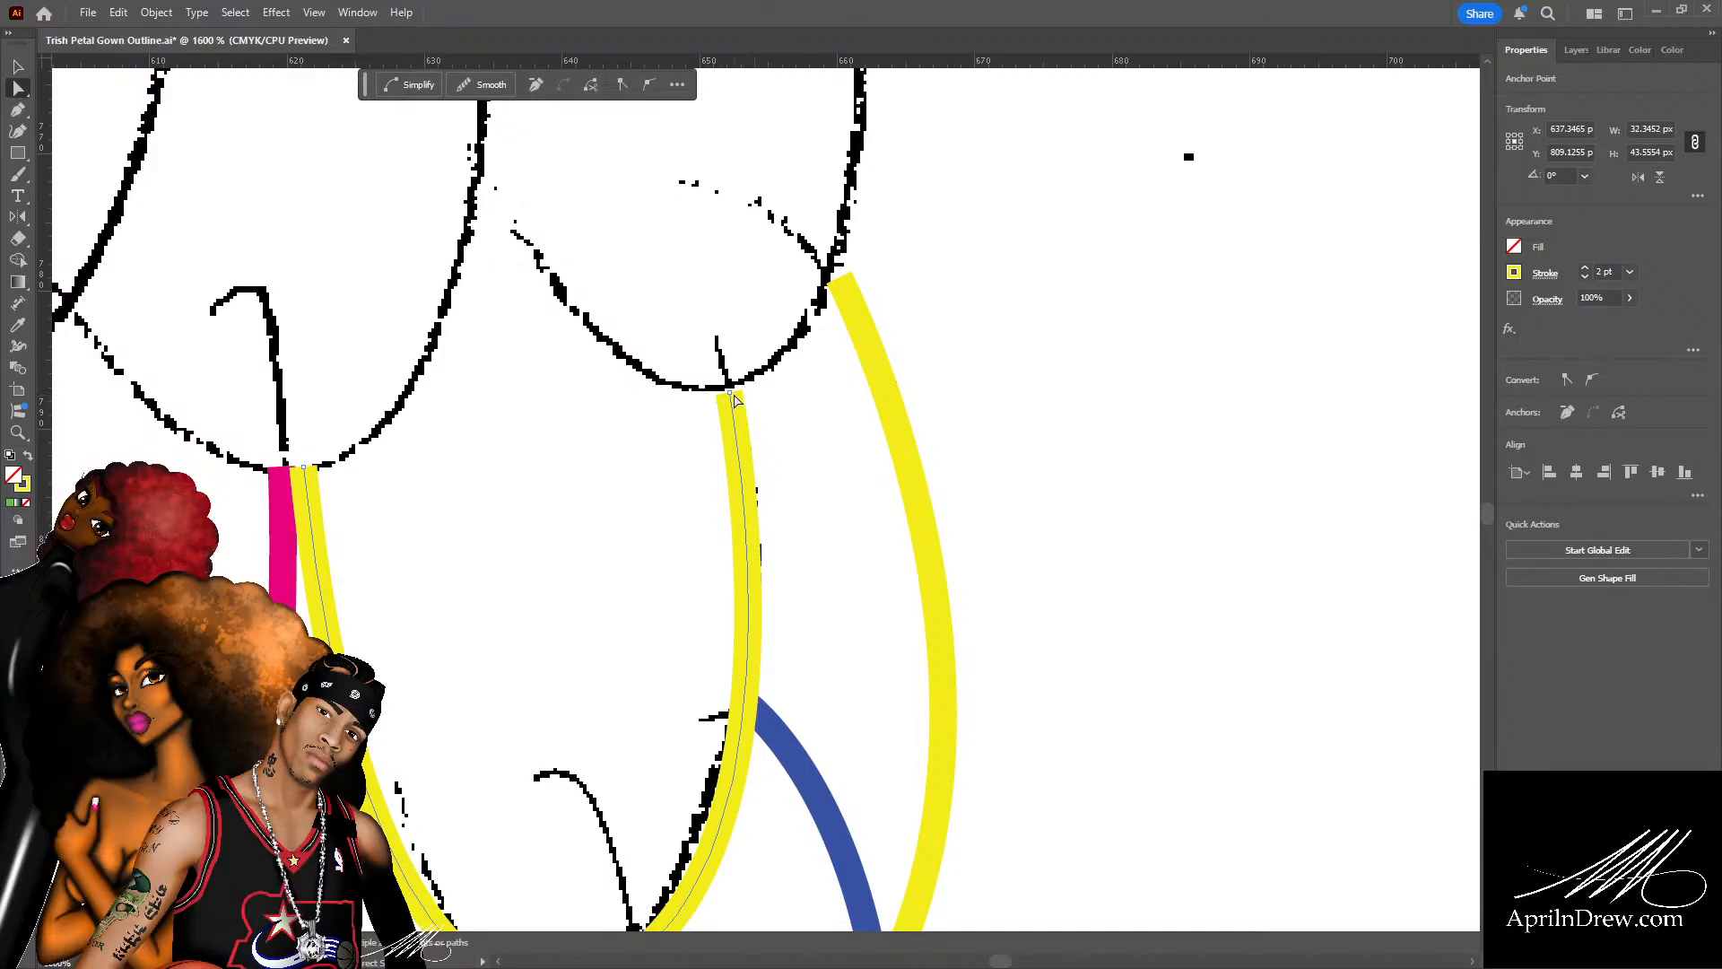
pyautogui.moveTo(733, 399); pyautogui.dragTo(731, 388)
pyautogui.click(841, 289)
pyautogui.moveTo(840, 287); pyautogui.dragTo(831, 258)
pyautogui.scroll(-3, 763, 421)
pyautogui.click(811, 504)
# Examine the petal curves and their junctions through the middle of the gown beside the legs.
pyautogui.scroll(-3, 811, 503)
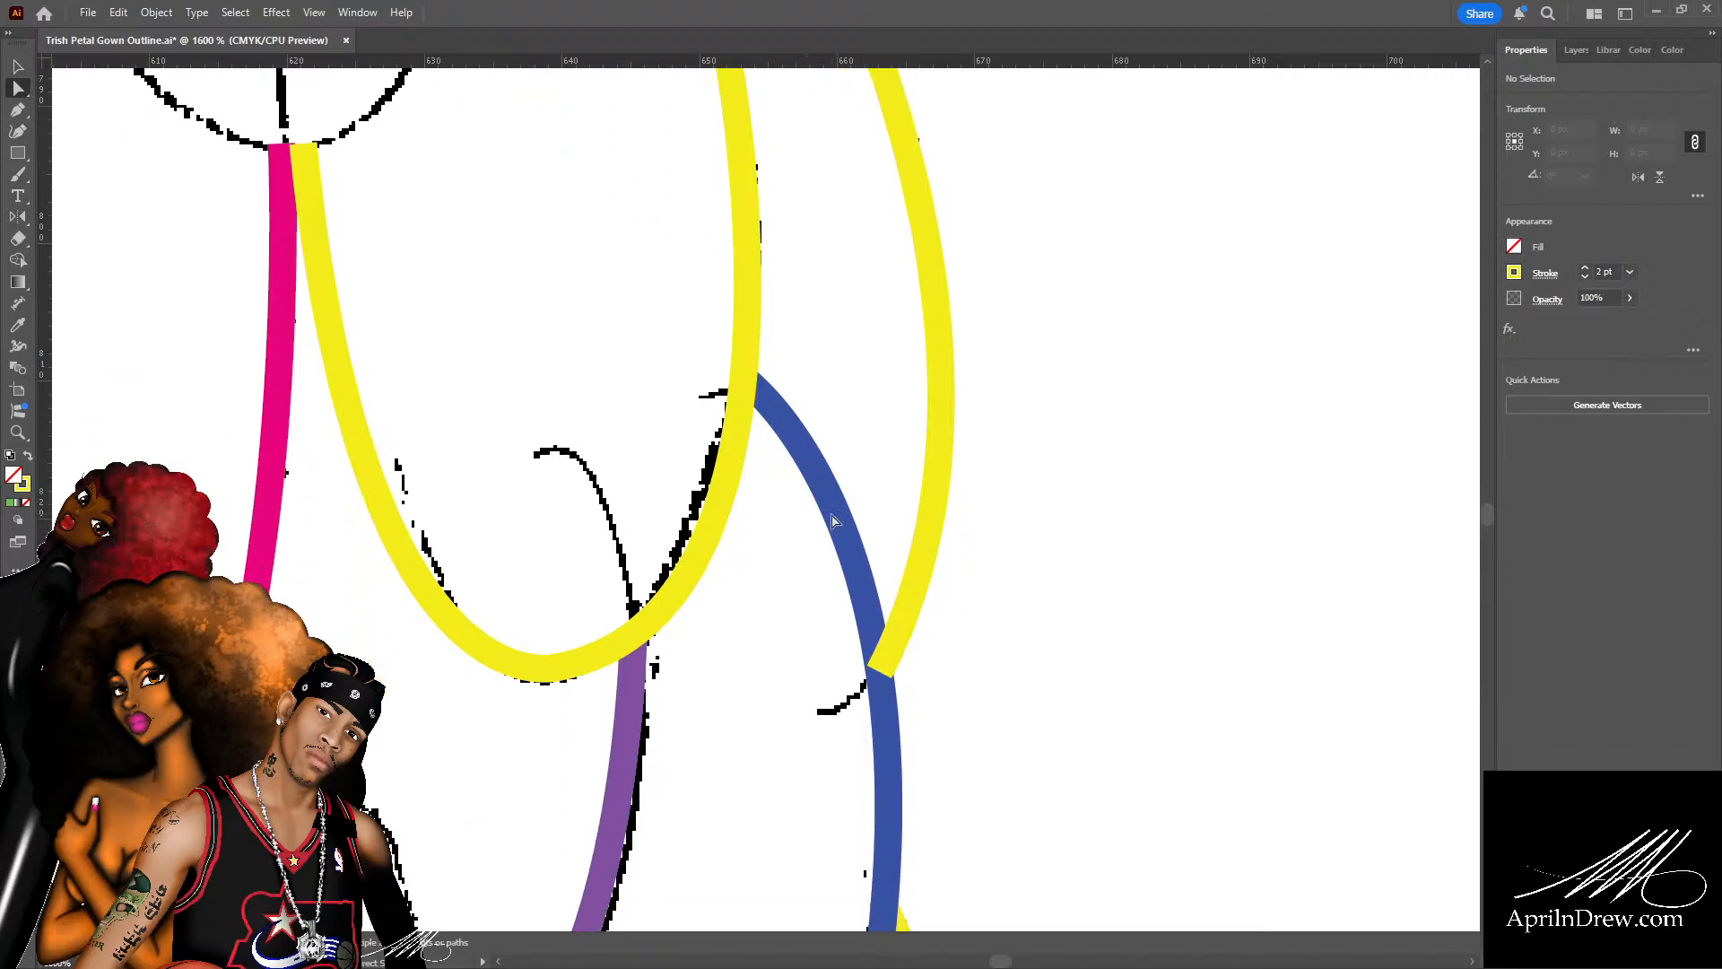
pyautogui.hotkey('ctrl', '-')
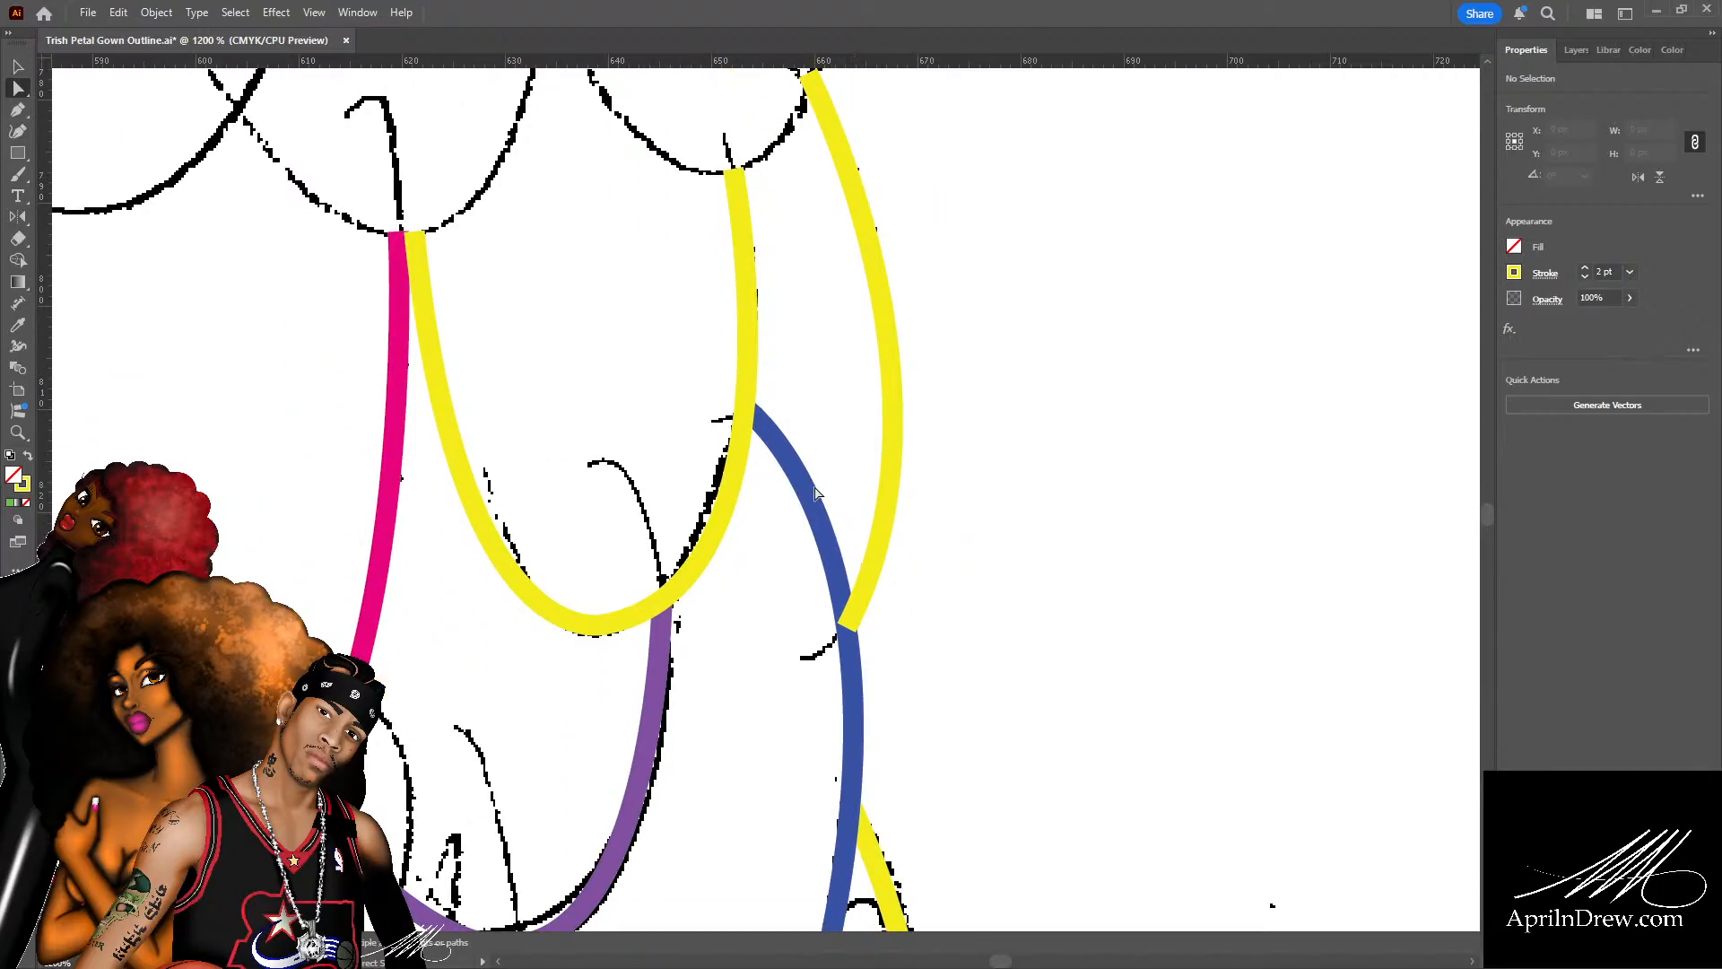
pyautogui.scroll(-2, 816, 492)
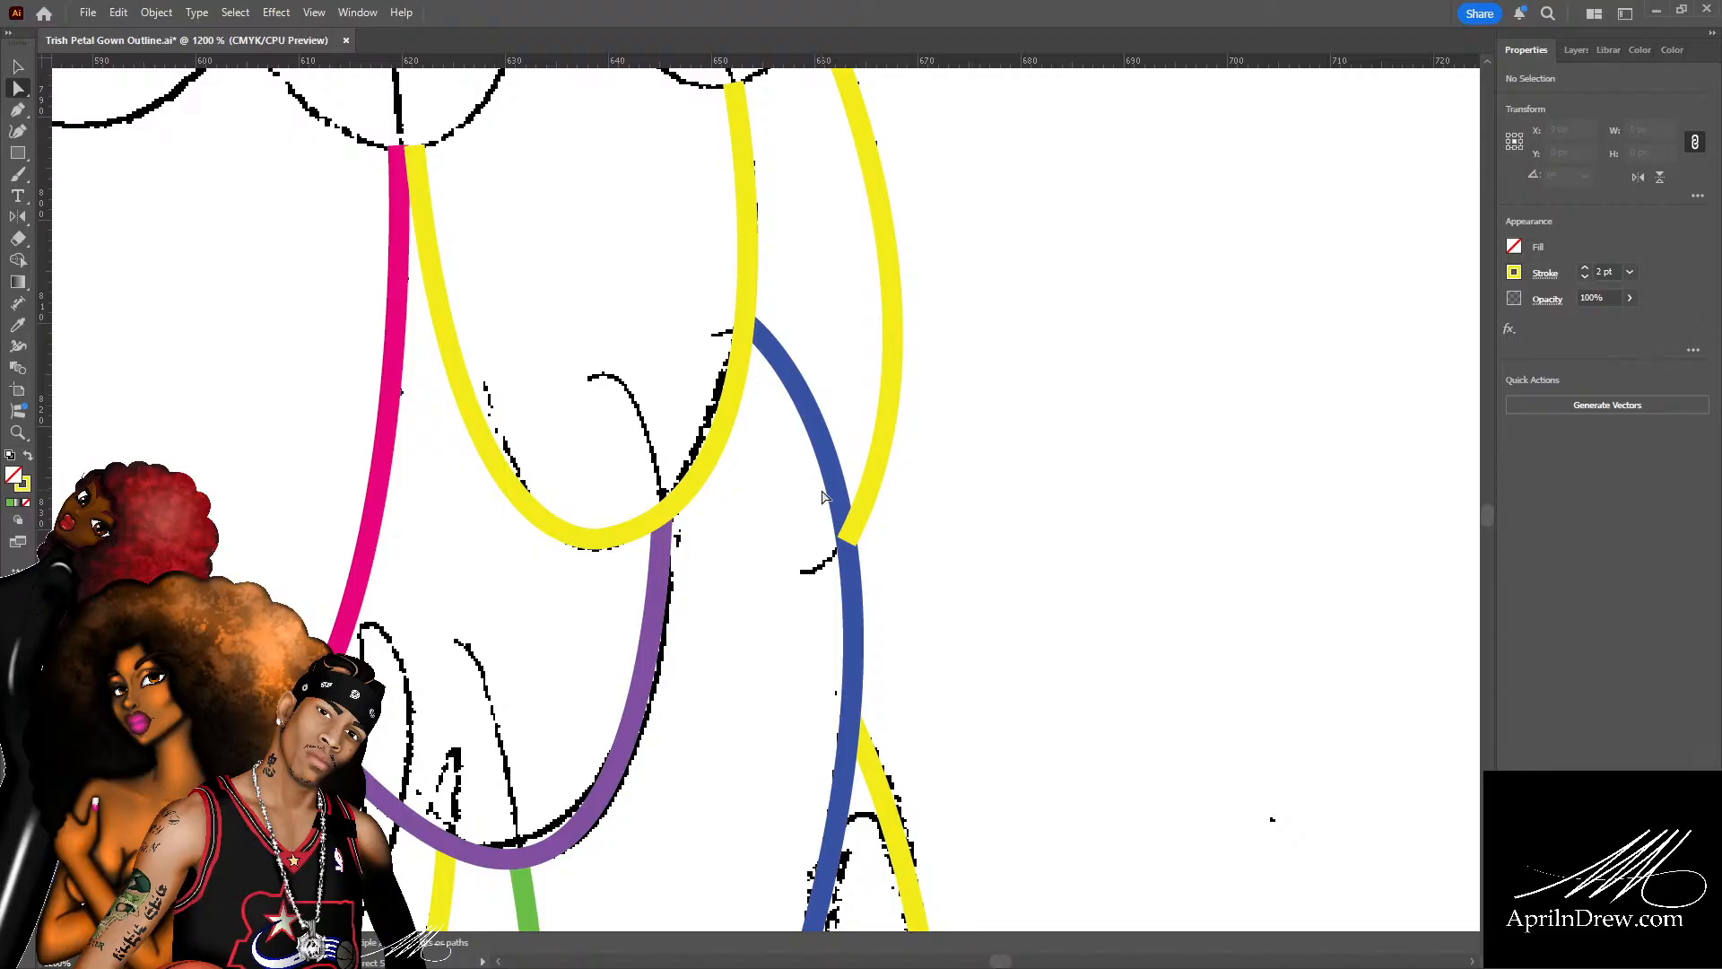
pyautogui.keyDown('alt'); pyautogui.scroll(-1, 823, 498); pyautogui.keyUp('alt')
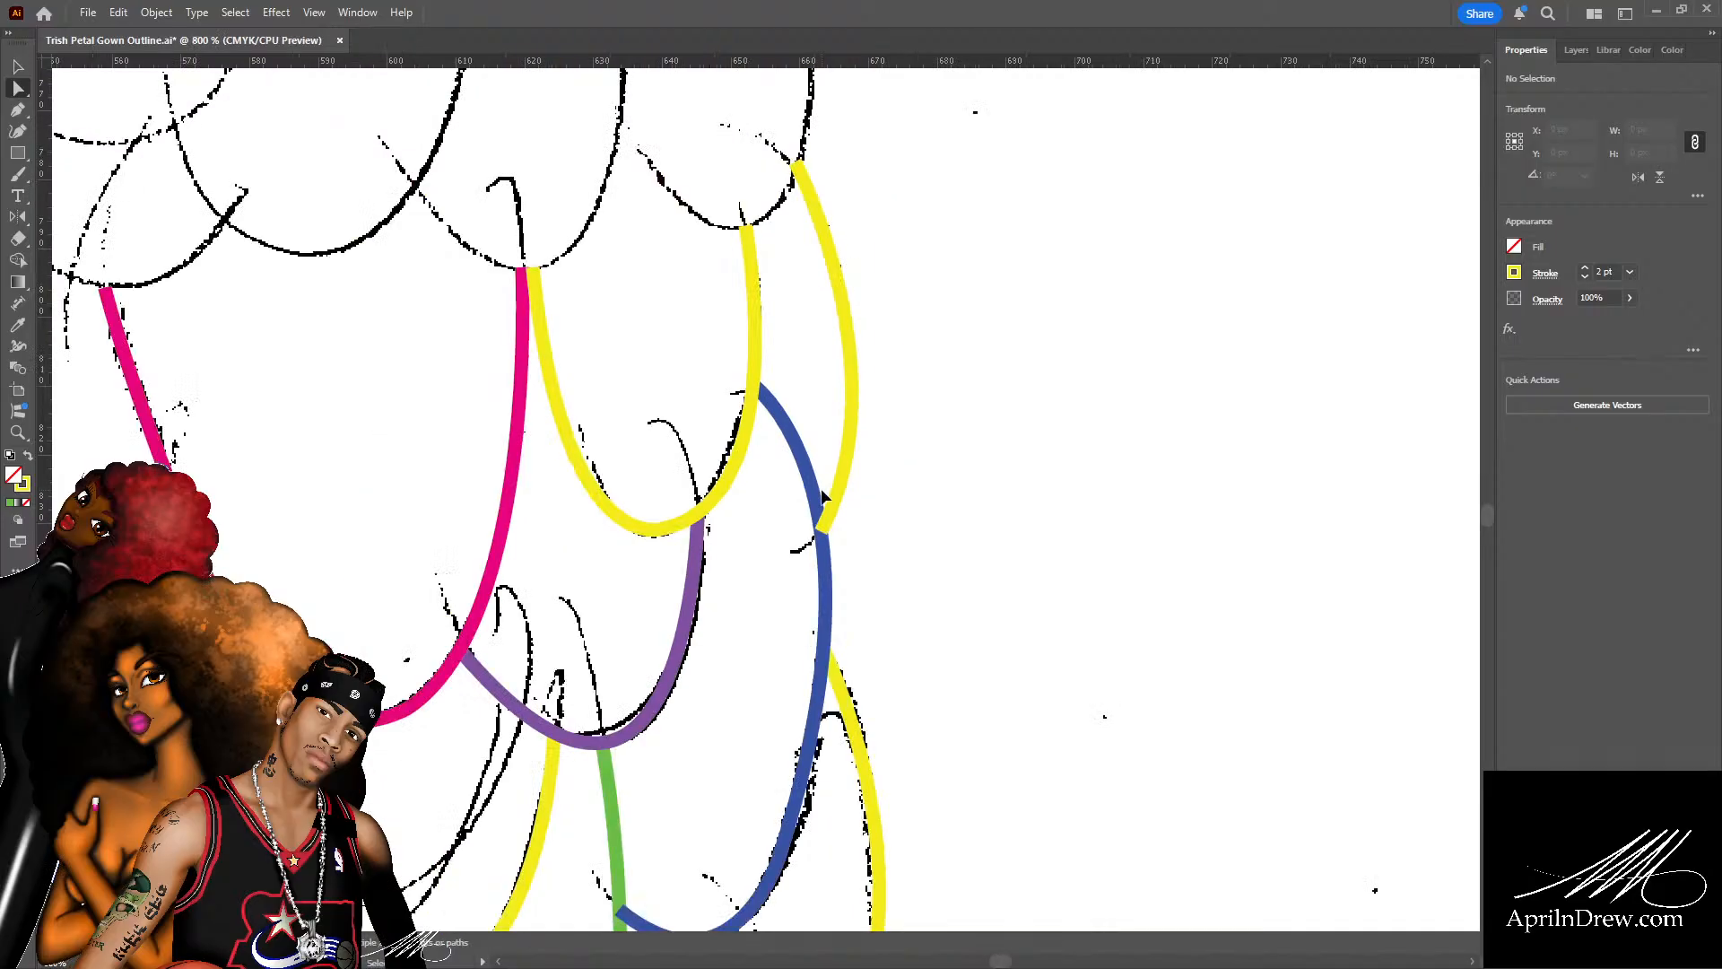
pyautogui.scroll(-7, 625, 573)
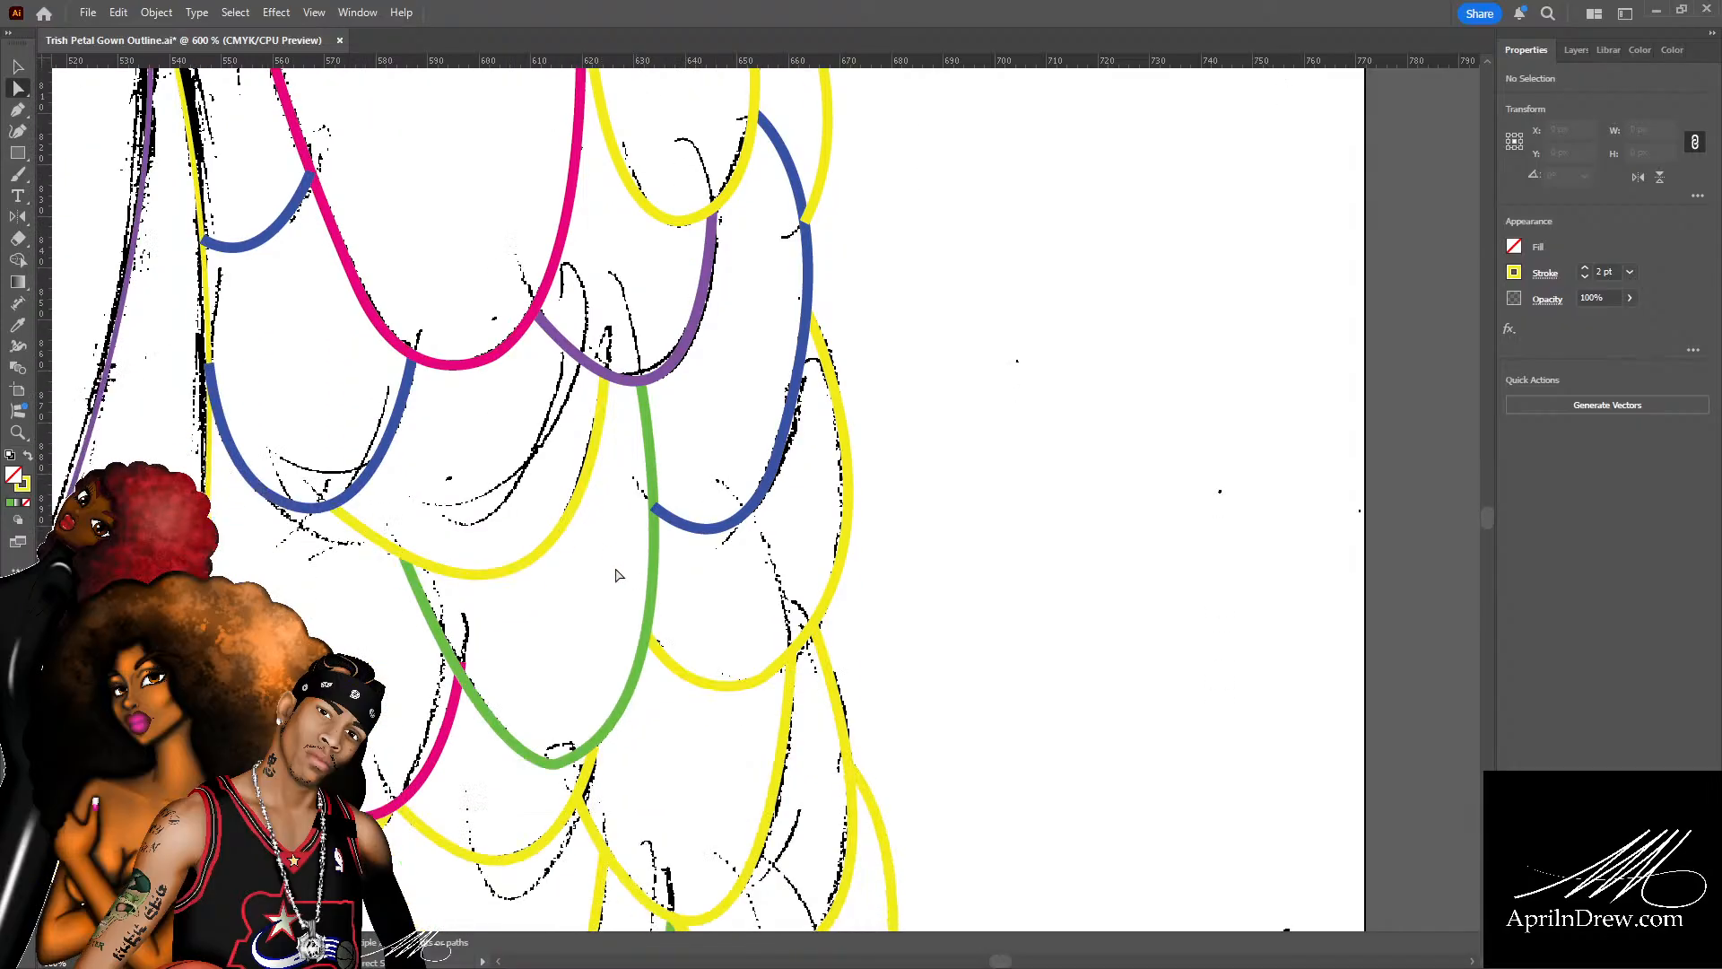
pyautogui.scroll(2, 599, 547)
pyautogui.moveTo(457, 522); pyautogui.dragTo(1013, 545)
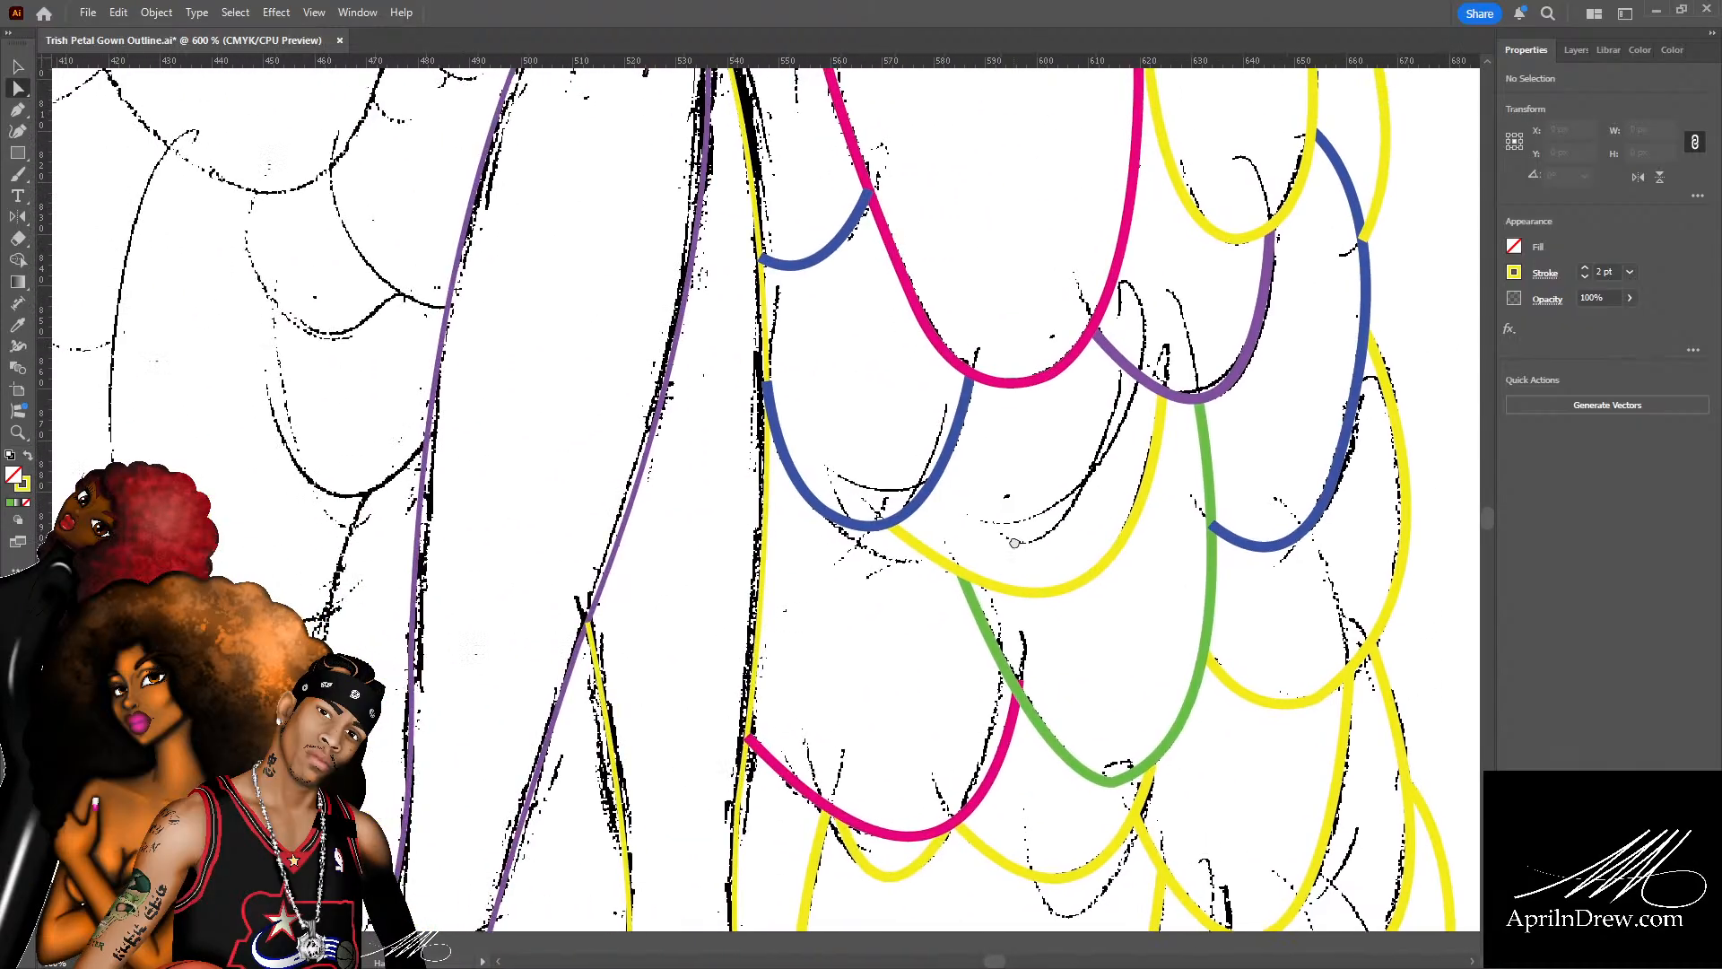
pyautogui.hotkey('ctrl', '-')
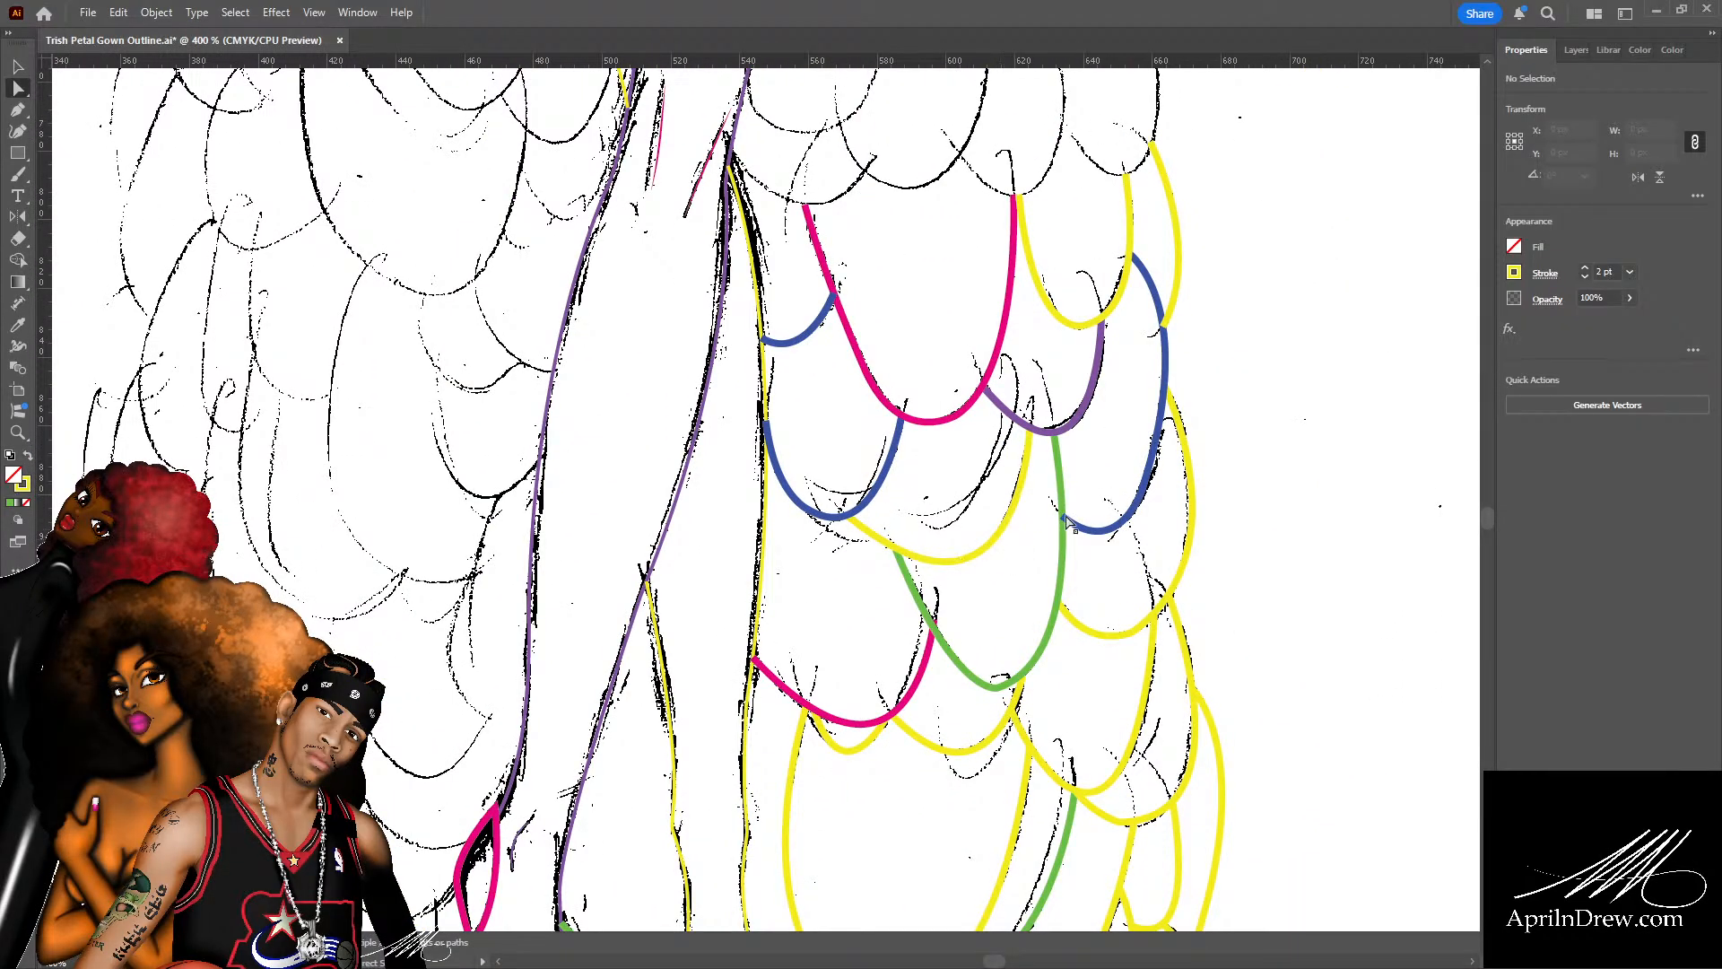
# Recolour the narrow yellow petal just above the blue hem petal with a blue stroke.
pyautogui.press('v')
pyautogui.scroll(-2, 763, 540)
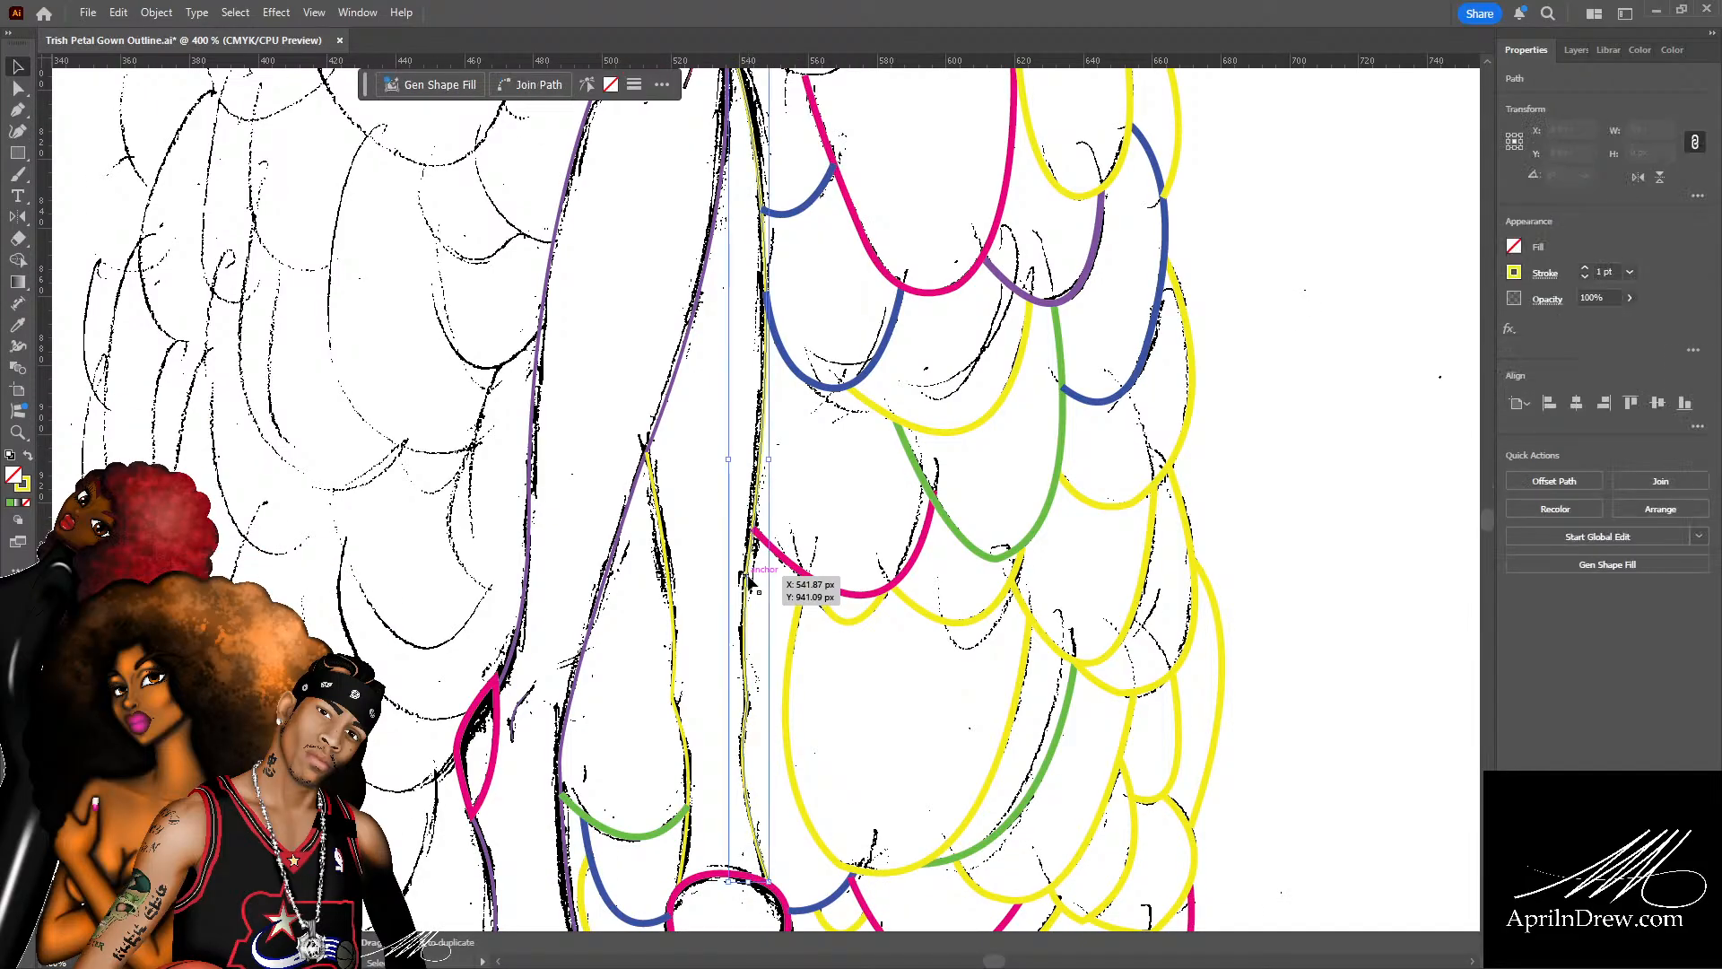
pyautogui.scroll(-3, 961, 690)
pyautogui.scroll(-4, 961, 681)
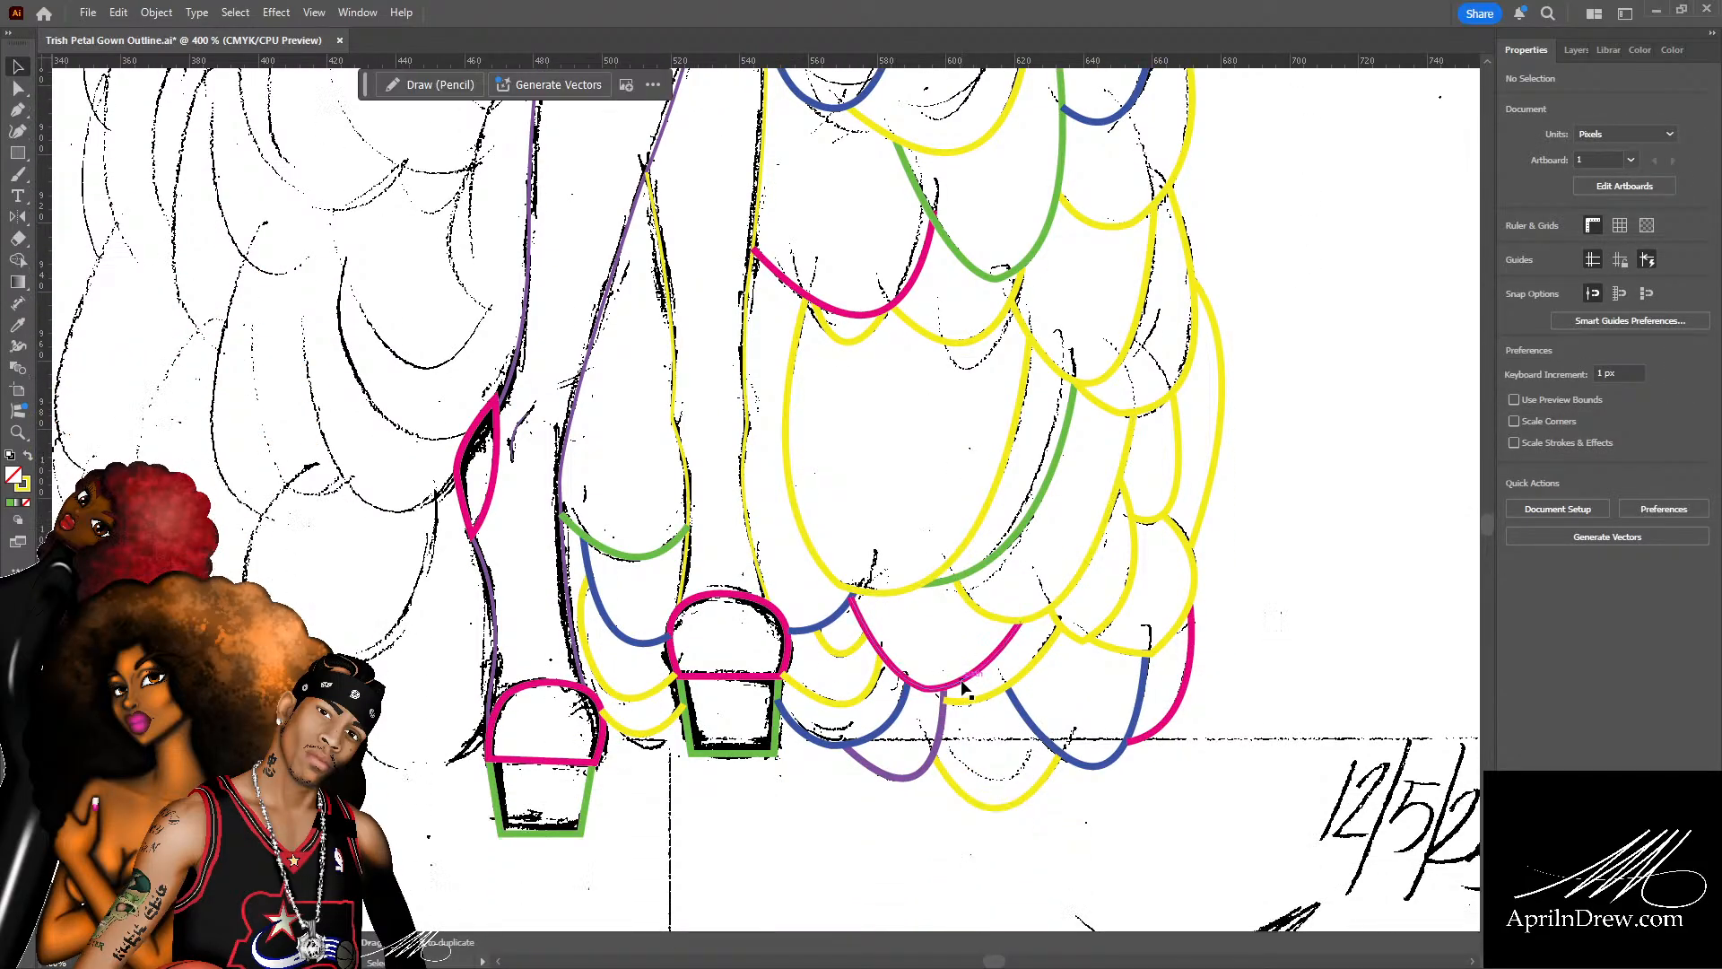
pyautogui.moveTo(1108, 615); pyautogui.dragTo(889, 677)
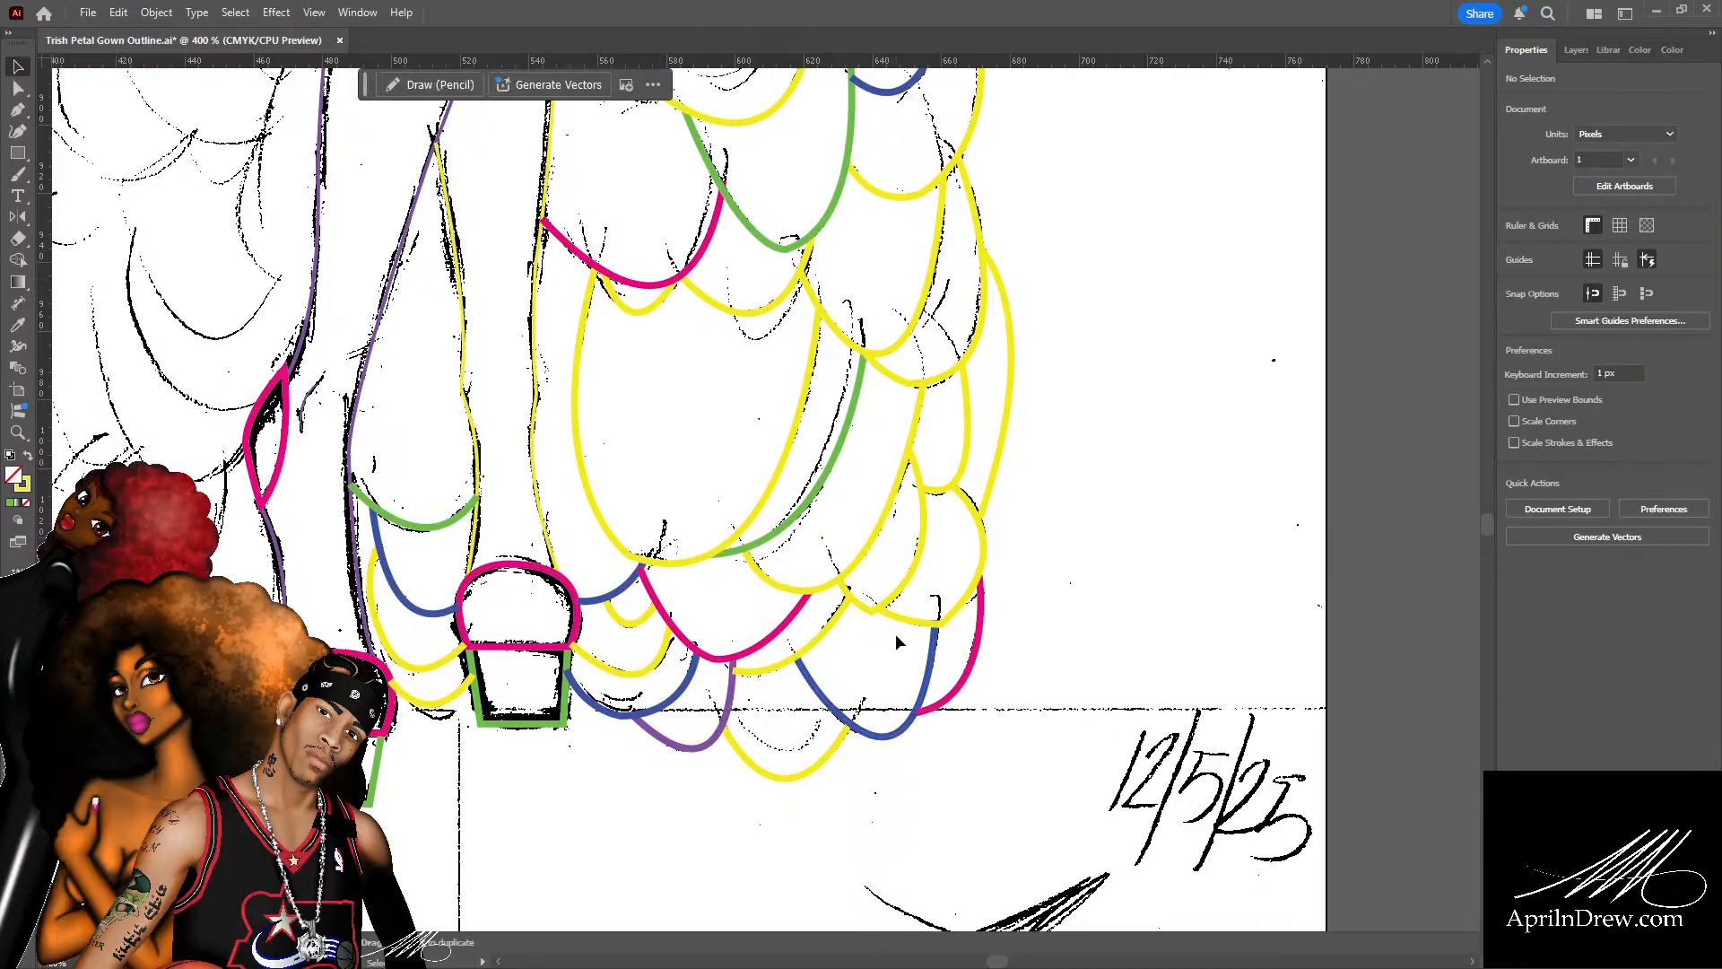
pyautogui.click(902, 565)
pyautogui.press('x')
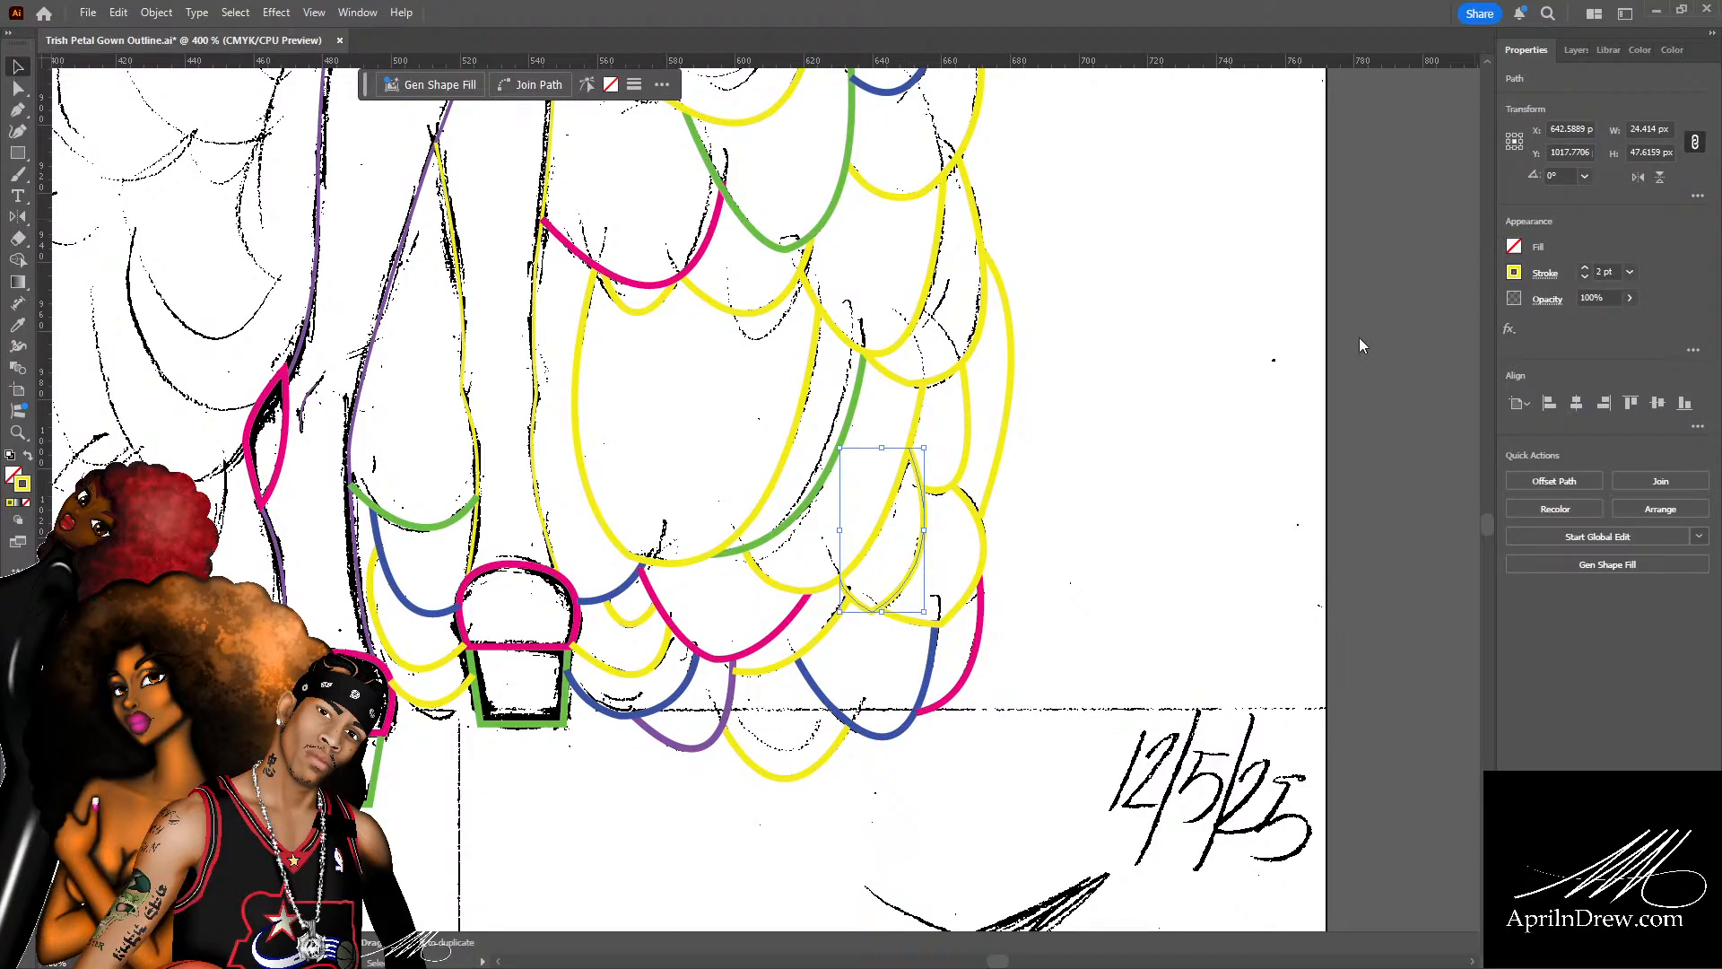
pyautogui.press('x')
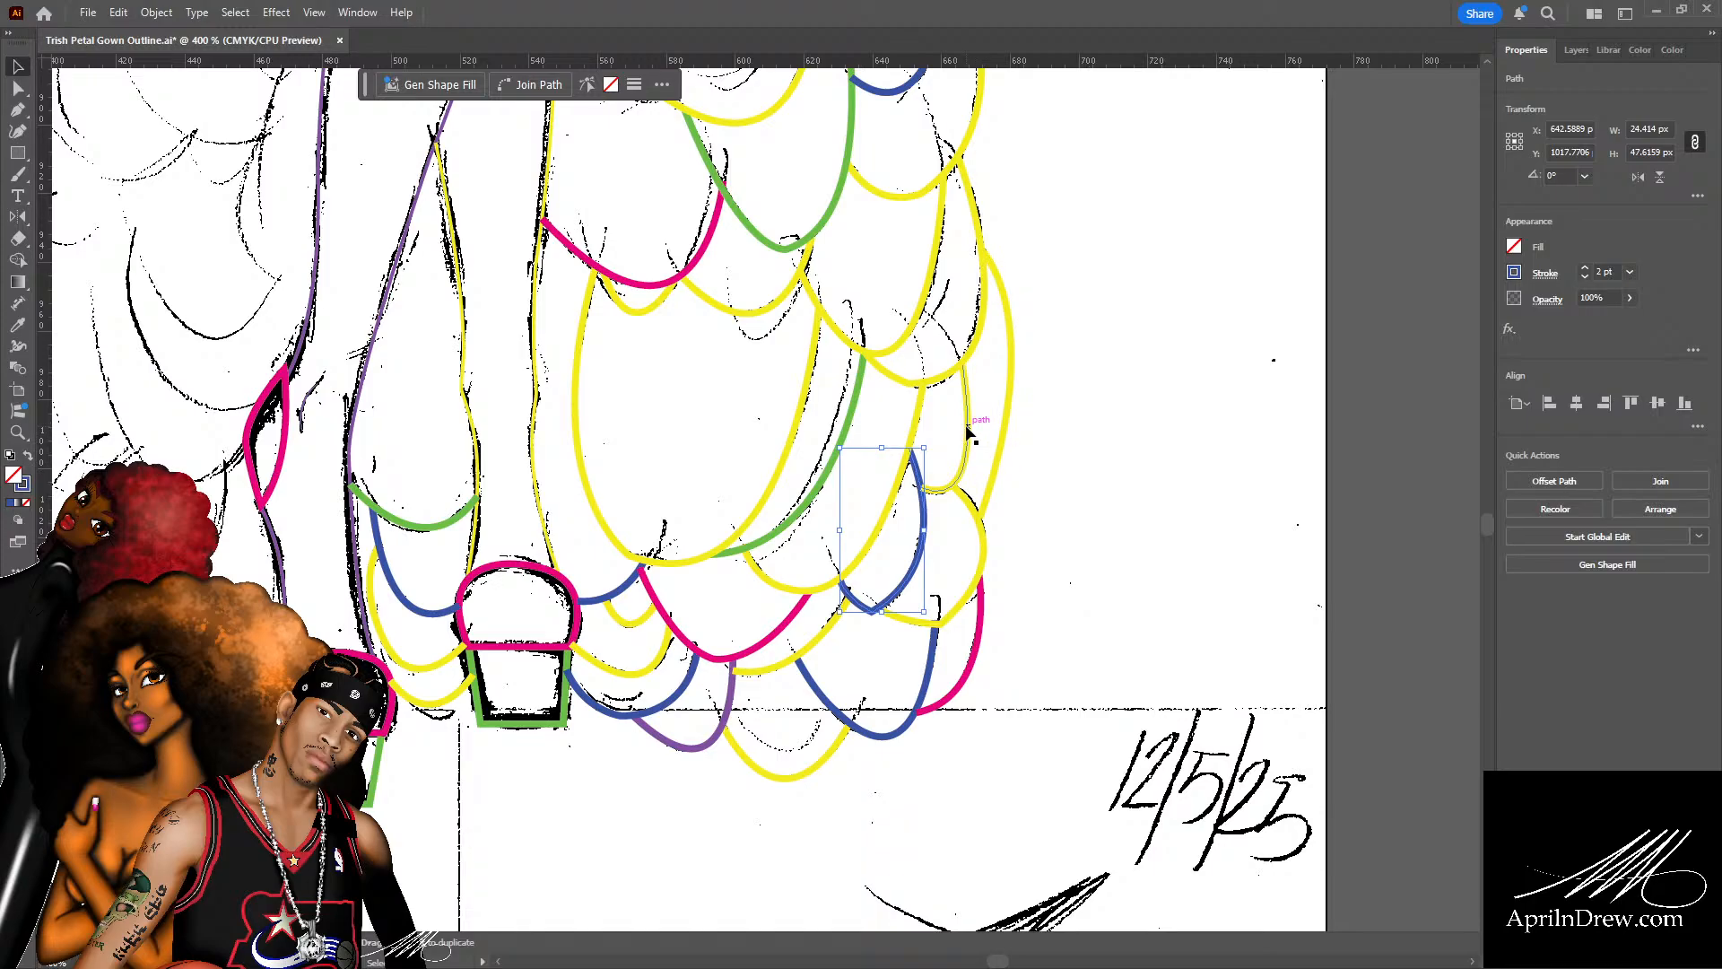
# Recolour the outer-edge petal meeting the long green curve's upper end magenta, and the petal overlapping it on the inside blue.
pyautogui.click(964, 359)
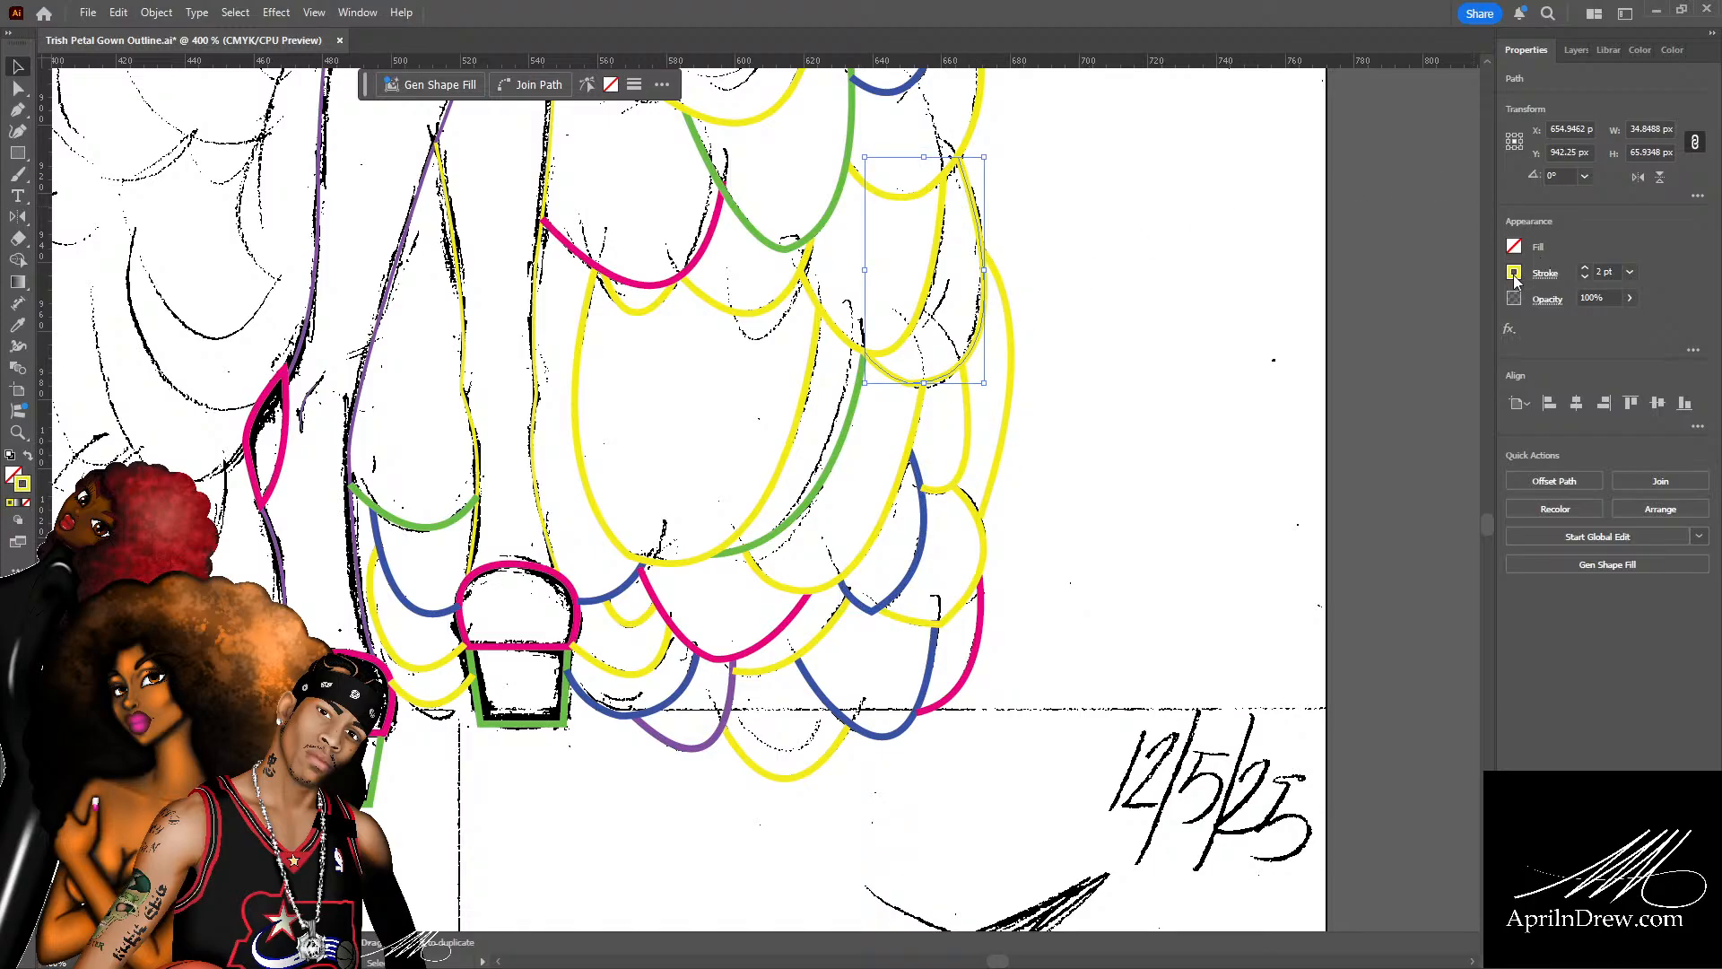
pyautogui.click(1338, 351)
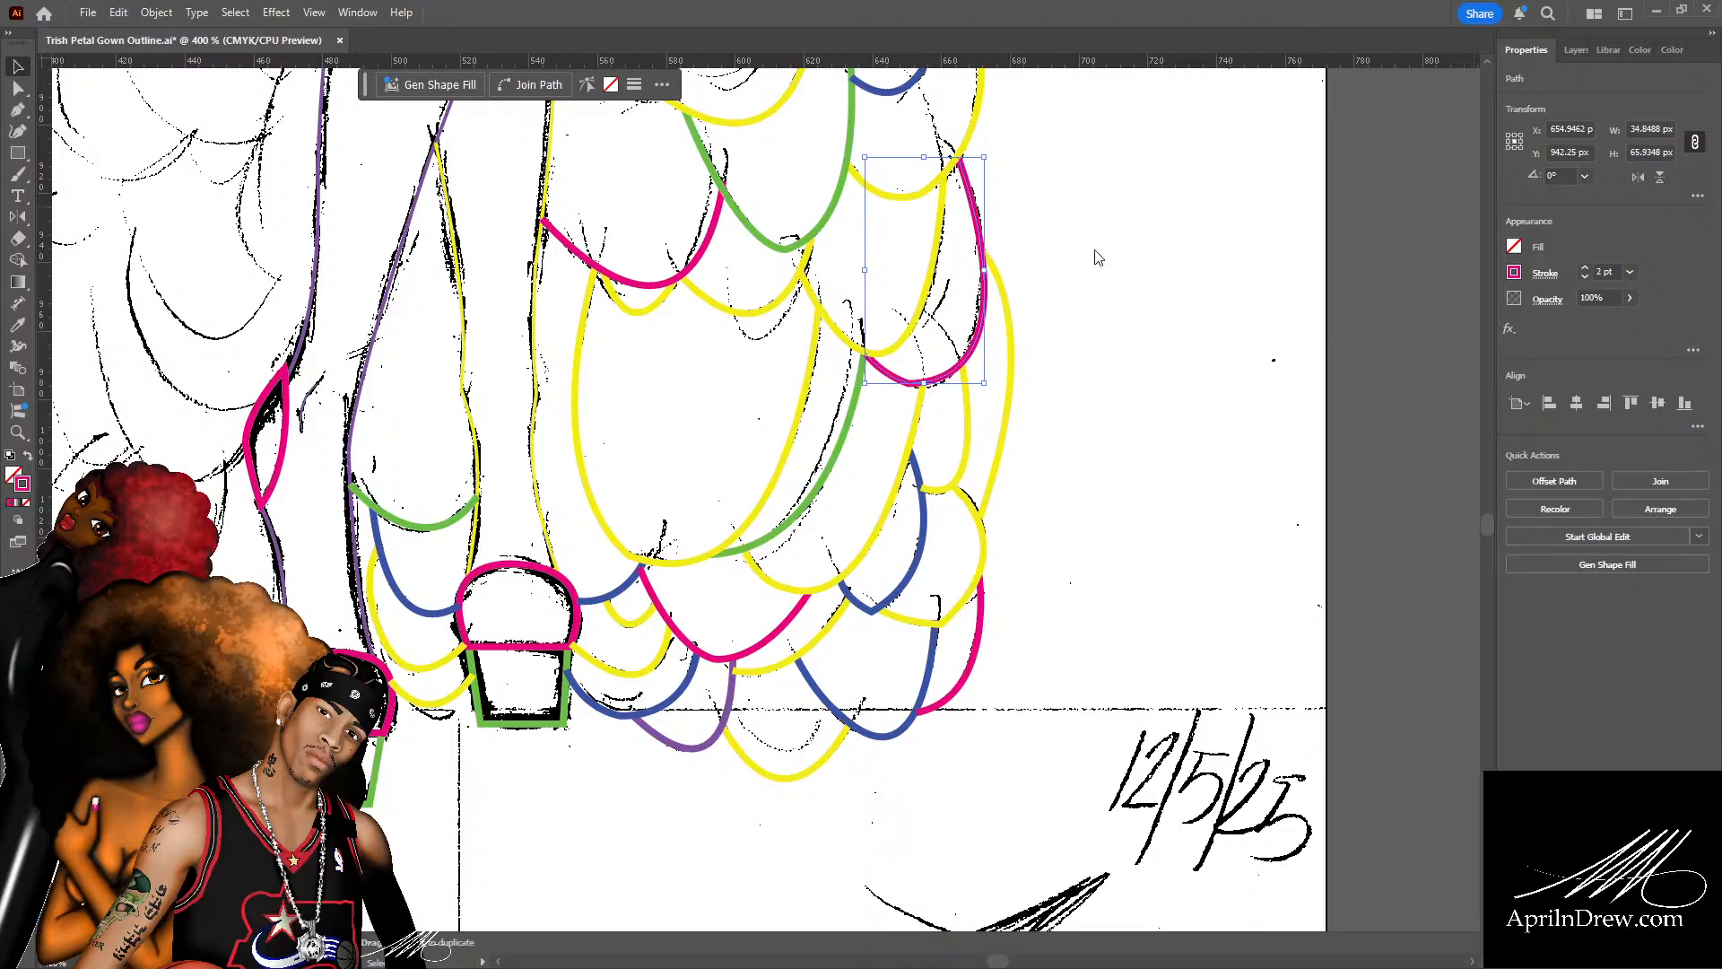
pyautogui.scroll(1, 1022, 238)
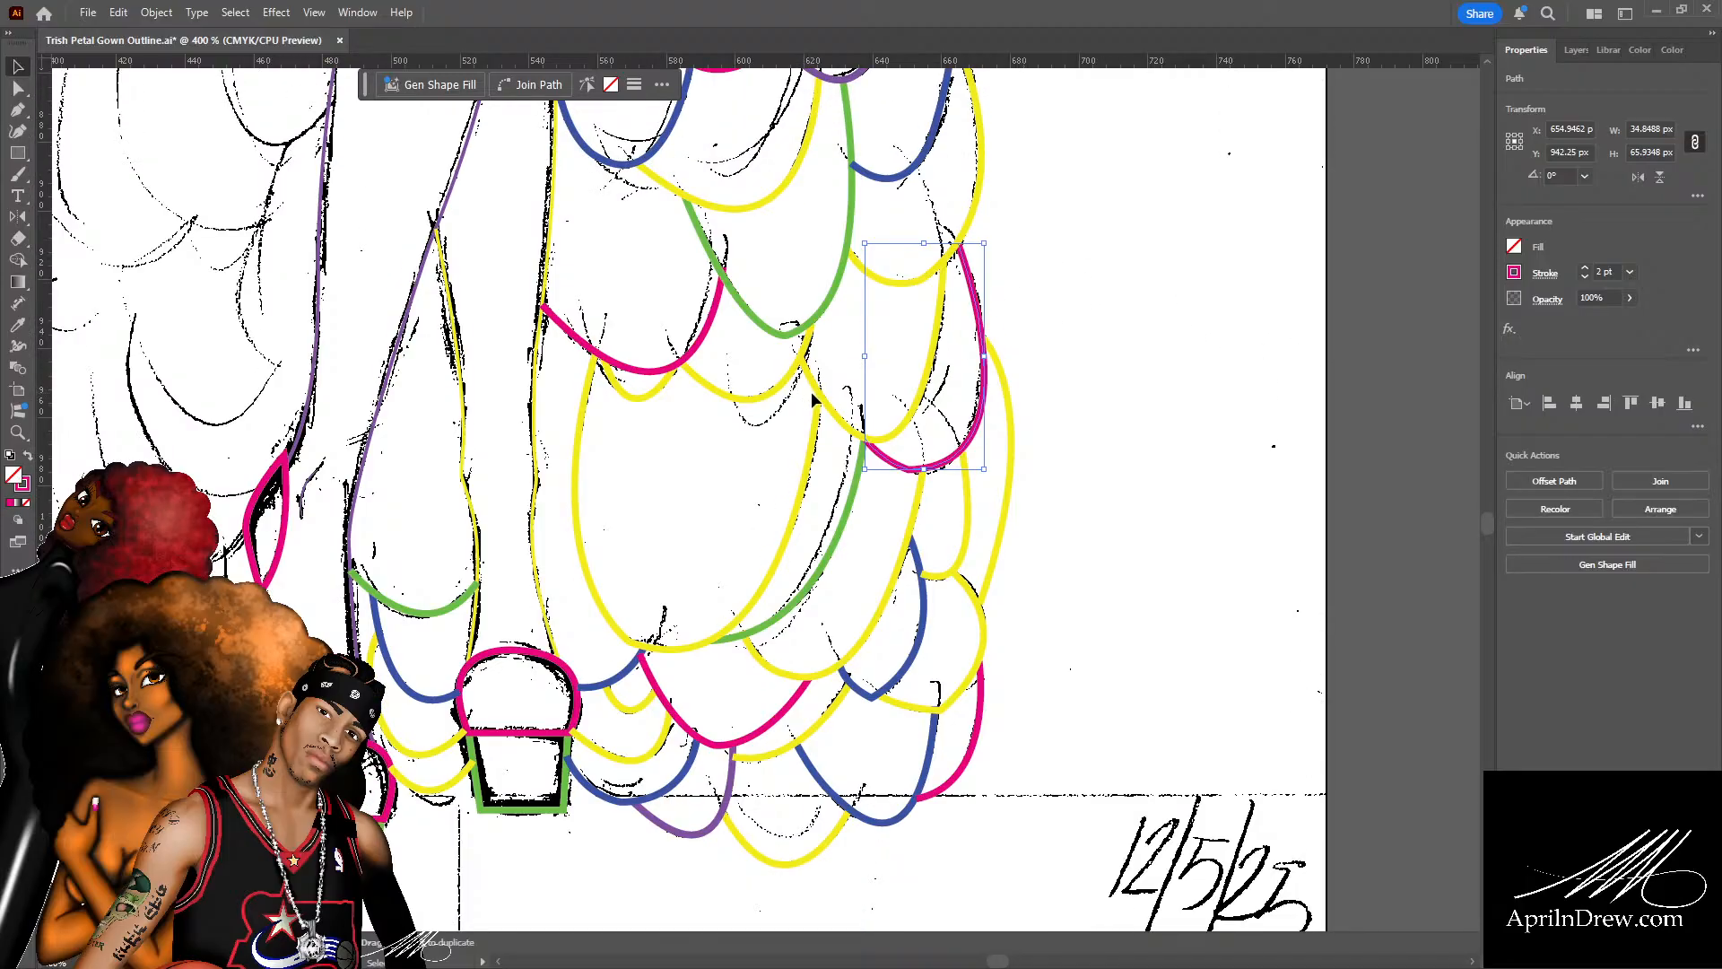
pyautogui.click(833, 417)
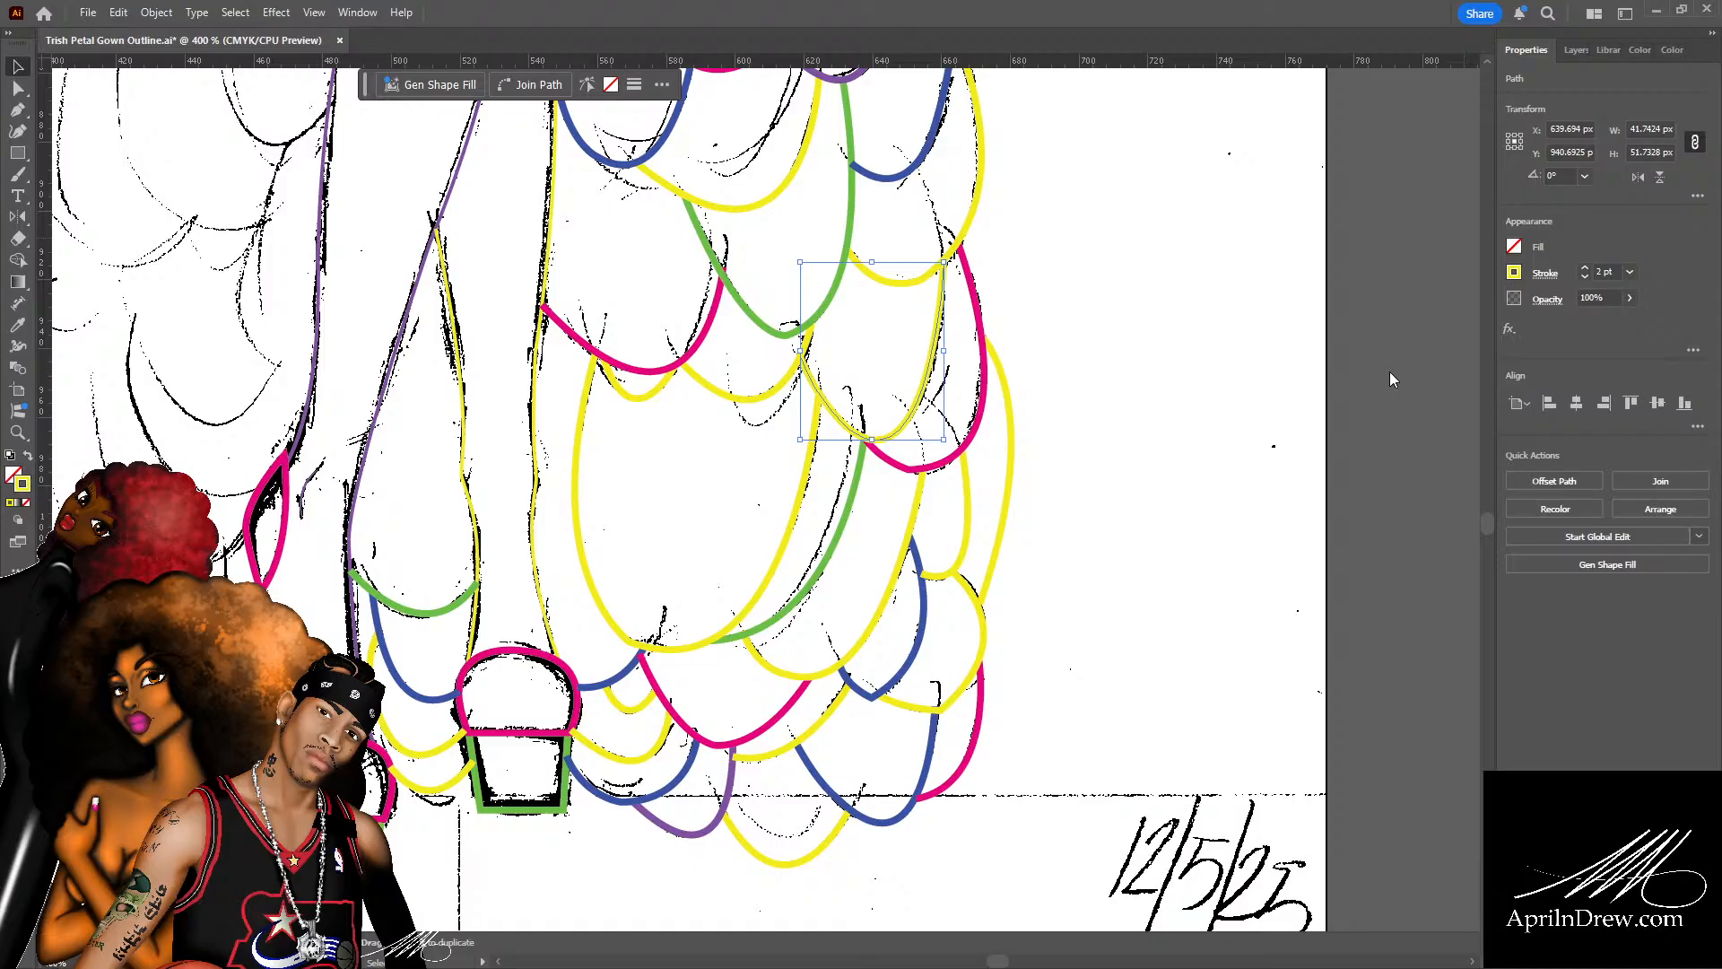
pyautogui.click(1337, 352)
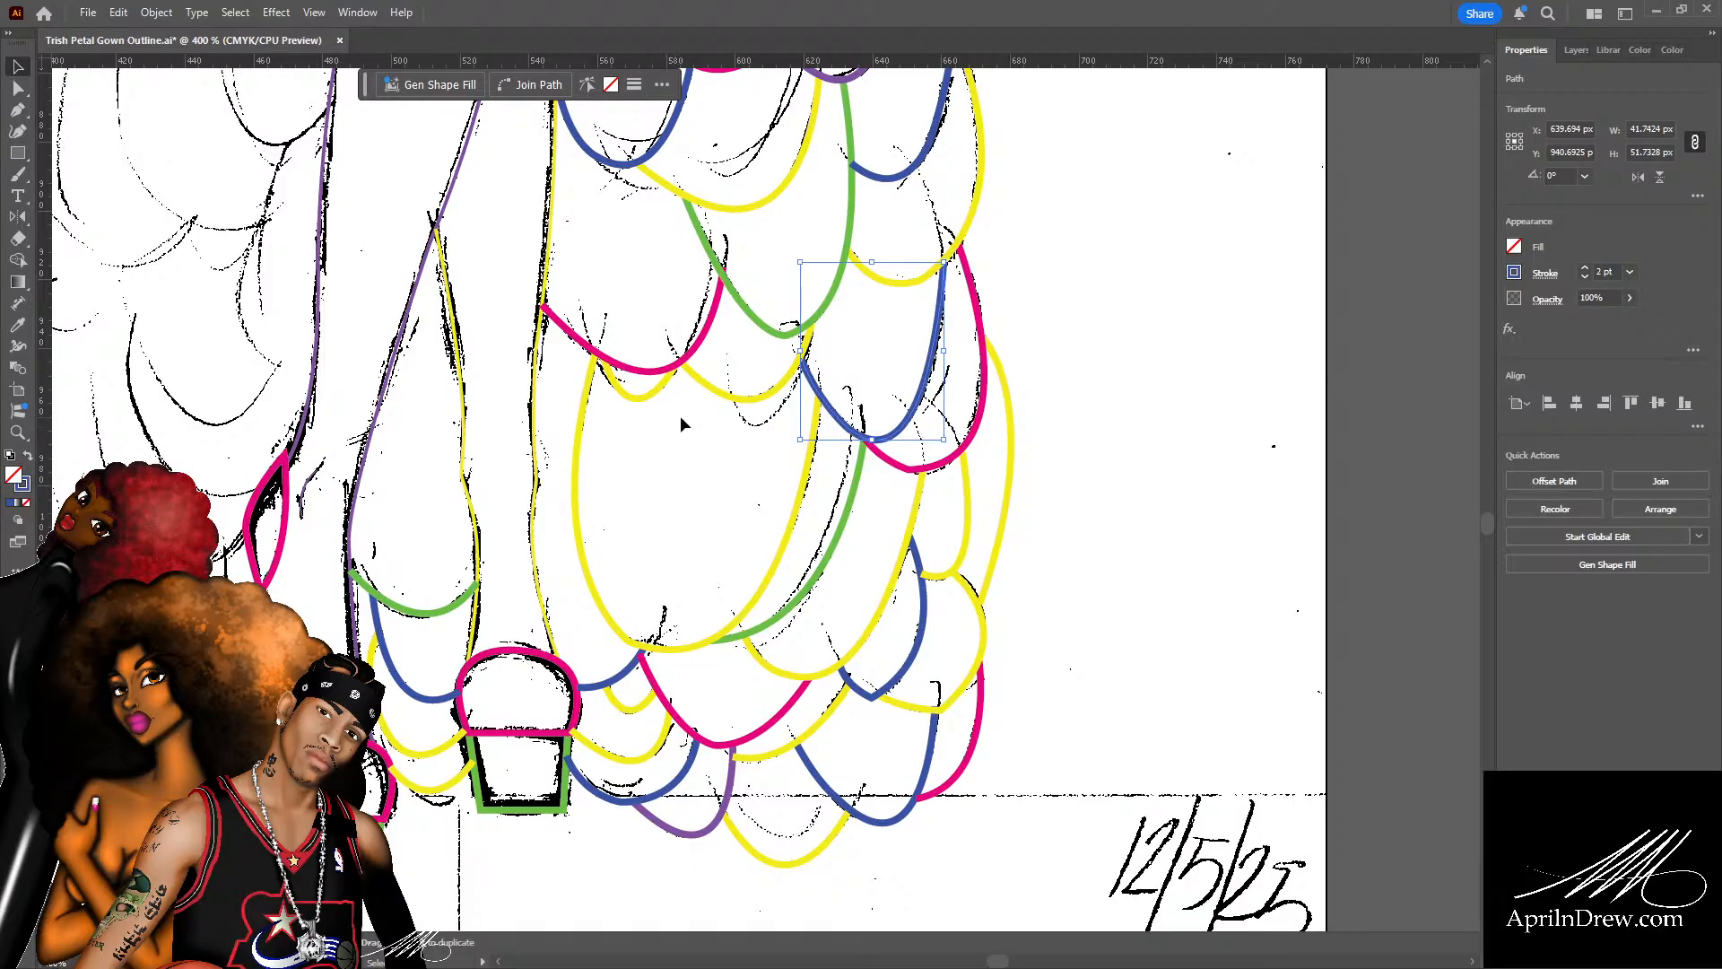
# Recolour the small yellow petal below the magenta petal beside the leg blue, and save the document.
pyautogui.click(637, 393)
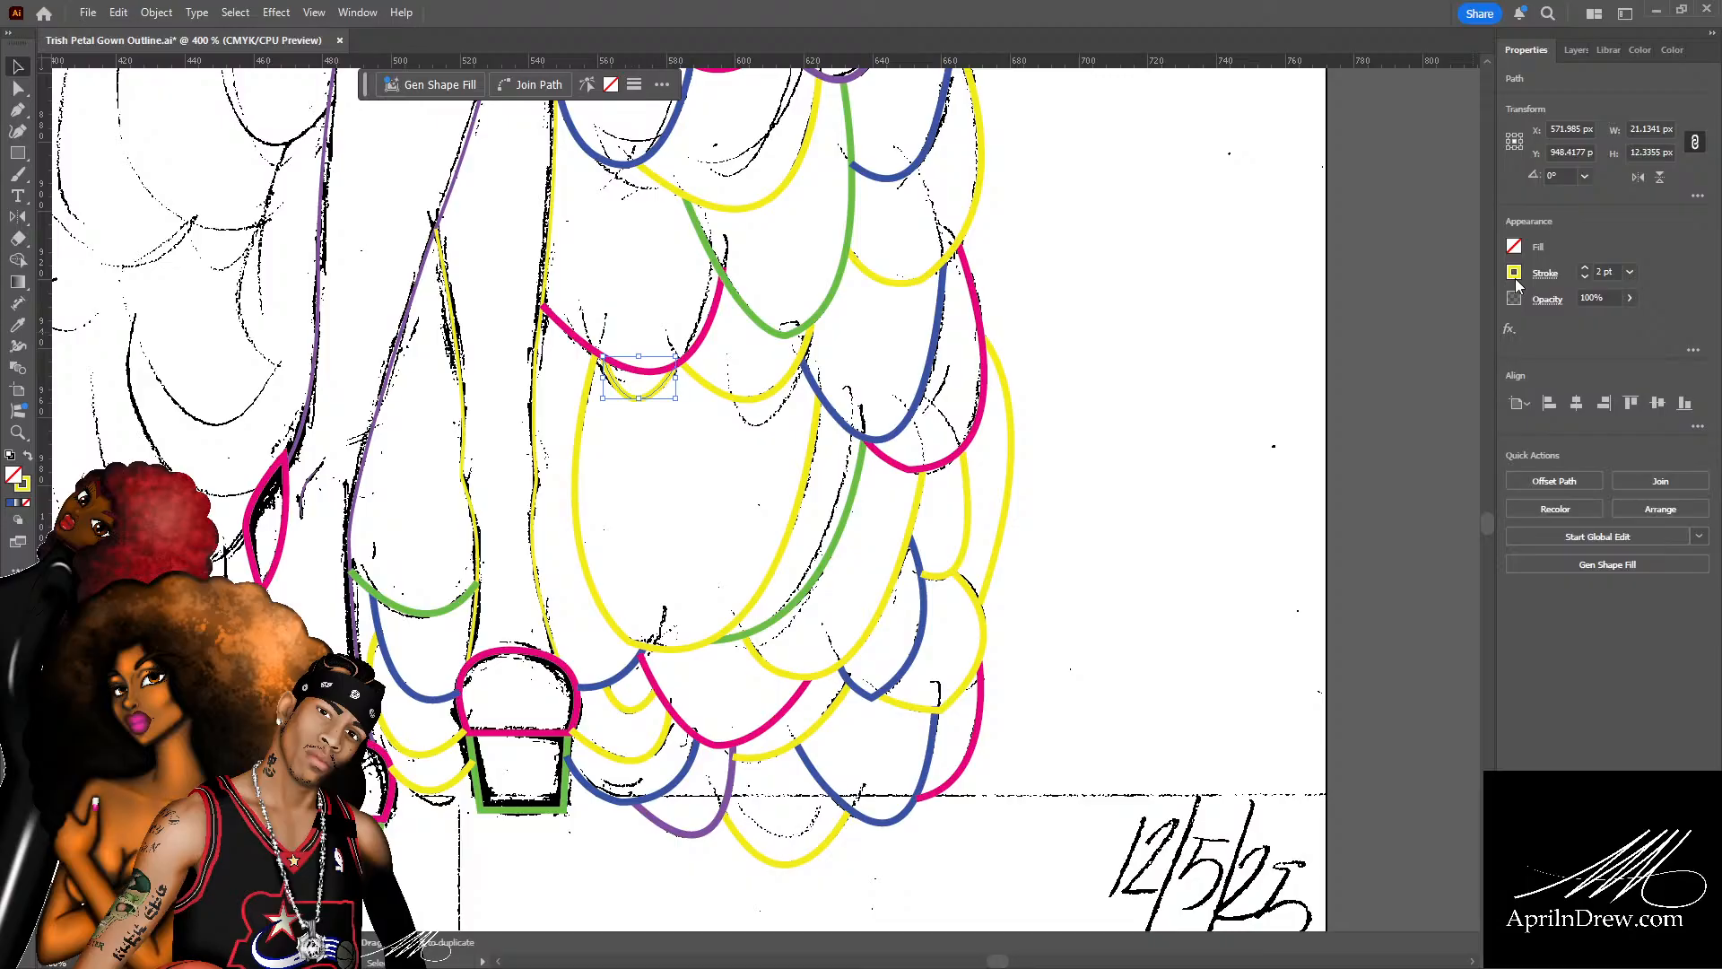
pyautogui.press('x')
pyautogui.click(1309, 354)
pyautogui.hotkey('ctrl', 's')
pyautogui.click(1085, 346)
pyautogui.scroll(-2, 1087, 357)
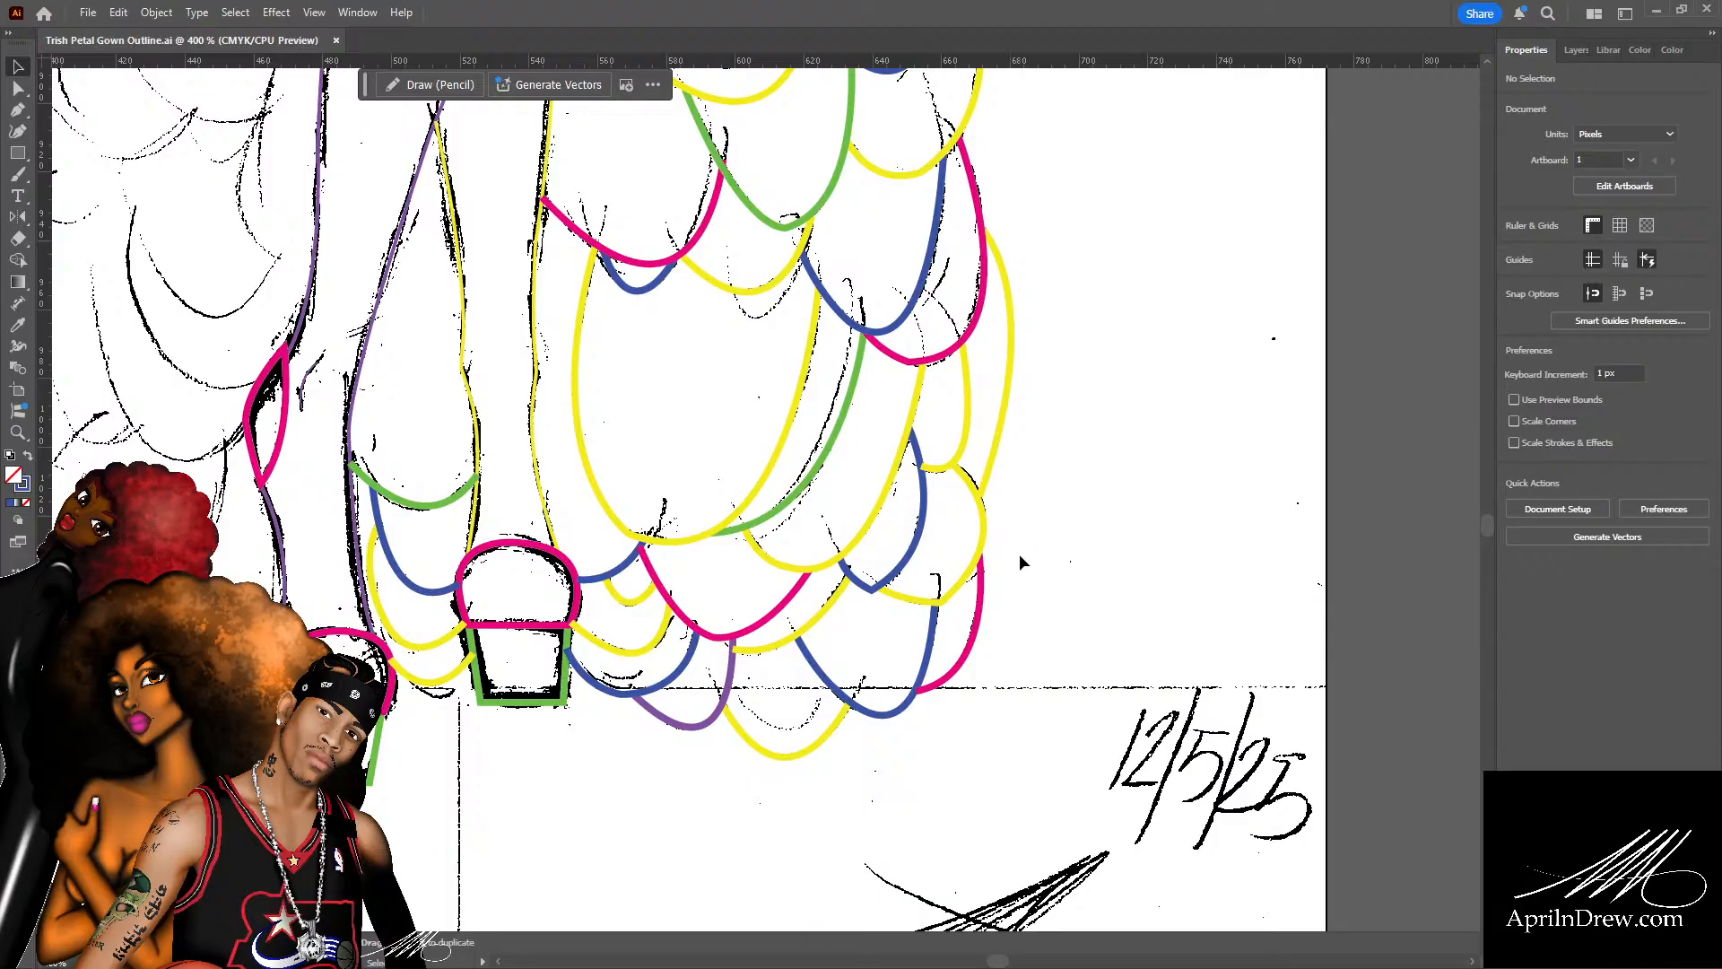
pyautogui.scroll(10, 1012, 556)
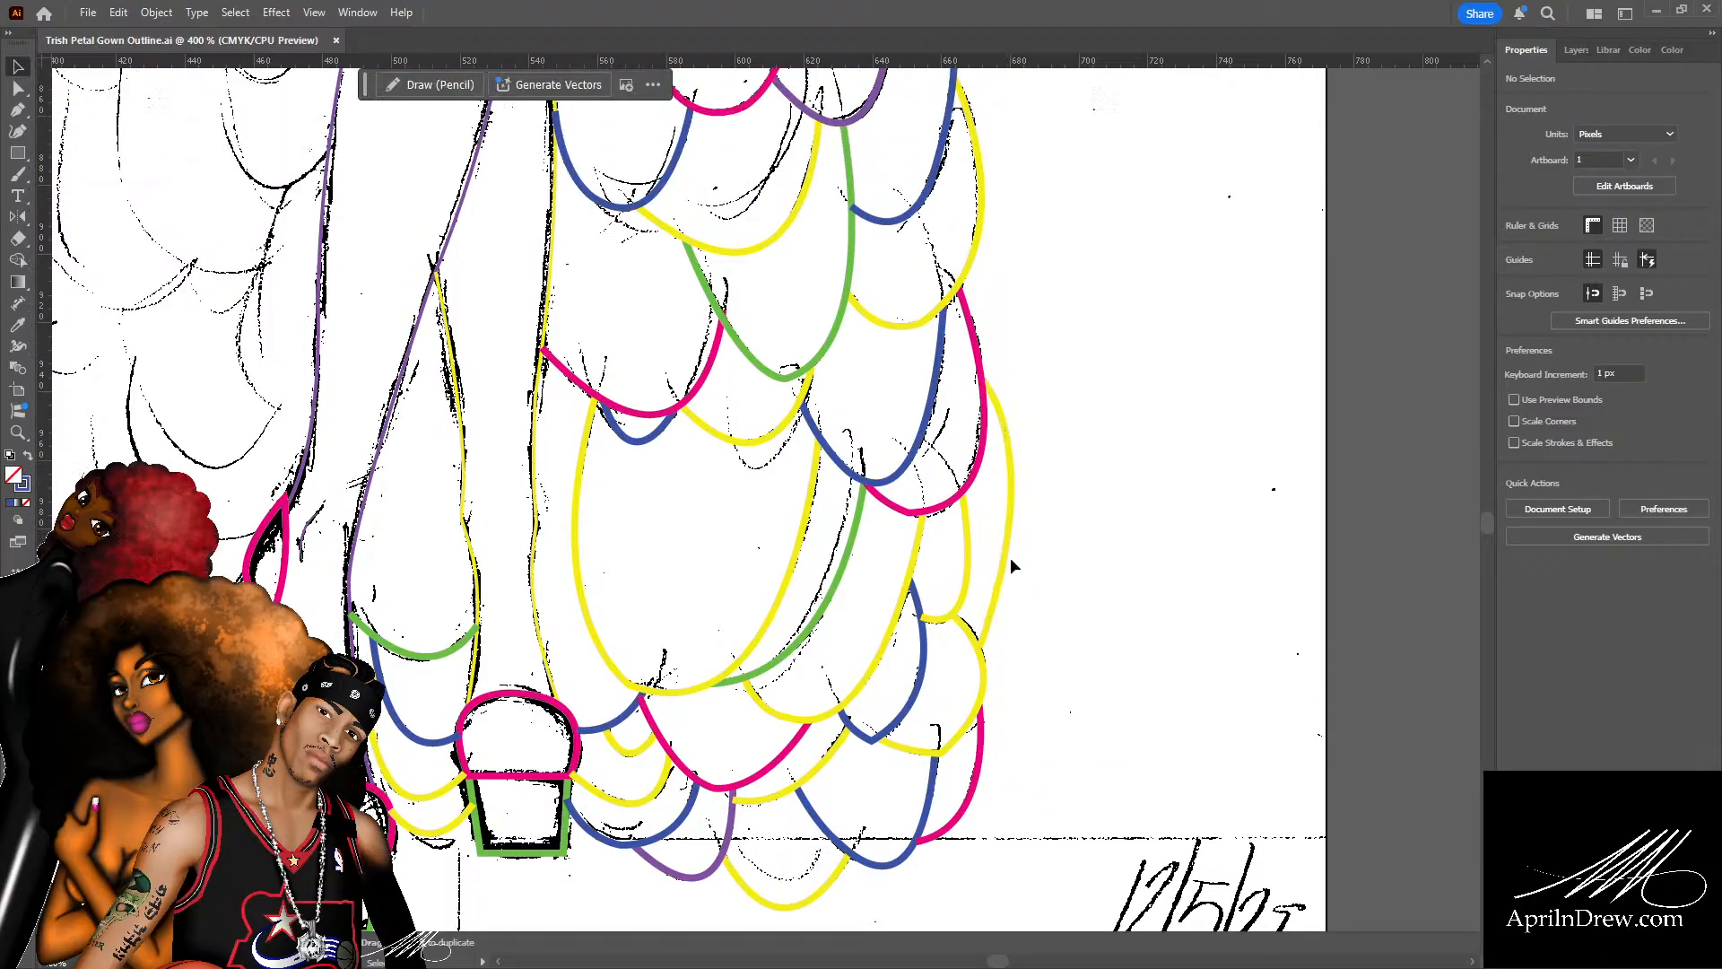
pyautogui.scroll(1, 1004, 554)
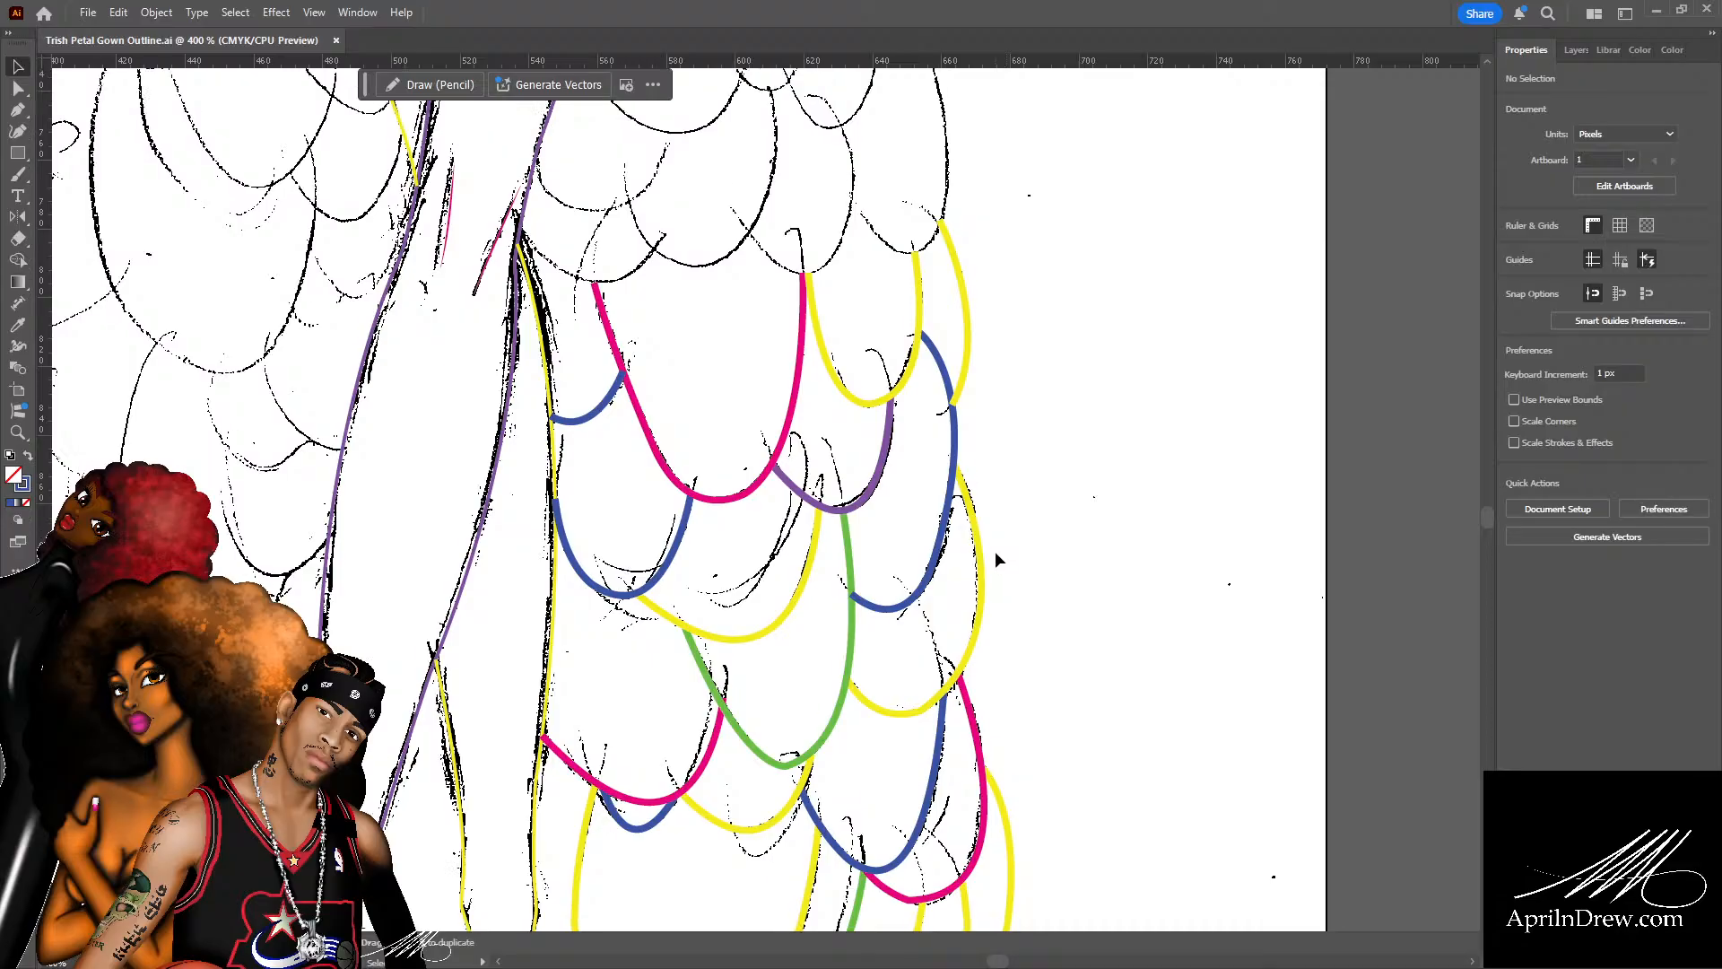
pyautogui.scroll(2, 593, 364)
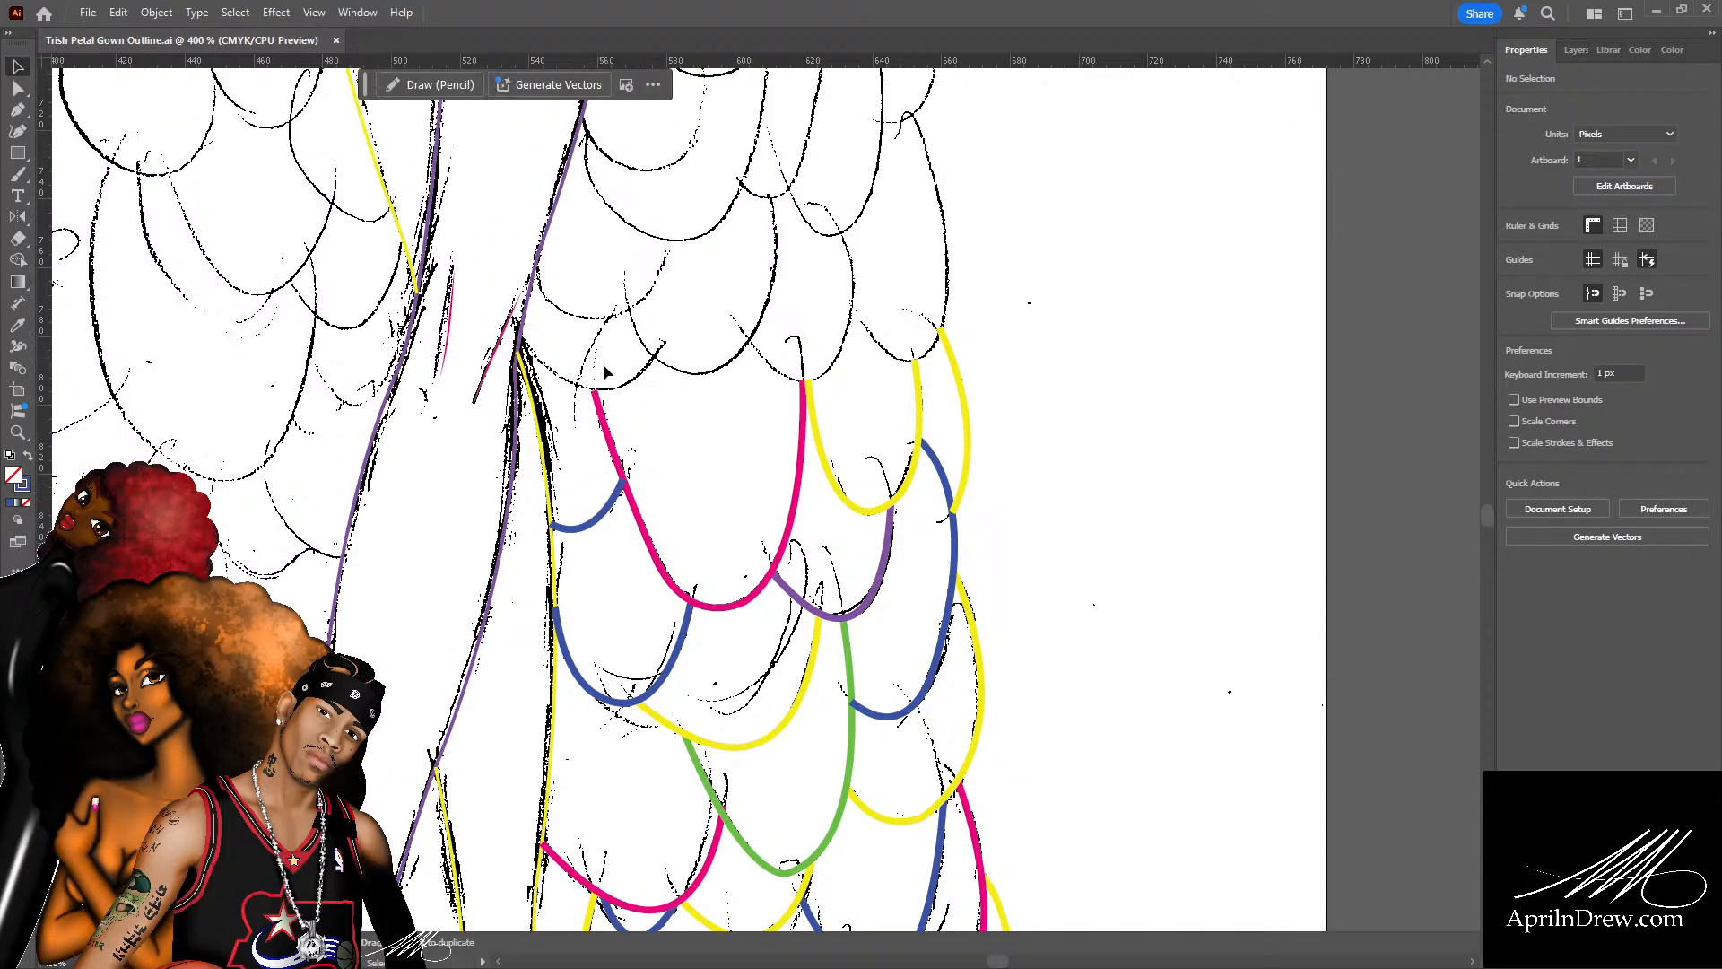
# Examine the colour-coded petals from the upper gown down to the hem for neighbouring petals that share a stroke colour.
pyautogui.scroll(-10, 615, 384)
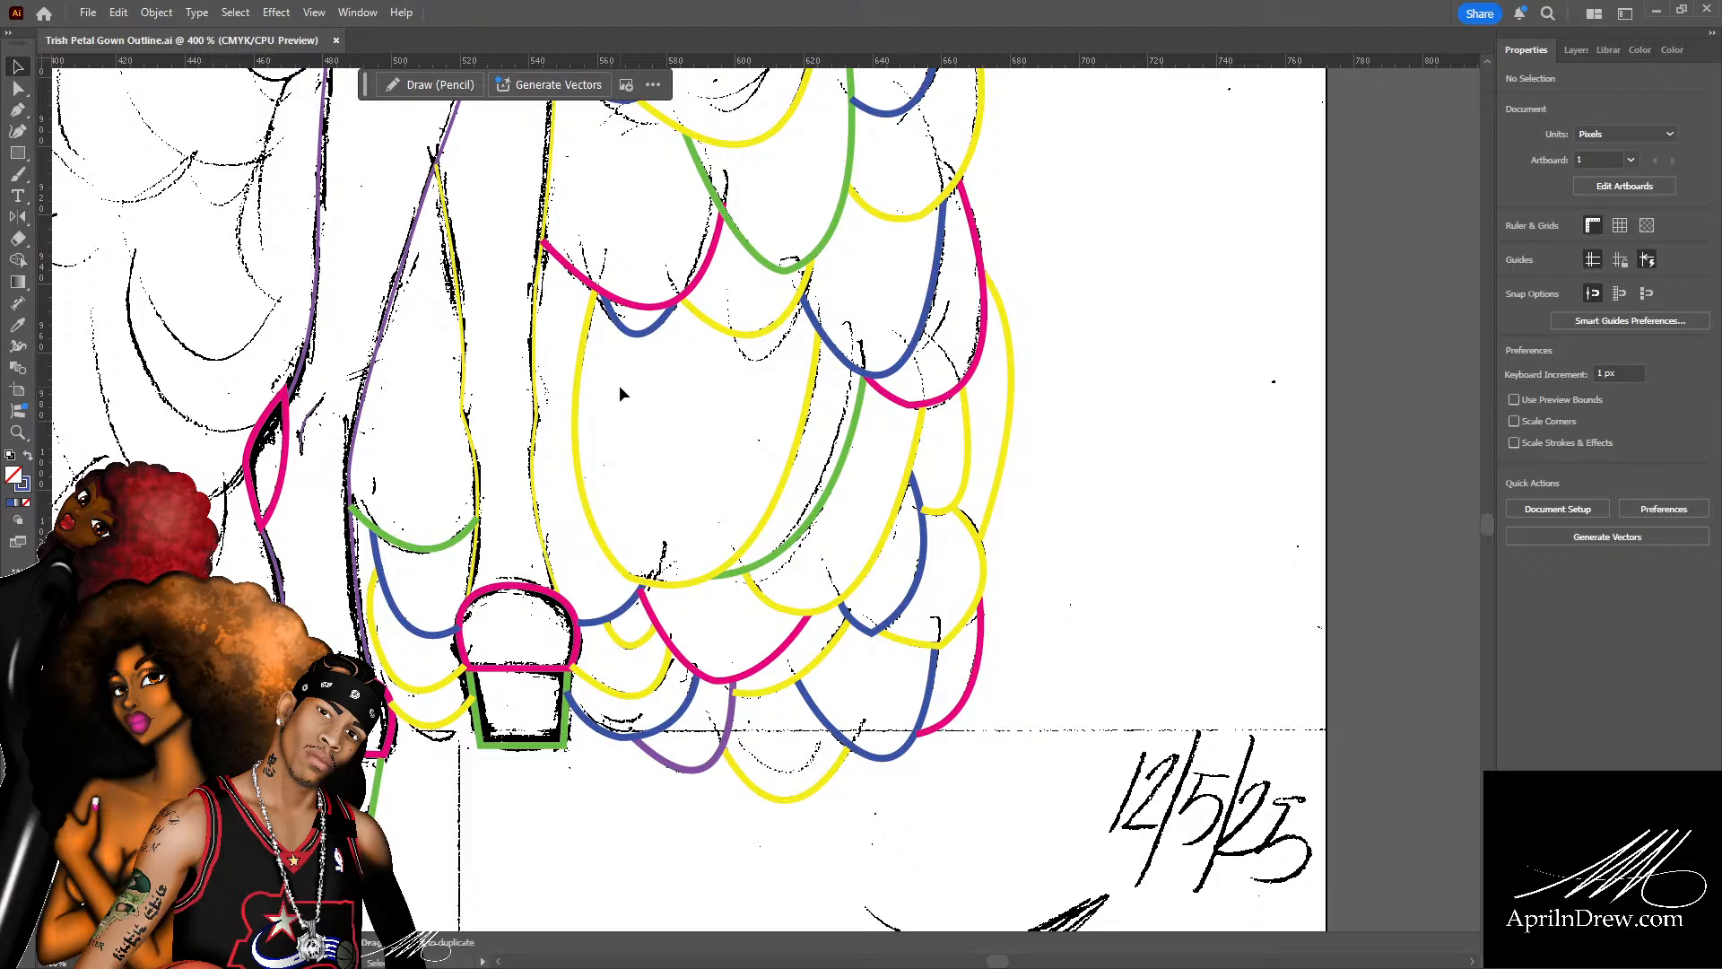
pyautogui.scroll(-2, 618, 385)
pyautogui.scroll(-2, 608, 400)
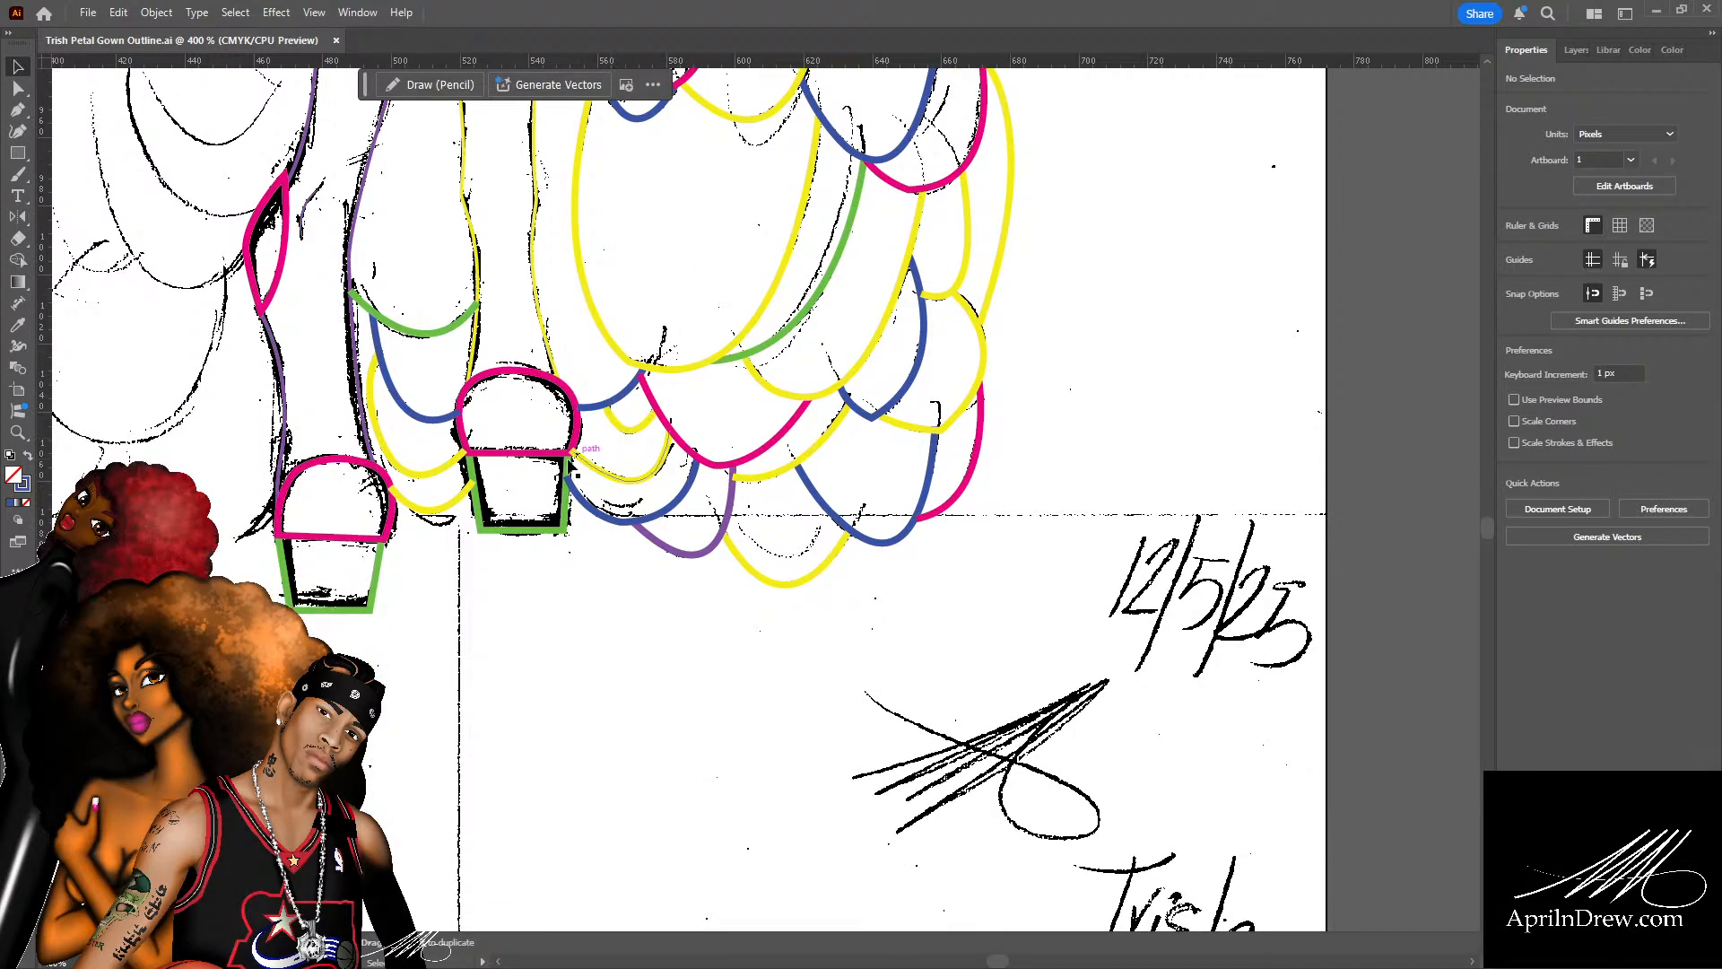
pyautogui.moveTo(594, 409); pyautogui.dragTo(687, 565)
pyautogui.moveTo(680, 251); pyautogui.dragTo(654, 492)
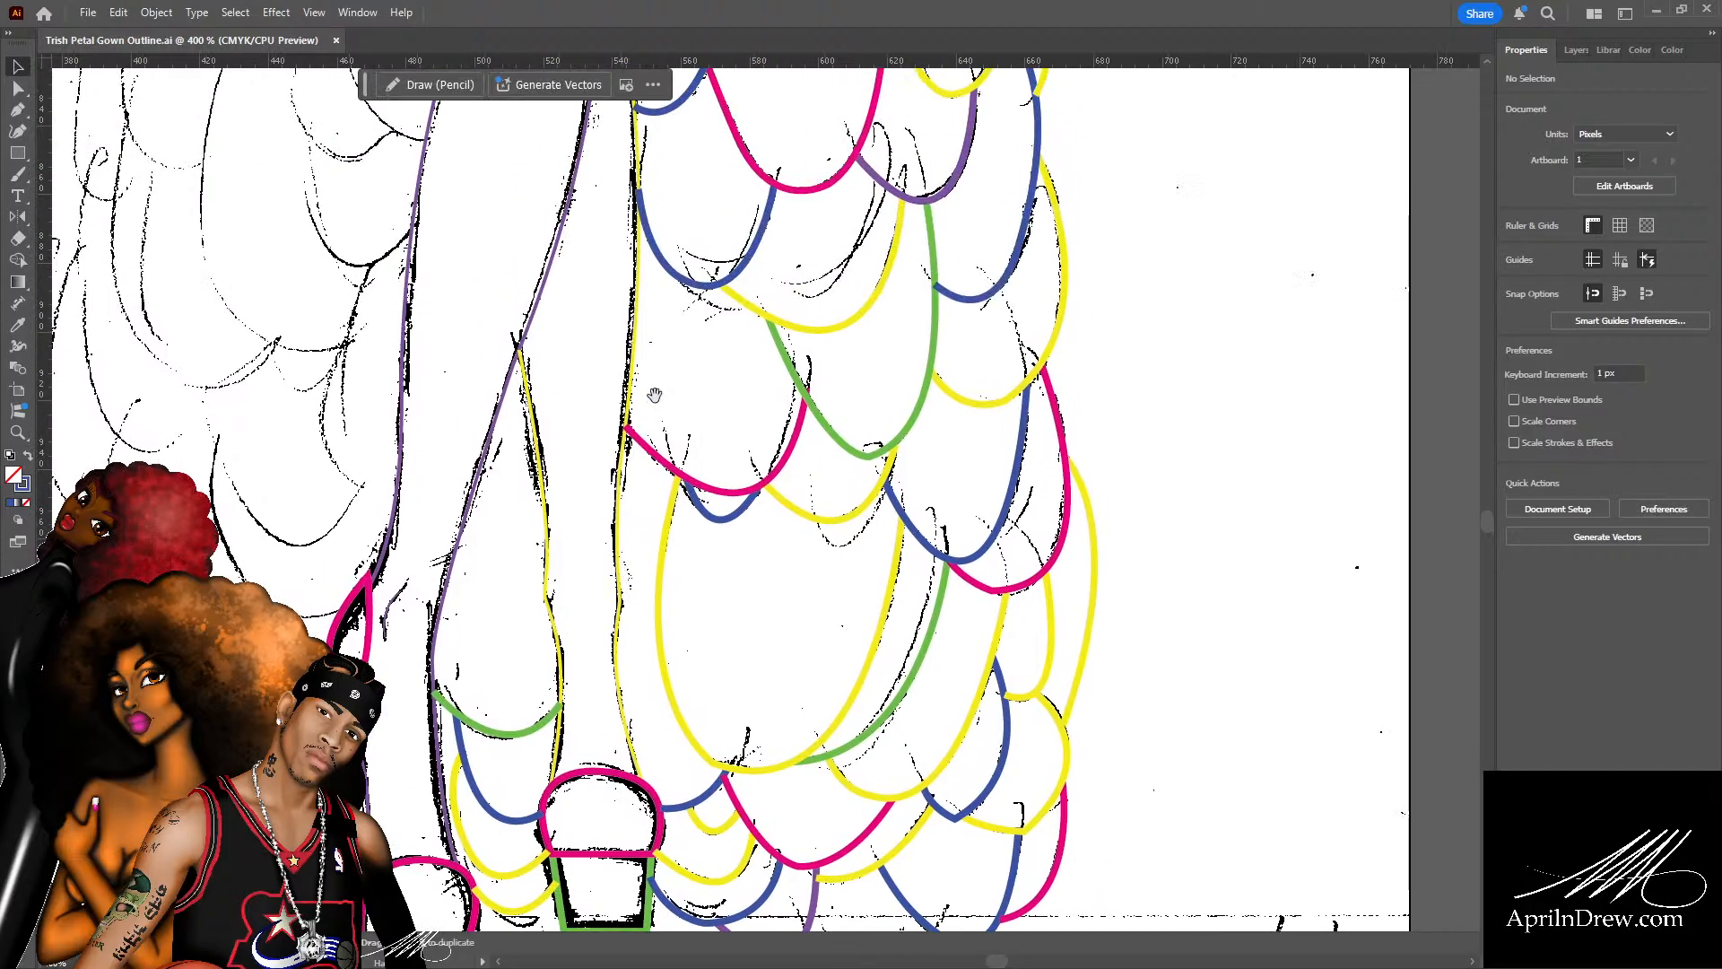
pyautogui.moveTo(687, 330); pyautogui.dragTo(606, 504)
pyautogui.moveTo(588, 438); pyautogui.dragTo(451, 561)
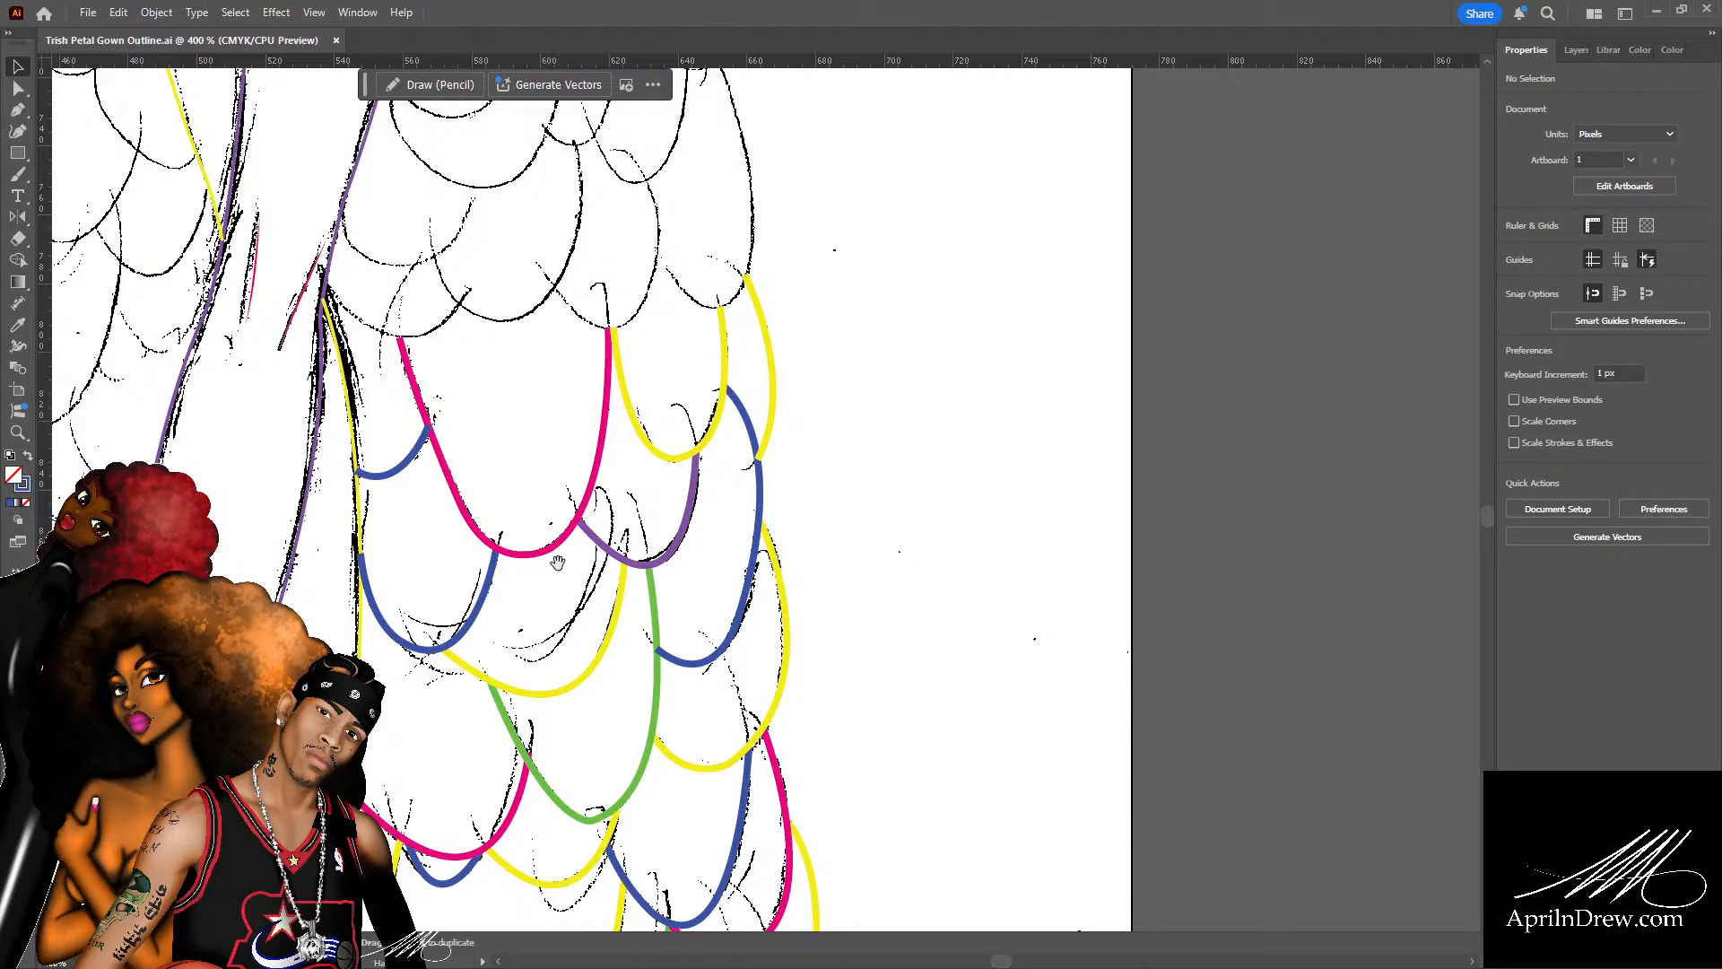
pyautogui.moveTo(634, 705); pyautogui.dragTo(663, 325)
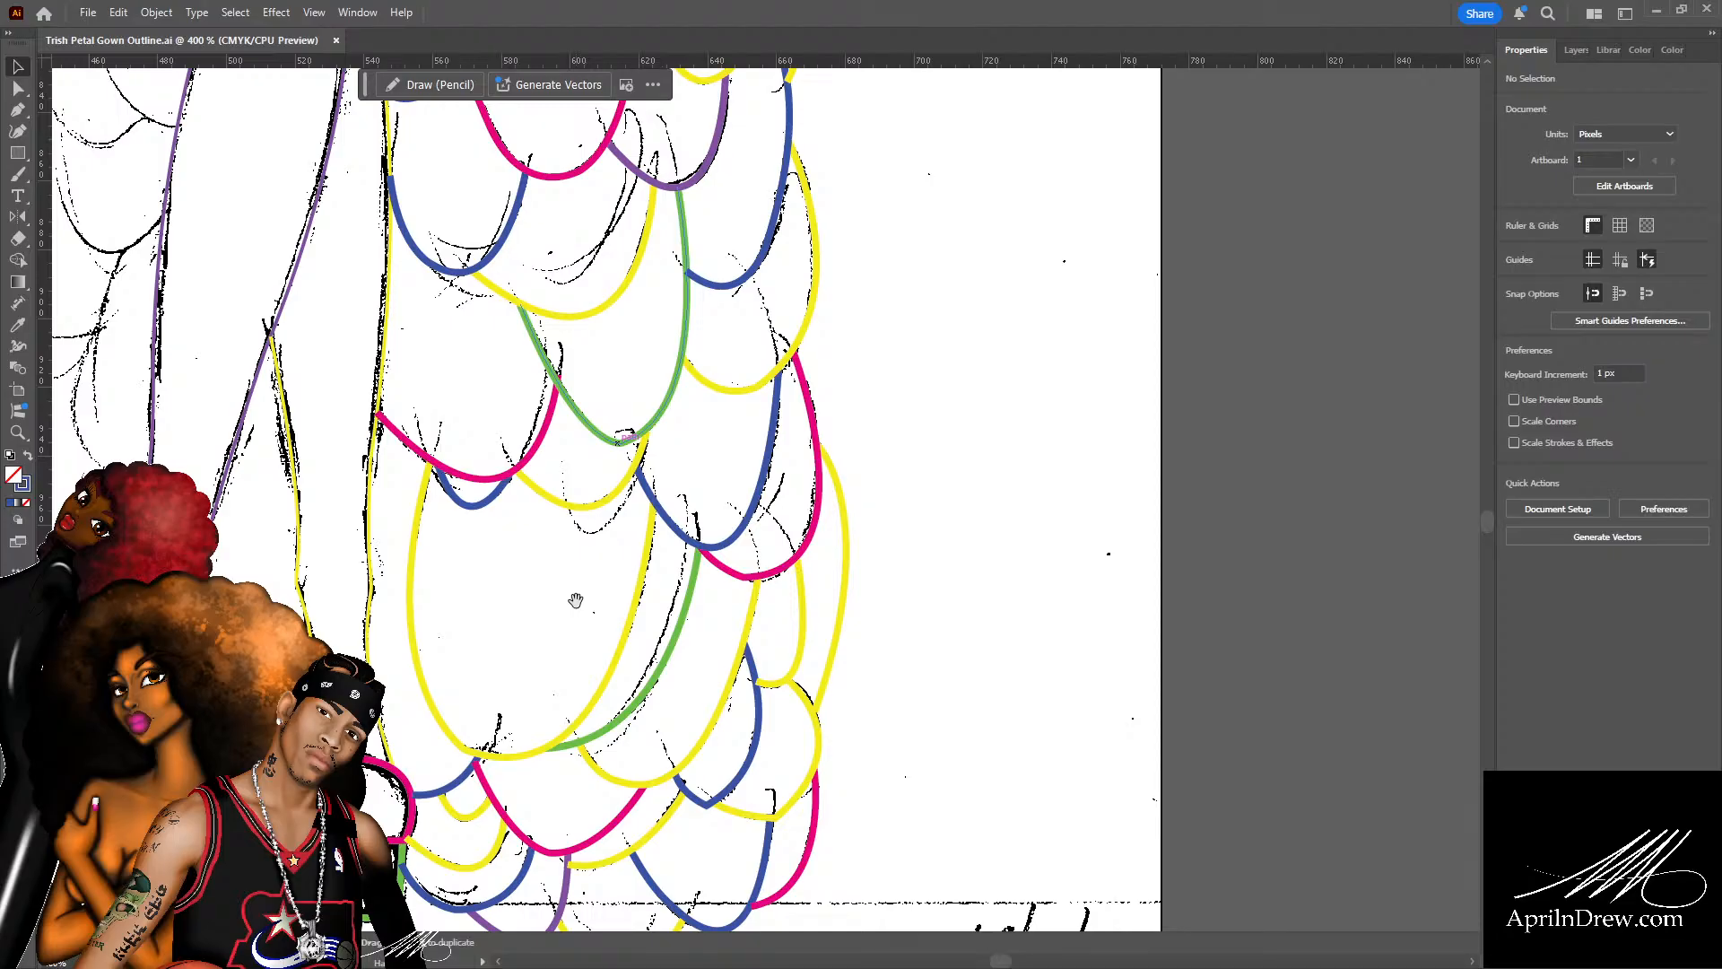
pyautogui.moveTo(576, 600); pyautogui.dragTo(635, 485)
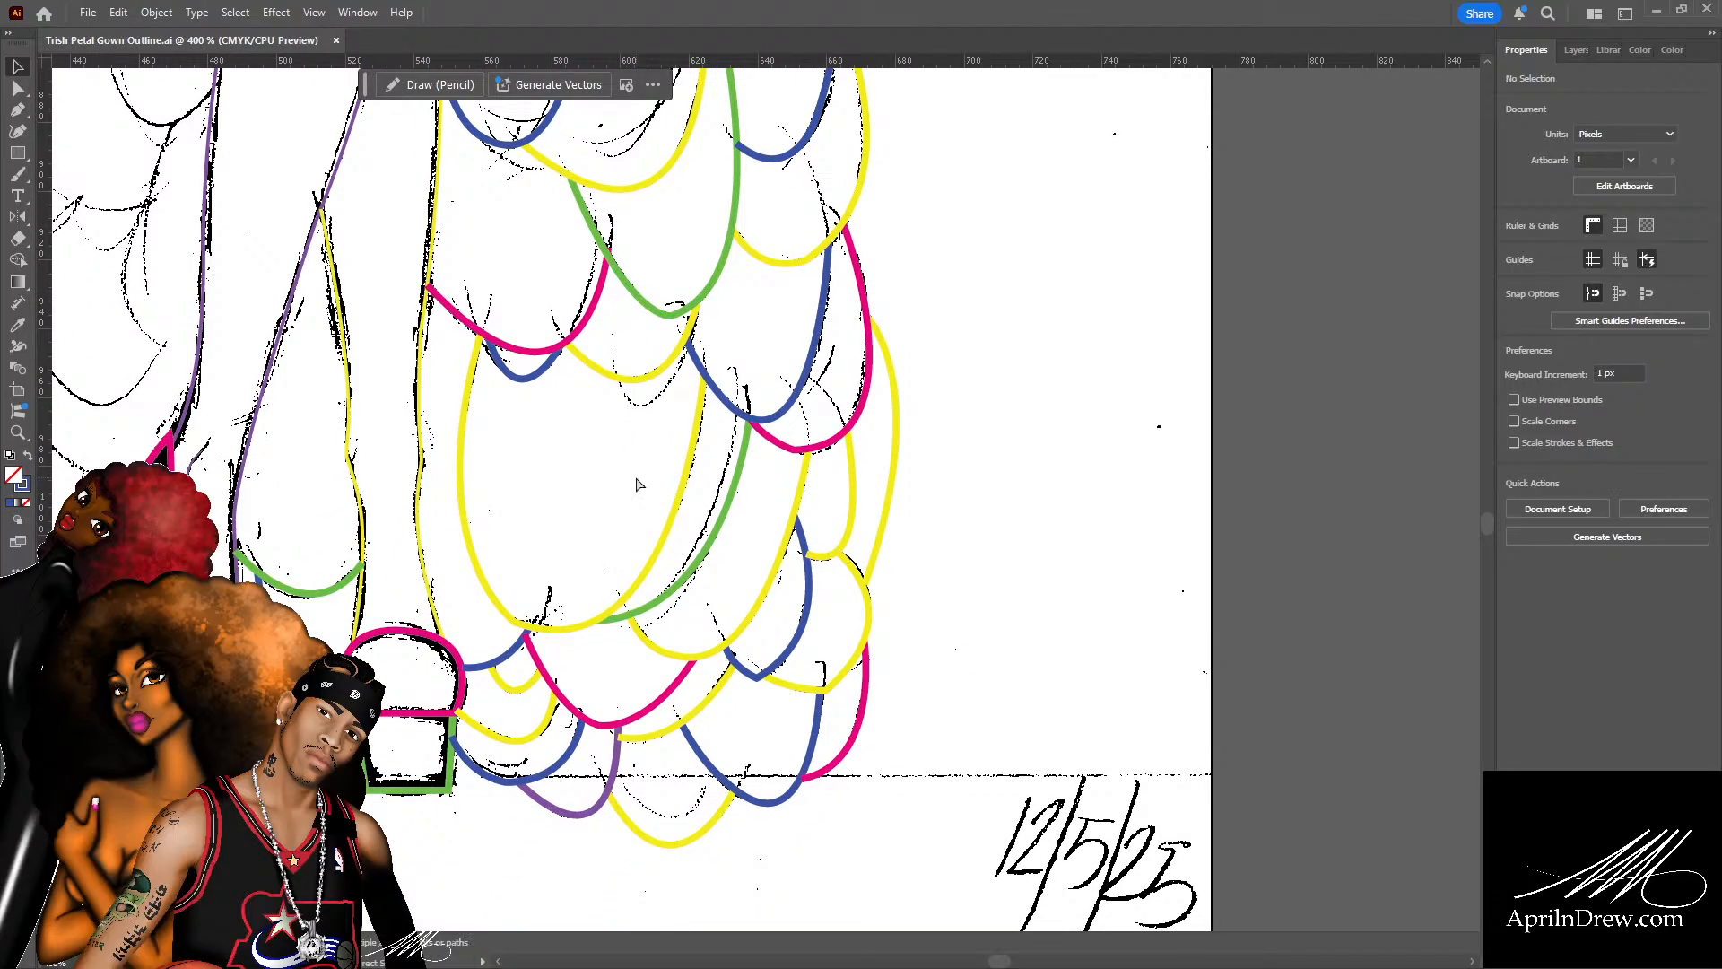
# Recolour the yellow outer-edge petal just above the magenta hem petal with a green stroke.
pyautogui.hotkey('ctrl', '=')
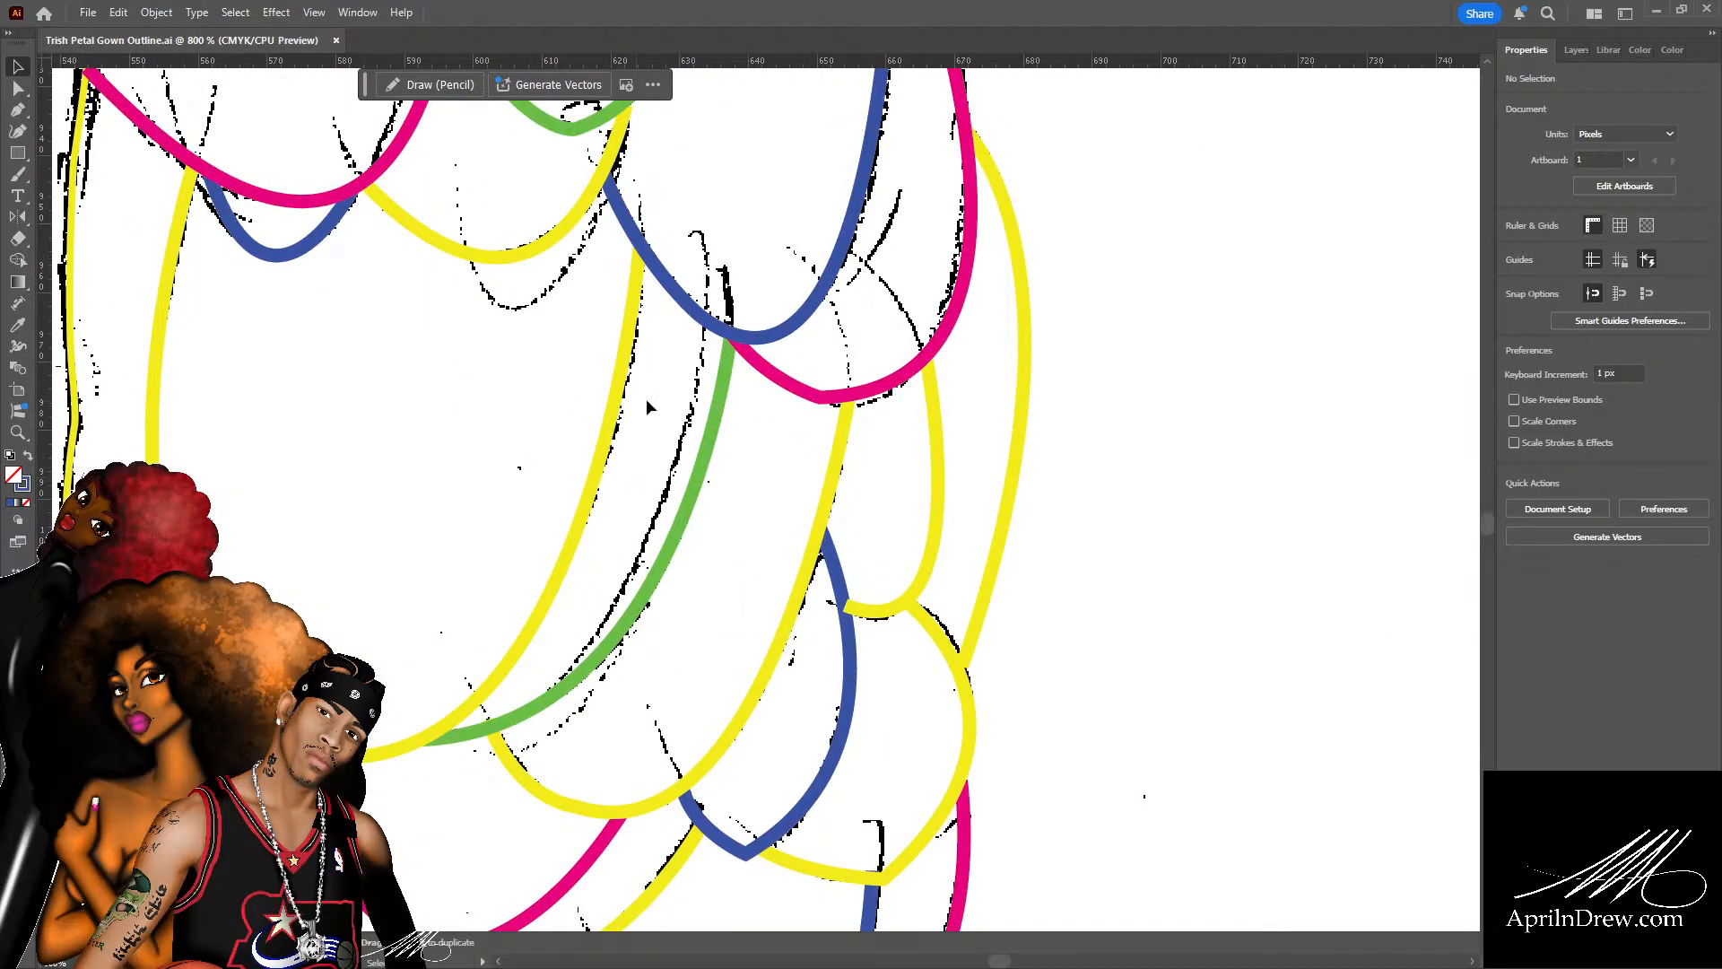
pyautogui.scroll(-2, 940, 637)
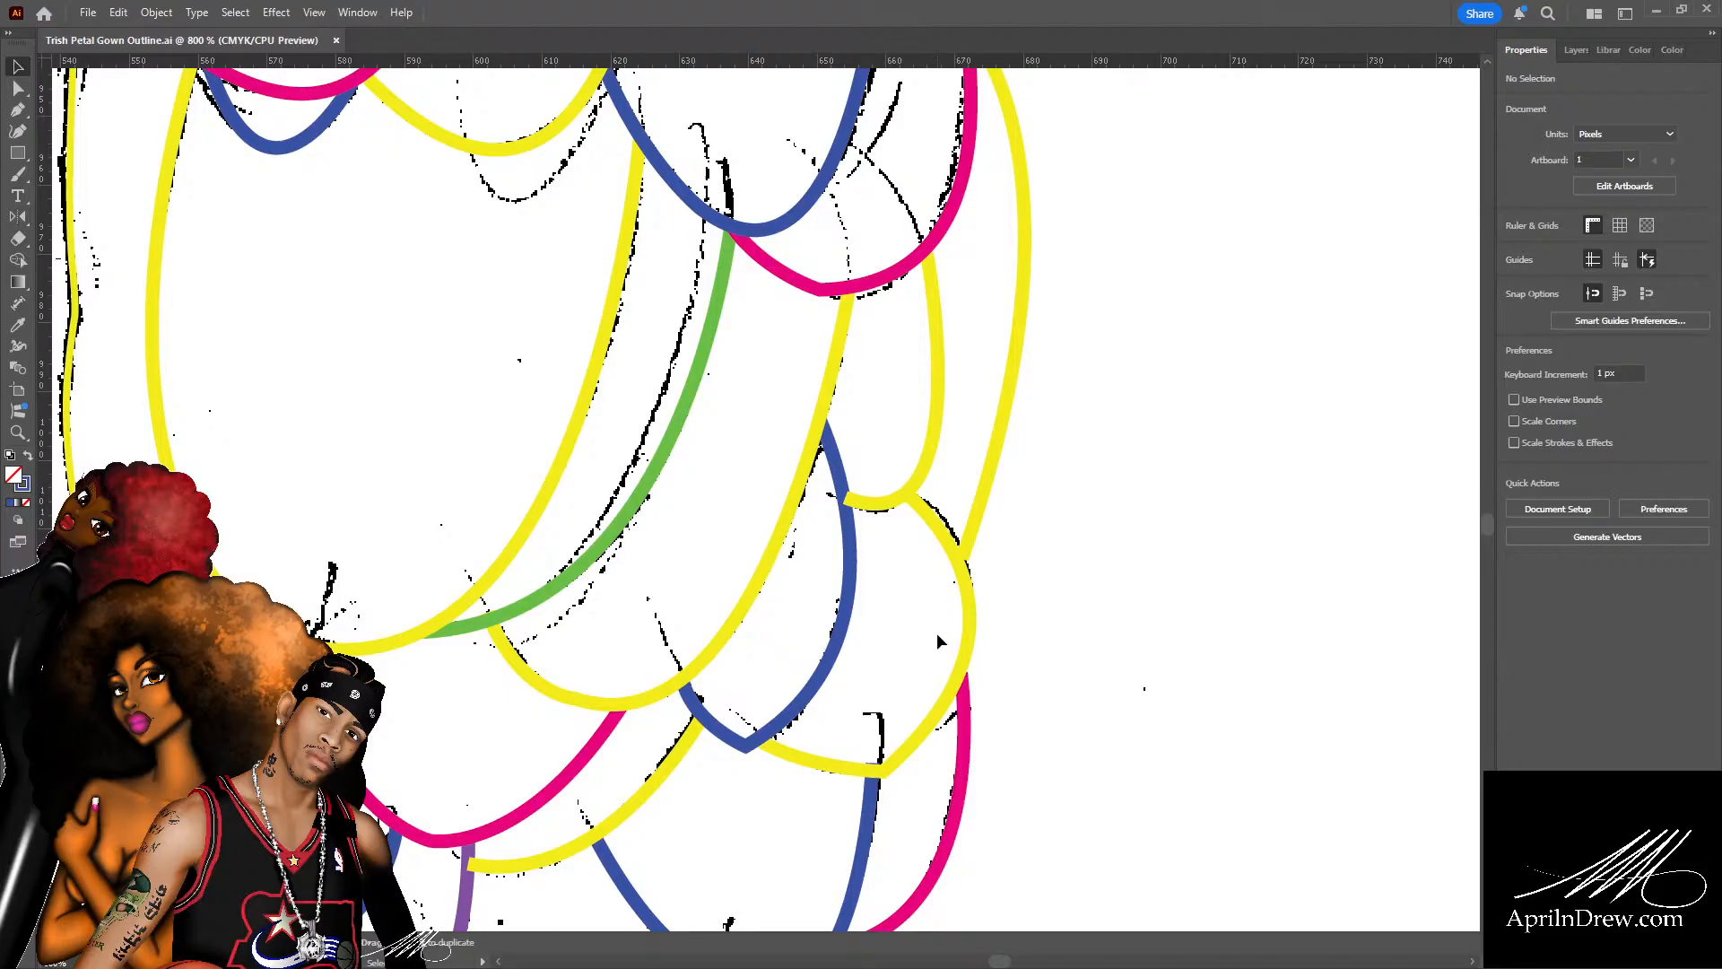
pyautogui.click(974, 574)
pyautogui.click(1515, 273)
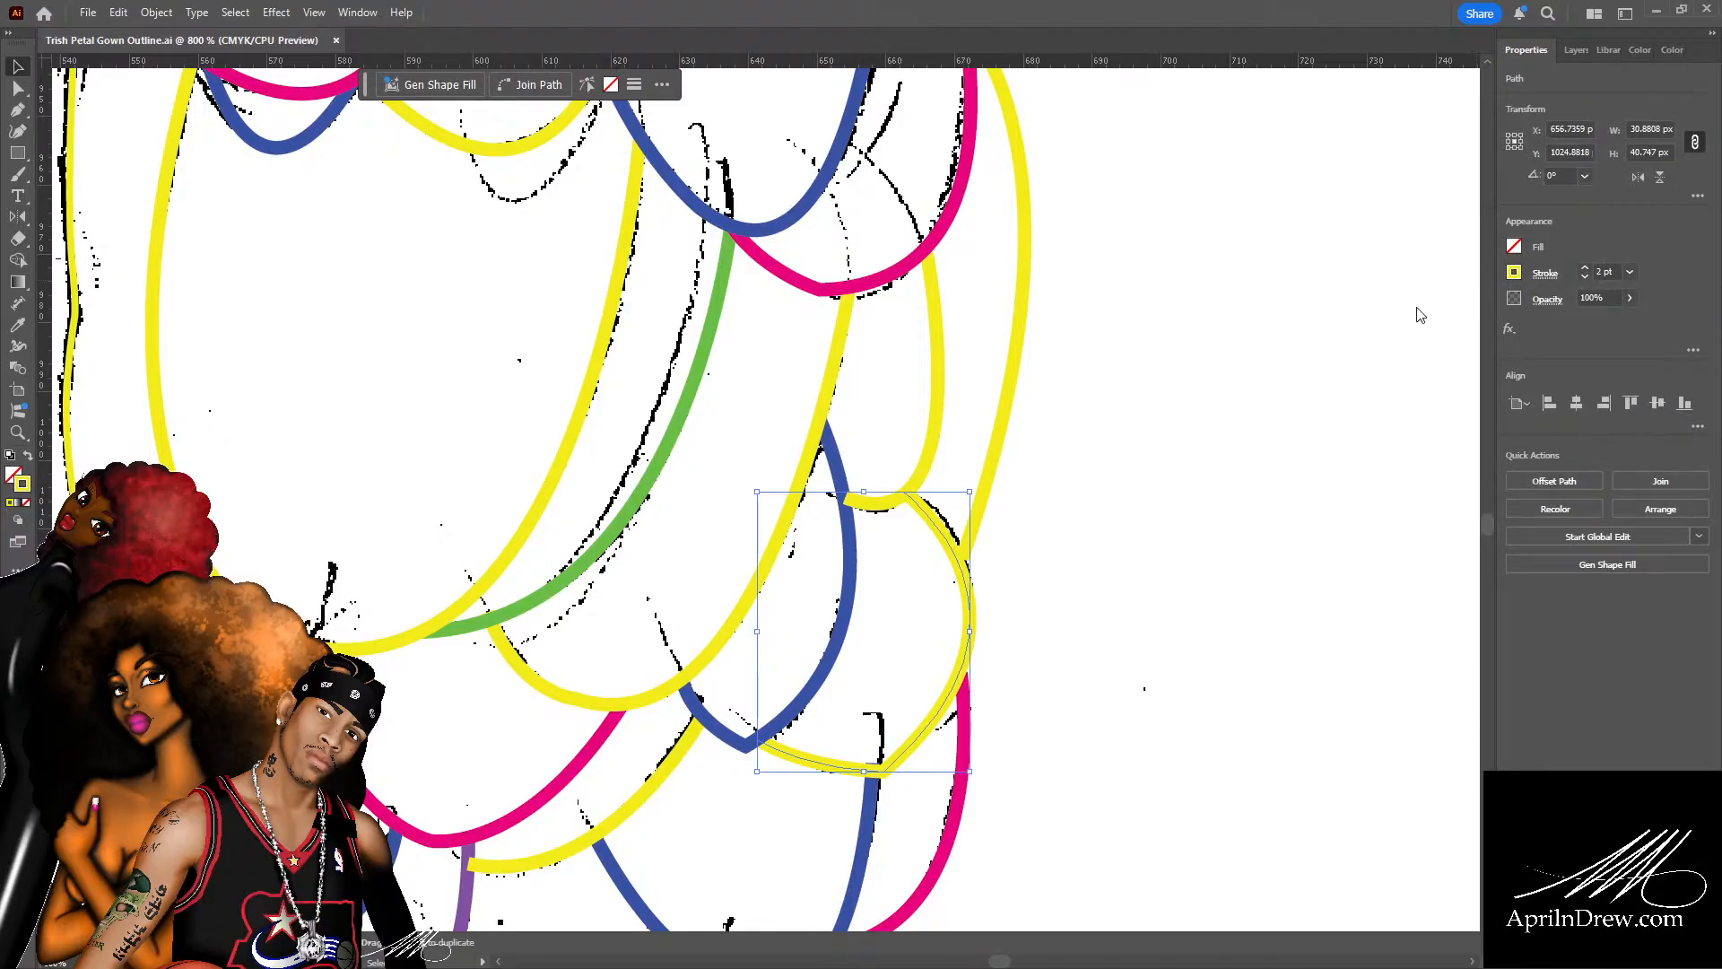
pyautogui.click(1342, 352)
pyautogui.click(1568, 327)
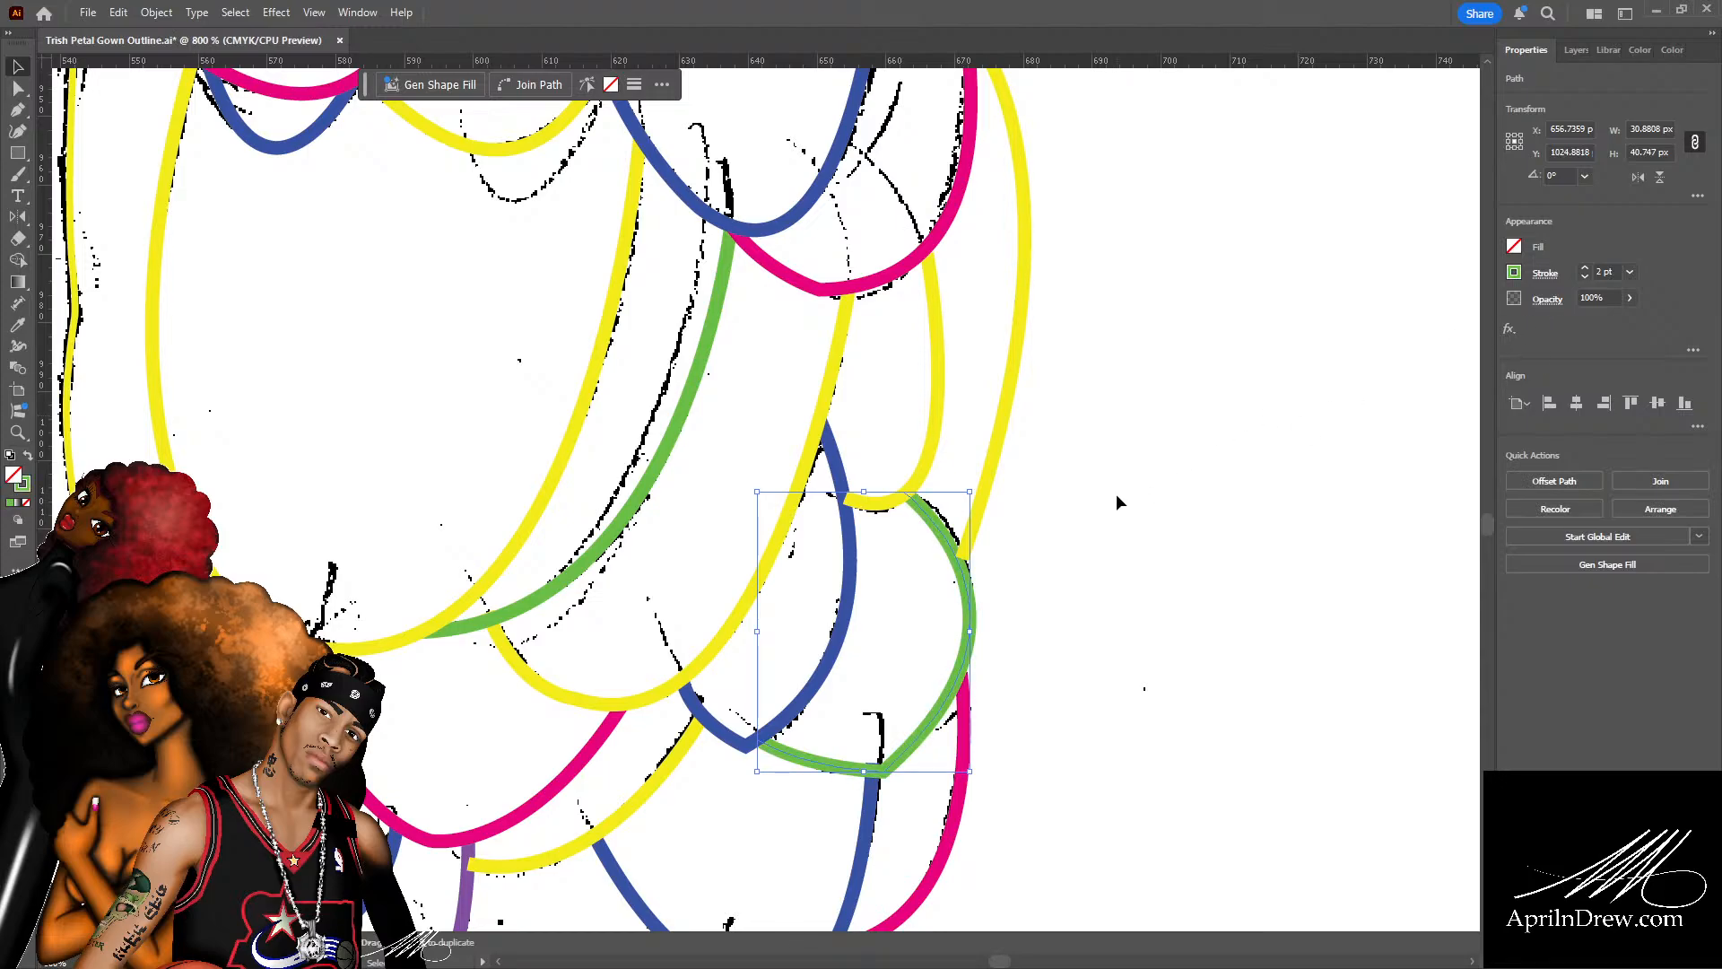
pyautogui.click(1058, 522)
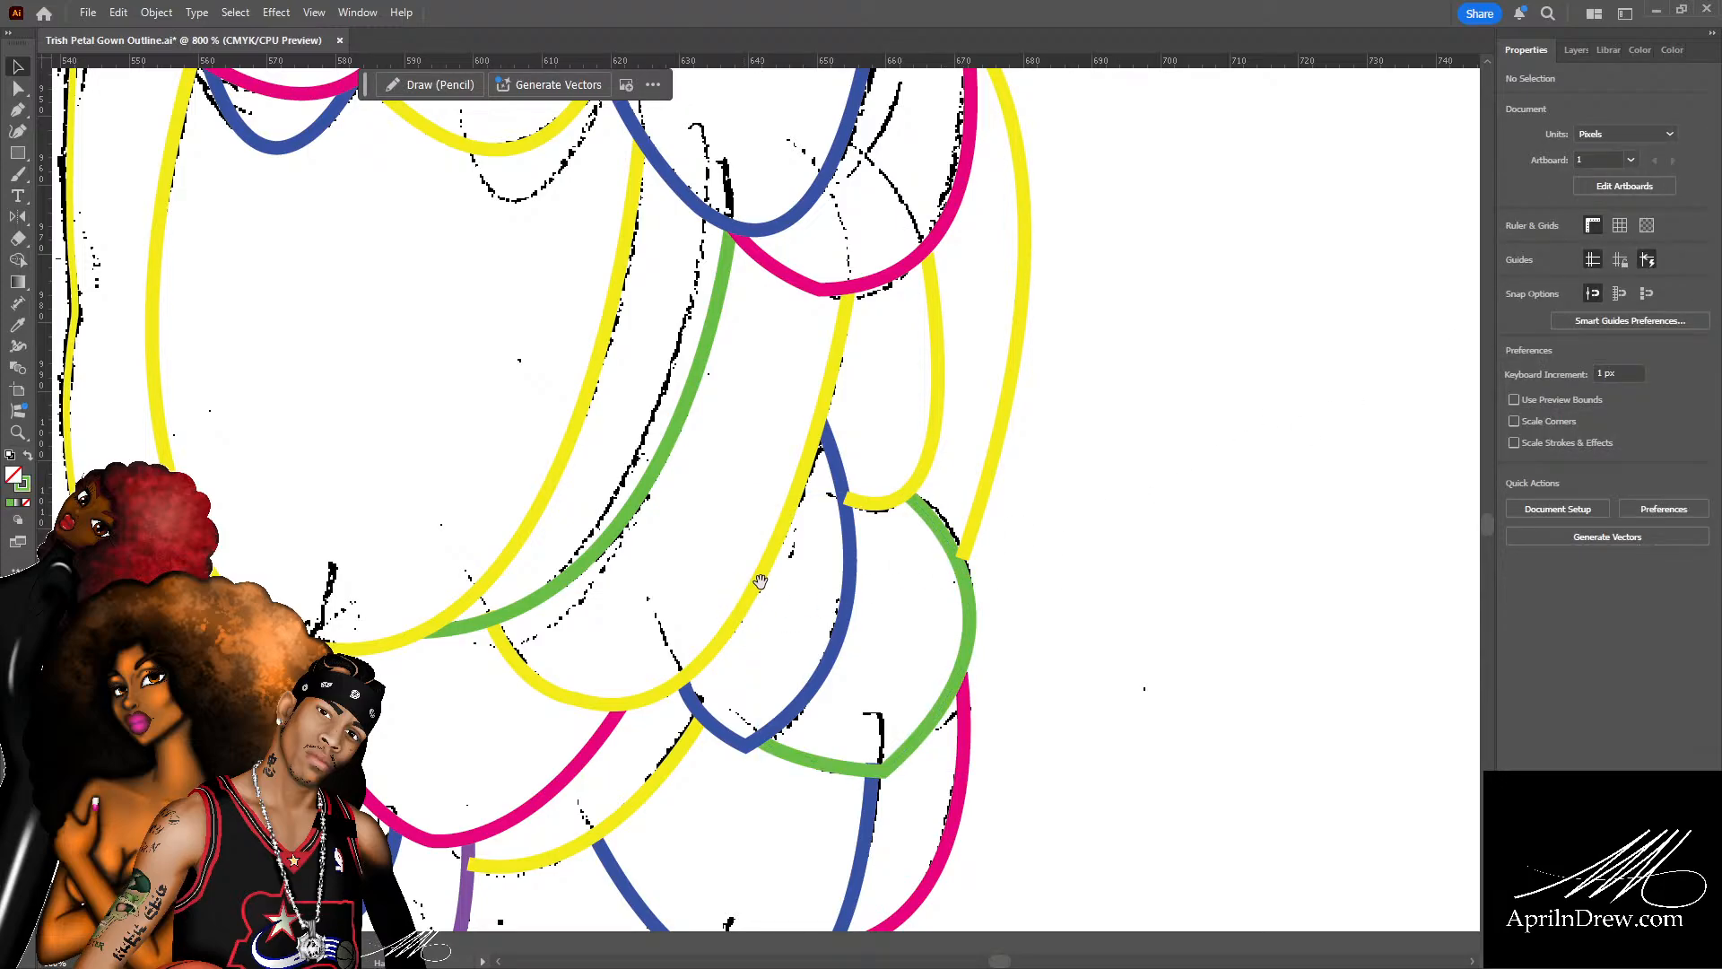
# Select the purple hem petal together with the two blue hem petals and the two small yellow petals beside the shoe.
pyautogui.moveTo(781, 609); pyautogui.dragTo(1031, 392)
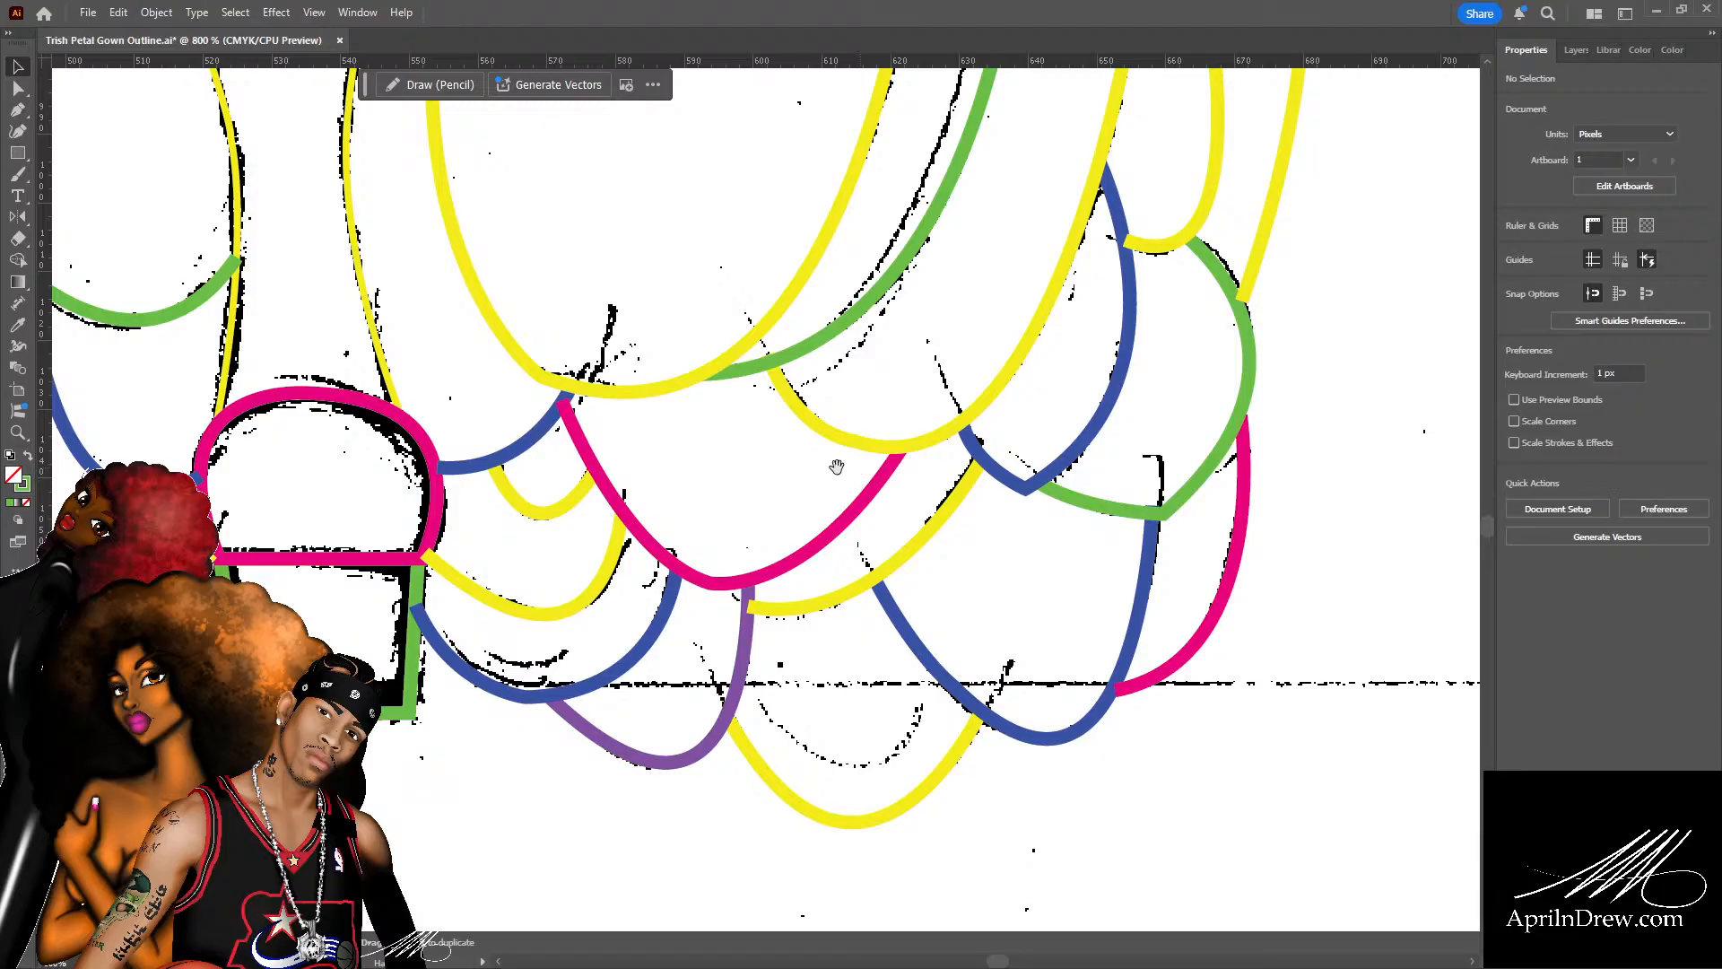
pyautogui.moveTo(821, 469); pyautogui.dragTo(802, 572)
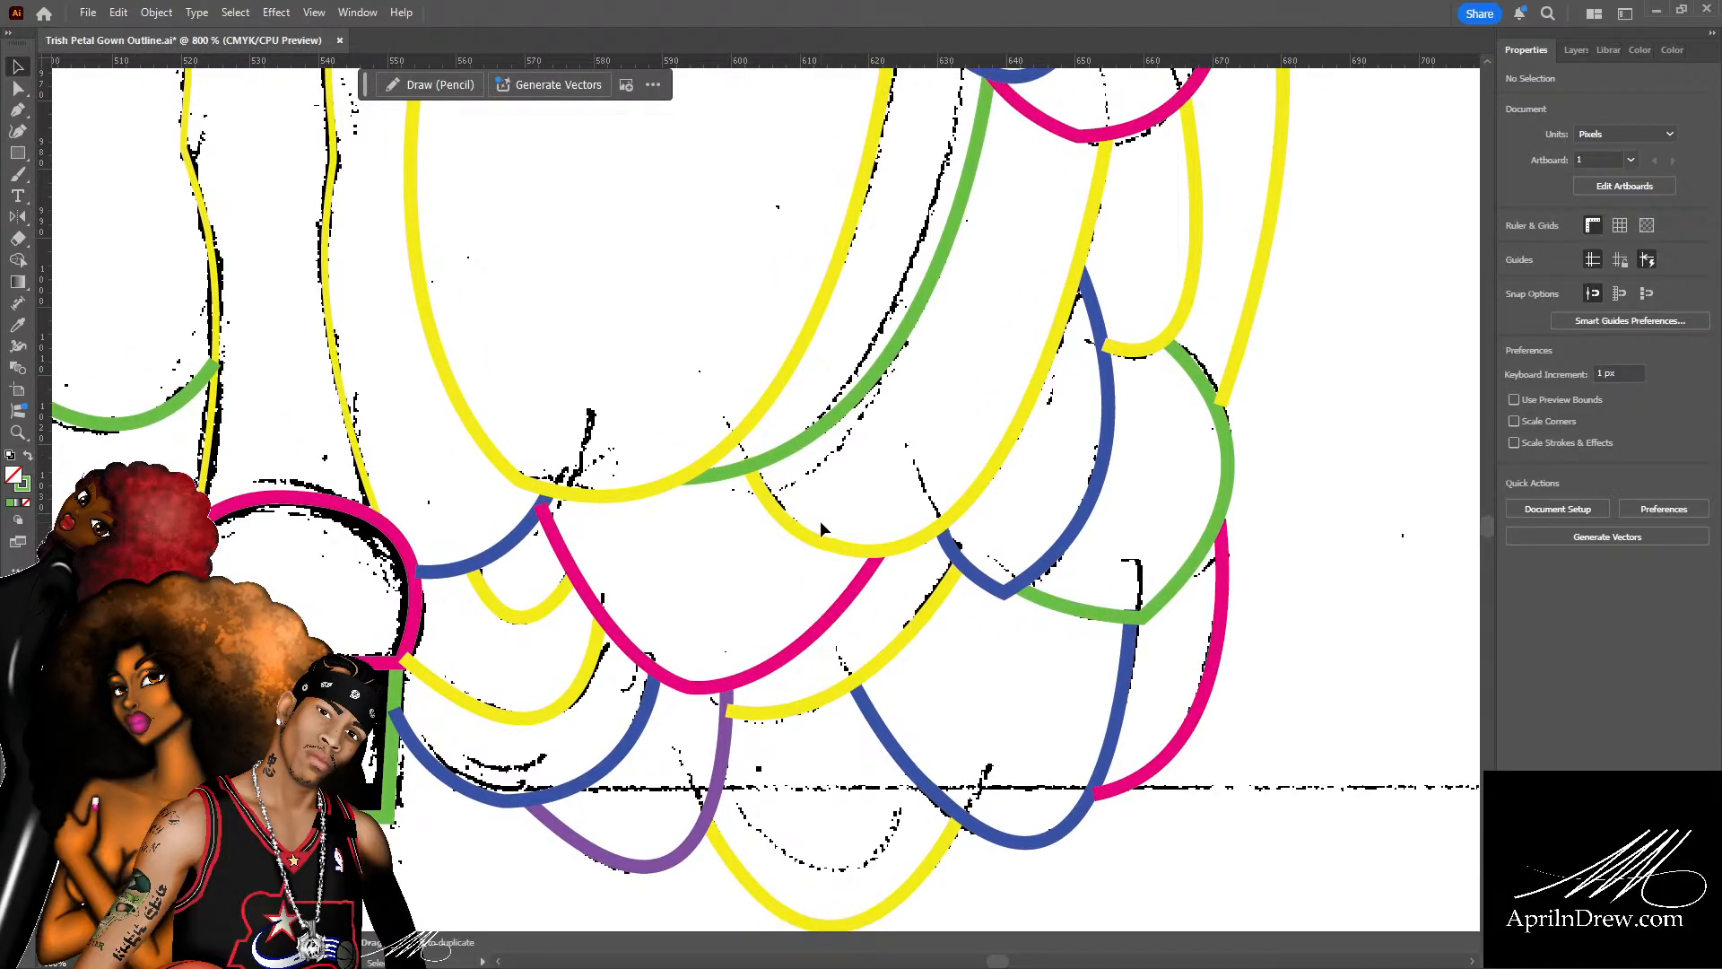
pyautogui.scroll(-1, 819, 520)
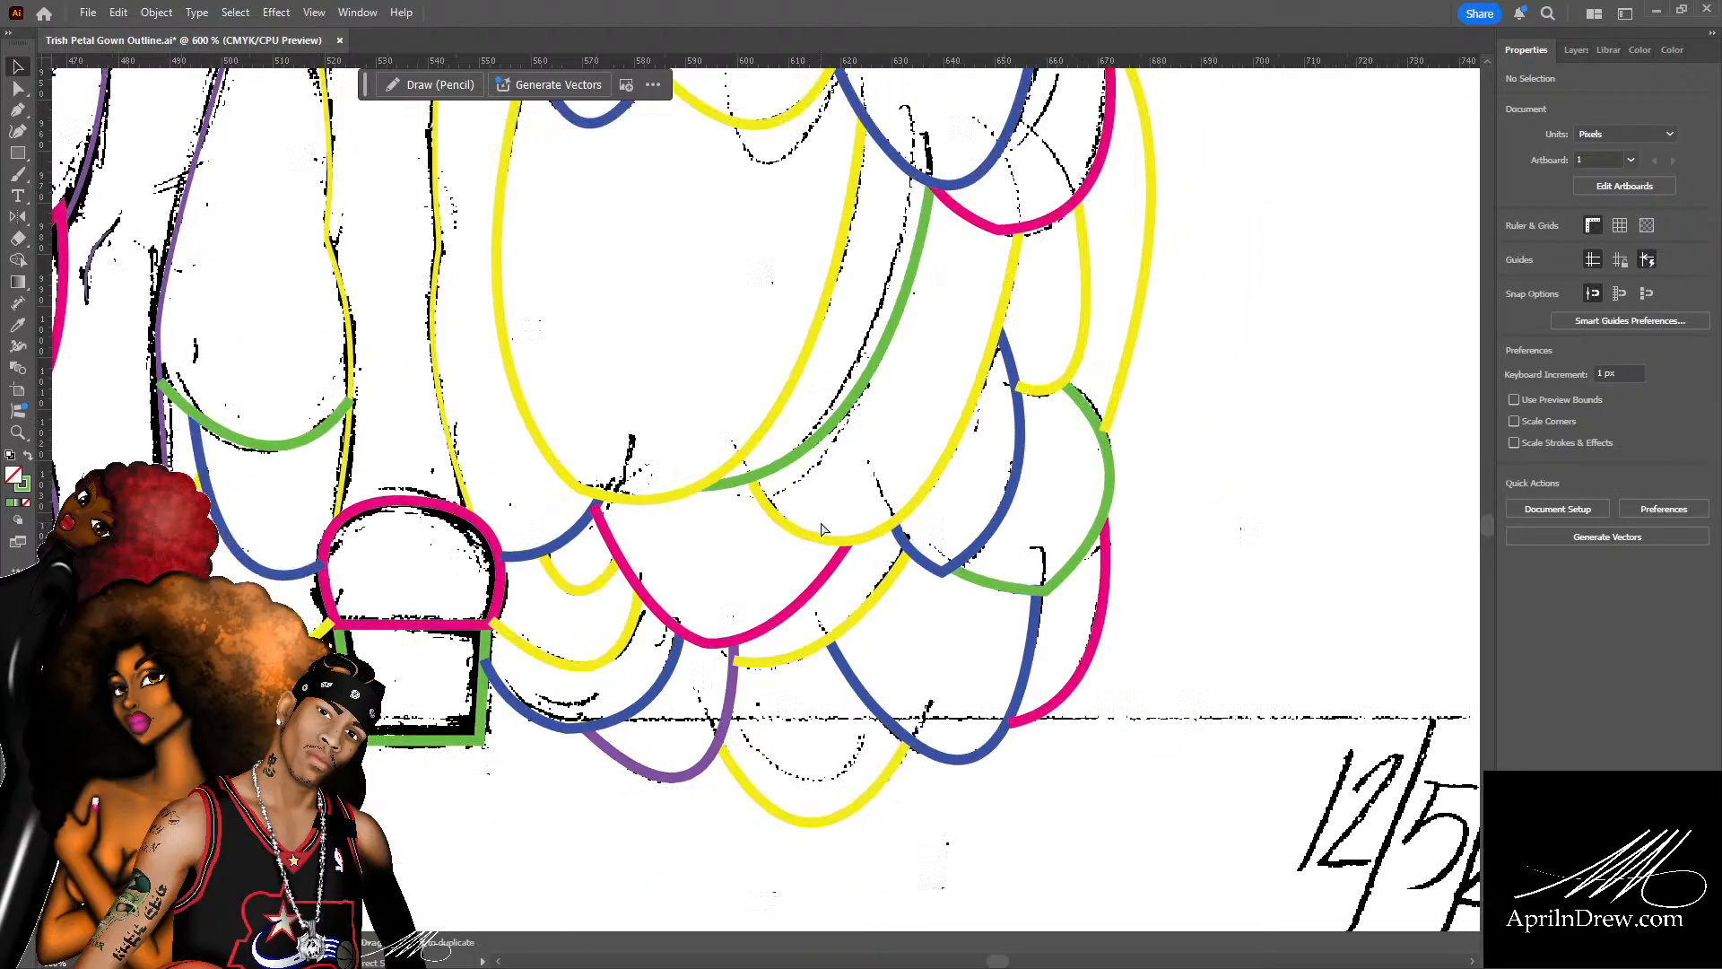
pyautogui.scroll(2, 789, 536)
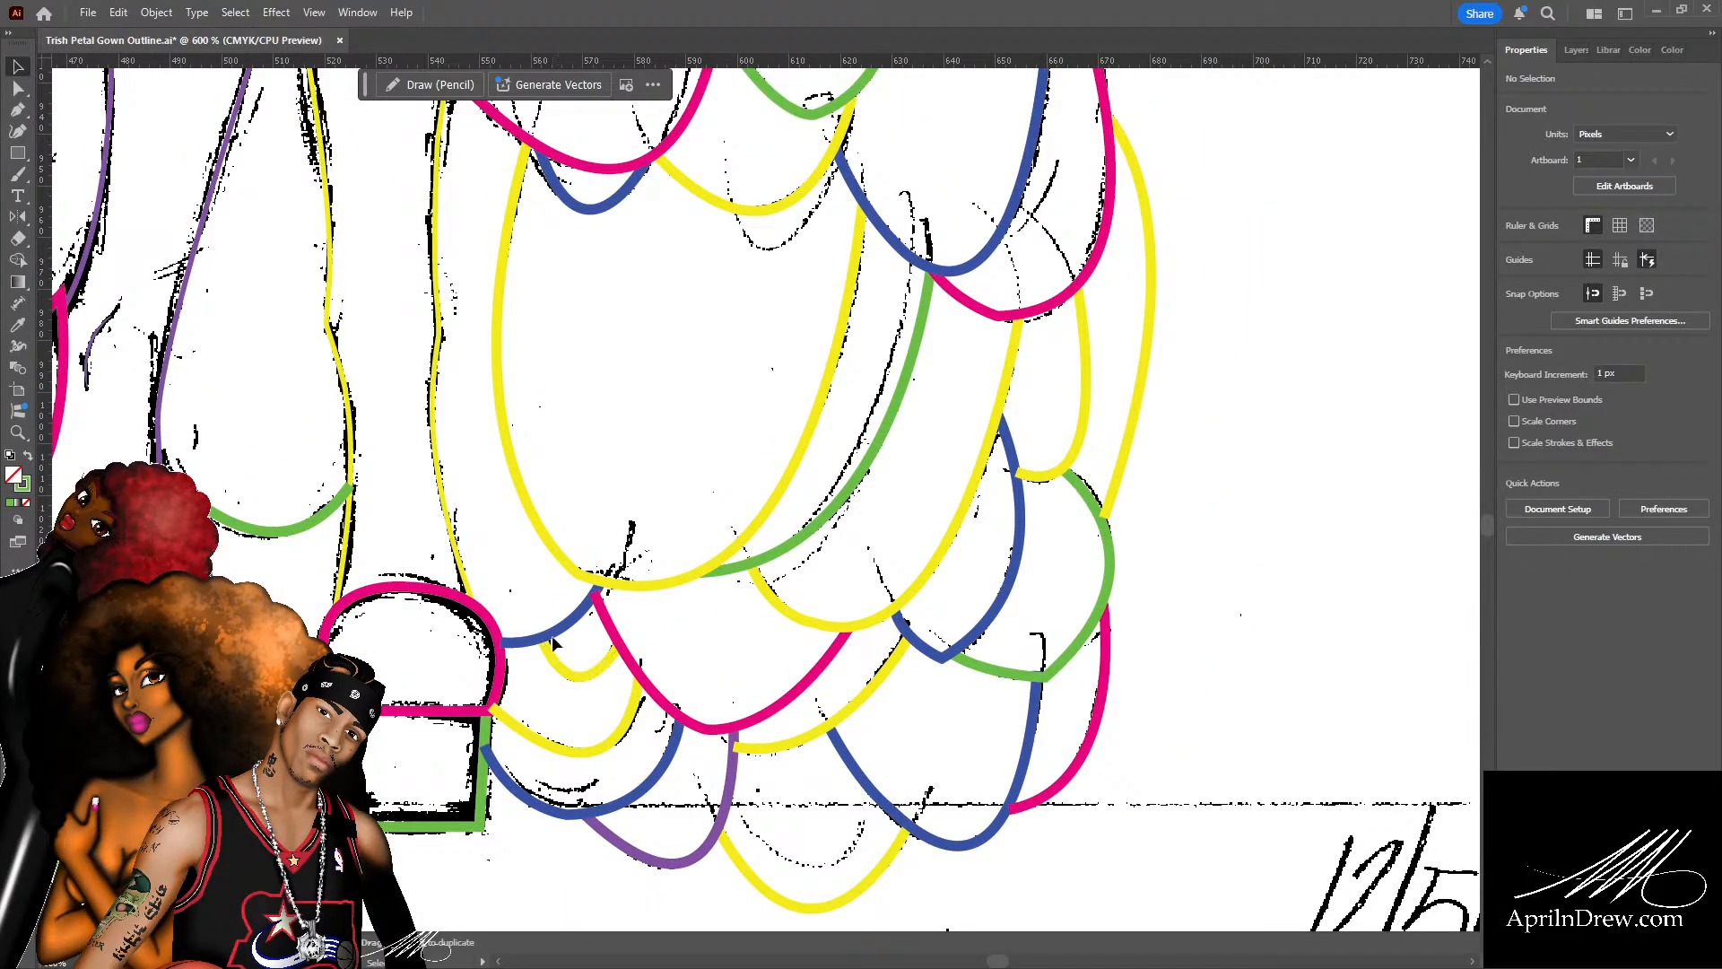
pyautogui.click(579, 621)
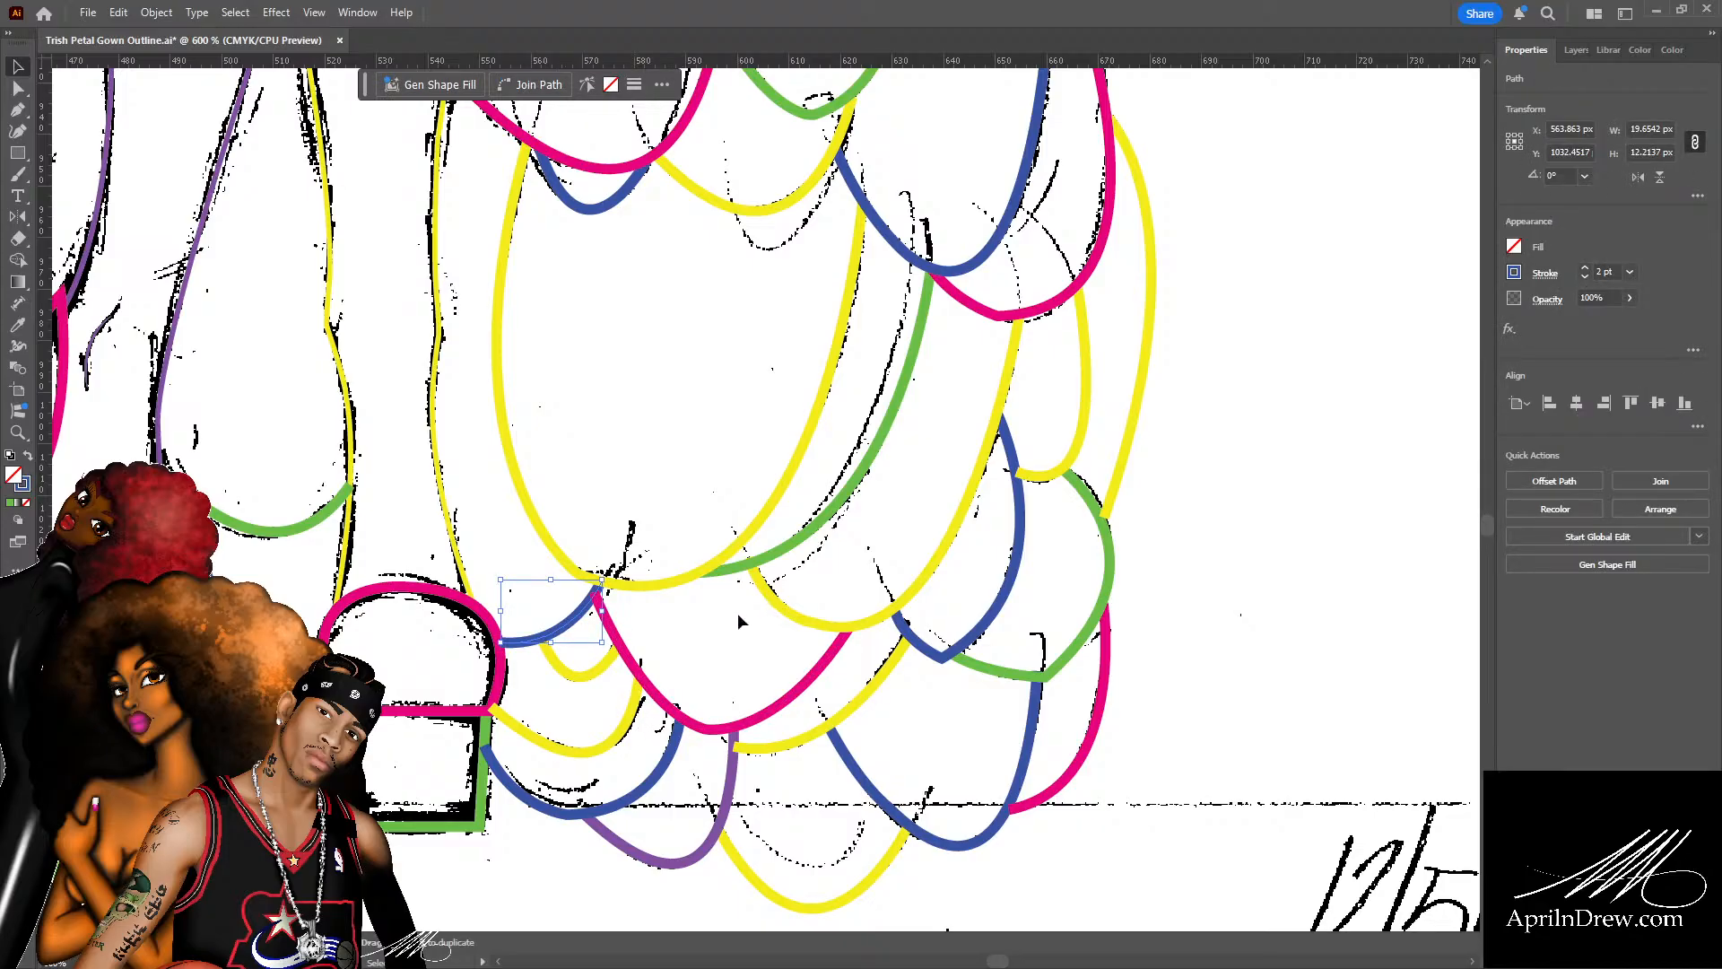
pyautogui.click(733, 791)
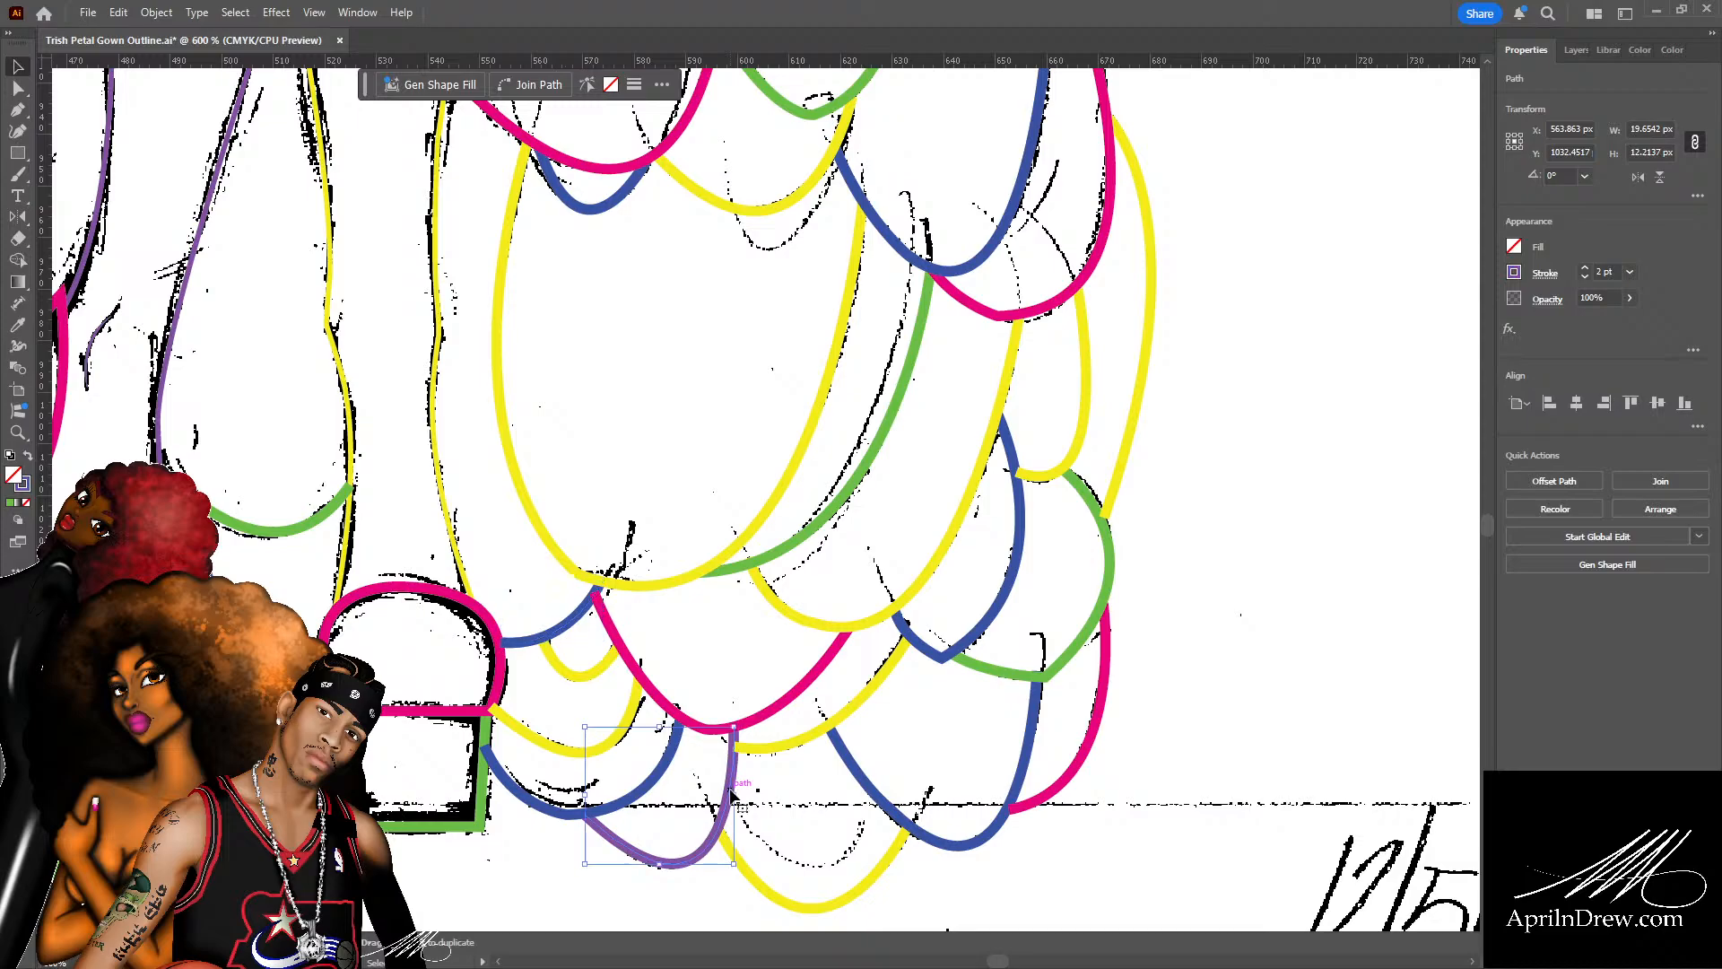
pyautogui.keyDown('shift'); pyautogui.click(859, 778); pyautogui.keyUp('shift')
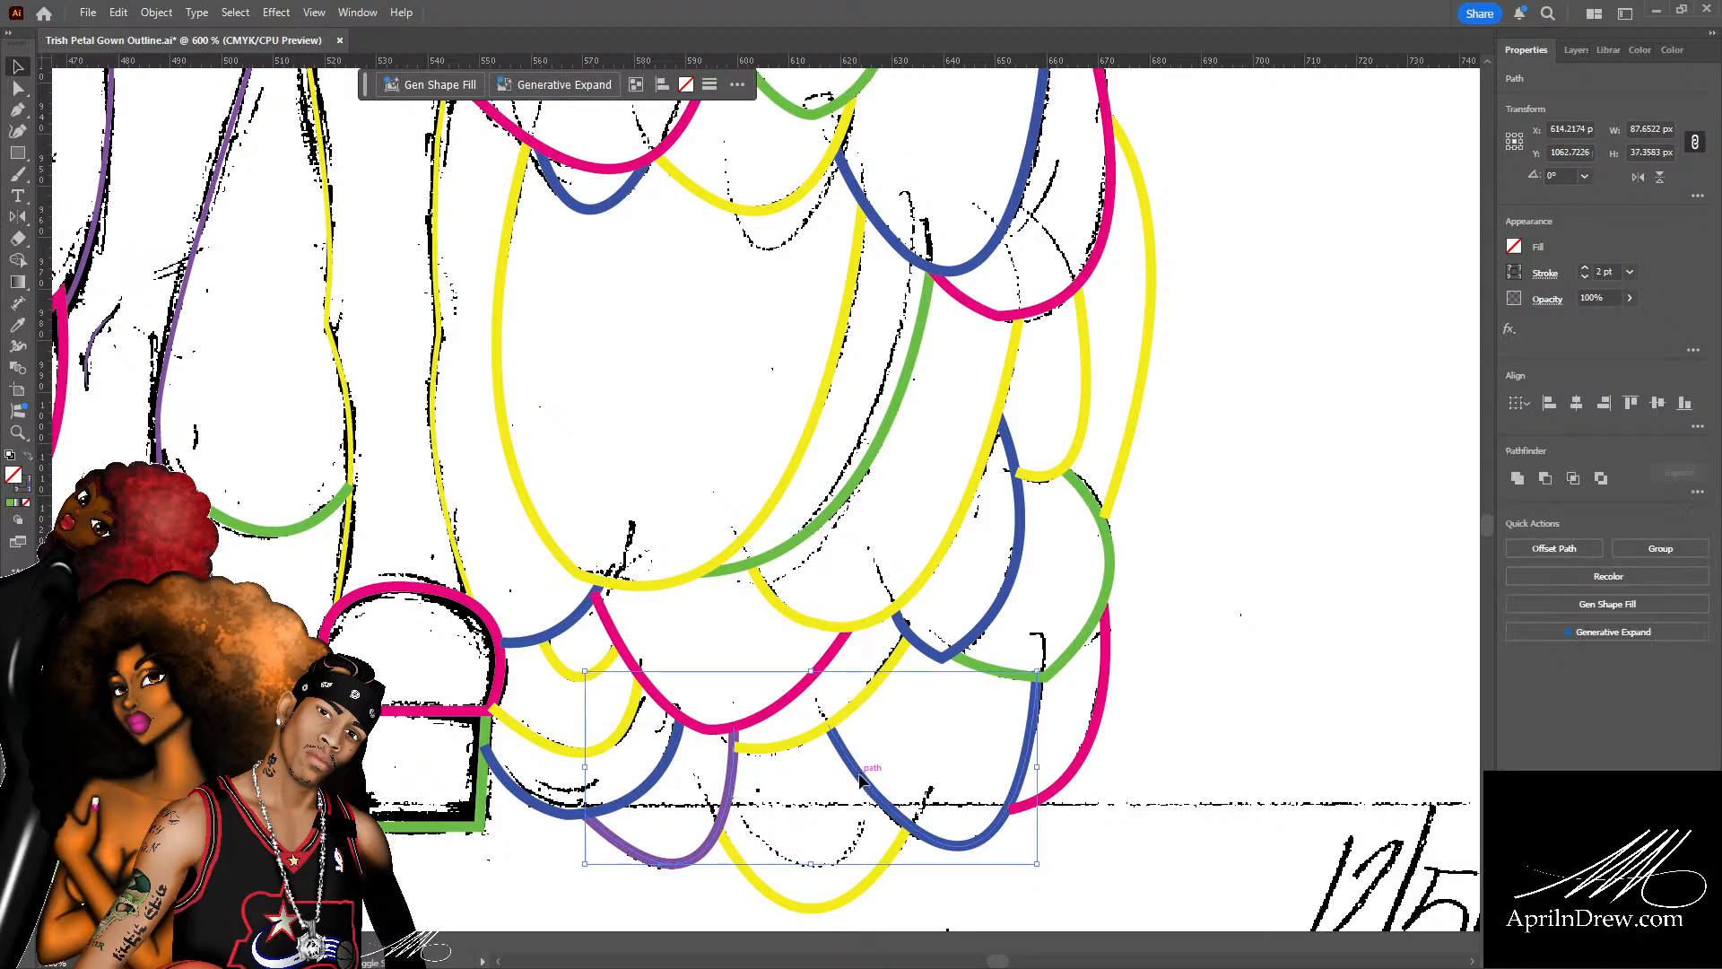
pyautogui.keyDown('shift'); pyautogui.click(662, 777); pyautogui.keyUp('shift')
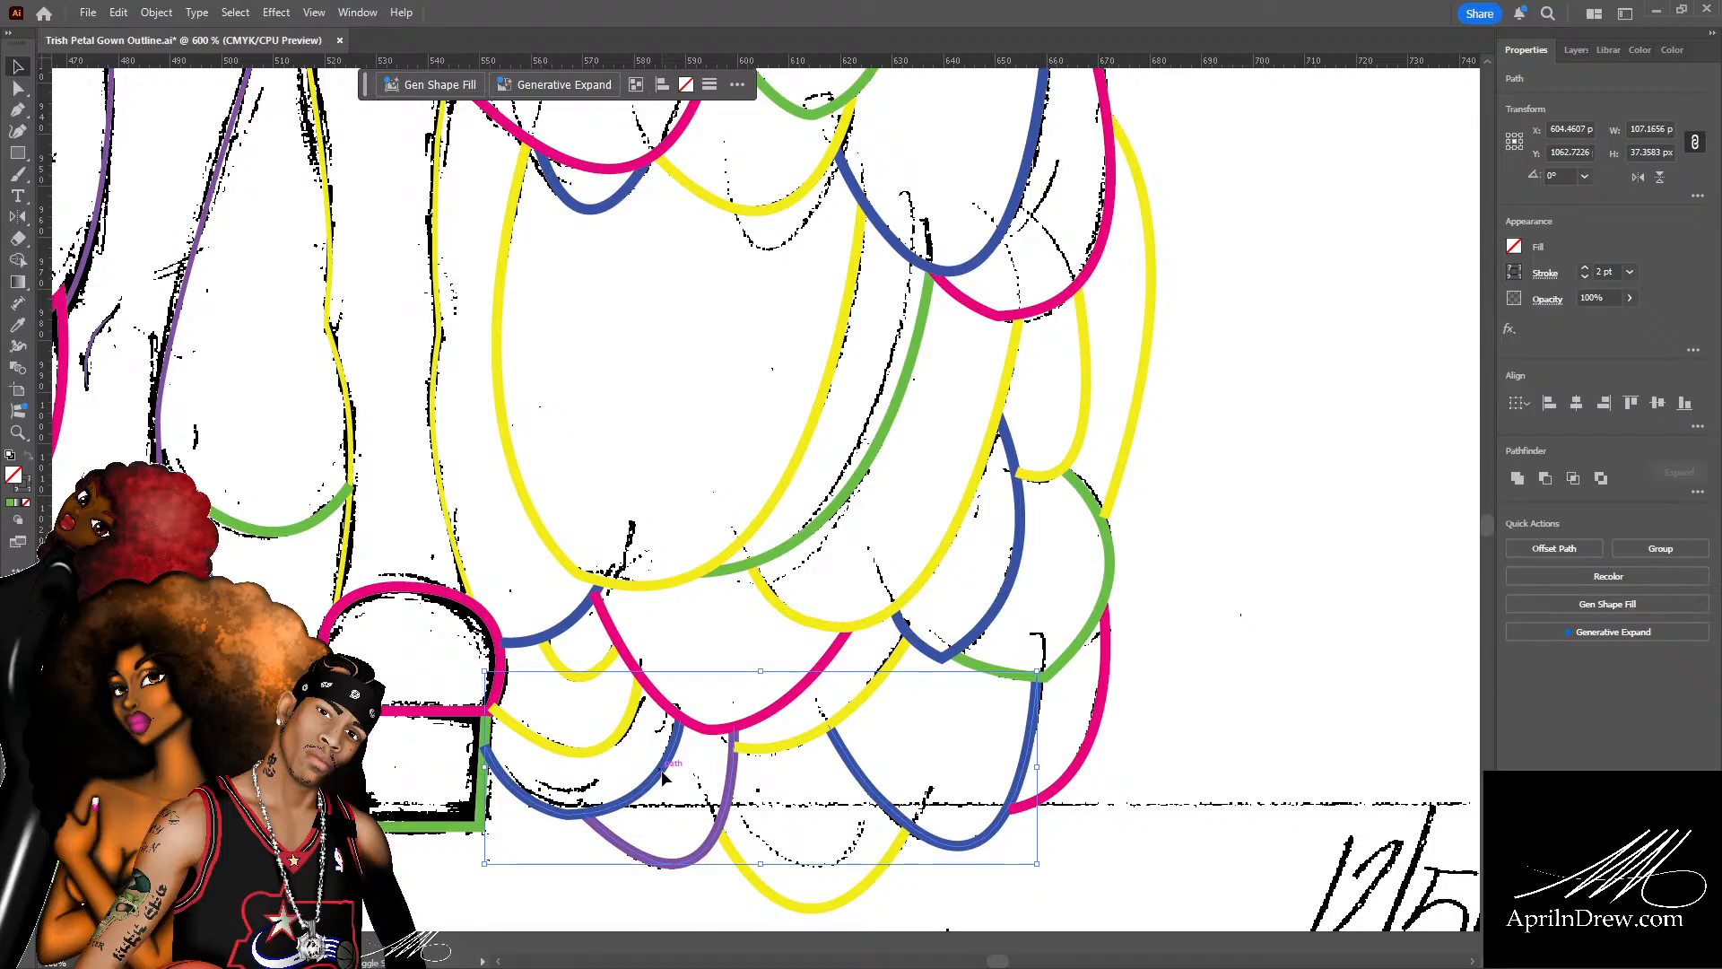
pyautogui.keyDown('shift'); pyautogui.click(606, 663); pyautogui.keyUp('shift')
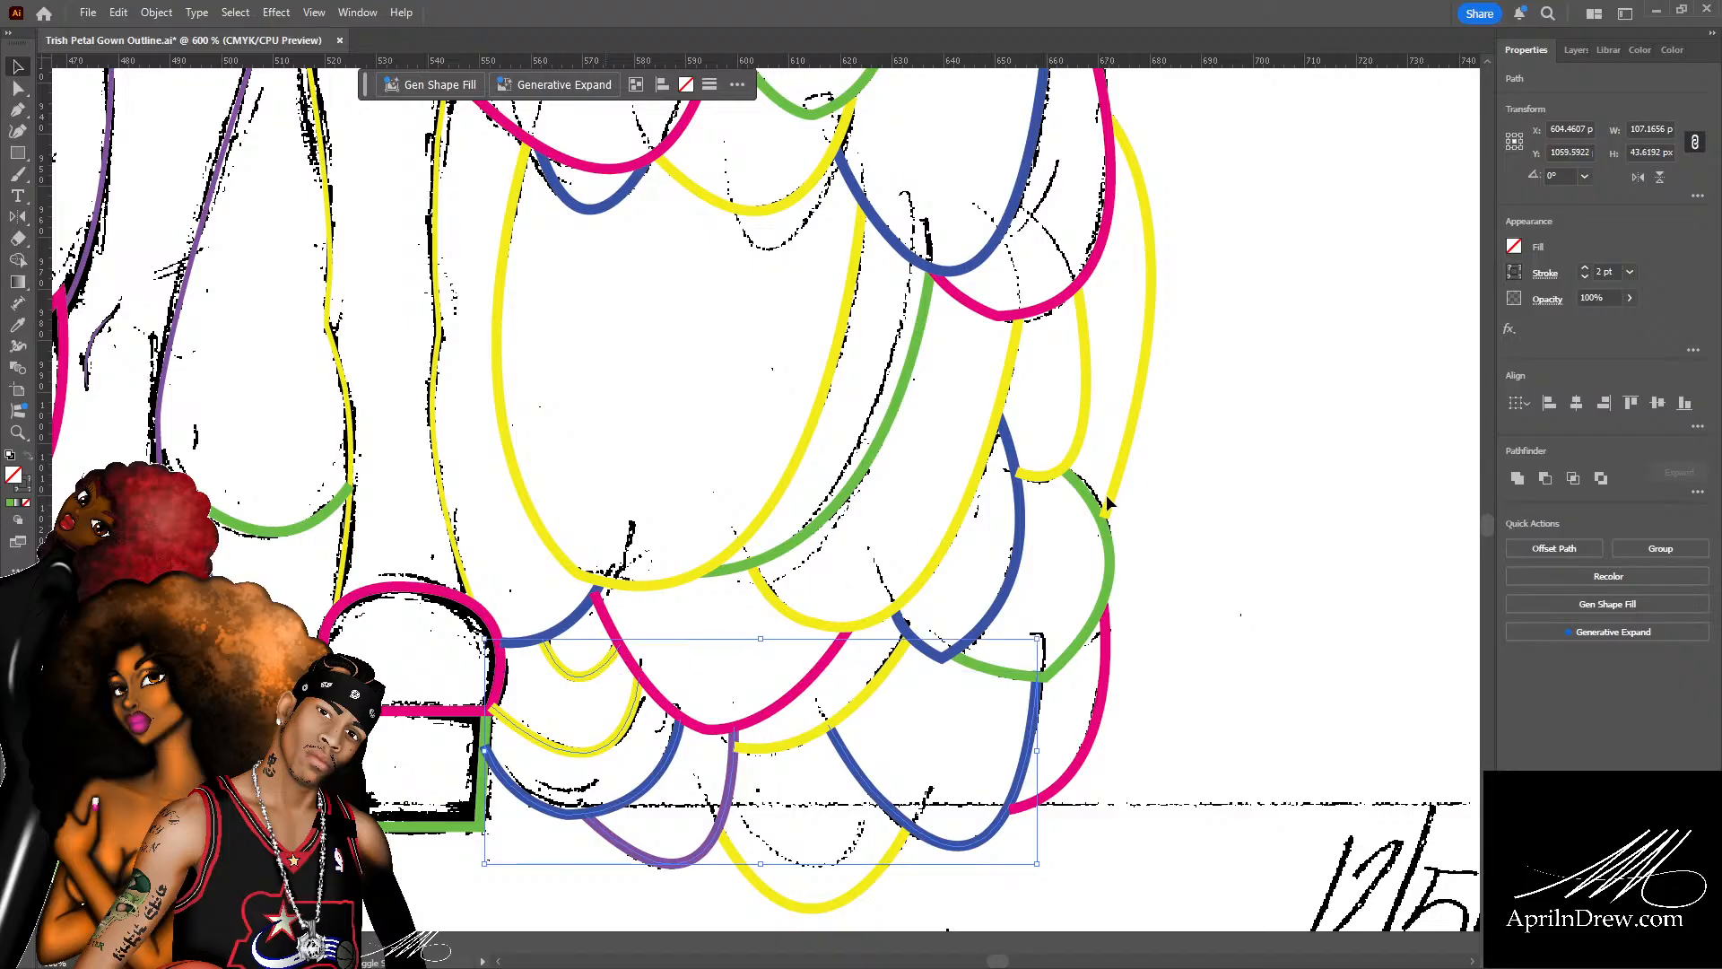
# Add the green edge petal, the large yellow petals, the small yellow petal above and the two mid-gown magenta petals to the selection.
pyautogui.keyDown('shift'); pyautogui.click(1072, 650); pyautogui.keyUp('shift')
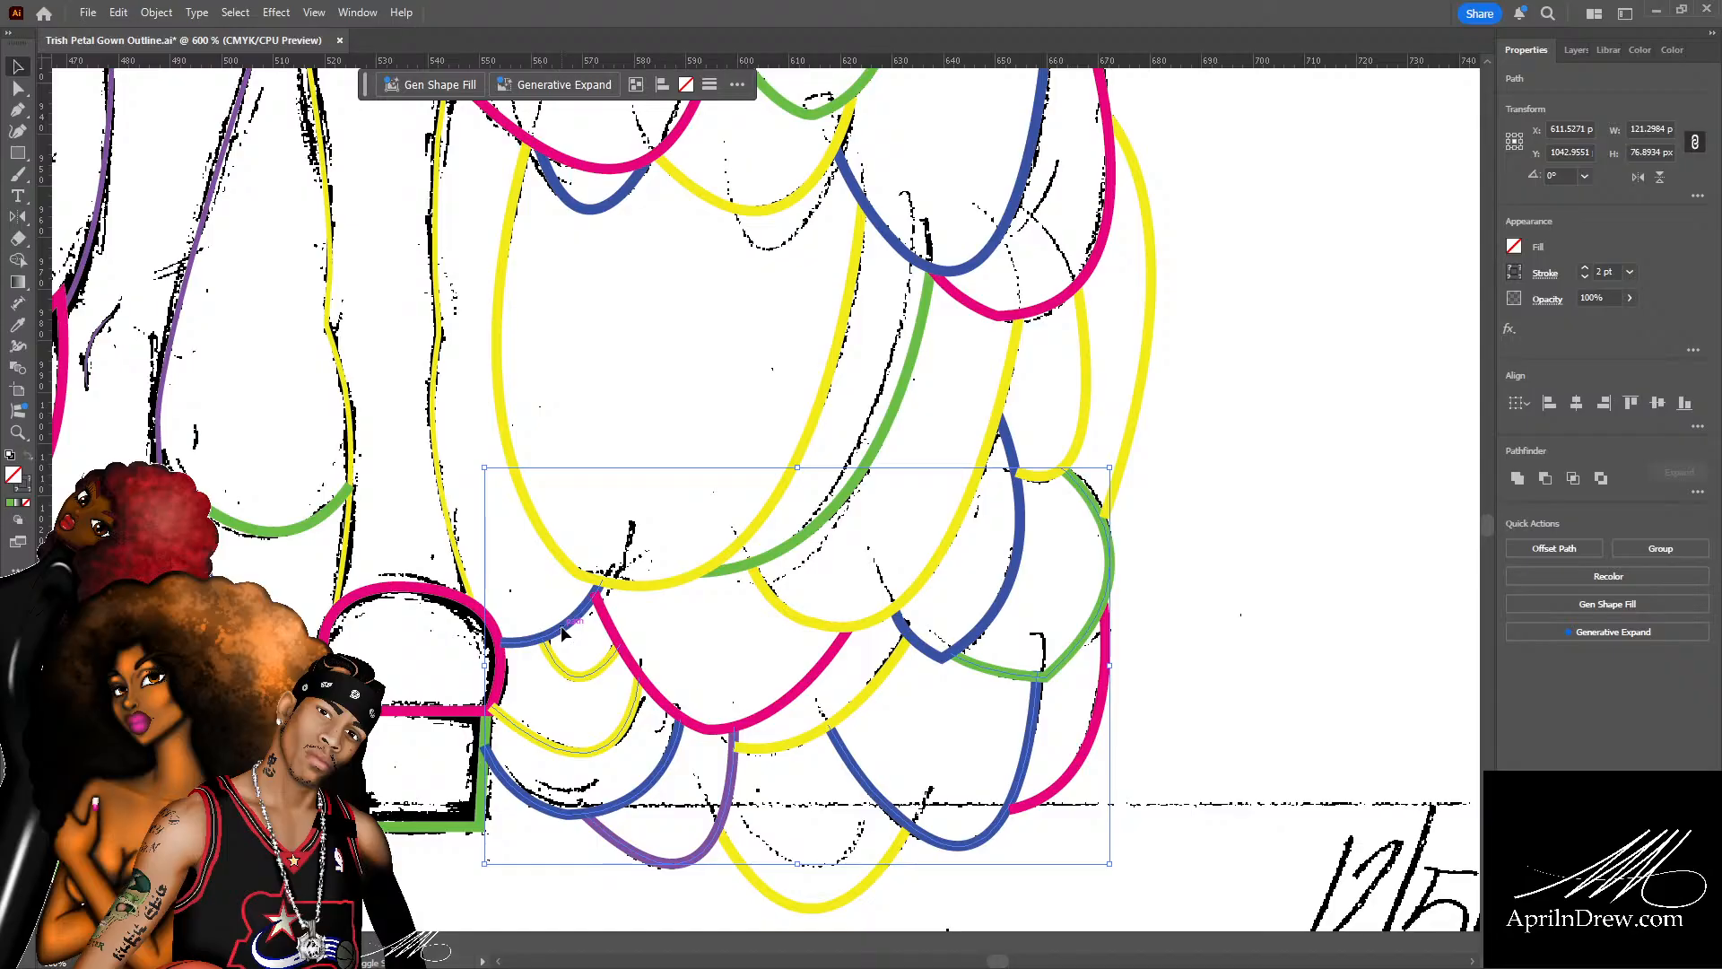
pyautogui.keyDown('shift'); pyautogui.click(667, 580); pyautogui.keyUp('shift')
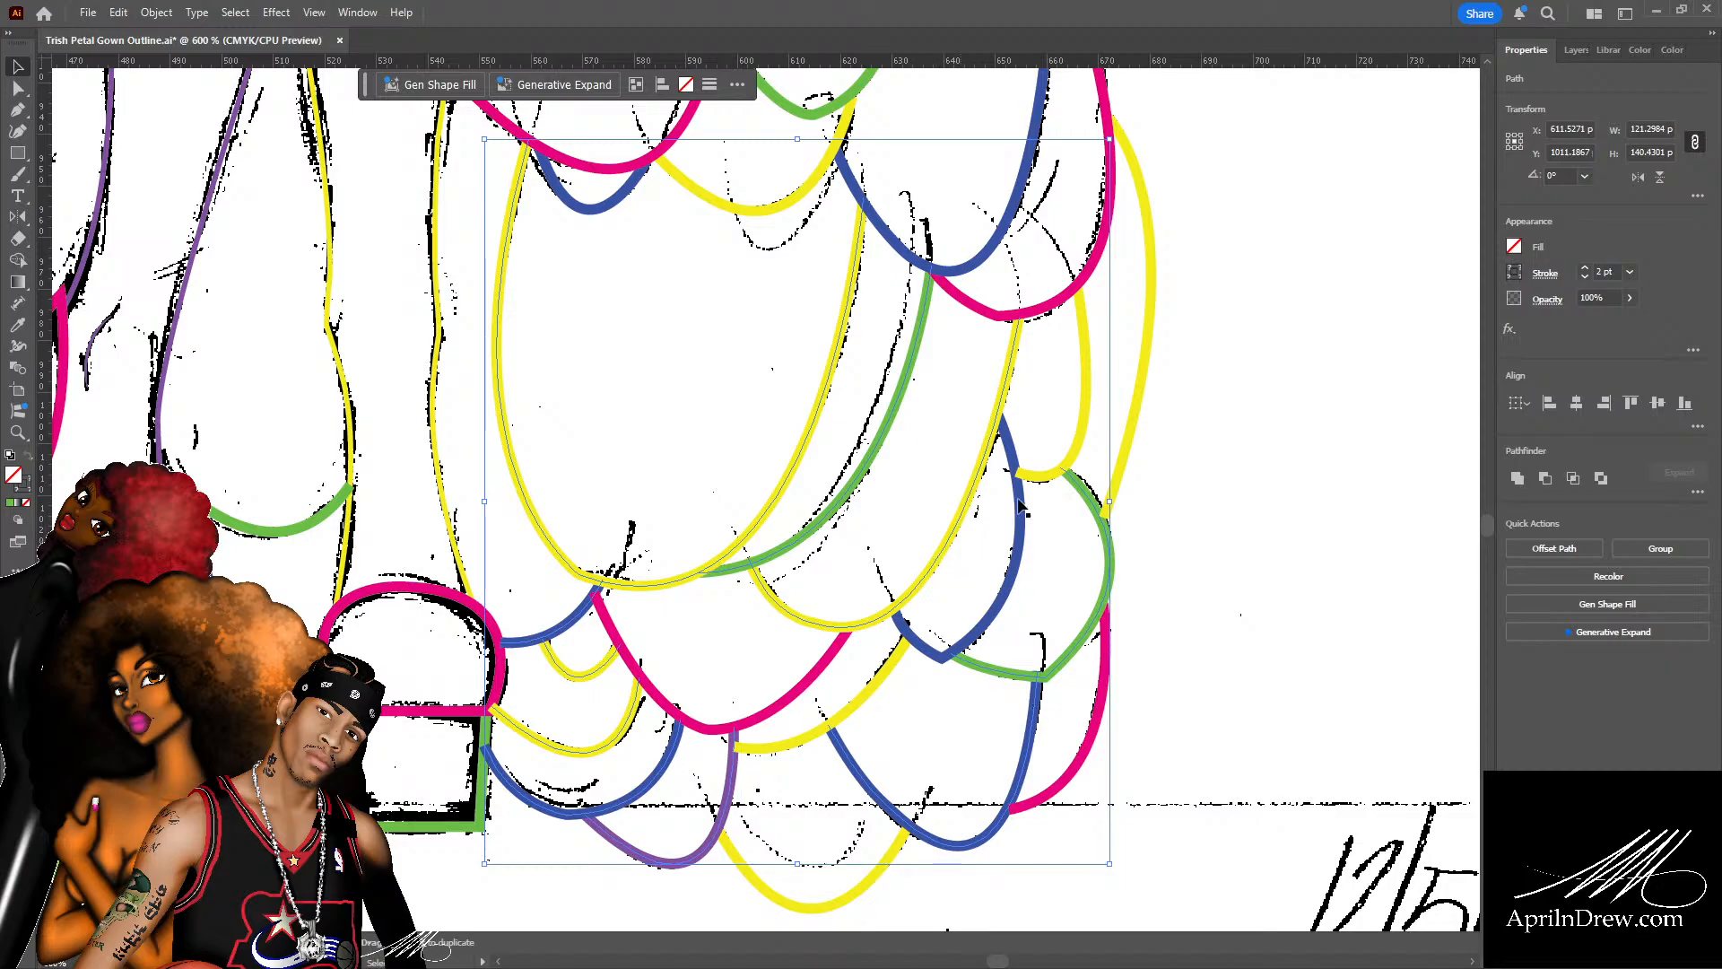
pyautogui.scroll(5, 1003, 374)
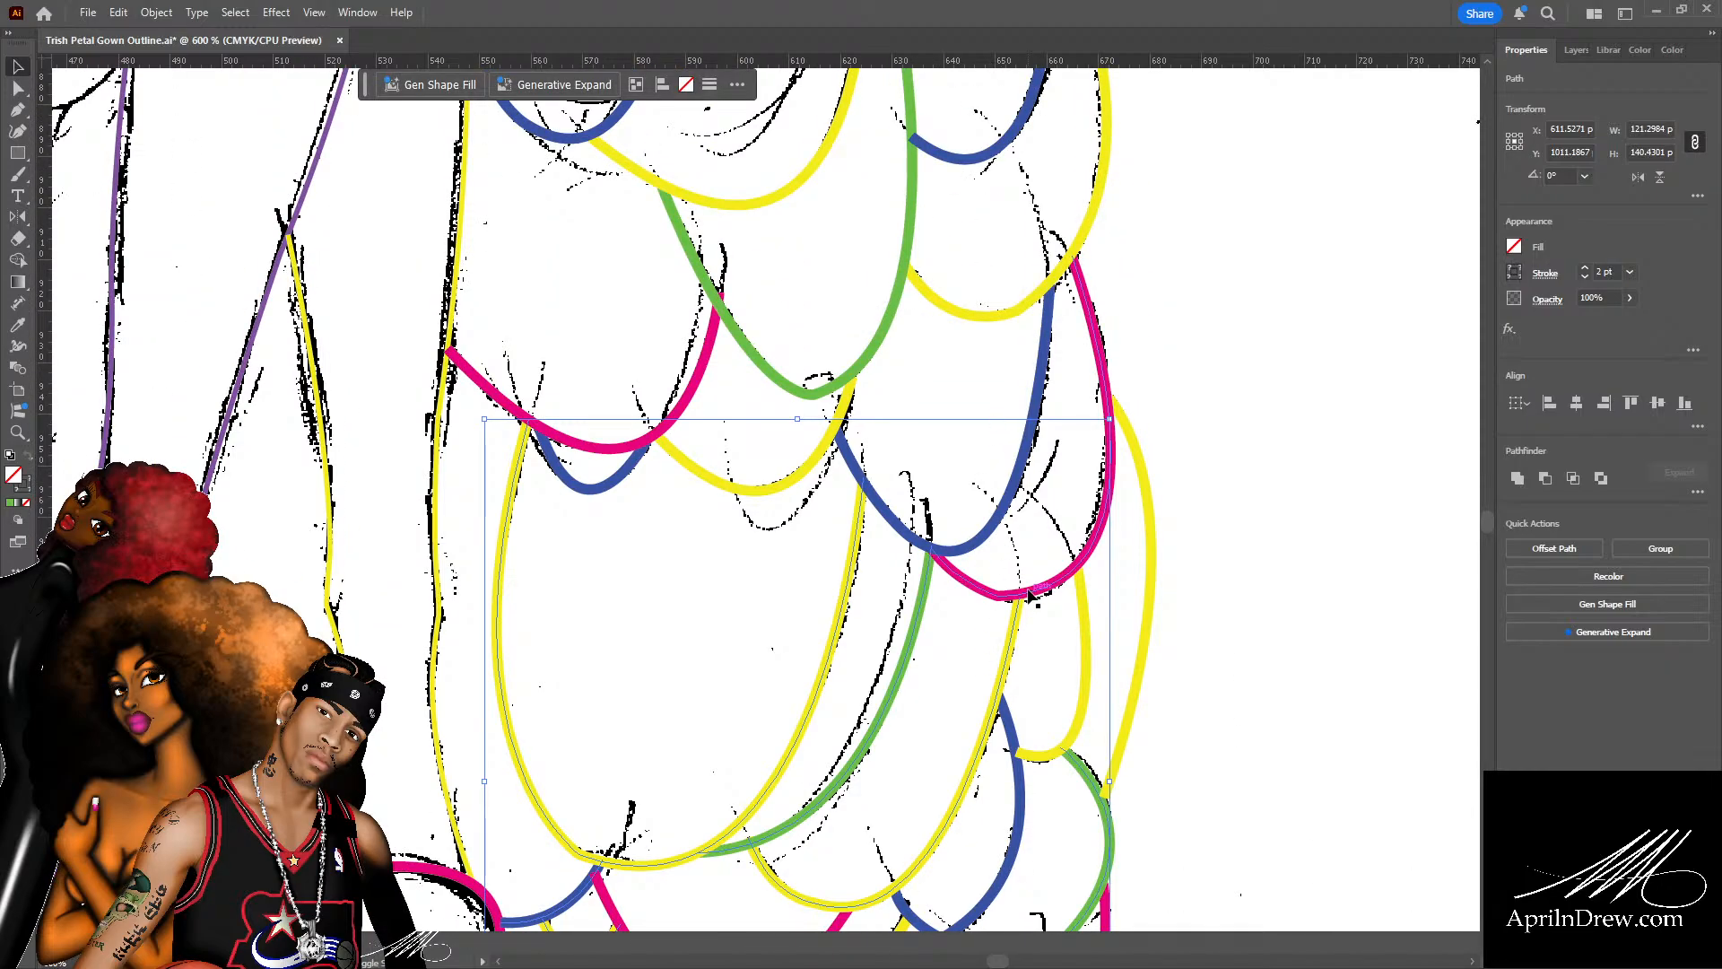
pyautogui.click(1031, 597)
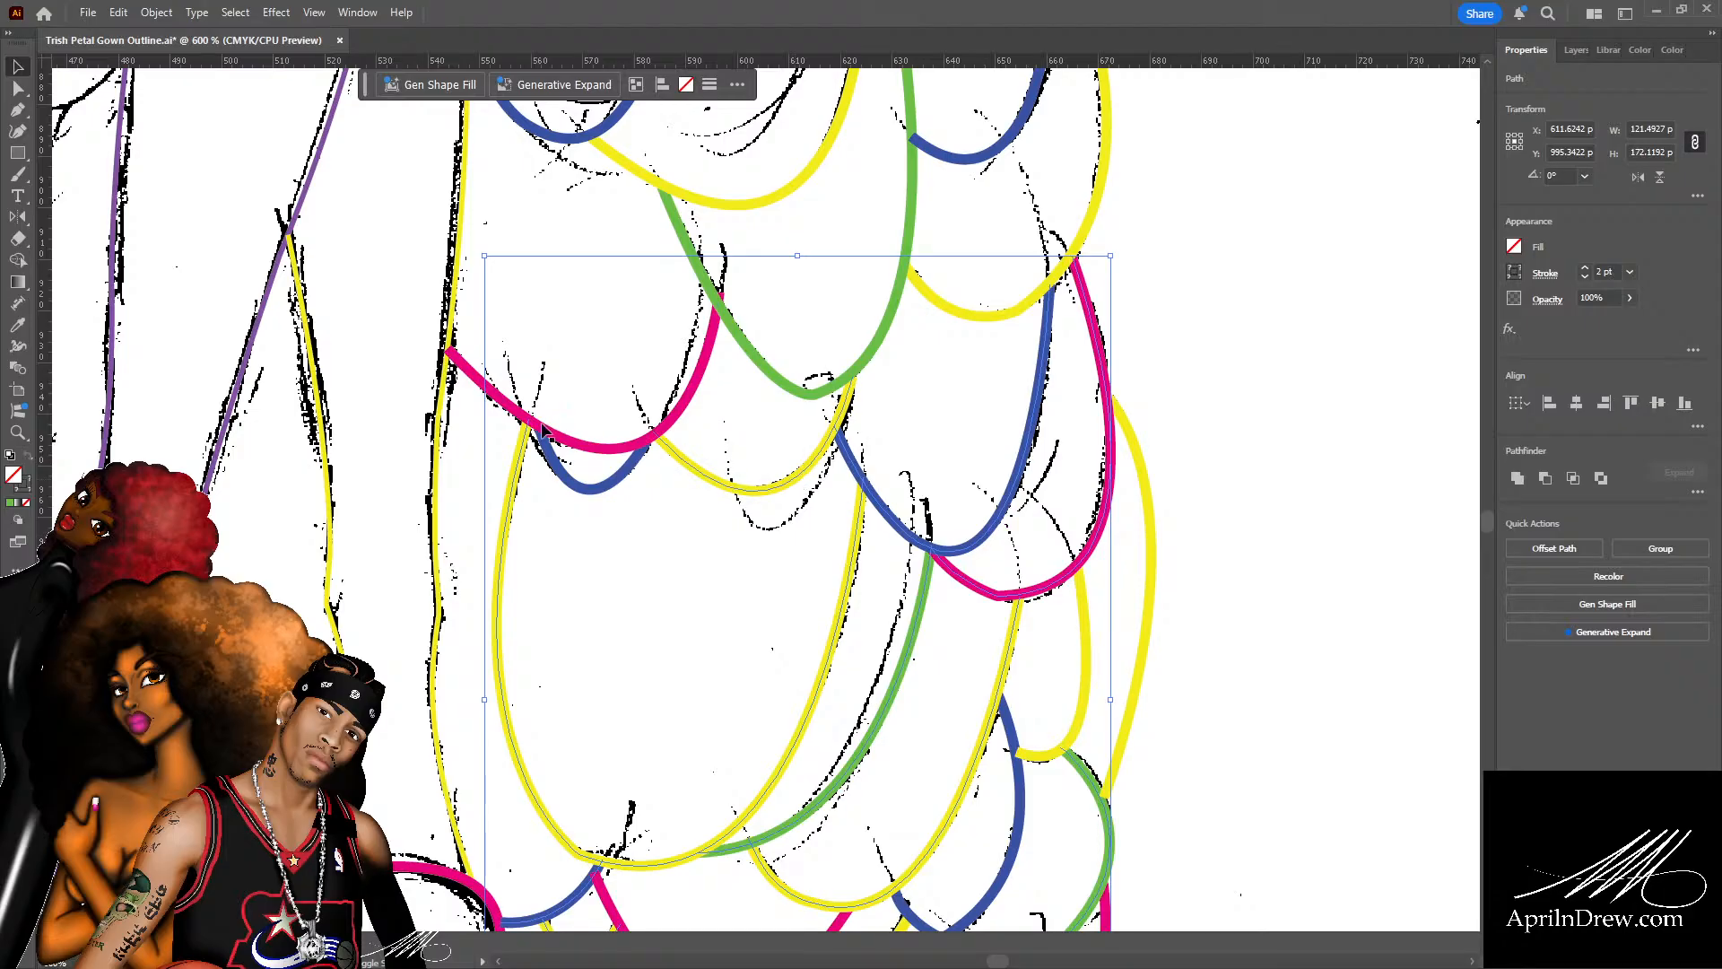
pyautogui.keyDown('shift'); pyautogui.click(623, 459); pyautogui.keyUp('shift')
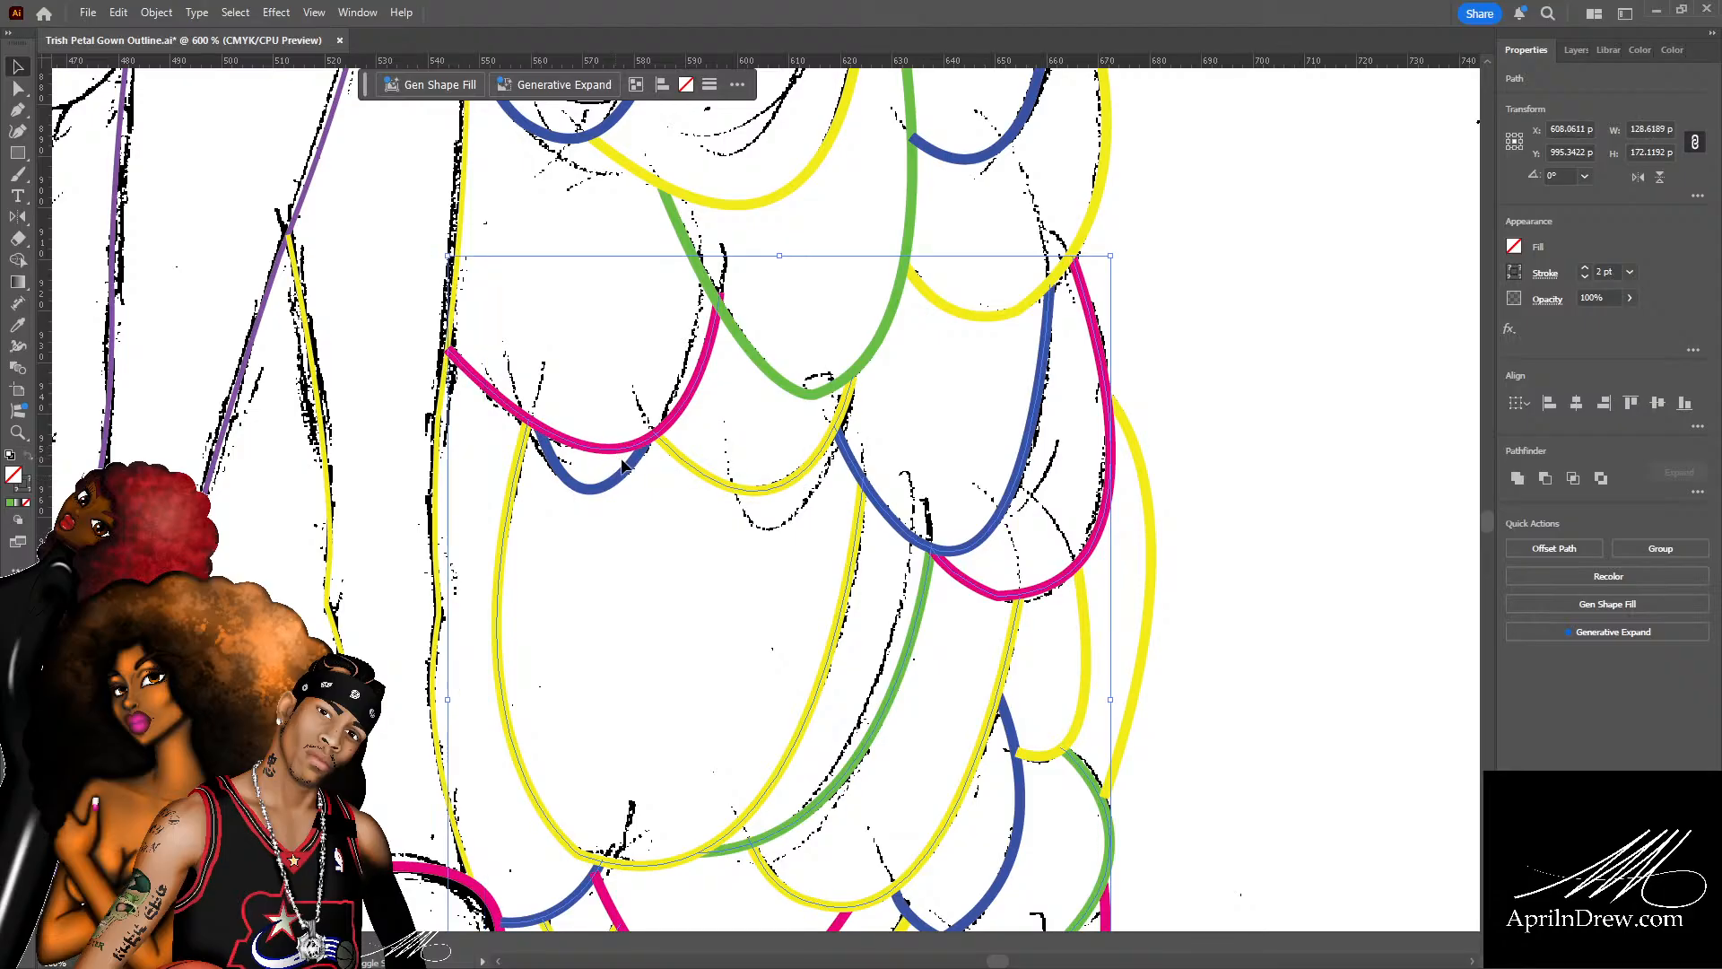
# Add the mid-gown green petal, the yellow outer-edge petal beside it and the wide yellow petal above it to the selection.
pyautogui.scroll(5, 718, 422)
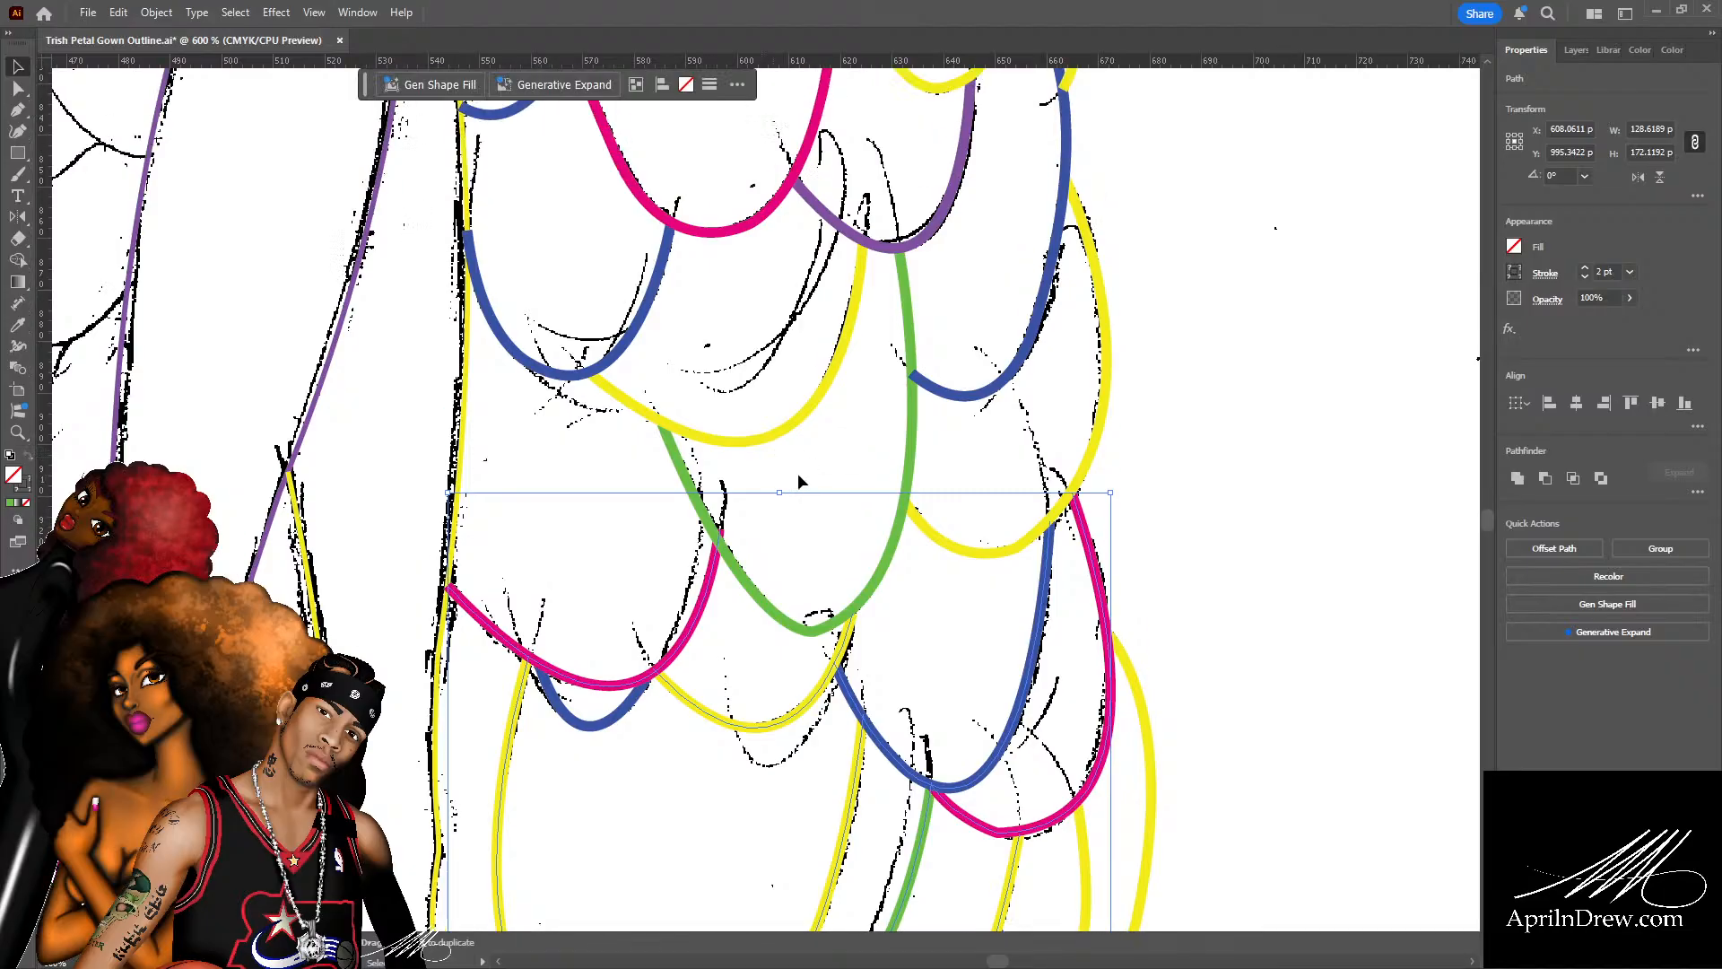
pyautogui.scroll(1, 800, 482)
pyautogui.keyDown('shift'); pyautogui.click(750, 627); pyautogui.keyUp('shift')
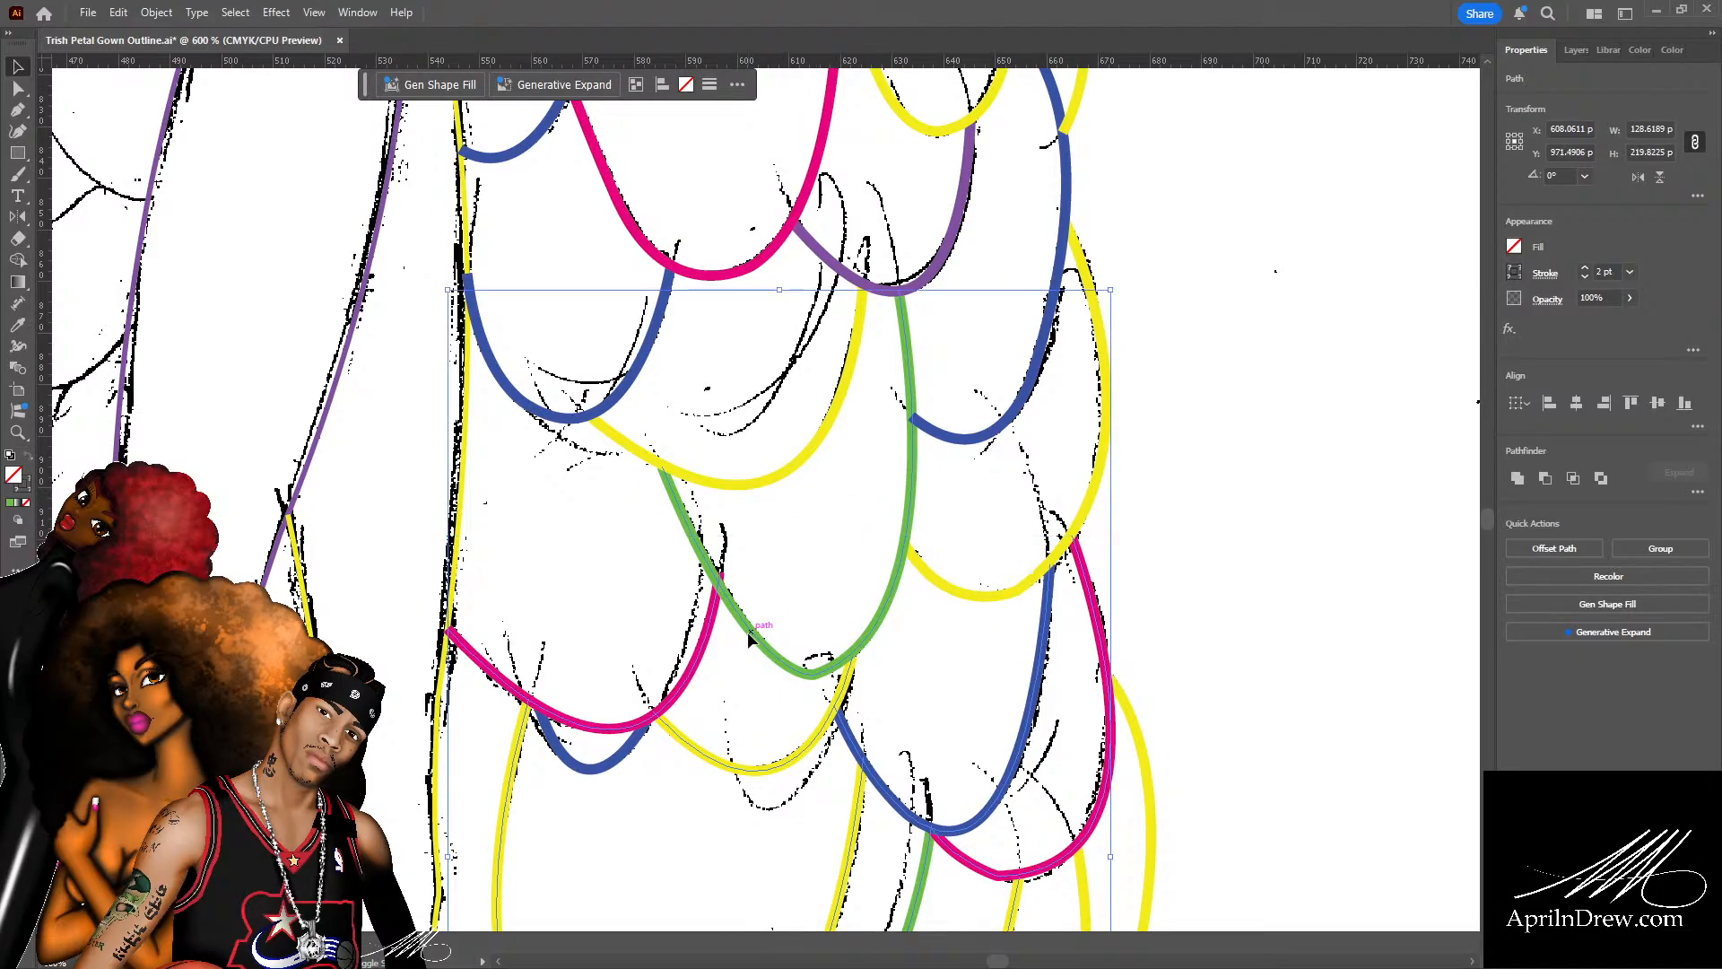
pyautogui.click(957, 591)
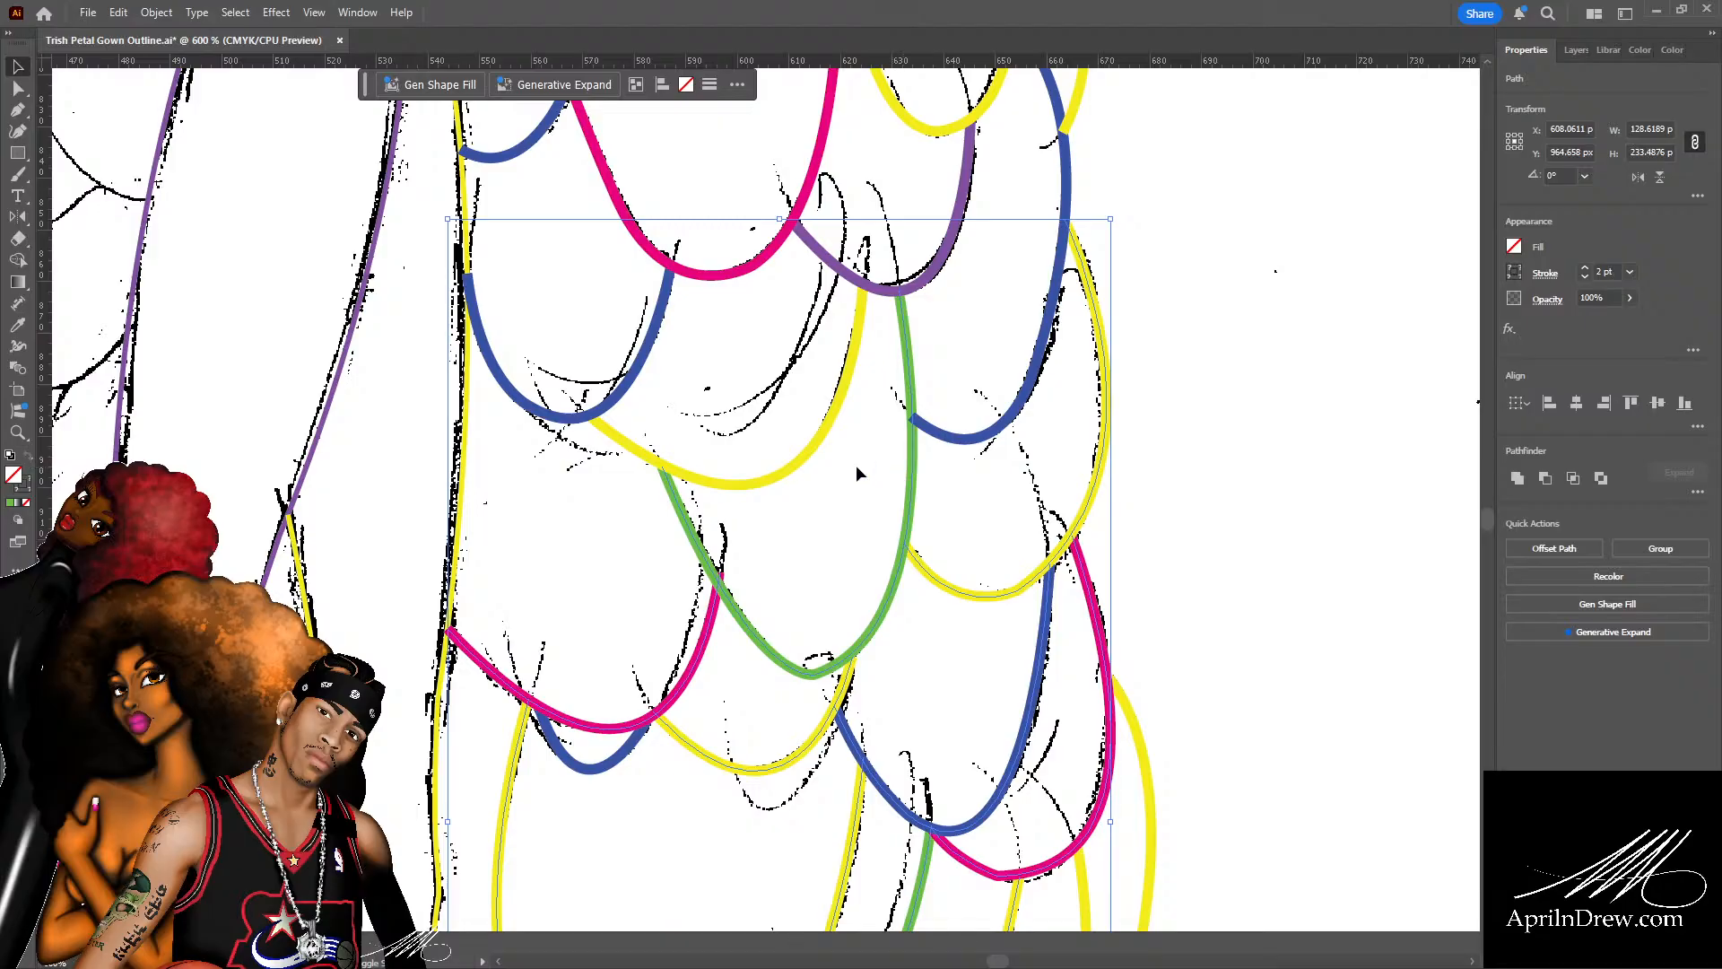
pyautogui.keyDown('shift'); pyautogui.click(735, 484); pyautogui.keyUp('shift')
# Add the upper purple petal, the large upper magenta petal and the yellow petal beside it to the selection, and review it down to the hem.
pyautogui.scroll(4, 644, 358)
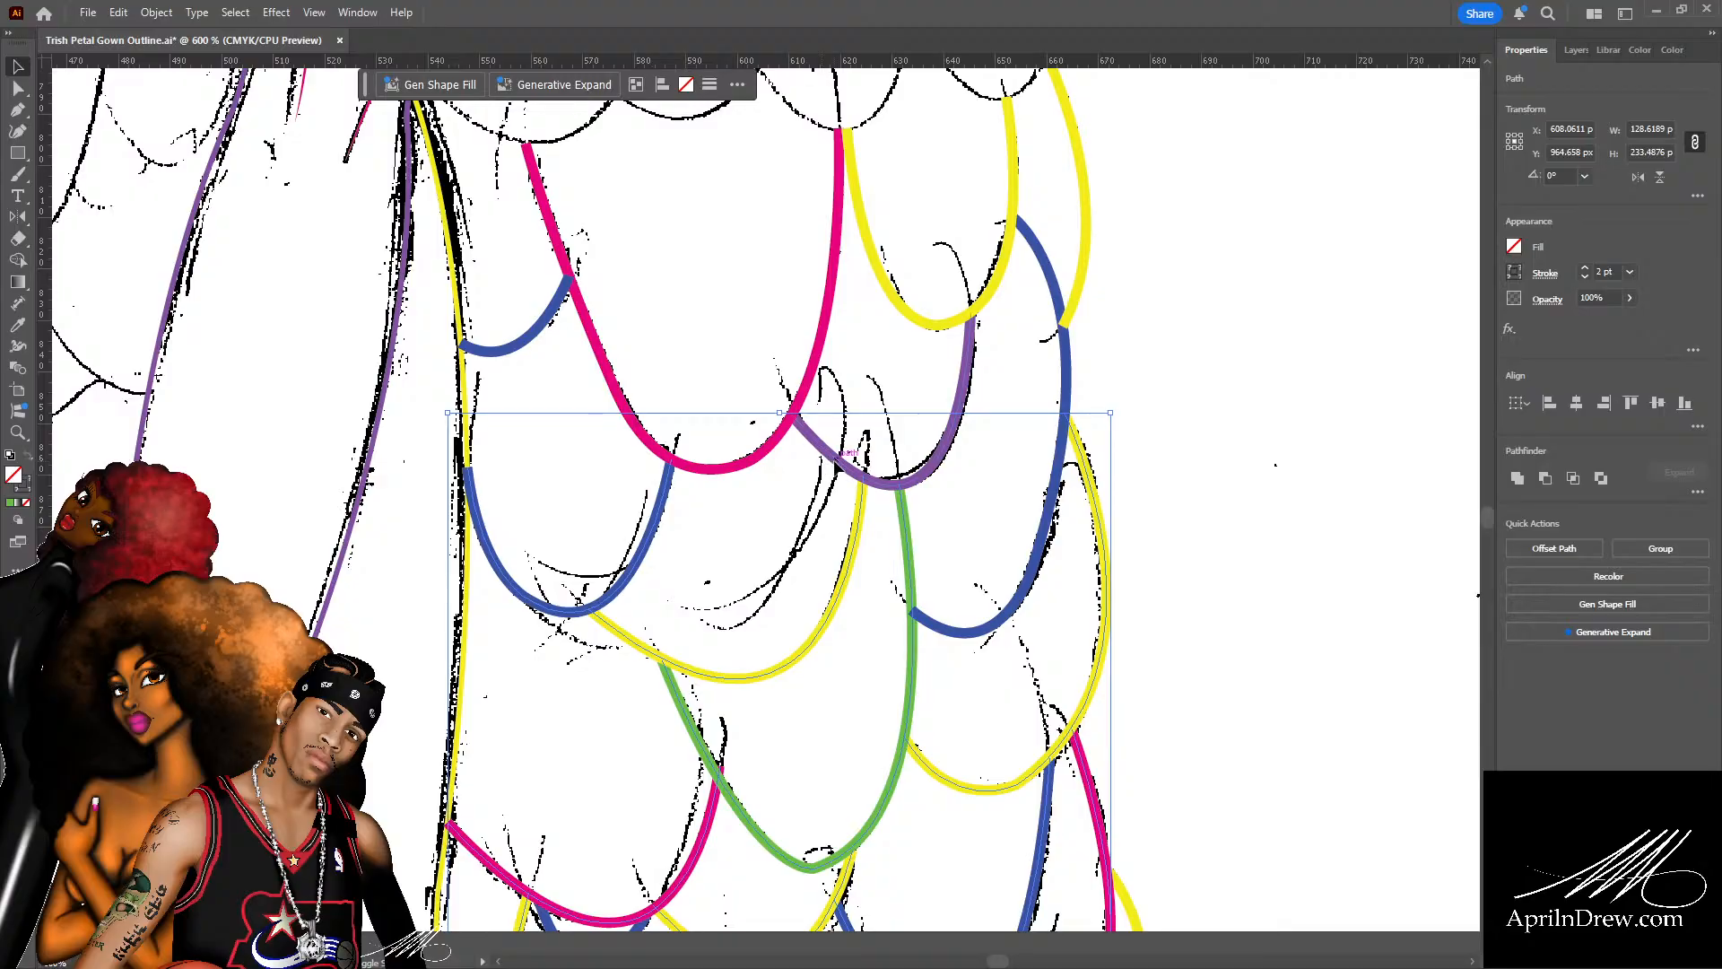
pyautogui.keyDown('shift'); pyautogui.click(837, 460); pyautogui.keyUp('shift')
pyautogui.keyDown('shift'); pyautogui.click(740, 465); pyautogui.keyUp('shift')
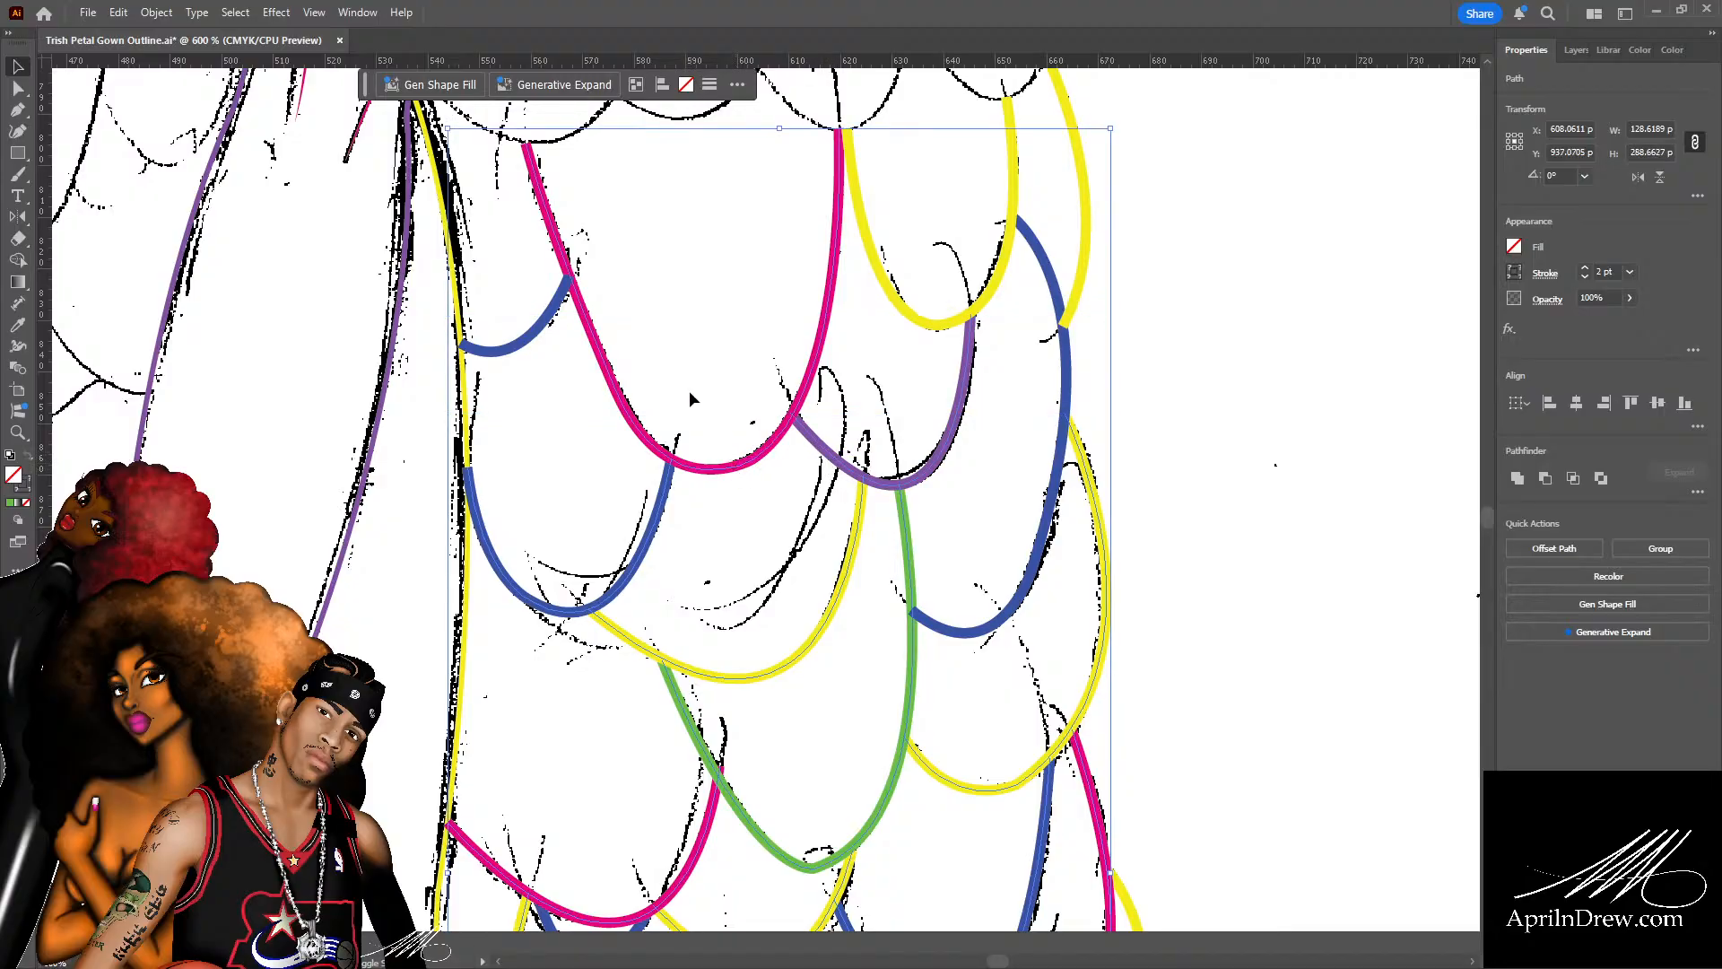
pyautogui.scroll(3, 723, 371)
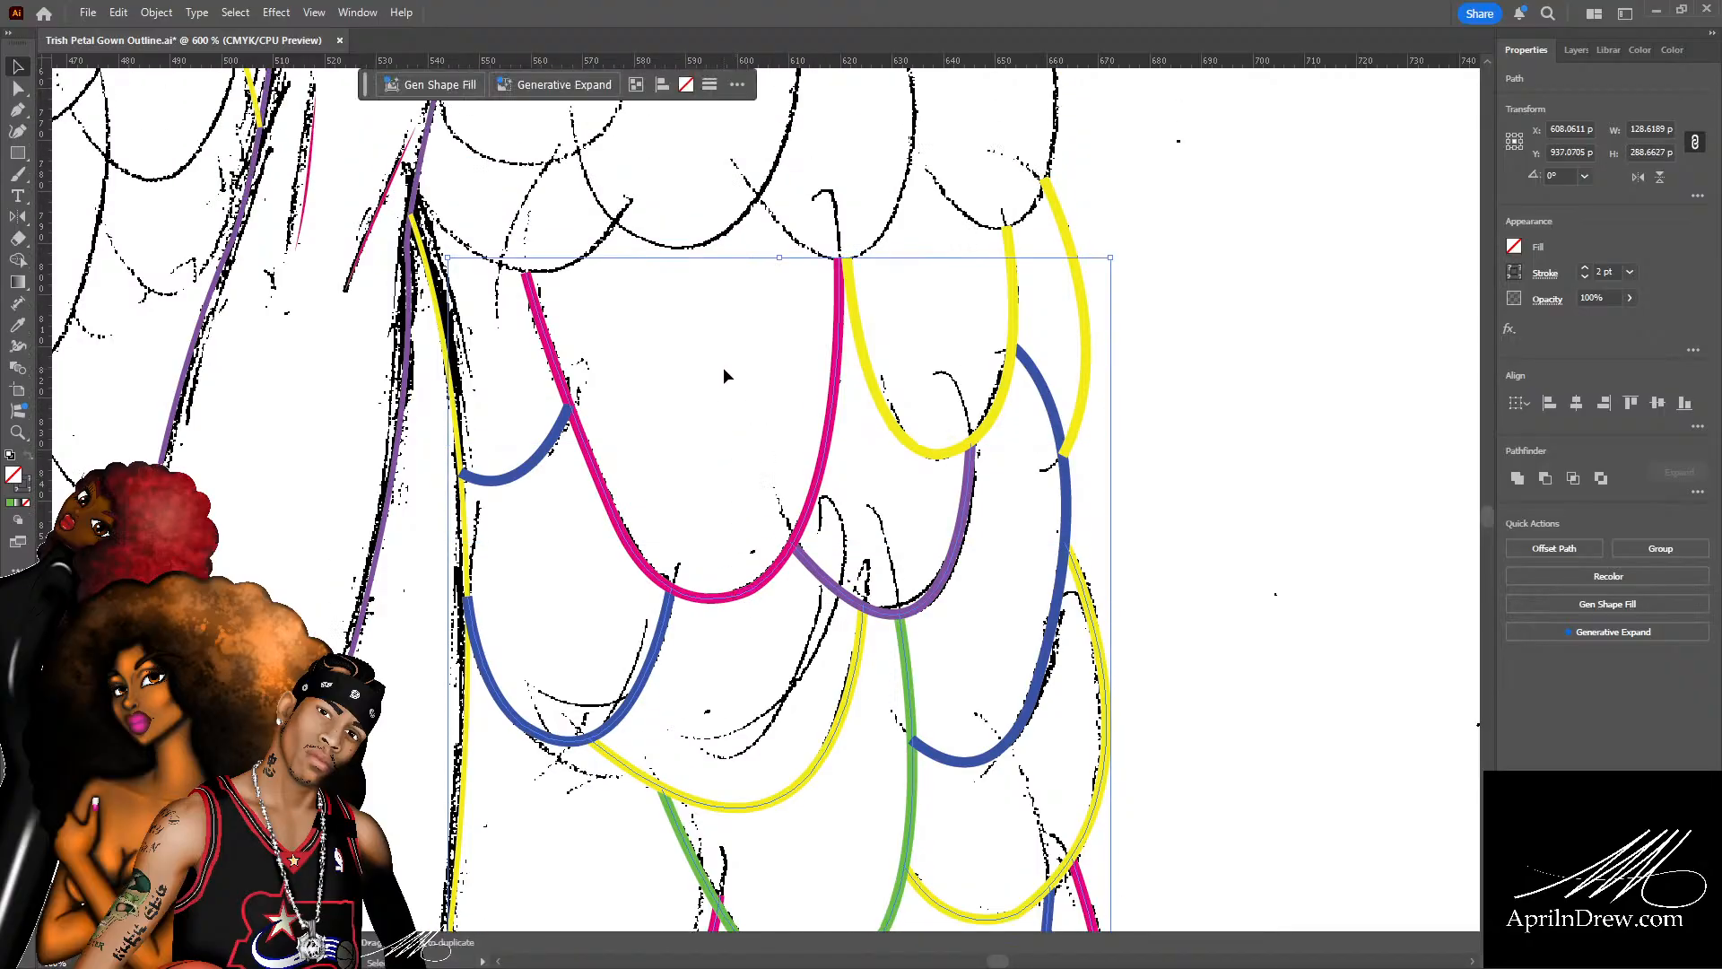
pyautogui.keyDown('shift'); pyautogui.click(897, 431); pyautogui.keyUp('shift')
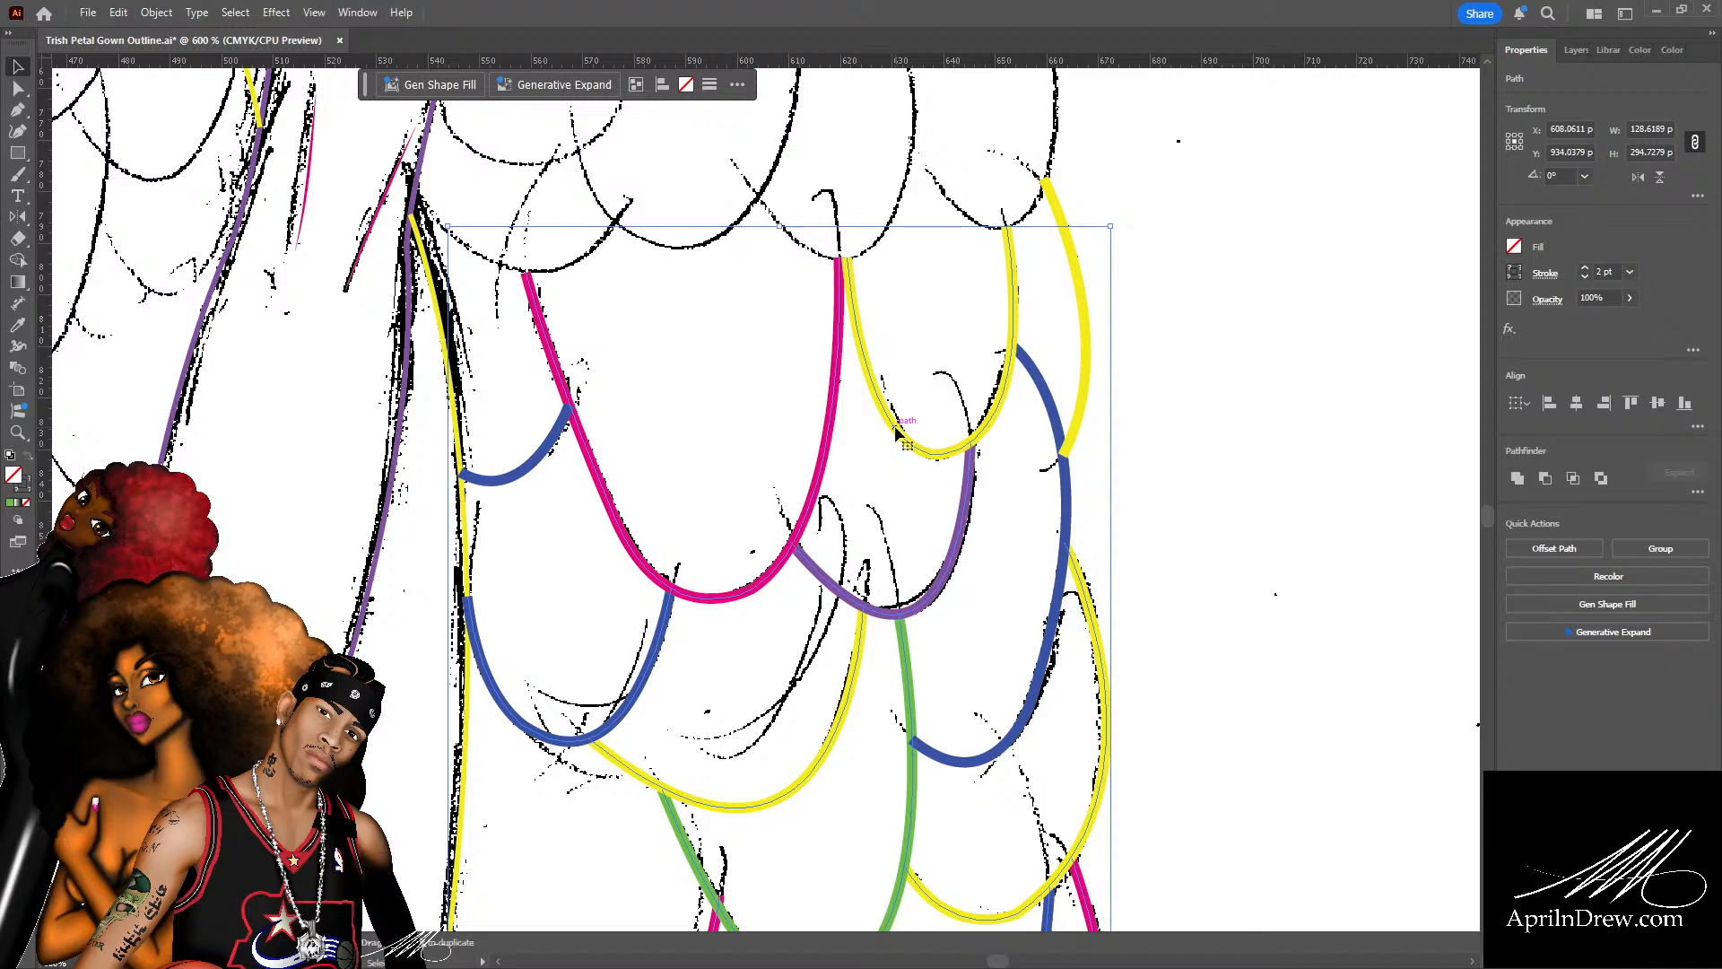
pyautogui.scroll(-15, 827, 417)
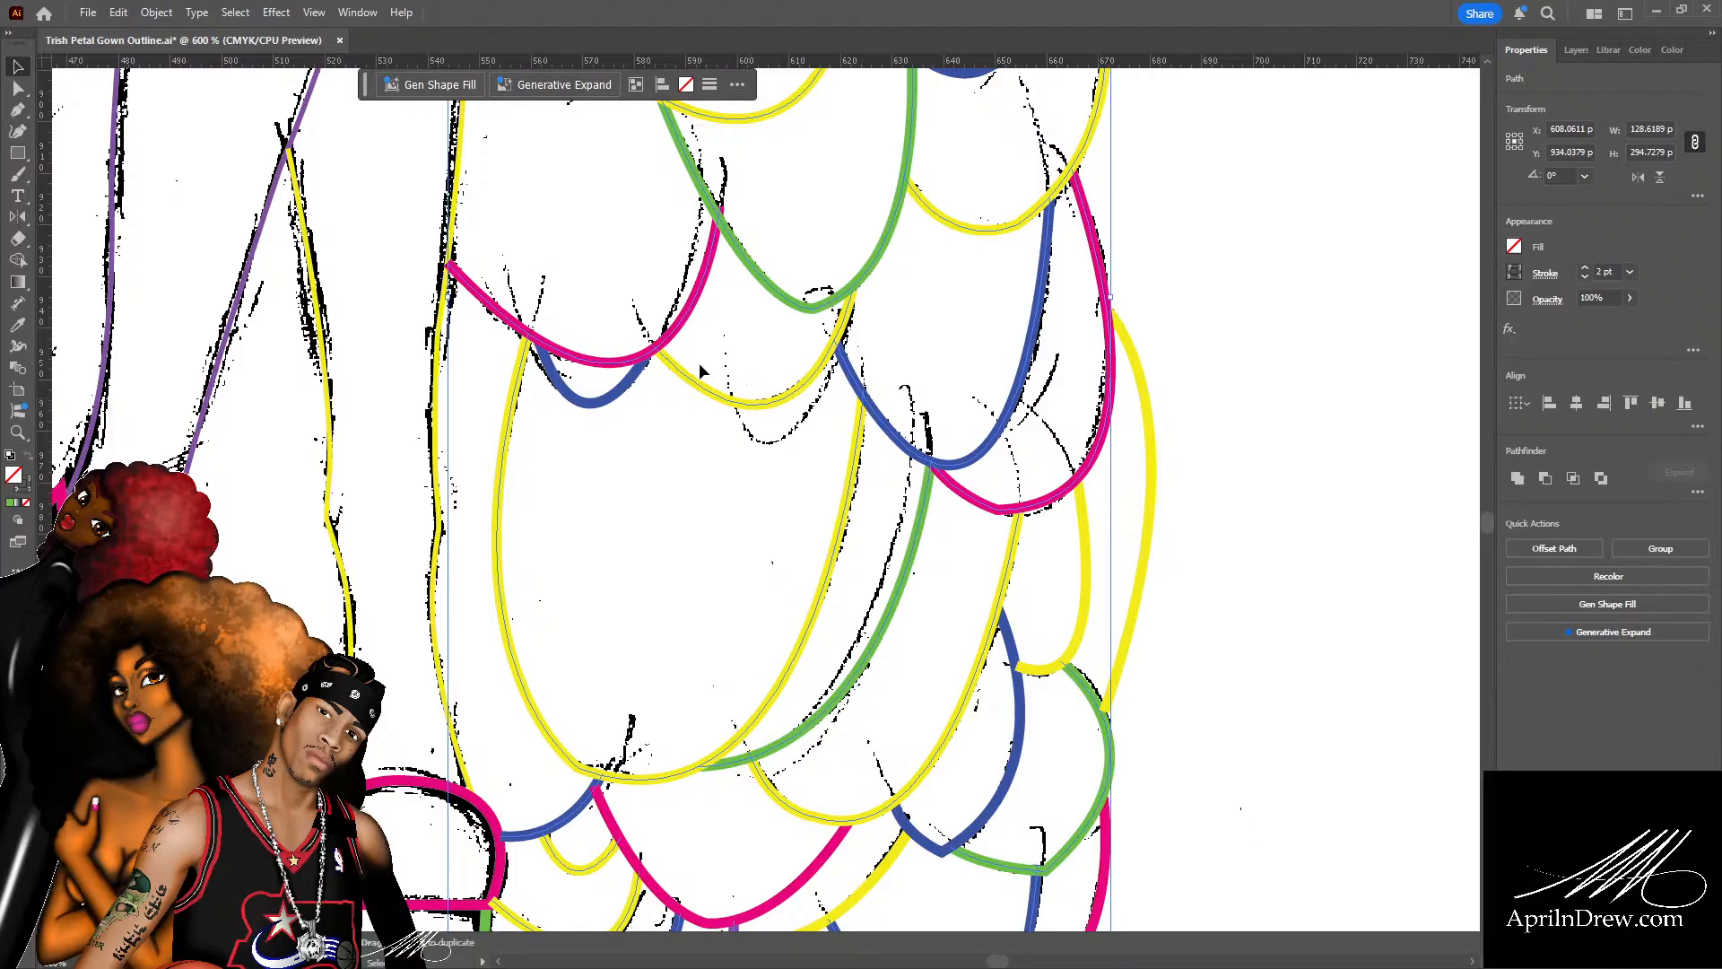
pyautogui.scroll(-2, 778, 529)
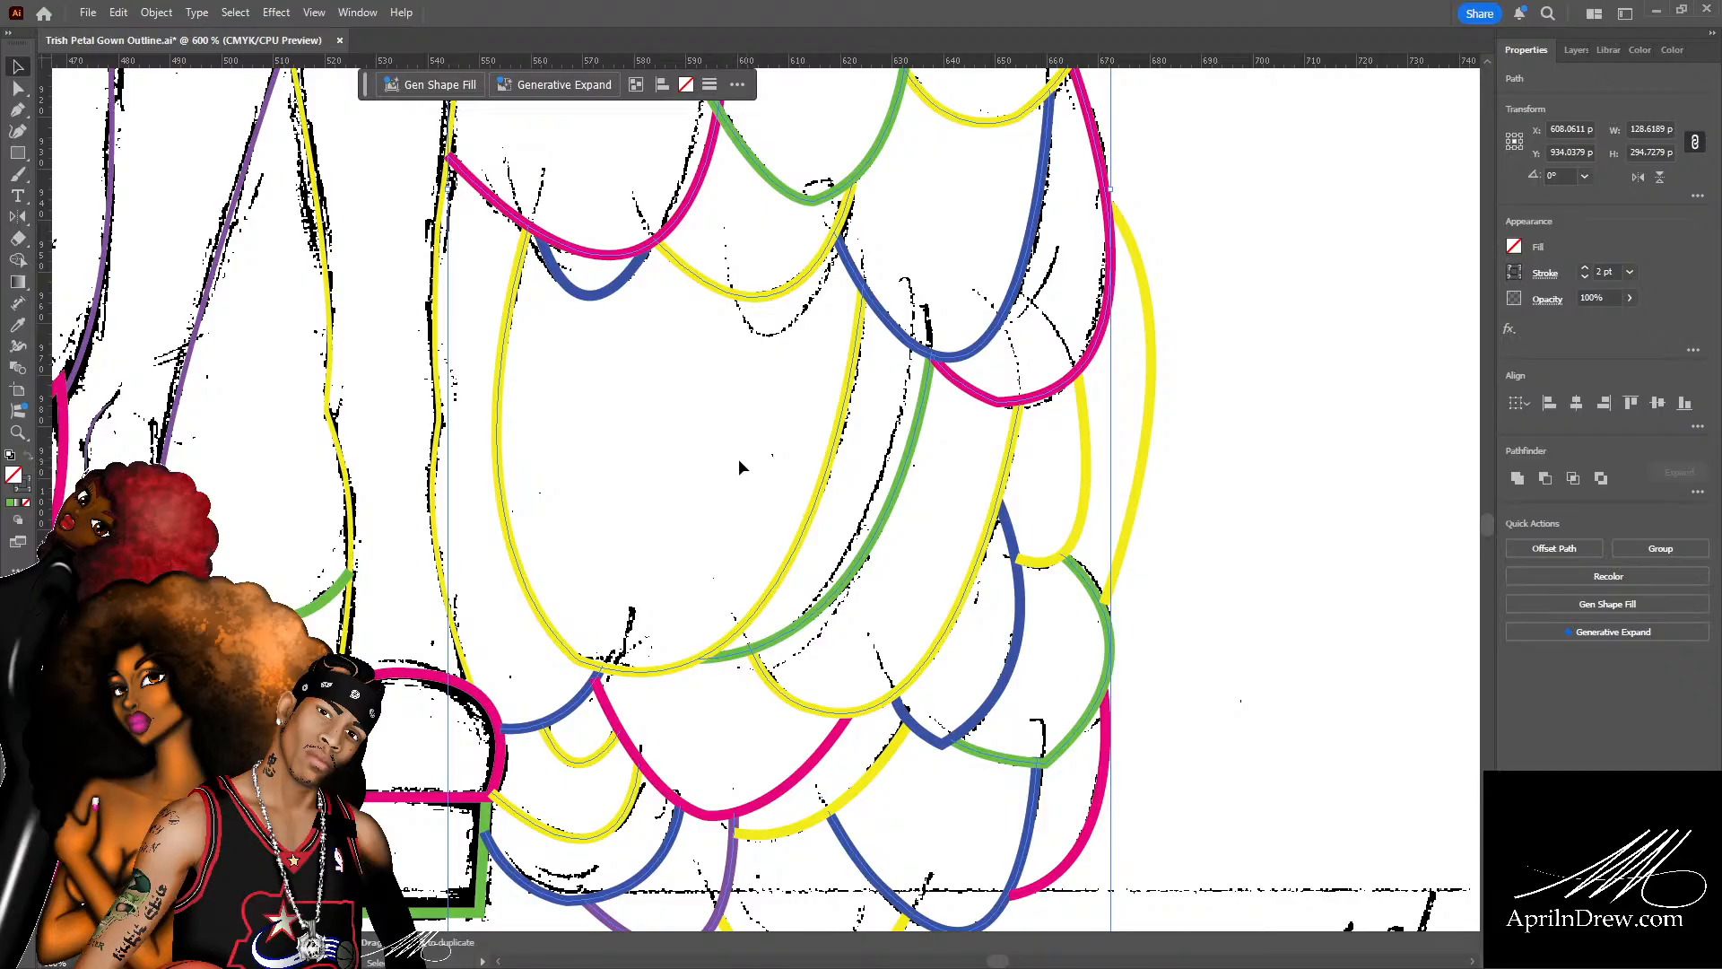
pyautogui.scroll(-4, 739, 460)
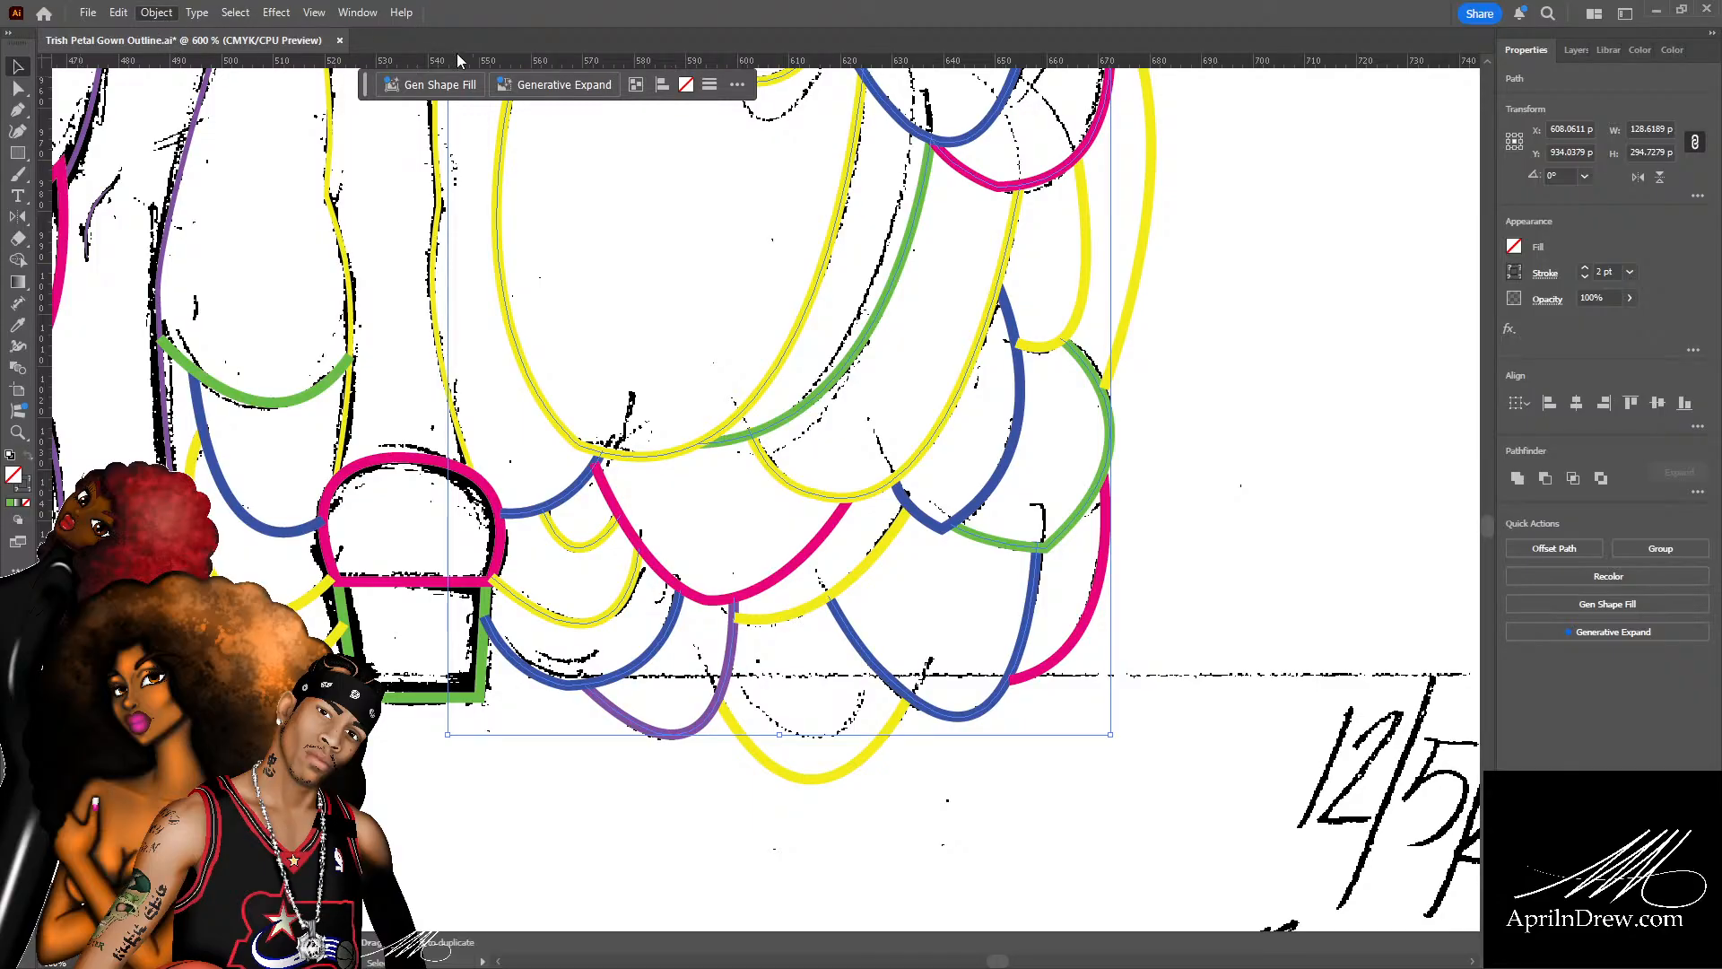
# Deselect the petals and examine how the coloured hem petals overlap from the shoe to the gown's outer edge.
pyautogui.click(1277, 603)
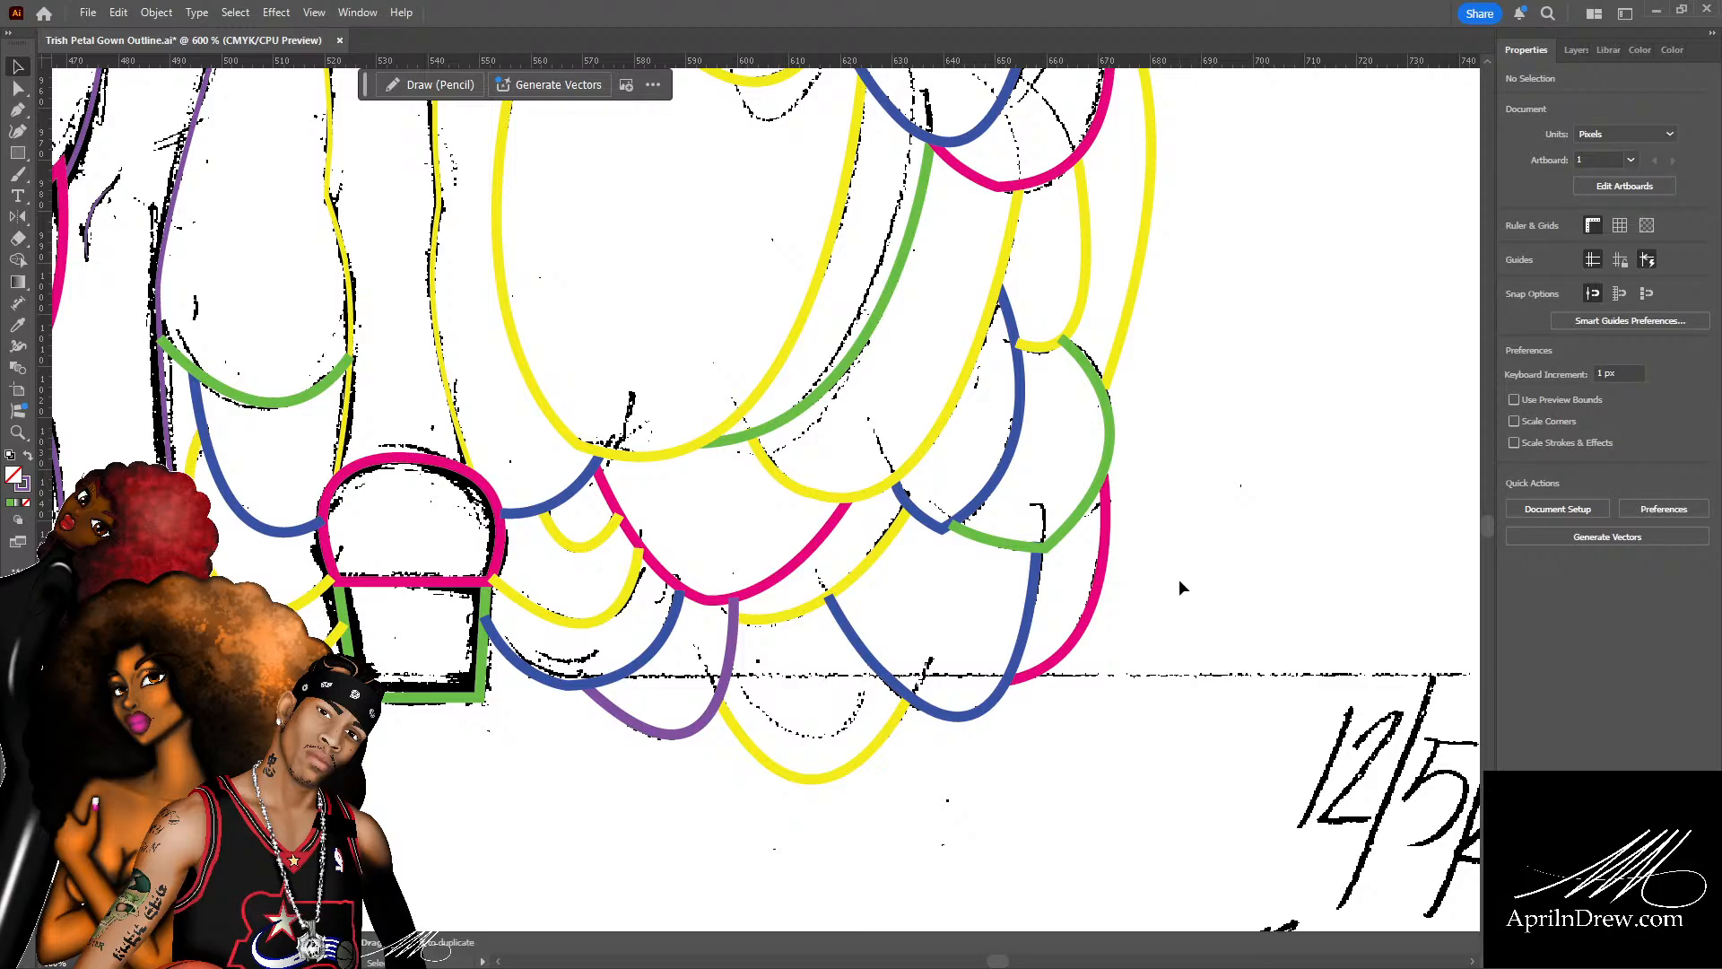
pyautogui.scroll(-2, 864, 668)
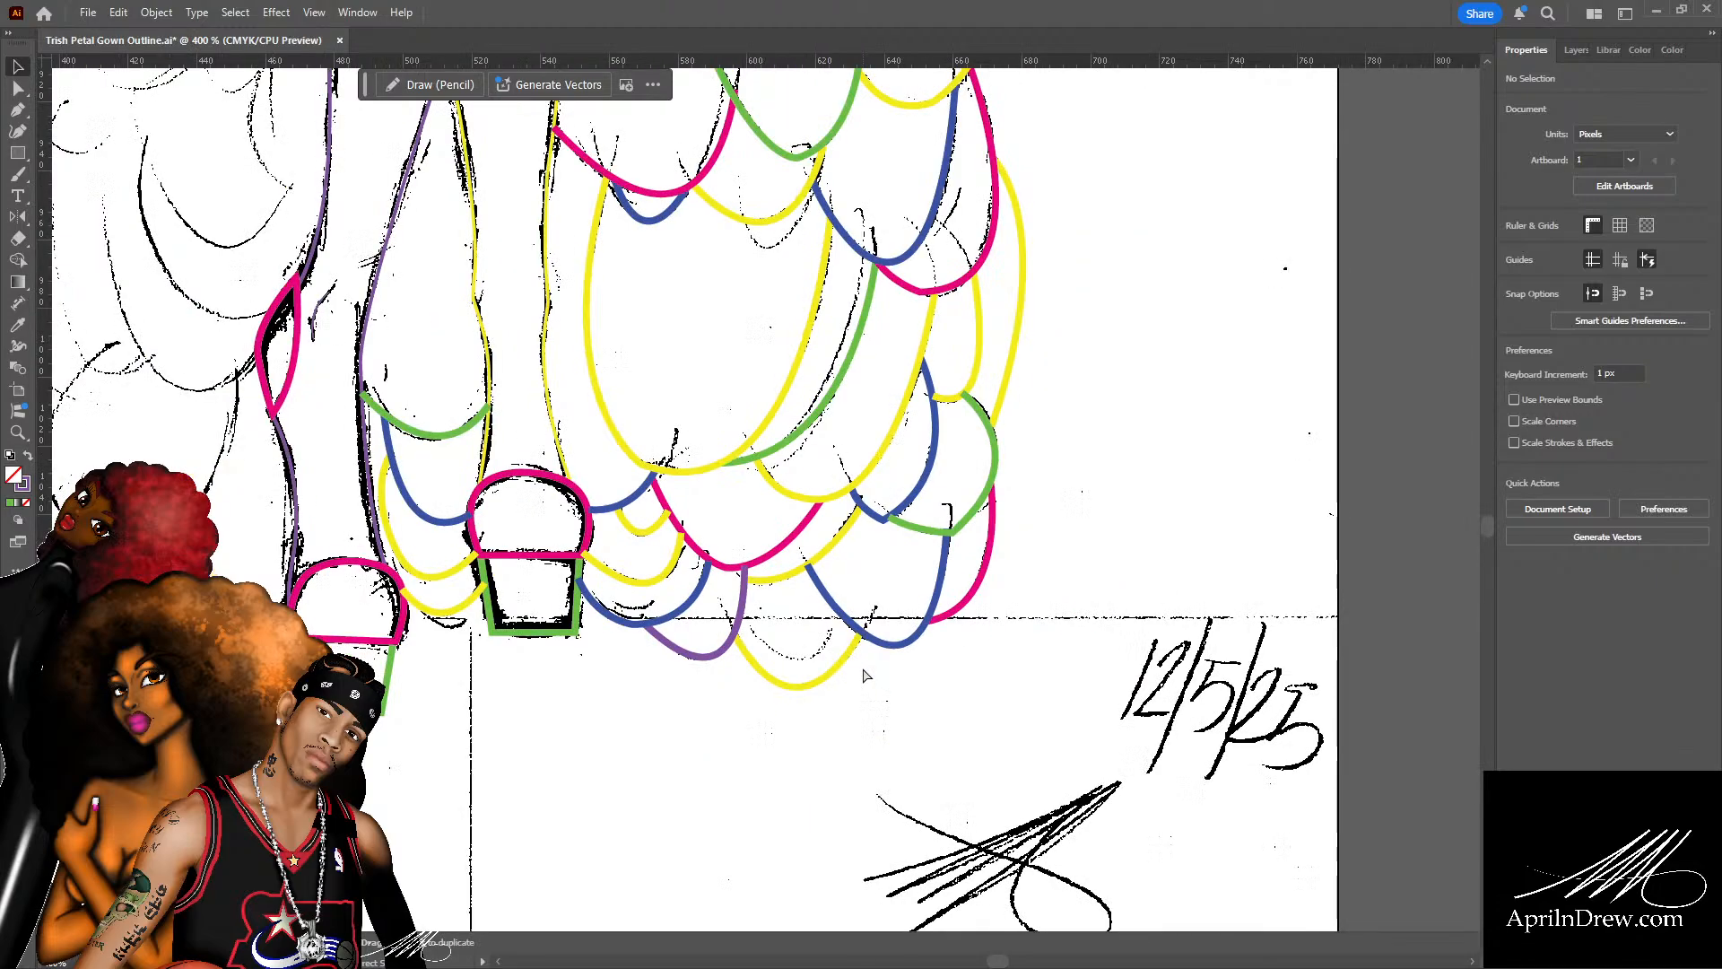
pyautogui.scroll(2, 863, 666)
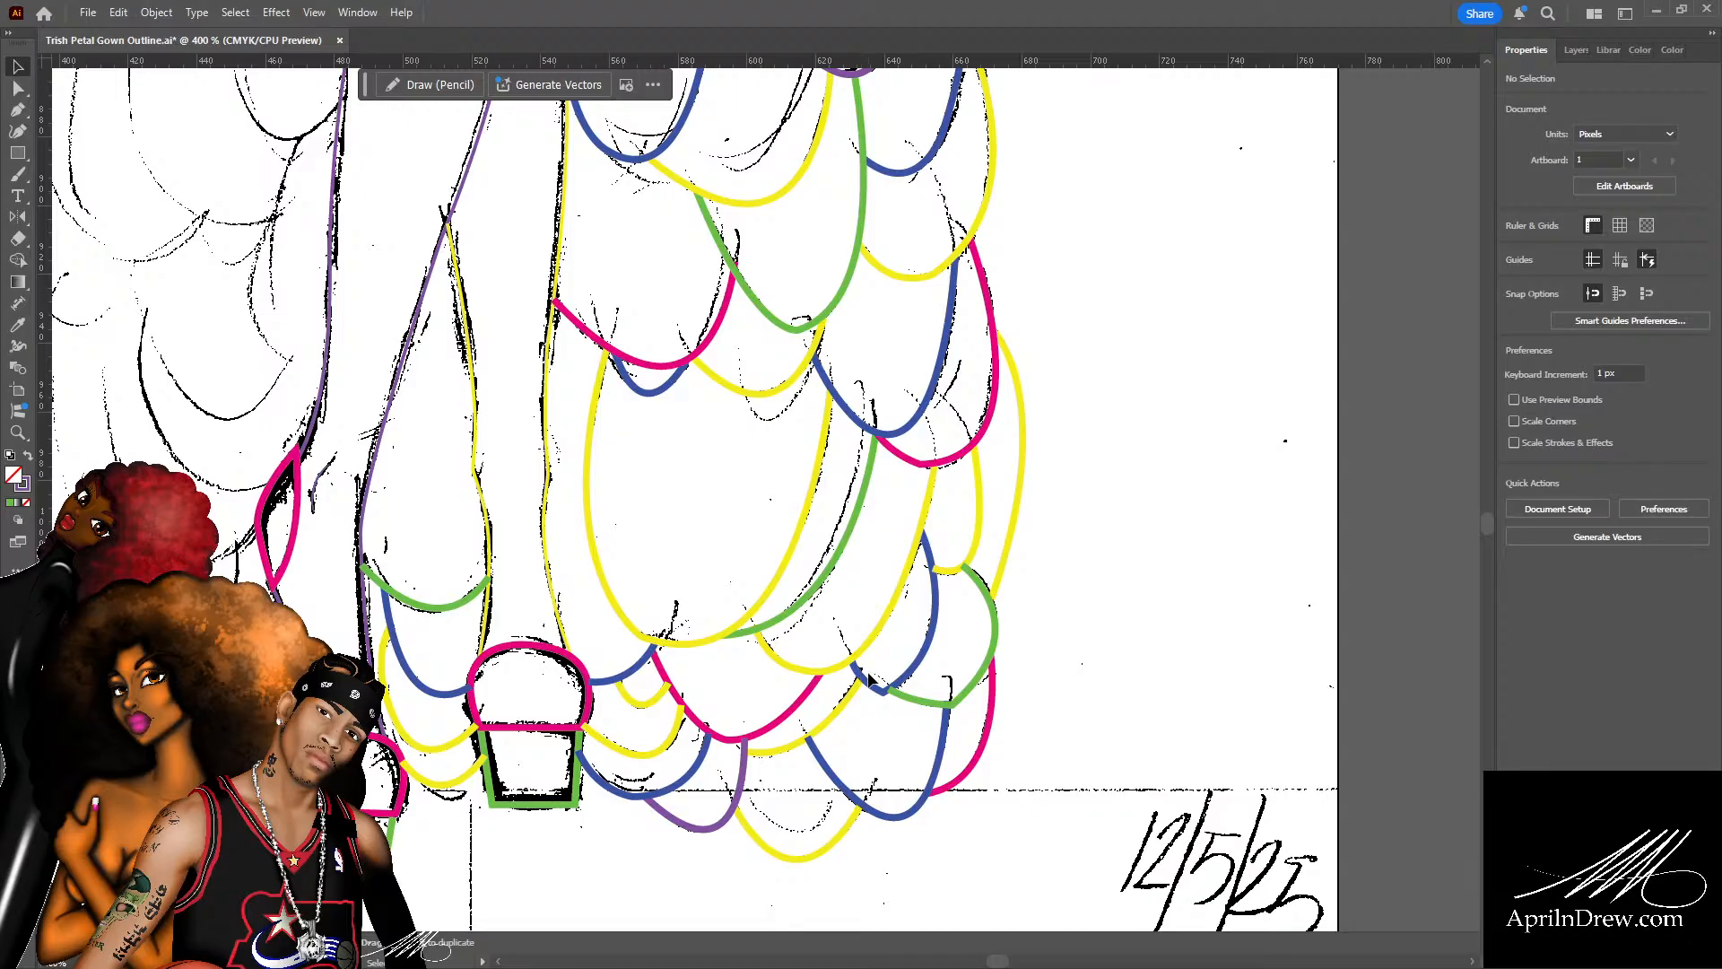
pyautogui.scroll(-3, 868, 678)
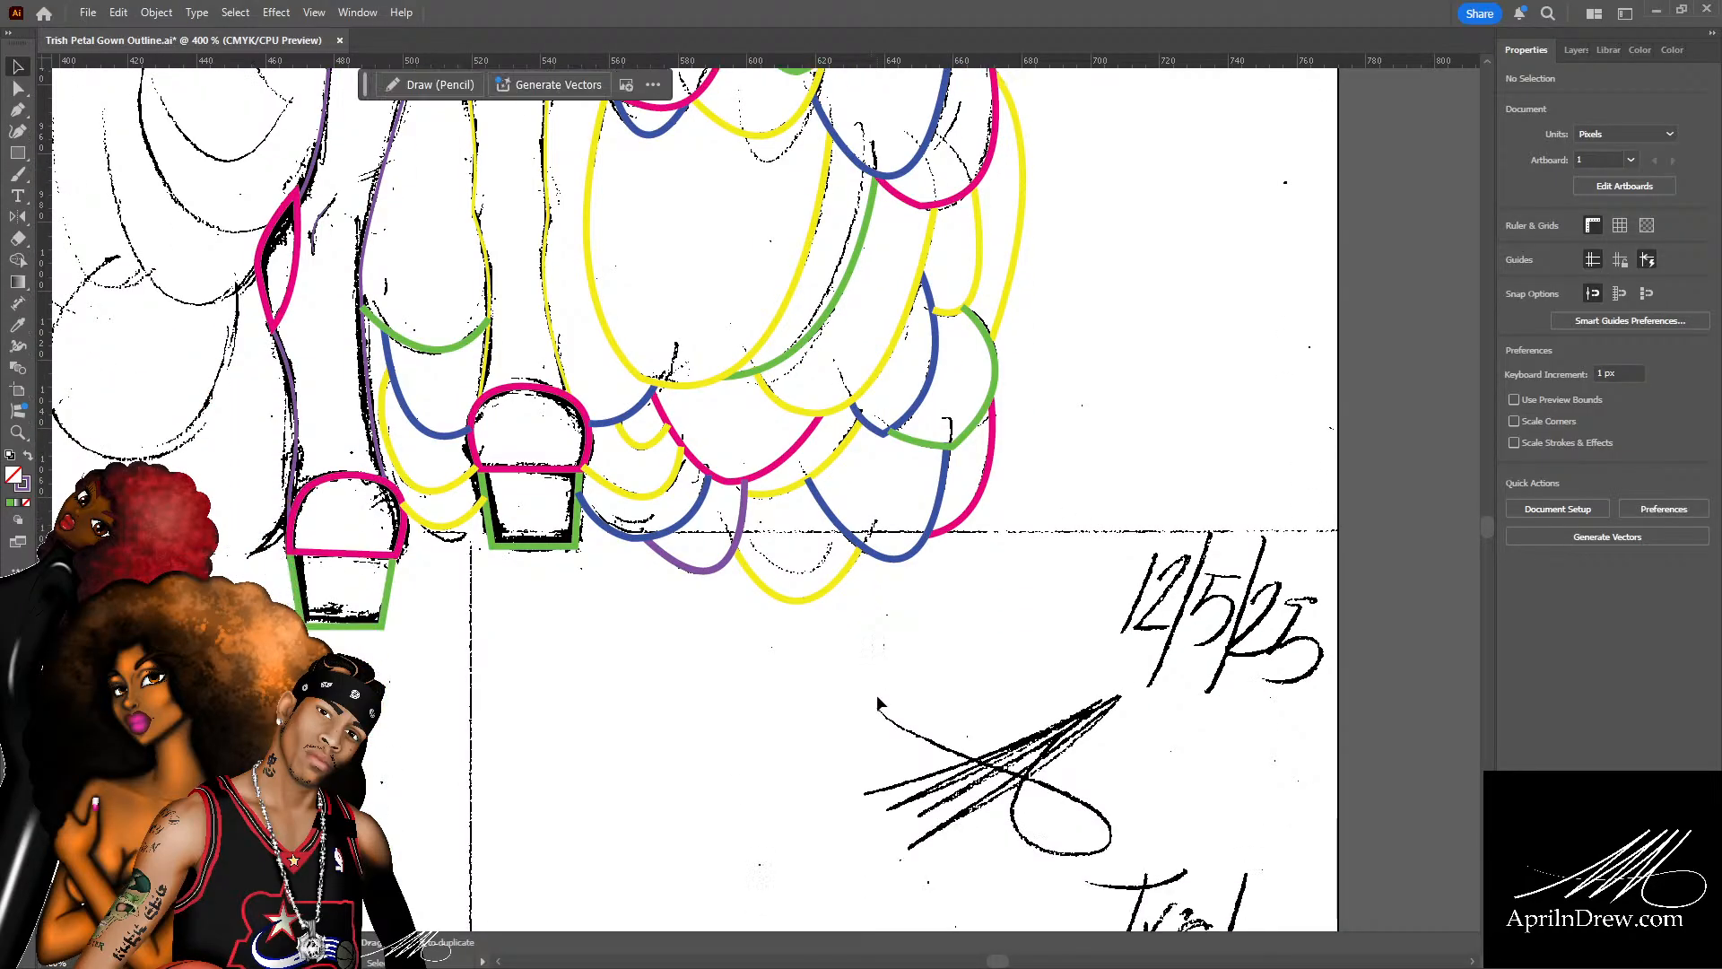
pyautogui.scroll(3, 902, 691)
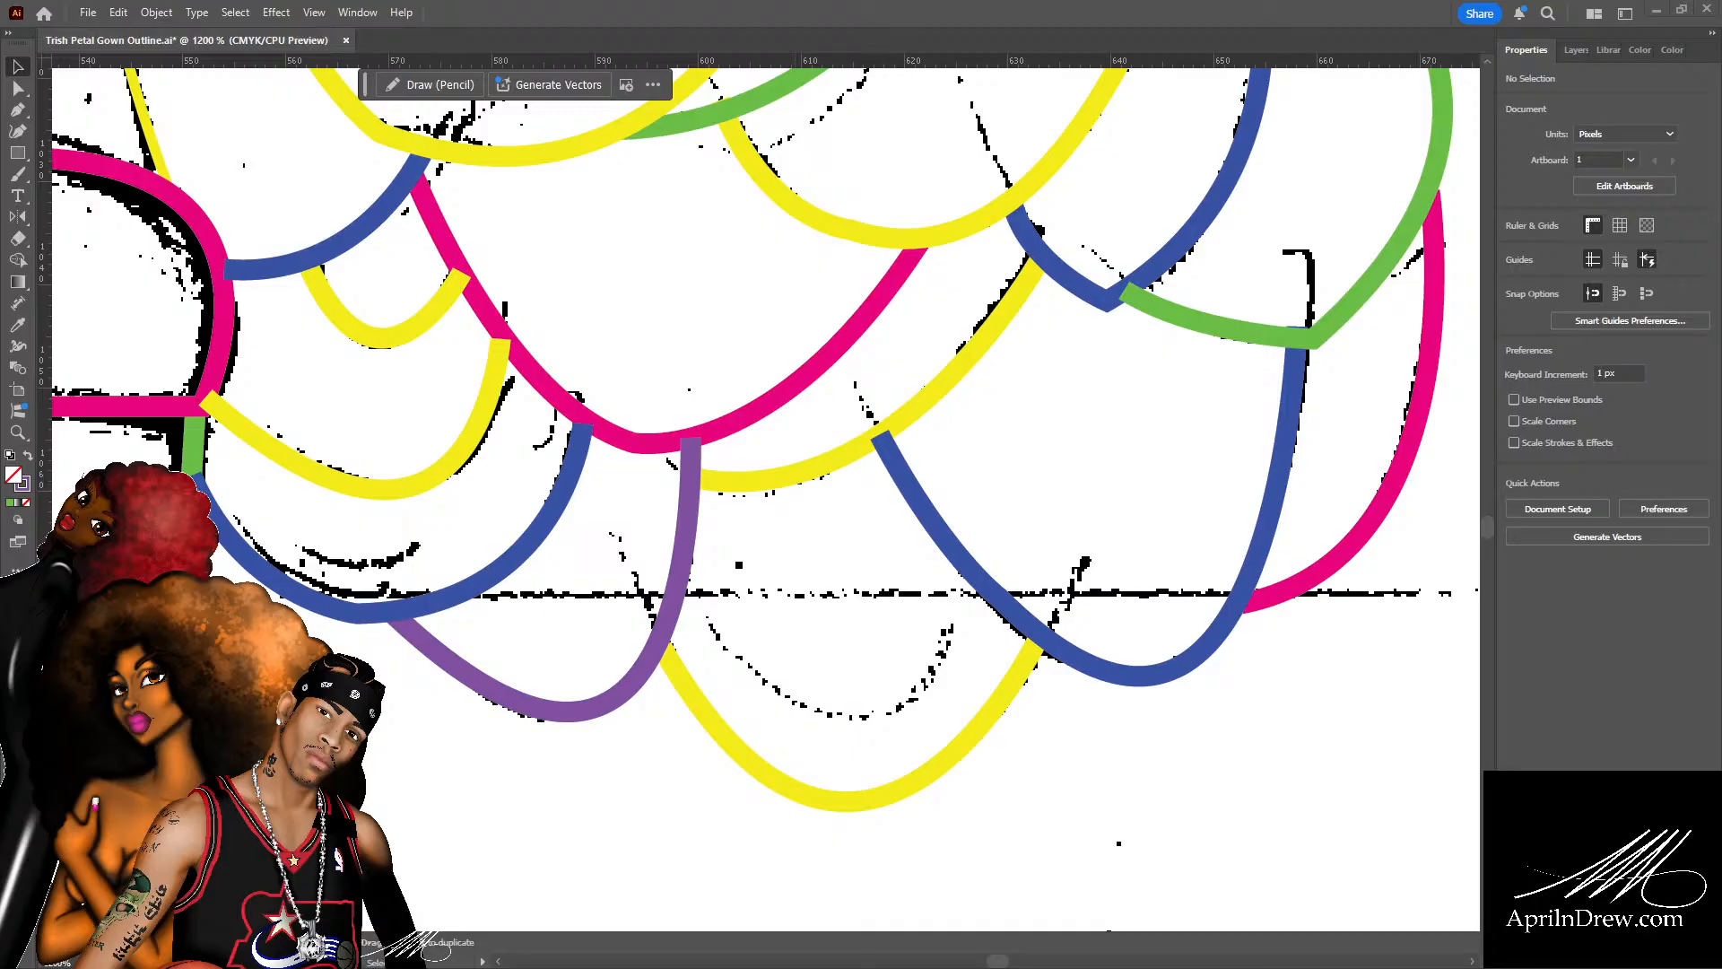
pyautogui.hotkey('ctrl', '=')
pyautogui.hotkey('ctrl', '=')
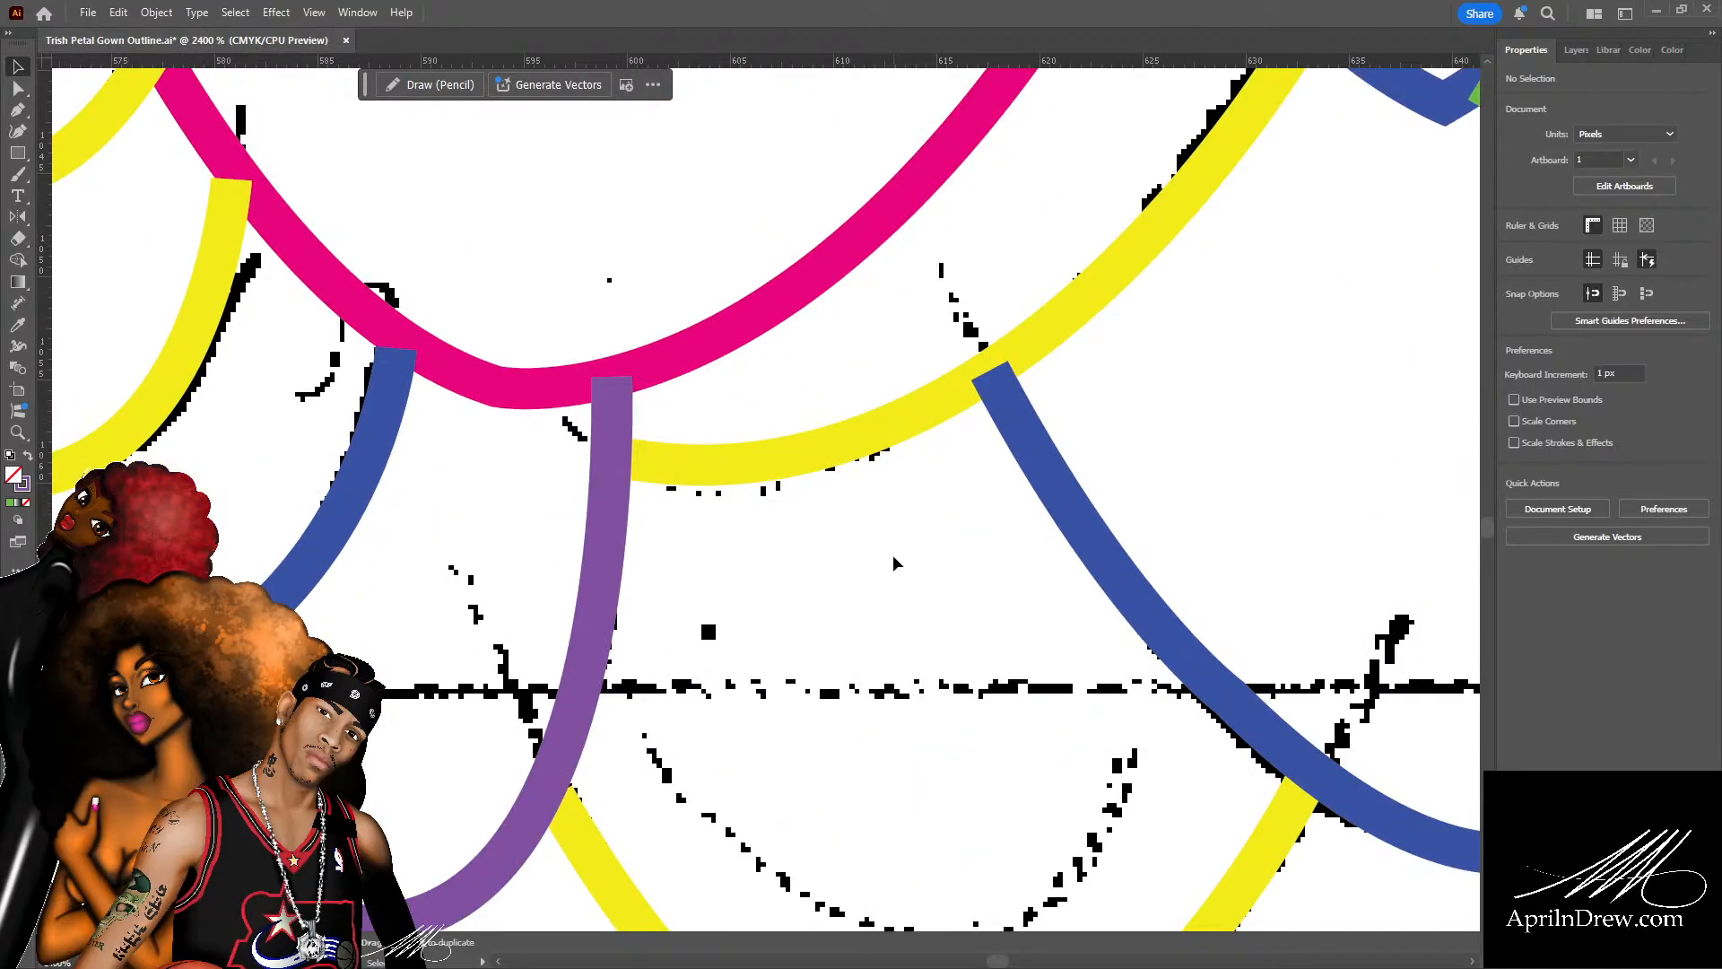
pyautogui.hotkey('ctrl', '-')
pyautogui.hotkey('ctrl', '-')
pyautogui.hotkey('ctrl', '-')
pyautogui.scroll(3, 966, 558)
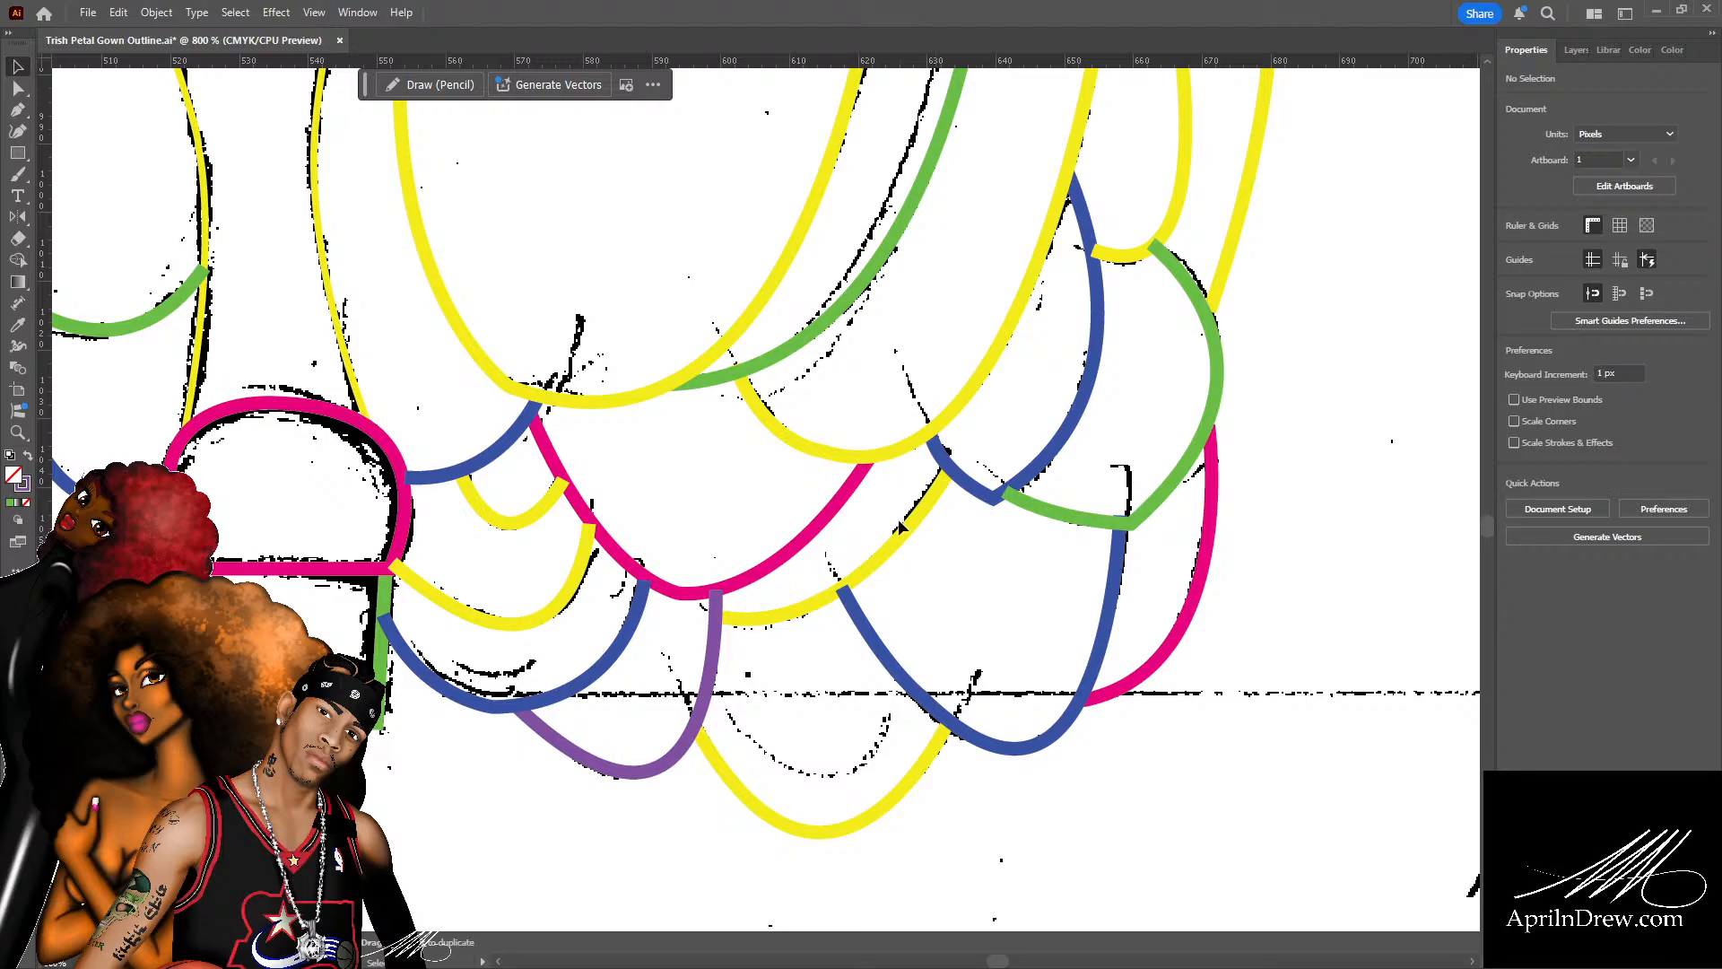
# Select the magenta petal above the hem with the long yellow petal, the green petal and the large yellow petal above it, and finally deselect them.
pyautogui.scroll(2, 734, 562)
pyautogui.click(691, 657)
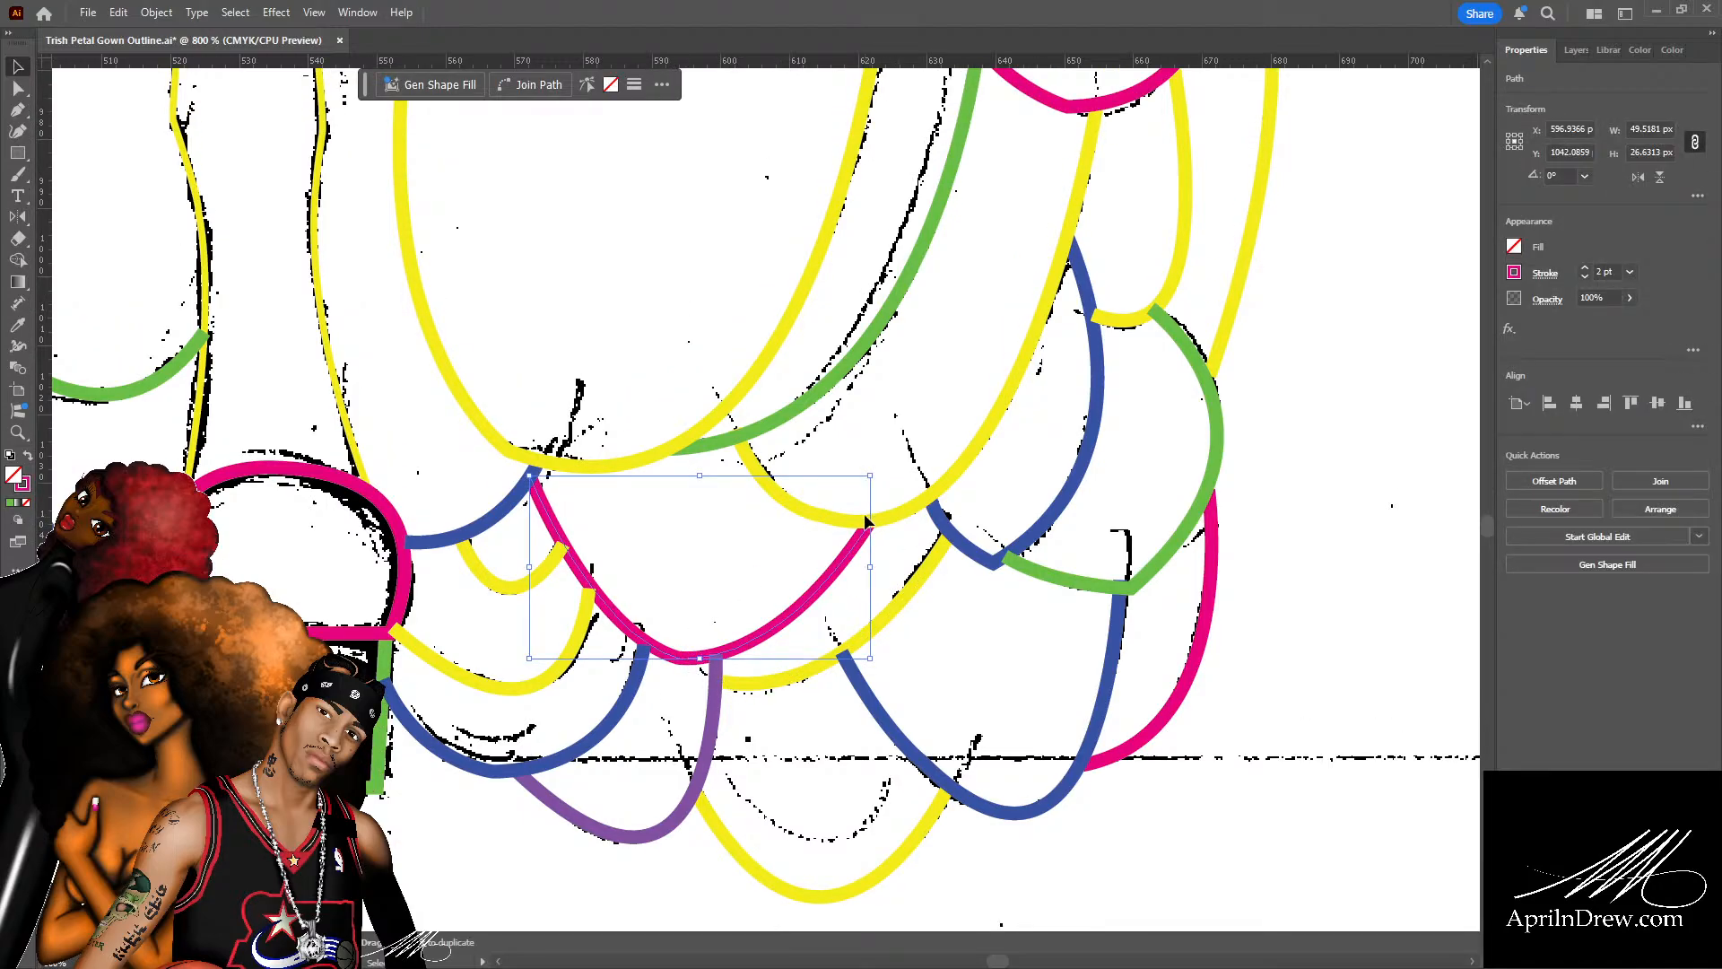
pyautogui.keyDown('shift'); pyautogui.click(801, 513); pyautogui.keyUp('shift')
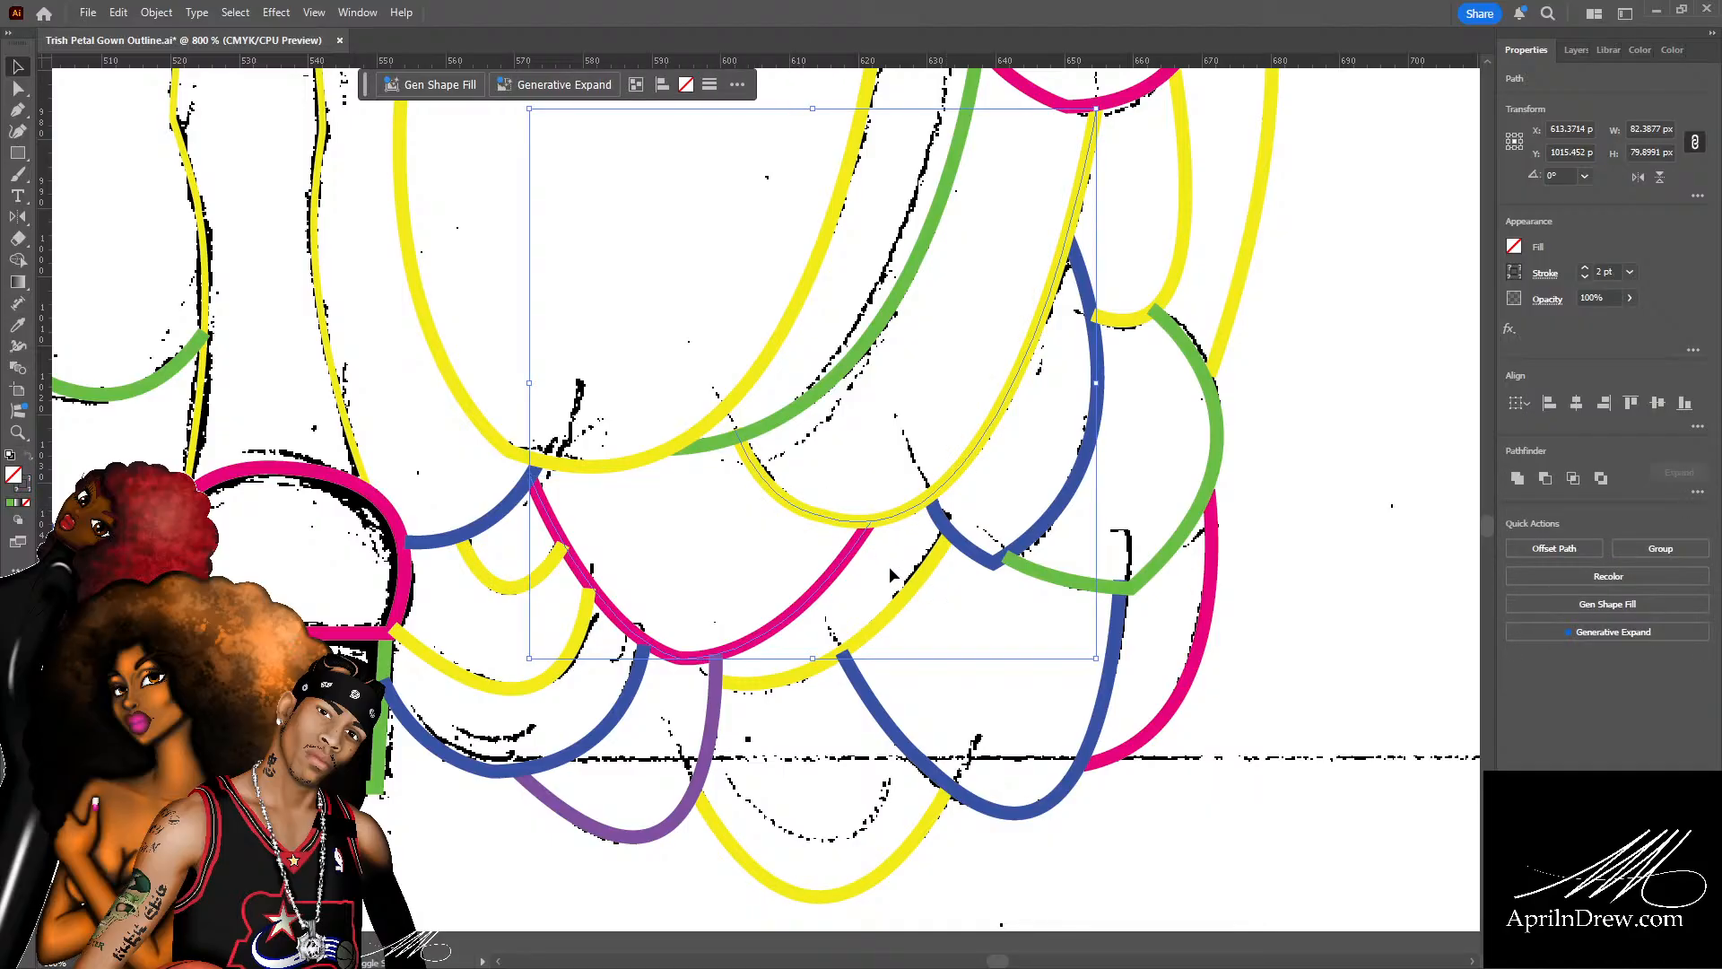
pyautogui.keyDown('shift'); pyautogui.click(708, 444); pyautogui.keyUp('shift')
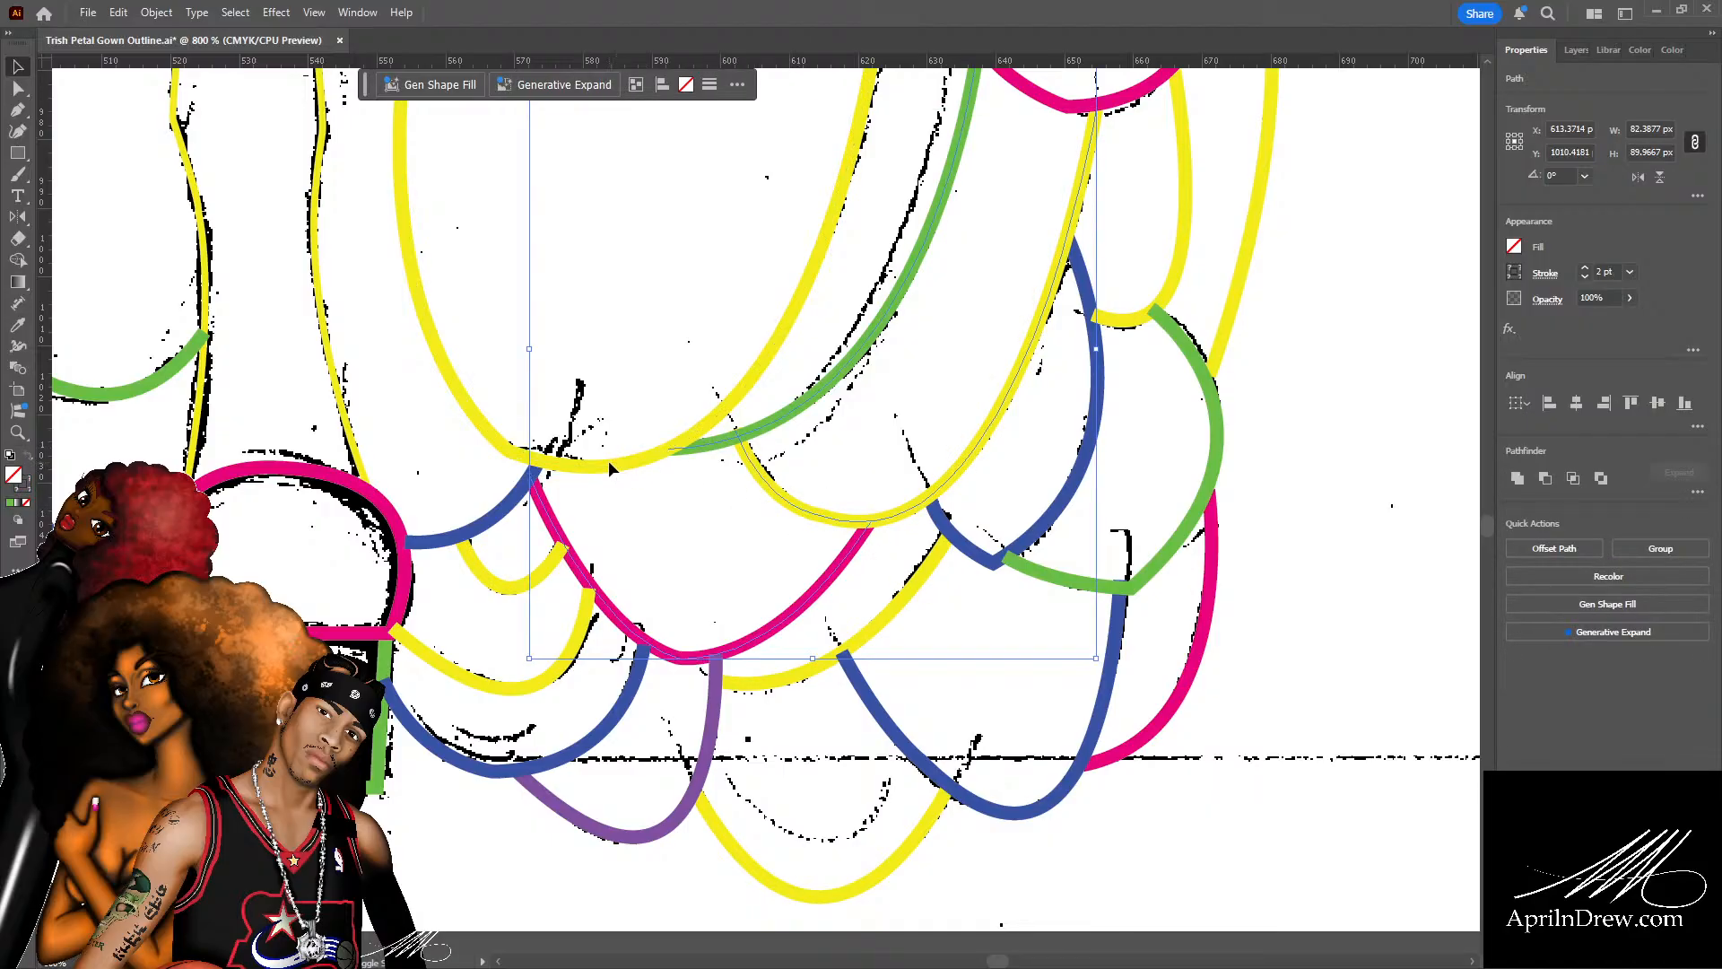
pyautogui.keyDown('shift'); pyautogui.click(603, 466); pyautogui.keyUp('shift')
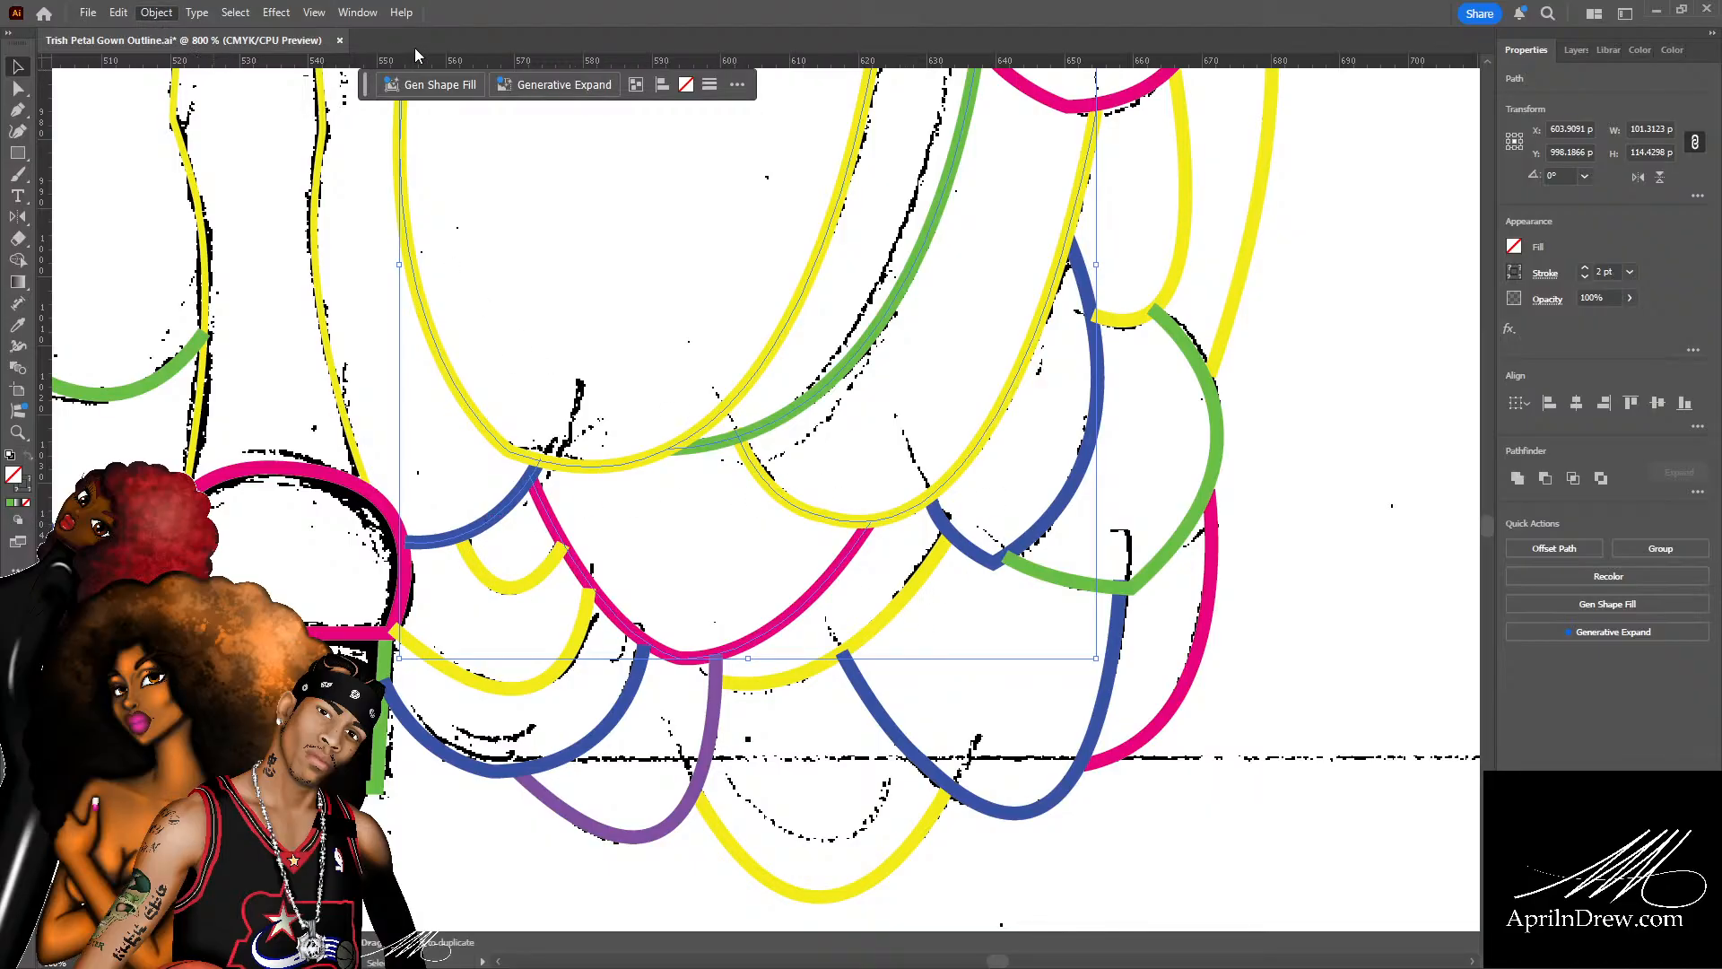
pyautogui.click(892, 582)
# Select the short yellow petal above the hem together with the blue petal beside it, the magenta petal and the long yellow petal above.
pyautogui.scroll(-2, 987, 628)
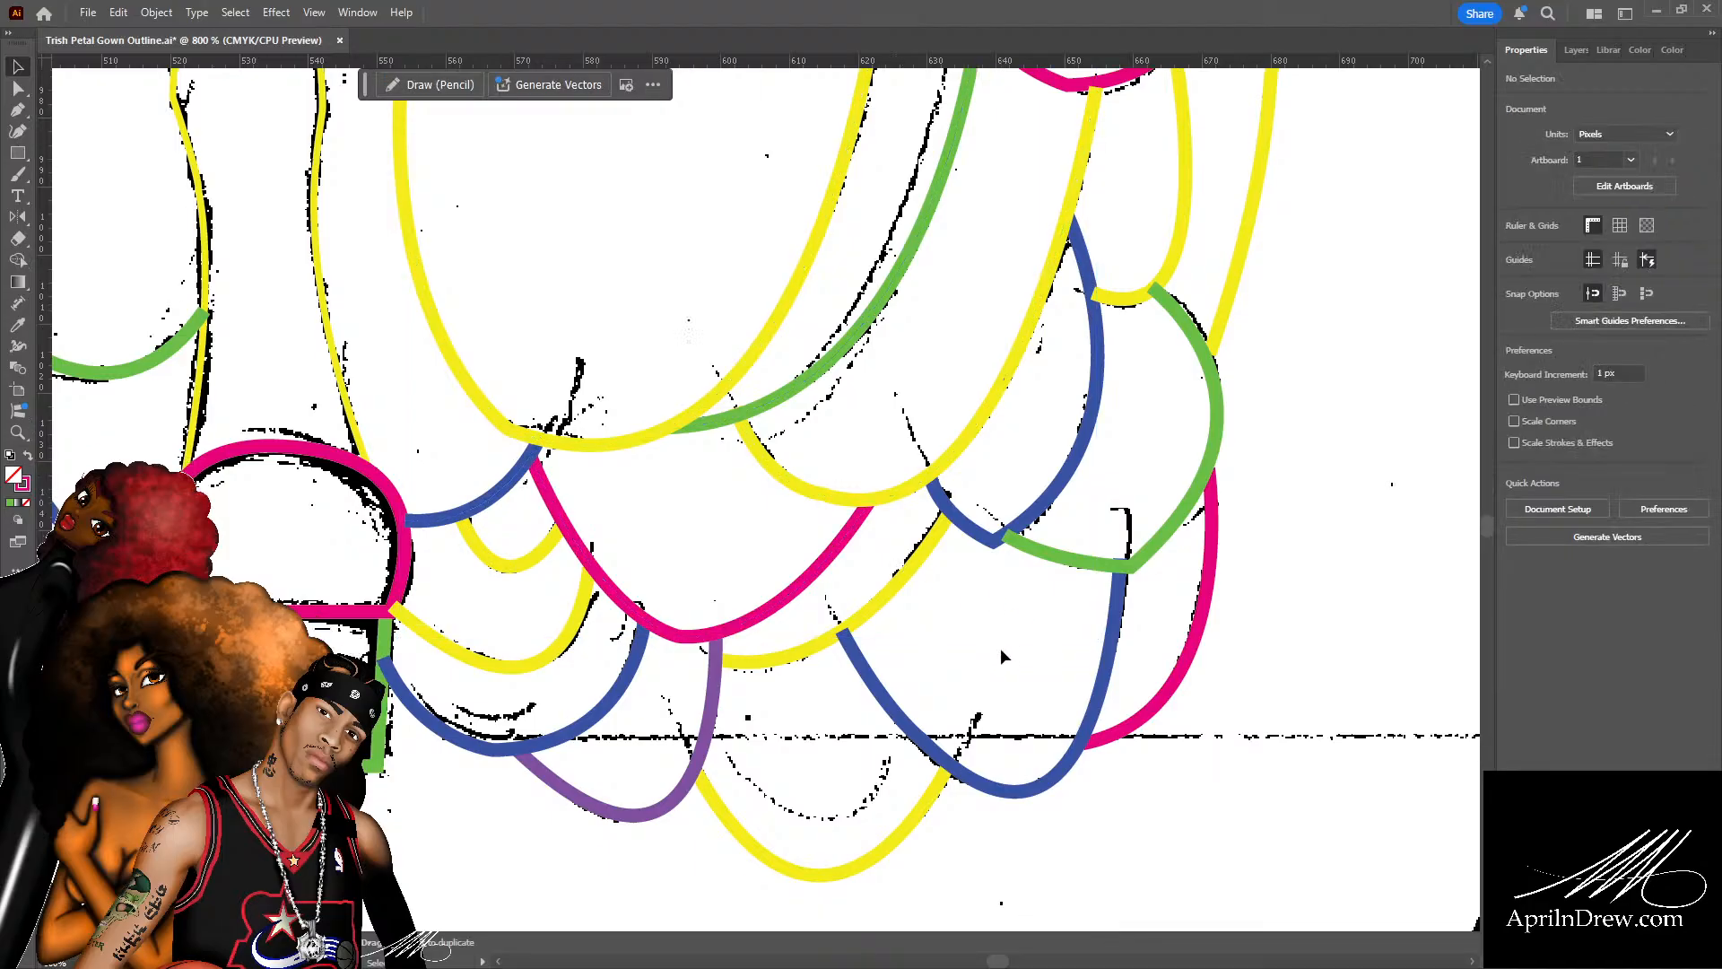
pyautogui.click(913, 510)
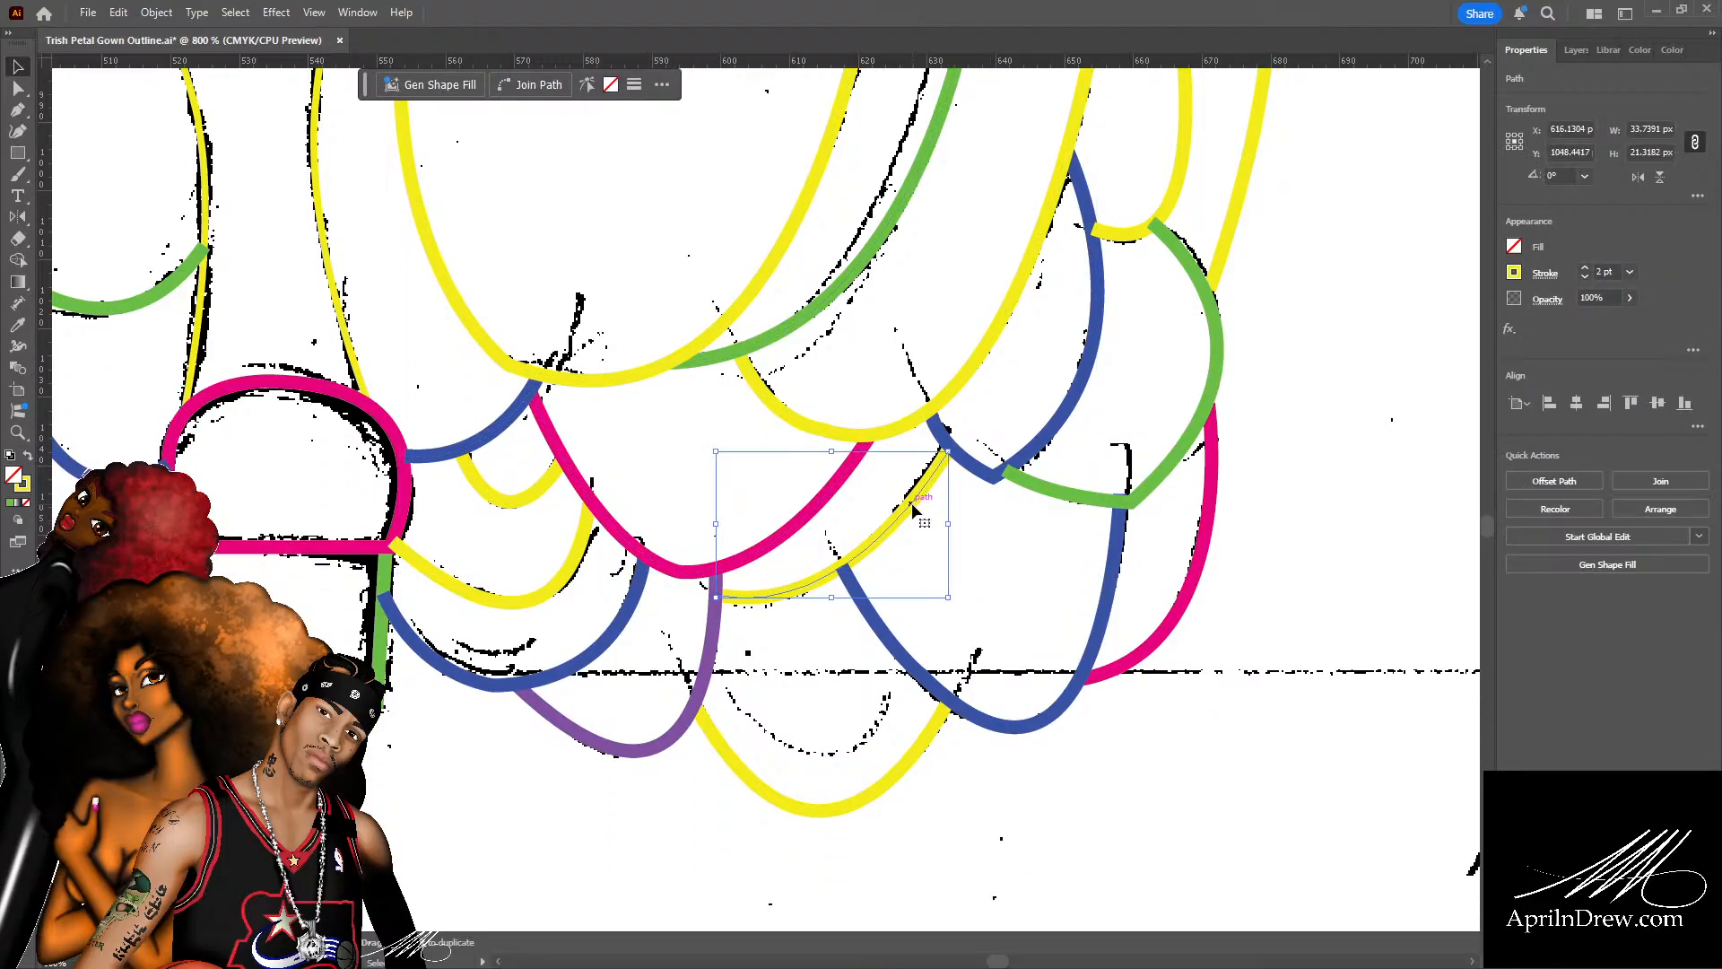
pyautogui.keyDown('shift'); pyautogui.click(966, 462); pyautogui.keyUp('shift')
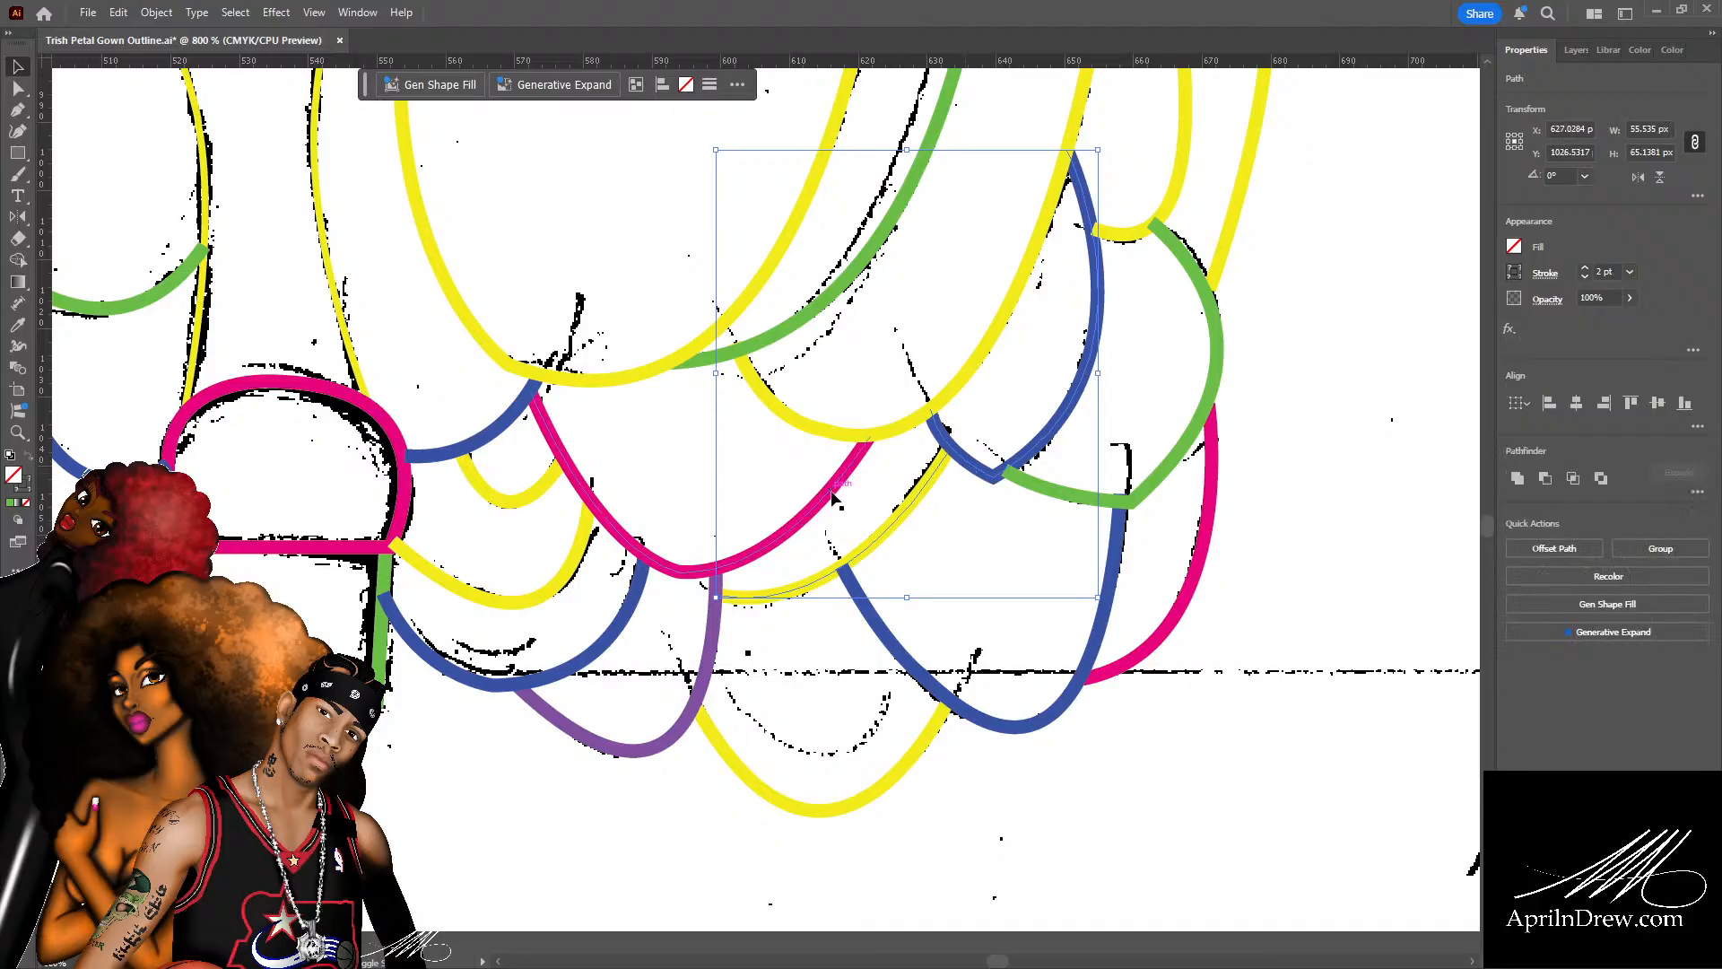
pyautogui.keyDown('shift'); pyautogui.click(836, 498); pyautogui.keyUp('shift')
pyautogui.keyDown('shift'); pyautogui.click(817, 432); pyautogui.keyUp('shift')
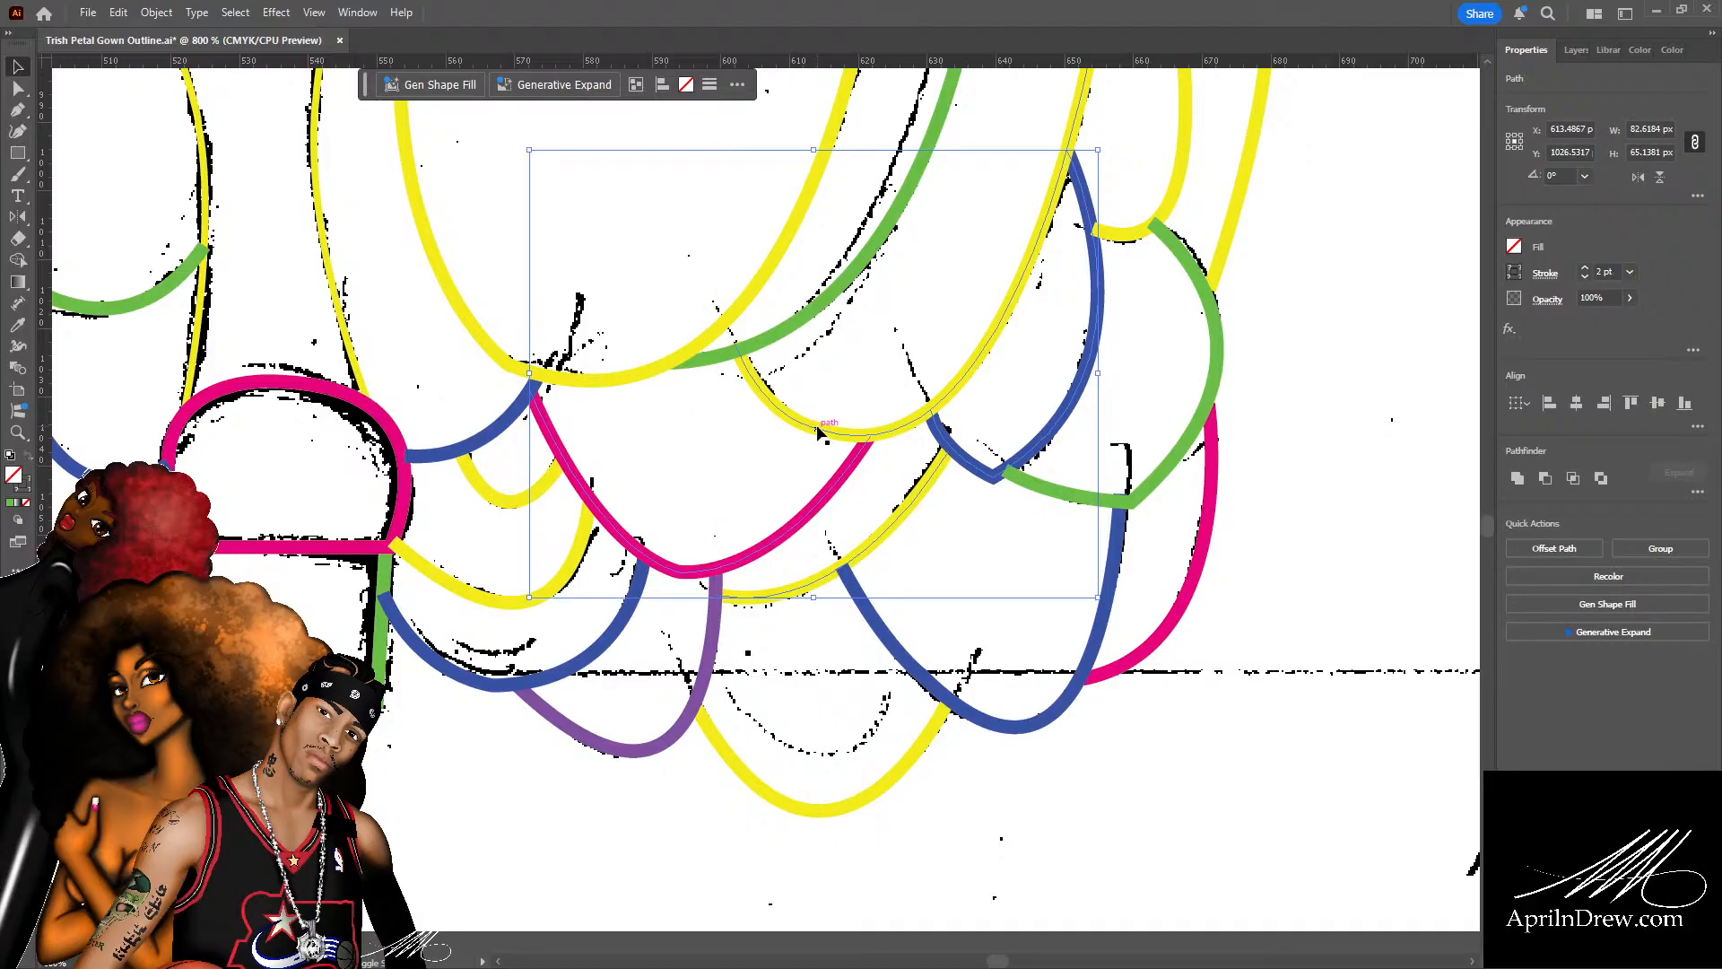
pyautogui.keyDown('shift'); pyautogui.click(817, 432); pyautogui.keyUp('shift')
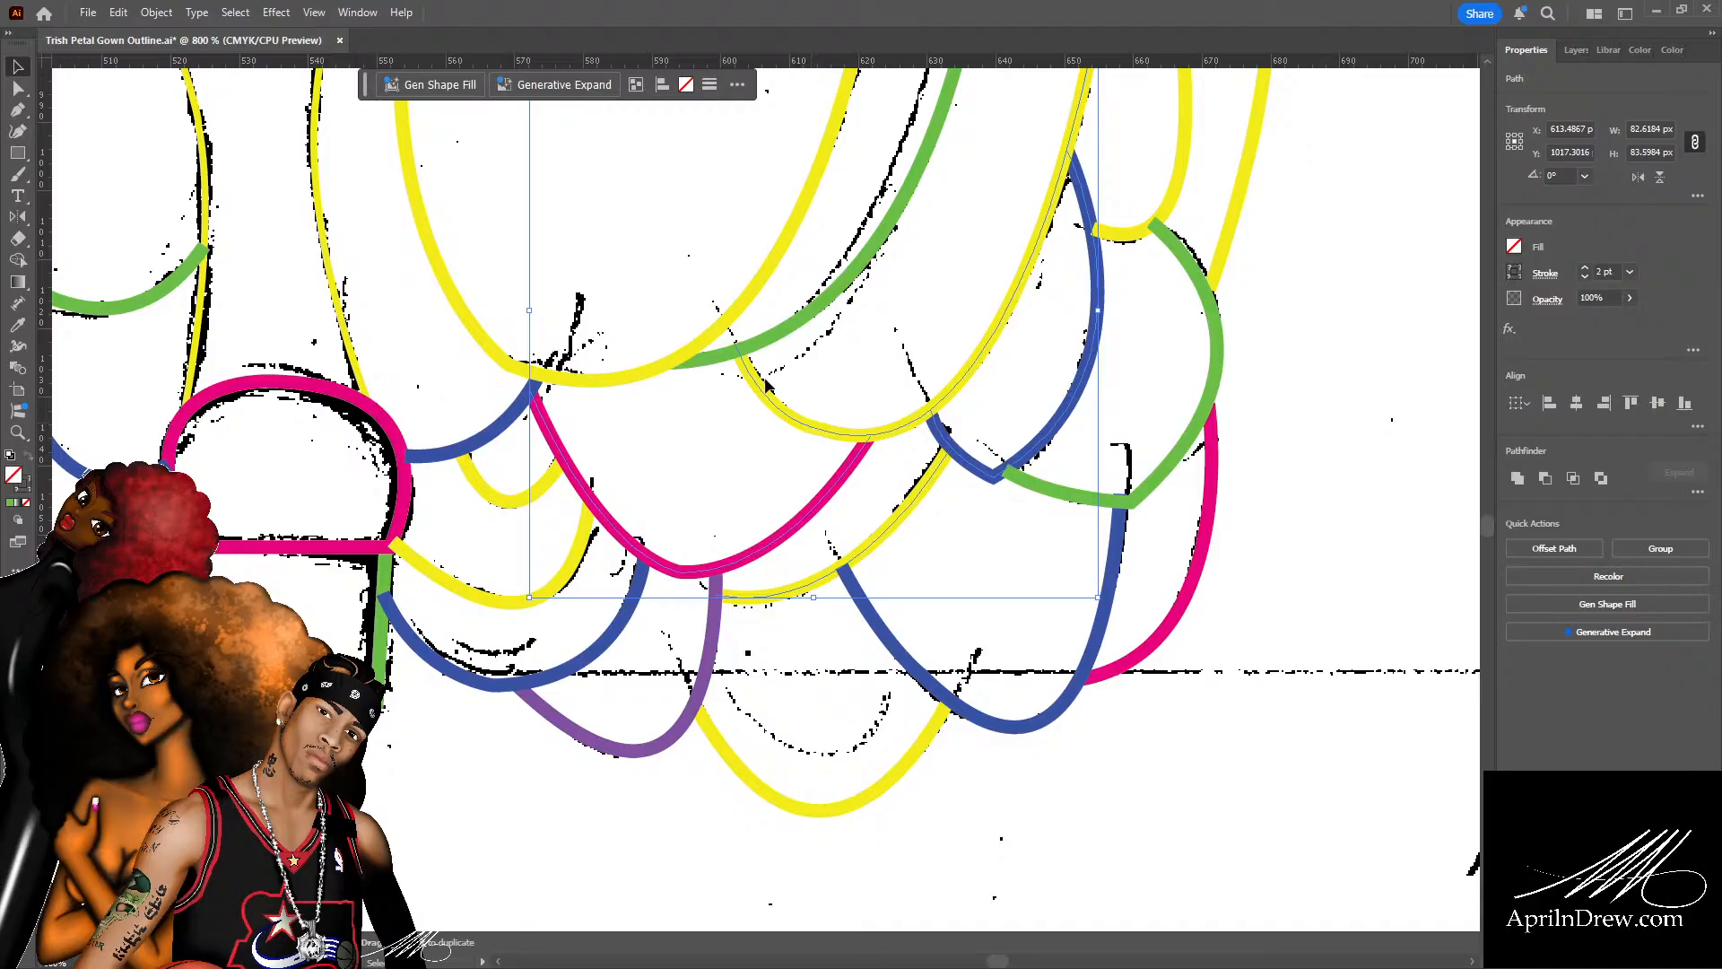
# Add the long green petal and the large yellow petal beside the leg to the selection.
pyautogui.scroll(3, 715, 455)
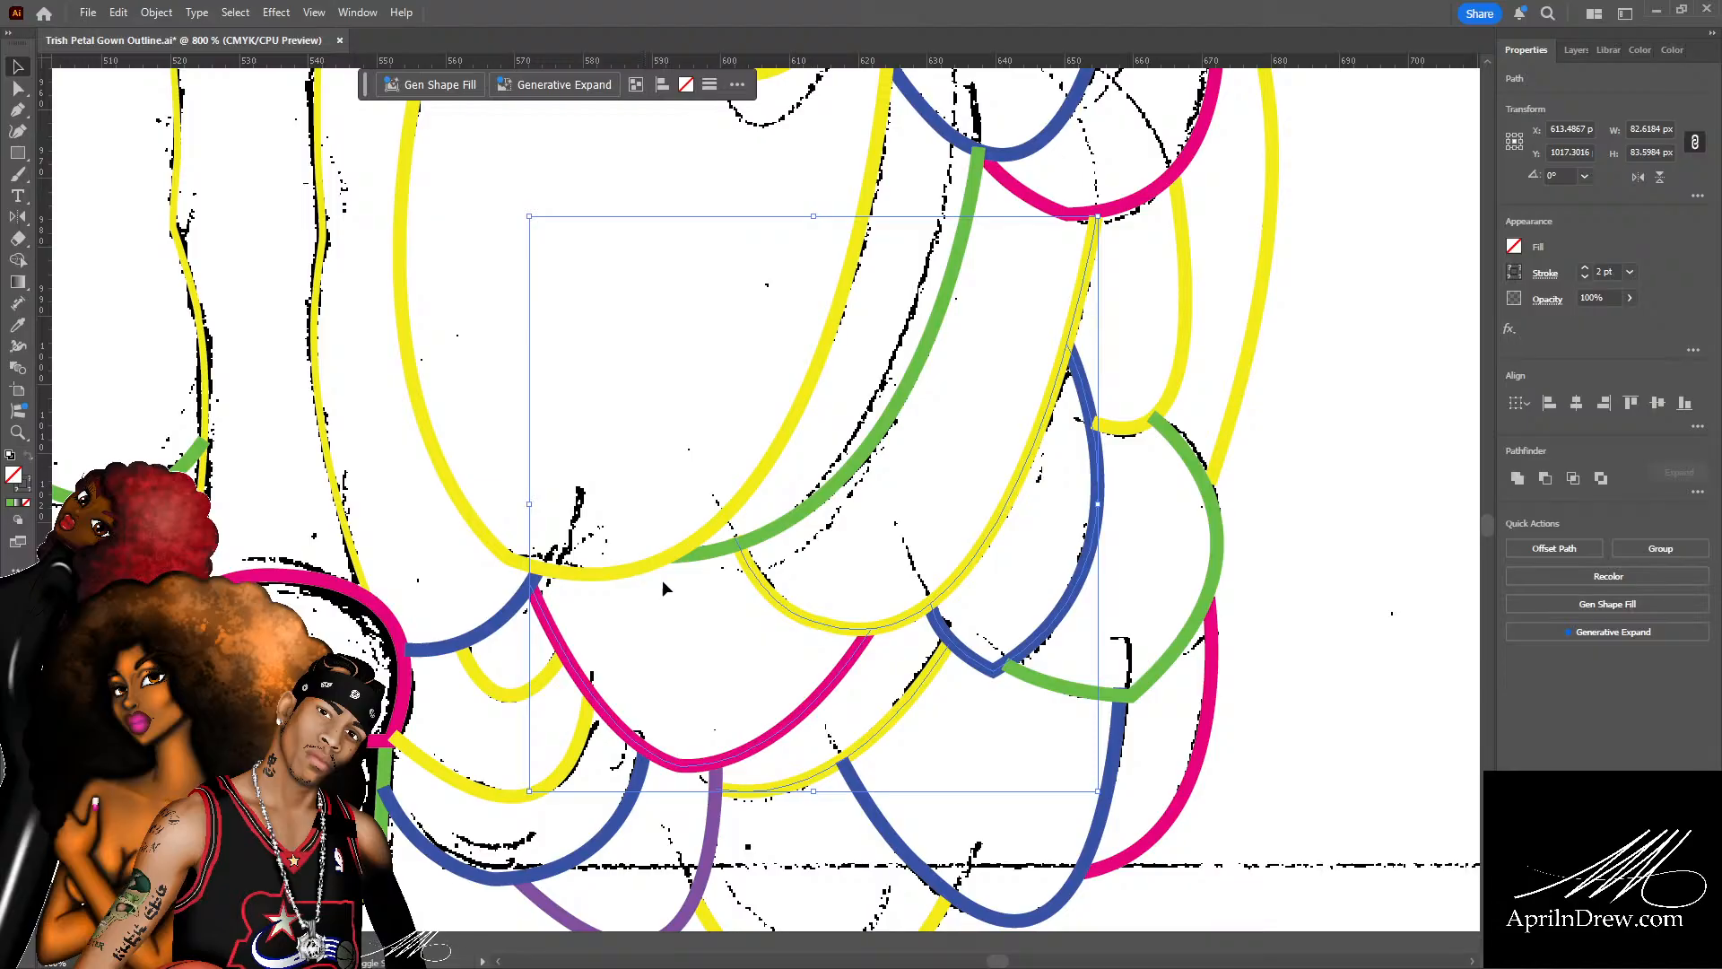
pyautogui.keyDown('shift'); pyautogui.click(710, 559); pyautogui.keyUp('shift')
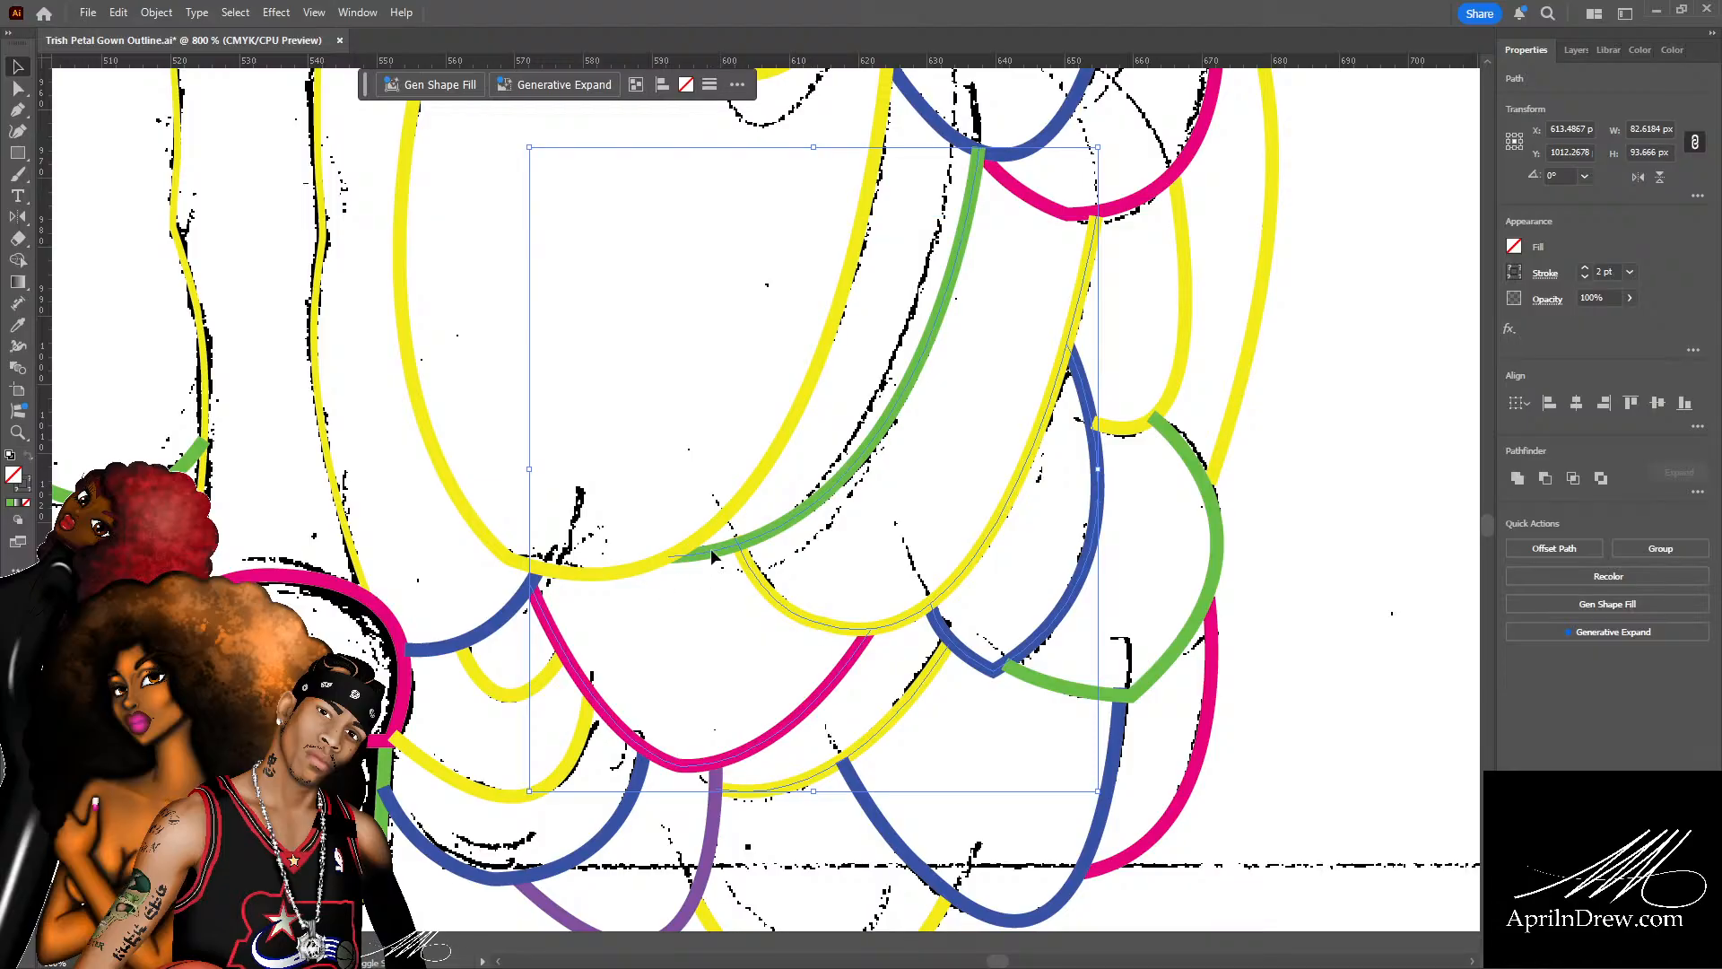
pyautogui.keyDown('shift'); pyautogui.click(714, 531); pyautogui.keyUp('shift')
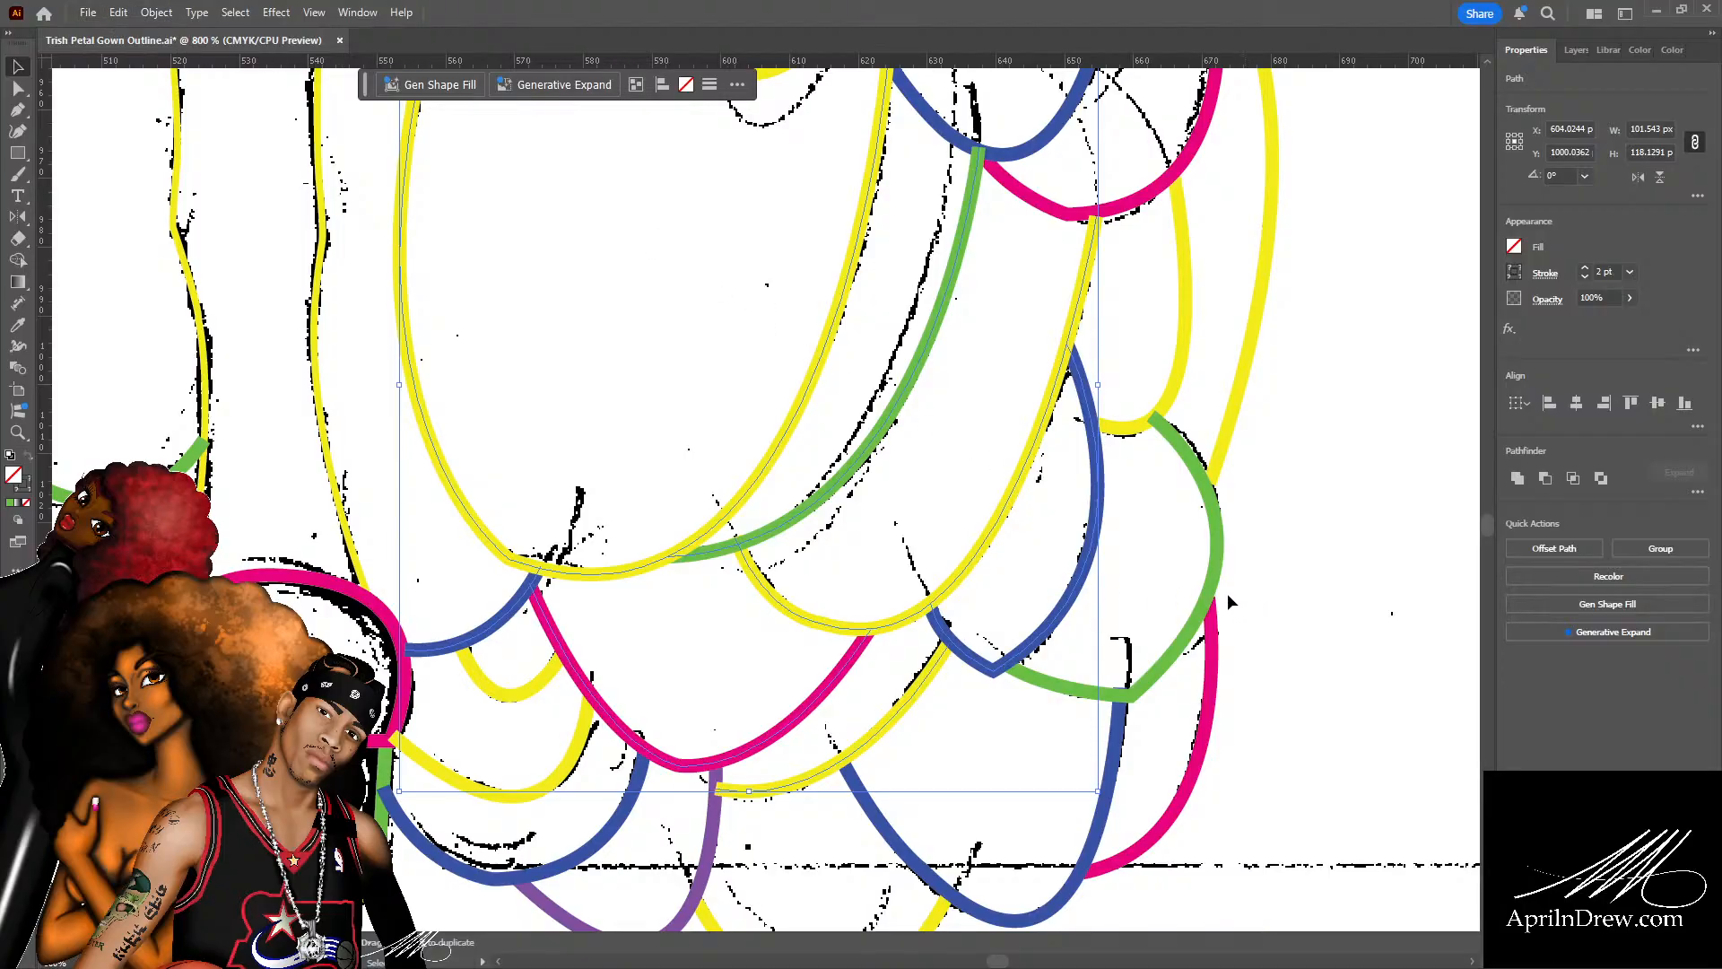
# Select the purple hem petal together with the magenta petal above it and the blue hem petal beside the shoe.
pyautogui.scroll(-5, 1231, 599)
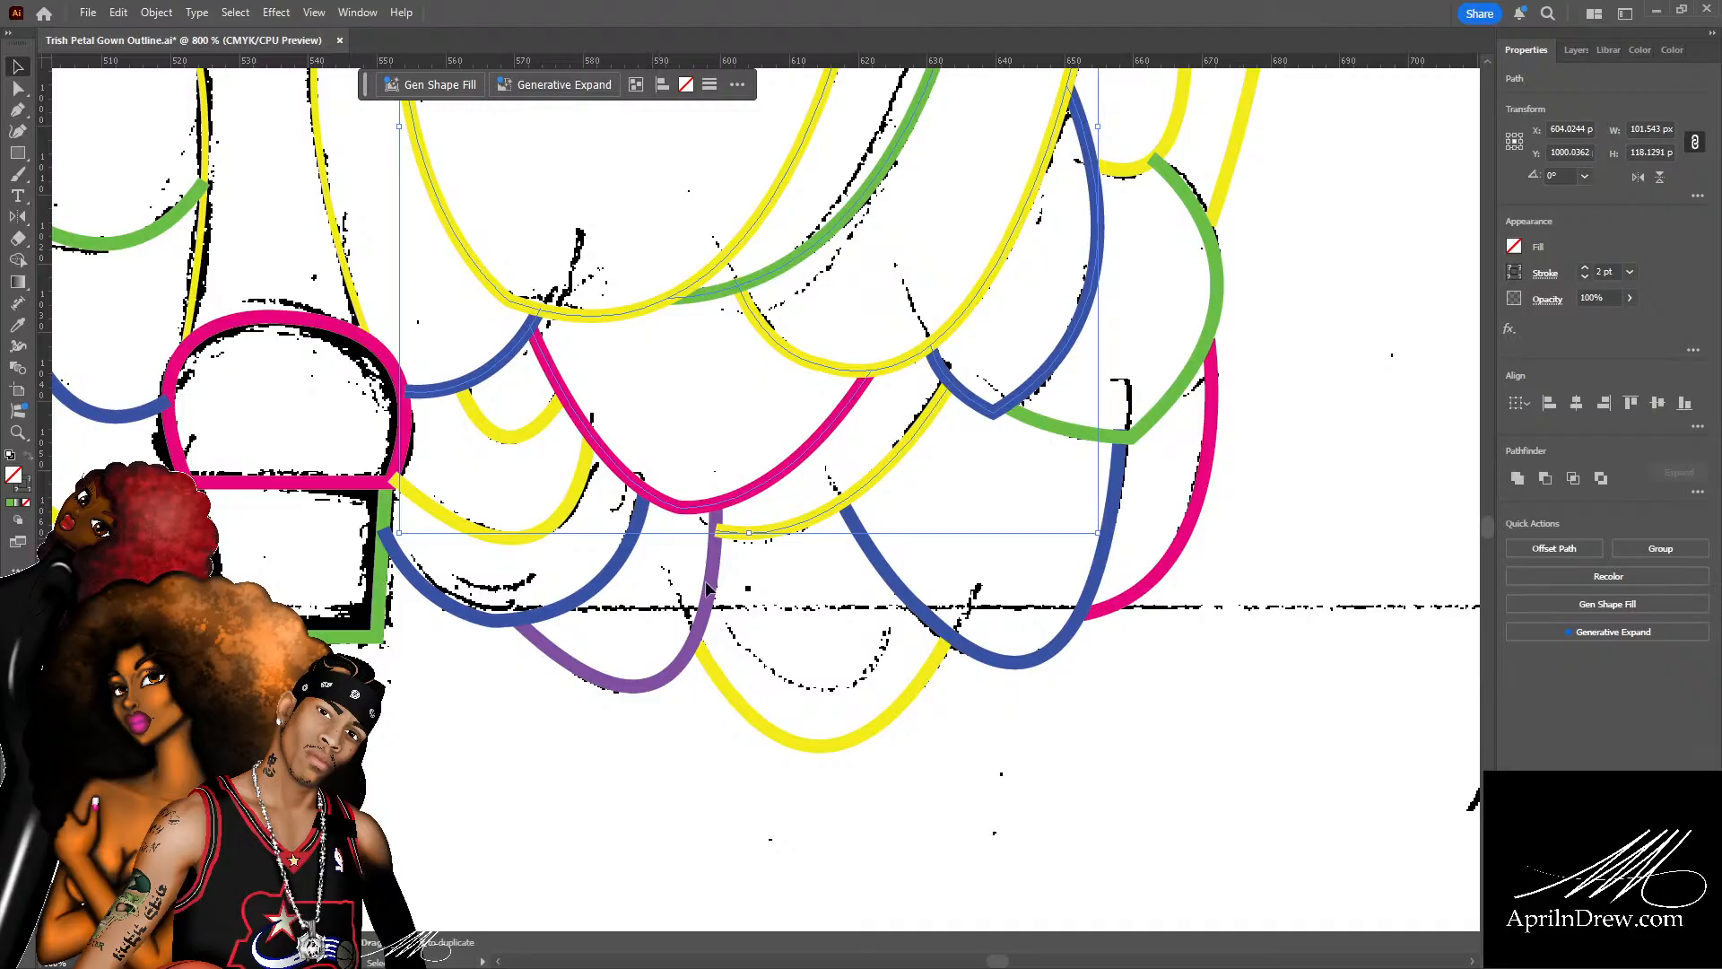
pyautogui.click(709, 592)
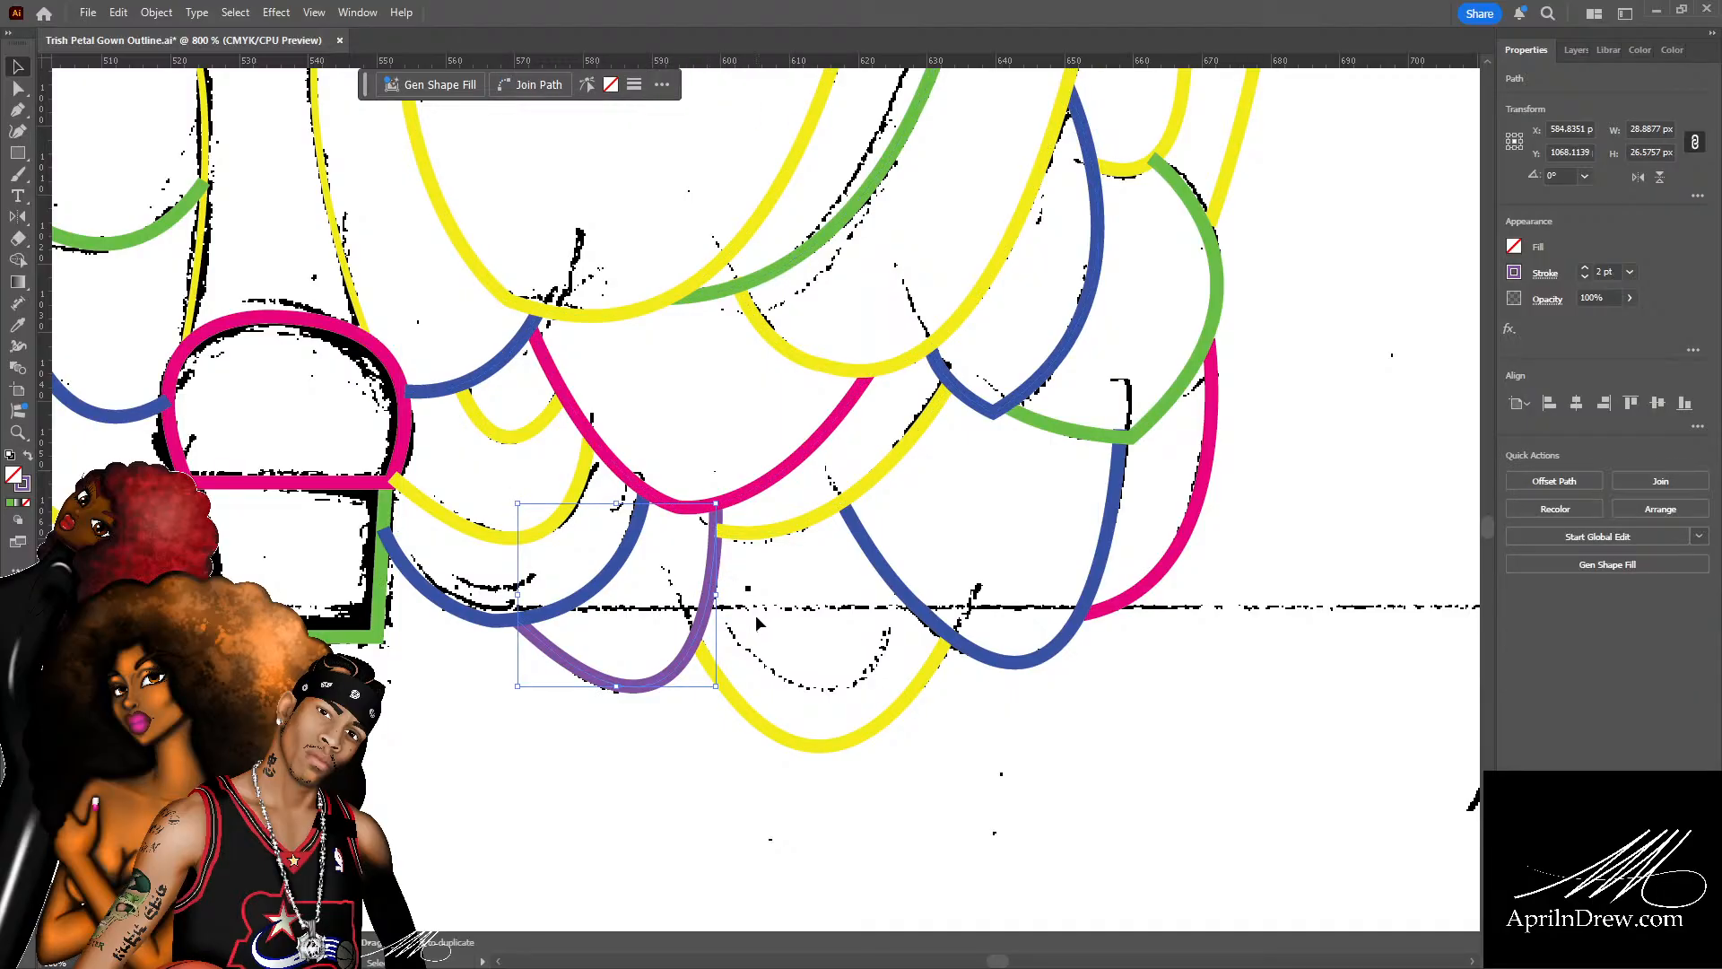
pyautogui.keyDown('shift'); pyautogui.click(689, 511); pyautogui.keyUp('shift')
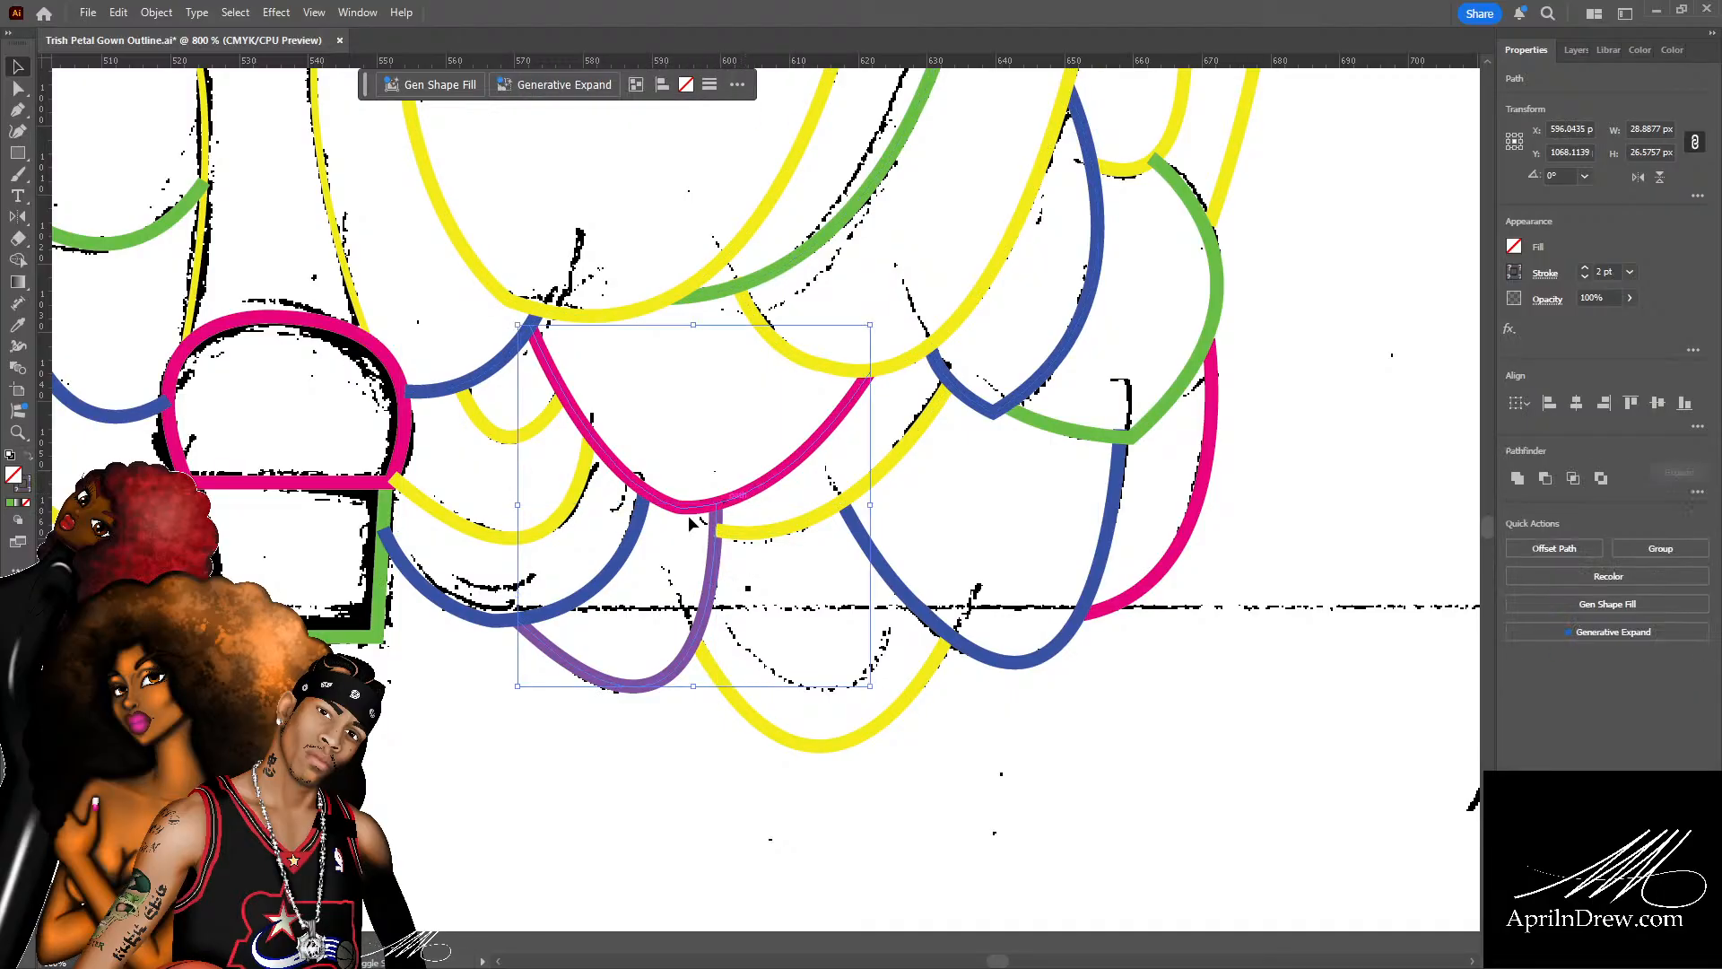
pyautogui.keyDown('shift'); pyautogui.click(607, 575); pyautogui.keyUp('shift')
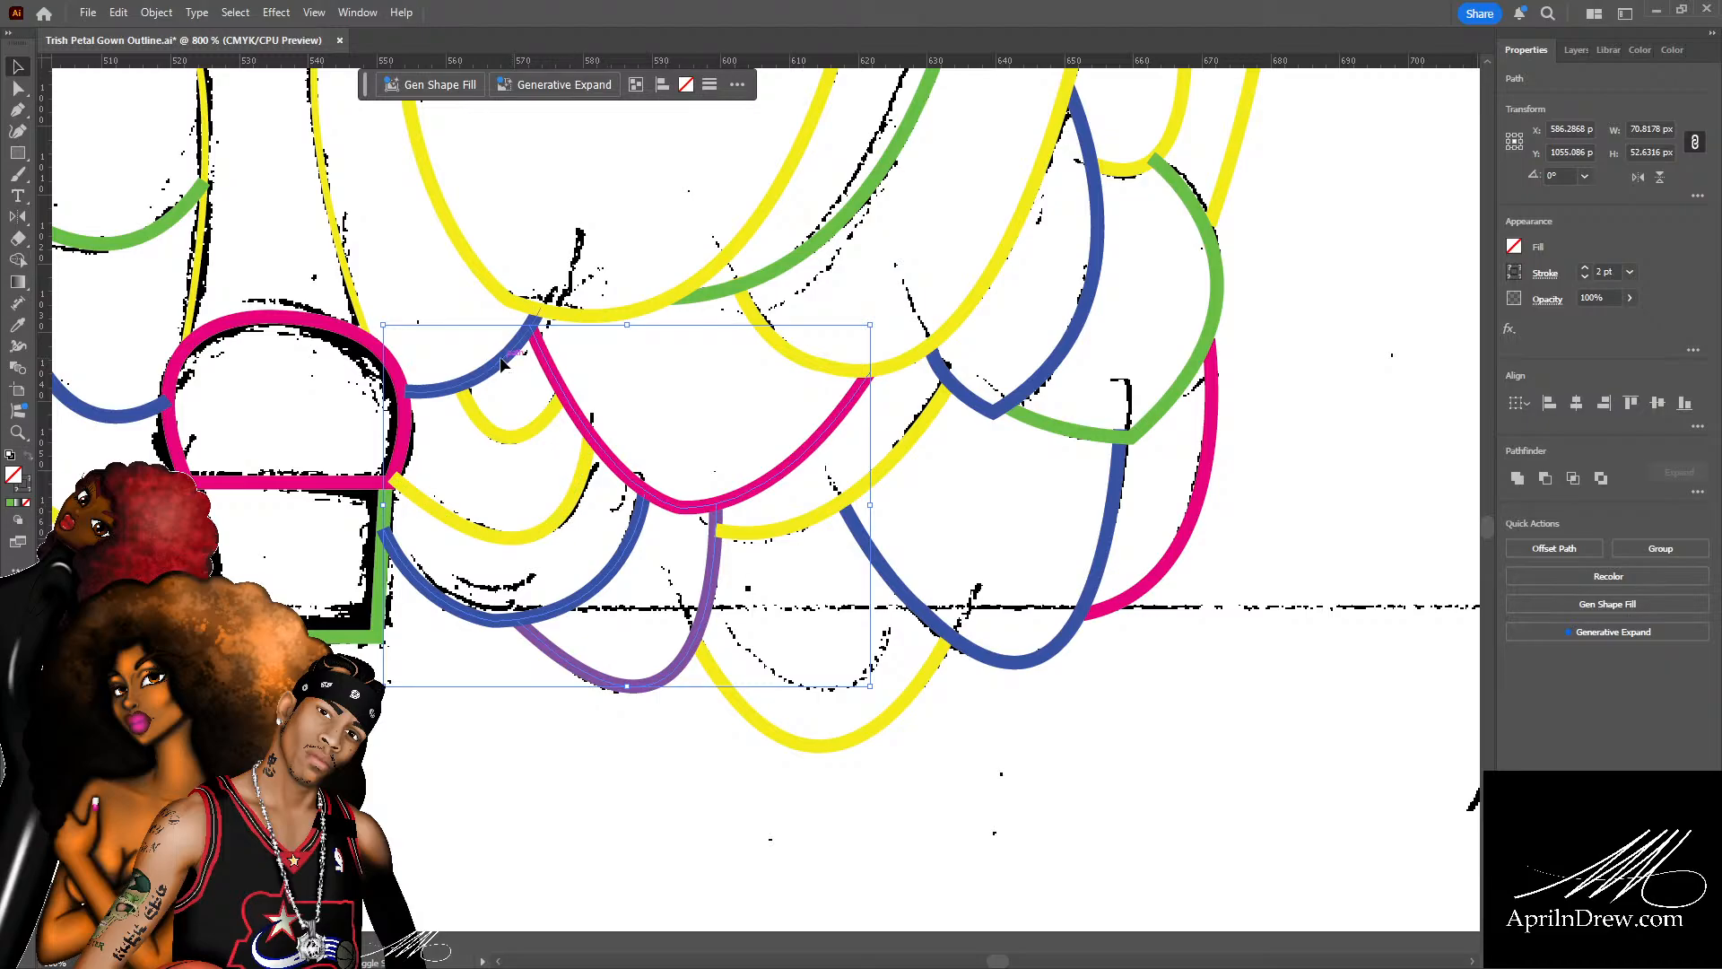
# Add the large yellow petal, the green petal, the long yellow petal and the neighbouring blue petal to the selection, and finally deselect everything.
pyautogui.keyDown('shift'); pyautogui.click(717, 284); pyautogui.keyUp('shift')
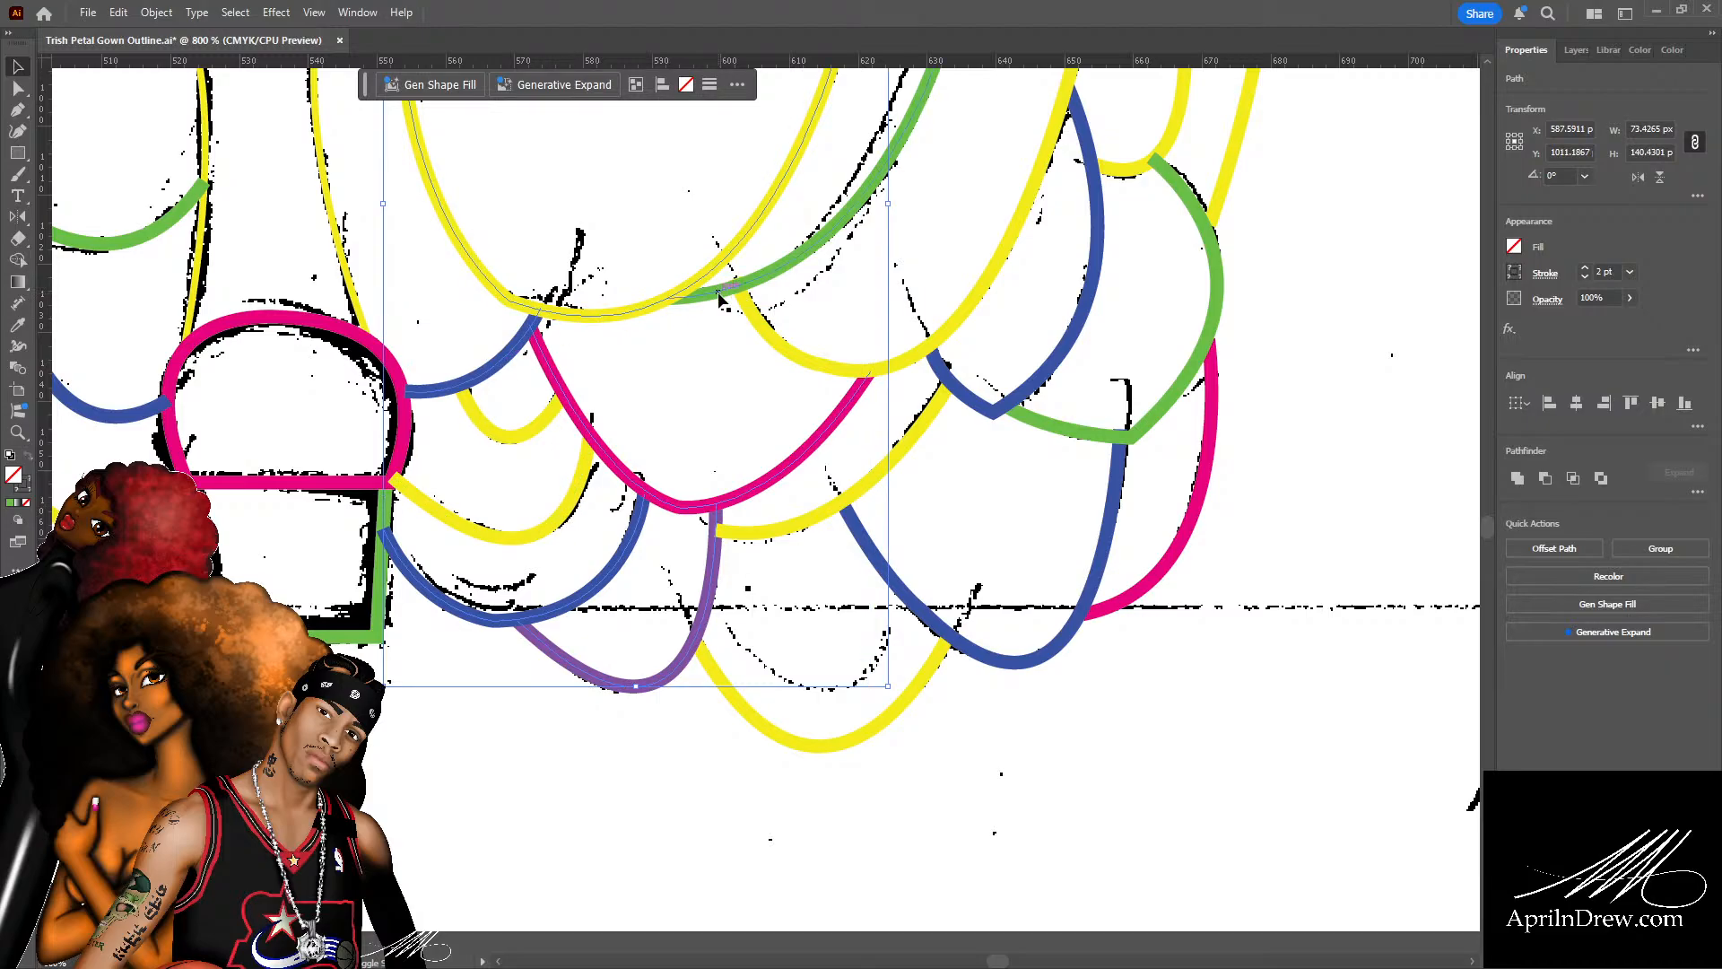
pyautogui.keyDown('shift'); pyautogui.click(731, 304); pyautogui.keyUp('shift')
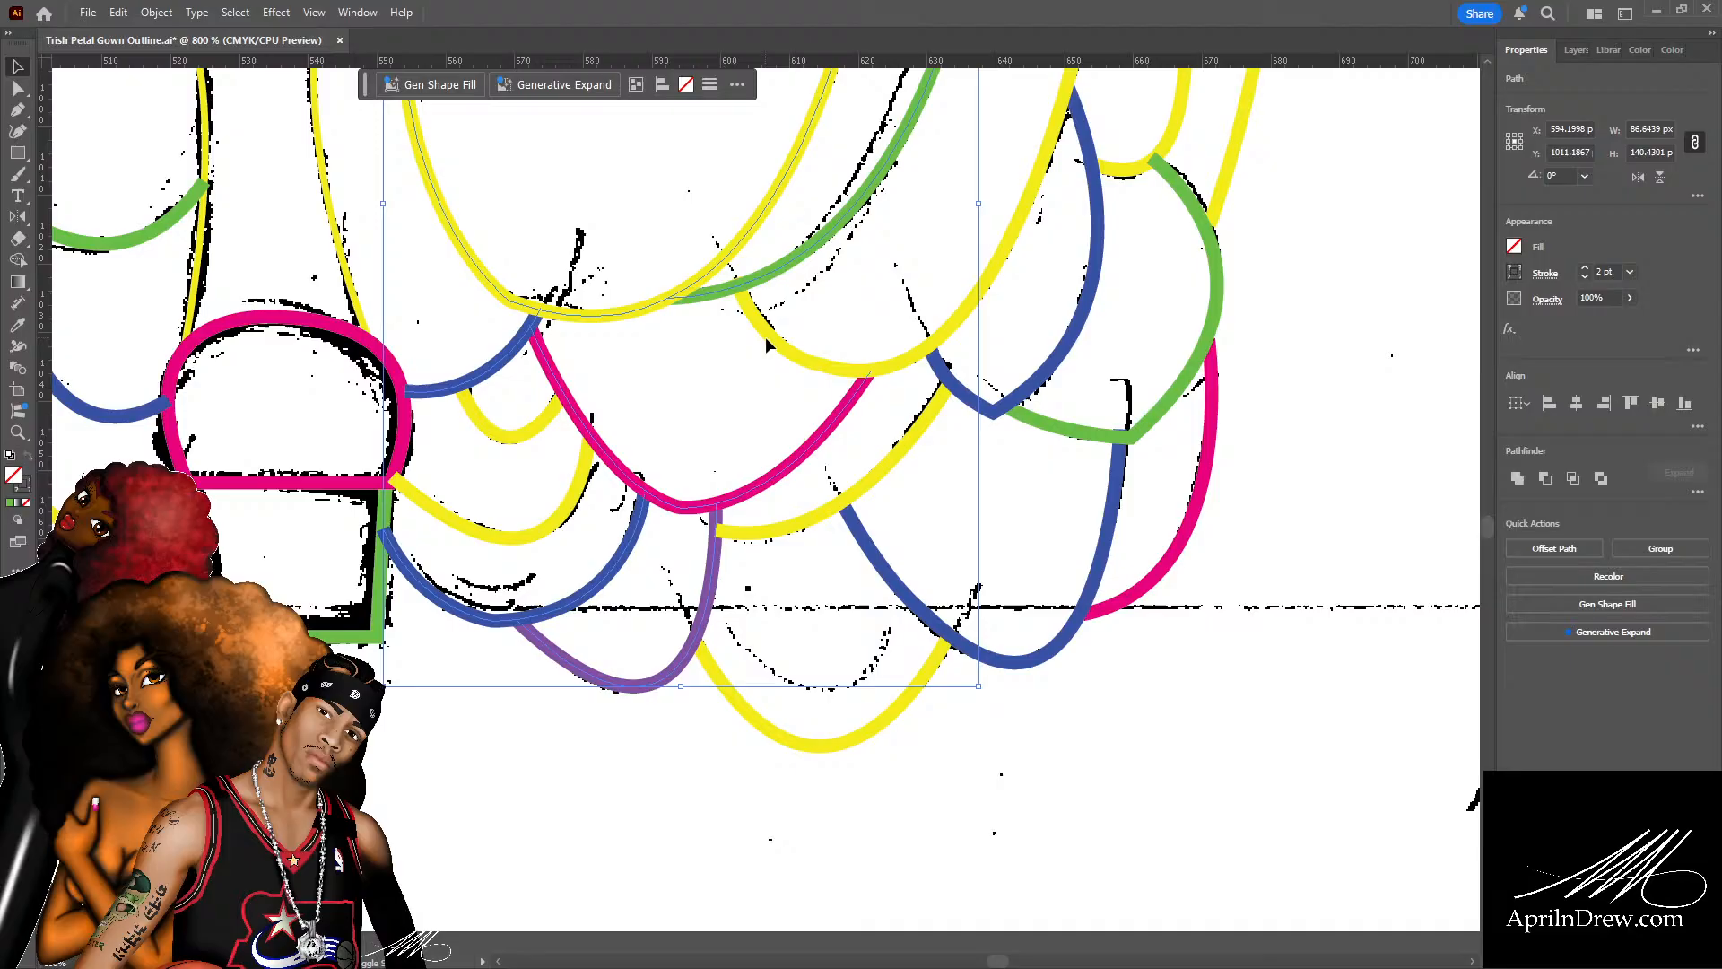
pyautogui.keyDown('shift'); pyautogui.click(811, 362); pyautogui.keyUp('shift')
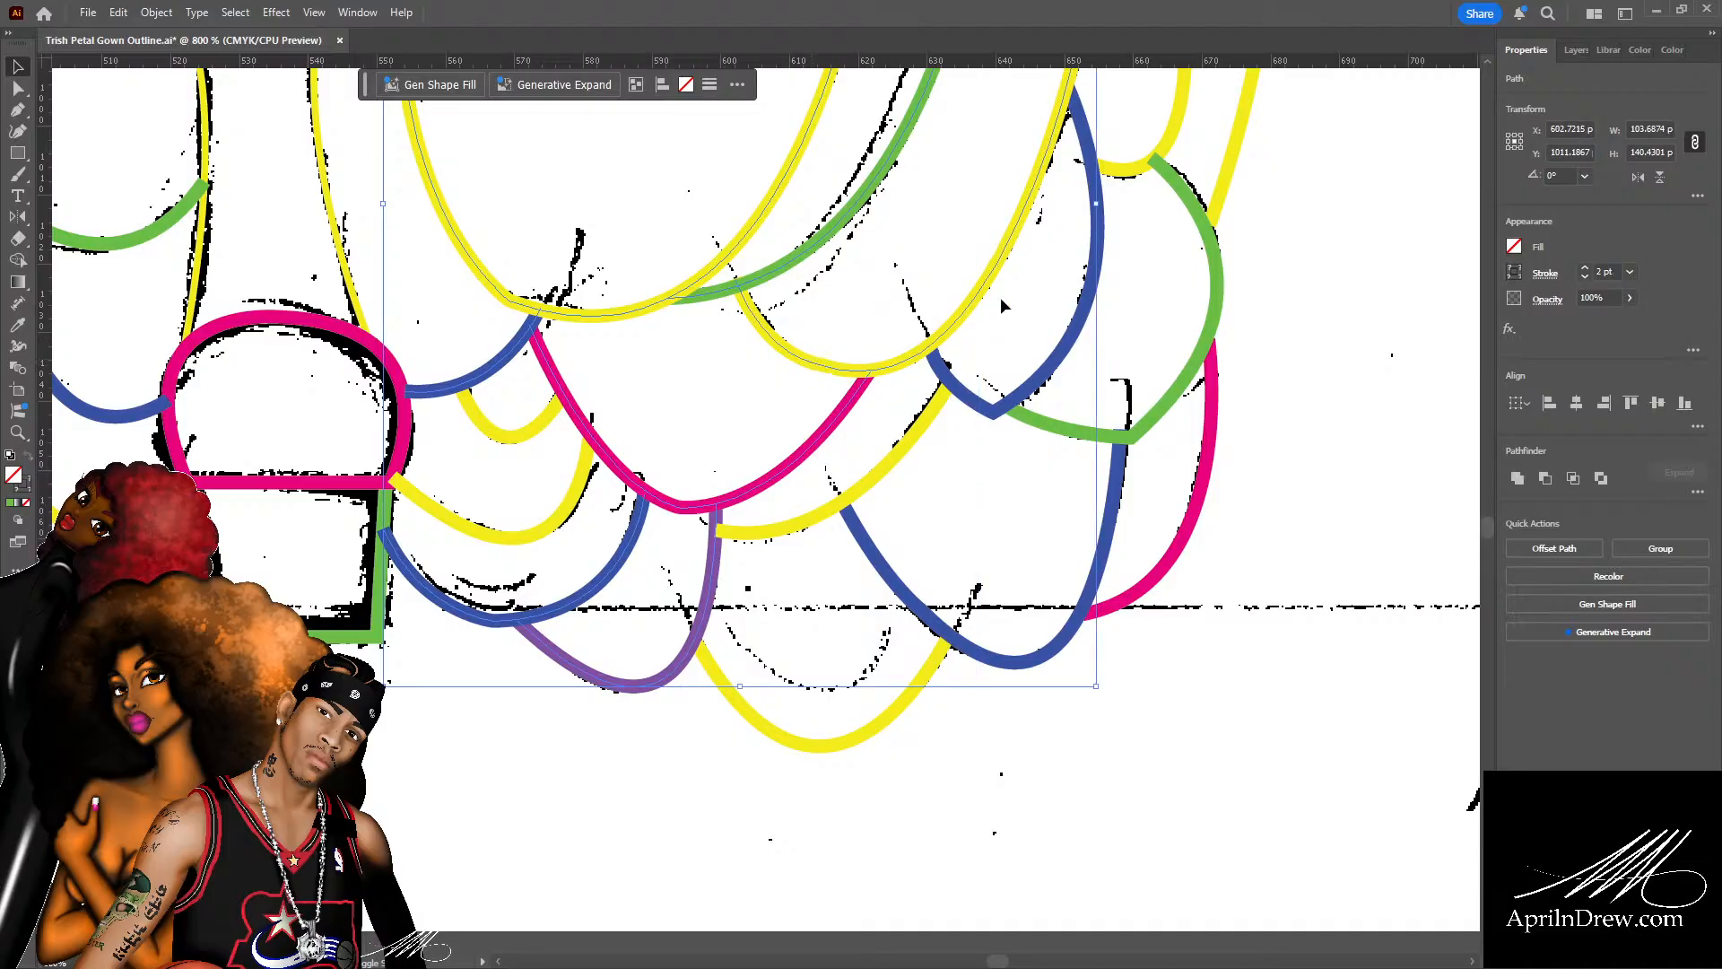
pyautogui.keyDown('shift'); pyautogui.click(1072, 339); pyautogui.keyUp('shift')
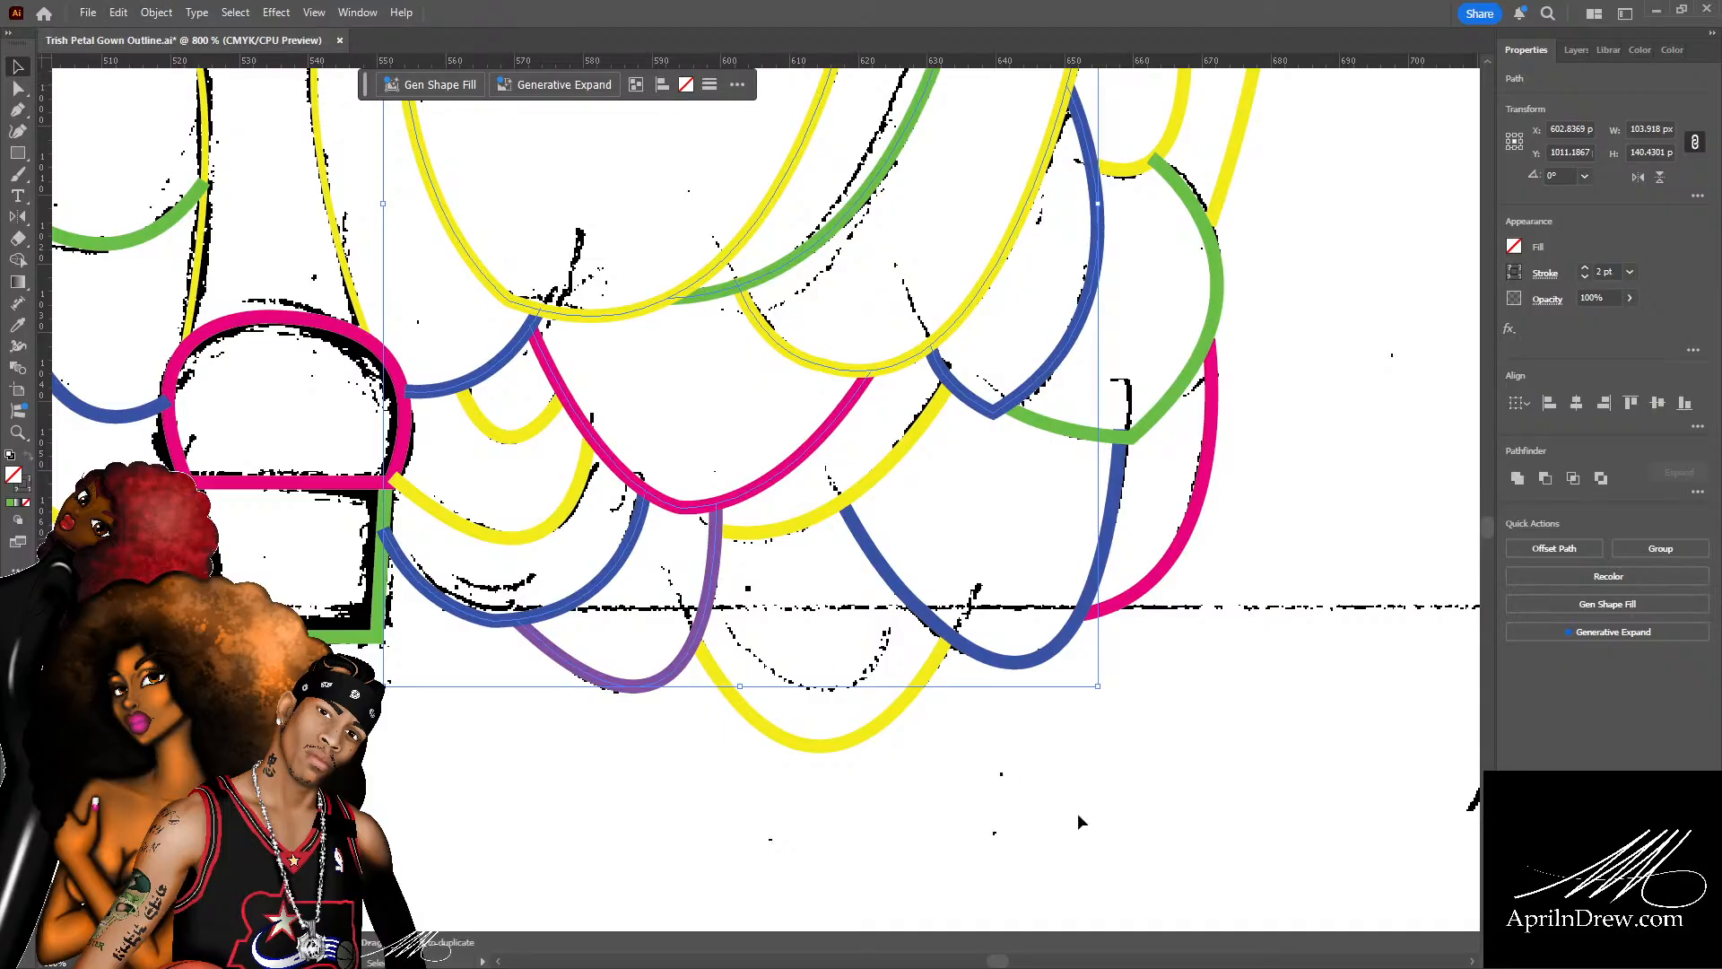
pyautogui.click(1091, 782)
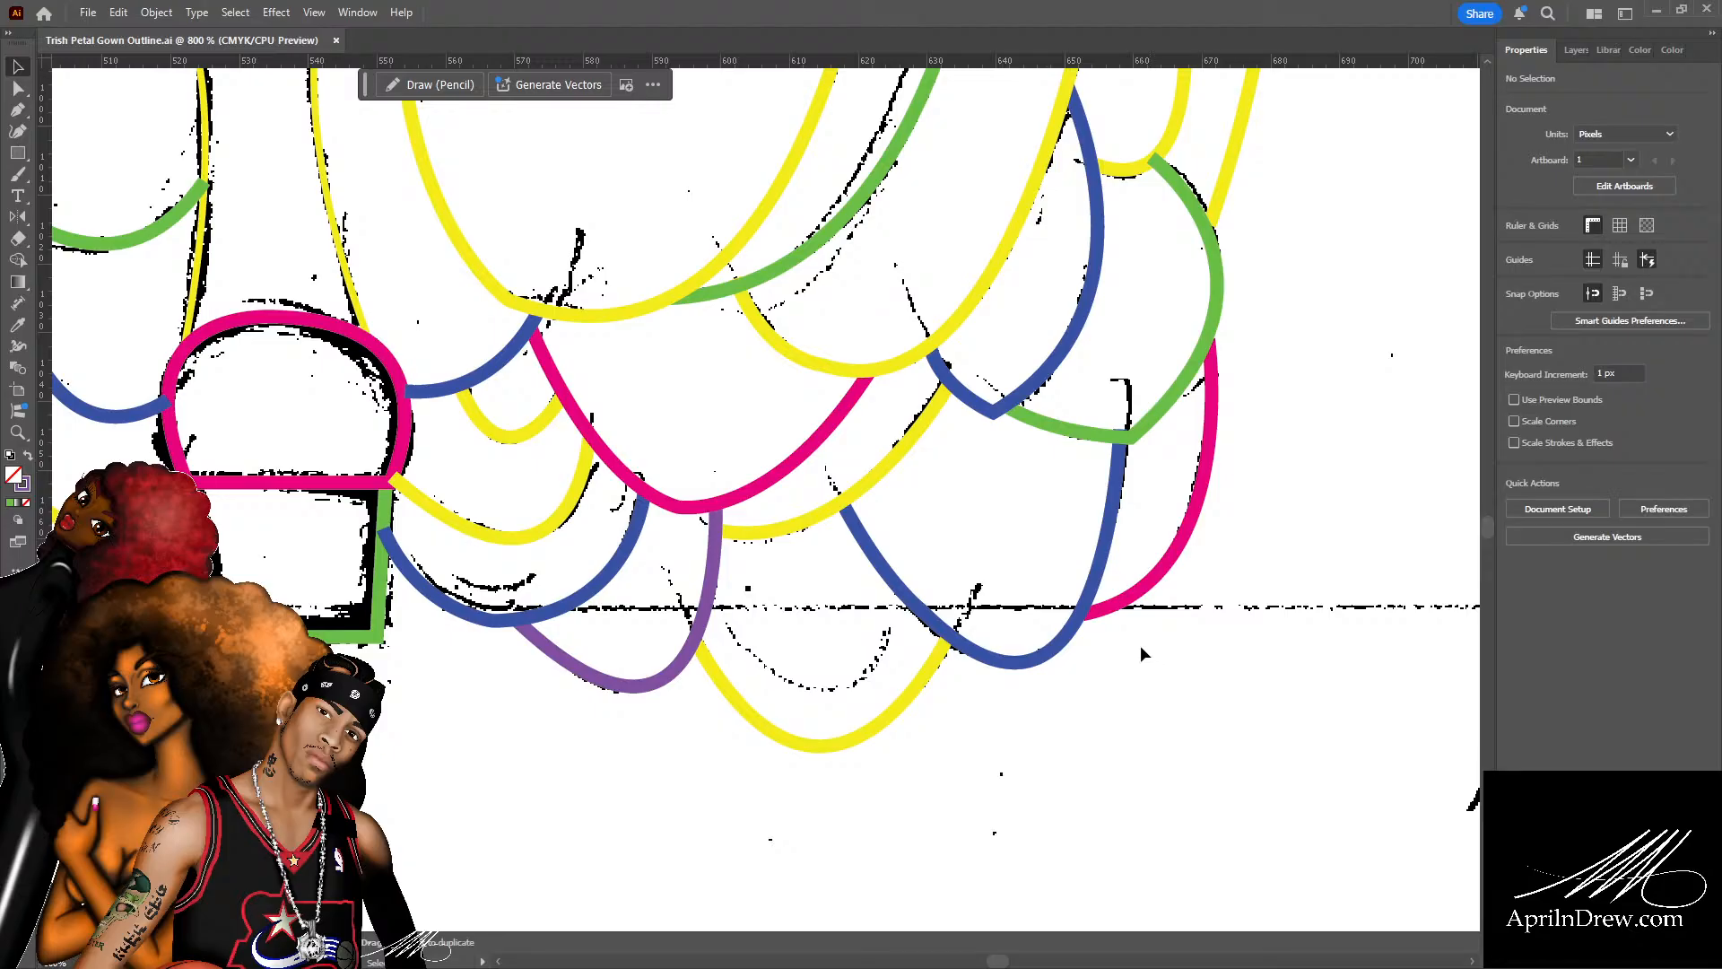
# Select the narrow yellow petal near the gown's outer edge together with the blue petal below it and the long yellow petal alongside.
pyautogui.scroll(2, 1139, 644)
pyautogui.scroll(2, 1101, 640)
pyautogui.scroll(3, 1211, 619)
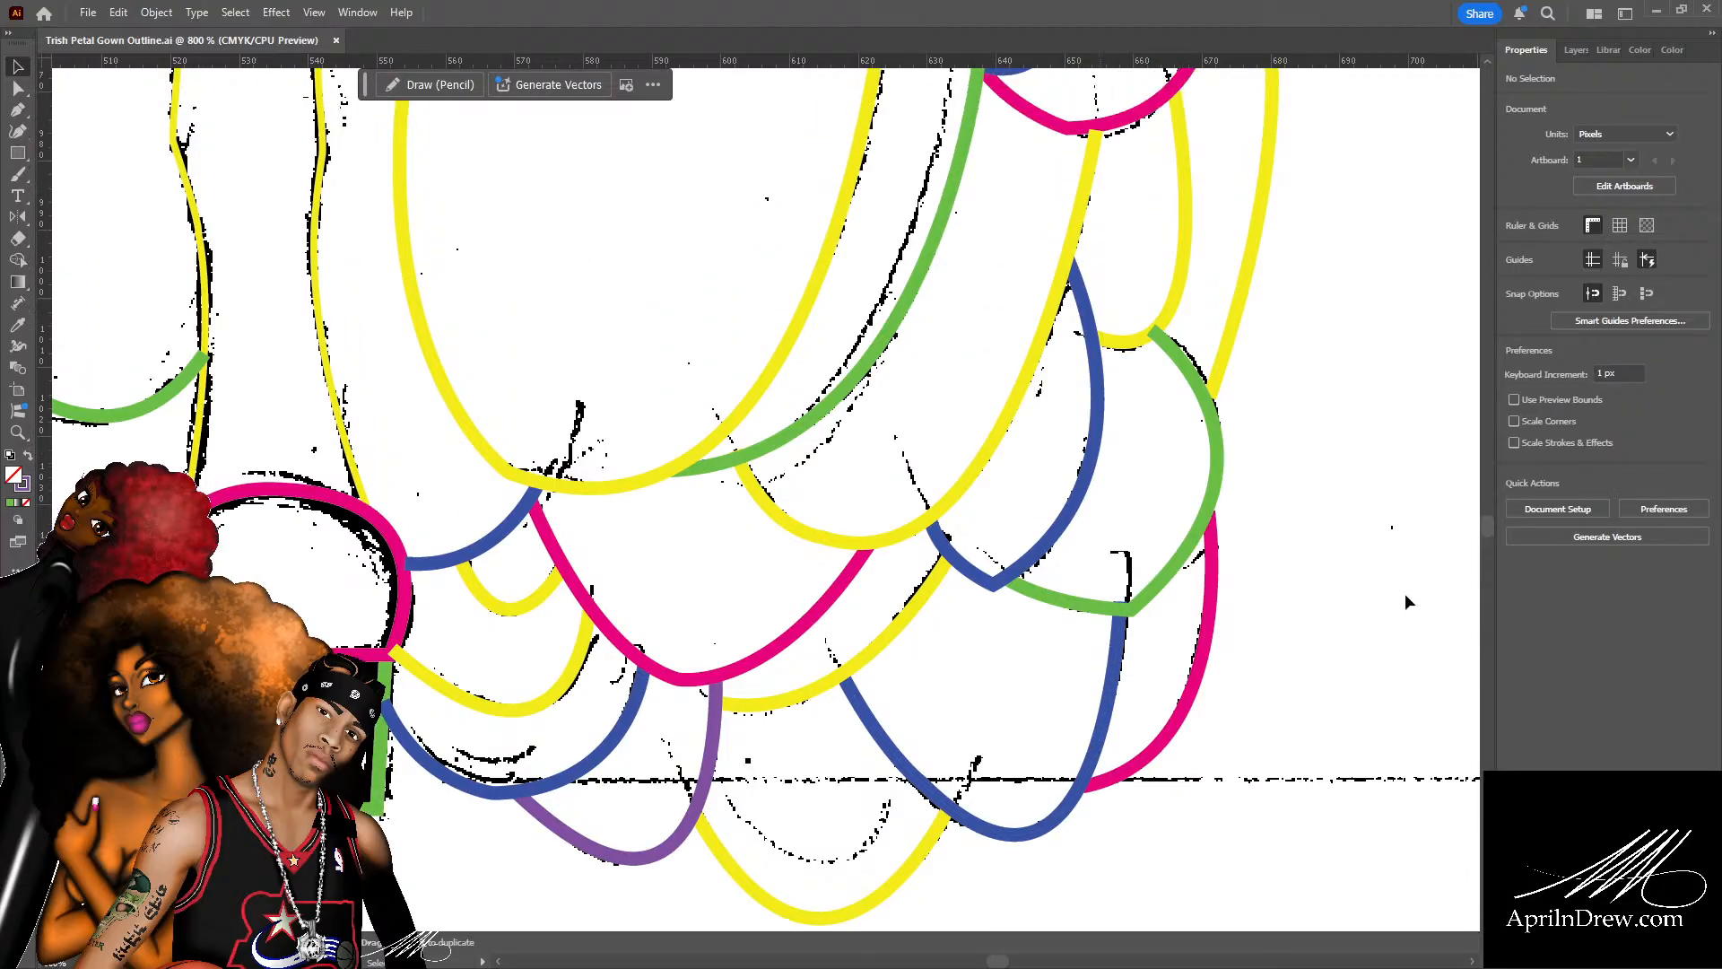
pyautogui.scroll(5, 1370, 573)
pyautogui.scroll(1, 1319, 579)
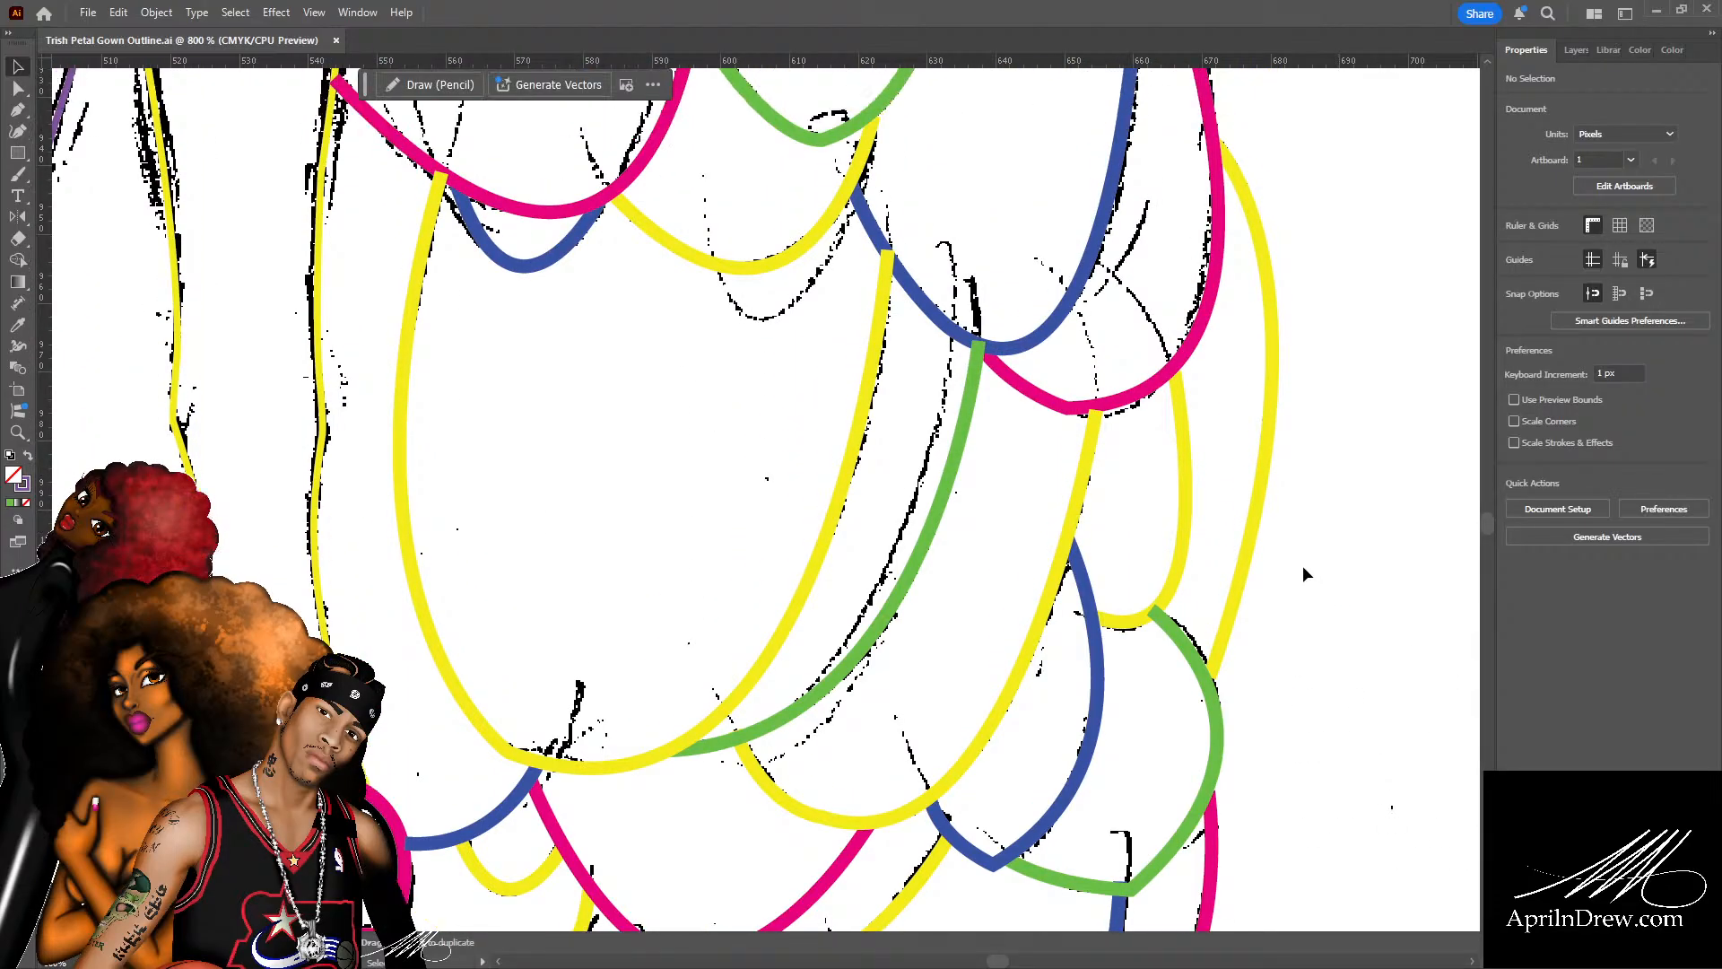
pyautogui.scroll(-2, 1256, 529)
pyautogui.click(1173, 458)
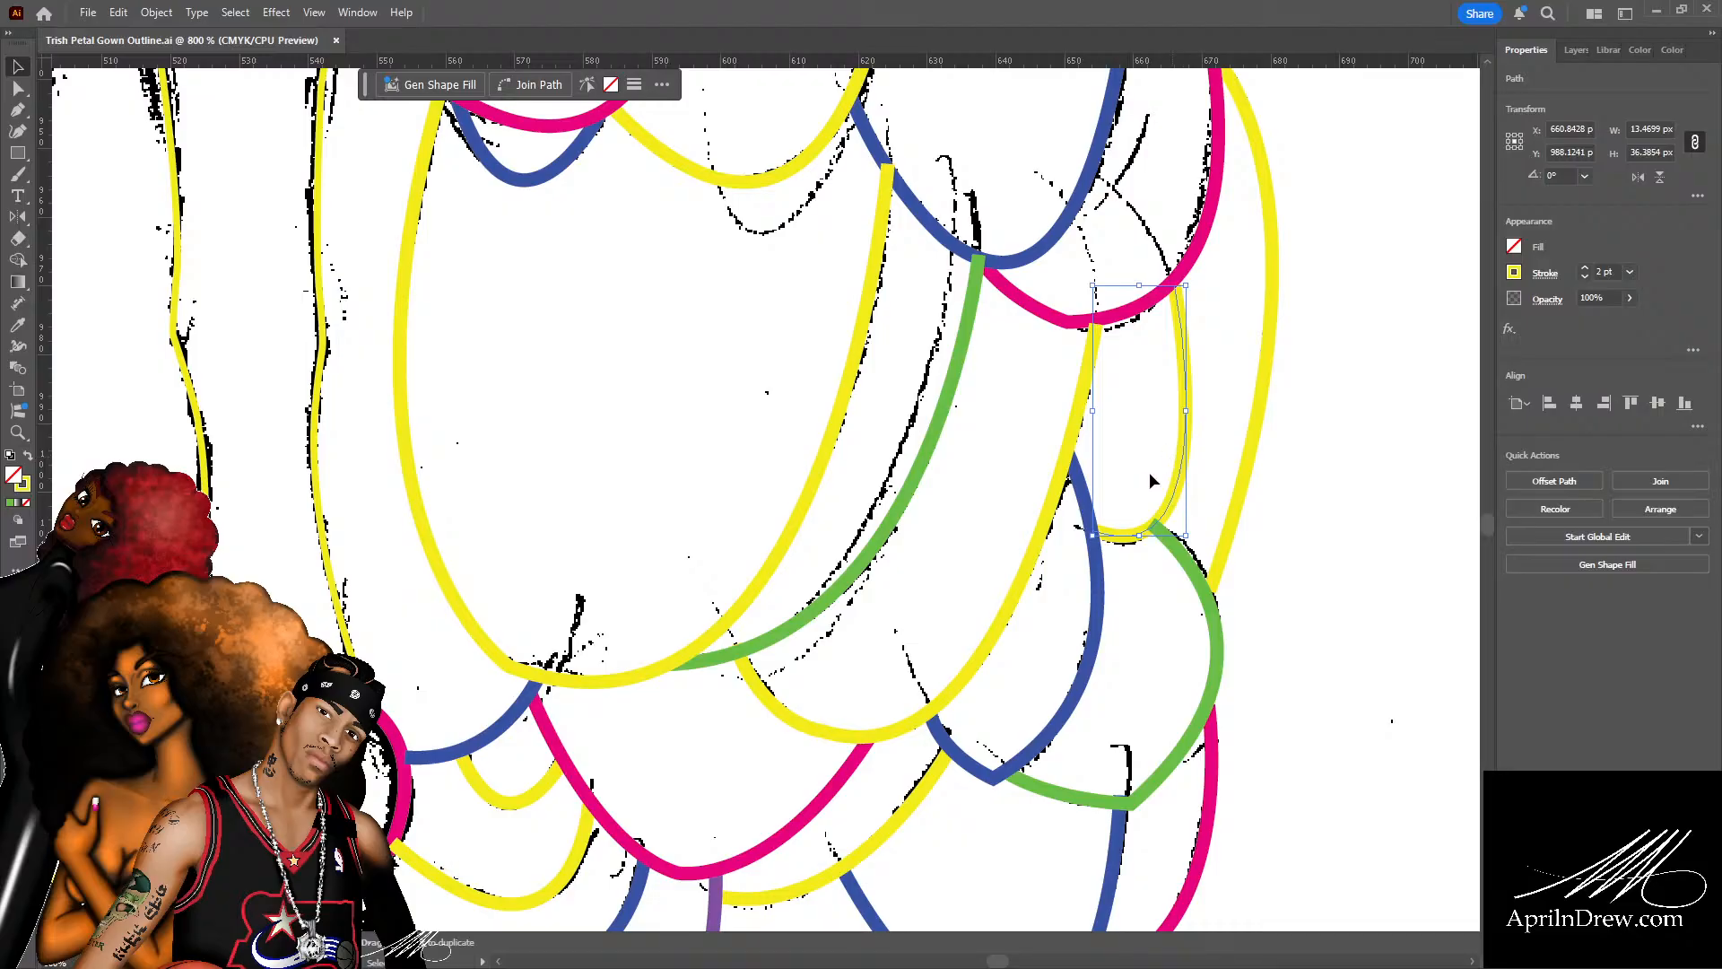
pyautogui.keyDown('shift'); pyautogui.click(1039, 536); pyautogui.keyUp('shift')
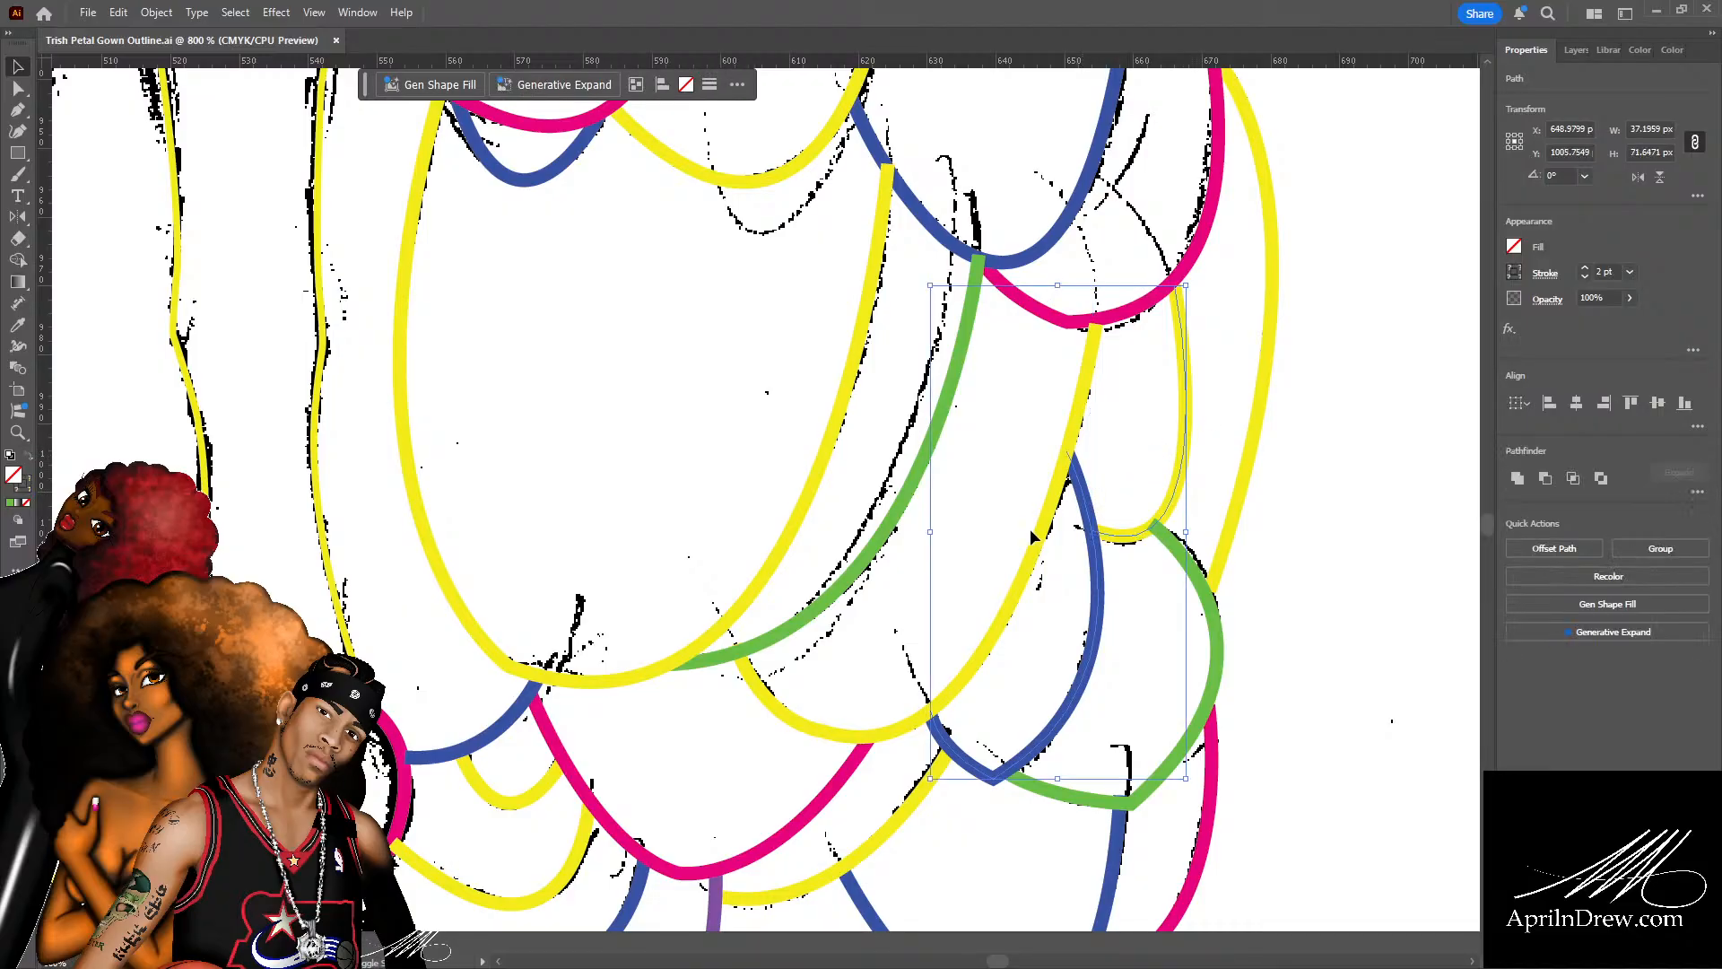
pyautogui.keyDown('shift'); pyautogui.click(1039, 536); pyautogui.keyUp('shift')
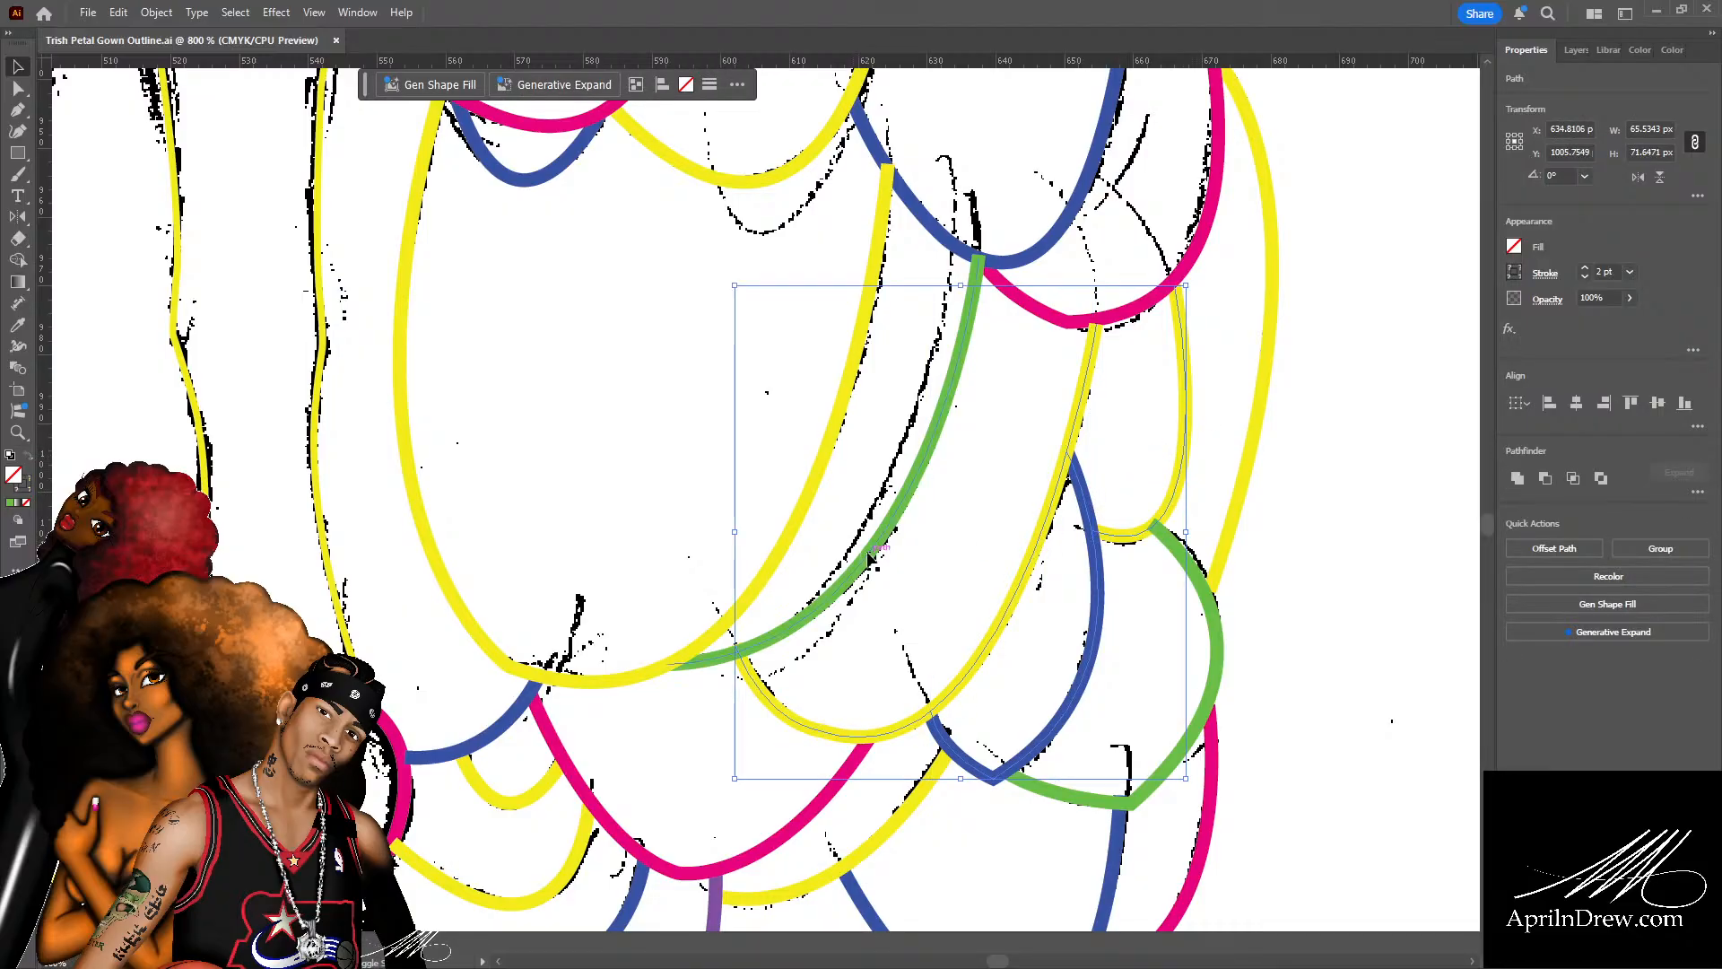
# Extend the outer-edge petal selection with the long green petal and the large yellow petal next to it.
pyautogui.keyDown('shift'); pyautogui.click(865, 553); pyautogui.keyUp('shift')
pyautogui.keyDown('shift'); pyautogui.click(632, 686); pyautogui.keyUp('shift')
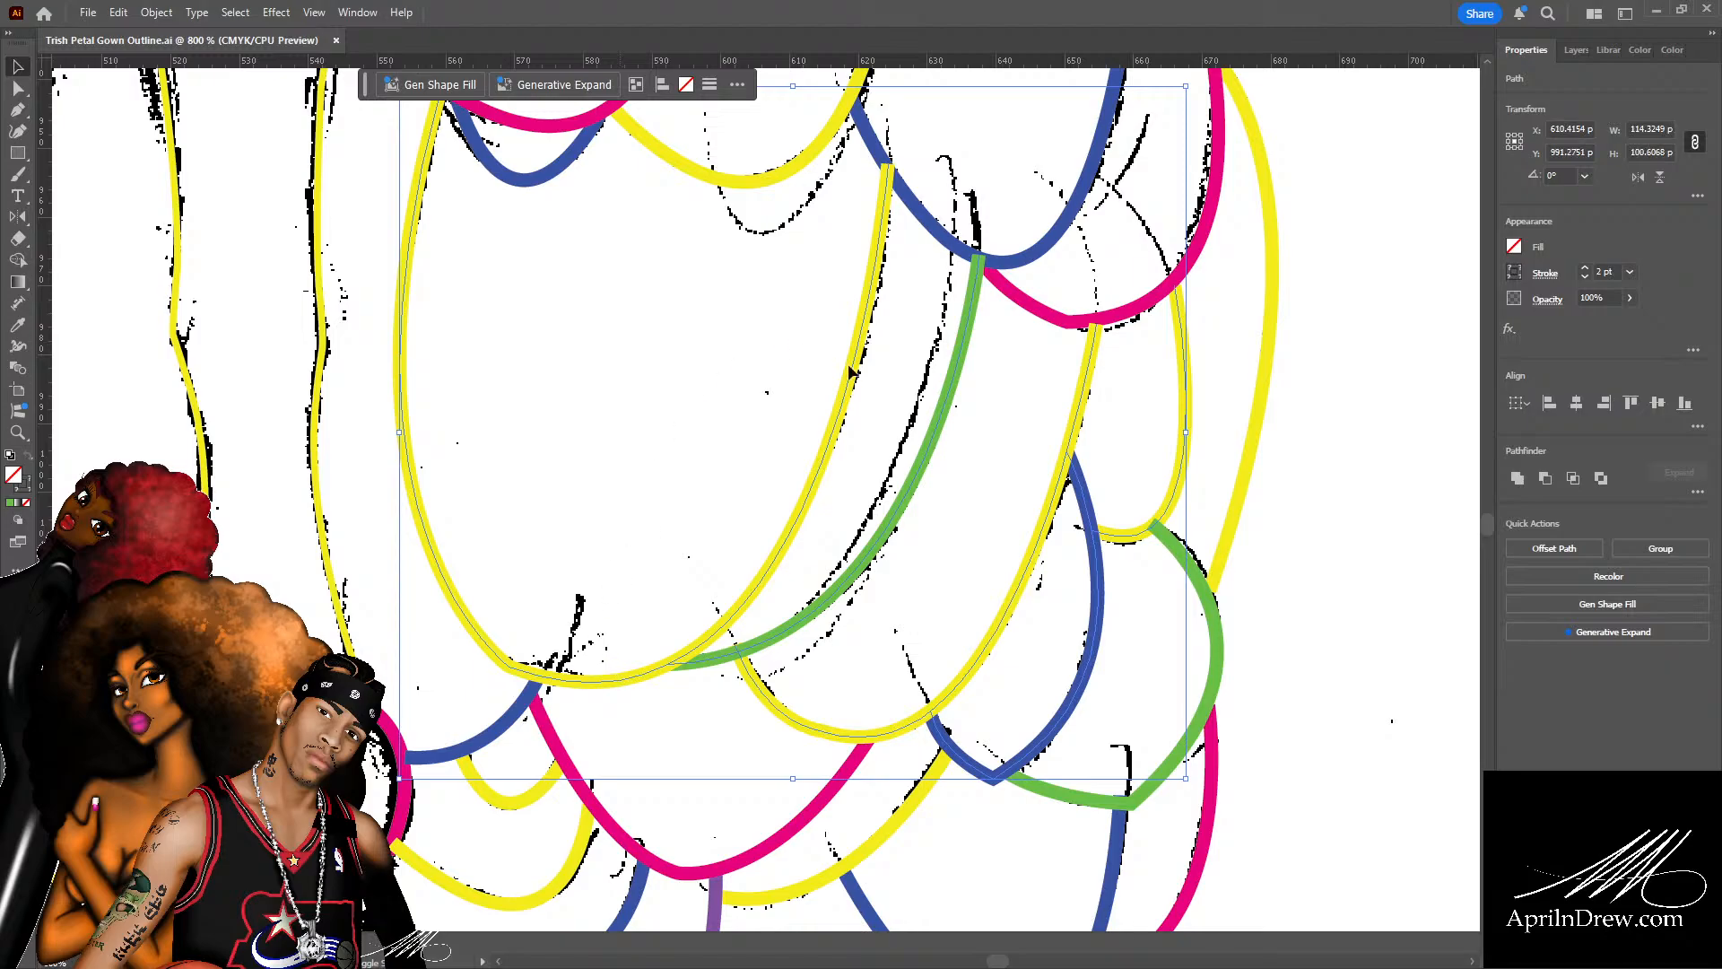
pyautogui.scroll(2, 902, 388)
pyautogui.scroll(1, 1003, 402)
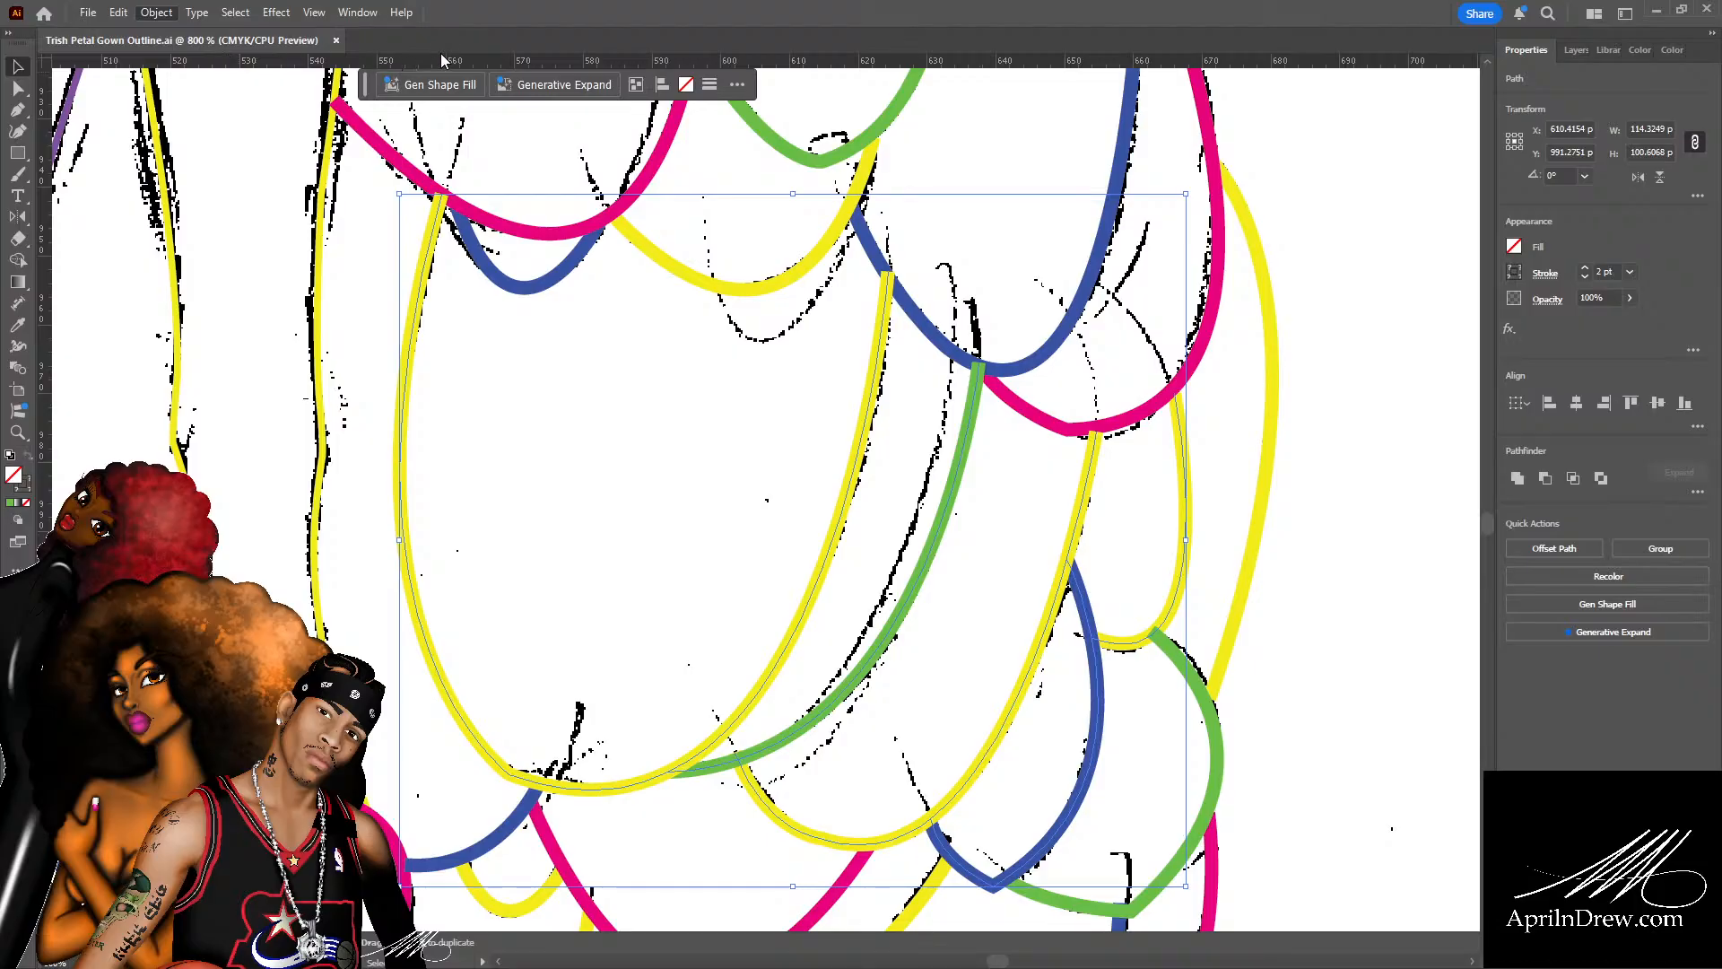
# Deselect the petals, move the lower endpoint of the outer-edge yellow petal onto the green petal's curve, and save the document.
pyautogui.click(1380, 444)
pyautogui.scroll(-5, 1352, 454)
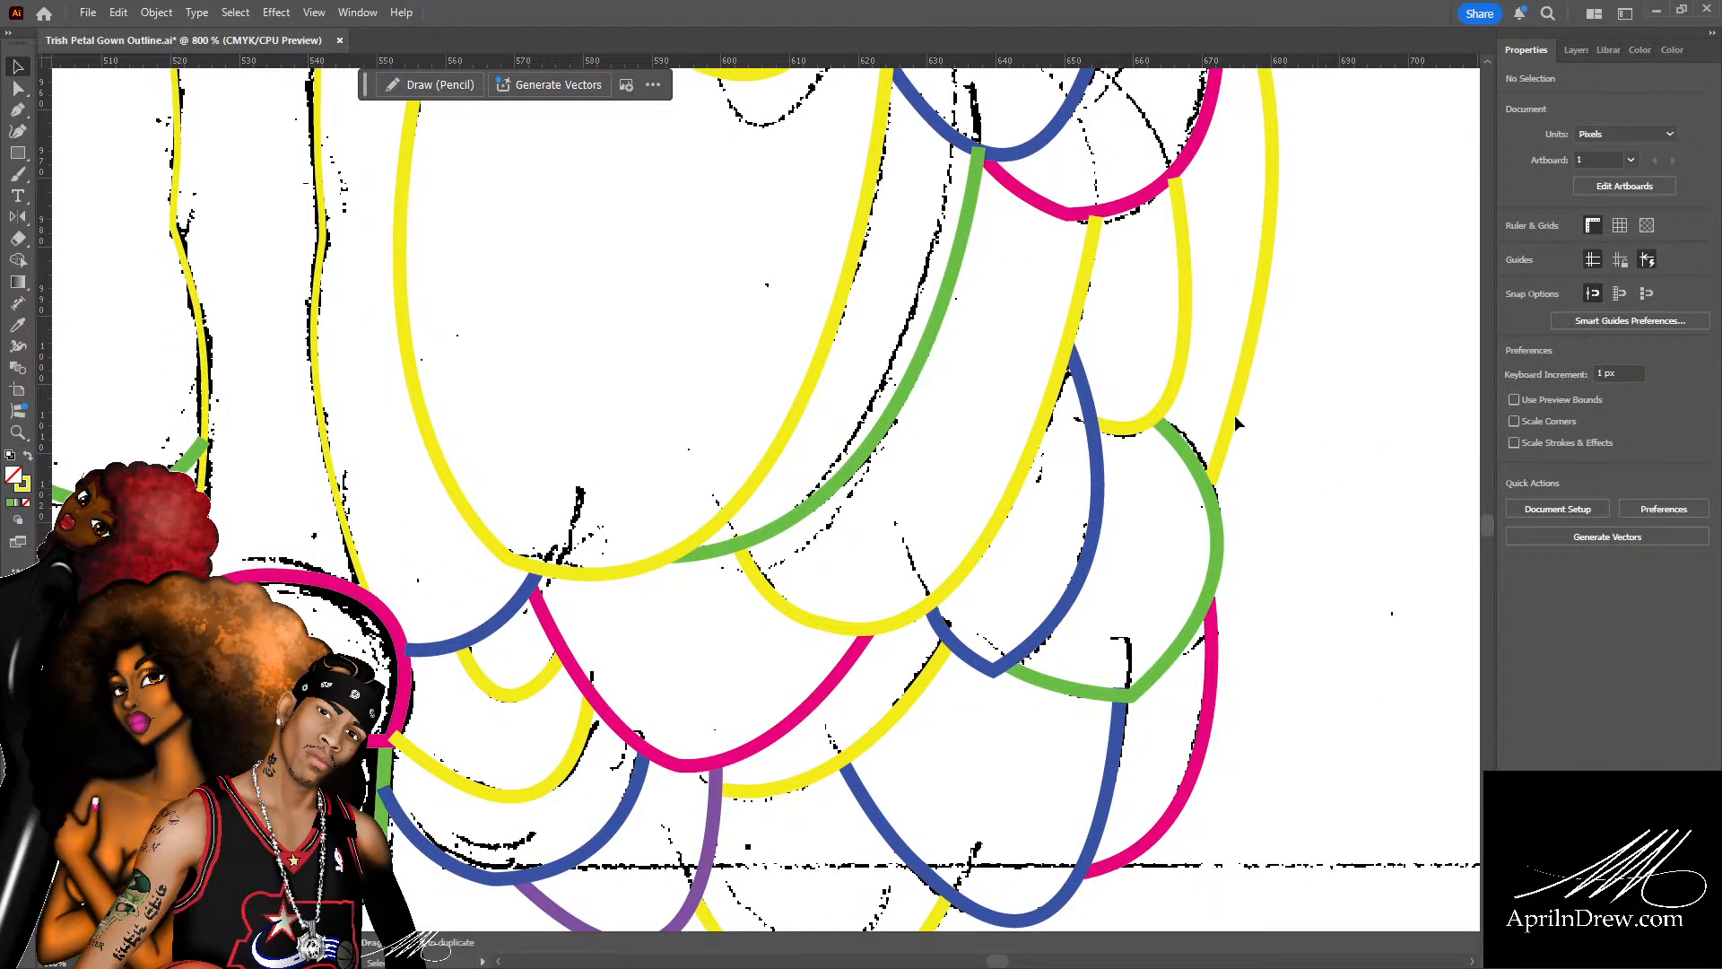
pyautogui.click(1234, 415)
pyautogui.click(1310, 461)
pyautogui.press('a')
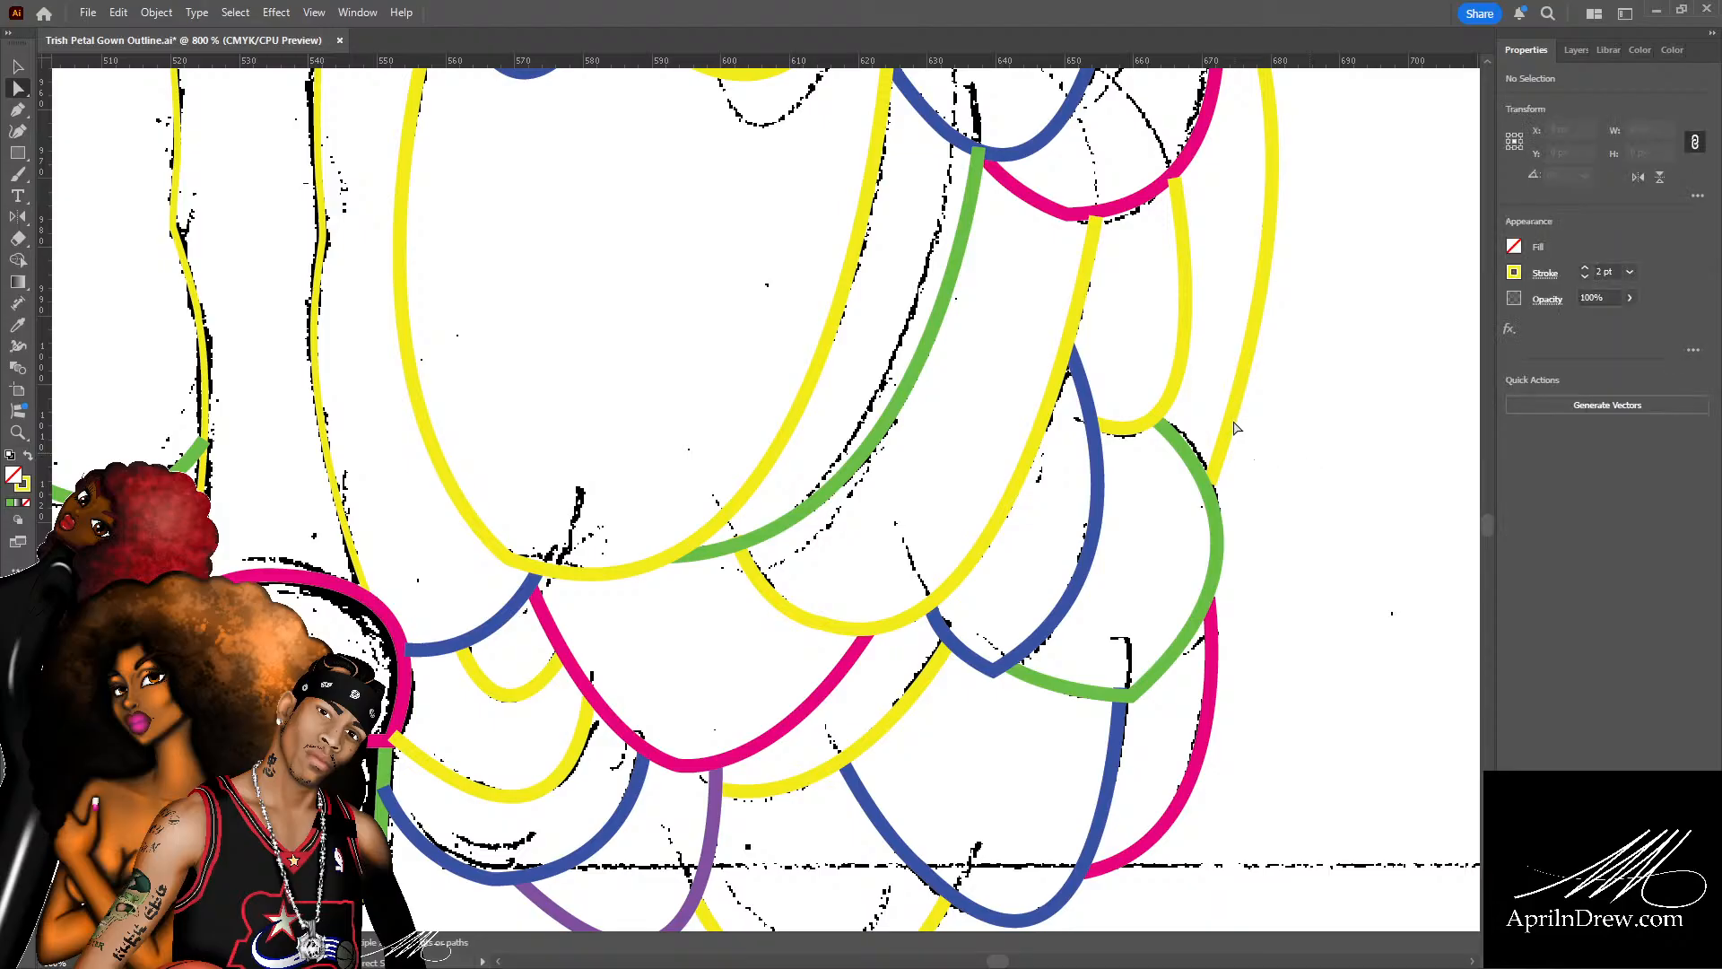
pyautogui.moveTo(1211, 485); pyautogui.dragTo(1212, 493)
pyautogui.click(1256, 493)
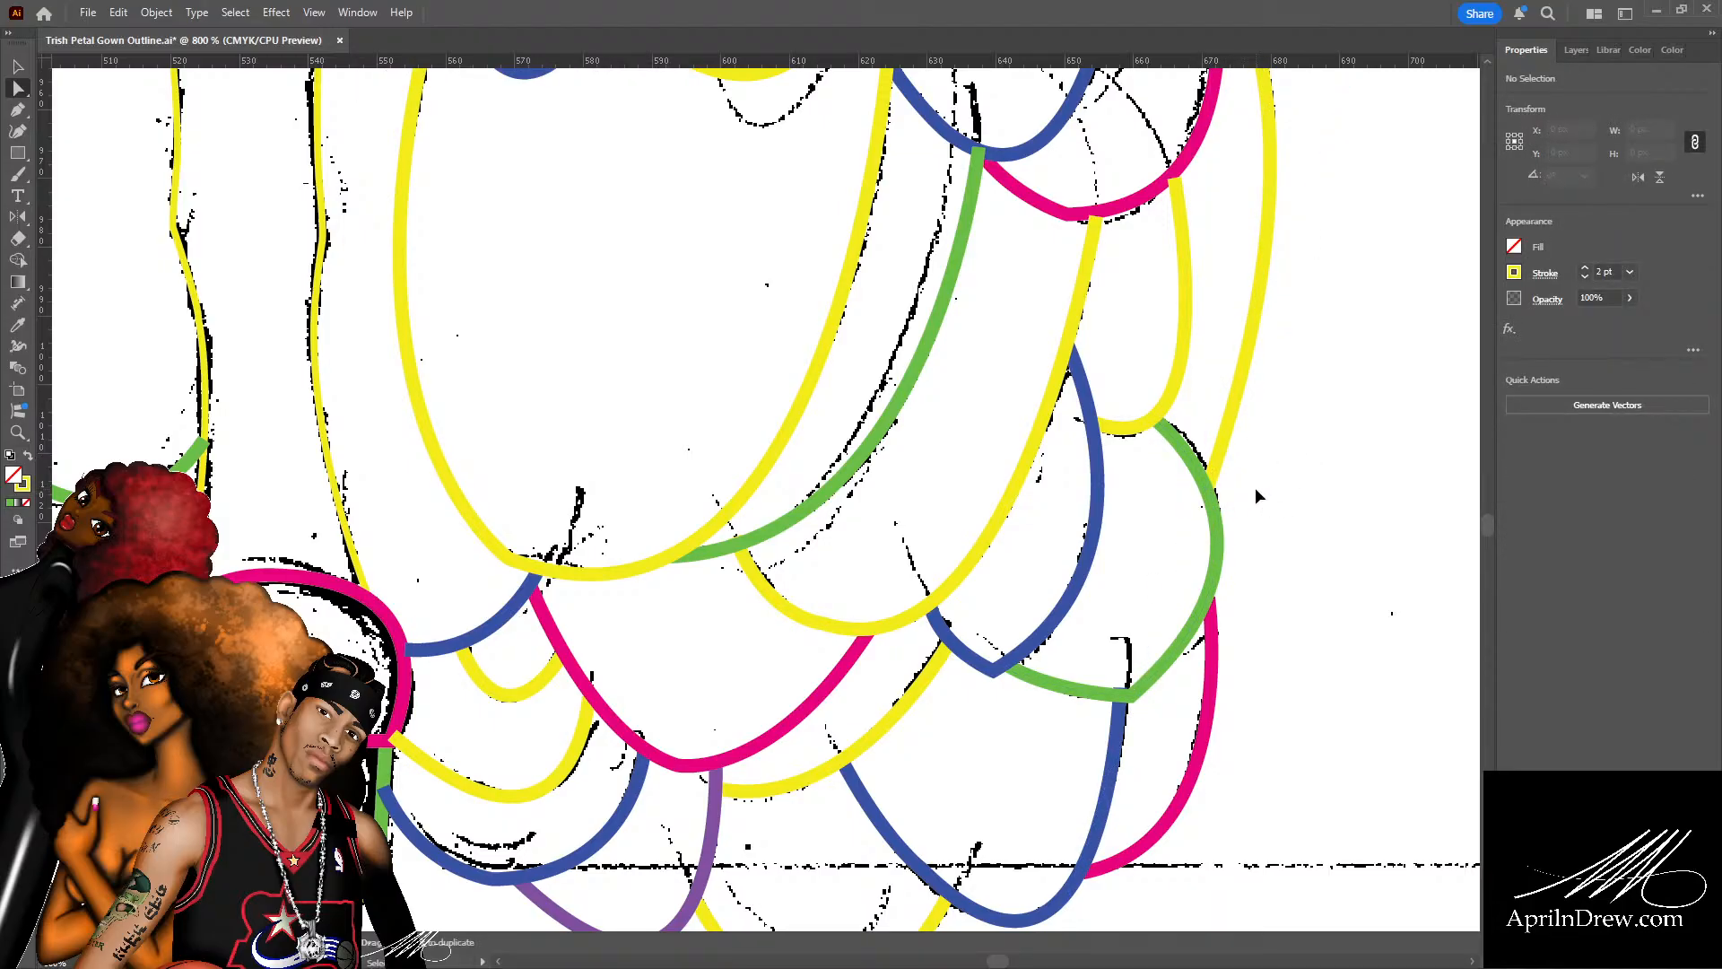
pyautogui.hotkey('ctrl', 's')
# Nudge the upper endpoints of the long yellow petal and the narrow yellow petal up onto the magenta petal's edge, and save.
pyautogui.scroll(4, 1256, 471)
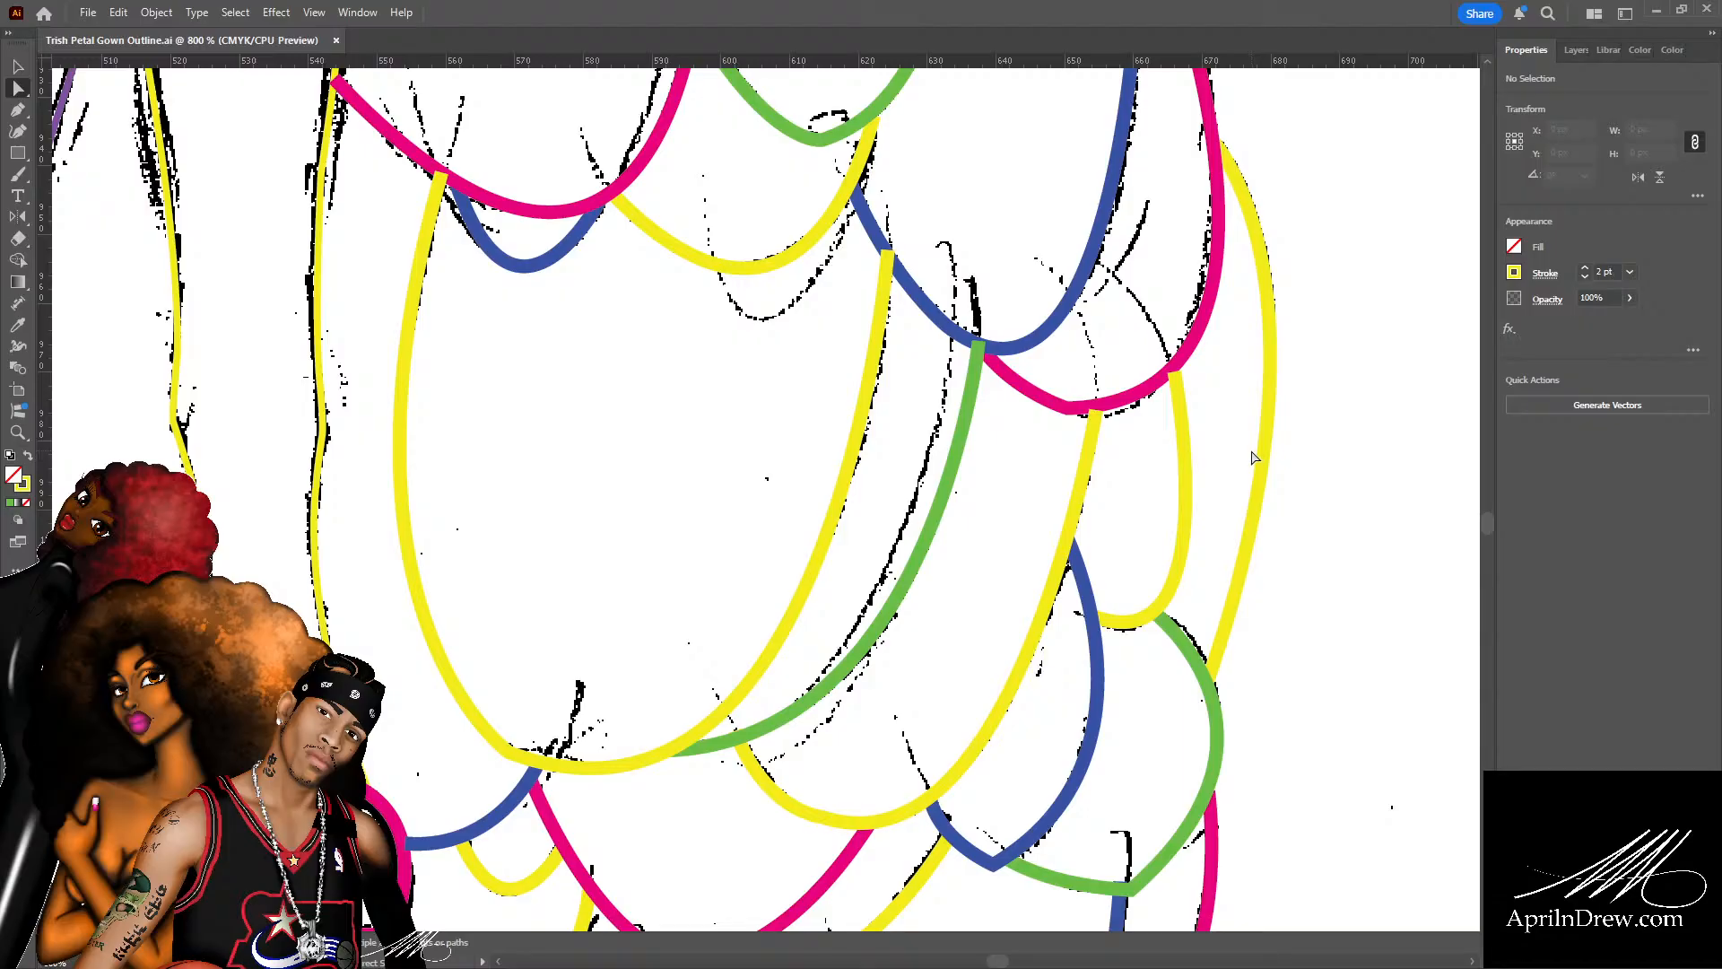
pyautogui.scroll(1, 1254, 459)
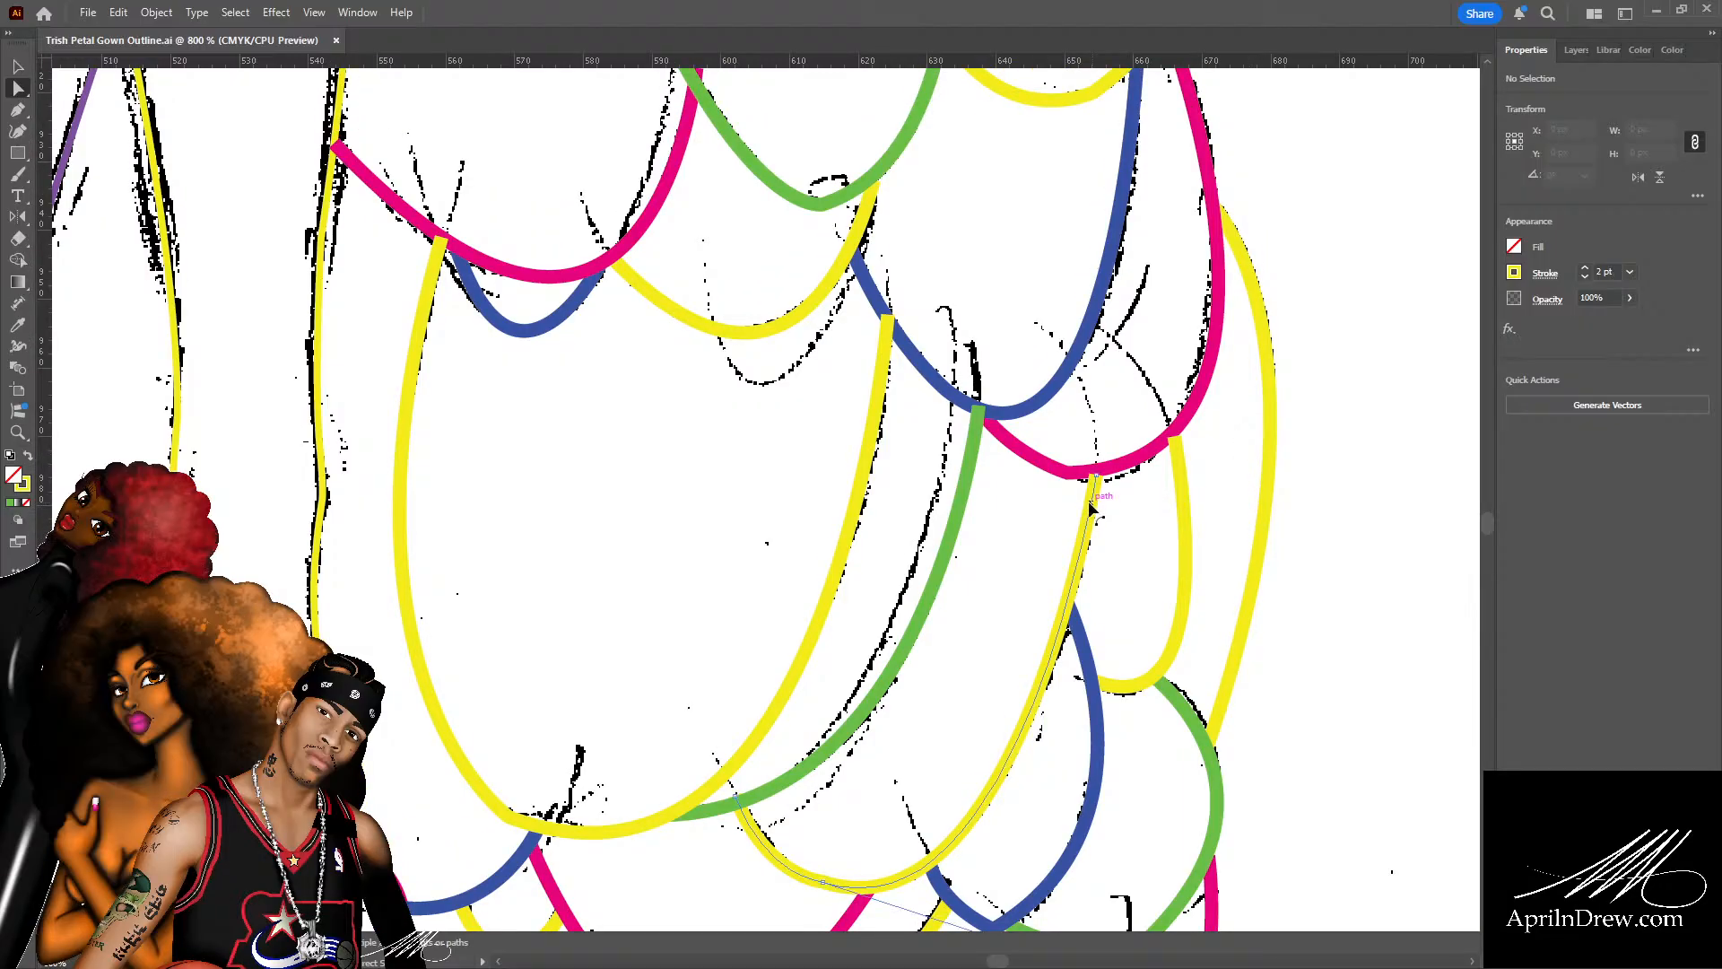
pyautogui.moveTo(1099, 474); pyautogui.dragTo(1102, 468)
pyautogui.click(1176, 439)
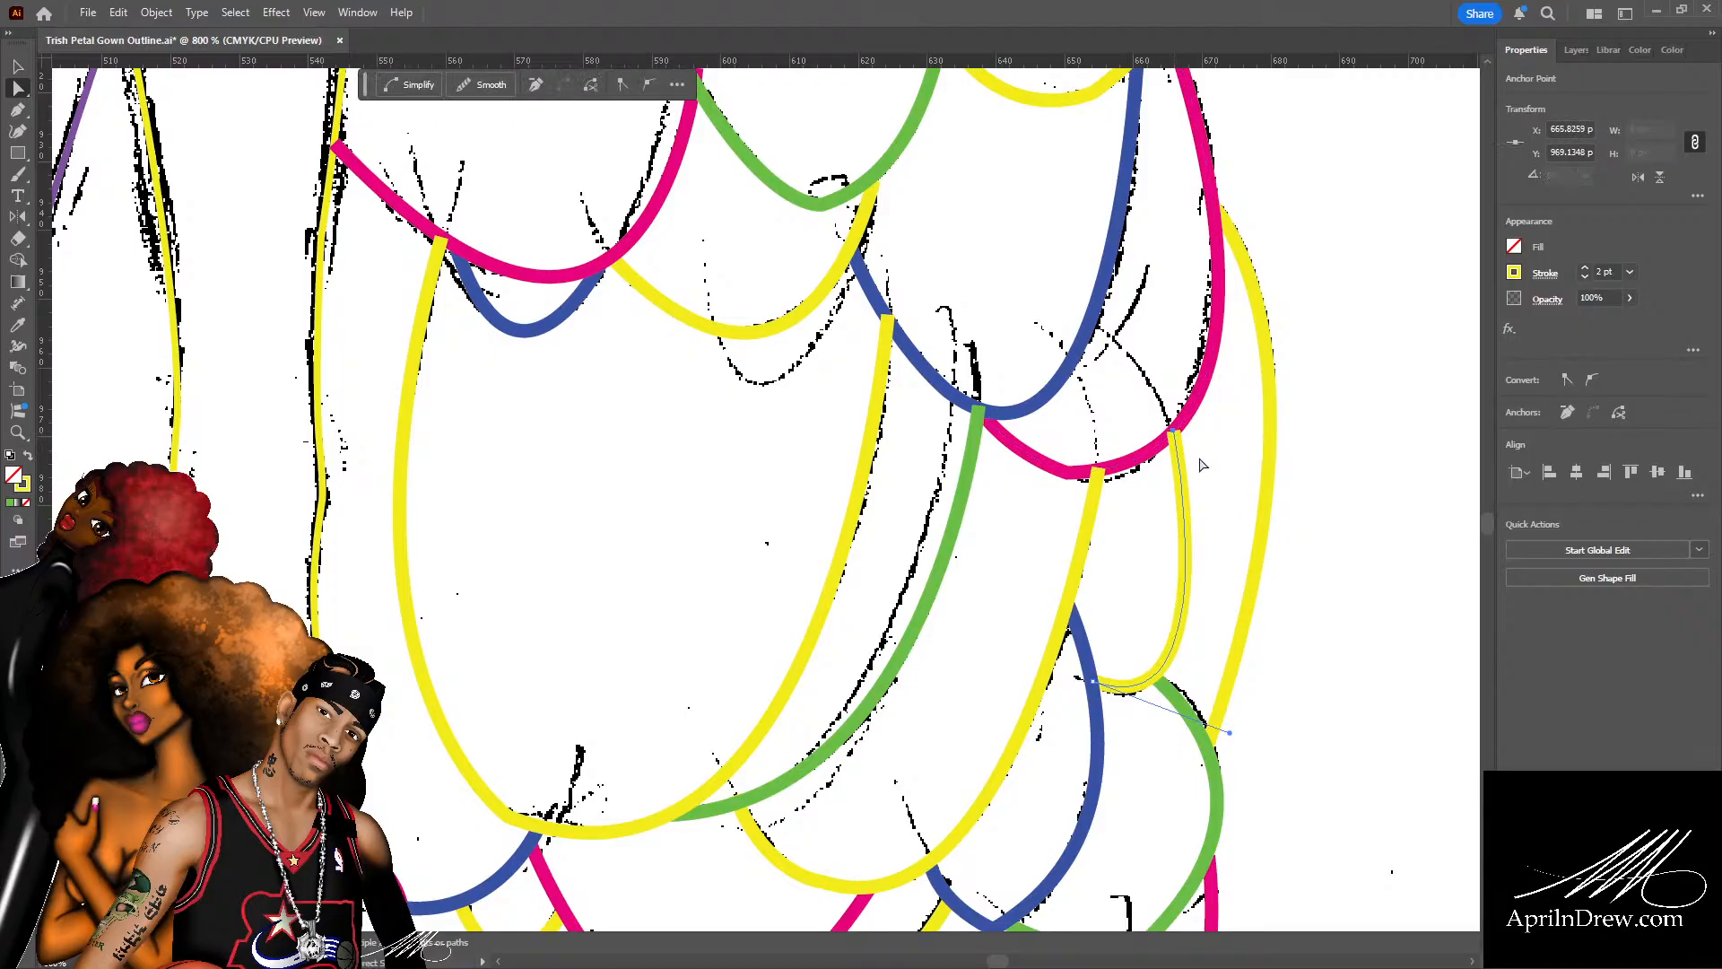
pyautogui.click(1203, 465)
pyautogui.hotkey('ctrl', 's')
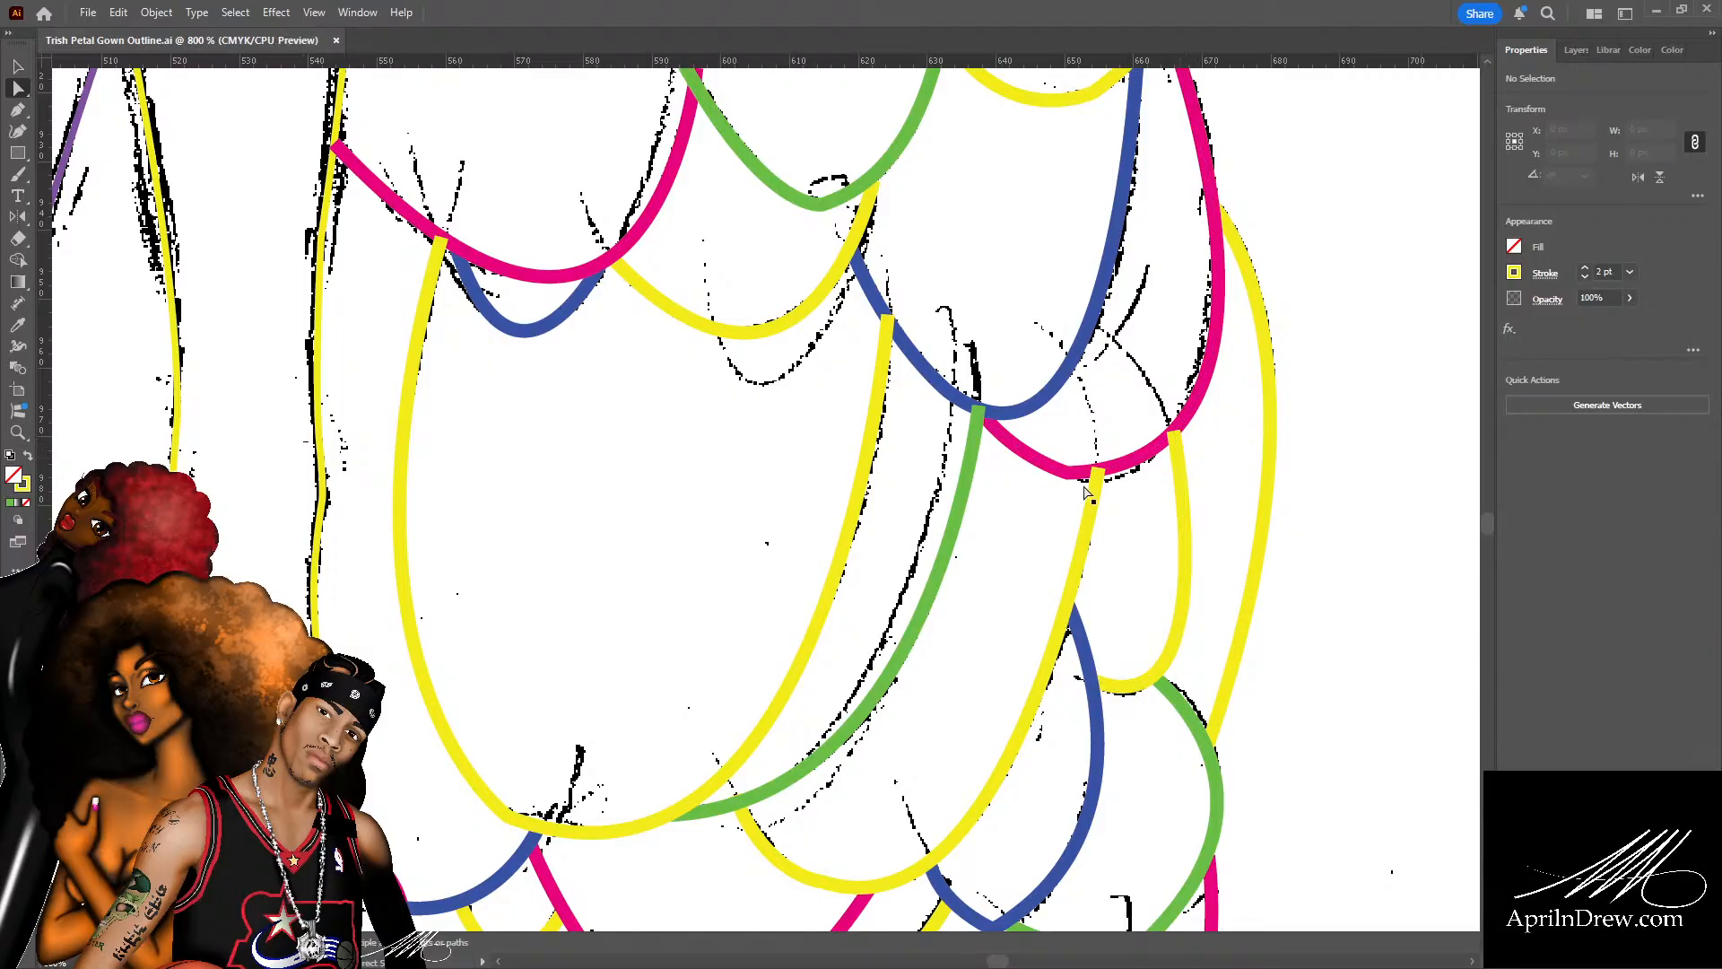
# Select the magenta petal at the gown's outer edge together with the overlapping blue petal and the magenta petal beside the leg.
pyautogui.scroll(3, 990, 518)
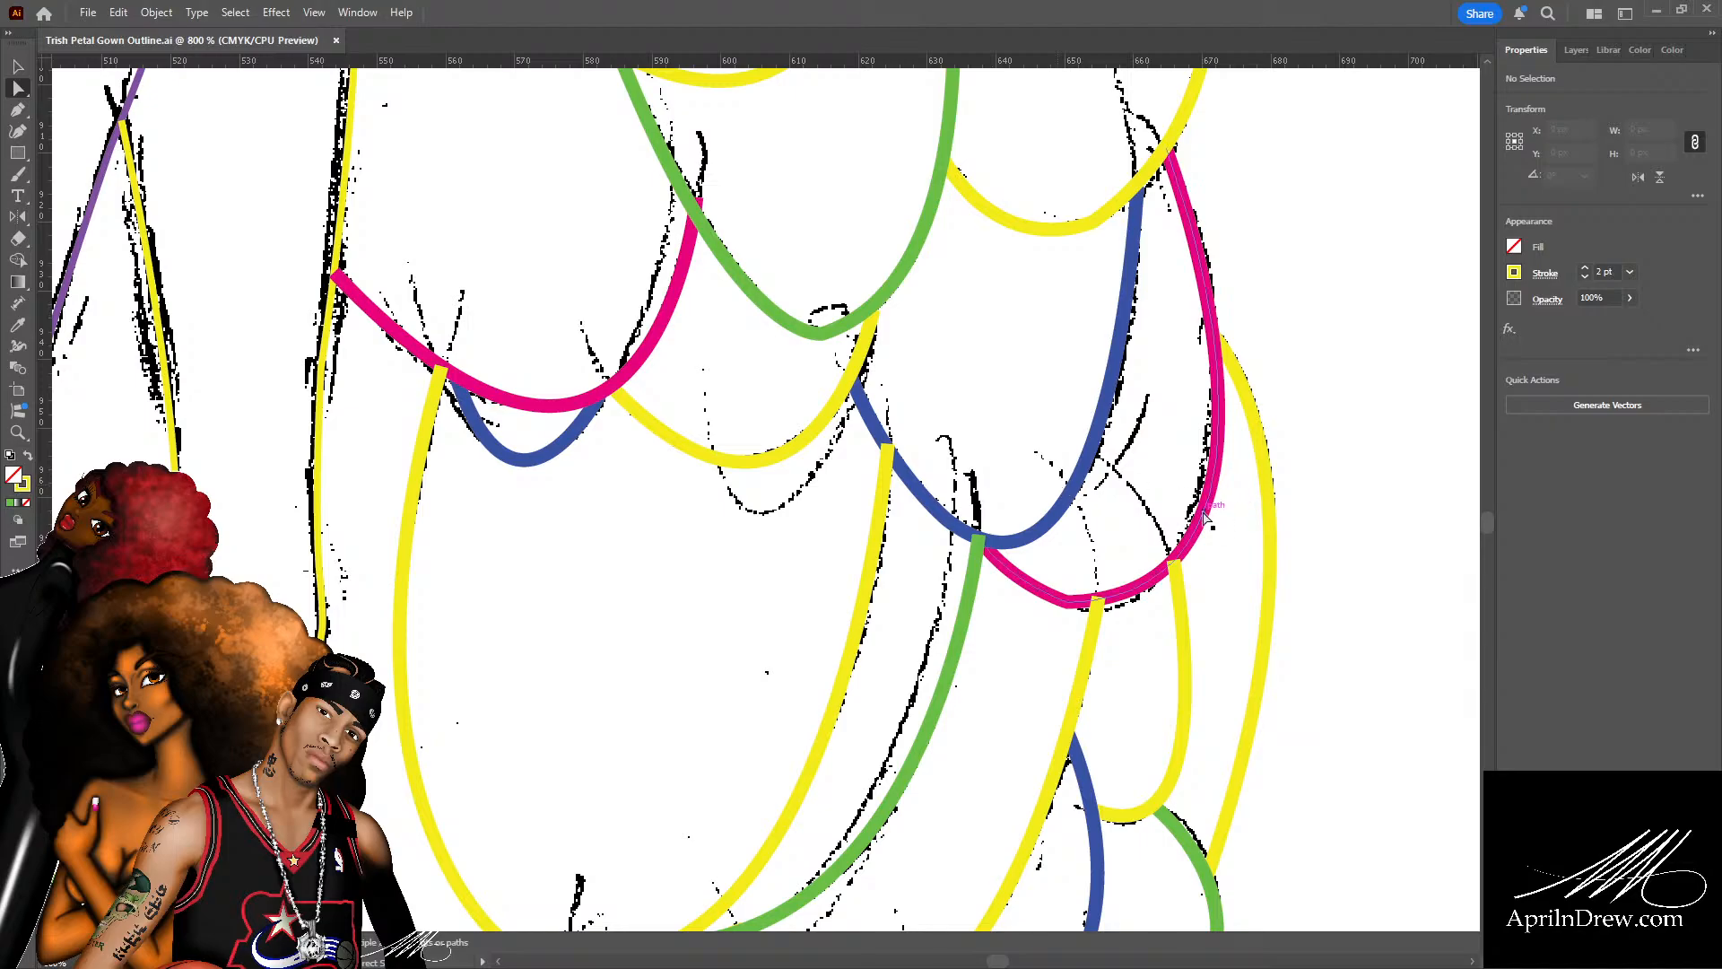
pyautogui.press('v')
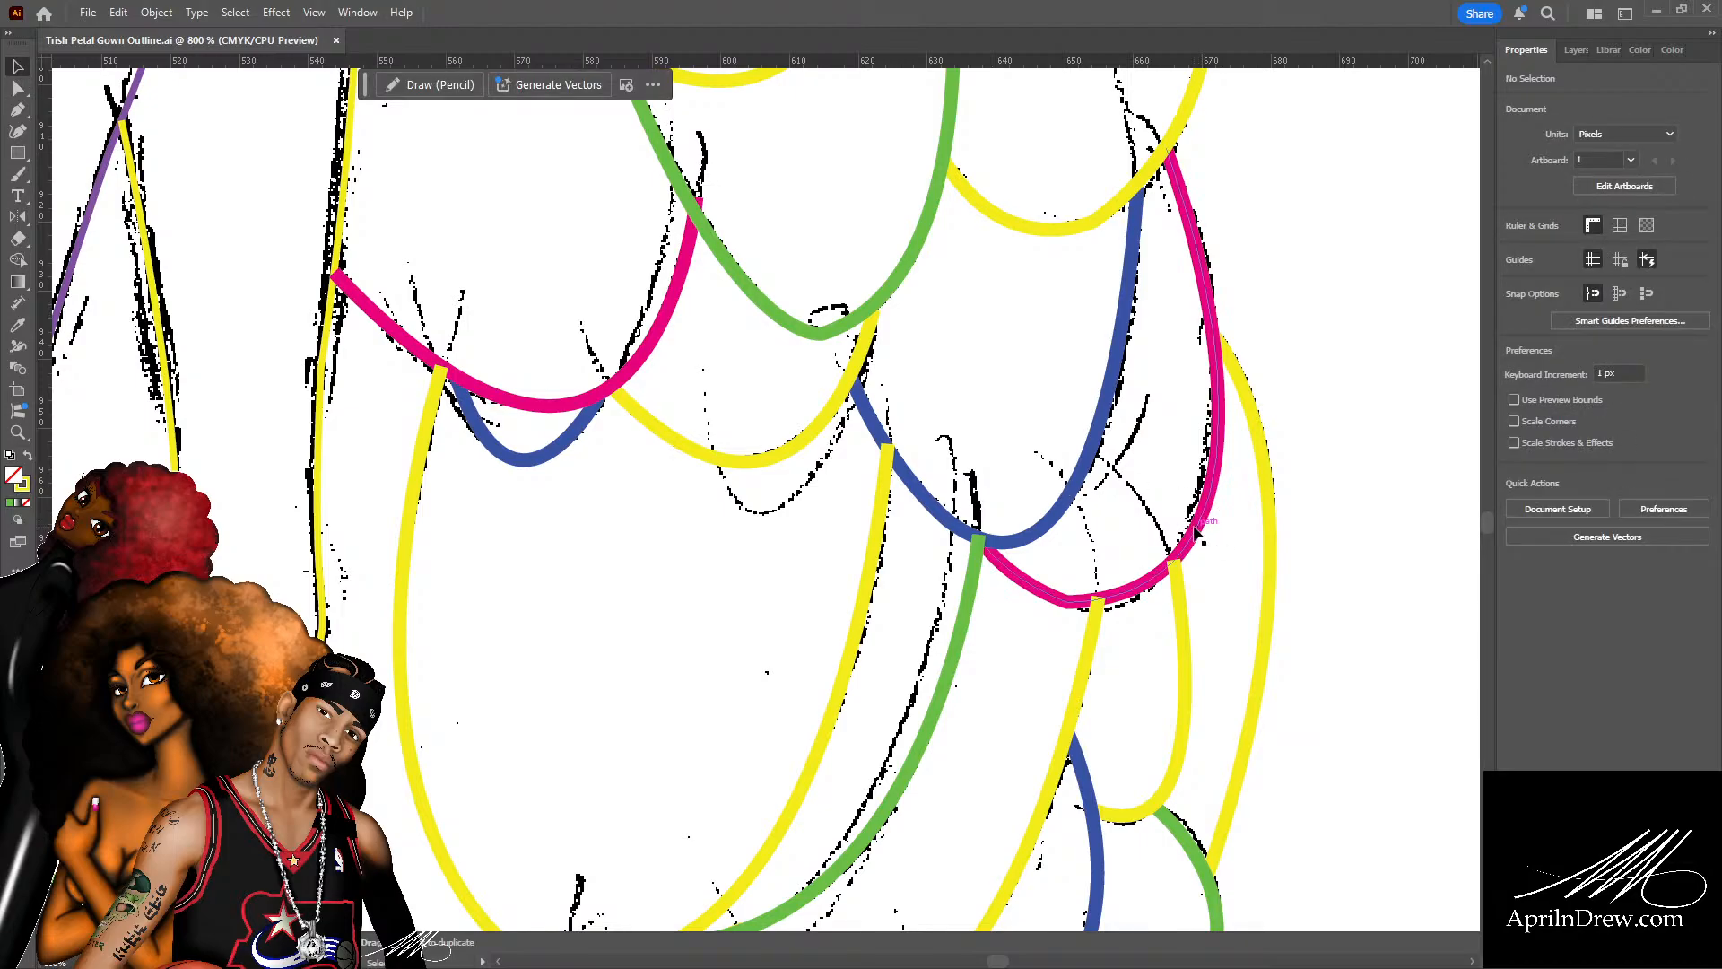
pyautogui.click(1196, 531)
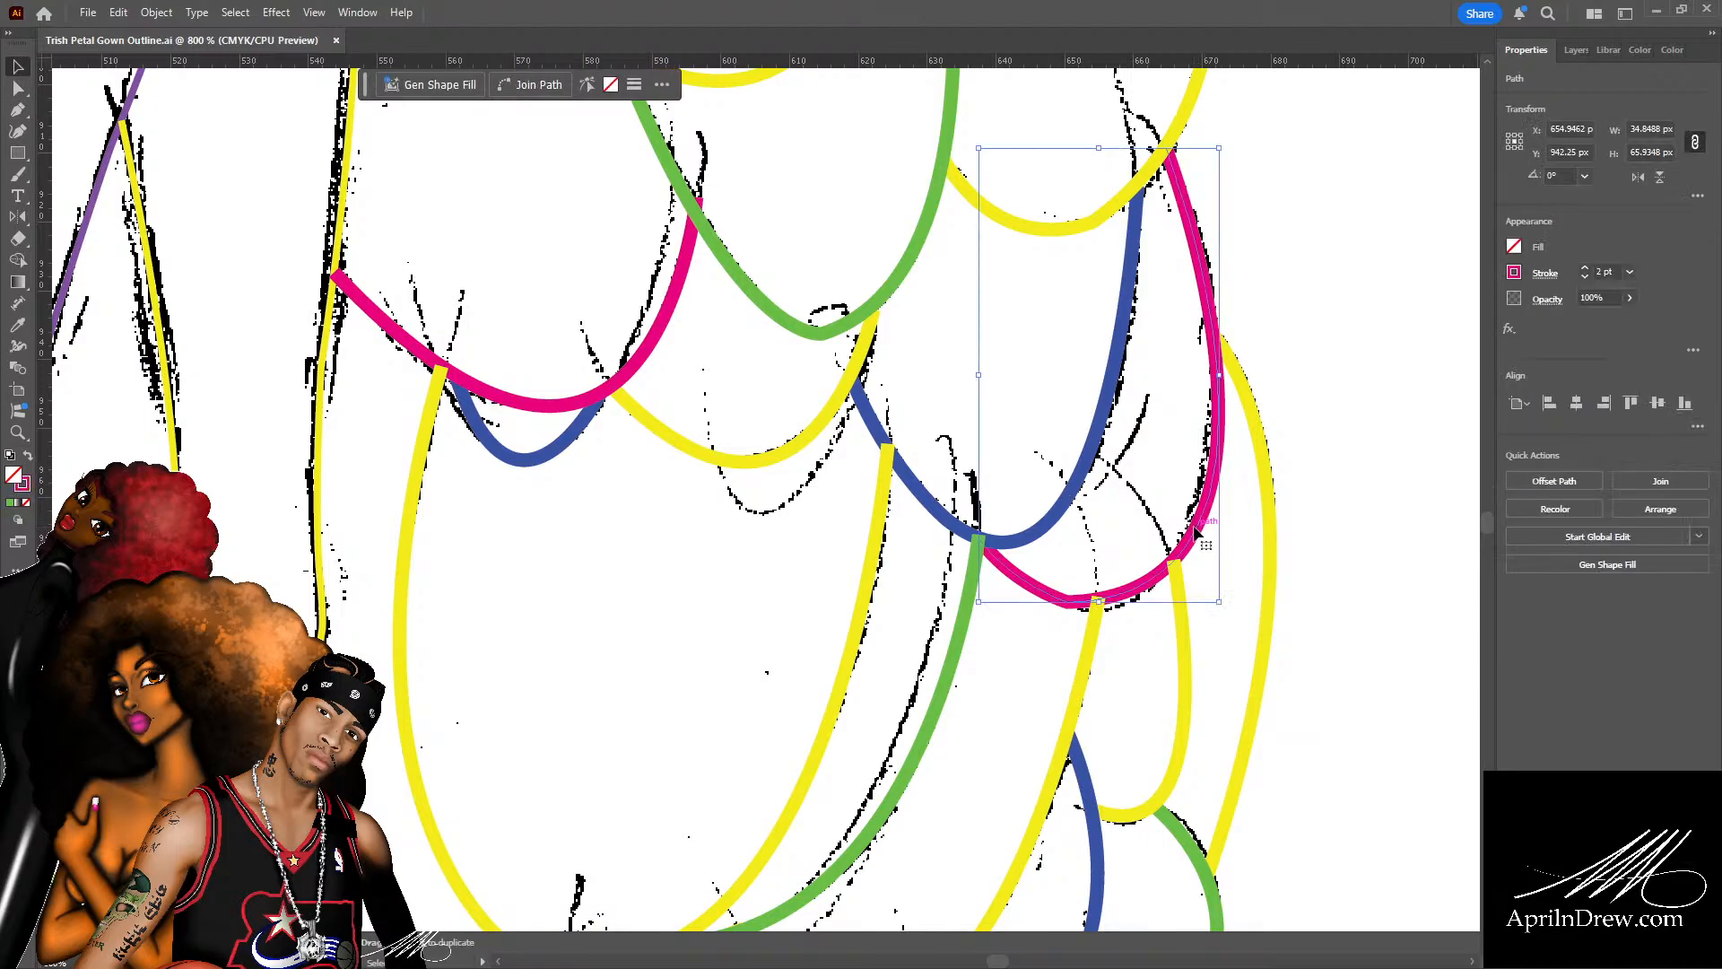
pyautogui.keyDown('shift'); pyautogui.click(1027, 543); pyautogui.keyUp('shift')
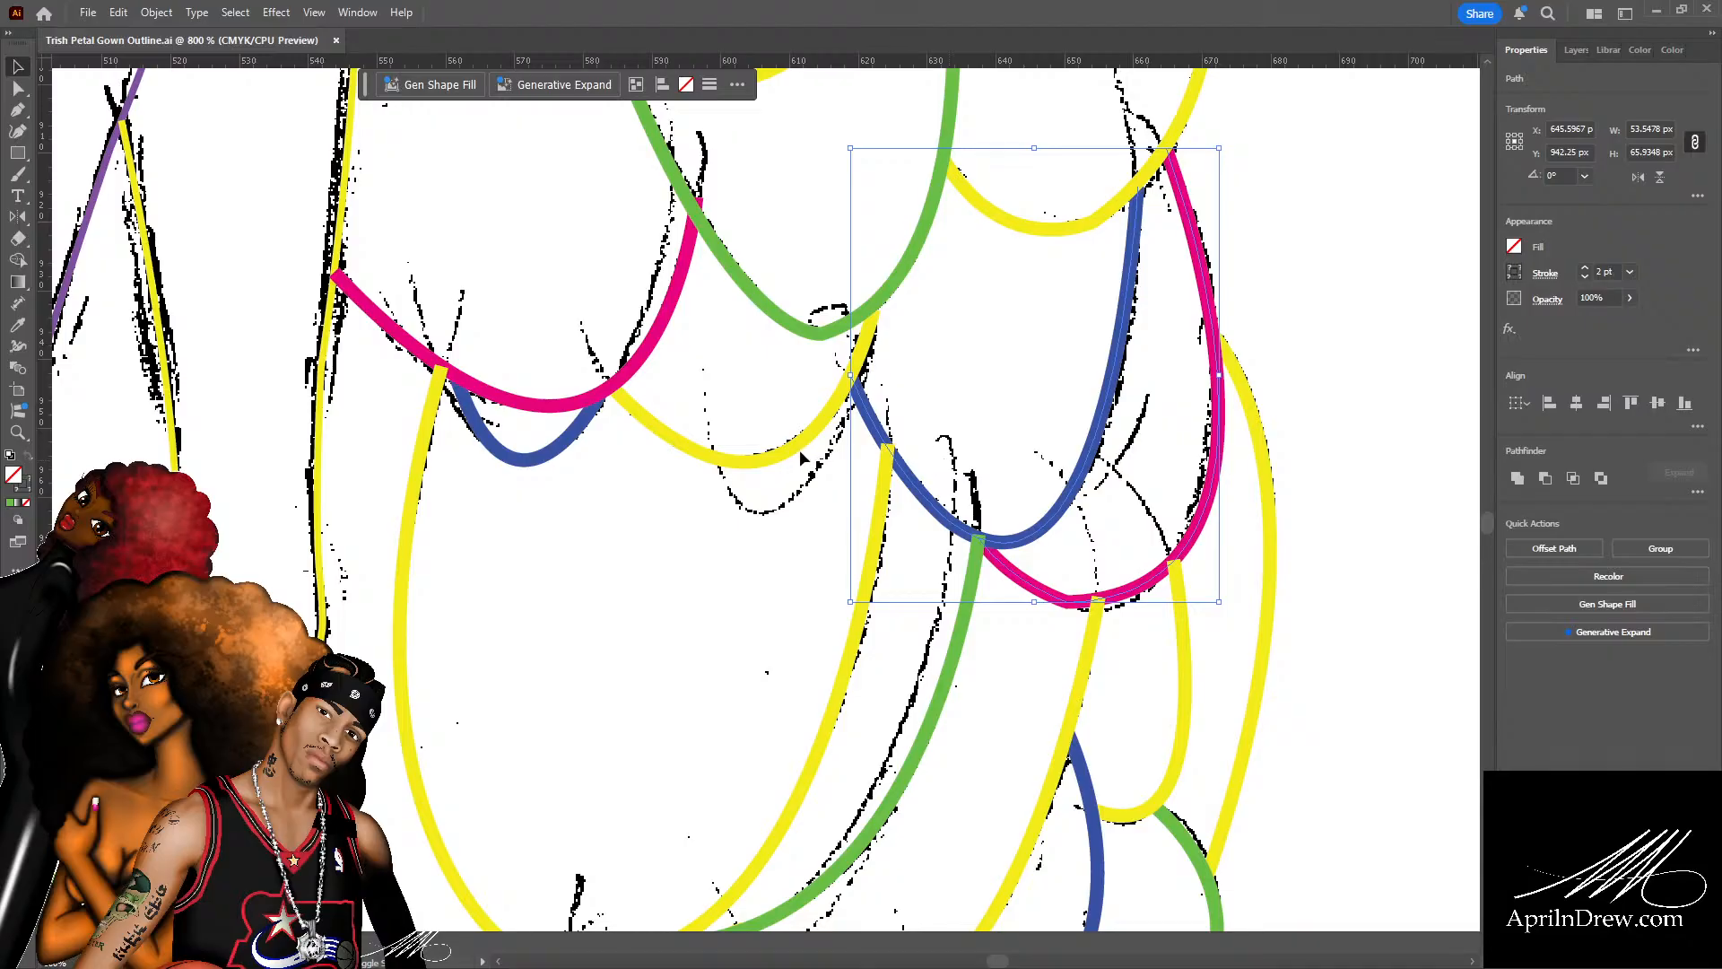
pyautogui.keyDown('shift'); pyautogui.click(554, 406); pyautogui.keyUp('shift')
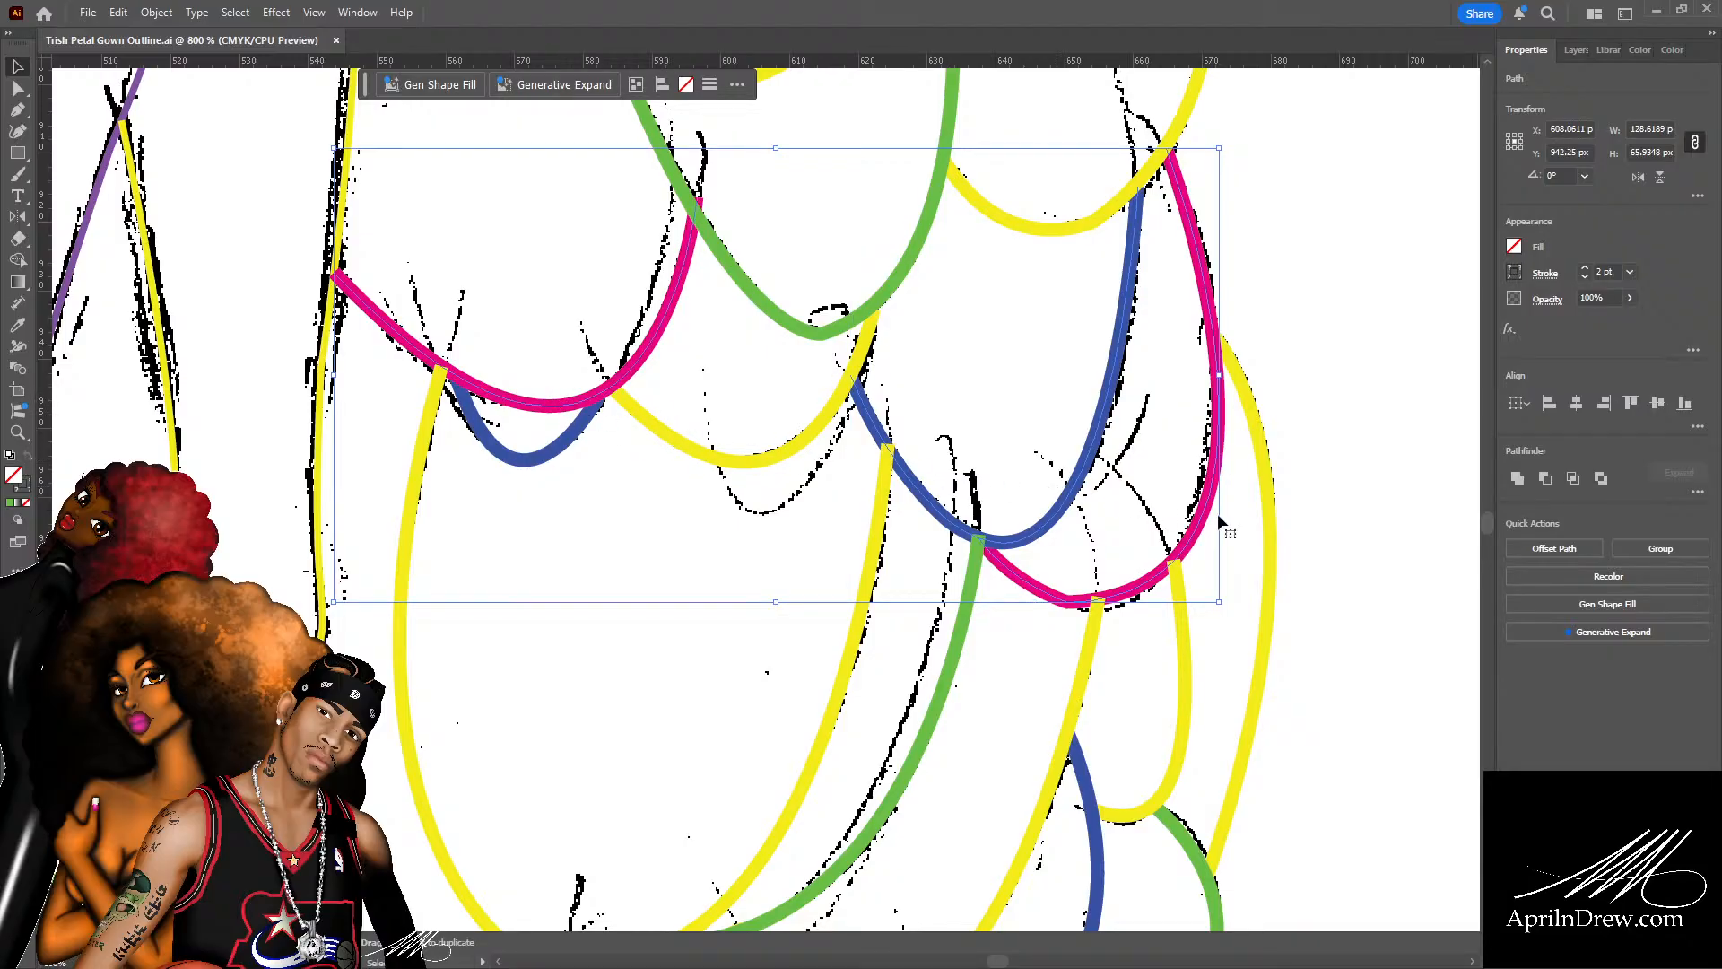
# Add the small yellow petal, the long green petal above it and the outer yellow petal to the selection.
pyautogui.scroll(3, 1291, 517)
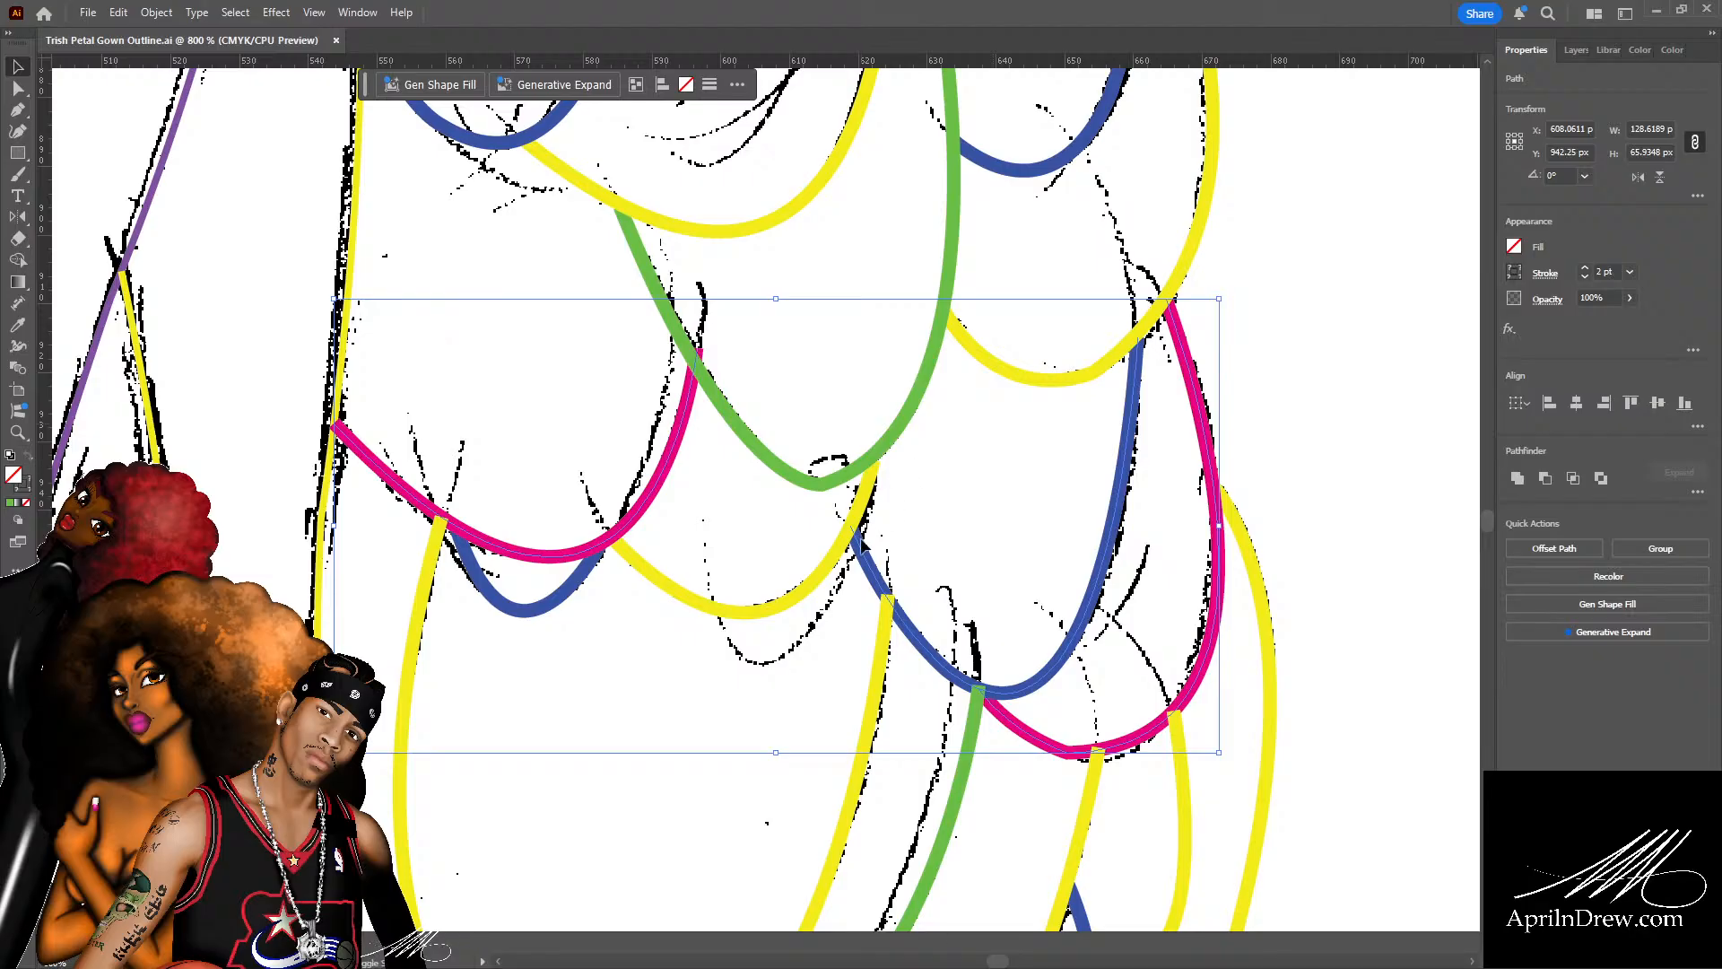
pyautogui.keyDown('shift'); pyautogui.click(829, 574); pyautogui.keyUp('shift')
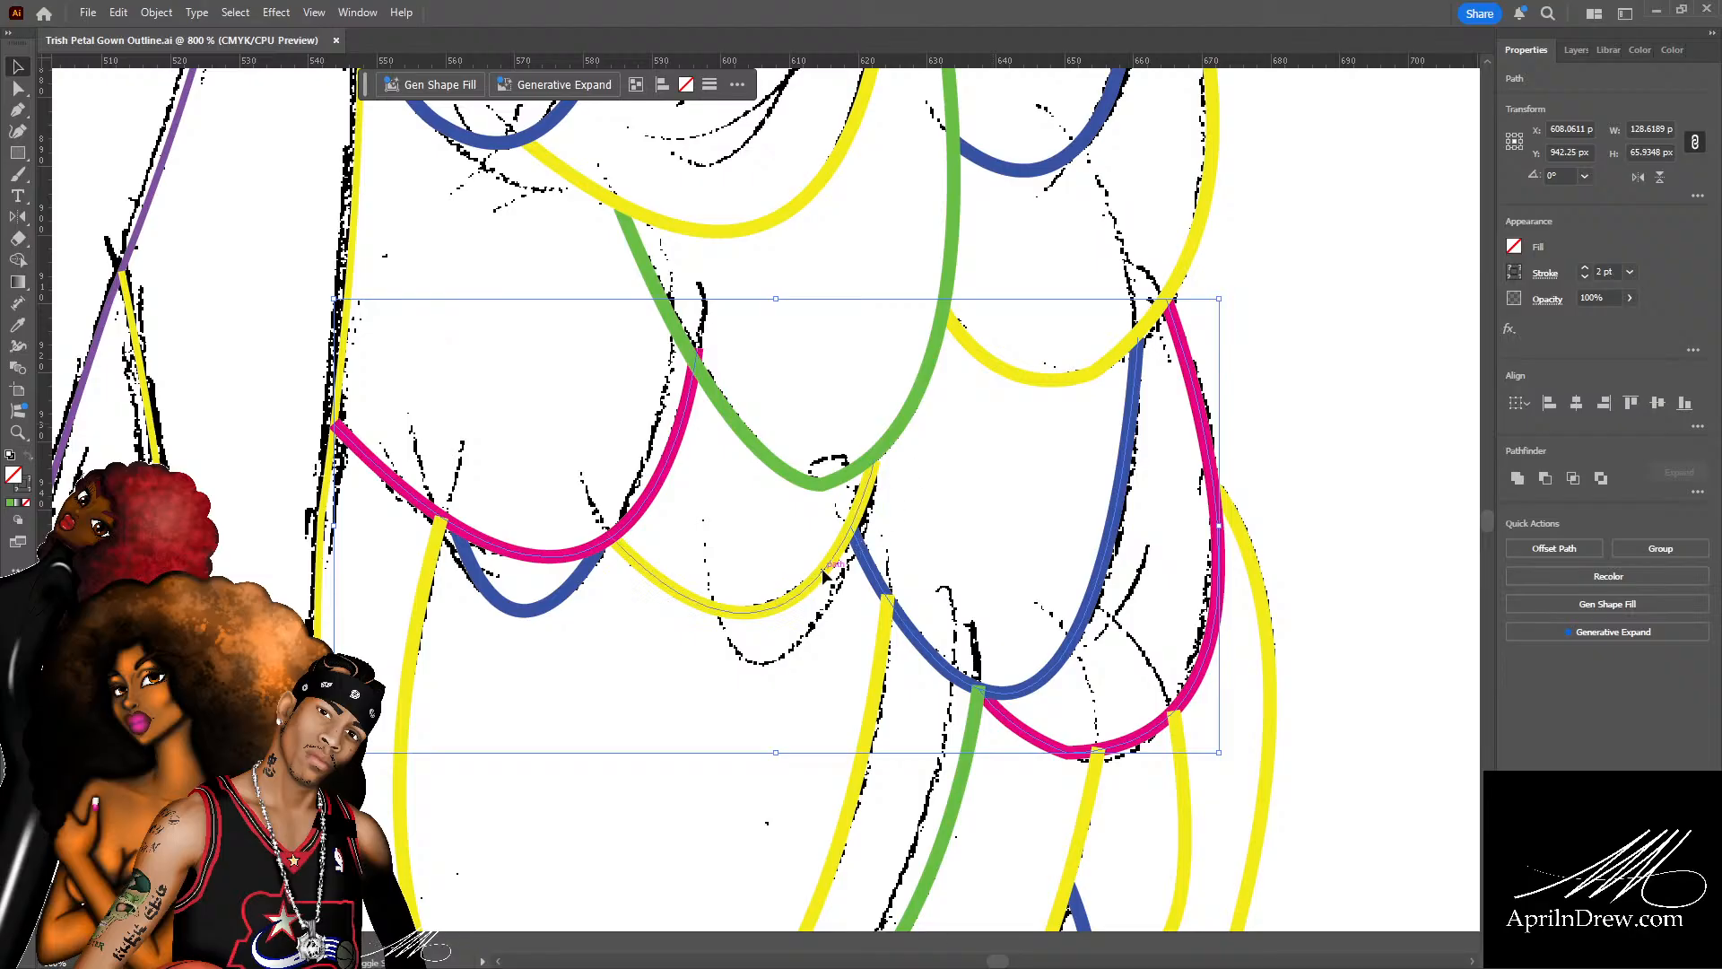
pyautogui.keyDown('shift'); pyautogui.click(742, 432); pyautogui.keyUp('shift')
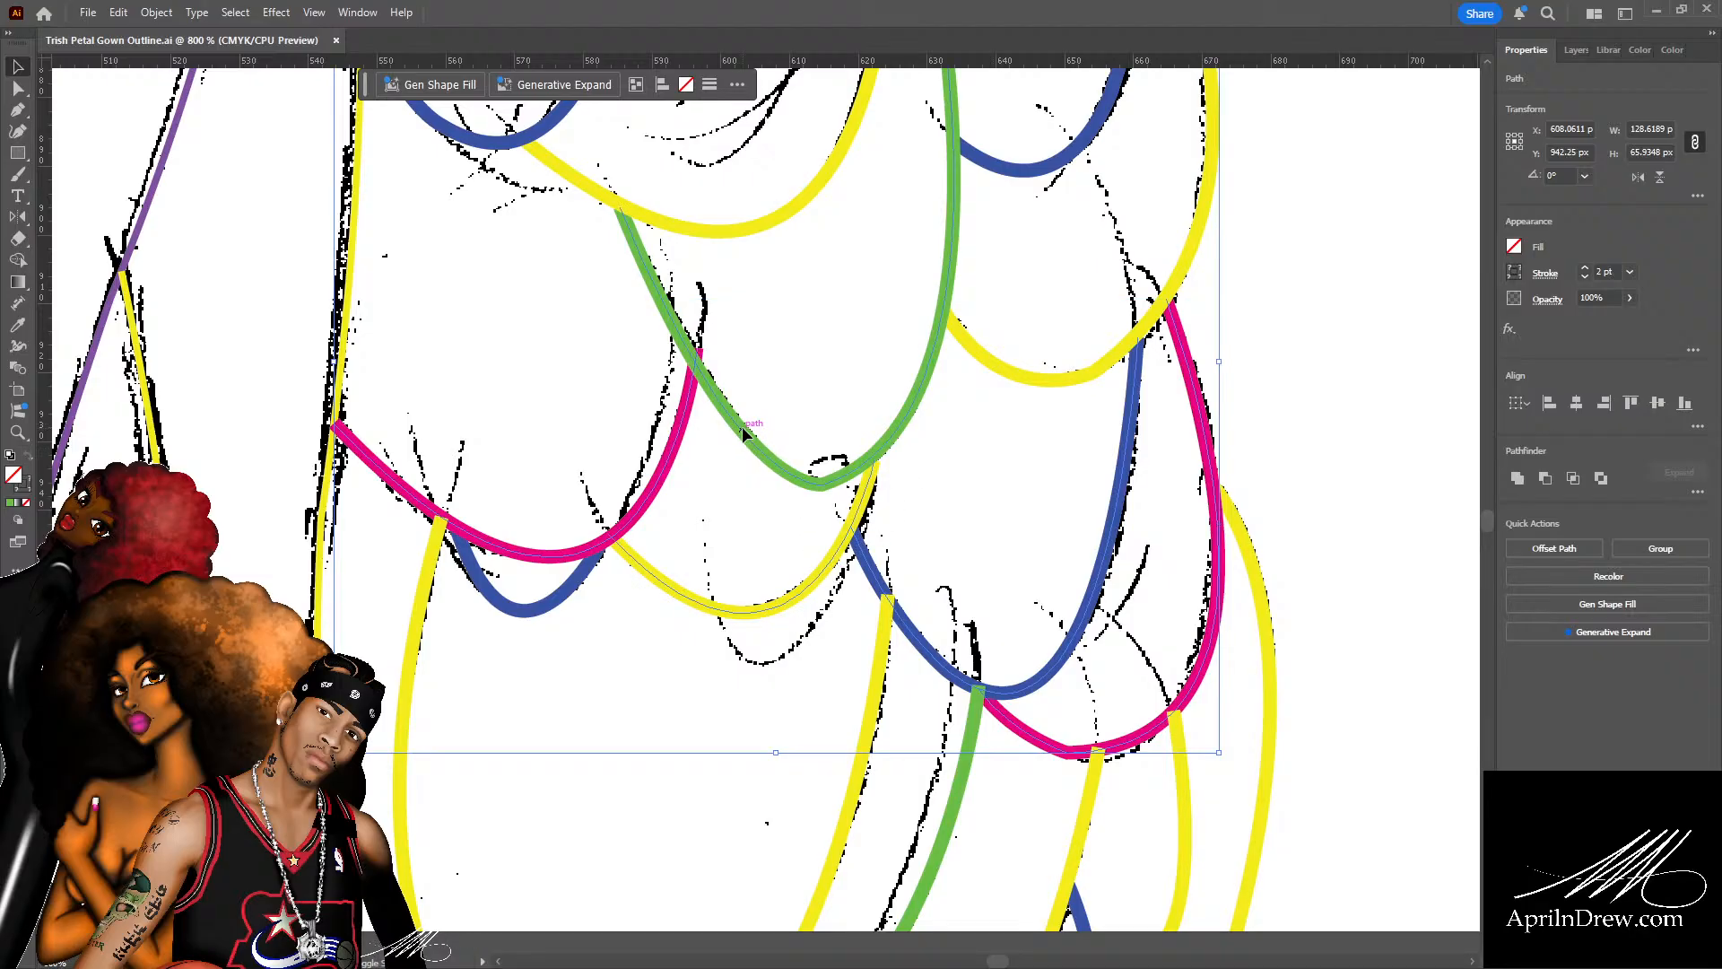
pyautogui.keyDown('shift'); pyautogui.click(1008, 371); pyautogui.keyUp('shift')
# Extend the selection upward with the wide yellow, blue, large magenta, purple and upper yellow petals, and finally deselect everything.
pyautogui.scroll(5, 1036, 363)
pyautogui.scroll(2, 1038, 387)
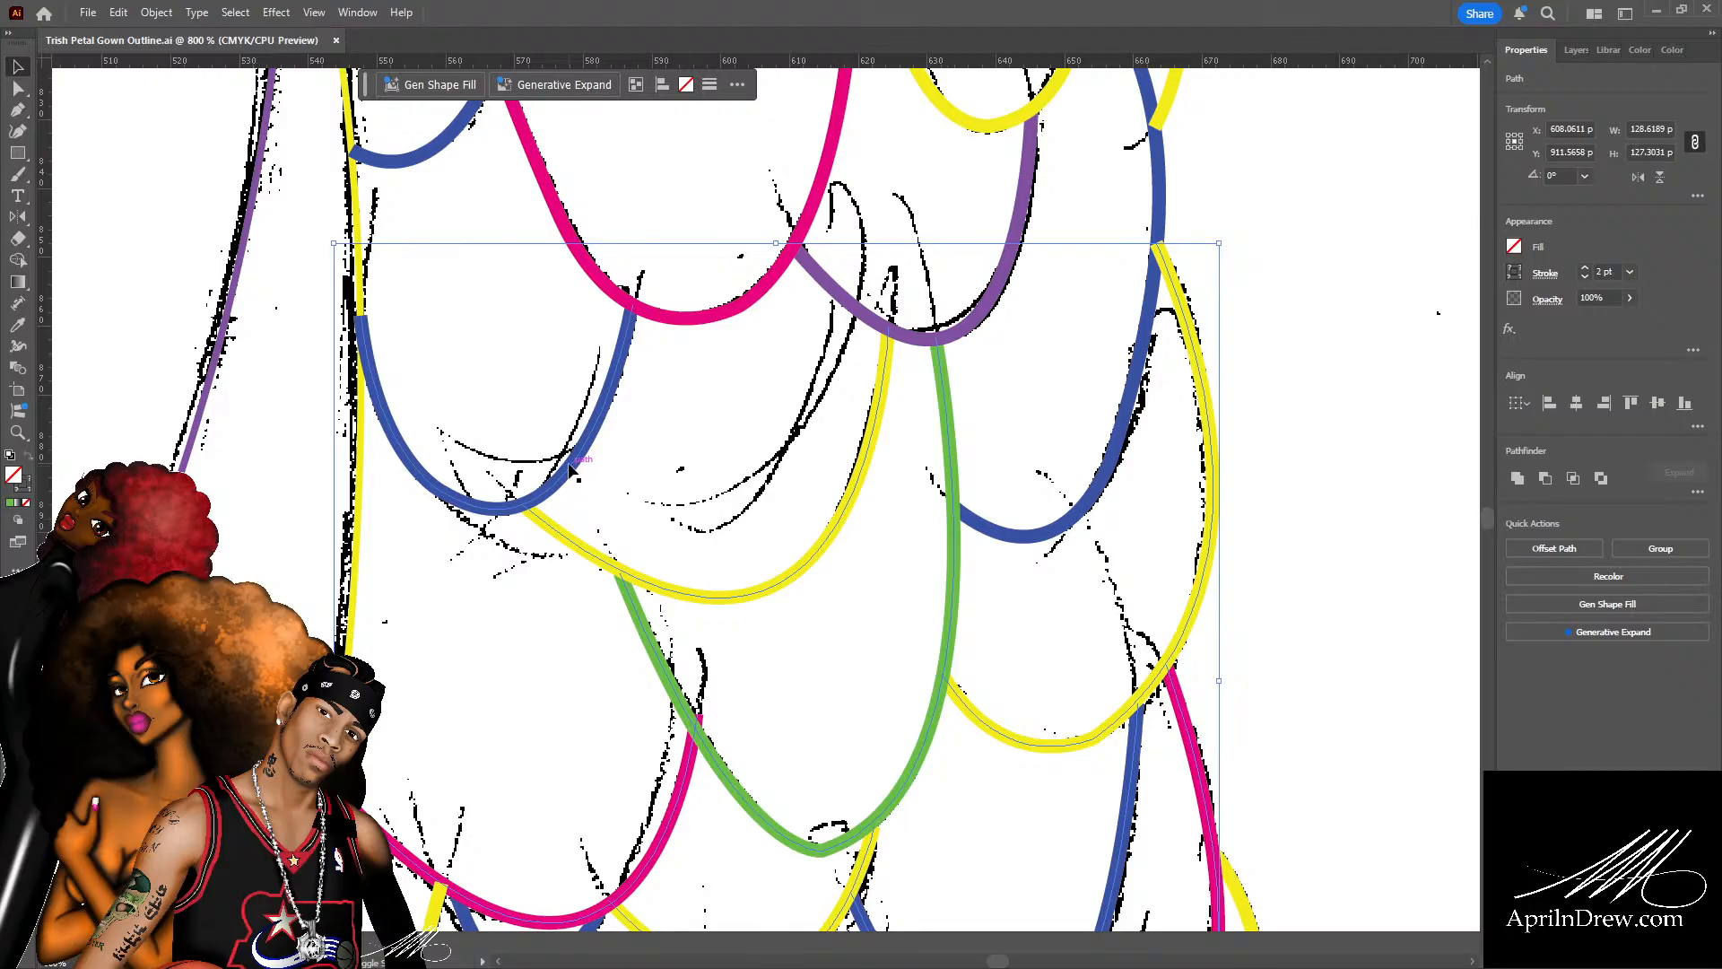
pyautogui.keyDown('shift'); pyautogui.click(704, 316); pyautogui.keyUp('shift')
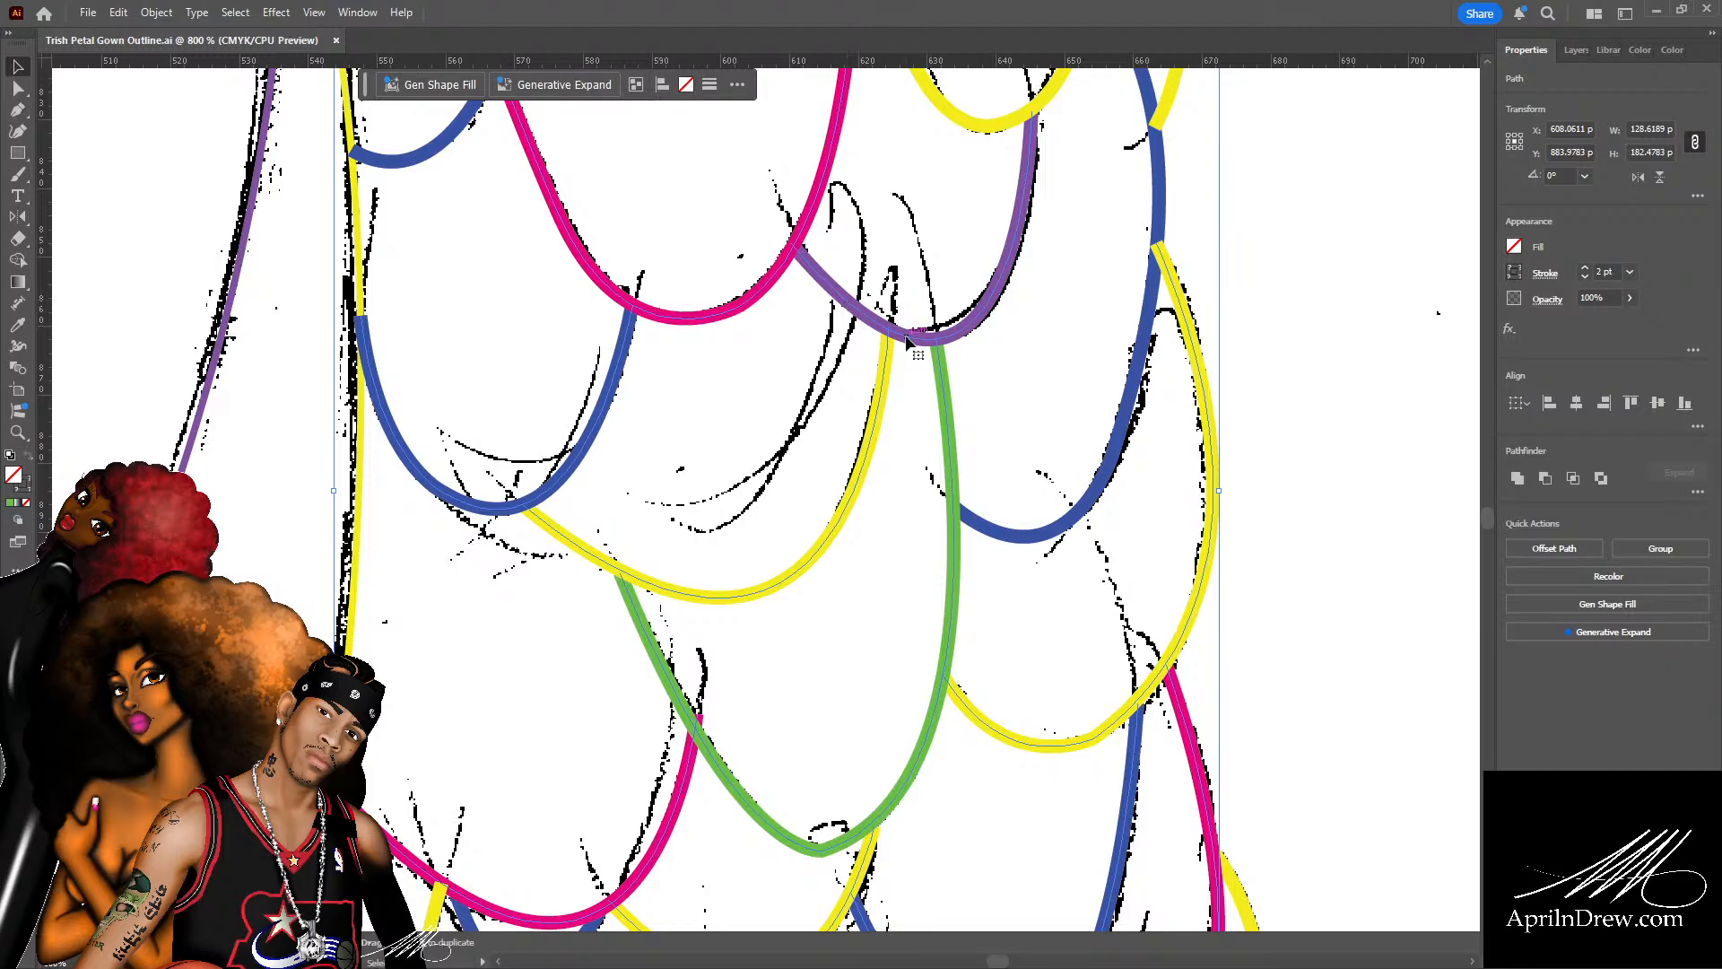
pyautogui.scroll(5, 906, 341)
pyautogui.scroll(2, 906, 341)
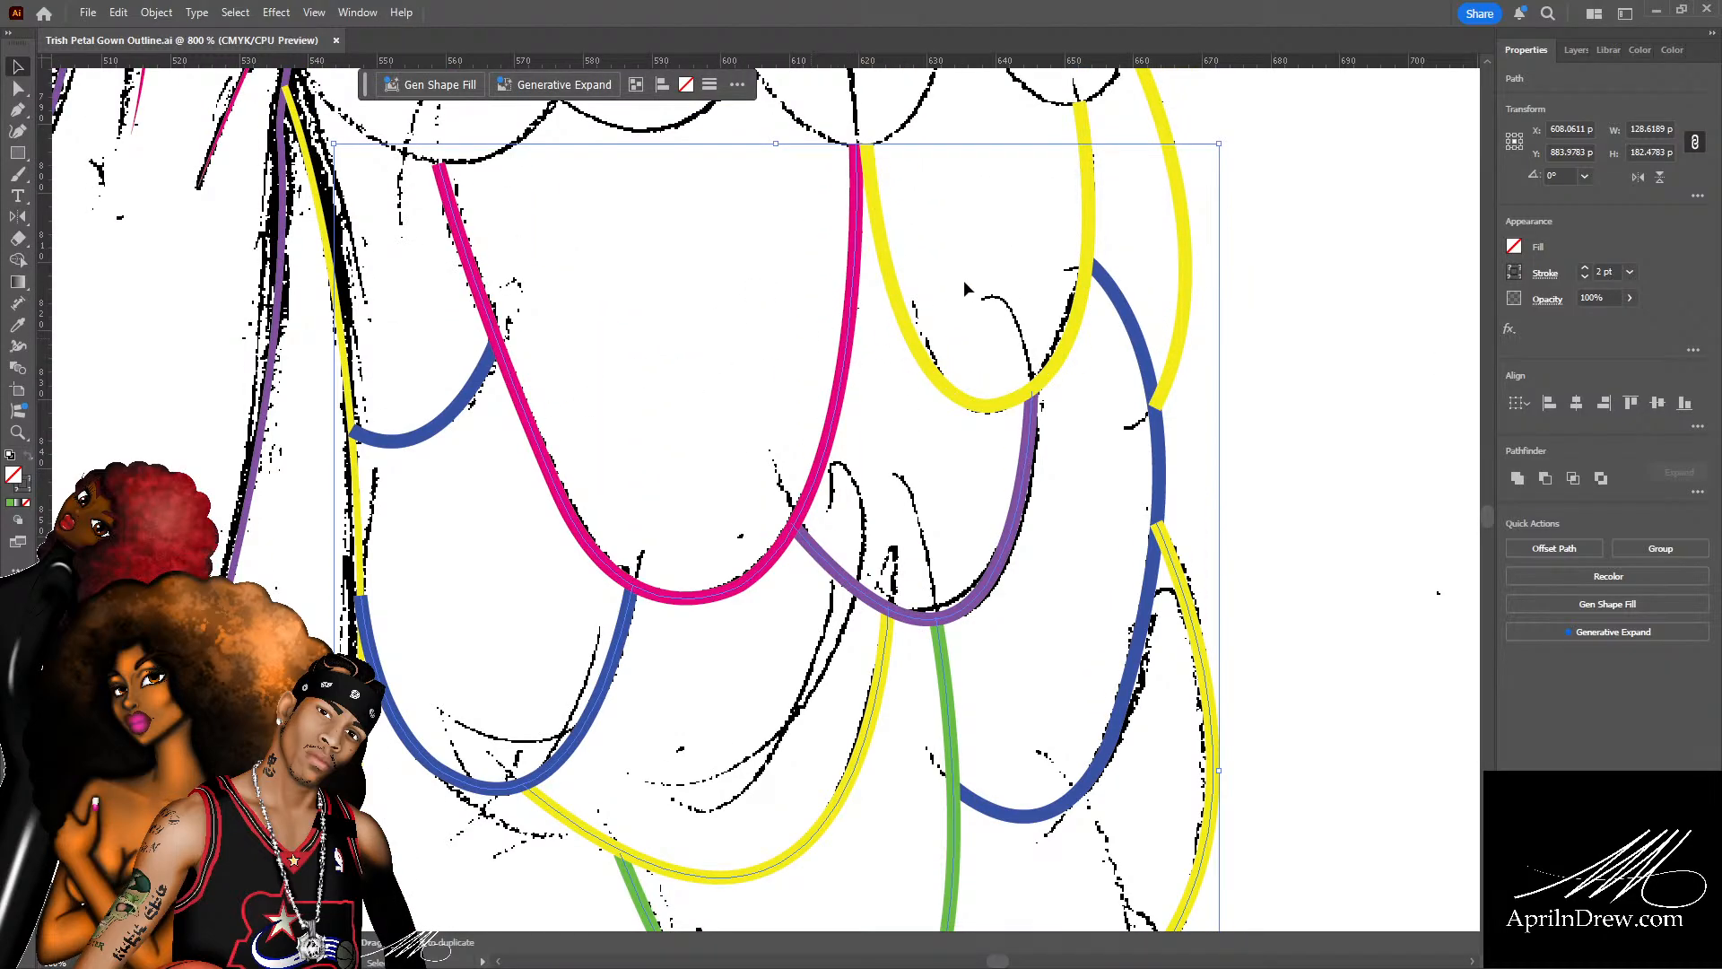
pyautogui.keyDown('shift'); pyautogui.click(956, 400); pyautogui.keyUp('shift')
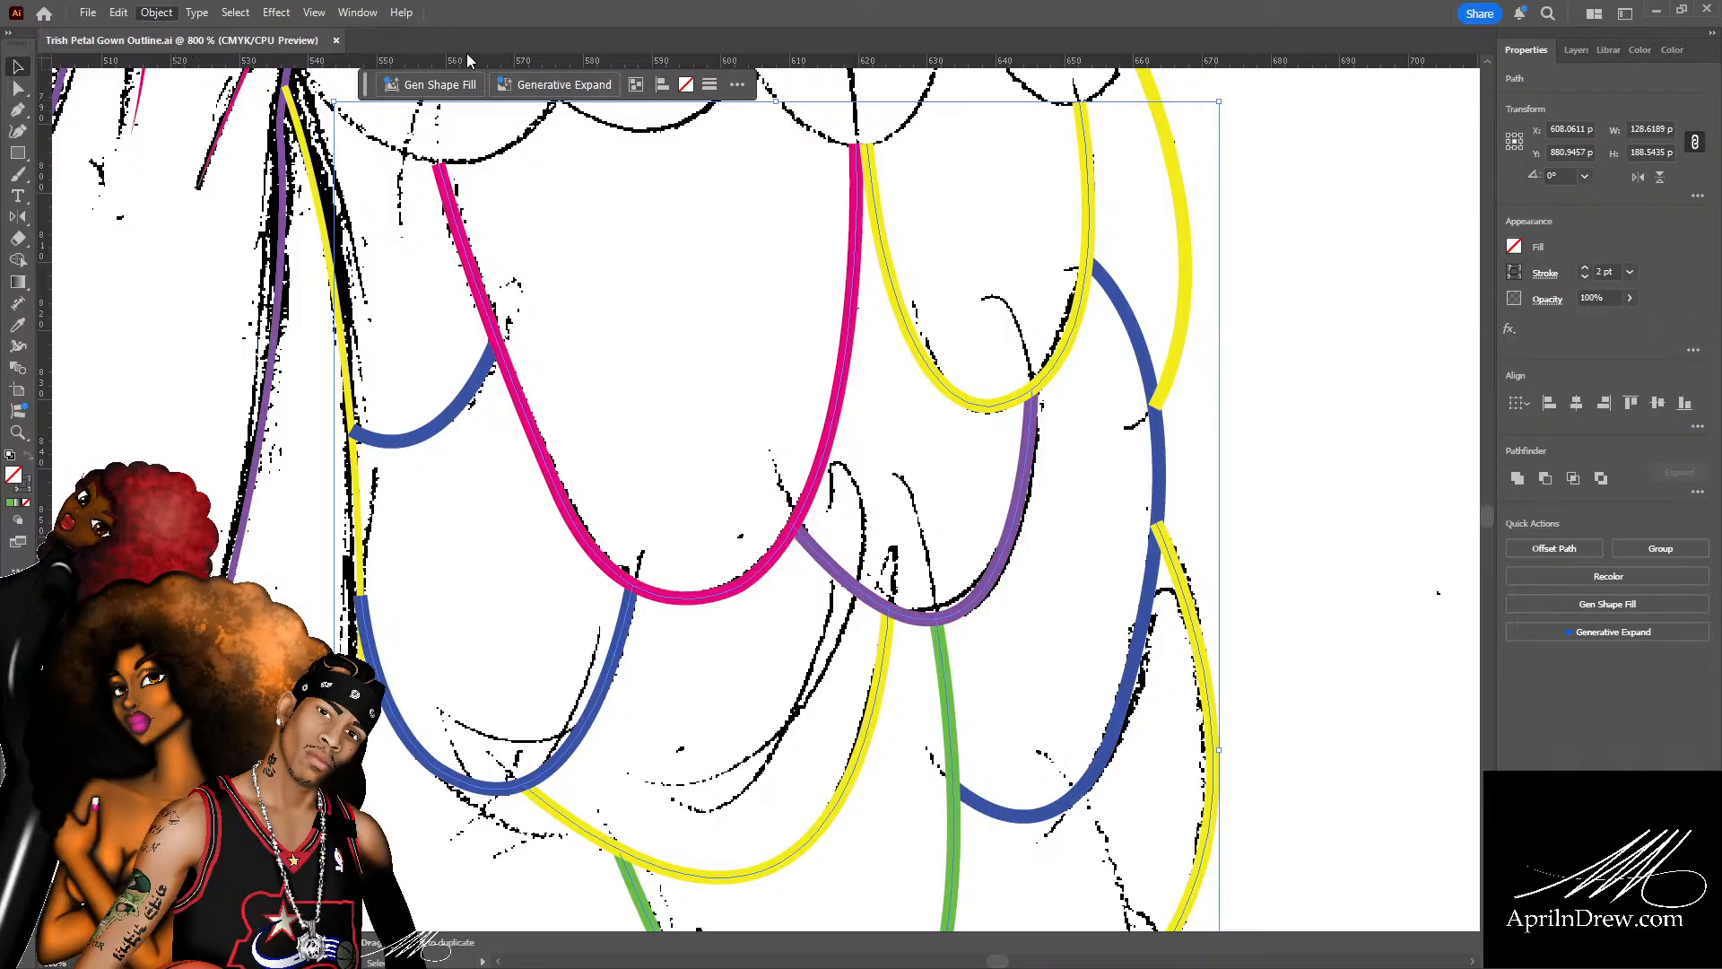
pyautogui.click(1204, 435)
# Select the long blue outer petal together with the purple petal, the upper yellow petal and the large magenta petal.
pyautogui.scroll(-3, 1203, 425)
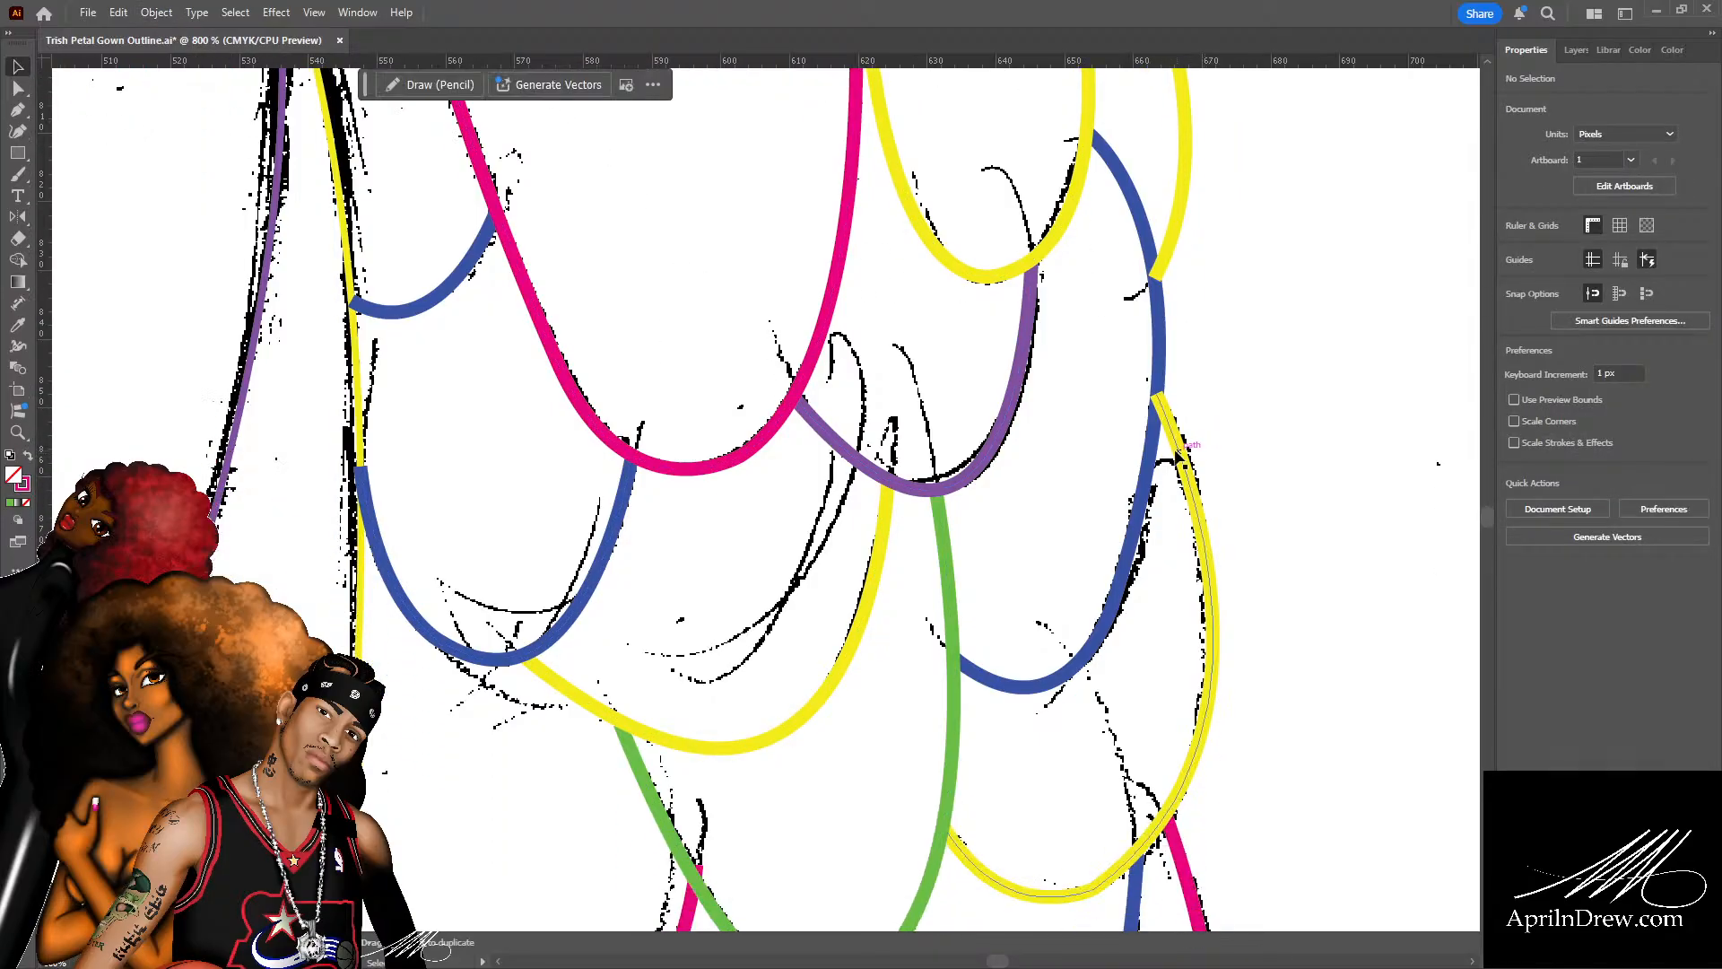
pyautogui.click(1122, 592)
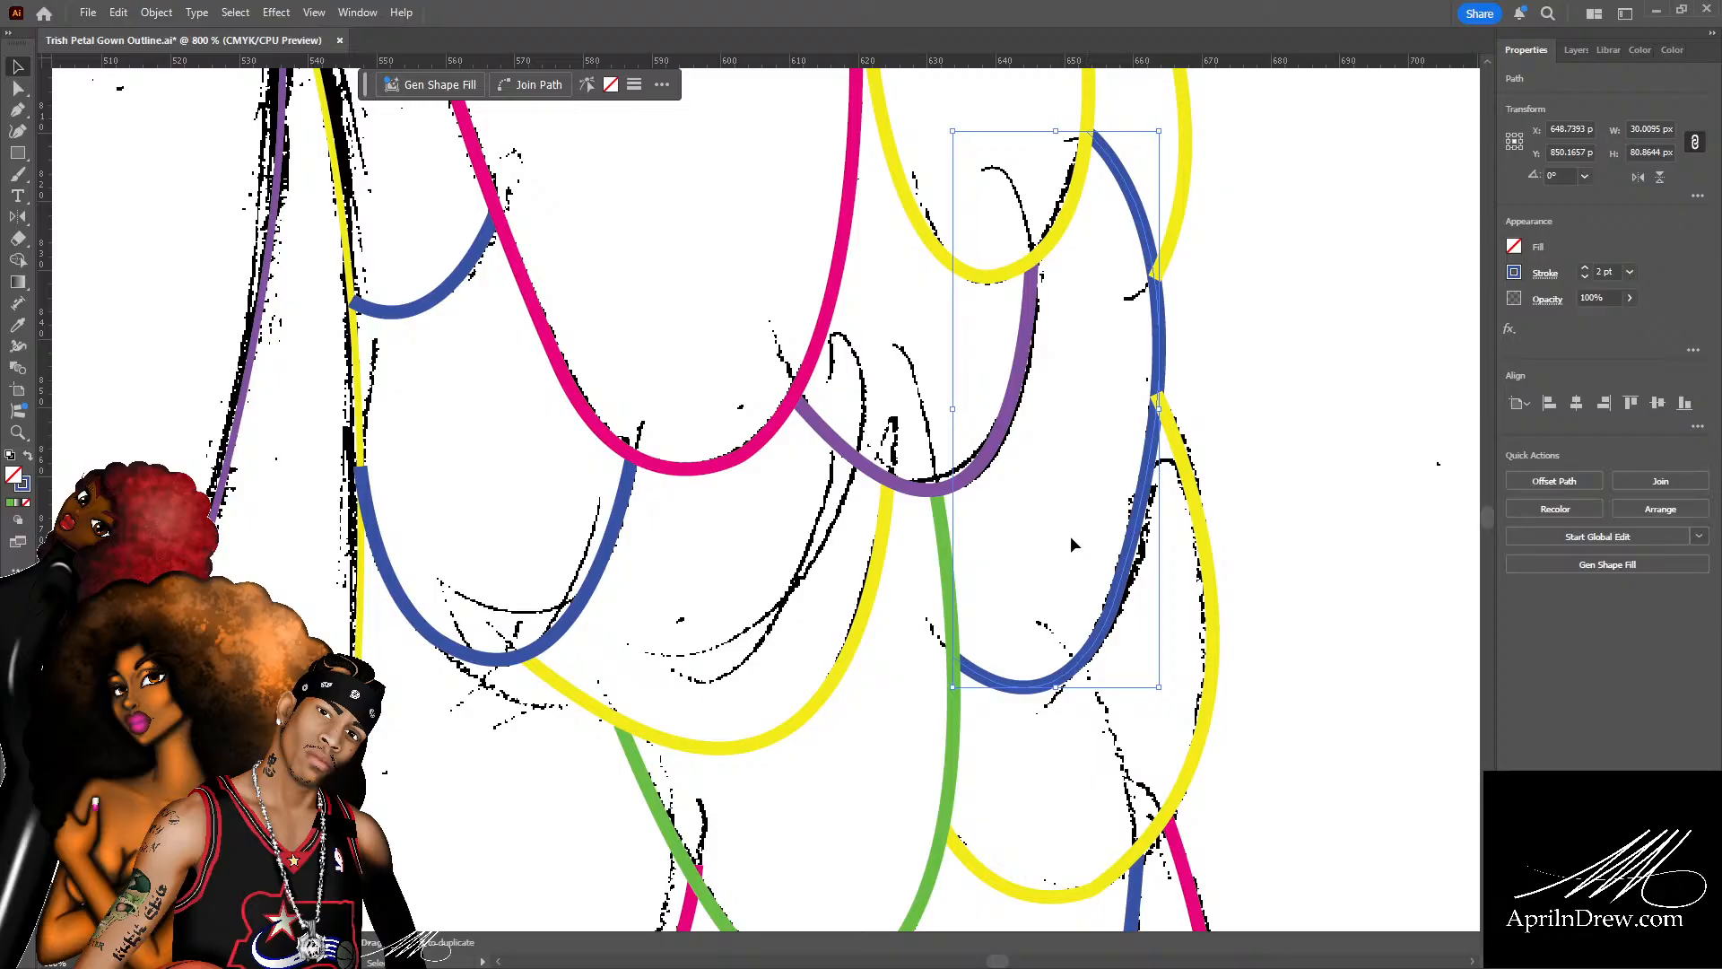
pyautogui.keyDown('shift'); pyautogui.click(917, 490); pyautogui.keyUp('shift')
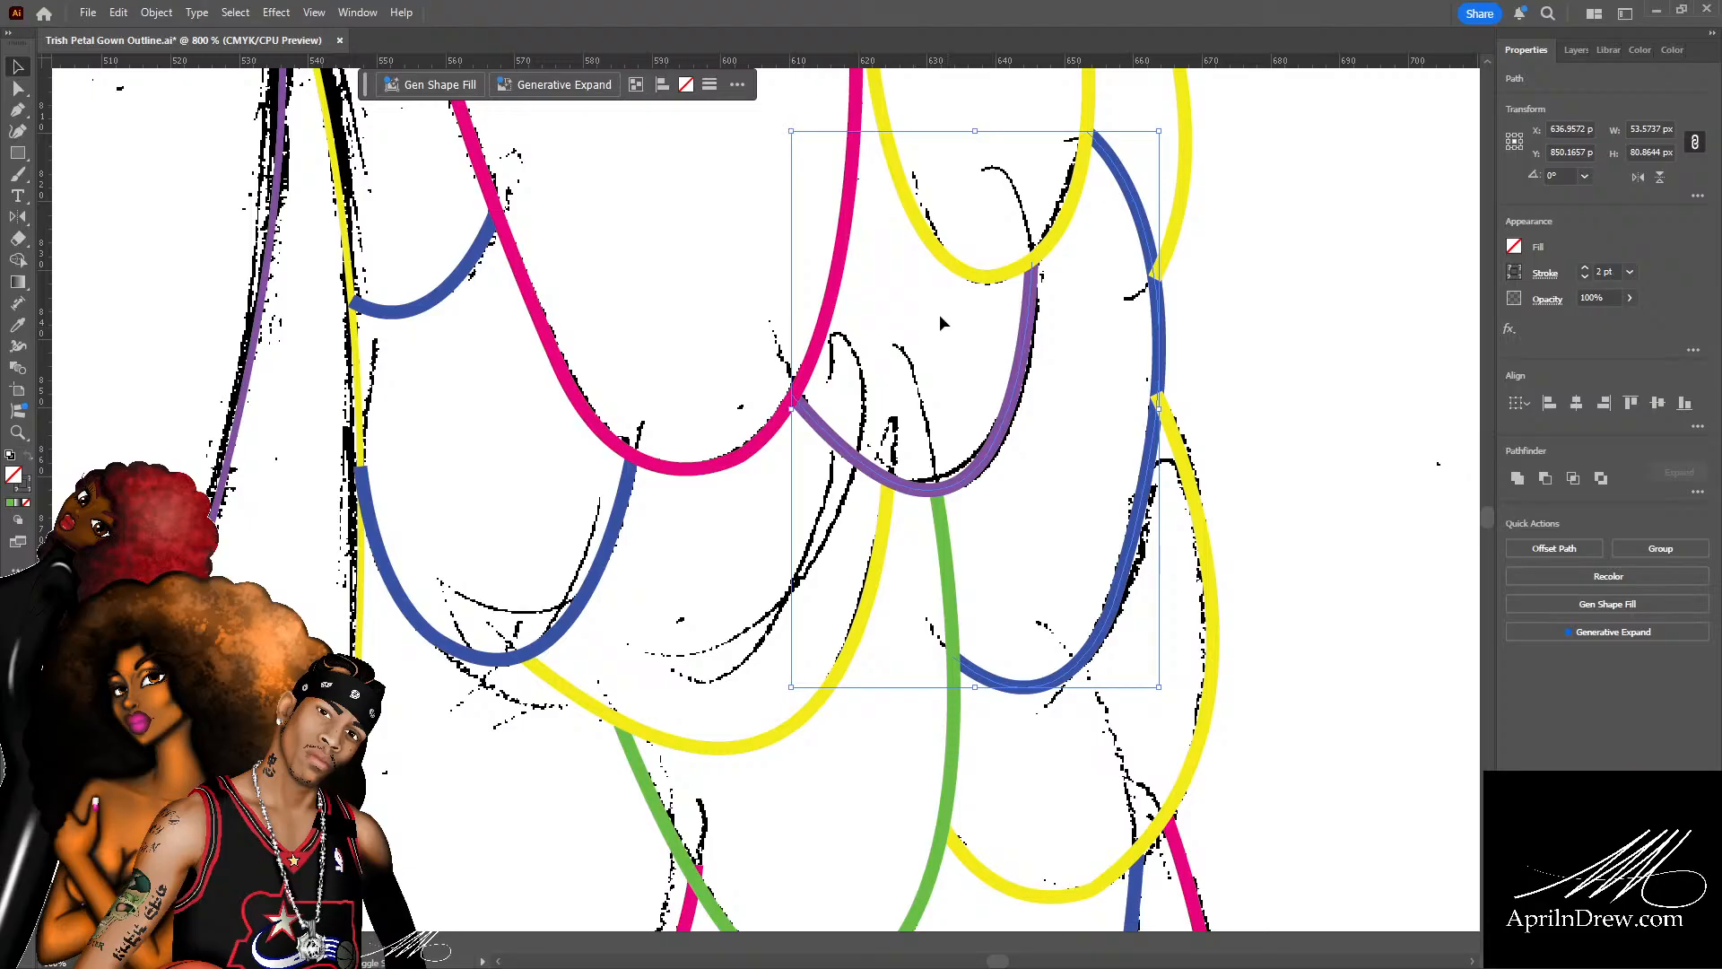
pyautogui.keyDown('shift'); pyautogui.click(969, 274); pyautogui.keyUp('shift')
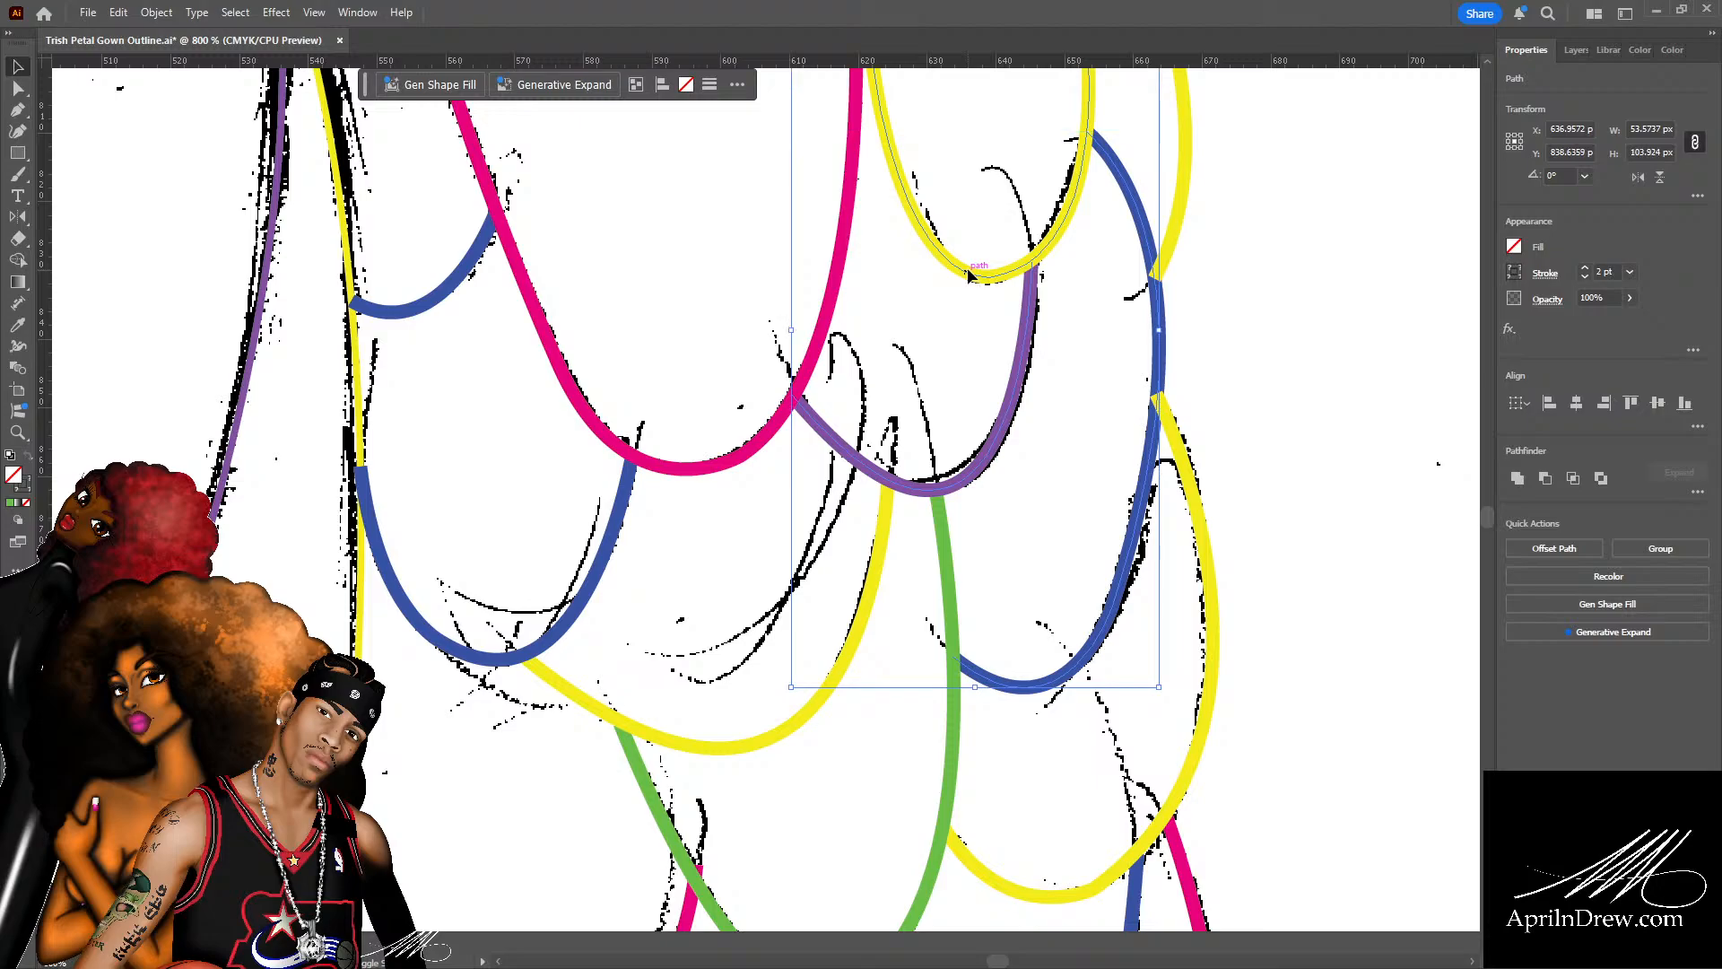
pyautogui.keyDown('shift'); pyautogui.click(826, 310); pyautogui.keyUp('shift')
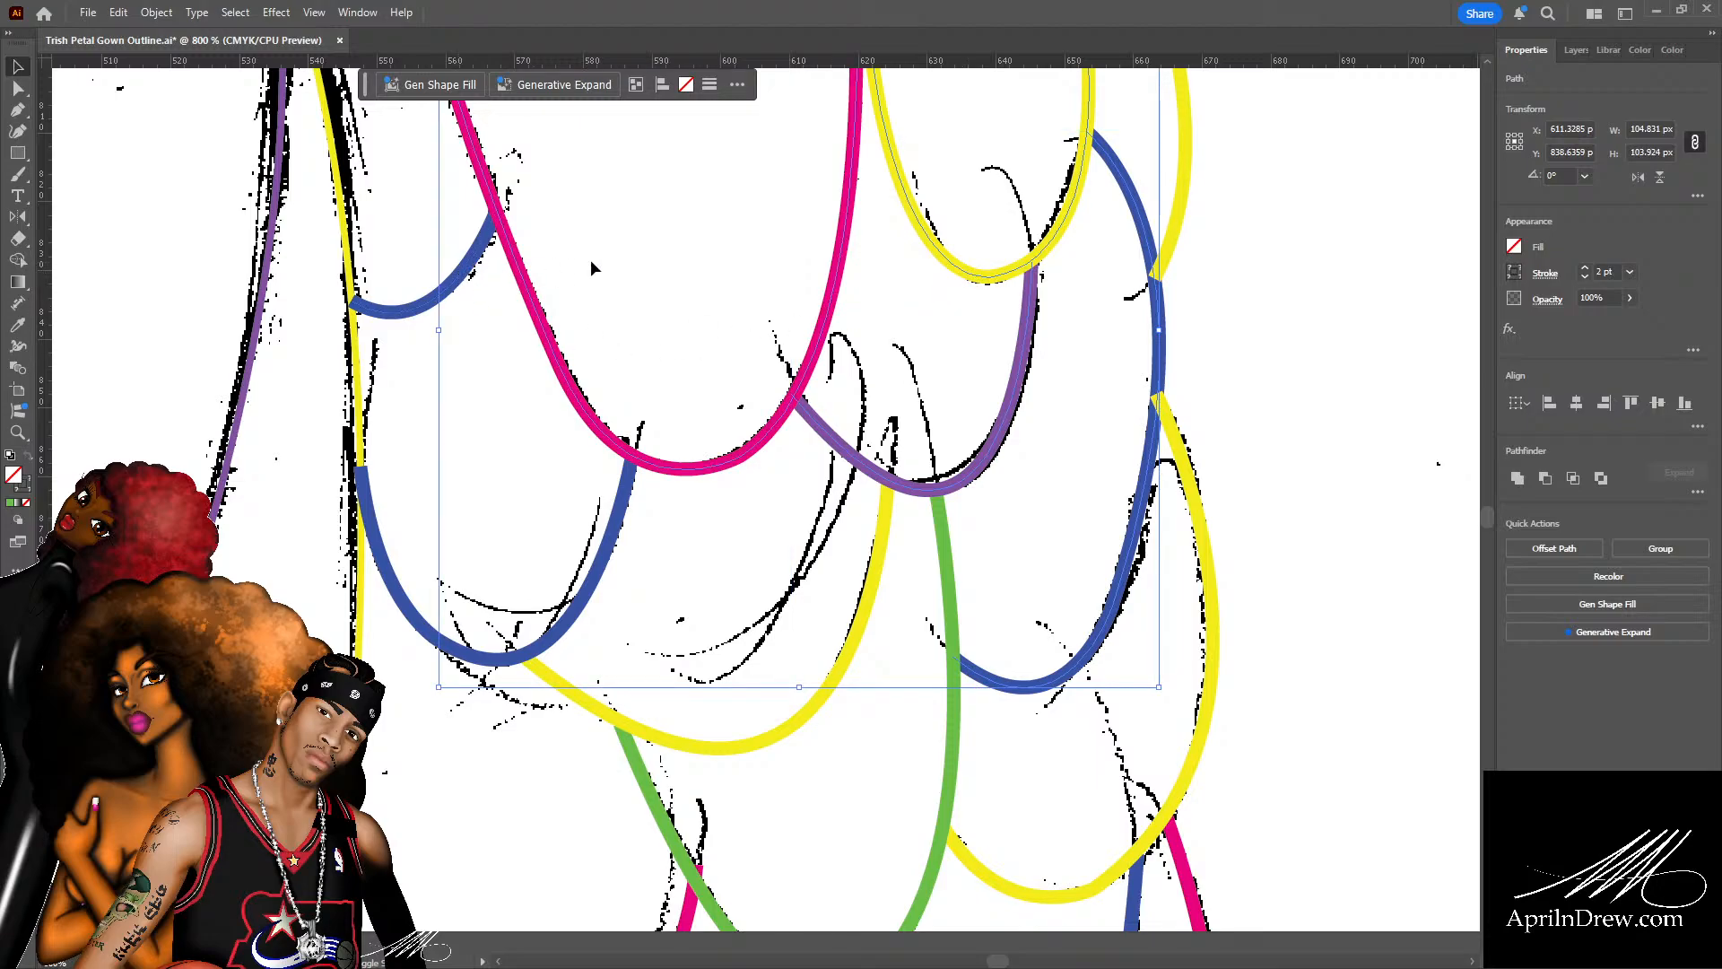
# Bring the selected petals in front of the yellow outer-edge petals, deselect them and save the document.
pyautogui.scroll(2, 628, 285)
pyautogui.scroll(4, 627, 277)
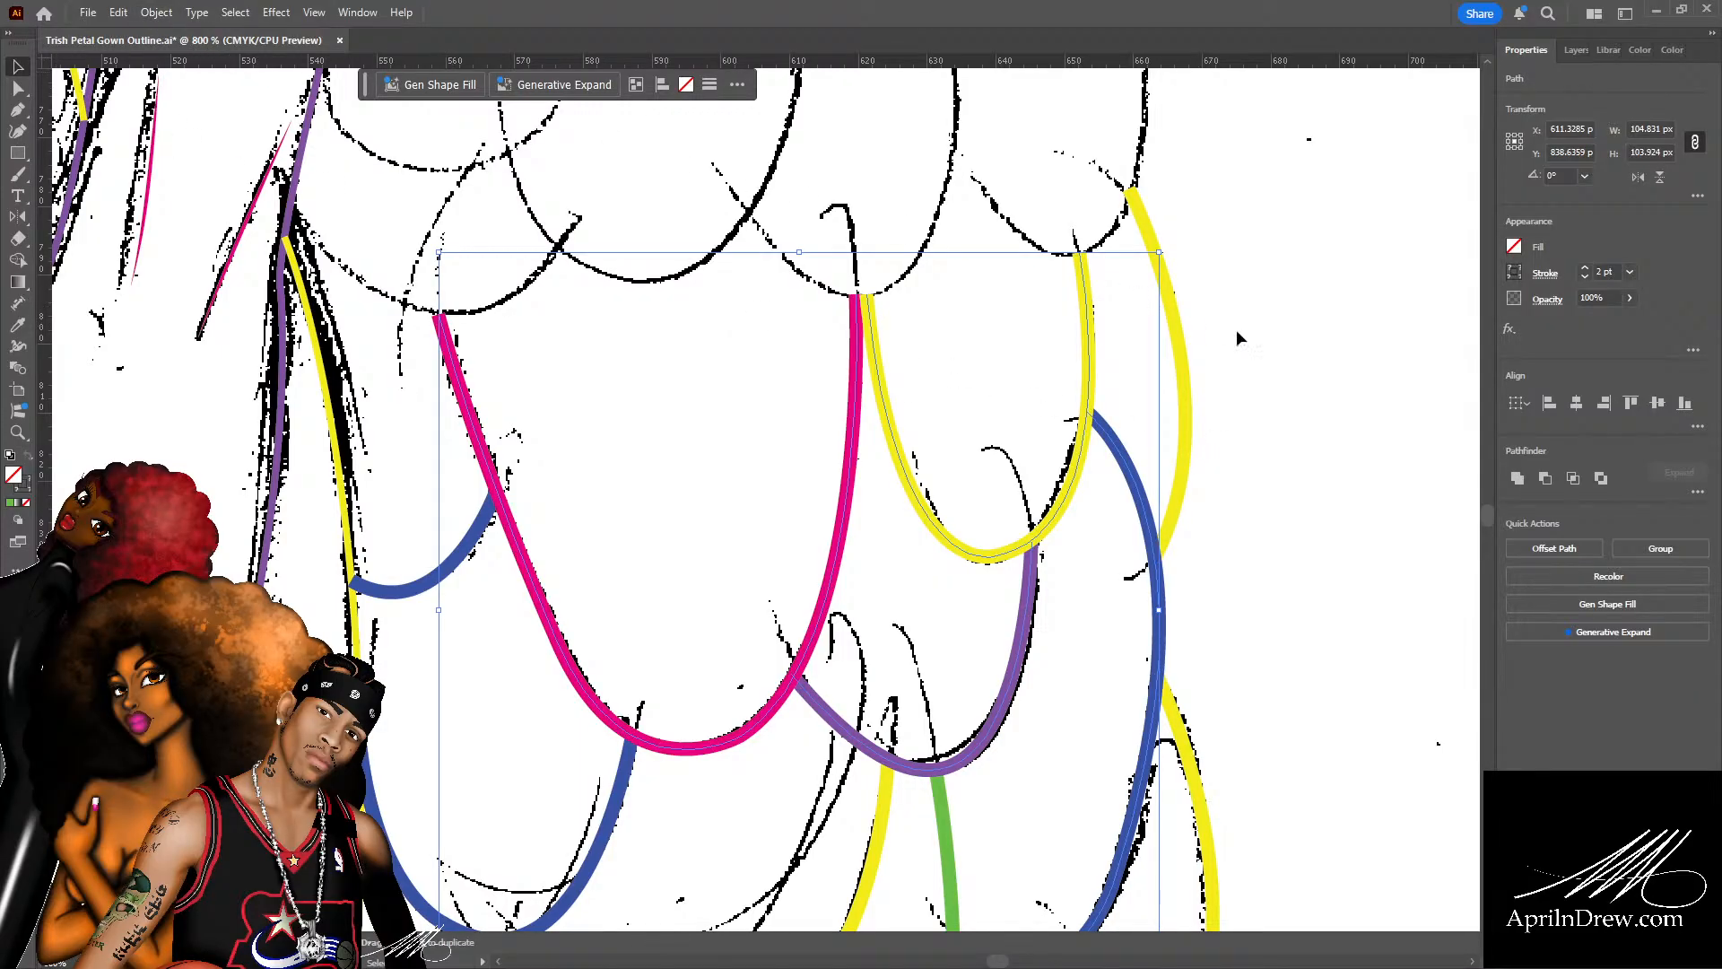
pyautogui.click(1252, 369)
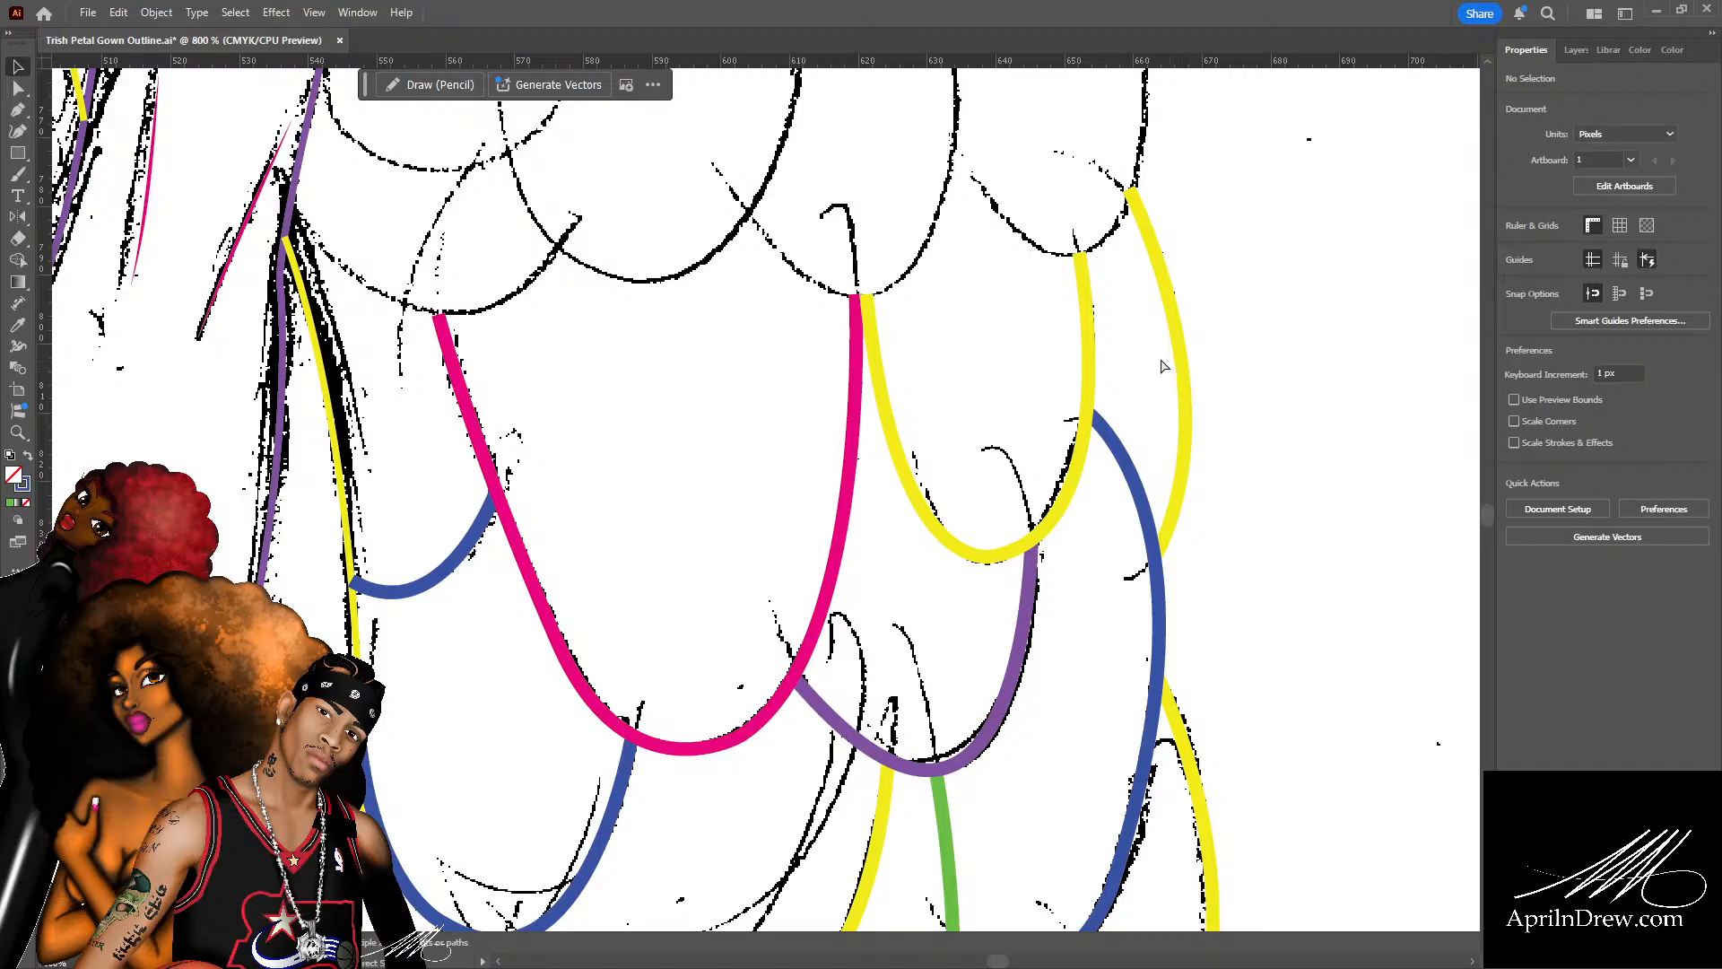
pyautogui.hotkey('ctrl', 's')
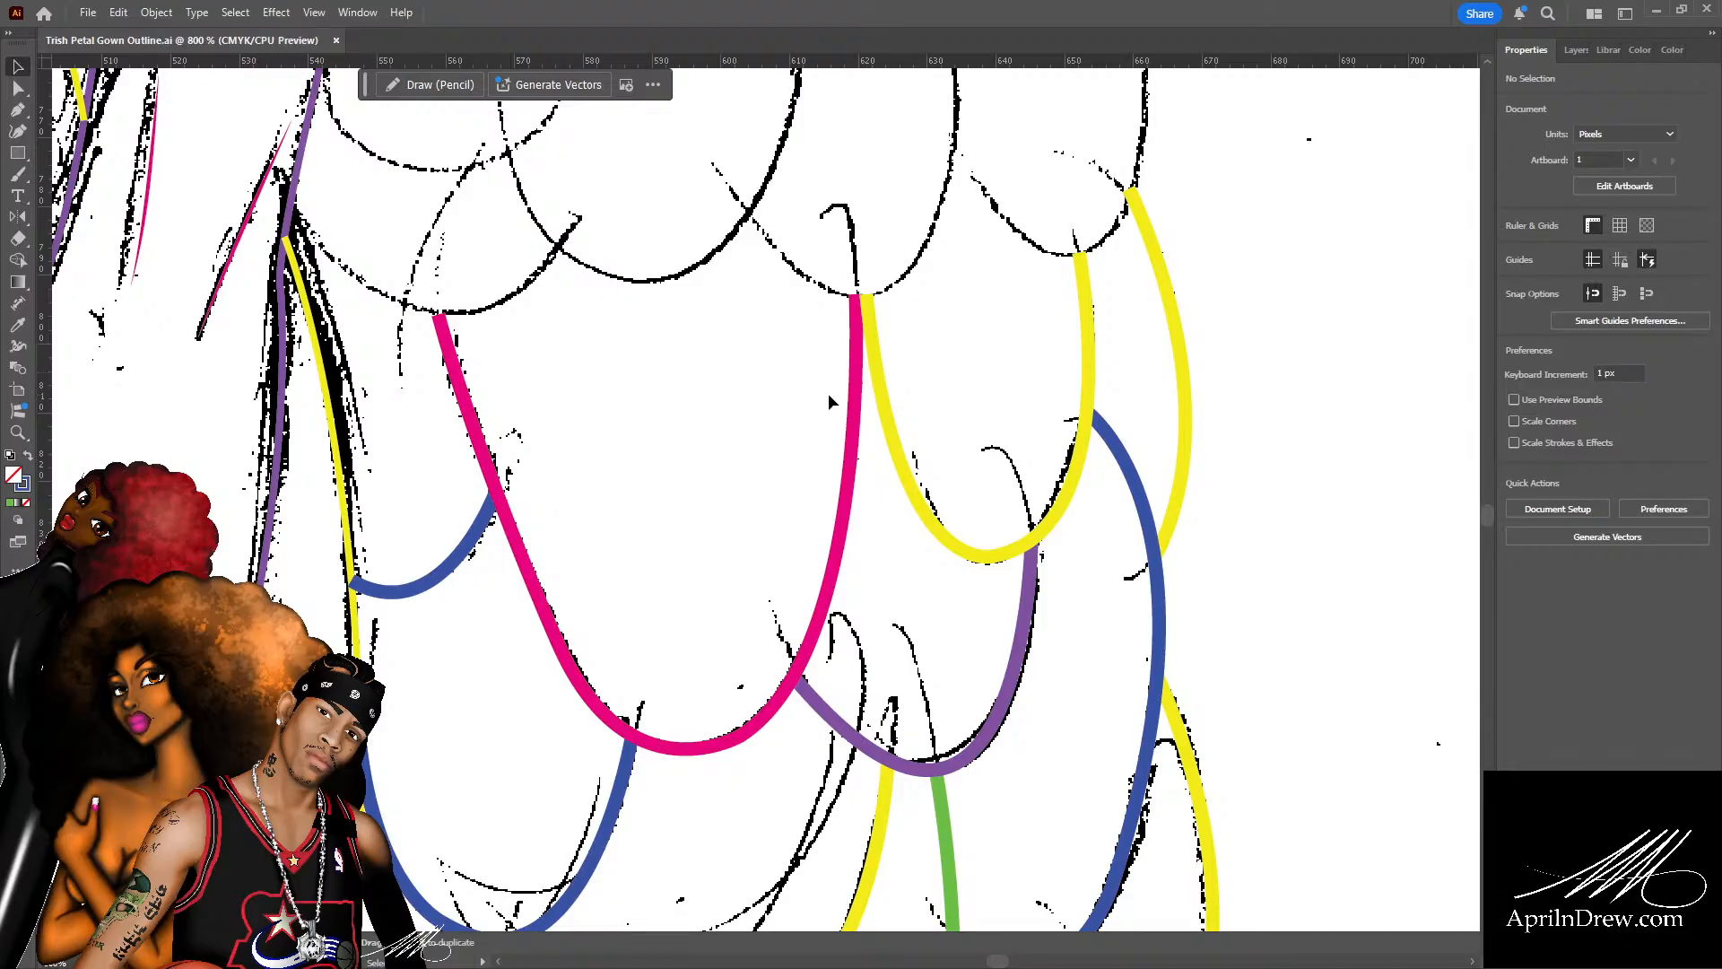
# Examine the coloured petal outlines and the remaining untraced sketch petals from the gown's upper section down to the shoes and hem.
pyautogui.hotkey('ctrl', '-')
pyautogui.scroll(-1, 707, 400)
pyautogui.scroll(-8, 708, 404)
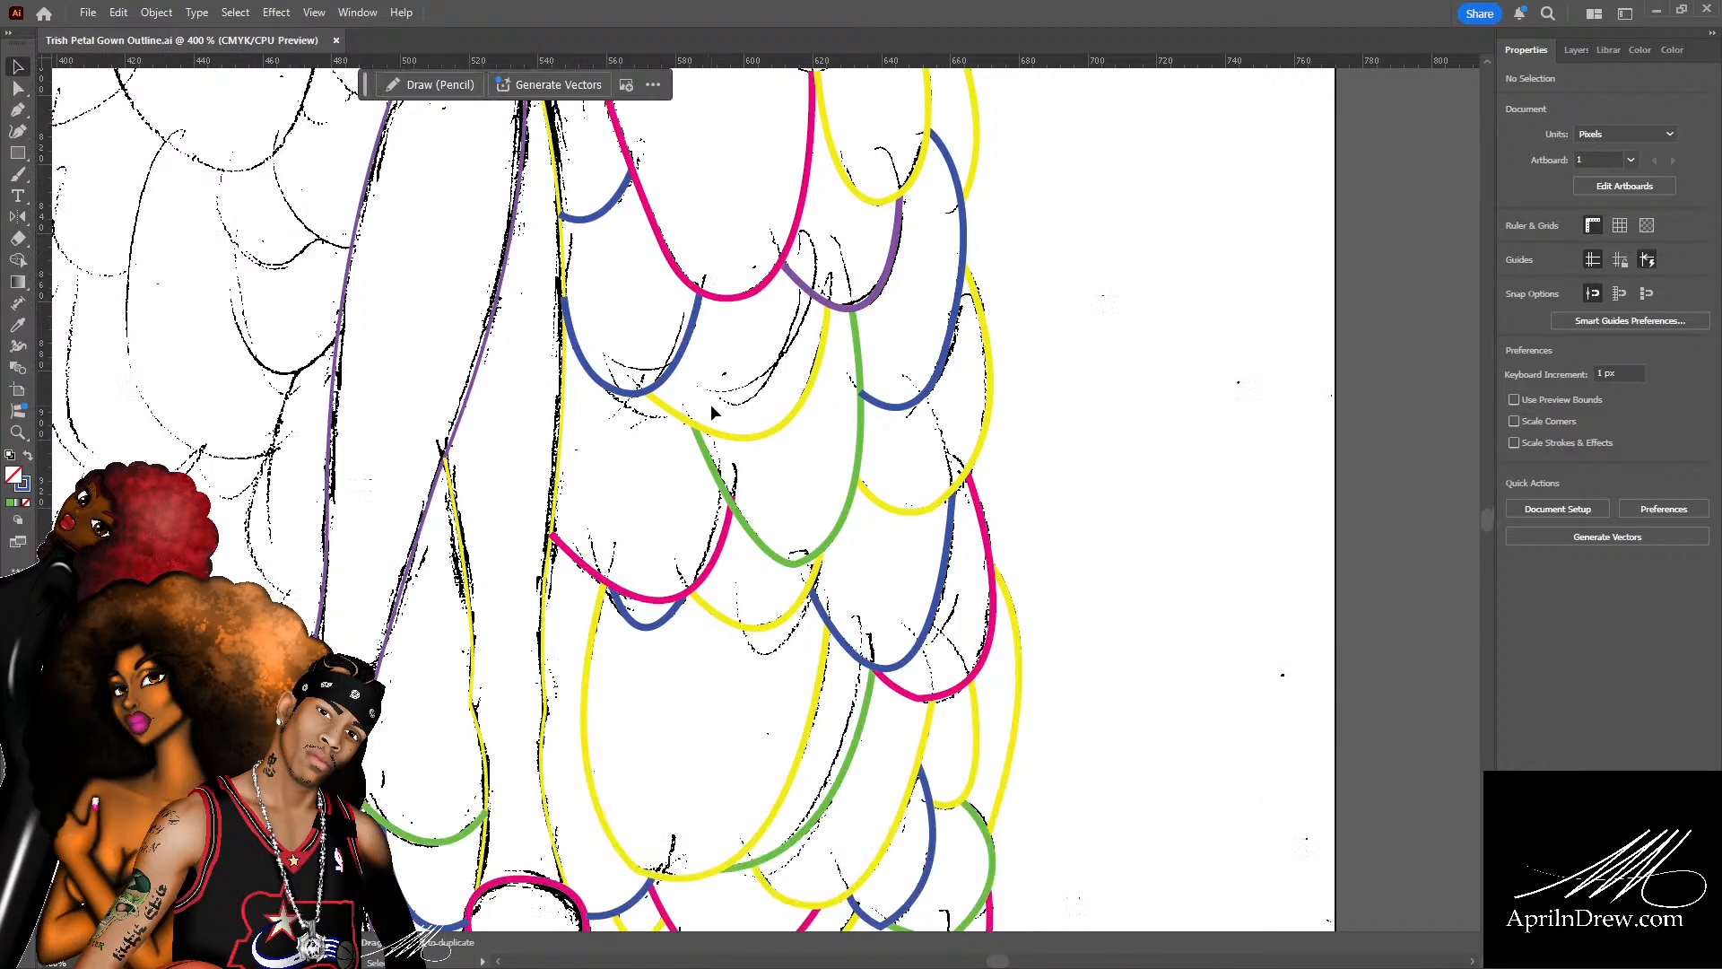
pyautogui.scroll(10, 716, 431)
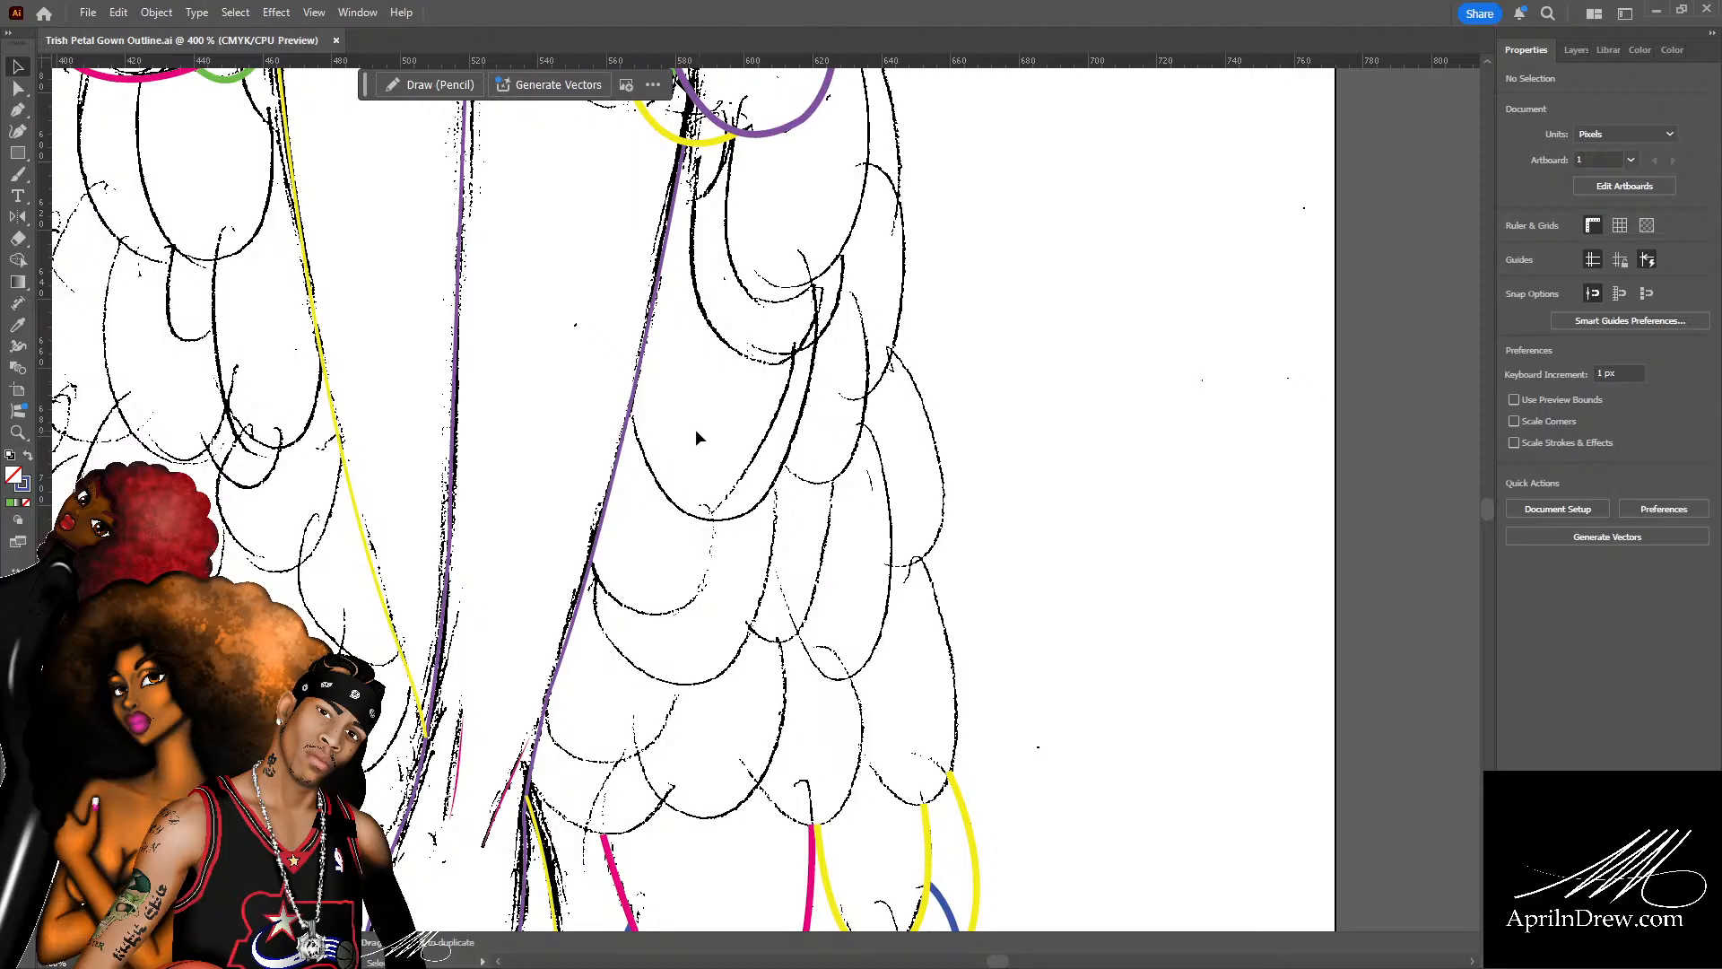
pyautogui.scroll(-8, 697, 435)
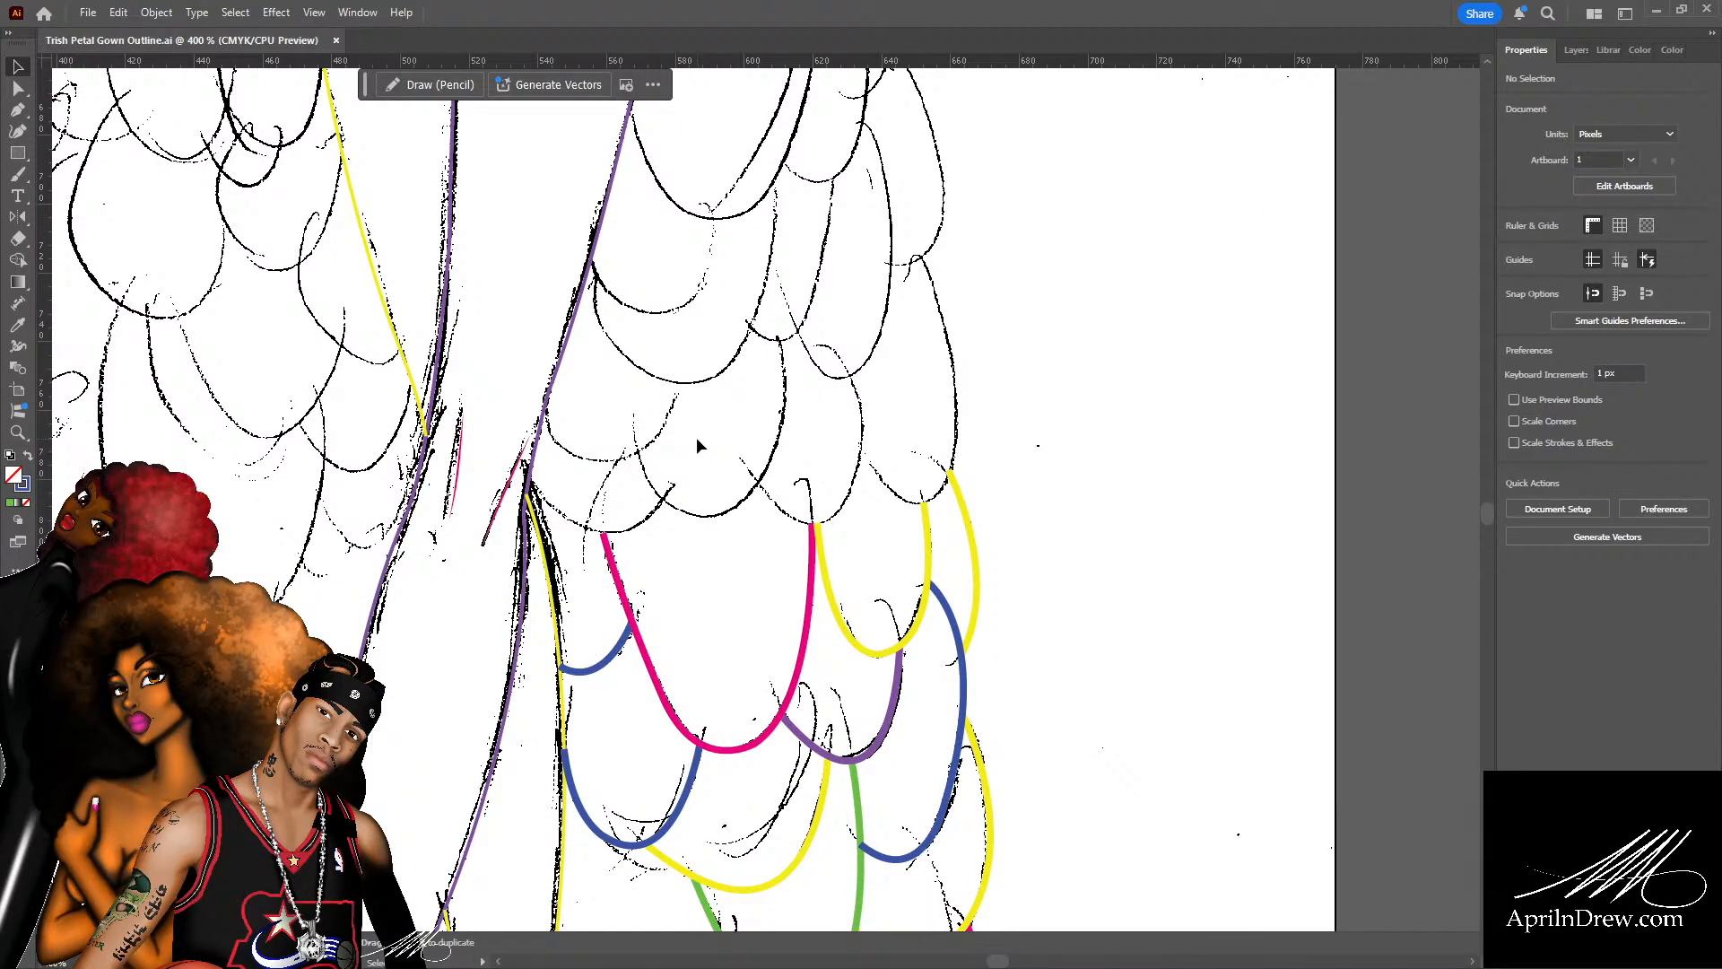
pyautogui.scroll(-8, 692, 440)
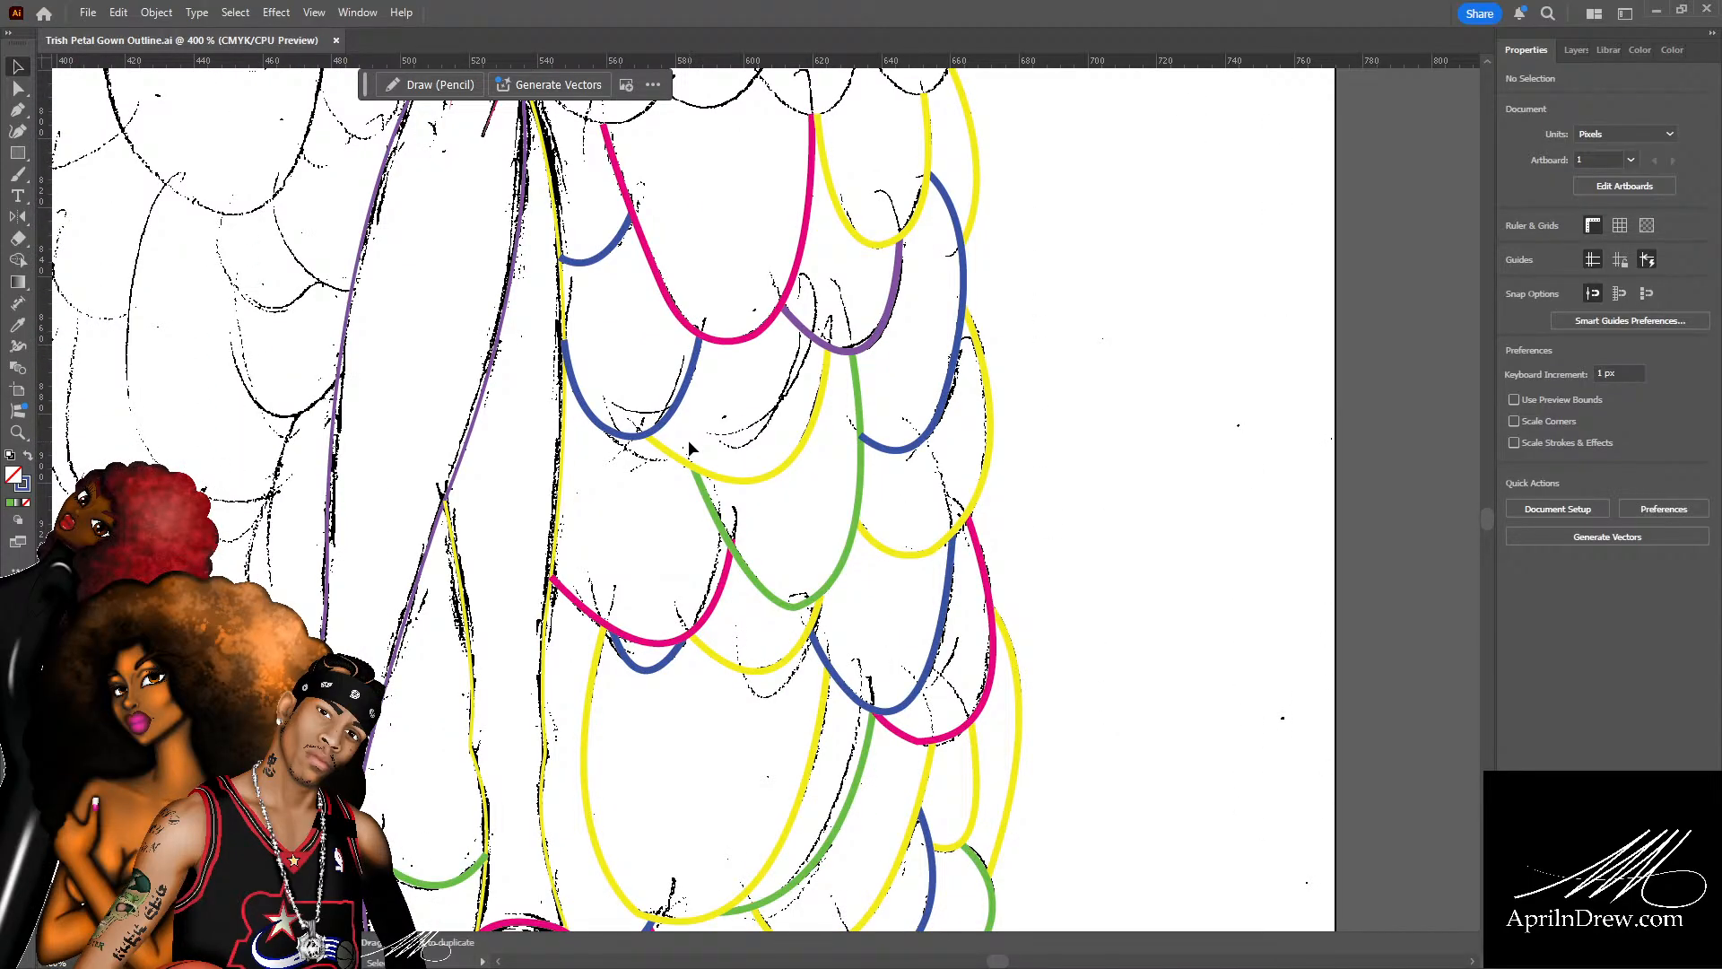
pyautogui.scroll(-4, 688, 455)
pyautogui.scroll(12, 687, 455)
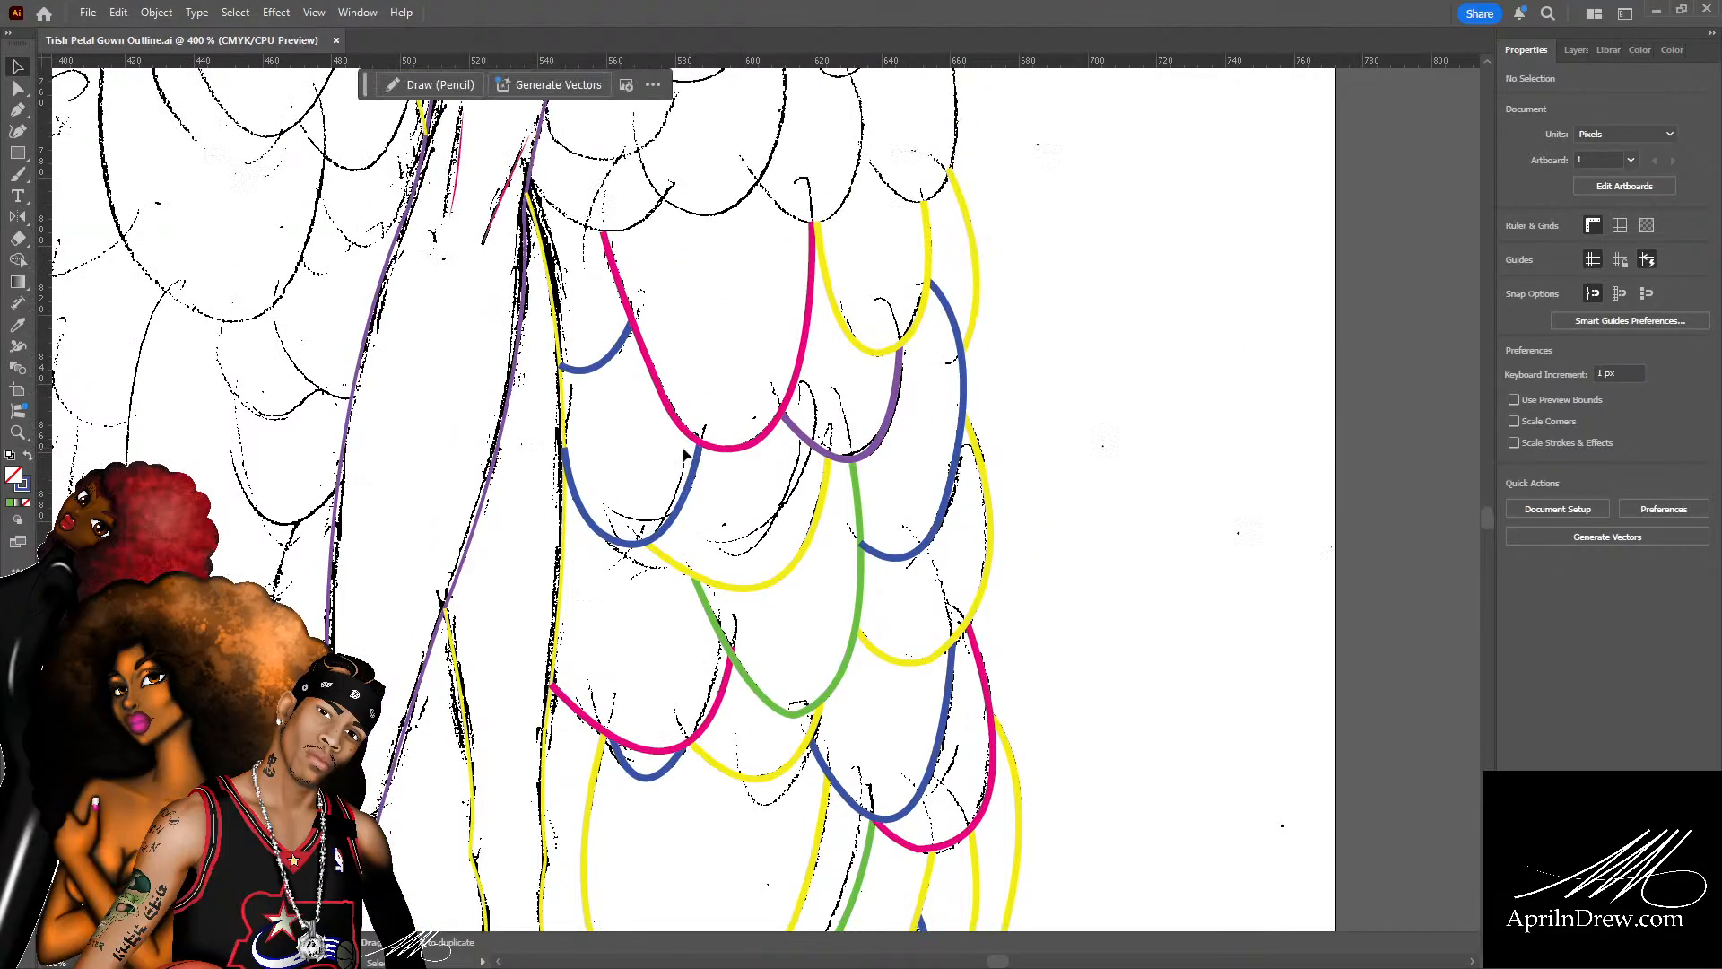
pyautogui.scroll(-3, 673, 458)
pyautogui.hotkey('ctrl', '-')
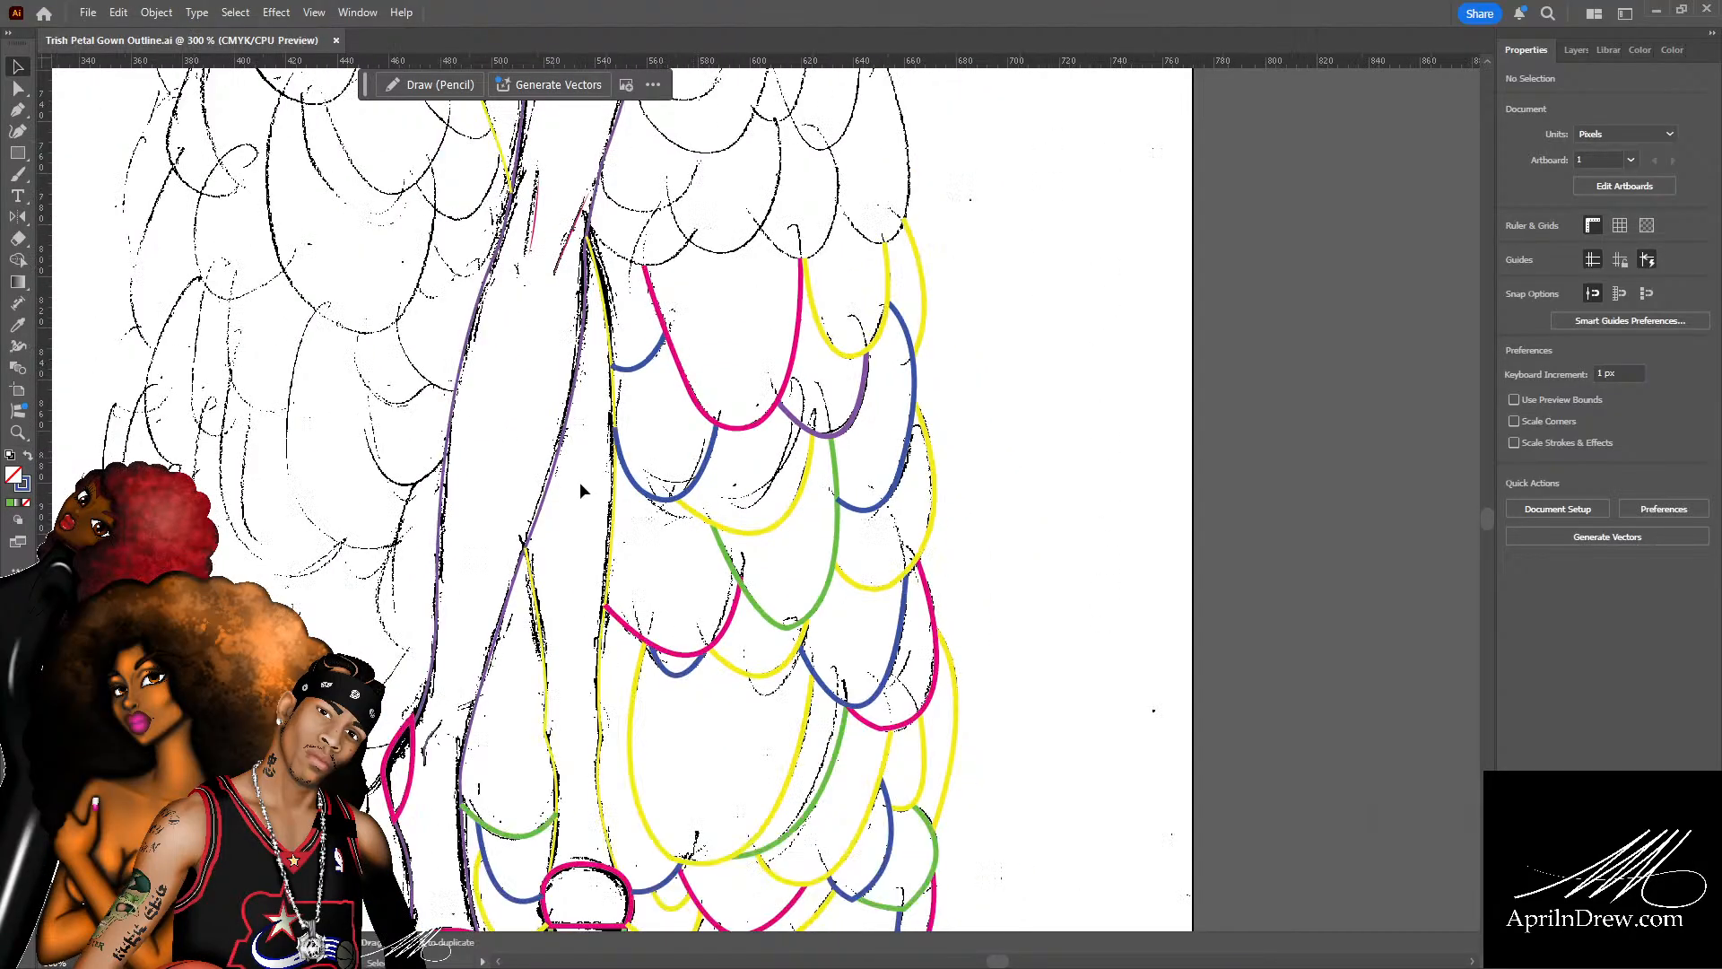
pyautogui.scroll(-5, 736, 511)
pyautogui.scroll(-4, 1112, 455)
pyautogui.scroll(6, 1053, 506)
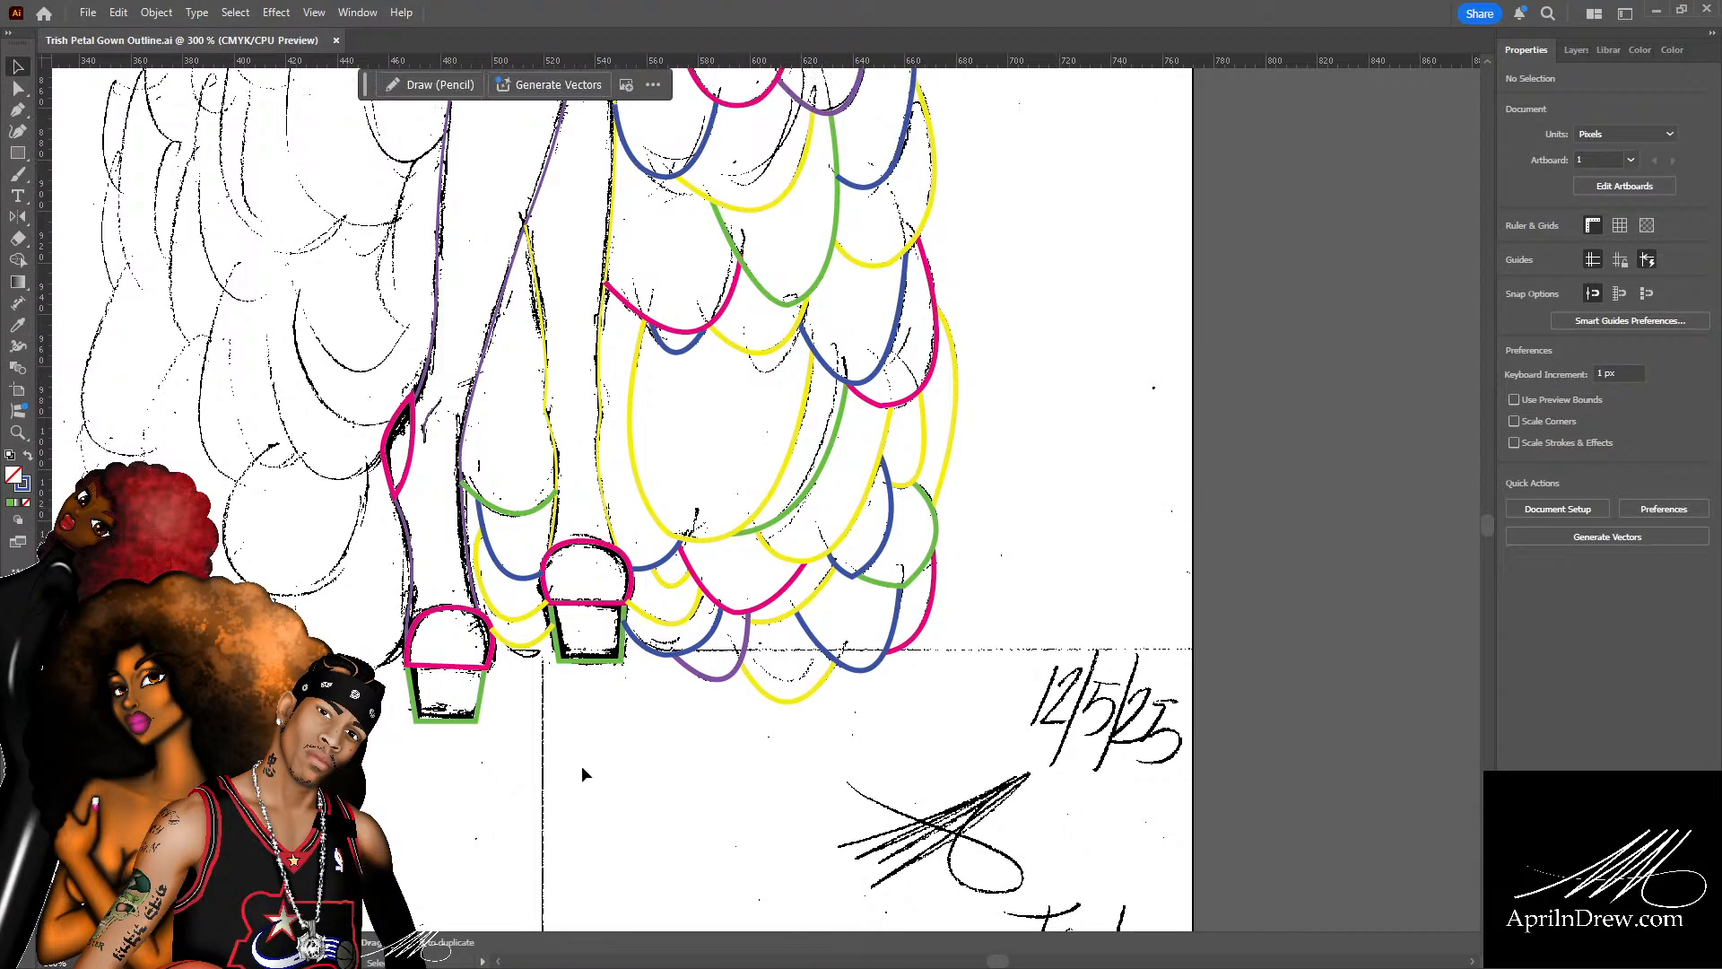
pyautogui.scroll(-3, 936, 843)
pyautogui.scroll(10, 983, 685)
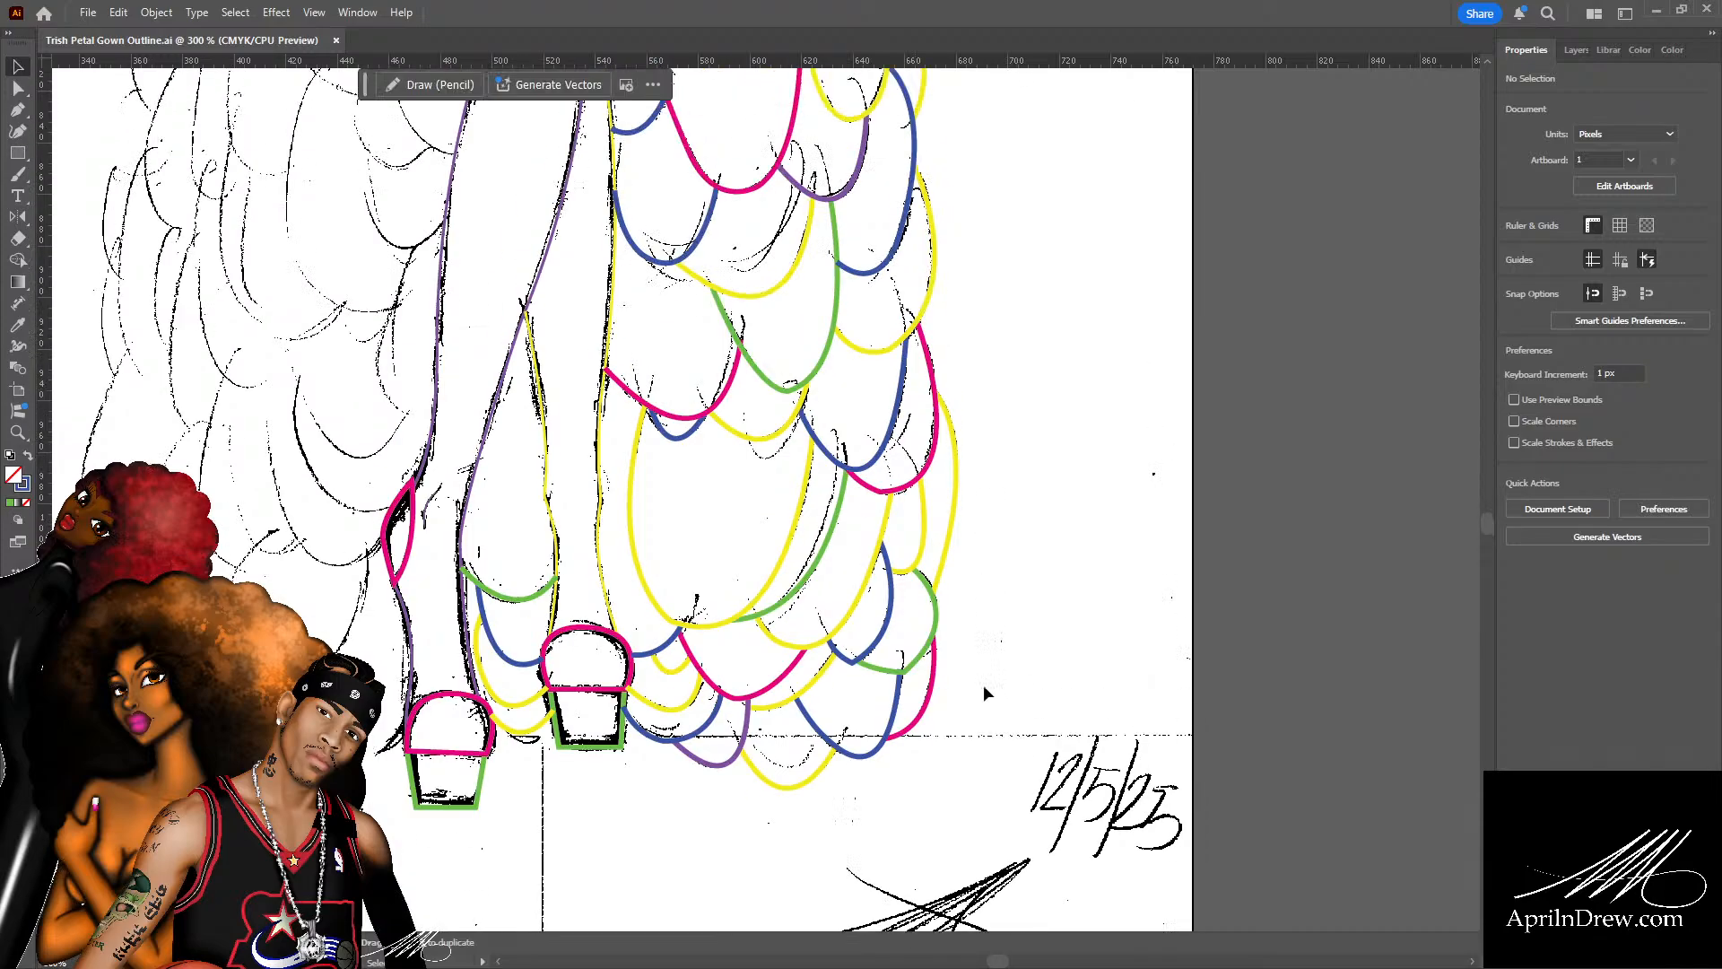
# Examine the traced front figure from the hem up to the hair bun and back down to the untraced mid-skirt petals.
pyautogui.scroll(10, 886, 679)
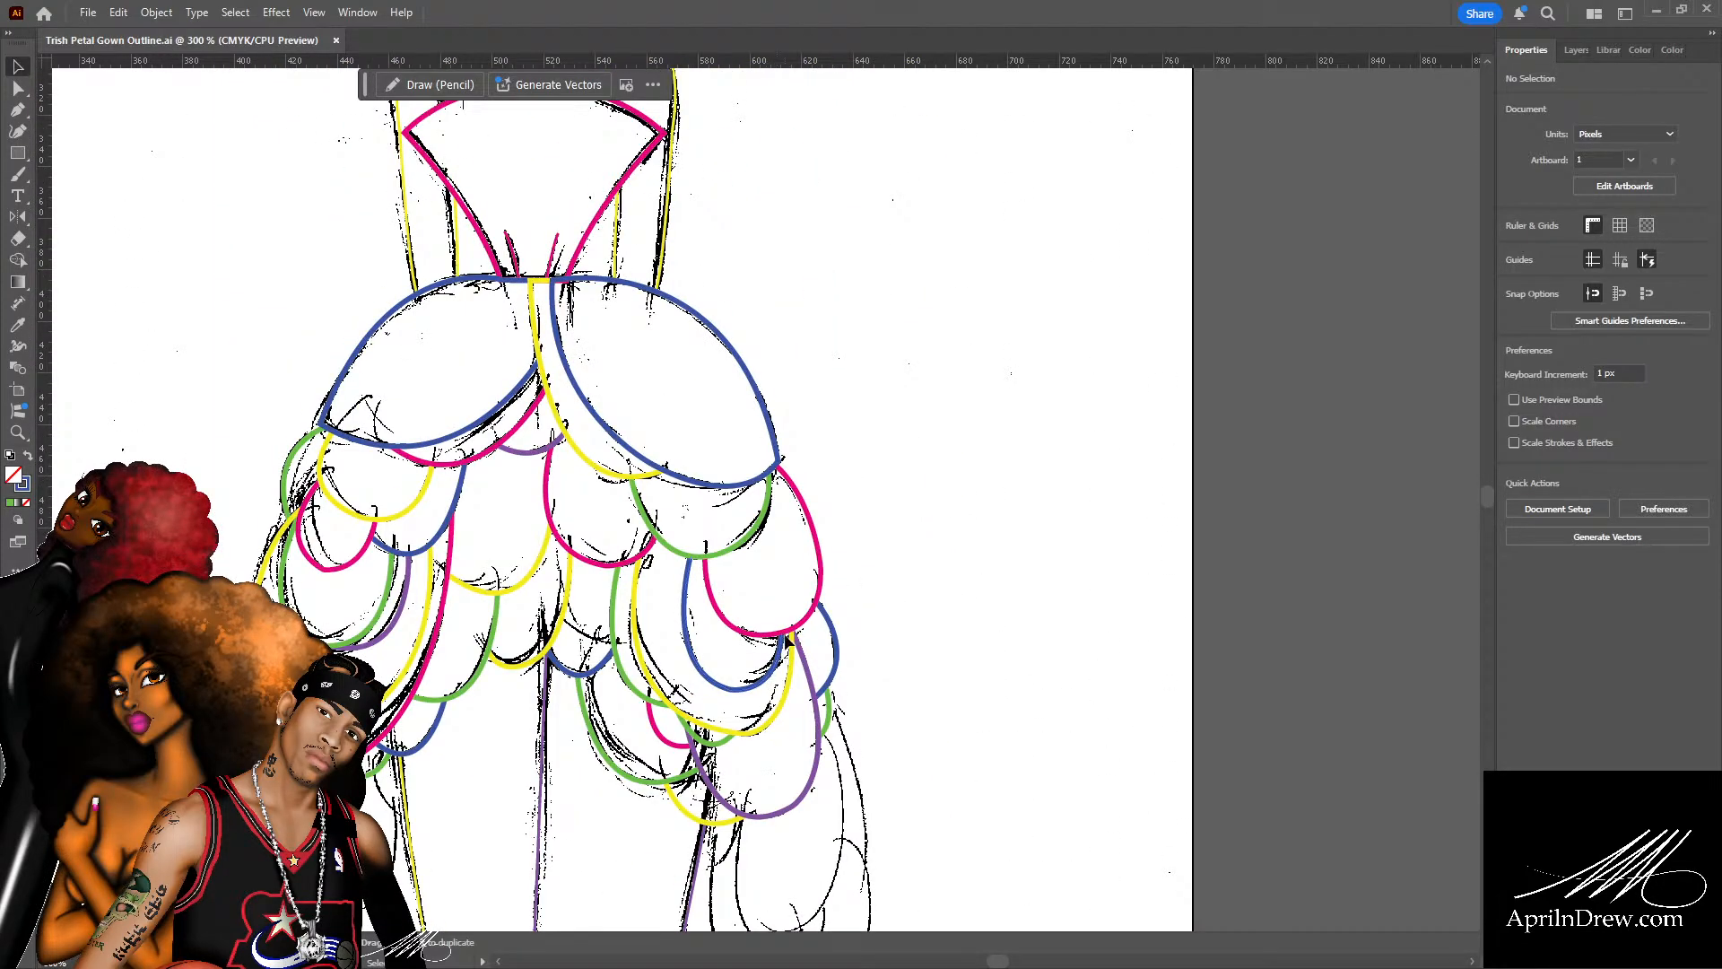
pyautogui.scroll(5, 780, 629)
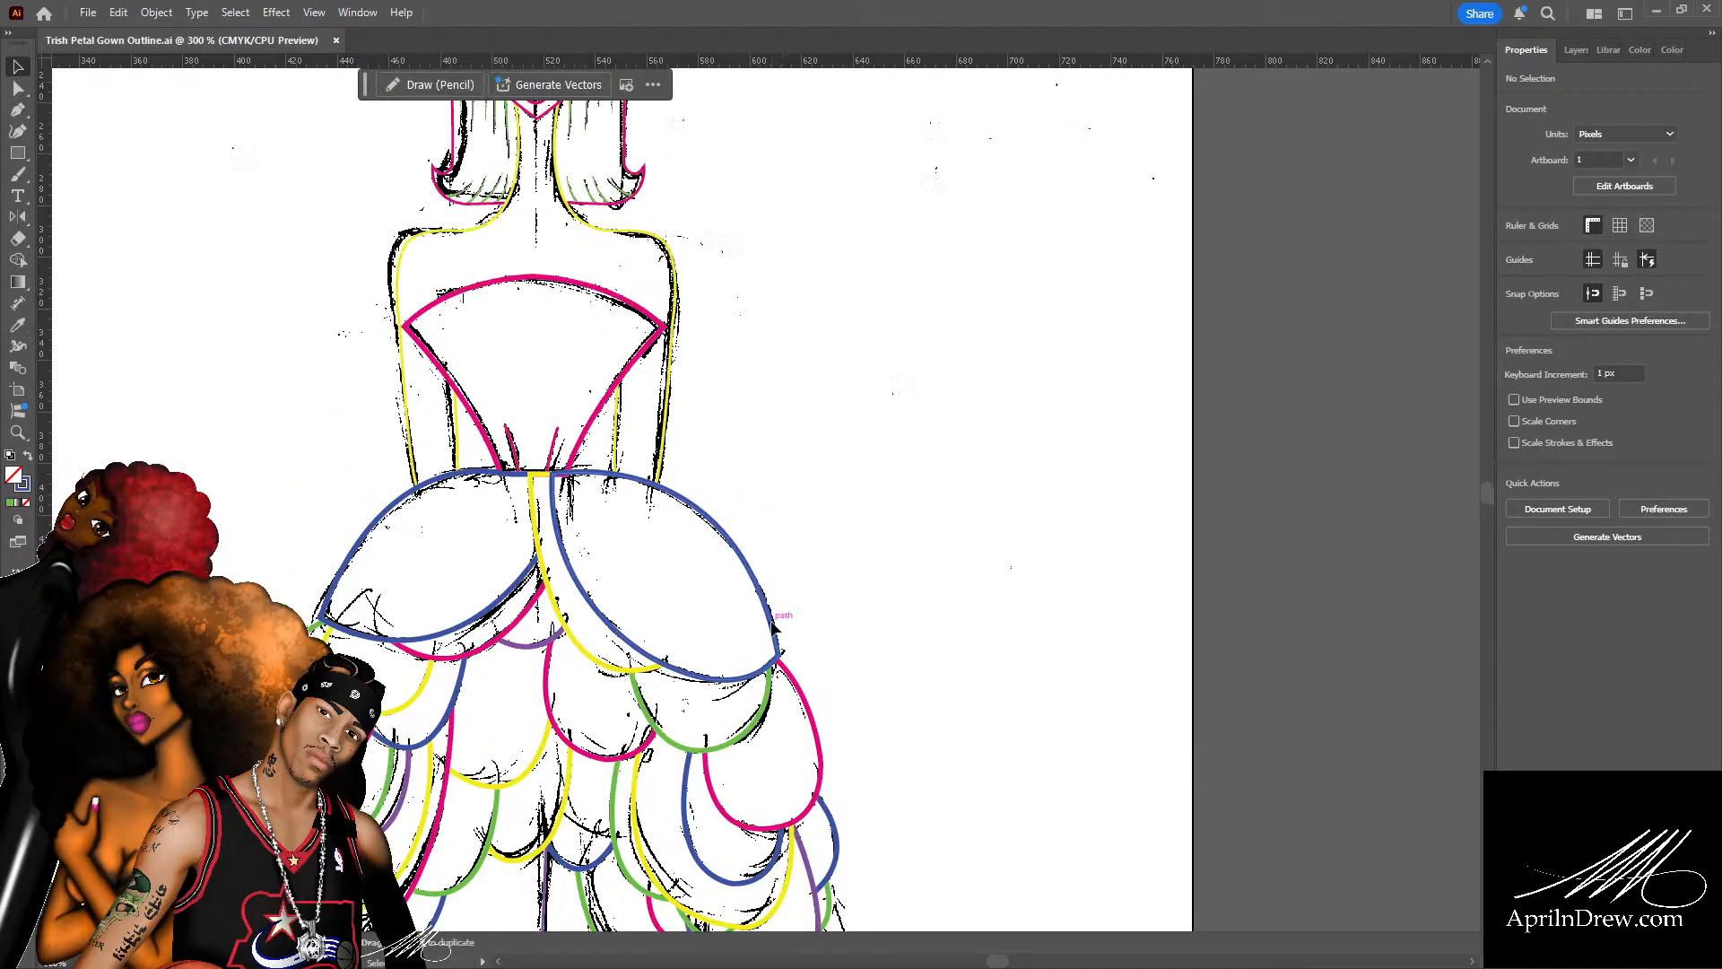
pyautogui.scroll(5, 773, 625)
pyautogui.scroll(1, 753, 613)
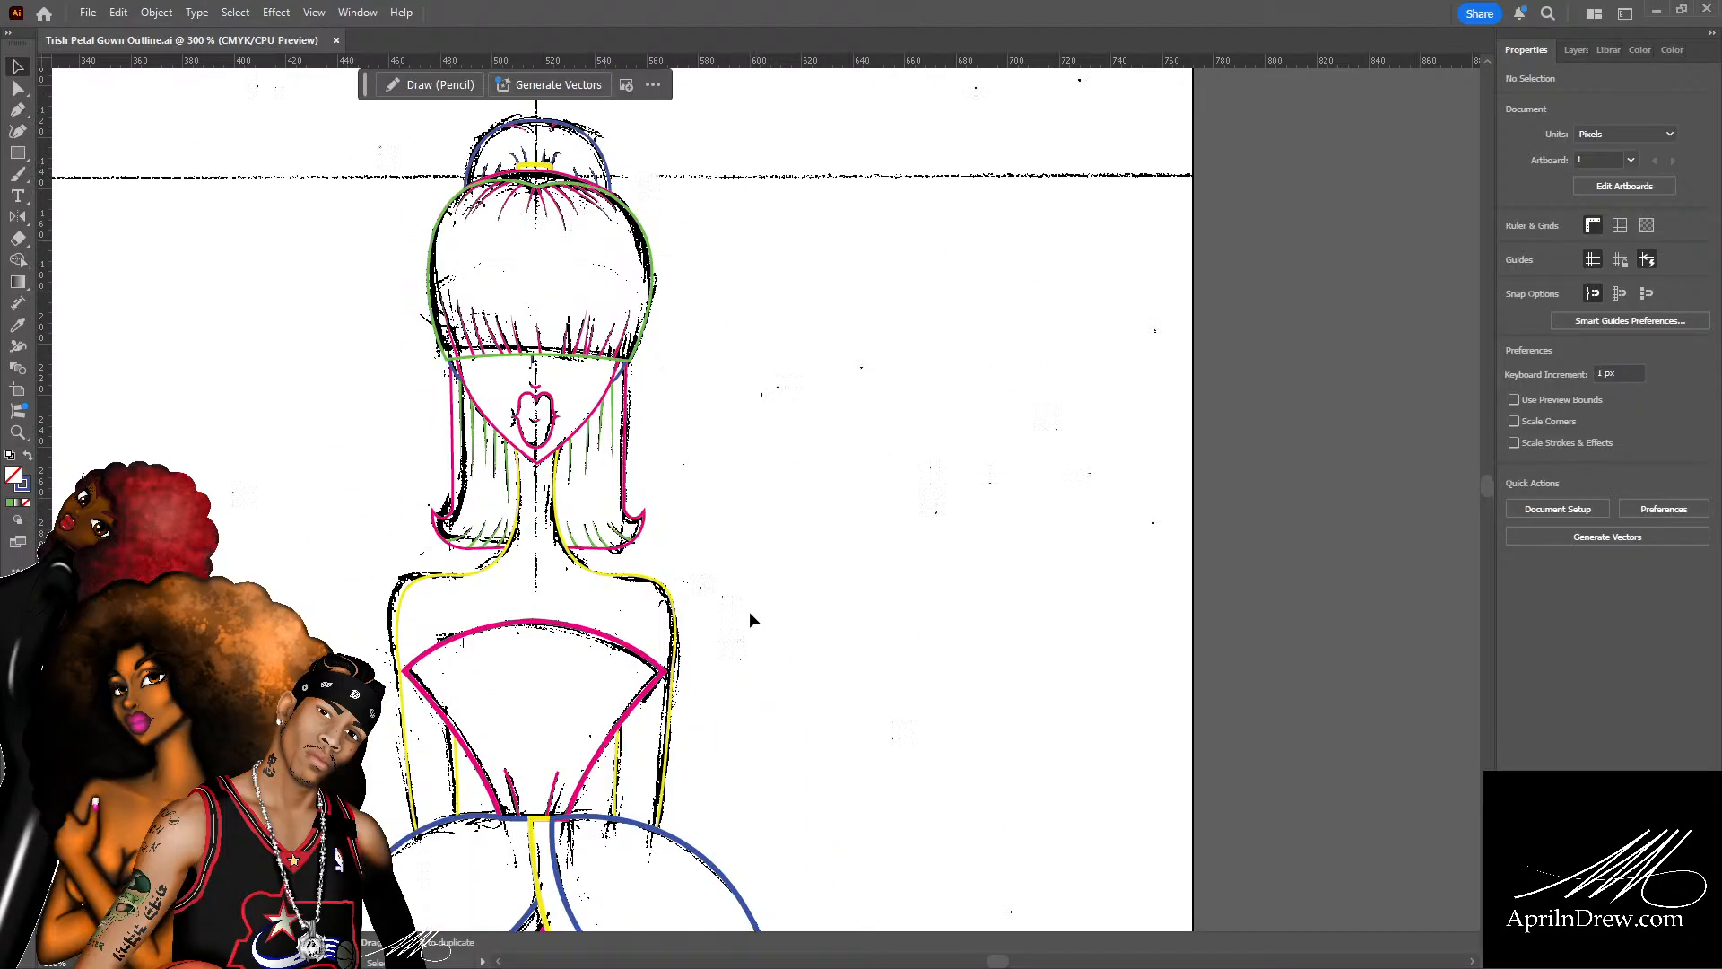
pyautogui.scroll(-5, 749, 610)
pyautogui.scroll(-3, 768, 647)
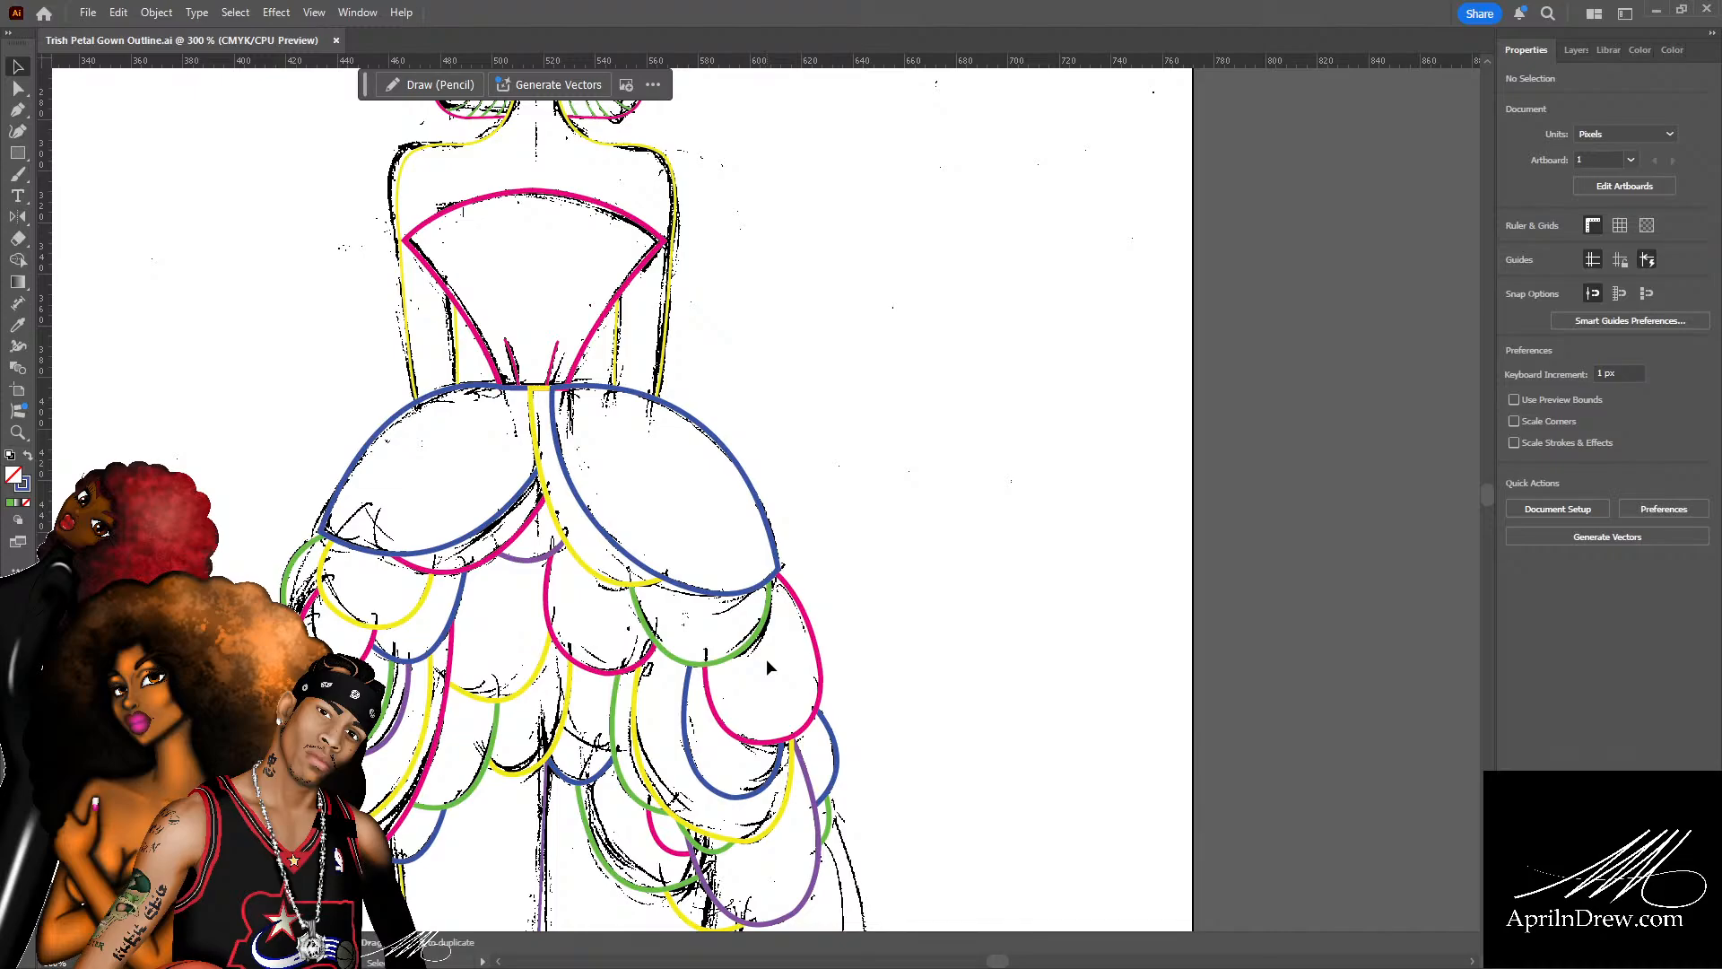
pyautogui.scroll(-5, 663, 633)
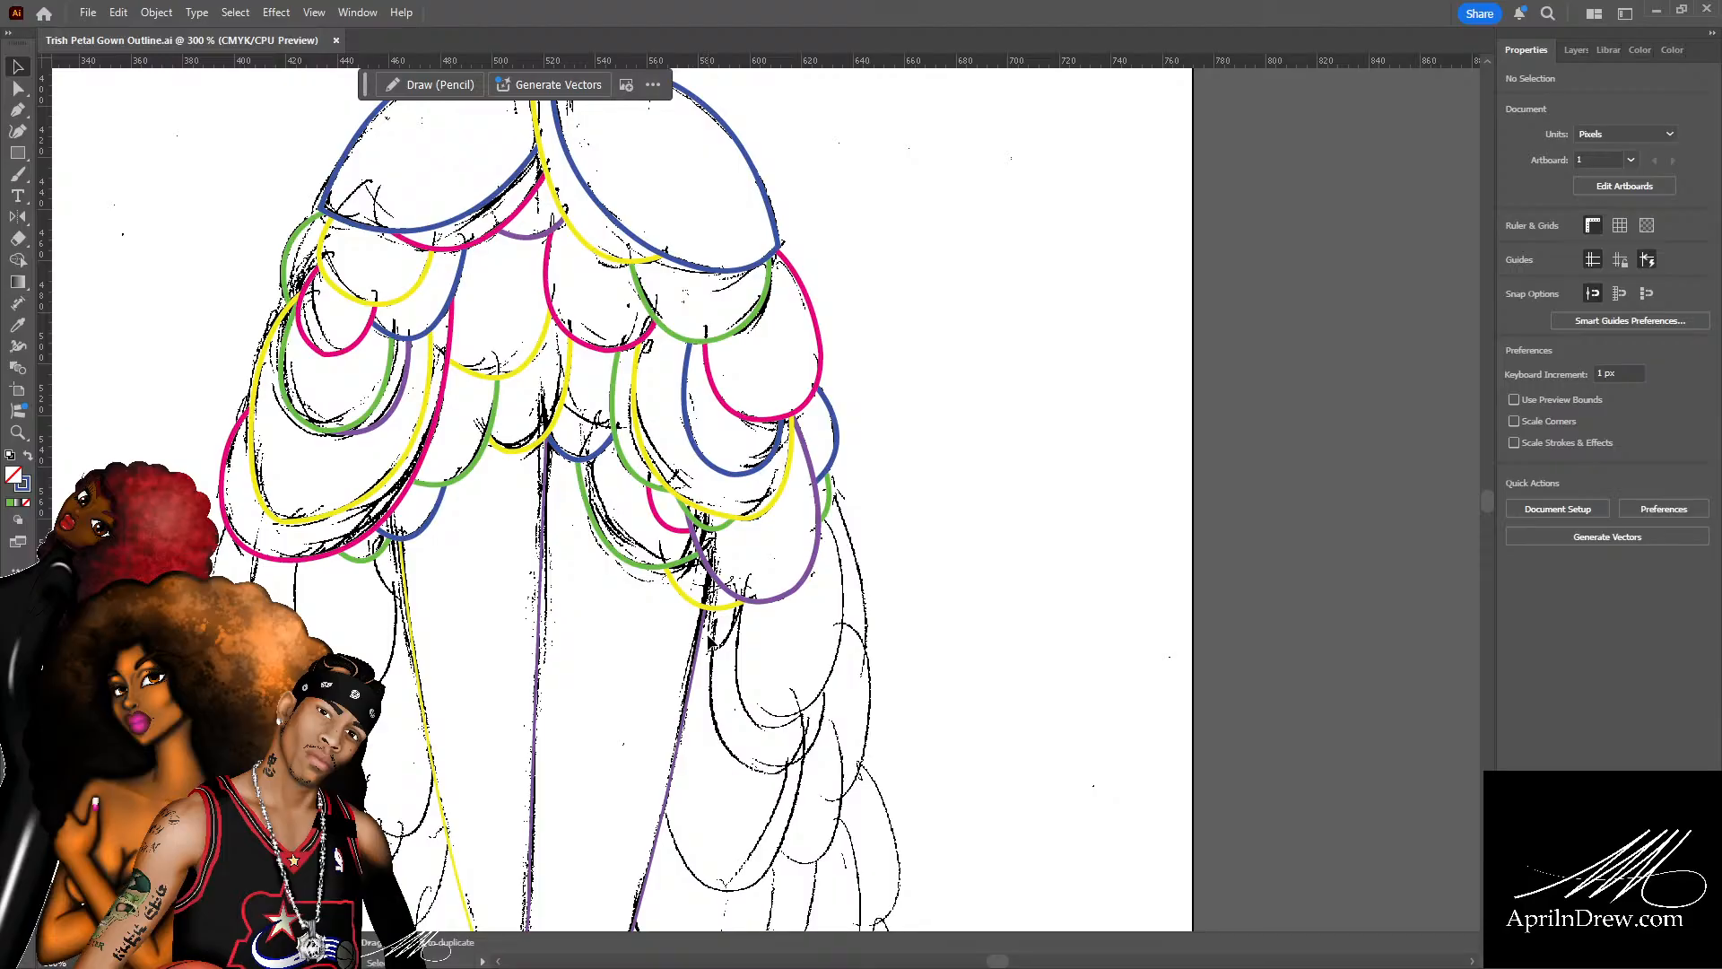
pyautogui.scroll(-8, 749, 616)
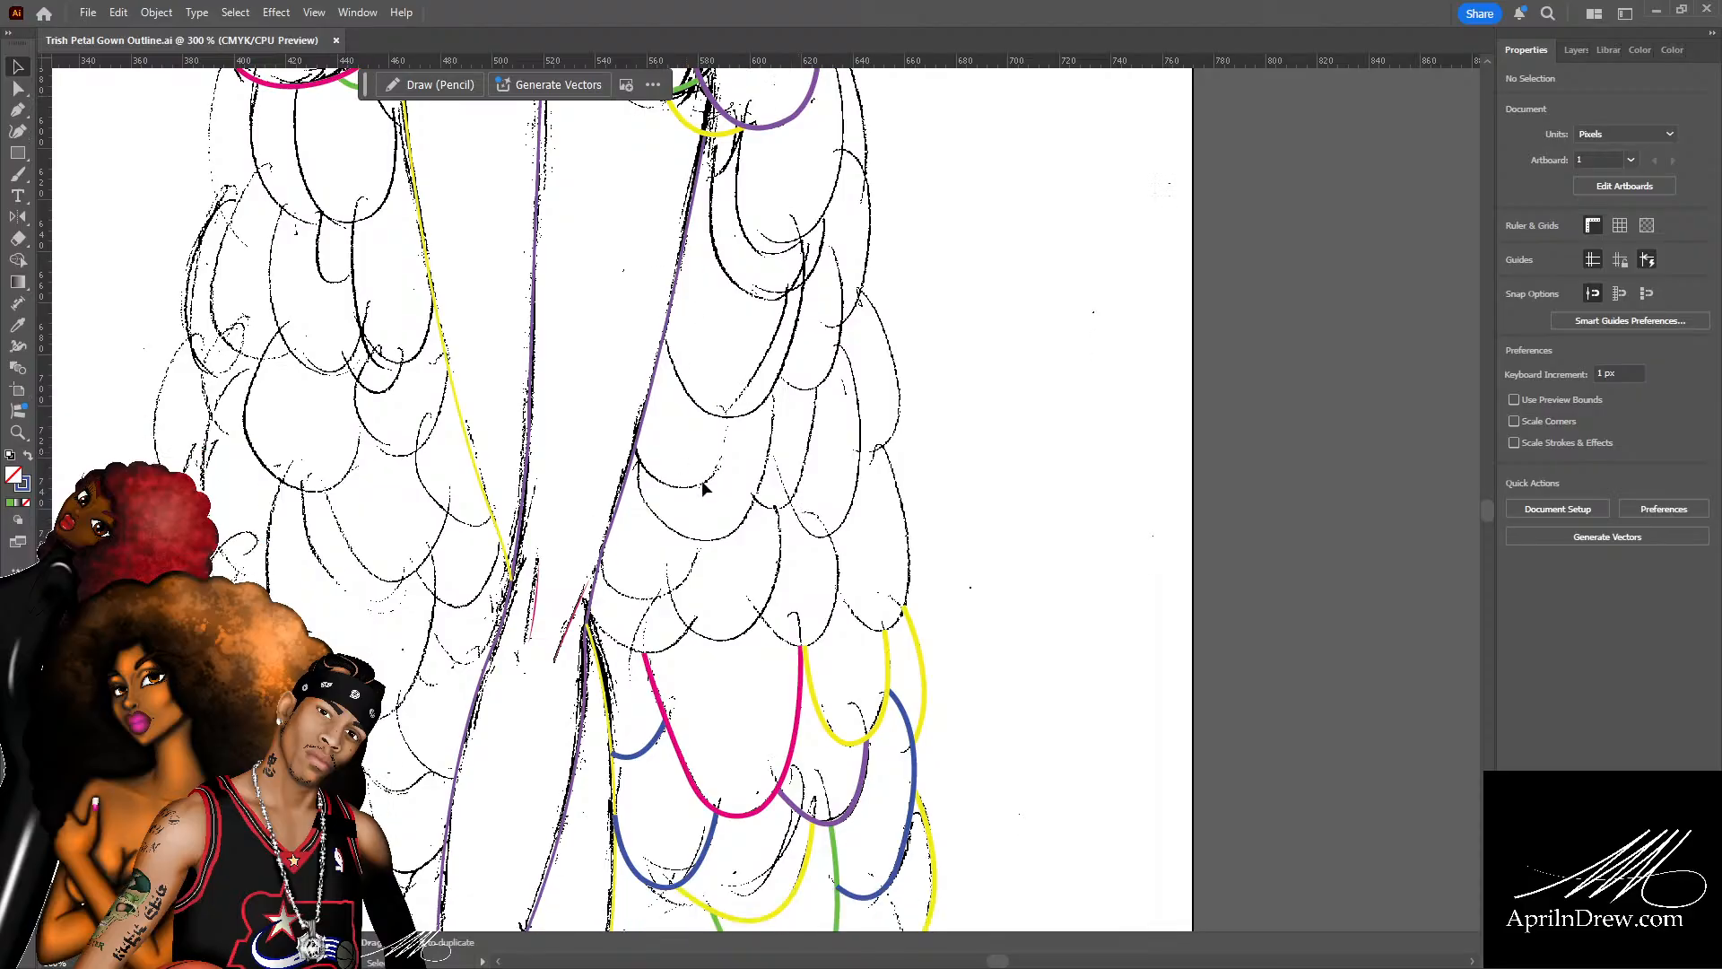
pyautogui.scroll(1, 717, 499)
pyautogui.scroll(-4, 717, 498)
pyautogui.scroll(8, 708, 522)
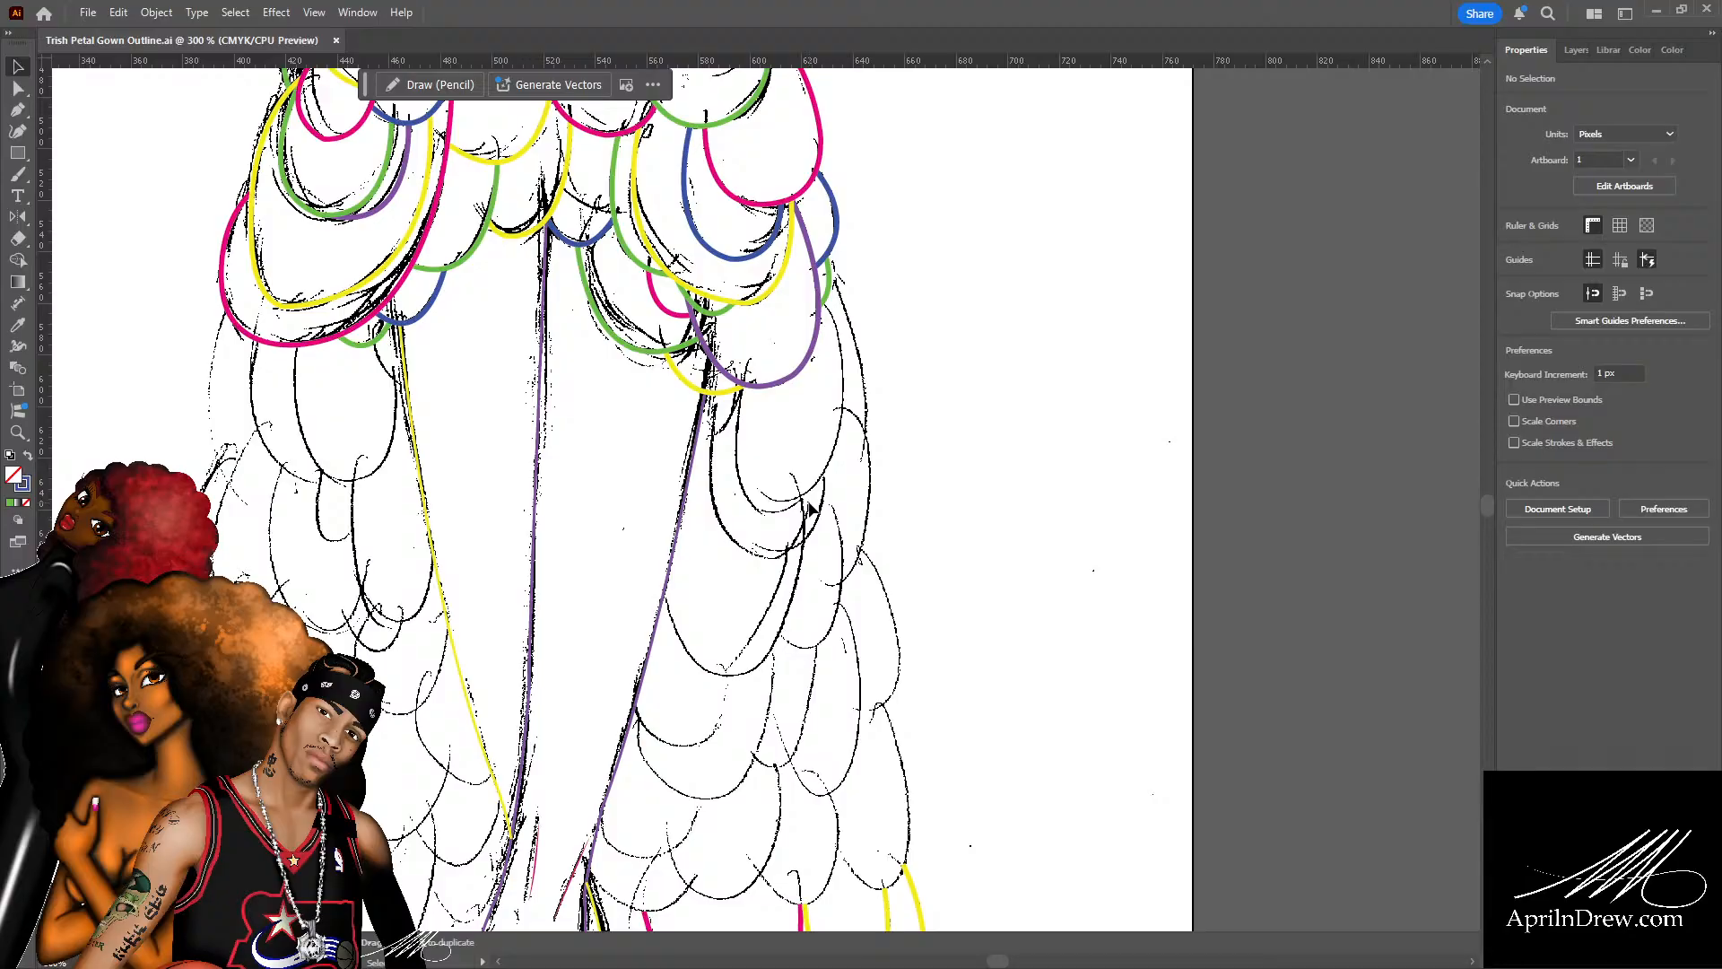
# Examine the untraced back-view sketch of the gown, from its skirt petals up to the bodice, arms and neck.
pyautogui.moveTo(549, 520); pyautogui.dragTo(1460, 380)
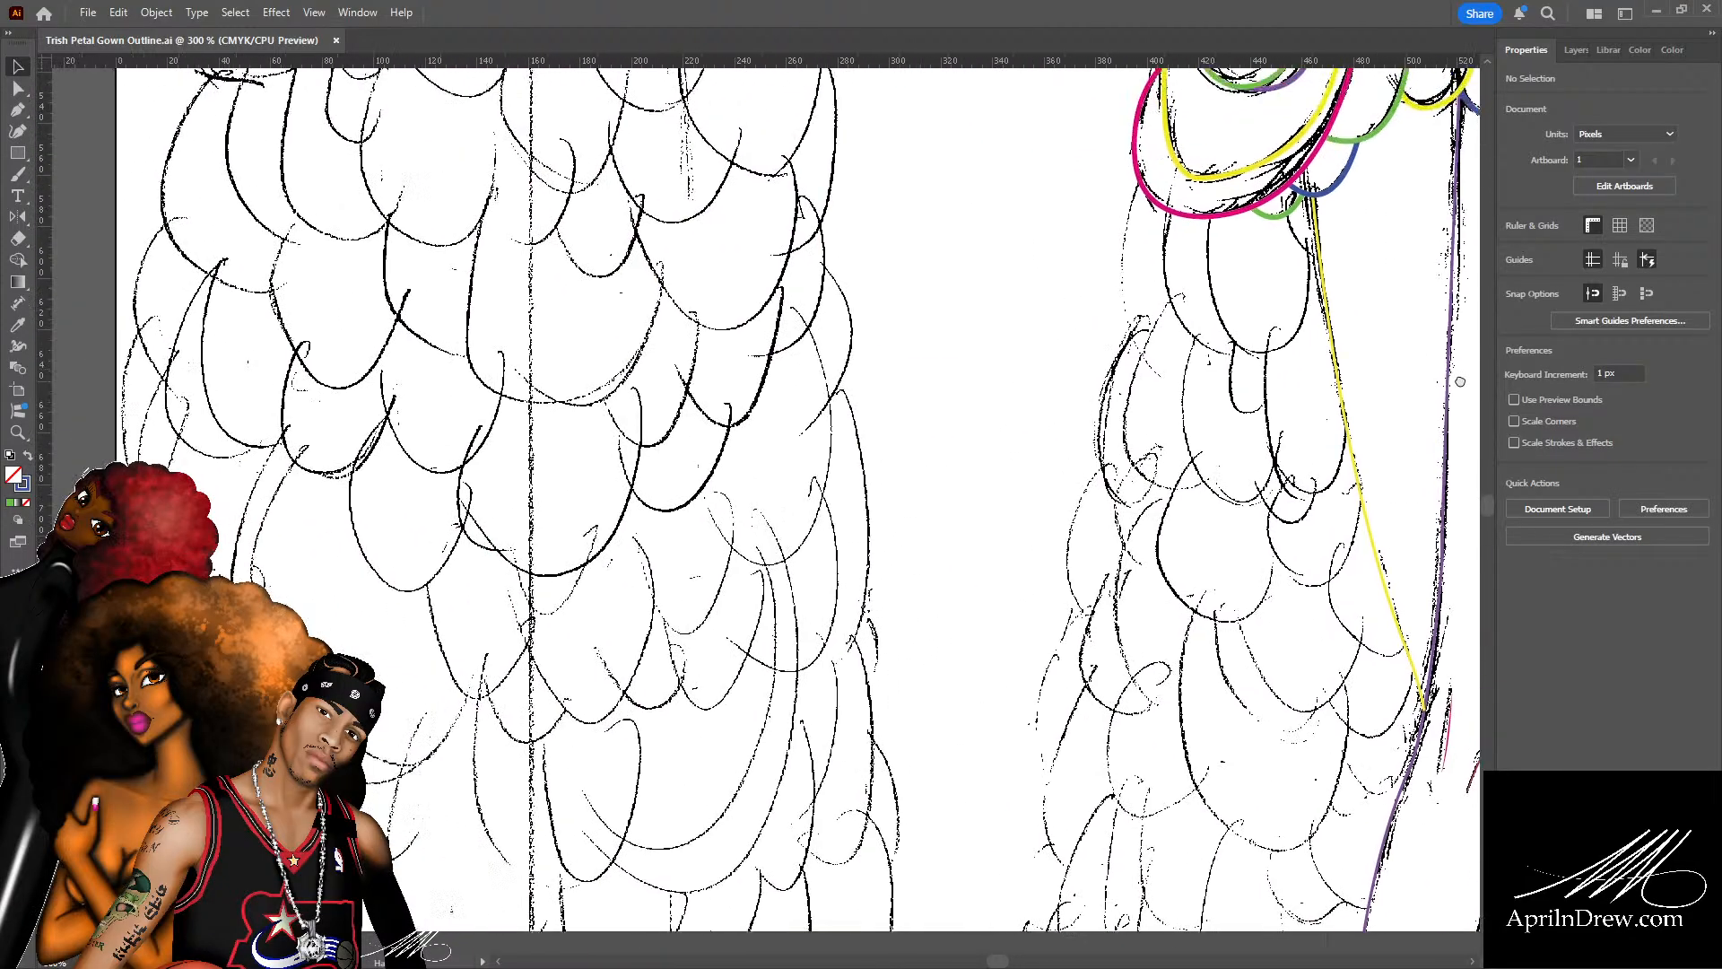
pyautogui.moveTo(1124, 192)
pyautogui.mouseDown()
pyautogui.moveTo(1149, 261)
pyautogui.moveTo(1219, 833)
pyautogui.moveTo(1453, 495)
pyautogui.moveTo(1047, 92)
pyautogui.mouseUp()
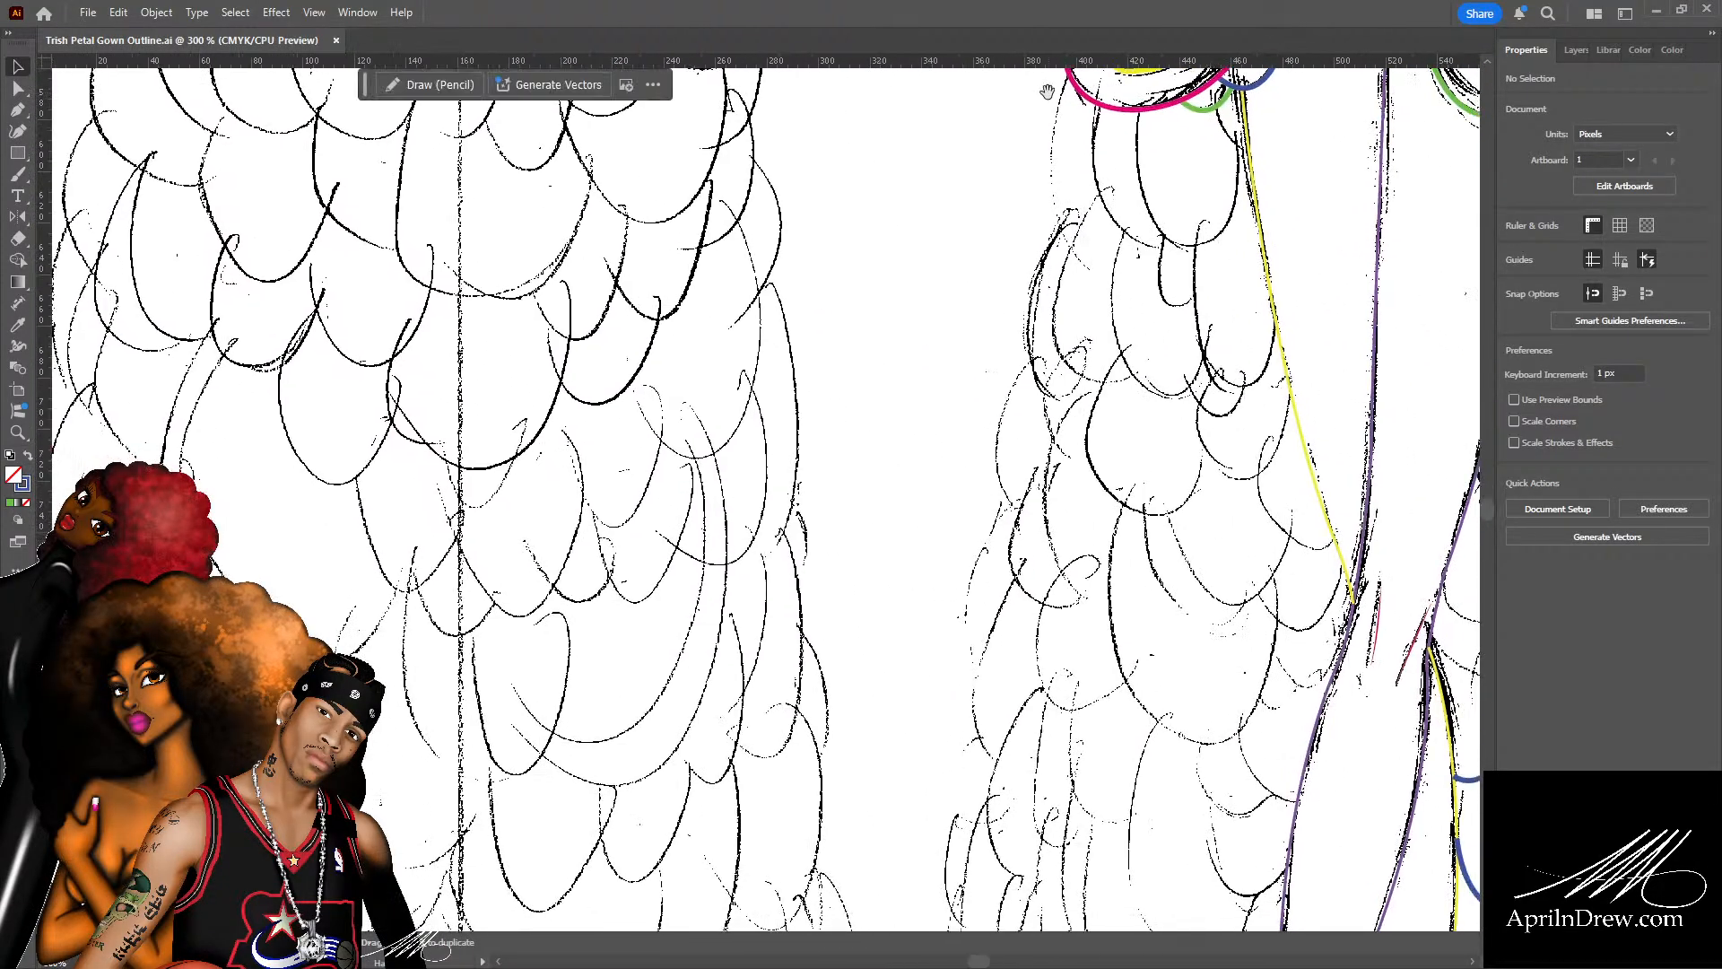
pyautogui.moveTo(775, 606); pyautogui.dragTo(1072, 849)
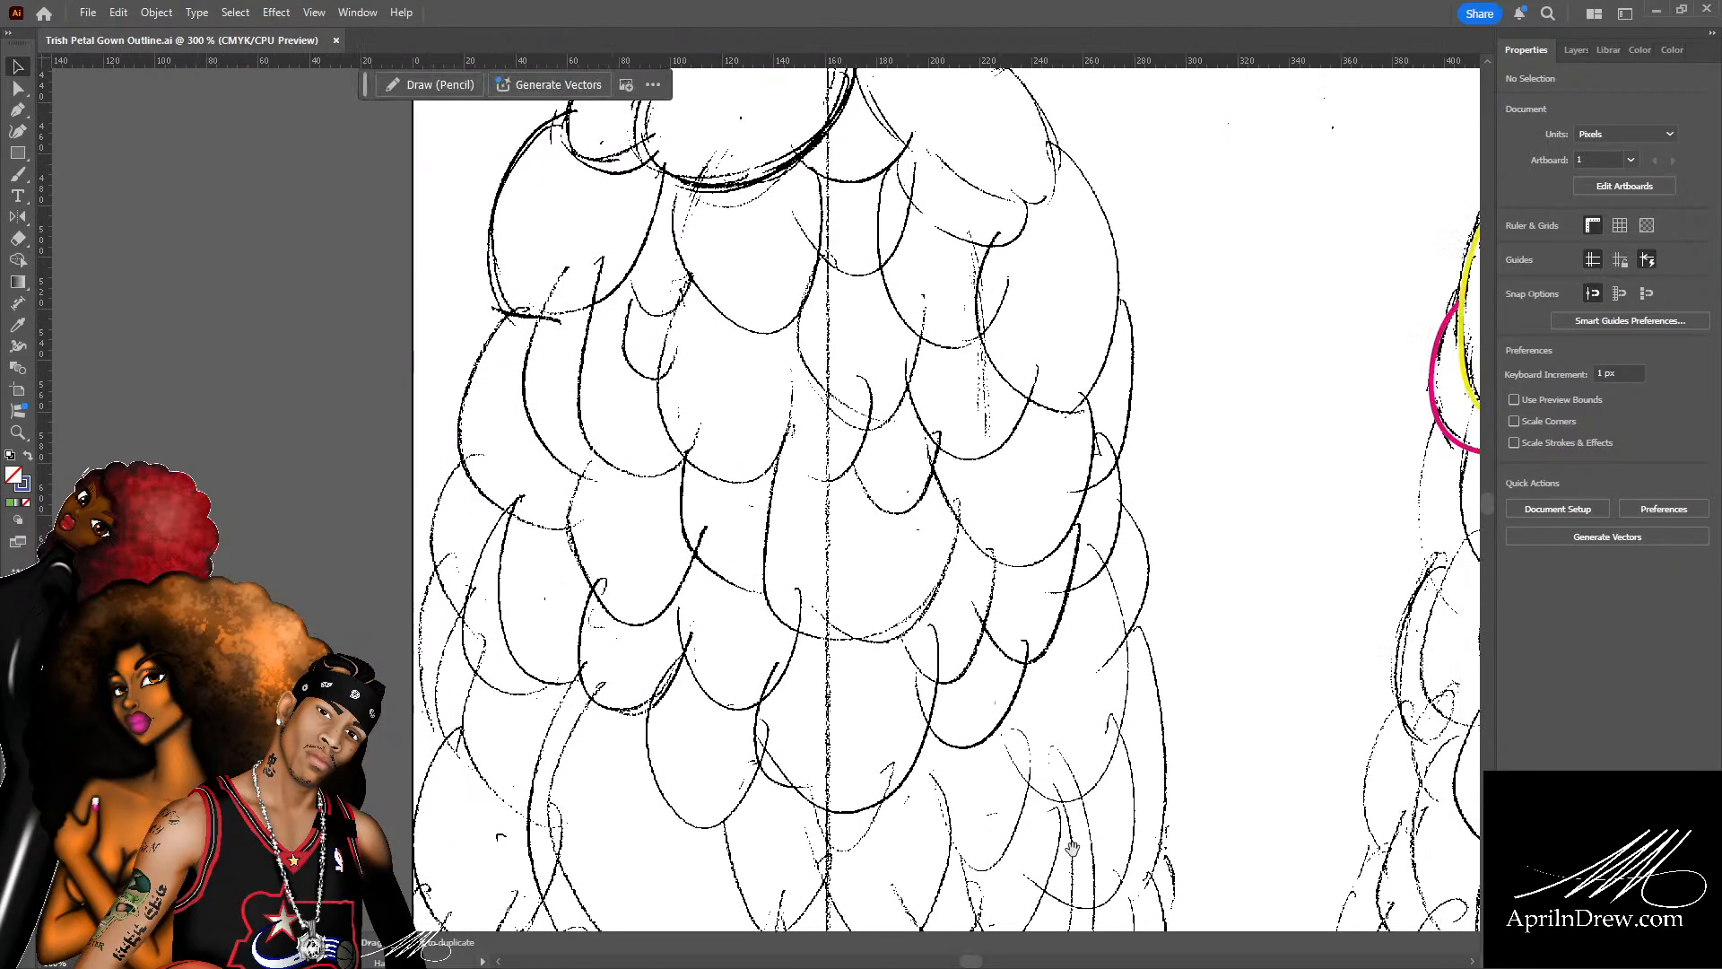
pyautogui.moveTo(1067, 466); pyautogui.dragTo(521, 630)
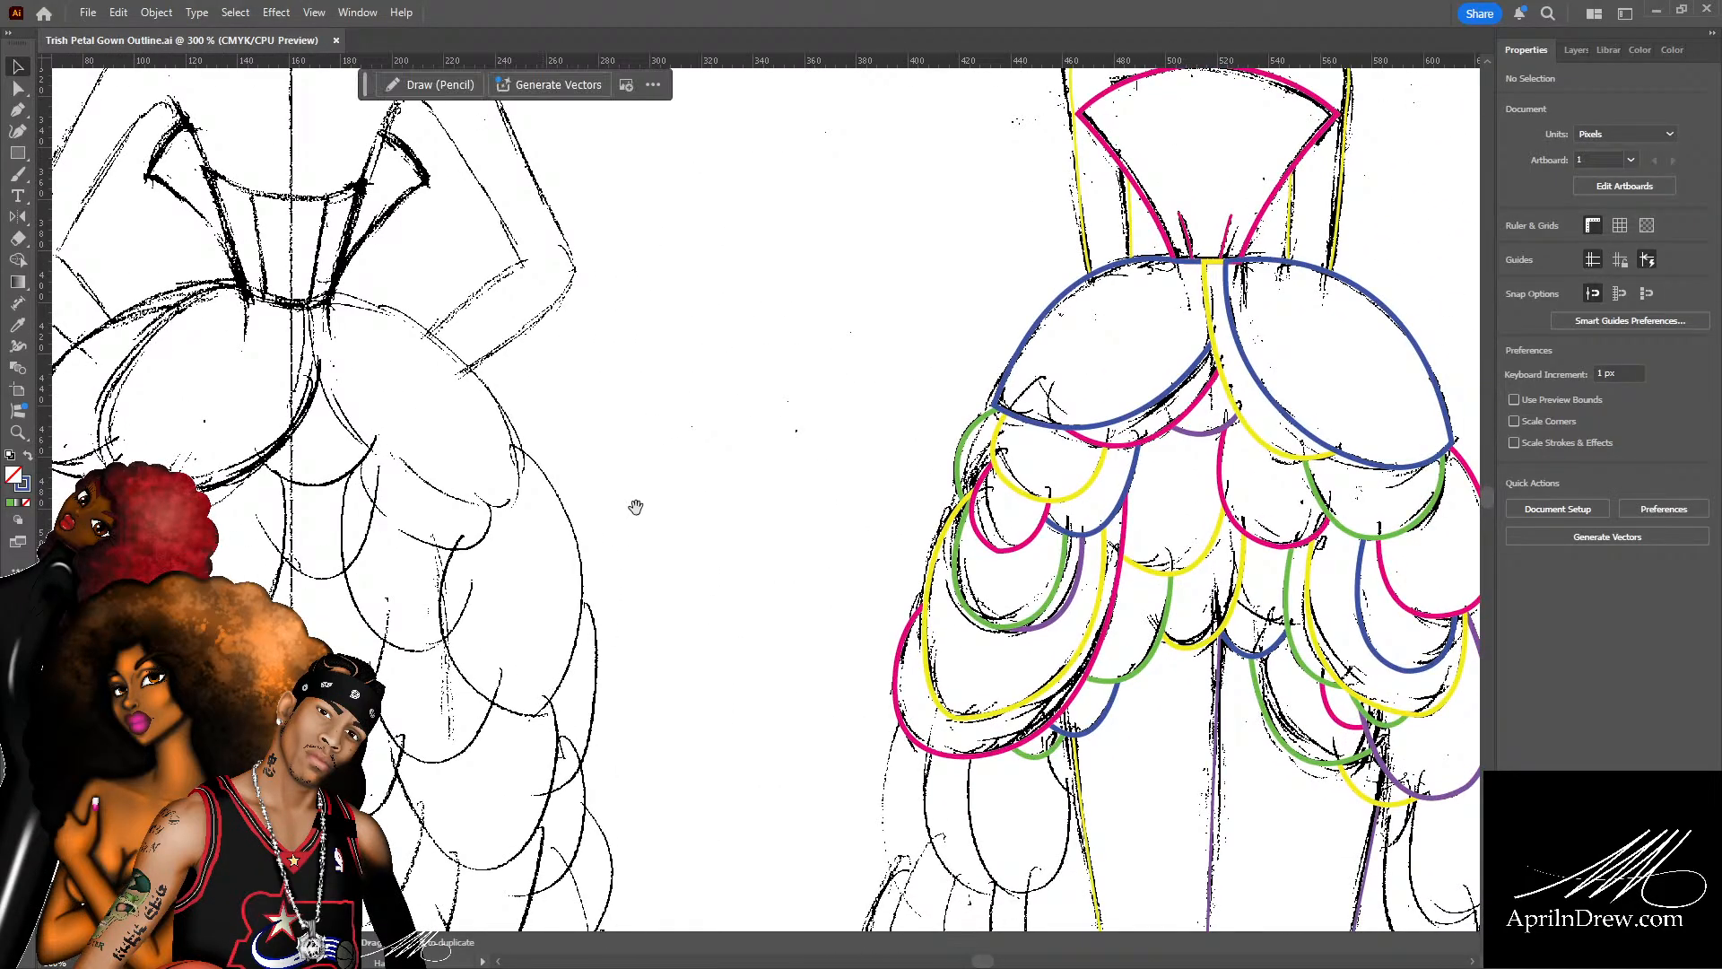
pyautogui.moveTo(682, 403); pyautogui.dragTo(1057, 788)
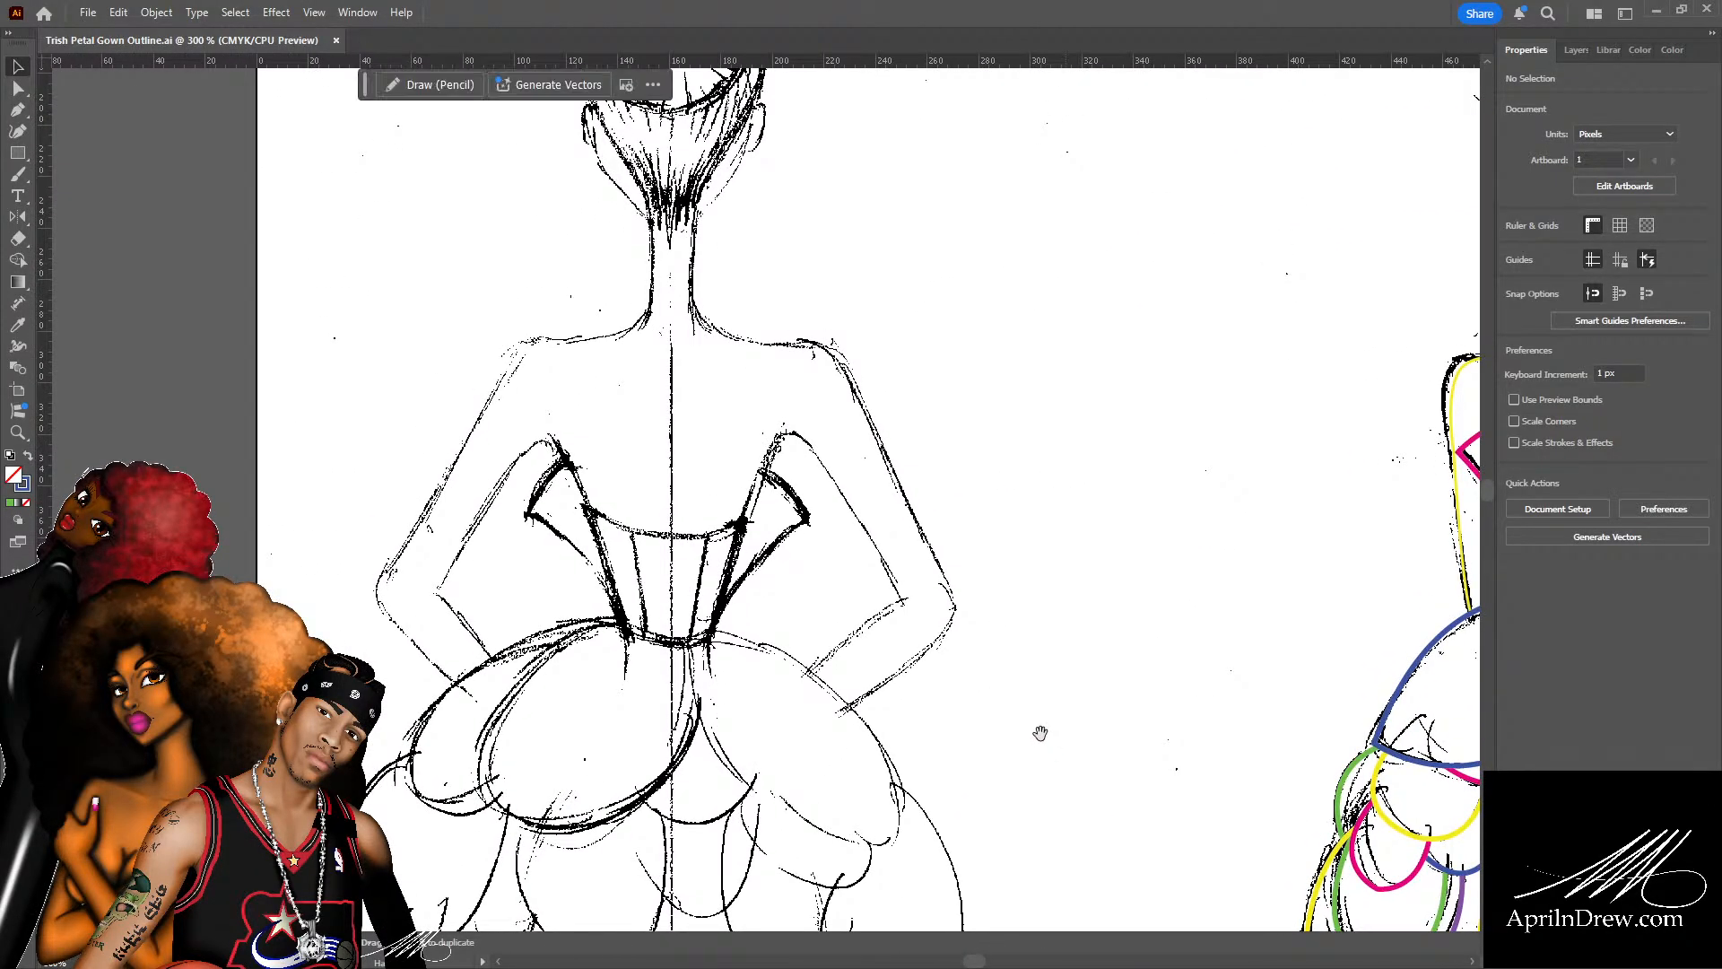
pyautogui.moveTo(1019, 711); pyautogui.dragTo(838, 616)
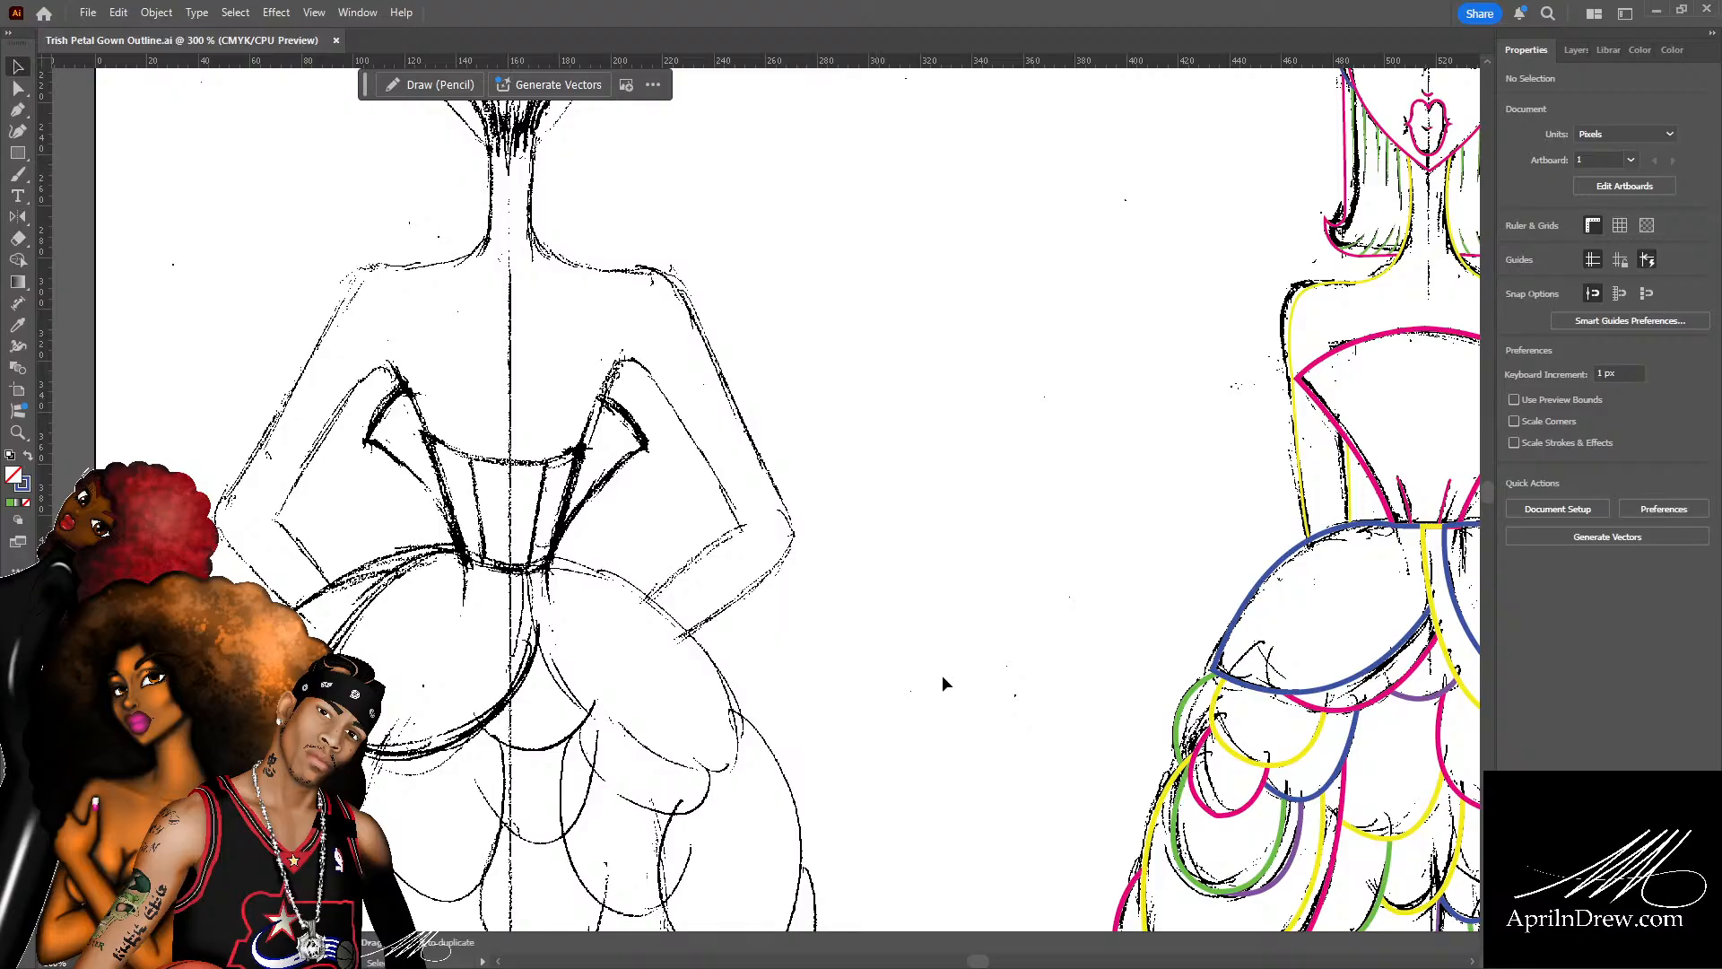
# Review the front figure from head to skirt and inspect closely where the untraced sketch petals meet the coloured lower petals.
pyautogui.moveTo(980, 461)
pyautogui.mouseDown()
pyautogui.moveTo(983, 680)
pyautogui.moveTo(400, 442)
pyautogui.mouseUp()
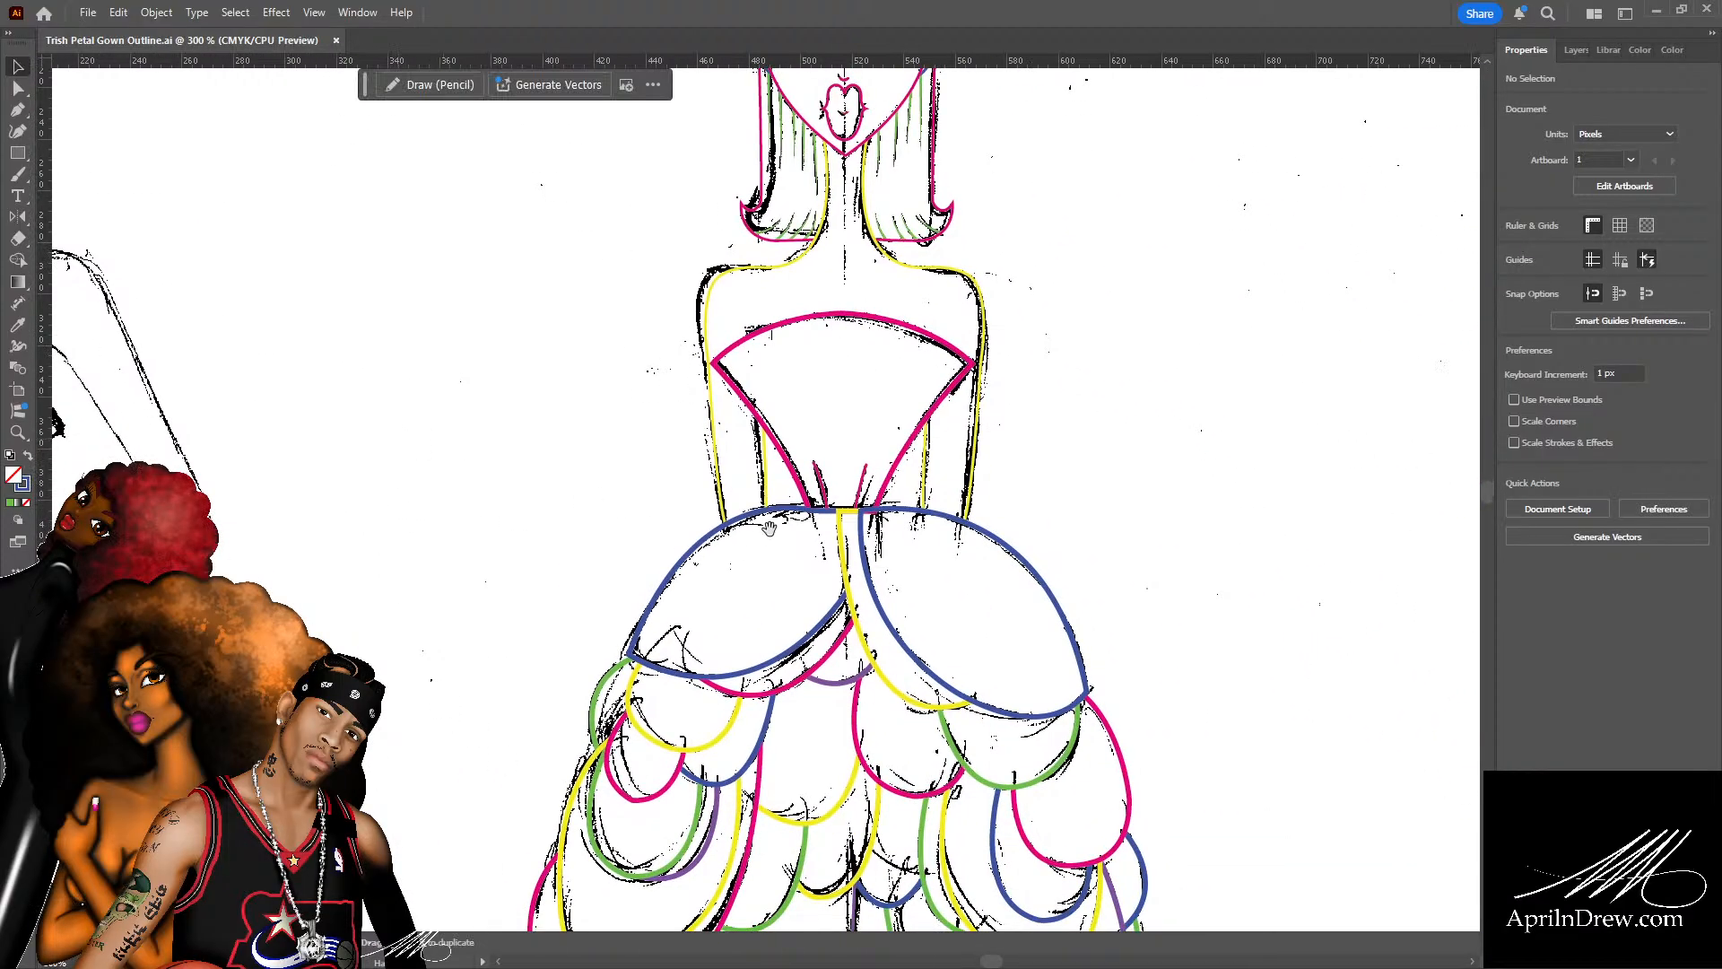
pyautogui.moveTo(735, 507)
pyautogui.mouseDown()
pyautogui.moveTo(557, 206)
pyautogui.moveTo(515, 27)
pyautogui.mouseUp()
pyautogui.moveTo(628, 502); pyautogui.dragTo(898, 929)
pyautogui.moveTo(1048, 424); pyautogui.dragTo(956, 893)
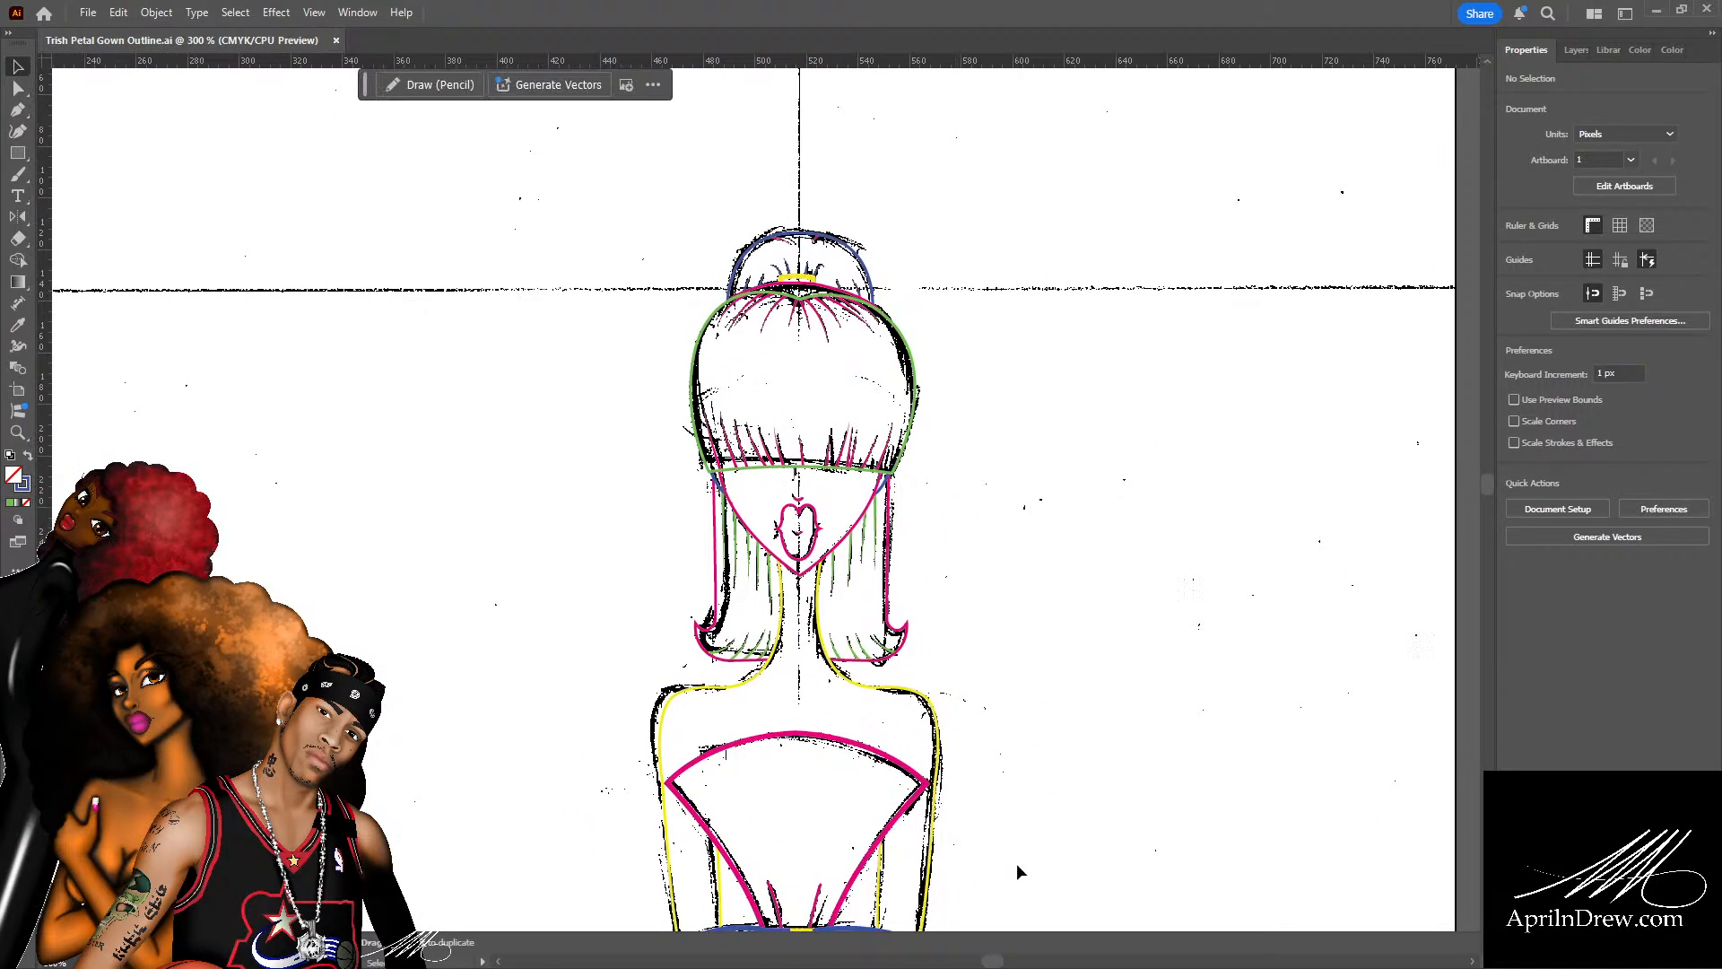
pyautogui.hotkey('ctrl', '=')
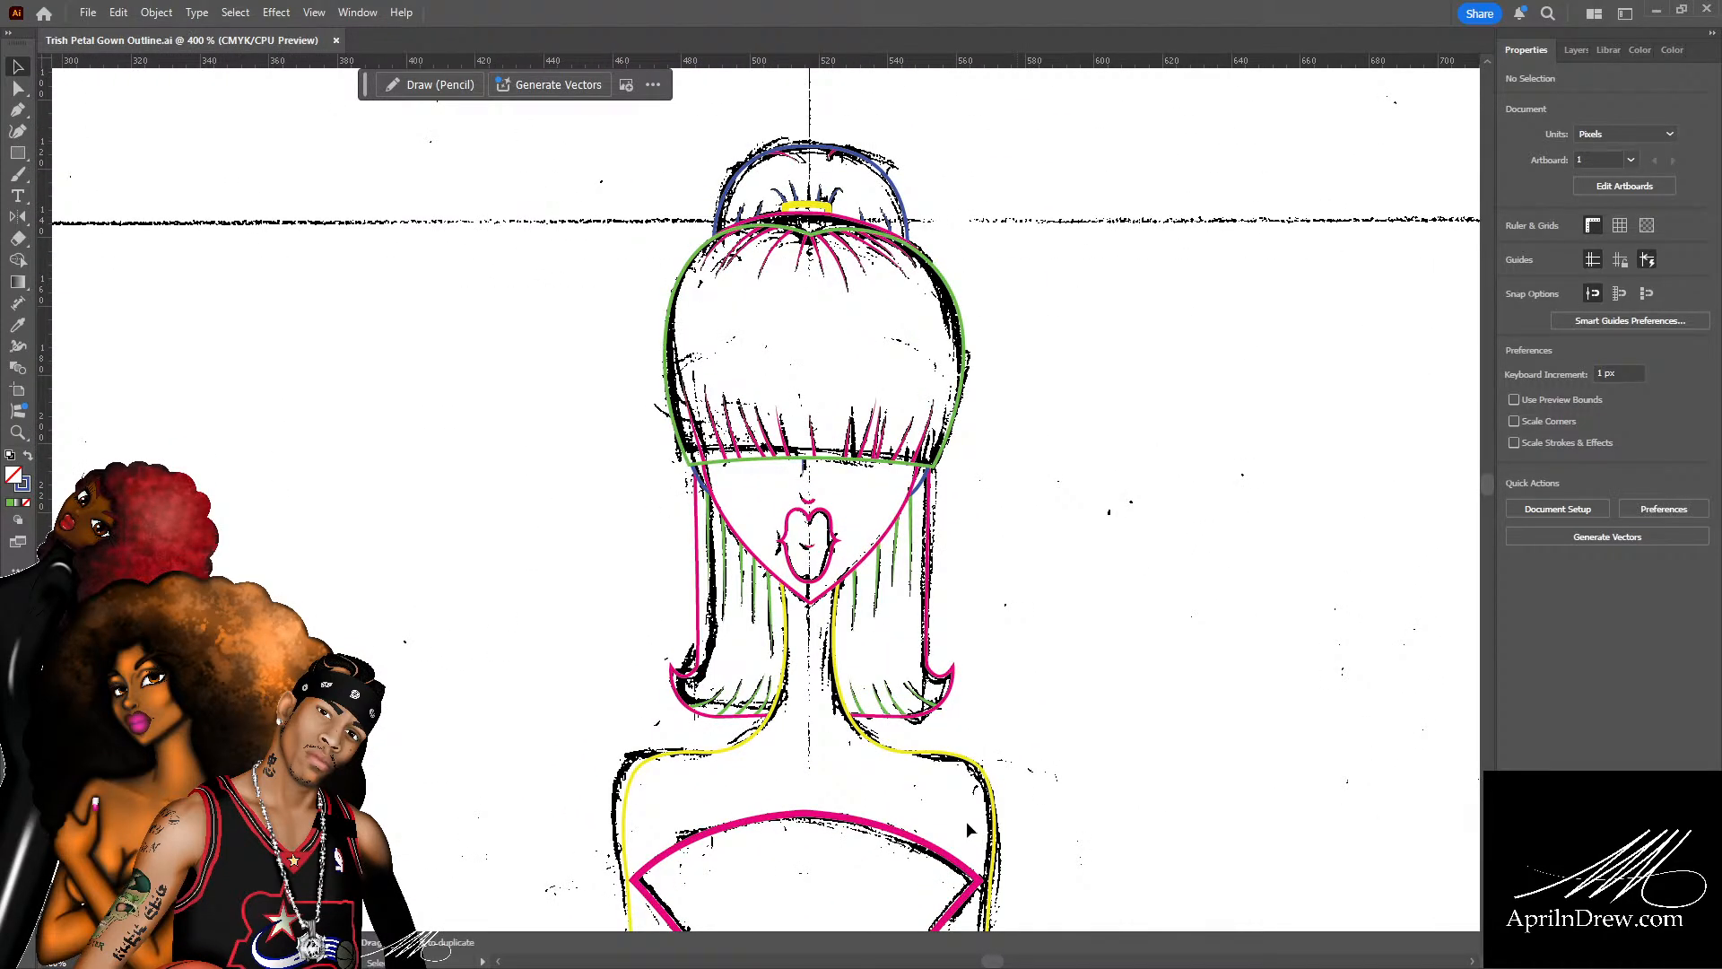
pyautogui.scroll(-15, 987, 778)
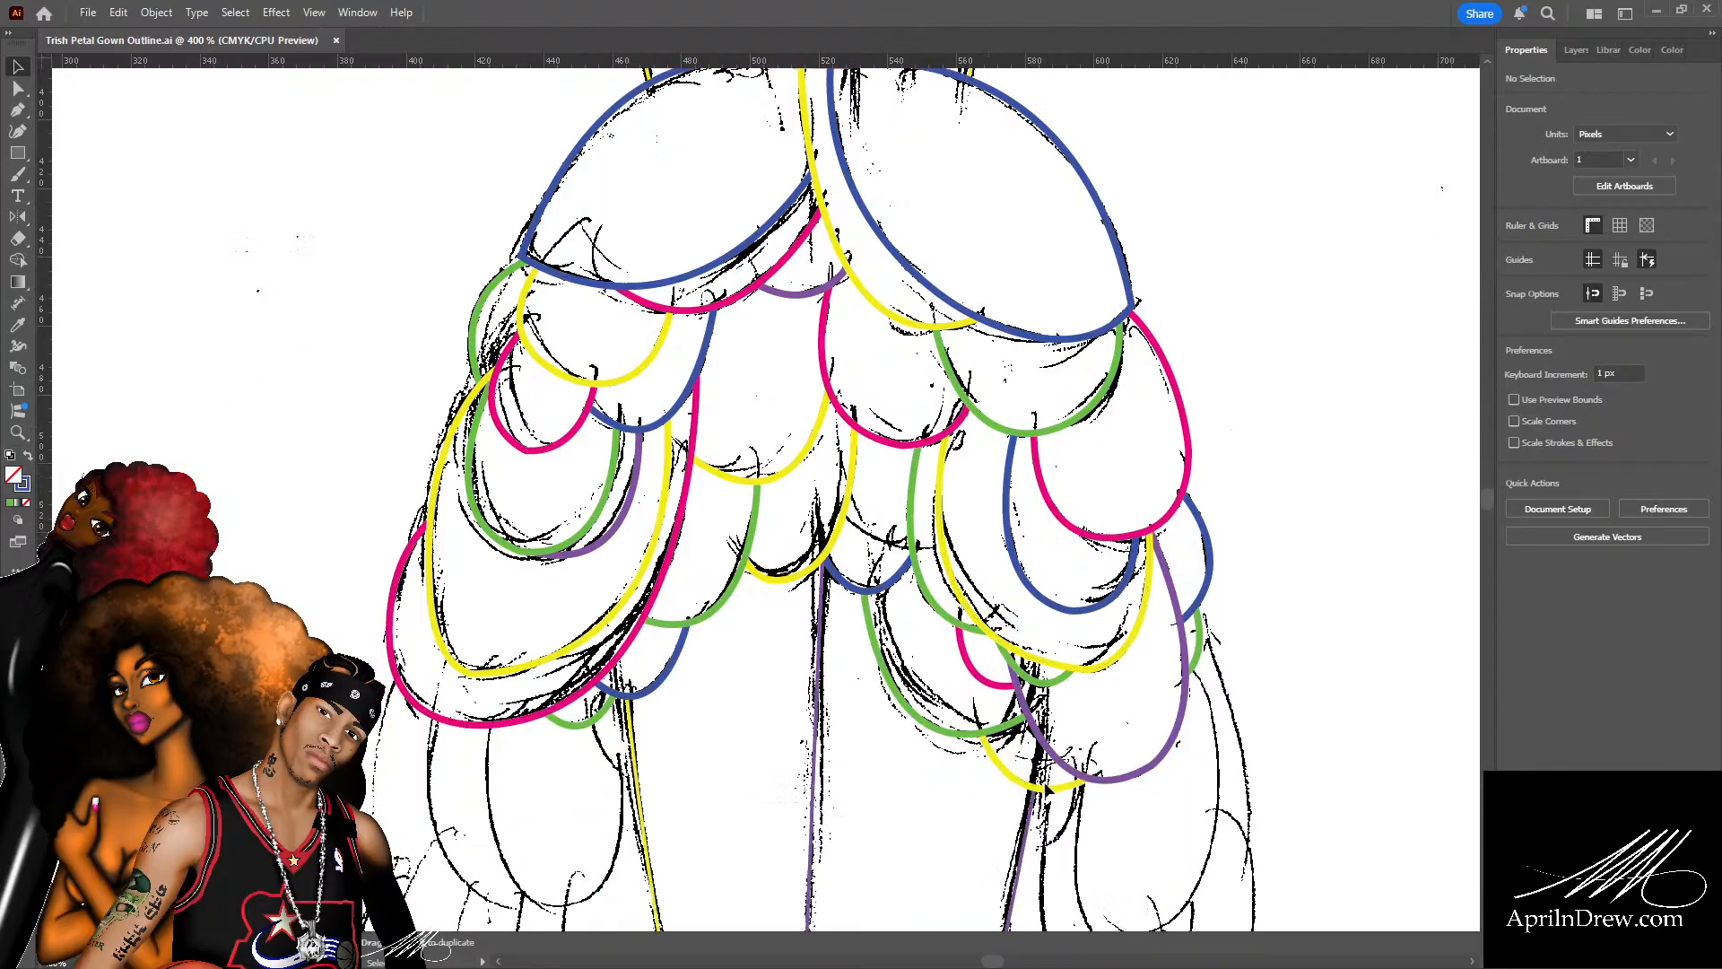
pyautogui.scroll(-15, 1045, 787)
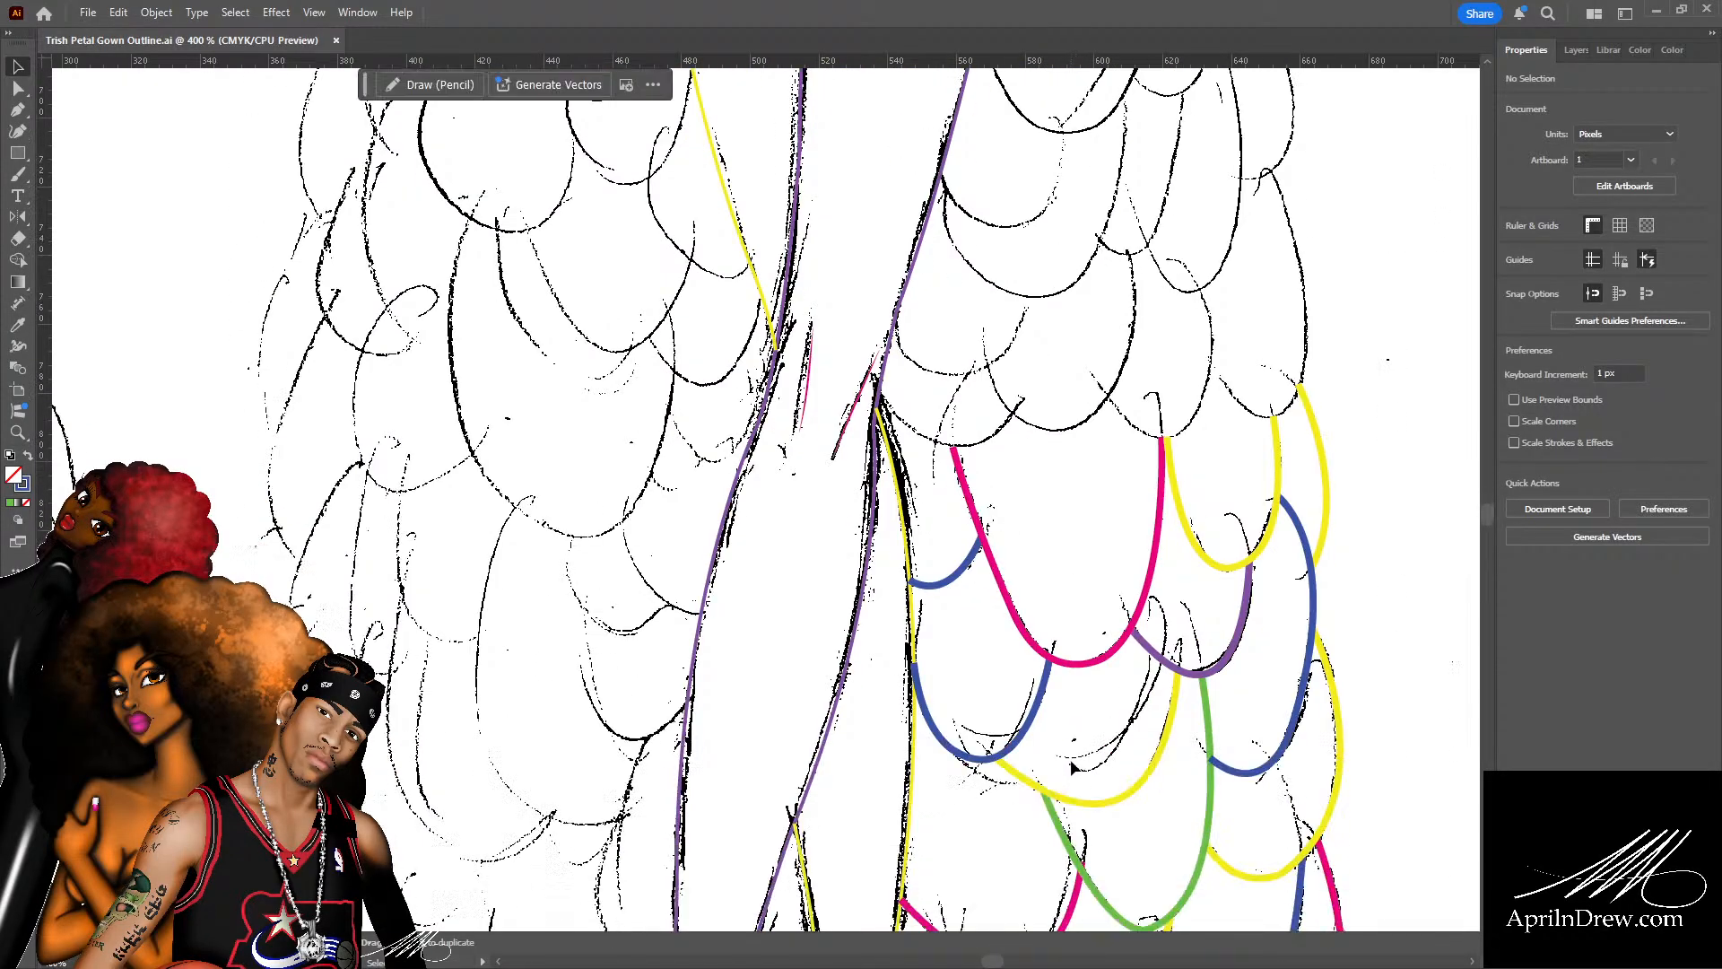
pyautogui.scroll(2, 1072, 767)
pyautogui.hscroll(5, 1071, 767)
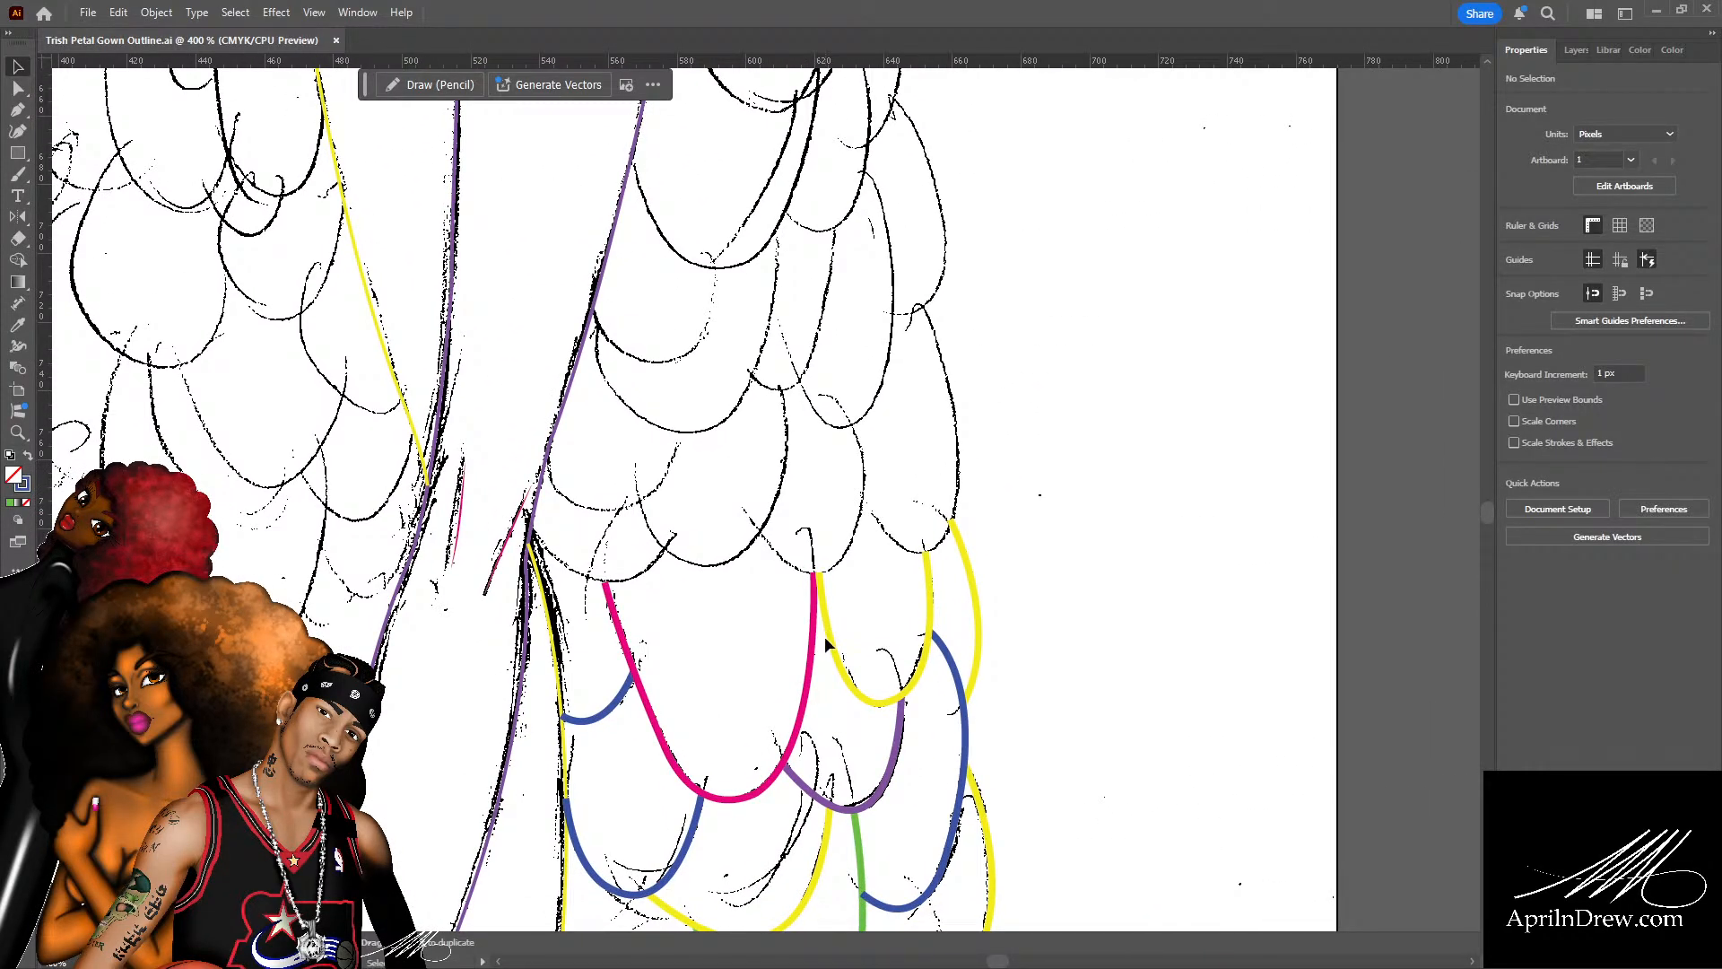
pyautogui.hotkey('ctrl', '+')
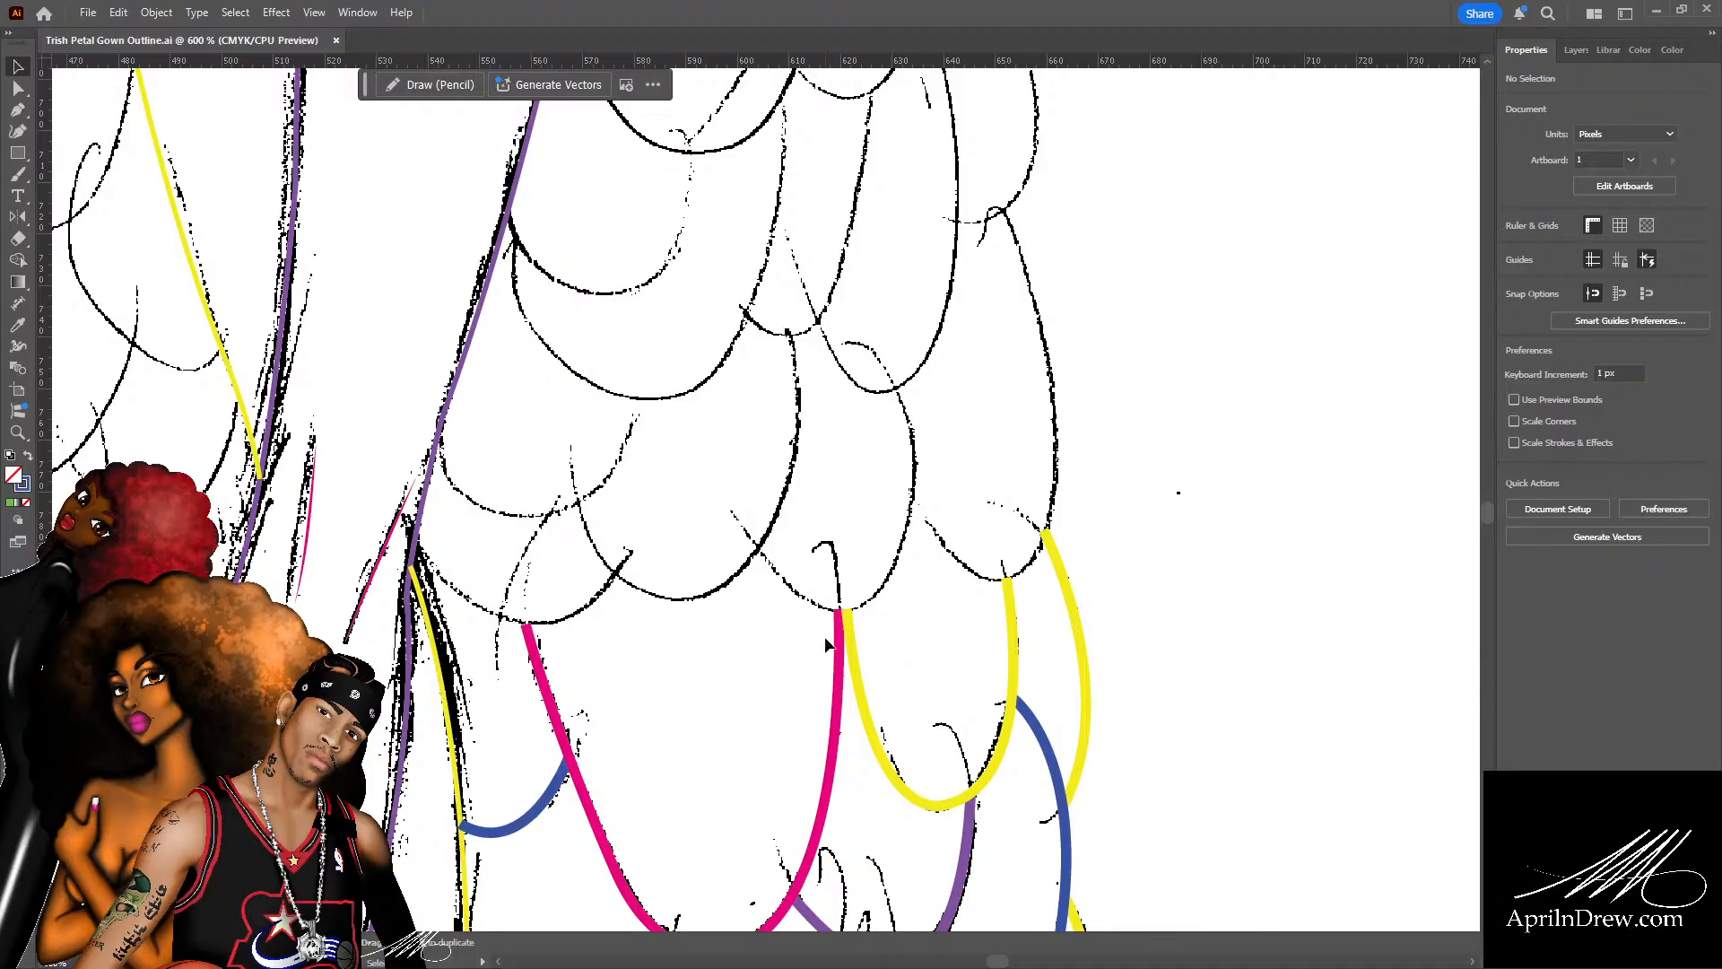